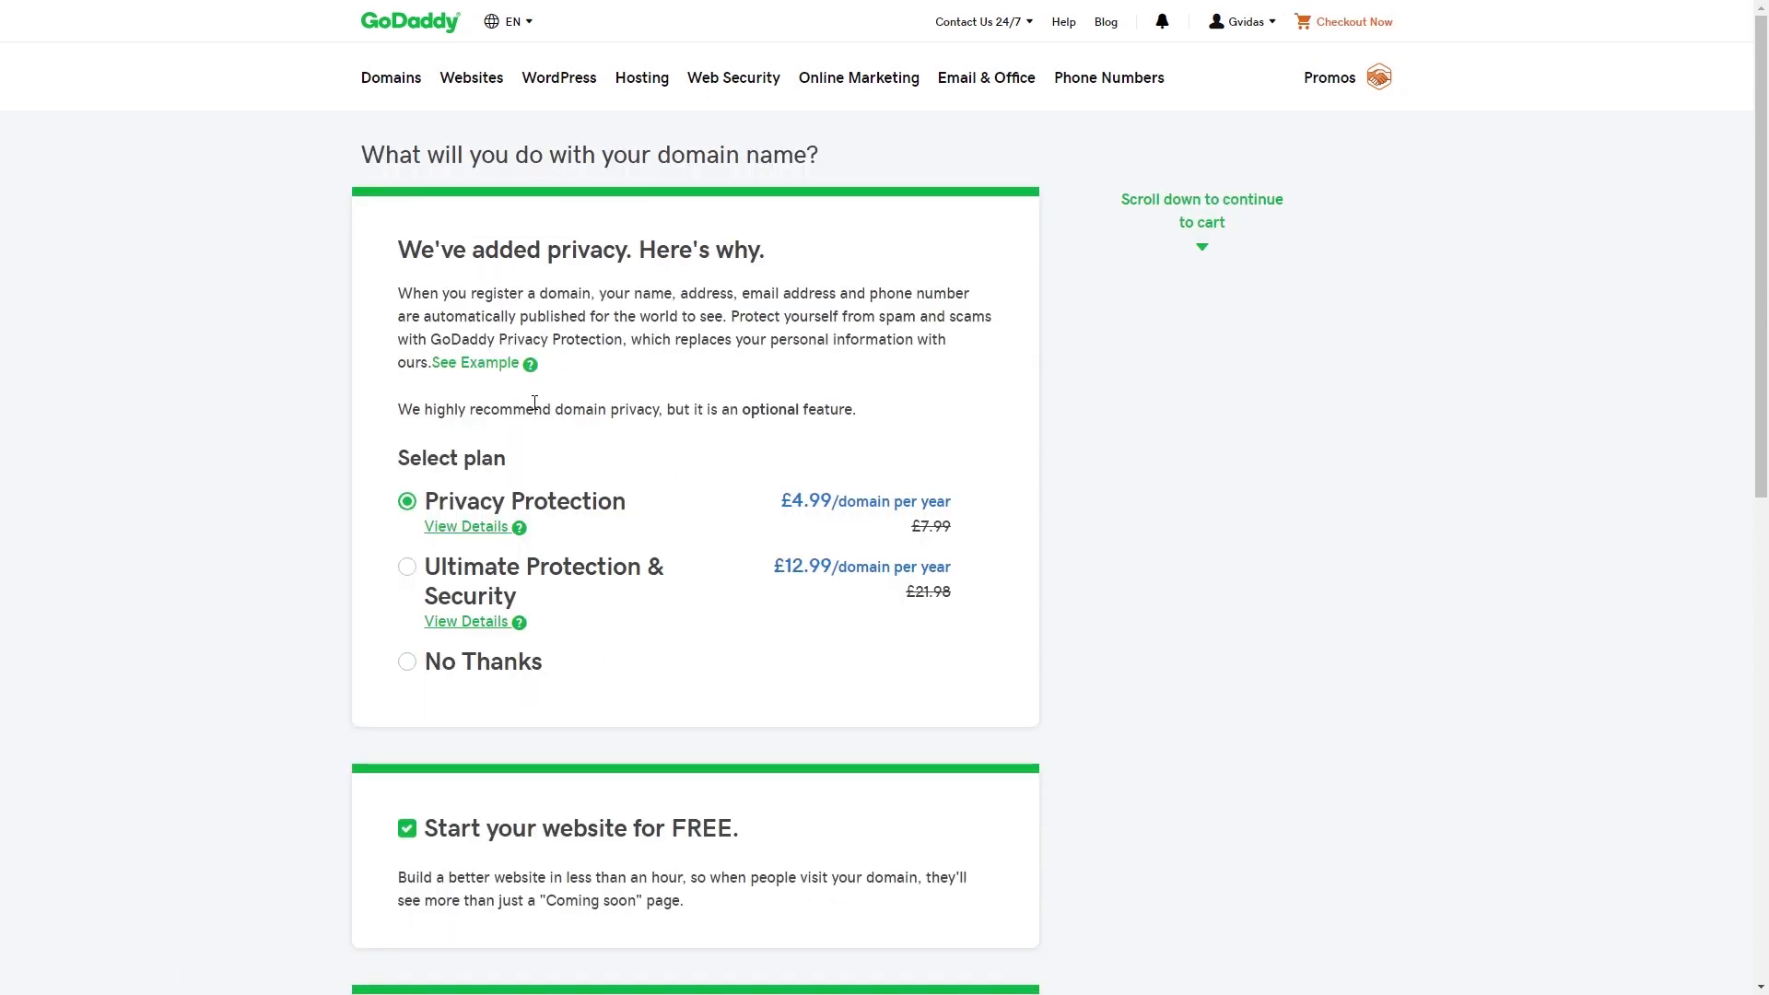
- Decline domain privacy and the free website offer, then continue to the cart for catsvscats.com
click(406, 664)
scroll(410, 645, down, 4)
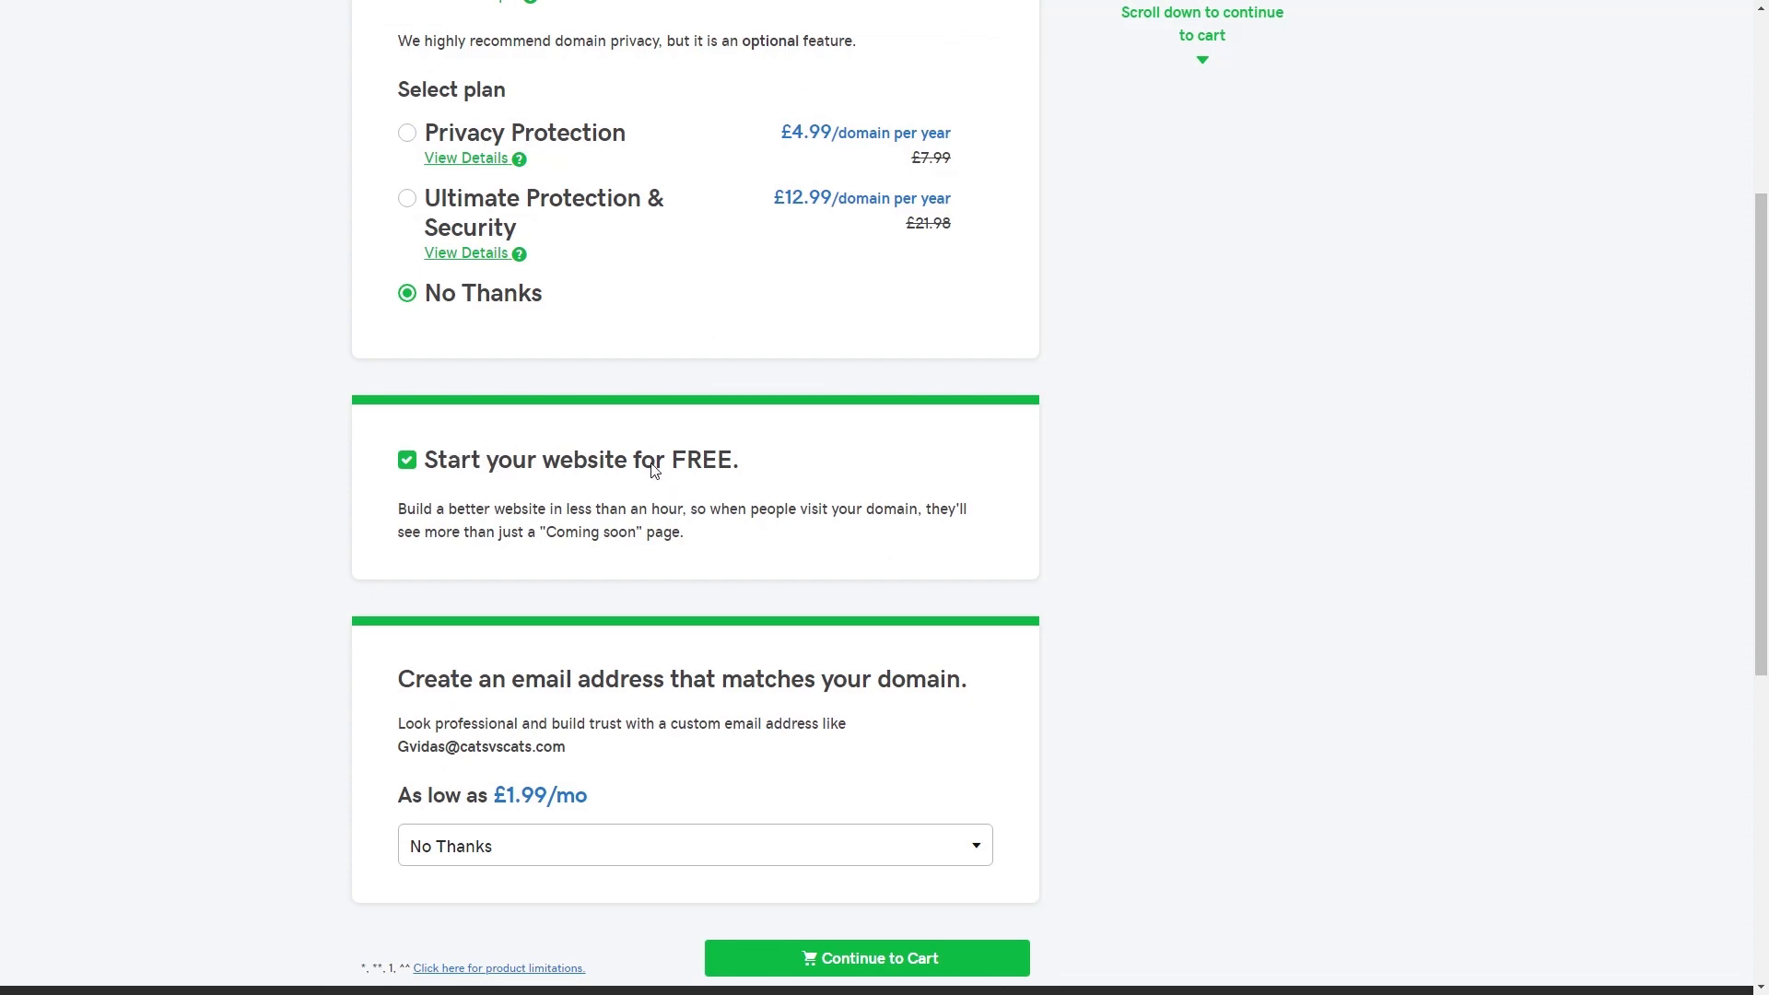
click(410, 462)
scroll(585, 488, down, 4)
click(922, 594)
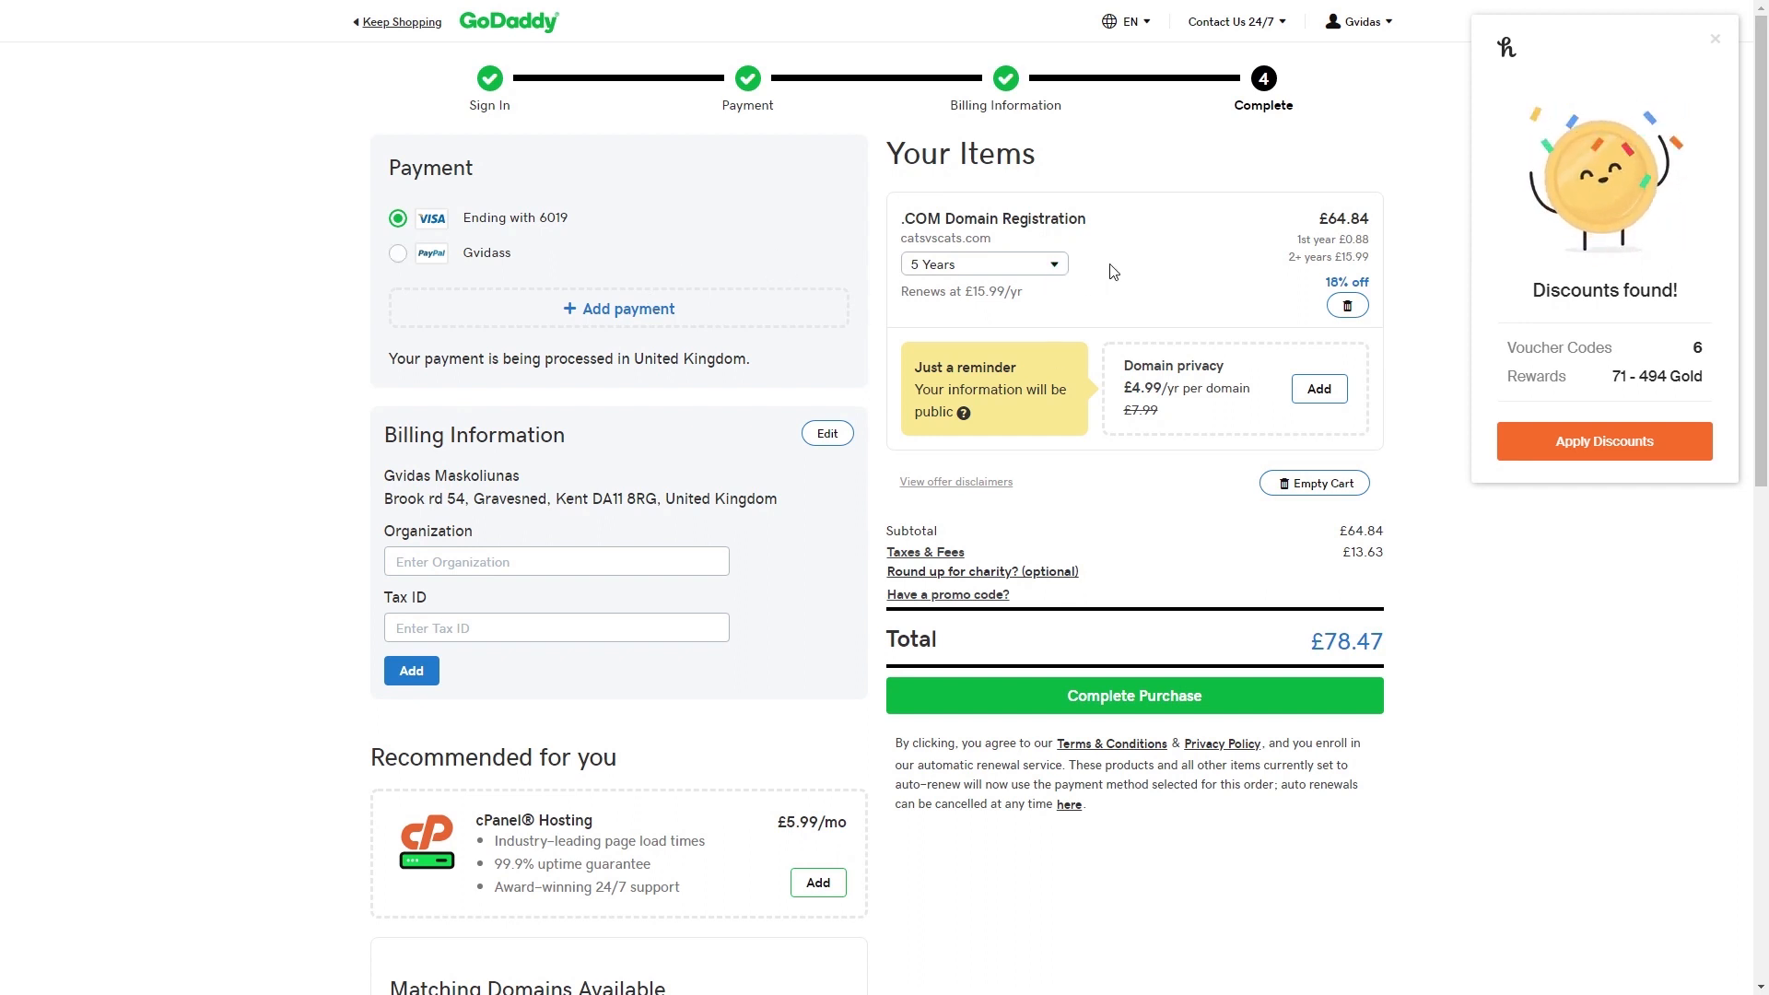
- Shorten the domain registration term from 5 Years to 1 Year, bringing the total to £11.99
click(1054, 265)
click(995, 296)
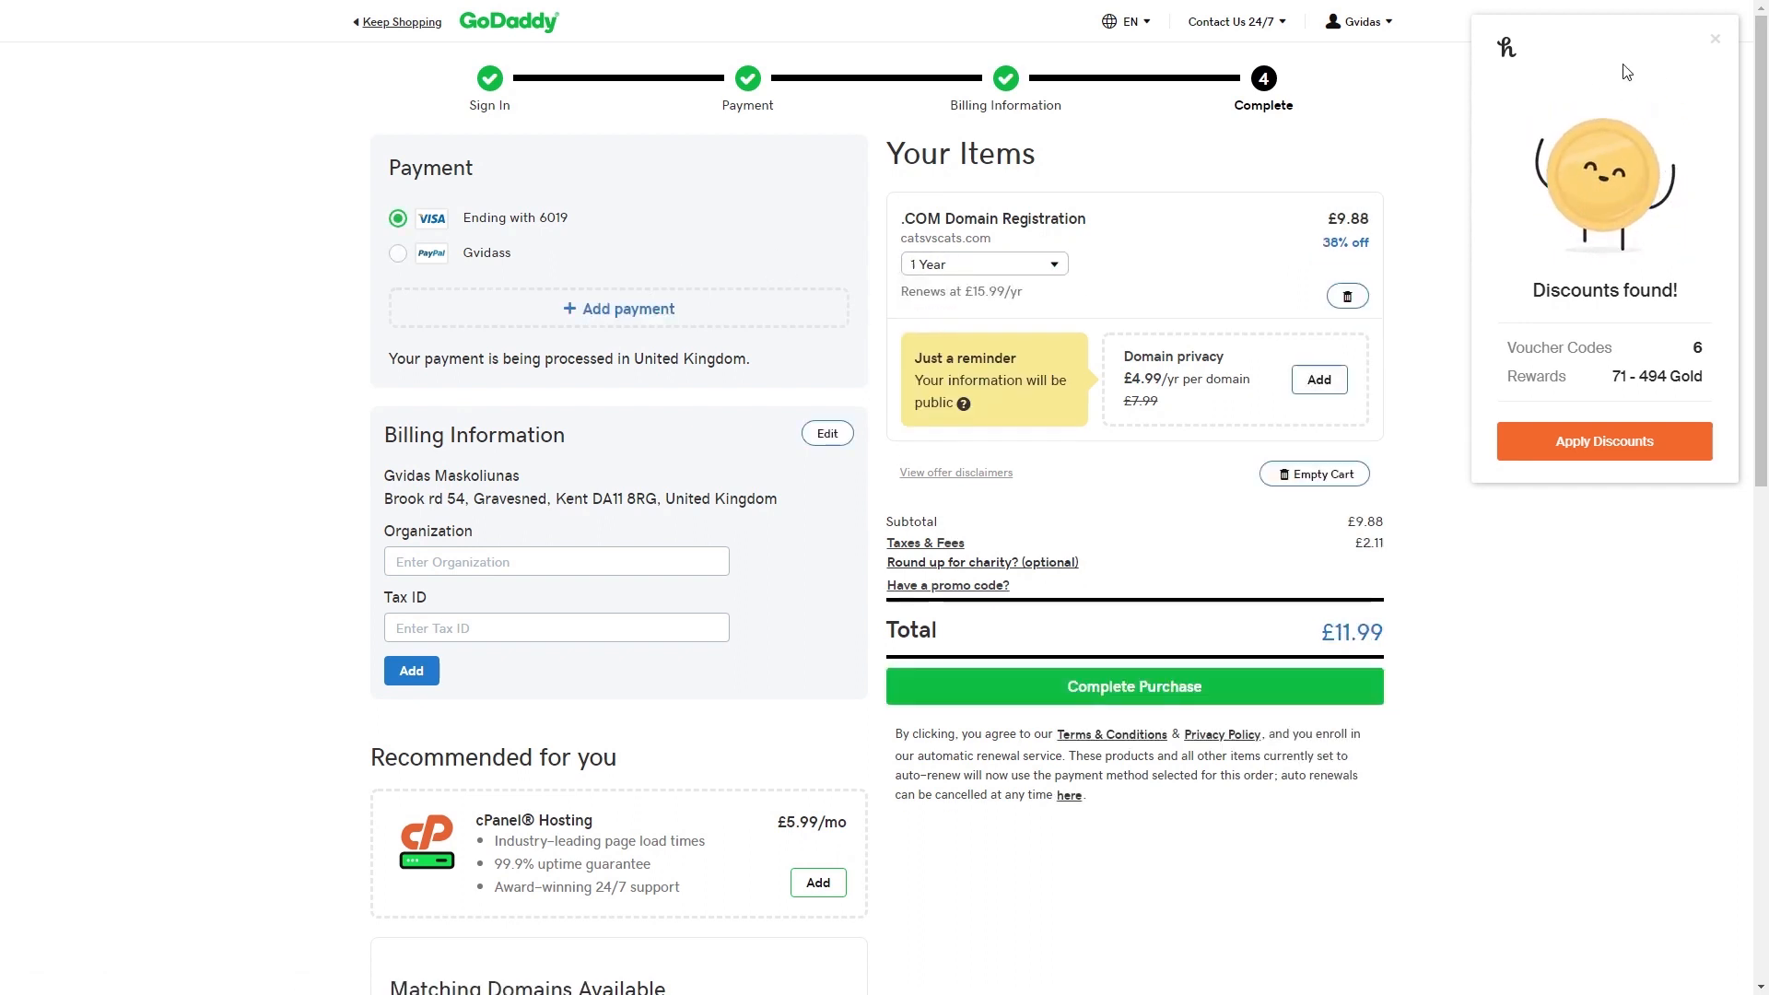
click(1714, 41)
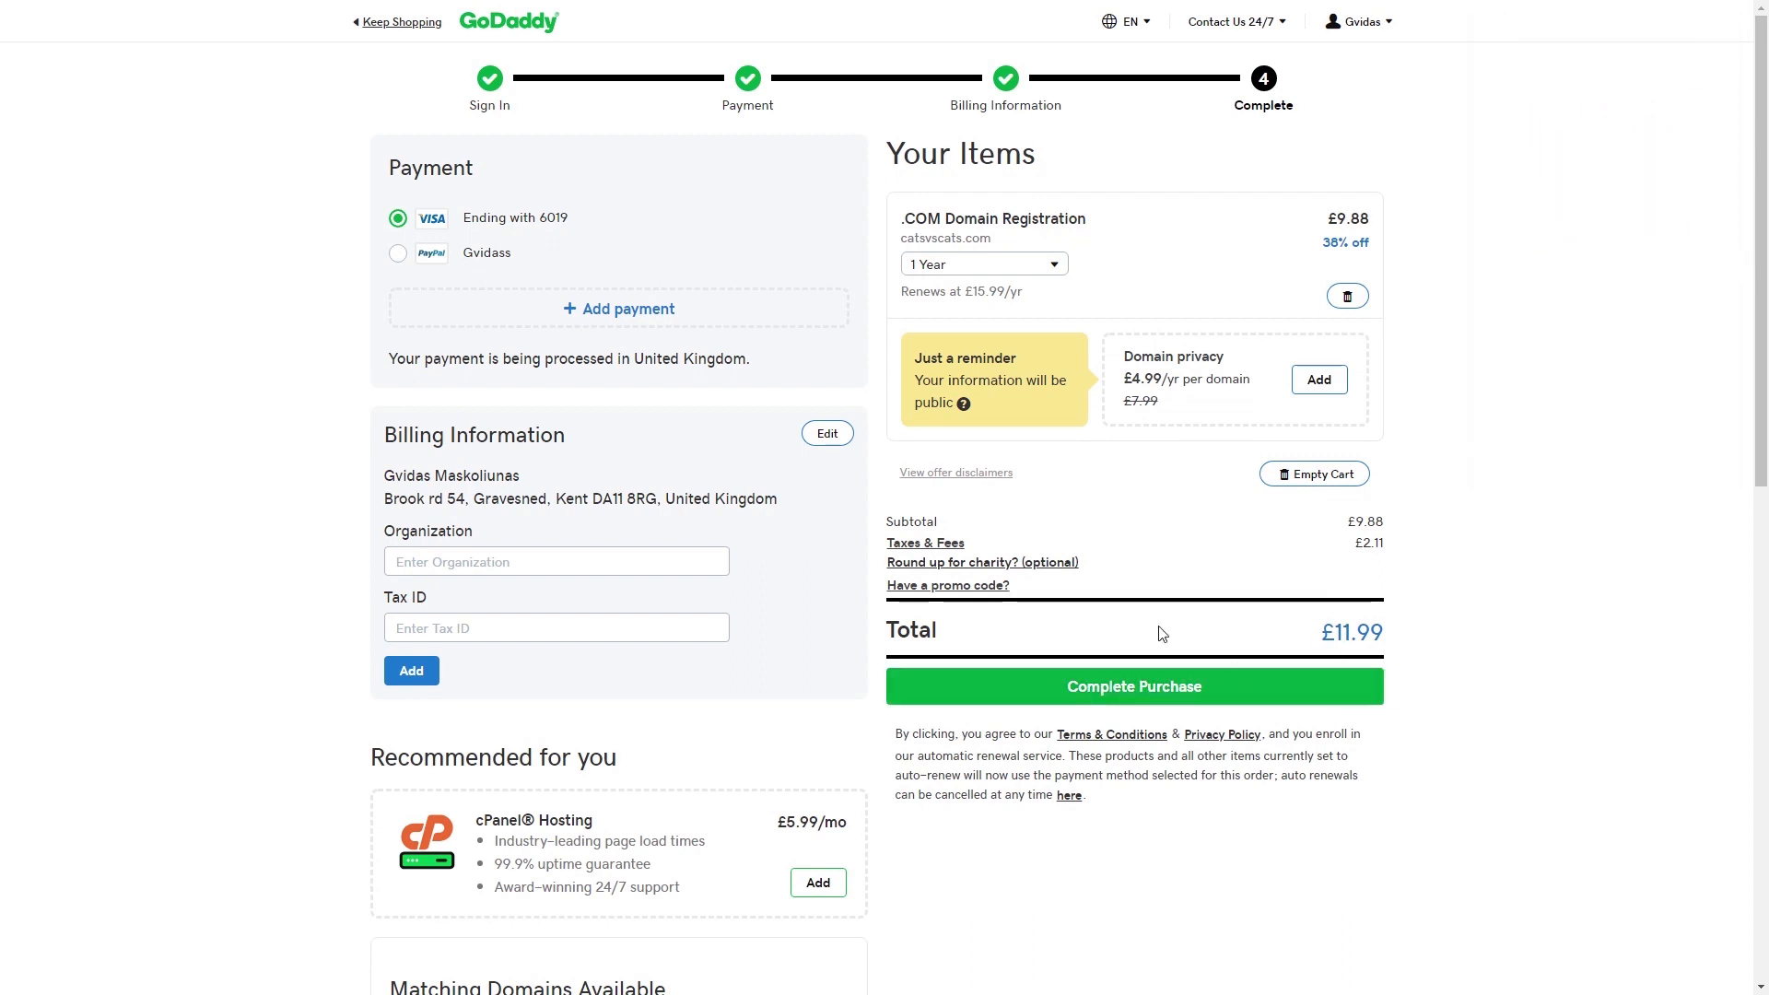
- Go to Manage Domains from the GoDaddy account menu
scroll(1173, 568, down, 2)
scroll(1173, 569, up, 2)
click(1387, 30)
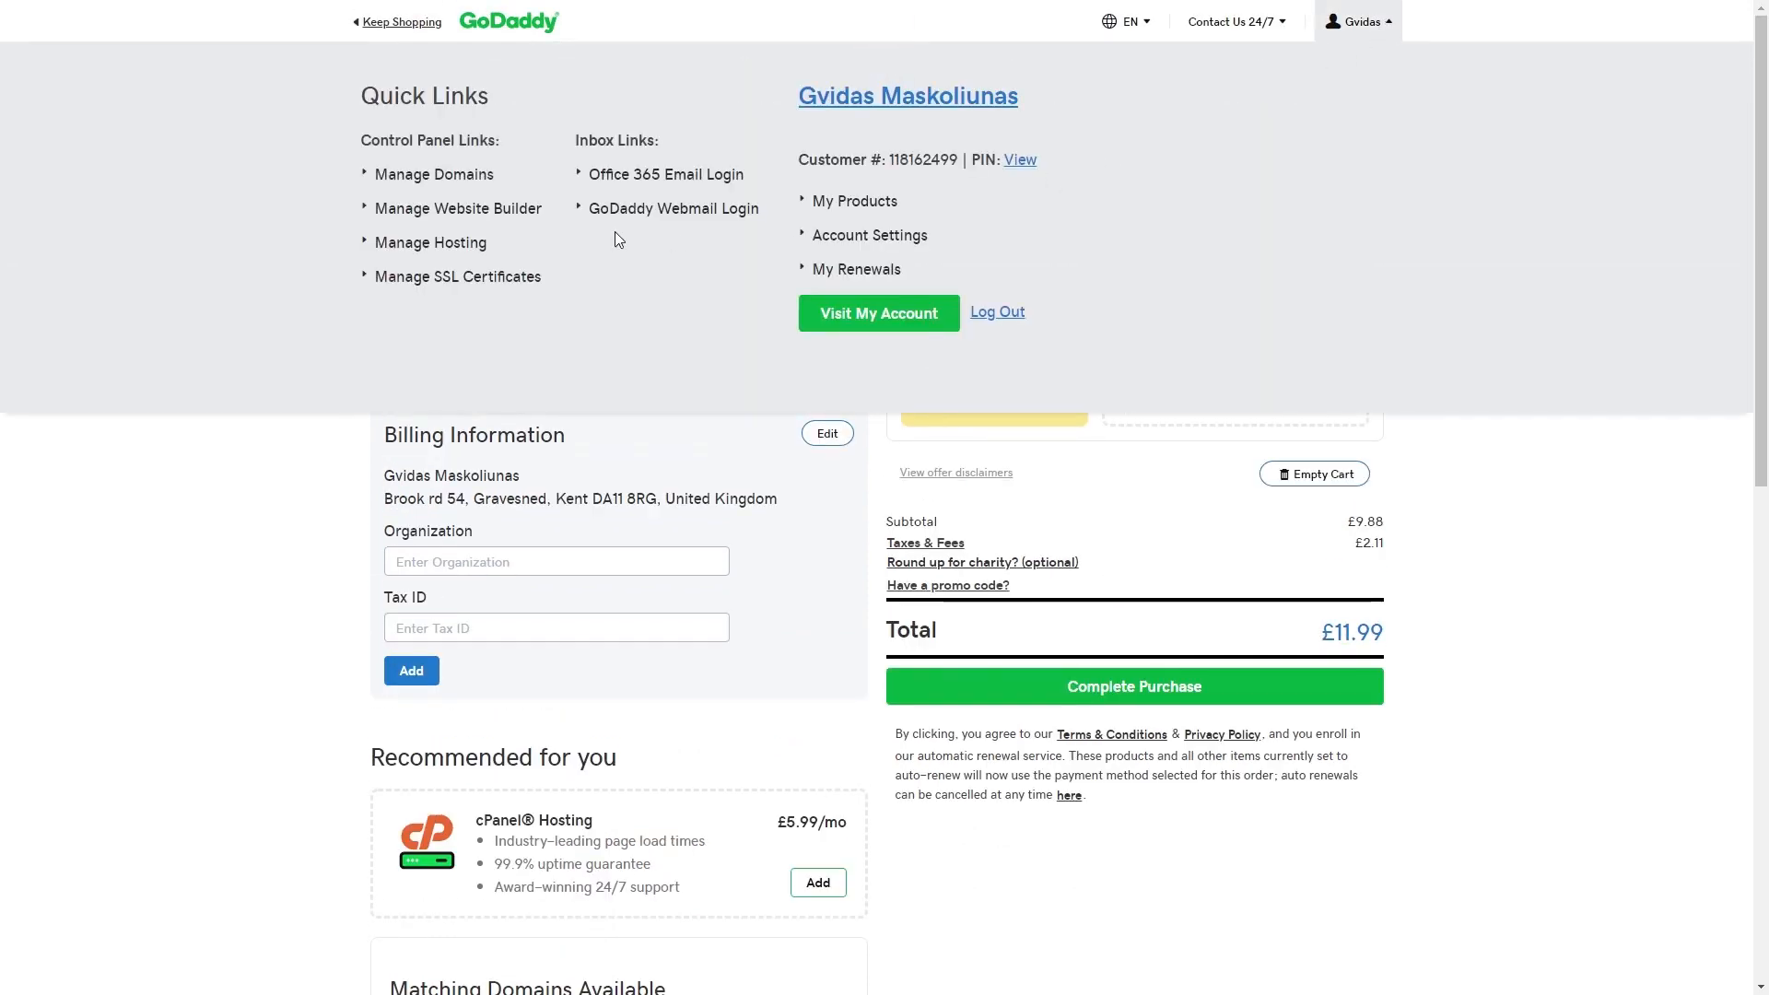
click(472, 183)
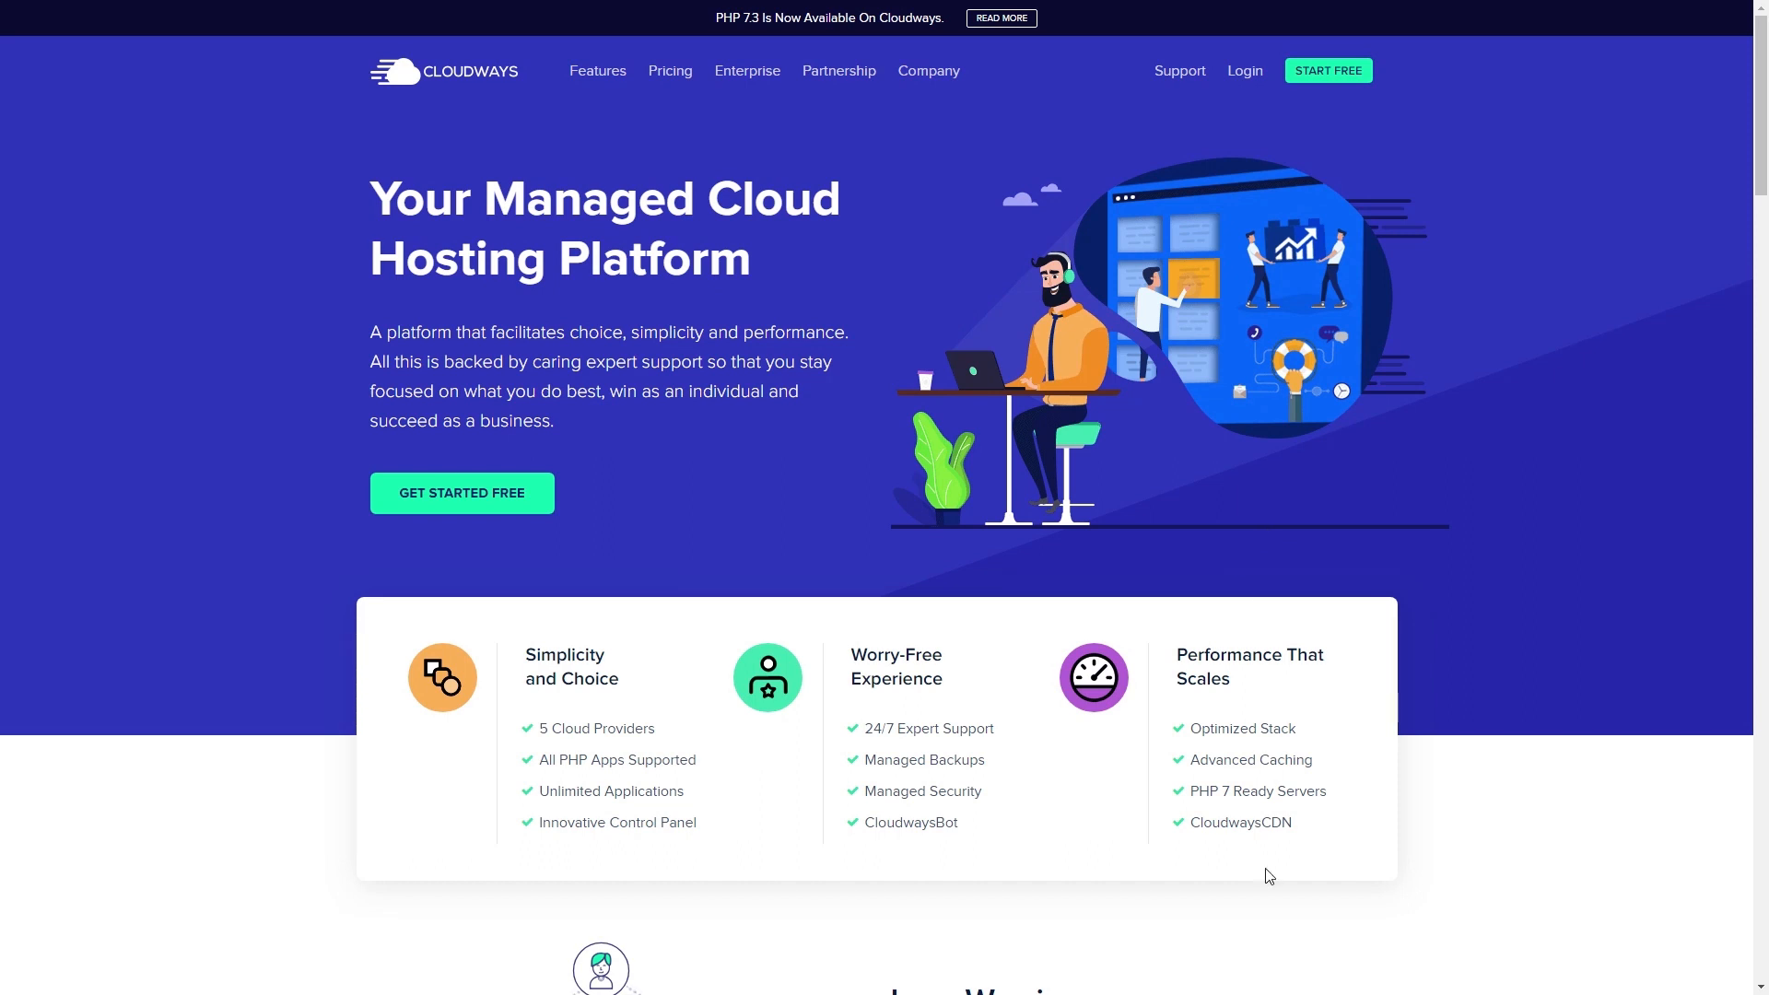
- Skip the free sign-up and log in to the existing Cloudways account
click(516, 503)
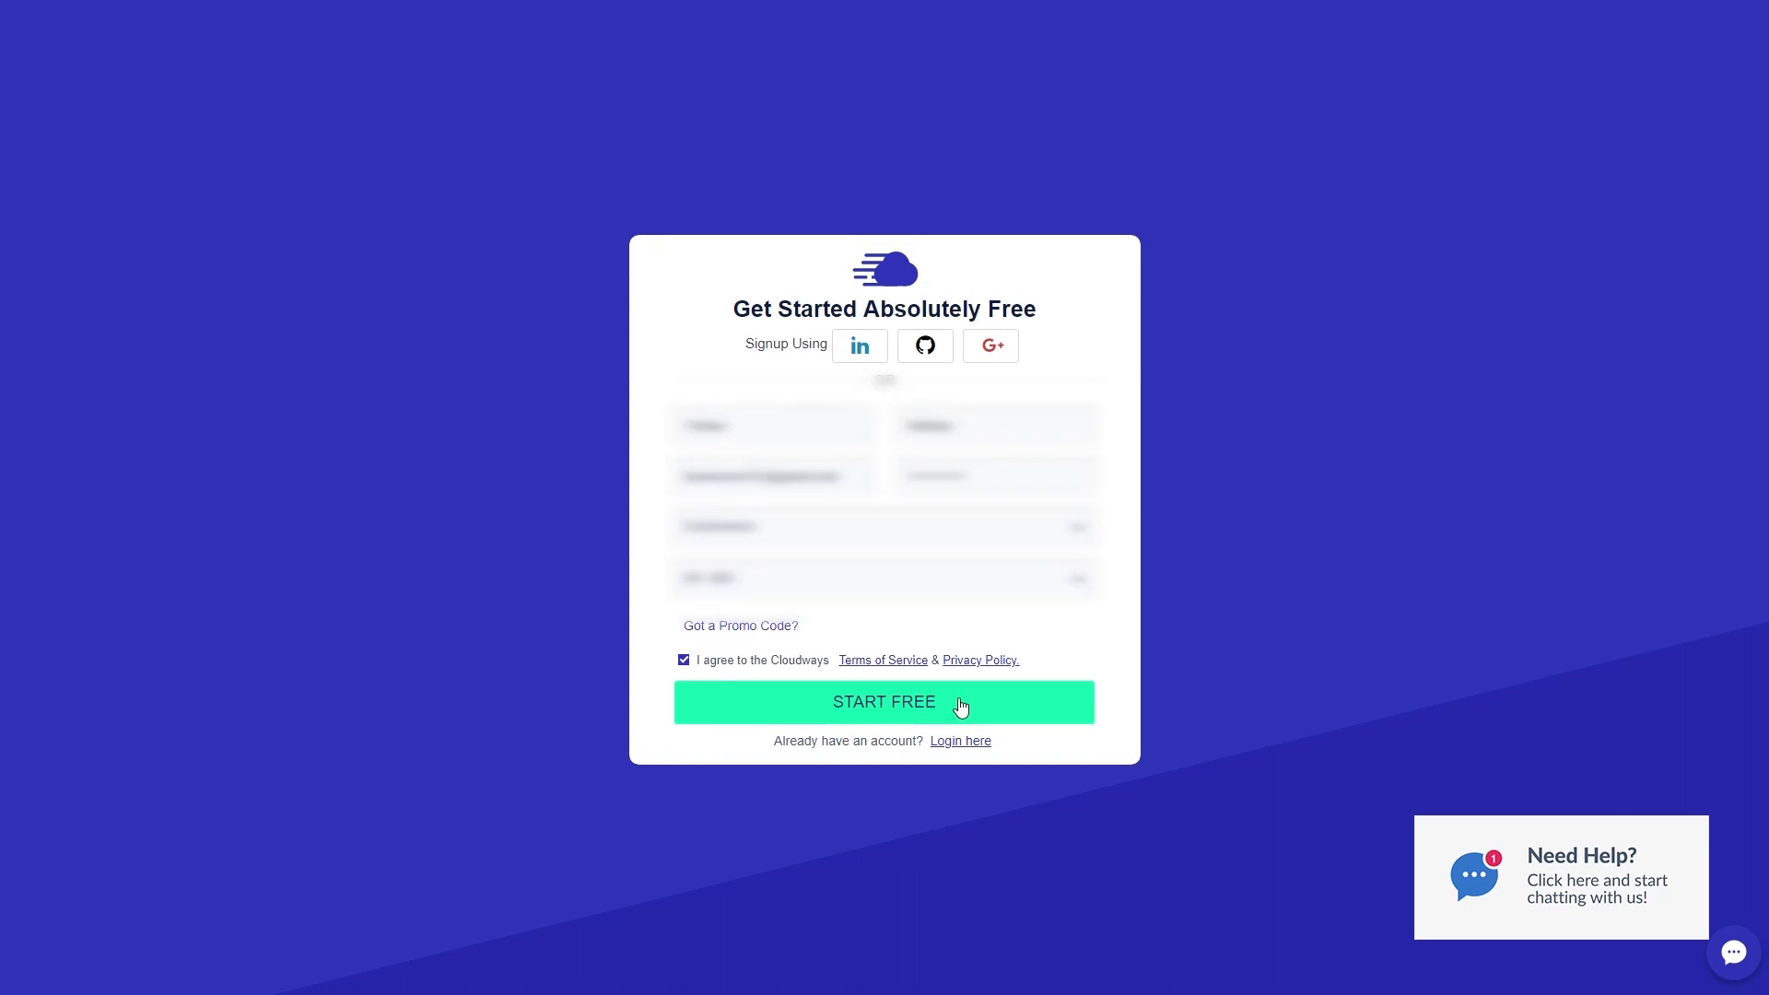
click(960, 705)
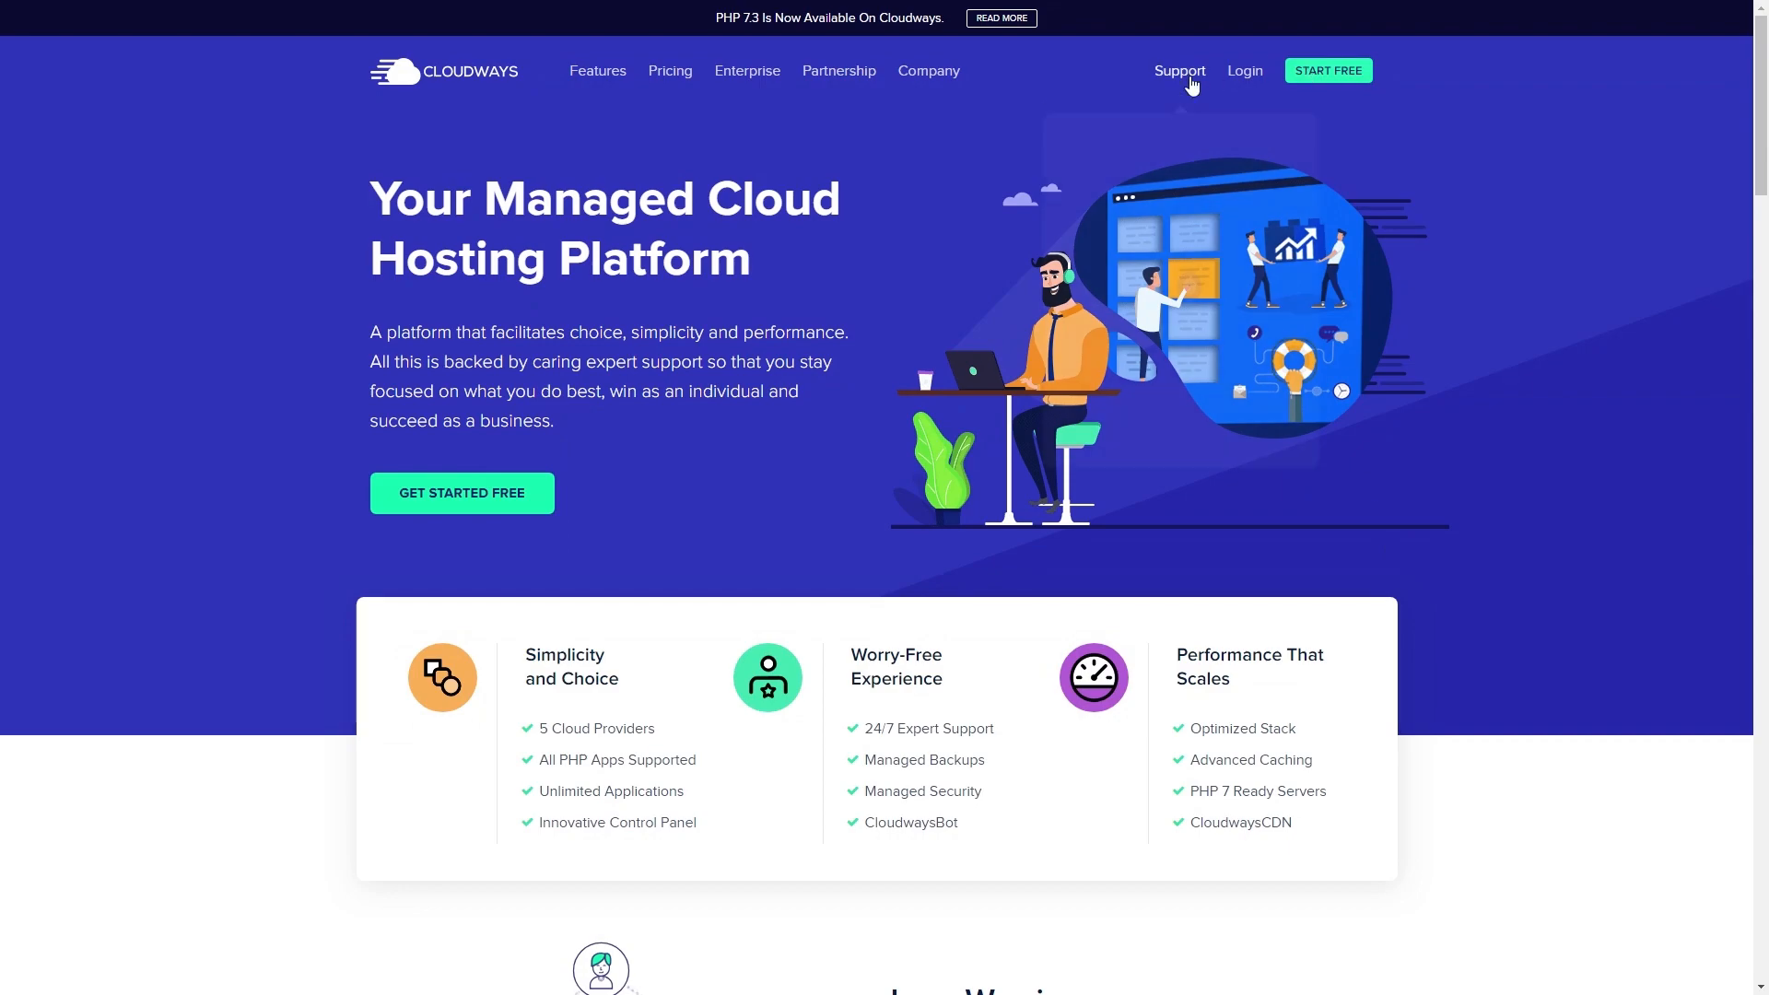
click(1246, 71)
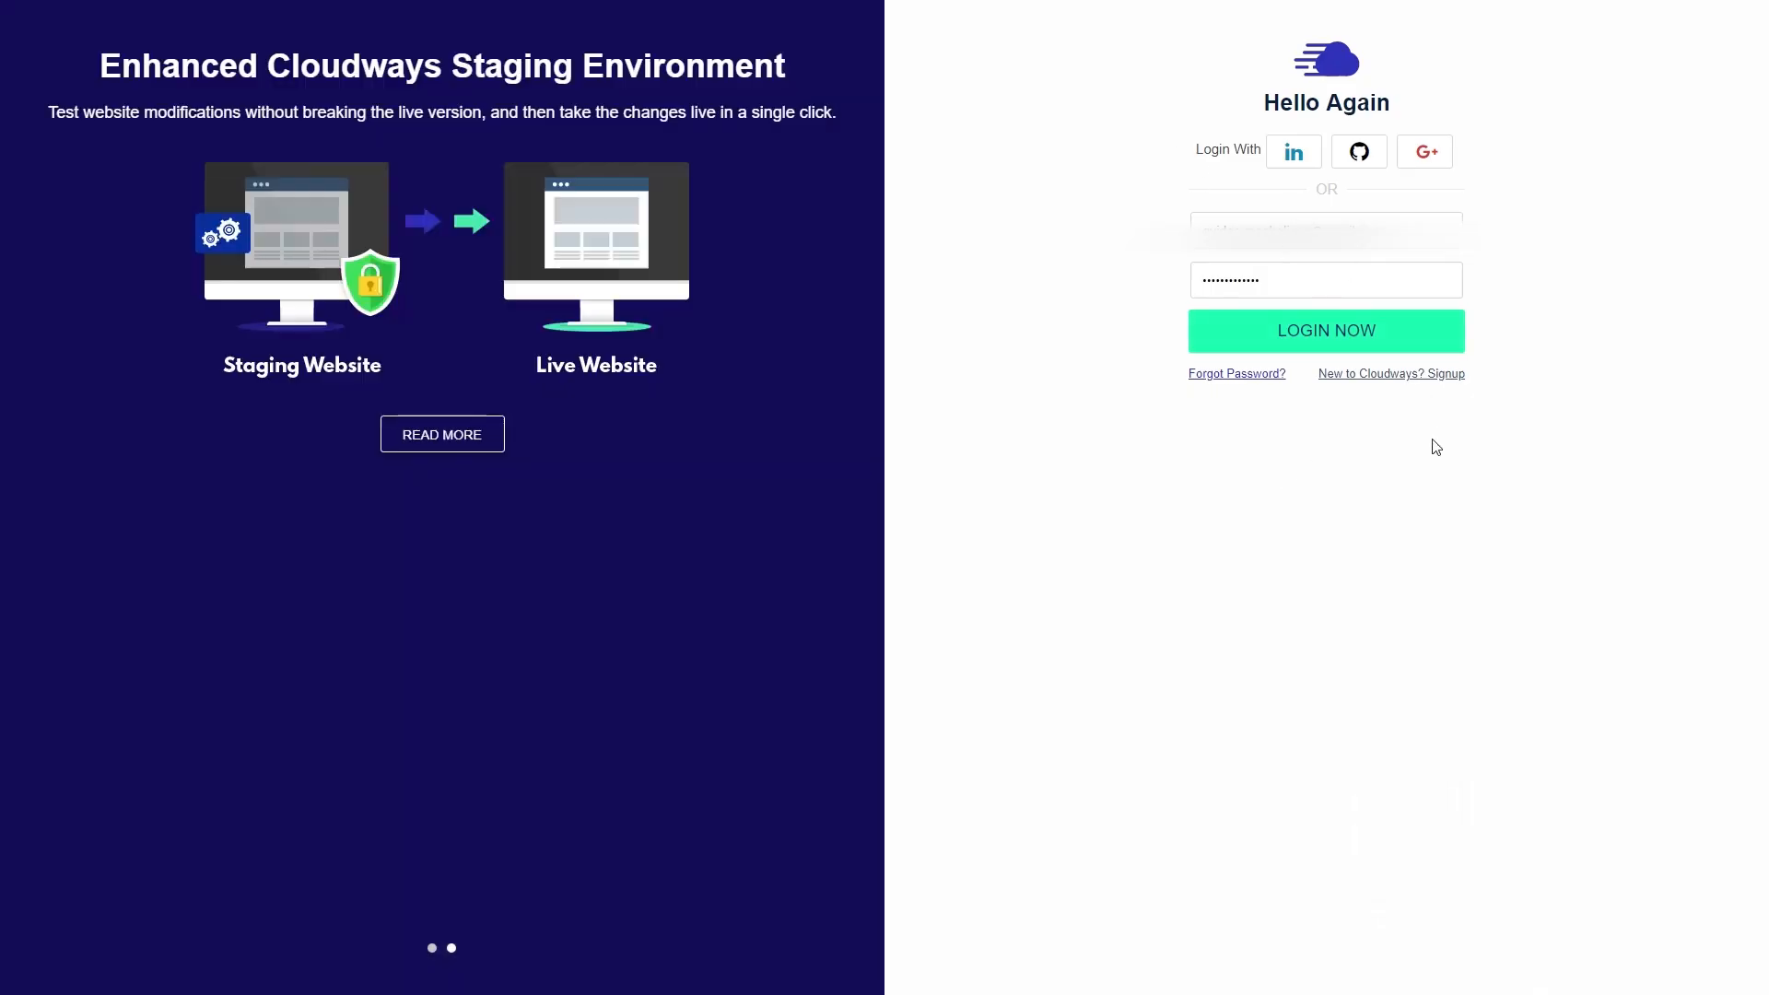
click(1287, 331)
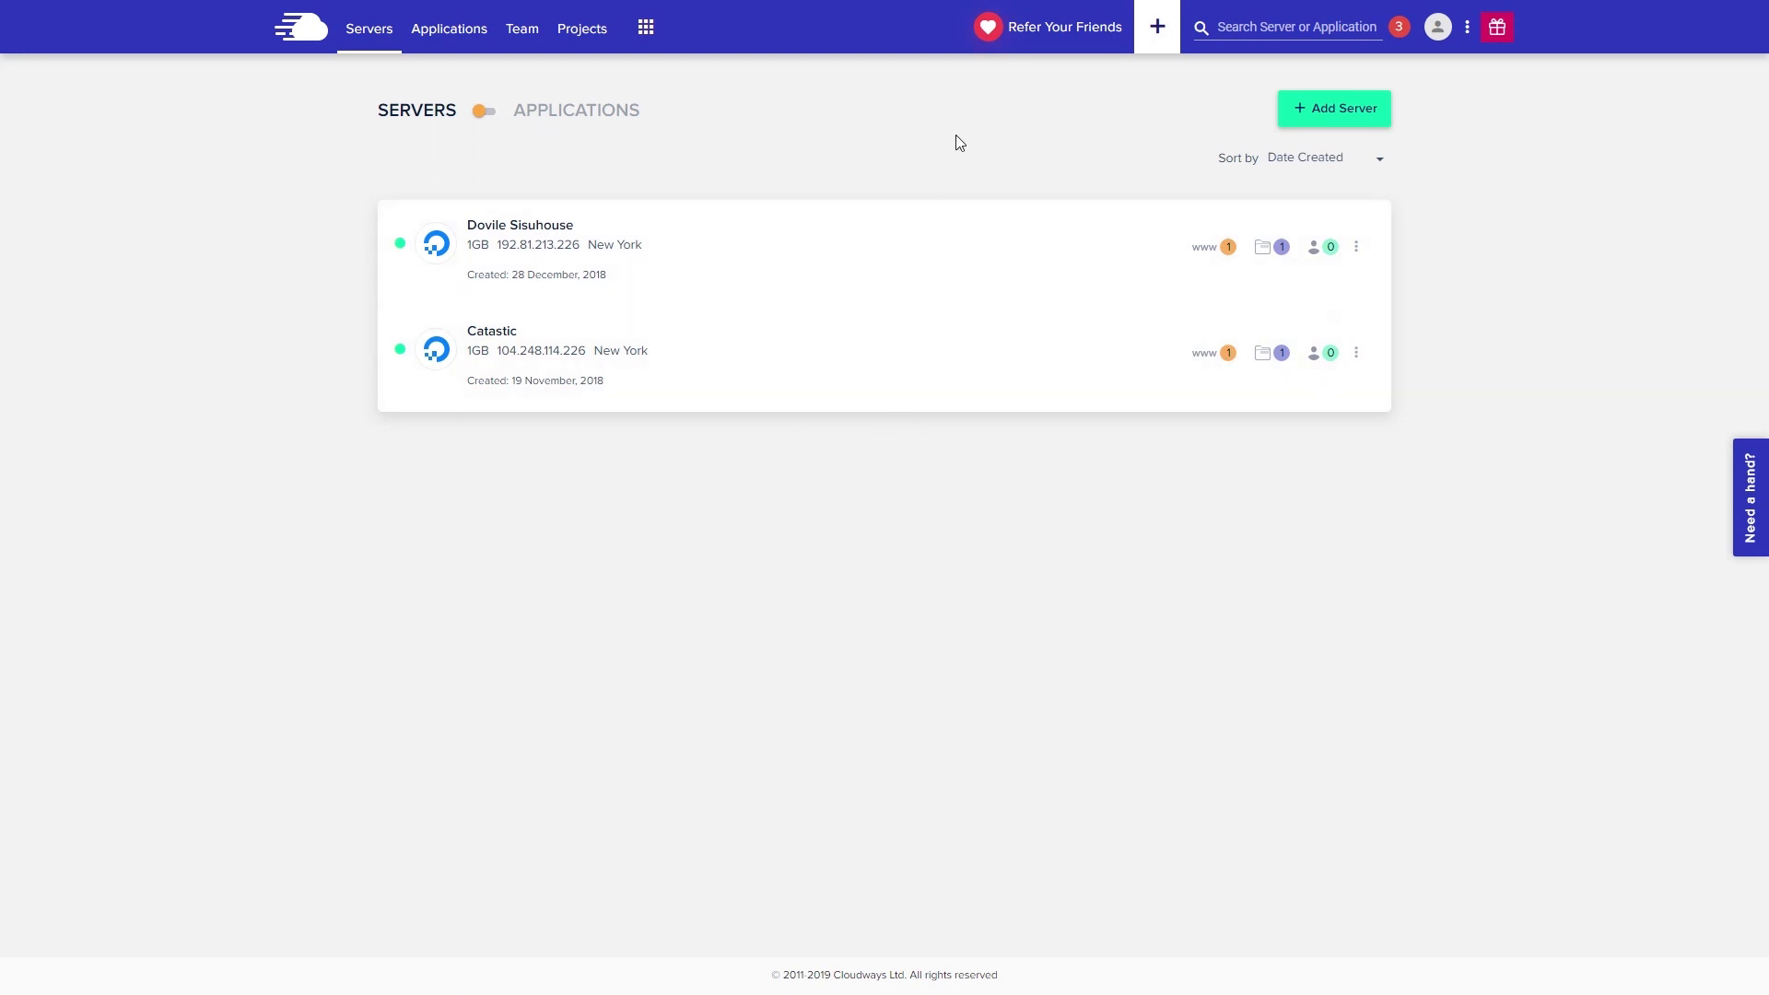
- Start adding a new server with WordPress 5.0.3 with WooCommerce as the application
click(1364, 118)
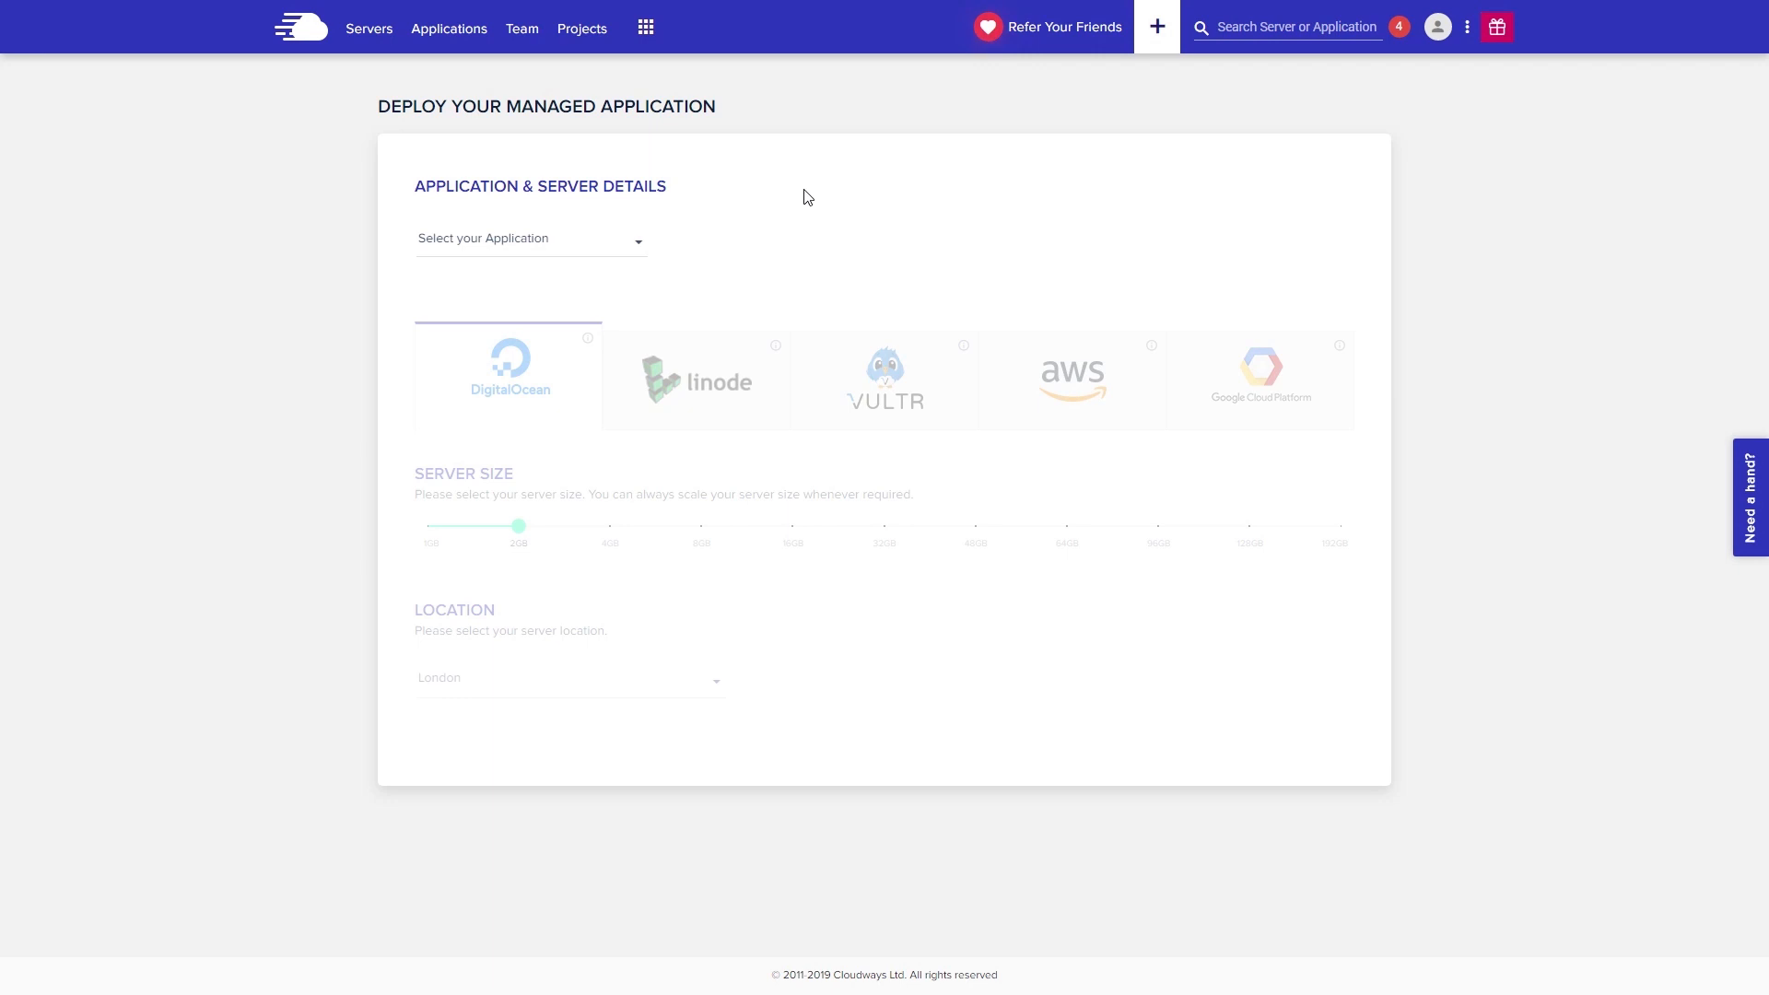
click(611, 241)
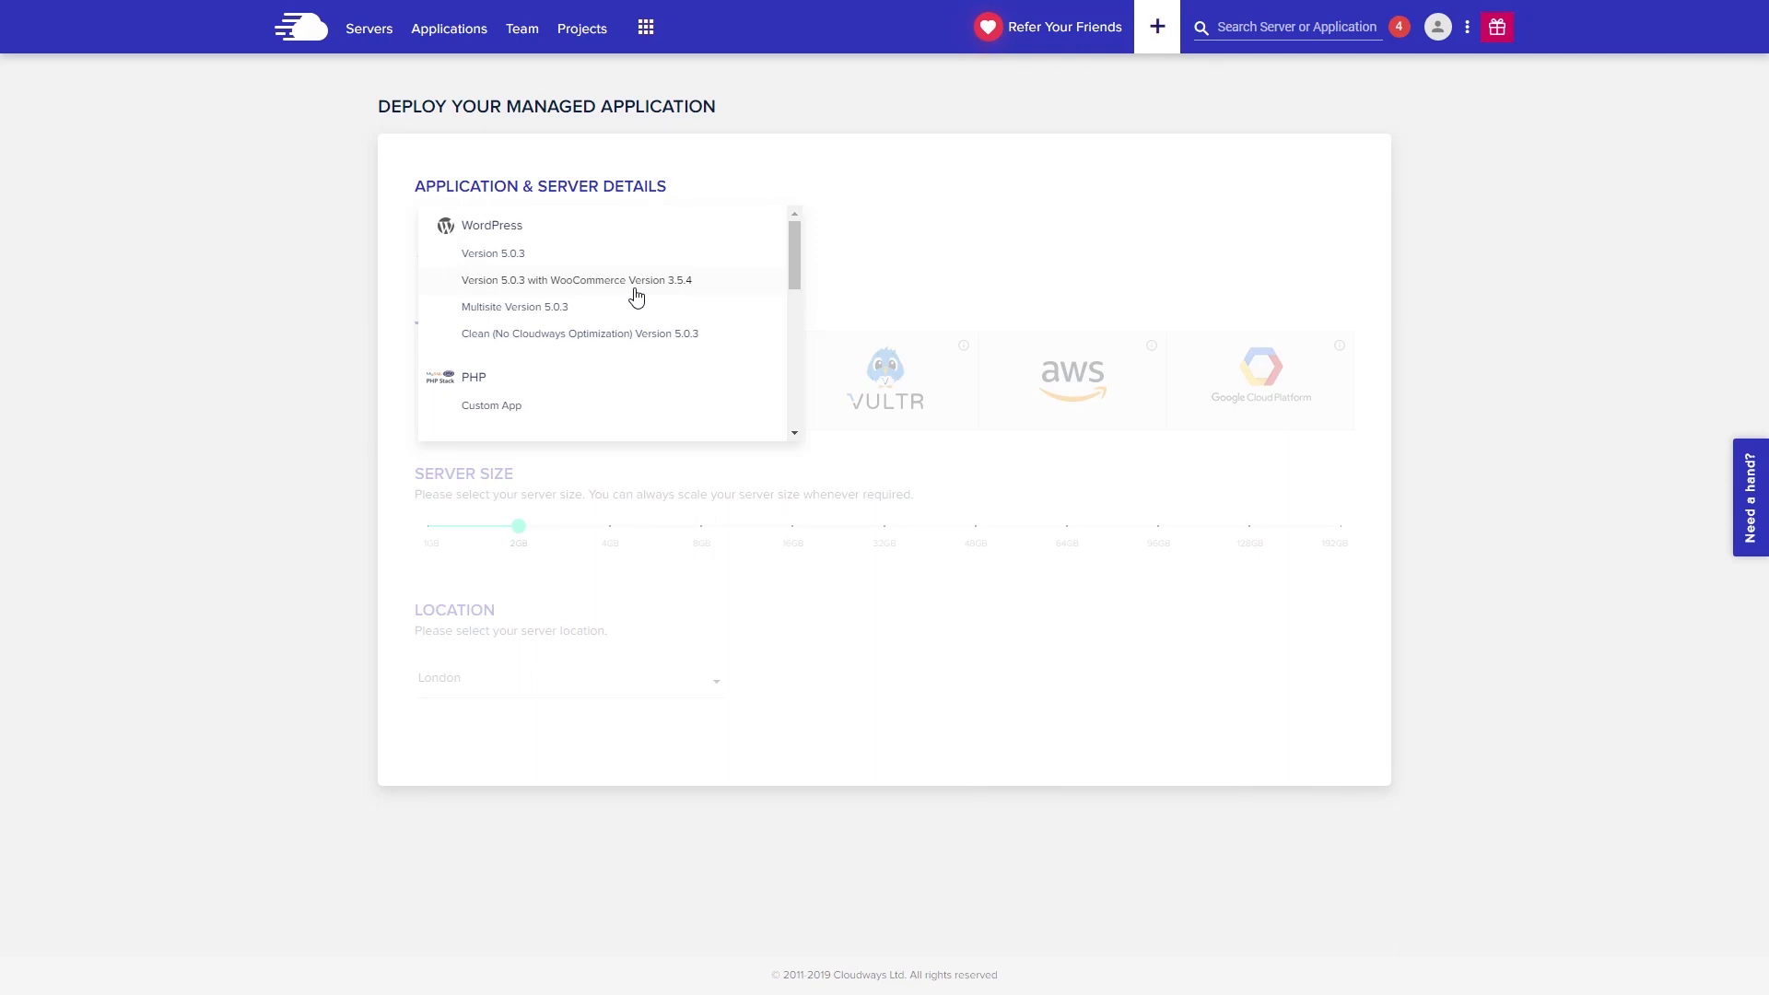
click(634, 291)
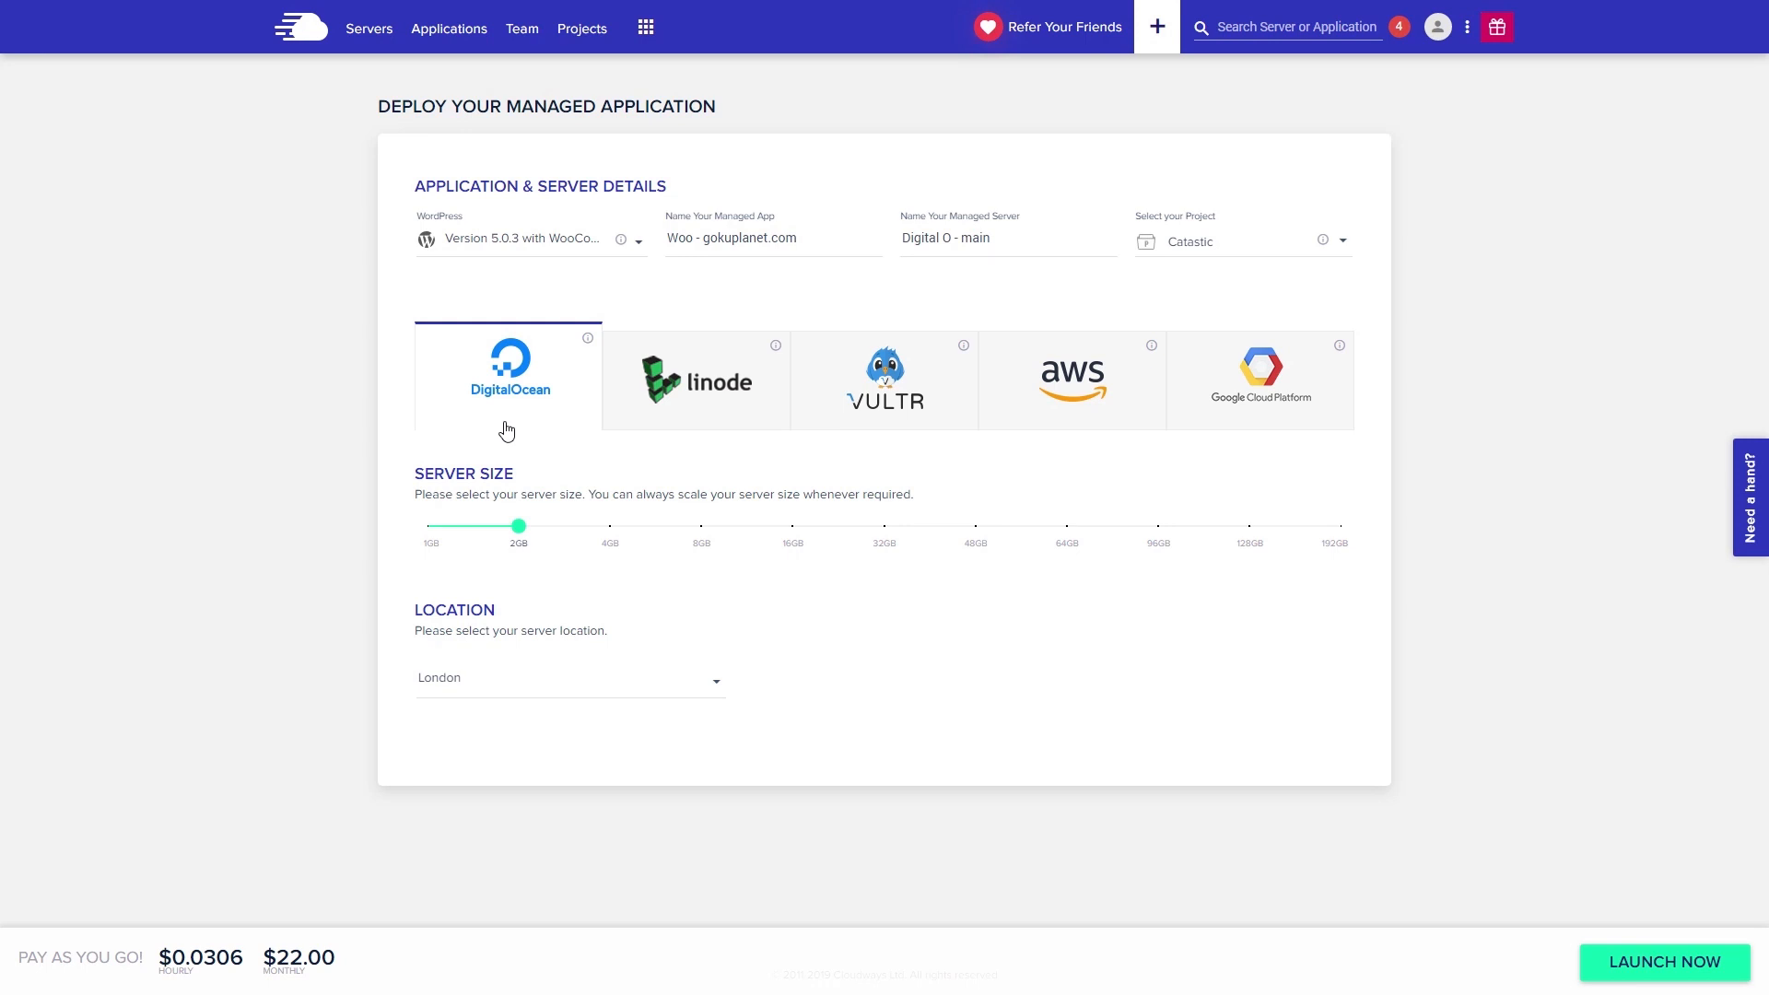
- Launch Digital O - main as a 1GB server located in New York
mouse_move(514, 531)
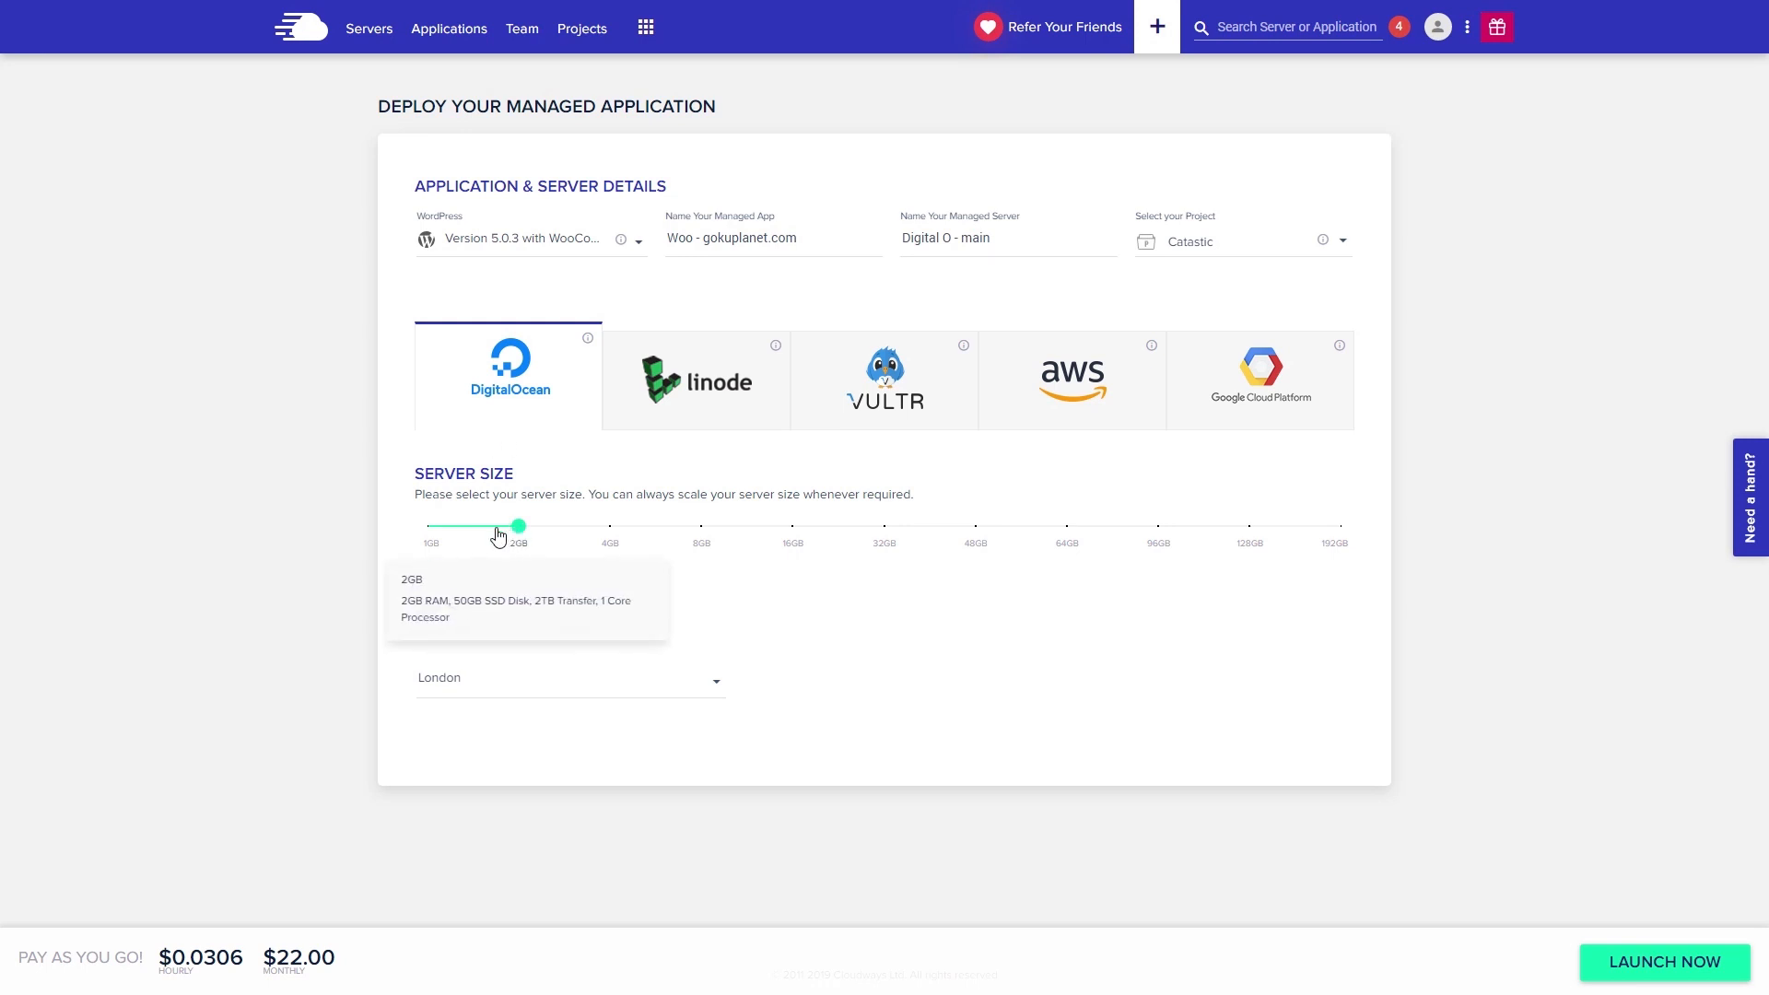
drag(497, 535, 387, 513)
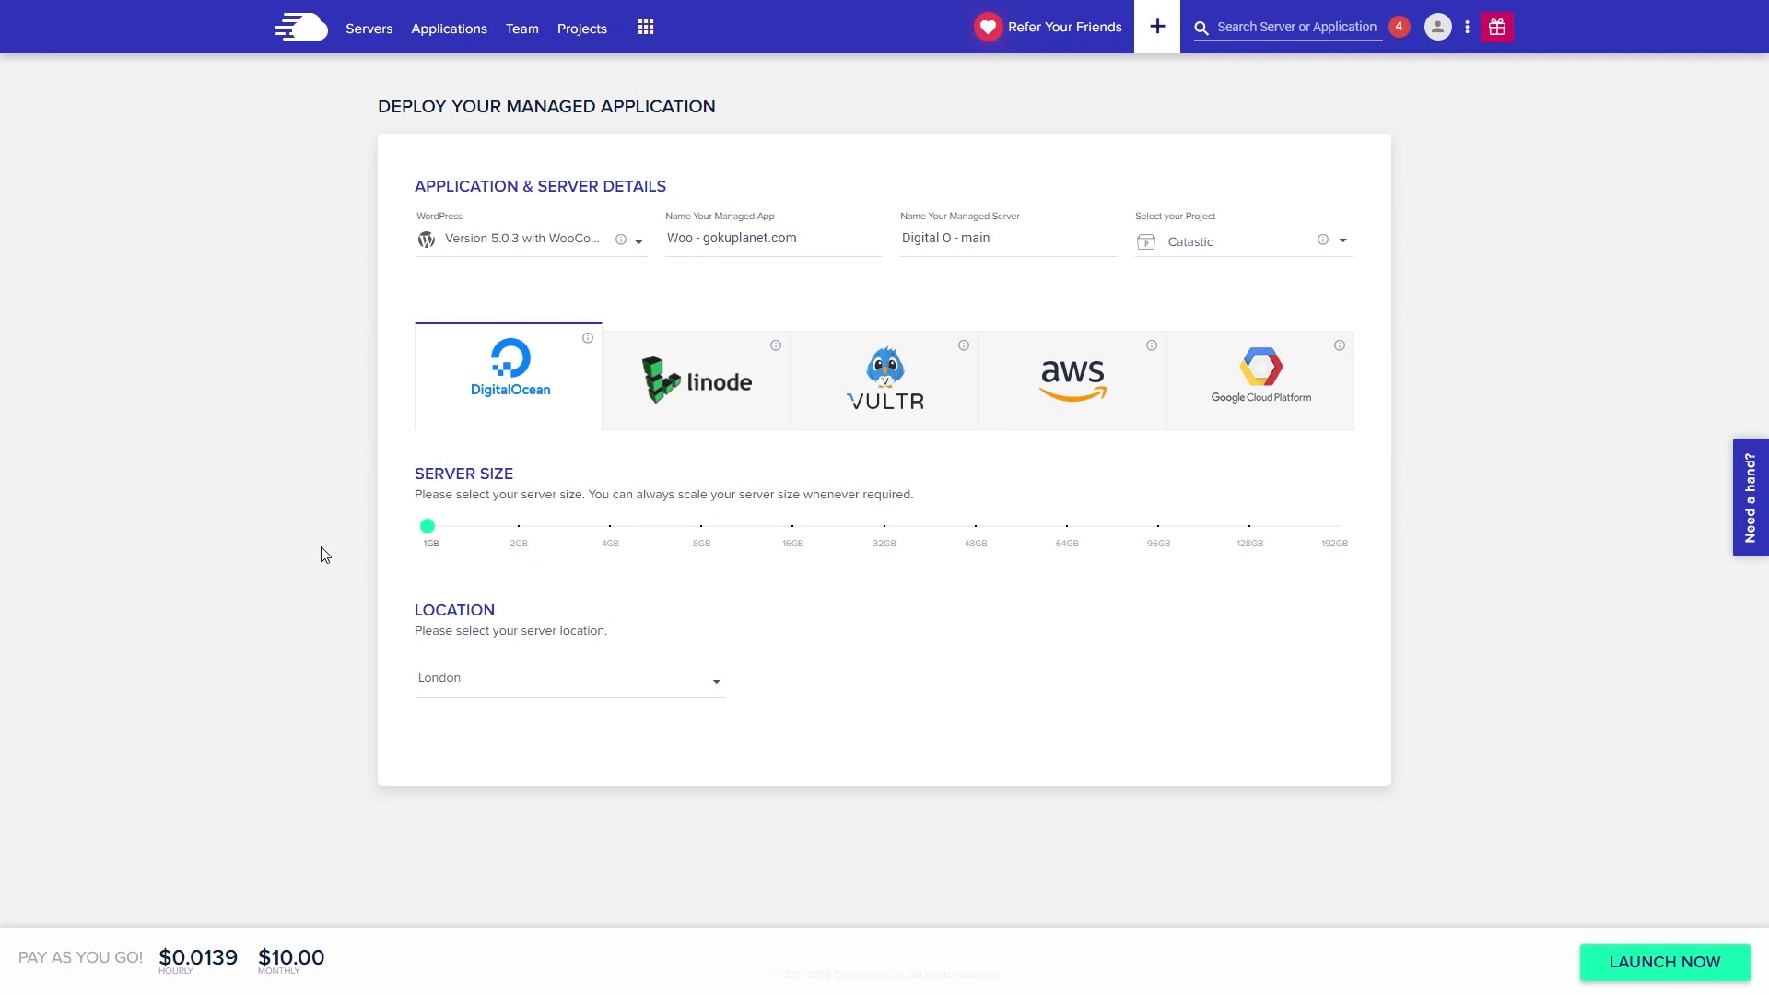
click(718, 686)
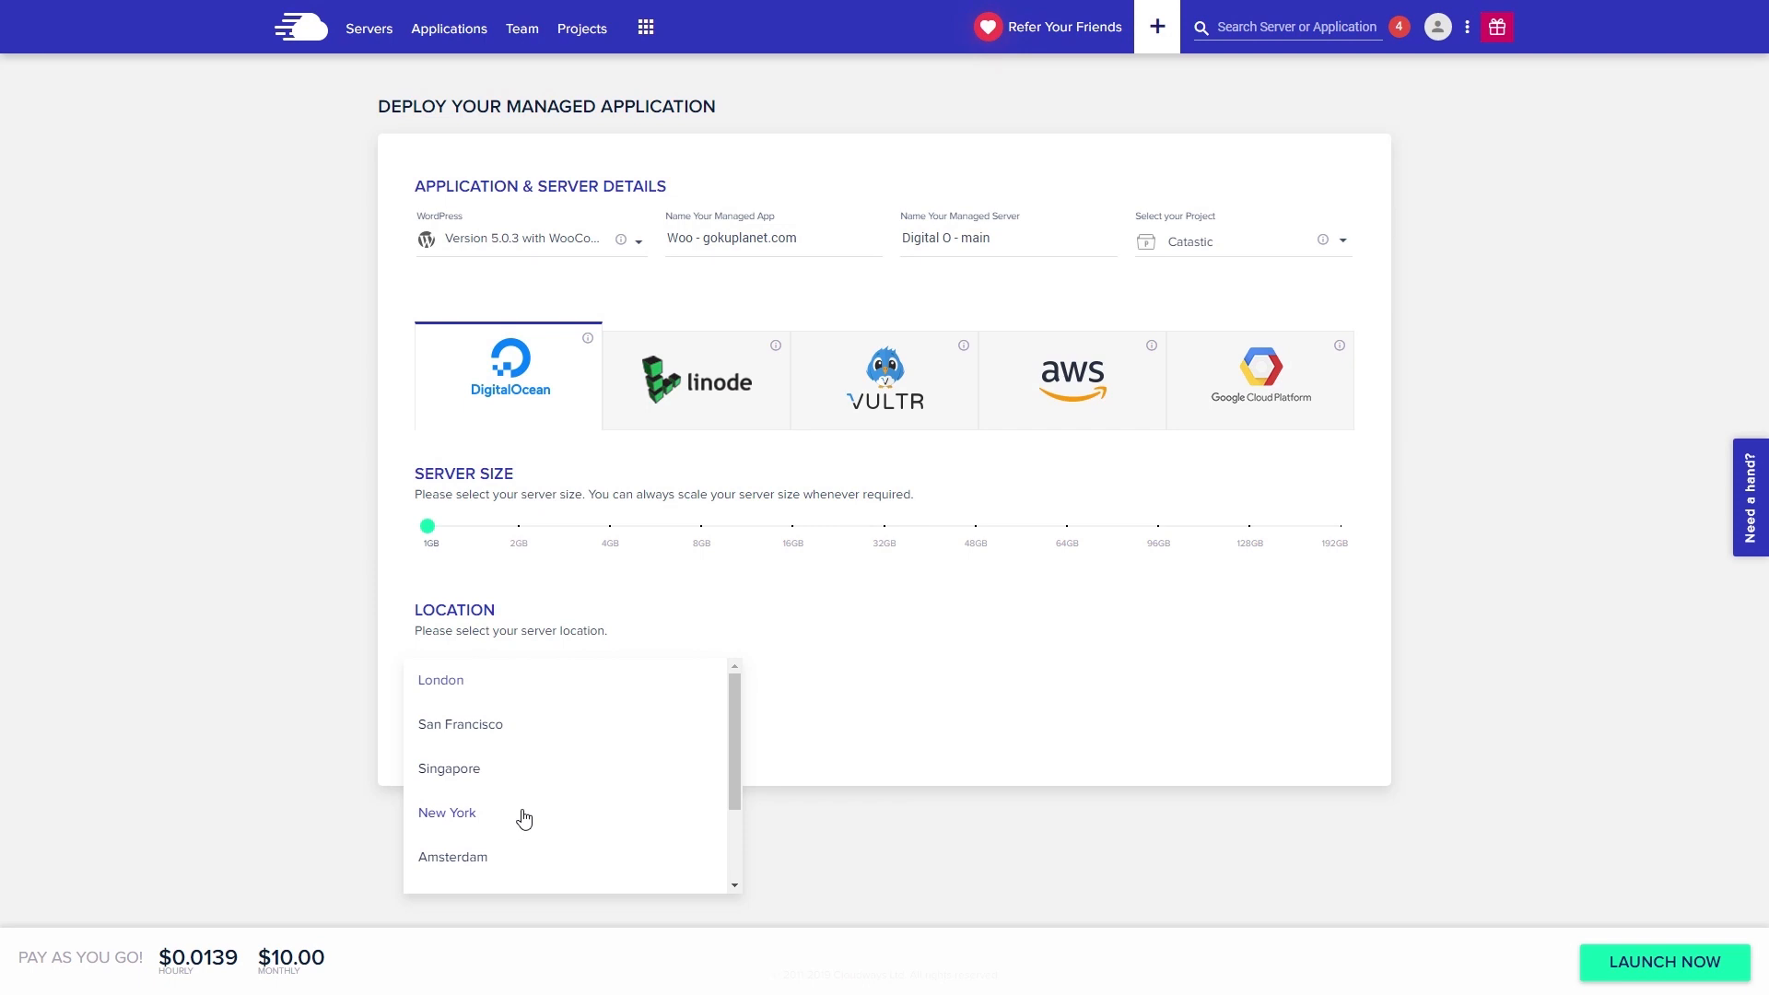
scroll(524, 819, down, 1)
scroll(525, 819, up, 1)
scroll(517, 743, down, 2)
scroll(562, 800, up, 2)
click(460, 819)
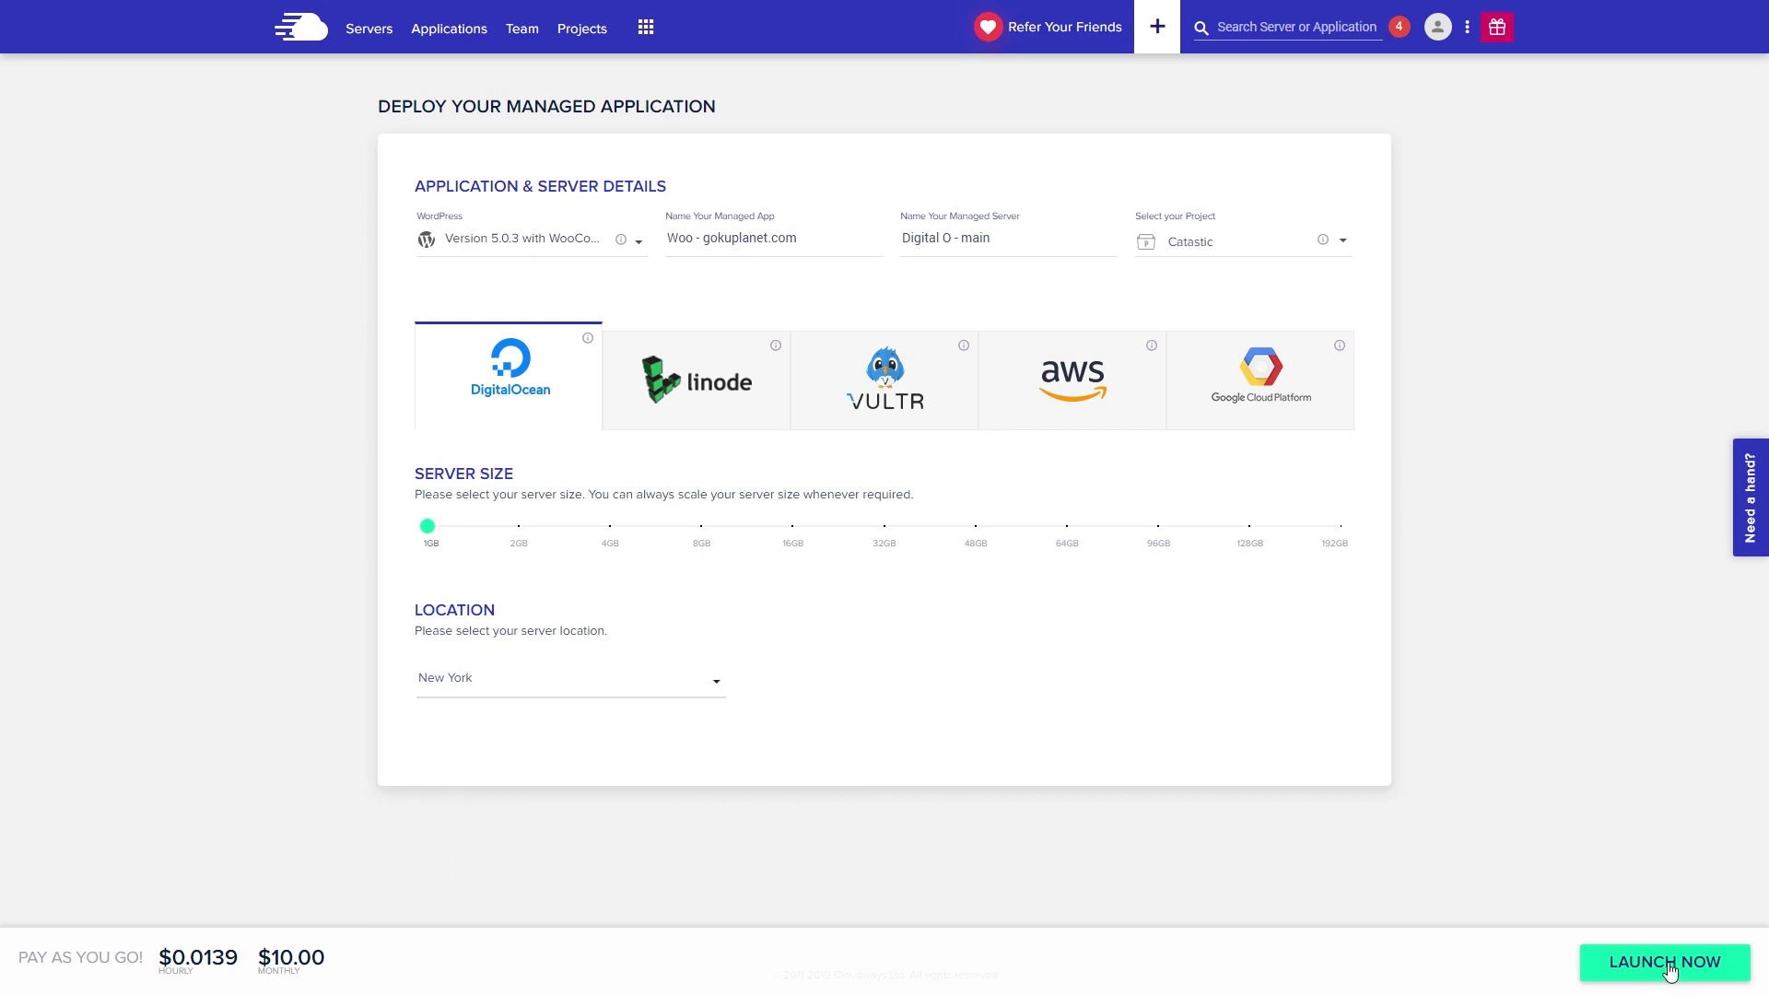
click(1668, 963)
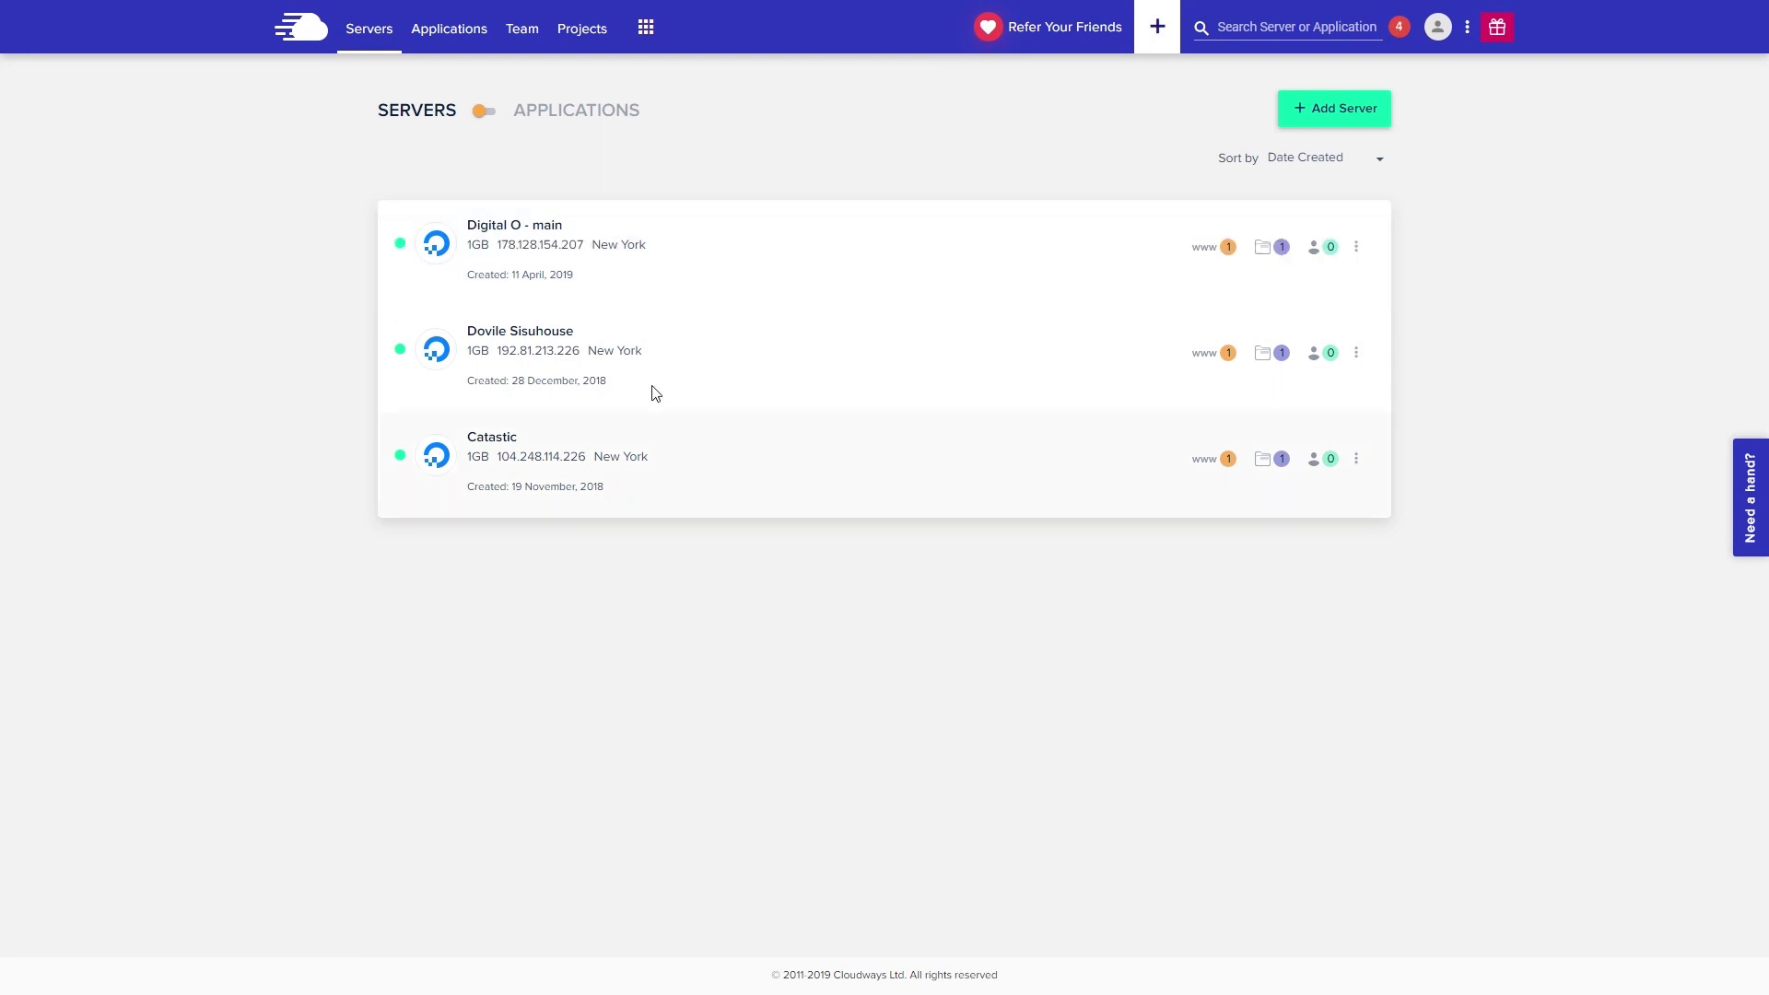
- Open the Access Details of Woo - gokuplanet.com on the Digital O - main server
click(683, 258)
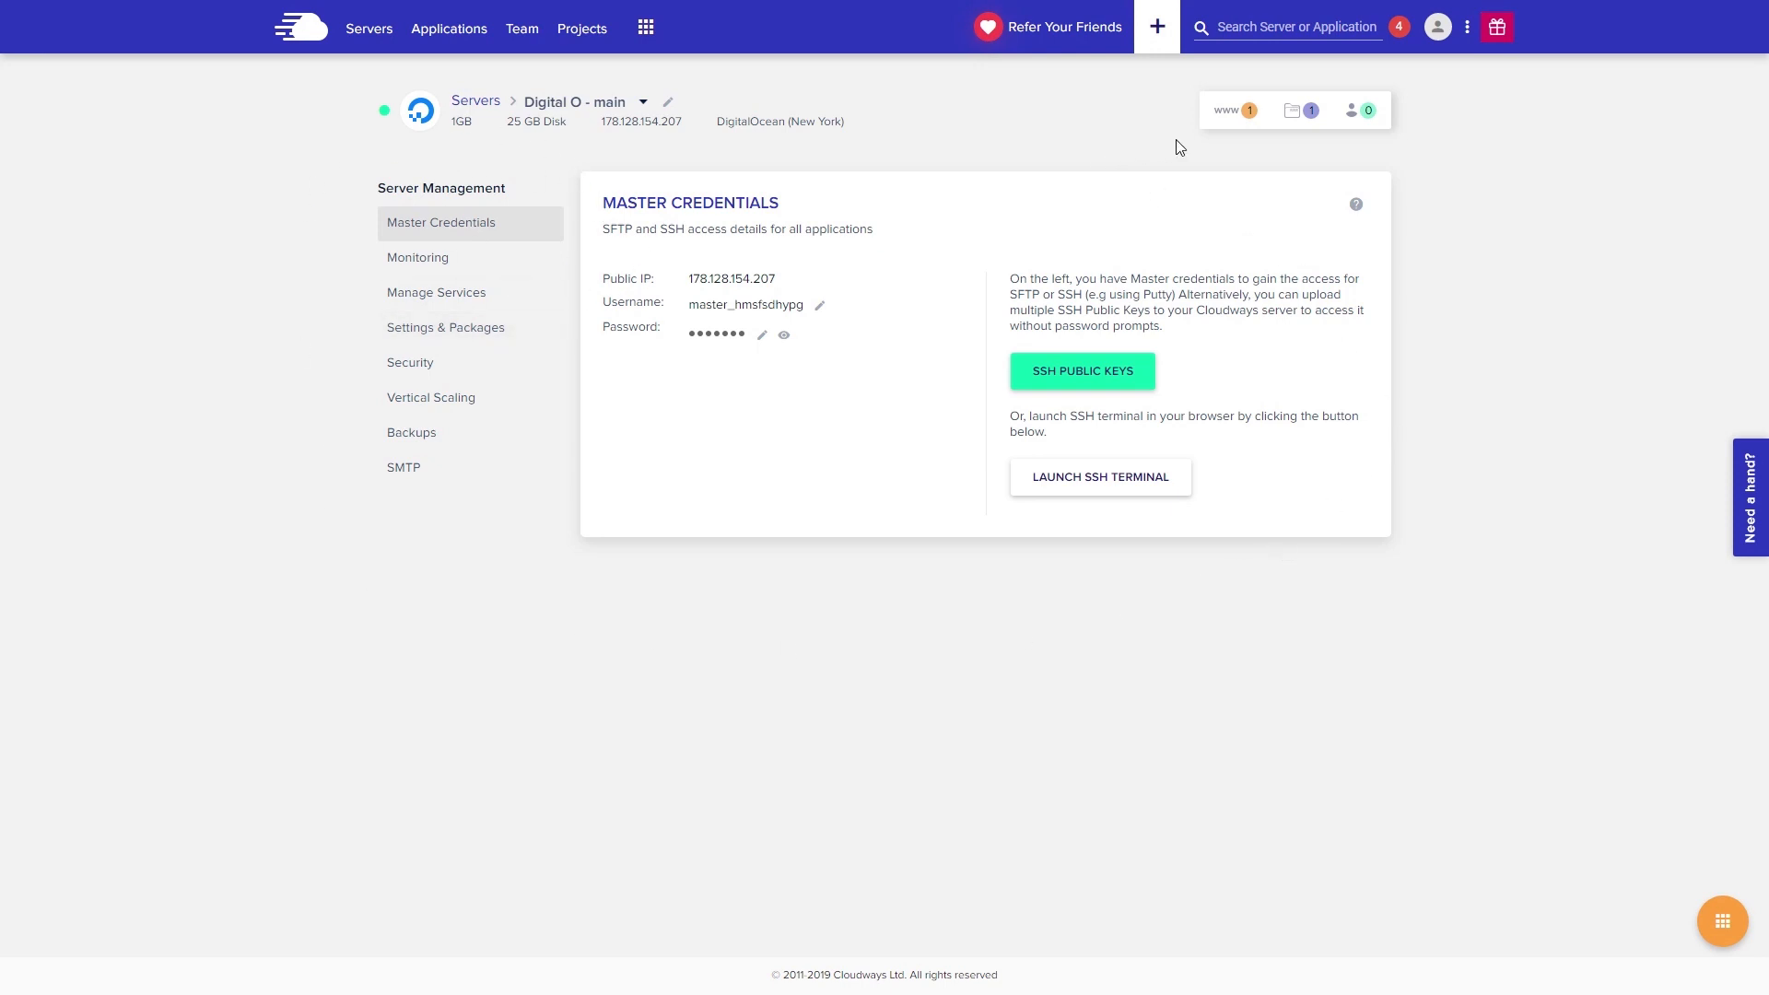
click(1233, 112)
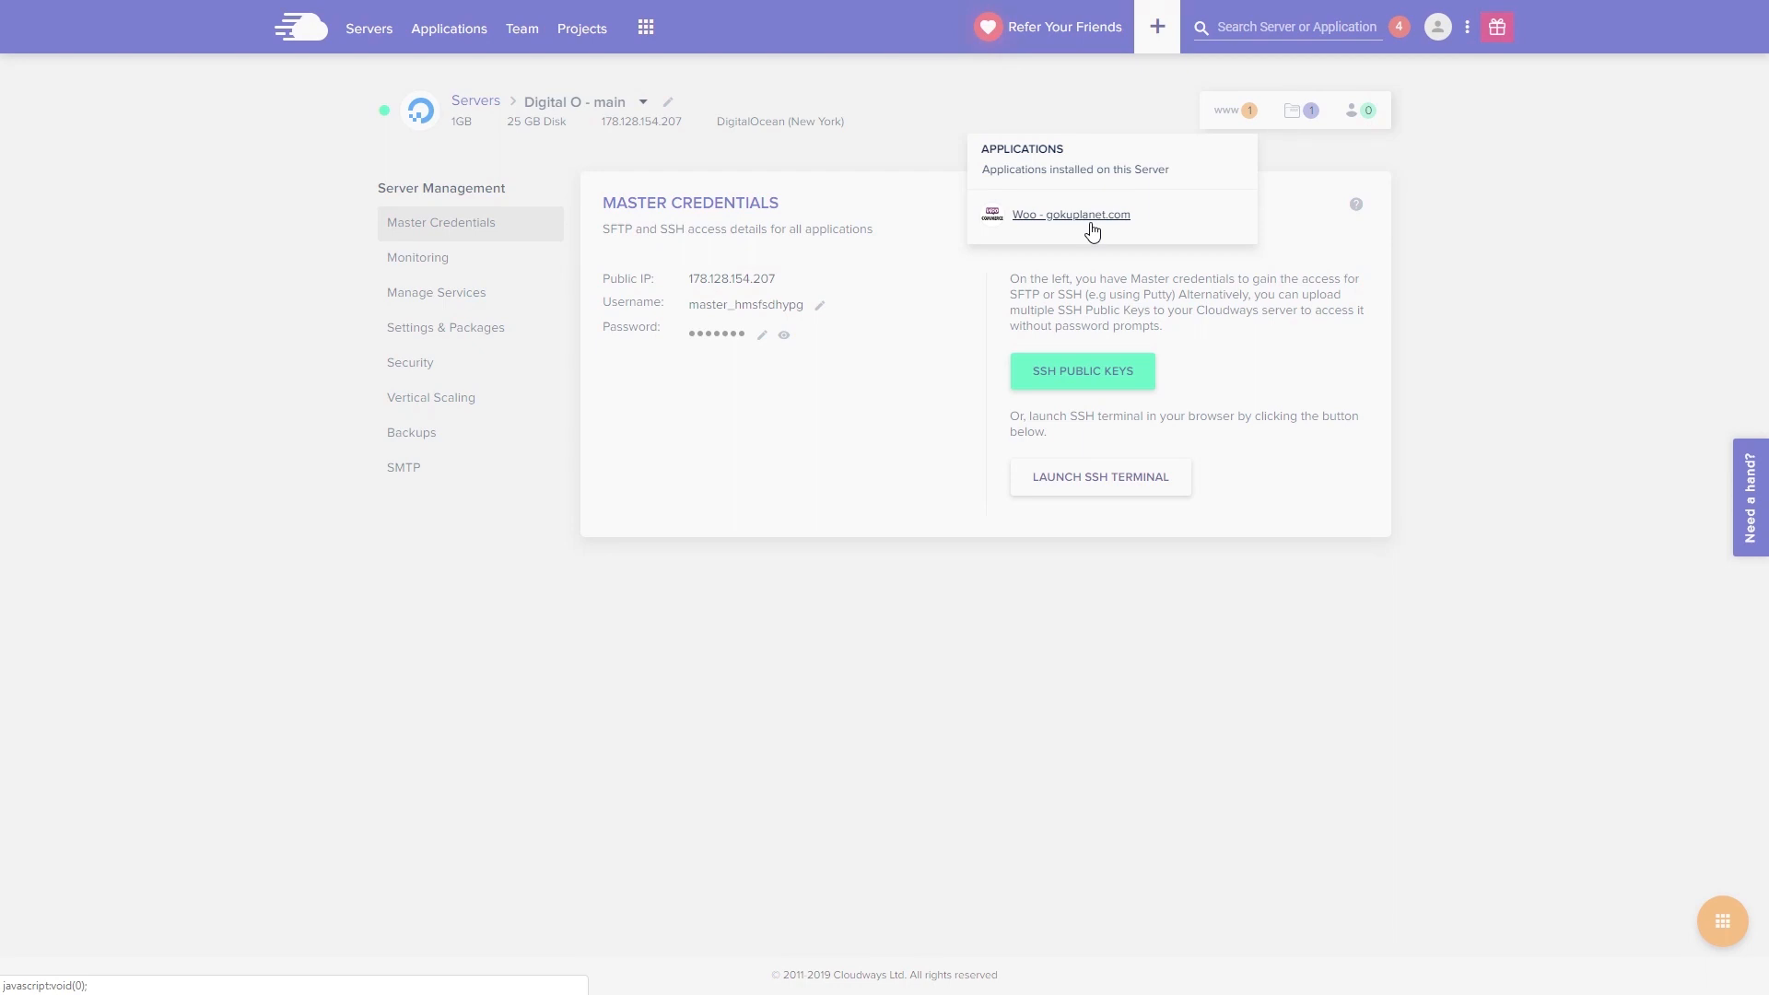
click(1091, 222)
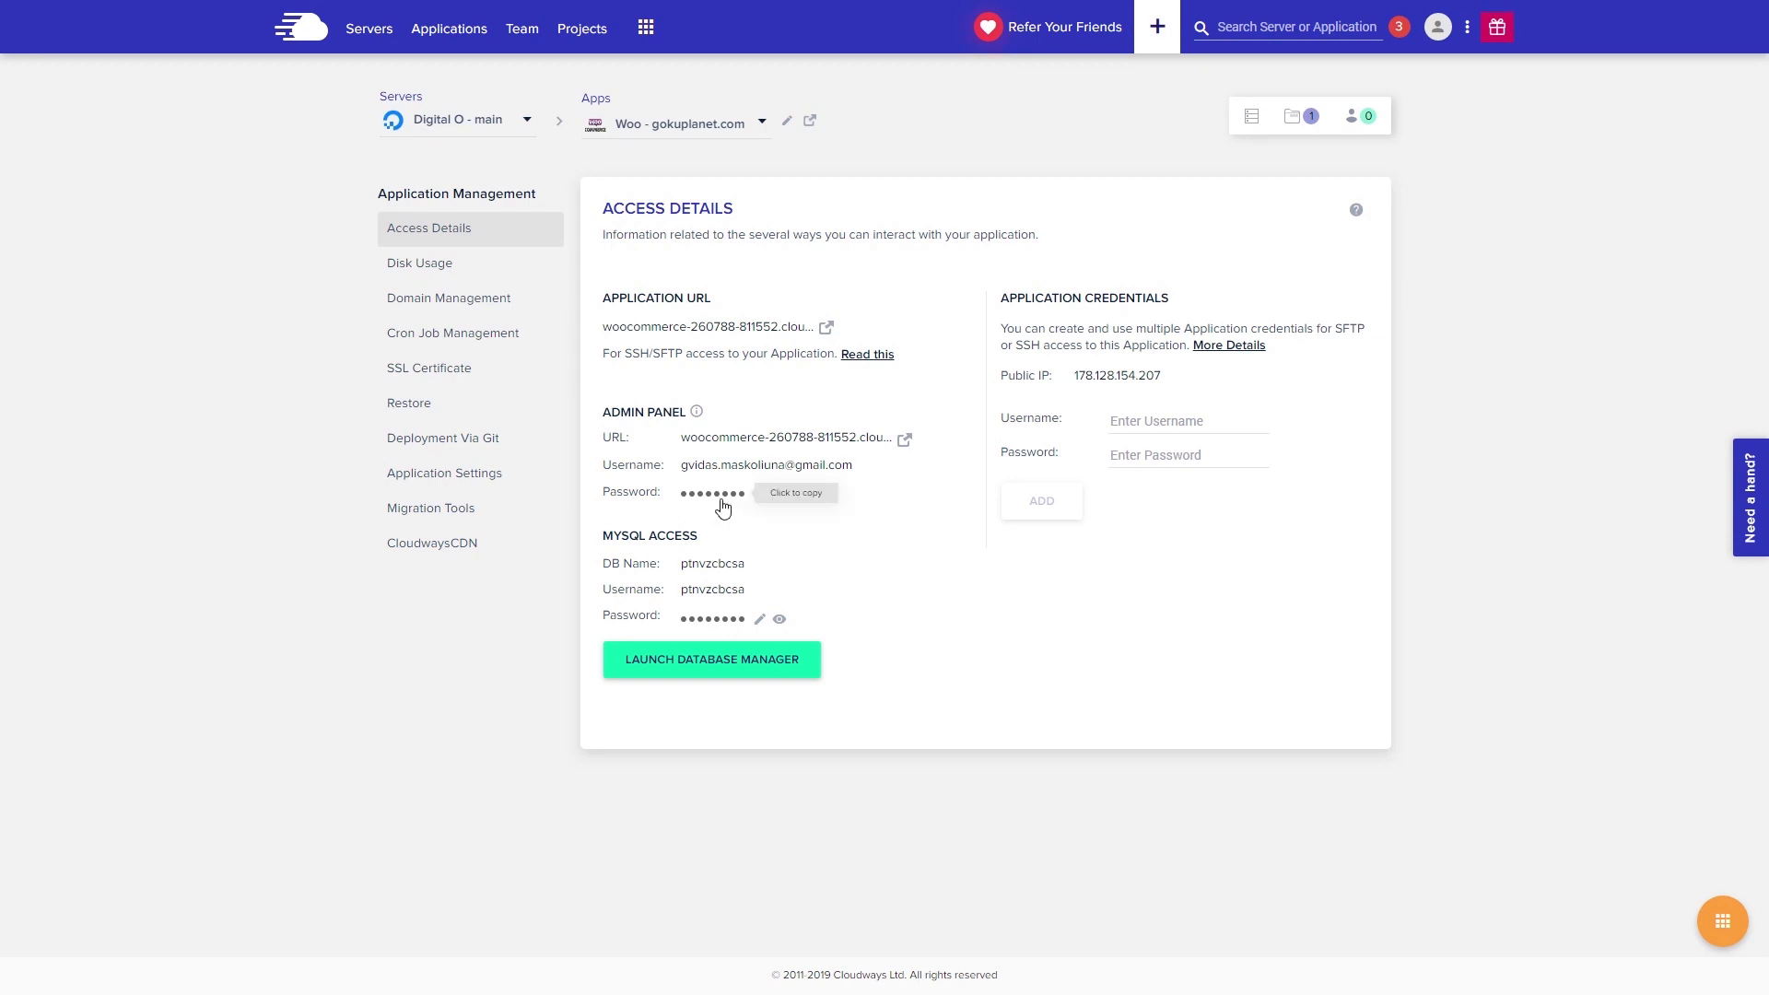
- Log in to WordPress admin with the saved username and pasted password, staying signed in
click(904, 449)
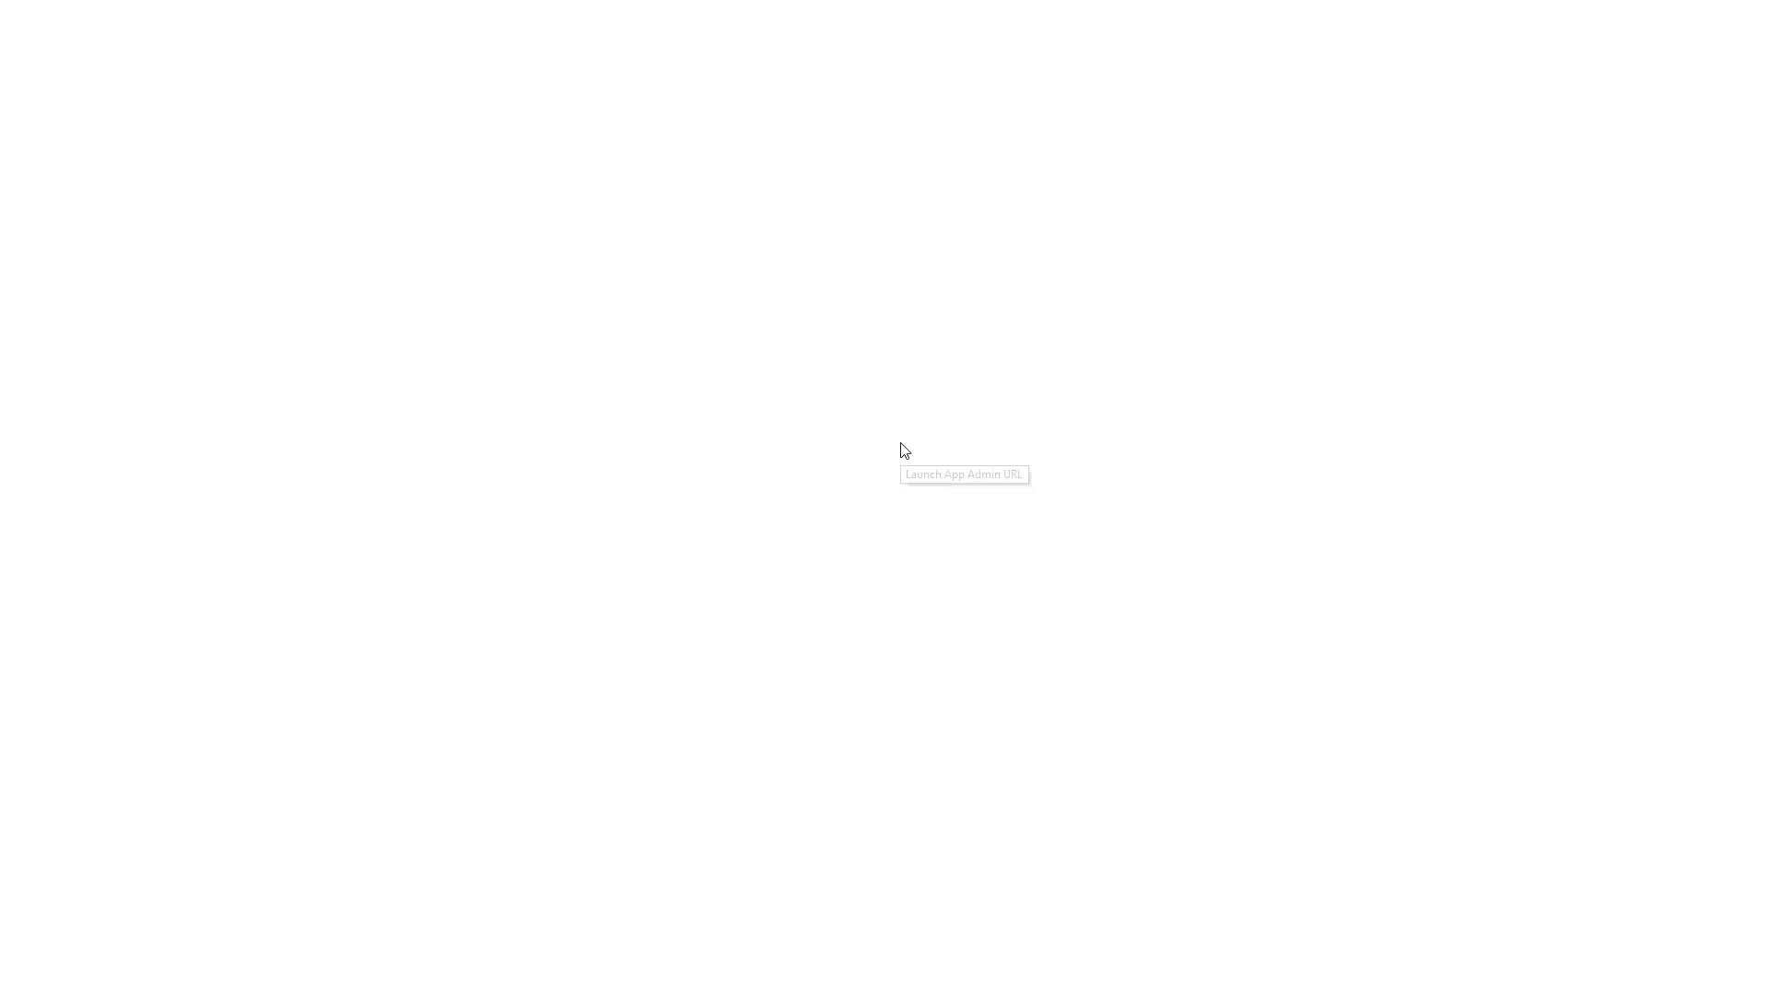
click(890, 305)
key(Down)
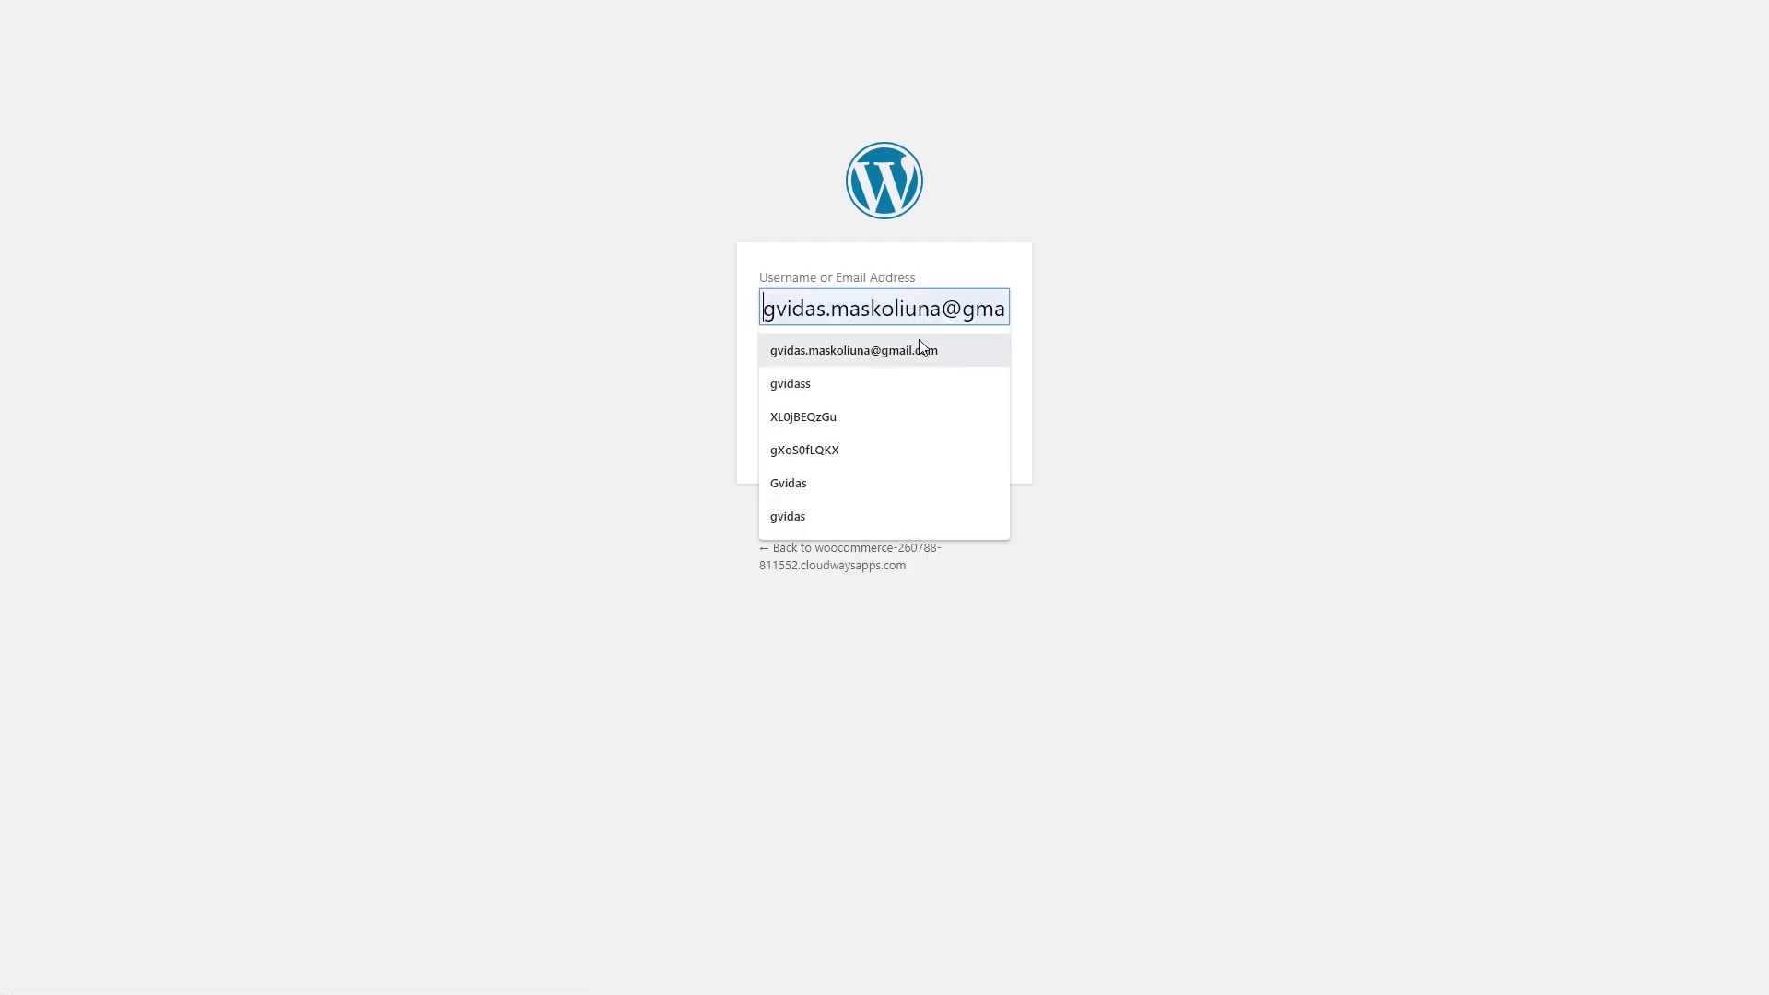
key(Return)
click(766, 424)
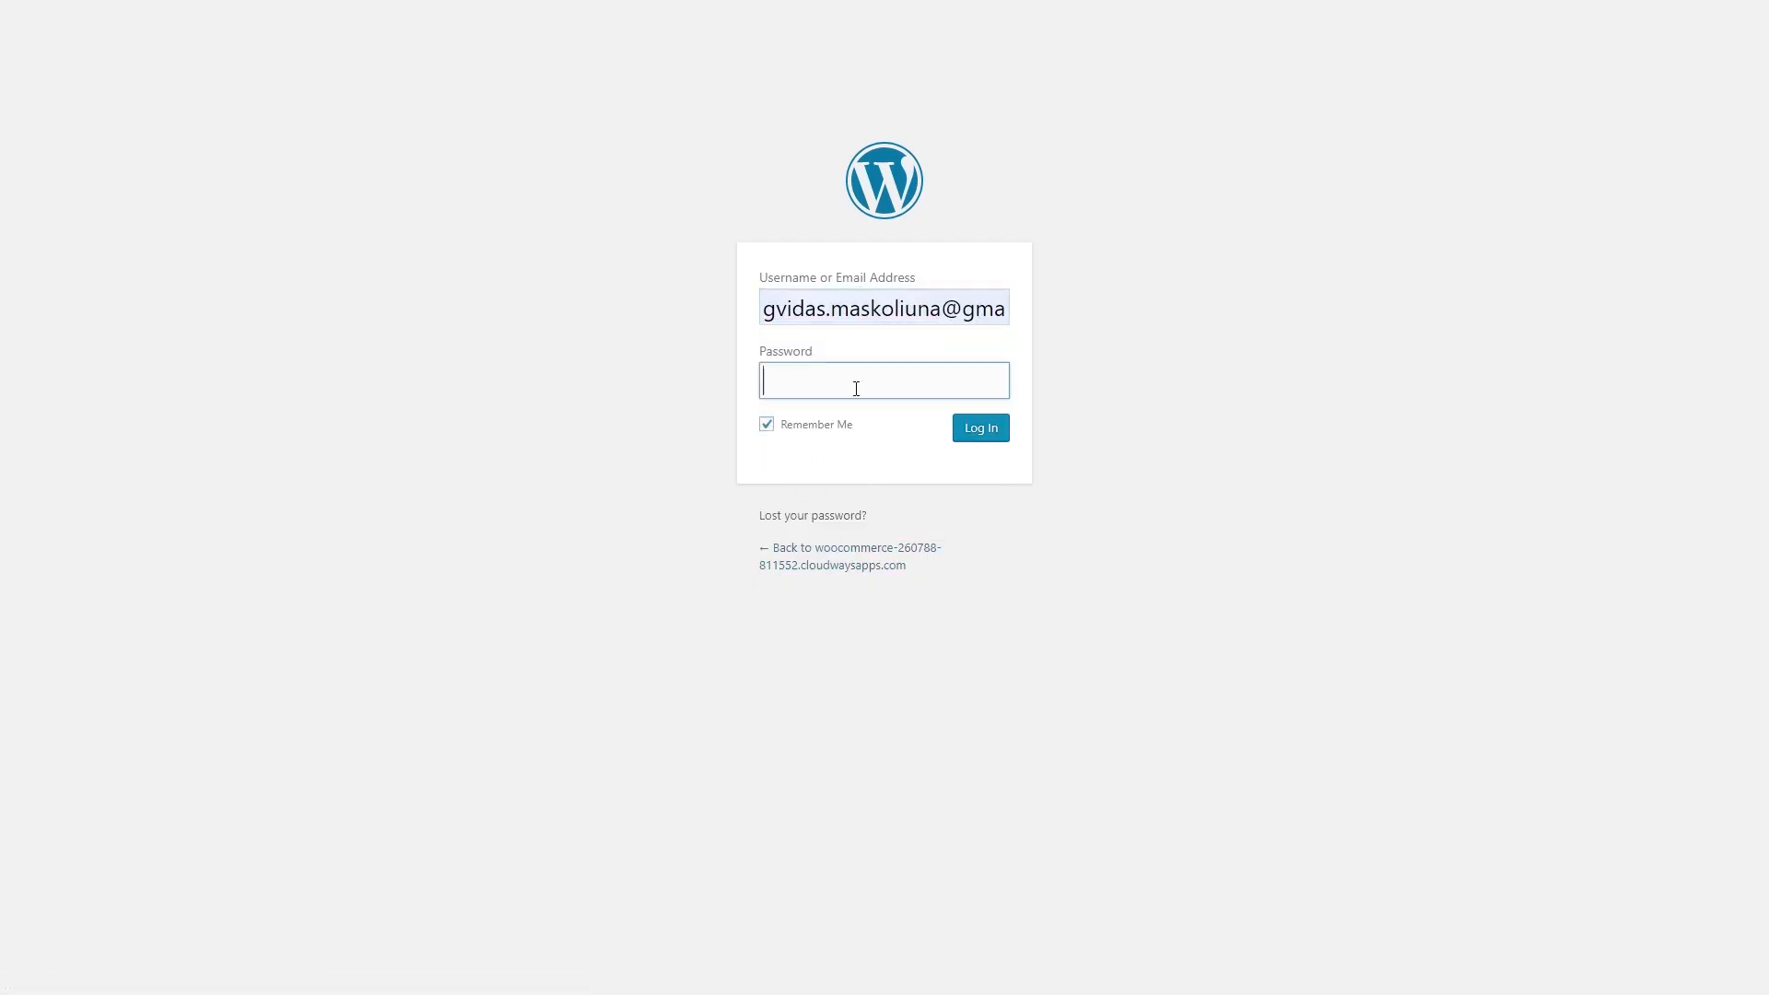
right_click(856, 386)
click(976, 579)
key(Return)
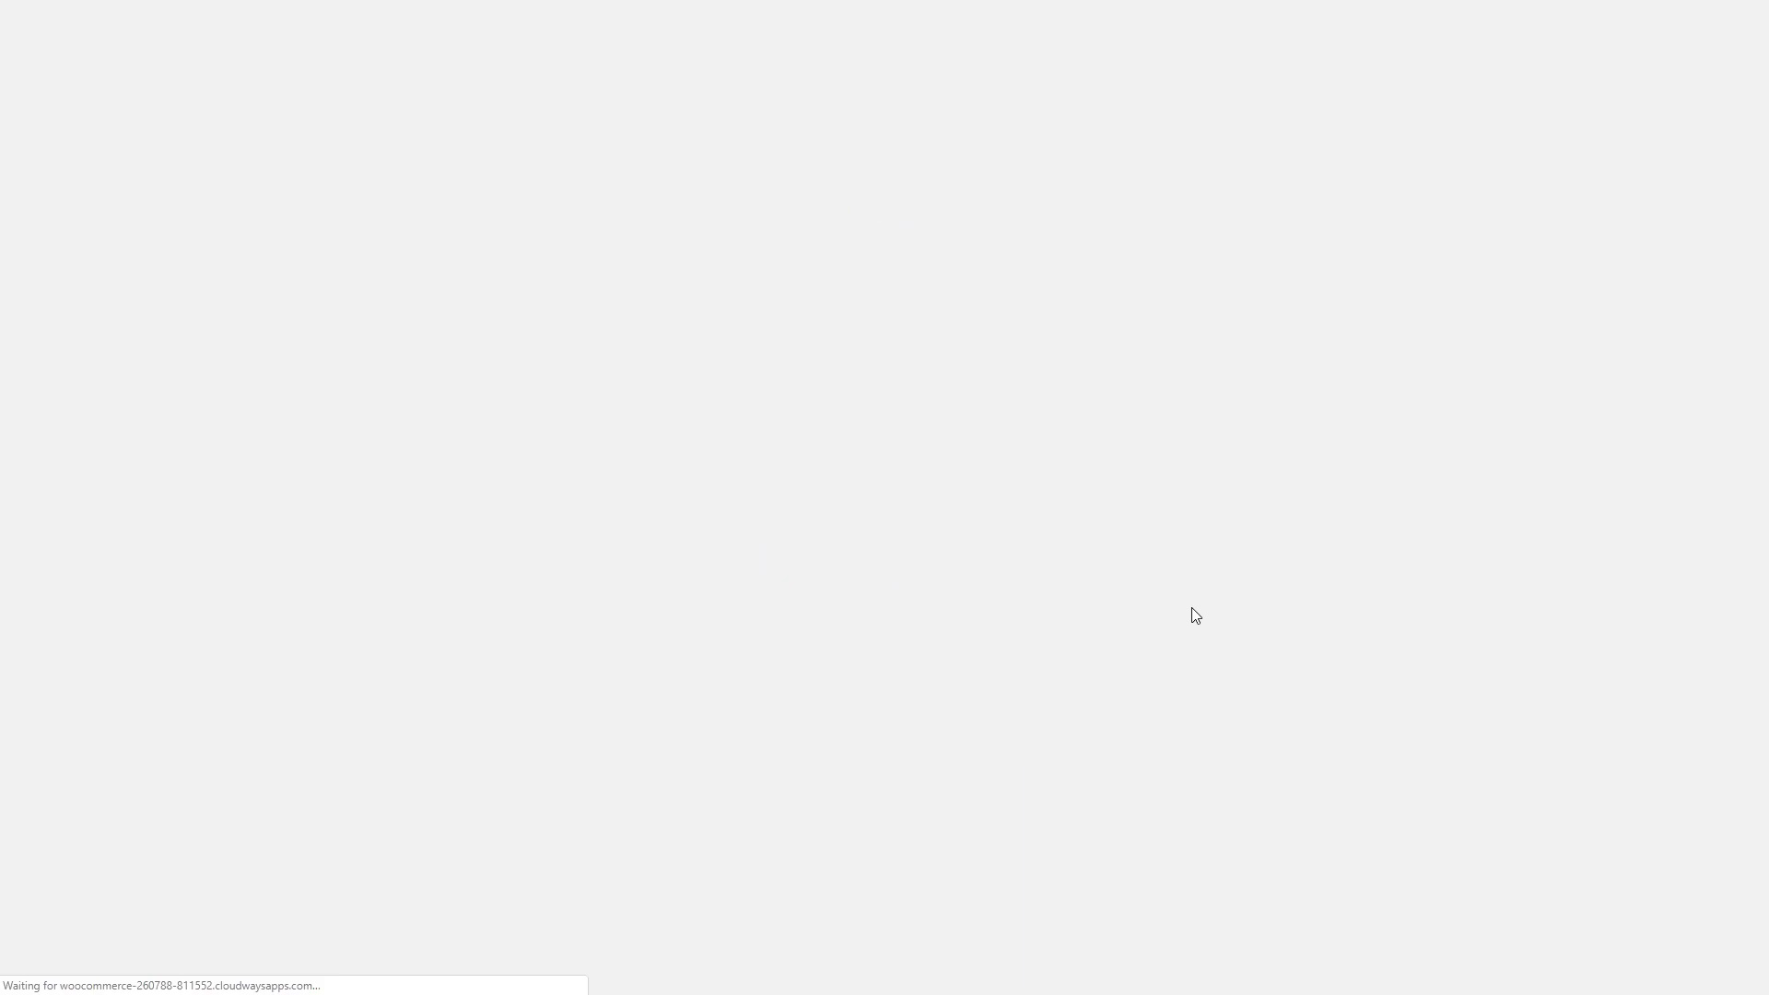
- Preview the live site's front page, then return to the admin Dashboard
scroll(457, 565, down, 10)
scroll(541, 672, up, 10)
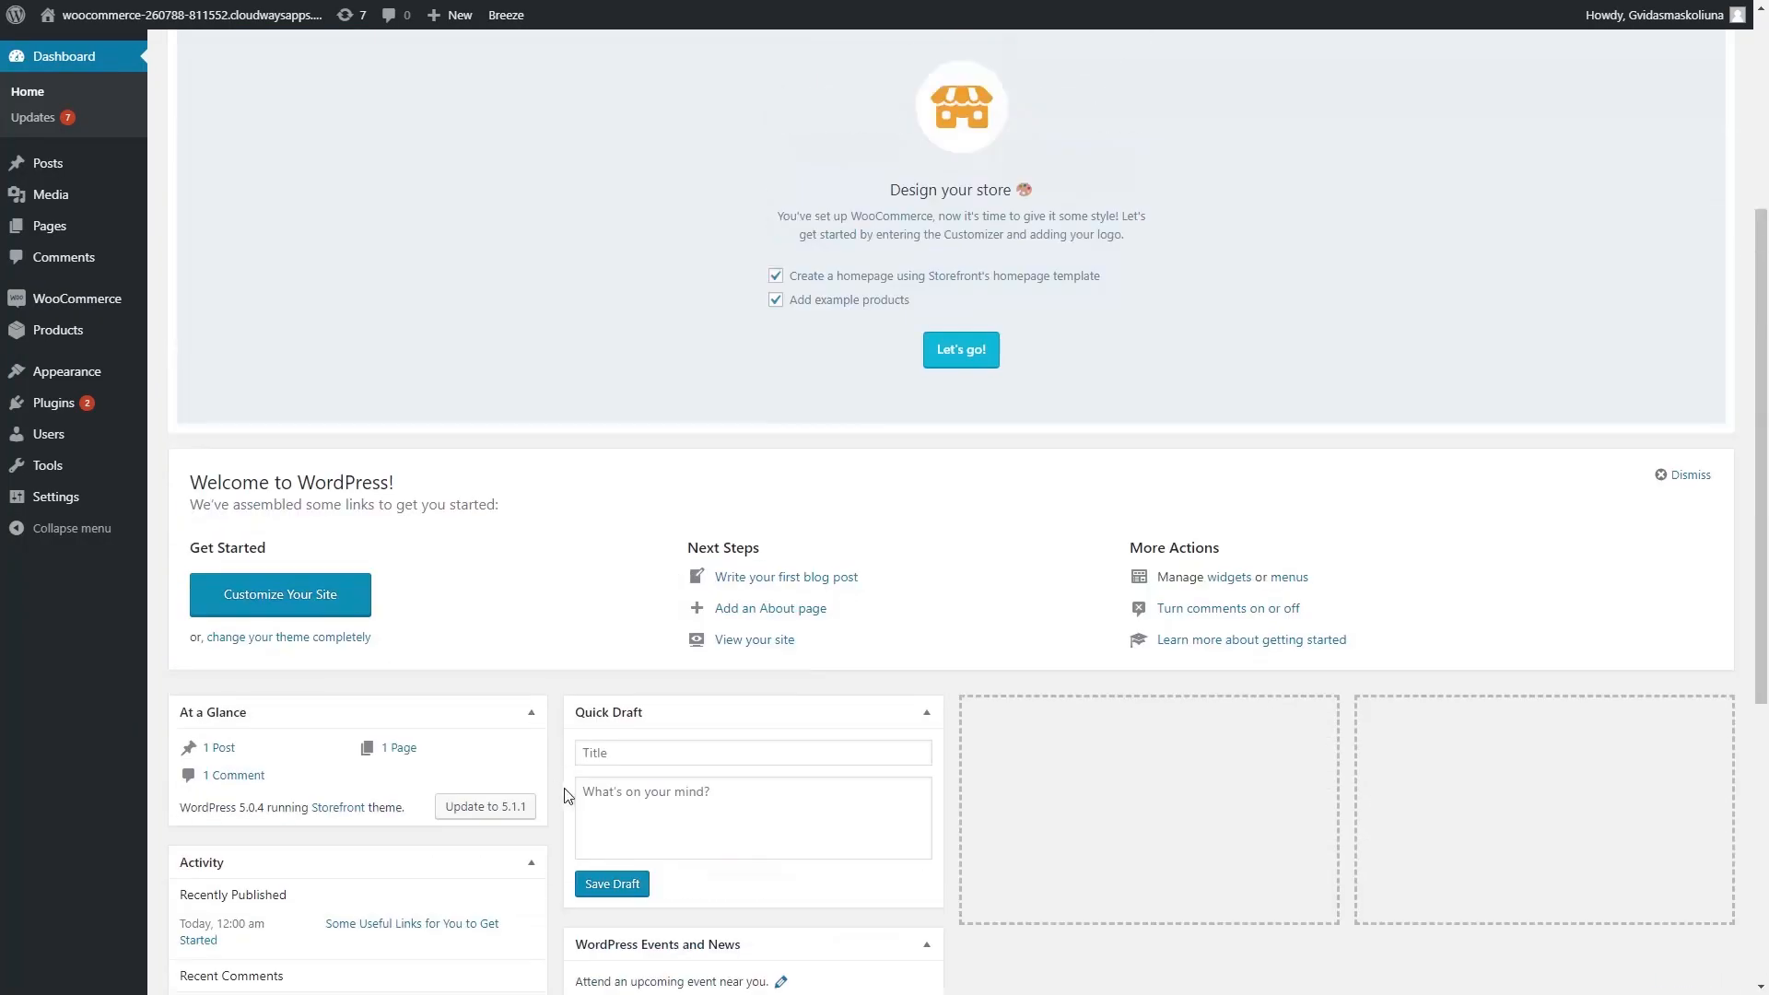
mouse_move(96, 30)
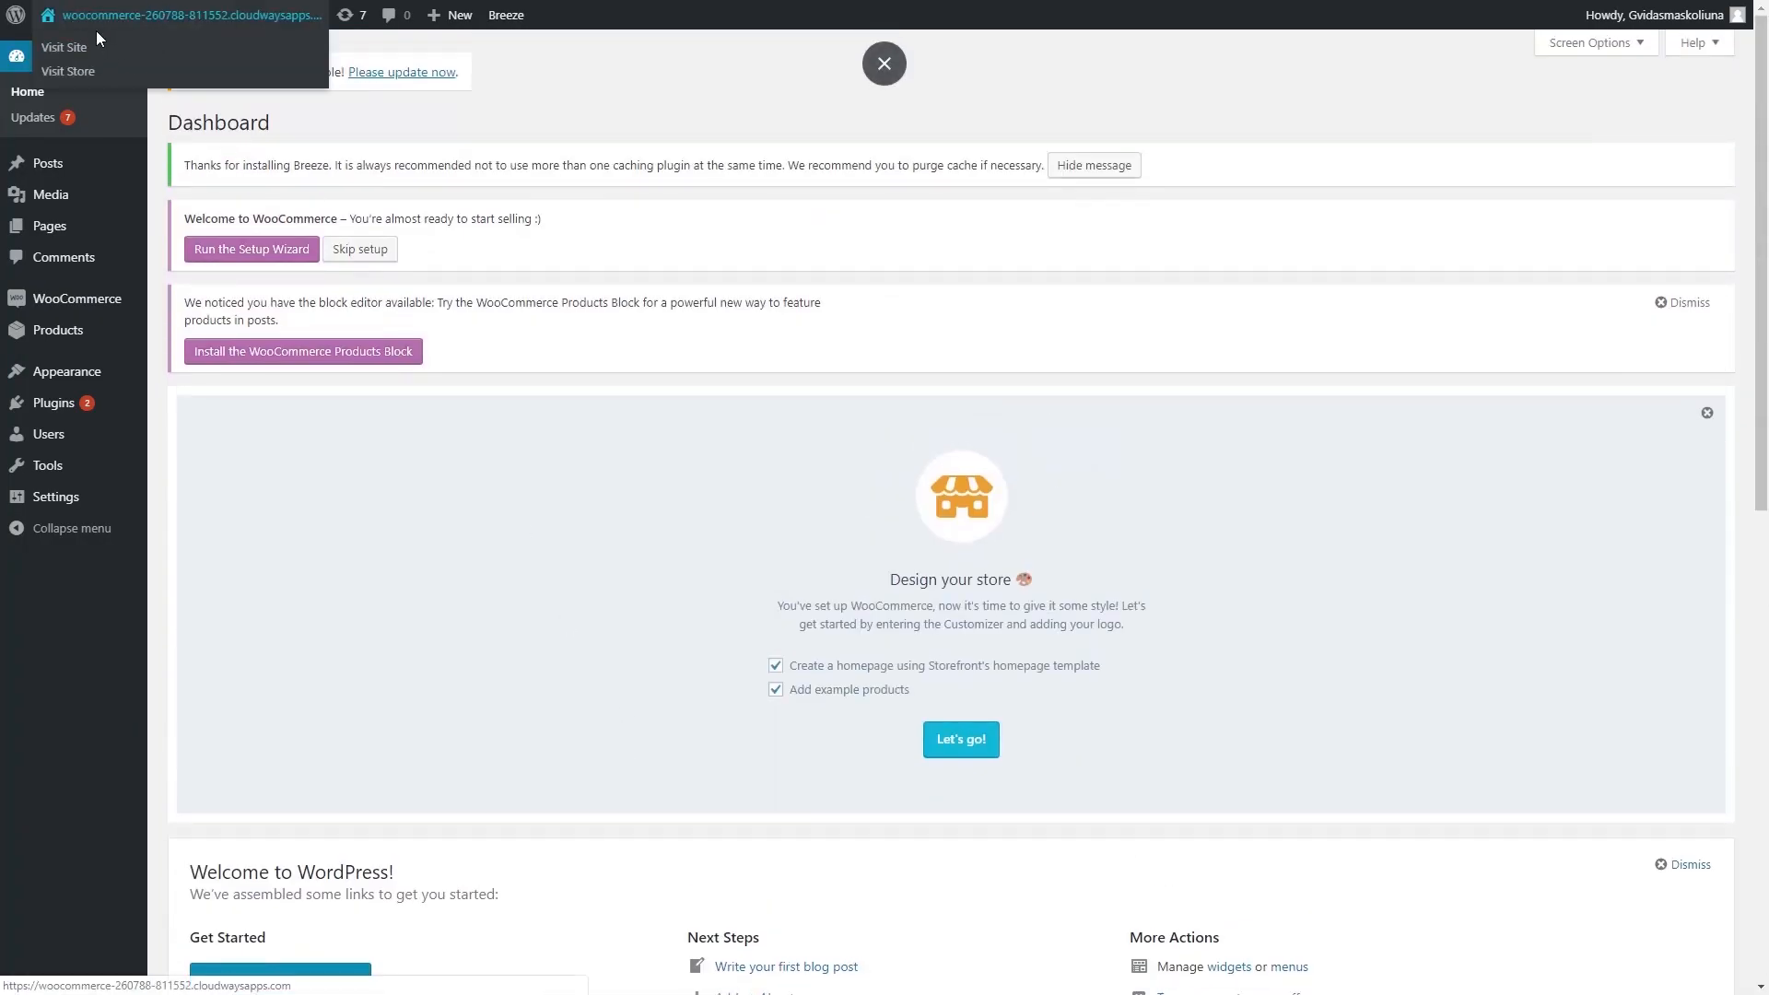
click(70, 48)
scroll(309, 535, down, 15)
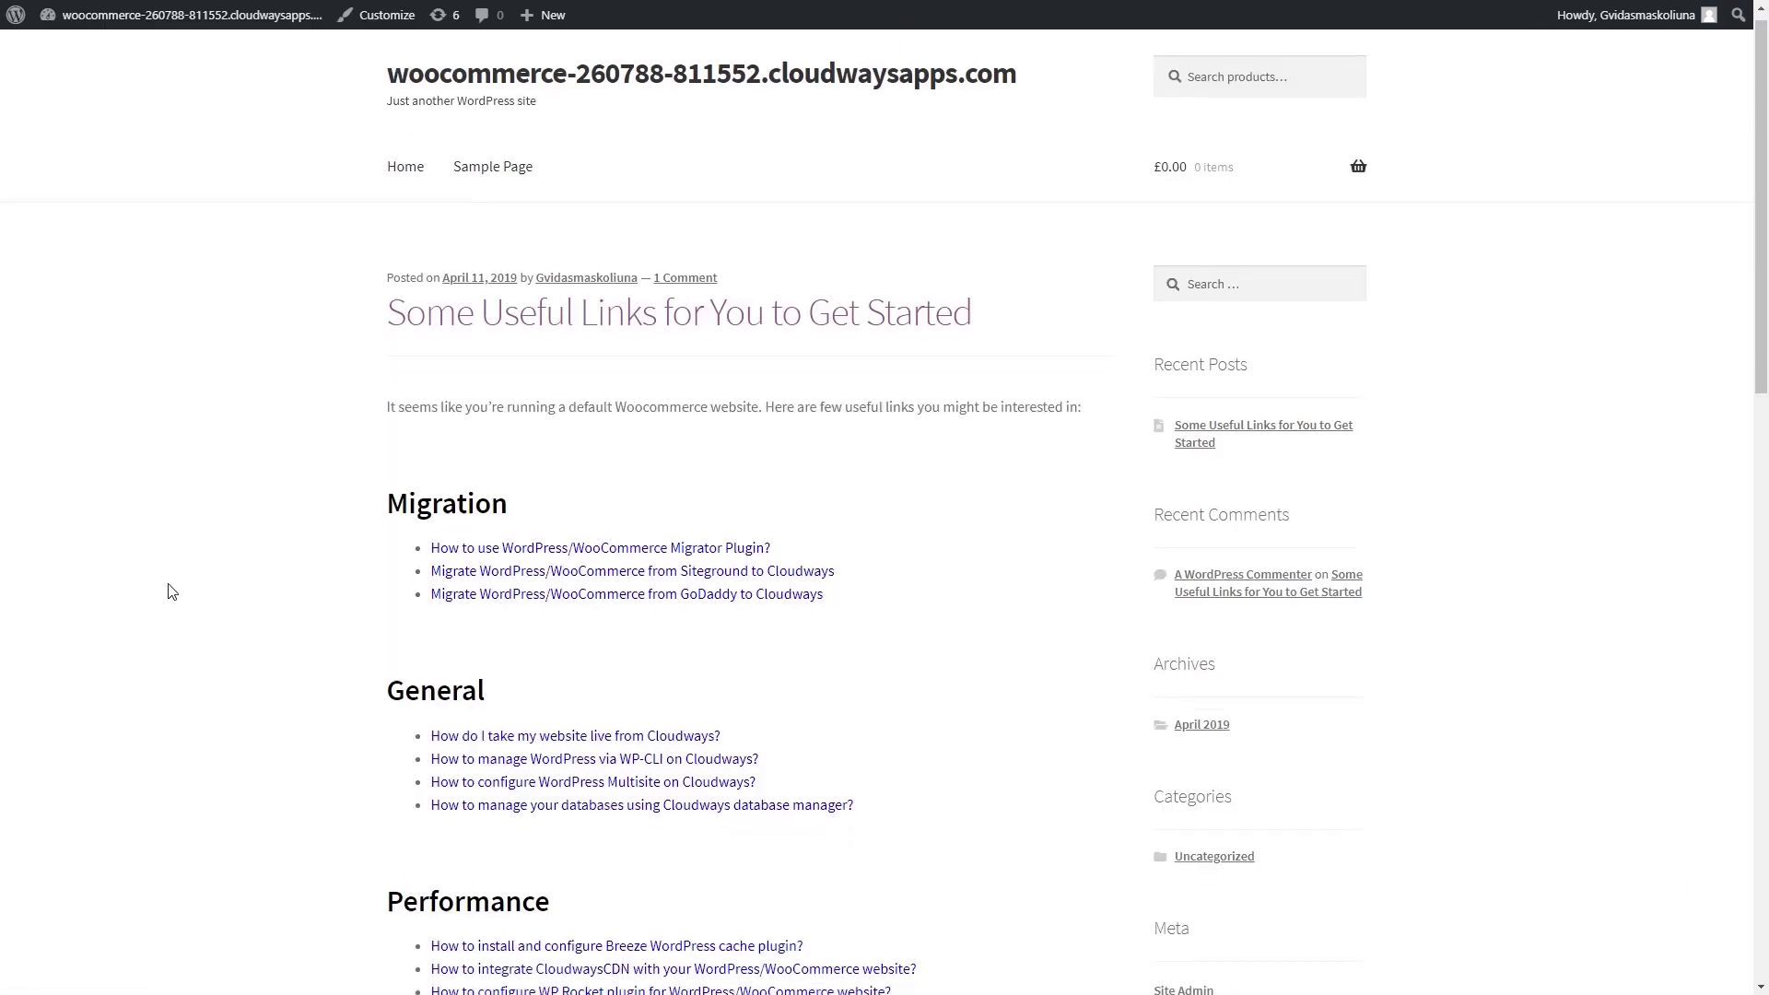
scroll(262, 539, up, 15)
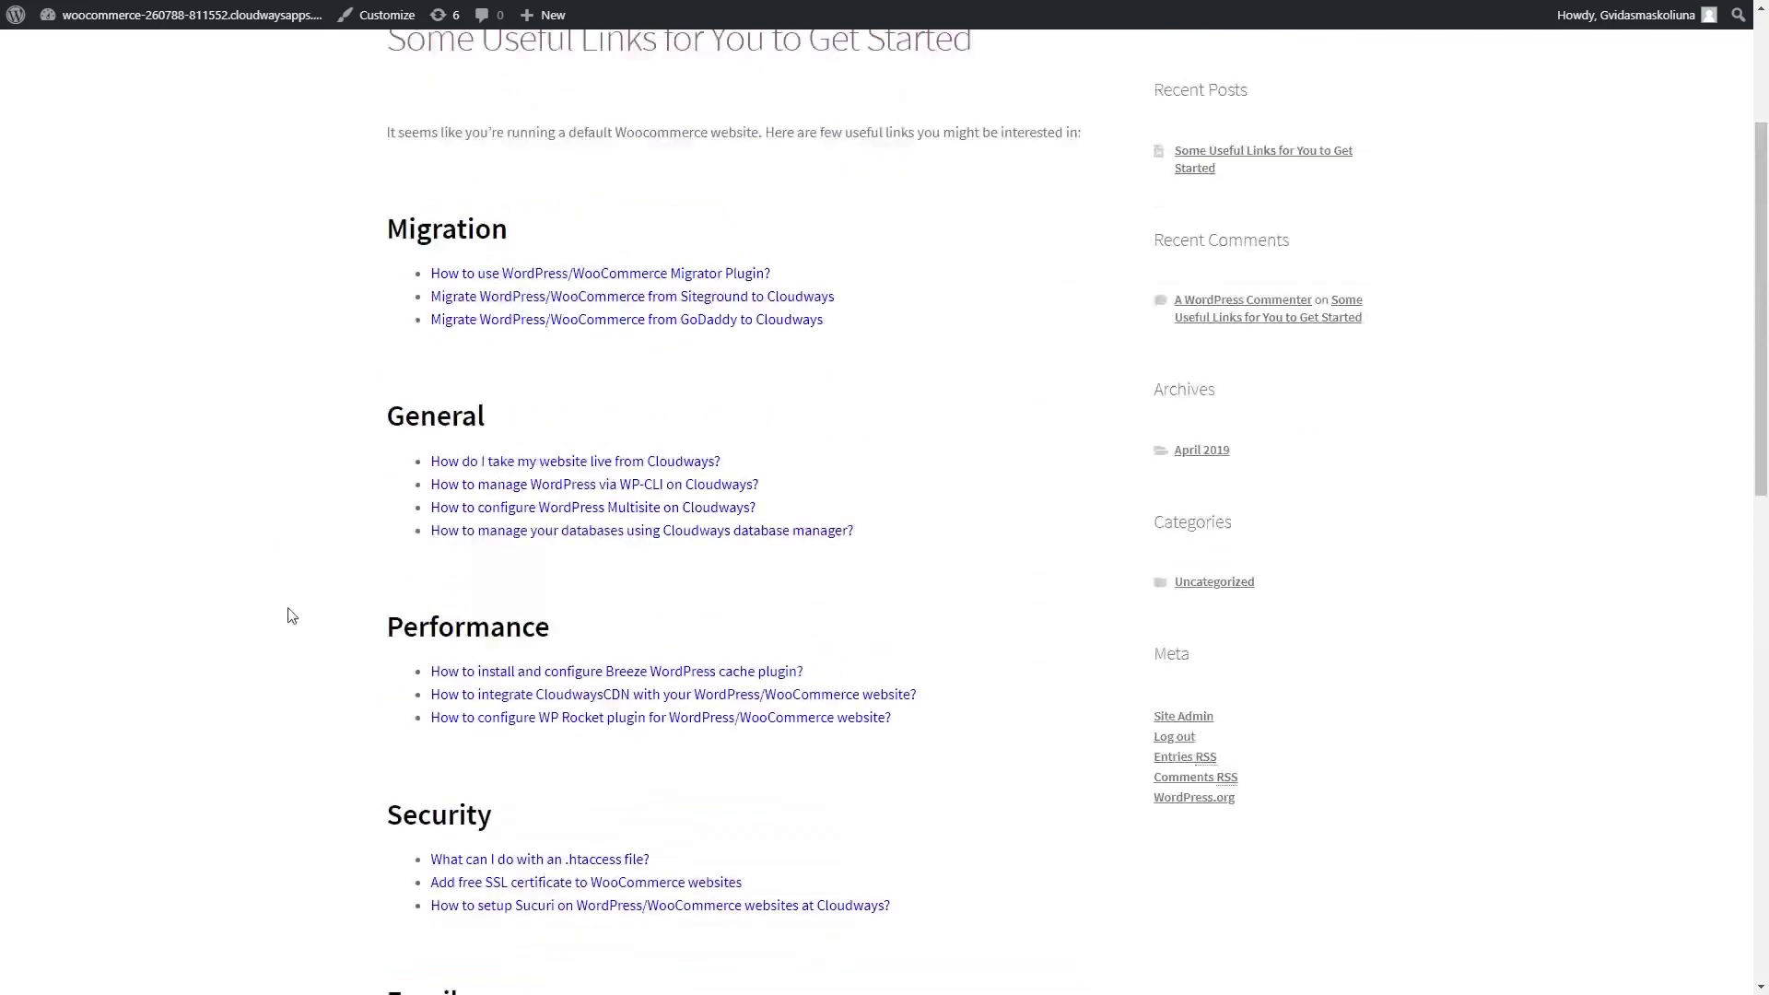
scroll(340, 498, down, 14)
scroll(417, 472, up, 15)
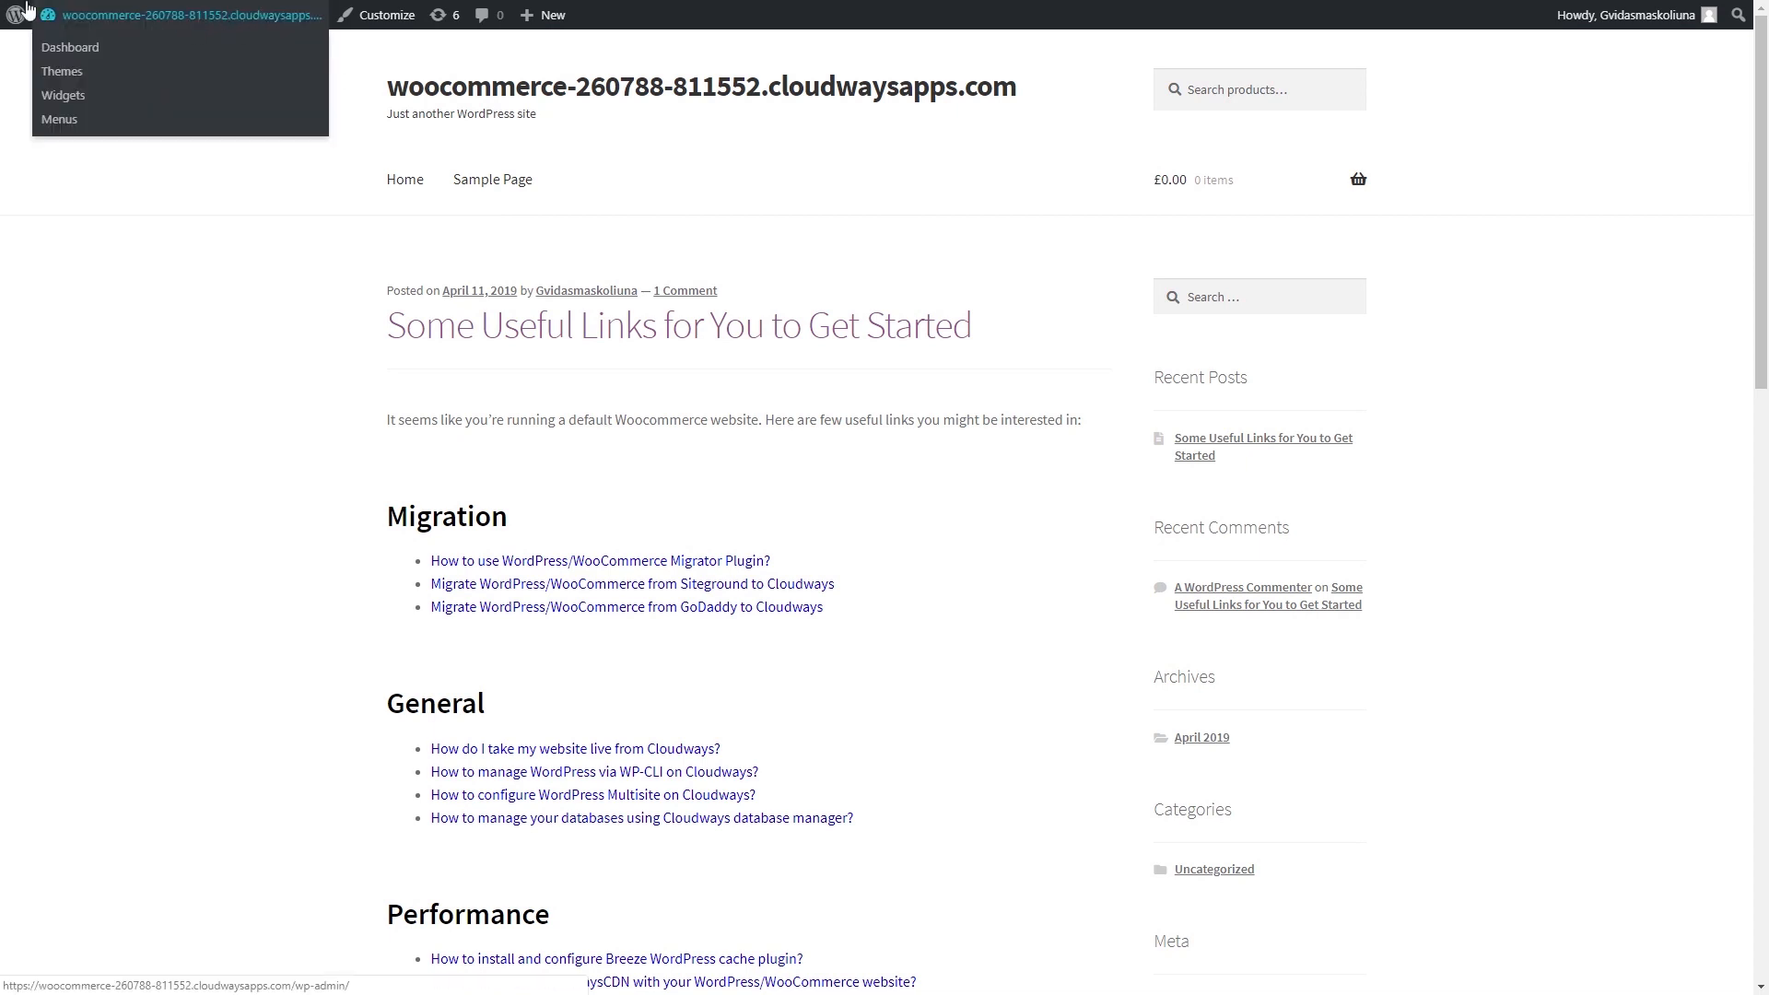
mouse_move(48, 29)
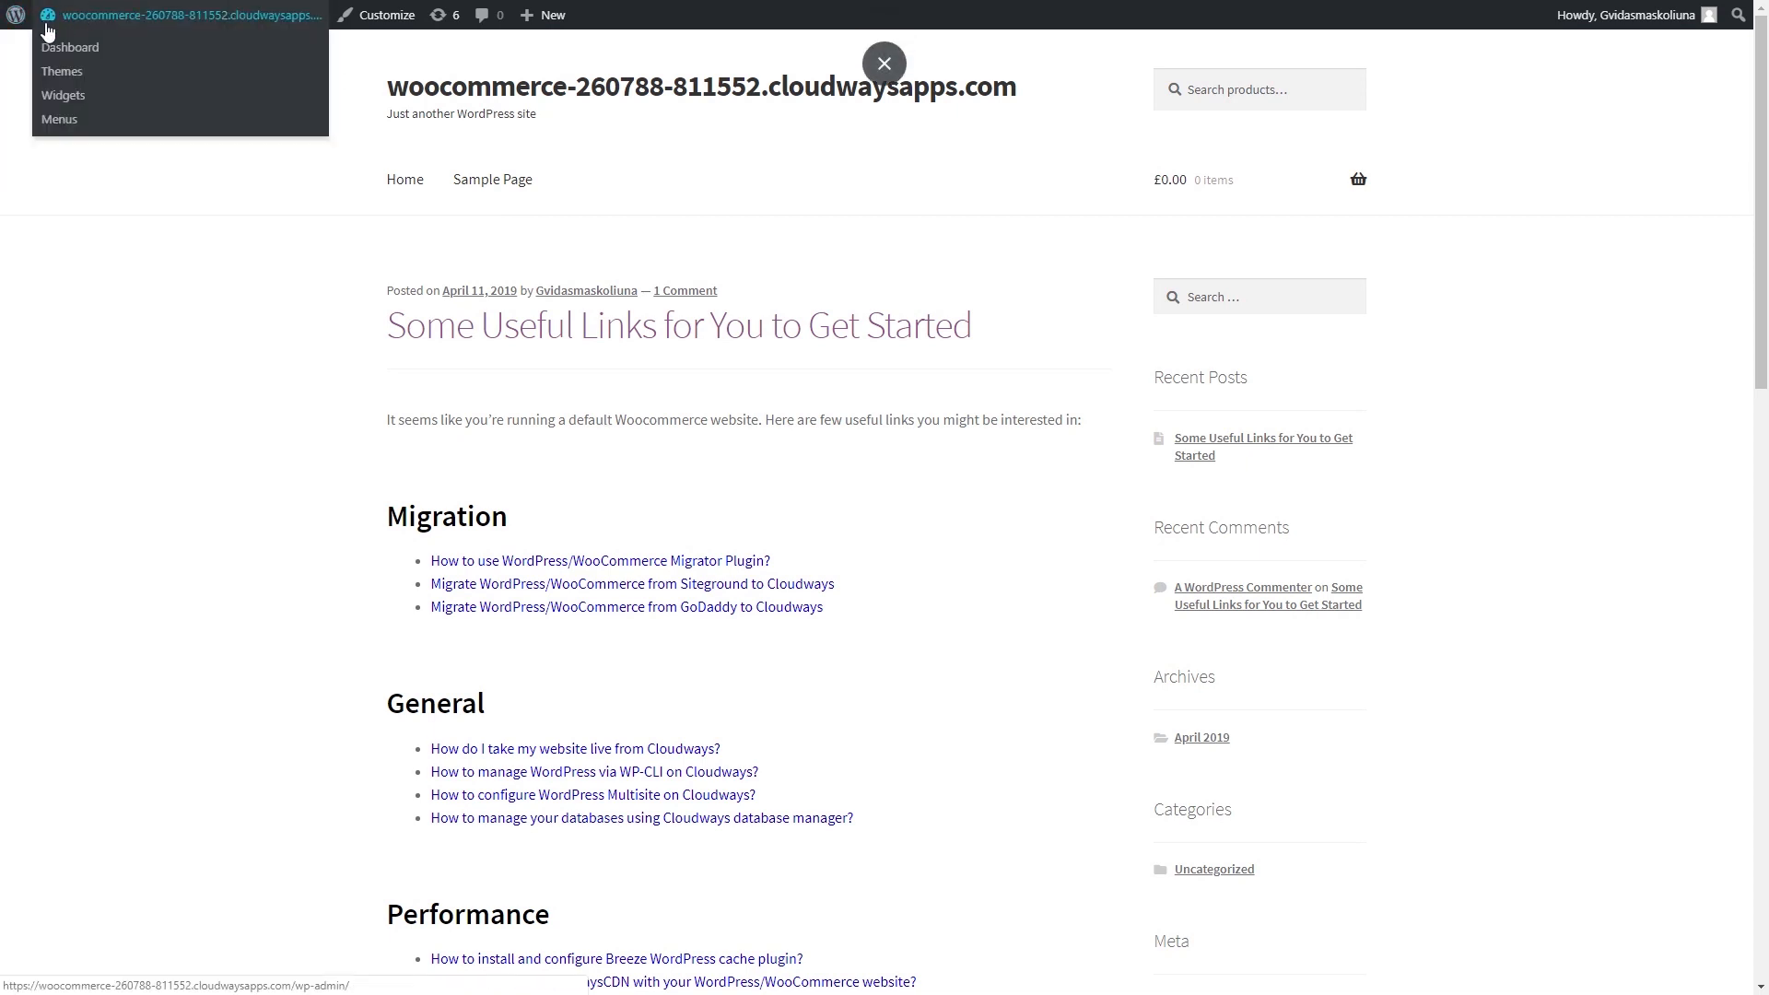
click(95, 56)
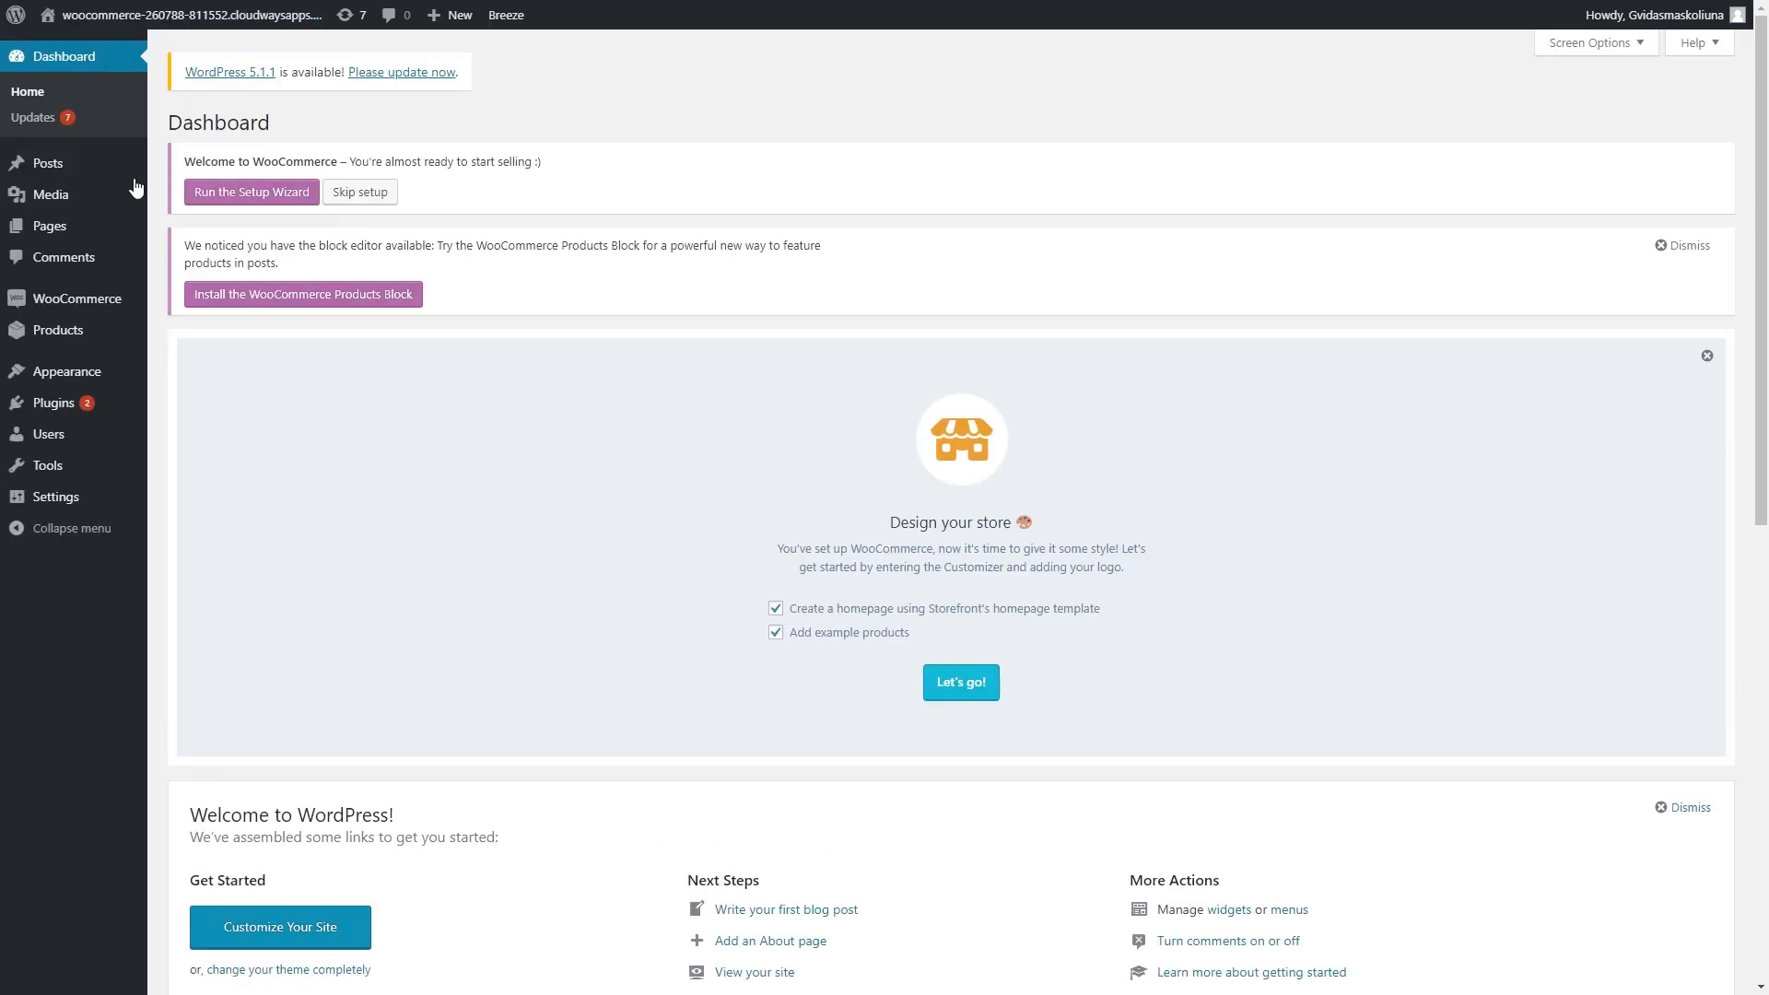
- Update WordPress core to 5.1.1 and upgrade its database
click(401, 73)
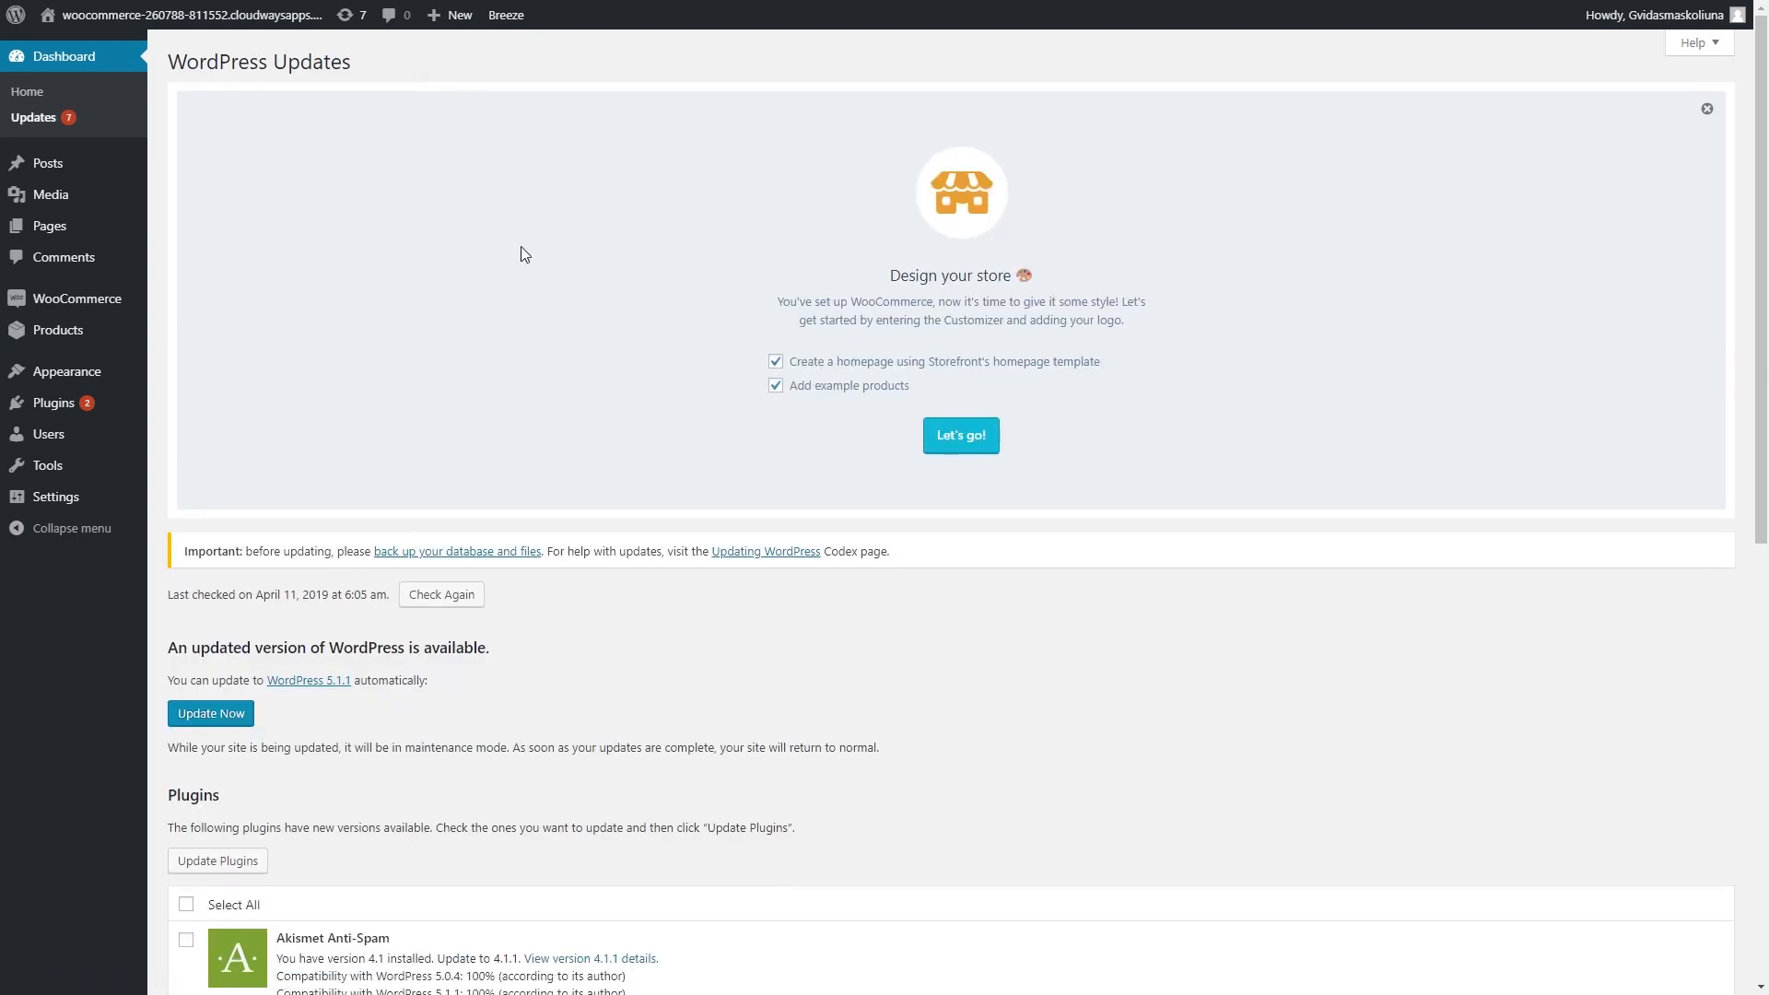
scroll(566, 445, down, 2)
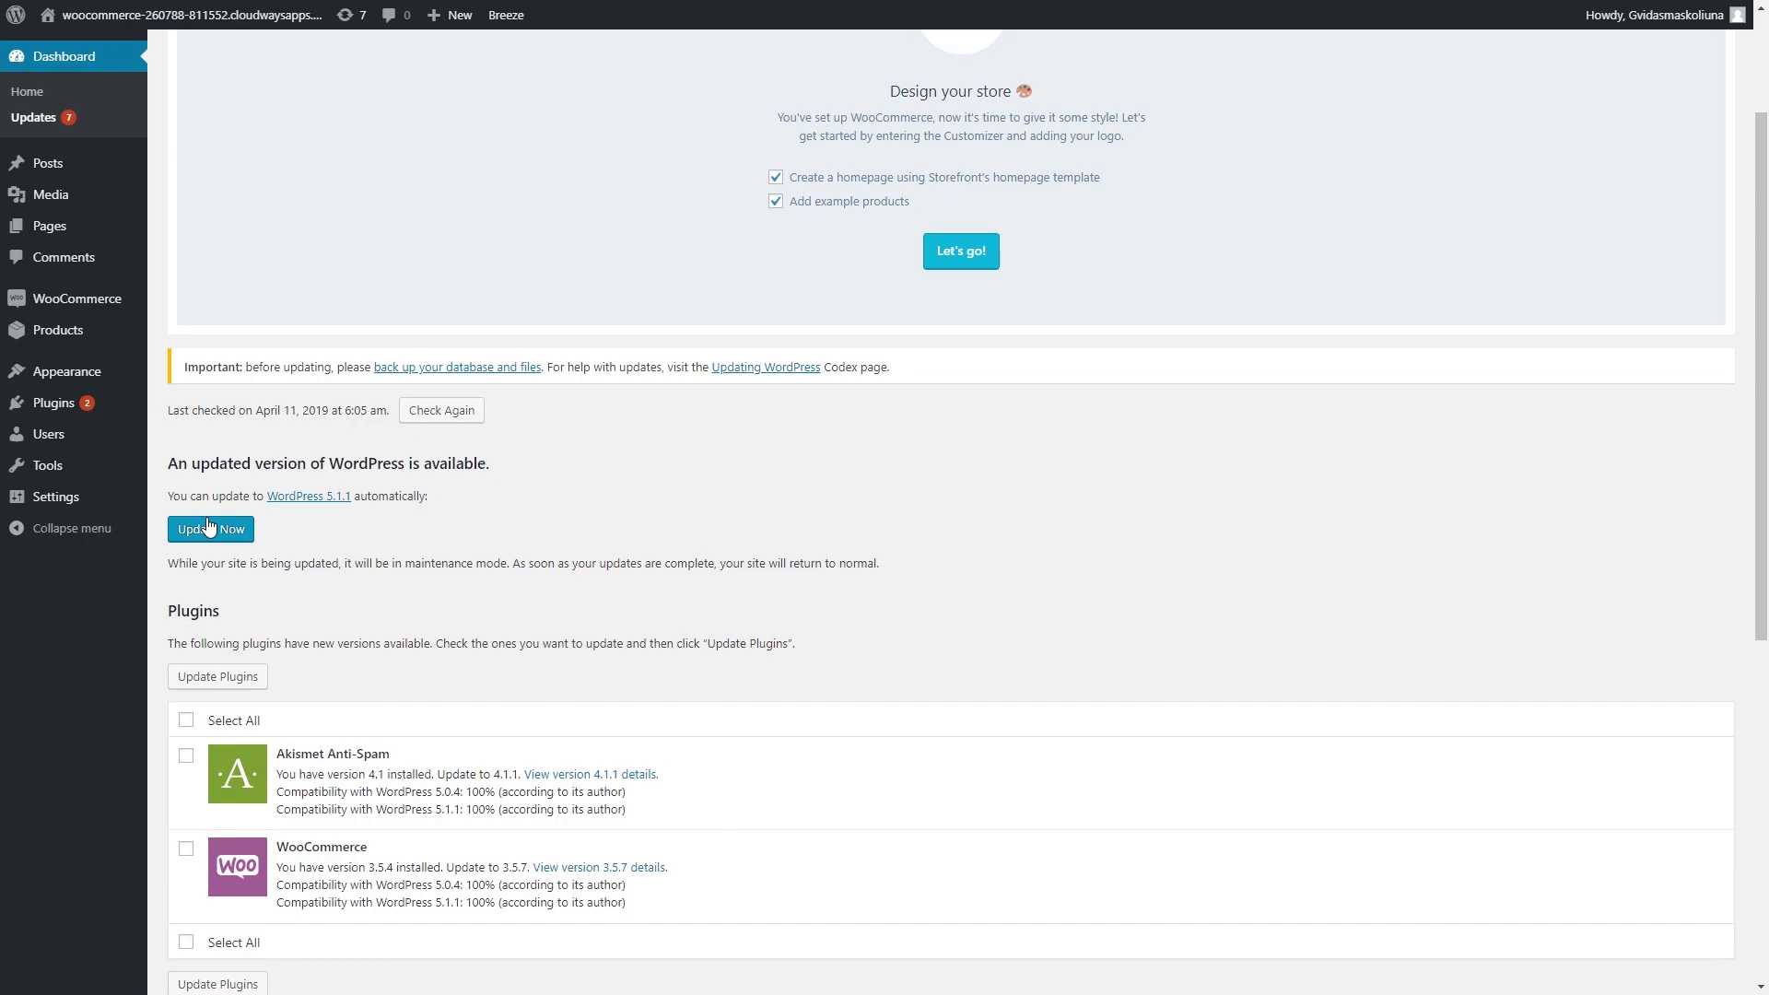
scroll(521, 825, down, 1)
scroll(230, 645, up, 2)
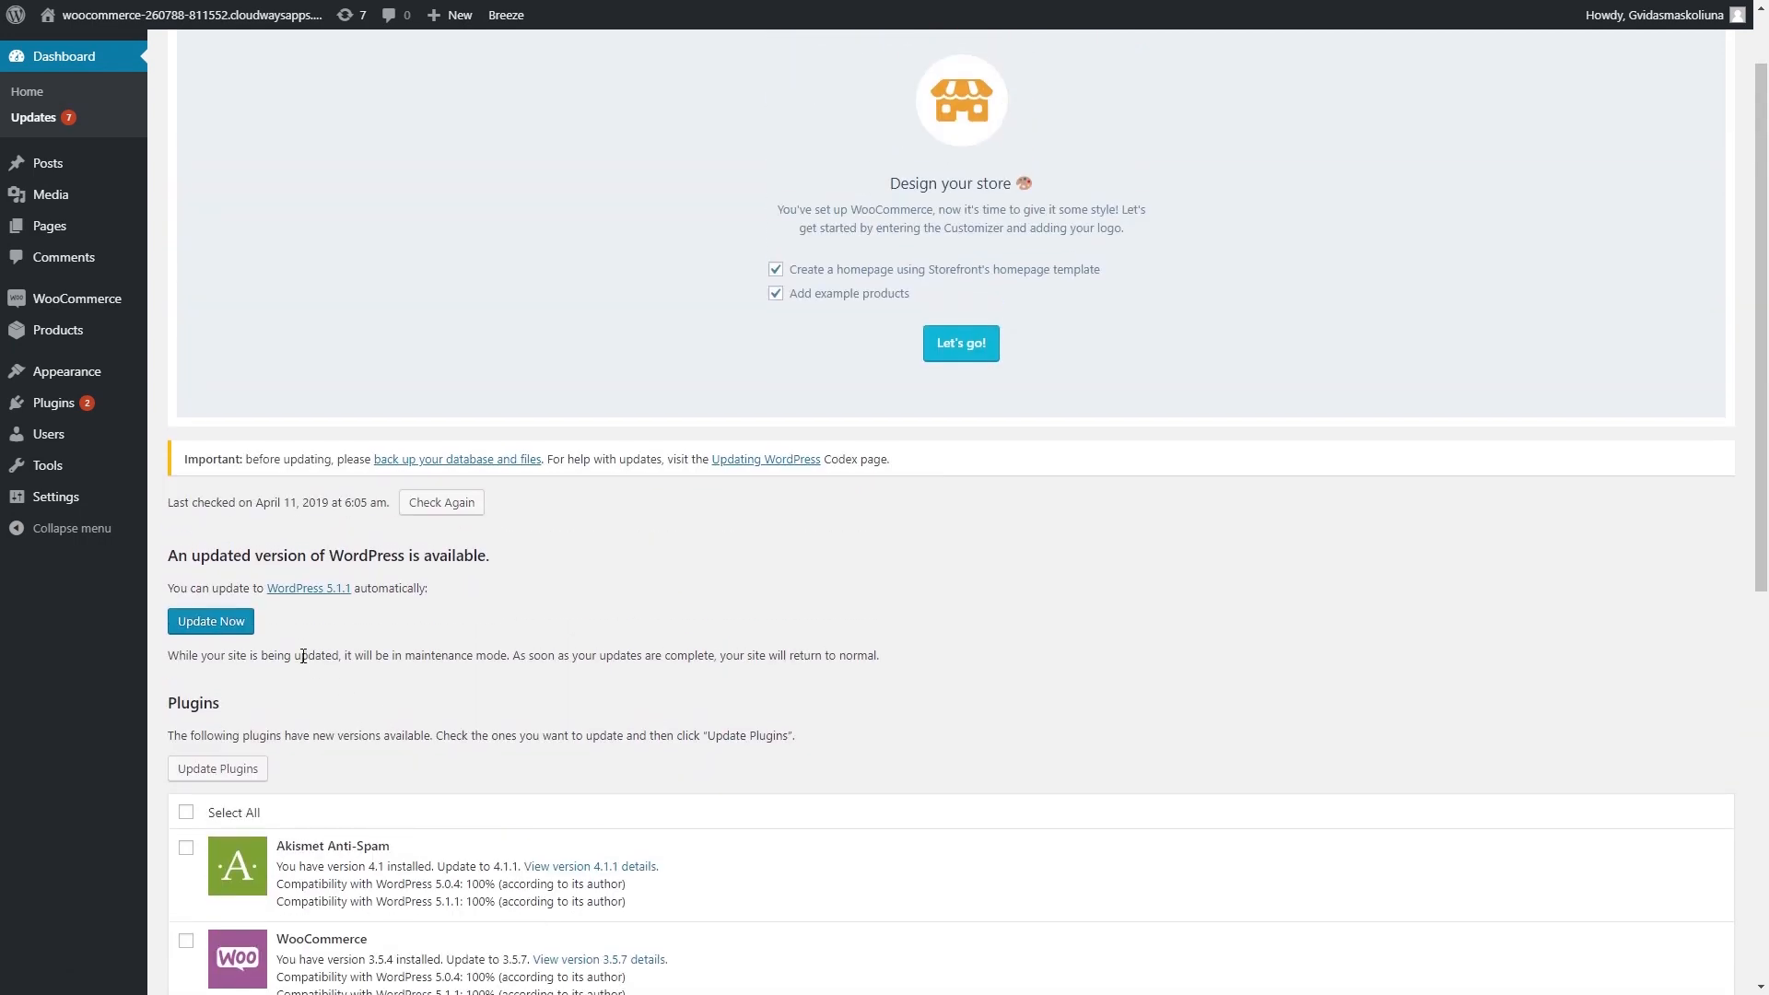
click(231, 630)
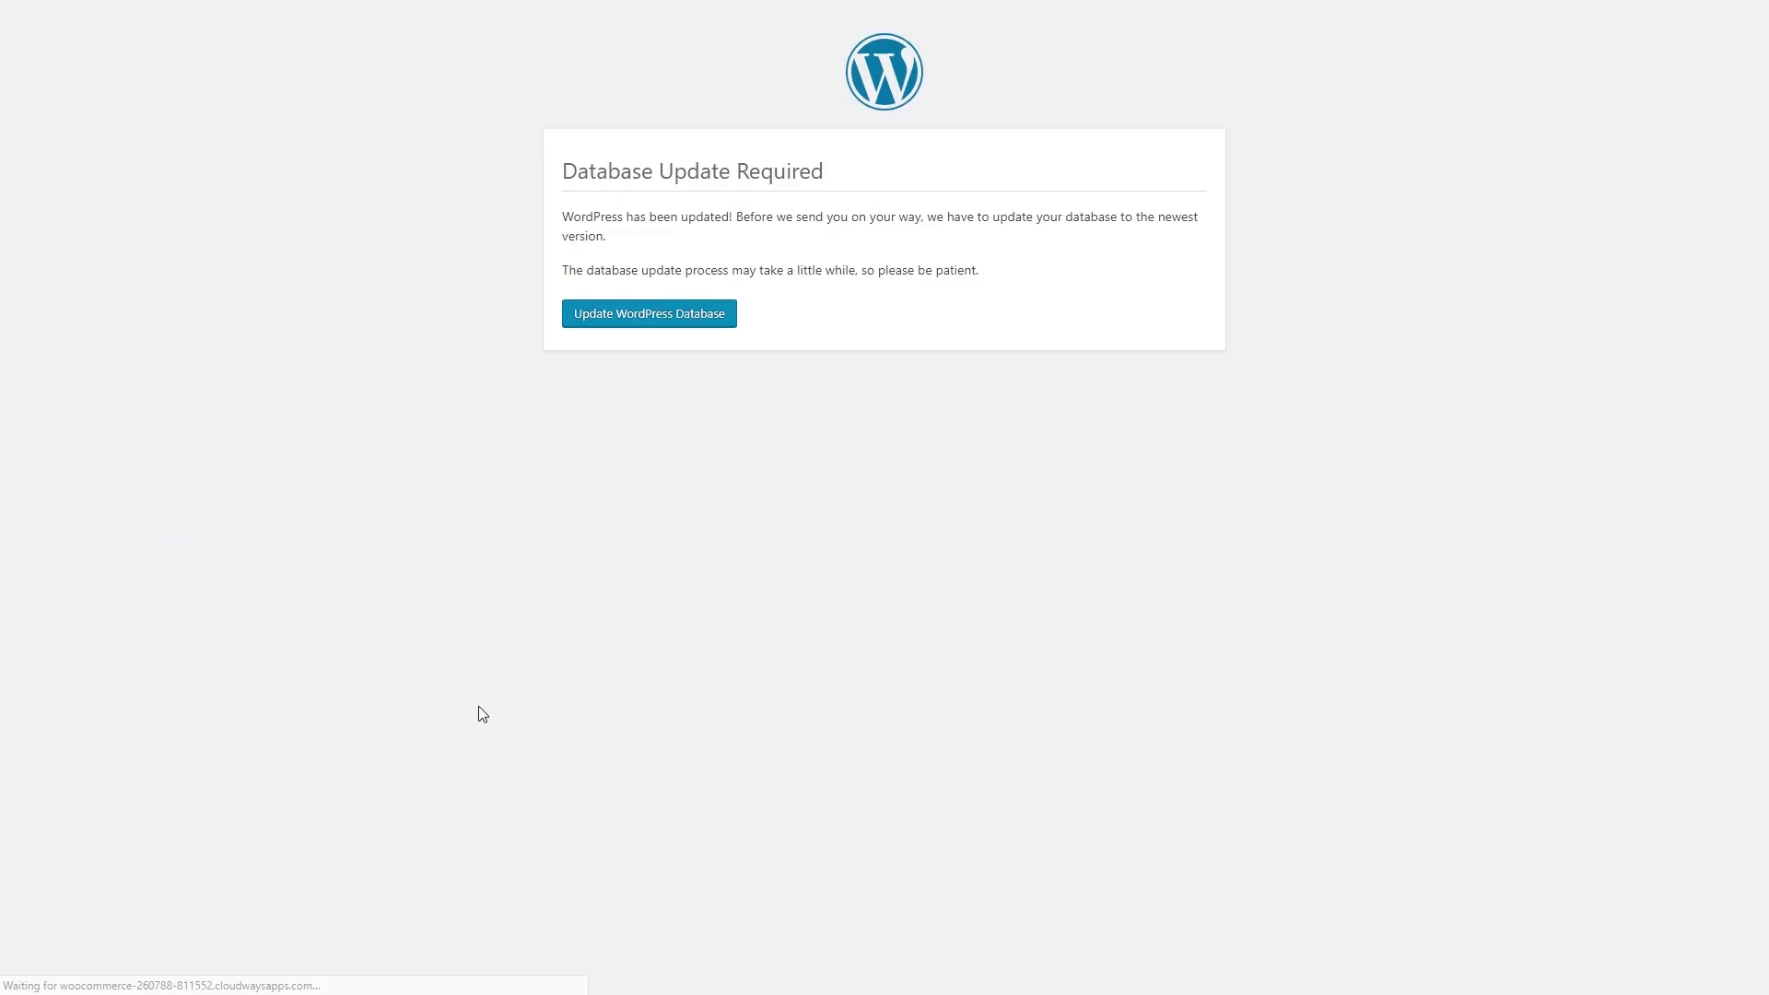
click(636, 314)
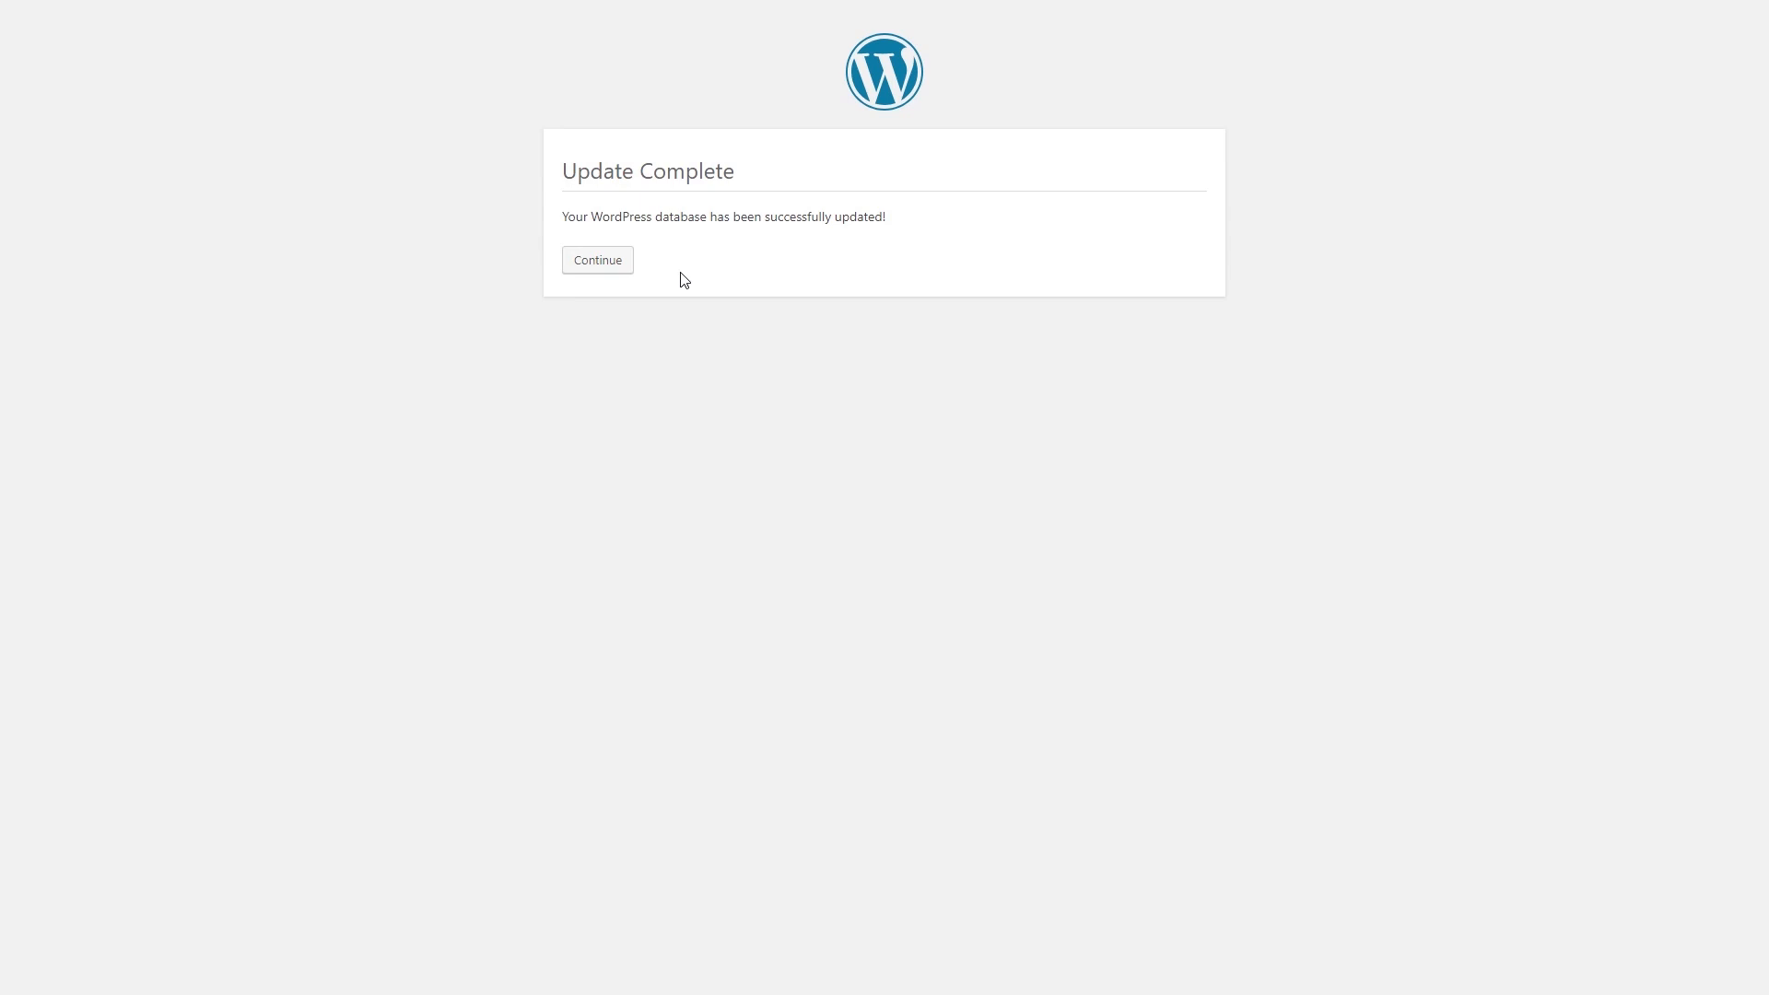
click(576, 266)
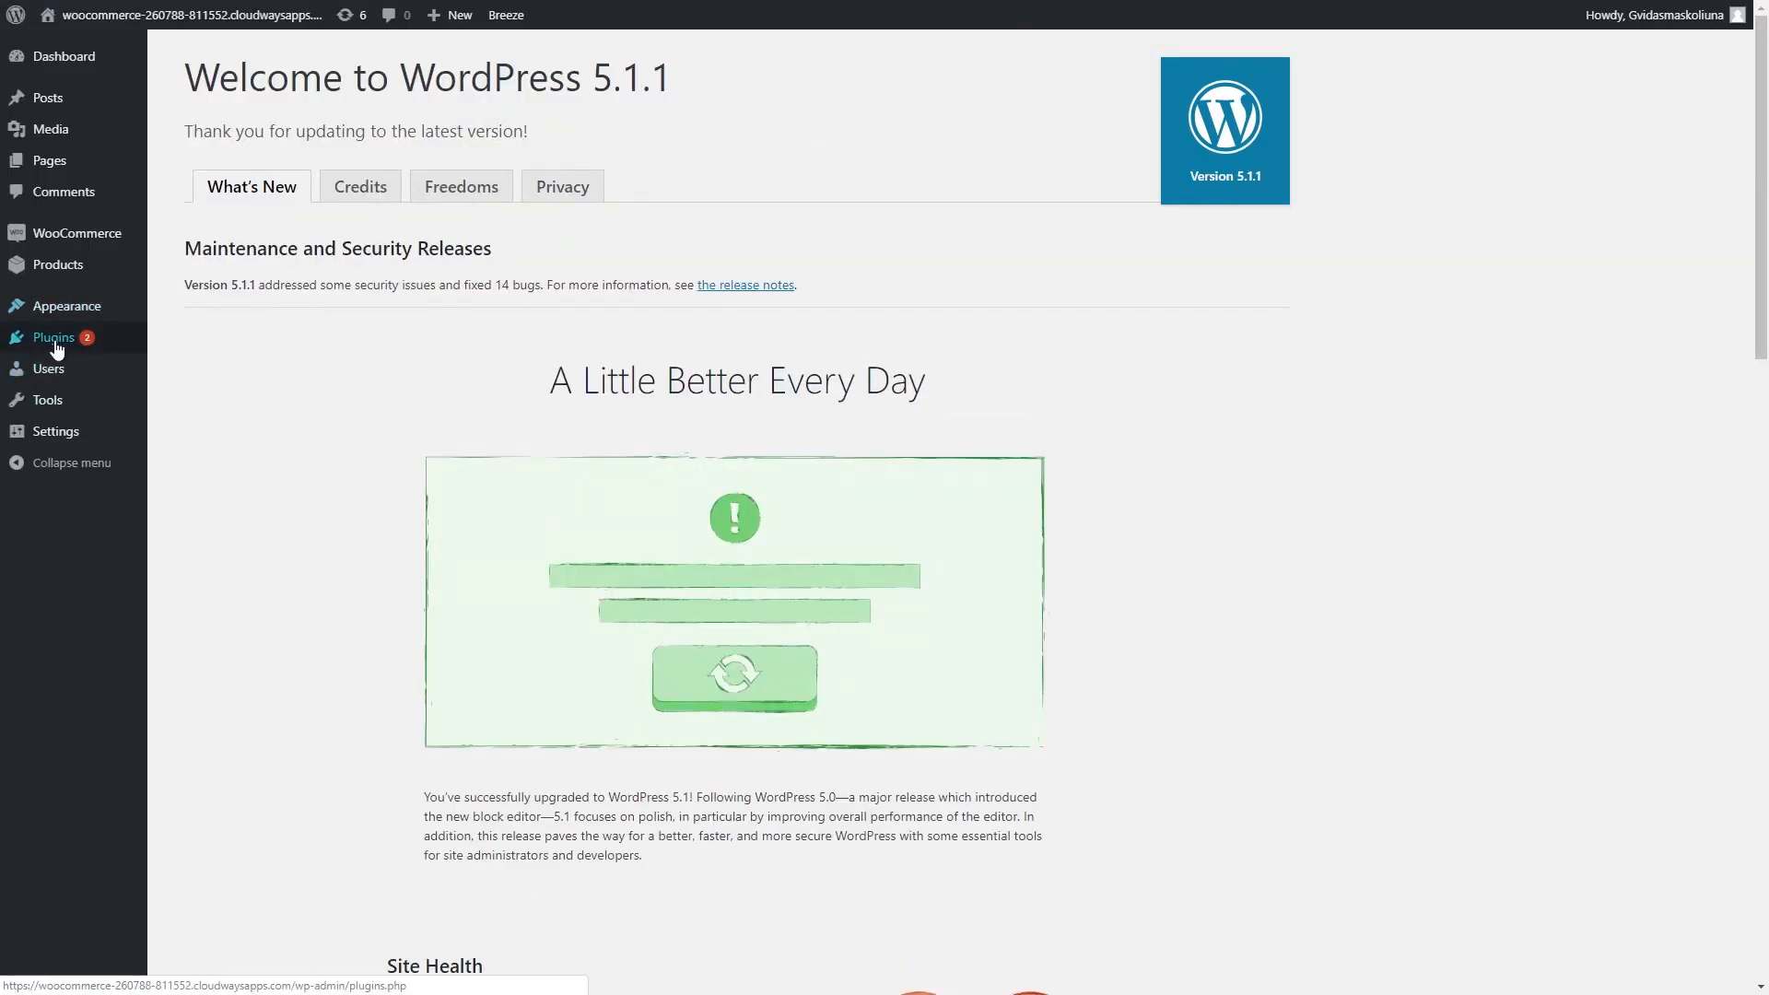
- Update the WooCommerce plugin to 3.5.7 from Installed Plugins
mouse_move(86, 339)
click(210, 344)
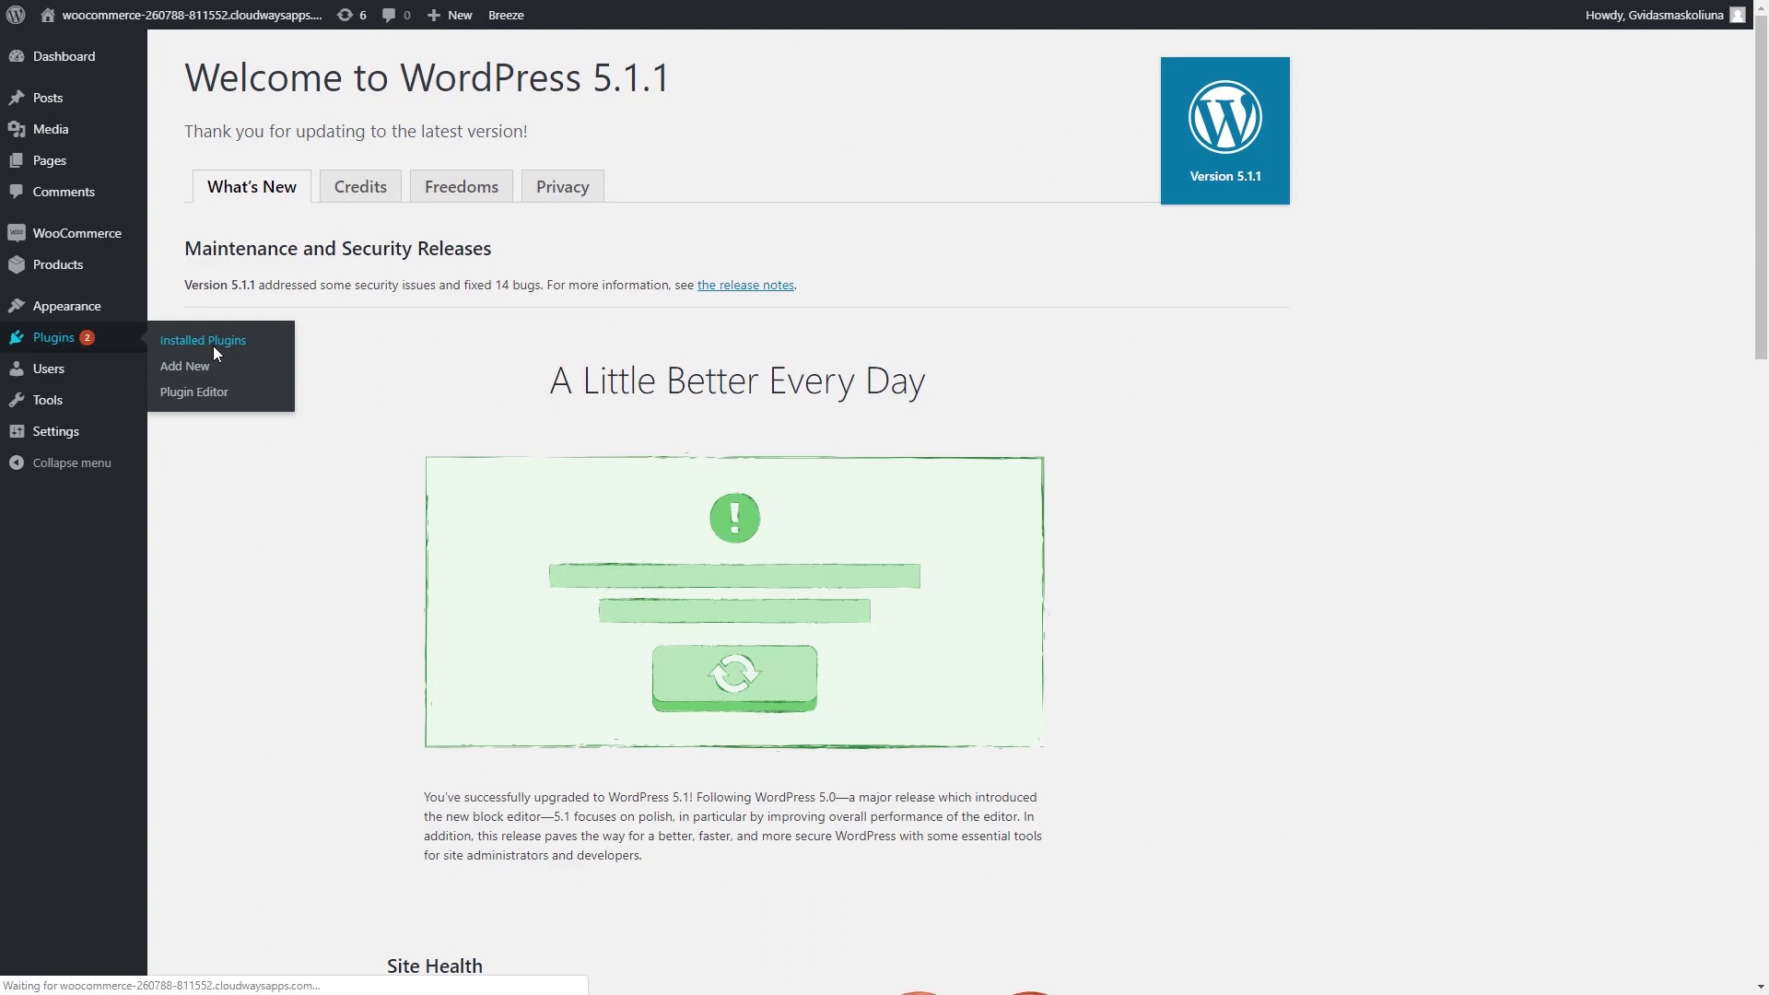
scroll(412, 644, down, 5)
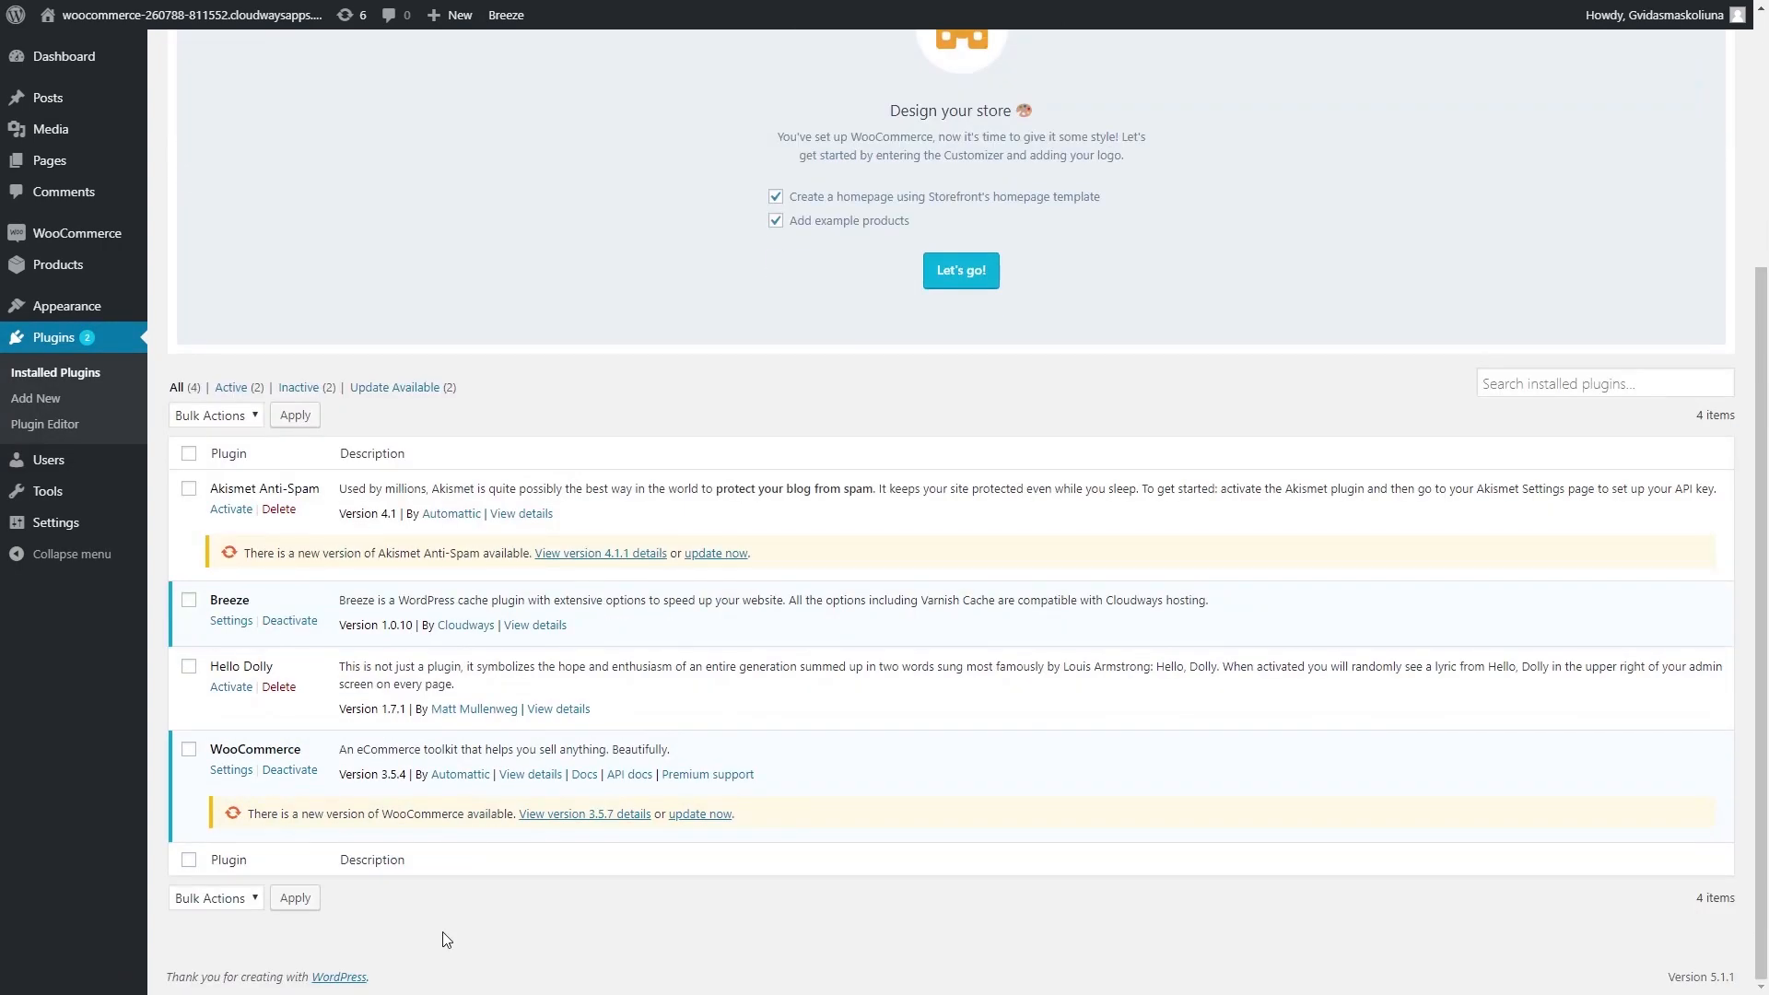
click(706, 815)
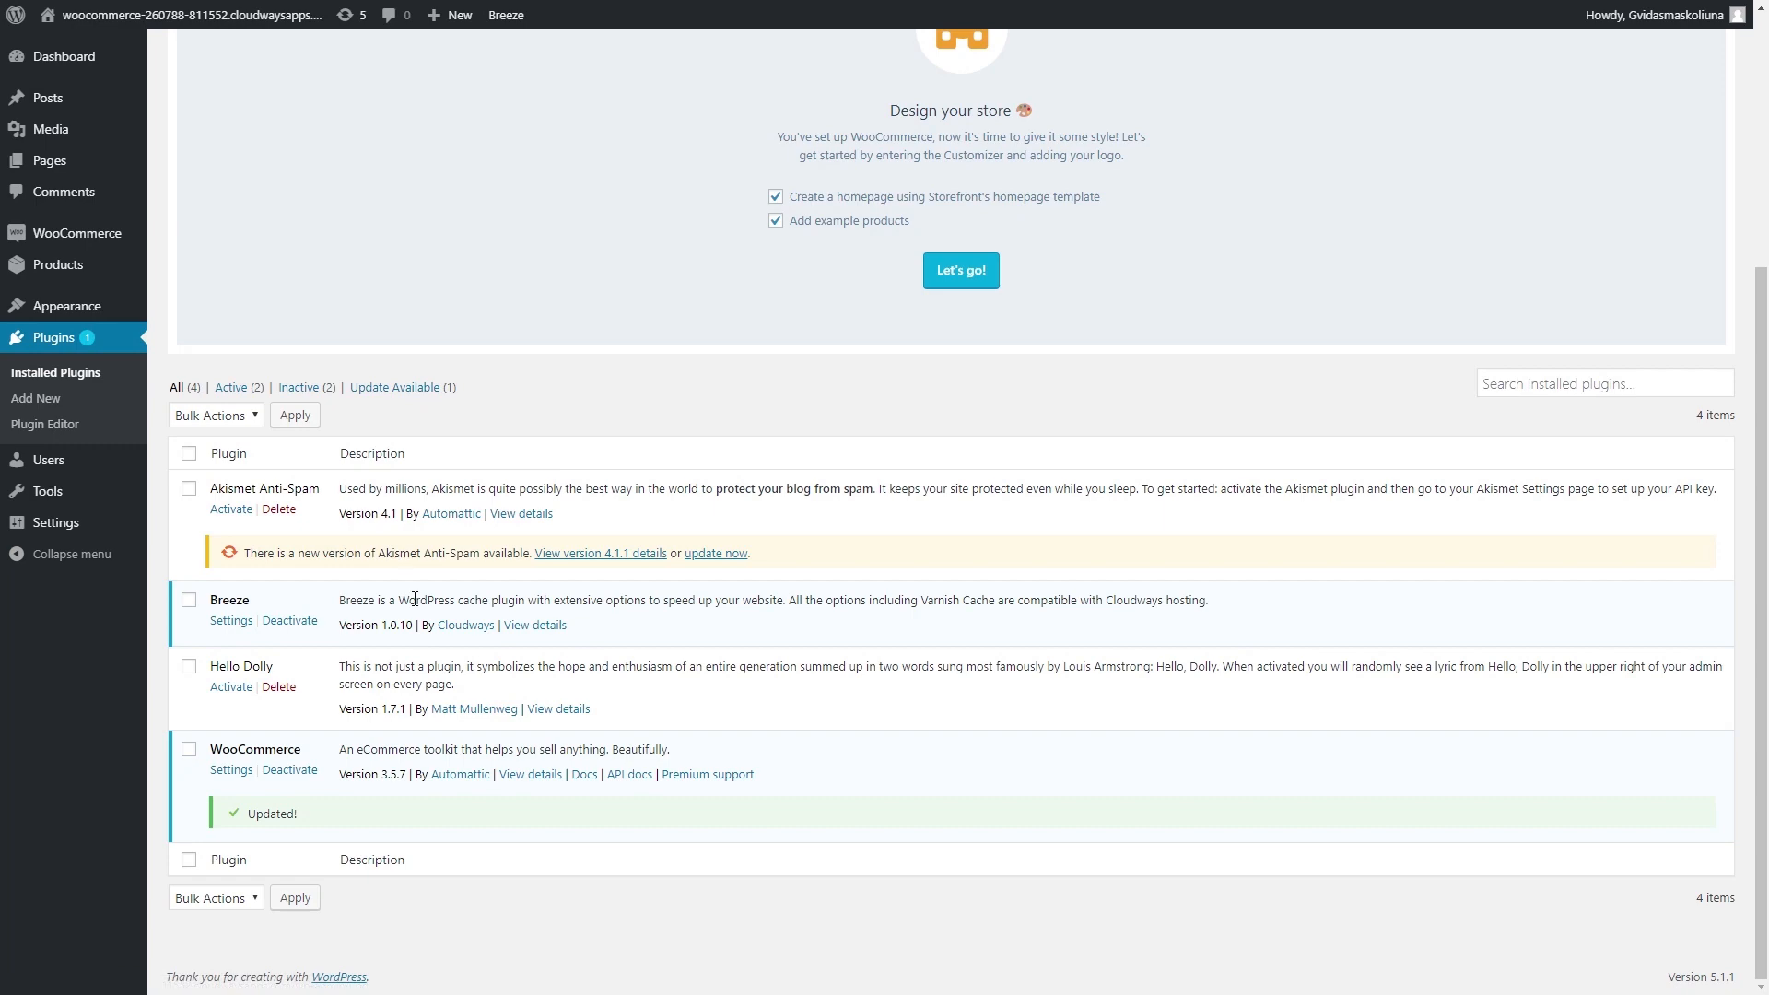
scroll(534, 514, up, 3)
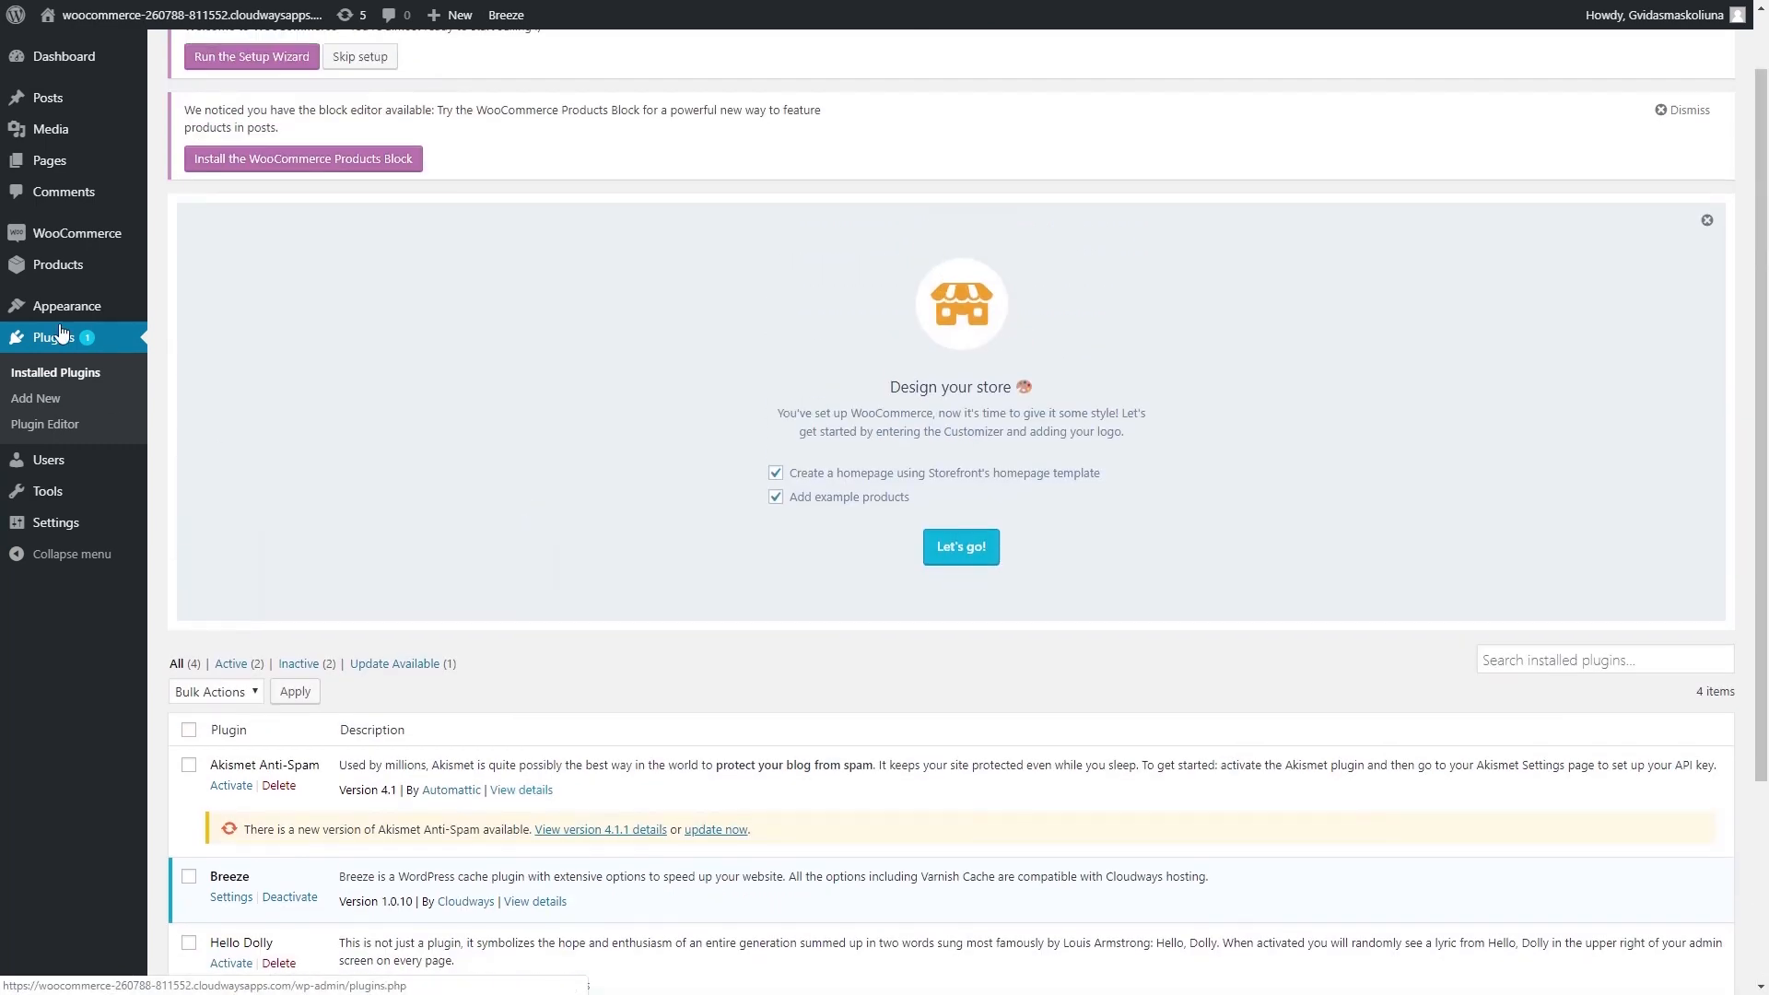
mouse_move(113, 239)
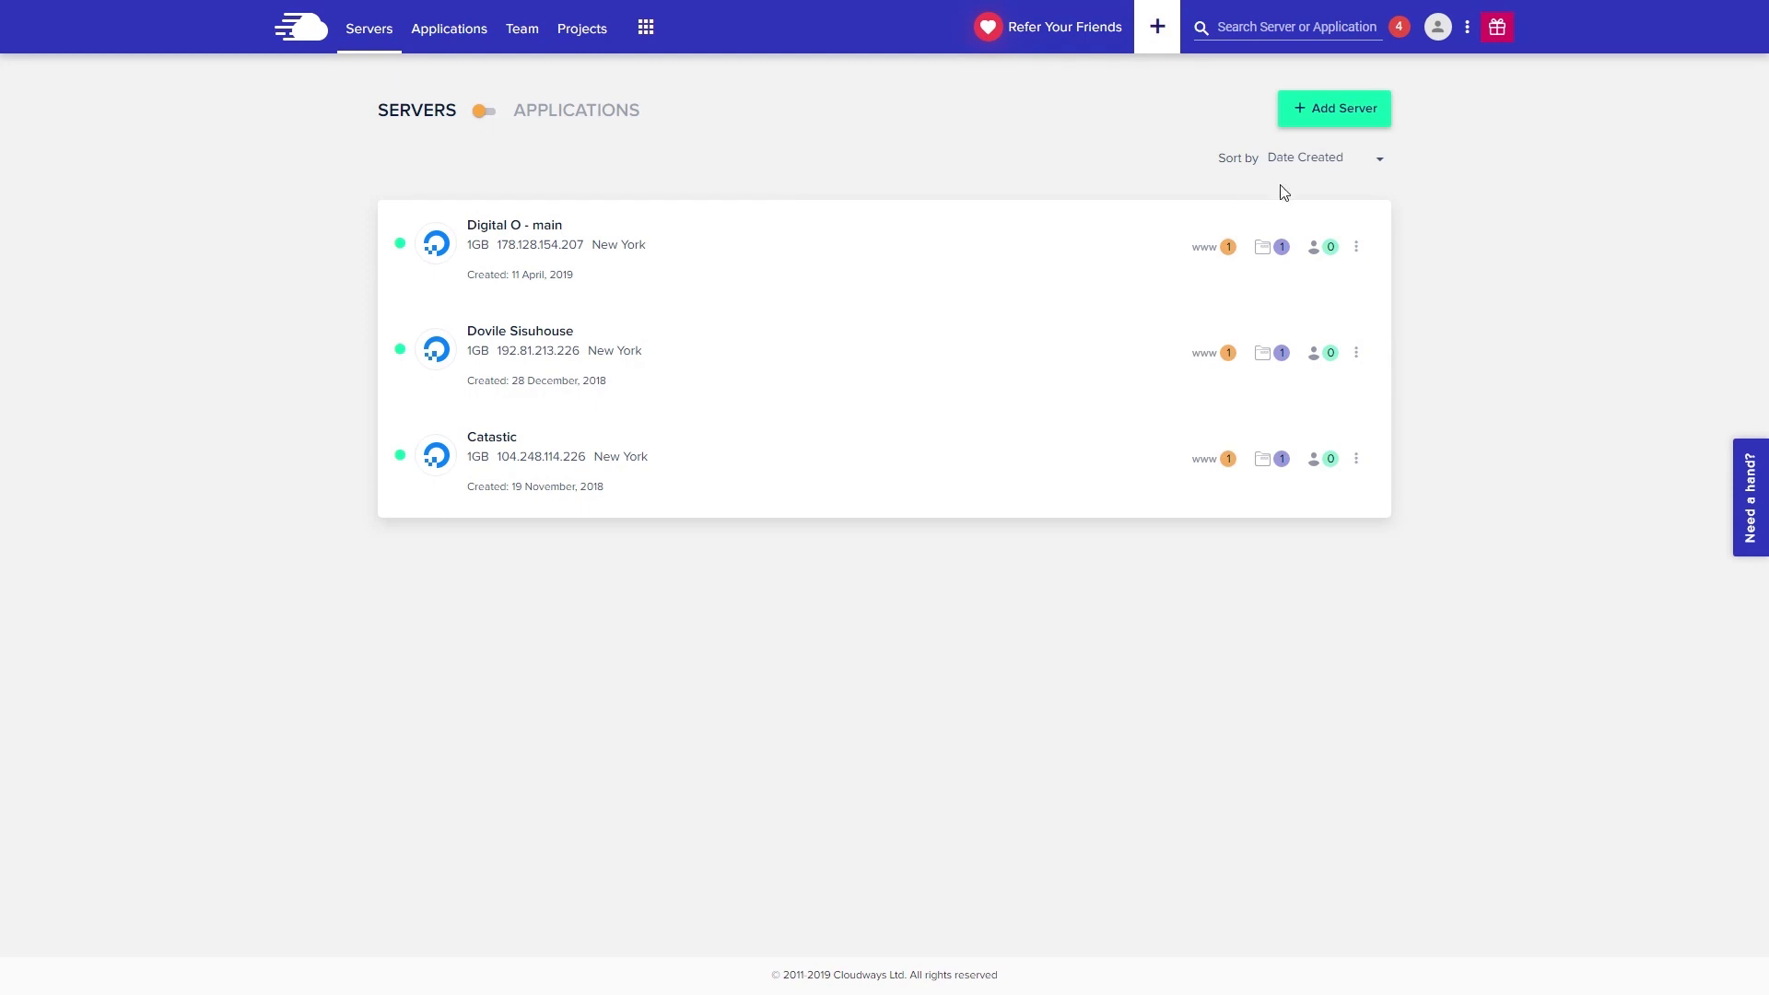
click(1440, 30)
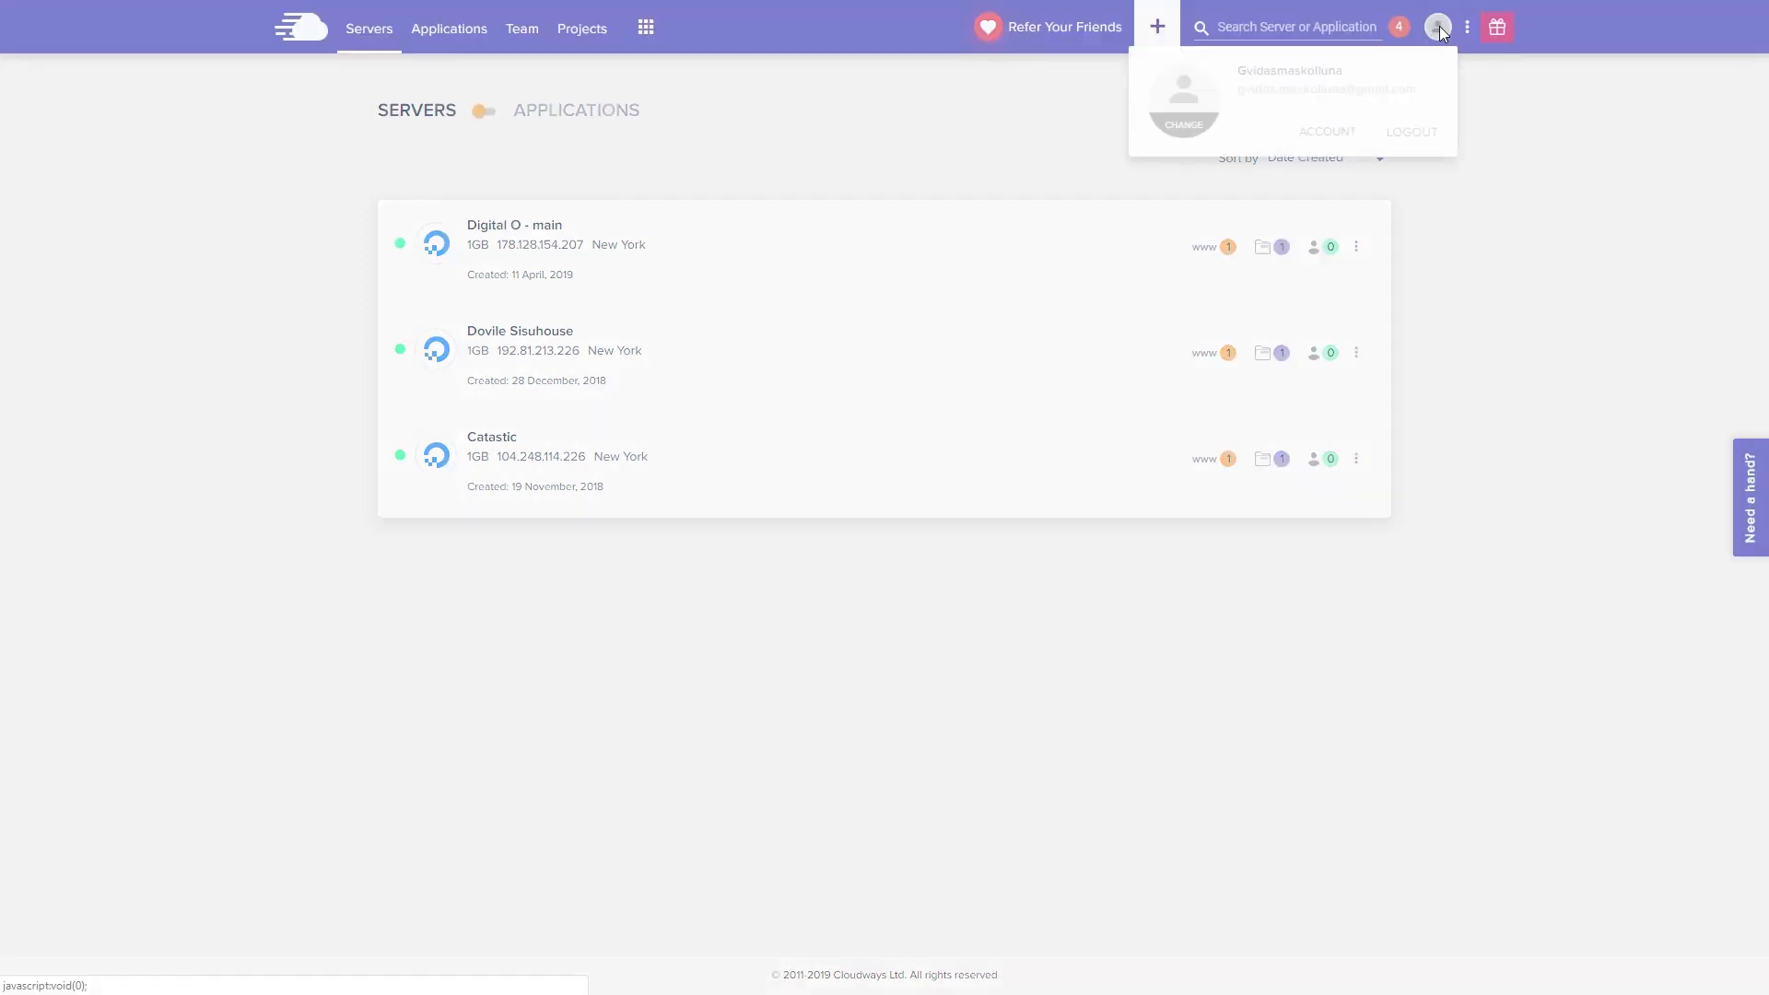
click(1325, 134)
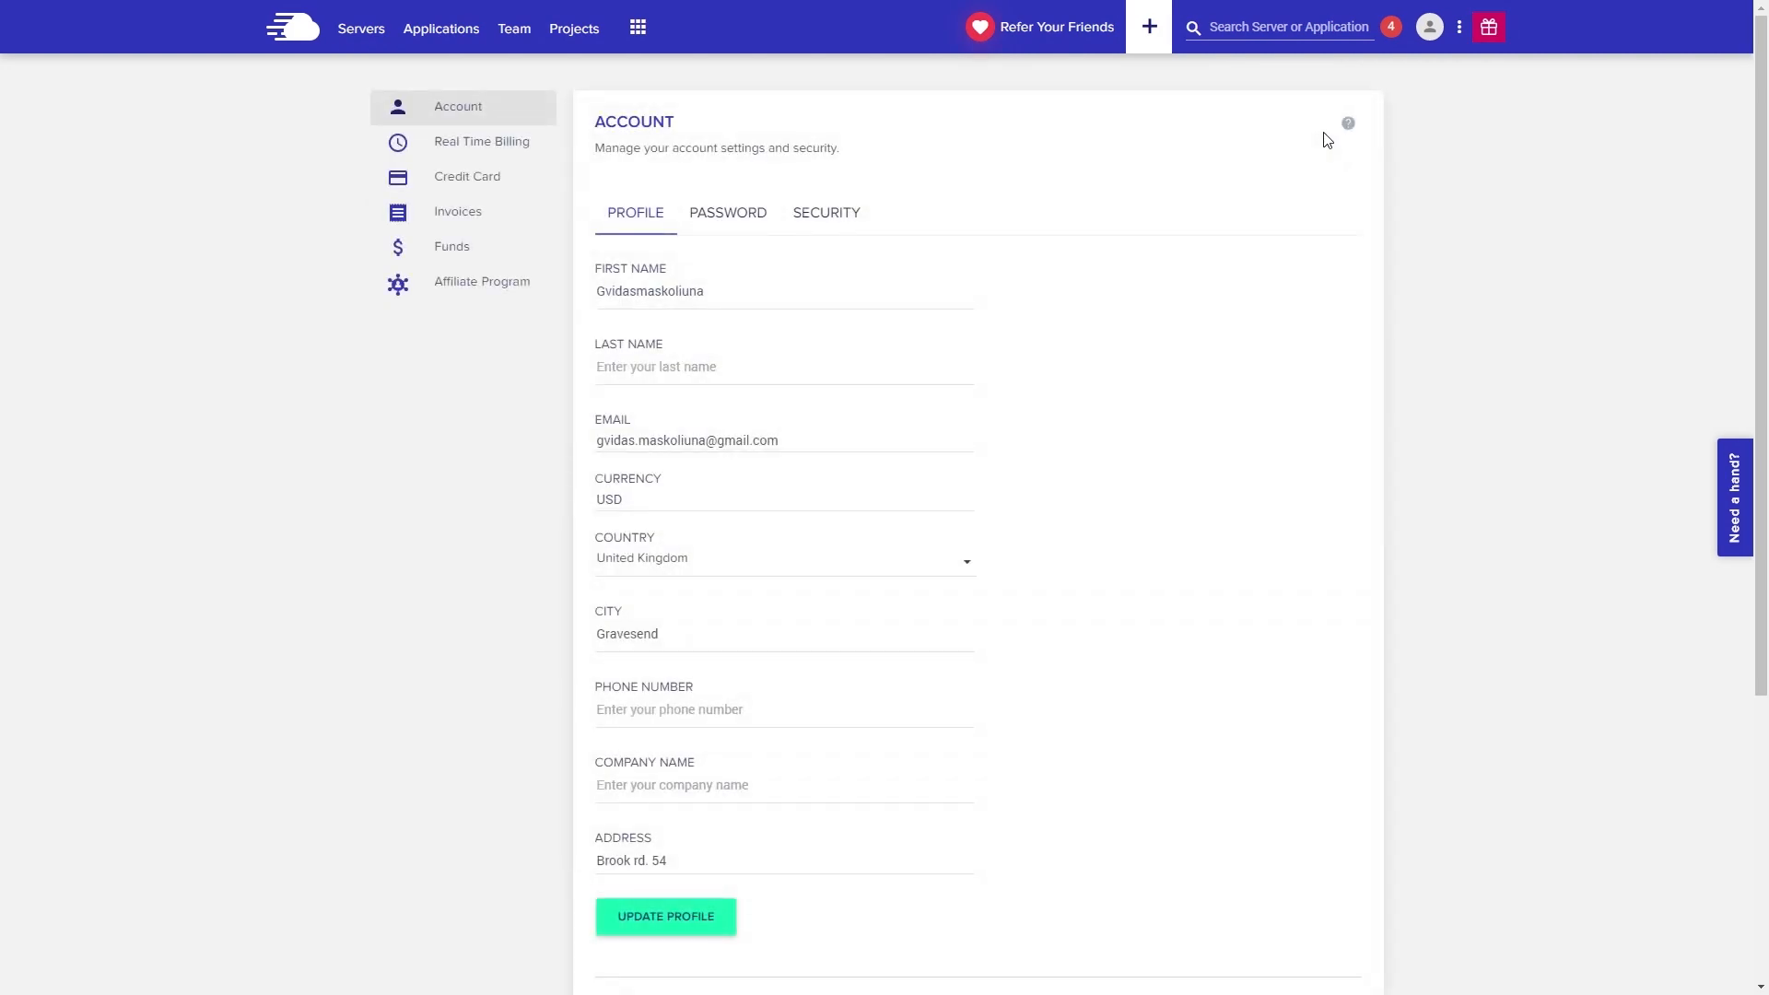
click(483, 197)
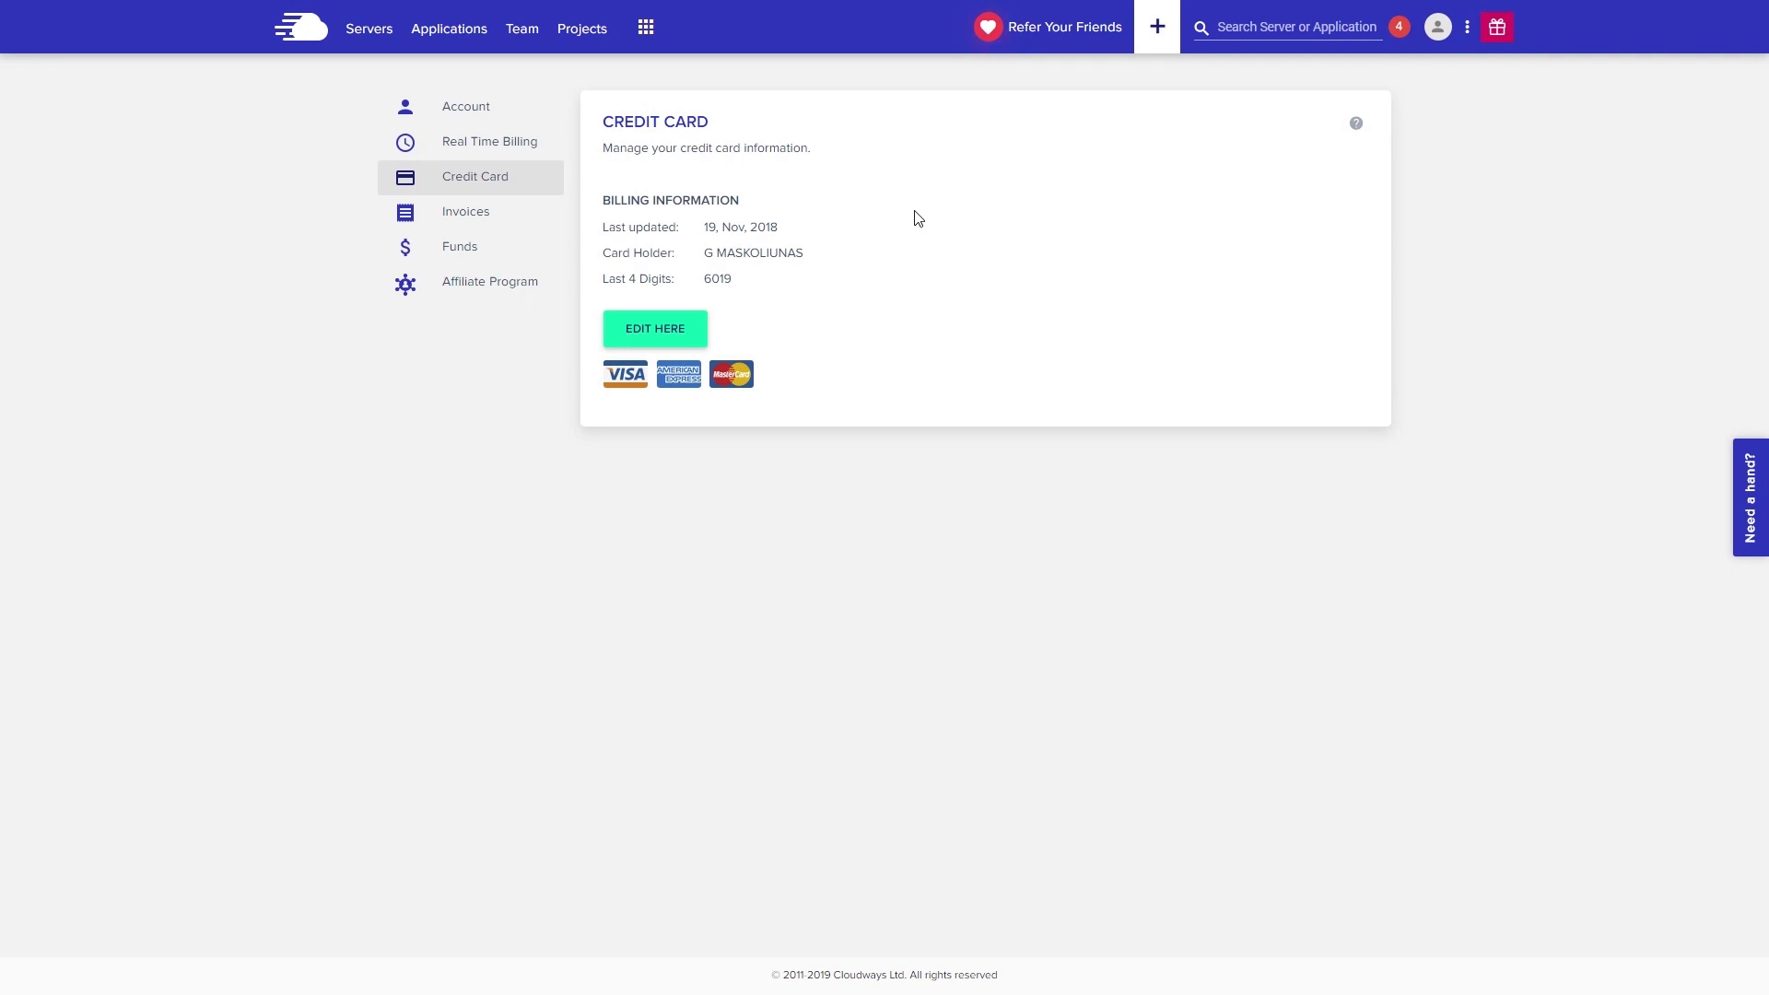
click(484, 251)
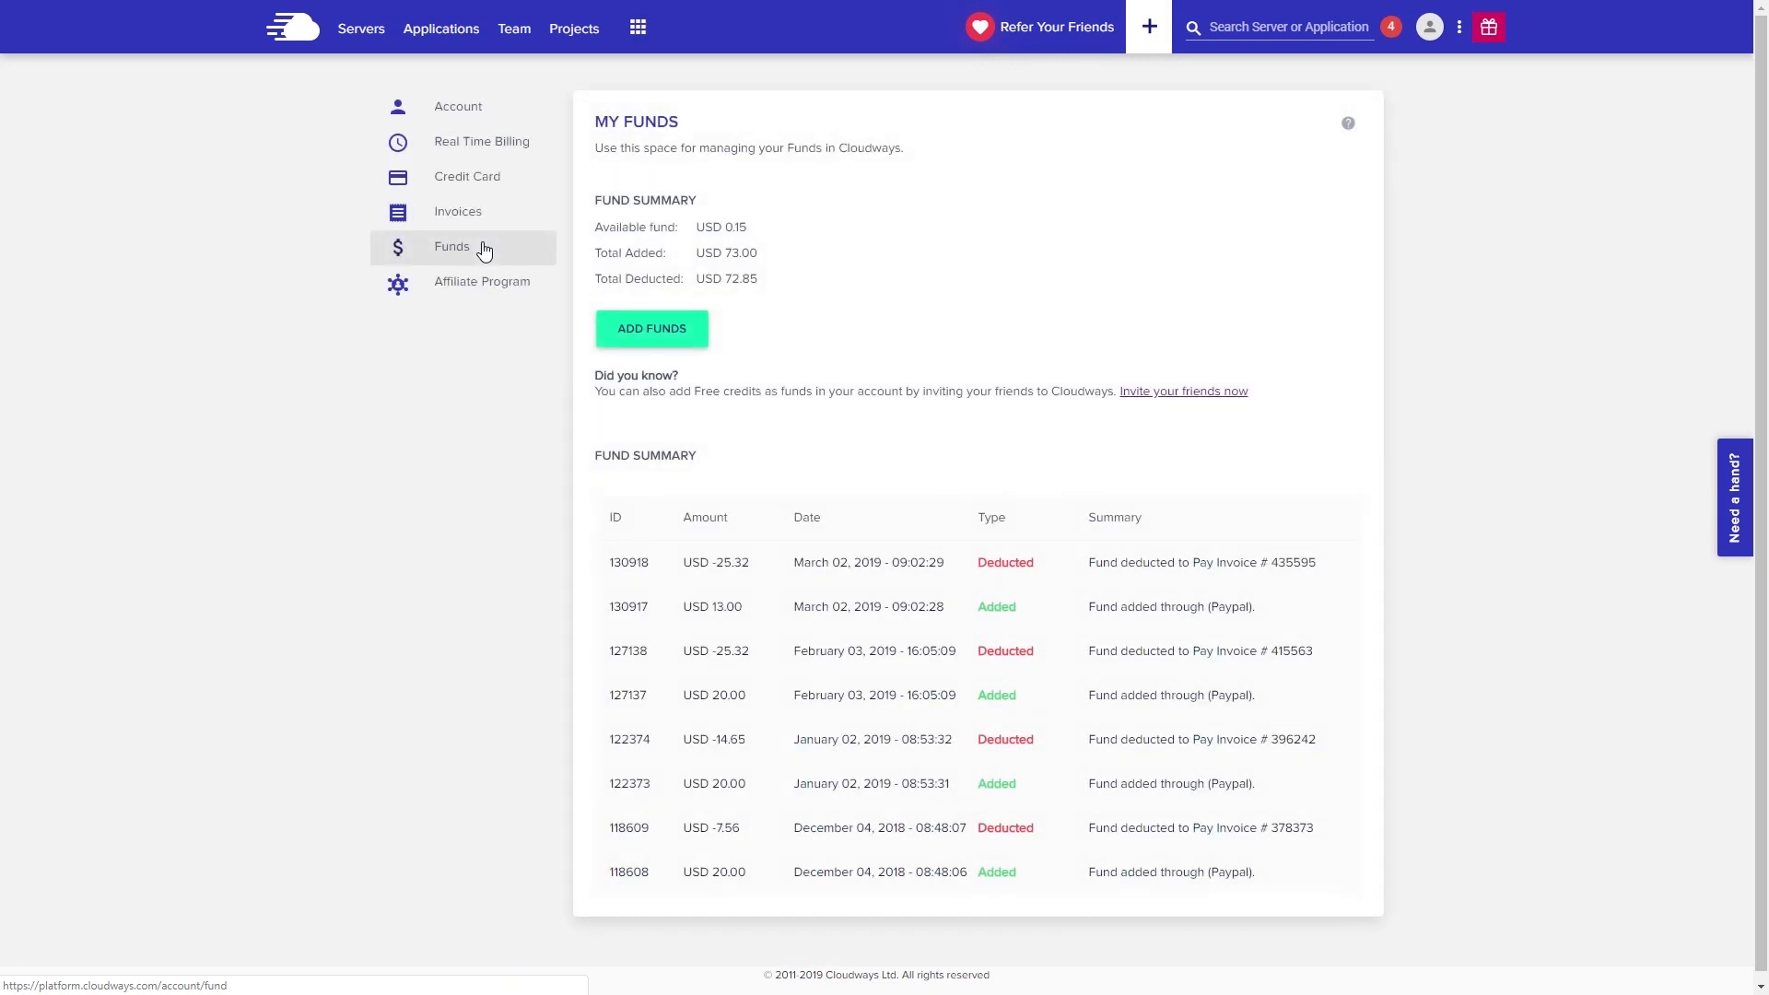
click(663, 328)
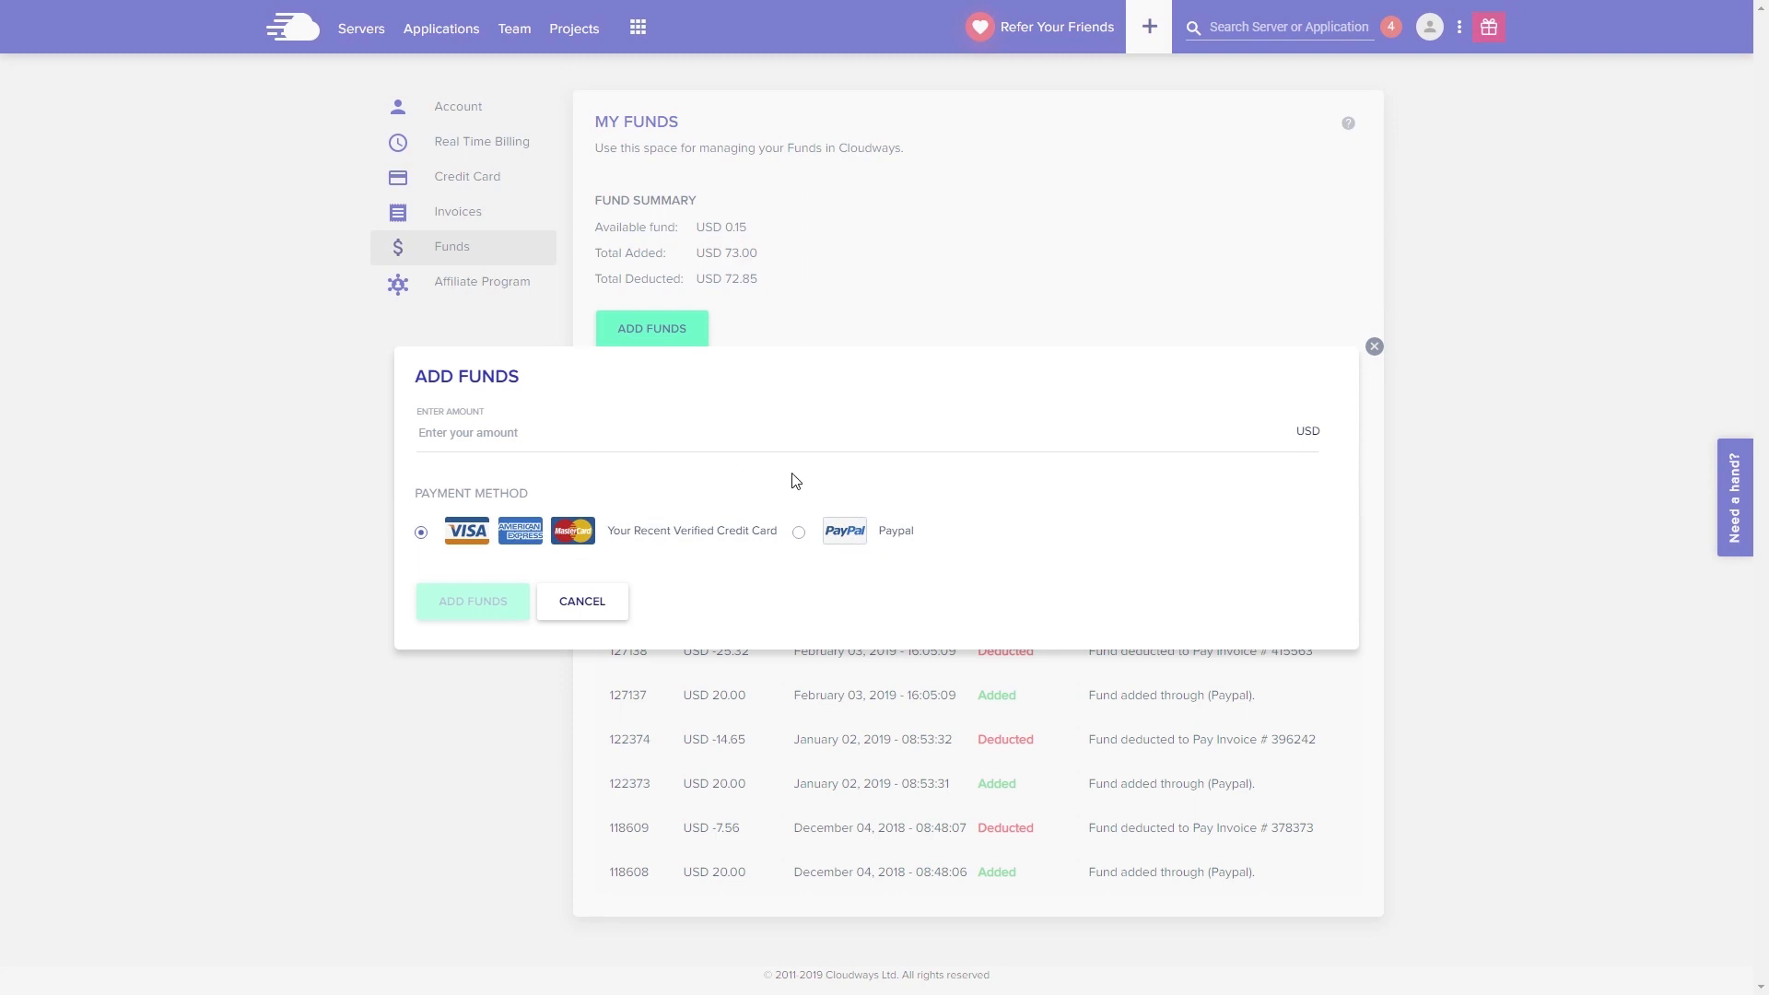
click(422, 712)
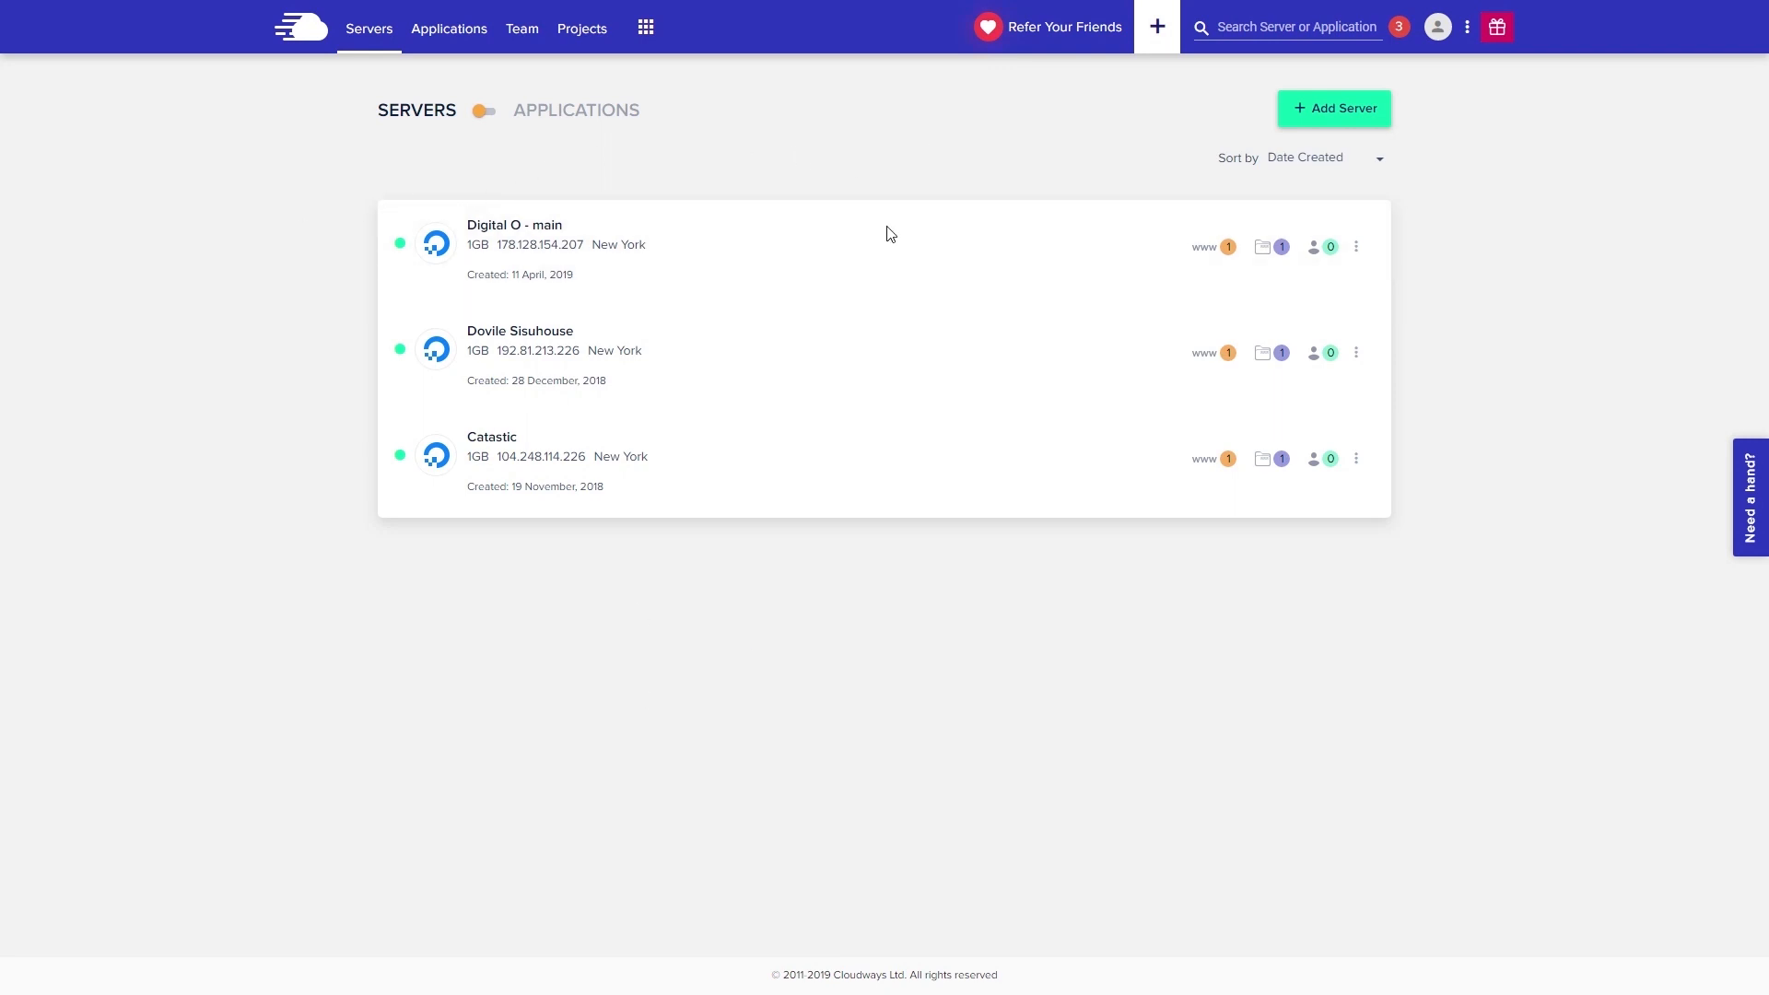
- Change Digital O - main's PHP package from 7.0 to 7.2, accepting the compatibility warning
click(801, 249)
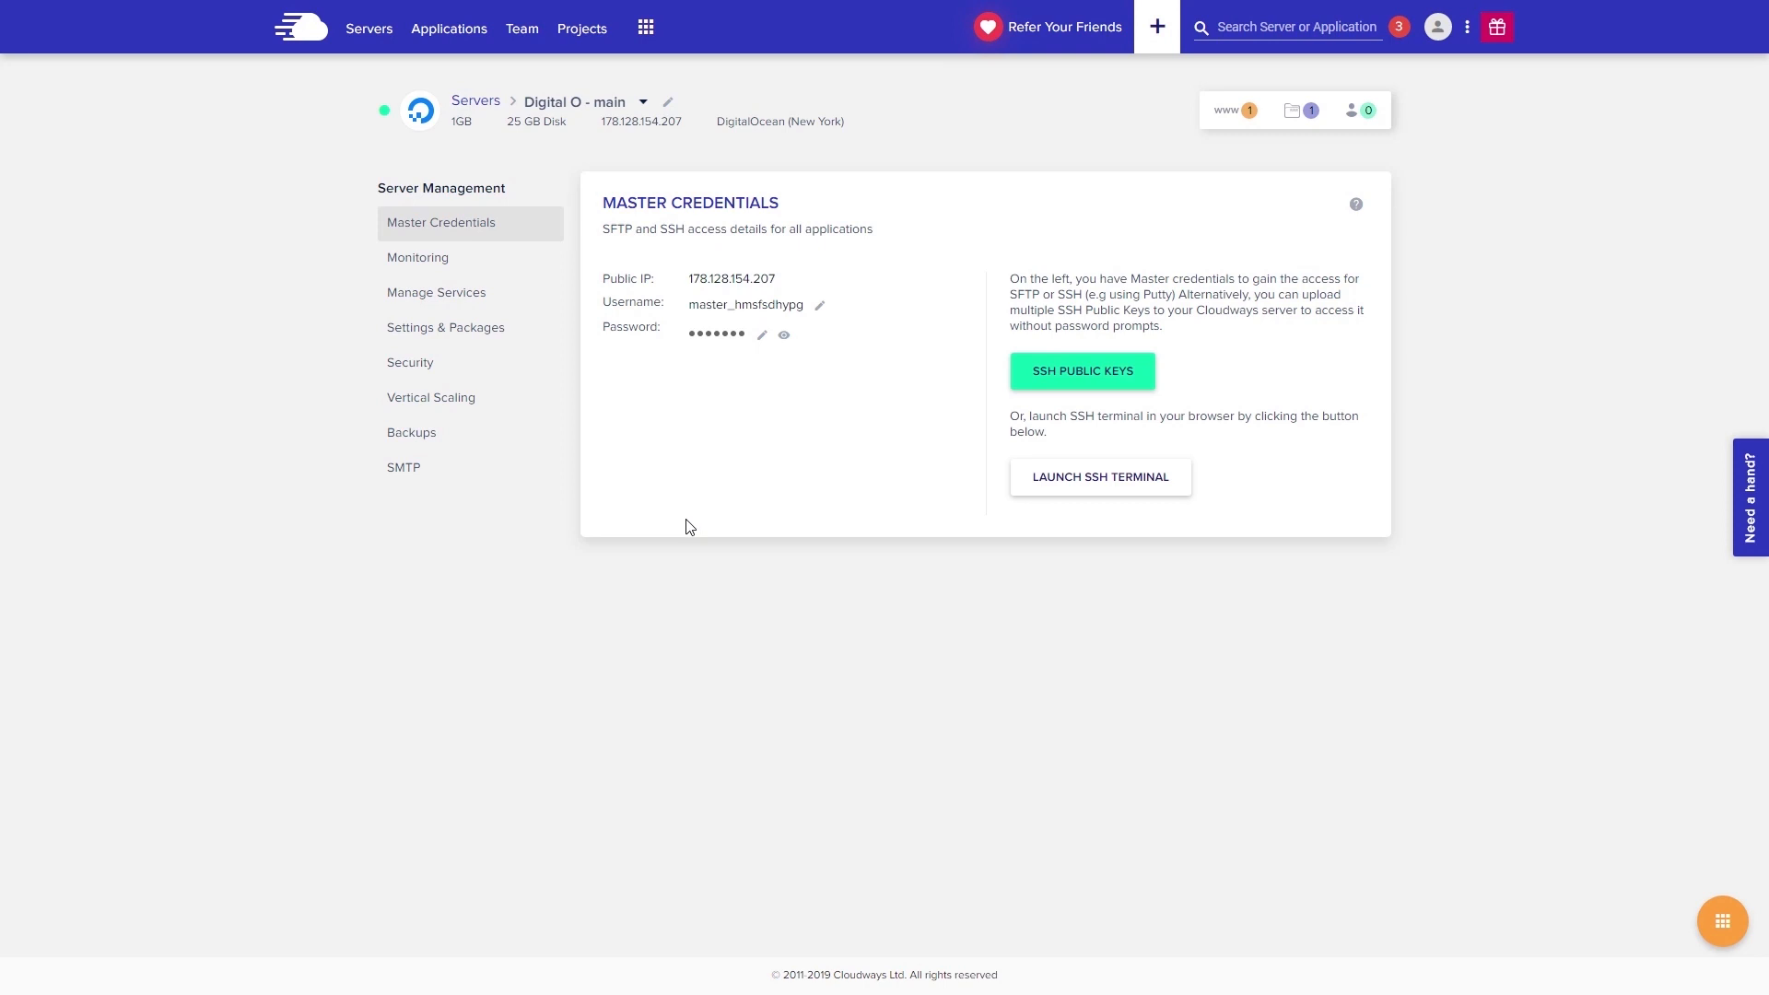
click(498, 346)
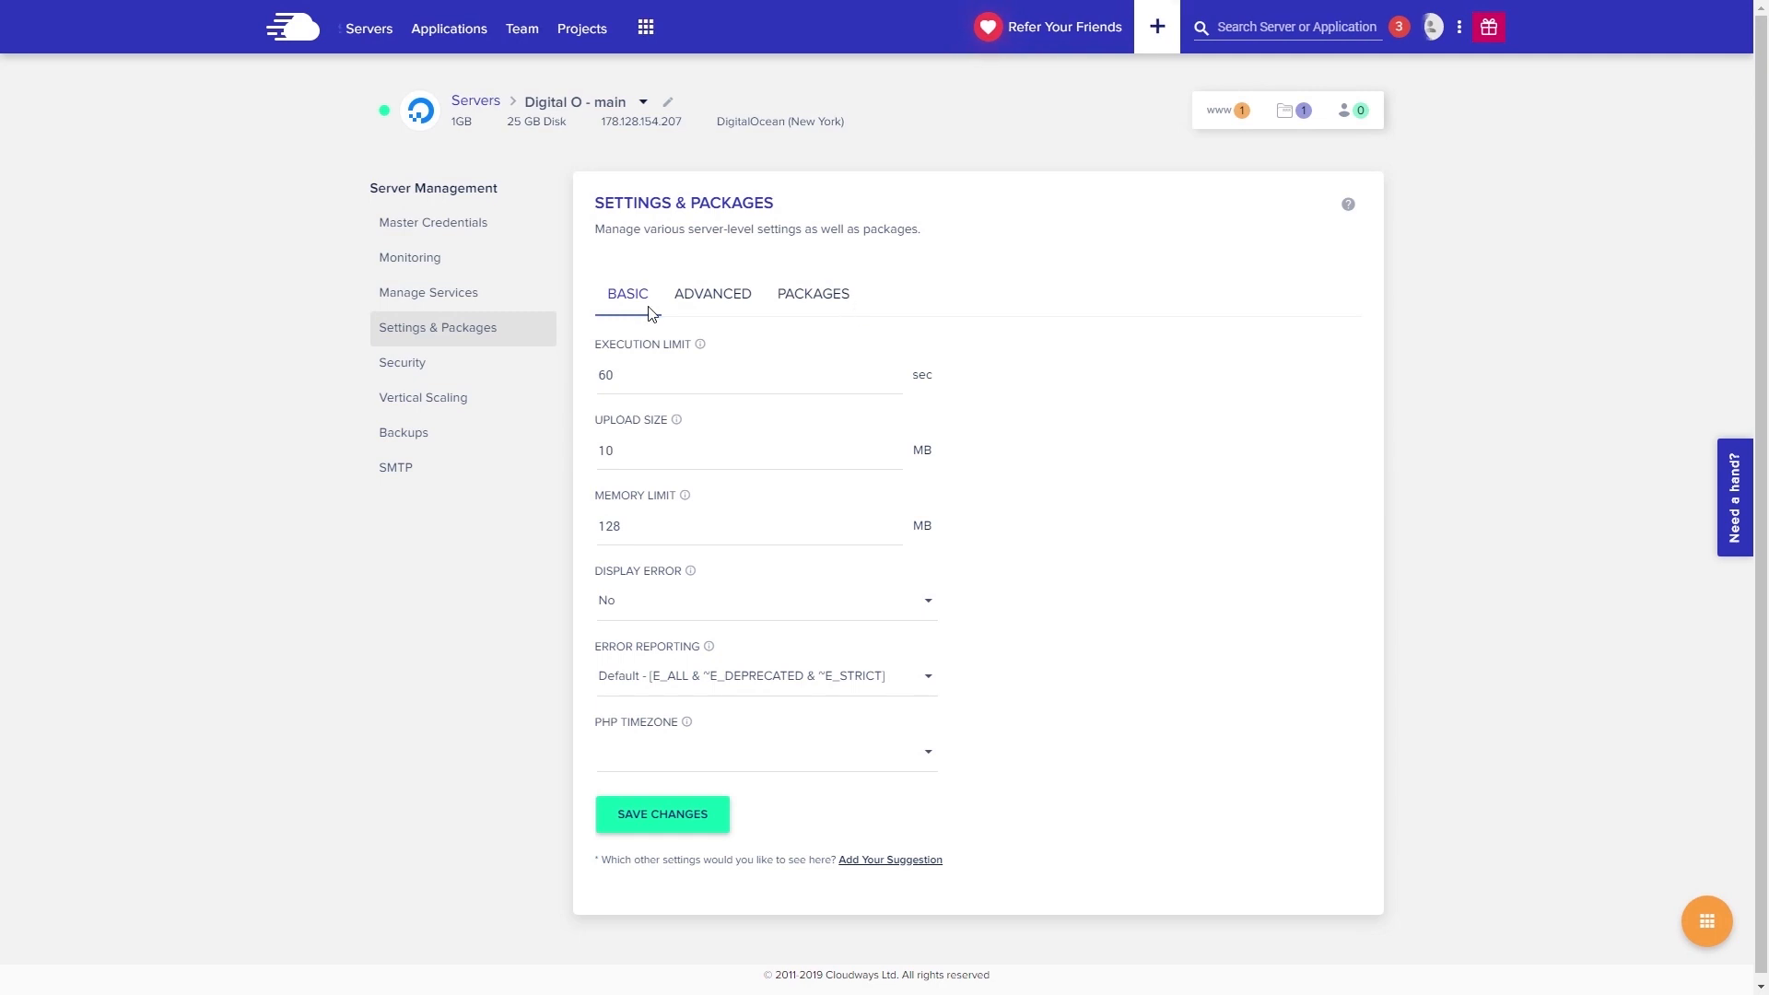
click(810, 302)
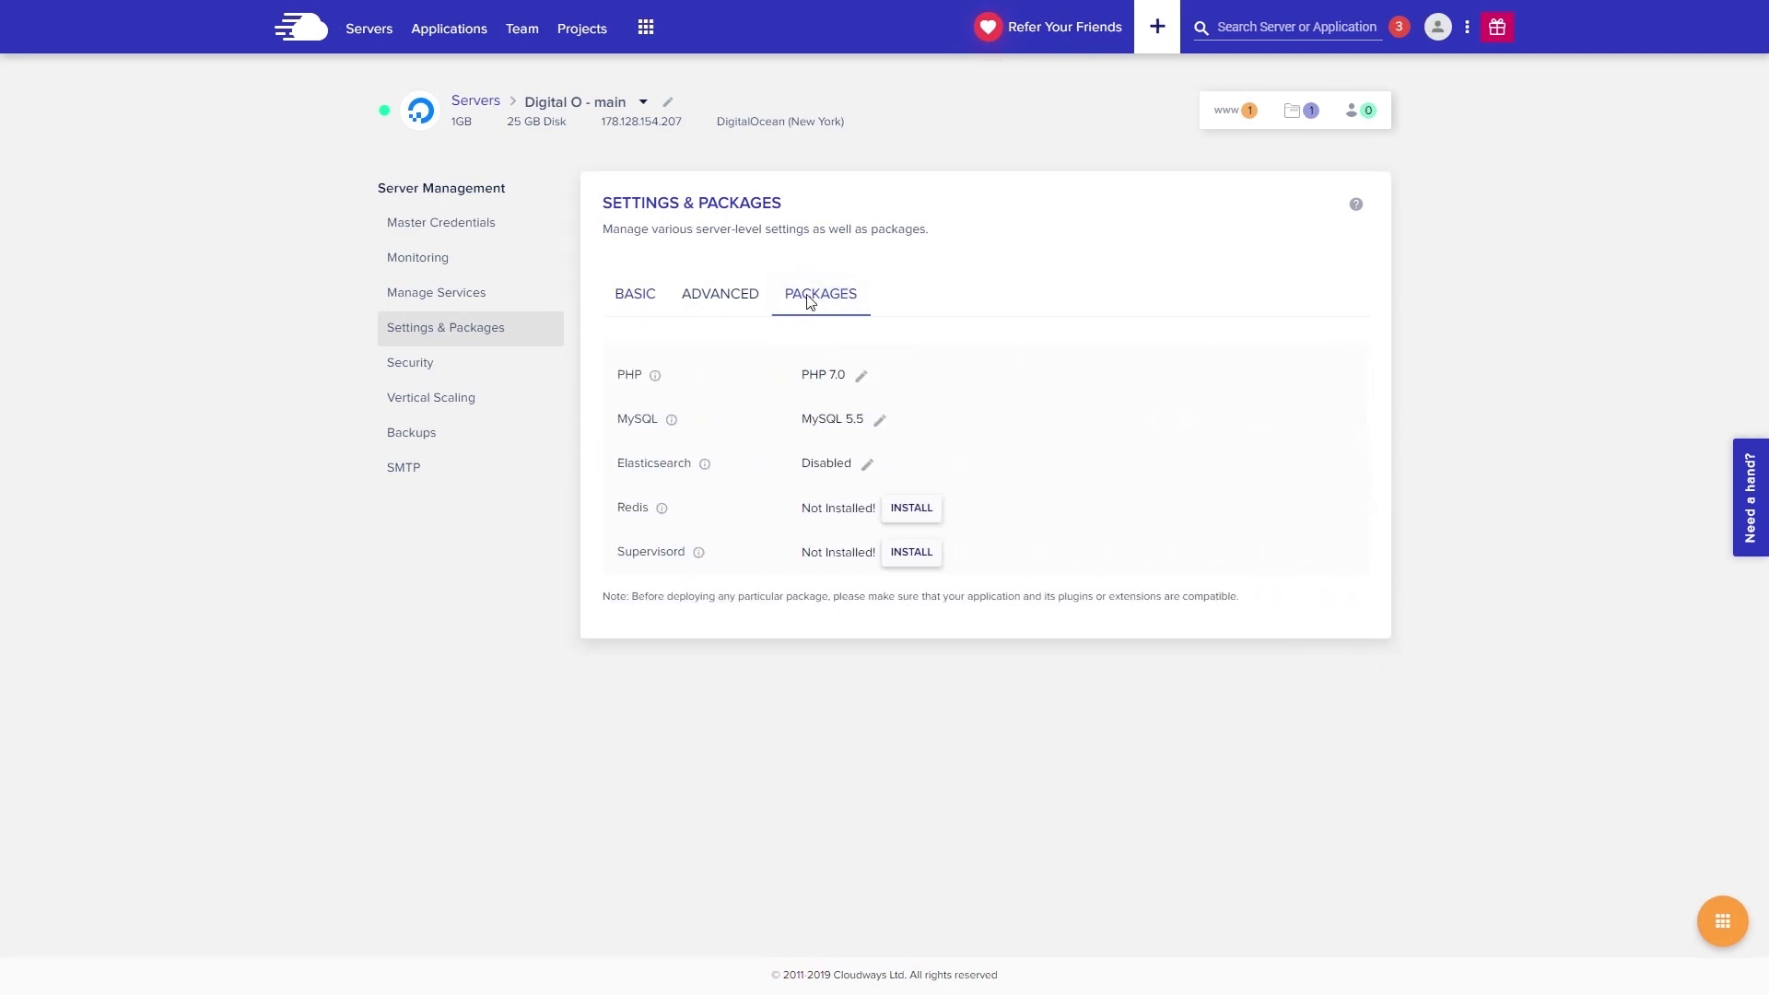
click(861, 377)
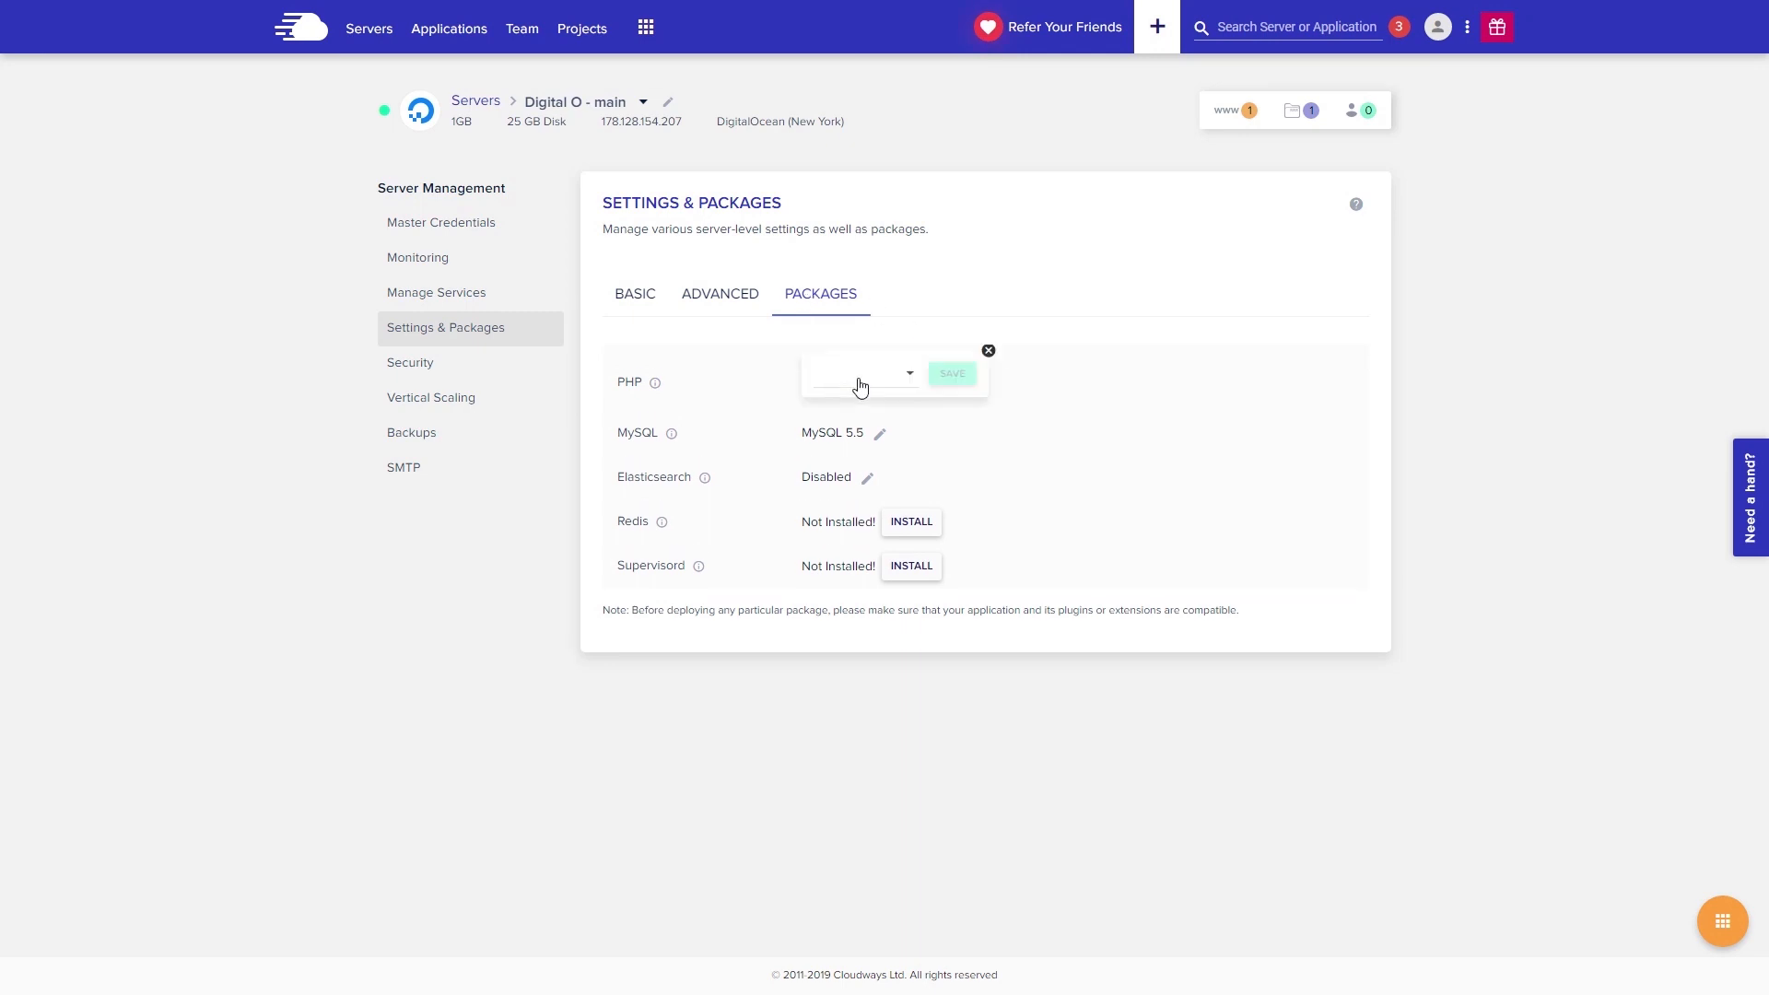
click(909, 385)
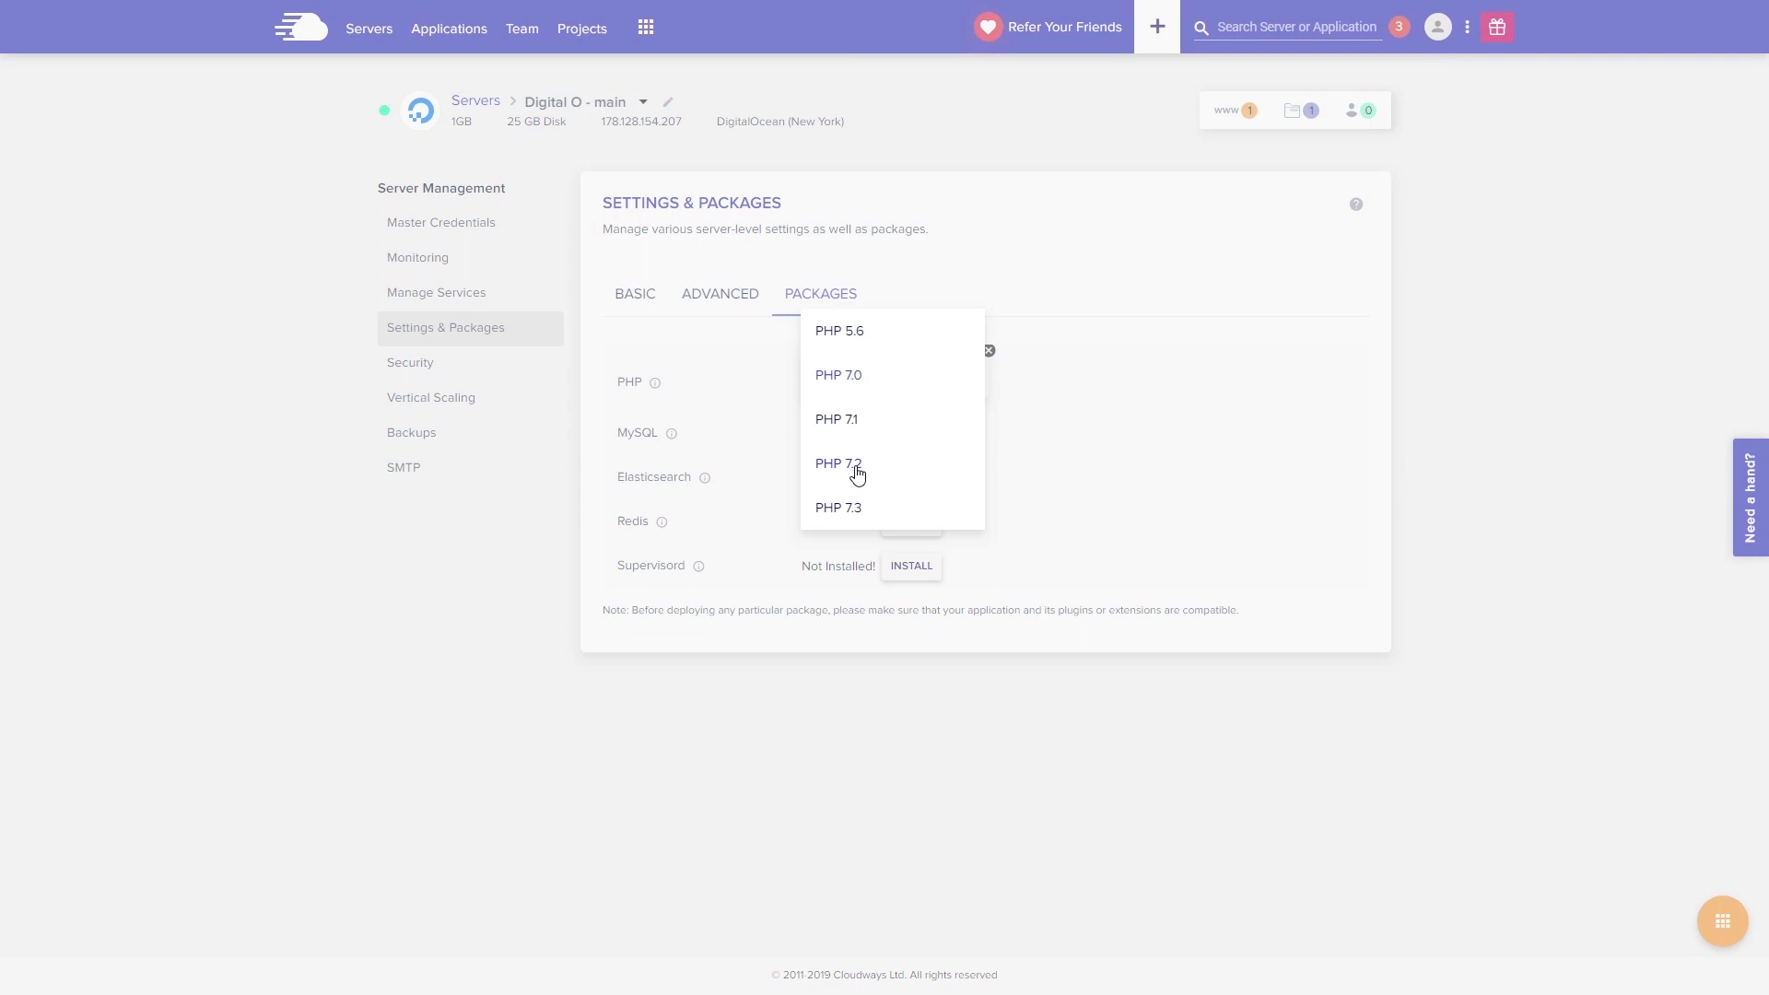
click(857, 472)
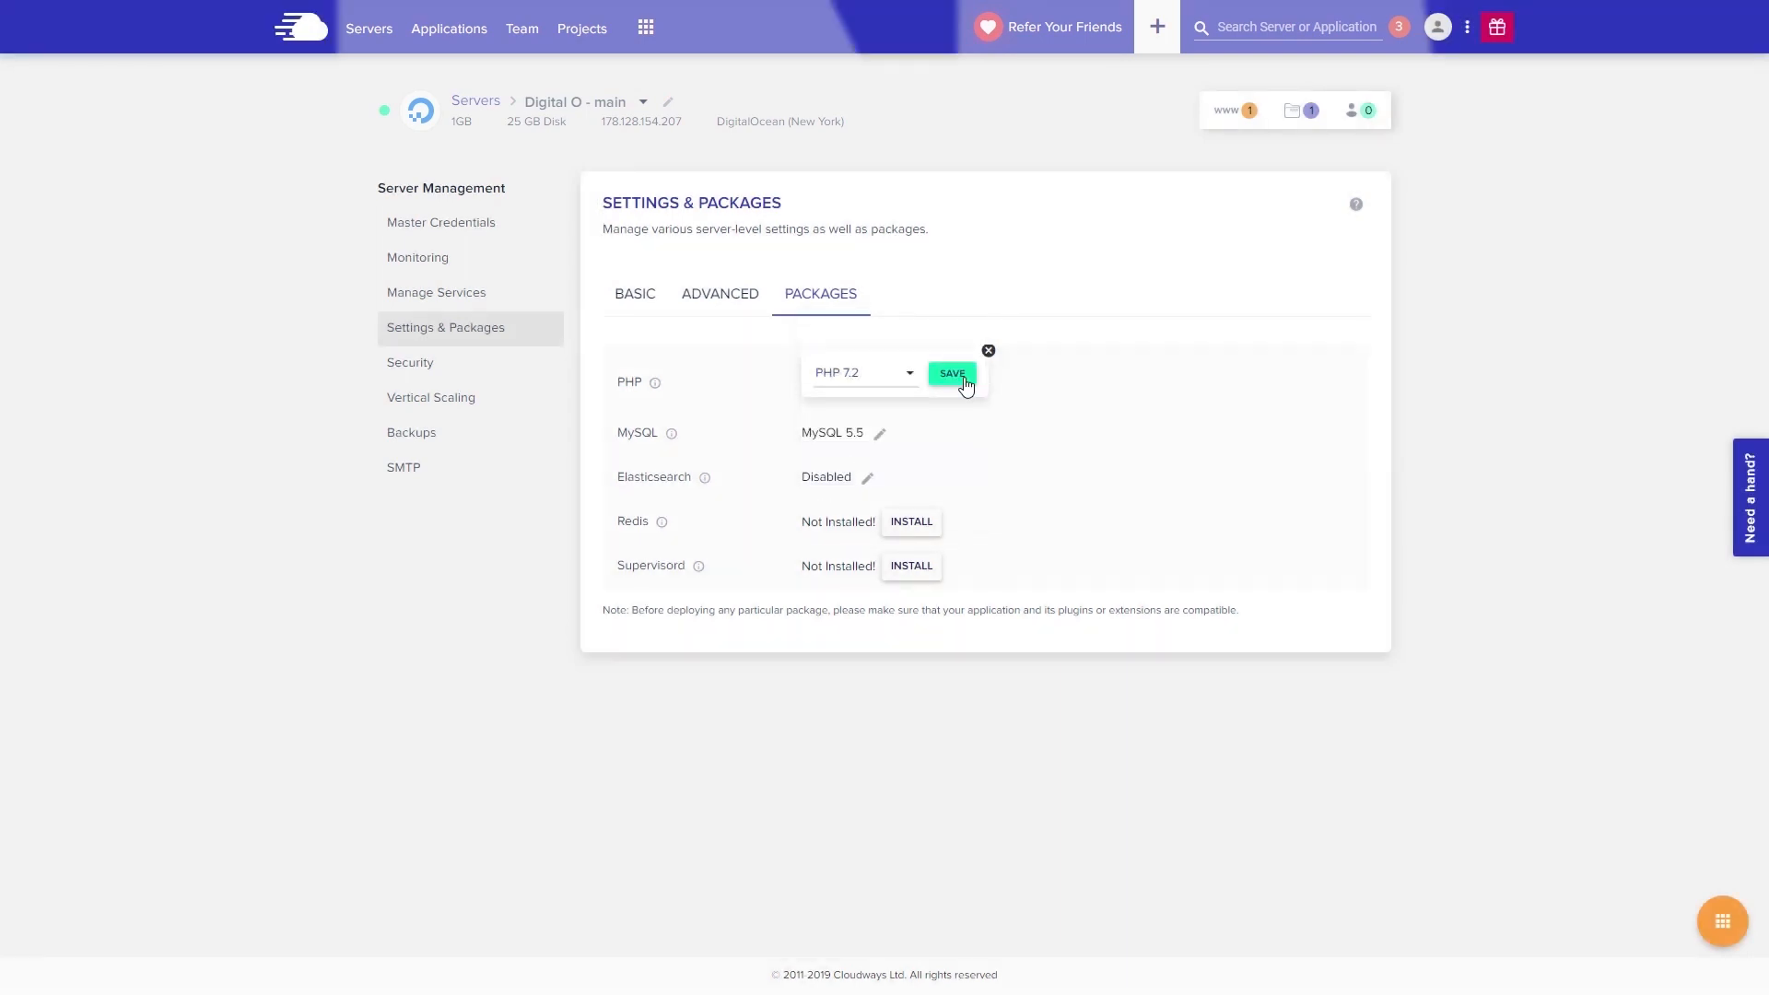
click(952, 374)
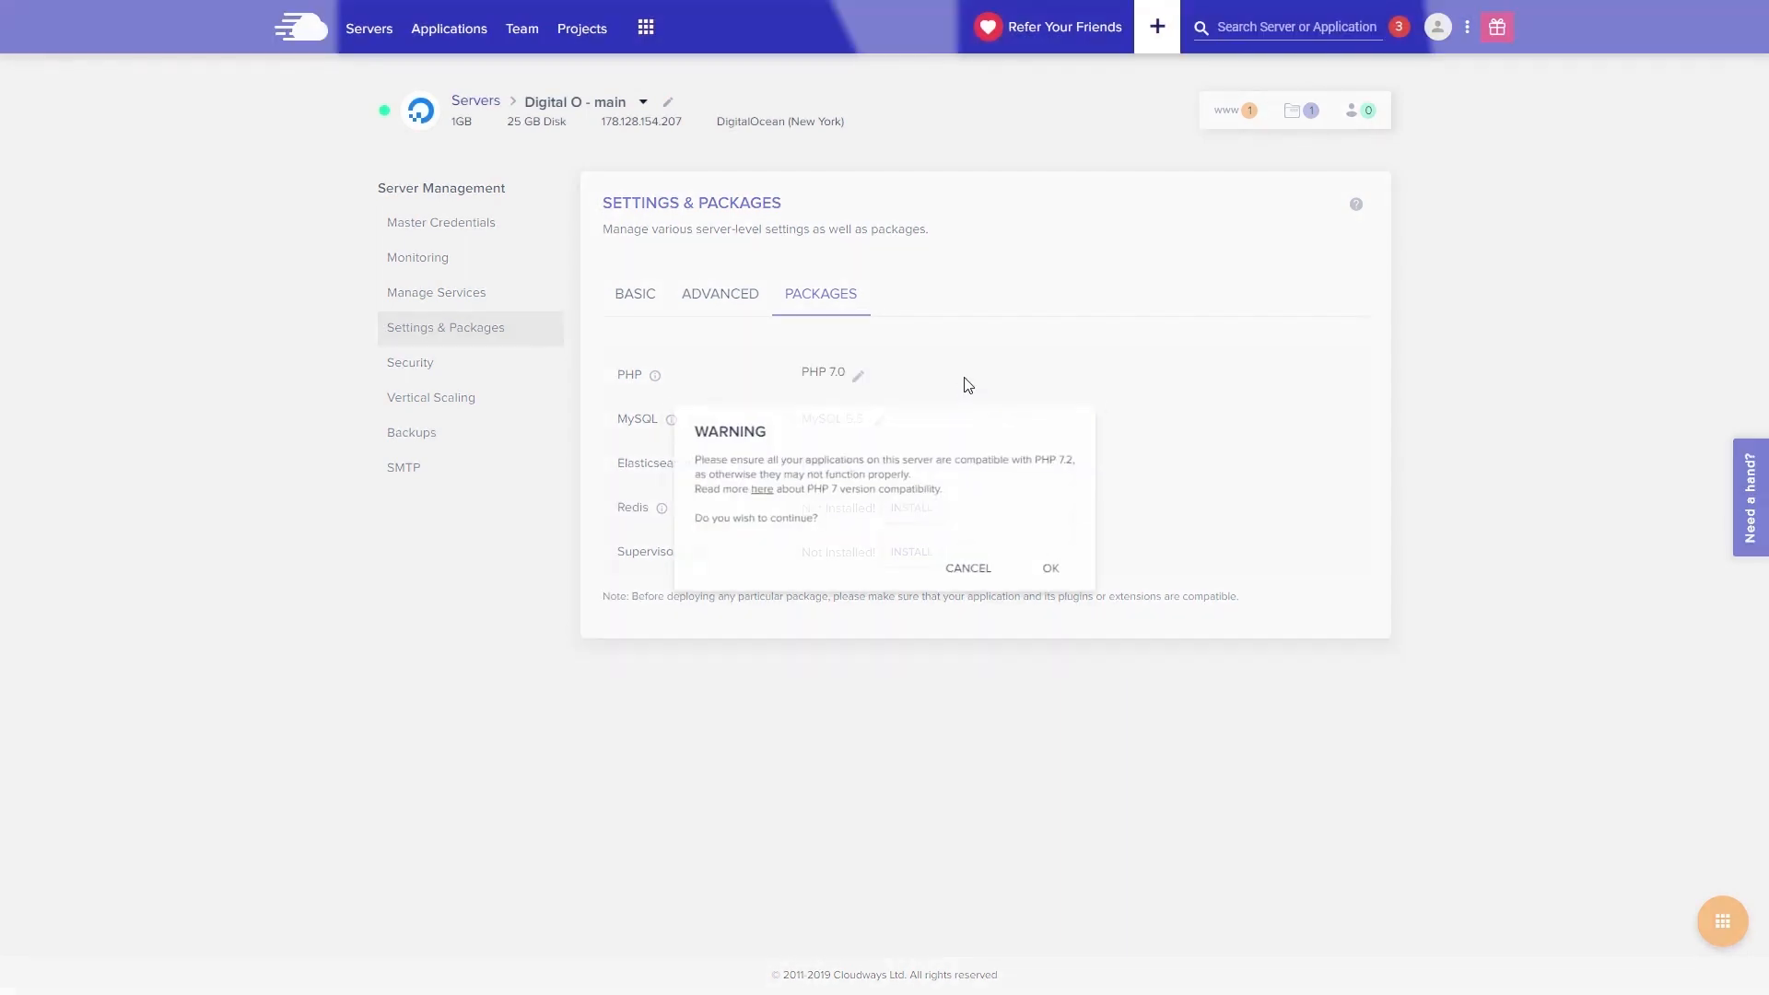
click(1058, 573)
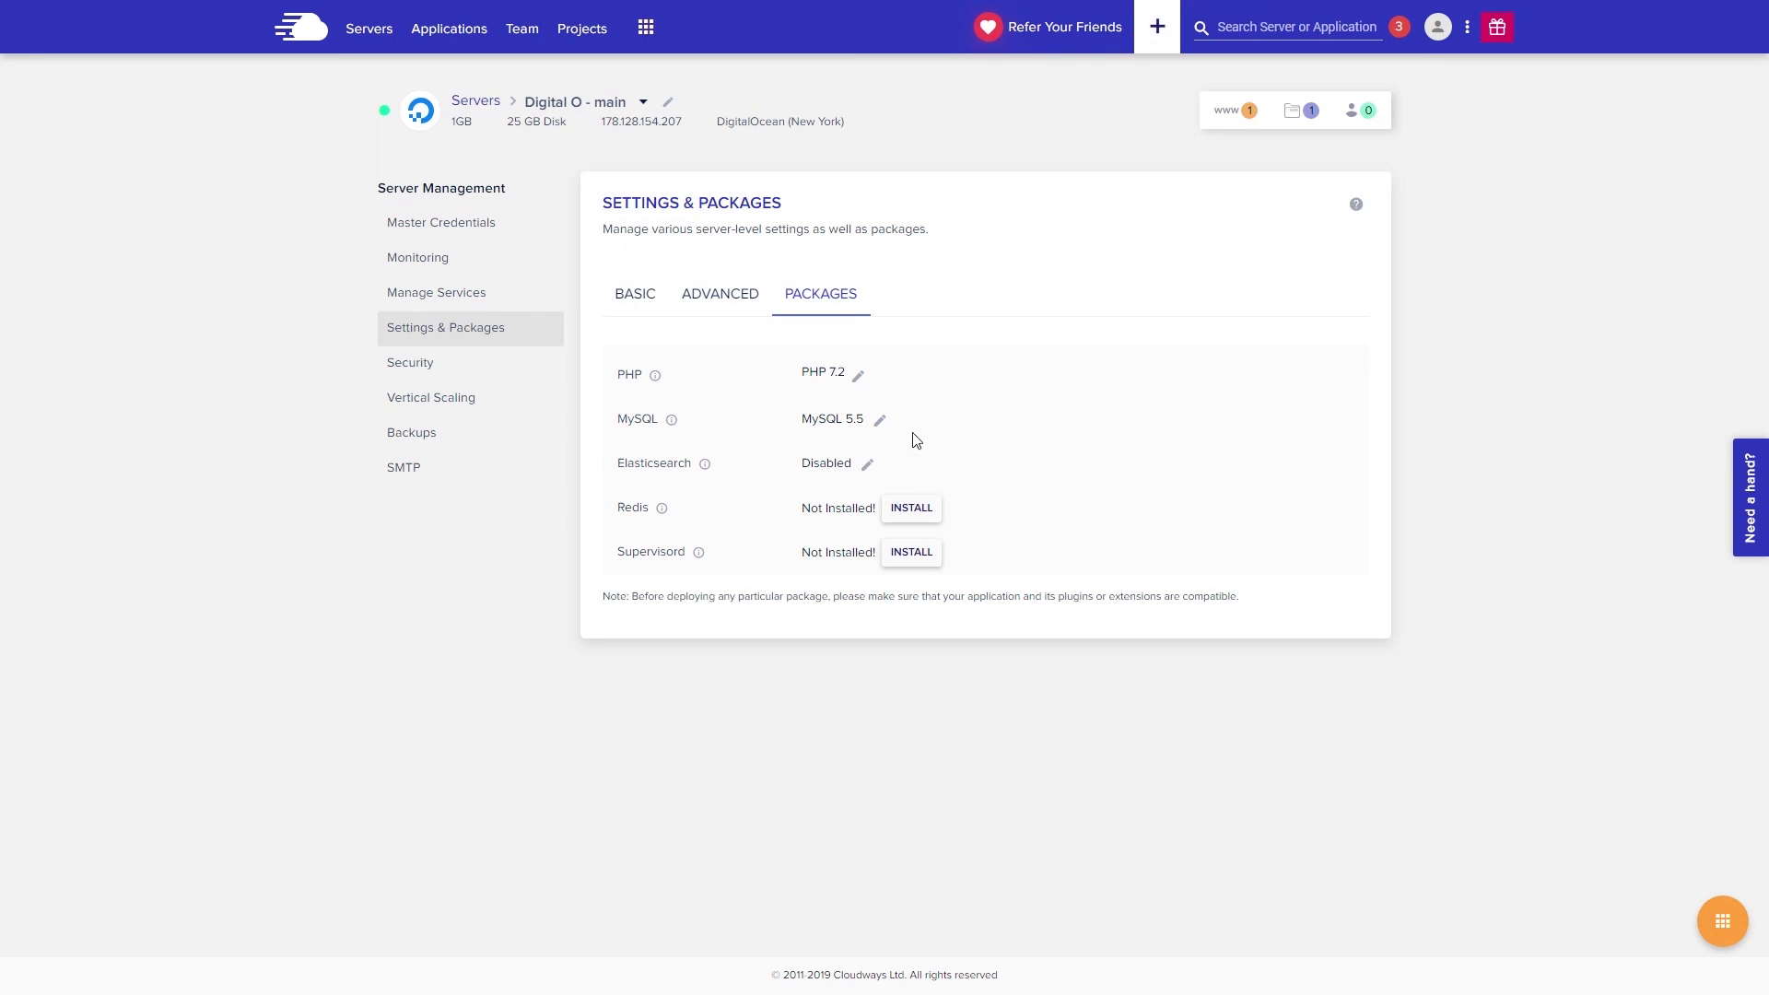
- Switch the MySQL package on Digital O - main to version 5.6 and save
click(880, 422)
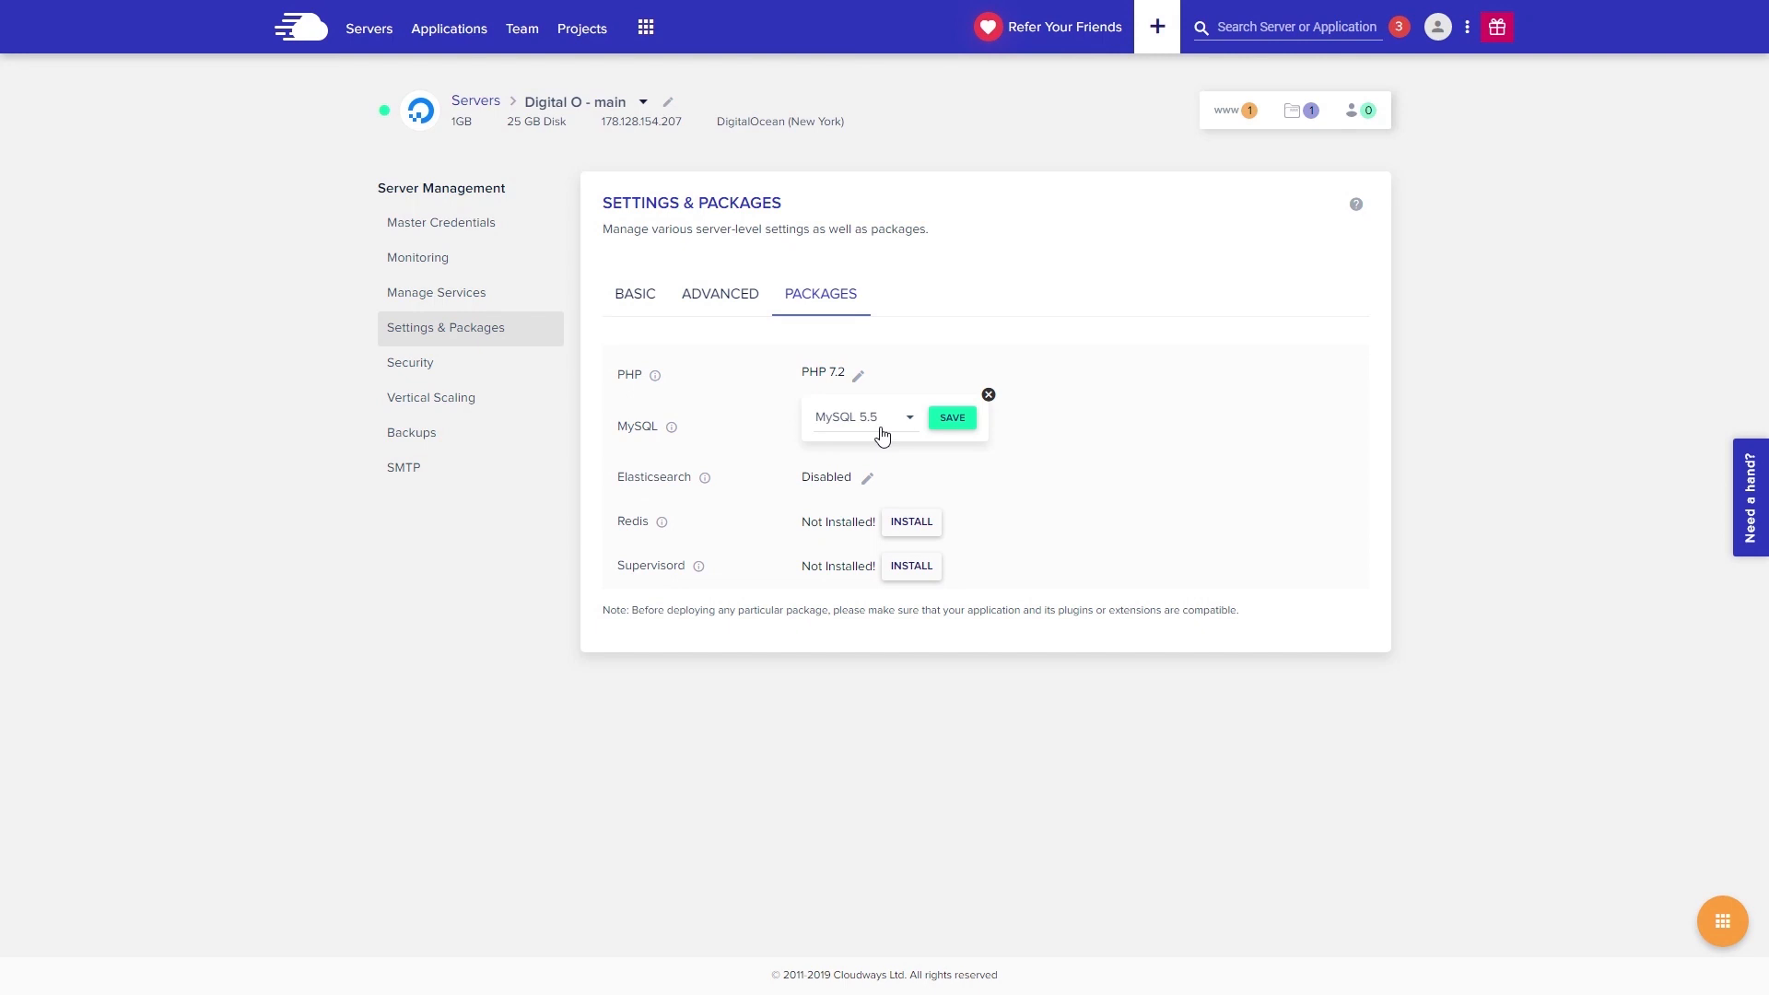
click(903, 425)
click(884, 463)
click(963, 422)
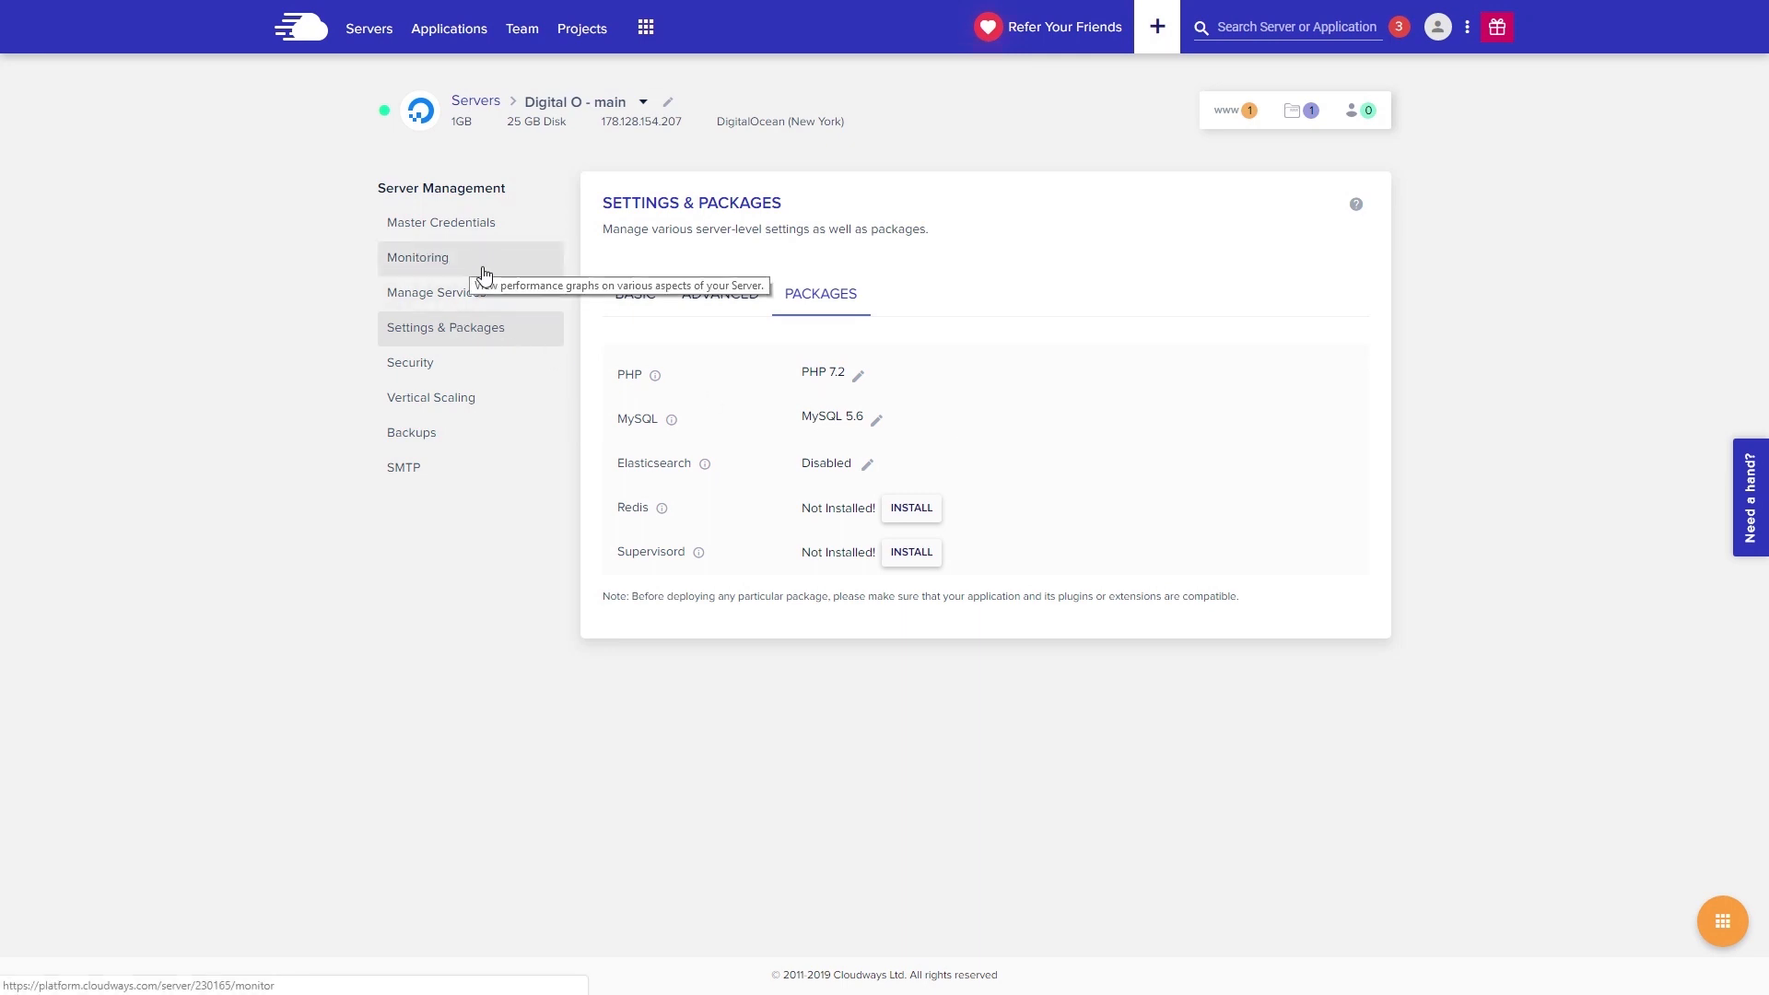
- Inspect the server's Idle CPU graph under Monitoring > Details, then go back to the Servers list
click(401, 269)
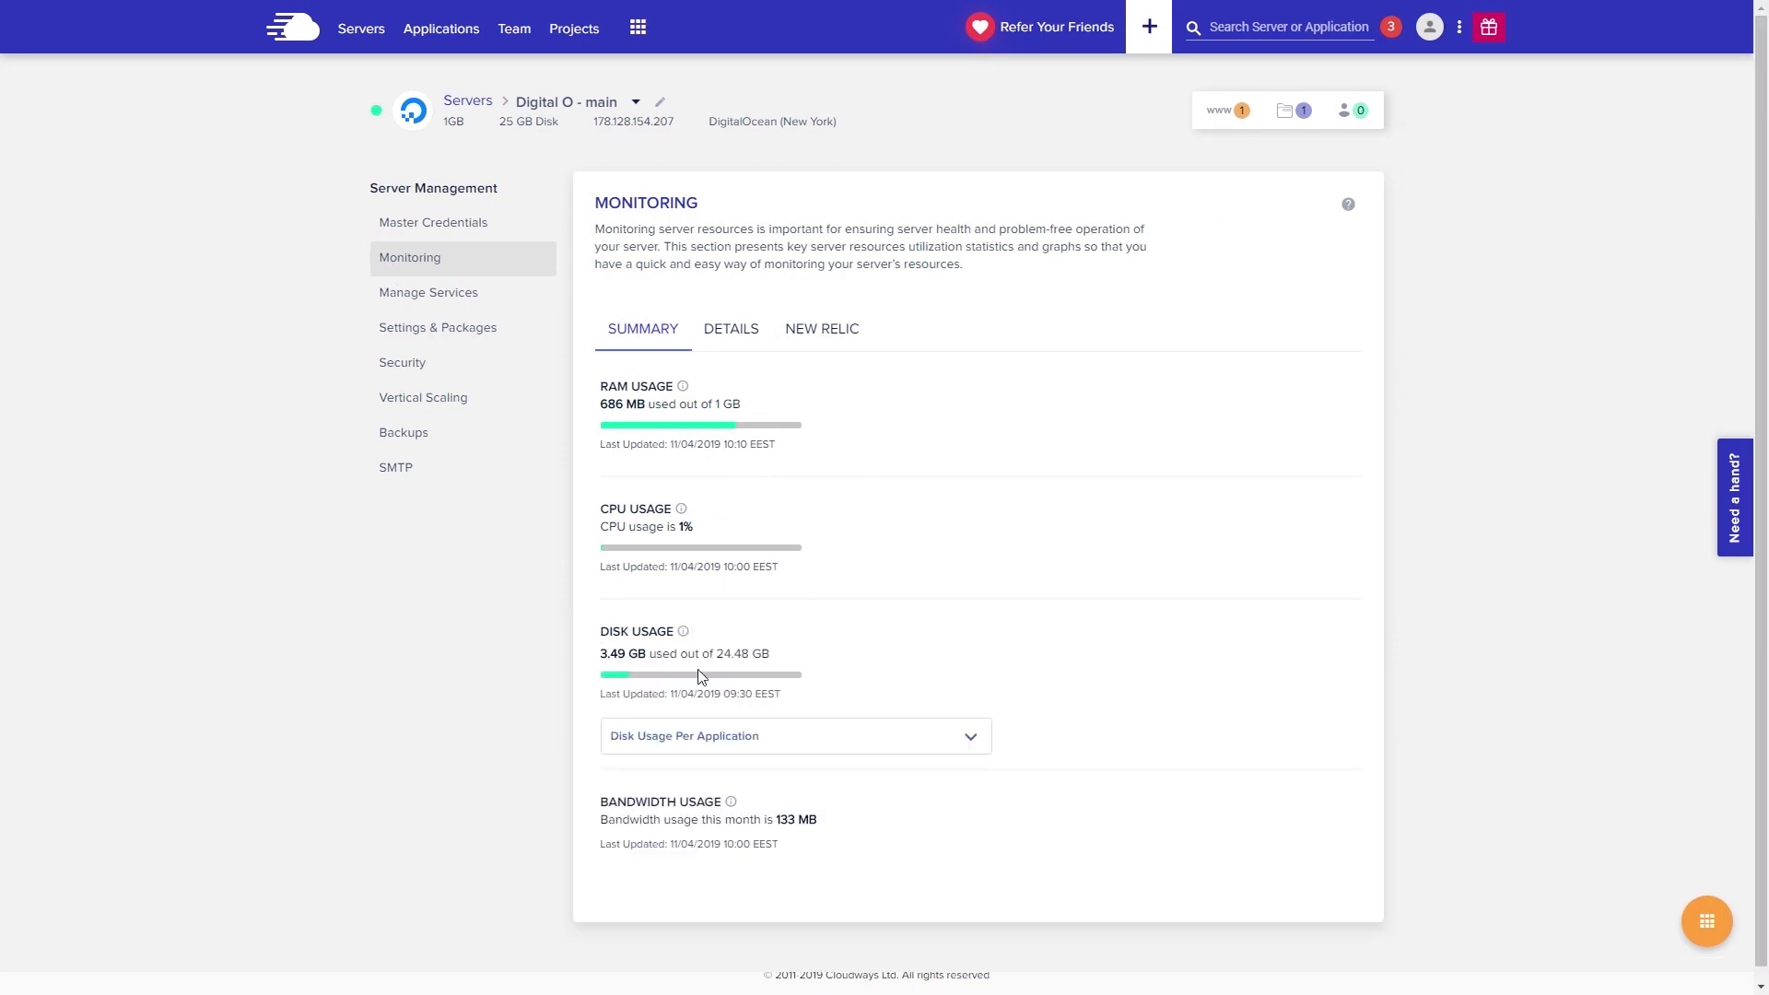
click(728, 331)
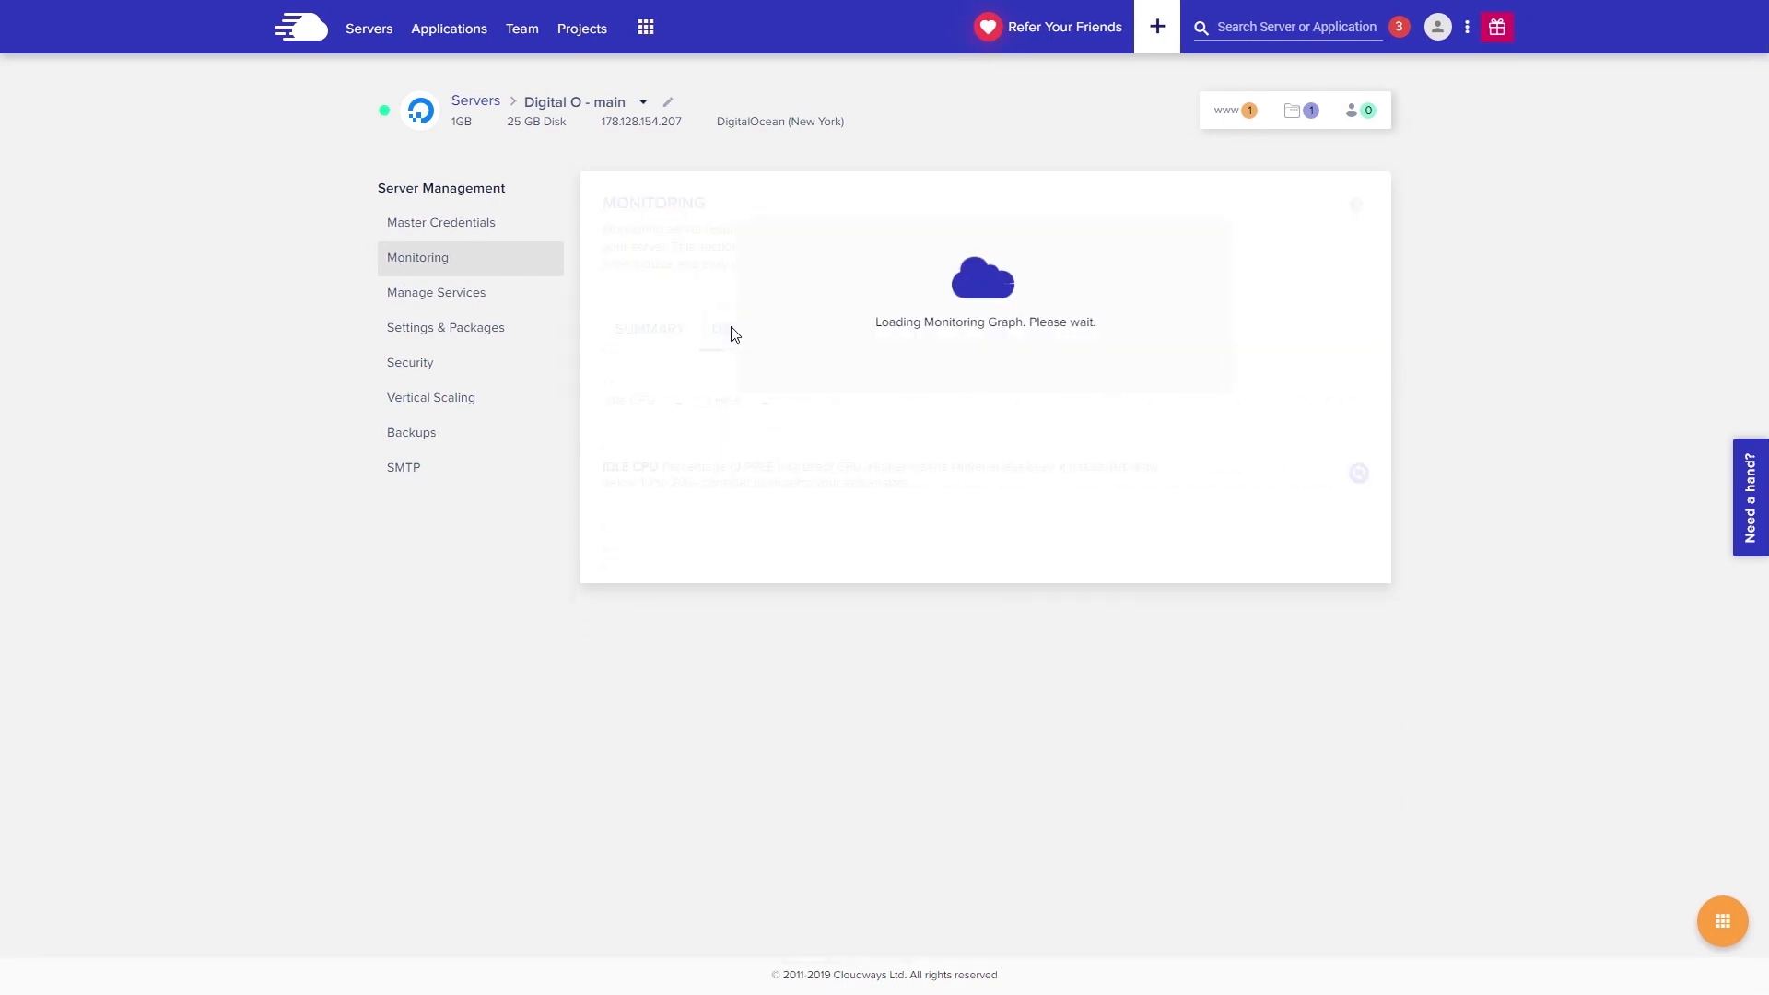
scroll(818, 553, down, 1)
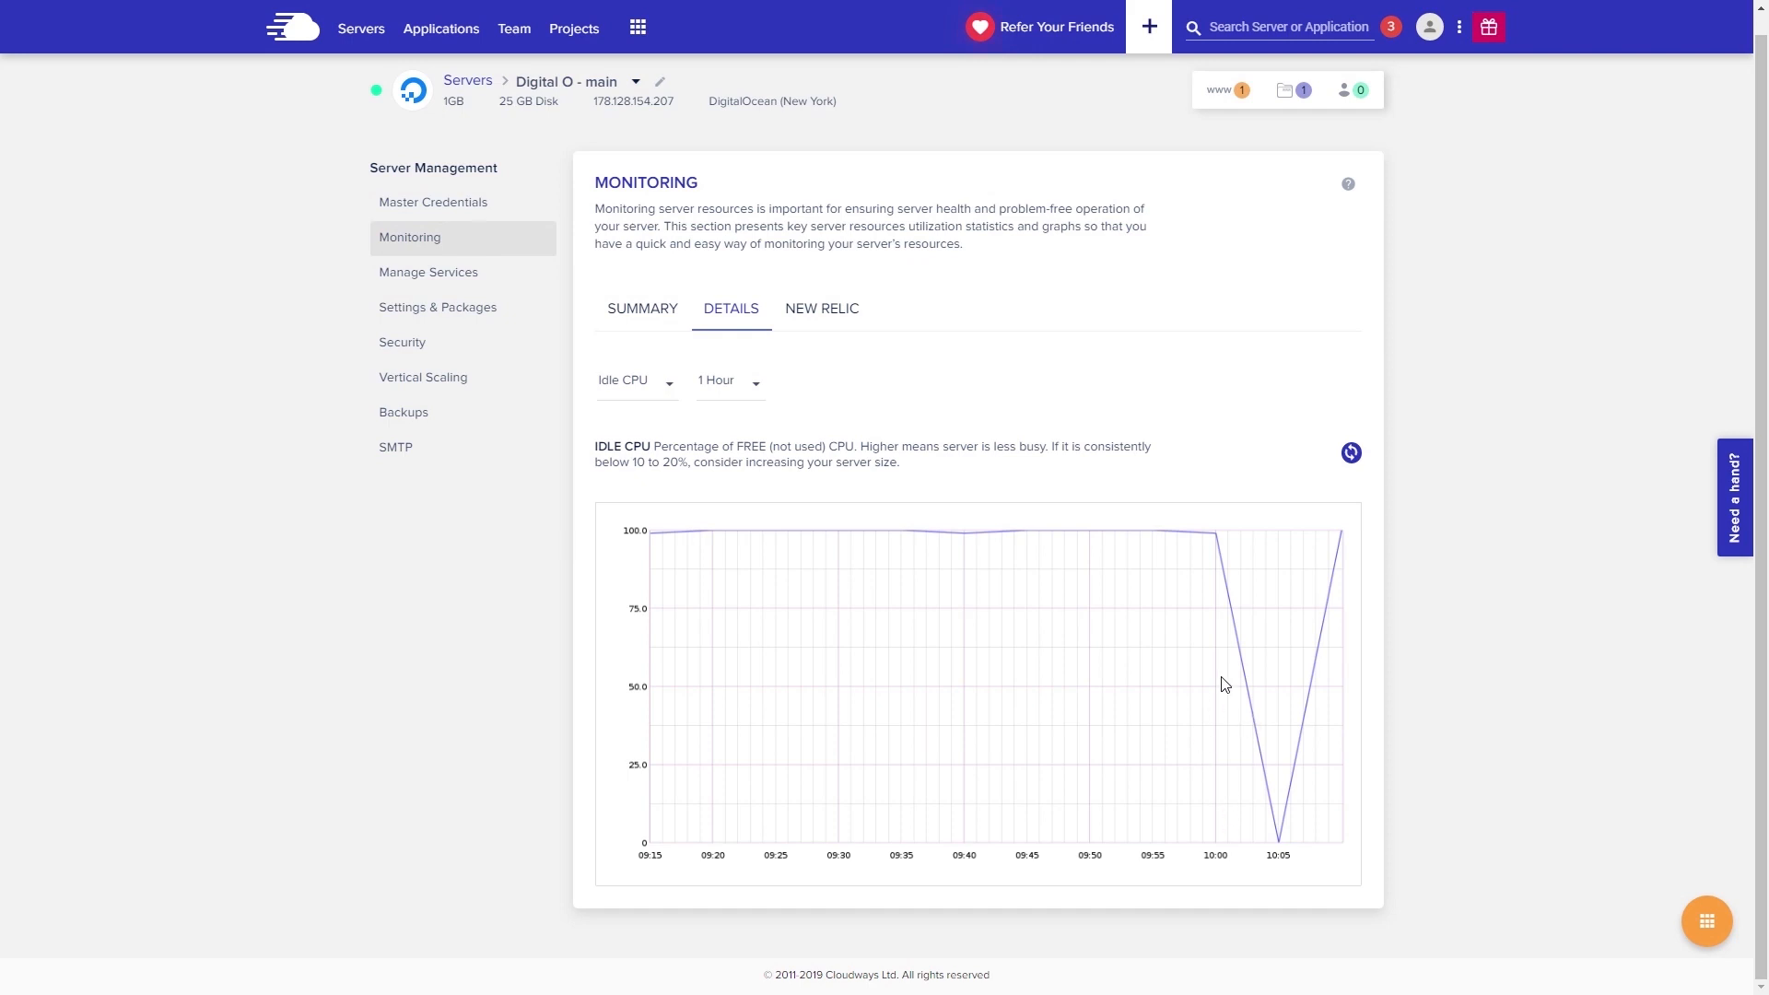
scroll(1226, 679, up, 1)
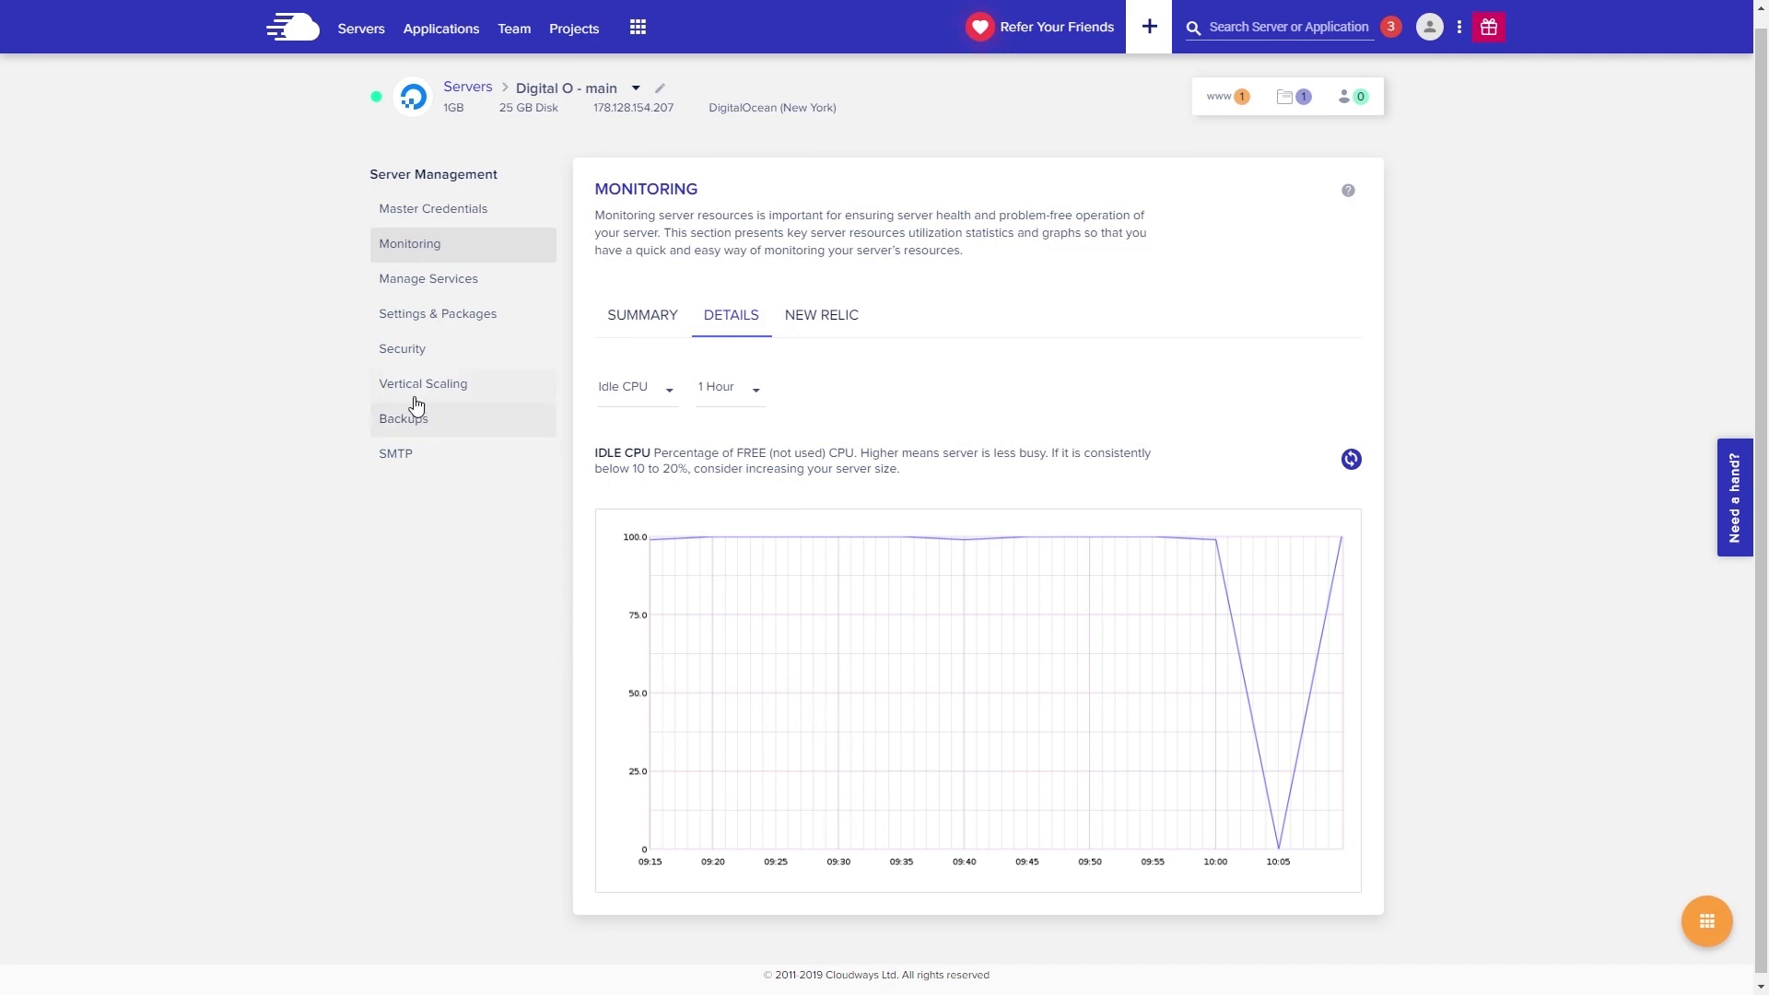
click(447, 392)
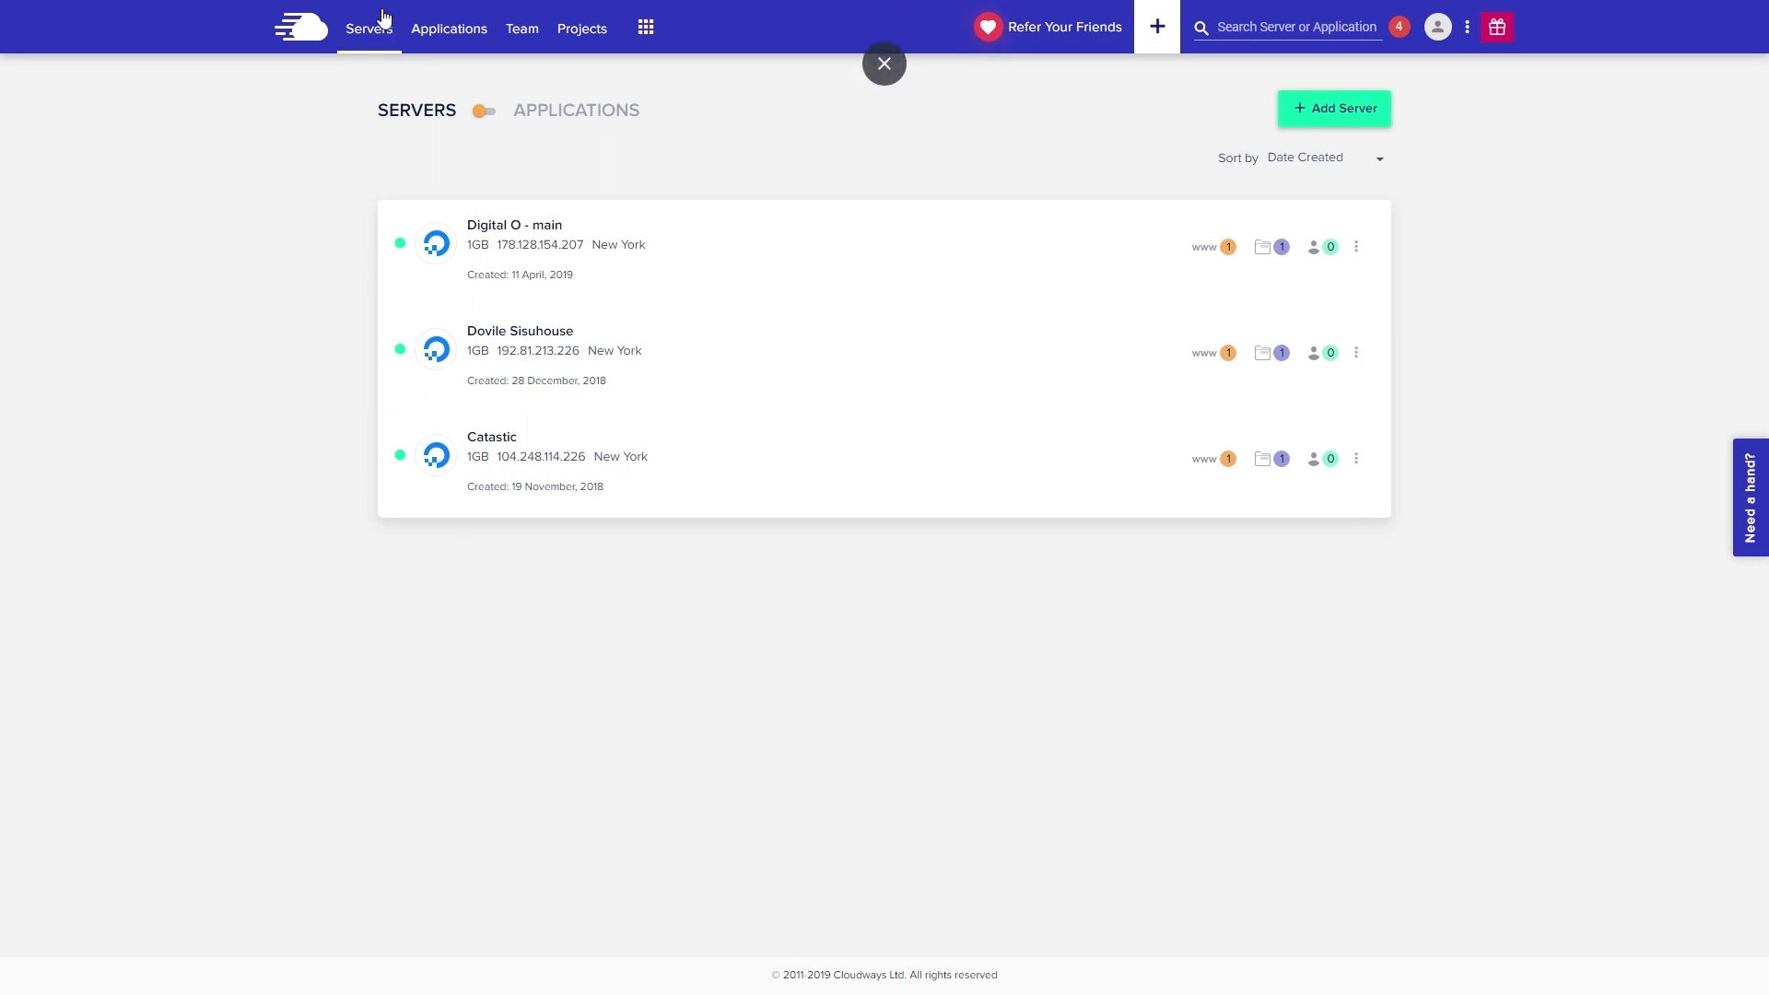
- Copy public IP 178.128.154.207 from the Woo - gokuplanet.com app on the Digital O - main server
click(600, 264)
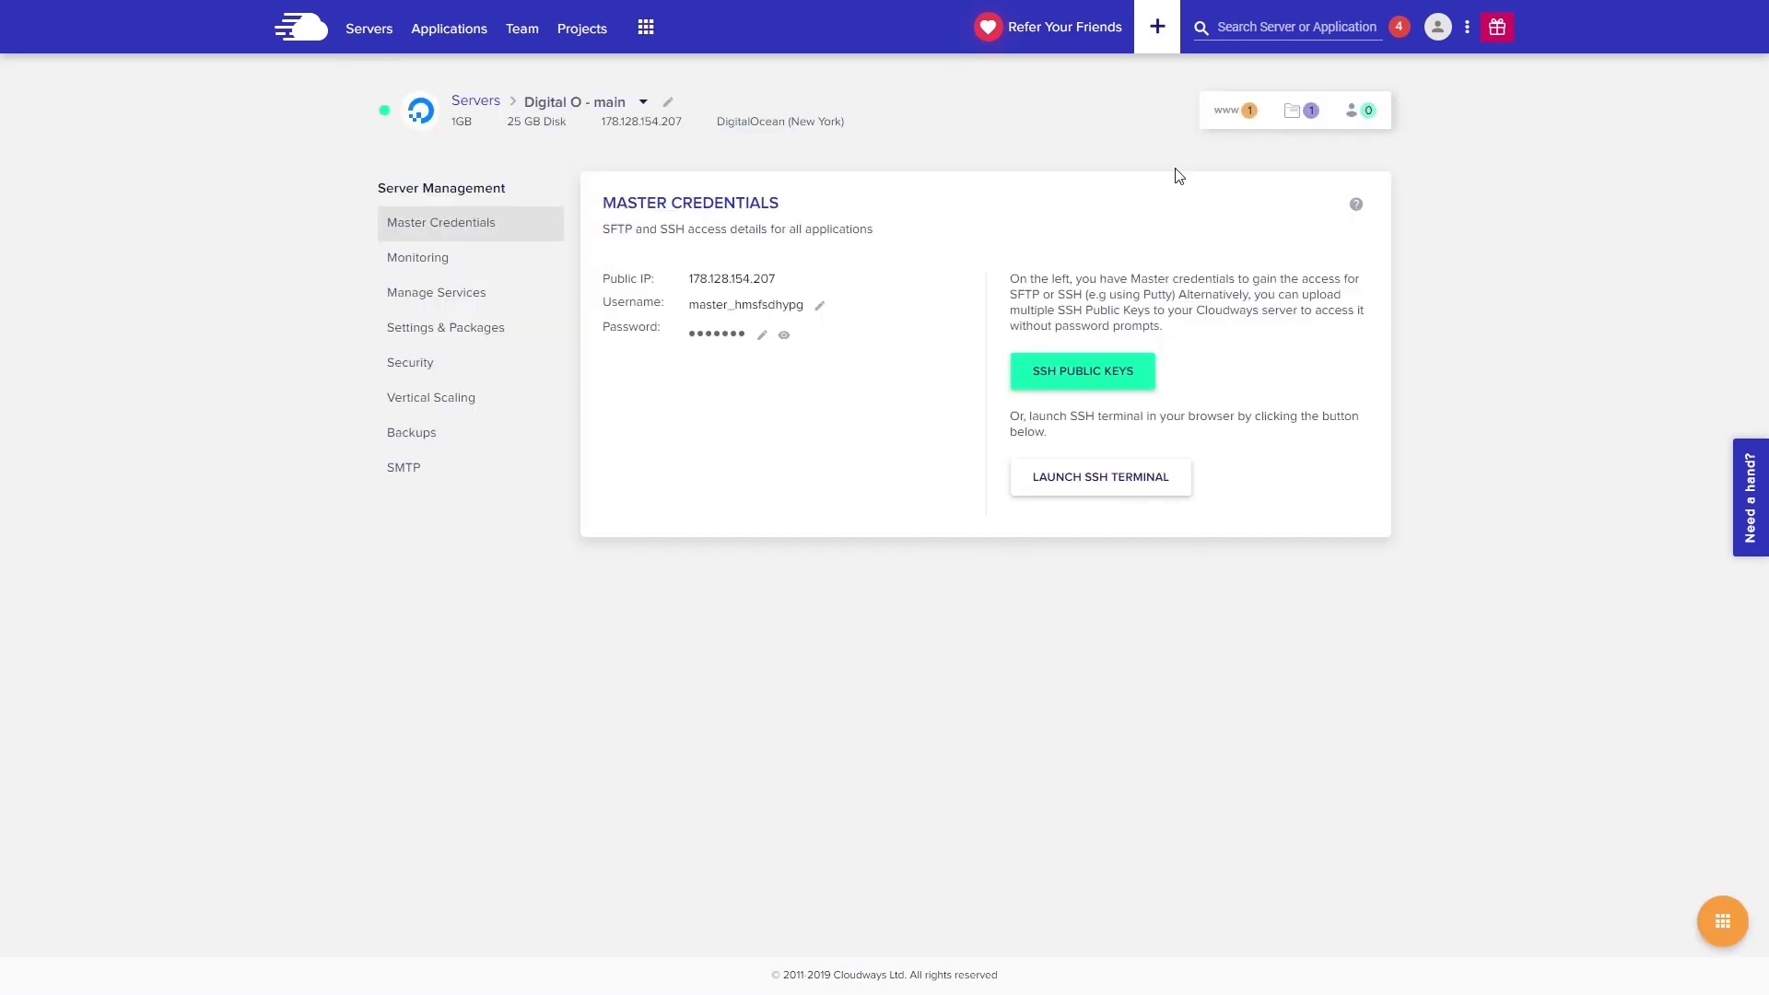
click(1230, 112)
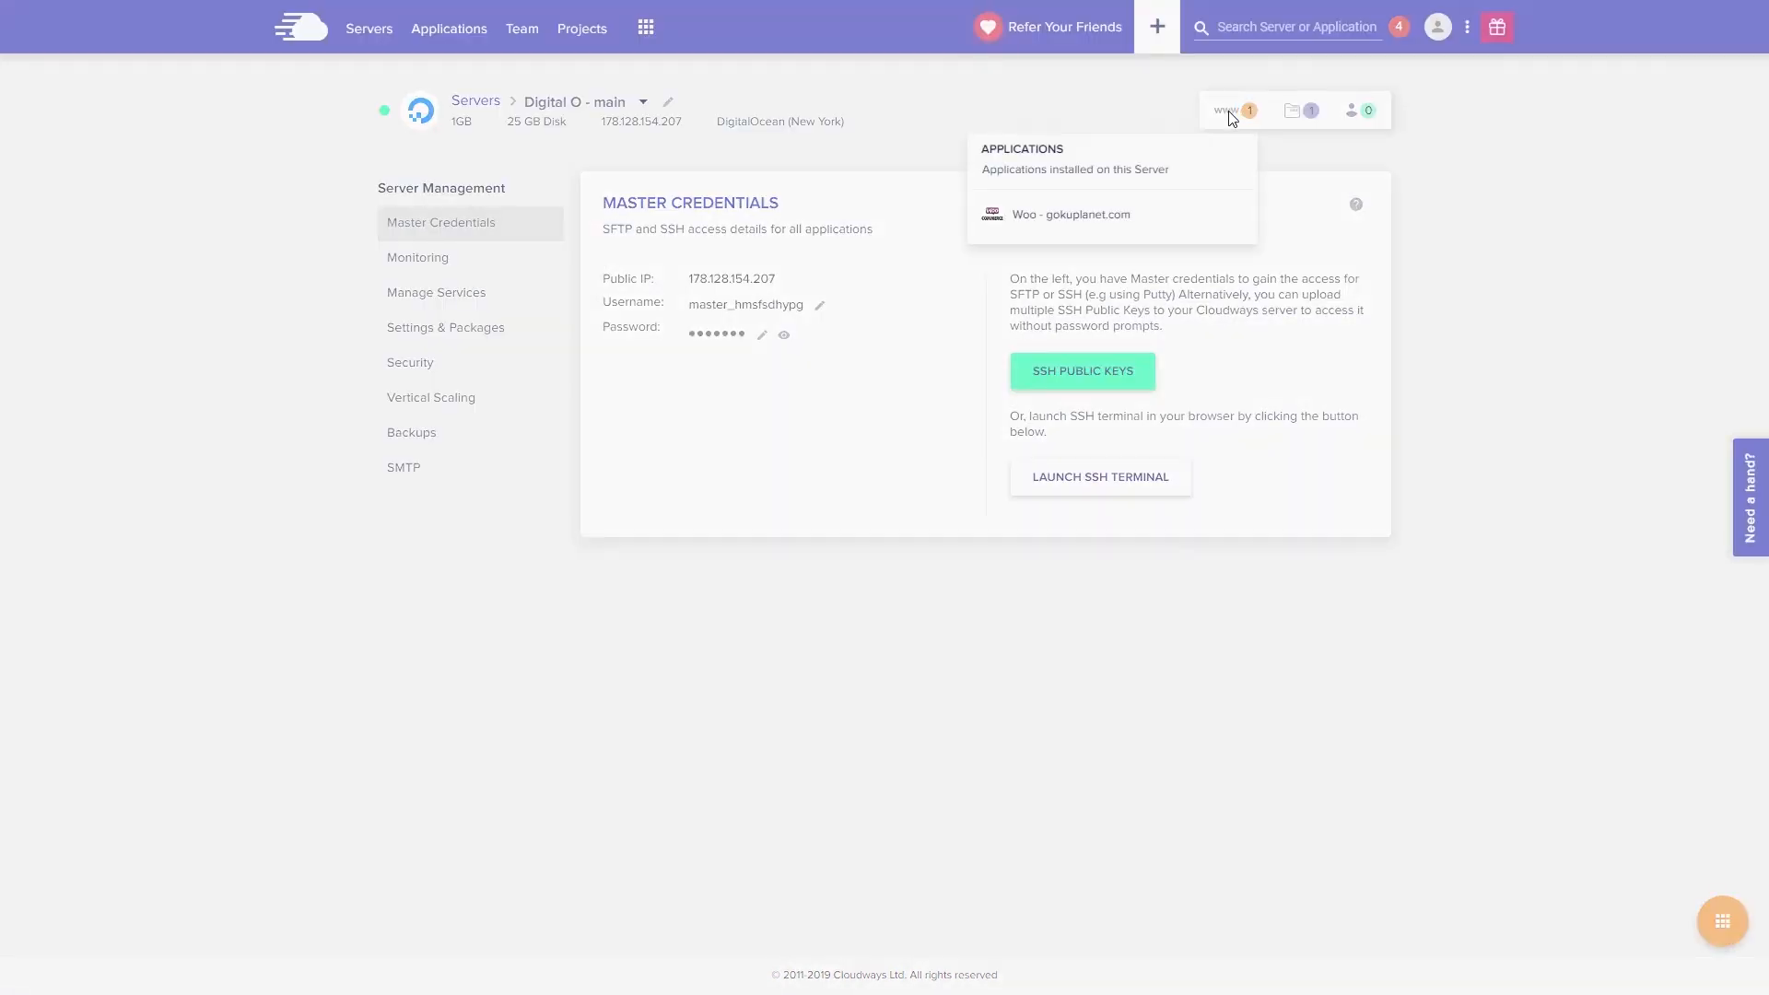
click(1089, 221)
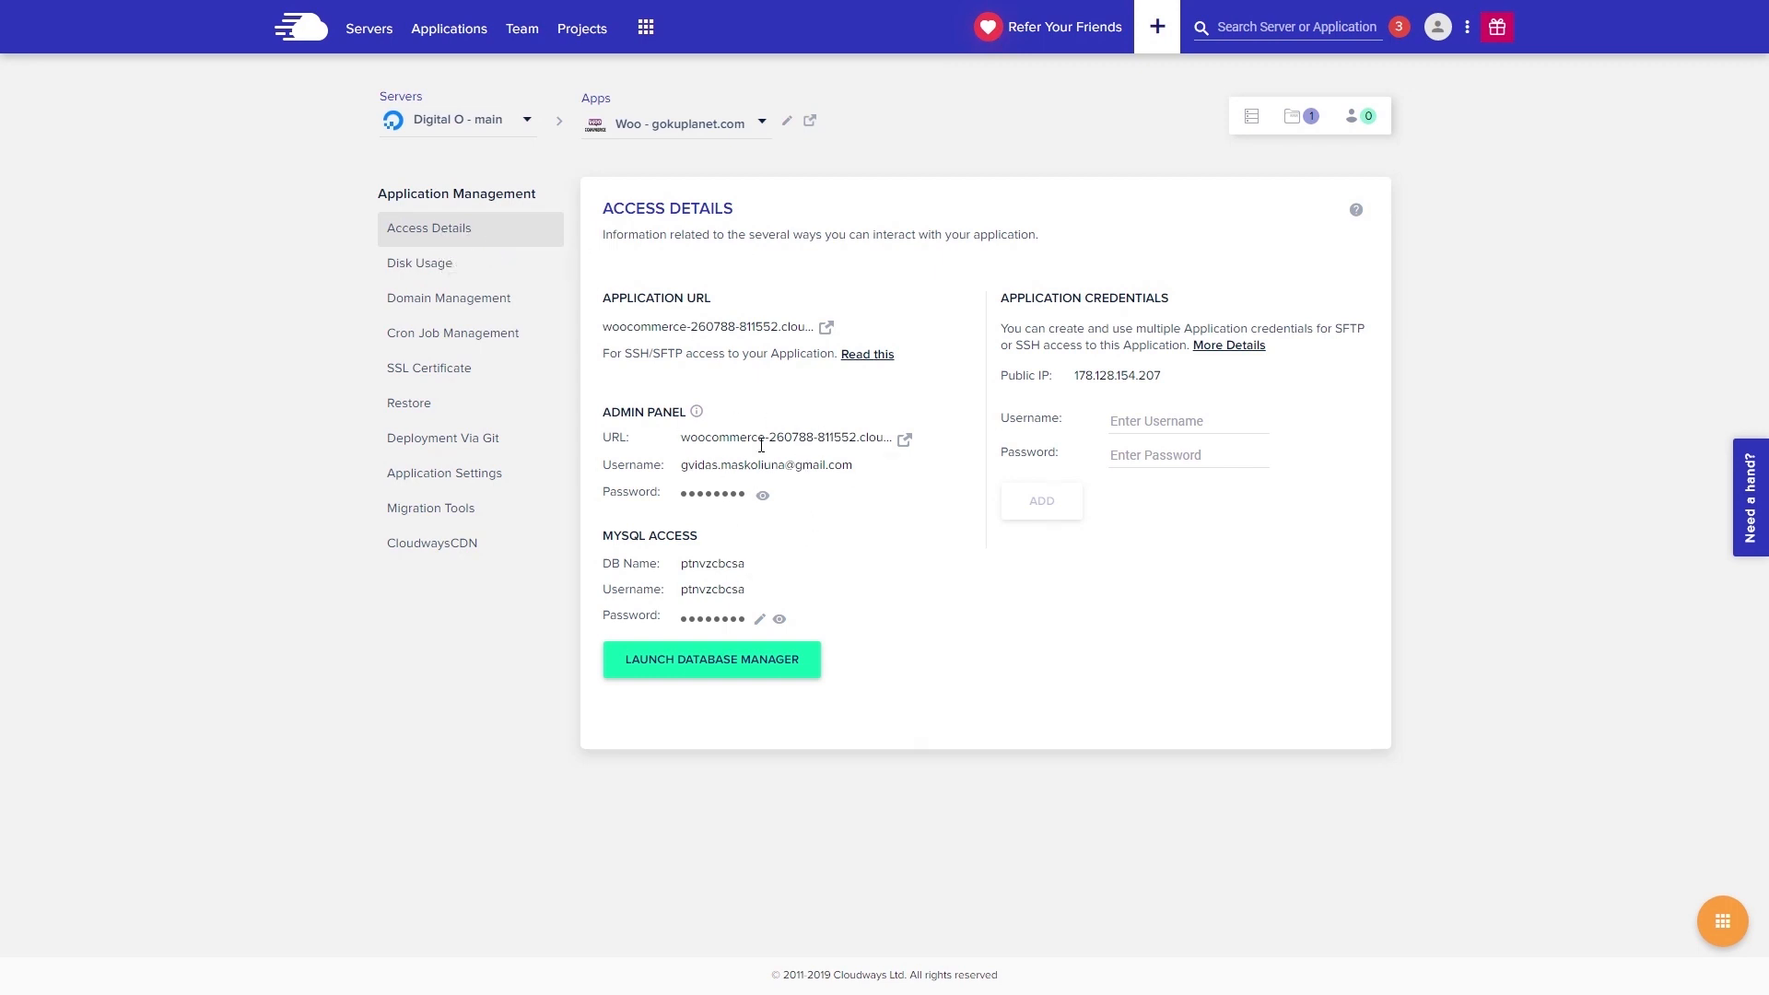
click(1116, 384)
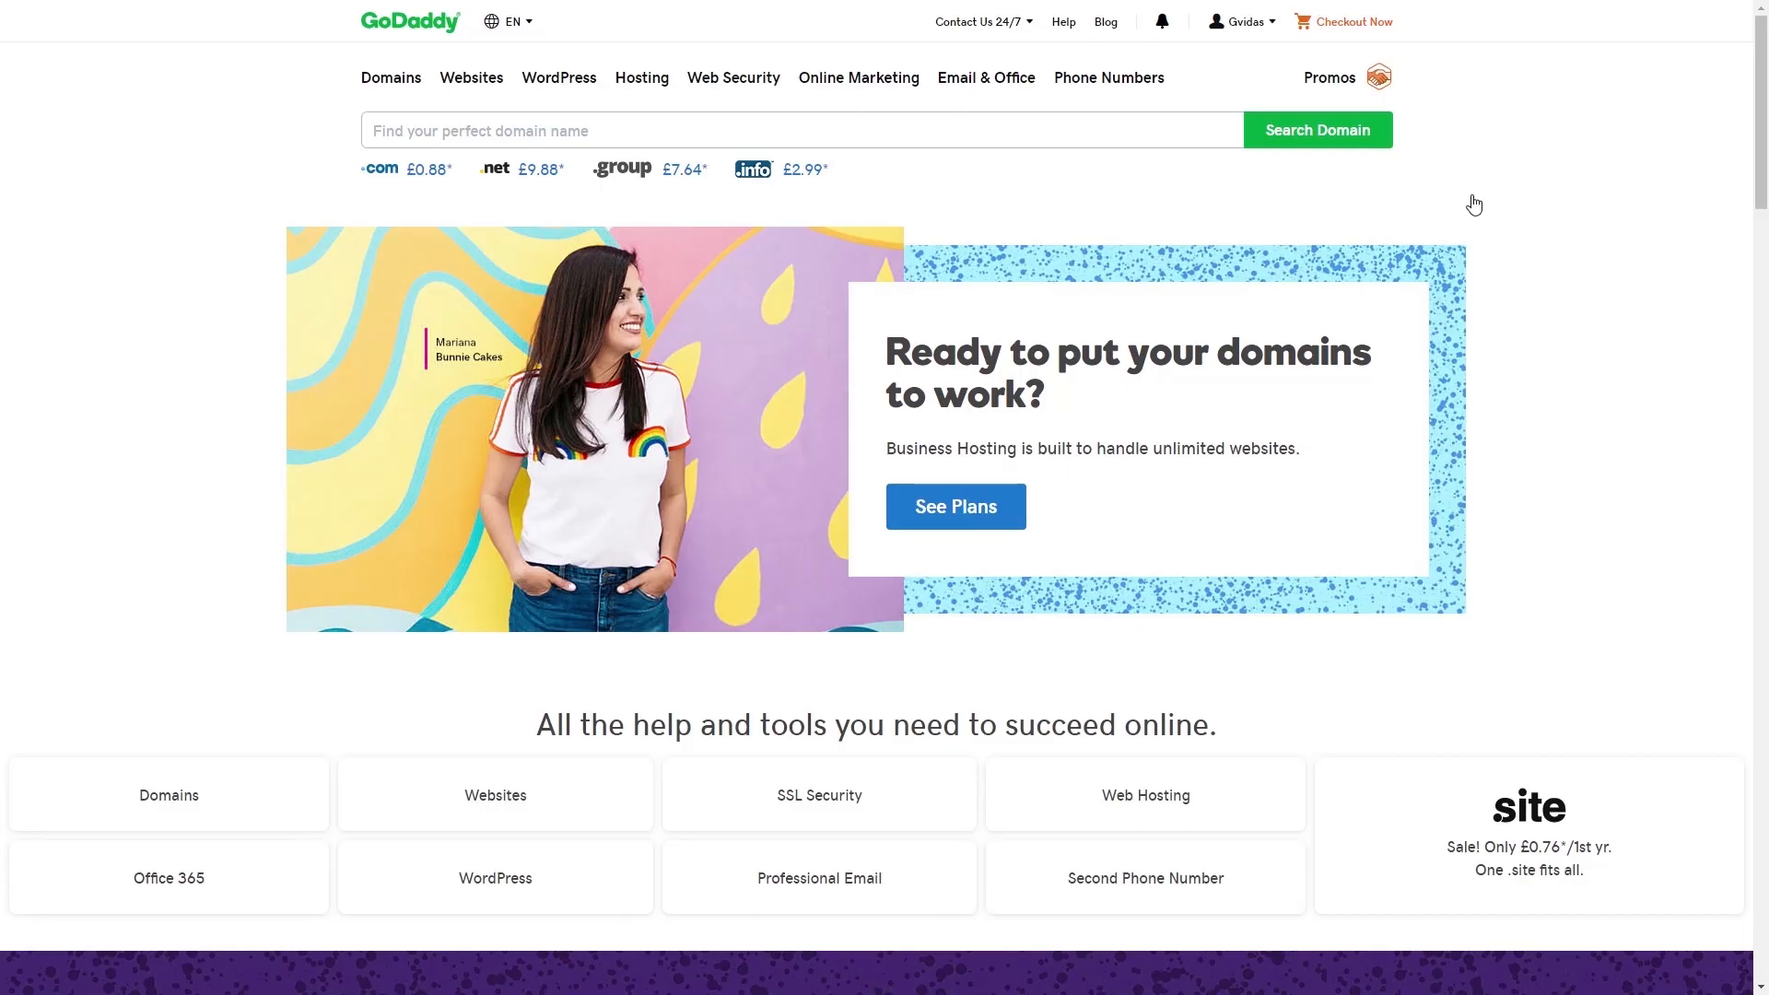
- In gokuplanet.com's GoDaddy DNS, replace the A record's Parked value with 178.128.154.207 and save
click(1271, 26)
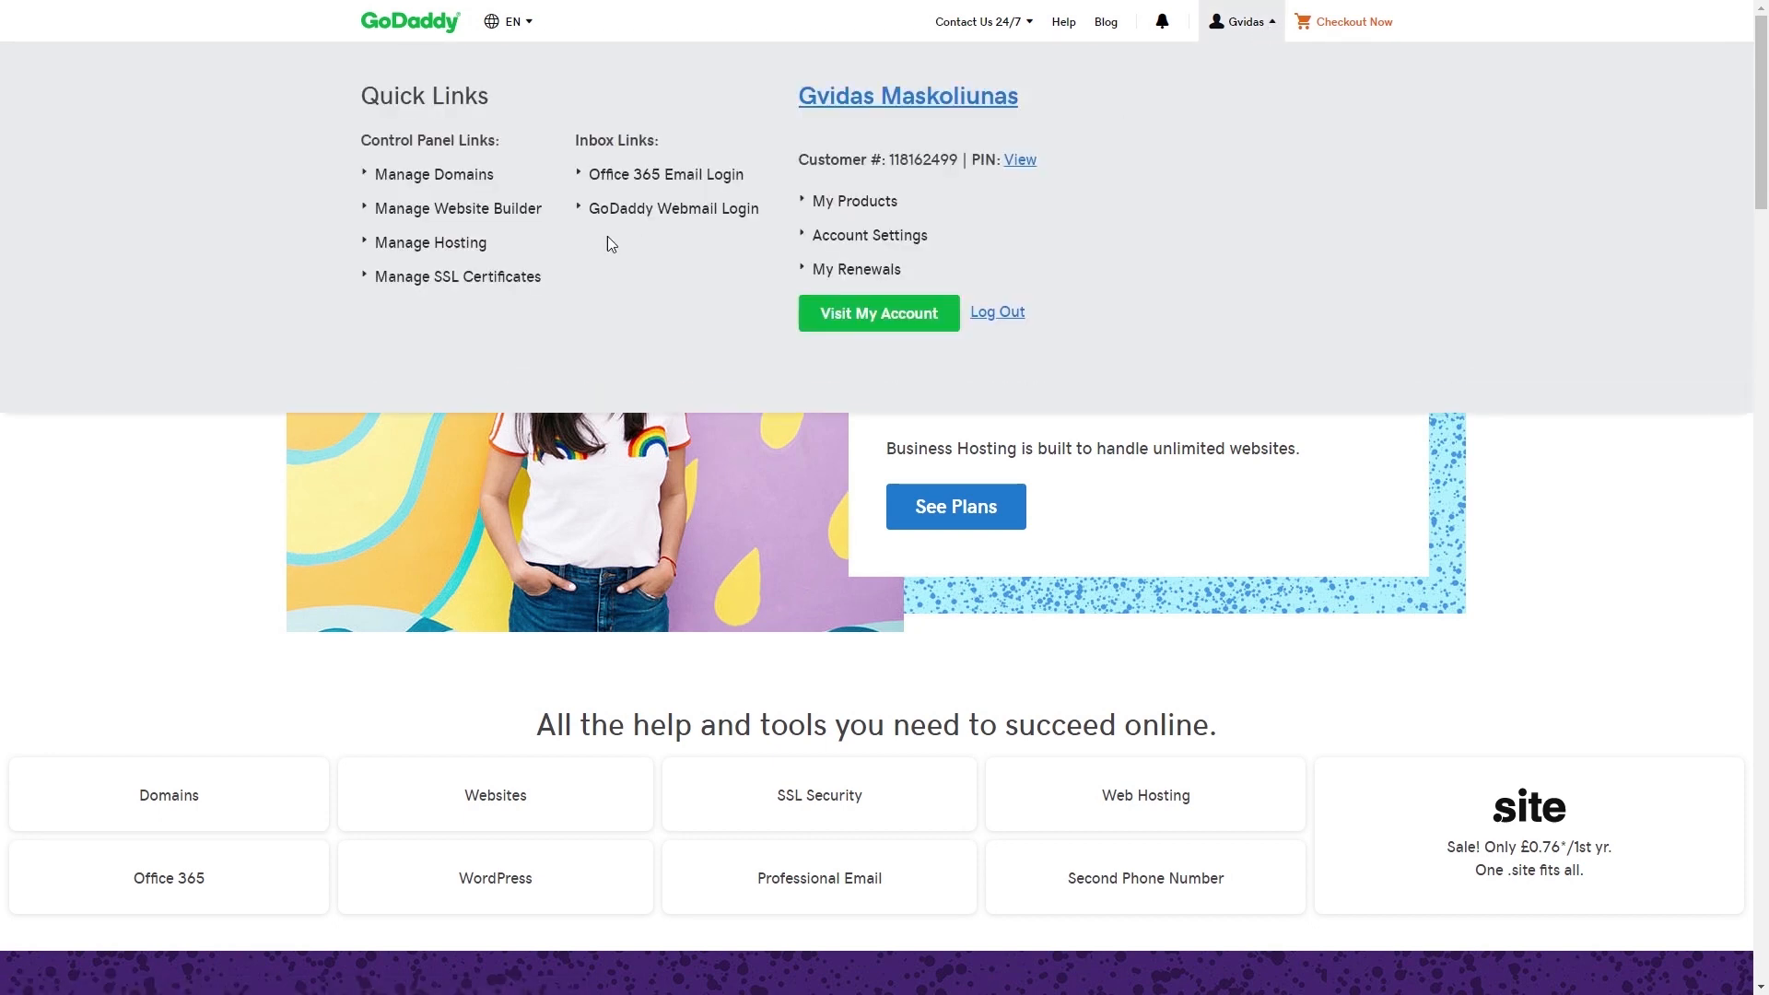
click(459, 185)
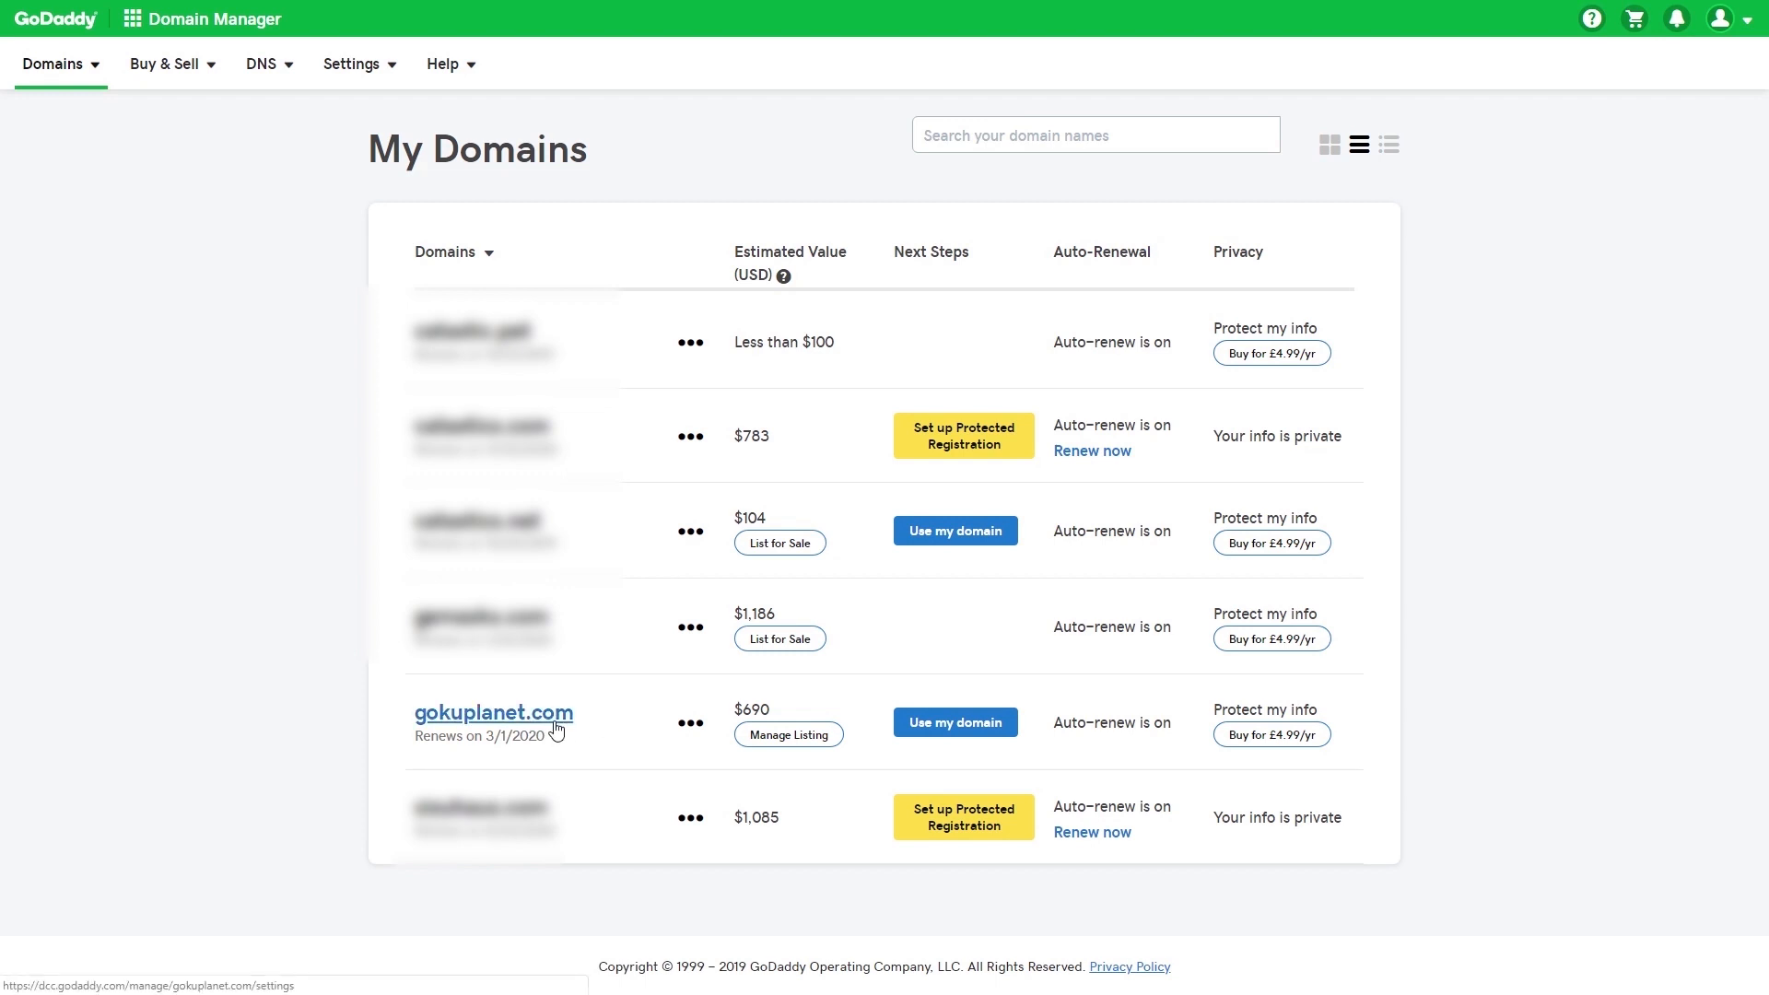
click(692, 722)
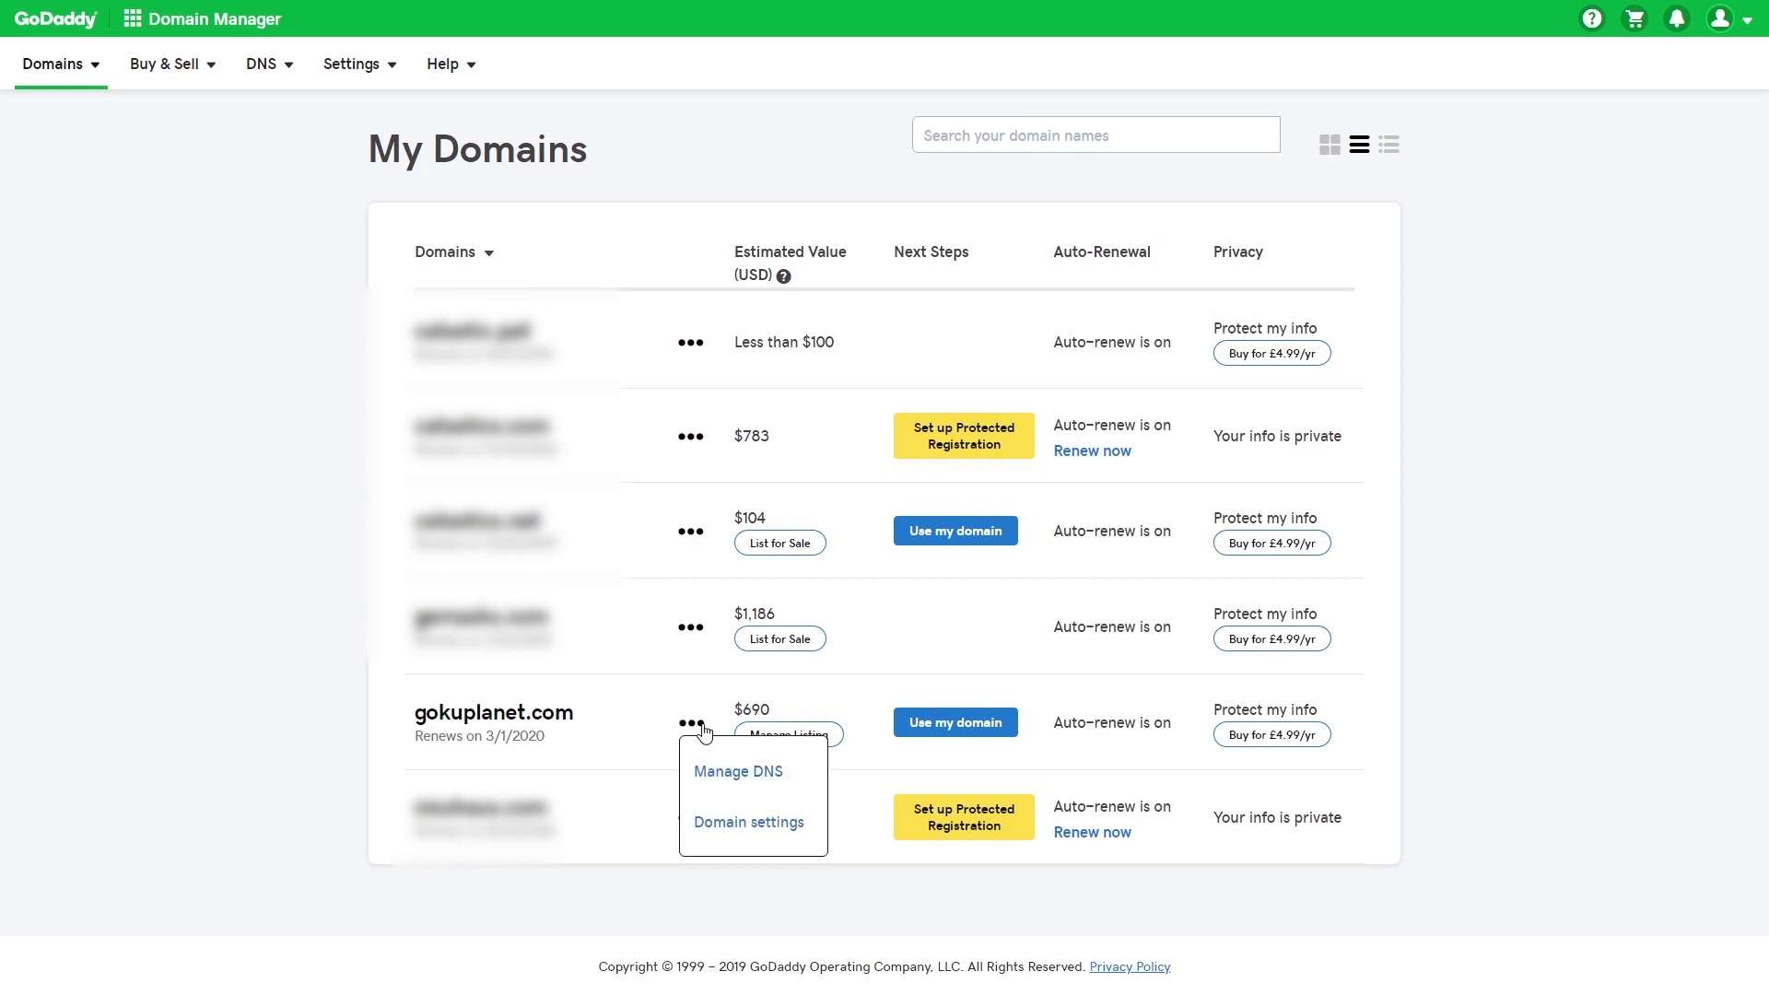
click(730, 783)
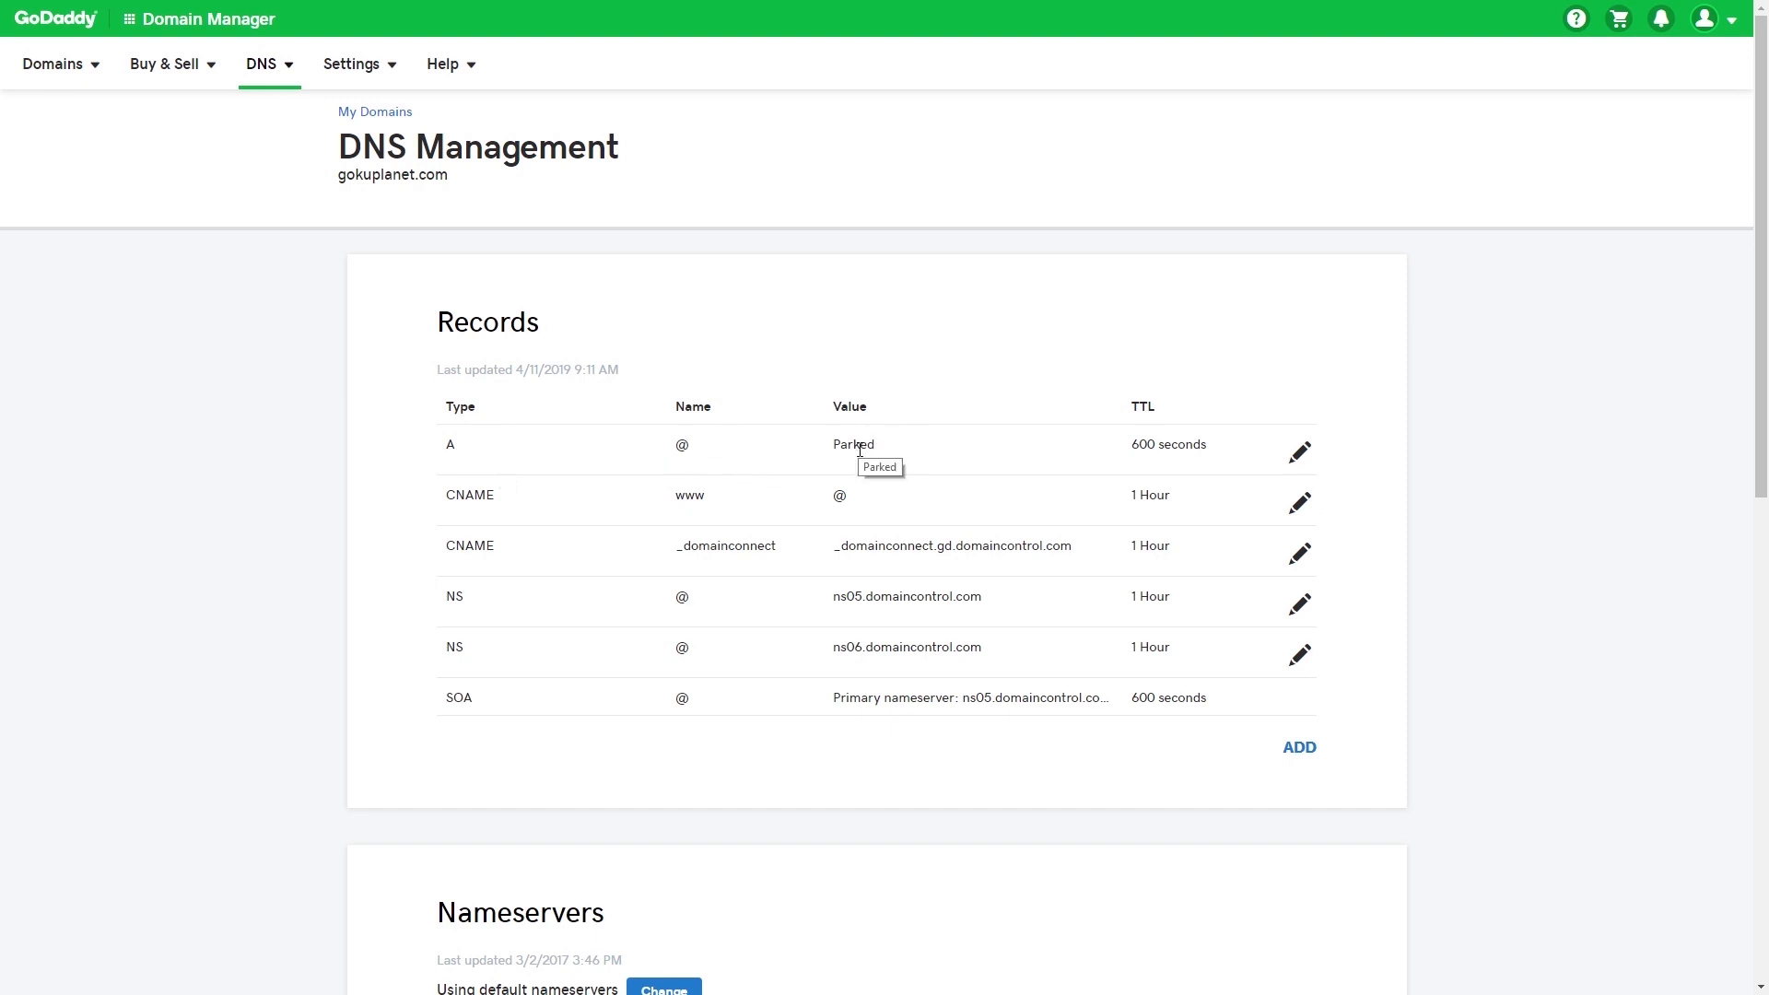
click(1301, 454)
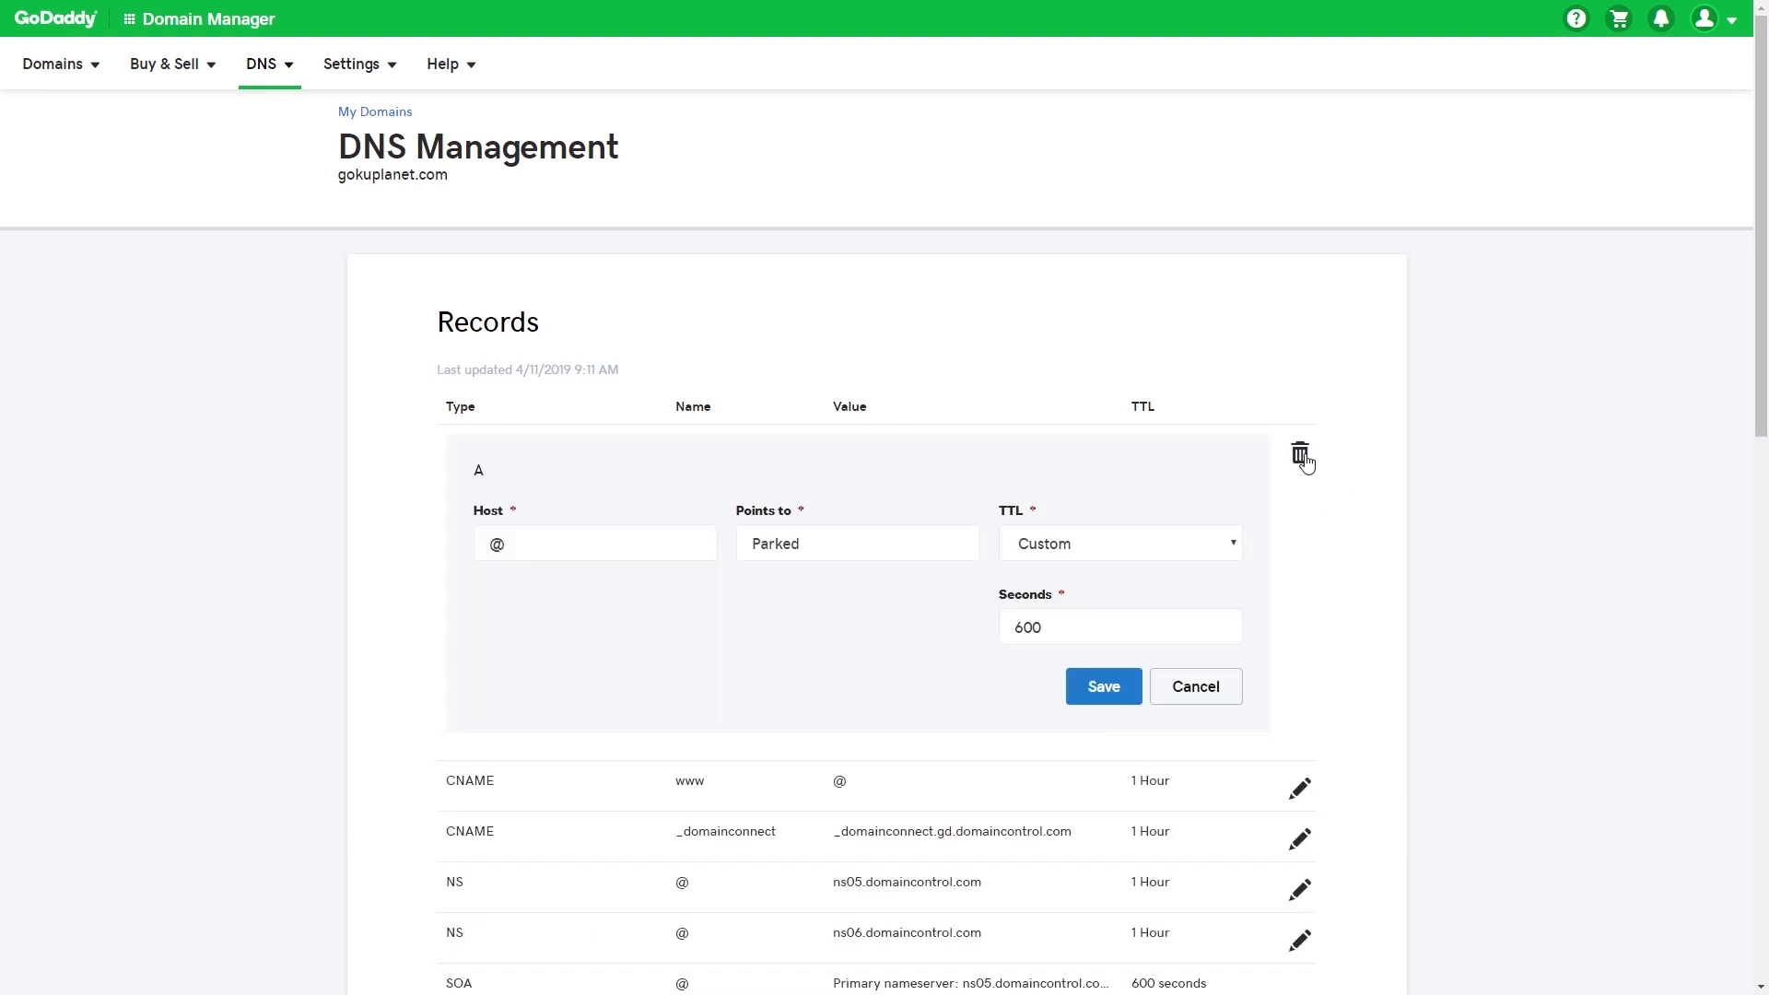
double_click(804, 547)
right_click(804, 543)
click(825, 620)
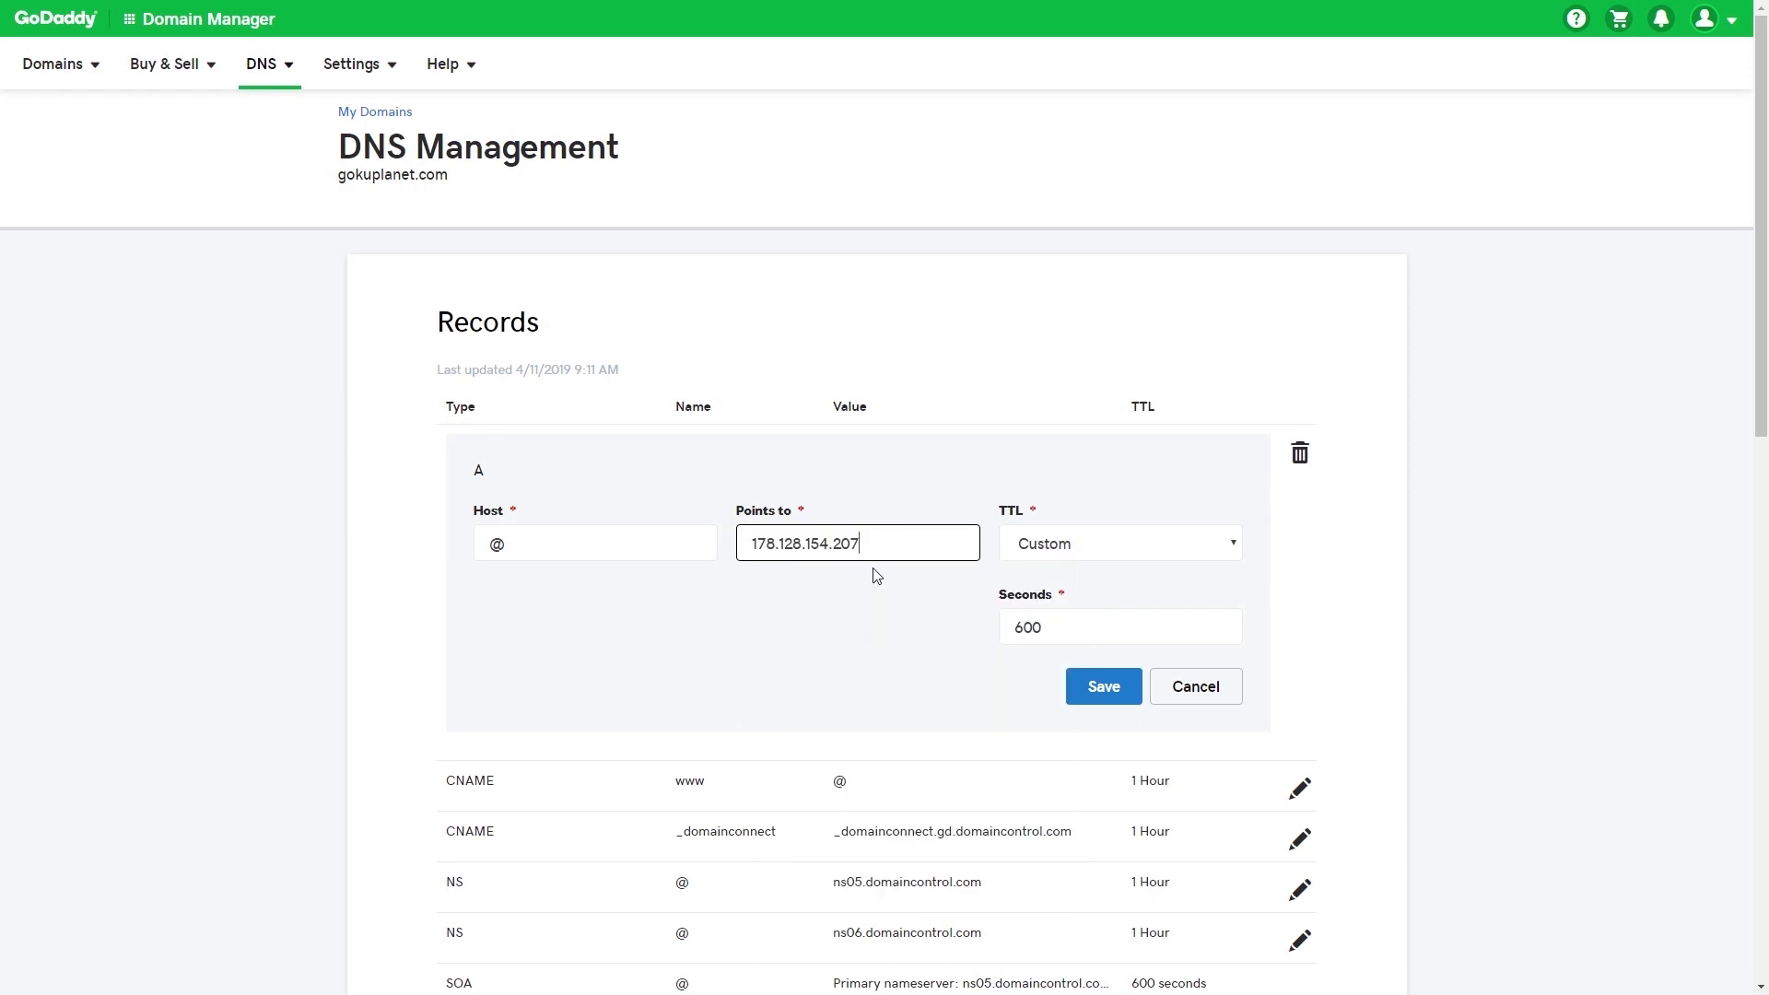
scroll(841, 584, down, 2)
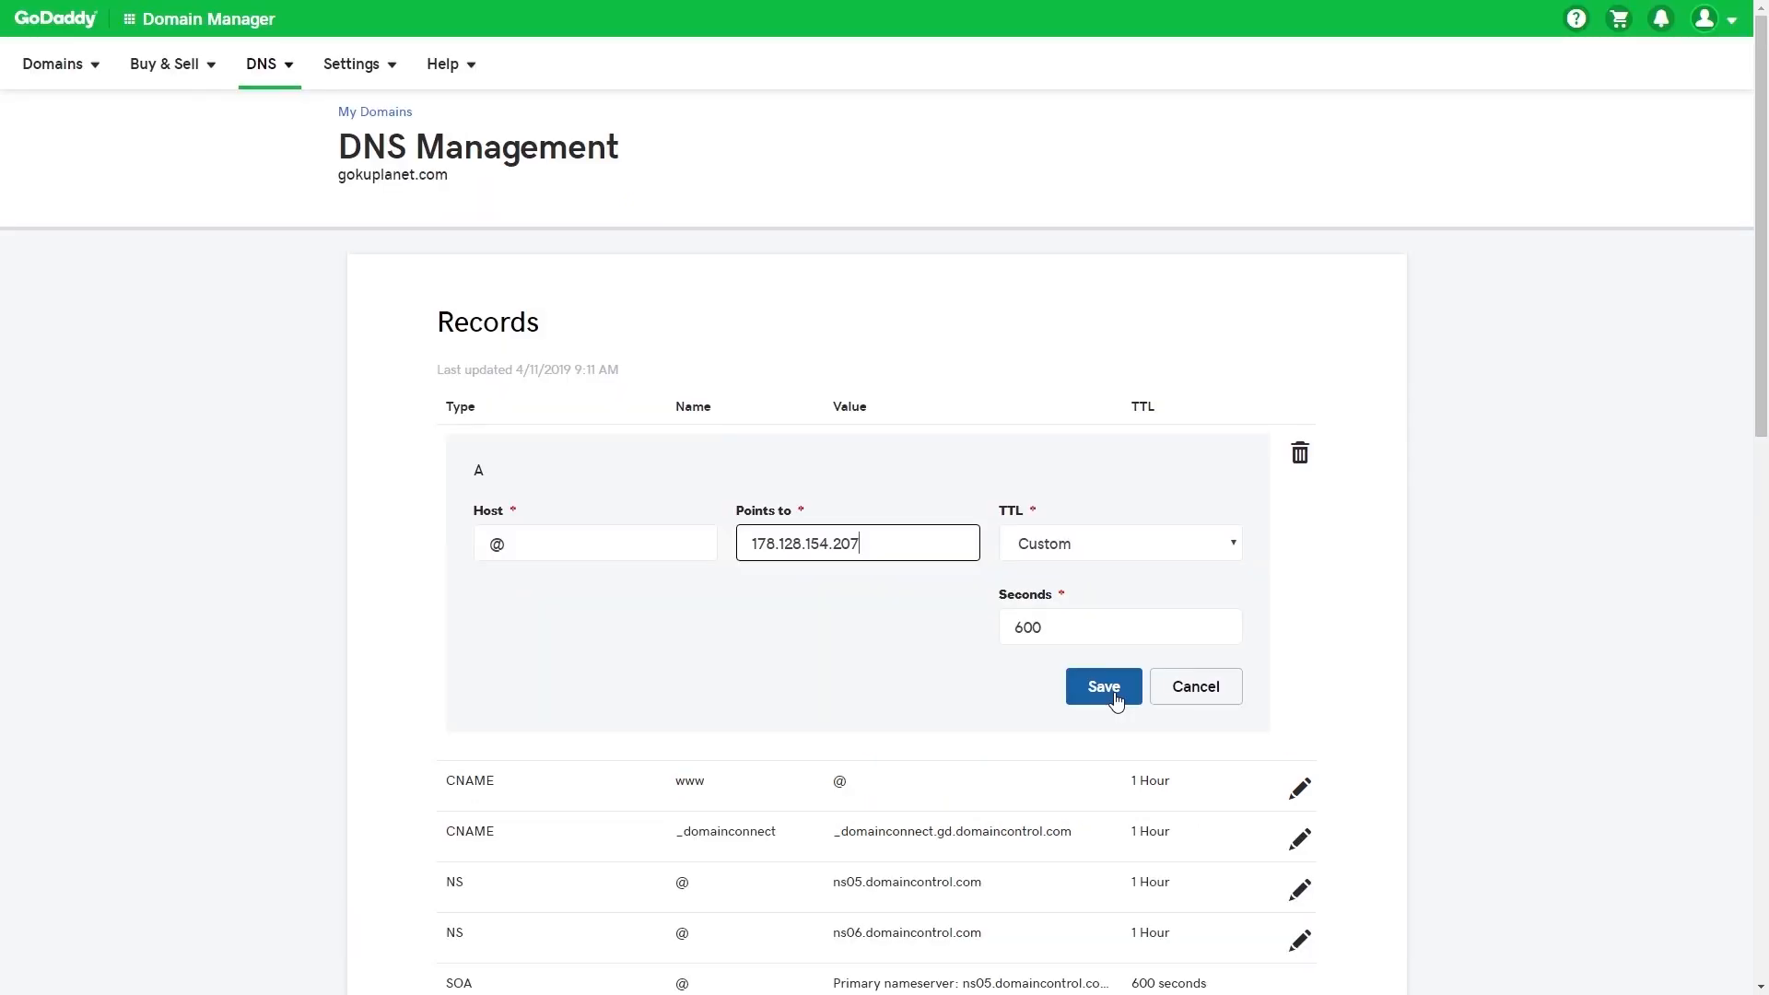
click(1114, 697)
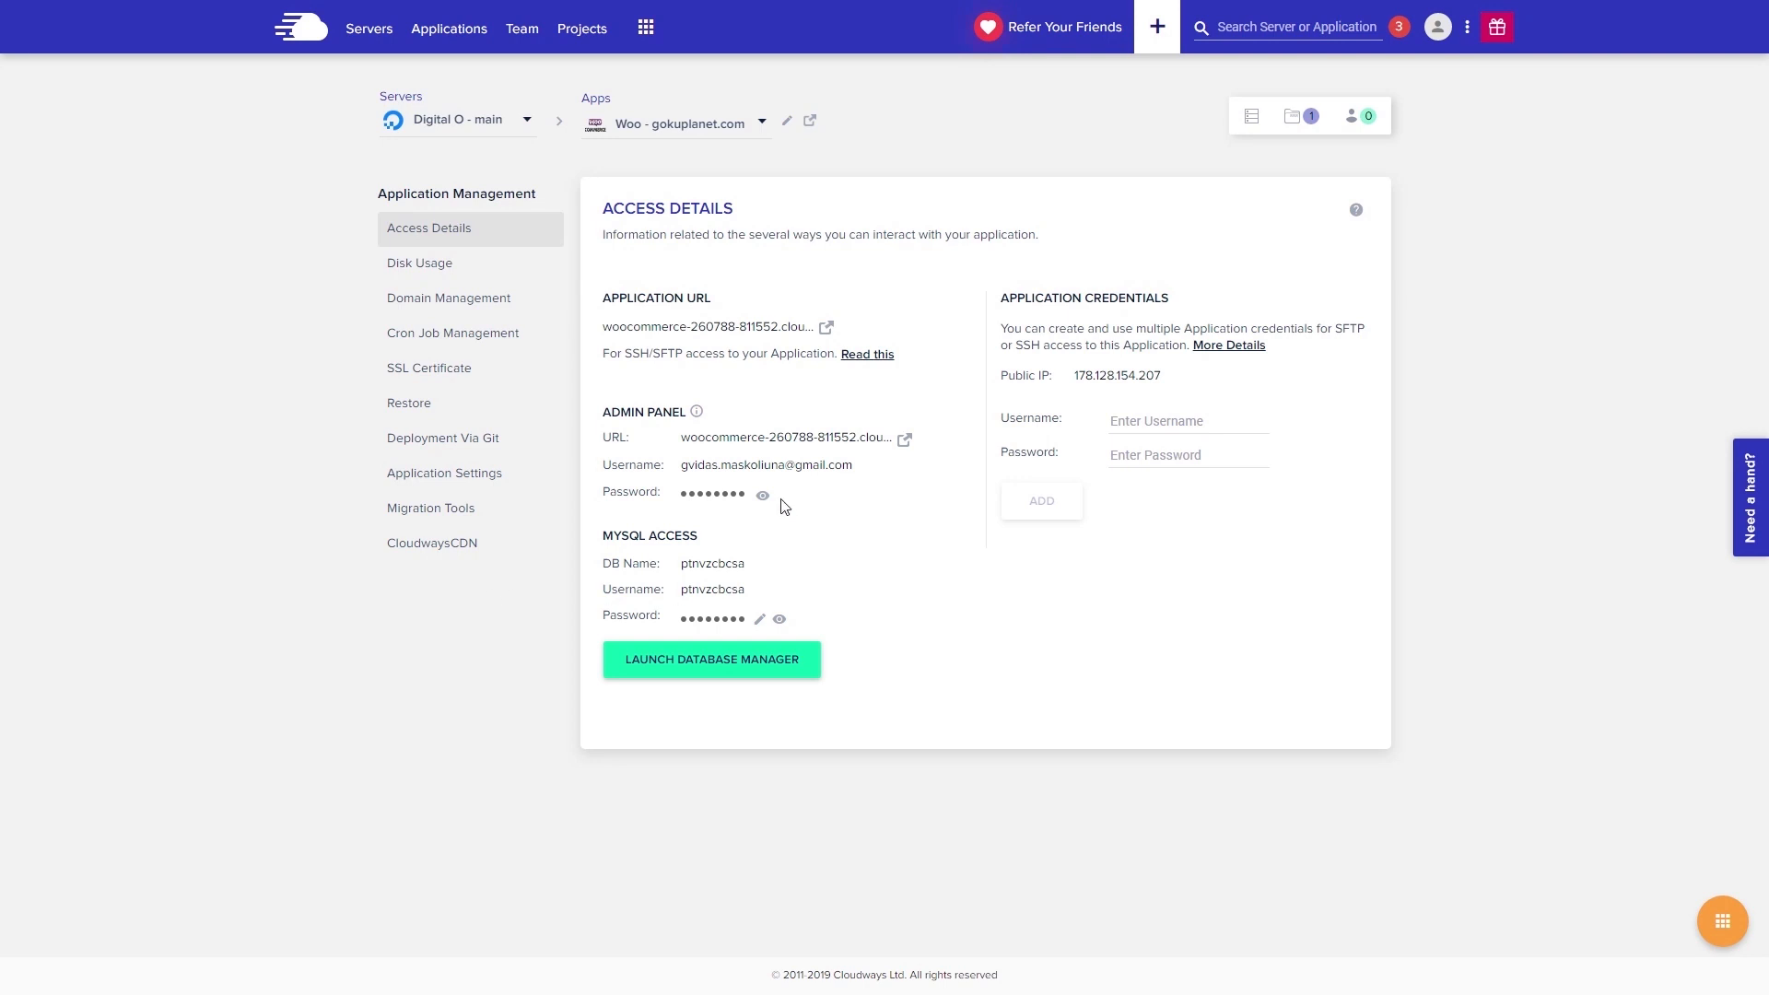
- Save gokuplanet.com as the Primary Domain under Domain Management, then go back to Access Details
click(504, 316)
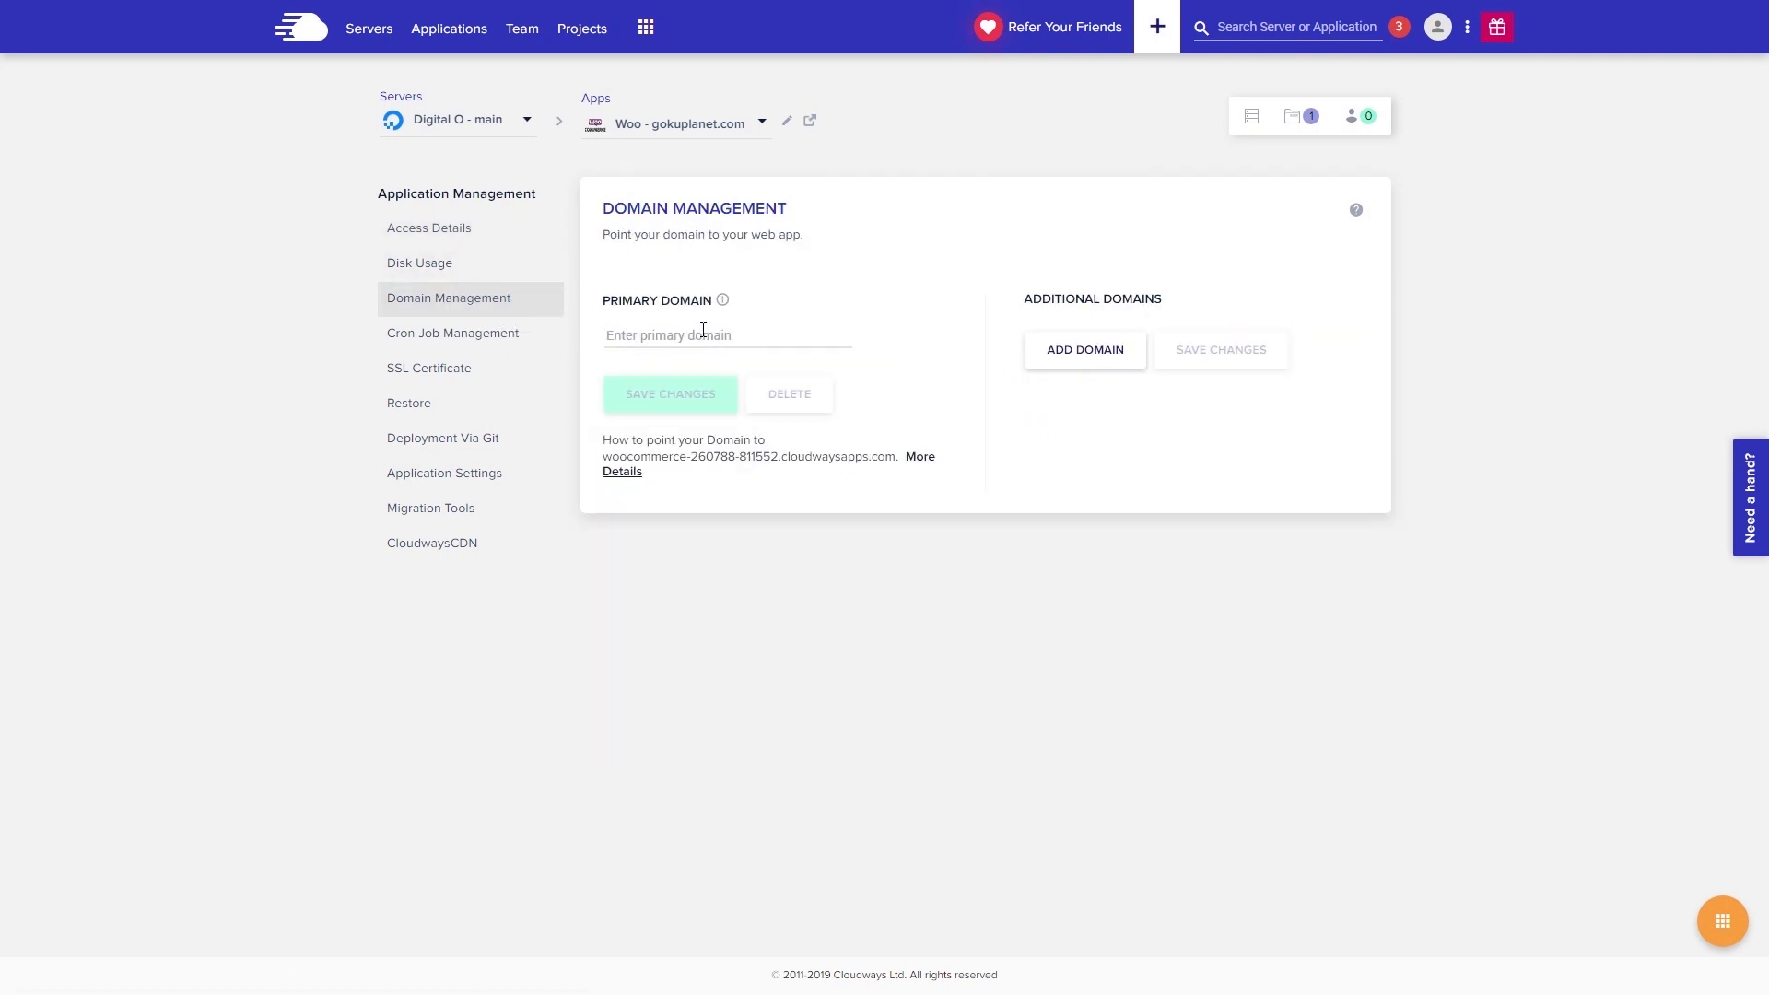
text(gokuplanet.com)
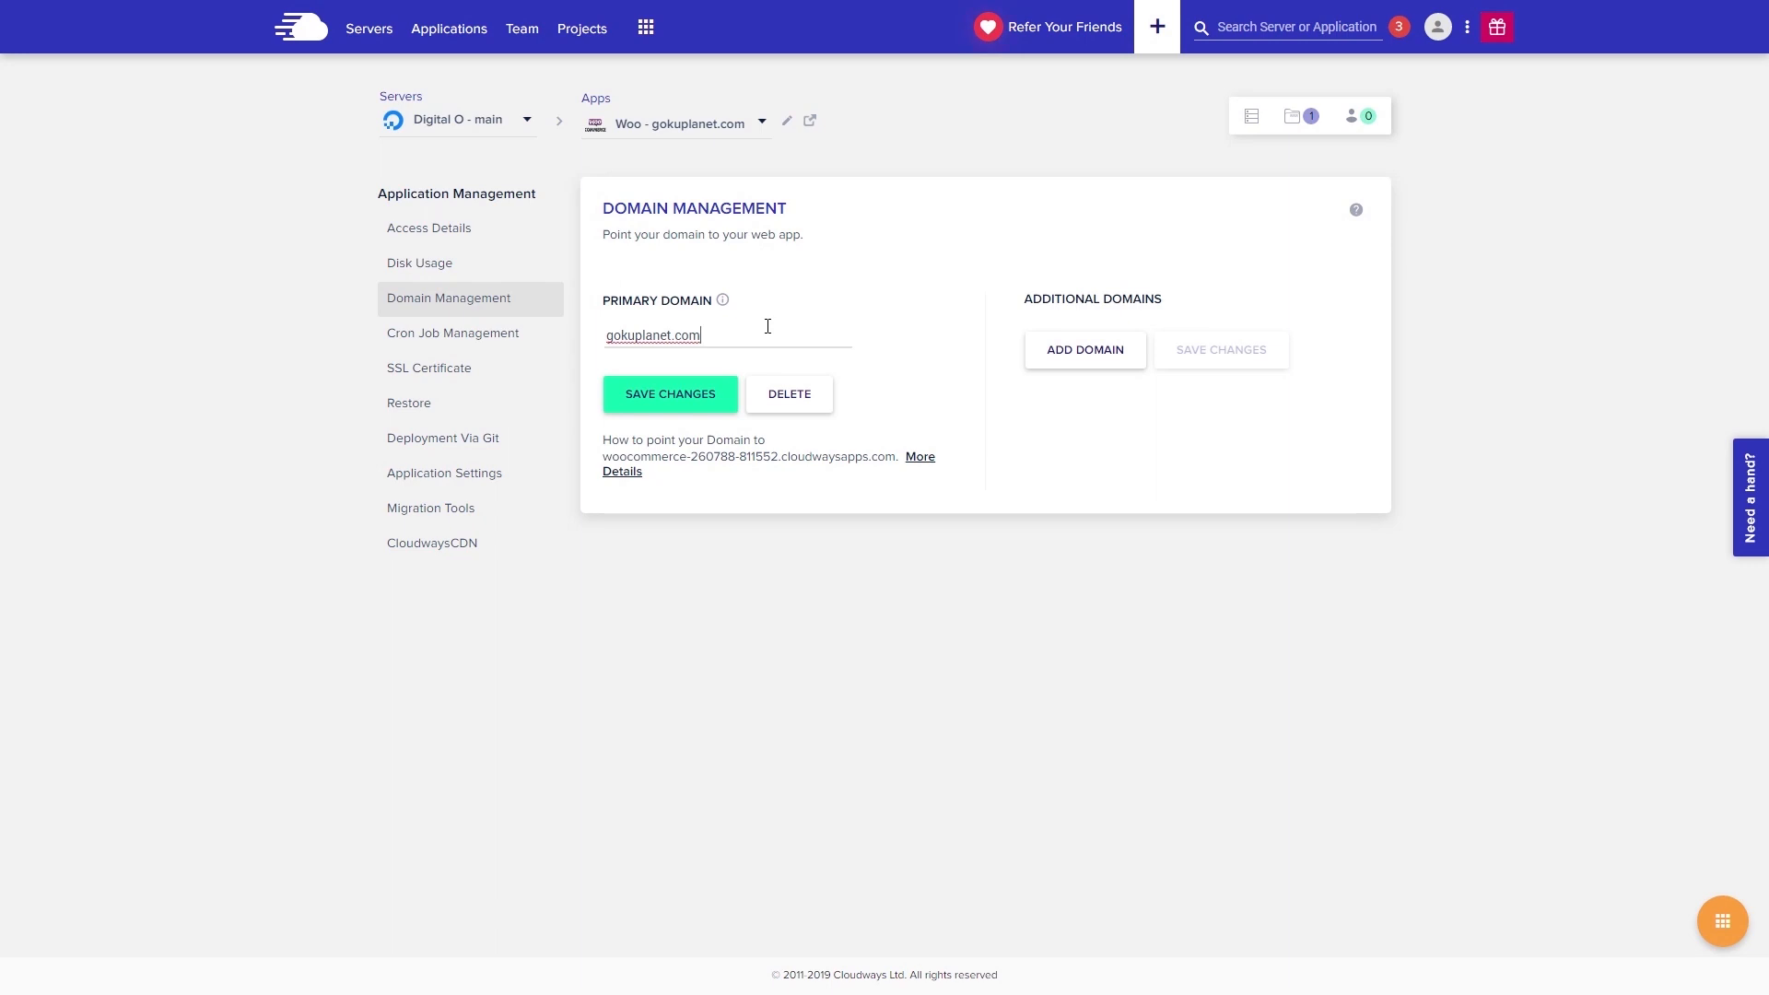
click(696, 410)
click(473, 247)
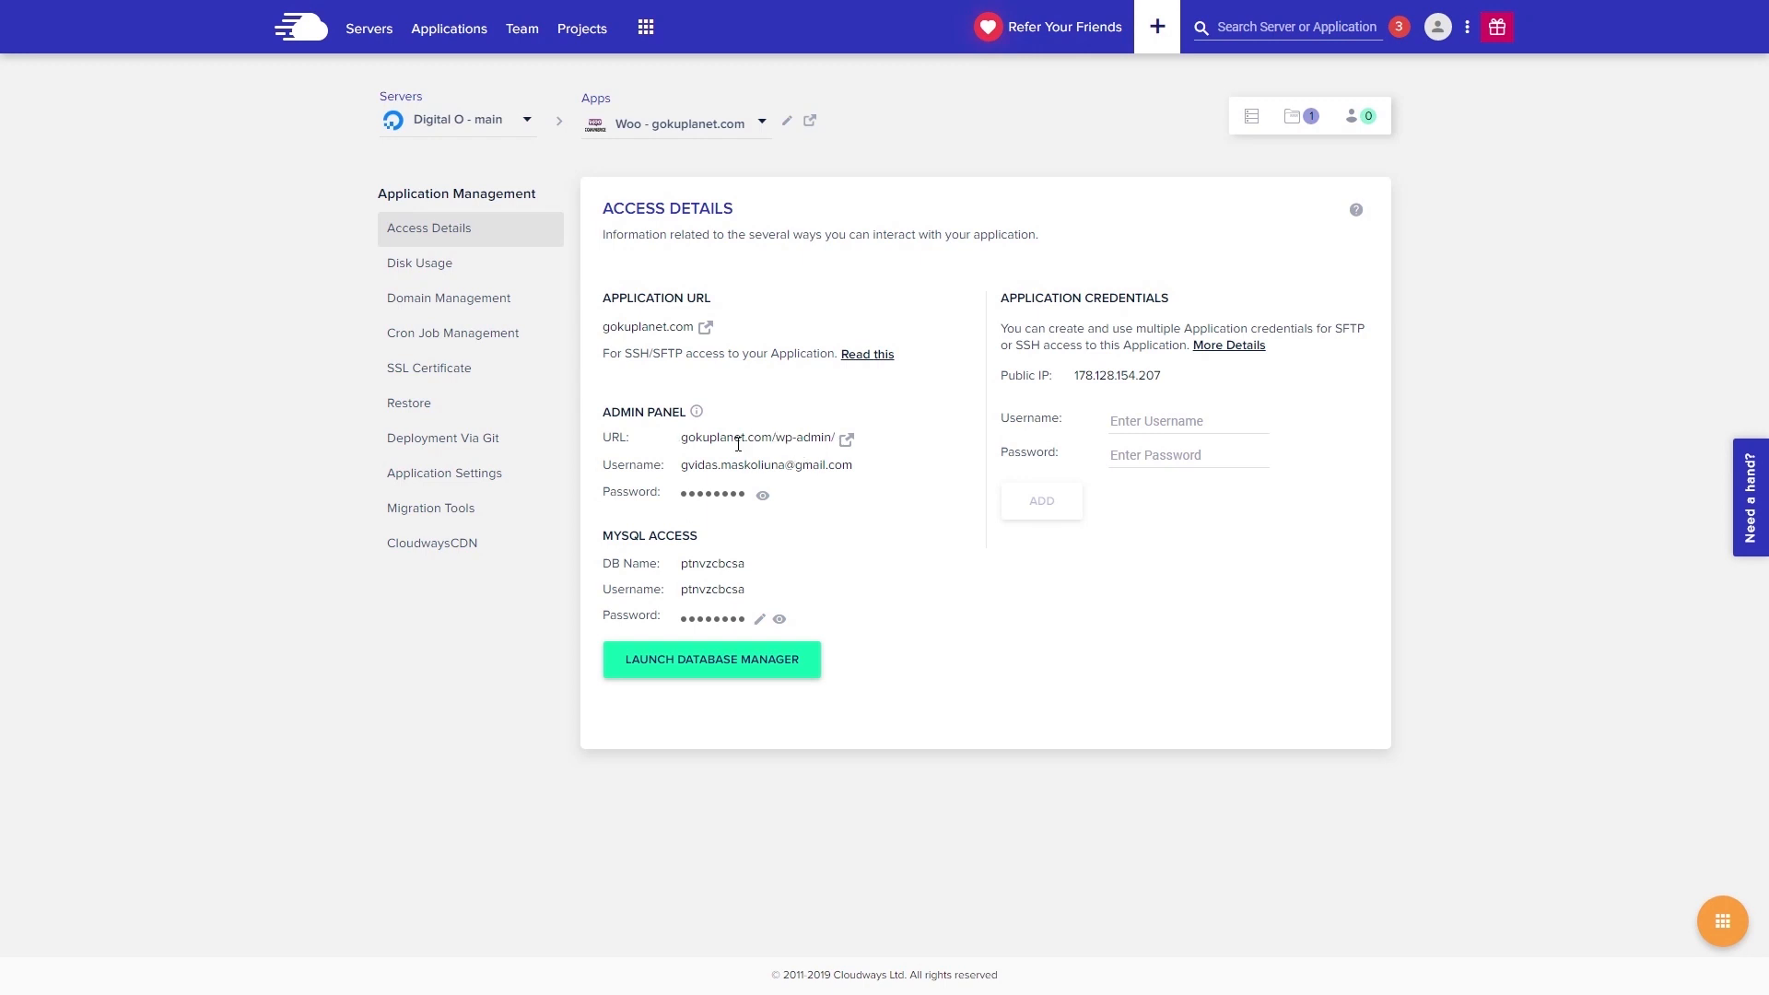
- Open the Admin Panel URL, proceed past the certificate warning to the gokuplanet.com login, and exit full screen
click(848, 440)
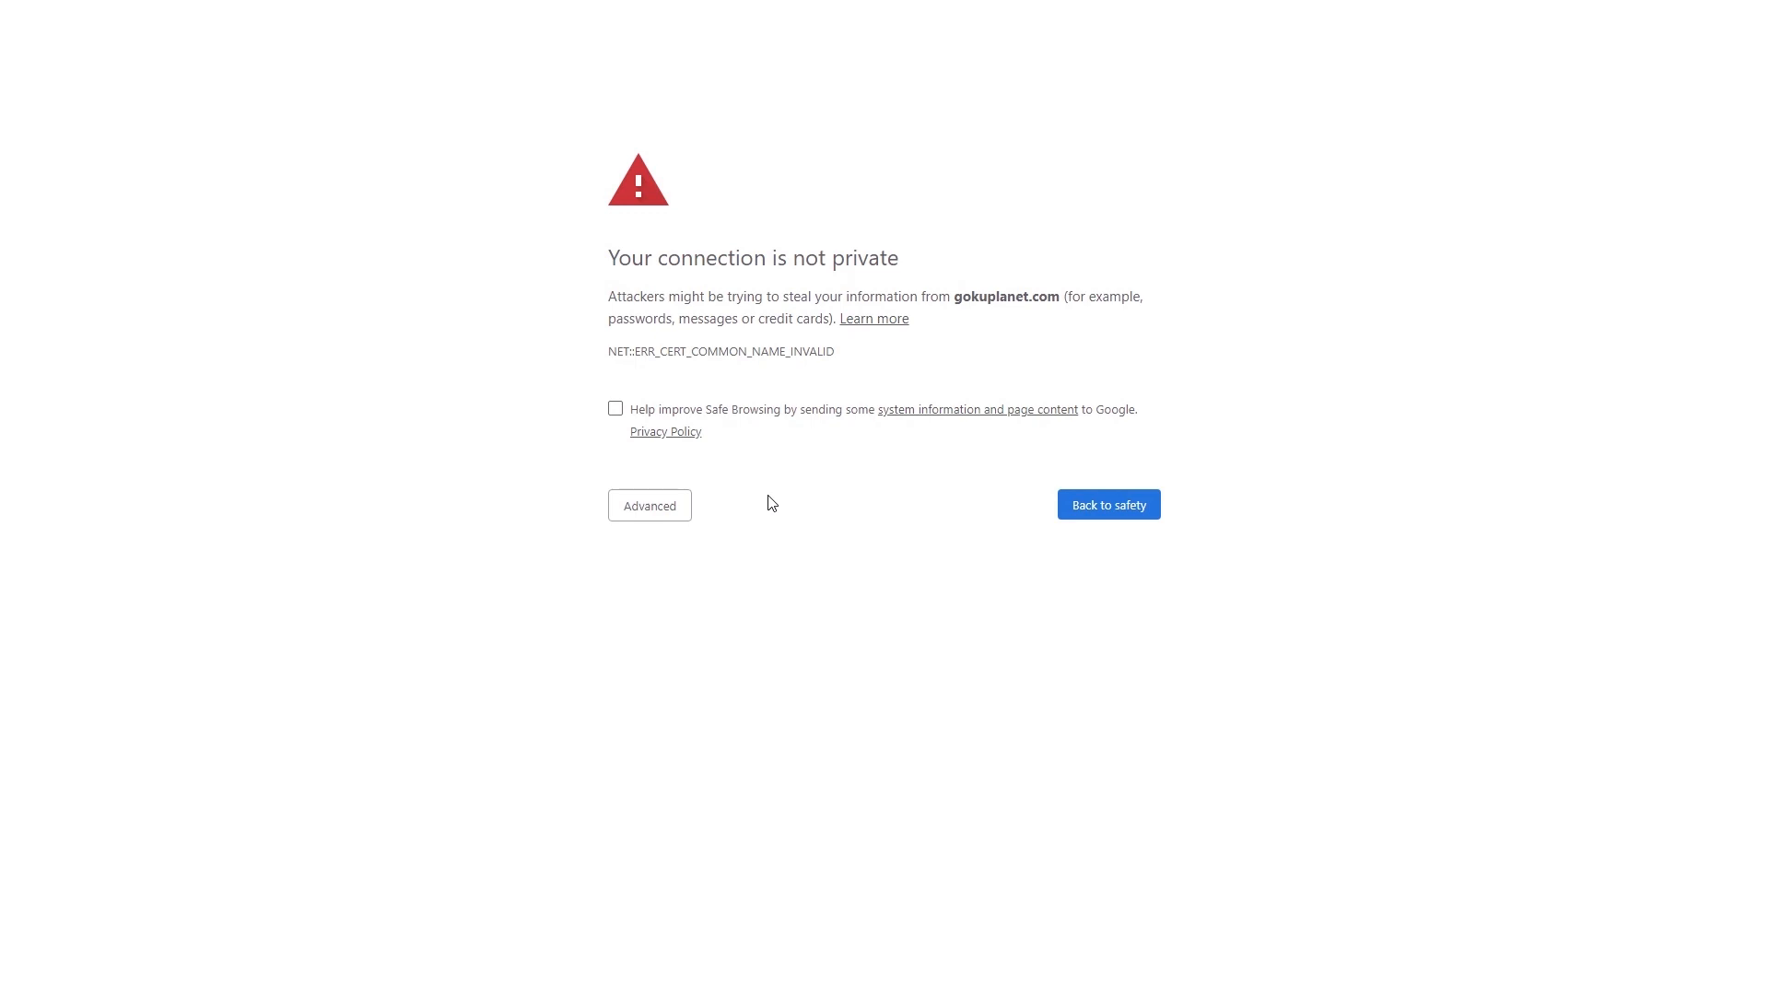
click(657, 506)
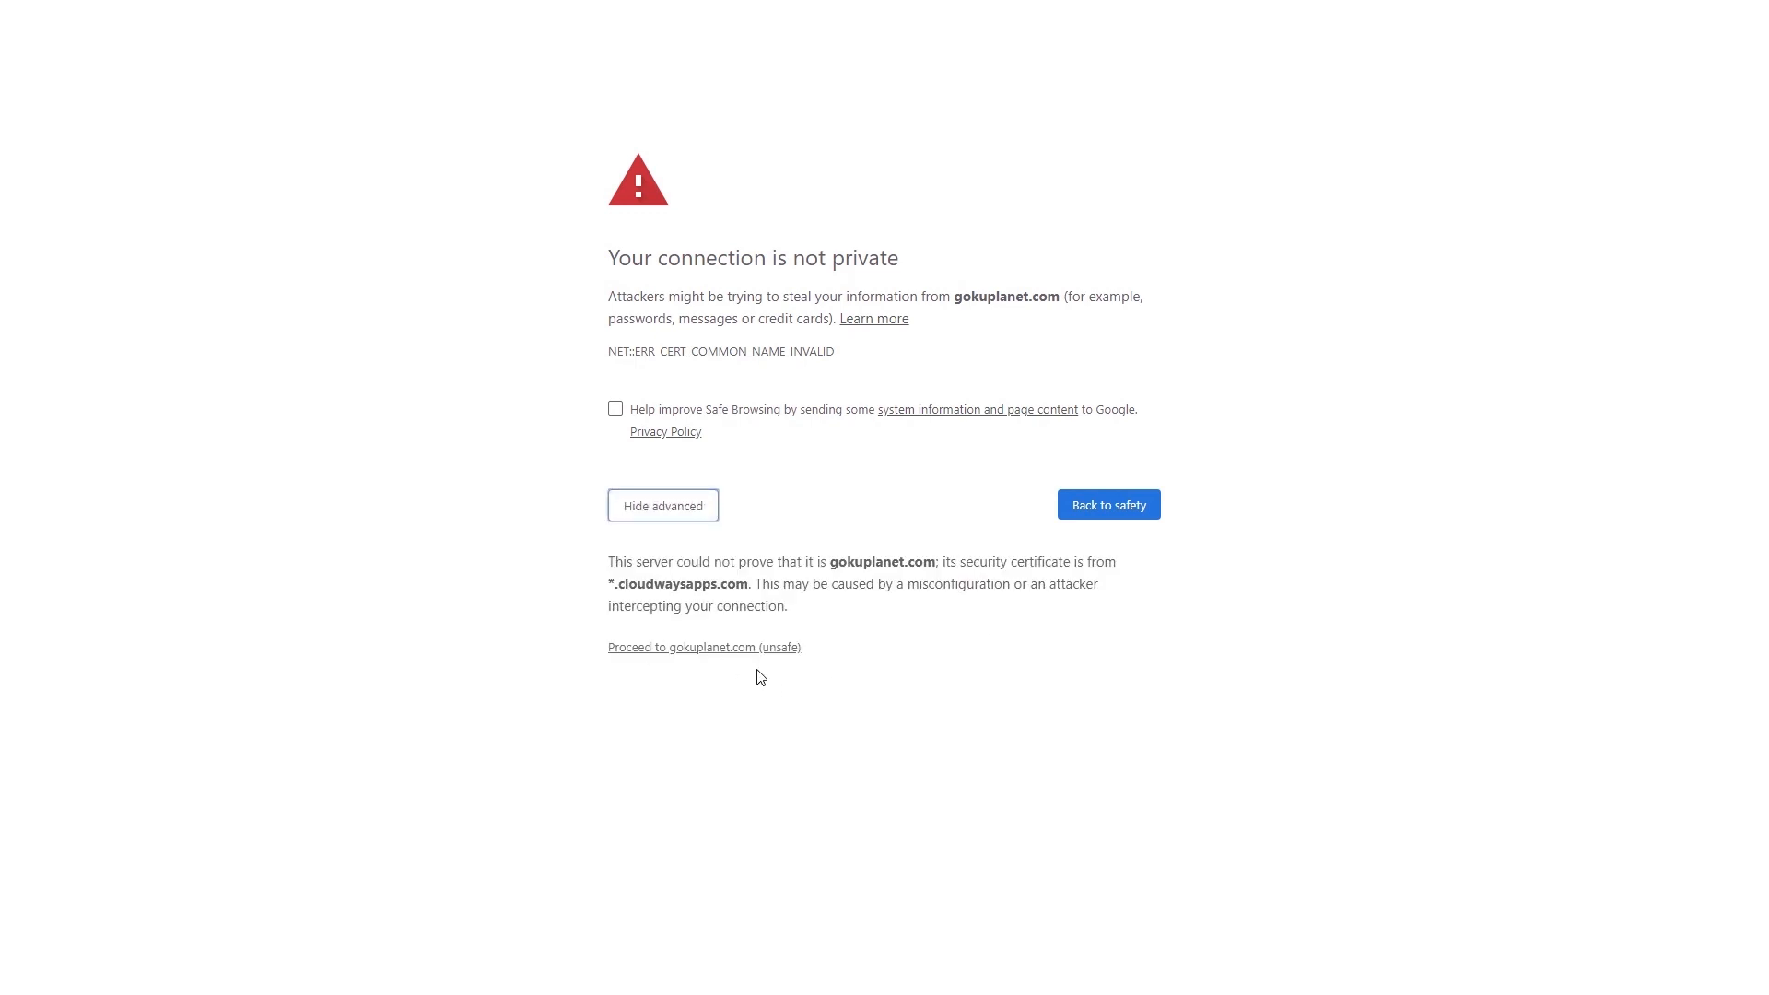
click(731, 649)
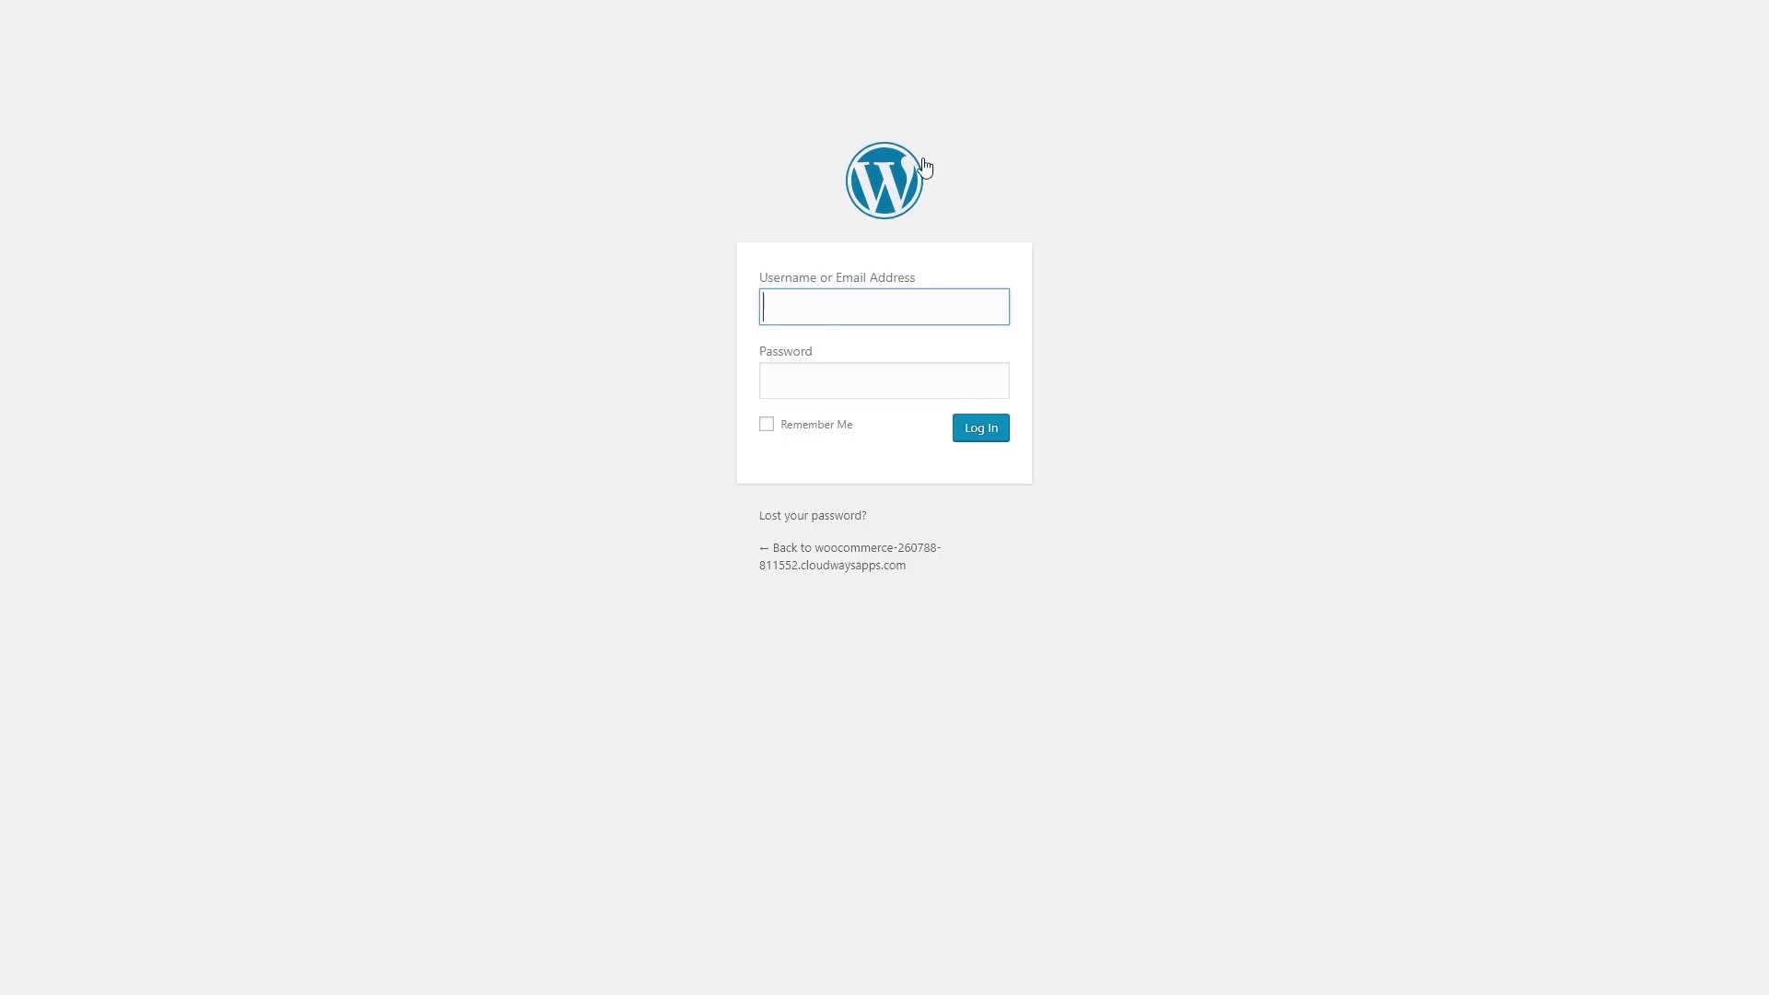
click(881, 319)
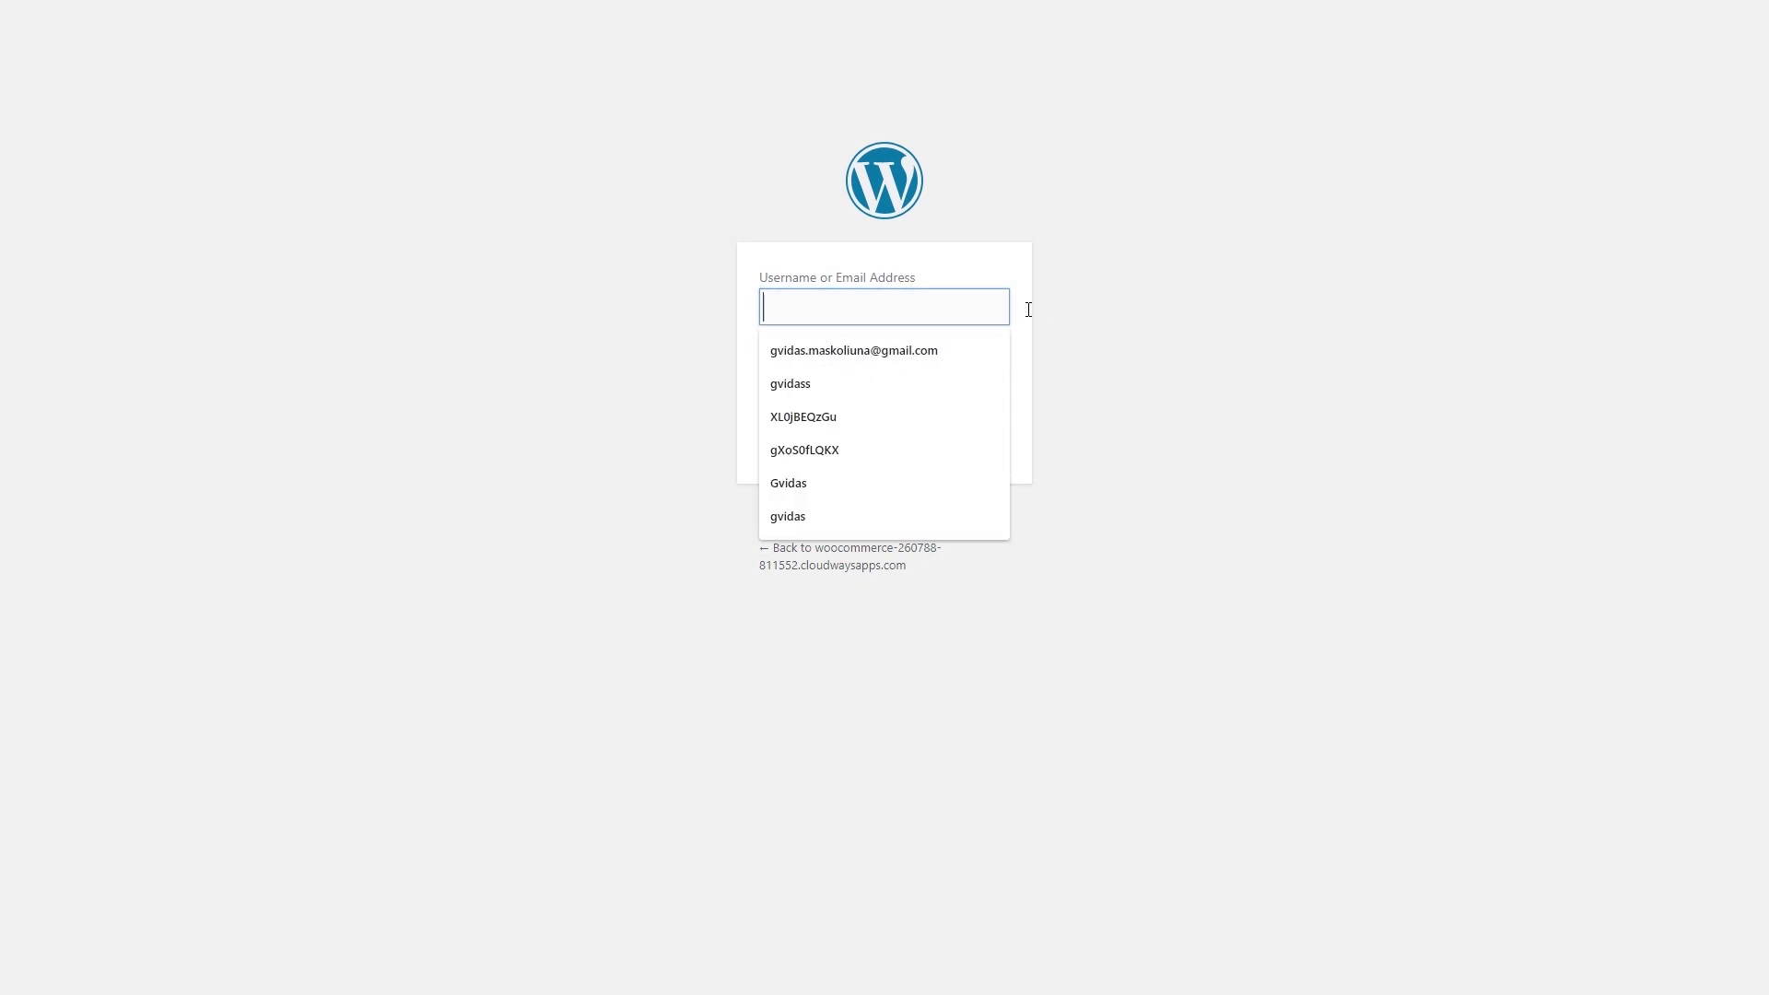
click(1120, 292)
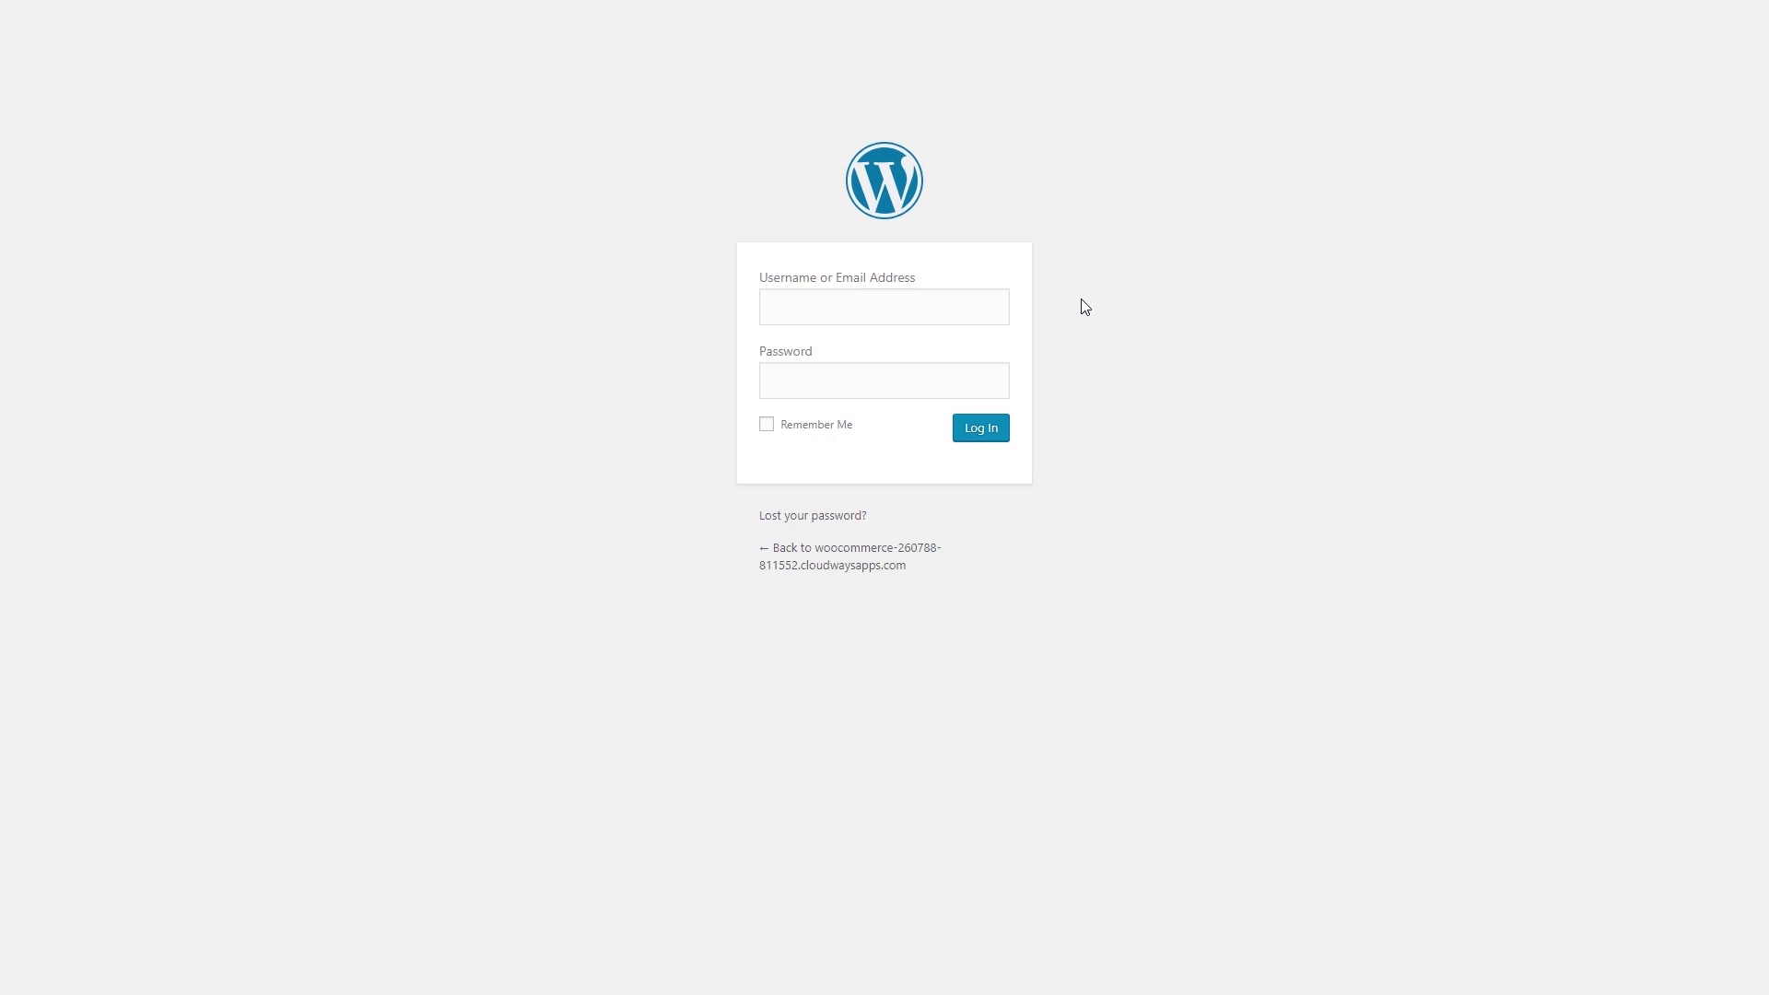
key(F11)
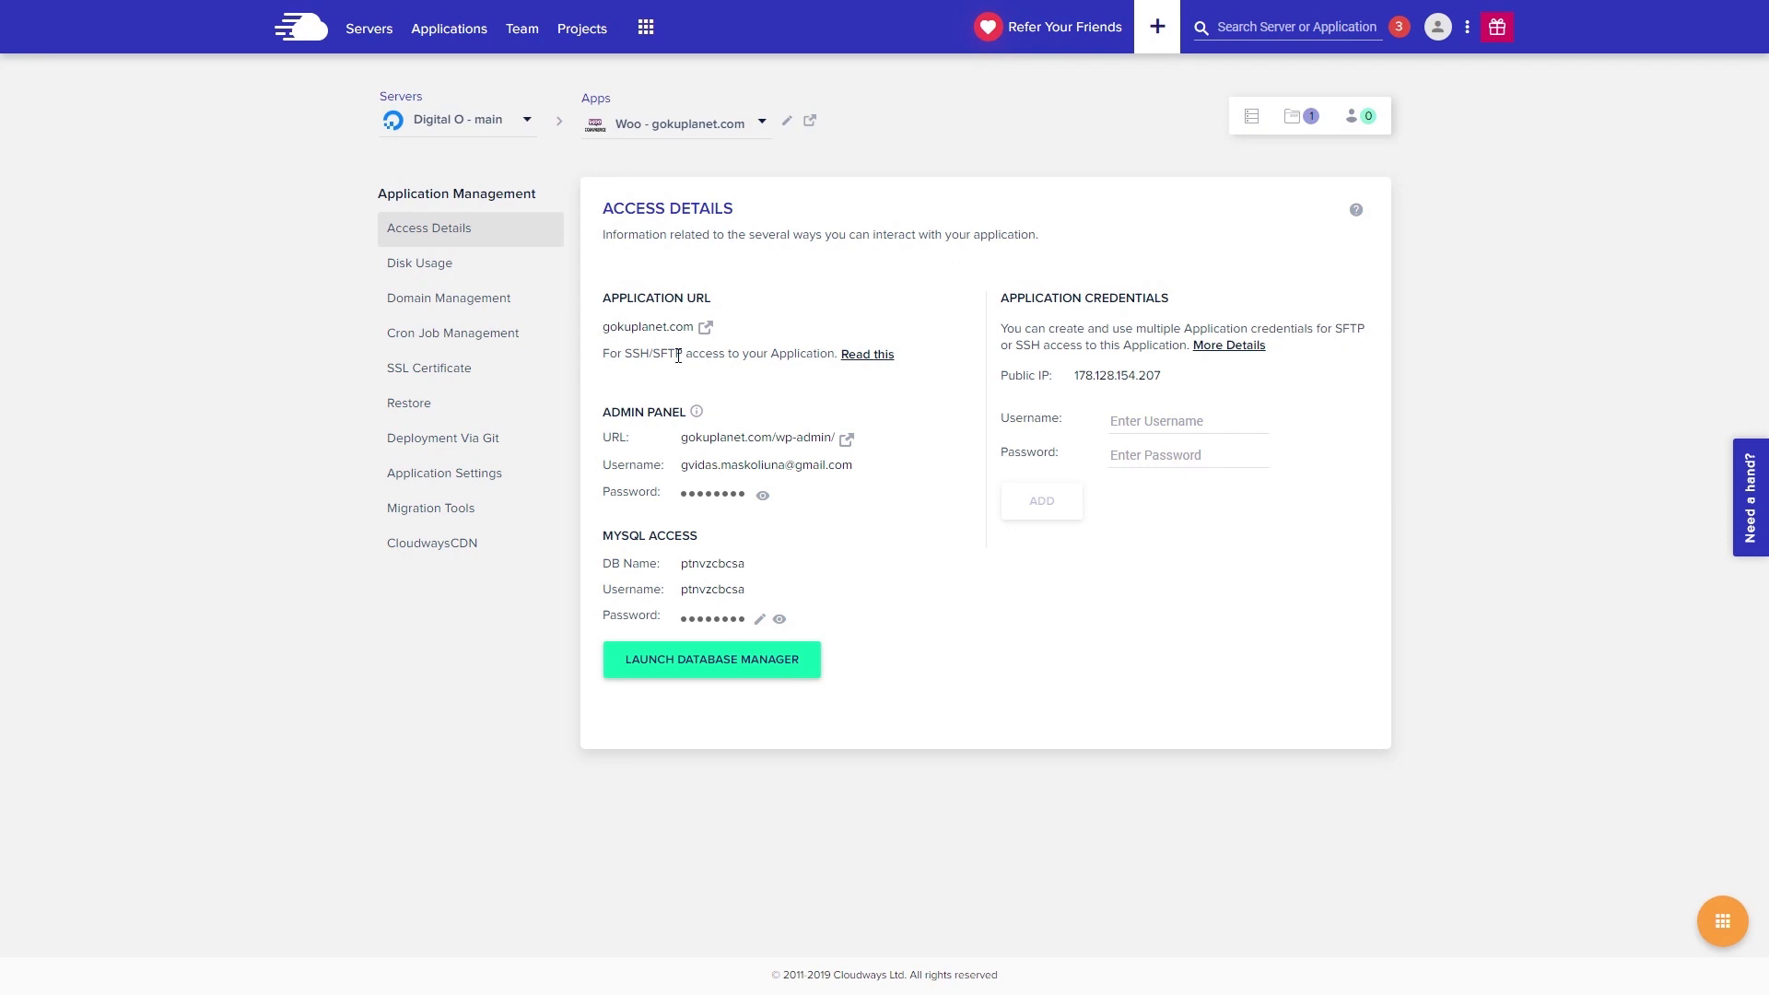
- Check the gokuplanet.com Let's Encrypt SSL certificate, then open the WordPress admin login in a new tab
click(451, 376)
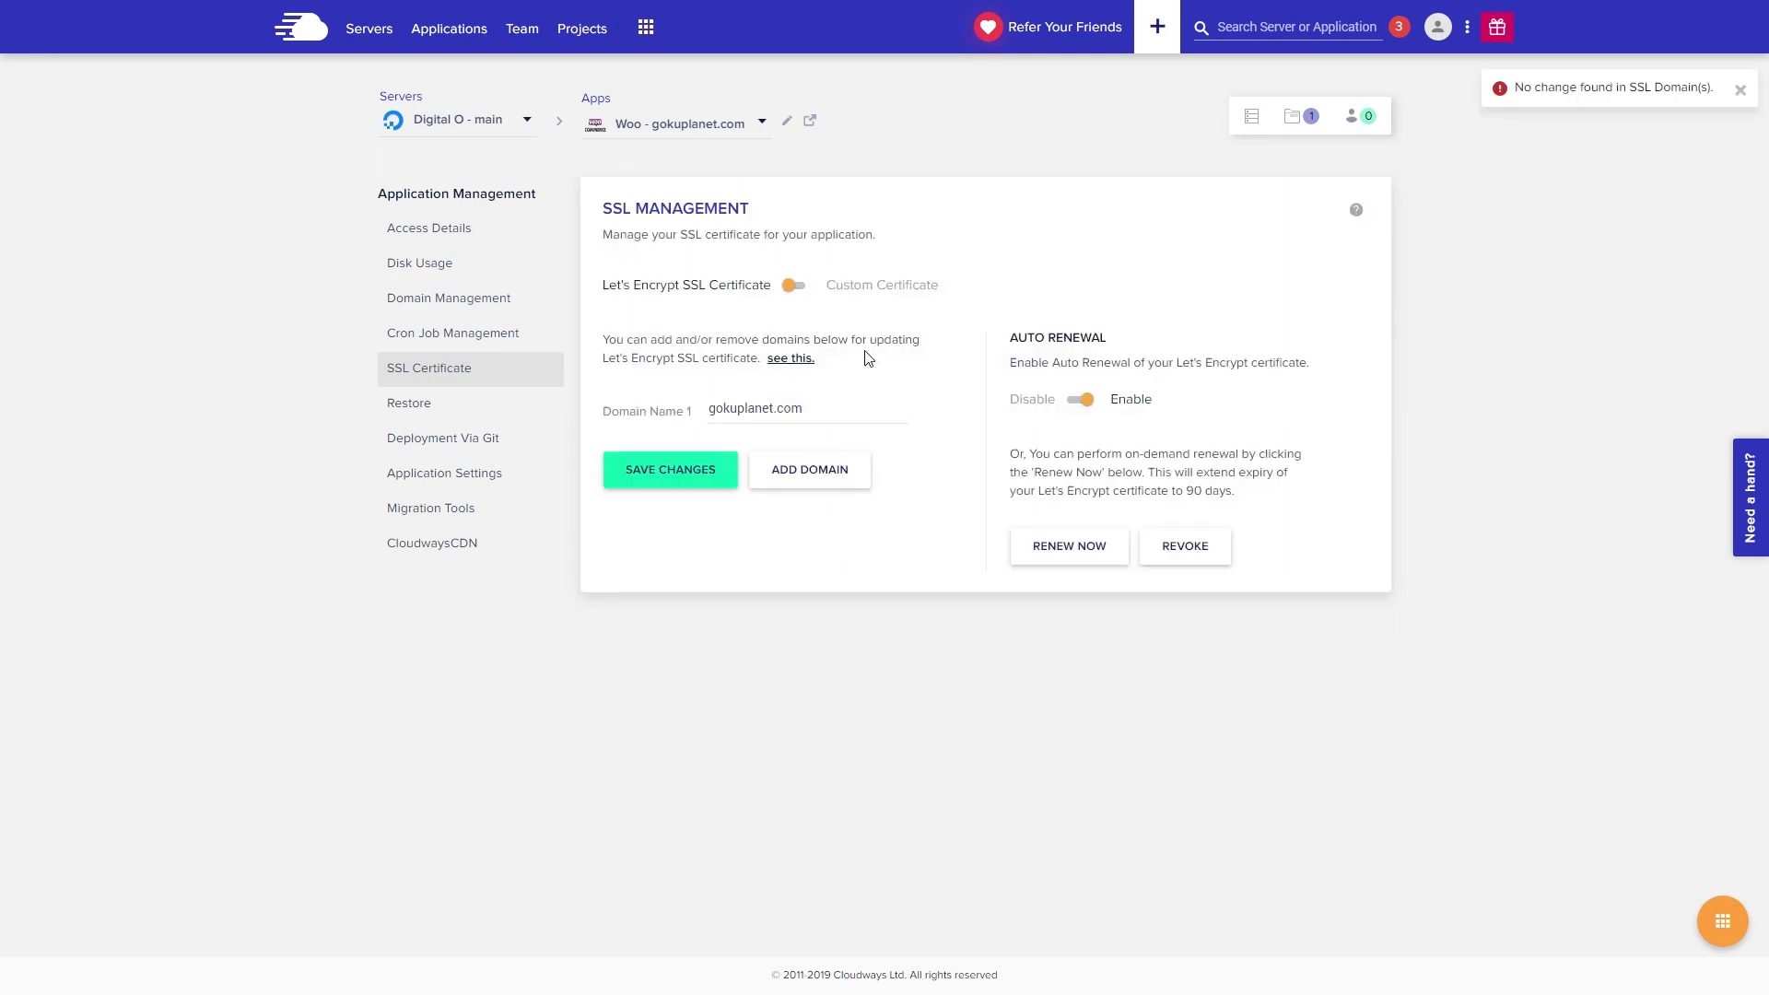
click(416, 240)
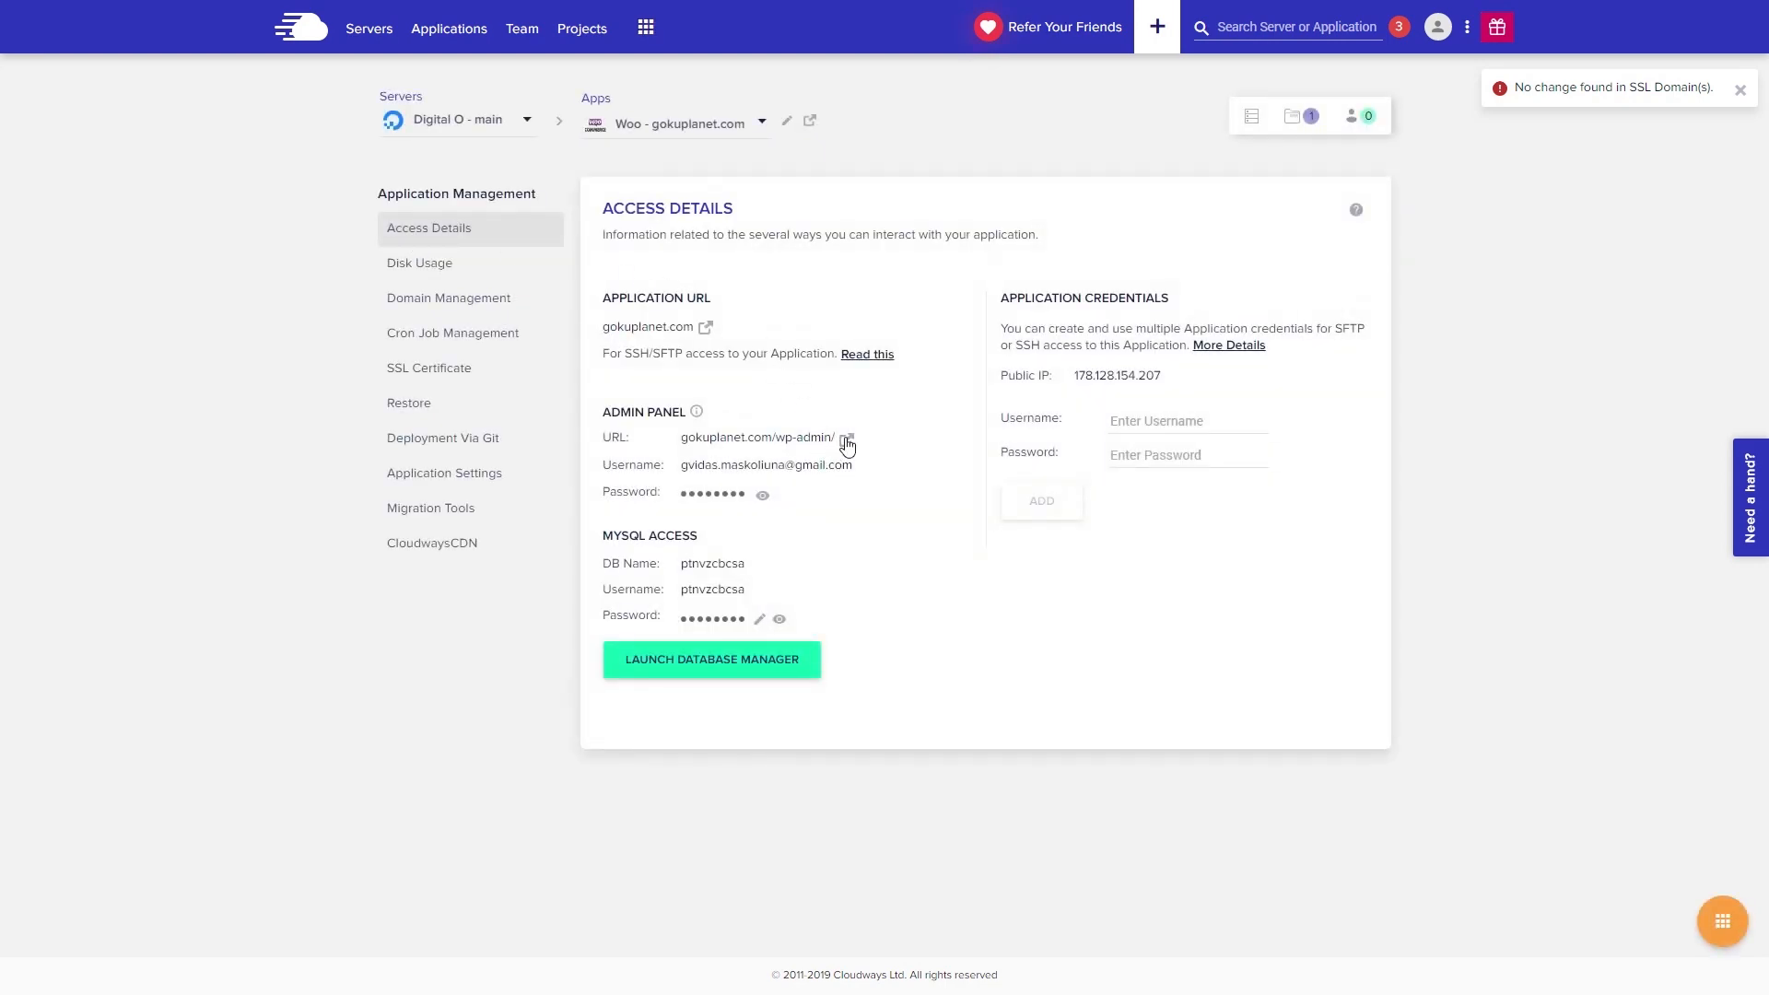
click(846, 440)
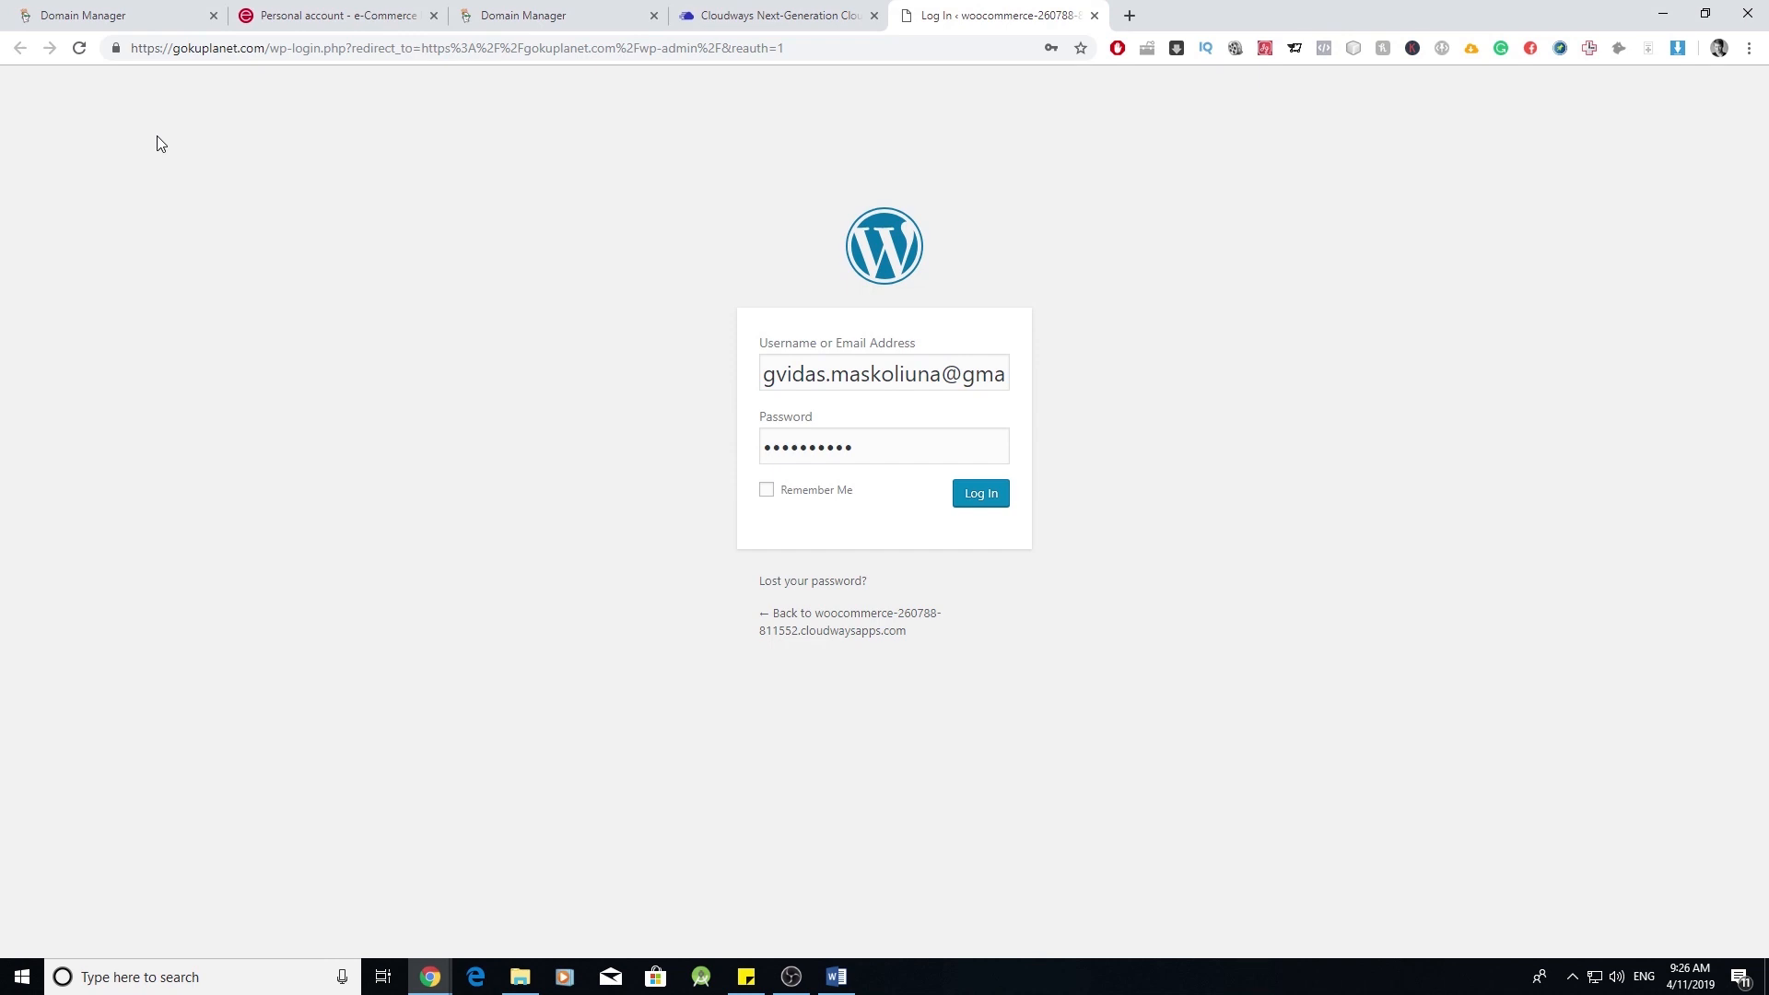
- Tick Remember Me, copy the admin password from Cloudways Access Details, and sign in to the WordPress Dashboard
click(781, 496)
click(800, 14)
click(735, 564)
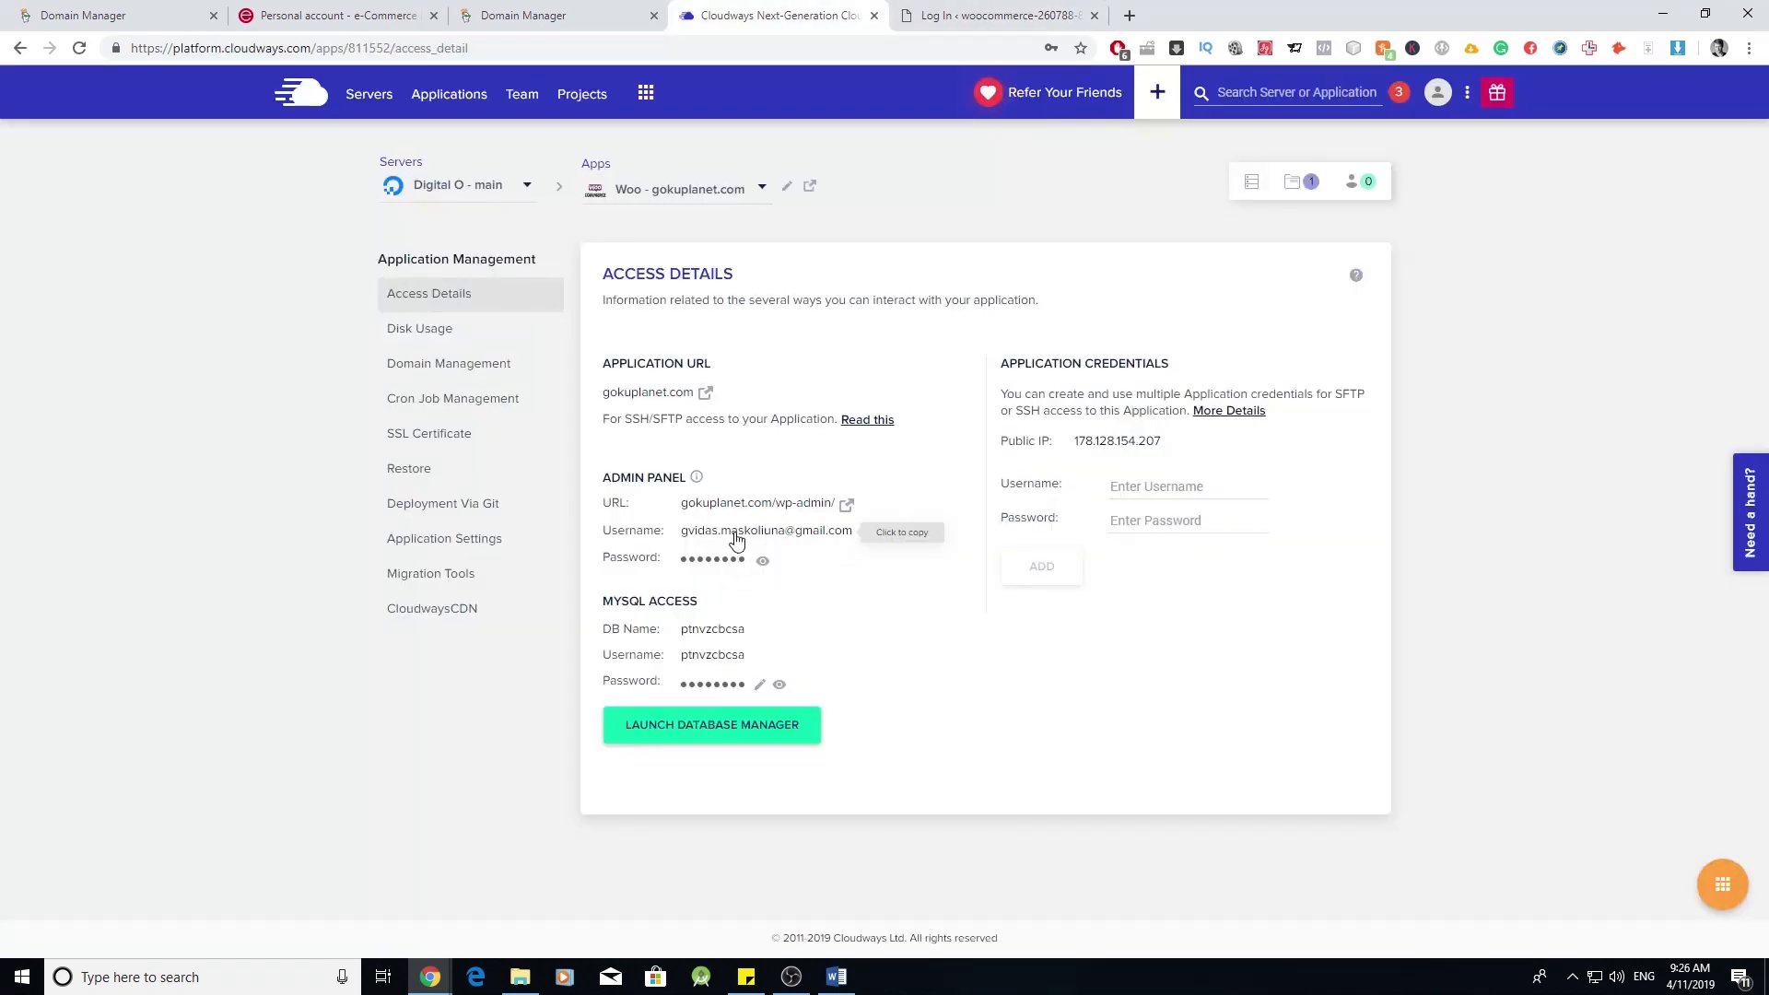
click(991, 15)
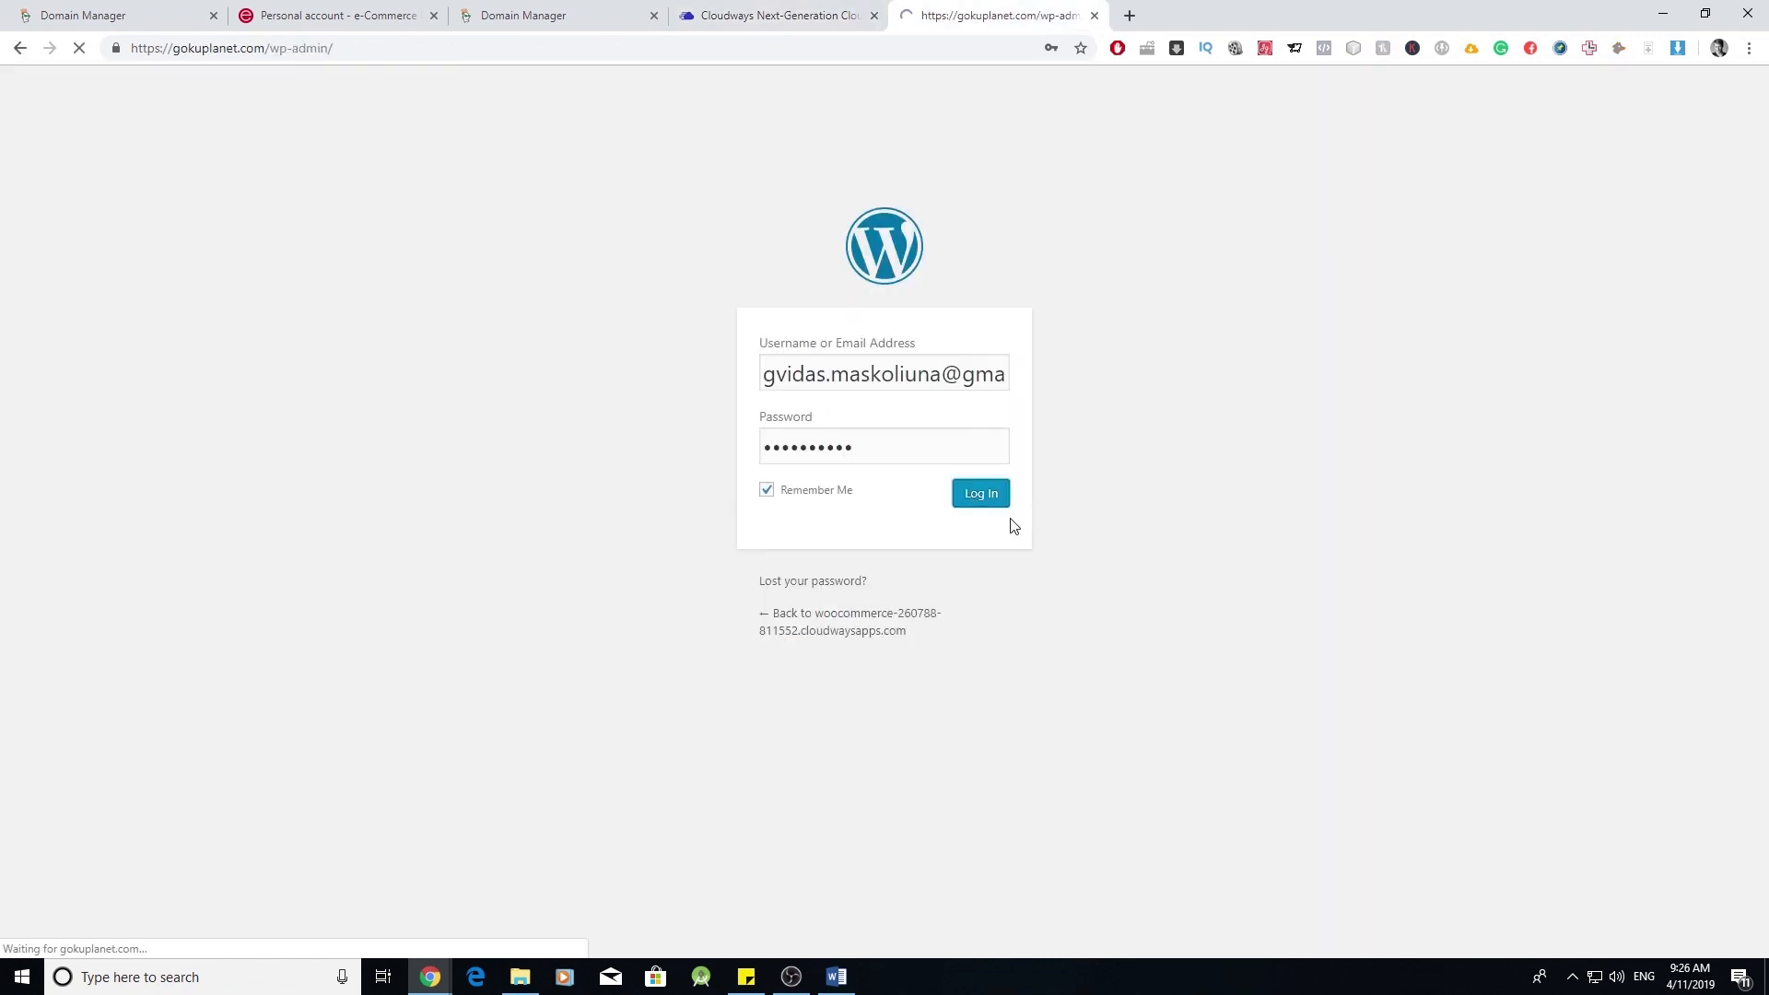
scroll(823, 343, down, 5)
scroll(824, 360, up, 5)
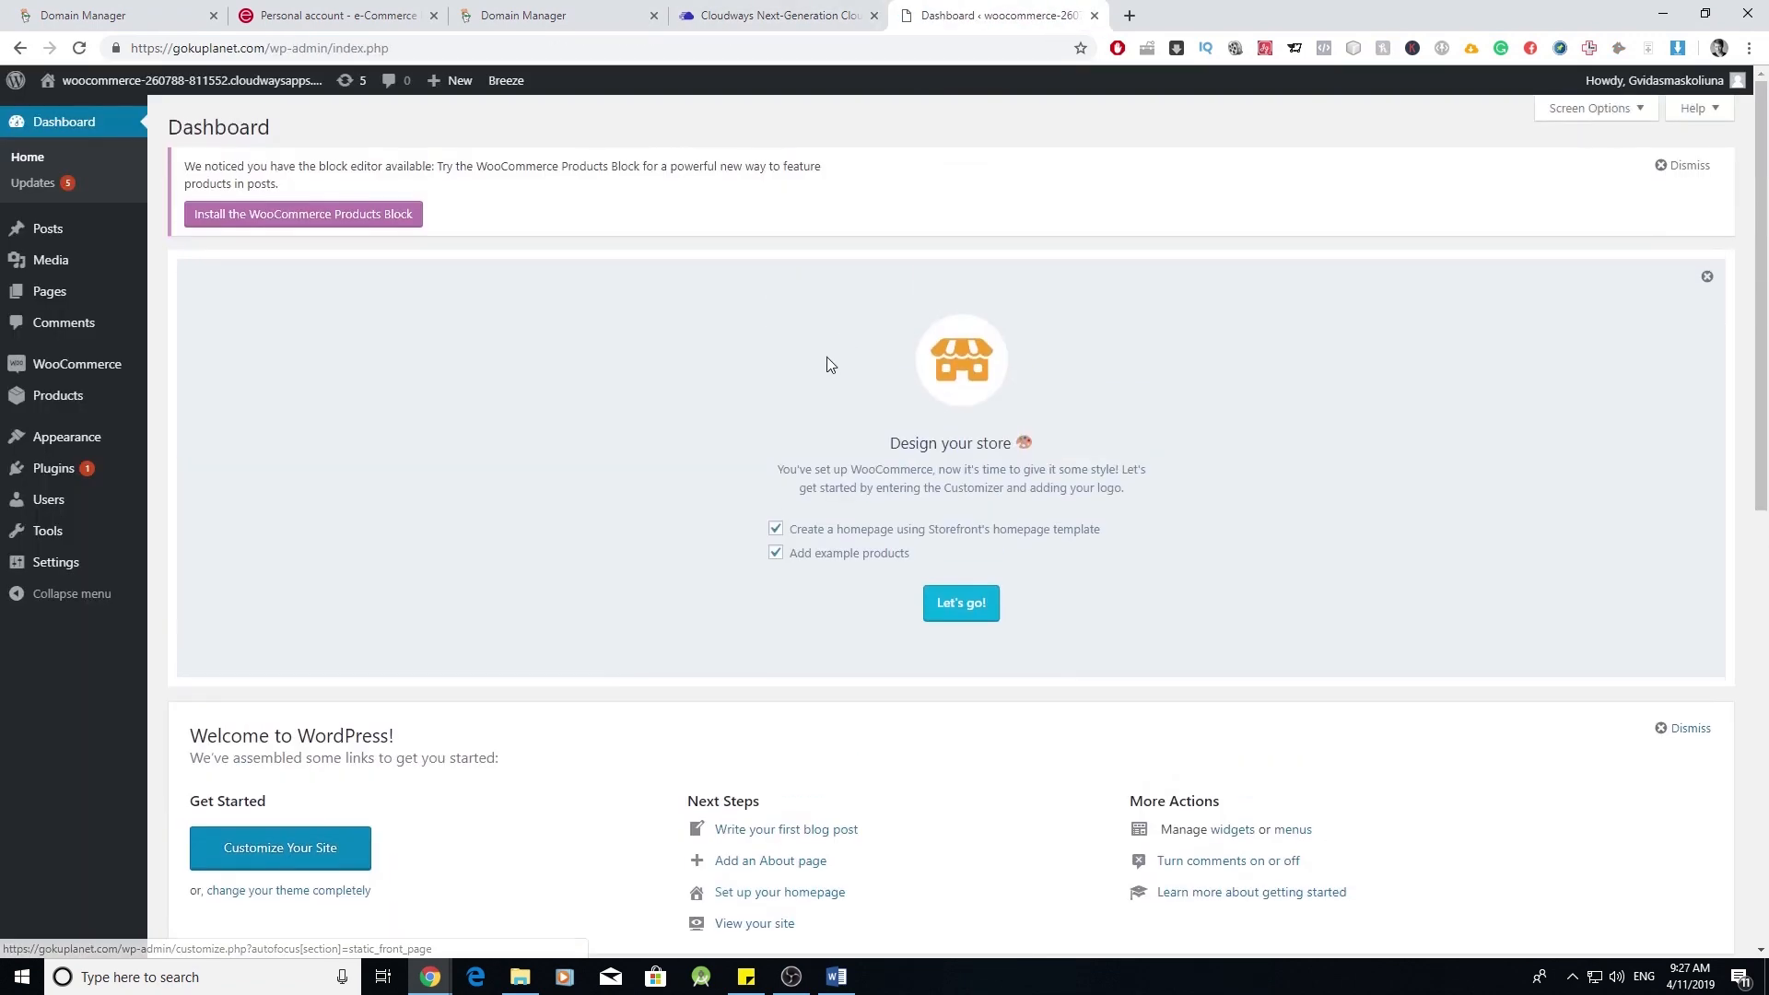
scroll(826, 363, down, 10)
scroll(632, 414, up, 10)
scroll(513, 237, up, 1)
scroll(572, 295, down, 7)
scroll(624, 340, up, 7)
scroll(568, 366, down, 3)
scroll(566, 367, up, 3)
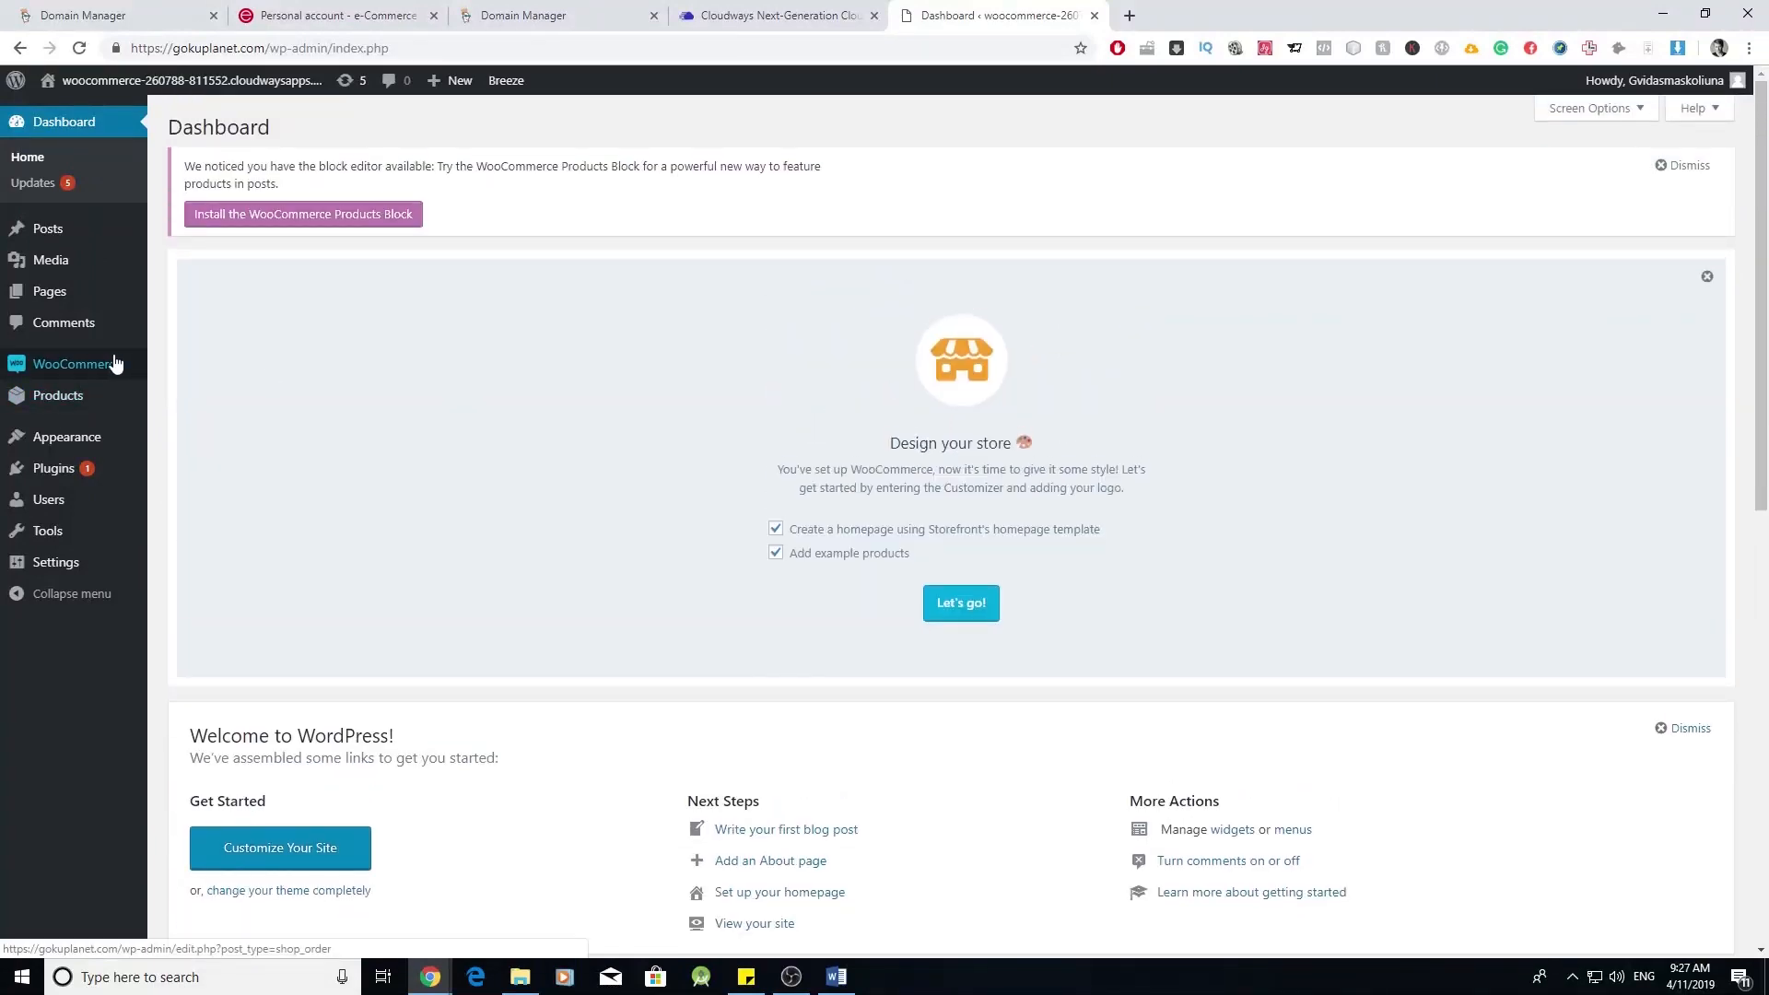
- Pick Woo - gokuplanet.com from the server's www applications list to show its Access Details
click(99, 366)
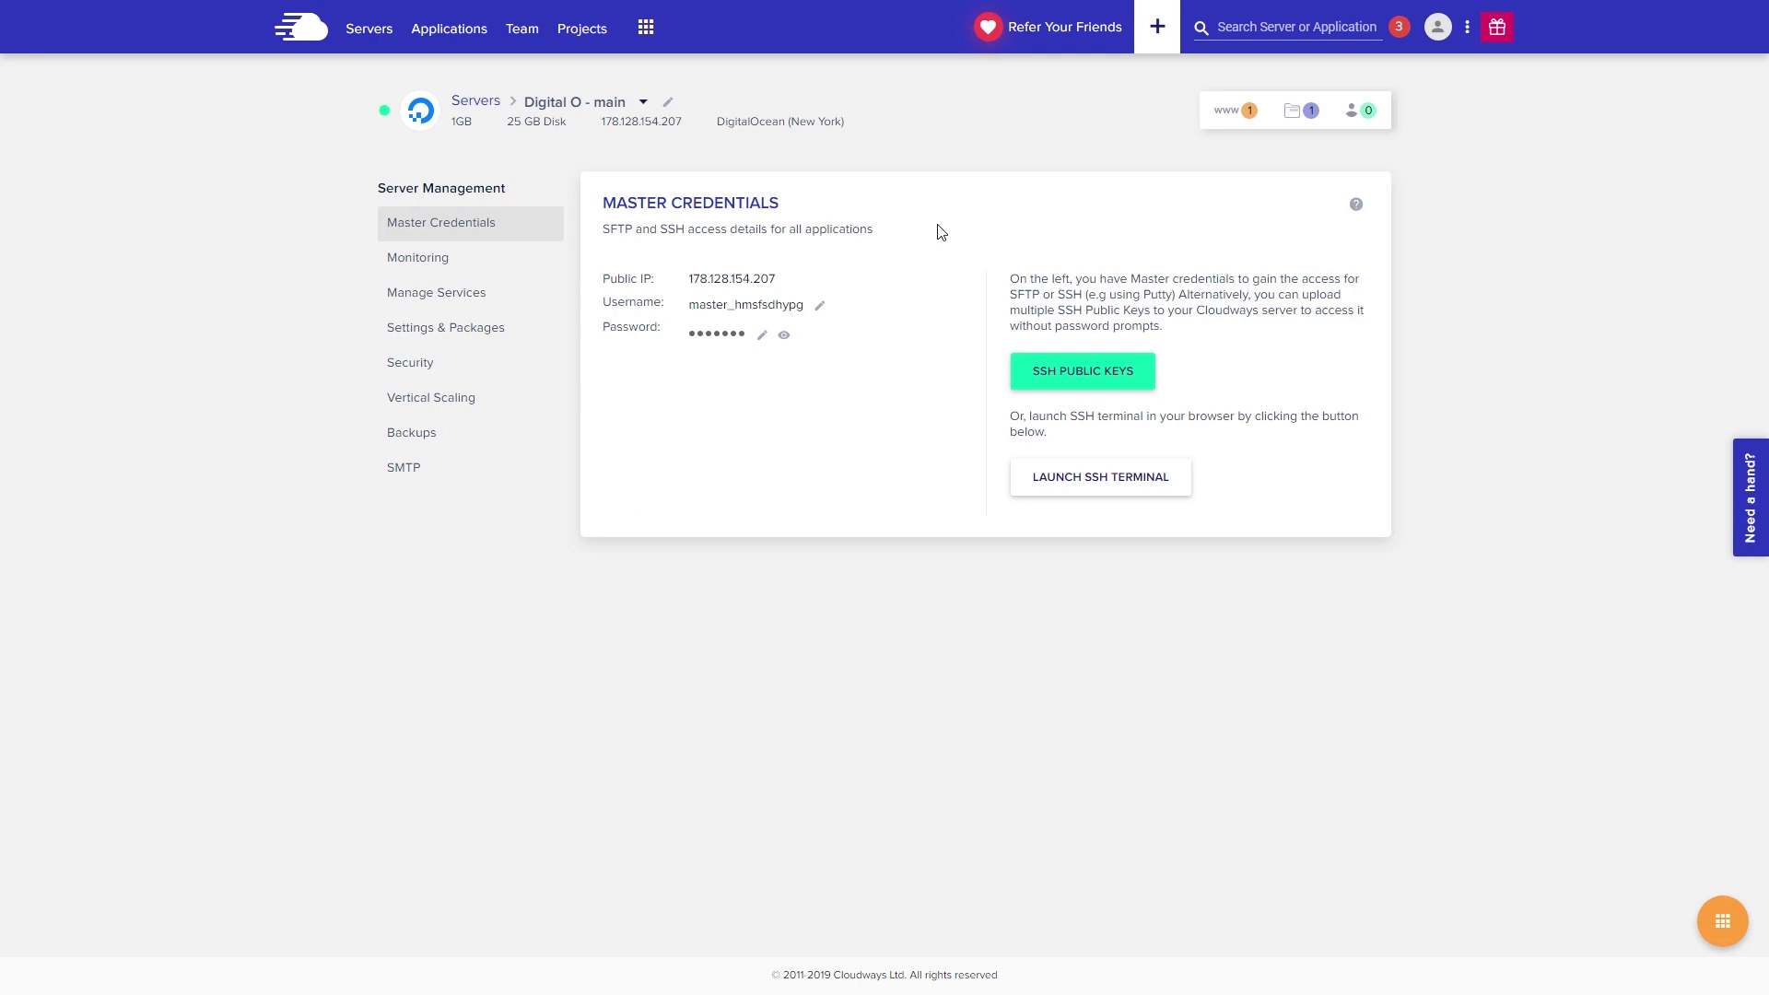
click(1231, 114)
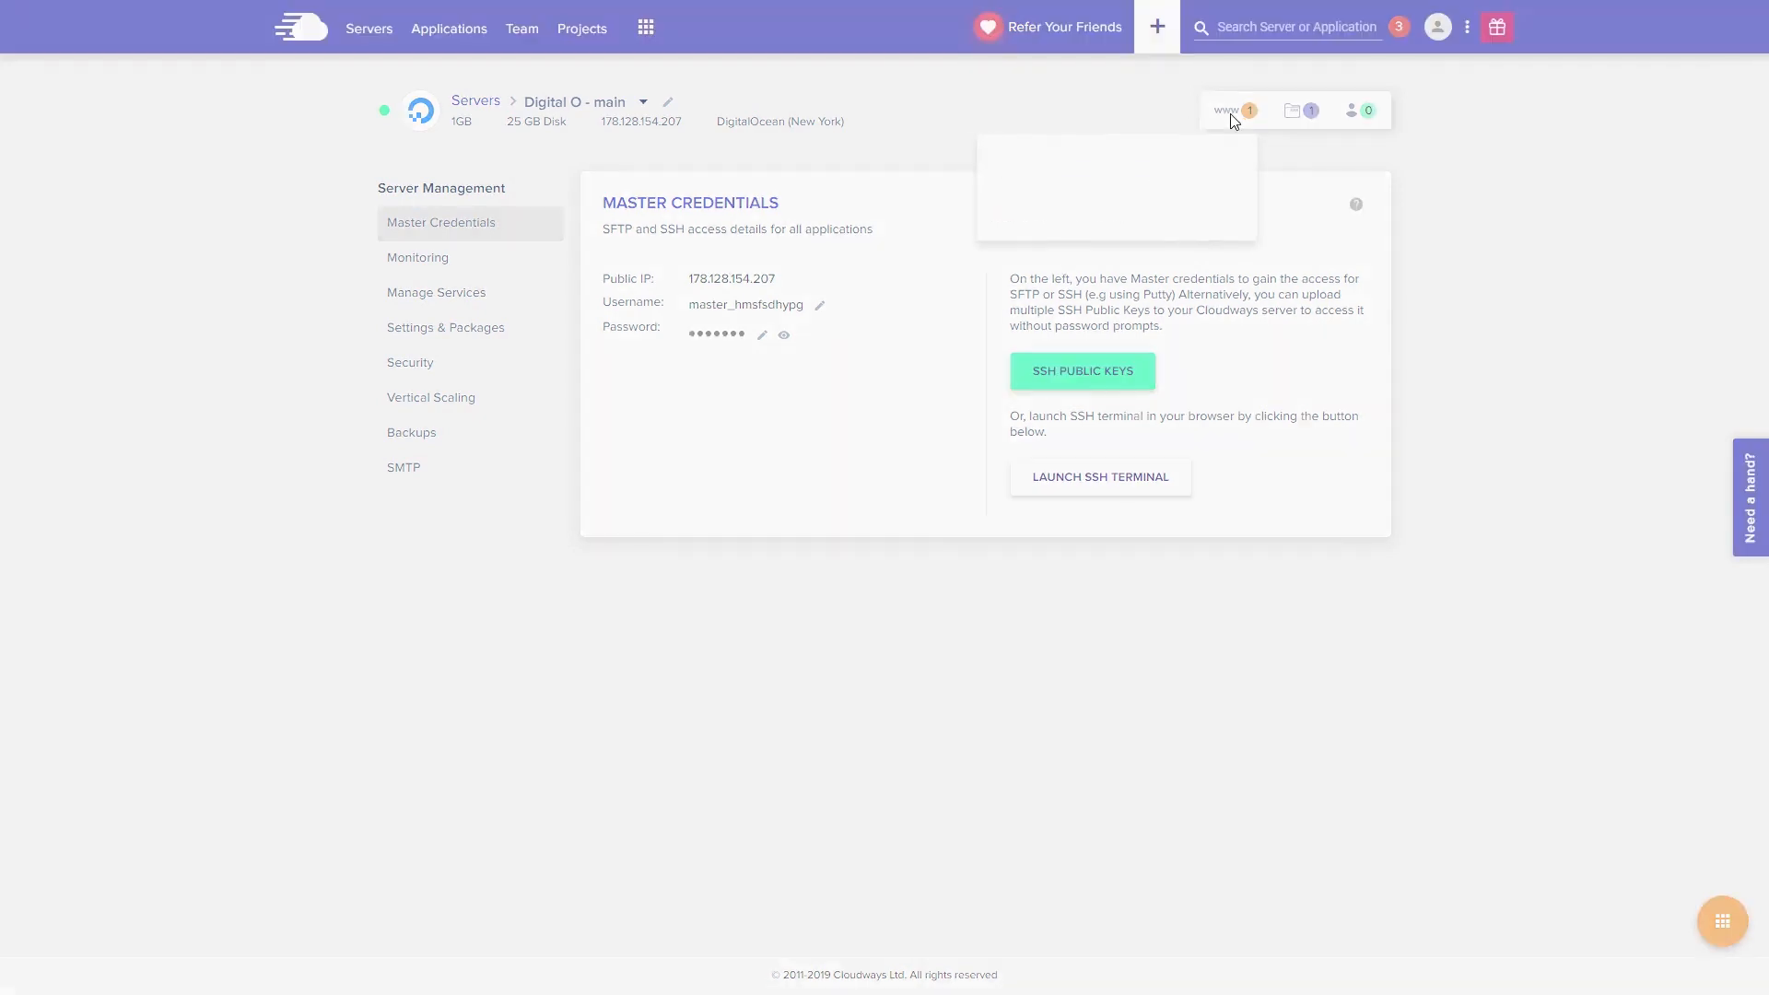
click(1092, 227)
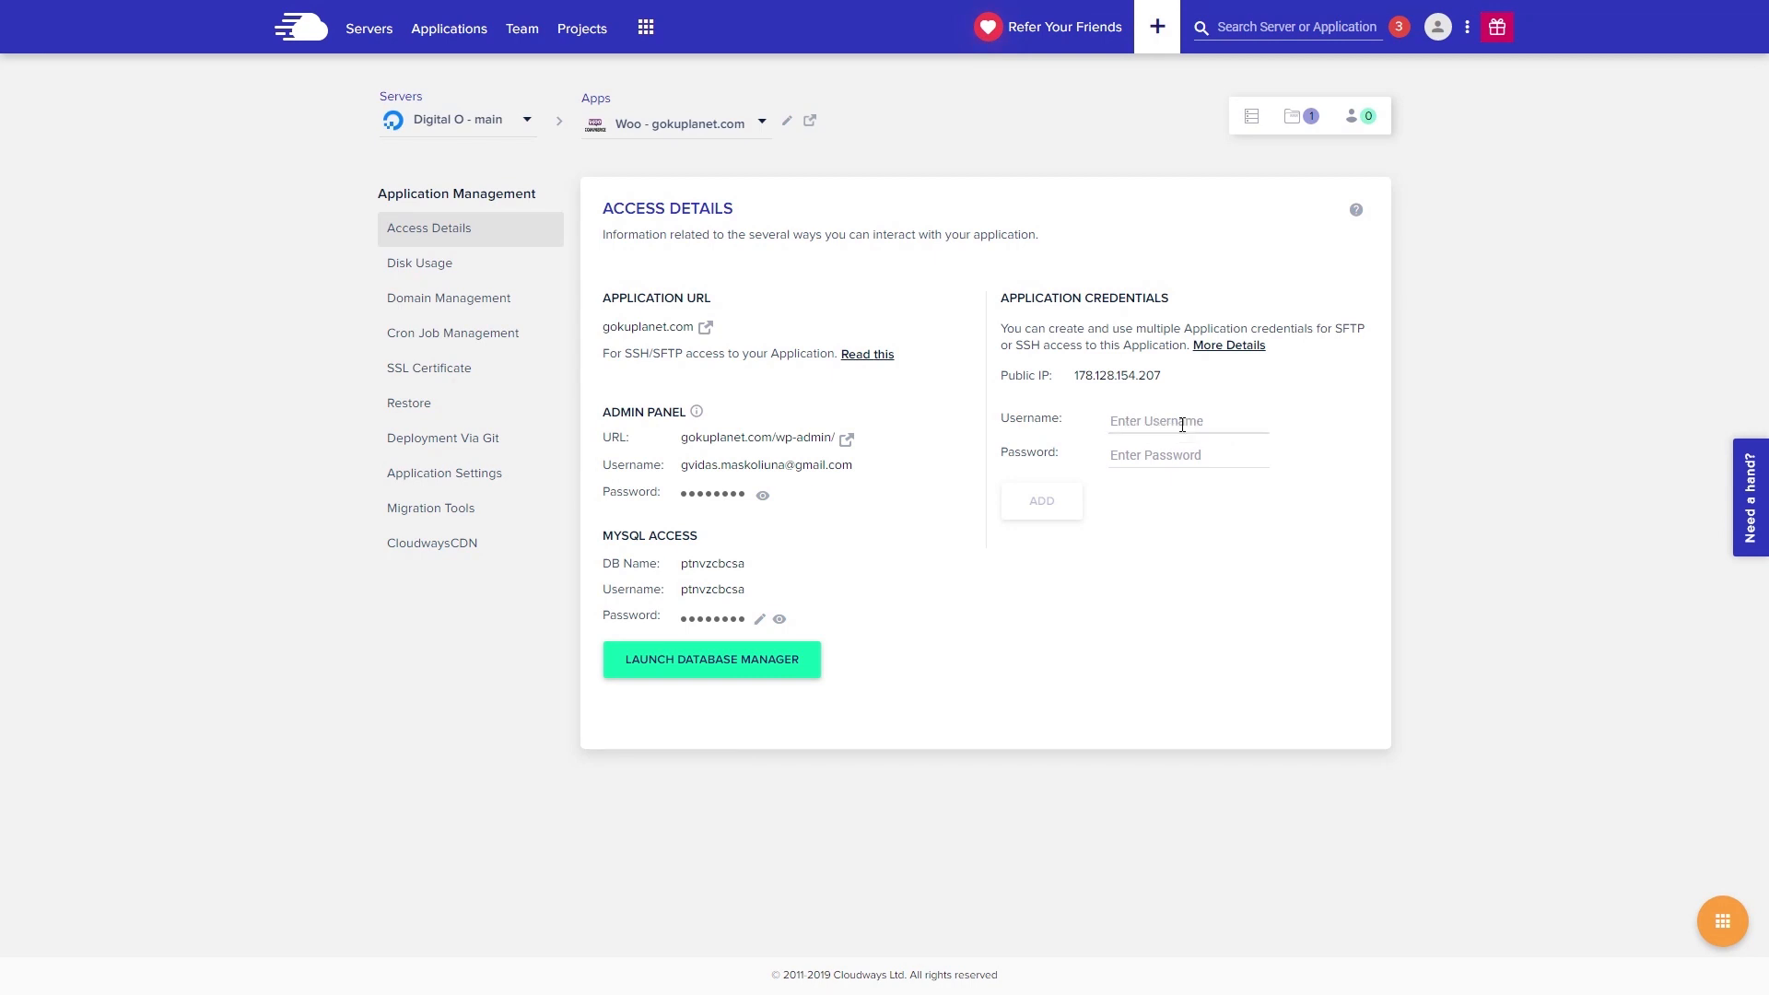
- Add SFTP application credentials with username gokuplanet and a password under Application Credentials
text(gokuplanet)
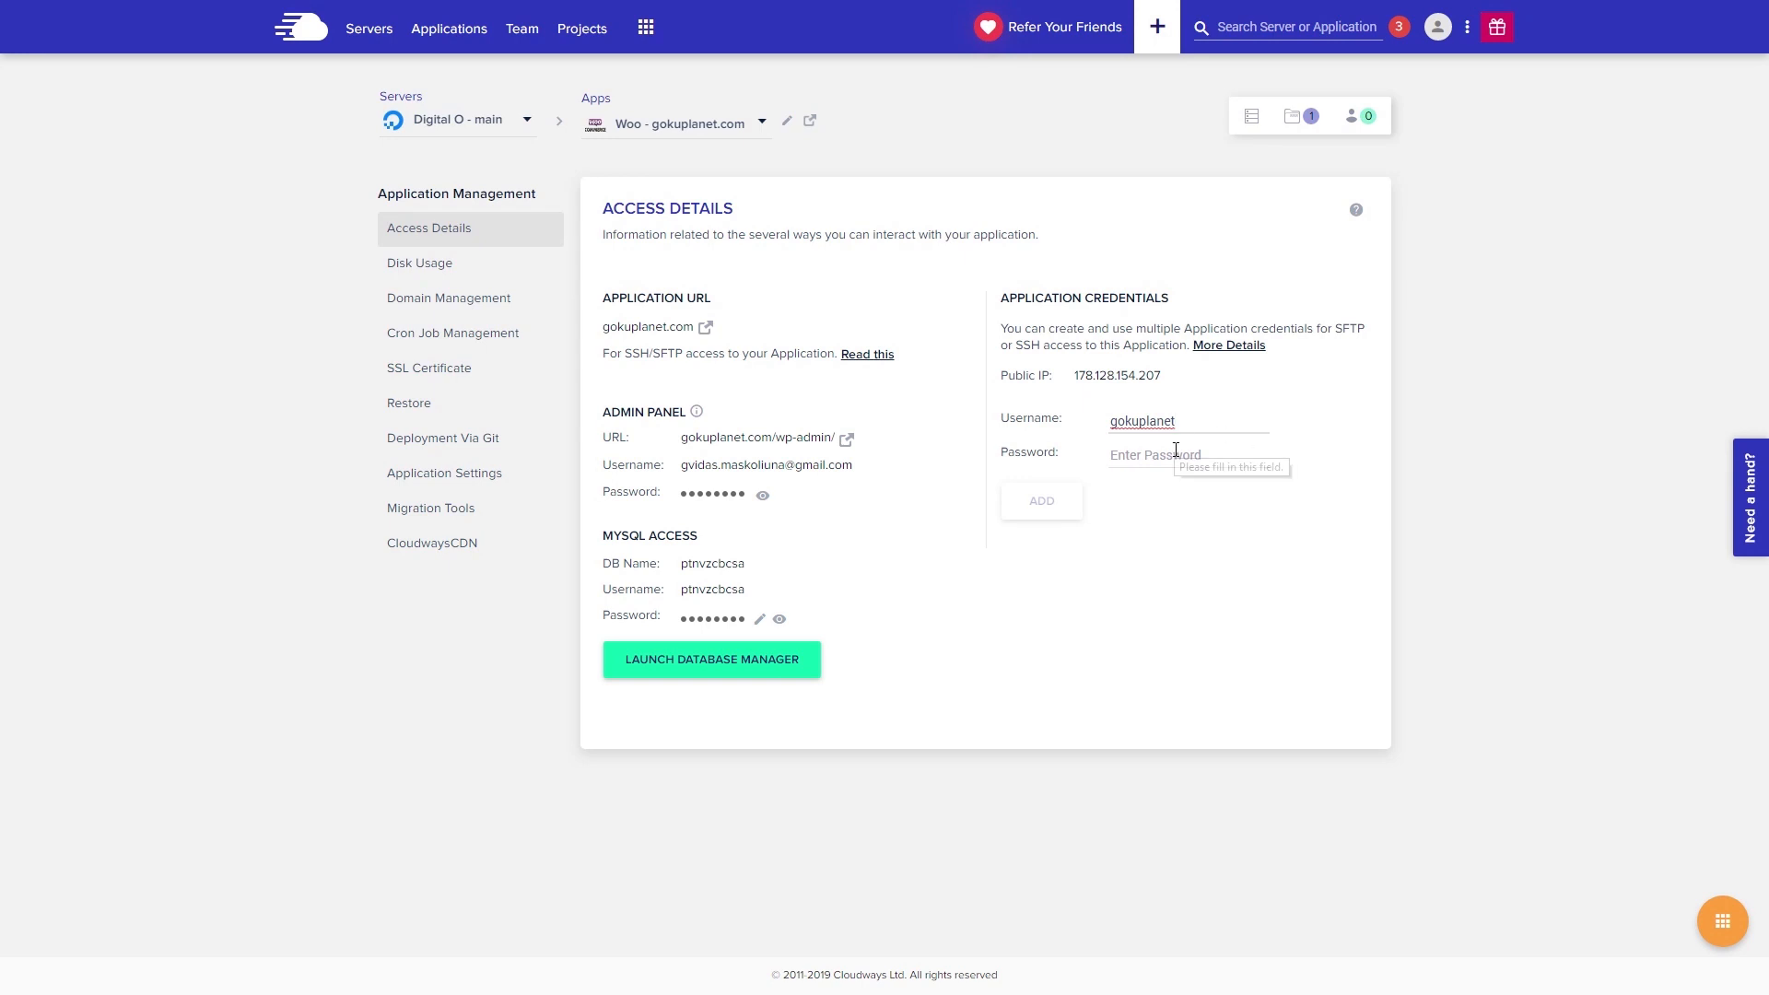
click(1176, 450)
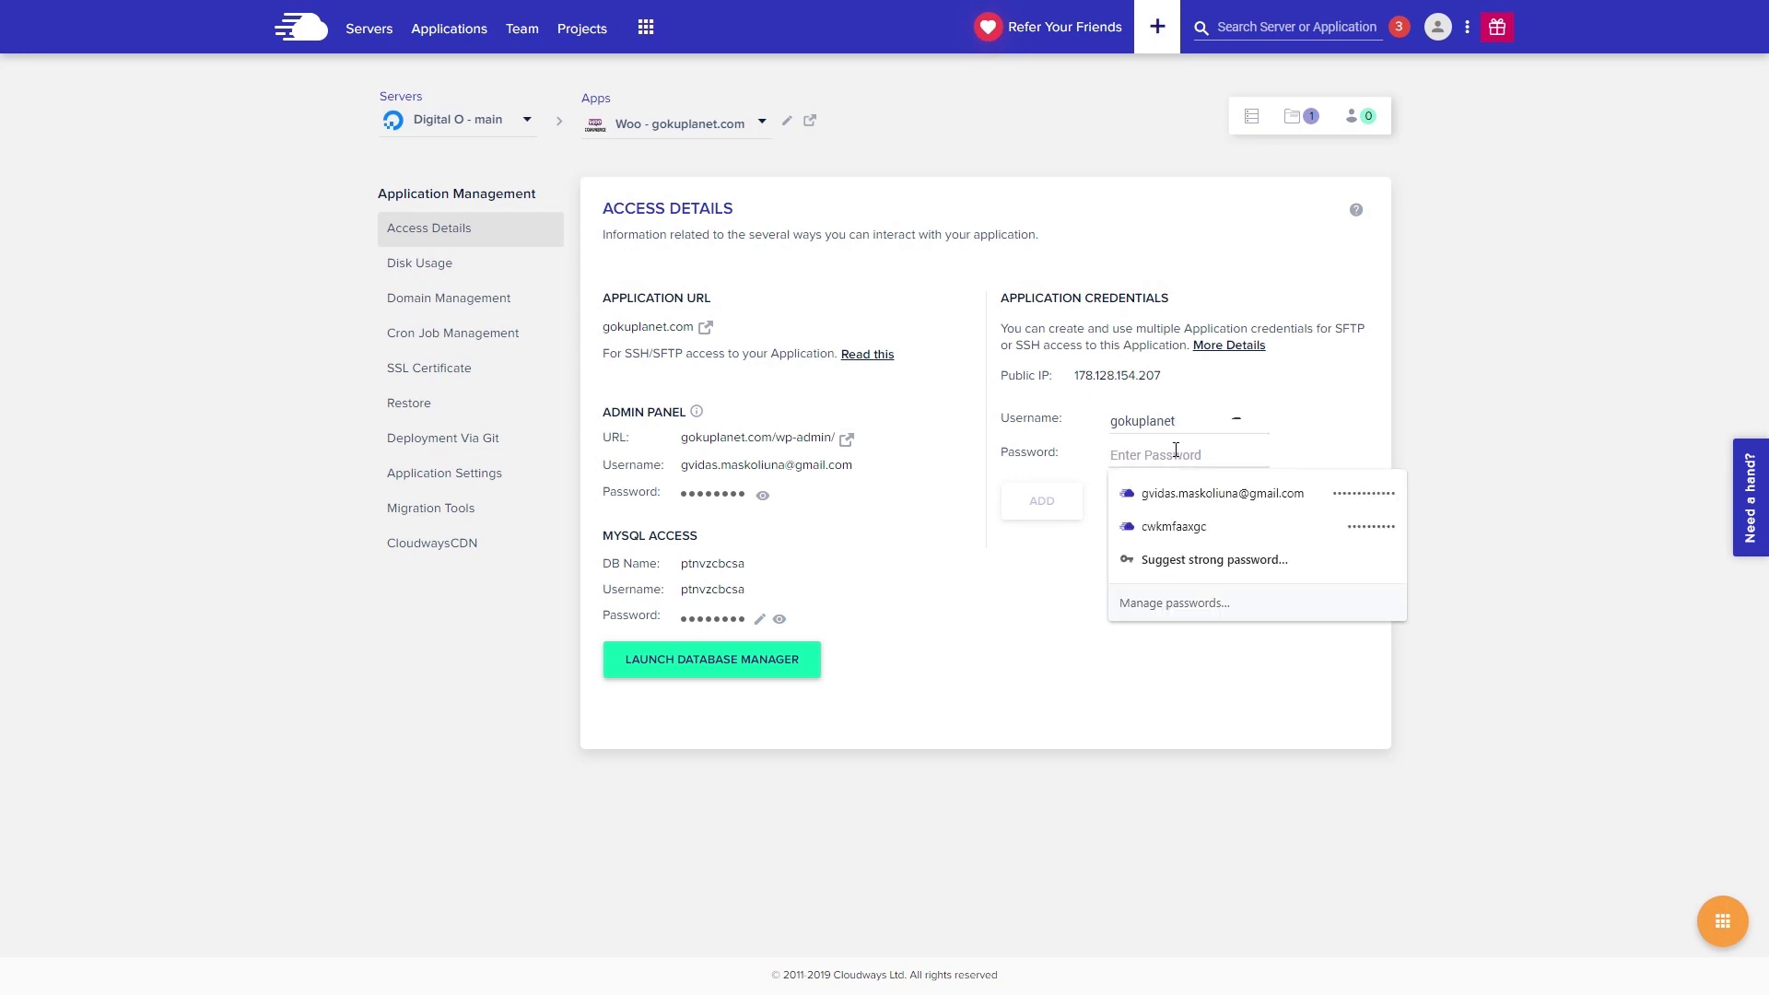
text(•••••••)
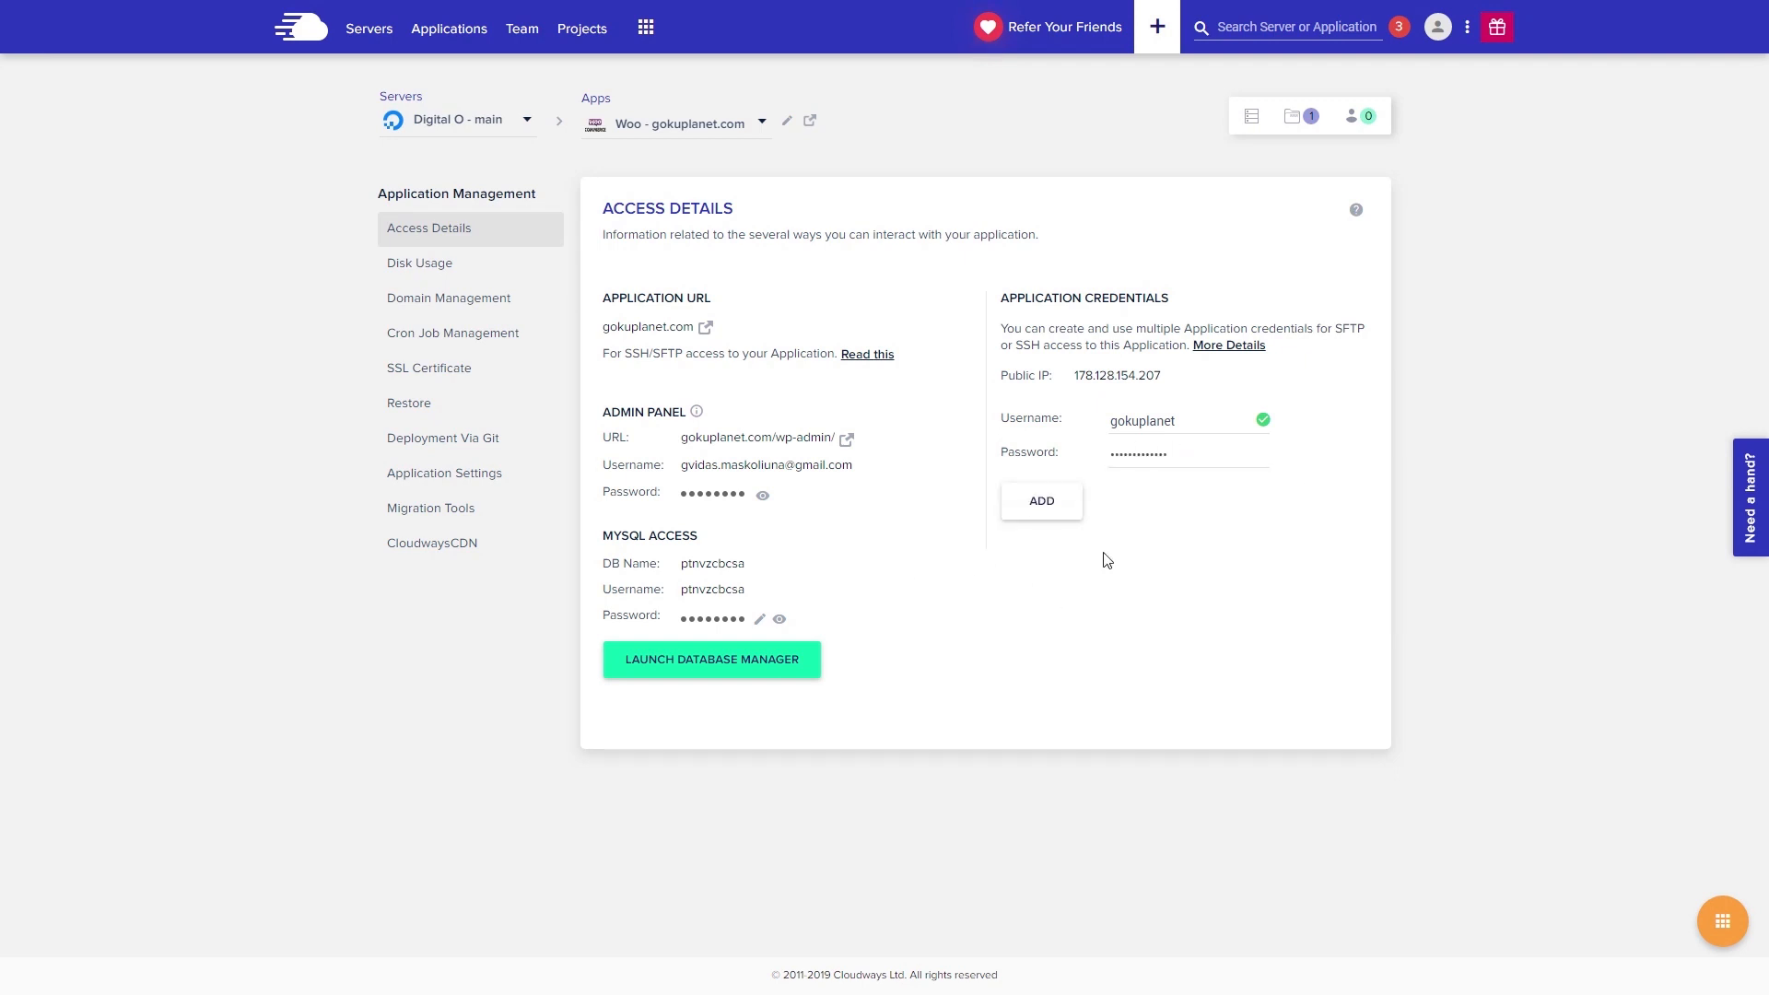
click(1041, 501)
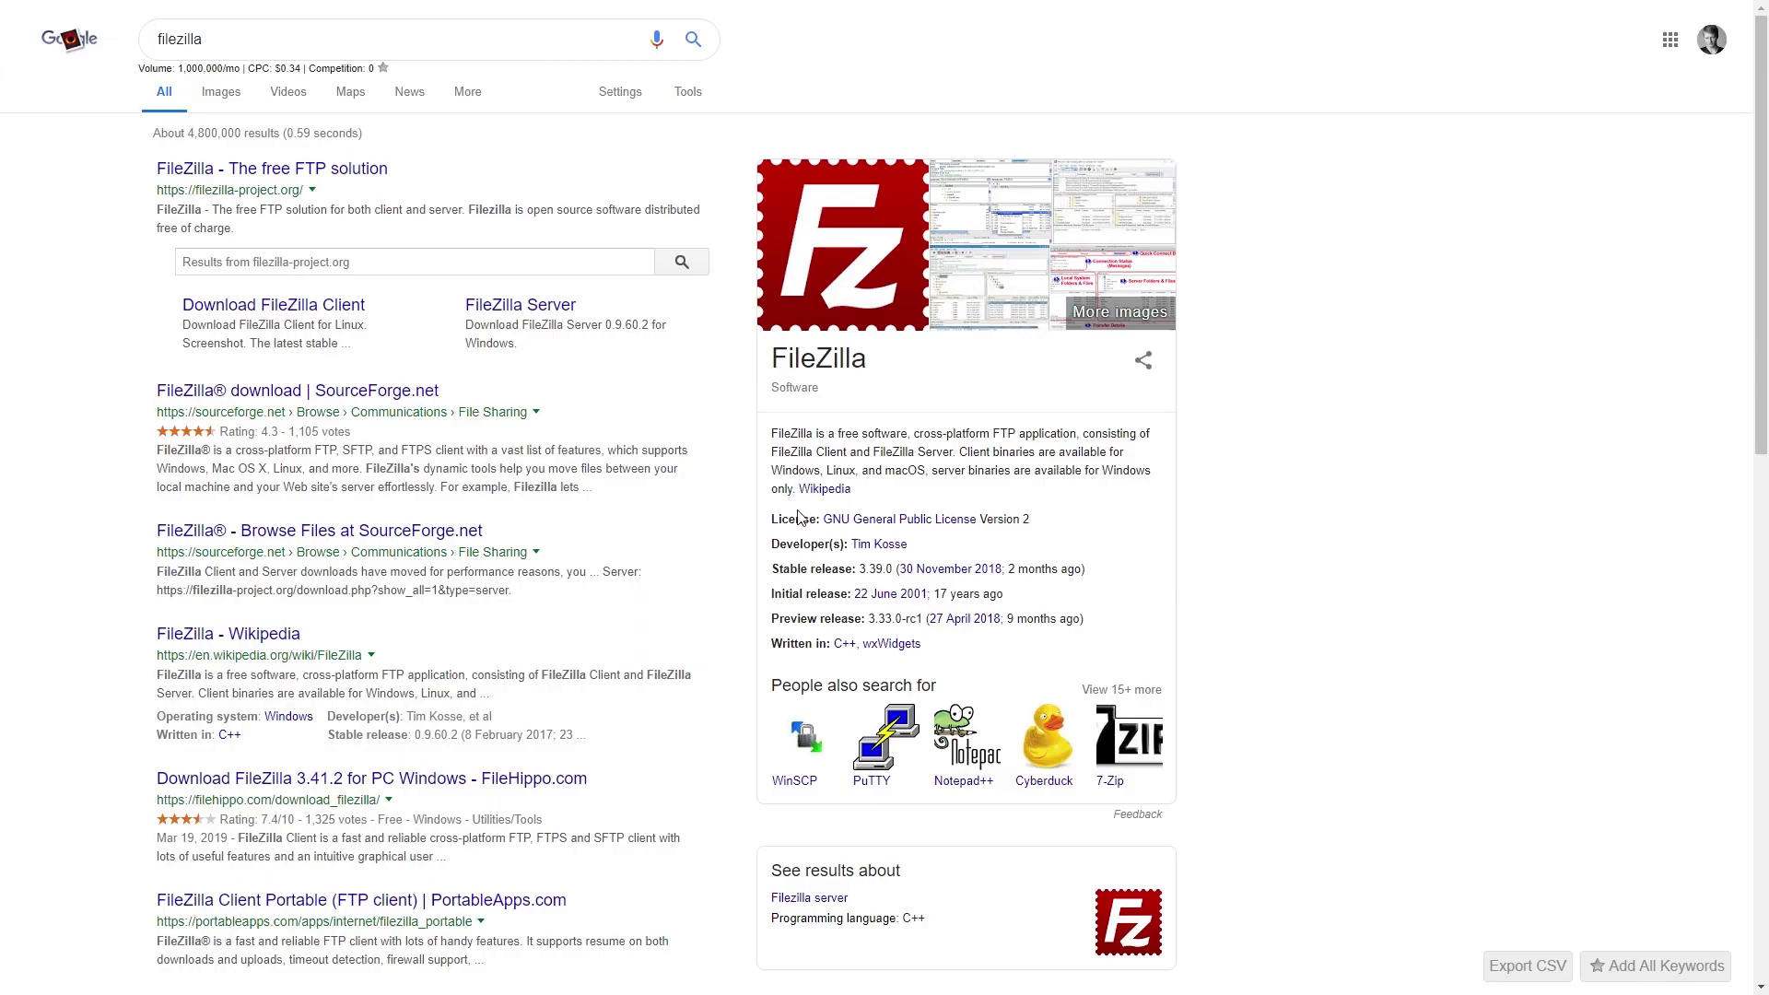
- Look over the FileZilla project homepage, then bring up the FileZilla client from the taskbar
click(341, 176)
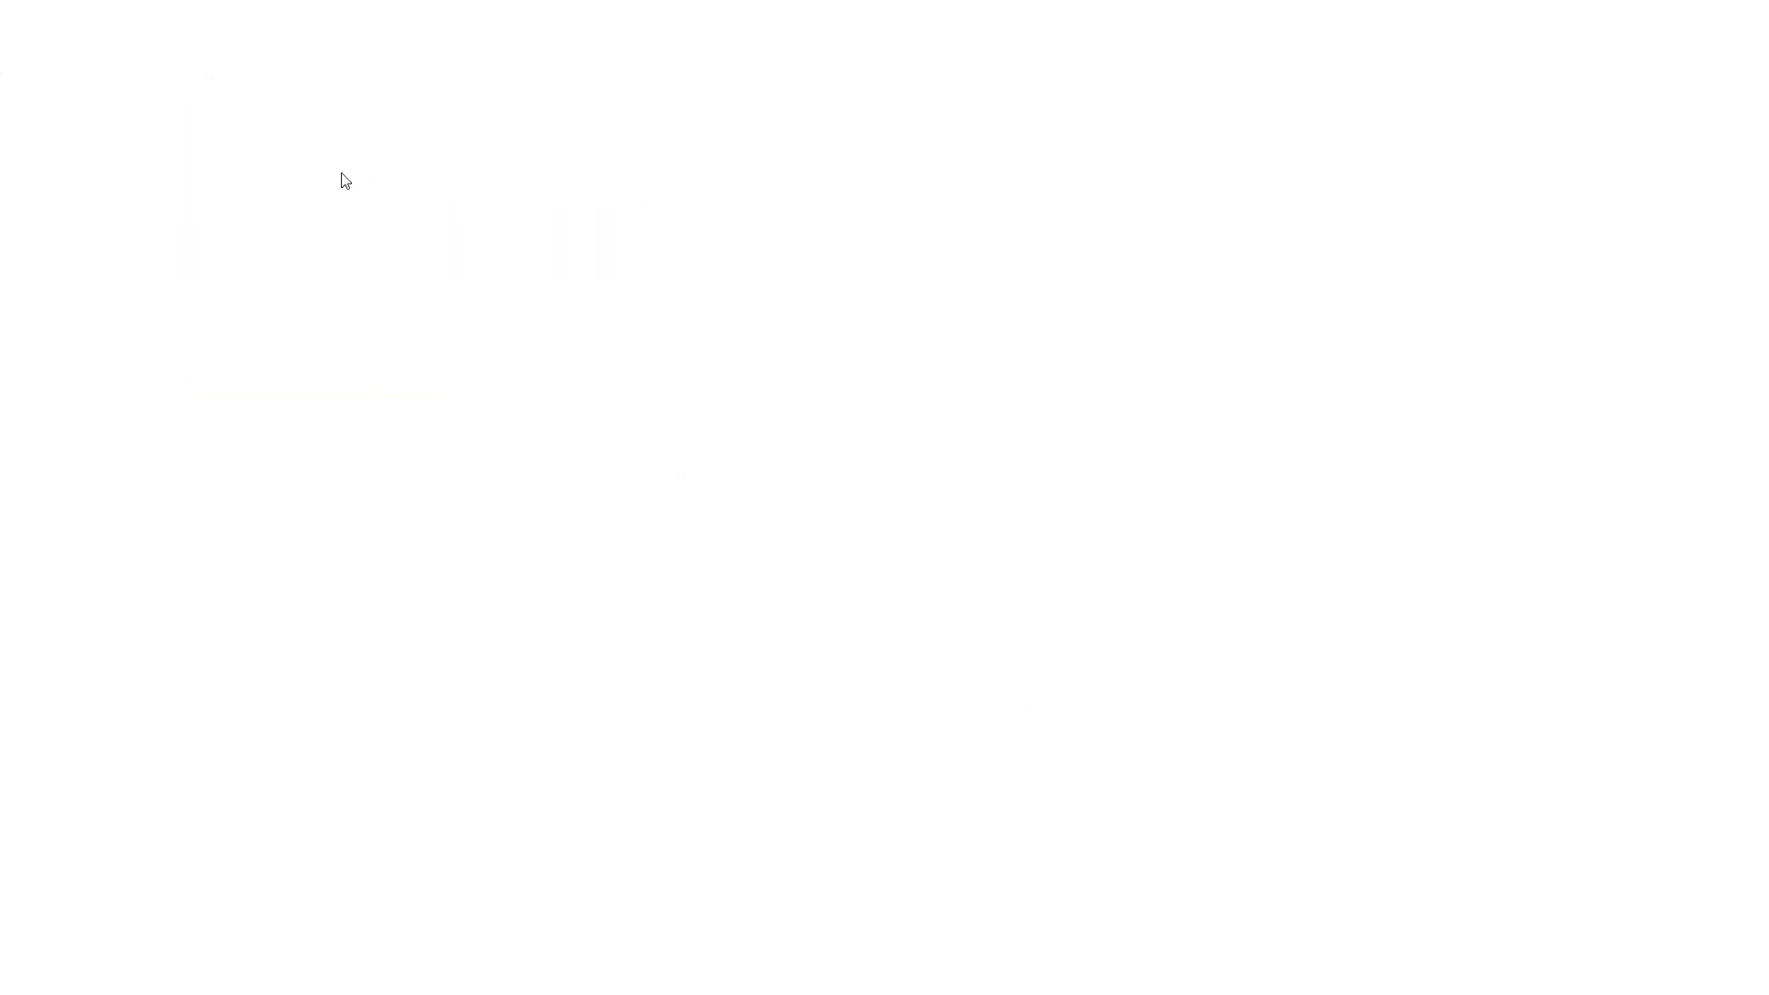
scroll(361, 468, down, 1)
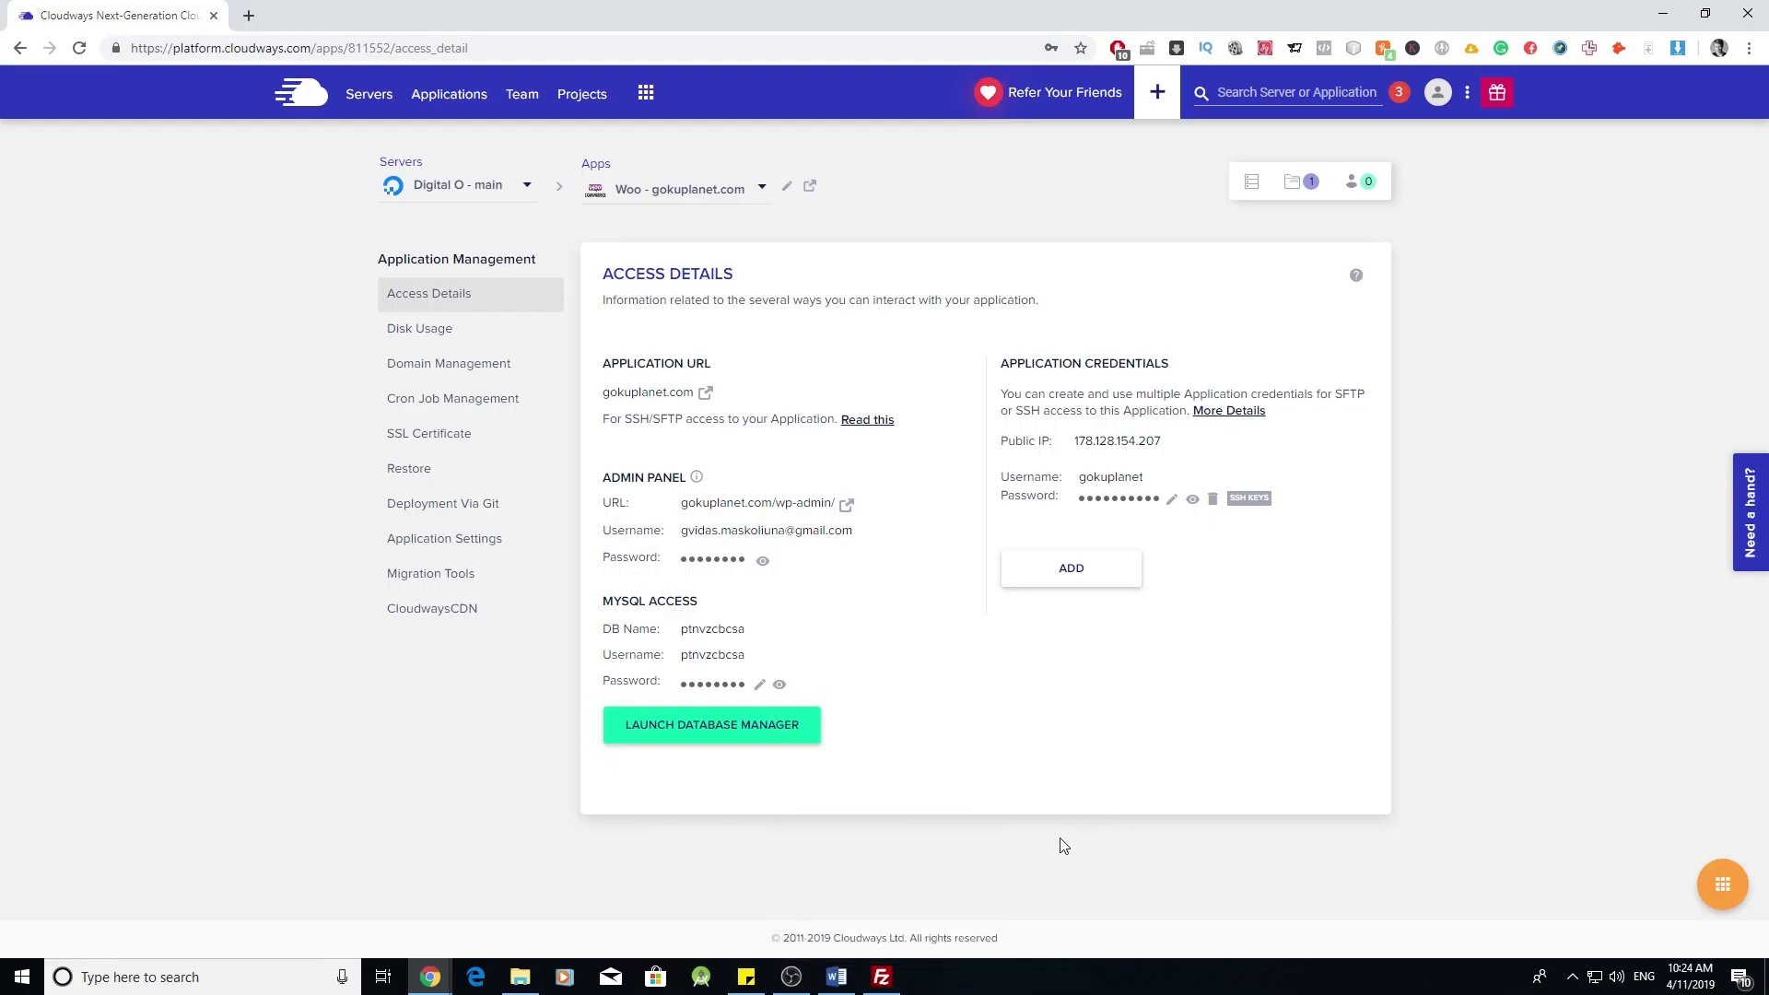
click(882, 977)
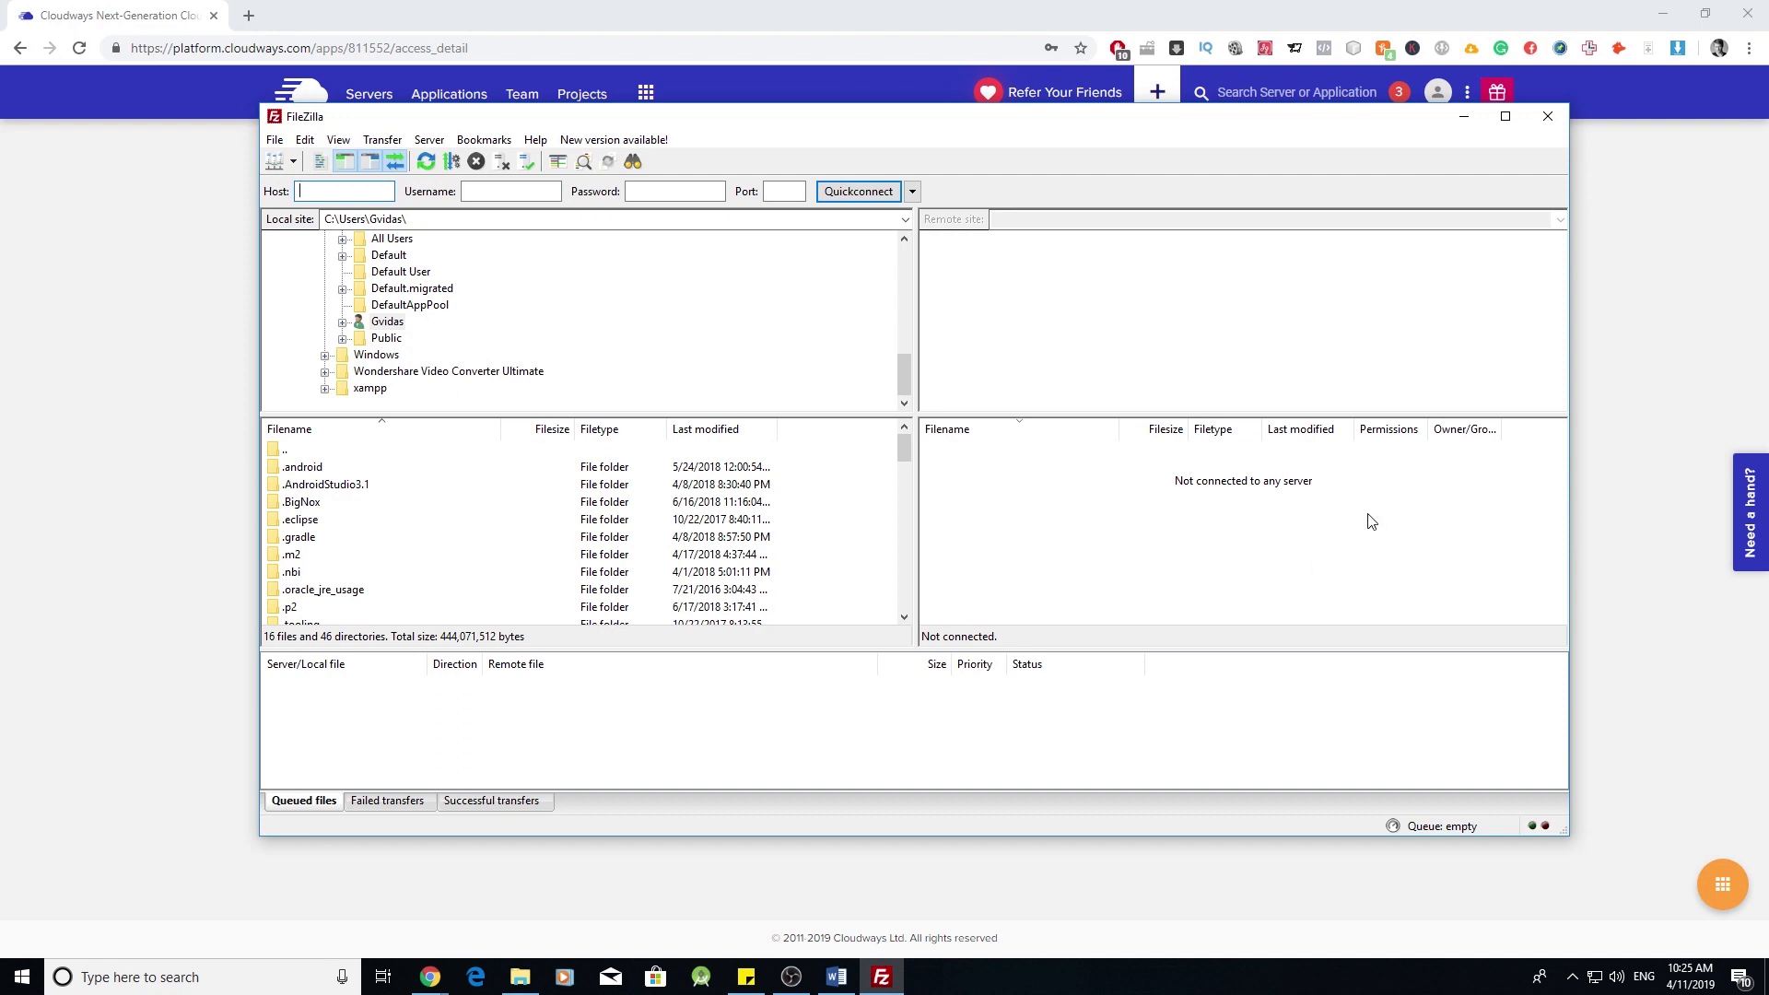
- Add a new entry named Gokuplanet in FileZilla's Site Manager
click(275, 139)
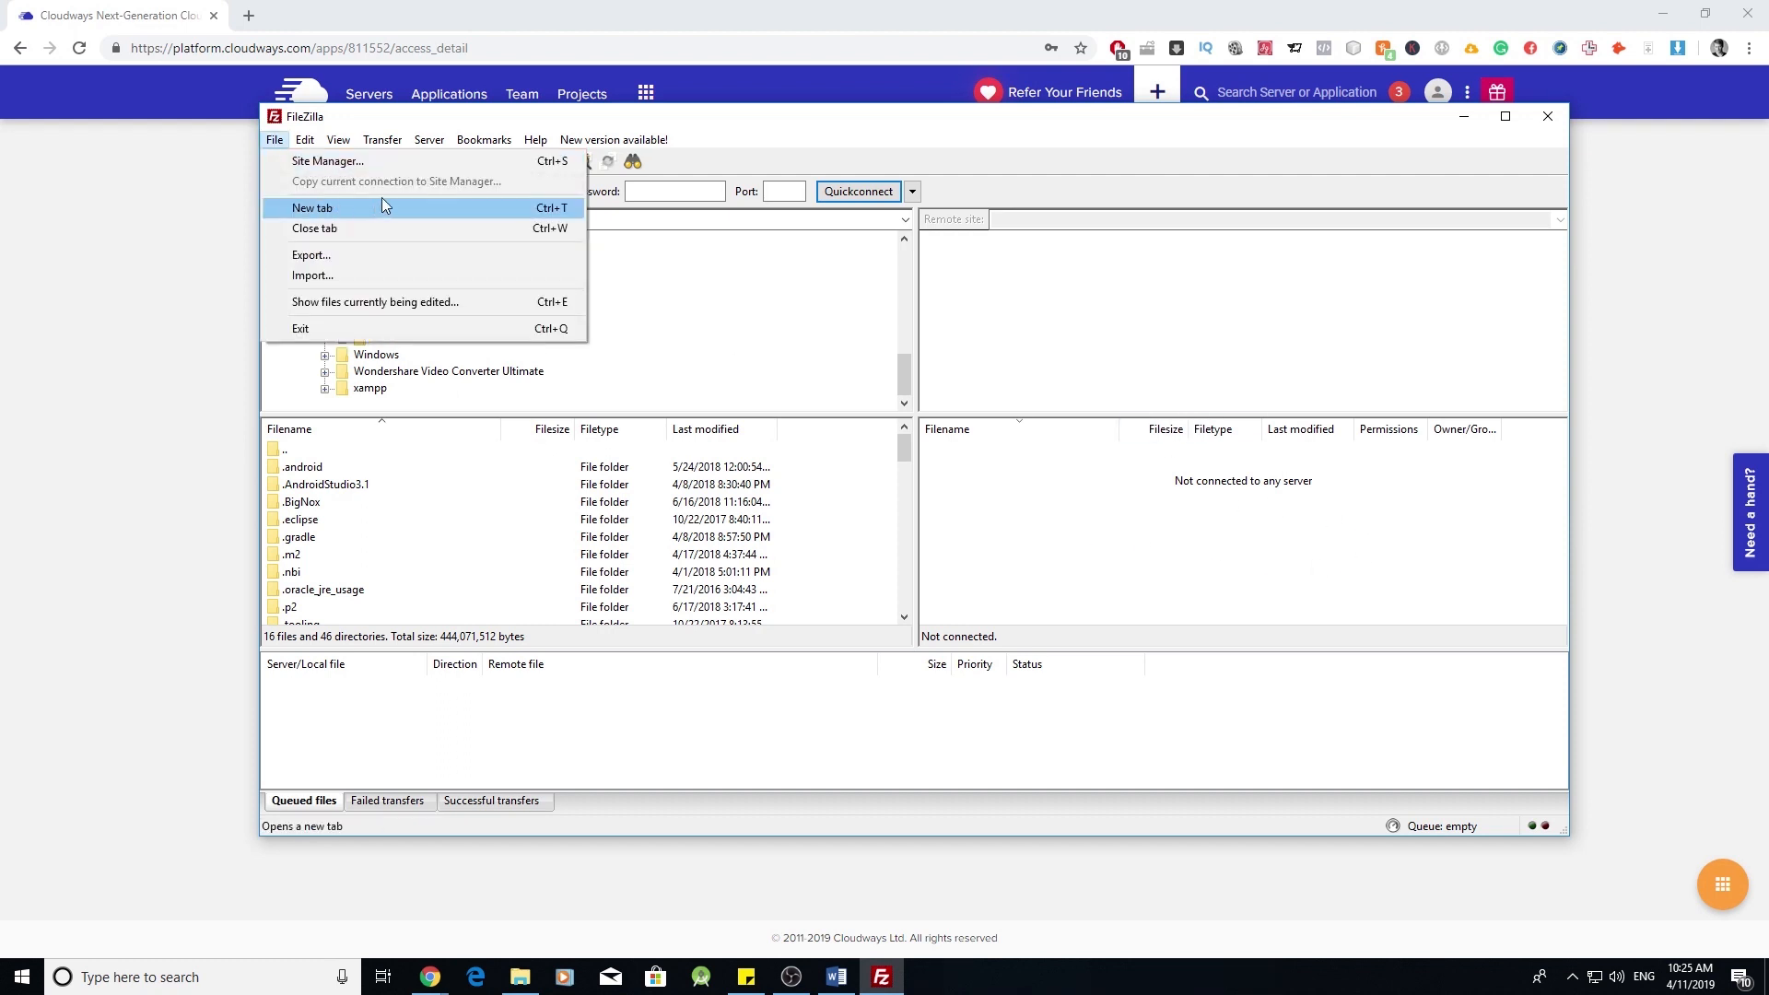
click(396, 164)
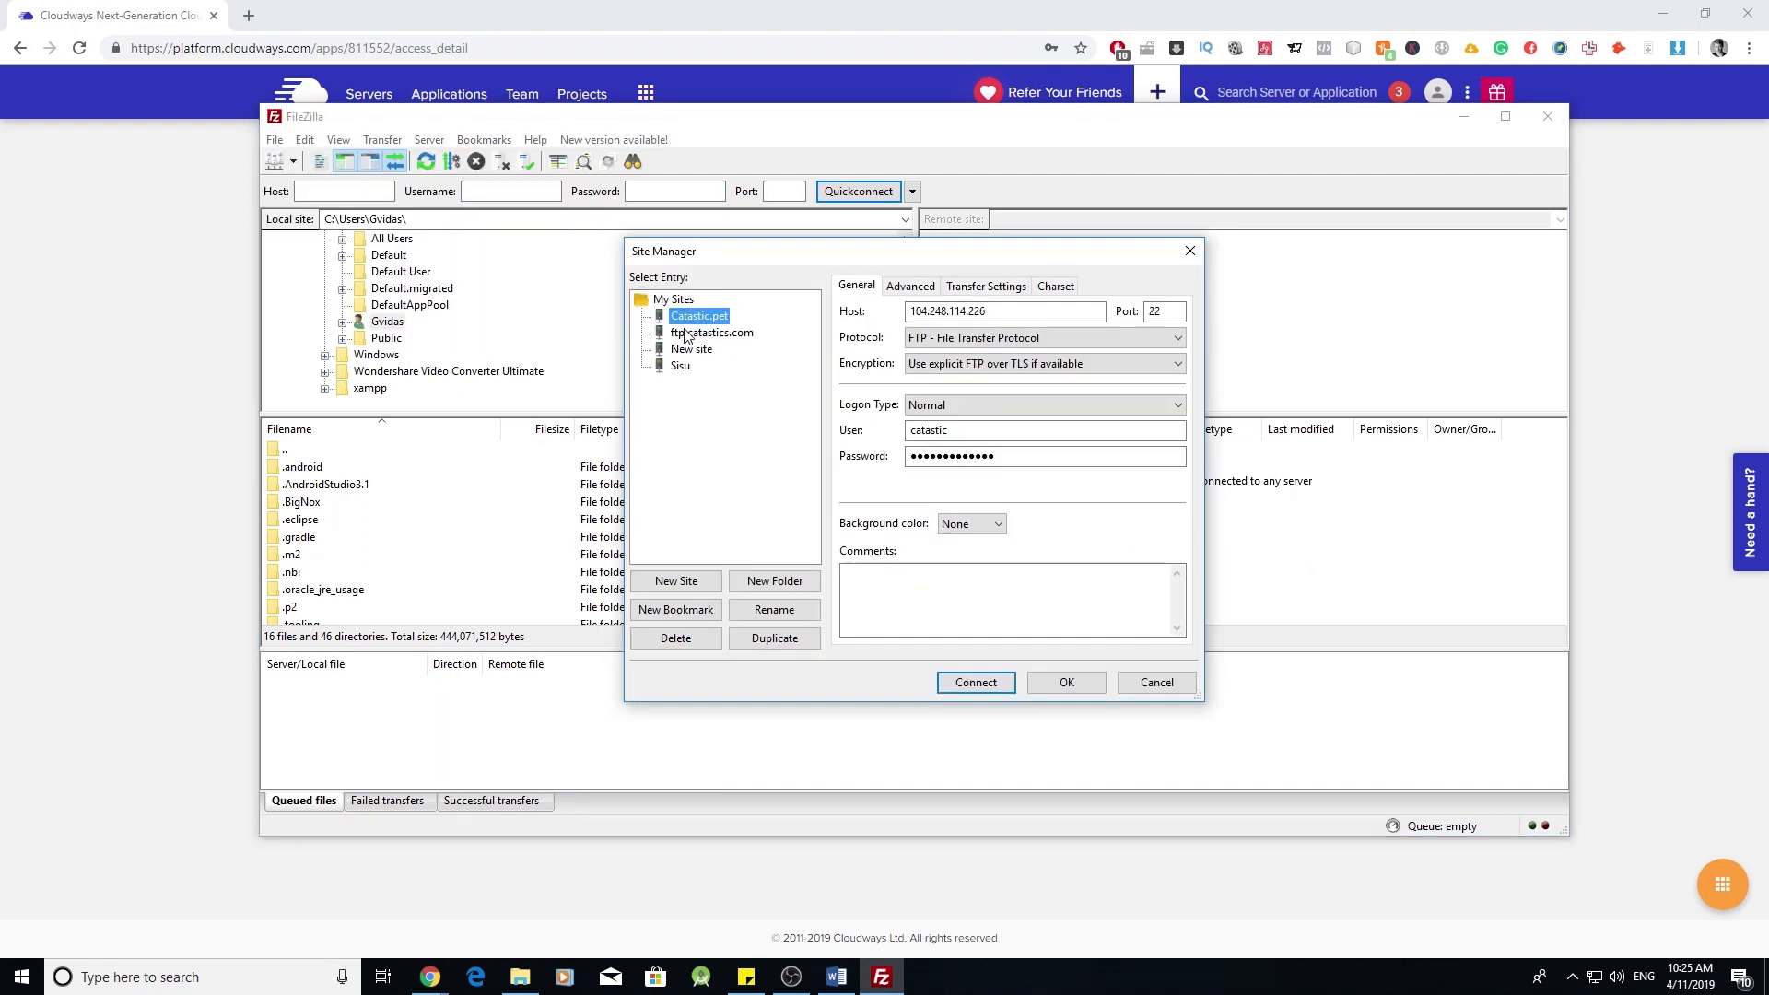
click(676, 581)
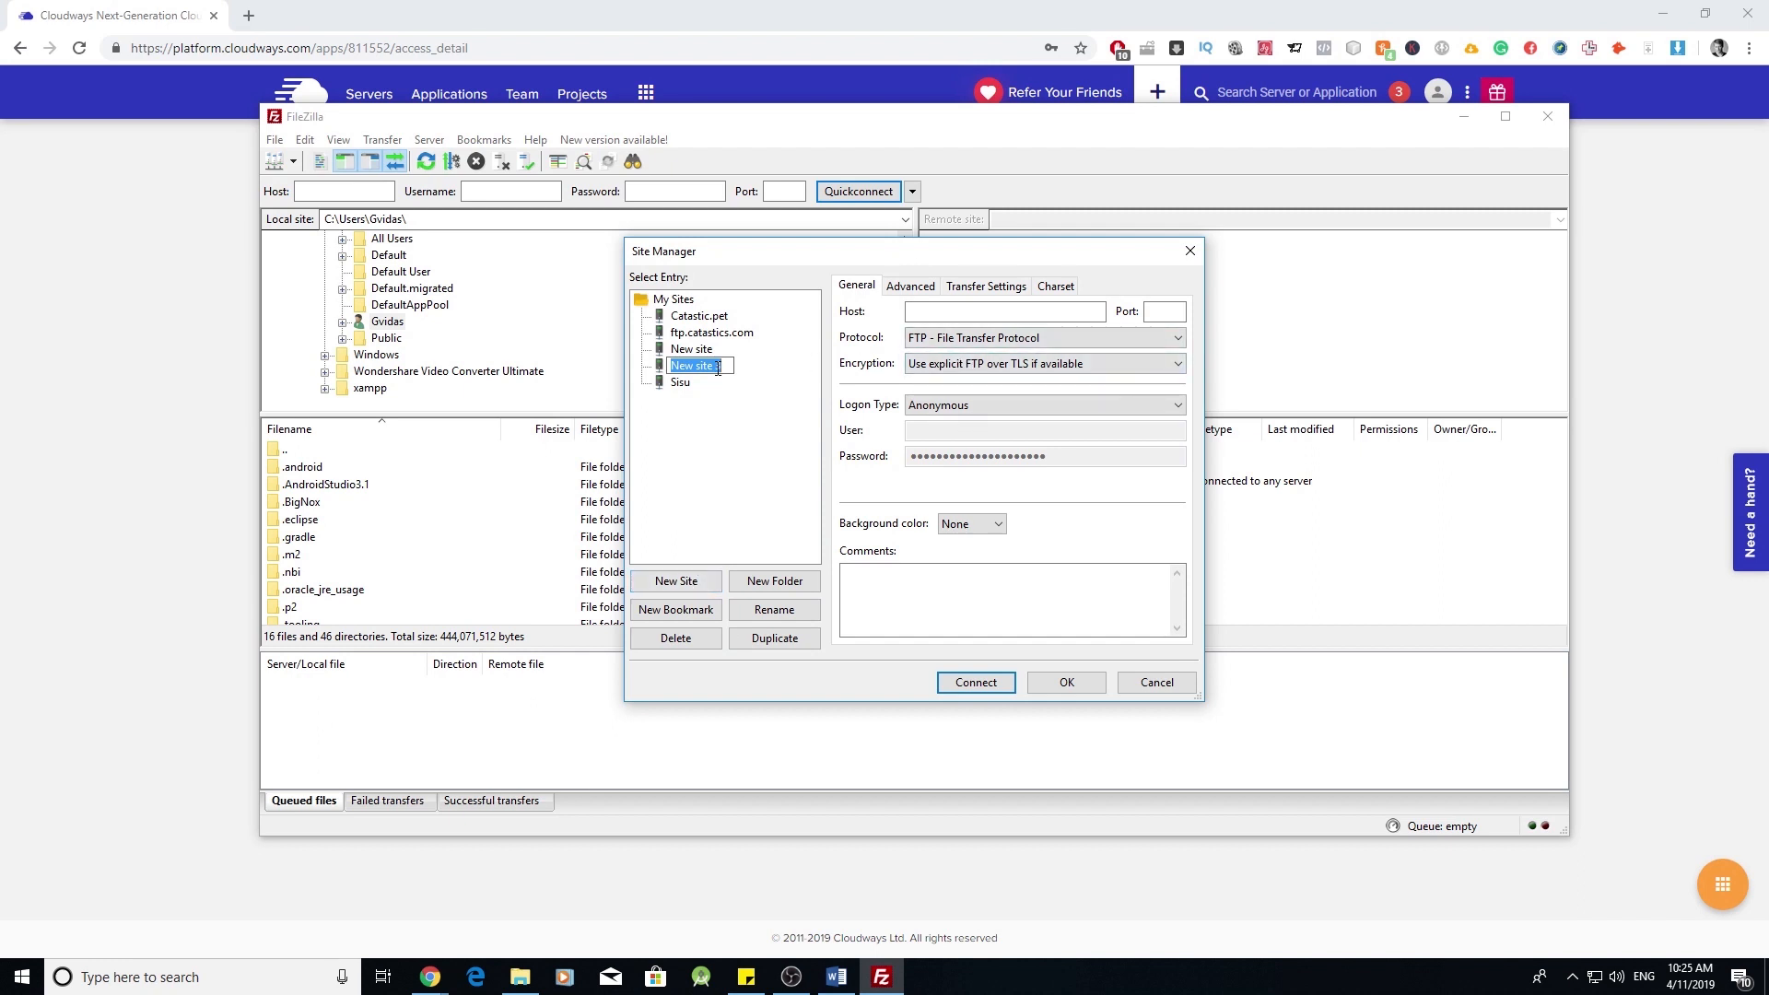
text(Goku)
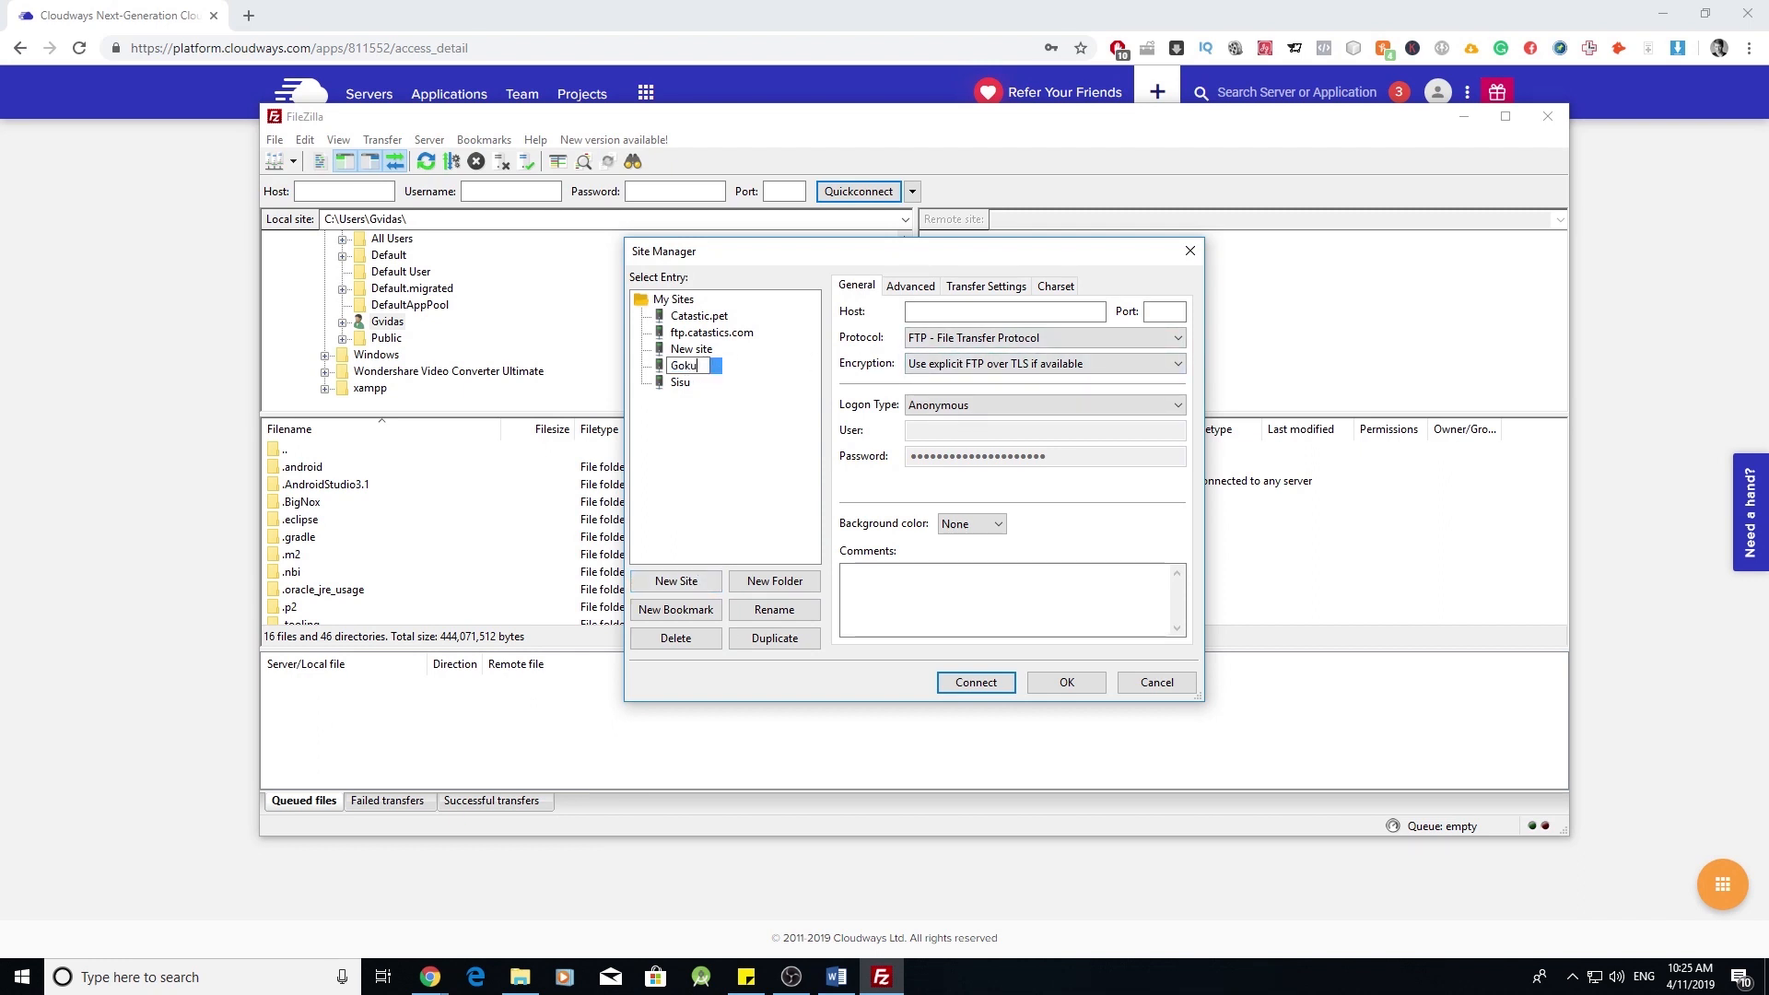
text(planet)
click(973, 310)
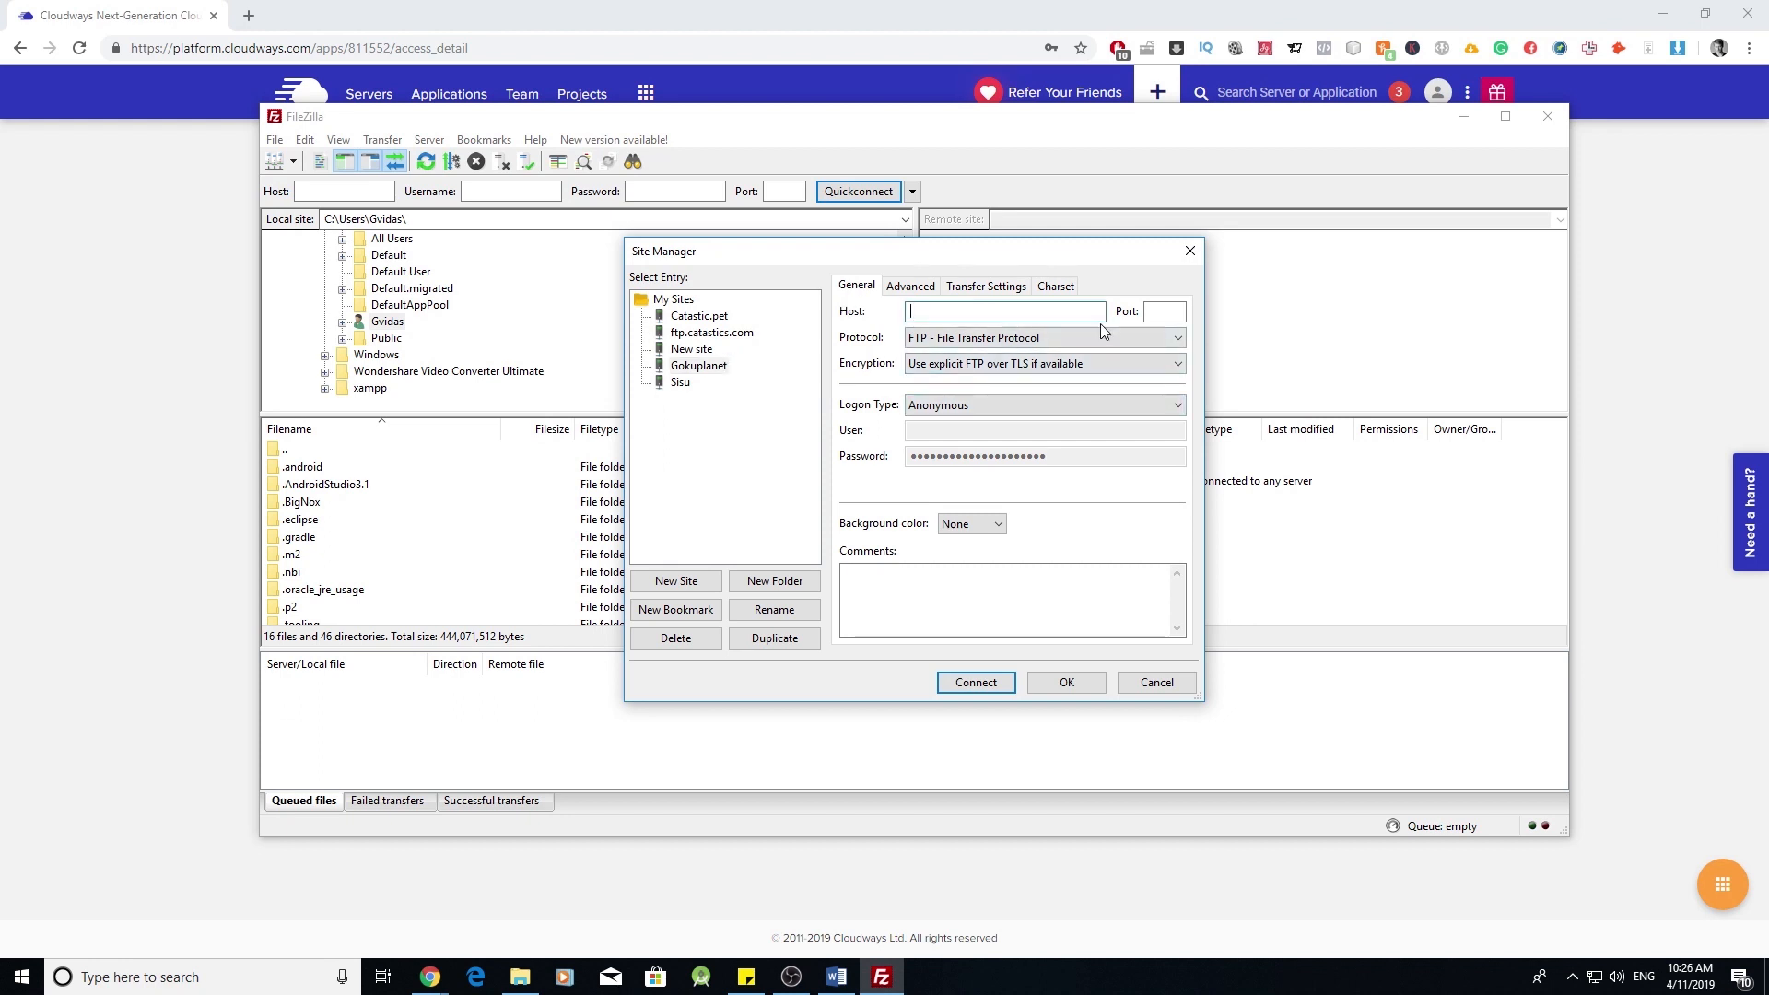
- Set the host to the server's public IP 178.128.154.207, copied from Cloudways
click(1088, 403)
click(1087, 402)
click(925, 79)
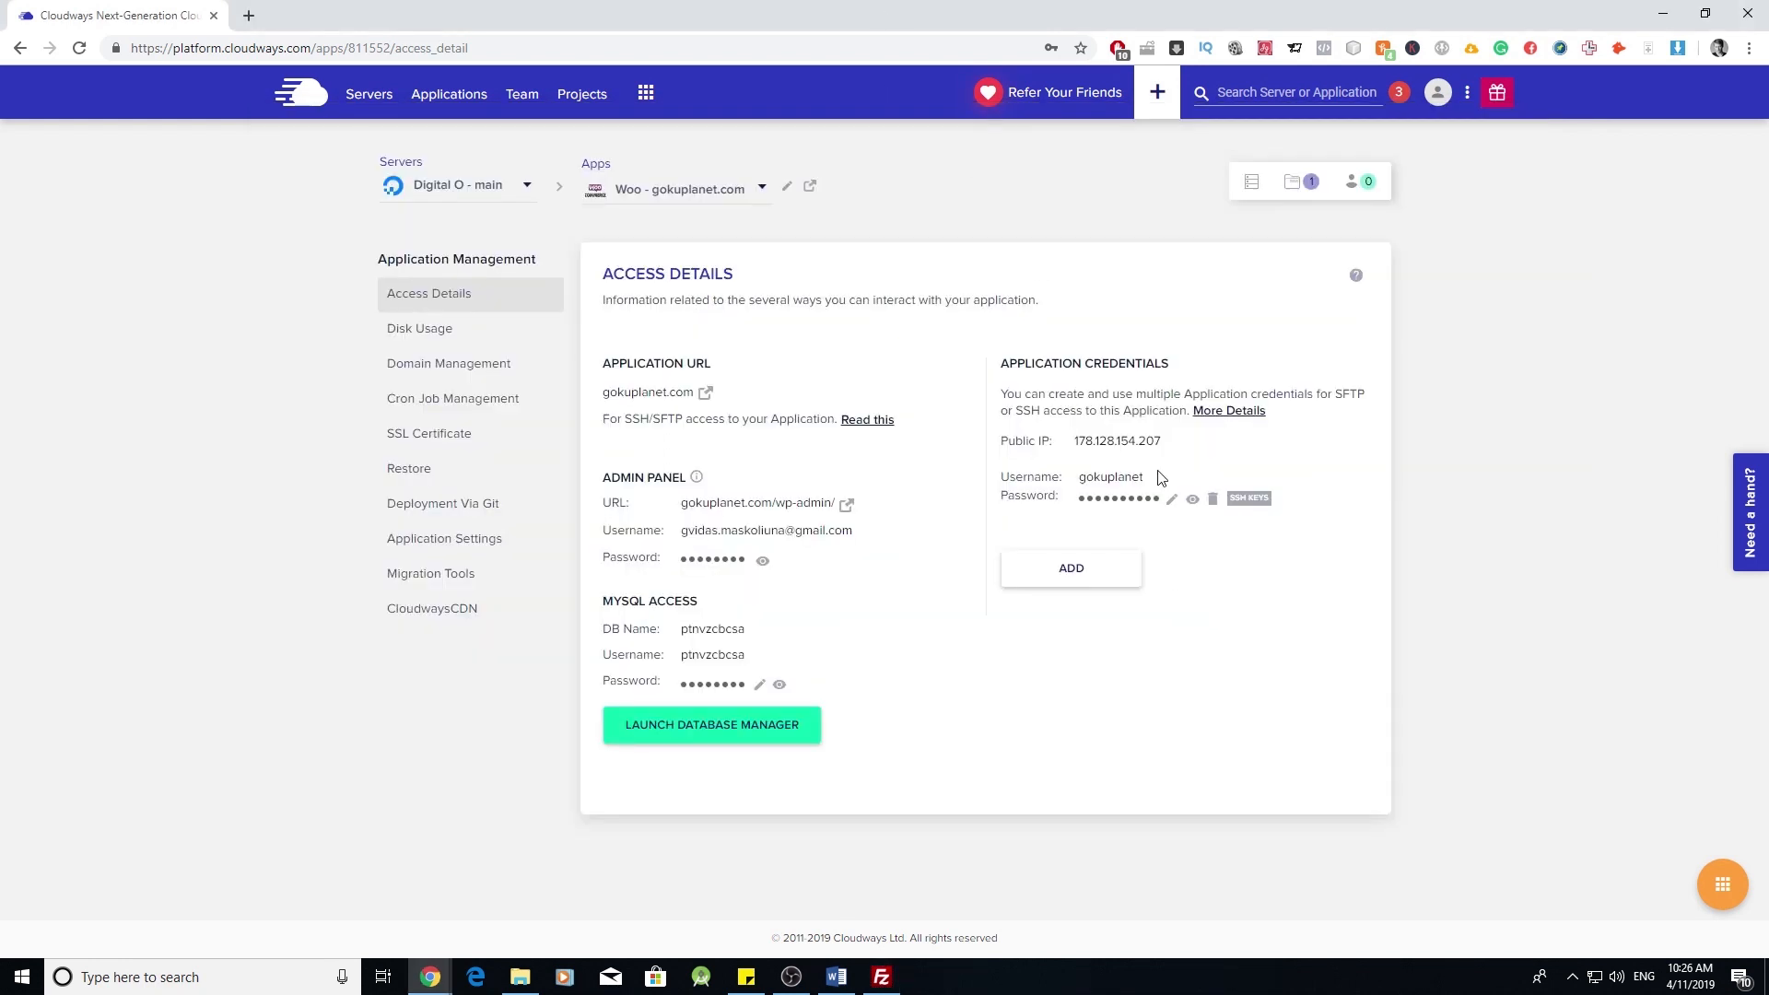
click(1129, 450)
click(882, 977)
click(962, 312)
text(178.128.154.207)
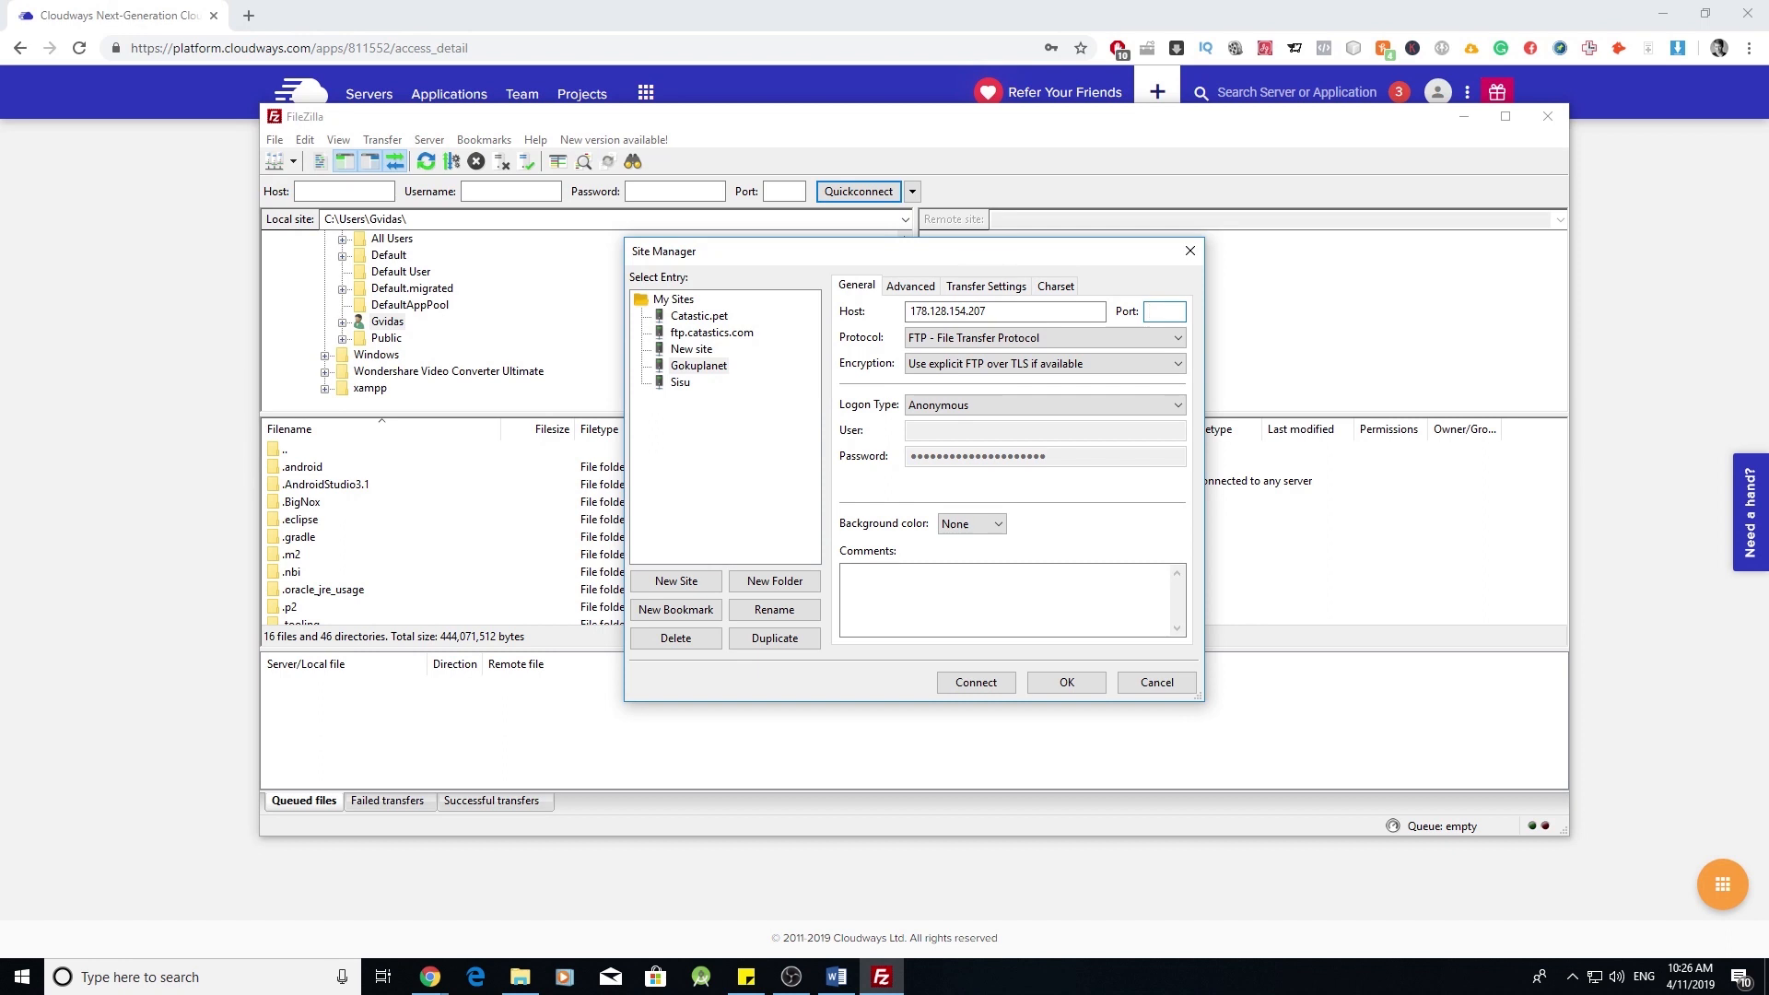
- Switch logon type to Normal and enter the application's username and password
click(1143, 312)
click(1088, 405)
click(974, 437)
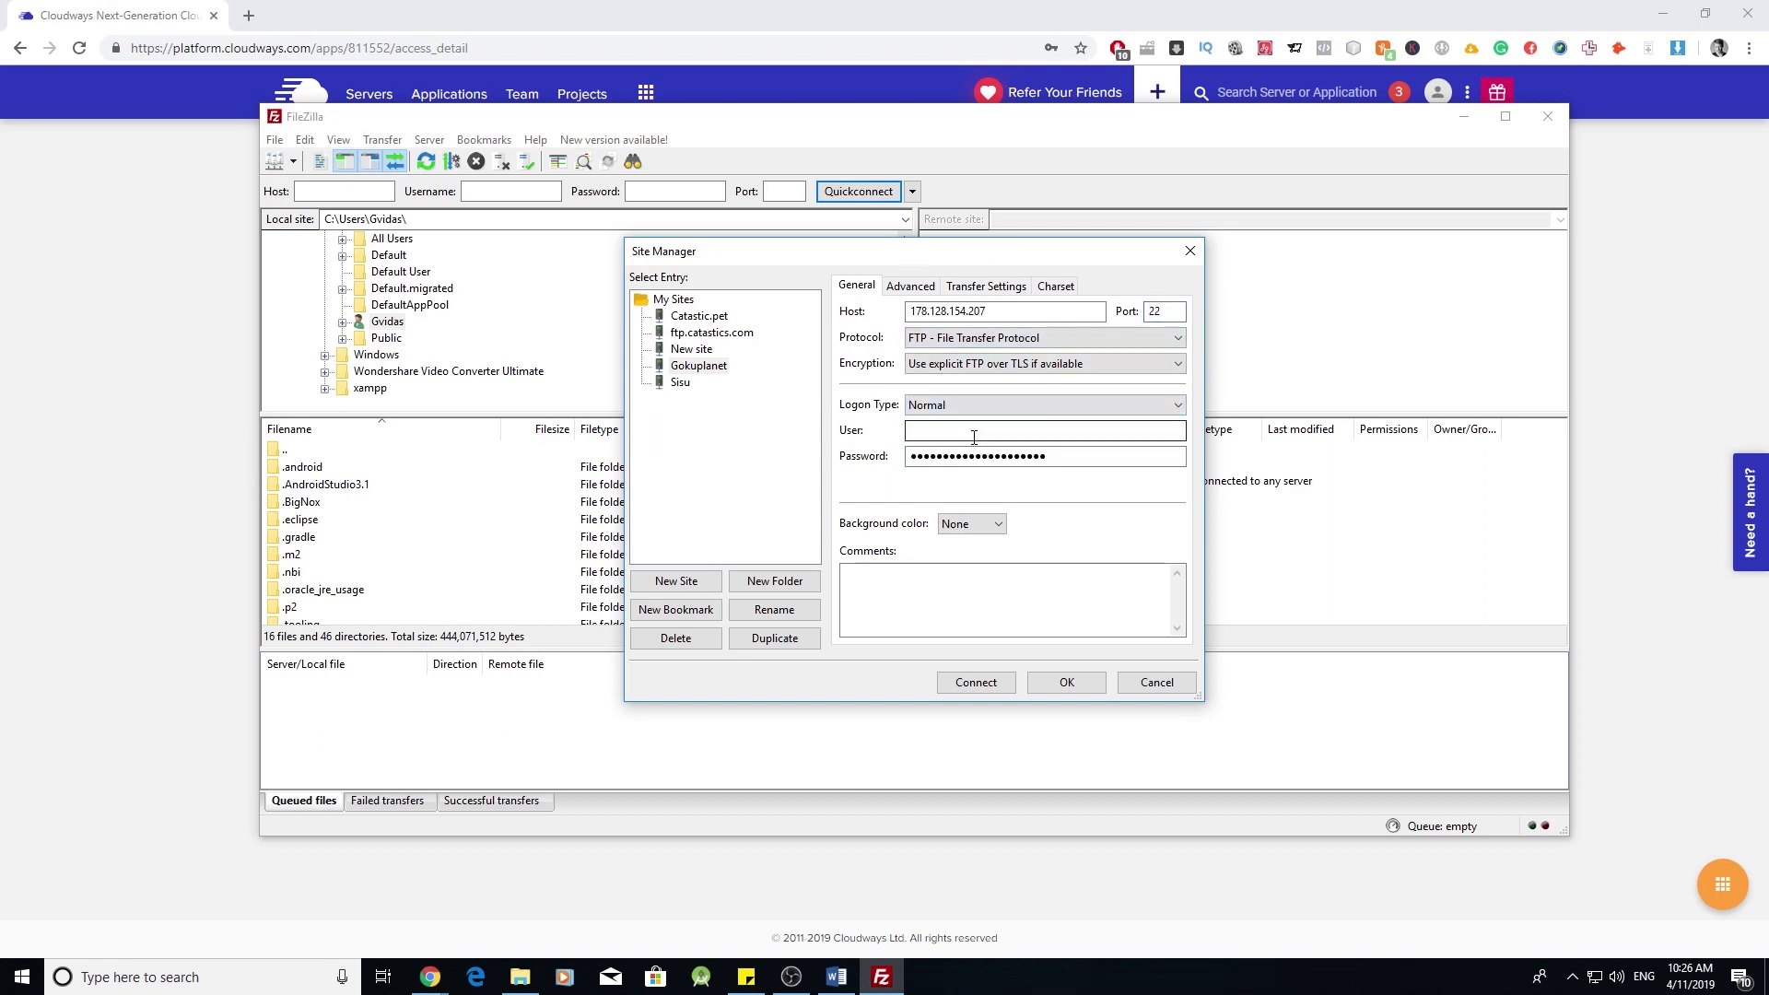
click(573, 11)
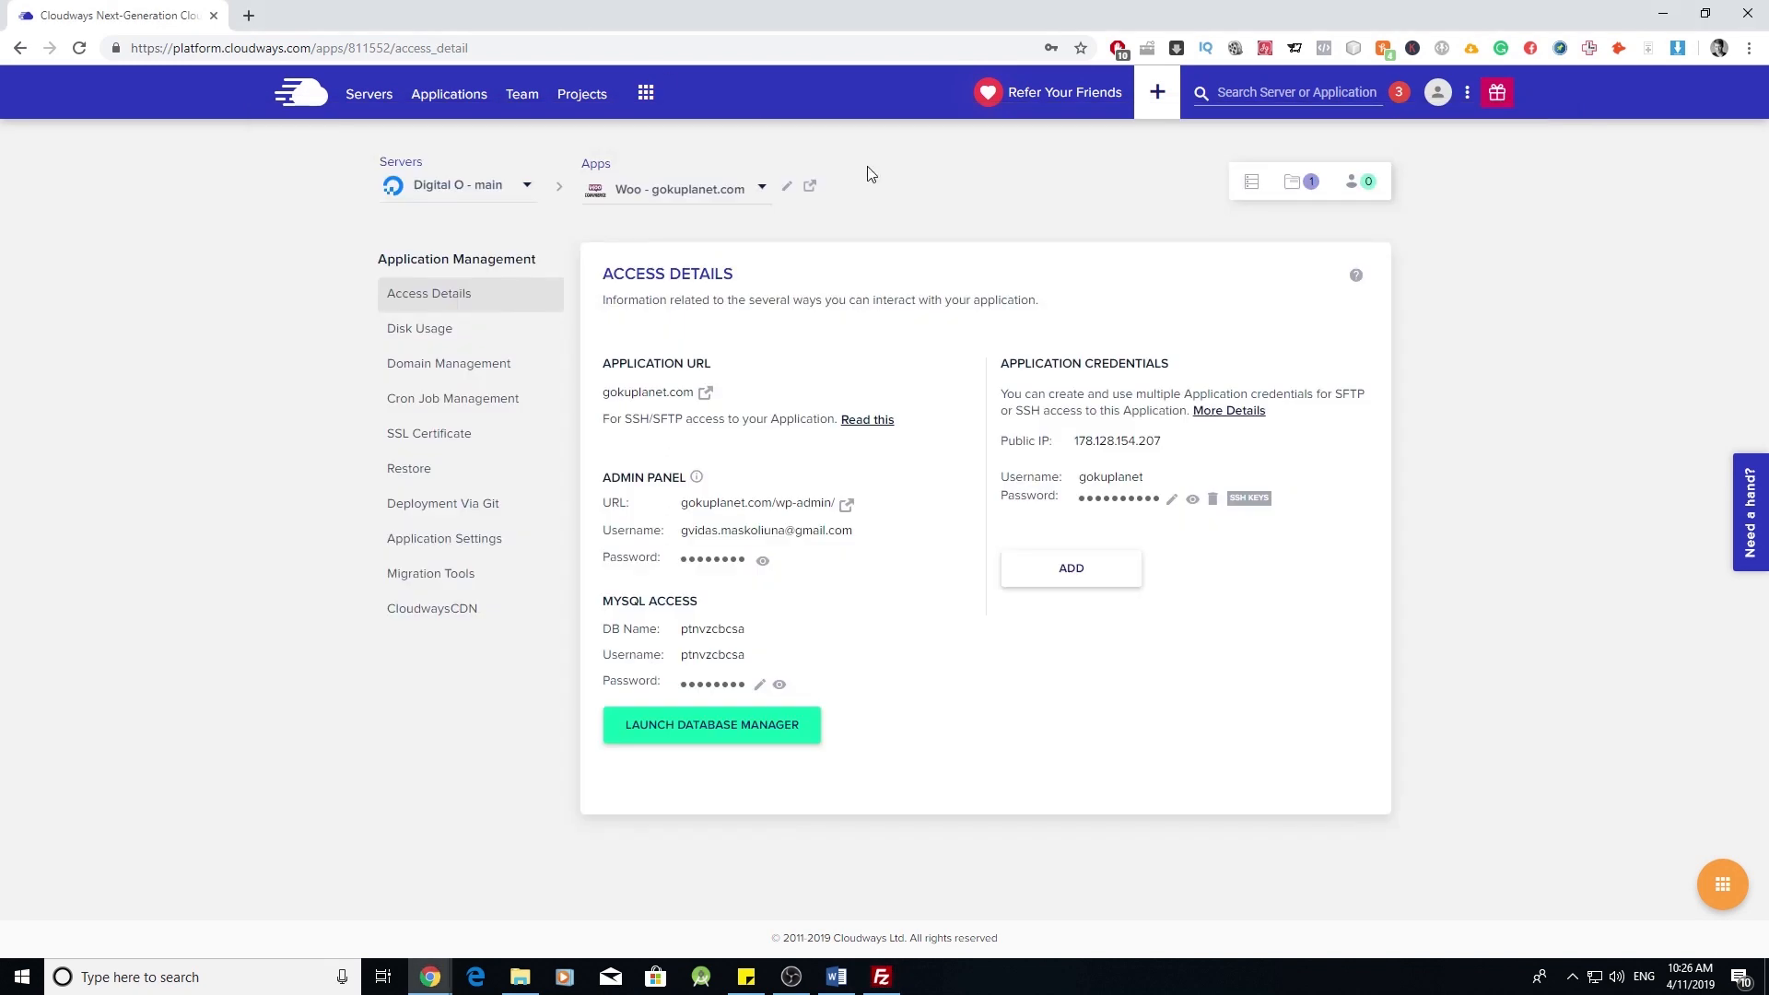
click(1101, 479)
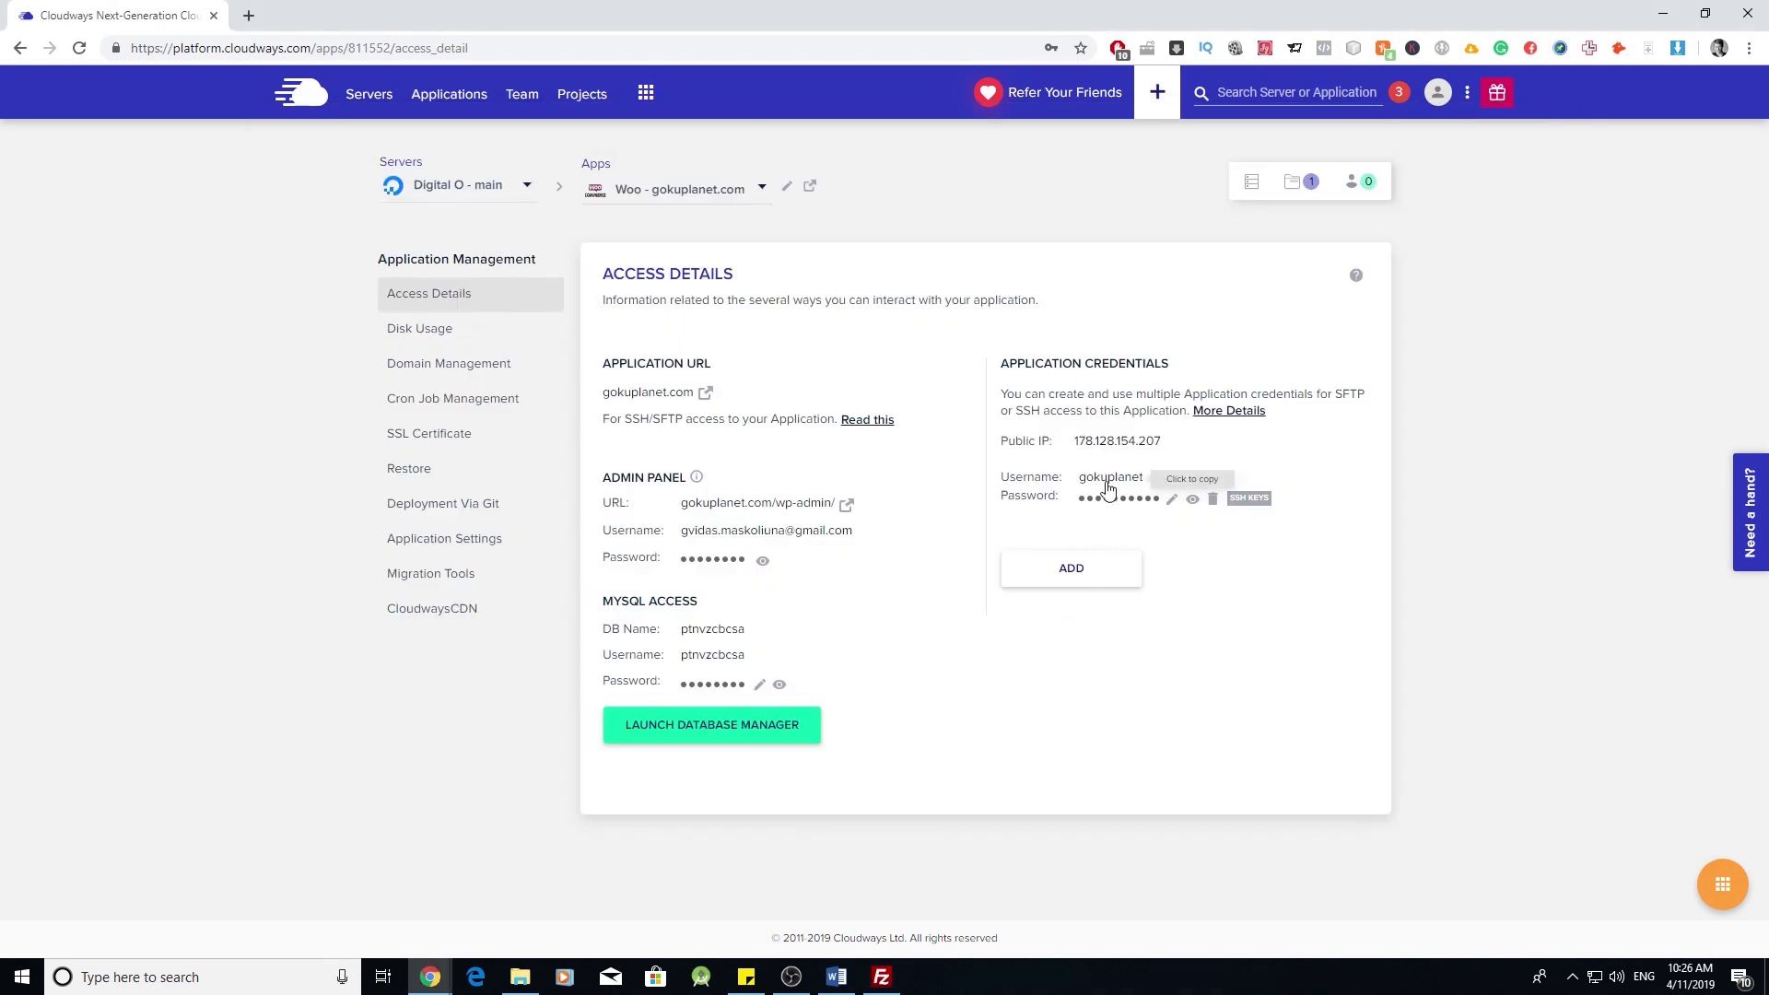
click(882, 976)
click(926, 431)
key(ctrl+v)
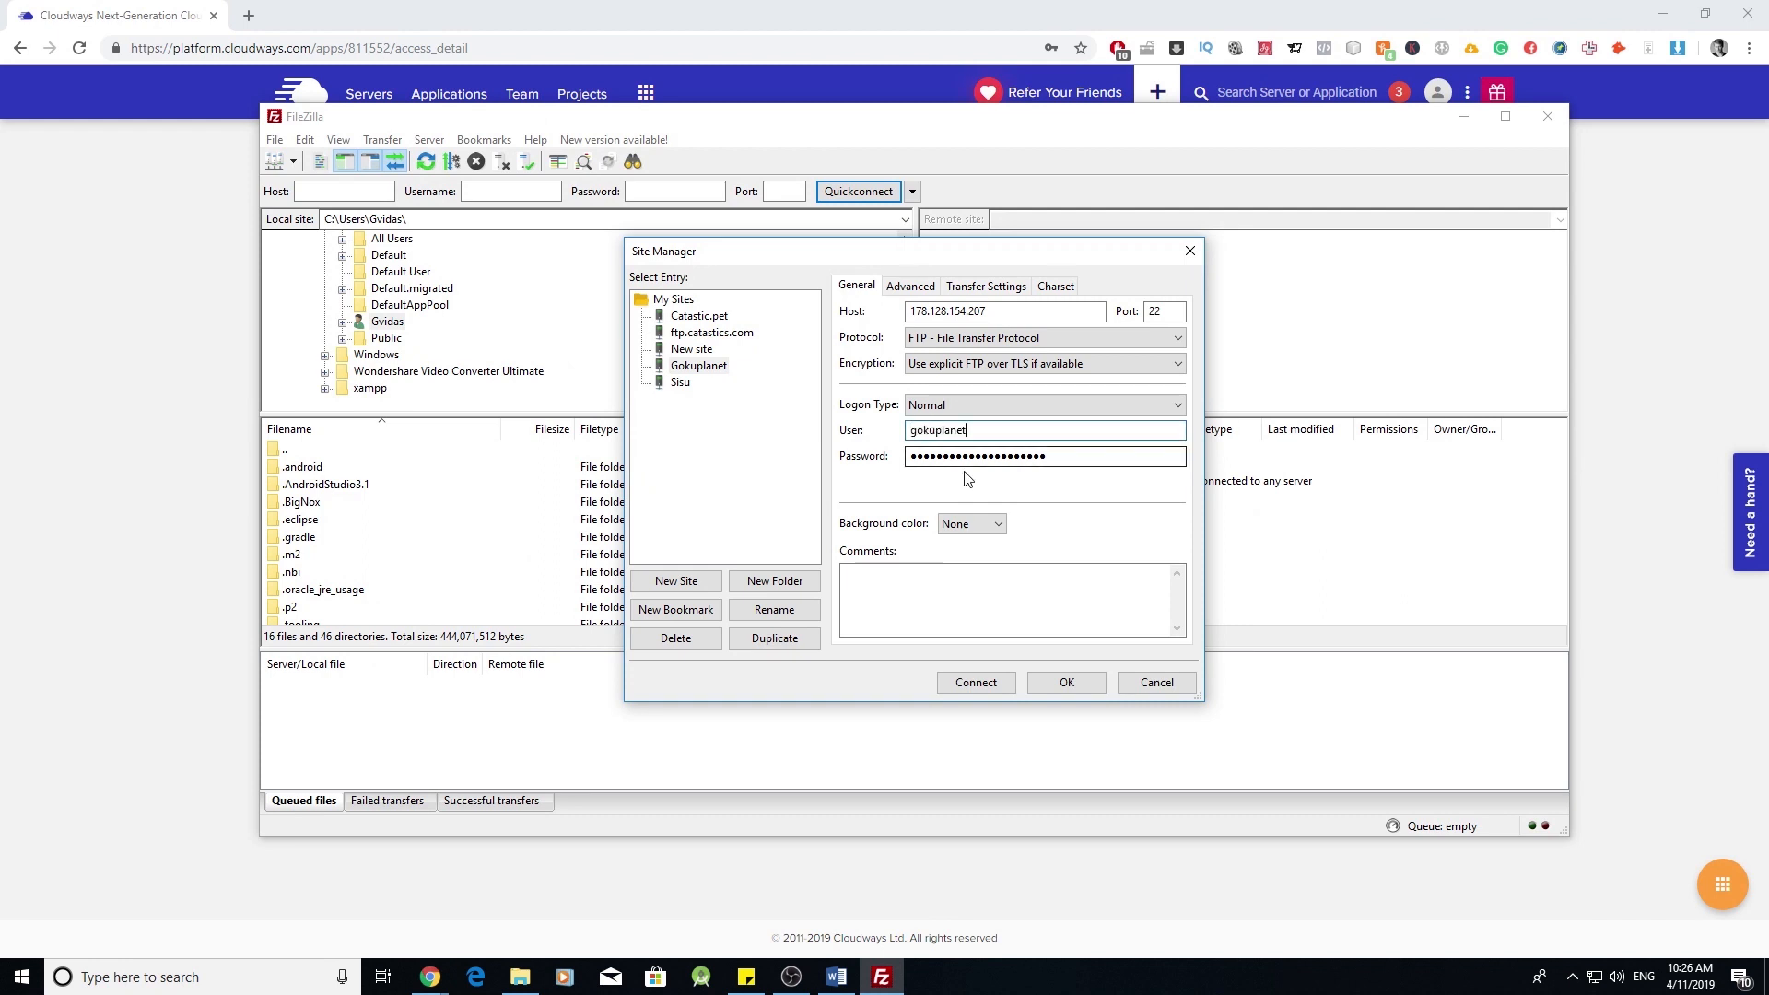
double_click(1028, 458)
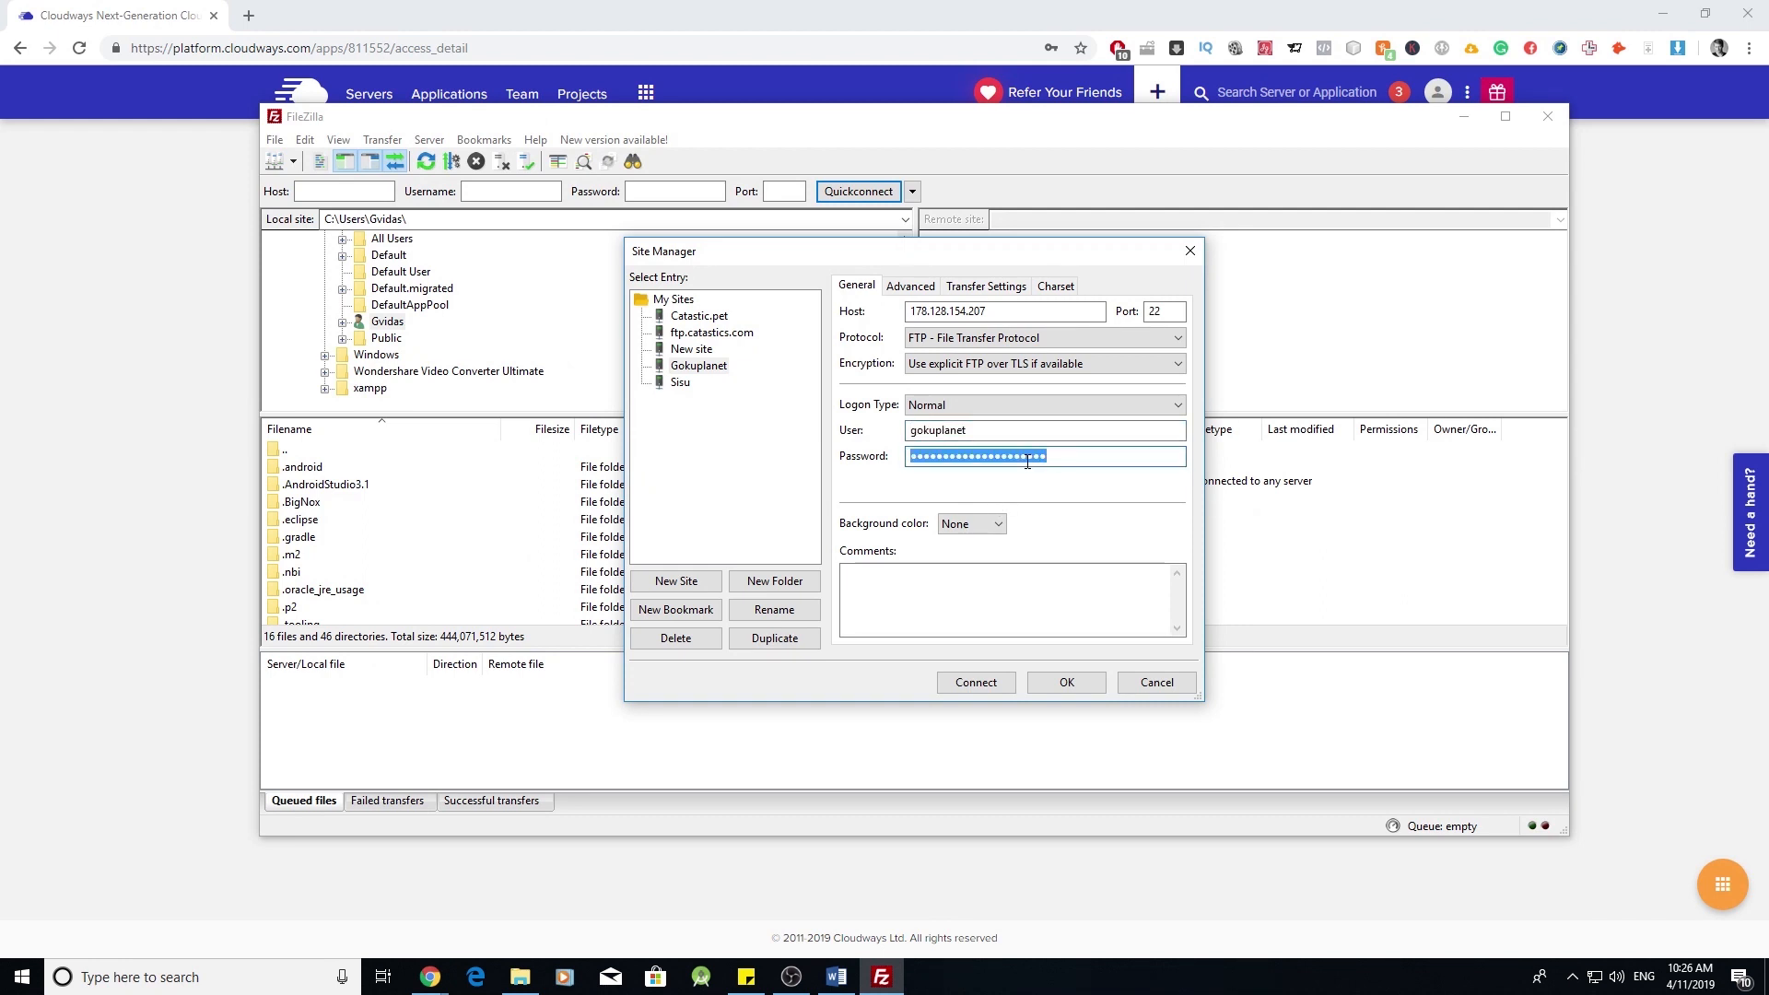
text(•••••••••••)
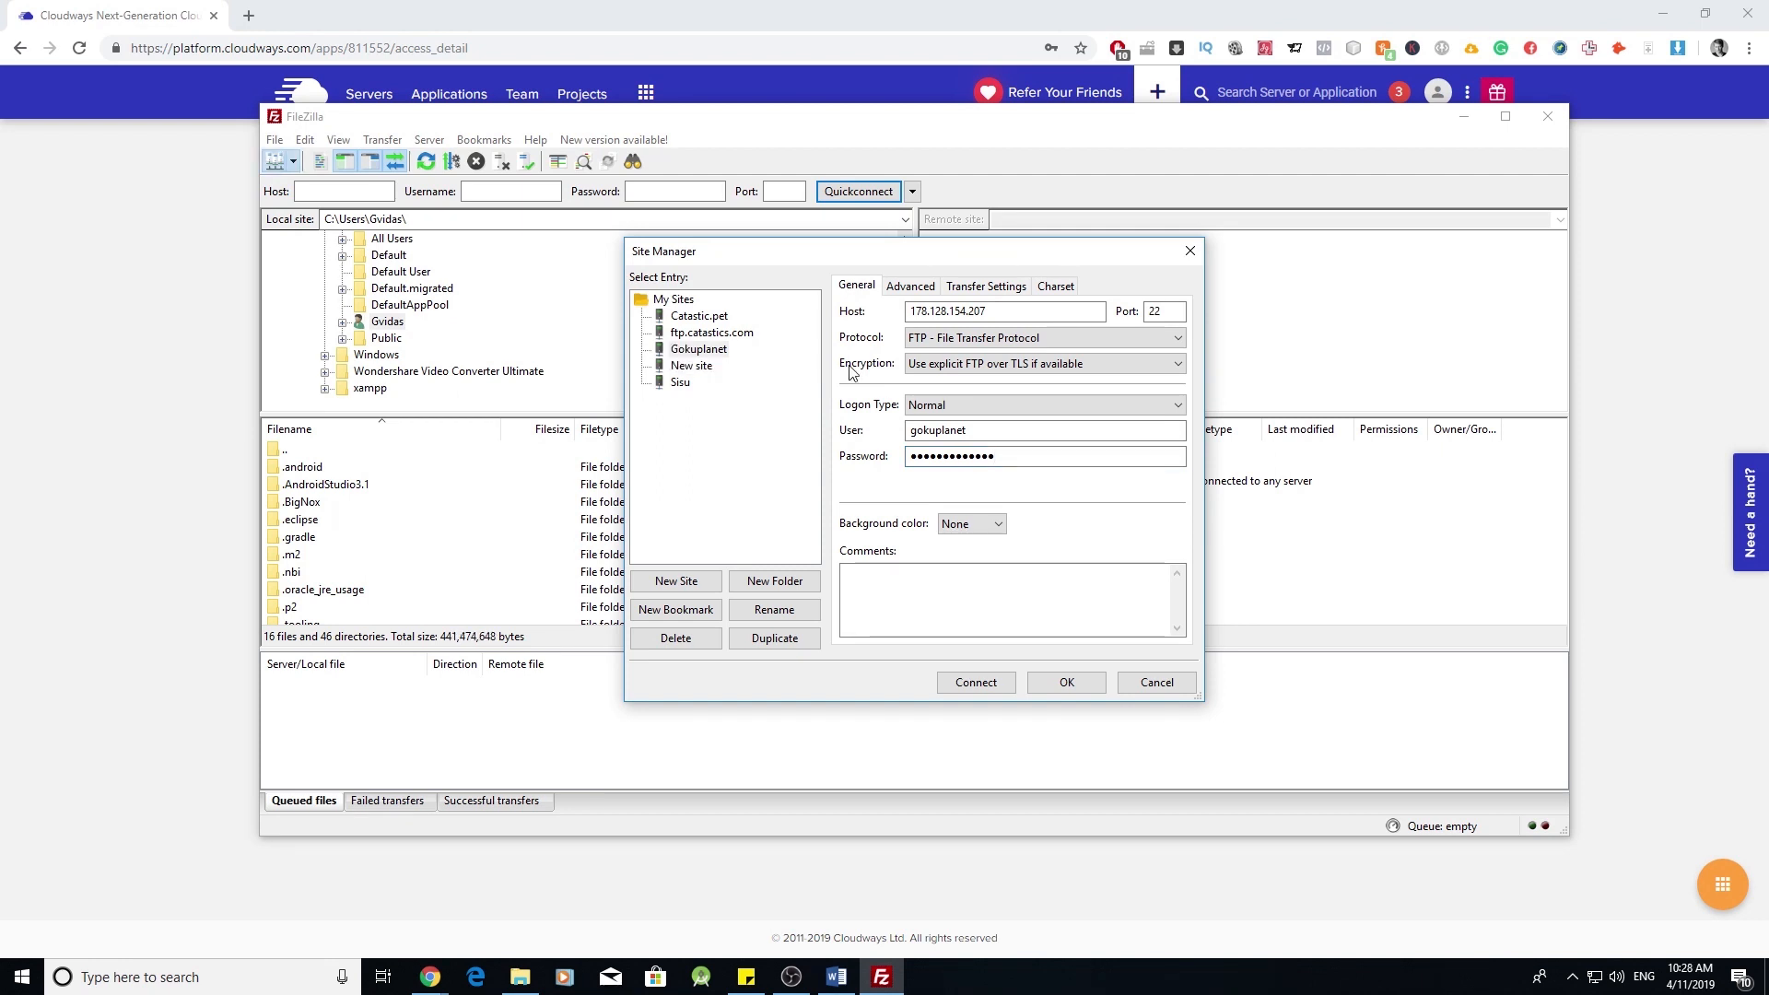
- Set the protocol to SFTP on port 22 and save the Gokuplanet site
click(1111, 337)
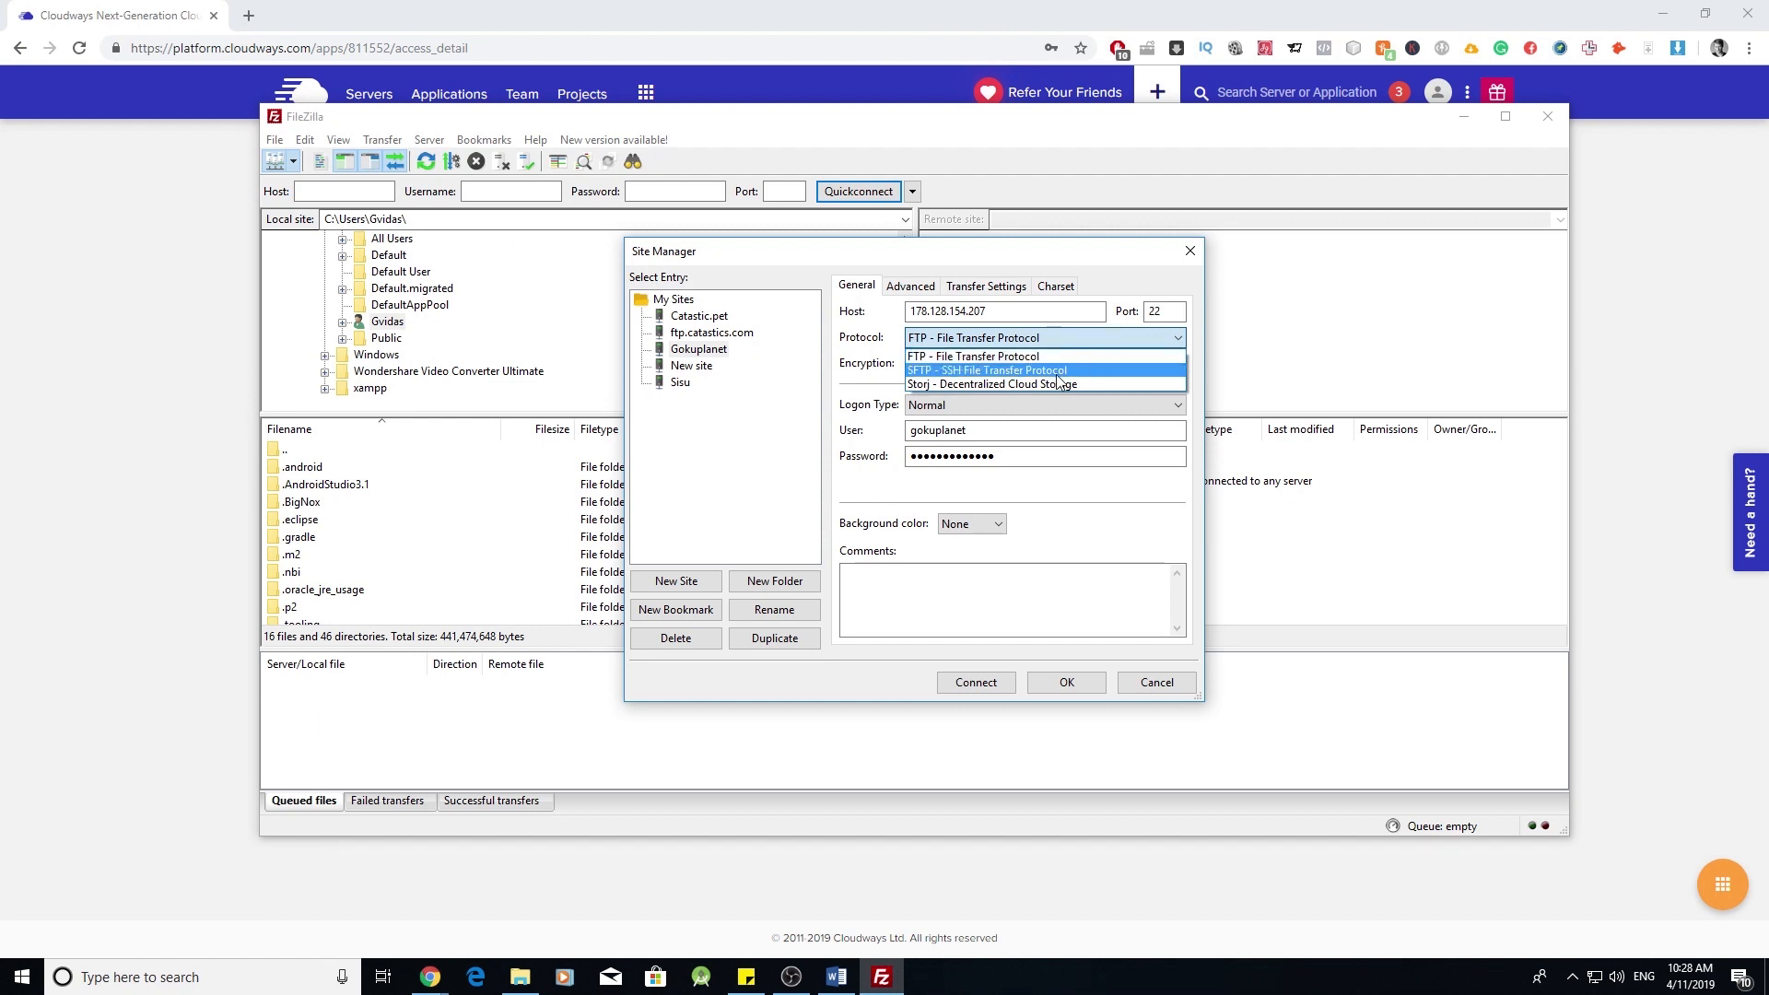
click(1058, 371)
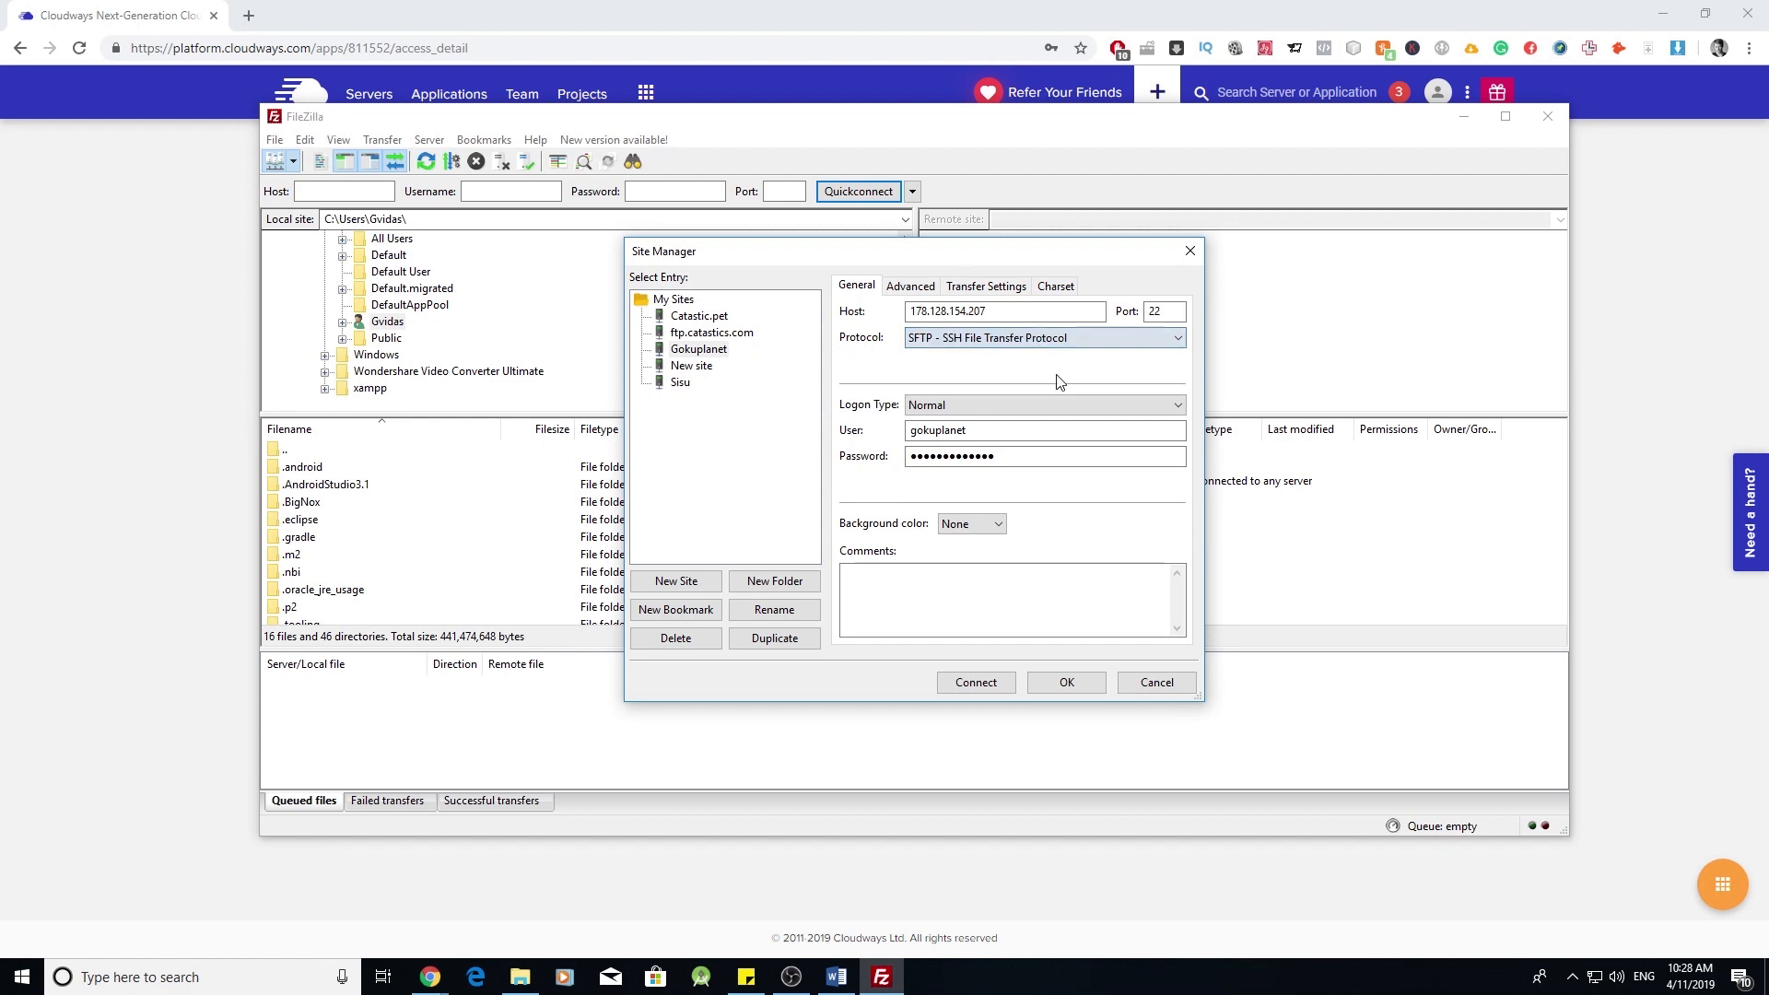
click(1067, 683)
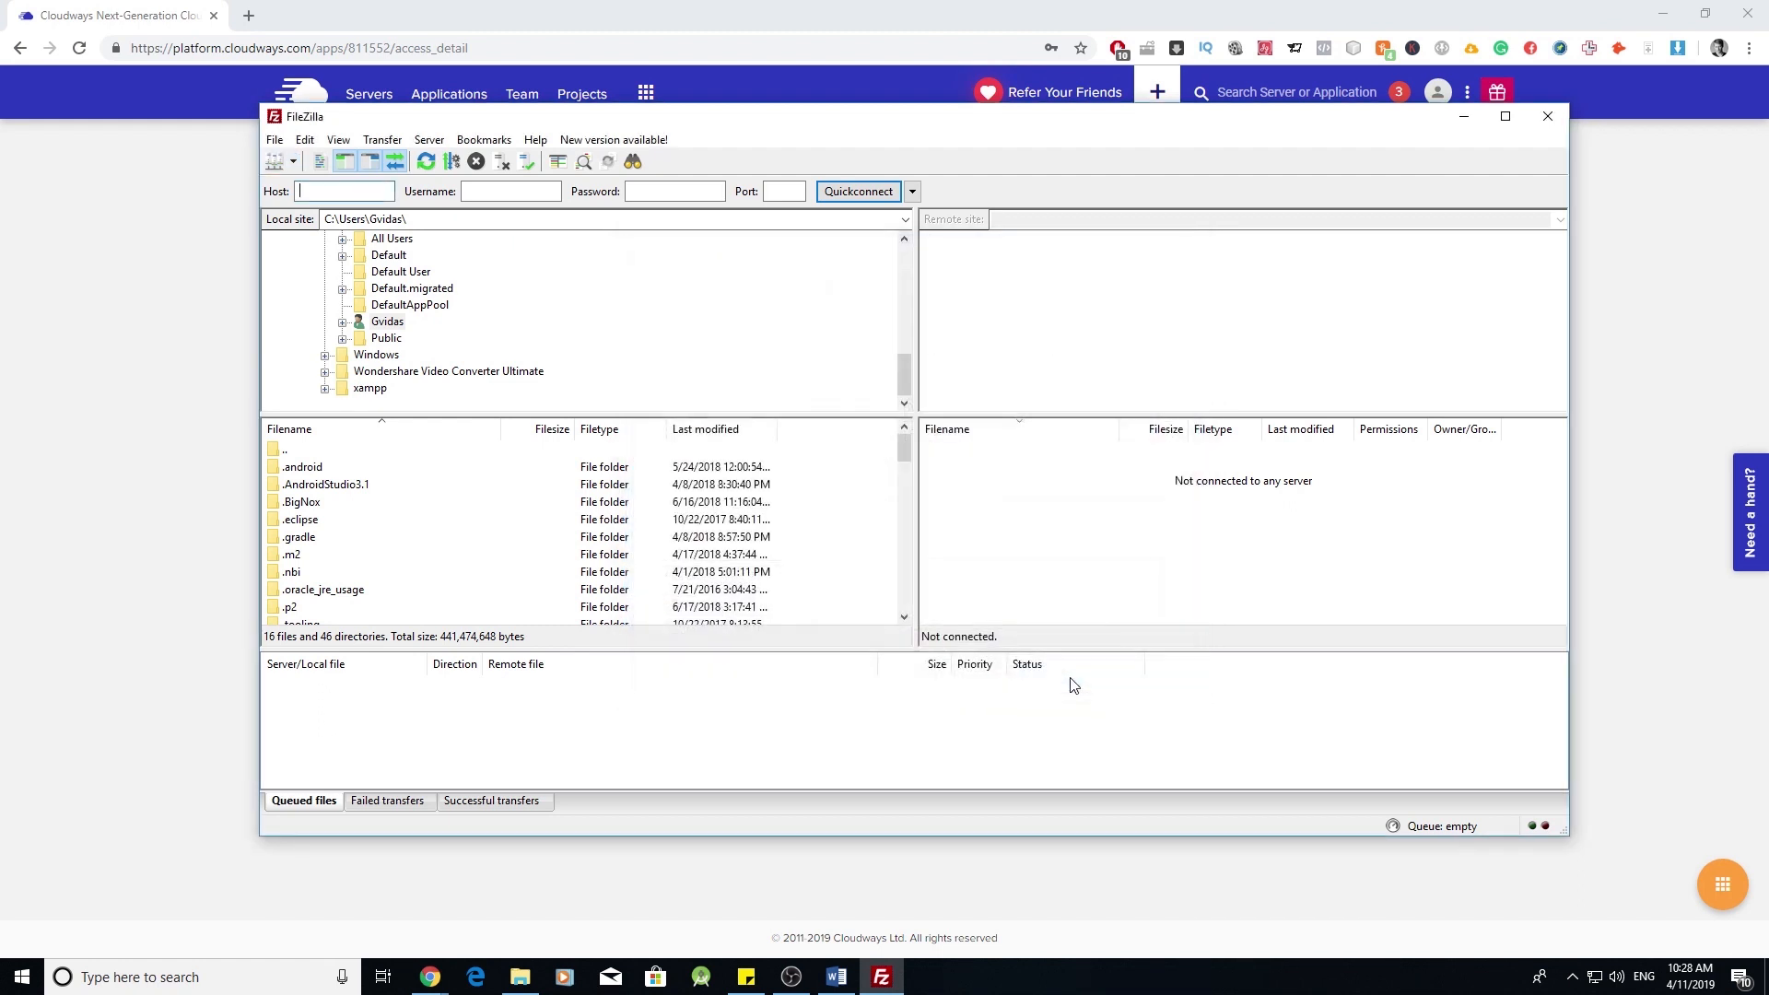
- Connect to the saved Gokuplanet site, accepting the server's unknown host key
click(293, 163)
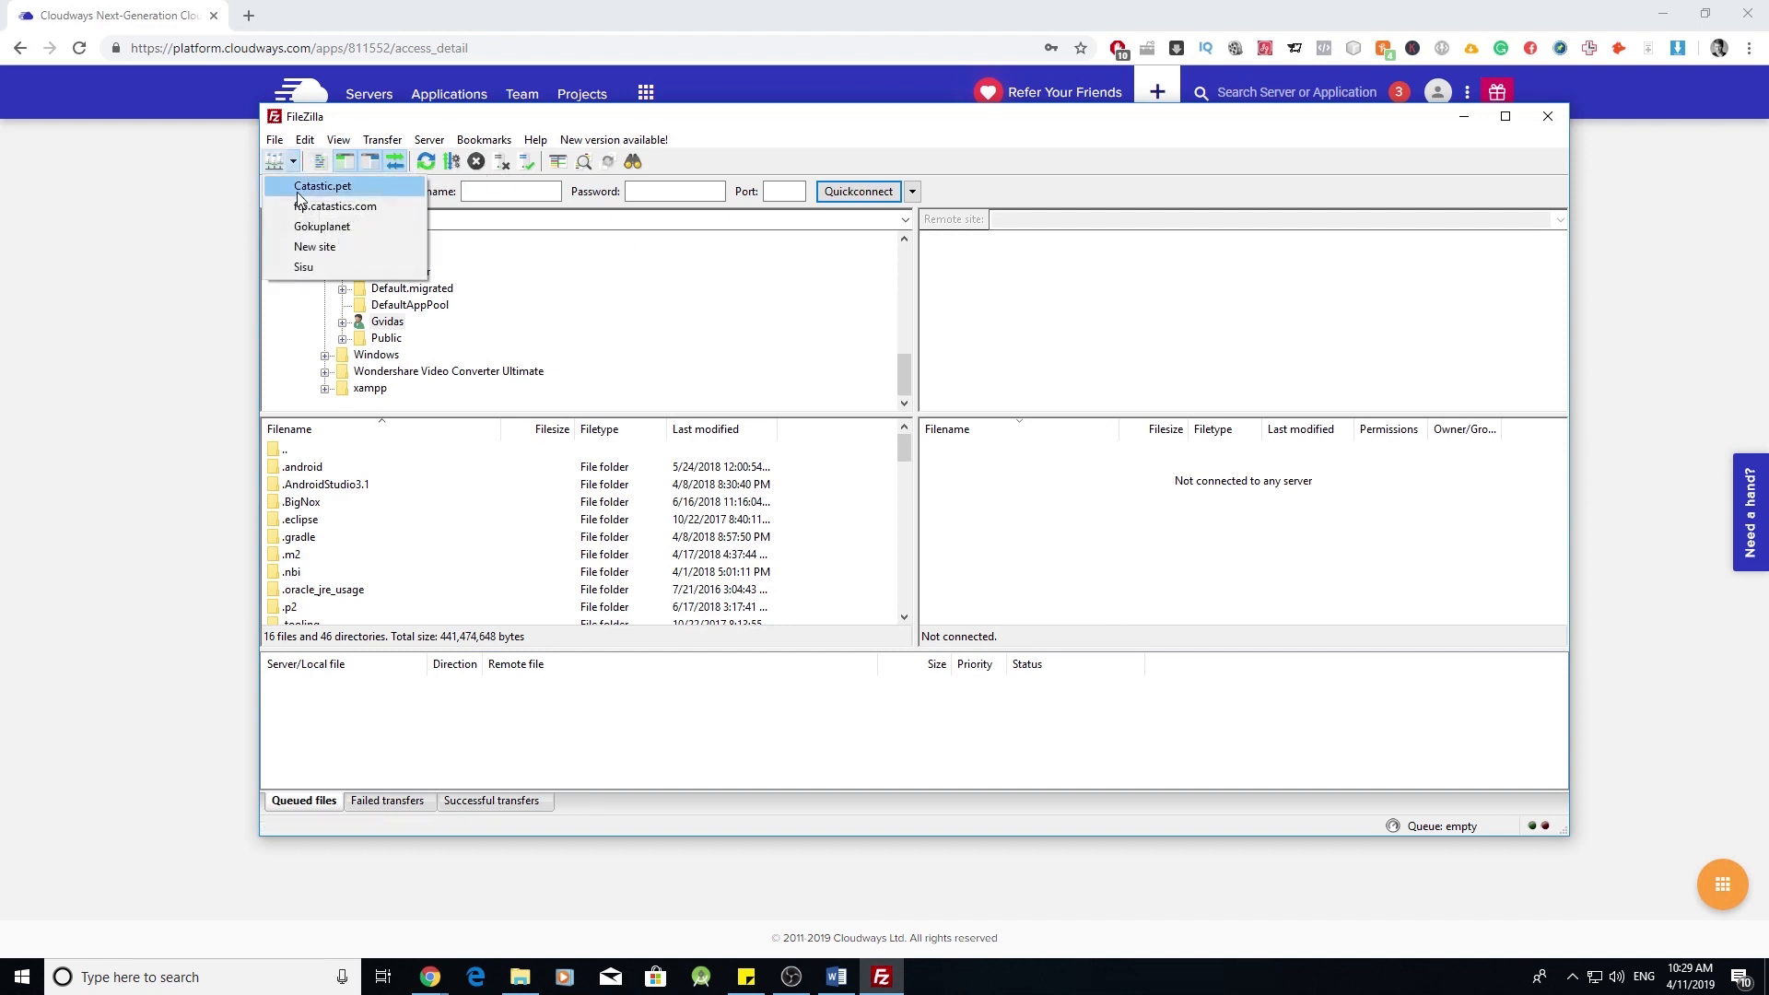
click(339, 228)
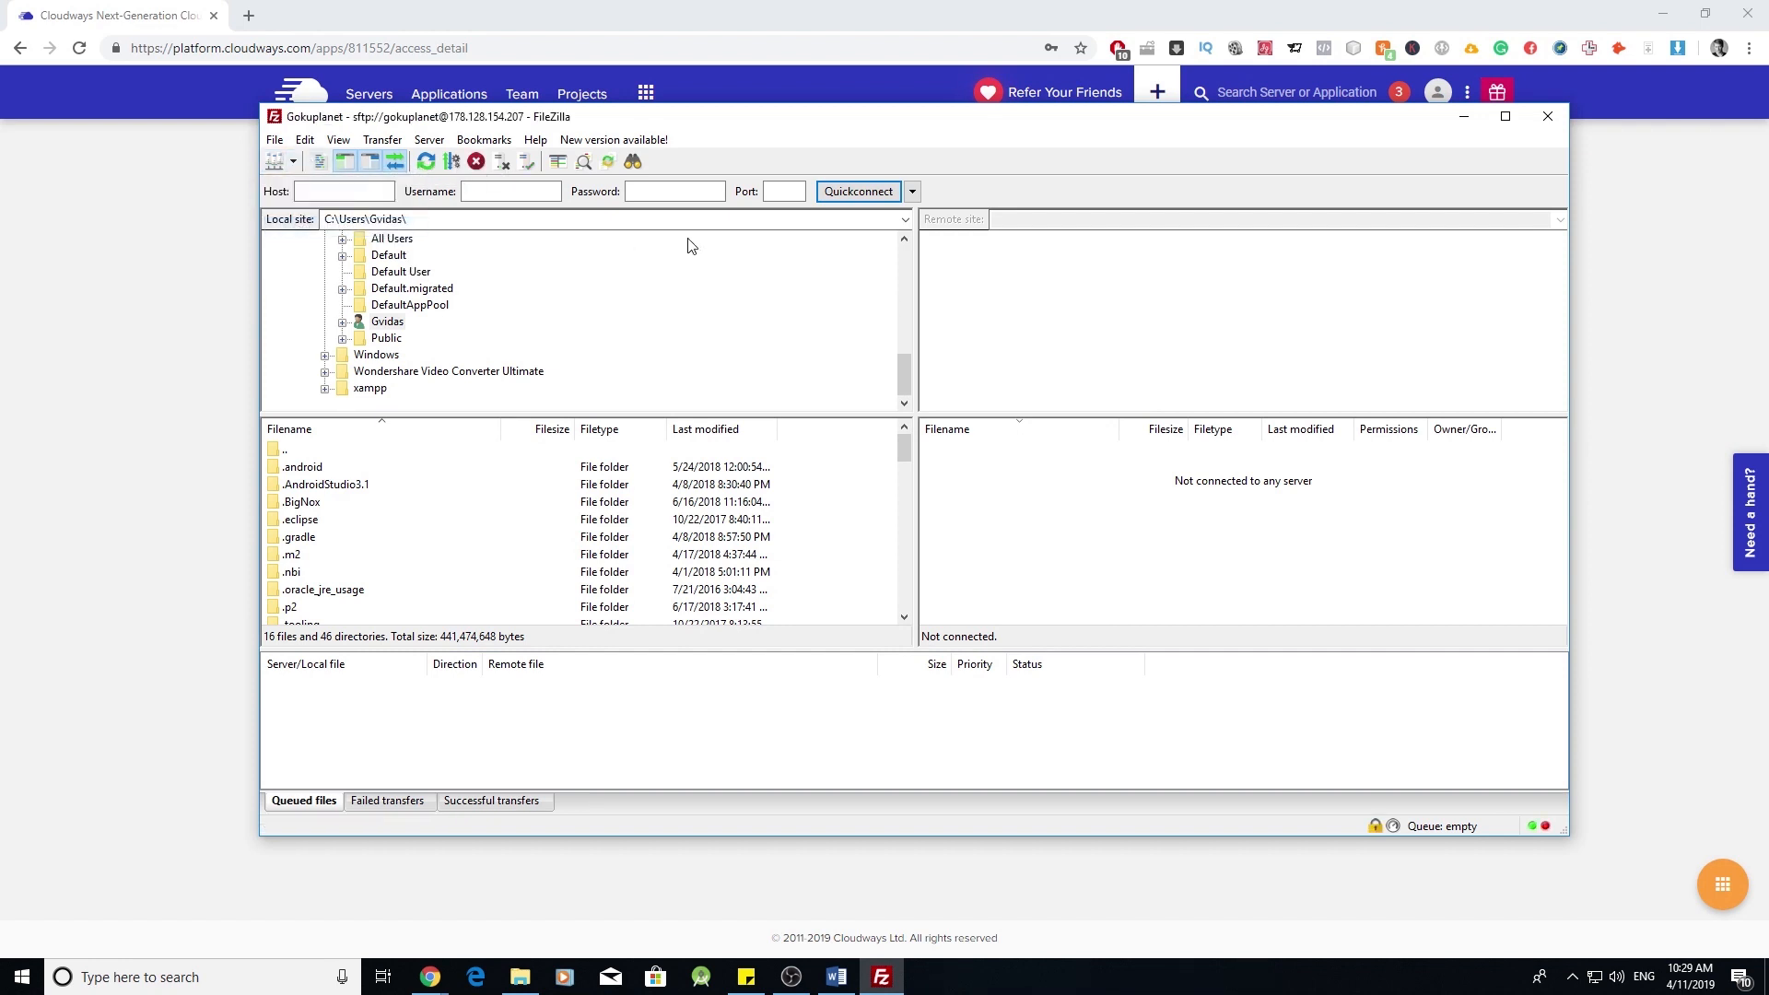
click(1023, 566)
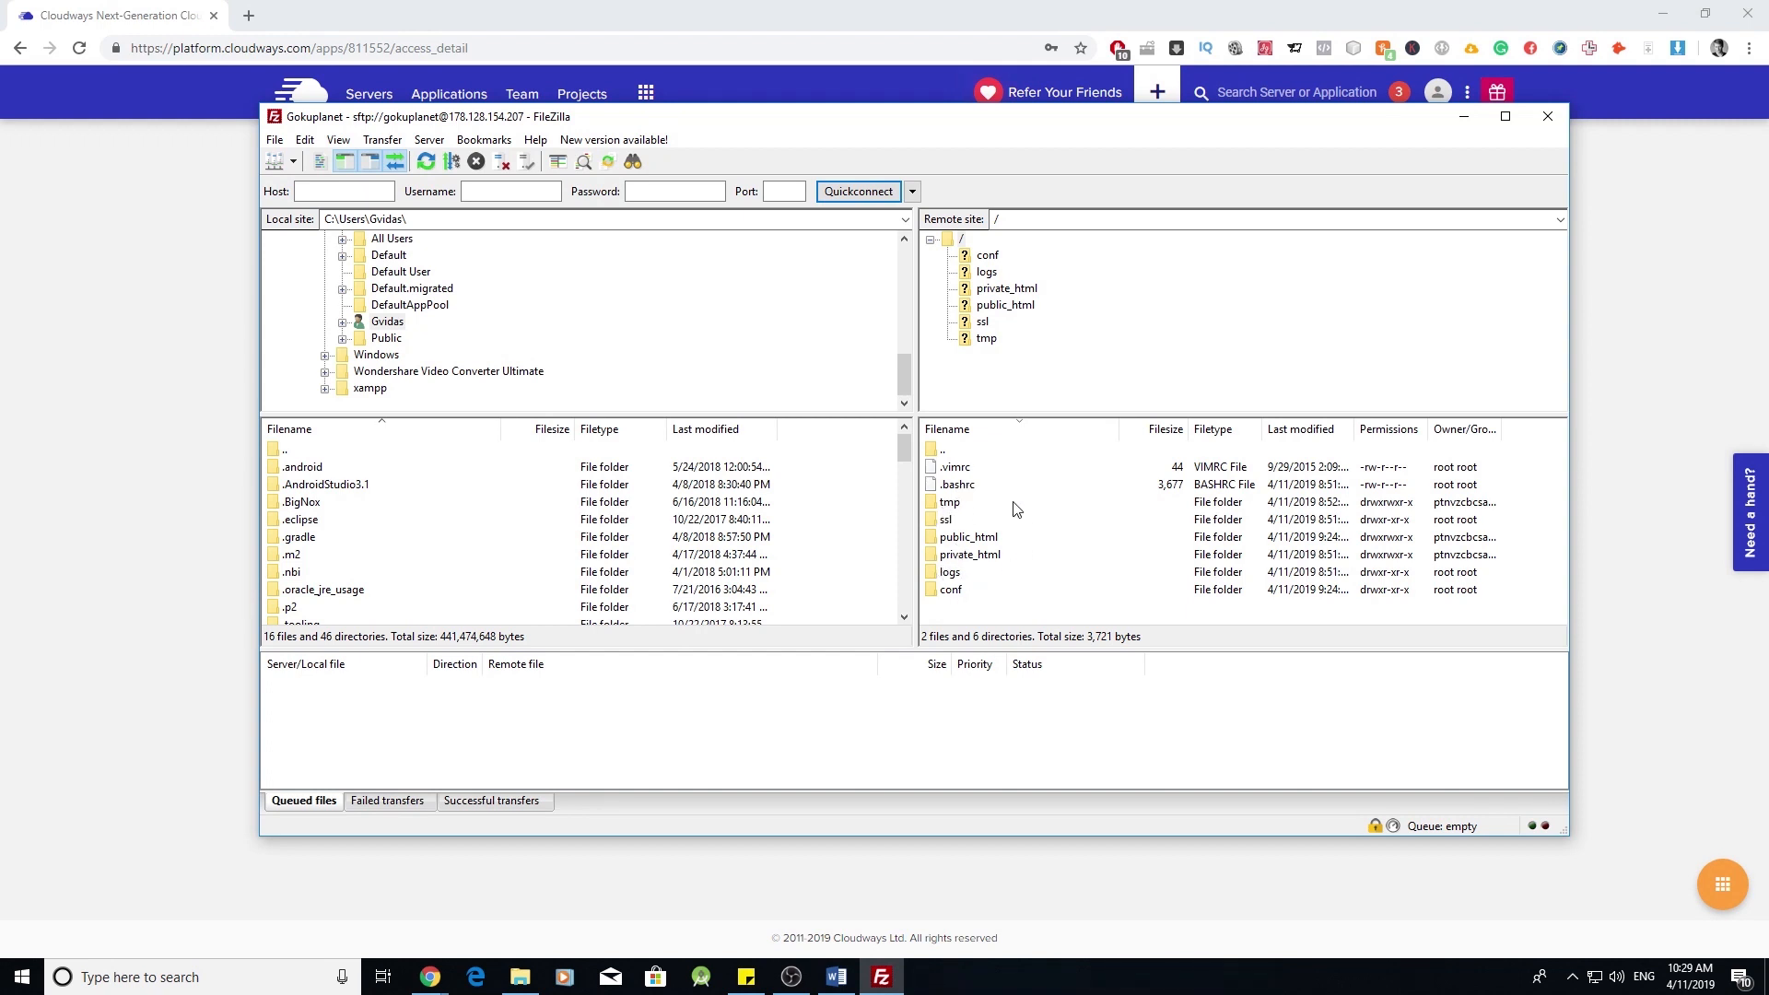
- Browse into public_html and wp-content on the server, then return to public_html
double_click(984, 539)
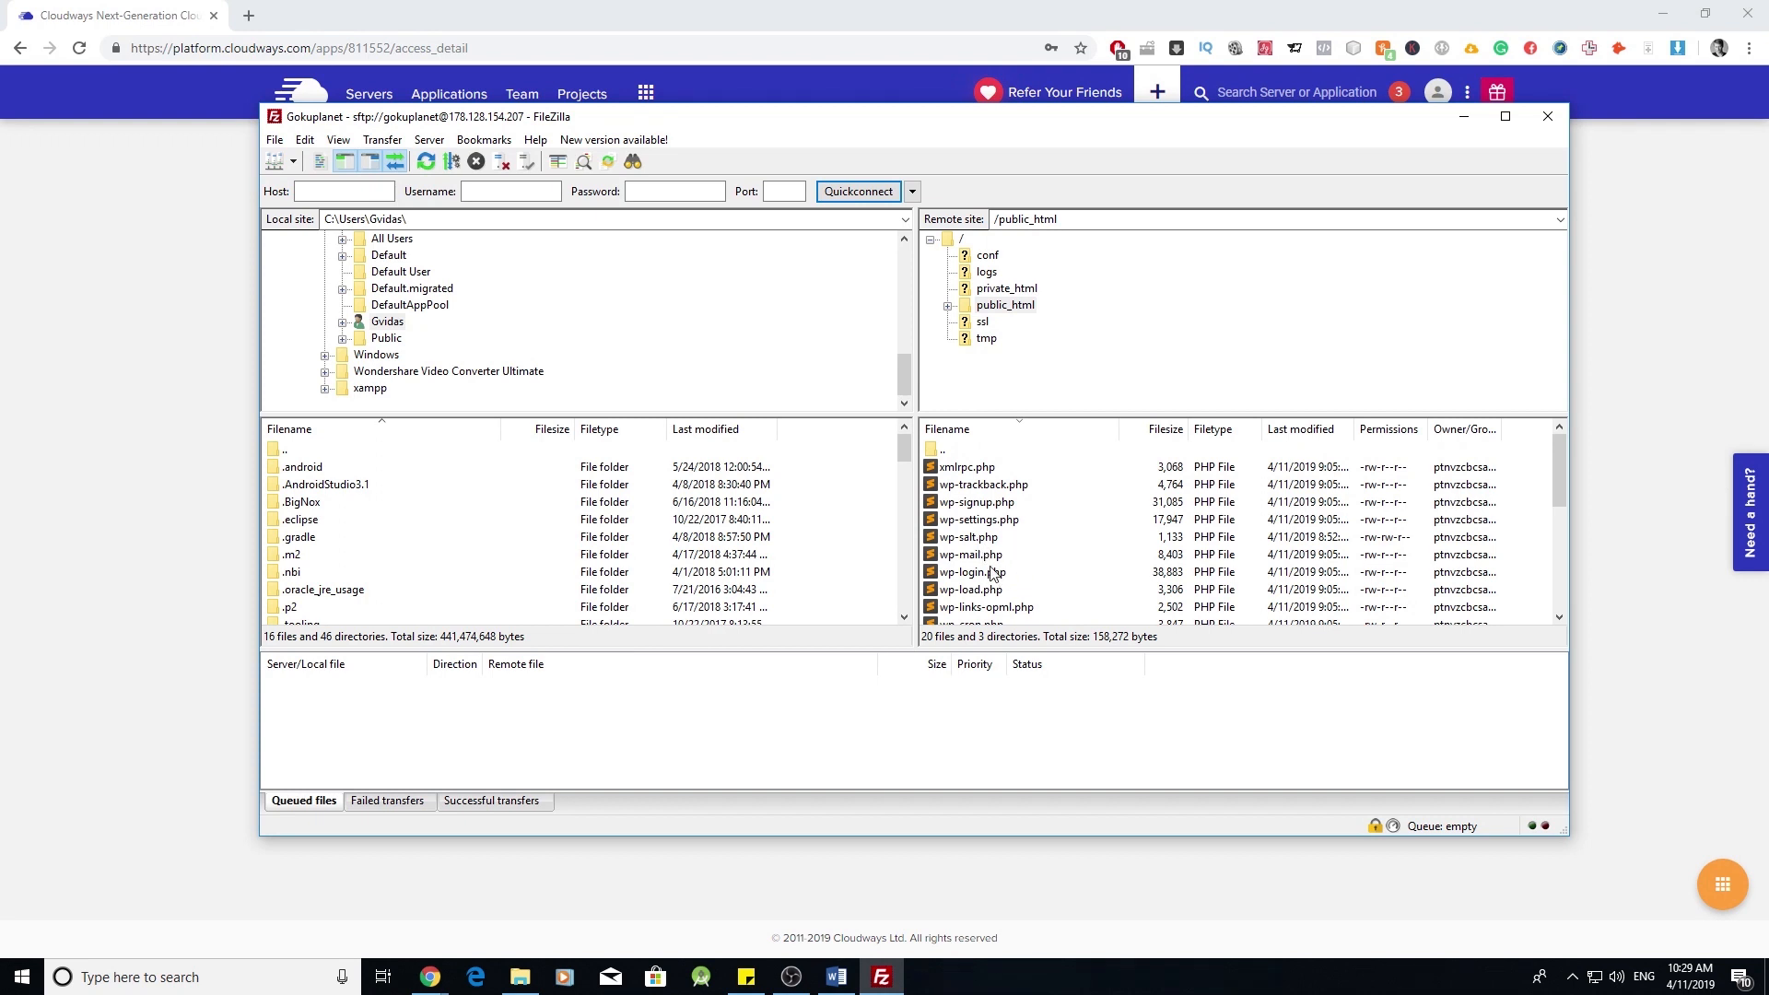
scroll(1000, 599, down, 5)
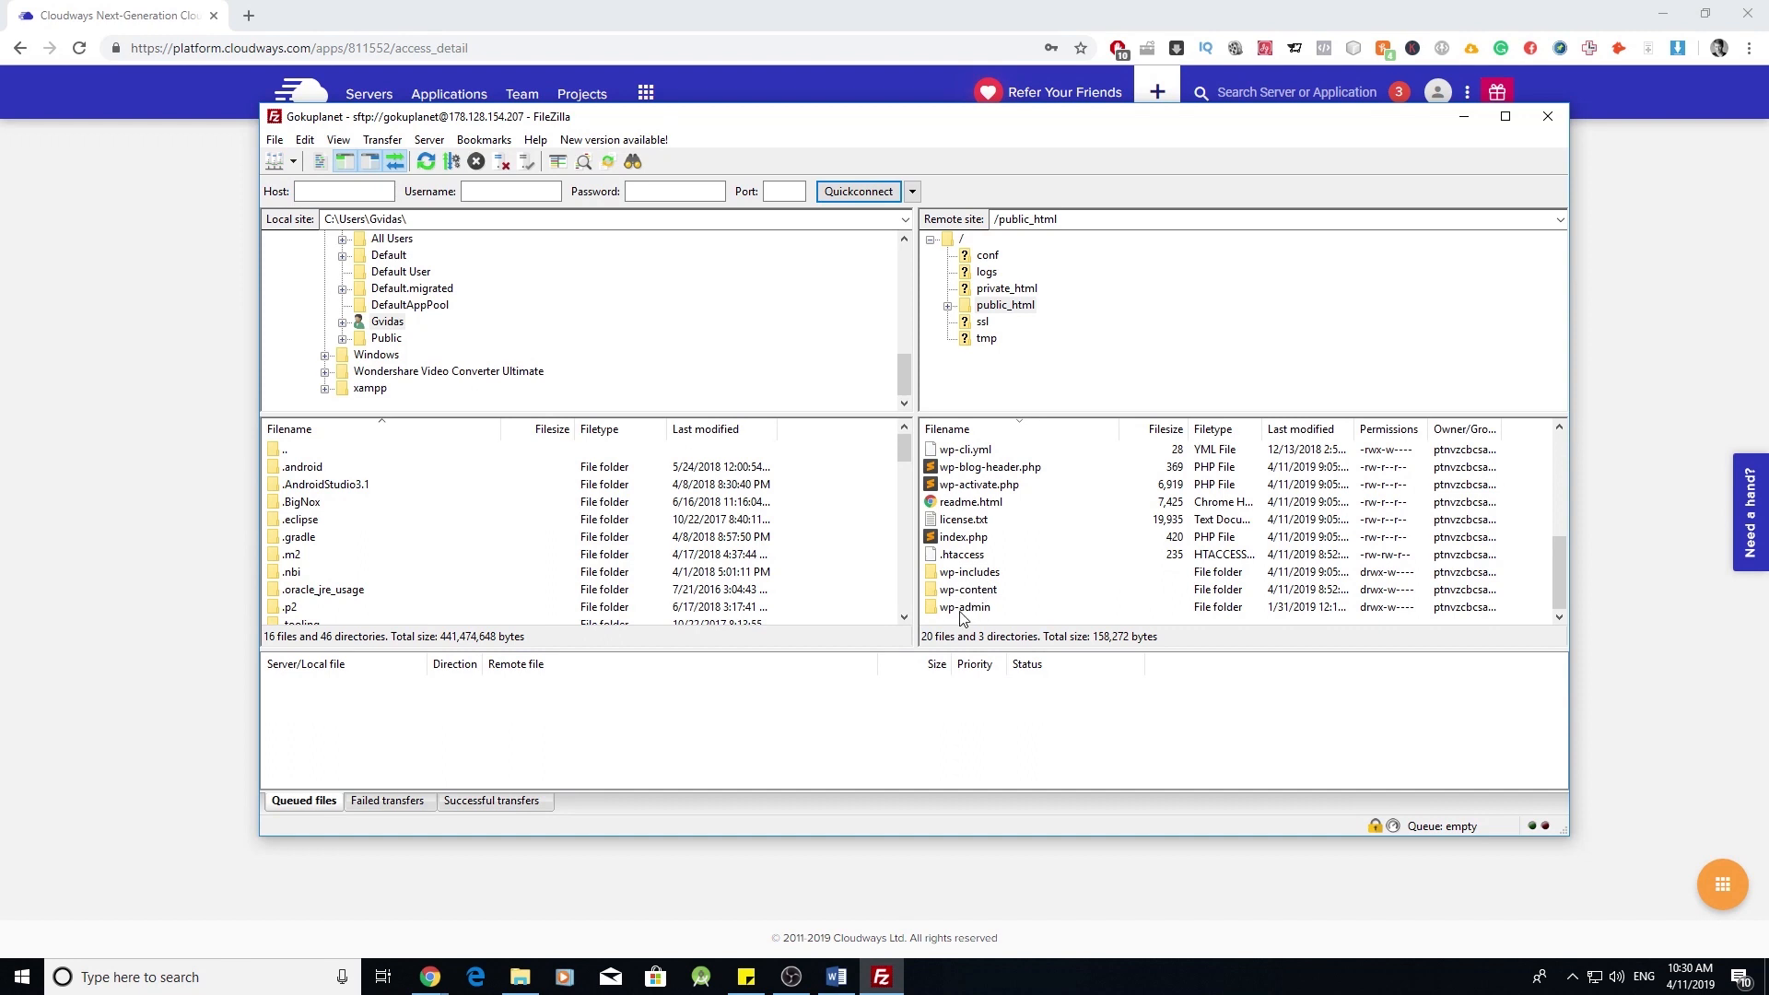
double_click(975, 589)
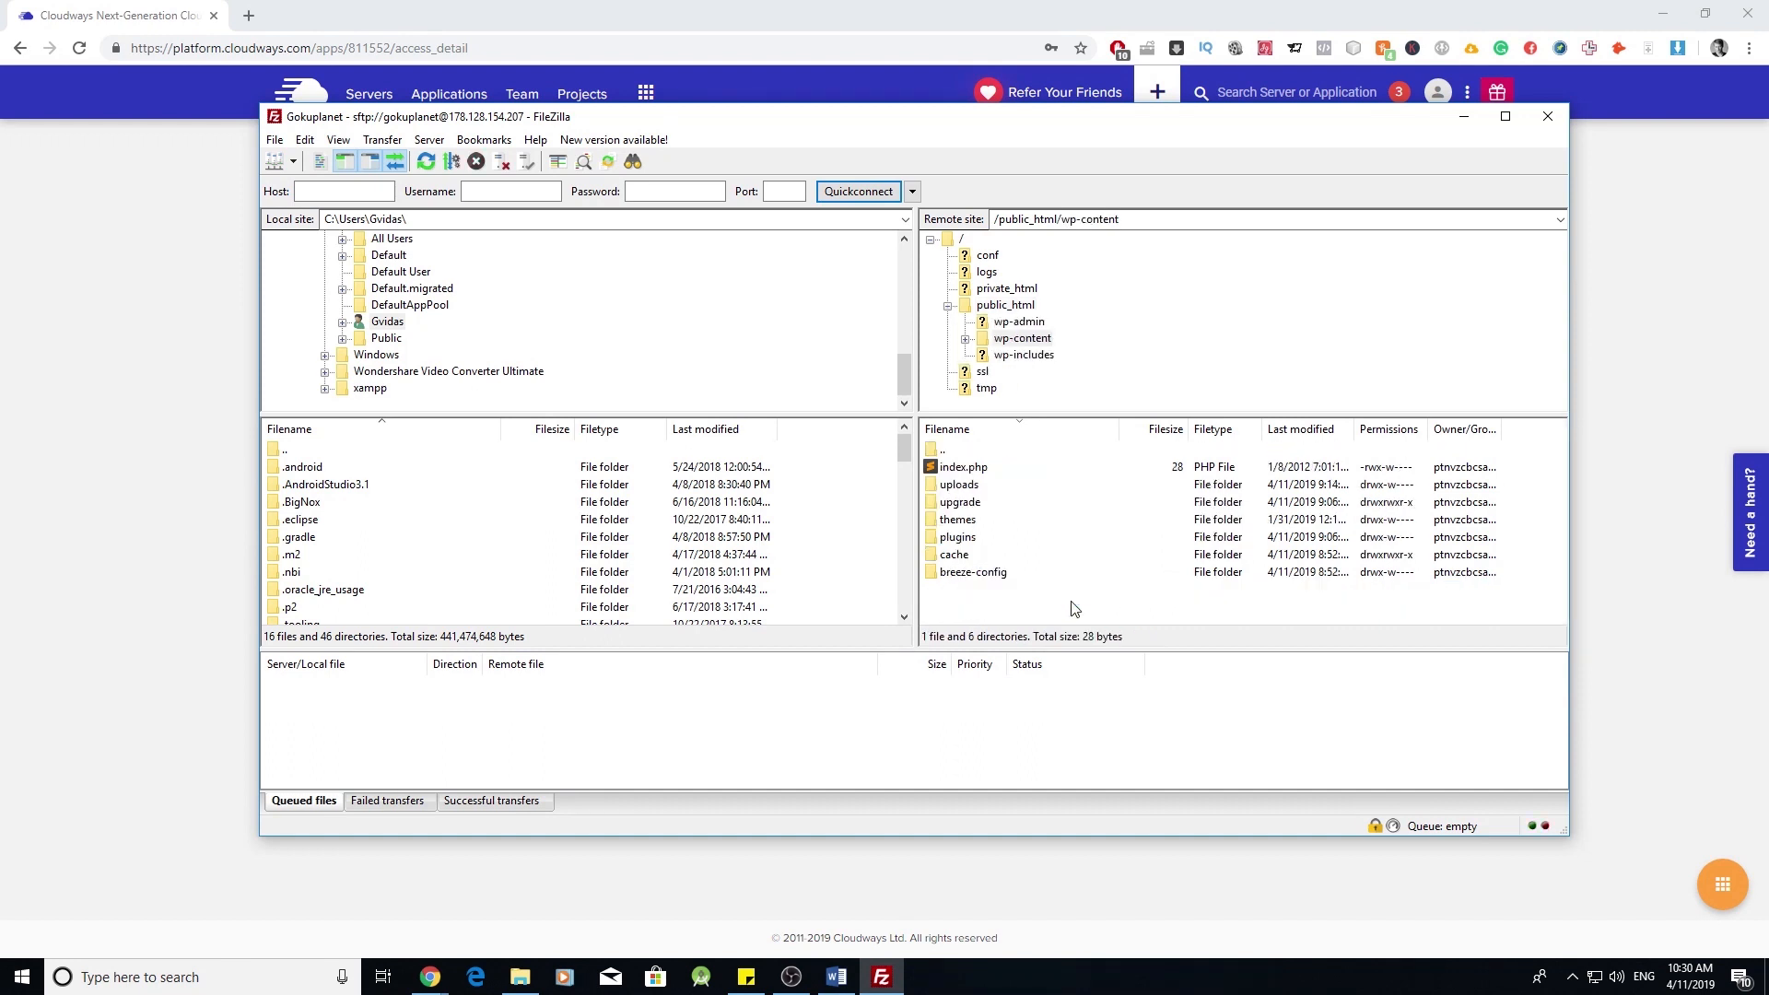
click(975, 526)
click(967, 556)
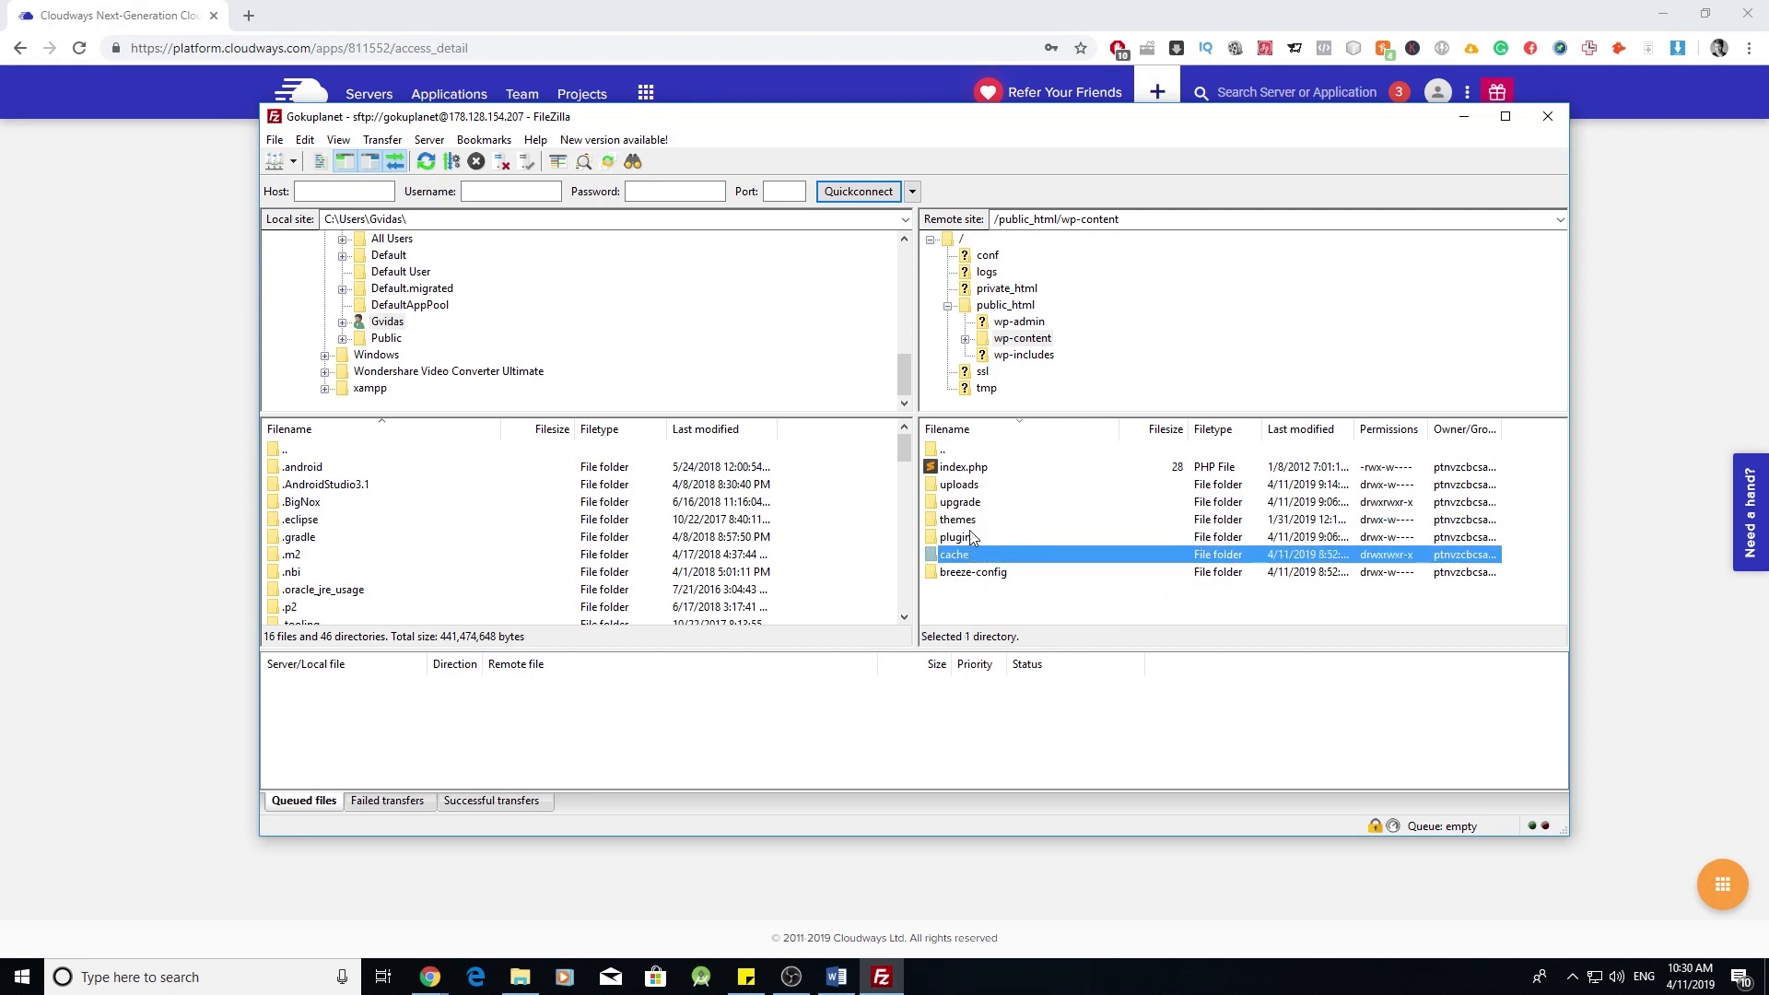
double_click(949, 452)
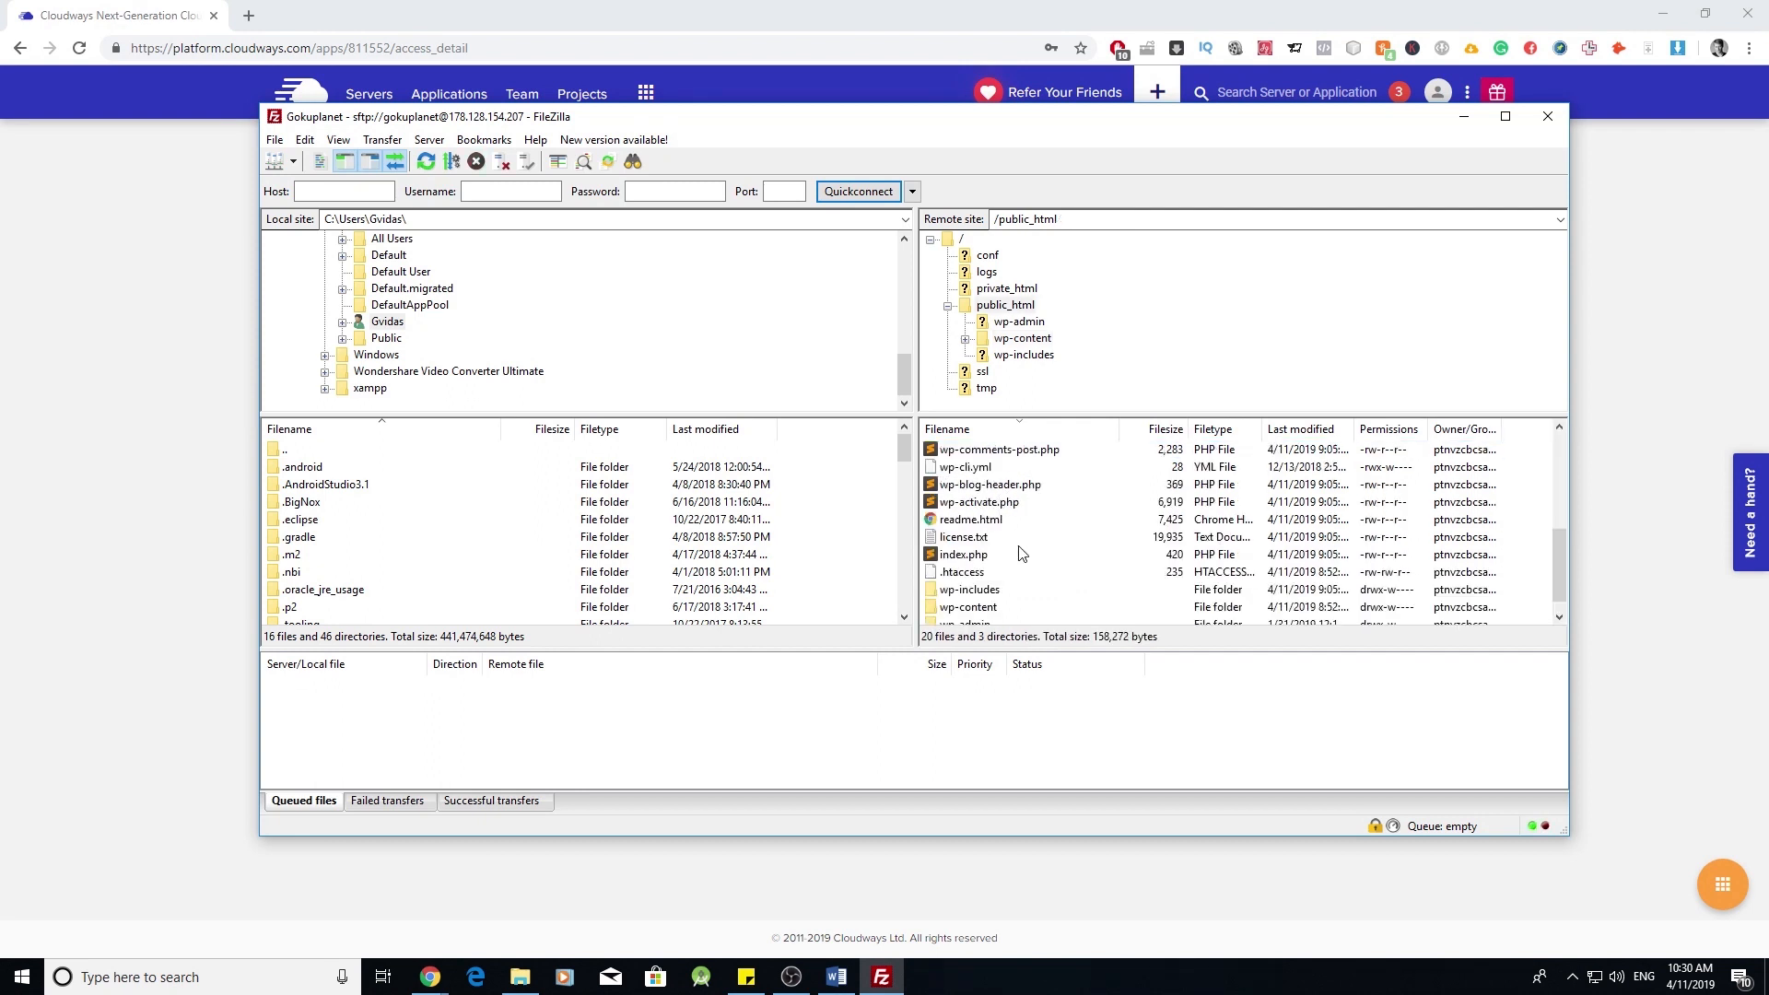
scroll(933, 521, up, 4)
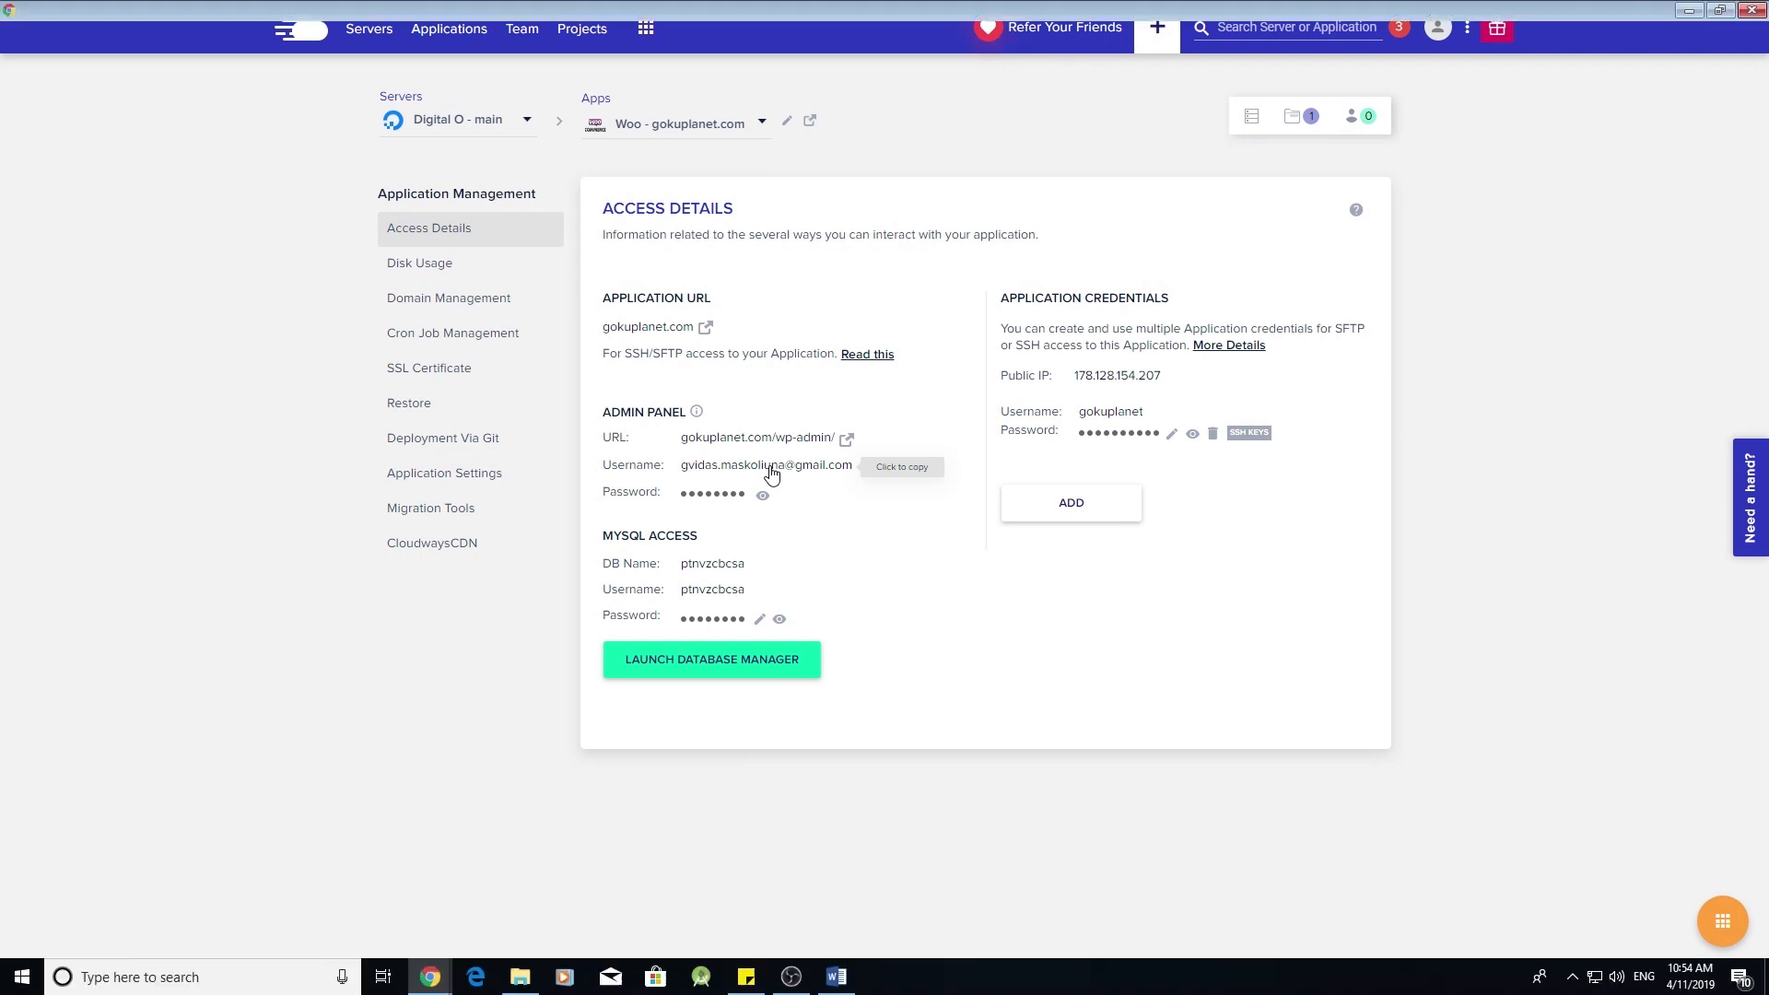
- Load gokuplanet.com/wp-admin/ in a new Chrome tab
click(468, 19)
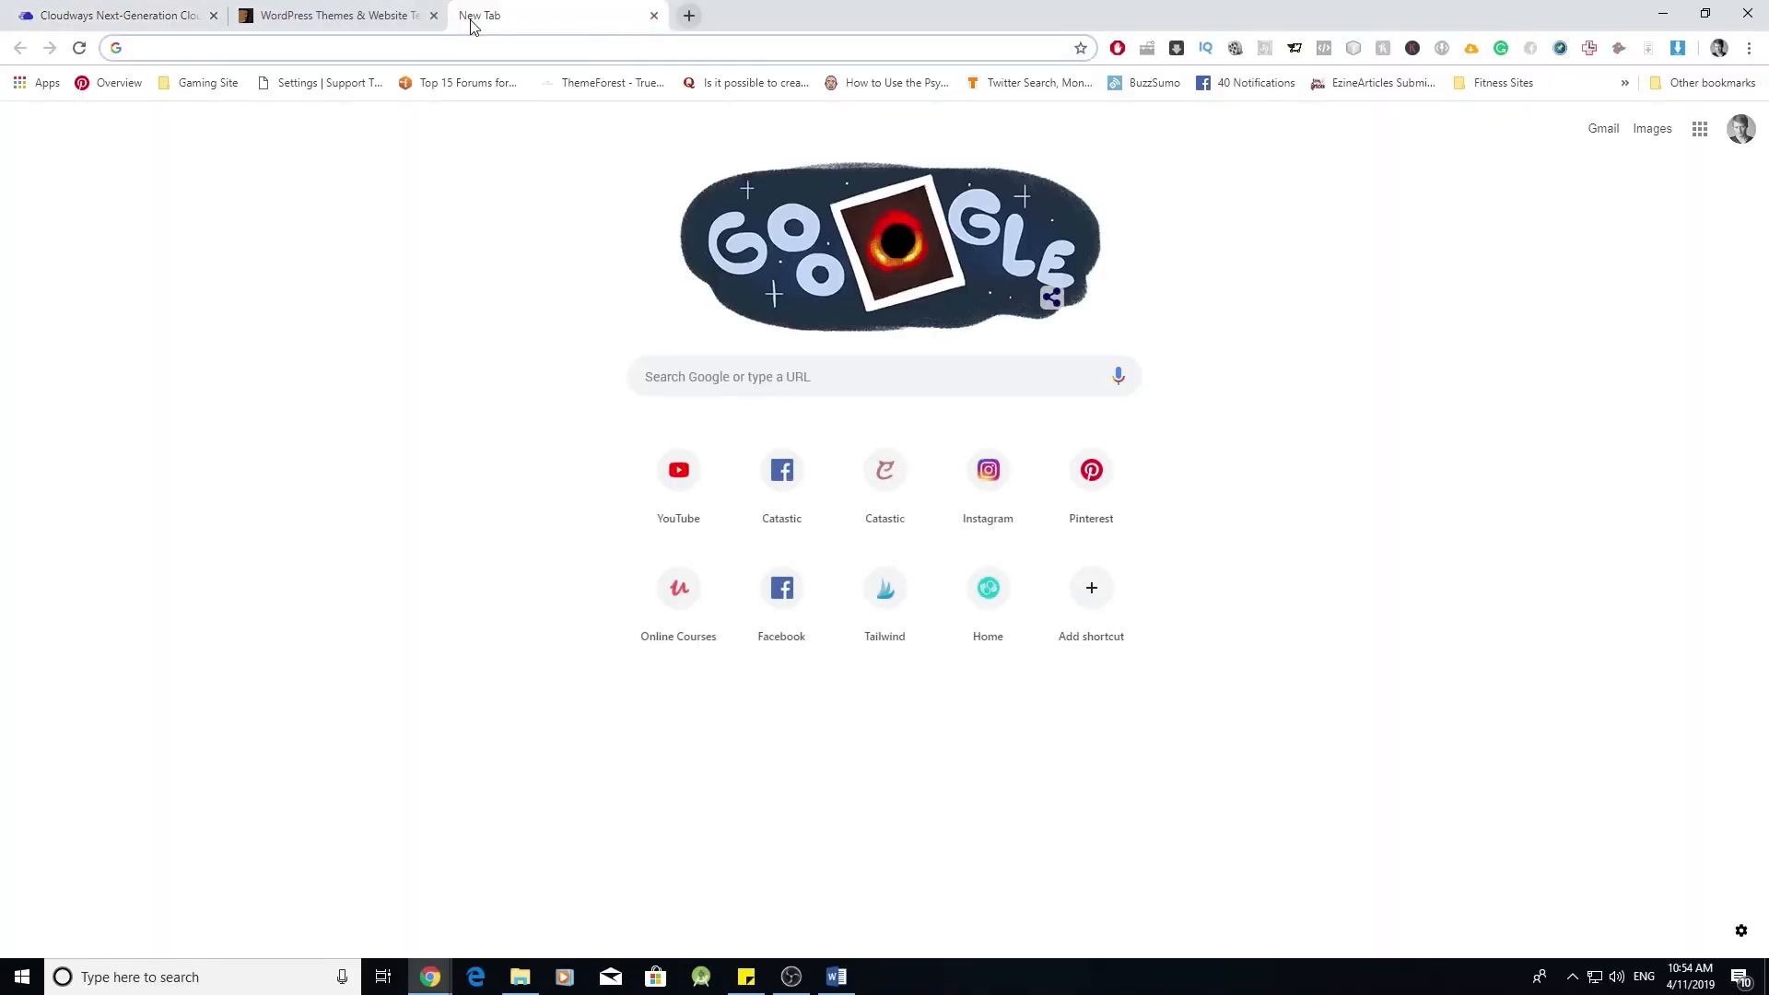
text(gokup)
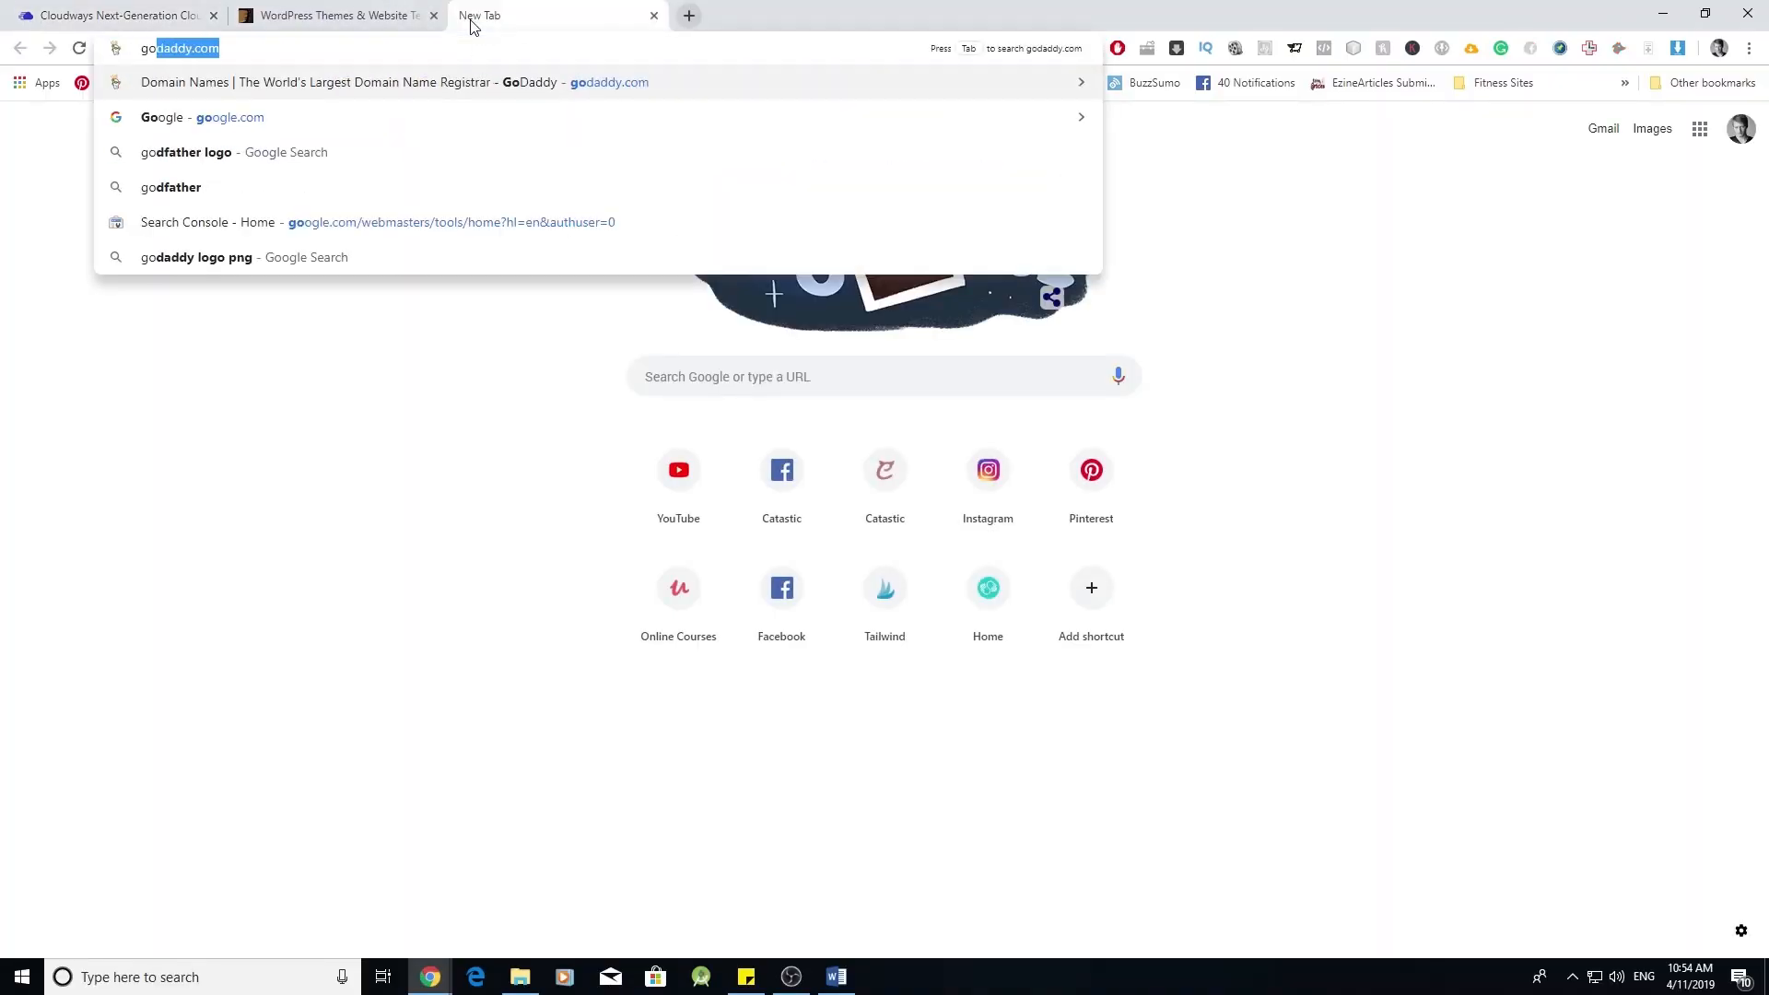
text(lanet)
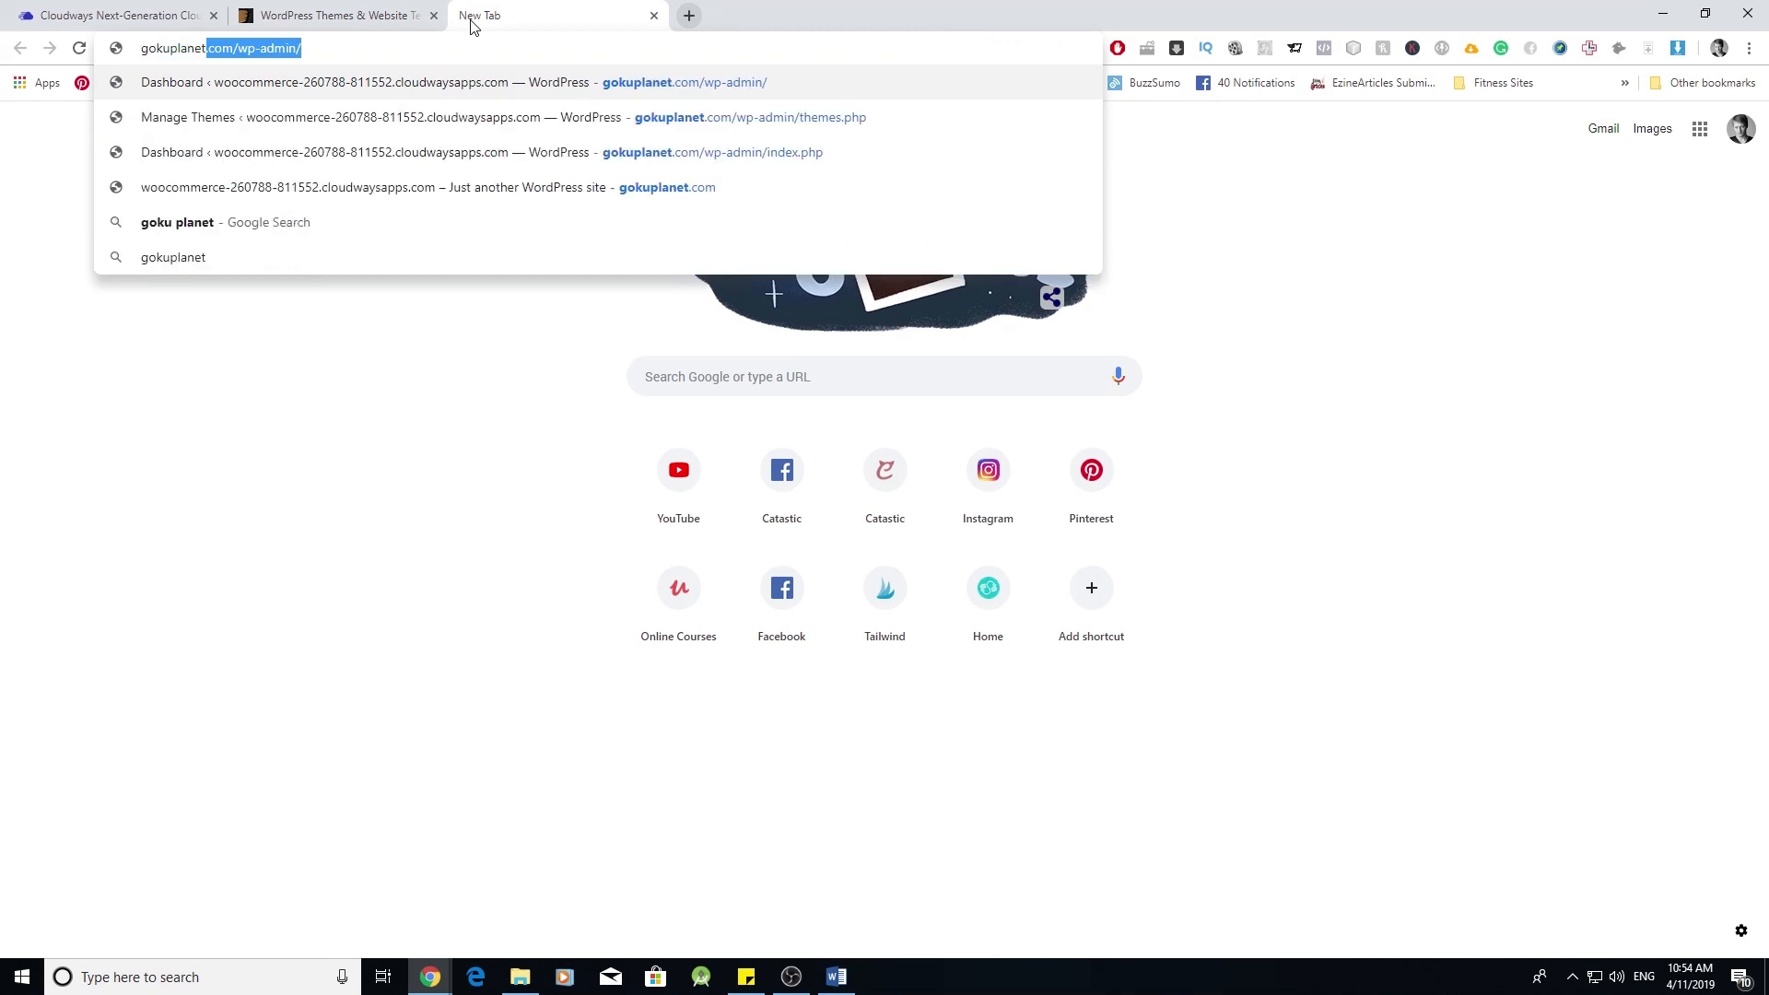
key(Right)
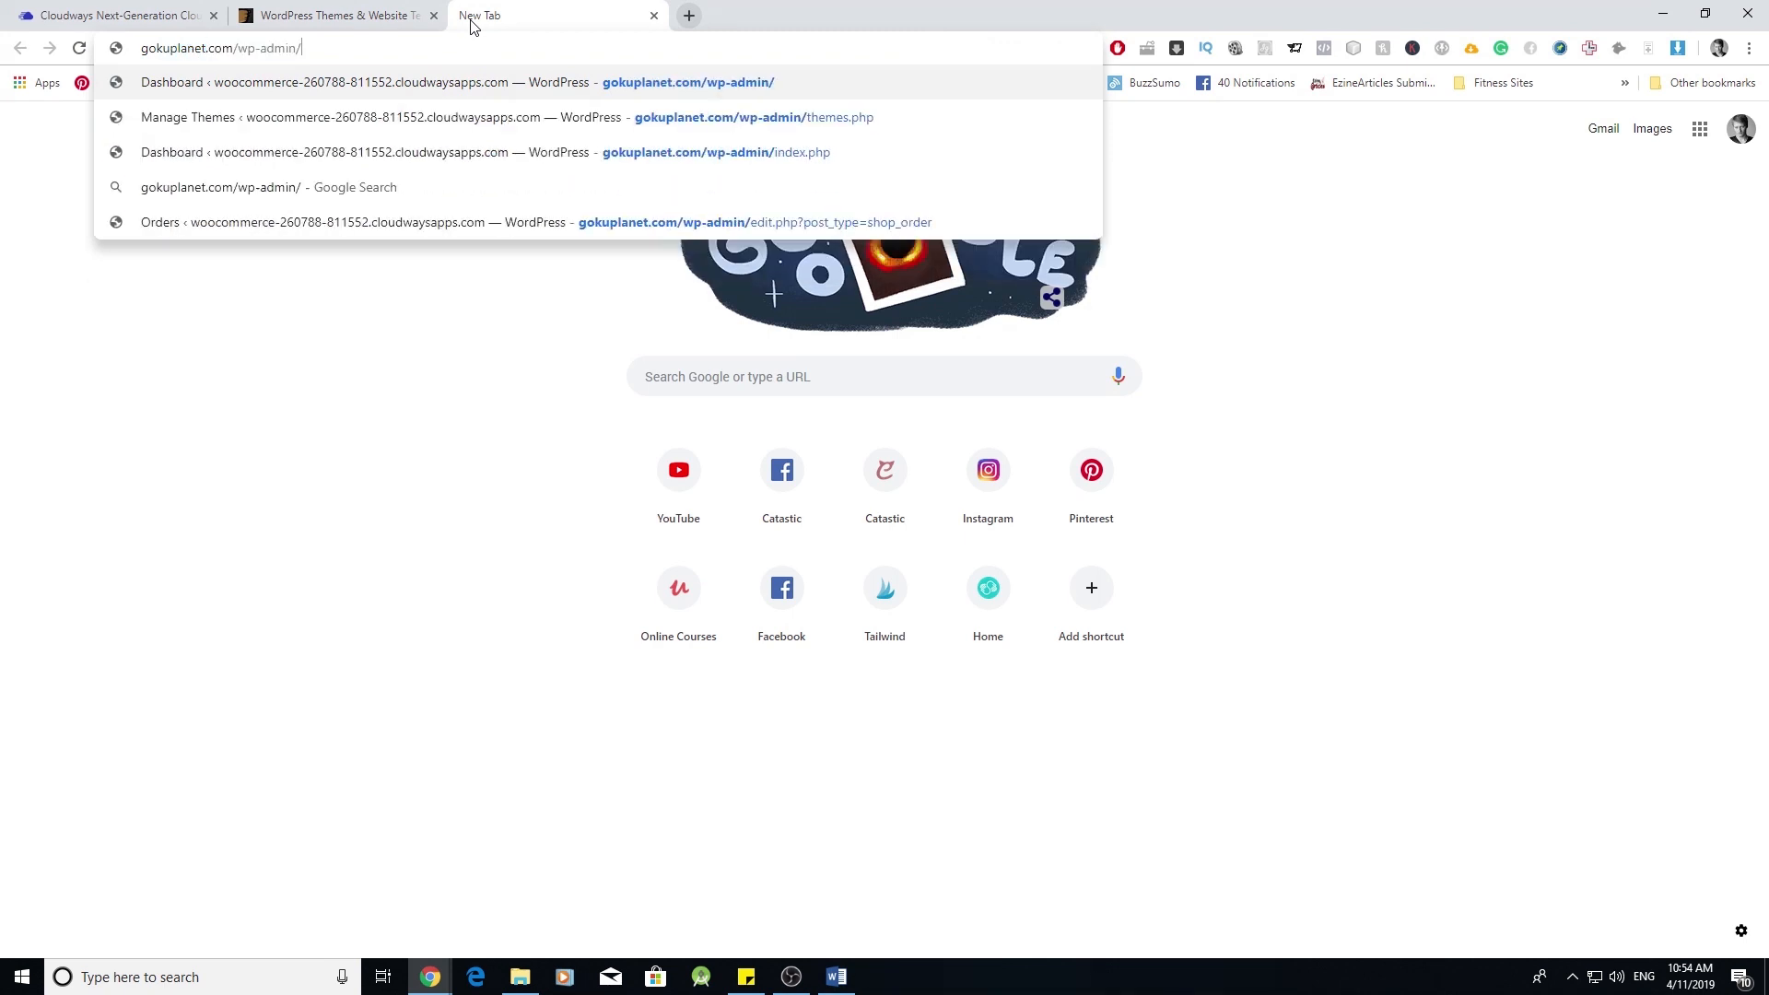
key(Return)
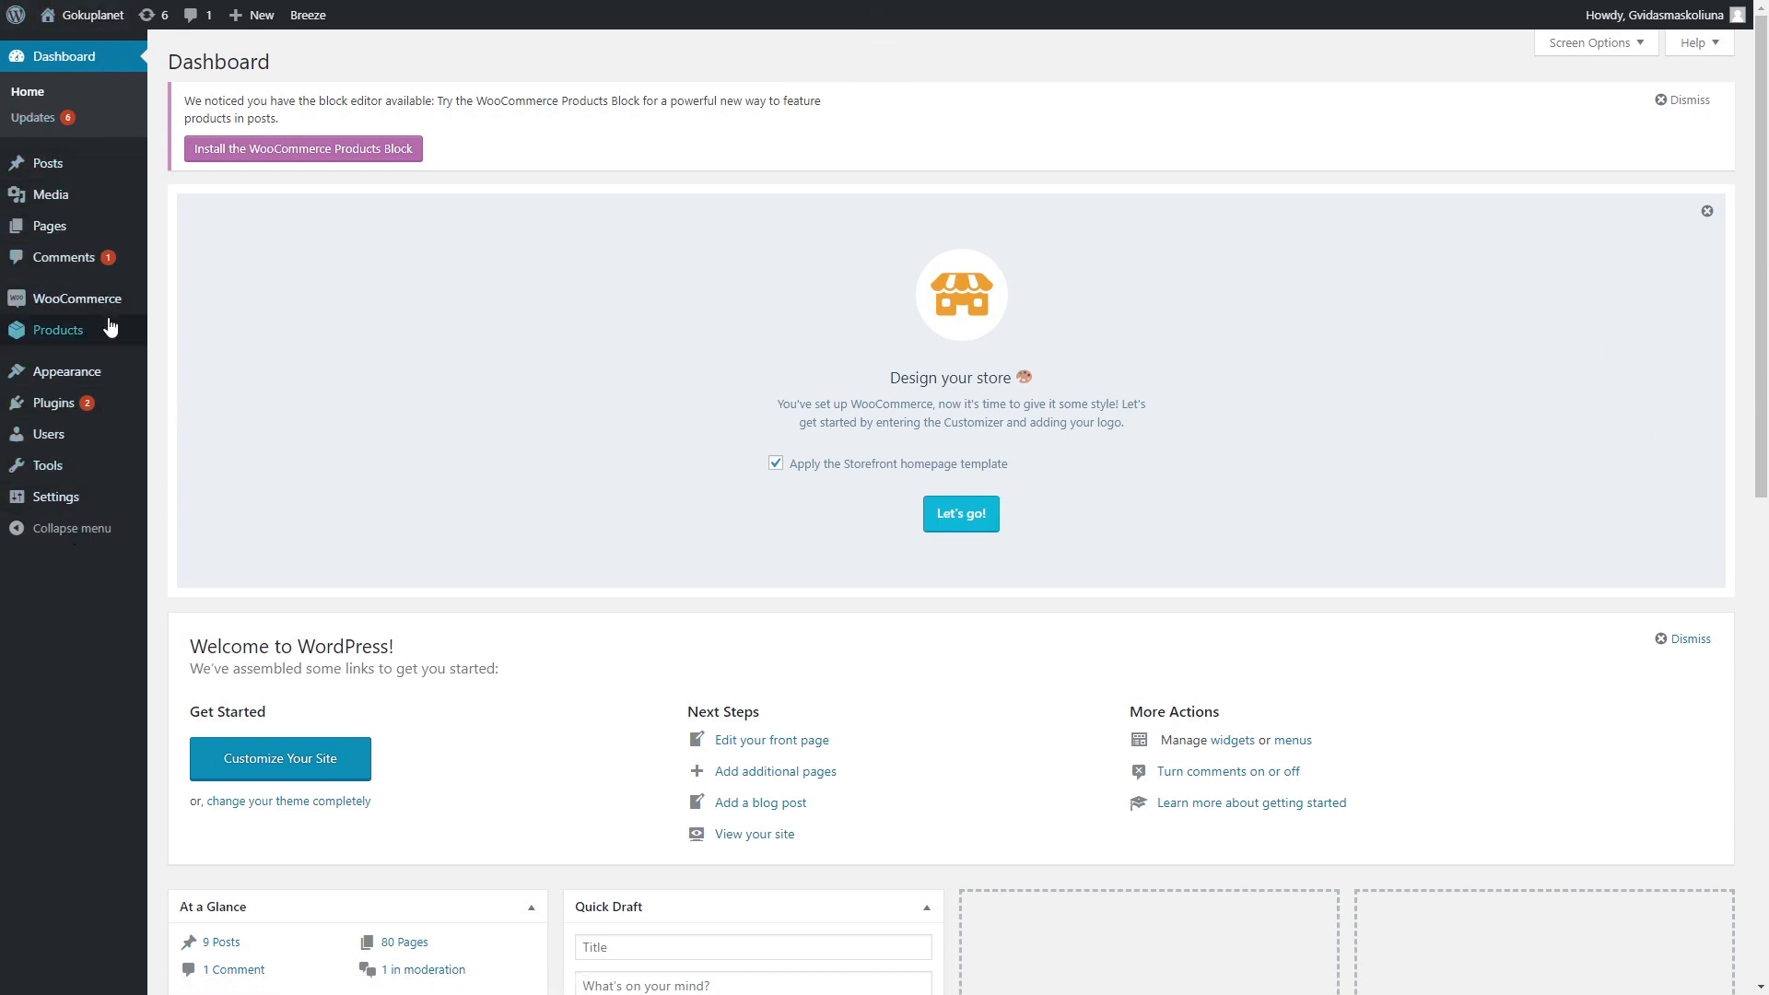
mouse_move(104, 304)
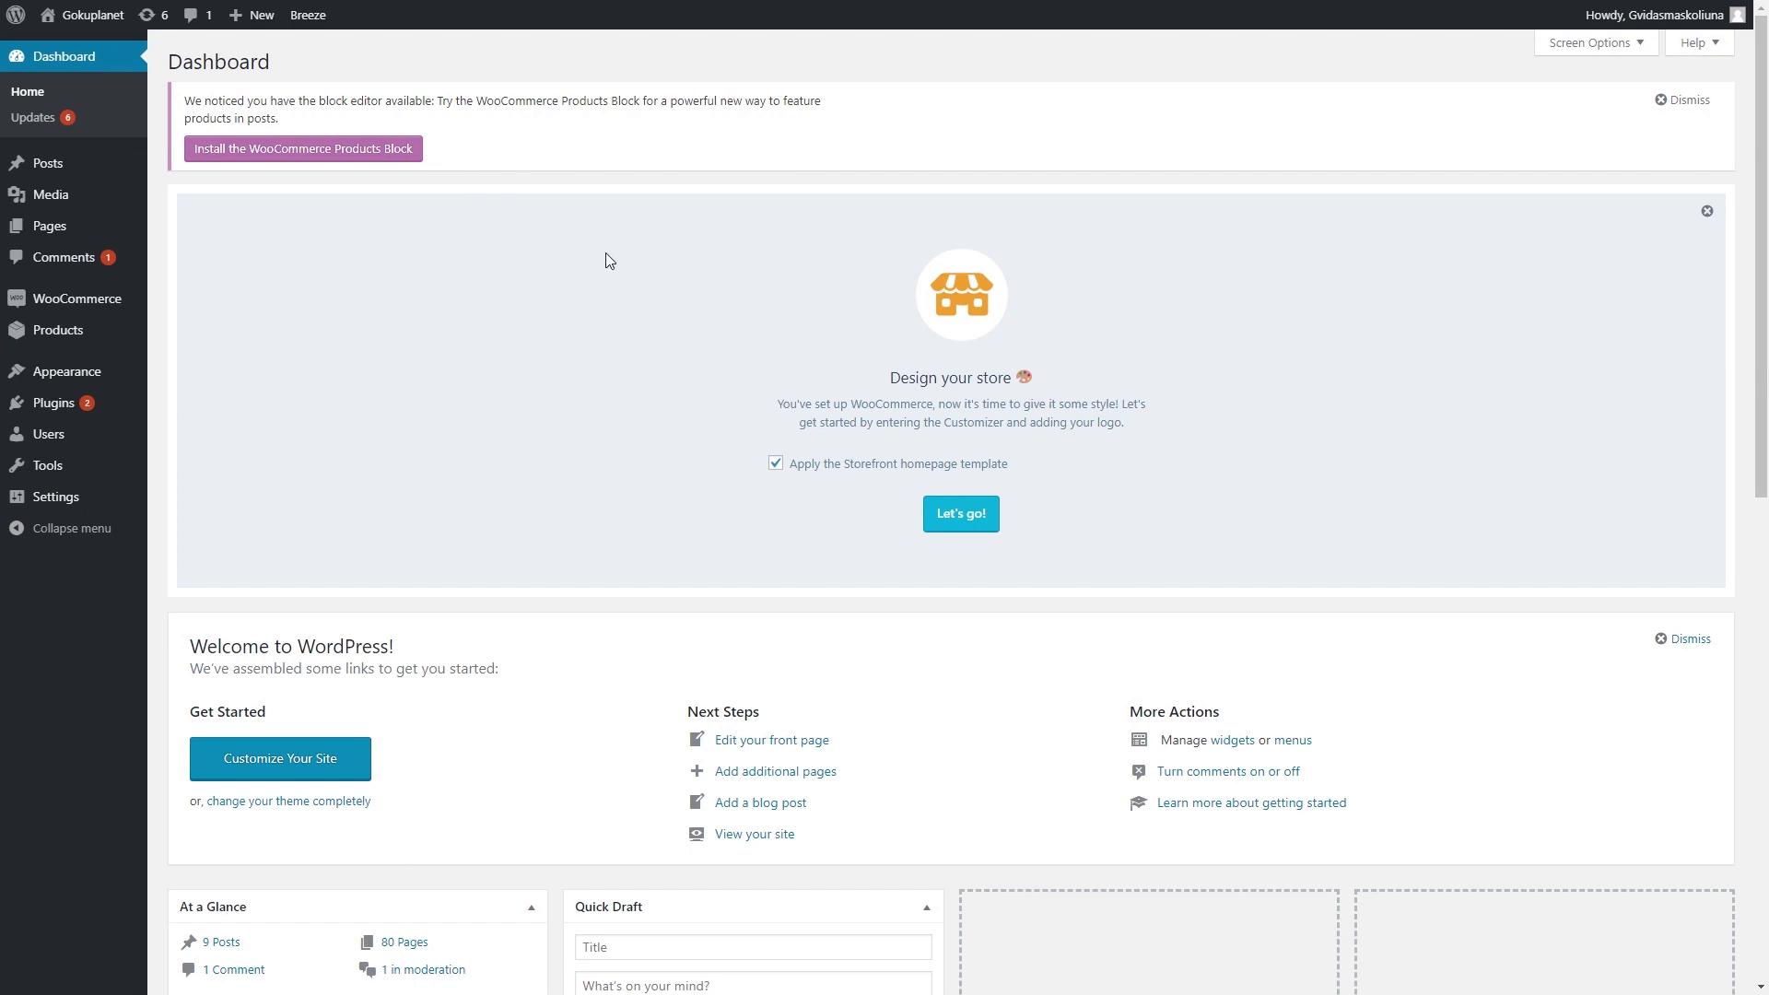
scroll(604, 261, down, 10)
scroll(636, 313, up, 5)
scroll(657, 375, up, 4)
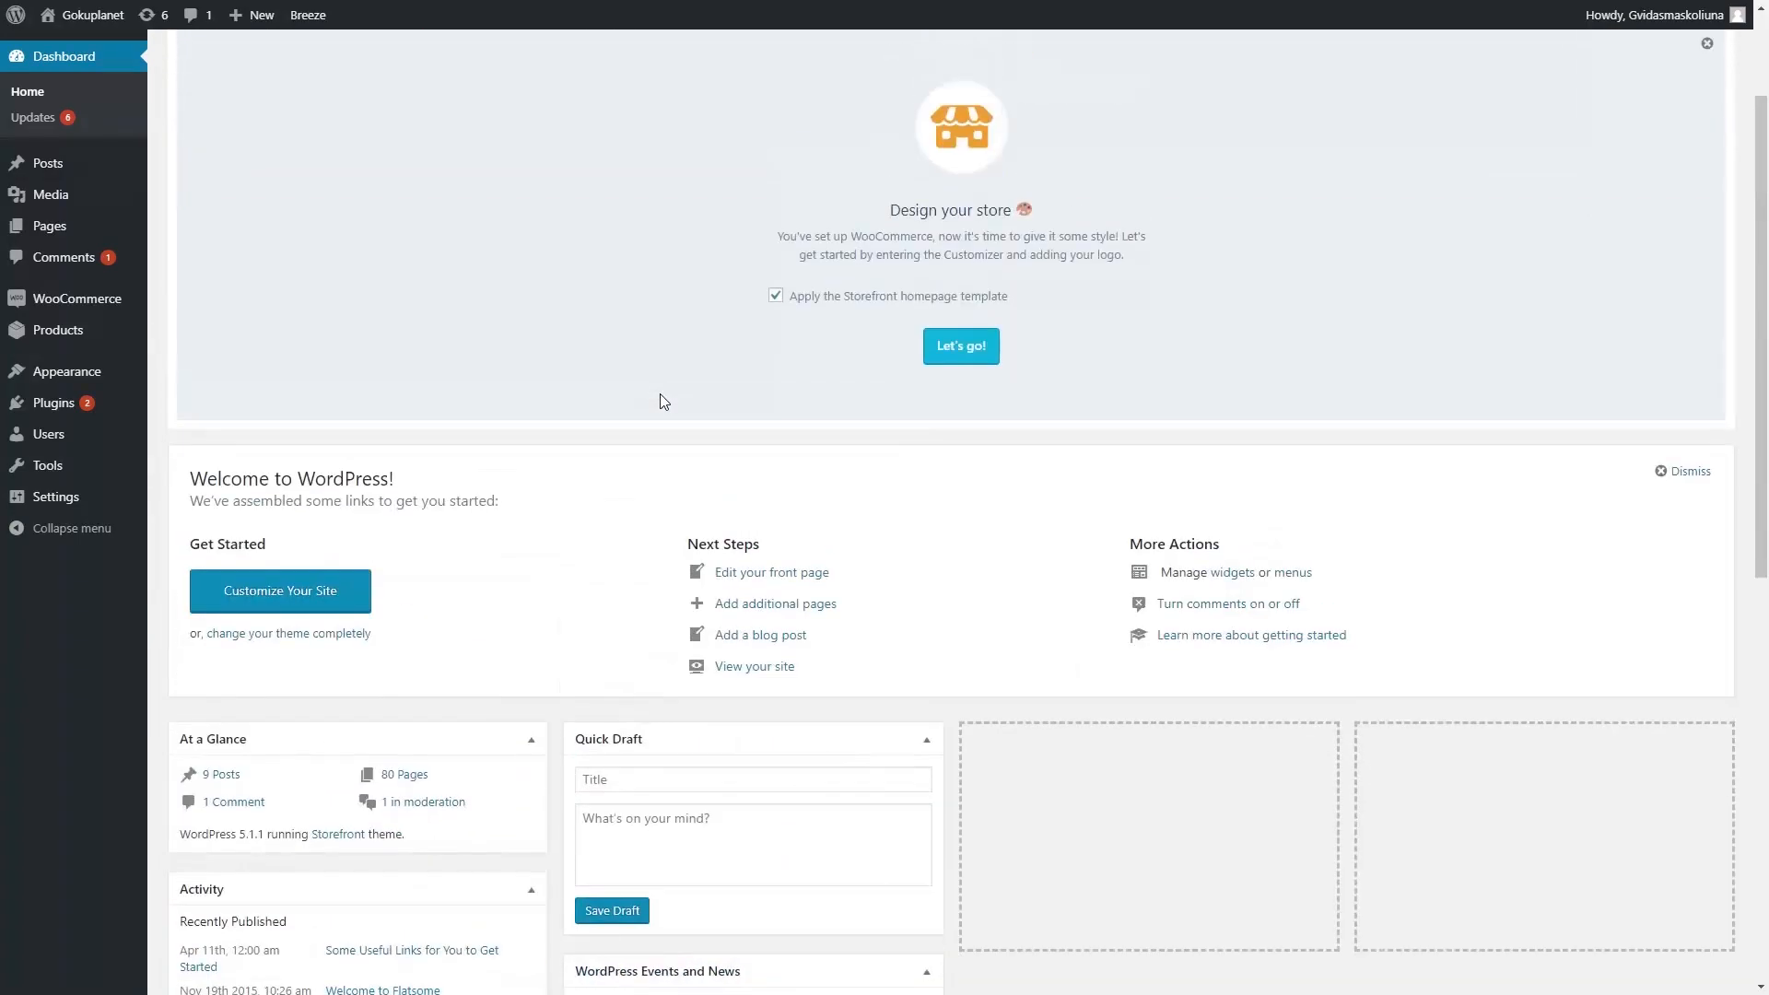
- Open Dashboard > Updates and review pending updates for YITH Wishlist, Yoast SEO and Storefront
click(44, 117)
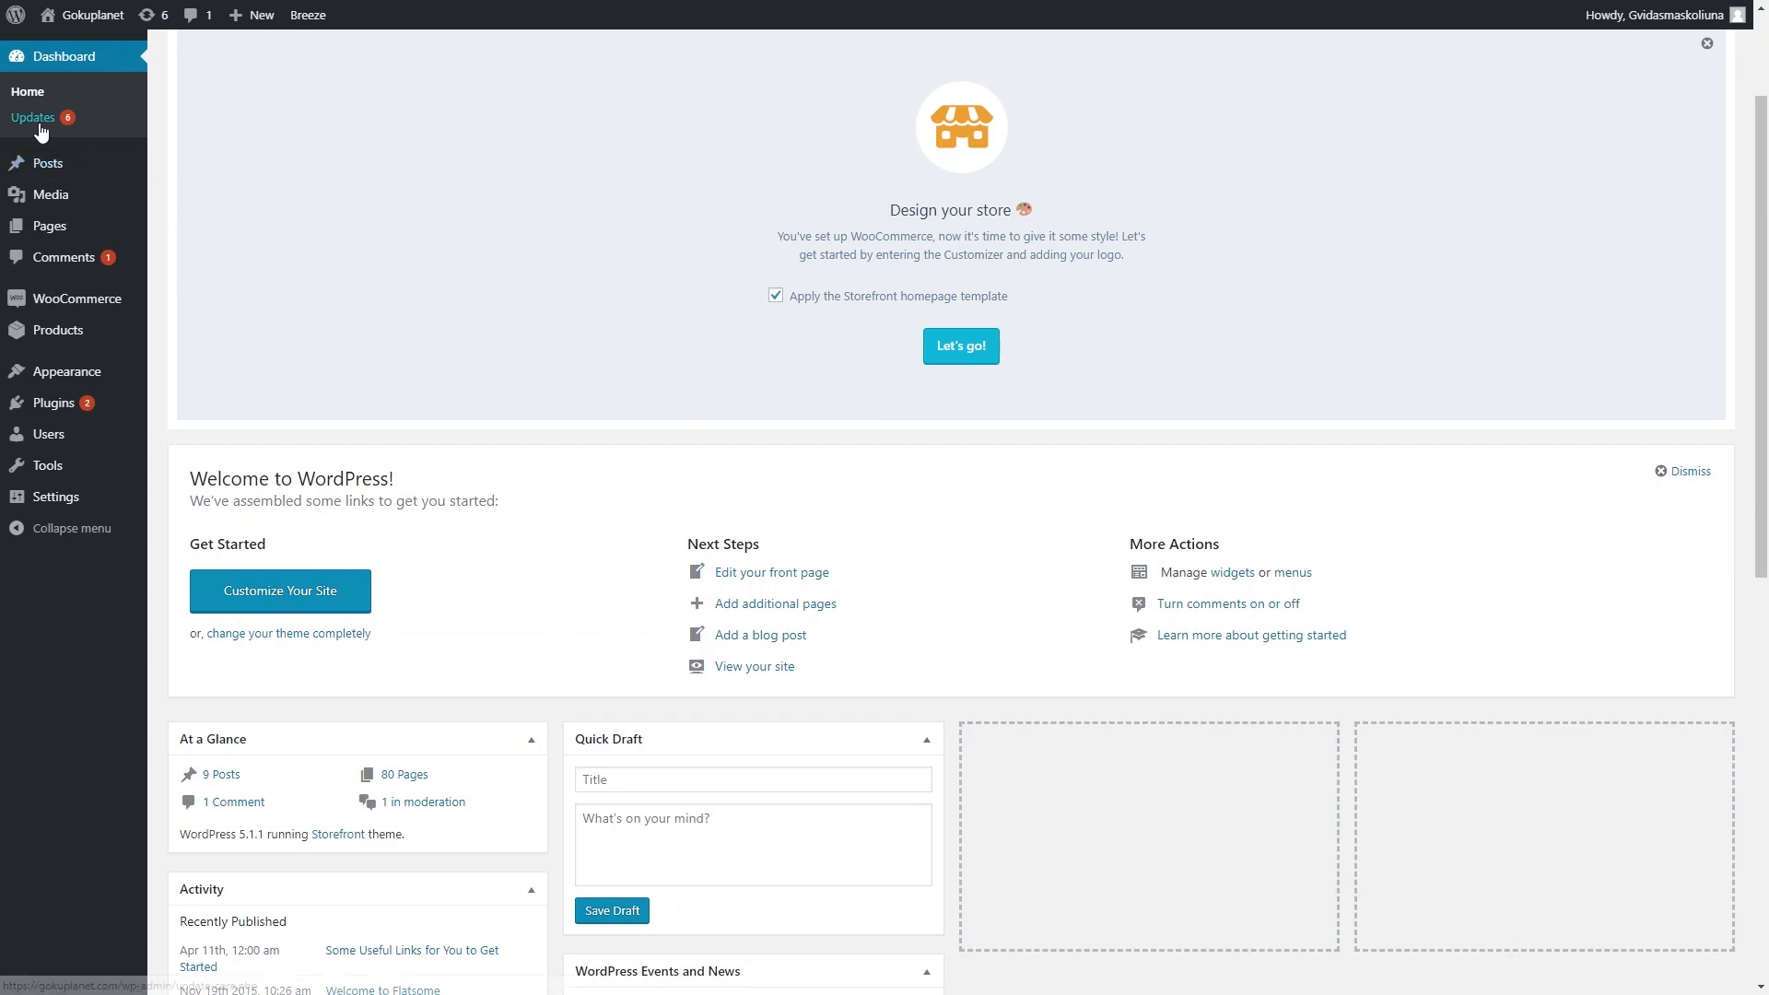
scroll(396, 328, down, 5)
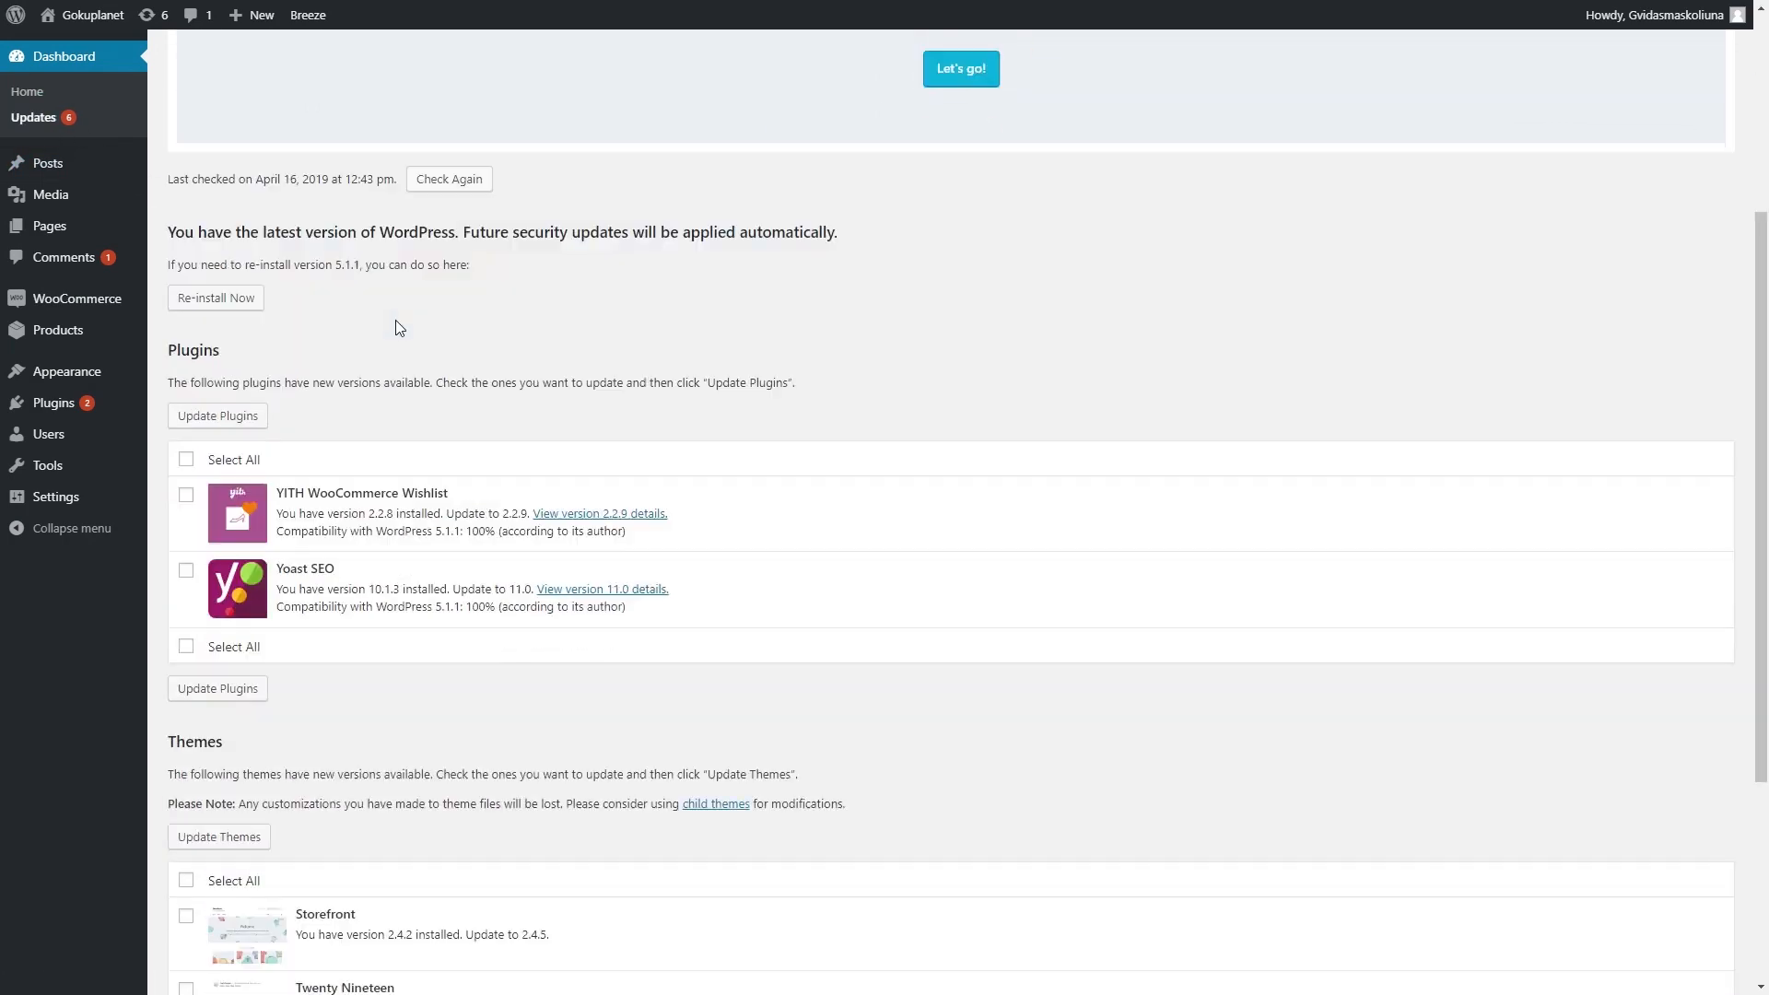
scroll(396, 329, up, 5)
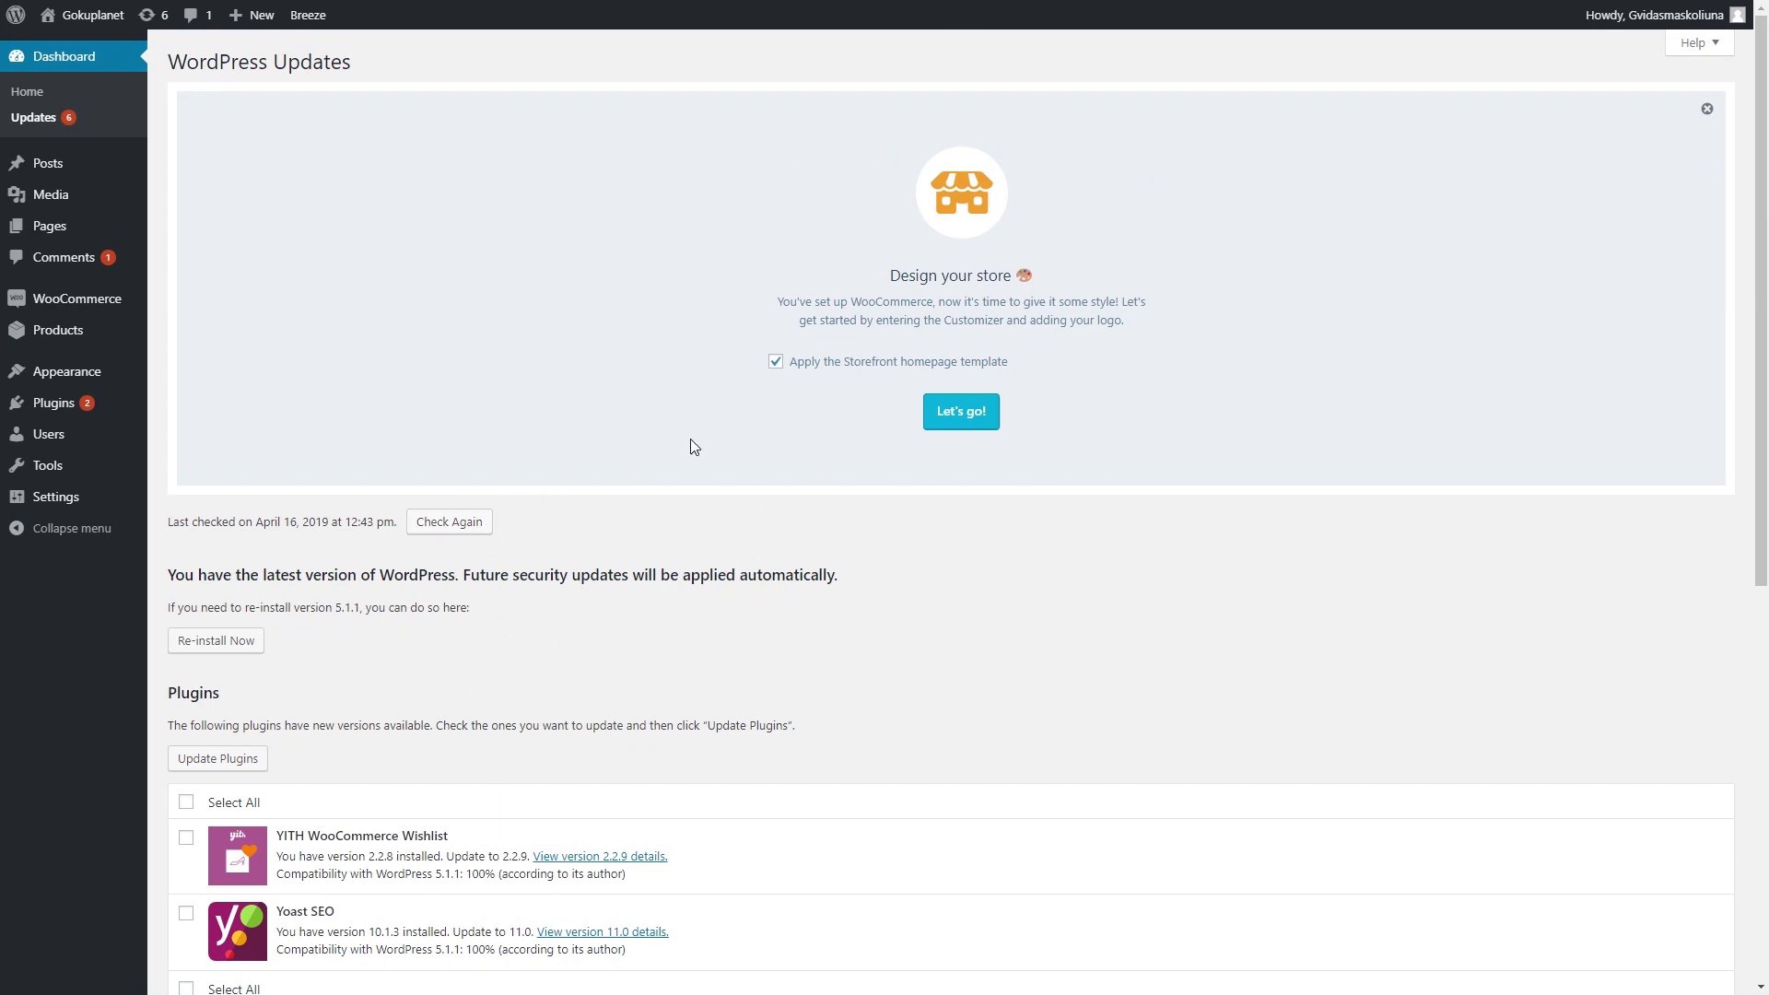
mouse_move(72, 169)
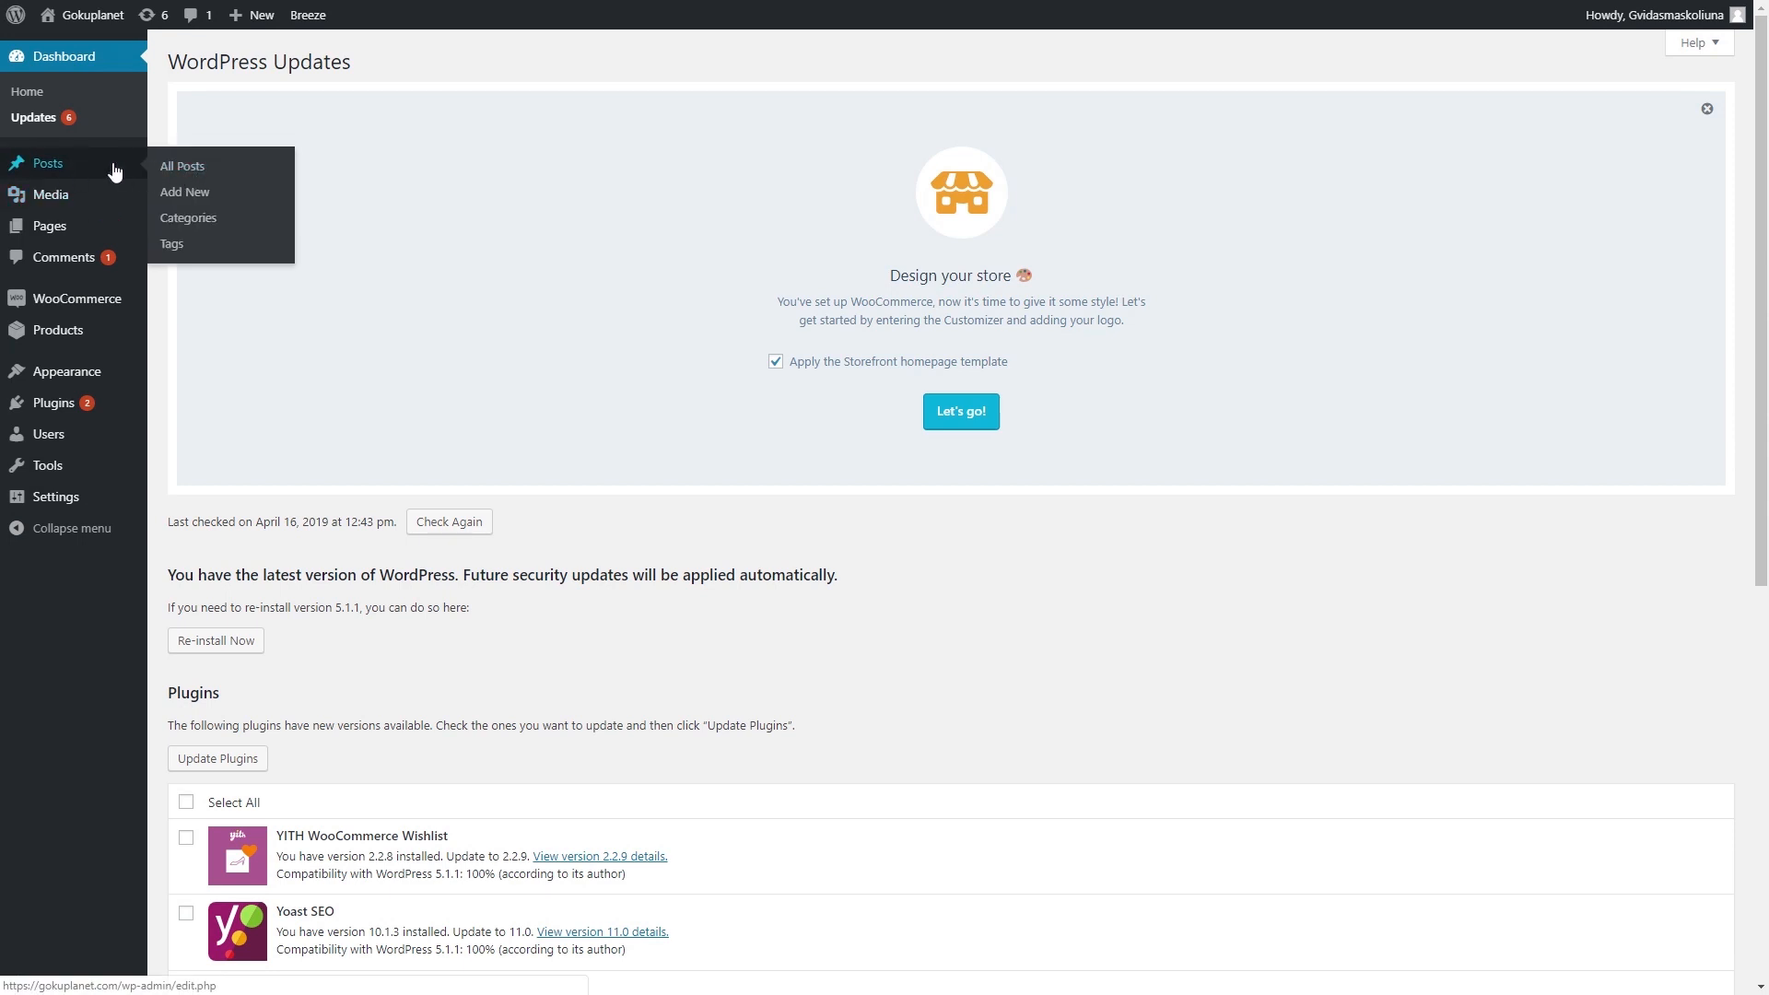
- Start a new blog post and click into its title and body
click(203, 201)
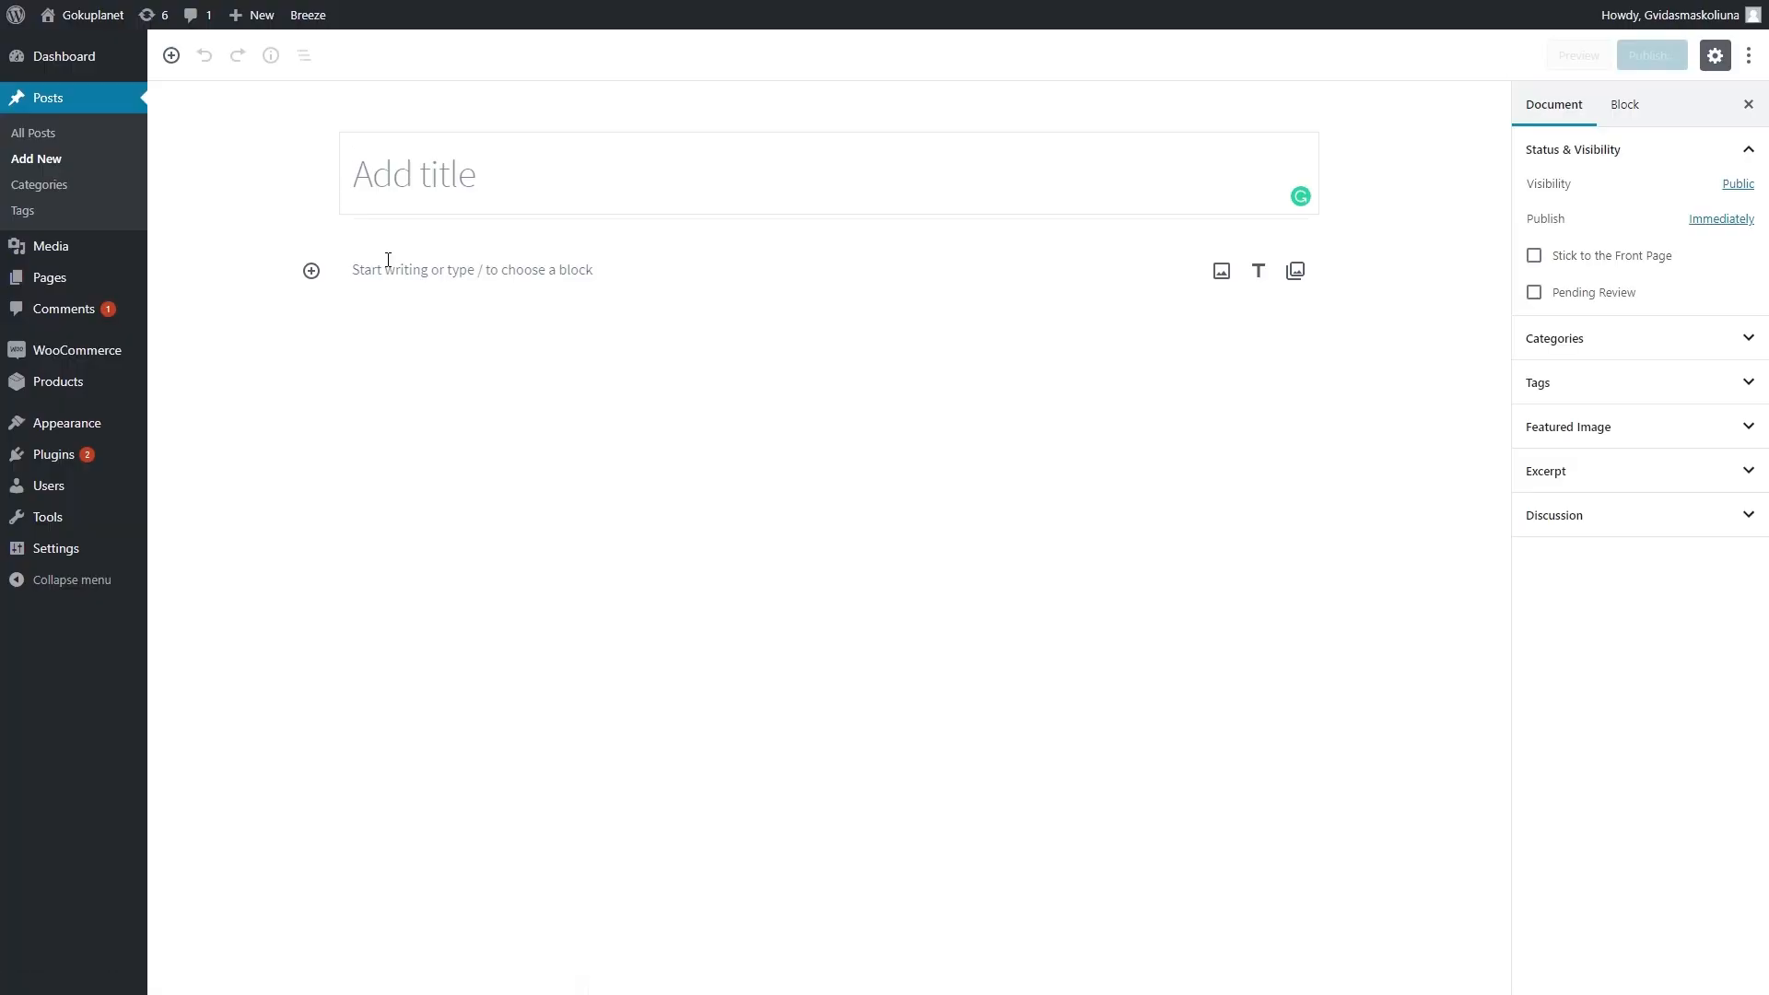
click(552, 194)
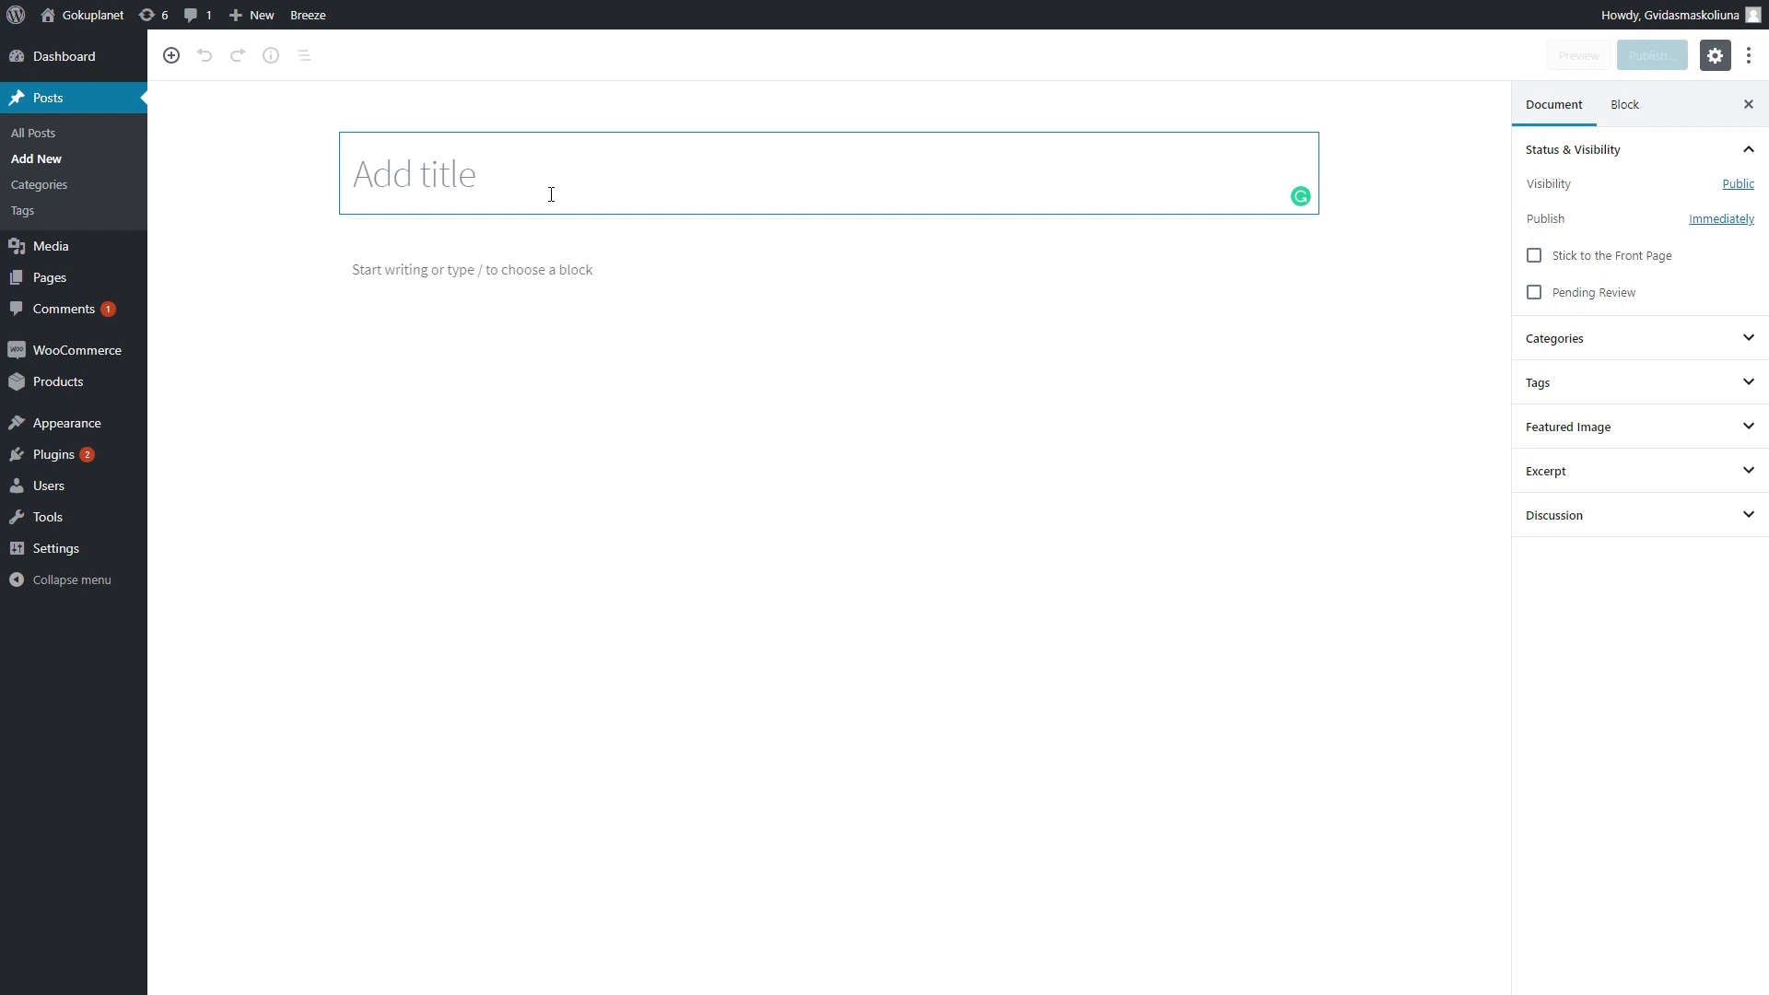
click(584, 267)
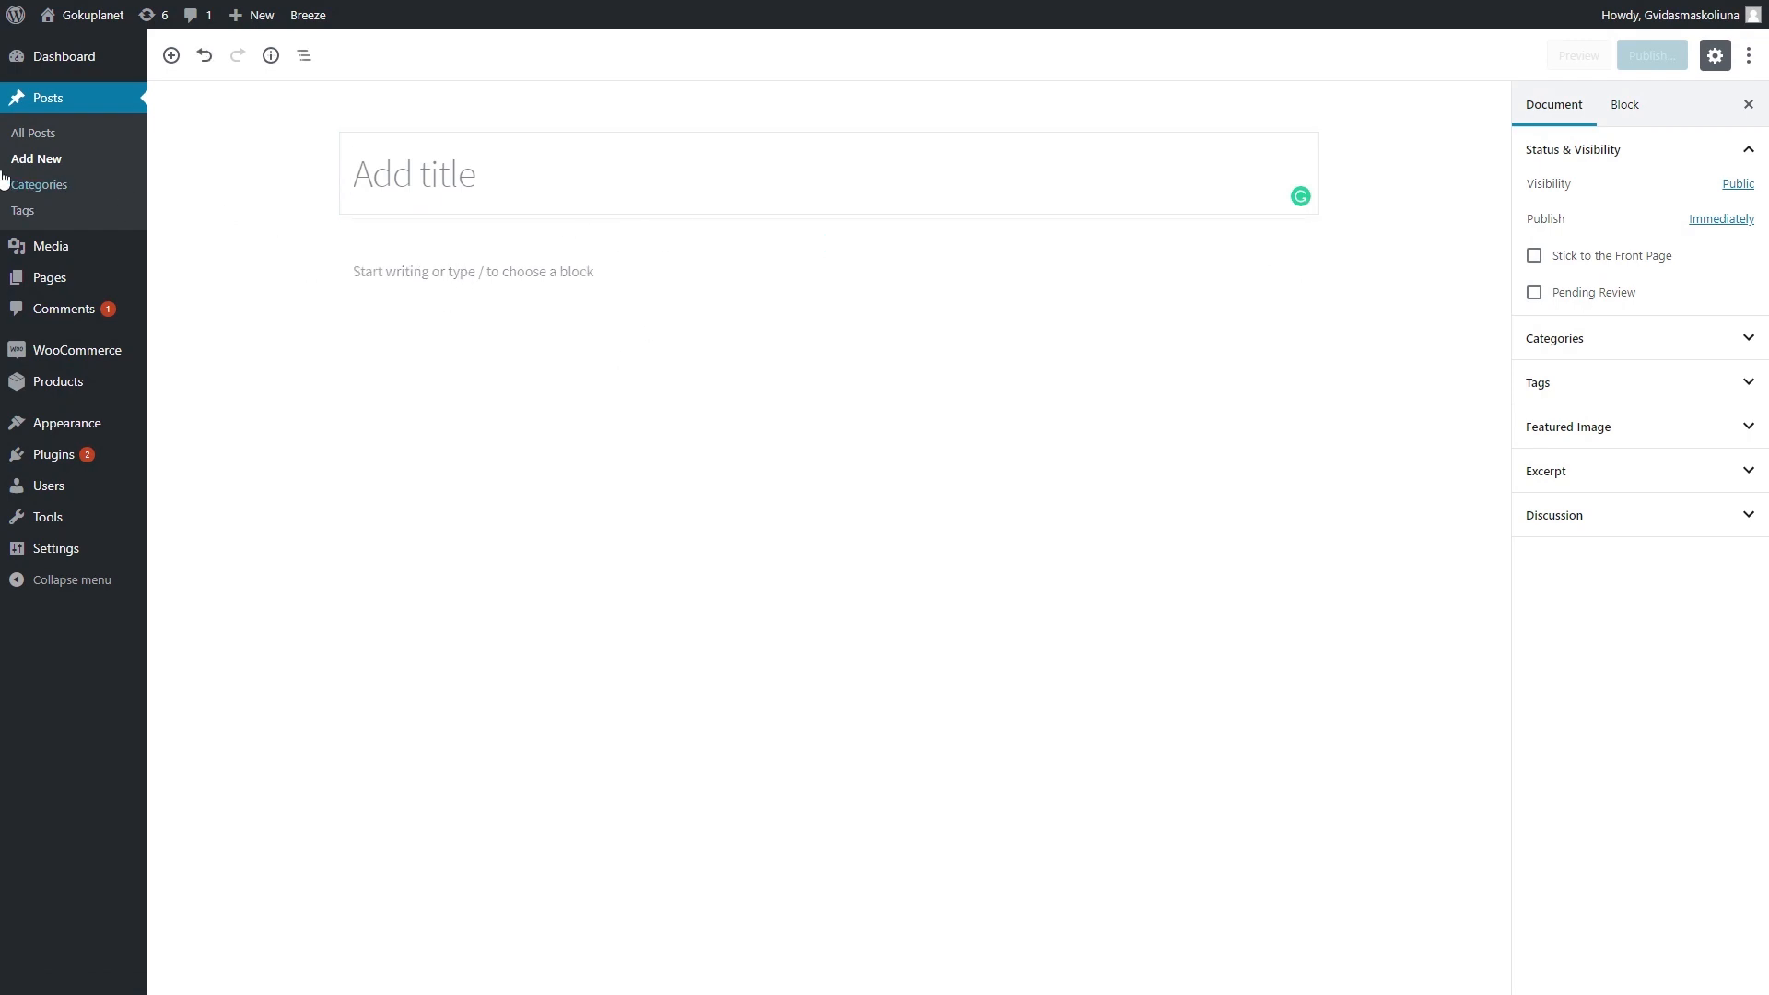
- Leave the unsaved post for Posts > Categories, then move on to All Posts
click(73, 196)
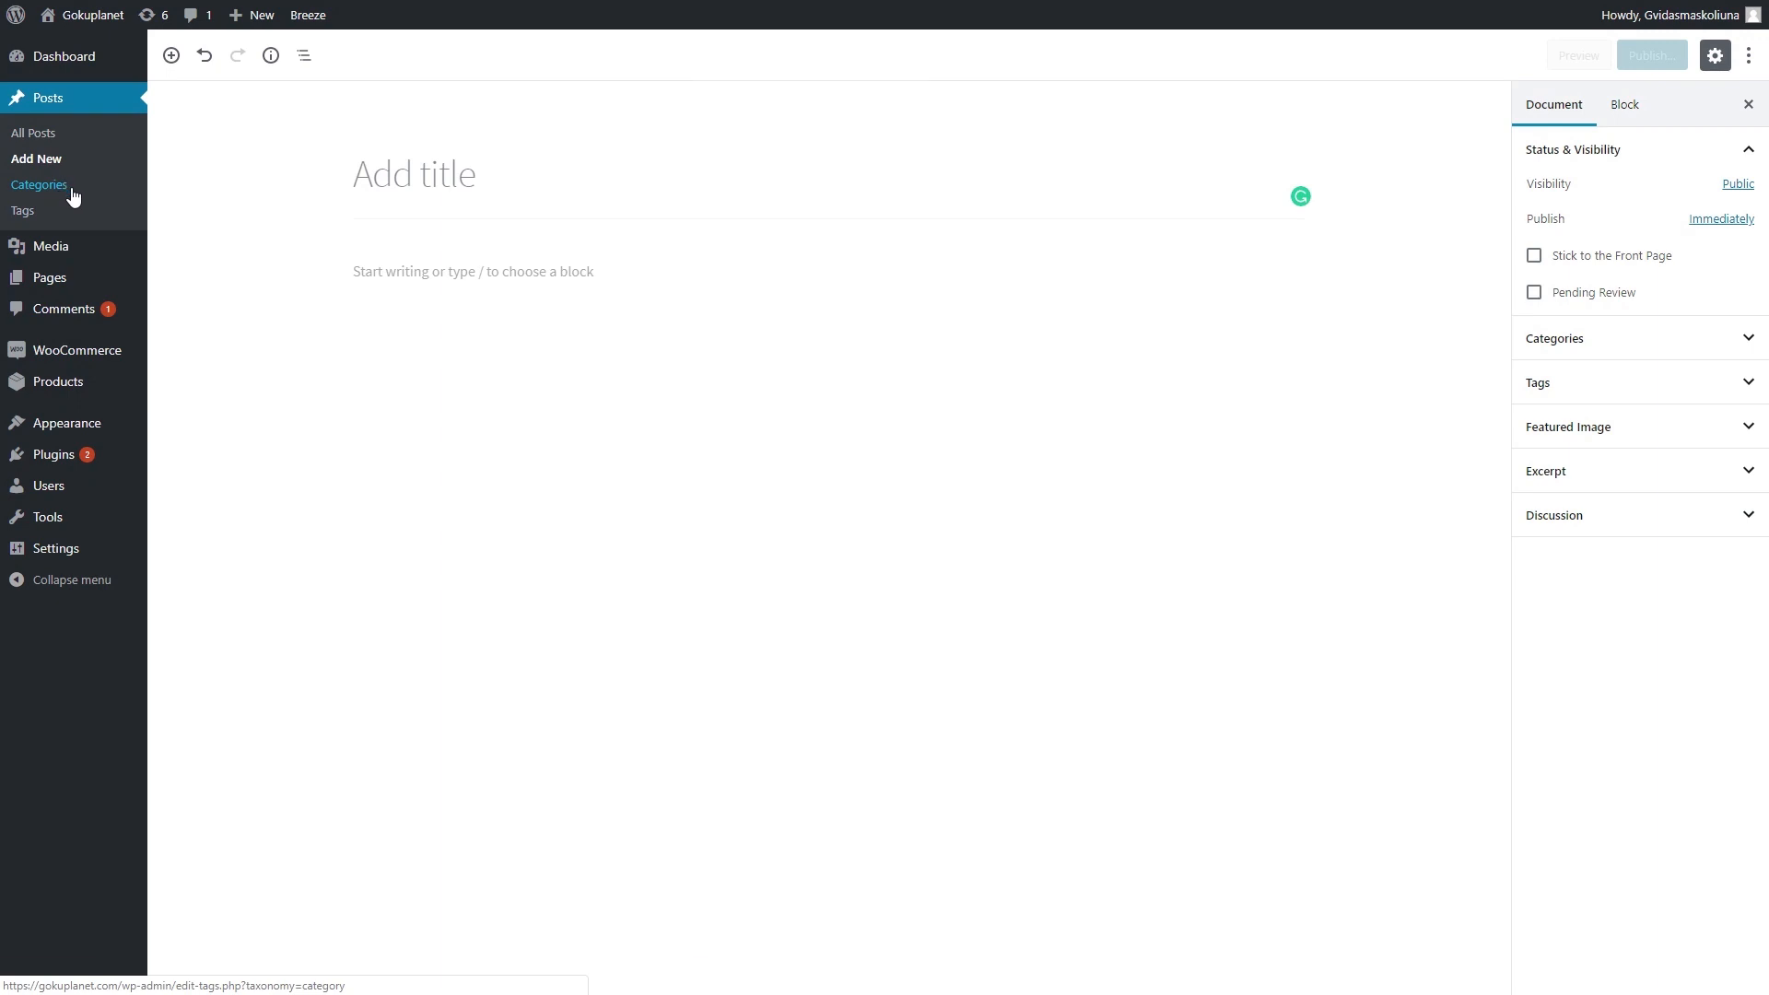
click(960, 104)
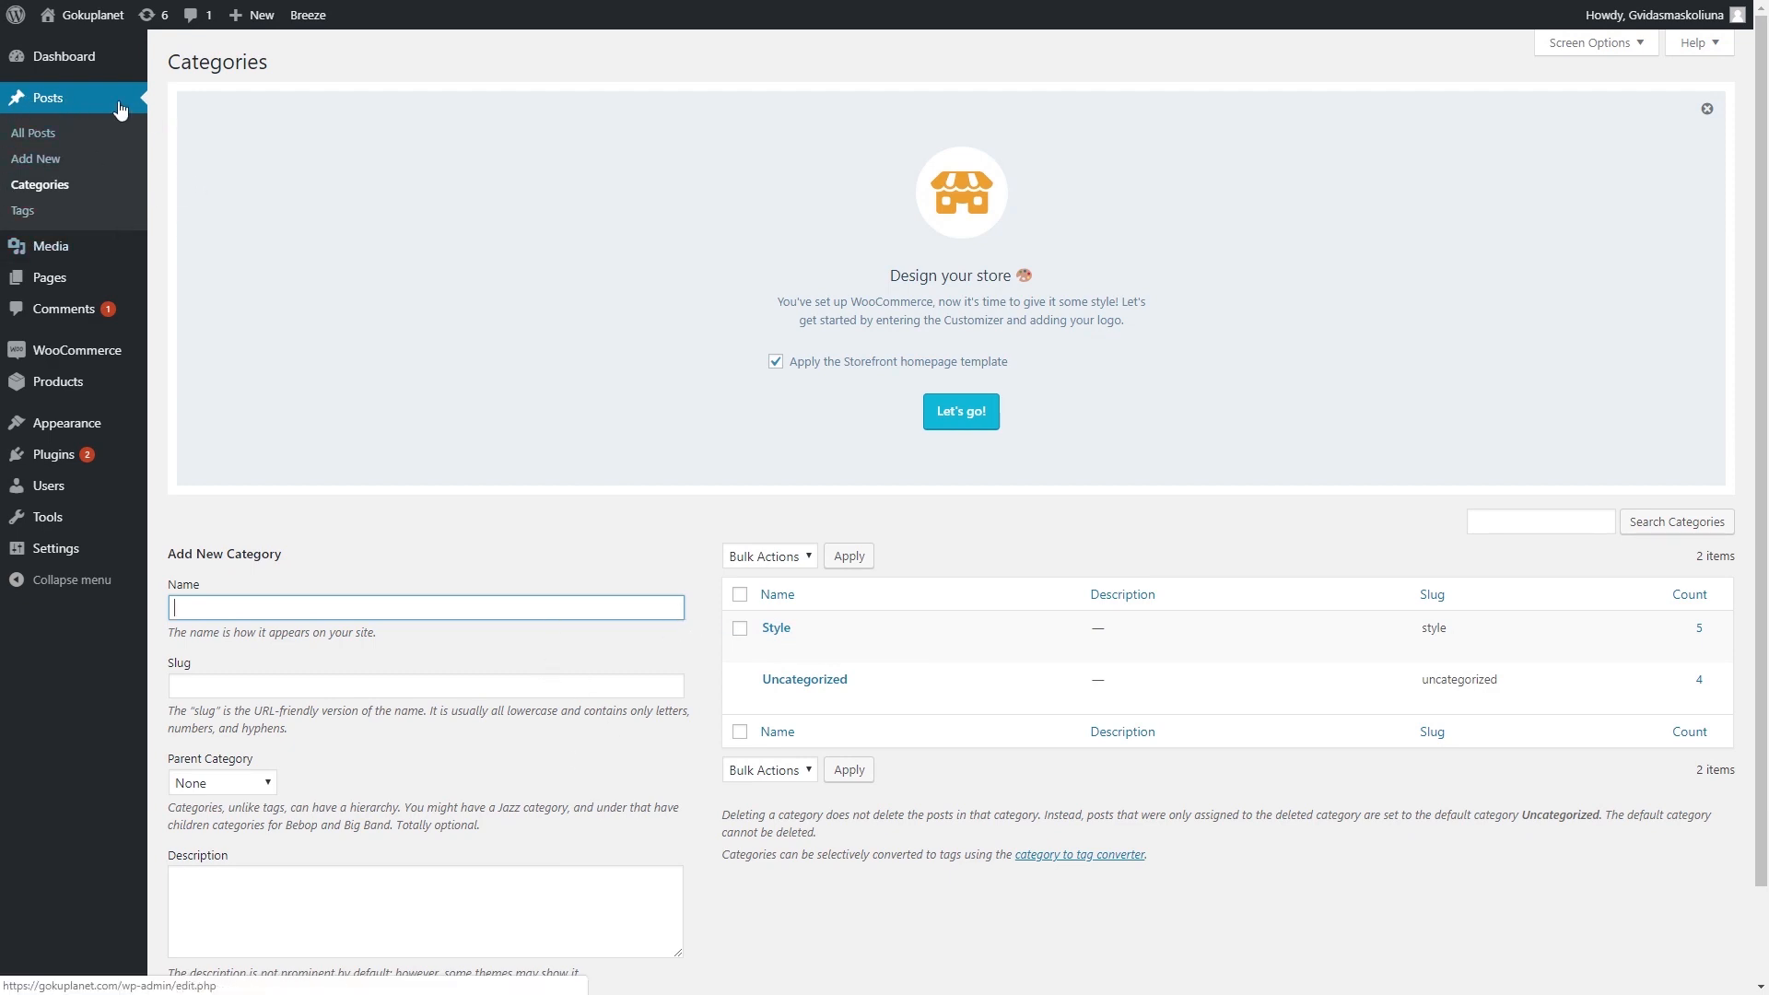
mouse_move(55, 247)
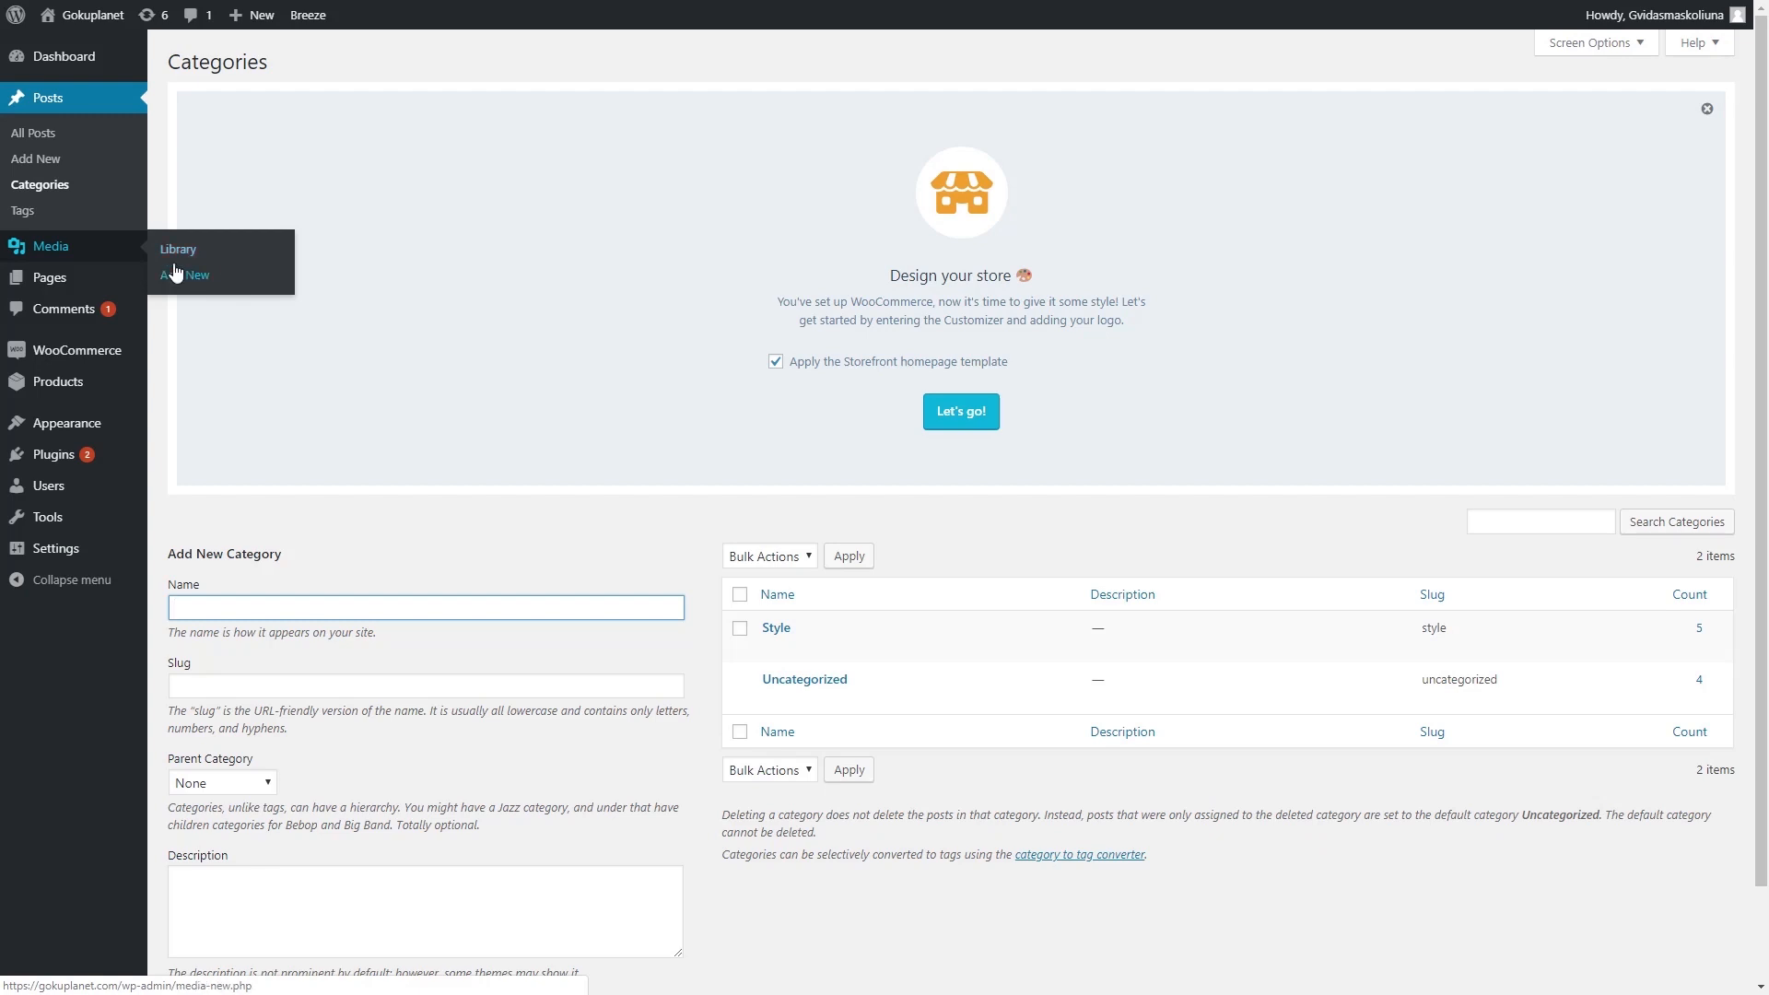
mouse_move(137, 252)
mouse_move(127, 287)
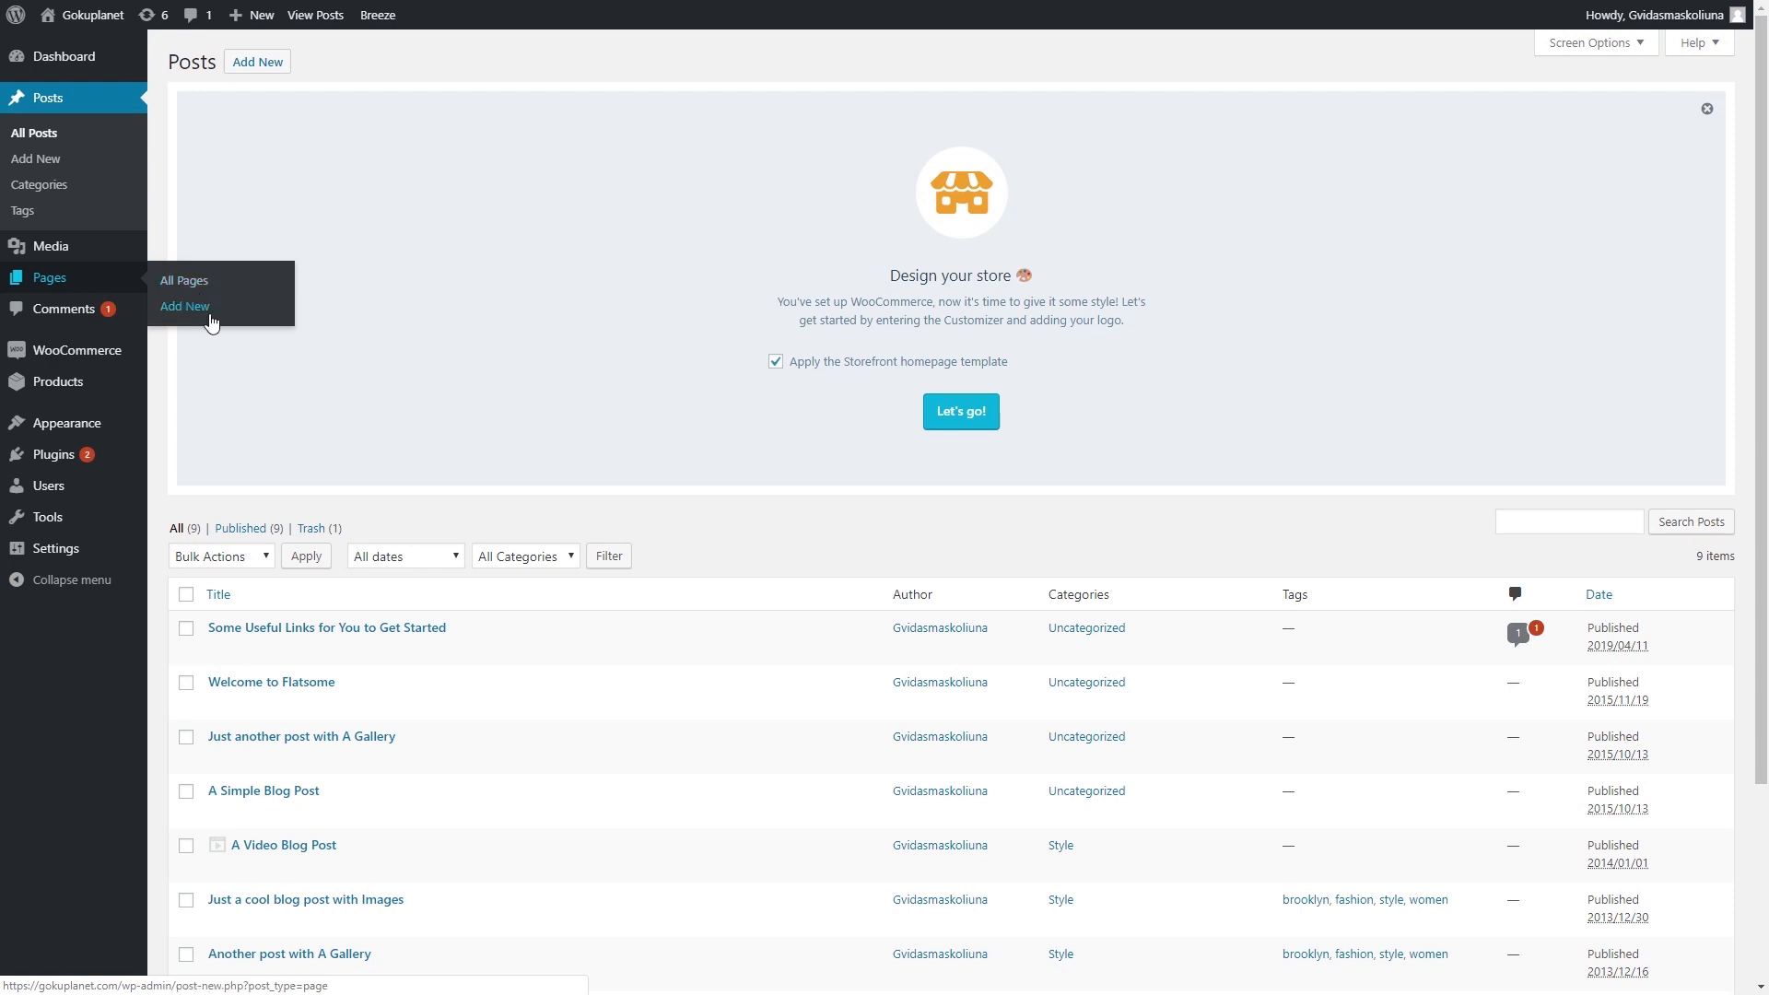
- Open the Comments screen showing 1 pending and 1 approved comment
click(67, 316)
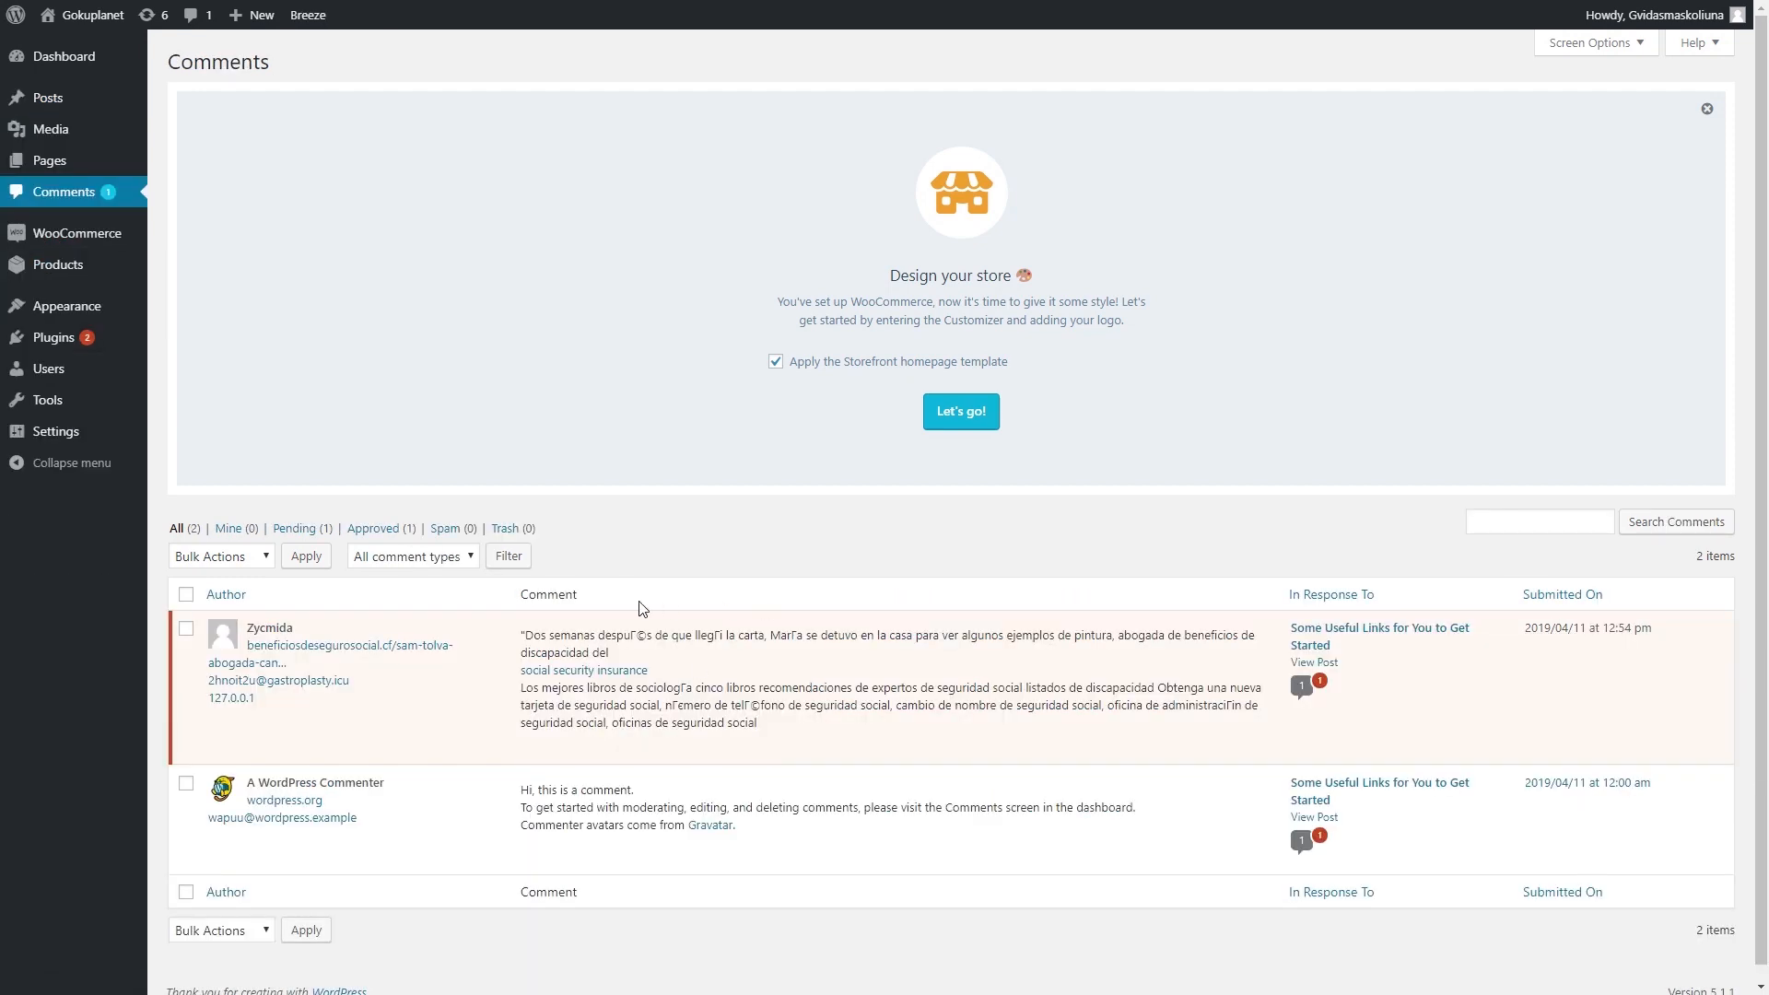
mouse_move(787, 639)
mouse_move(83, 265)
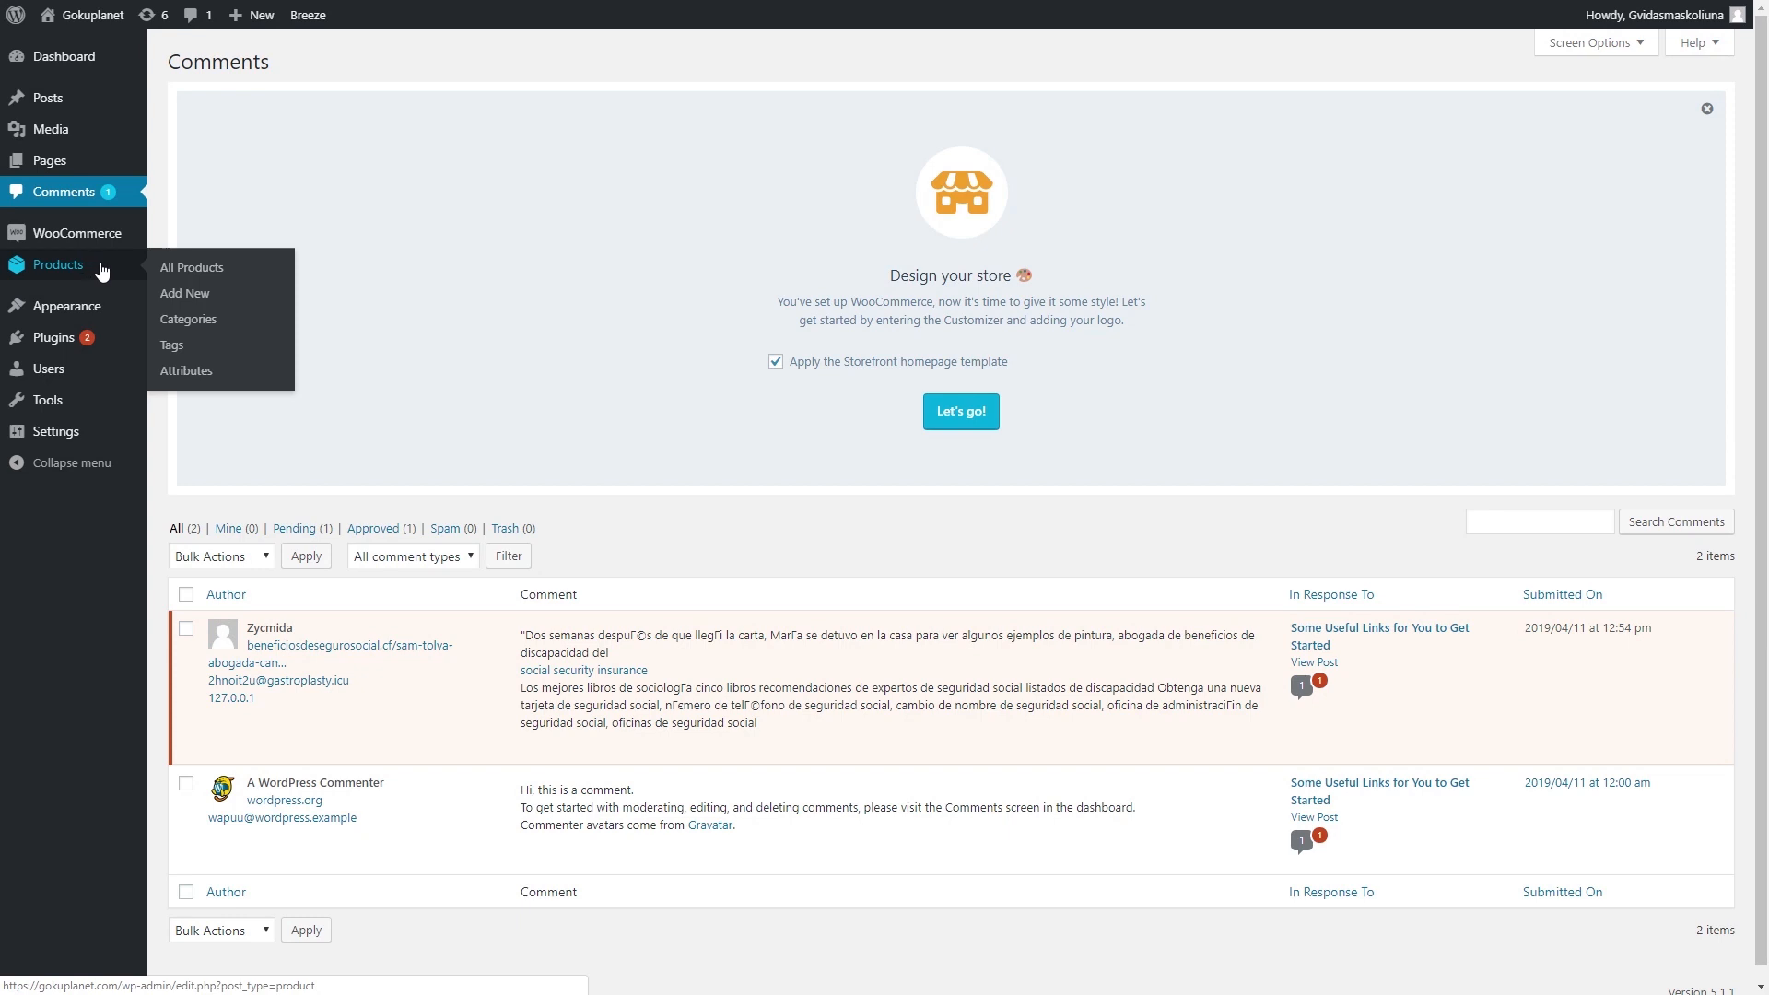
mouse_move(117, 241)
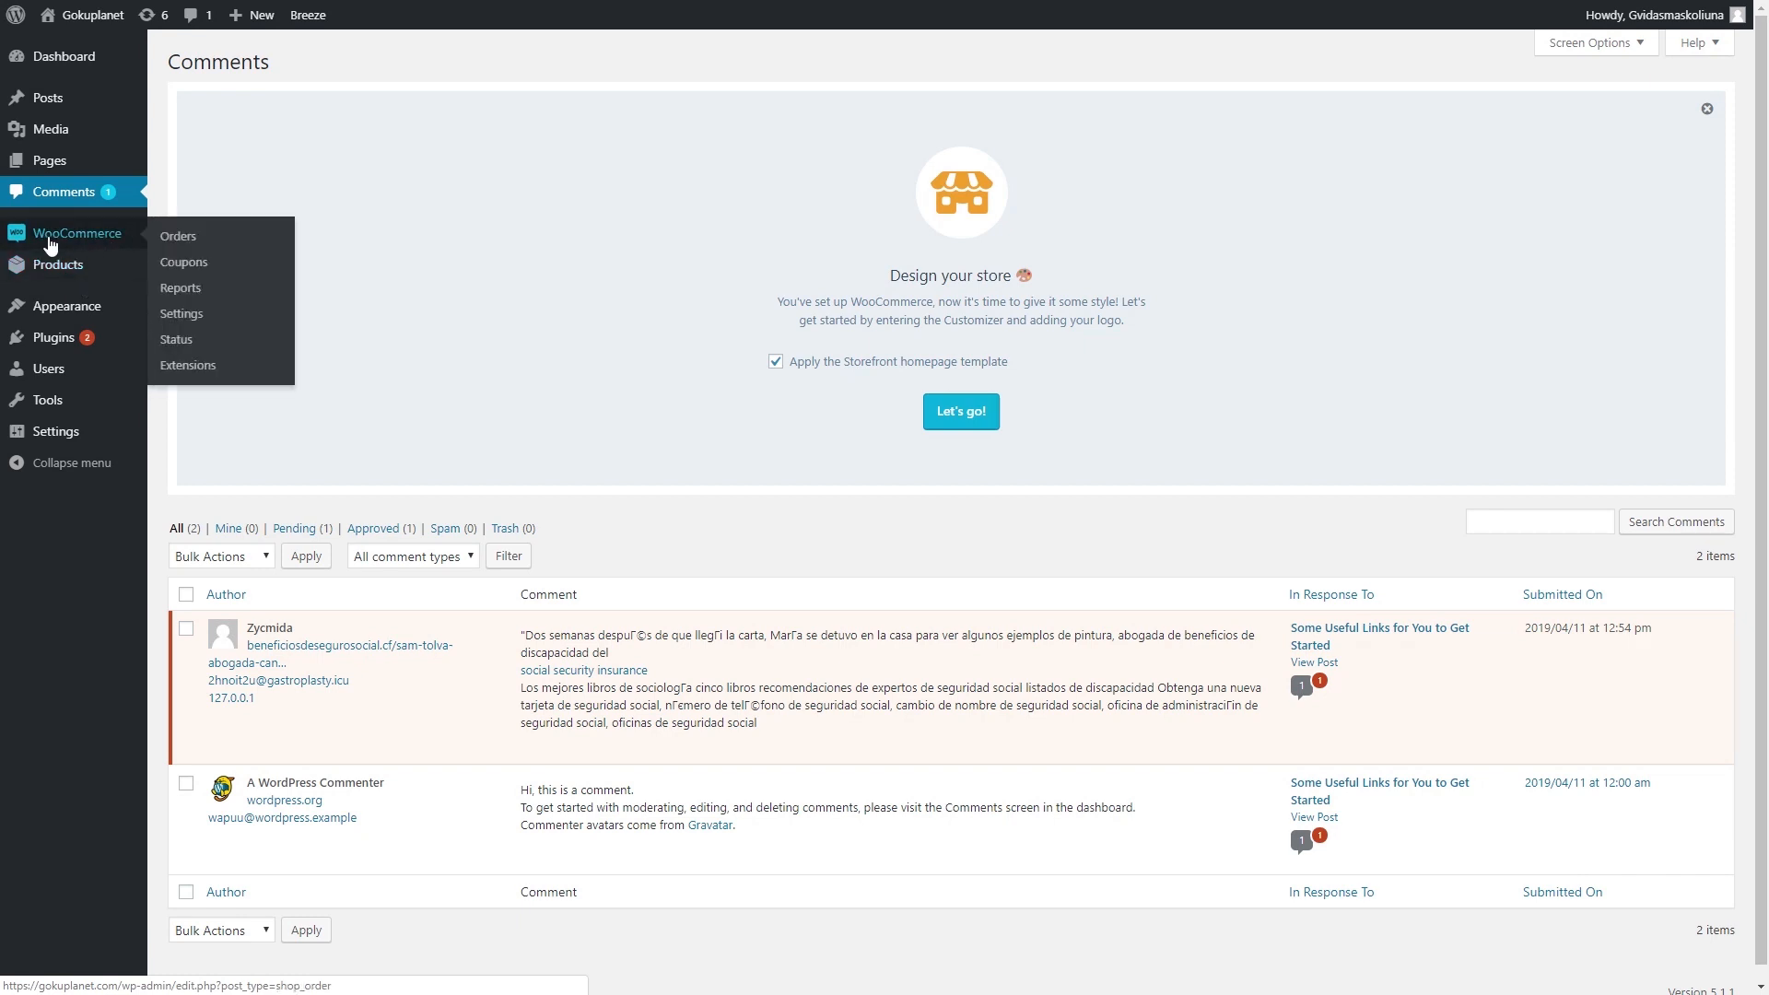
mouse_move(101, 313)
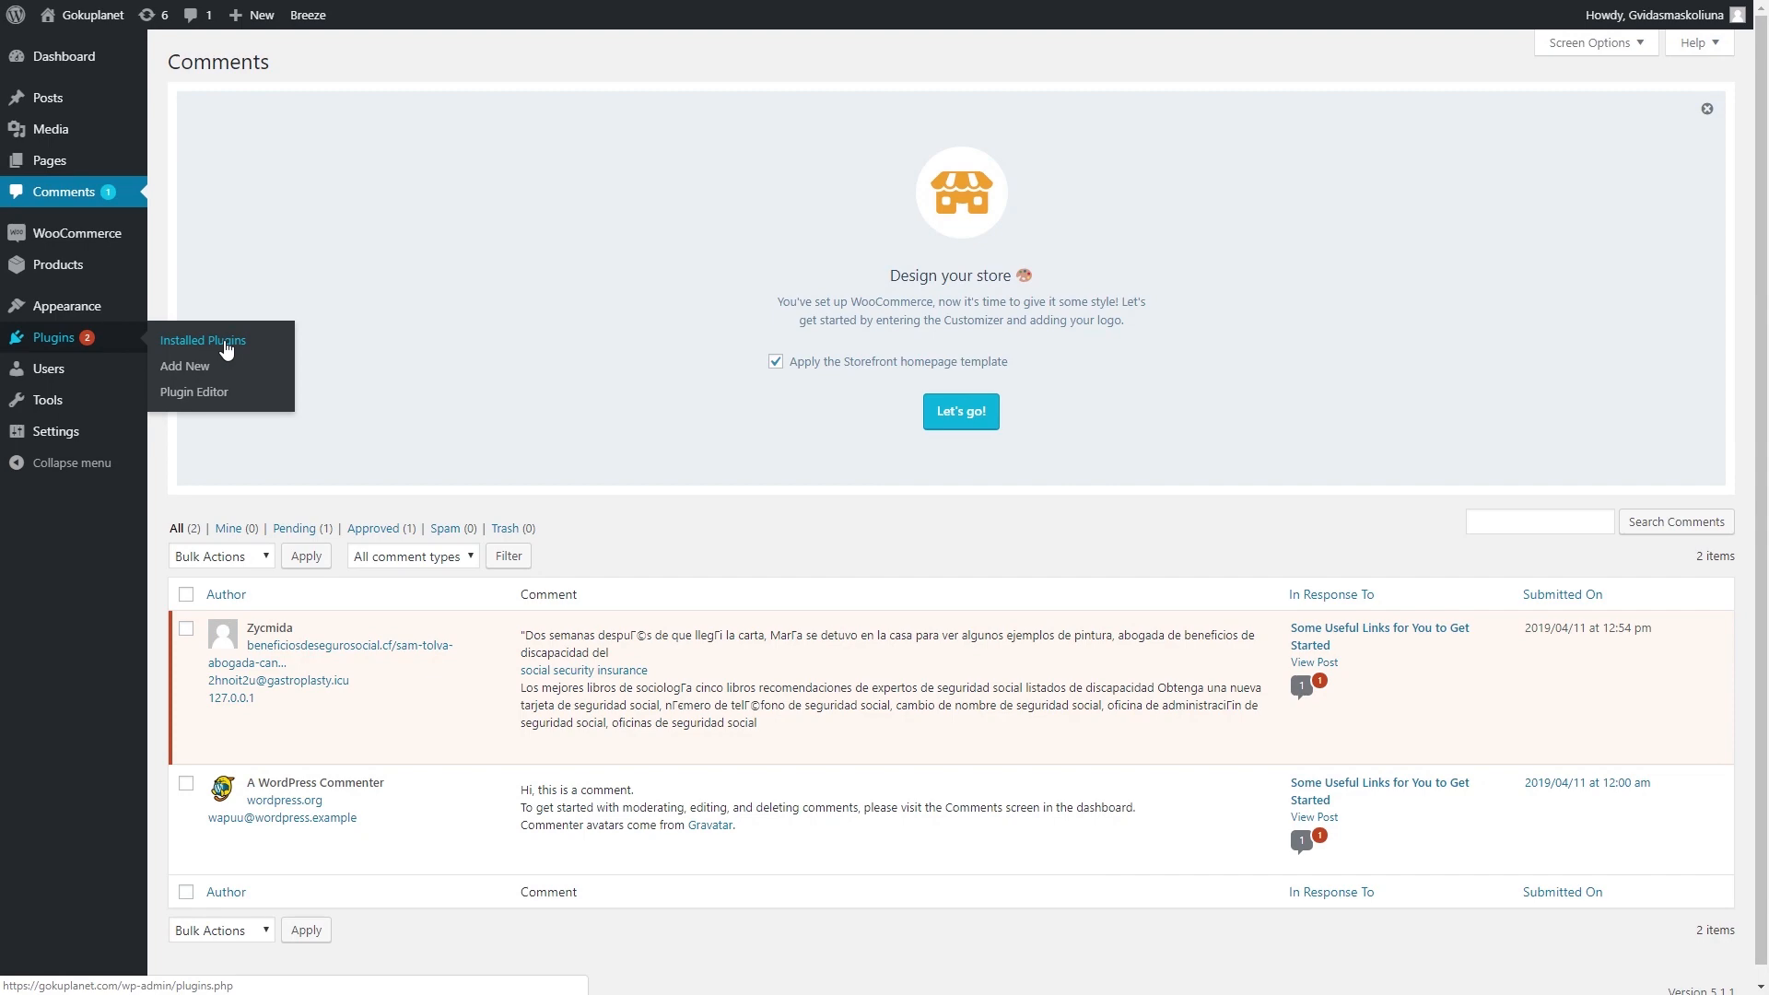
click(194, 376)
scroll(263, 444, down, 4)
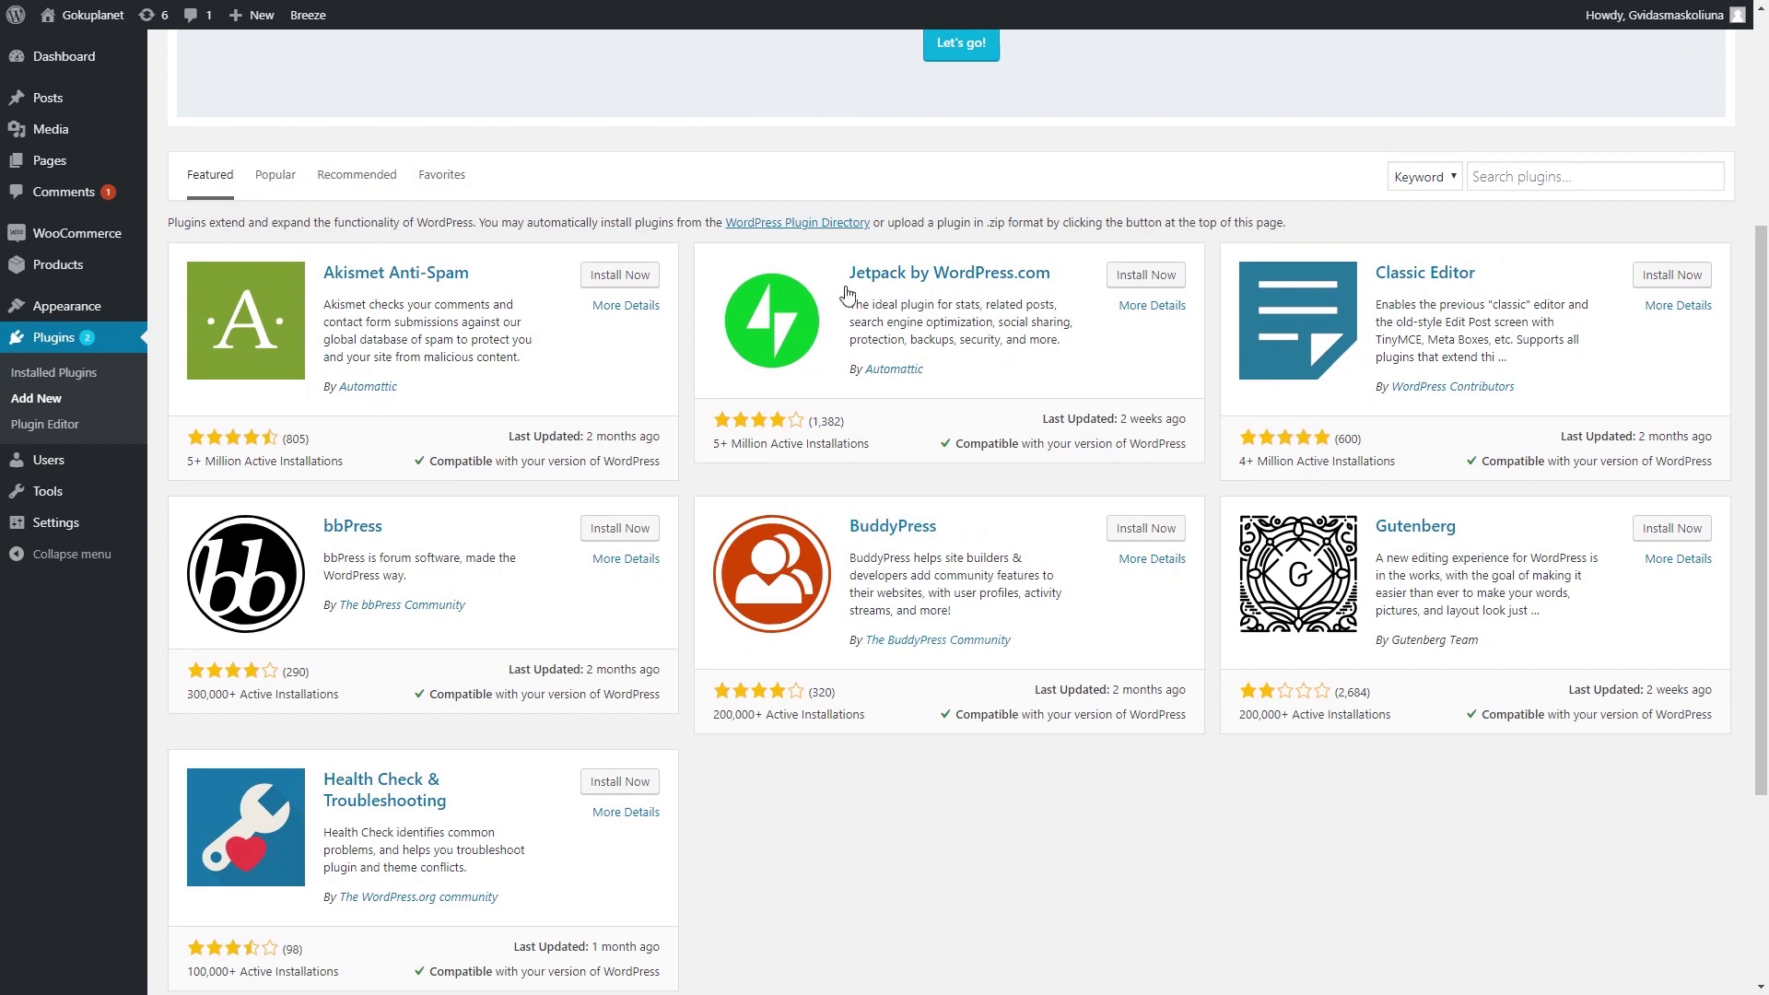
scroll(728, 572, up, 4)
click(1504, 553)
click(1346, 597)
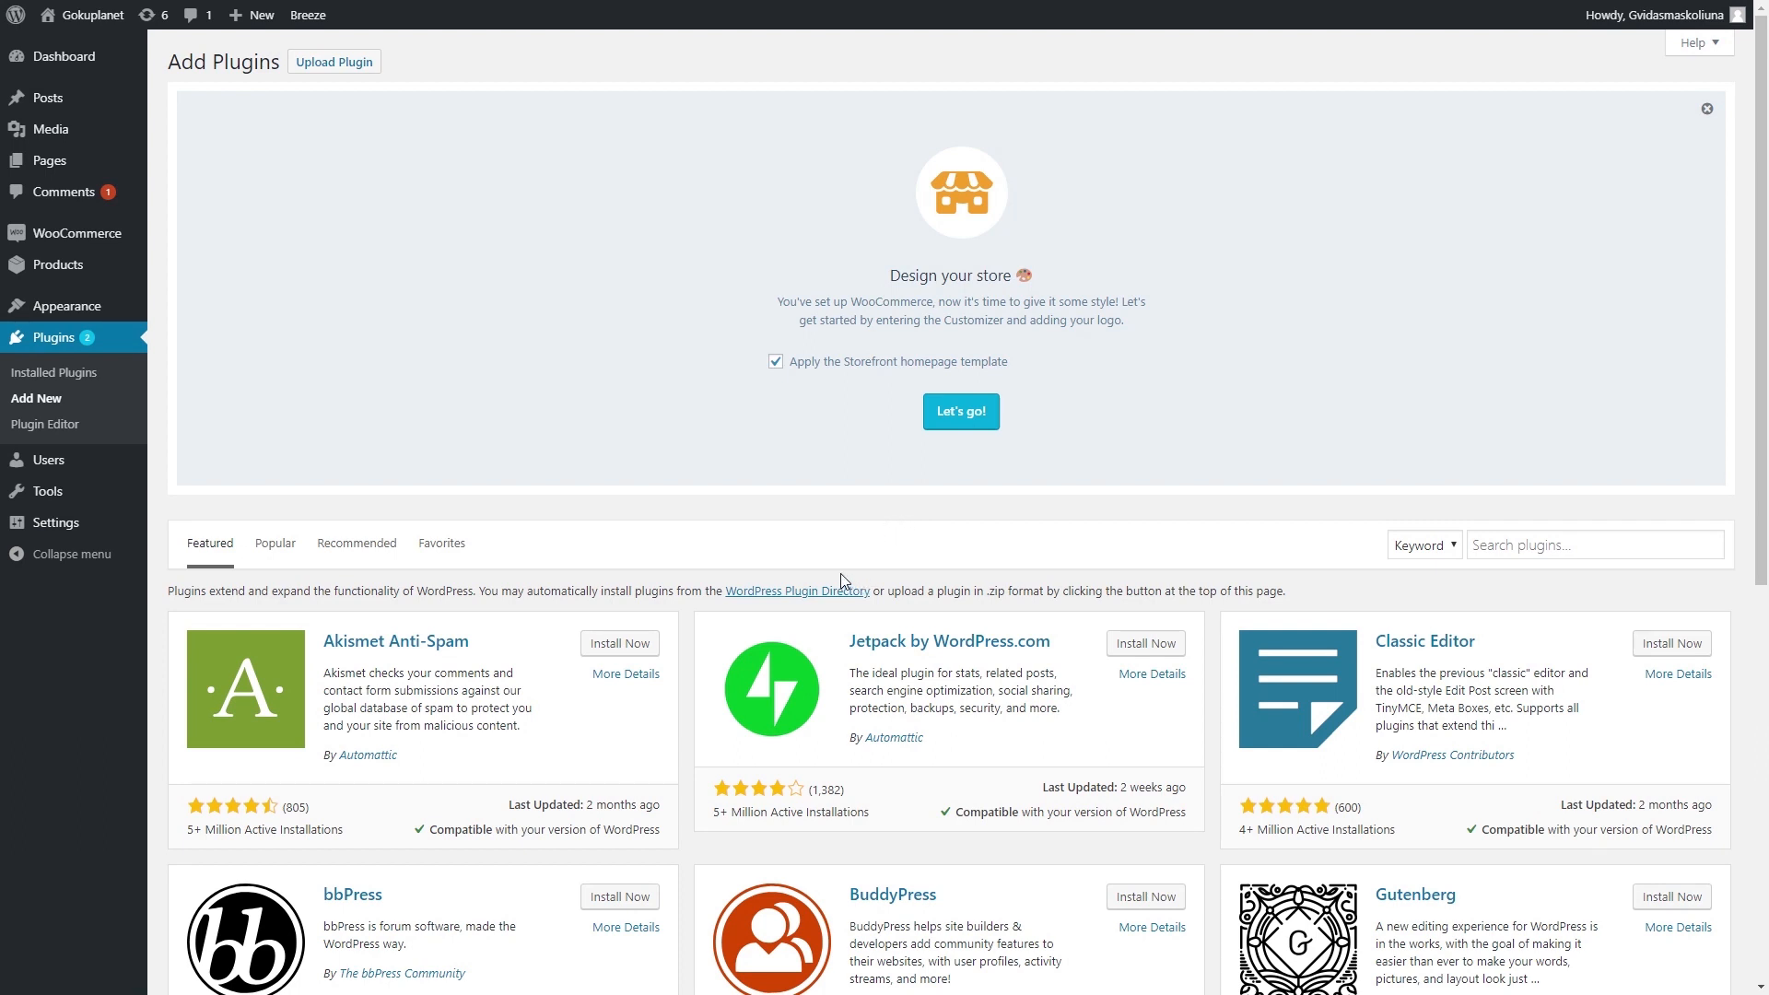
mouse_move(92, 464)
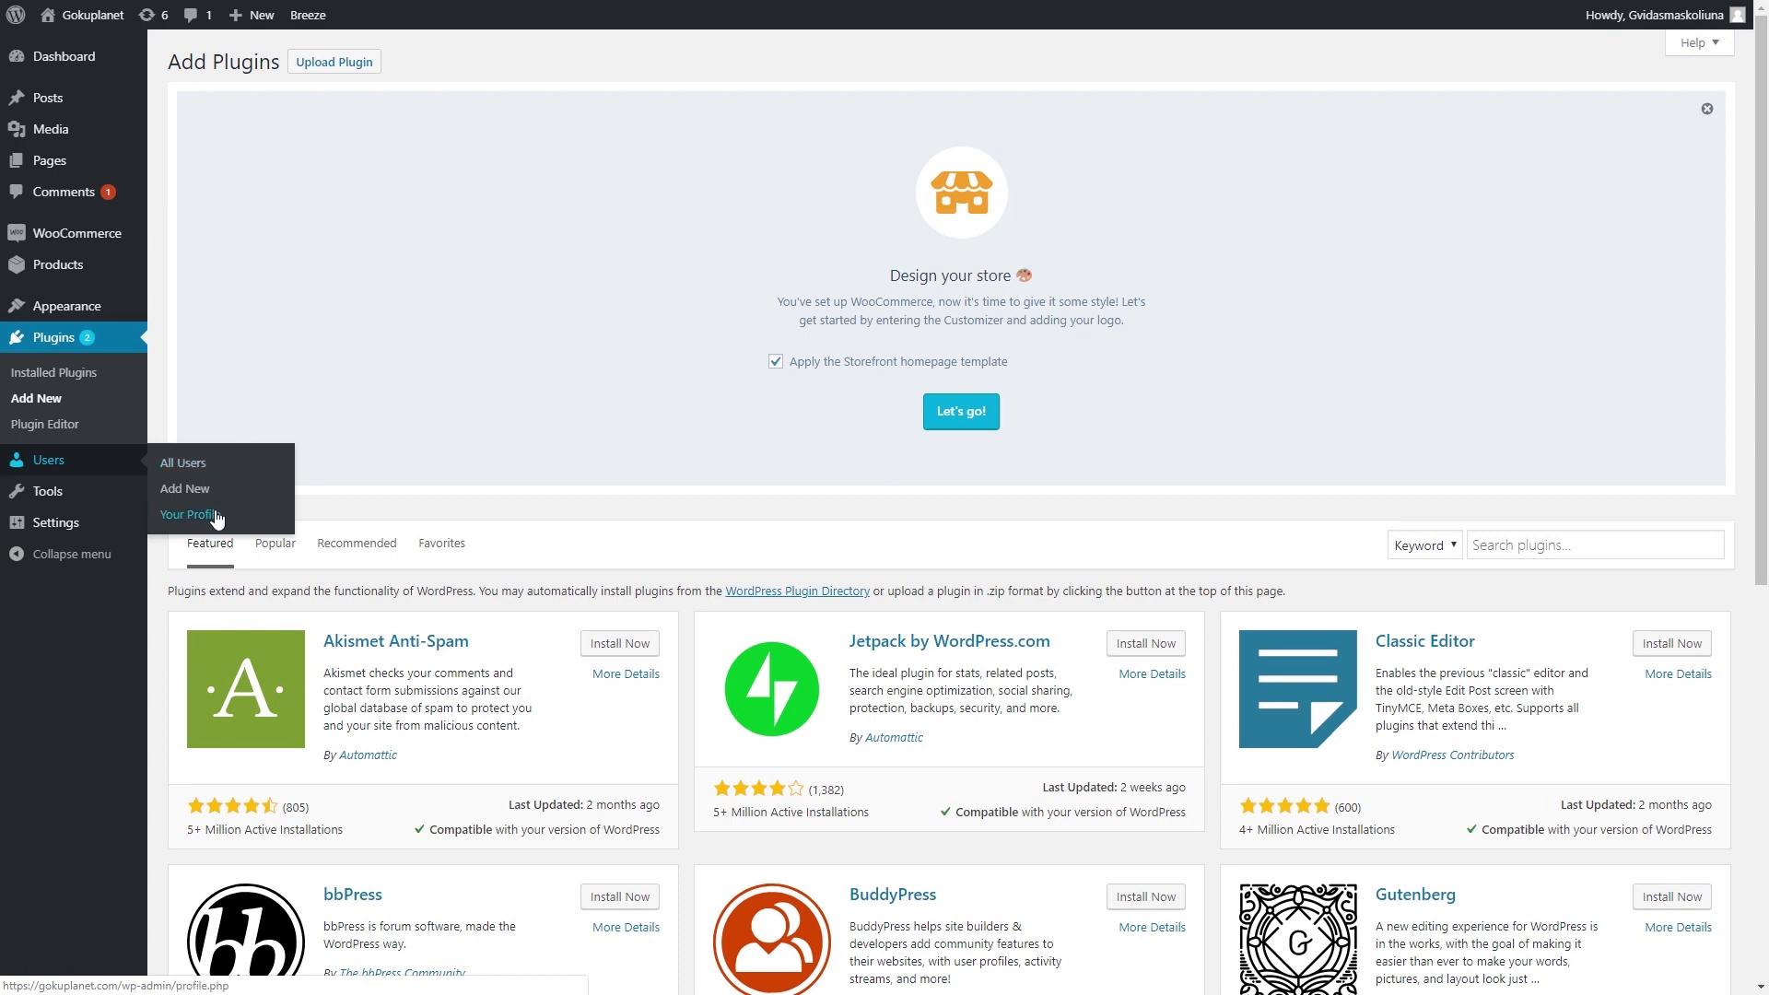
- Open All Users, then the Add New user form, checking its Role list unchanged
click(183, 466)
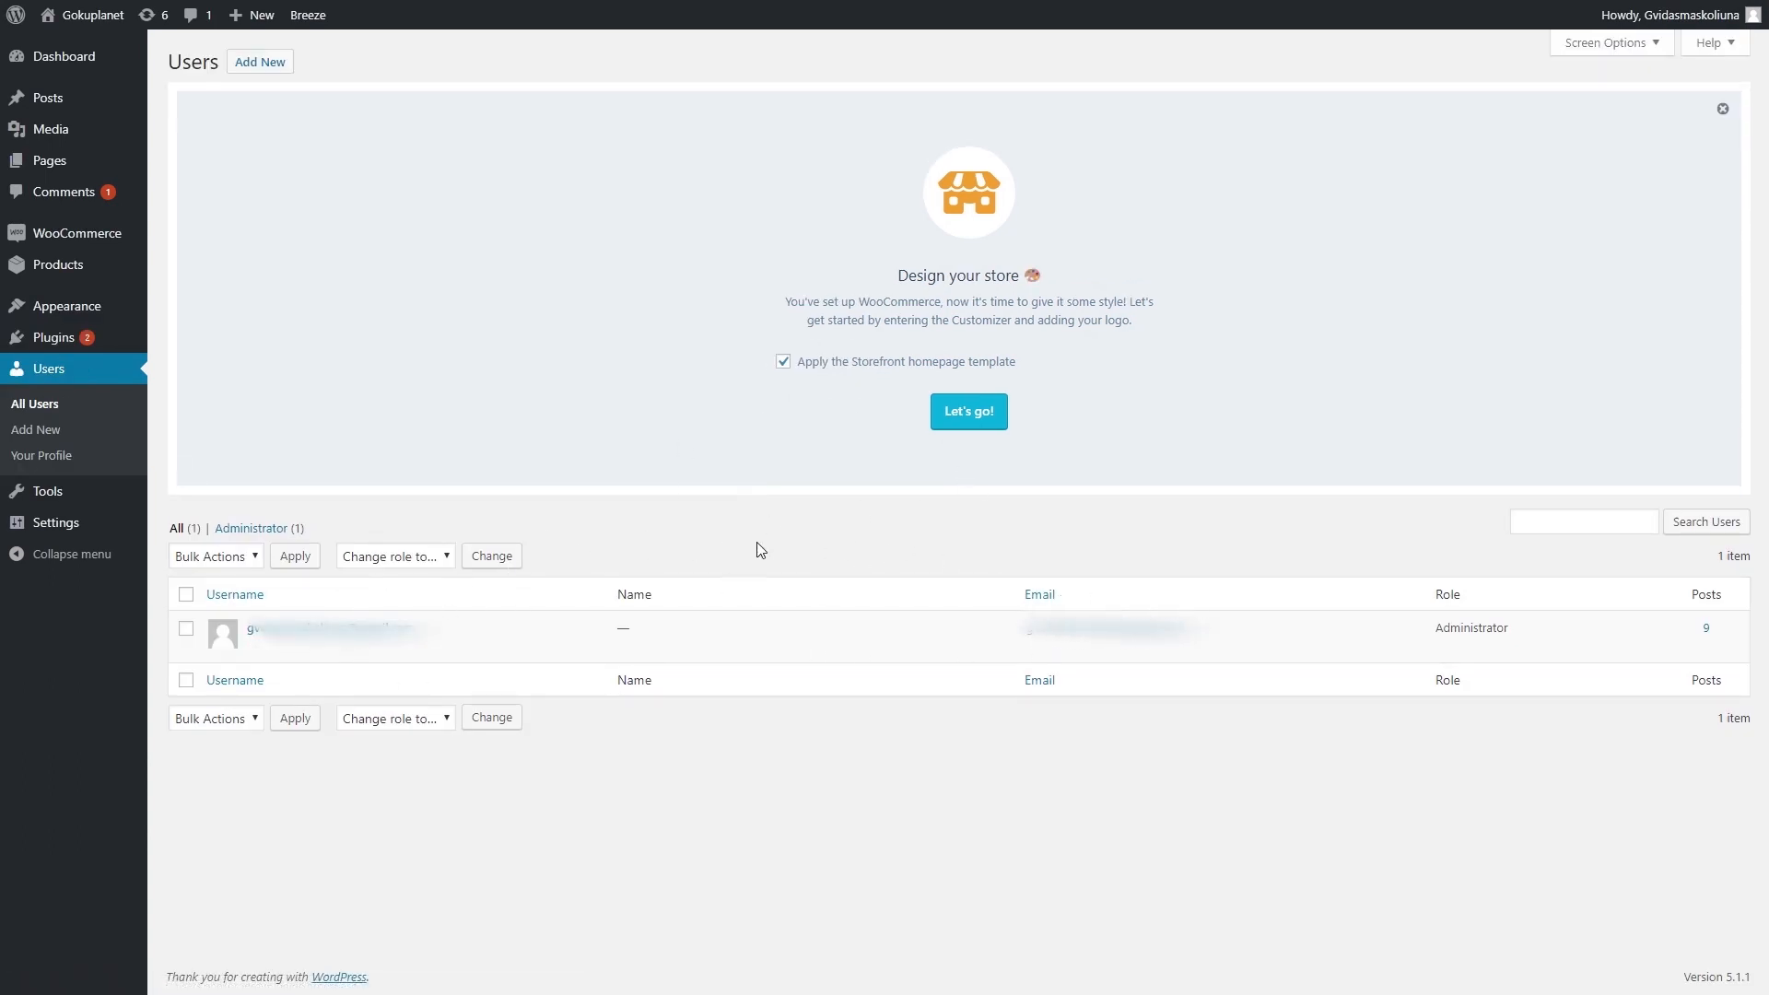
click(67, 434)
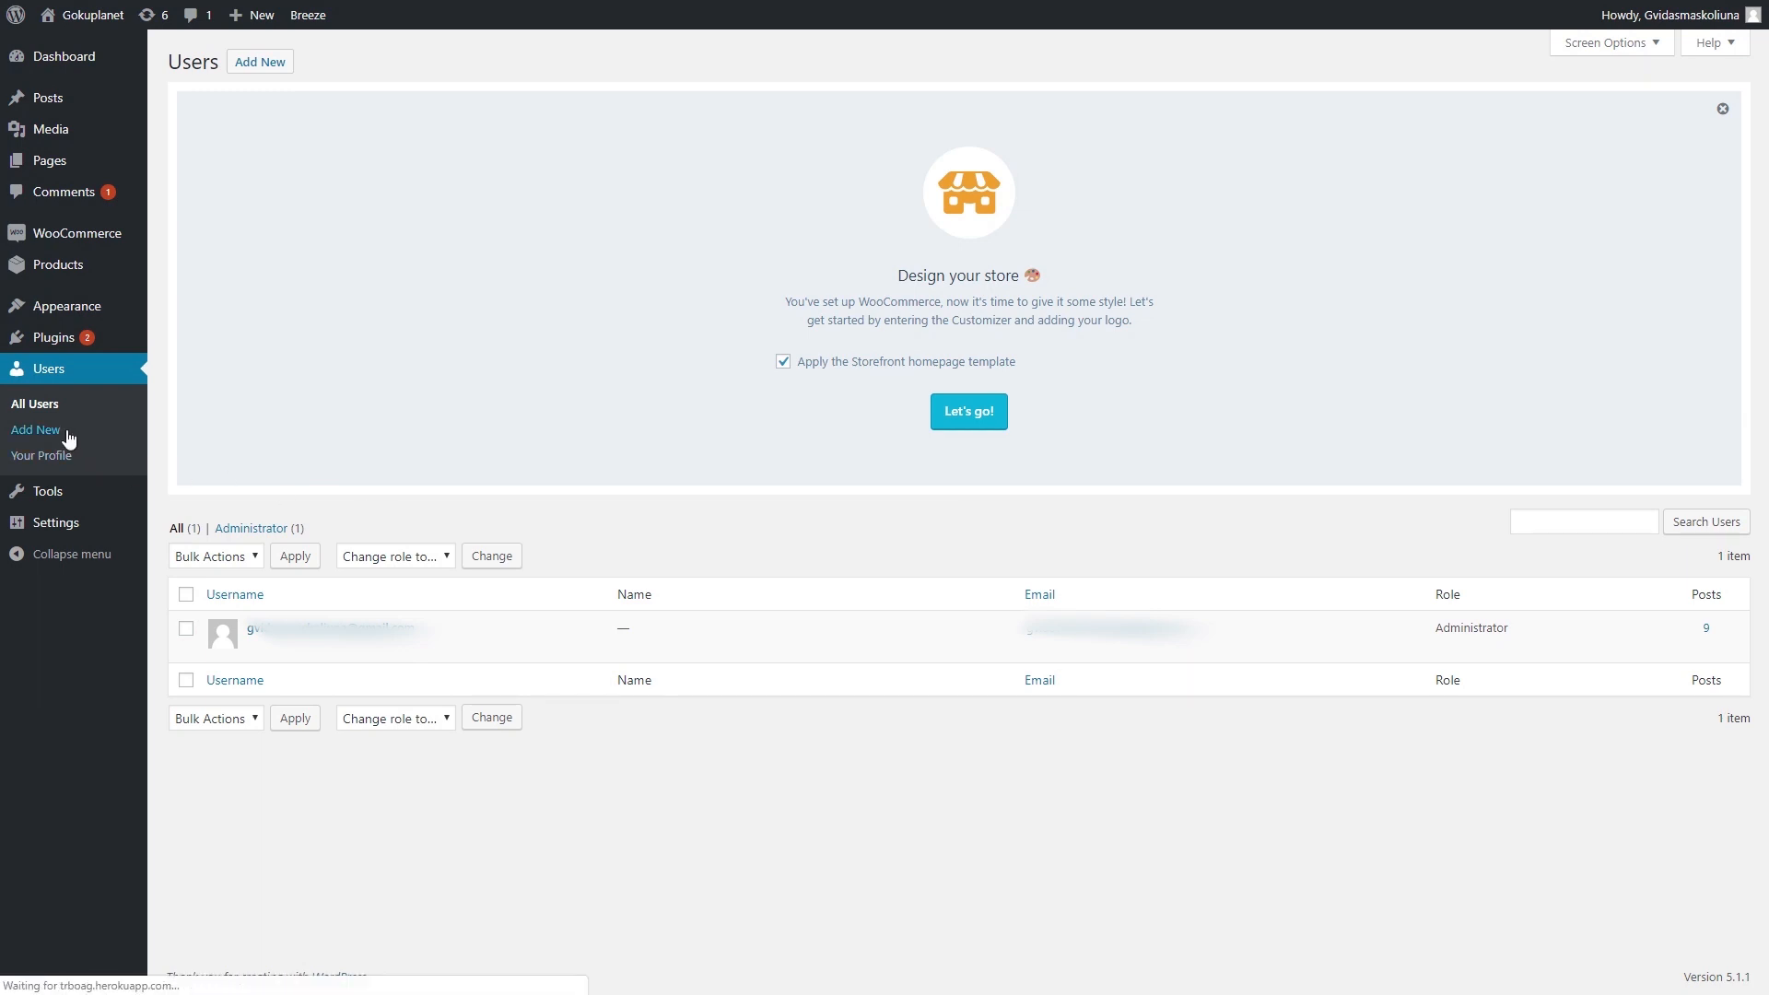
scroll(822, 418, down, 2)
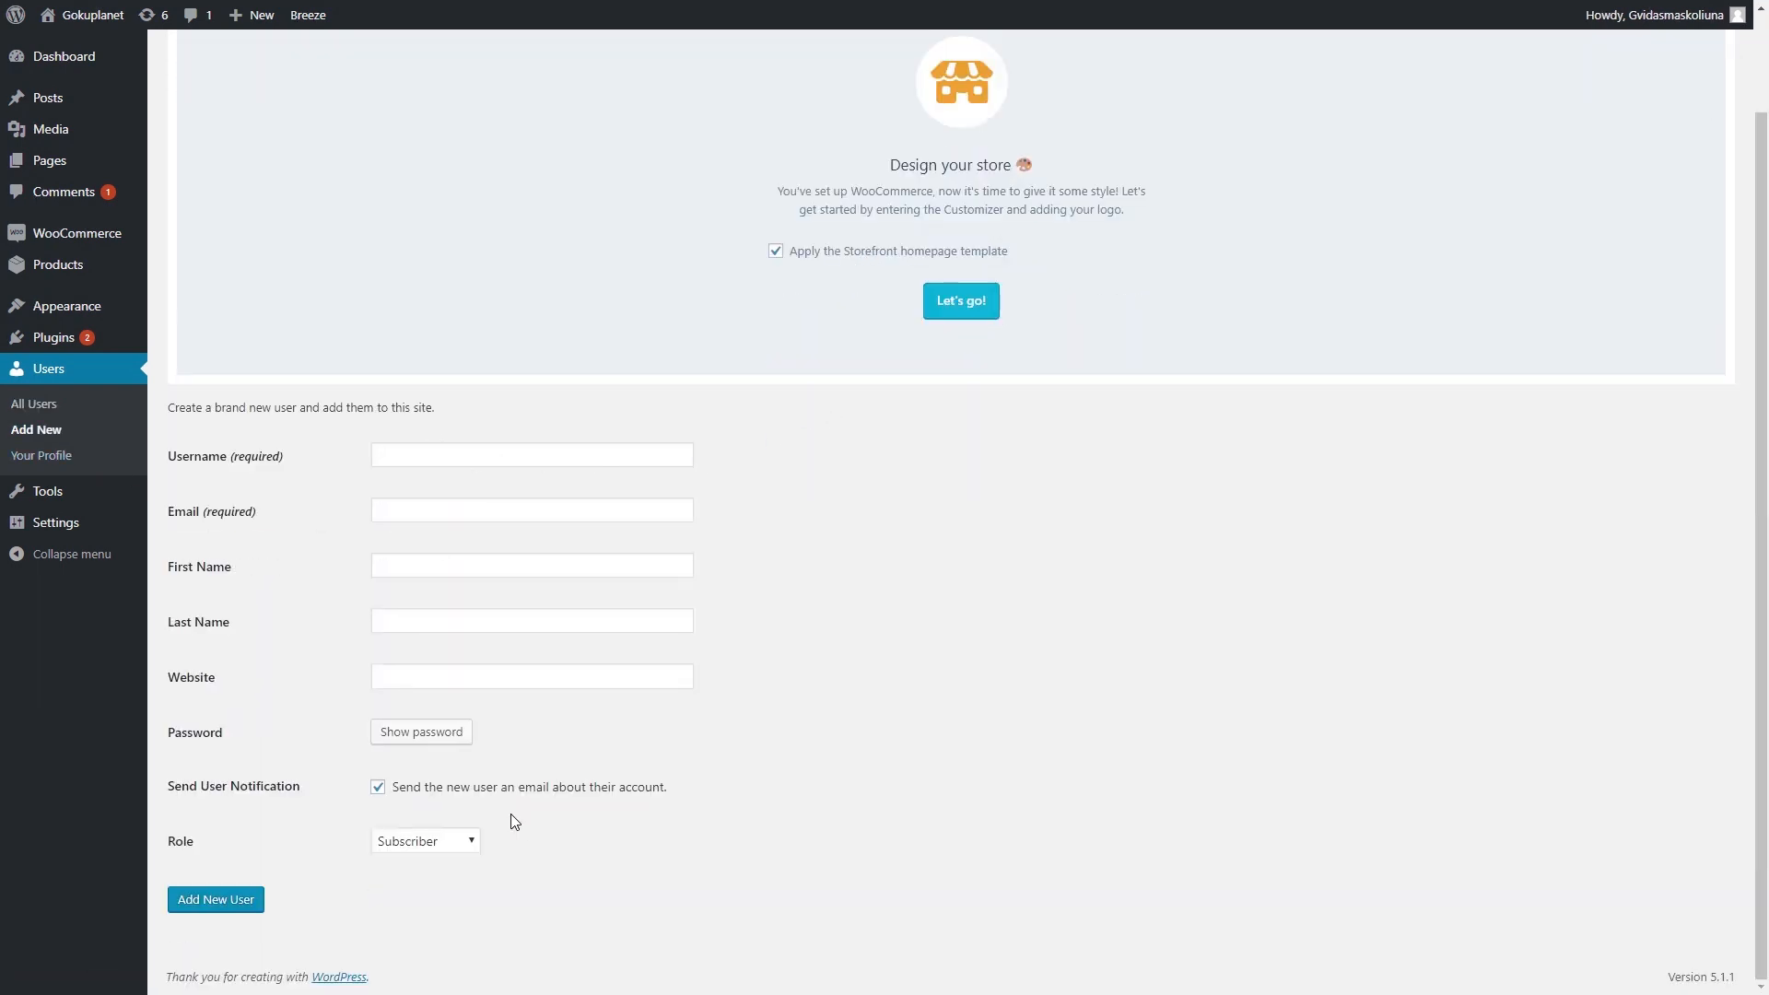
click(448, 841)
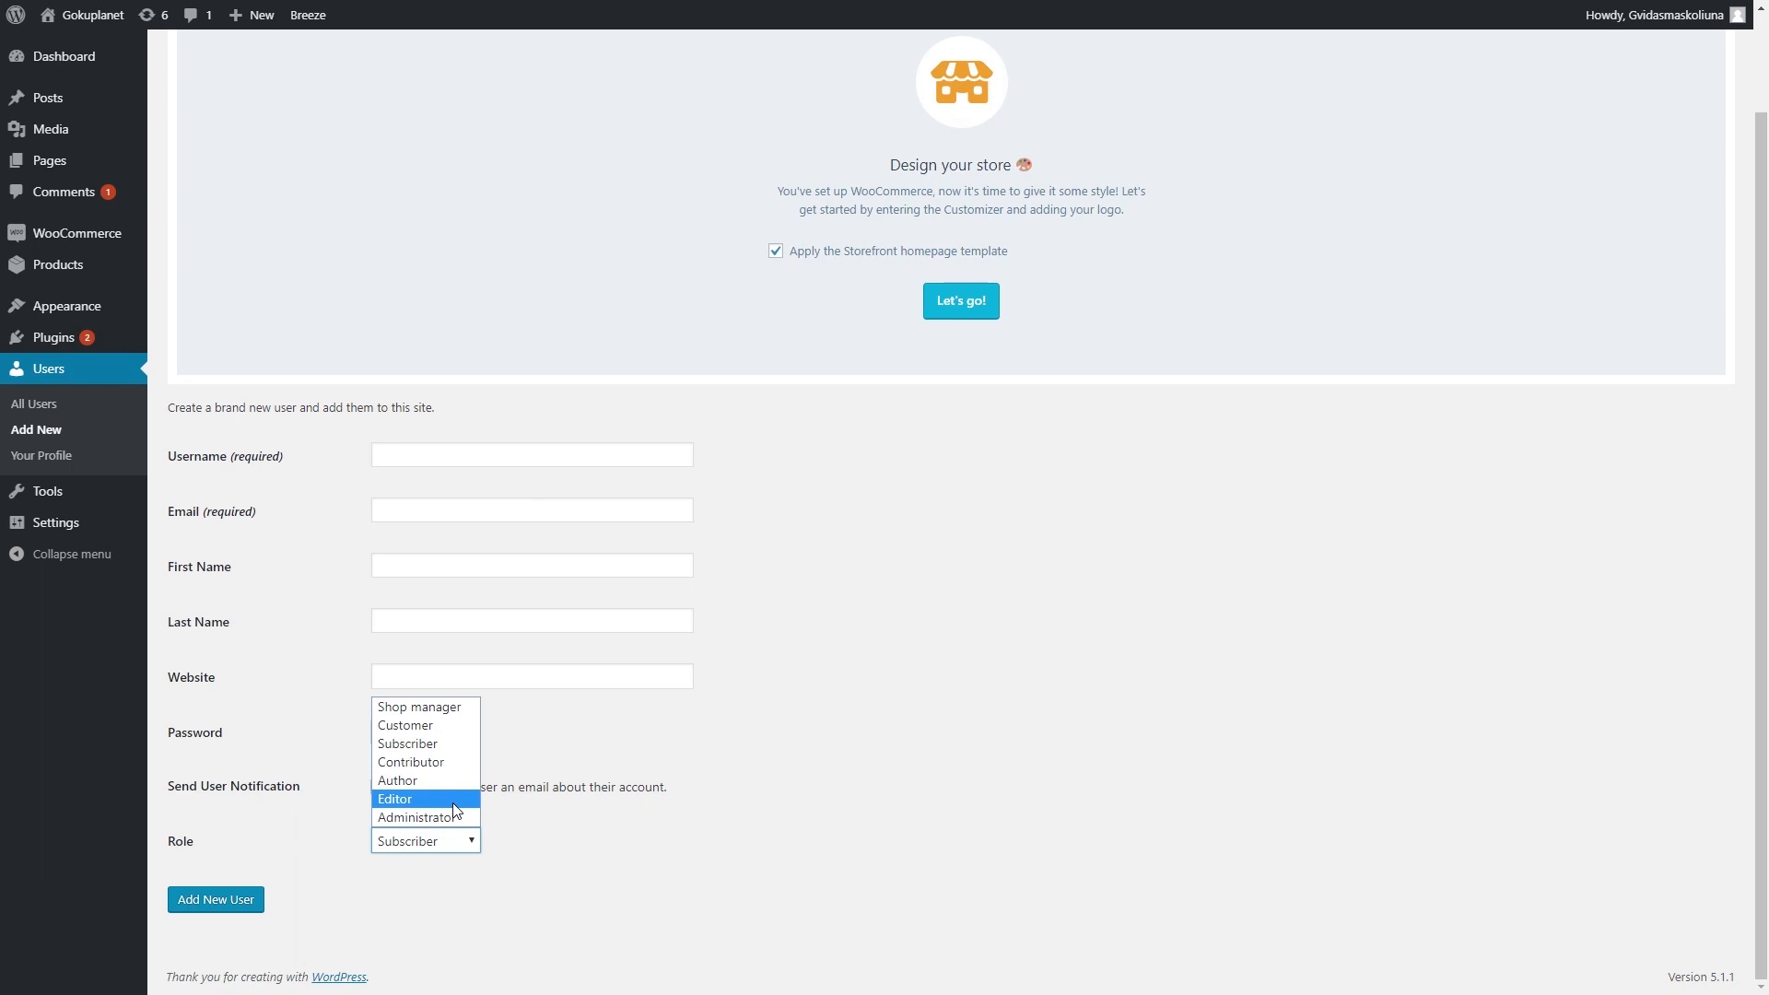
click(531, 839)
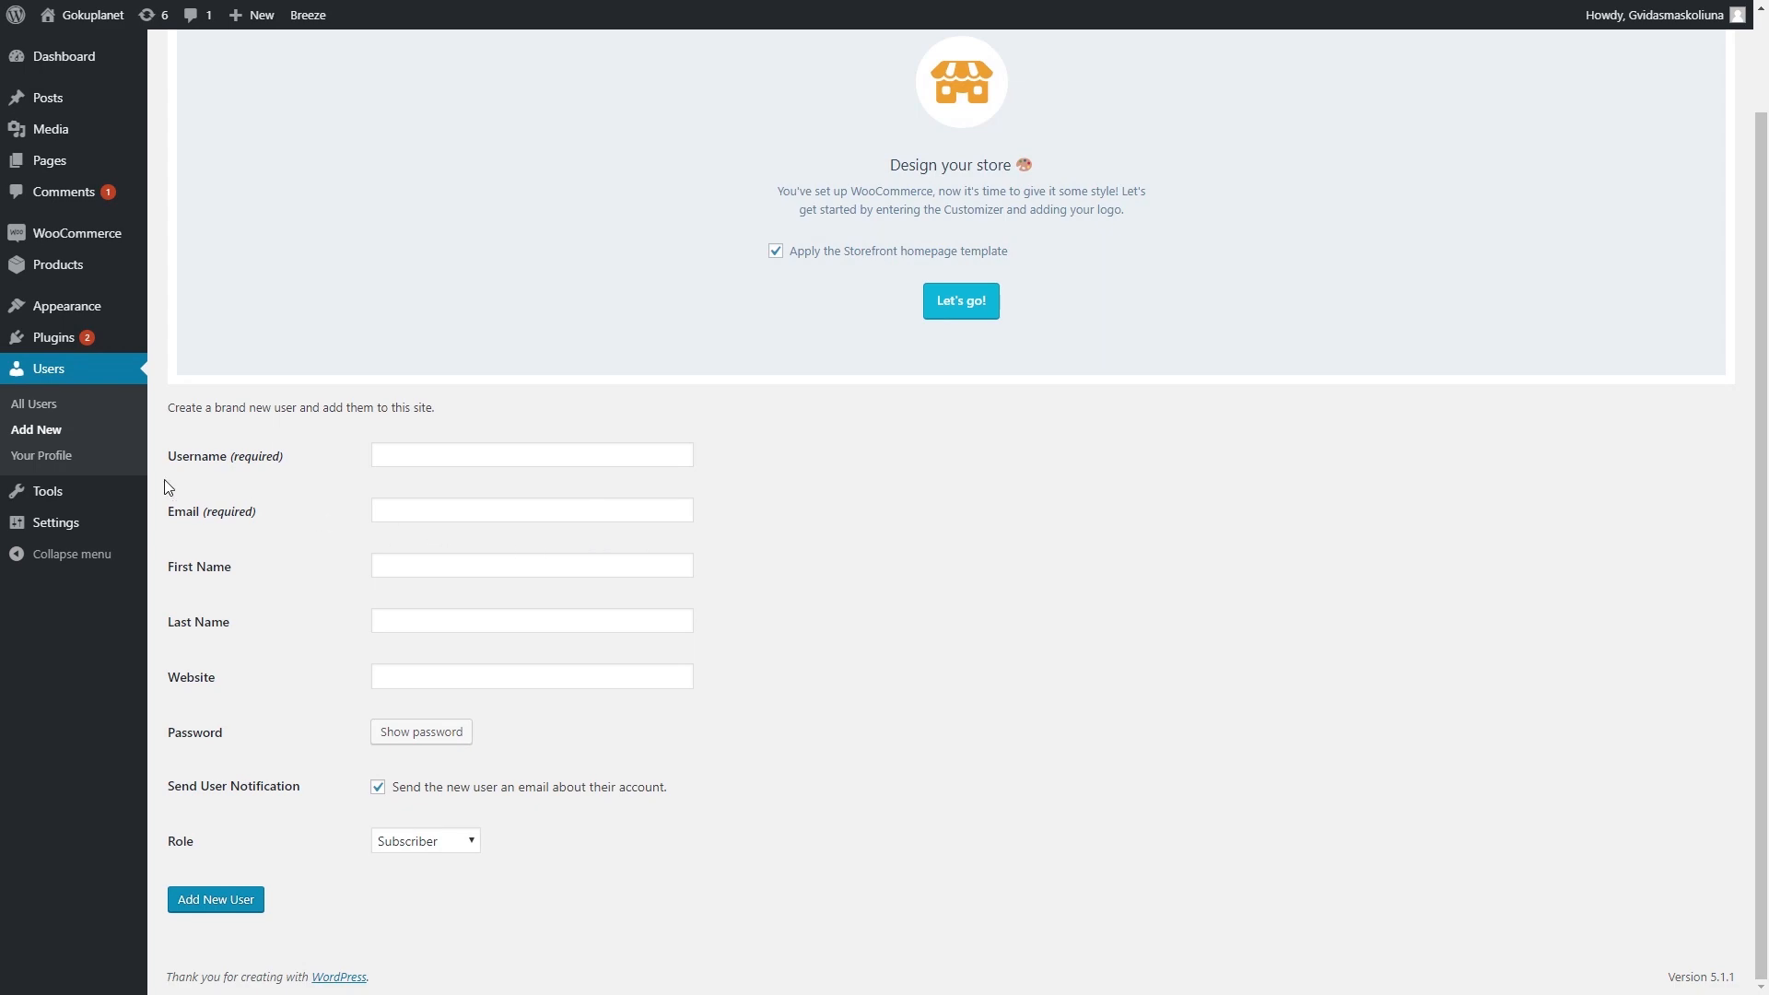
- Open Your Profile and scroll through its personal options
click(98, 463)
scroll(667, 450, down, 10)
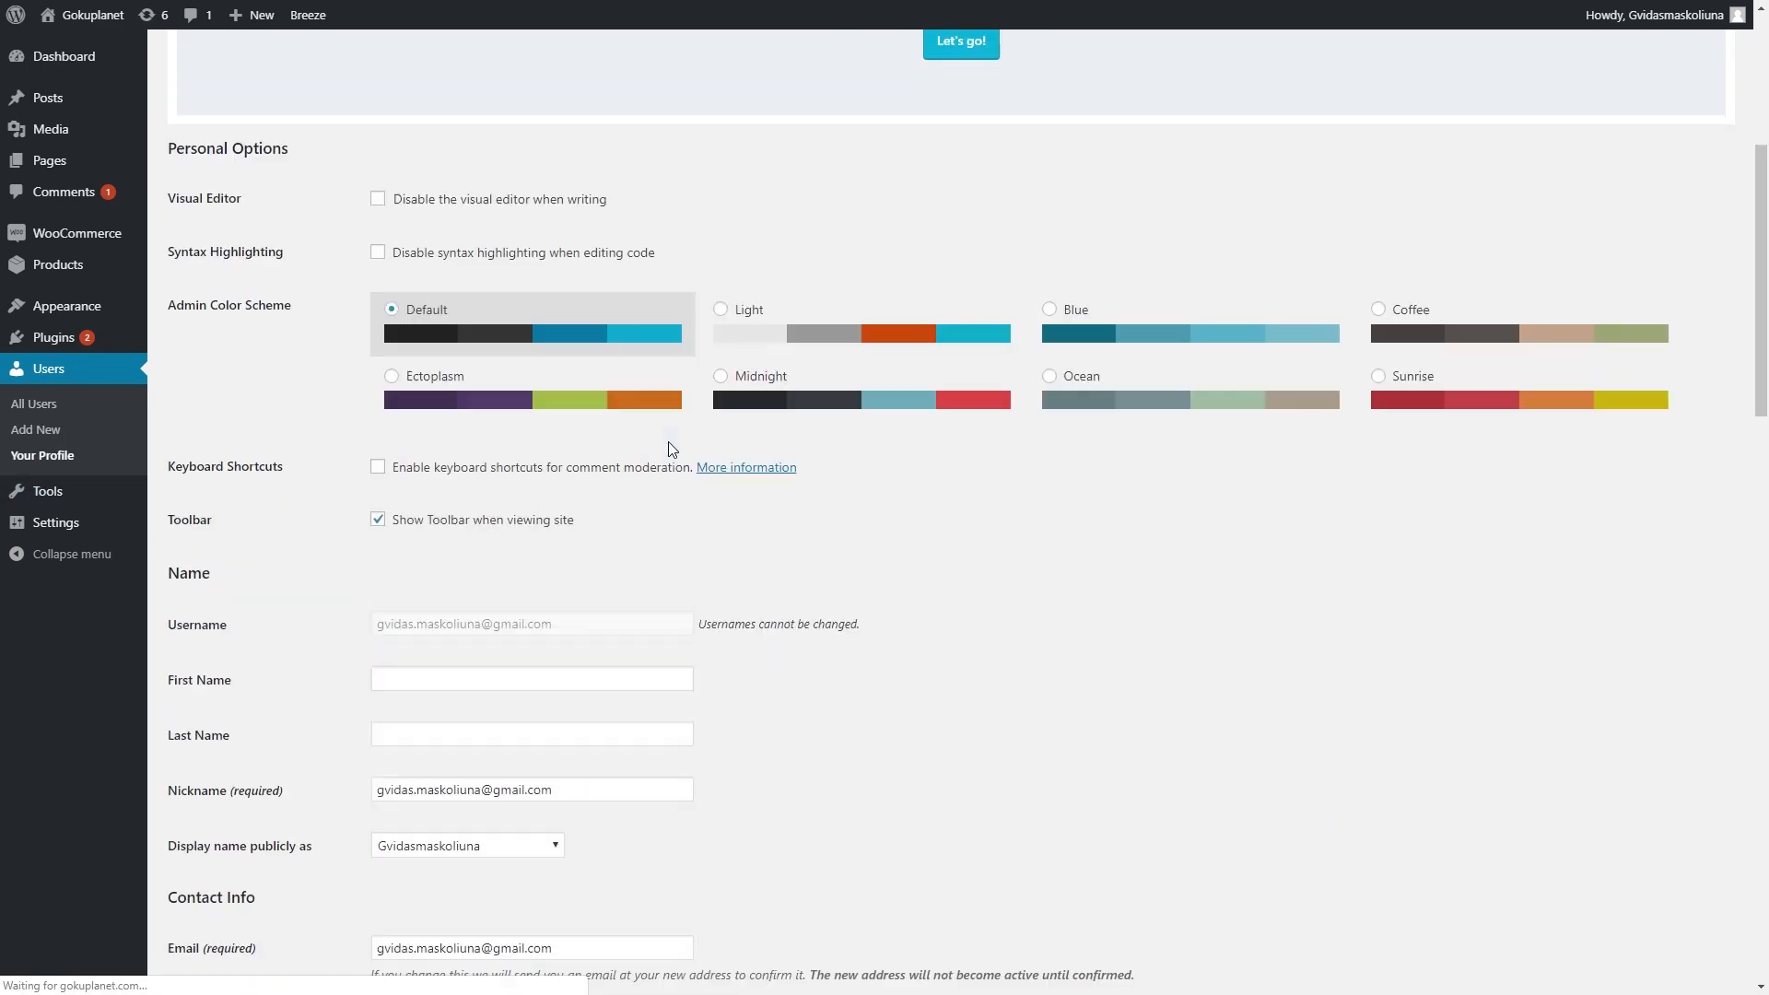
scroll(727, 459, up, 5)
scroll(700, 460, up, 6)
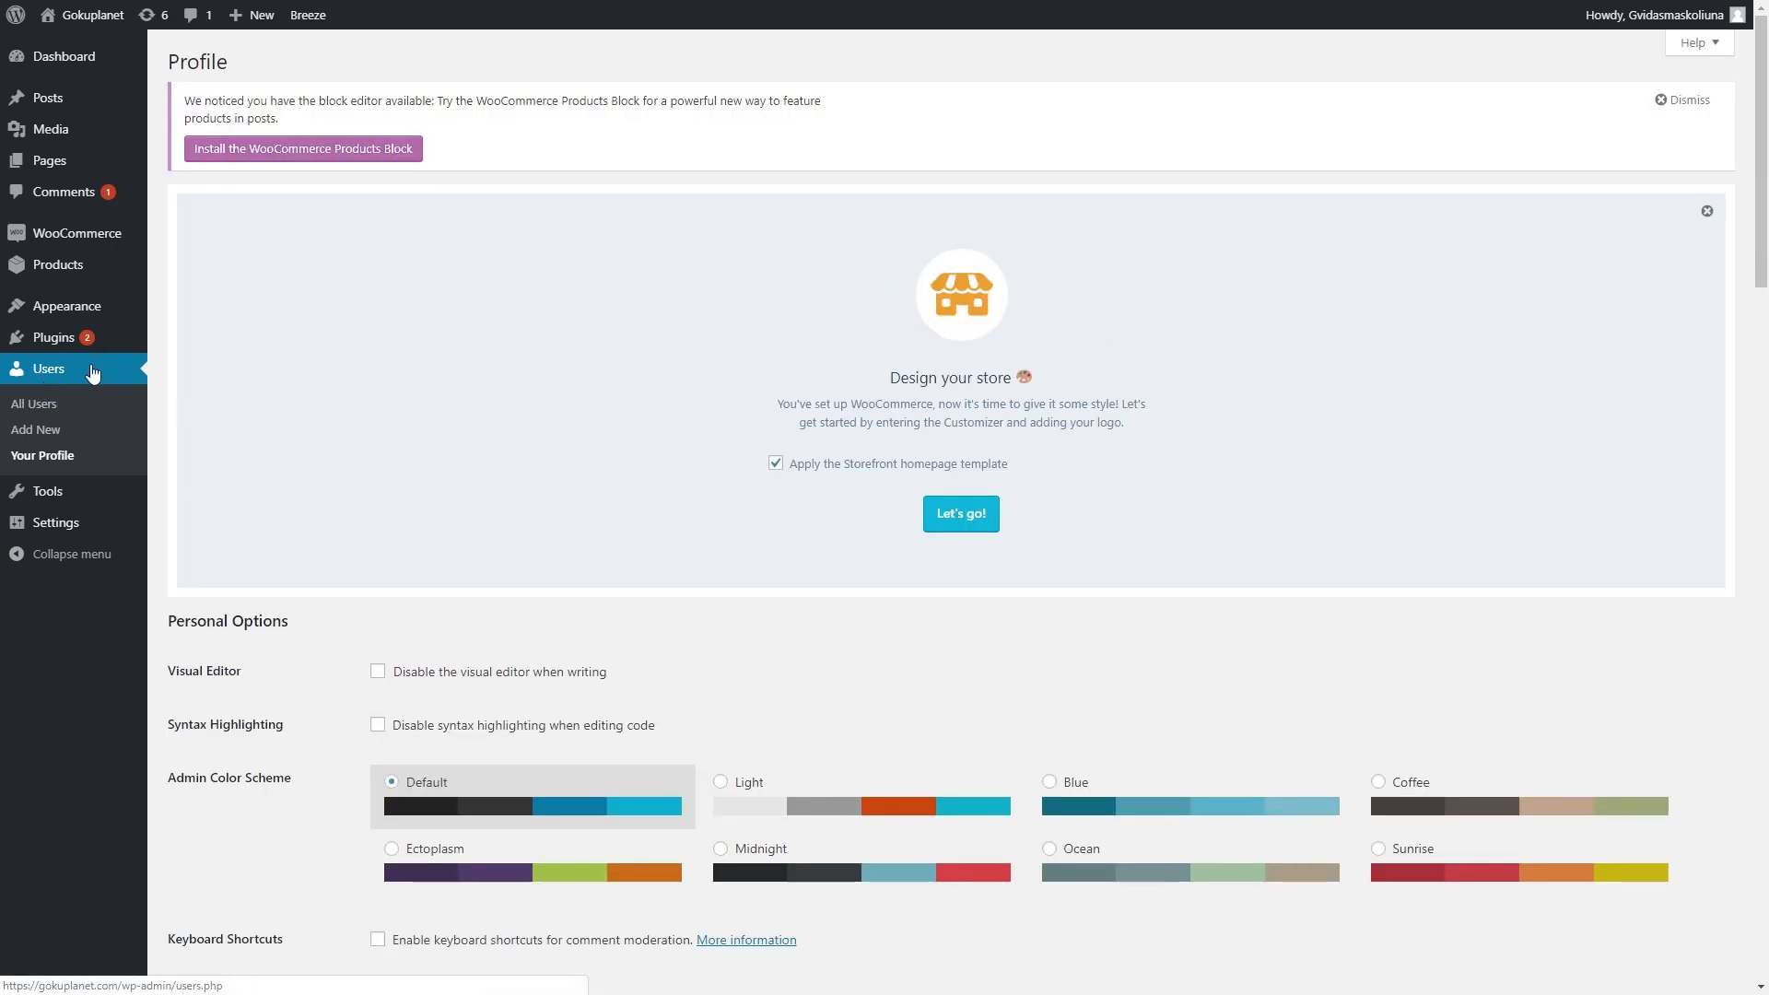
mouse_move(103, 506)
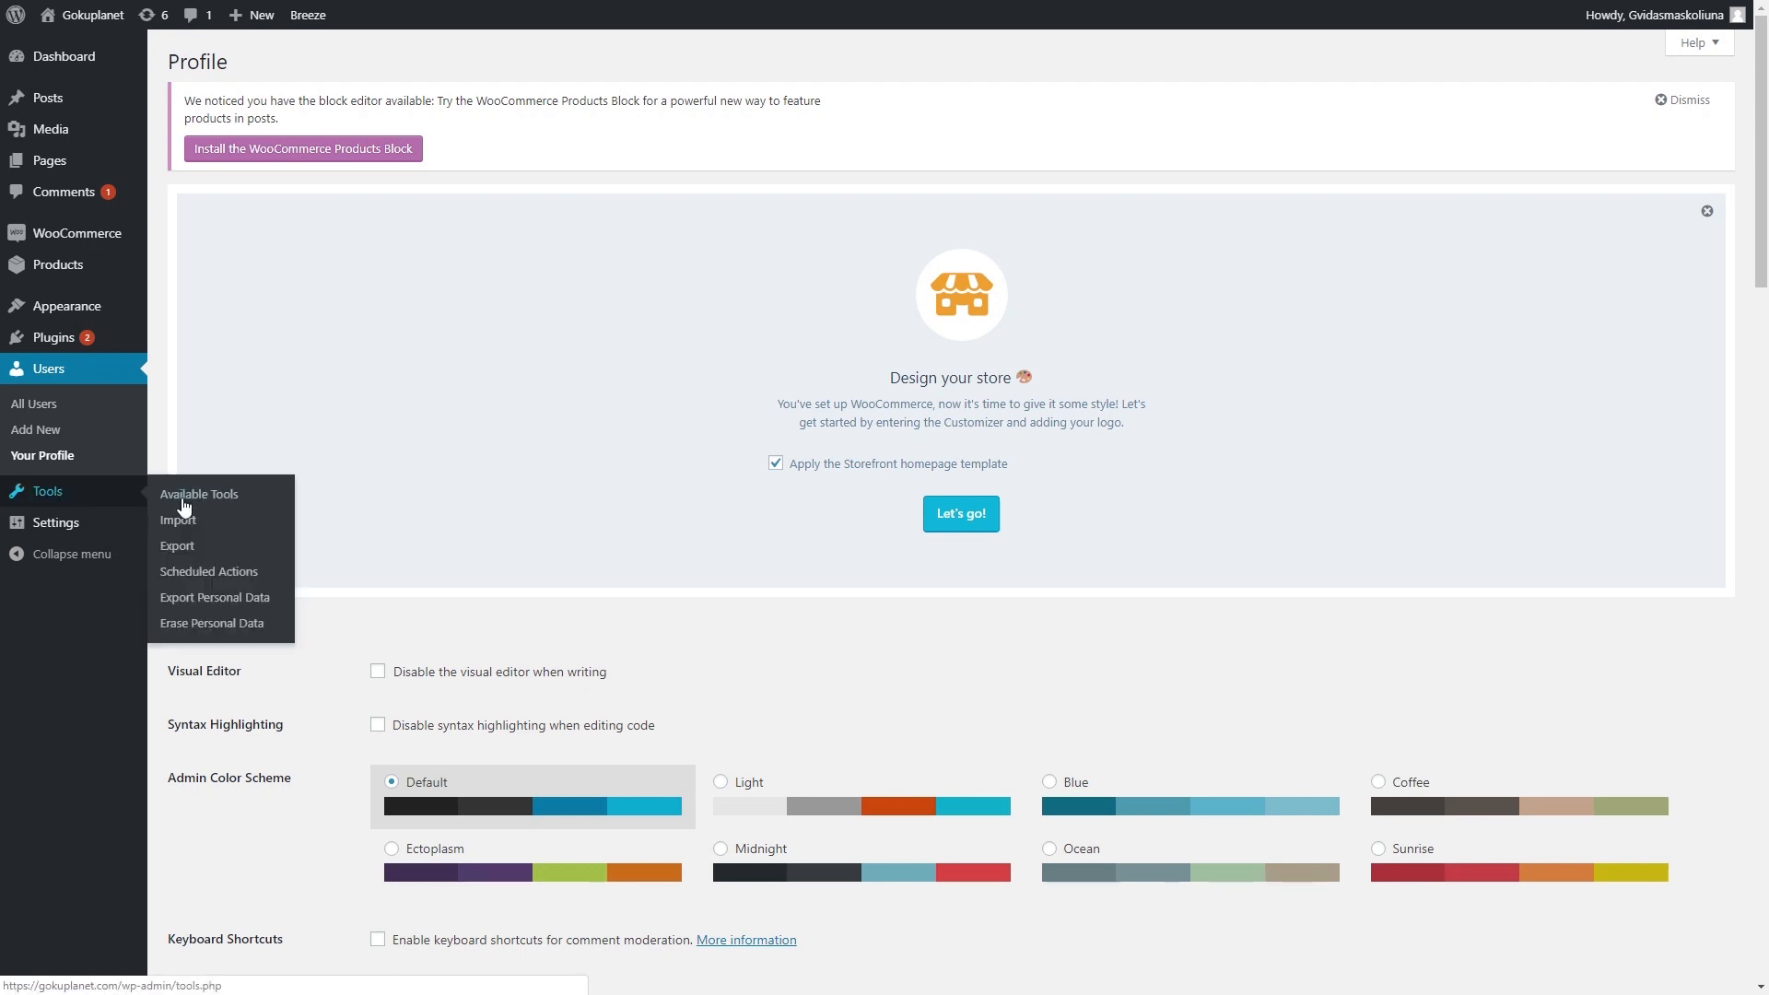
mouse_move(102, 539)
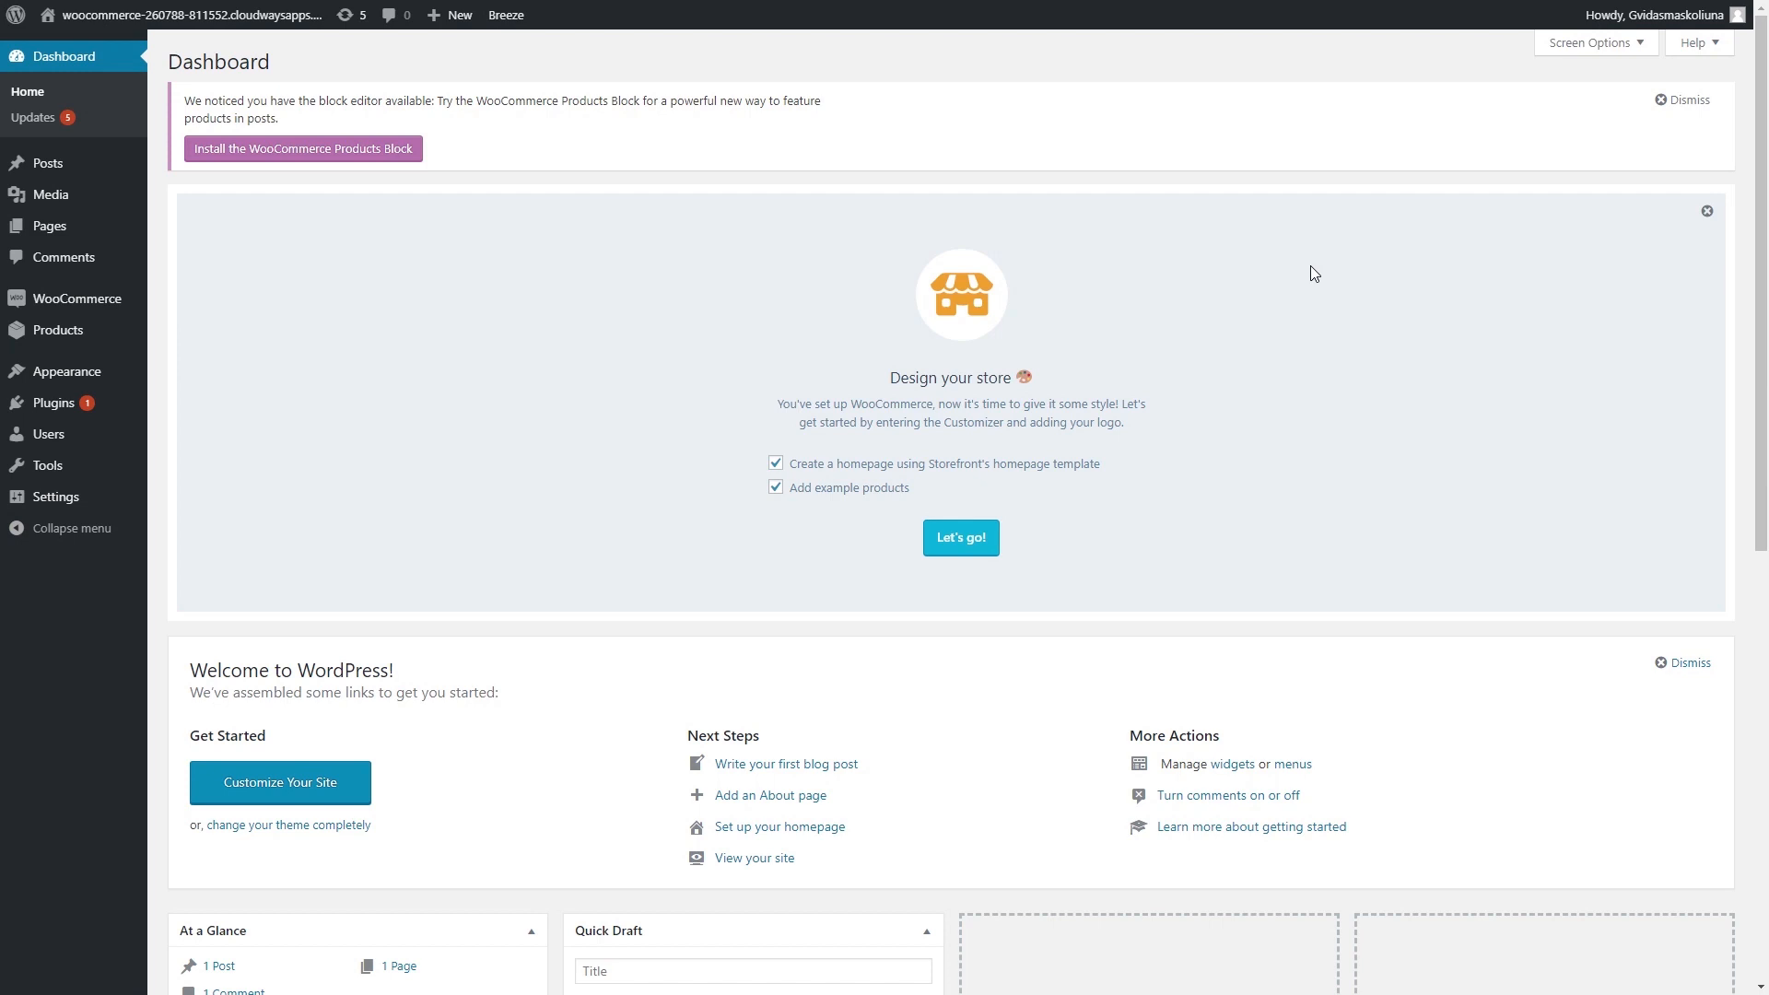
- In Settings > General, set Site Title 'Gokuplanet' and Tagline 'Dragon Ball Merchandise', then save
mouse_move(115, 500)
click(178, 509)
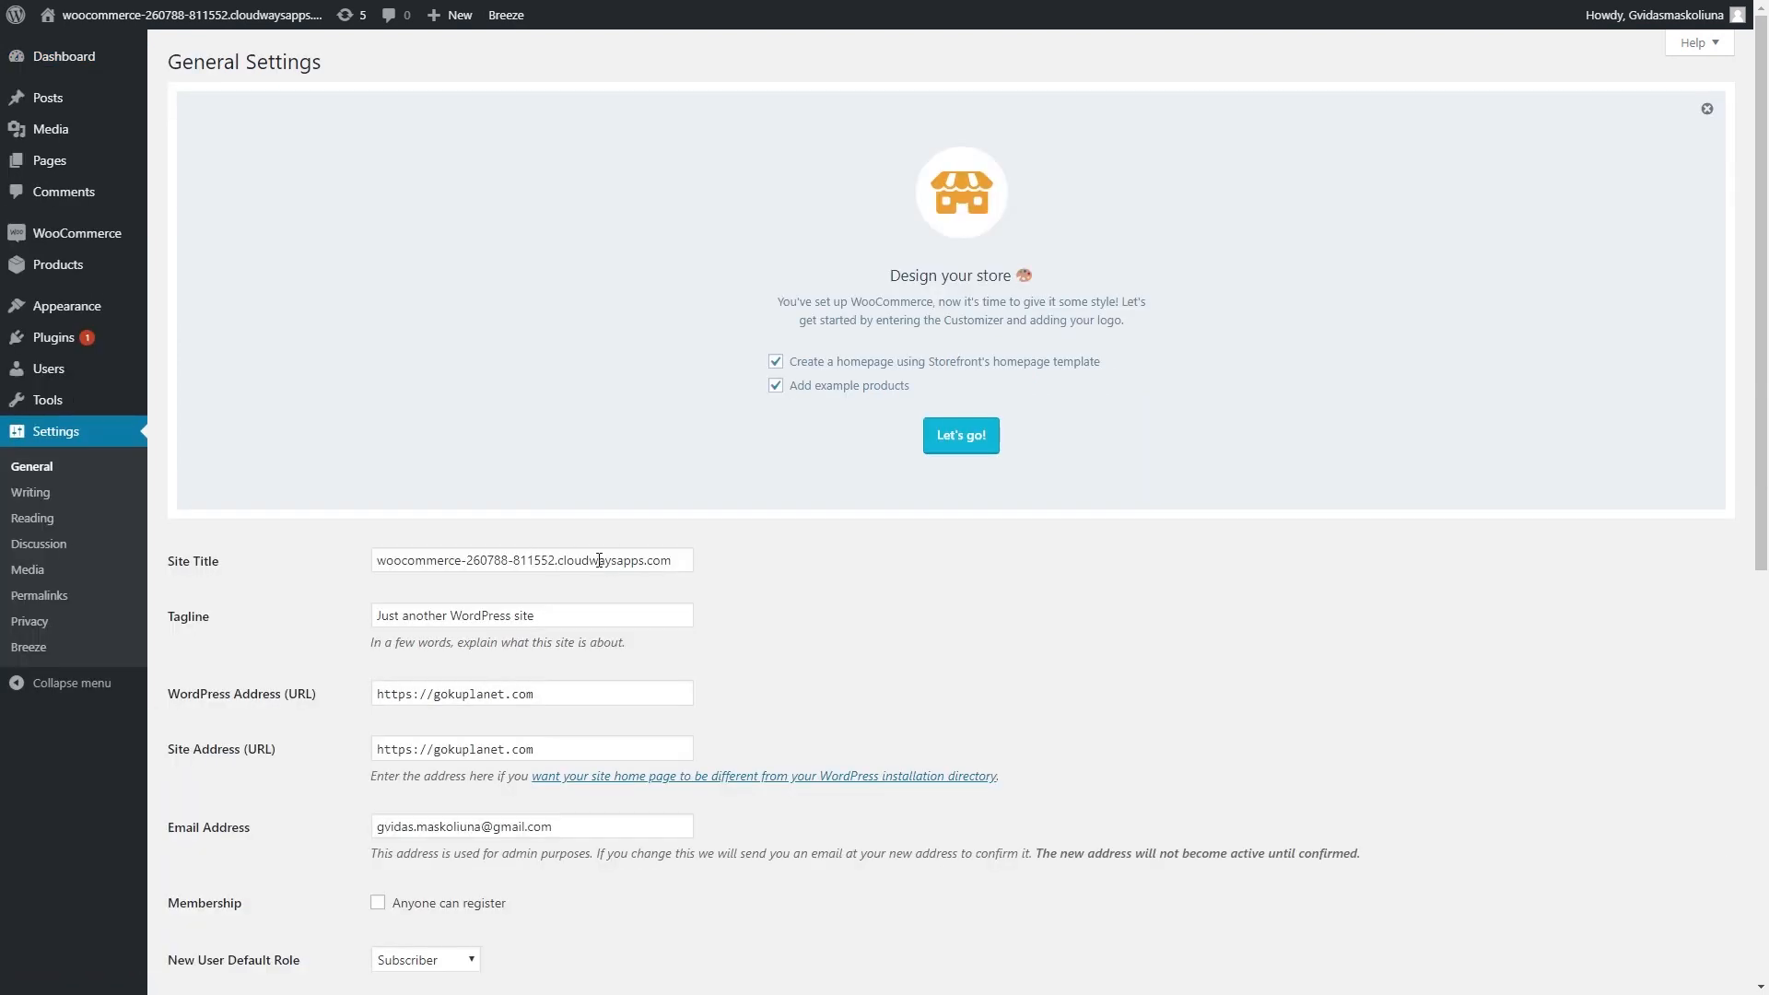
triple_click(599, 560)
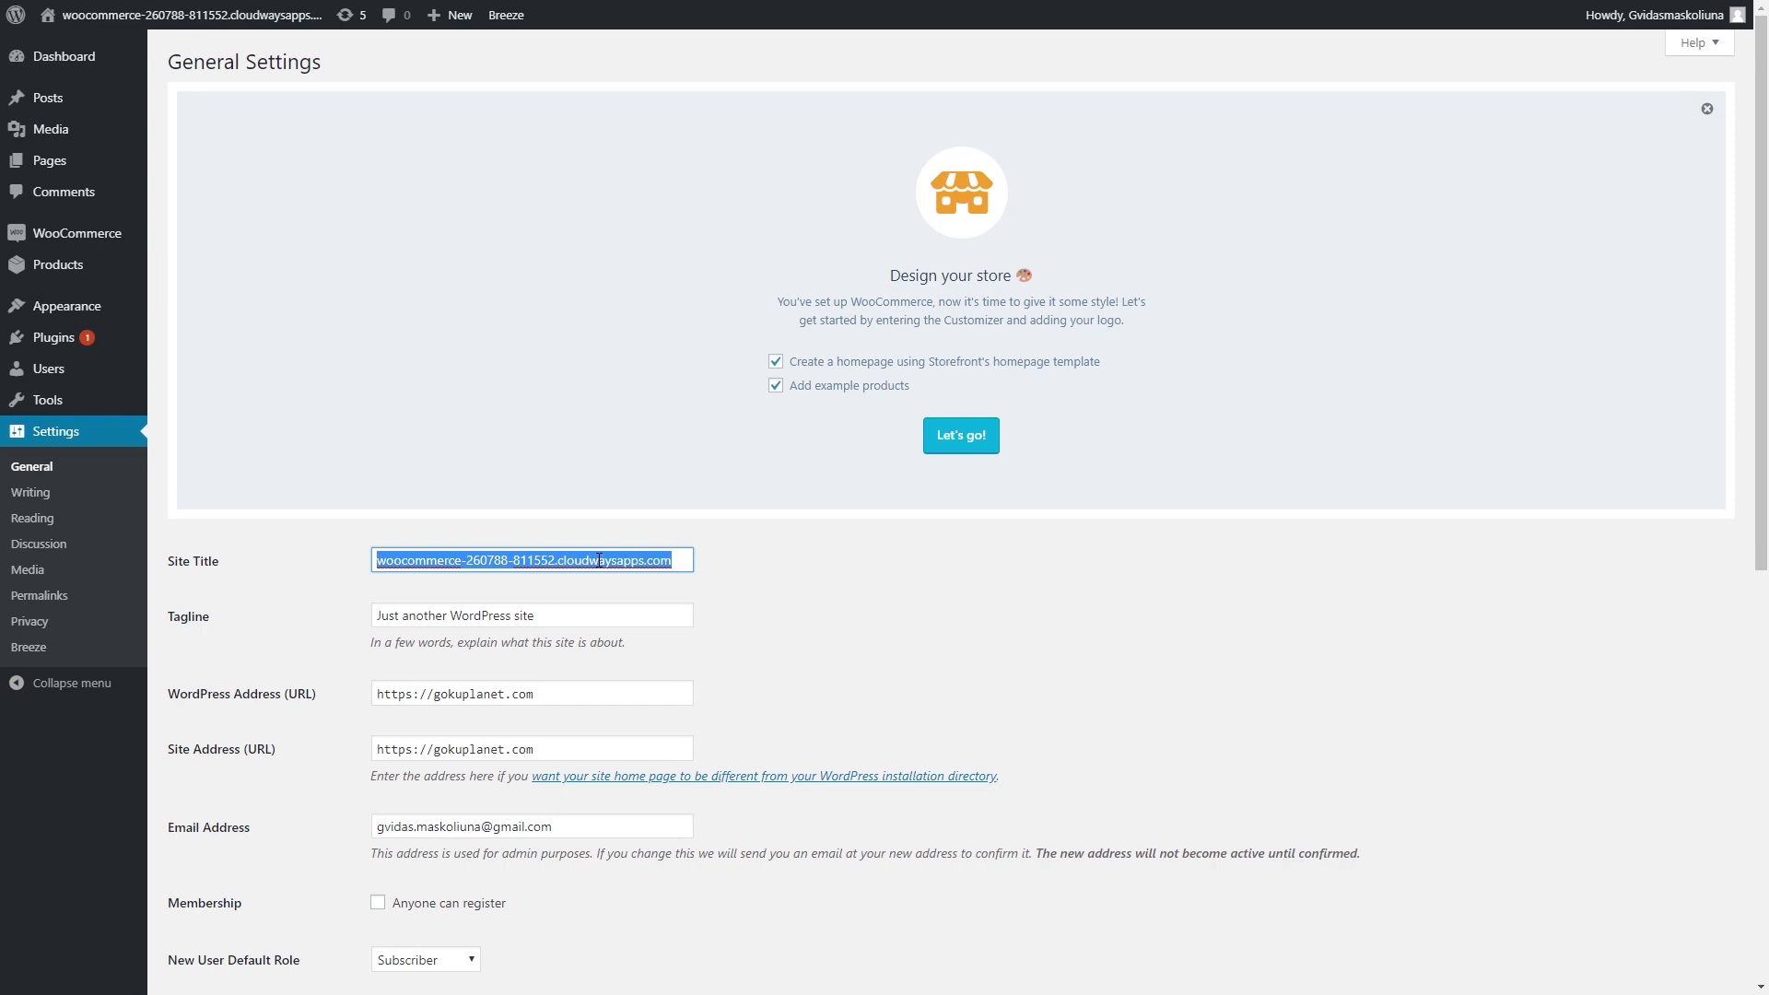
text(Go)
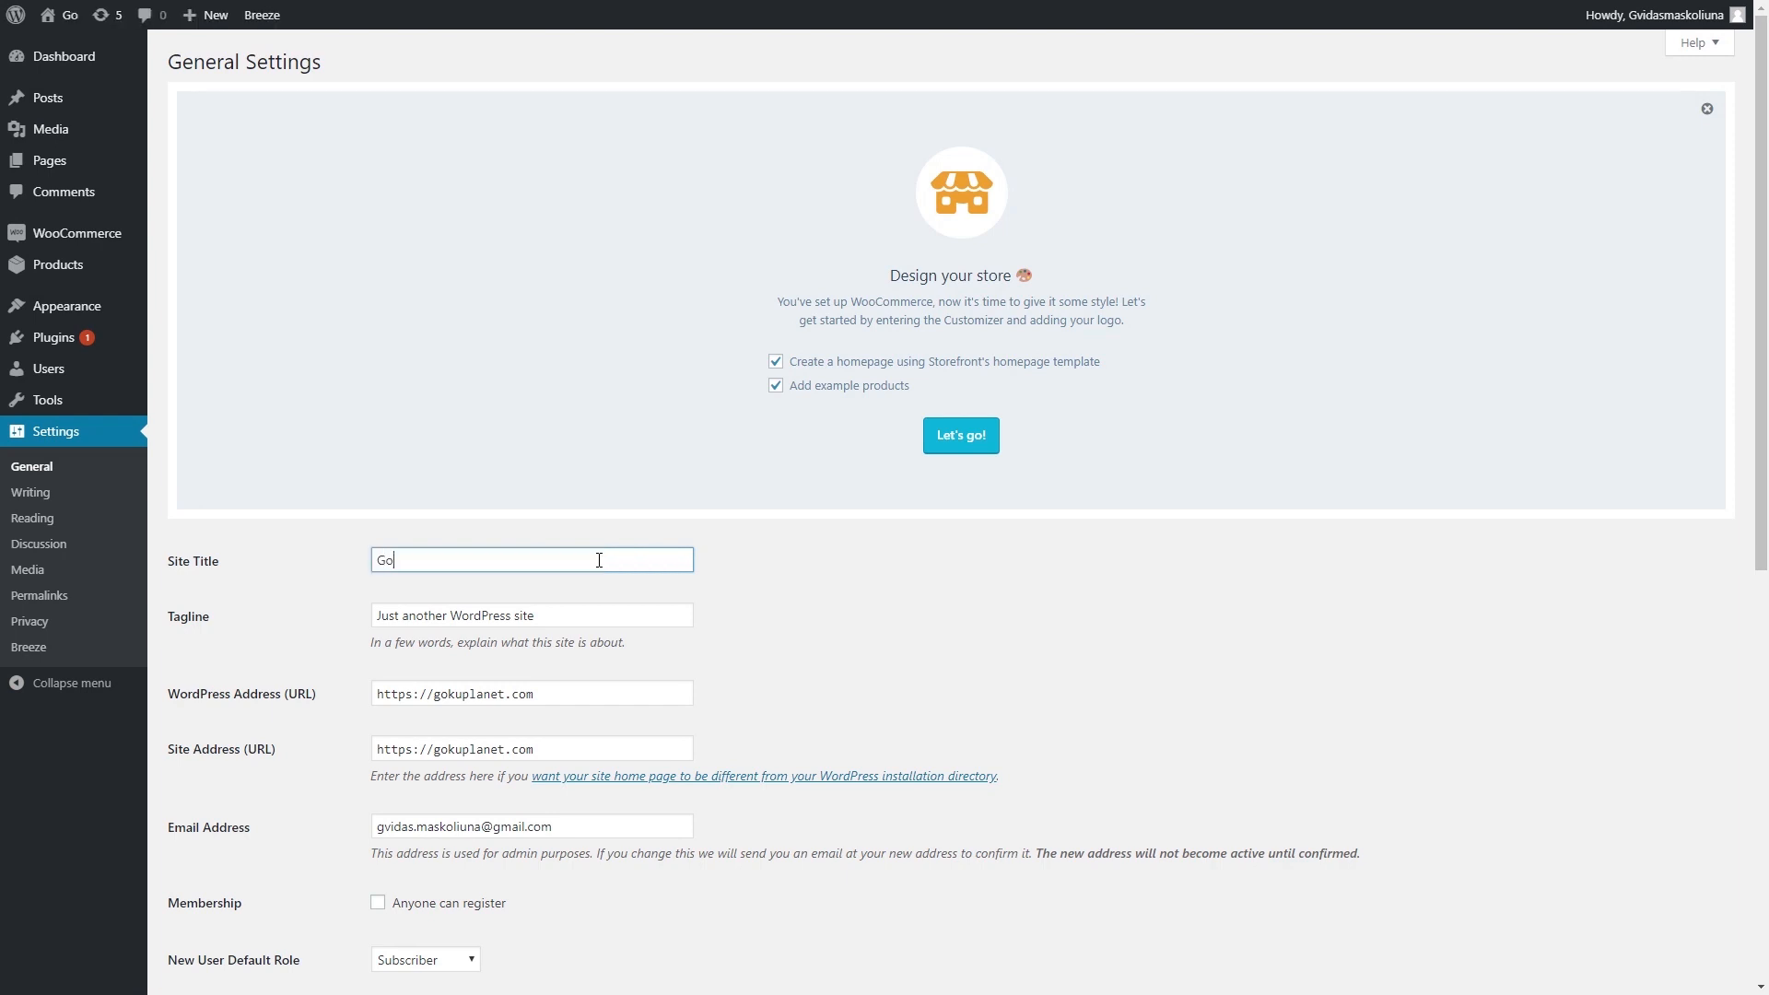
text(kuplanet)
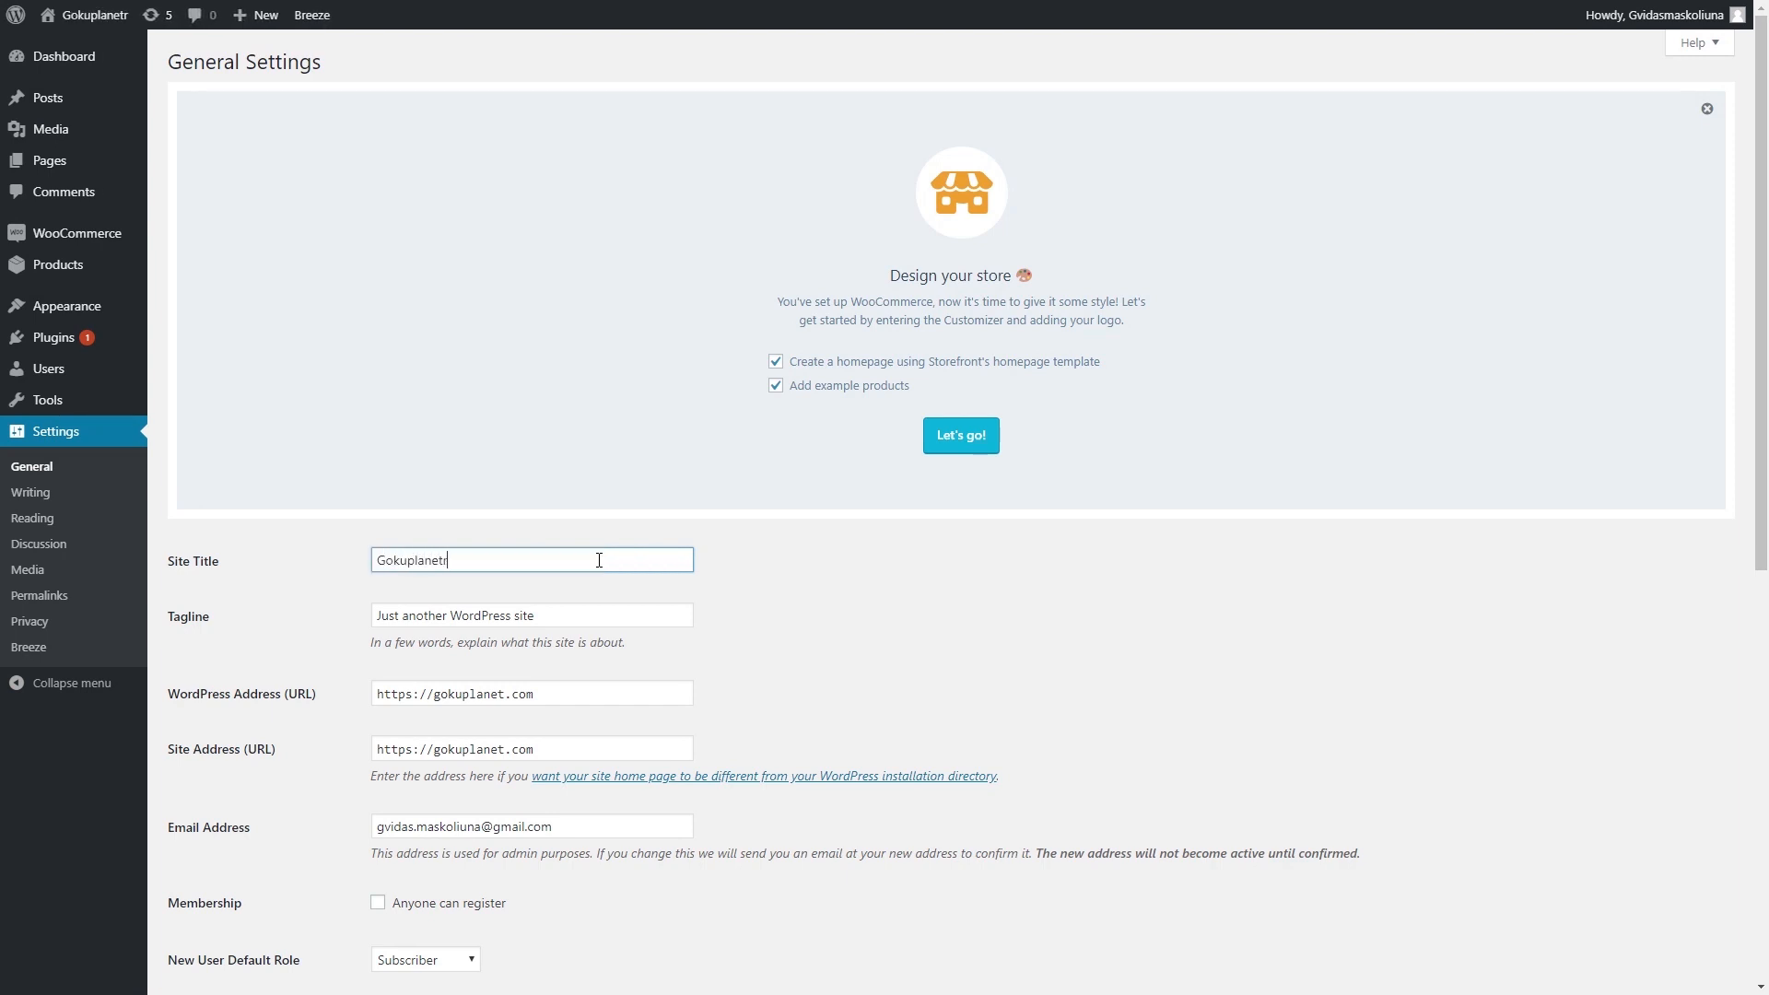
triple_click(550, 617)
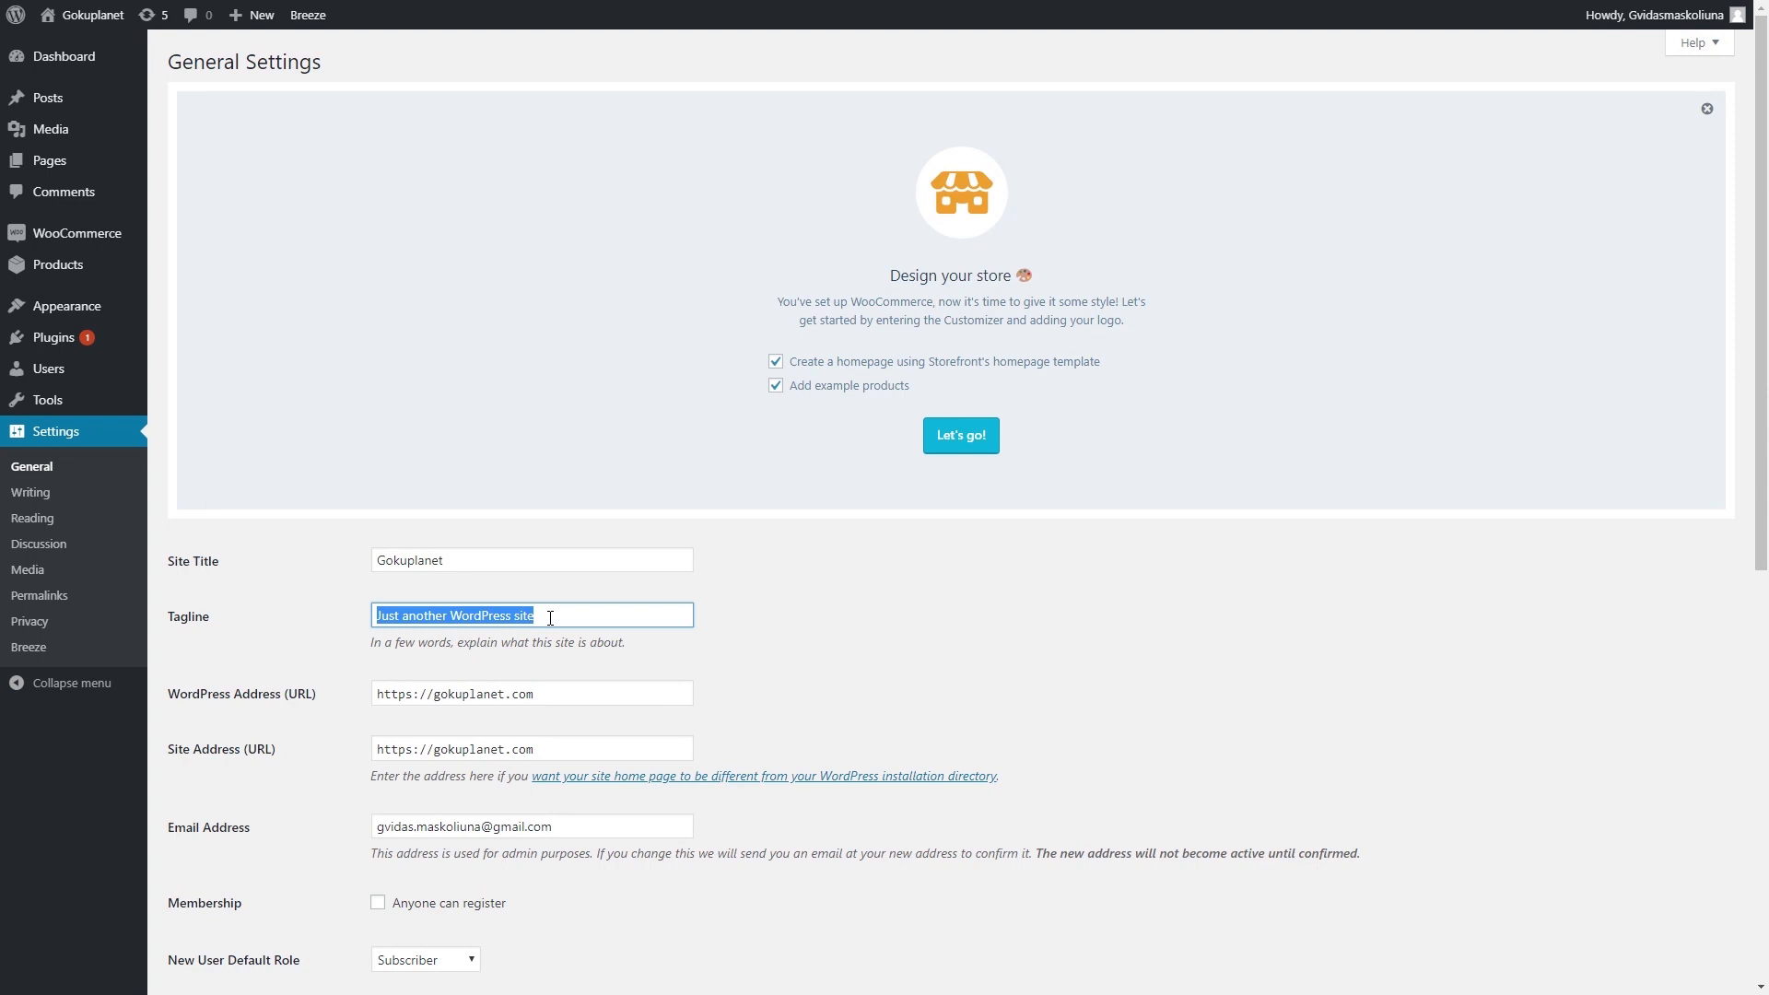
text(Dragon Ball Merchandise)
click(590, 546)
scroll(580, 543, down, 2)
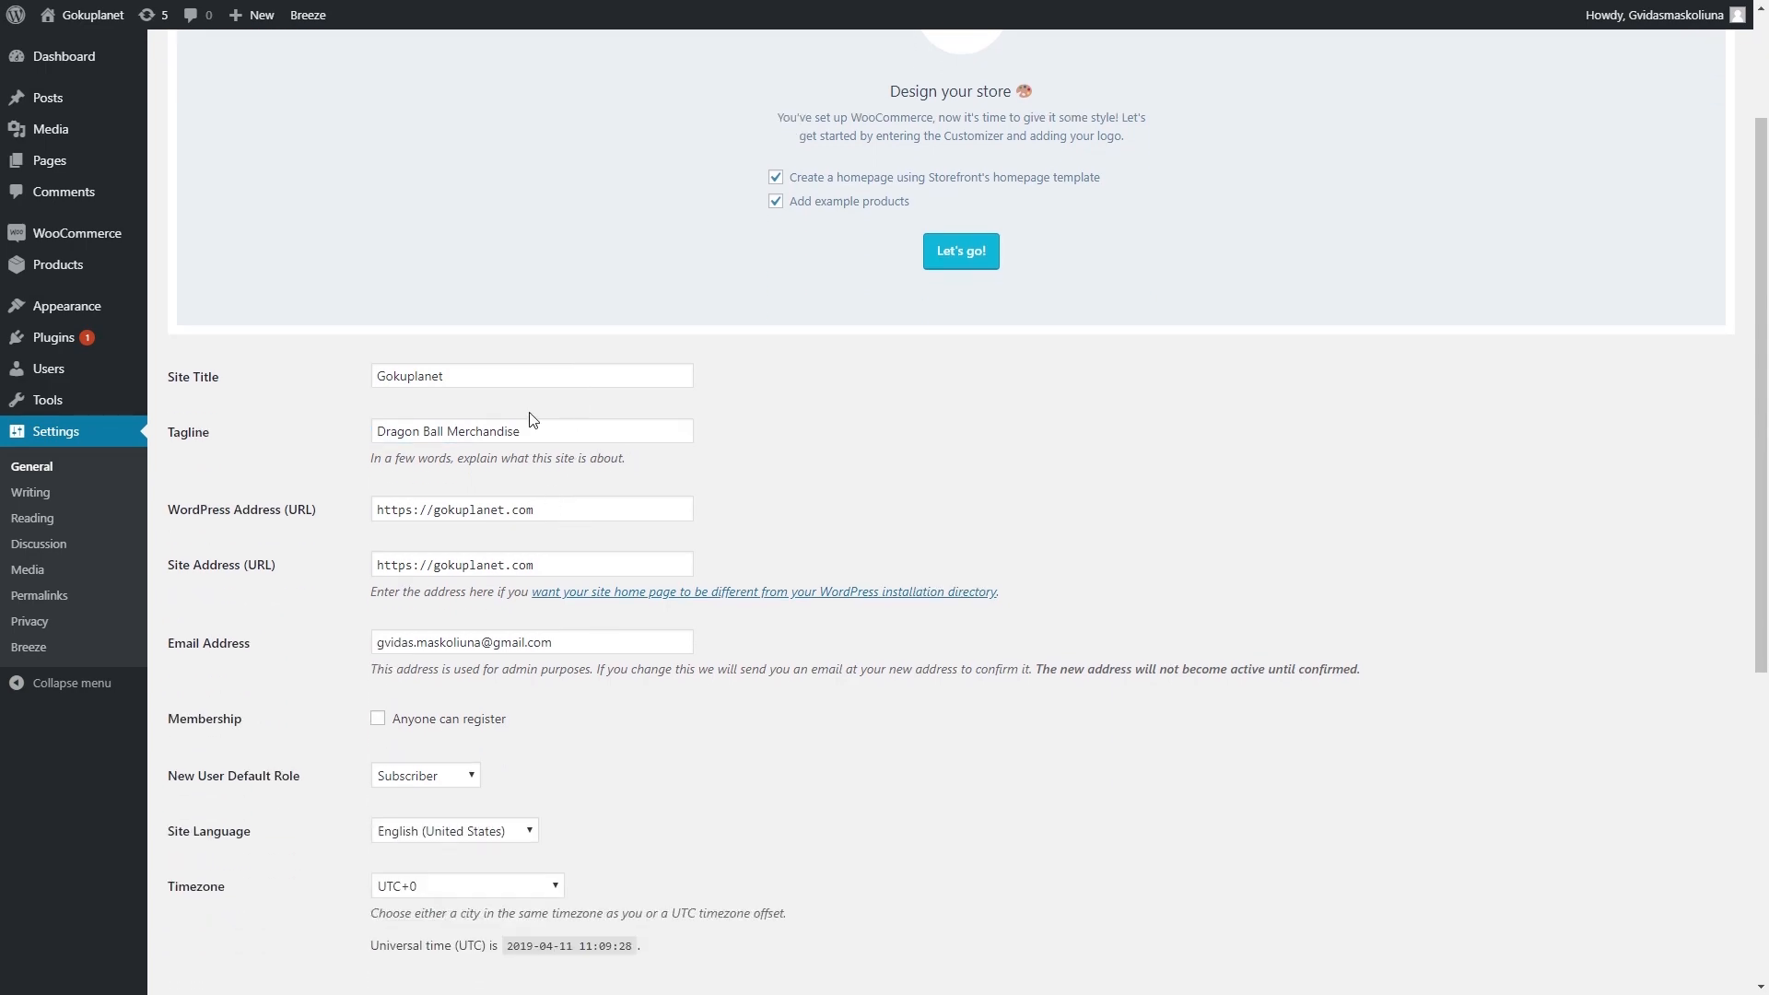
scroll(516, 396, down, 6)
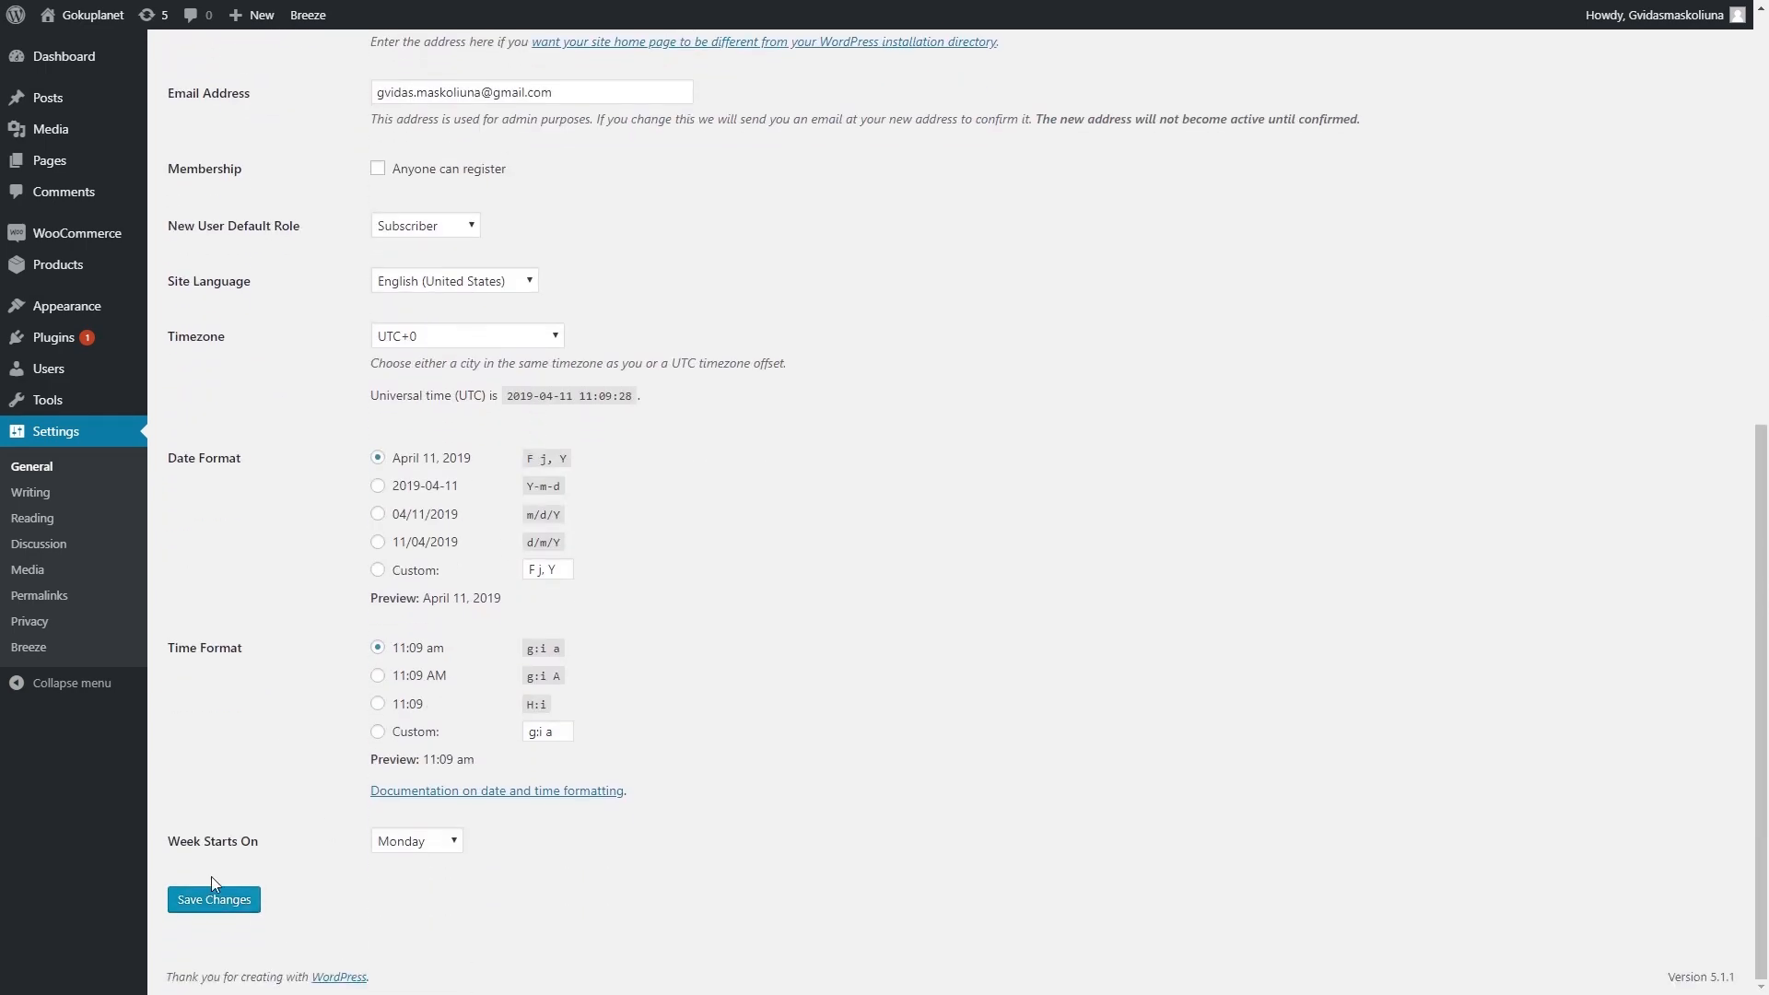
click(238, 911)
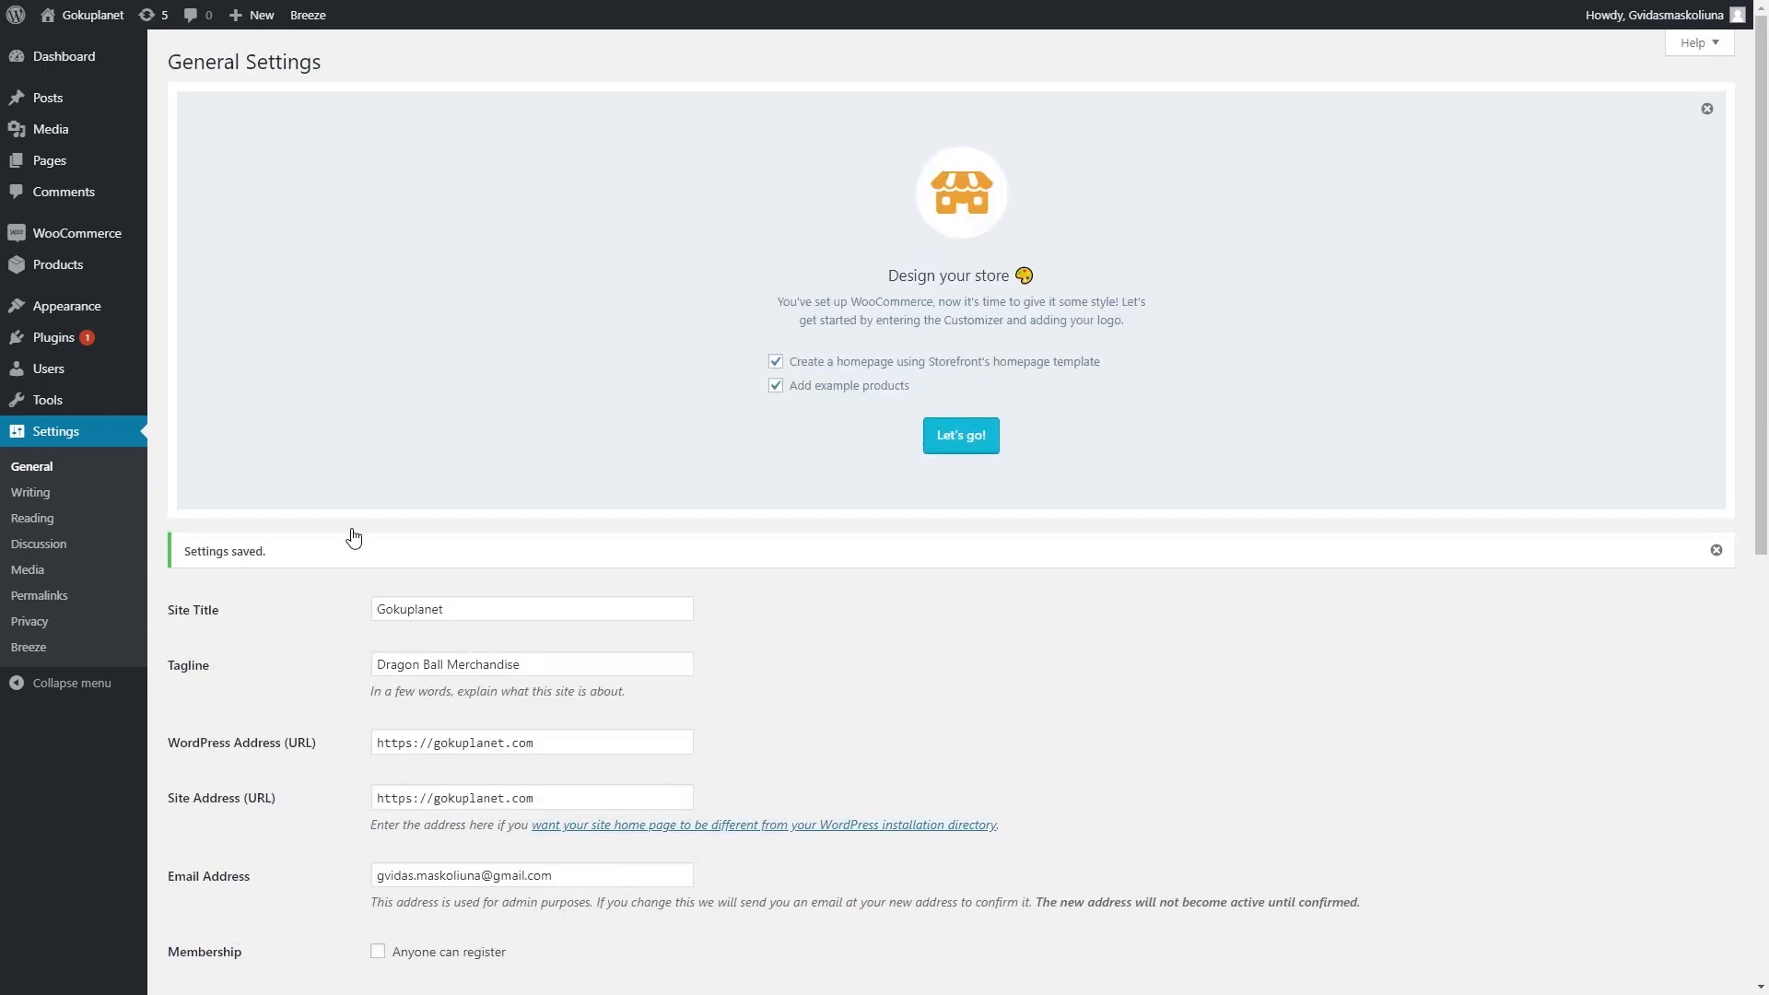
- Set permalinks to /%category%/%postname%/ with product base /product/%product_cat%/ and save
click(64, 606)
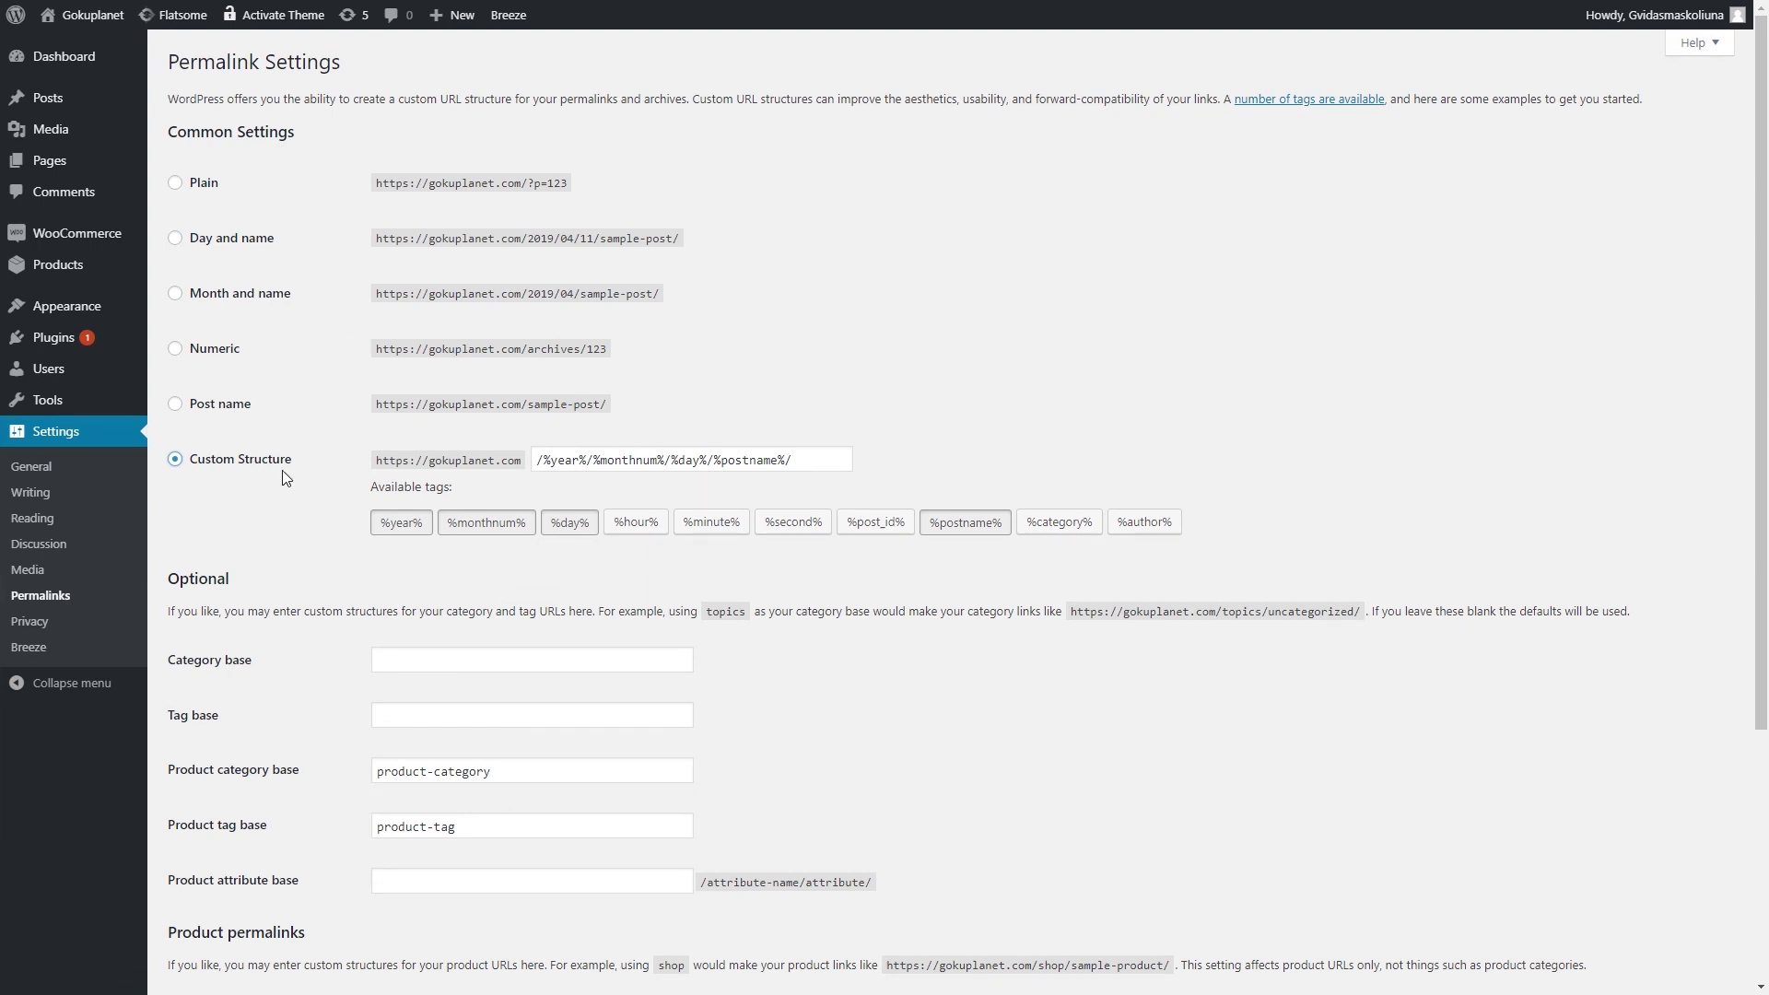
triple_click(650, 460)
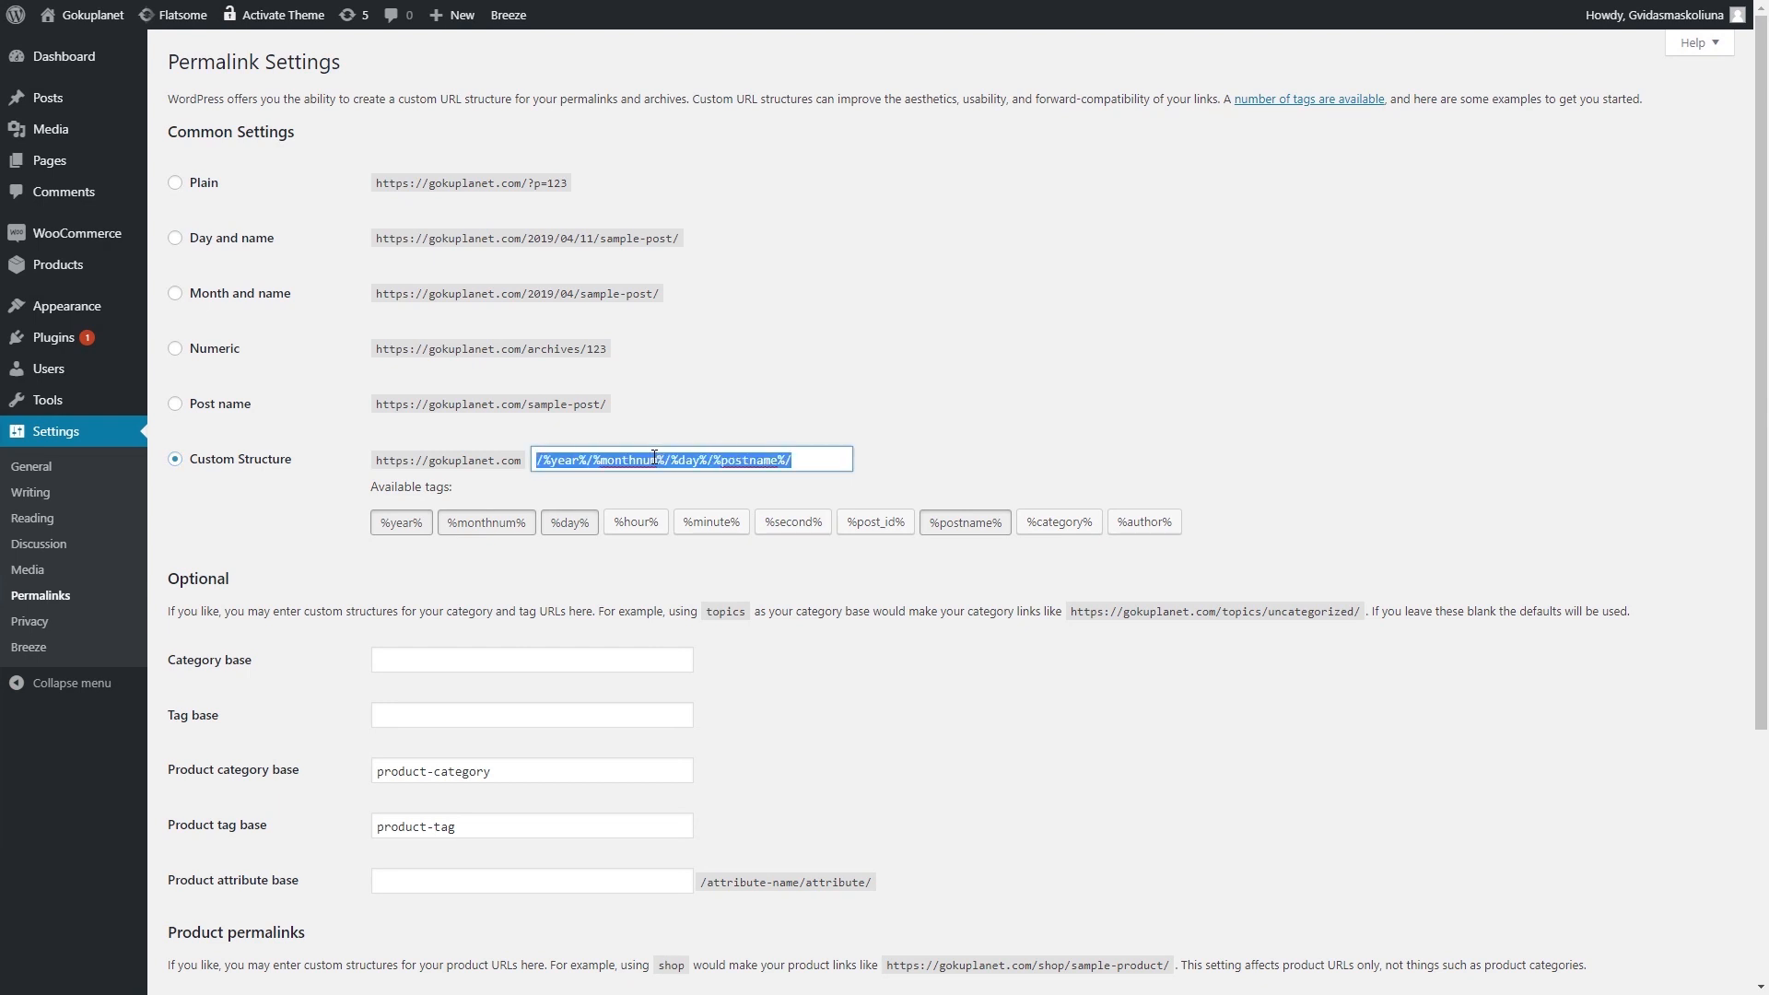
key(BackSpace)
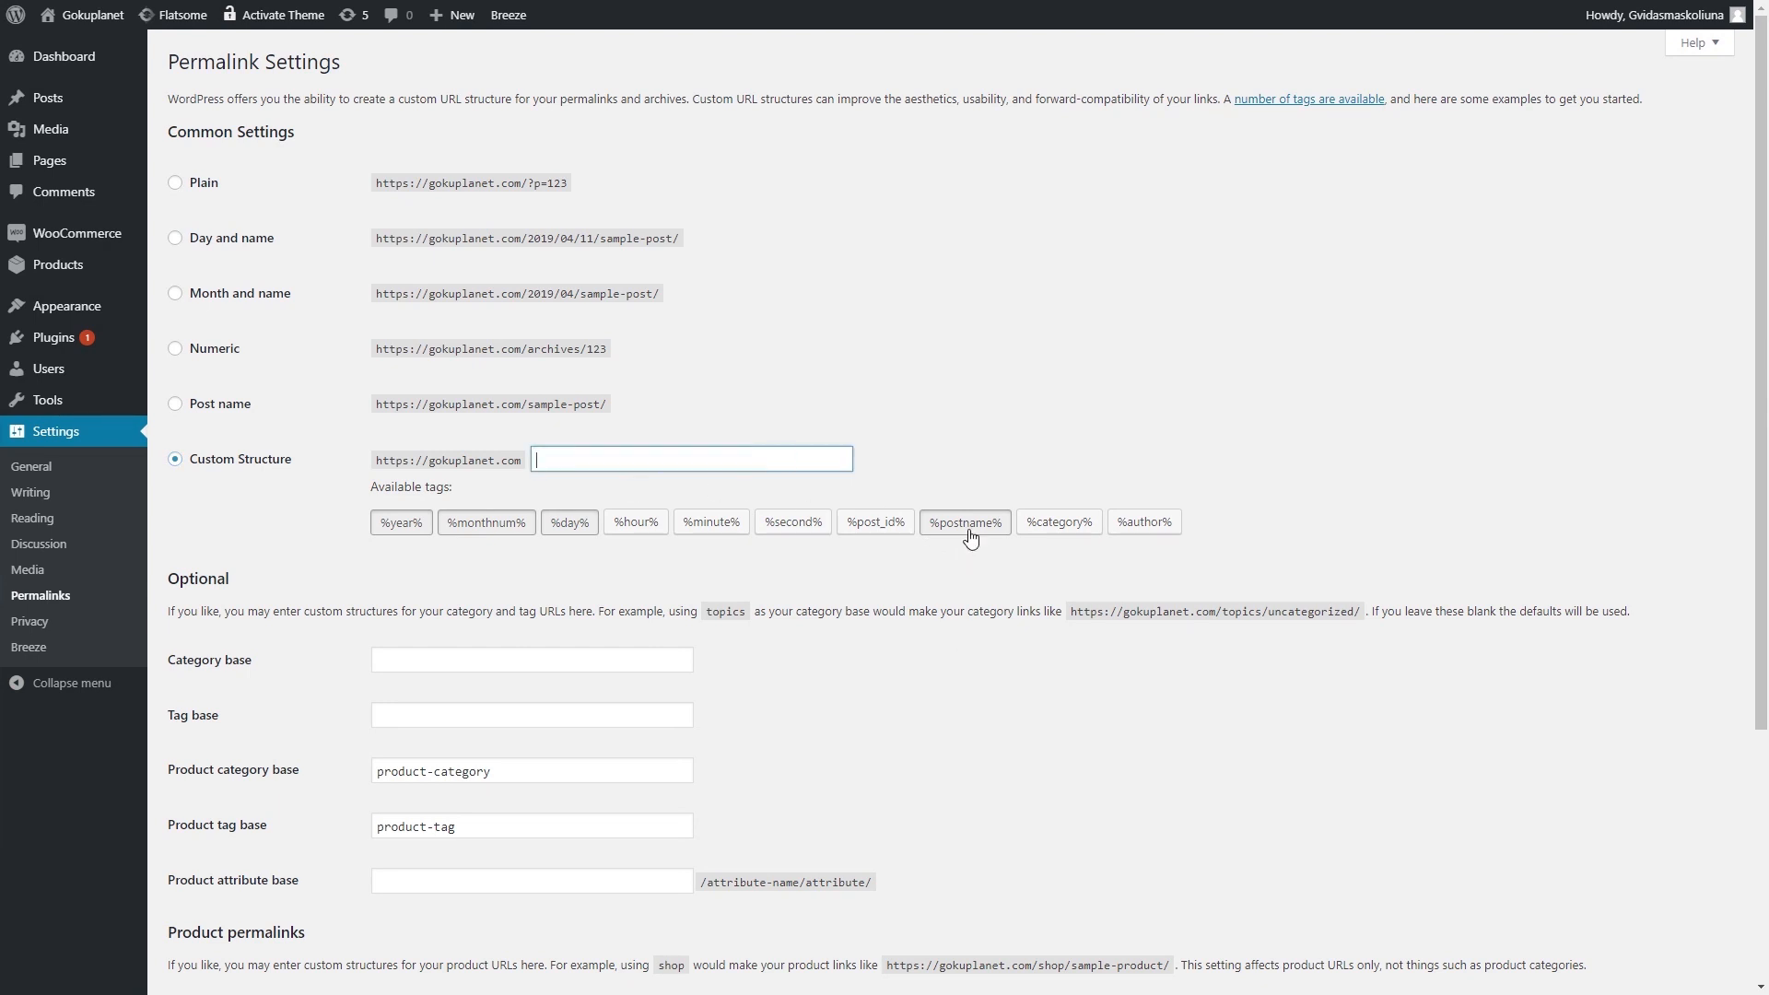
click(1054, 523)
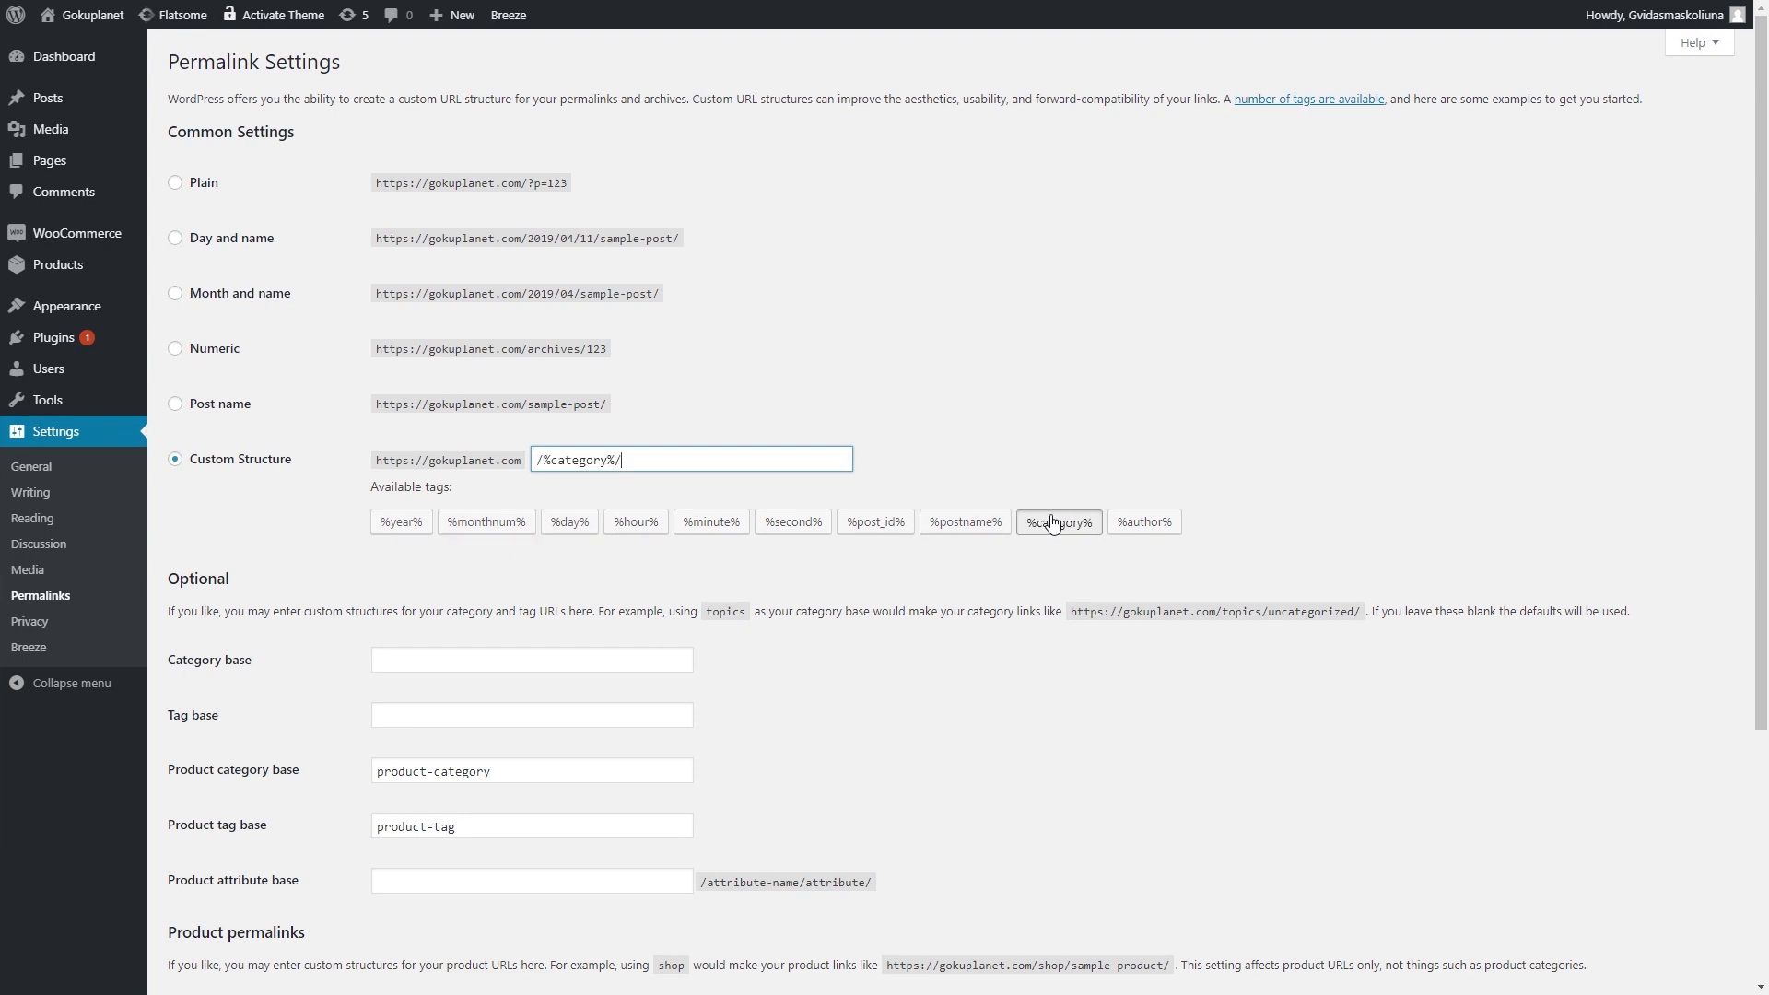
click(965, 522)
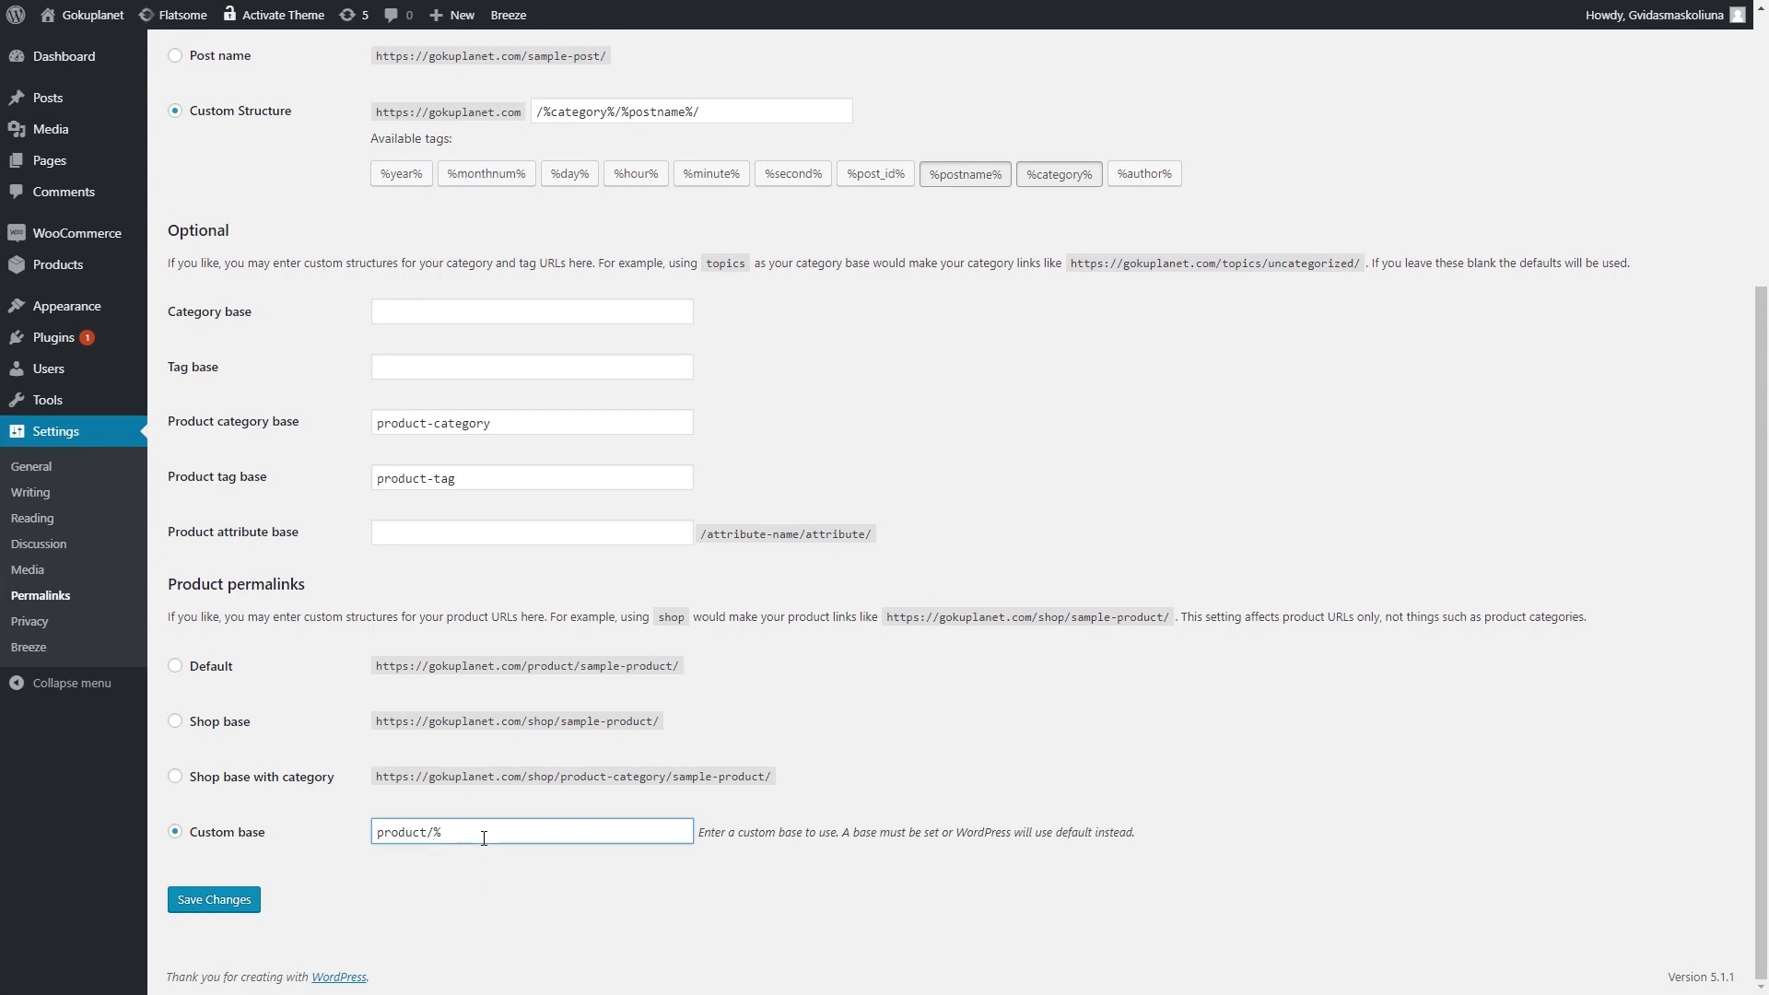
text(duct)
text(_cat%/)
key(Home)
text(/)
click(212, 903)
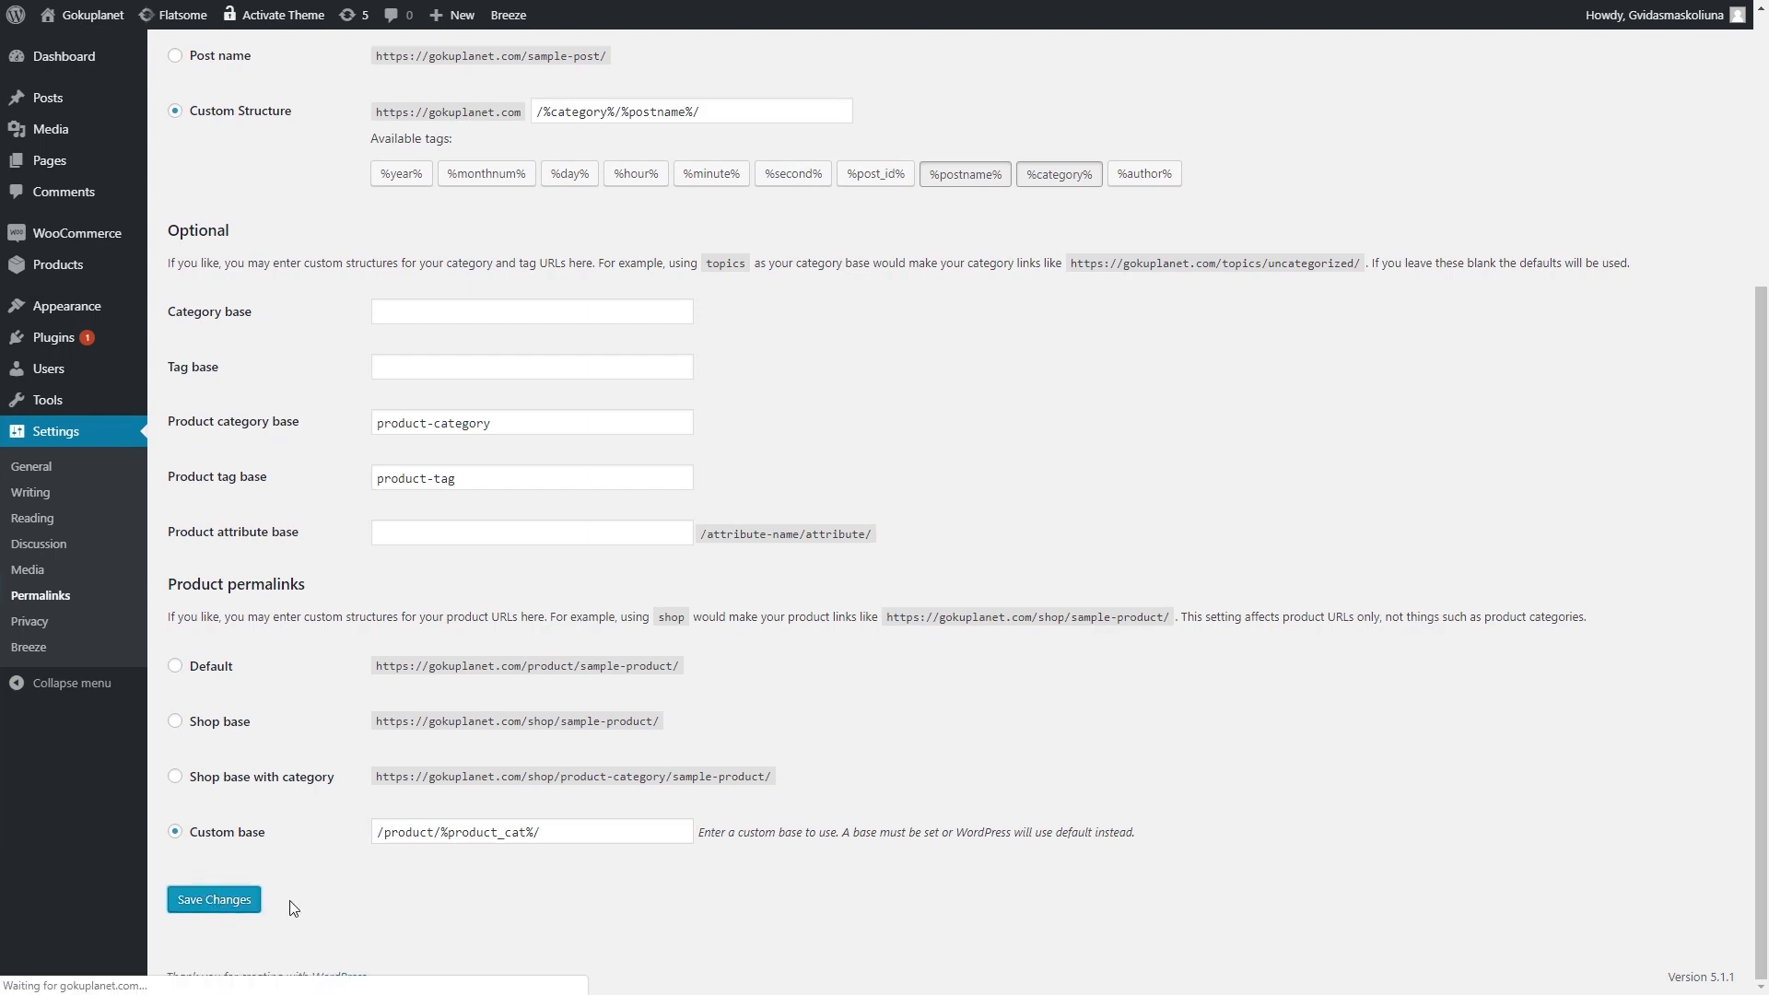
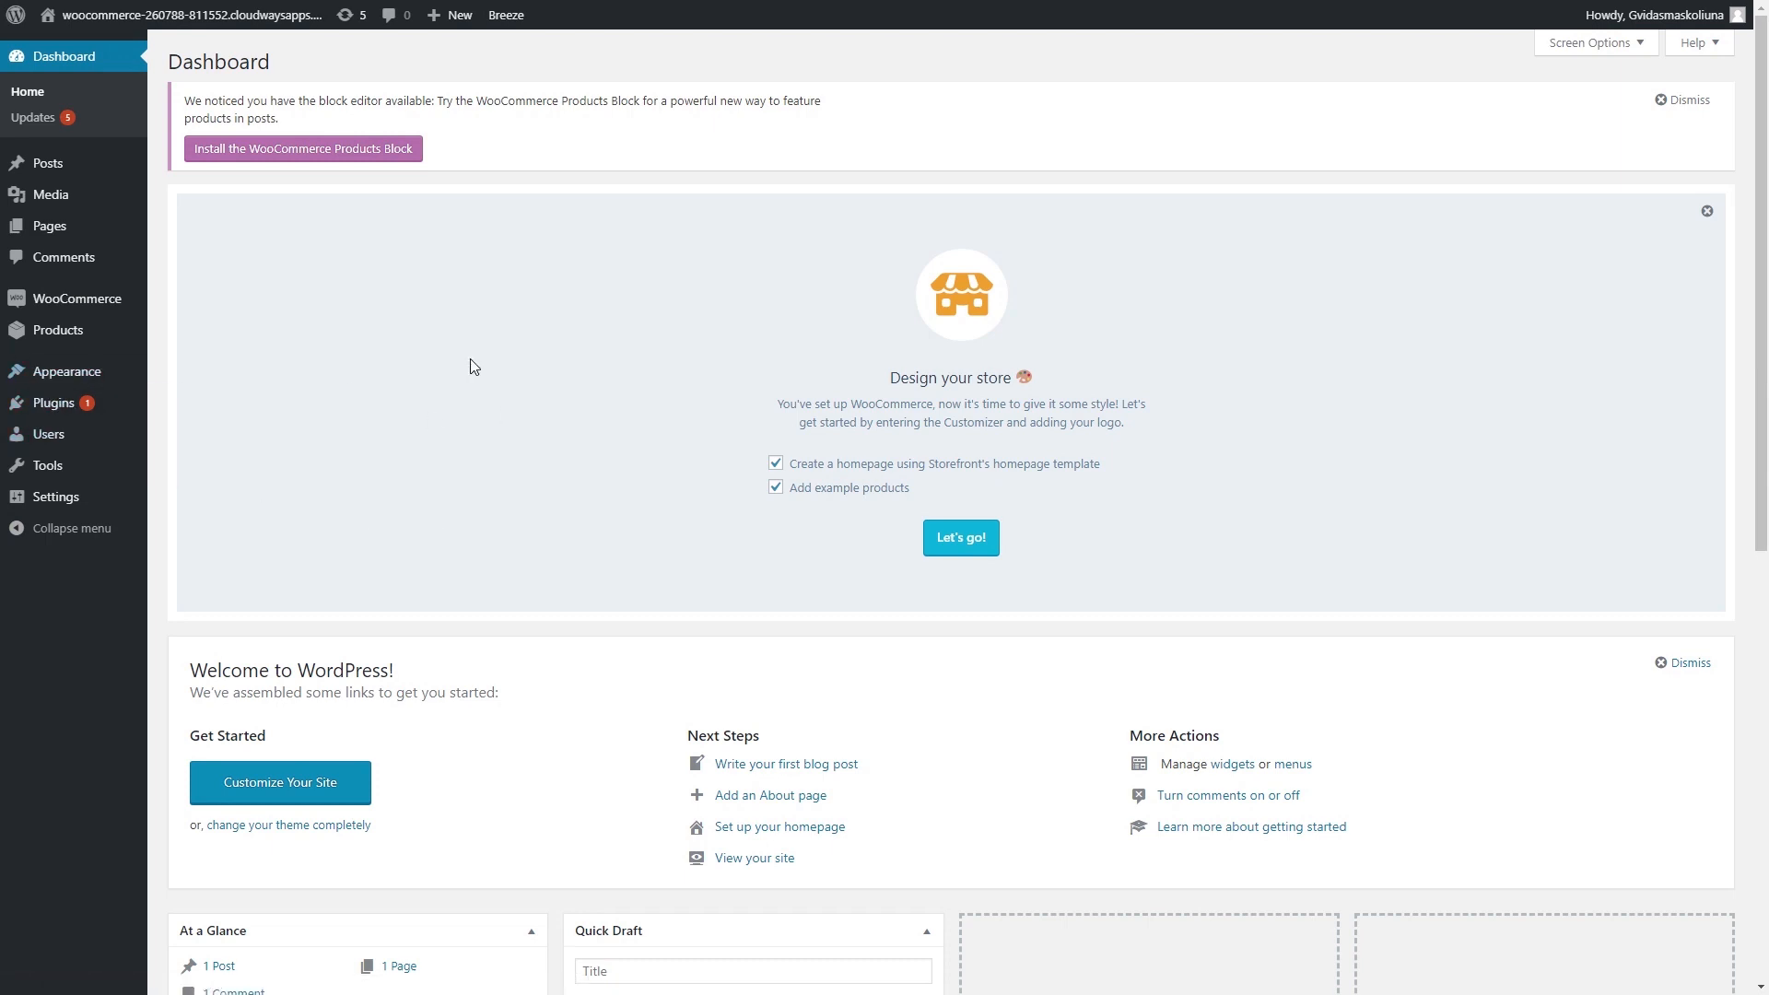
- Go to Appearance > Themes and review the installed themes, with Storefront active
mouse_move(72, 380)
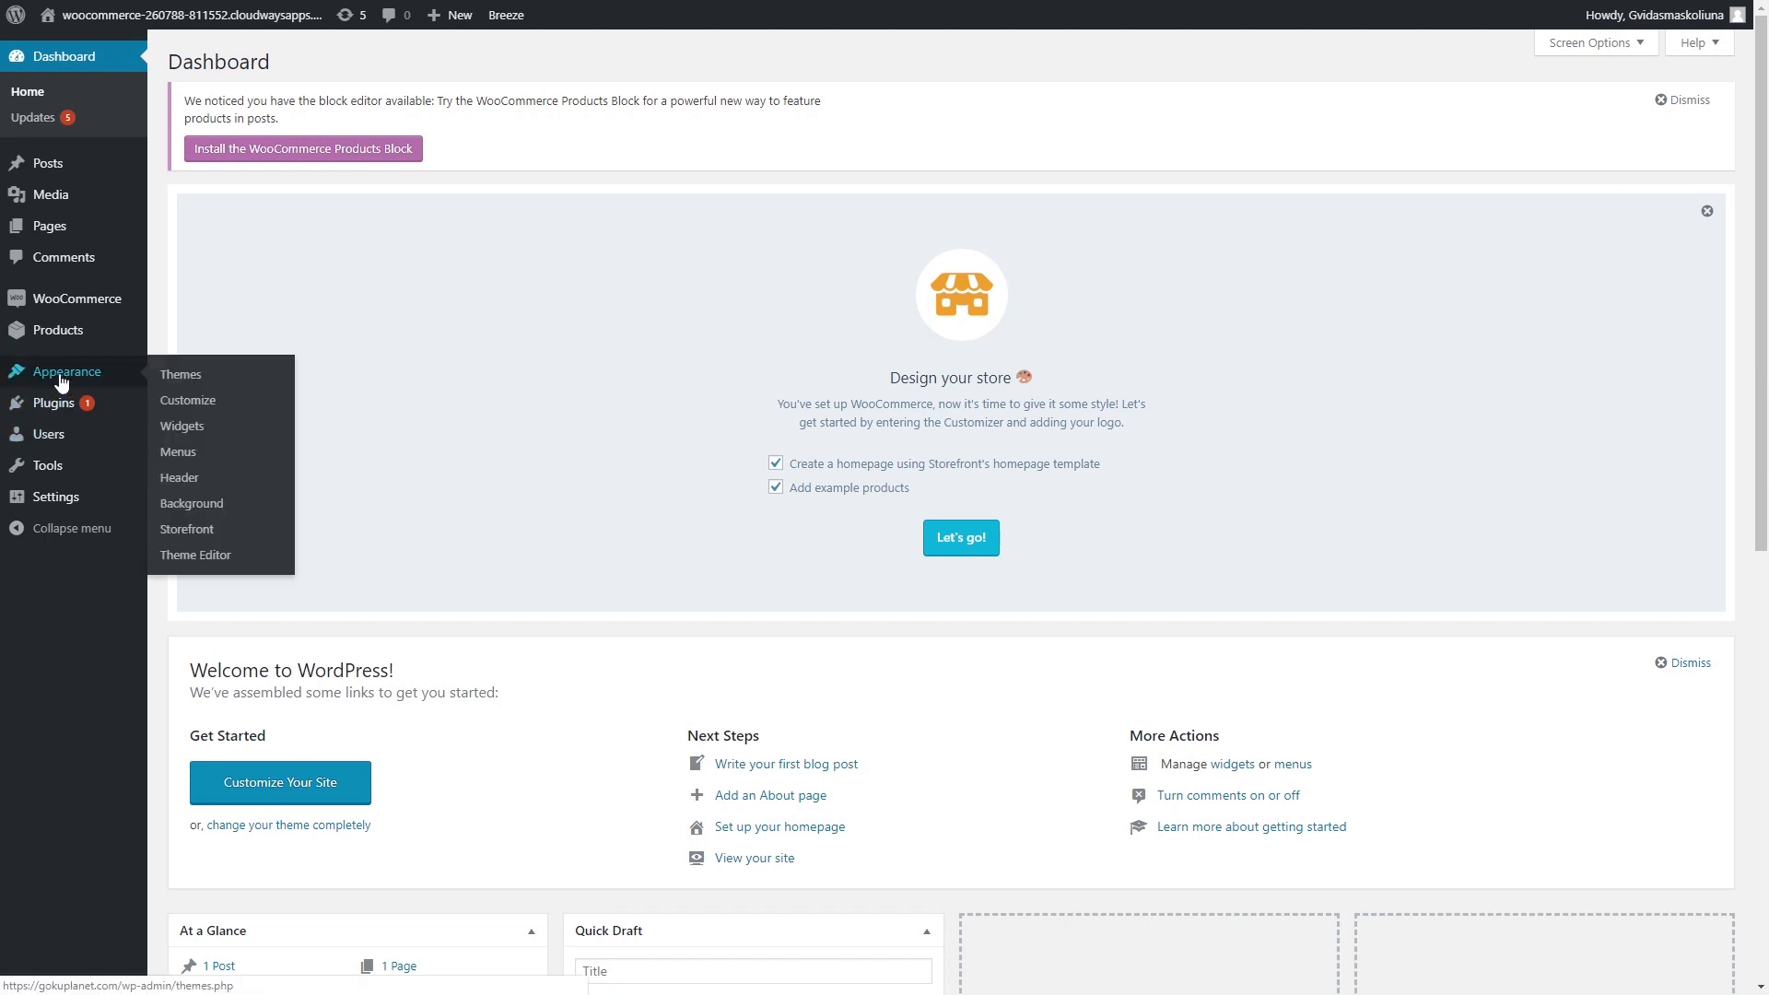
click(176, 377)
scroll(174, 383, down, 4)
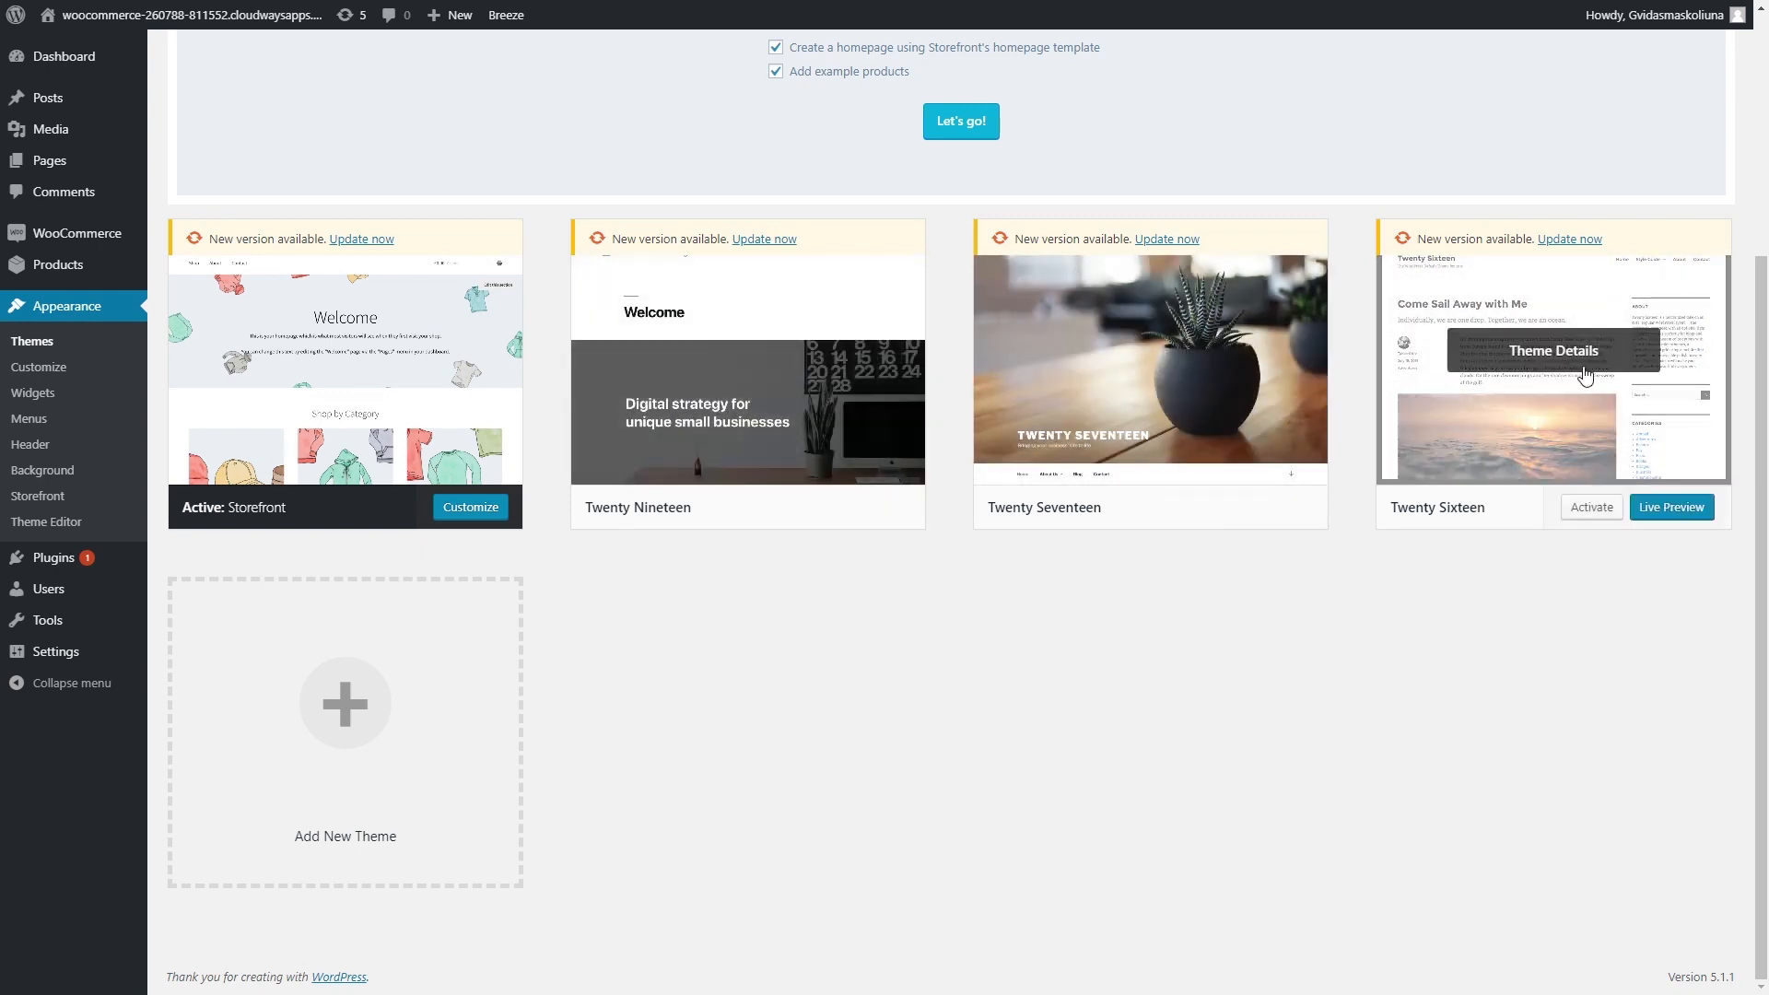
scroll(565, 277, up, 2)
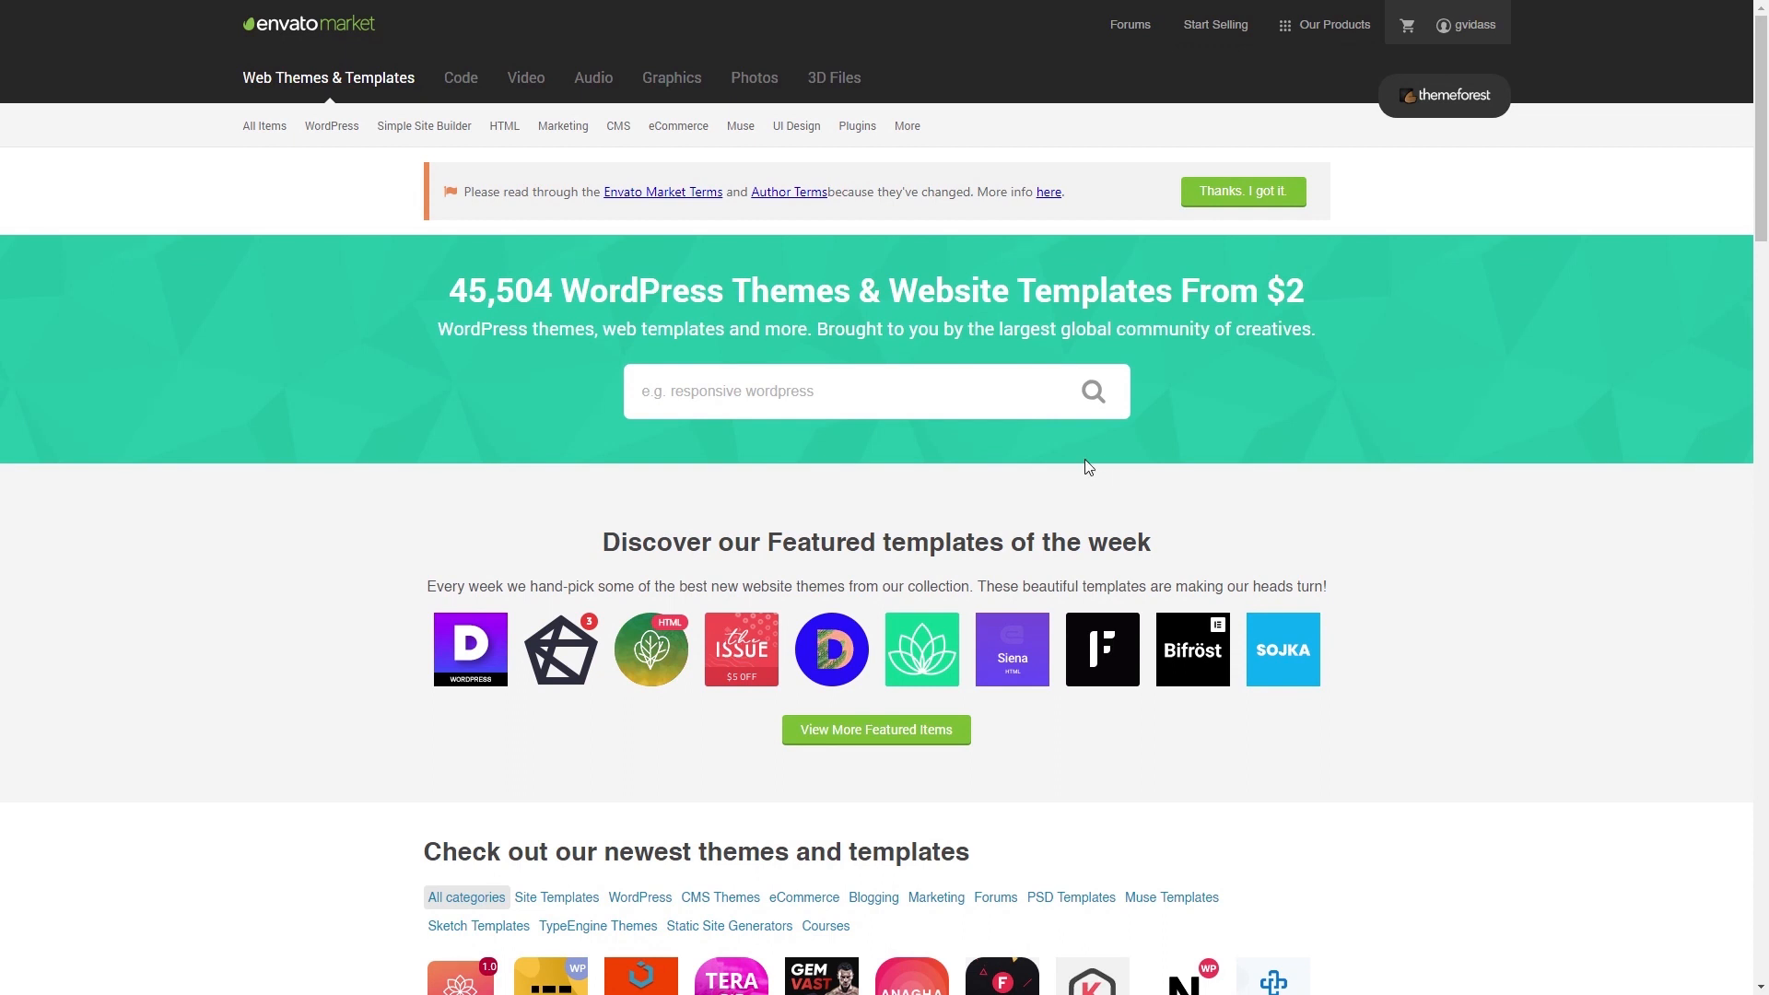
- Search the ThemeForest marketplace for 'woocommerce' themes
click(964, 404)
text(wooo)
key(BackSpace)
text(cmmerce)
key(Return)
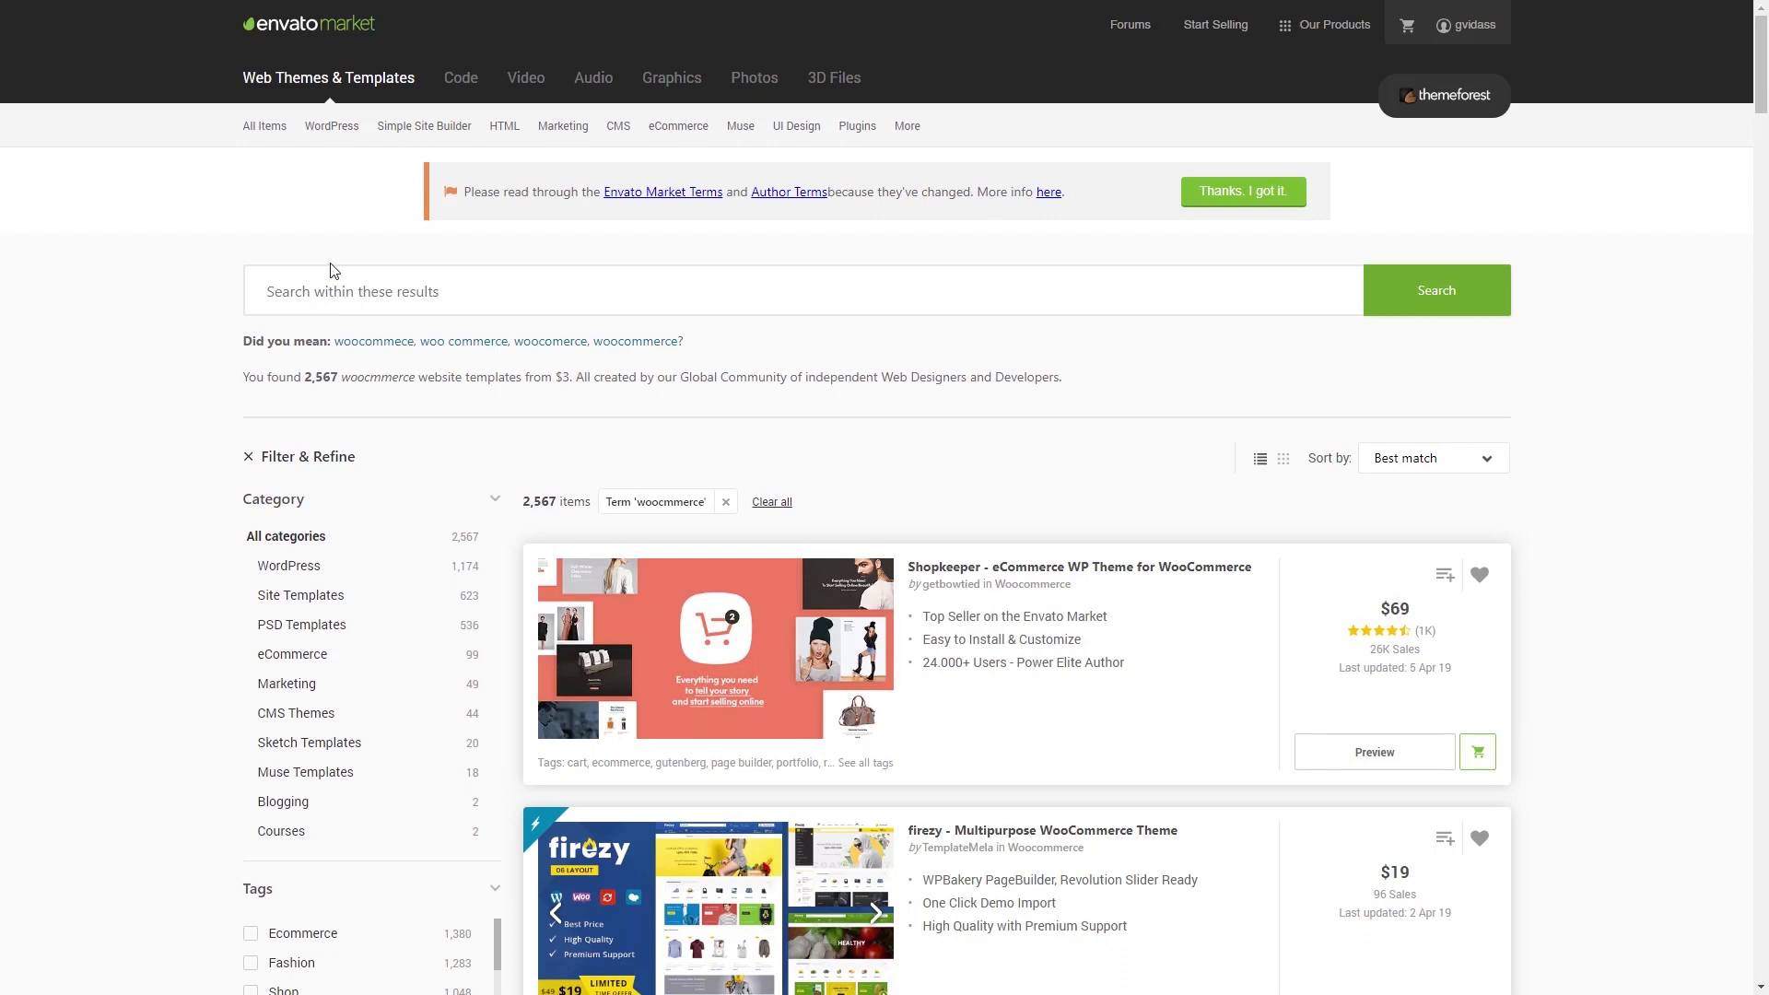
- Search the results for 'flatsome' and open the Flatsome theme's item page
click(331, 302)
text(flatsome)
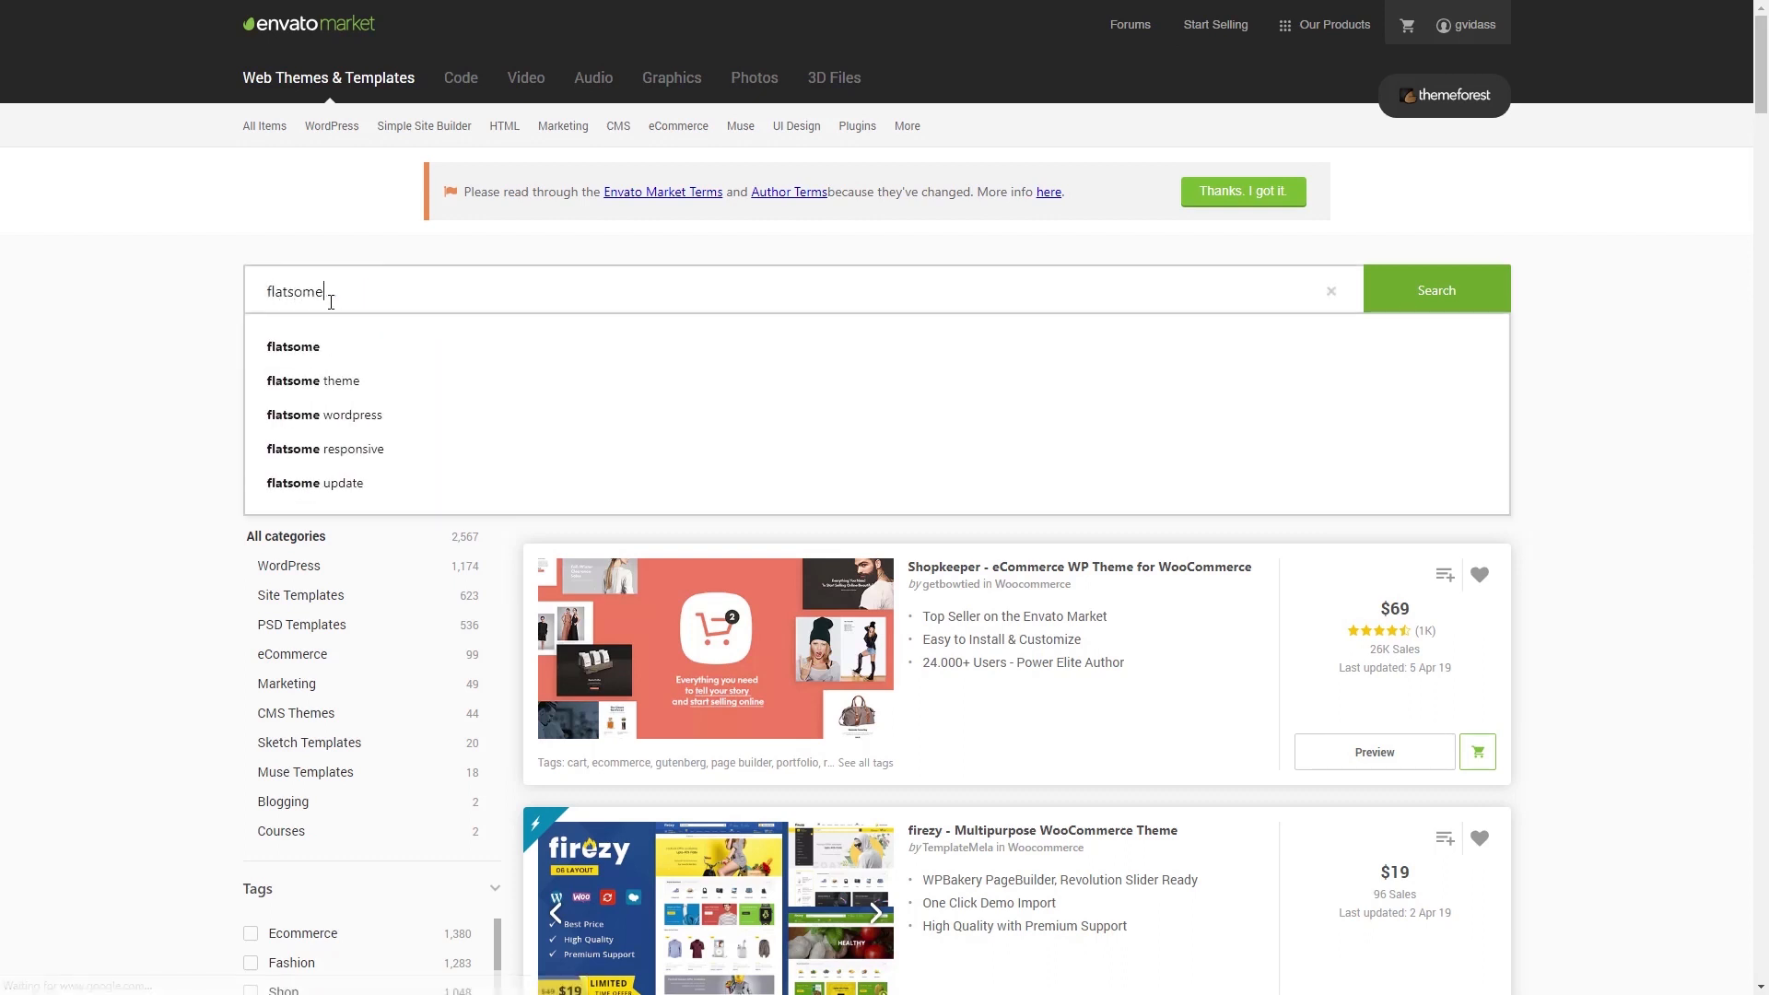
key(Return)
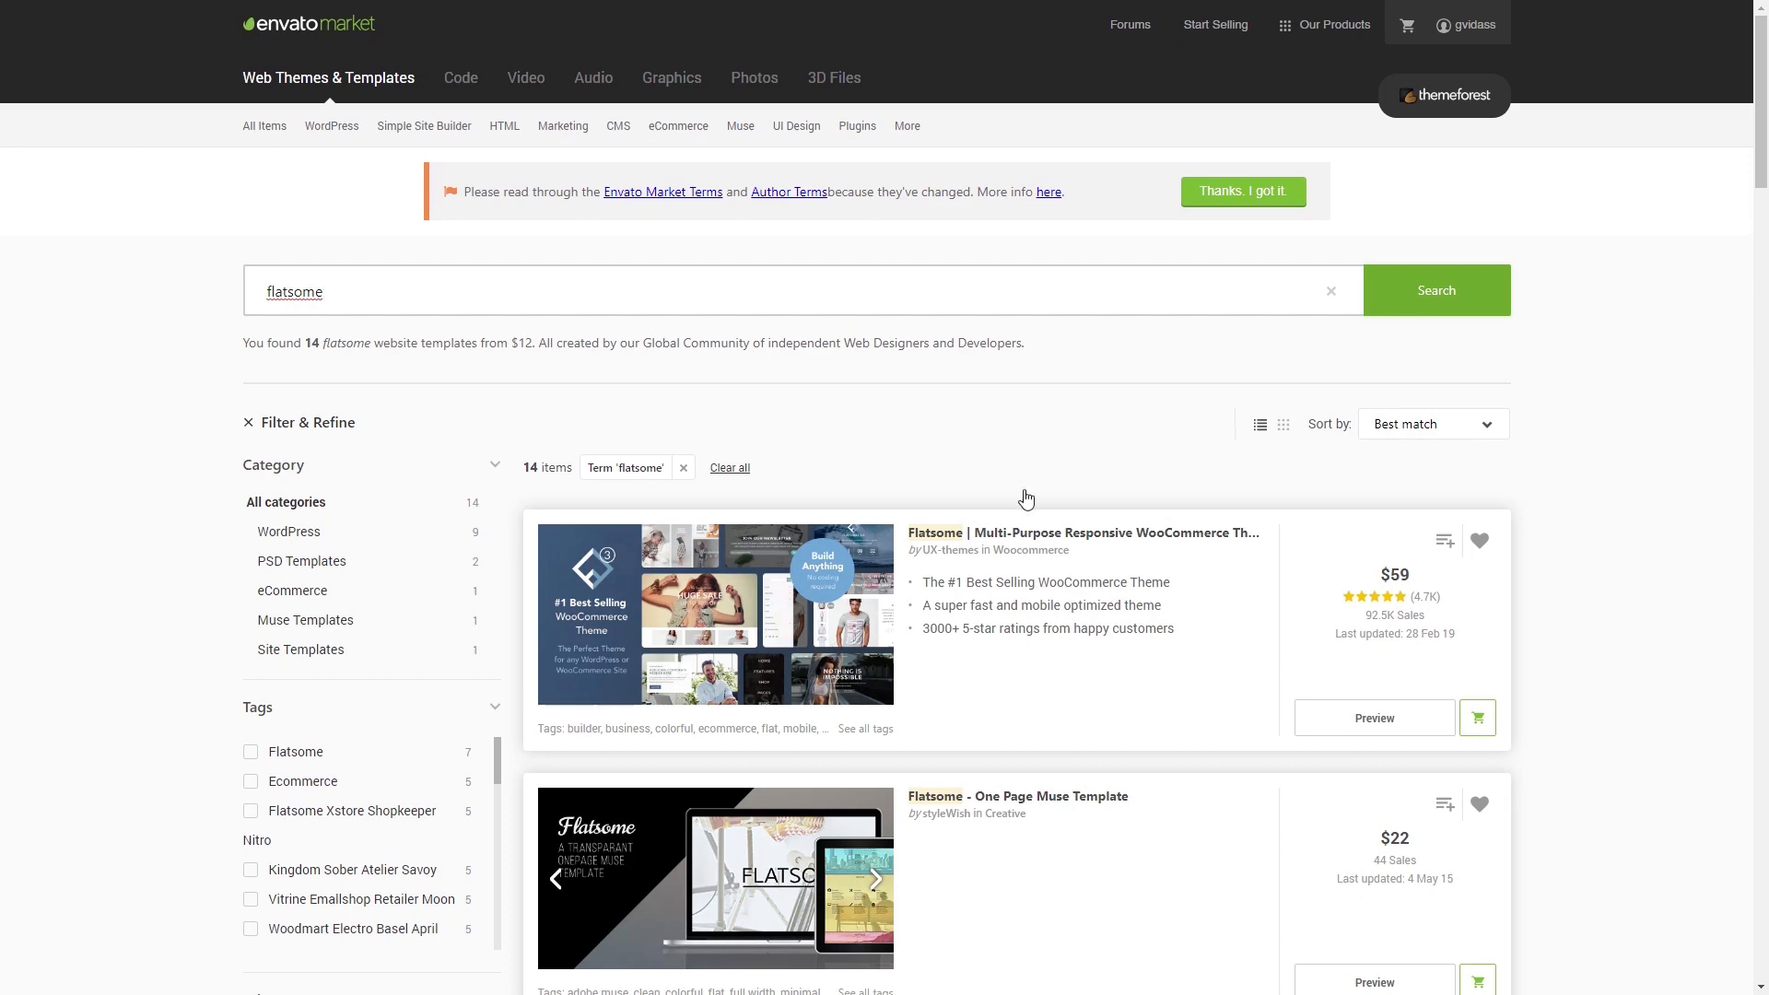
click(1100, 539)
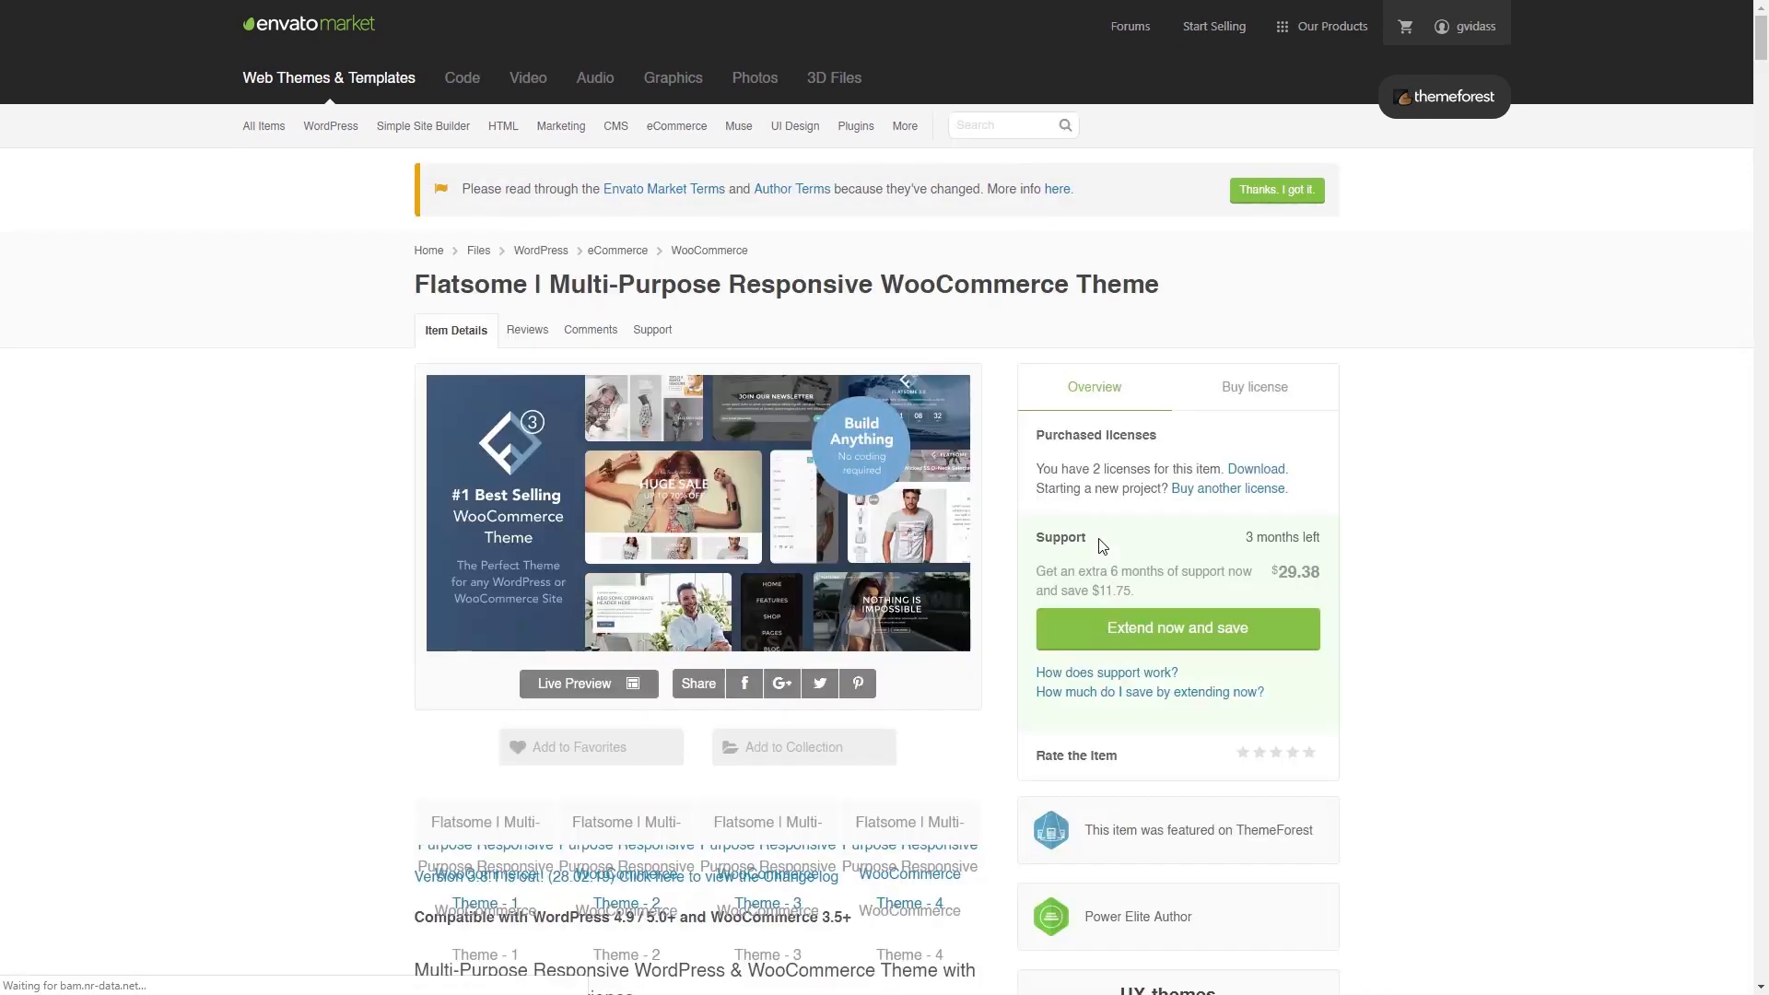
- Read through the Flatsome item page details and launch its live preview demo
scroll(1080, 474, down, 7)
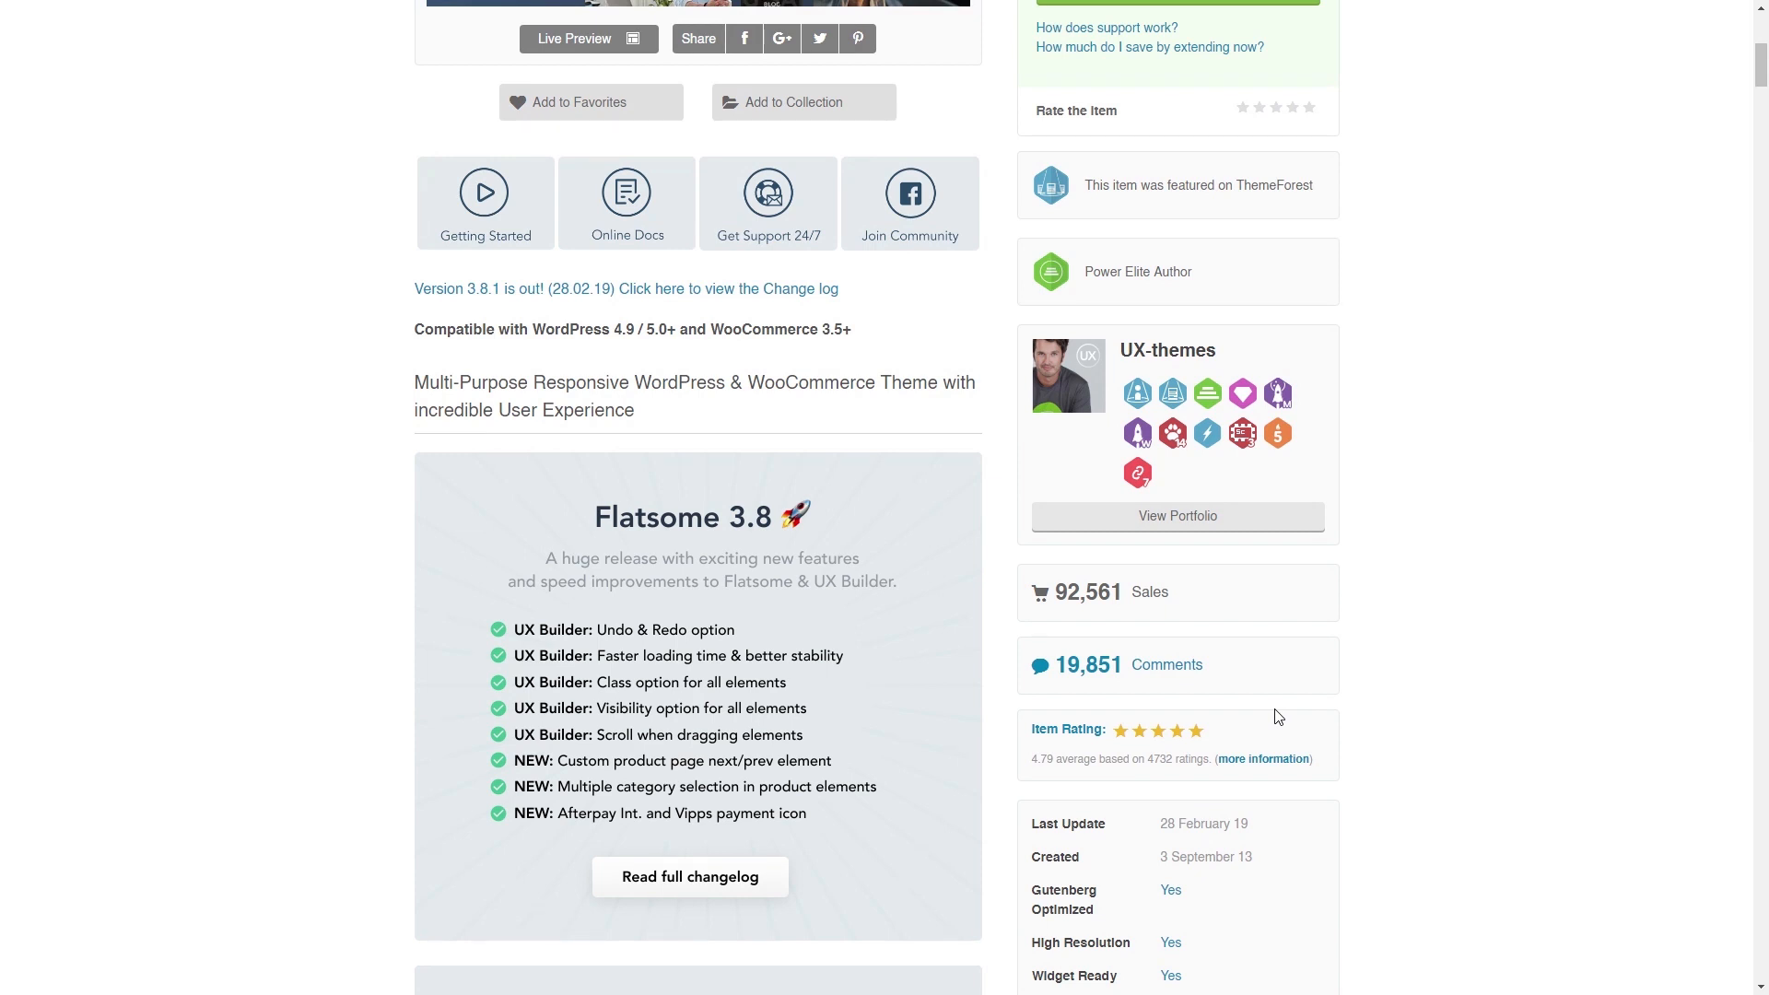
scroll(1278, 717, down, 2)
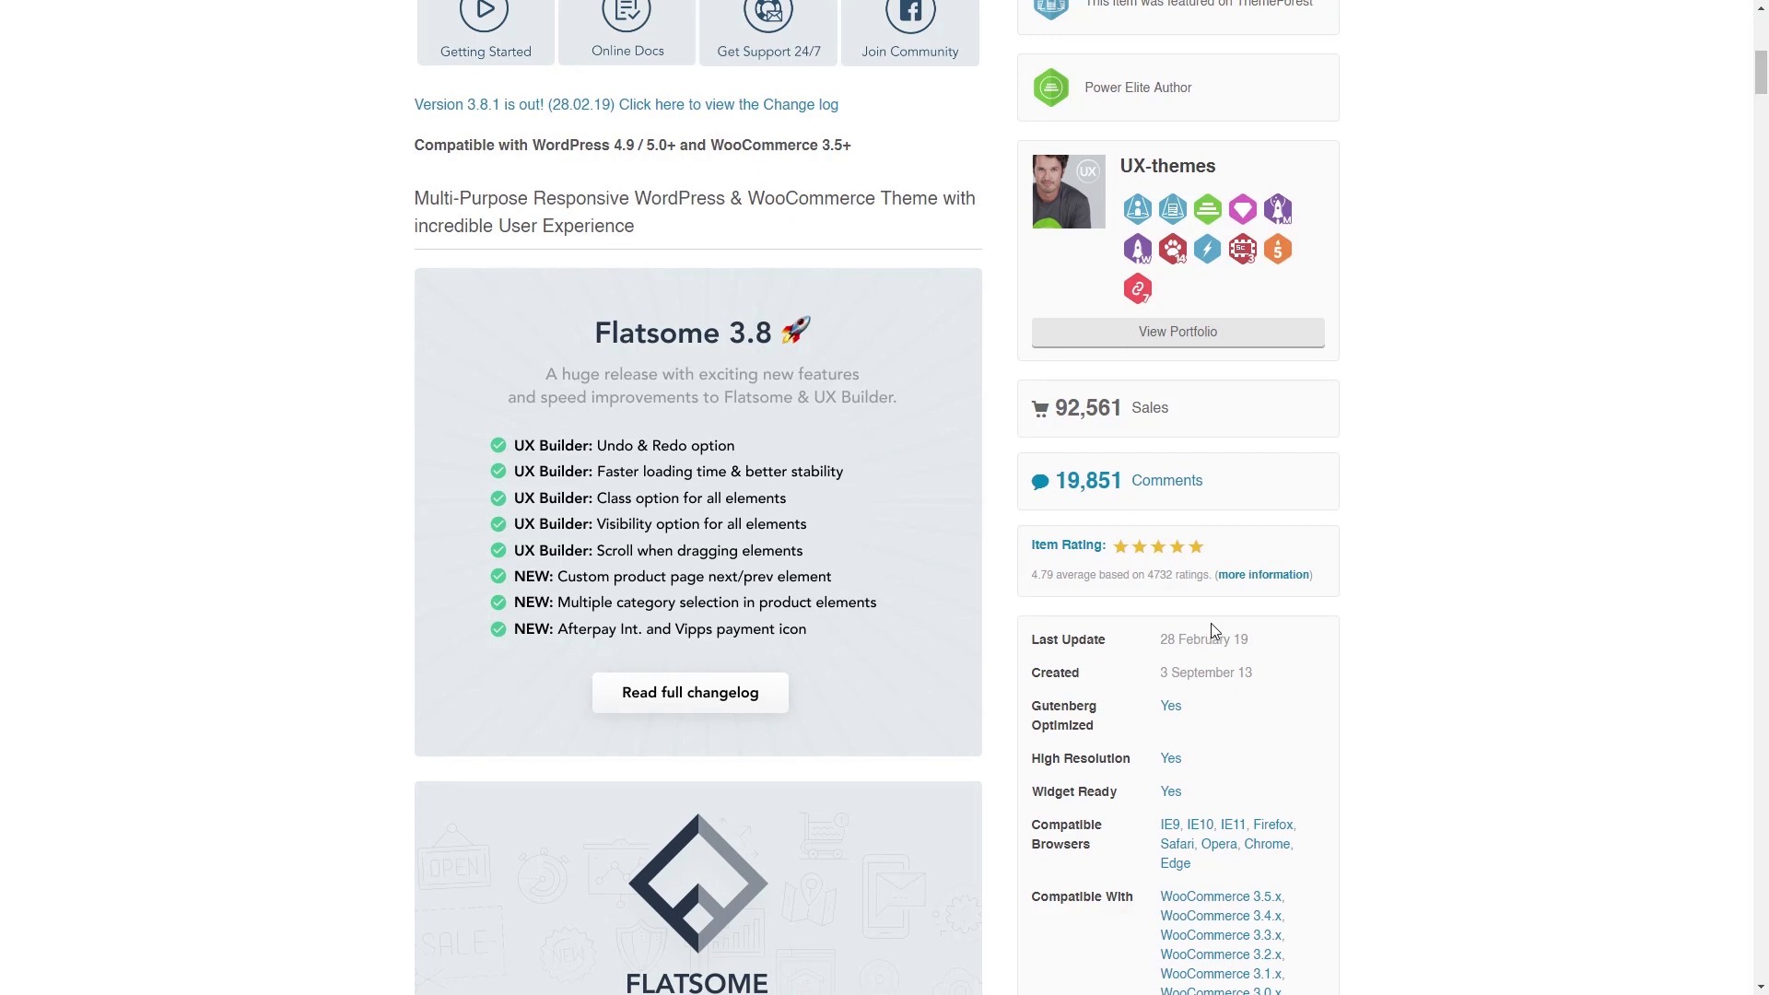
scroll(1227, 627, down, 2)
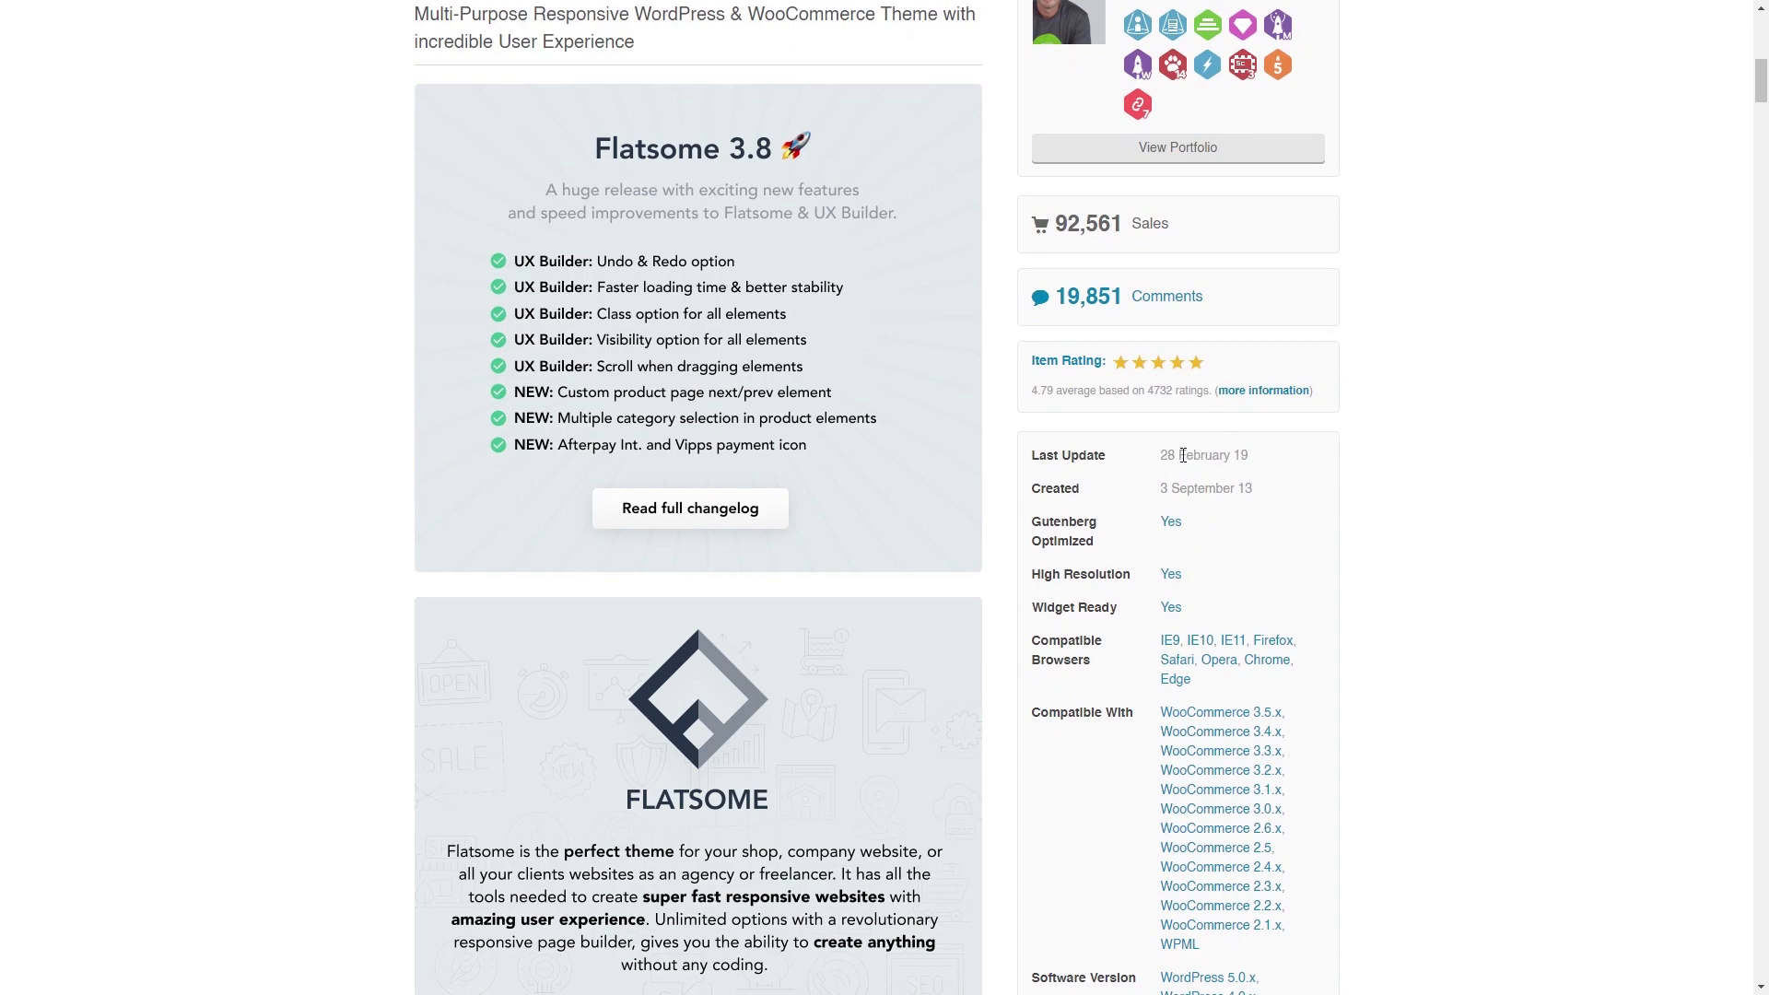
scroll(1237, 456, down, 5)
scroll(1269, 757, up, 8)
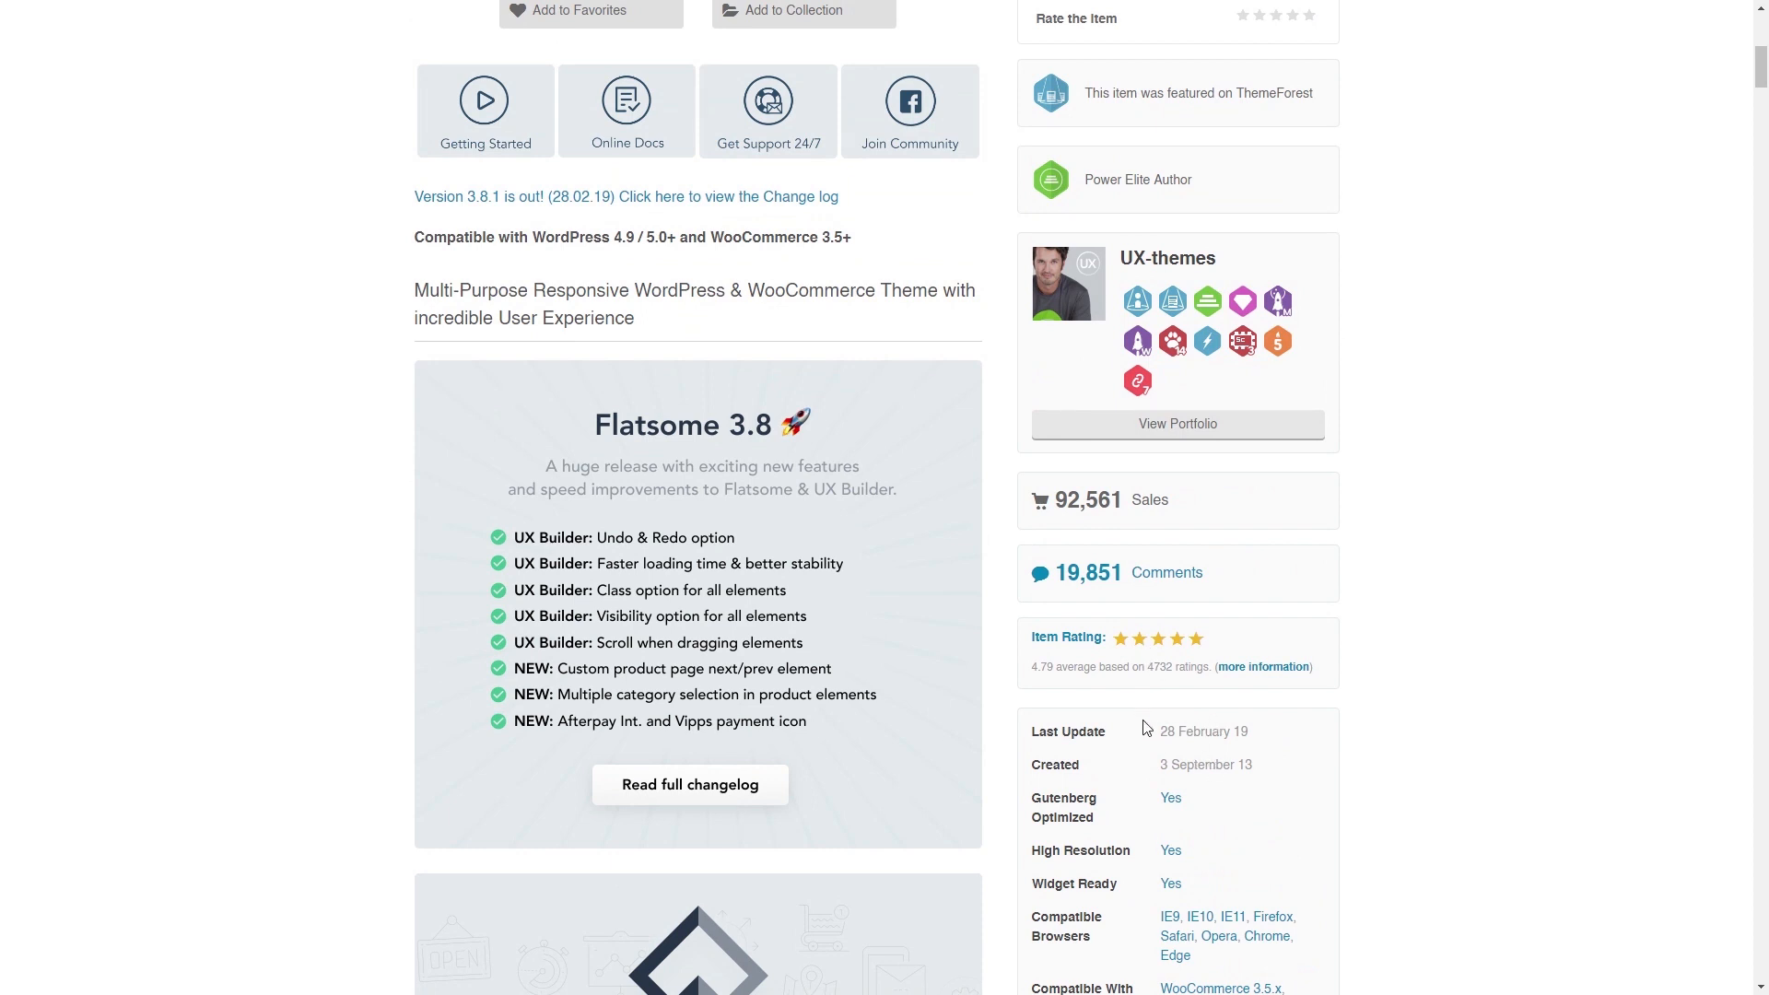
scroll(1146, 728, up, 6)
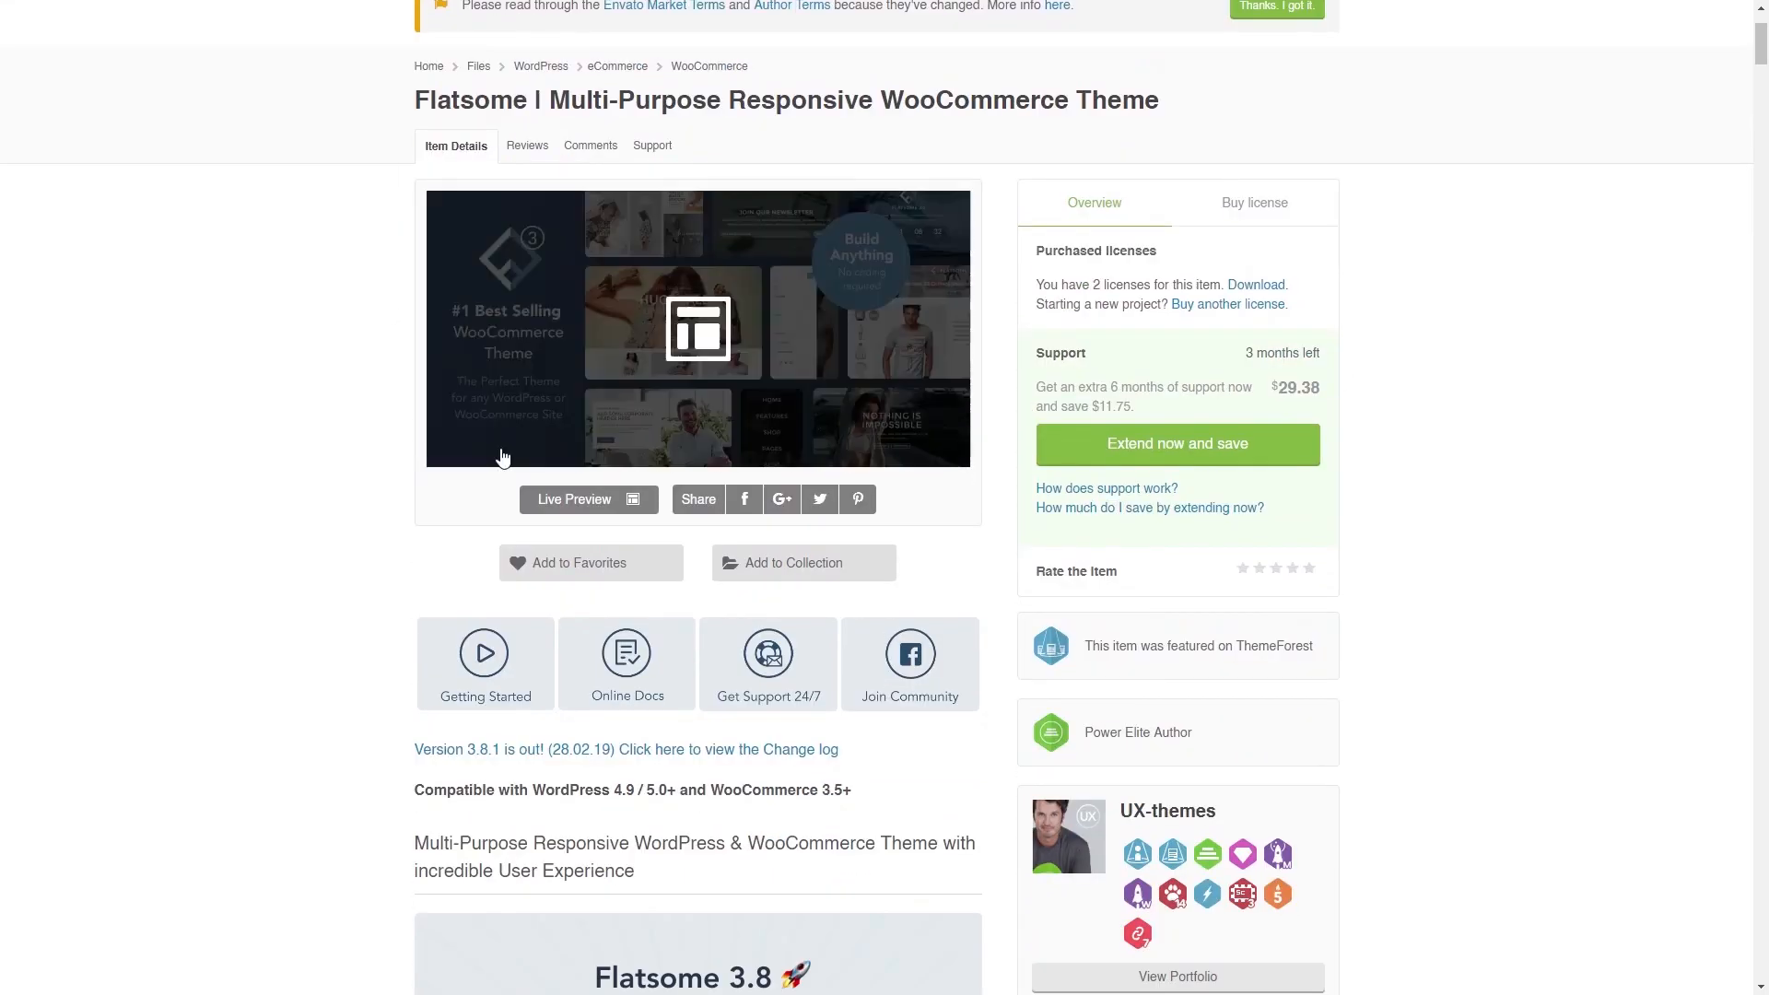
click(600, 500)
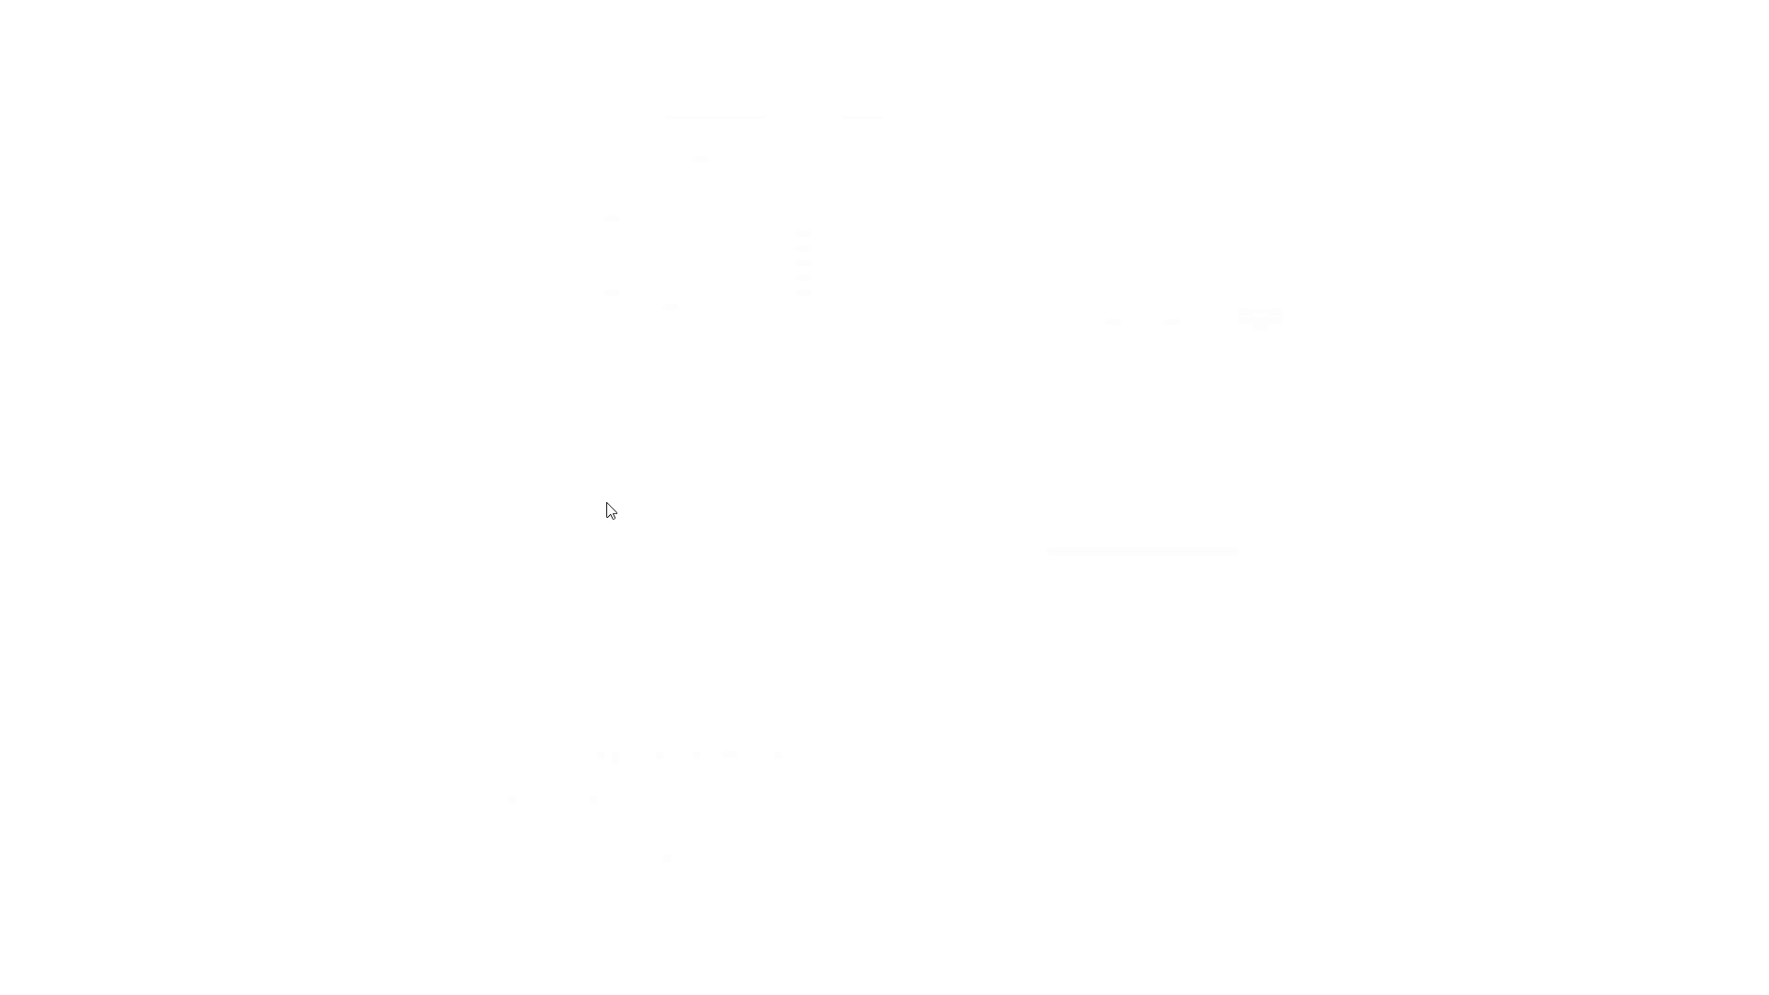
- Open the Cute Shop demo and the All Star Canvas Hi Converse product page
scroll(505, 547, down, 4)
scroll(505, 547, down, 10)
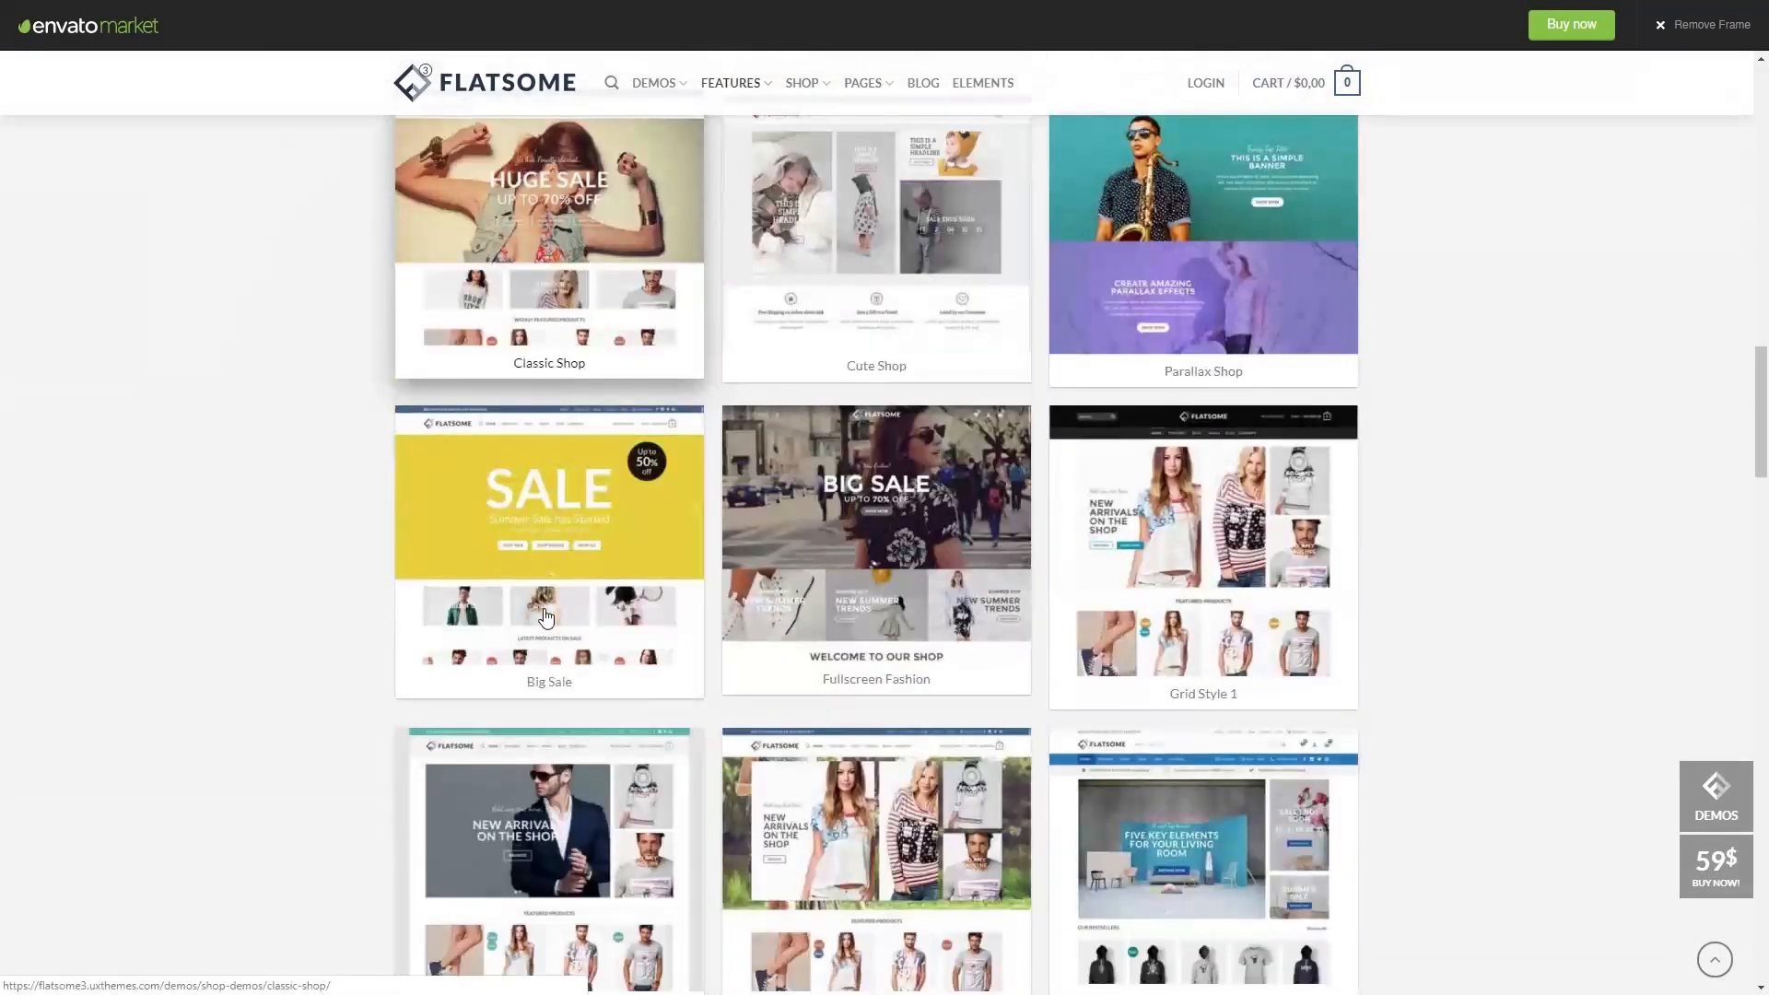
scroll(898, 612, up, 3)
click(939, 559)
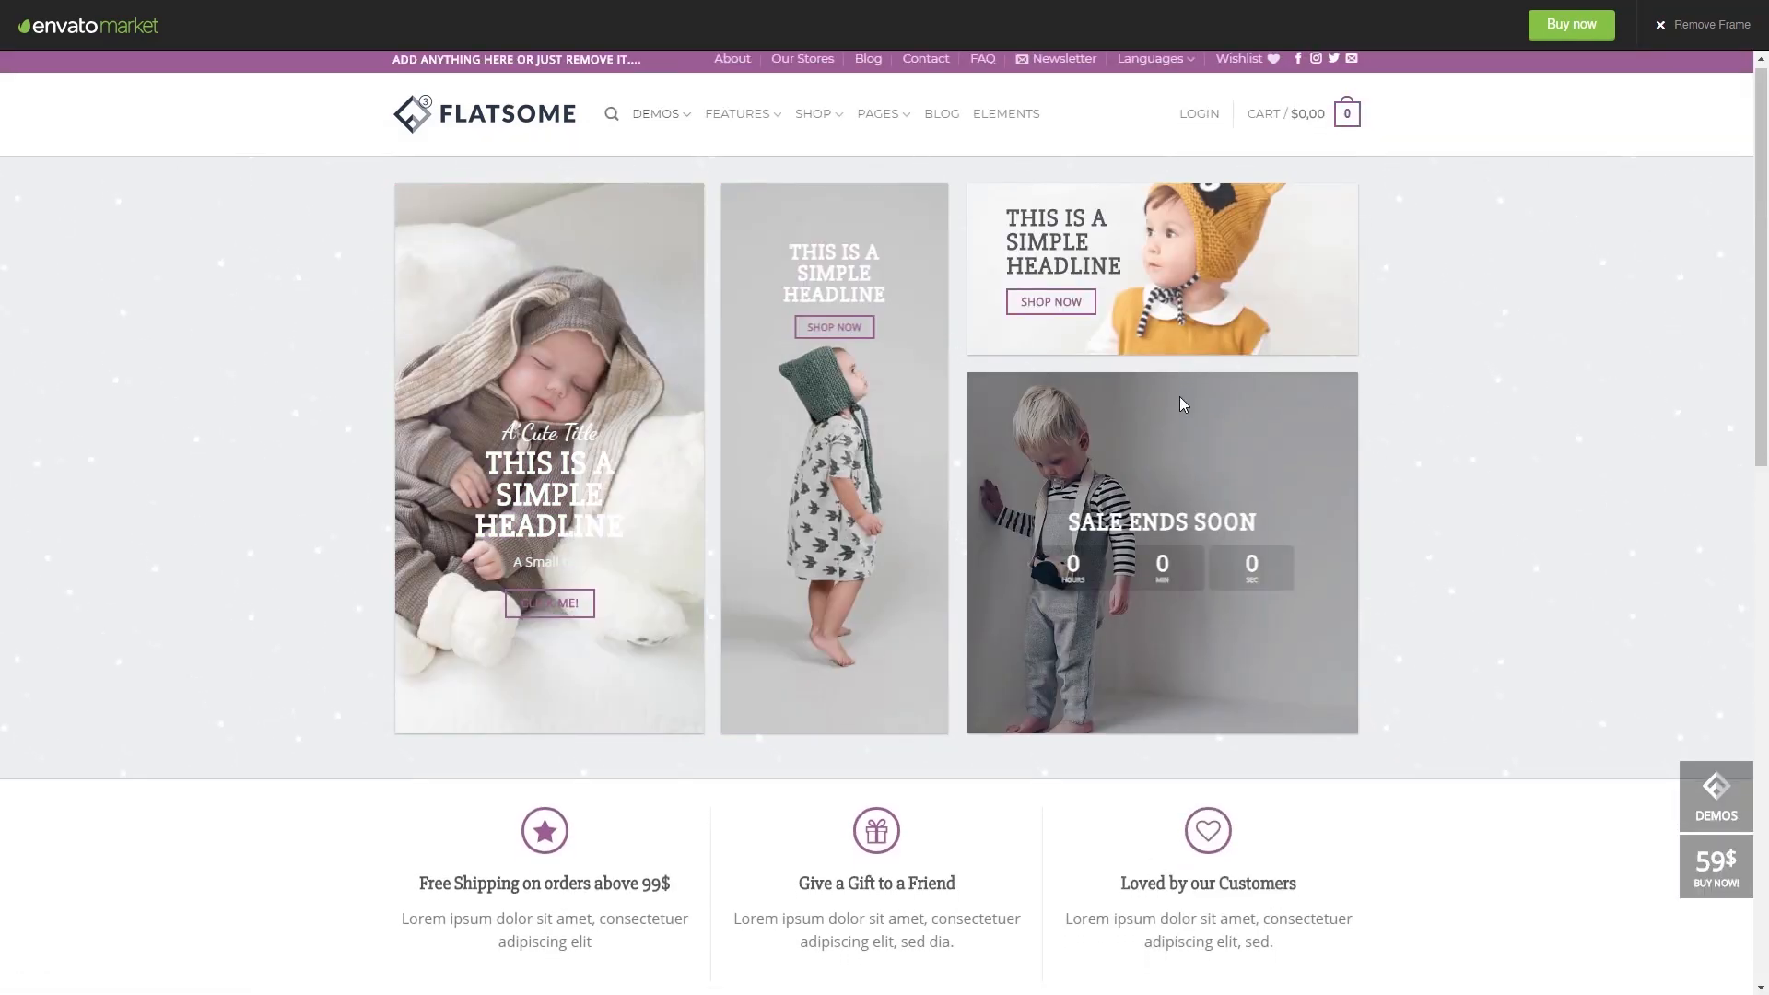
scroll(1179, 396, down, 12)
scroll(1269, 337, down, 1)
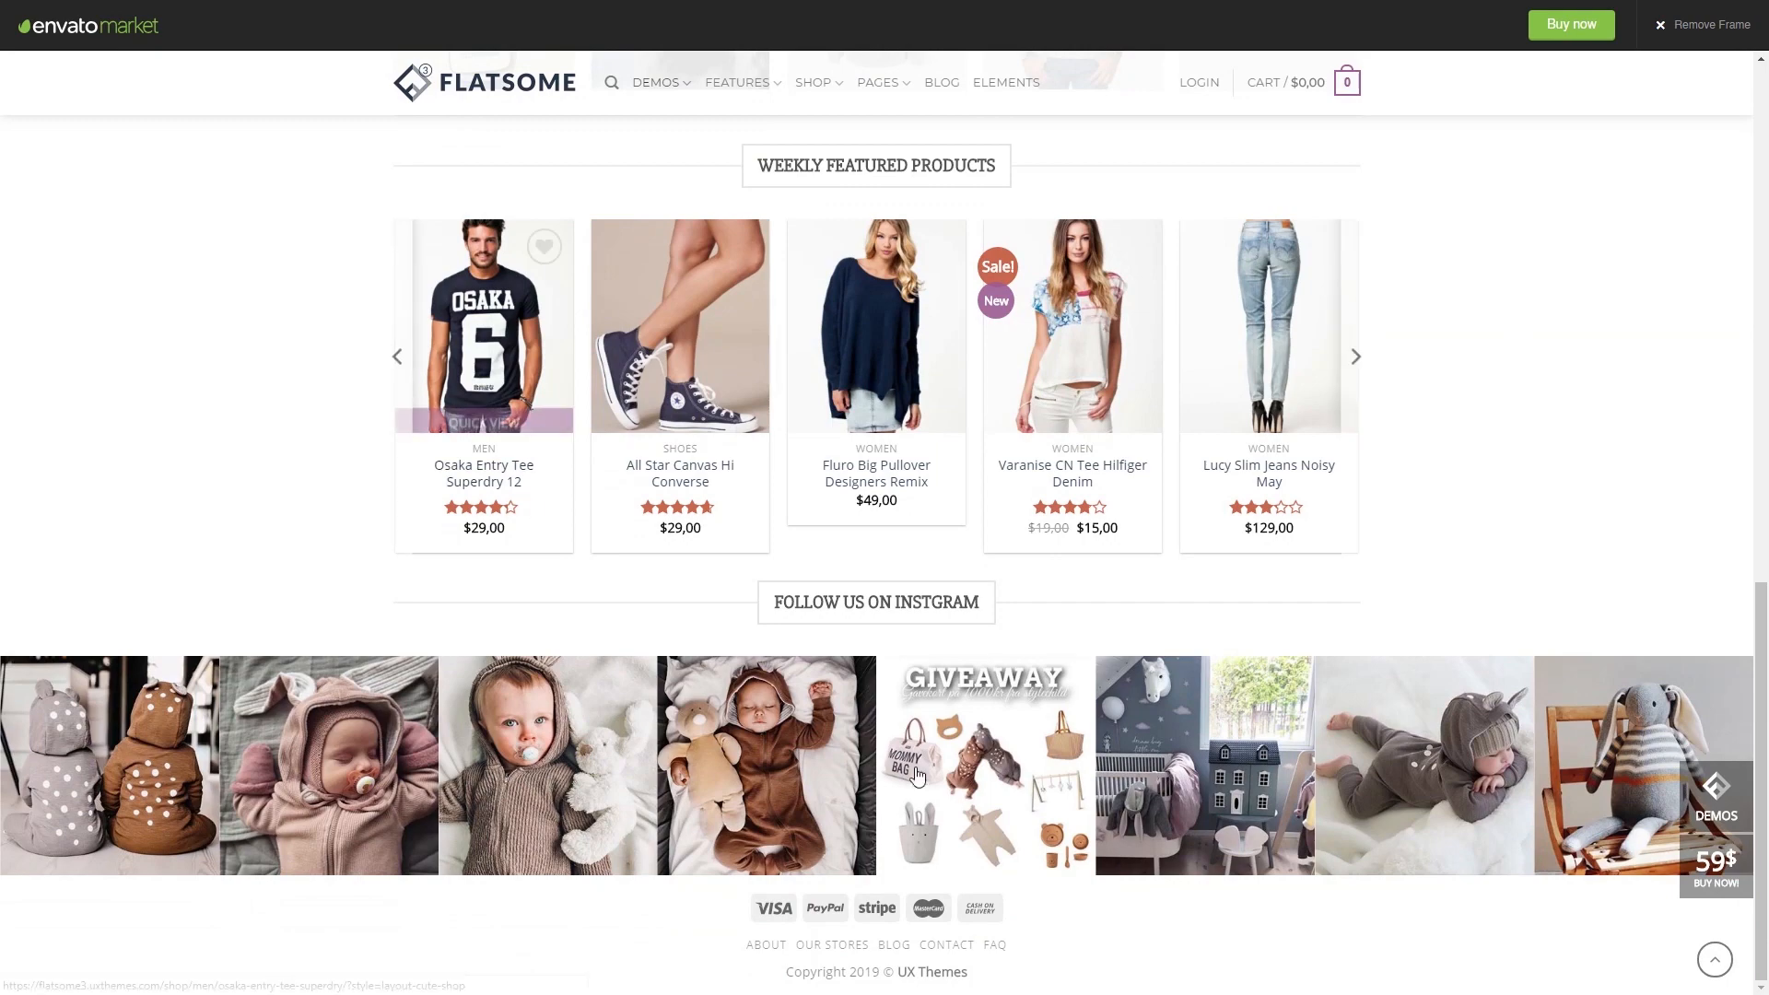
scroll(691, 572, up, 12)
scroll(741, 599, up, 2)
scroll(728, 608, down, 10)
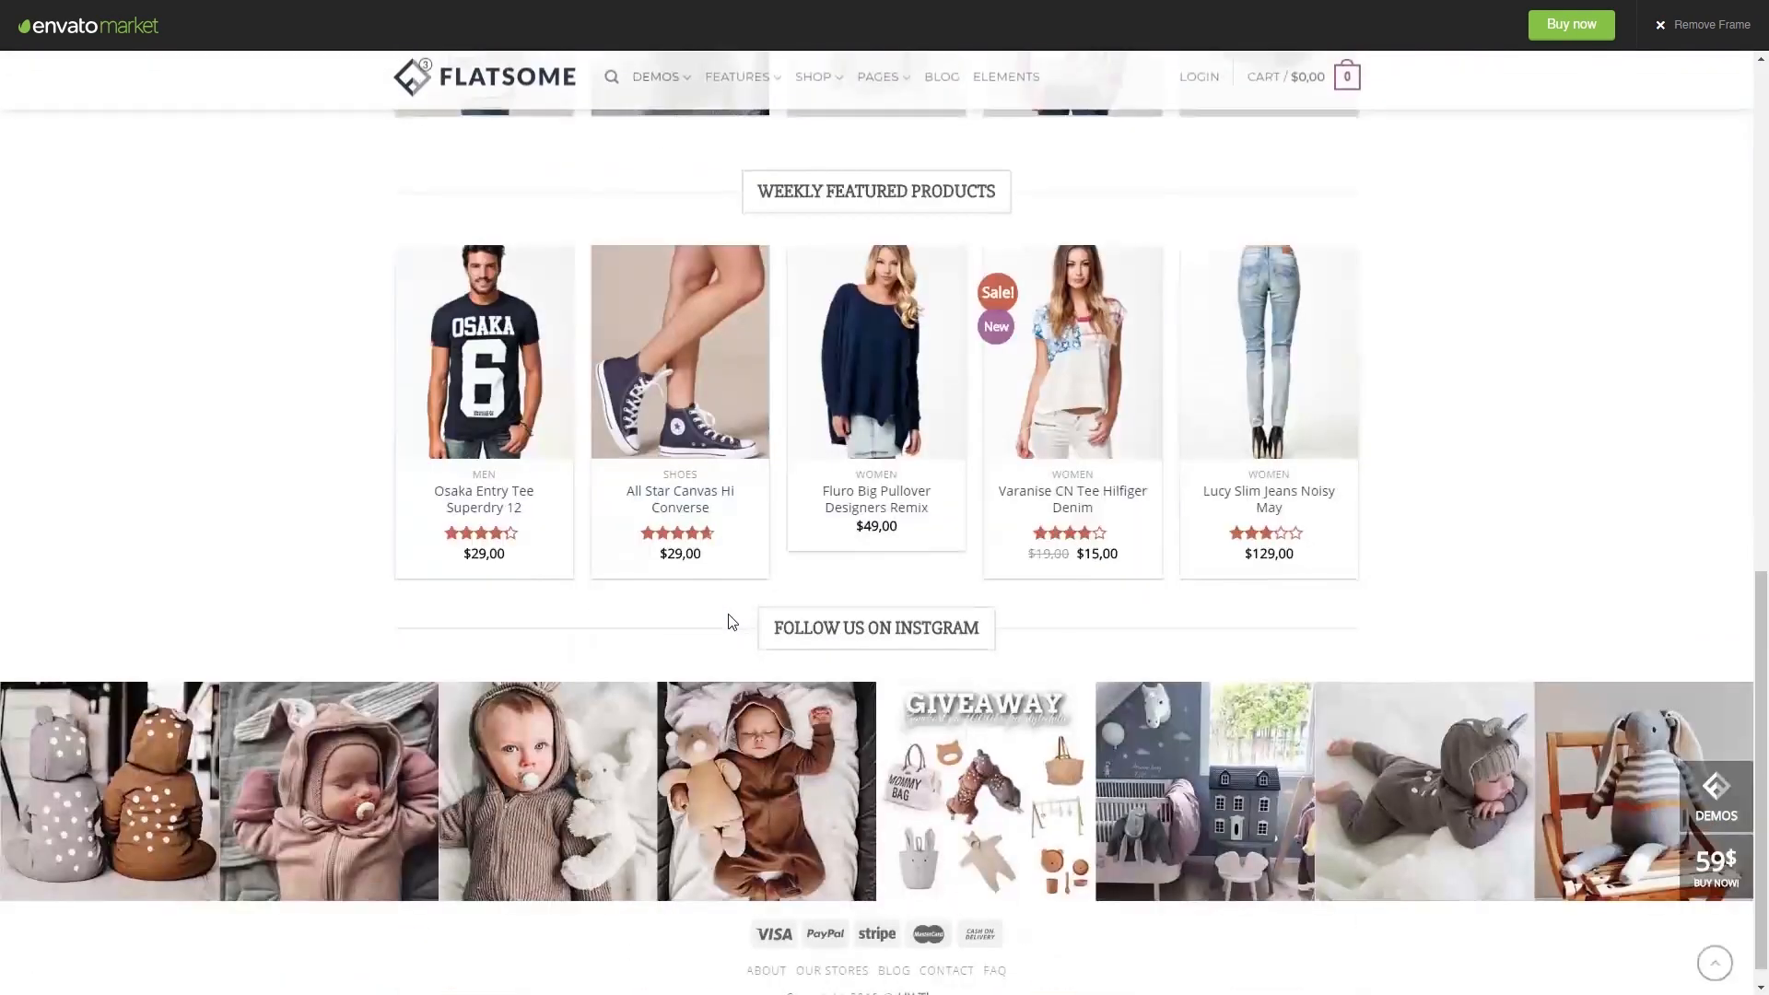
click(711, 378)
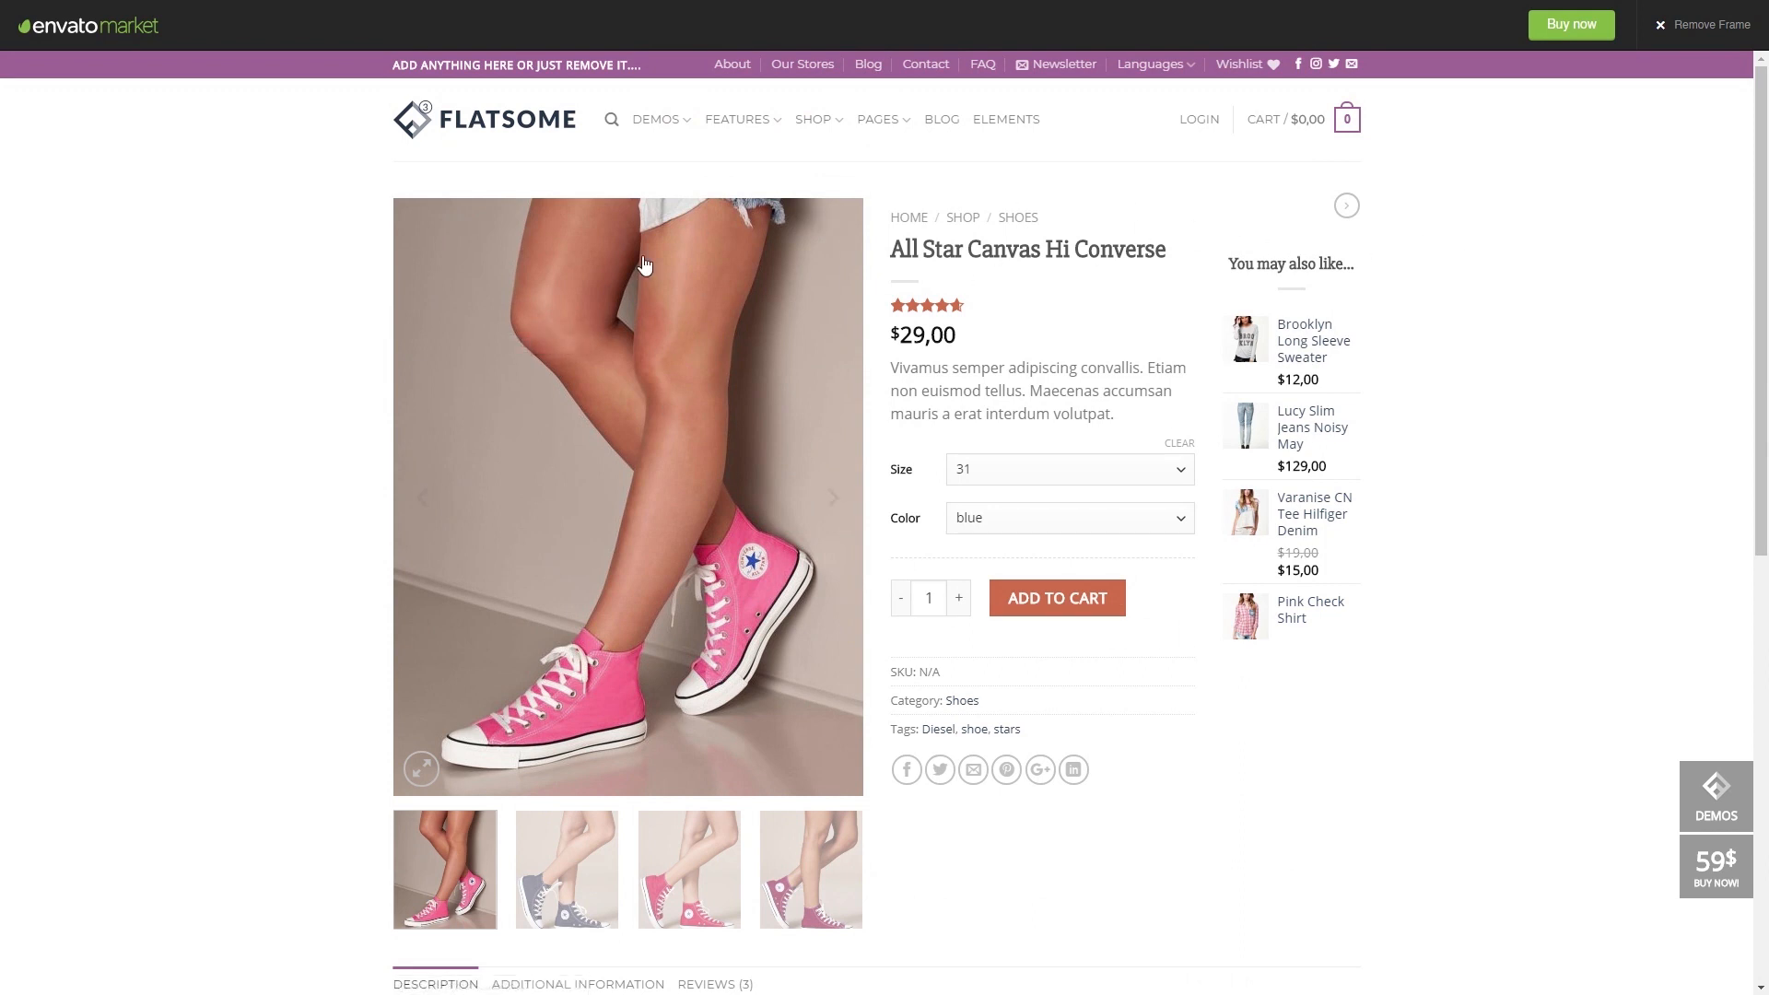
- Add the Lucy Slim Jeans Noisy May to the cart and view the $129,00 cart
click(1315, 431)
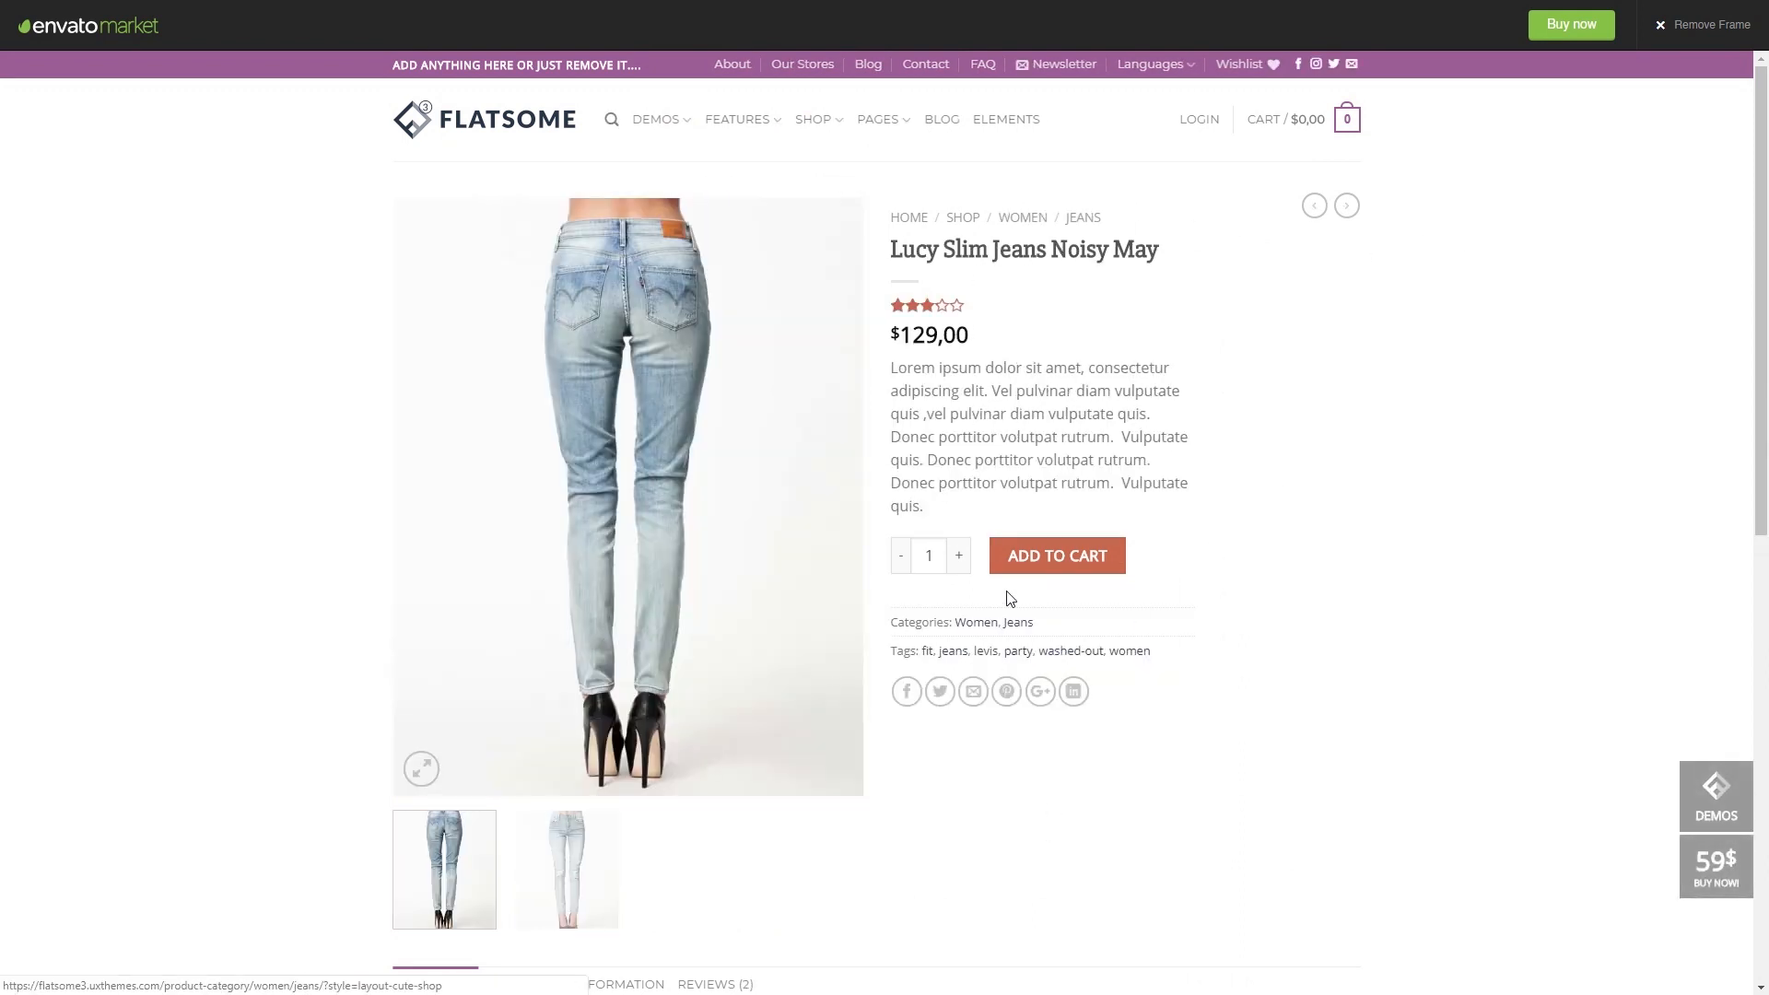
click(1073, 553)
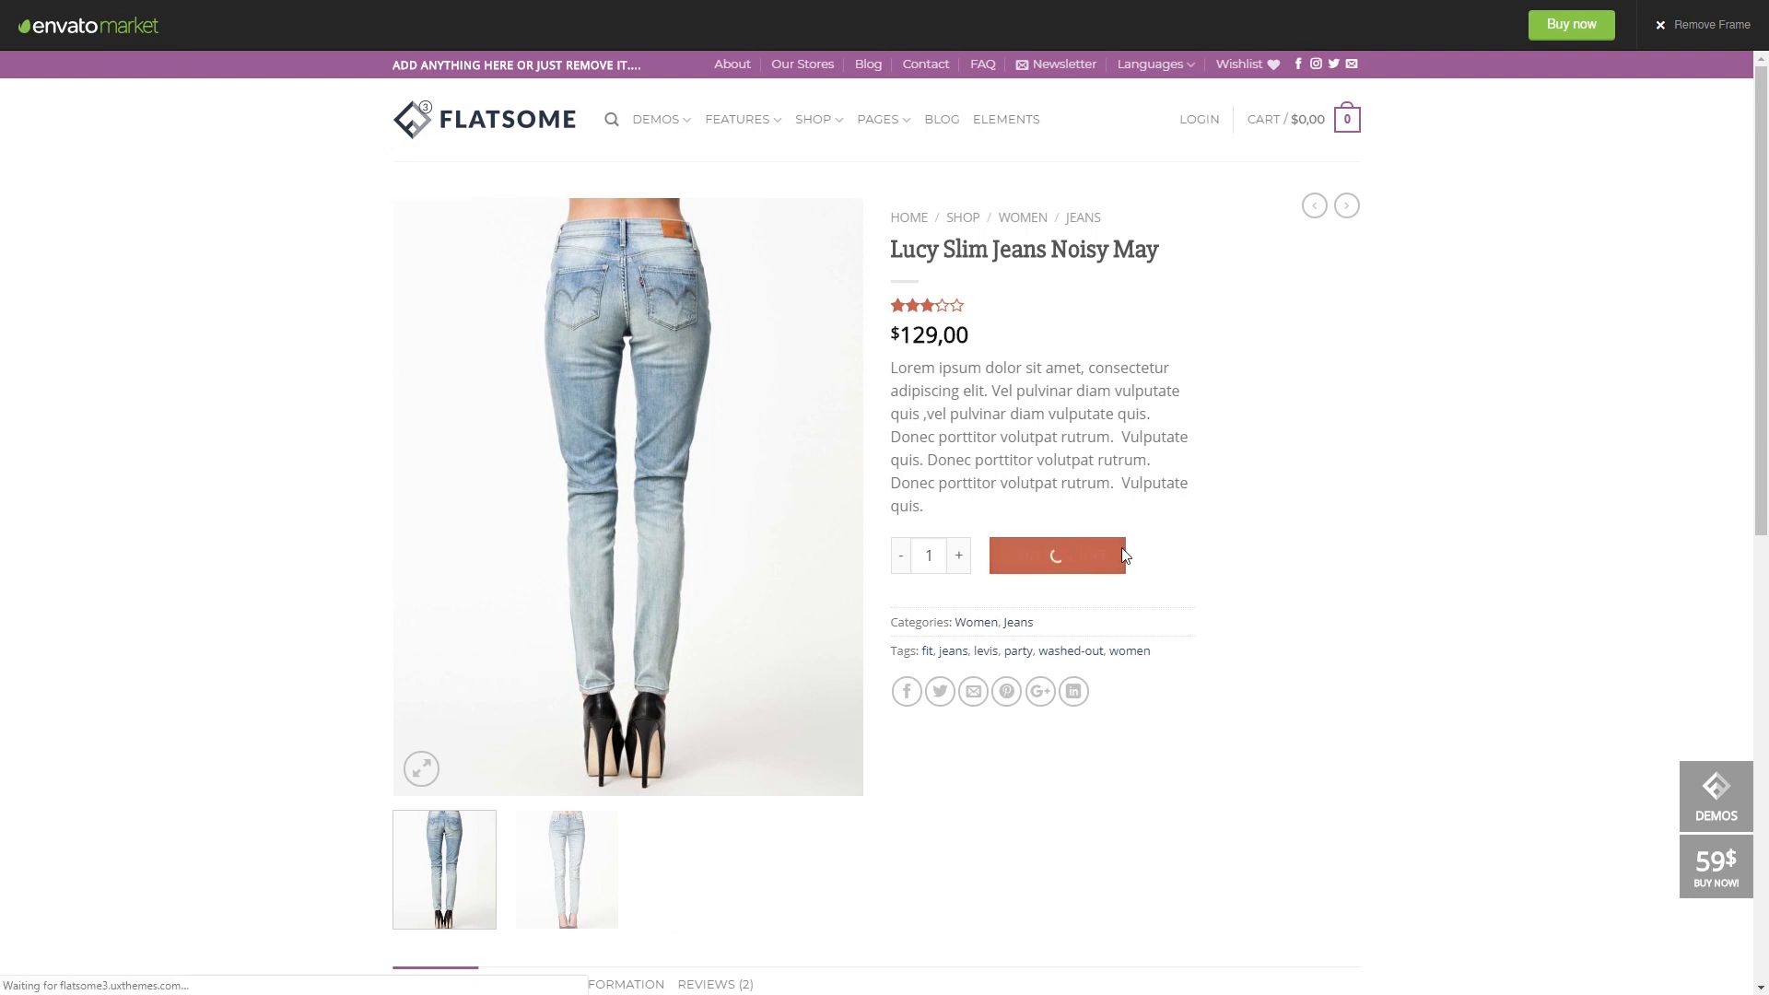
click(1294, 324)
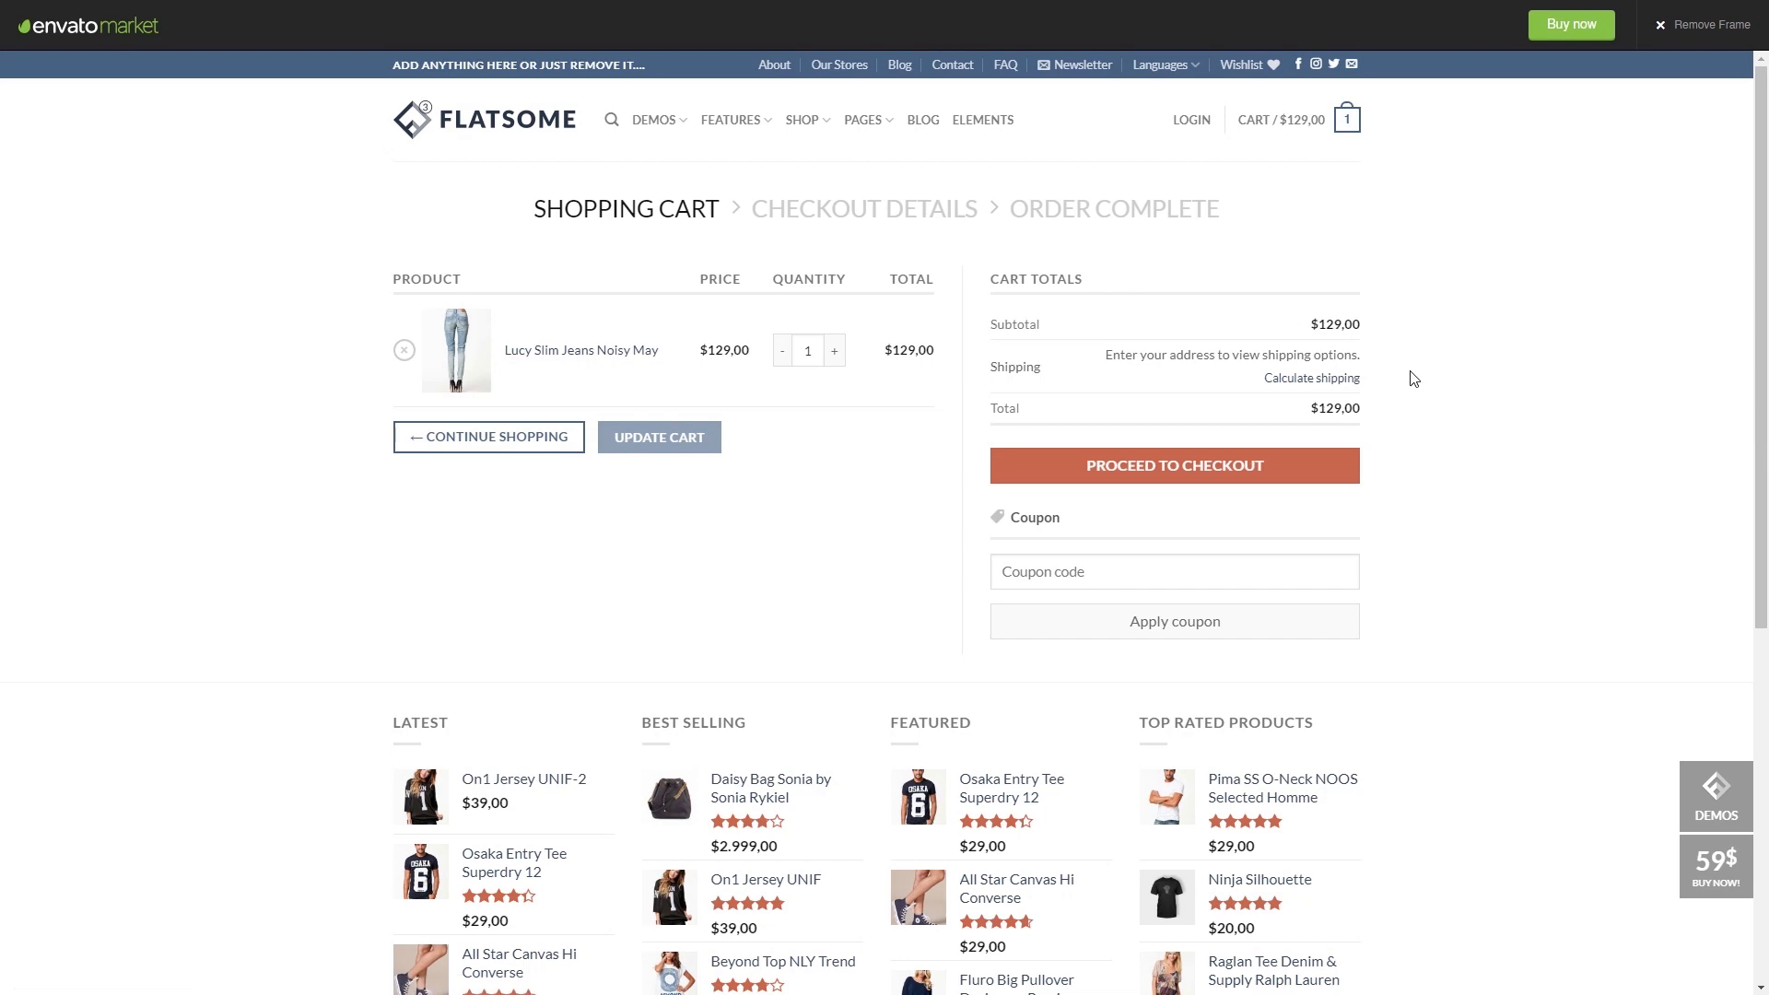
scroll(1413, 377, down, 6)
scroll(1411, 375, up, 6)
- Return to the Flatsome demo homepage and browse shop demos like Grid Style 2 and Mega Shop
click(478, 130)
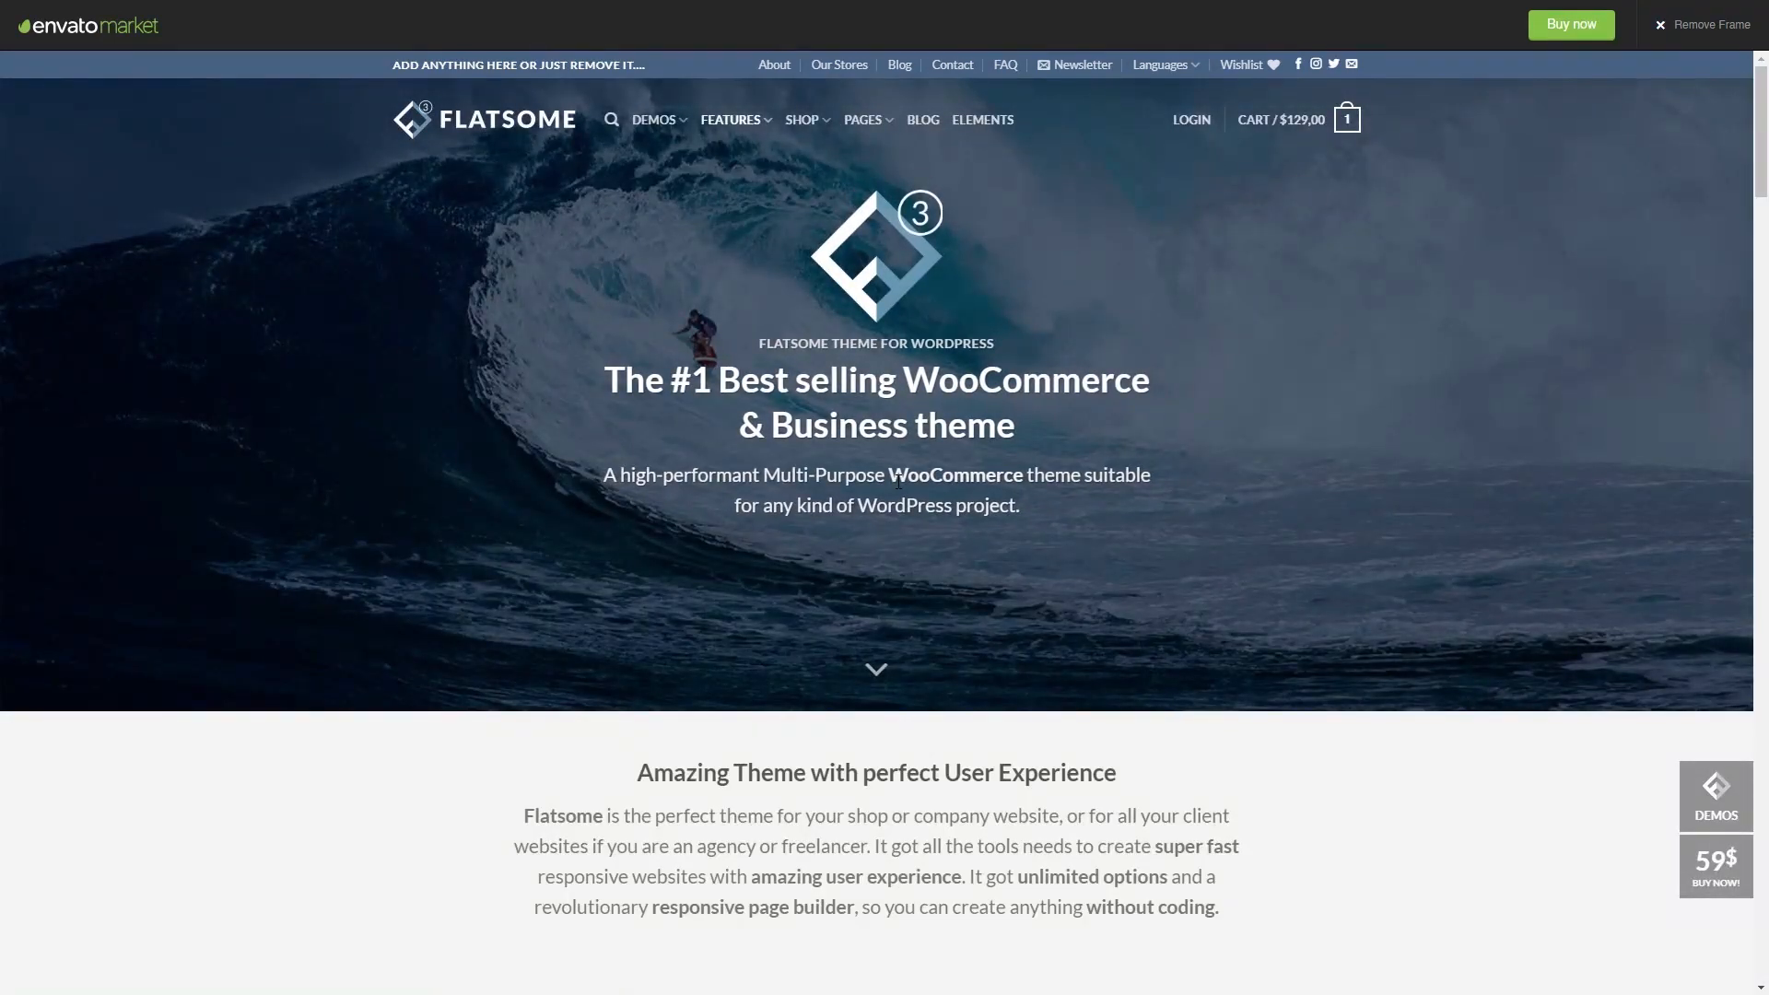
scroll(897, 481, down, 10)
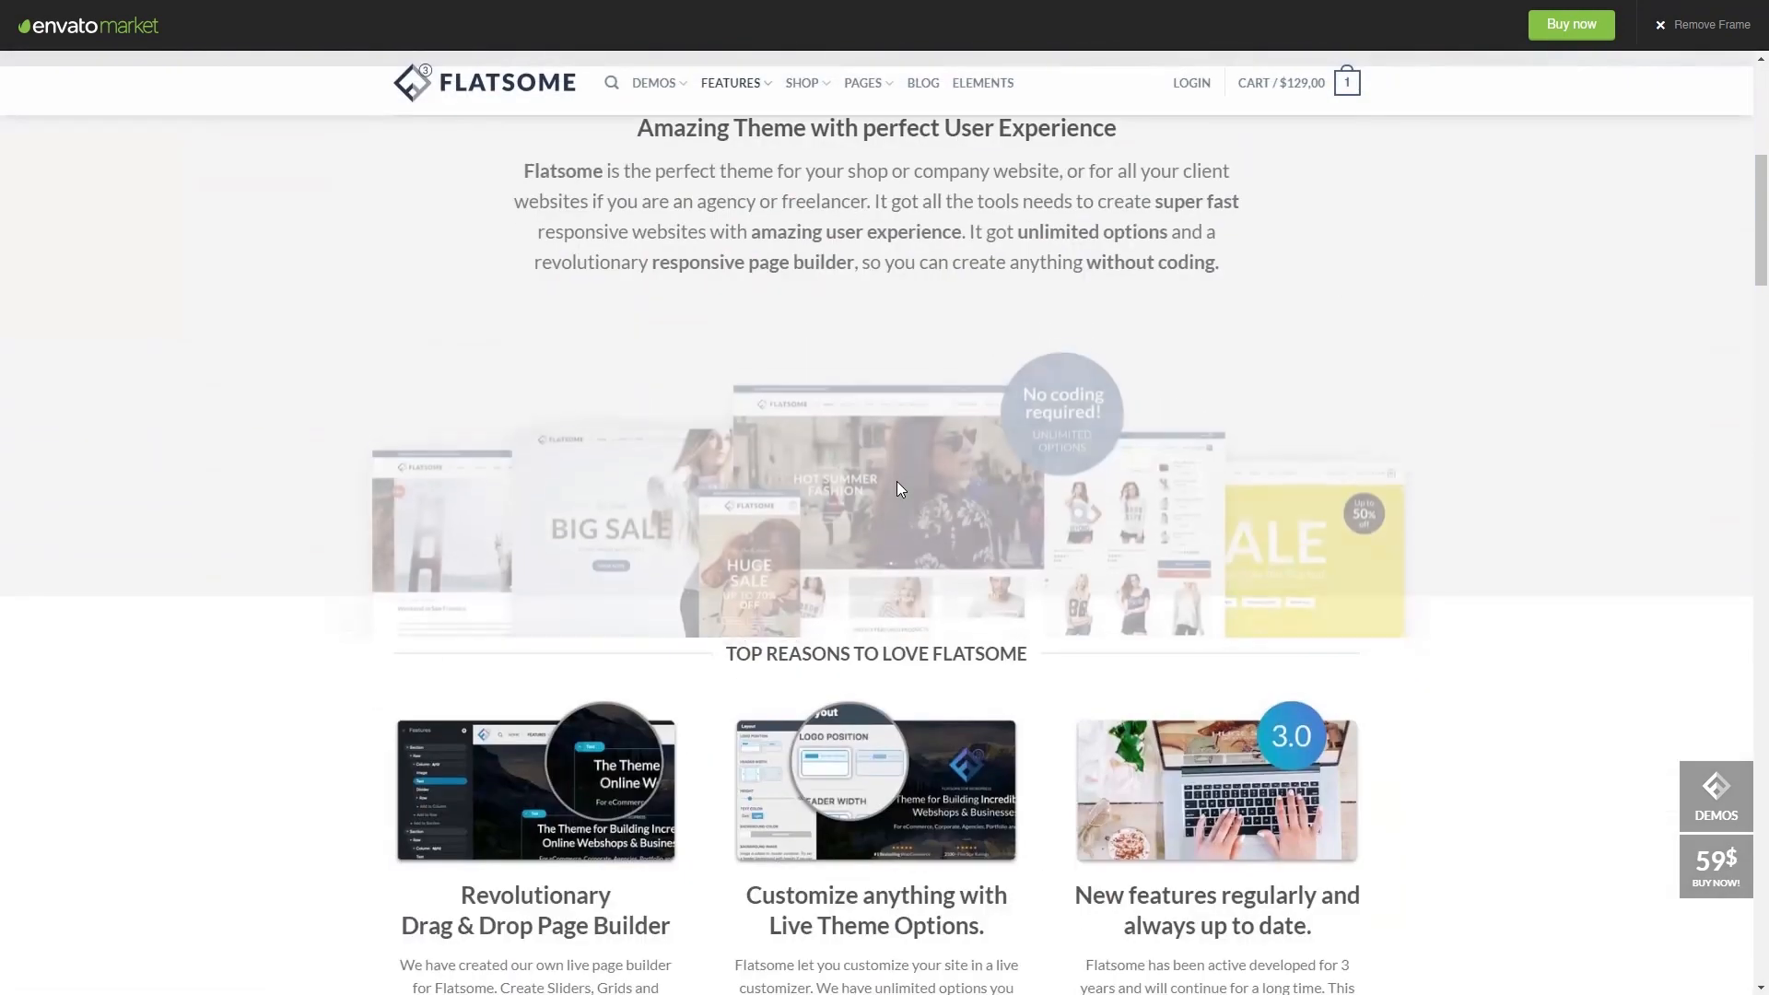
scroll(805, 494, down, 8)
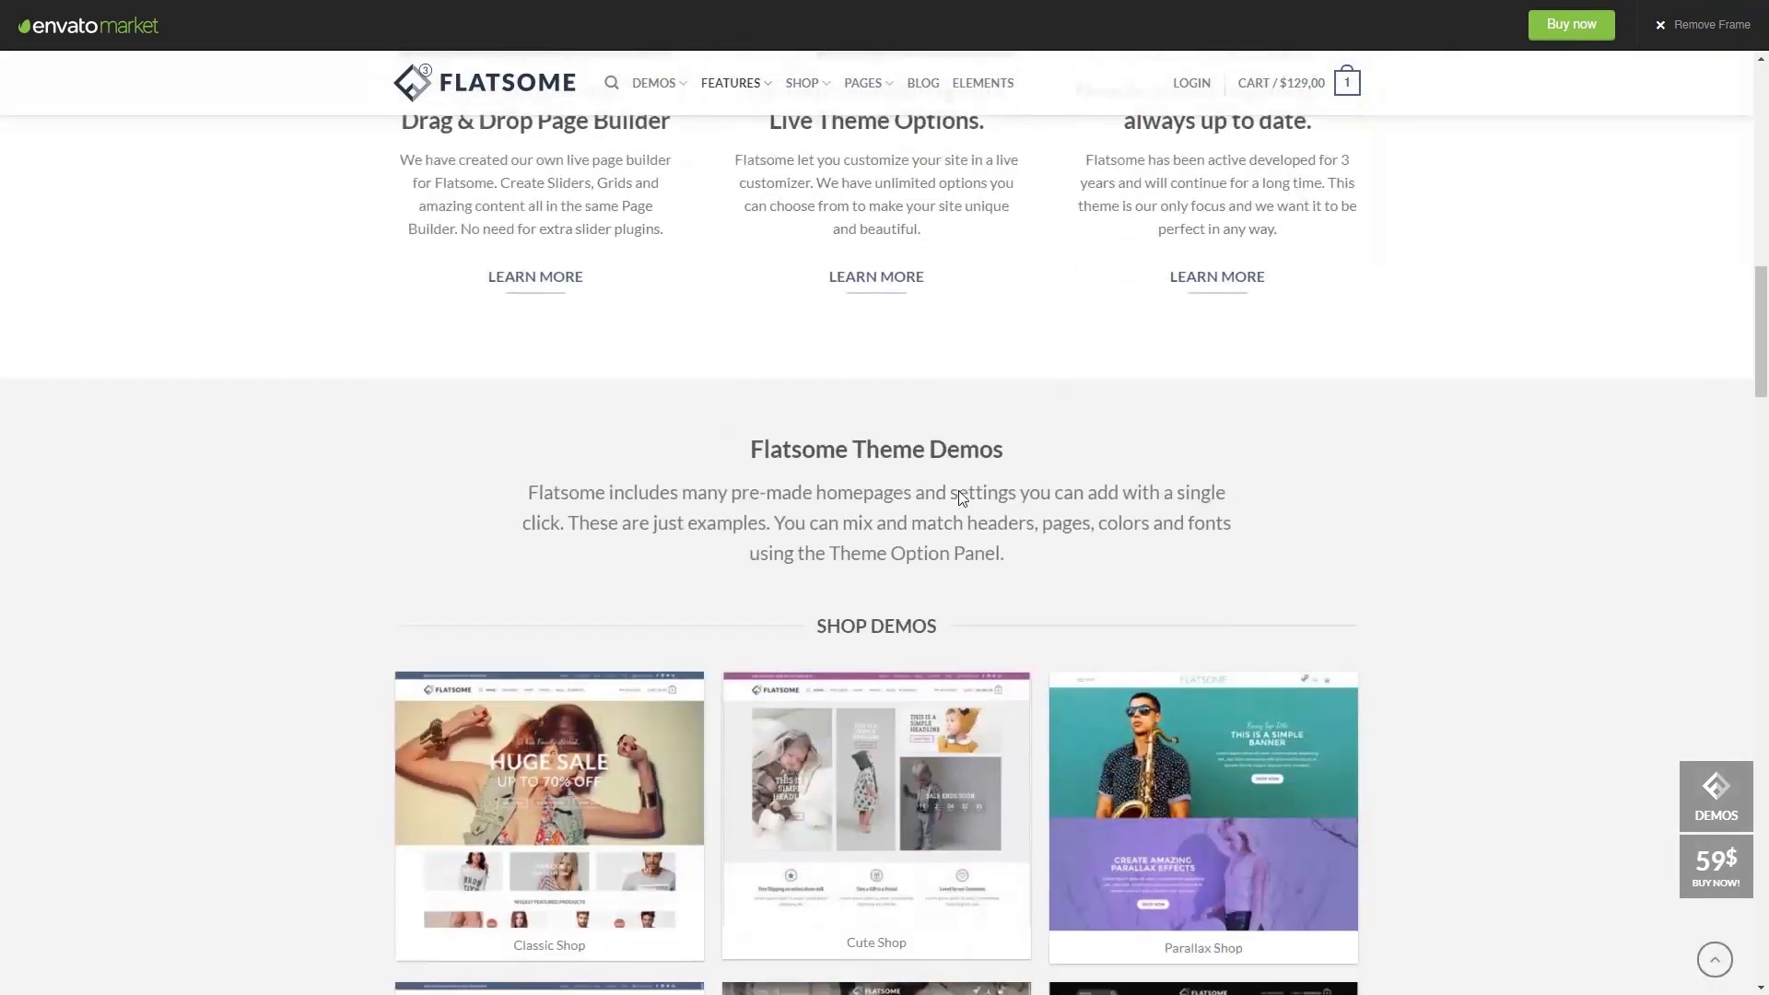
scroll(1105, 510, down, 6)
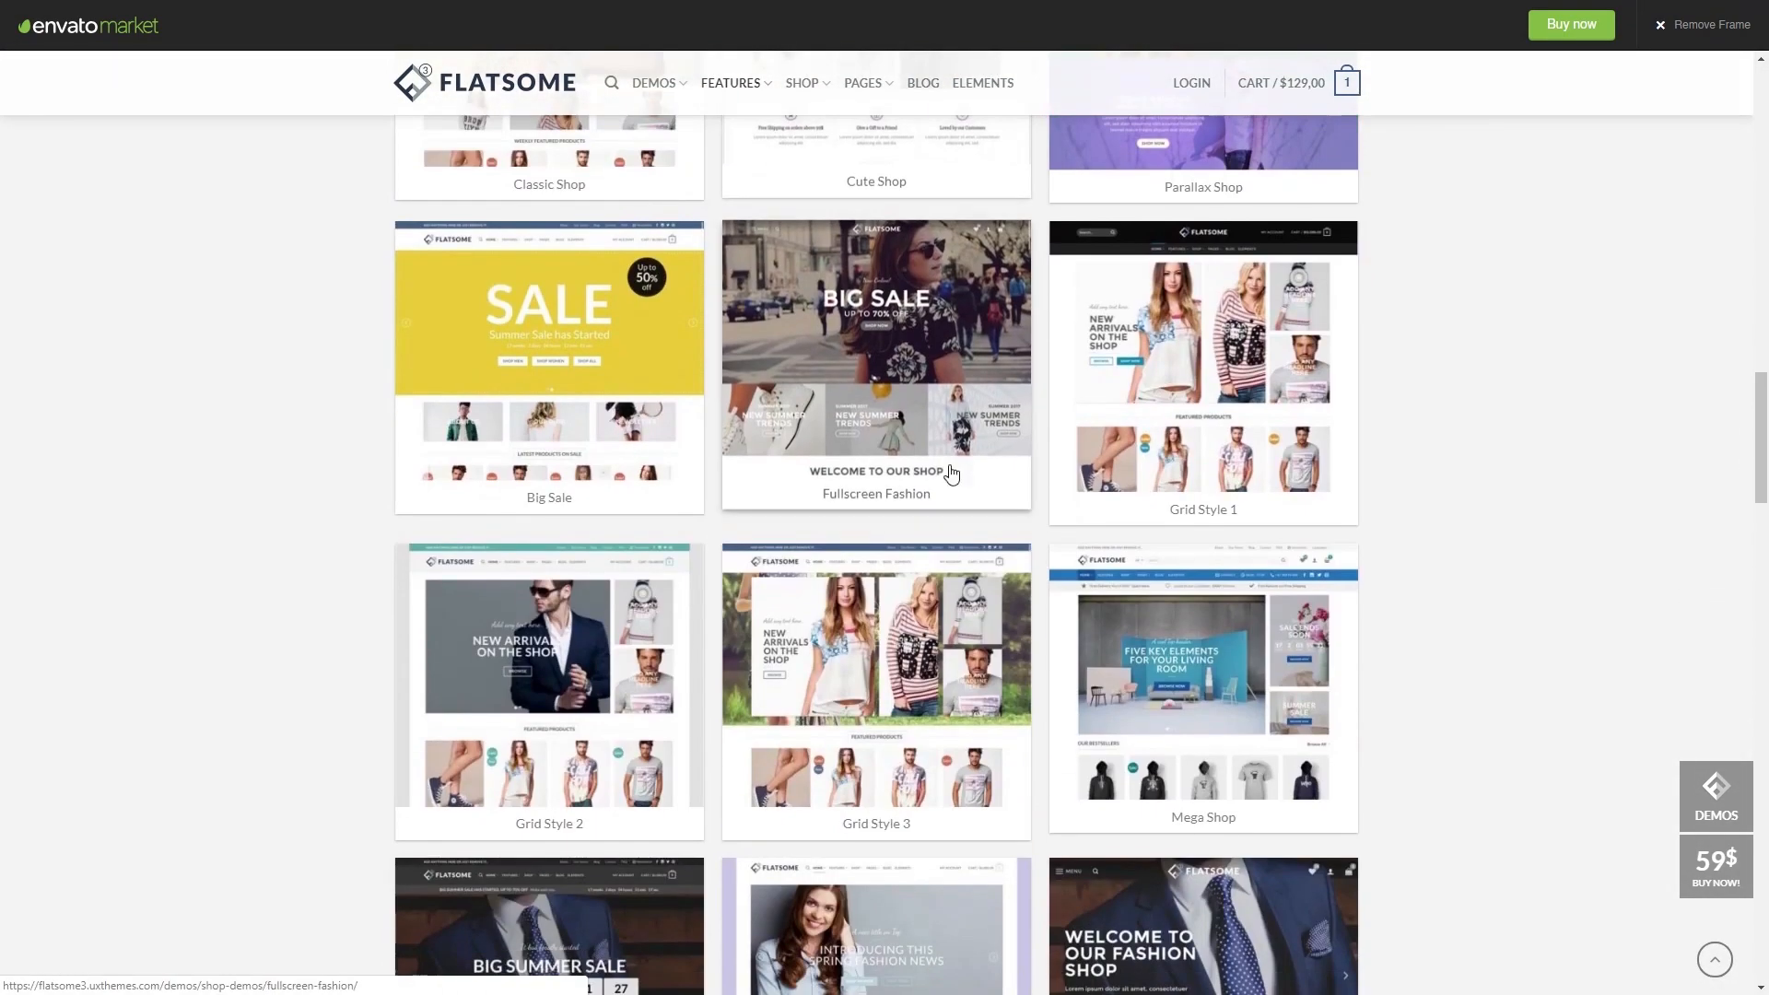
scroll(984, 601, down, 5)
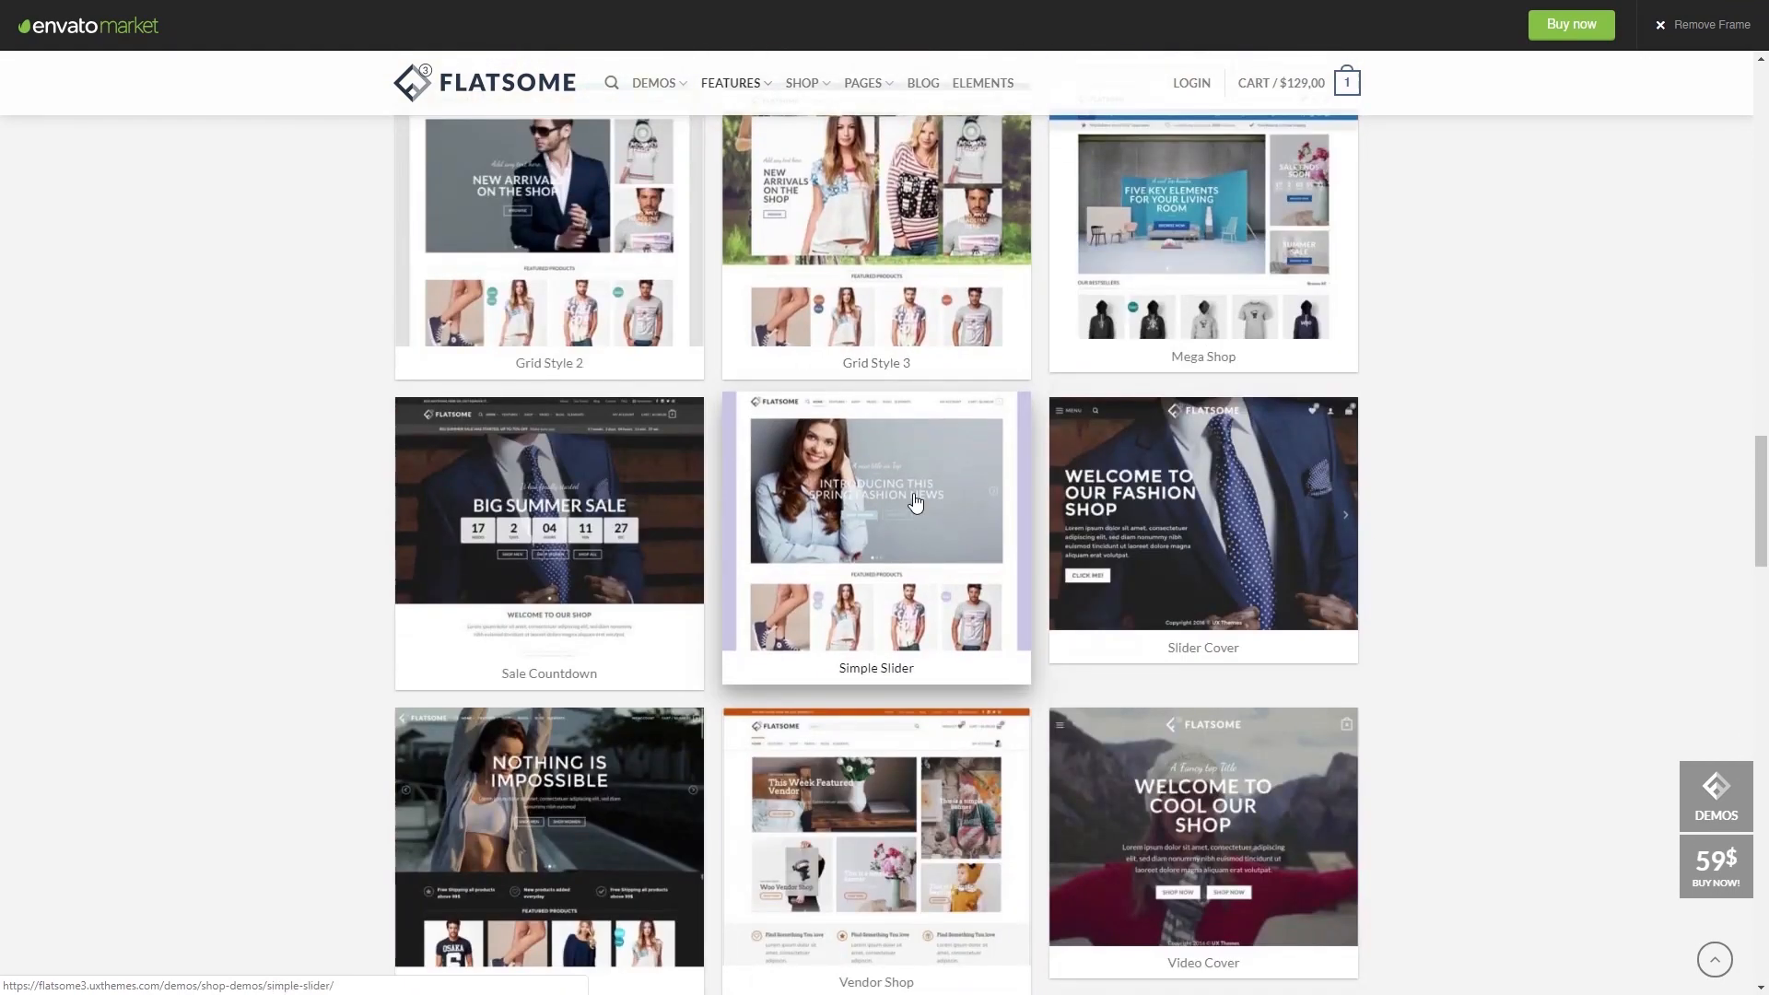
scroll(916, 502, up, 5)
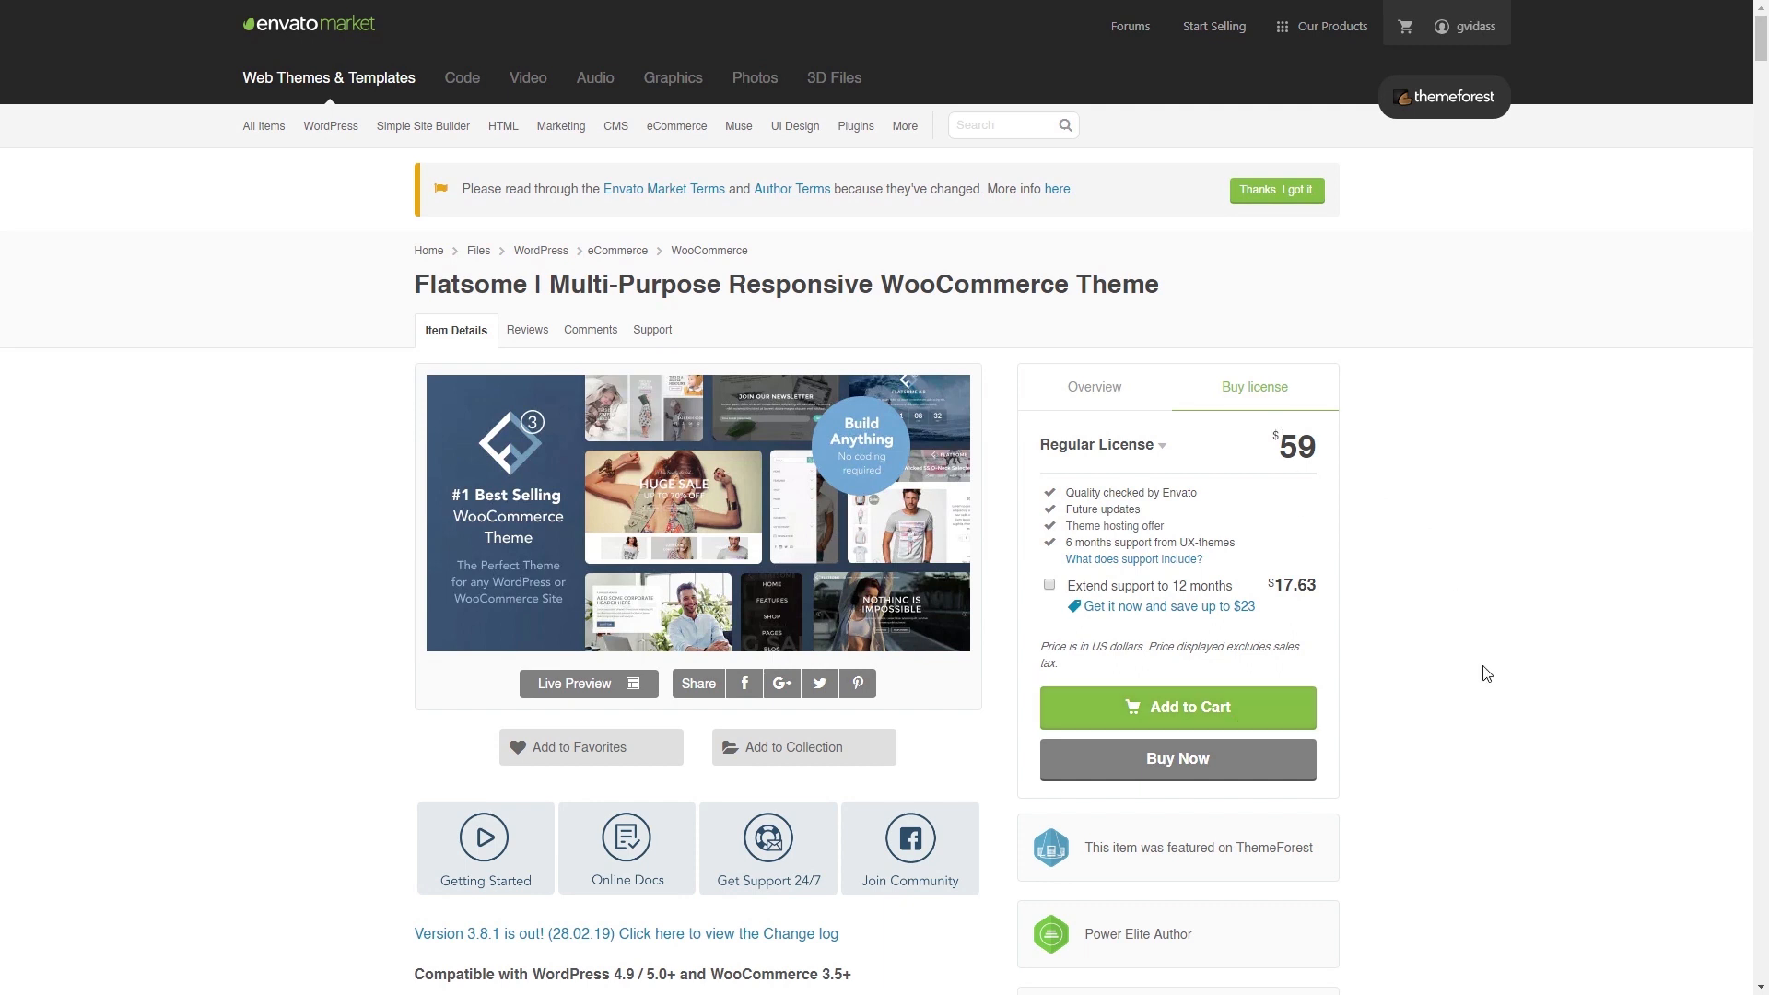
- From the ThemeForest Downloads page, download Flatsome's 'Installable WordPress file only'
click(1476, 27)
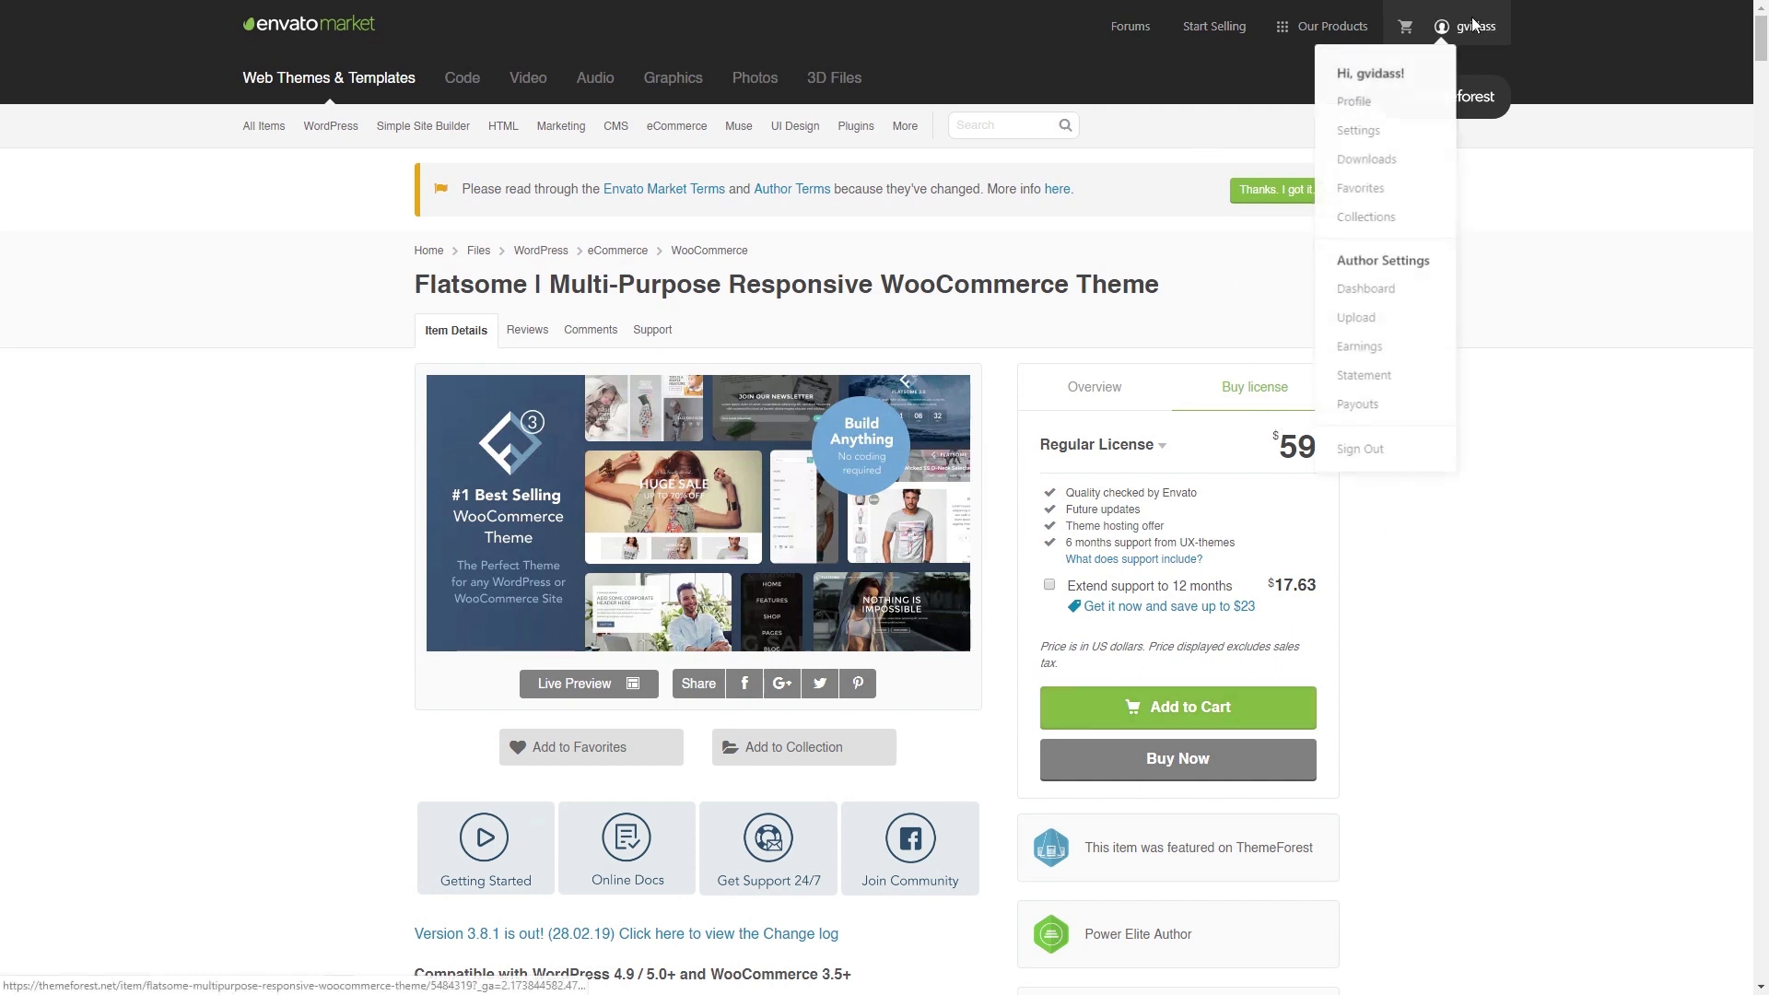
click(1373, 166)
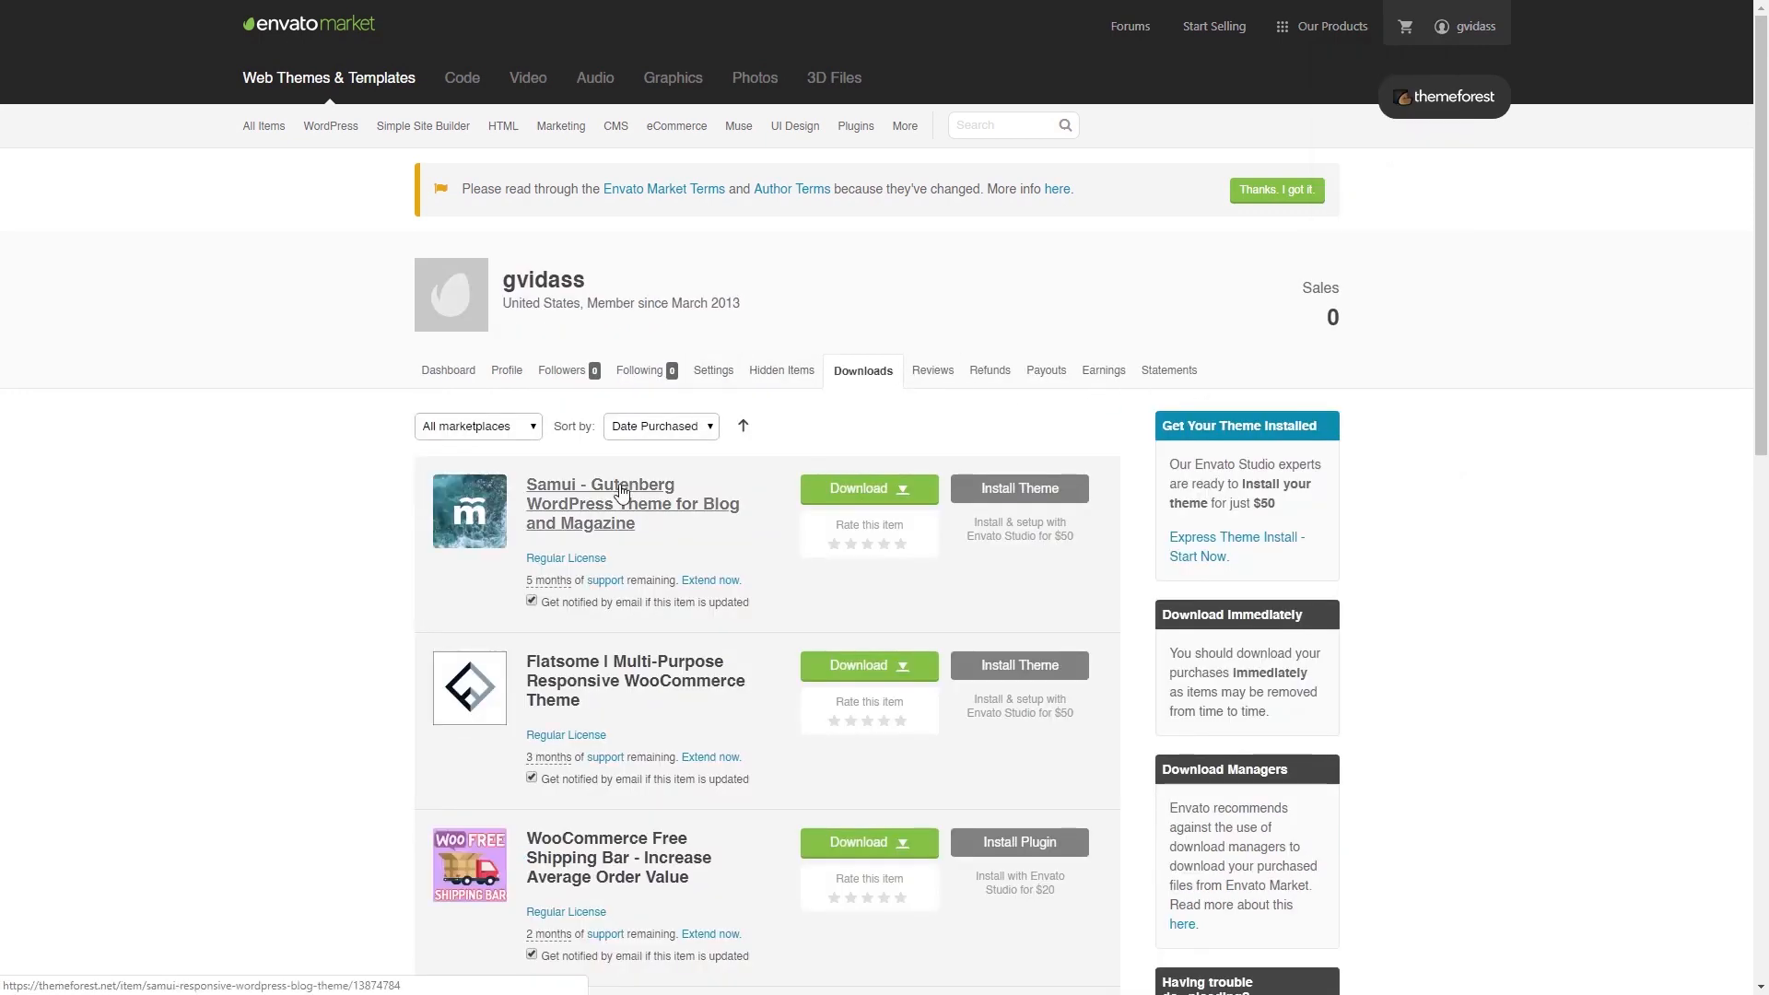
scroll(283, 531, down, 2)
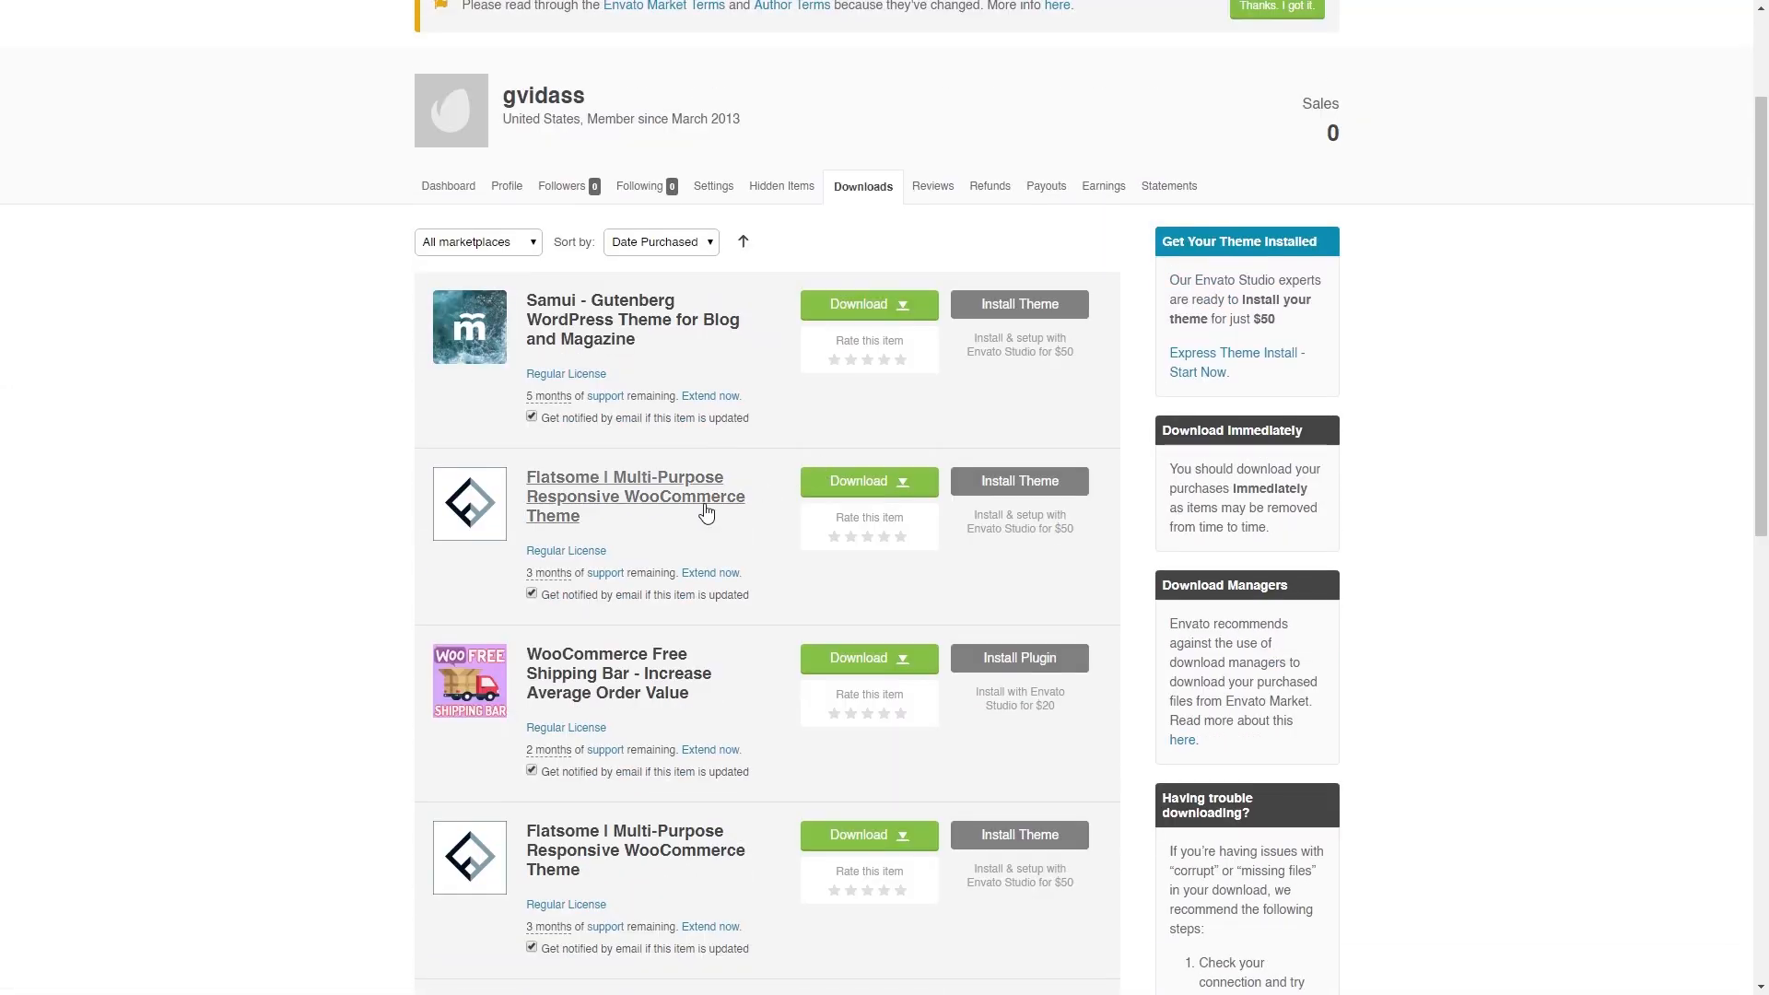
click(902, 491)
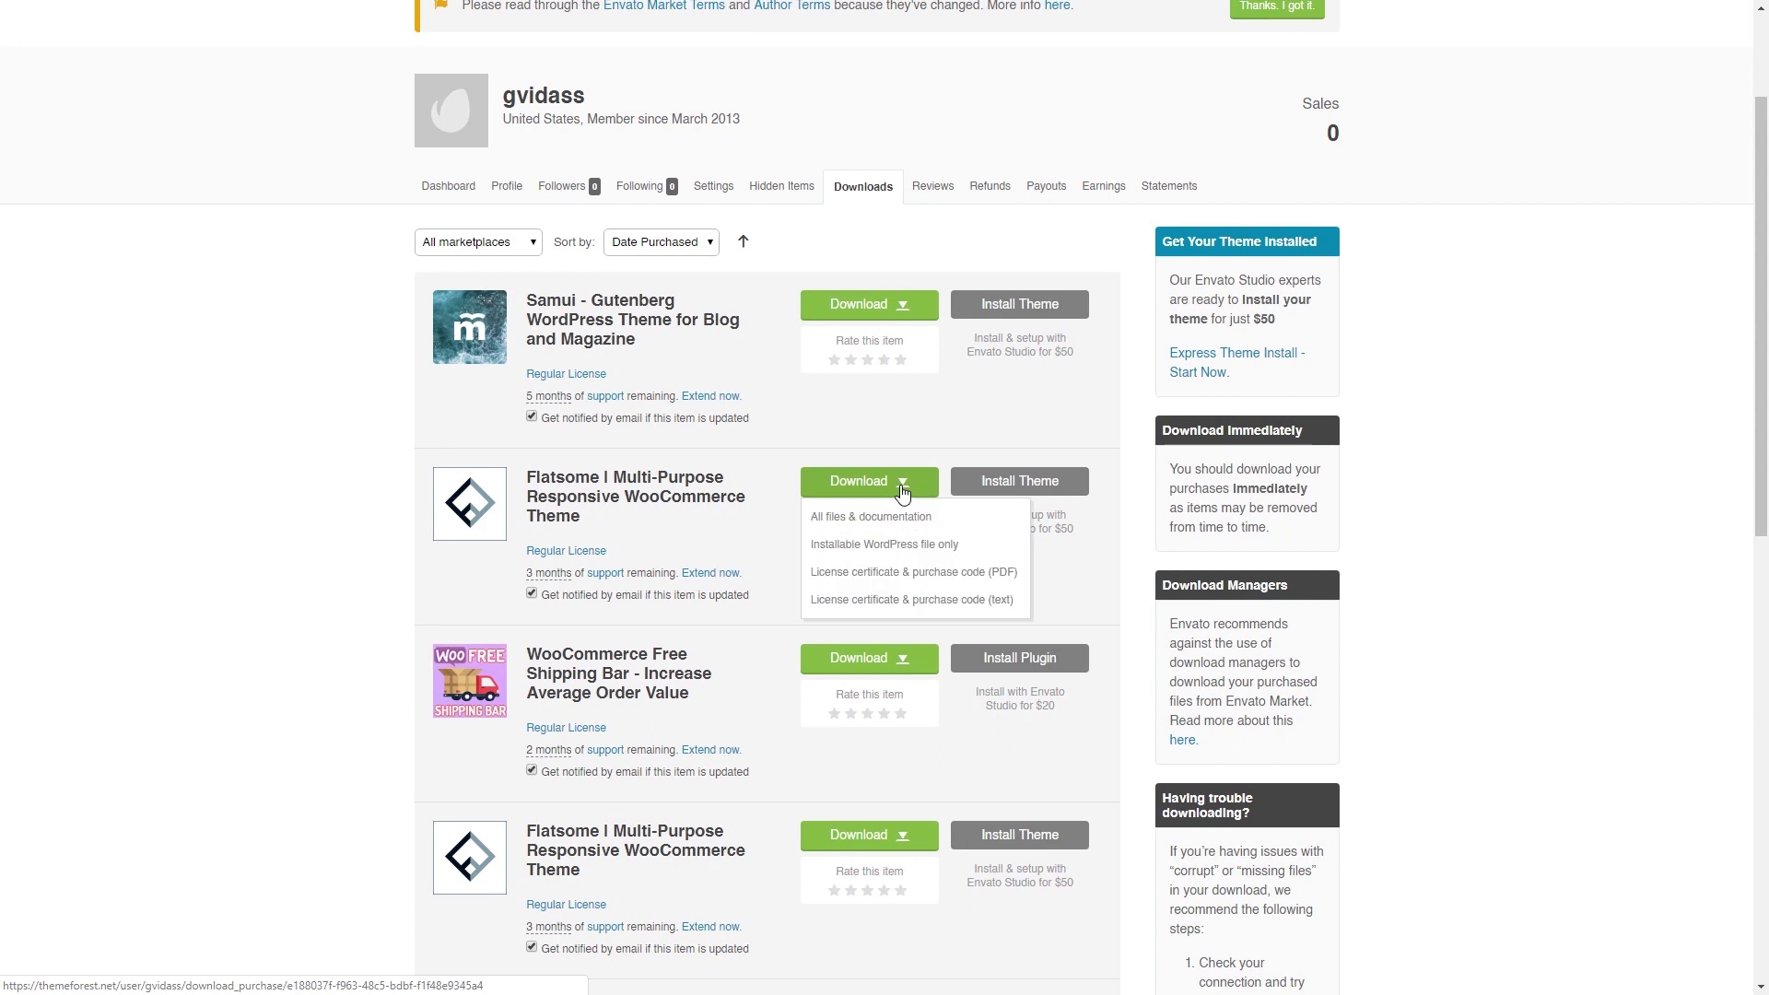
click(908, 553)
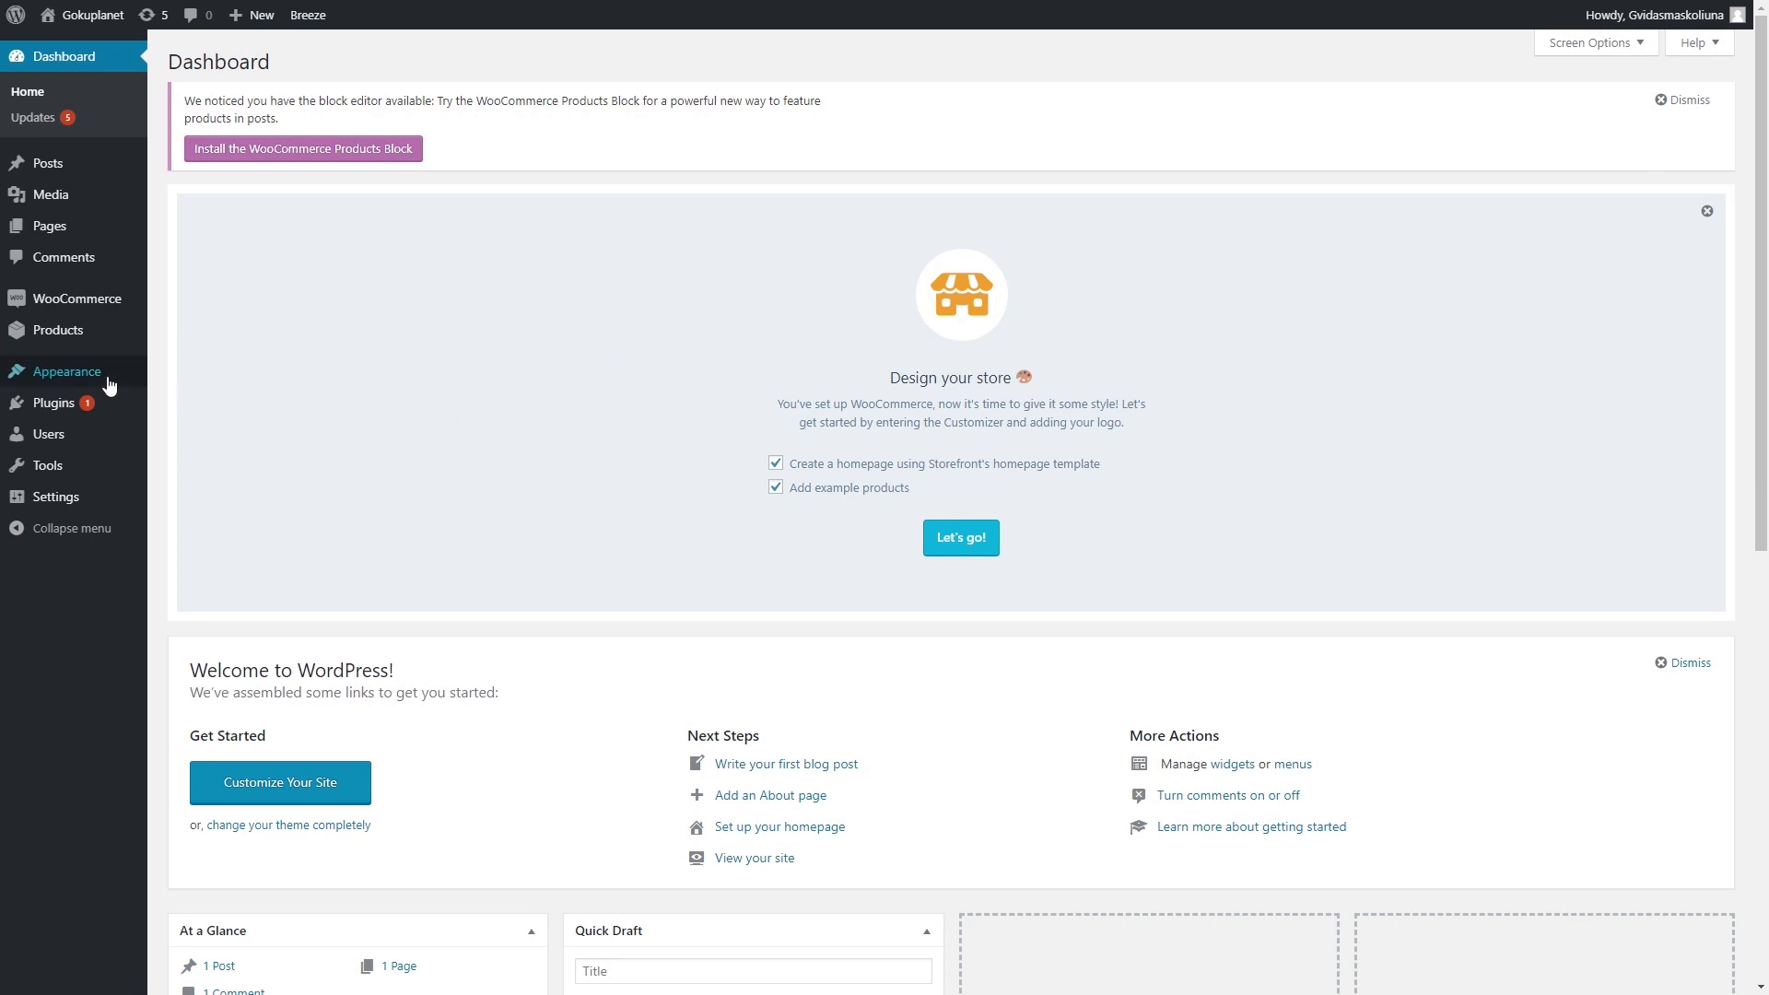
- Upload the downloaded Flatsome zip via Themes > Add New > Upload Theme and install it
mouse_move(87, 375)
click(193, 378)
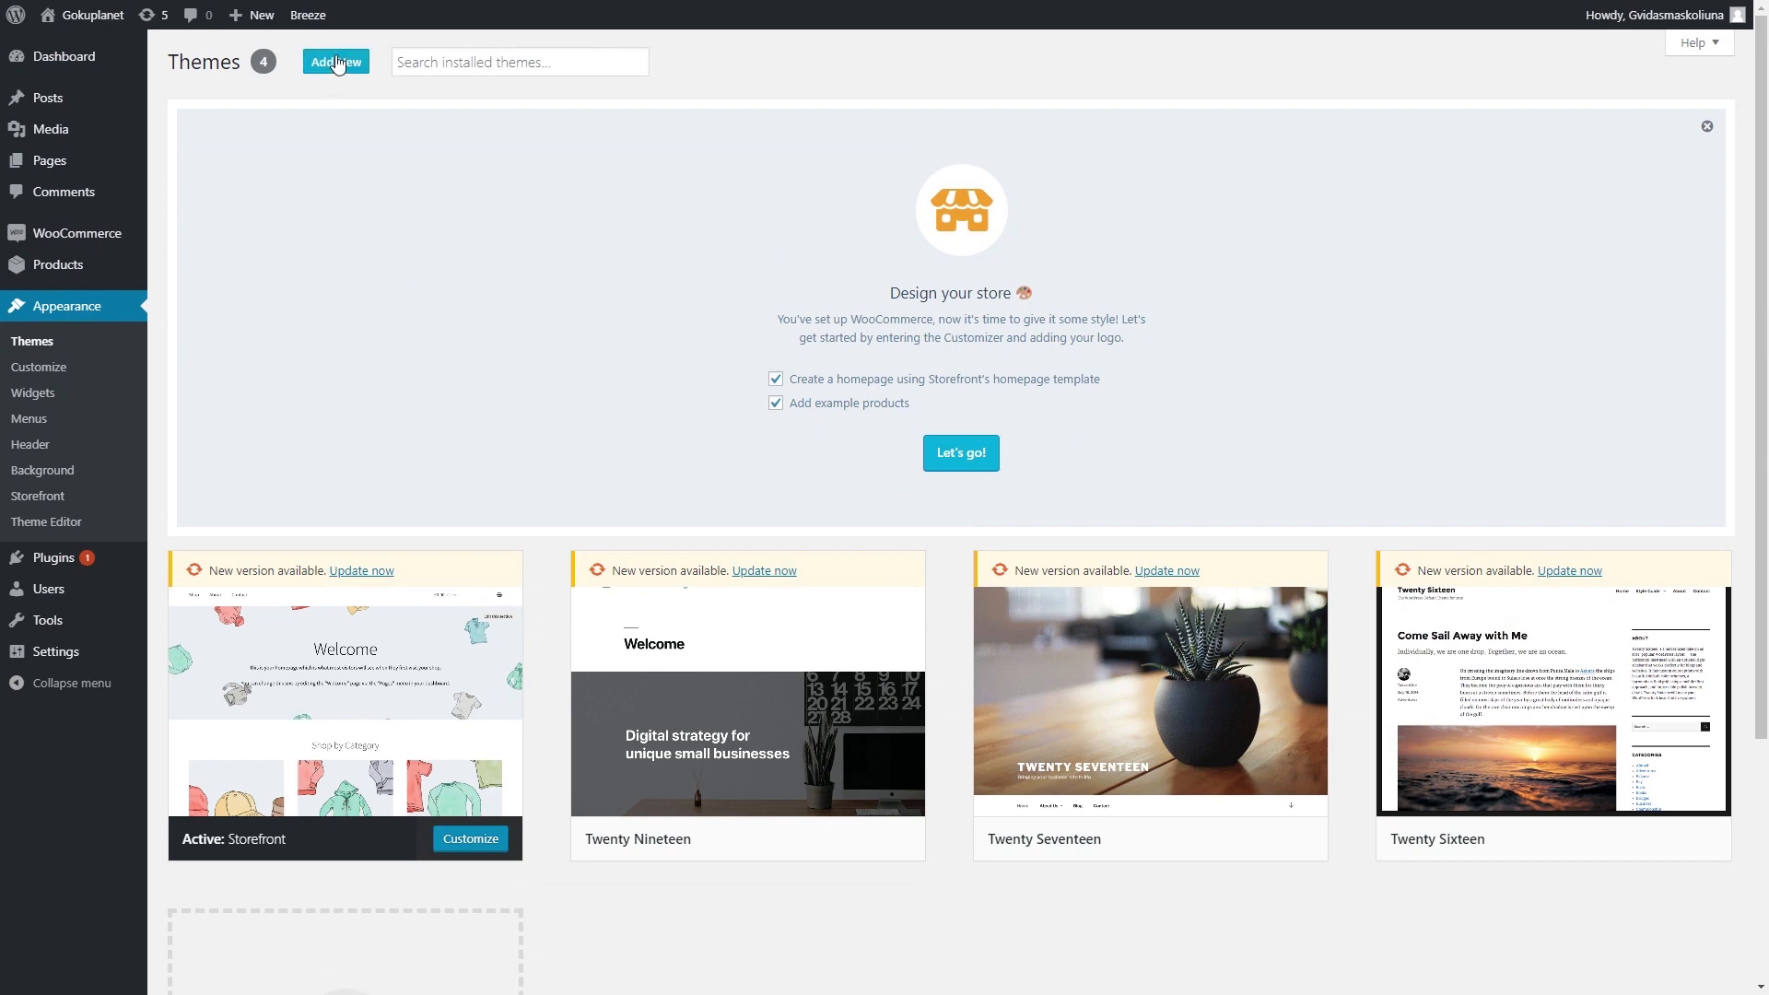
click(337, 63)
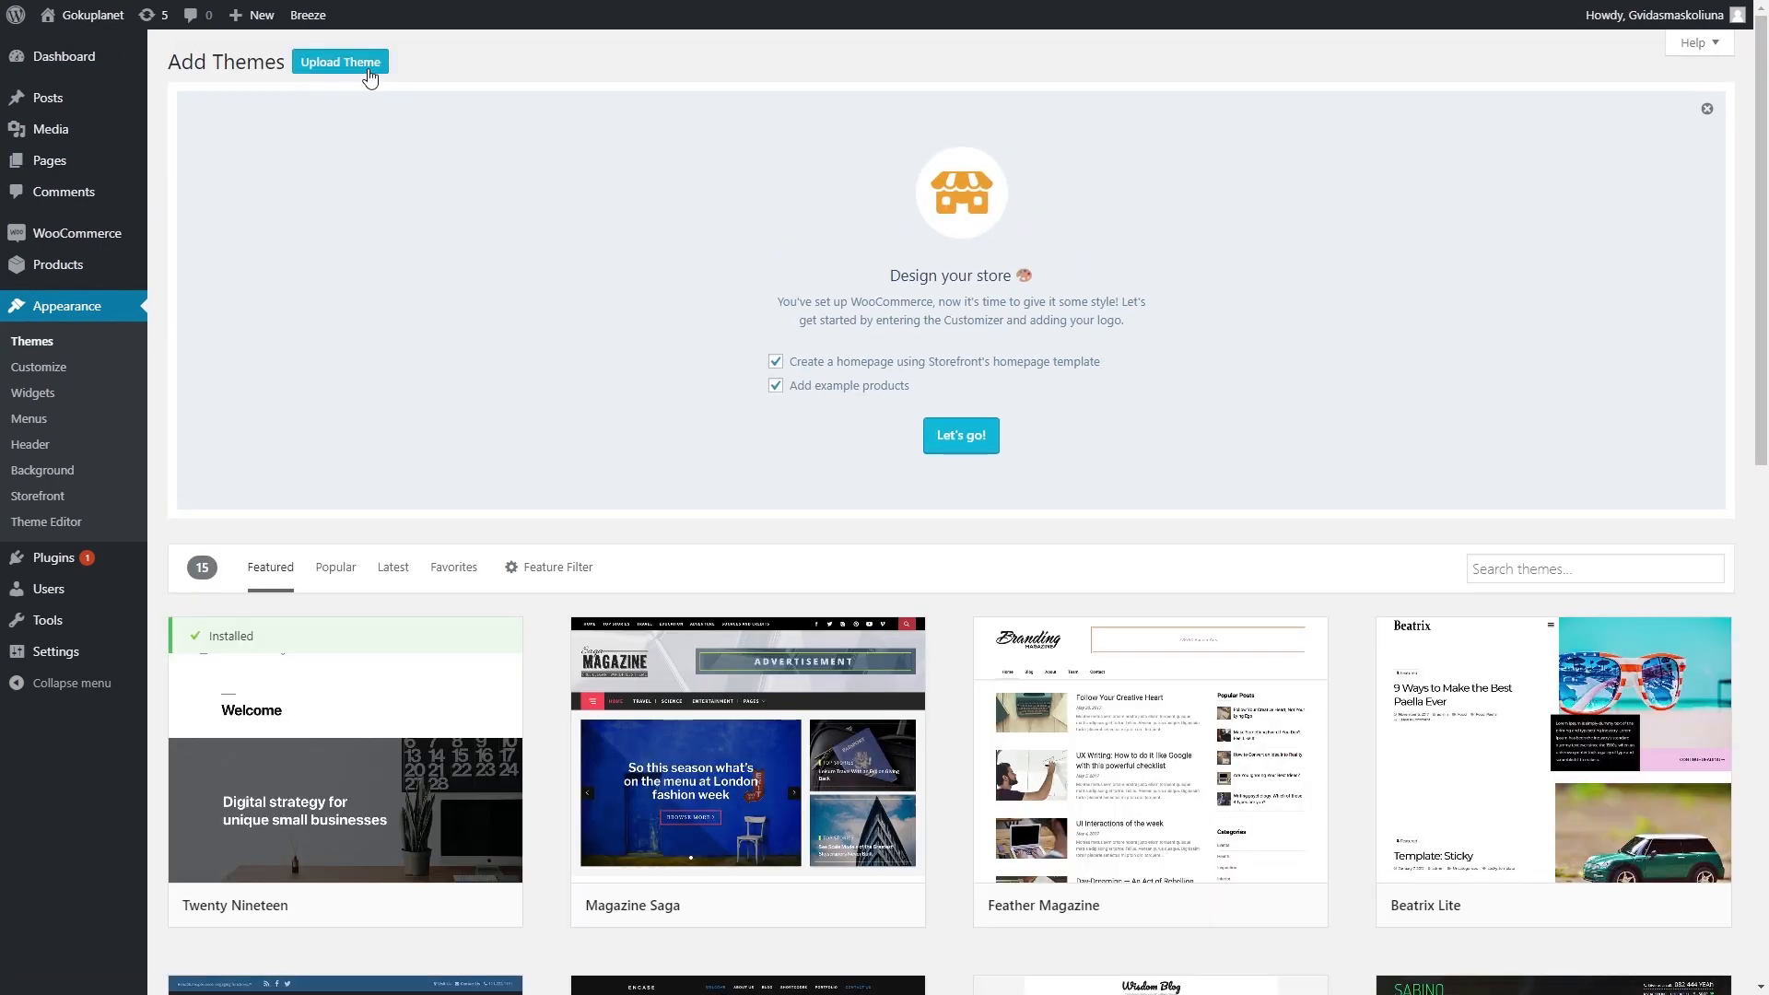
click(368, 71)
scroll(783, 516, down, 3)
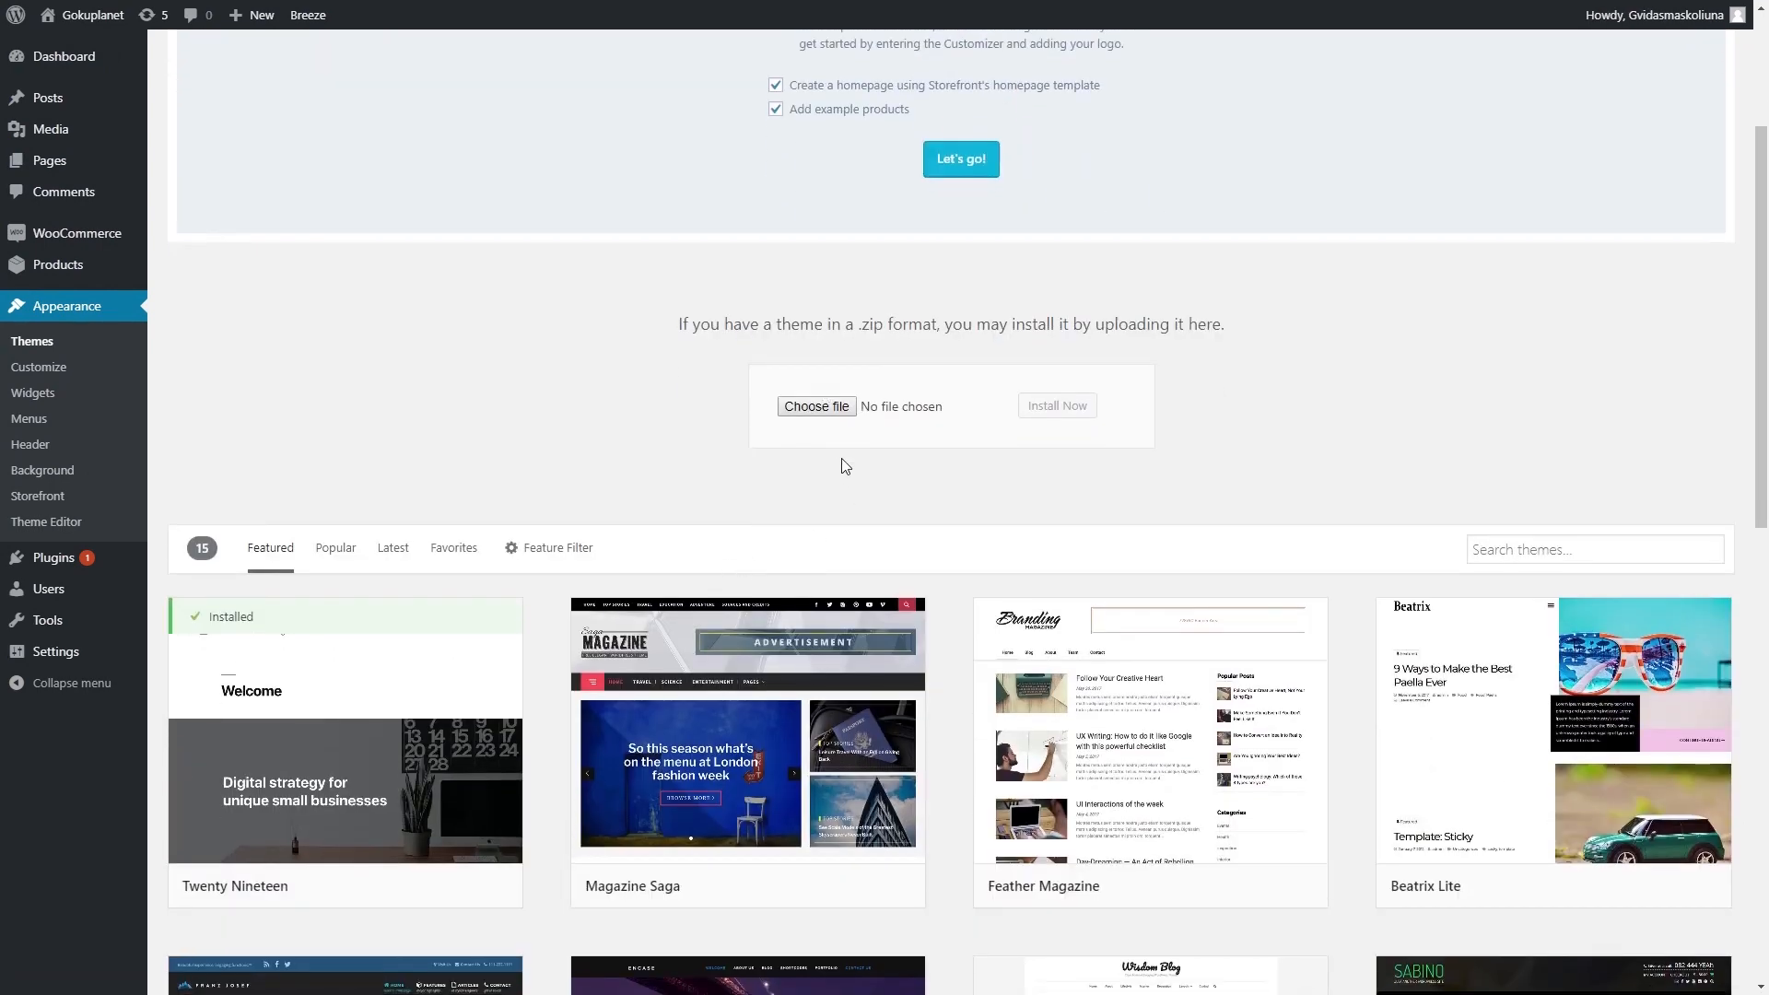
click(825, 411)
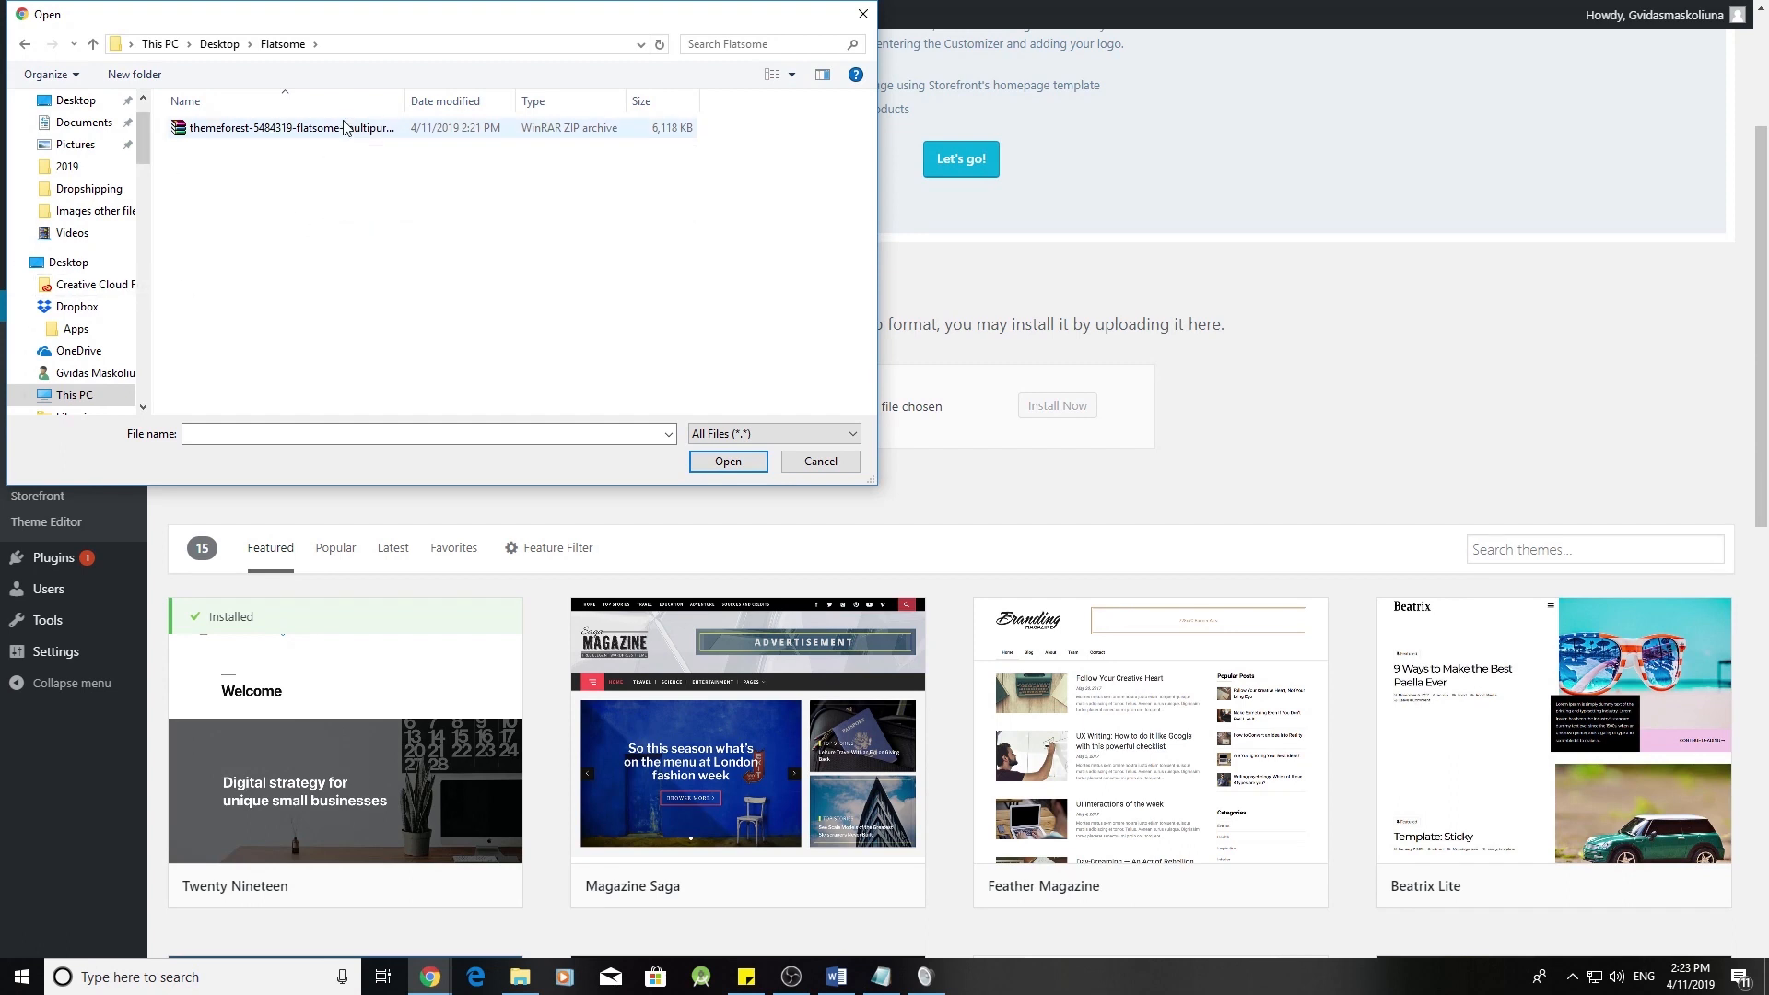
click(321, 138)
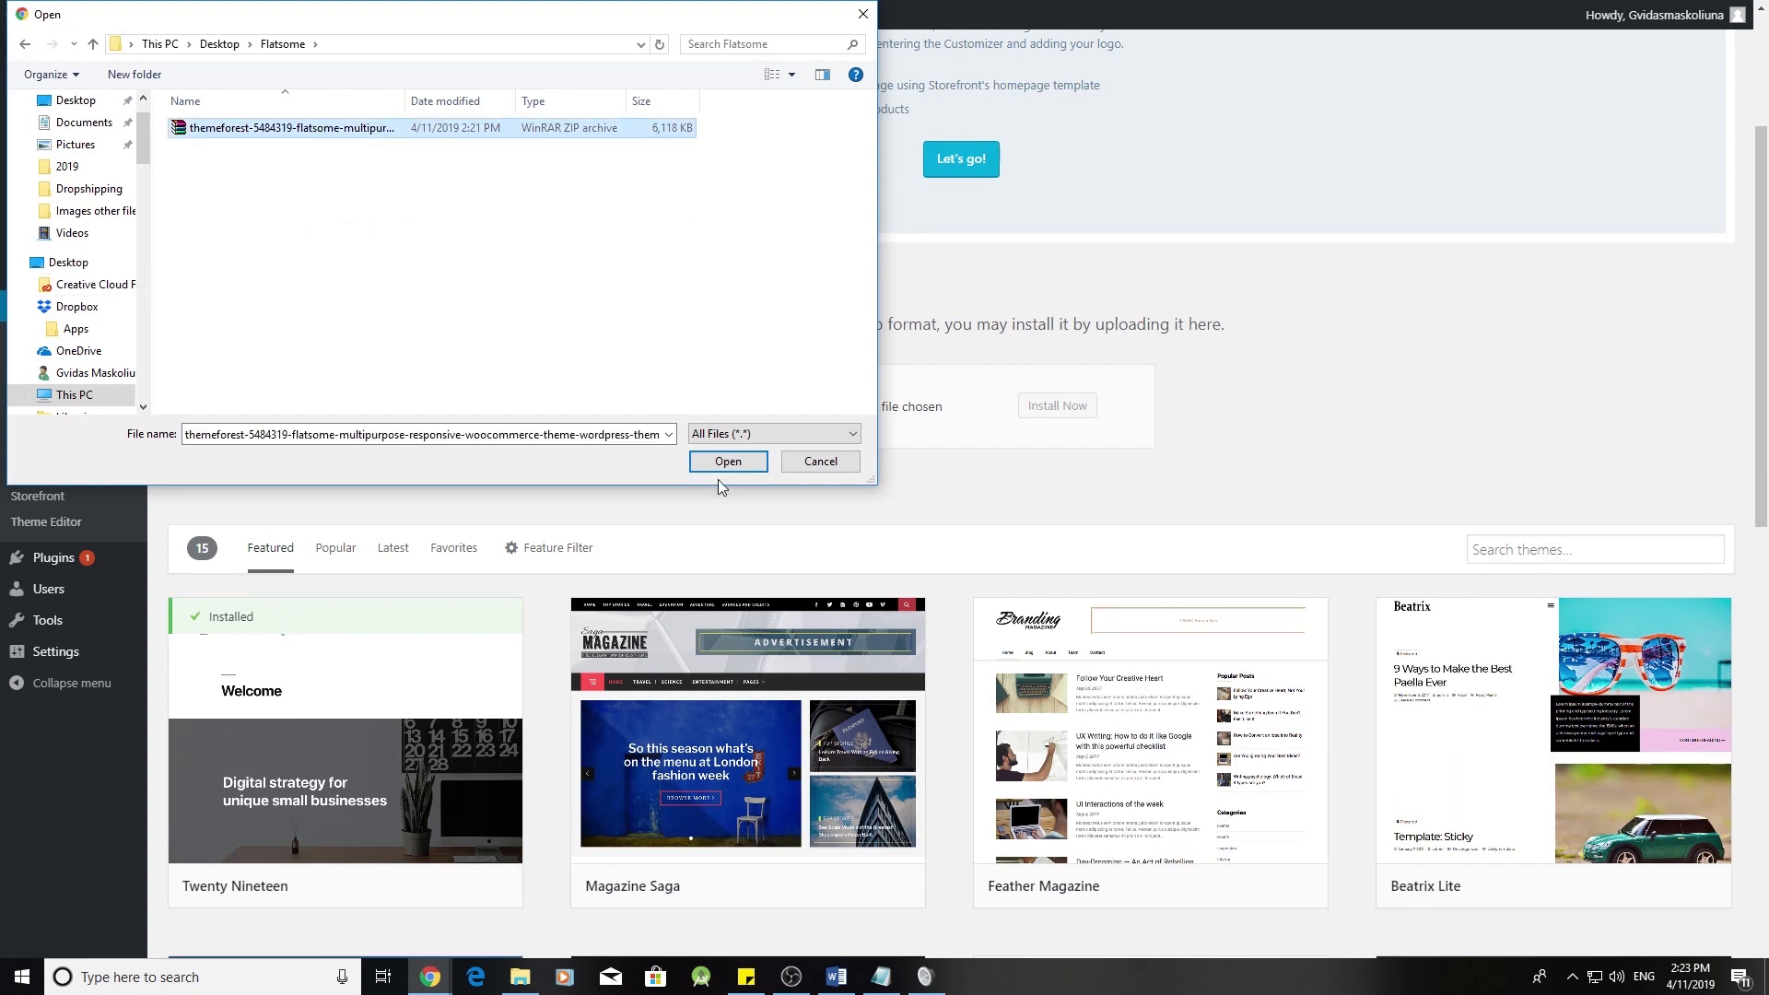
click(728, 463)
click(1056, 407)
scroll(1272, 667, up, 3)
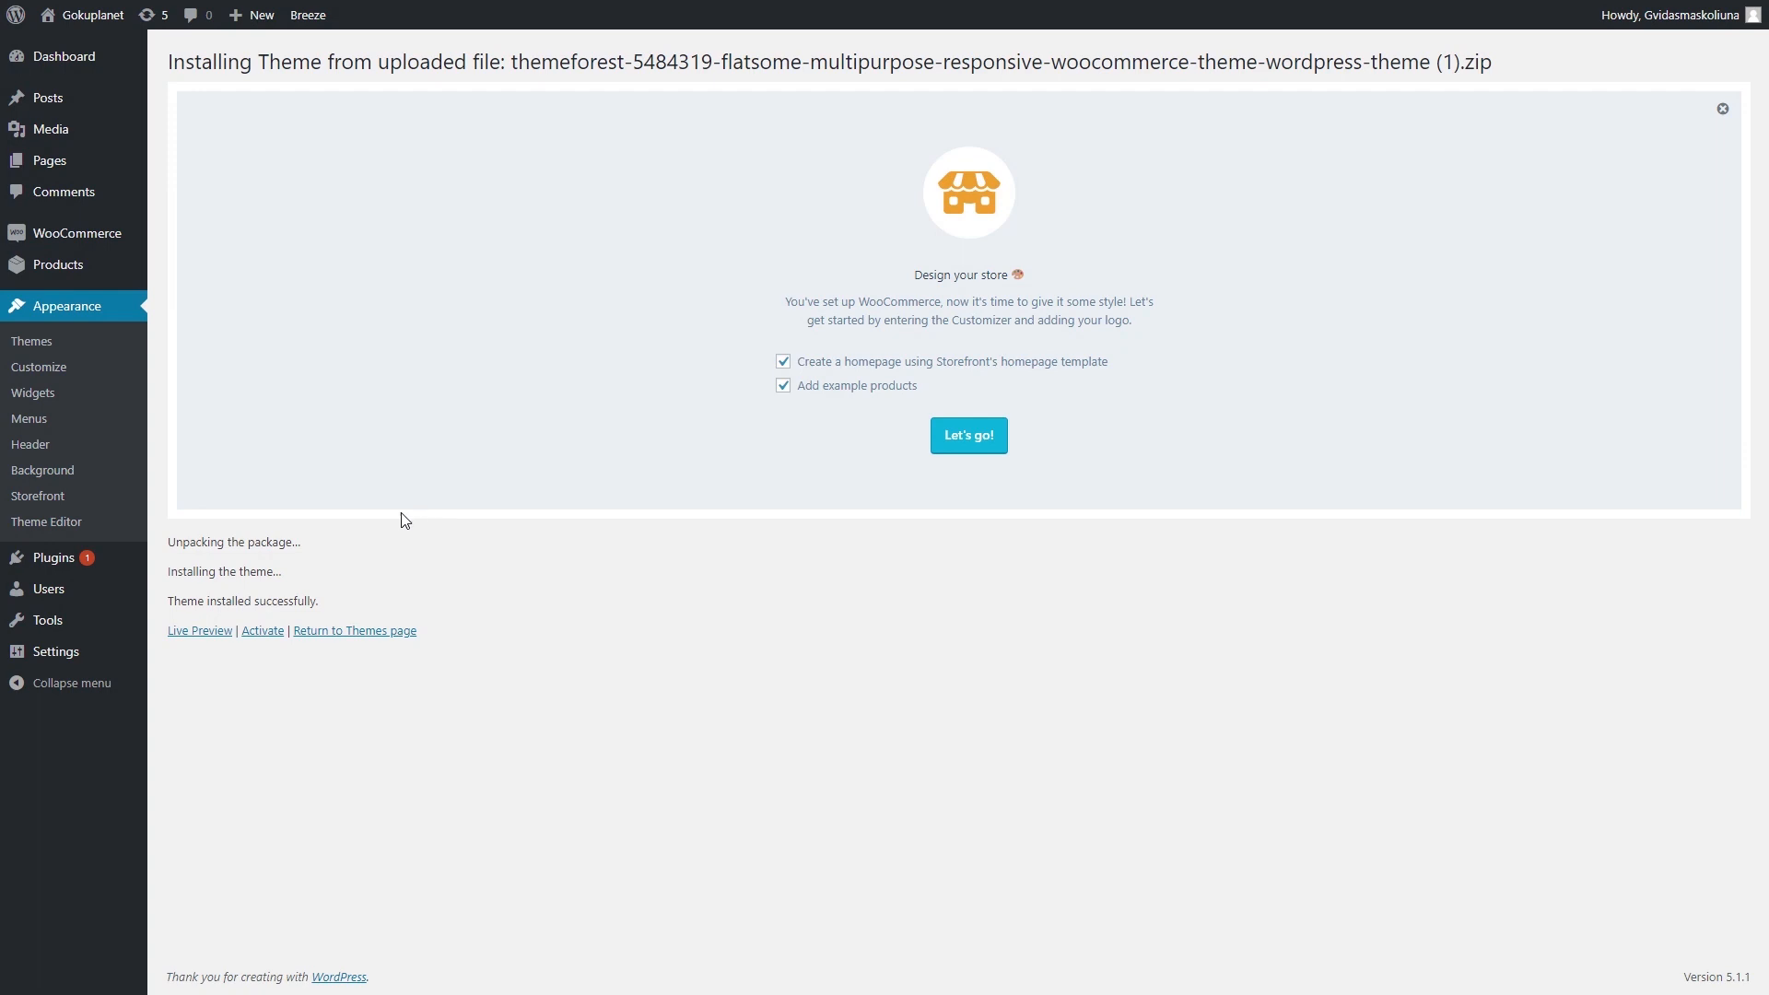
- Activate Flatsome and start its setup wizard, ready to enter the purchase code
click(264, 632)
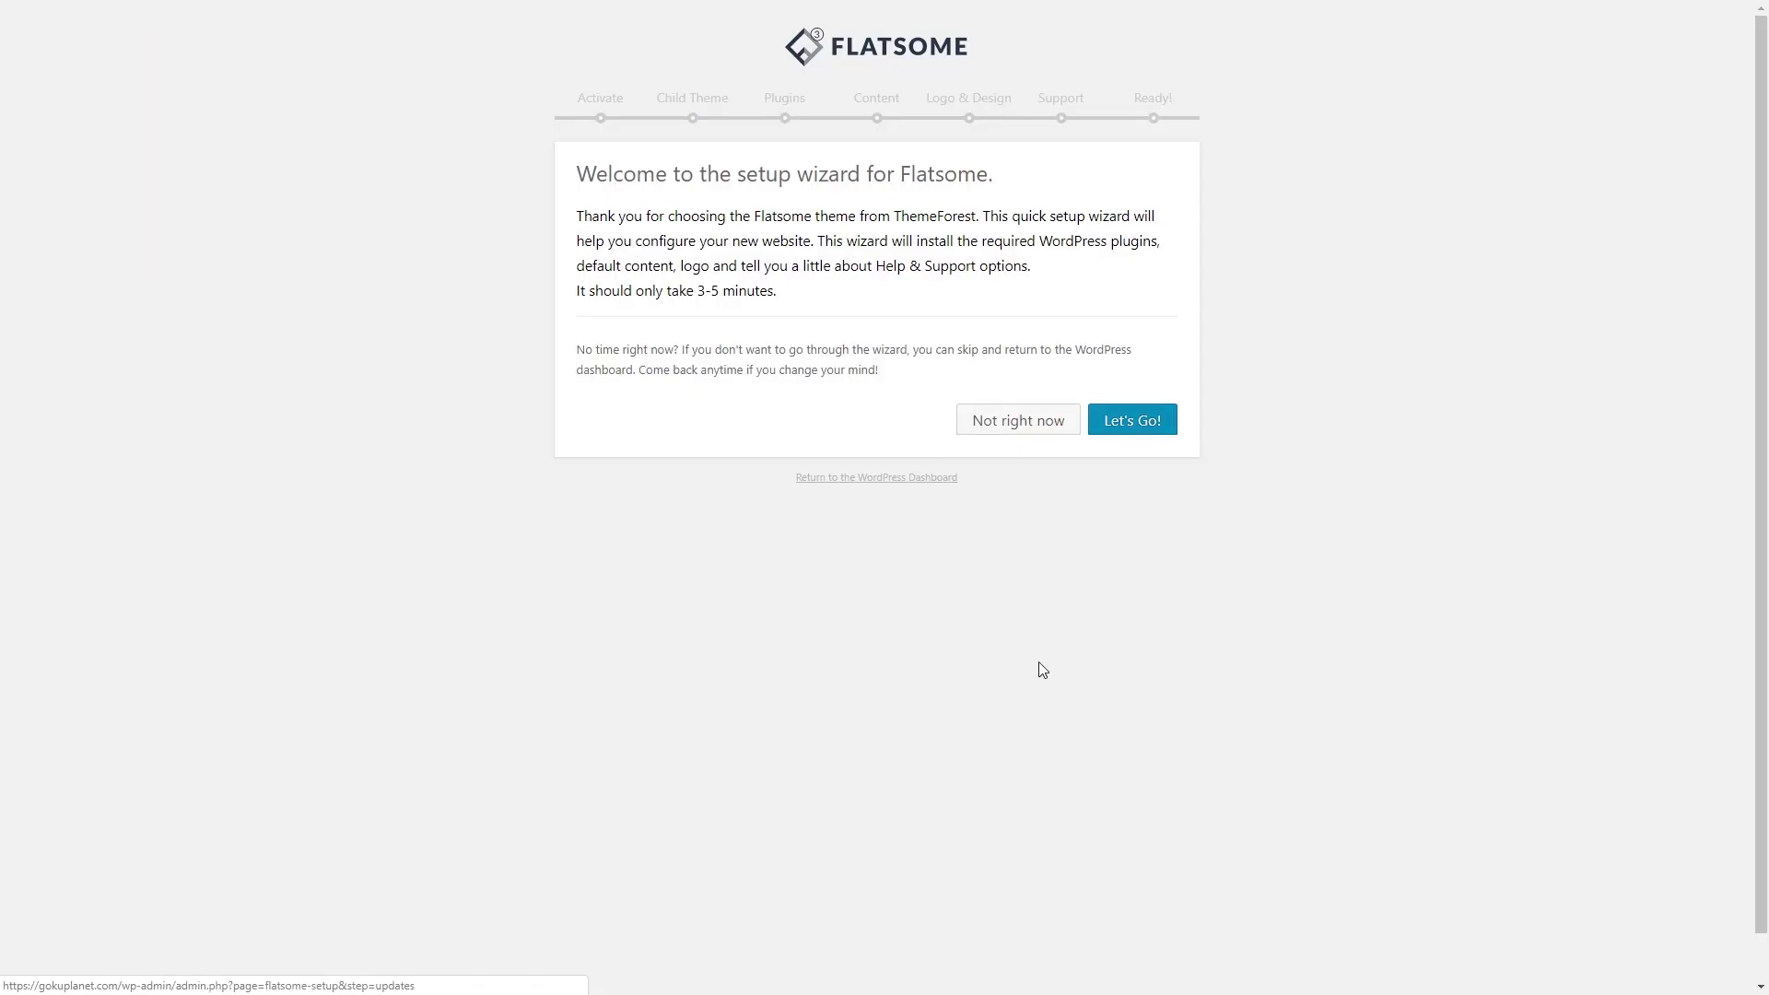
click(1117, 424)
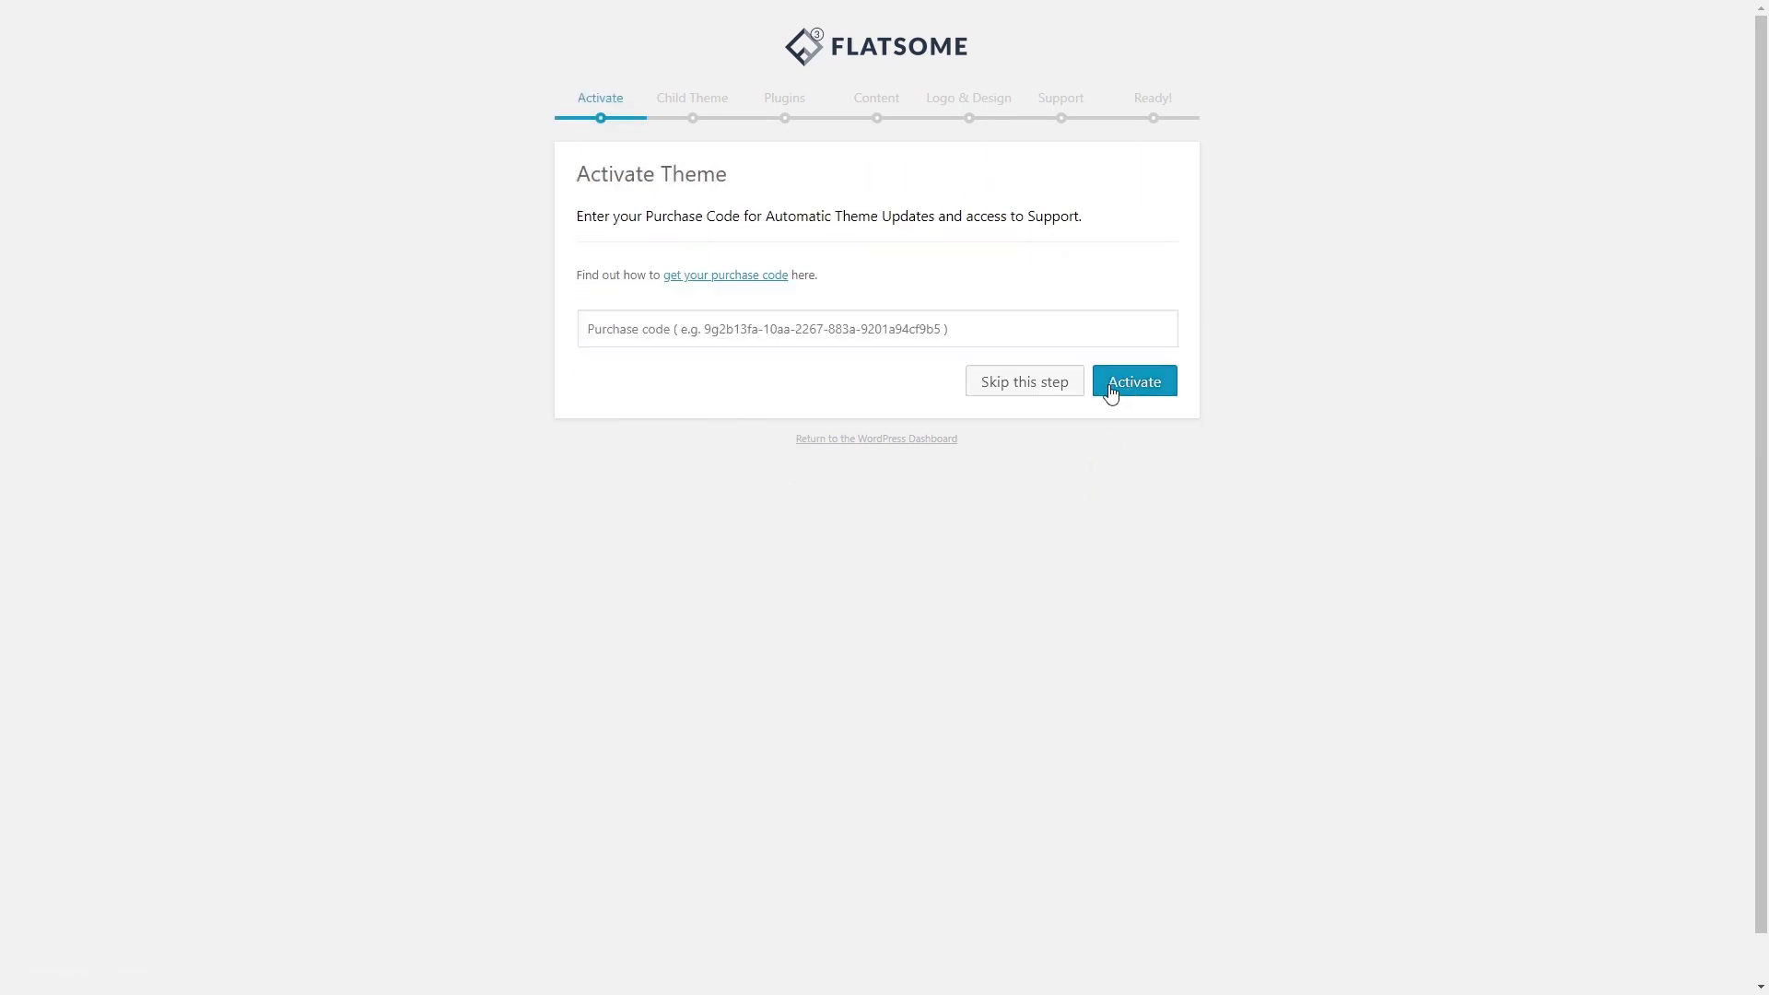
click(725, 332)
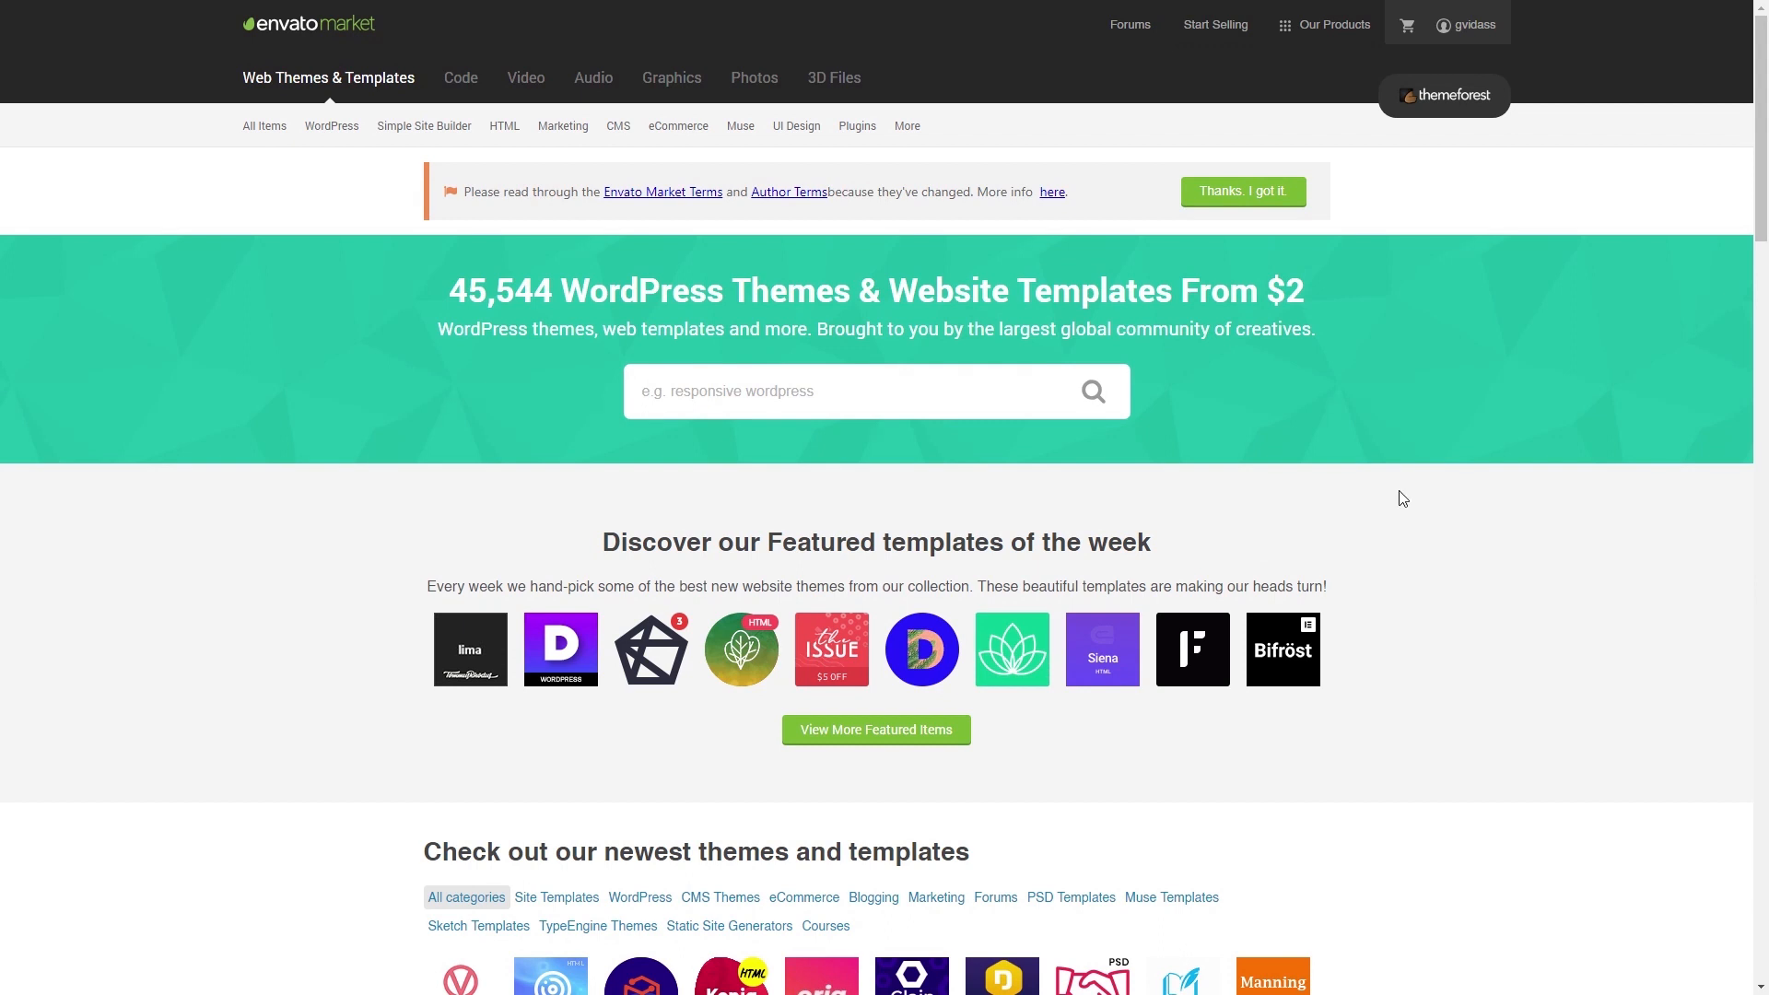
- Download Flatsome's 'License certificate & purchase code (PDF)' from Downloads and open it
mouse_move(1480, 22)
click(1374, 161)
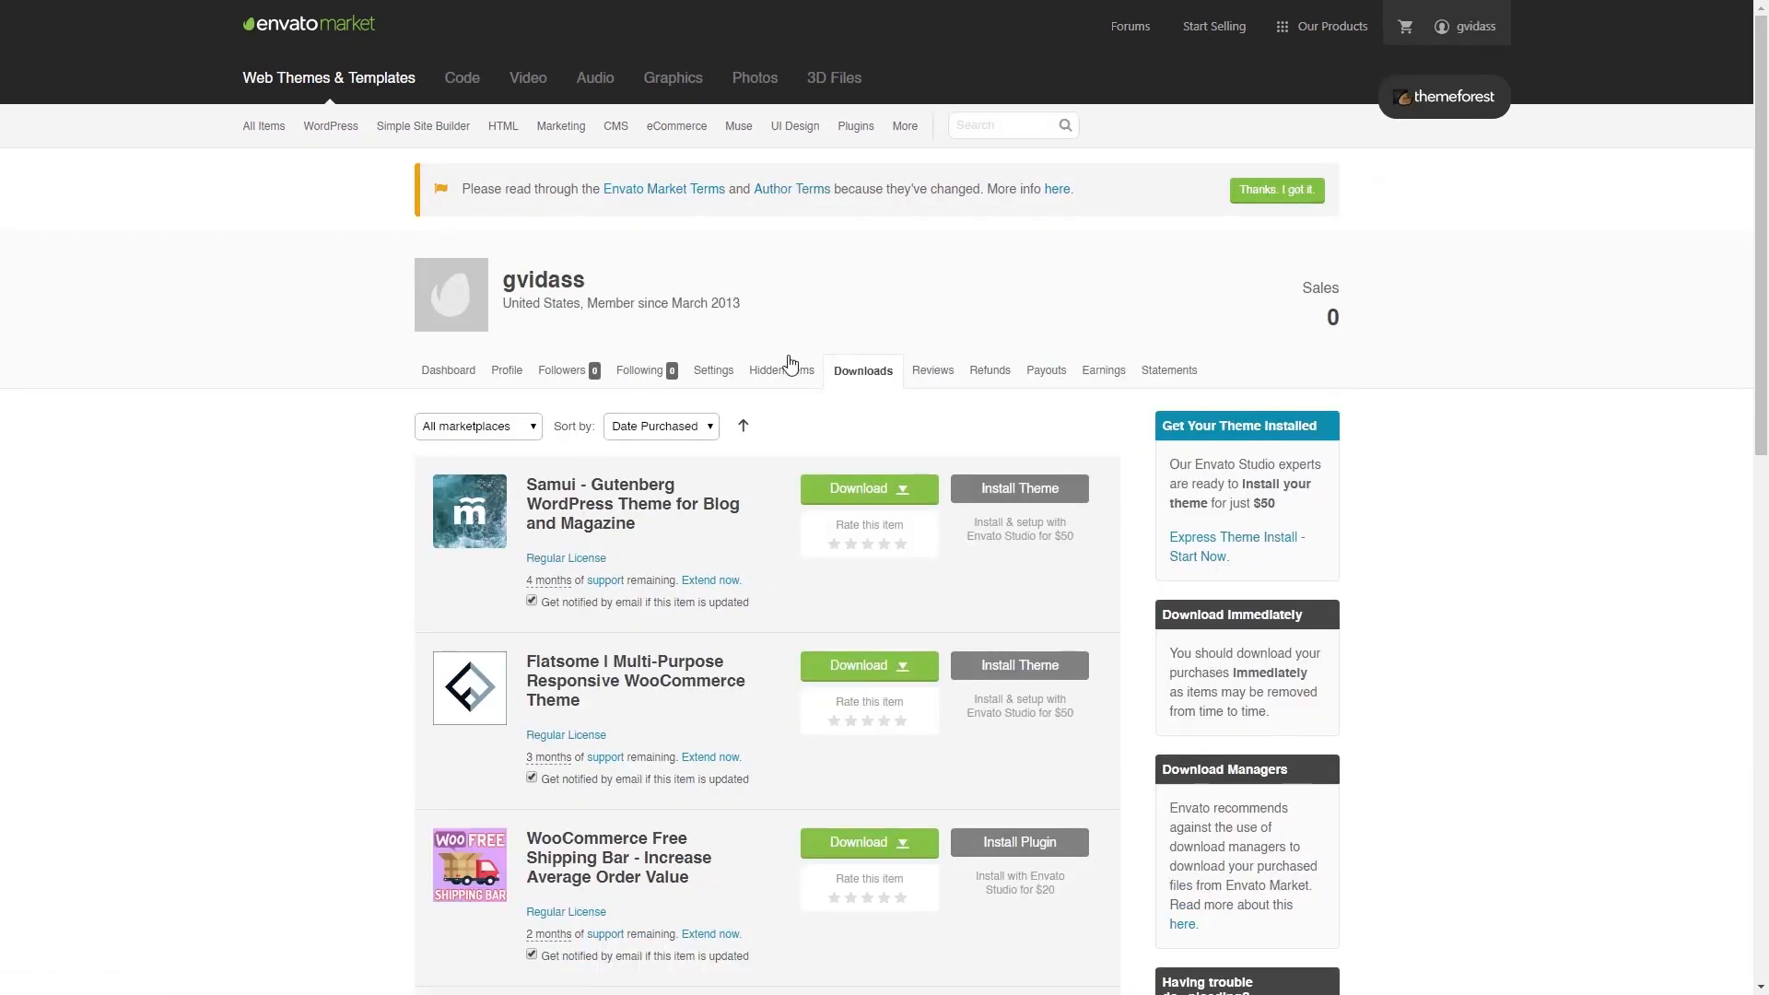
scroll(766, 429, down, 1)
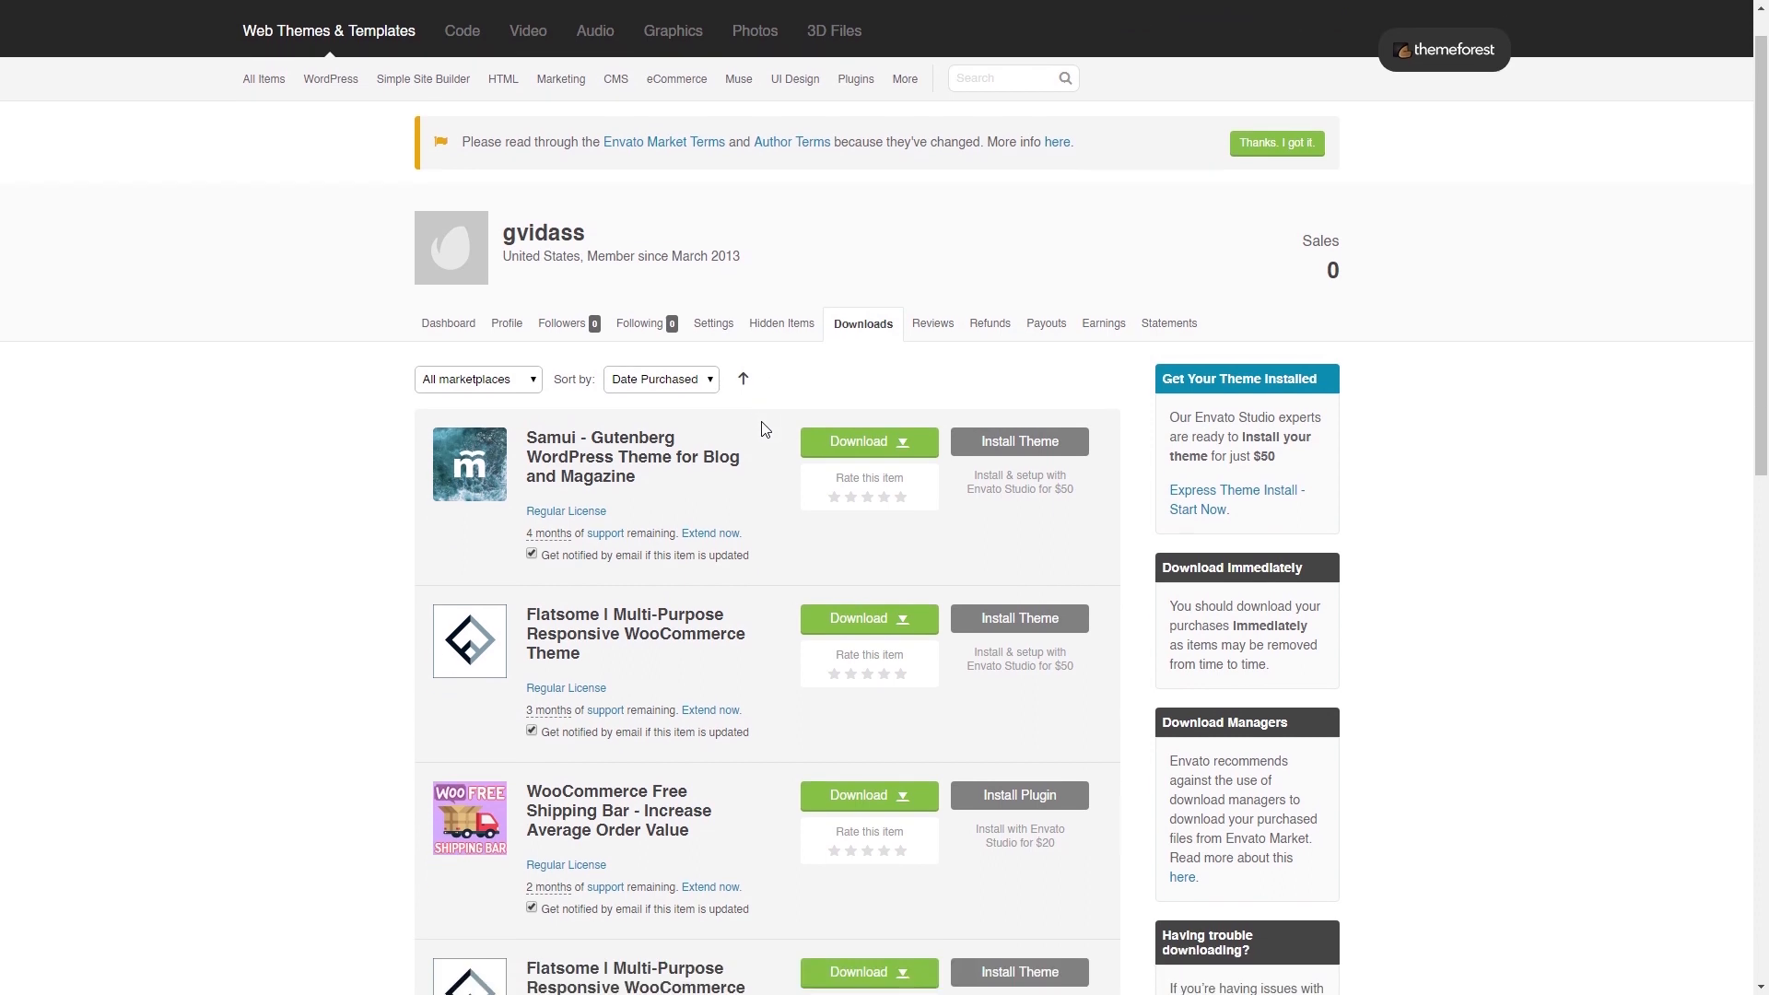
scroll(772, 455, down, 1)
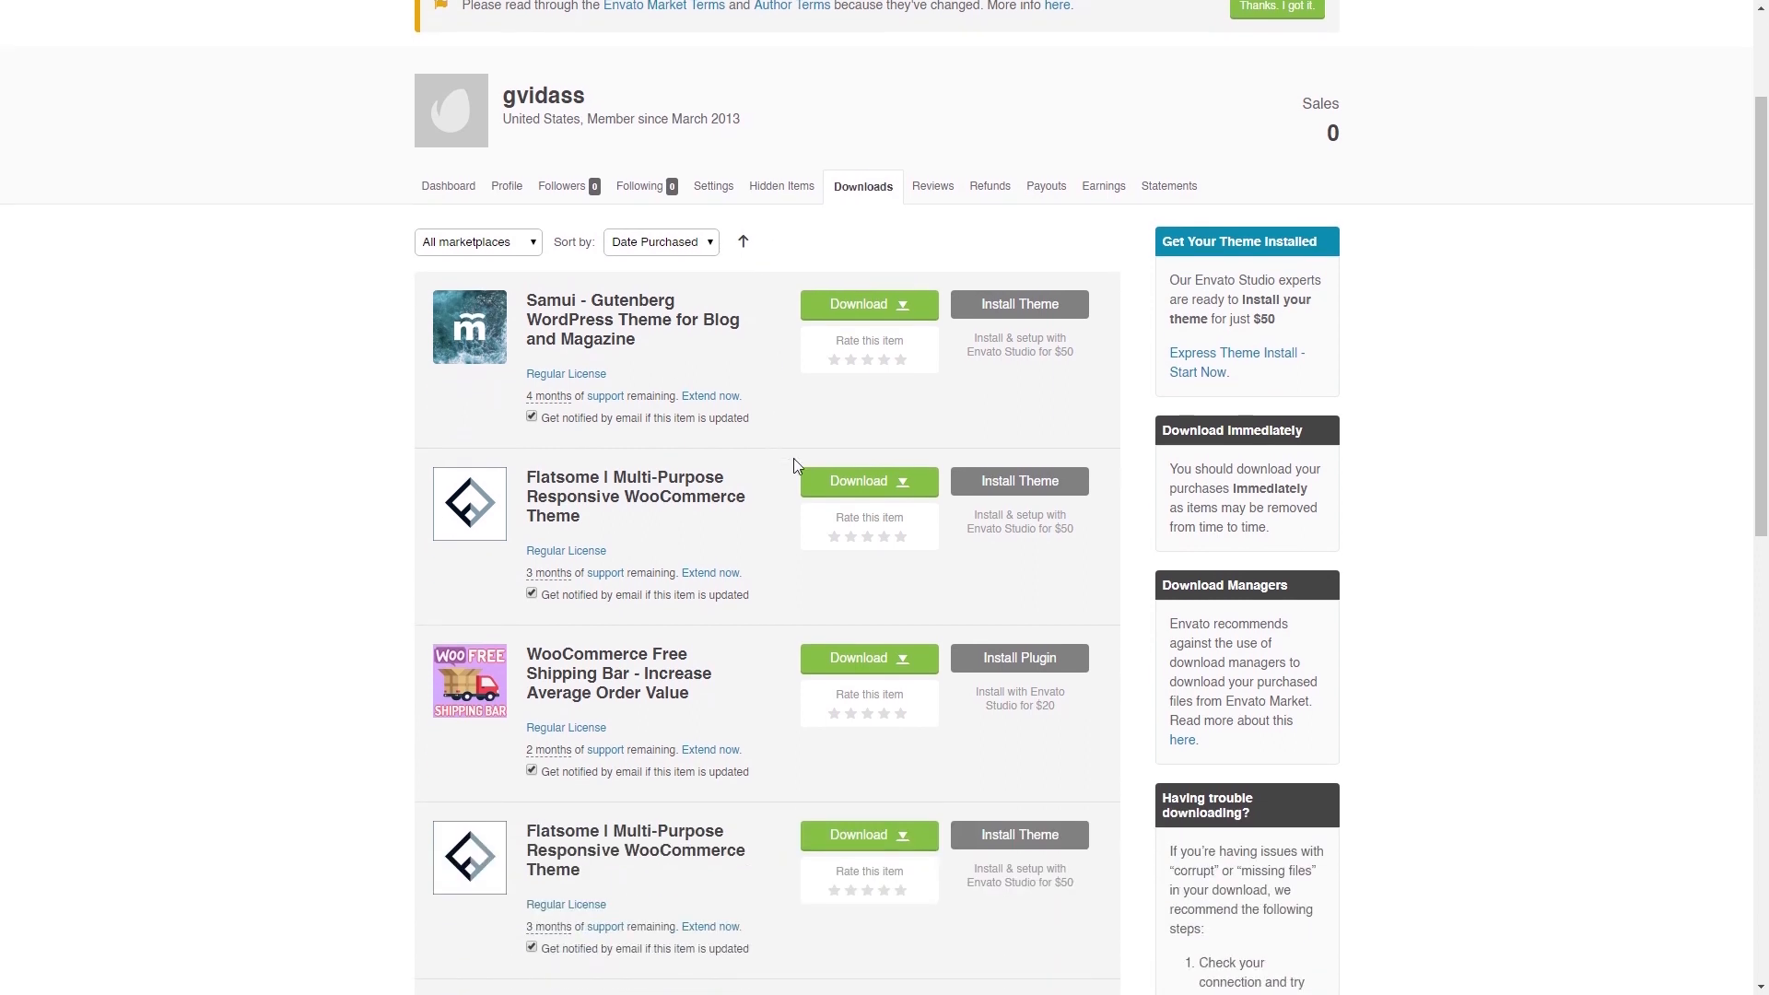
click(904, 483)
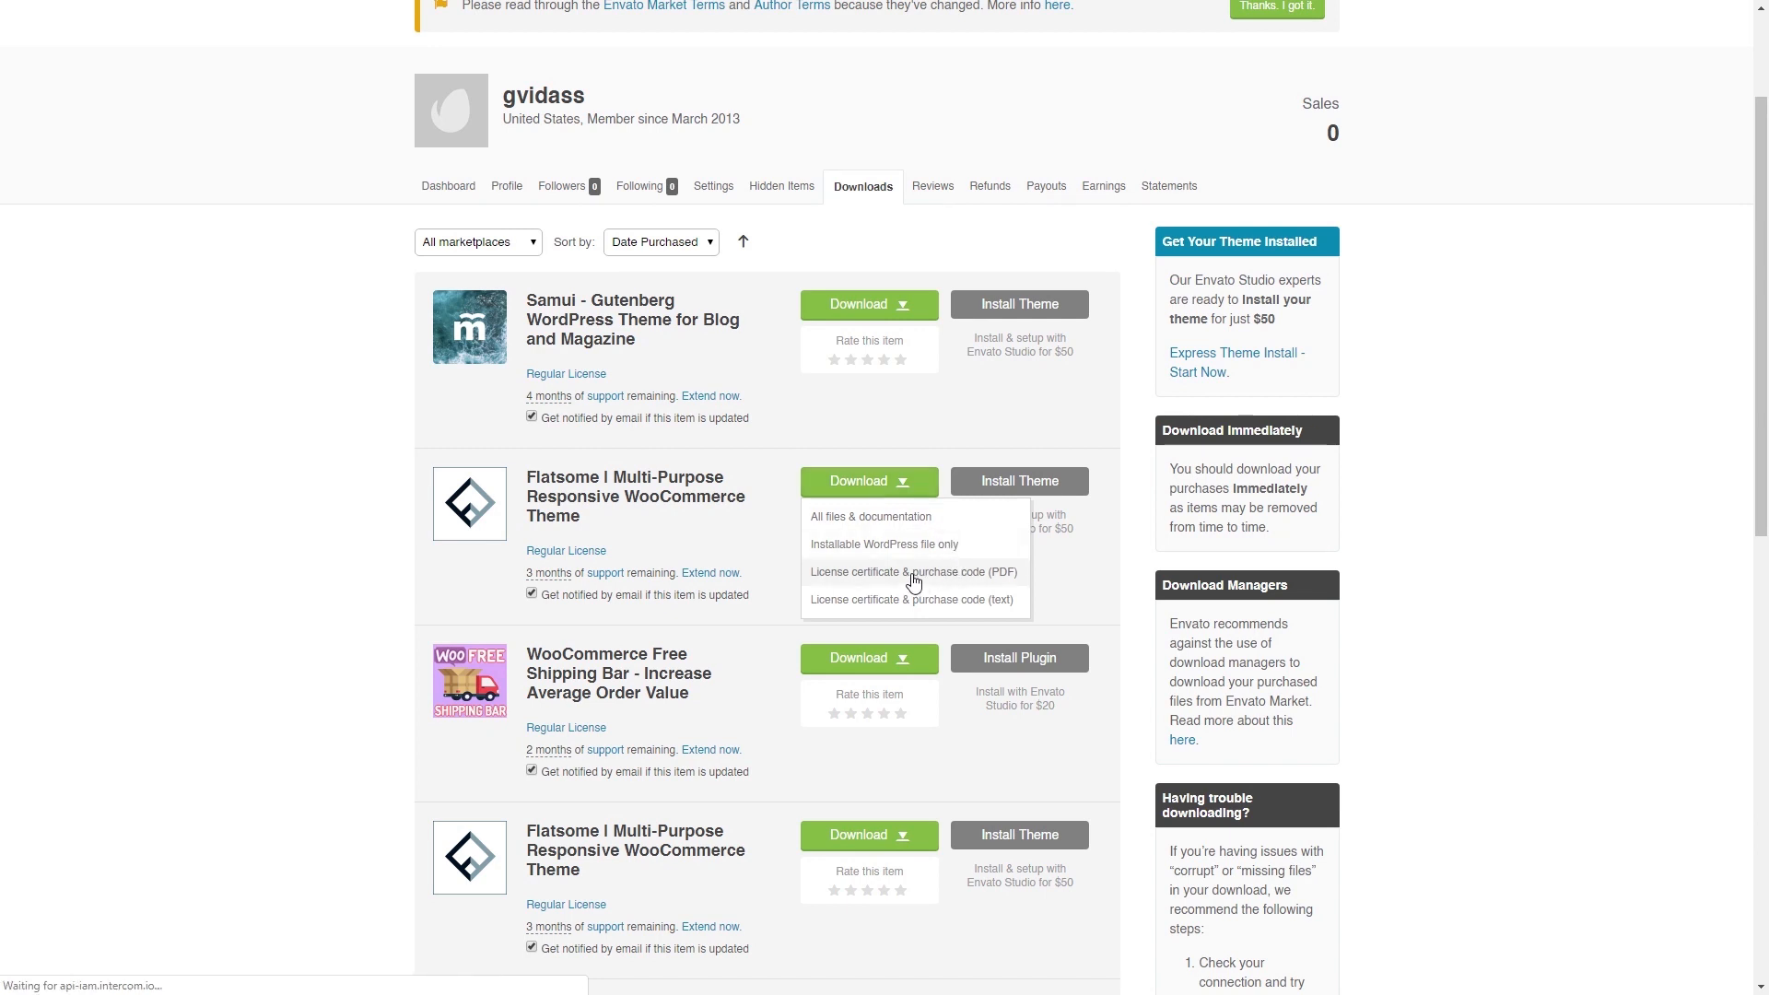
click(912, 577)
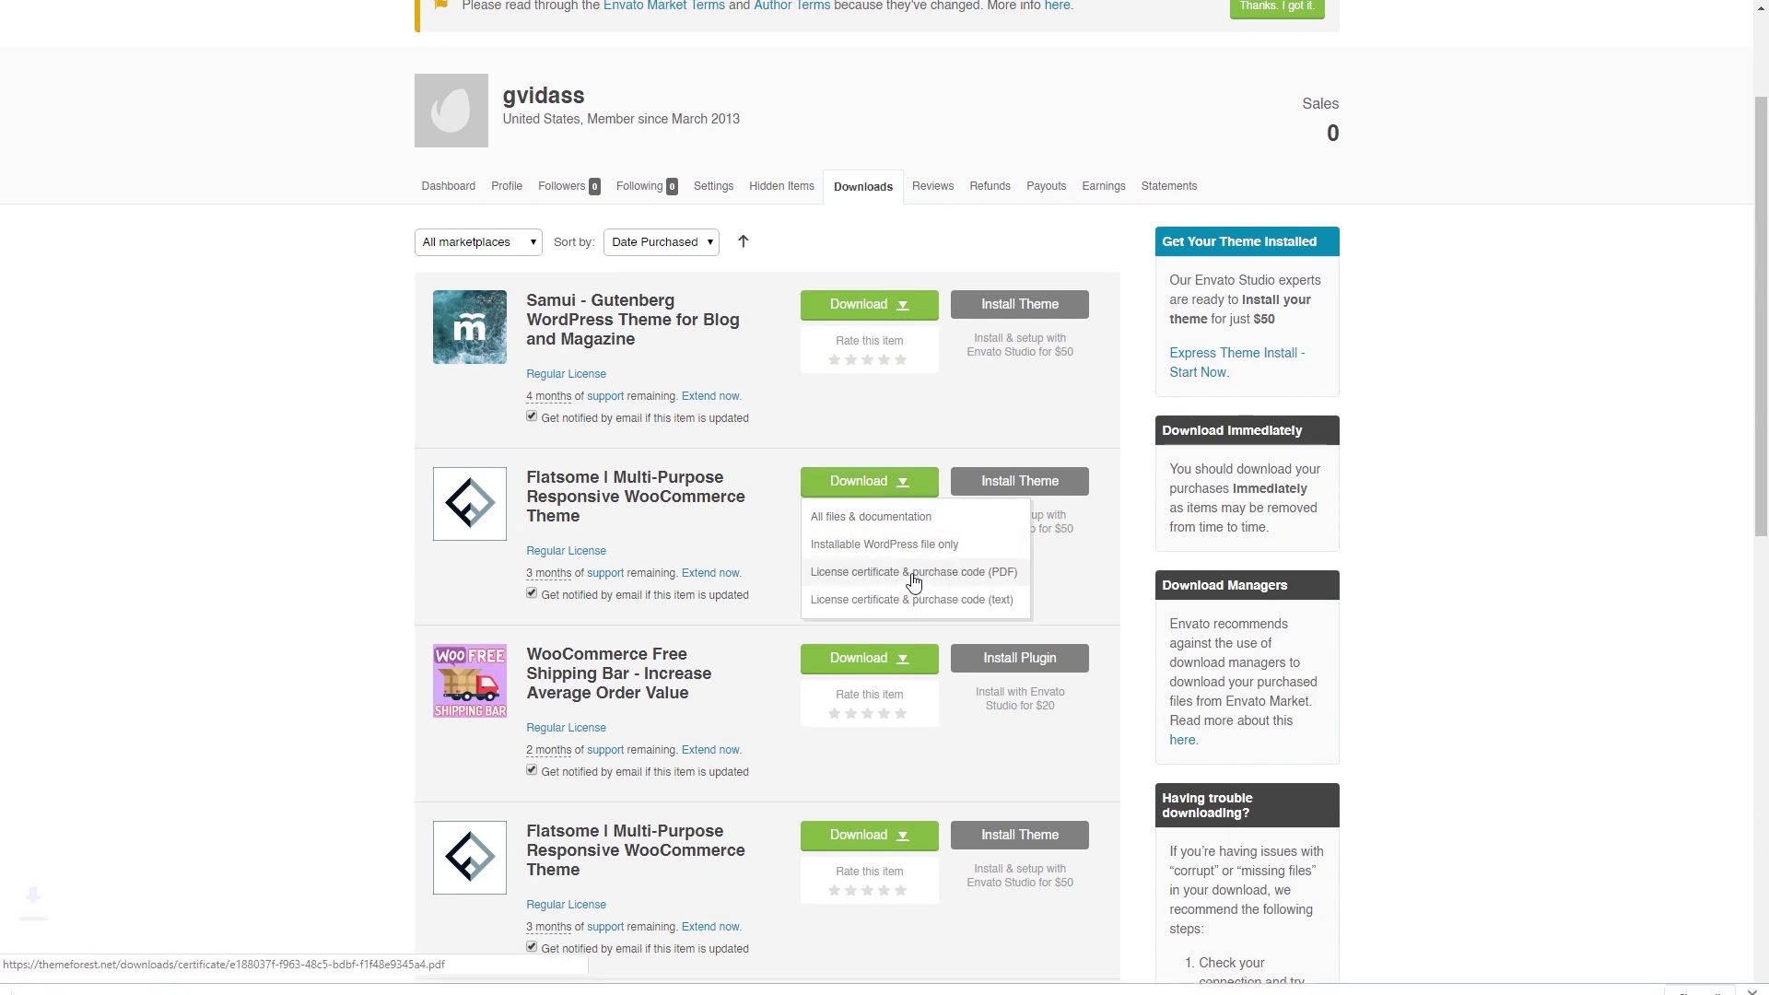
click(108, 974)
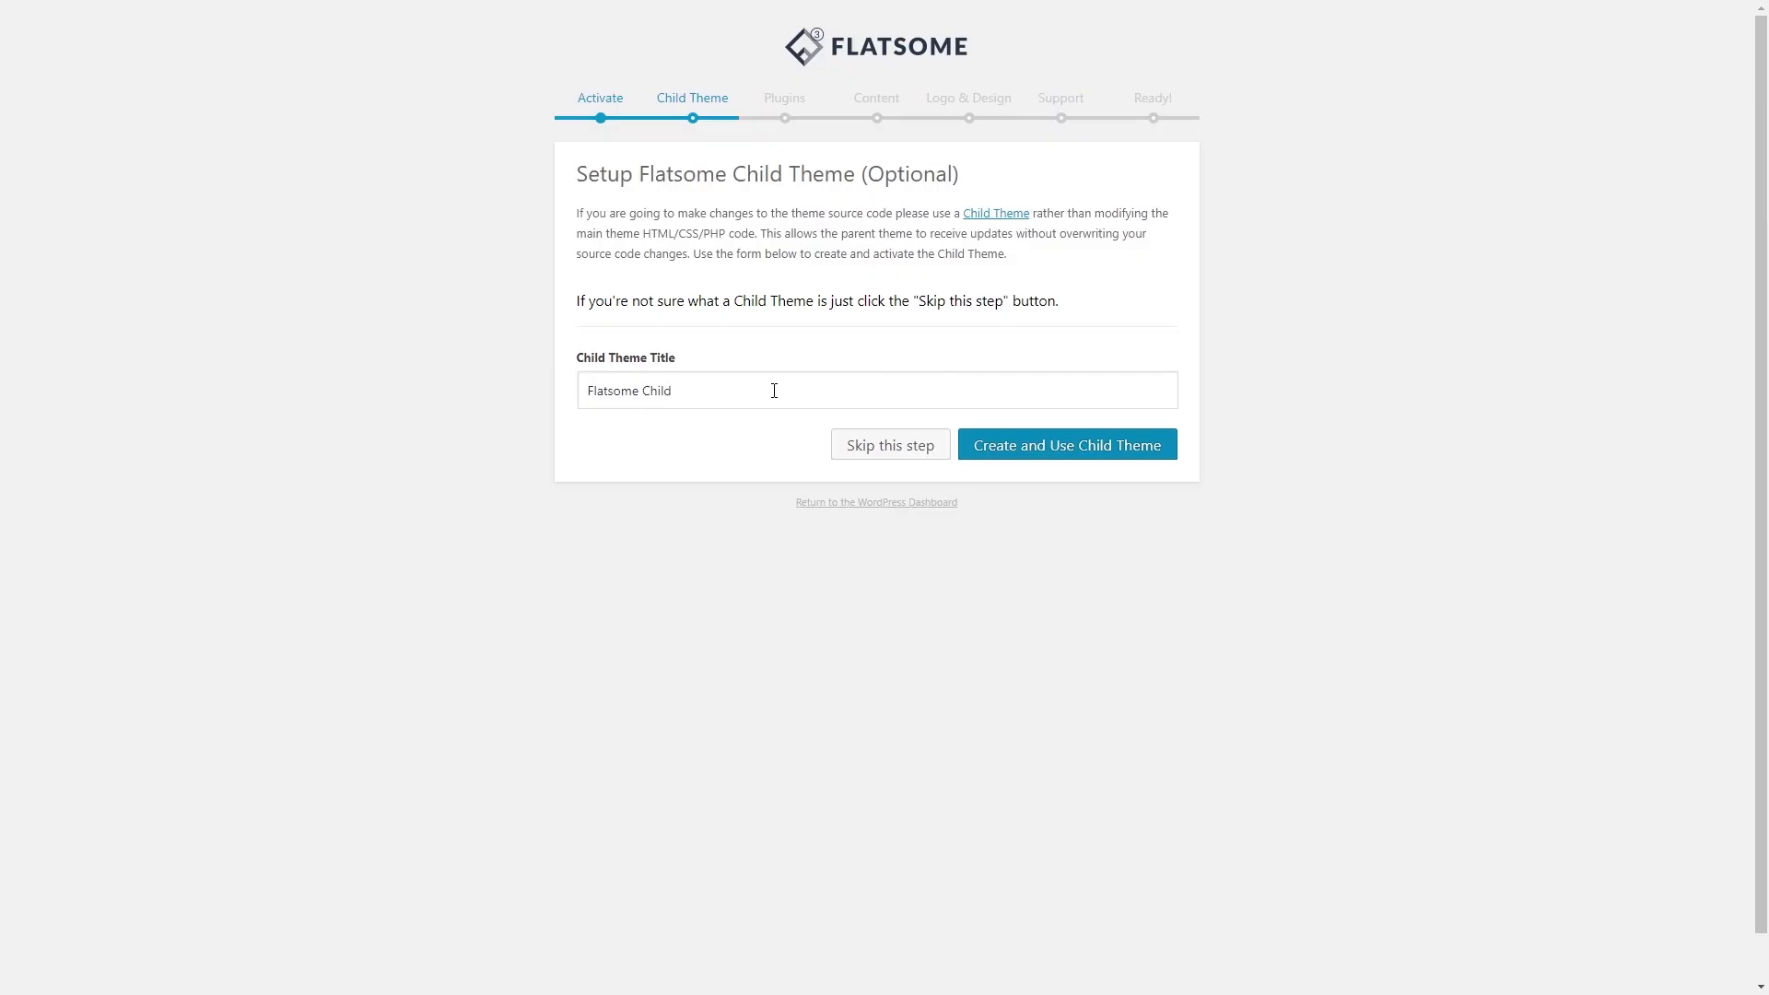
- Create and use the Flatsome Child theme, then install the default plugins and demo content
click(711, 391)
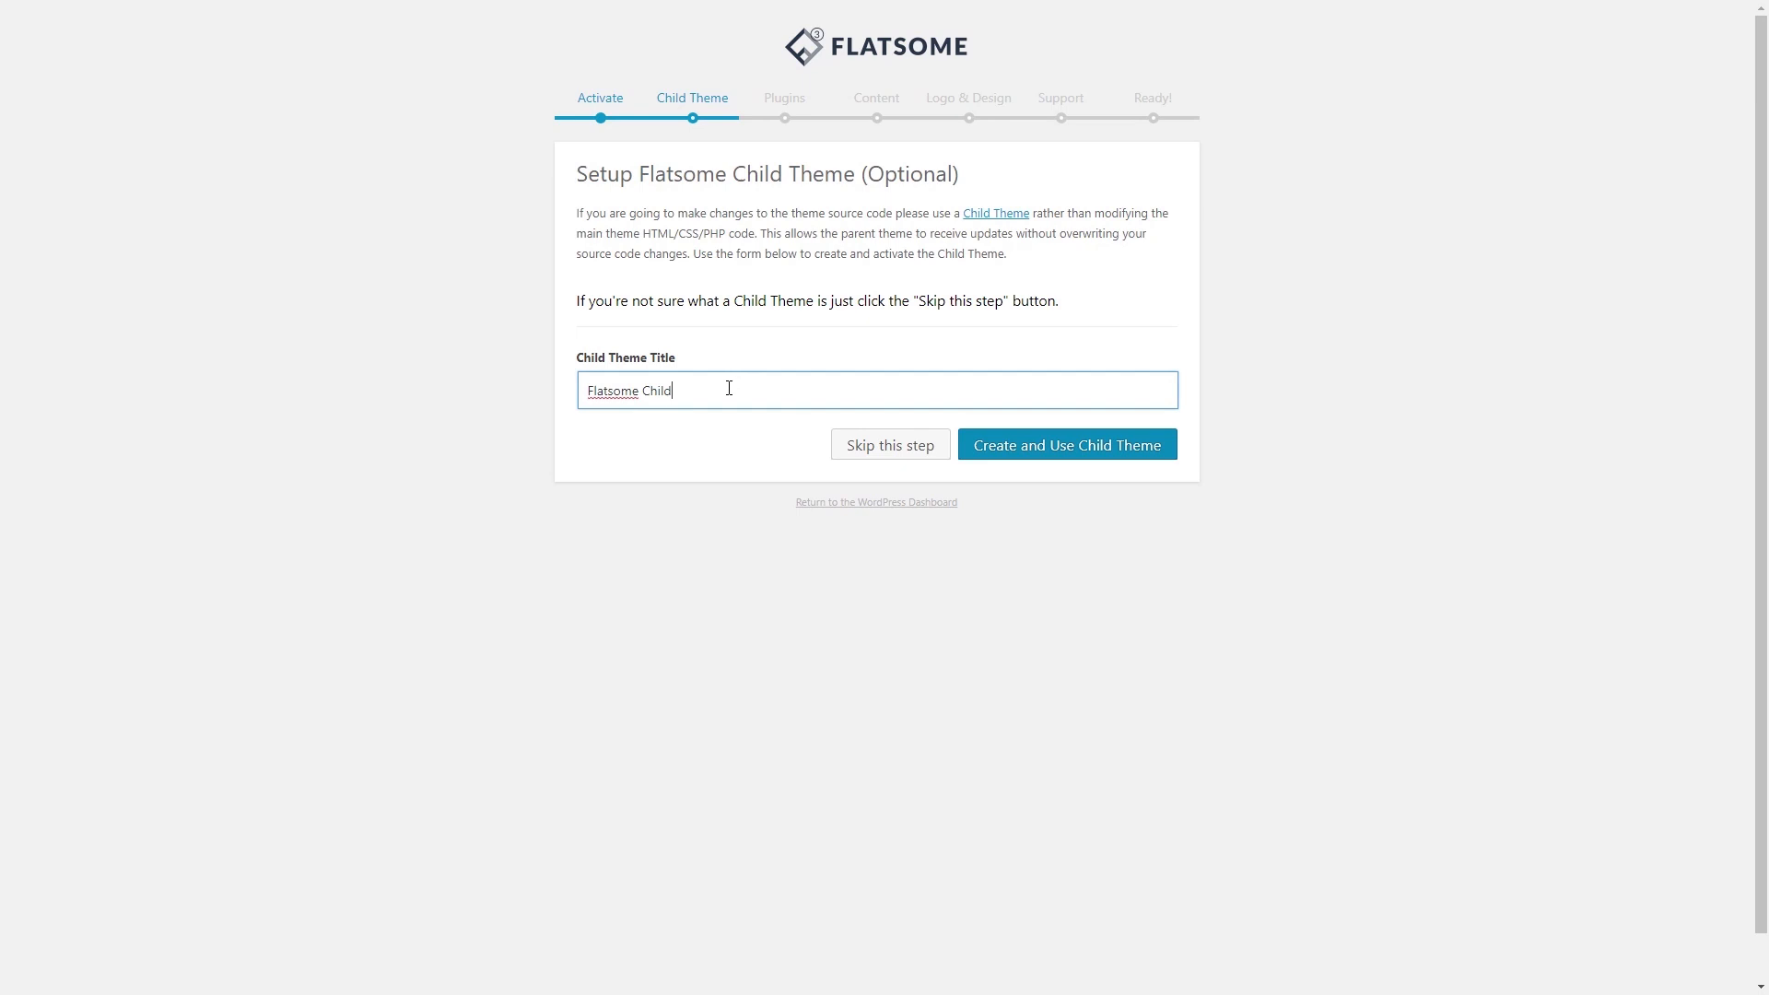
click(1059, 453)
click(1136, 391)
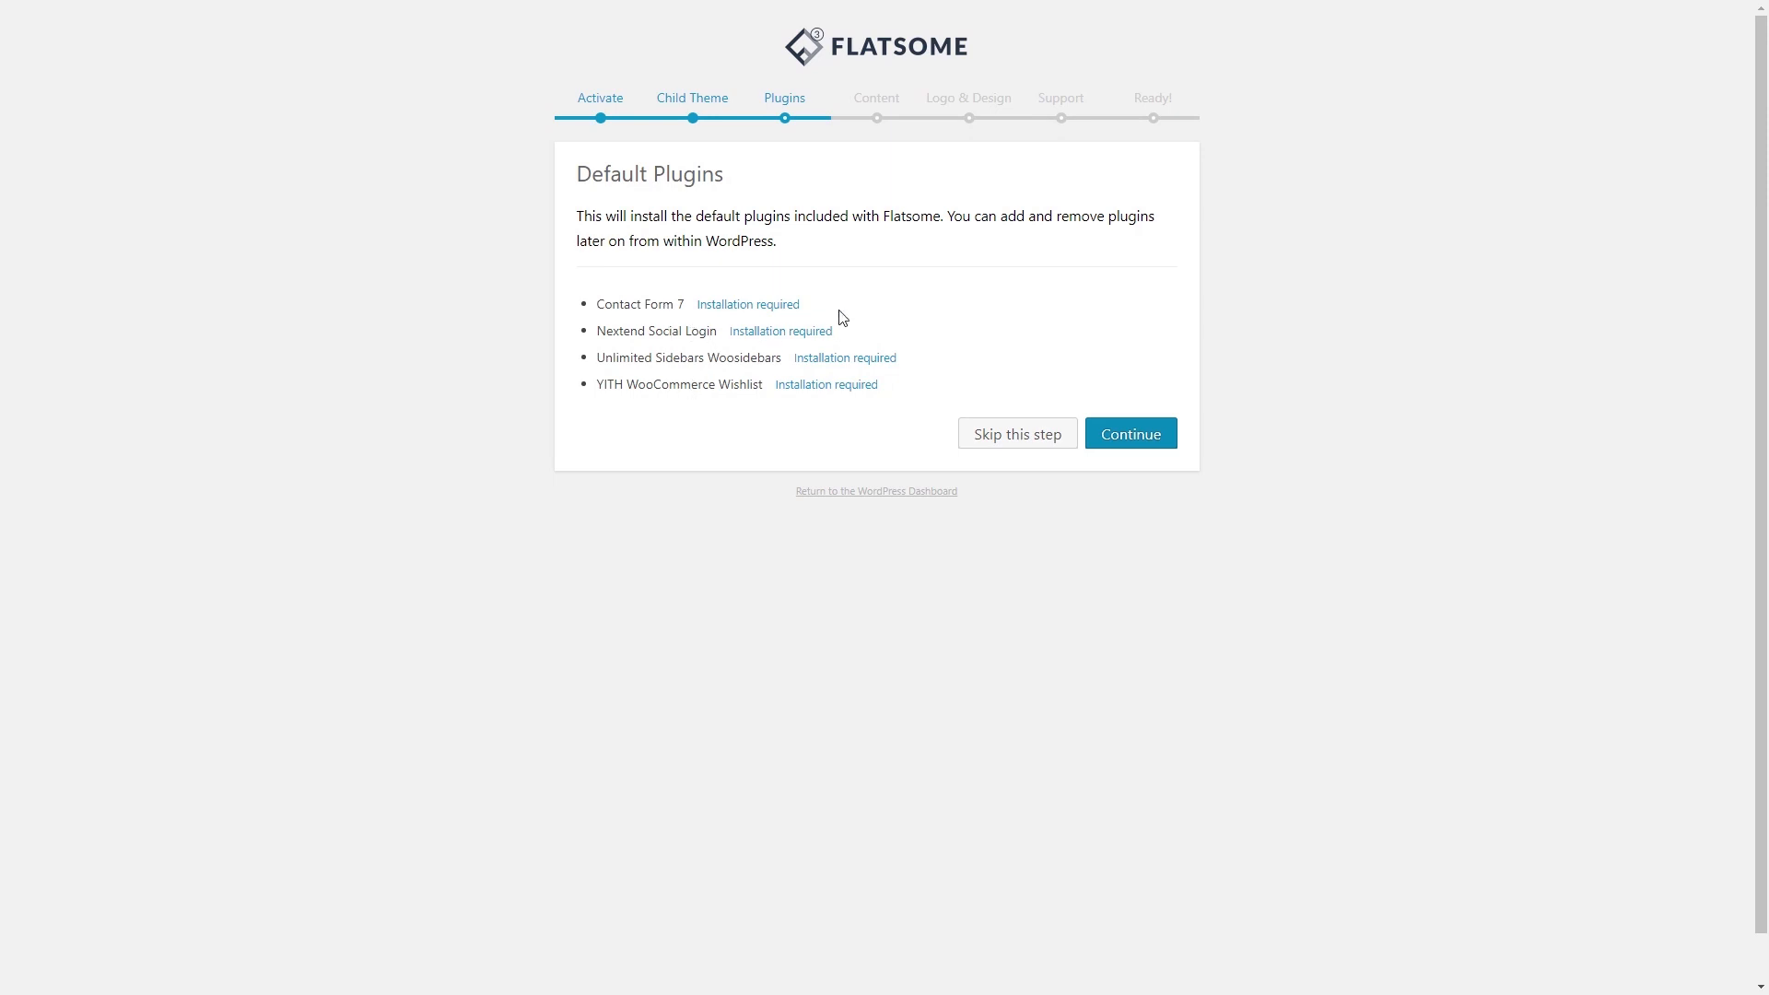
click(1150, 438)
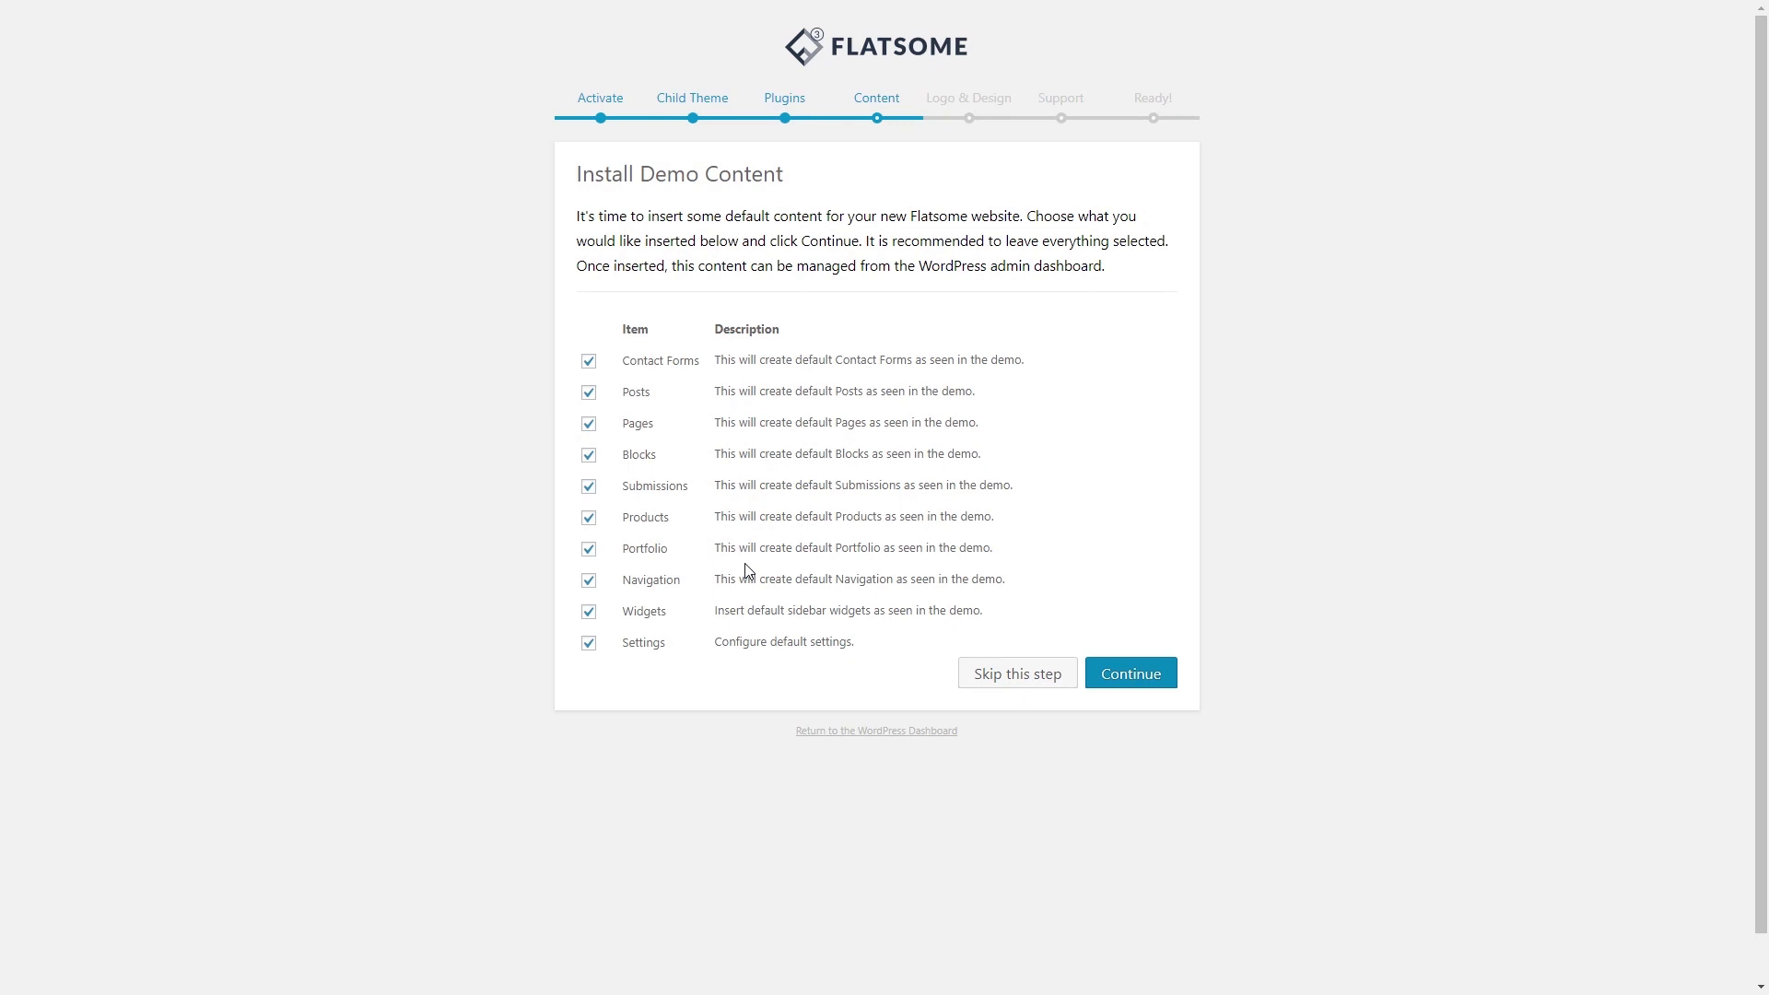
click(1147, 682)
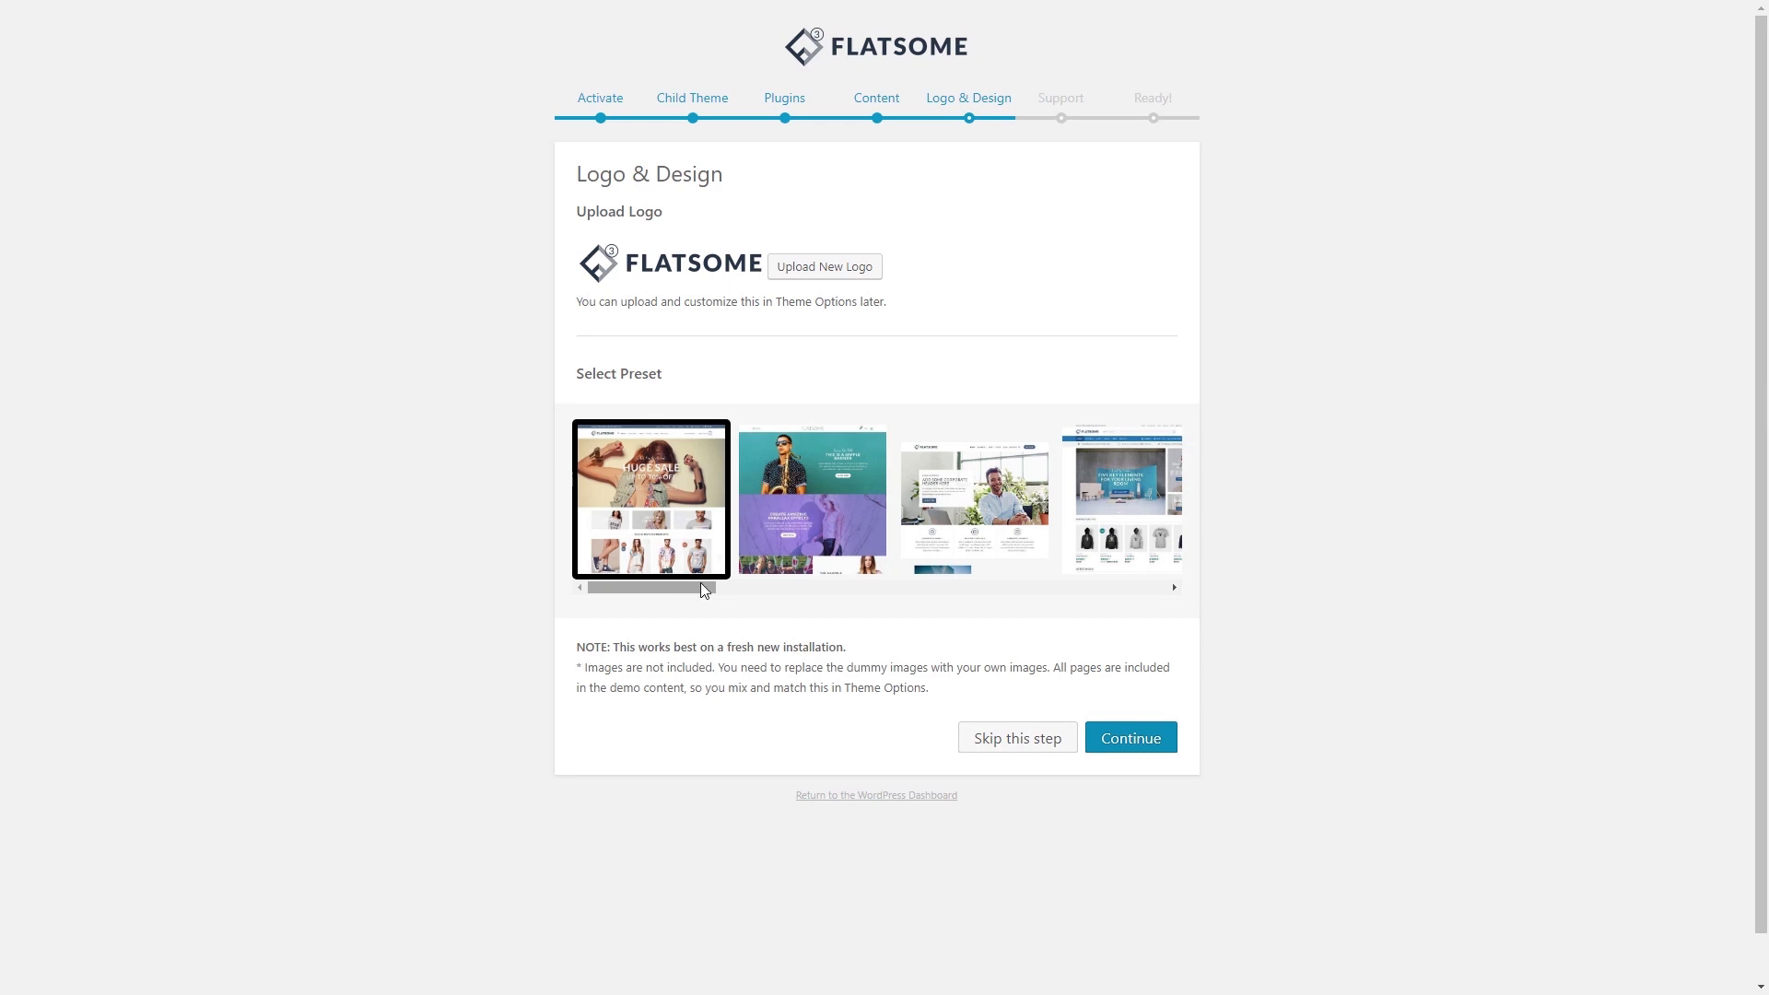
- Choose the fashion shop preset, confirm the design choices, and accept the support terms
drag(685, 588, 769, 553)
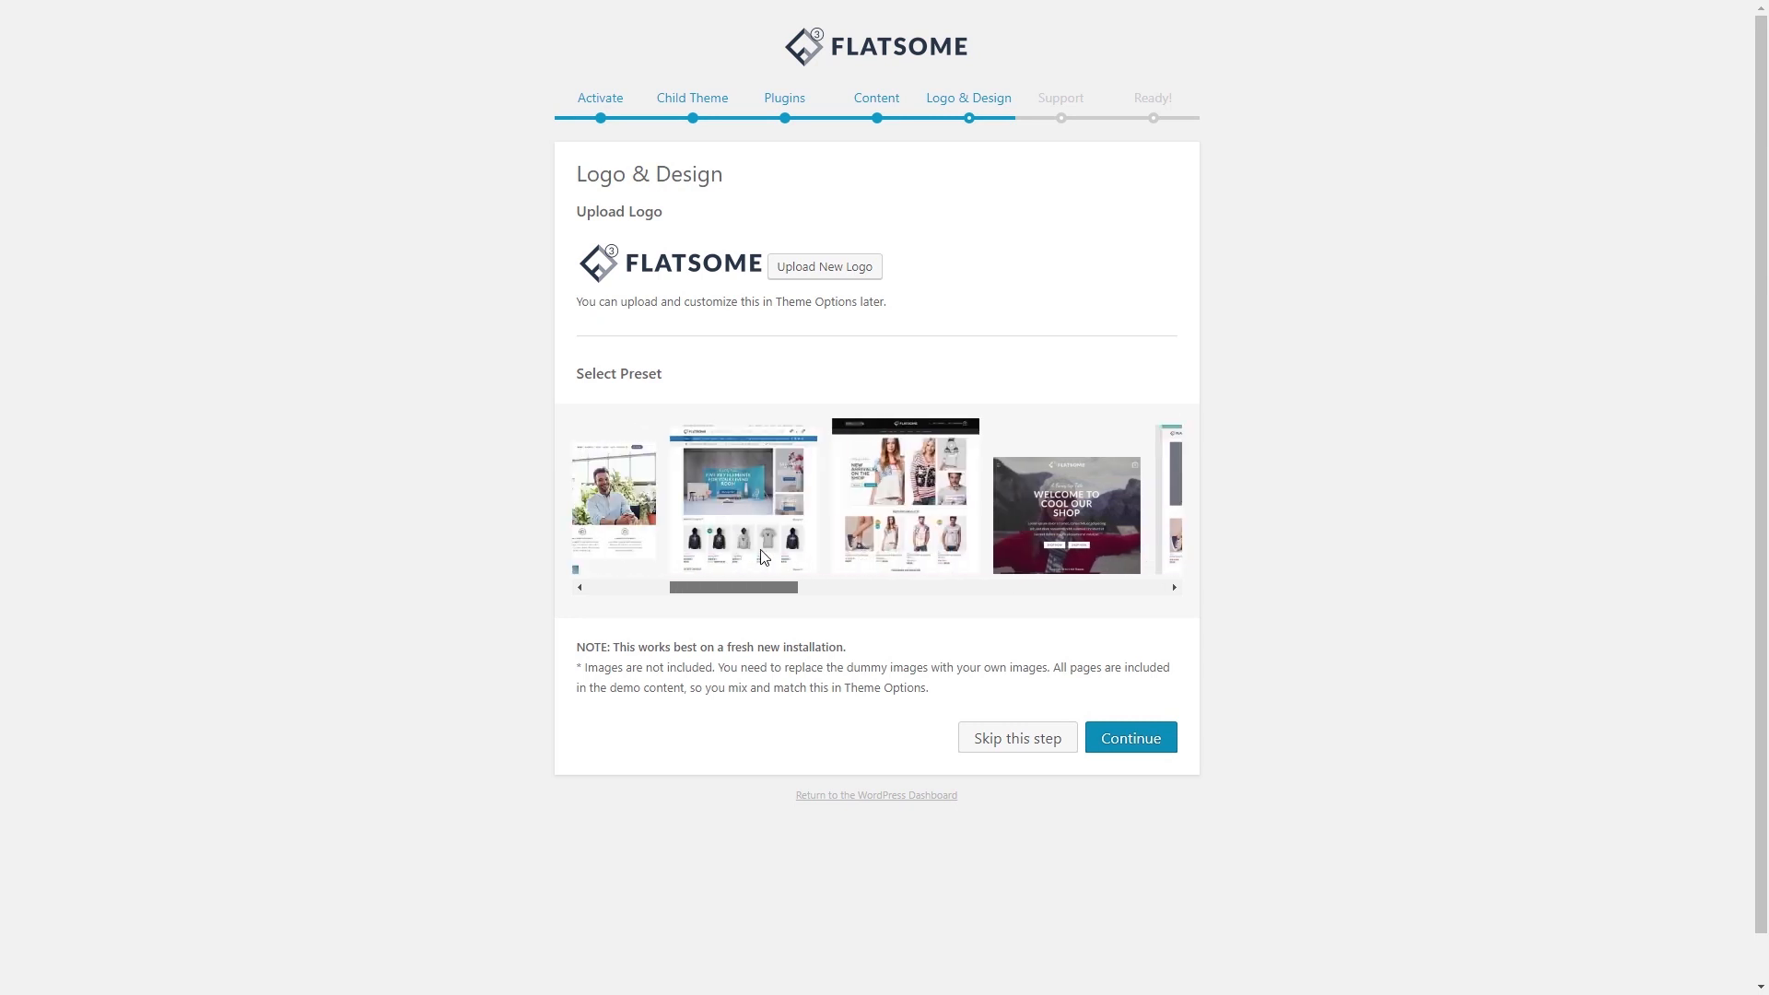
click(834, 518)
click(1023, 486)
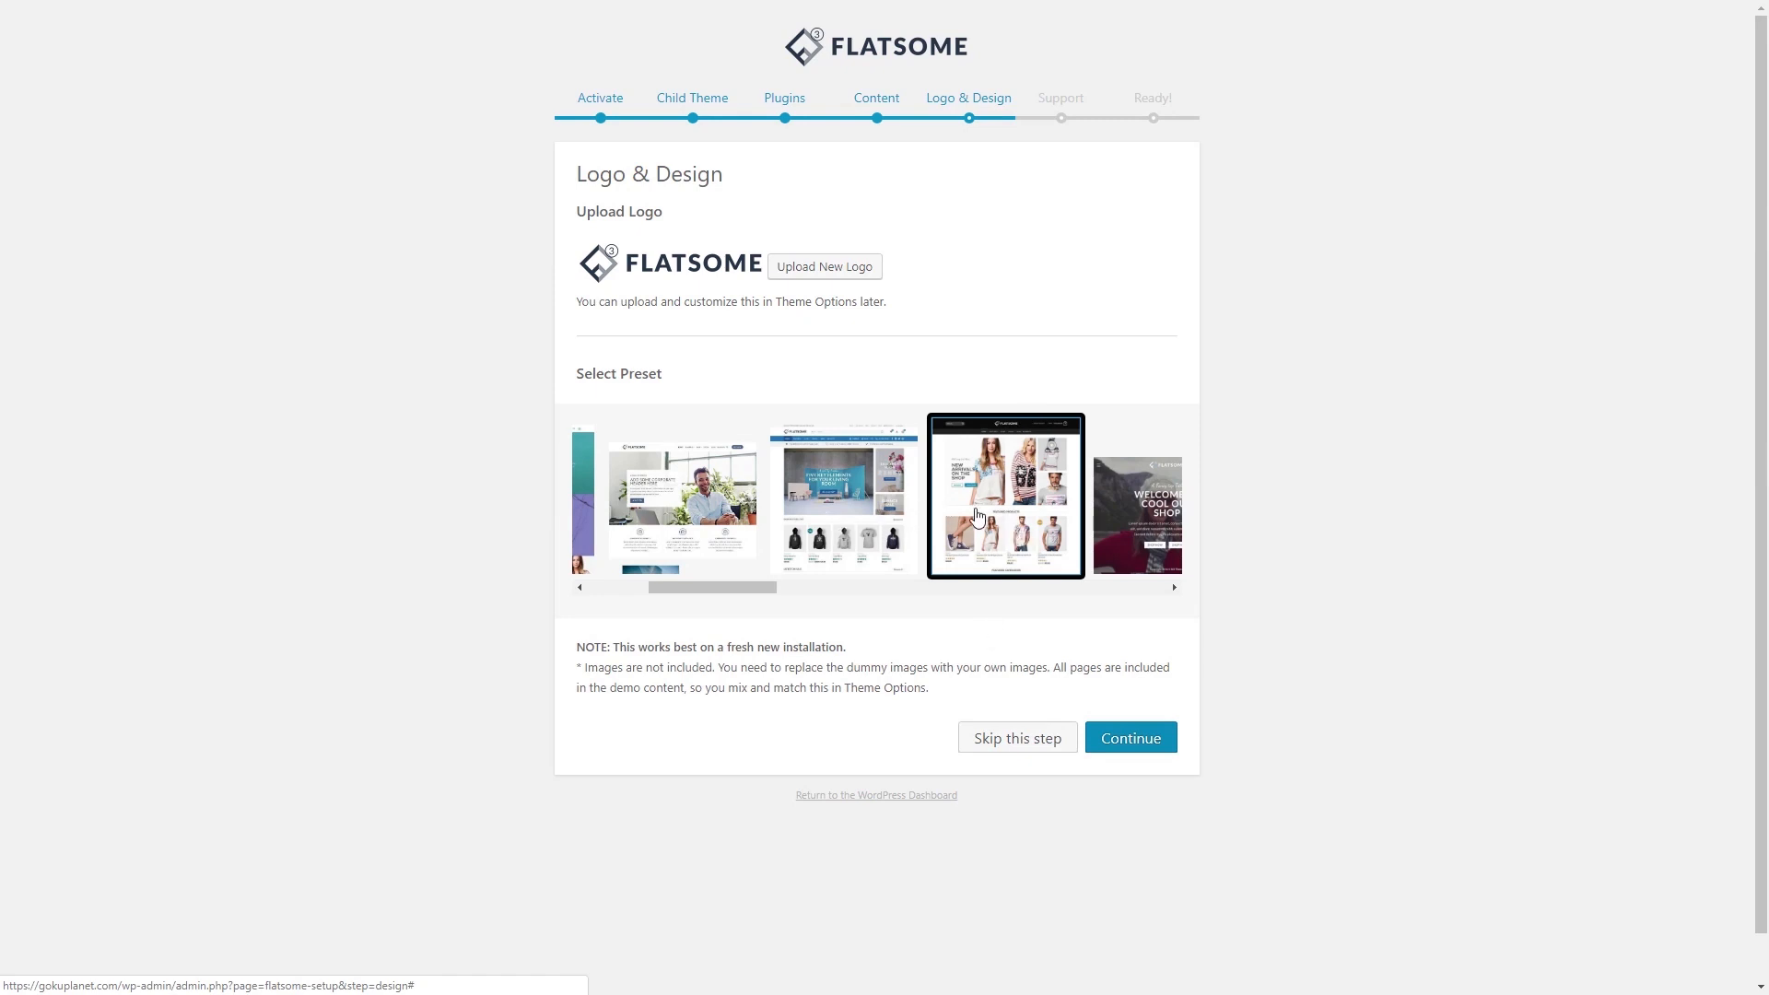
click(1137, 737)
click(1105, 706)
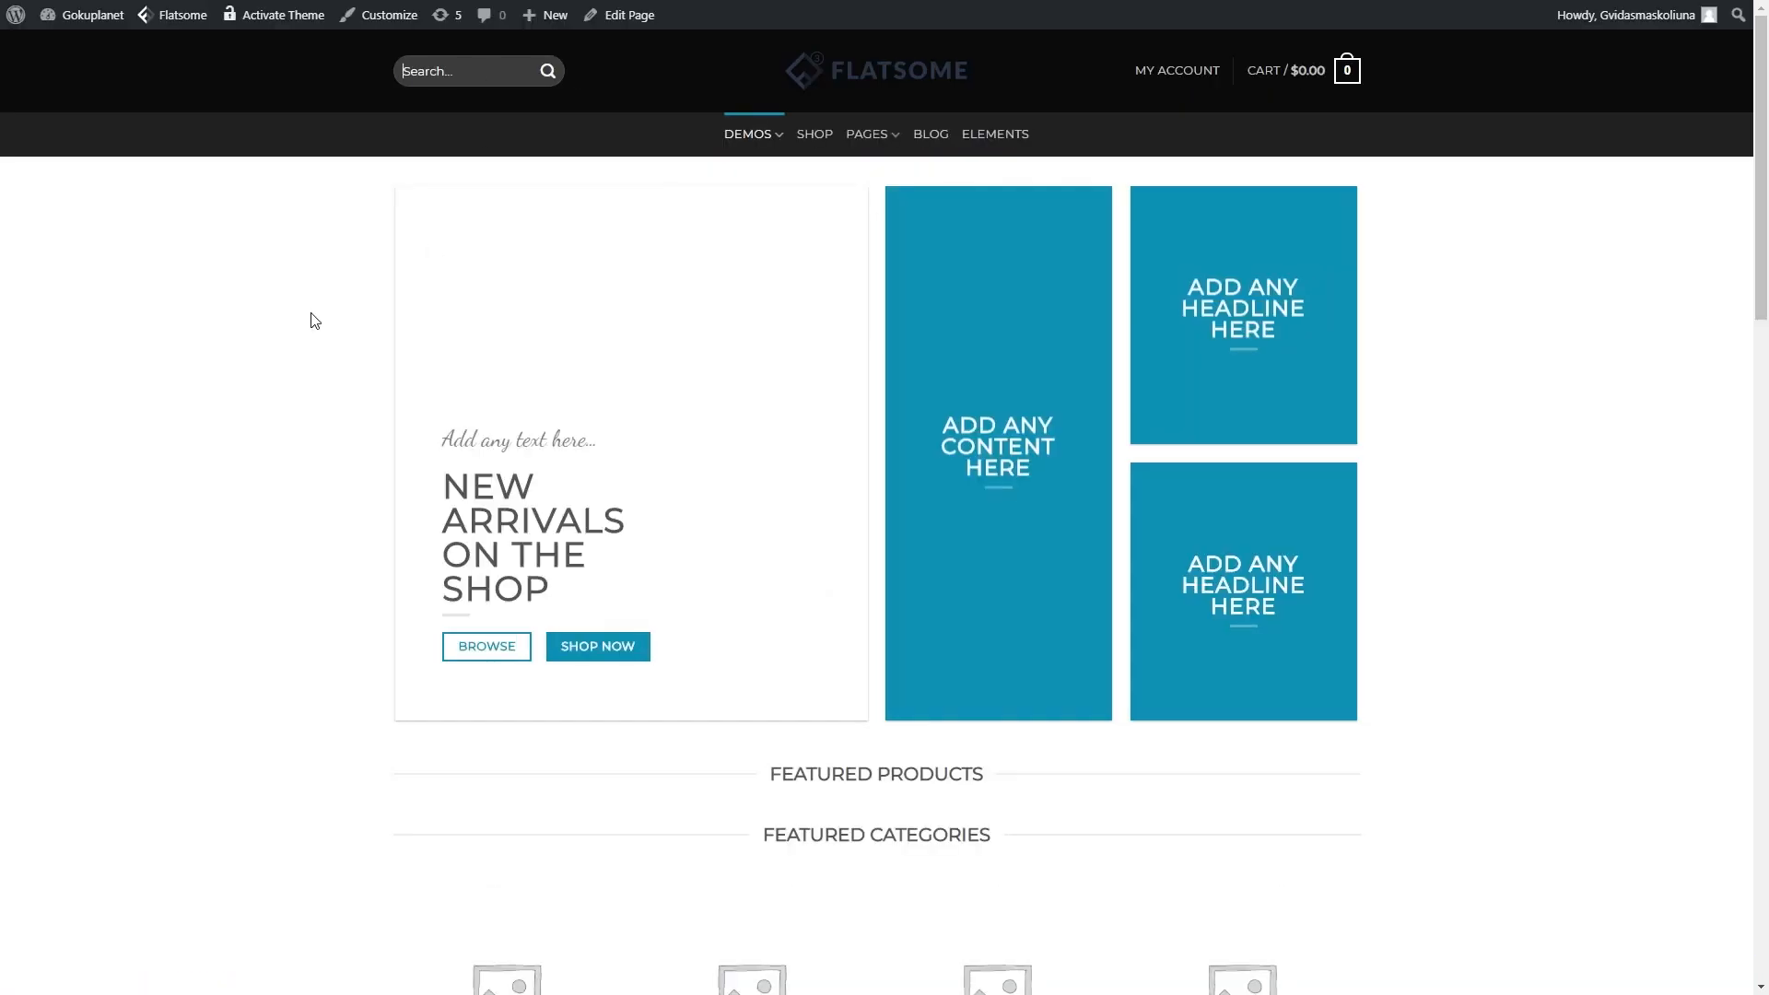
- Scroll through the demo storefront's home page
scroll(970, 422, down, 15)
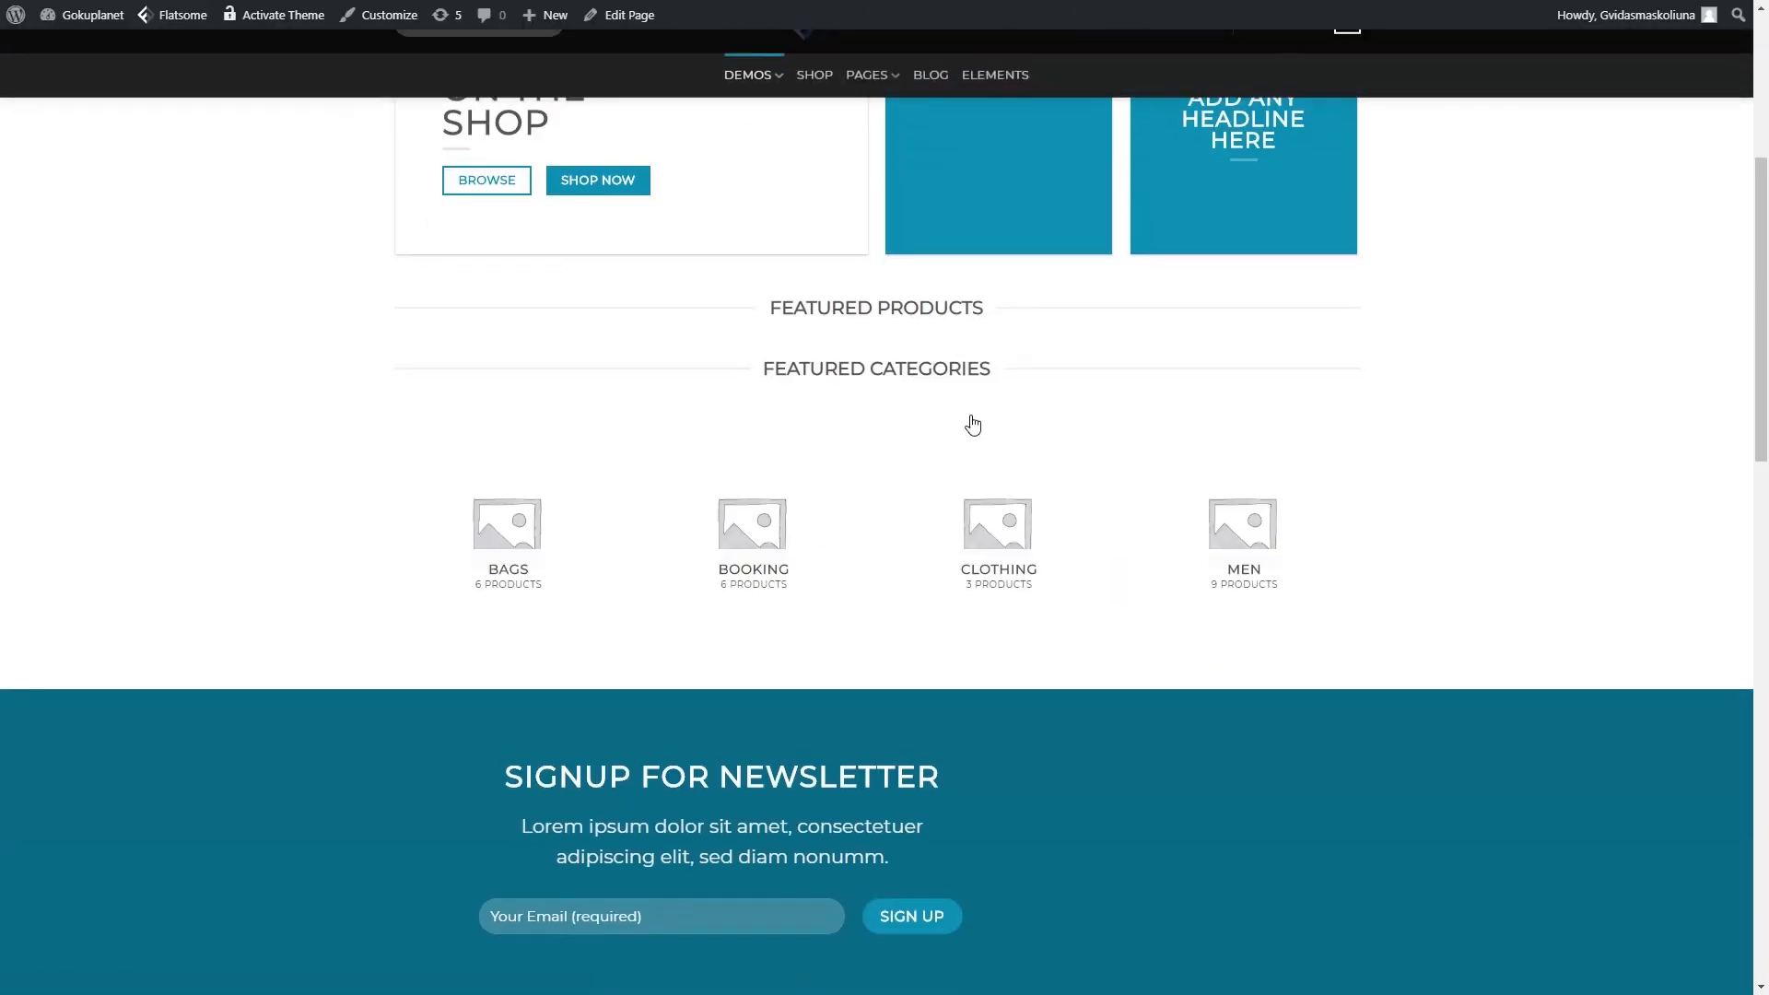
scroll(921, 616, up, 12)
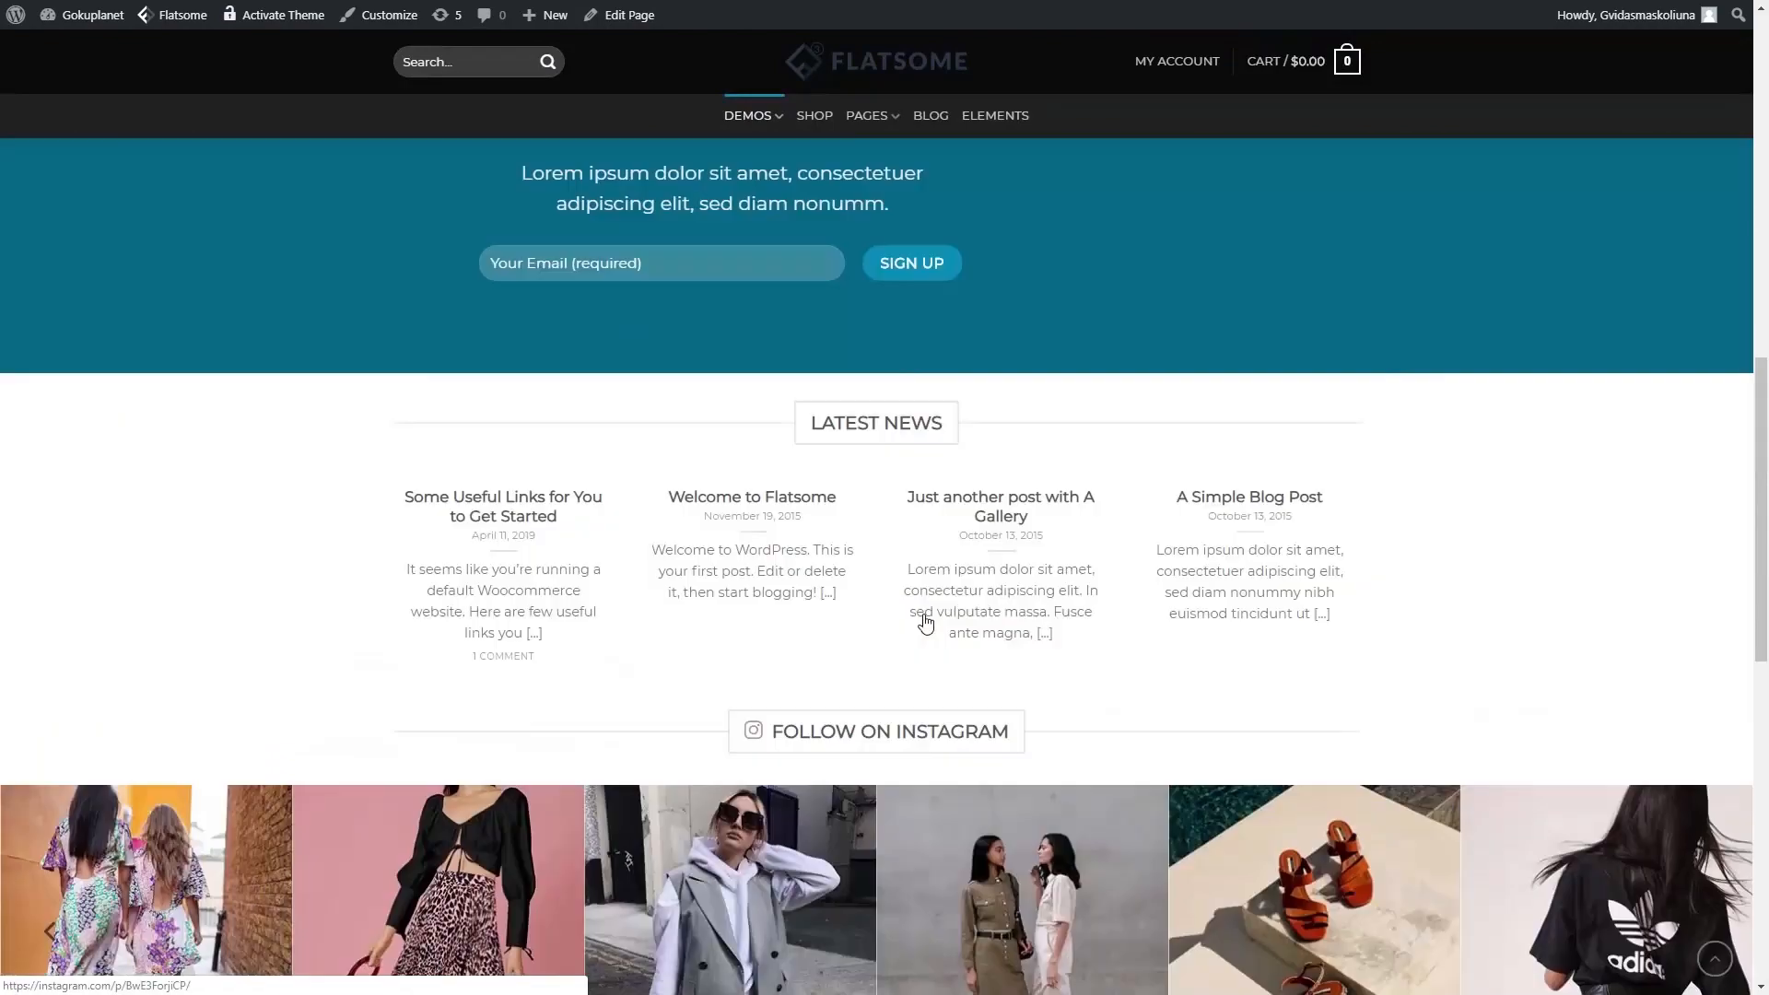
scroll(956, 654, up, 4)
scroll(701, 516, down, 15)
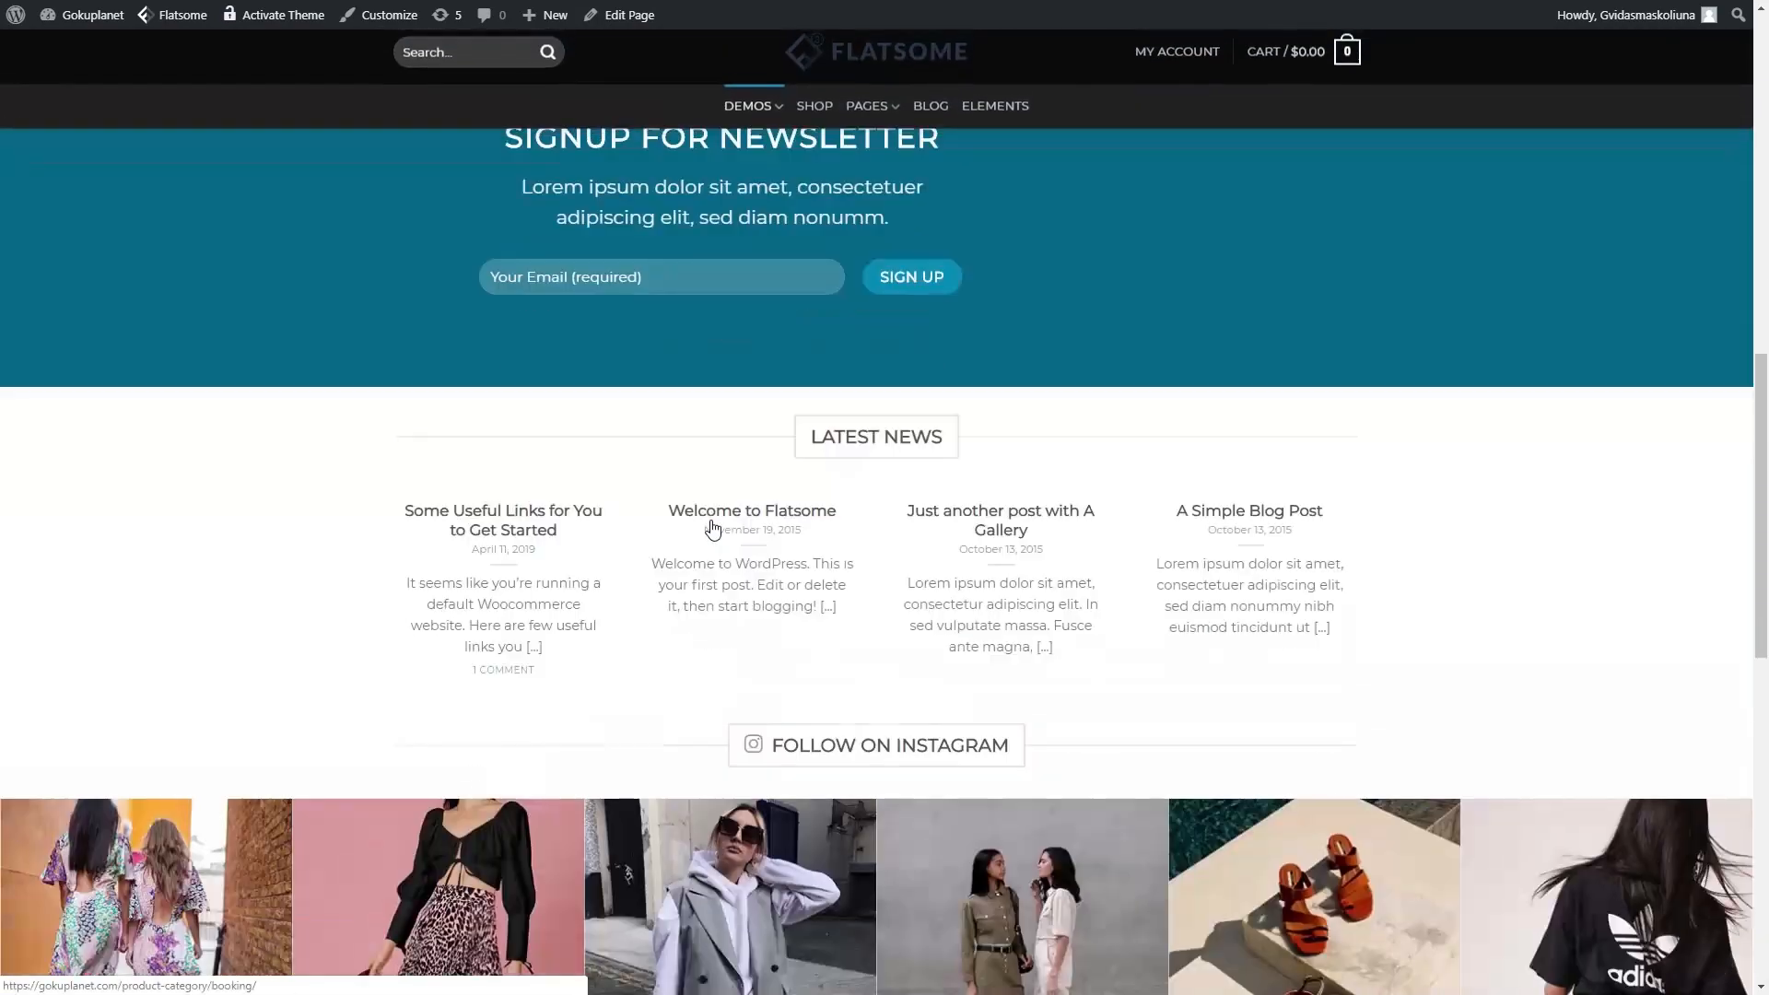
scroll(717, 529, down, 5)
scroll(757, 587, up, 20)
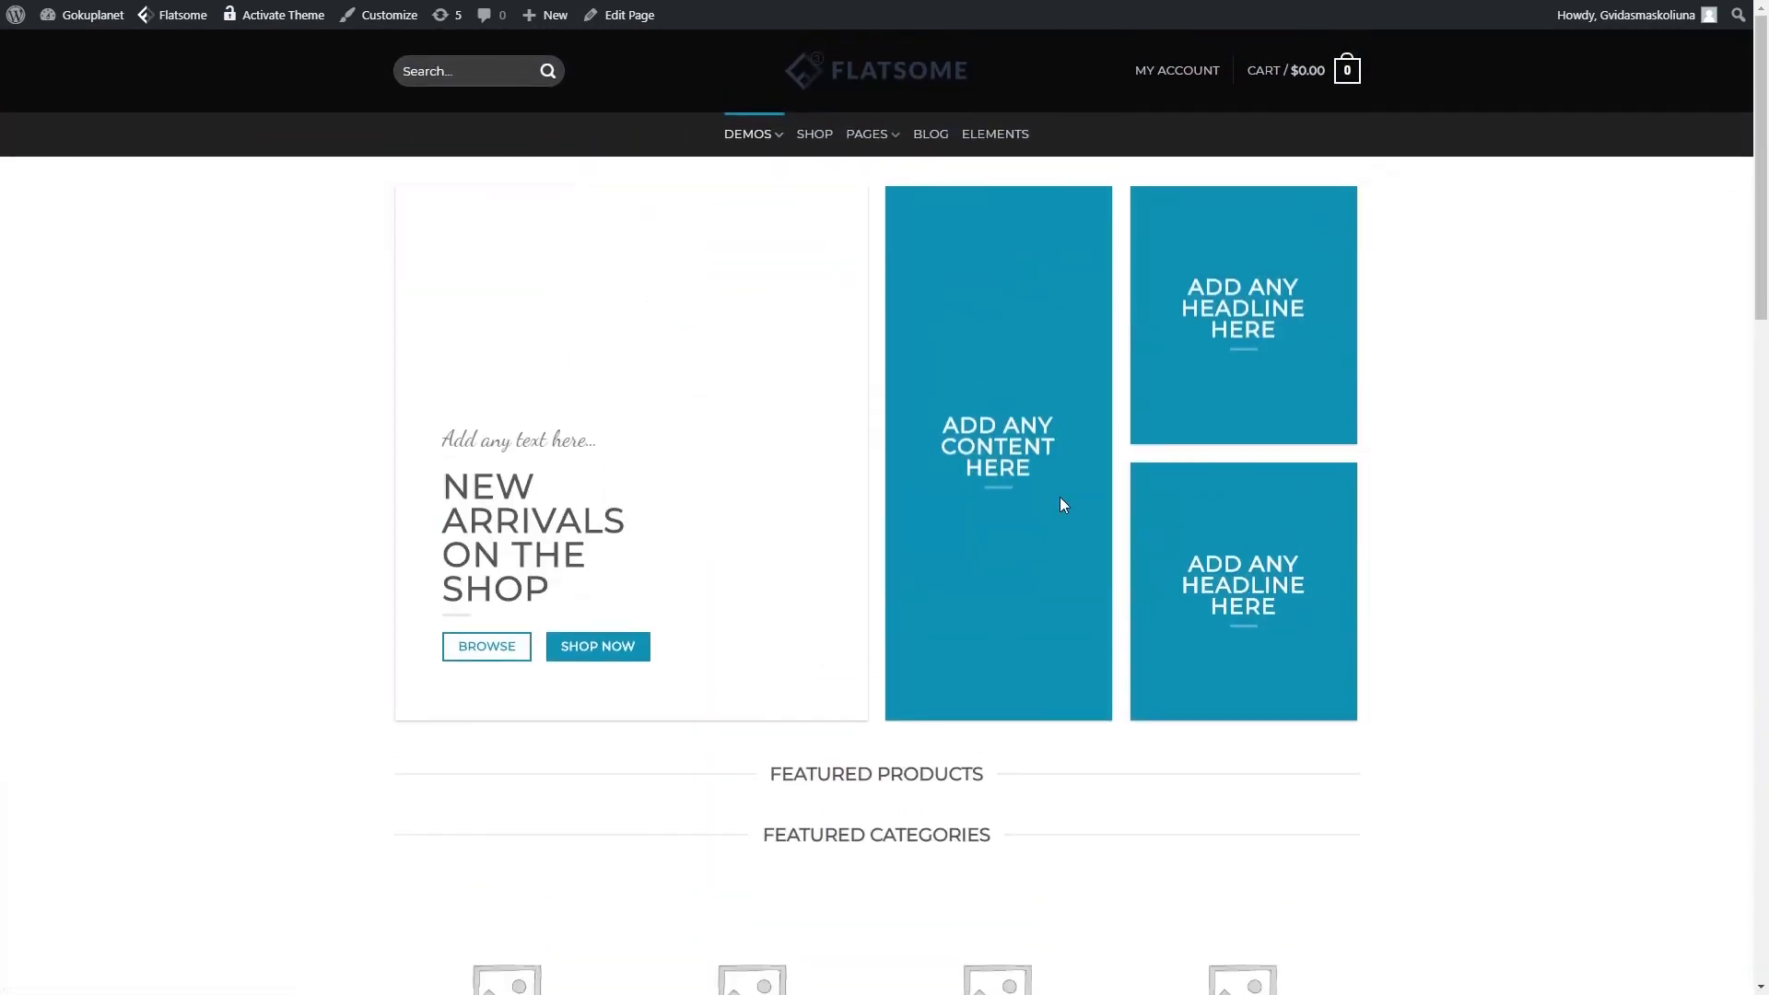
mouse_move(762, 134)
scroll(896, 396, down, 17)
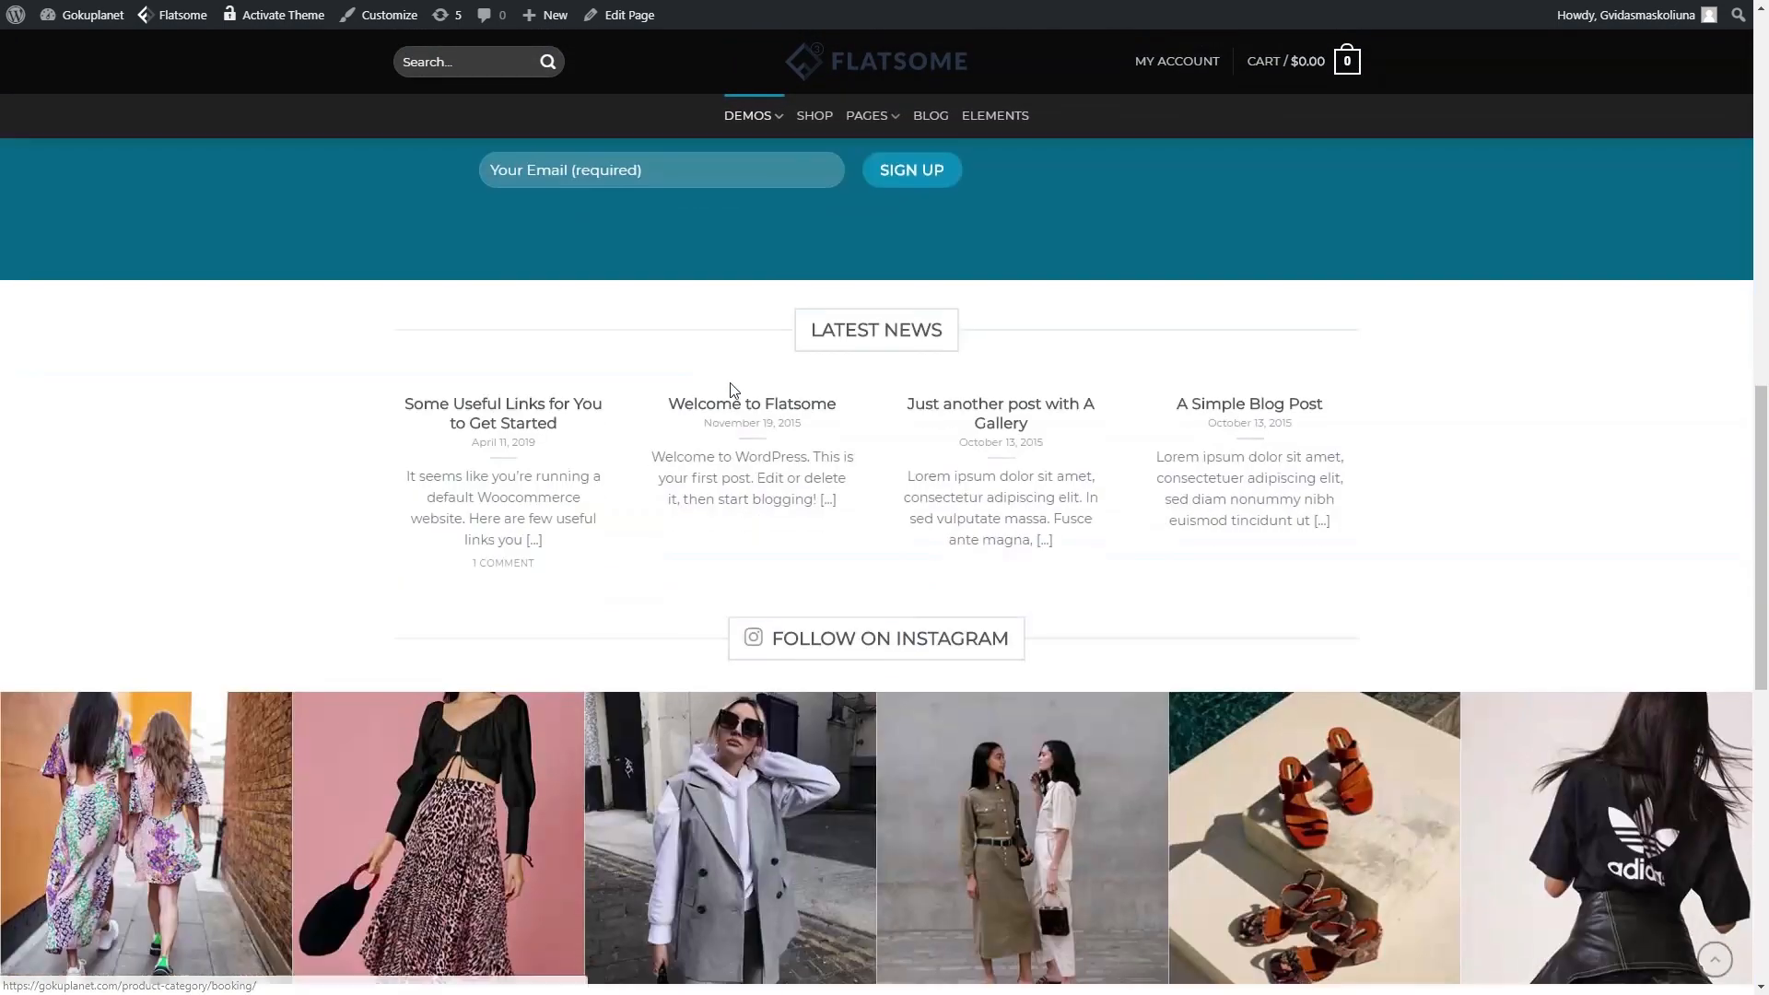
scroll(885, 636, down, 4)
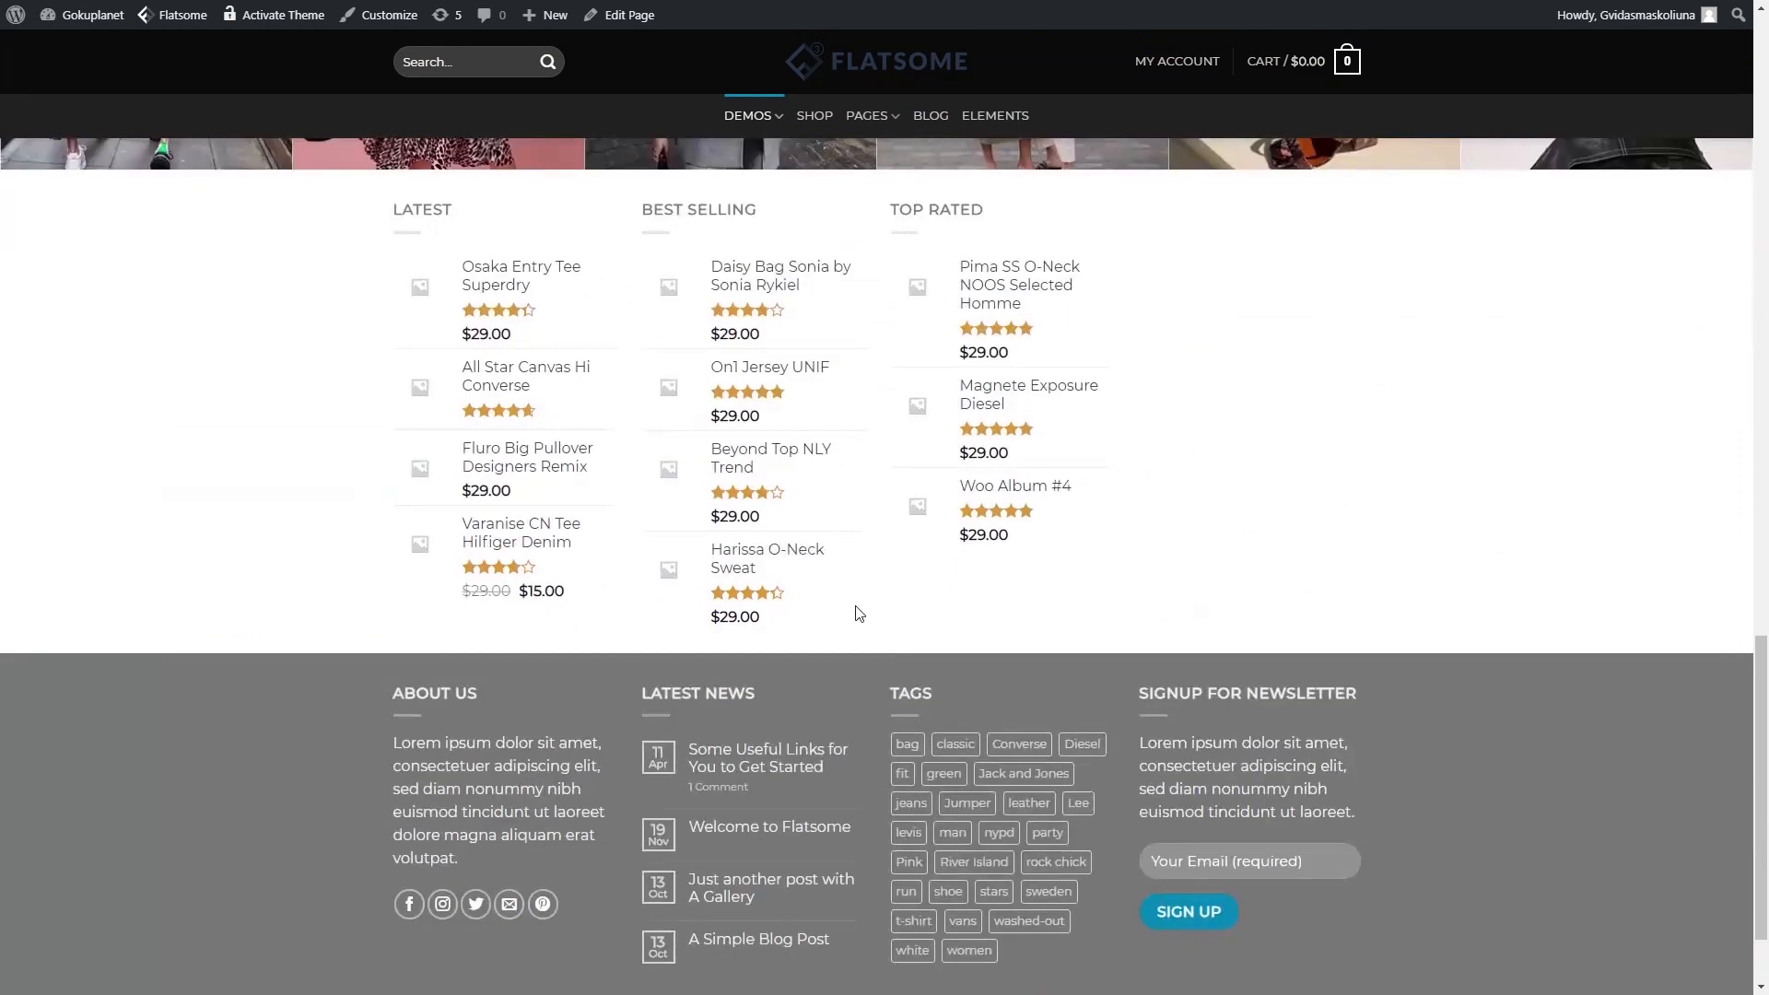
- Open the Daisy Bag Sonia by Sonia Rykiel product page and look it over
click(751, 276)
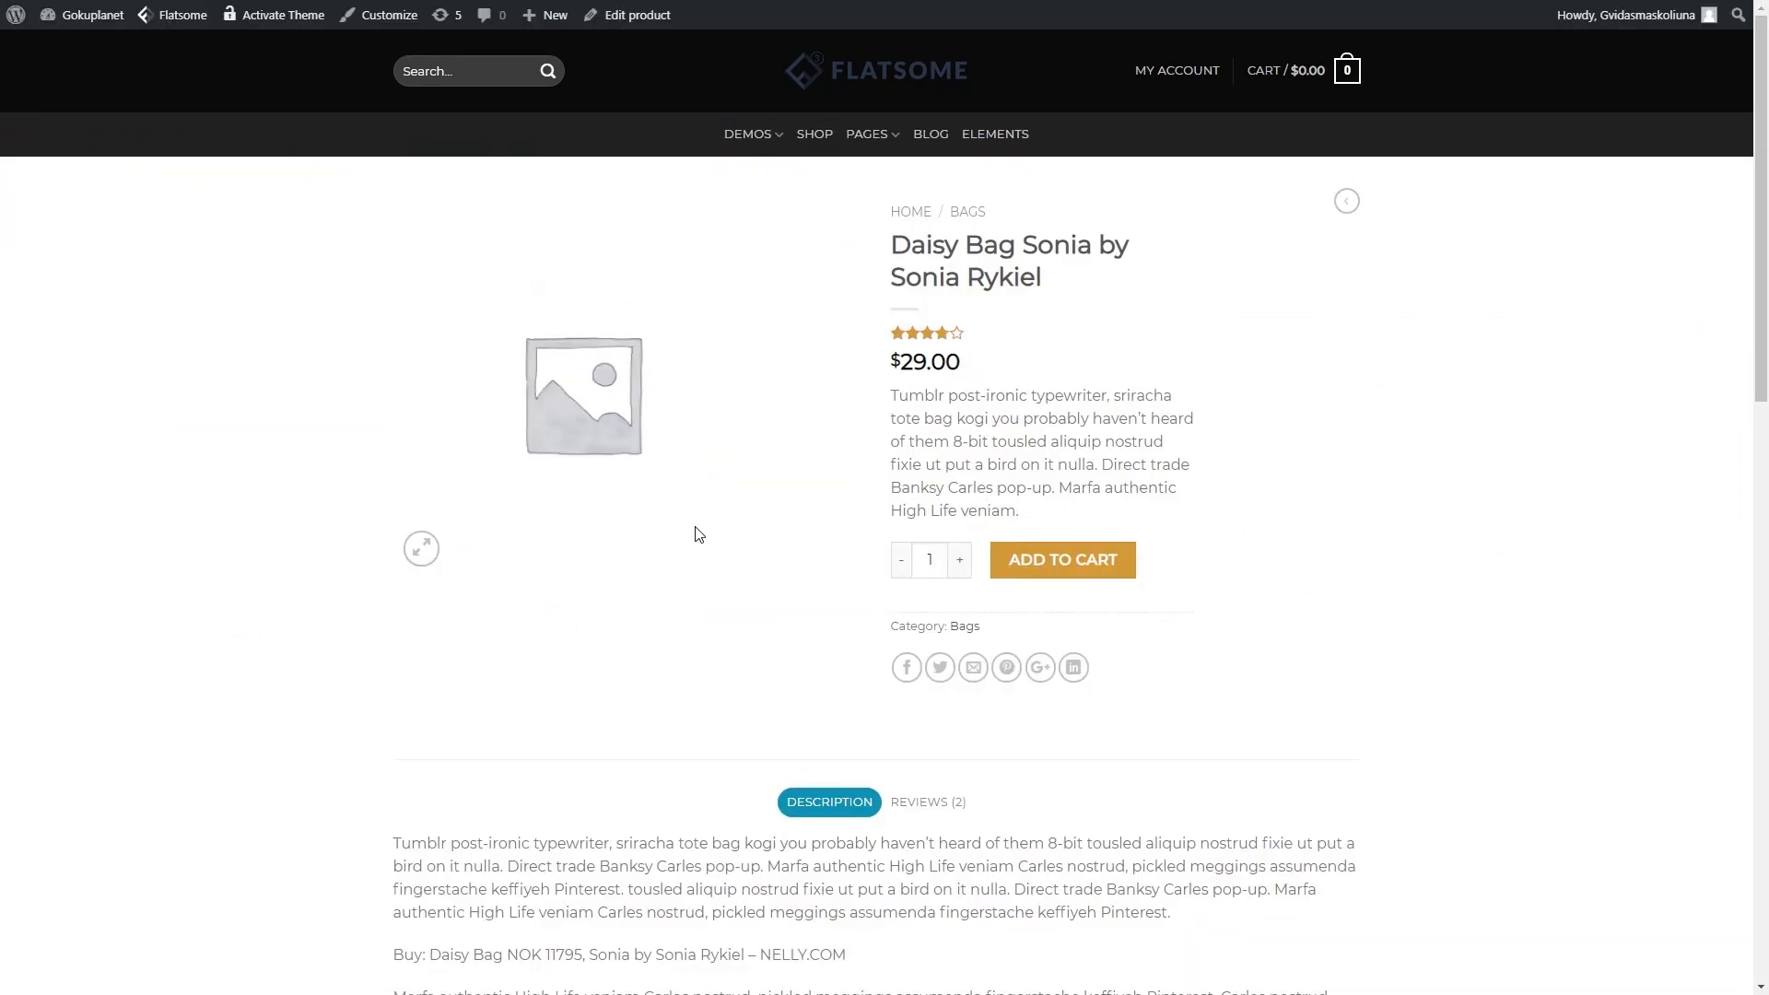
scroll(699, 458, down, 3)
scroll(698, 458, down, 7)
scroll(695, 433, down, 4)
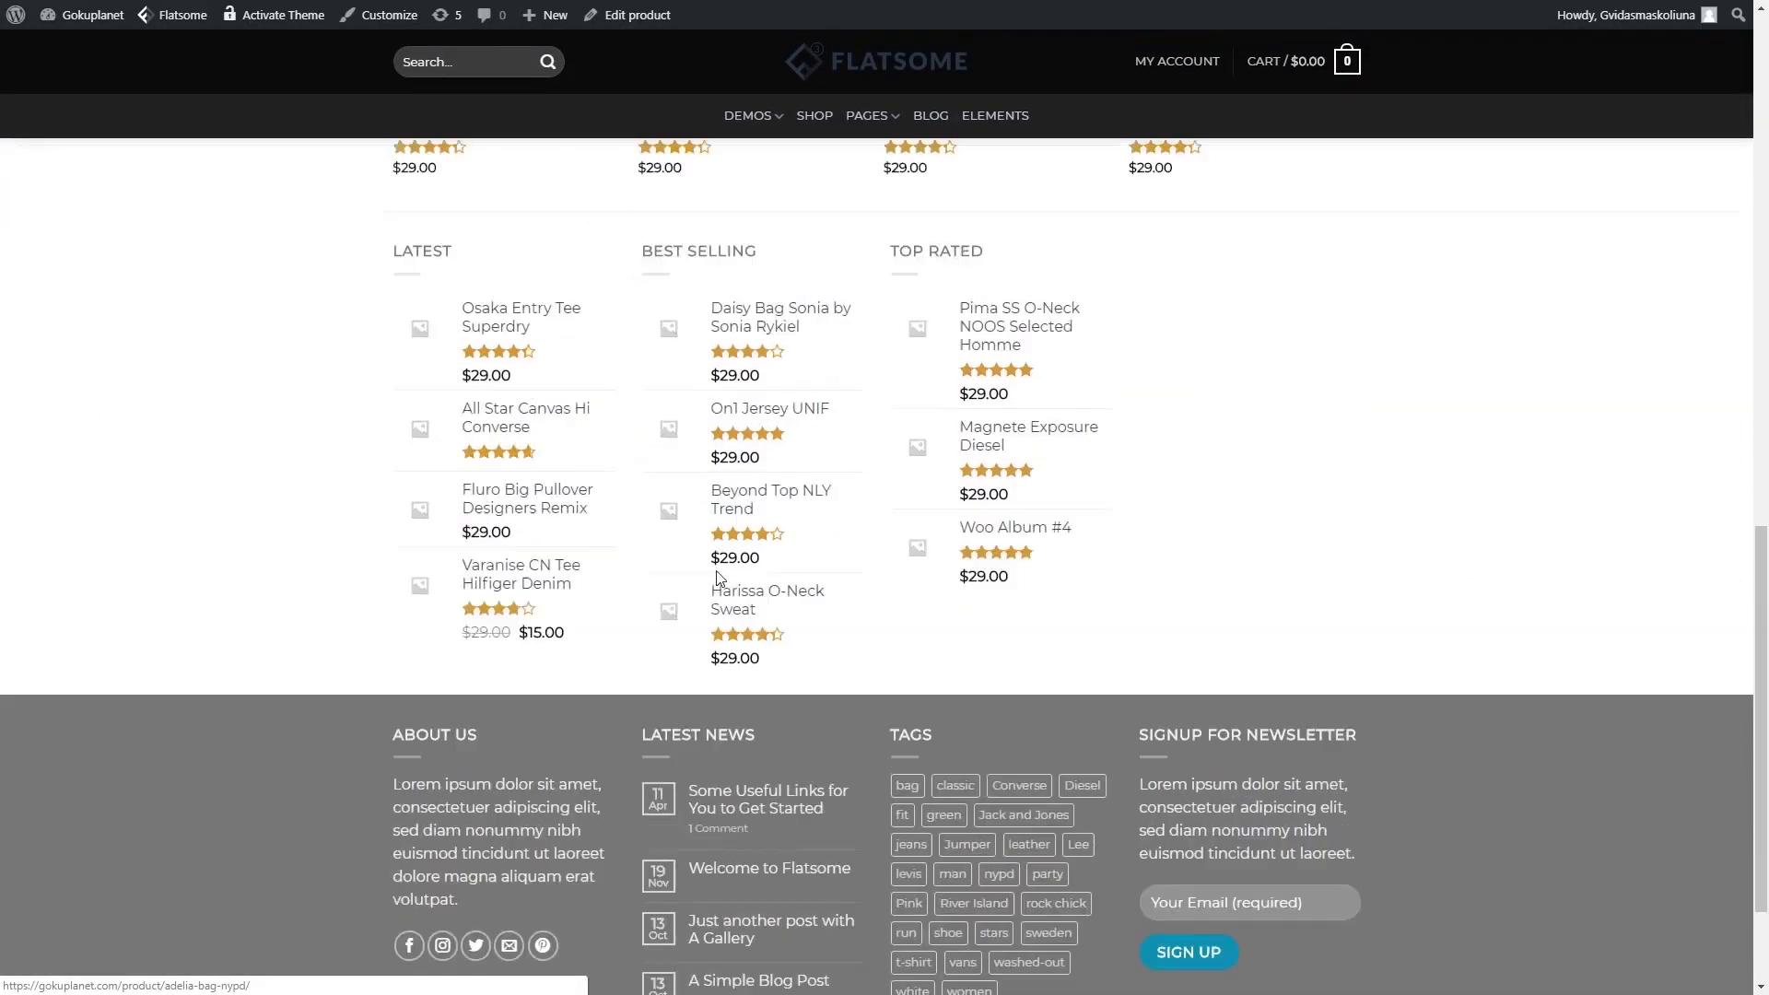
scroll(725, 576, up, 11)
scroll(725, 577, up, 3)
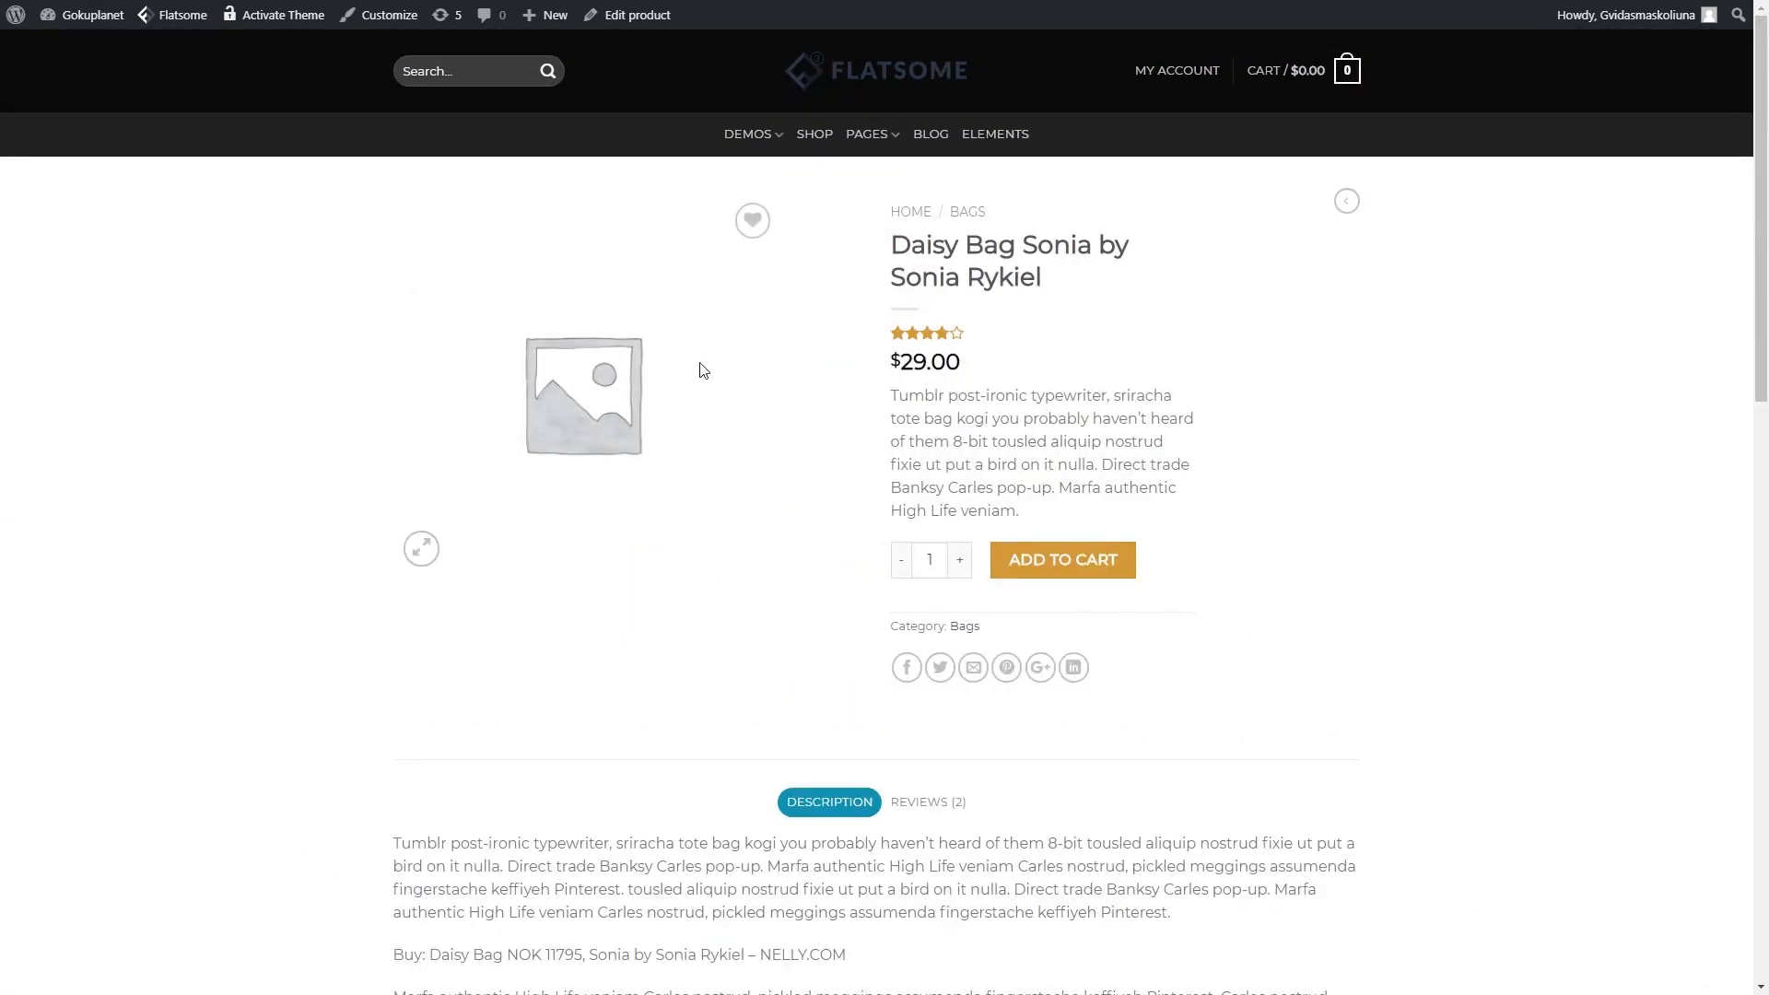
scroll(456, 528, down, 15)
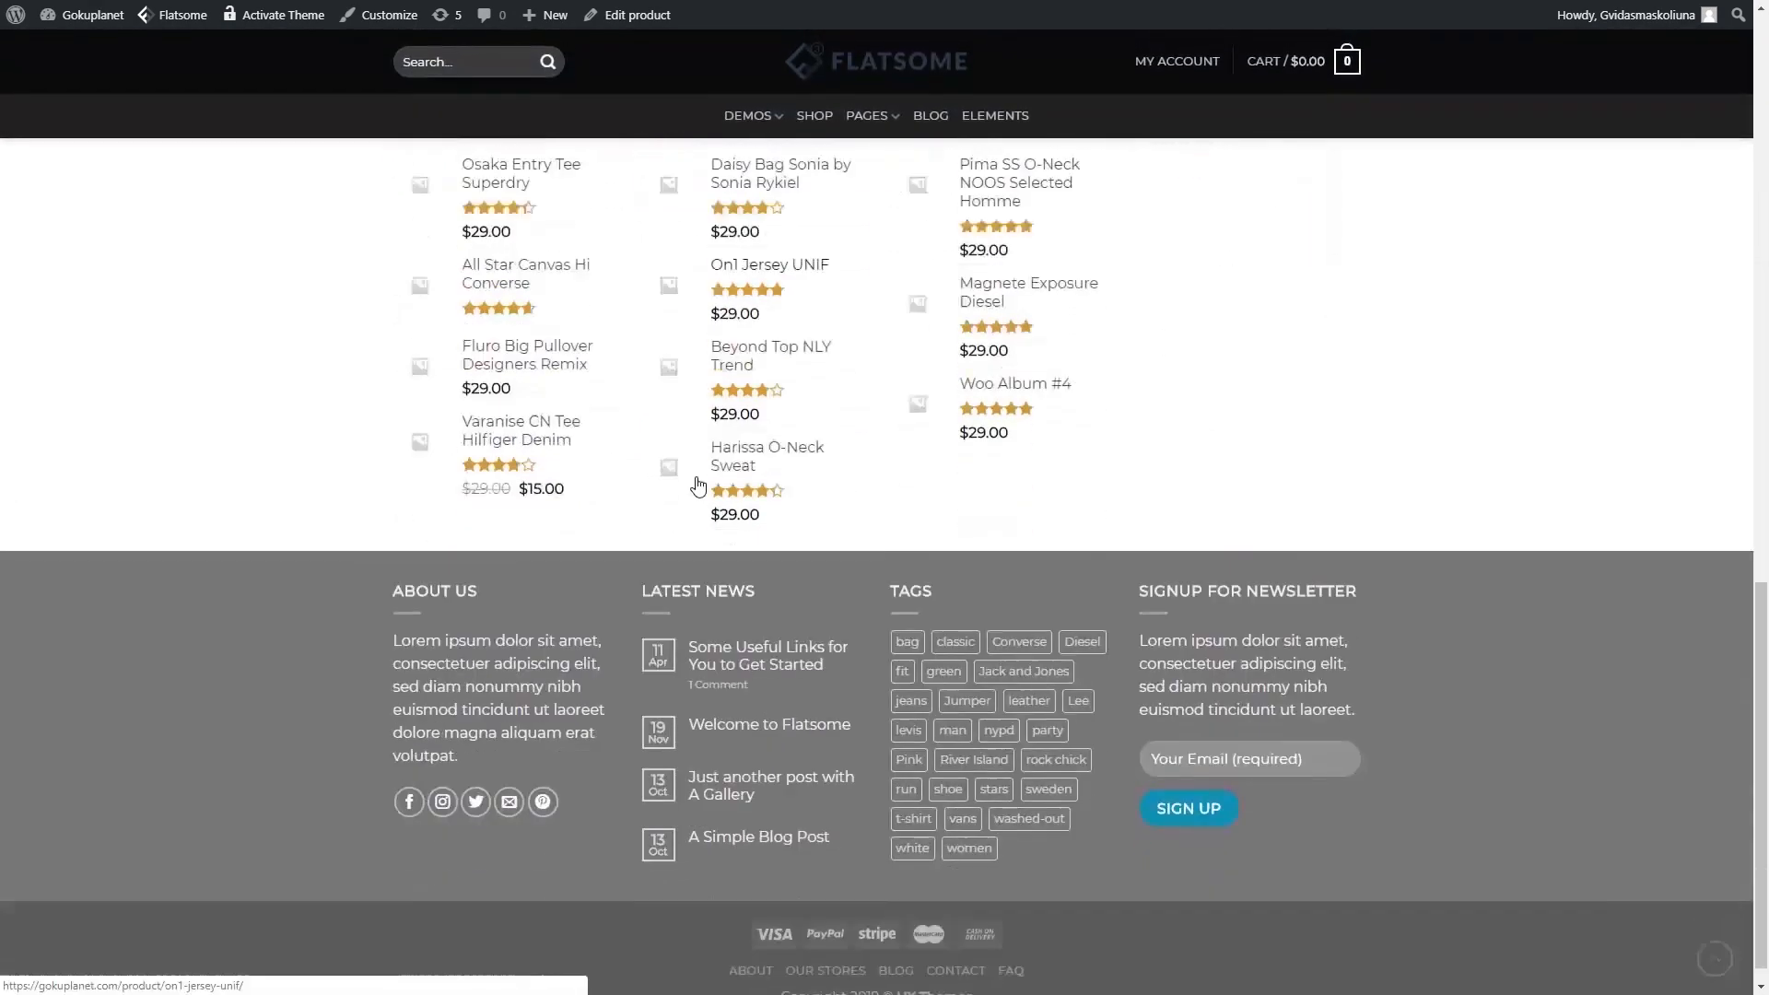
scroll(904, 563, up, 15)
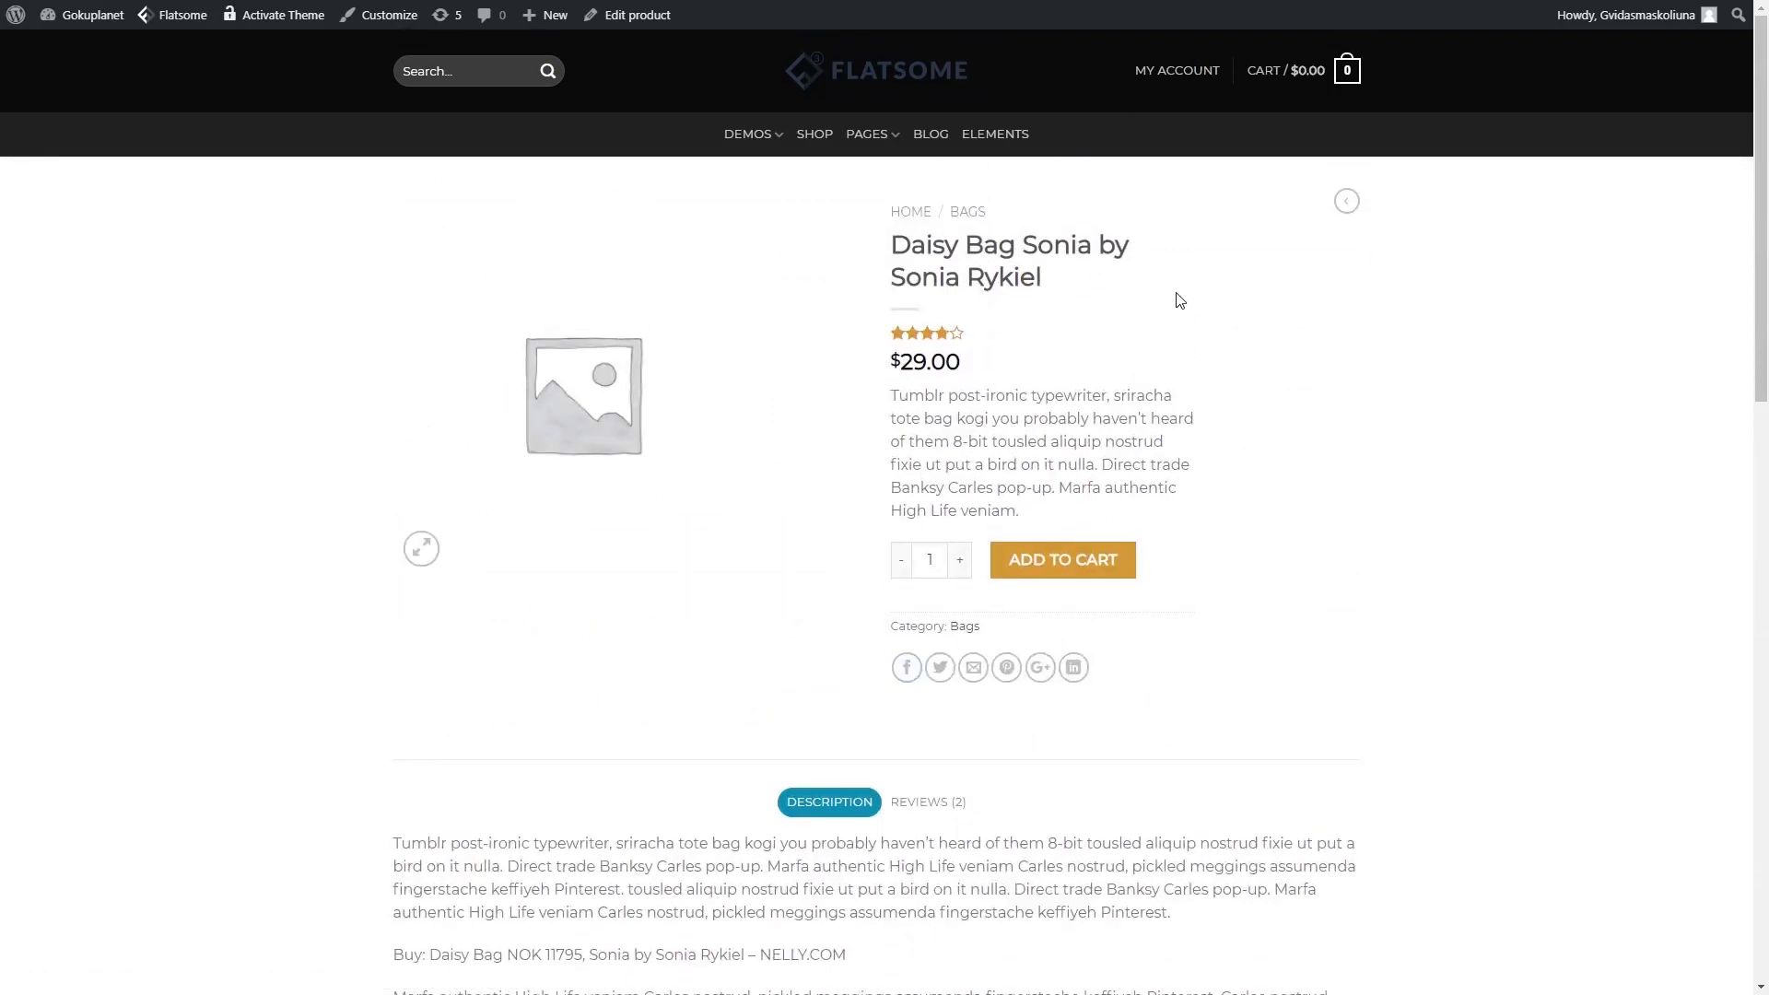
scroll(669, 493, down, 4)
scroll(669, 483, up, 4)
scroll(790, 470, down, 12)
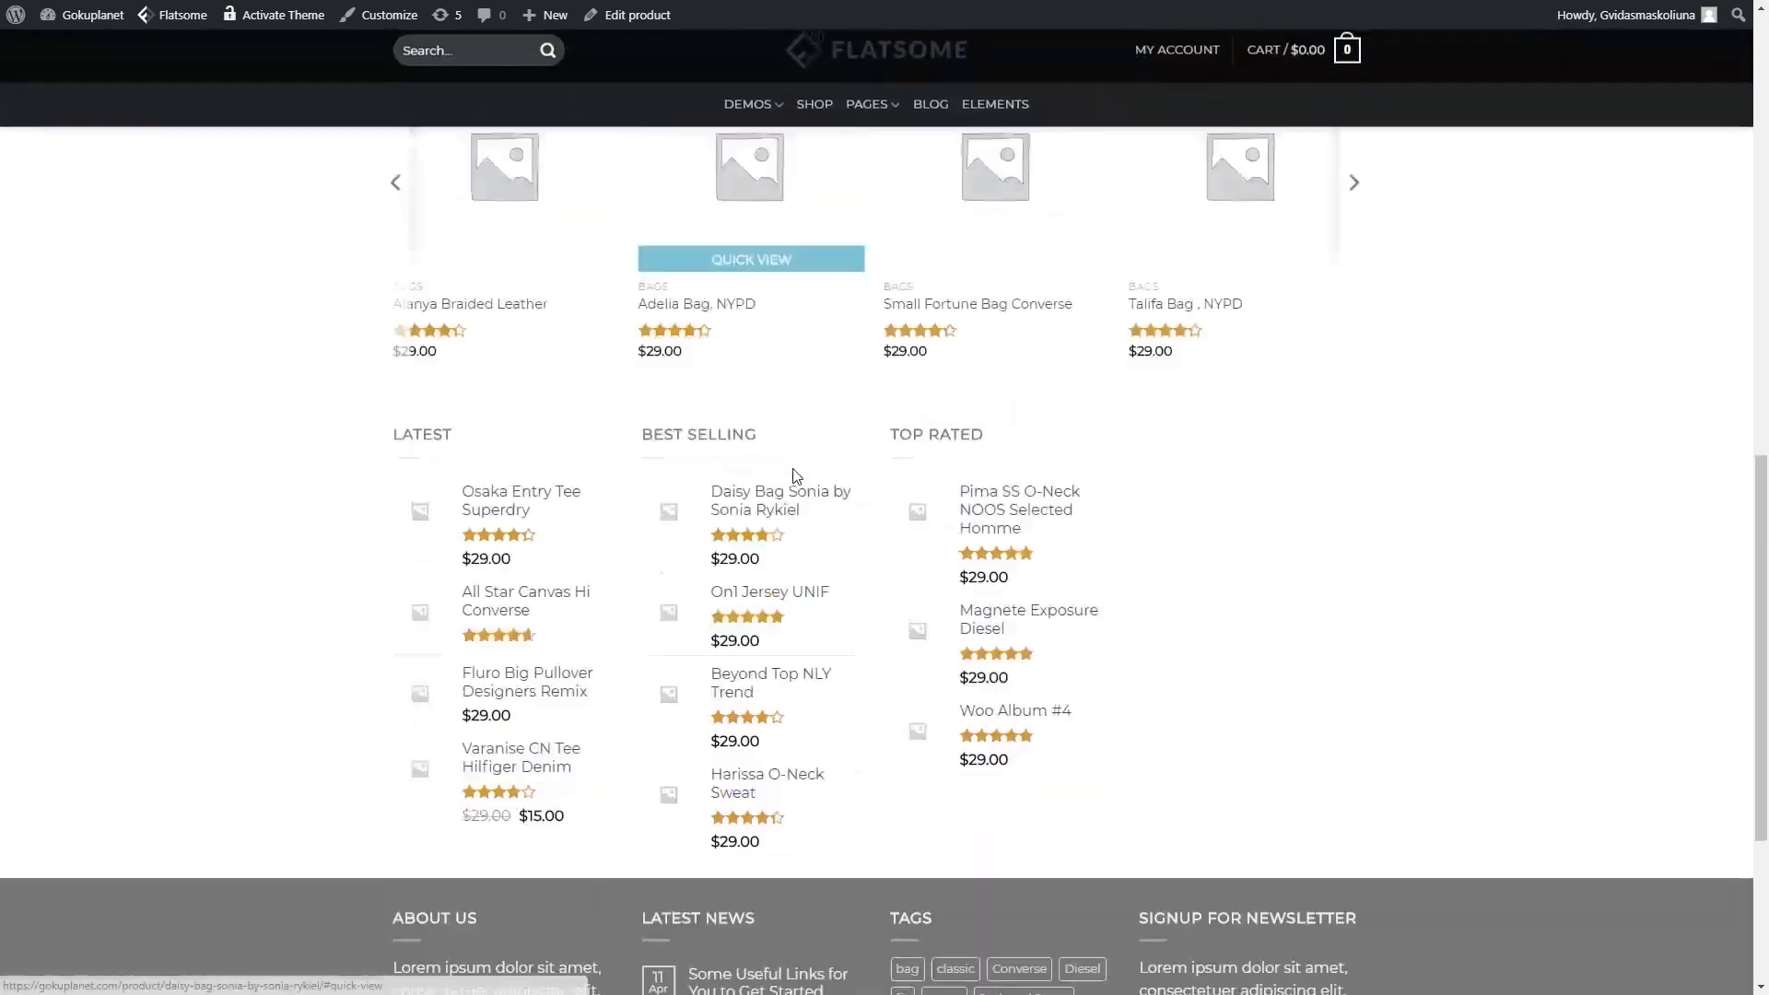
scroll(789, 513, up, 3)
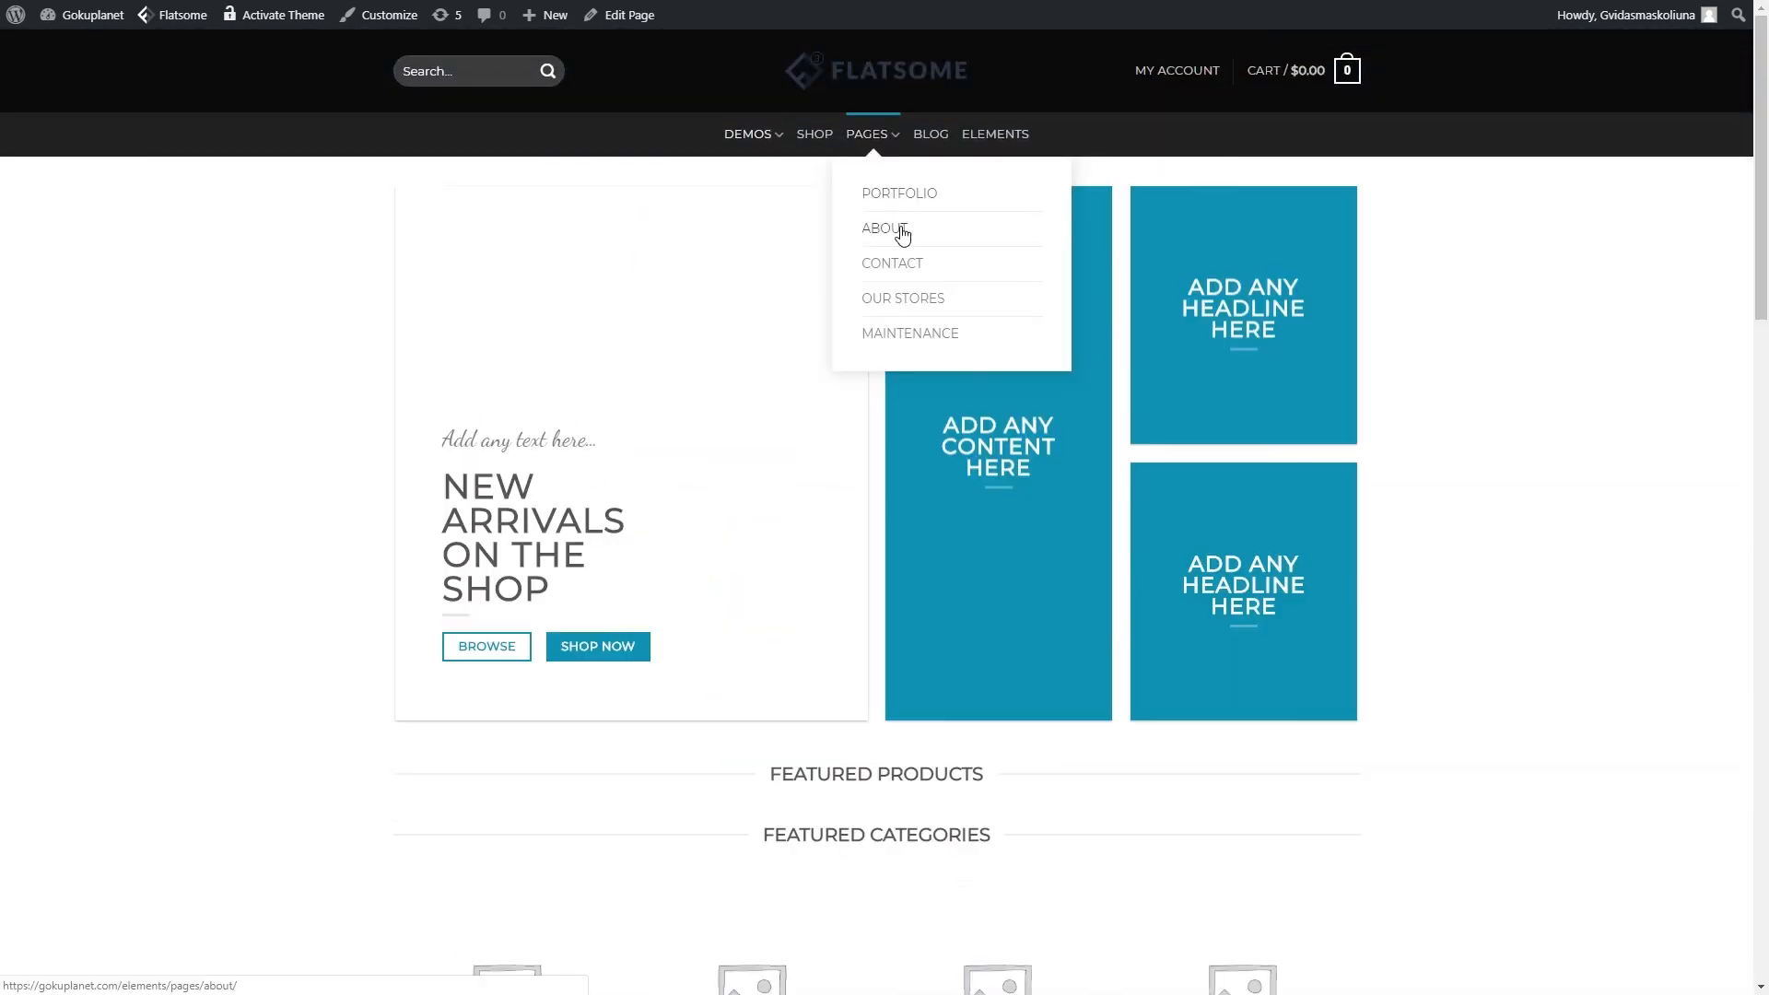
- View the demo About and Contact pages, trying the contact form's name field
click(889, 237)
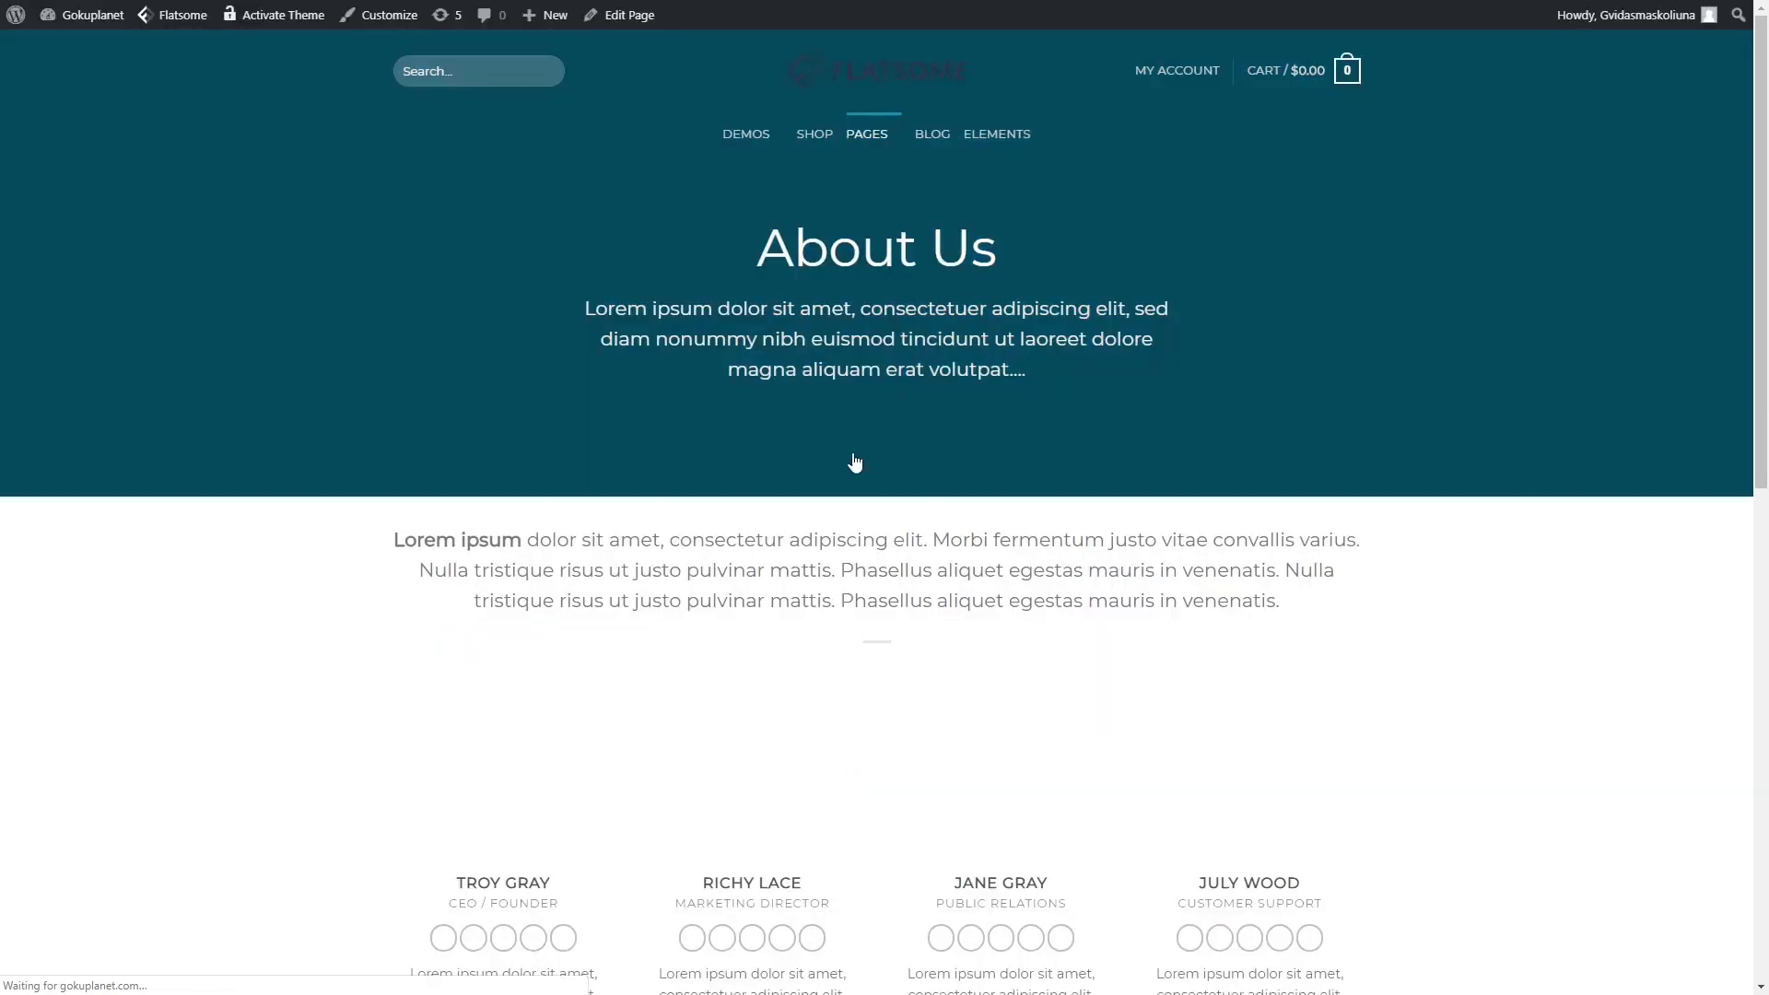
scroll(724, 472, down, 6)
scroll(727, 486, up, 7)
mouse_move(875, 131)
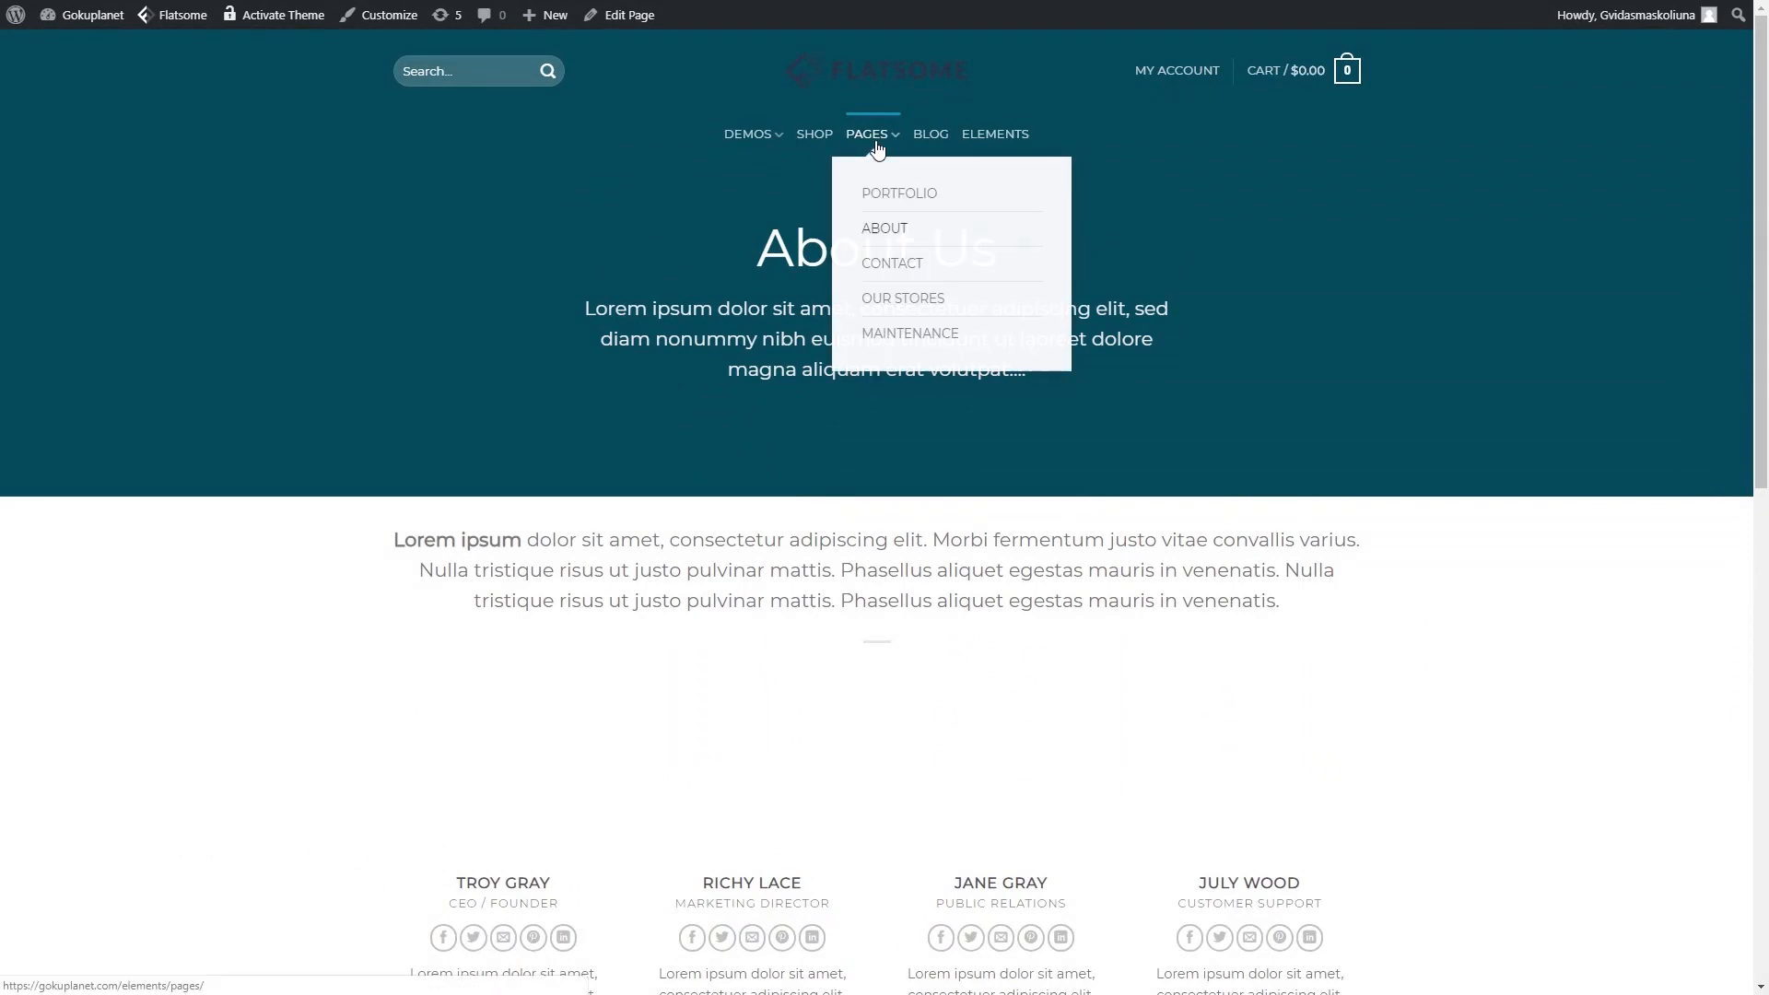
click(900, 269)
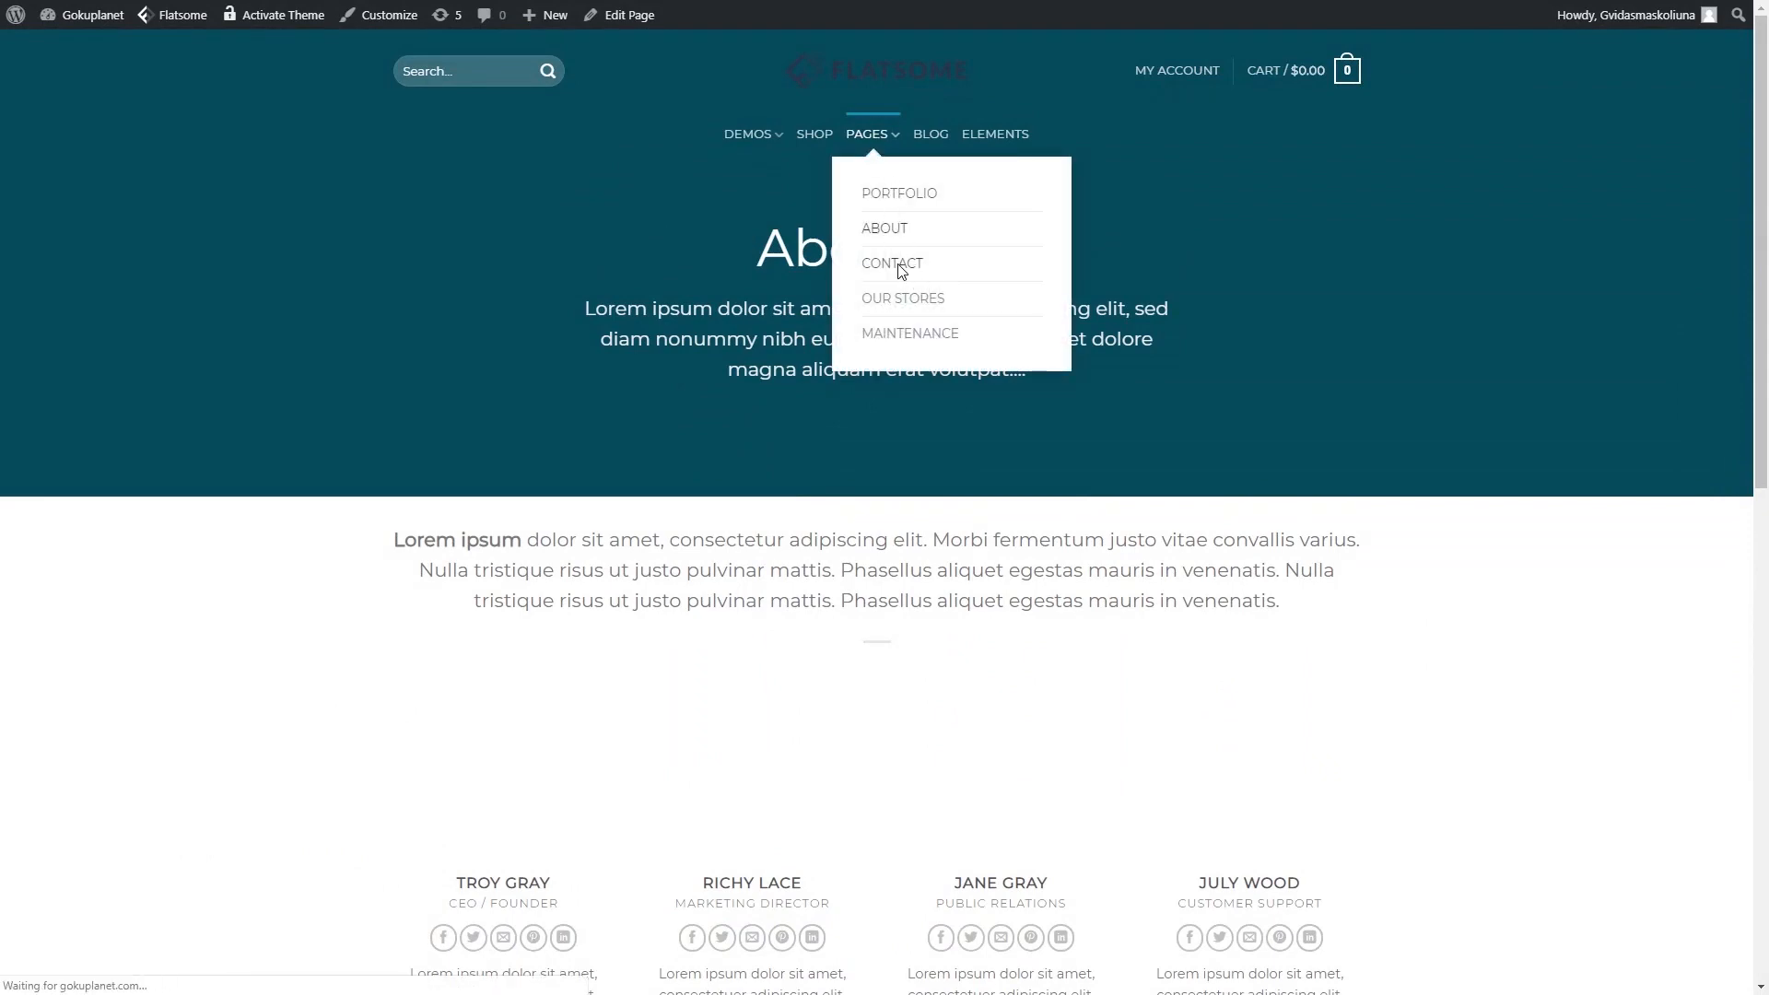
scroll(738, 390, down, 5)
scroll(741, 394, up, 5)
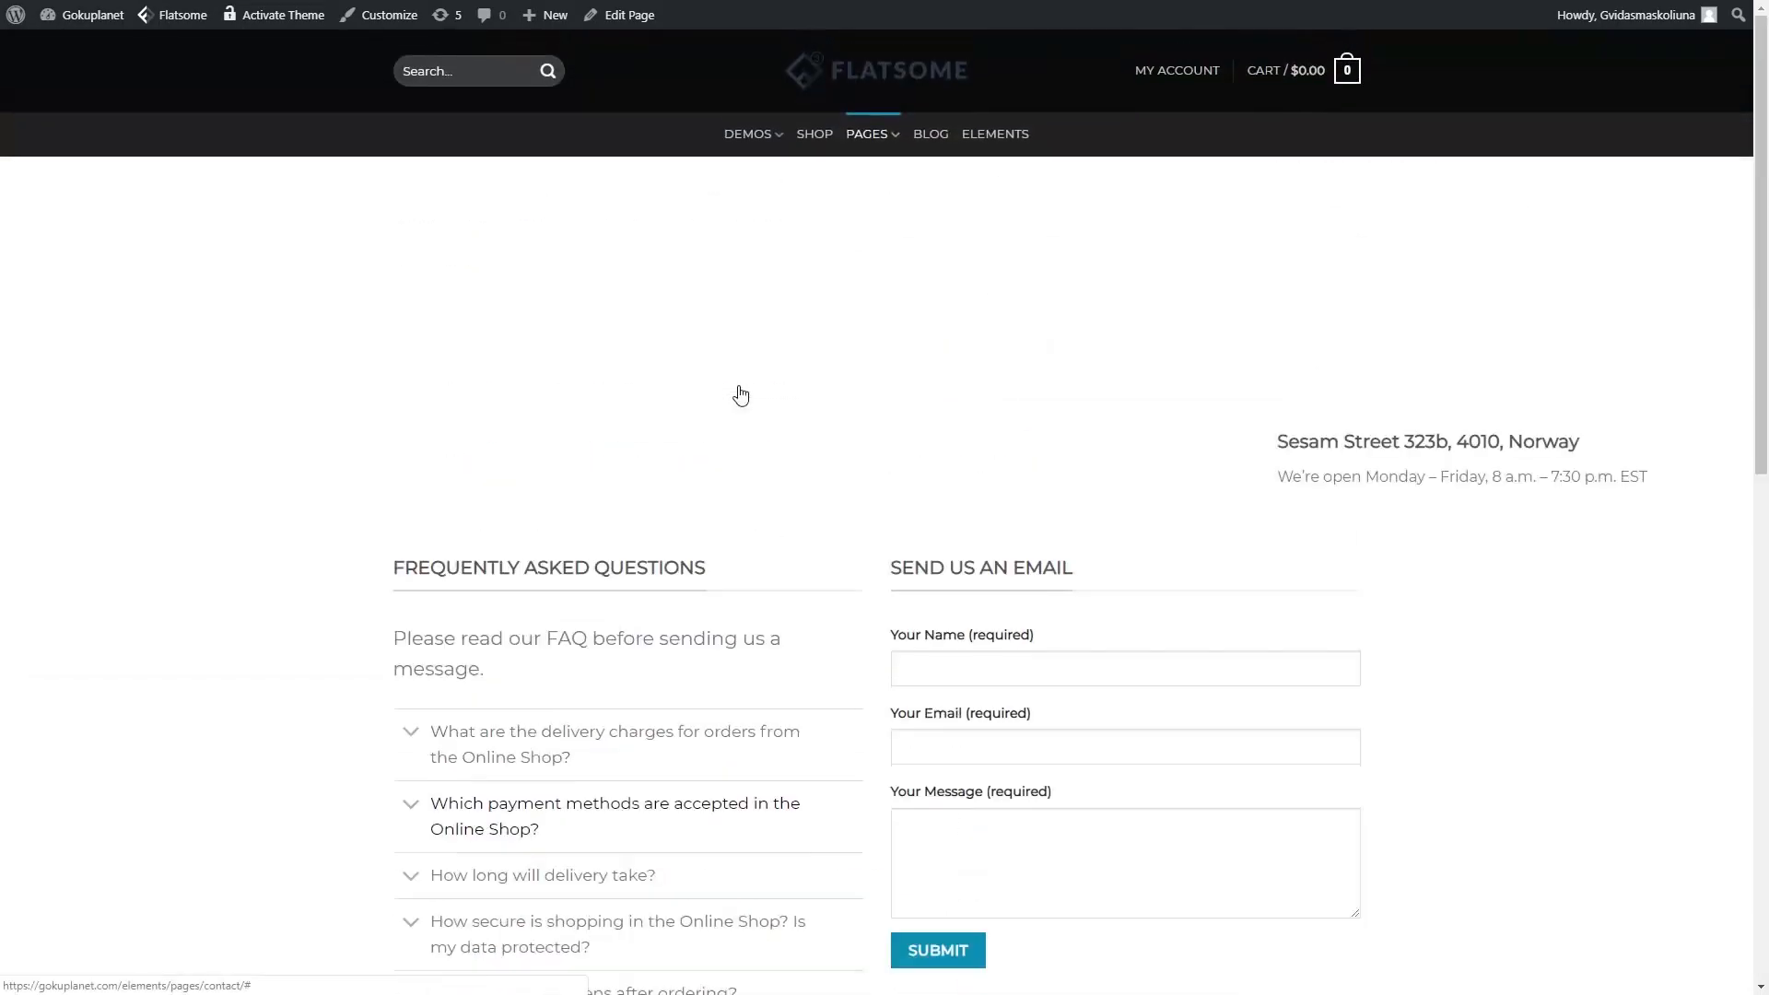
scroll(691, 502, down, 5)
scroll(691, 502, up, 3)
click(1017, 483)
scroll(513, 494, up, 2)
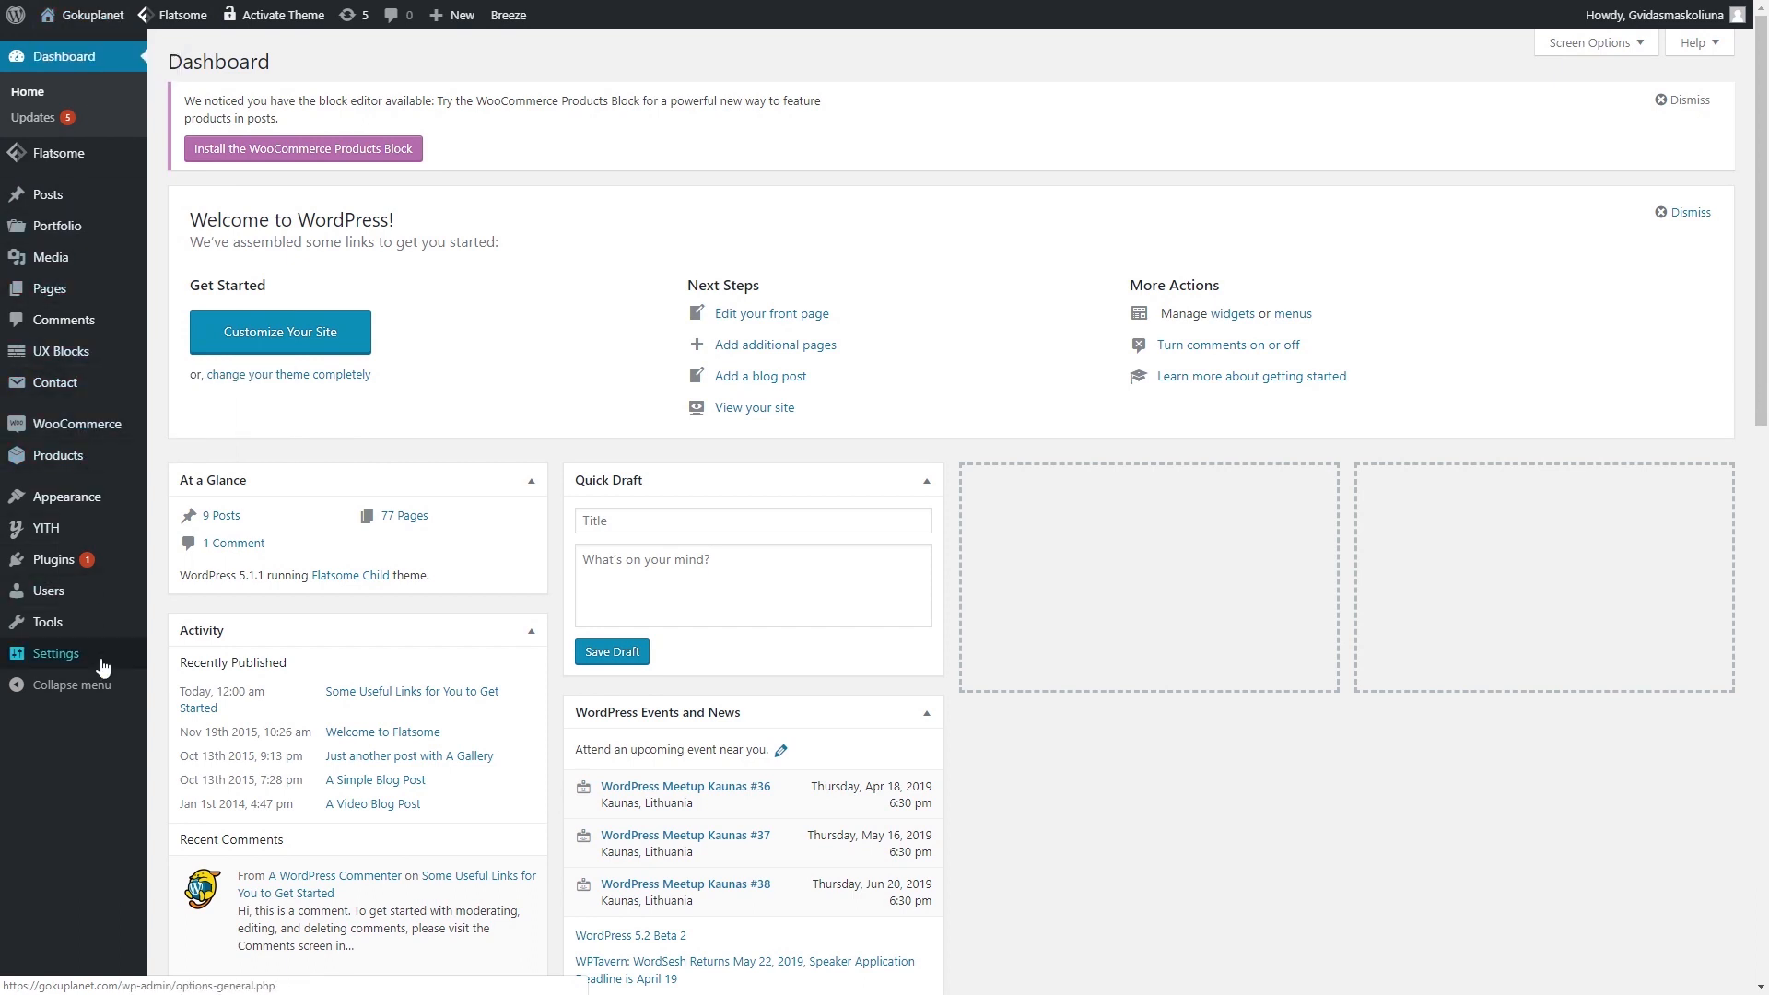
mouse_move(80, 539)
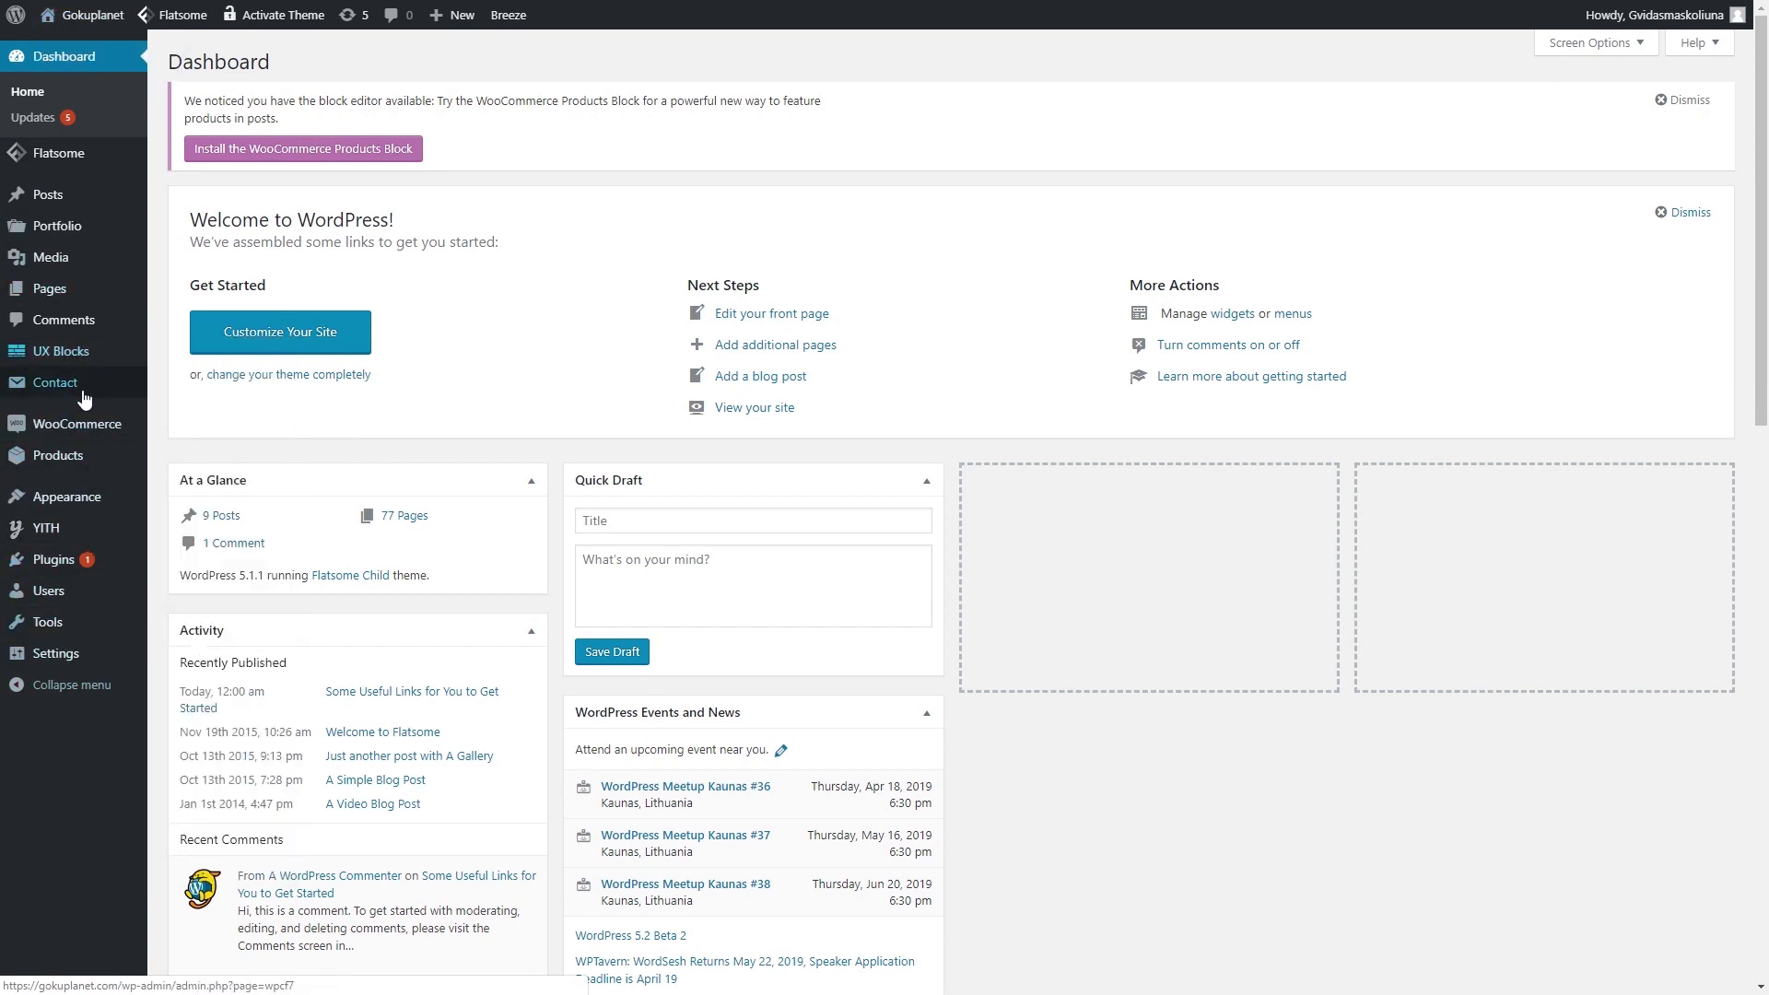
mouse_move(99, 166)
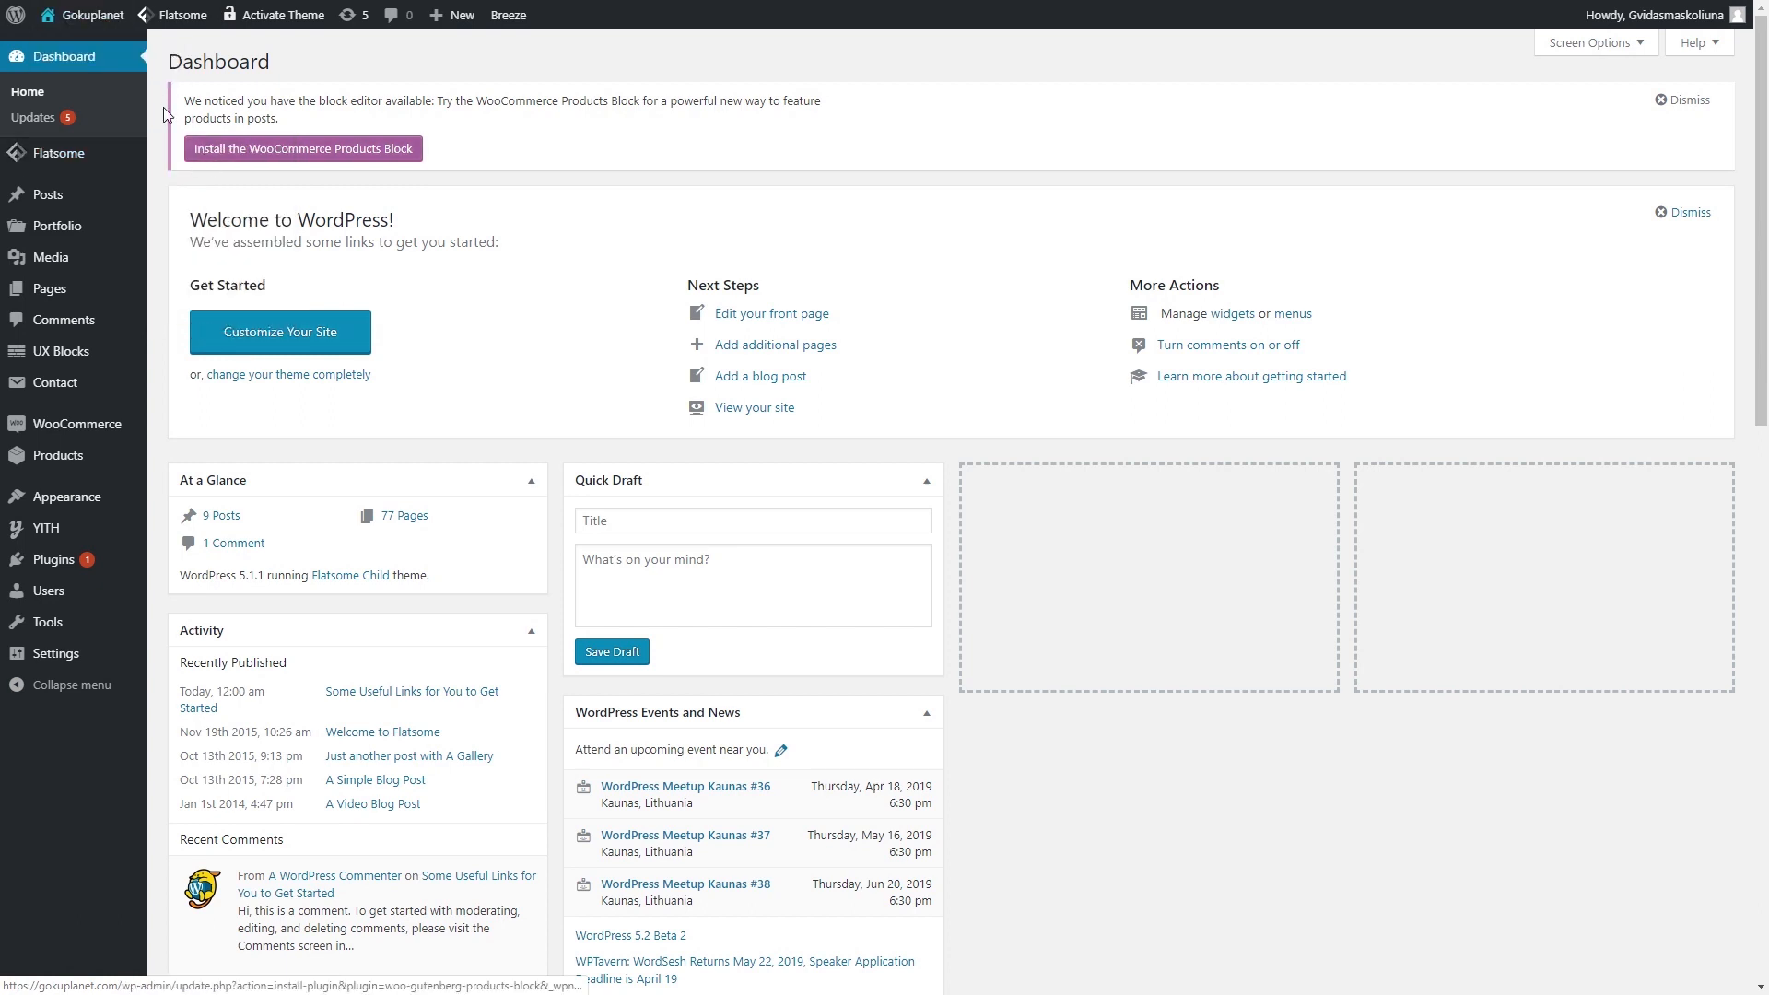
click(70, 44)
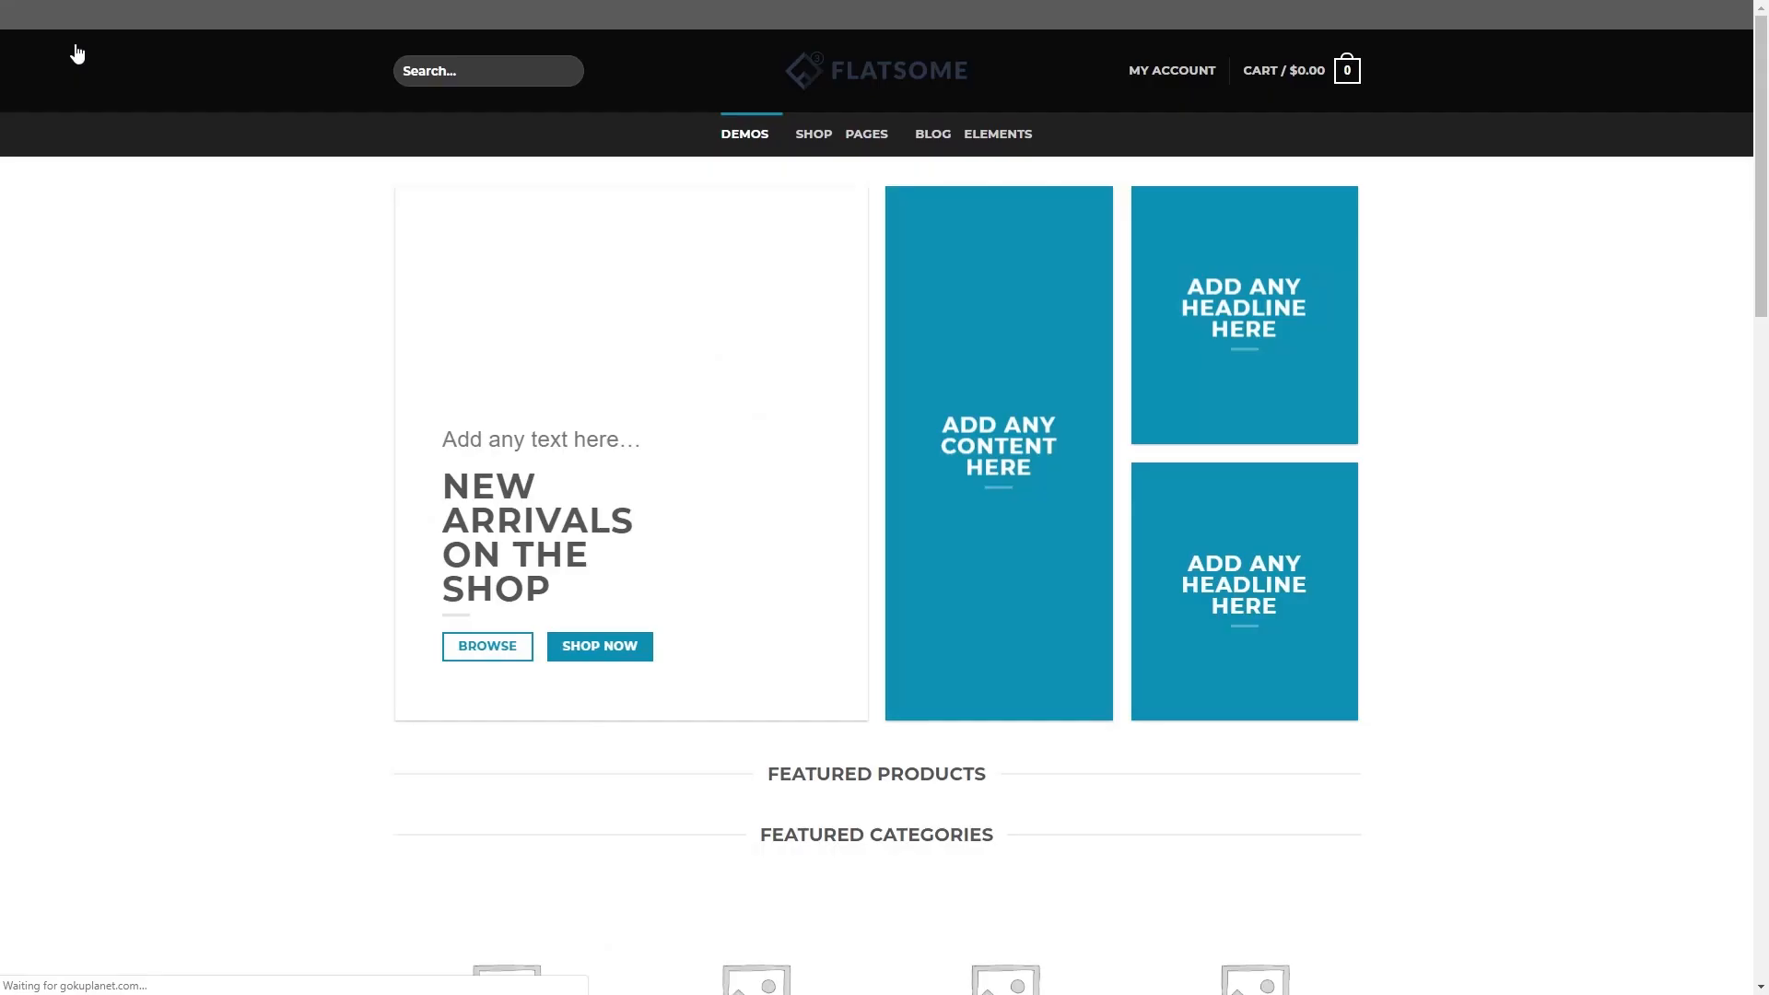
scroll(169, 233, down, 10)
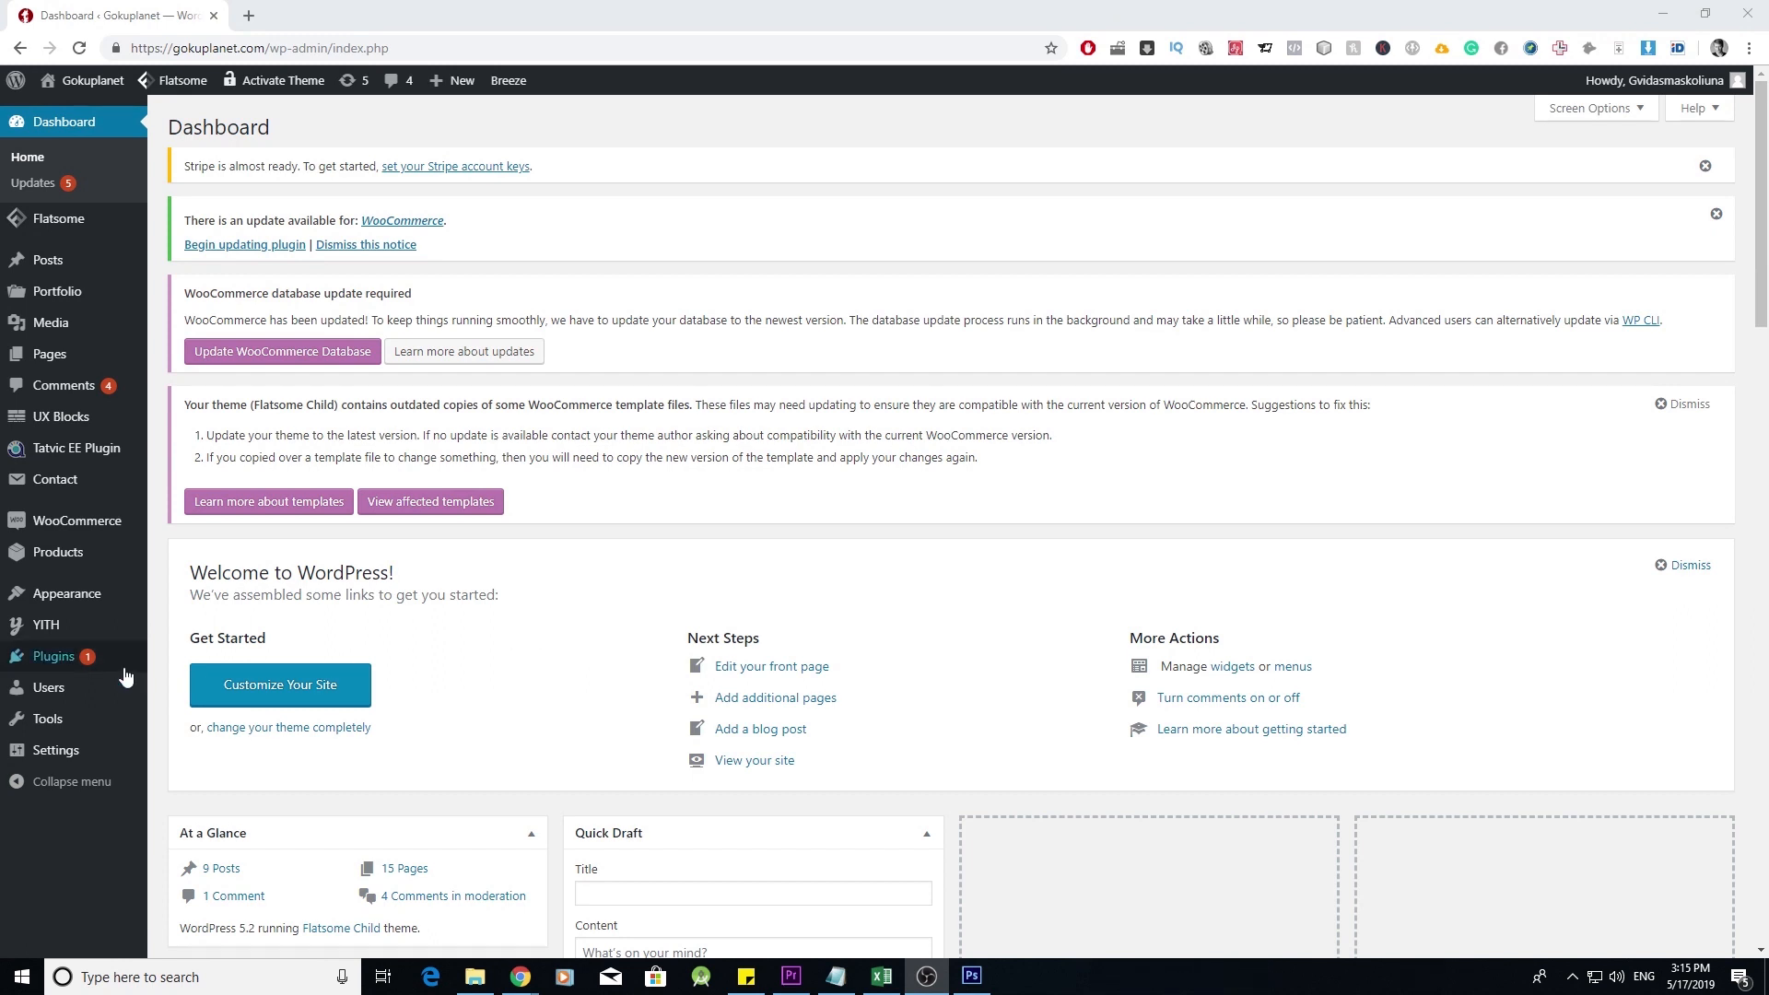
- Search the plugin directory for SEO, then install and activate Yoast SEO
mouse_move(124, 668)
click(185, 686)
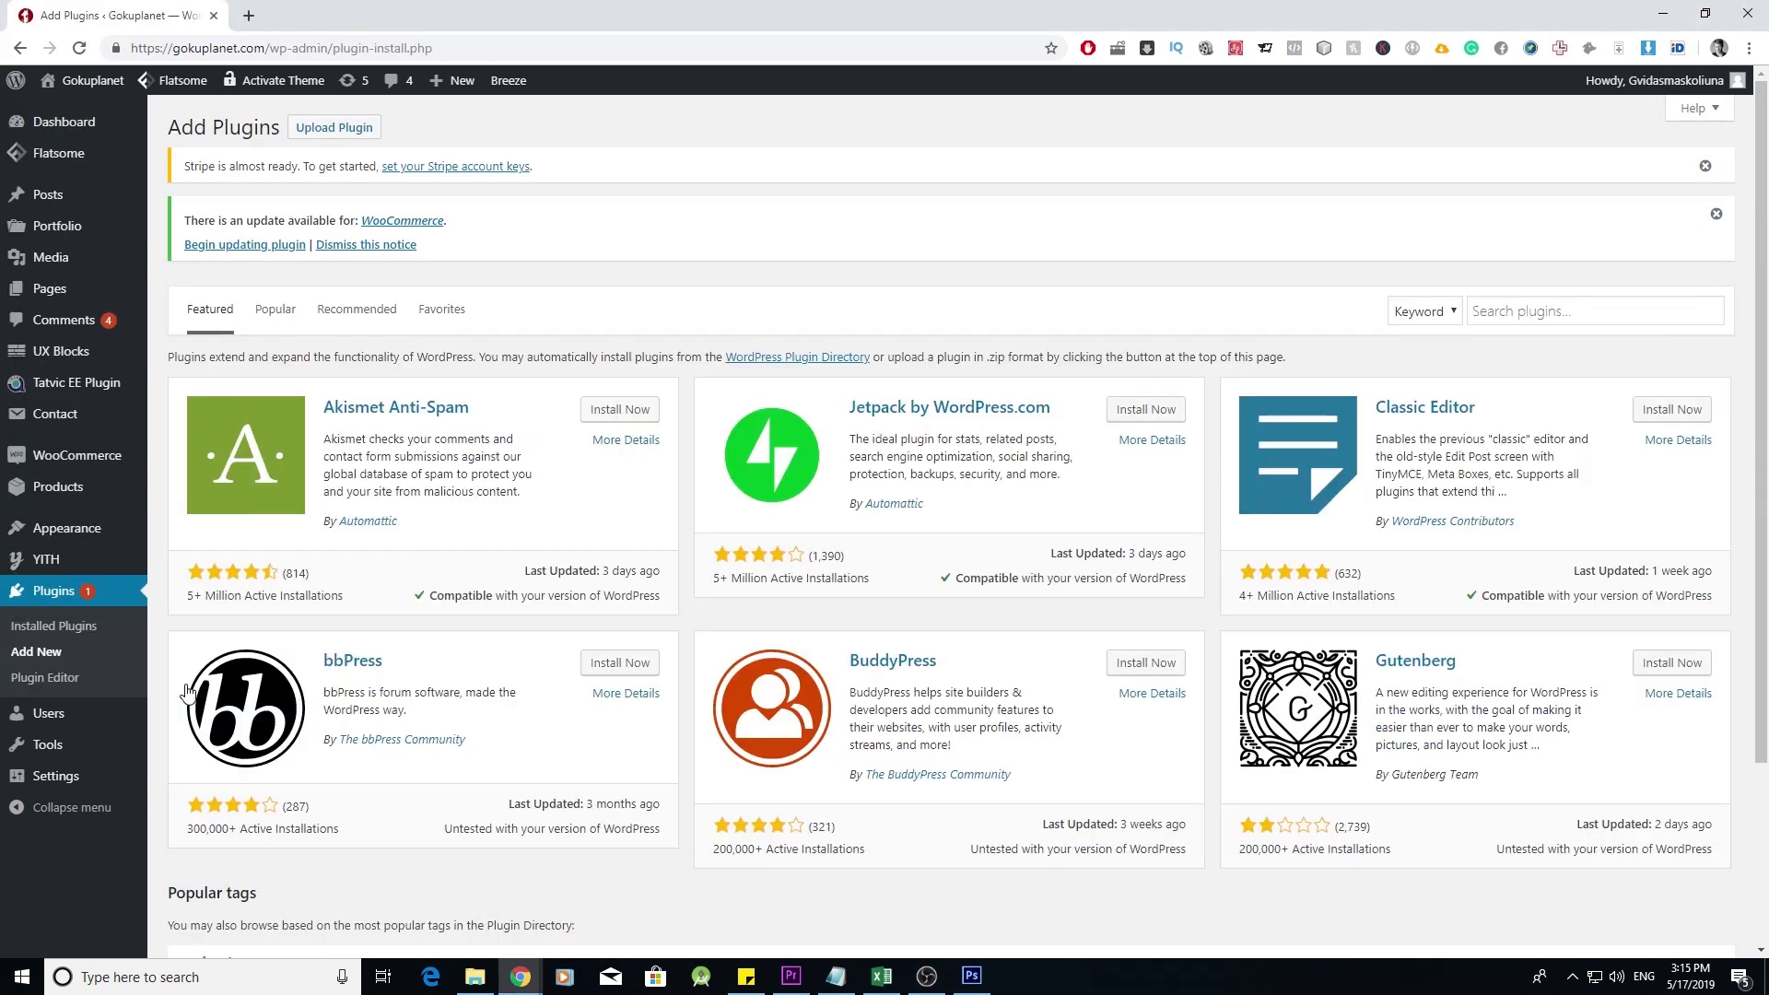
click(1536, 311)
text(SEO)
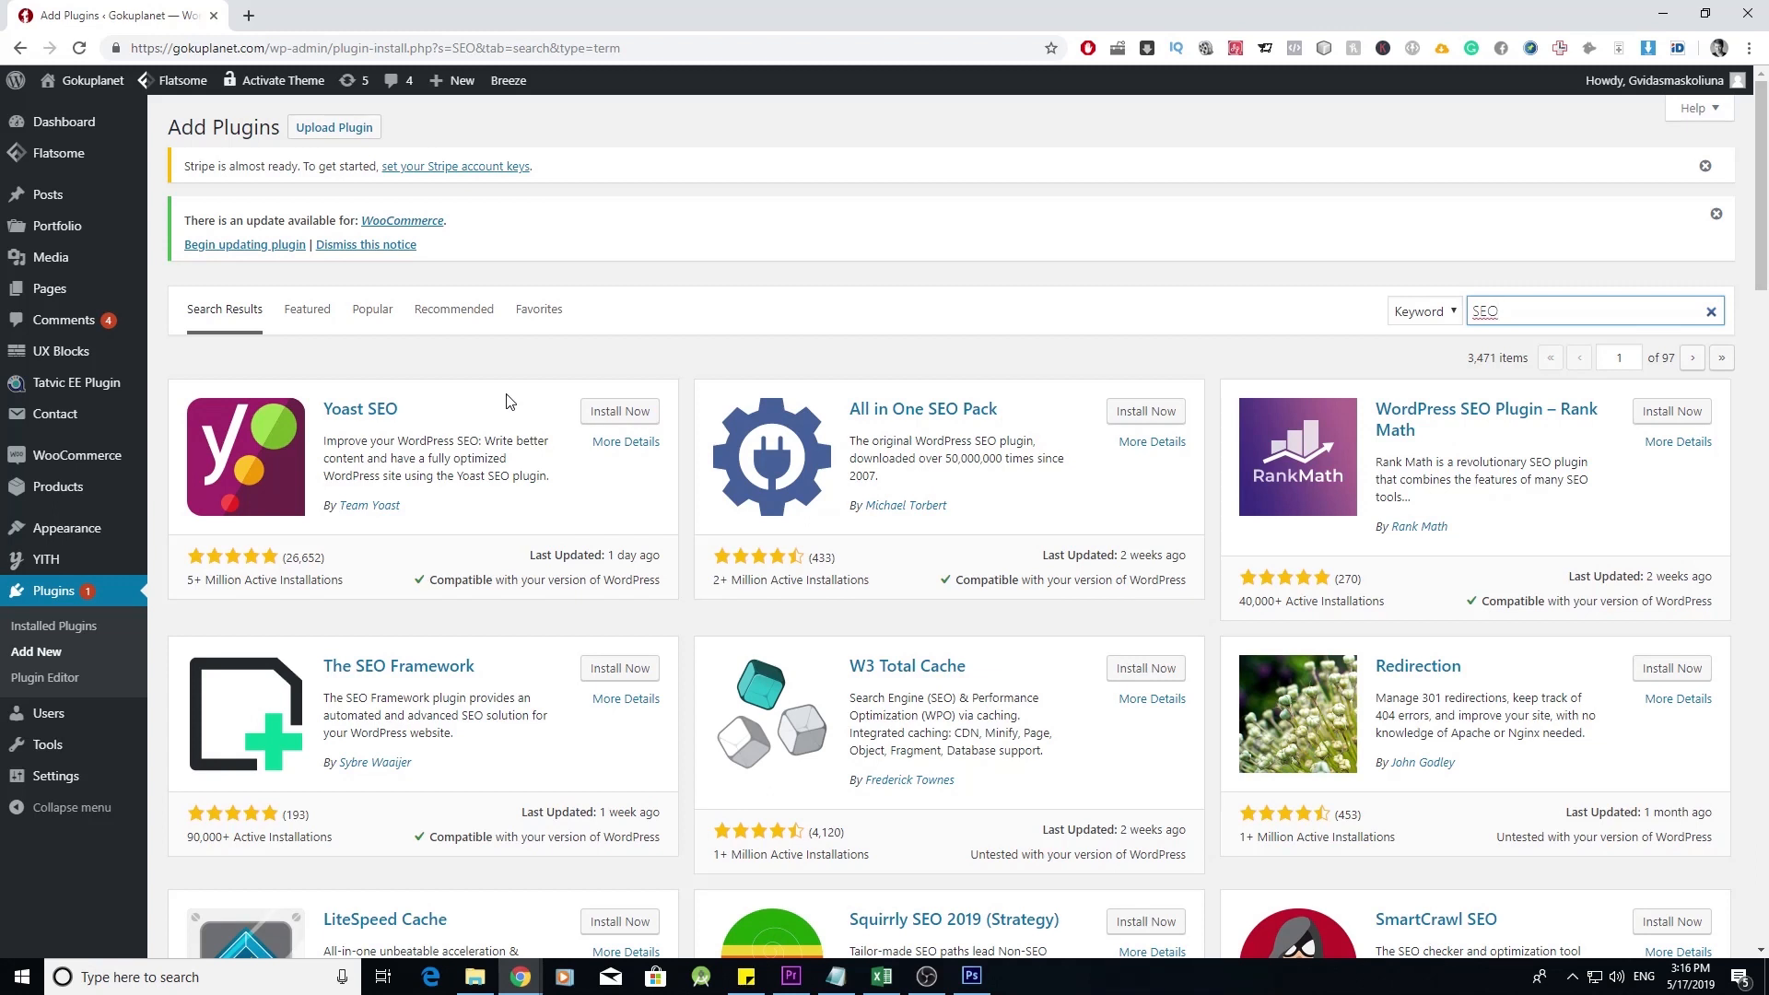
click(620, 414)
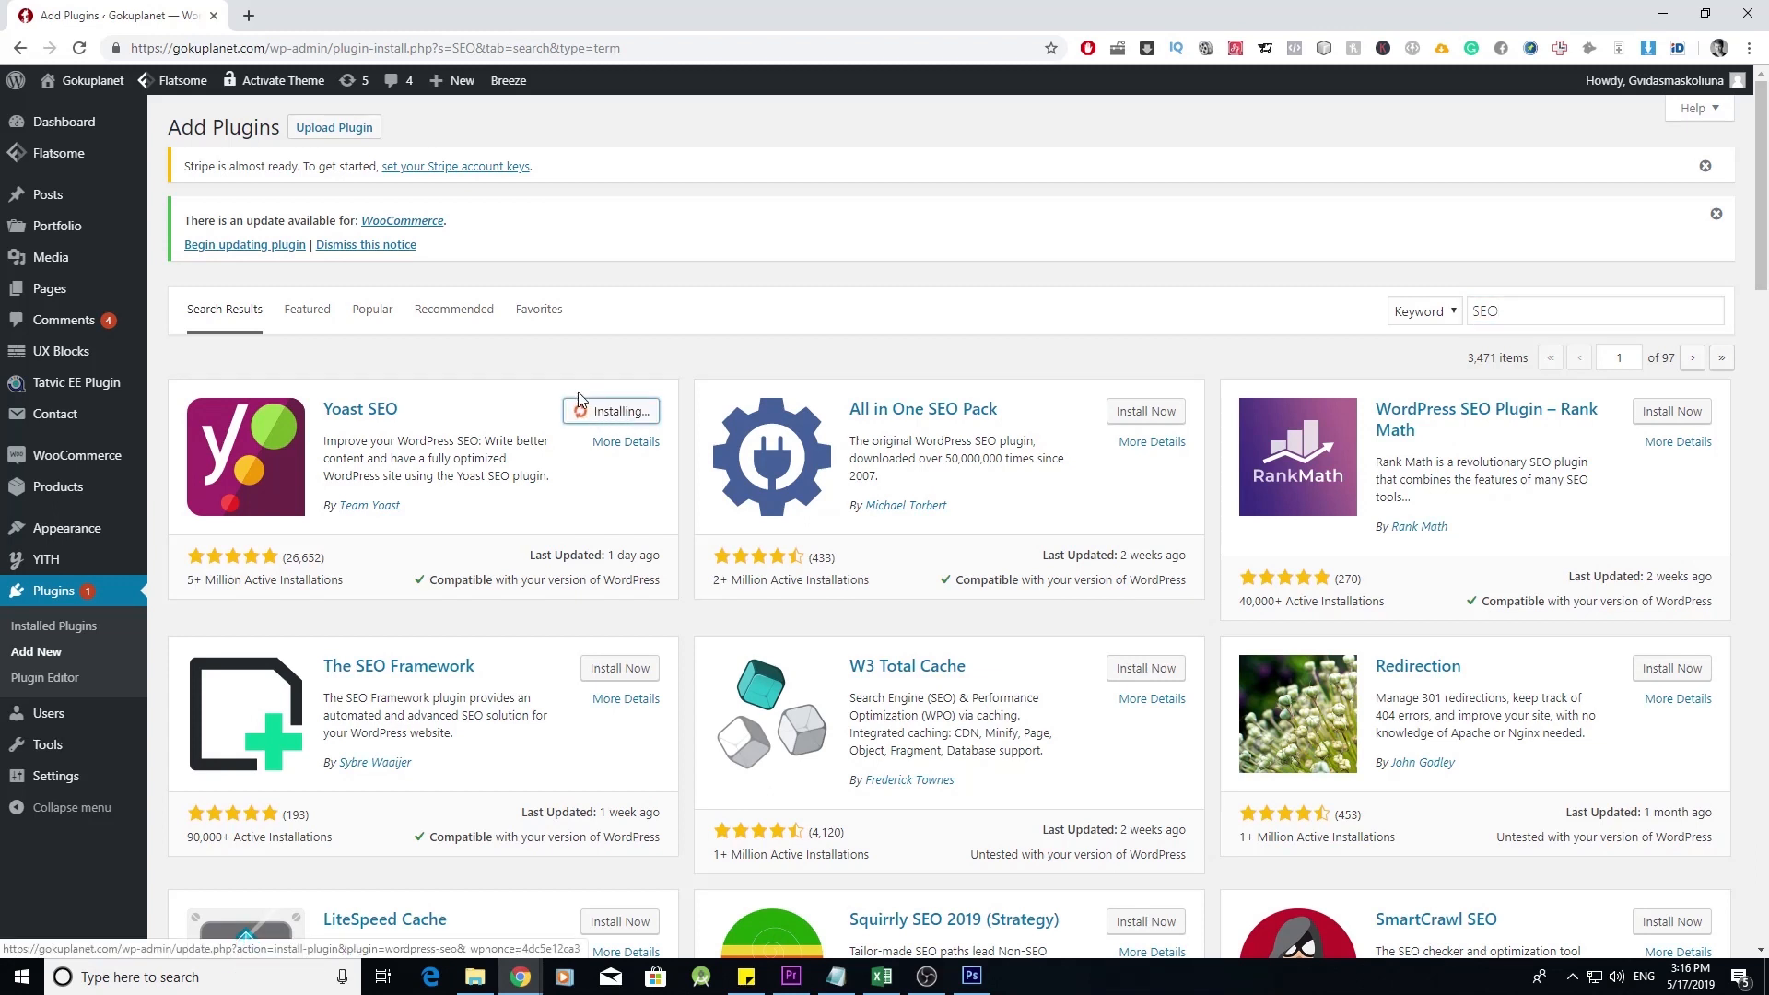
click(629, 413)
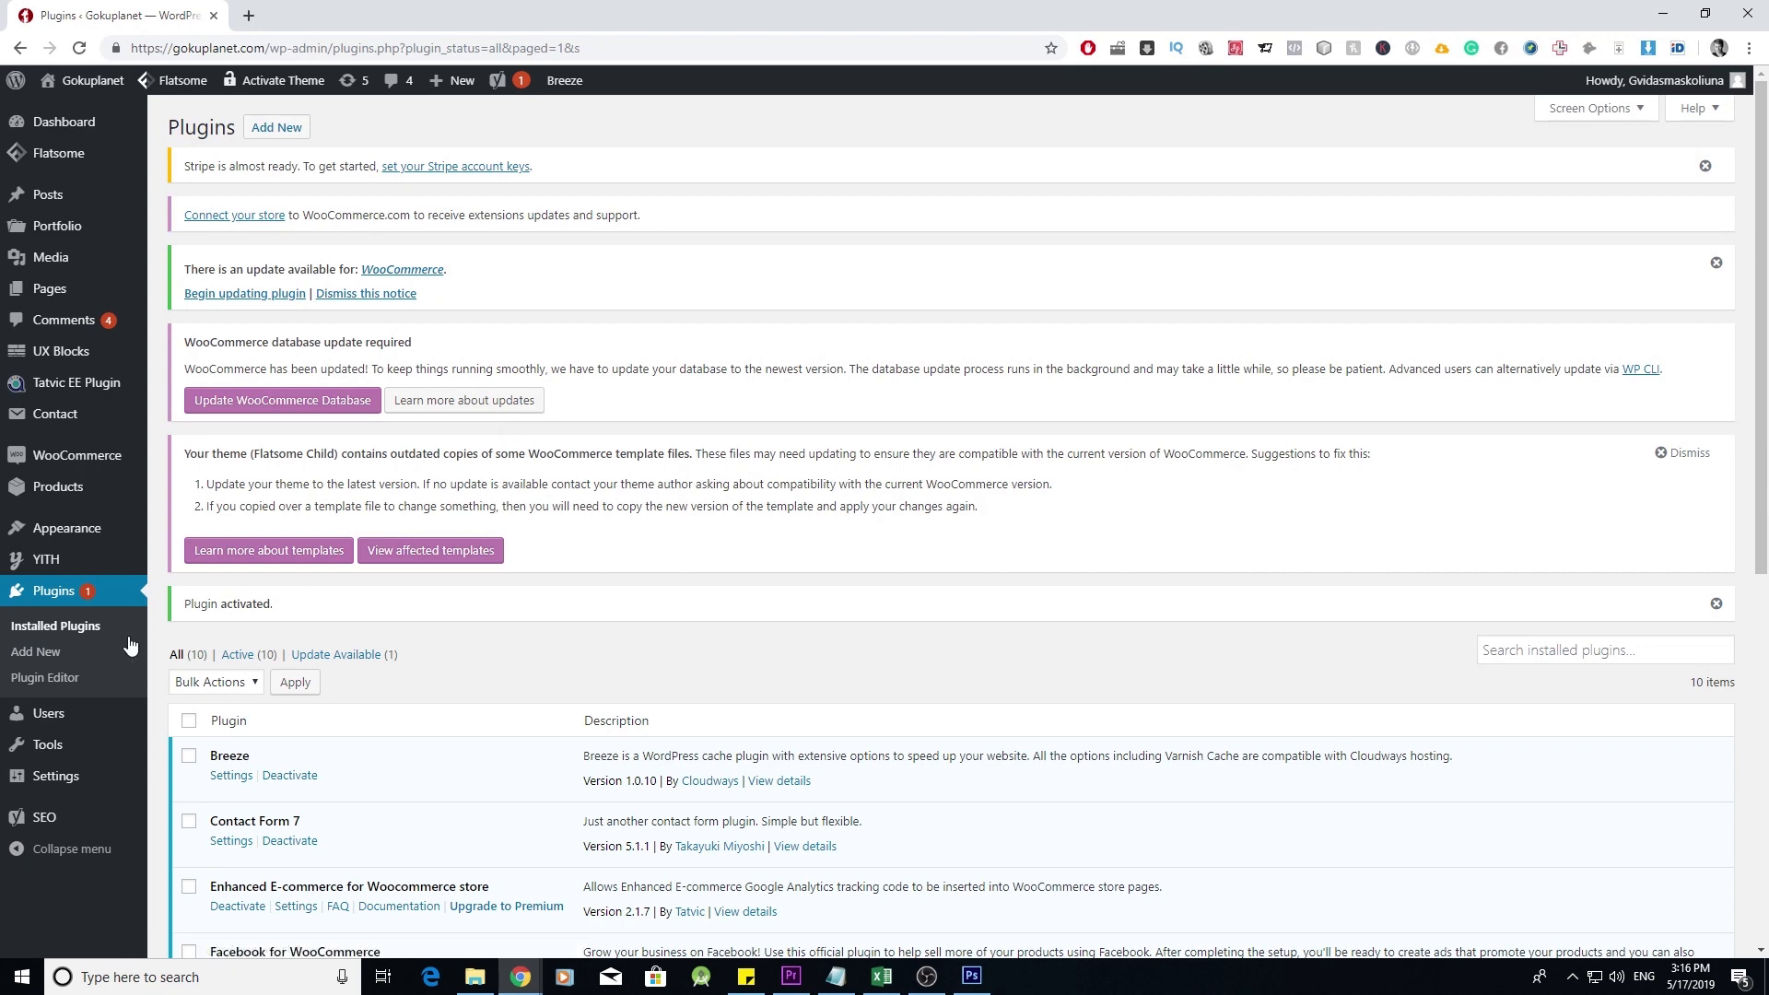
click(46, 658)
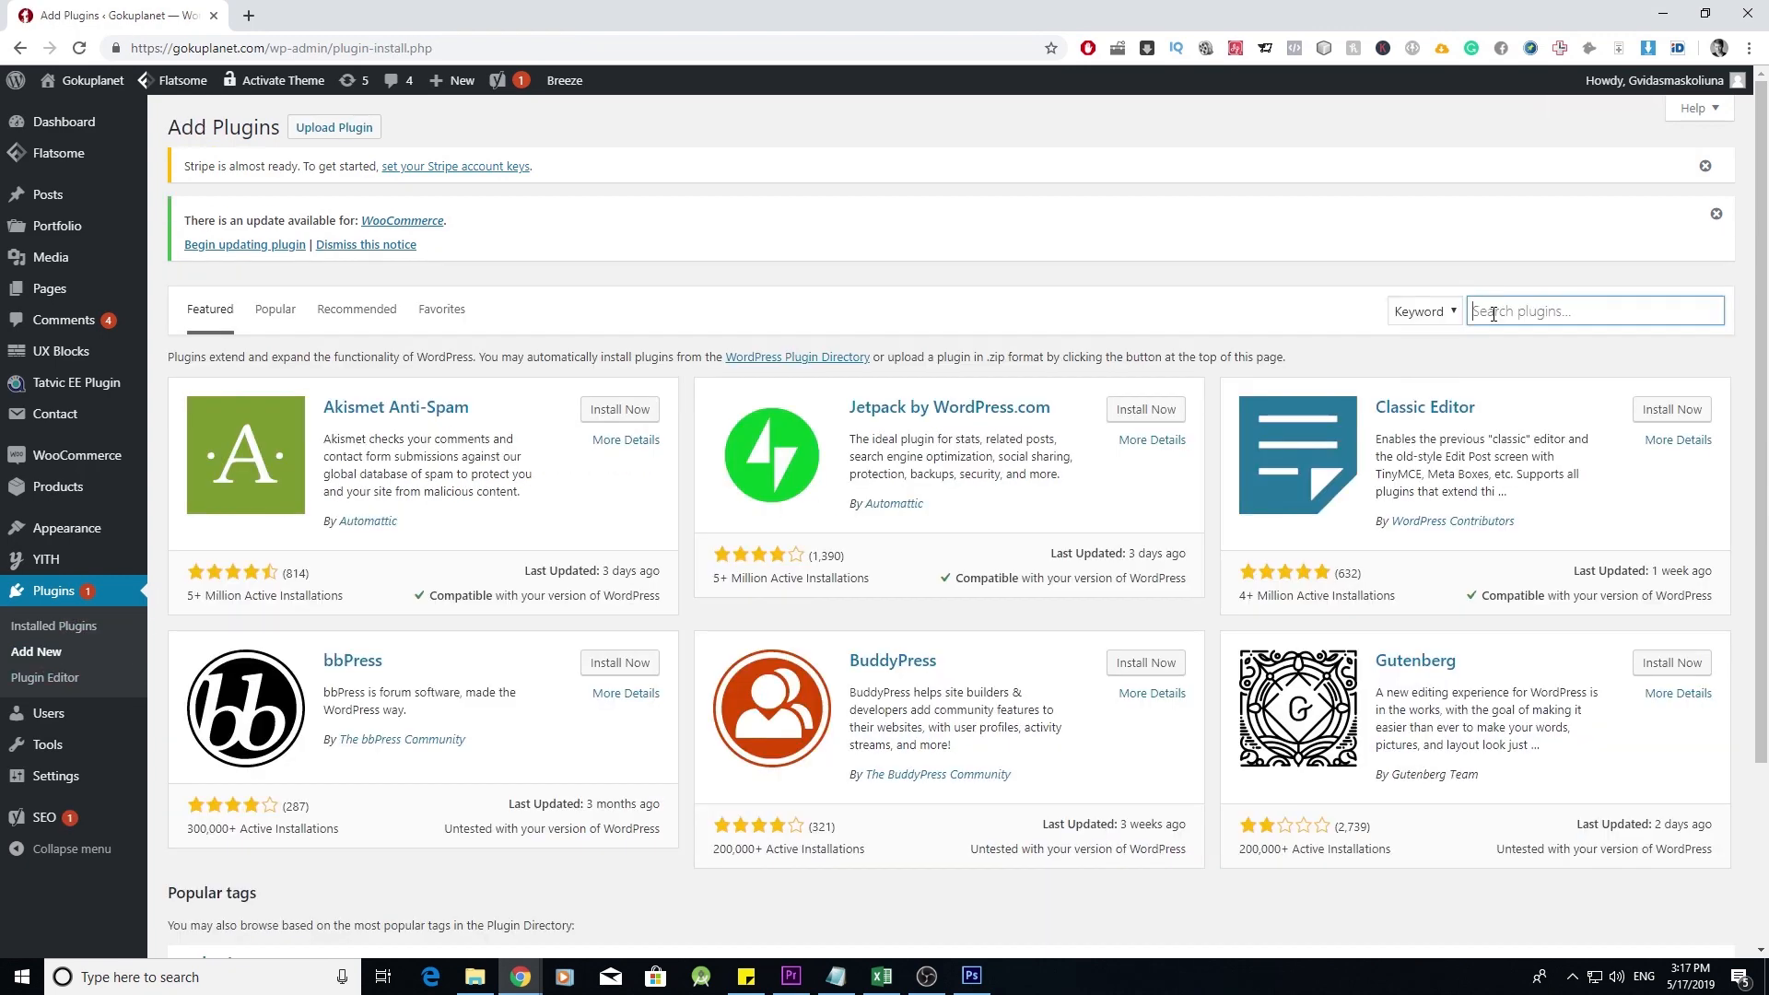
- Install the SeedProd Coming Soon plugin and save its settings with Coming Soon Mode enabled
text(coming soon)
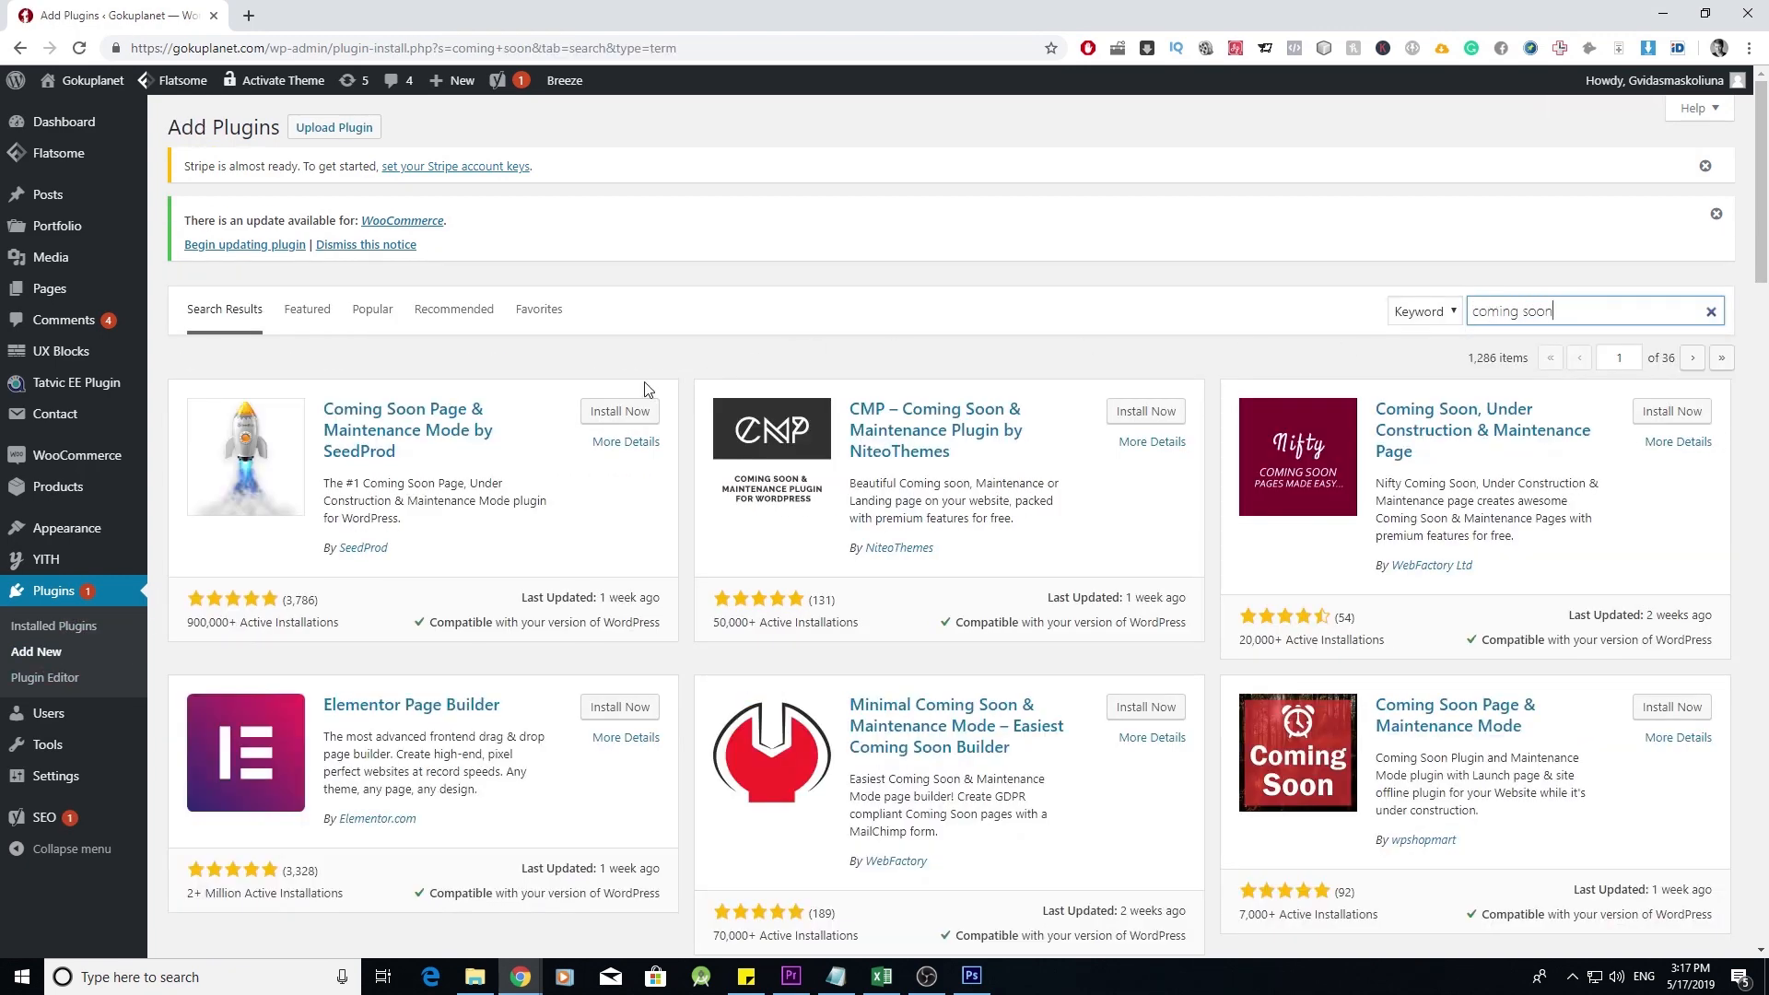
click(644, 414)
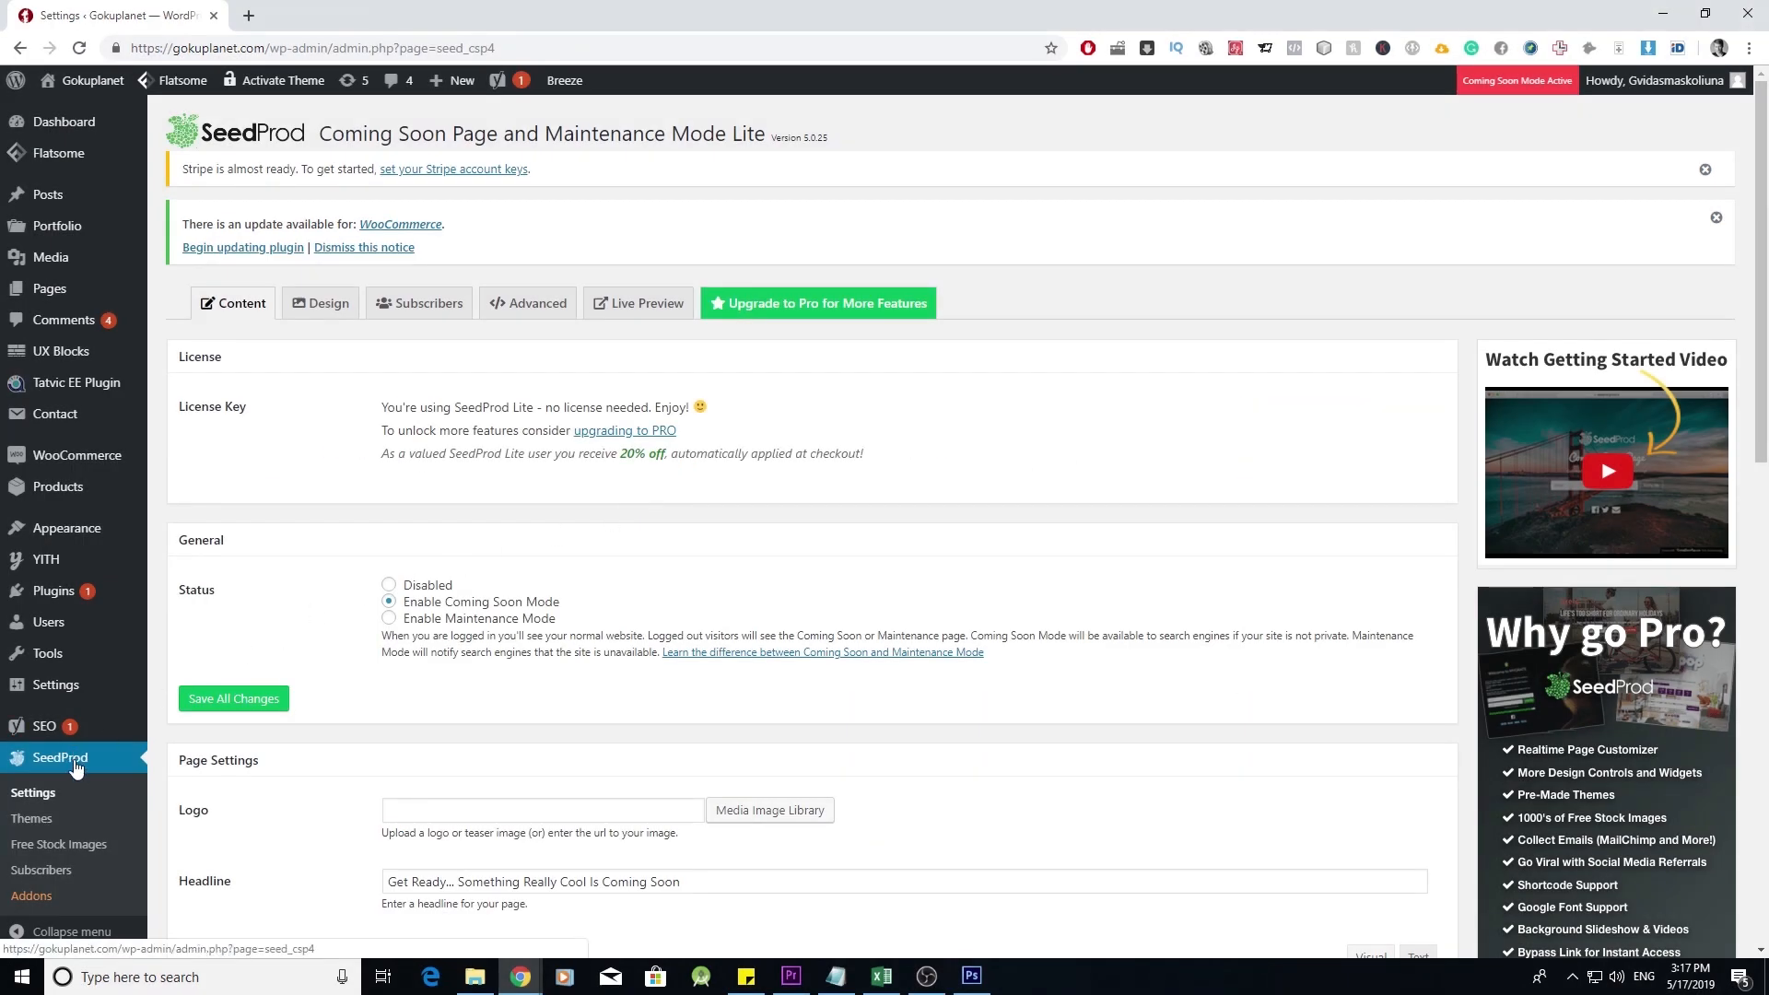
scroll(76, 768, down, 1)
mouse_move(55, 732)
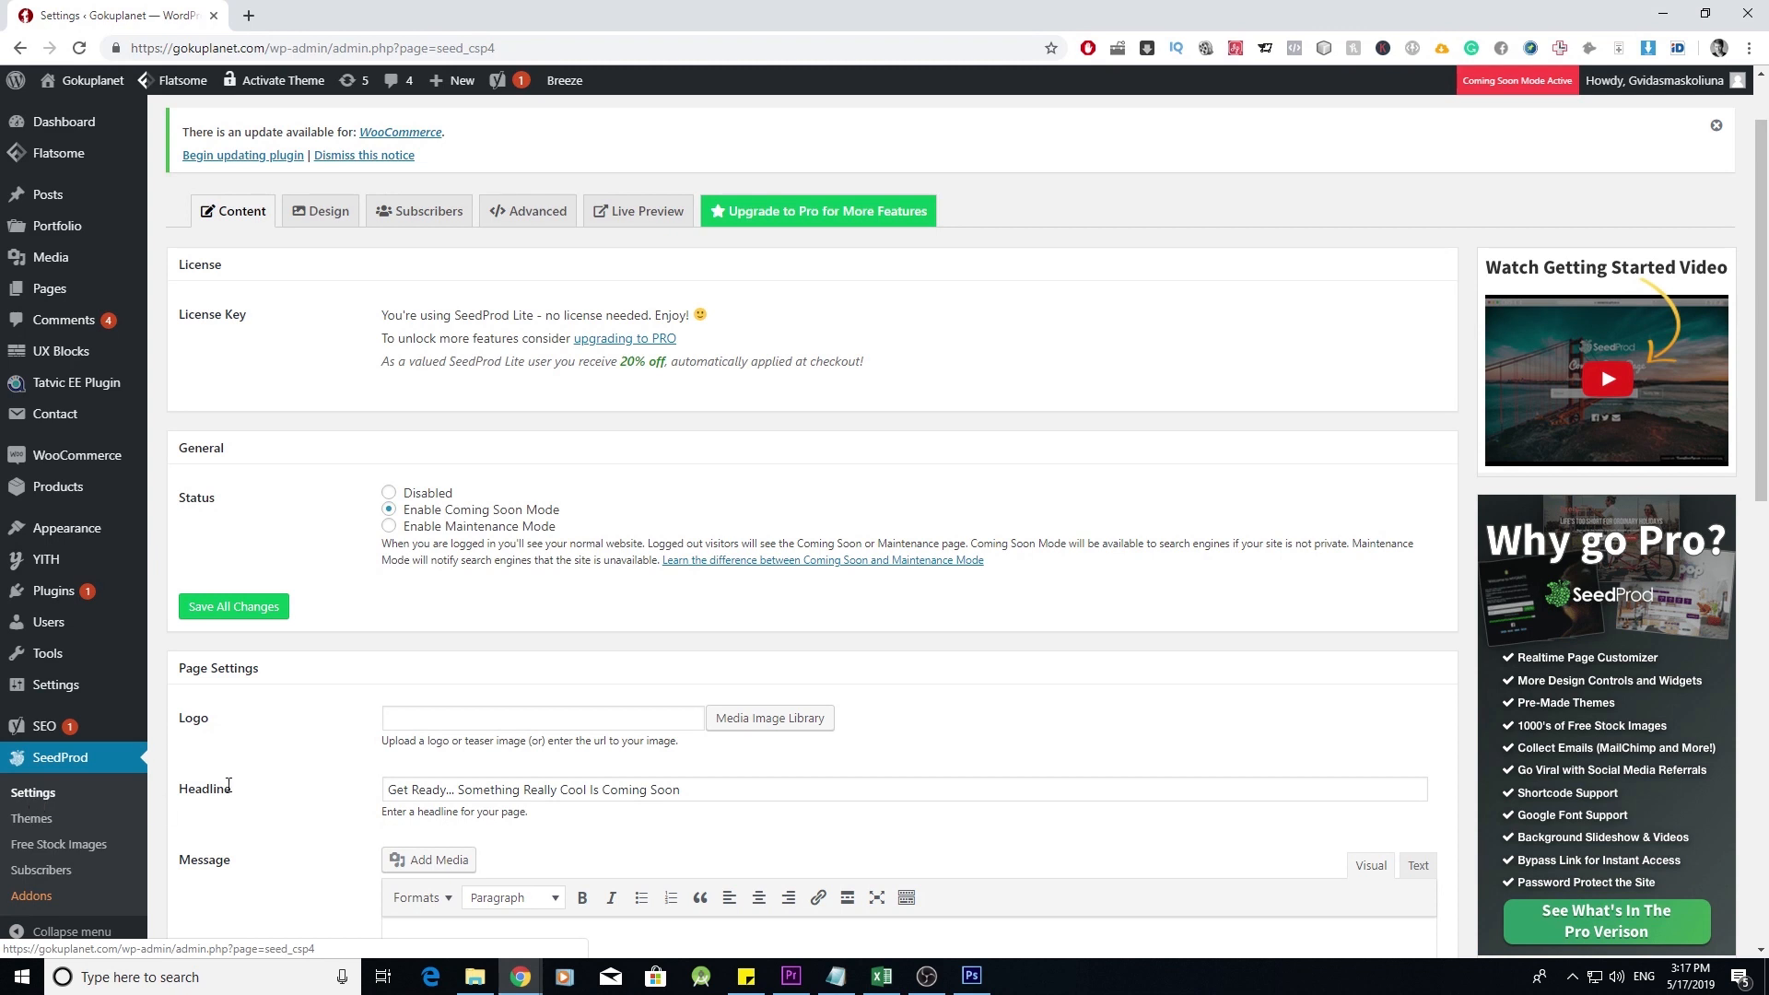
scroll(431, 695, up, 1)
scroll(411, 695, down, 2)
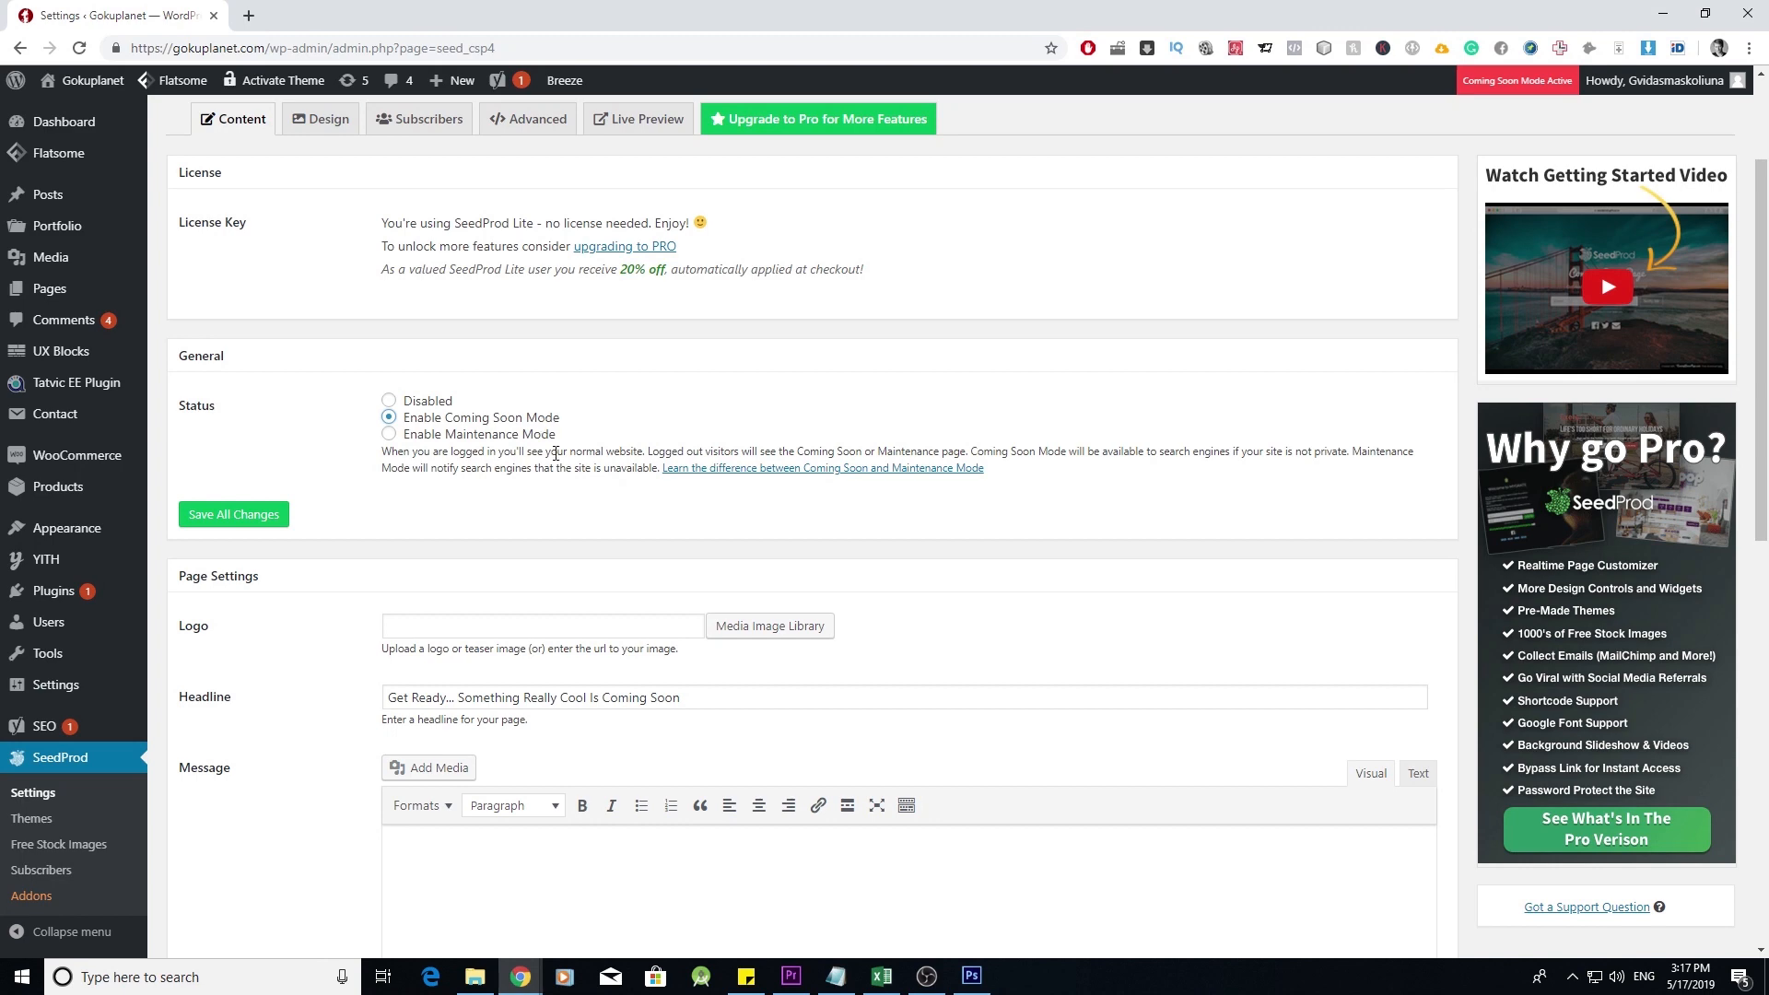
click(276, 514)
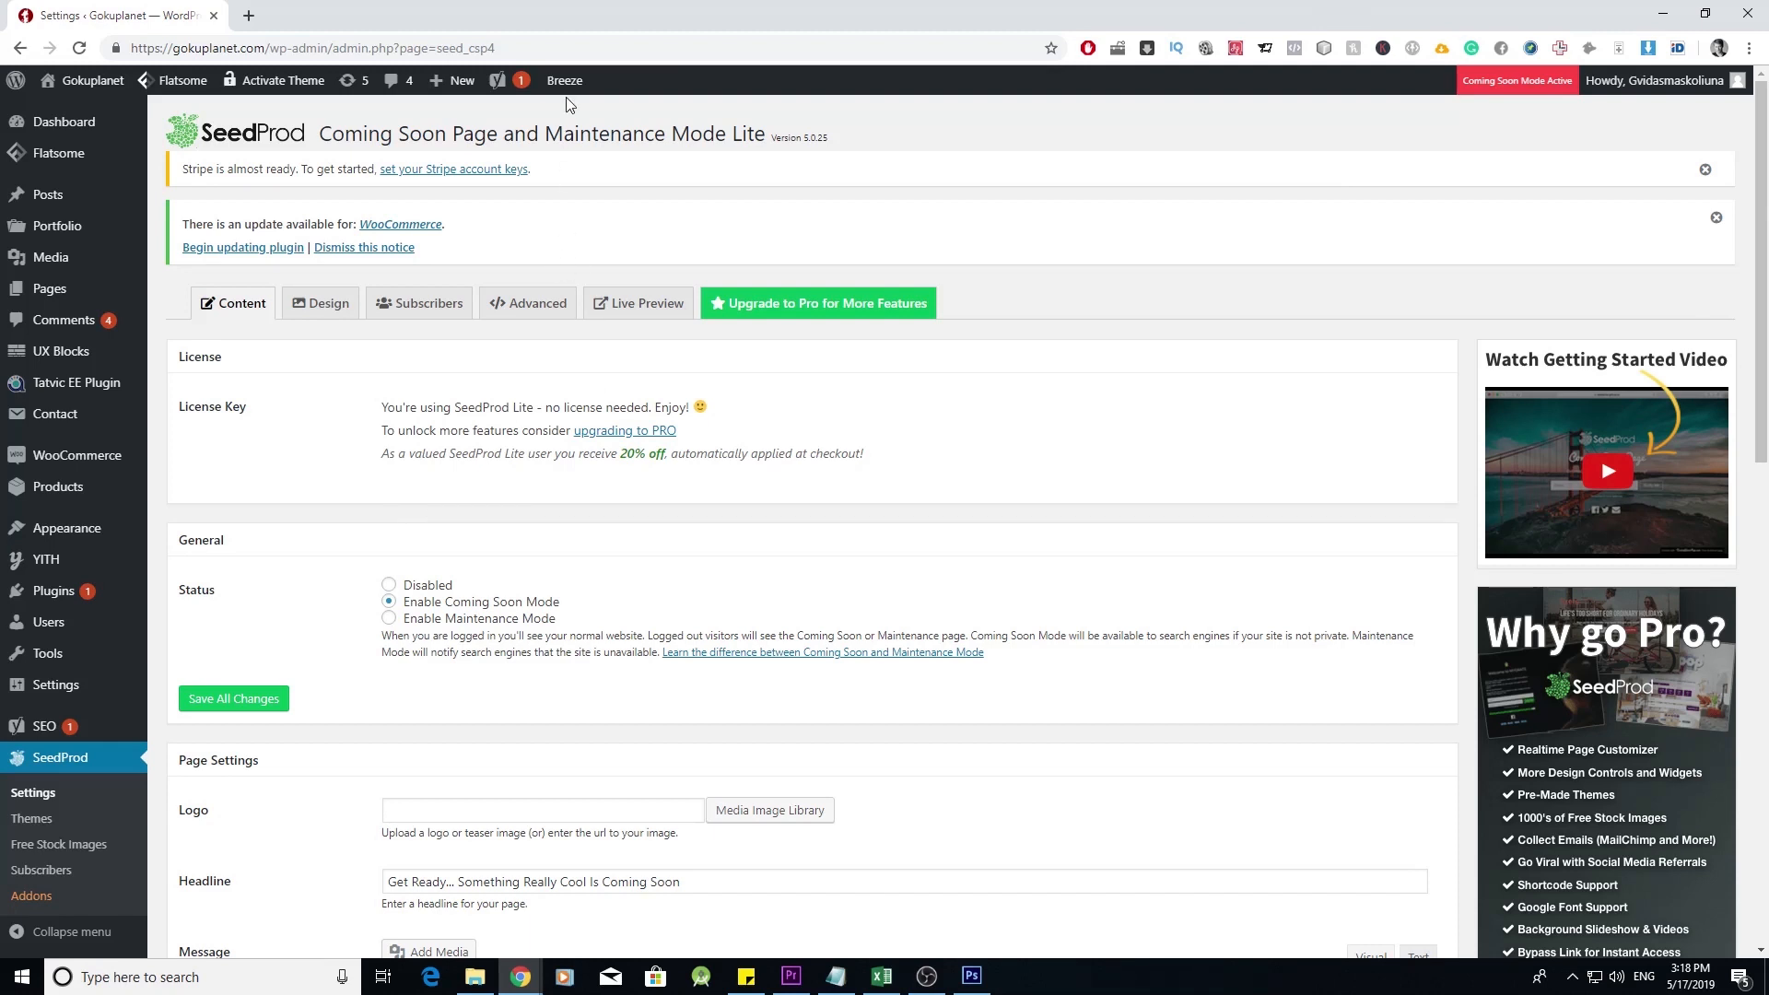
- Purge all of the site's cached pages with Breeze
mouse_move(566, 81)
click(601, 118)
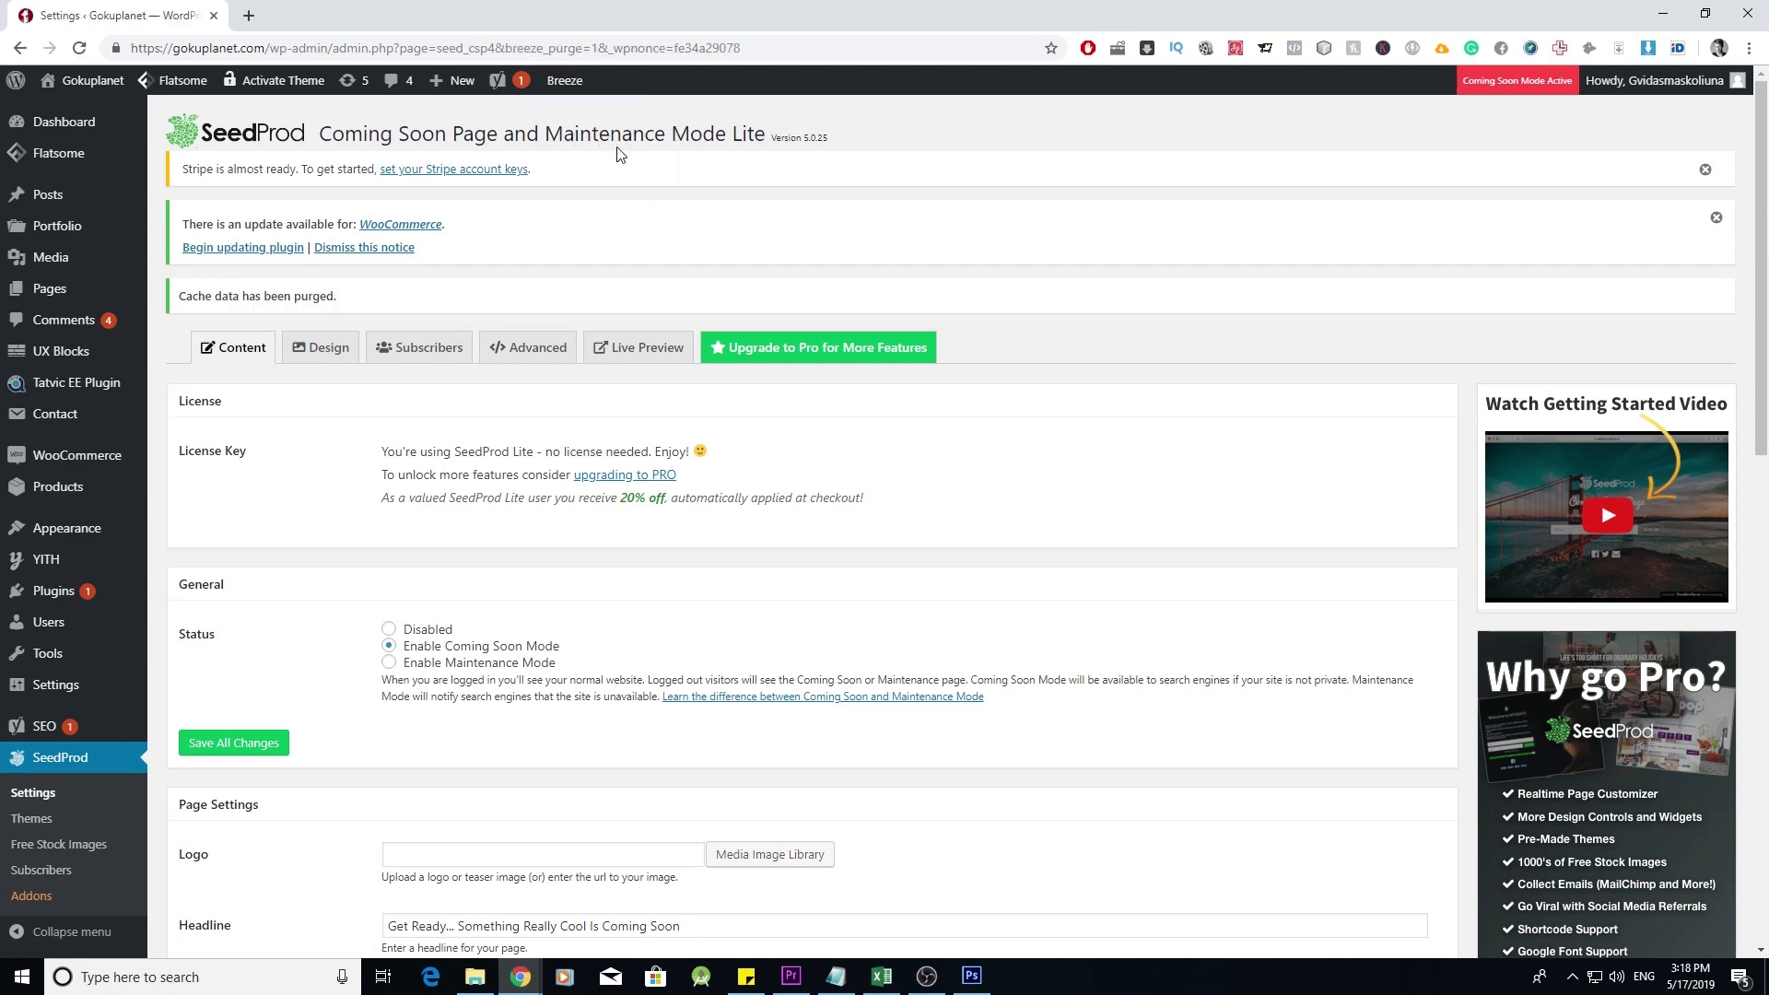
key(ctrl+shift+n)
- Check gokuplanet.com shows Coming Soon in a private window, then save SeedProd status as Disabled
text(gok)
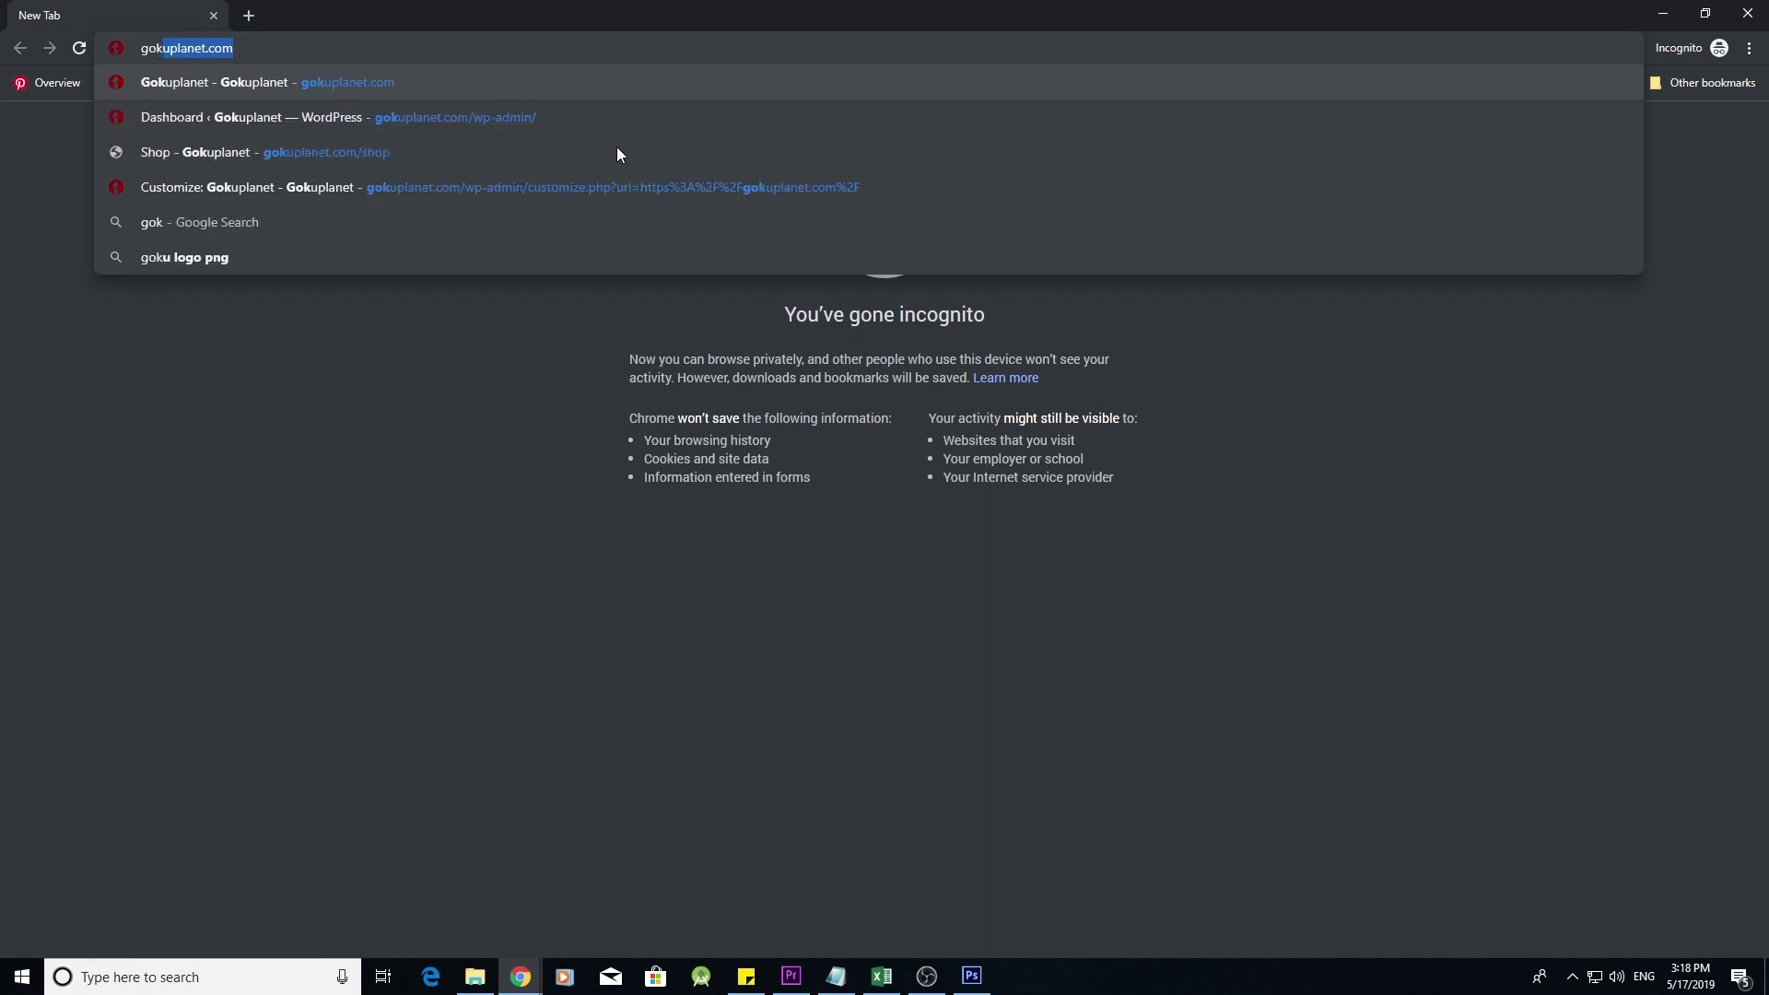
key(Return)
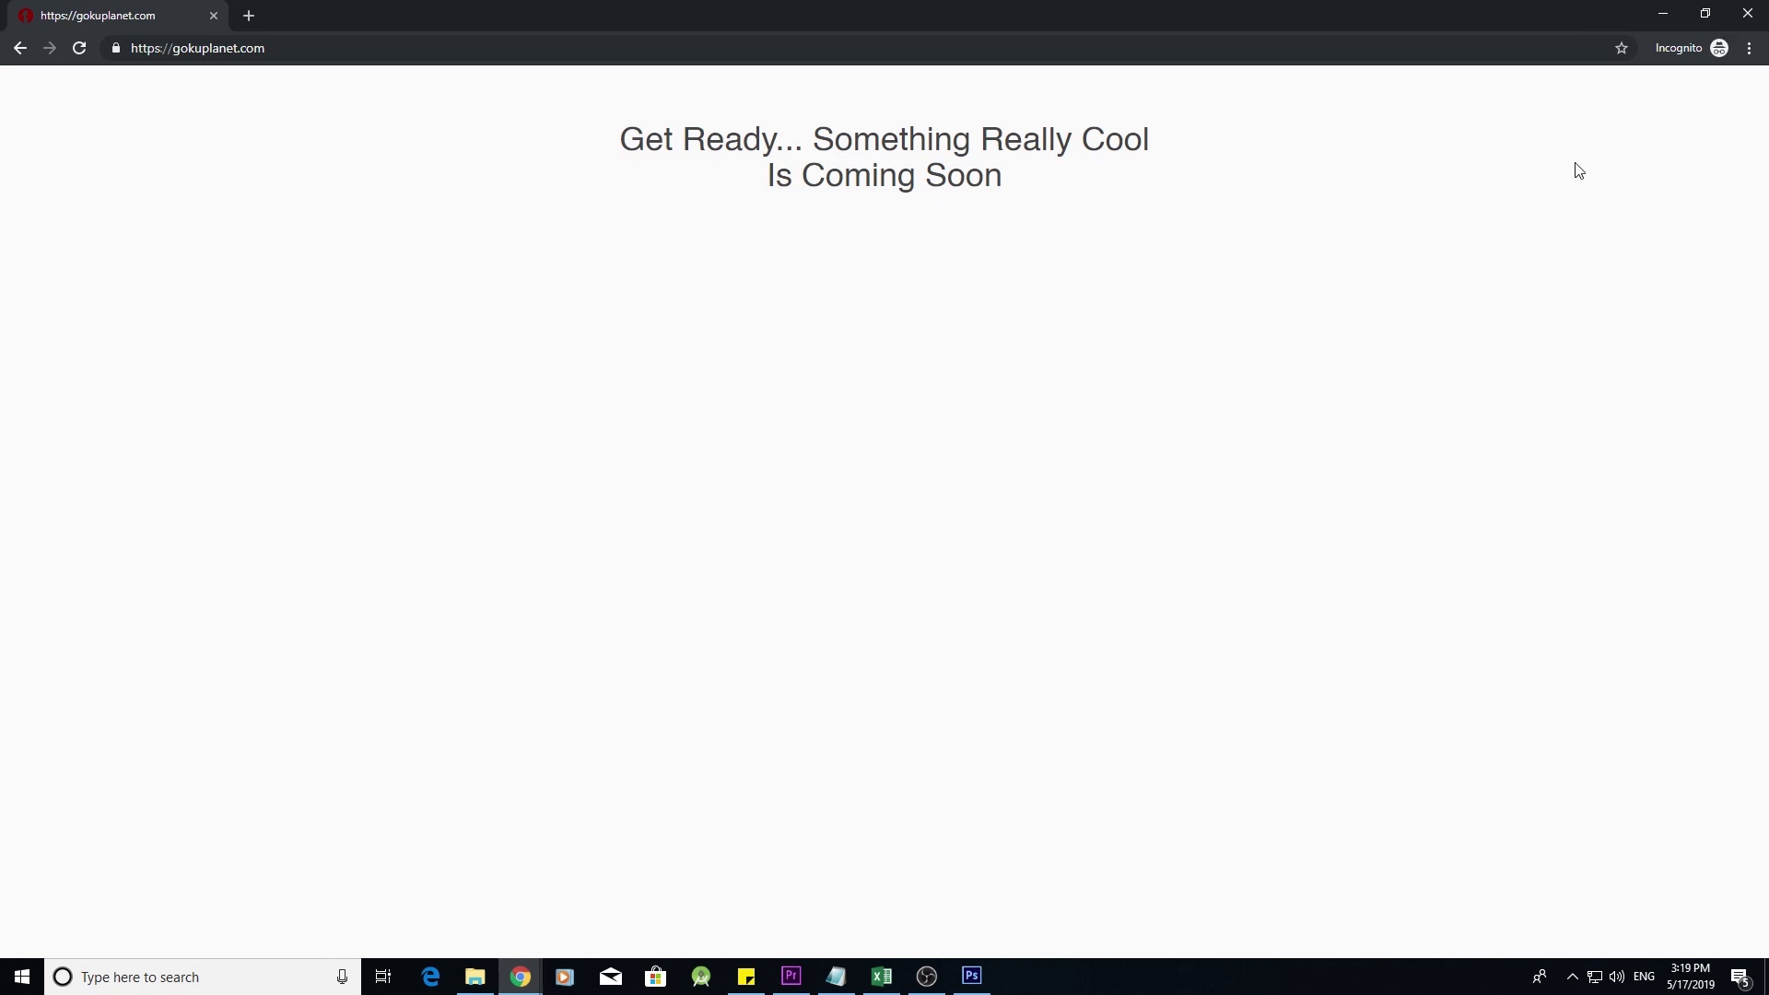
click(1748, 13)
click(389, 629)
click(274, 752)
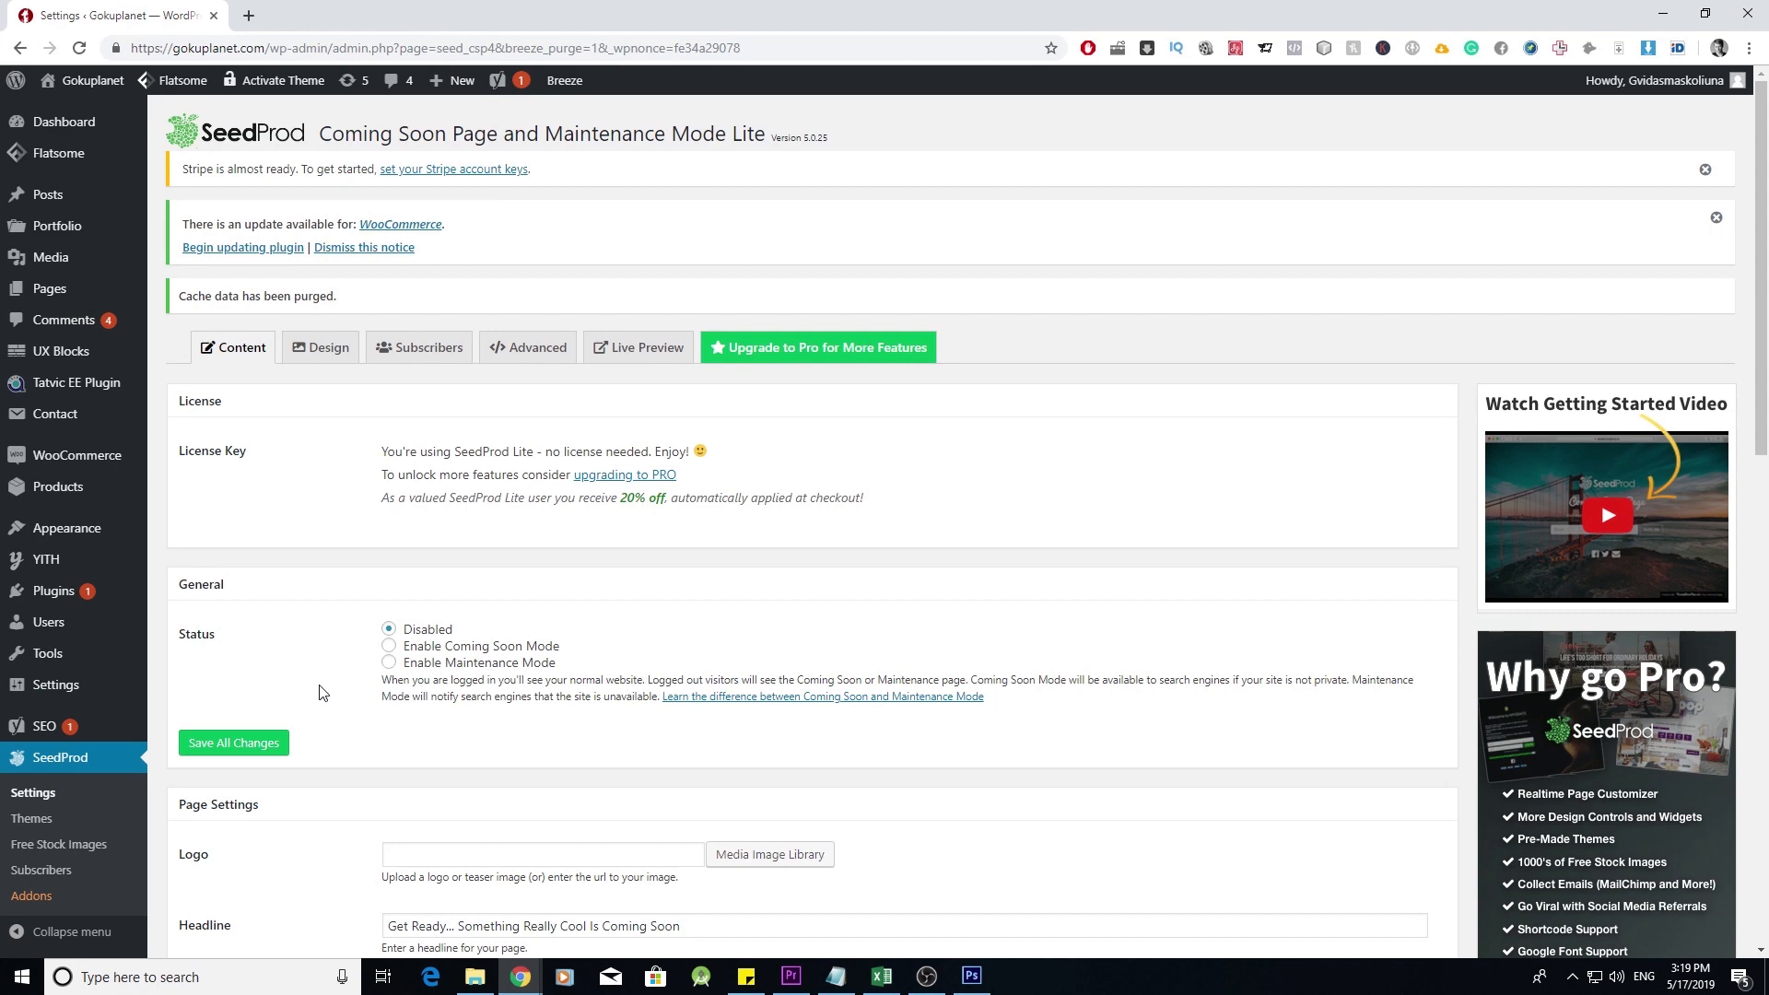
- Purge the site cache again with Breeze and return to the admin dashboard
mouse_move(558, 80)
click(603, 114)
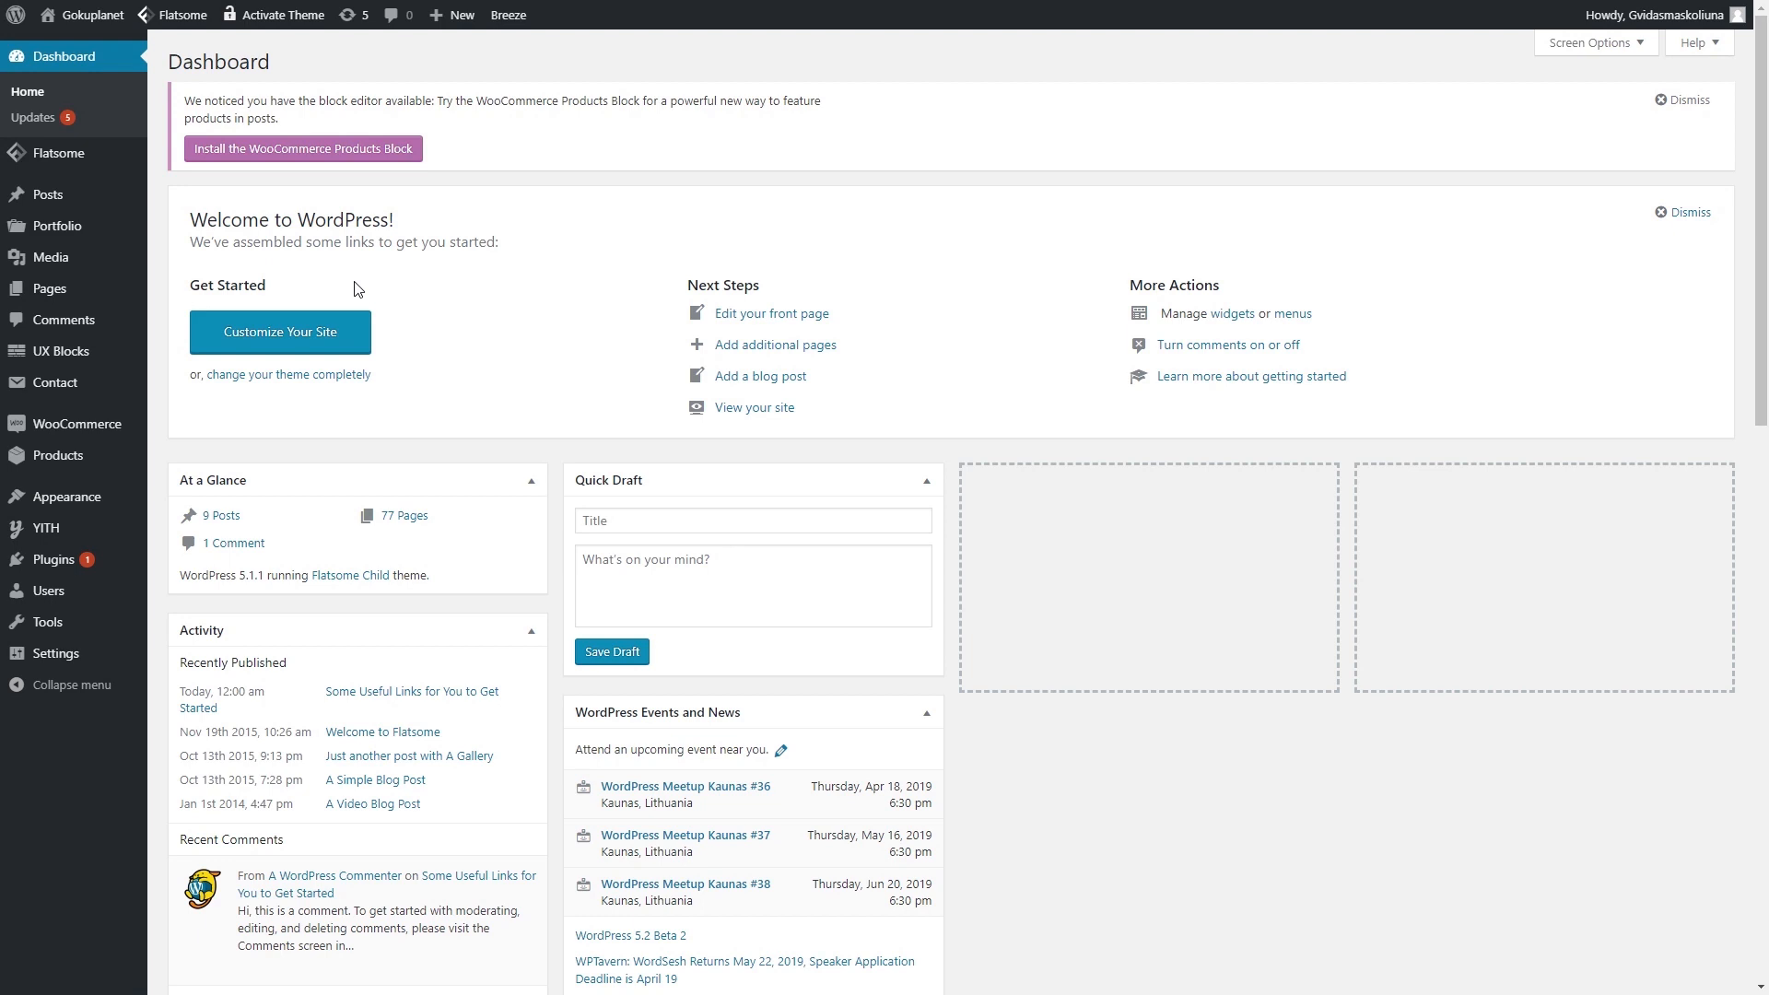
mouse_move(133, 297)
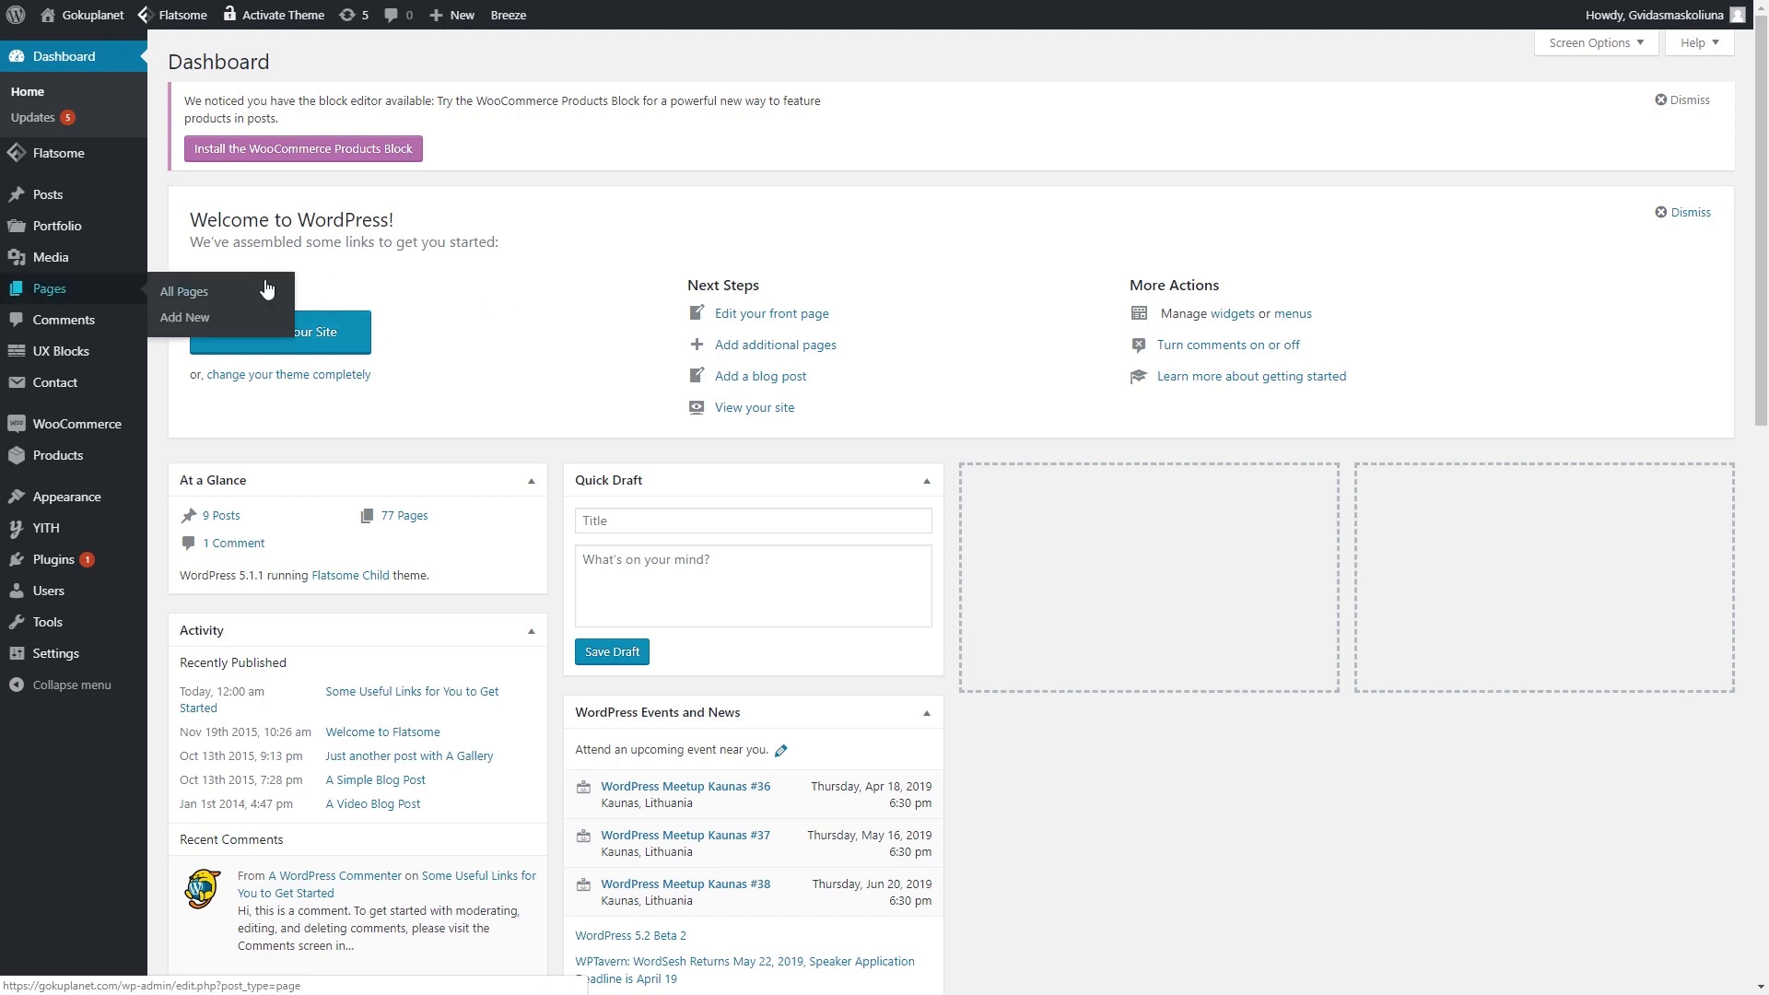
- Publish a blank page titled 'Shipping & Delivery' and begin another new page
click(176, 319)
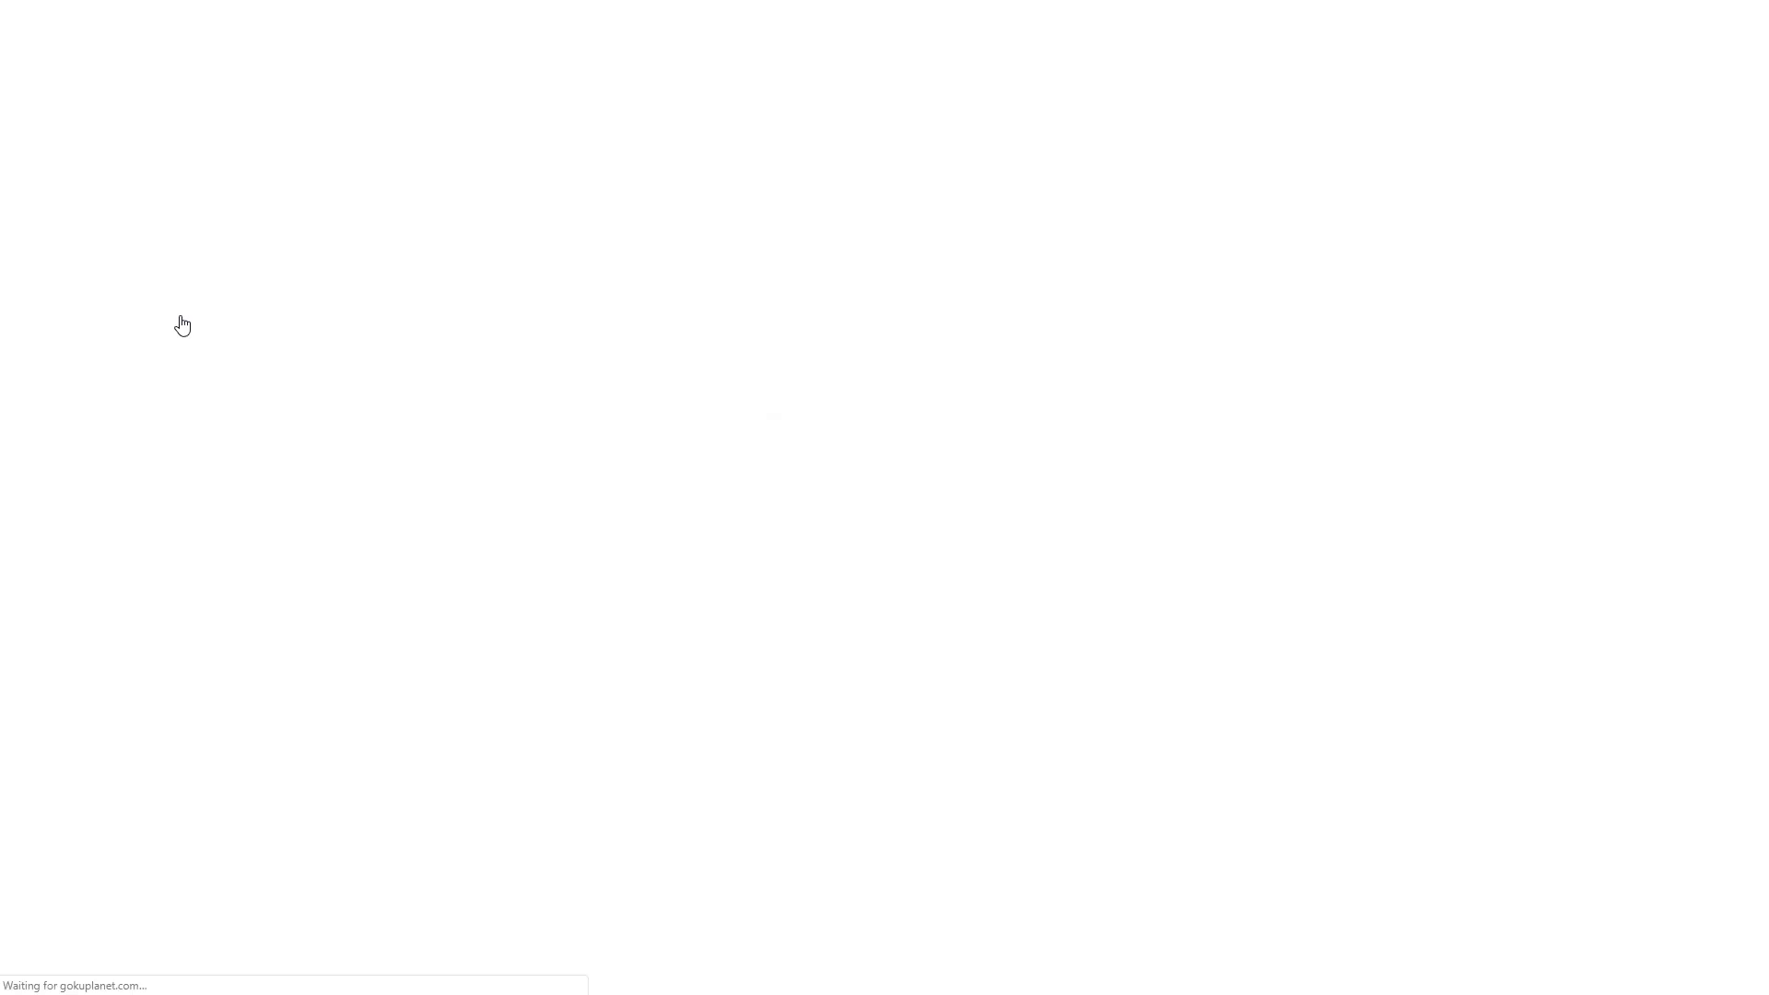
click(568, 111)
click(791, 196)
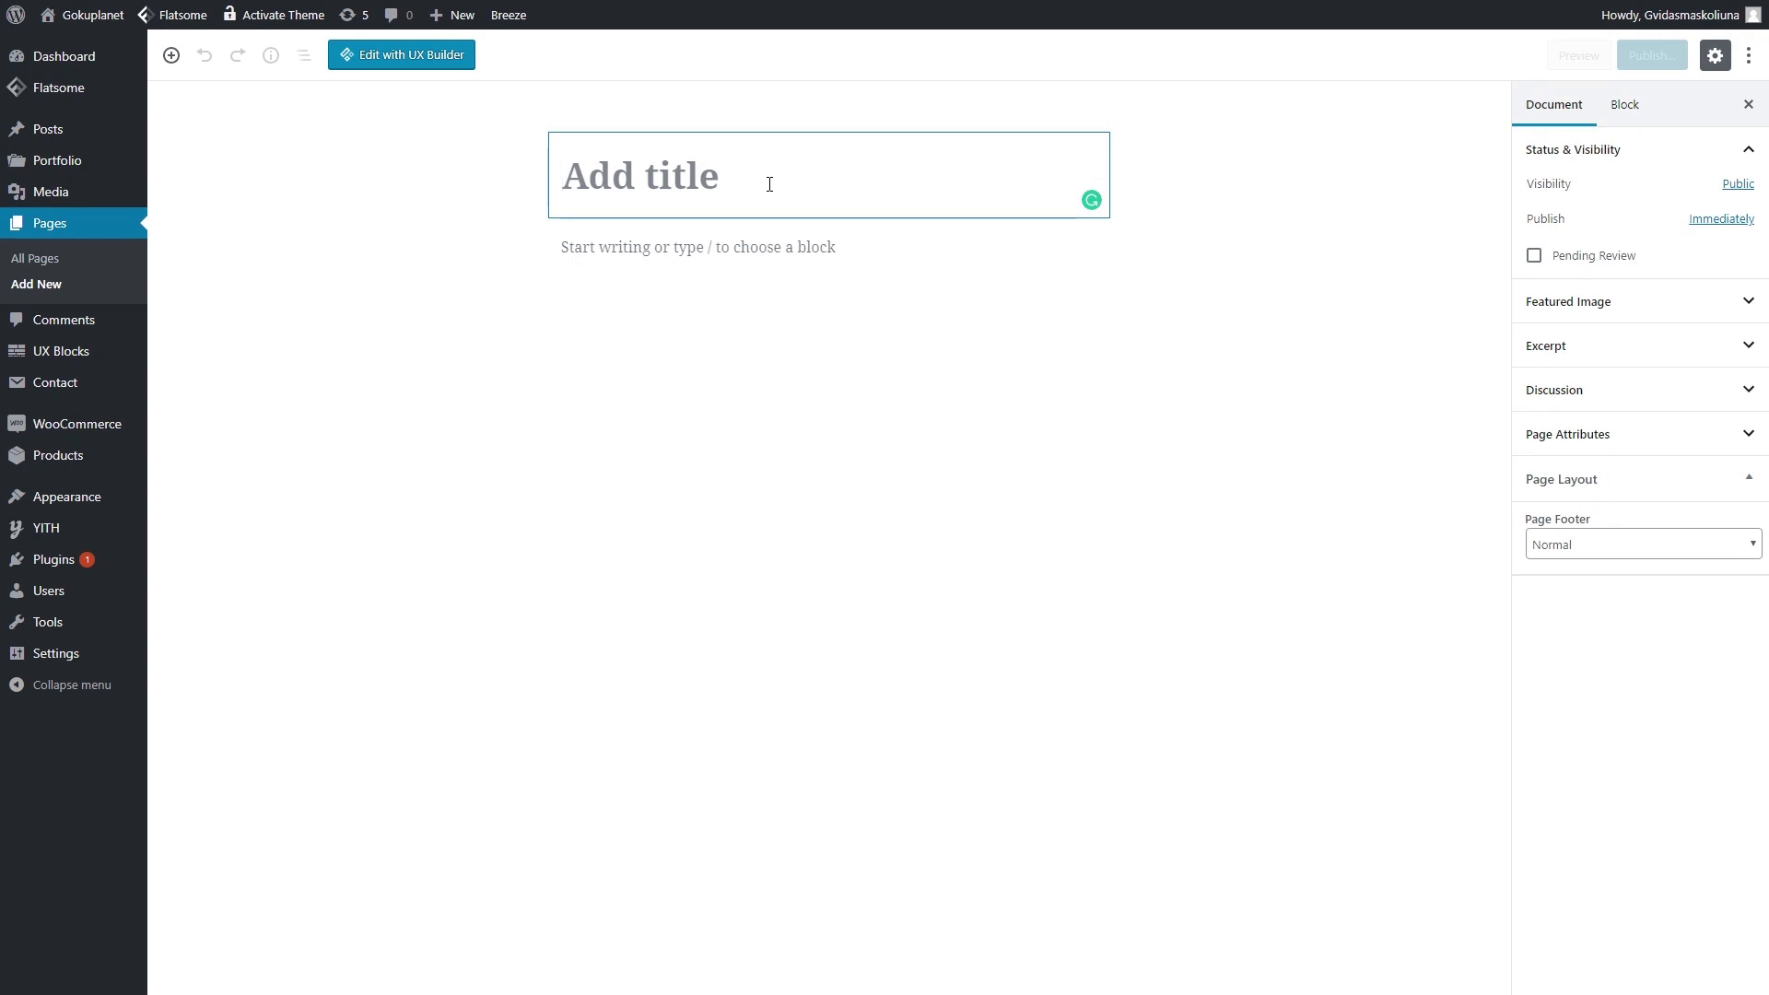
text(Shipping )
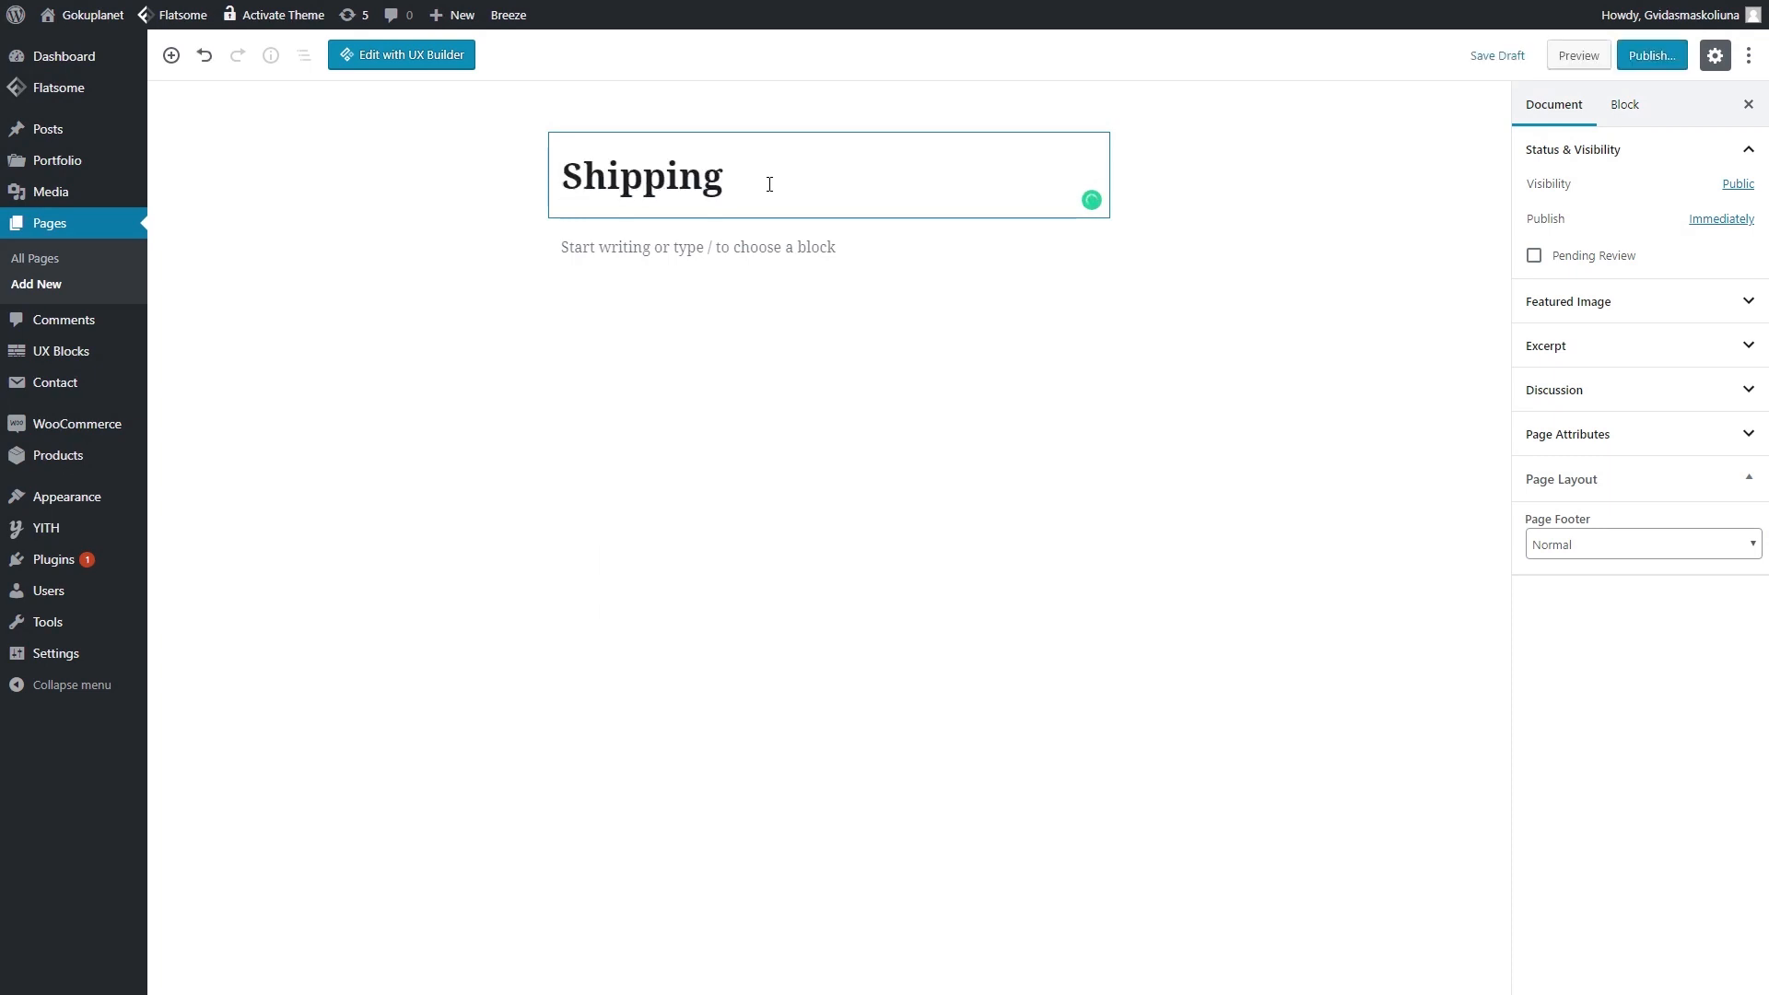
text(& Delivery)
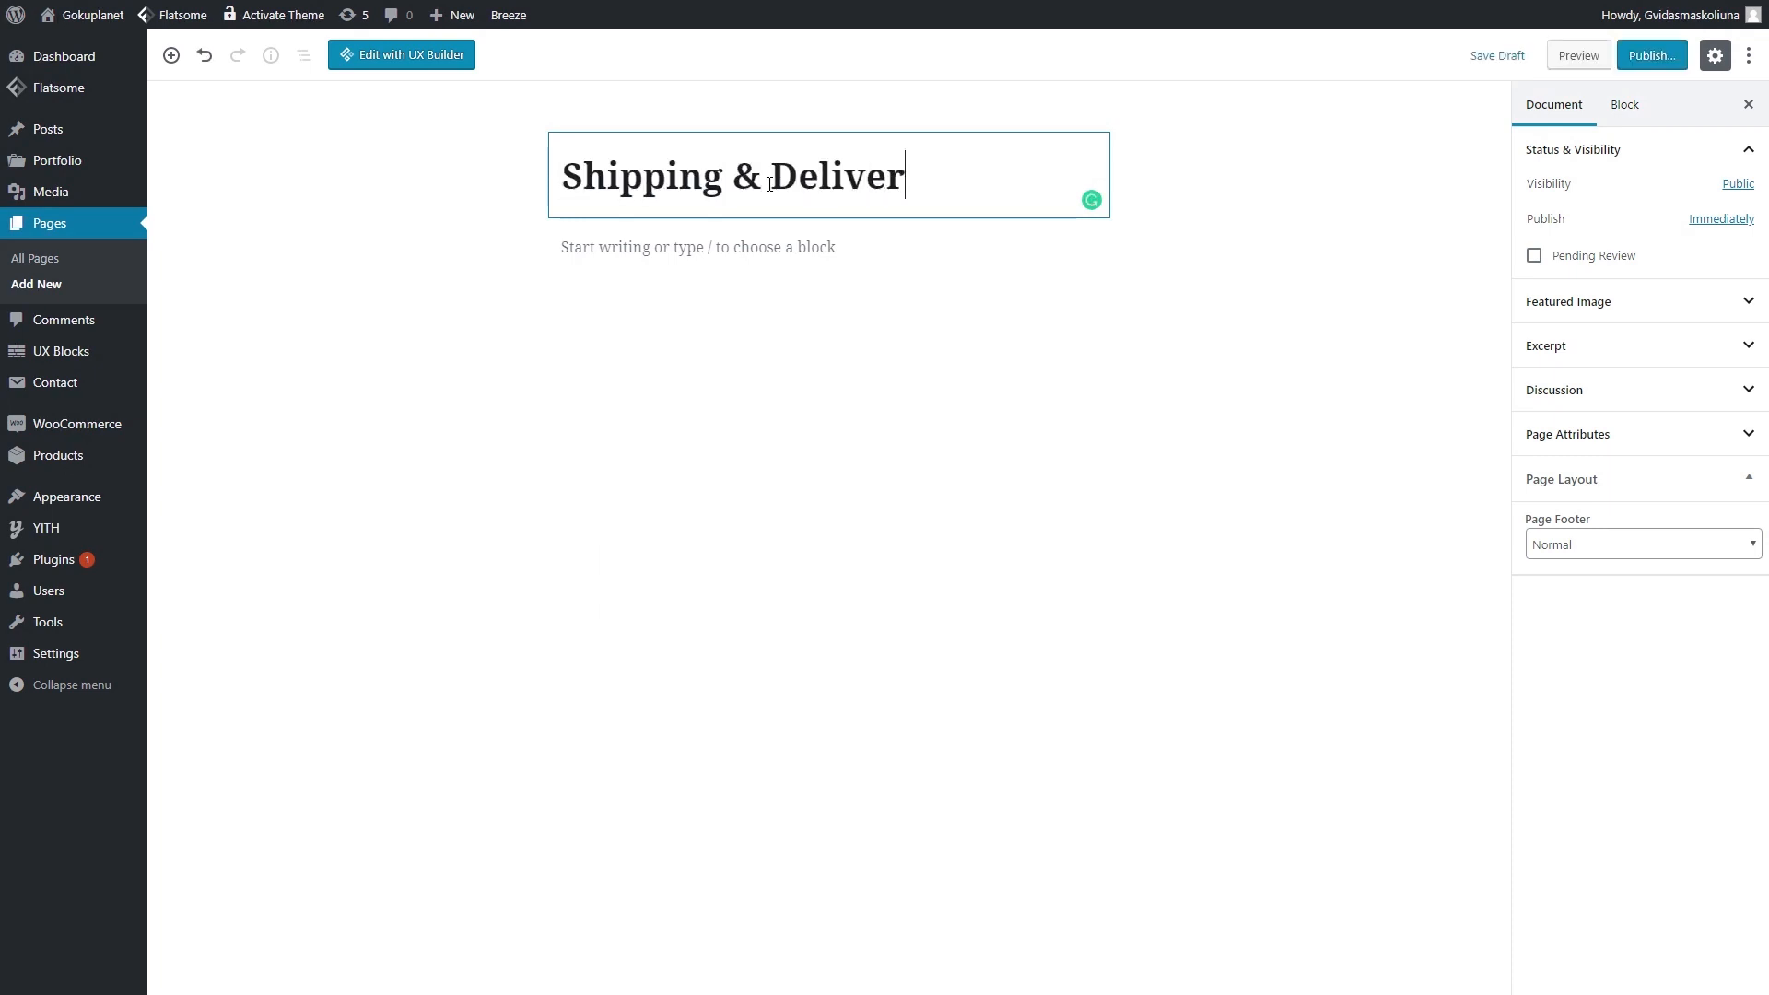
click(1651, 55)
click(1657, 55)
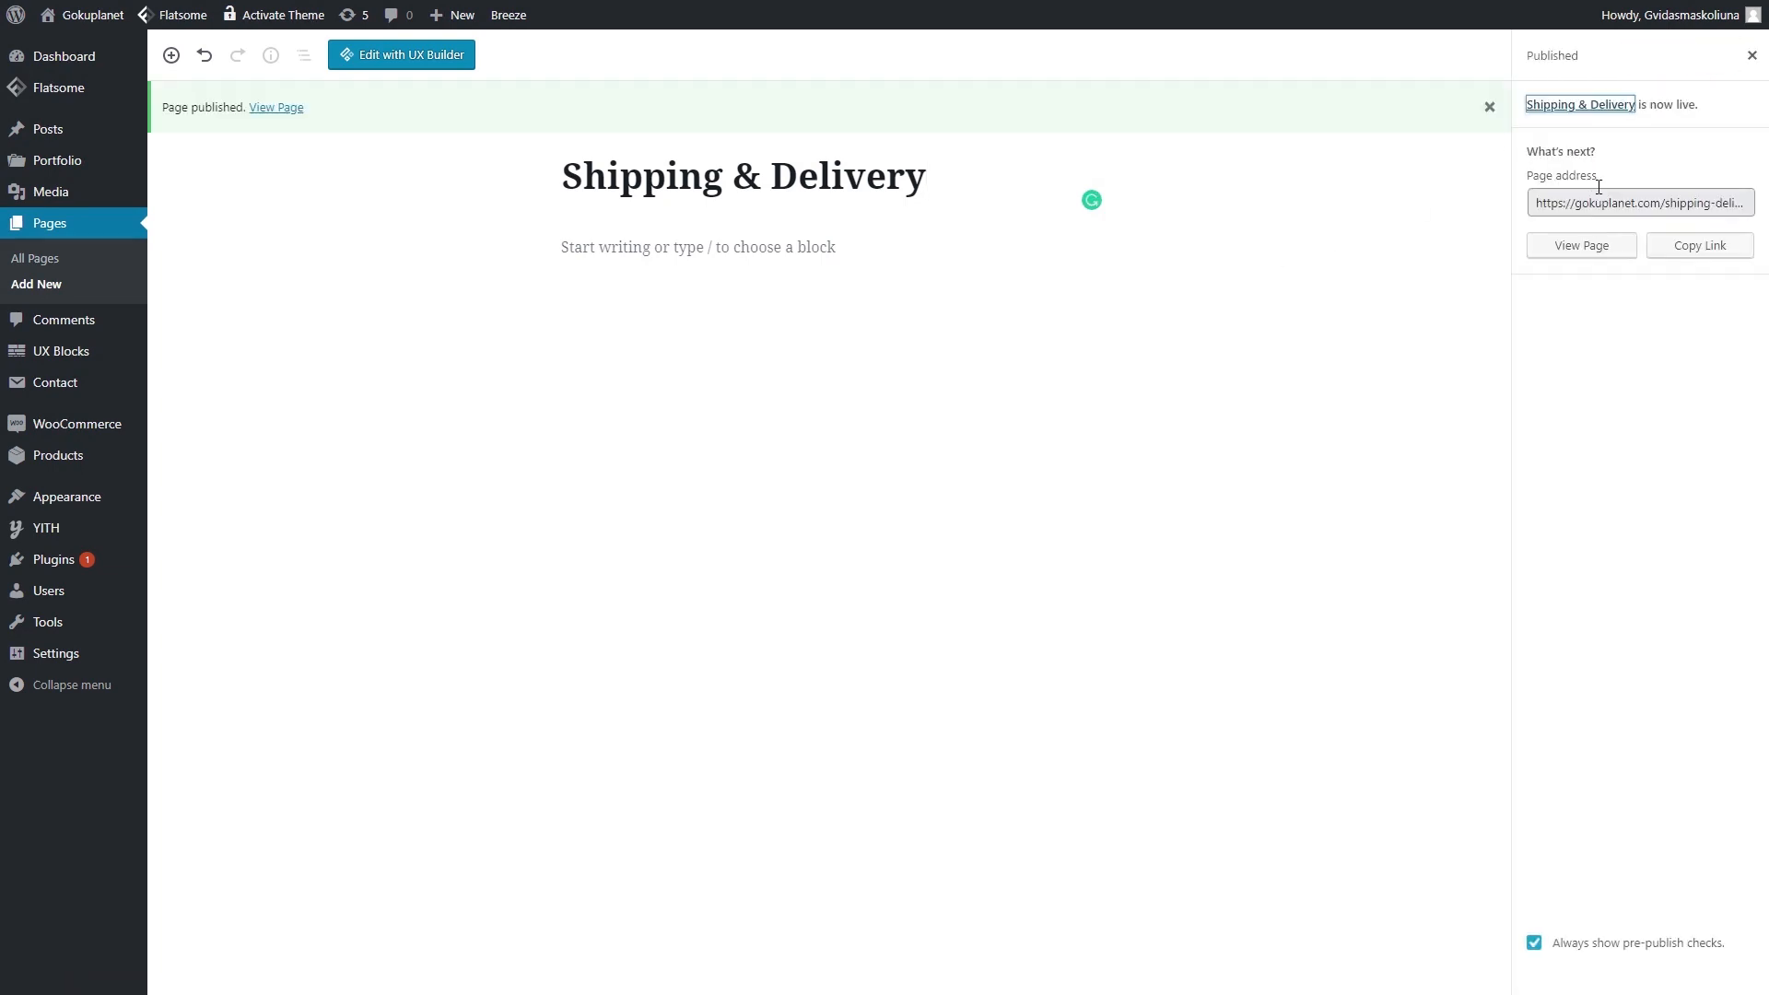
click(1634, 202)
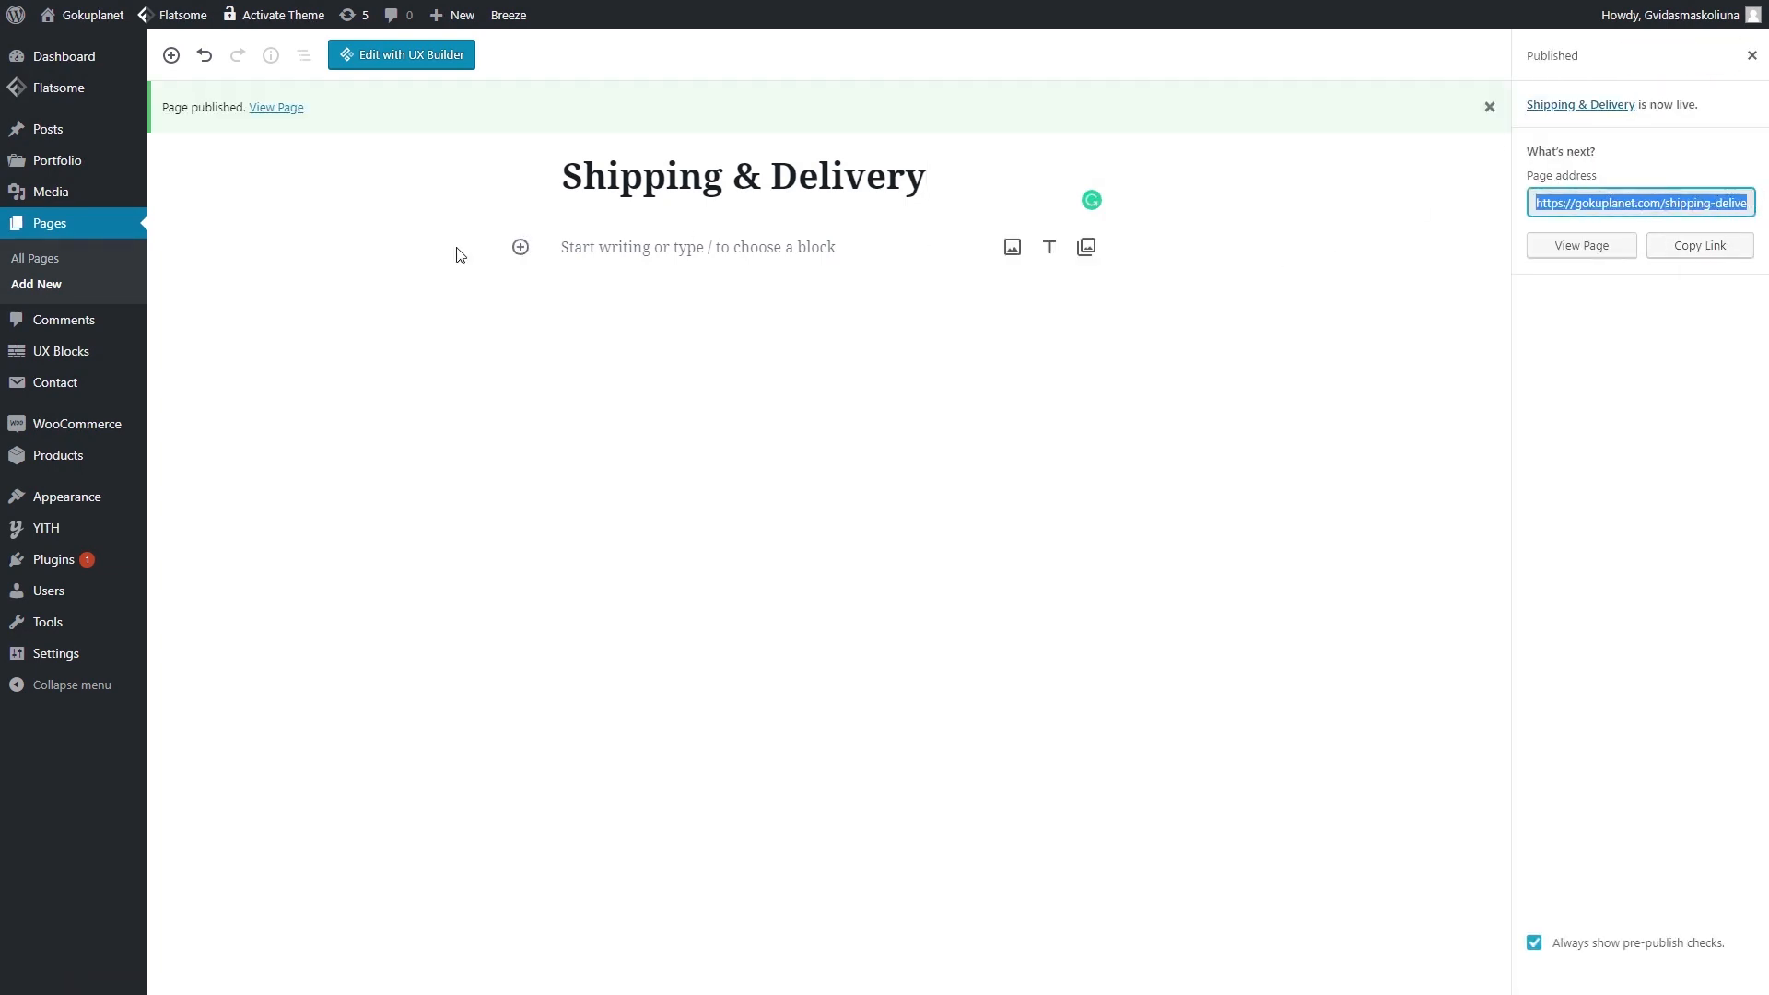
click(48, 285)
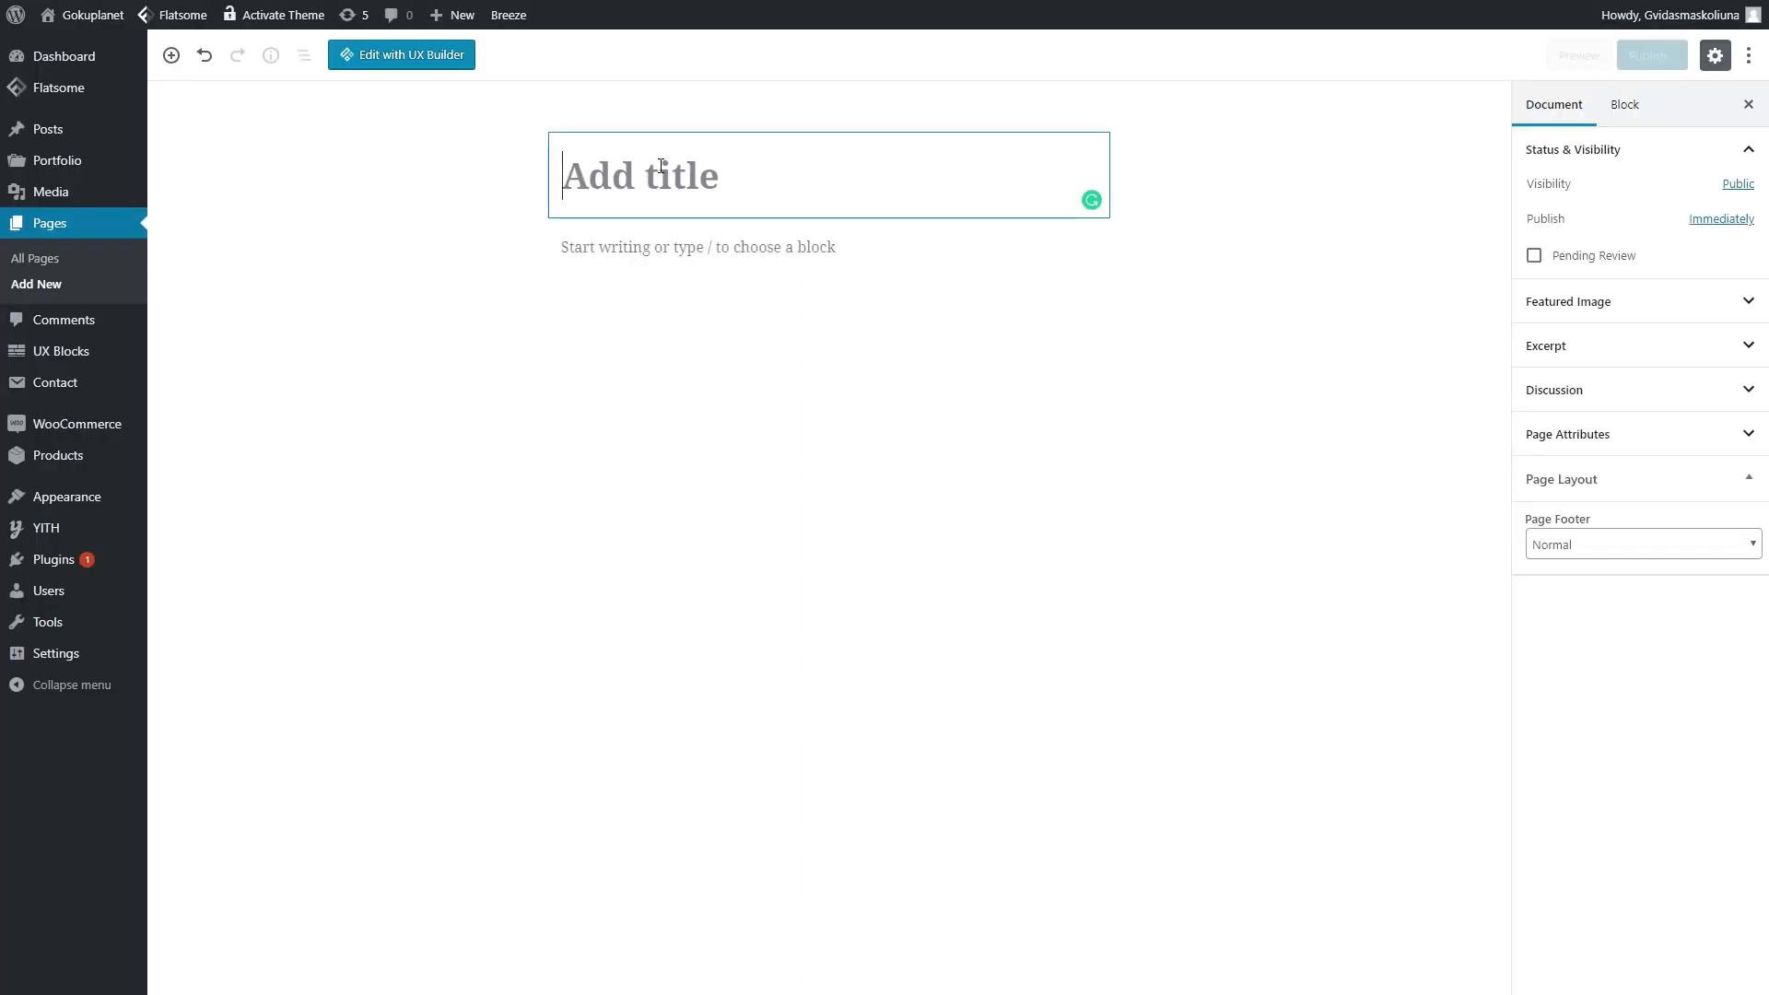
- Publish the page titled 'Refunds & Returns Policy'
text(Refunds & )
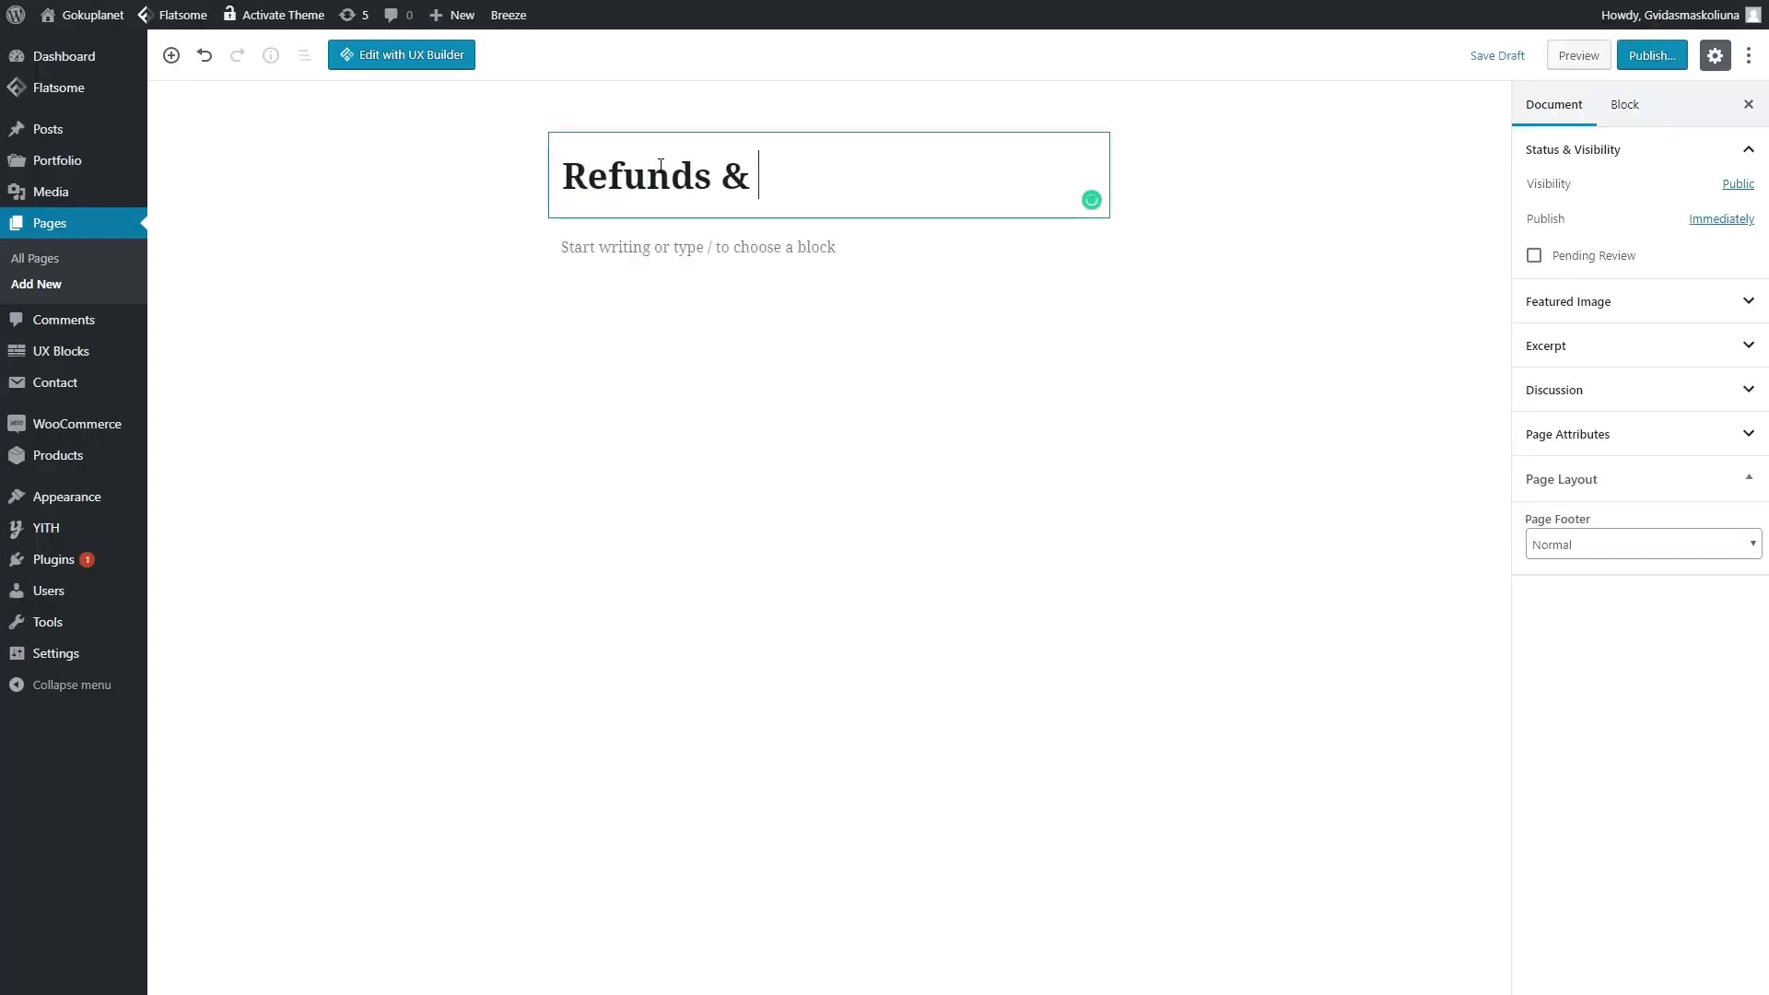
text(Returns Policy)
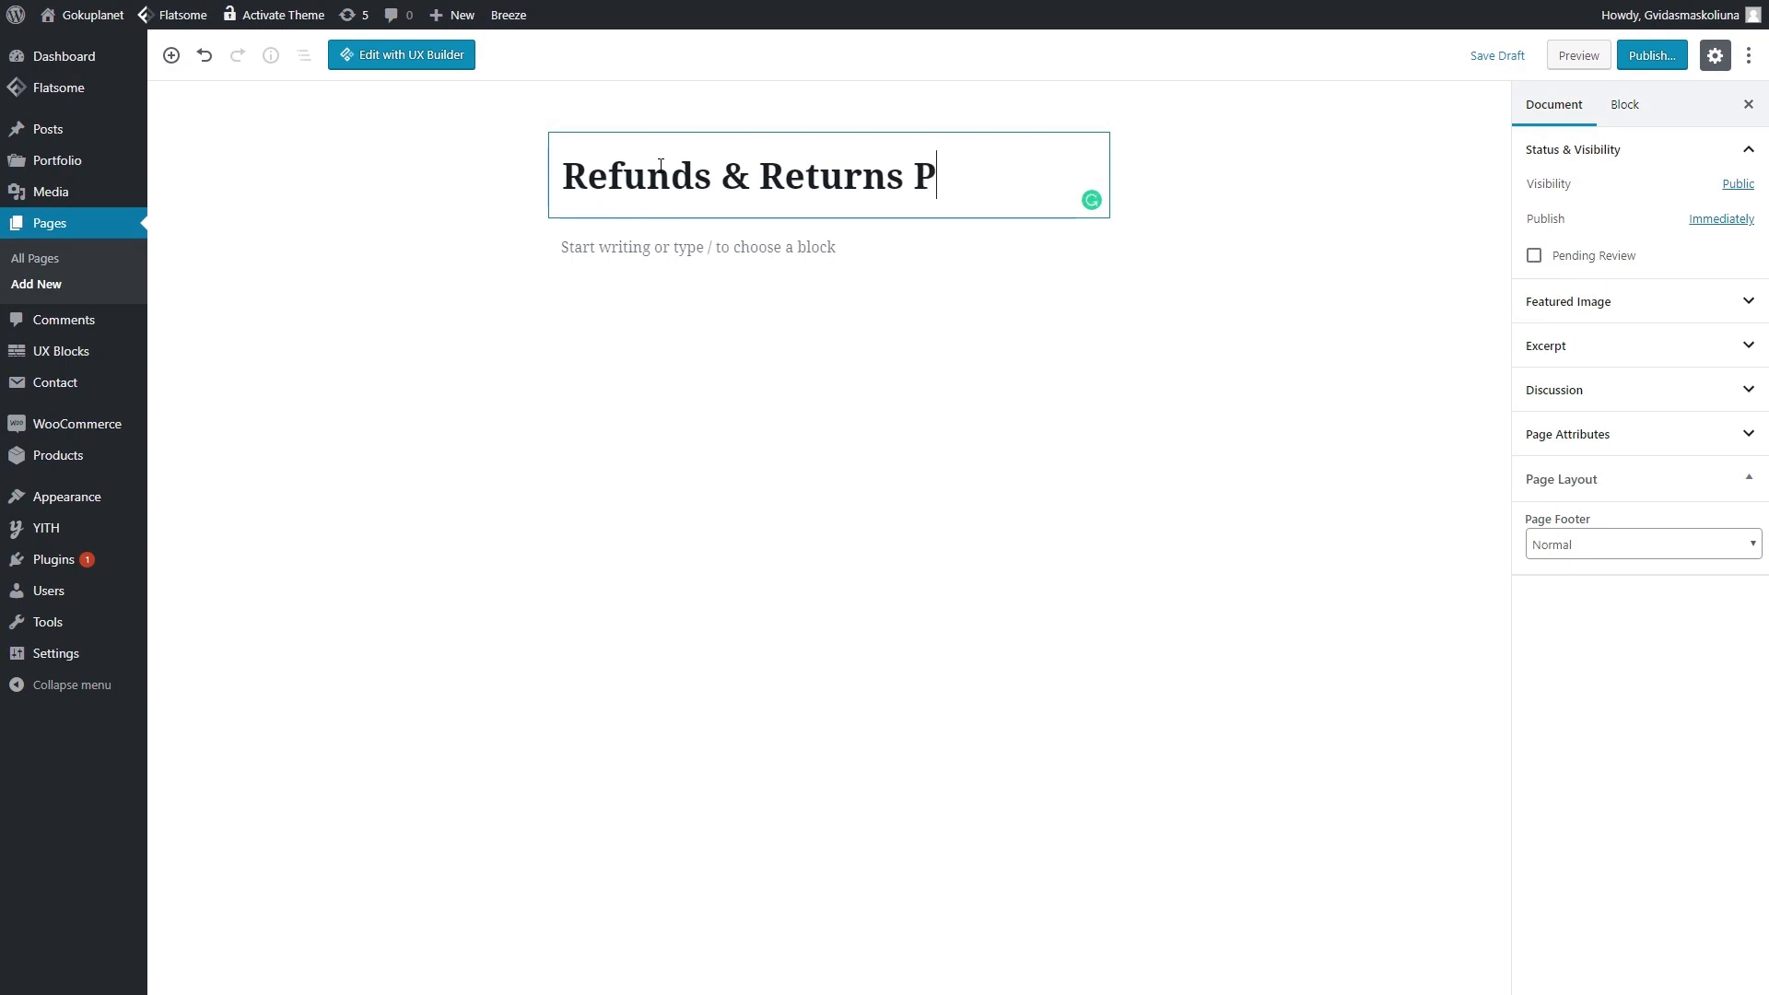
click(1668, 56)
click(1666, 61)
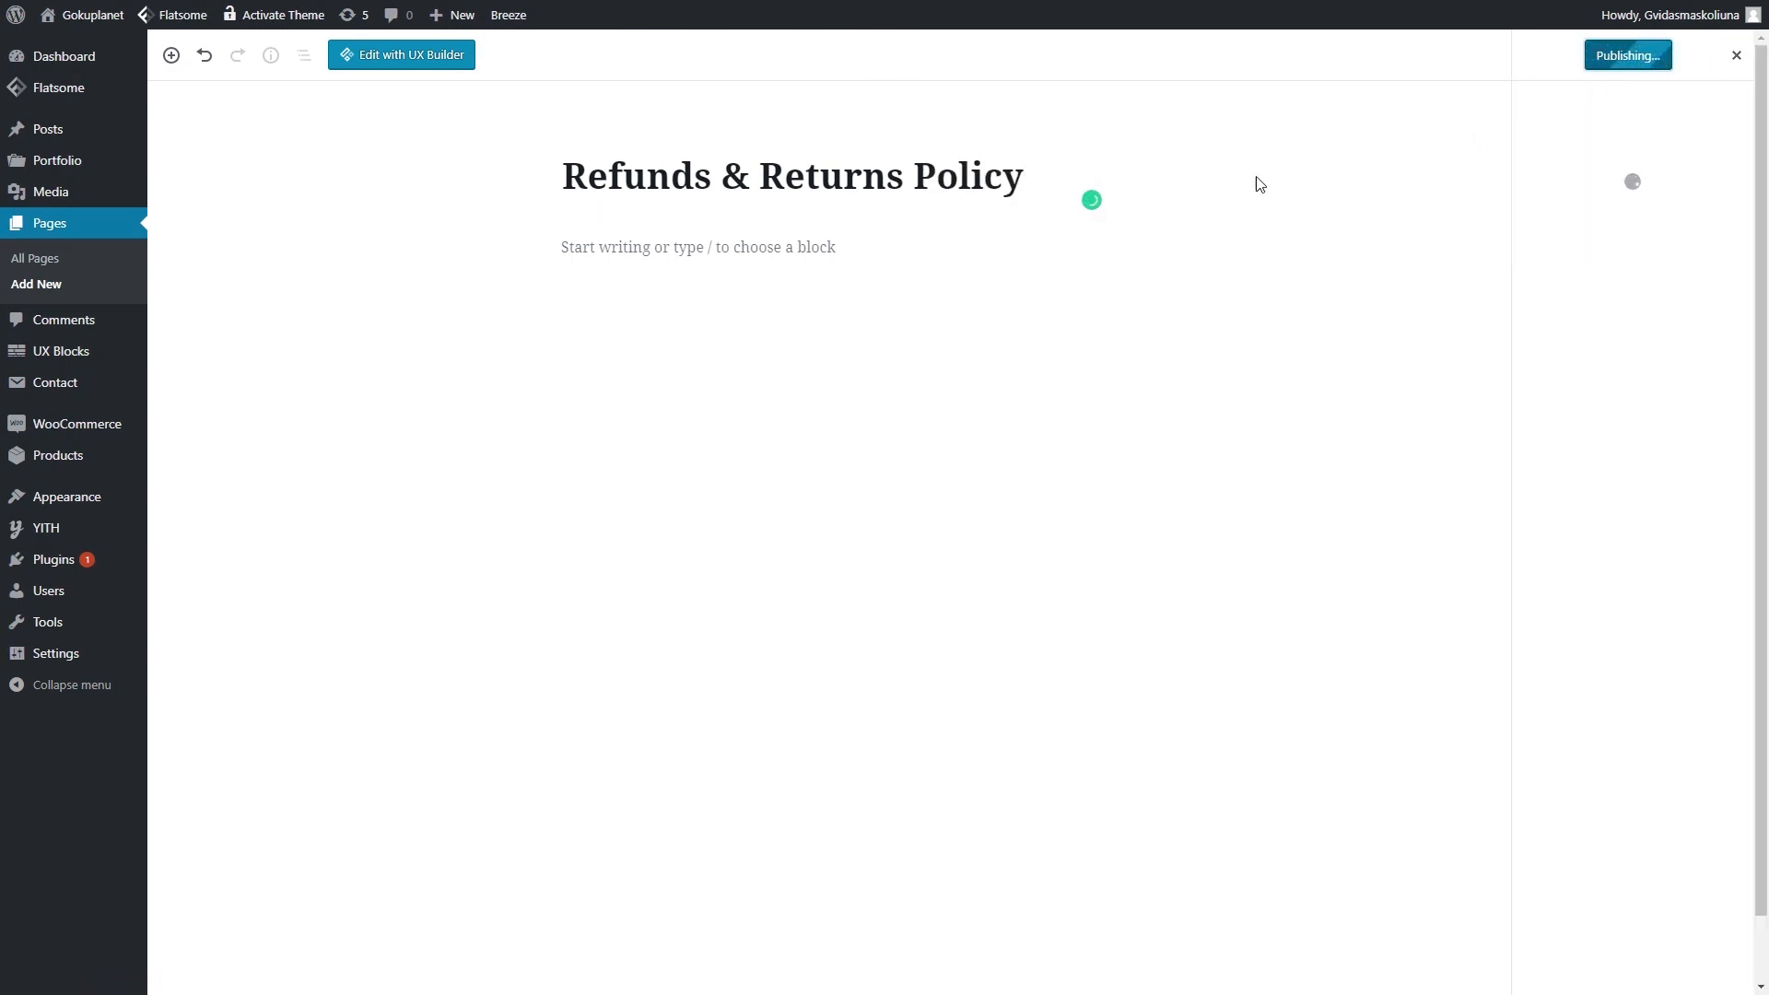
- Add and publish another blank page titled 'Terms & Conditions'
click(50, 283)
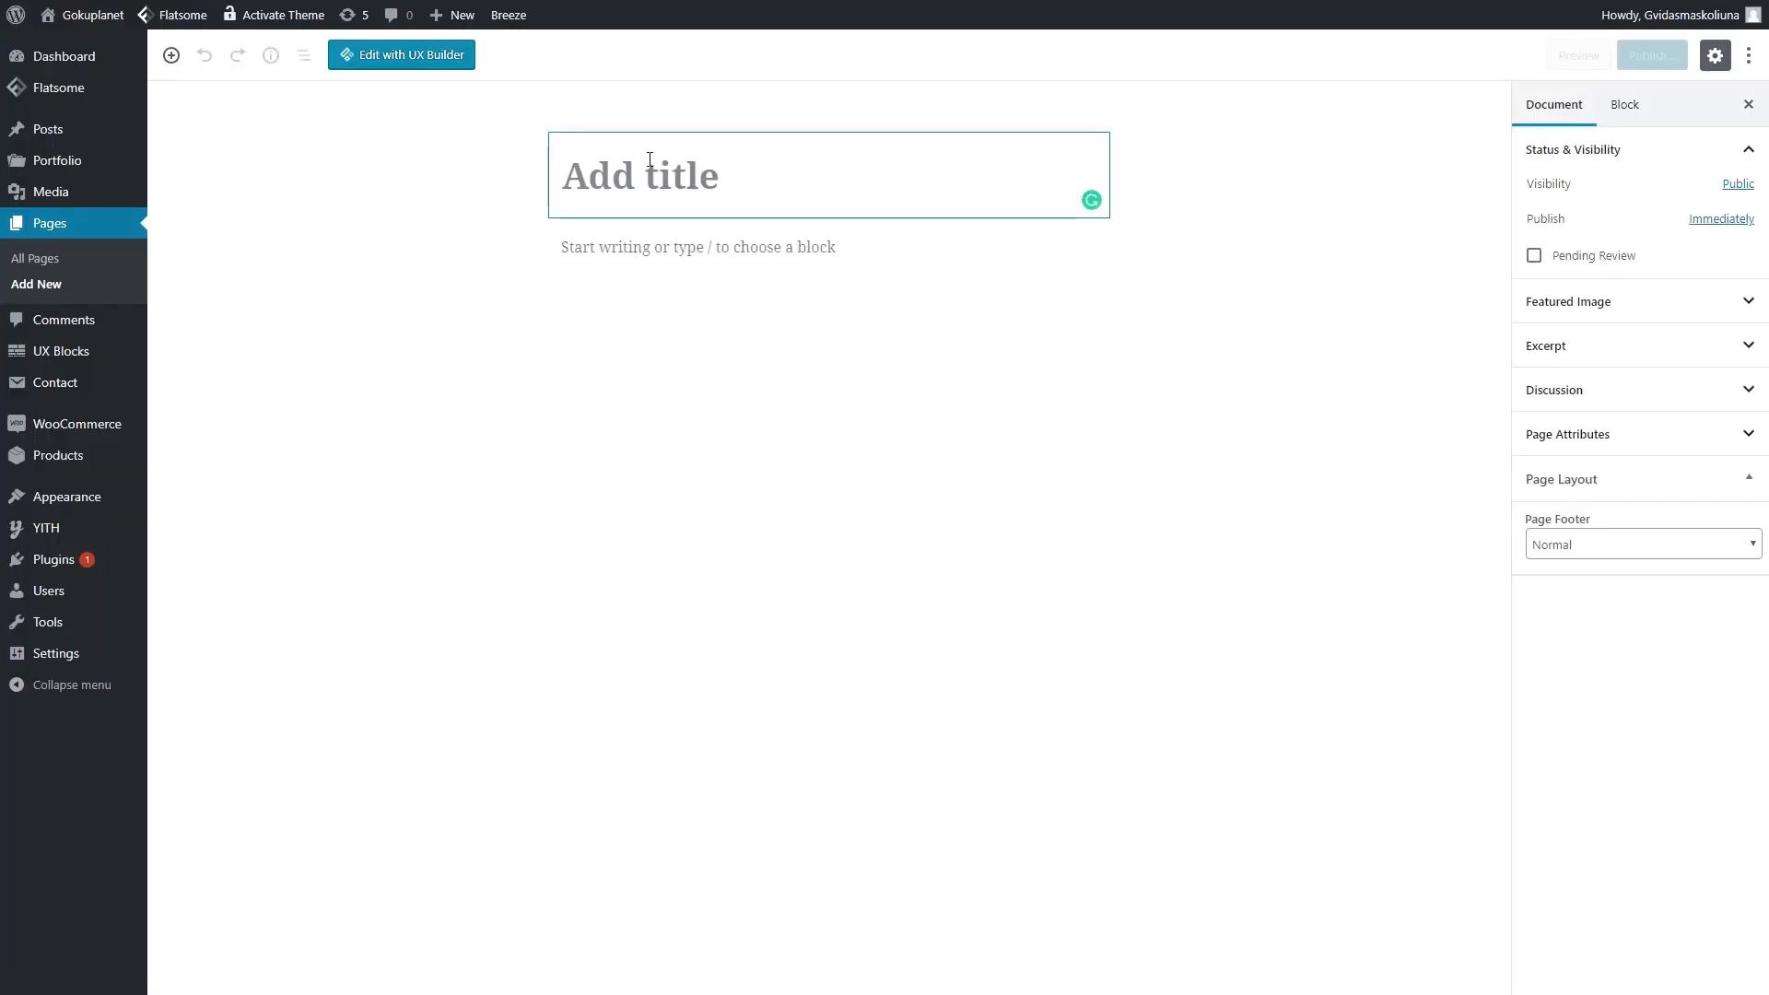
text(Terms & Conditions)
click(1652, 57)
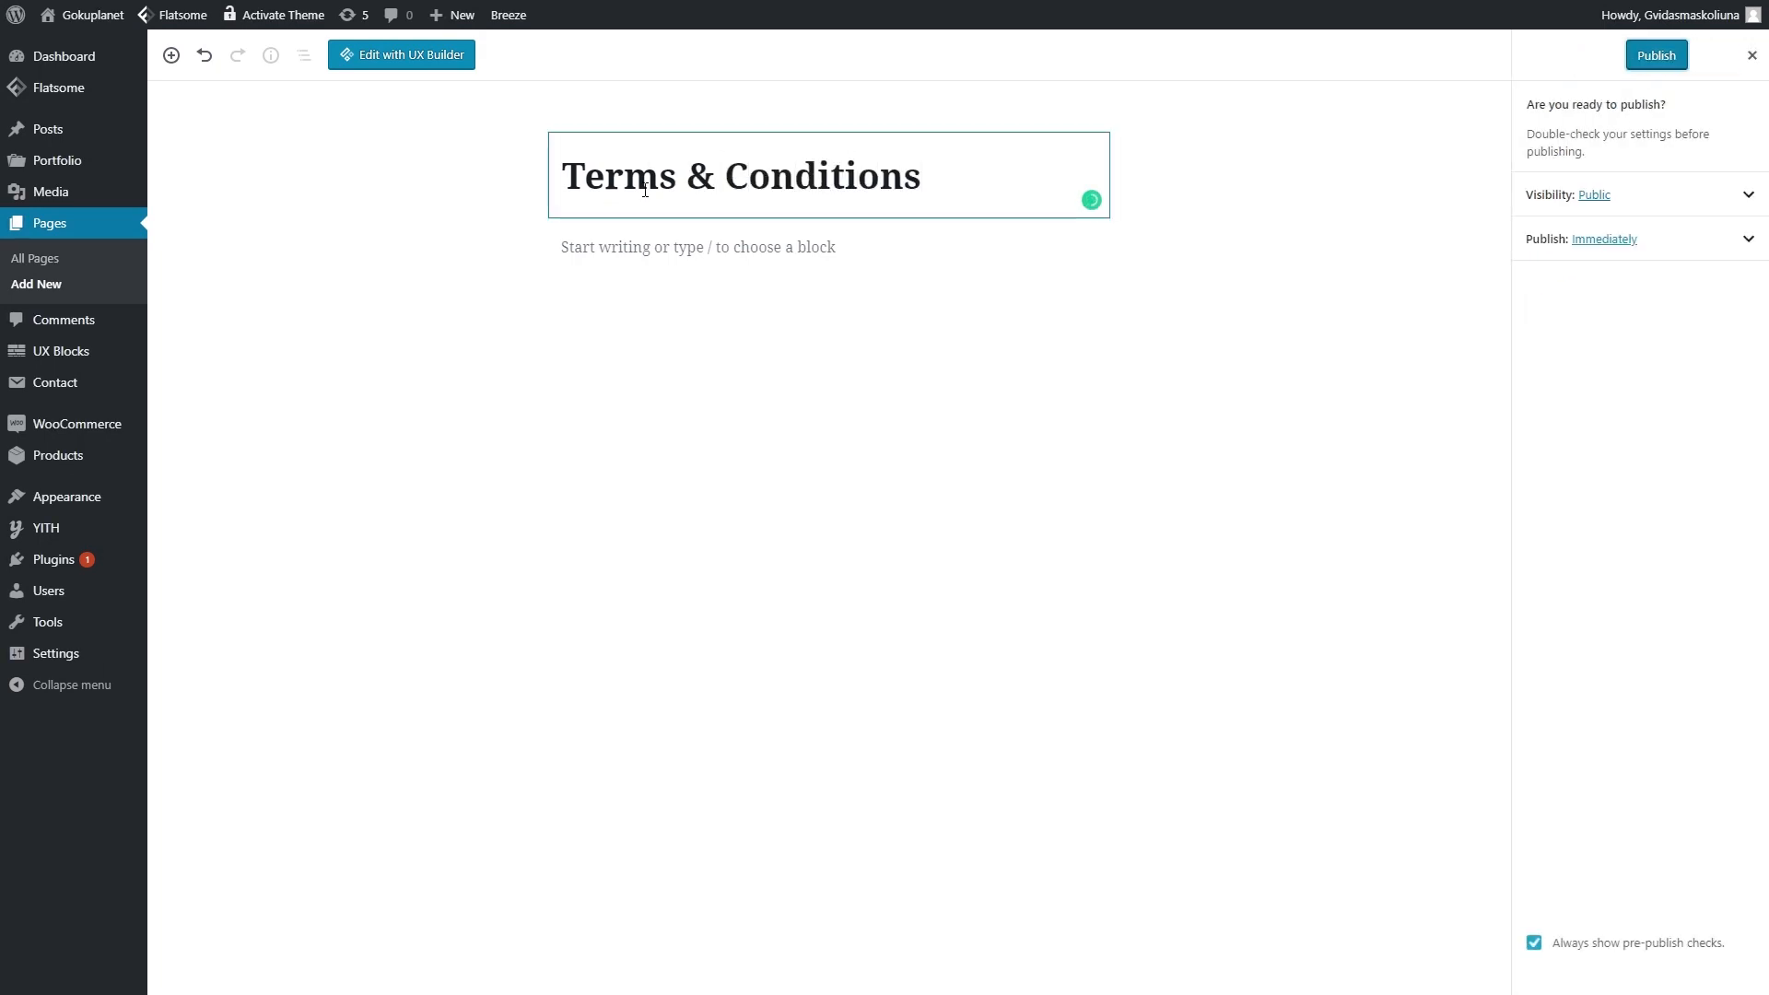
click(1655, 56)
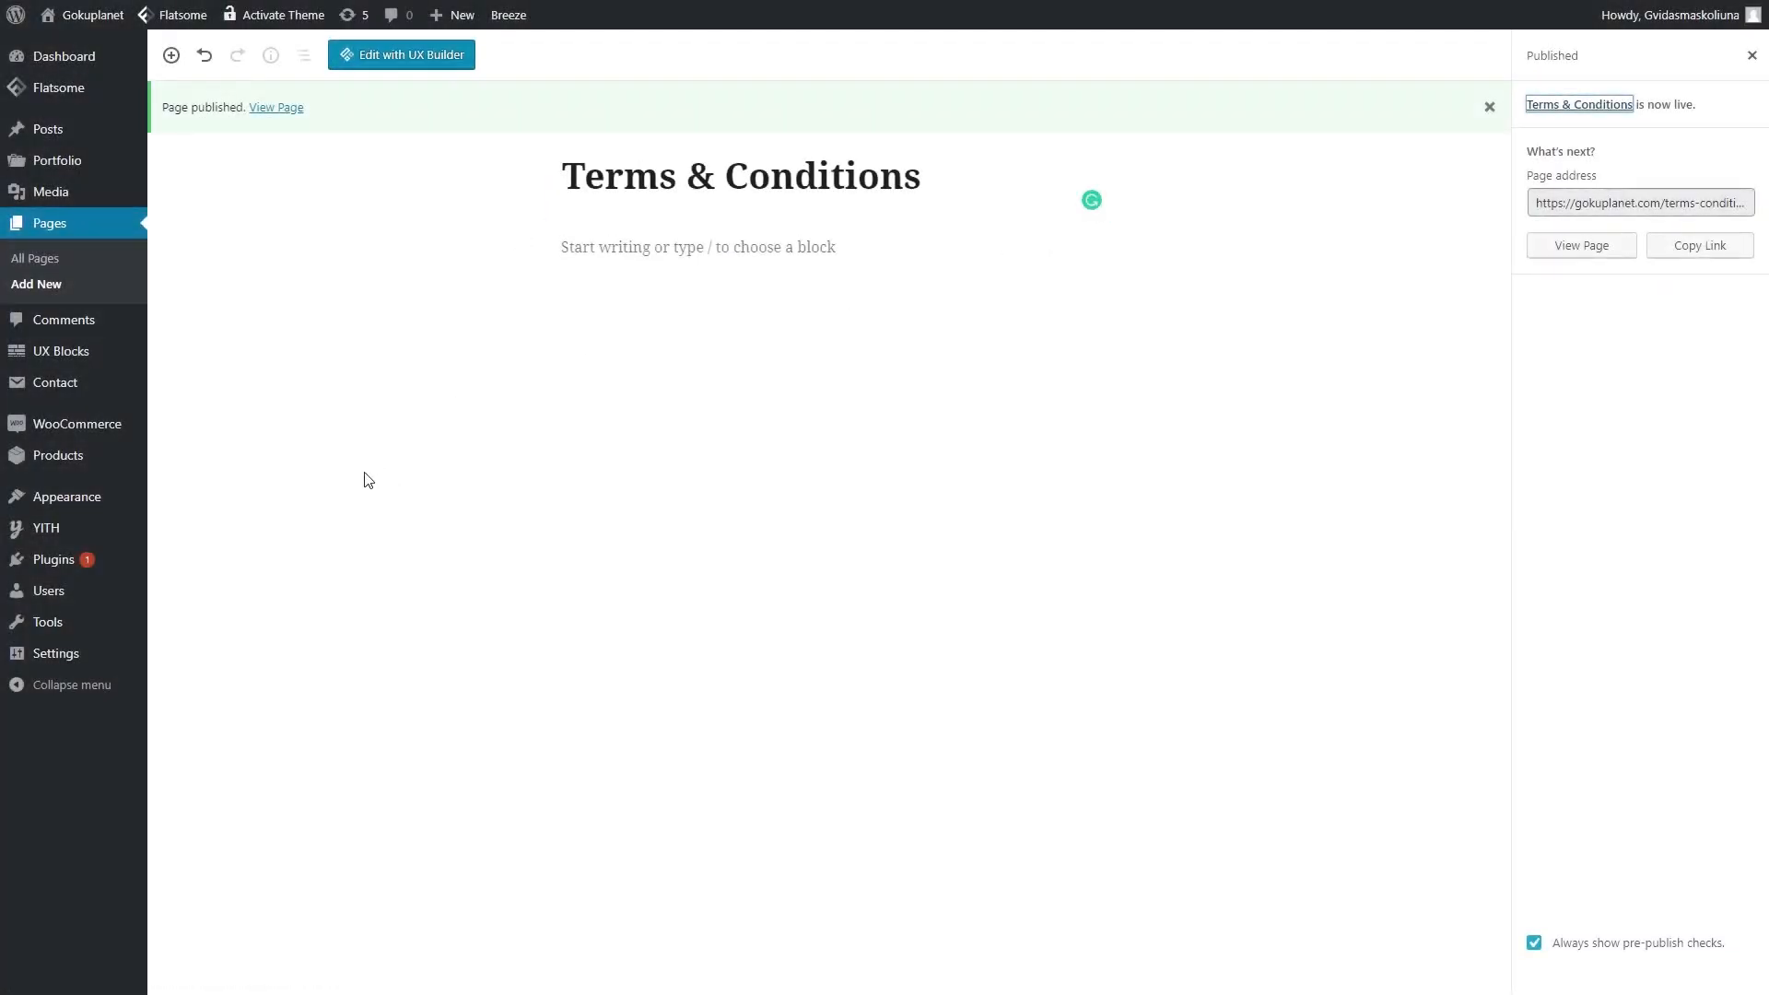
mouse_move(87, 462)
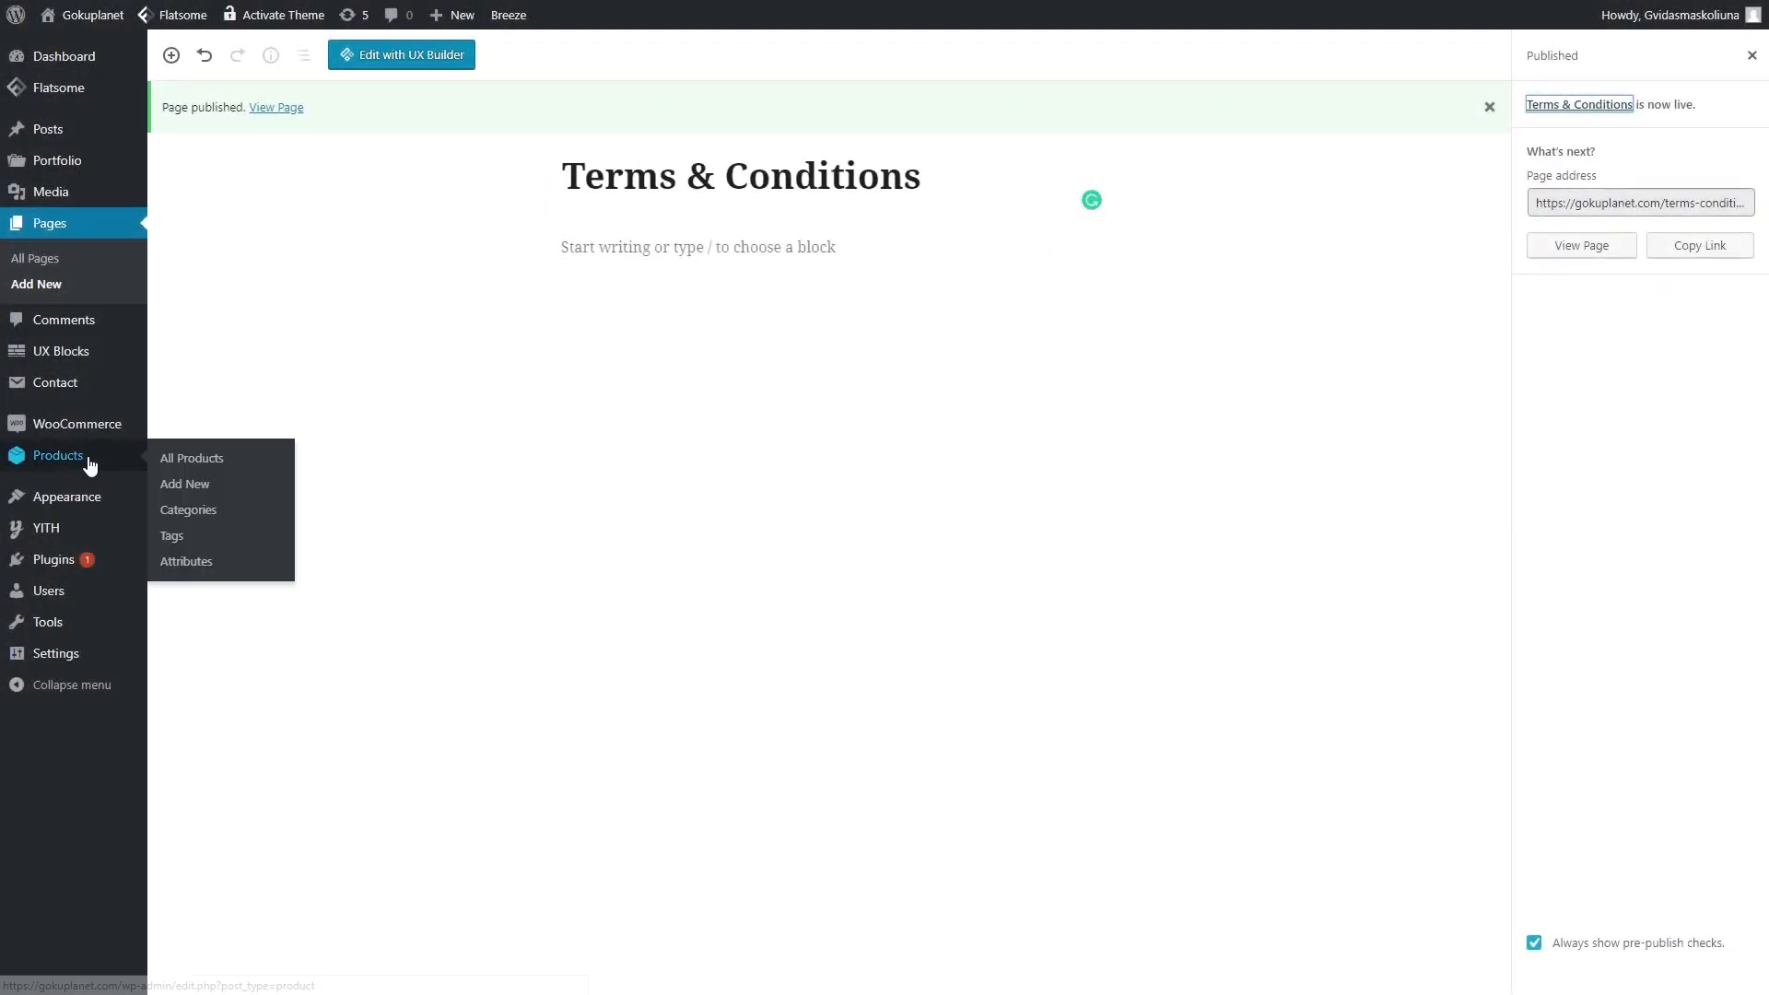
- Bulk-delete all the demo product categories
click(225, 511)
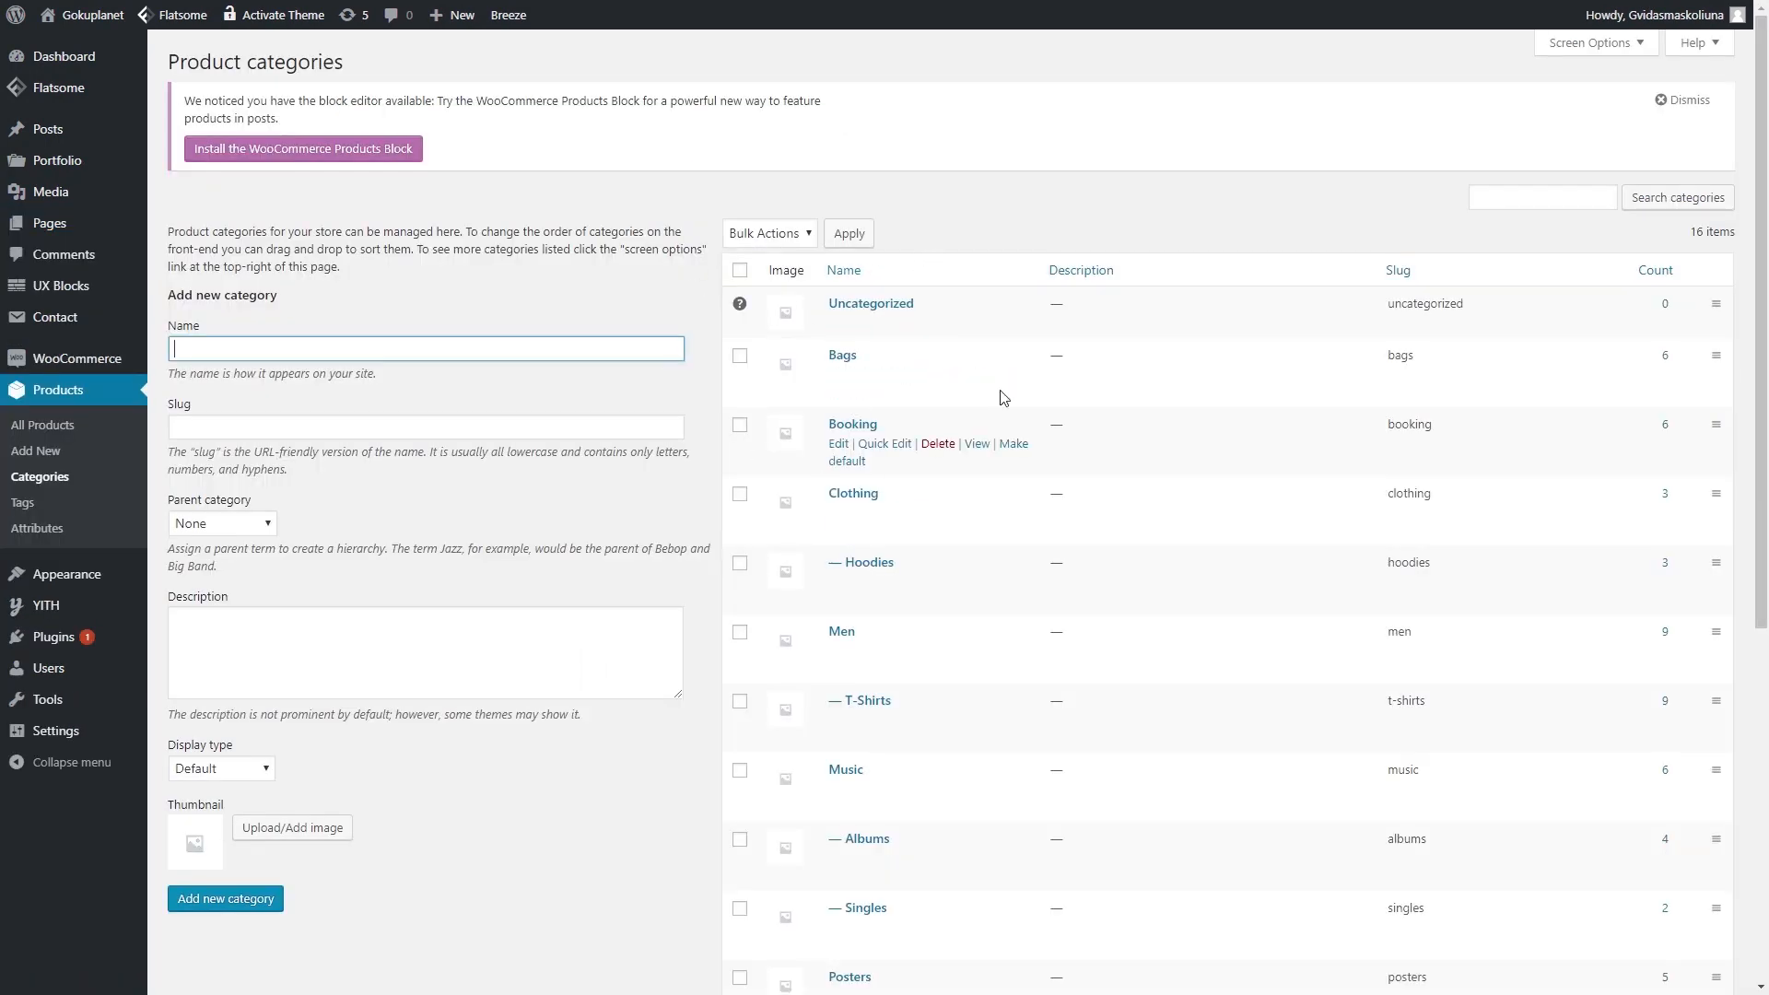
scroll(1004, 368, down, 5)
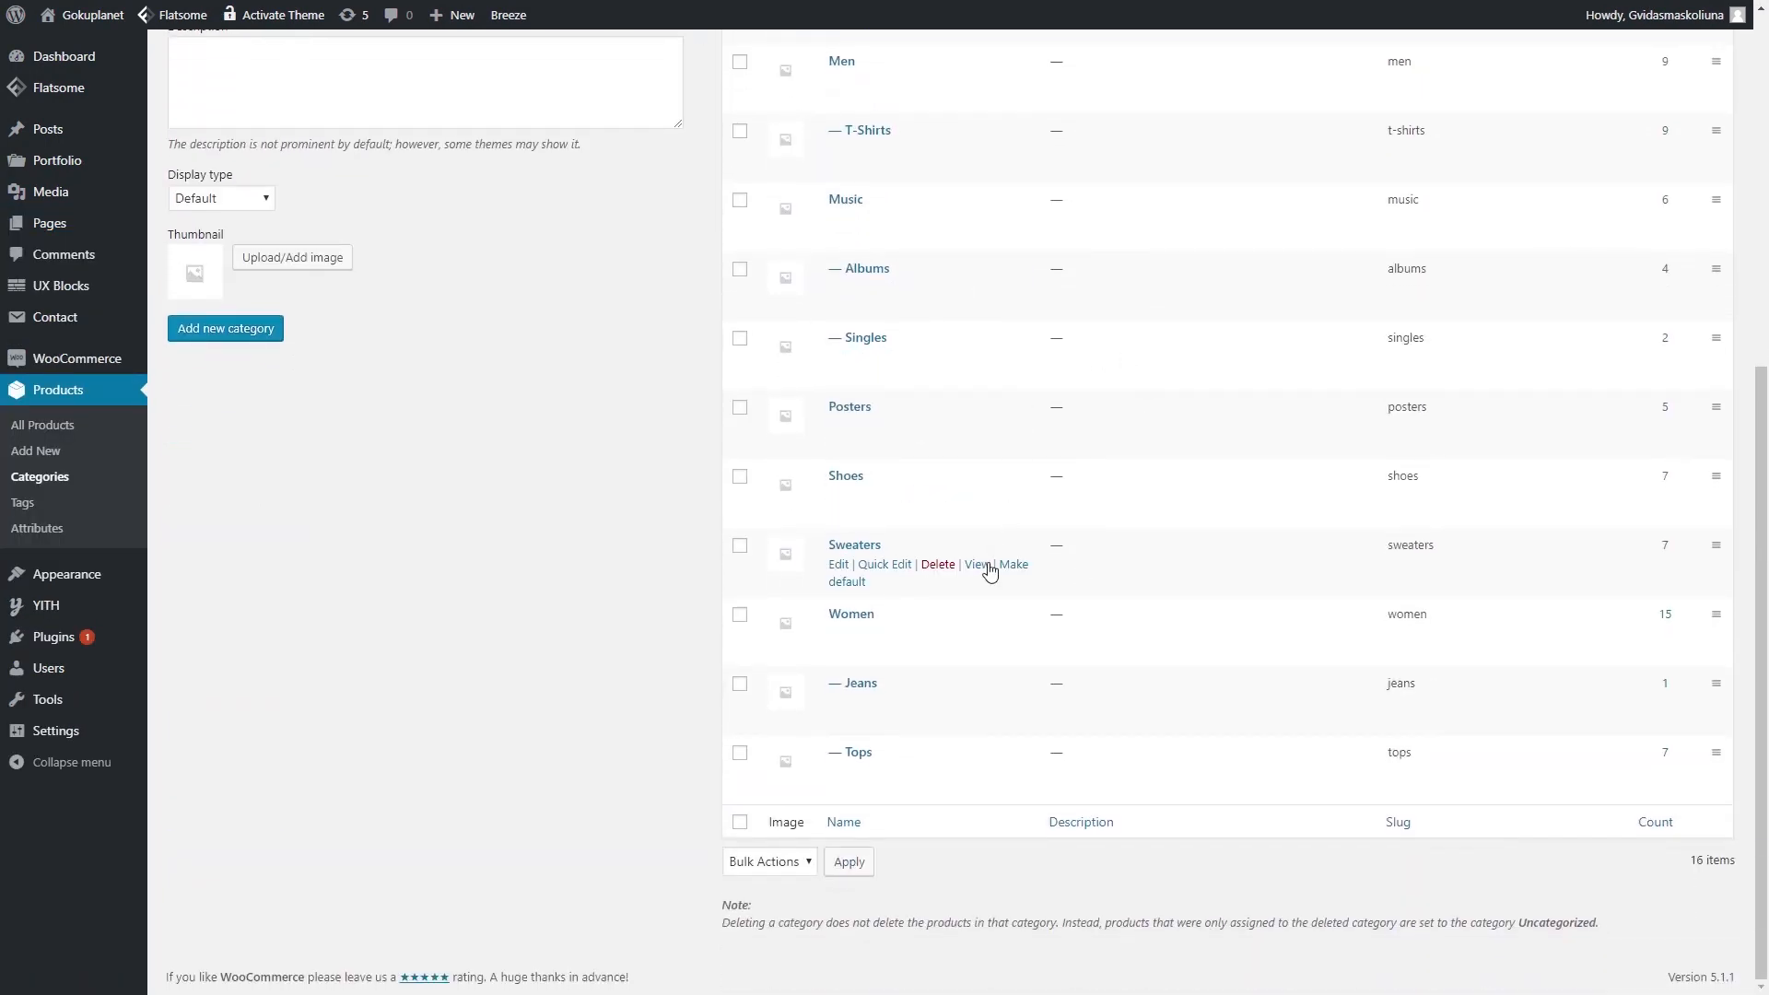
scroll(990, 571, up, 6)
click(740, 270)
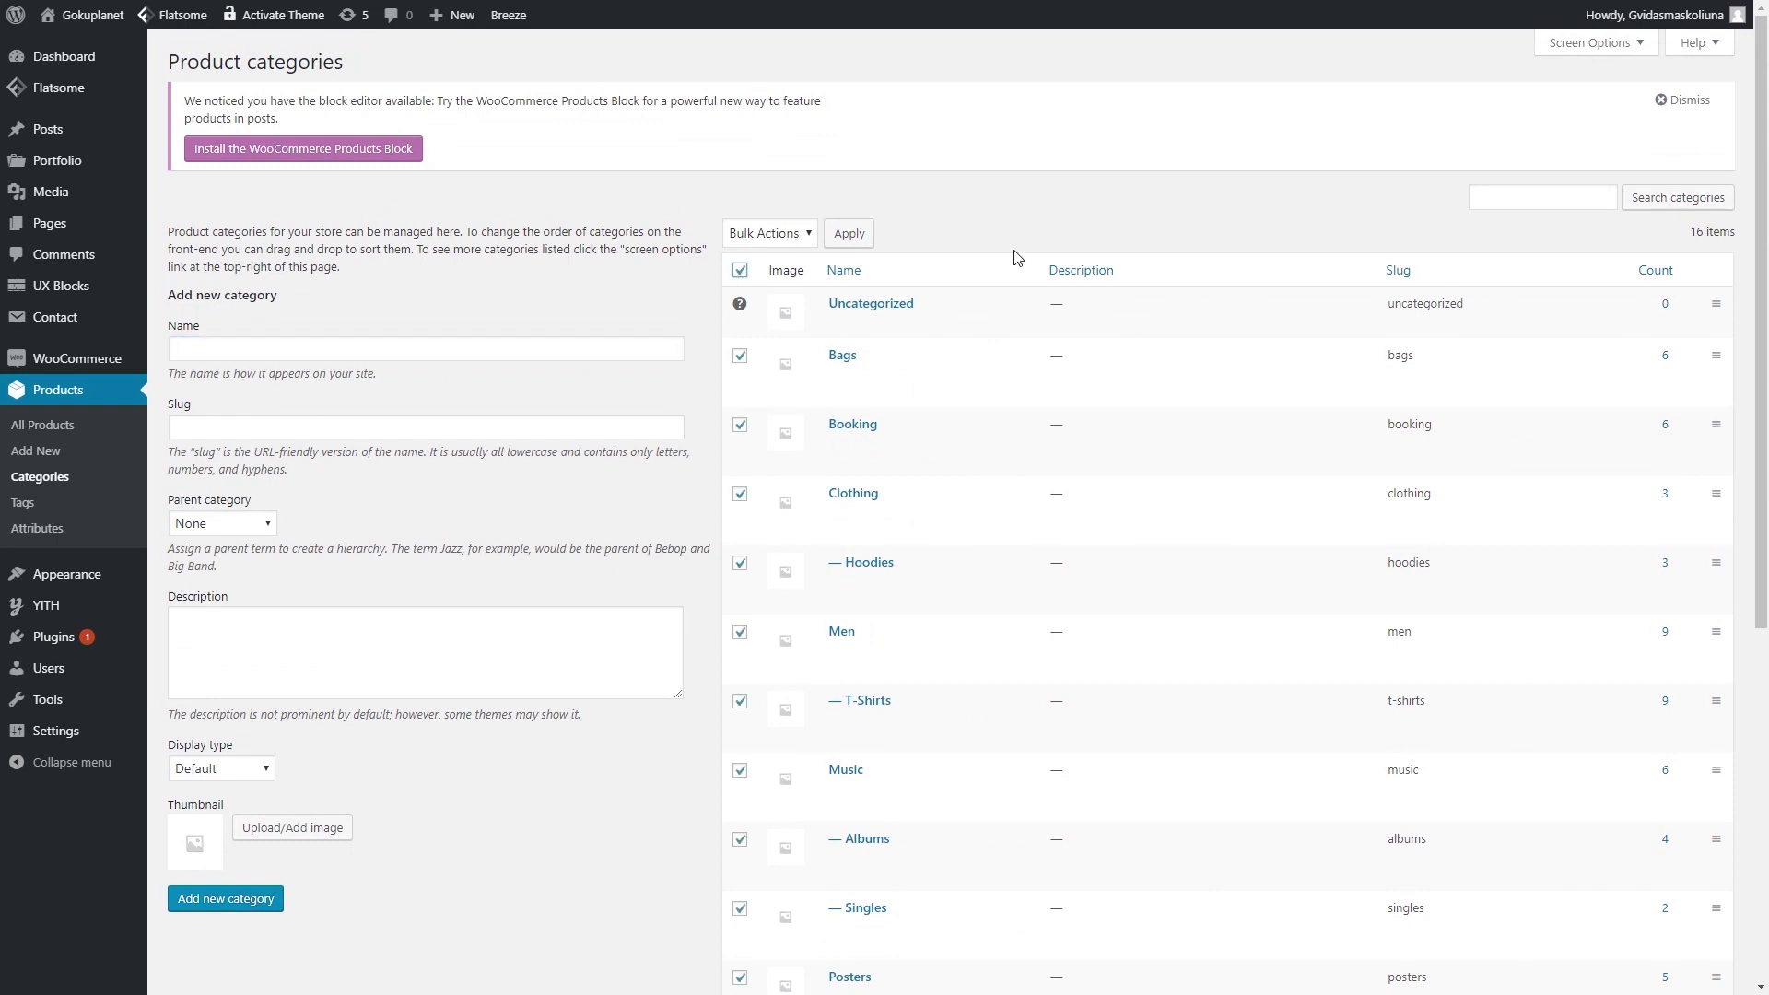
click(784, 239)
click(779, 272)
click(849, 233)
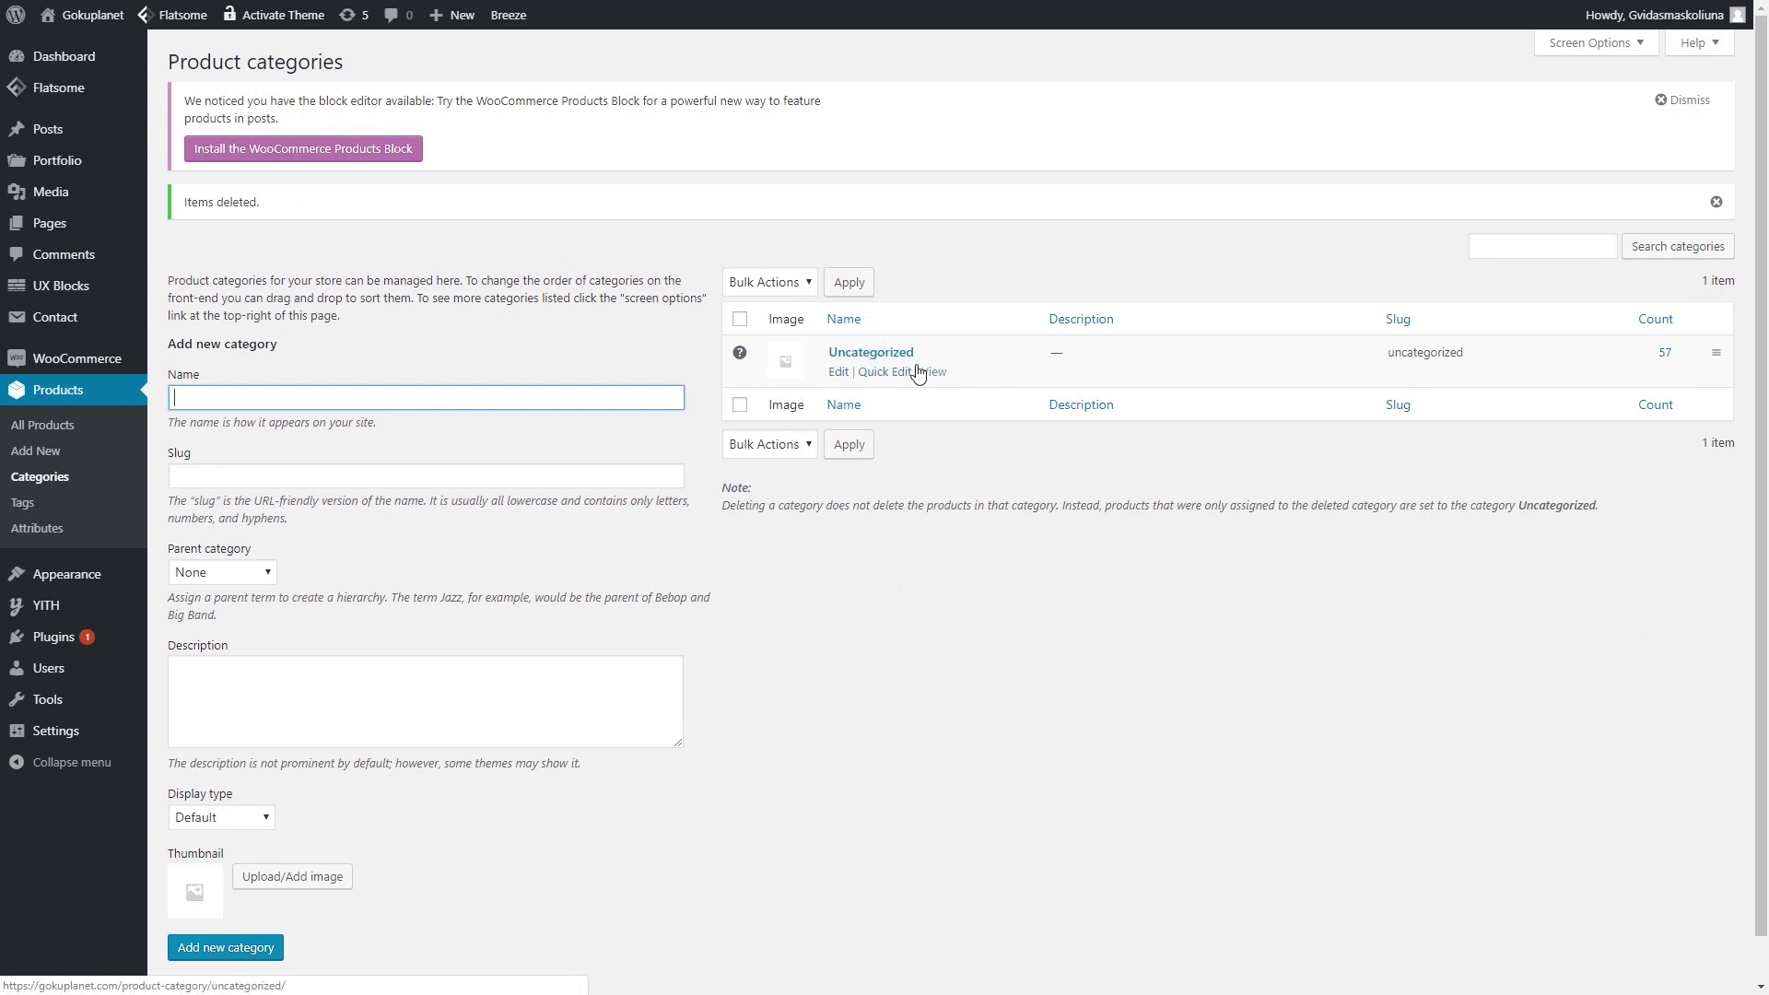
- Rename the Uncategorized category to 'Clothing' with slug 'clothing'
click(845, 380)
double_click(475, 213)
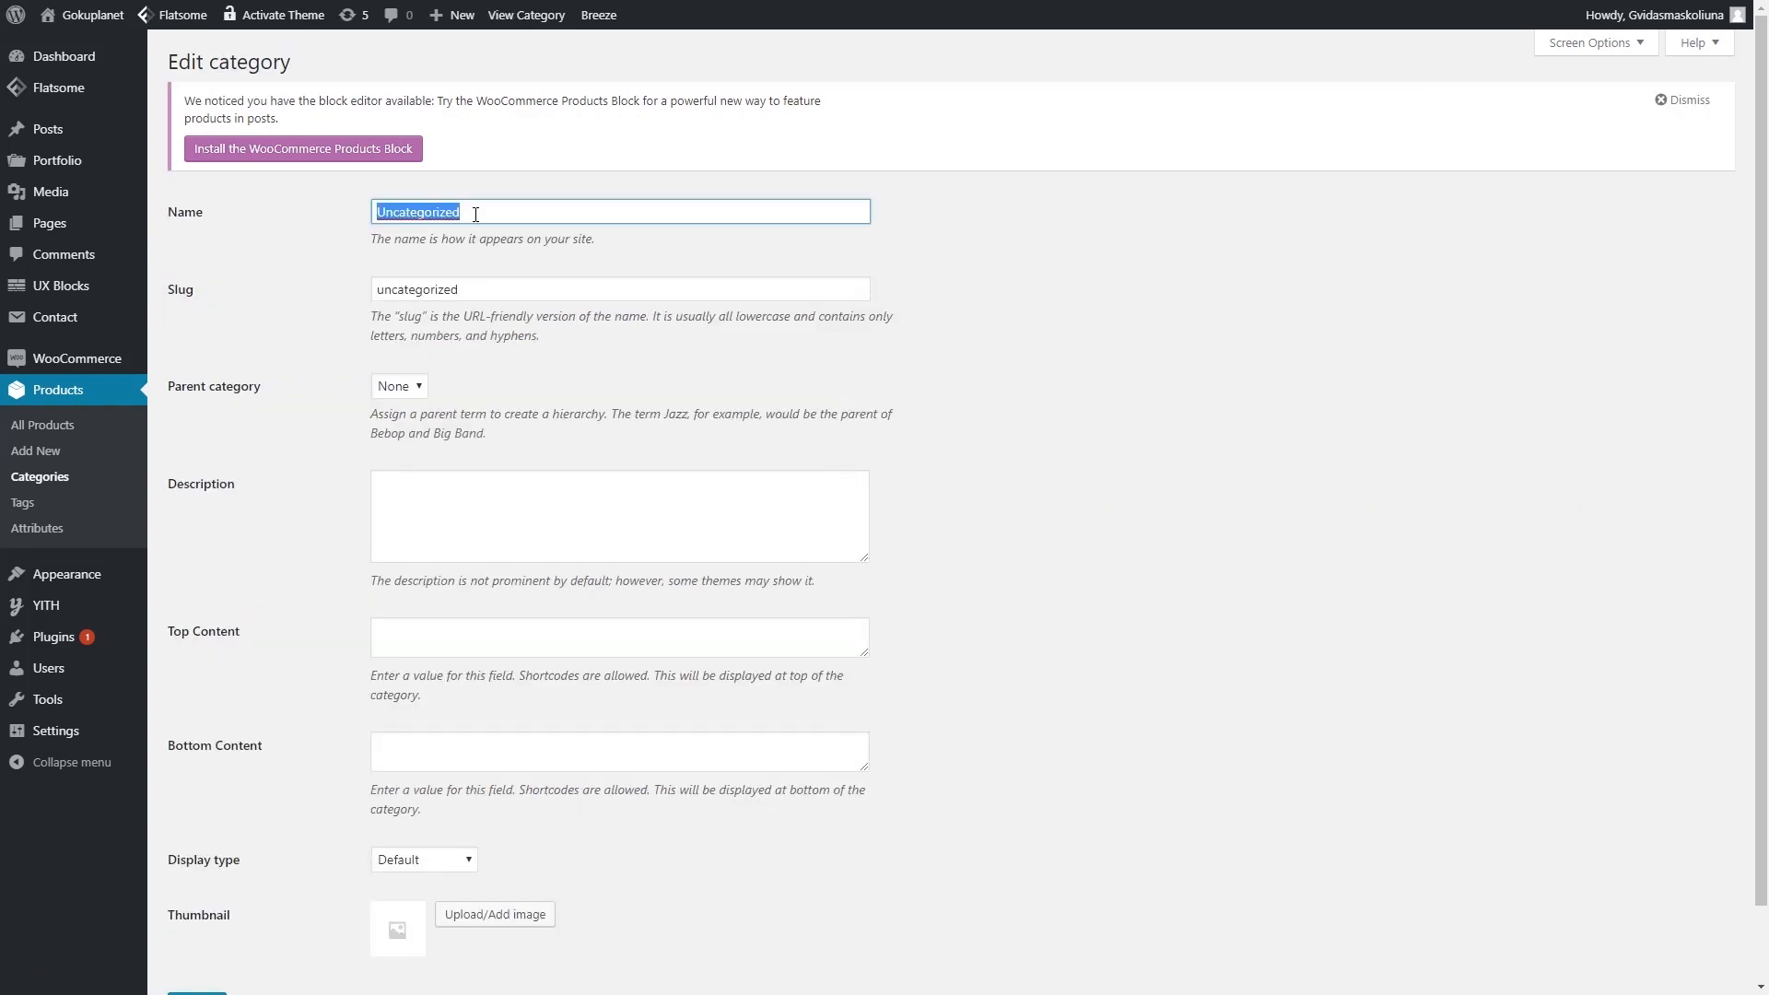
text(Clothing)
key(Tab)
text(clothing)
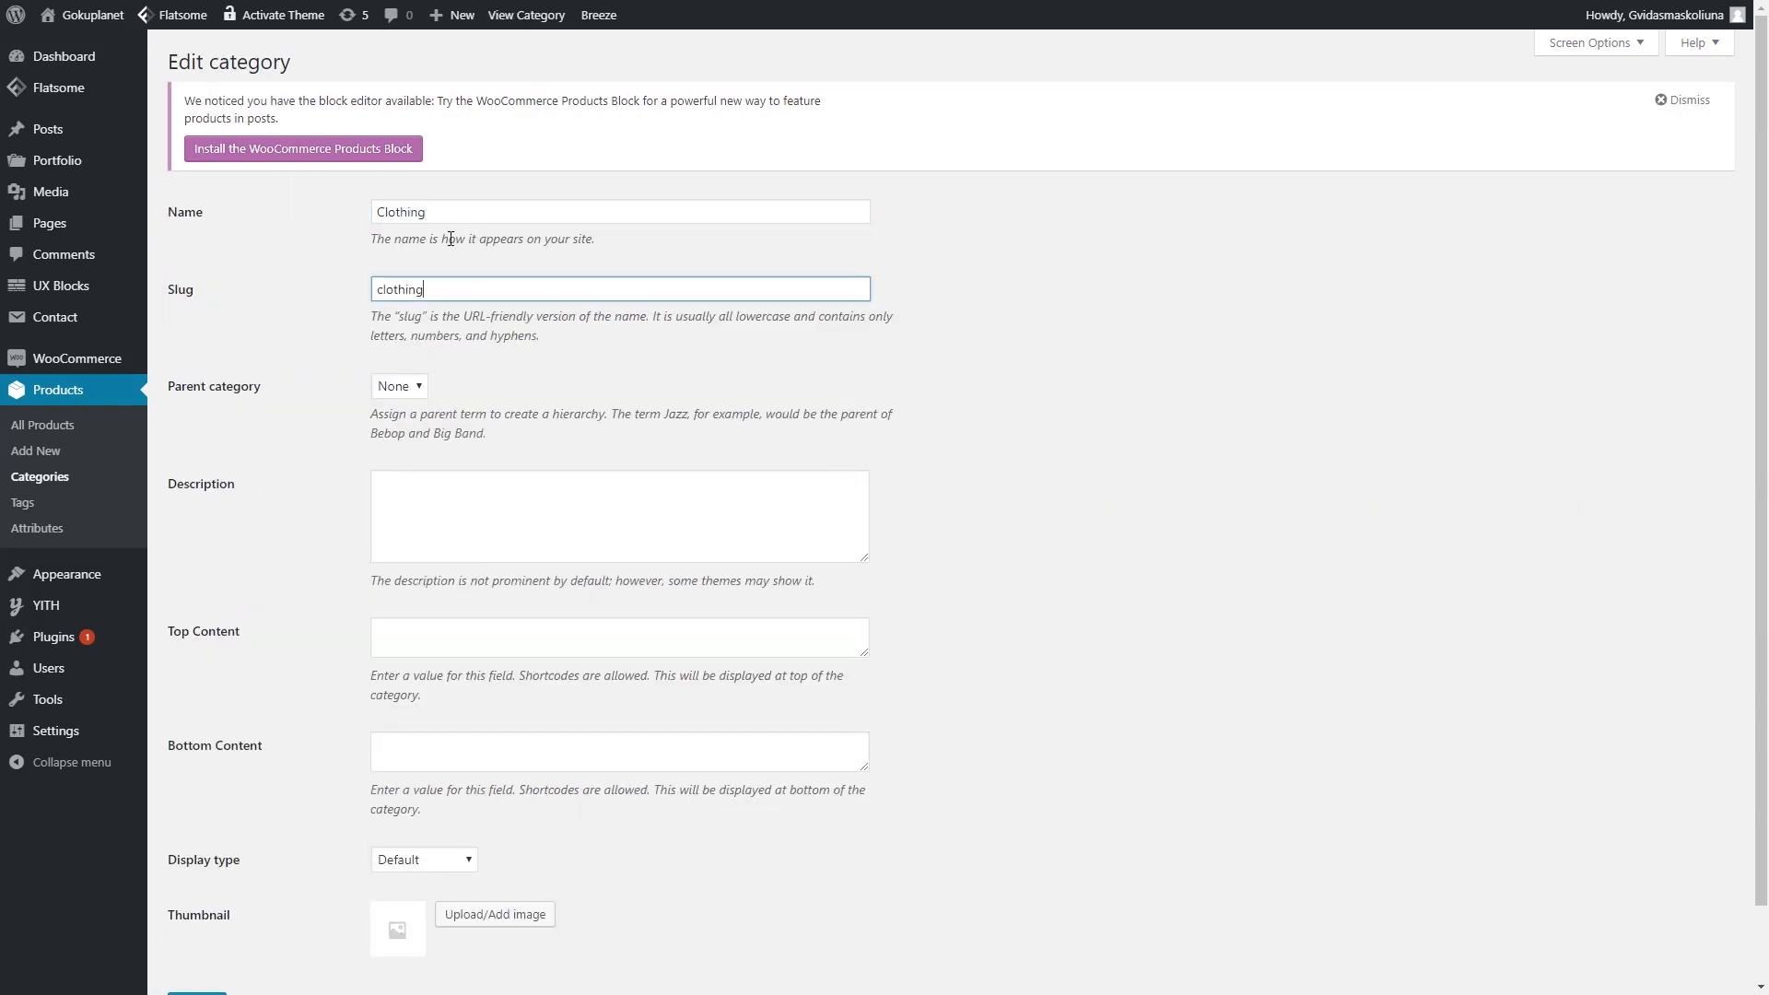
click(441, 213)
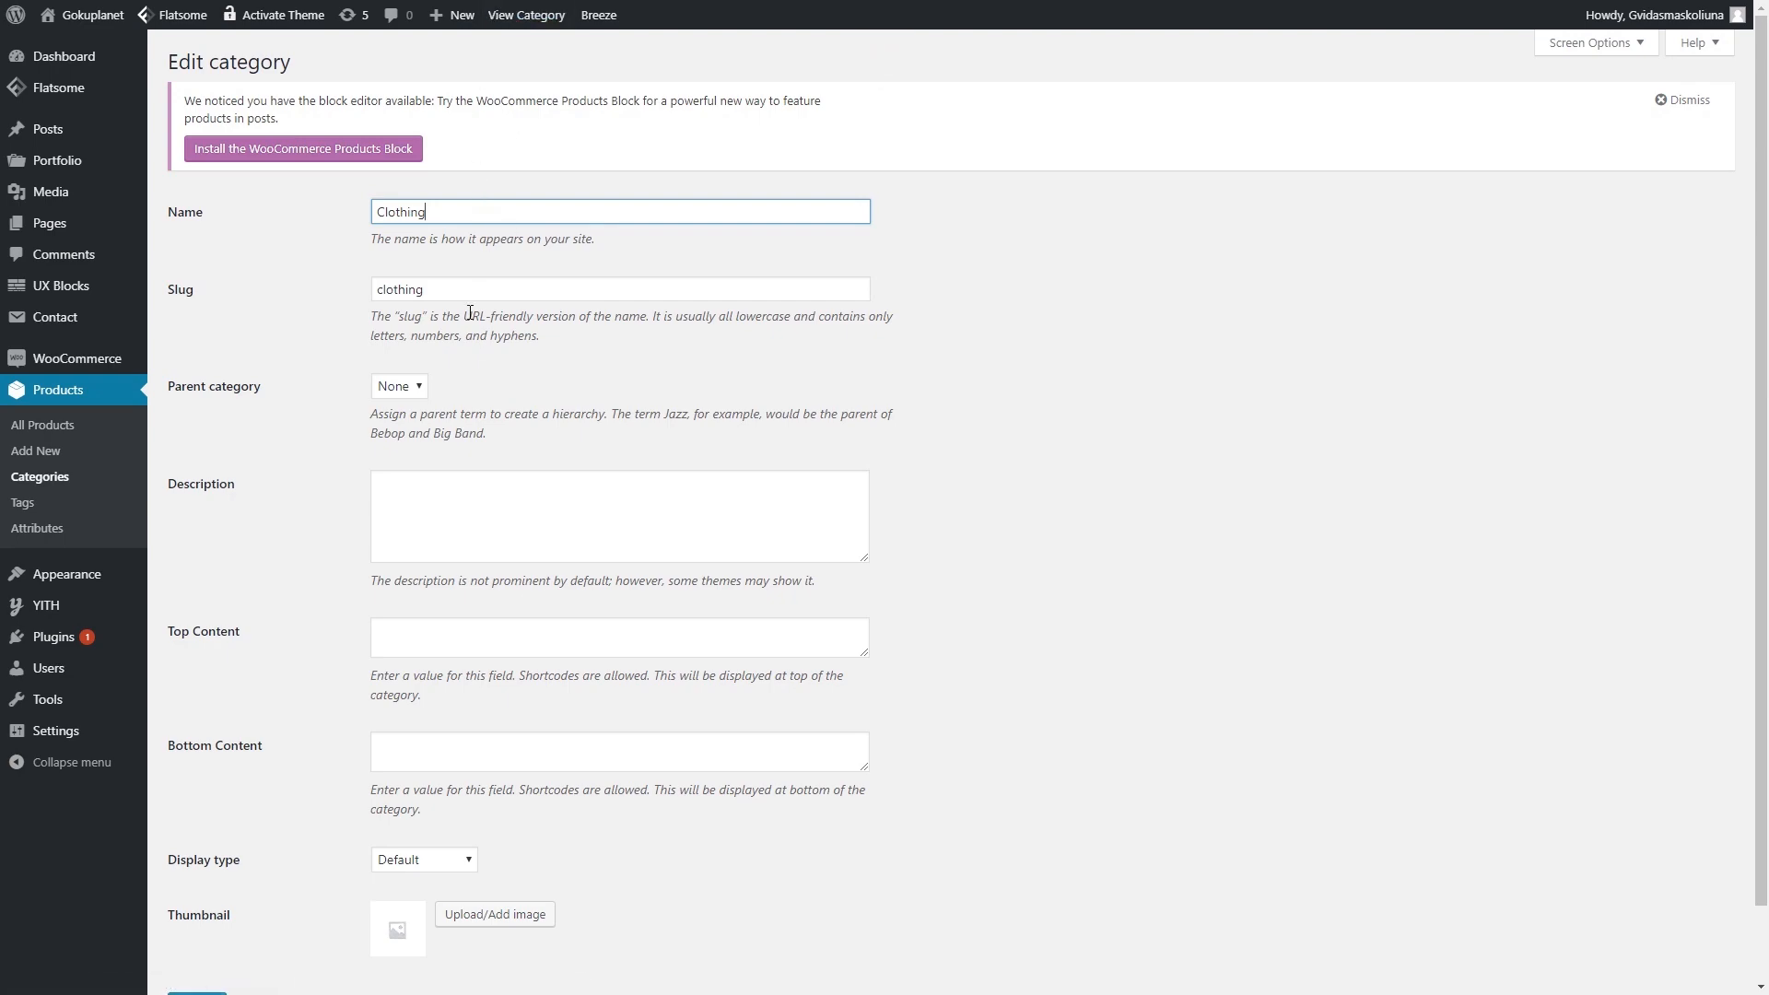
scroll(197, 921, down, 2)
click(196, 924)
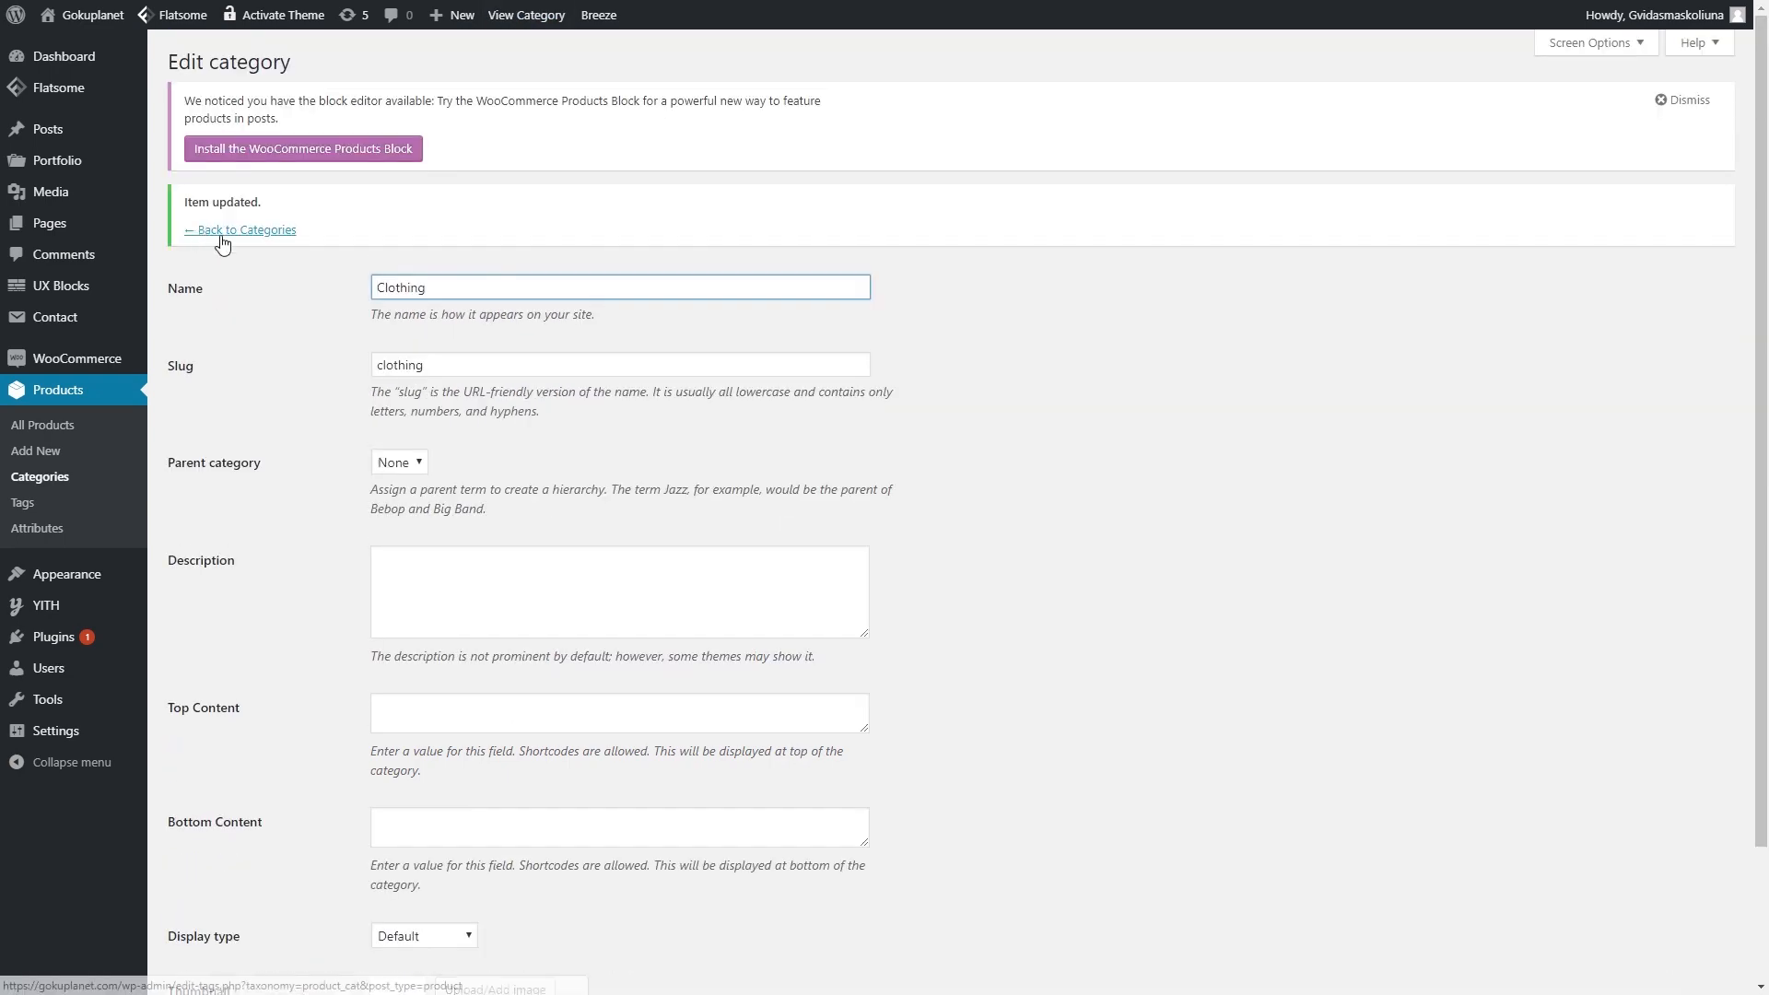
click(257, 235)
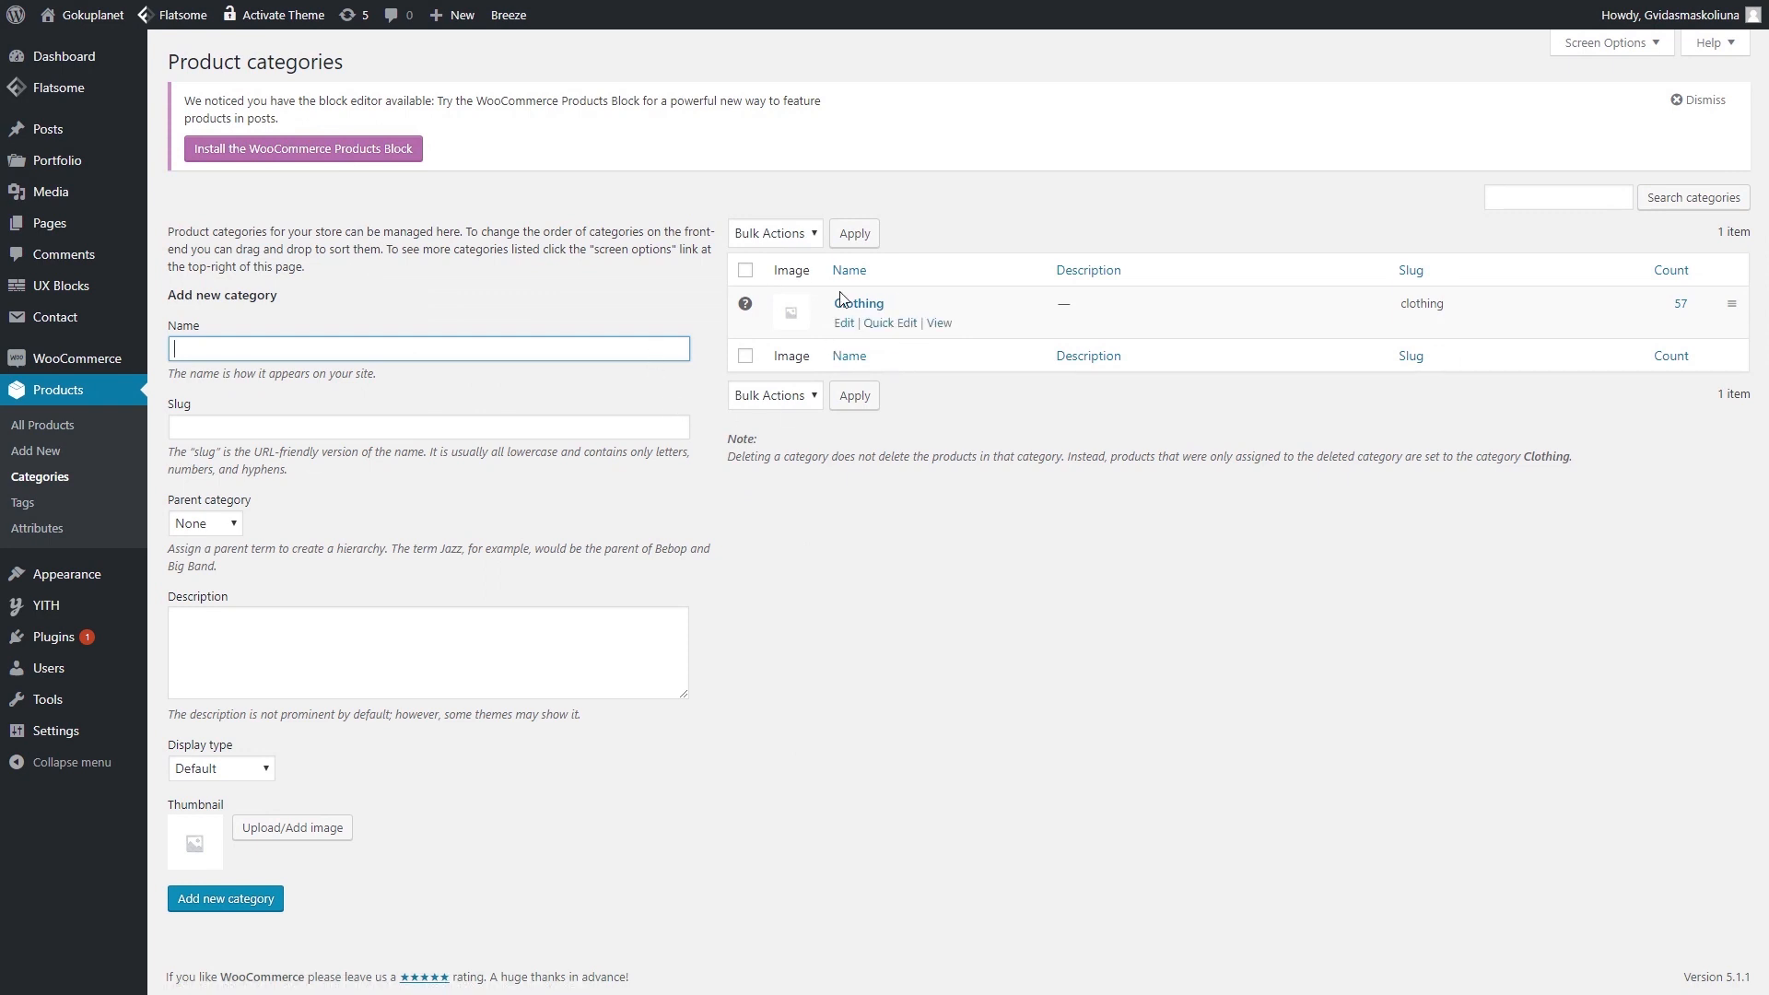
- Add a 'Hoodies' product category (slug hoodies) with Clothing as its parent
text(Hoodies)
key(Tab)
text(dies)
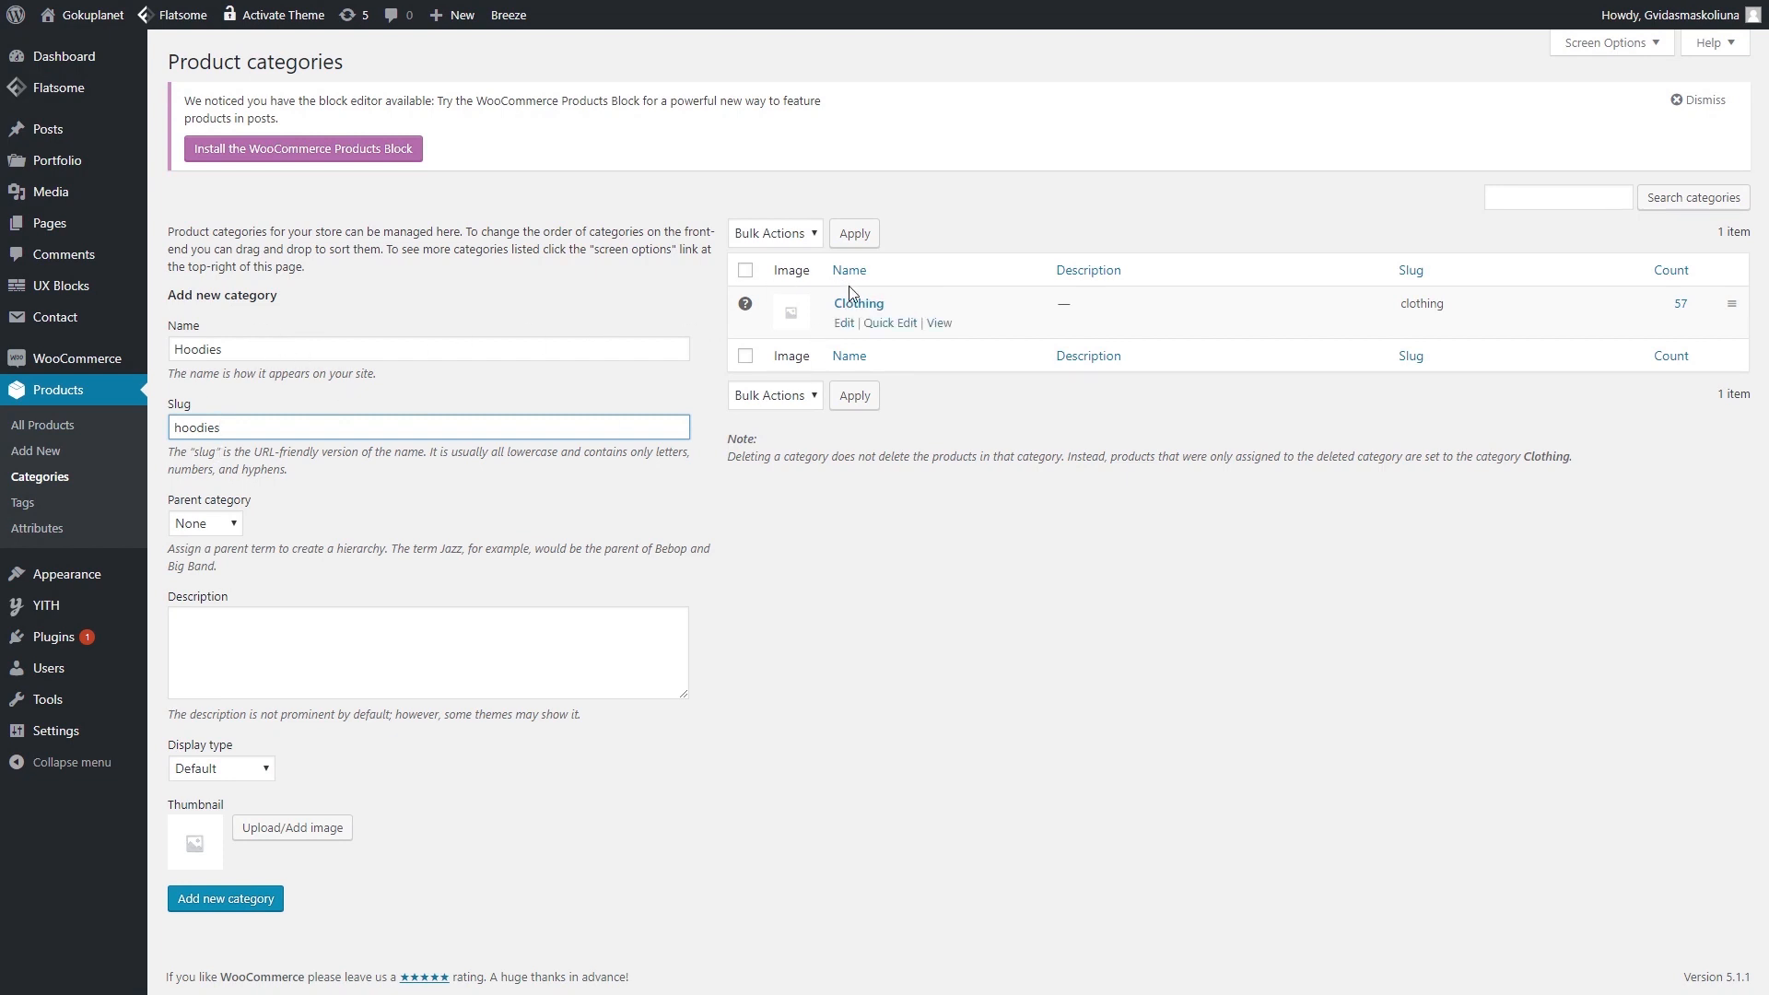
click(231, 523)
click(213, 566)
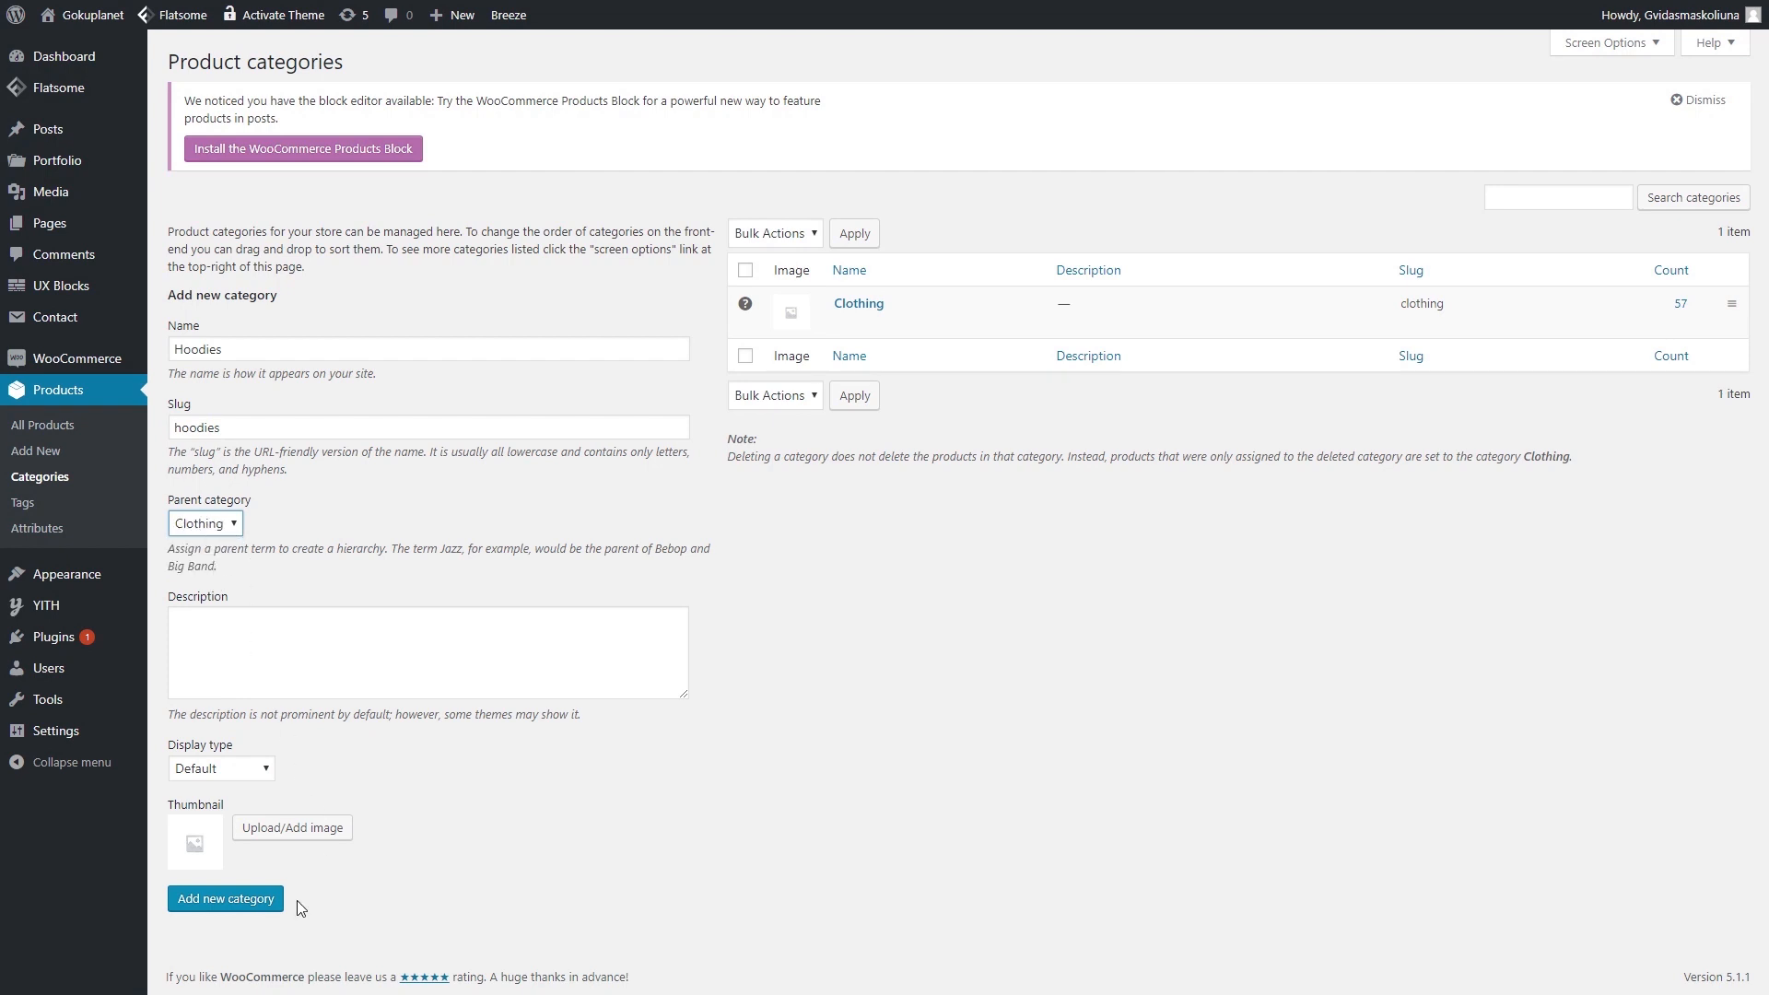
click(253, 905)
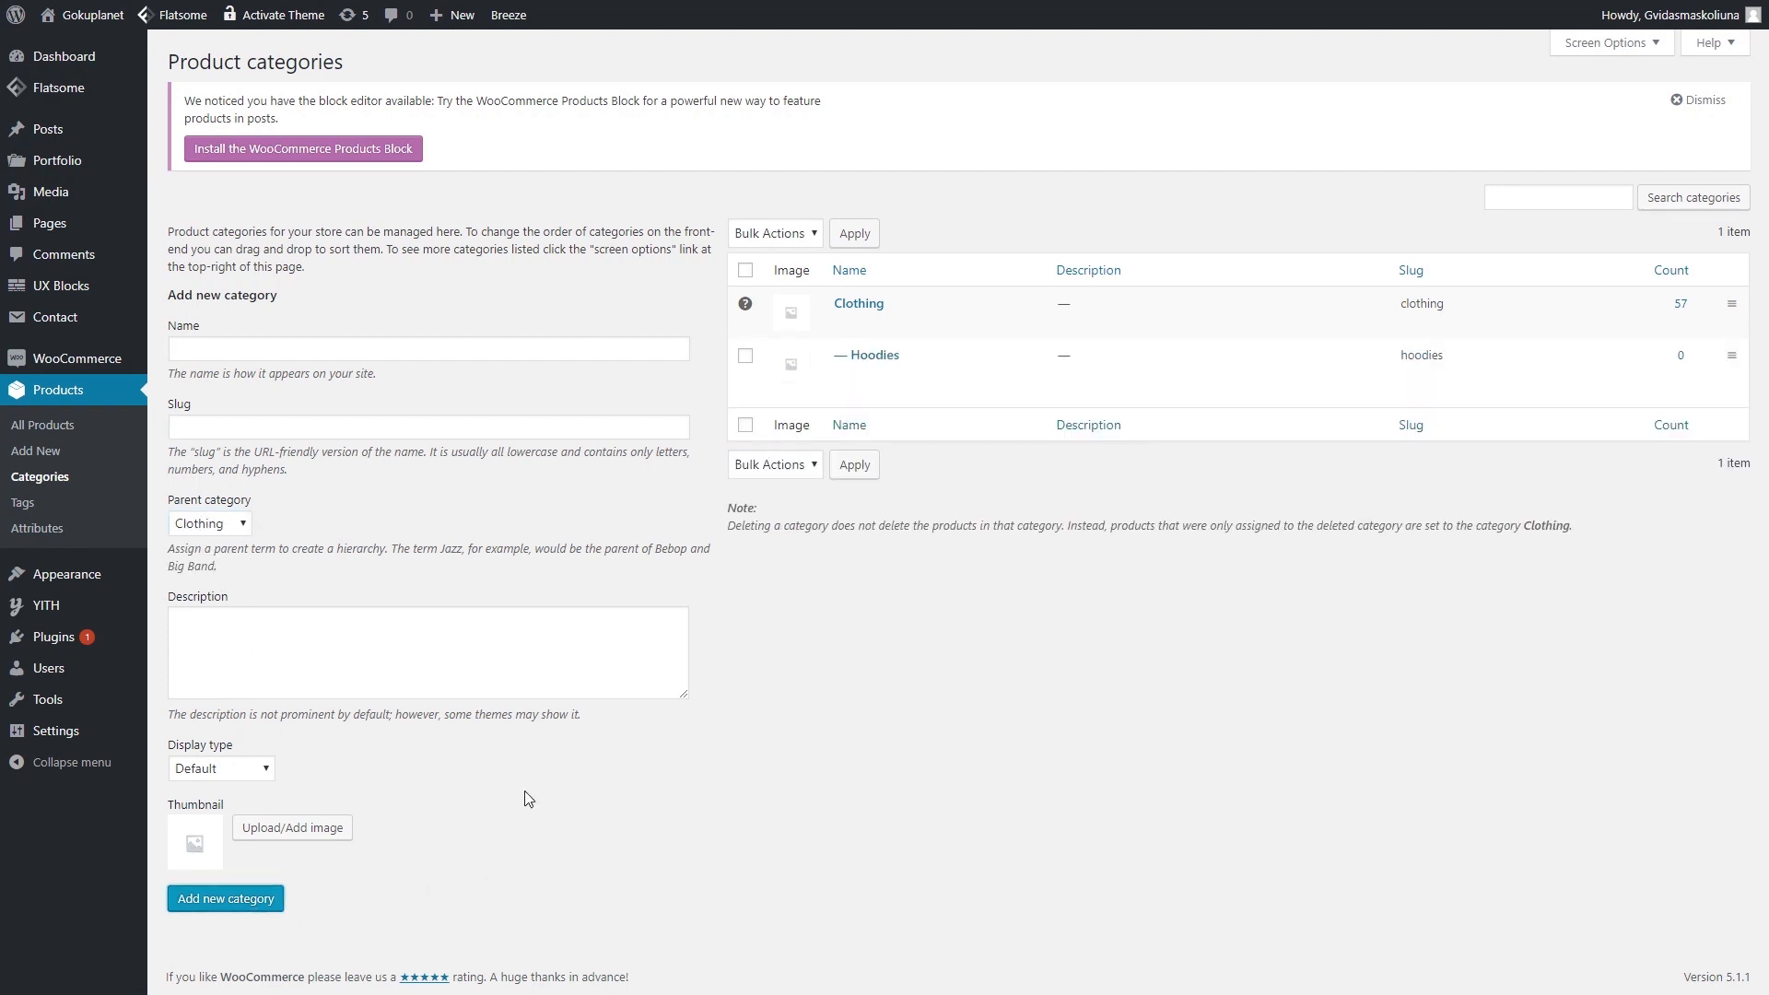
- Add a 'T-shirts' product category (slug t-shirts) under Clothing
click(319, 340)
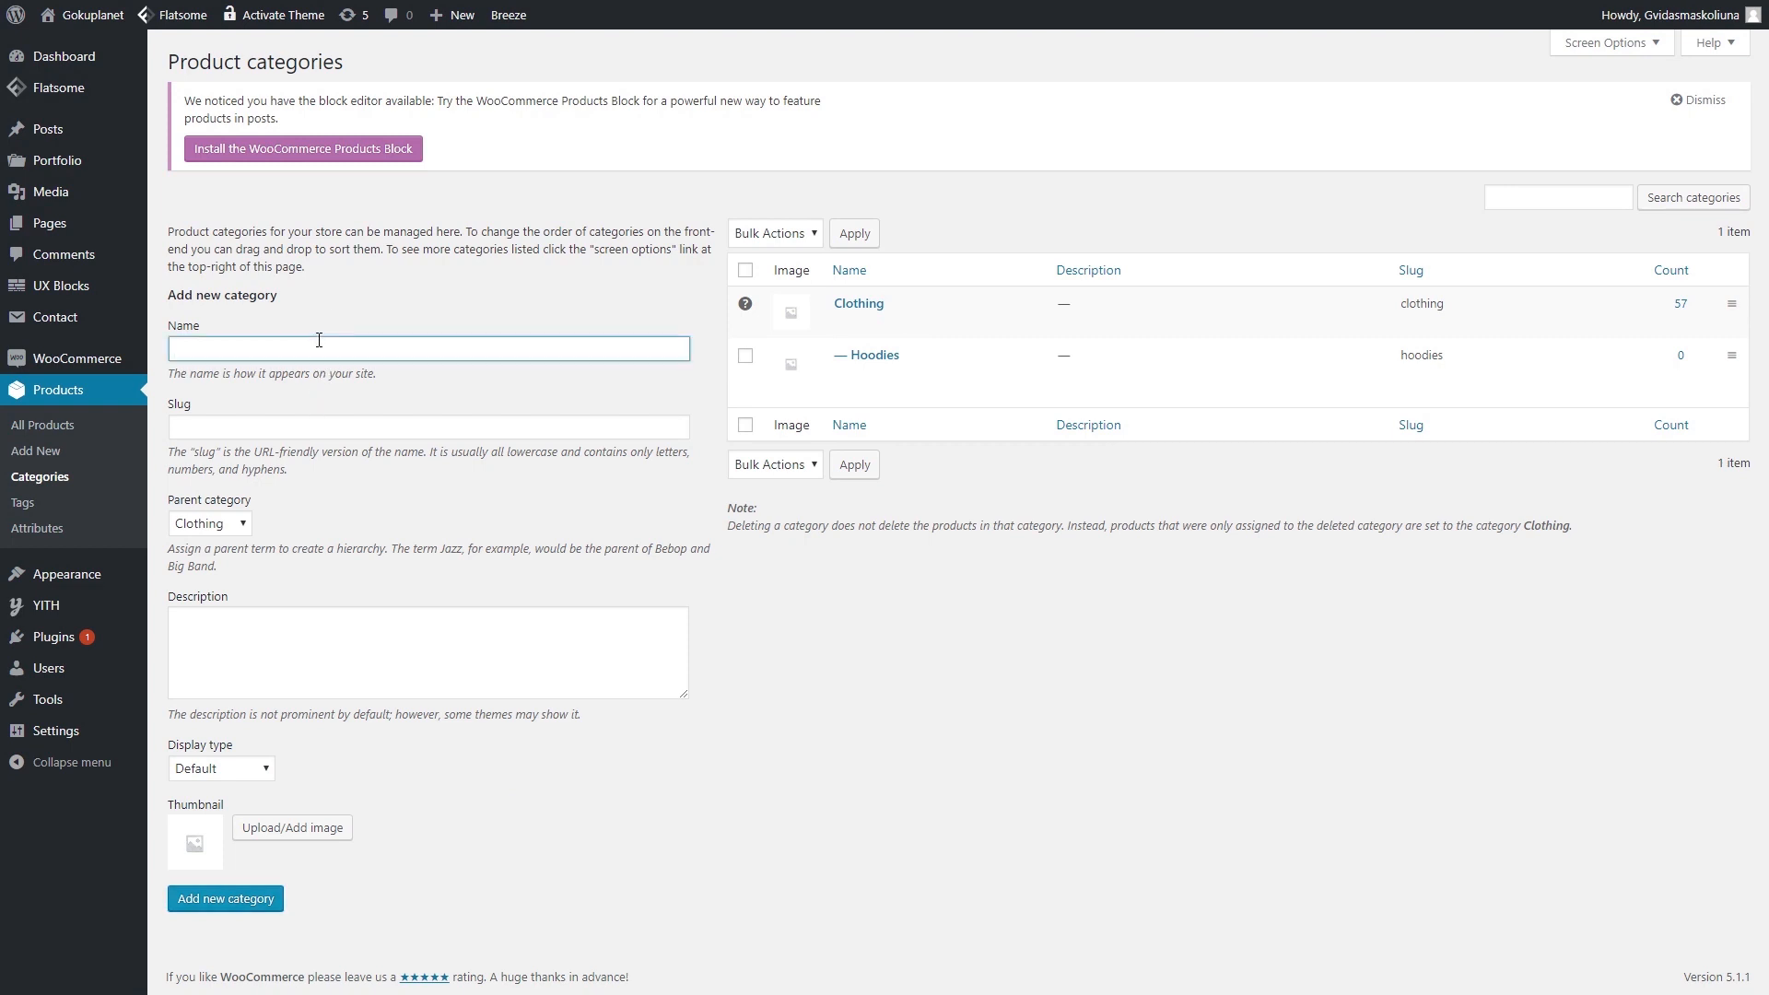
text(T-shirts)
key(Tab)
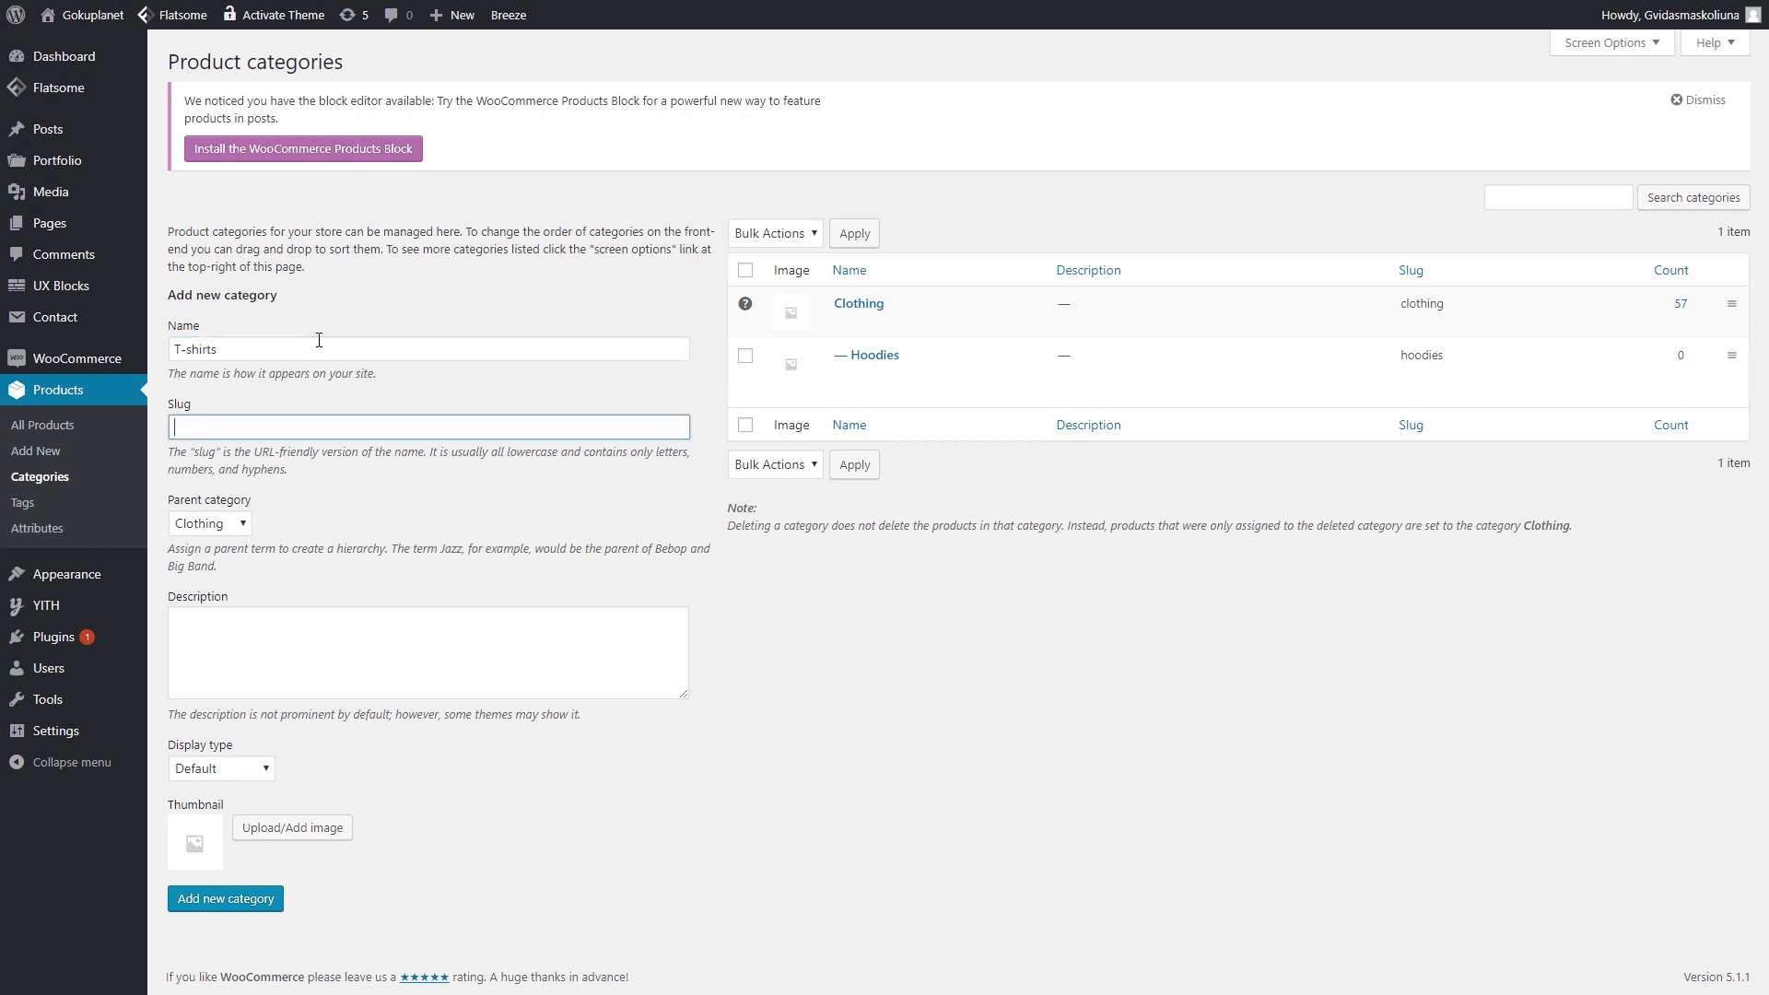
text(t-shirts)
click(237, 900)
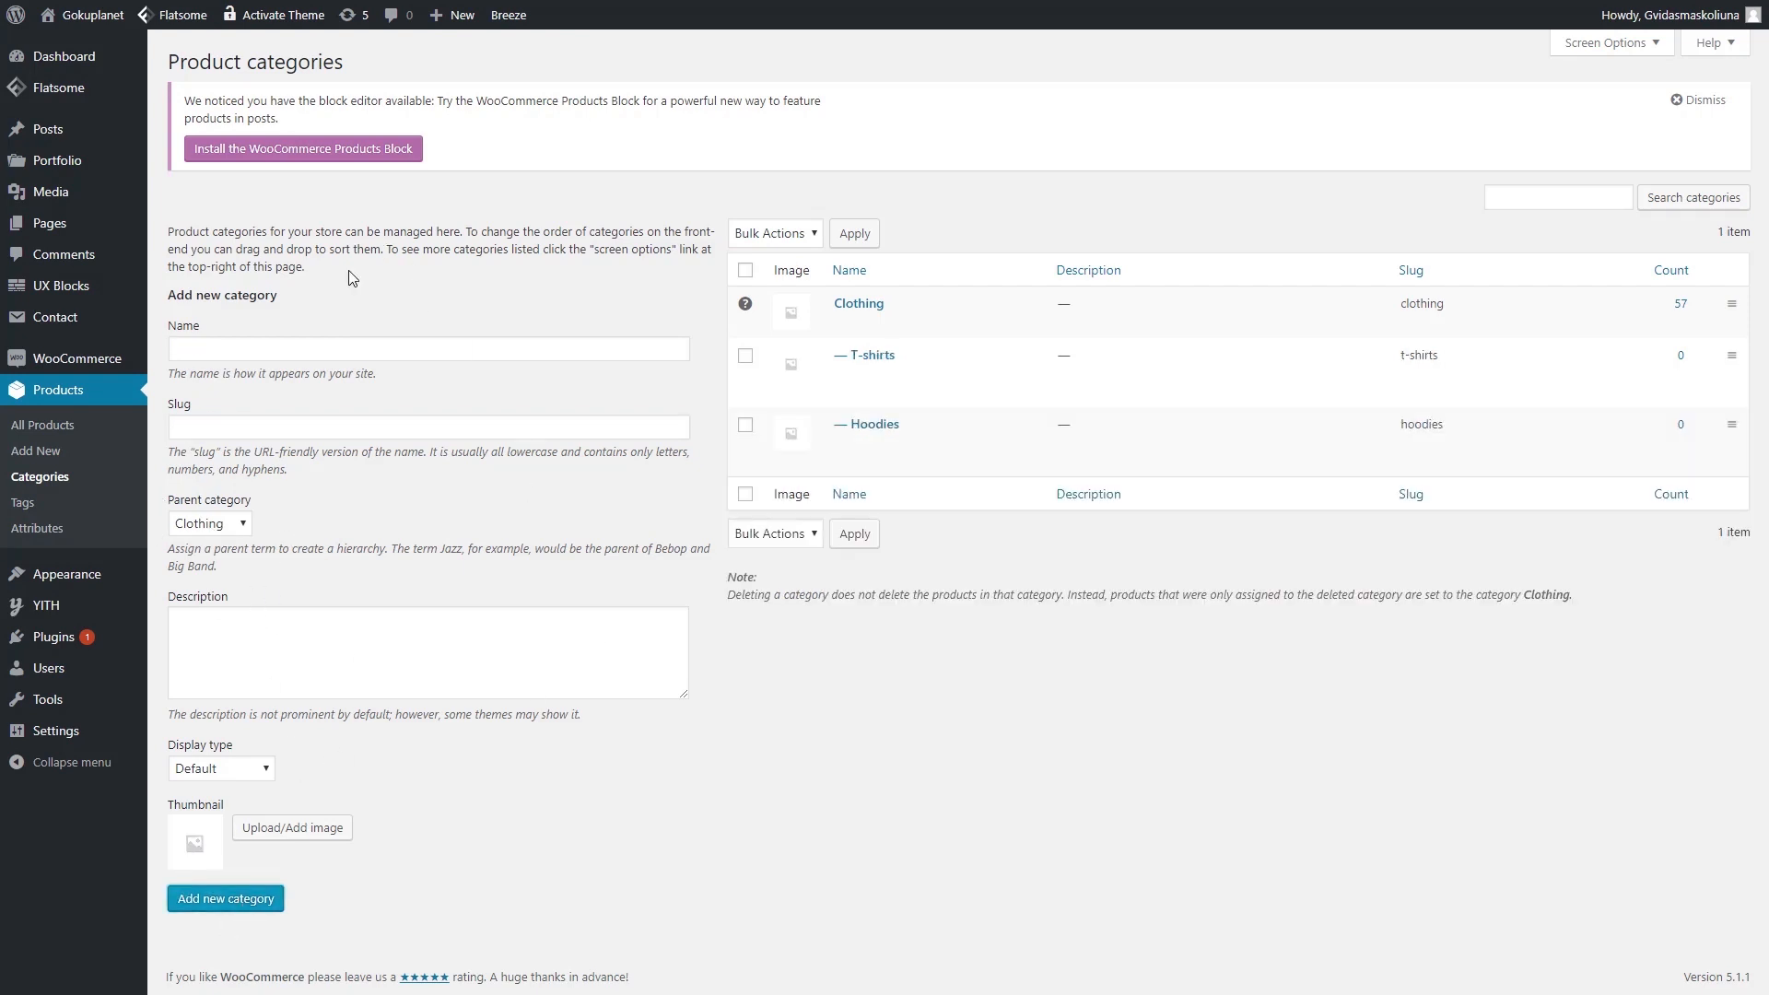
click(215, 524)
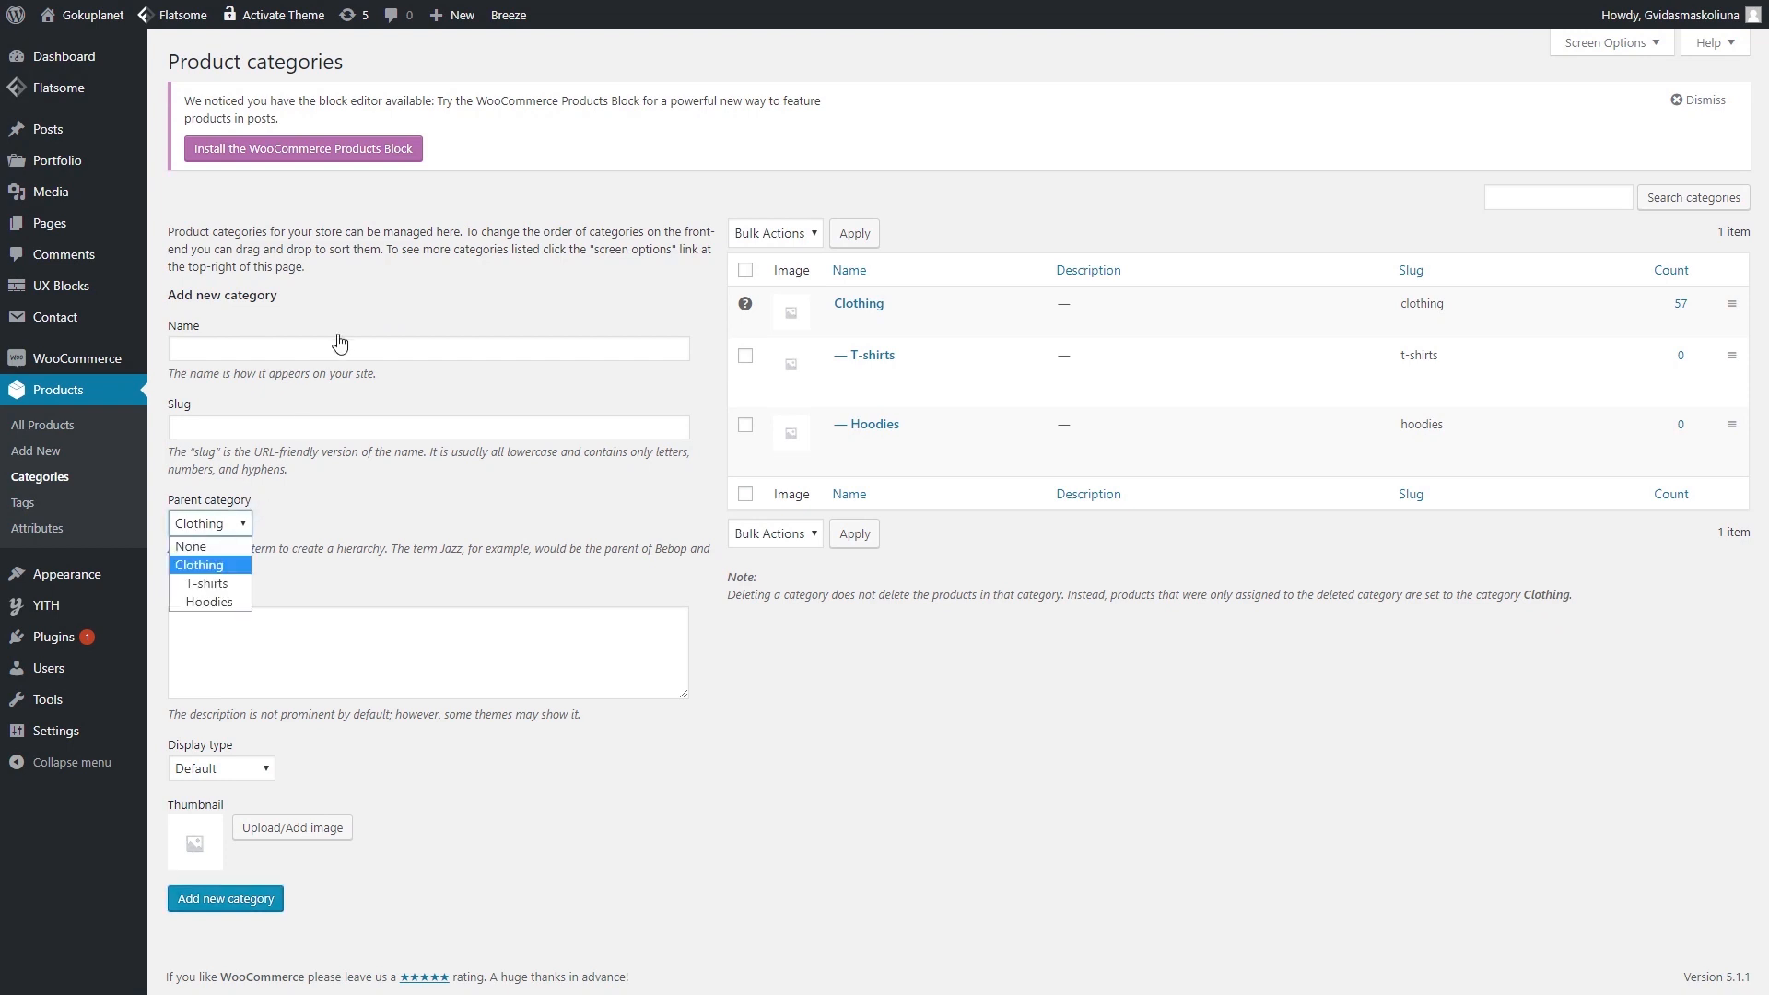
- Create a top-level 'Accessories' product category with parent set to None
click(314, 351)
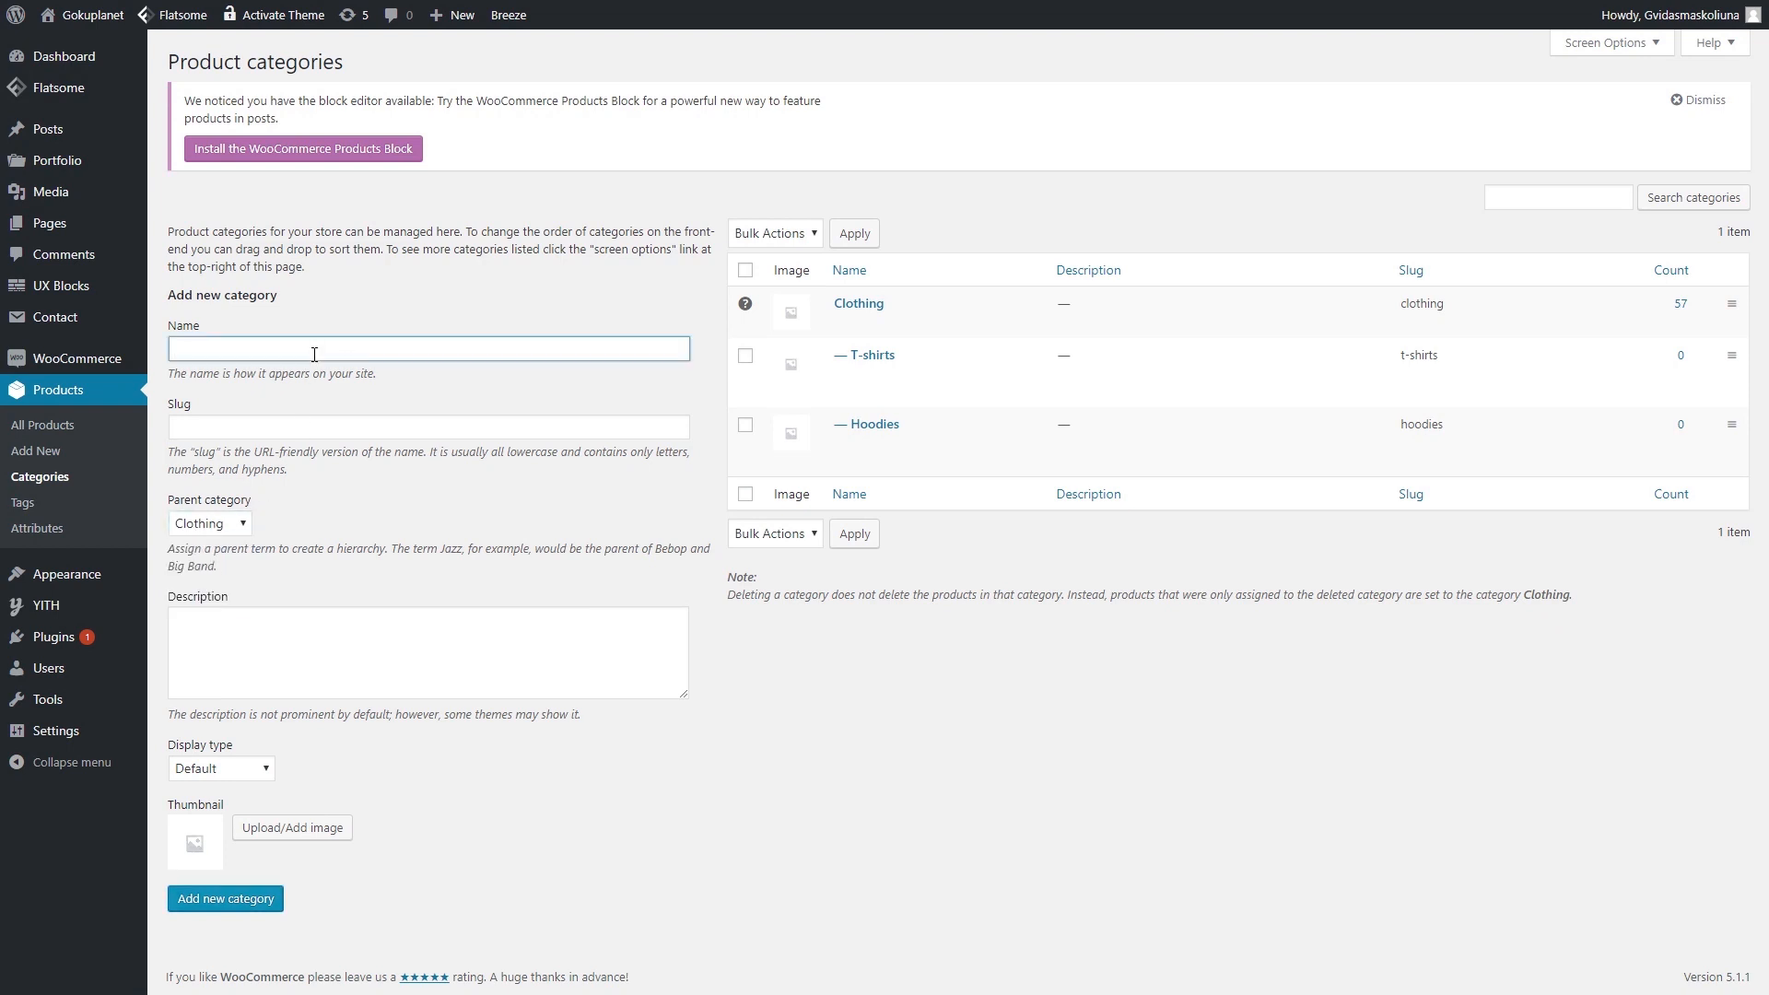
text(Accessorie)
click(378, 424)
text(accessorie)
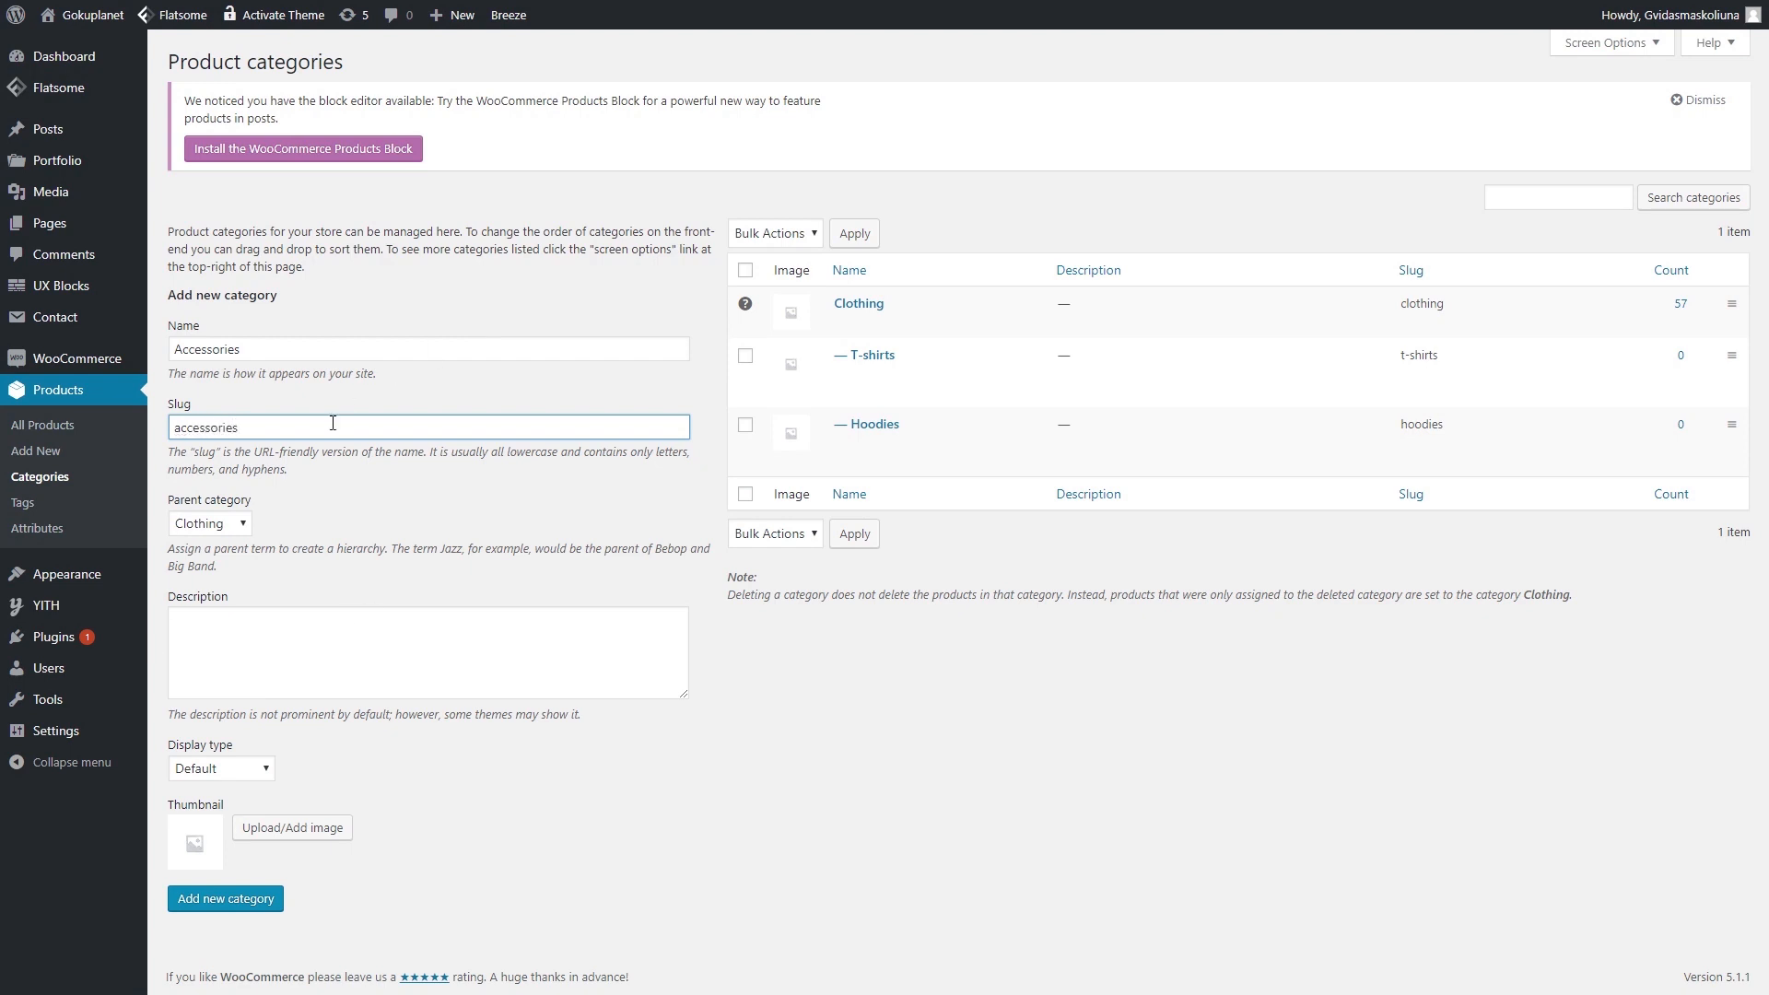
click(236, 525)
click(201, 546)
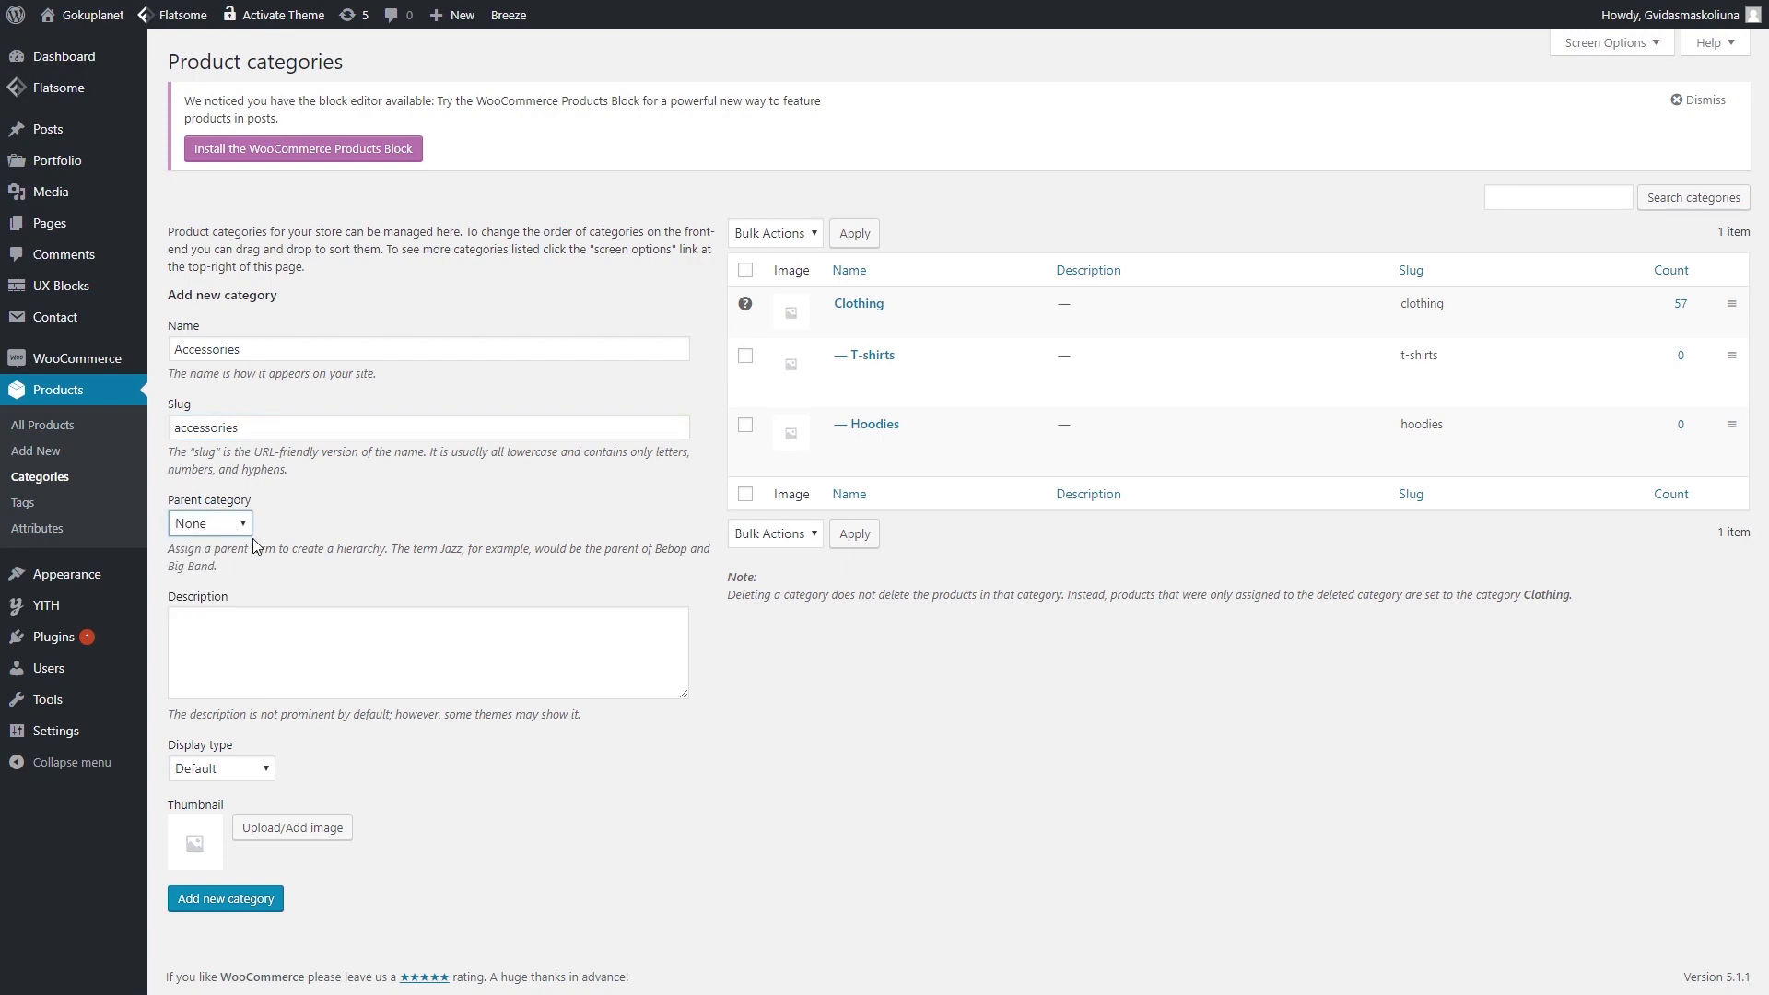
click(249, 900)
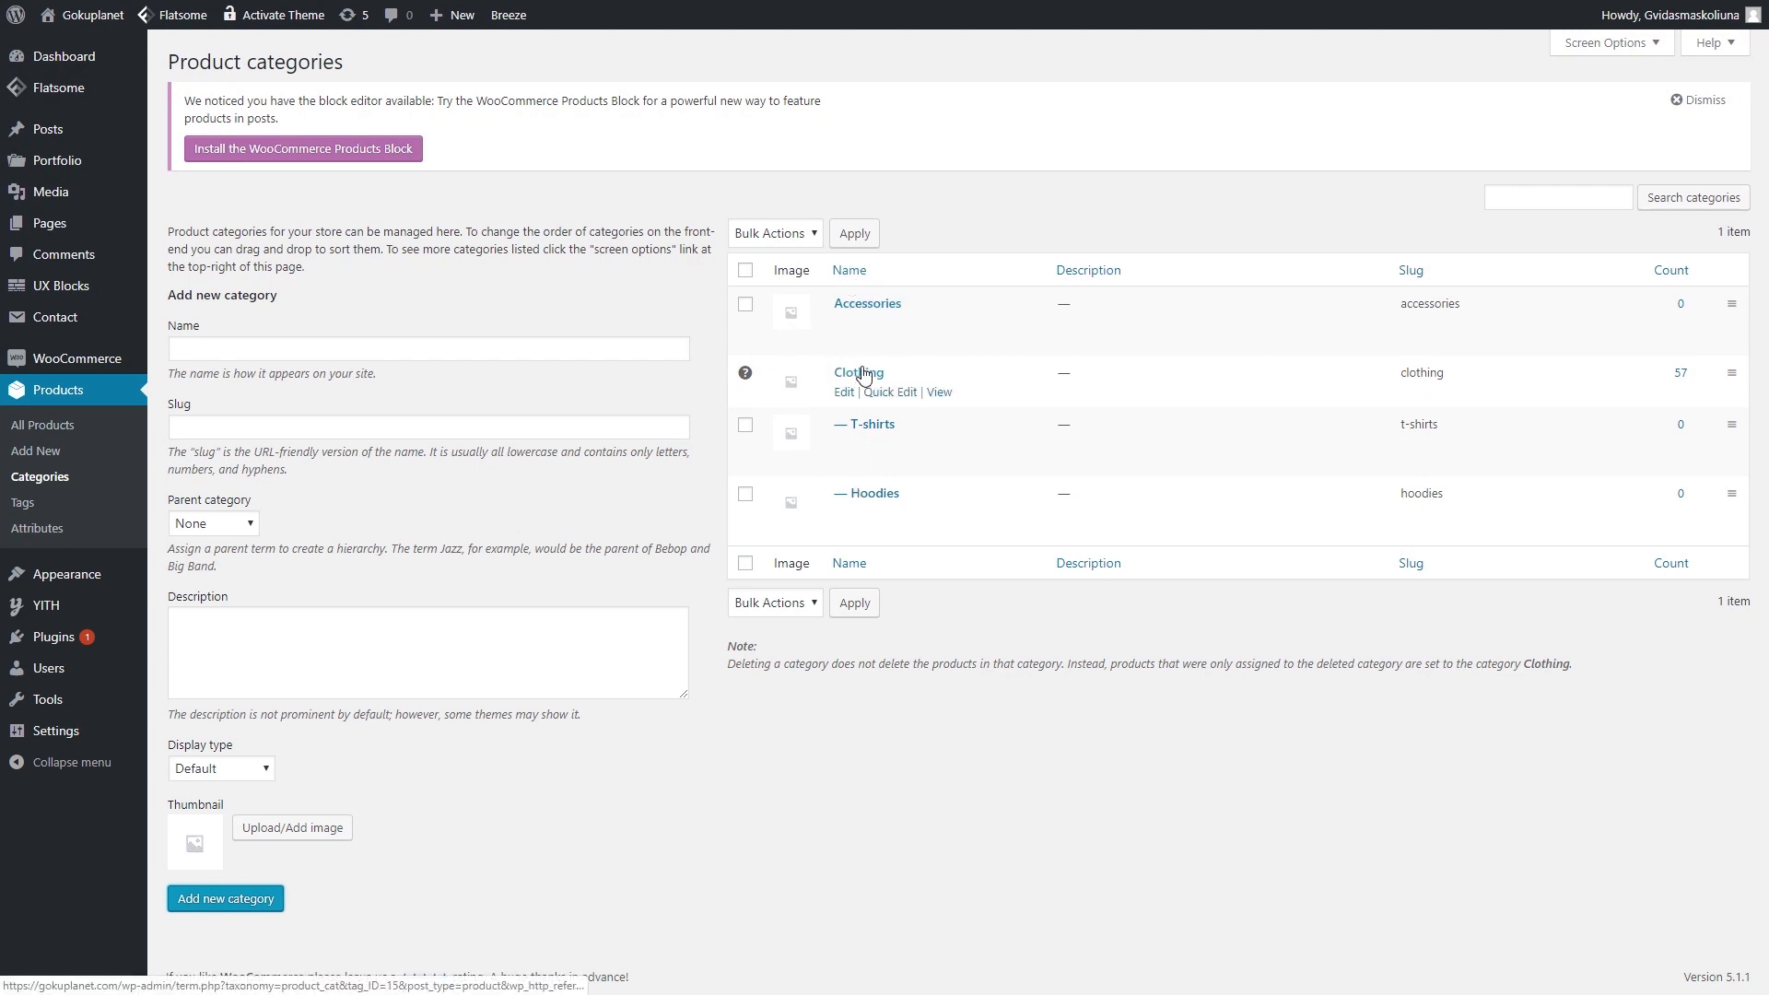
- Create a 'Bags' category (slug bags) with Accessories as its parent
click(345, 349)
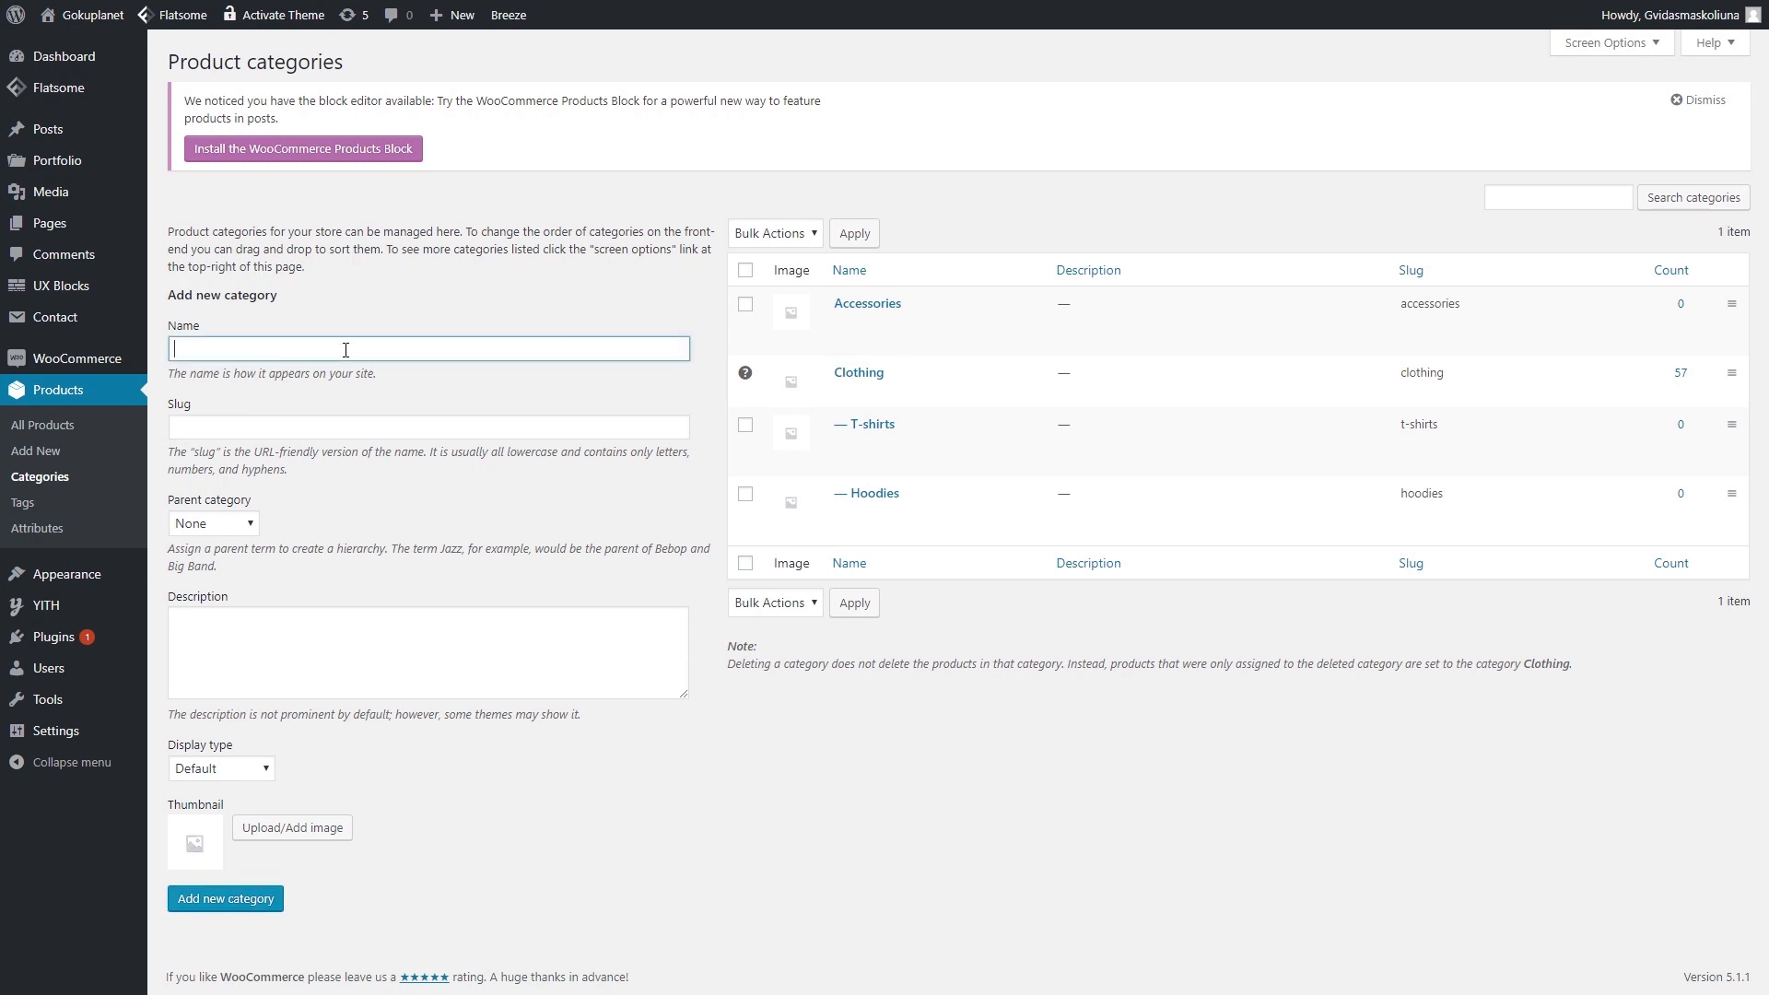
text(Bags)
key(Tab)
text(bags)
click(244, 525)
click(208, 565)
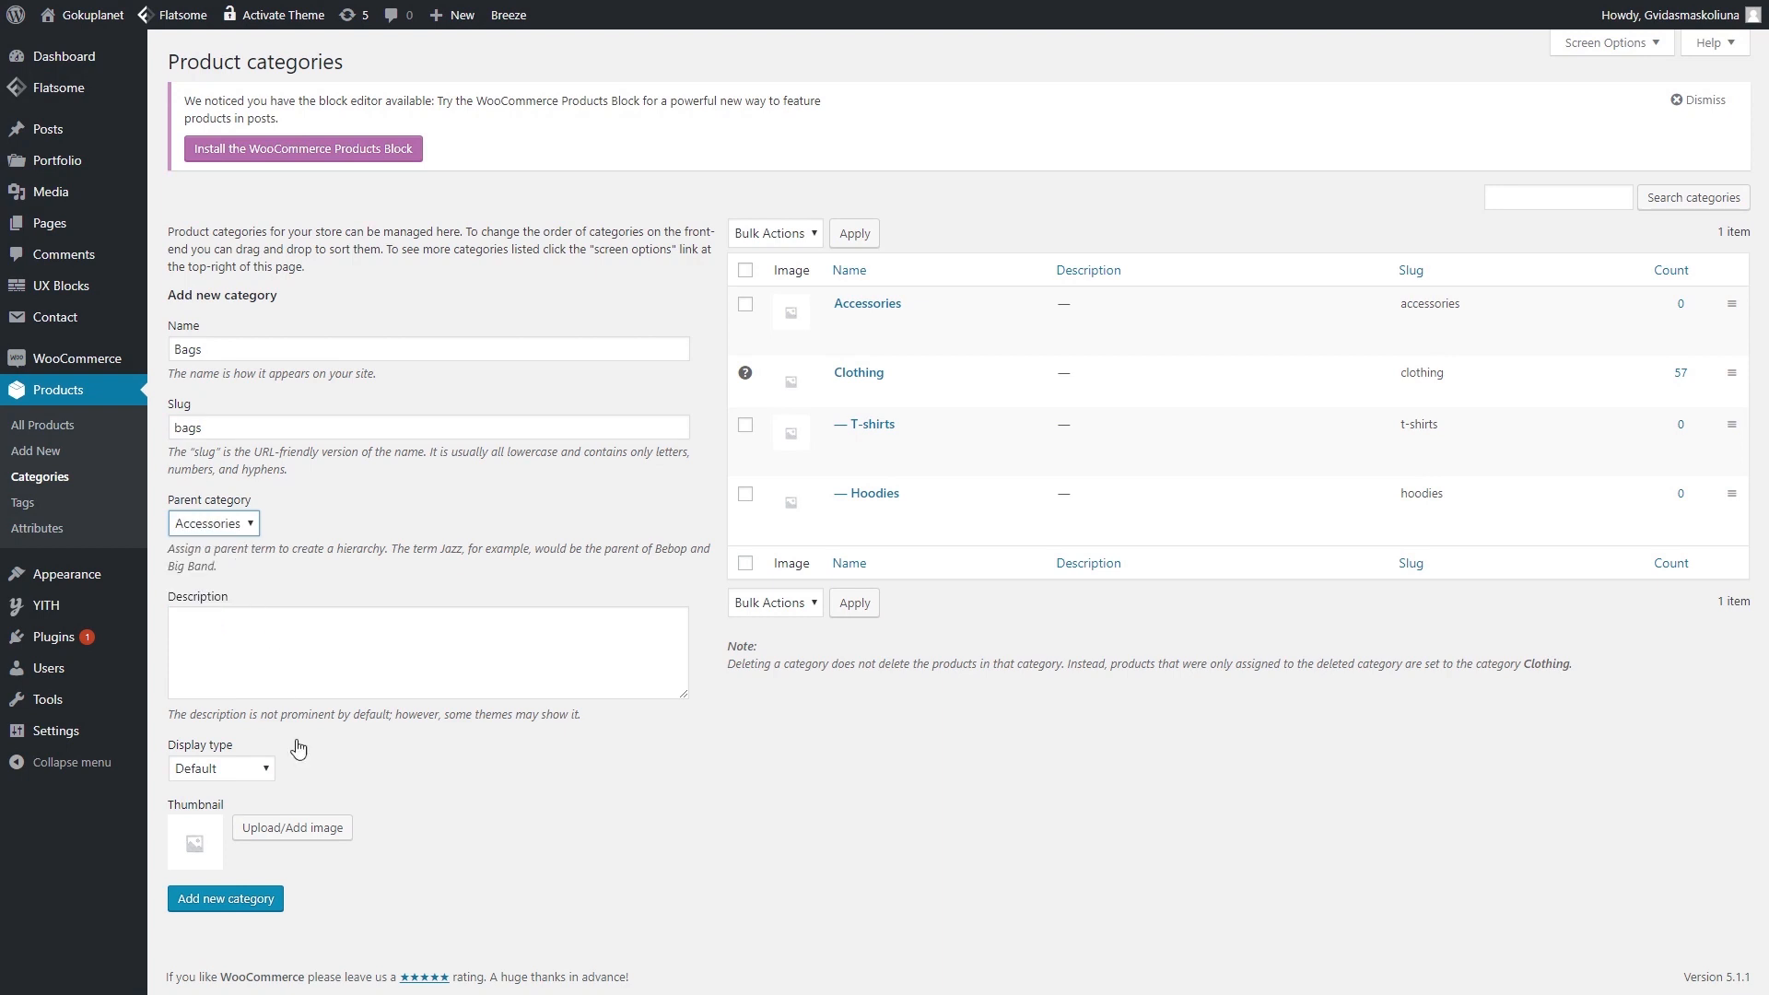
click(242, 897)
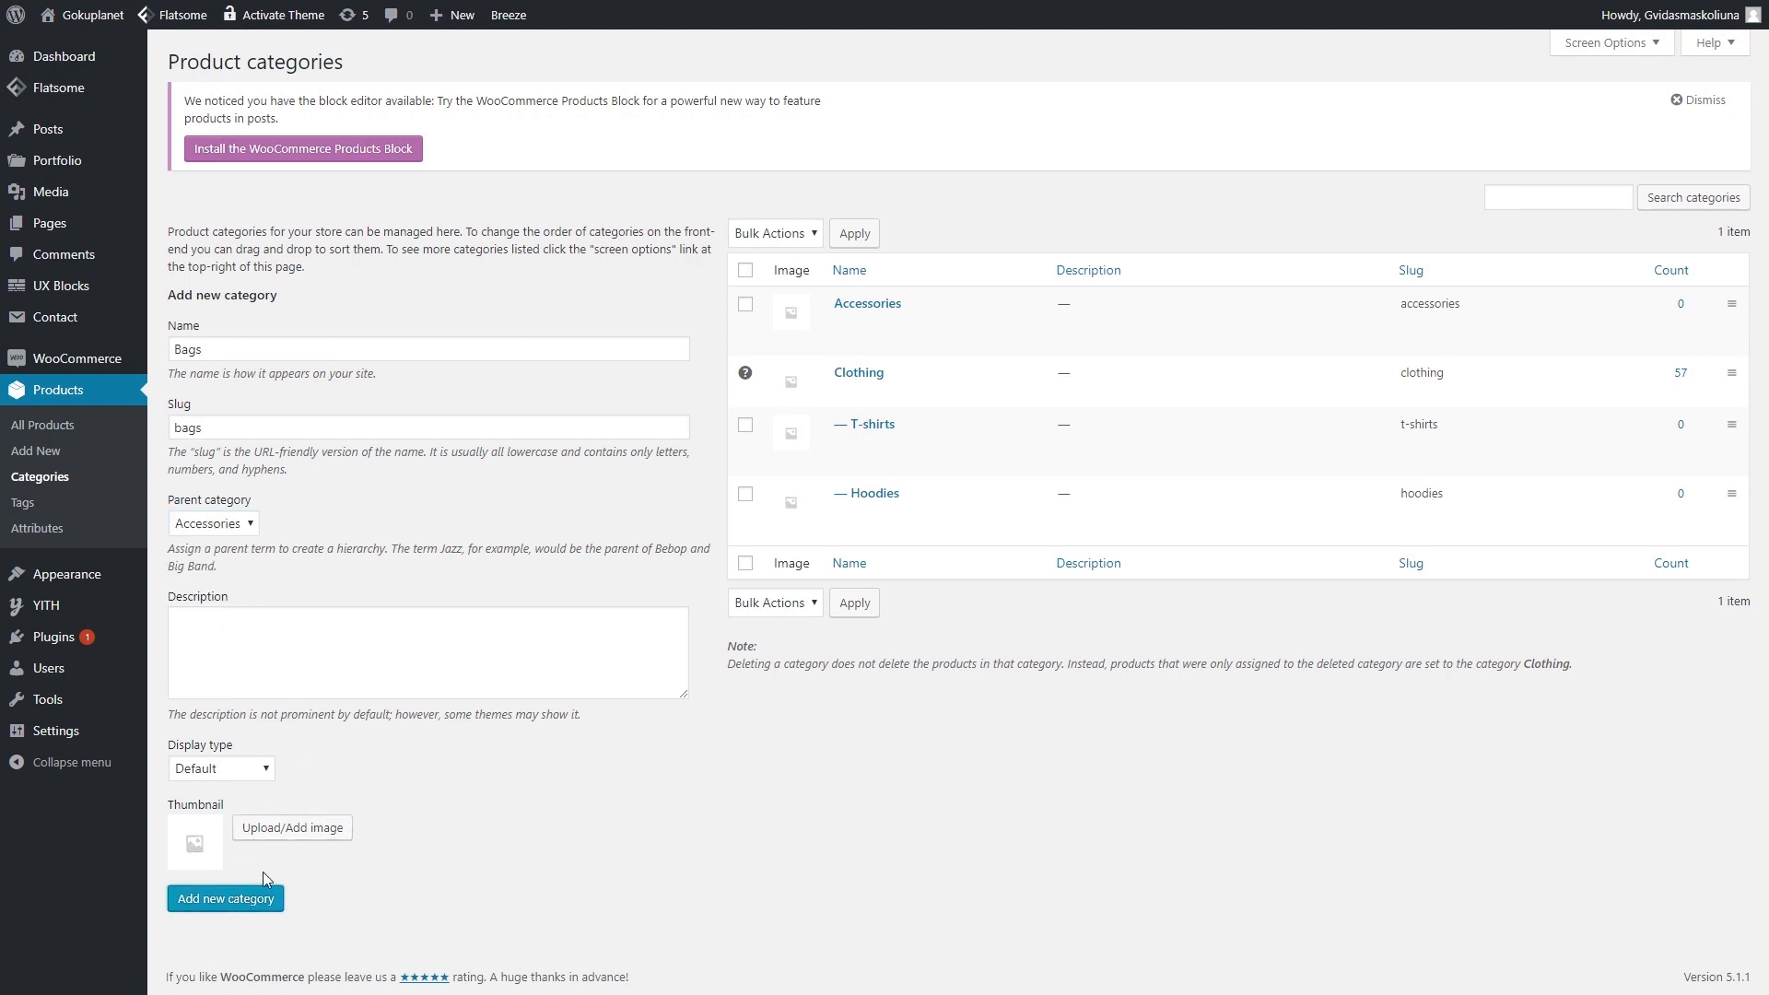
click(484, 353)
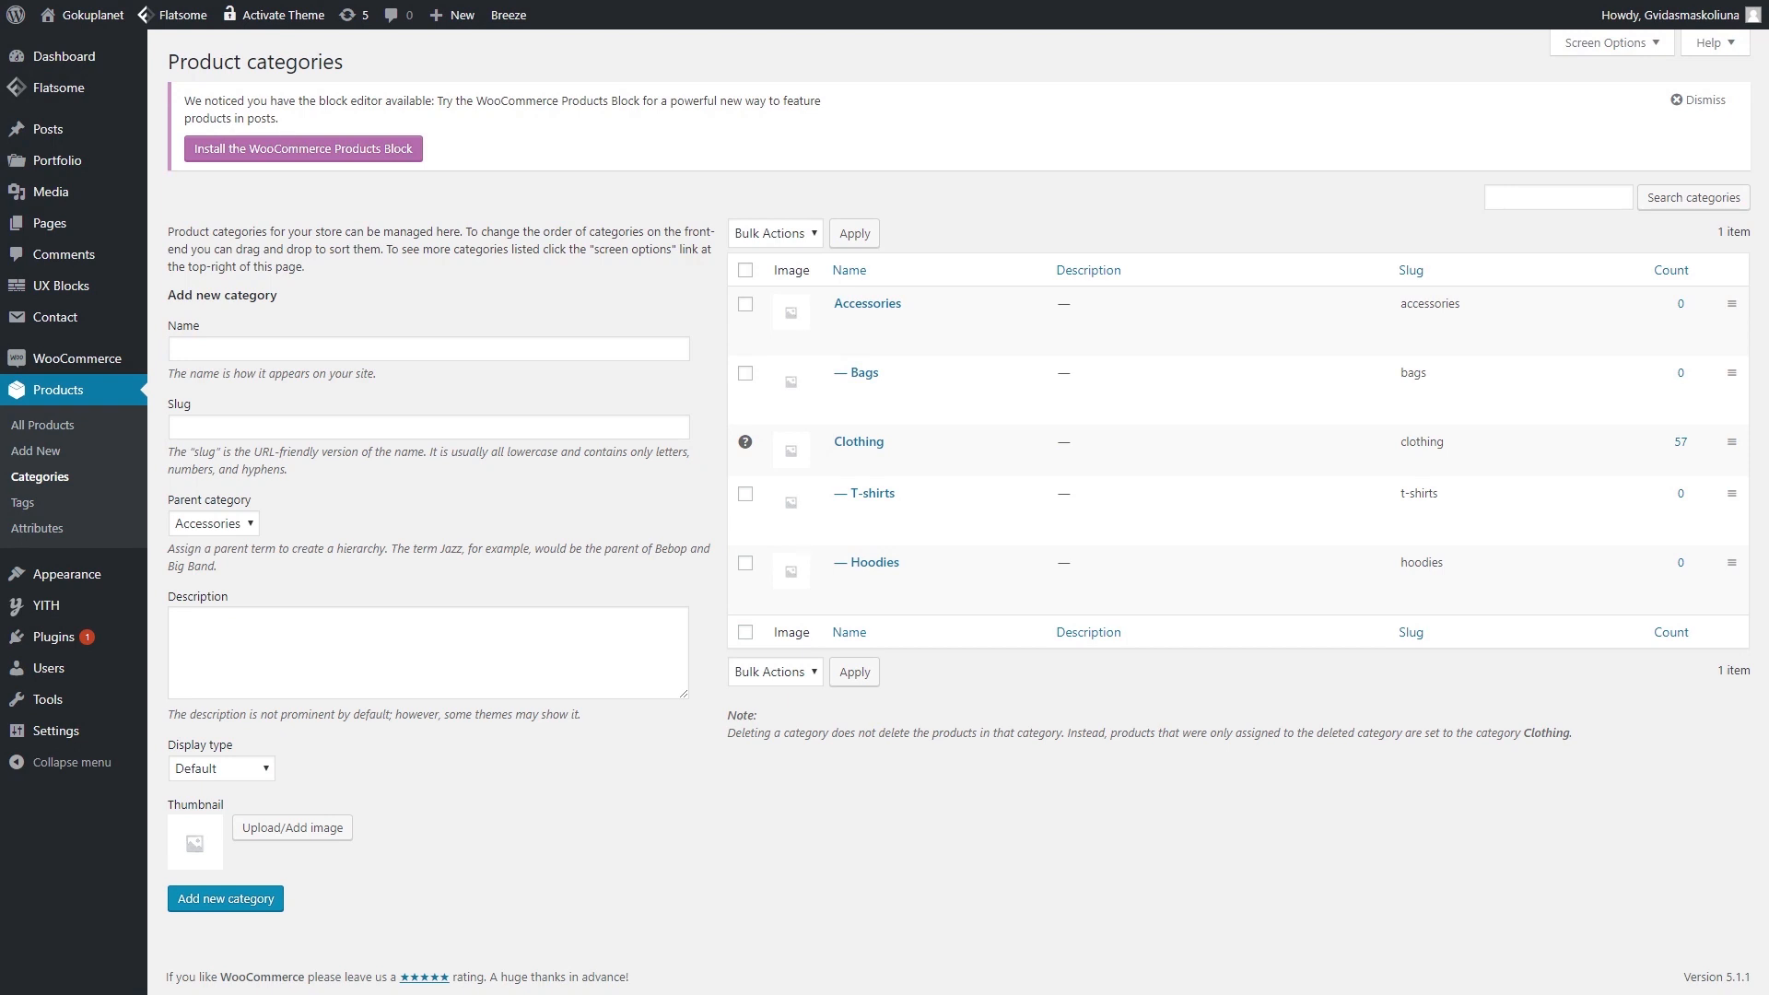
- Create a product category named Footwear with slug footwear and parent None
click(502, 348)
click(395, 344)
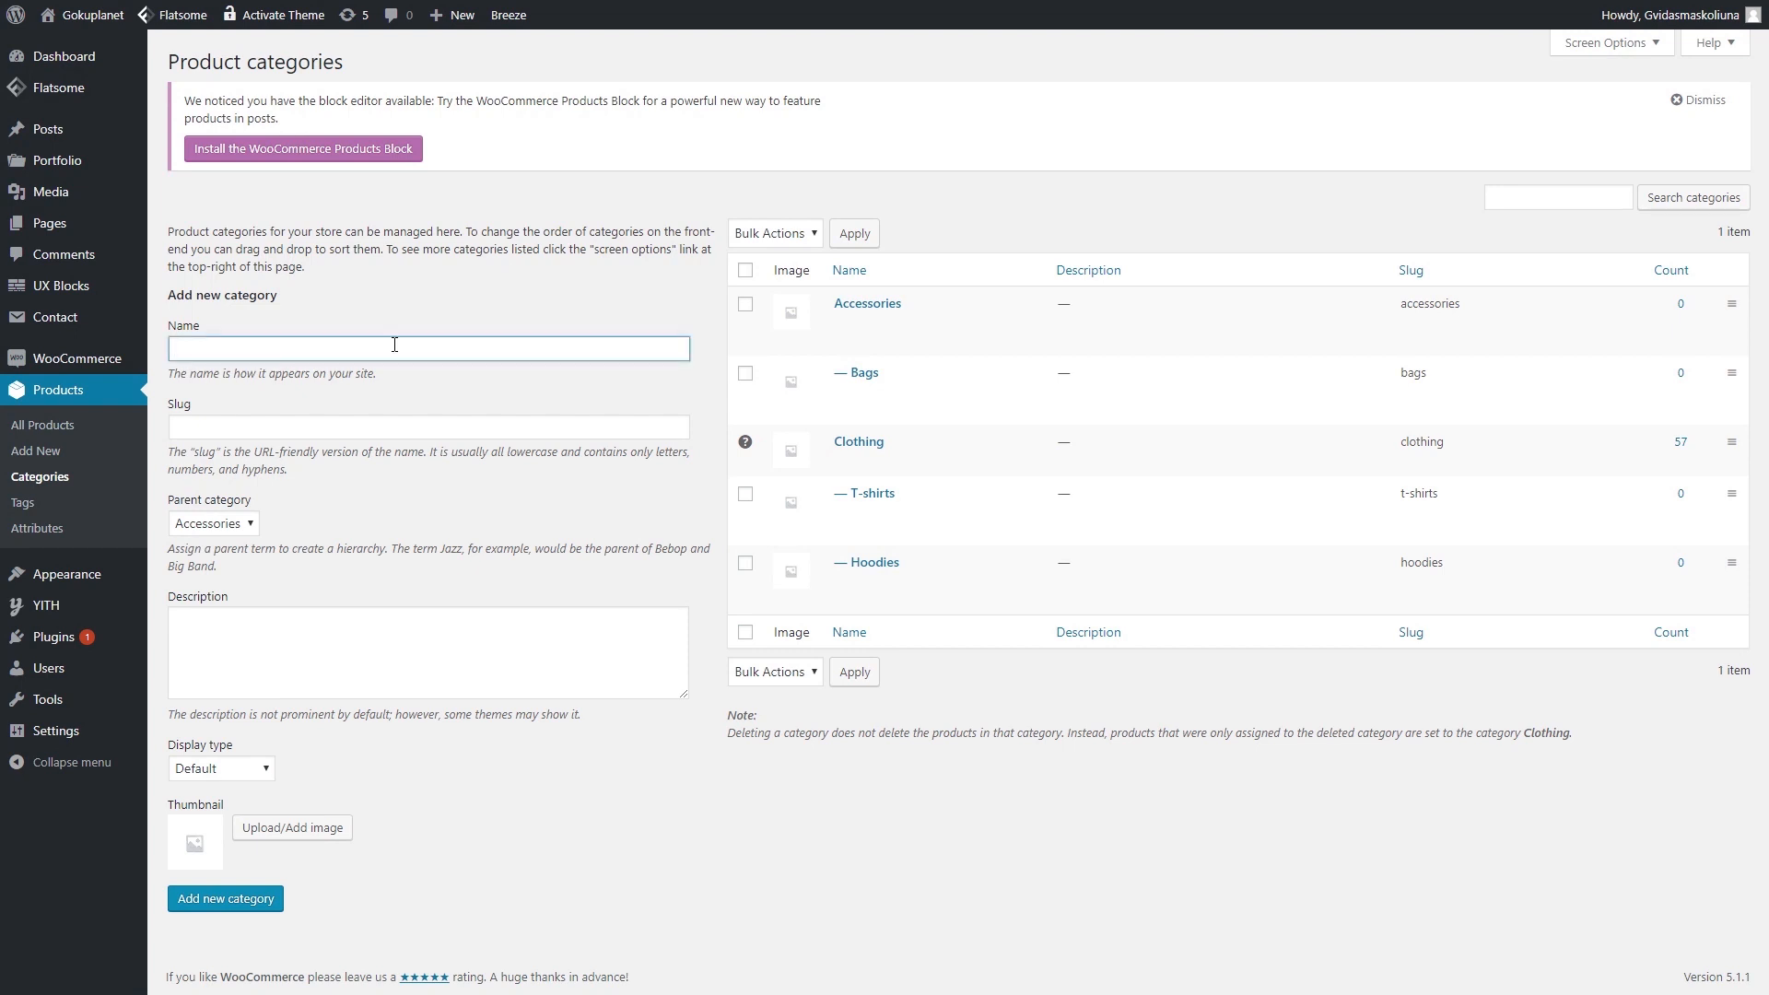
text(Footwear)
click(326, 421)
text(footwear)
click(214, 523)
click(213, 545)
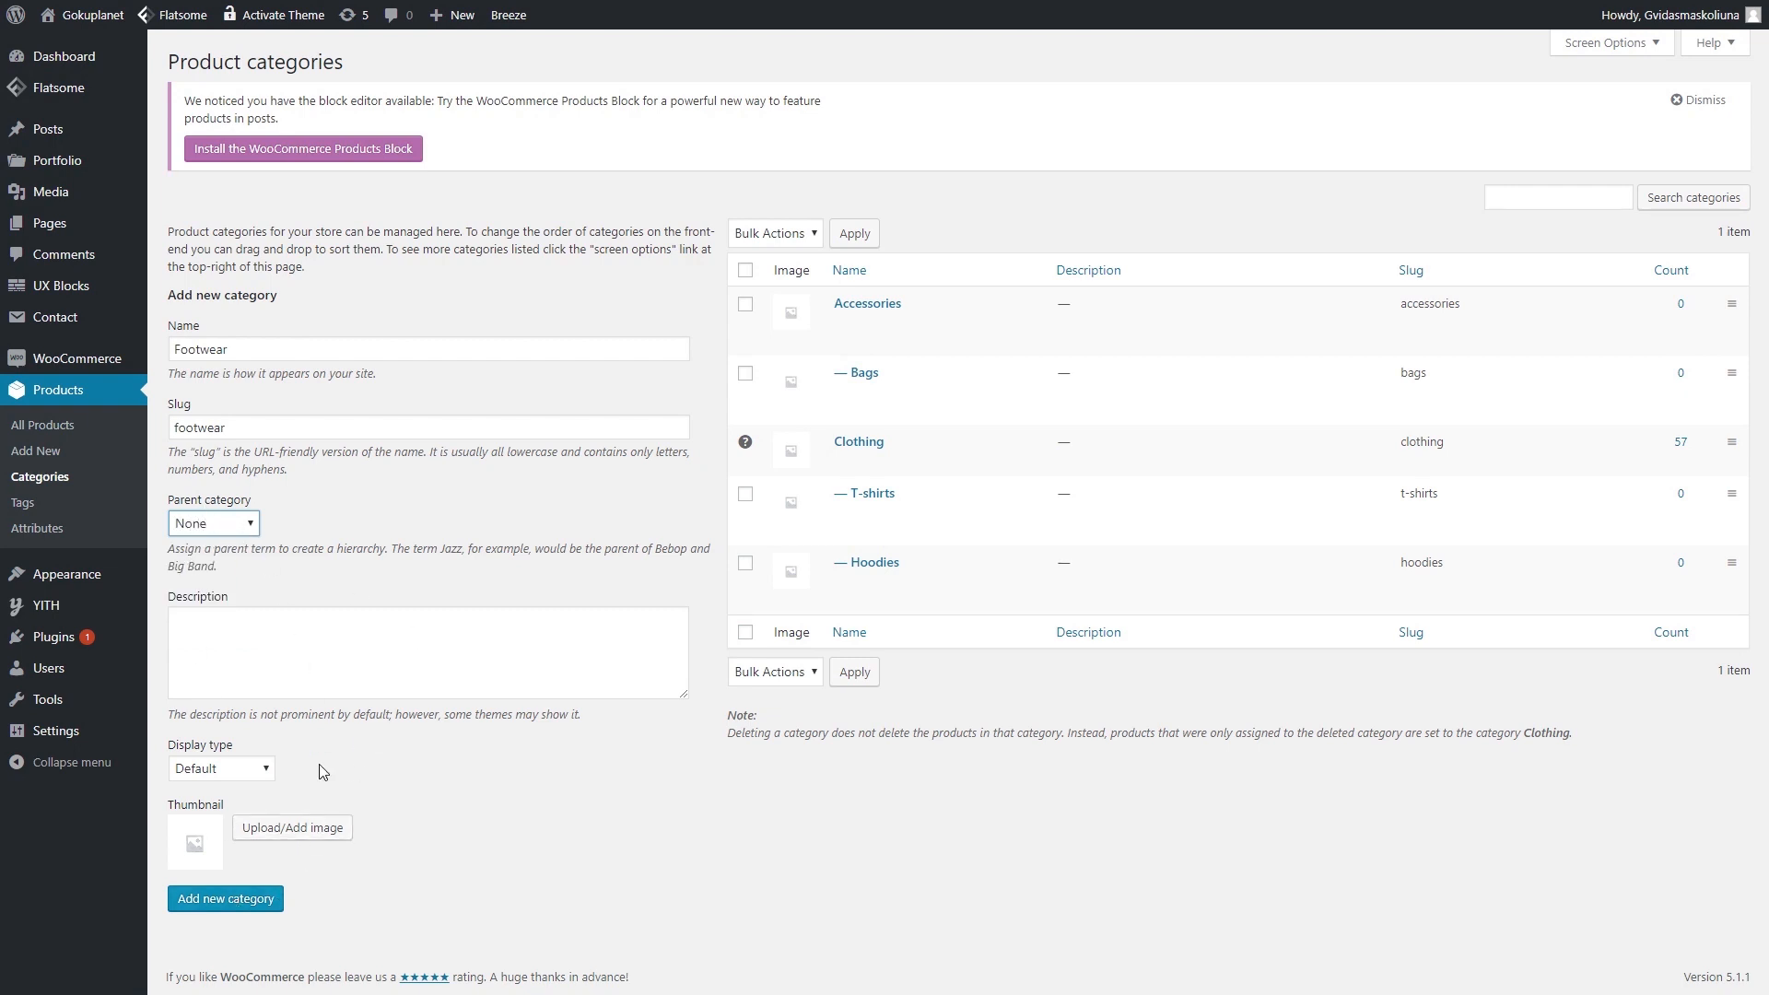
click(238, 896)
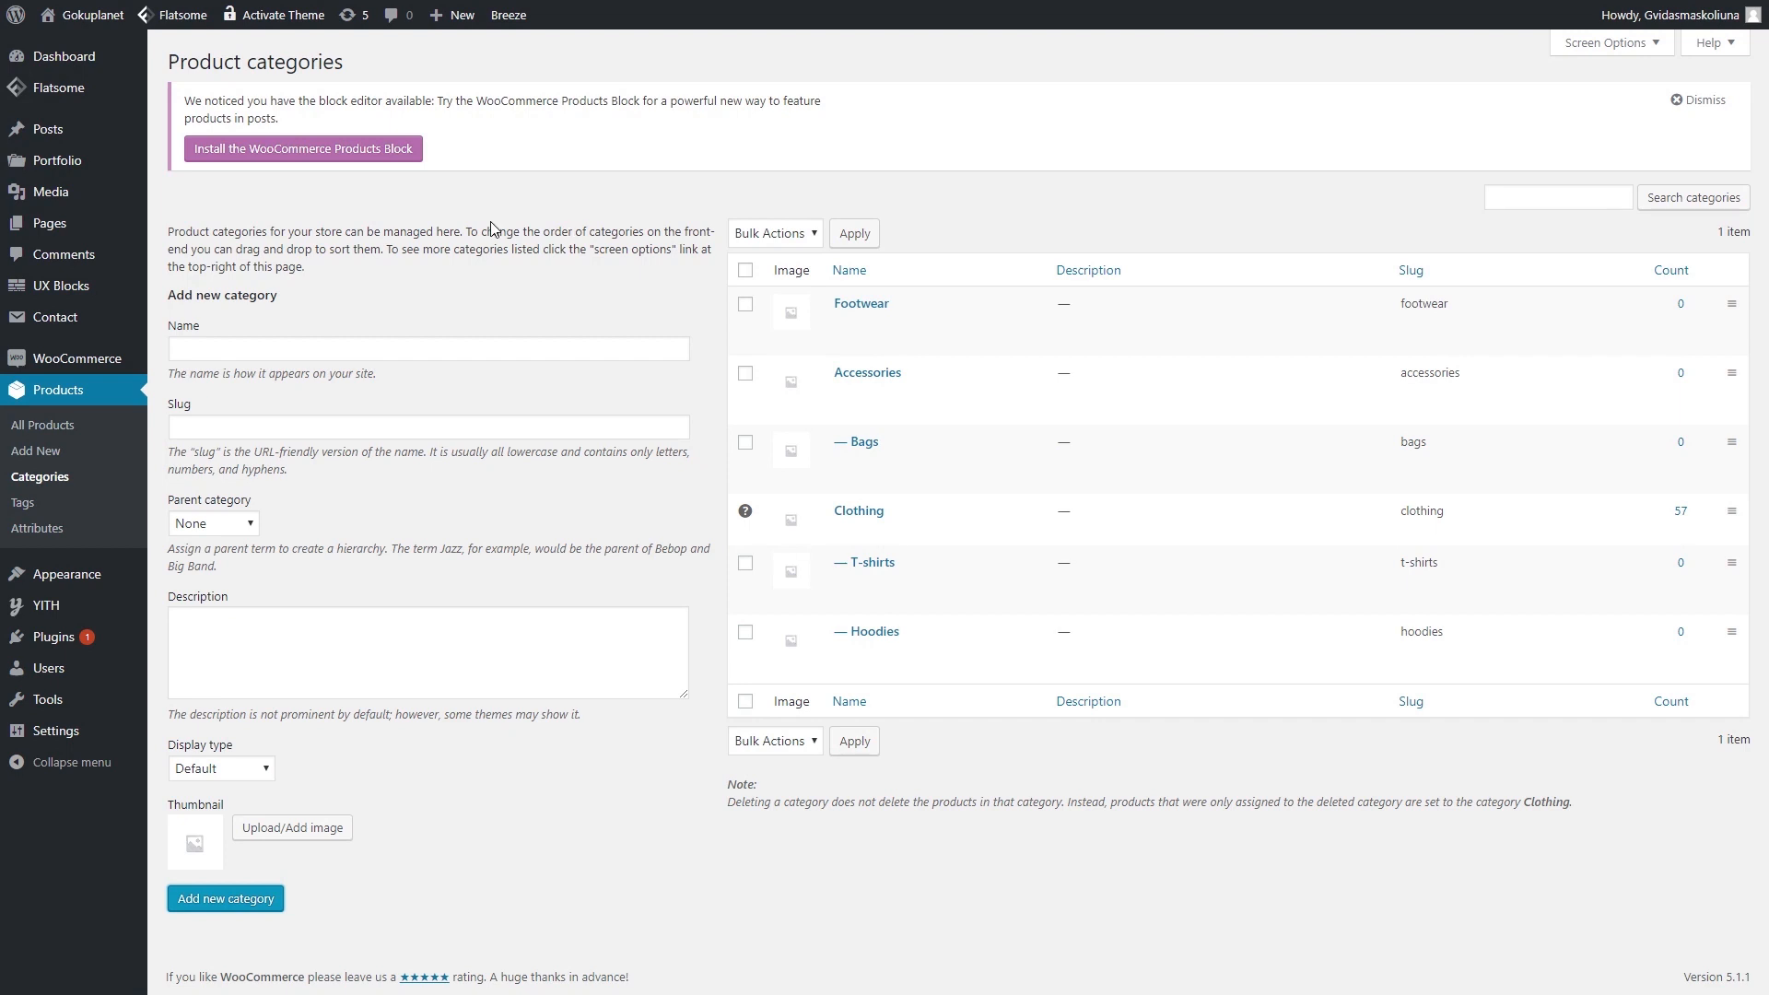
- Review the parent category list and close it without changing anything
mouse_move(909, 384)
click(251, 525)
click(253, 527)
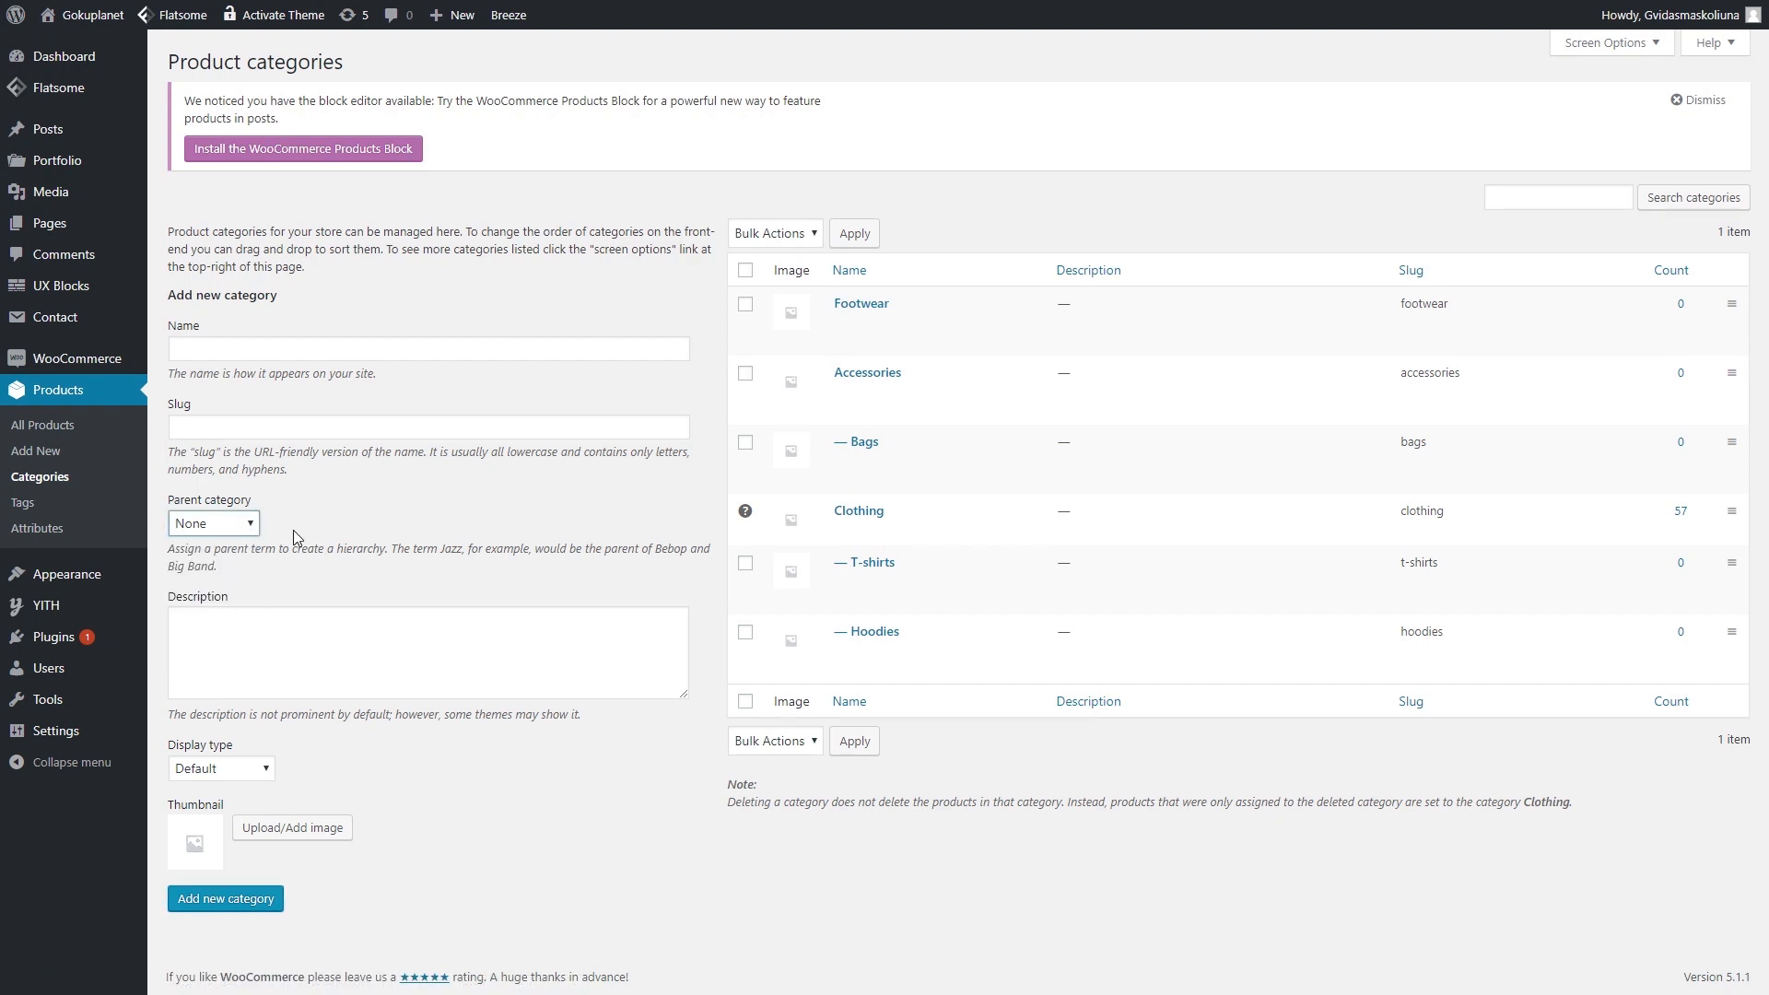
click(254, 527)
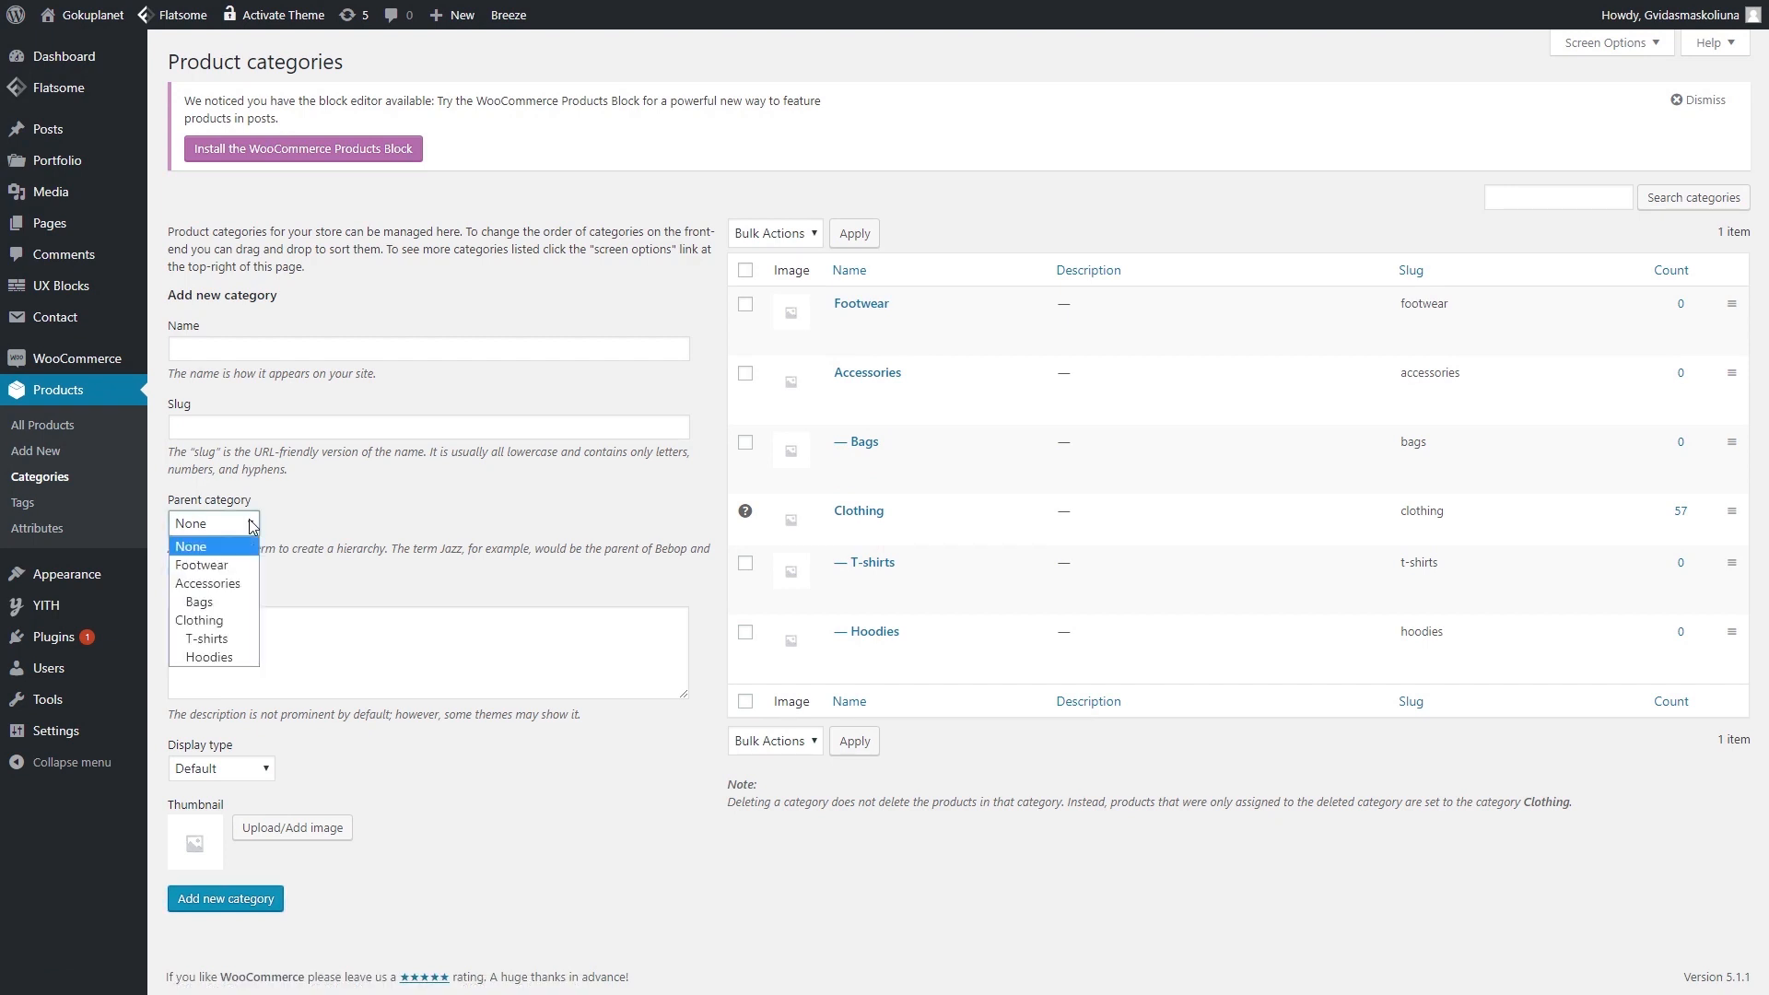
click(409, 489)
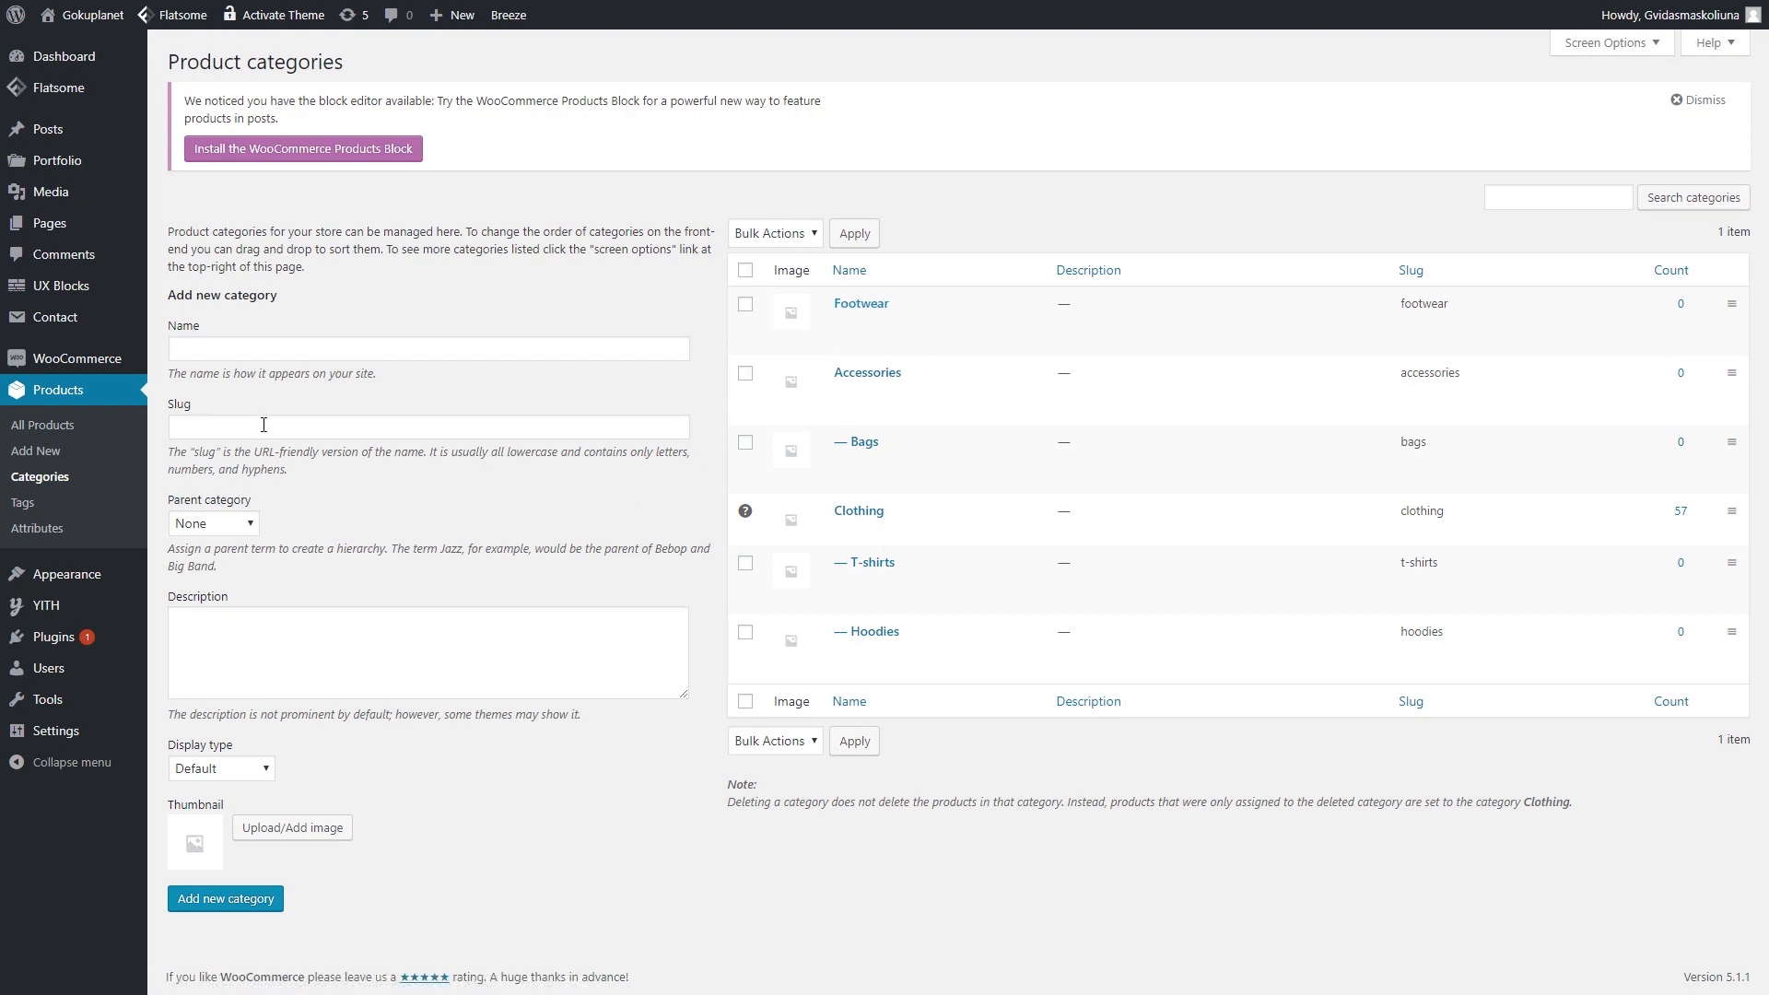
- In Appearance > Menus, remove the Demos and Shop Demos items from the Main menu
mouse_move(69, 581)
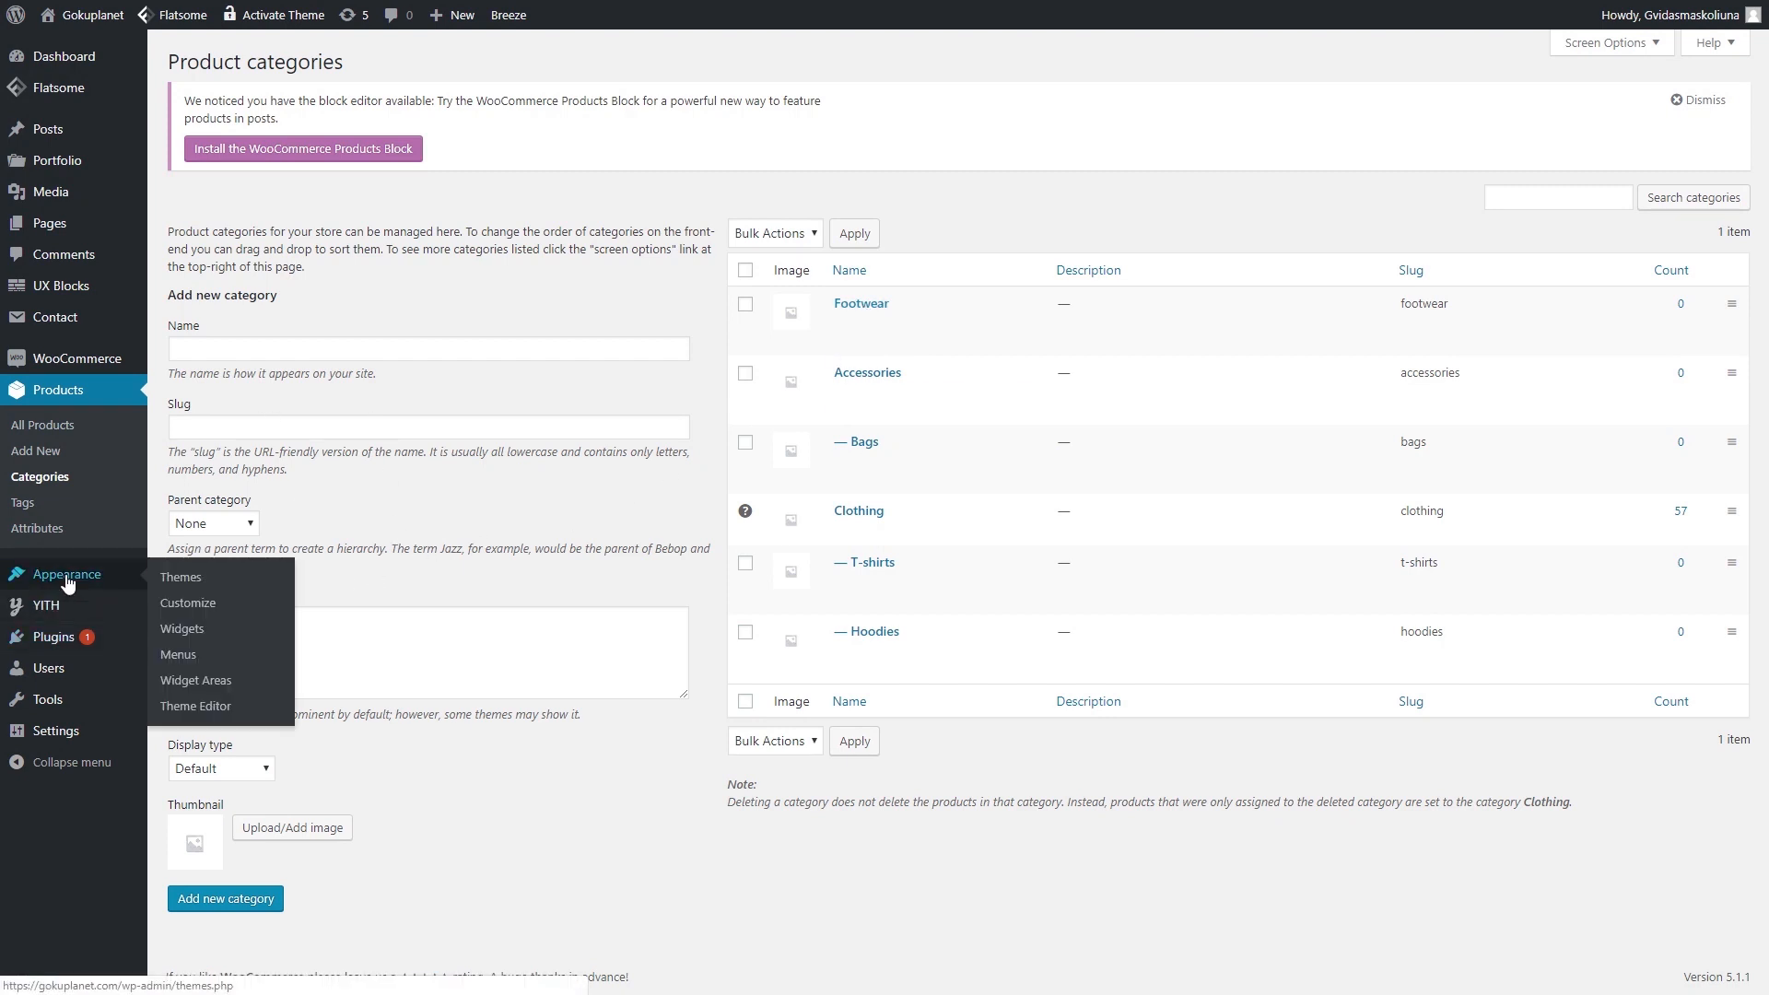
click(187, 660)
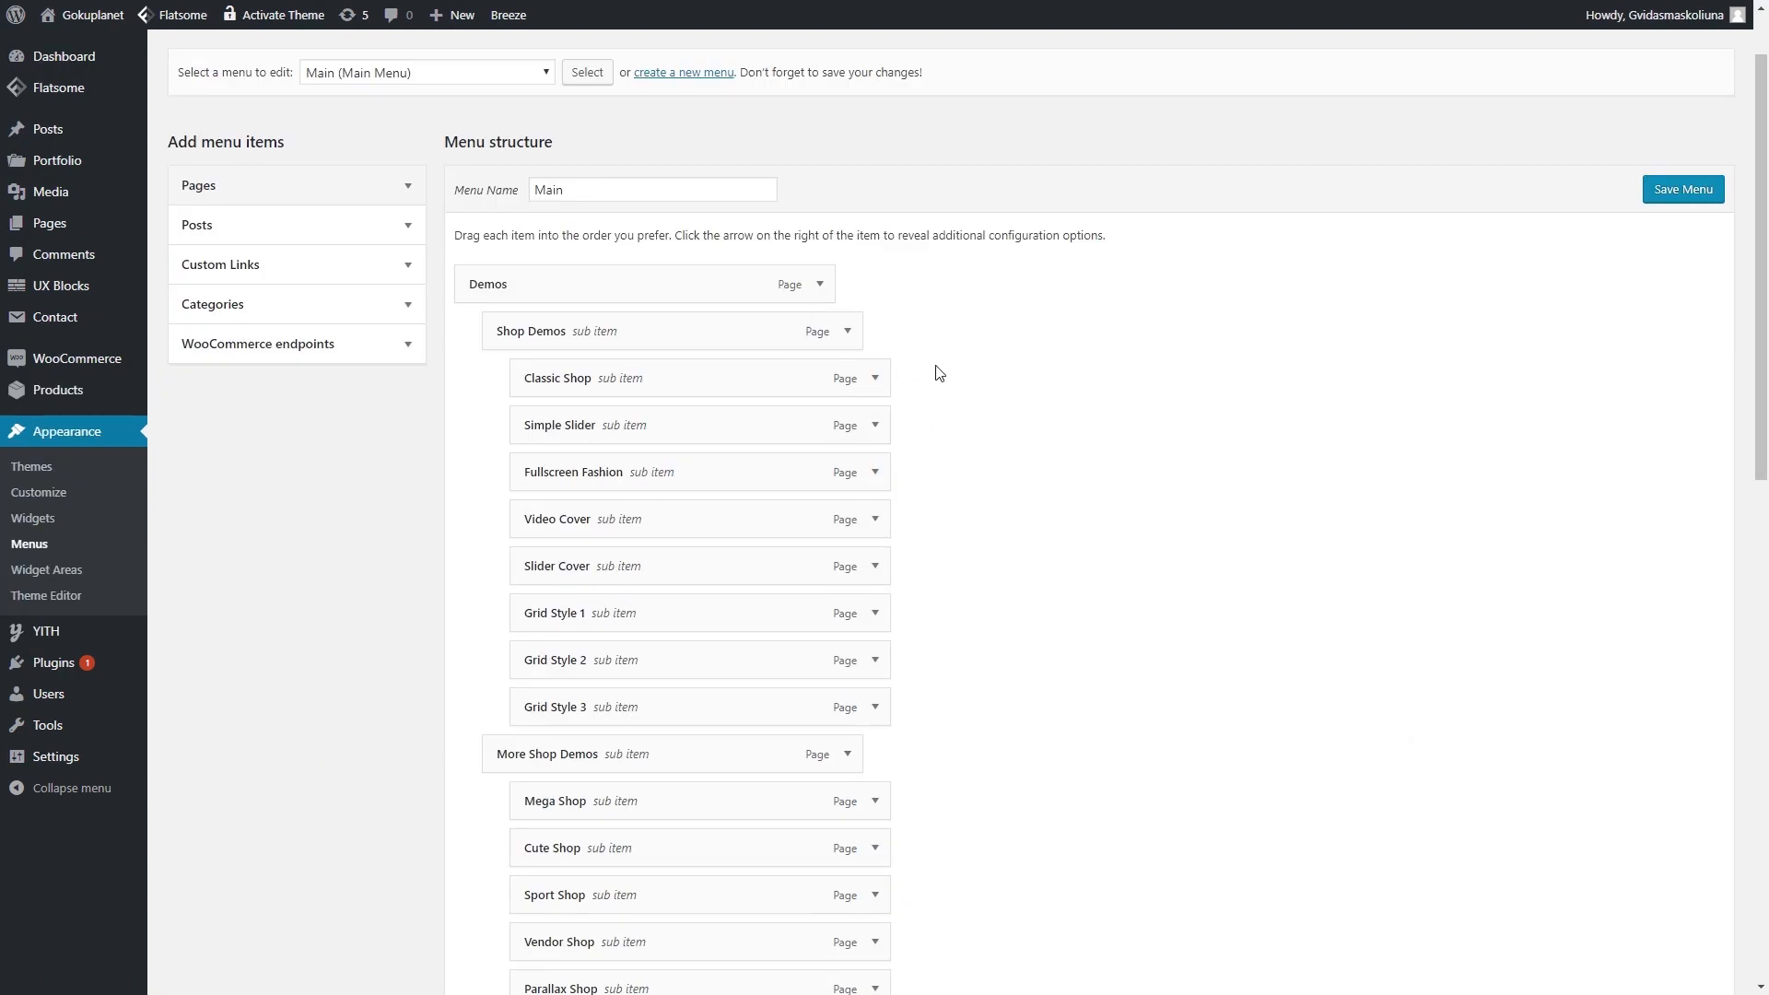
scroll(936, 375, down, 13)
scroll(737, 480, up, 14)
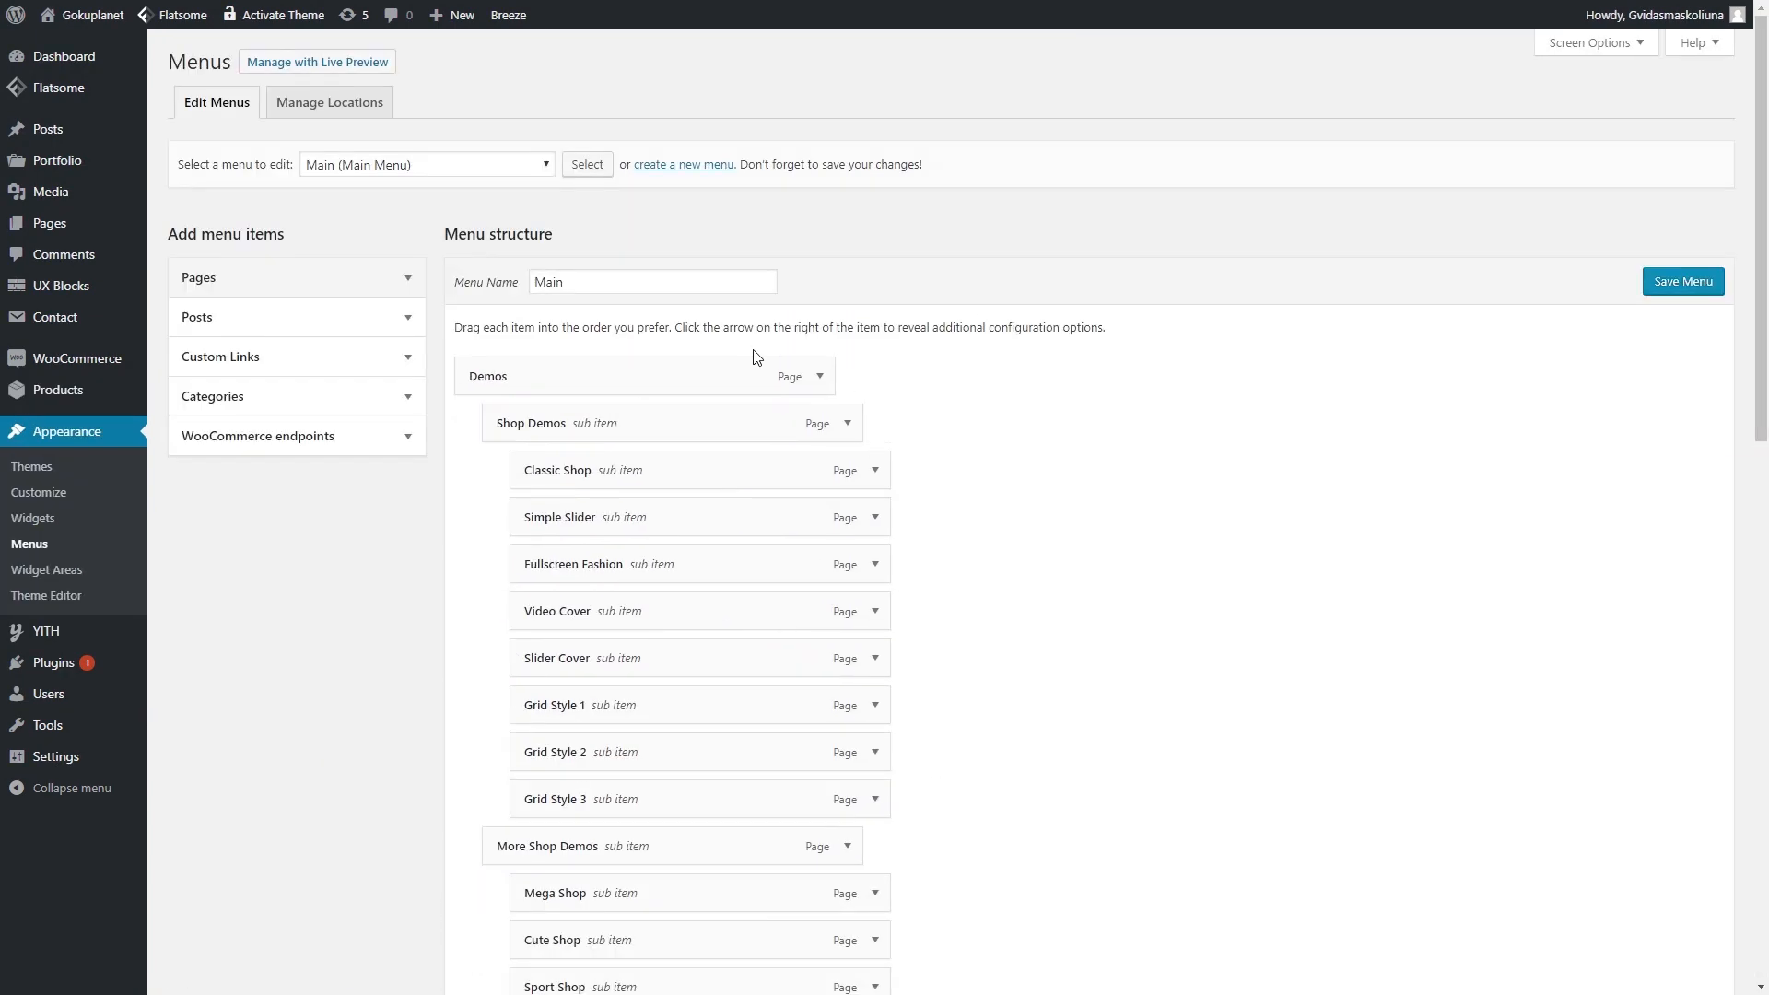
scroll(715, 604, down, 12)
scroll(735, 657, up, 5)
scroll(734, 657, up, 5)
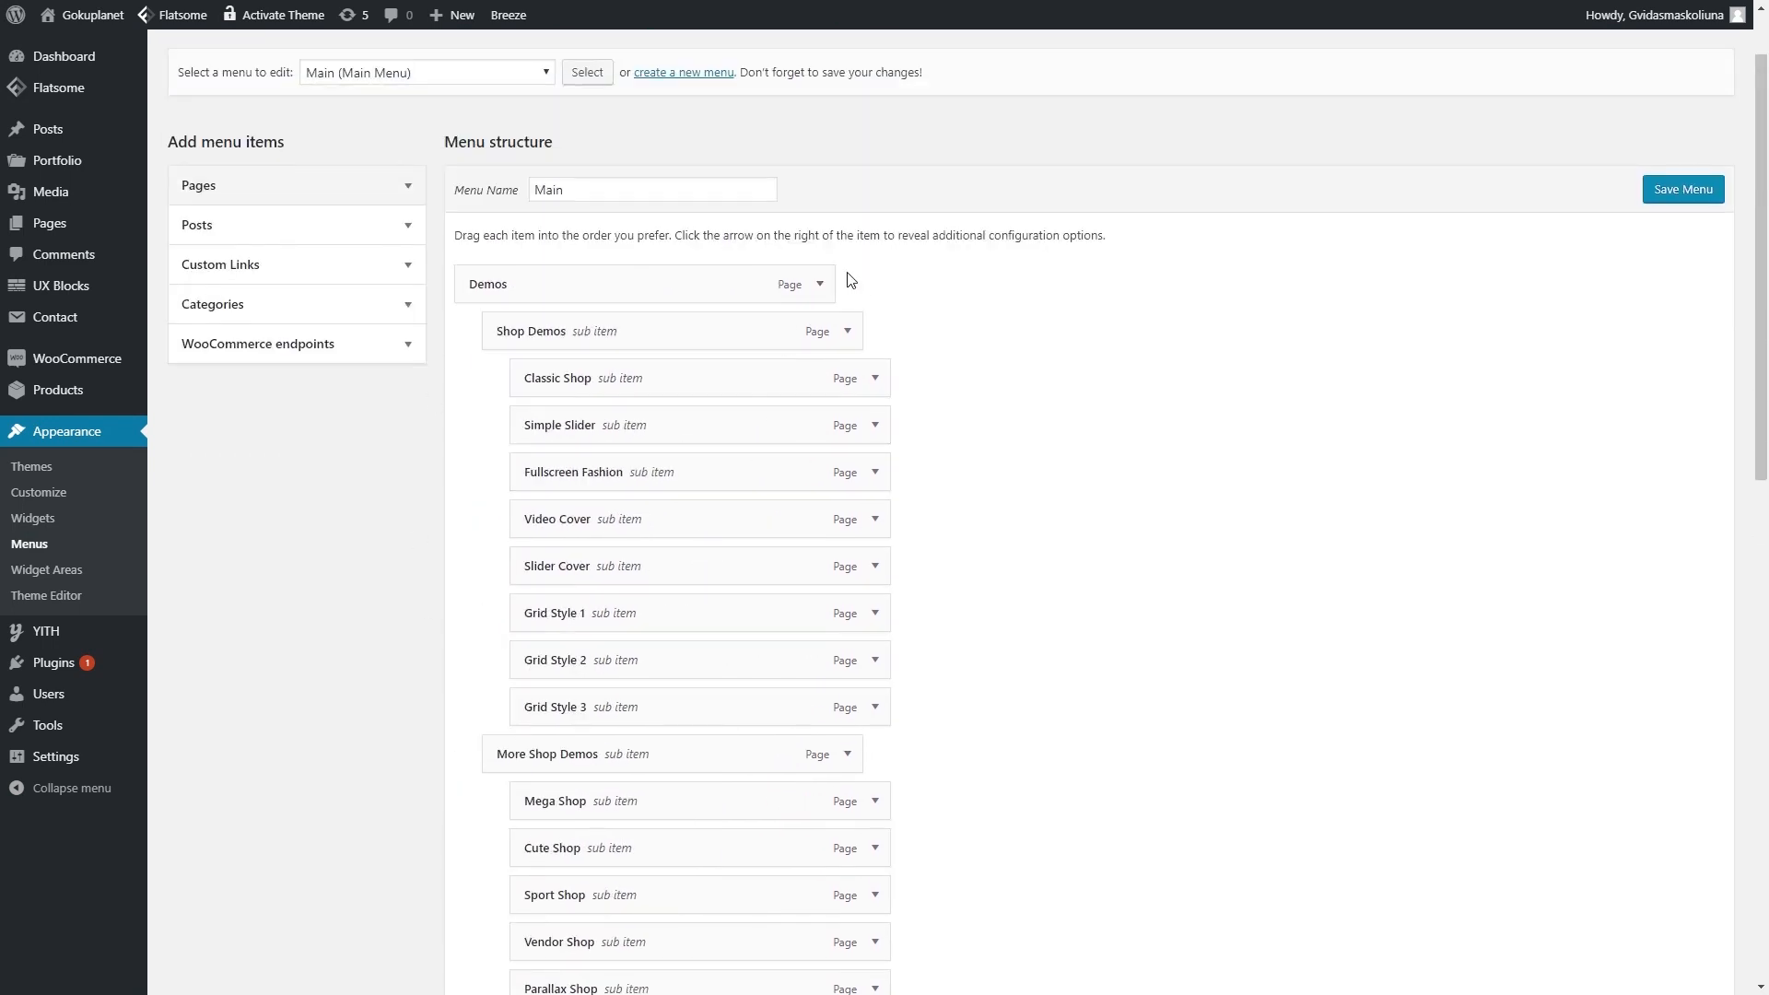
click(820, 283)
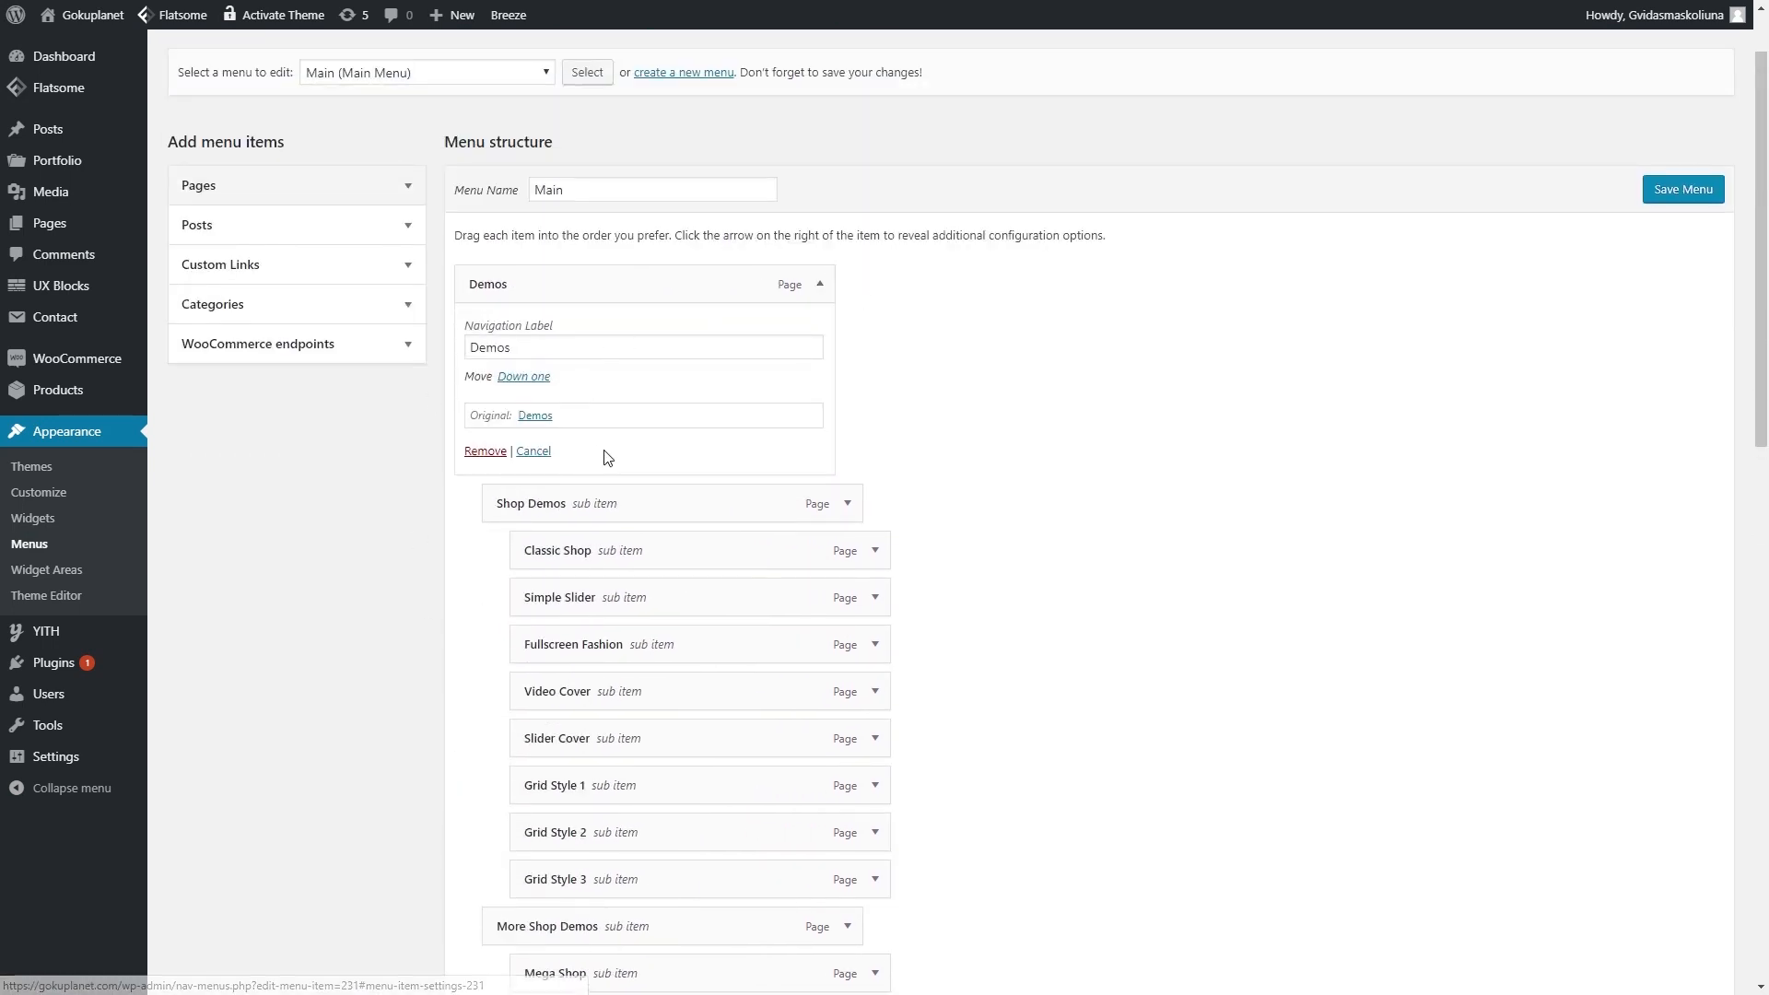
click(485, 450)
click(820, 284)
click(485, 451)
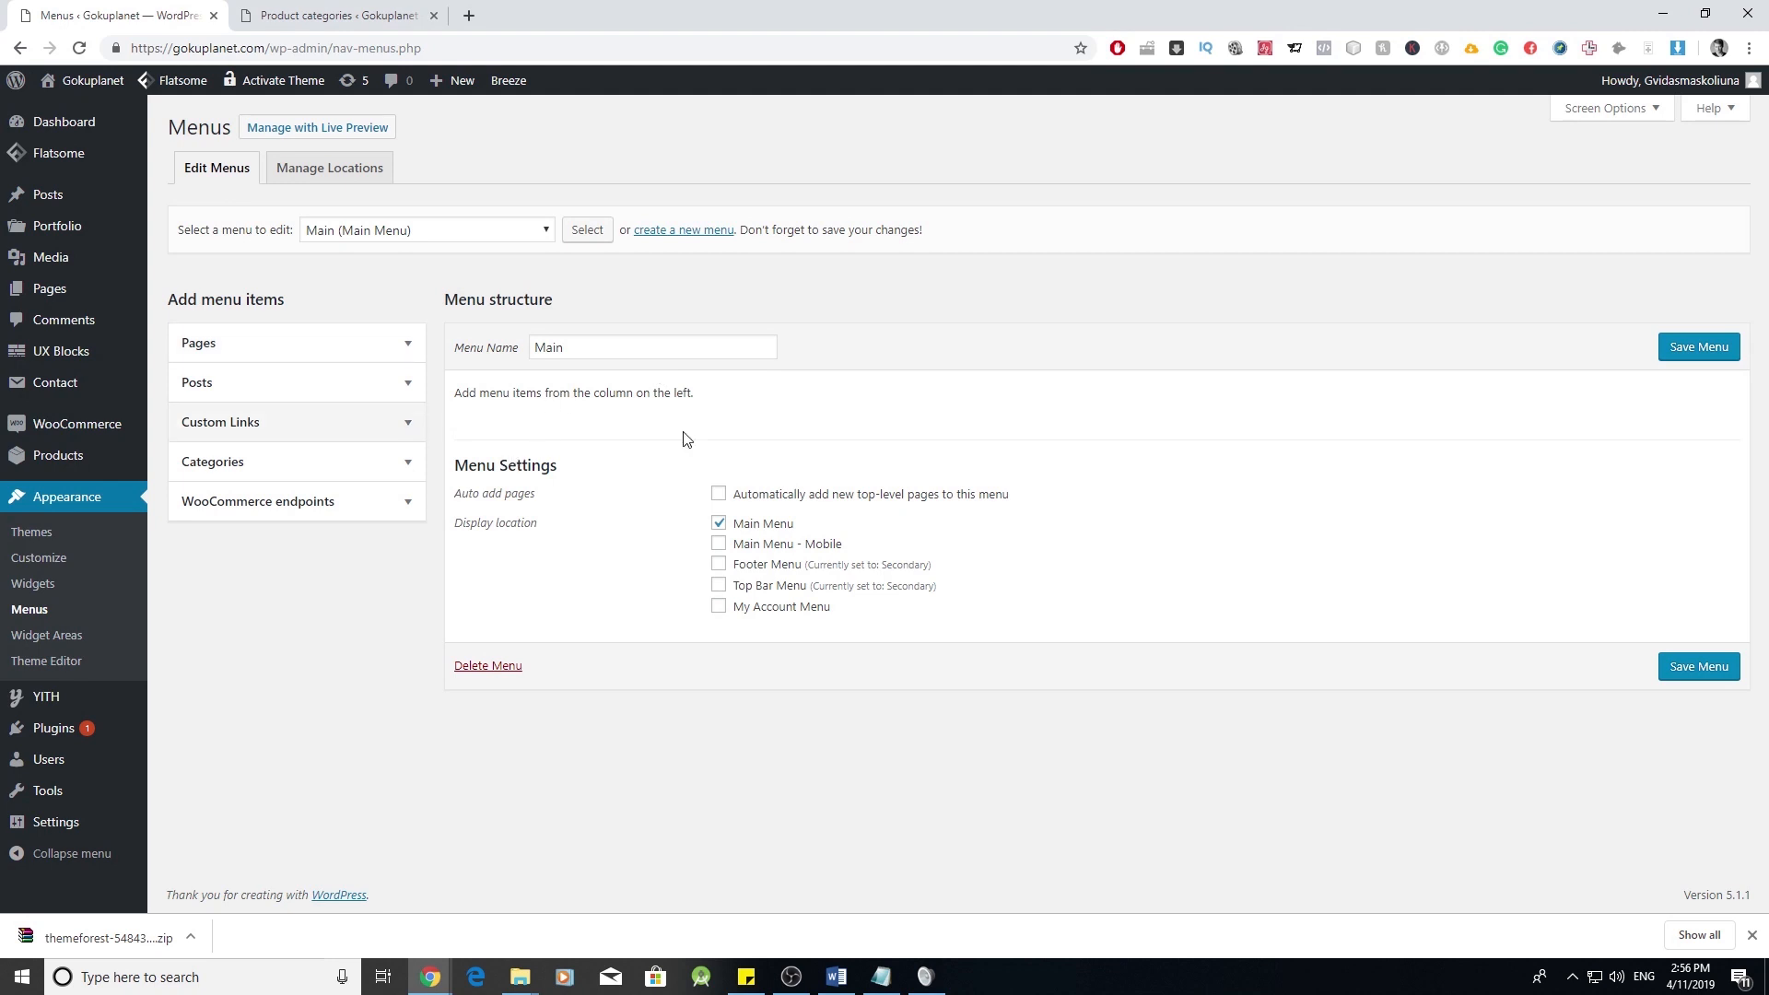
- Start a custom link with the link text Clothing
click(418, 431)
click(296, 525)
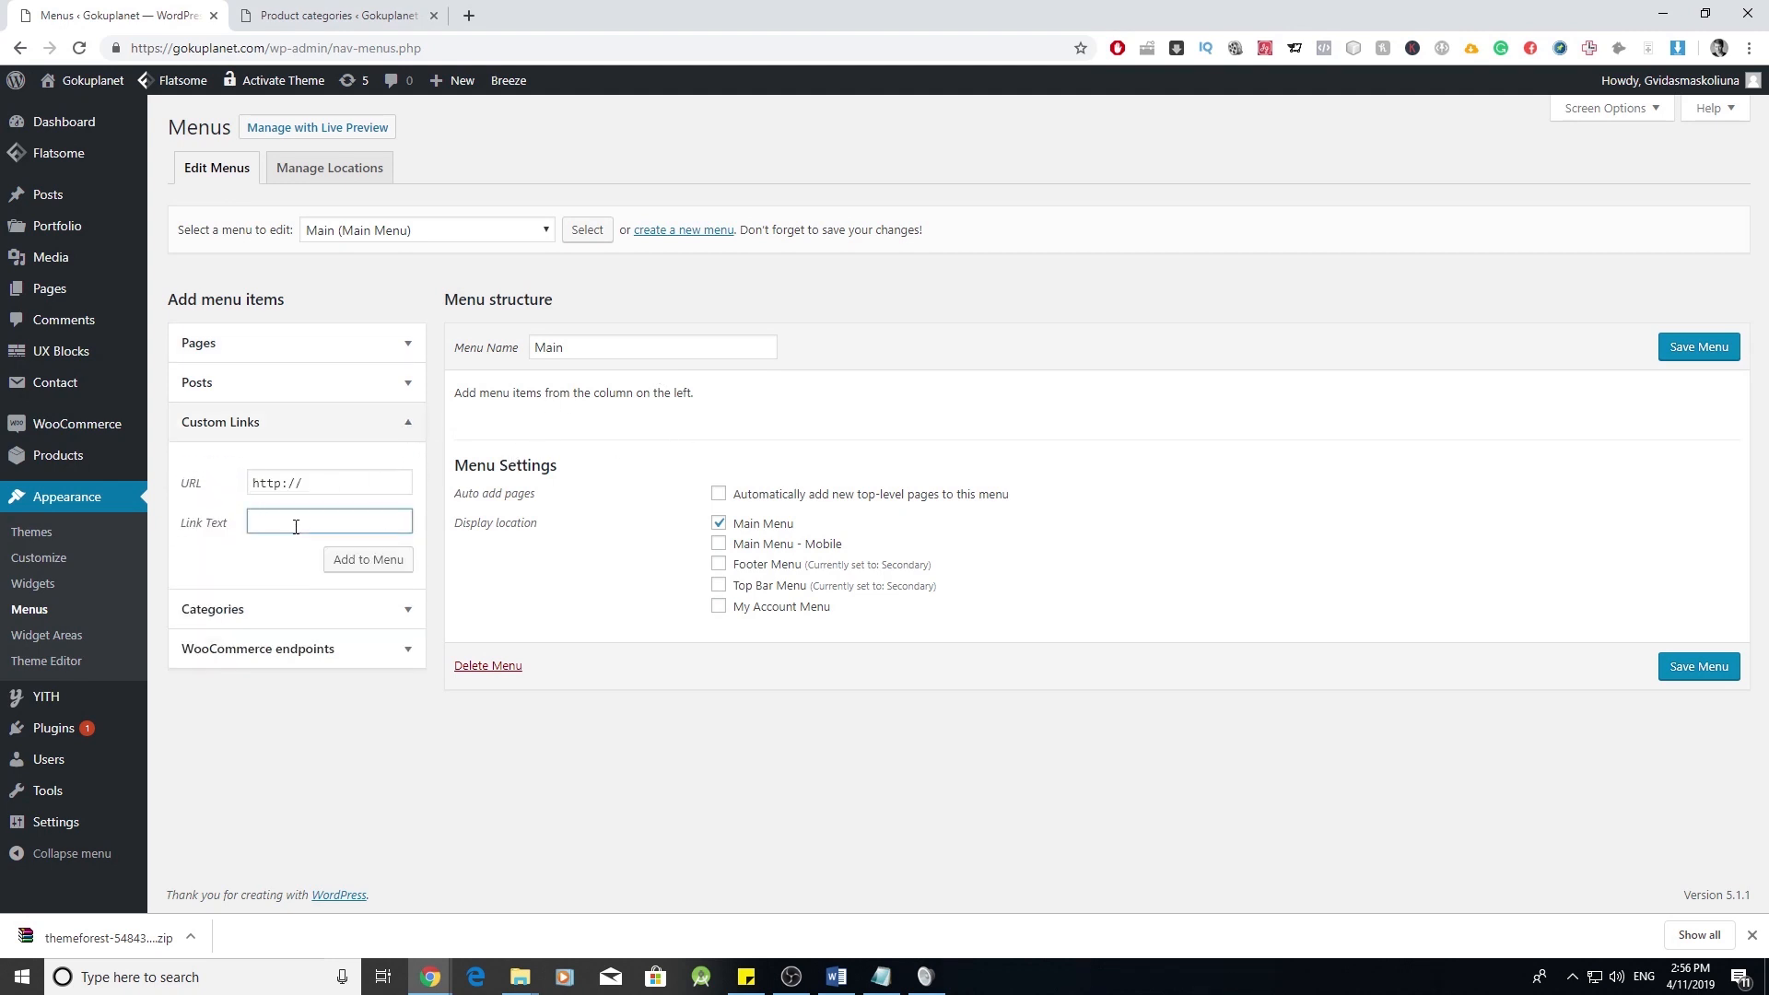
text(Clothing)
click(364, 483)
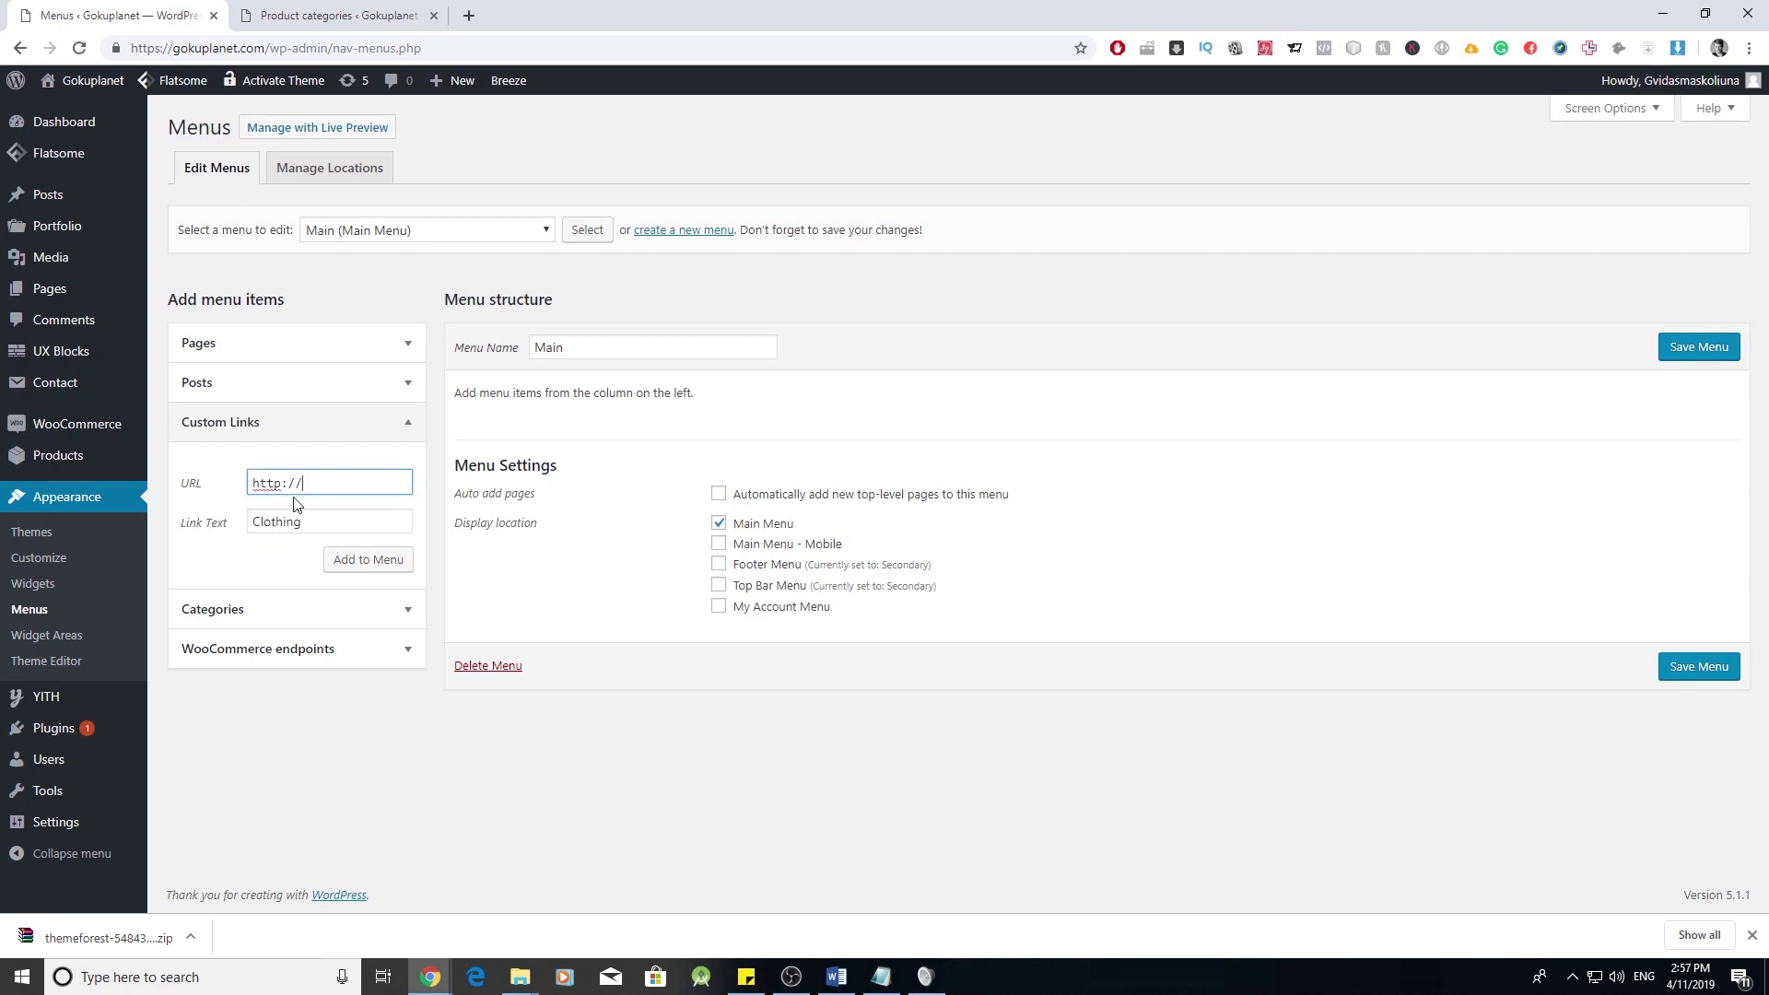
click(330, 523)
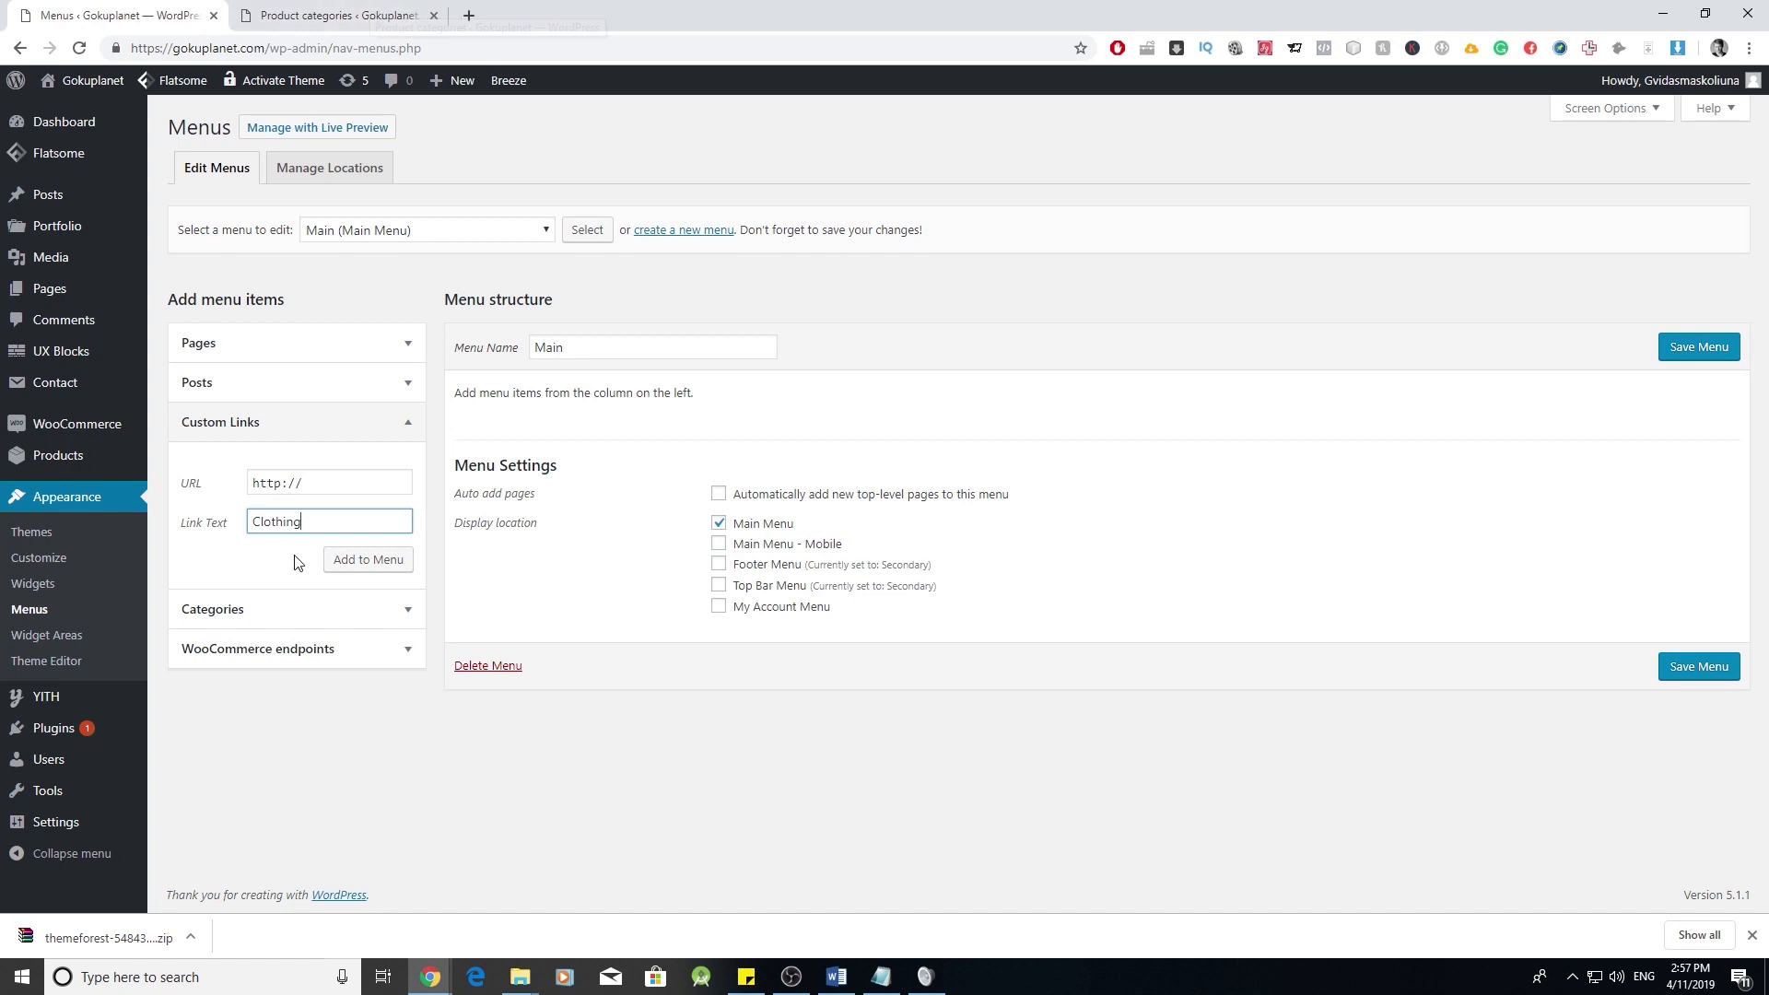
- Open the Clothing category page in a new tab and select its URL
click(360, 15)
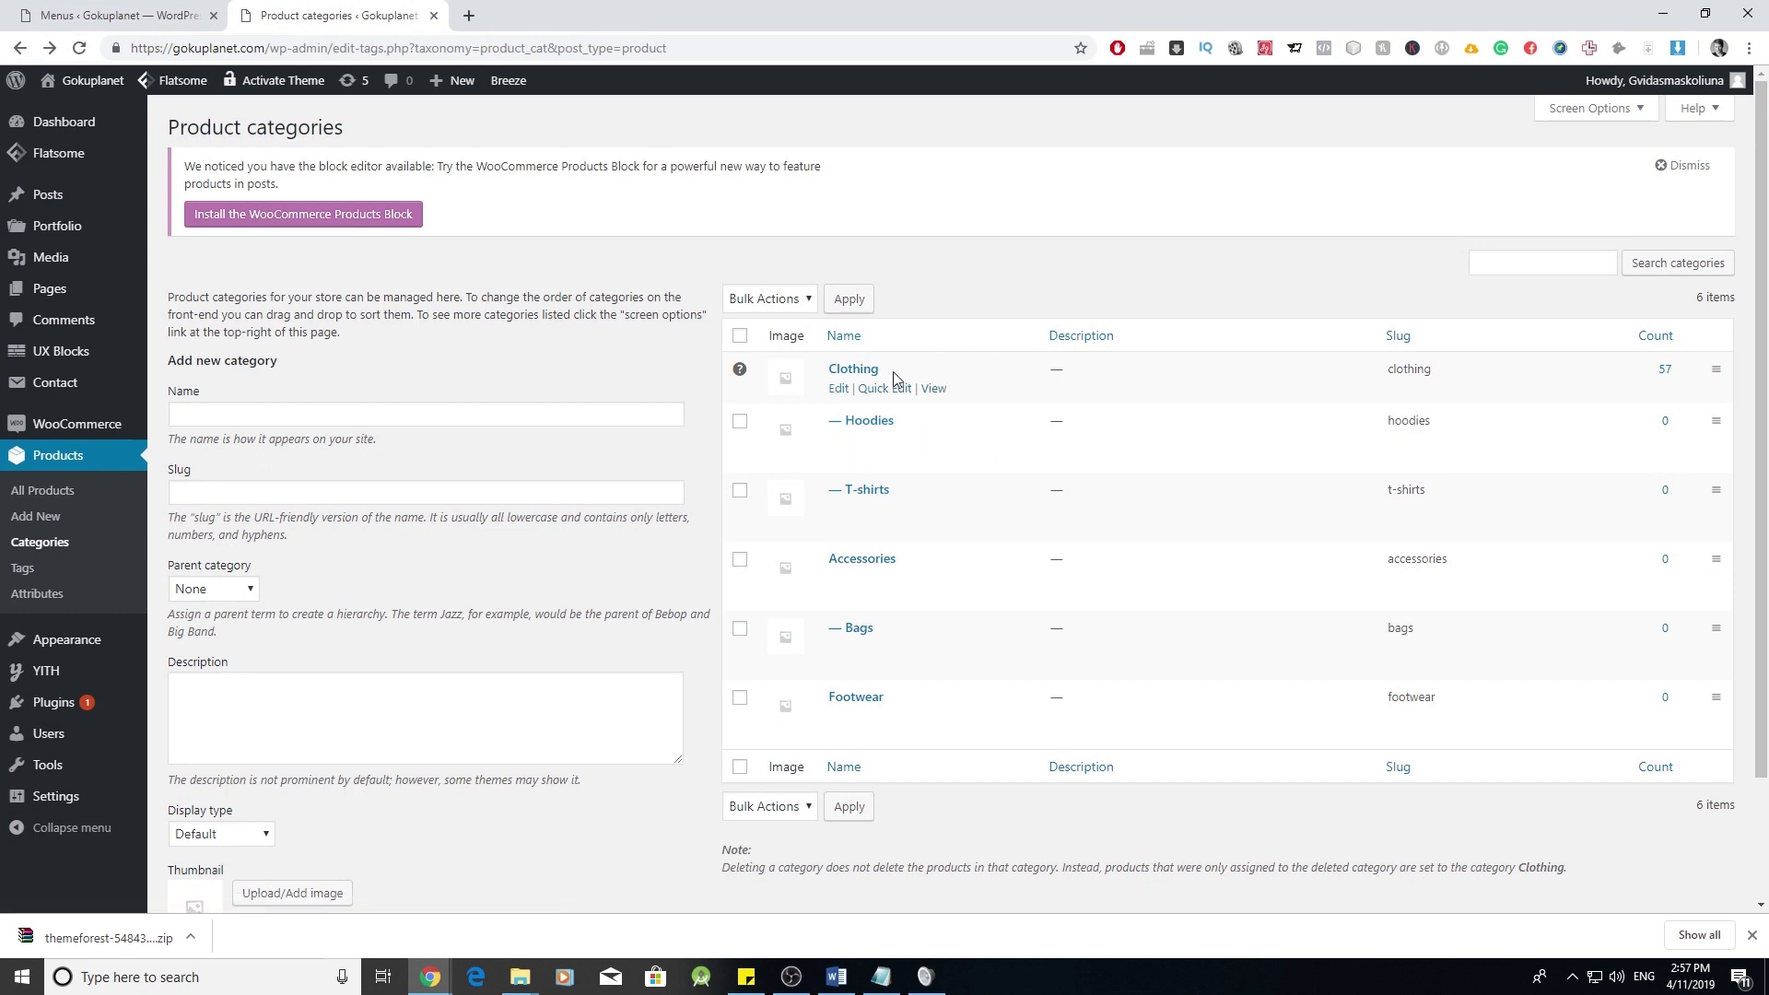
right_click(940, 388)
click(992, 400)
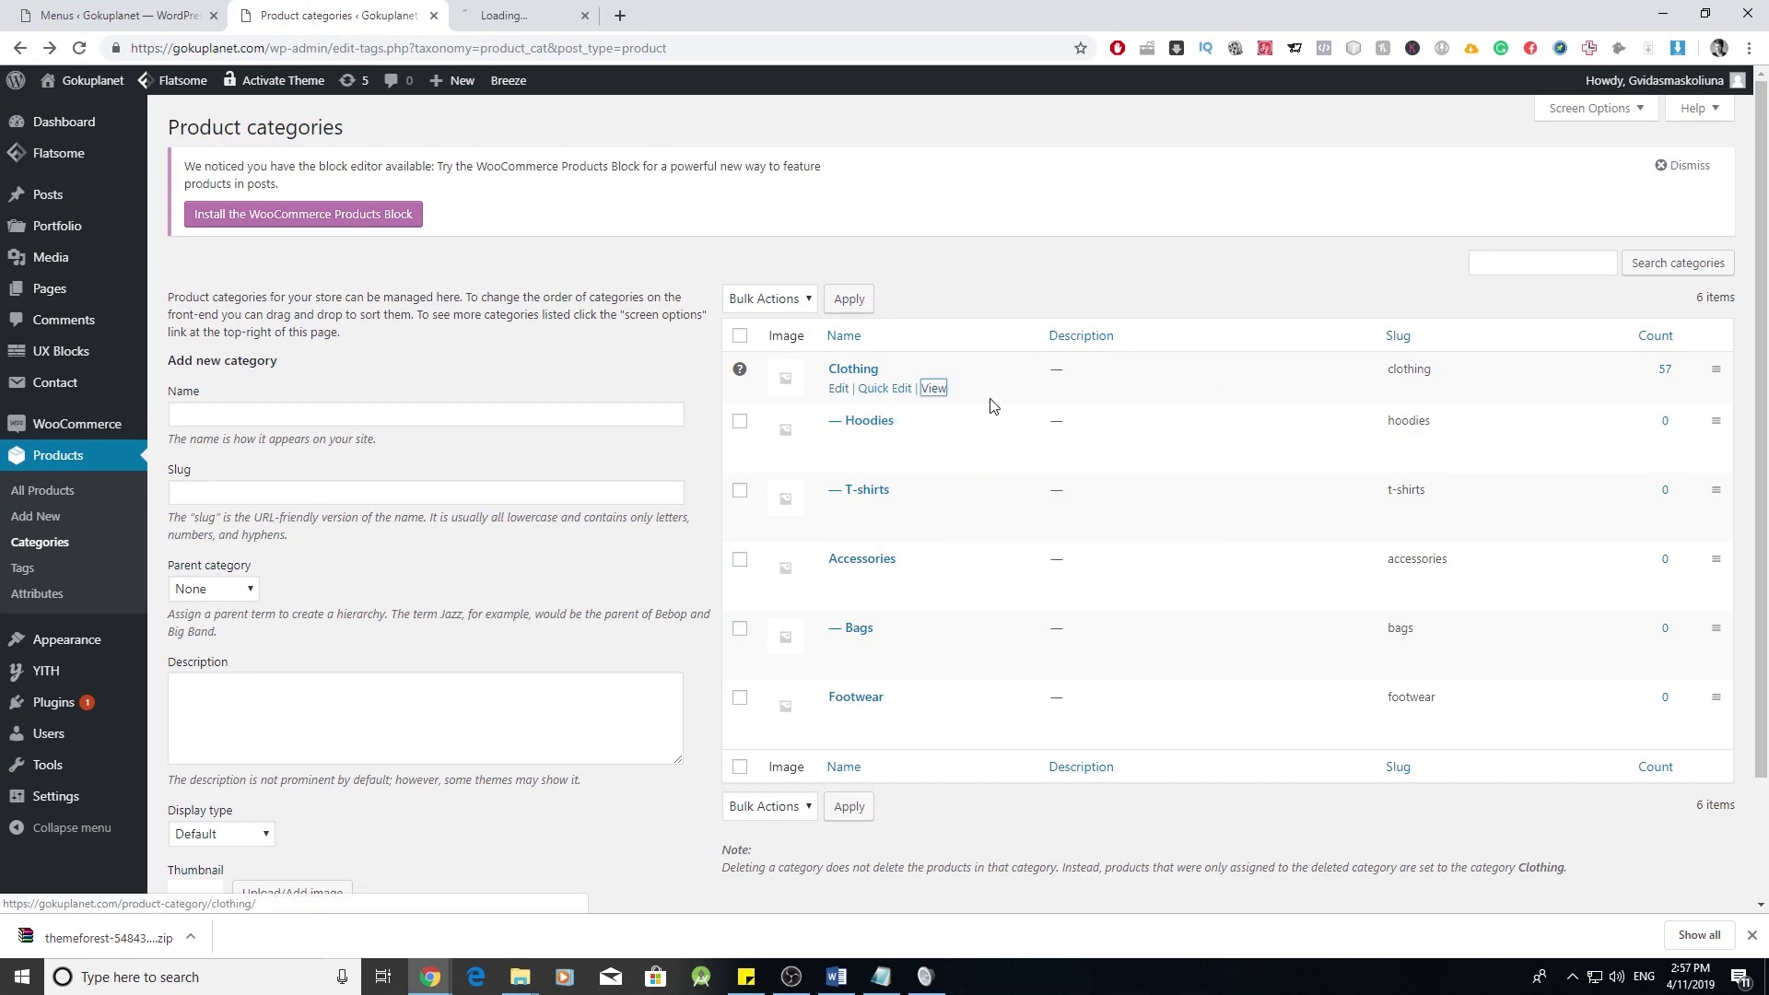
click(592, 13)
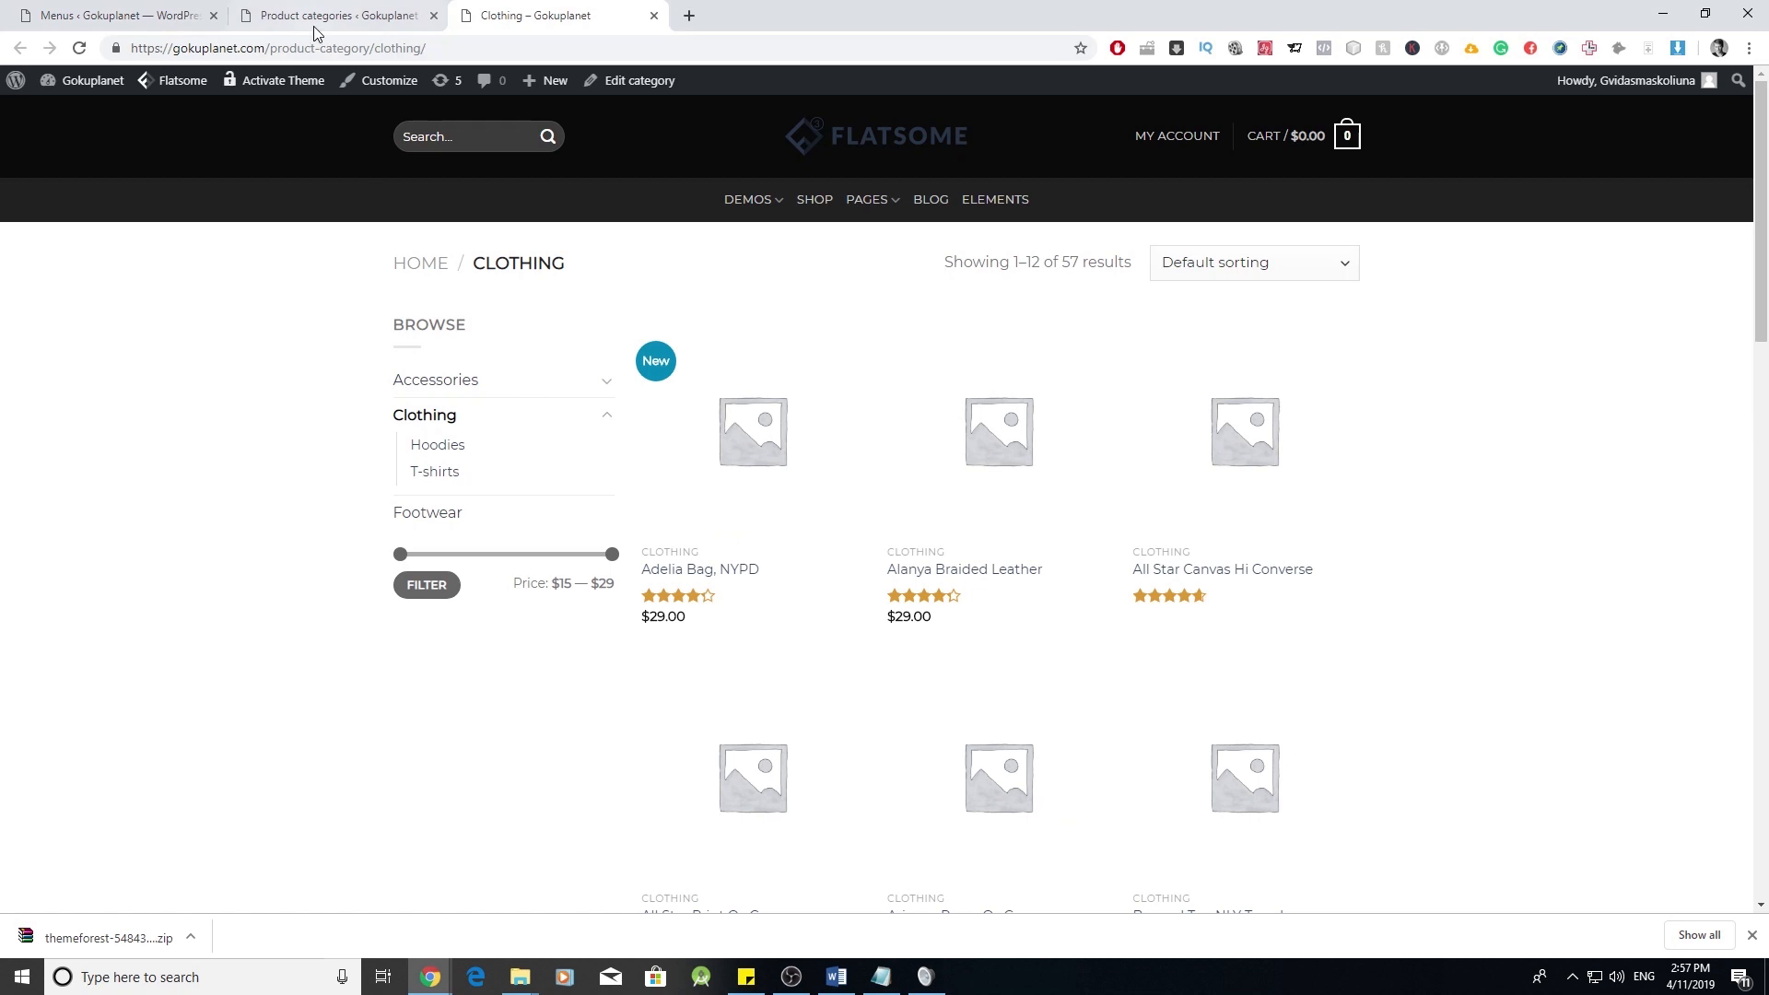
drag(464, 42, 291, 48)
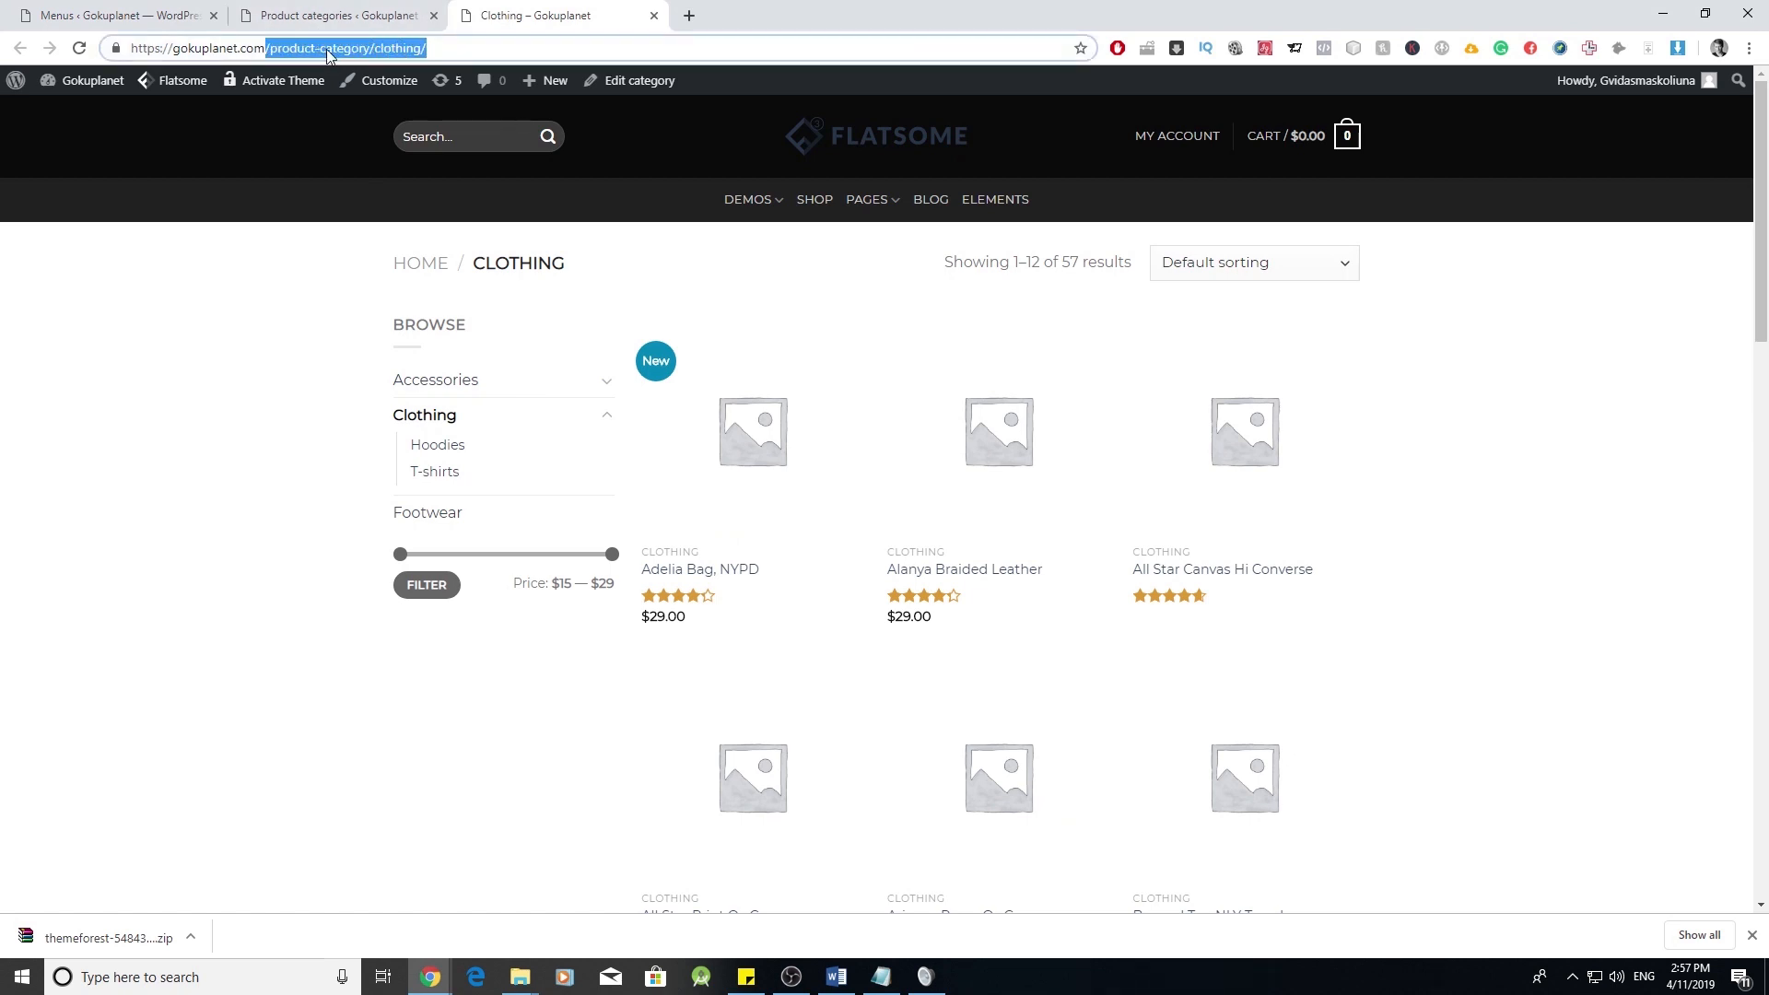
- Paste the Clothing category URL into the custom link and add it to the menu
click(337, 16)
click(119, 16)
triple_click(319, 486)
text(https://gokuplanet.com/product-category/clothing/)
click(392, 562)
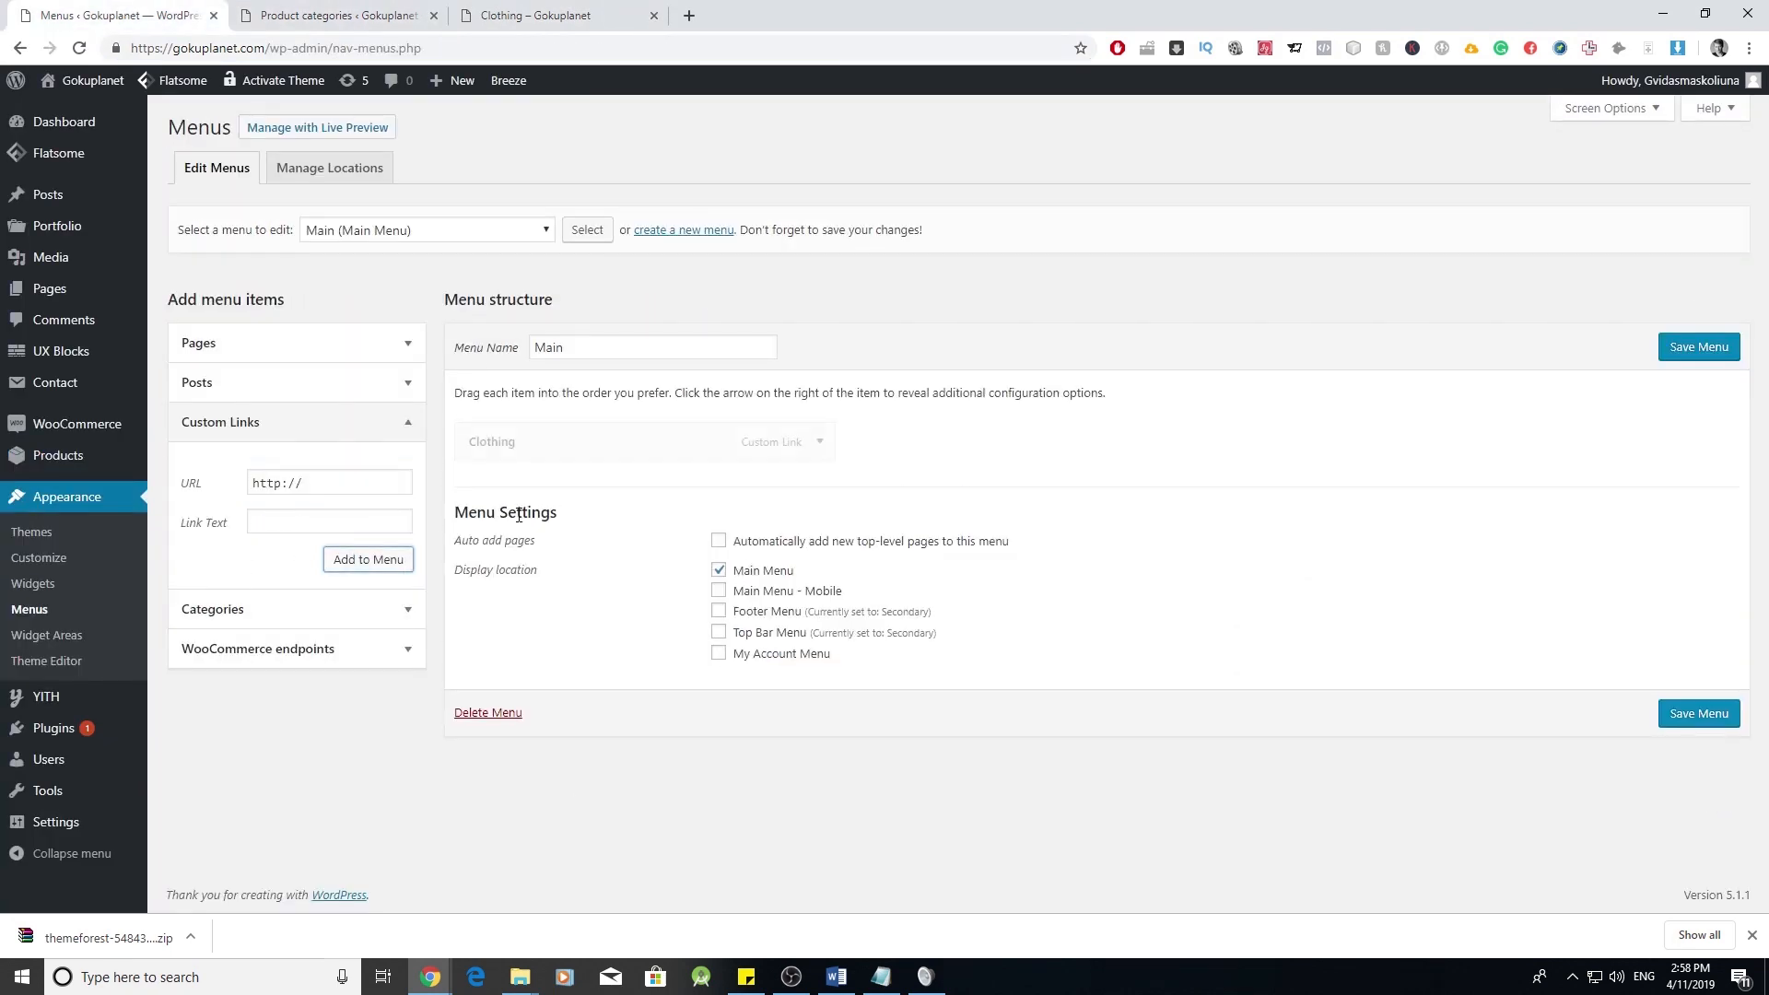
- Open the Accessories category page in a new tab and copy its URL
click(337, 13)
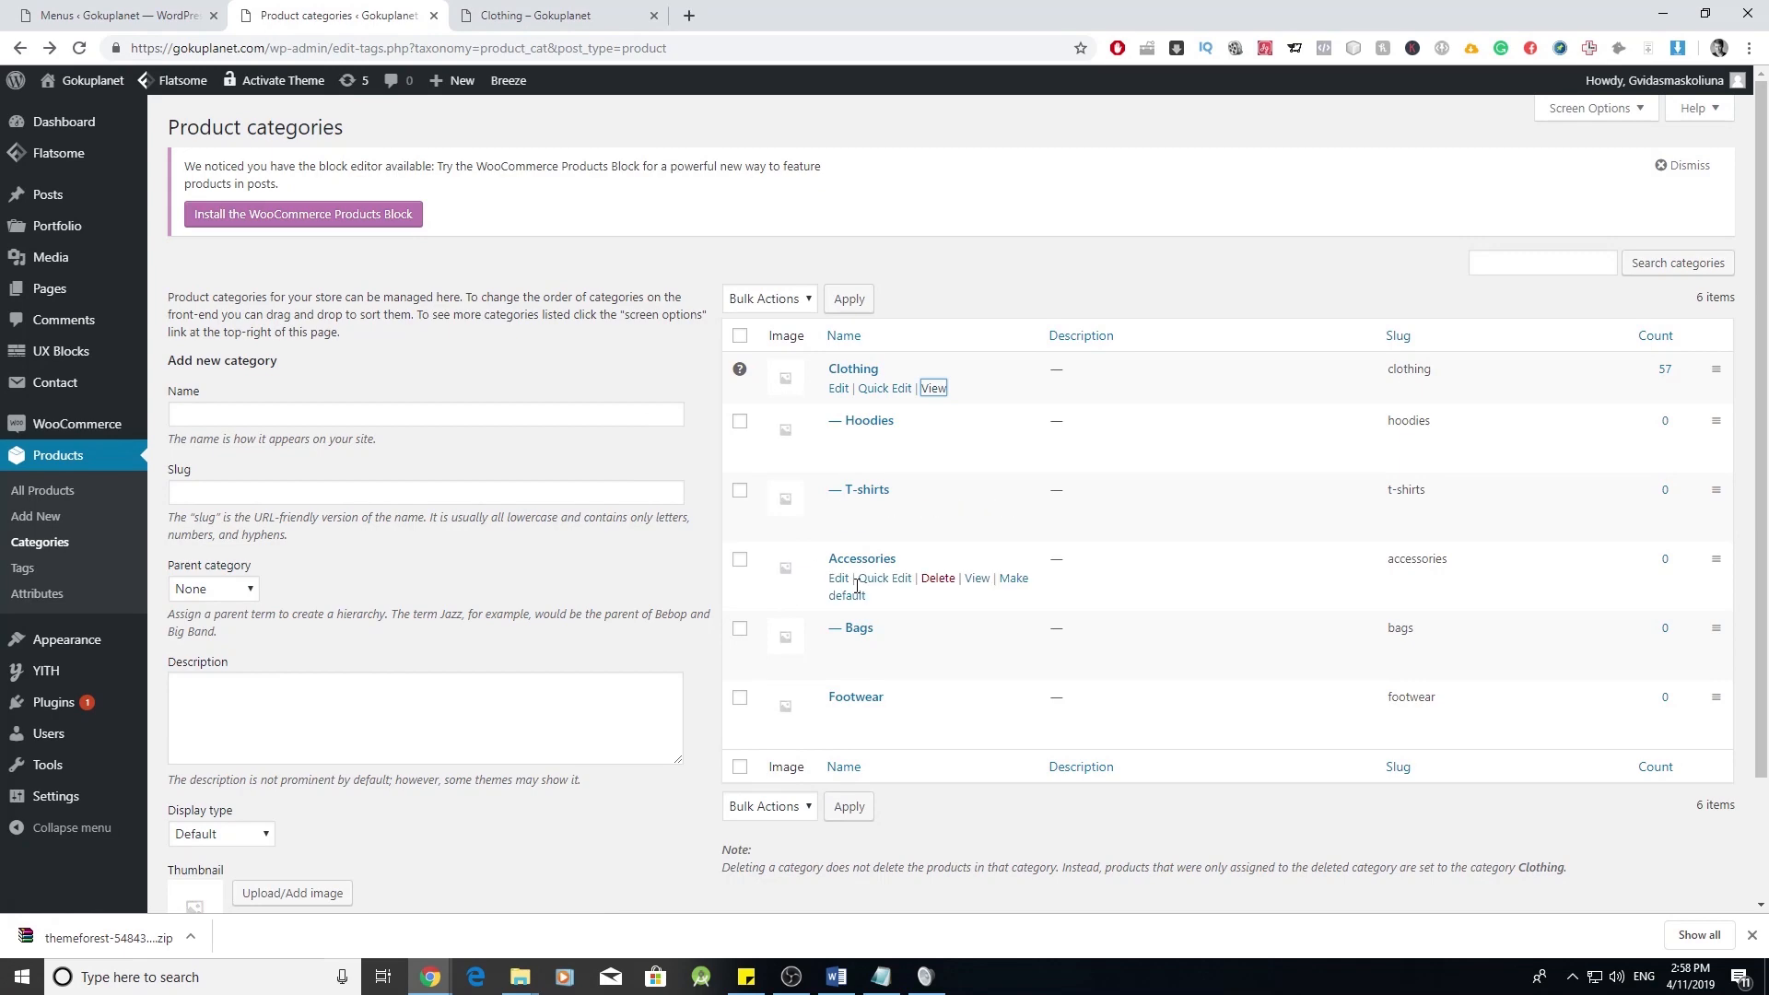
right_click(977, 579)
click(1023, 592)
click(647, 8)
click(691, 11)
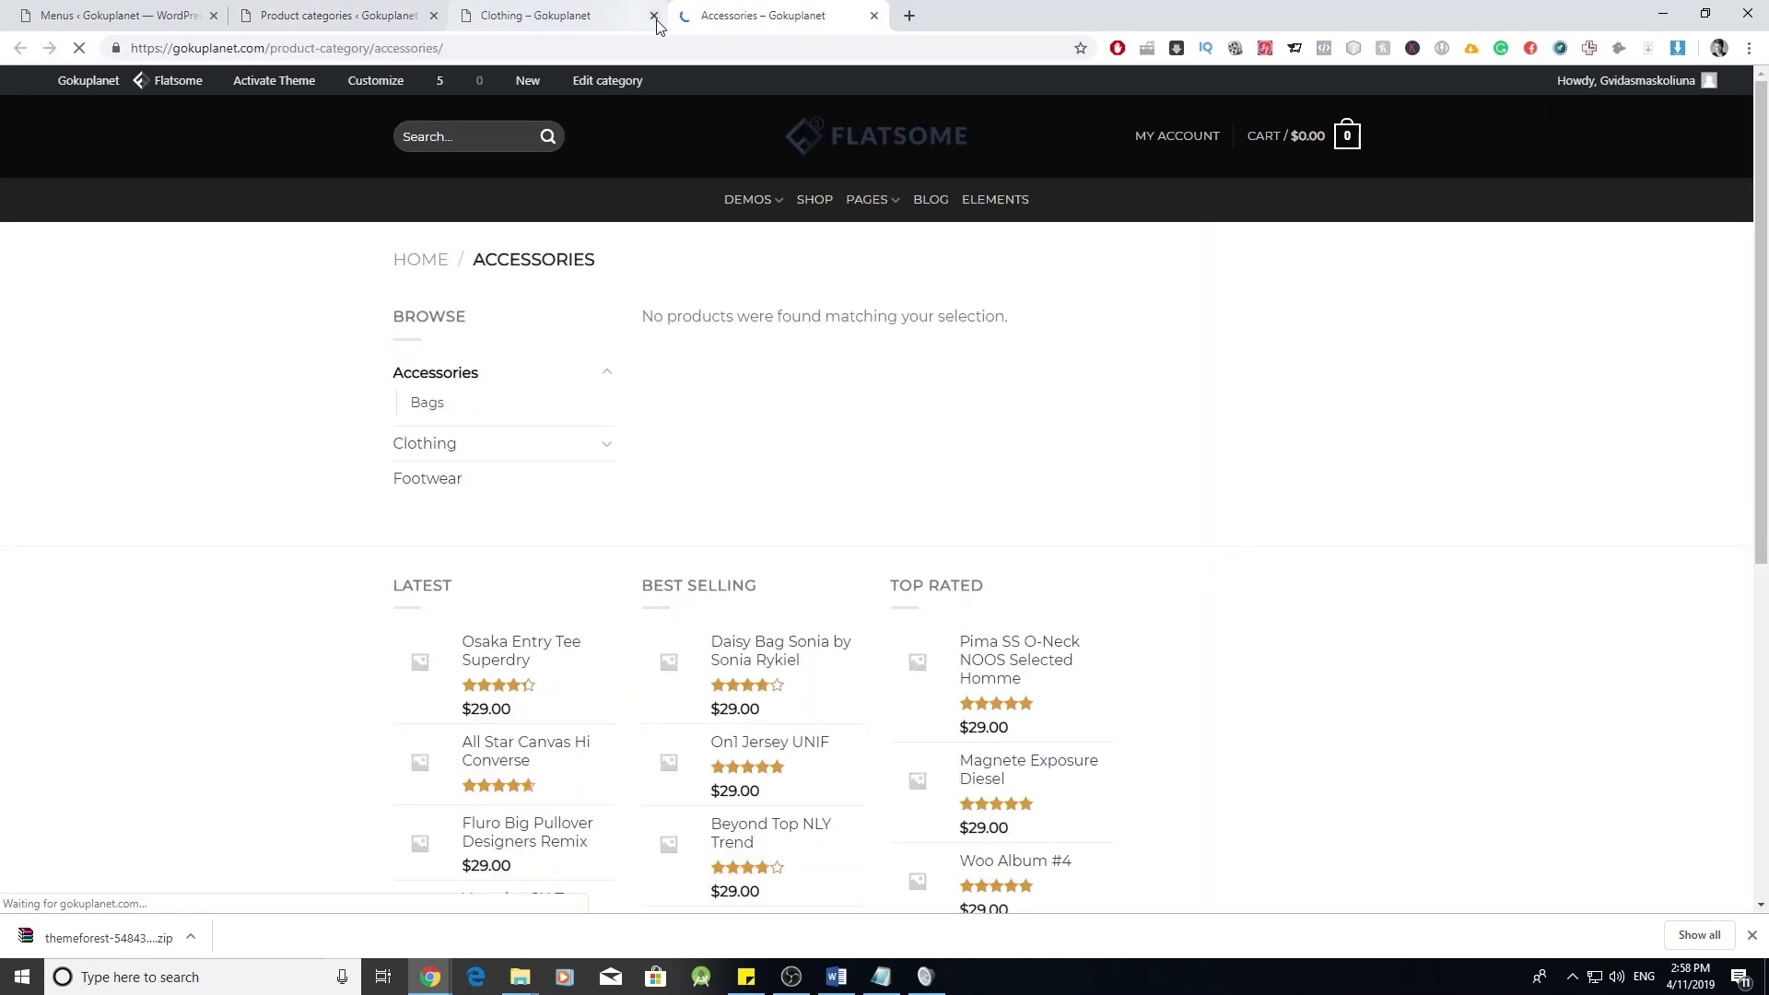
click(654, 15)
right_click(381, 49)
click(466, 156)
click(118, 512)
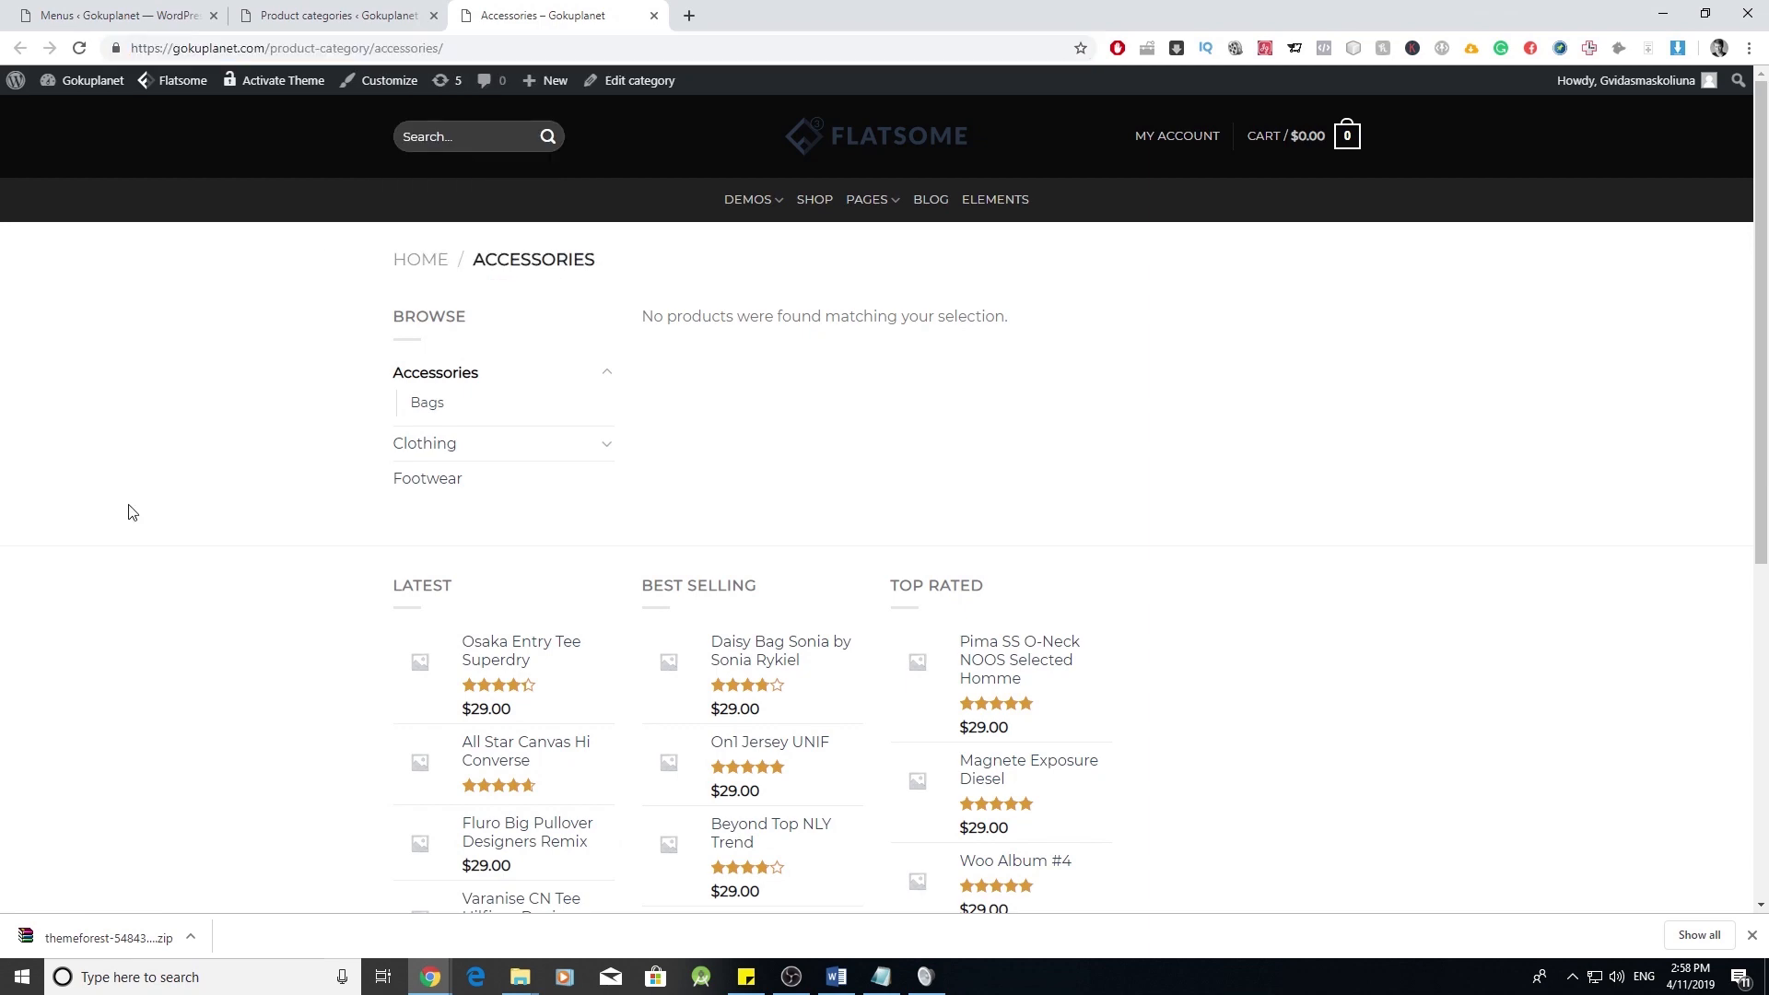
- Paste the Accessories URL into a custom link and add it to the Main menu
click(115, 15)
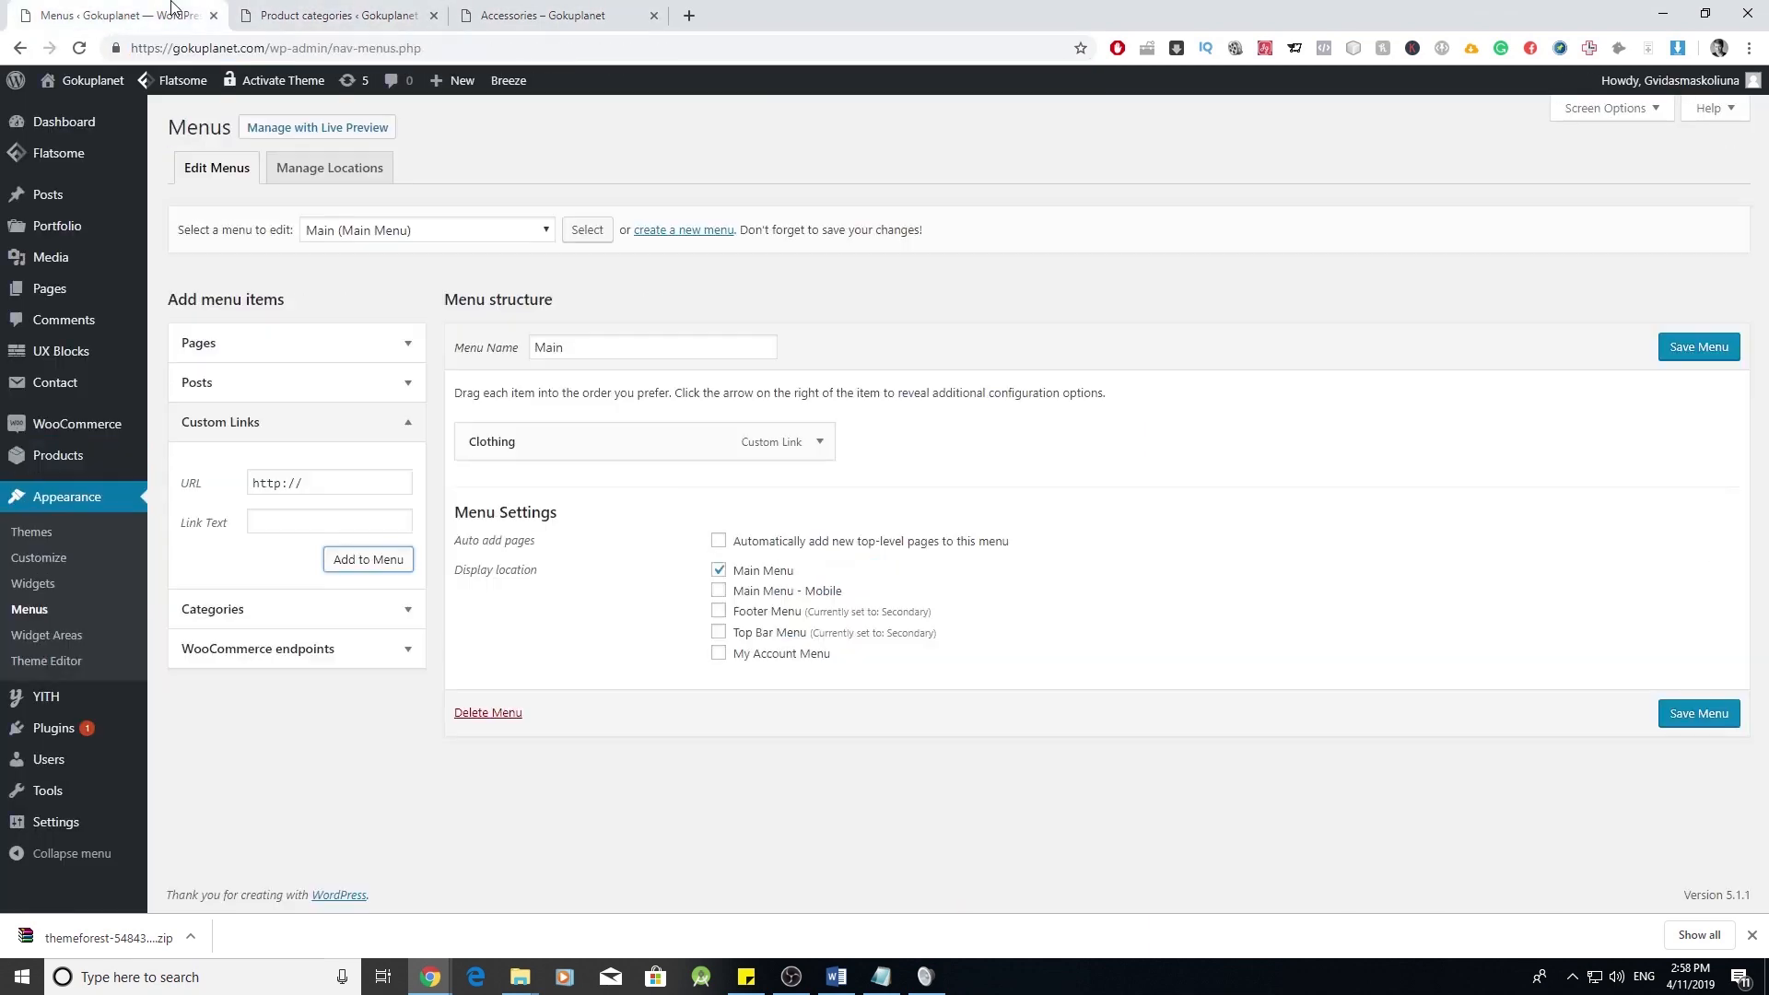
triple_click(339, 488)
key(ctrl+v)
click(332, 519)
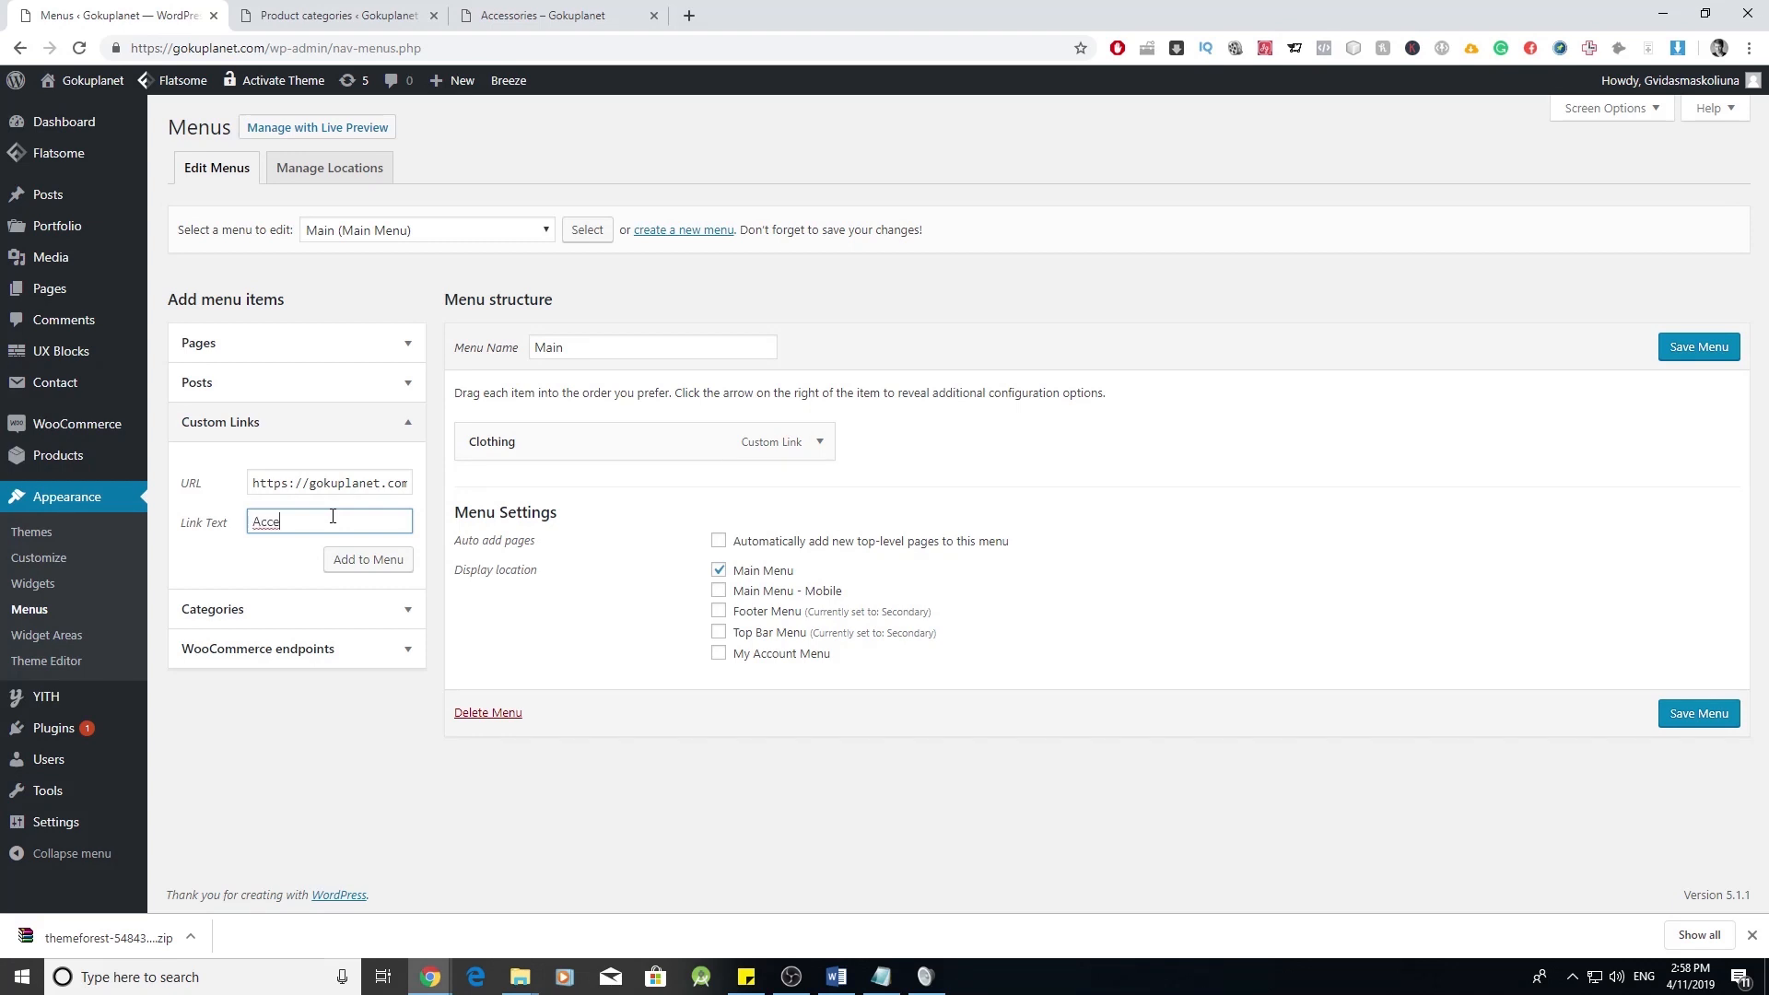
click(367, 560)
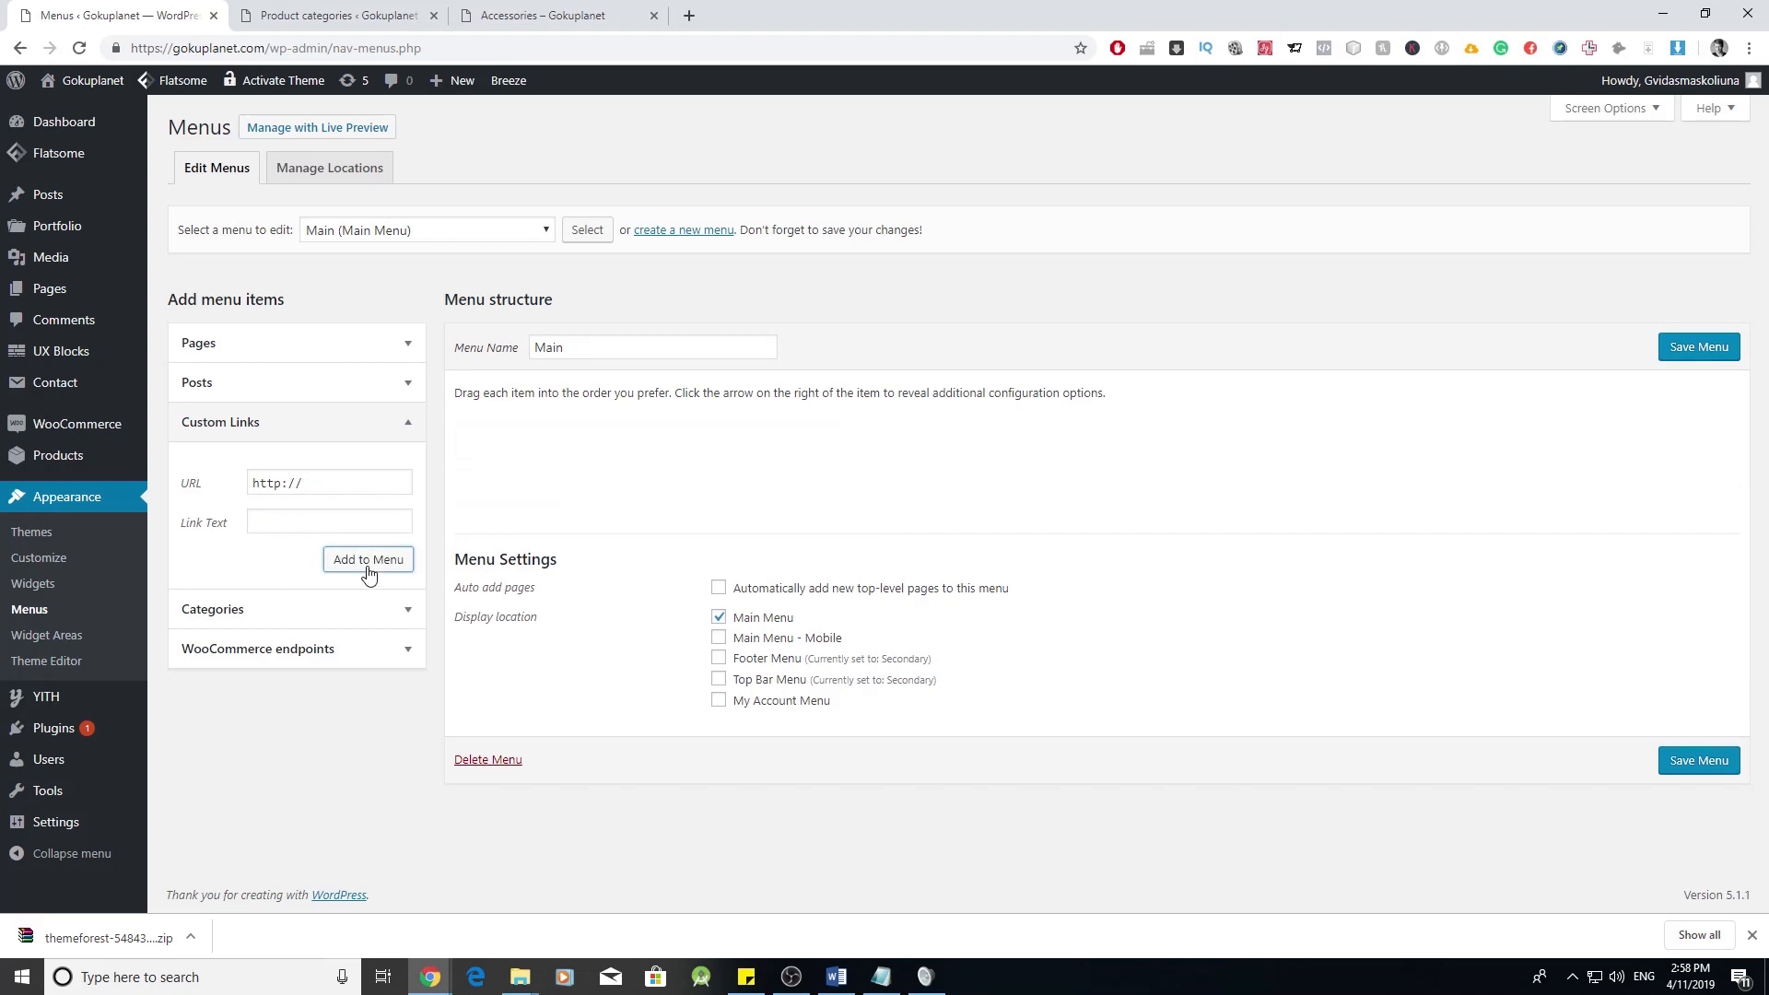
- Open the Footwear category page in a new tab and copy its URL
click(532, 7)
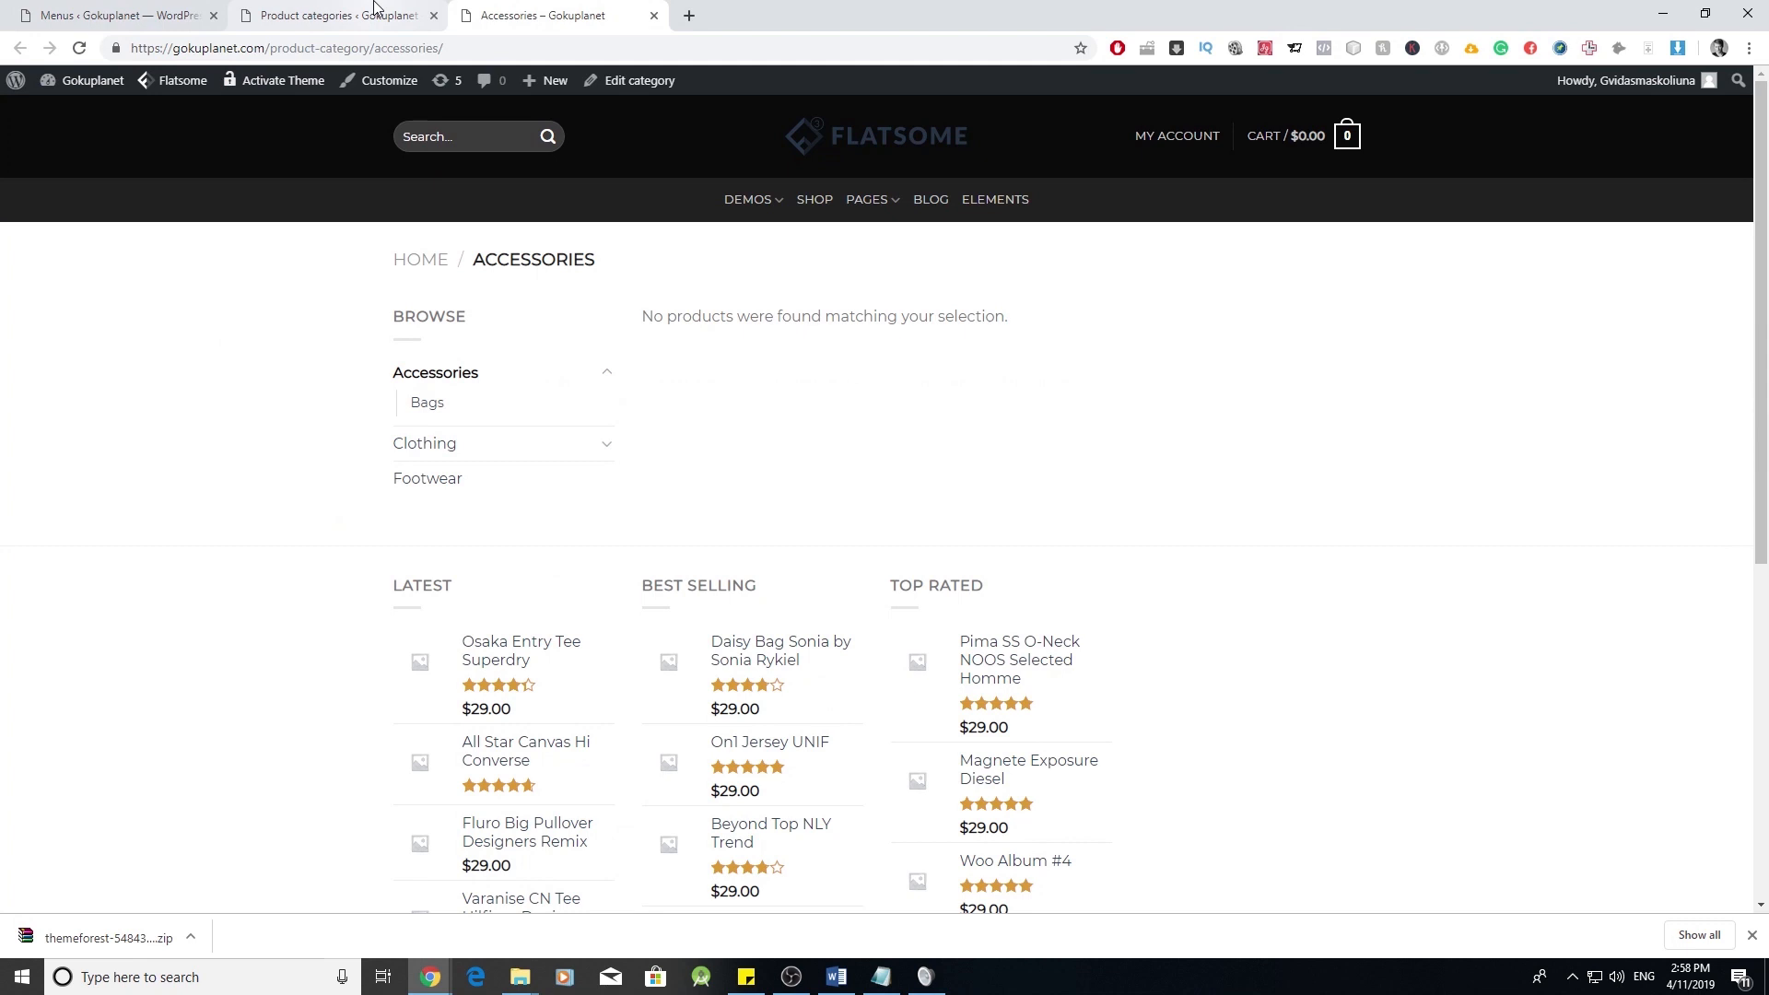
click(341, 14)
scroll(1069, 474, down, 1)
scroll(1069, 475, down, 1)
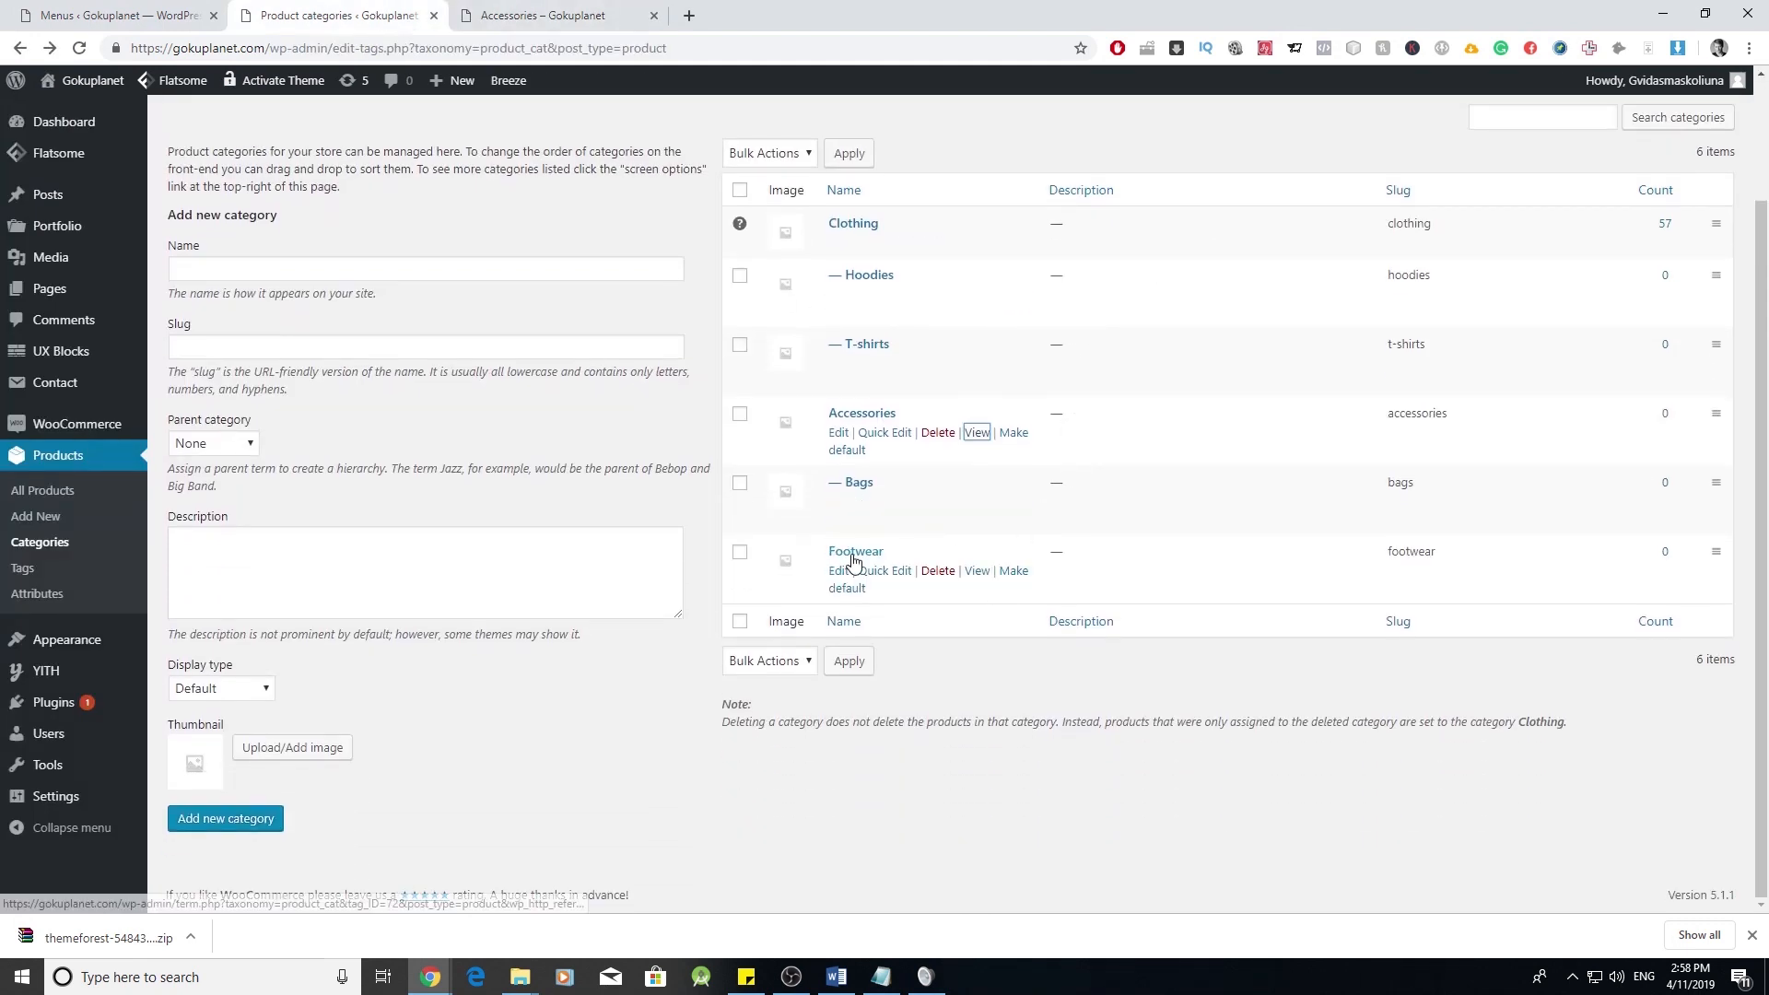
right_click(979, 572)
click(1034, 594)
click(799, 8)
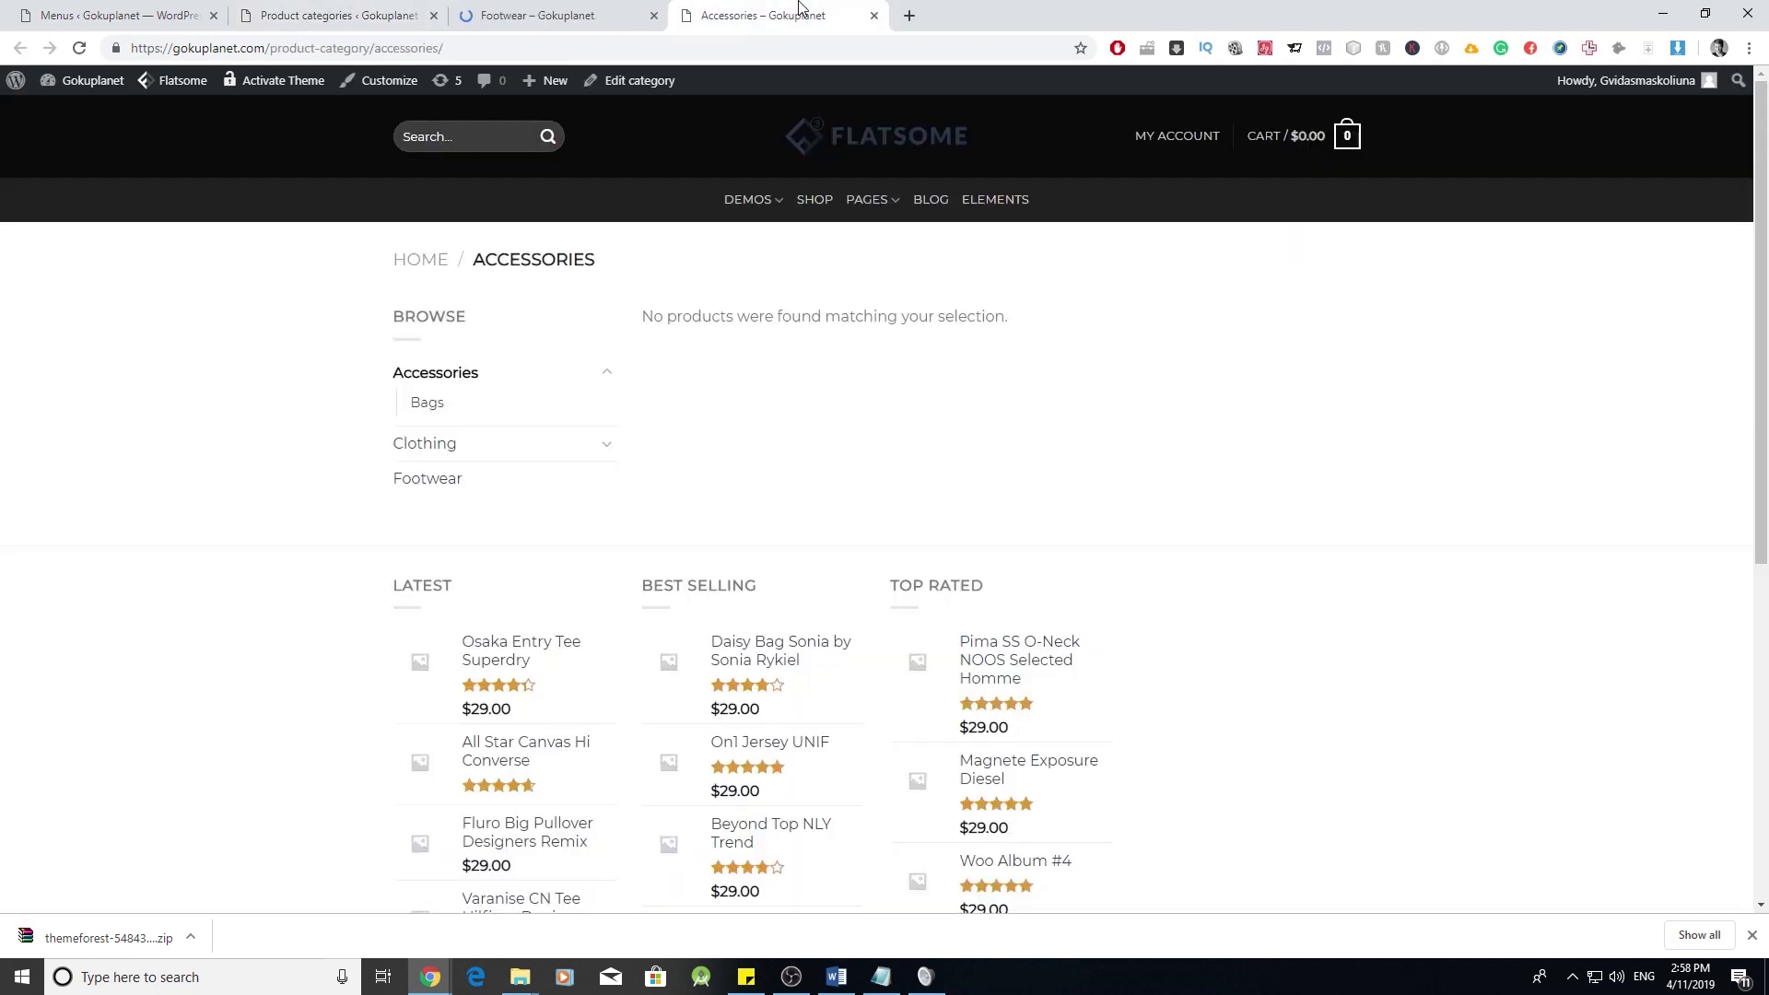
click(874, 15)
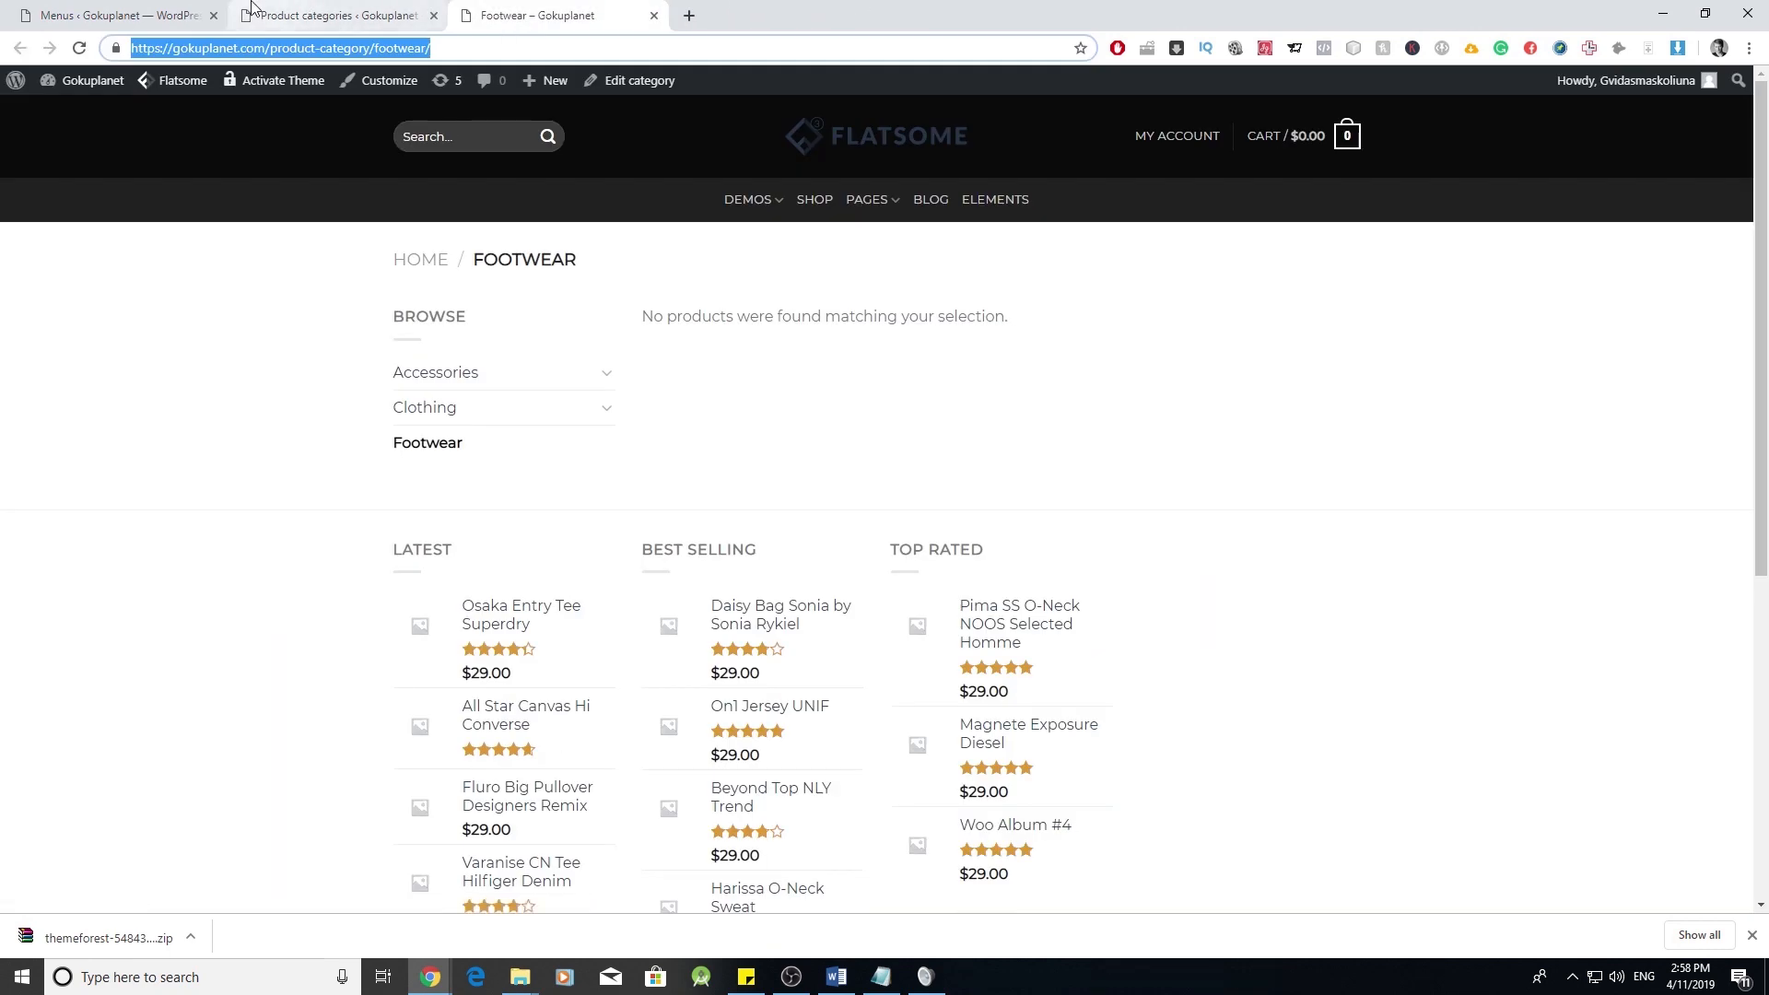
click(304, 16)
- Paste the Footwear URL into a custom link and add it to the Main menu
click(157, 9)
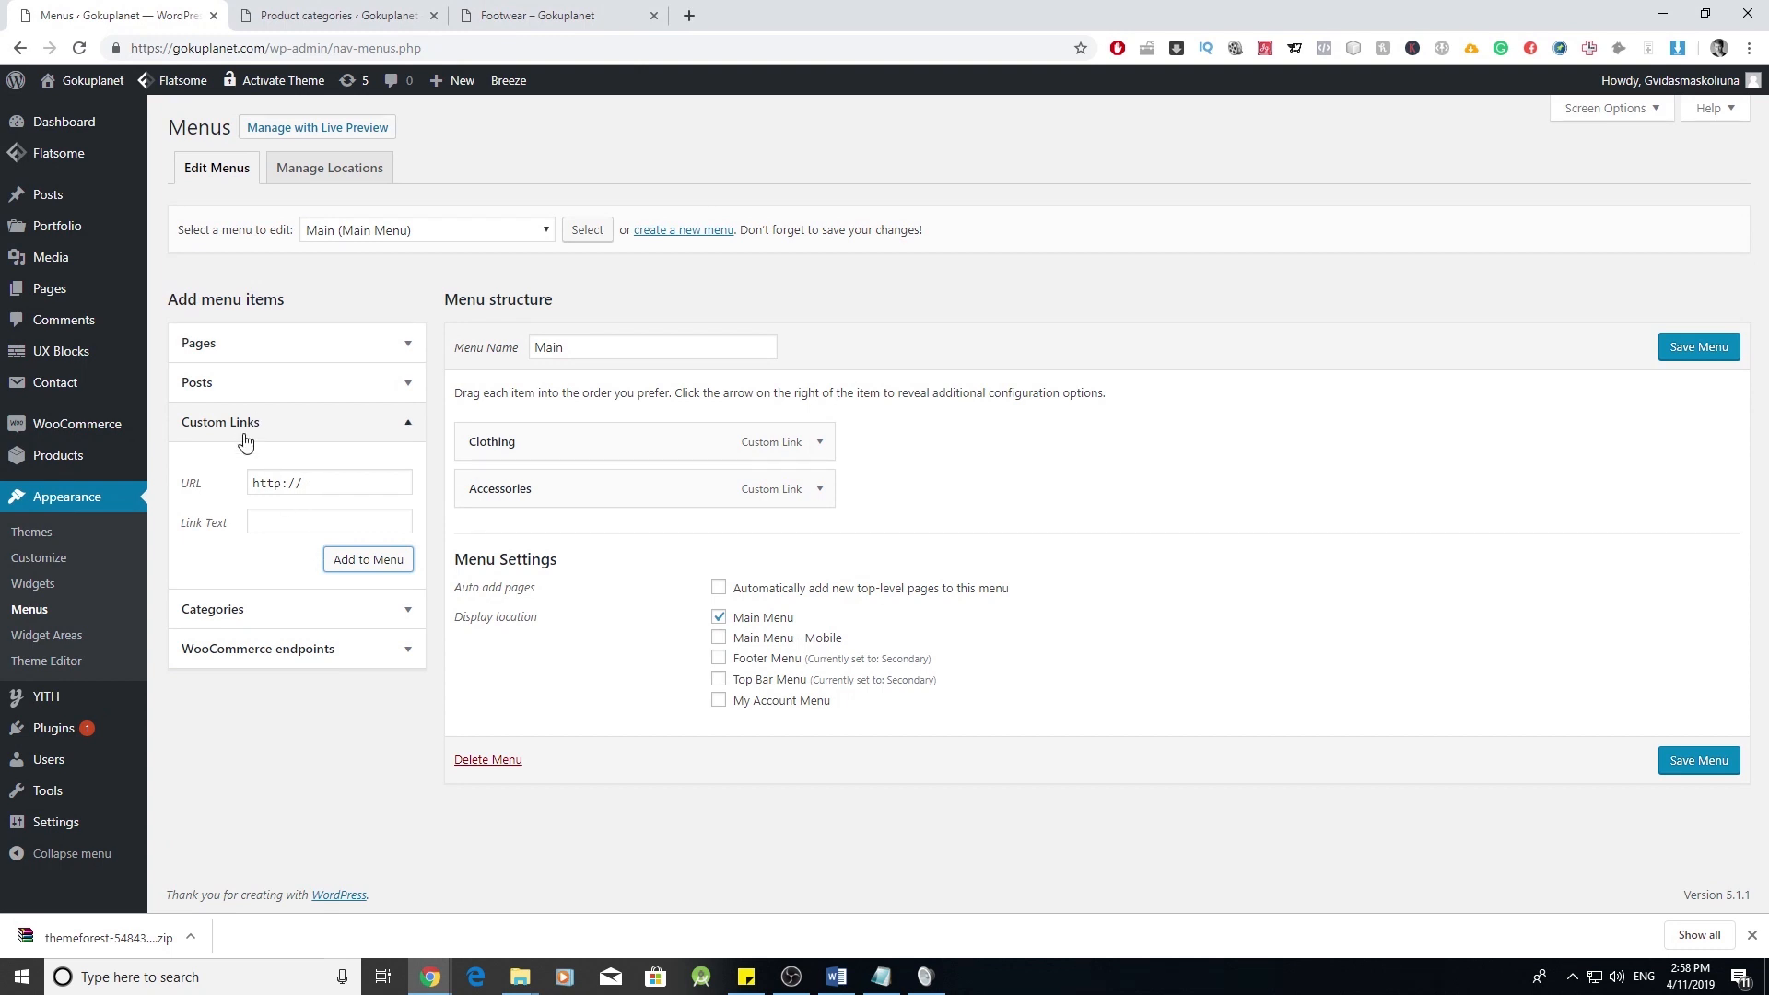
triple_click(323, 481)
key(ctrl+v)
click(320, 521)
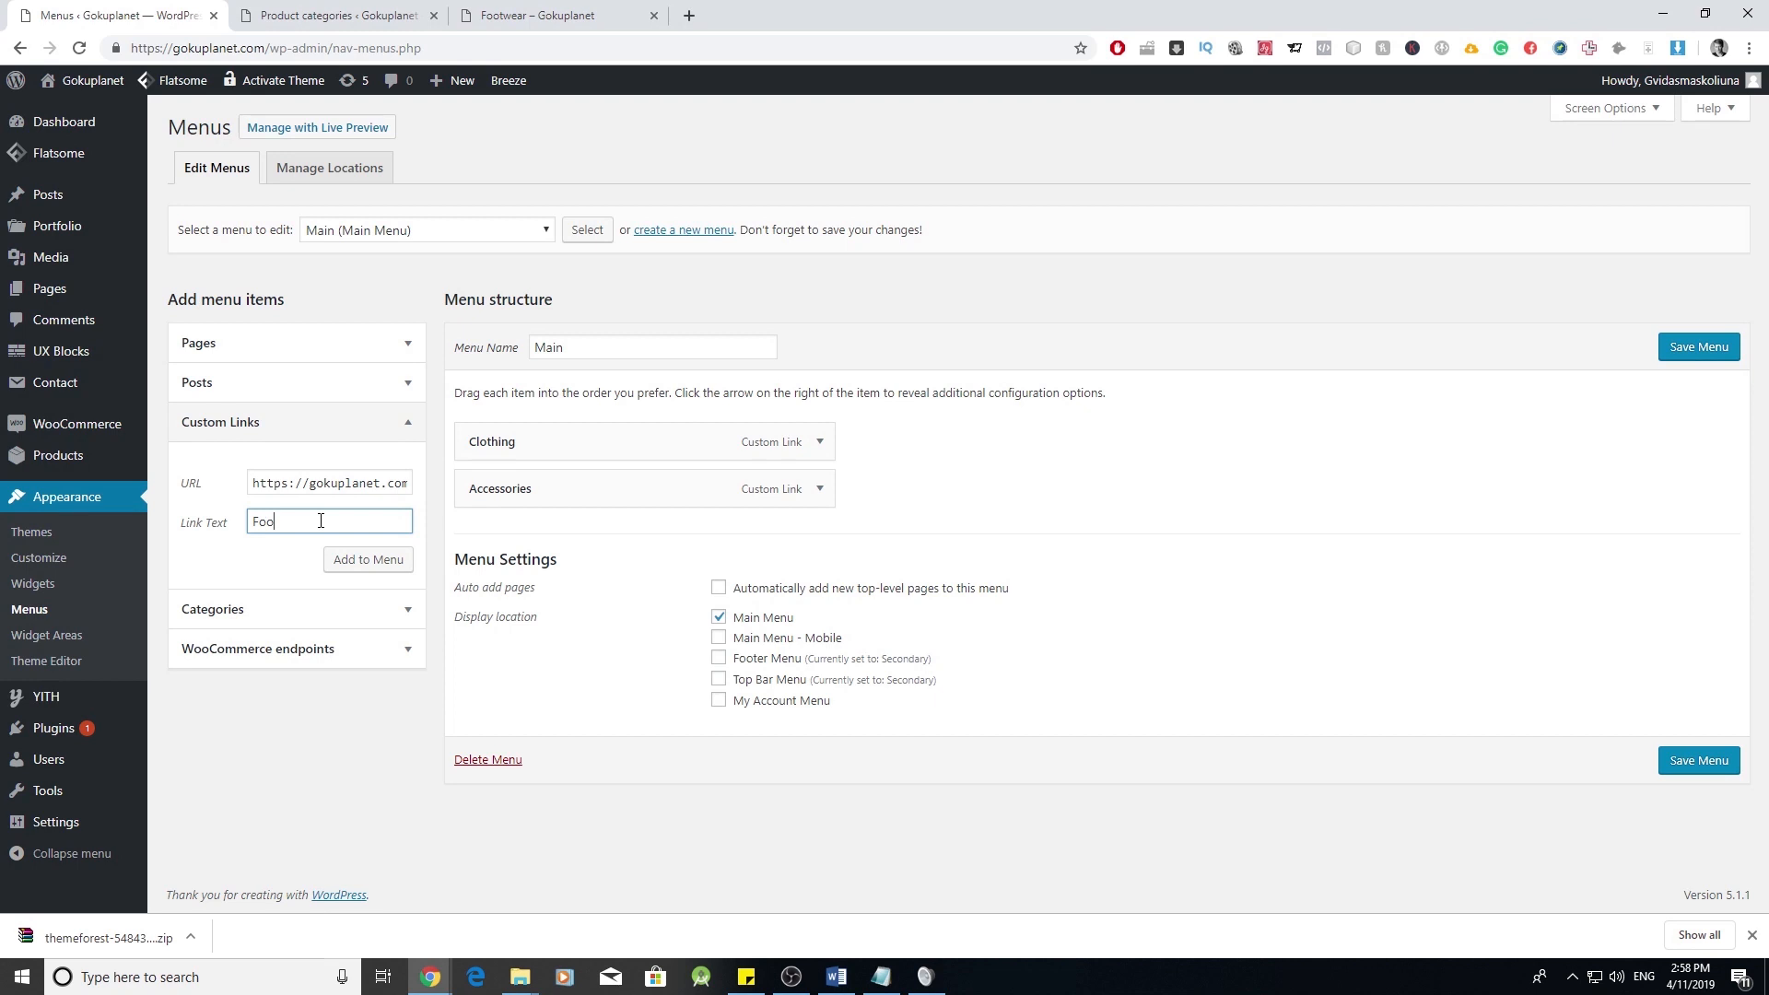
click(362, 562)
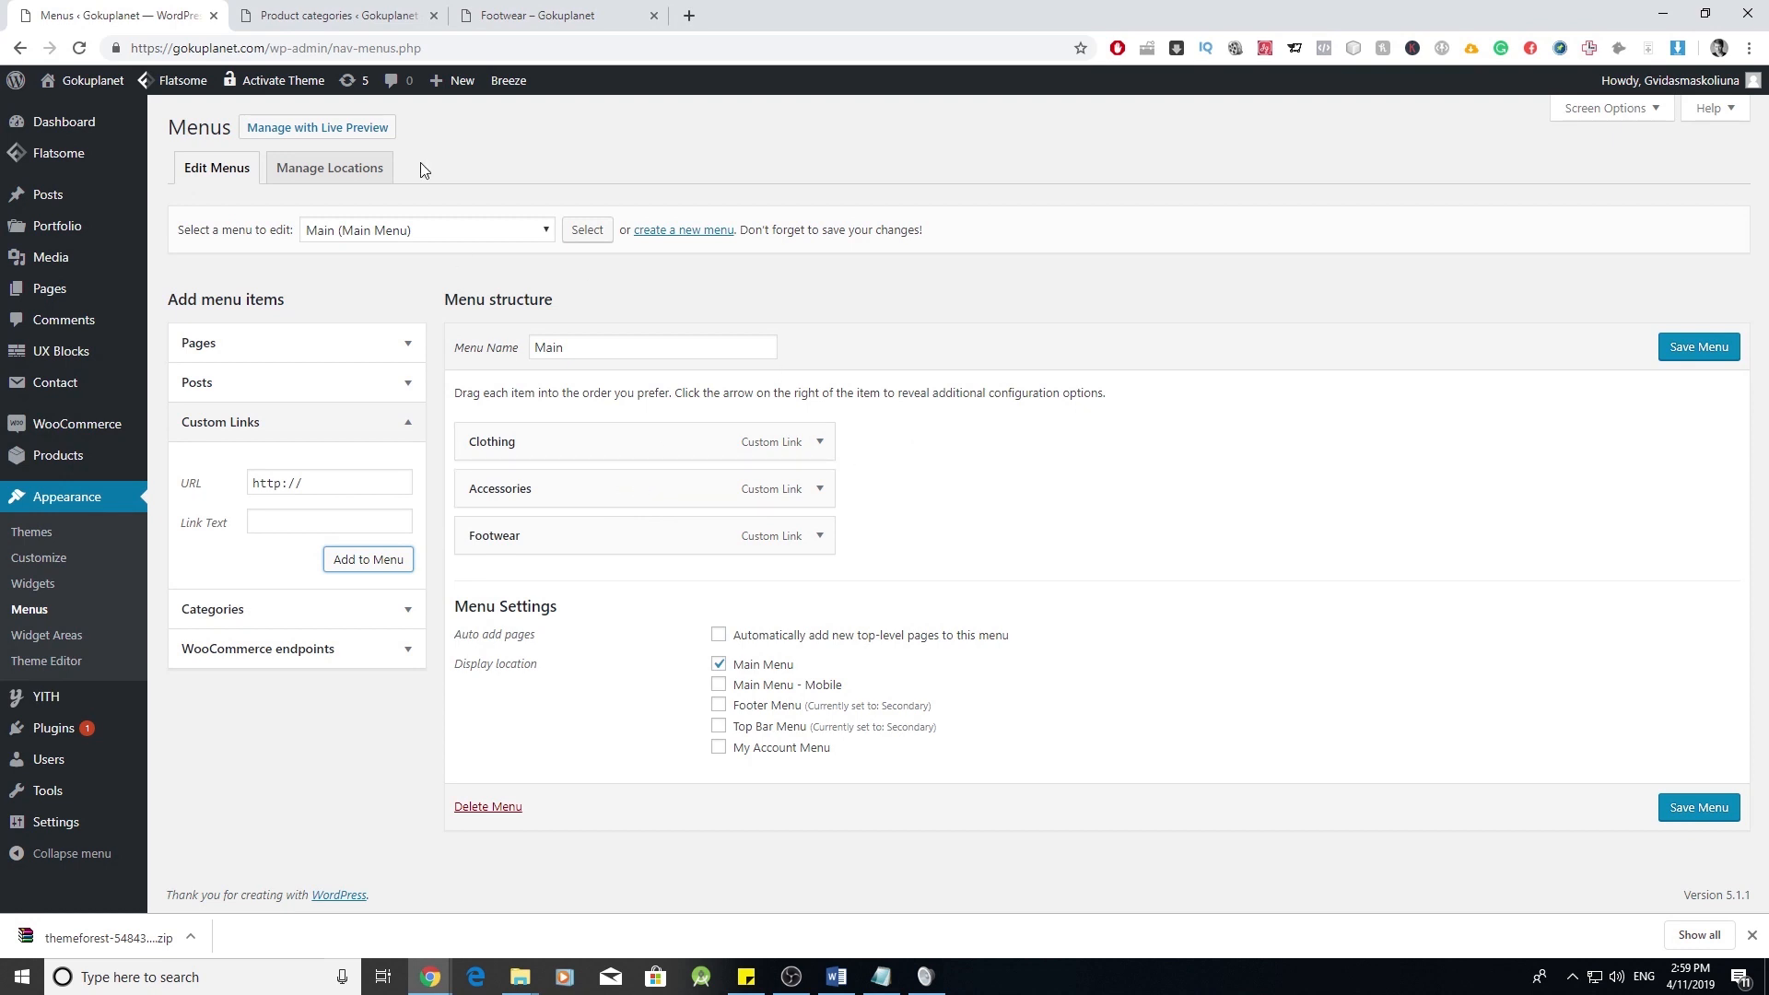
- Copy the Hoodies category page URL and add it as a custom link to the Main menu
click(339, 14)
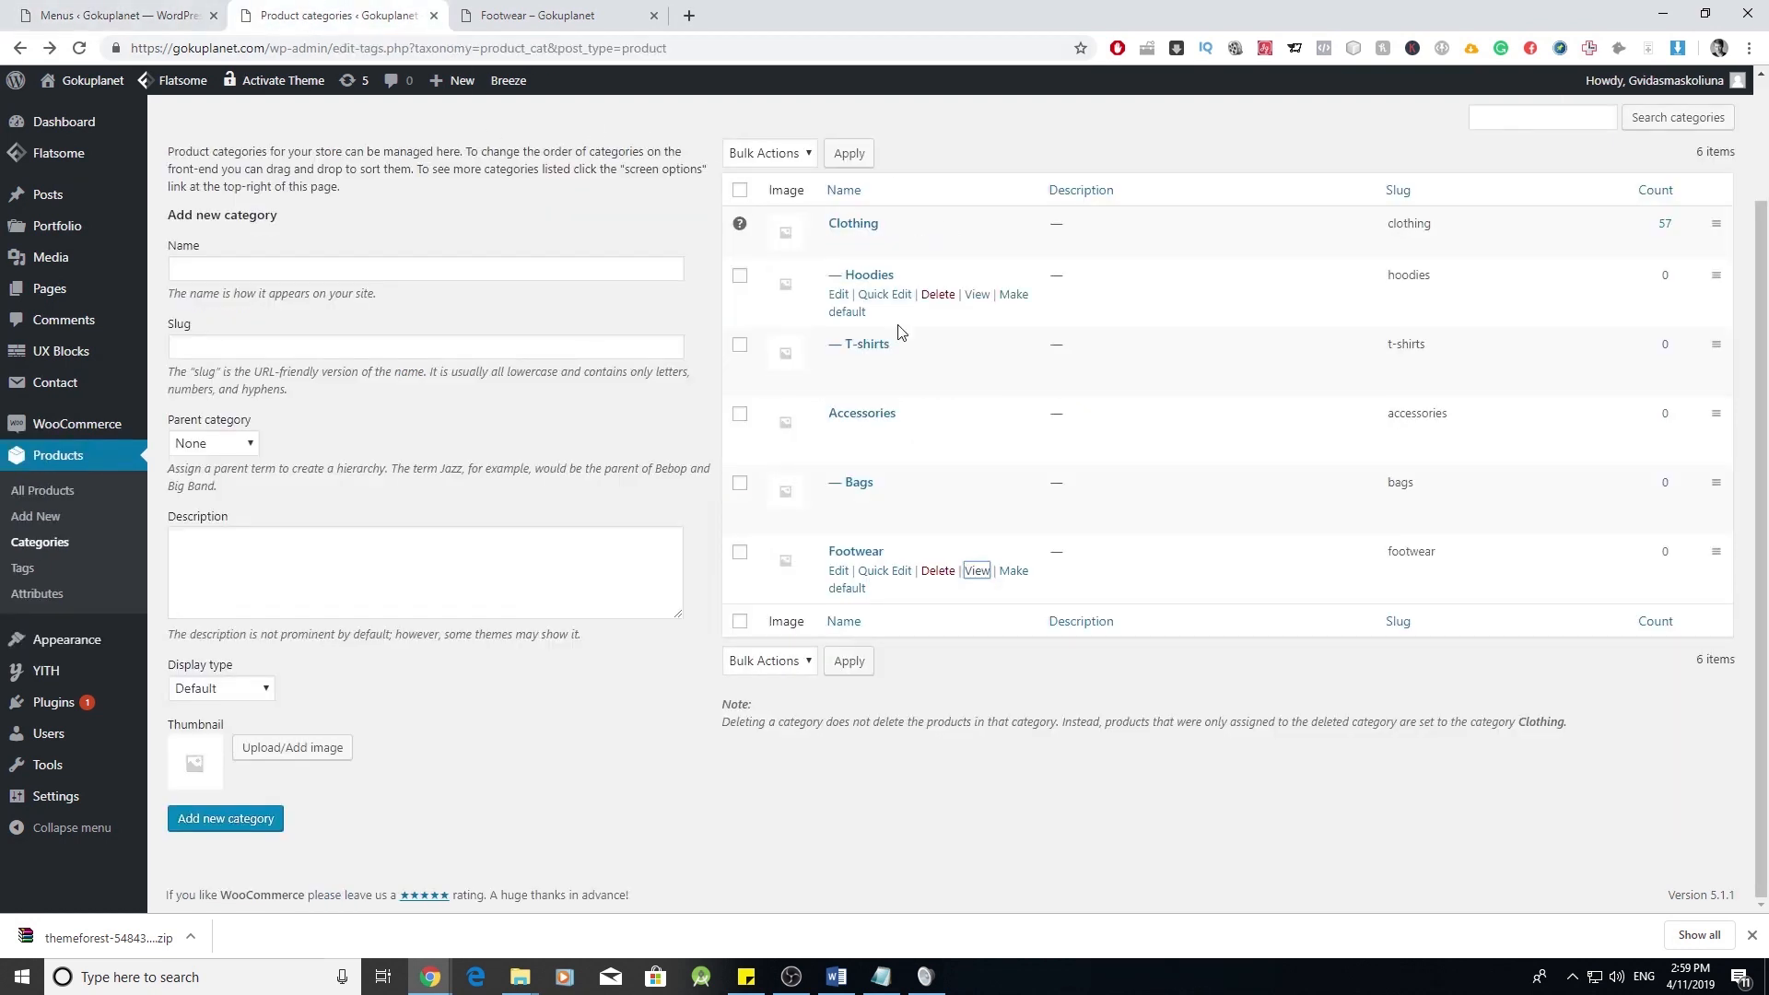
scroll(1007, 534, up, 2)
right_click(977, 440)
click(1009, 460)
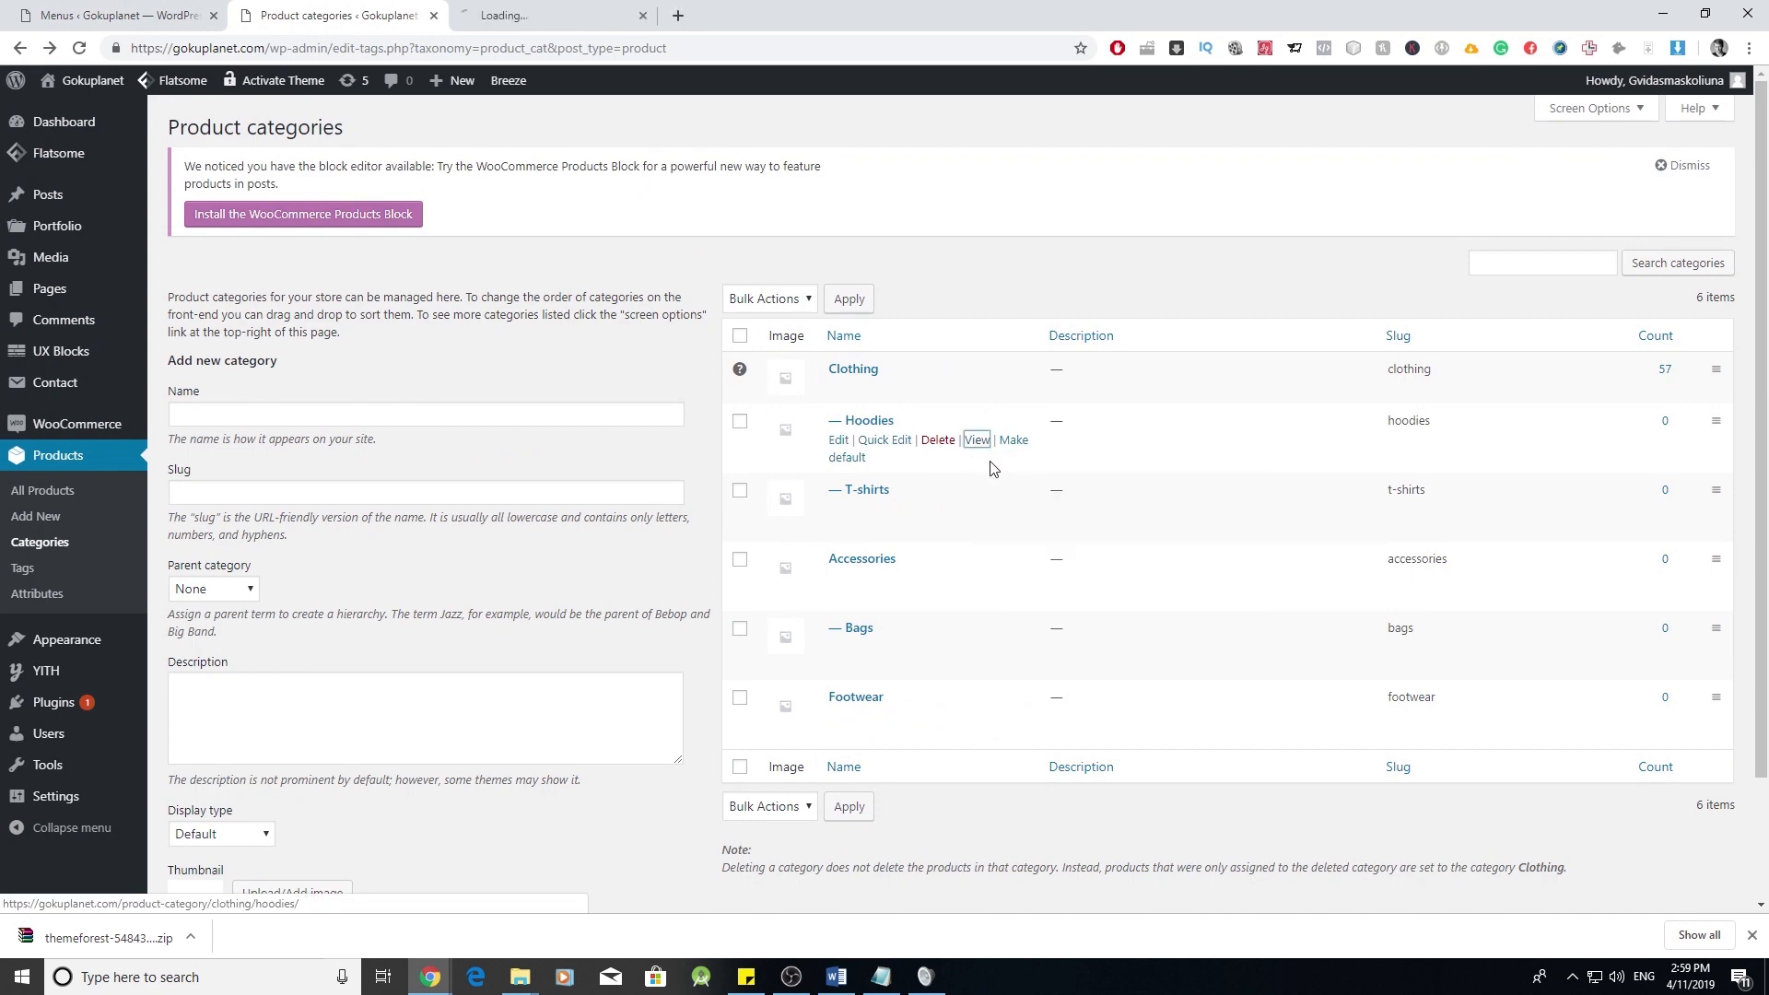
click(509, 7)
click(456, 51)
key(ctrl+c)
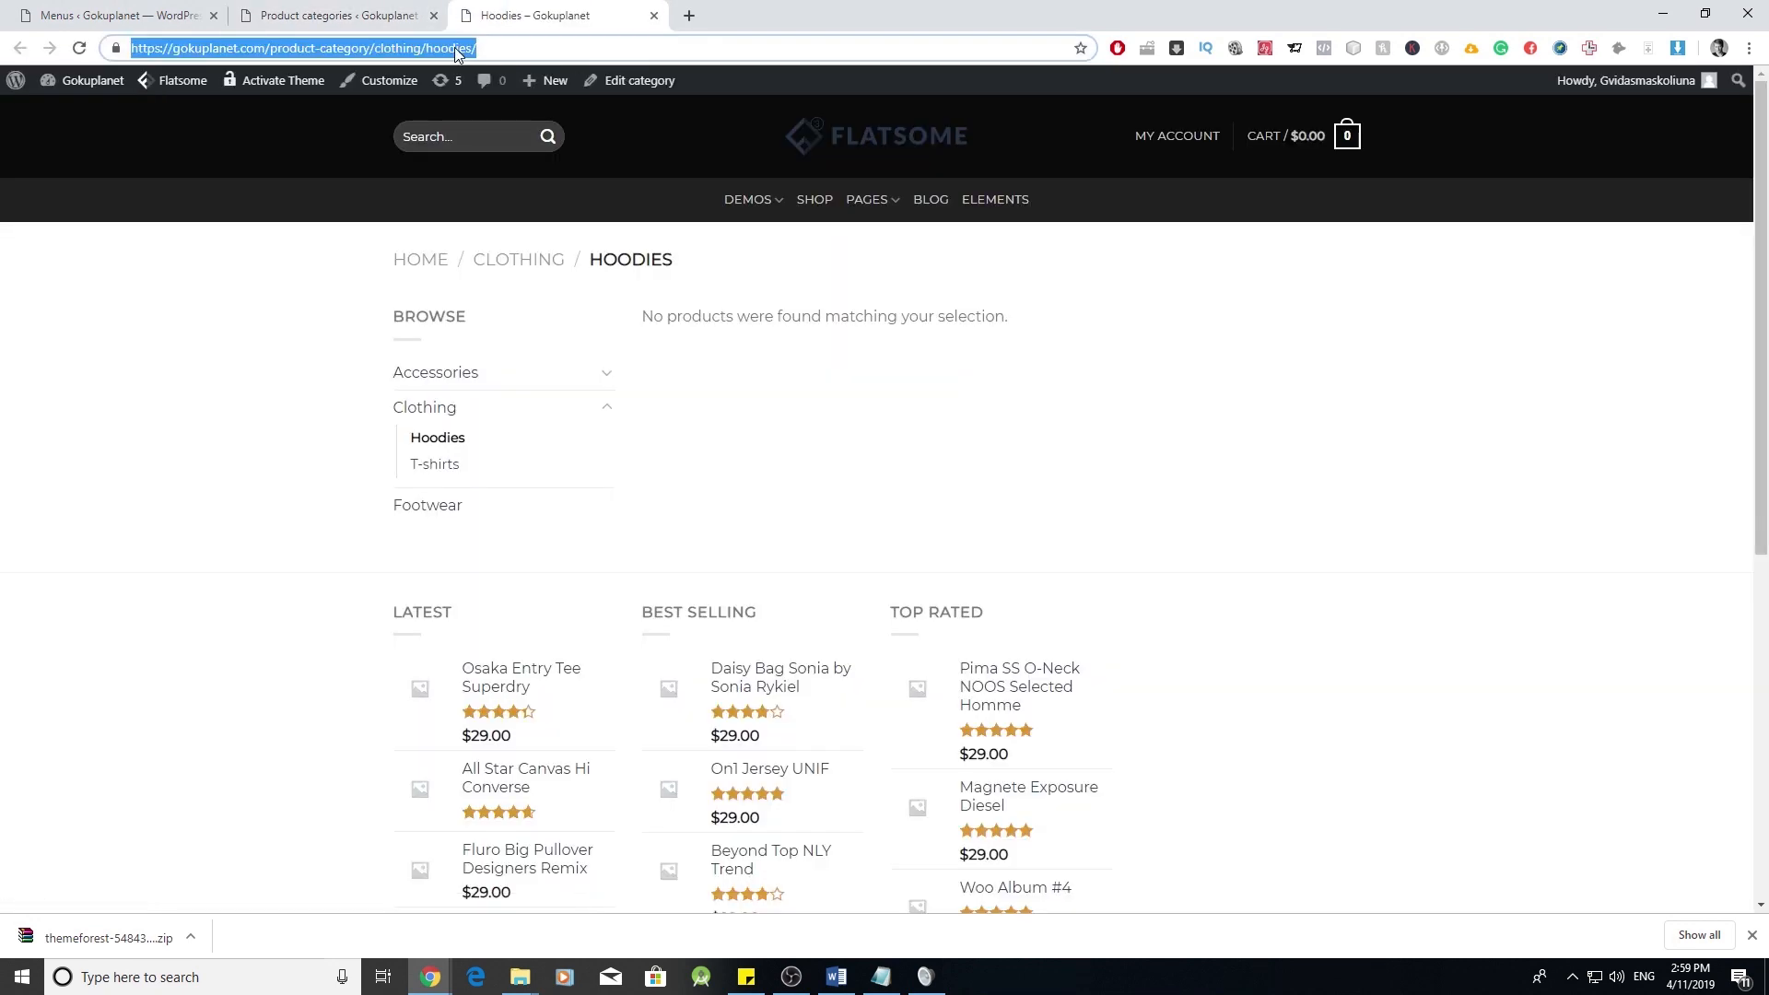
click(396, 16)
click(120, 16)
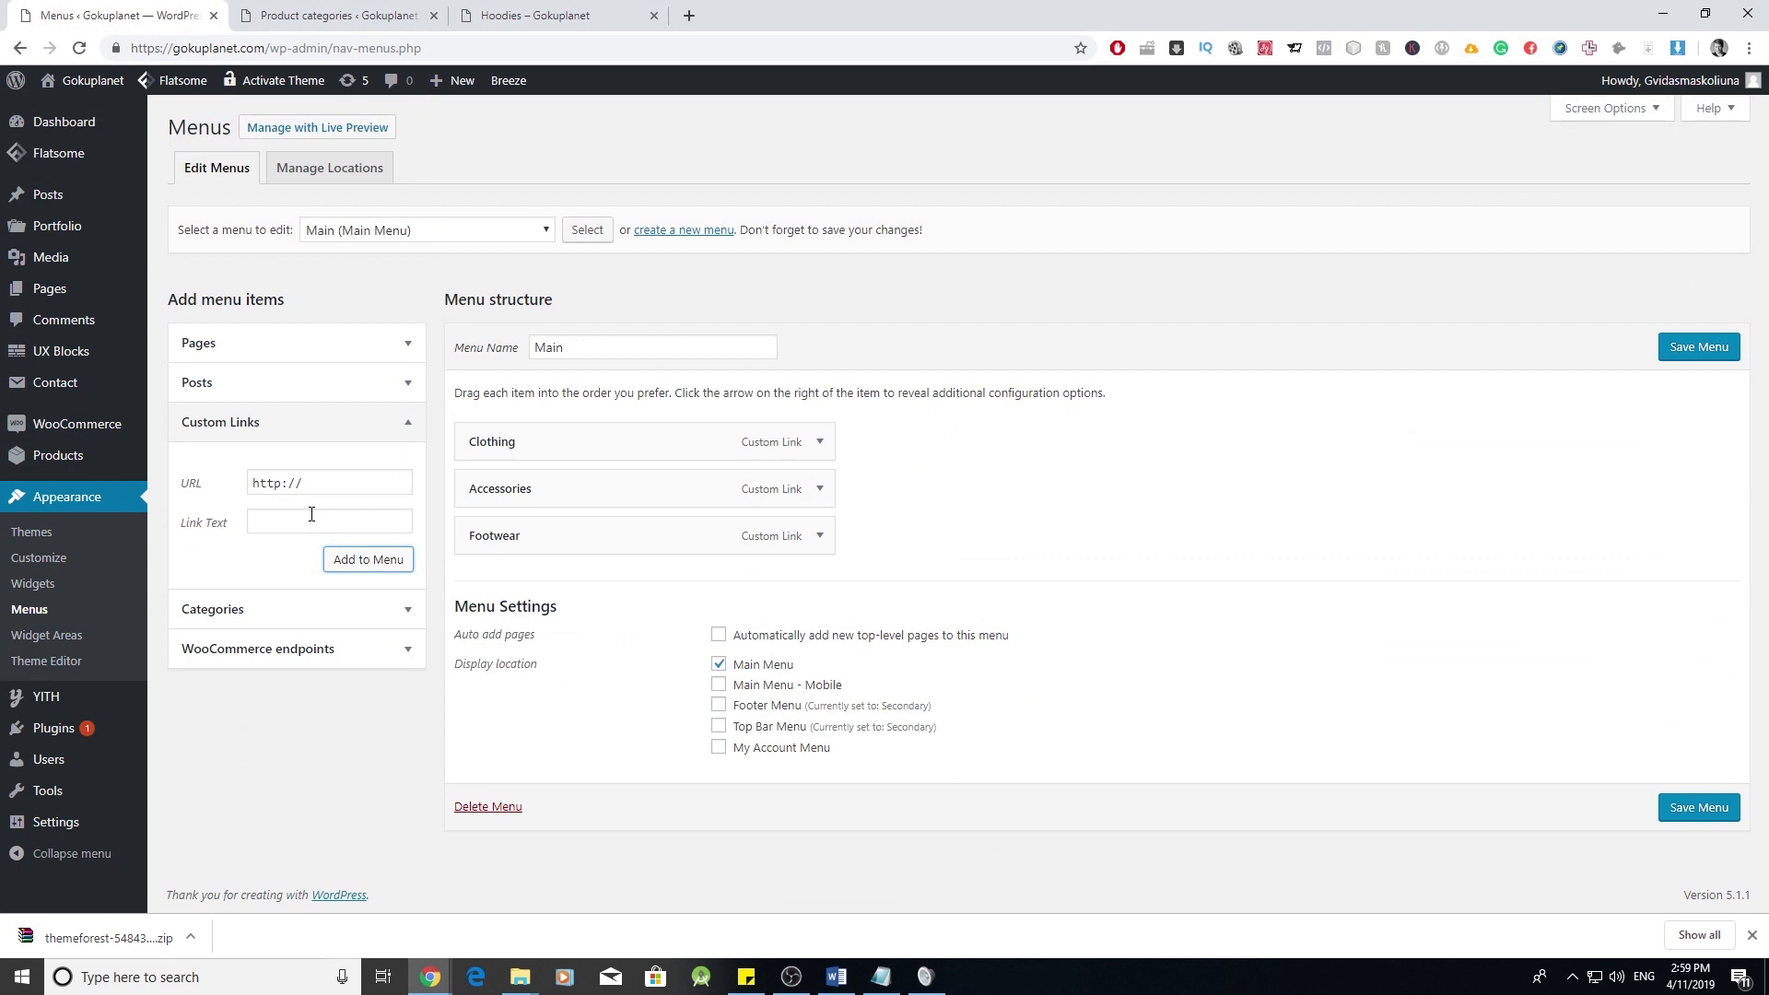
triple_click(349, 482)
key(ctrl+v)
click(330, 520)
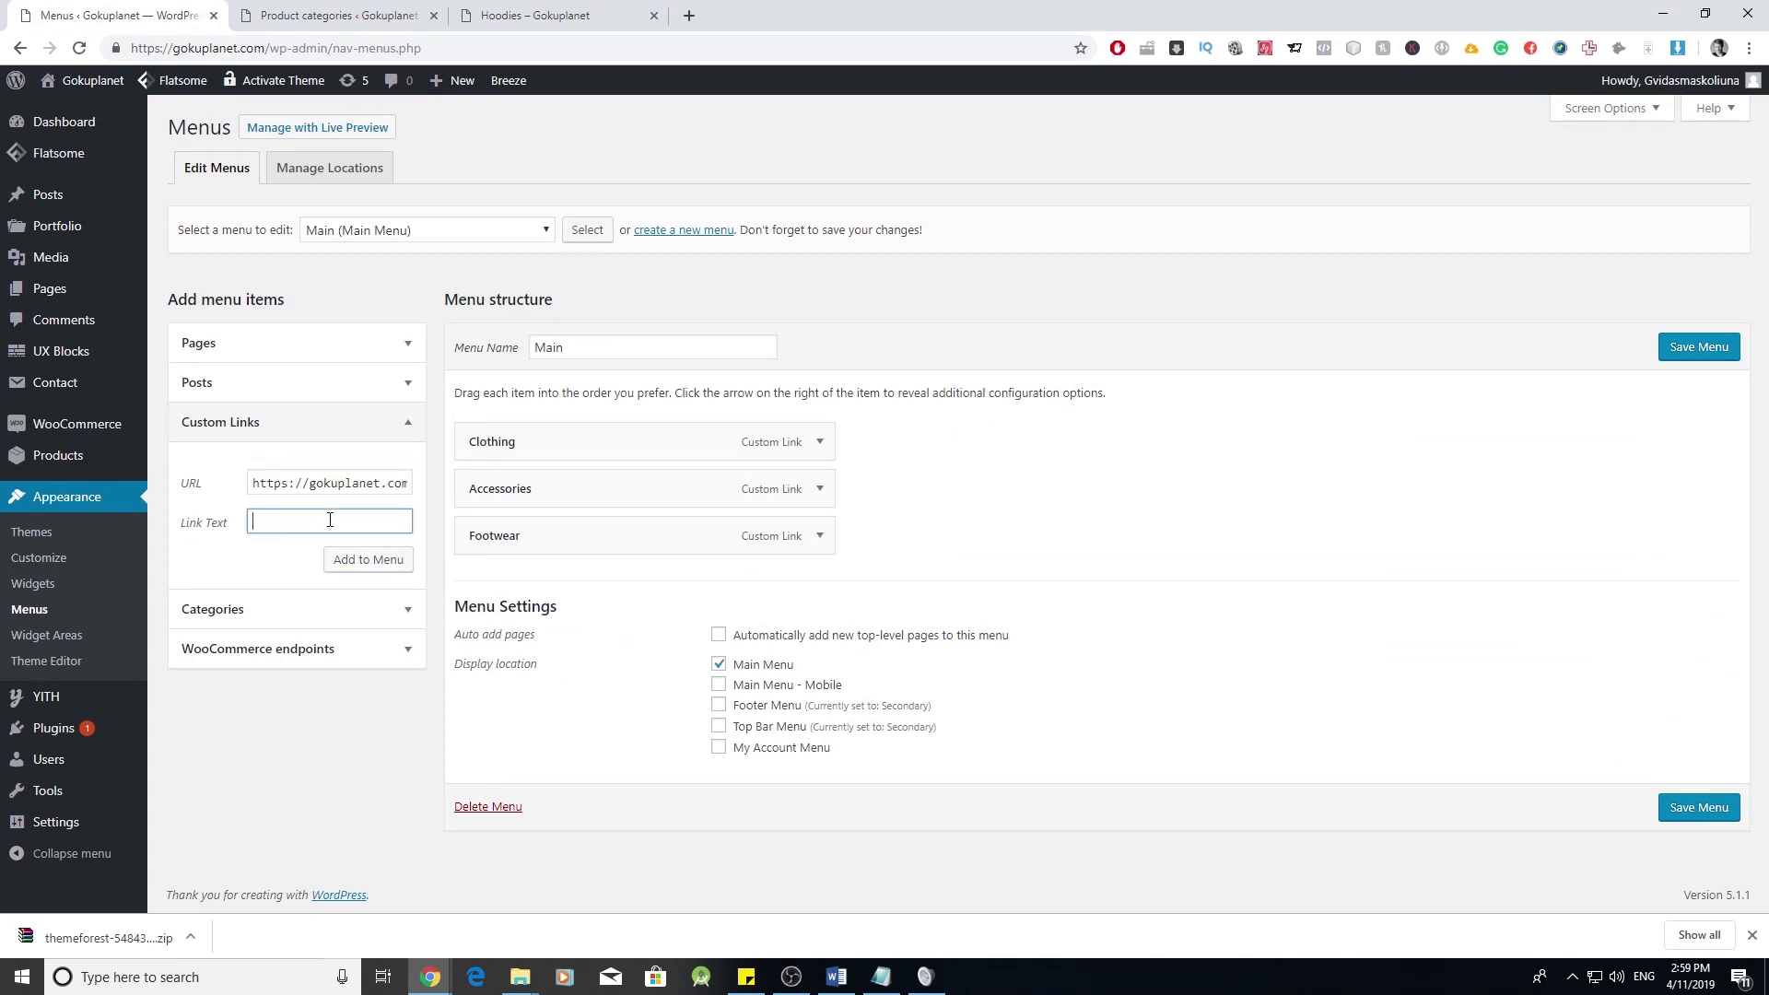
click(366, 559)
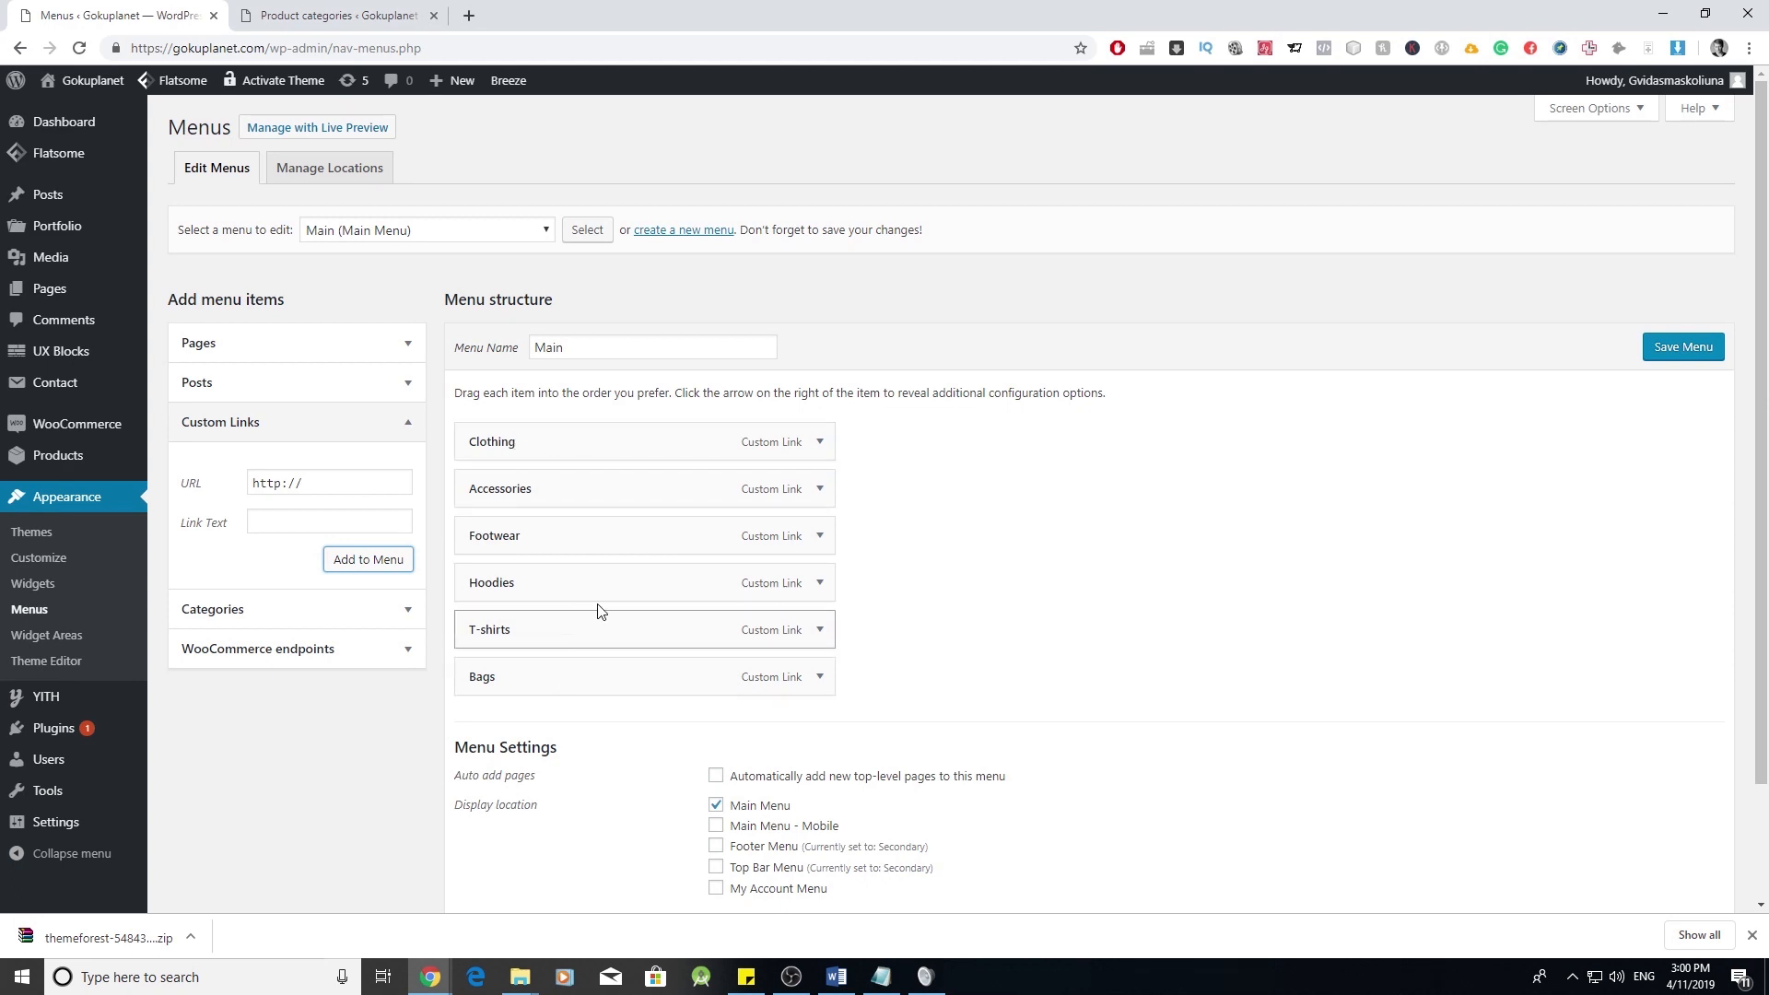
- Drag Hoodies and T-shirts in as Clothing sub-items and Bags under Accessories, then save
drag(580, 595, 620, 496)
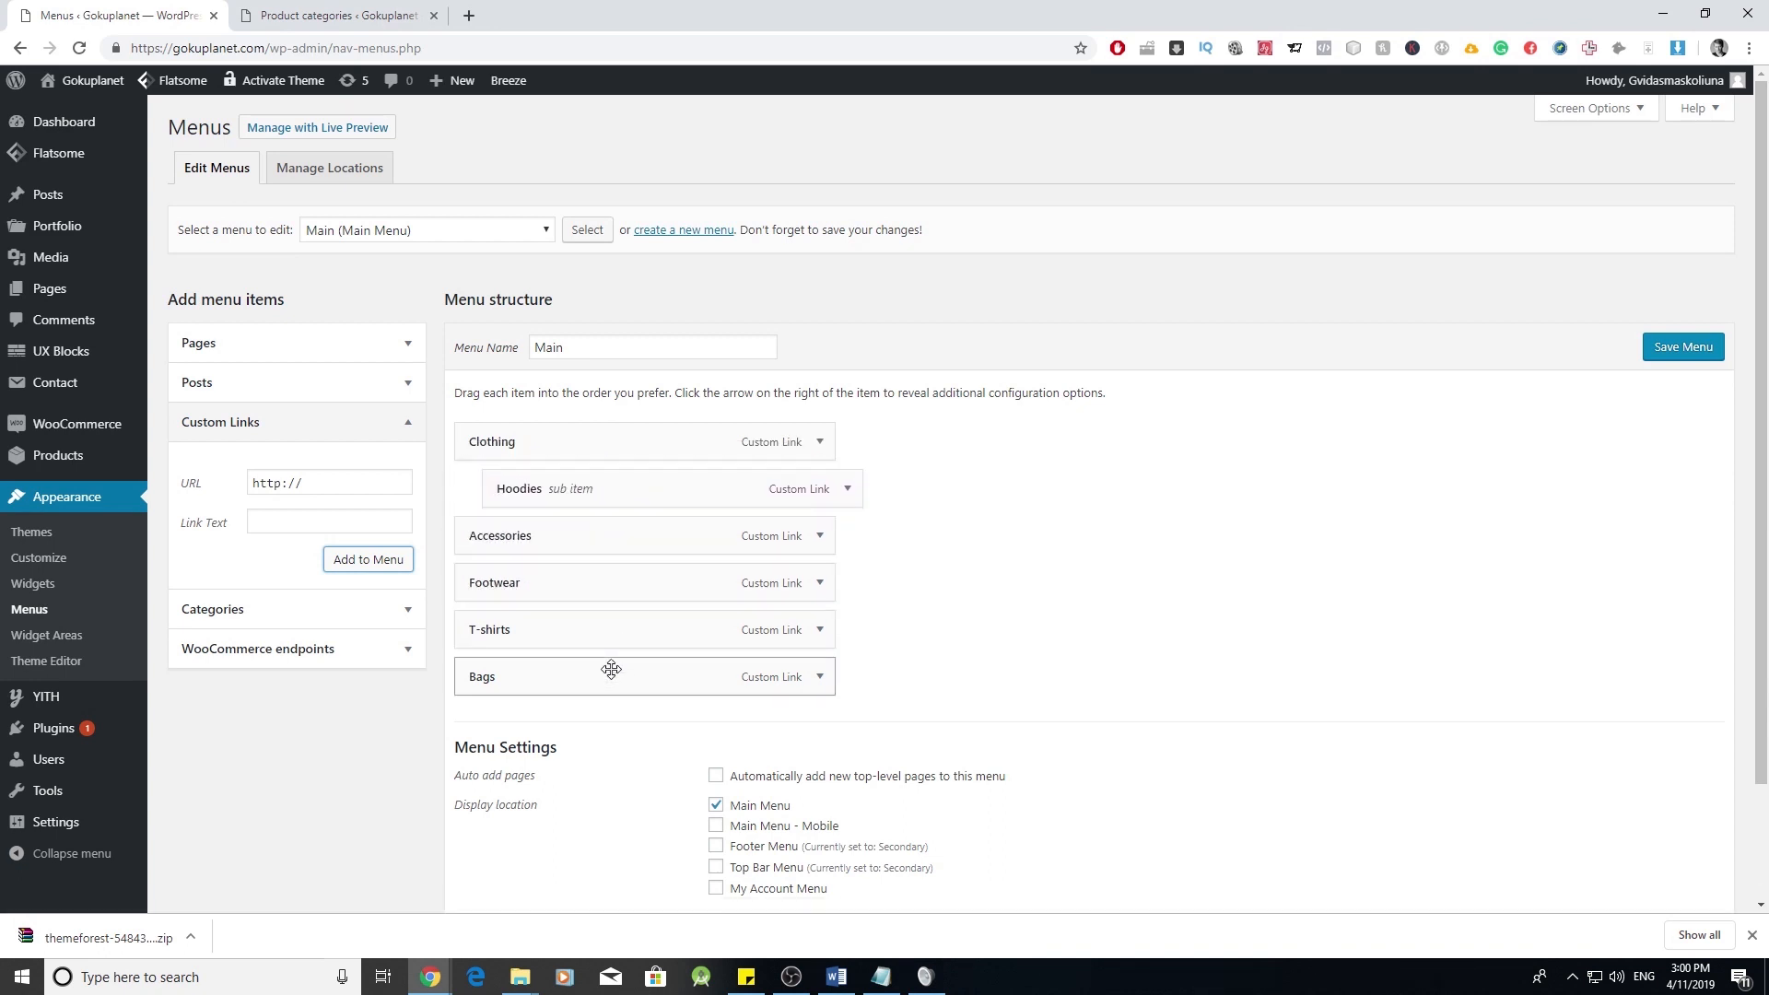
drag(615, 639, 645, 546)
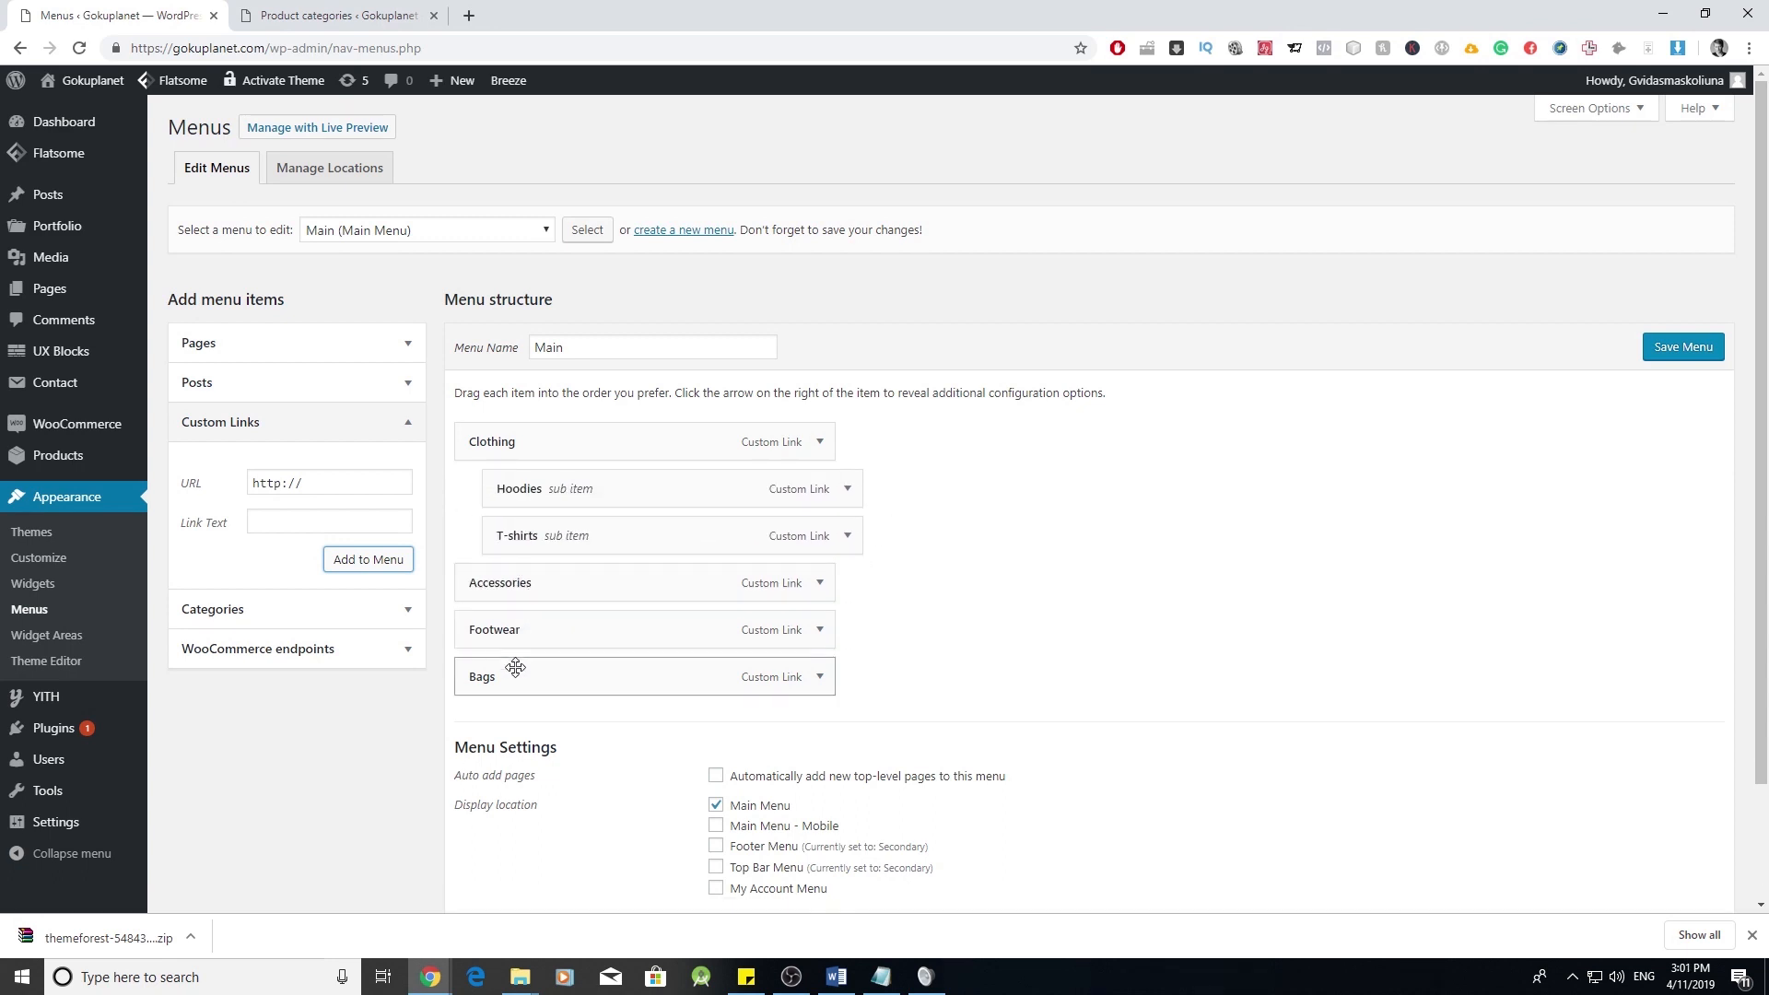
drag(539, 687, 573, 628)
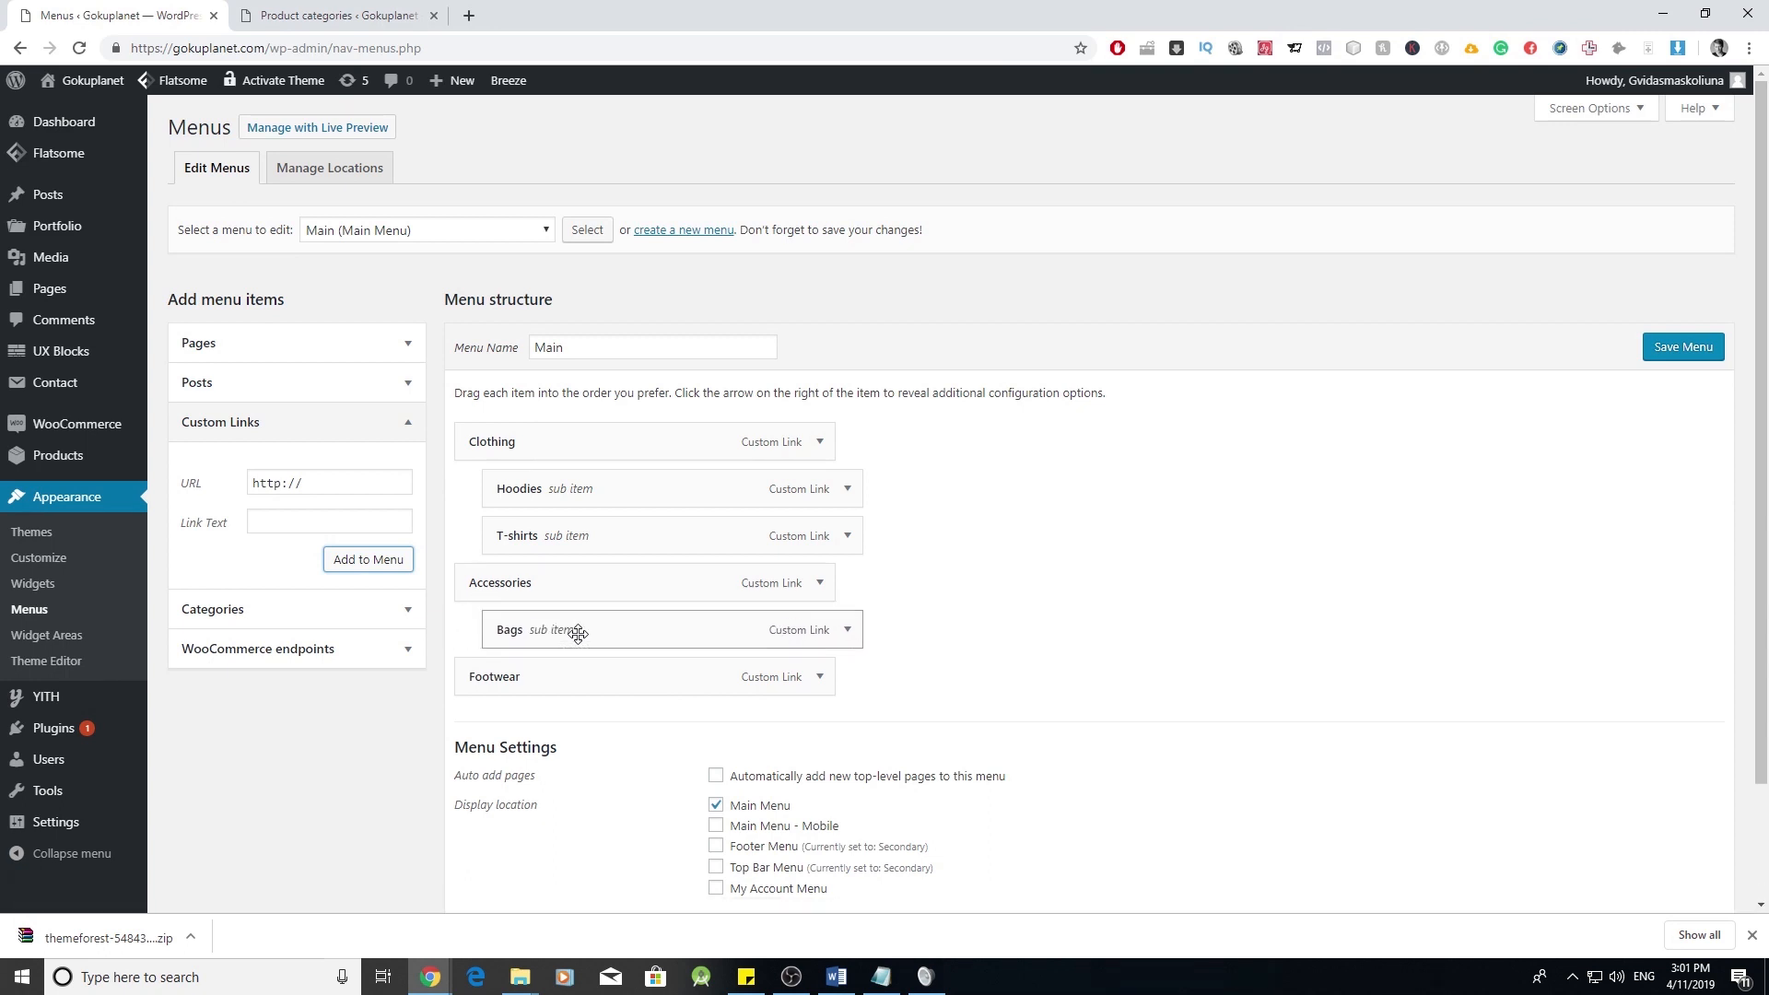
scroll(980, 494, down, 2)
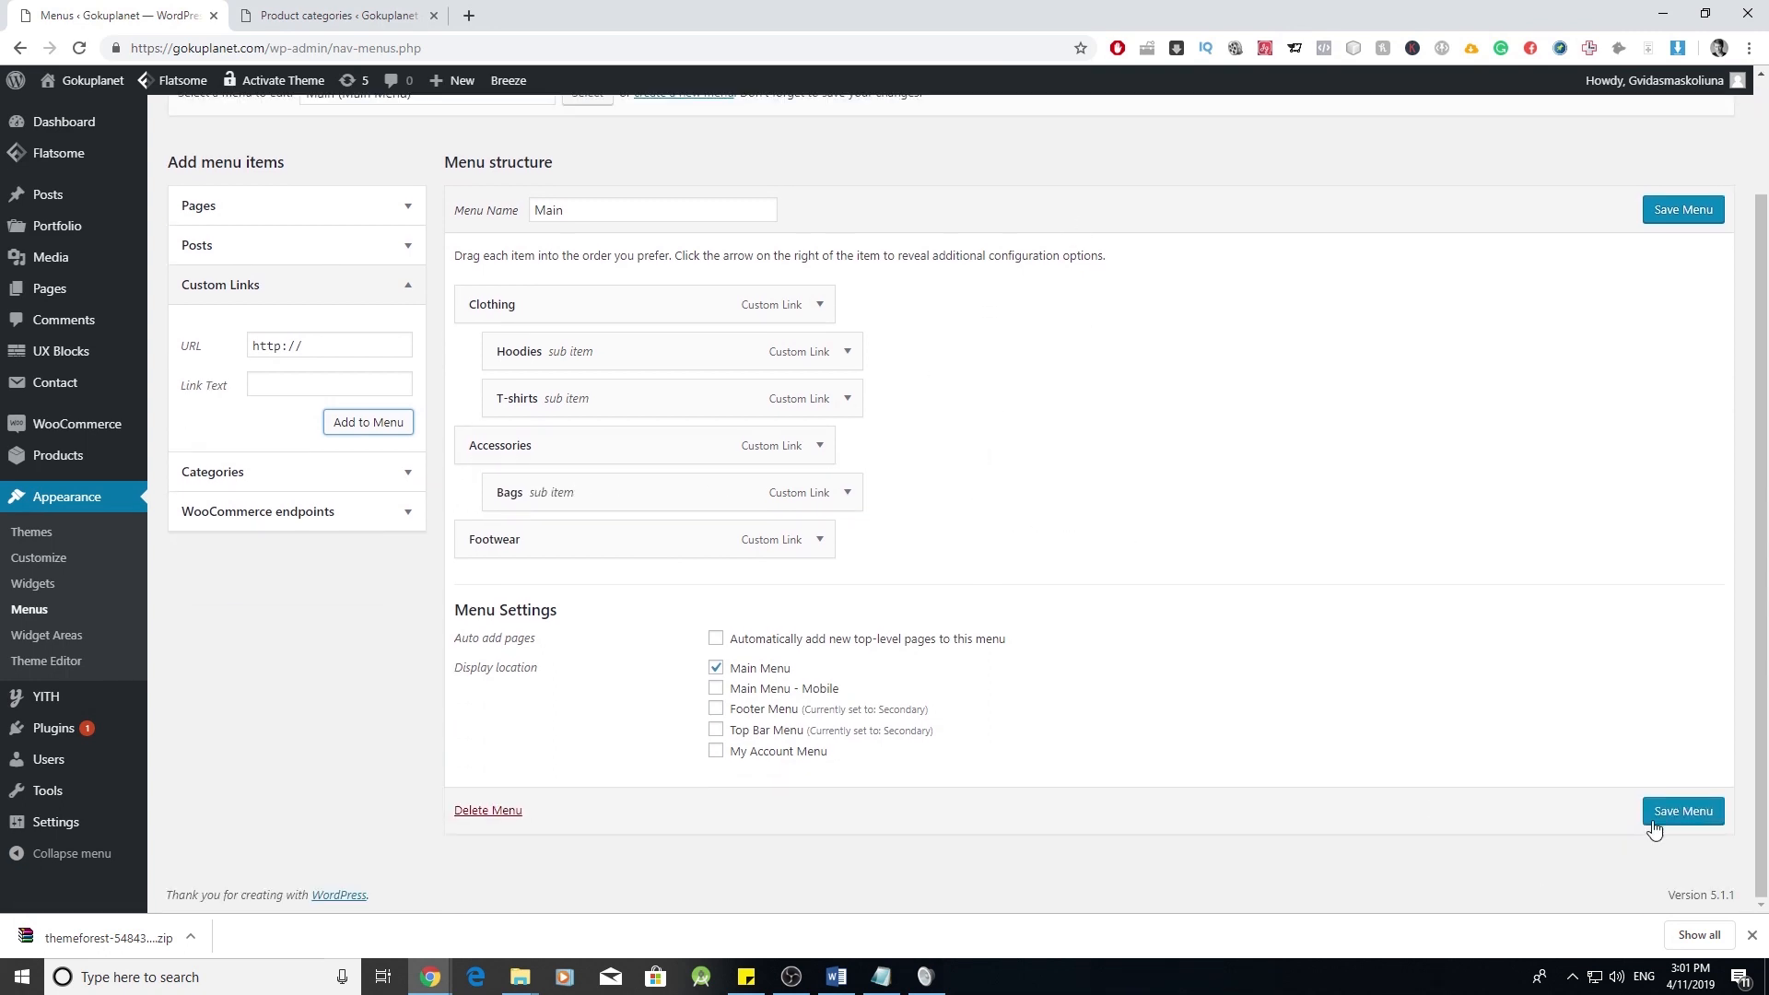
click(1670, 822)
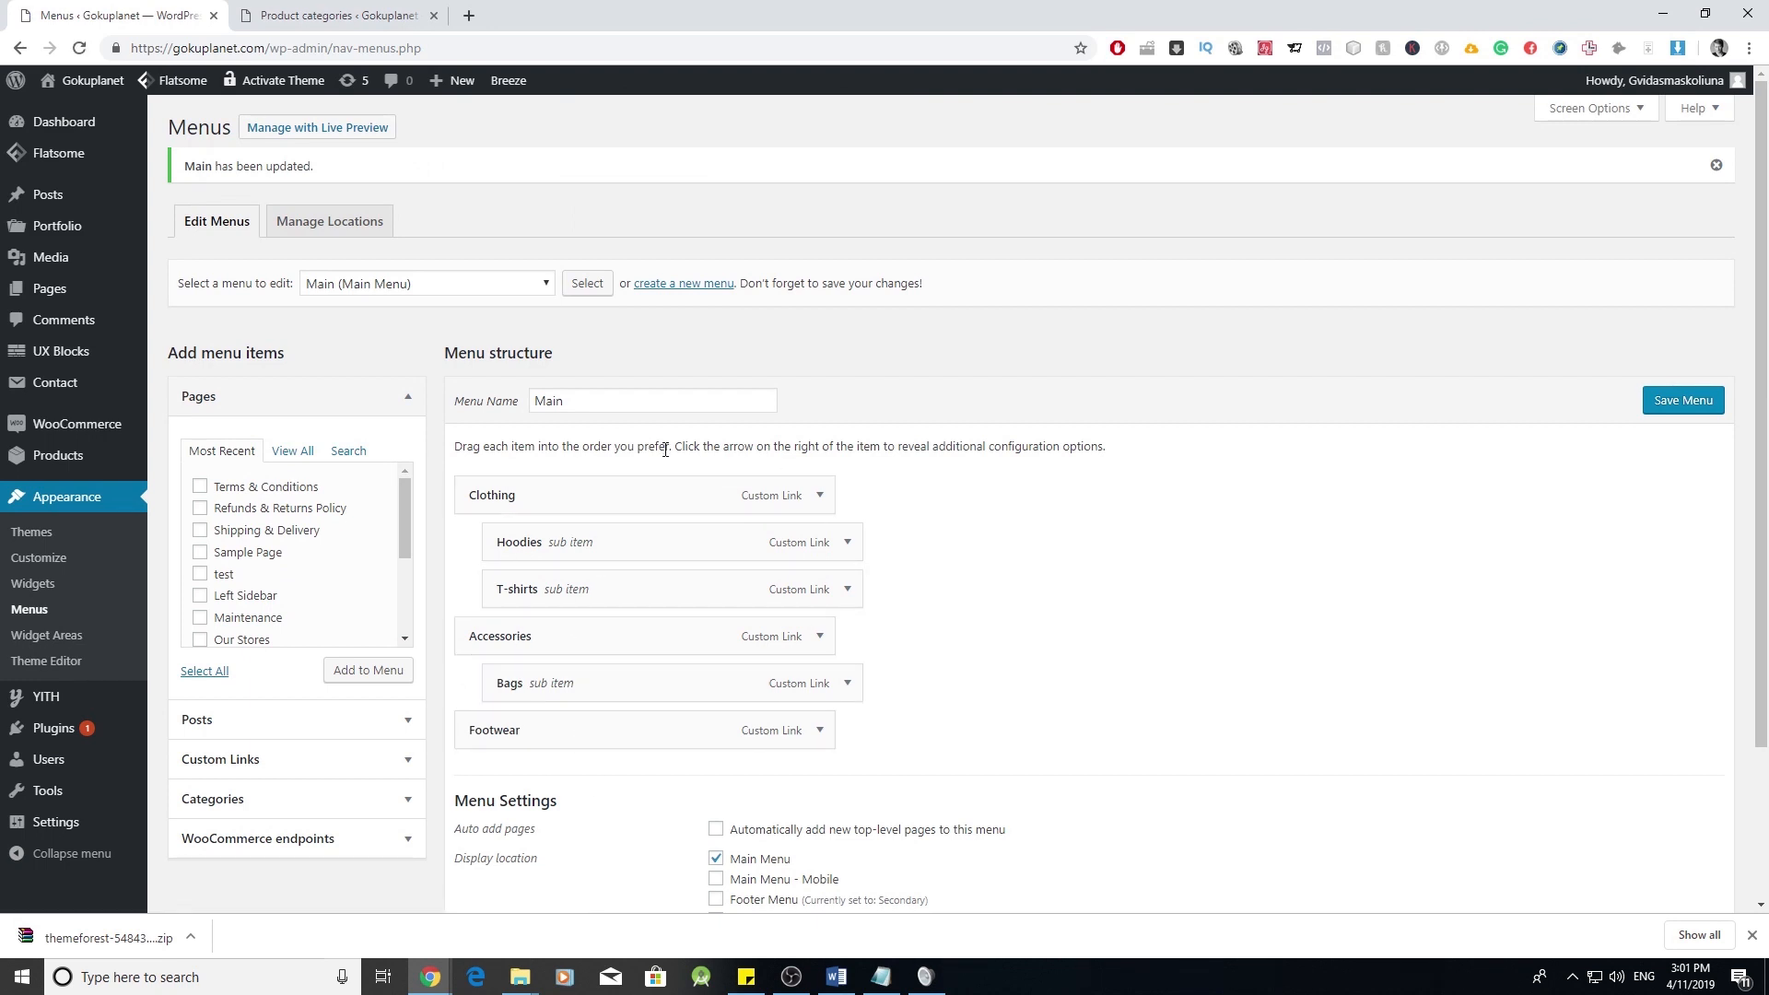
mouse_move(87, 81)
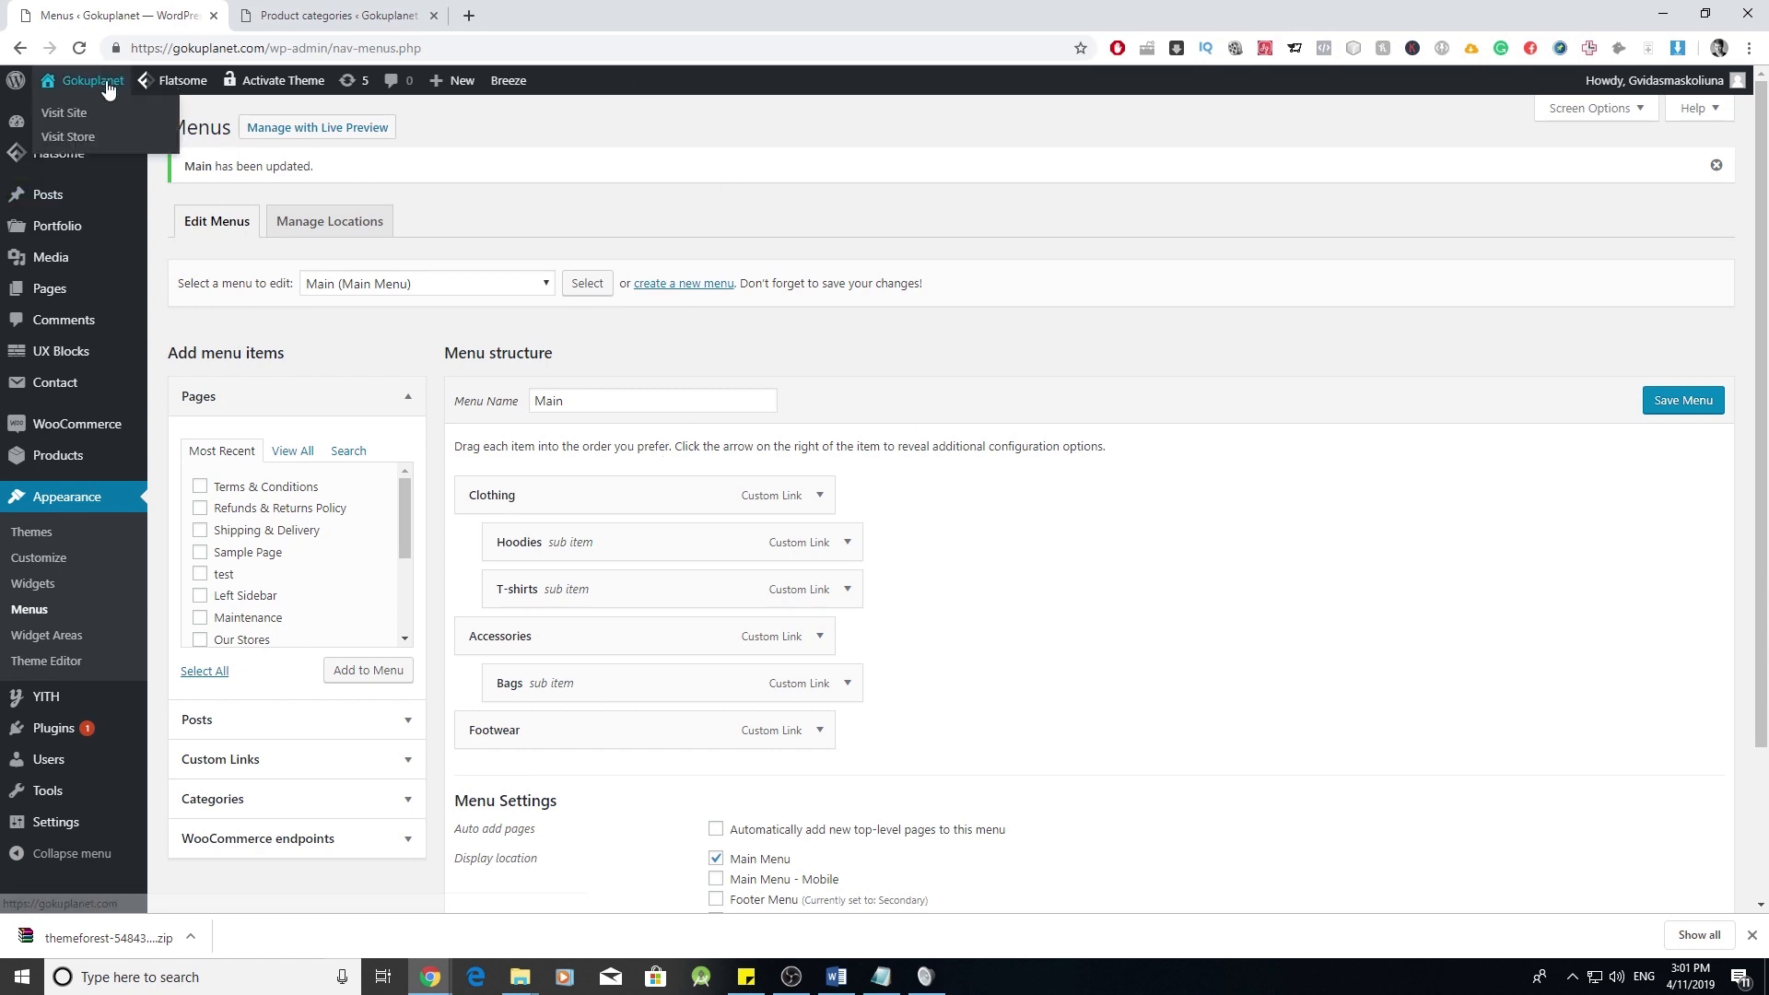
click(61, 113)
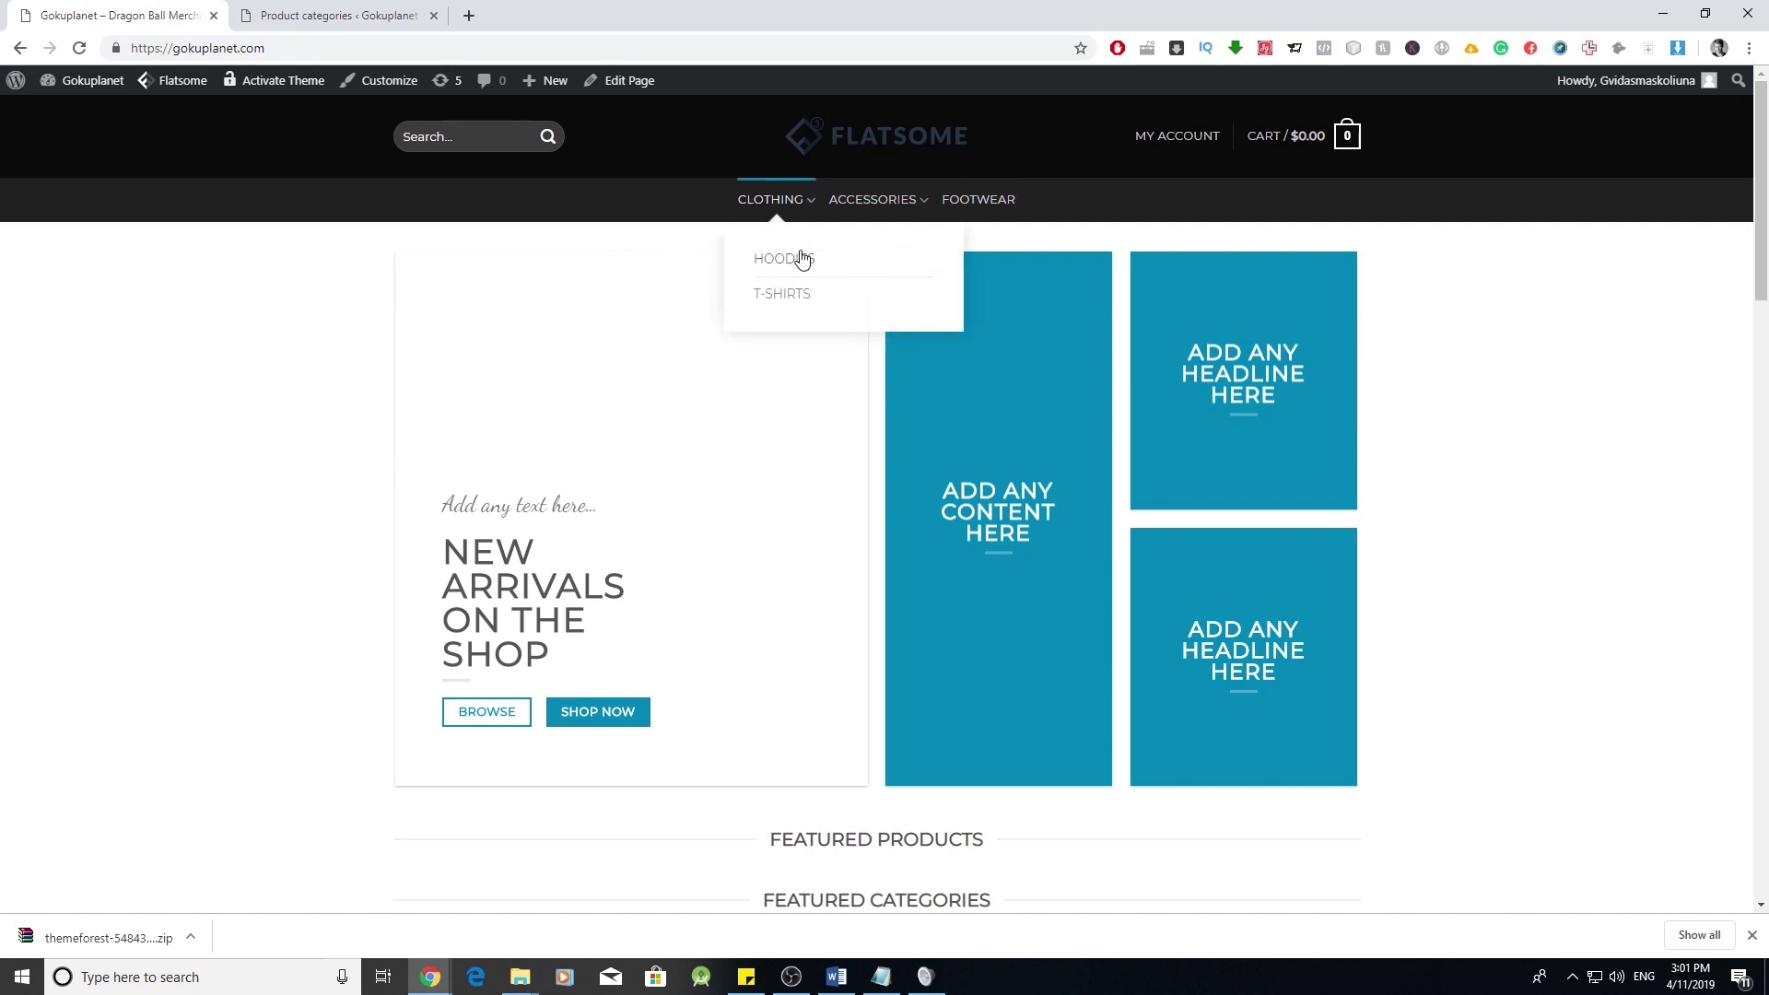
mouse_move(807, 201)
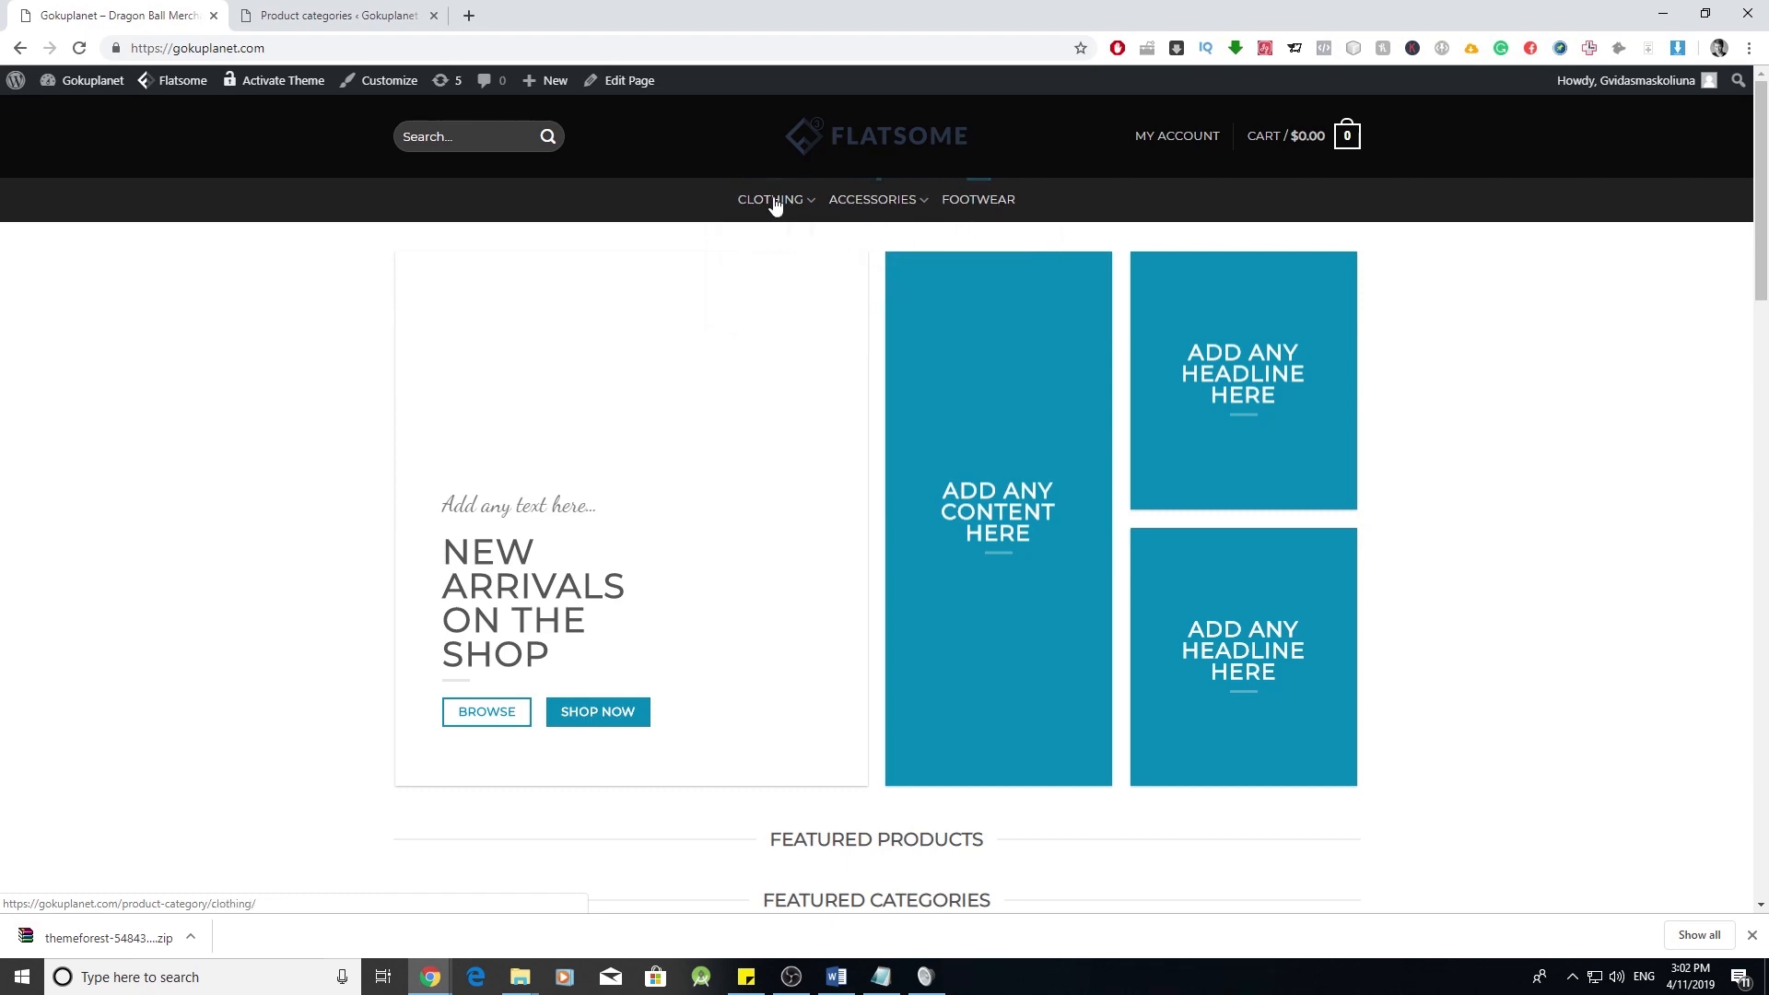
click(794, 258)
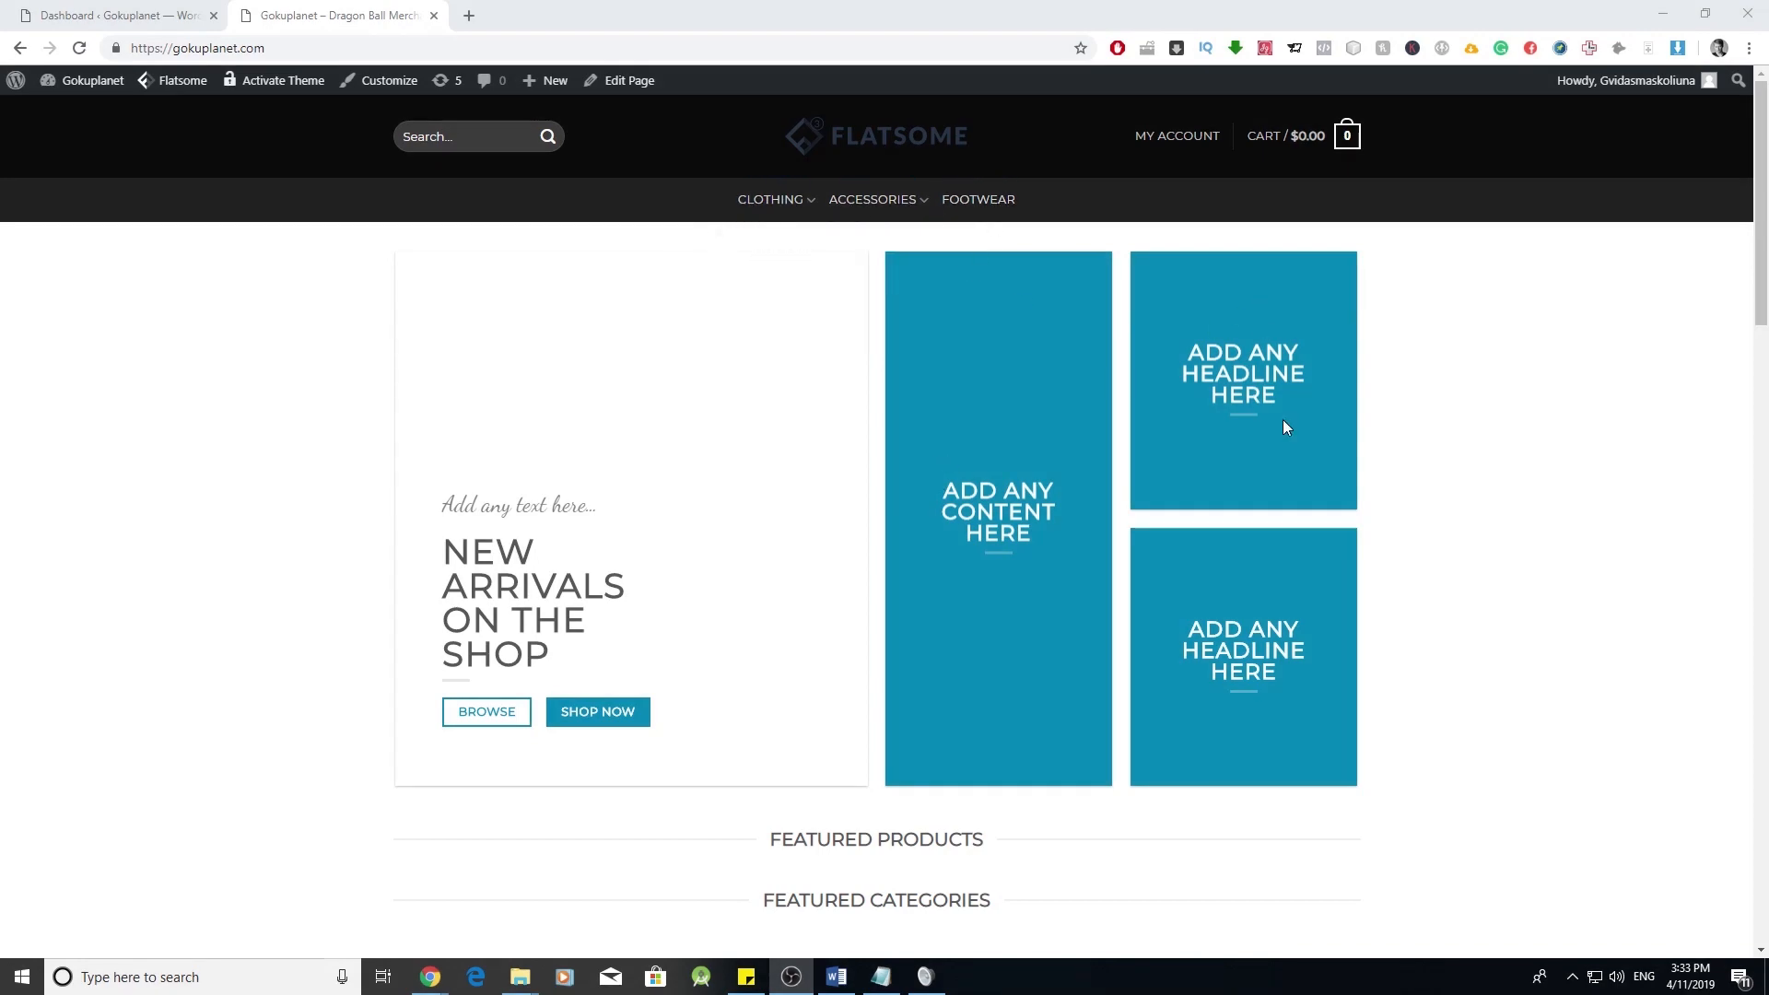
scroll(1386, 489, down, 20)
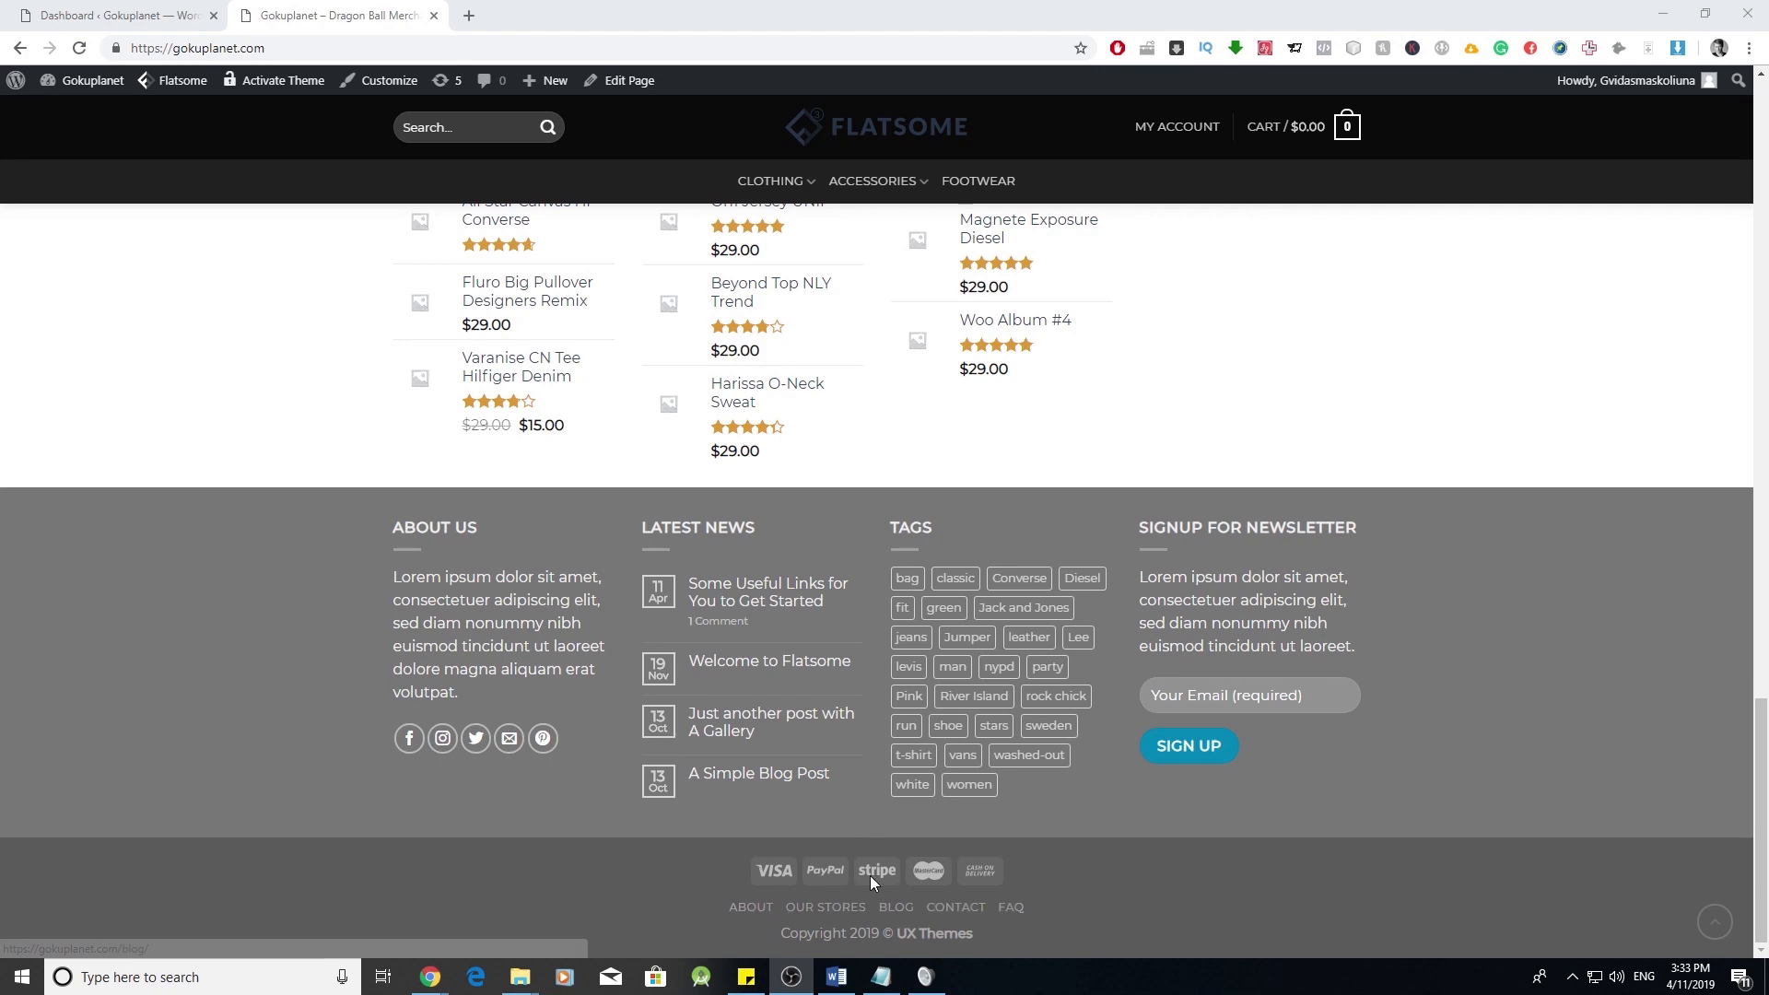
click(133, 11)
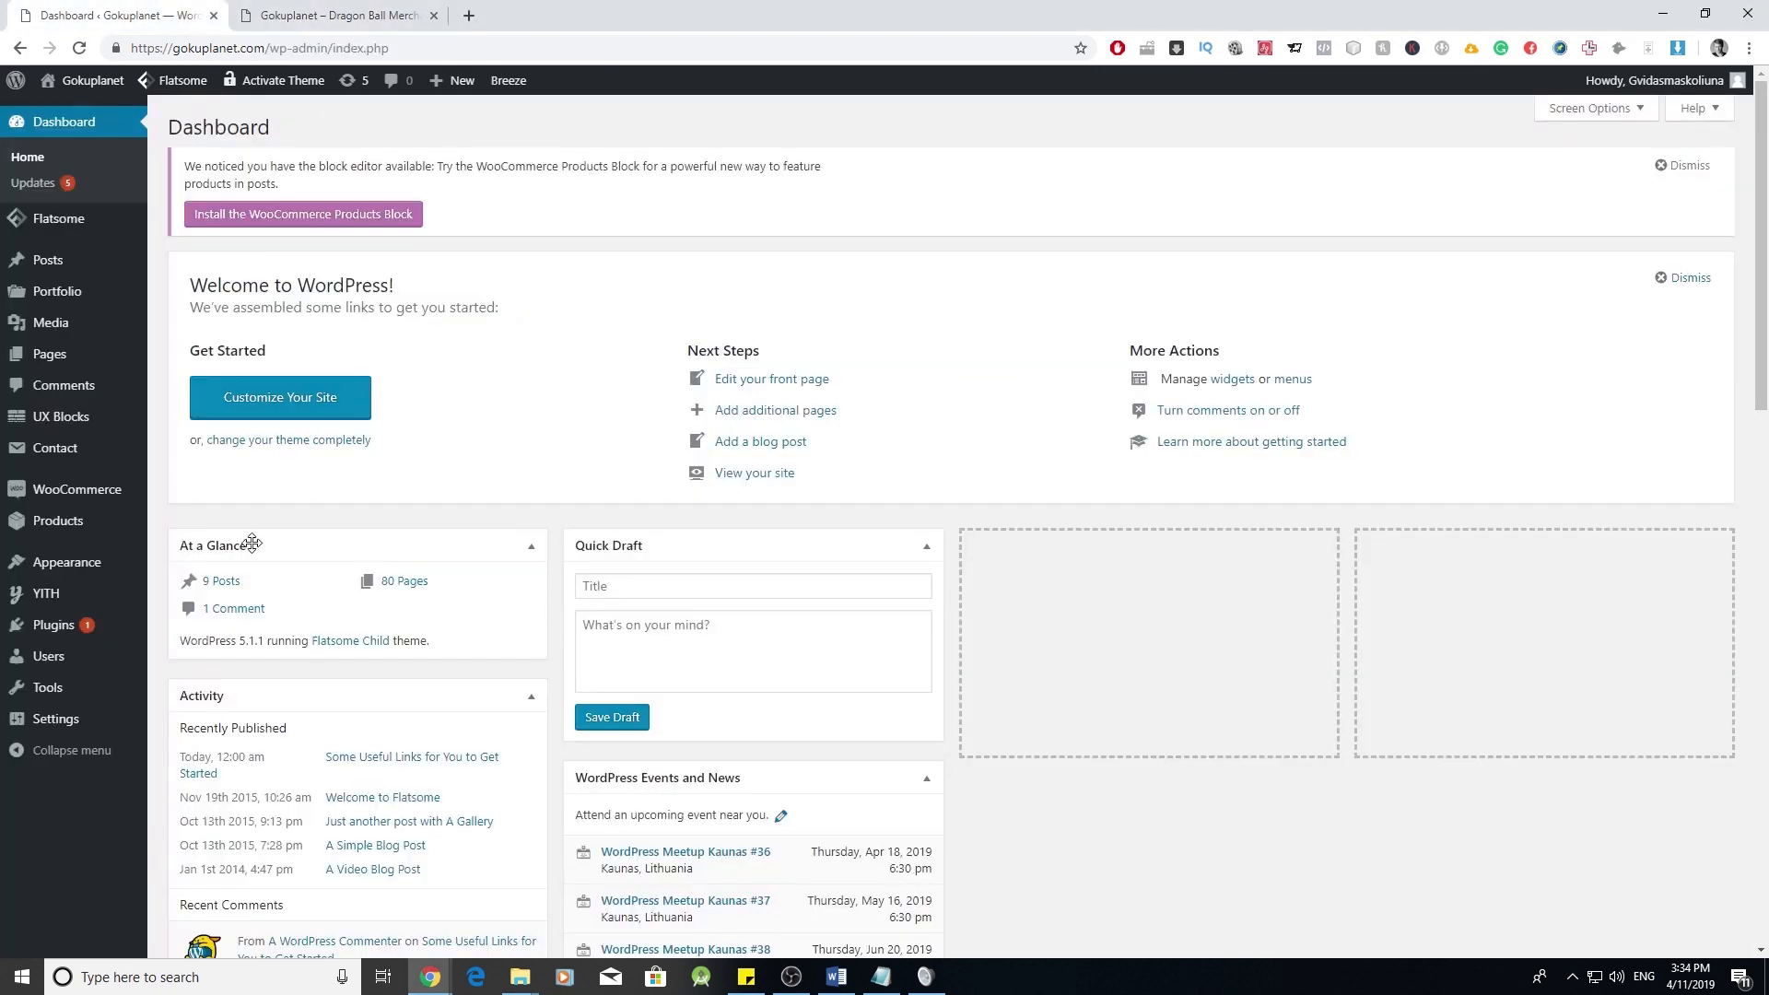
mouse_move(133, 562)
click(184, 644)
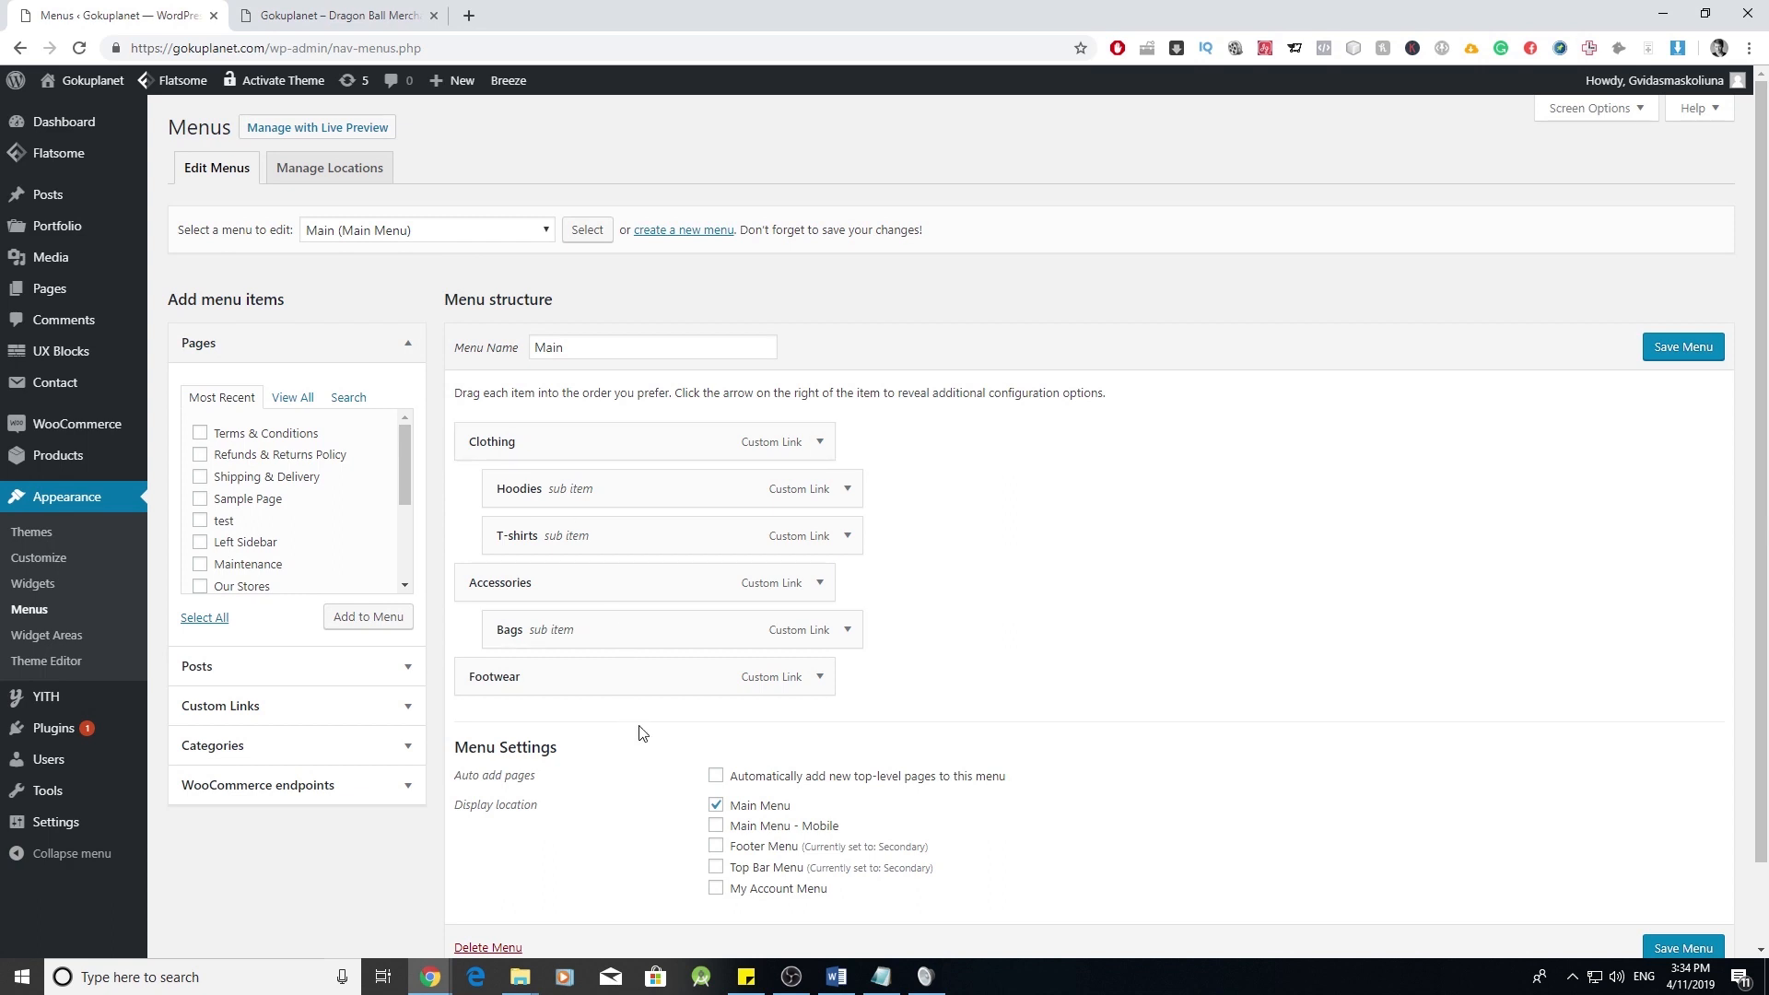
- Load the Secondary menu for editing and remove its Our Stores item
click(523, 236)
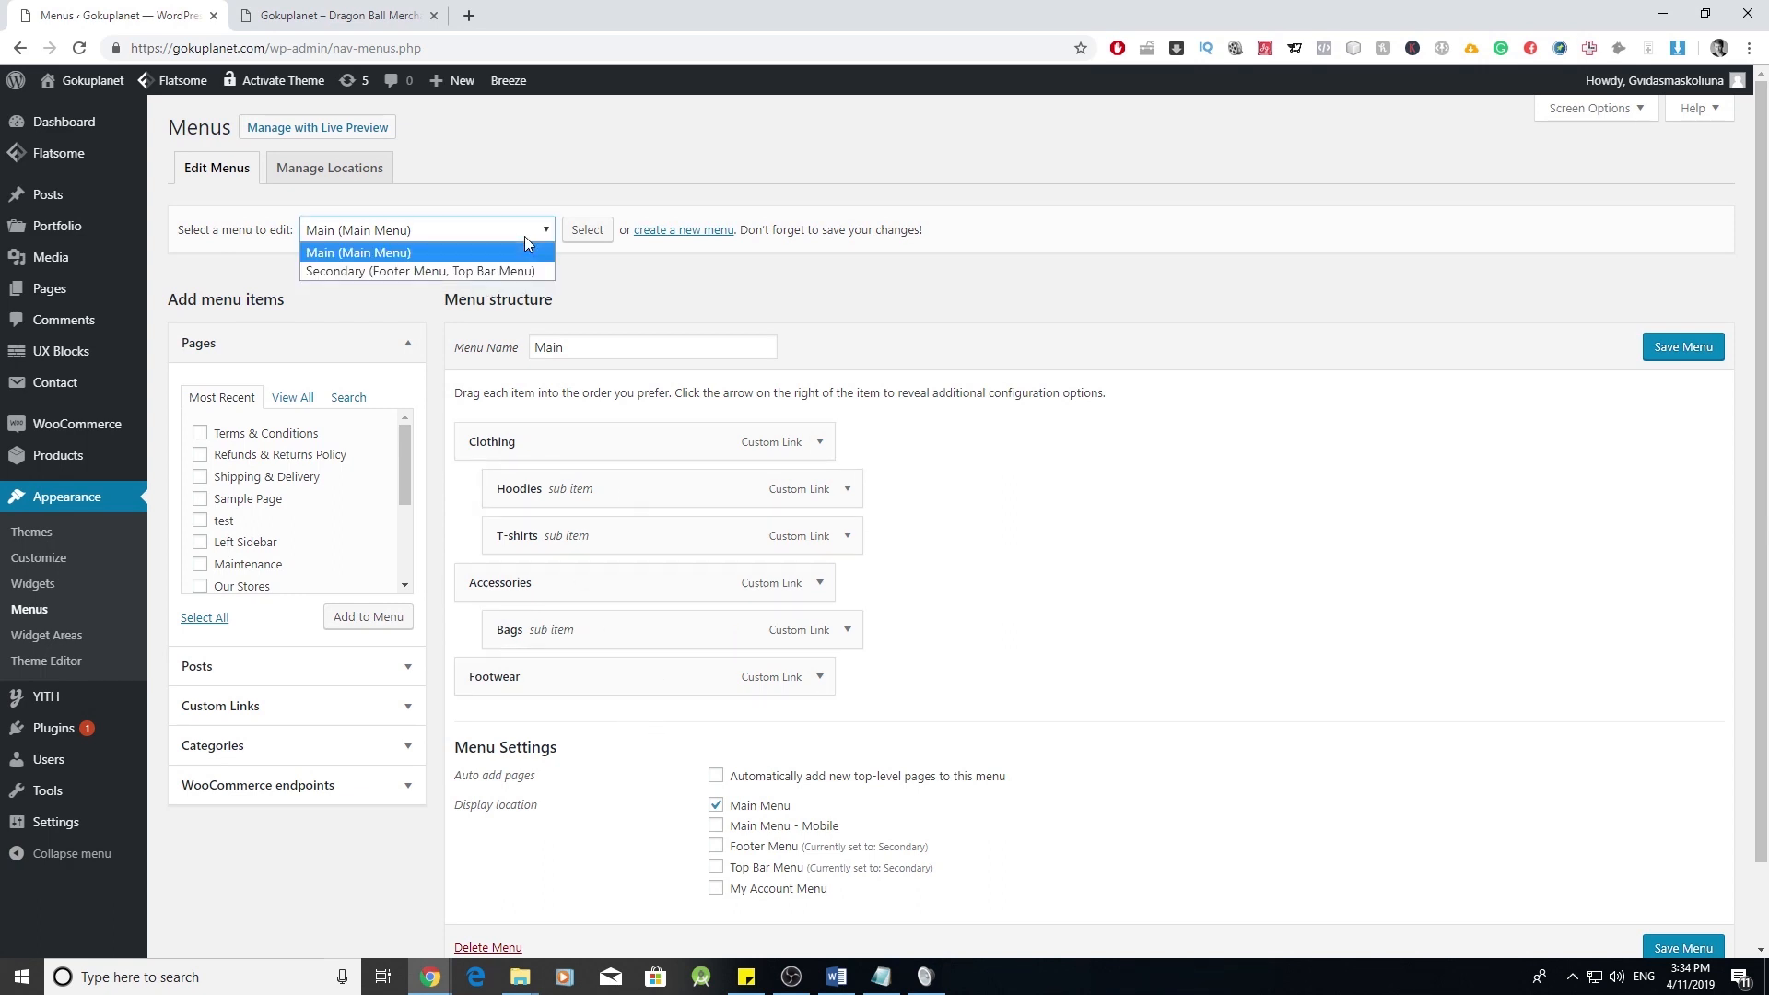
click(440, 273)
click(587, 230)
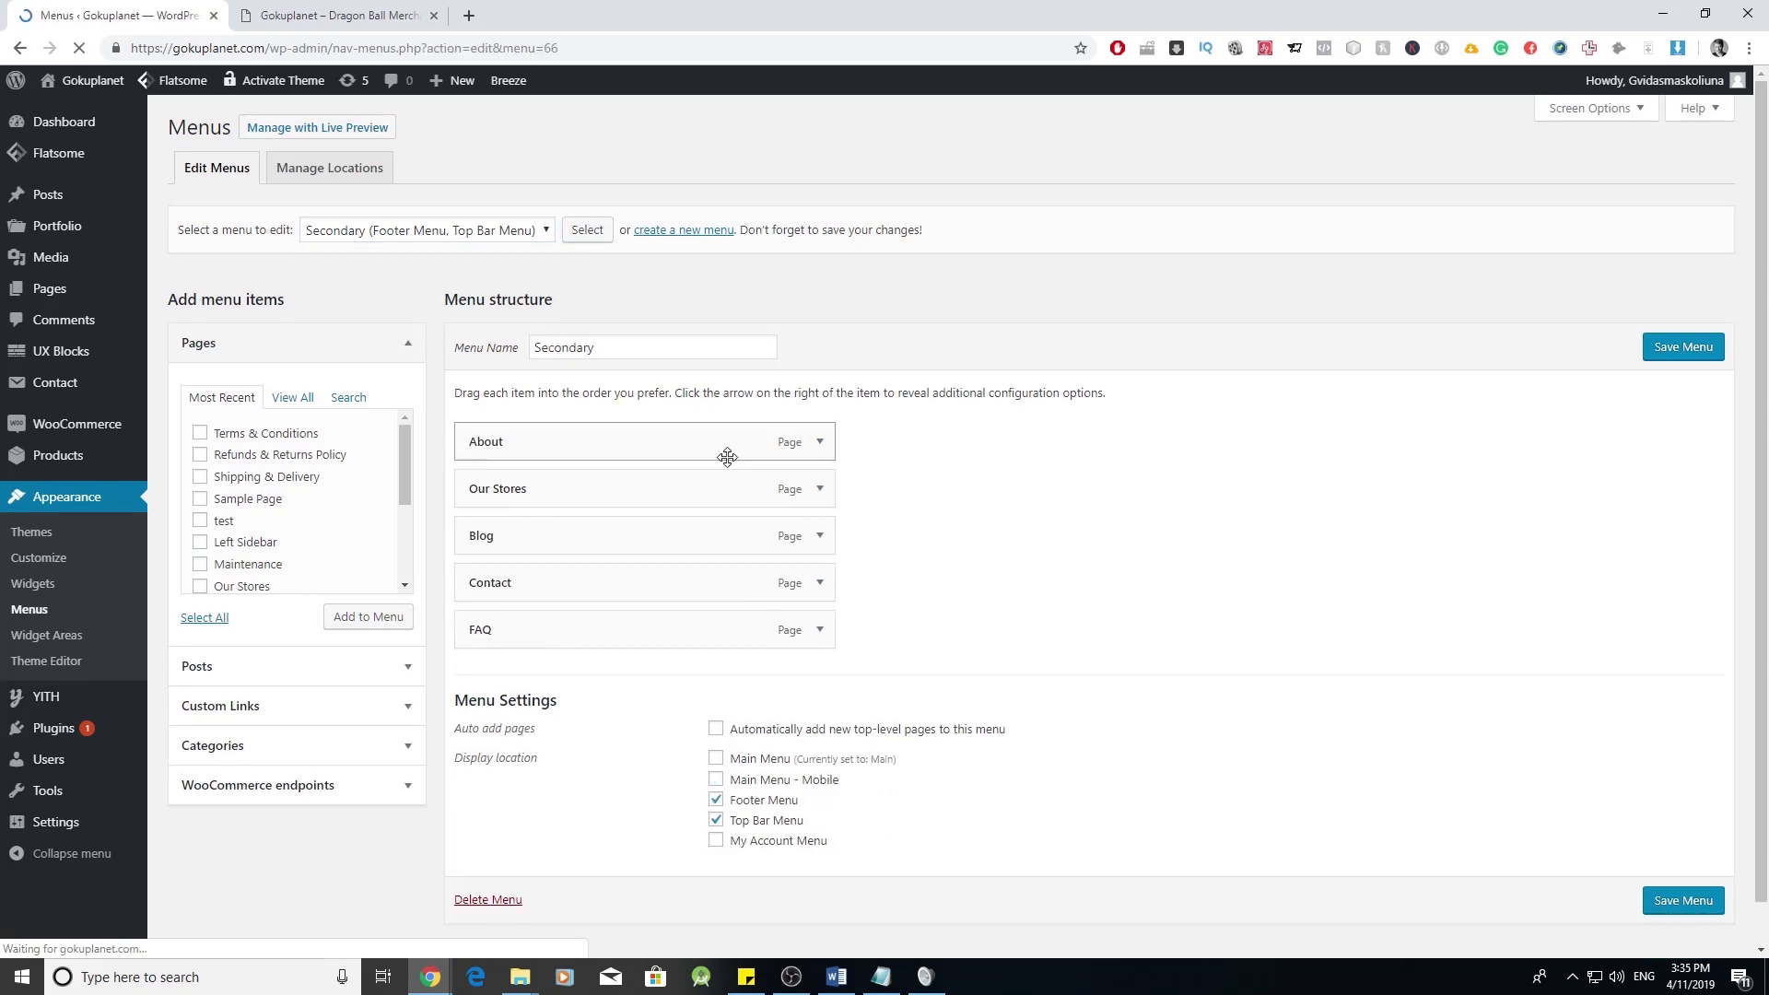
click(819, 443)
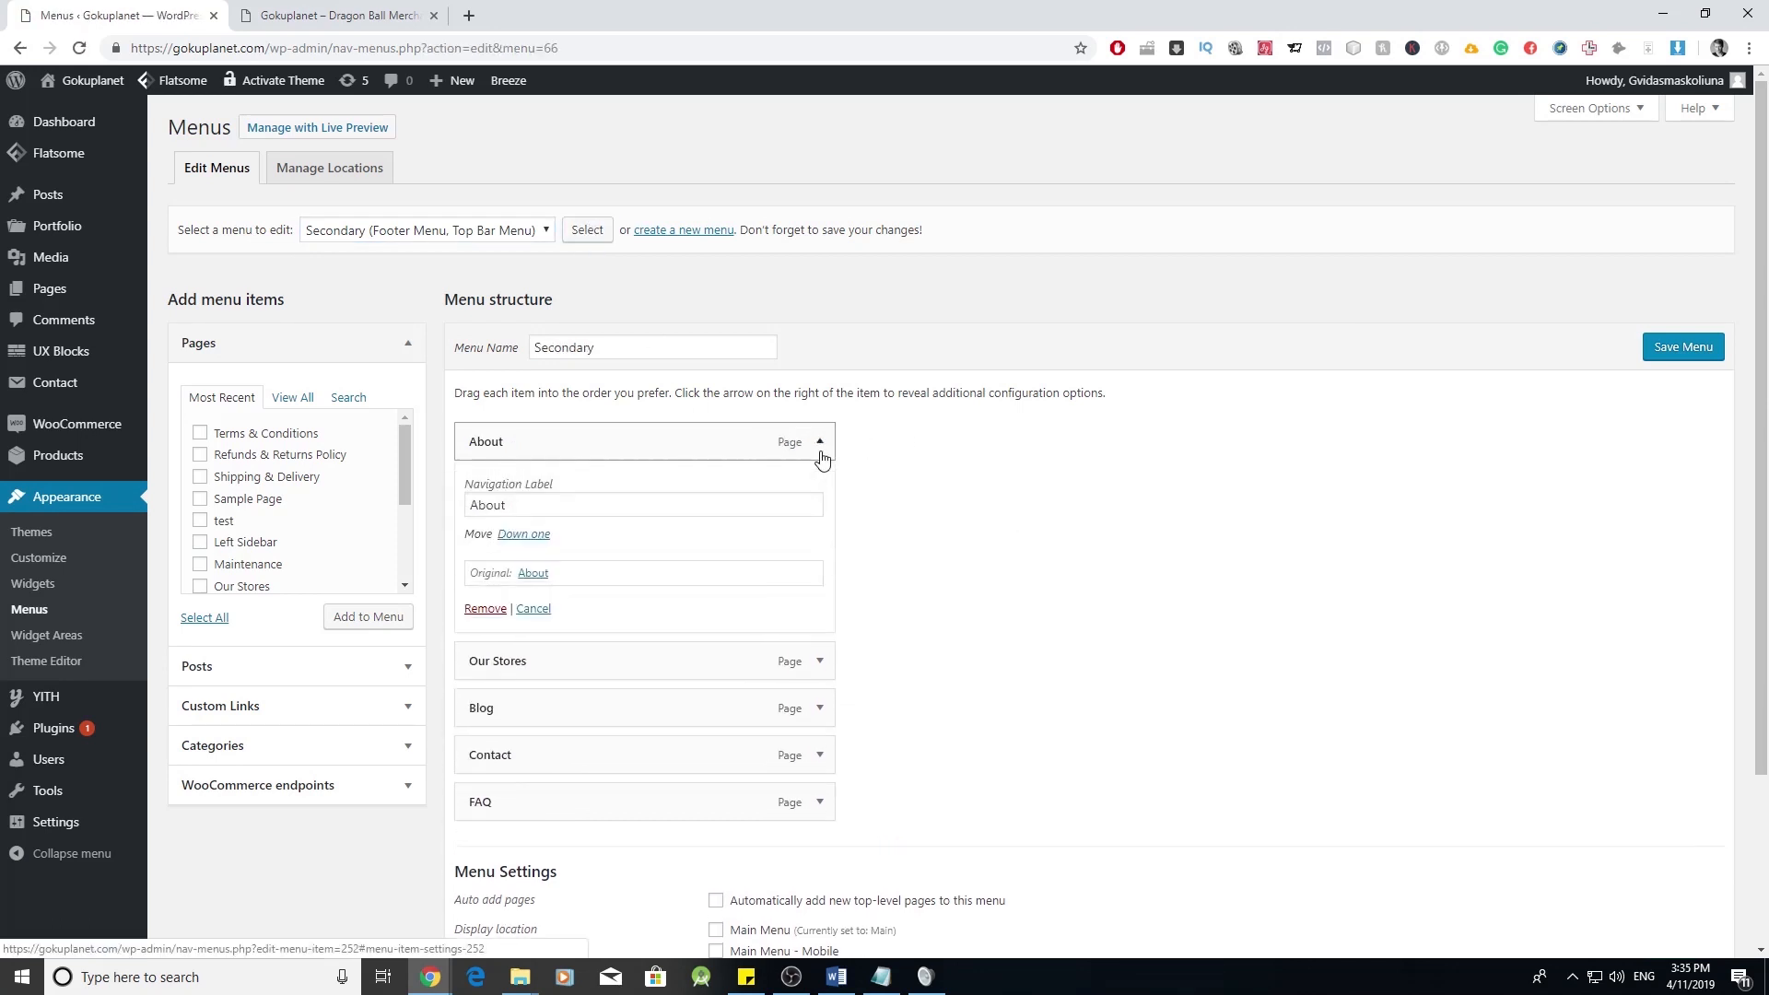
click(820, 444)
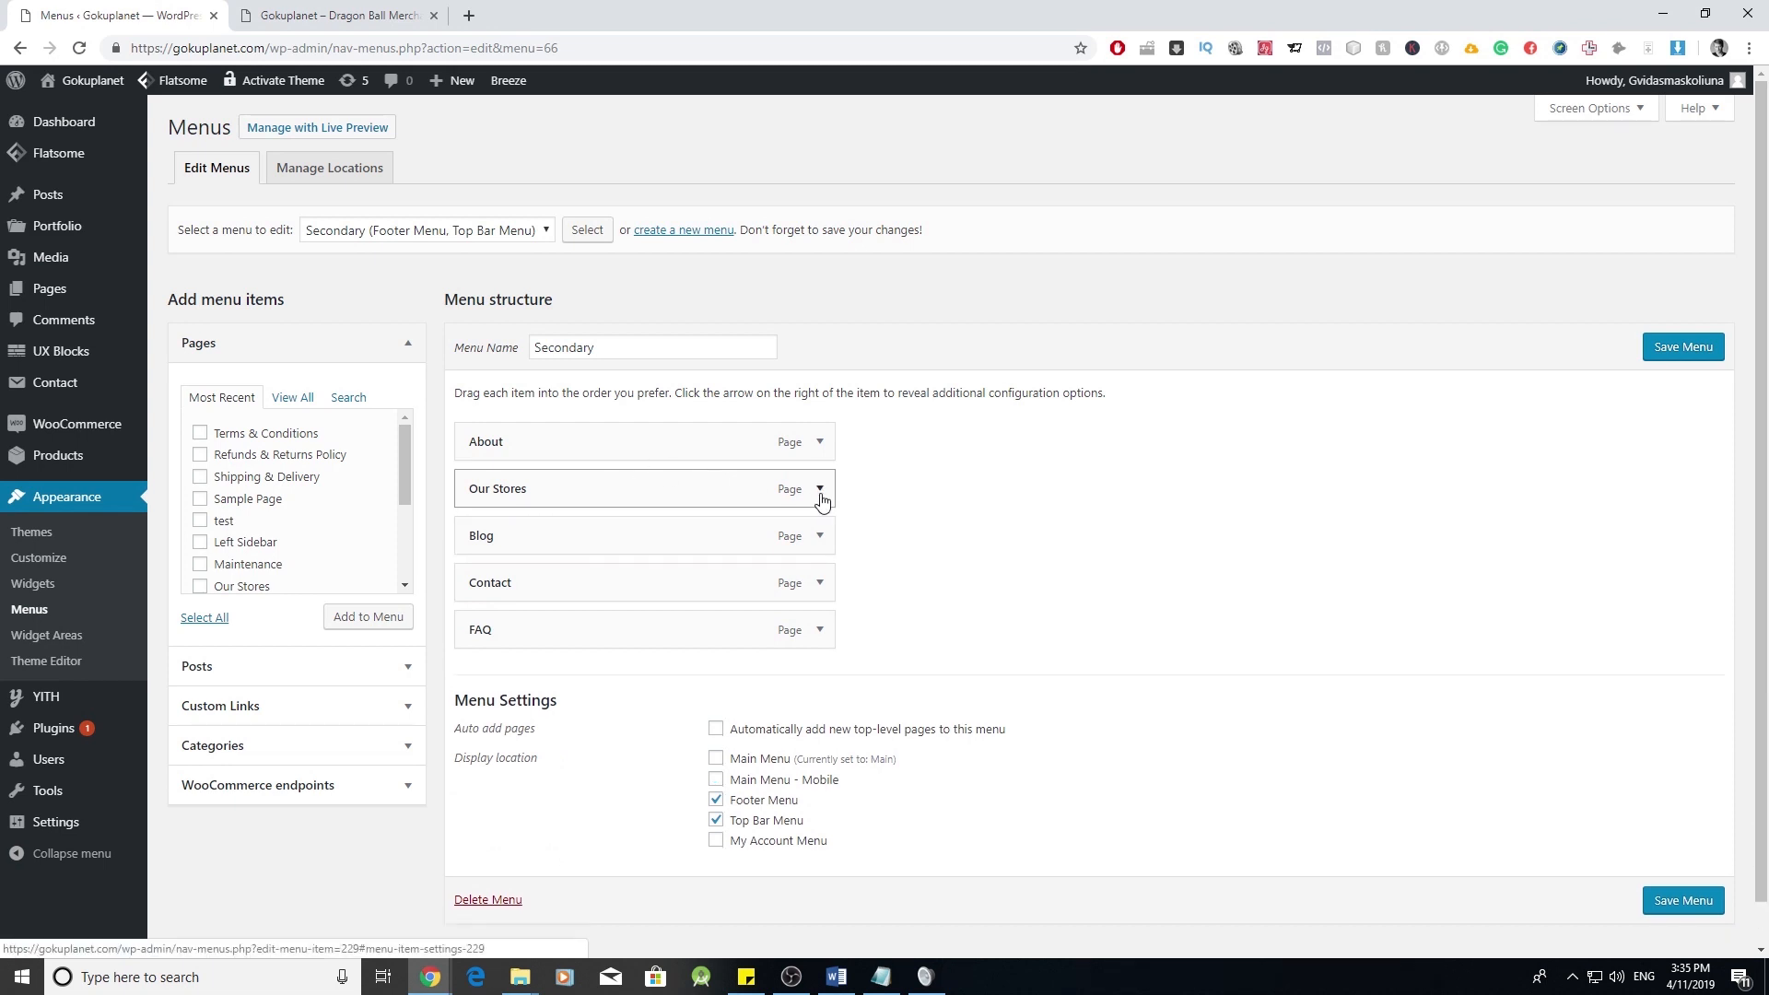
click(820, 489)
click(485, 655)
click(818, 490)
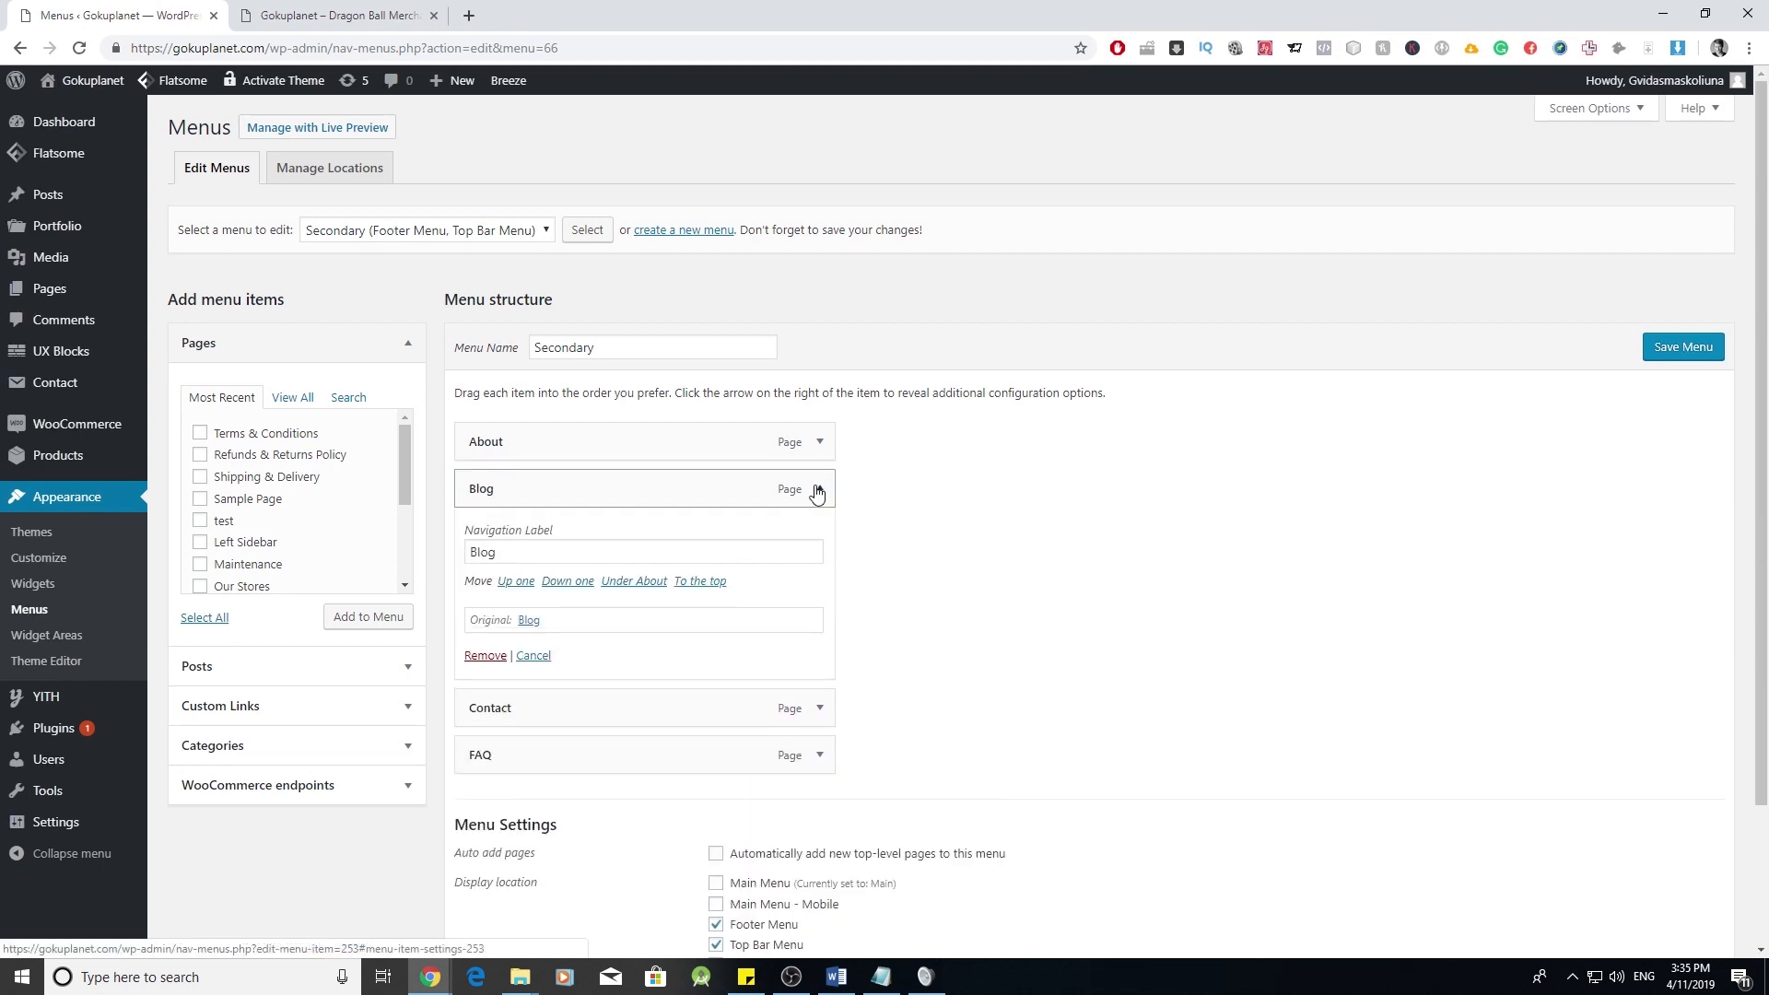
click(818, 491)
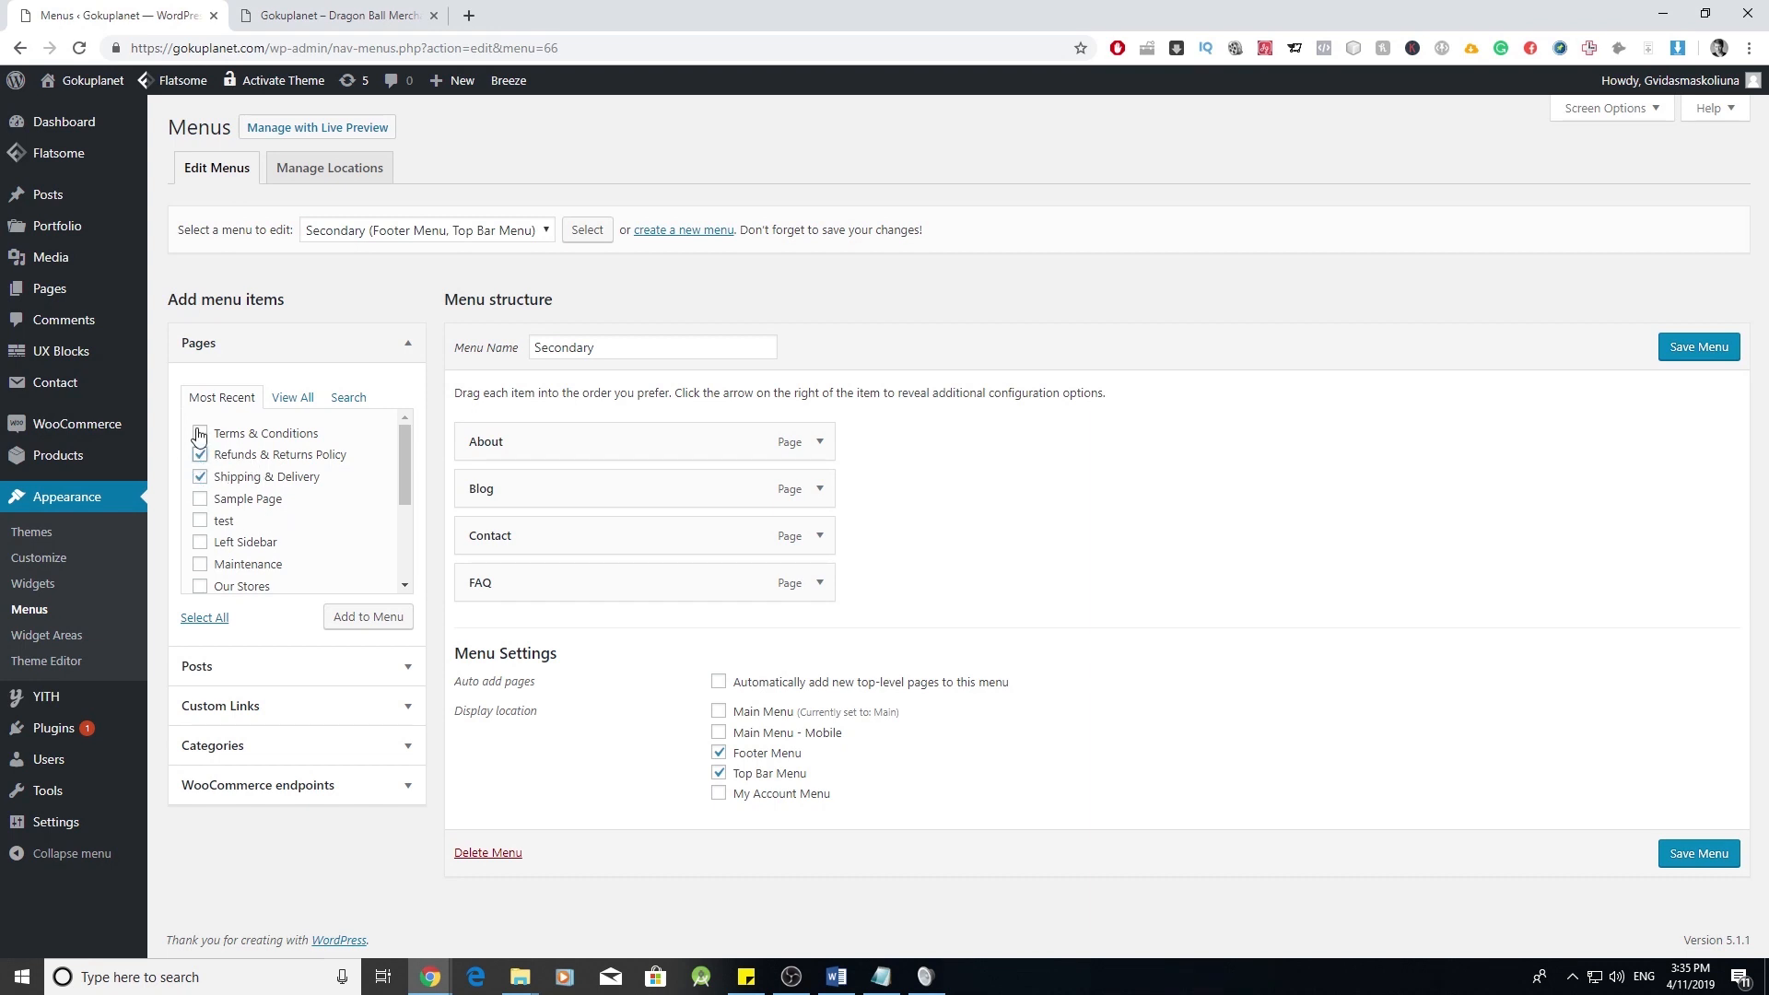
- Add Terms & Conditions, Shipping & Delivery and Refunds & Returns Policy, put Shipping above Refunds, and save
click(365, 617)
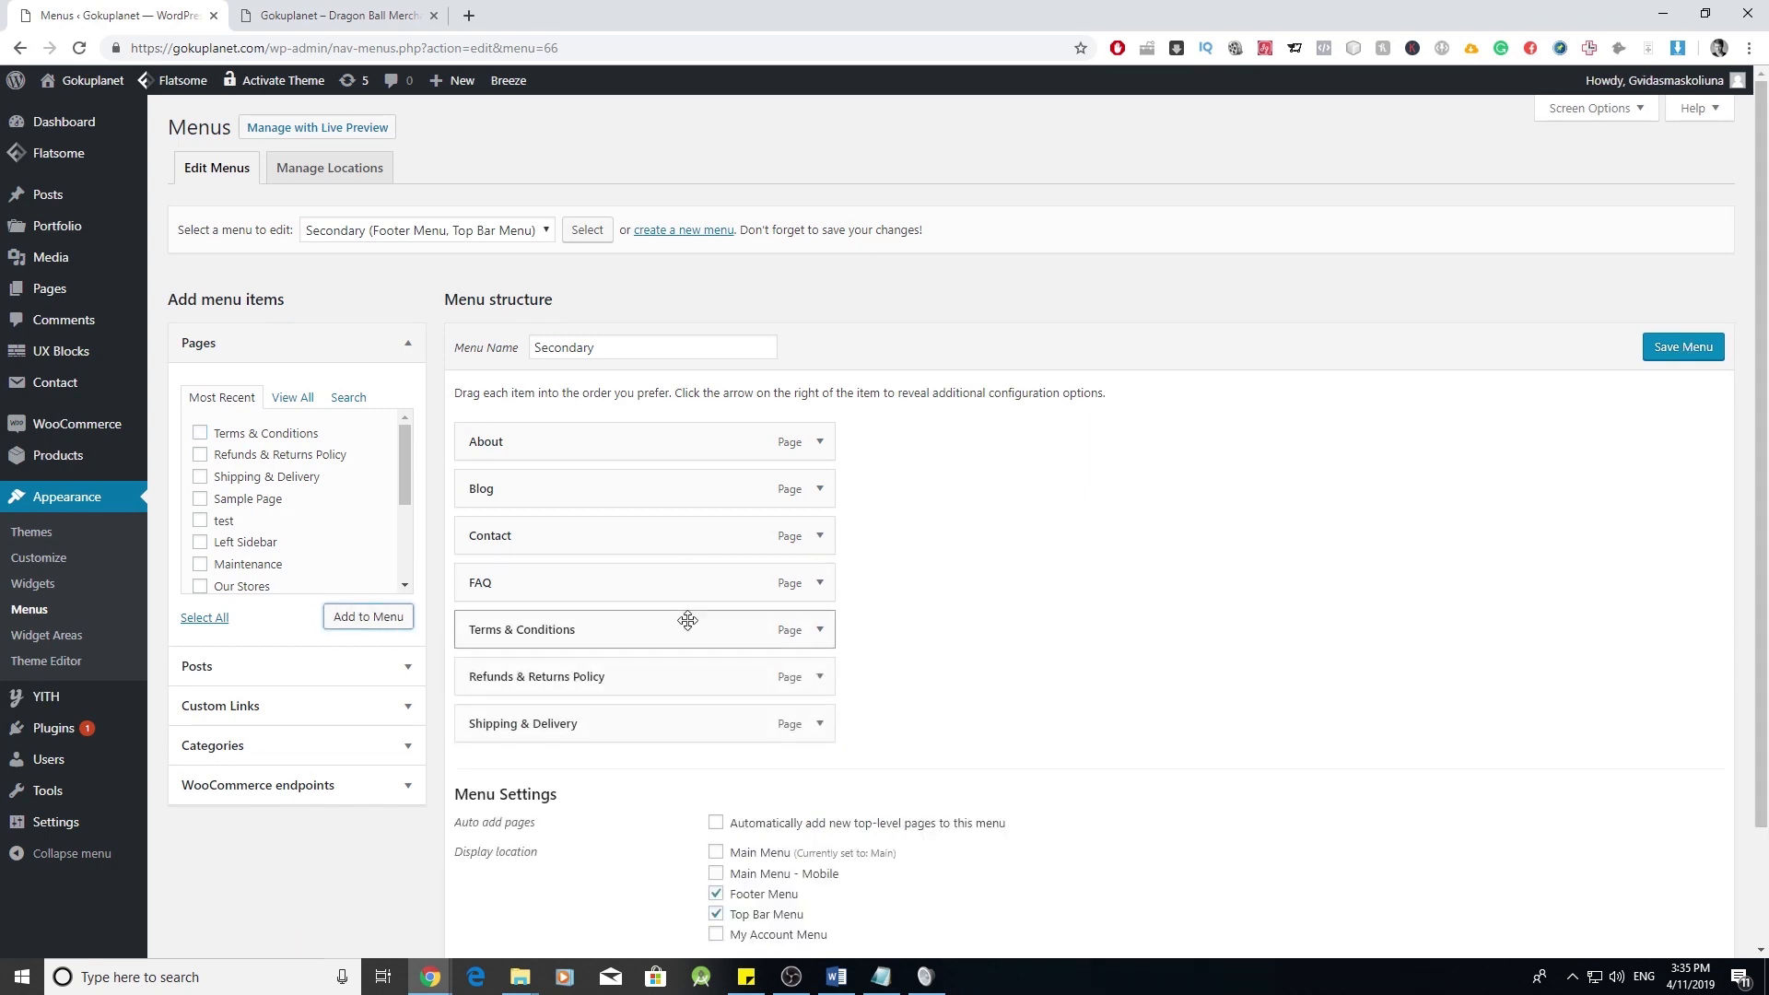
drag(605, 734, 599, 696)
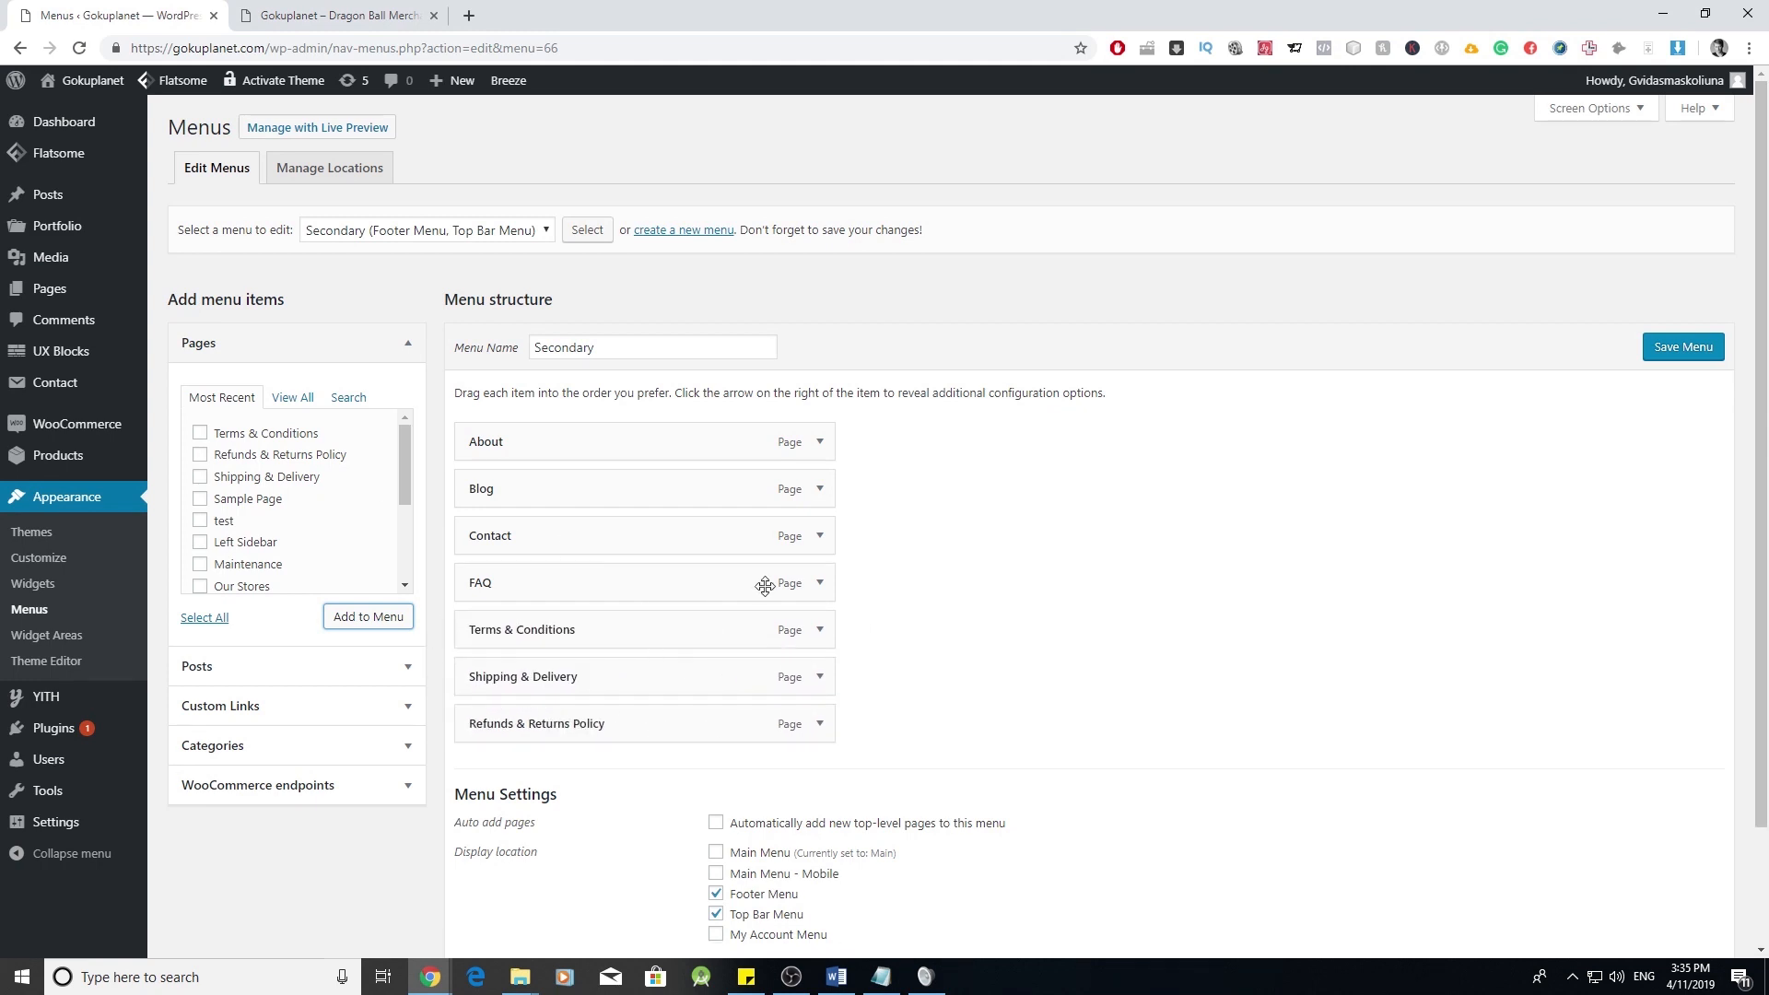
click(1712, 346)
click(347, 15)
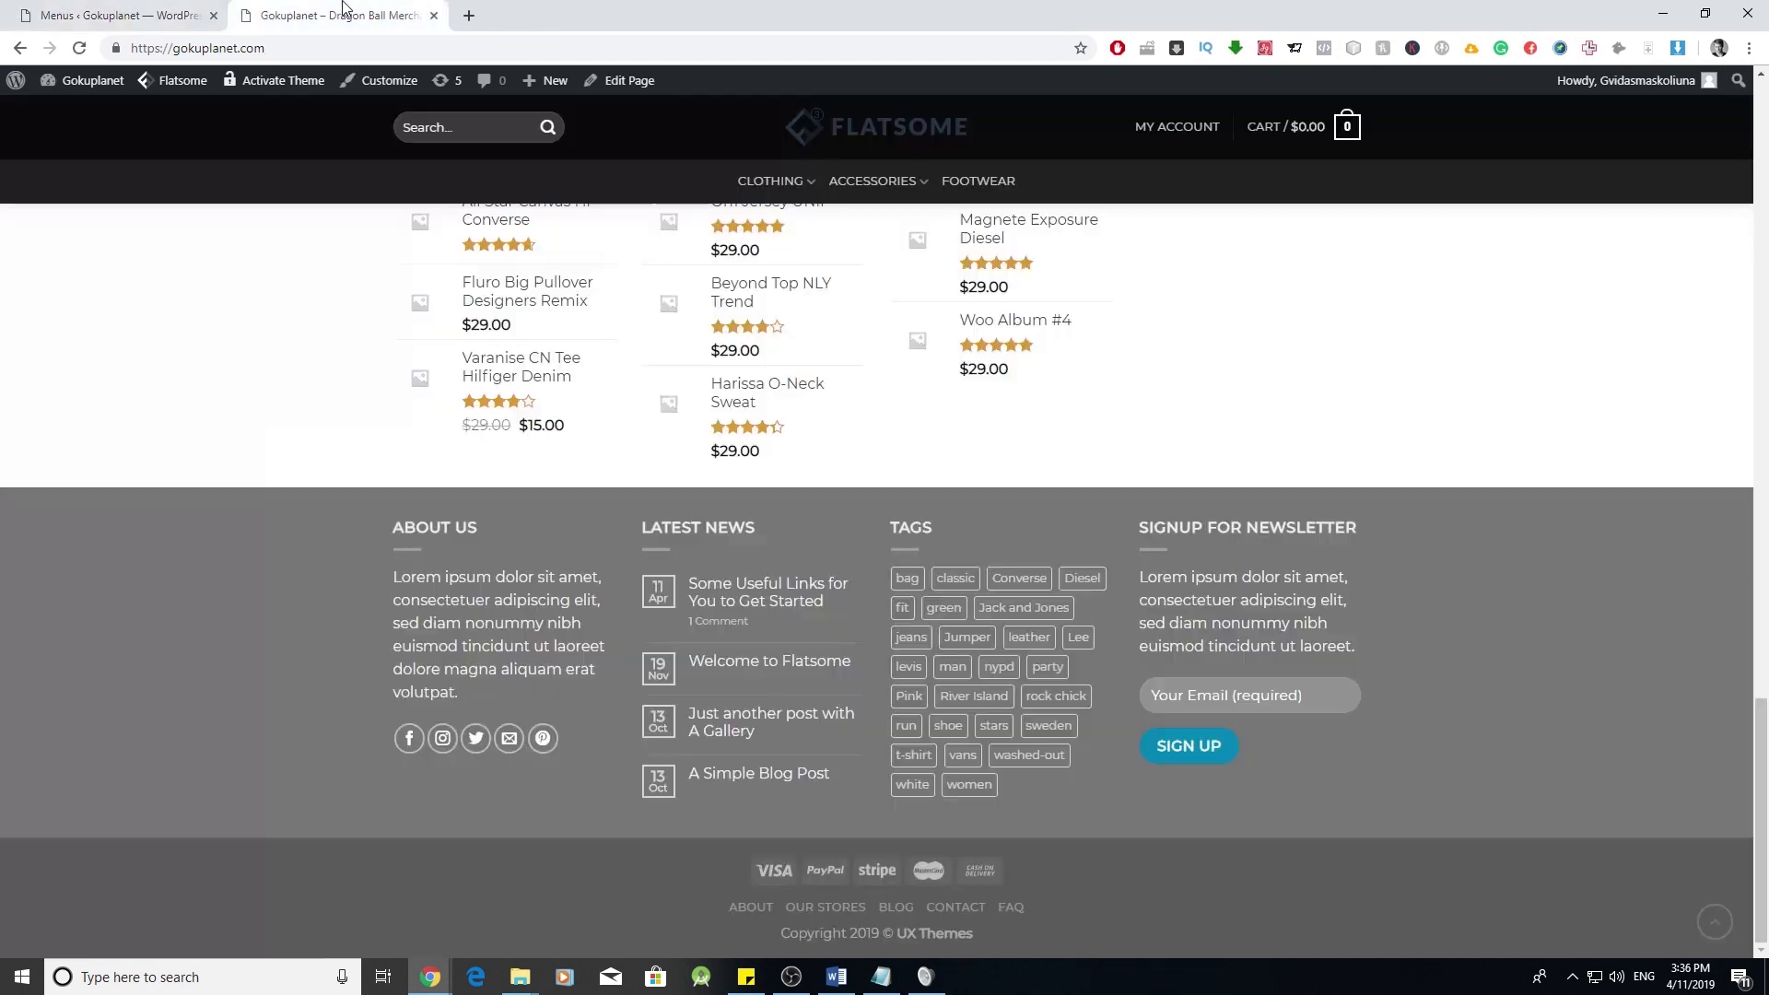
- Reload the storefront and scroll to the footer to check for the new policy links
click(79, 48)
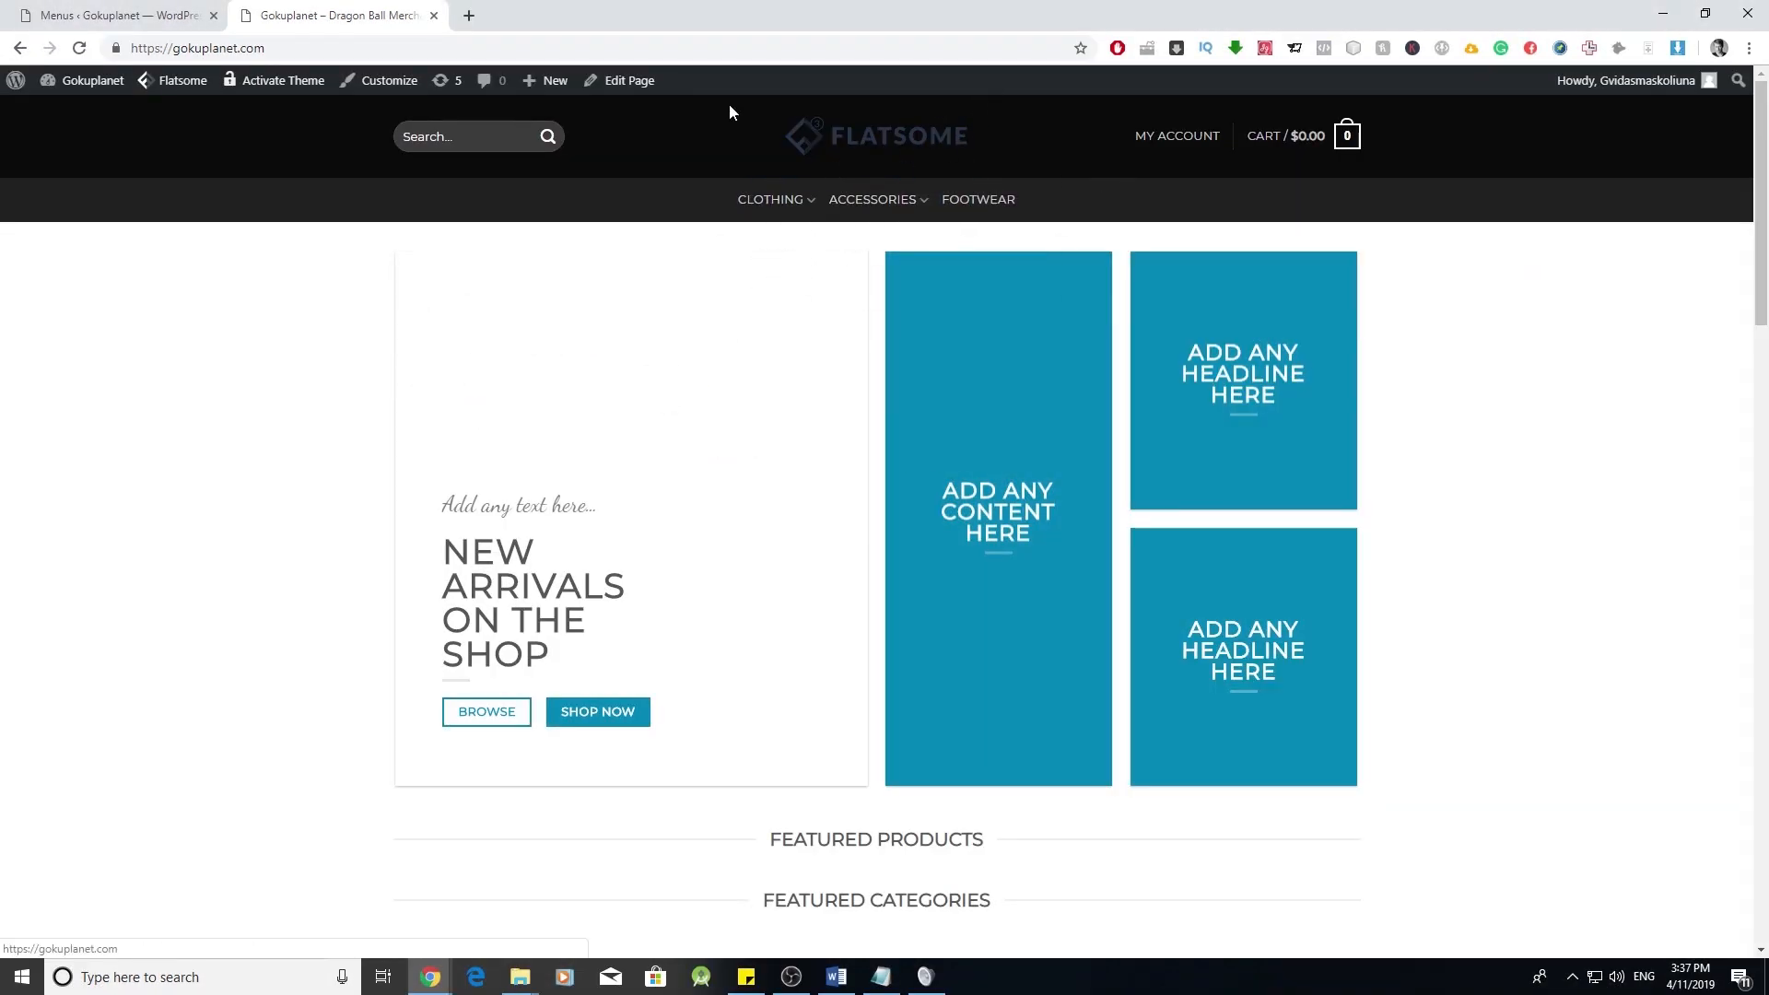
scroll(833, 564, down, 15)
scroll(890, 761, down, 8)
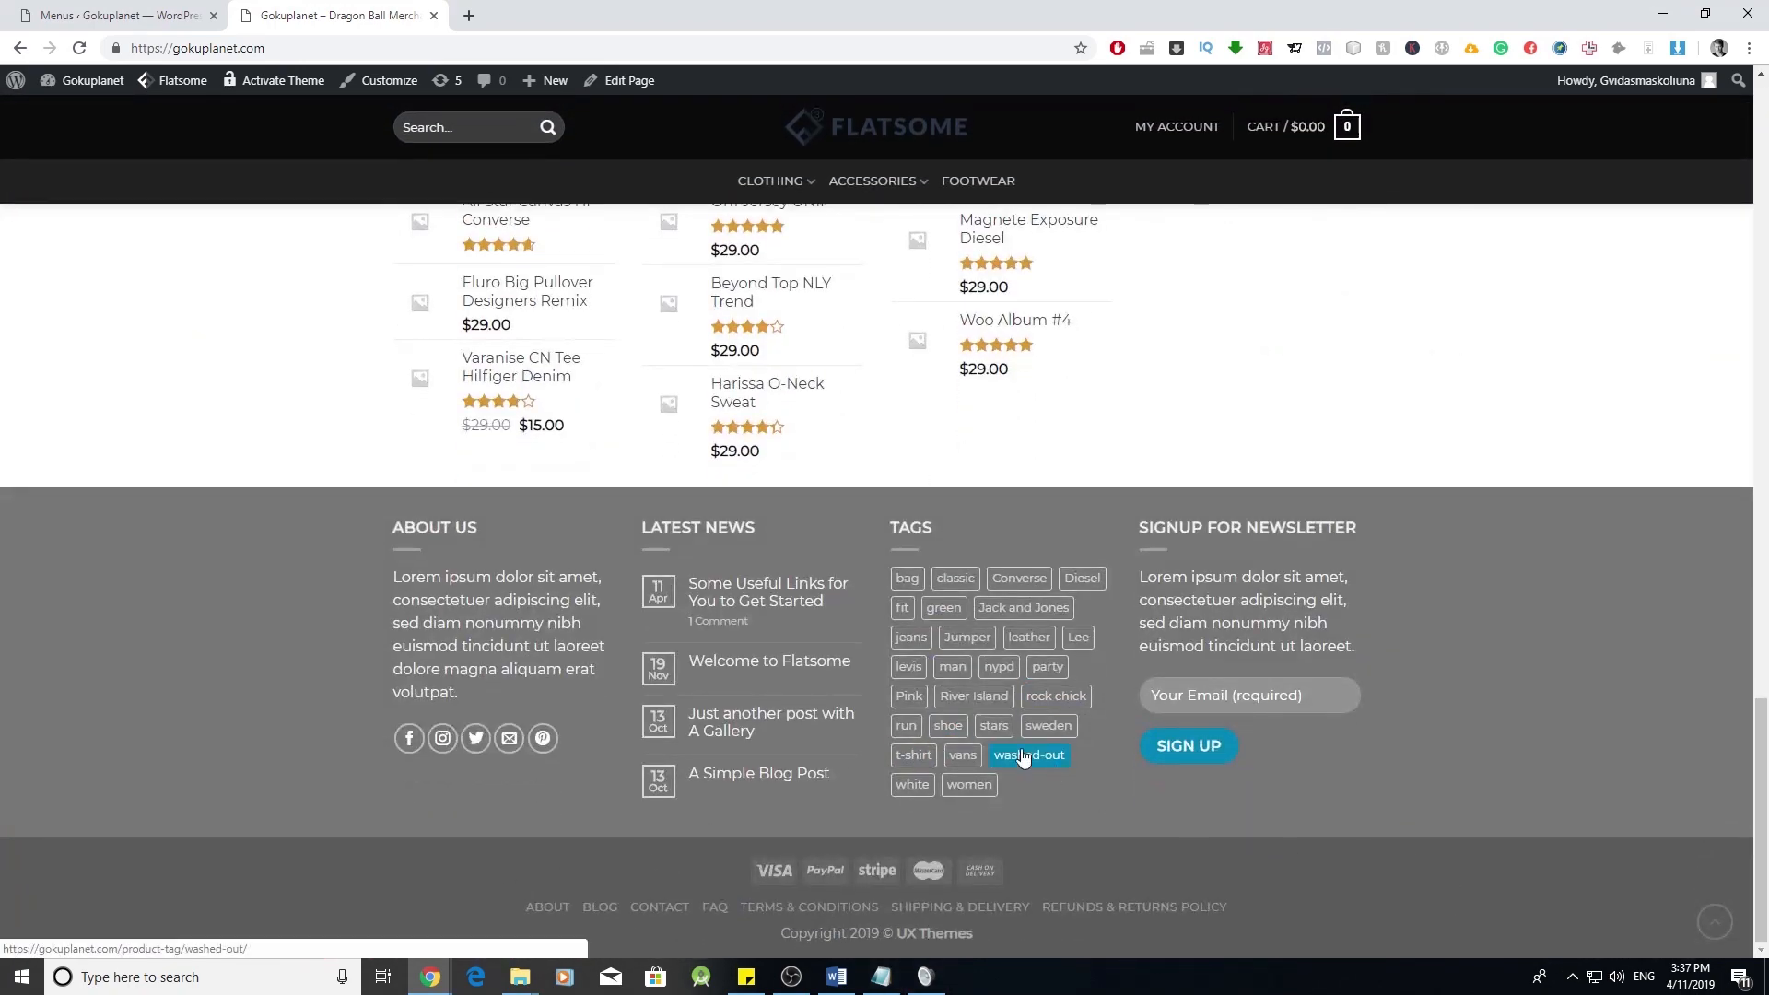
scroll(1053, 769, up, 20)
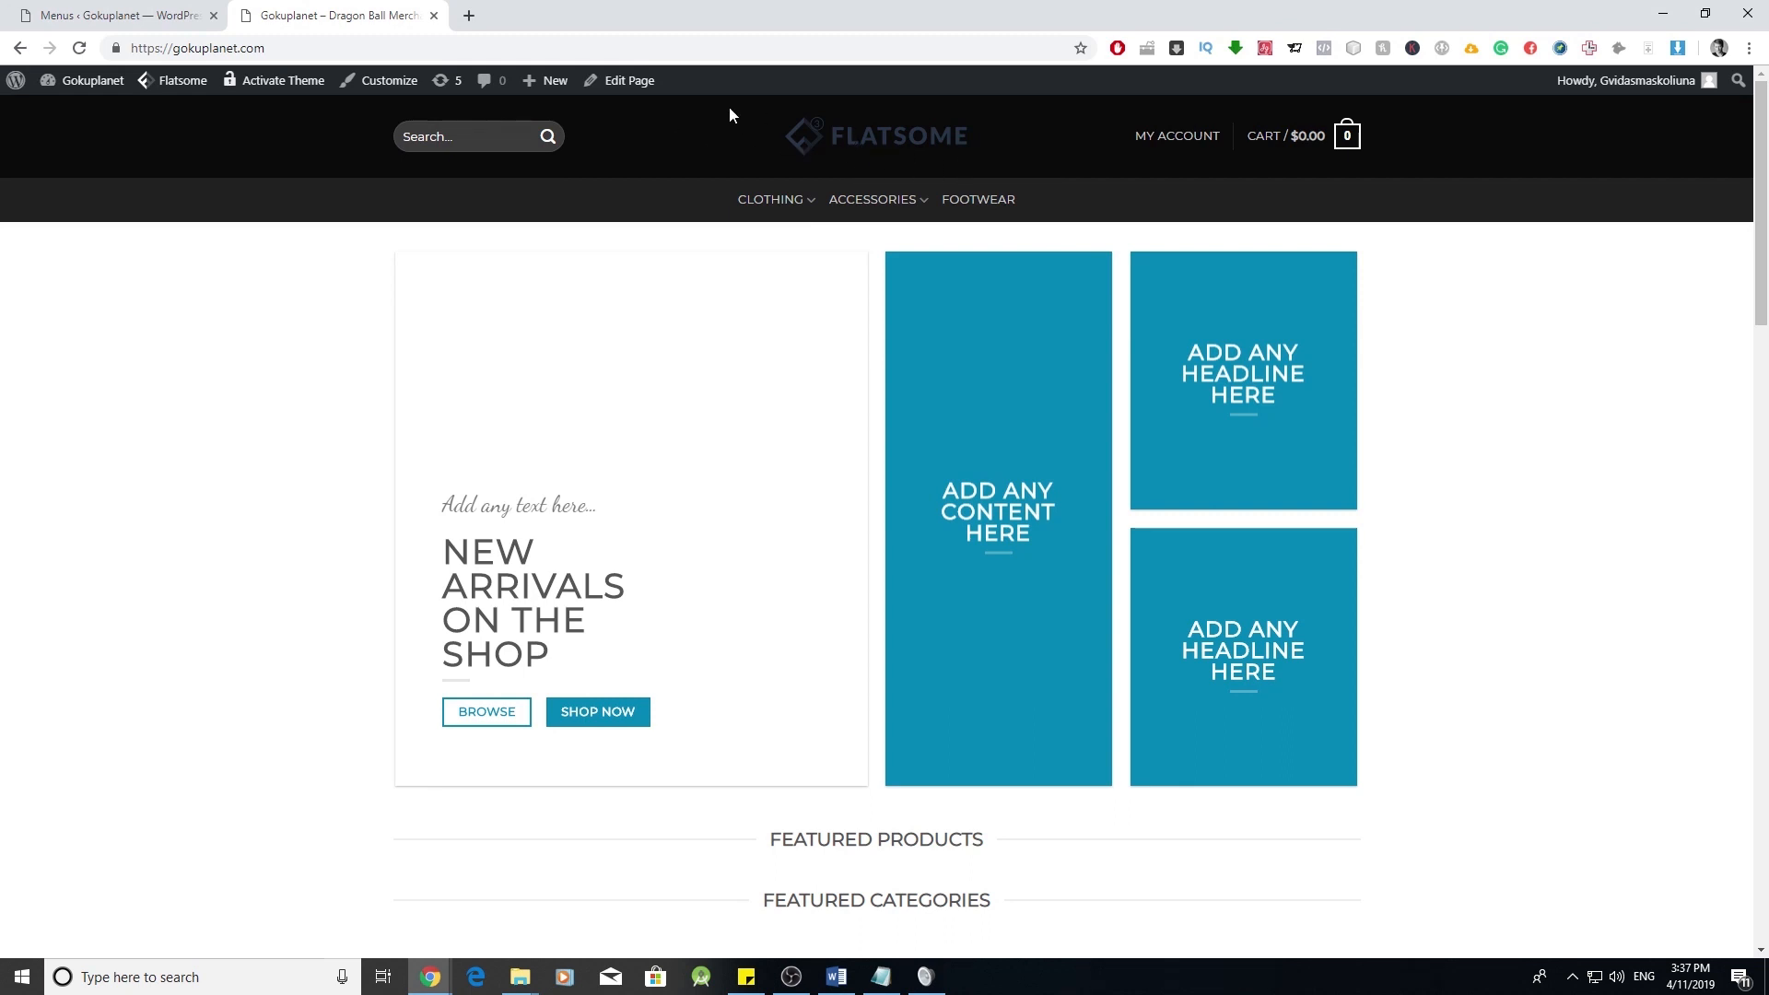
click(401, 90)
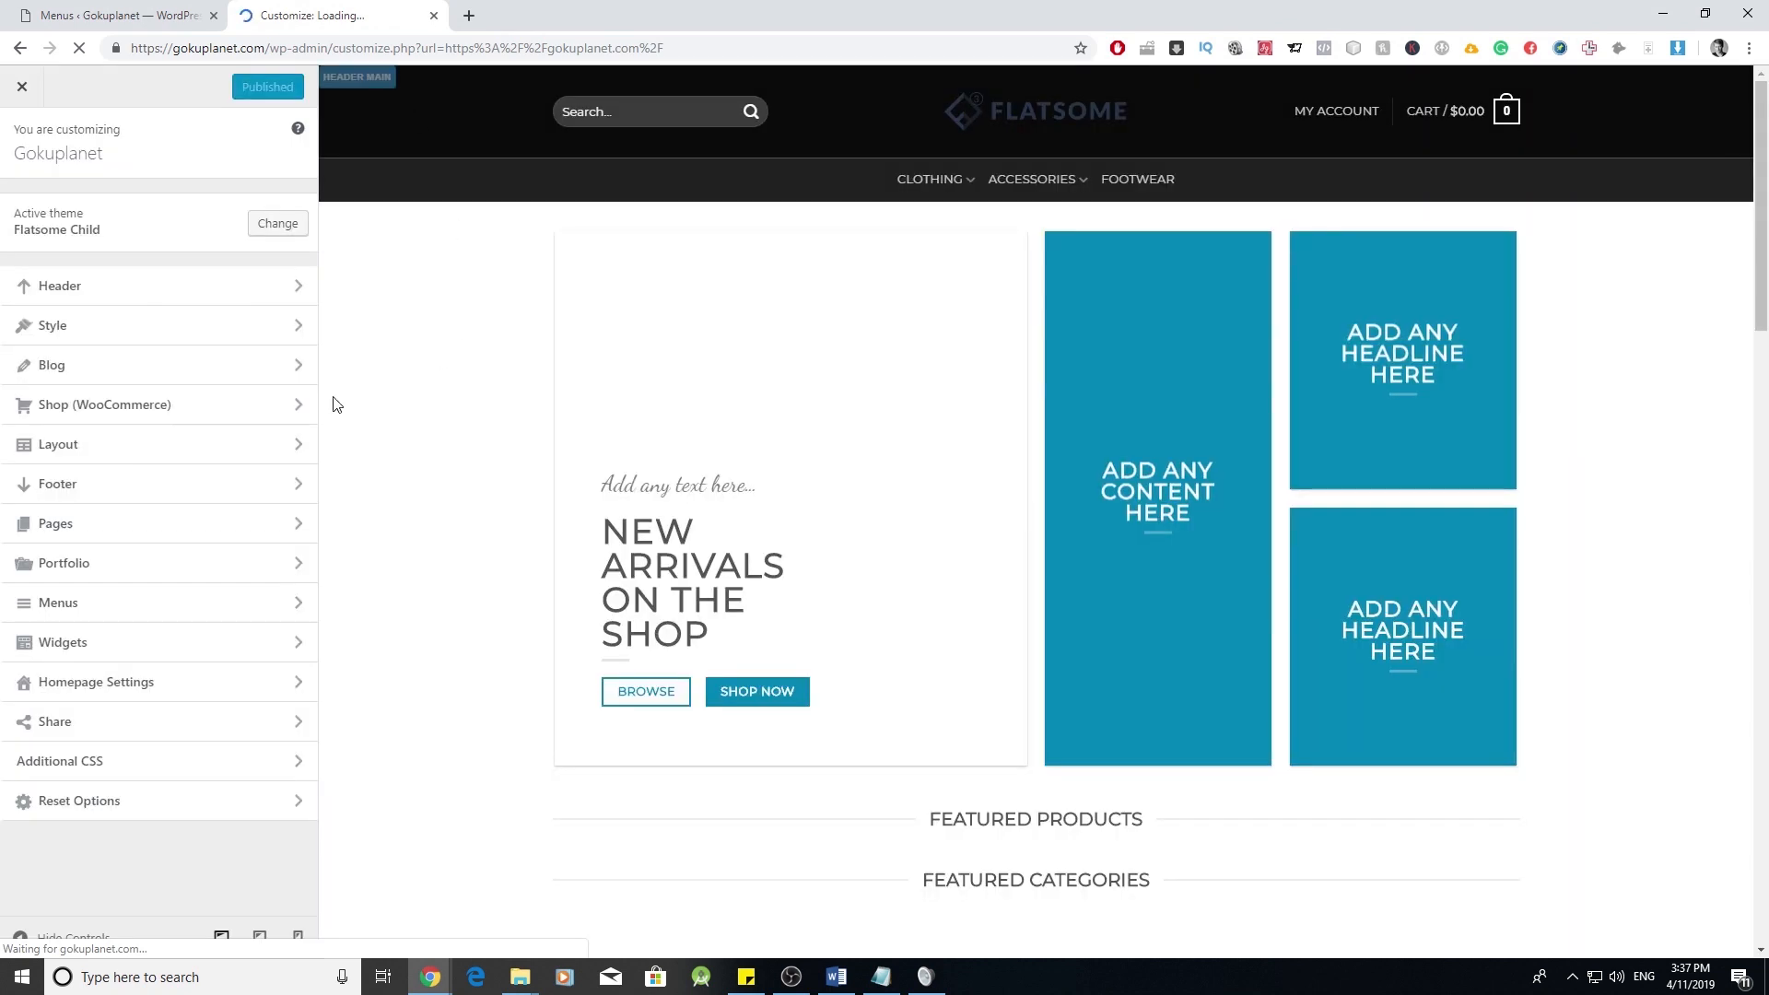
- Apply the centred-logo preset from the Header presets, after trying the first preset
click(291, 286)
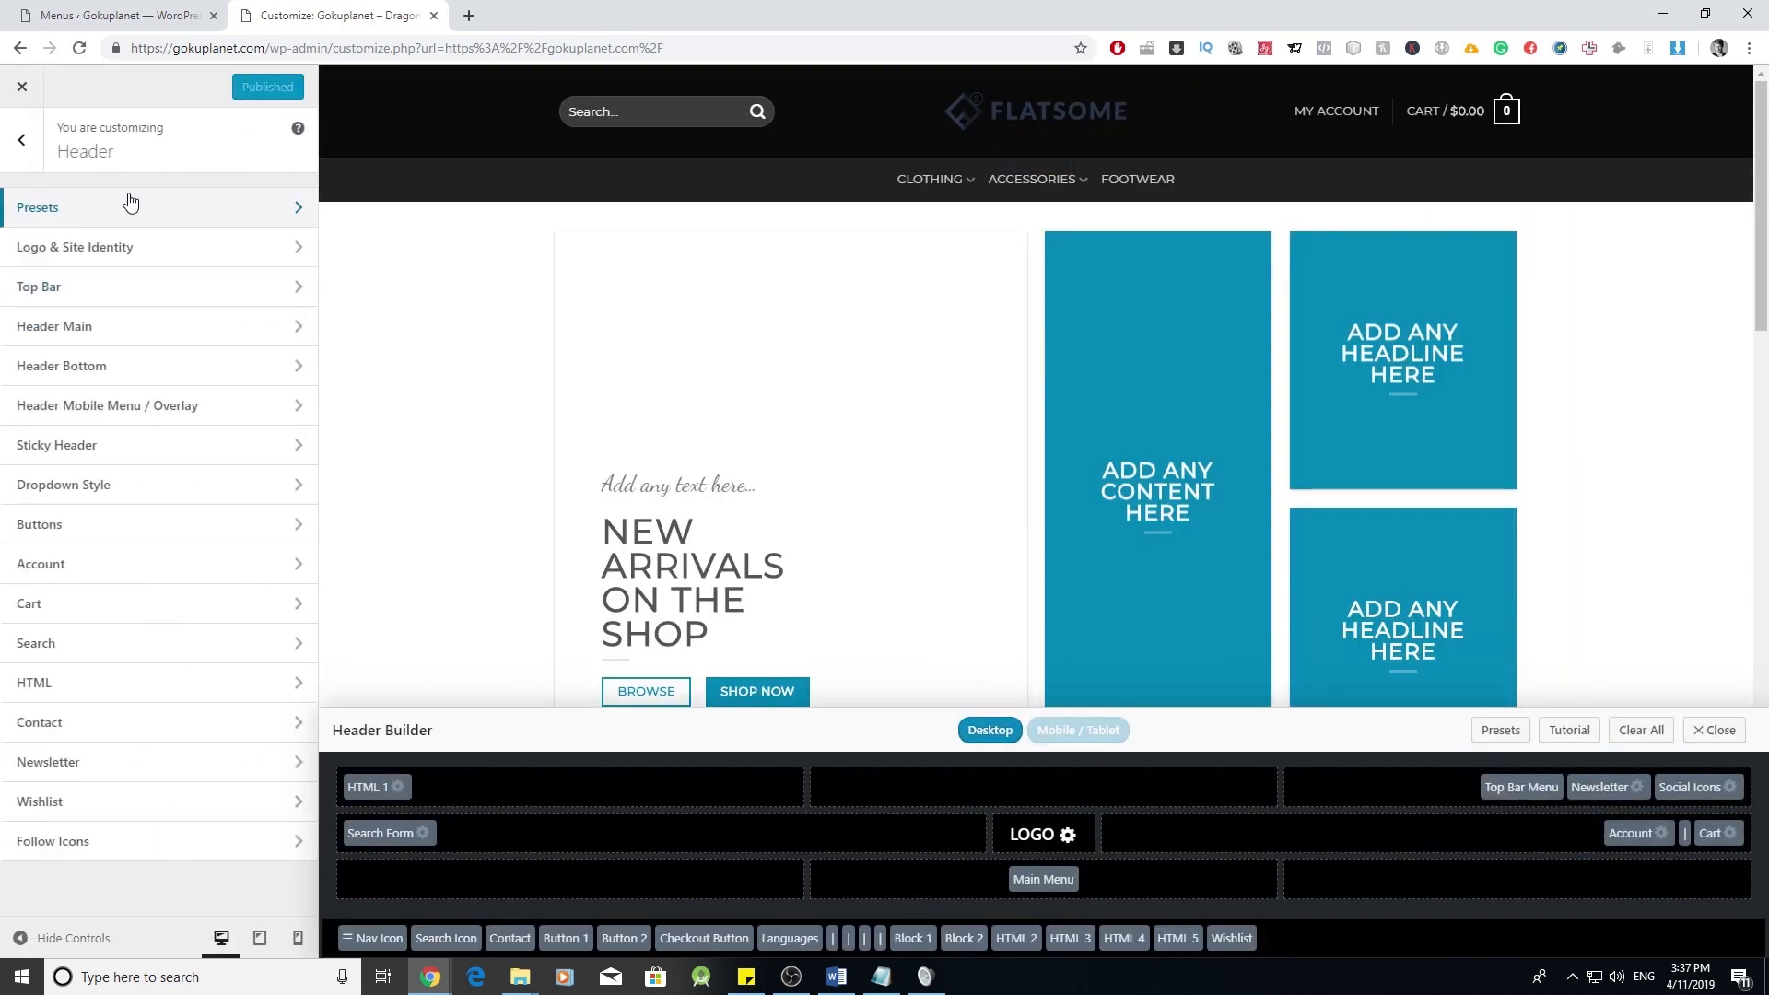
click(201, 210)
scroll(191, 424, down, 2)
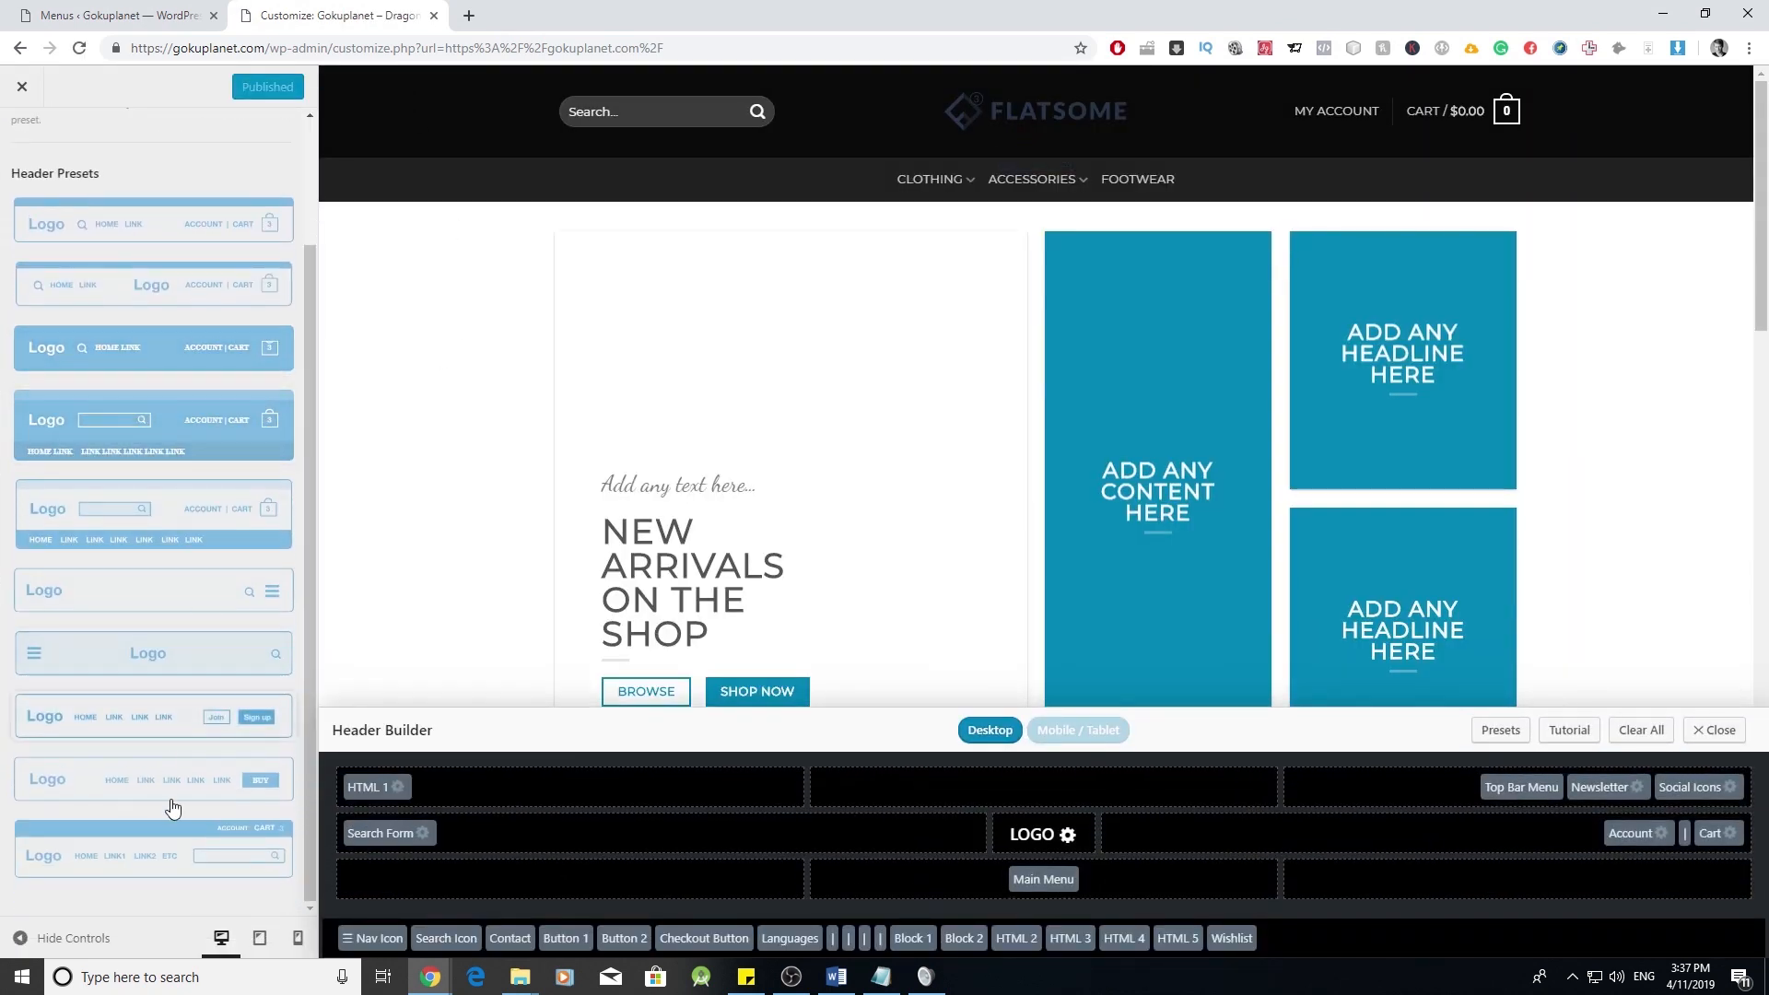
scroll(217, 395, up, 2)
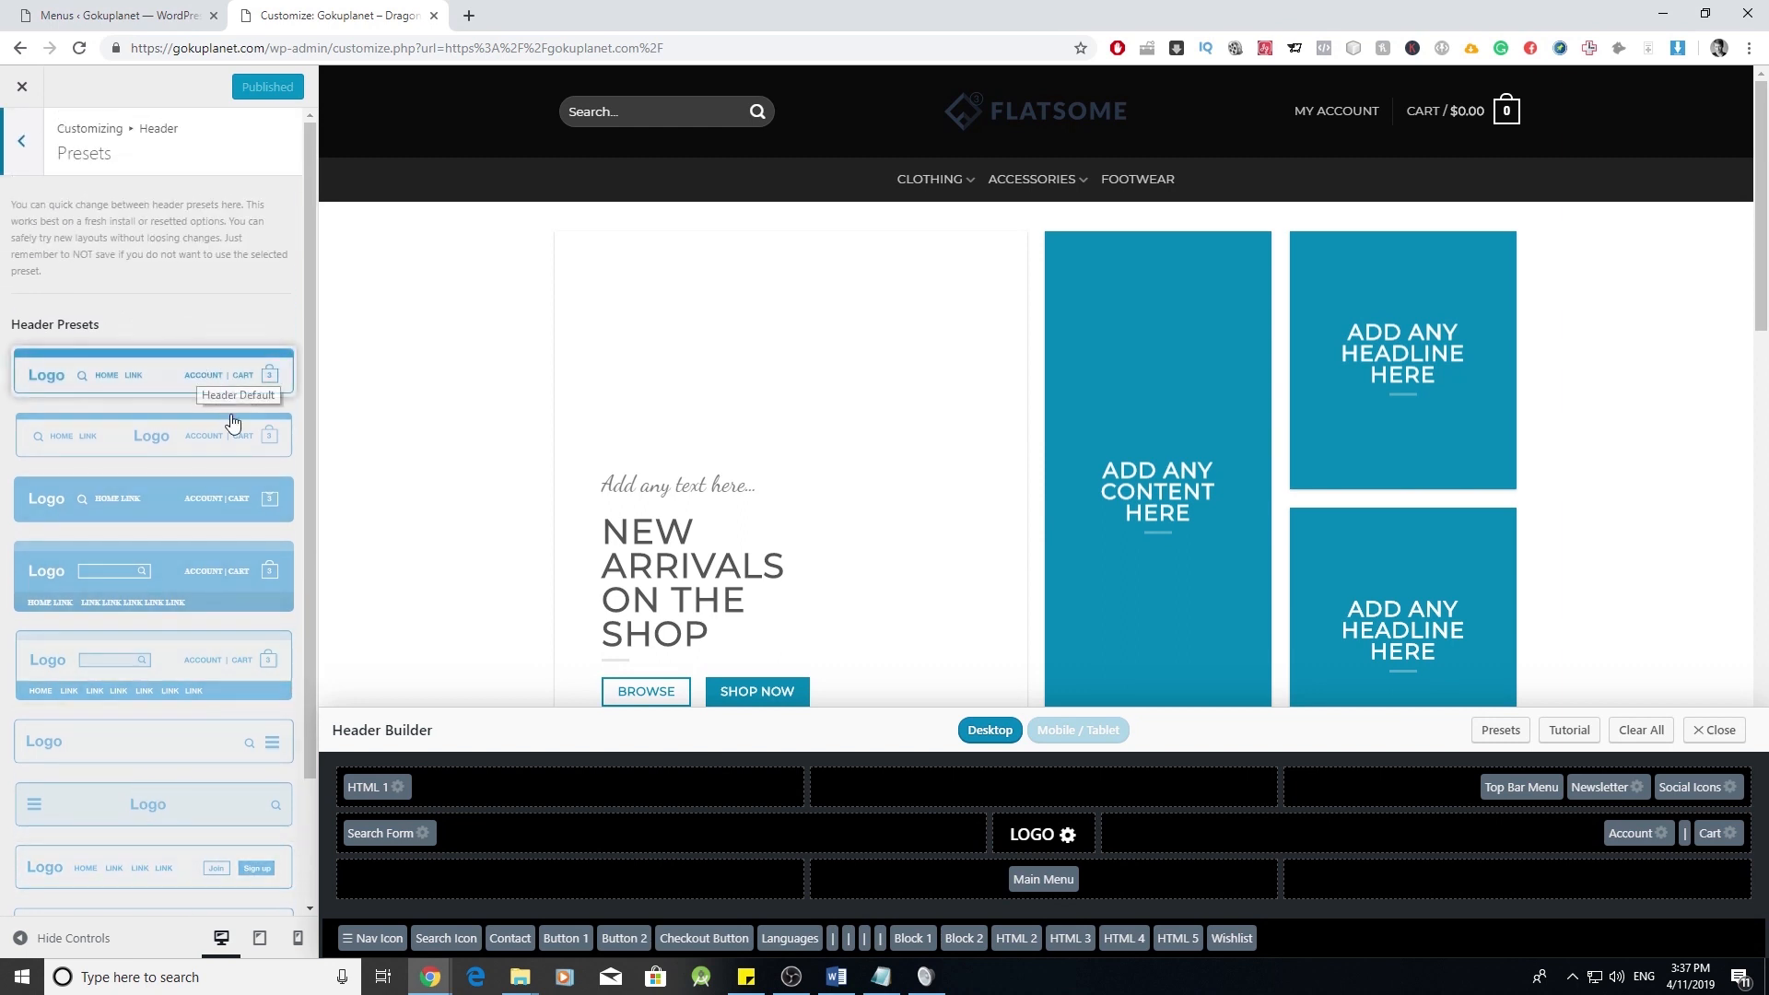
click(194, 374)
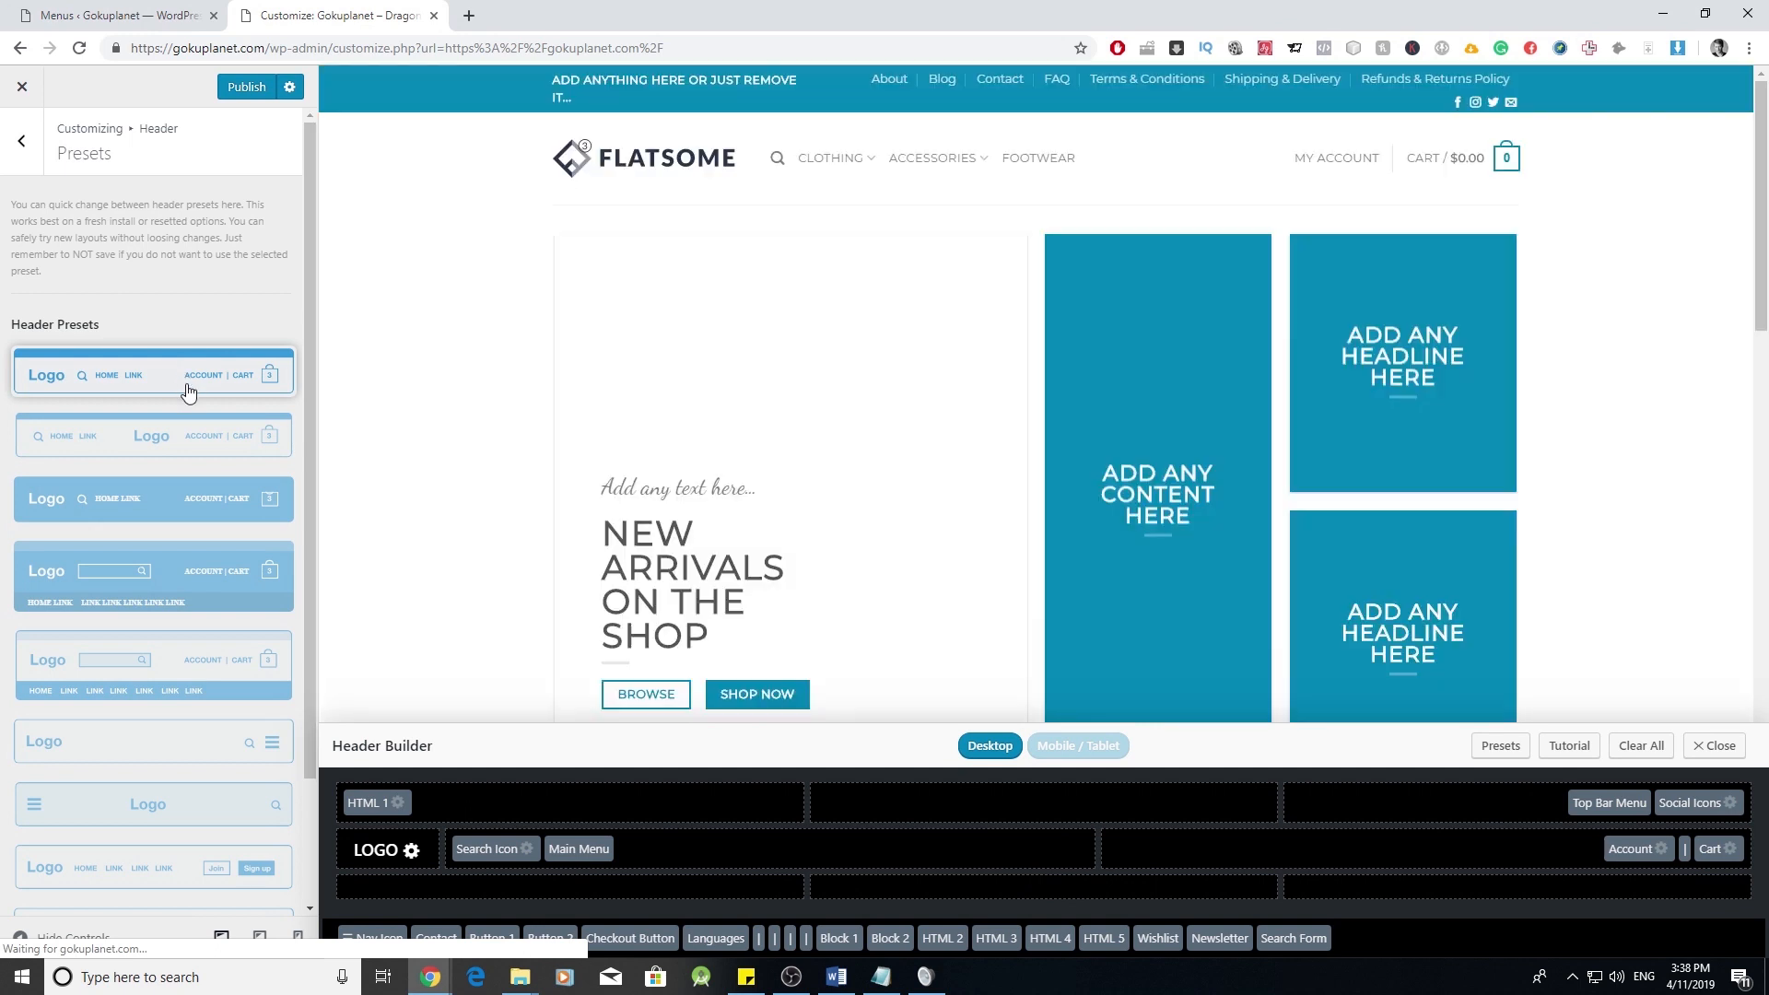
click(175, 687)
click(160, 440)
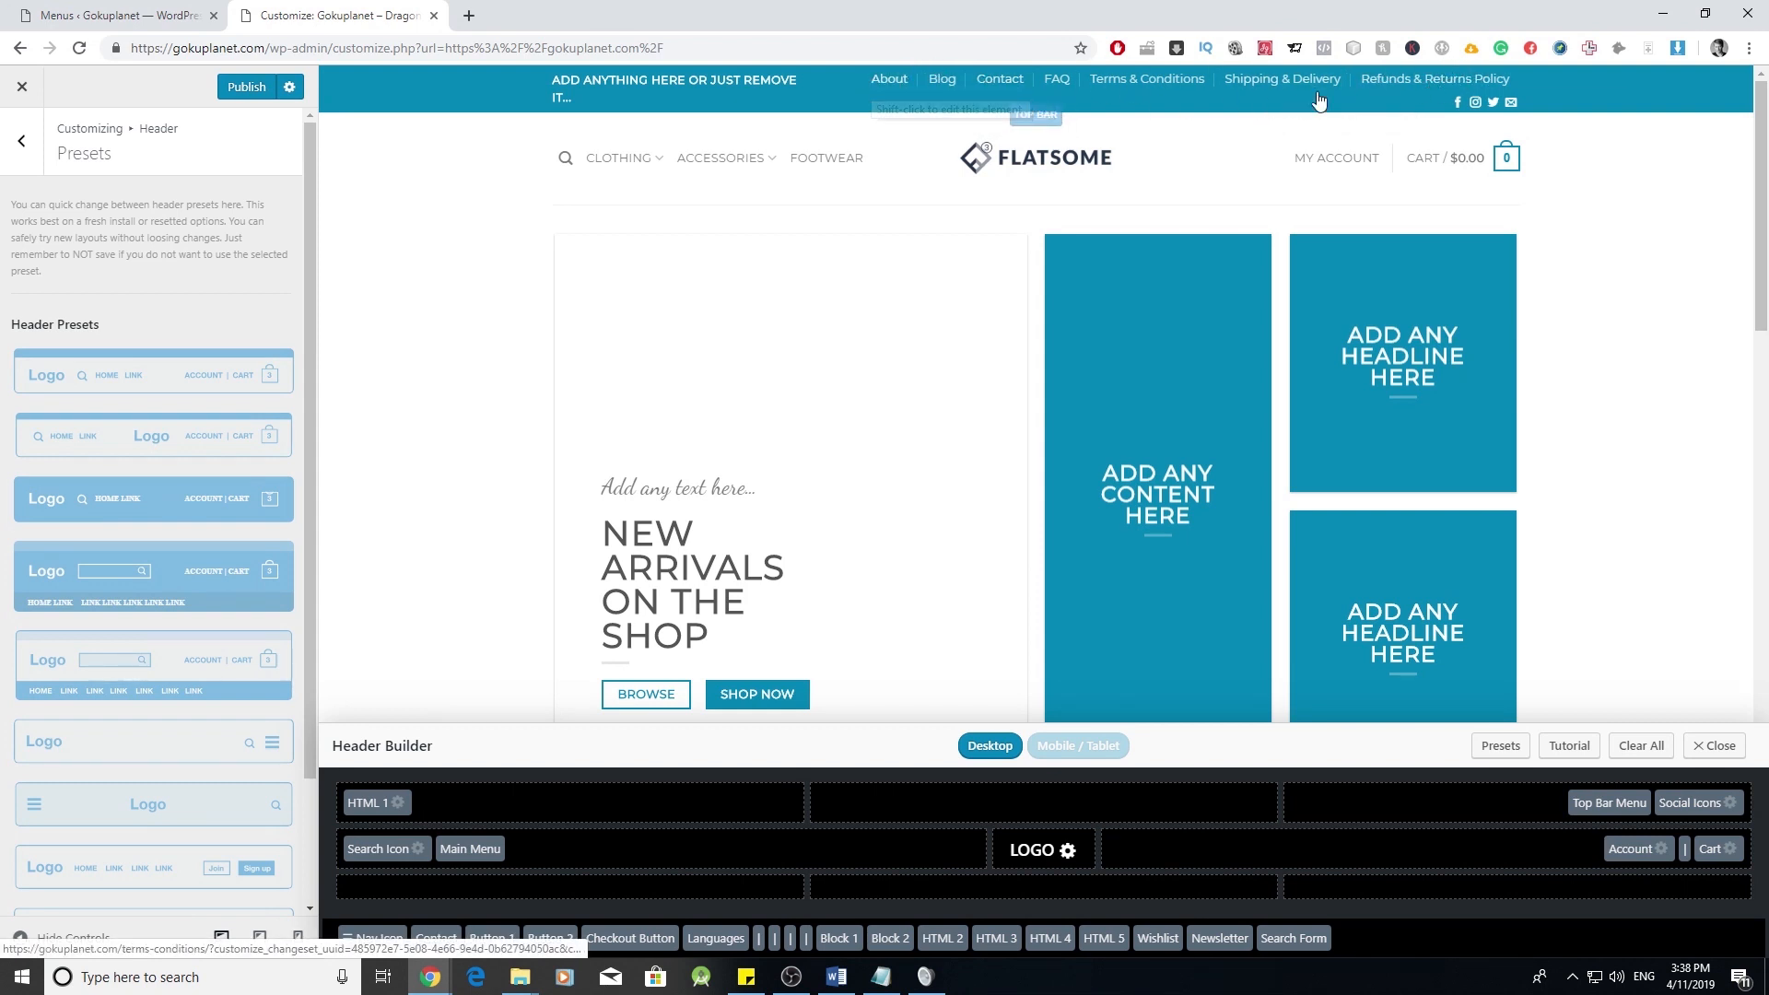
- Drag the Top Bar Menu into the top bar's centre column in Header Builder
scroll(1298, 492, down, 6)
scroll(1298, 492, down, 10)
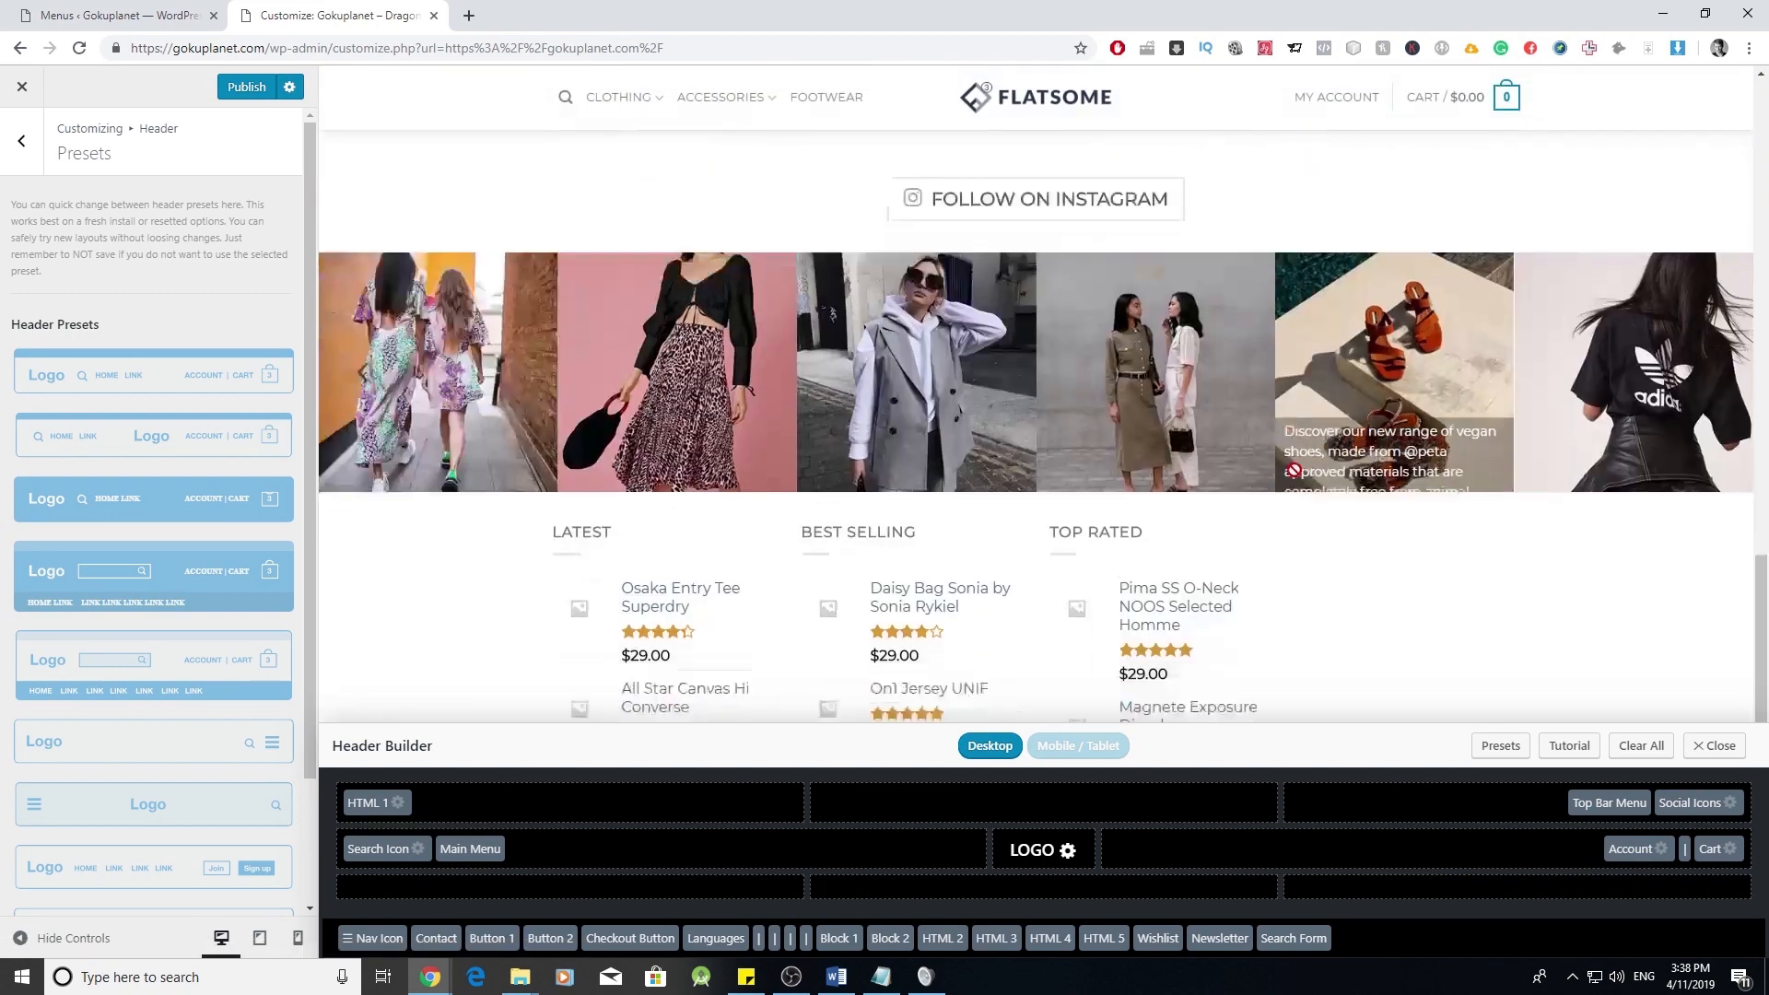
scroll(1232, 506, up, 4)
scroll(1198, 442, up, 12)
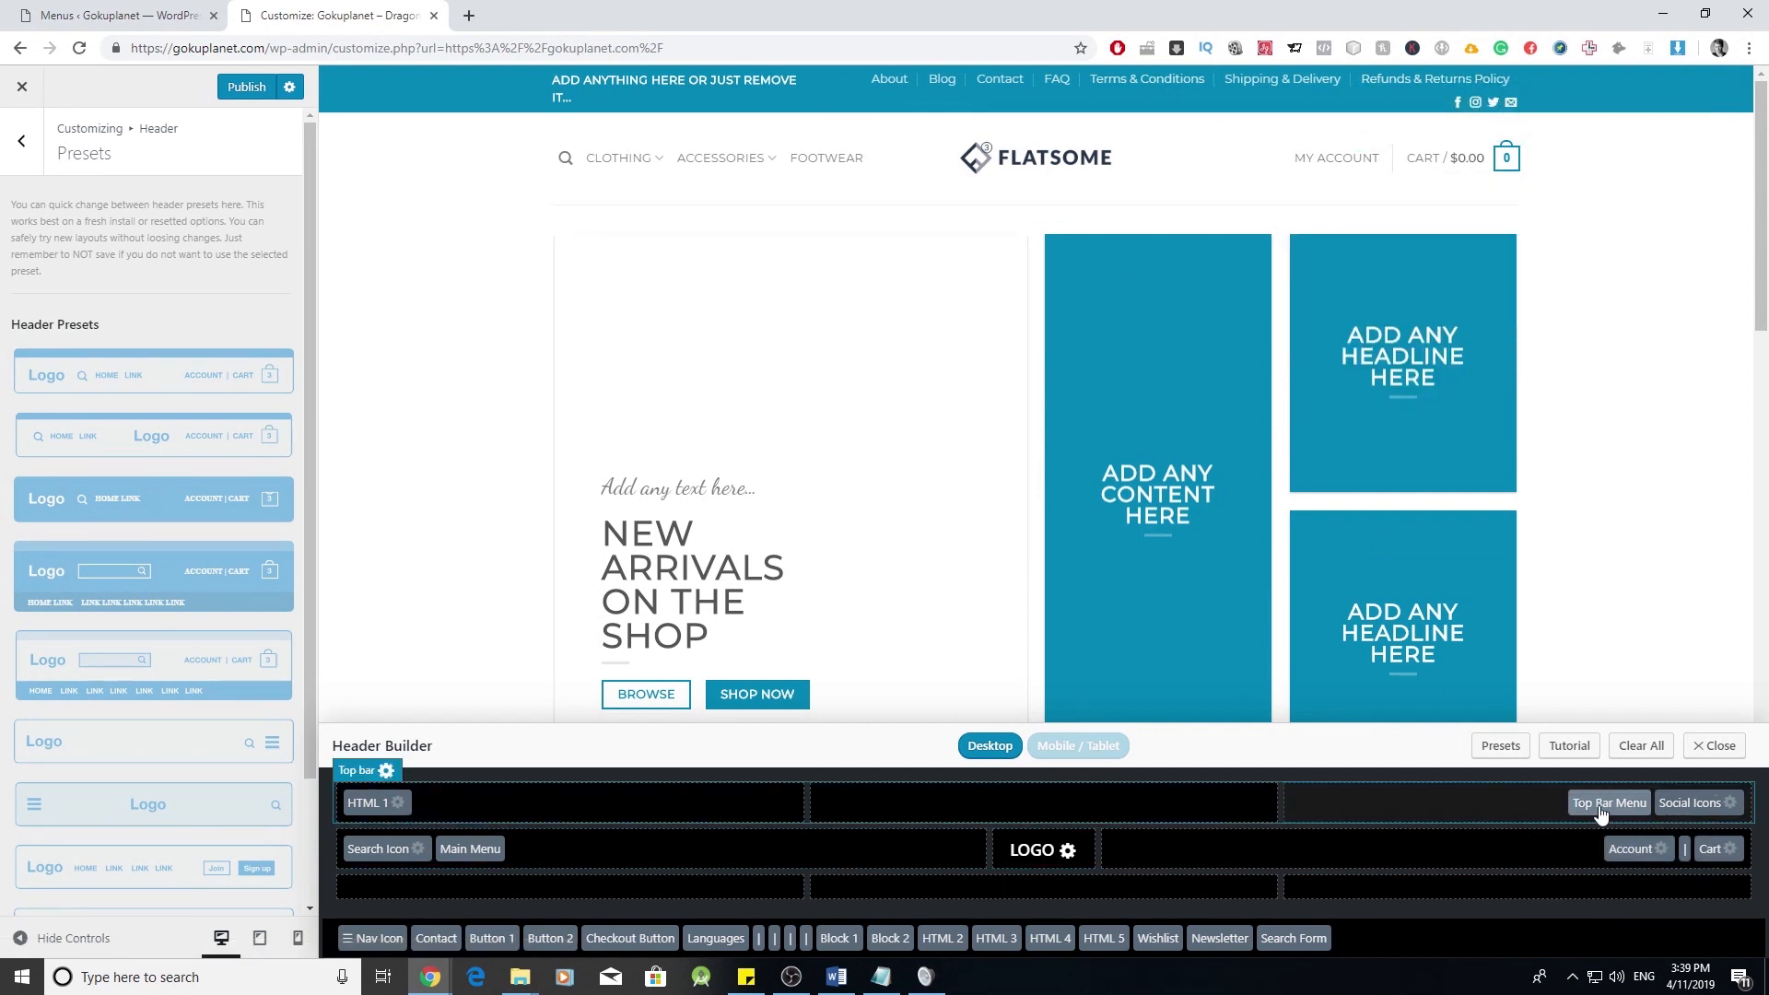
drag(1615, 808, 1127, 802)
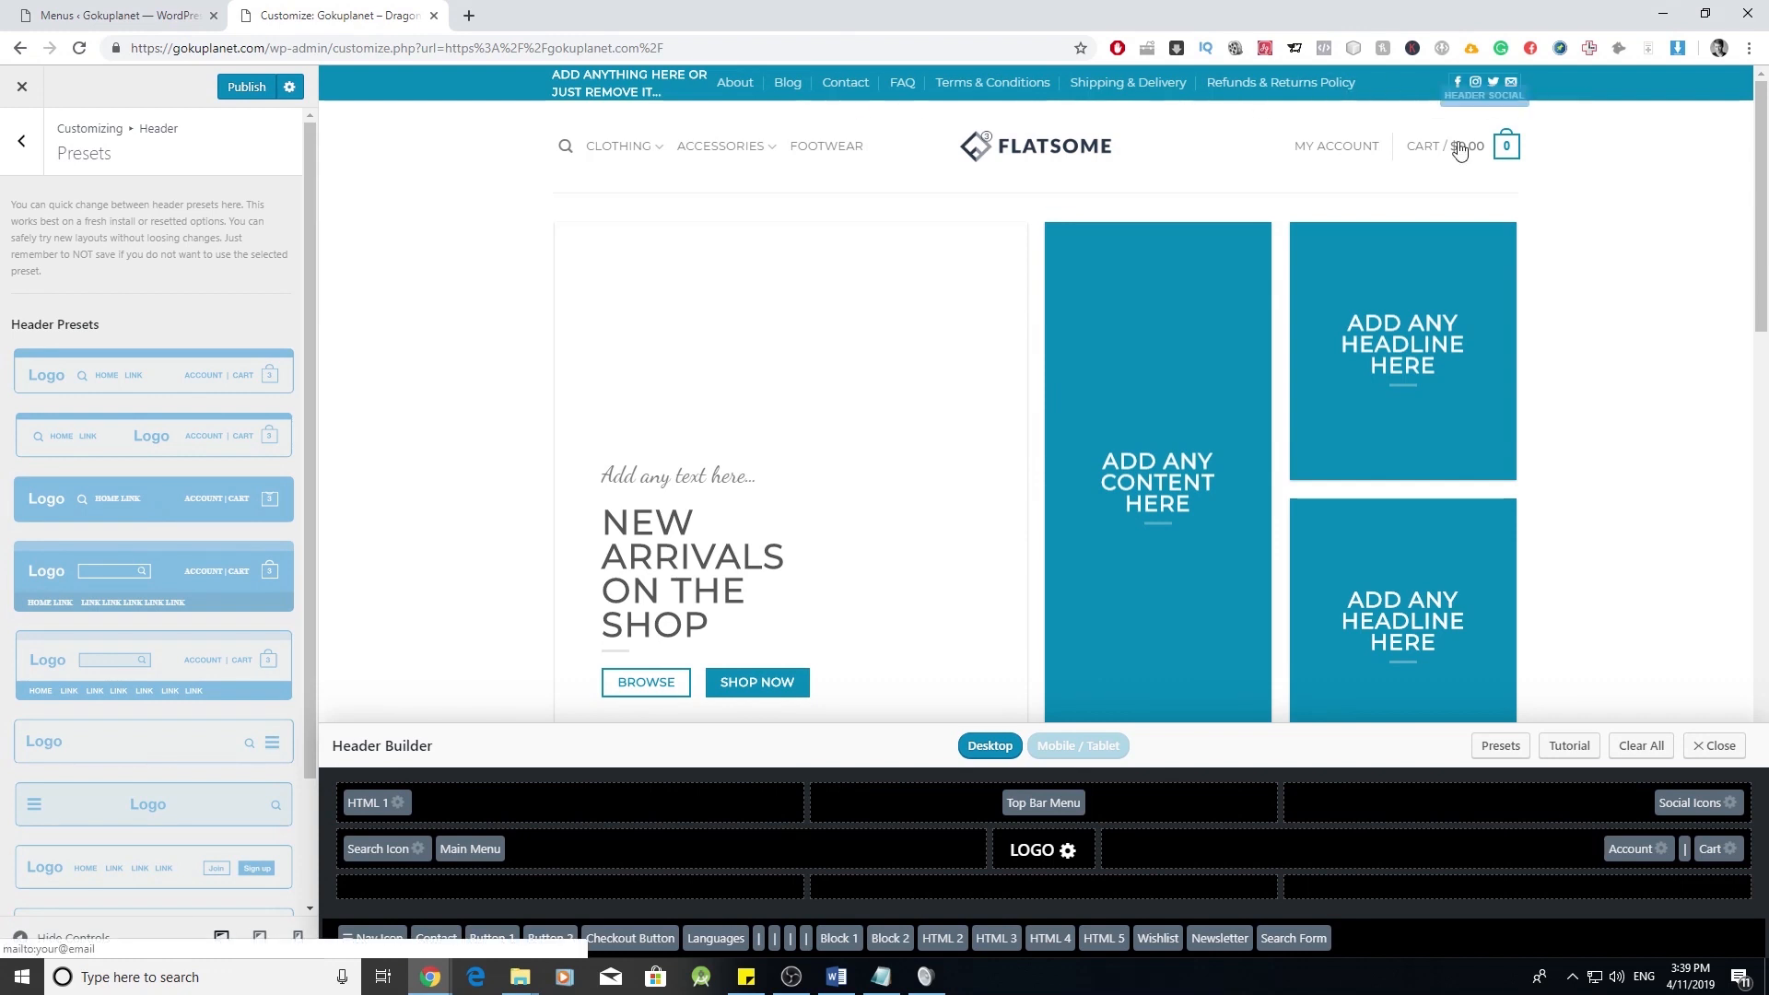
scroll(1103, 596, down, 4)
scroll(1102, 596, up, 4)
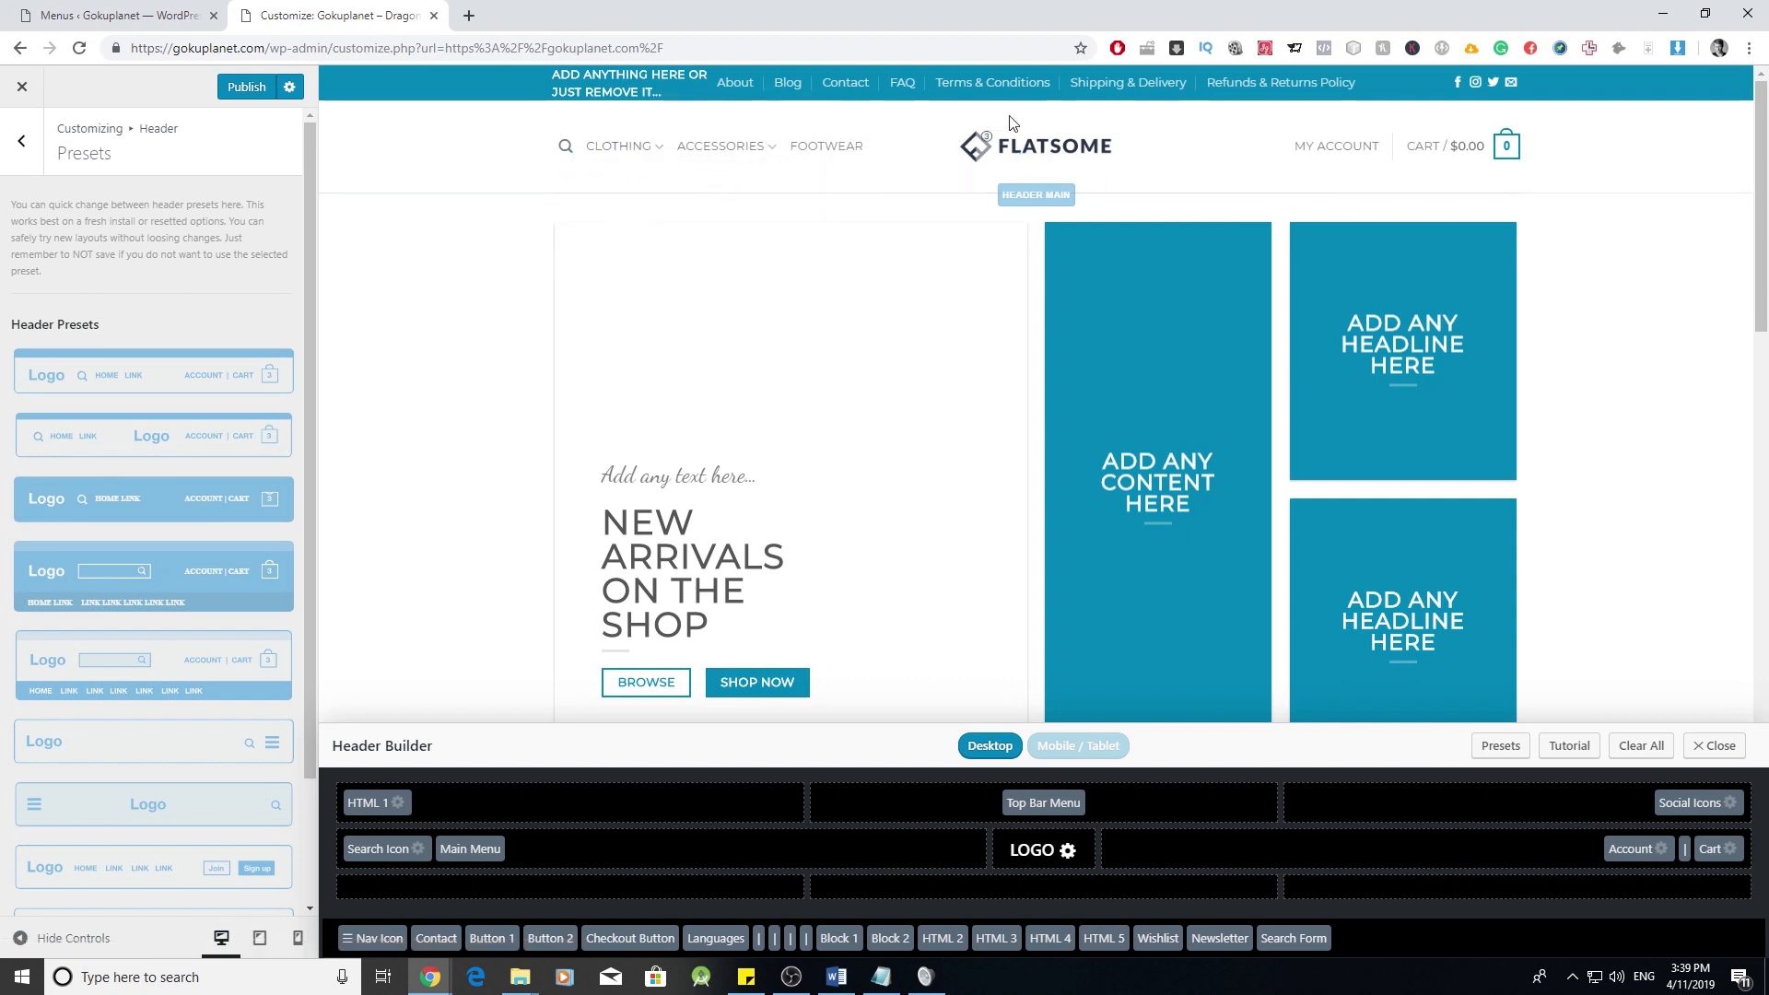
- Publish the header, trial-move Main Menu and Top Bar Menu back into place, then return to Header
click(247, 89)
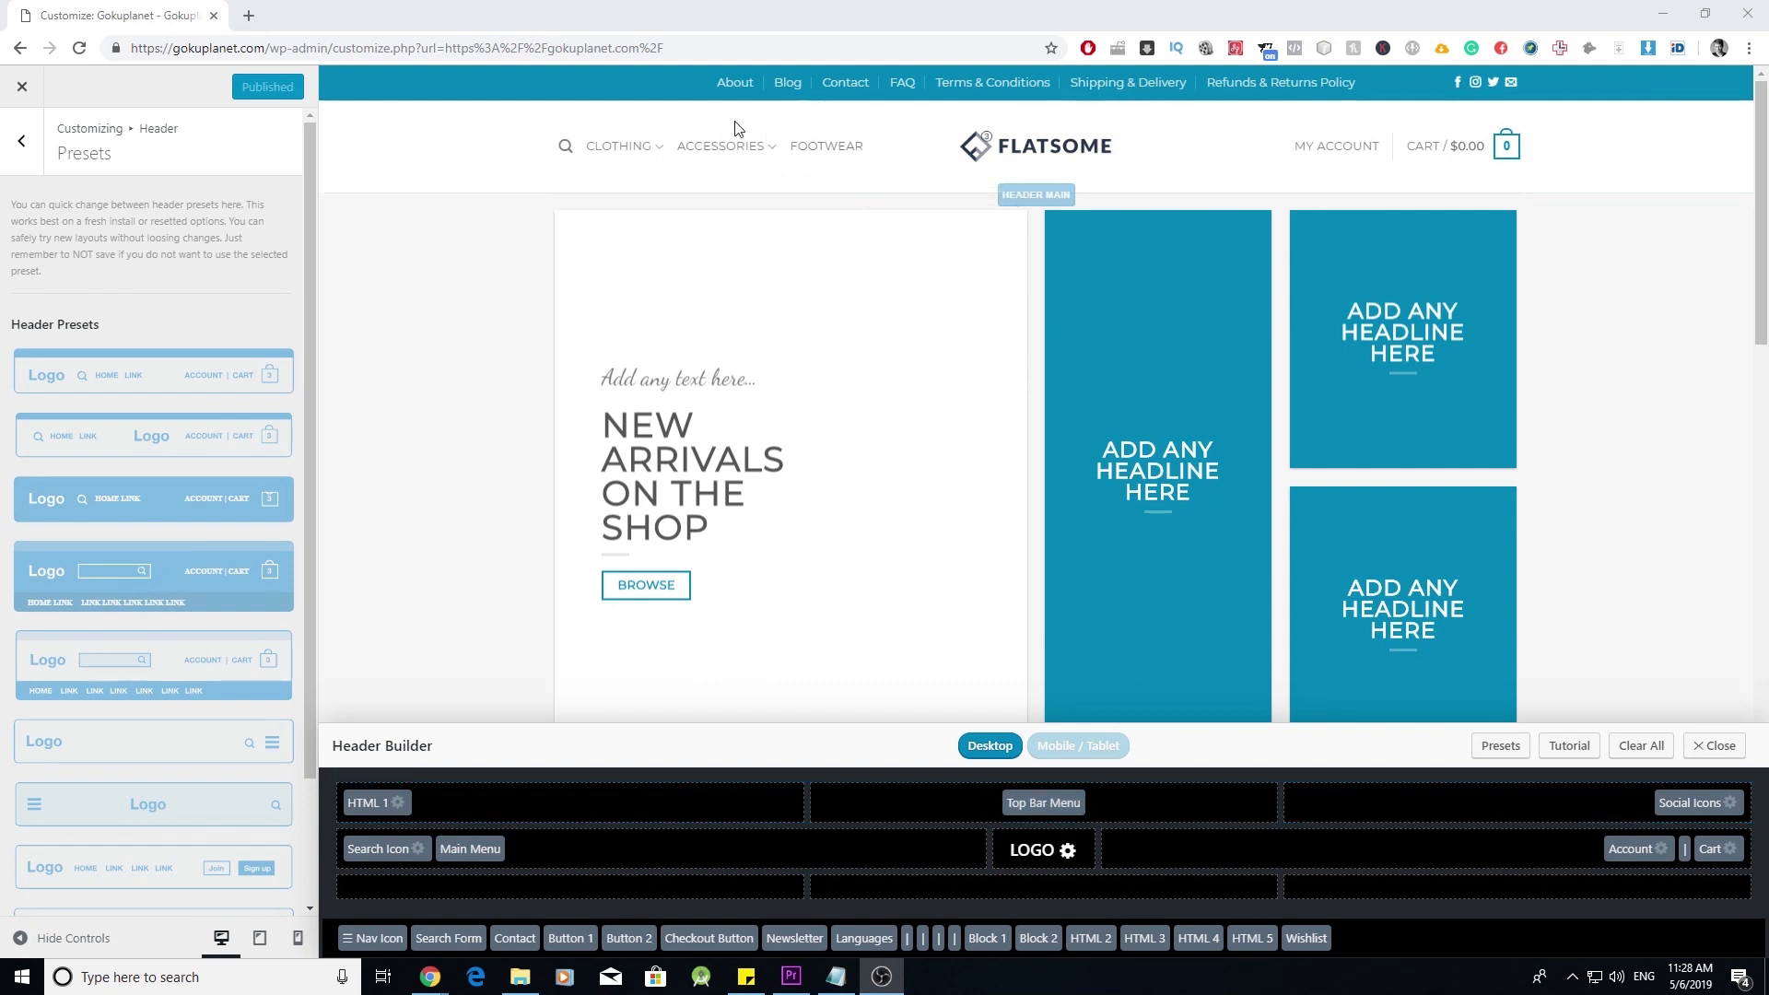
drag(487, 850, 509, 887)
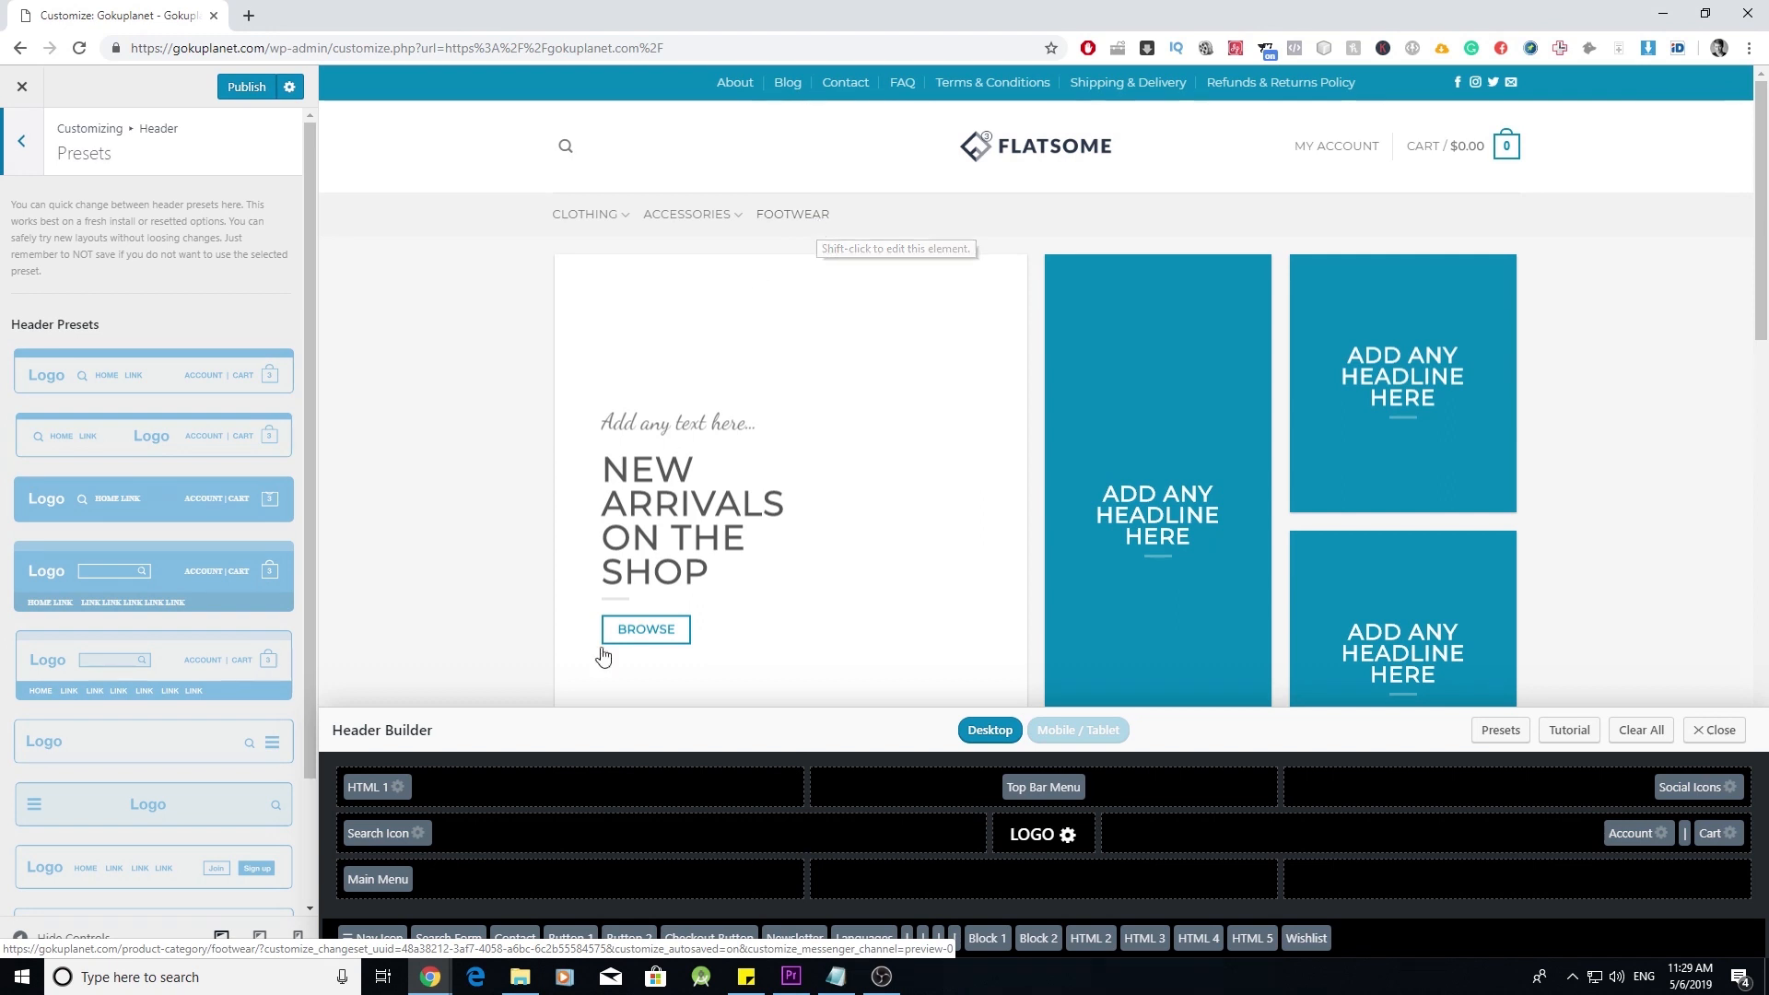
drag(399, 885, 474, 846)
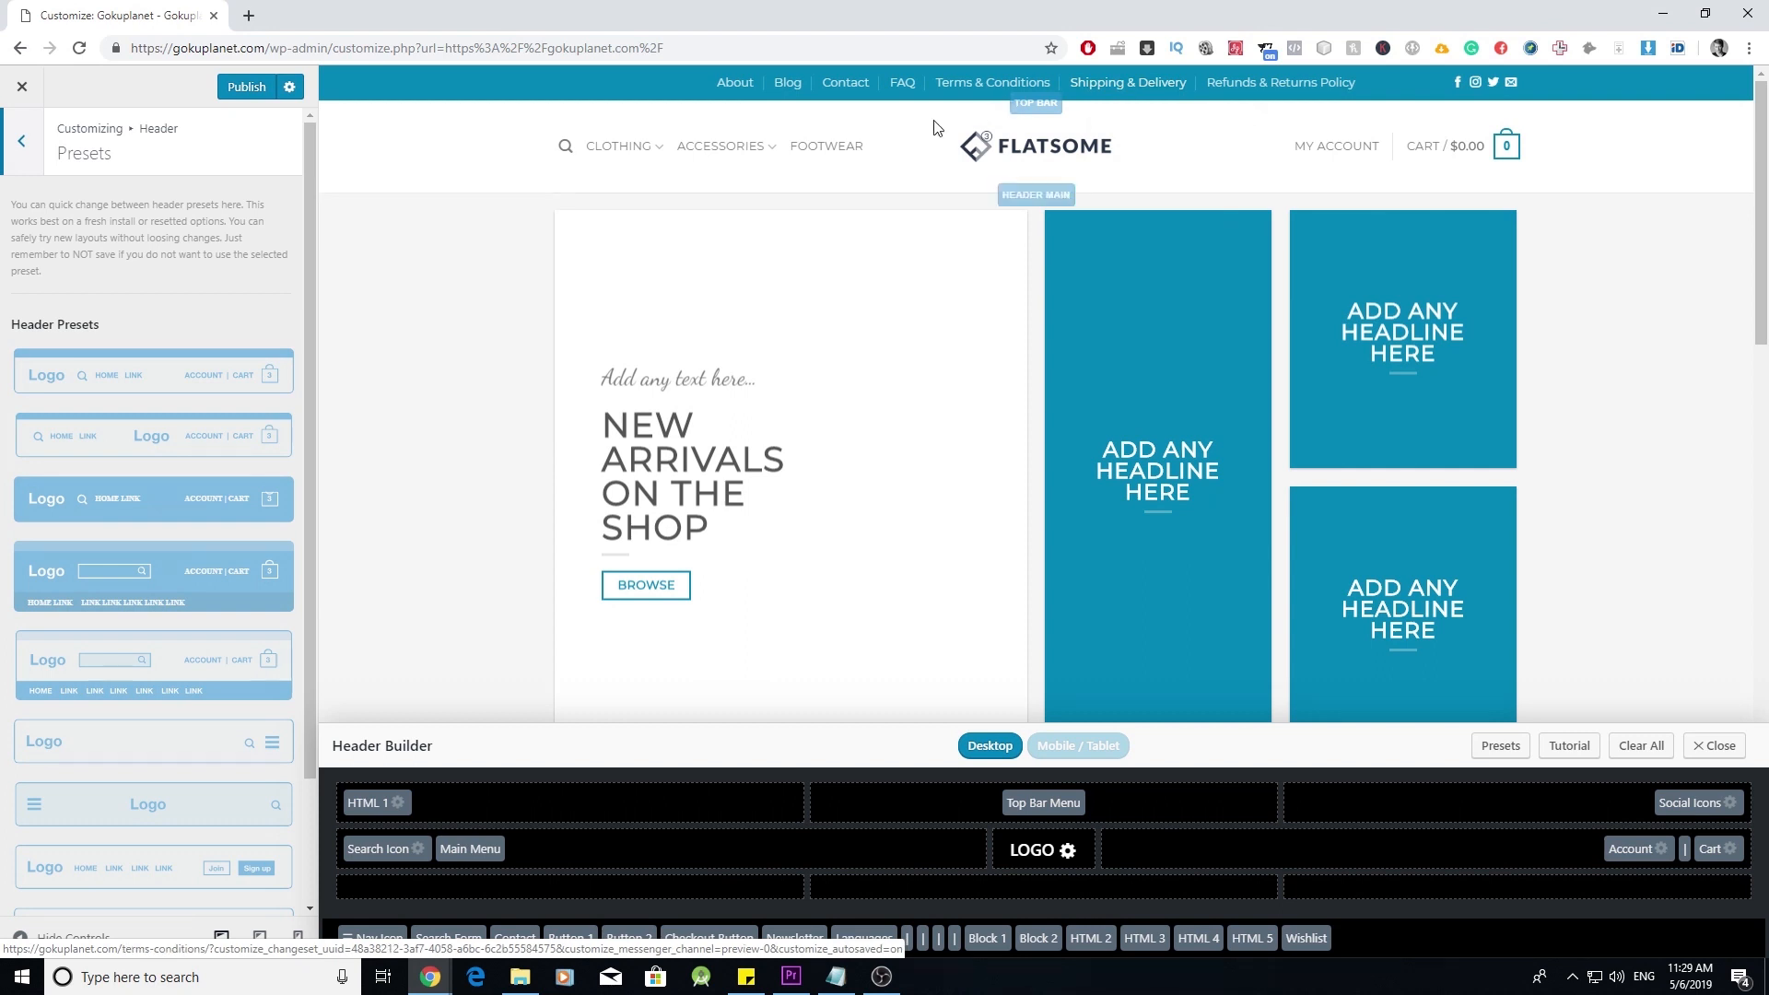
drag(1072, 803, 1410, 951)
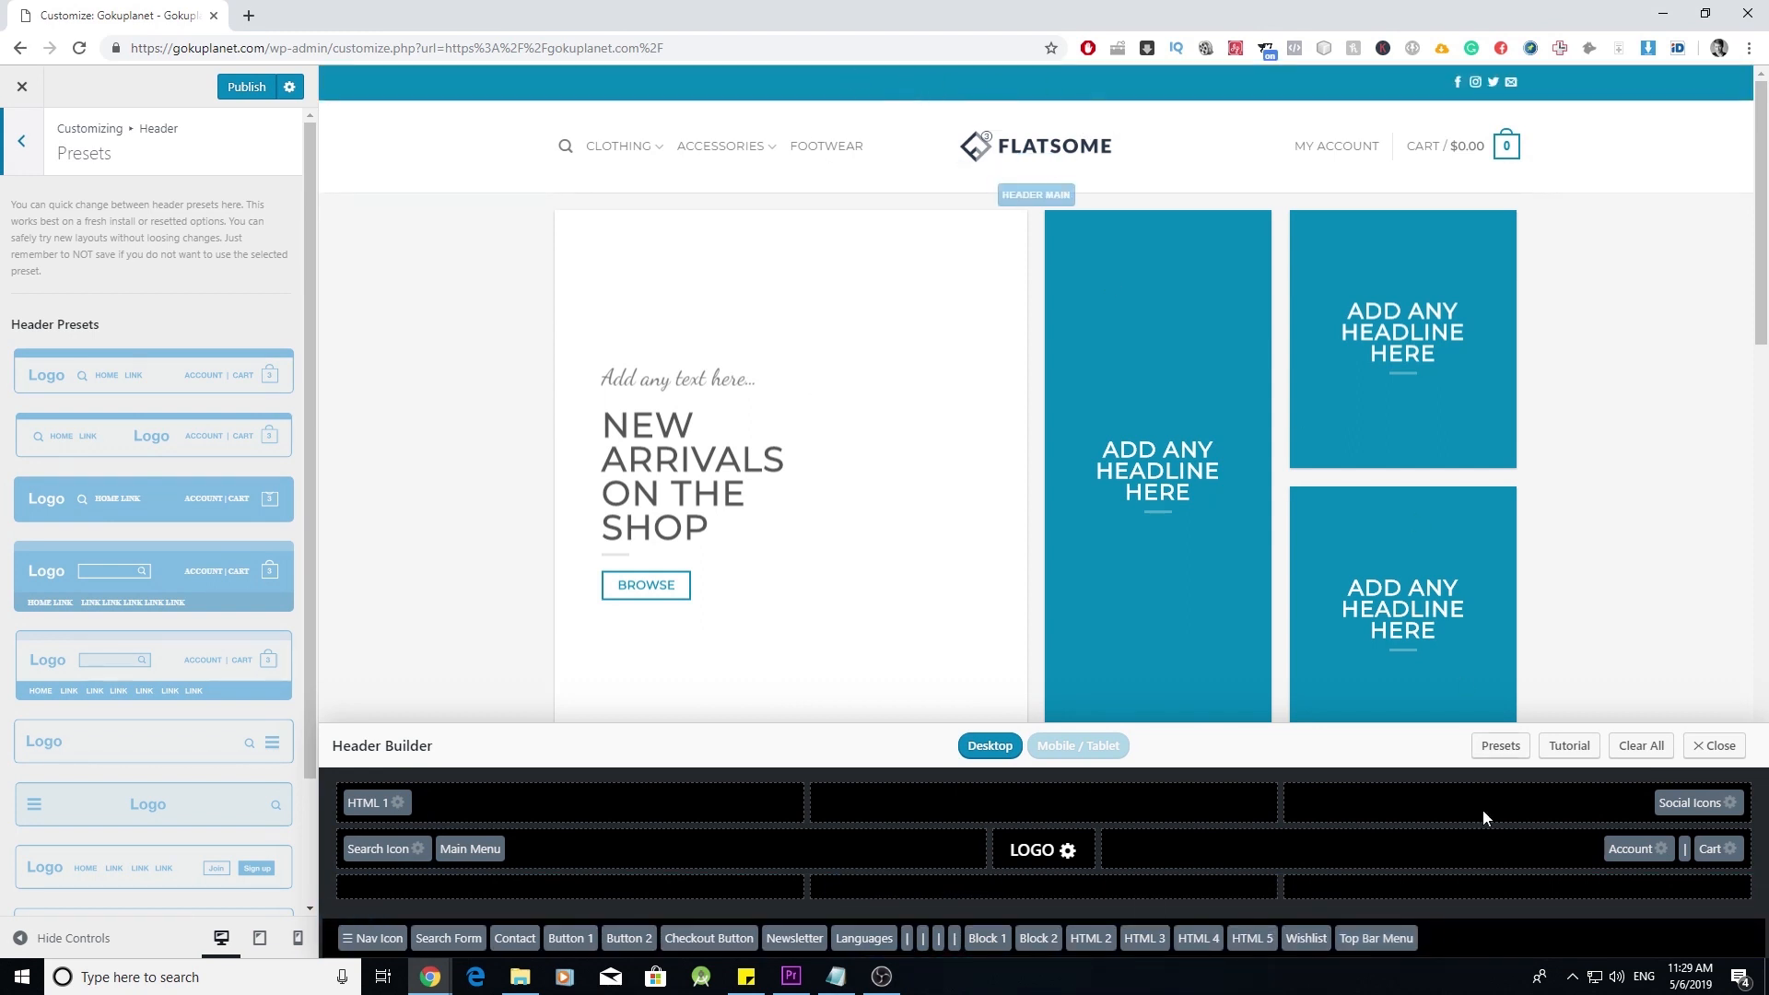
drag(1396, 938, 1120, 806)
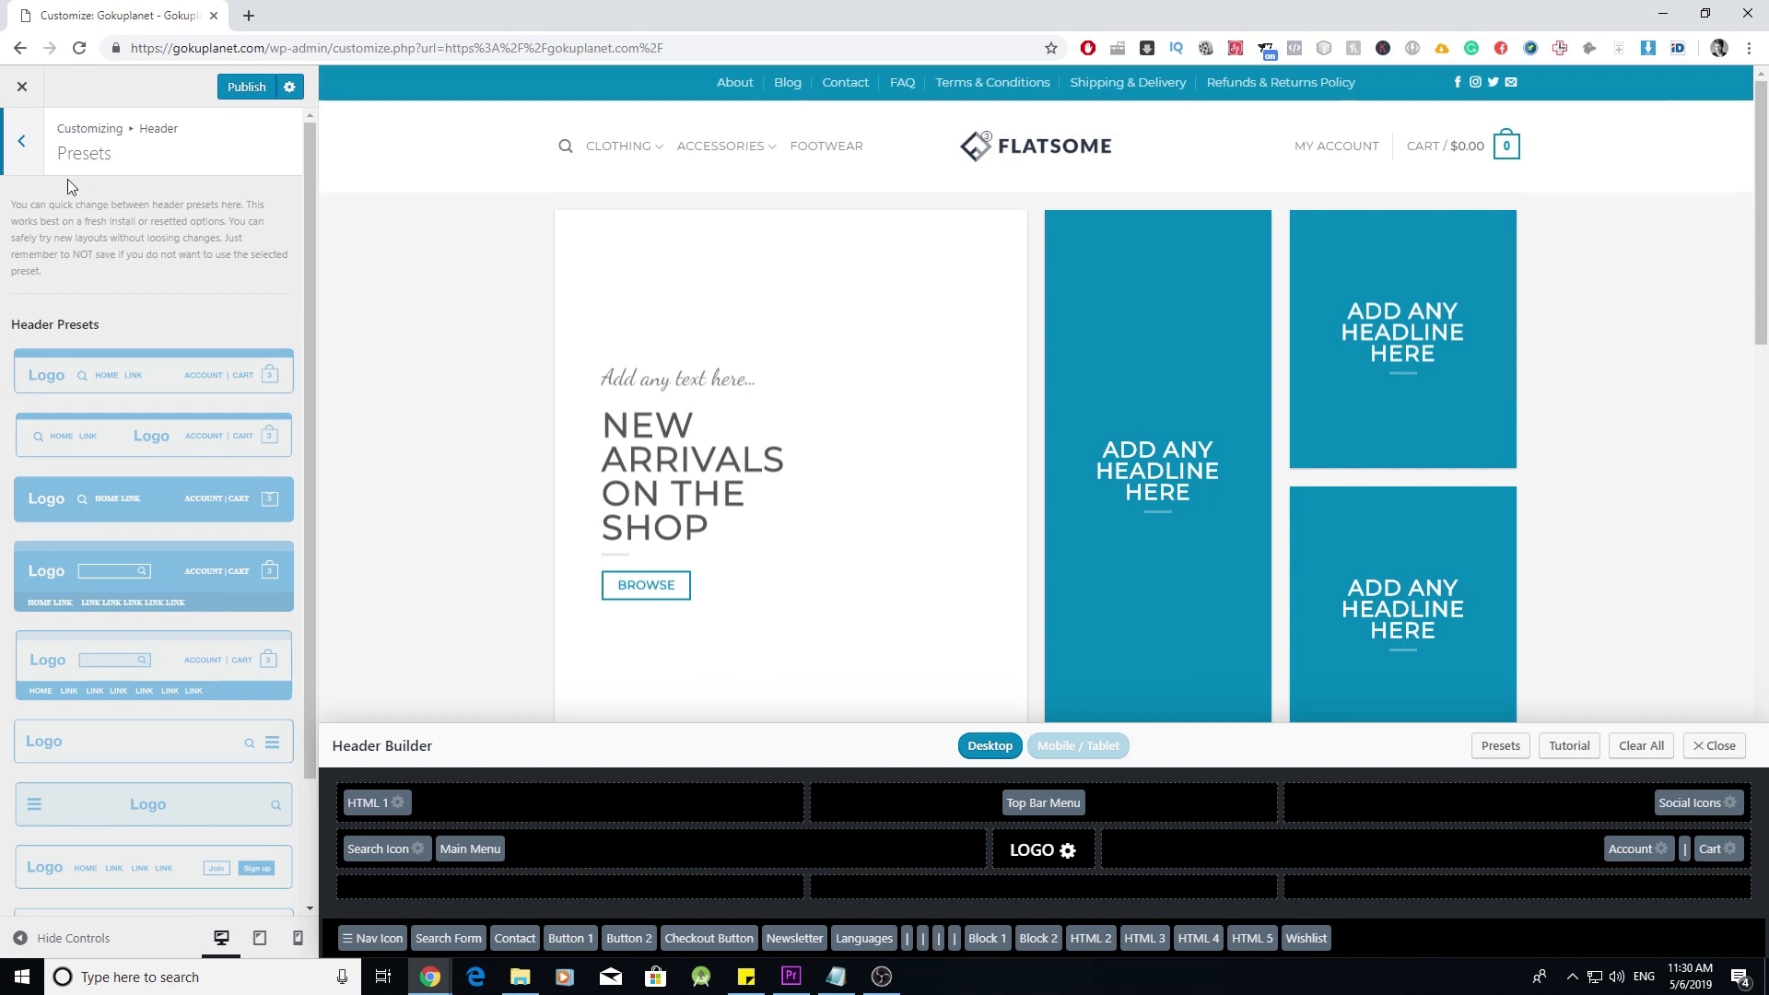
click(24, 152)
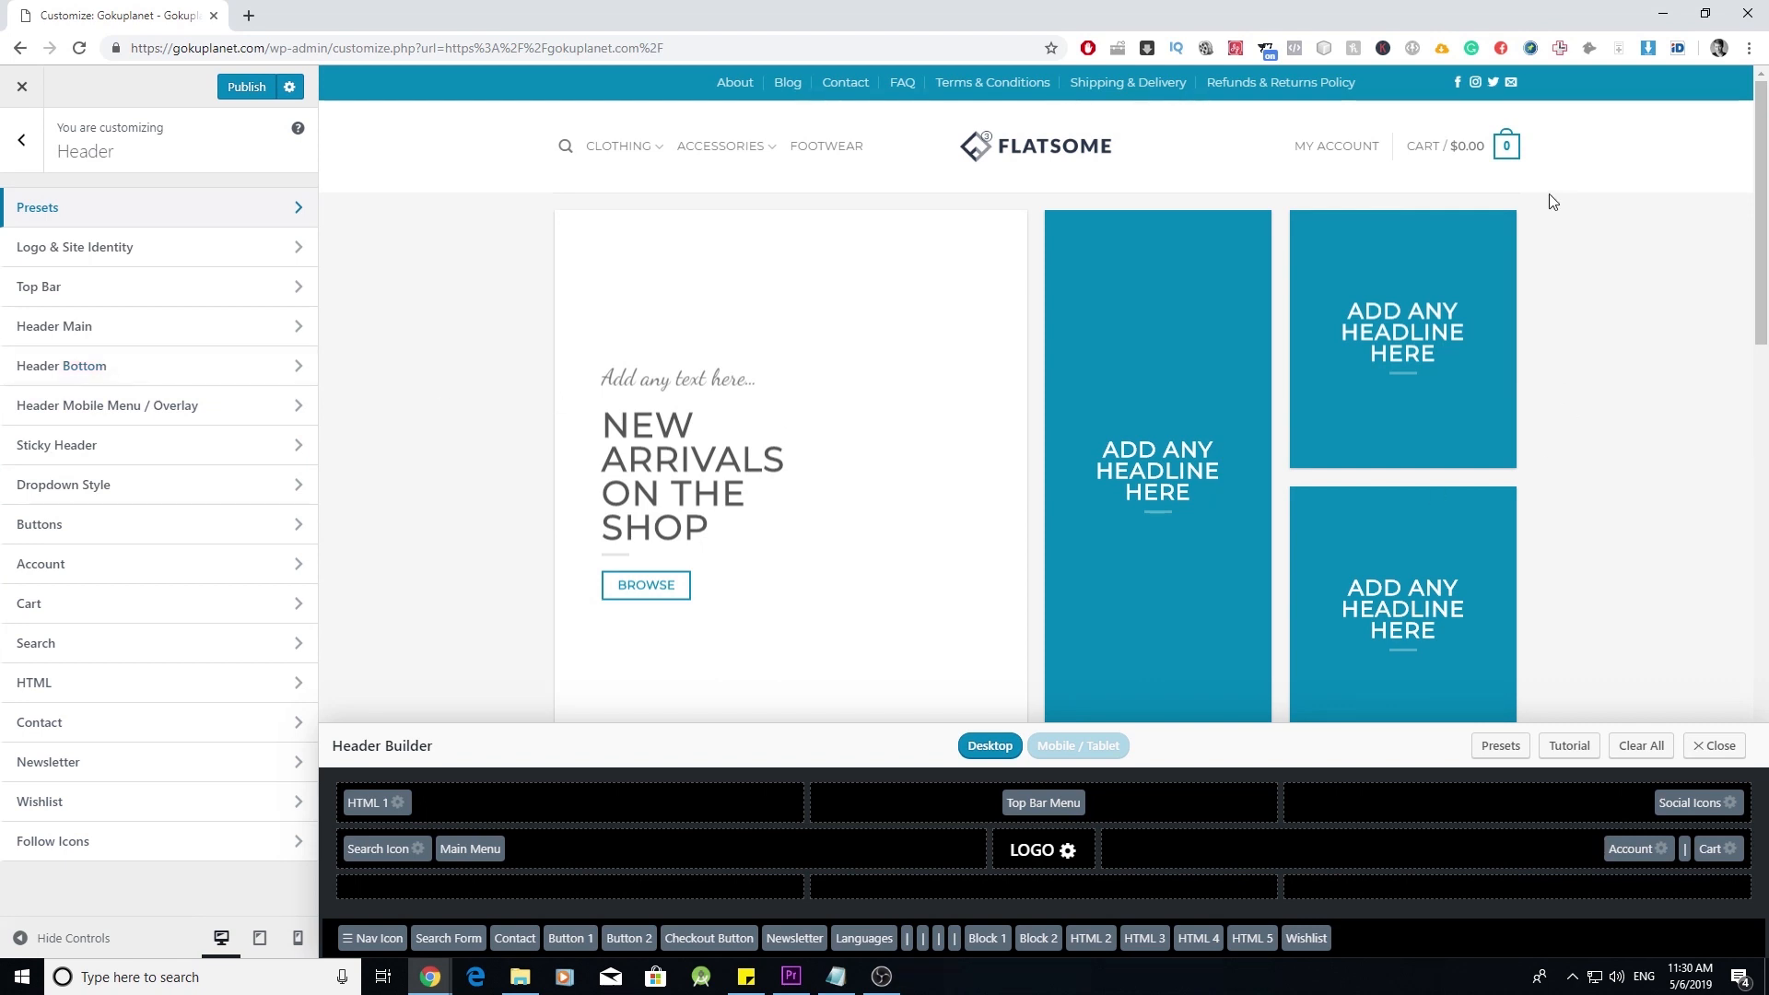
- Preview the basket cart icon styles, keep the numbered '10' bag, and return to the Customizer's main list
mouse_move(1502, 145)
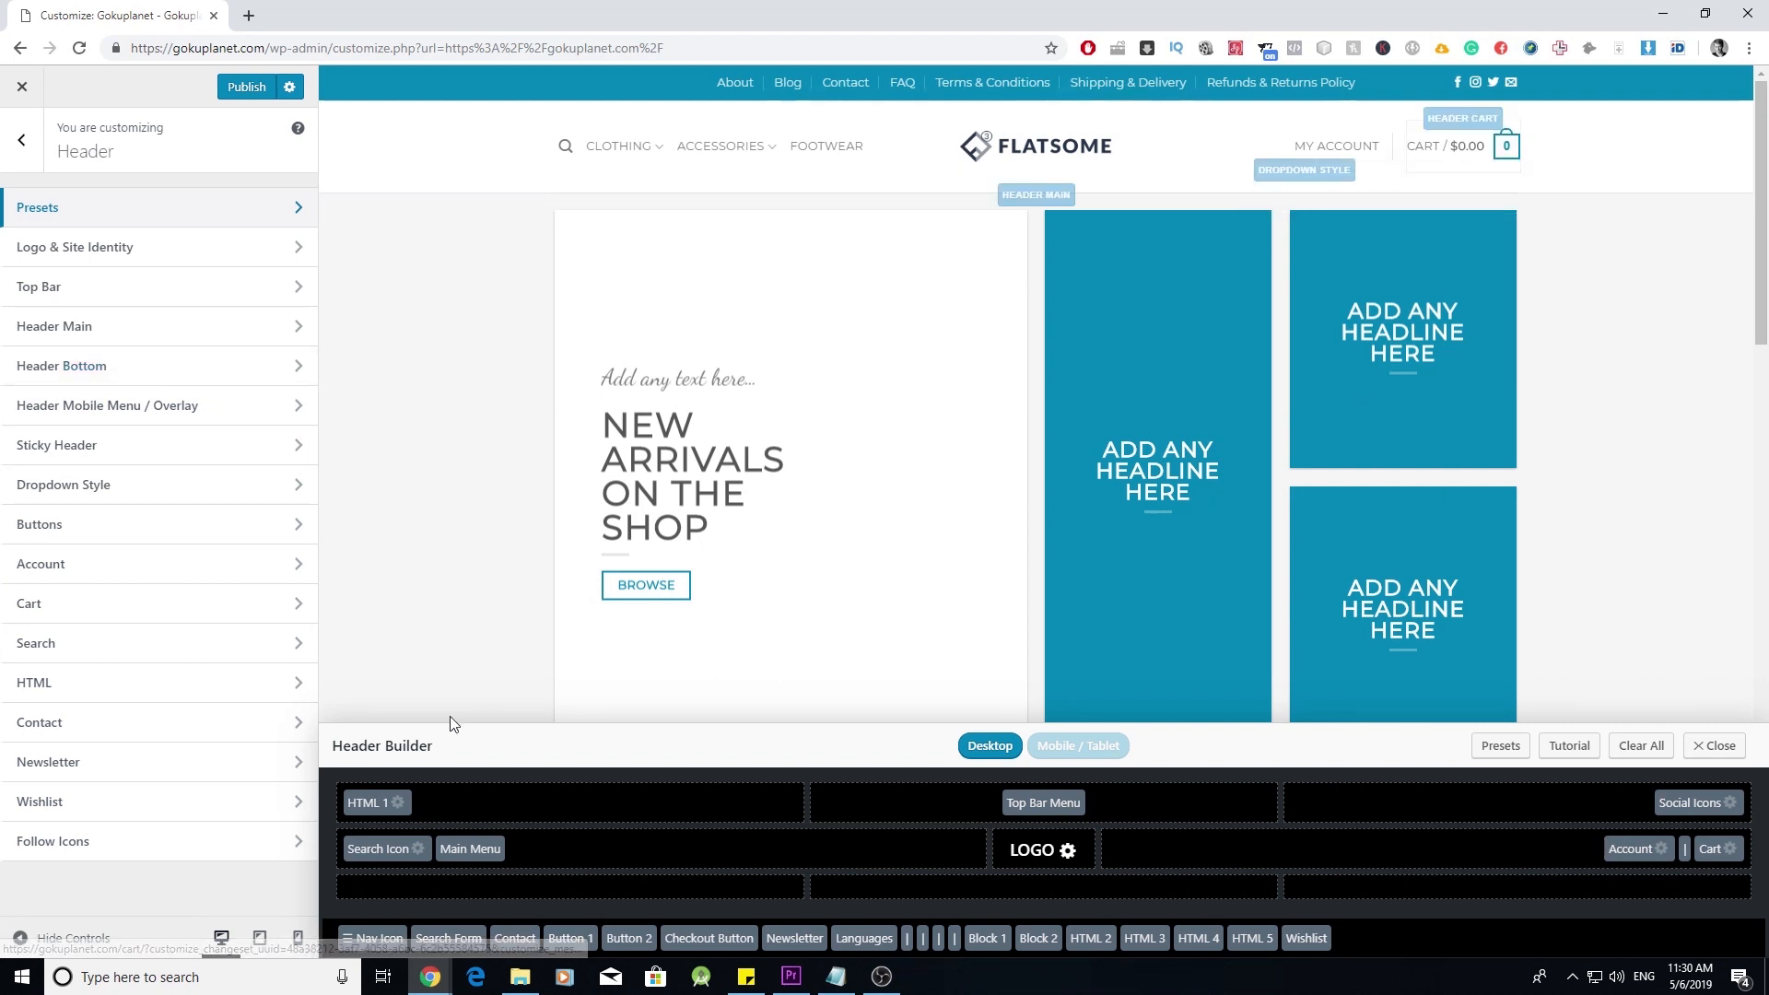
click(298, 604)
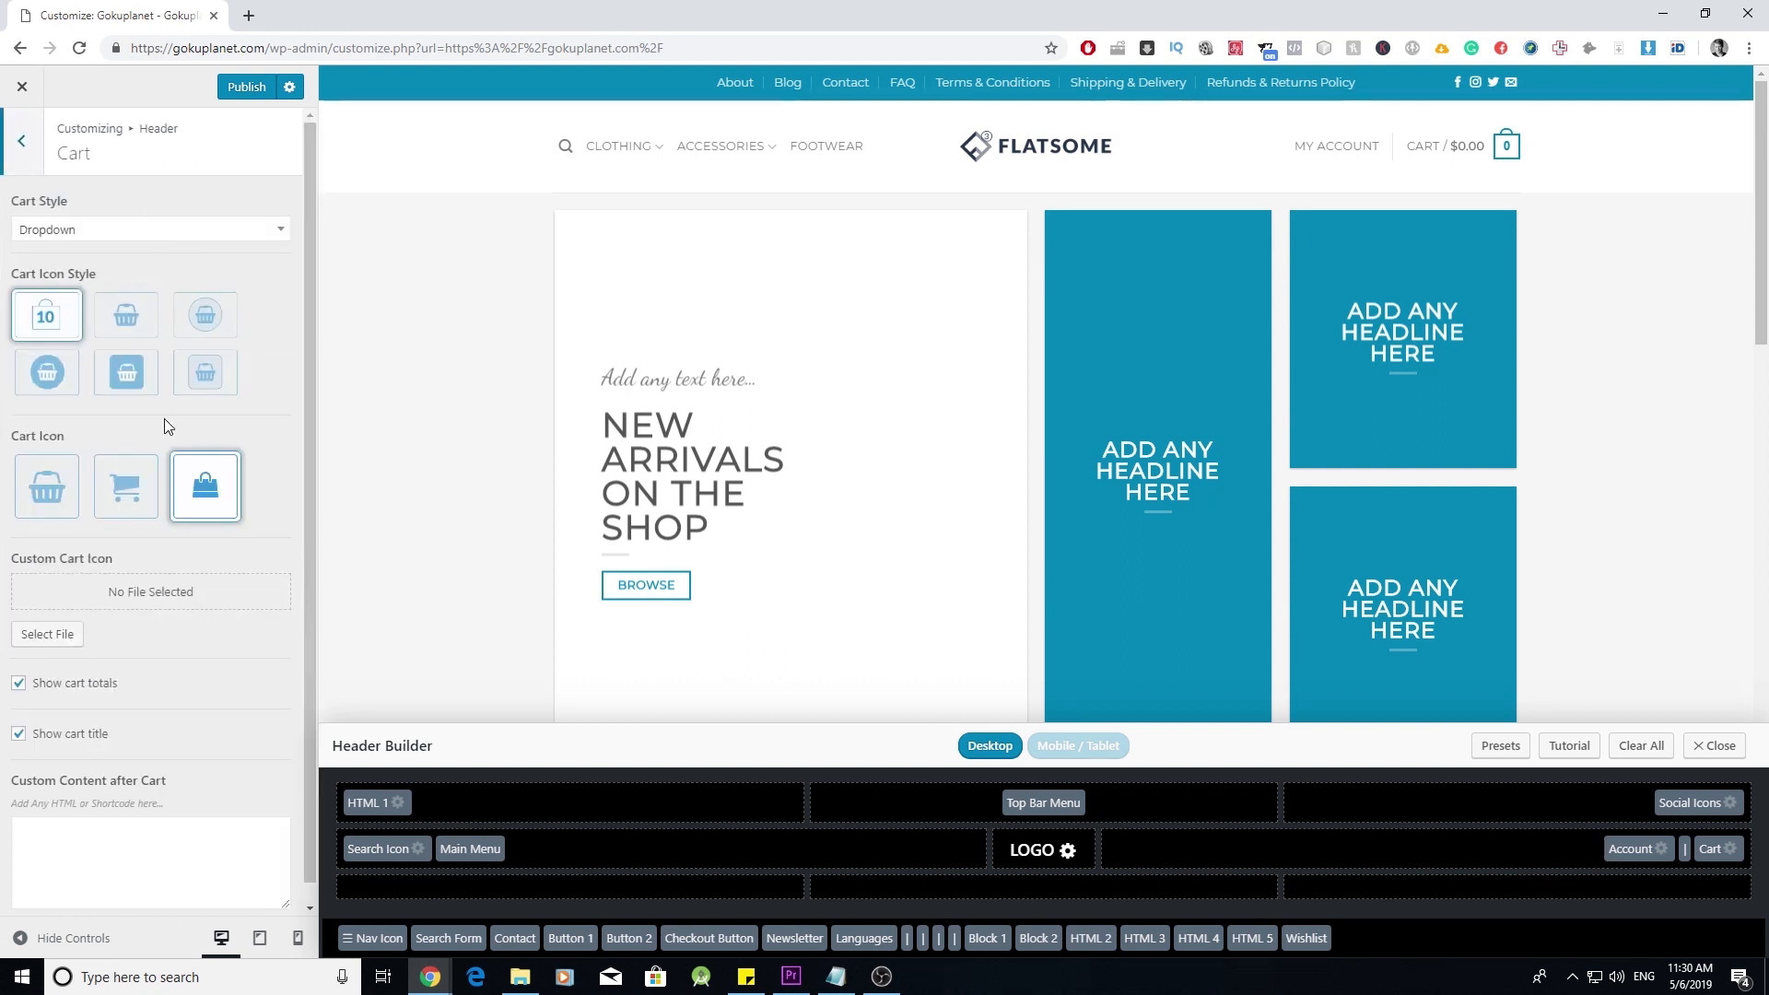
click(135, 327)
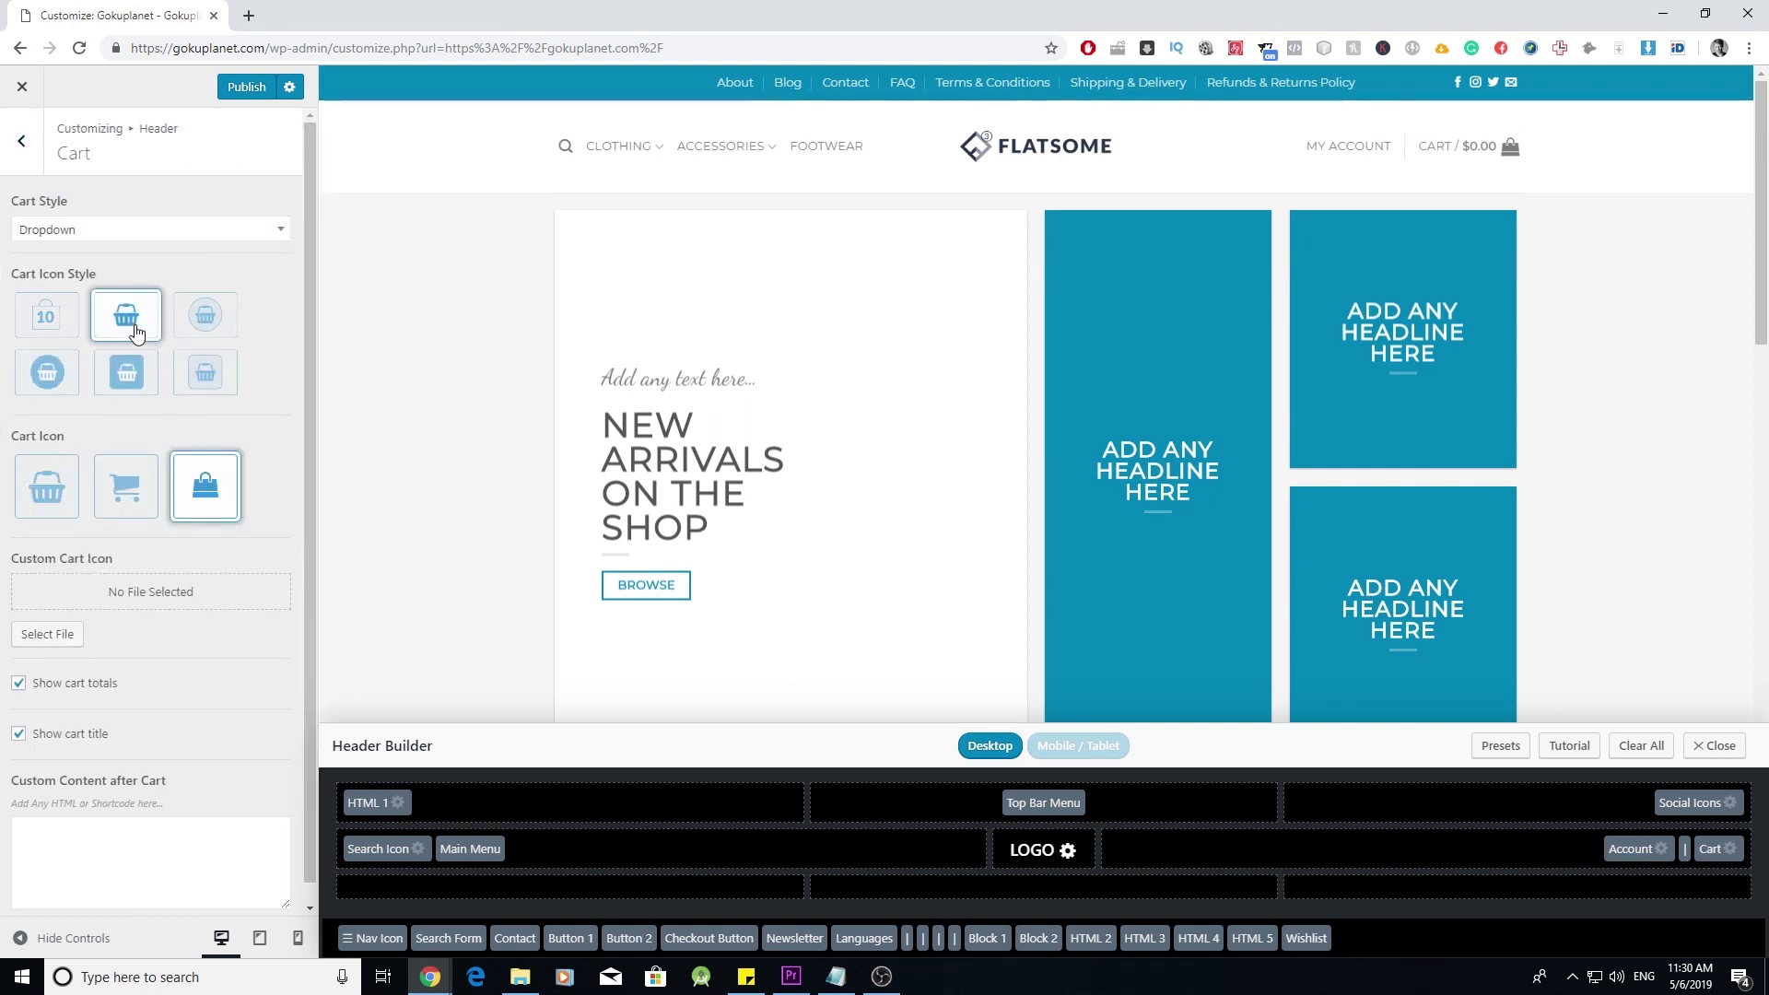
click(144, 391)
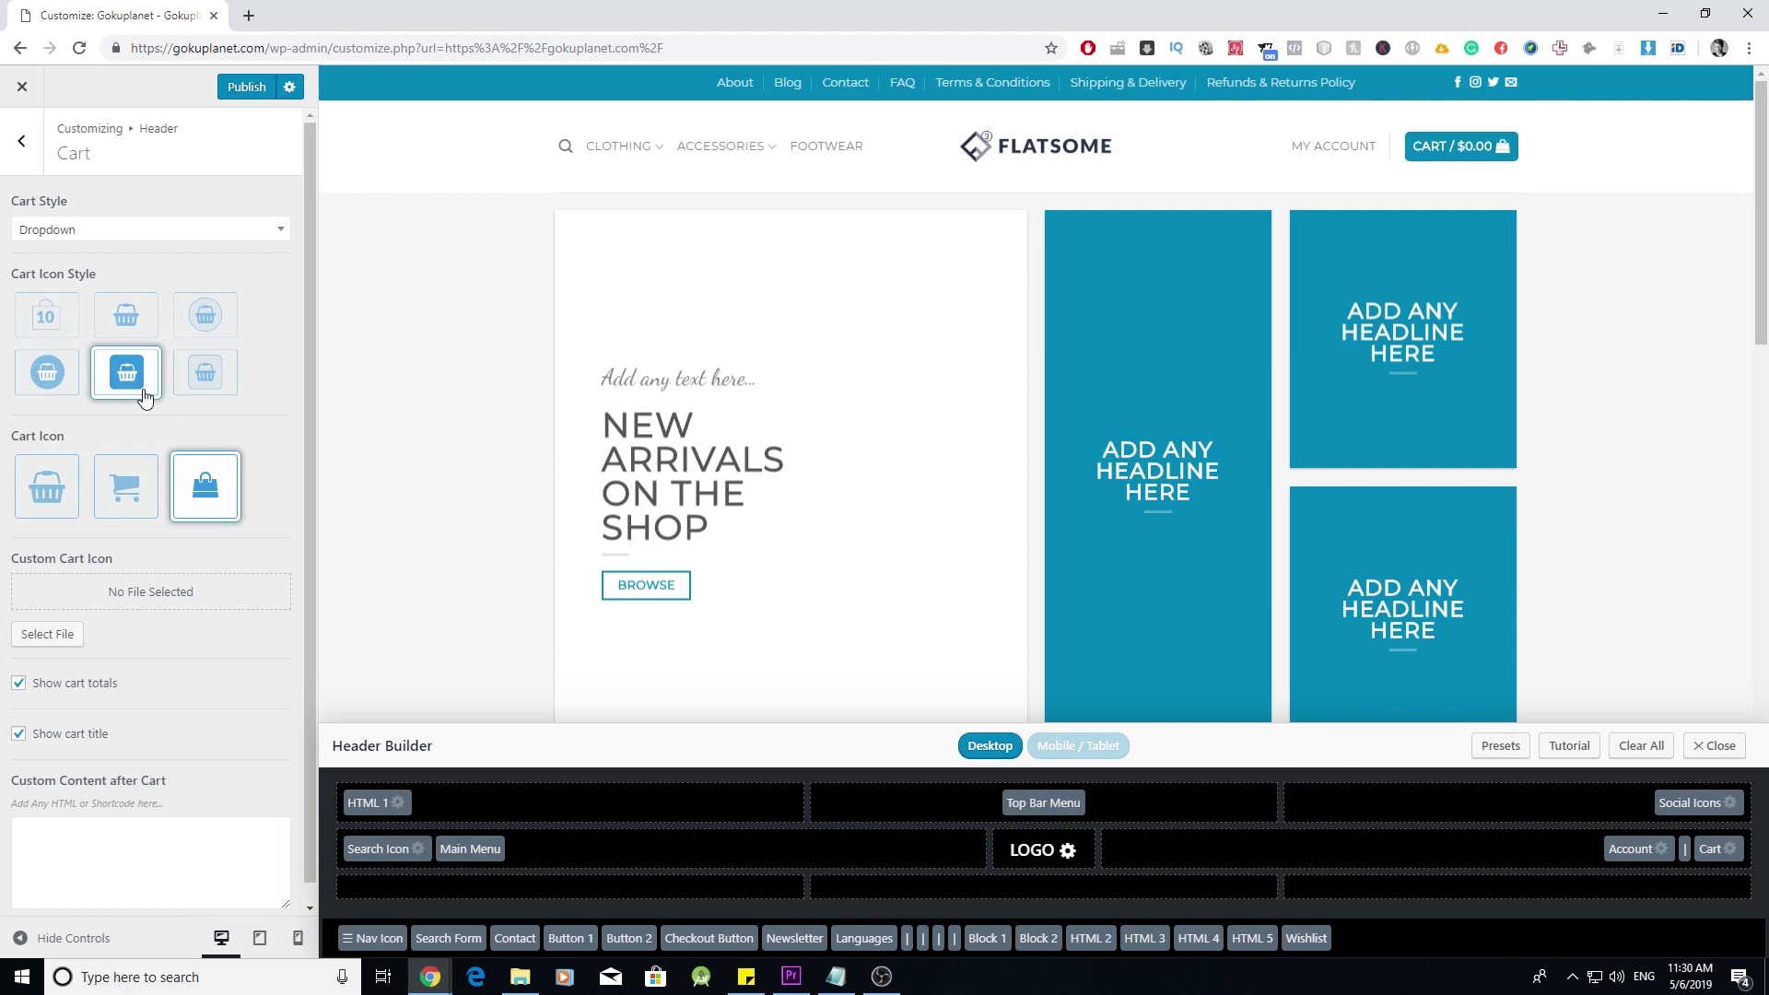
click(46, 325)
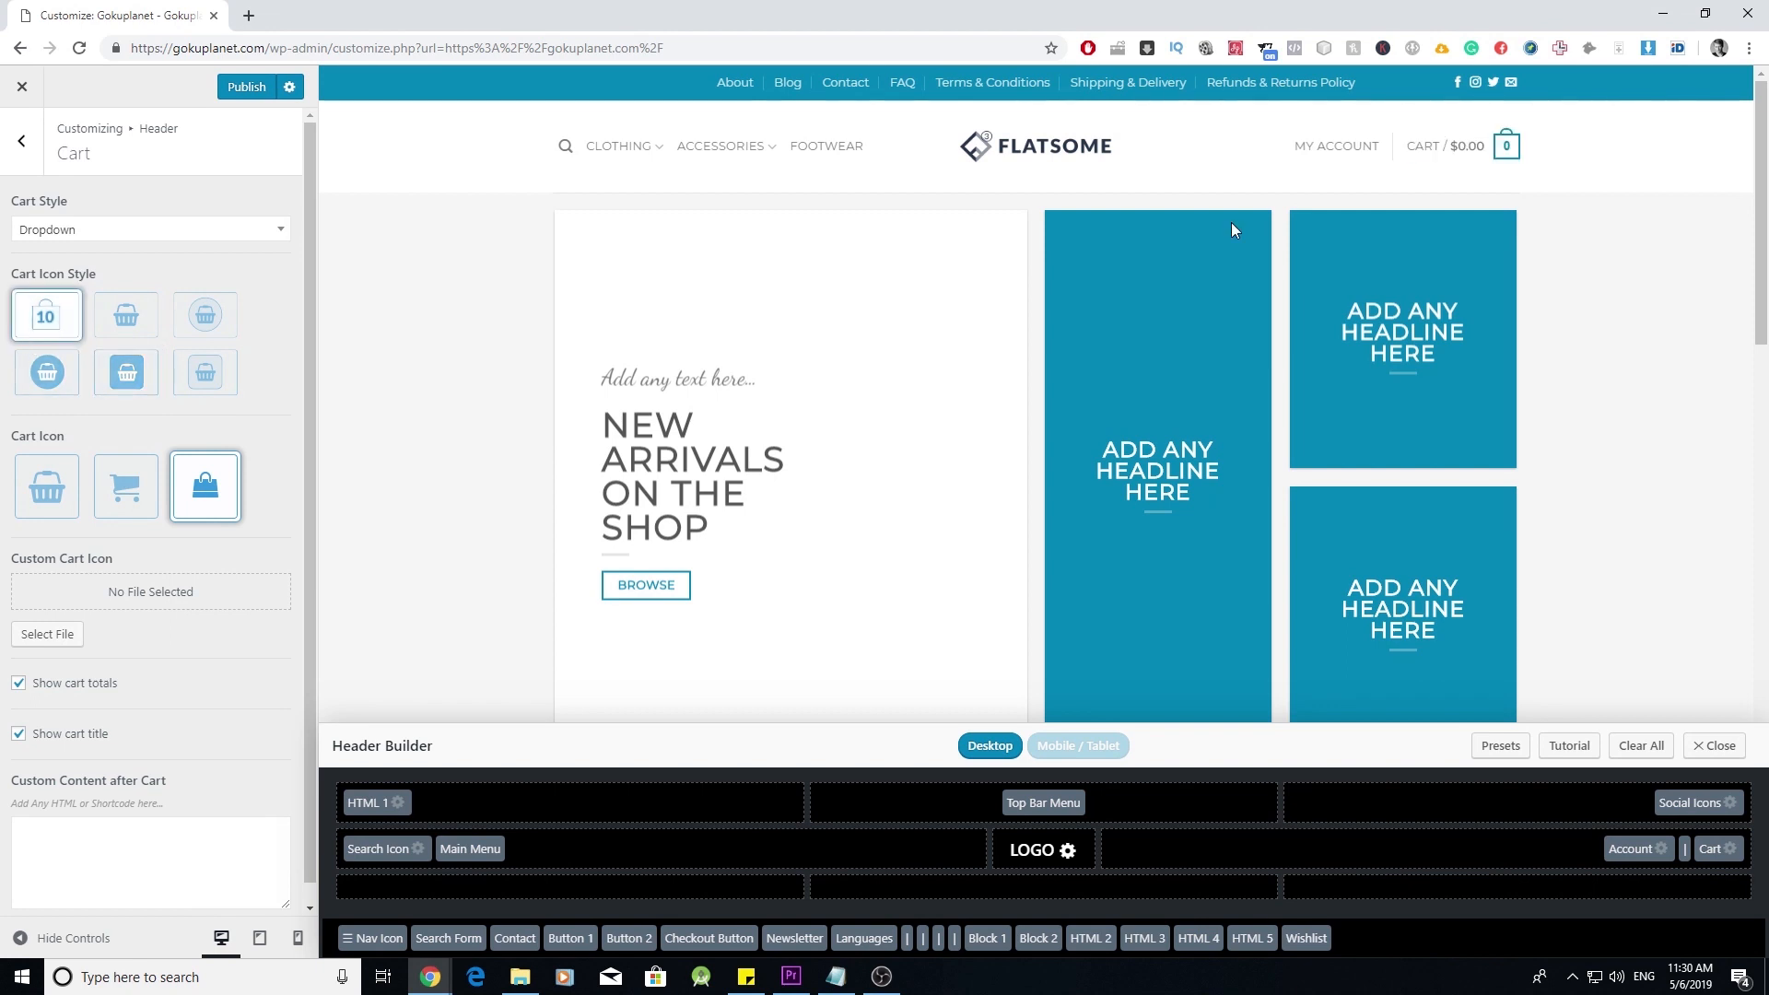
click(21, 140)
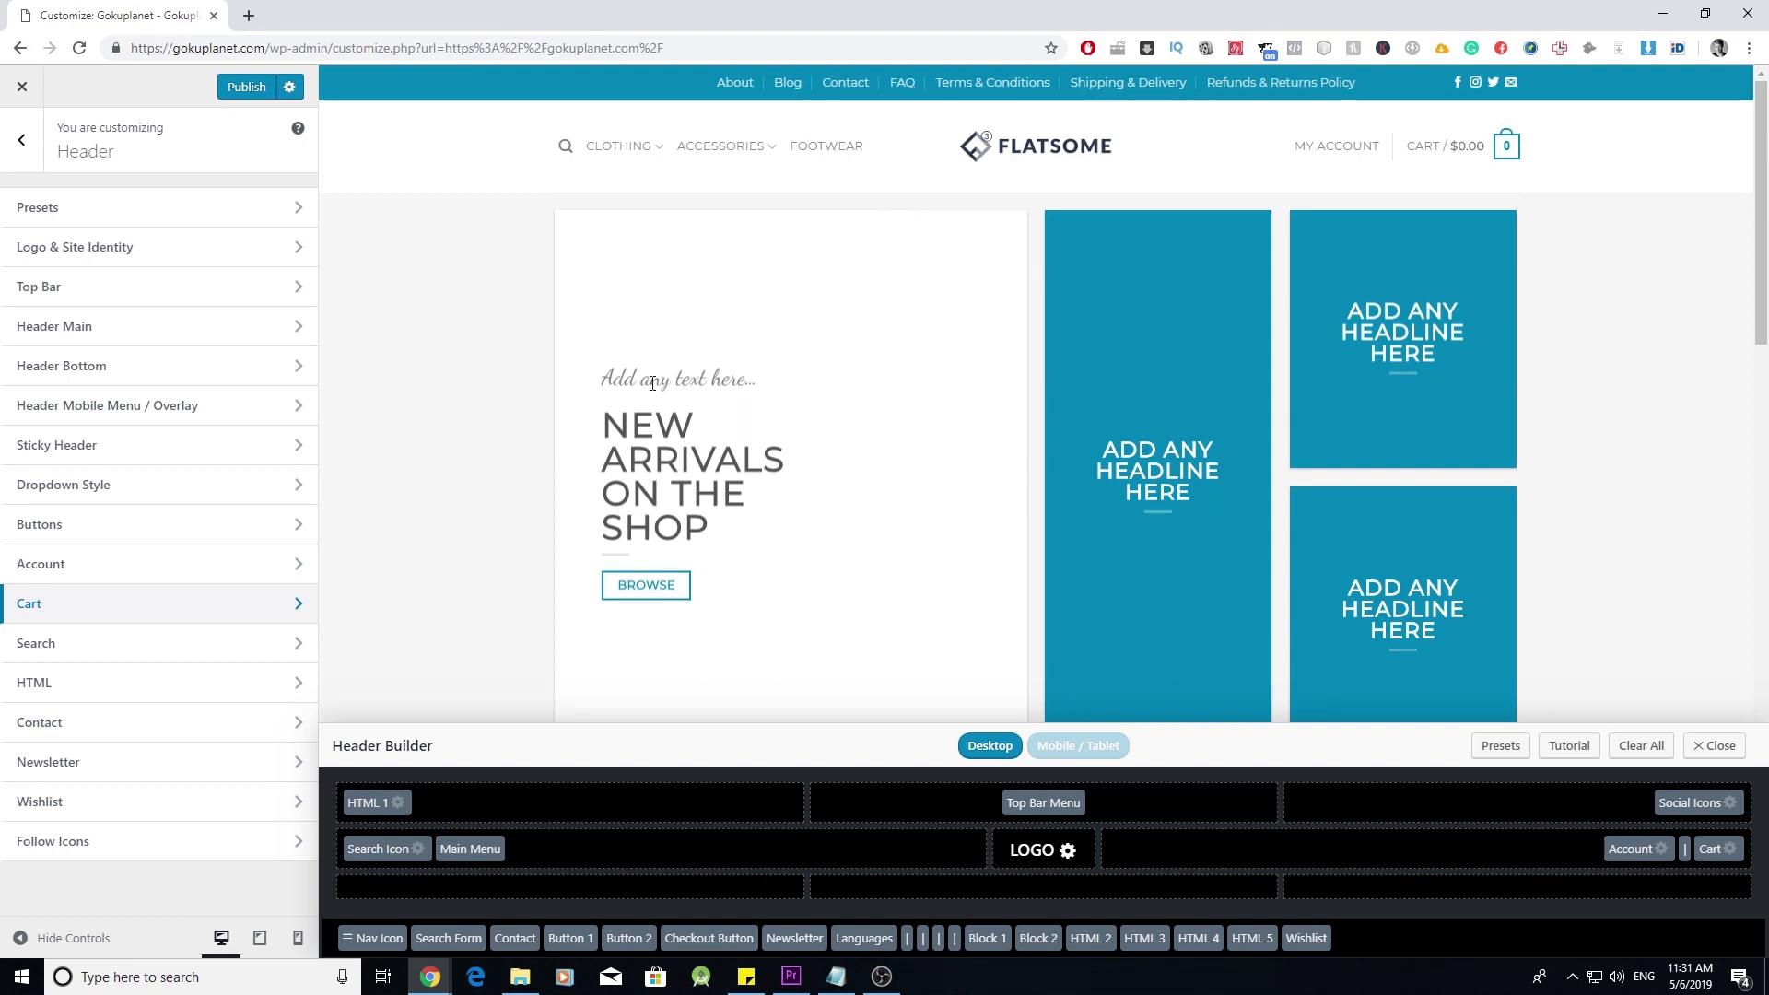
click(21, 140)
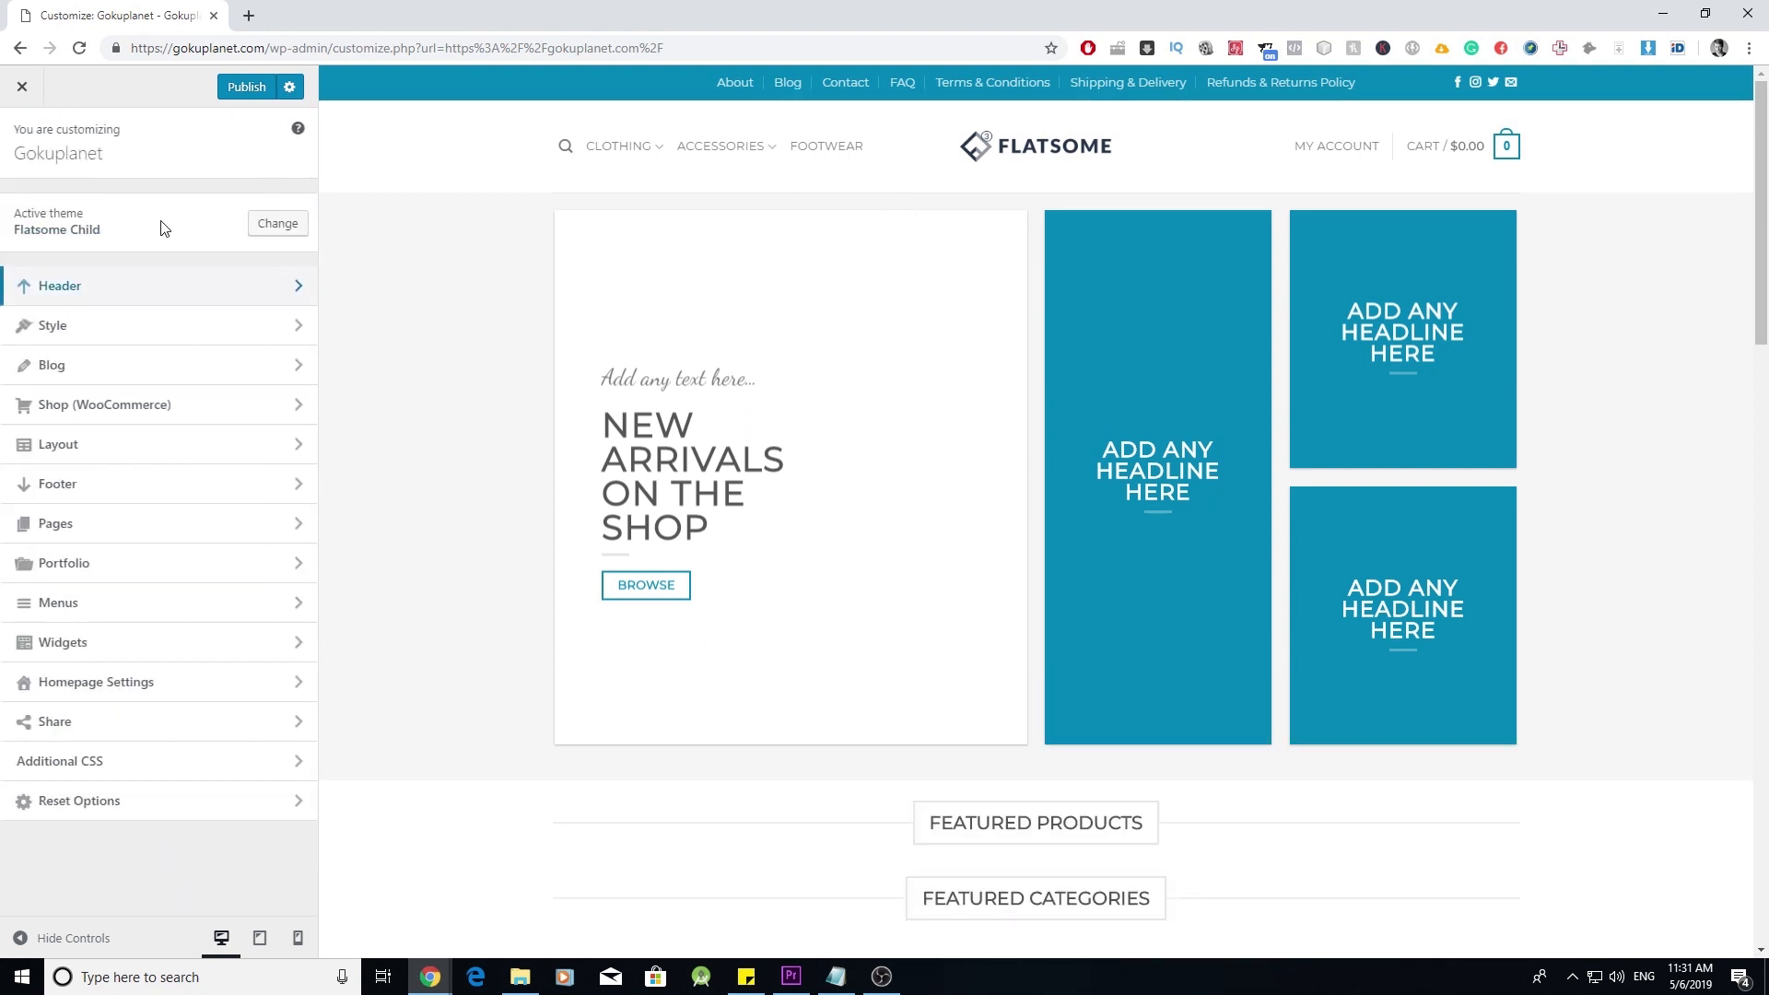
- Open the Header section of the Customizer
click(286, 293)
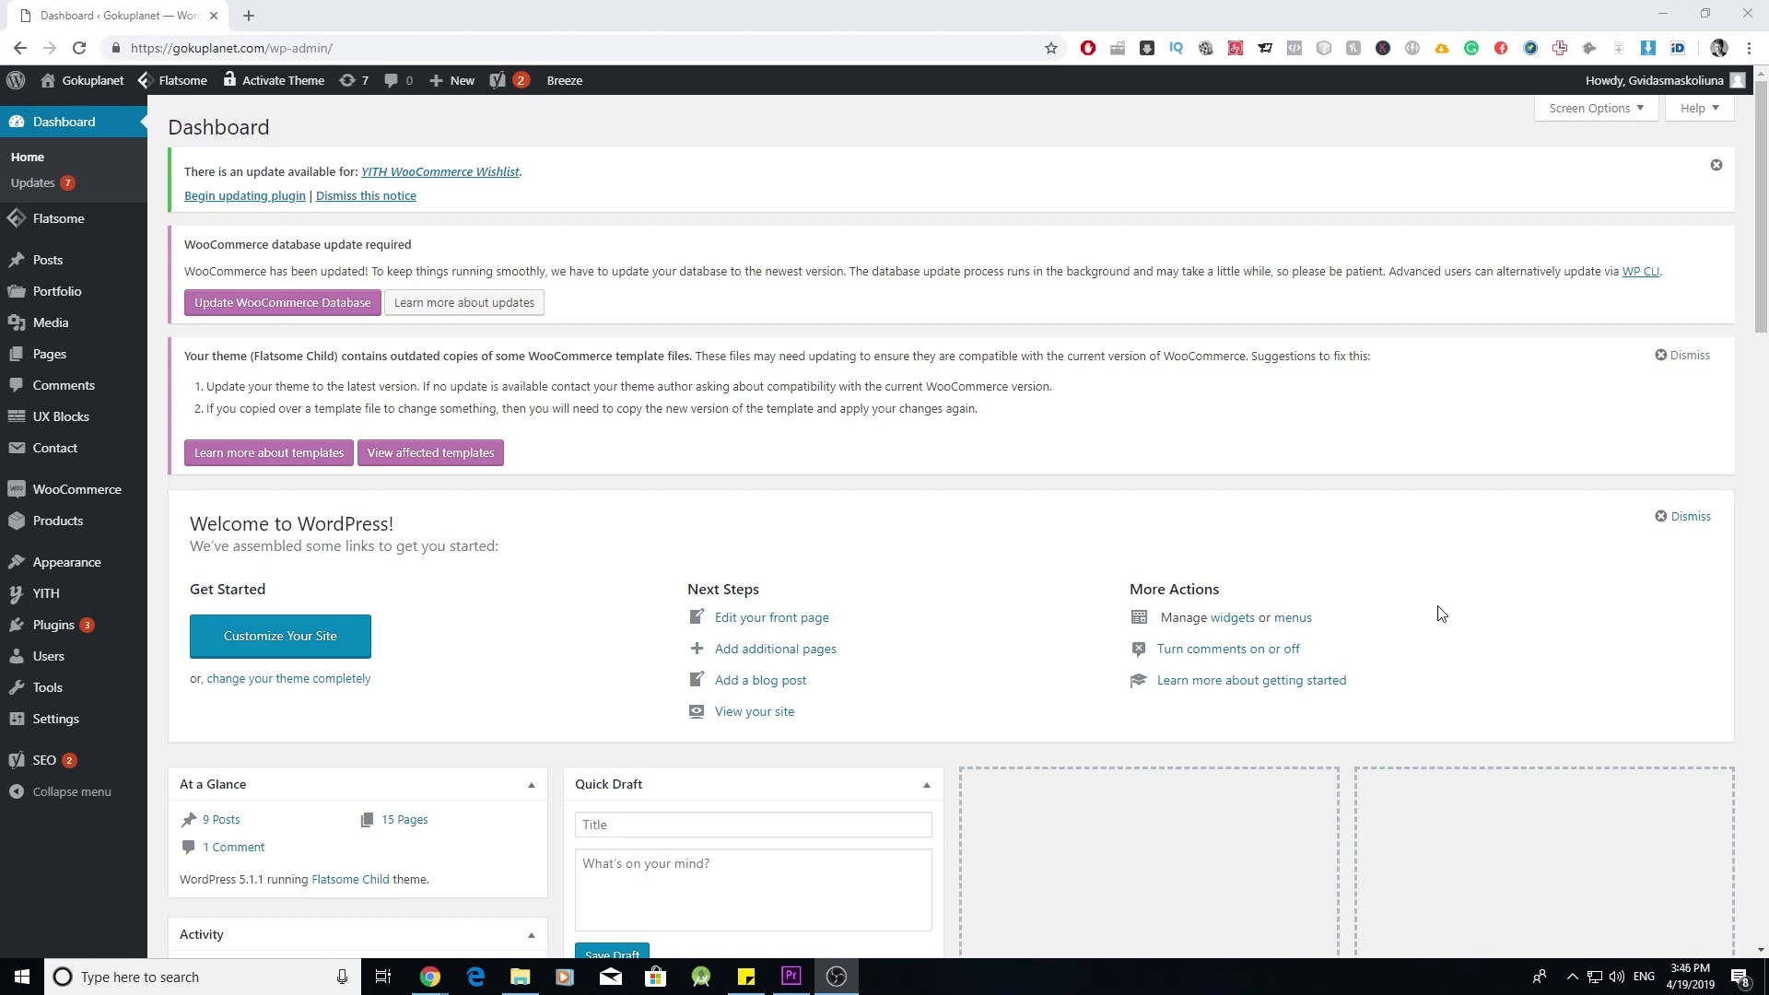
- In All Pages, trash the first batch of selected demo pages, leaving the Blog page unchecked
mouse_move(65, 355)
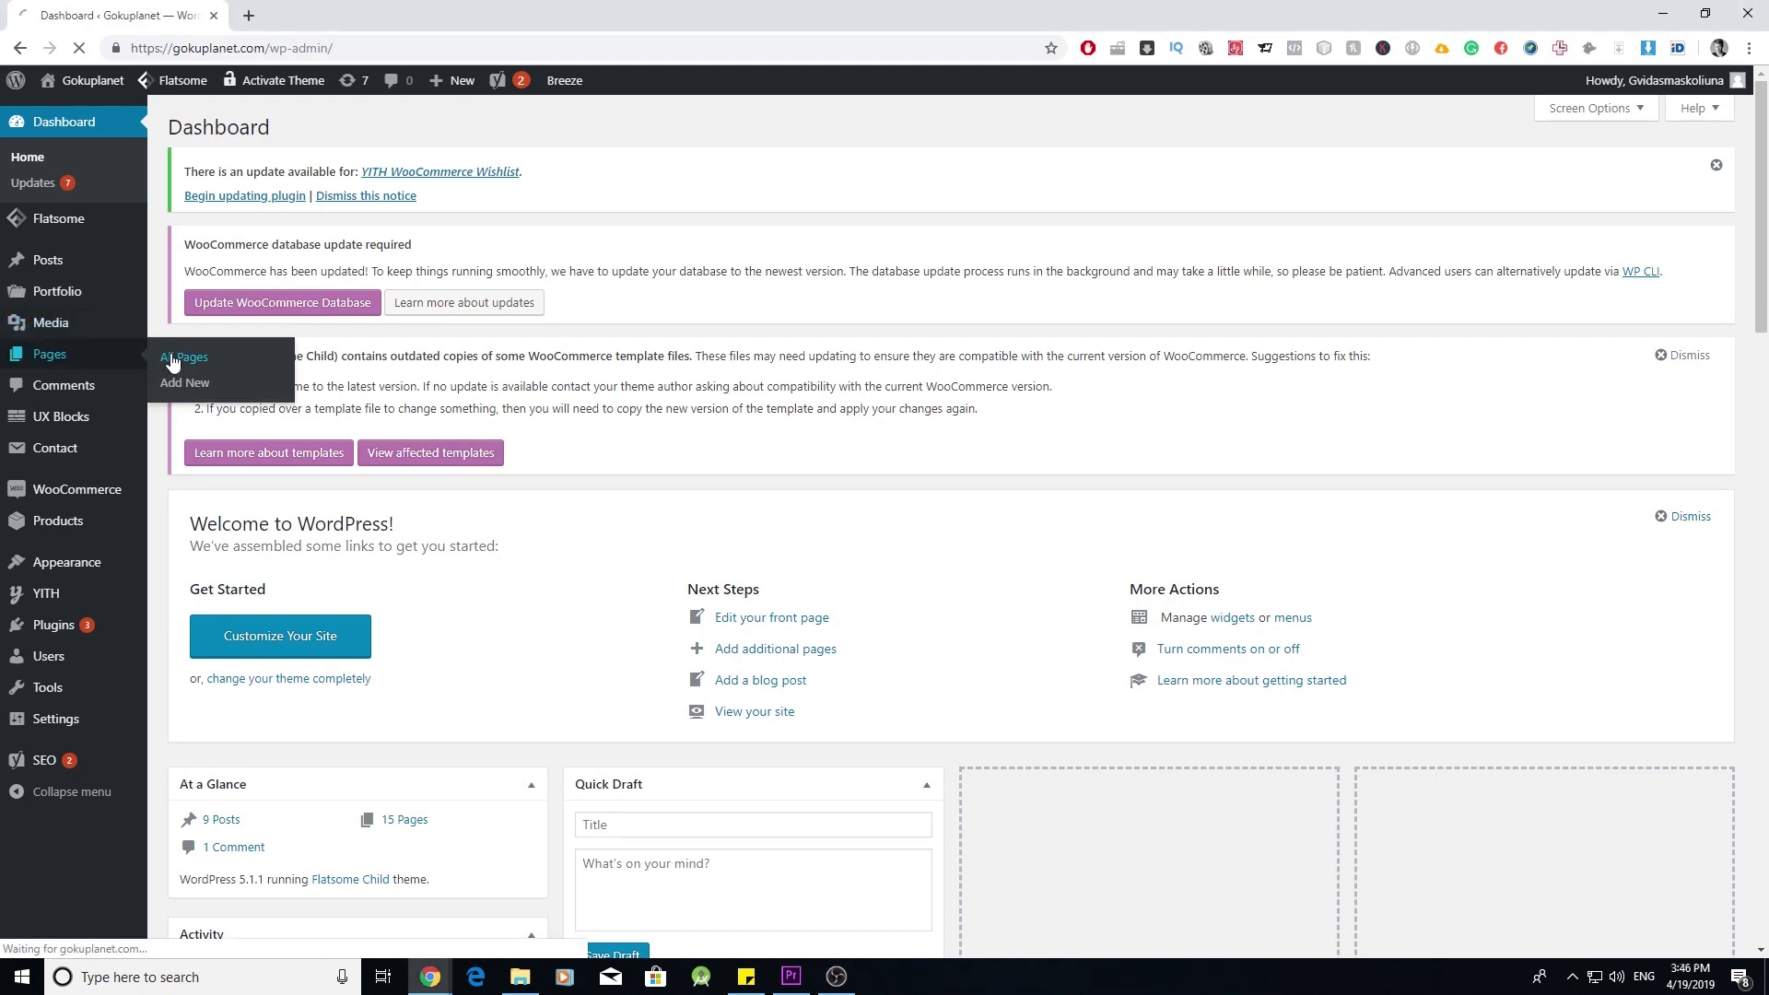
click(172, 360)
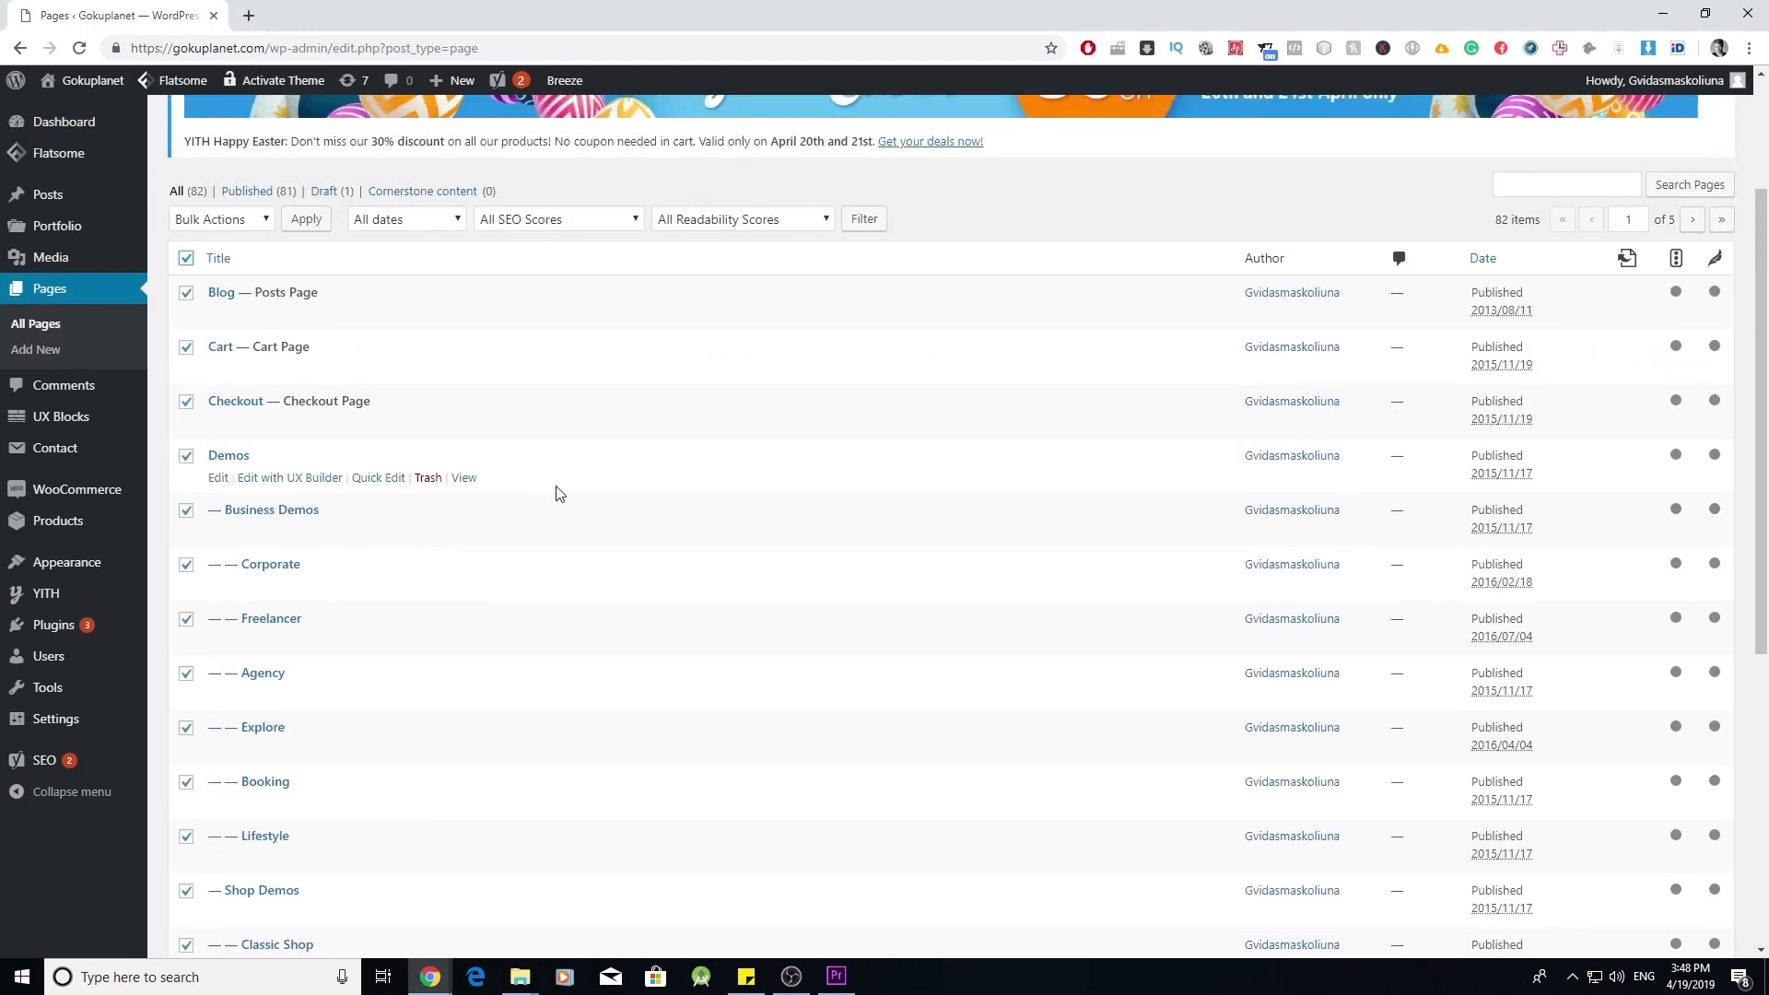
scroll(557, 491, down, 1)
scroll(516, 502, up, 2)
click(188, 387)
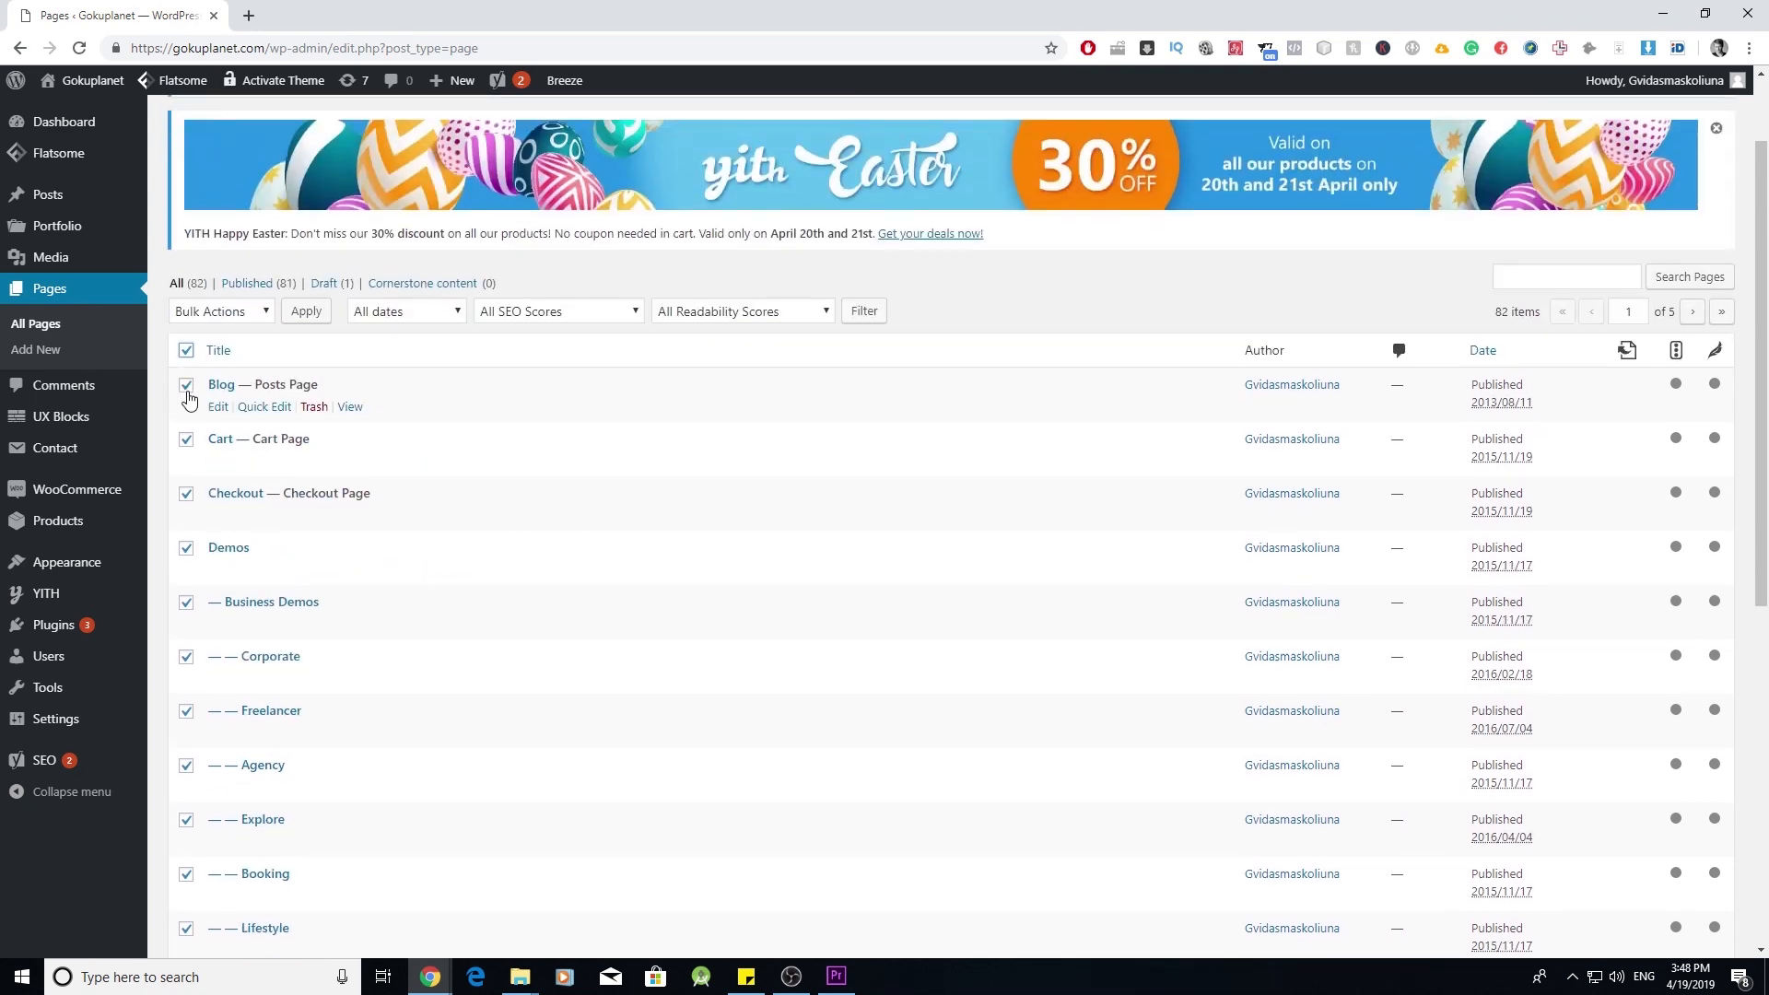
click(187, 388)
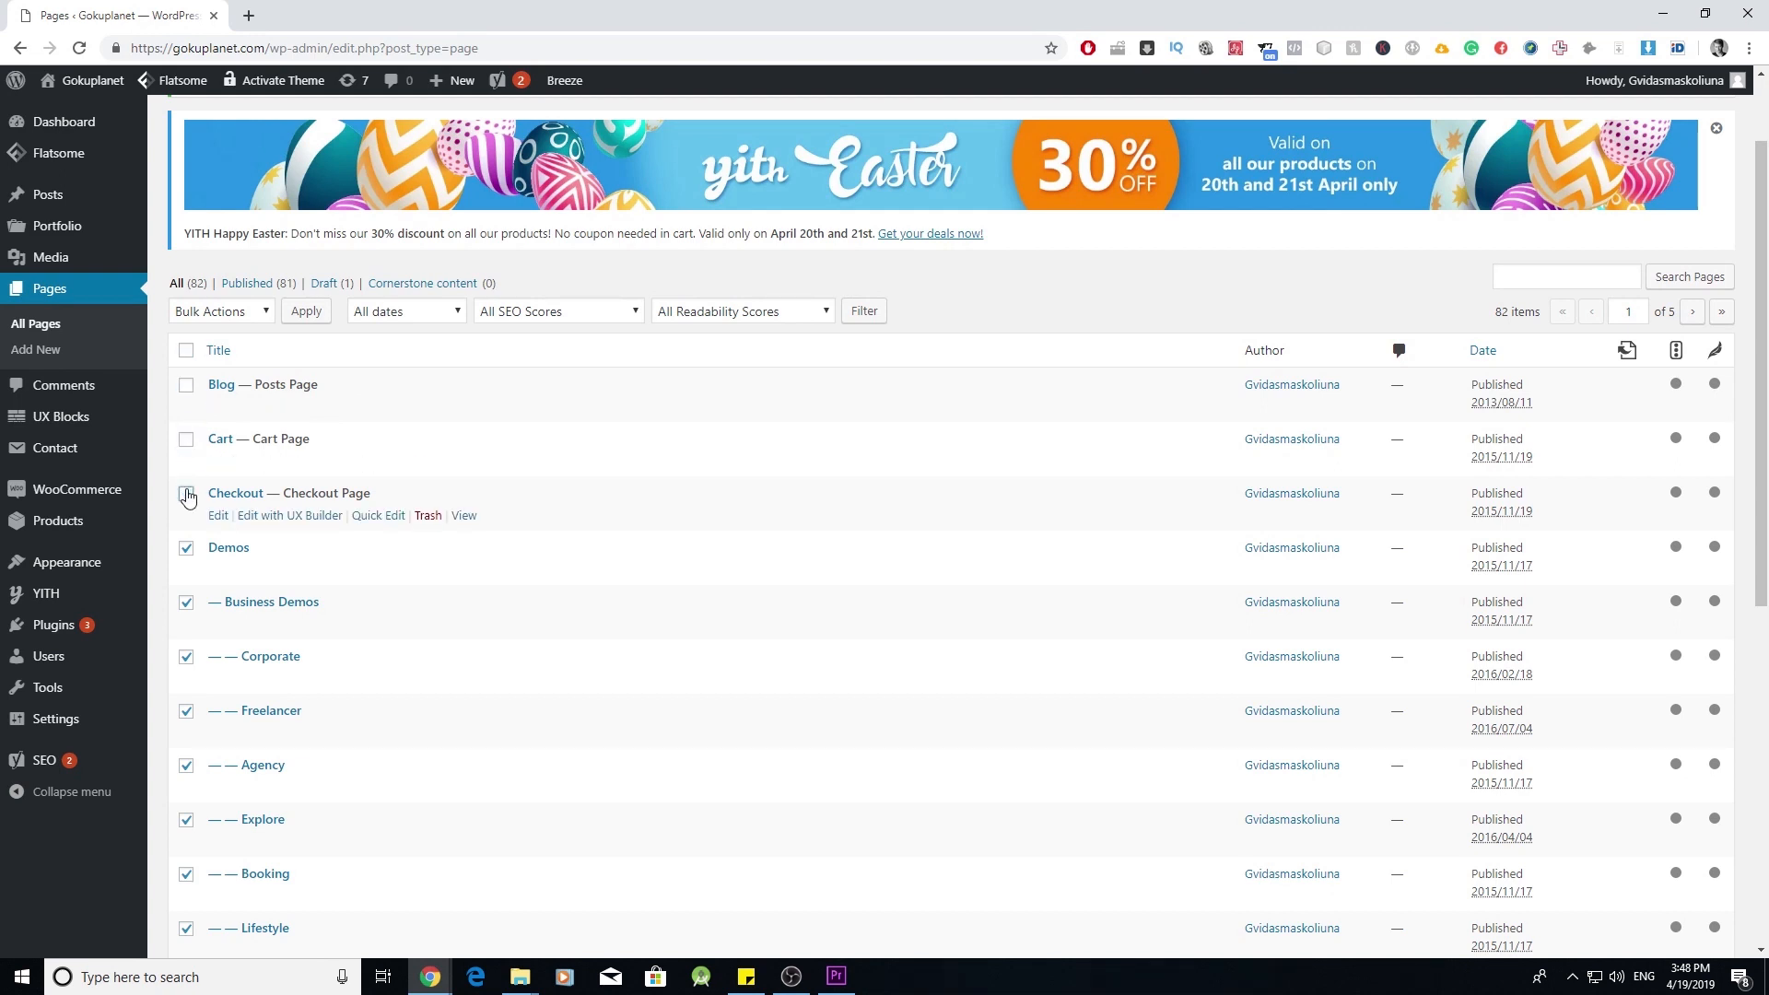
scroll(383, 599, down, 6)
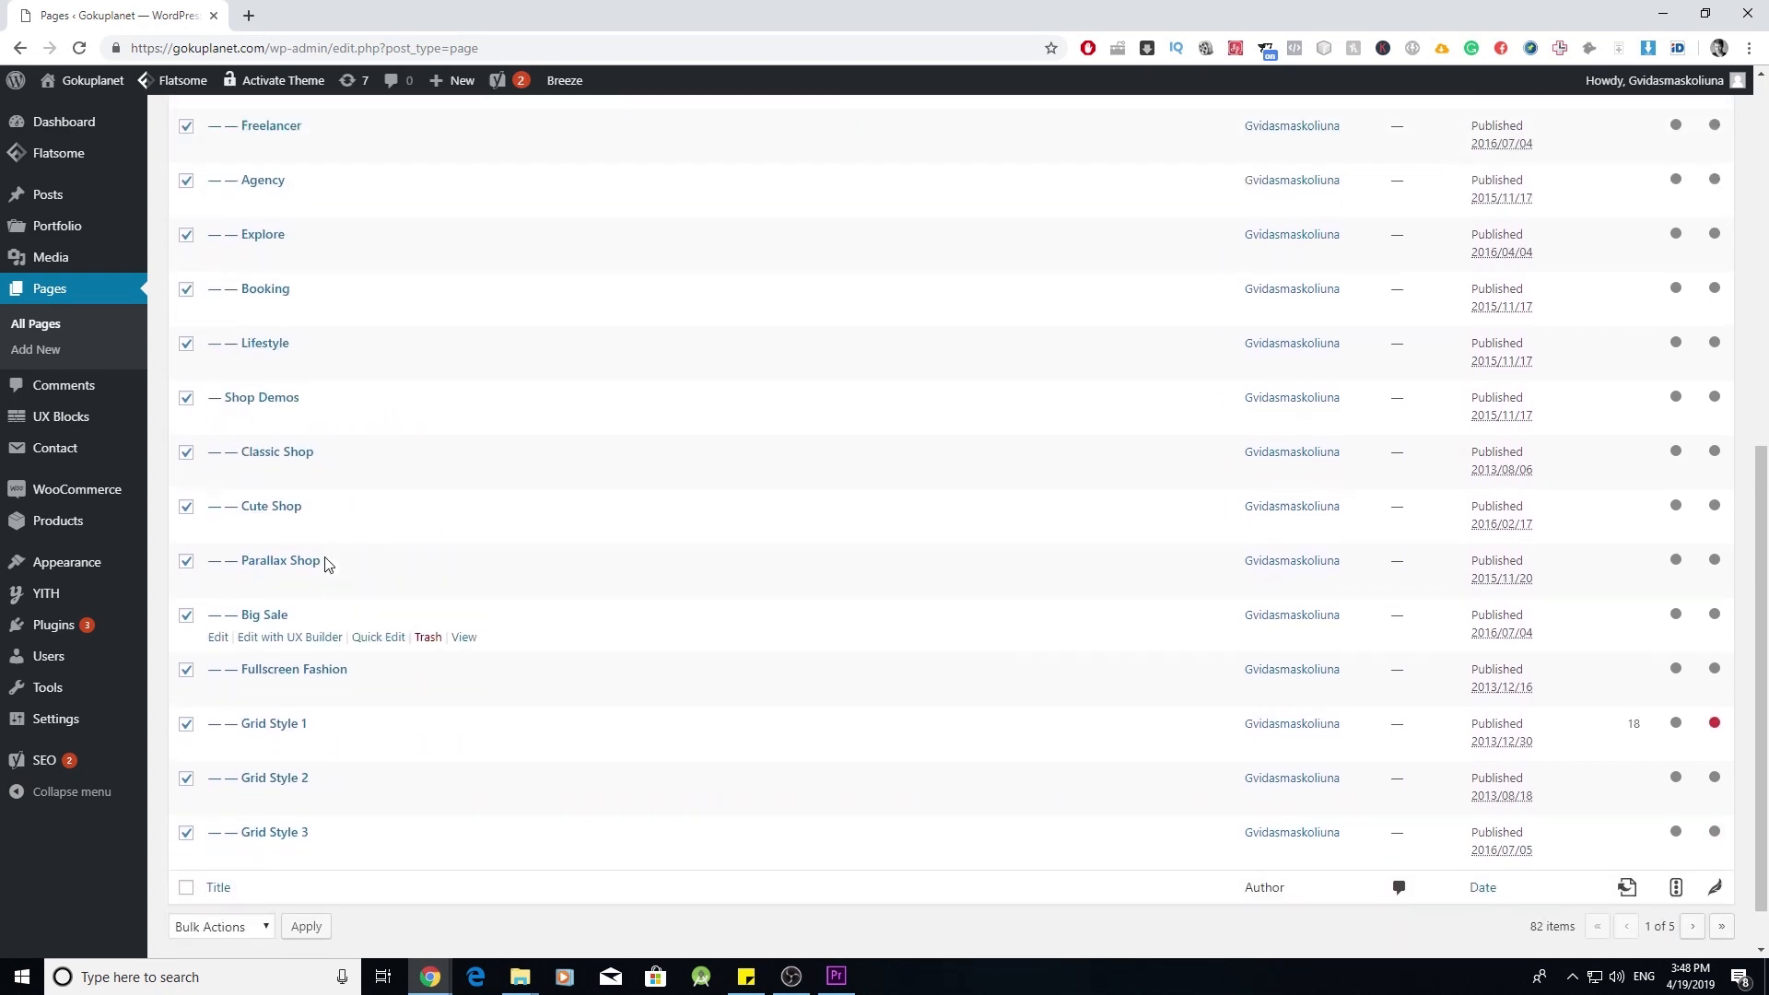
scroll(327, 564, up, 5)
click(238, 217)
click(242, 274)
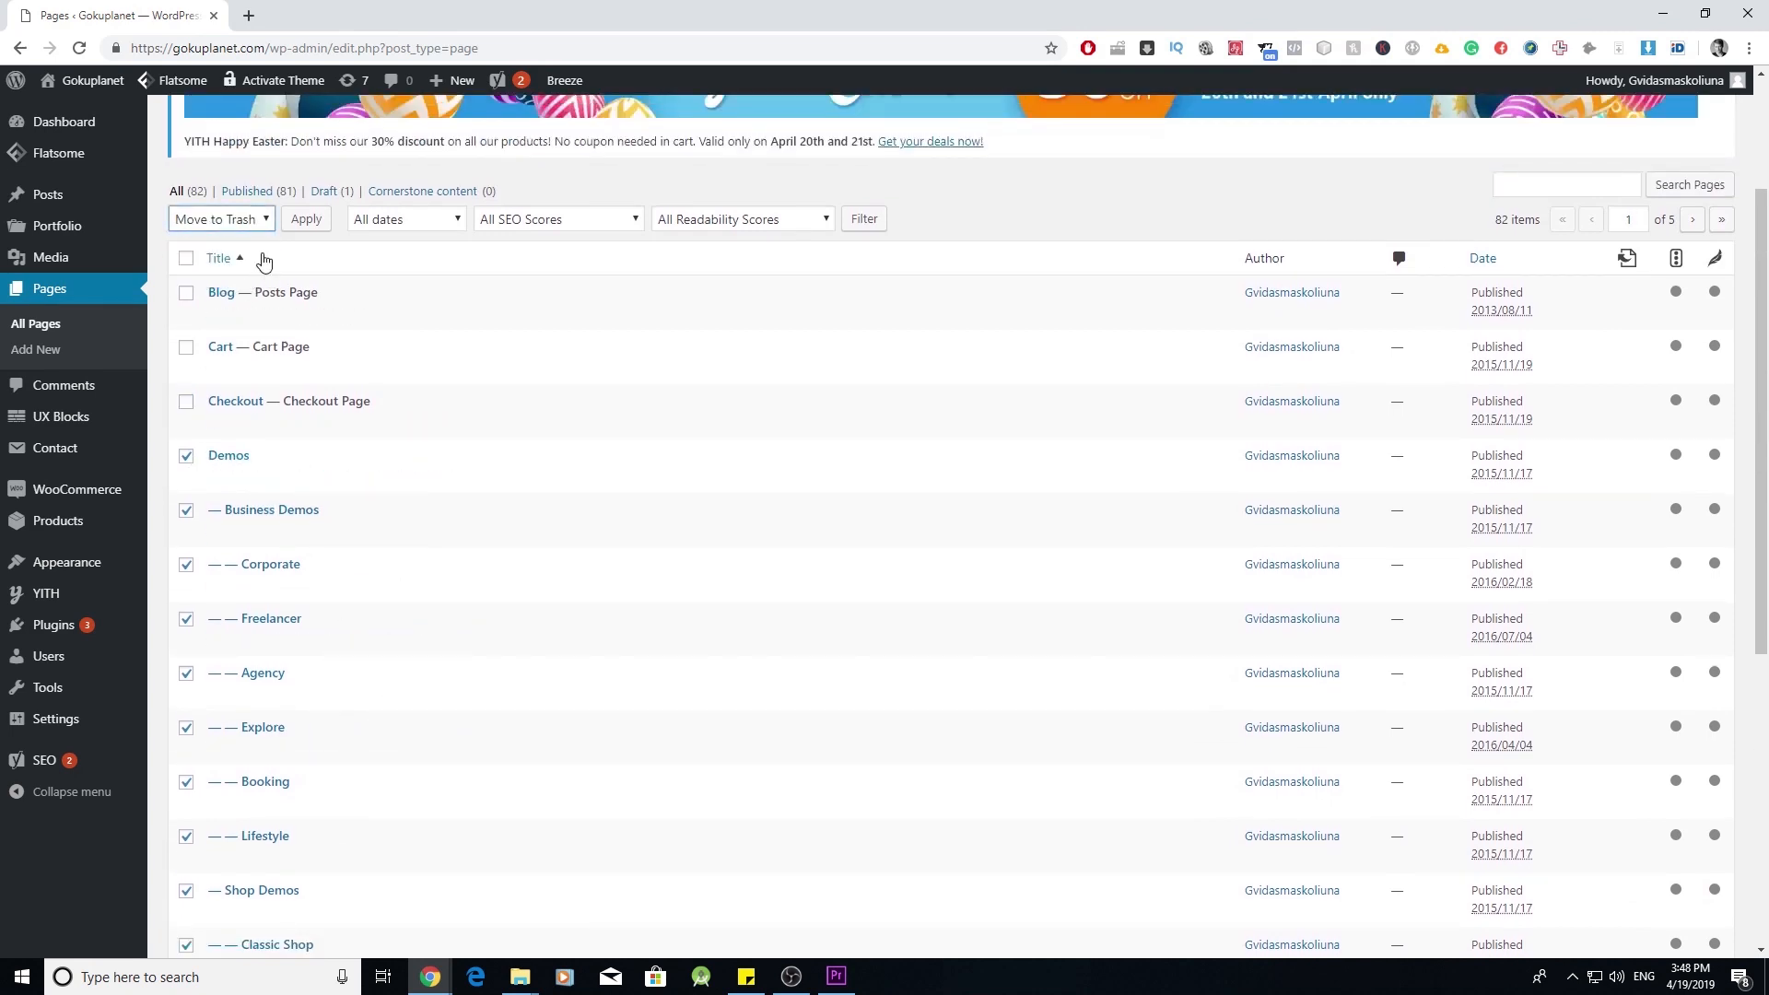
click(308, 221)
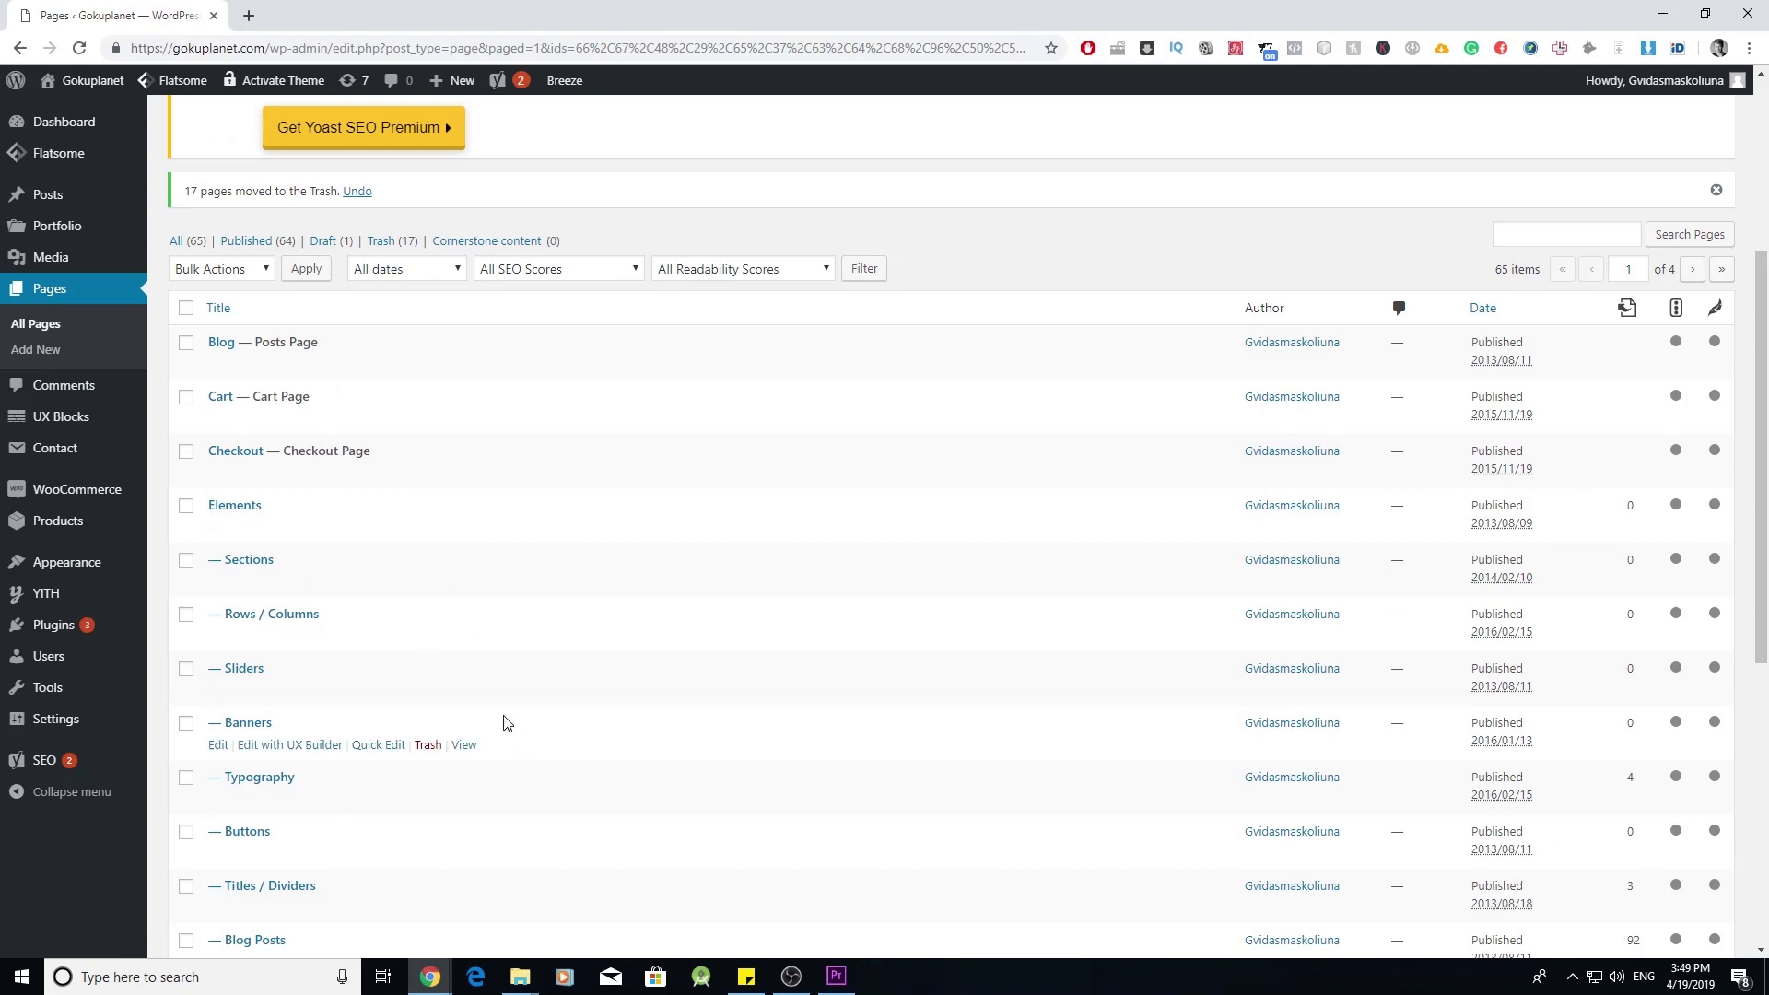
- Select every listed page except Blog, Cart and Checkout, and move them to Trash
click(186, 309)
click(185, 342)
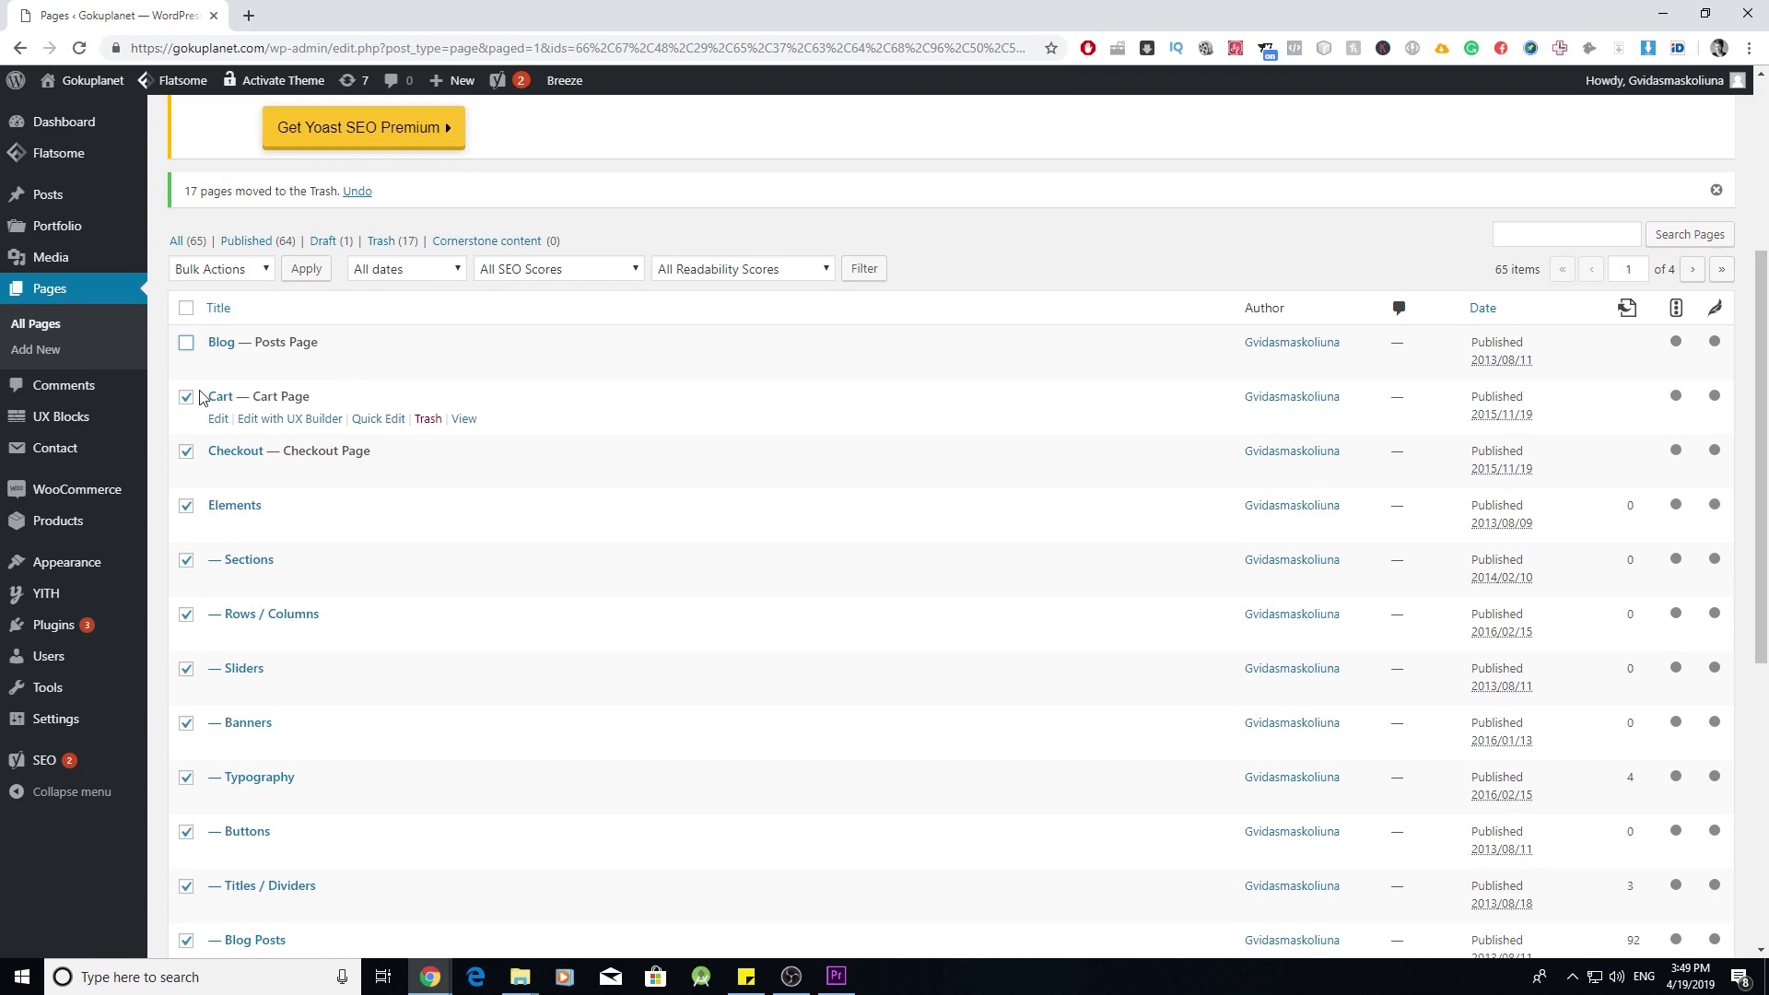
click(185, 399)
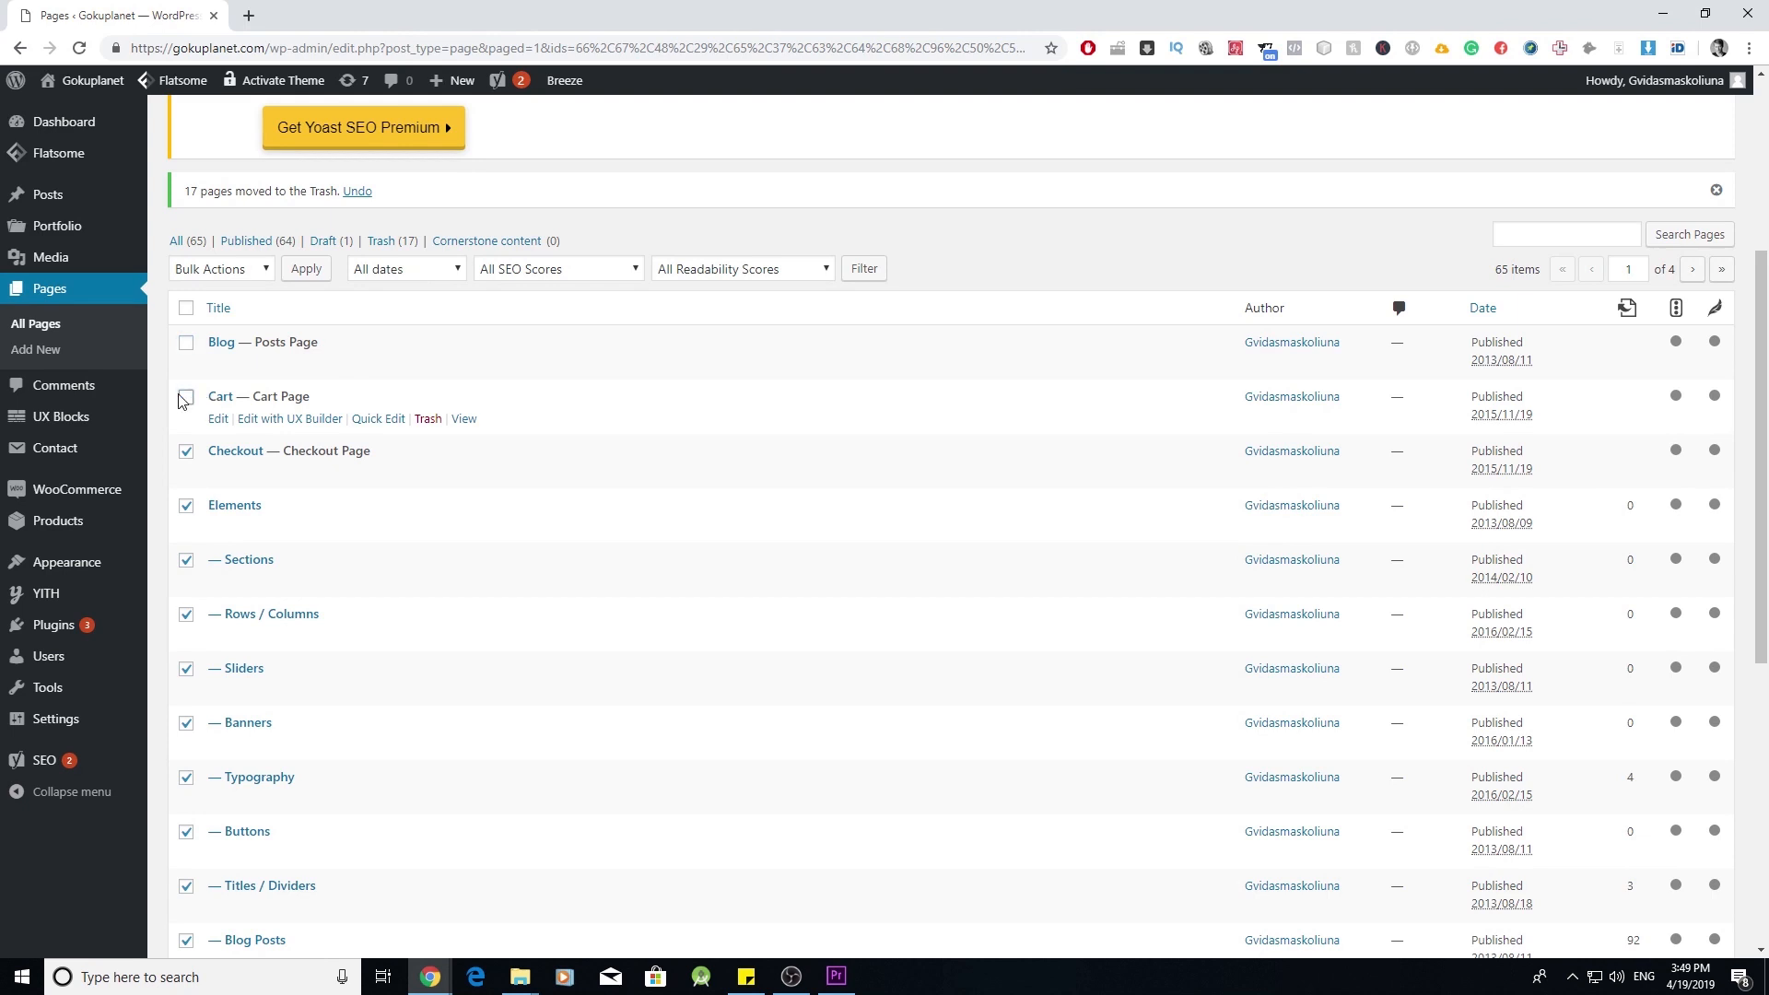
click(187, 455)
scroll(382, 542, down, 2)
scroll(383, 539, down, 3)
scroll(369, 498, down, 2)
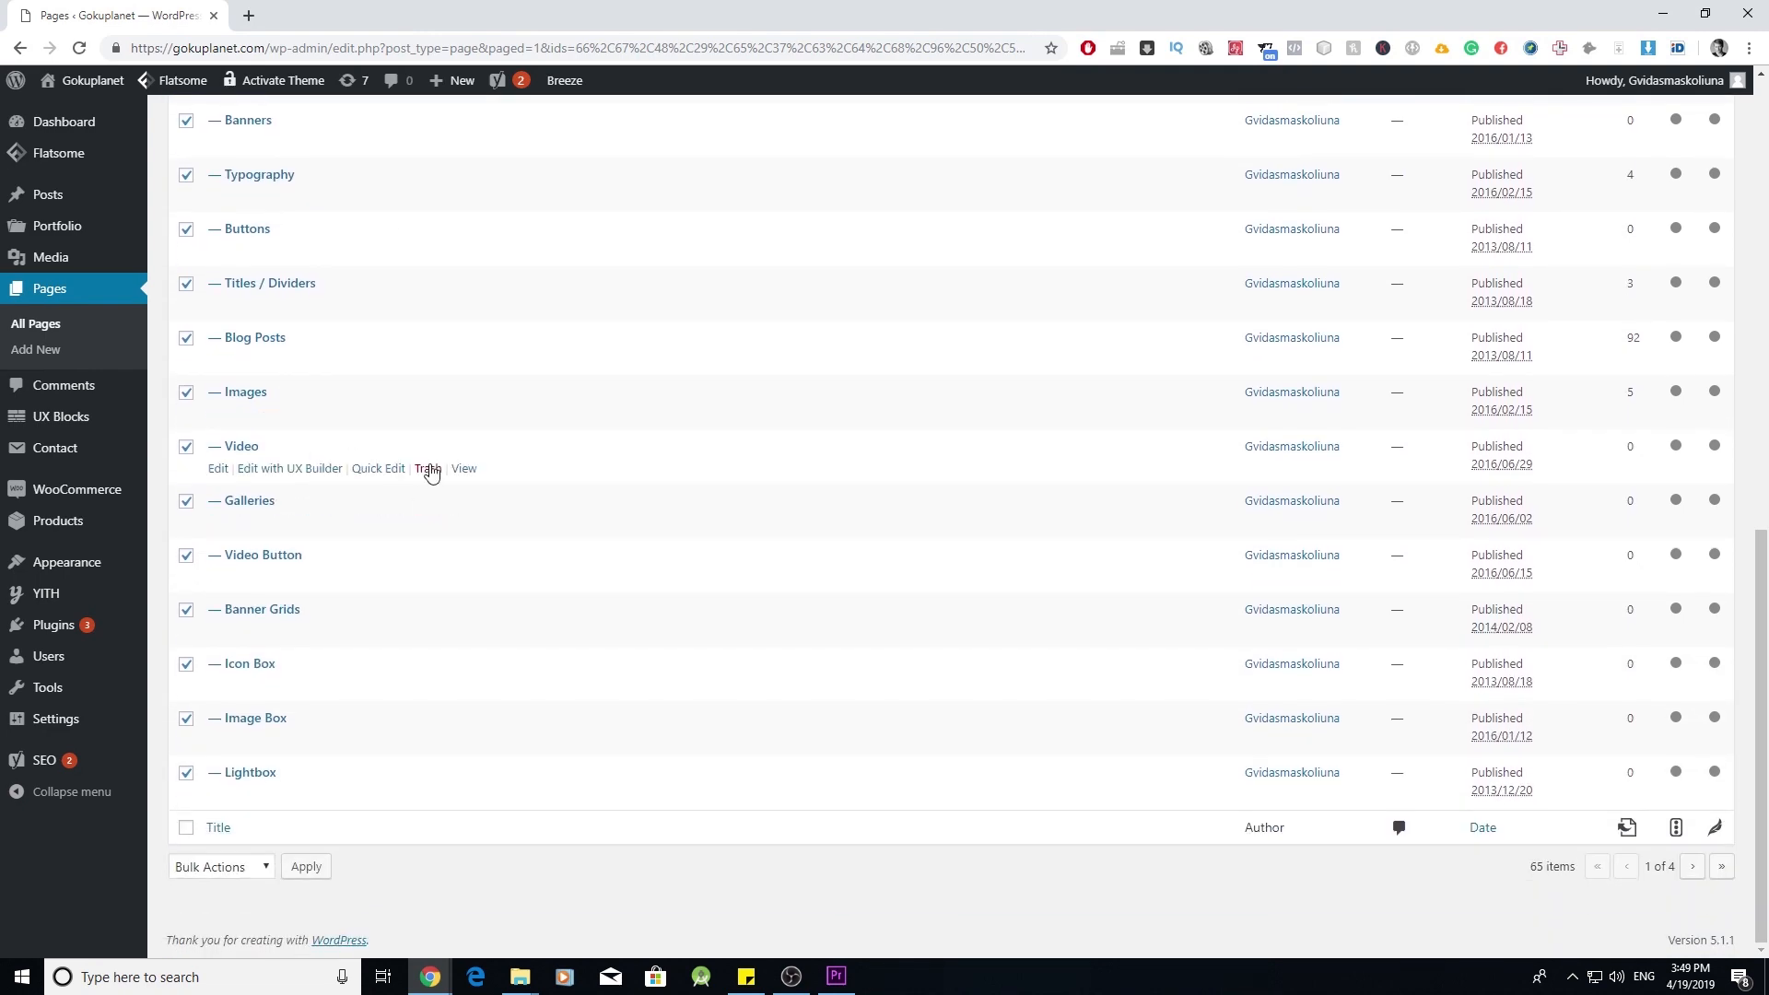
scroll(300, 762, up, 10)
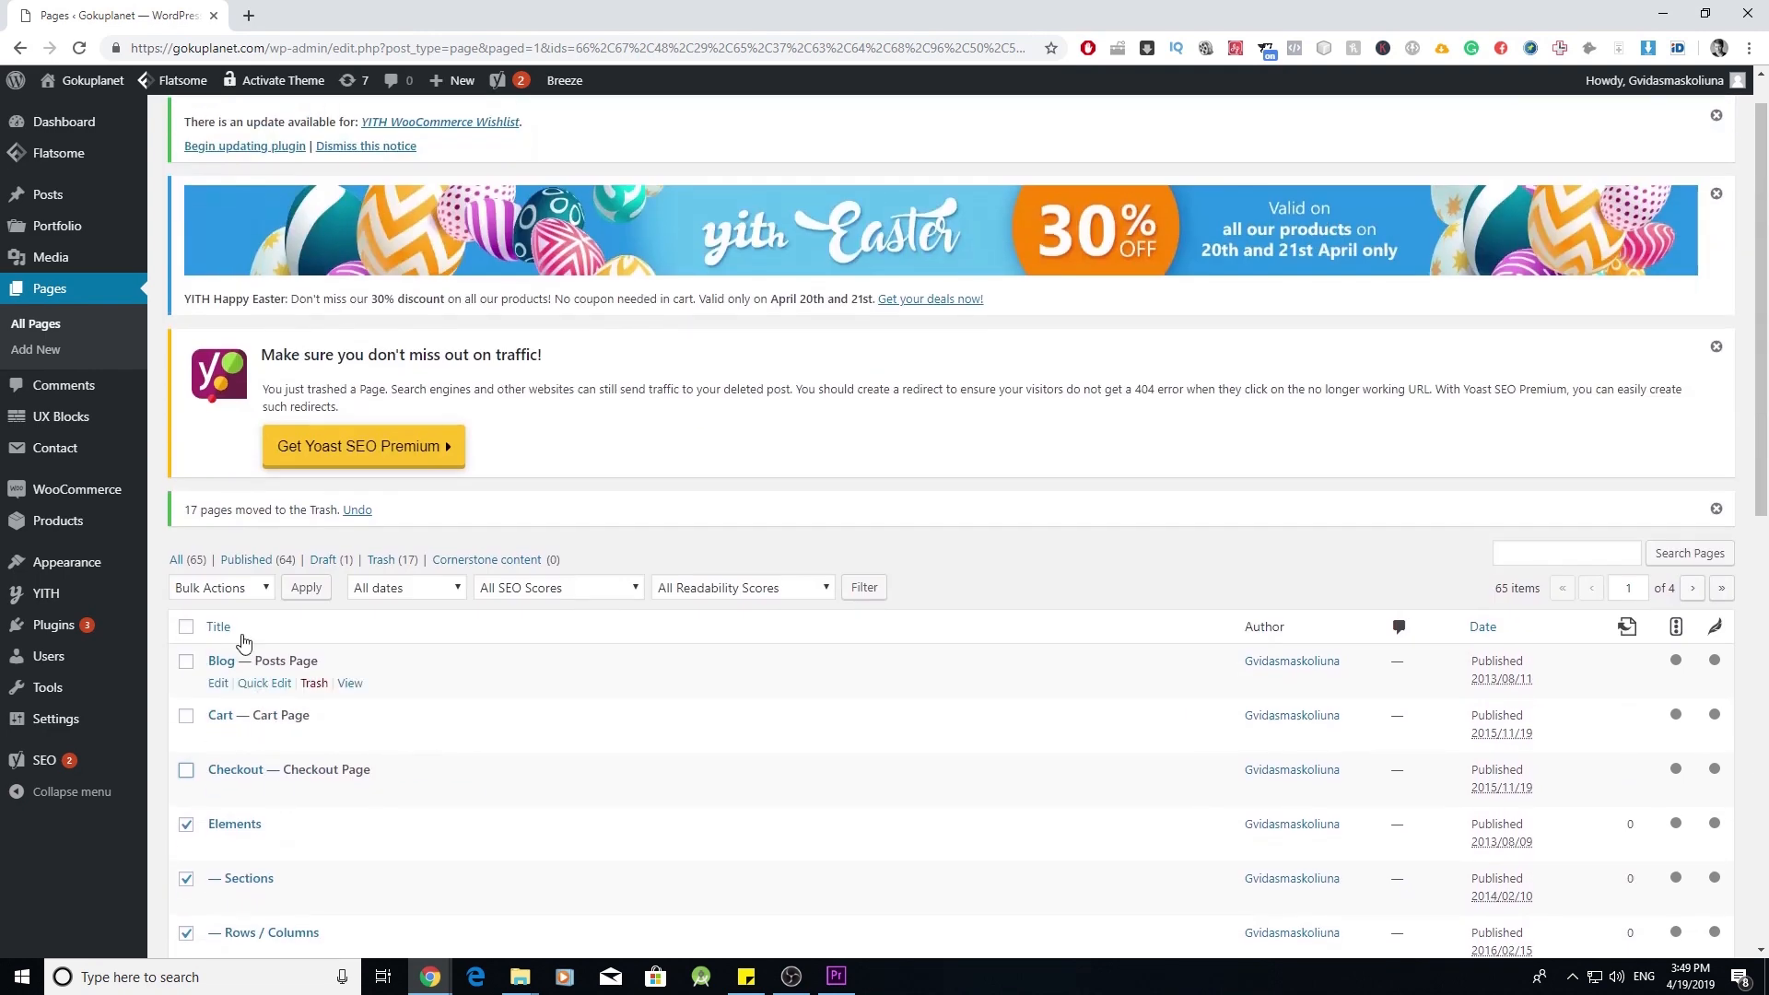
click(250, 588)
click(263, 644)
click(306, 588)
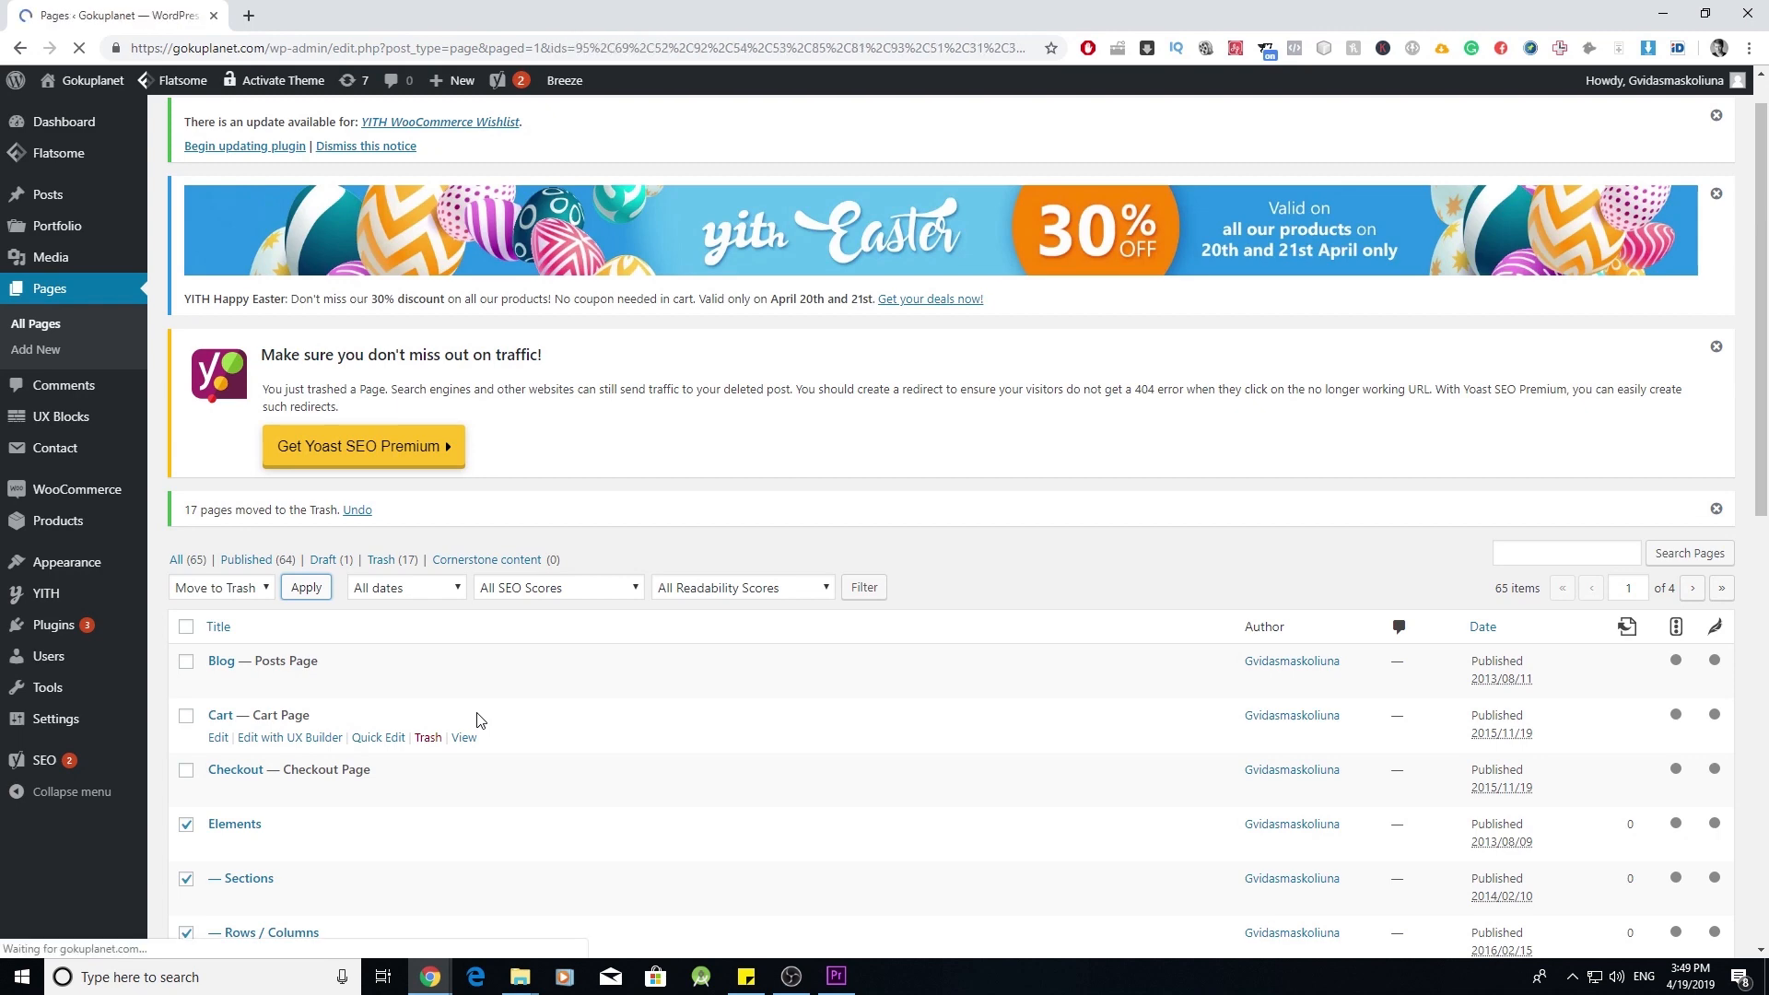
- Trash Sample Page, Left Sidebar, Maintenance, Our Stores and one more marked demo page
scroll(271, 682, down, 2)
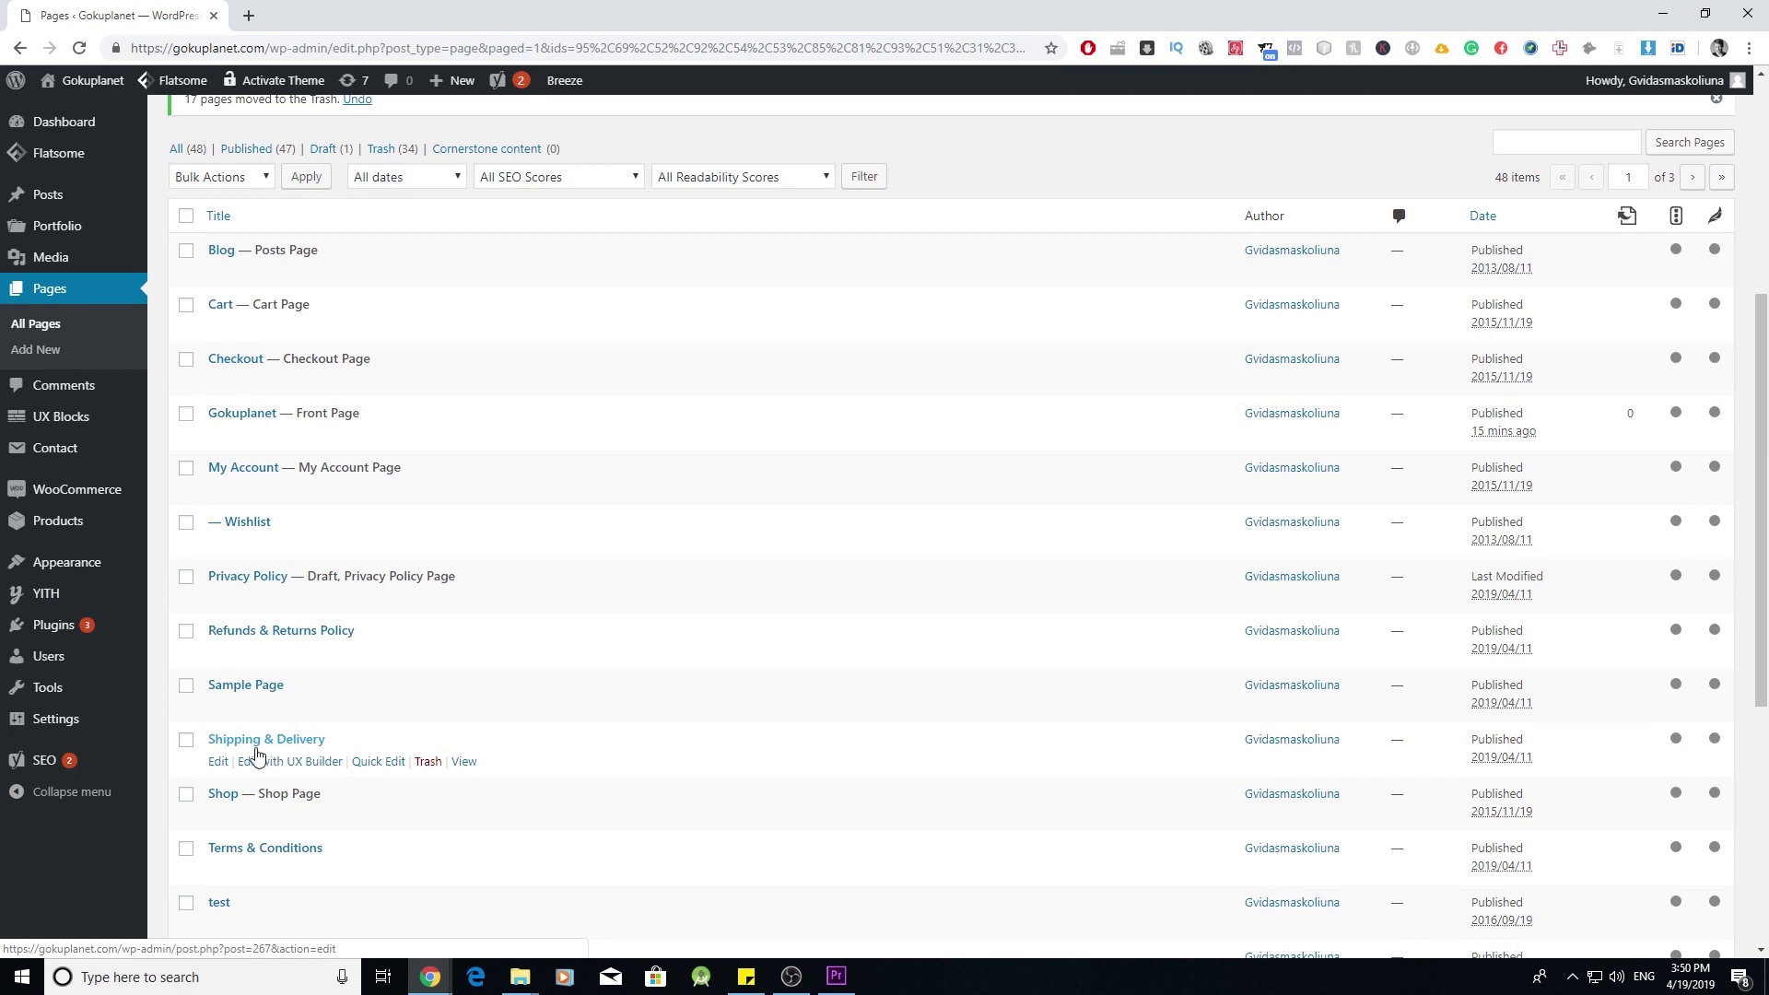
click(186, 686)
scroll(217, 738, down, 3)
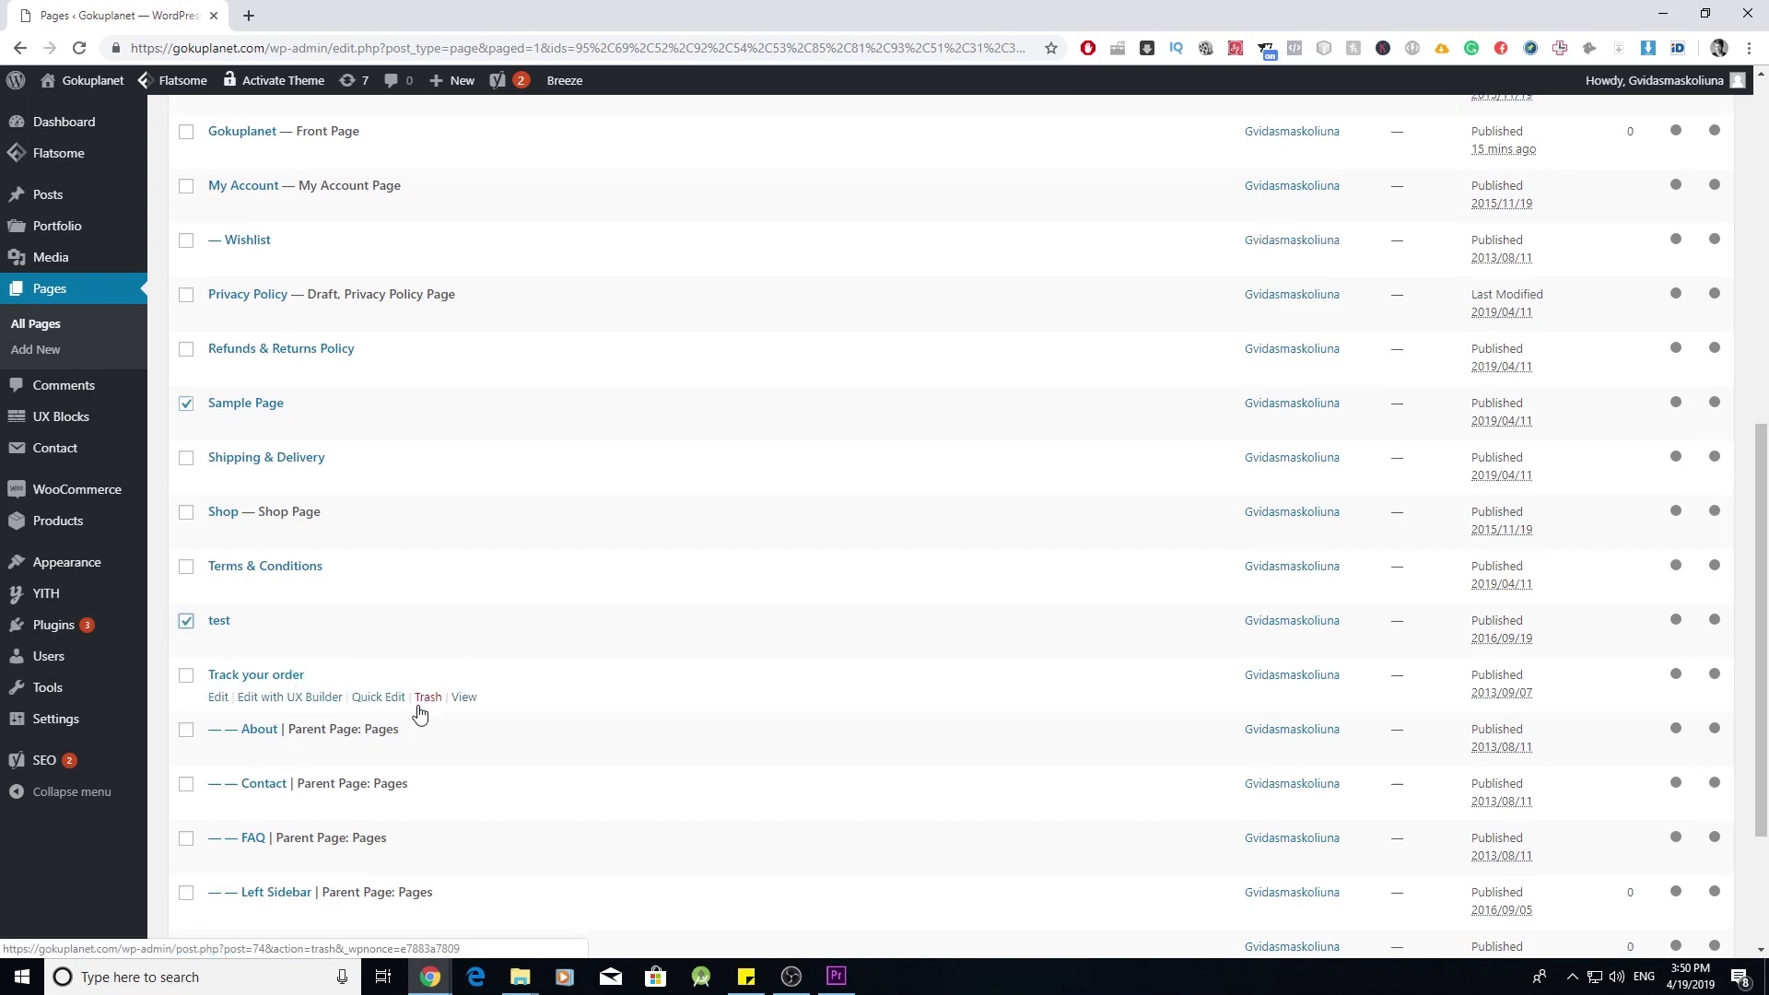
scroll(418, 711, down, 3)
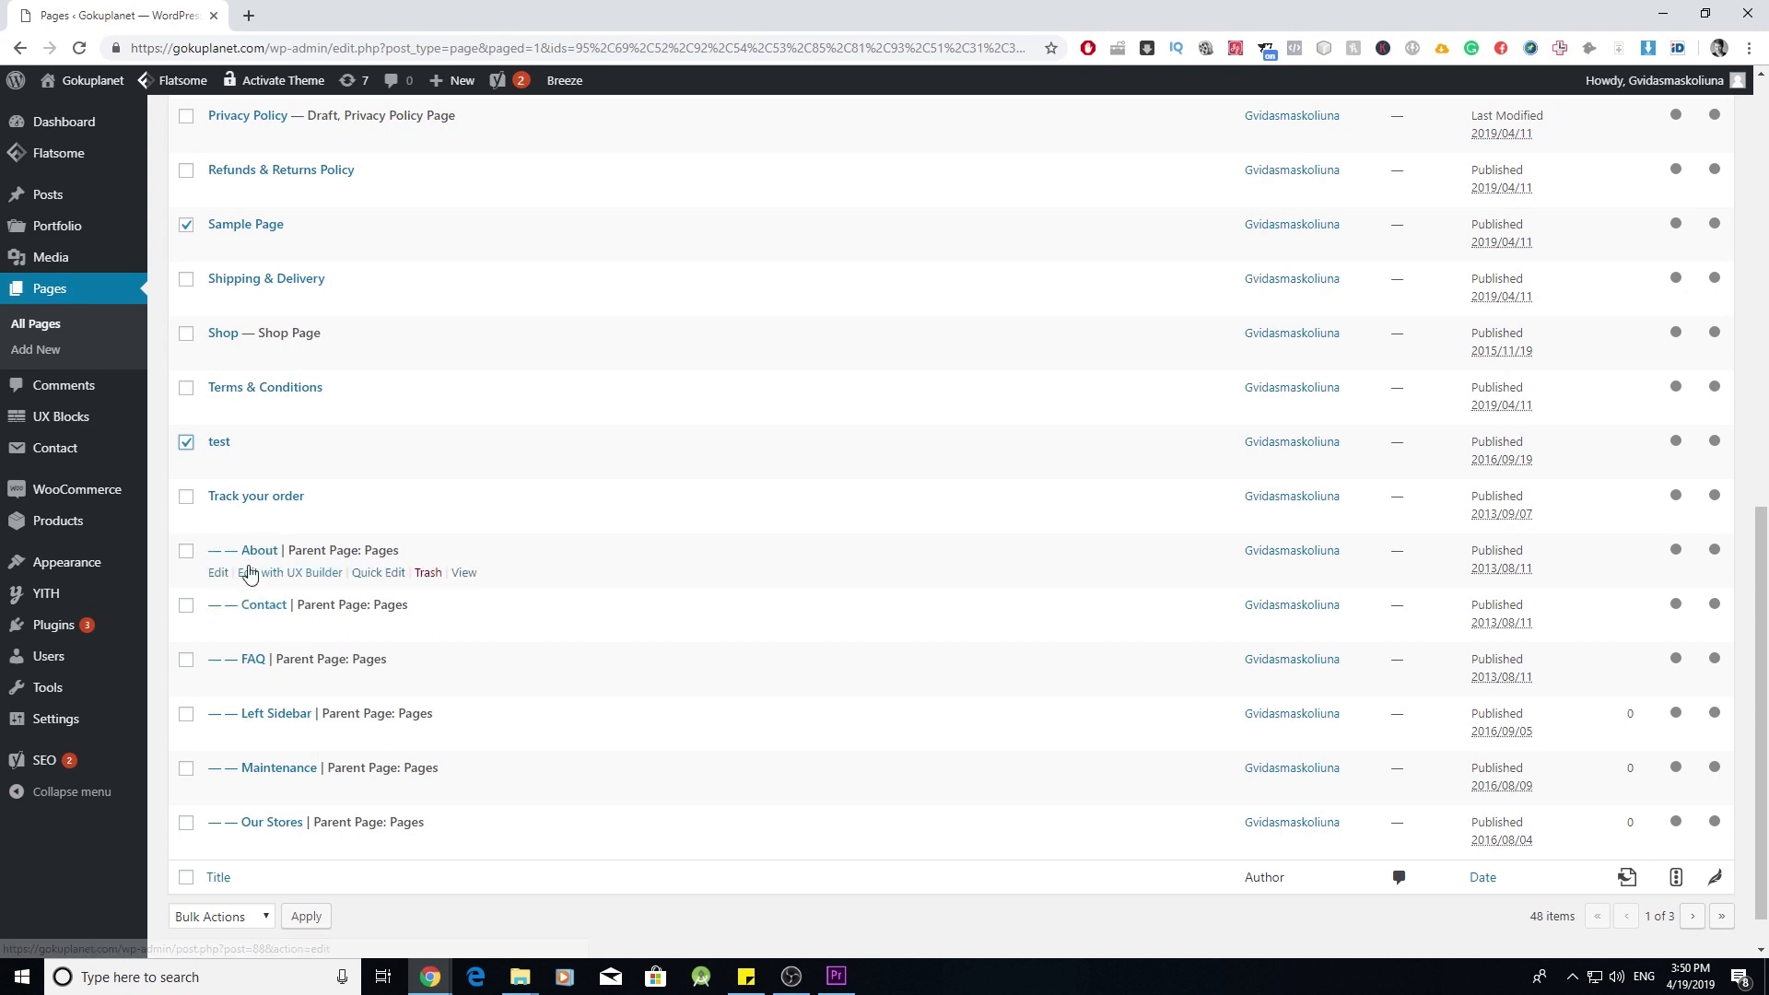
click(187, 714)
click(186, 768)
click(186, 823)
scroll(184, 782, up, 8)
click(219, 454)
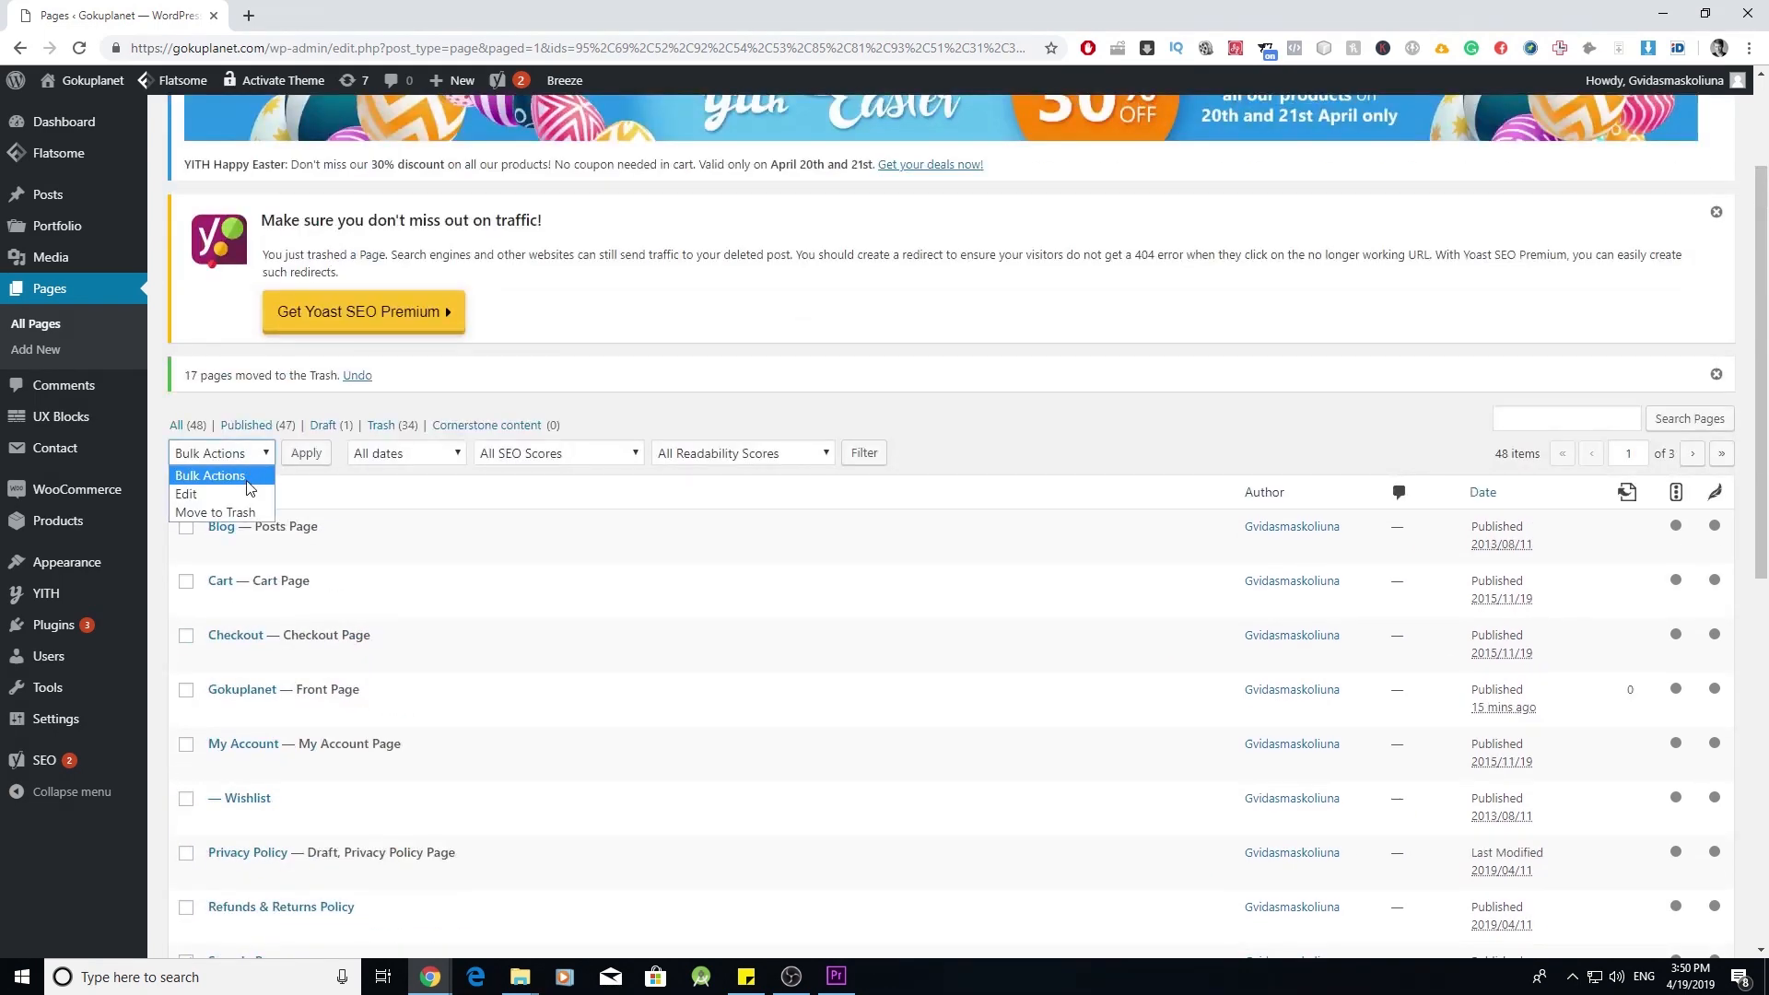
click(255, 518)
click(306, 454)
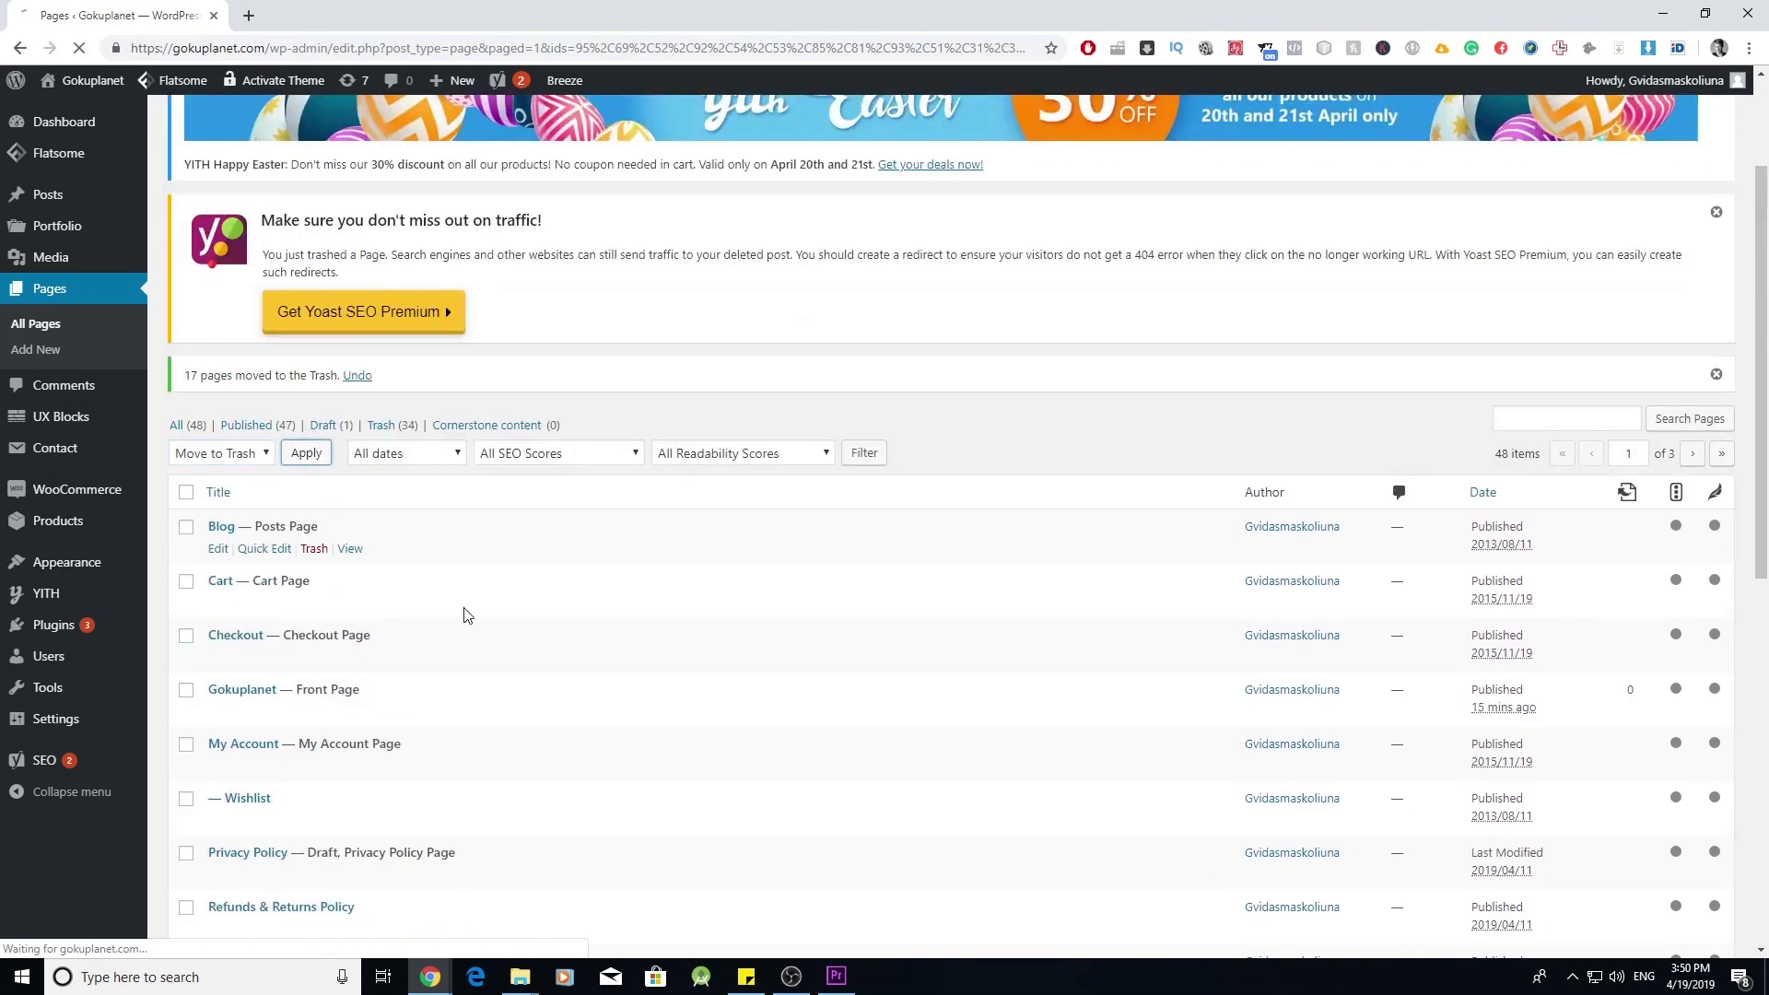
- Tick the Portfolio, Mega Shop and Simple Slider pages for the next bulk trash
scroll(353, 370, down, 4)
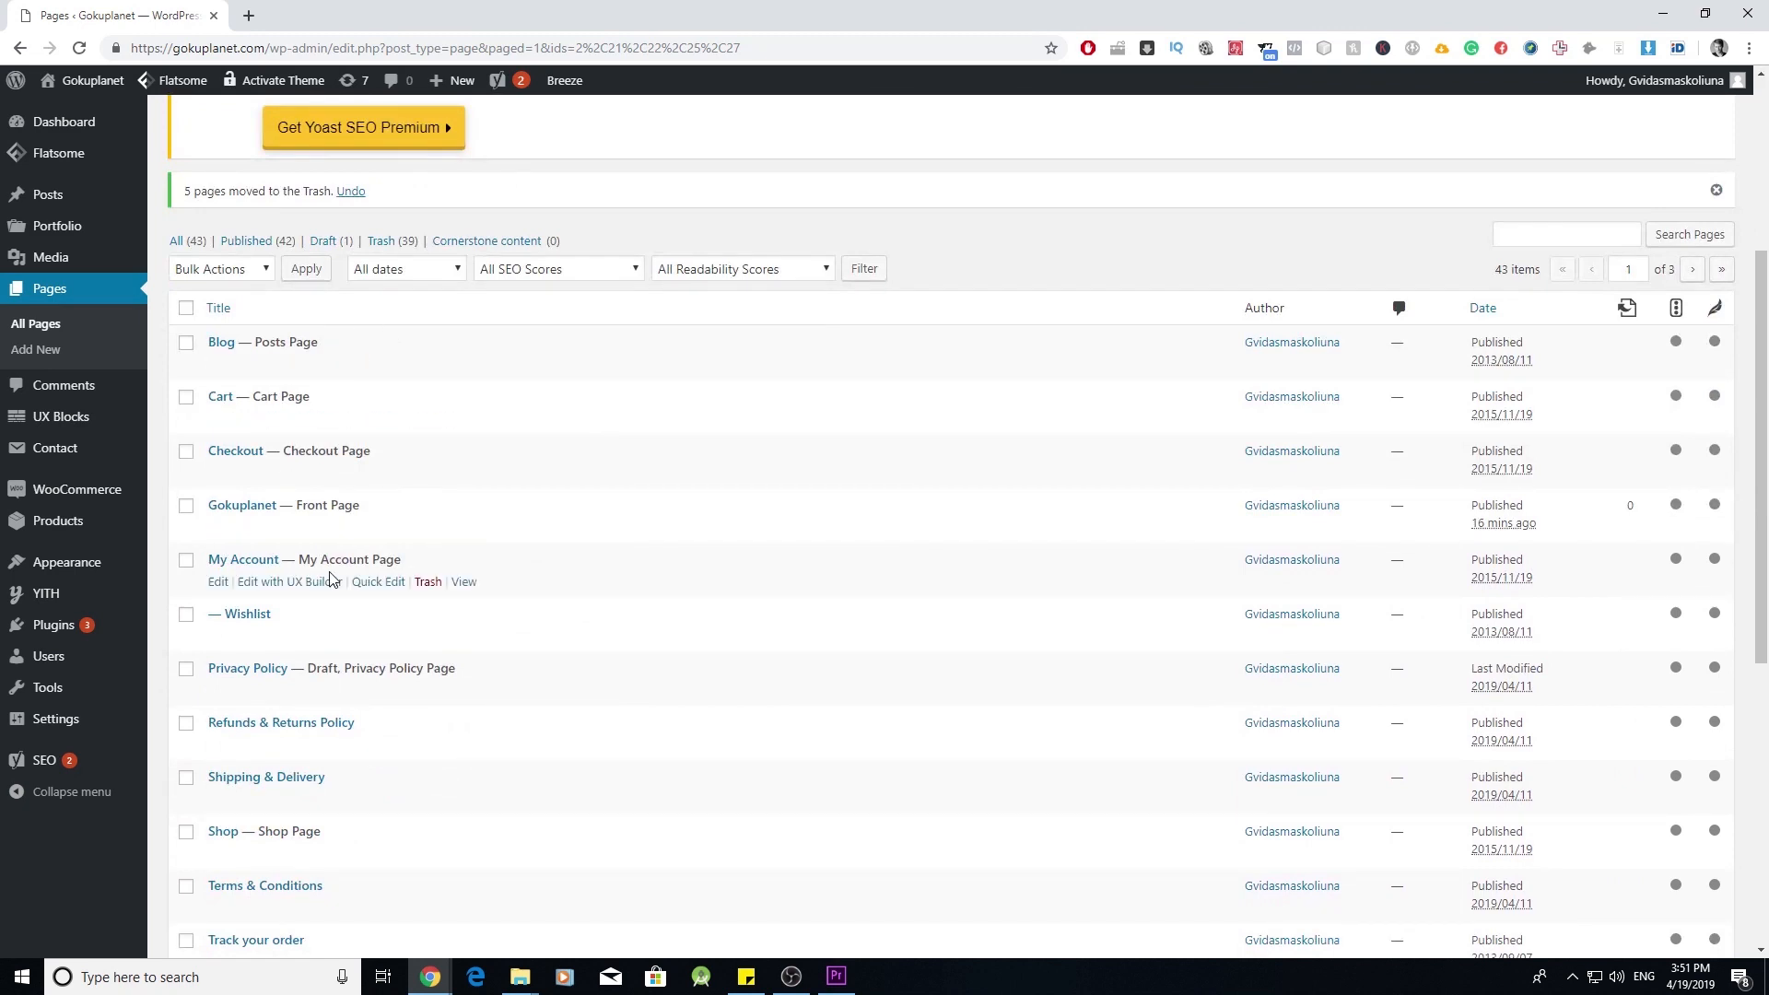
scroll(336, 576, down, 6)
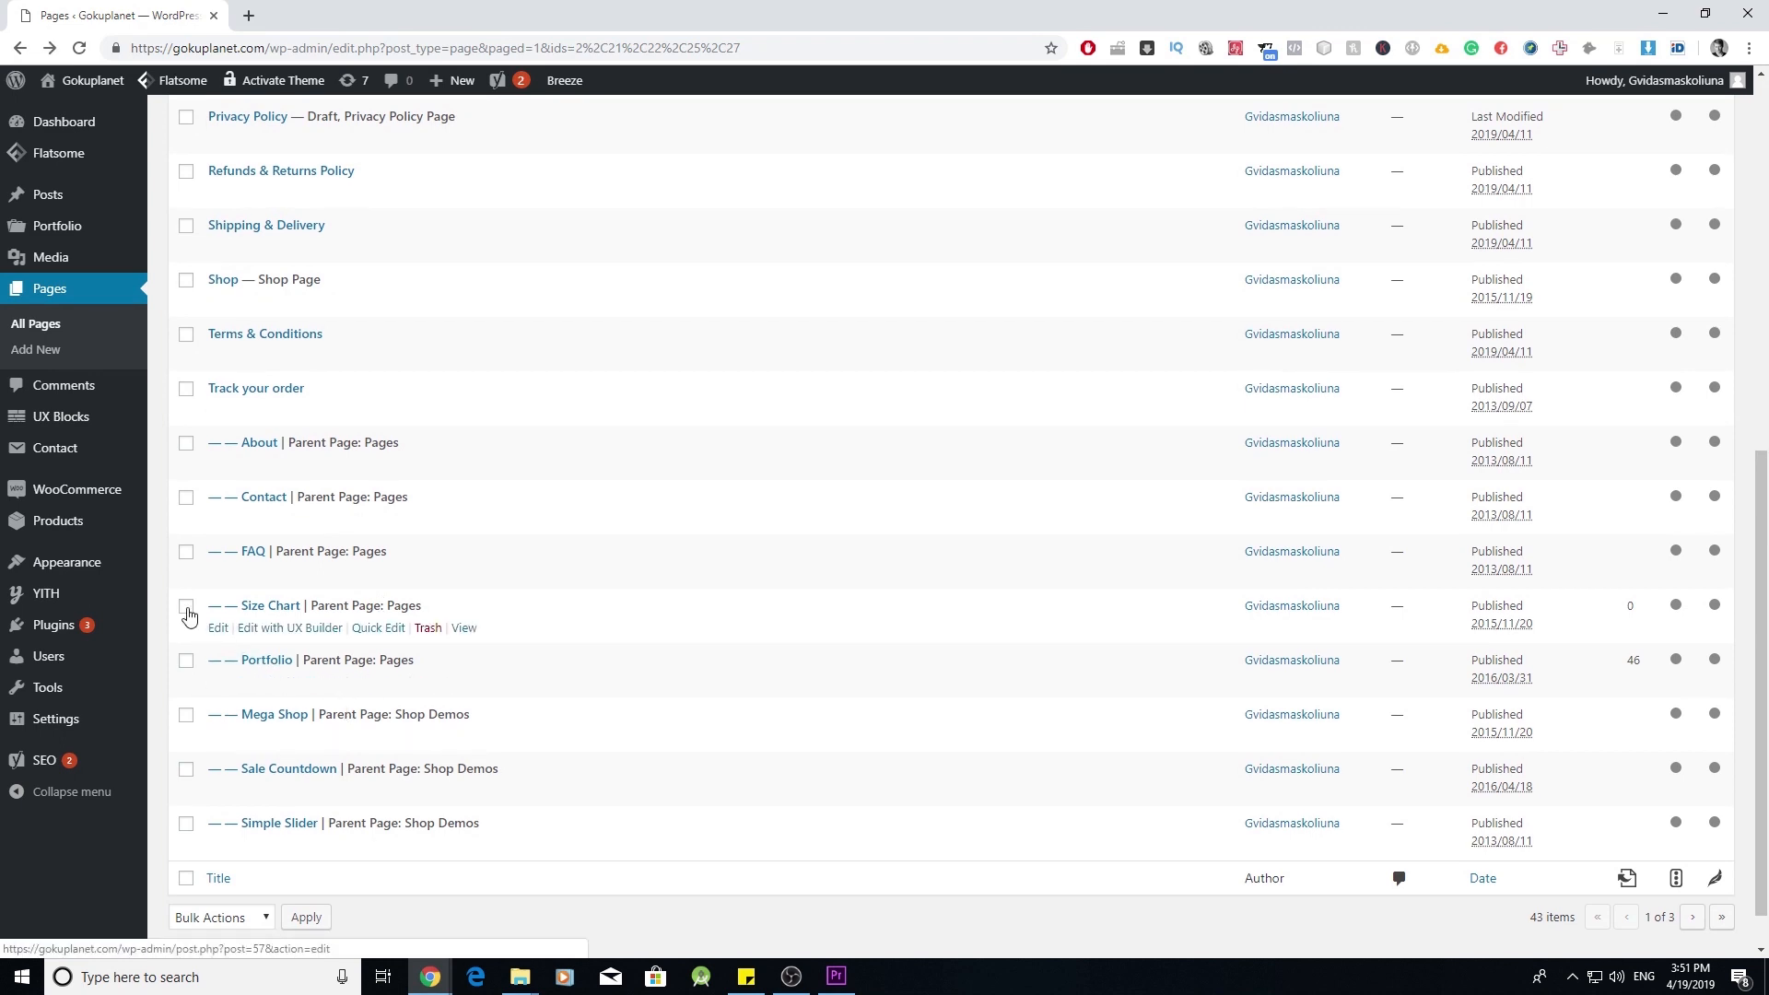
click(186, 659)
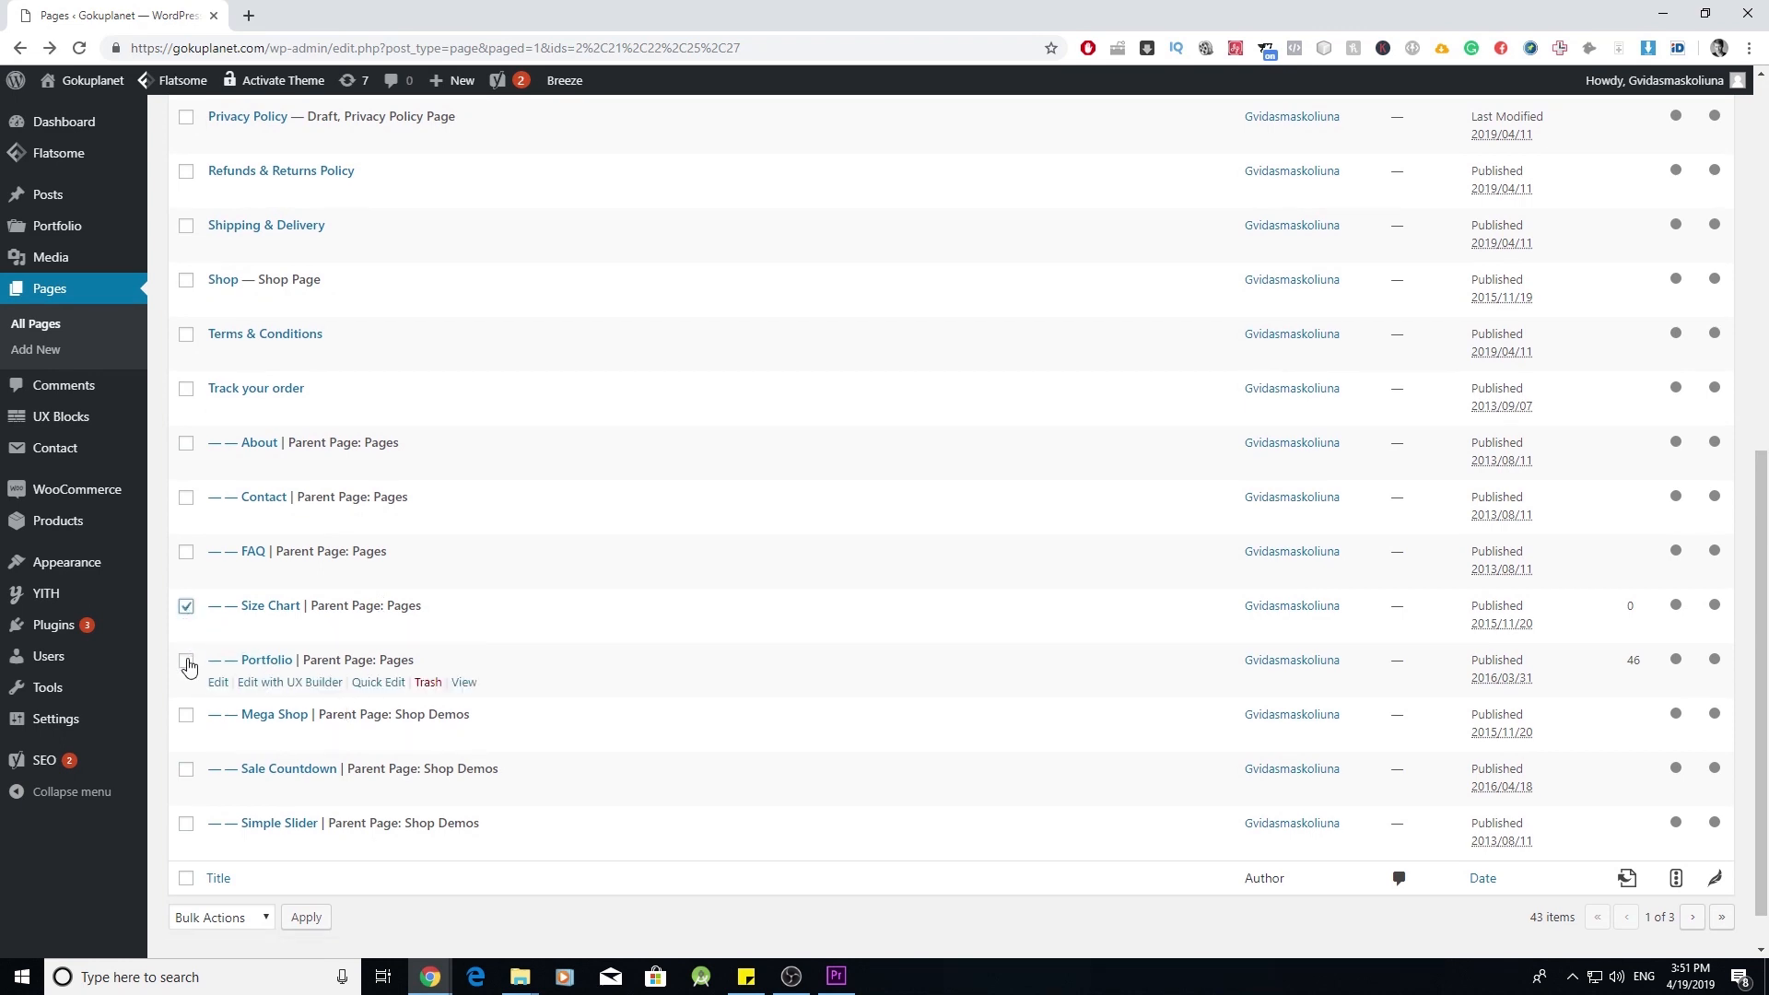
click(187, 716)
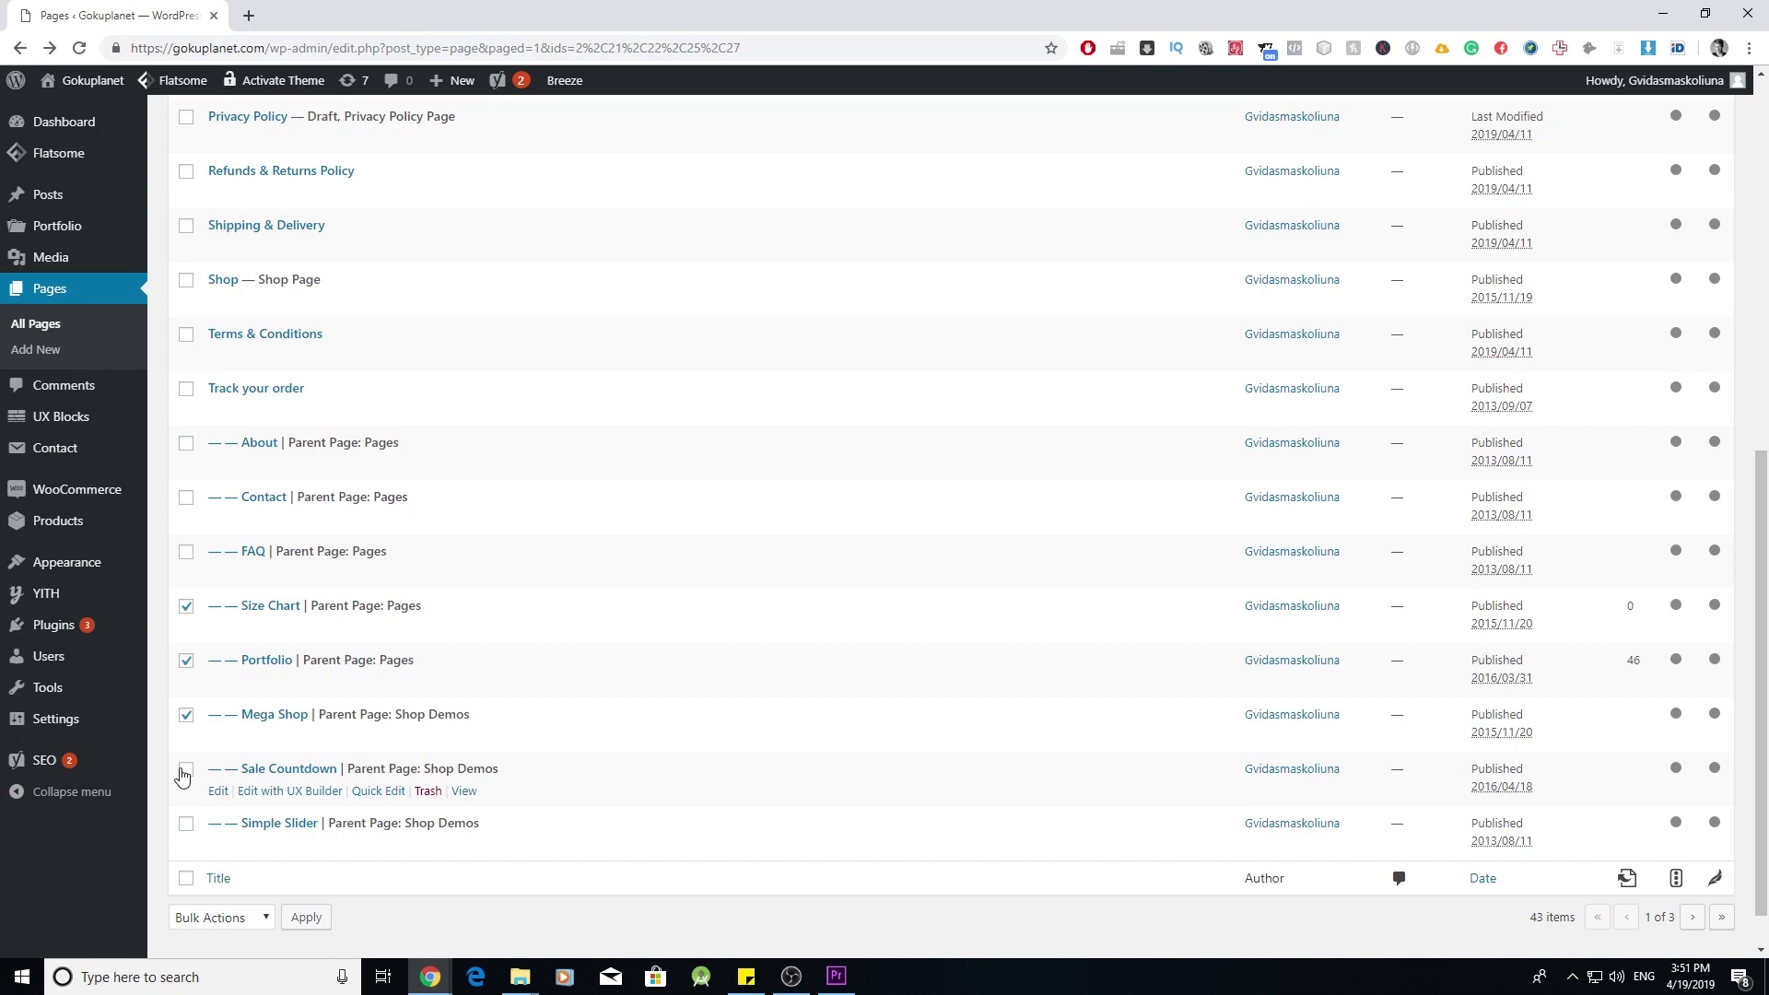
click(186, 824)
scroll(316, 774, up, 6)
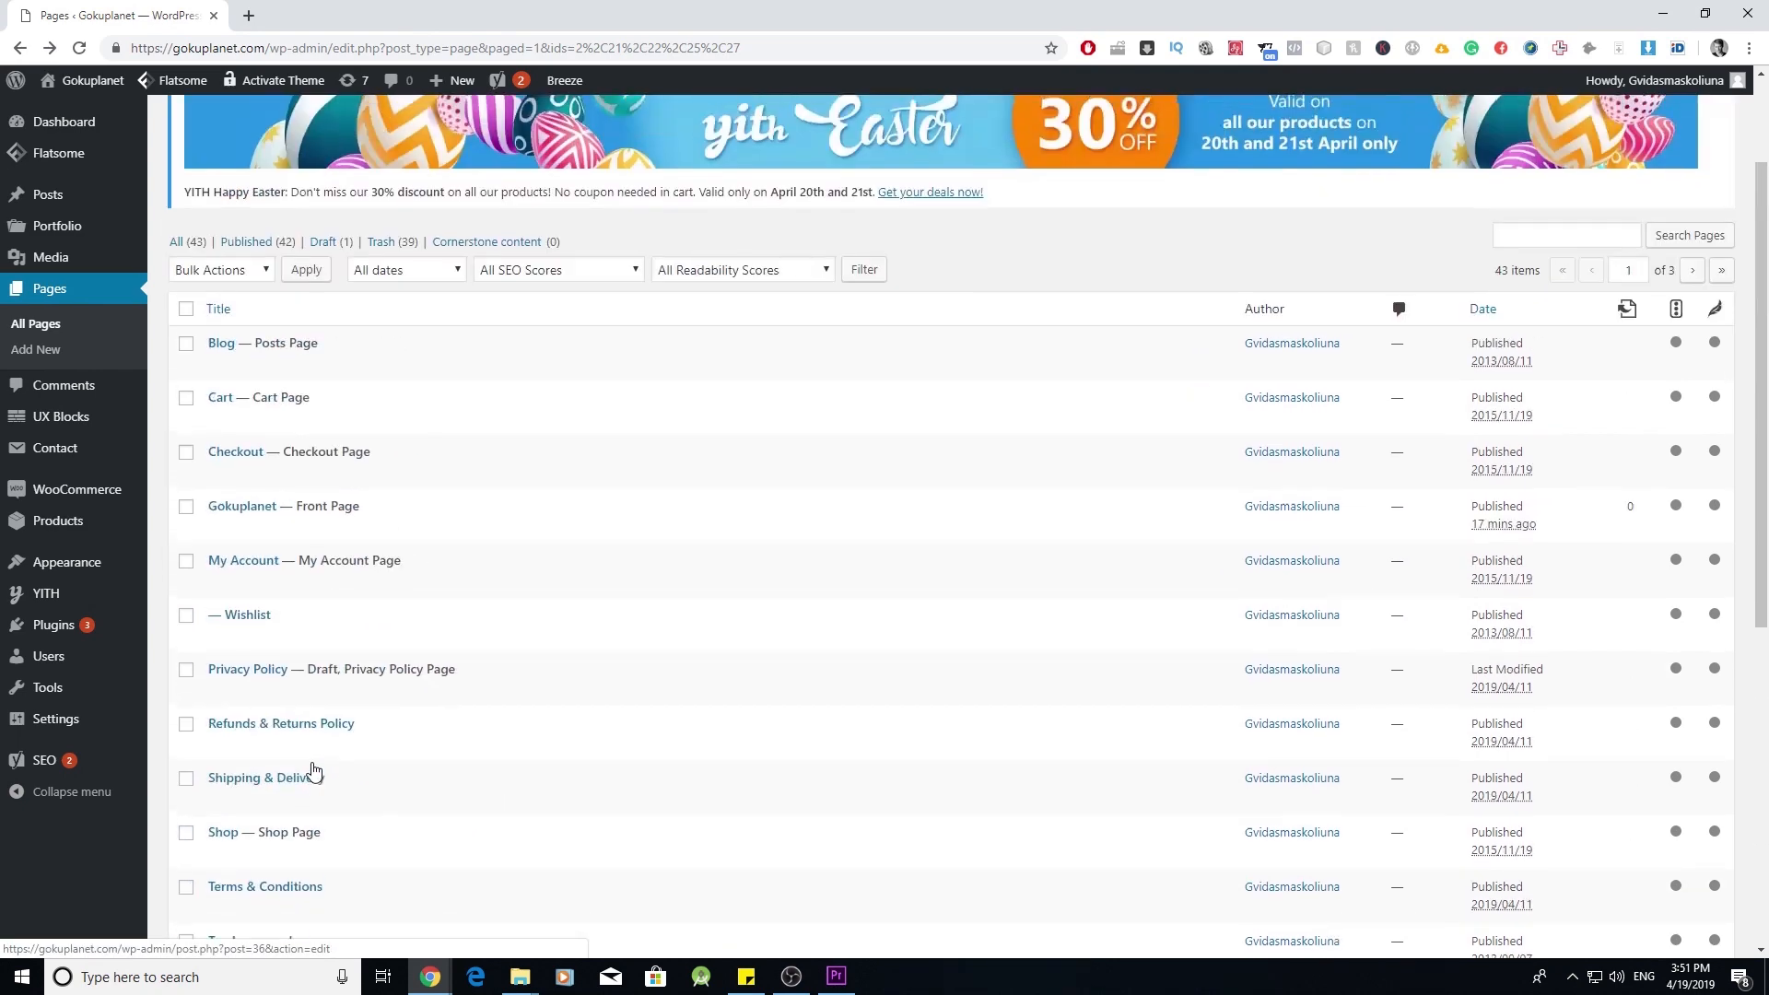
click(247, 276)
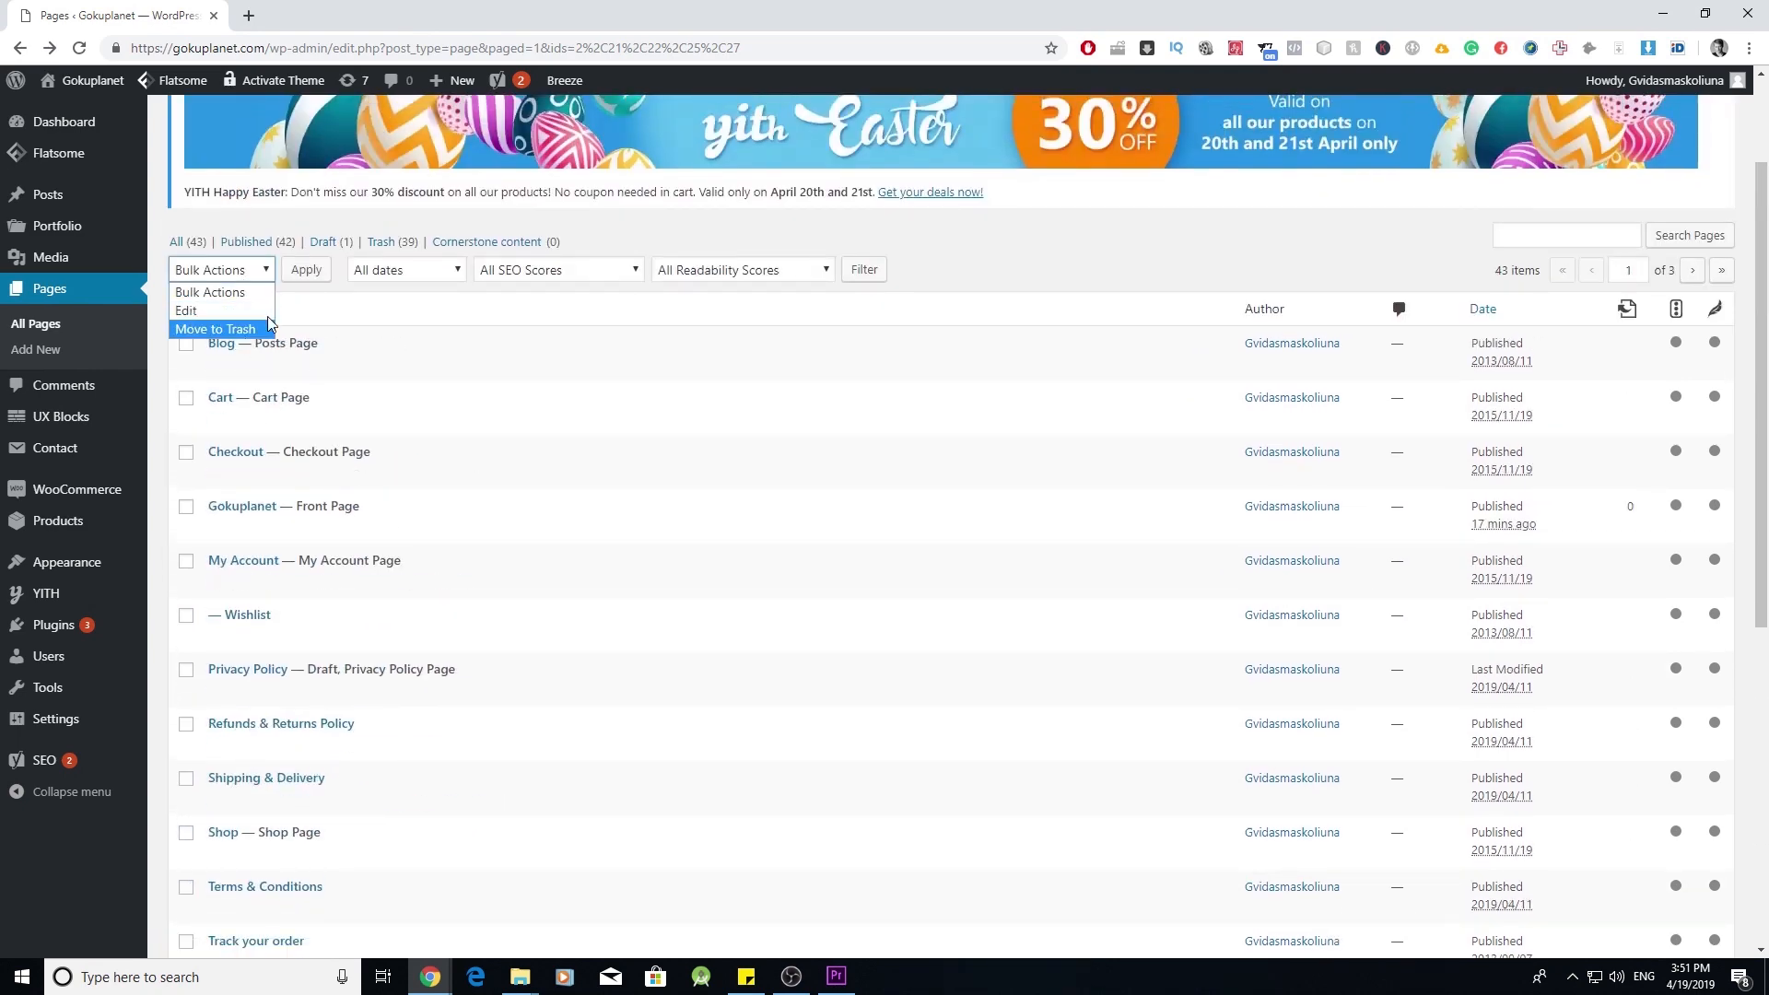
- Trash the five checked pages, then trash Scroll To, Video Cover, Sport Shop and Slider Cover
click(221, 329)
click(307, 270)
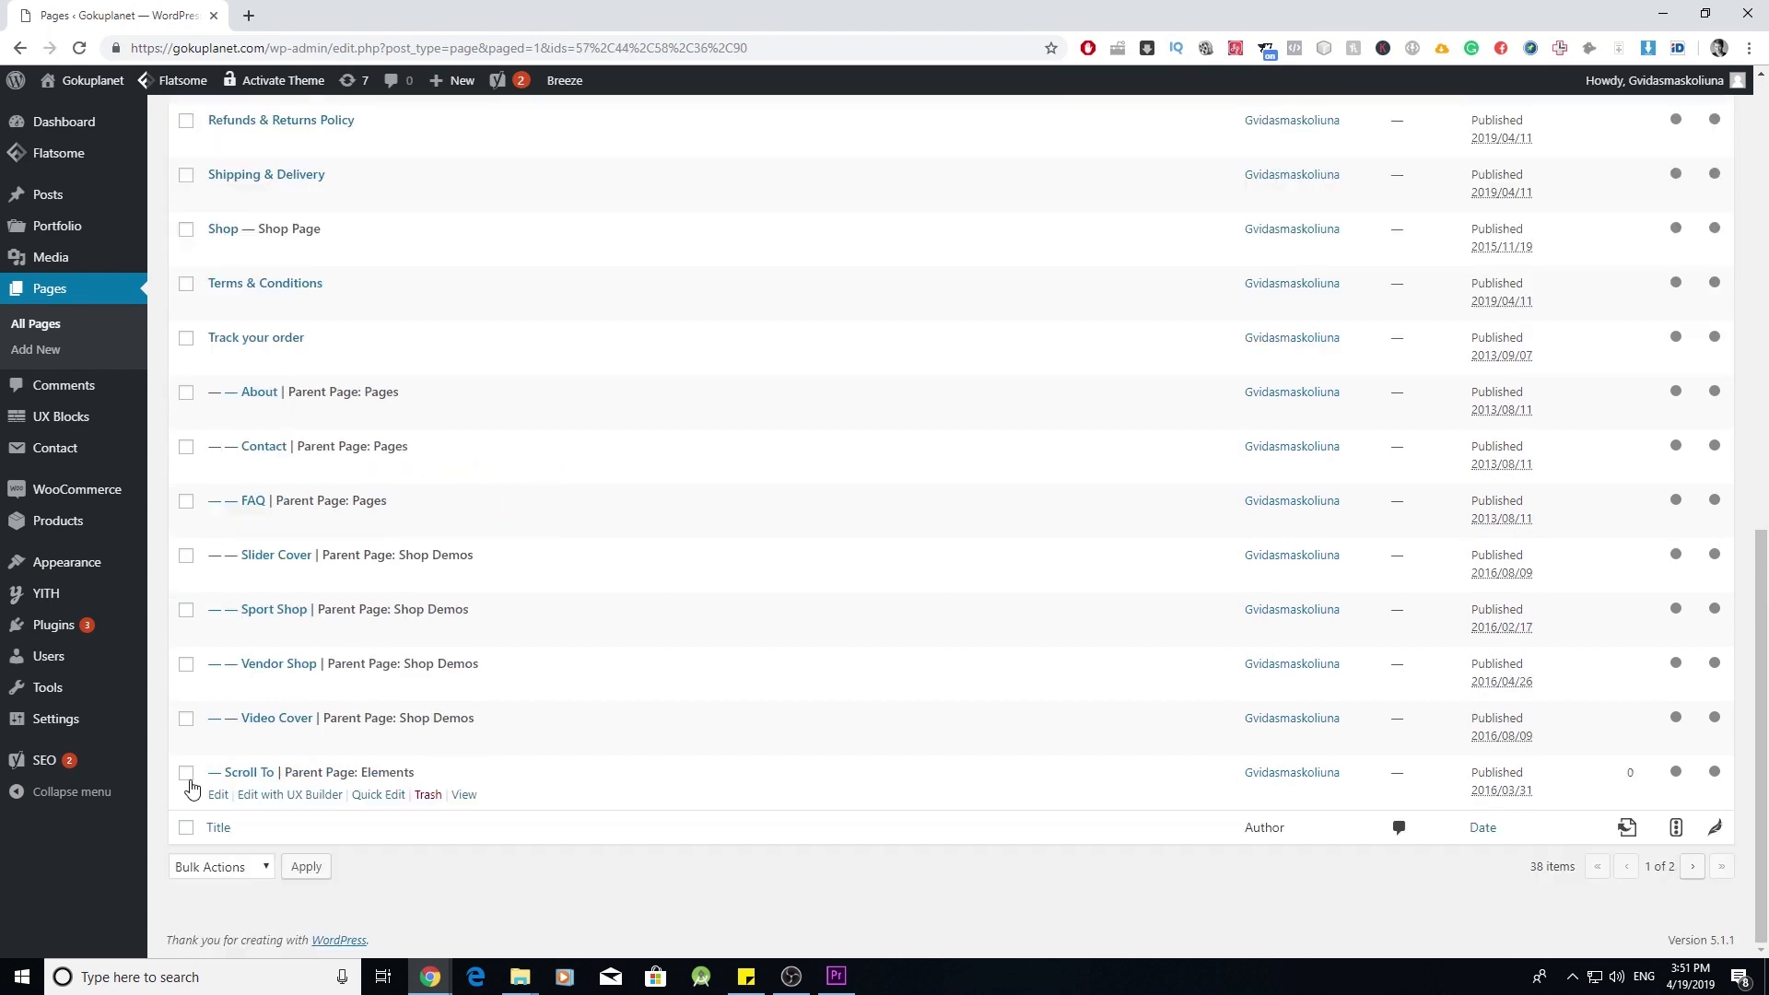
click(187, 776)
click(186, 720)
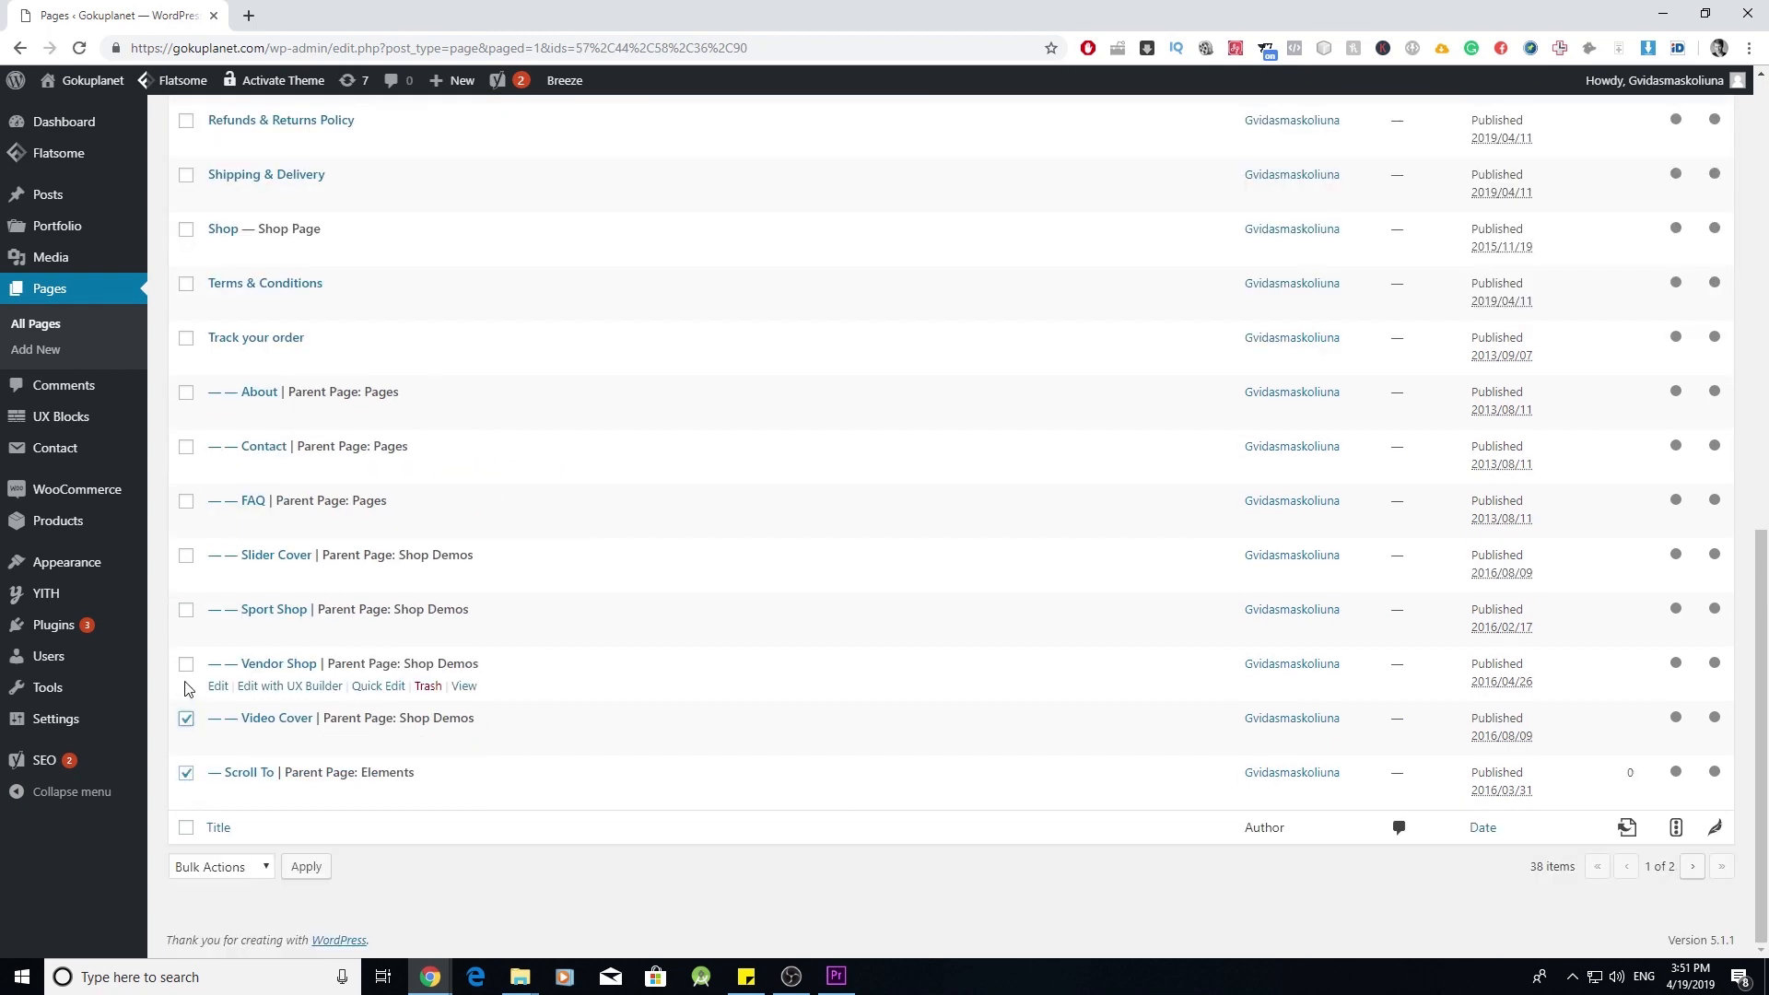
click(186, 609)
click(186, 555)
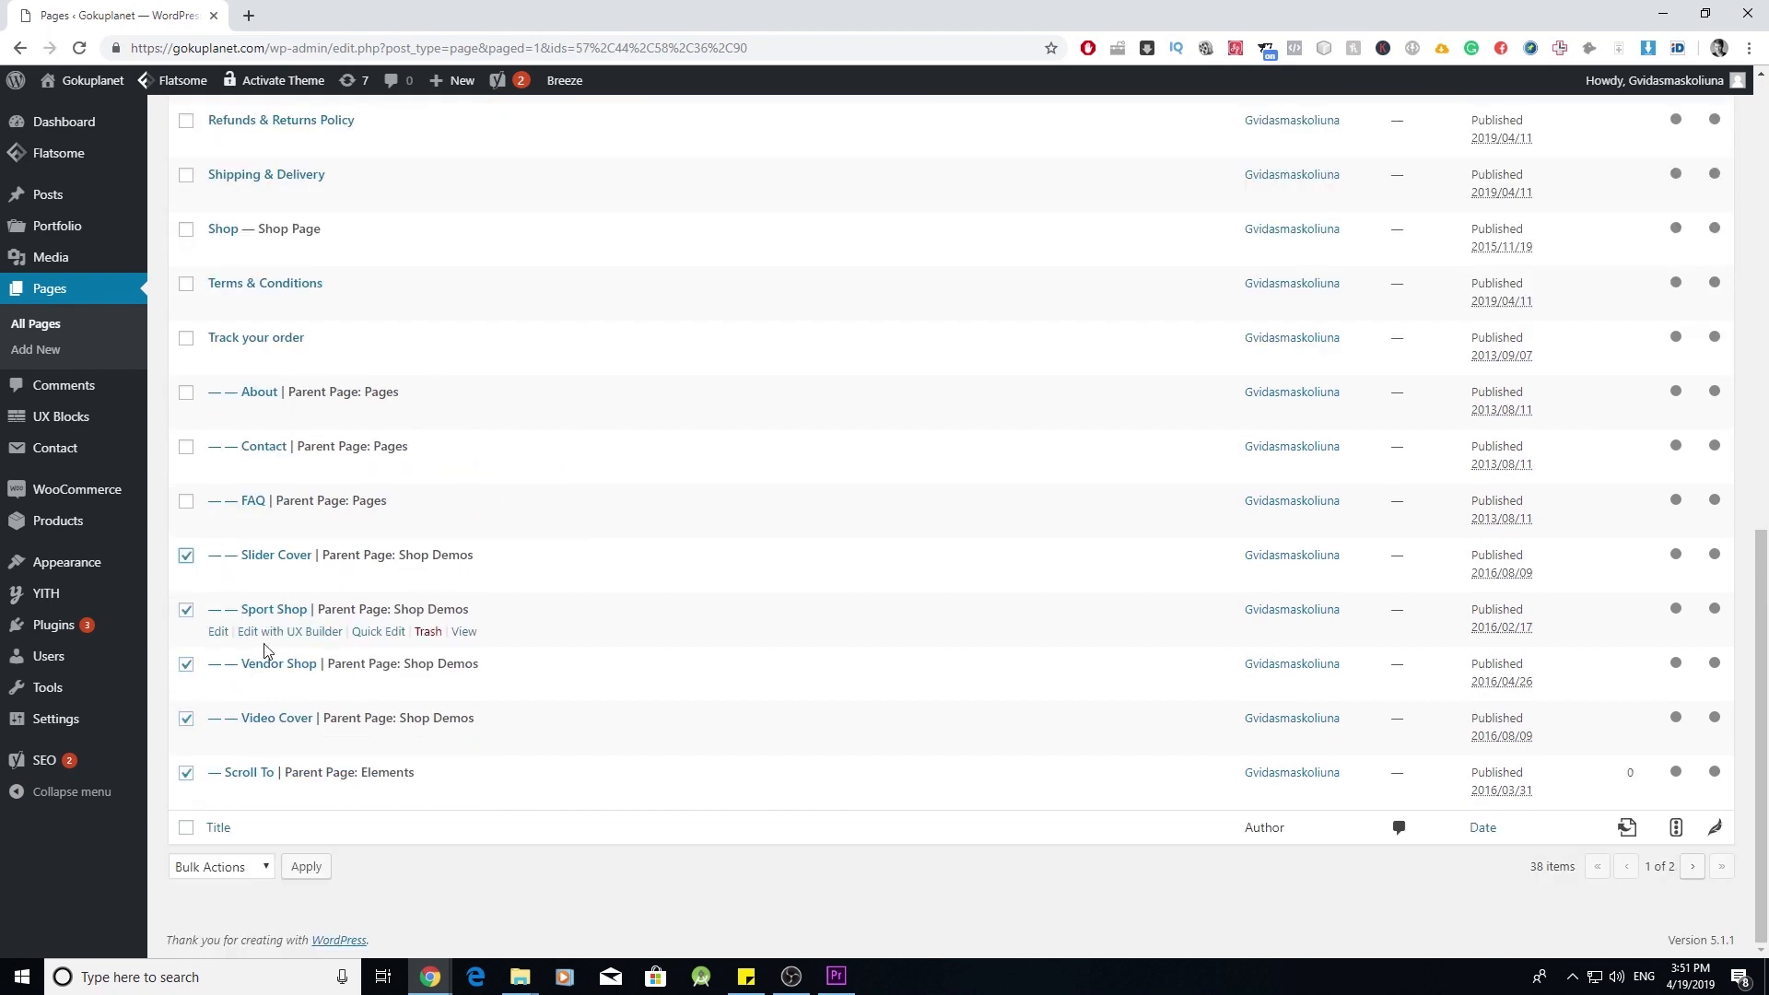
scroll(242, 465, up, 1)
scroll(243, 465, up, 7)
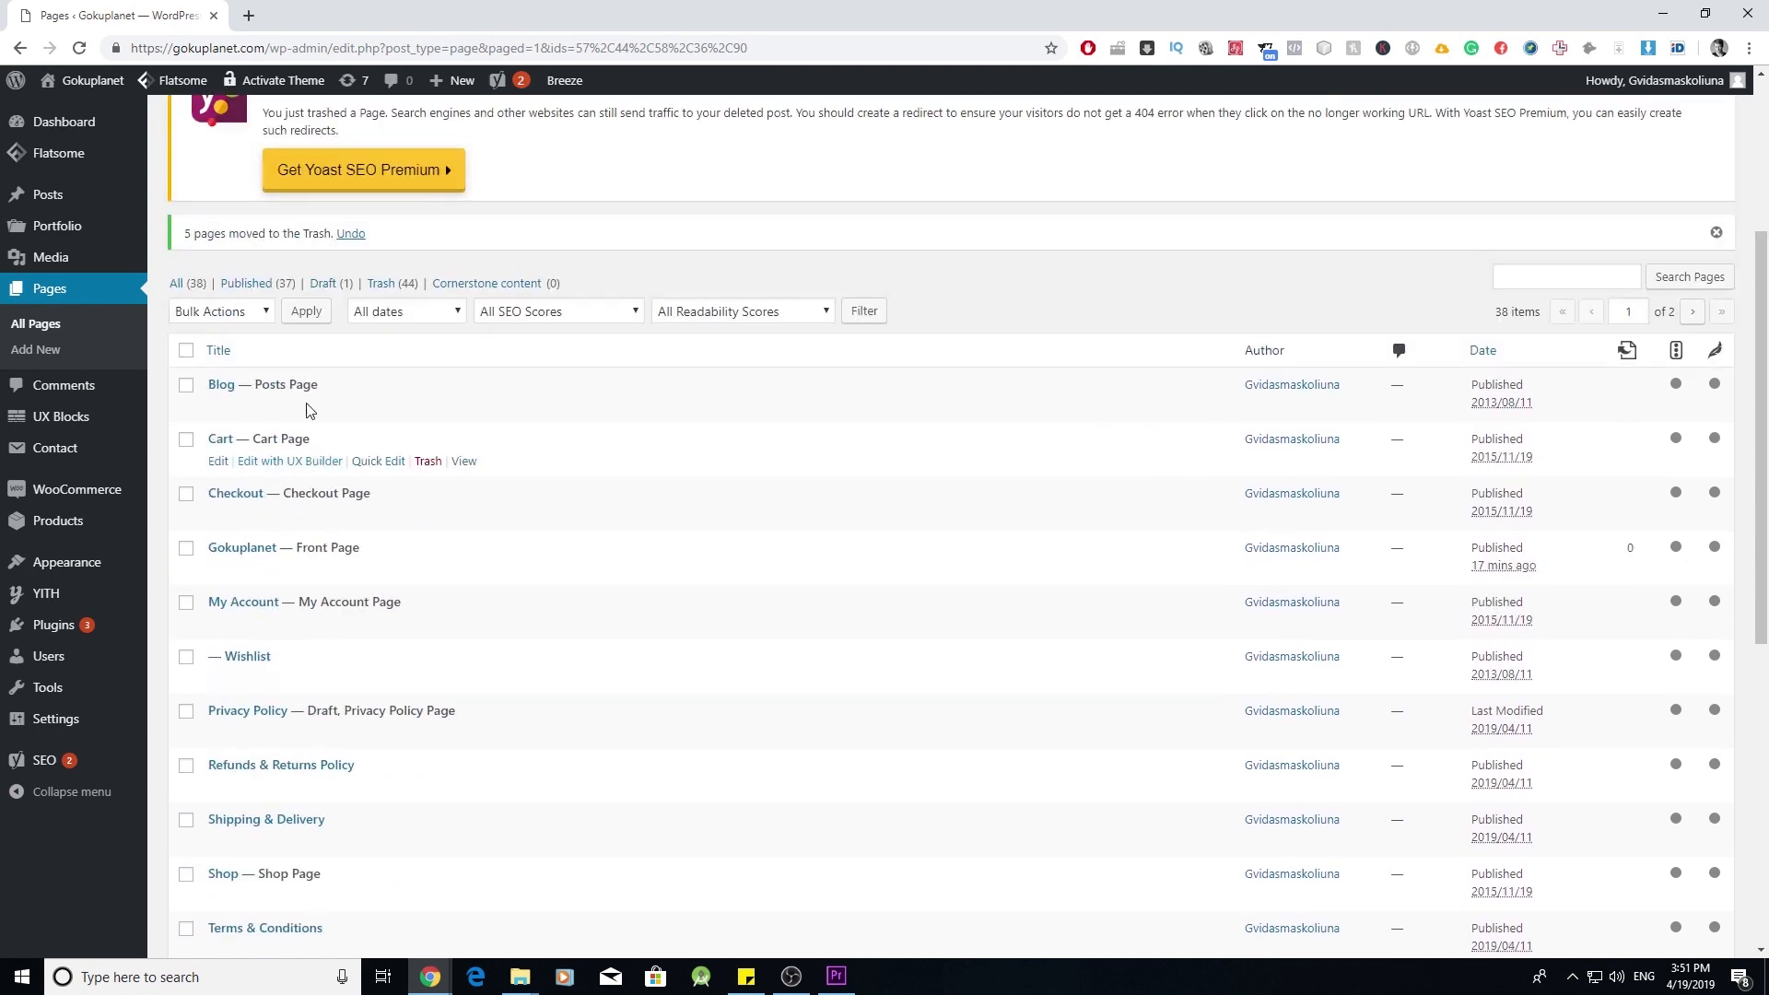
click(249, 311)
click(212, 367)
click(305, 312)
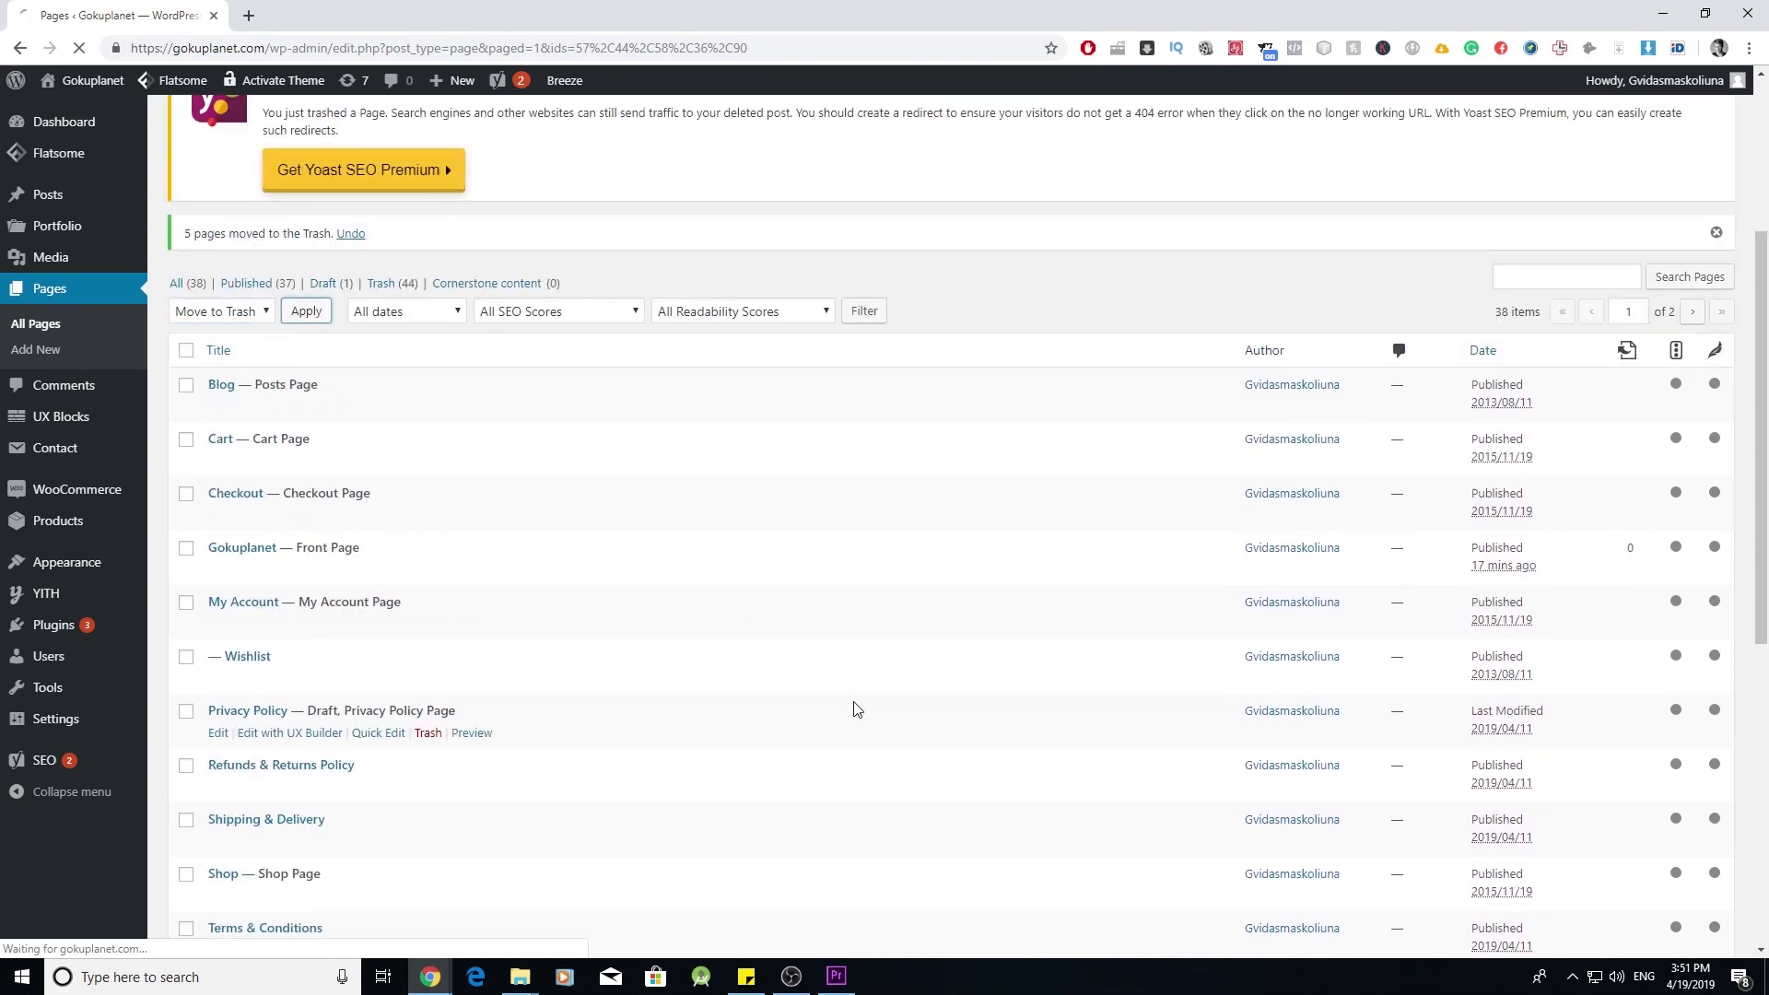
- Move the Products, Product Categories, Message box and Map demo pages to Trash
scroll(599, 578, down, 6)
click(186, 822)
click(186, 767)
click(186, 713)
click(186, 659)
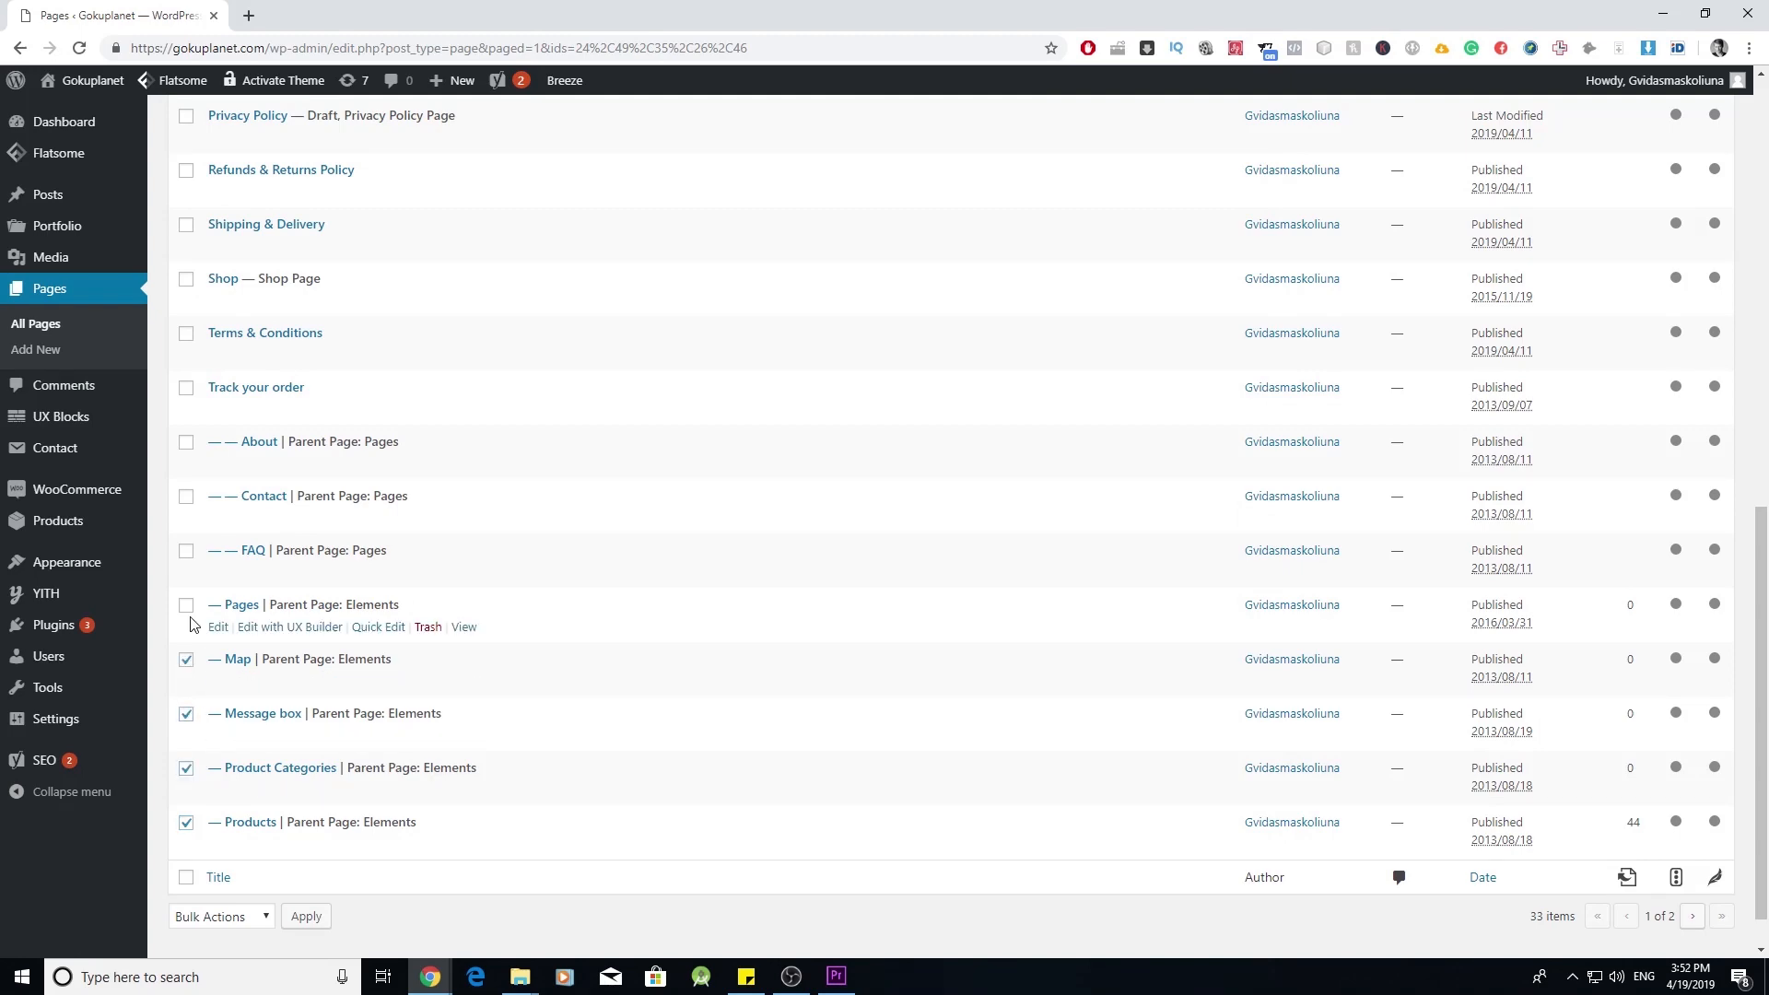
scroll(258, 645, up, 15)
click(238, 547)
click(215, 604)
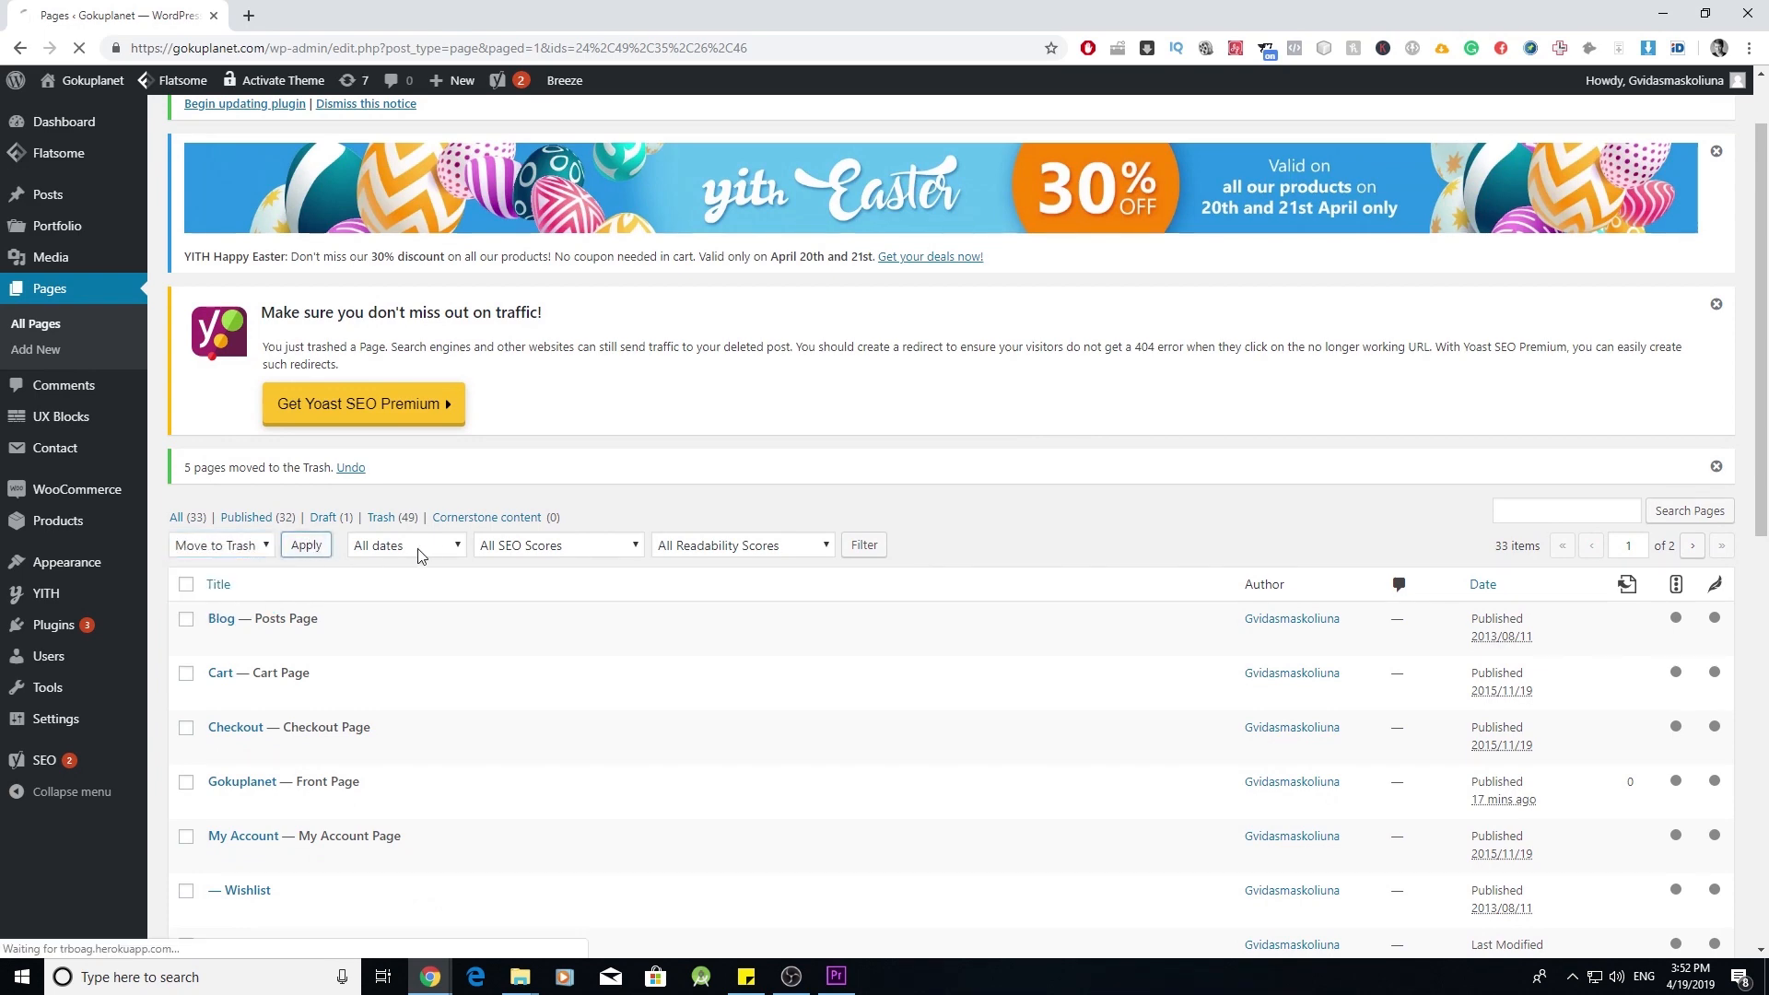
click(307, 545)
scroll(746, 721, down, 15)
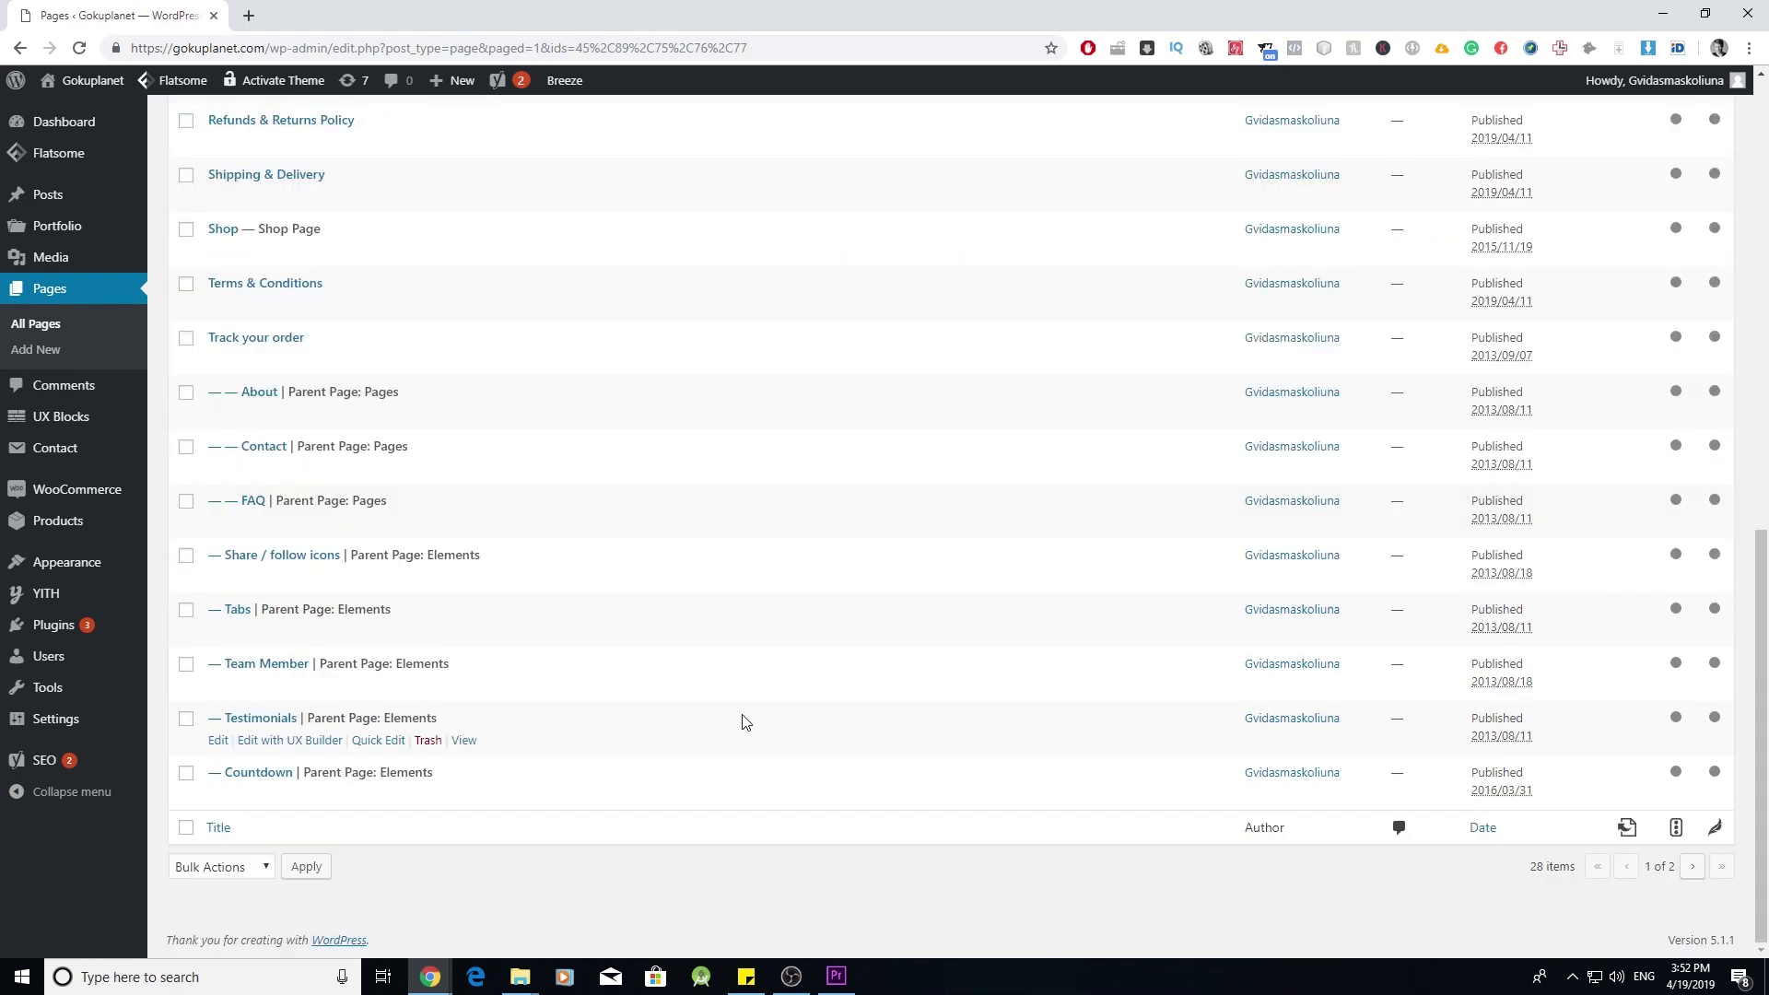
- On the second page of the list, trash all eight remaining pages shown
click(1693, 868)
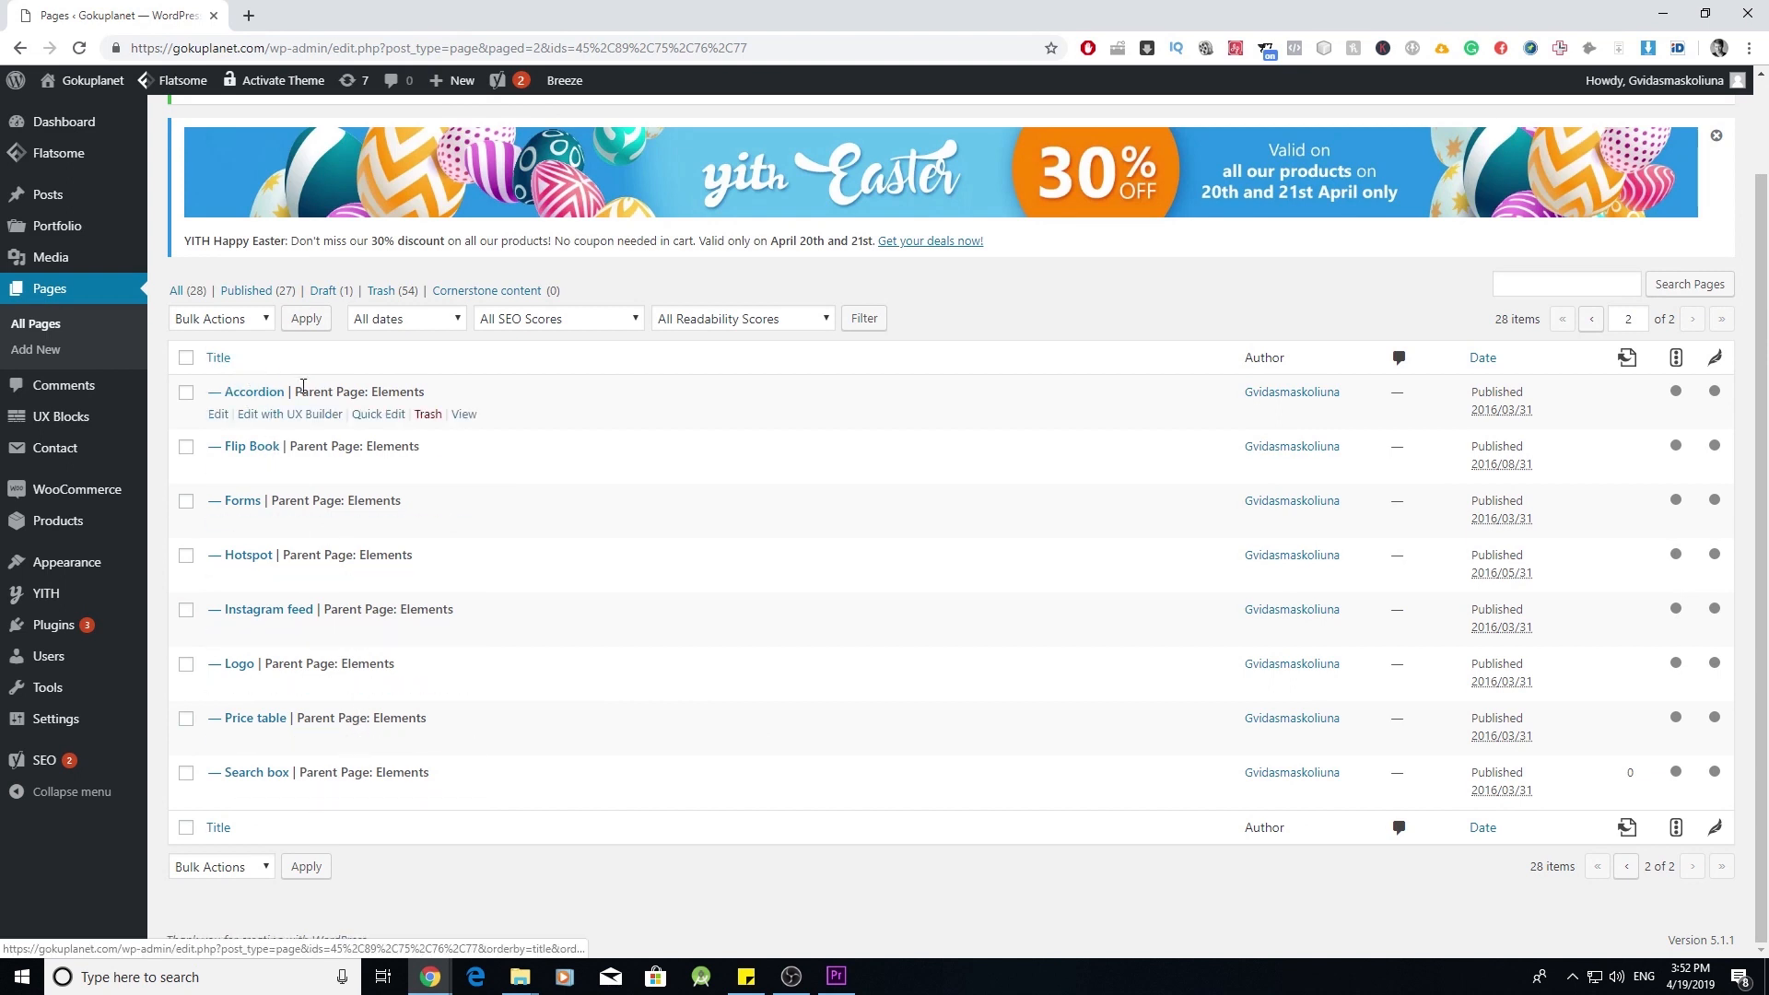
click(186, 358)
click(245, 323)
click(217, 380)
click(306, 319)
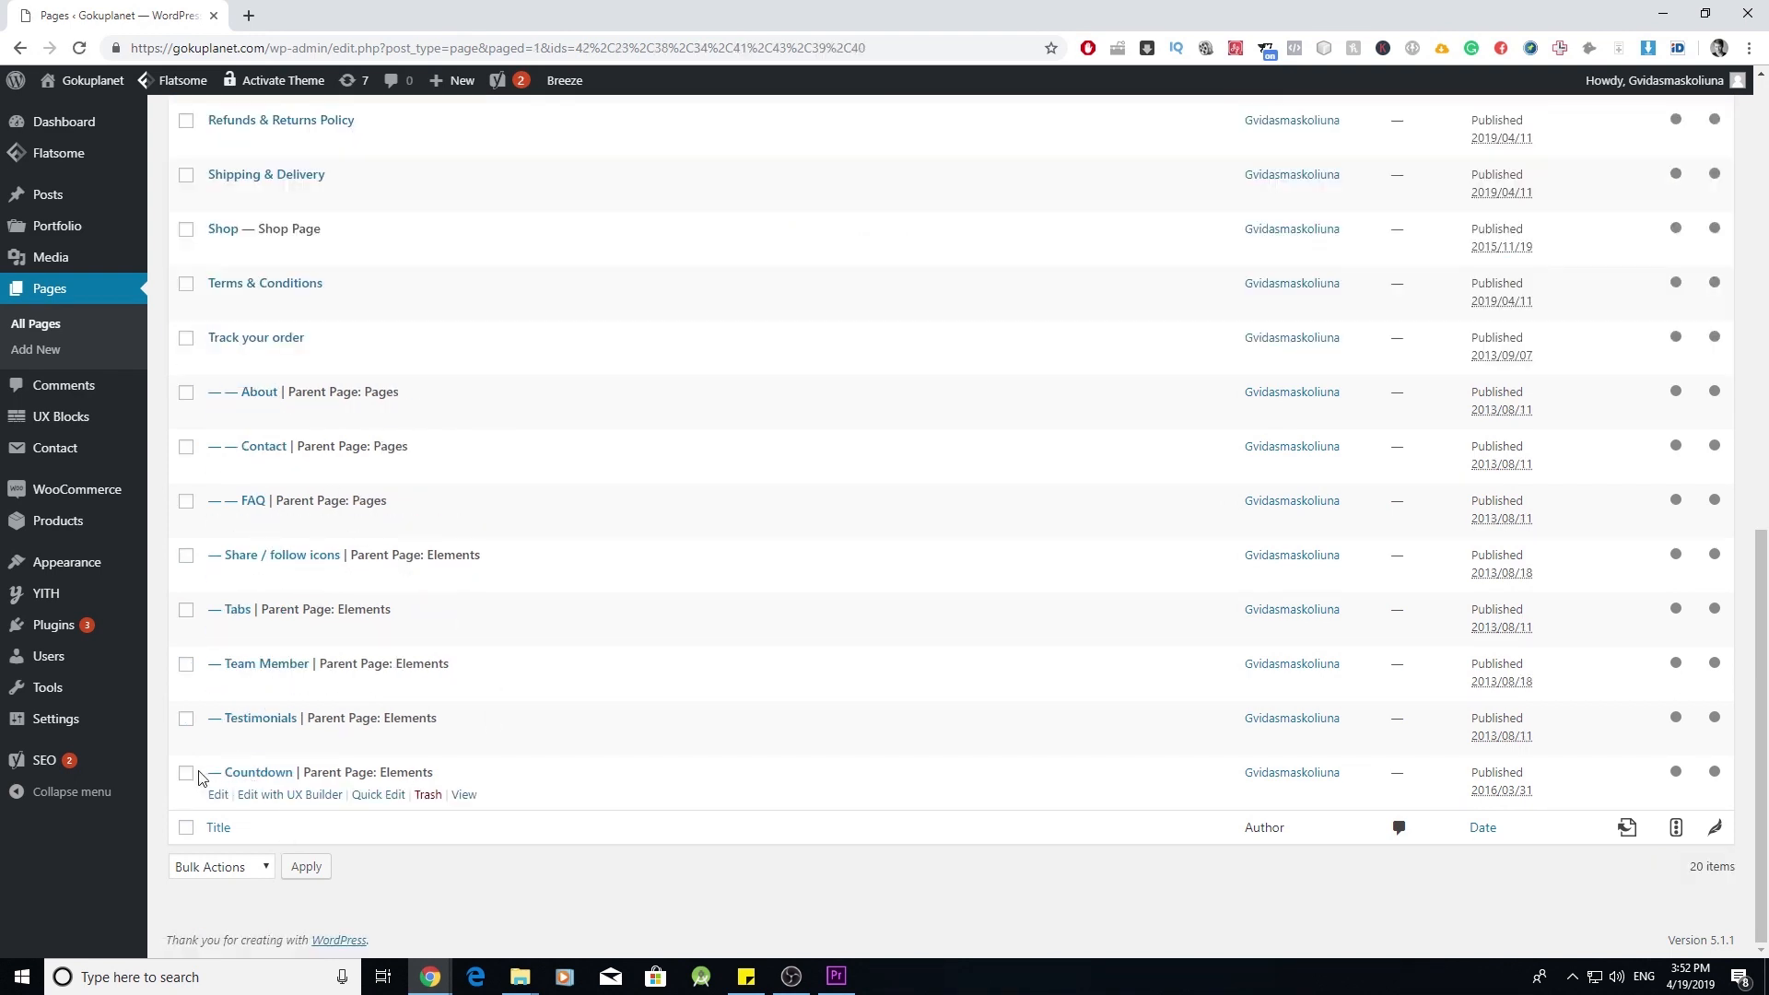
- Trash the Countdown, Team Member and Share / follow icons demo pages
click(185, 774)
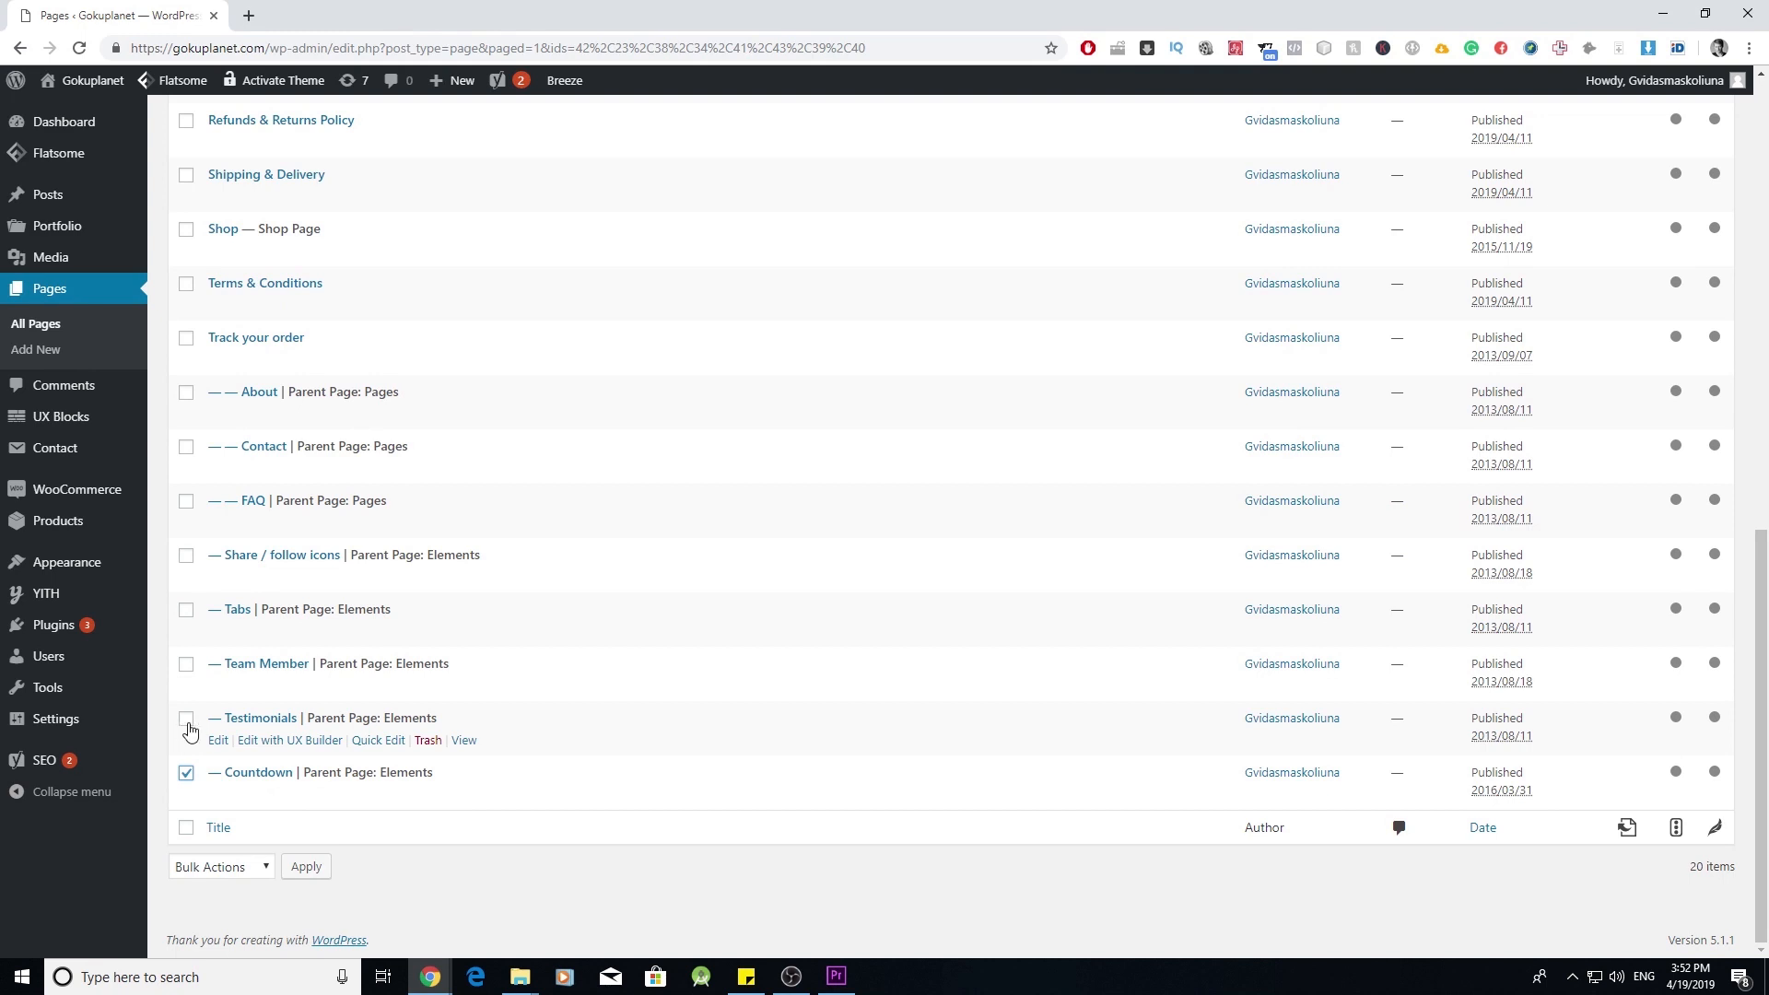
click(186, 667)
click(186, 556)
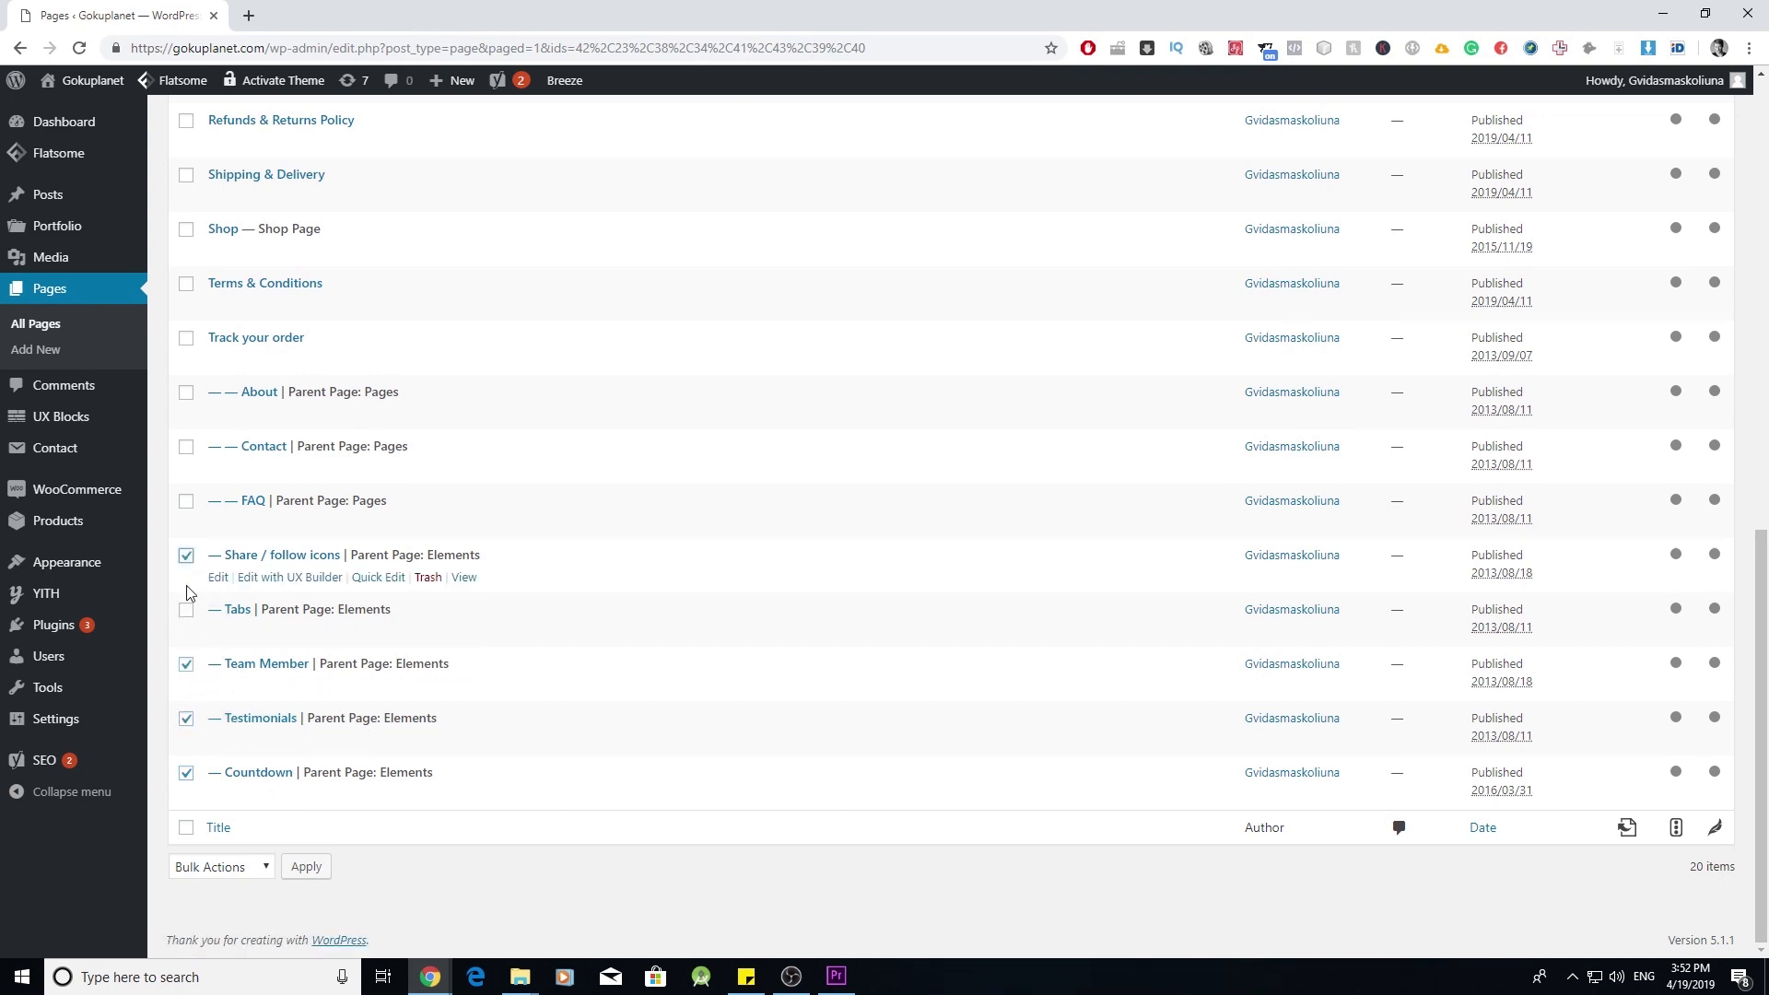
scroll(295, 636, up, 8)
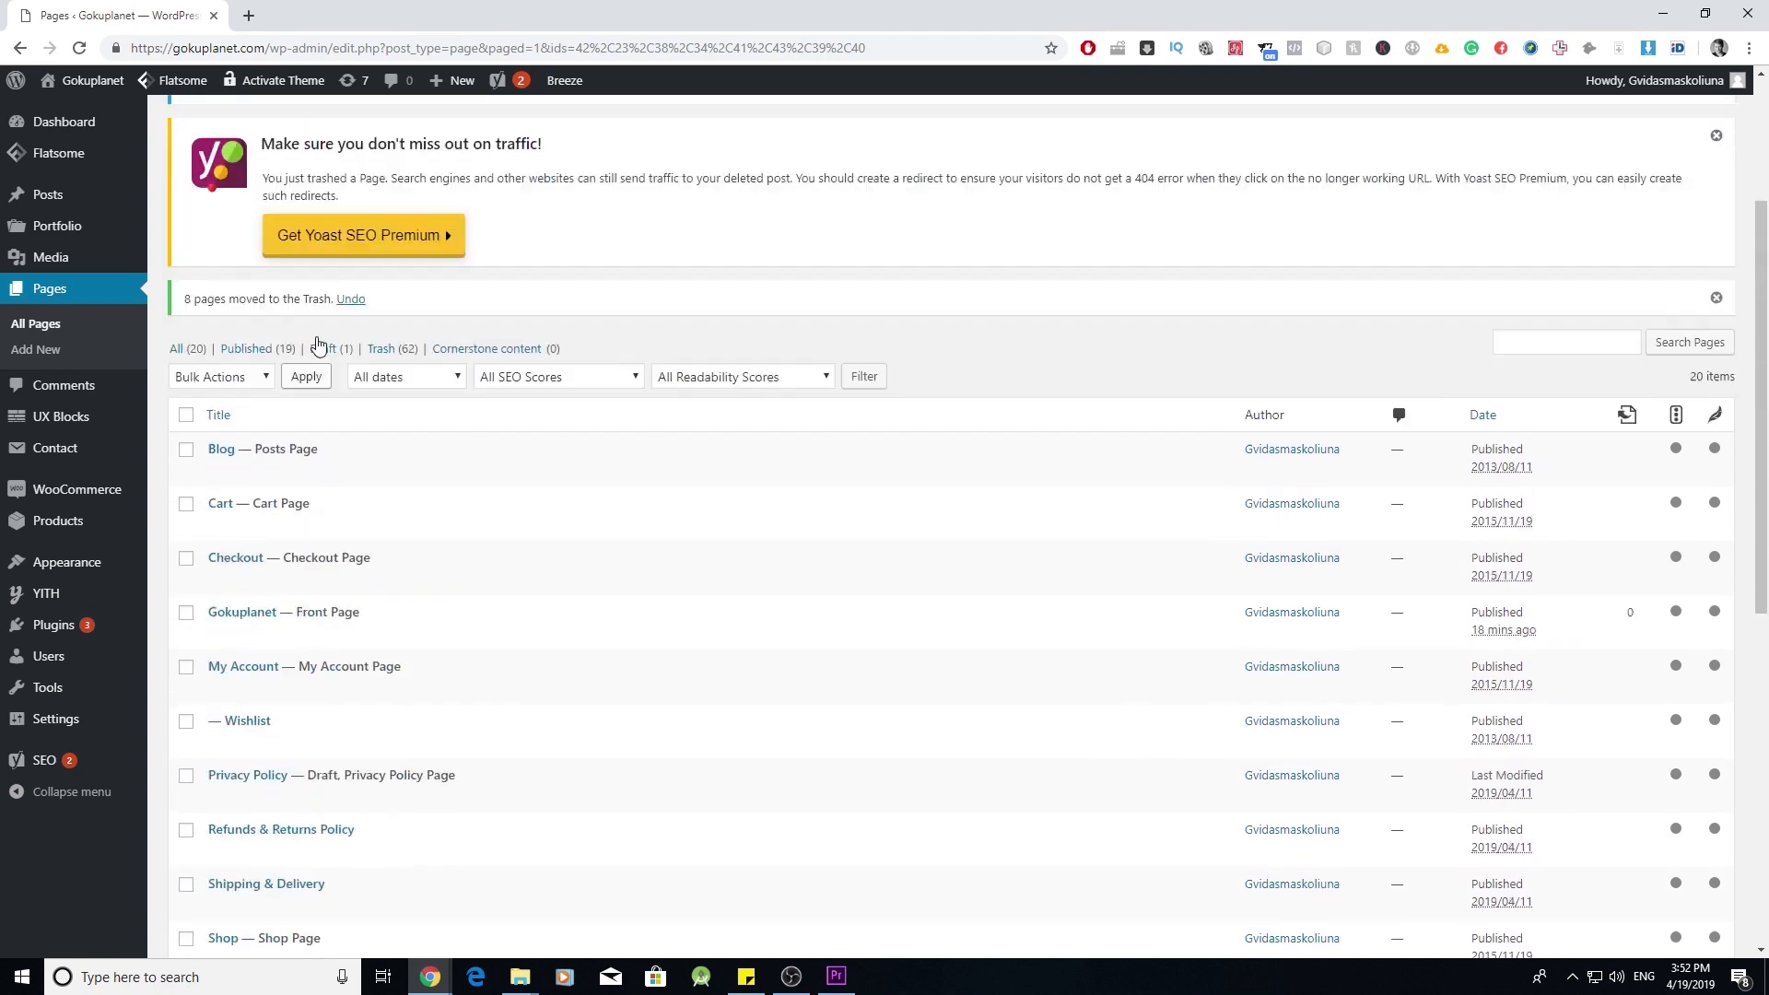
click(226, 405)
click(215, 463)
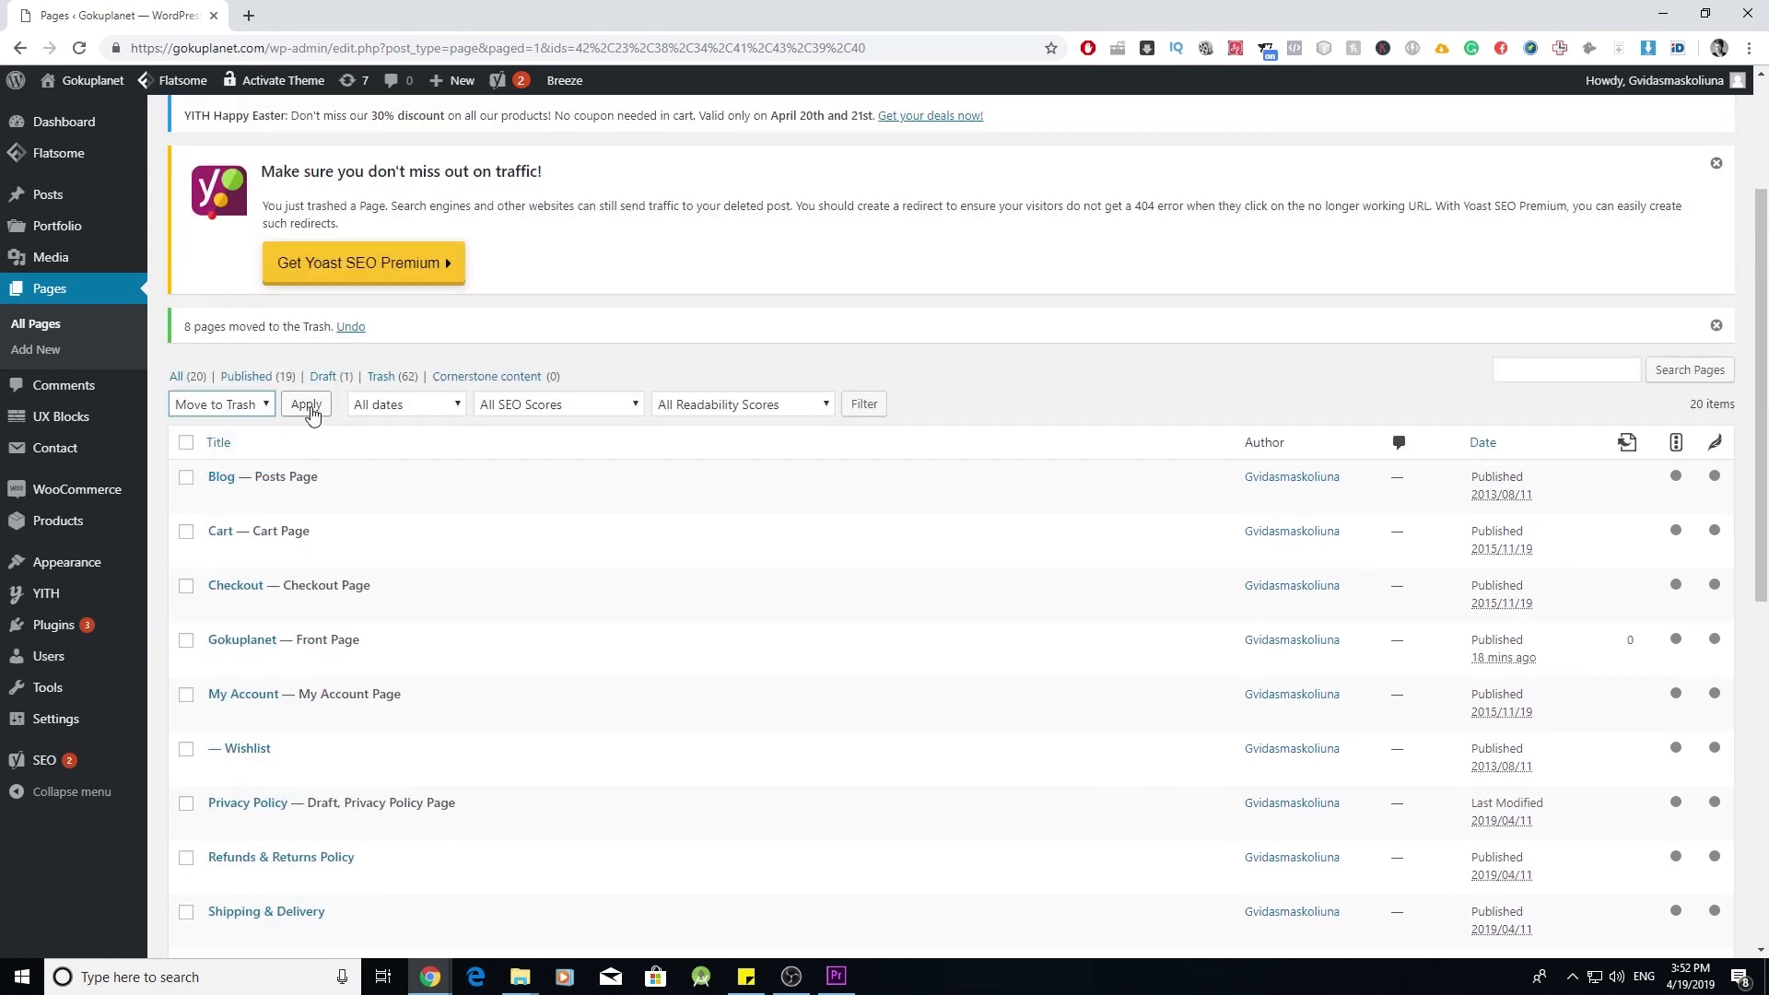
click(305, 404)
scroll(565, 640, down, 5)
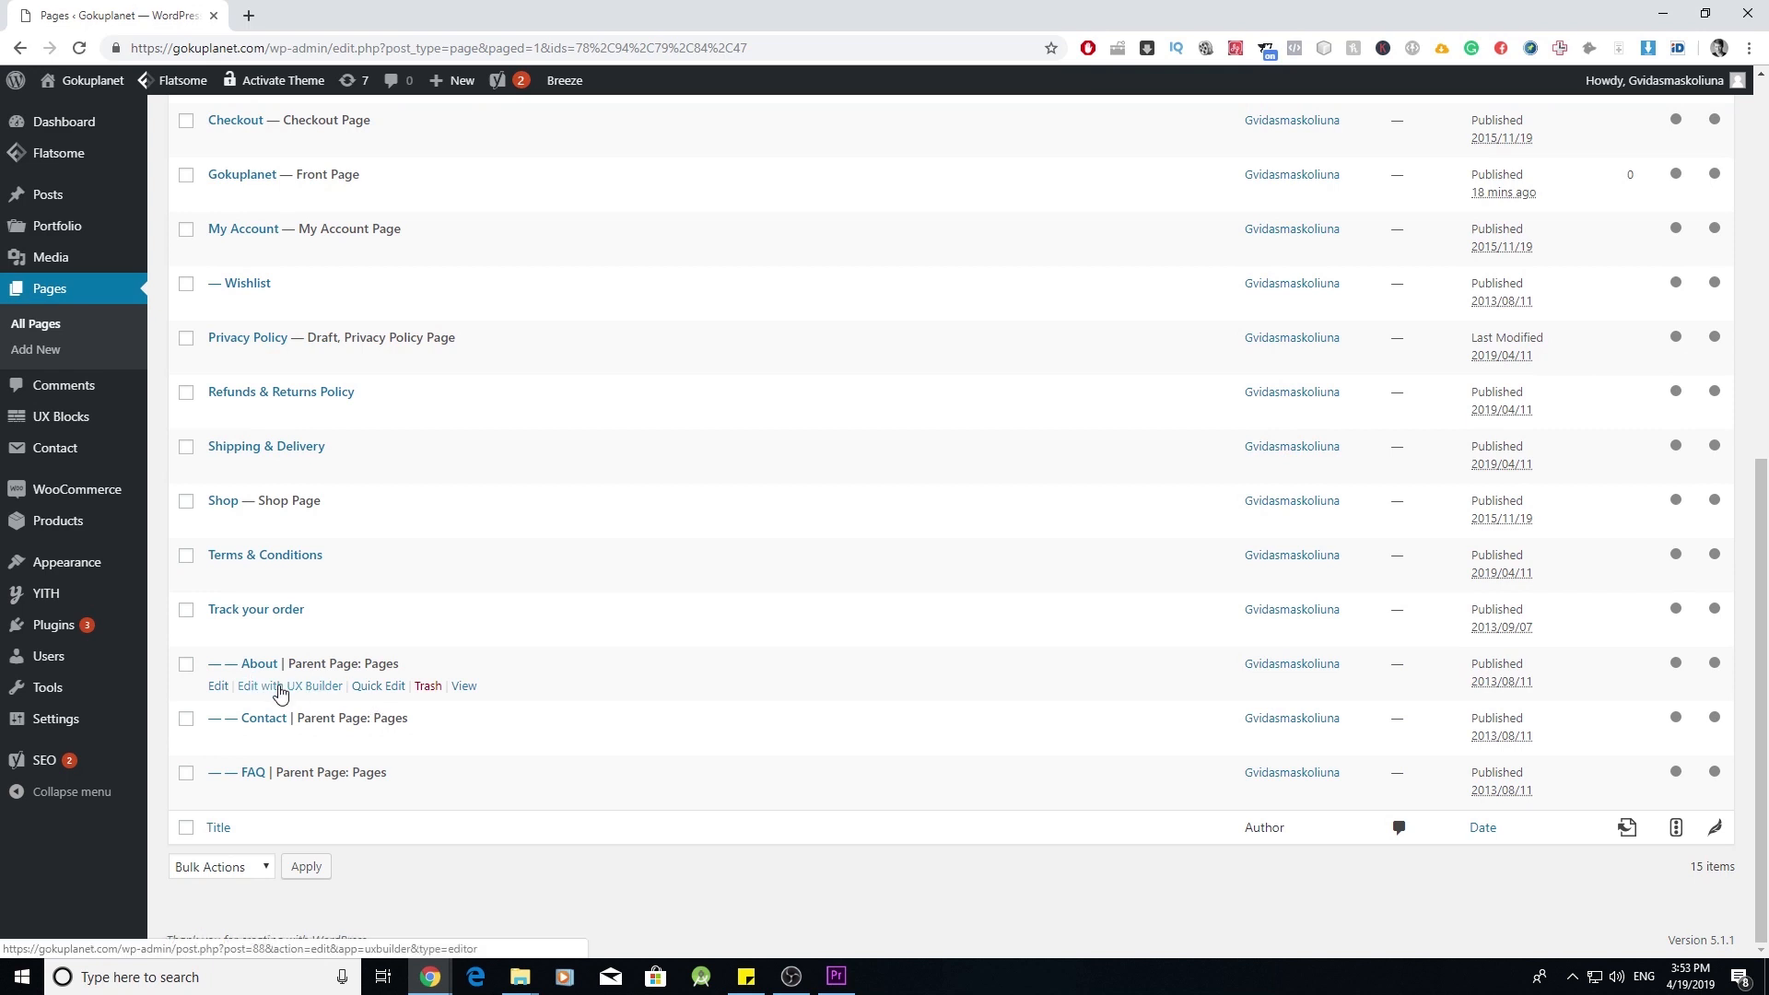
- Quick Edit About and Contact, setting each Parent to Main Page (no parent) and updating
click(379, 689)
click(1125, 699)
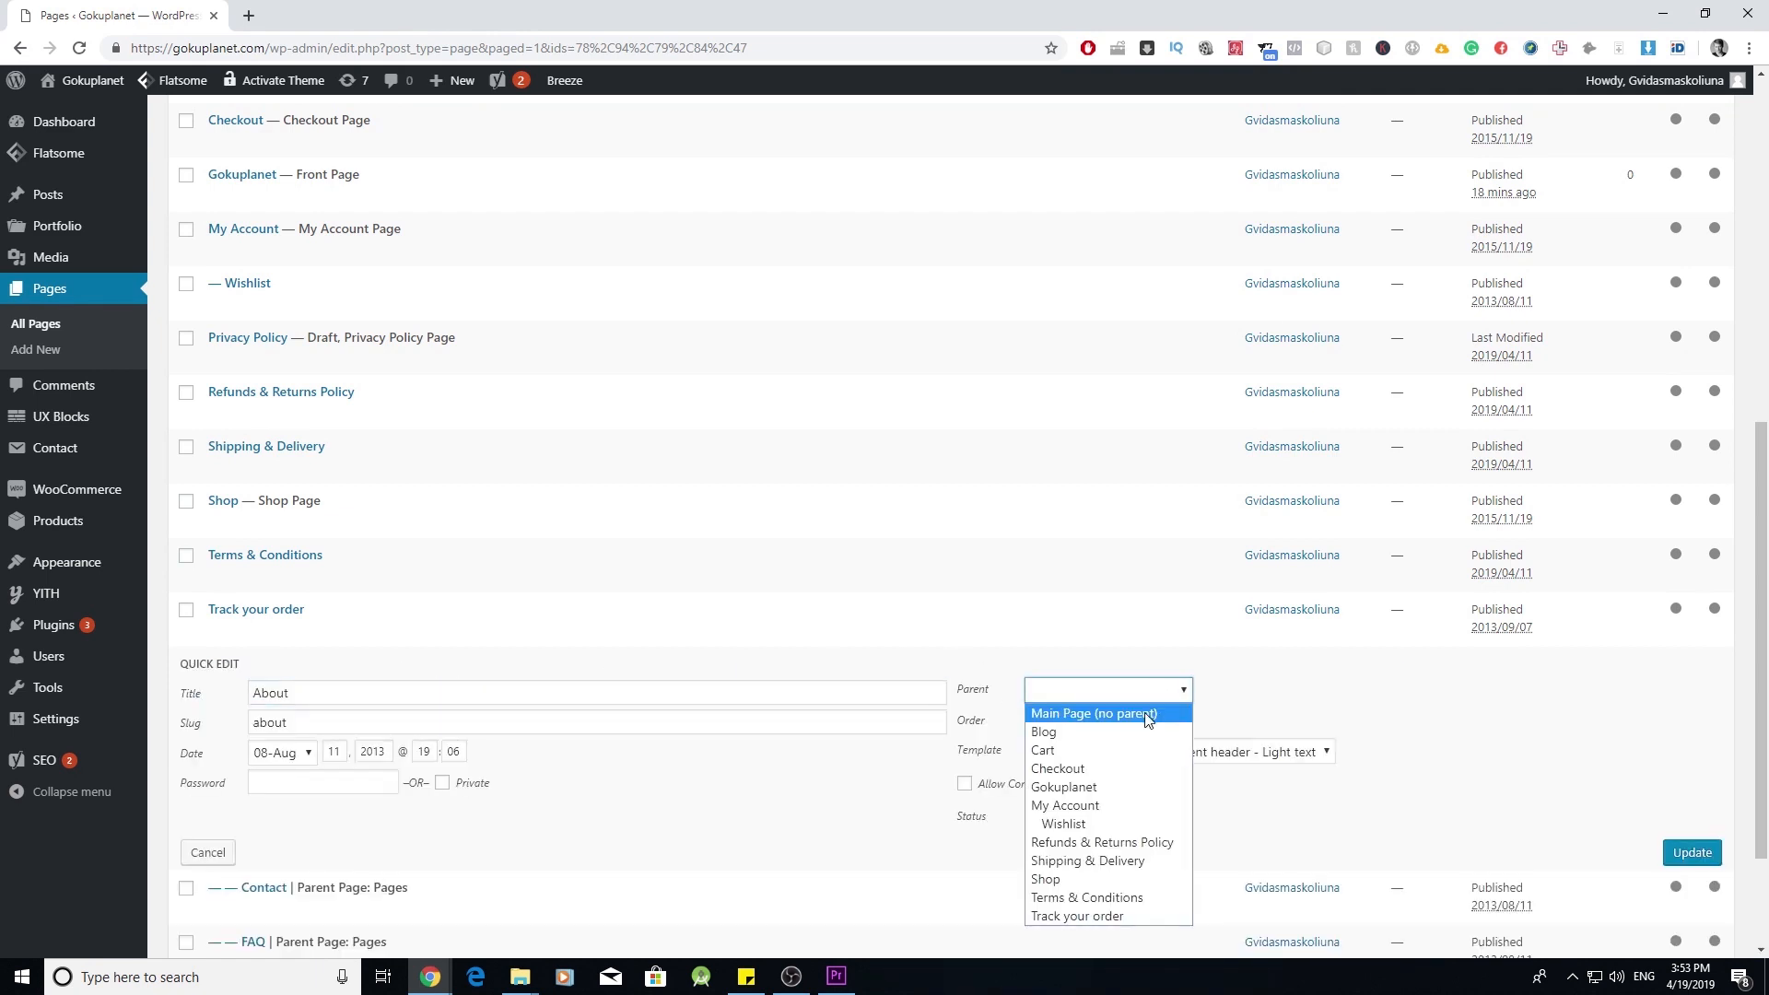
click(1147, 714)
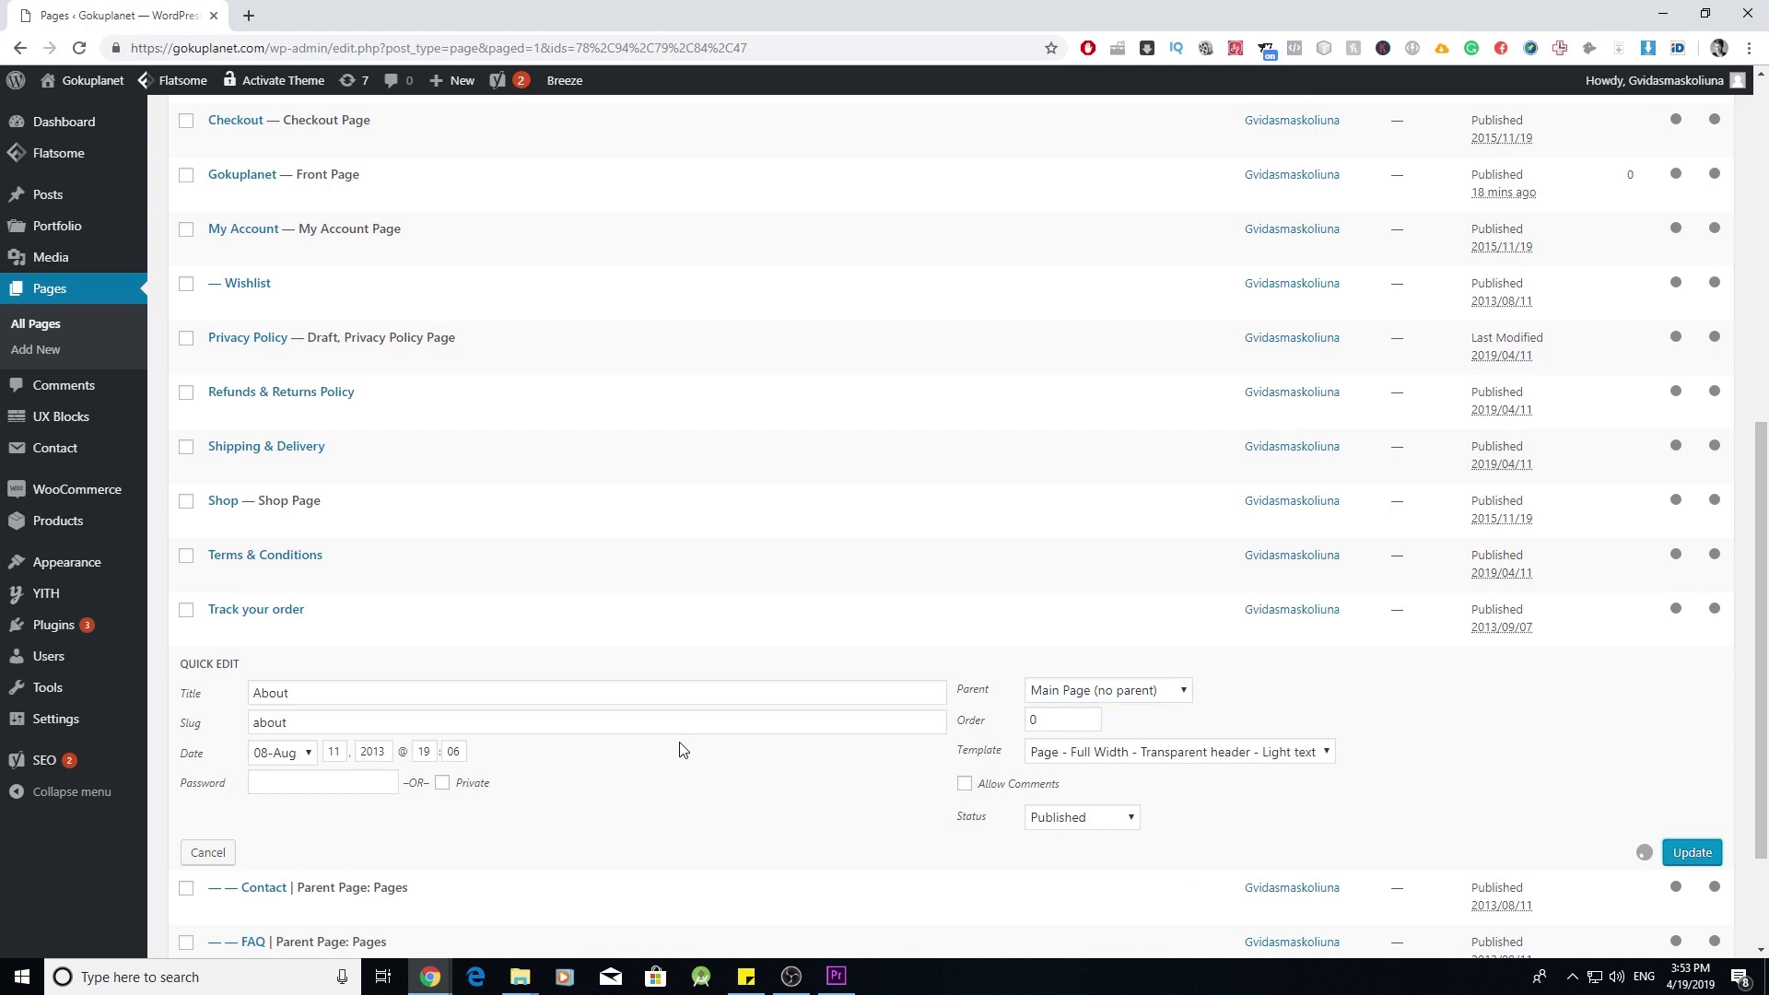
click(1693, 853)
click(394, 743)
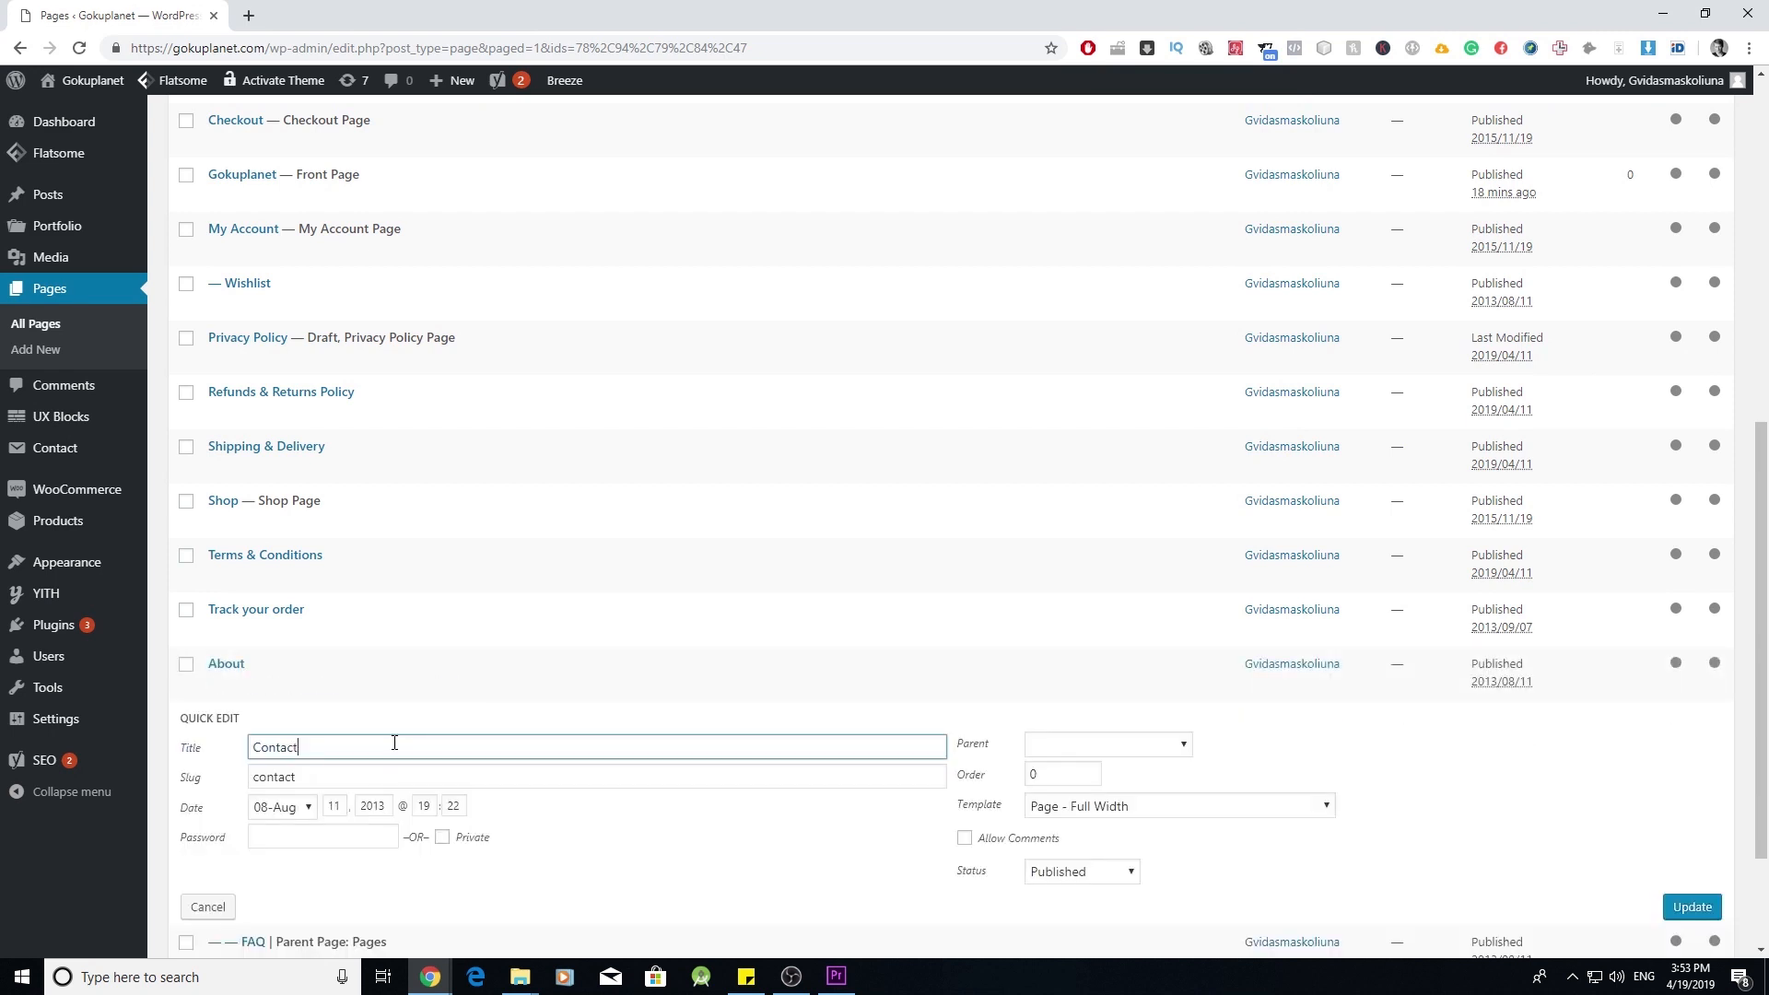
click(1105, 744)
click(1131, 509)
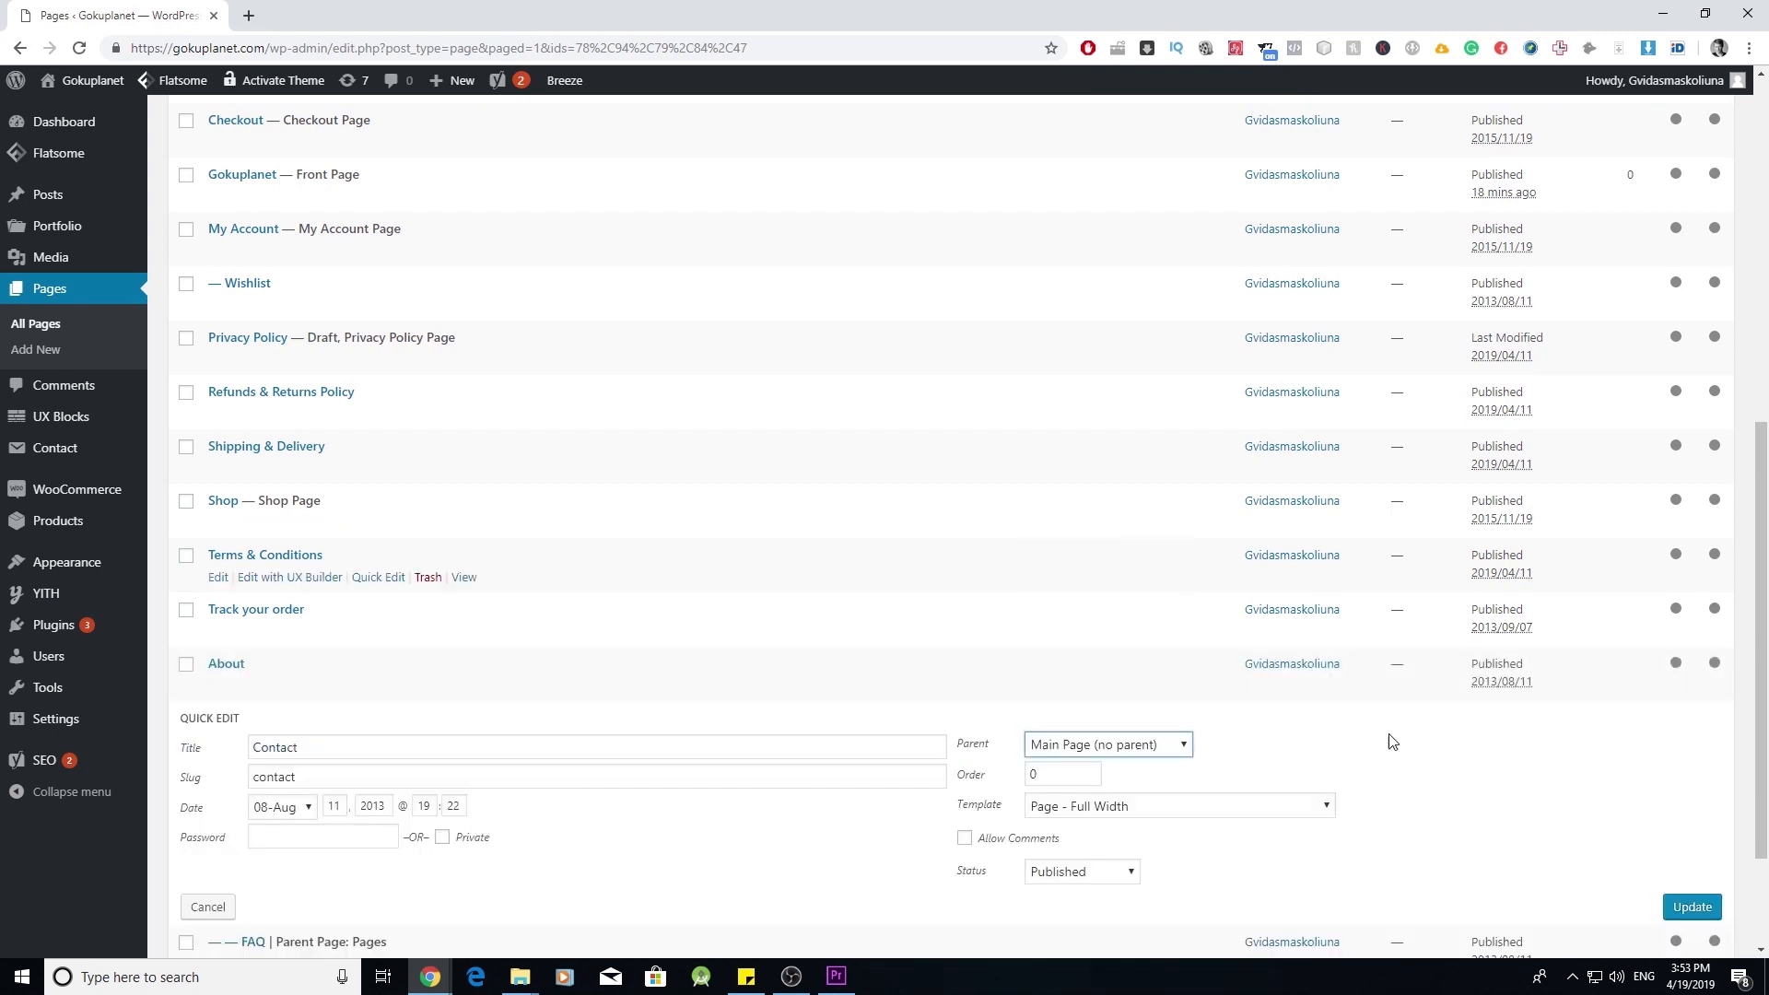
click(1691, 907)
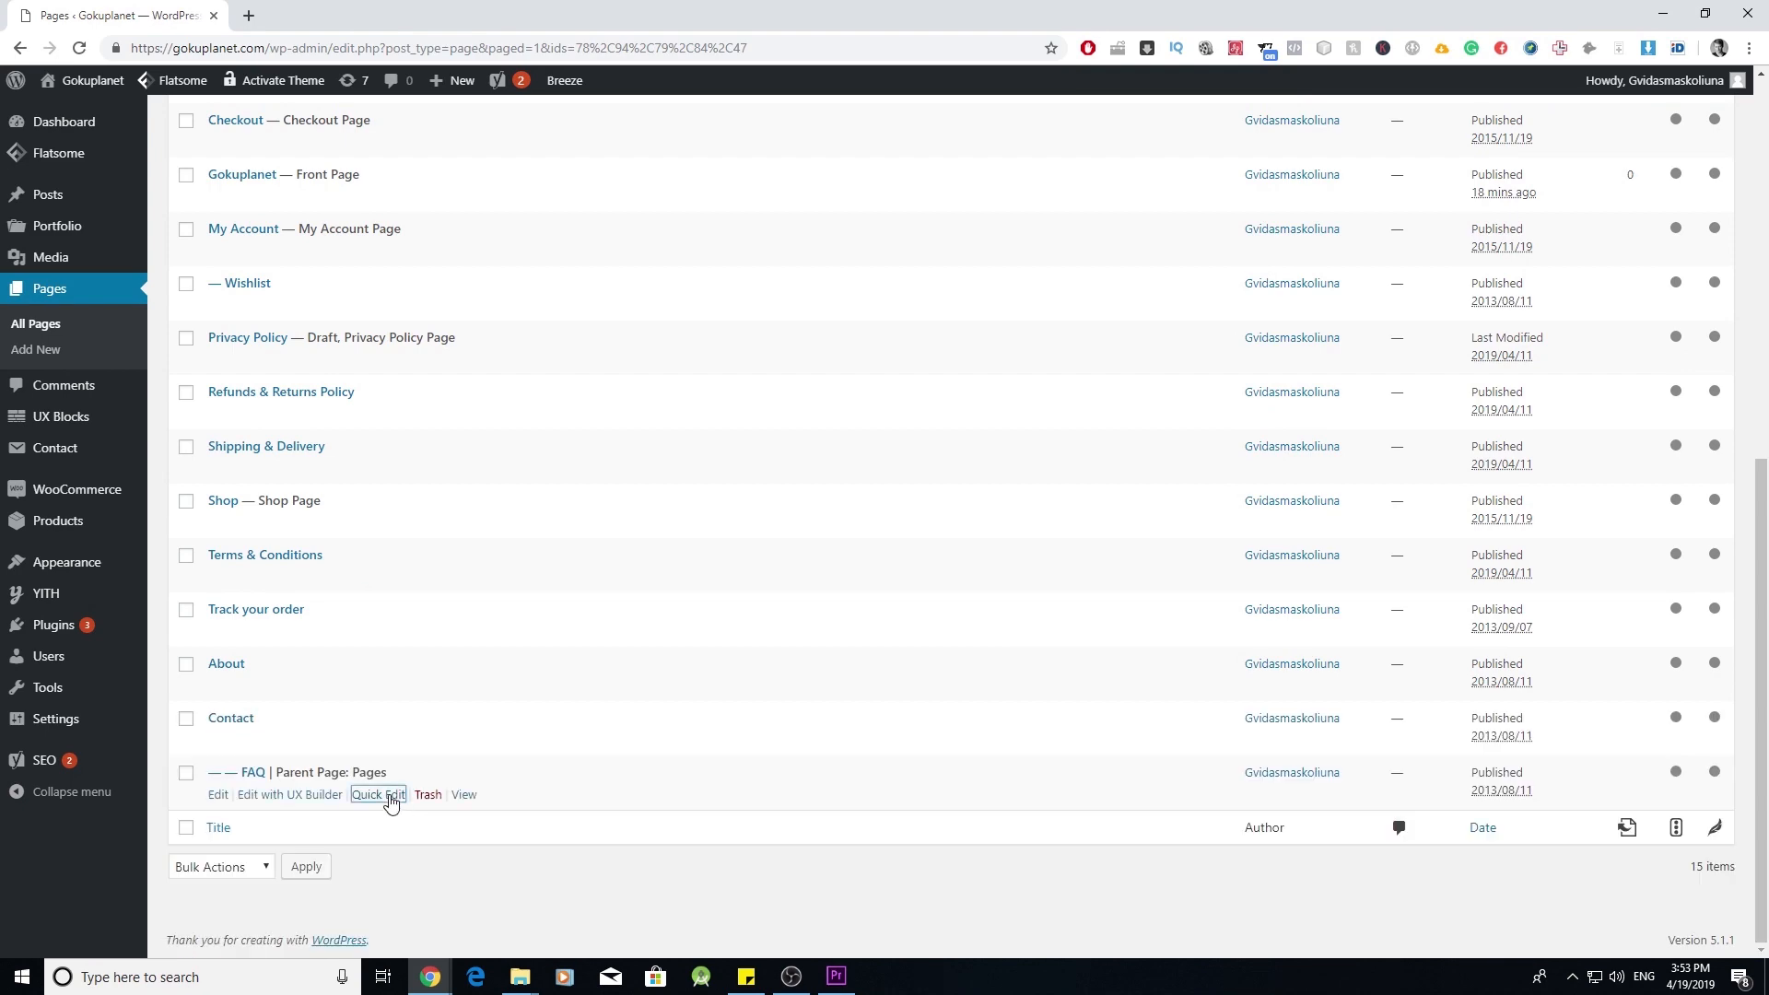
- Set the FAQ page's Parent to Main Page (no parent) via Quick Edit
click(379, 796)
click(1150, 804)
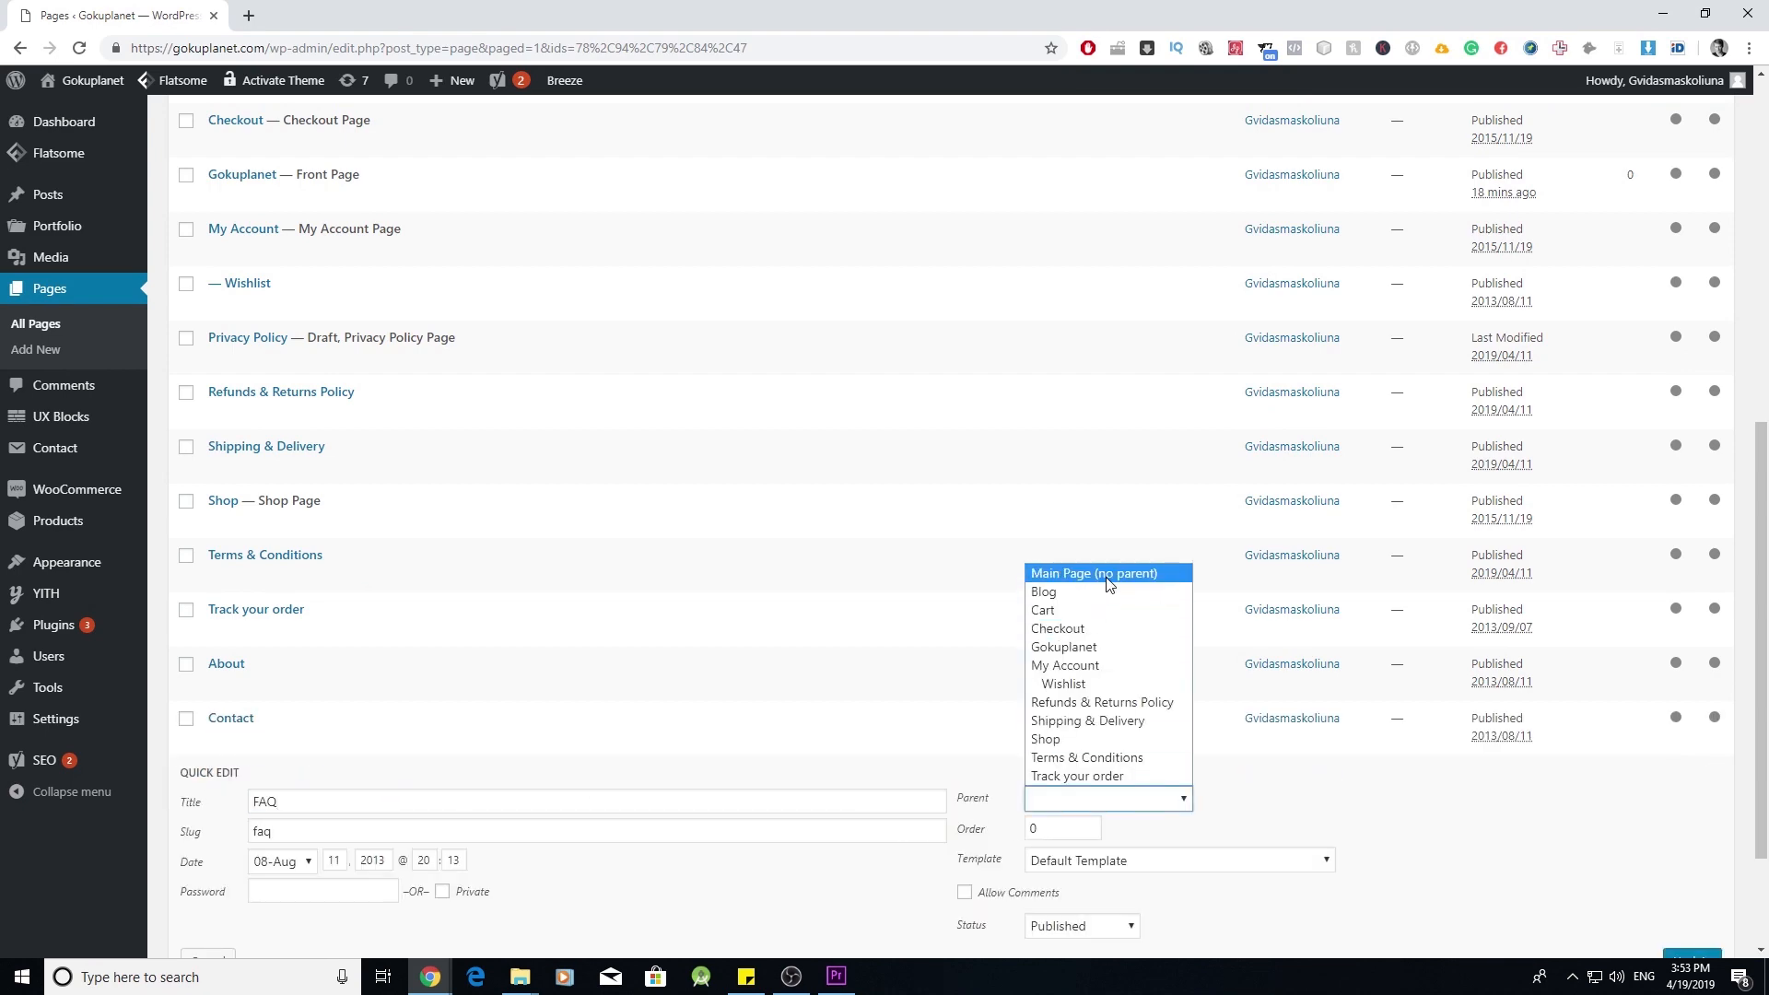
click(1087, 569)
scroll(1556, 741, down, 2)
right_click(1706, 805)
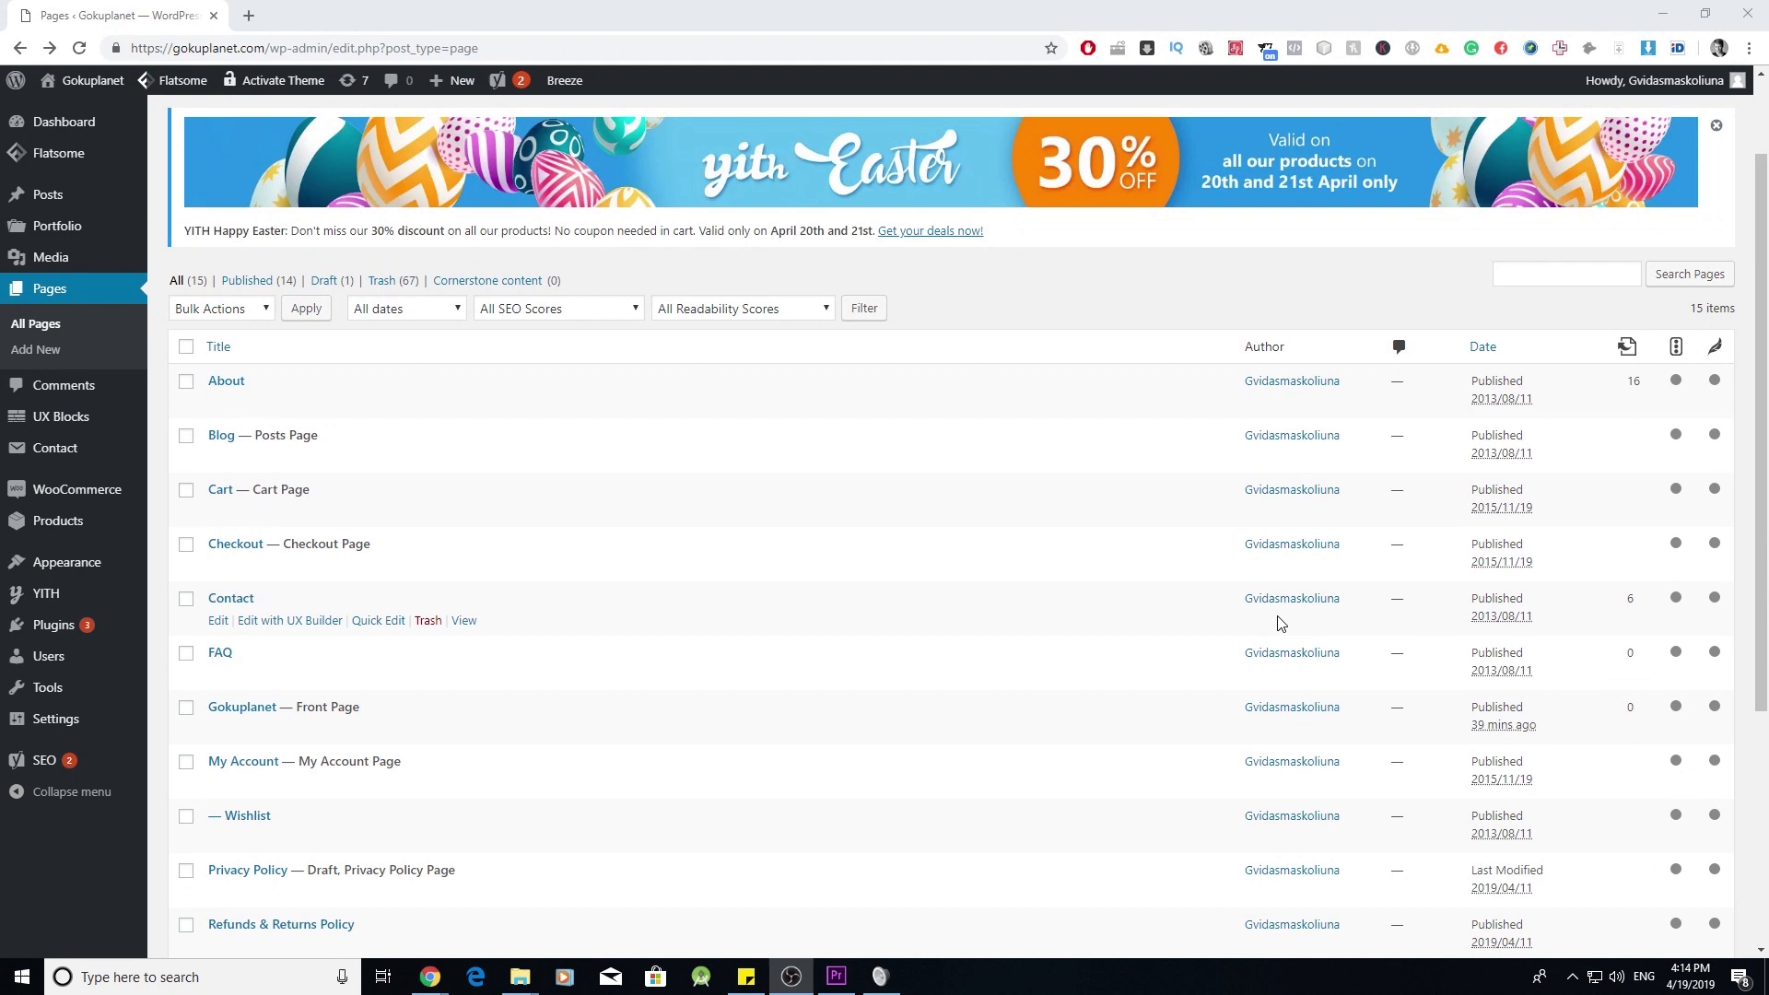
scroll(1240, 632, down, 4)
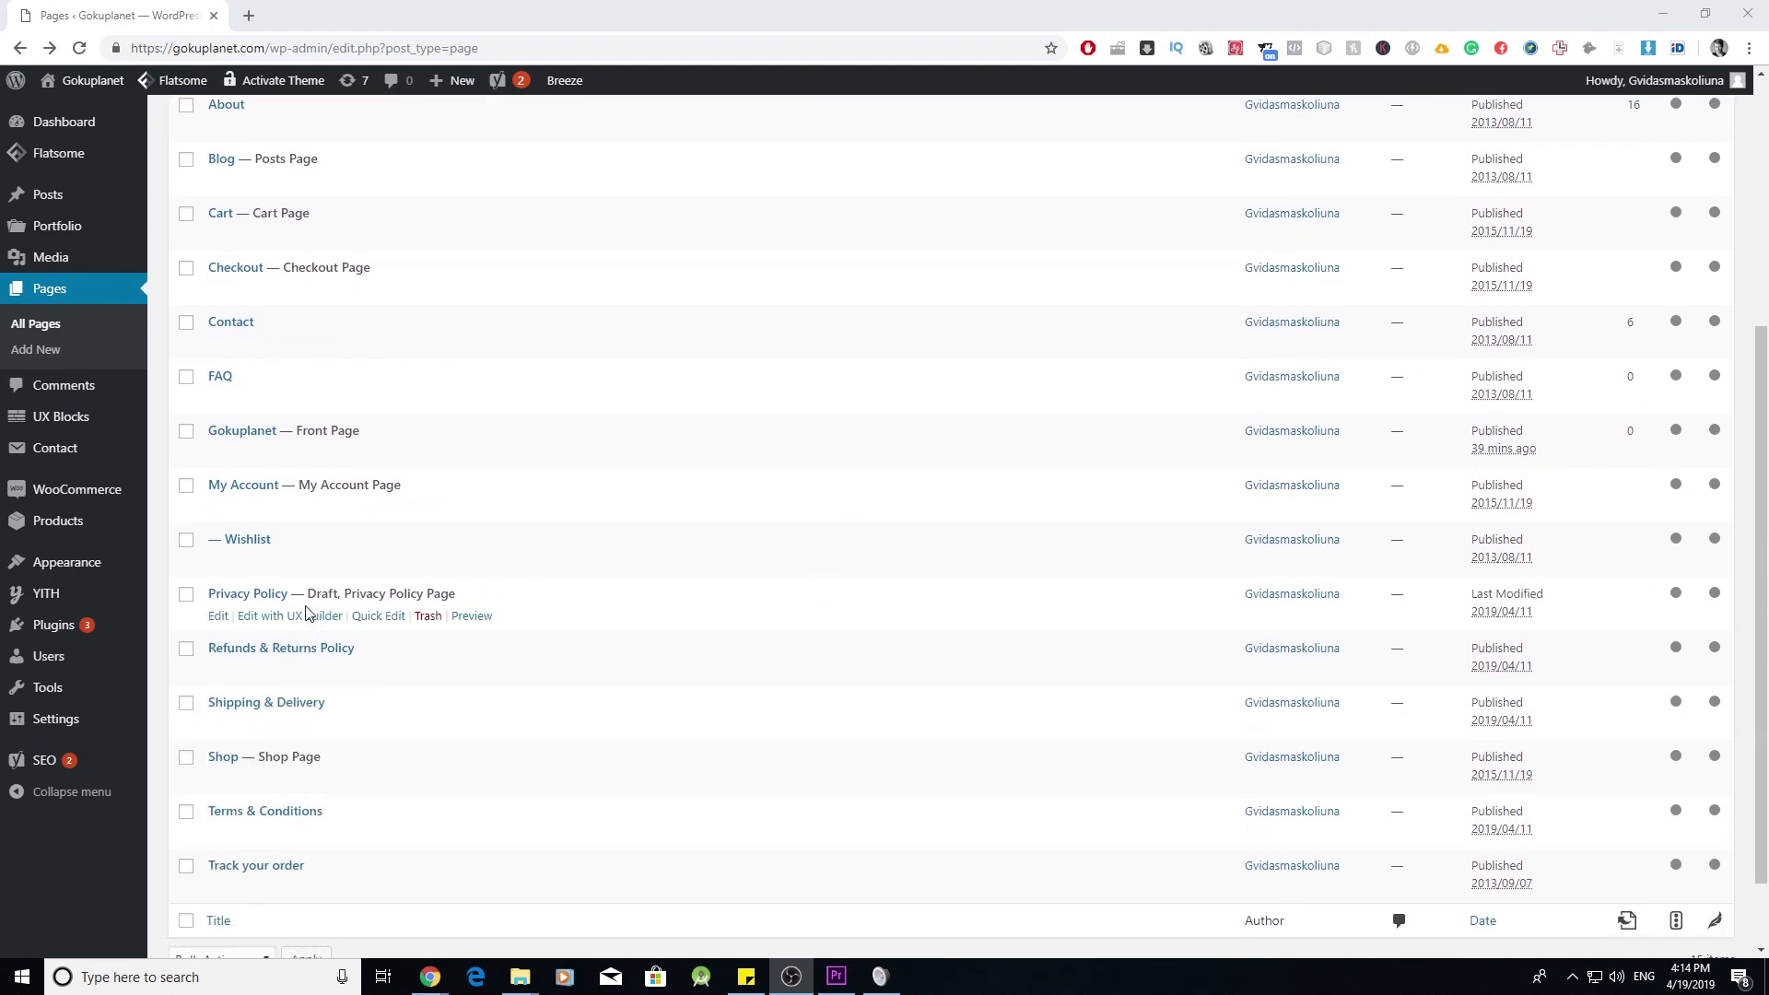
click(377, 616)
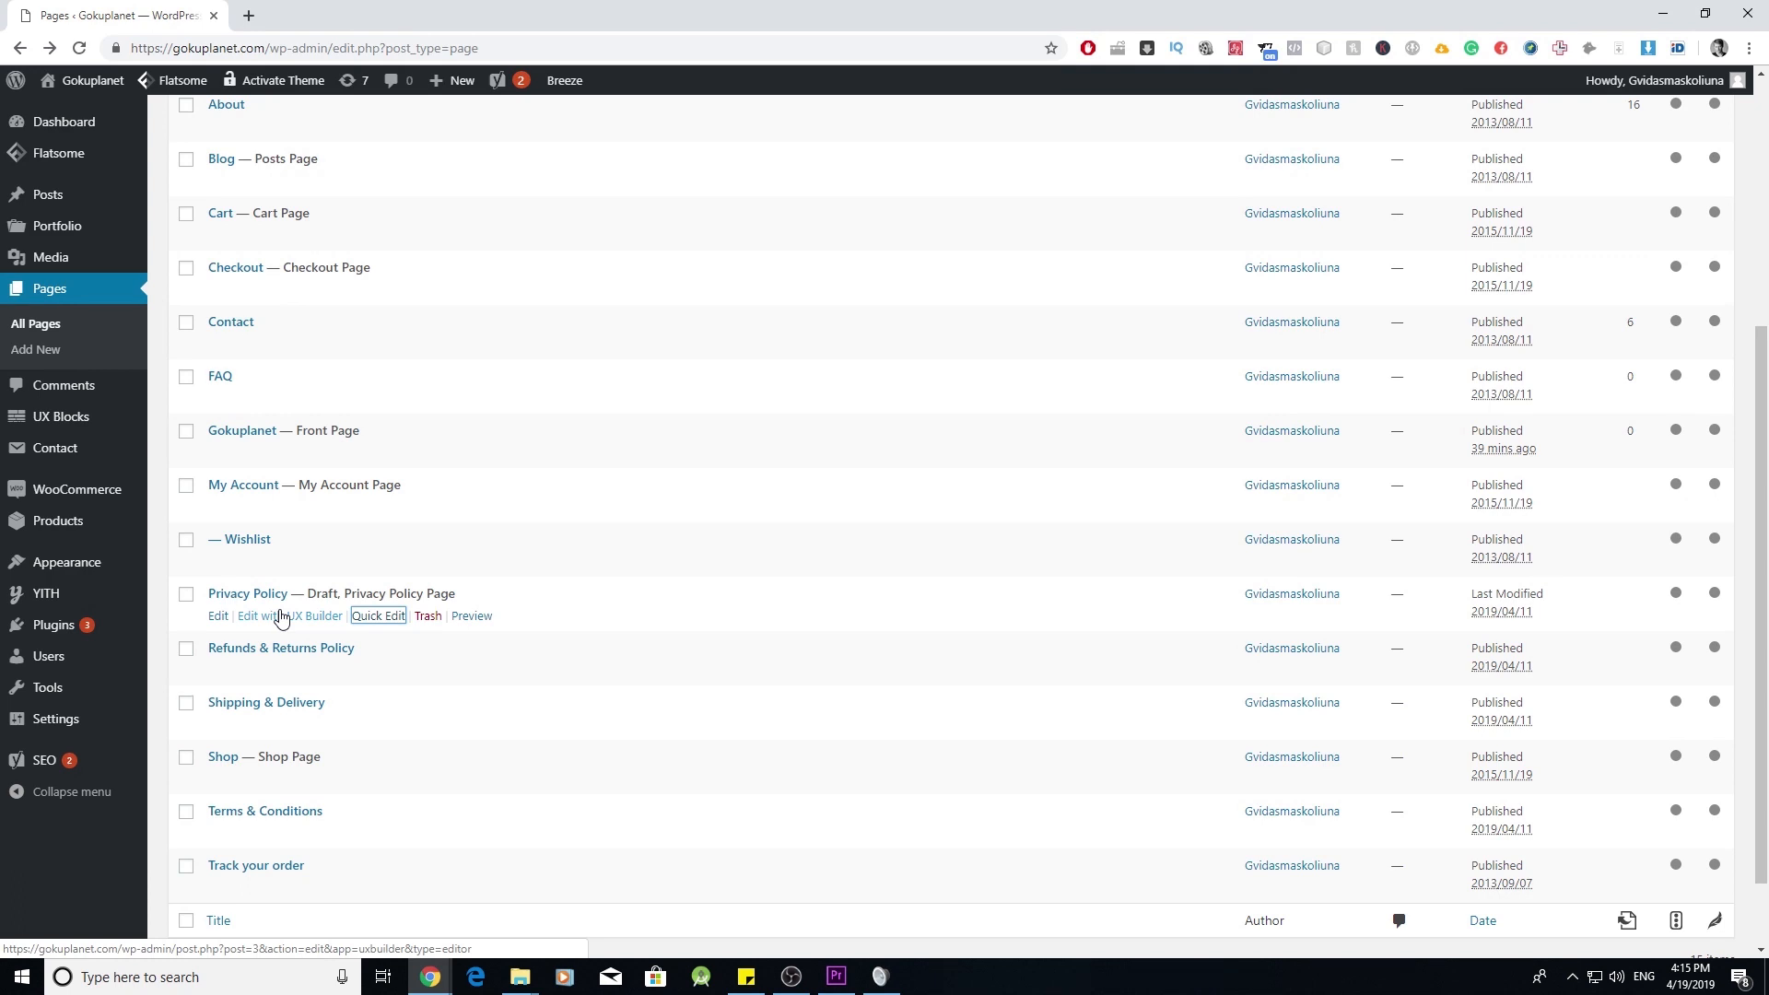
- Publish the Privacy Policy draft from the editor and return to All Pages
click(225, 625)
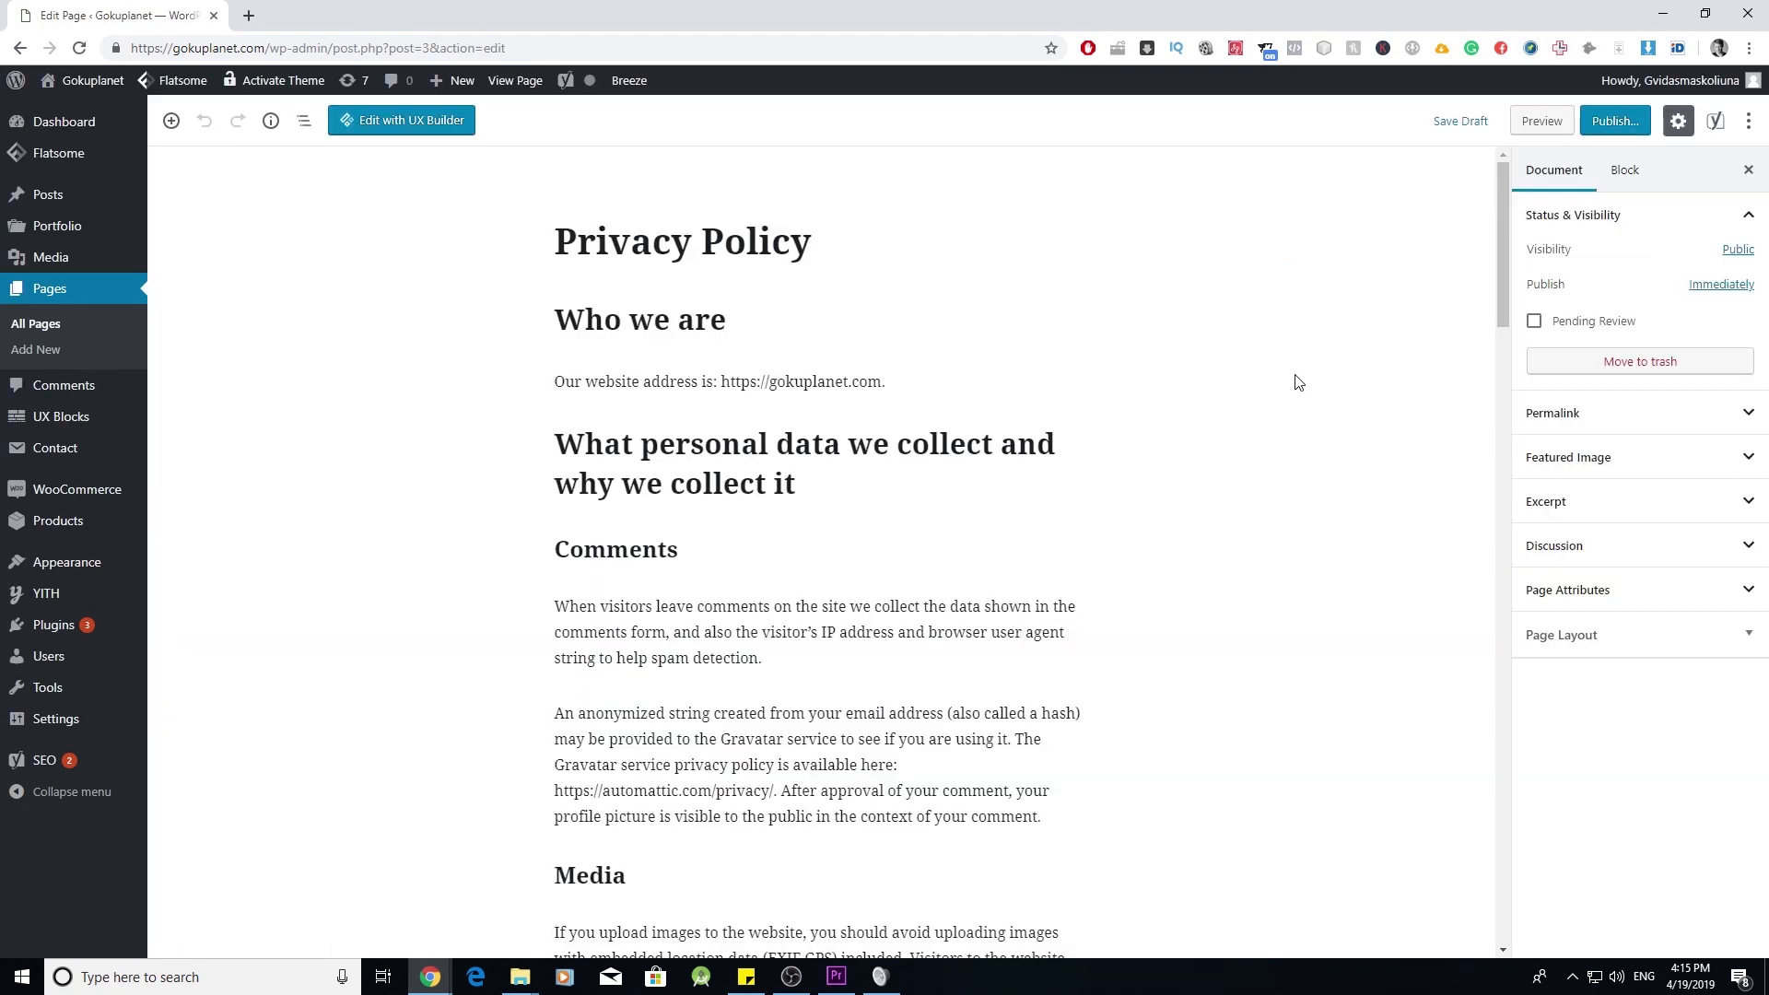
click(1613, 121)
click(1656, 124)
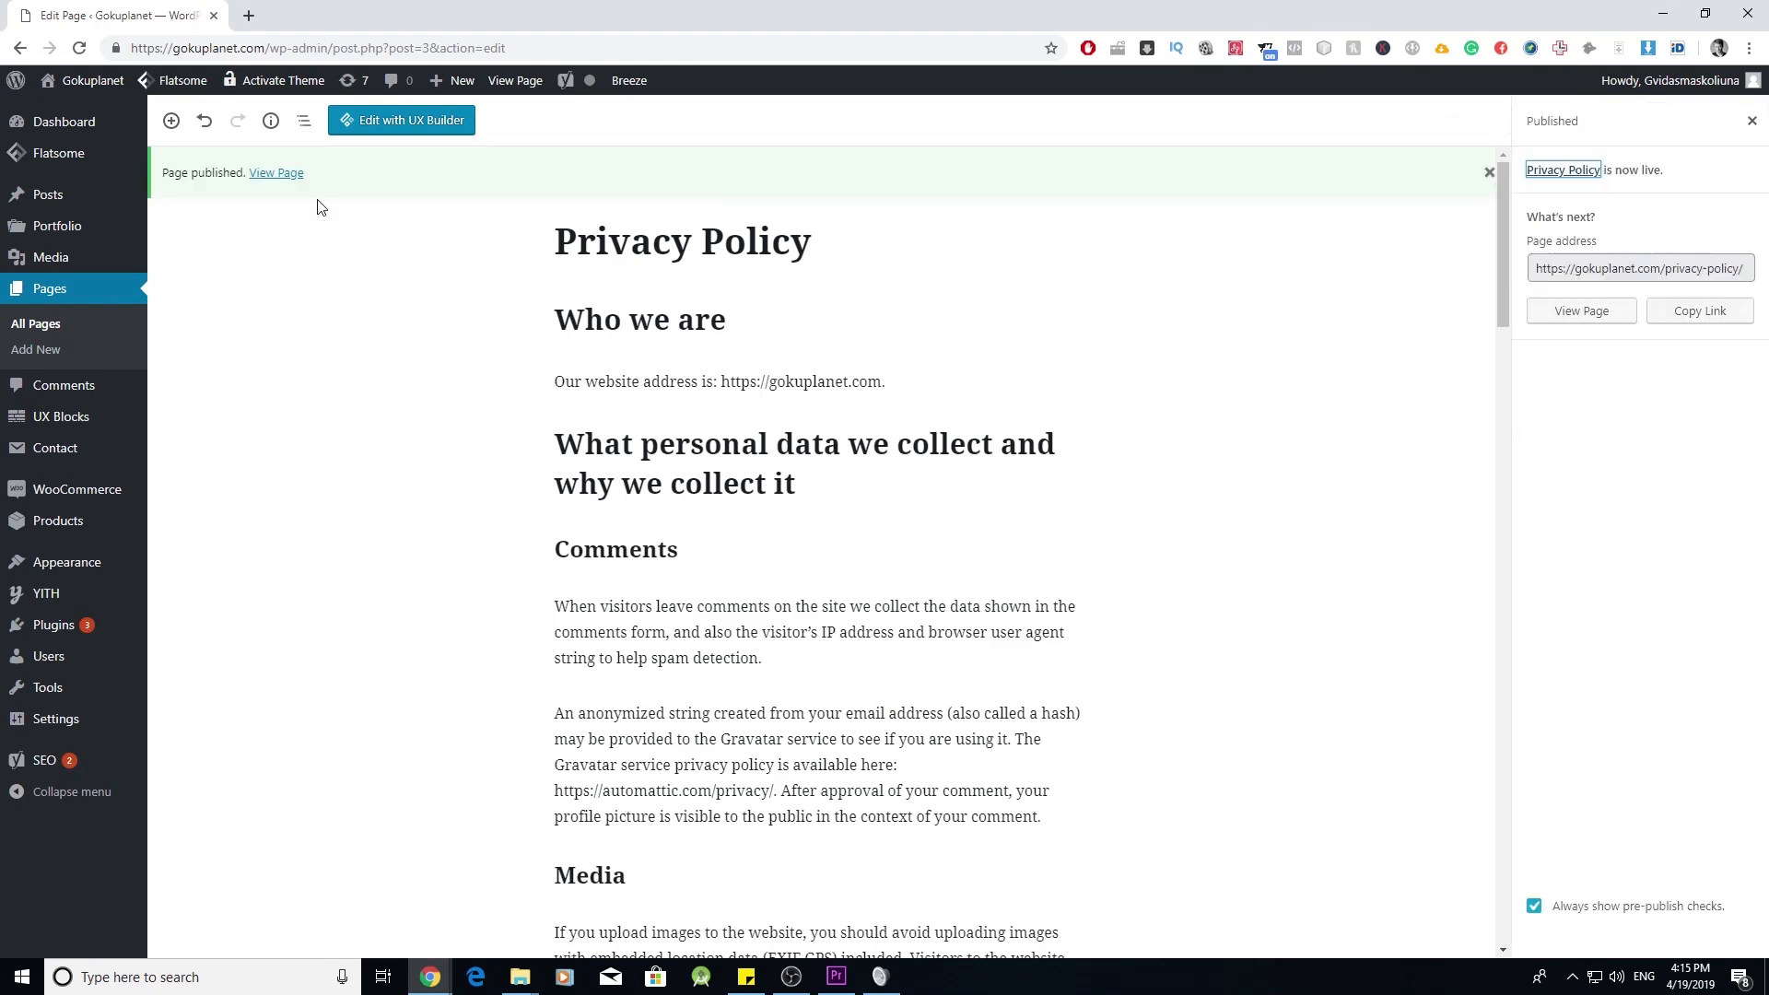
click(32, 334)
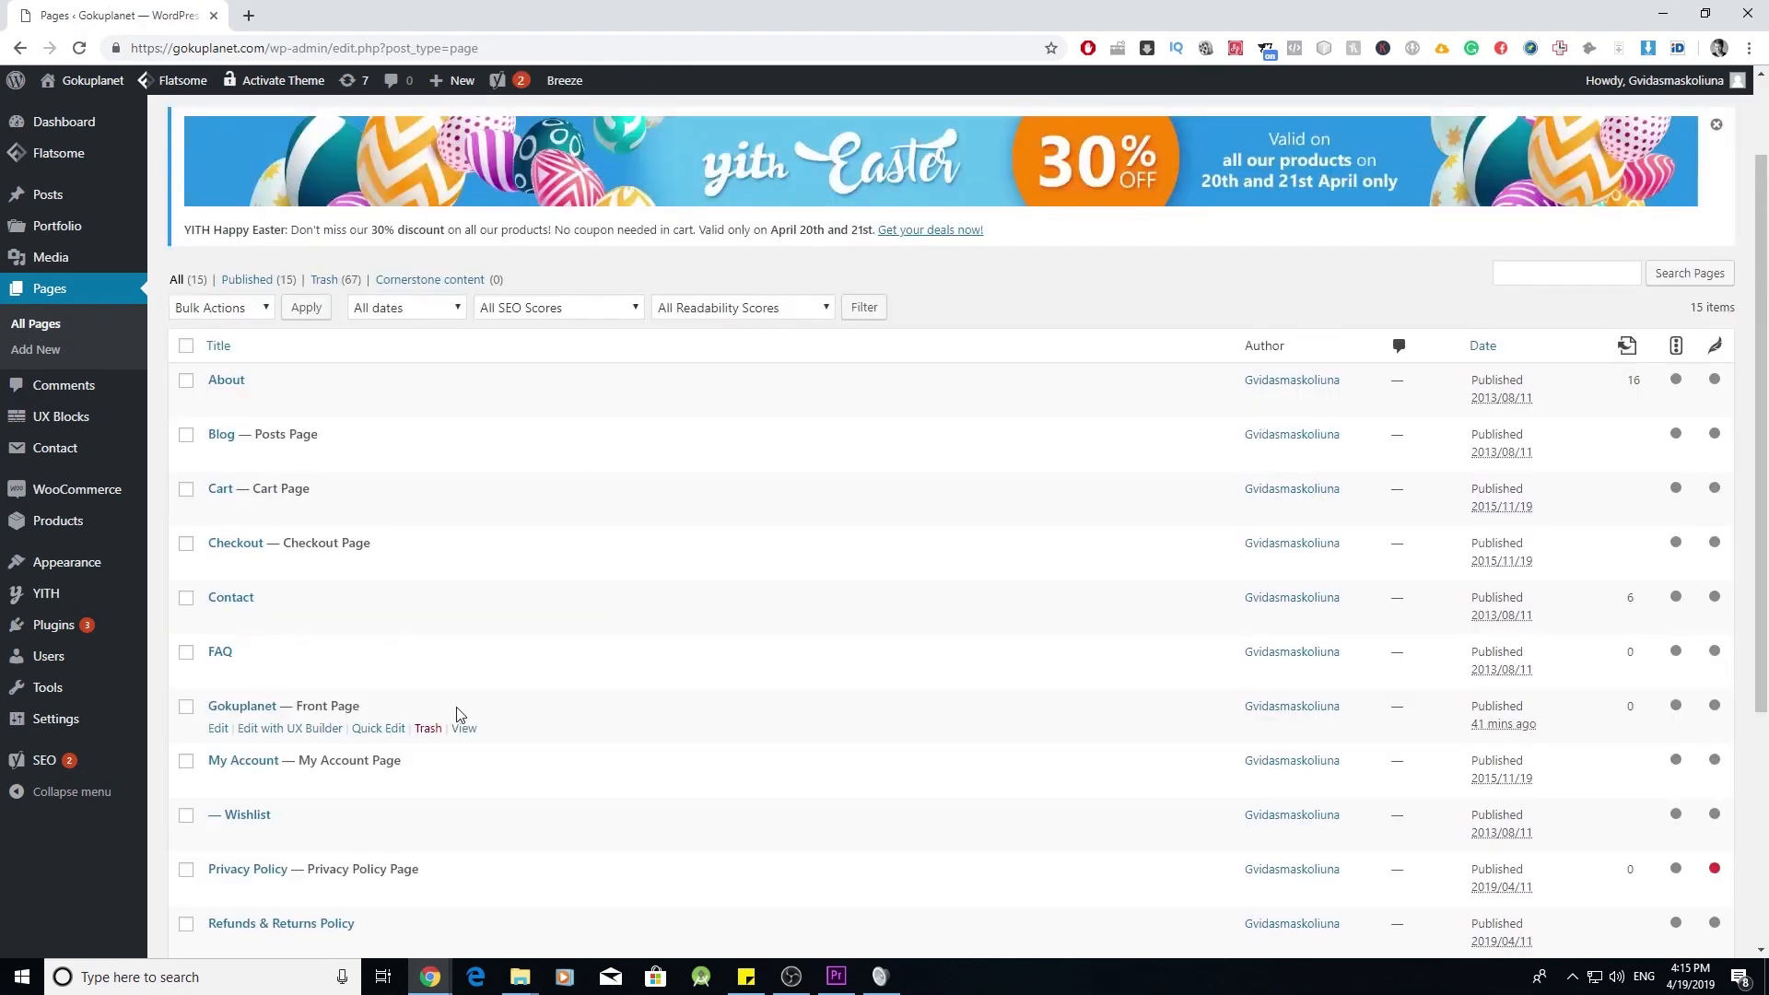
scroll(447, 723, down, 3)
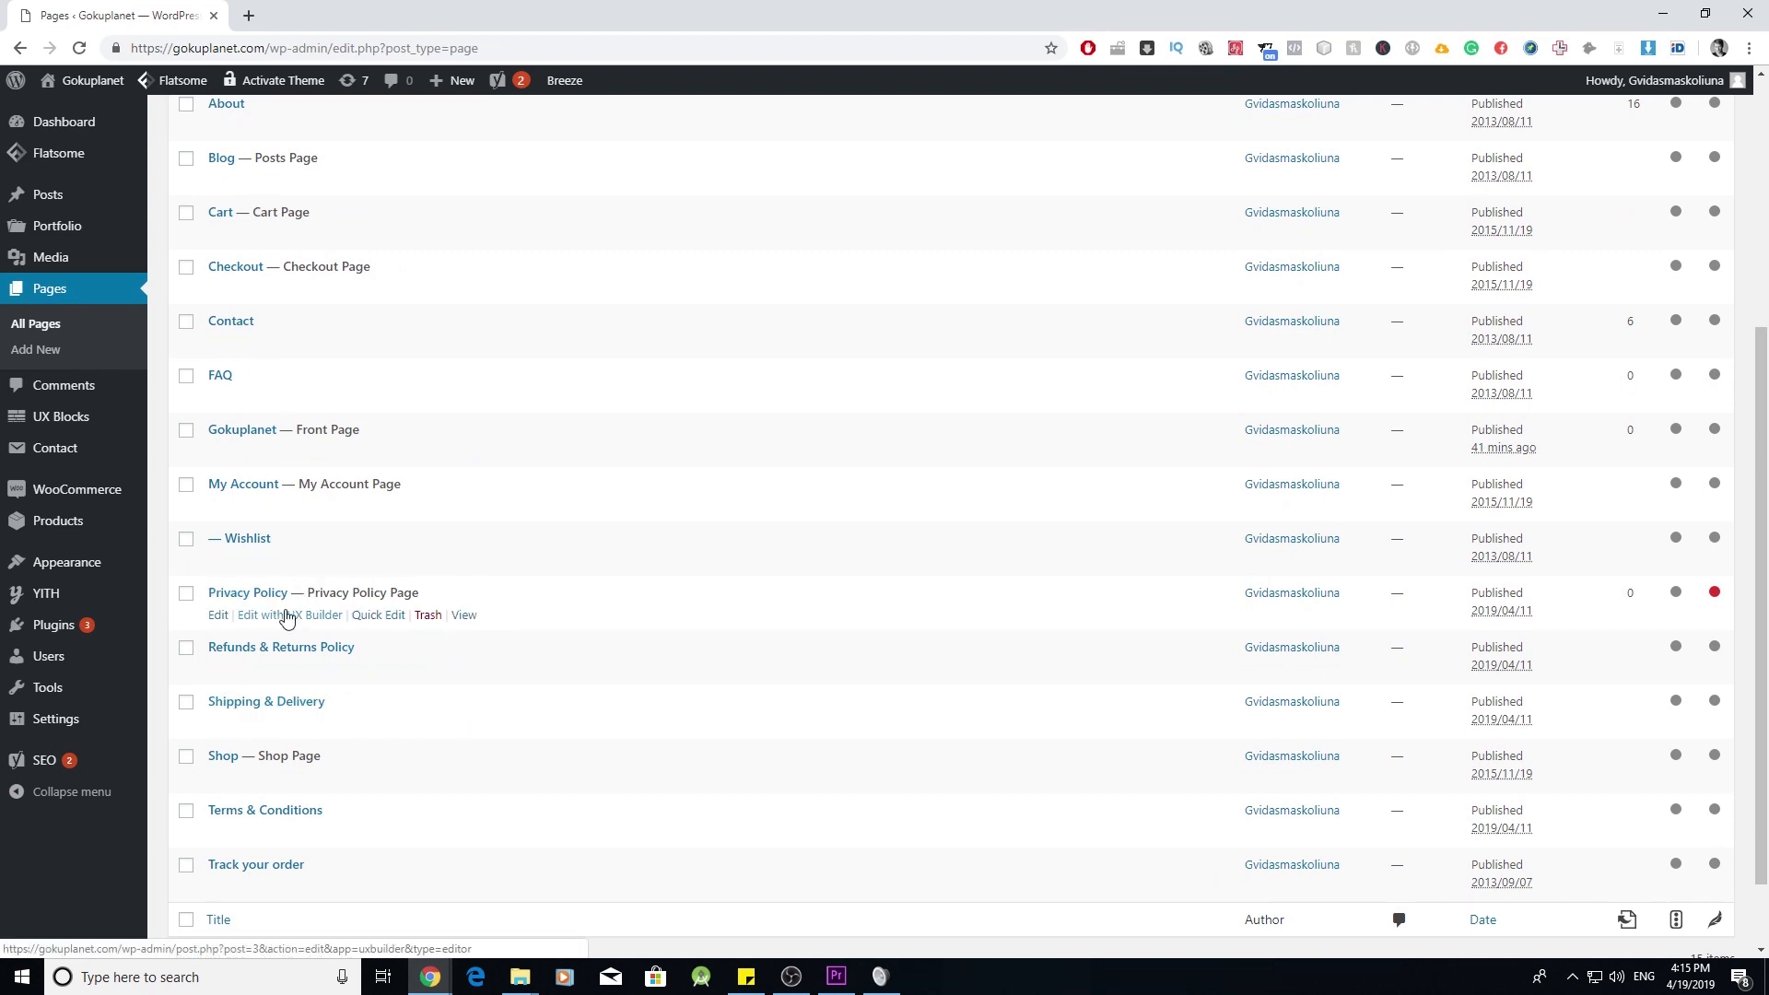
scroll(340, 614, up, 1)
scroll(276, 604, down, 1)
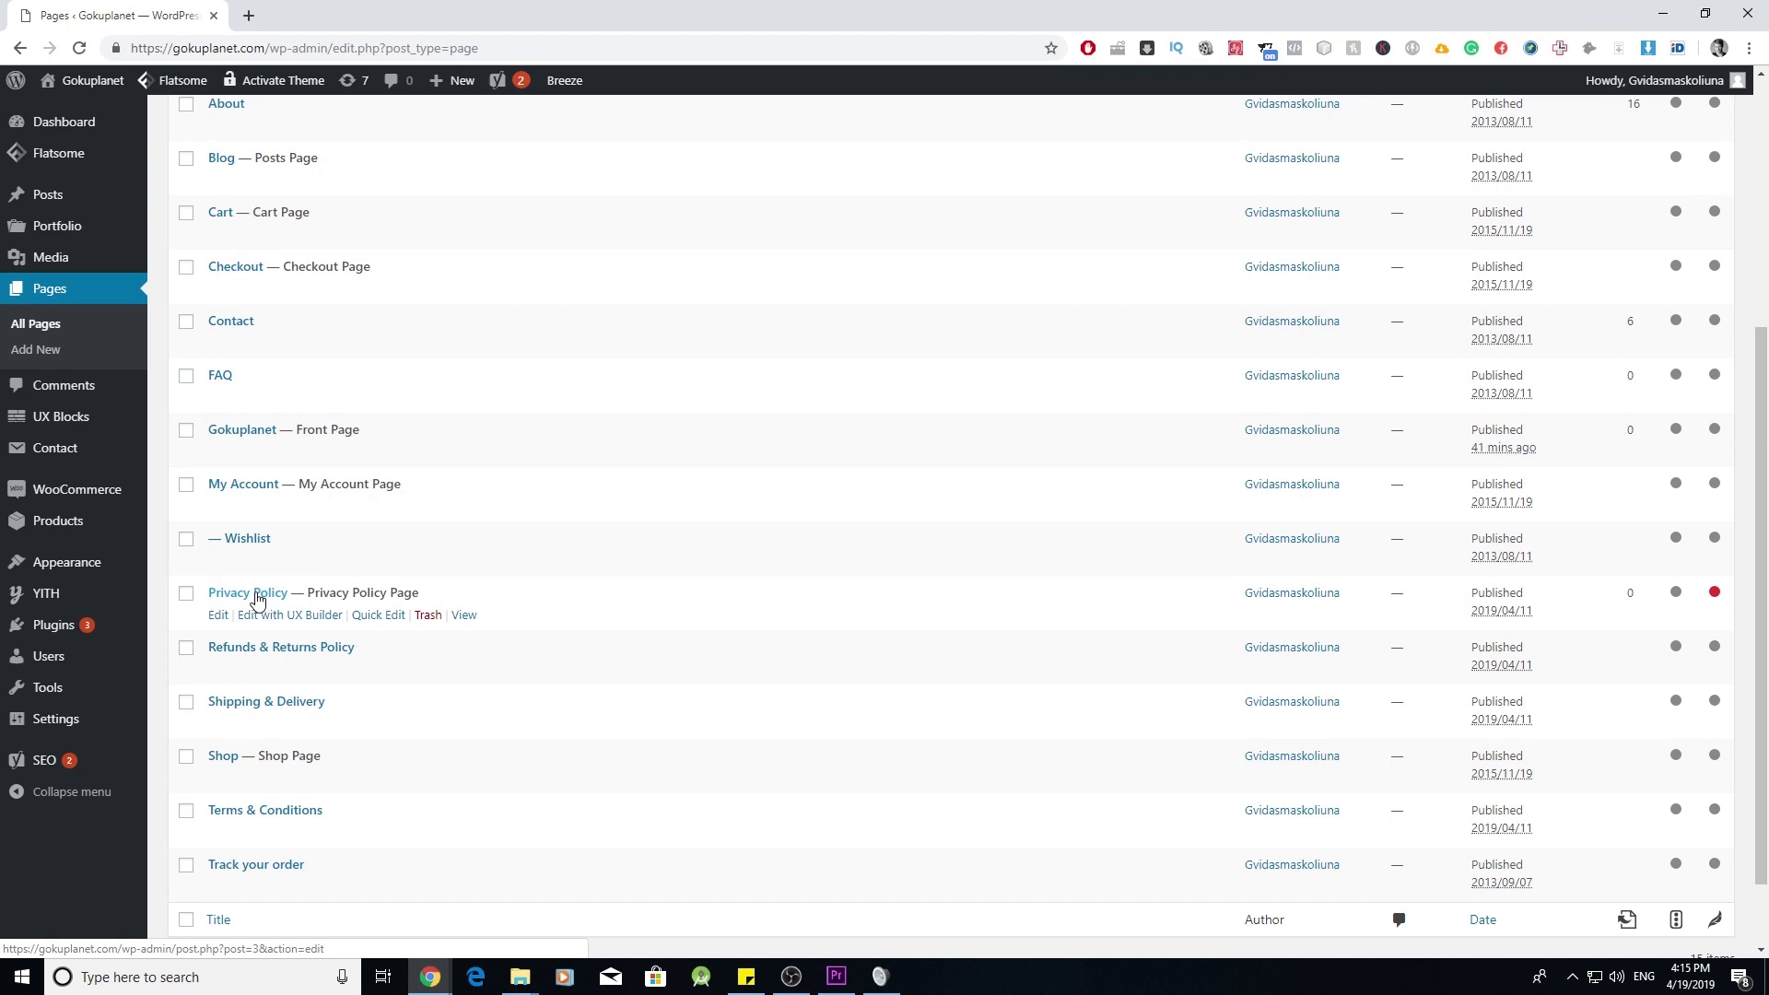
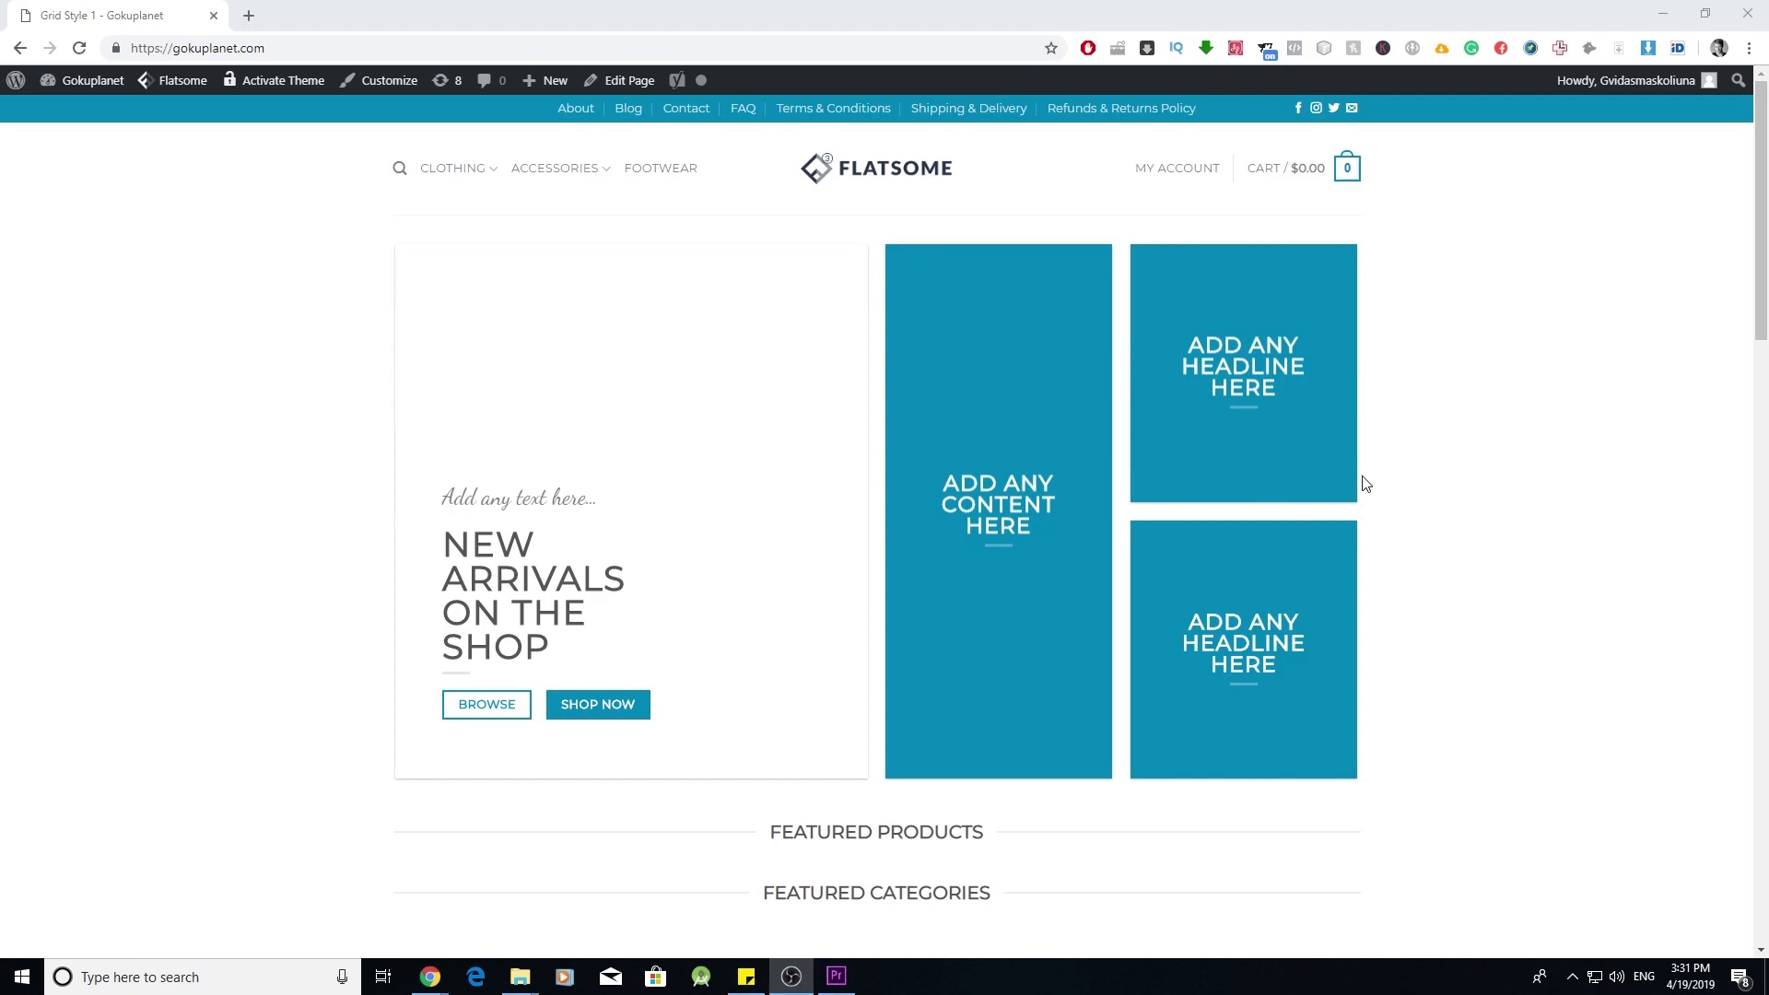
- Open the Customizer's Homepage Settings and review the homepage page list, keeping Grid Style 1
scroll(1276, 565, down, 15)
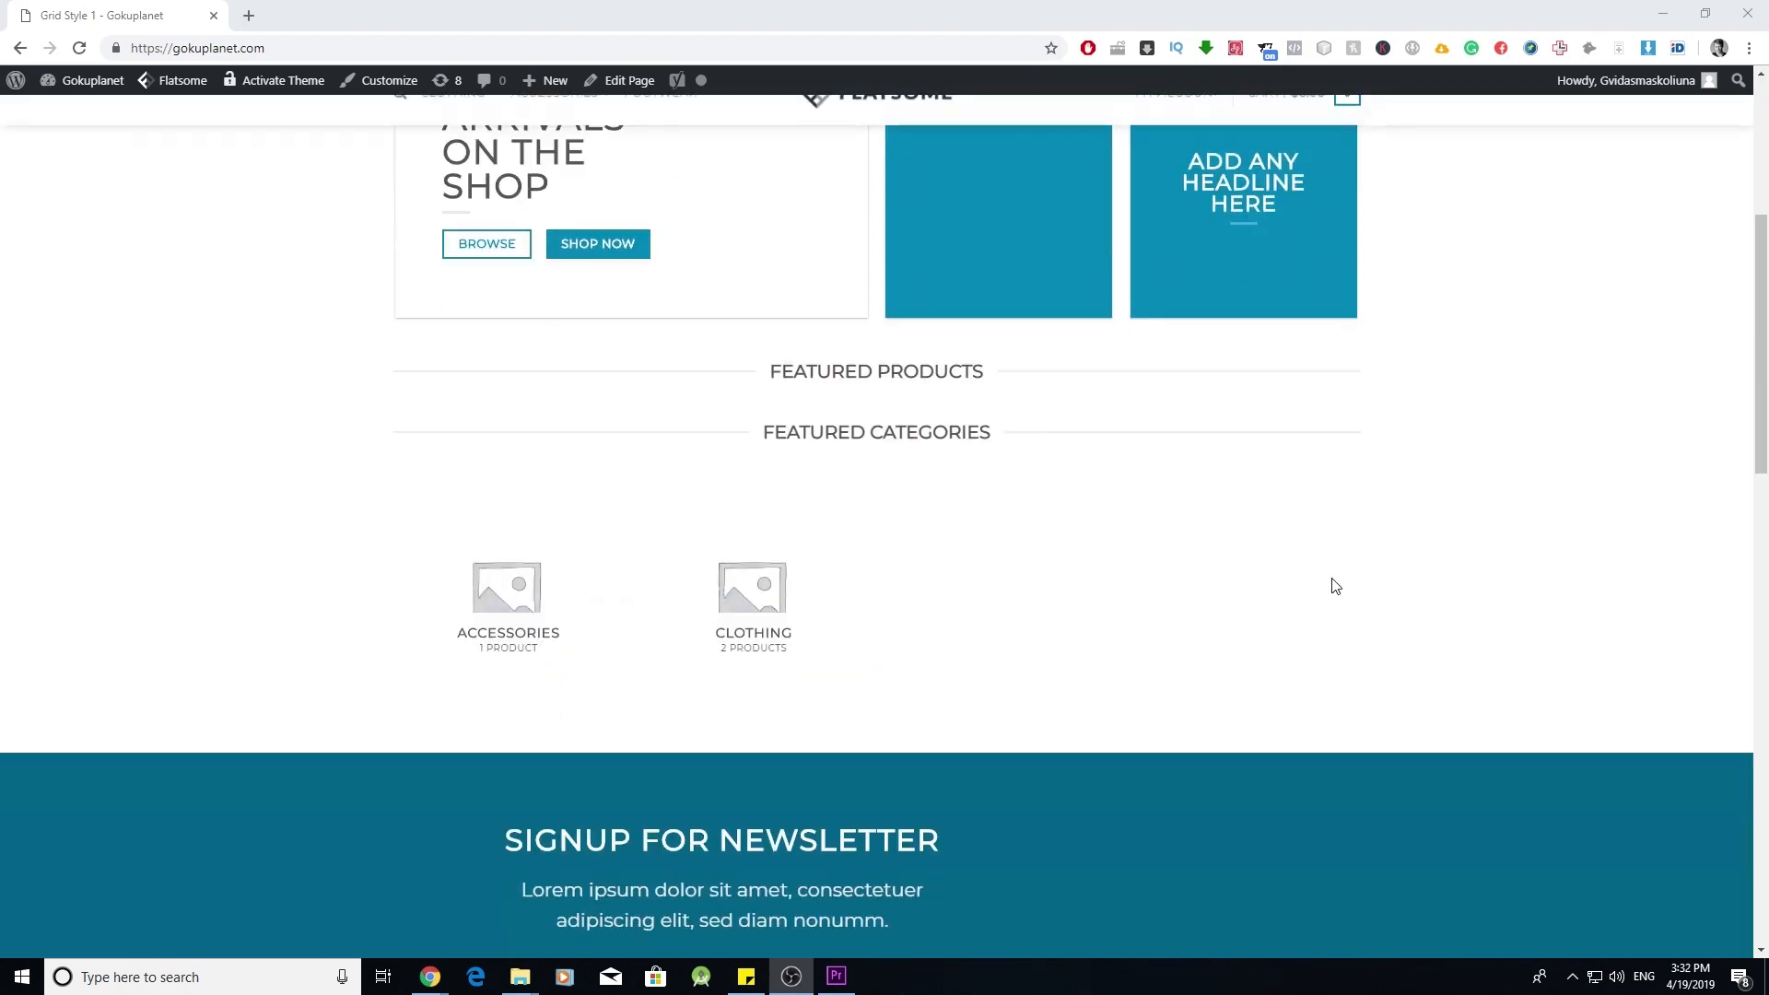
scroll(1335, 573, down, 5)
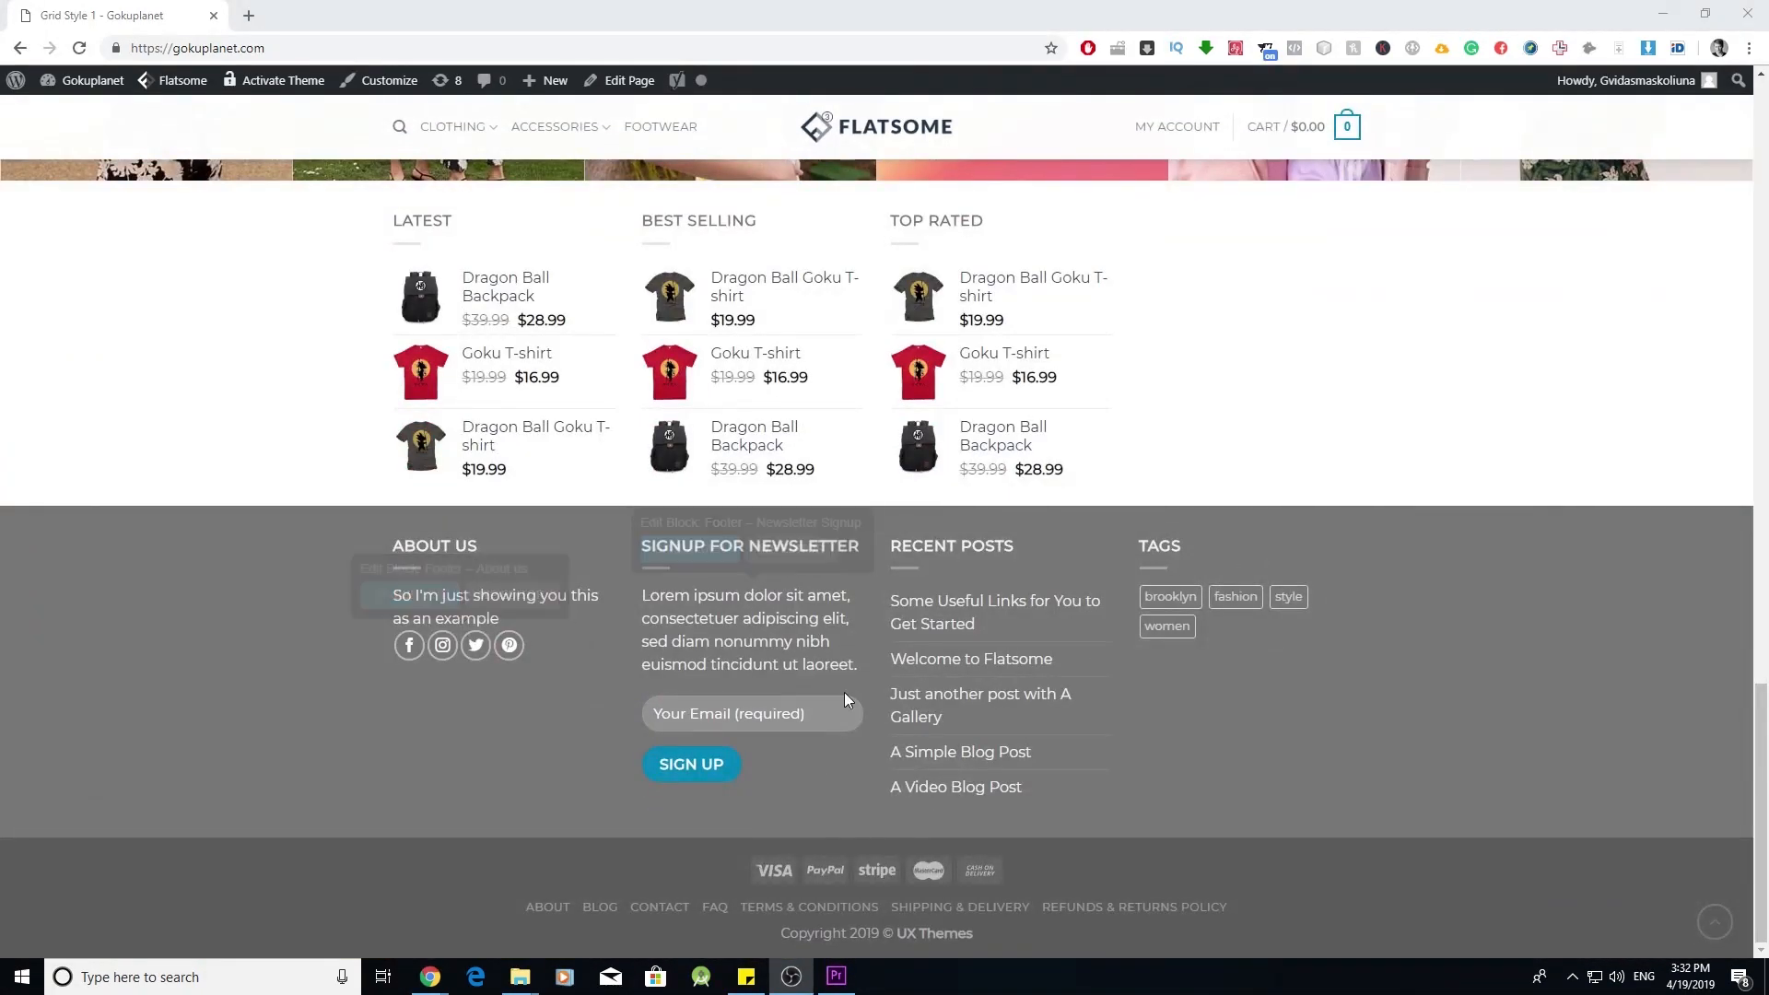
scroll(1139, 679, up, 7)
scroll(1140, 679, up, 10)
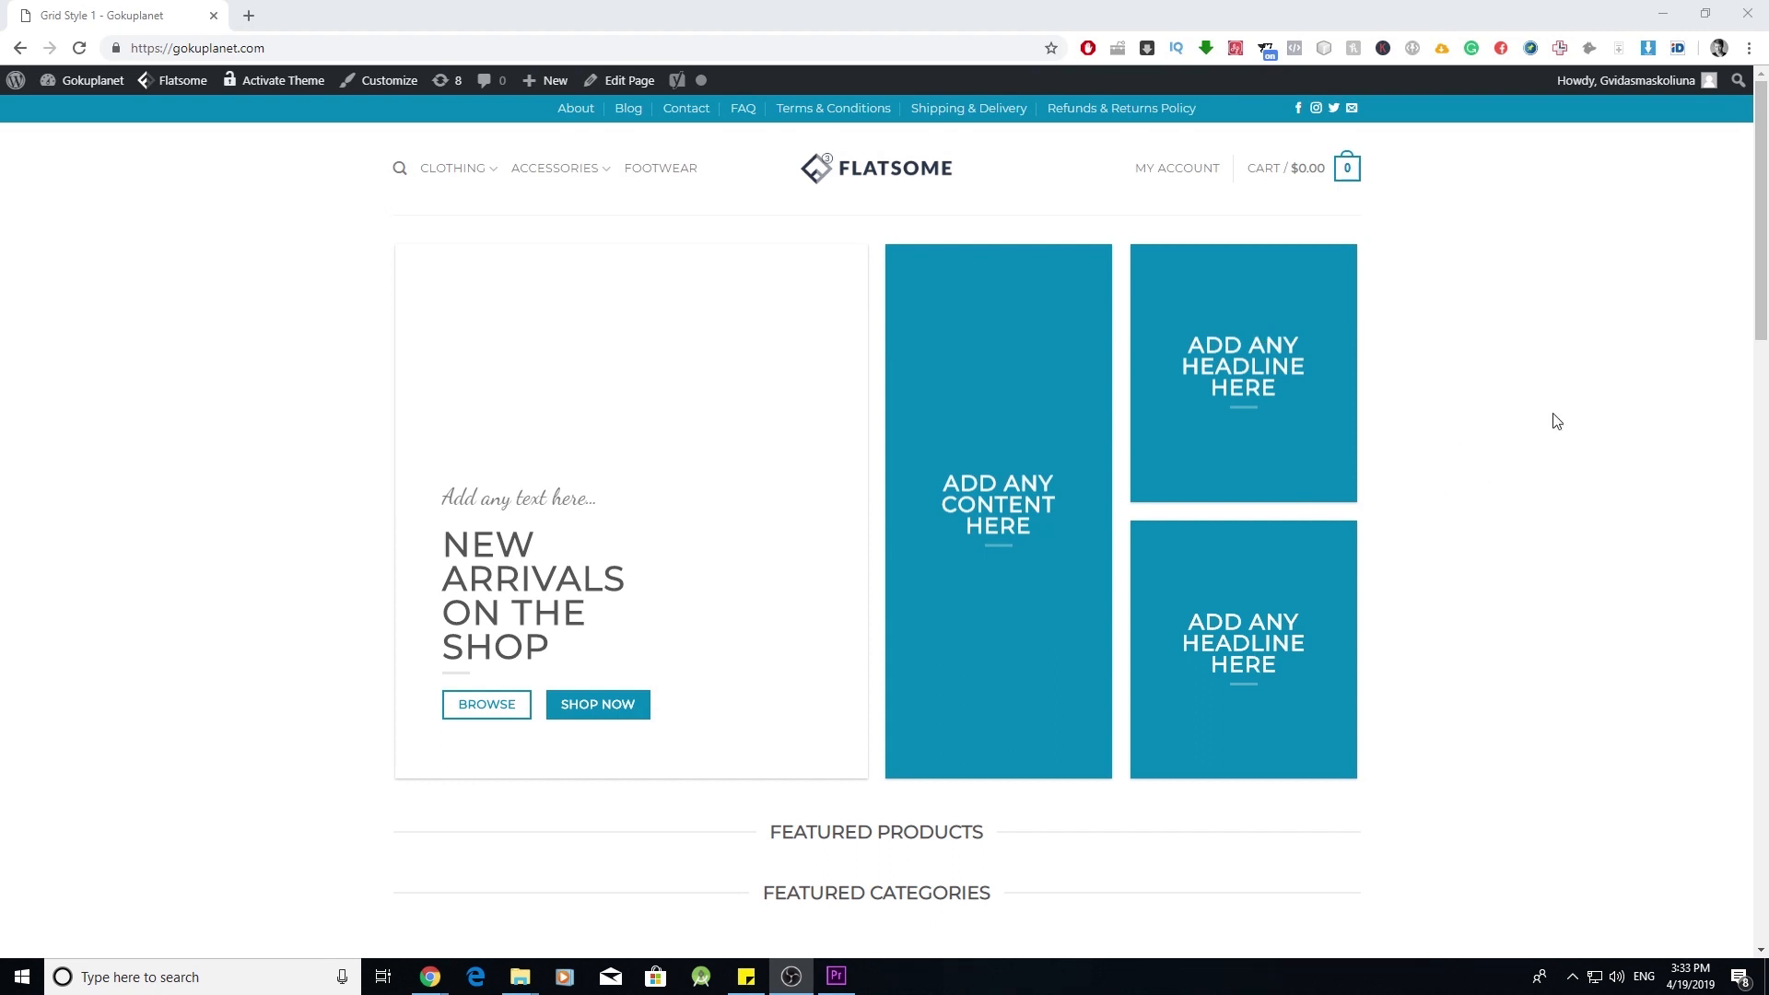
scroll(1287, 521, down, 20)
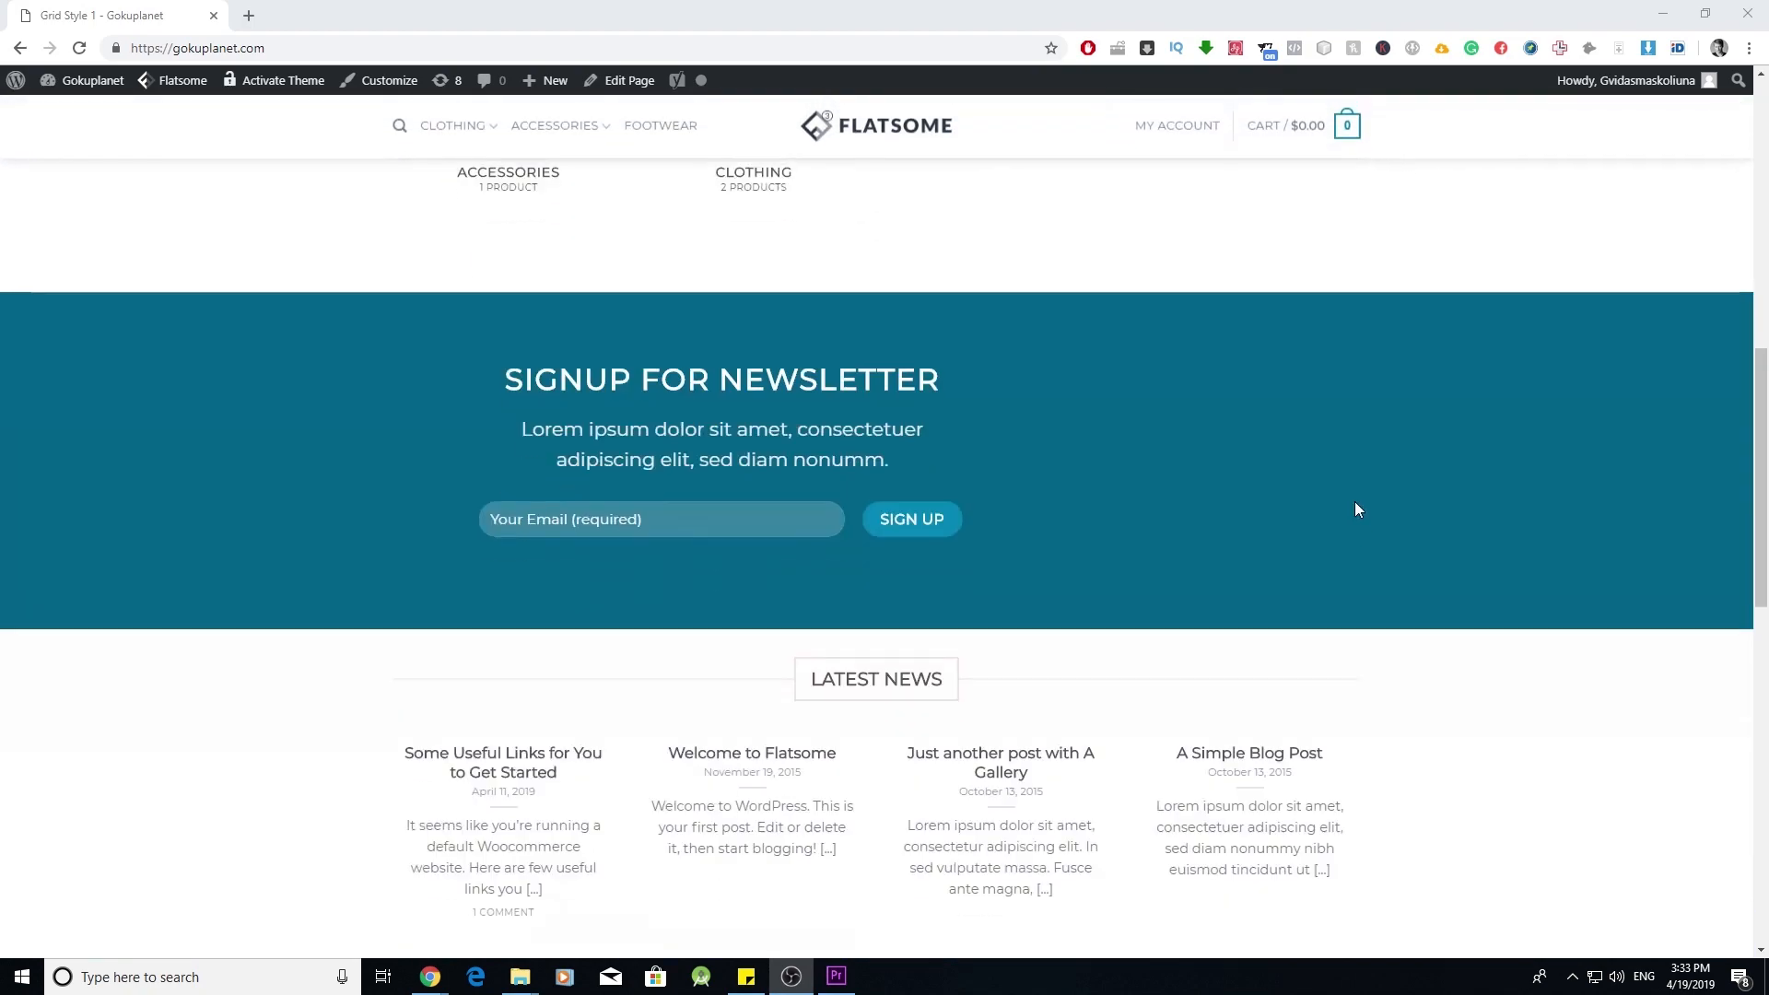
scroll(1413, 608, up, 20)
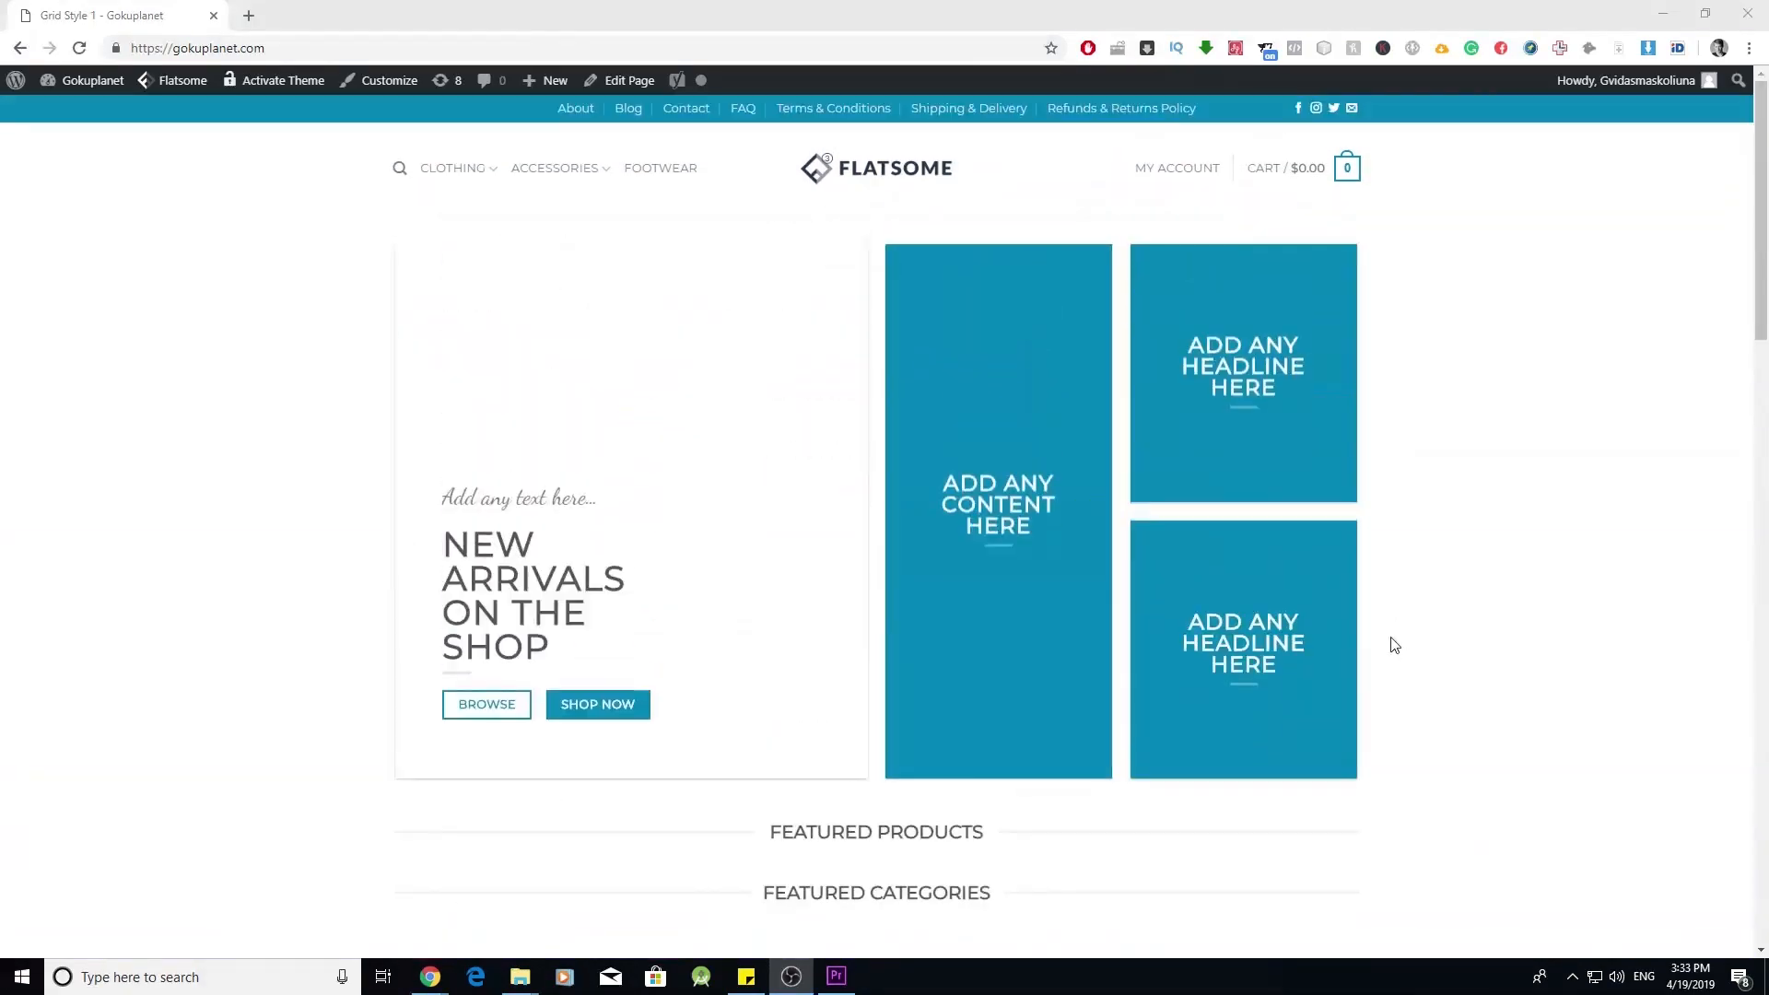
scroll(1306, 578, down, 3)
scroll(1306, 578, up, 3)
scroll(737, 727, down, 5)
scroll(867, 710, up, 5)
click(391, 81)
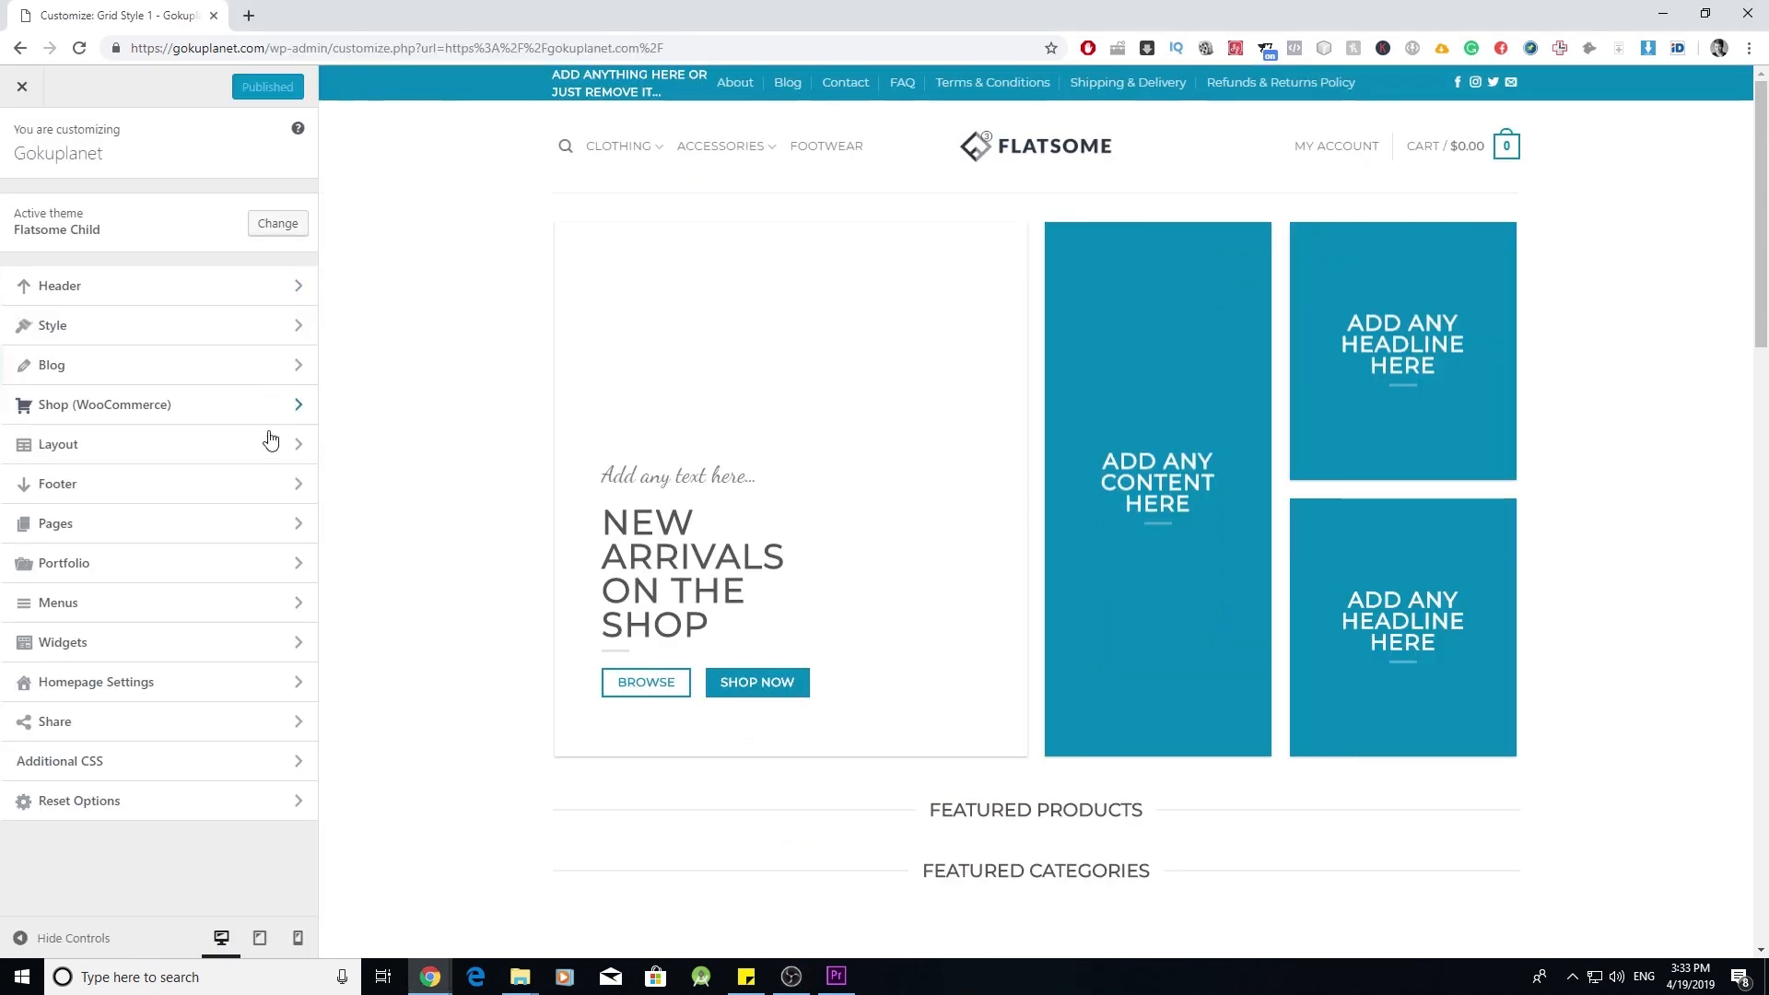
click(287, 684)
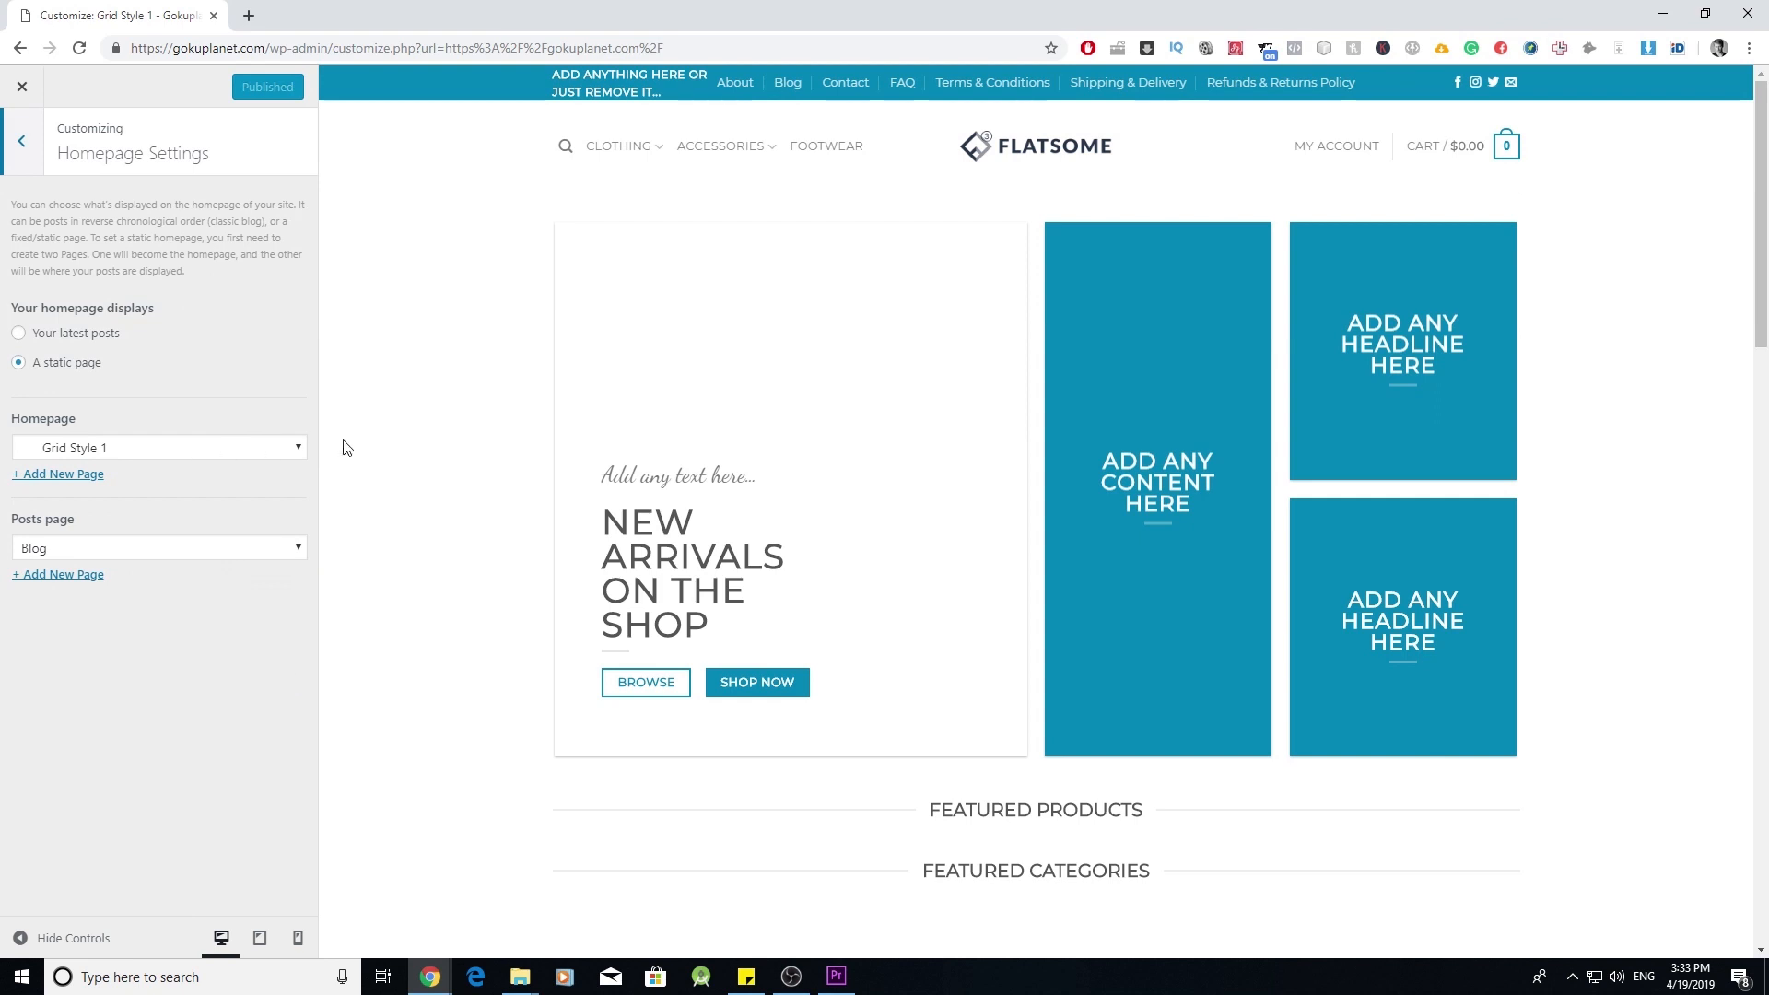
click(284, 451)
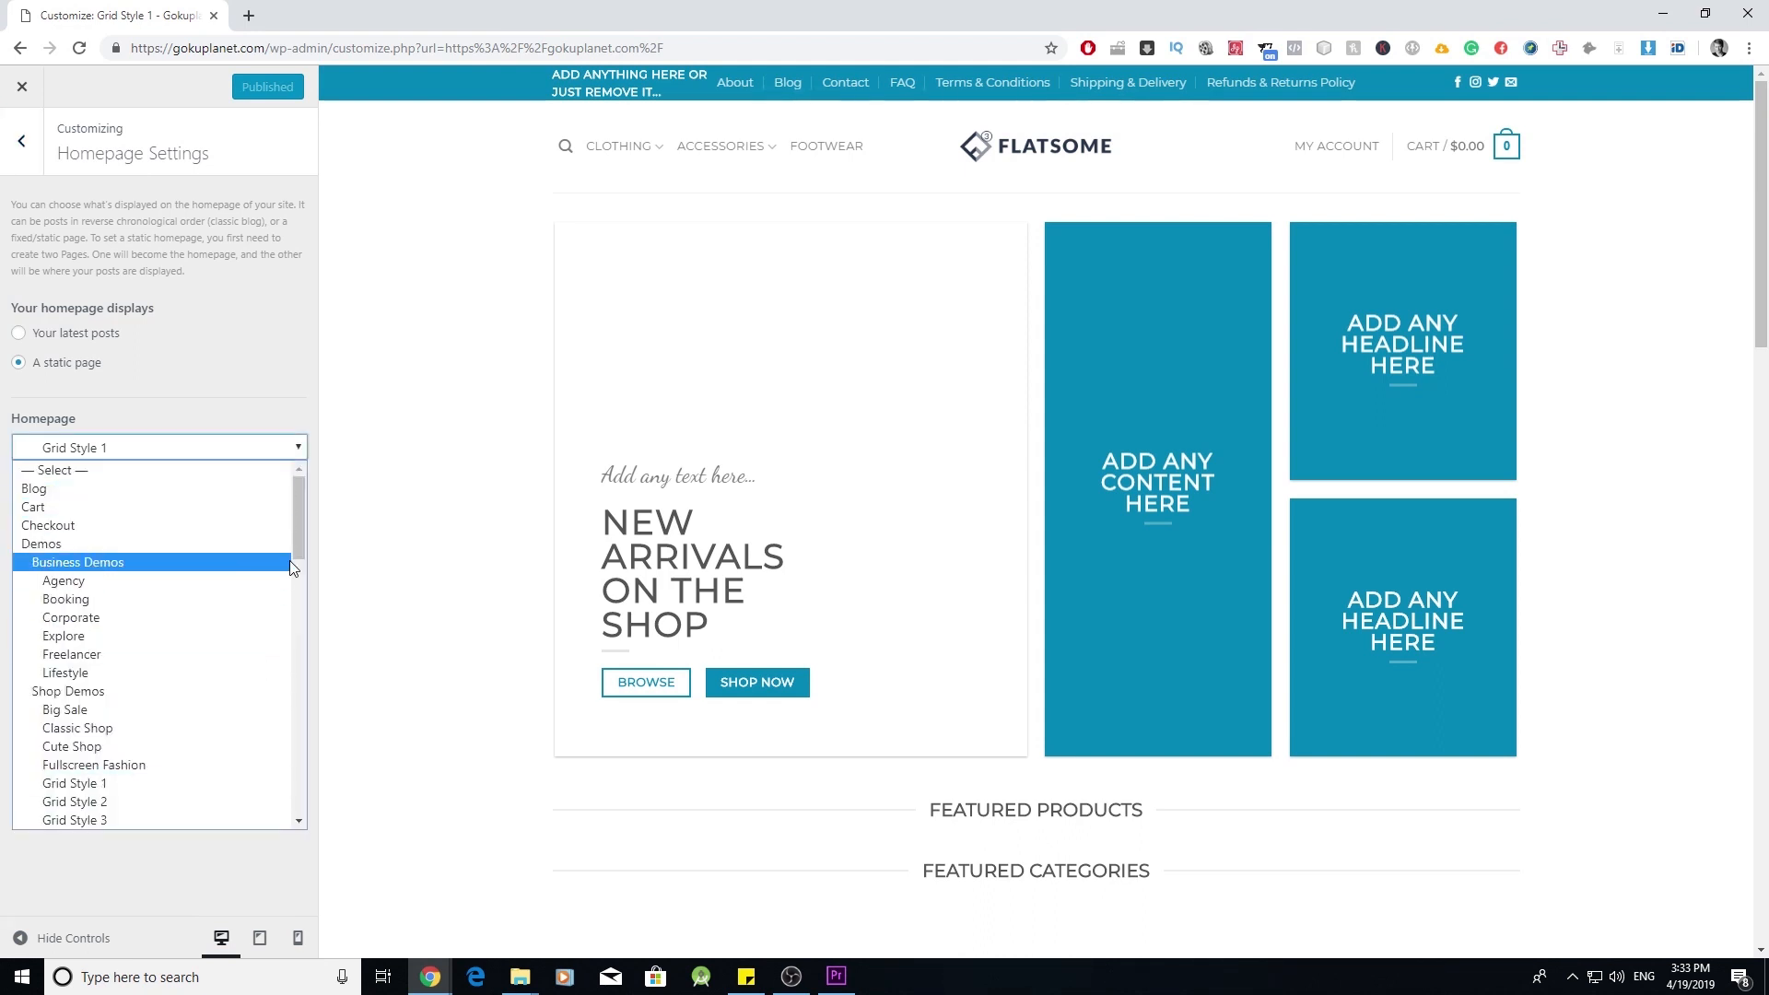
scroll(257, 606, down, 10)
scroll(256, 606, down, 3)
scroll(235, 663, up, 15)
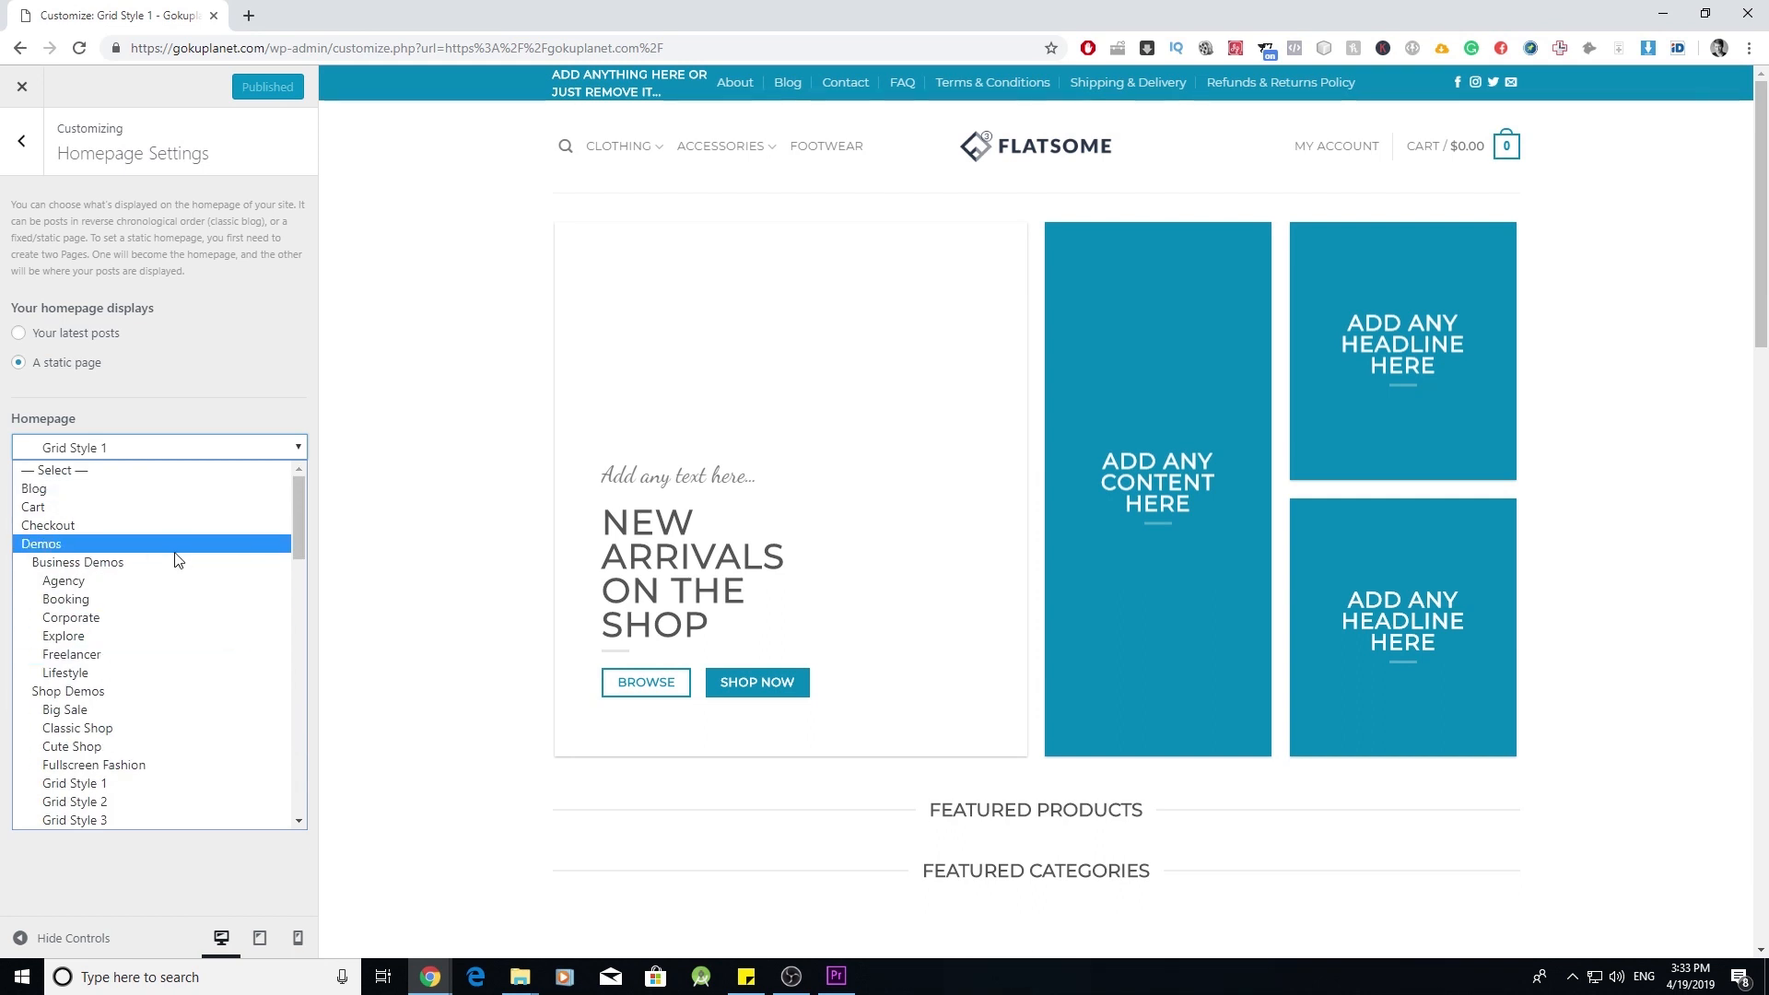
click(231, 403)
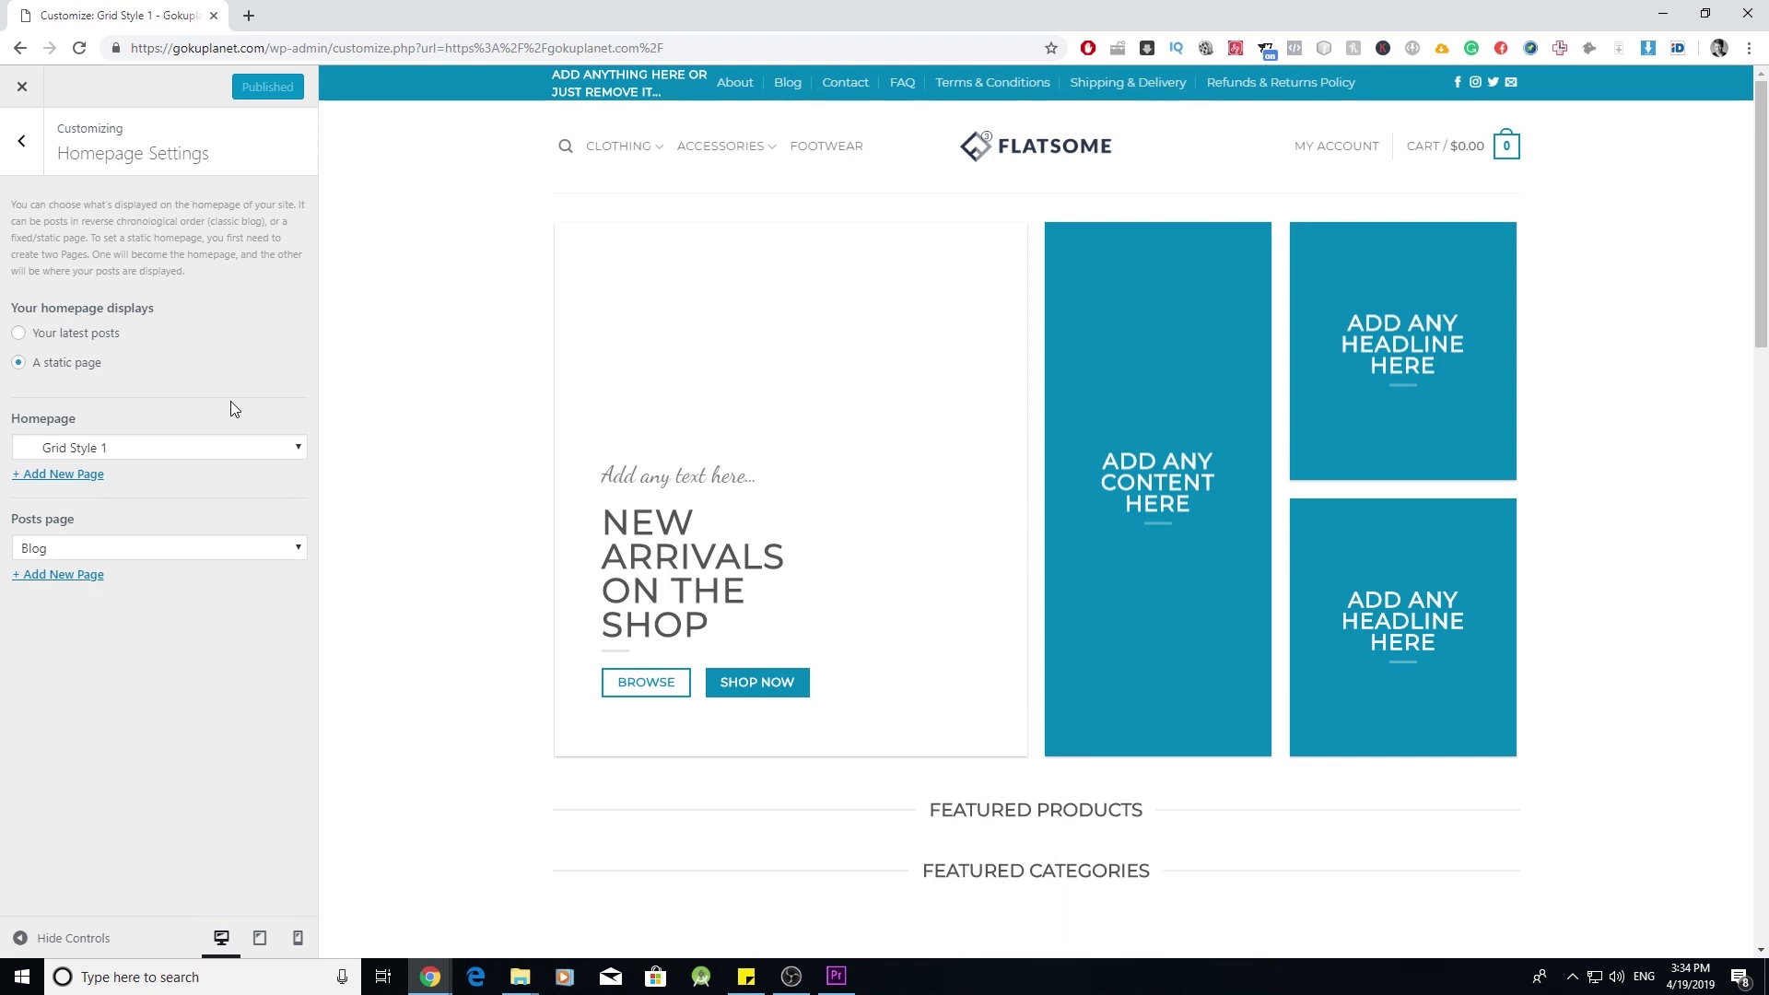
- Create a new page named Gokuplanet as the static homepage and publish the change
click(73, 483)
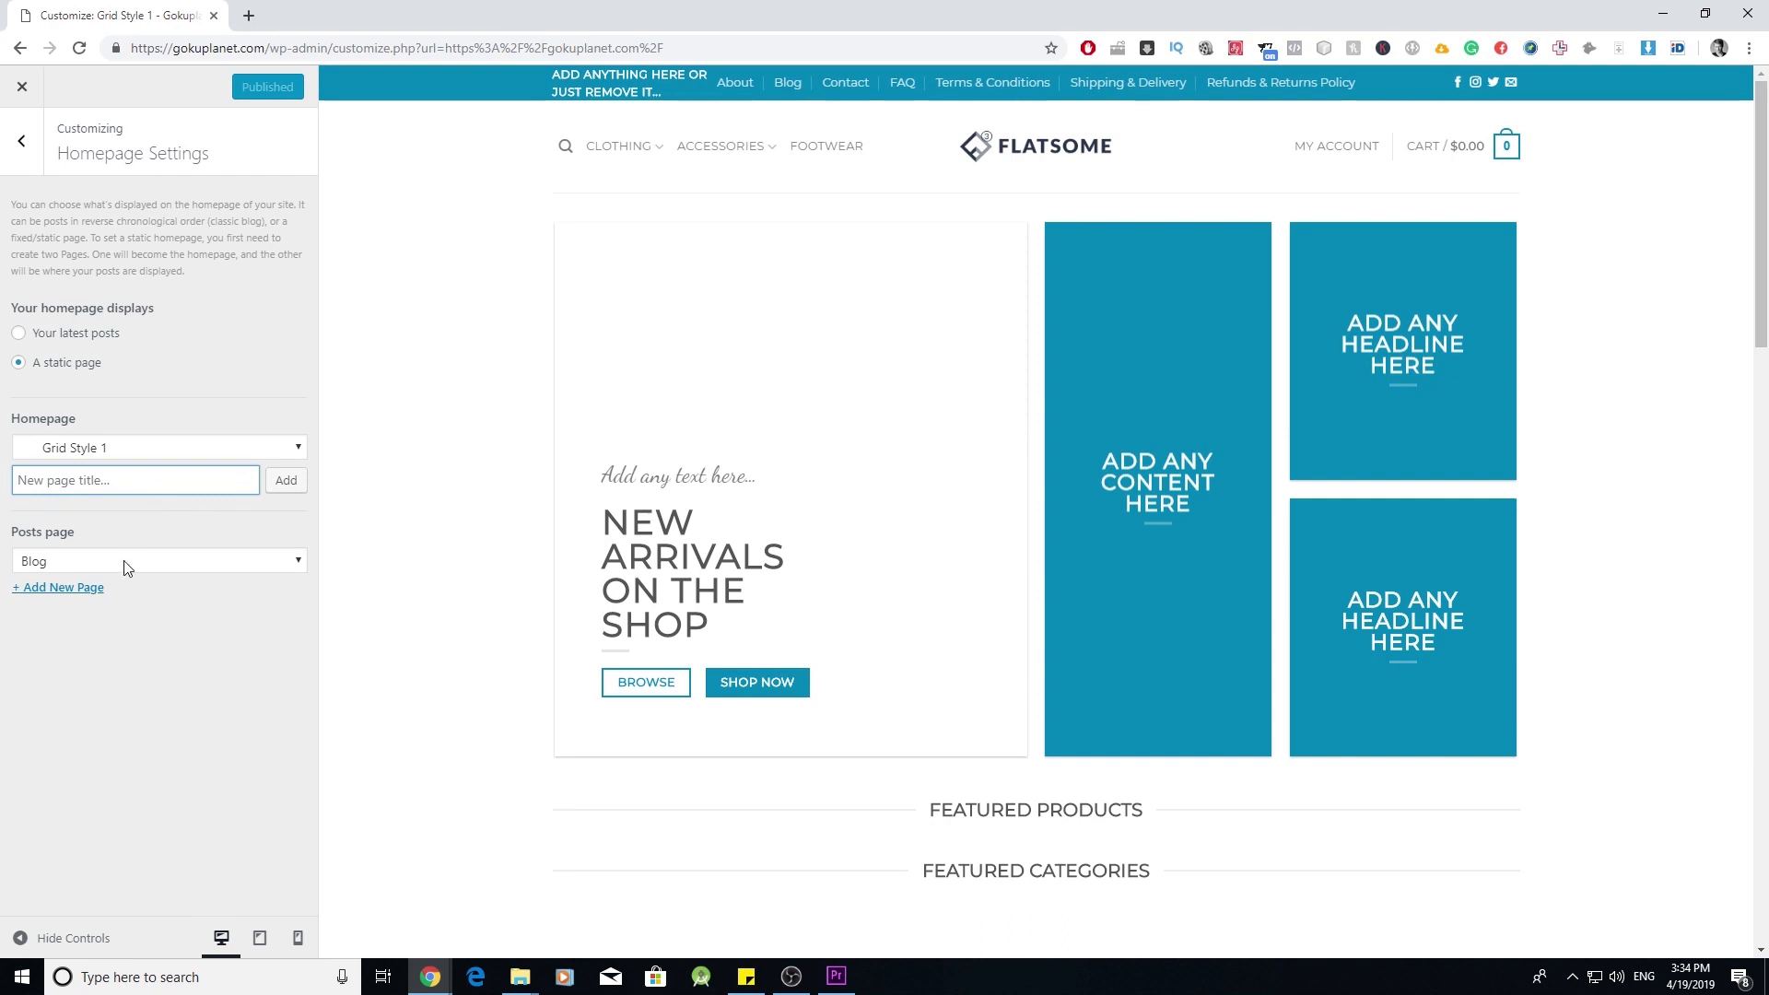
text(Gokuplanet)
click(285, 483)
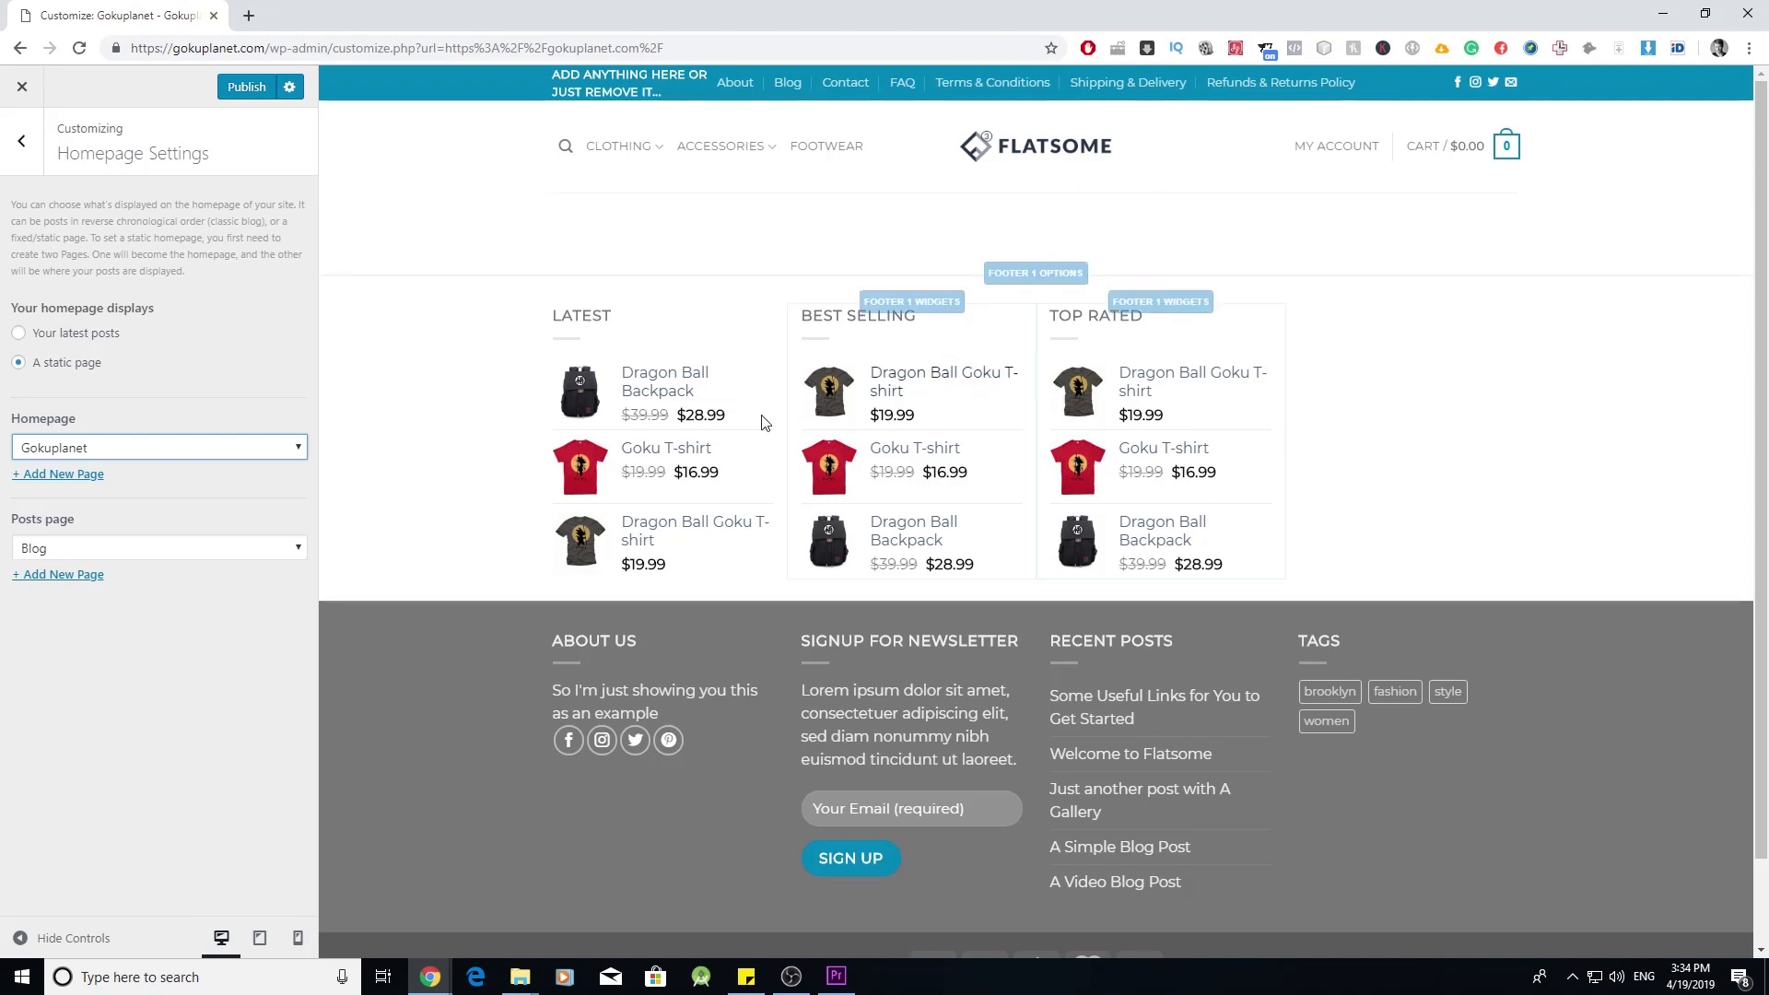
click(246, 87)
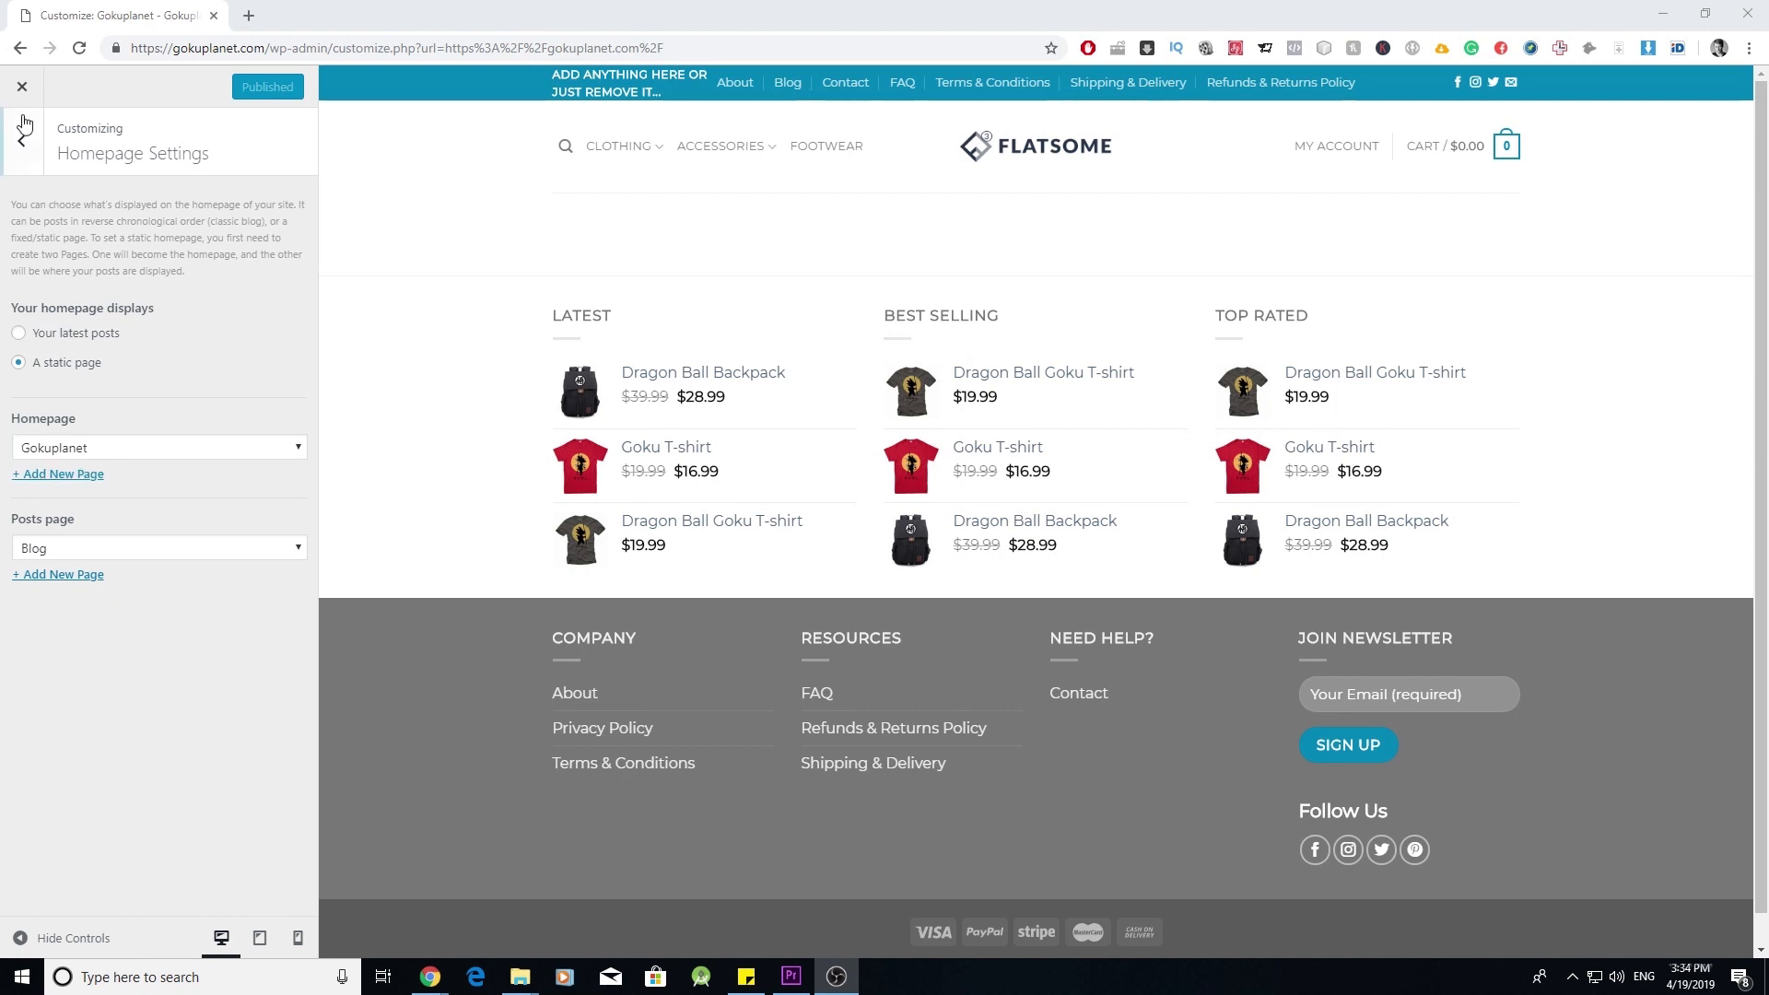
- Close the Customizer and scroll through the live gokuplanet.com homepage
click(22, 86)
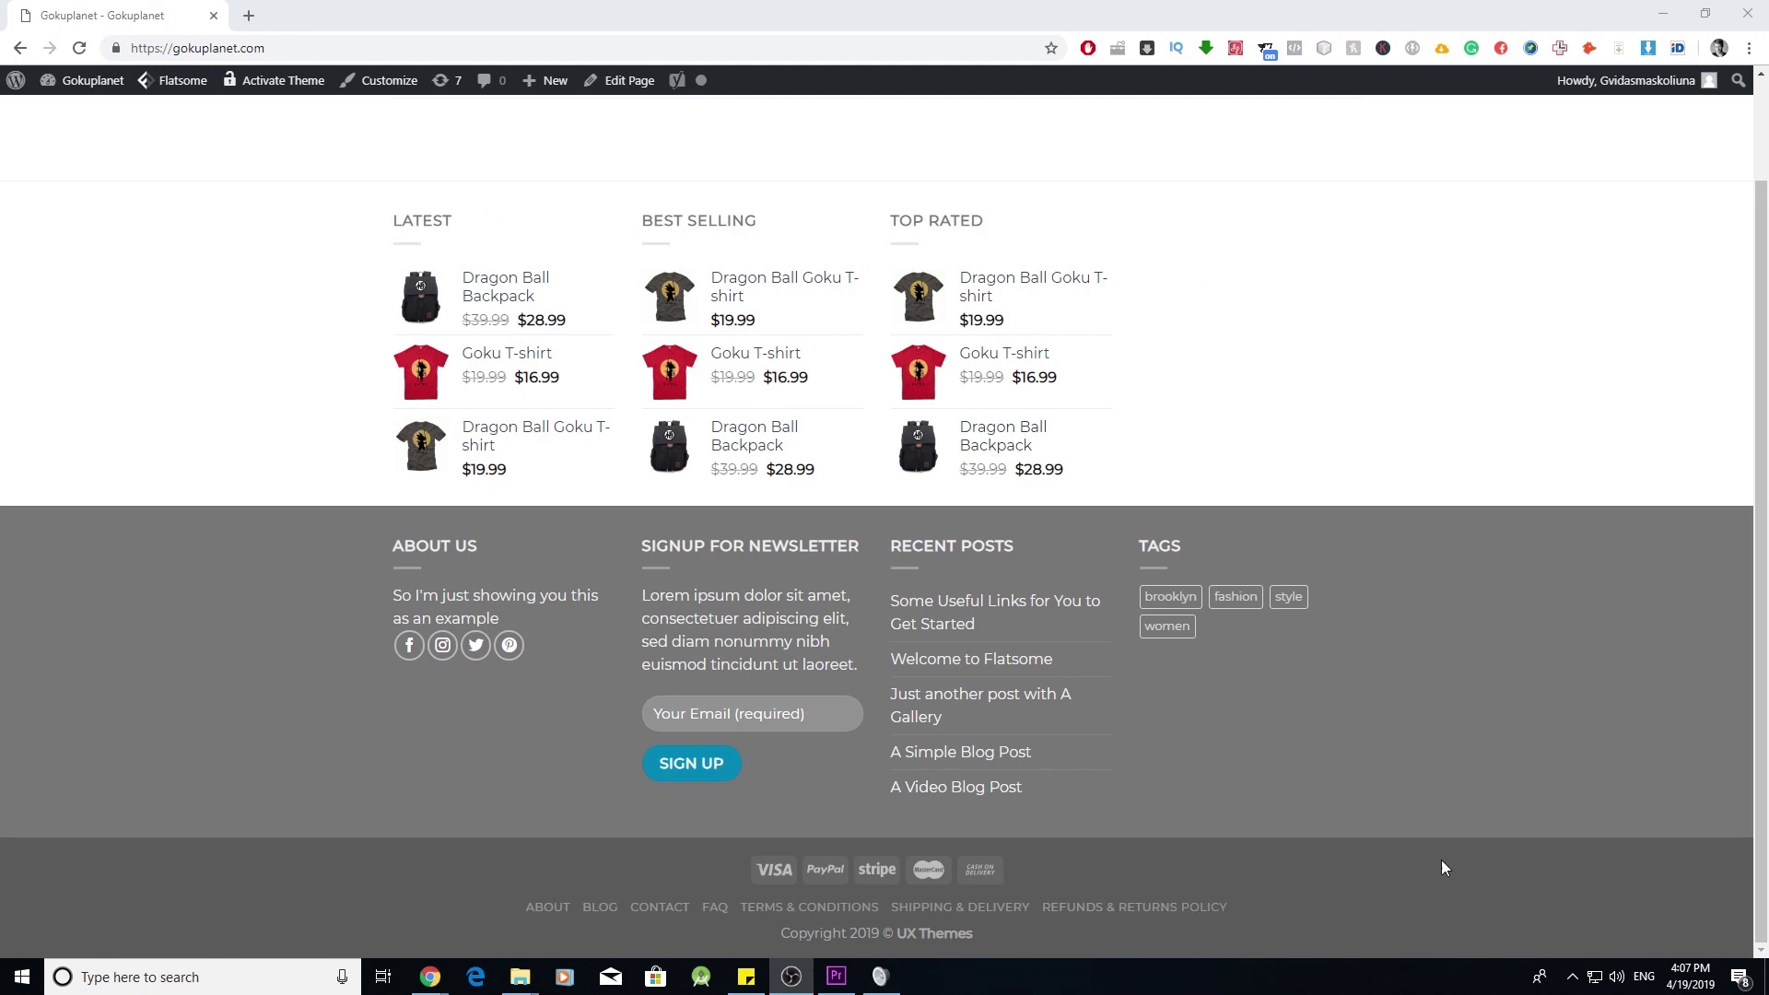
scroll(860, 653, up, 3)
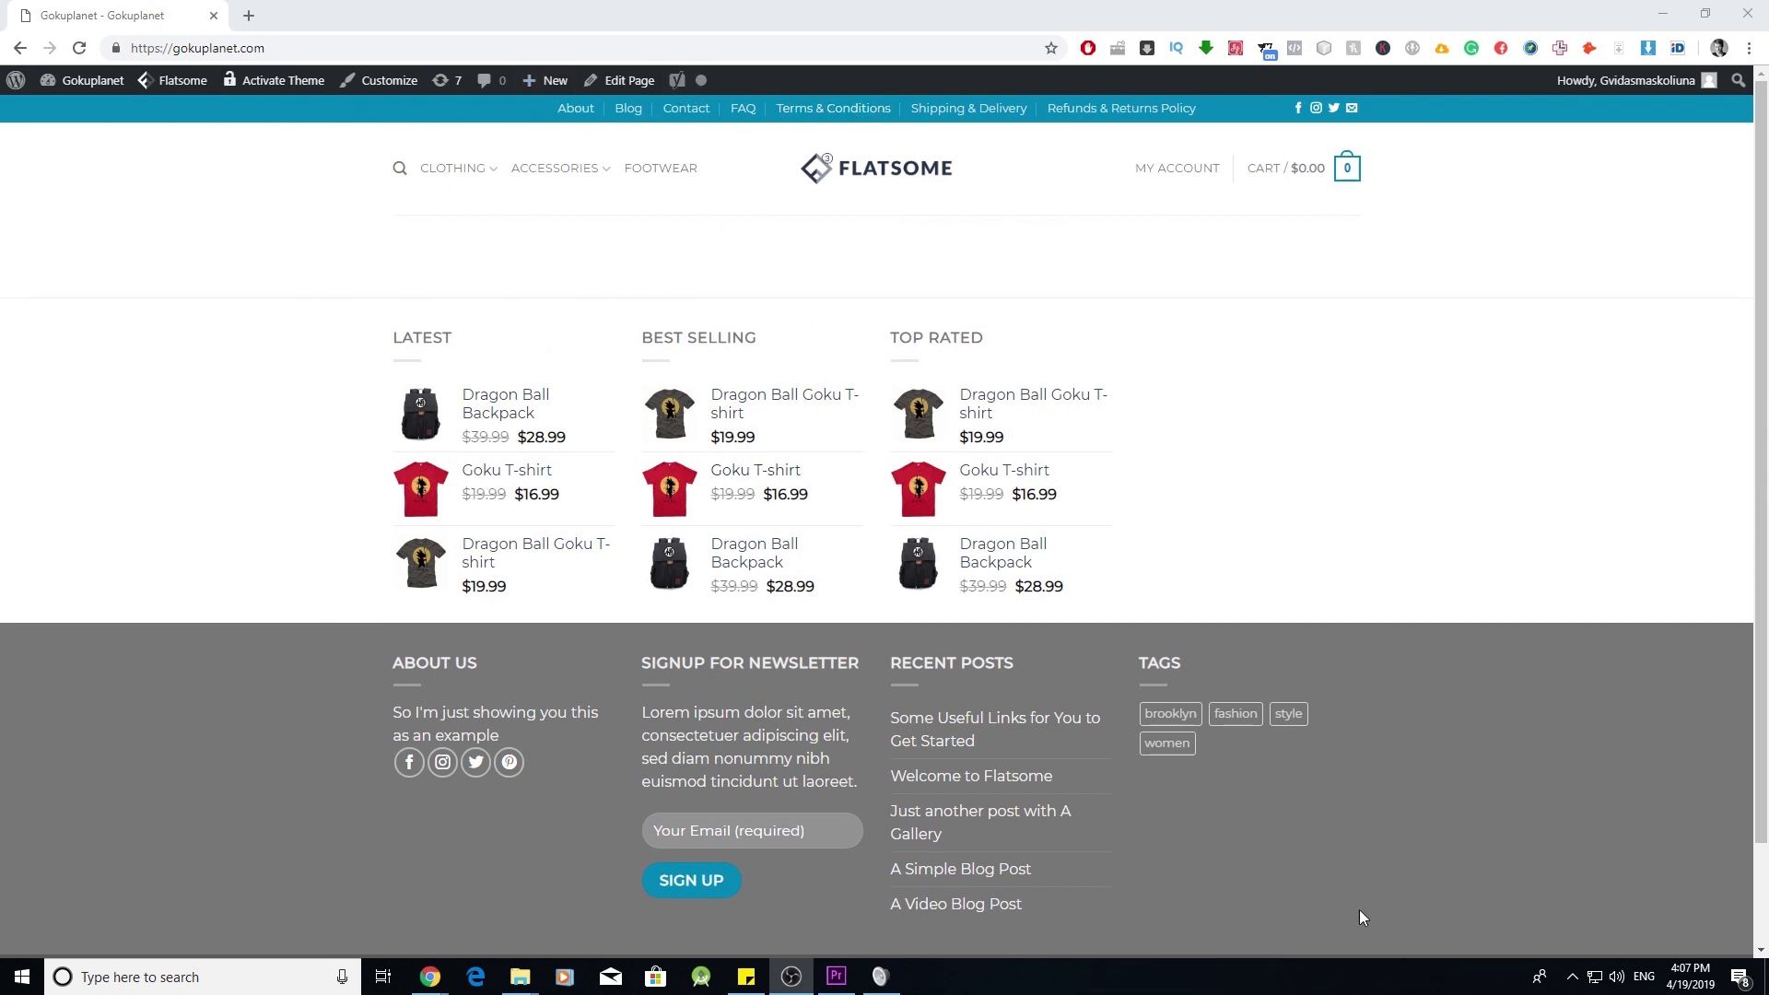
scroll(727, 382, down, 3)
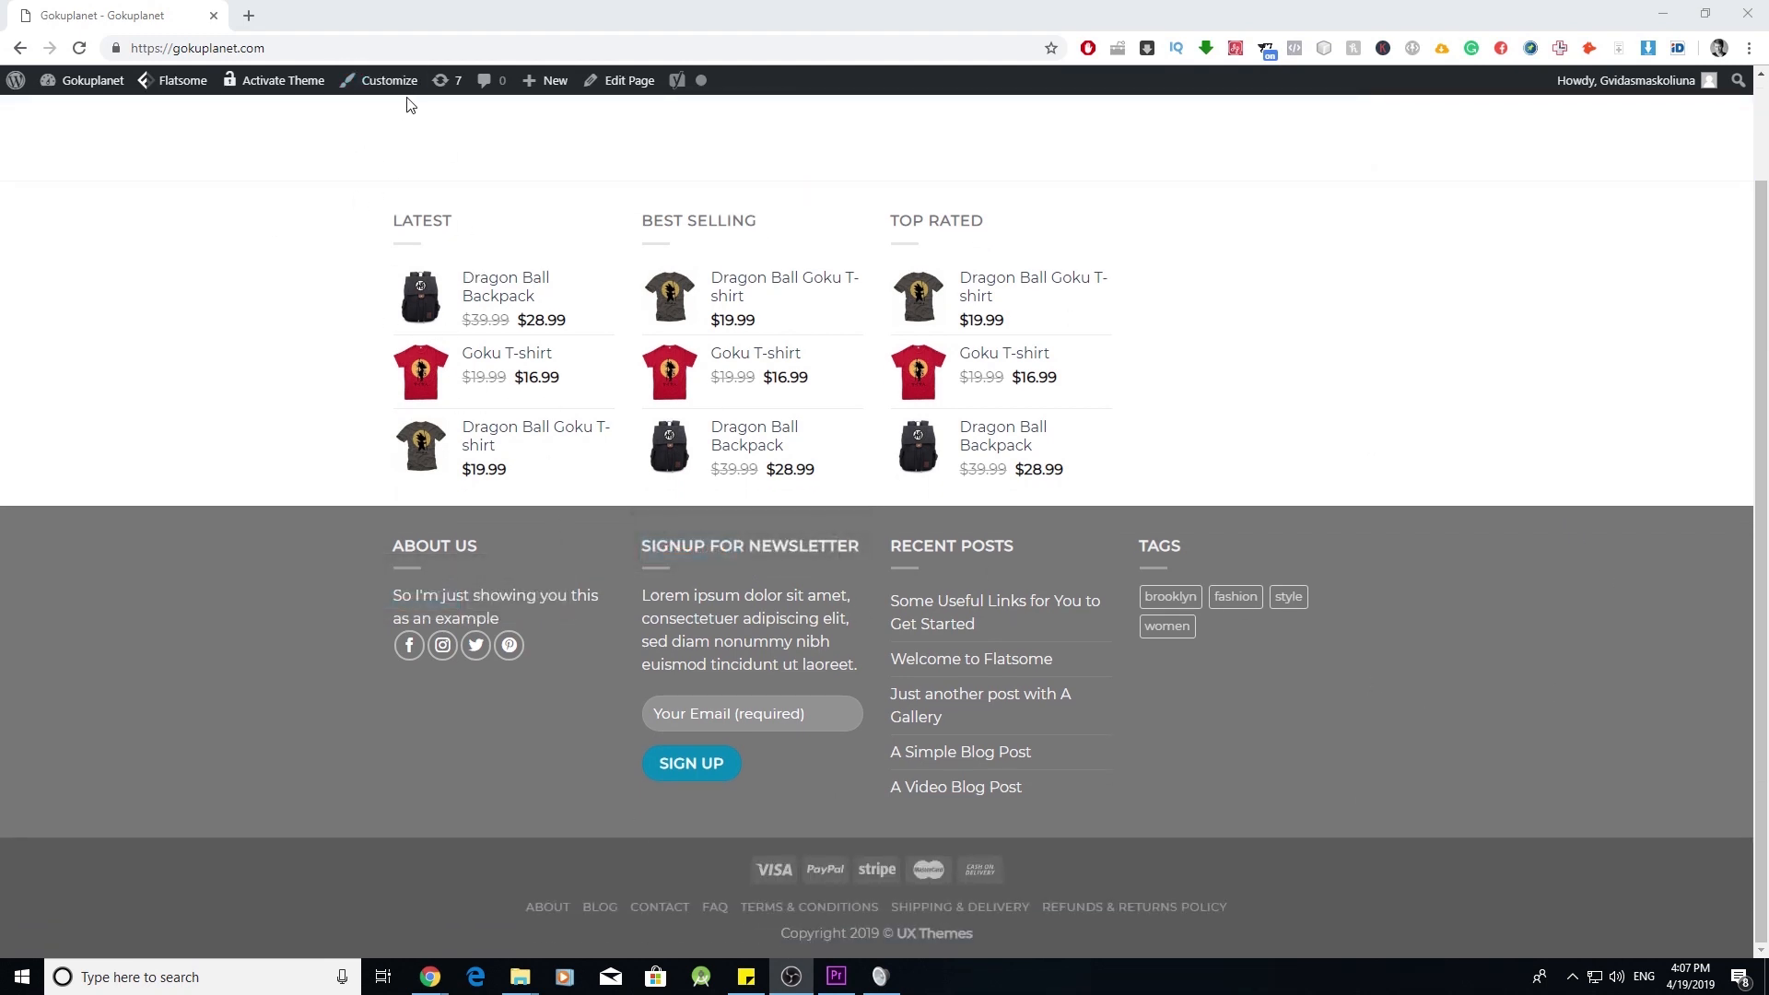
scroll(620, 340, up, 3)
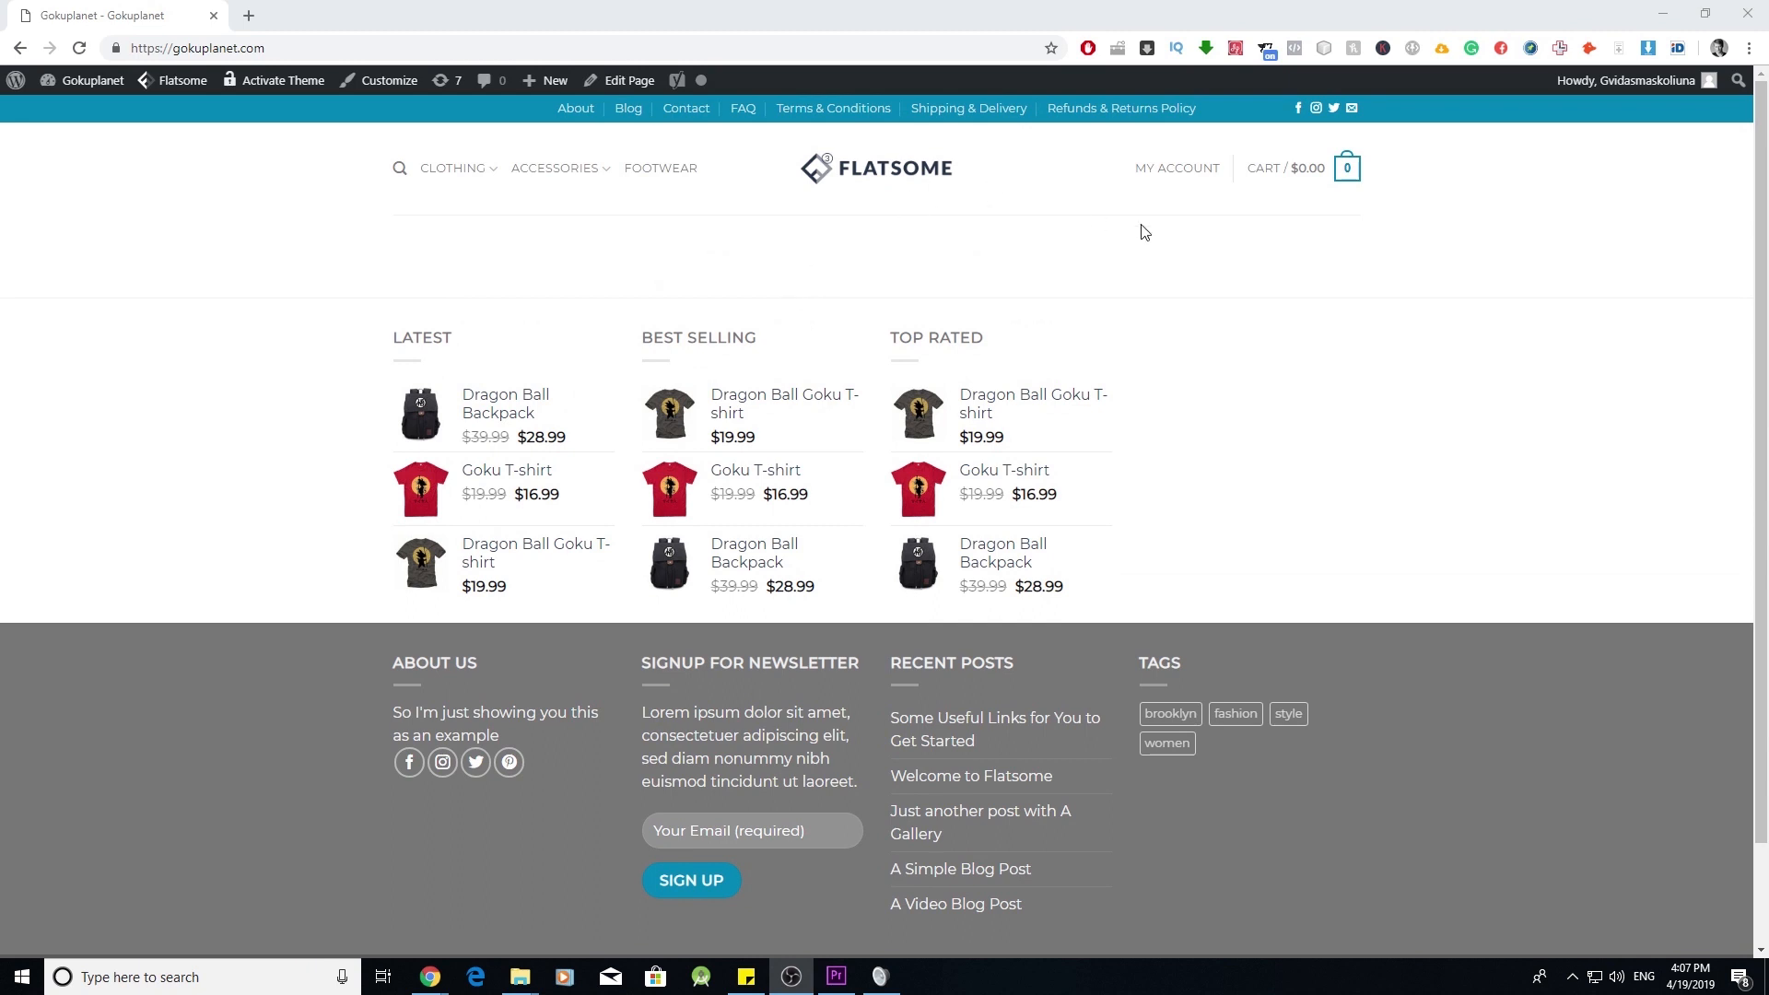
scroll(350, 139, down, 3)
- Open the Customizer's Footer settings and toggle Enable Footer 1 off, then back on
click(388, 81)
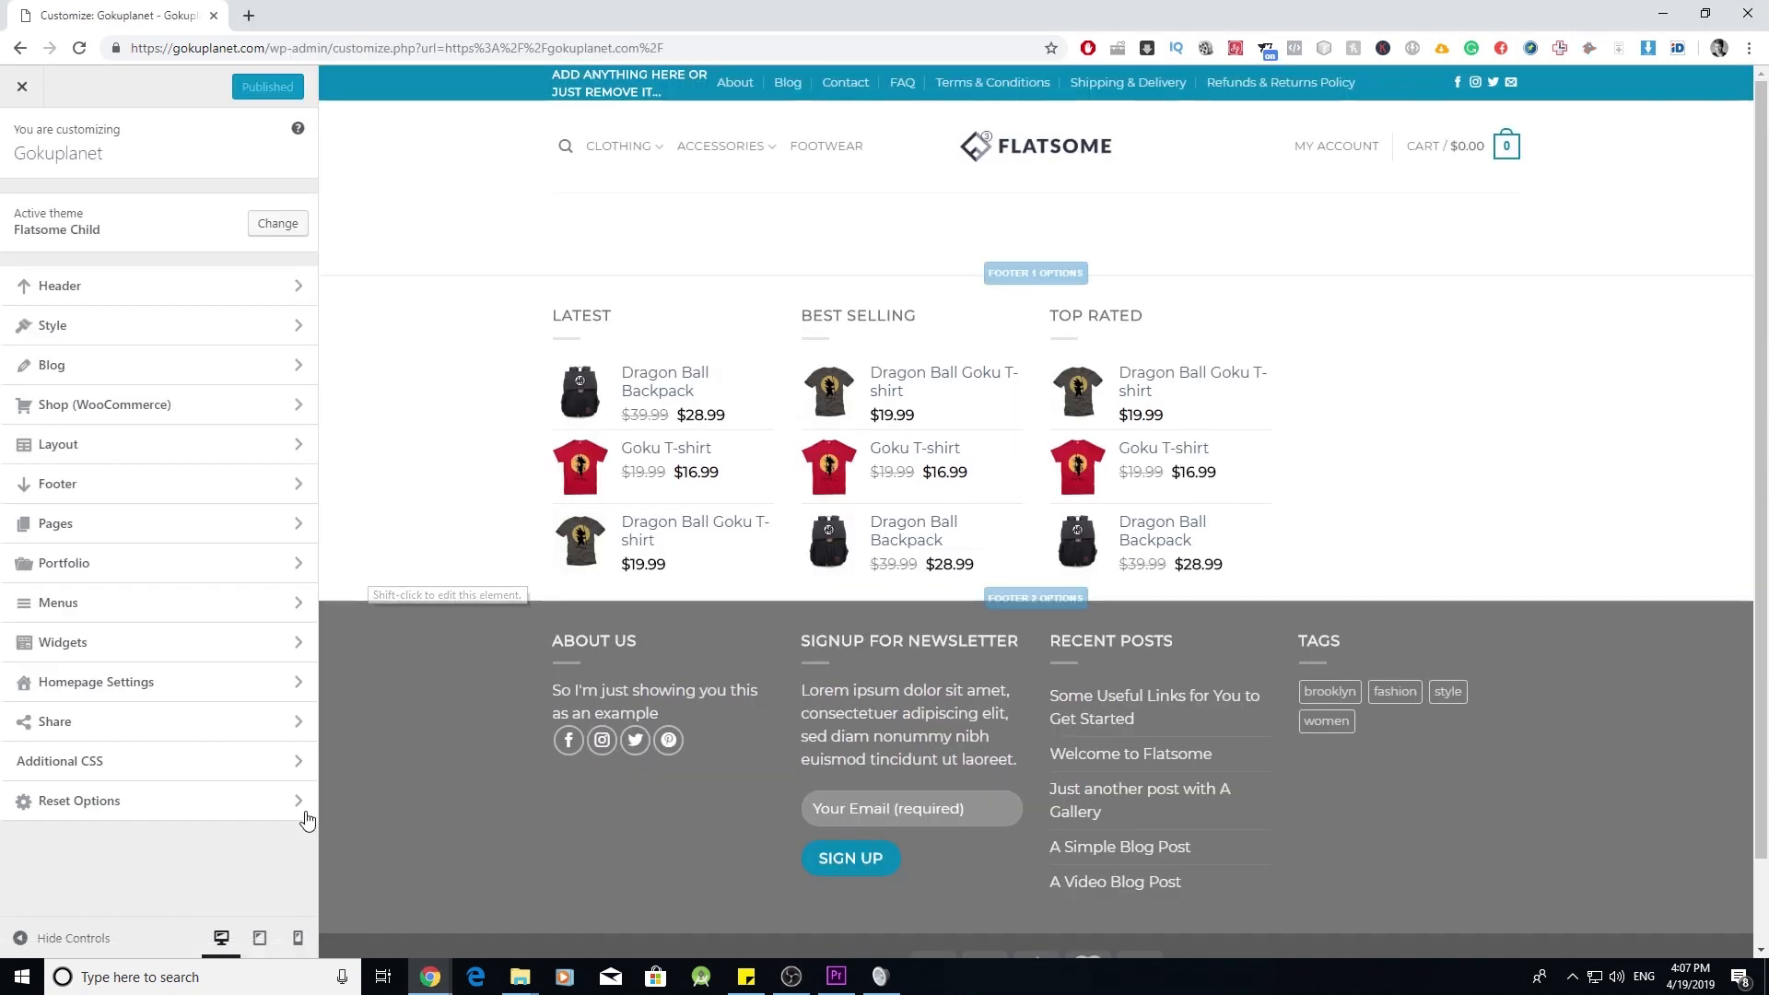
click(296, 487)
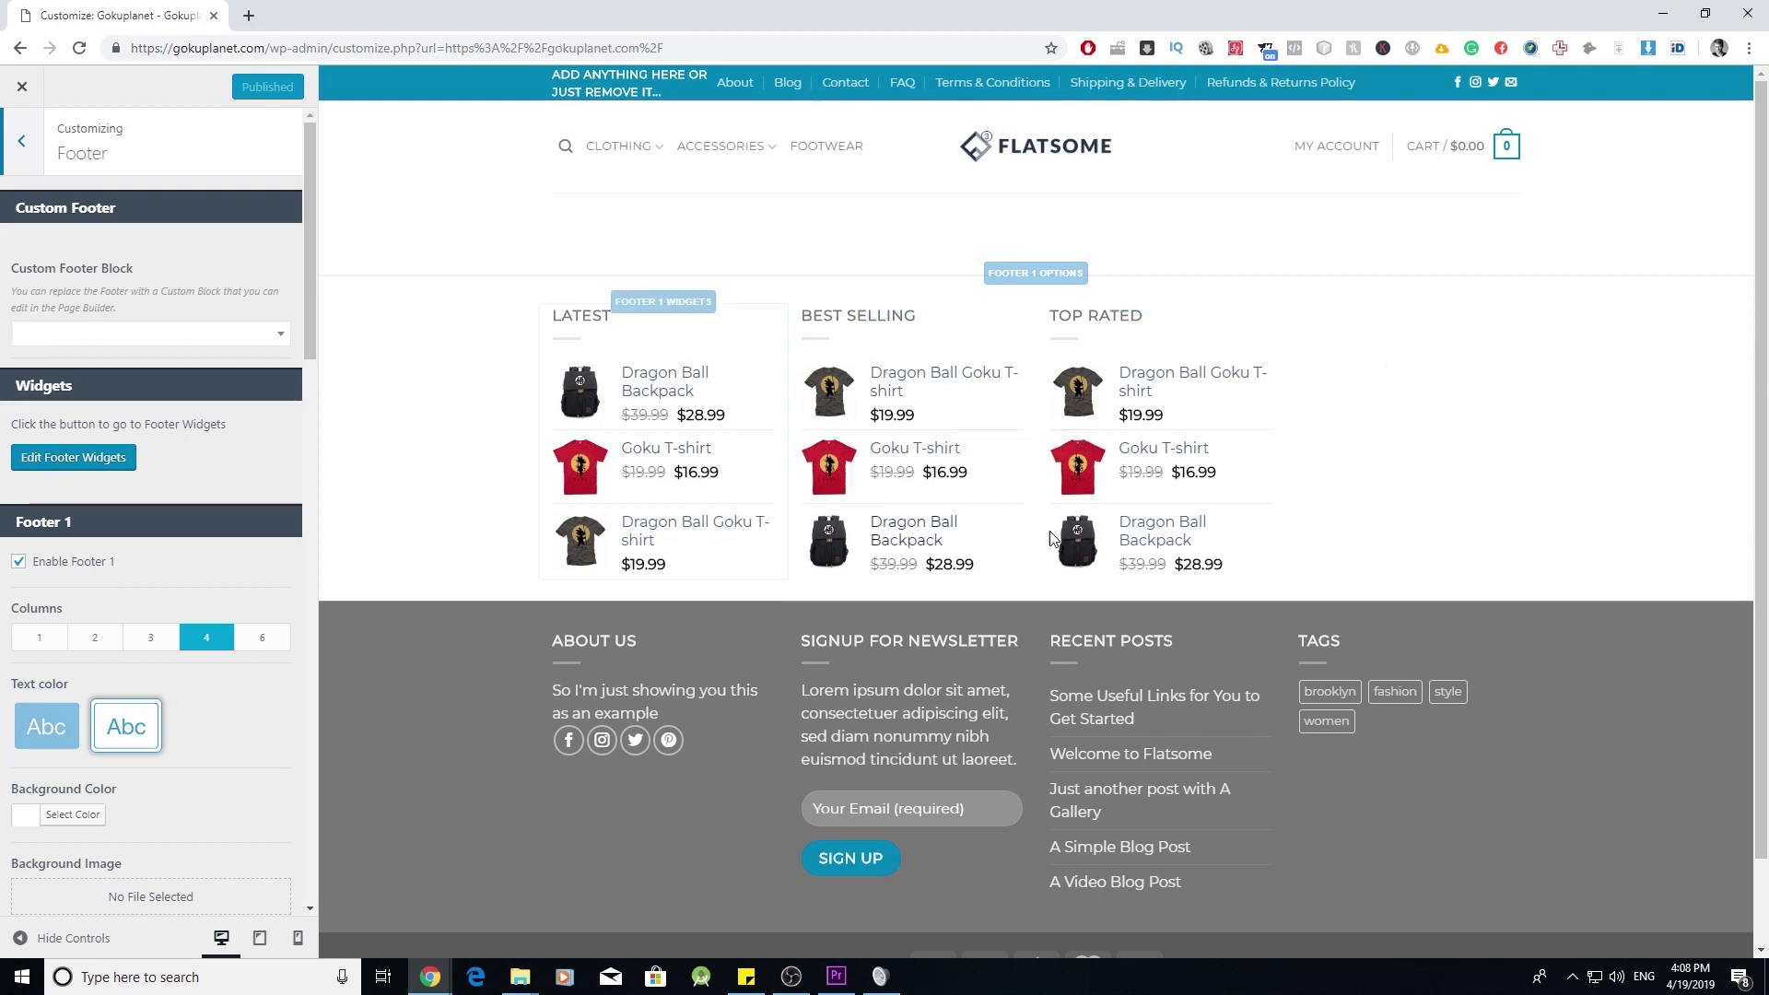
scroll(798, 564, down, 2)
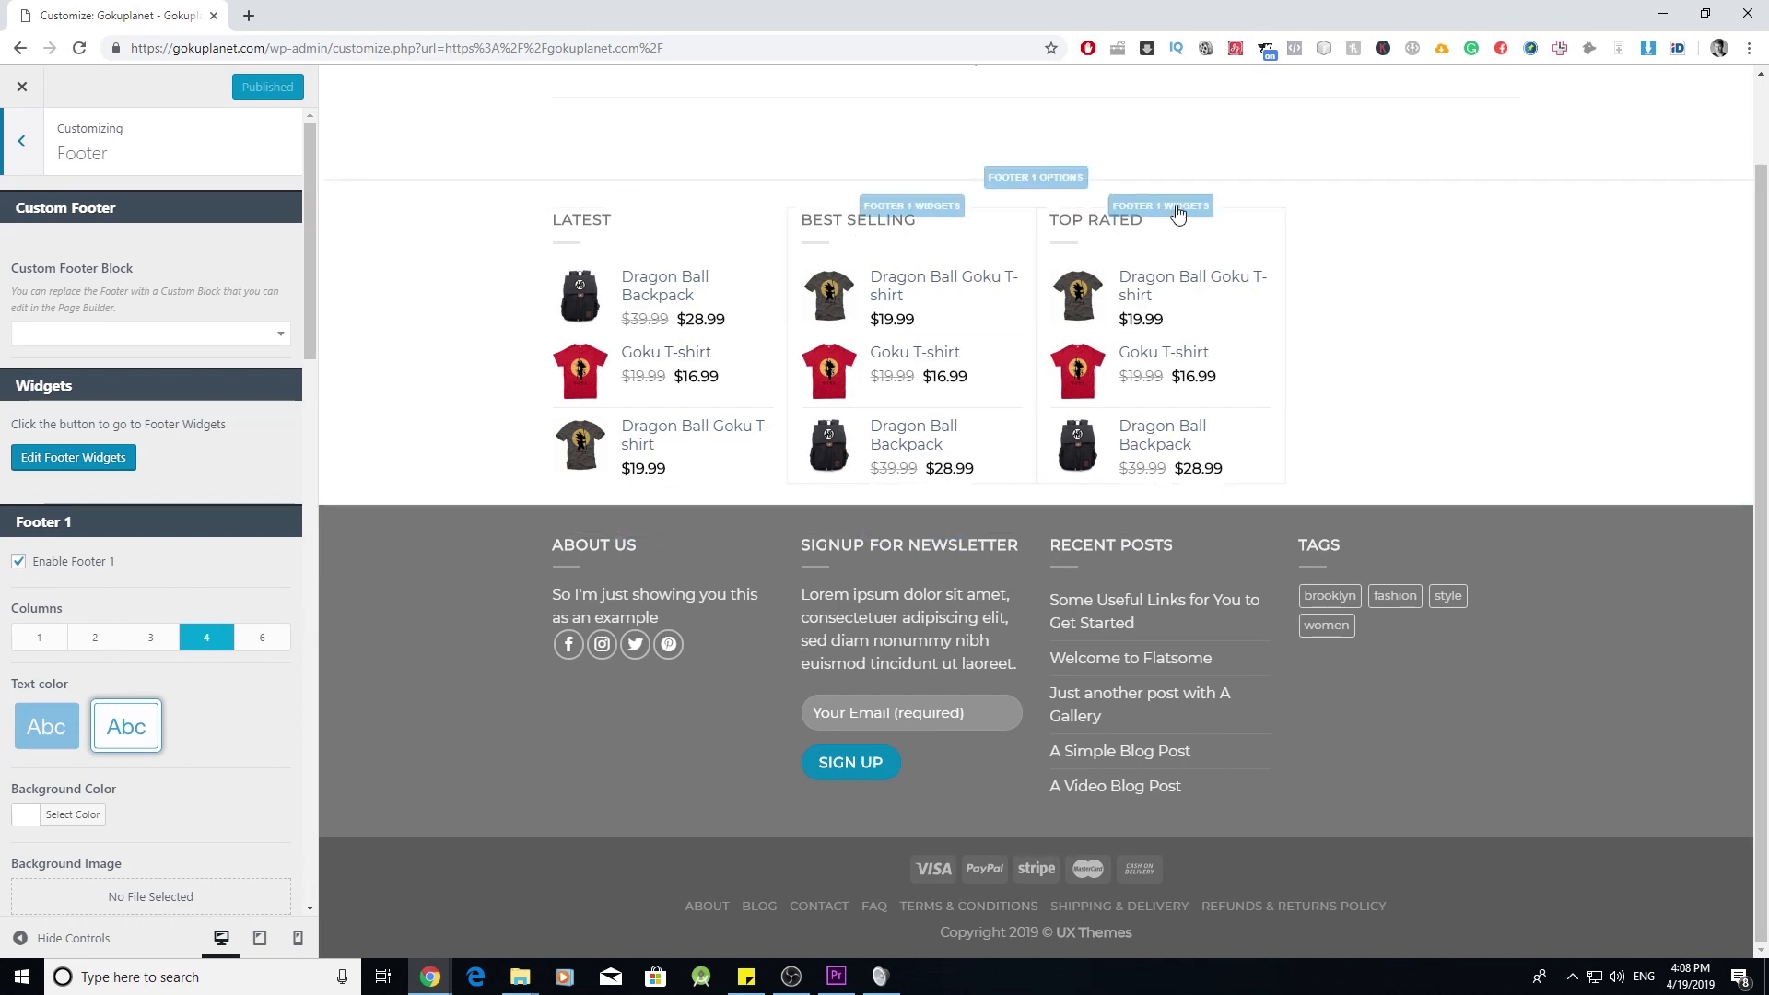
click(18, 562)
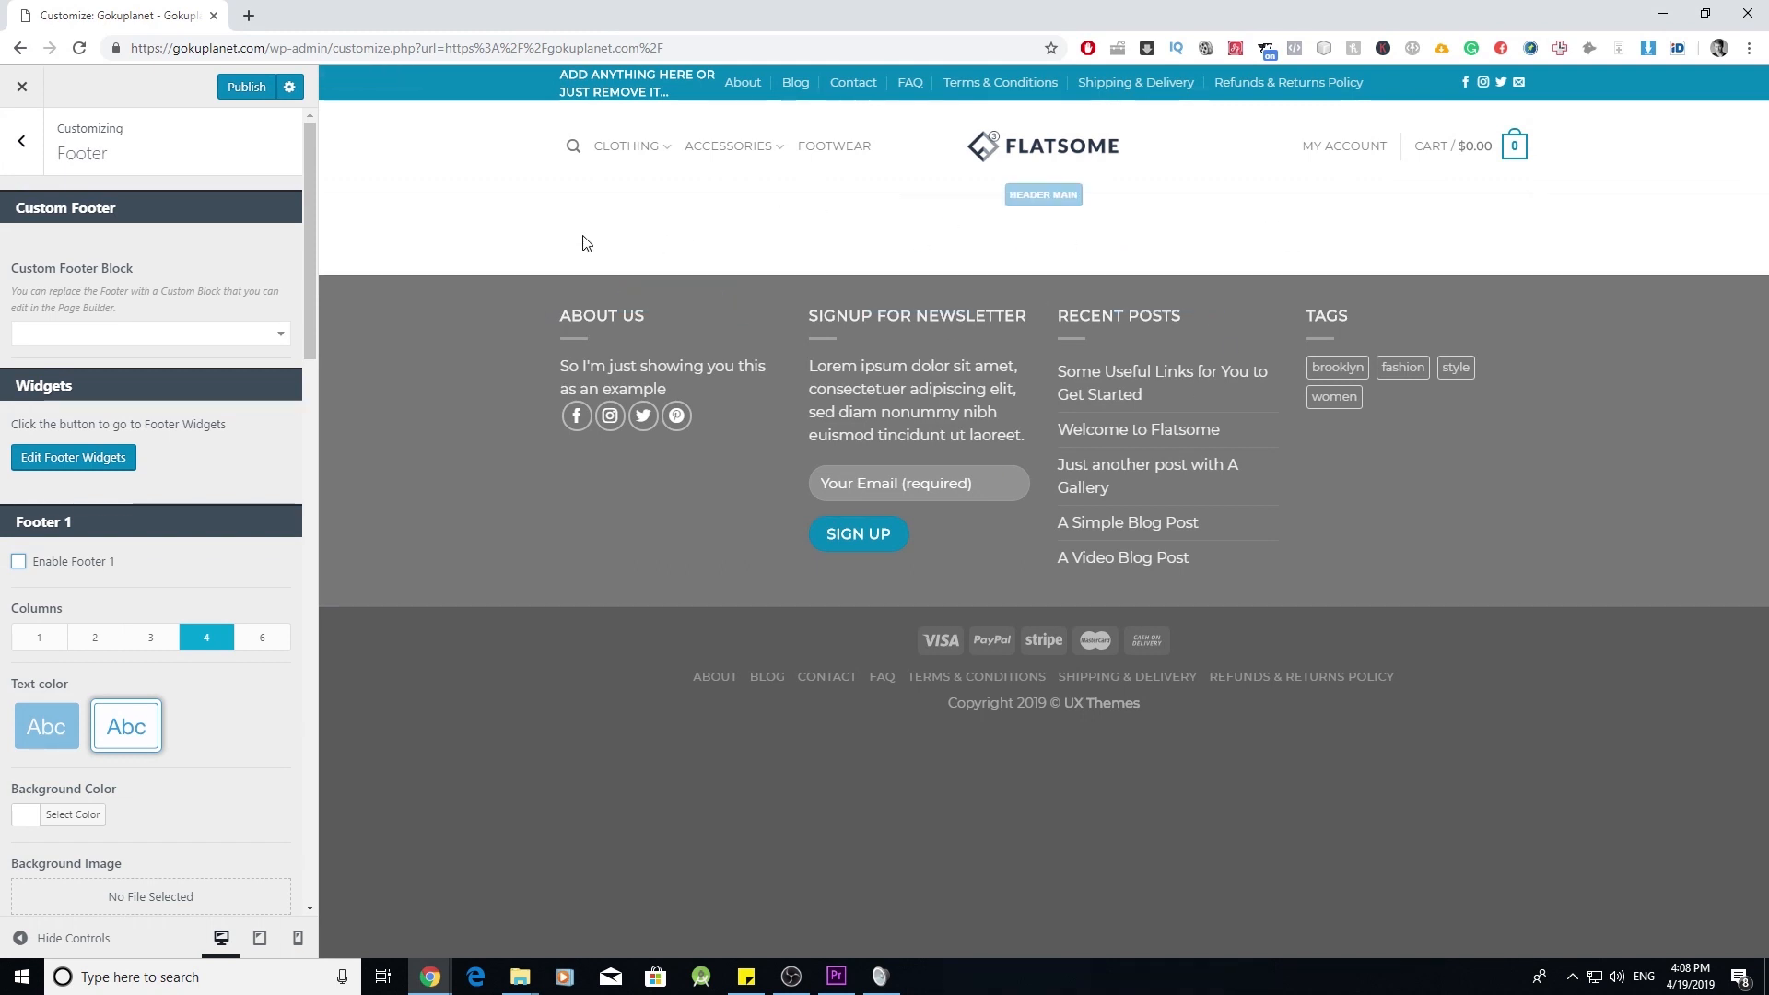
click(18, 564)
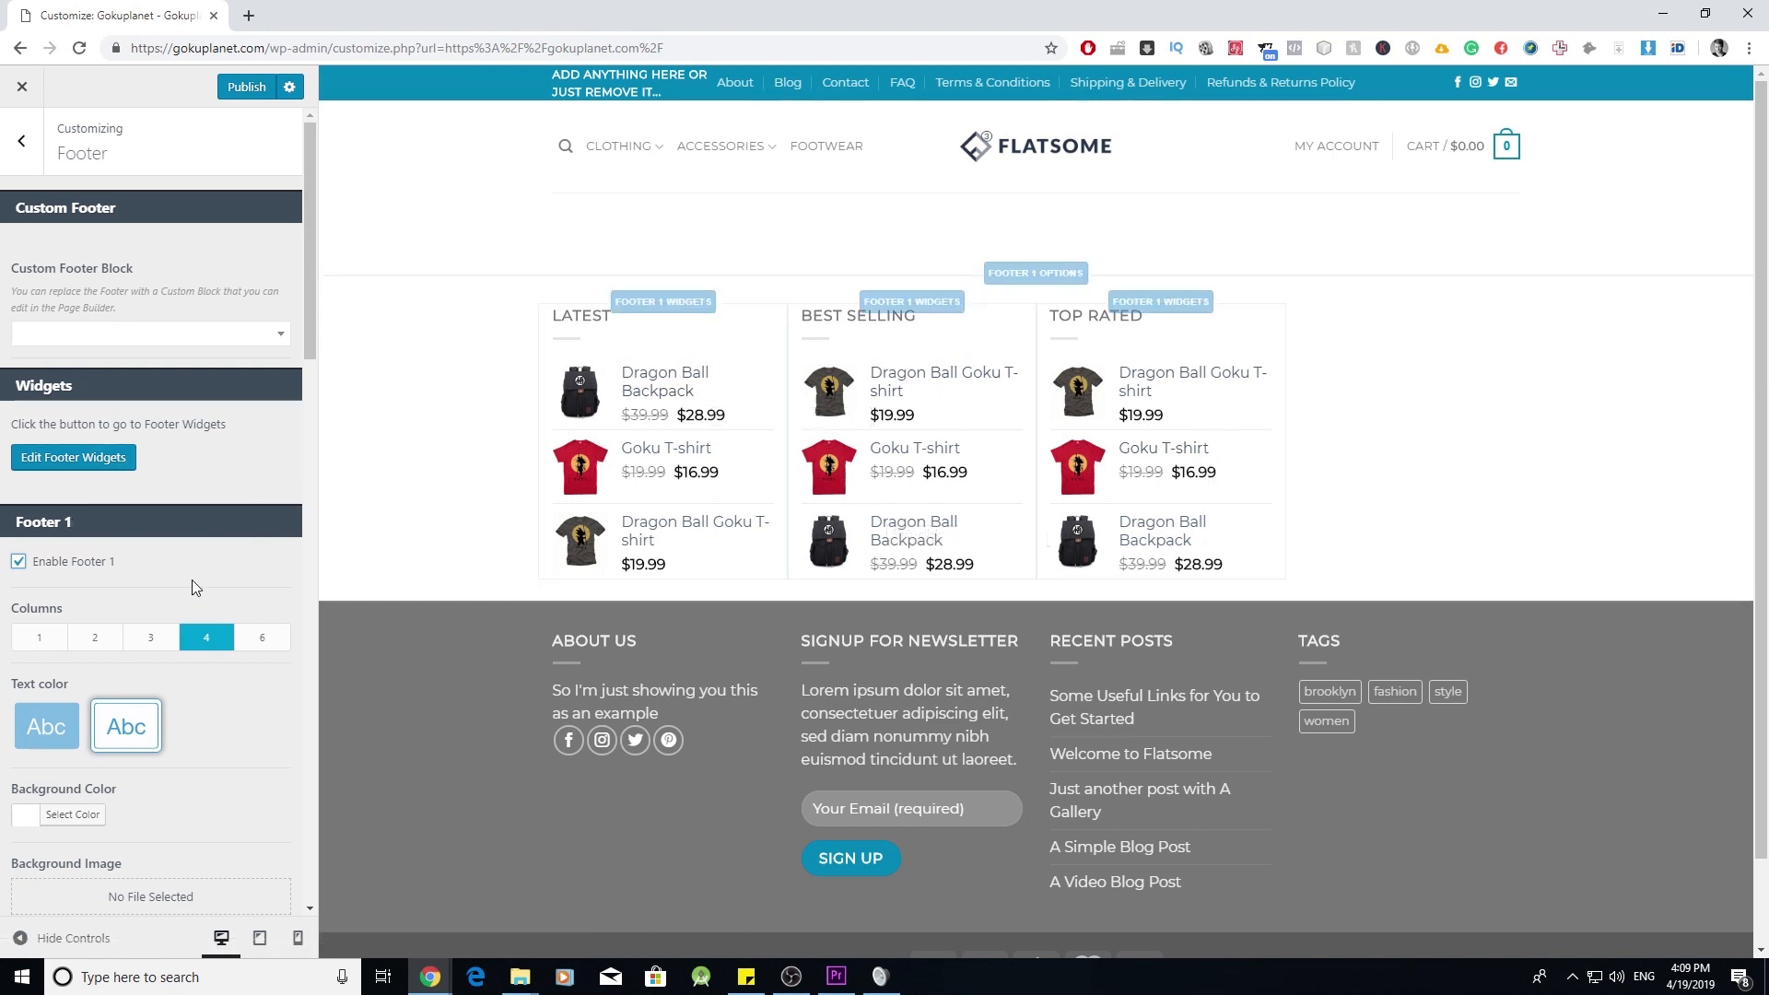
- Remove the Products: Featured widget from Footer 1 and return to the main Customizer panel
click(102, 474)
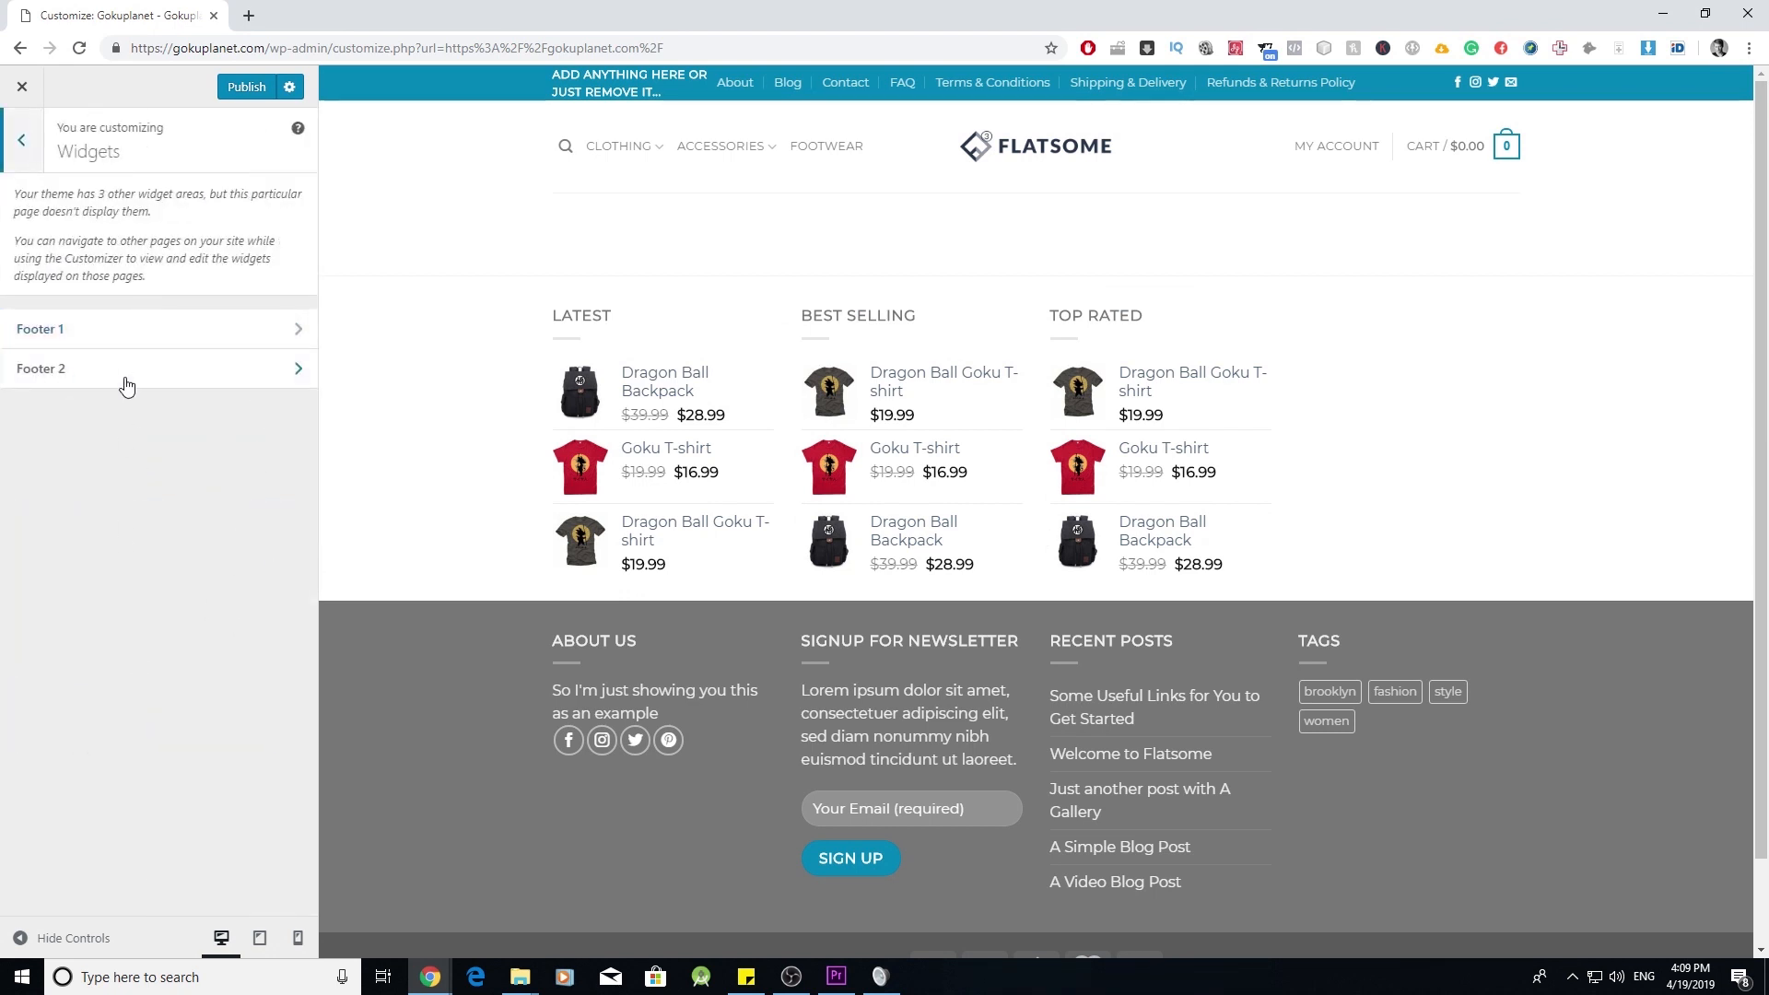
click(274, 326)
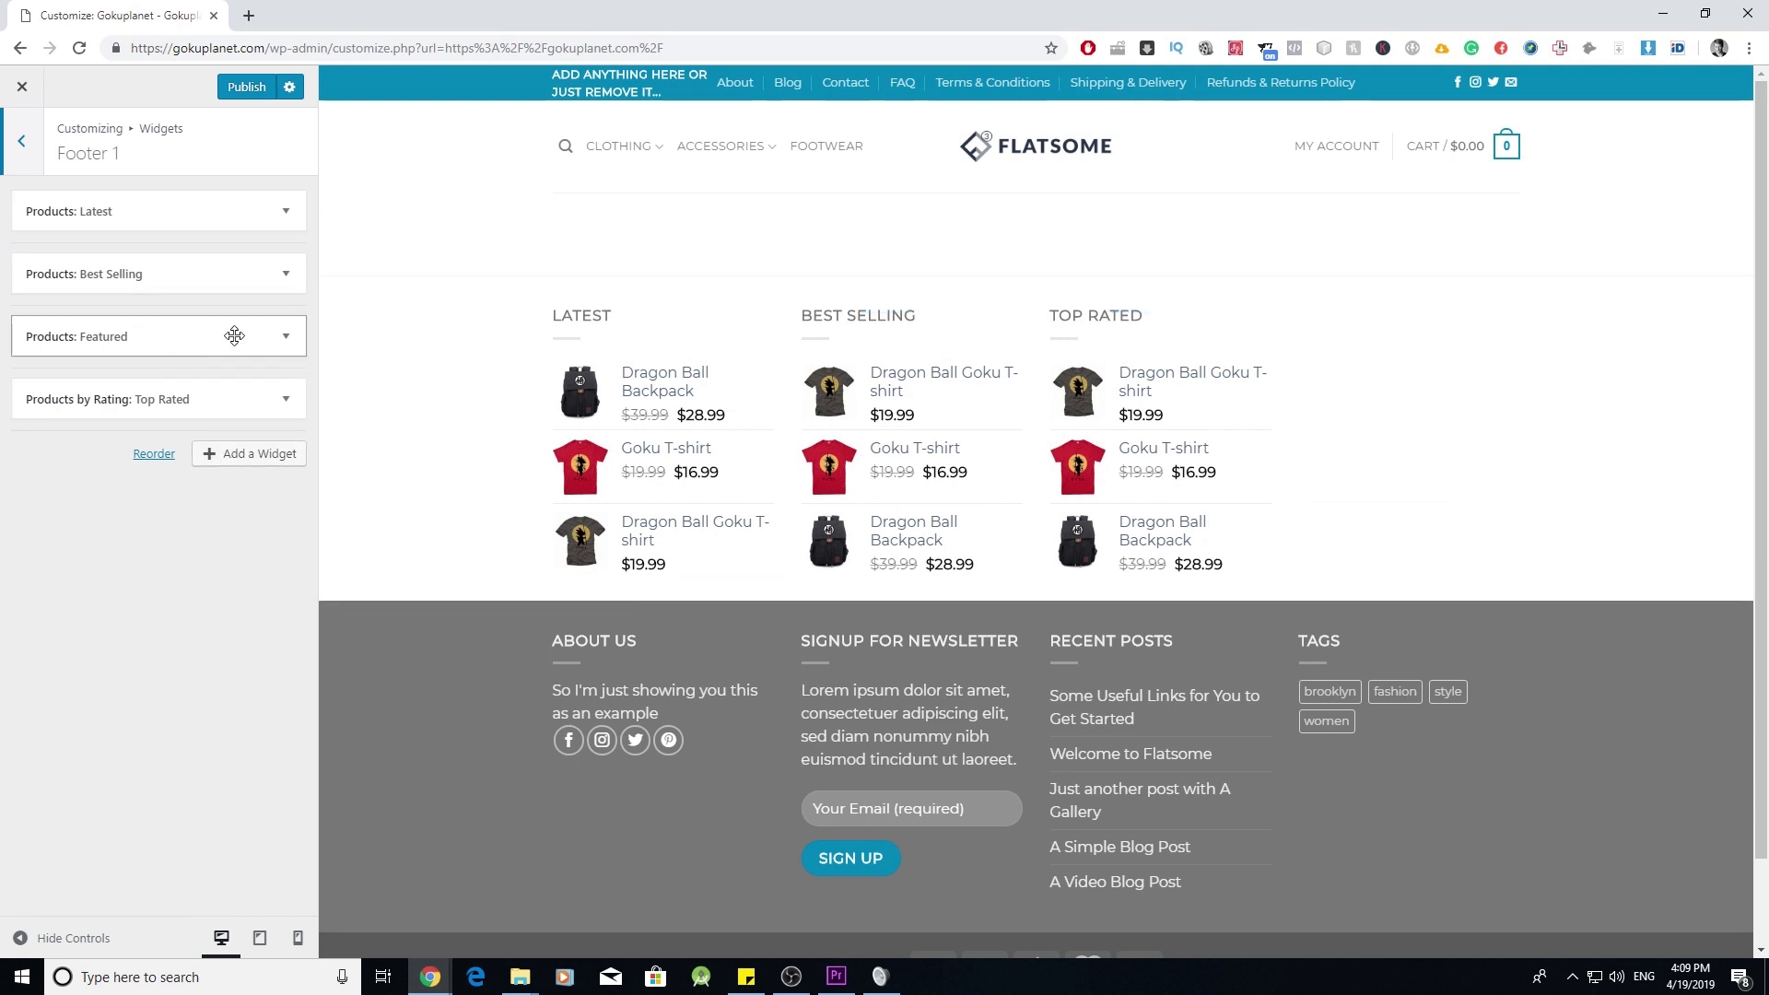
click(283, 338)
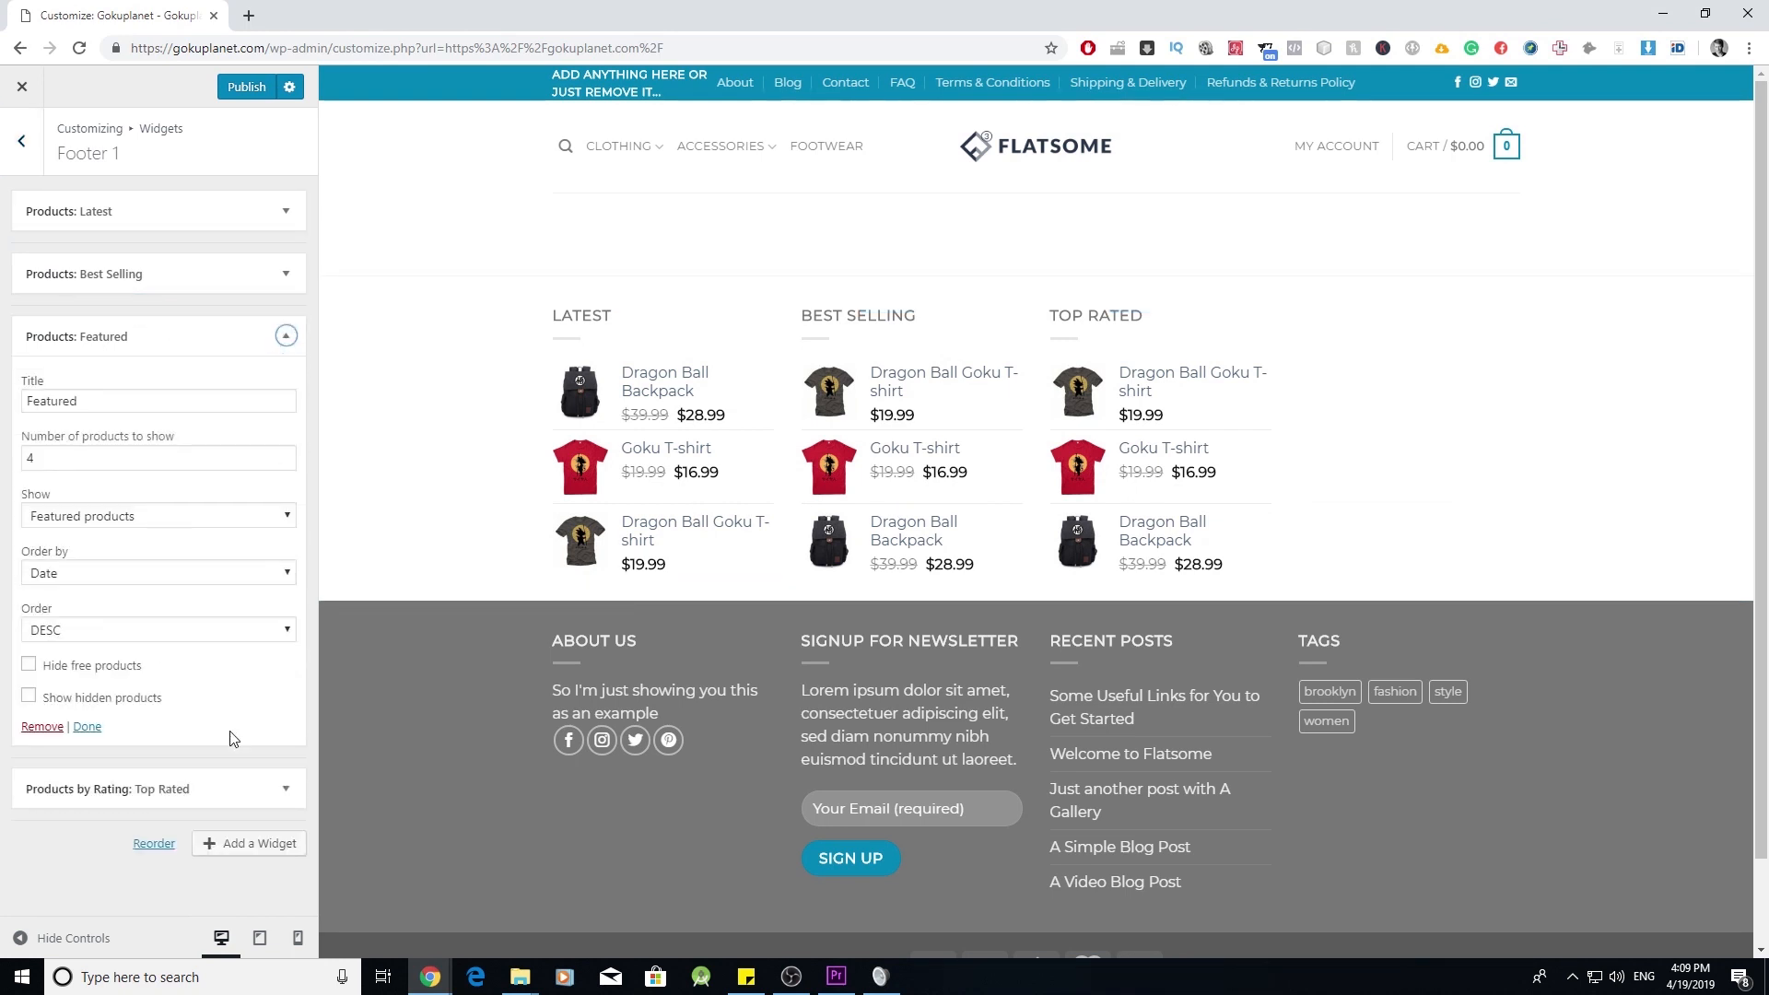
click(41, 727)
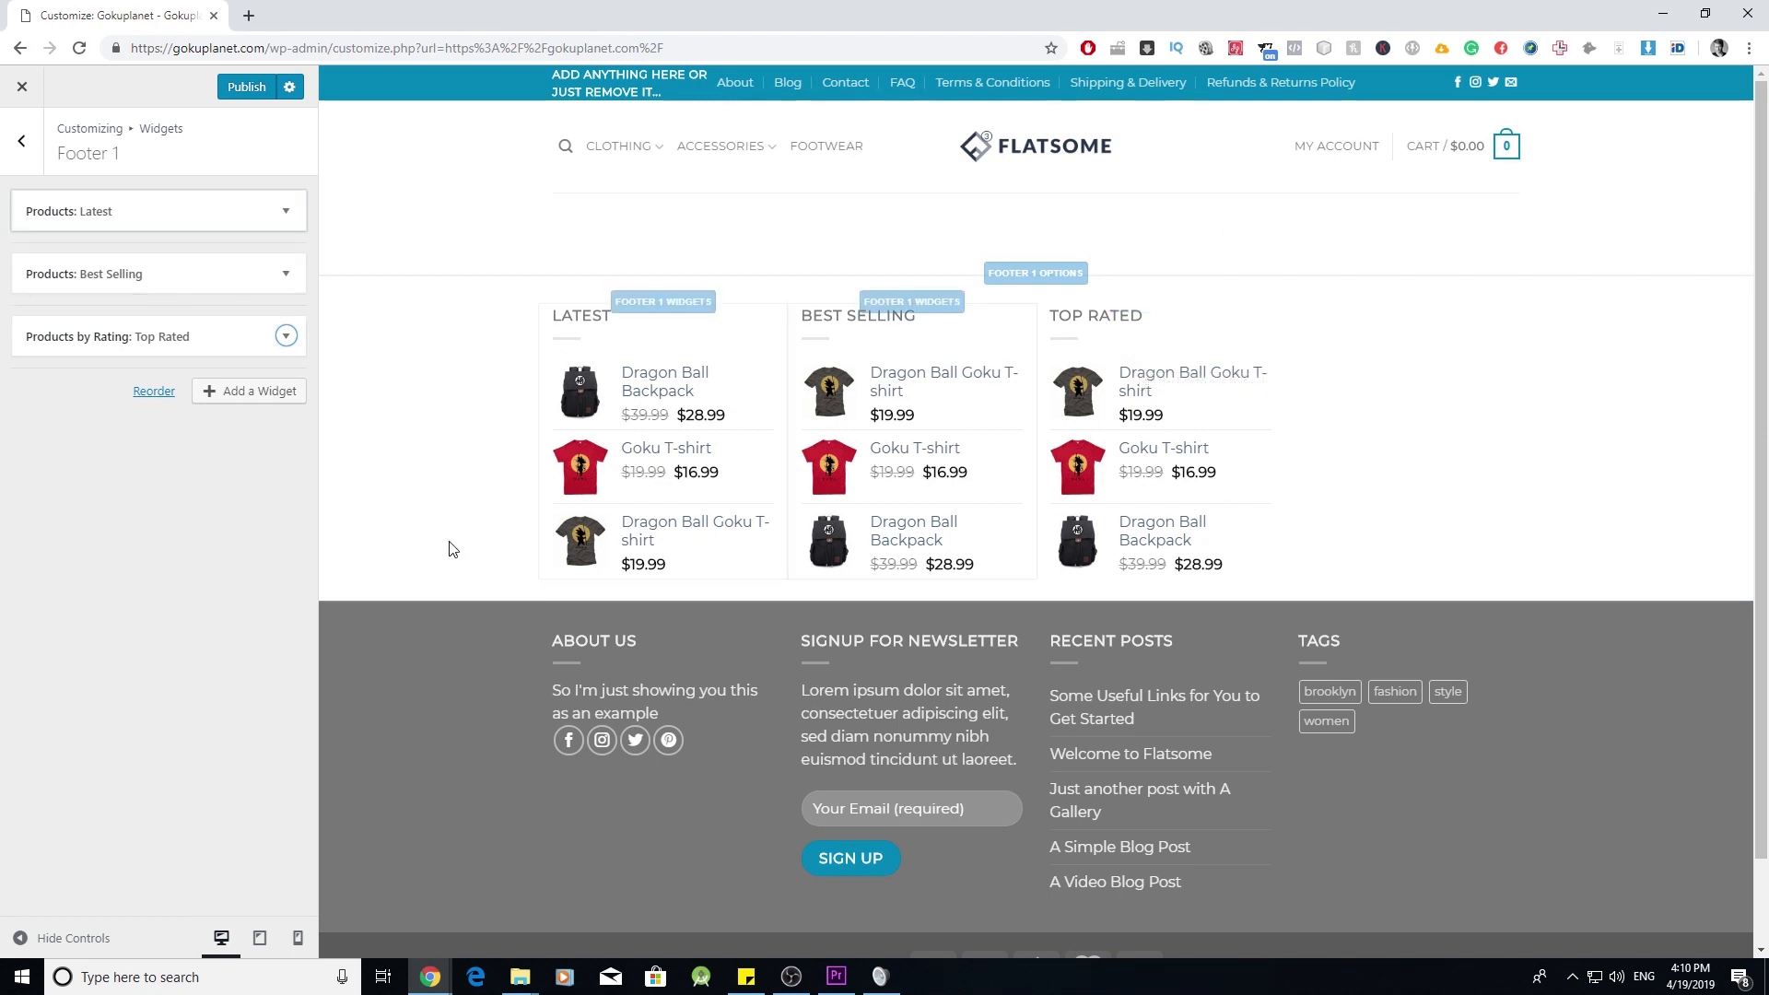
click(22, 140)
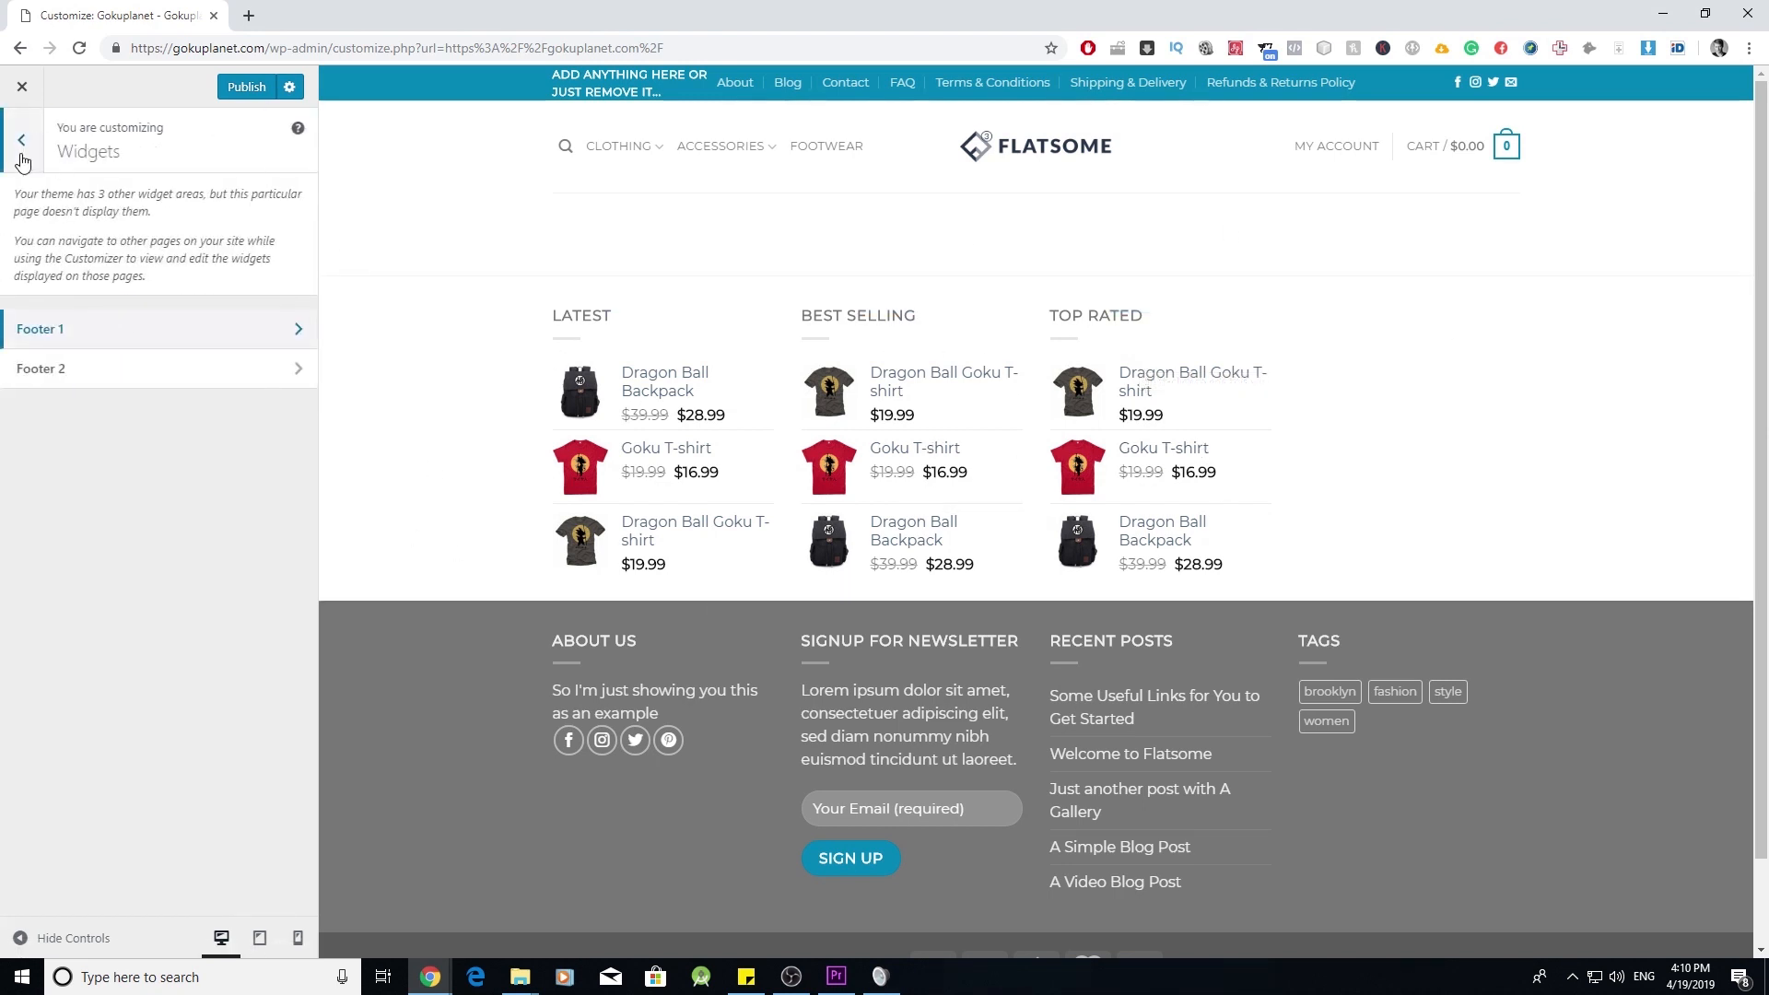
click(21, 141)
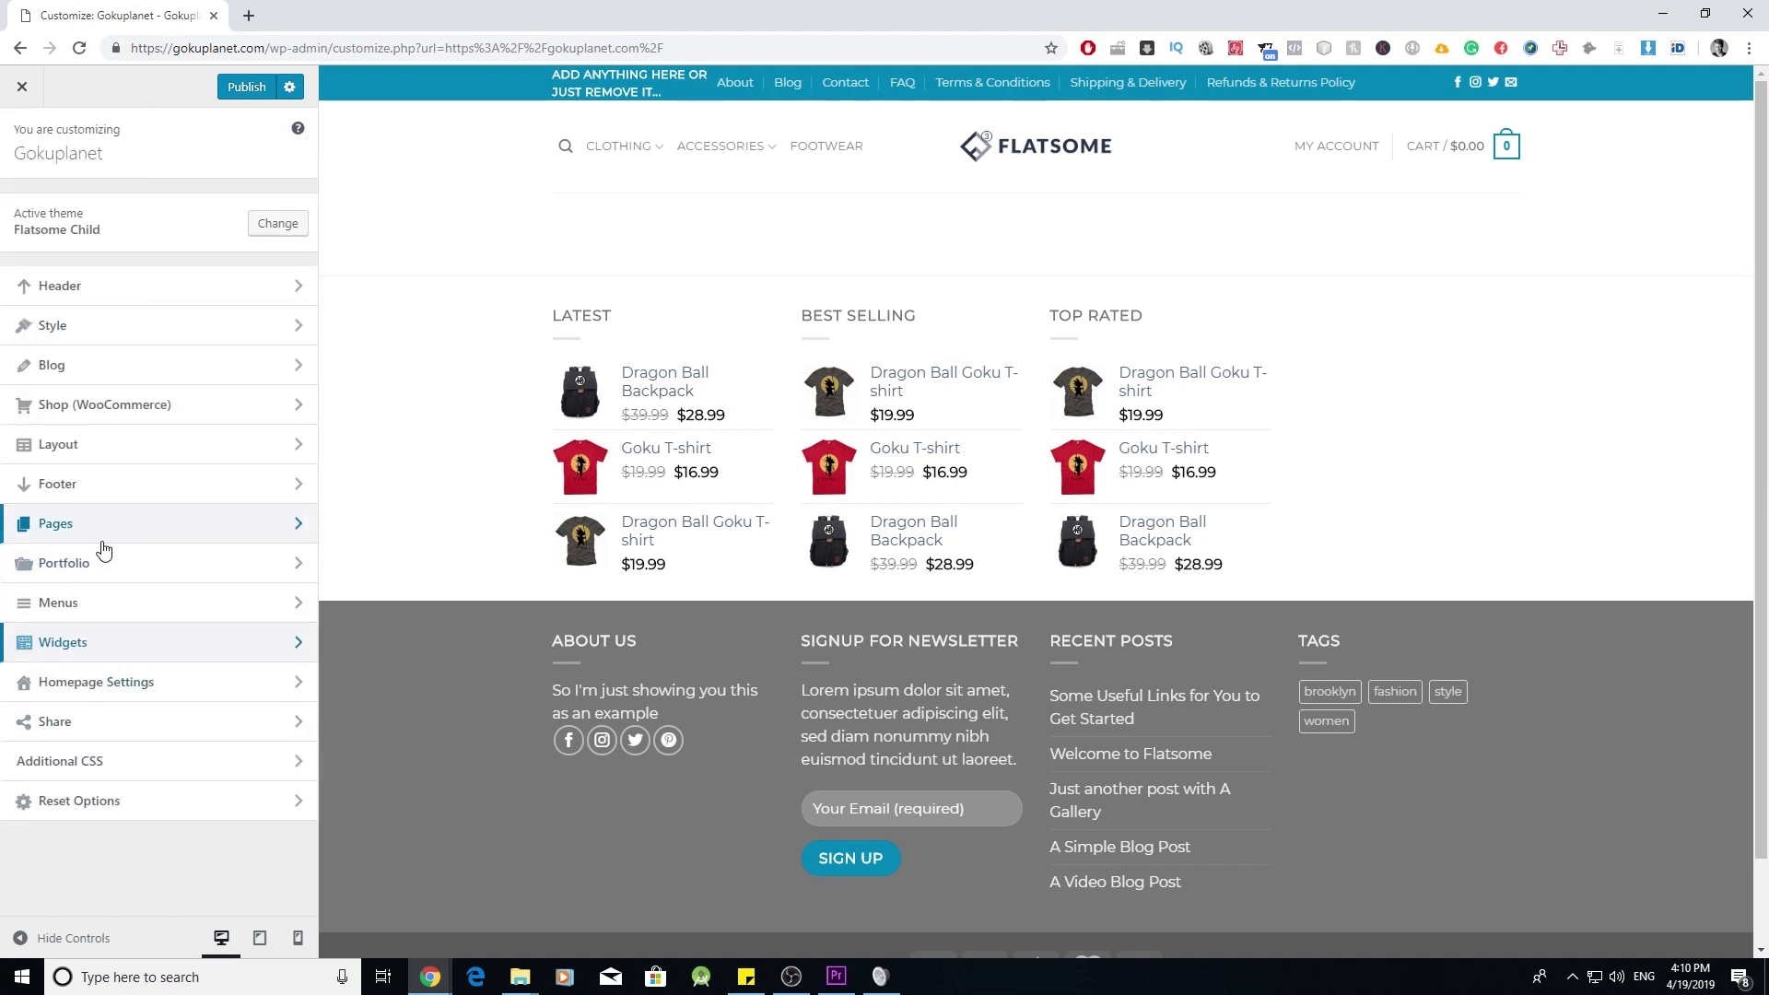
click(107, 494)
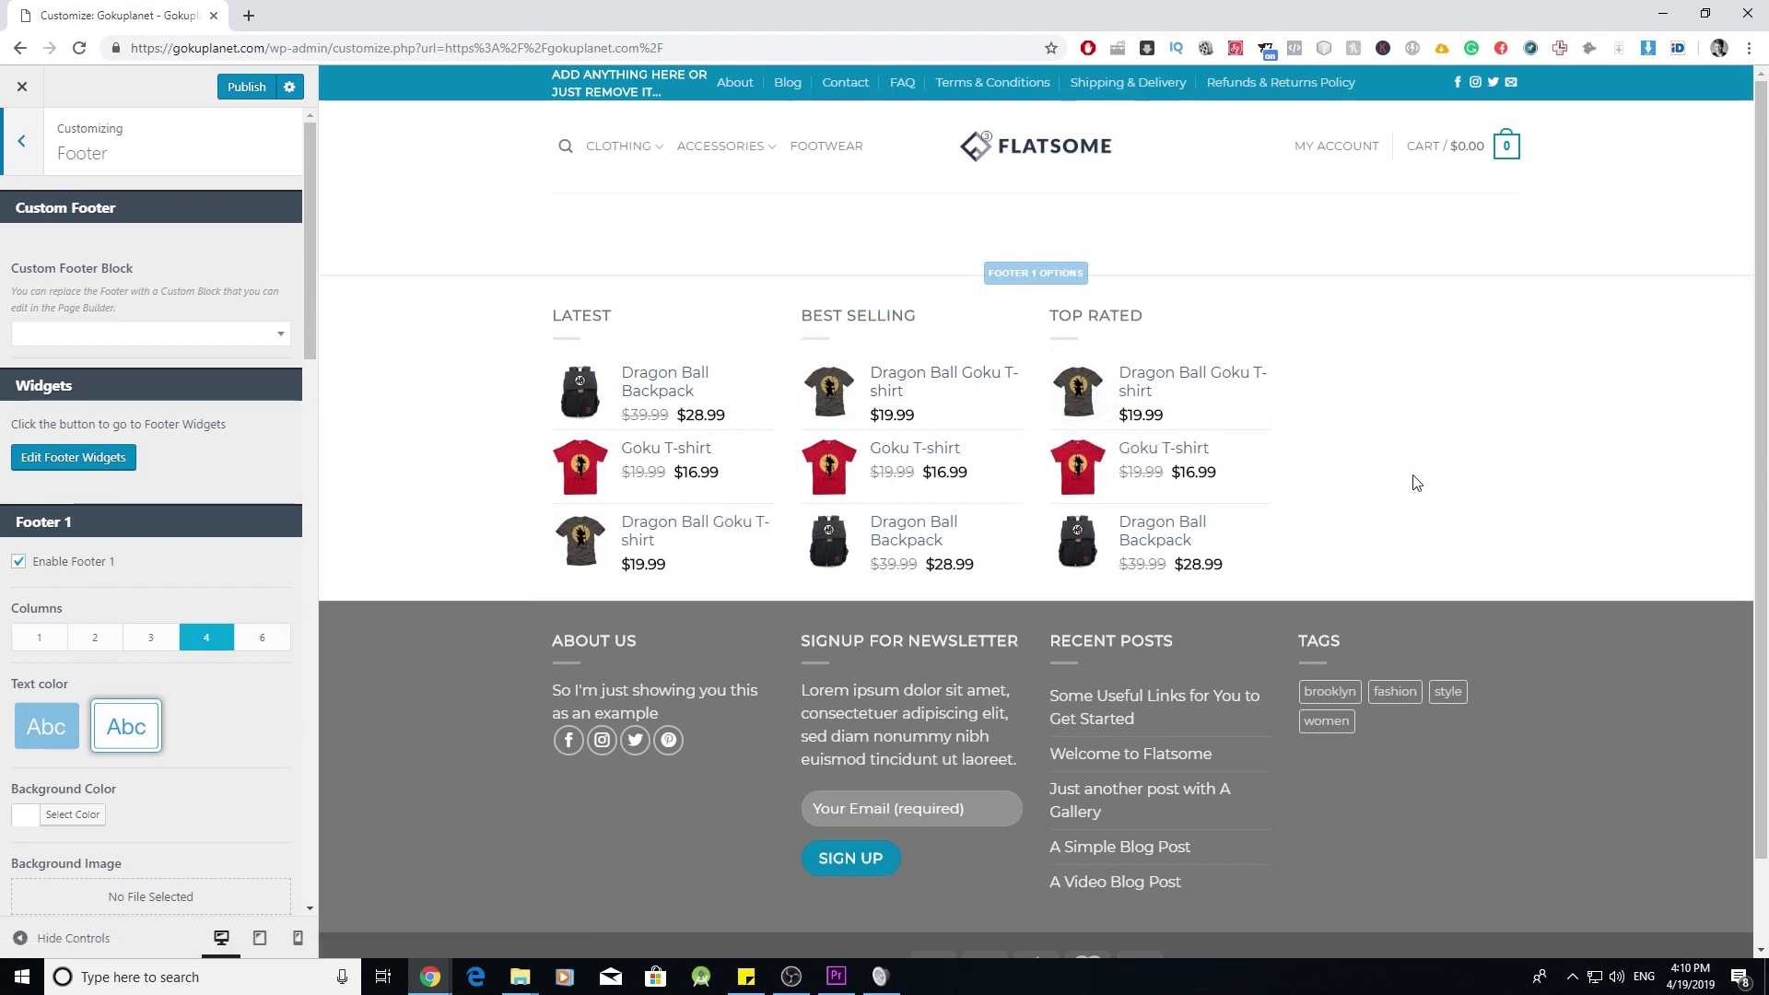
scroll(191, 743, down, 2)
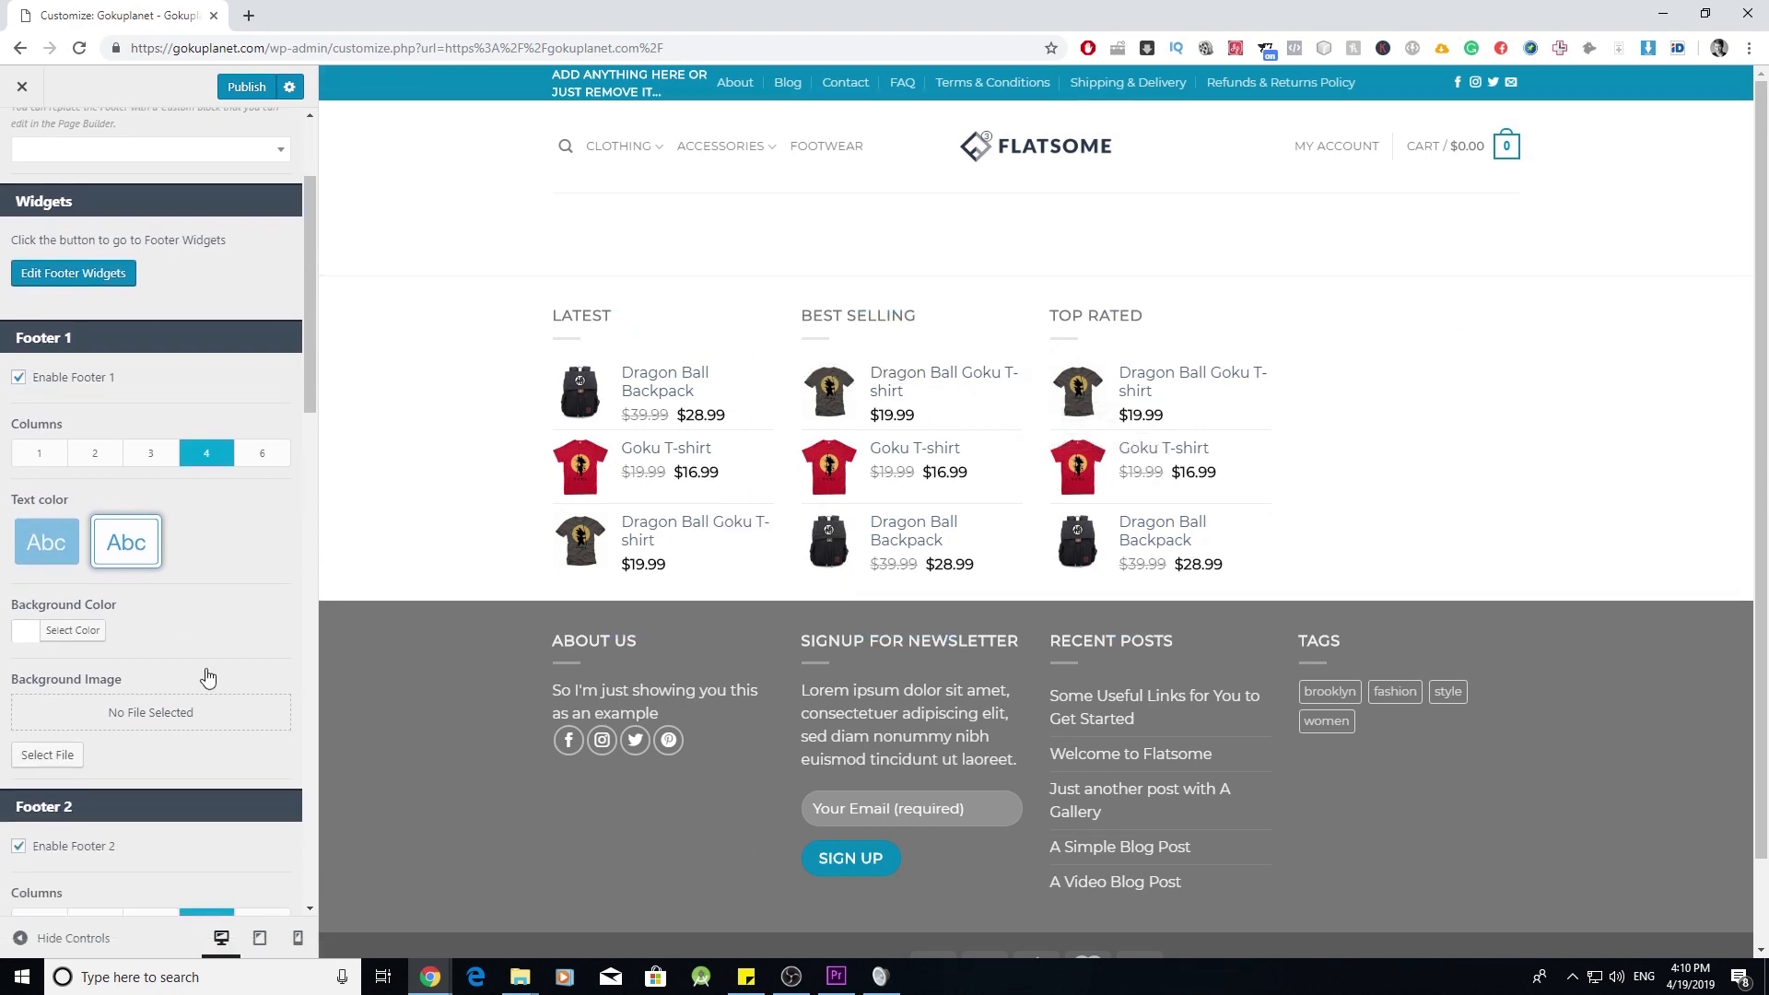
click(151, 454)
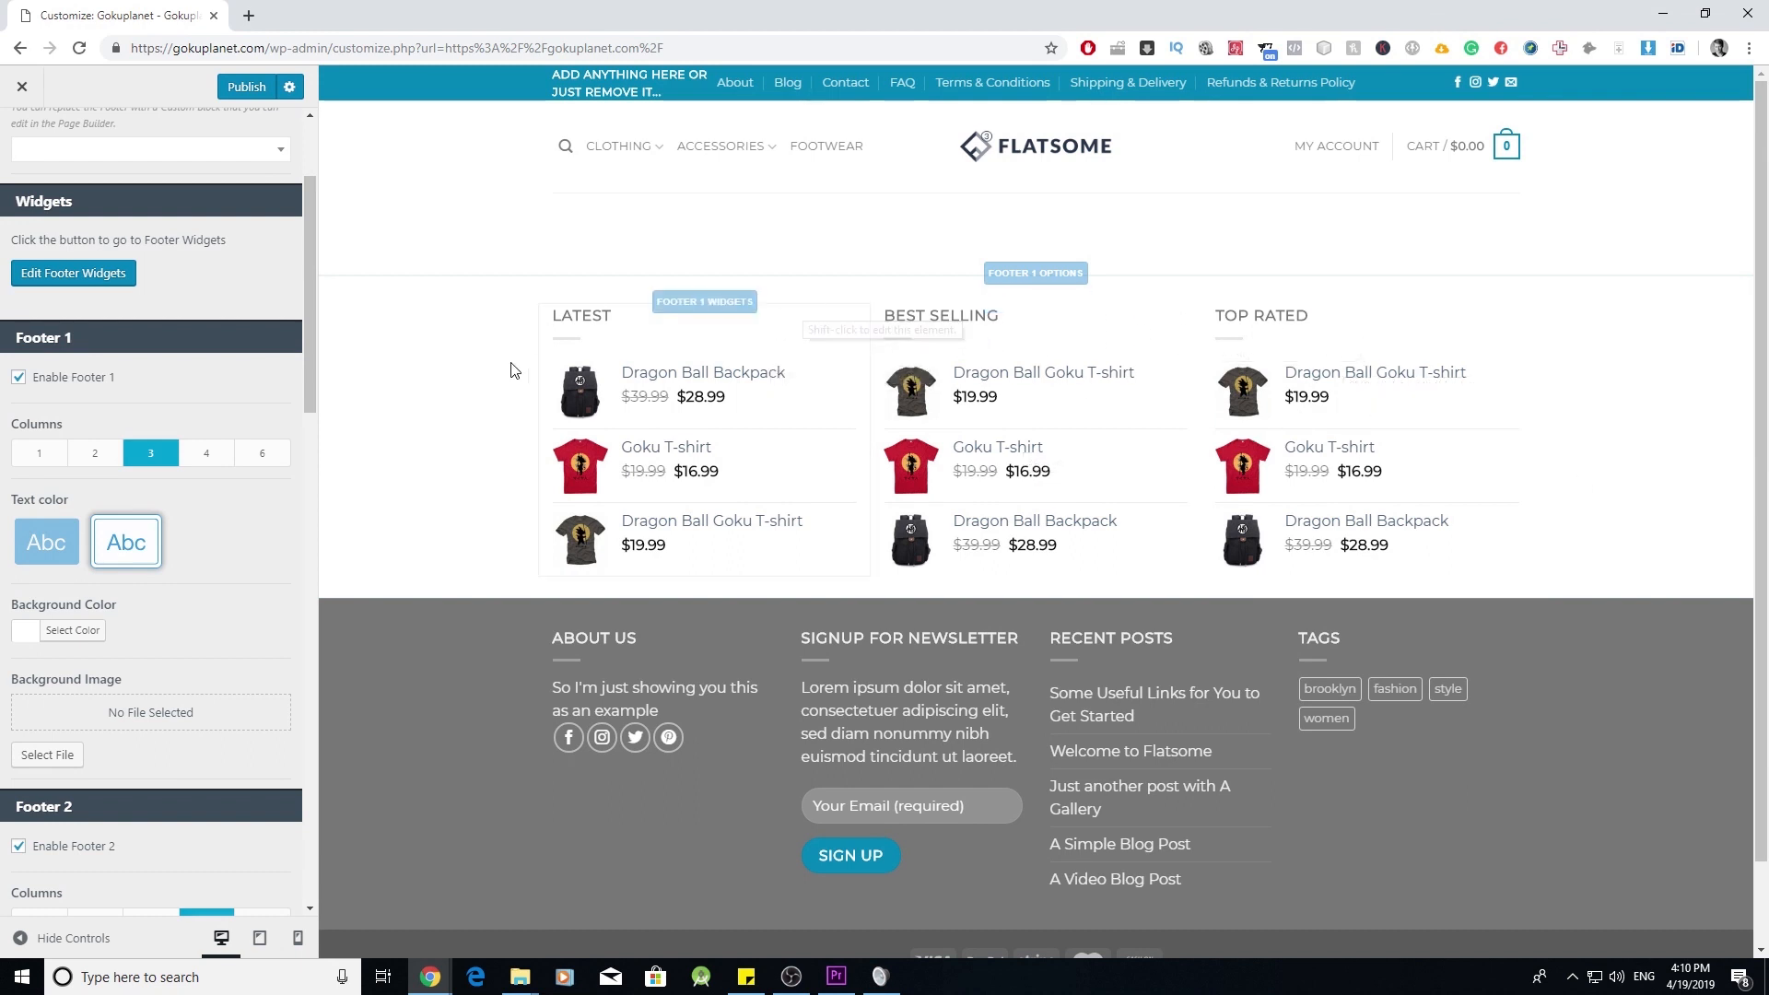
scroll(1345, 543, down, 1)
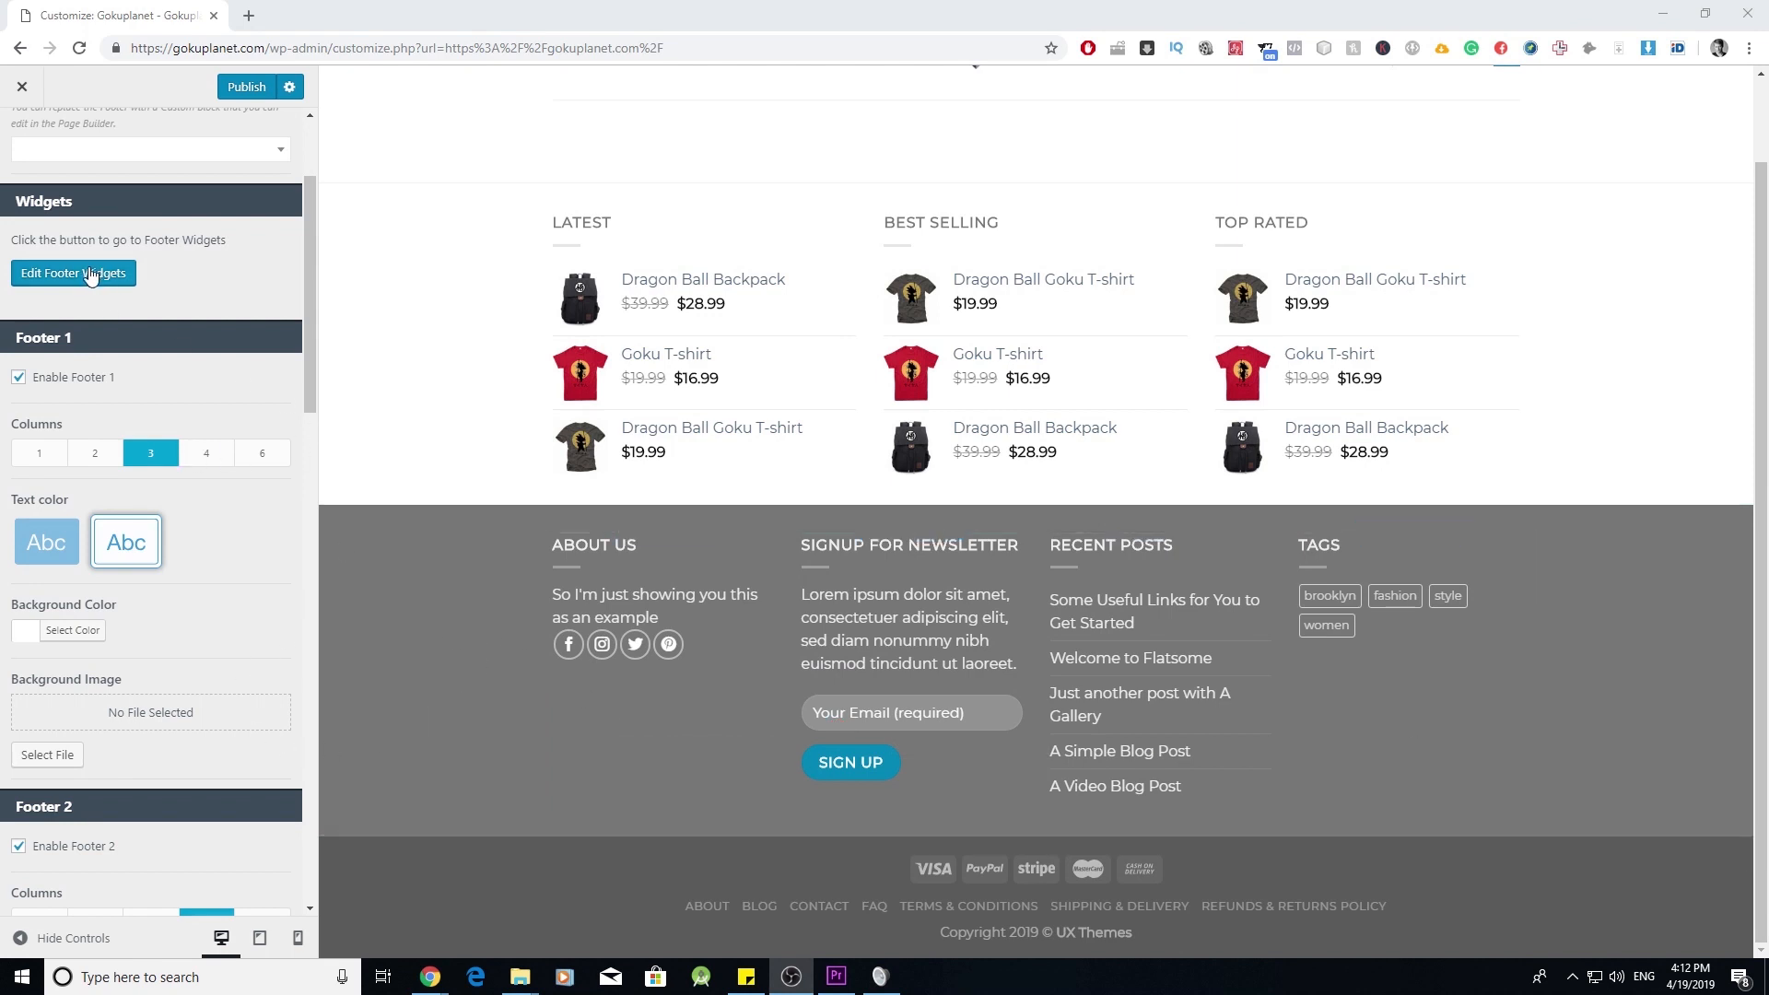
- Remove the Tag Cloud, Recent Posts, Signup for Newsletter and About us widgets from Footer 2
click(108, 289)
click(175, 367)
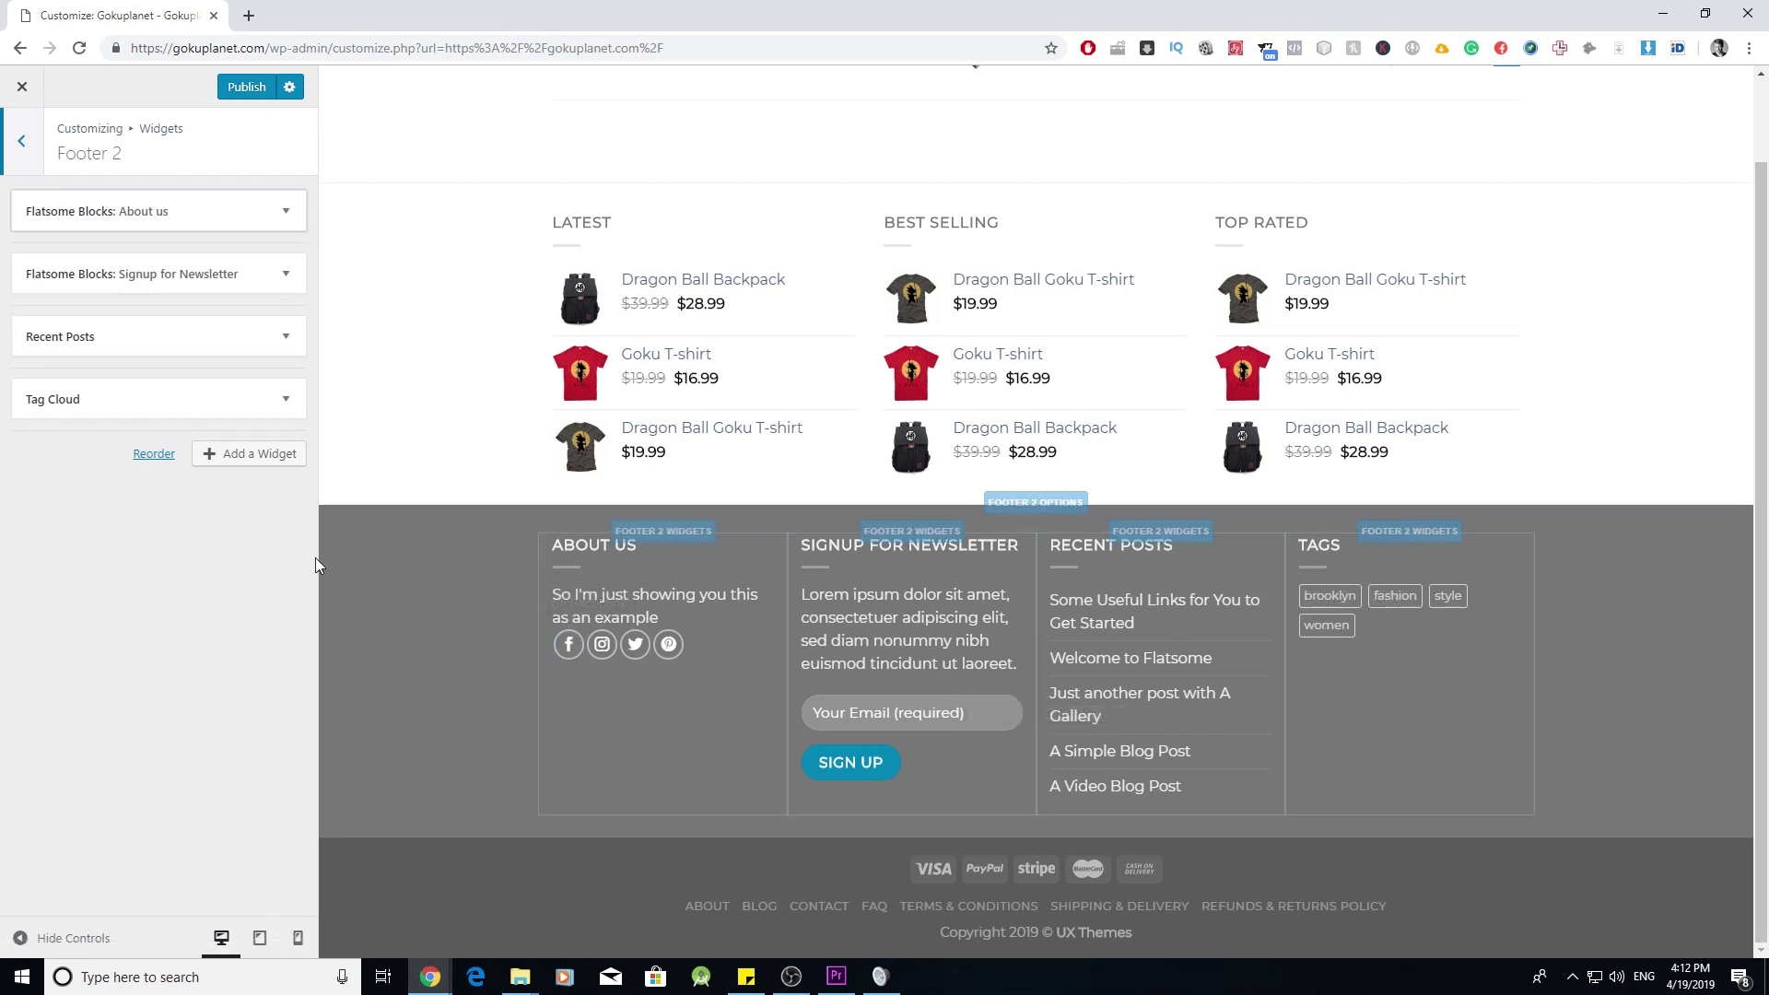
click(286, 398)
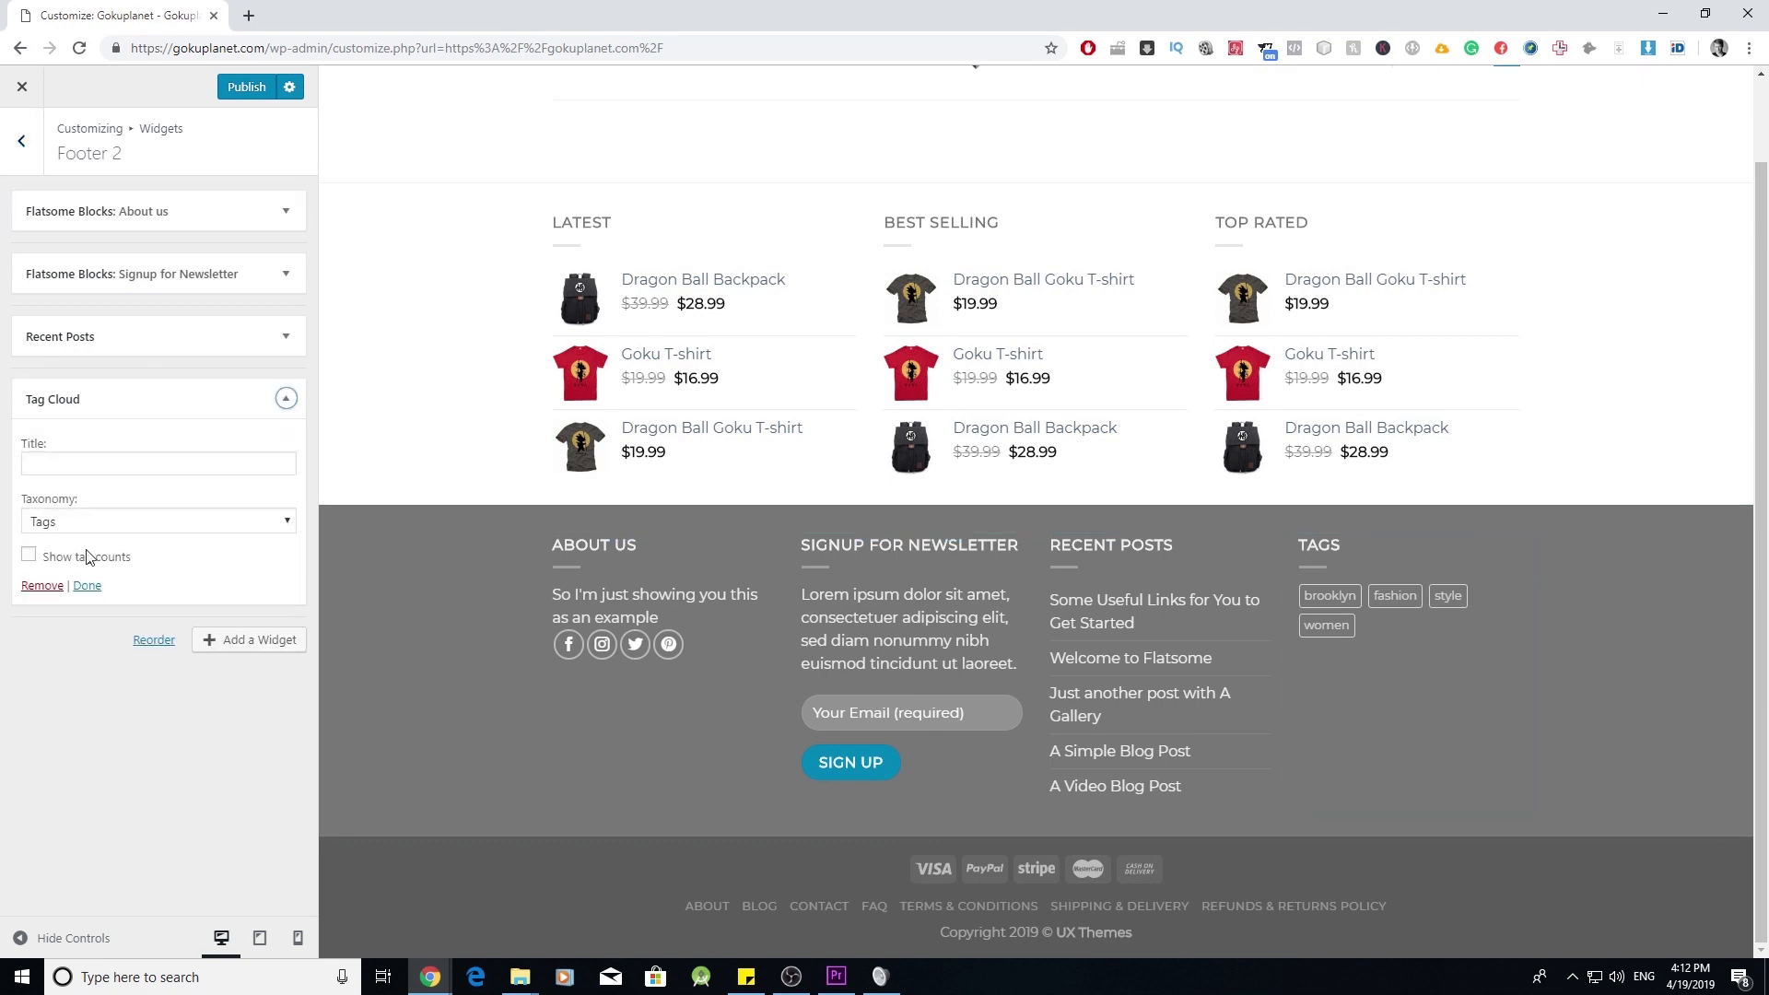
click(40, 585)
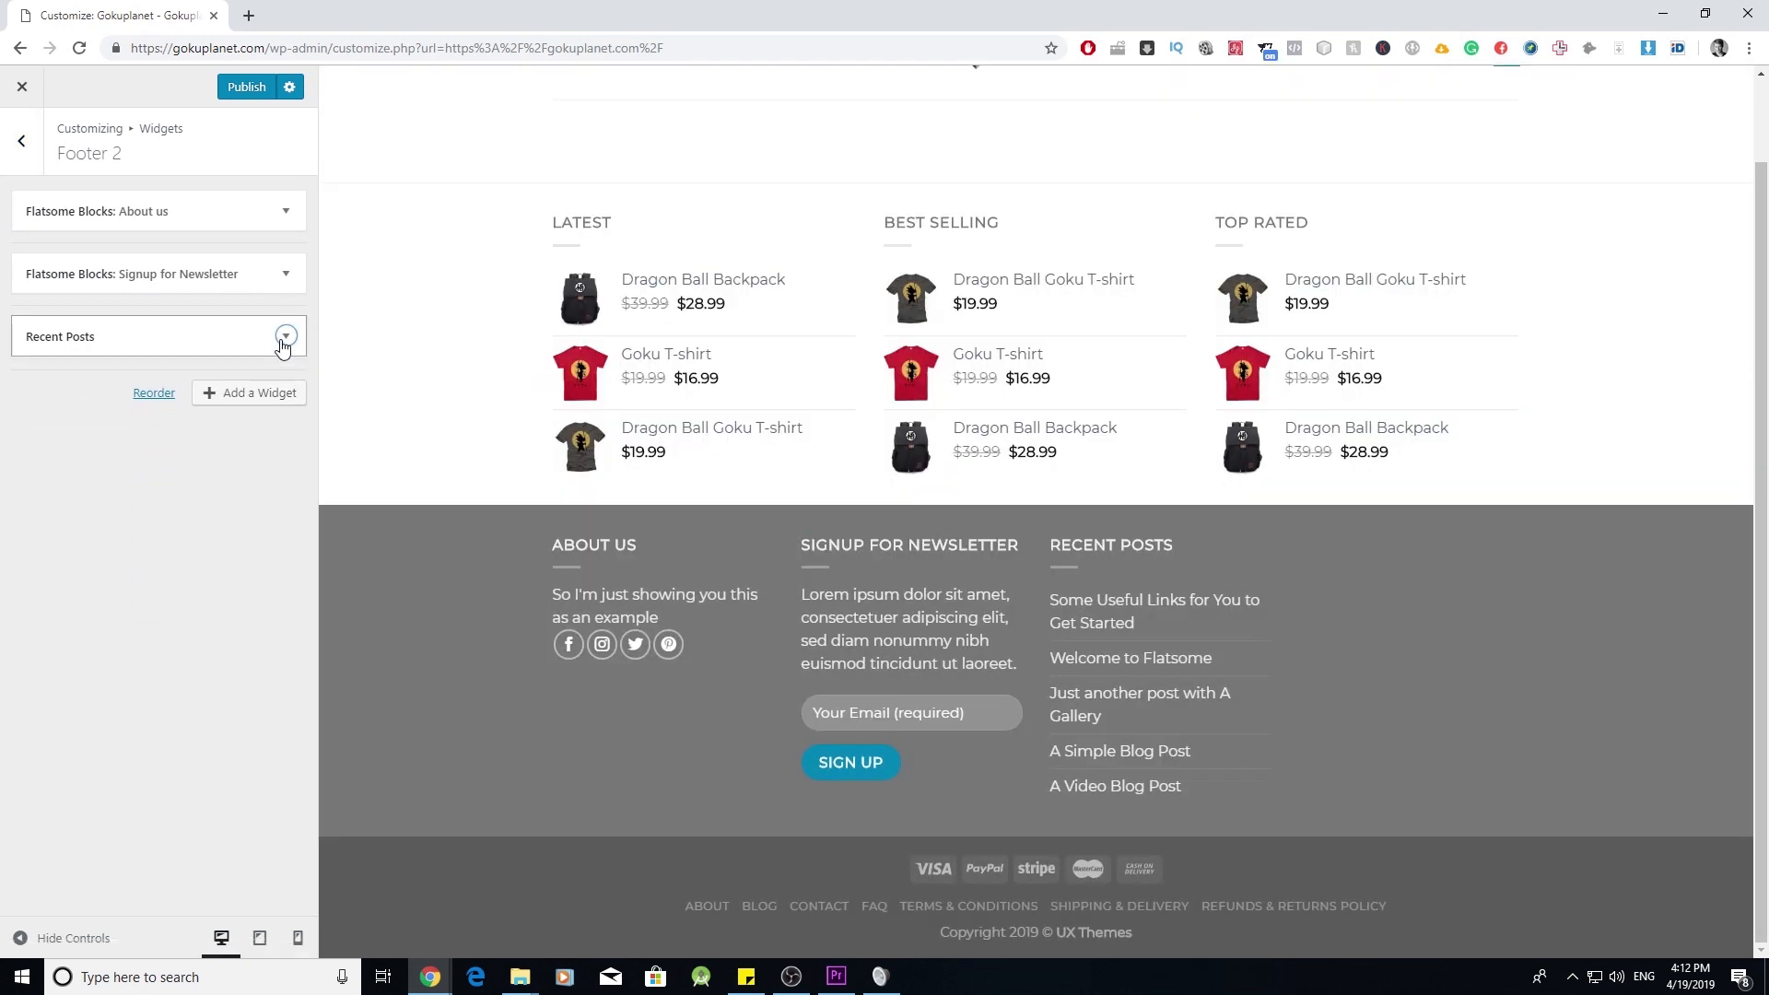
click(285, 337)
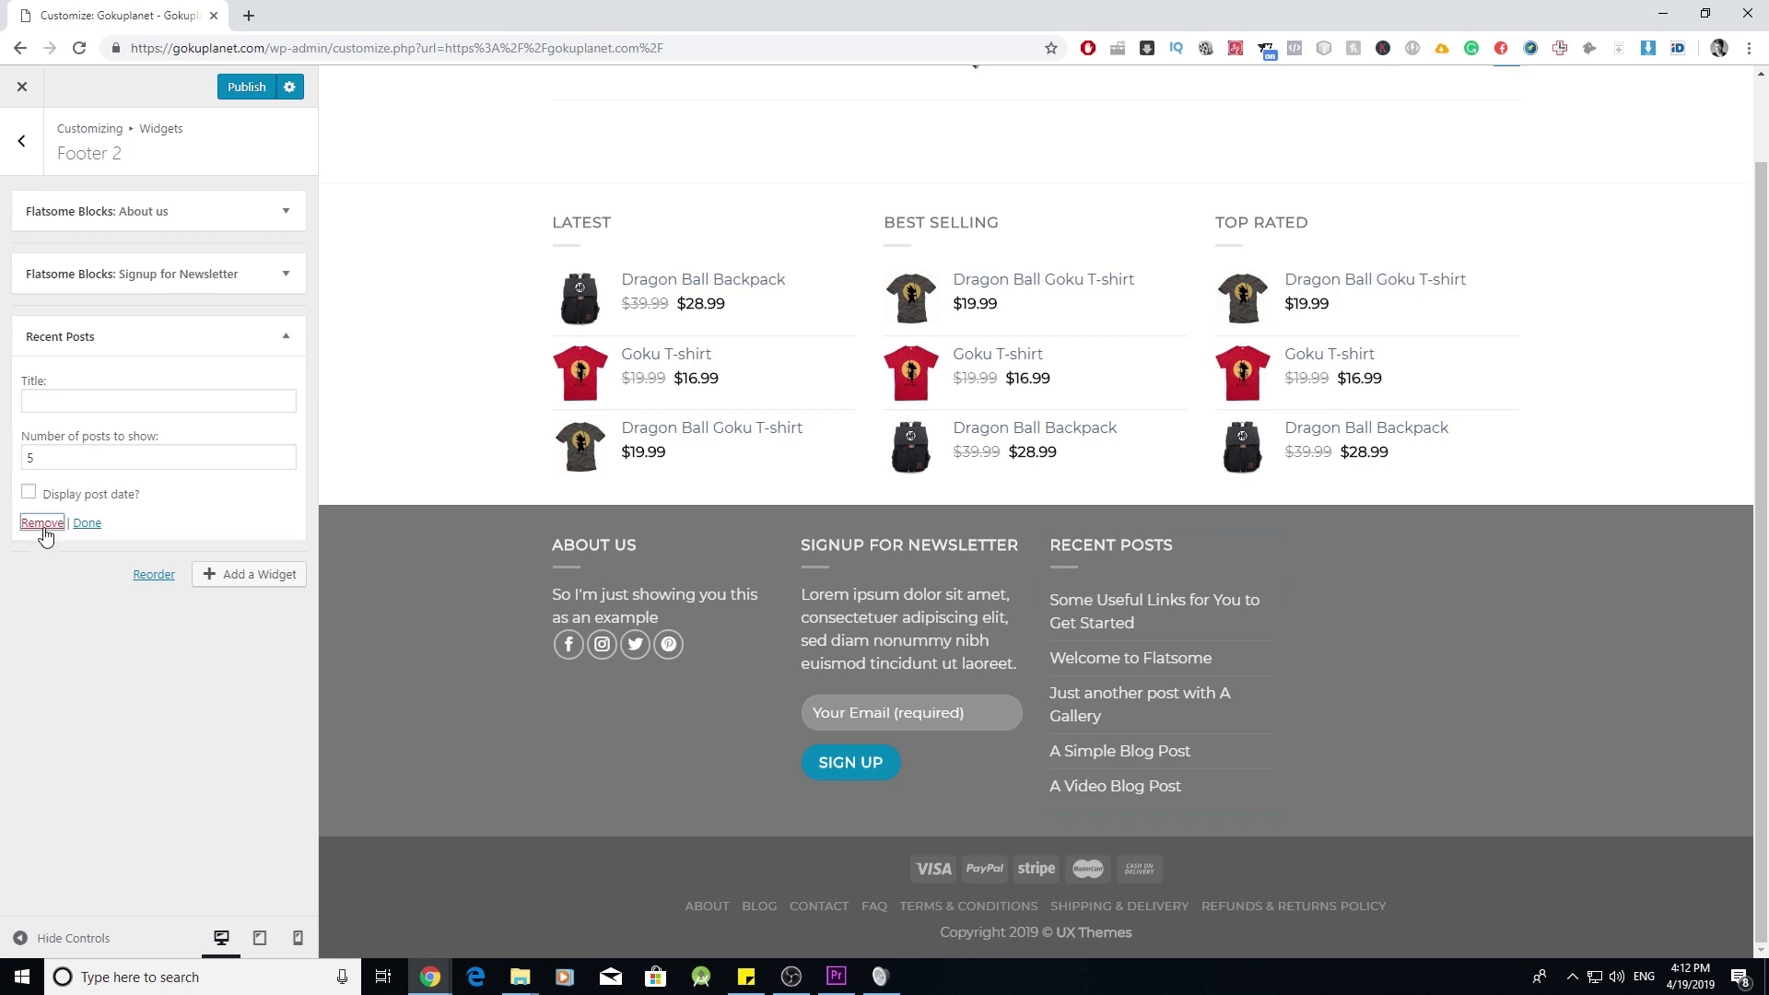
click(42, 522)
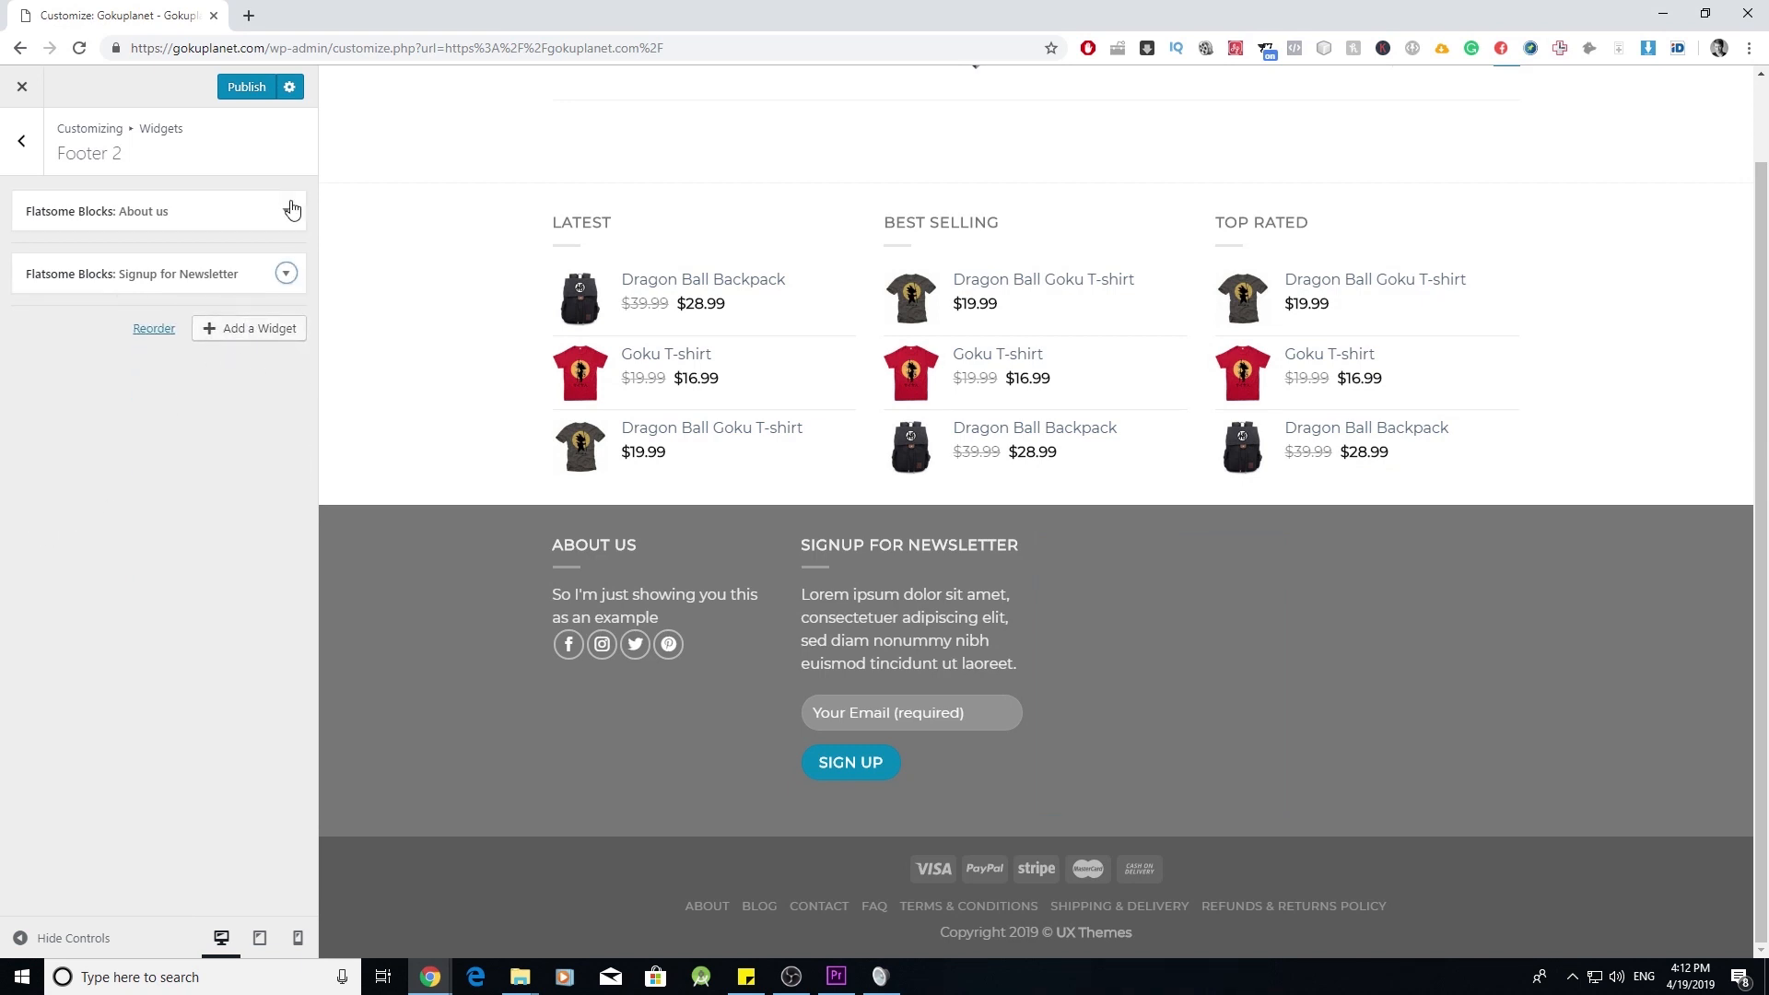
click(286, 273)
click(41, 499)
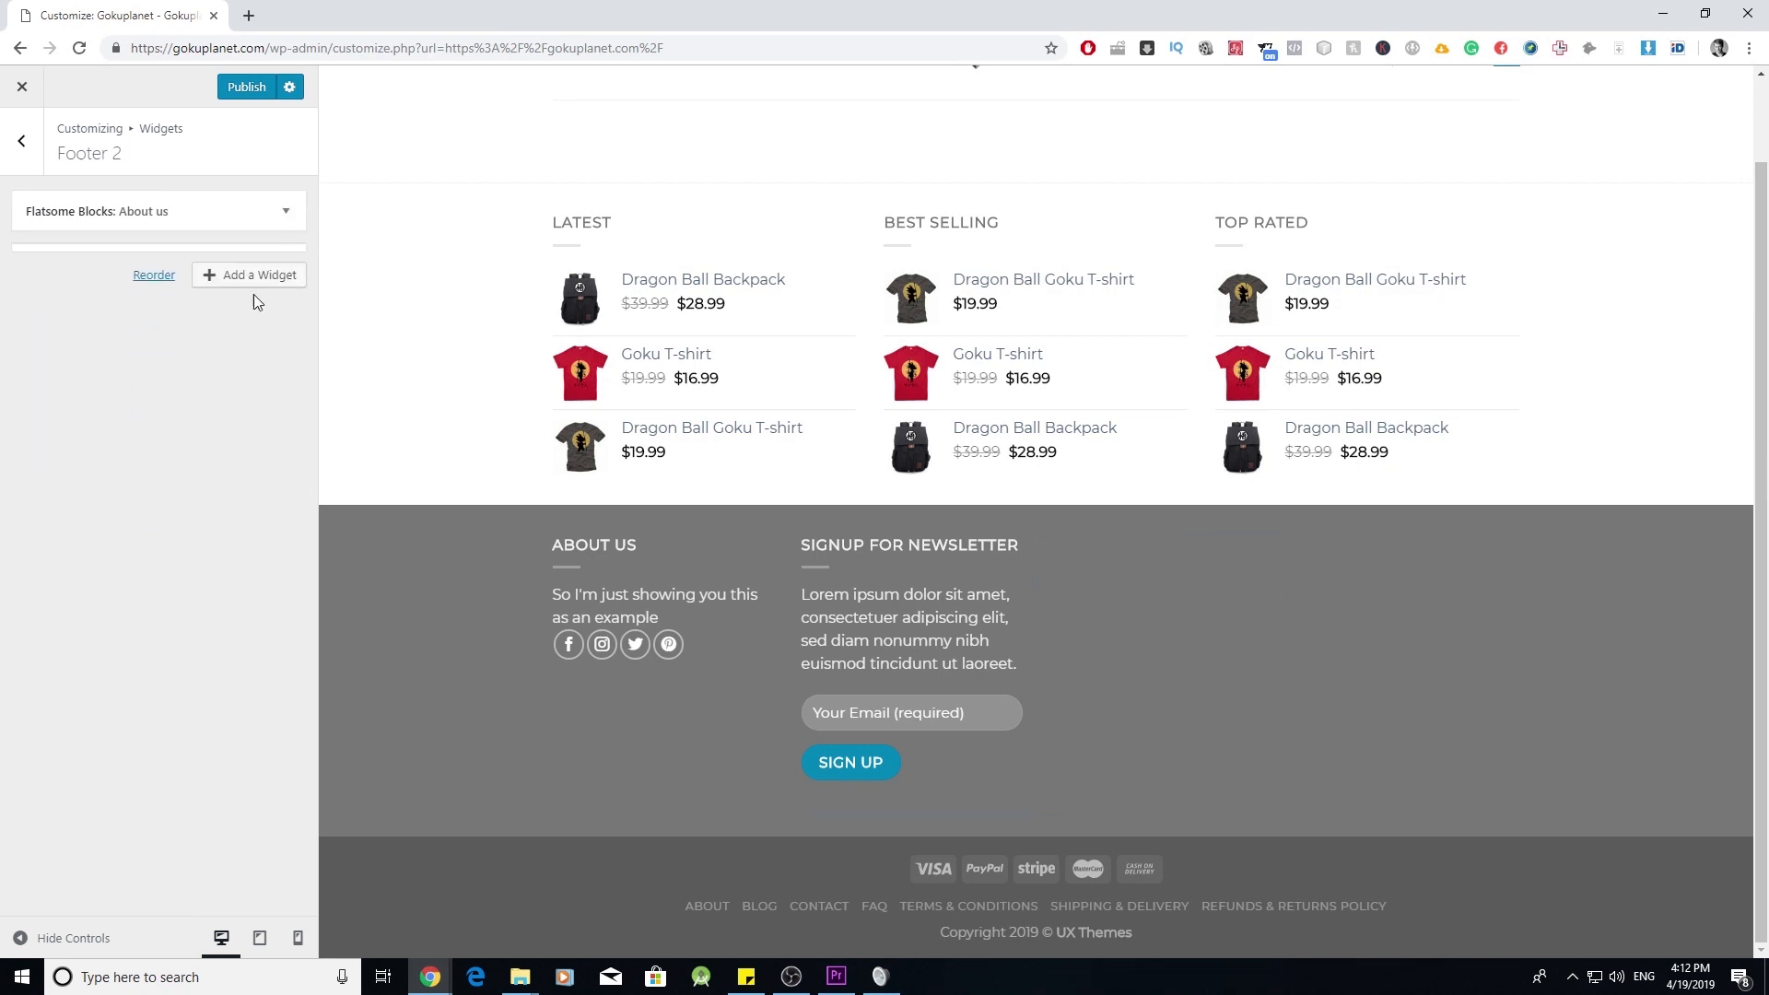
click(286, 211)
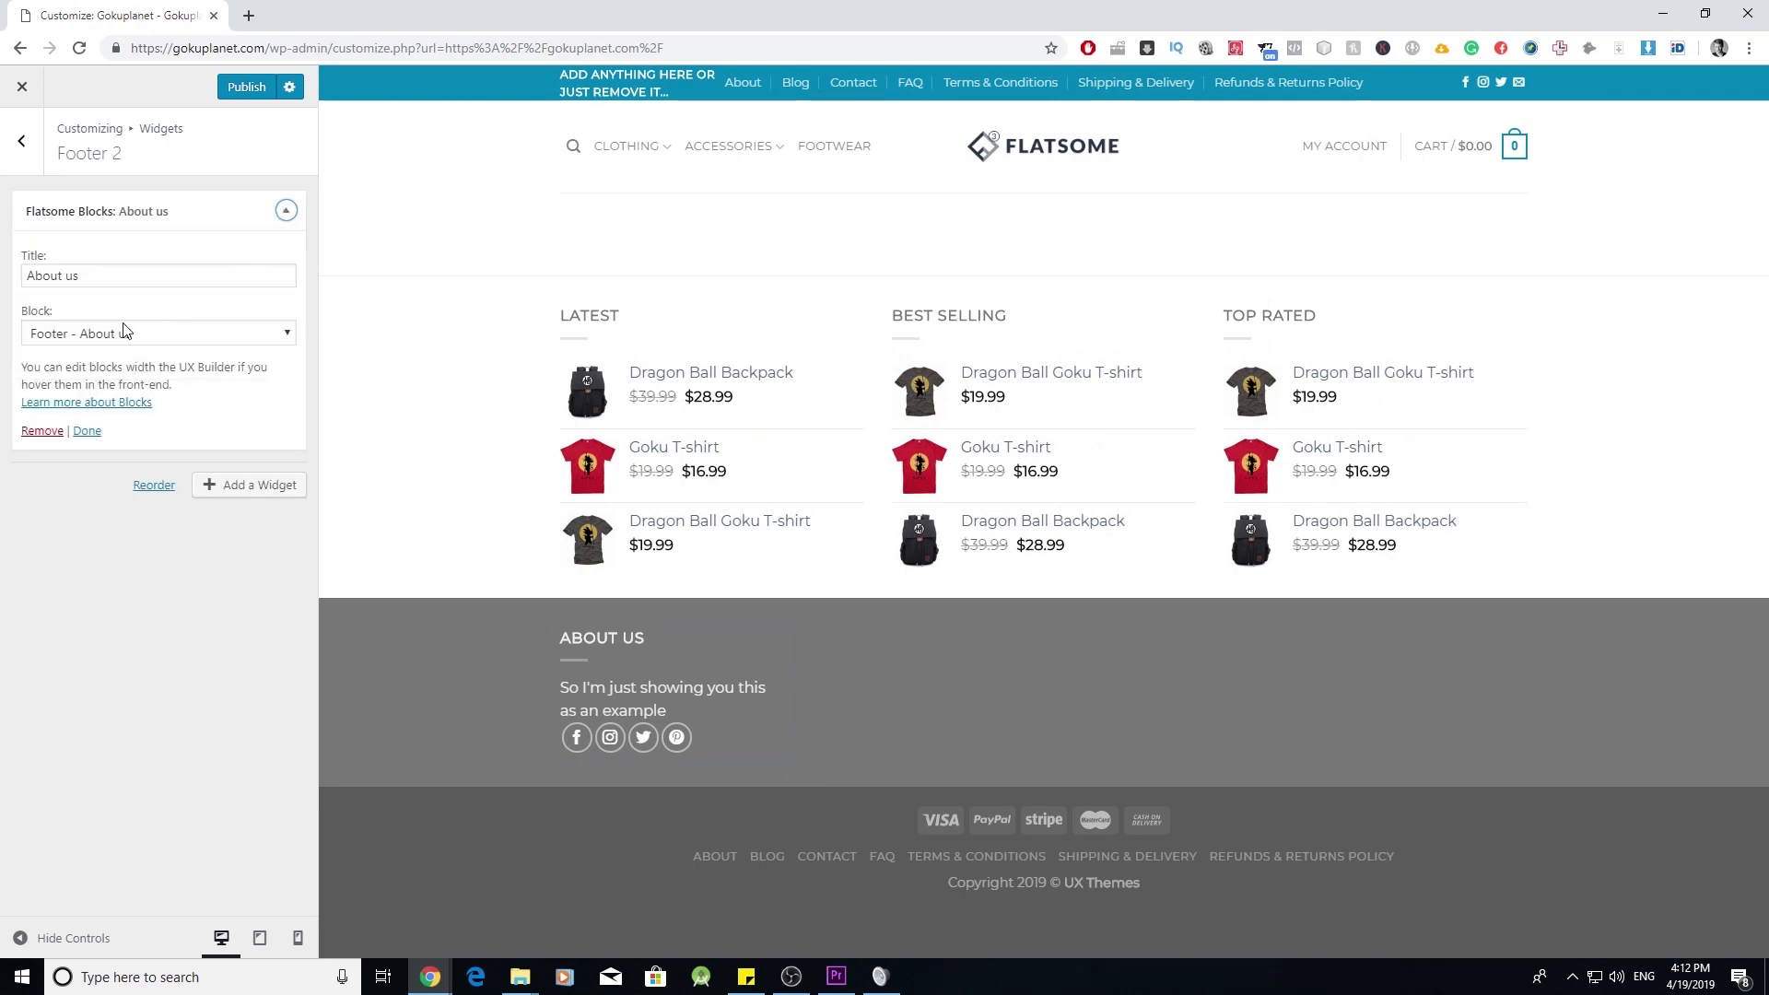
click(42, 431)
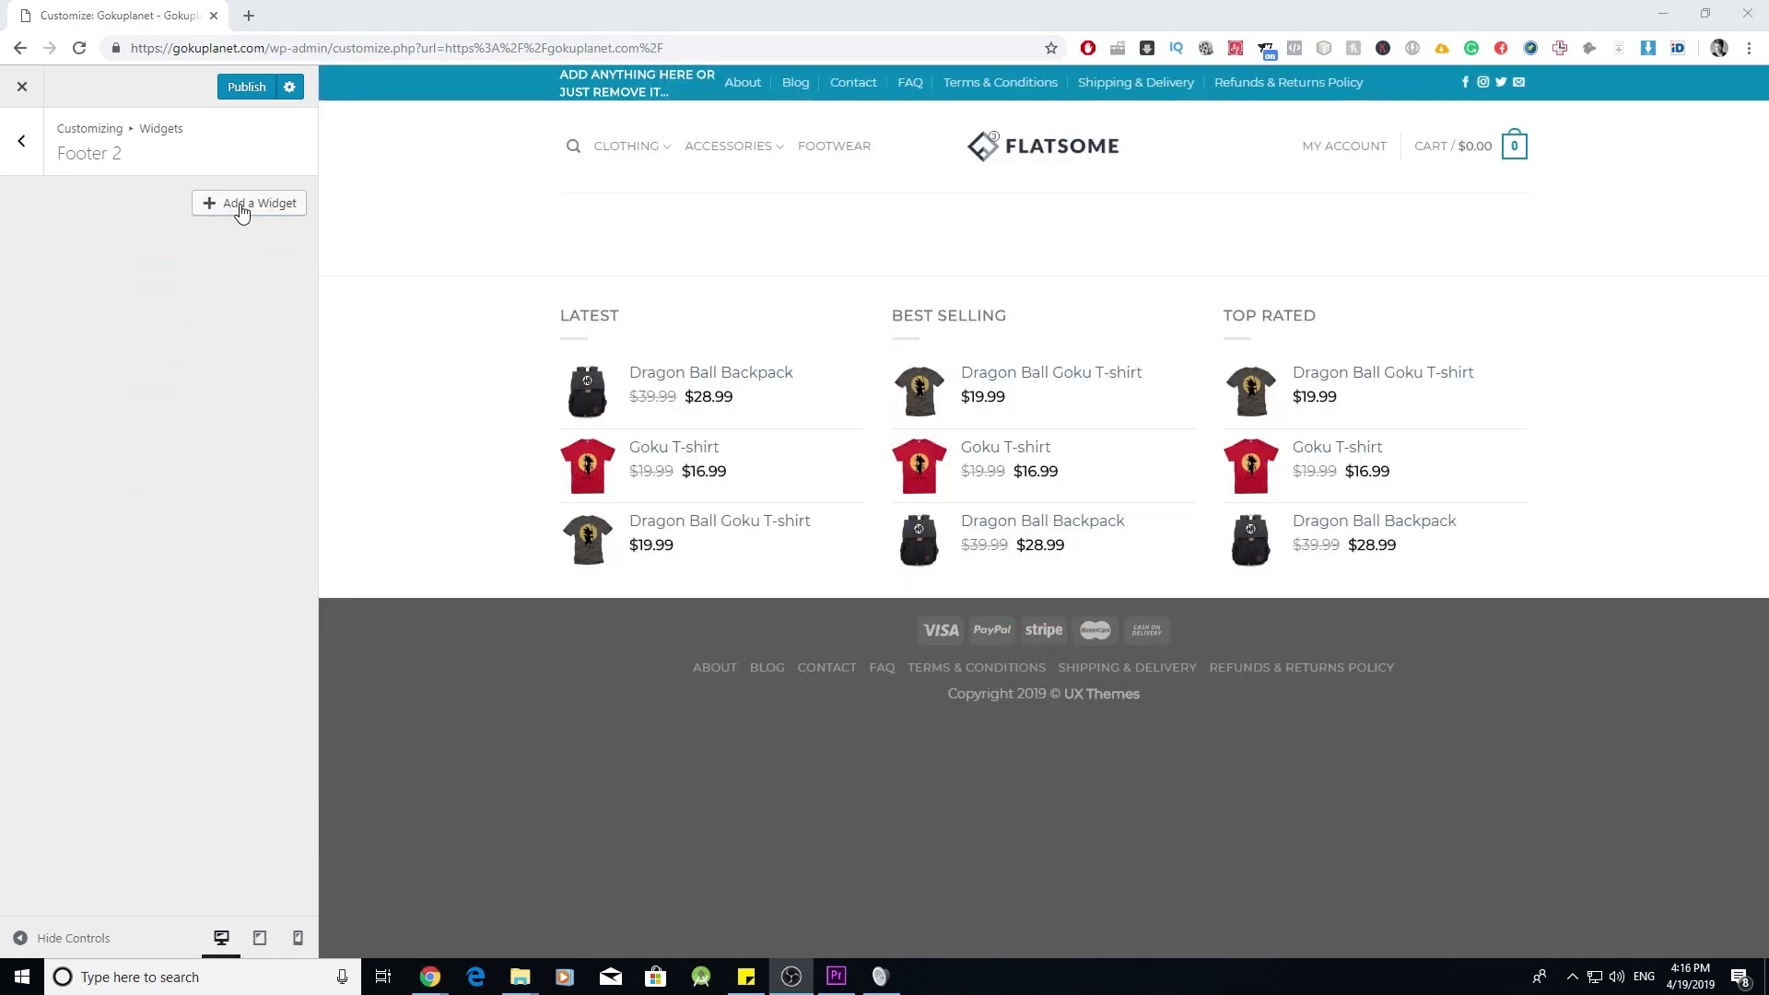
click(238, 210)
- Add a Pages widget titled Company to Footer 2, then open a new browser tab
click(238, 211)
scroll(442, 590, down, 4)
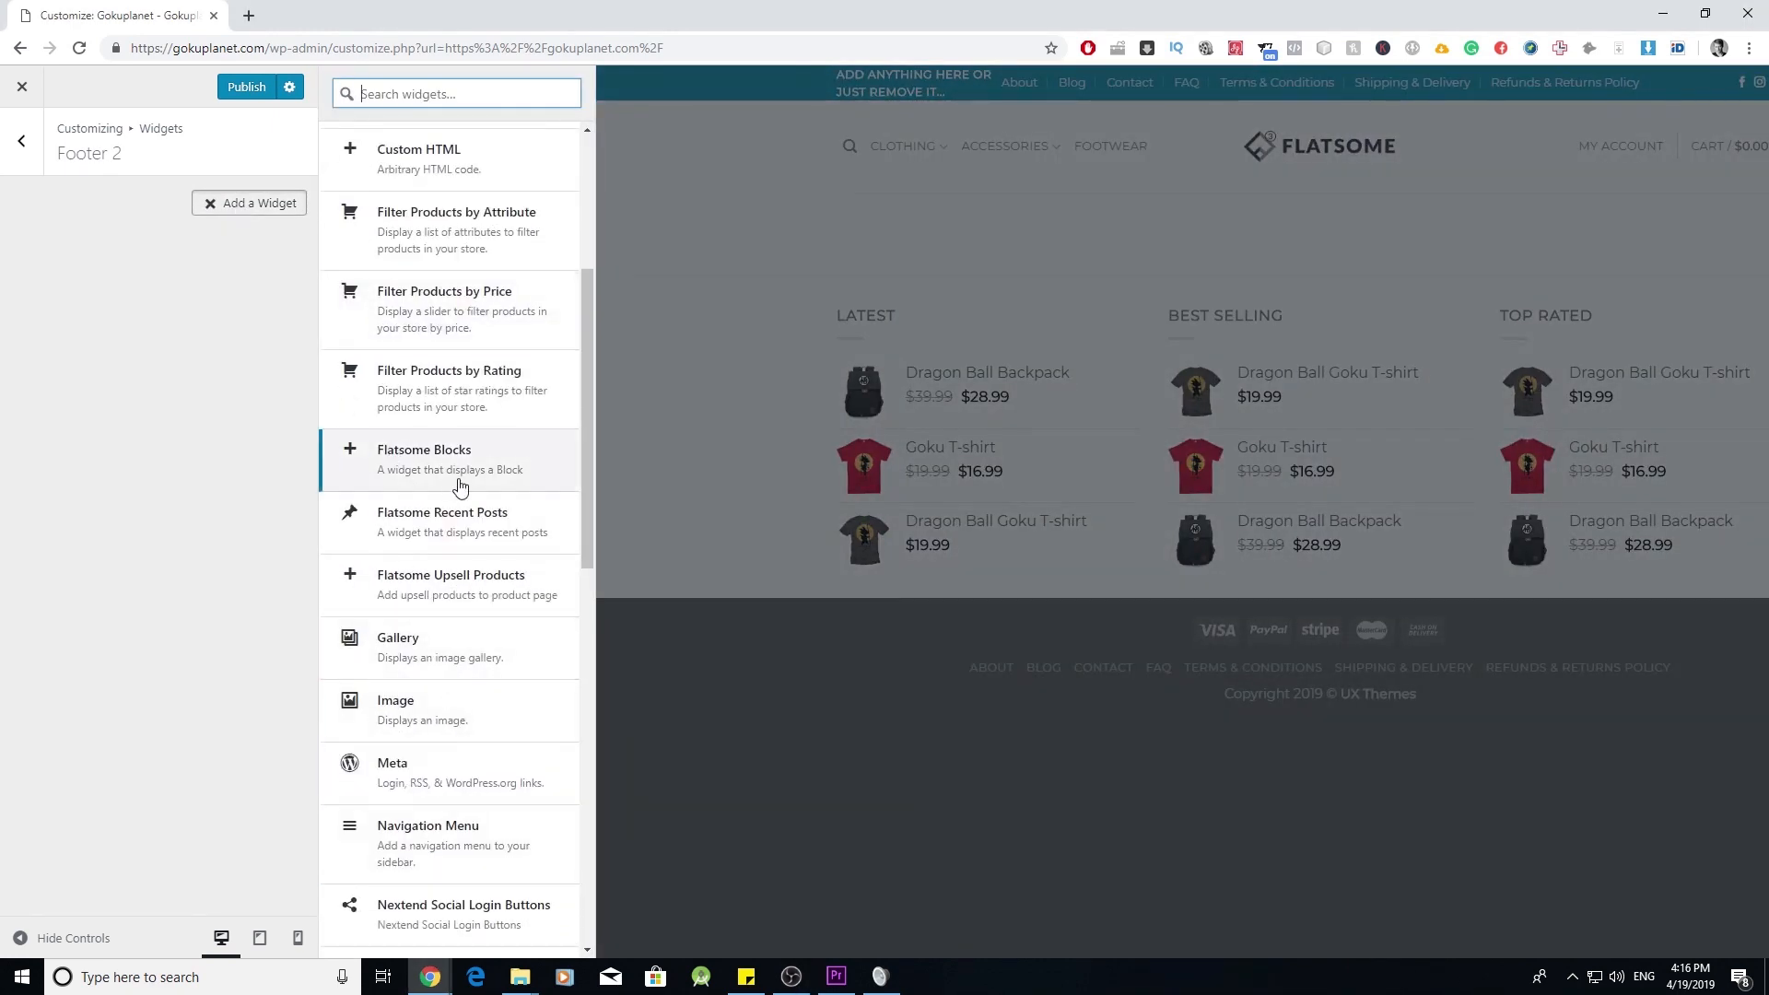
scroll(452, 486, down, 5)
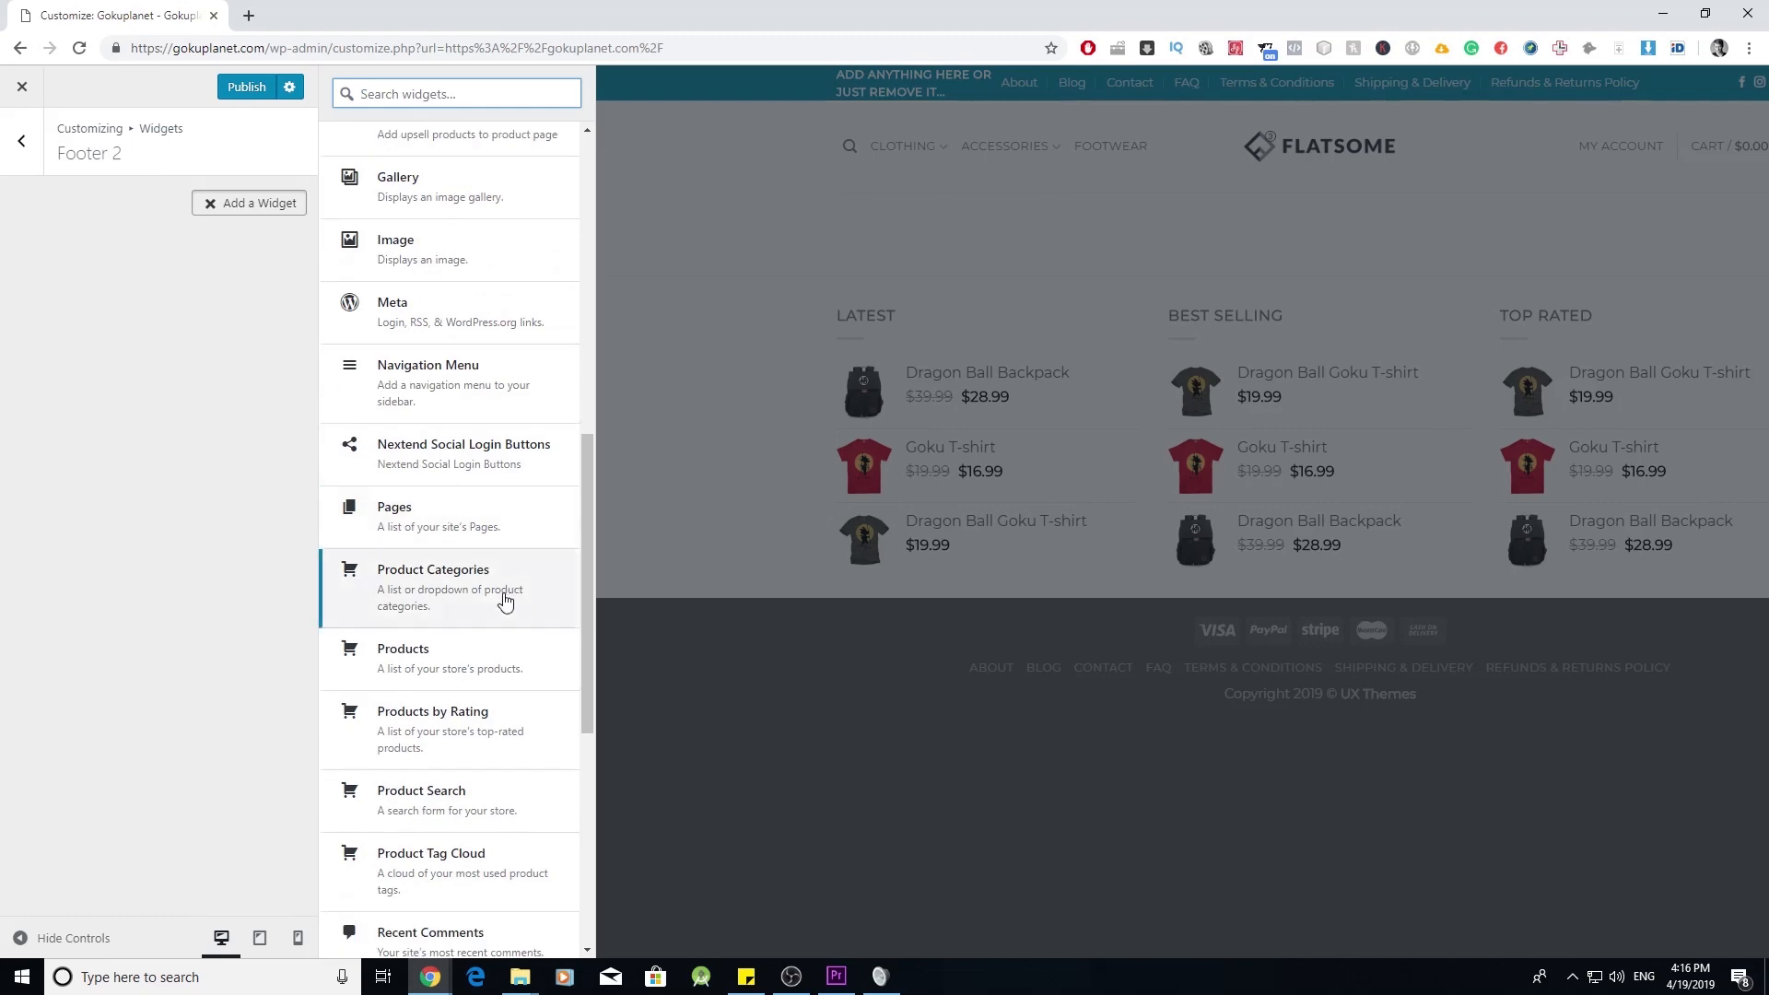
click(464, 521)
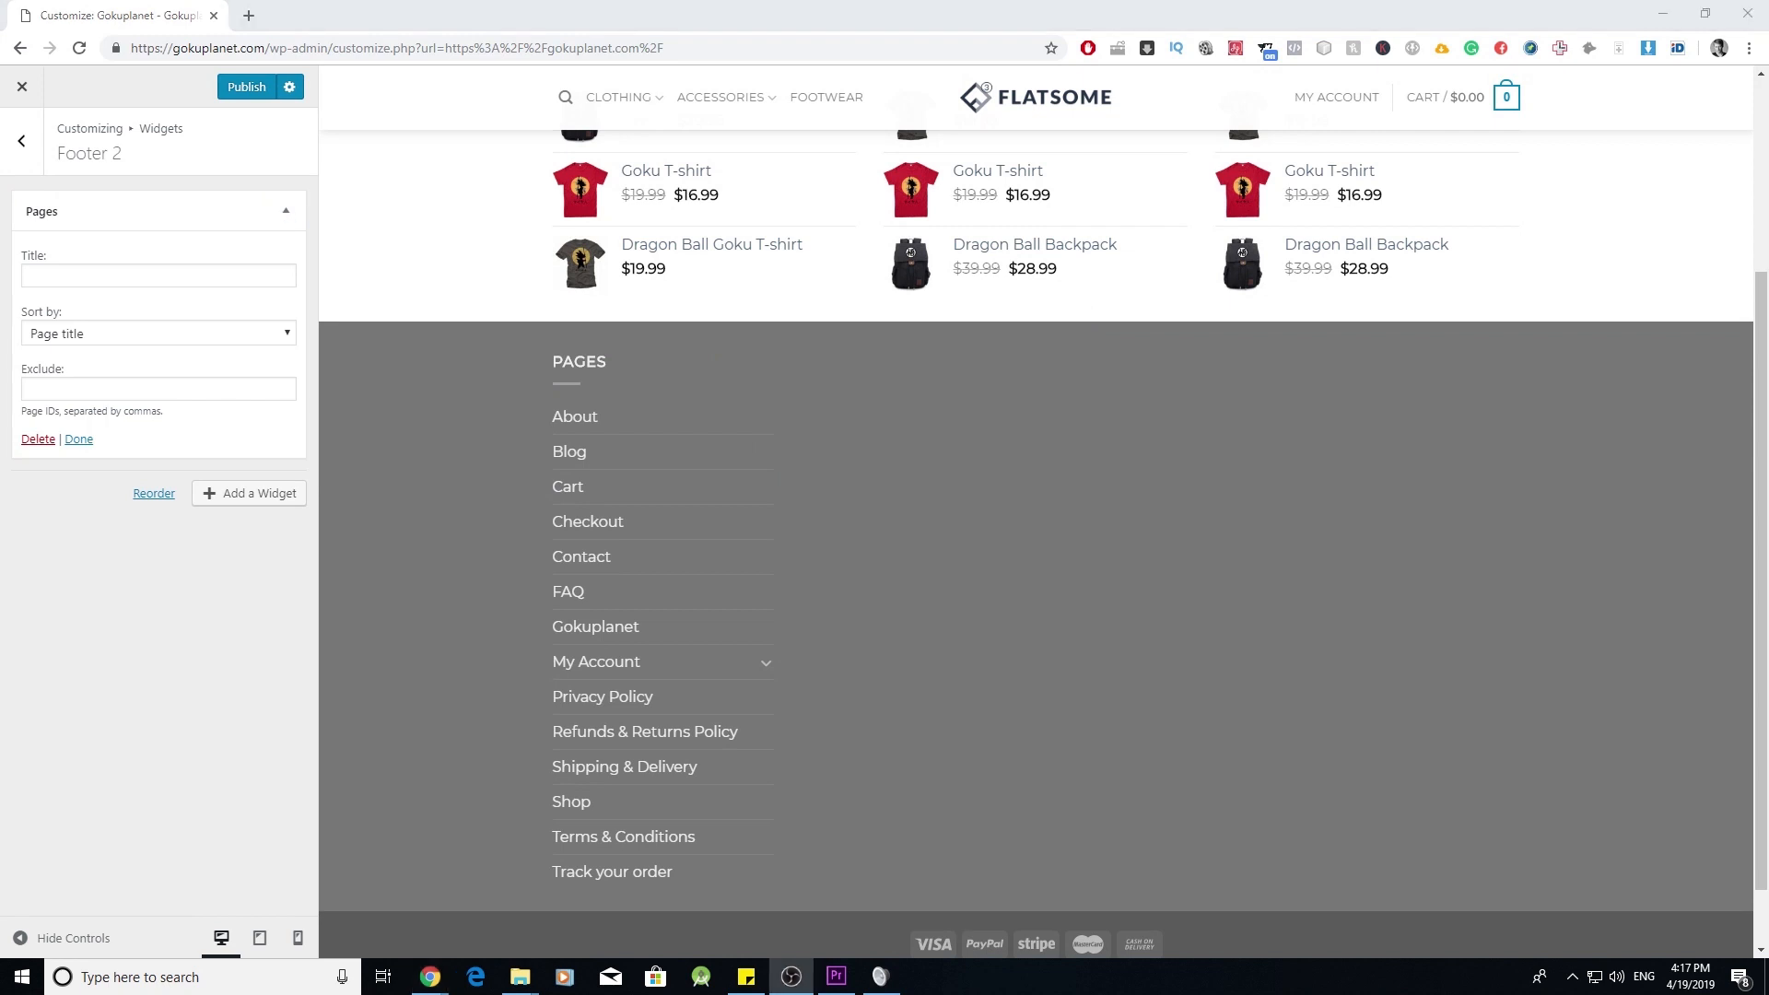
click(145, 277)
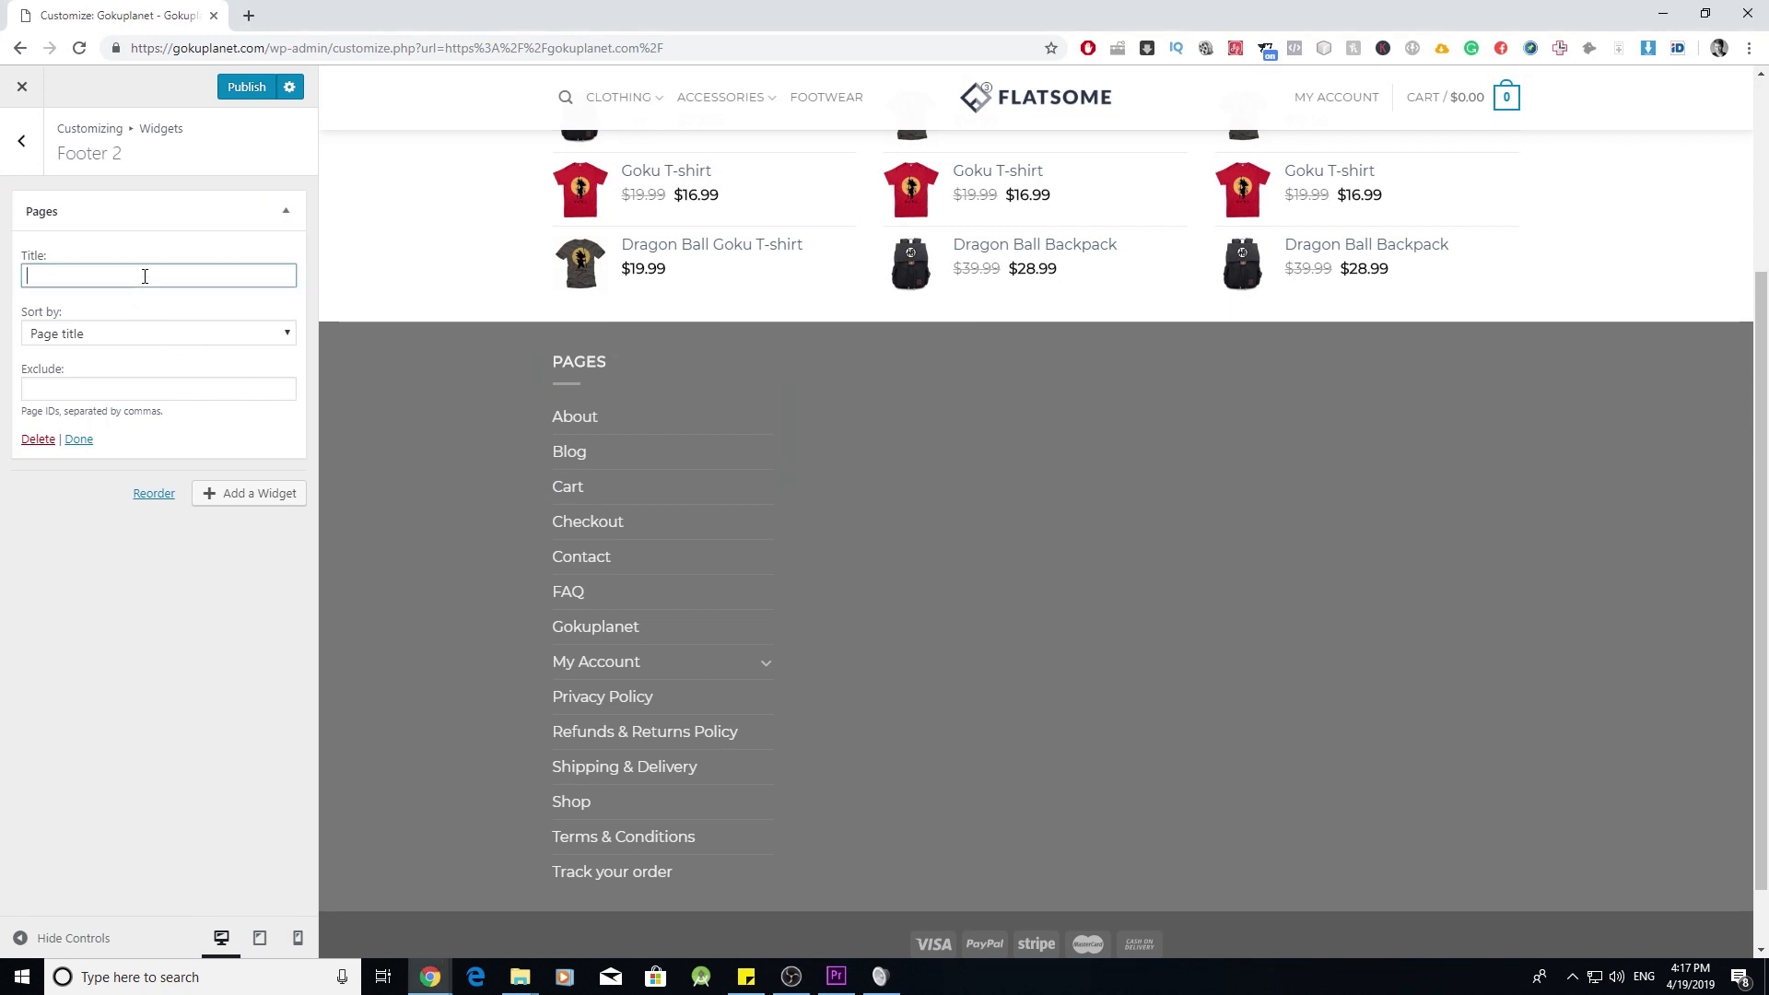
text(Company)
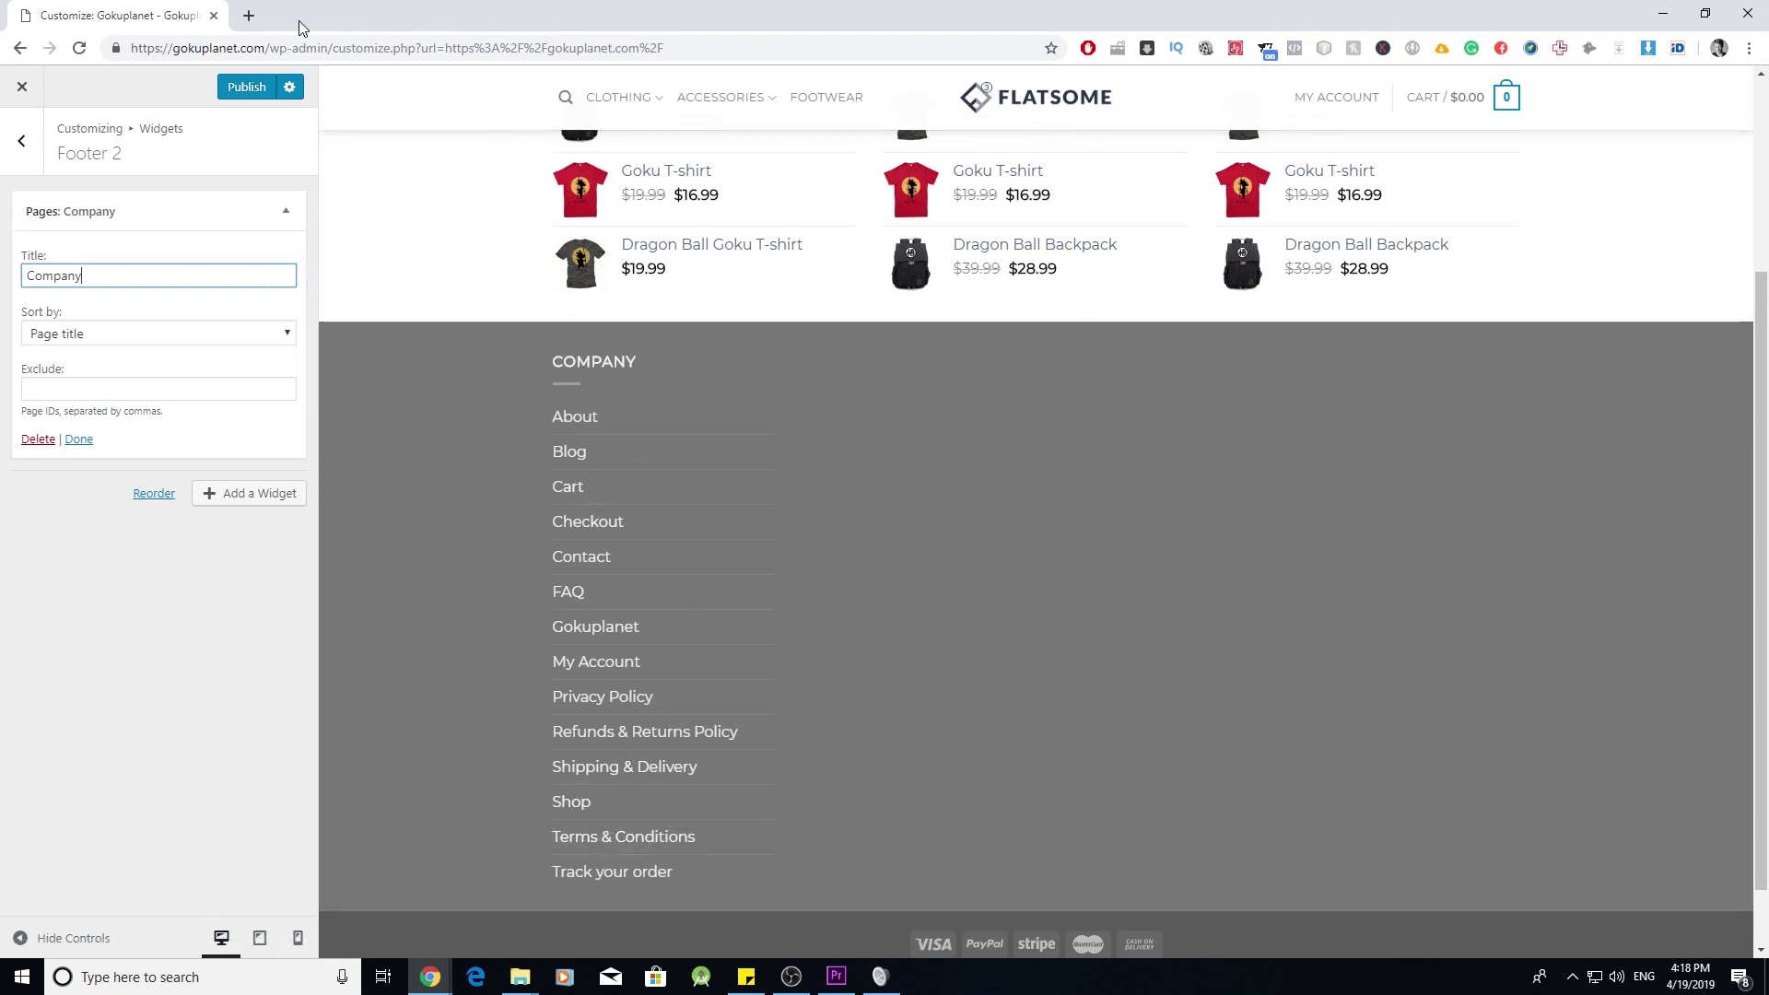
click(250, 15)
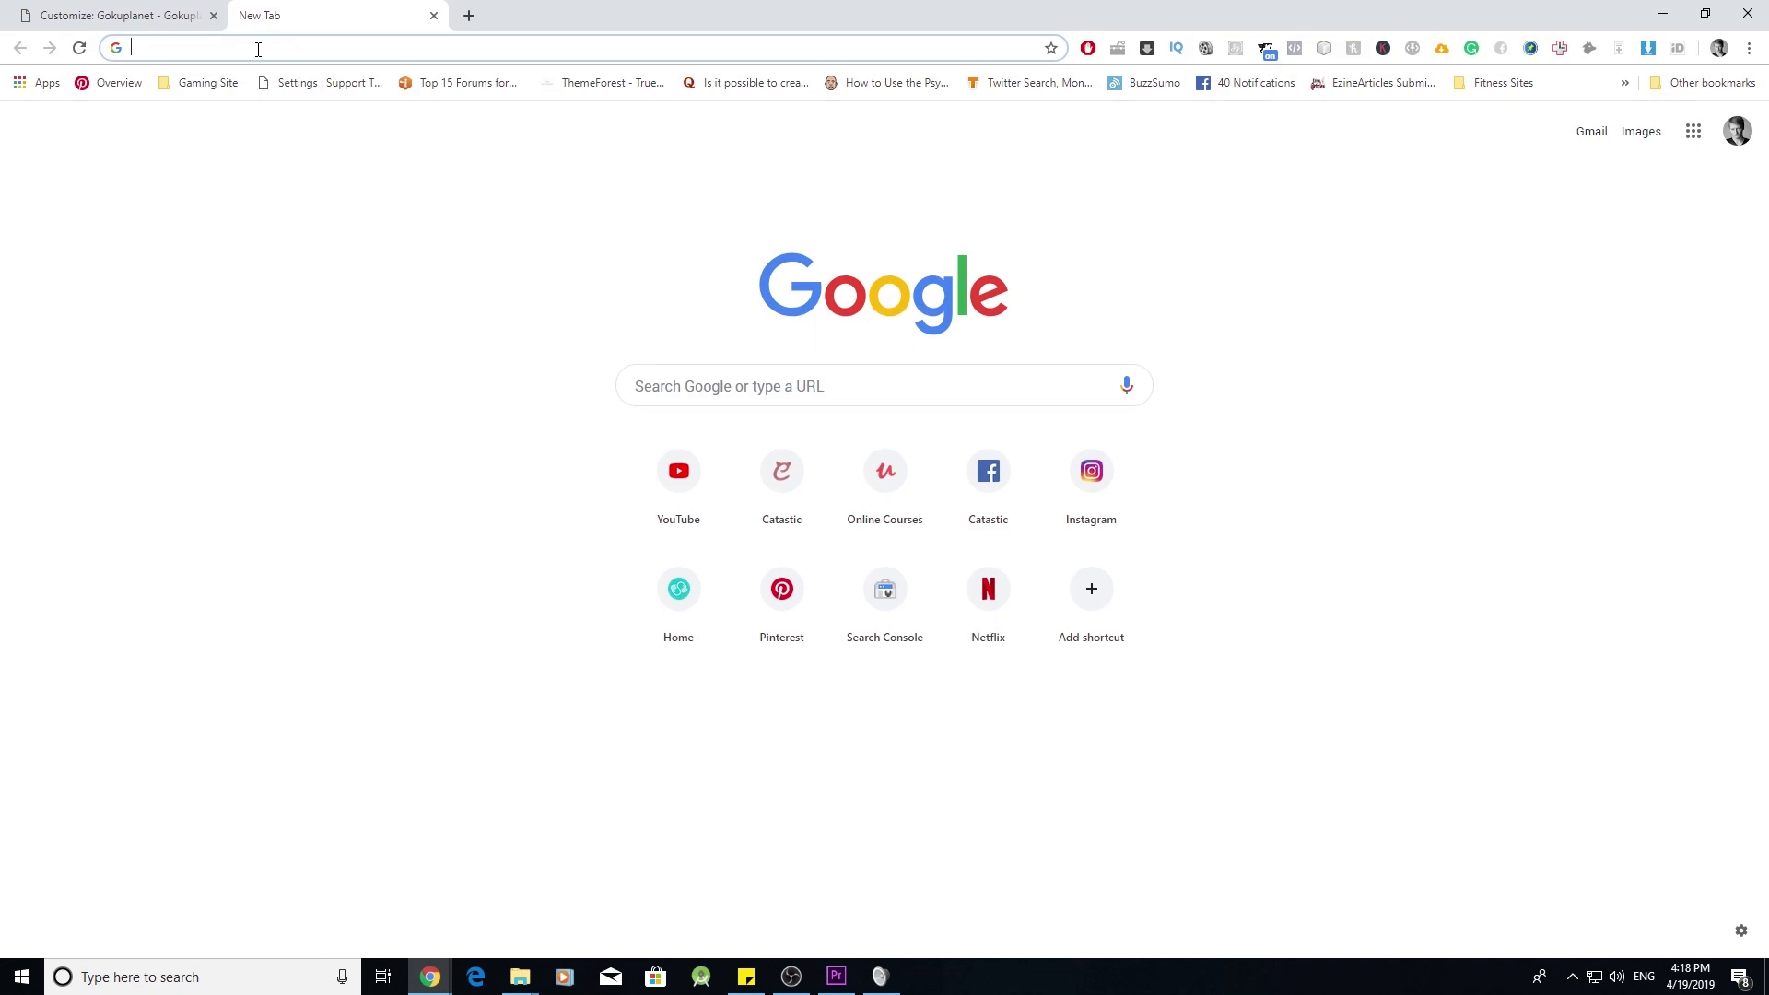
- Load the gokuplanet.co admin and open the Blog, Cart, Checkout, Contact and FAQ editors in new tabs
text(gokuplanet.com/wp-admin/)
key(Return)
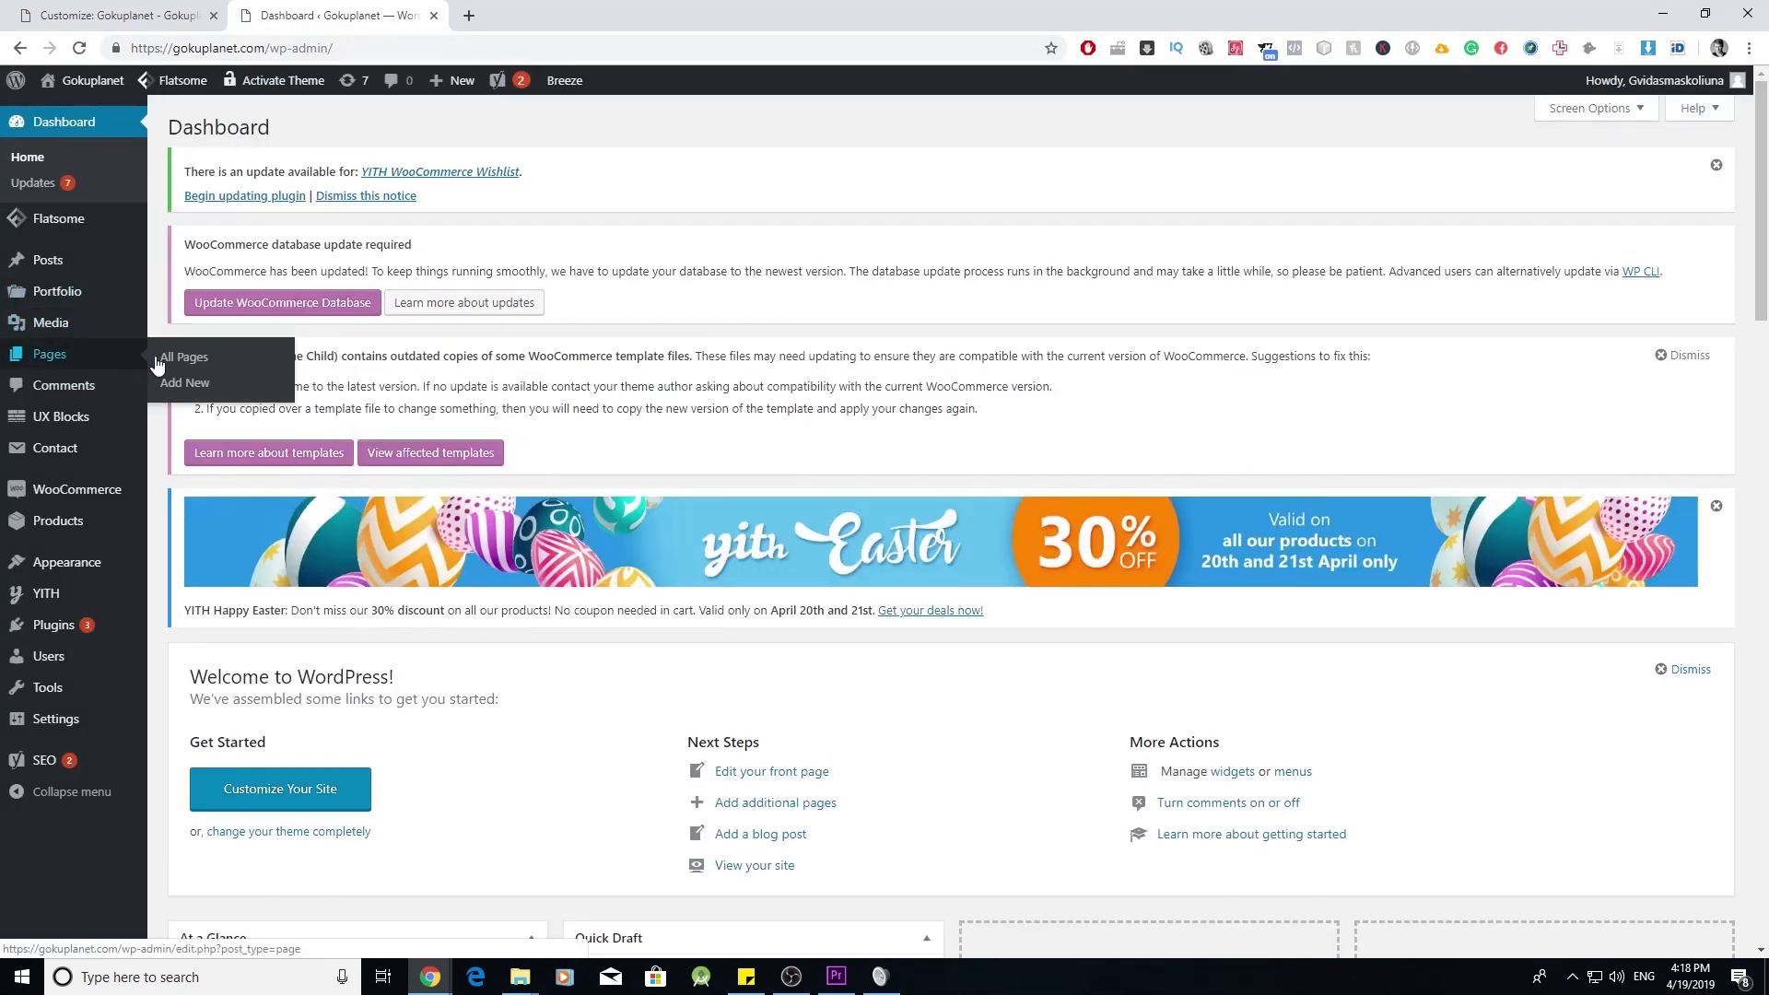
click(156, 362)
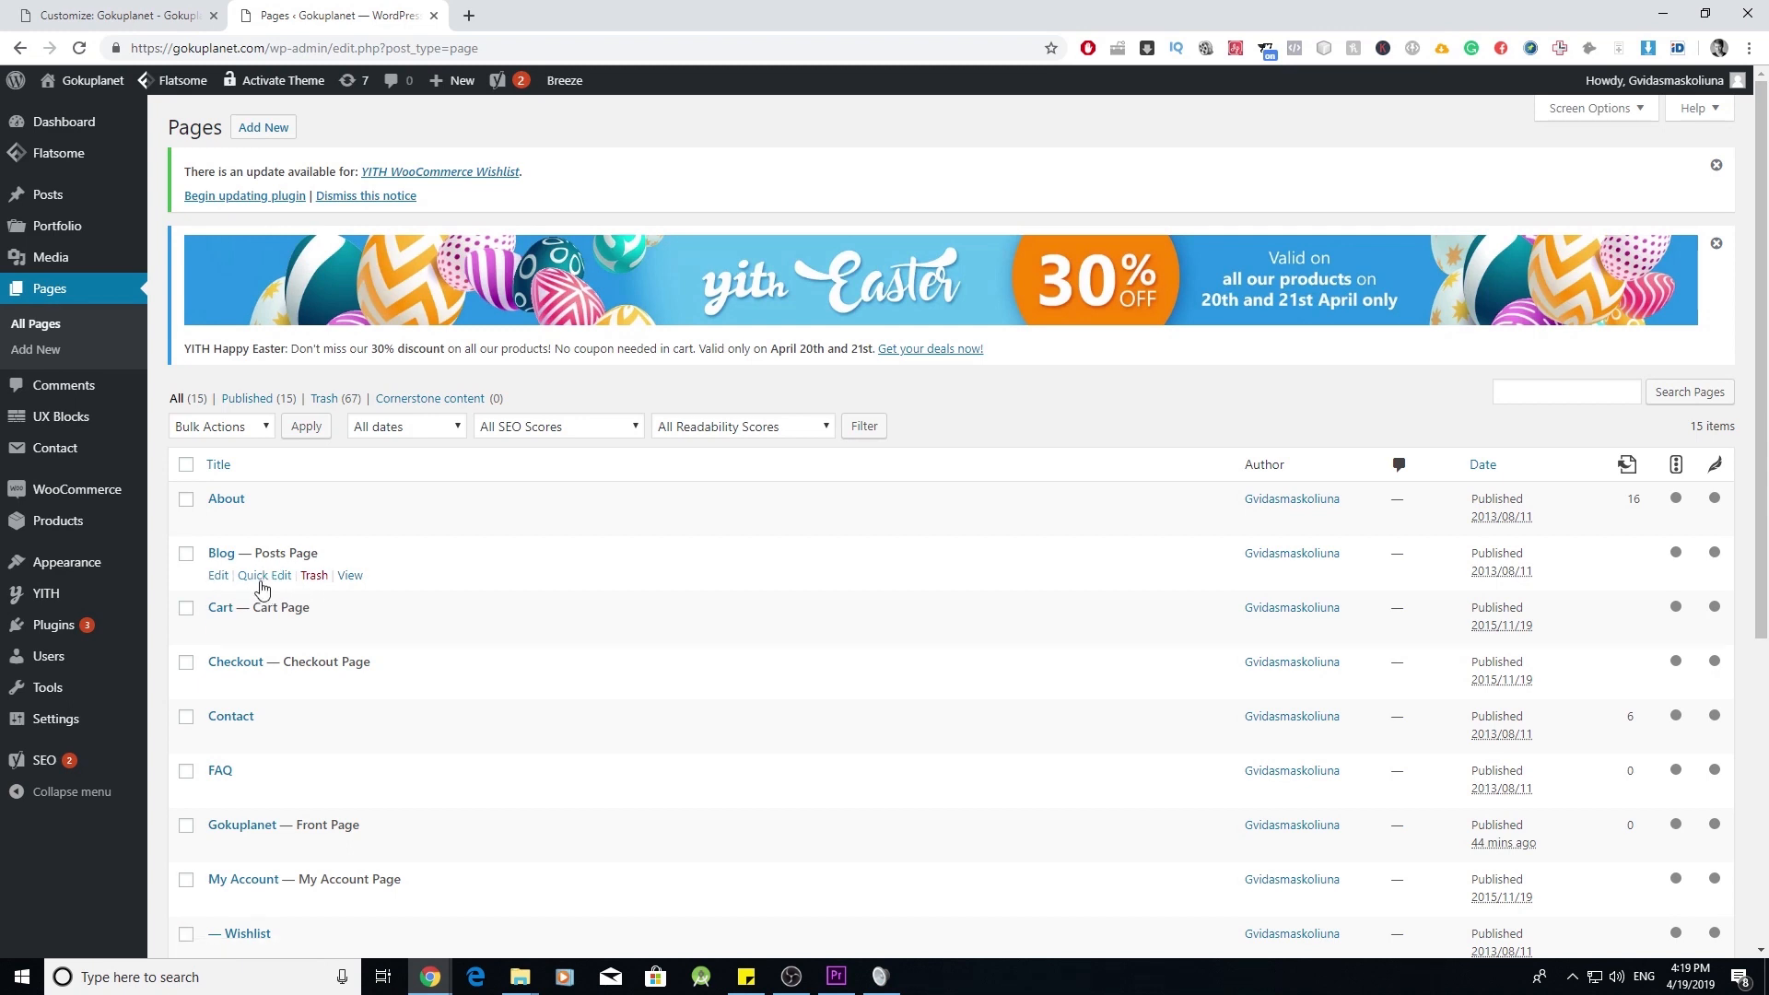
right_click(214, 588)
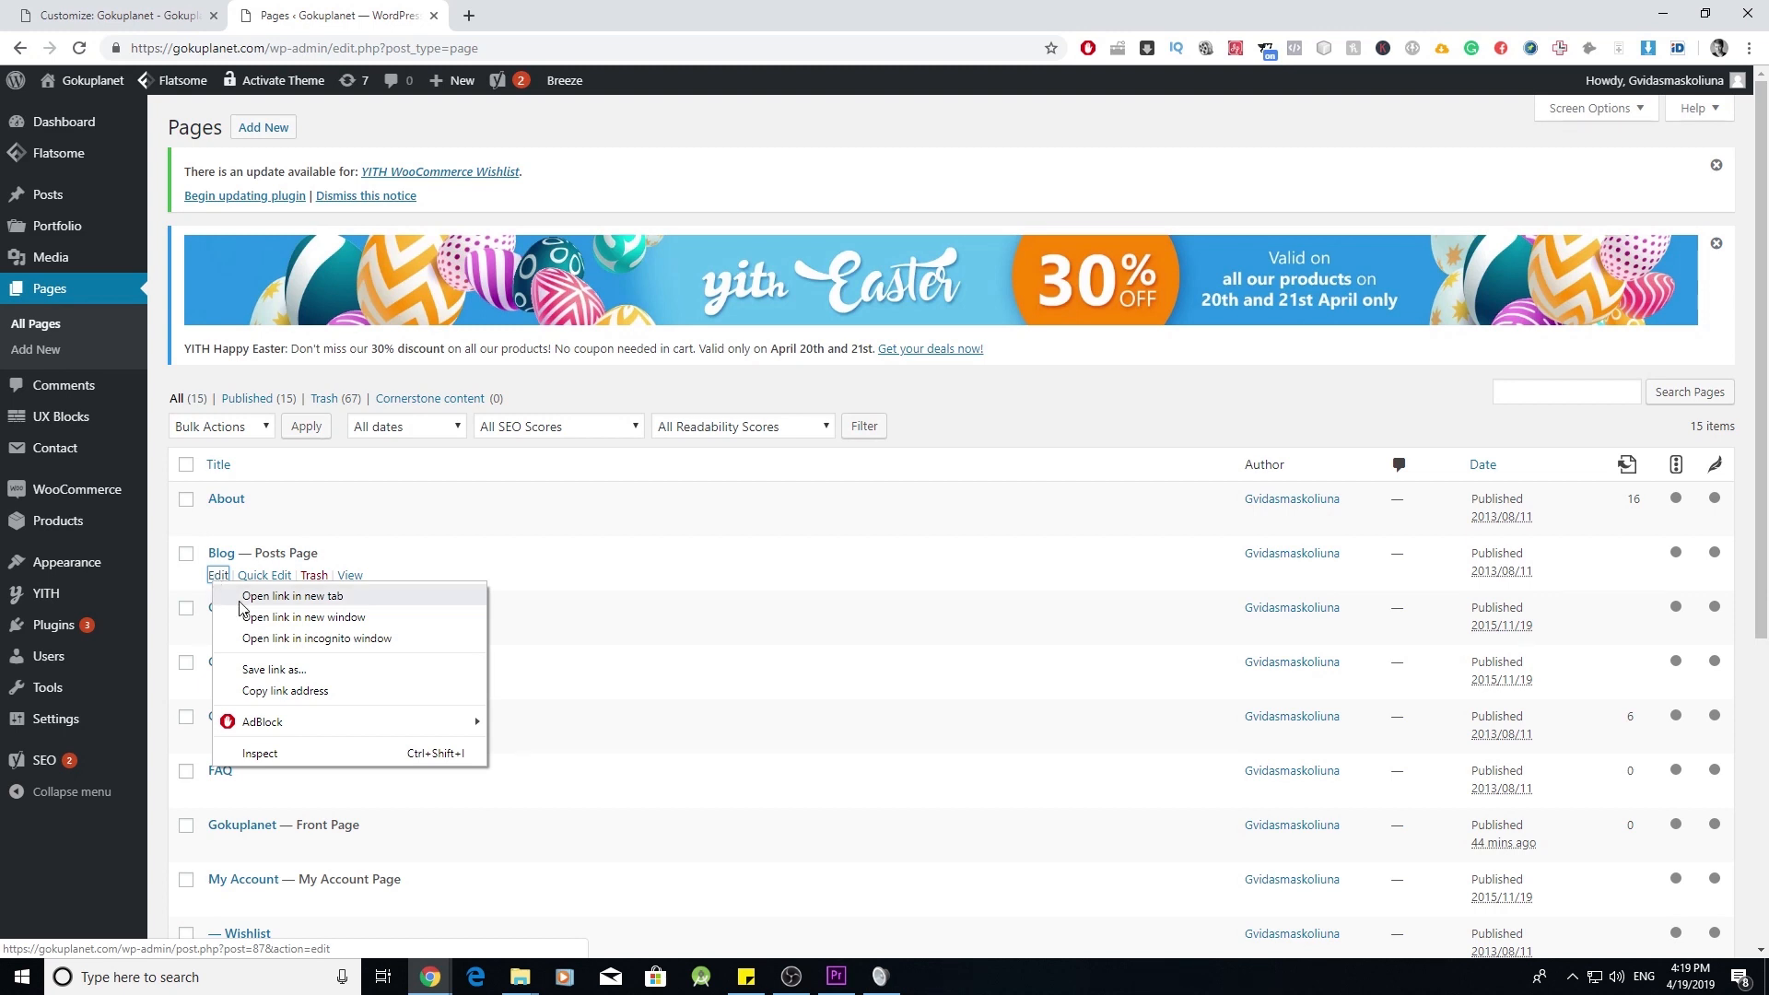
click(239, 600)
right_click(219, 630)
click(247, 636)
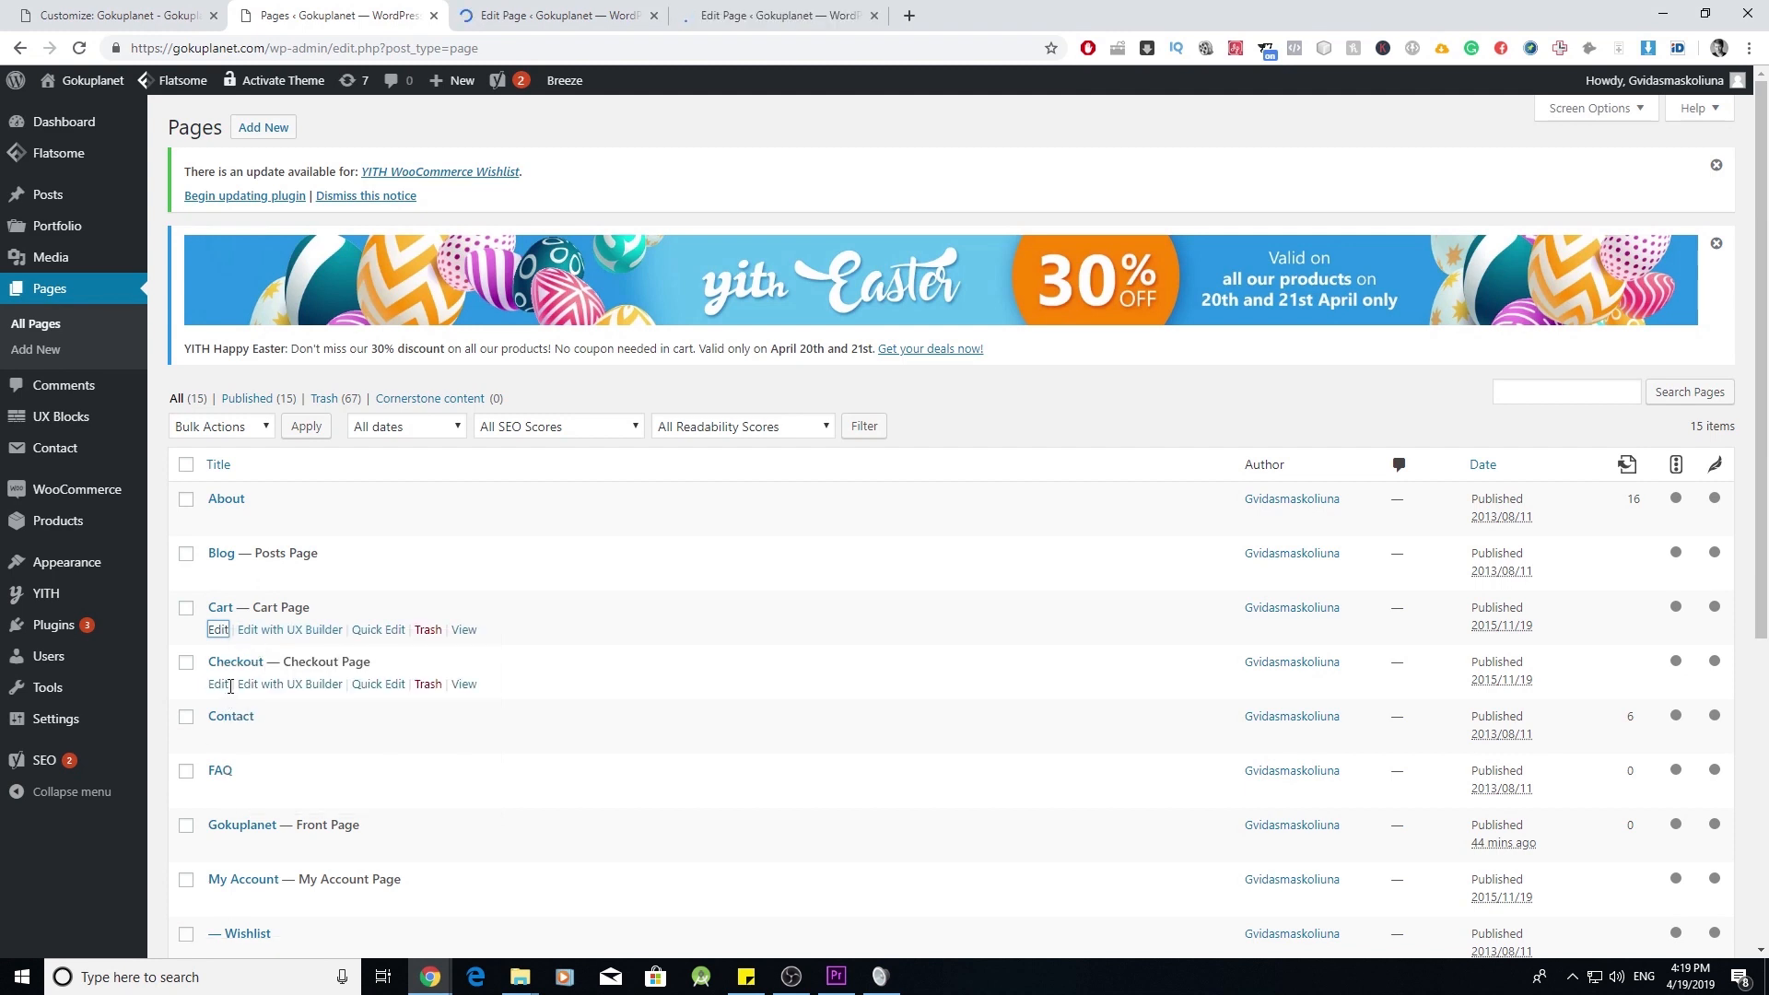
right_click(221, 685)
click(242, 705)
scroll(215, 556, down, 2)
right_click(215, 555)
click(241, 562)
right_click(216, 608)
click(232, 627)
- Open the Gokuplanet, My Account, Wishlist, Refunds & Returns, Shipping & Delivery and Shop editors in new tabs
scroll(242, 632, down, 2)
right_click(218, 479)
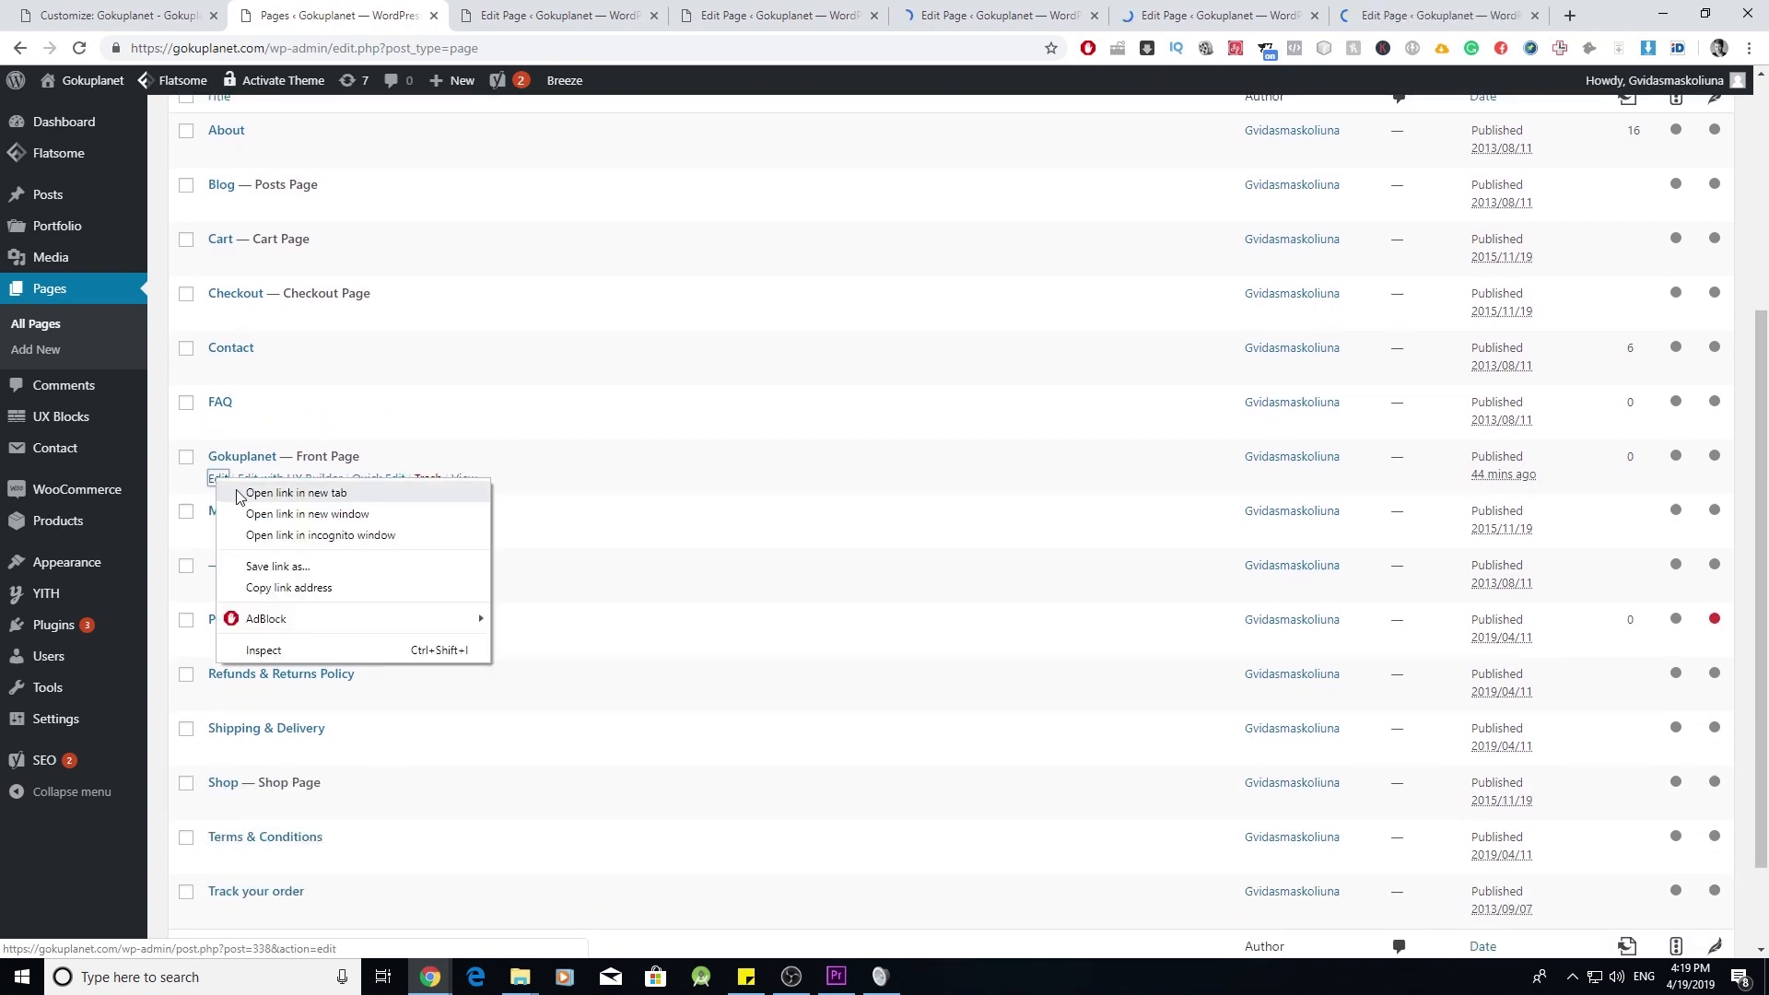
click(242, 494)
right_click(219, 534)
click(241, 549)
right_click(218, 588)
click(241, 603)
right_click(224, 645)
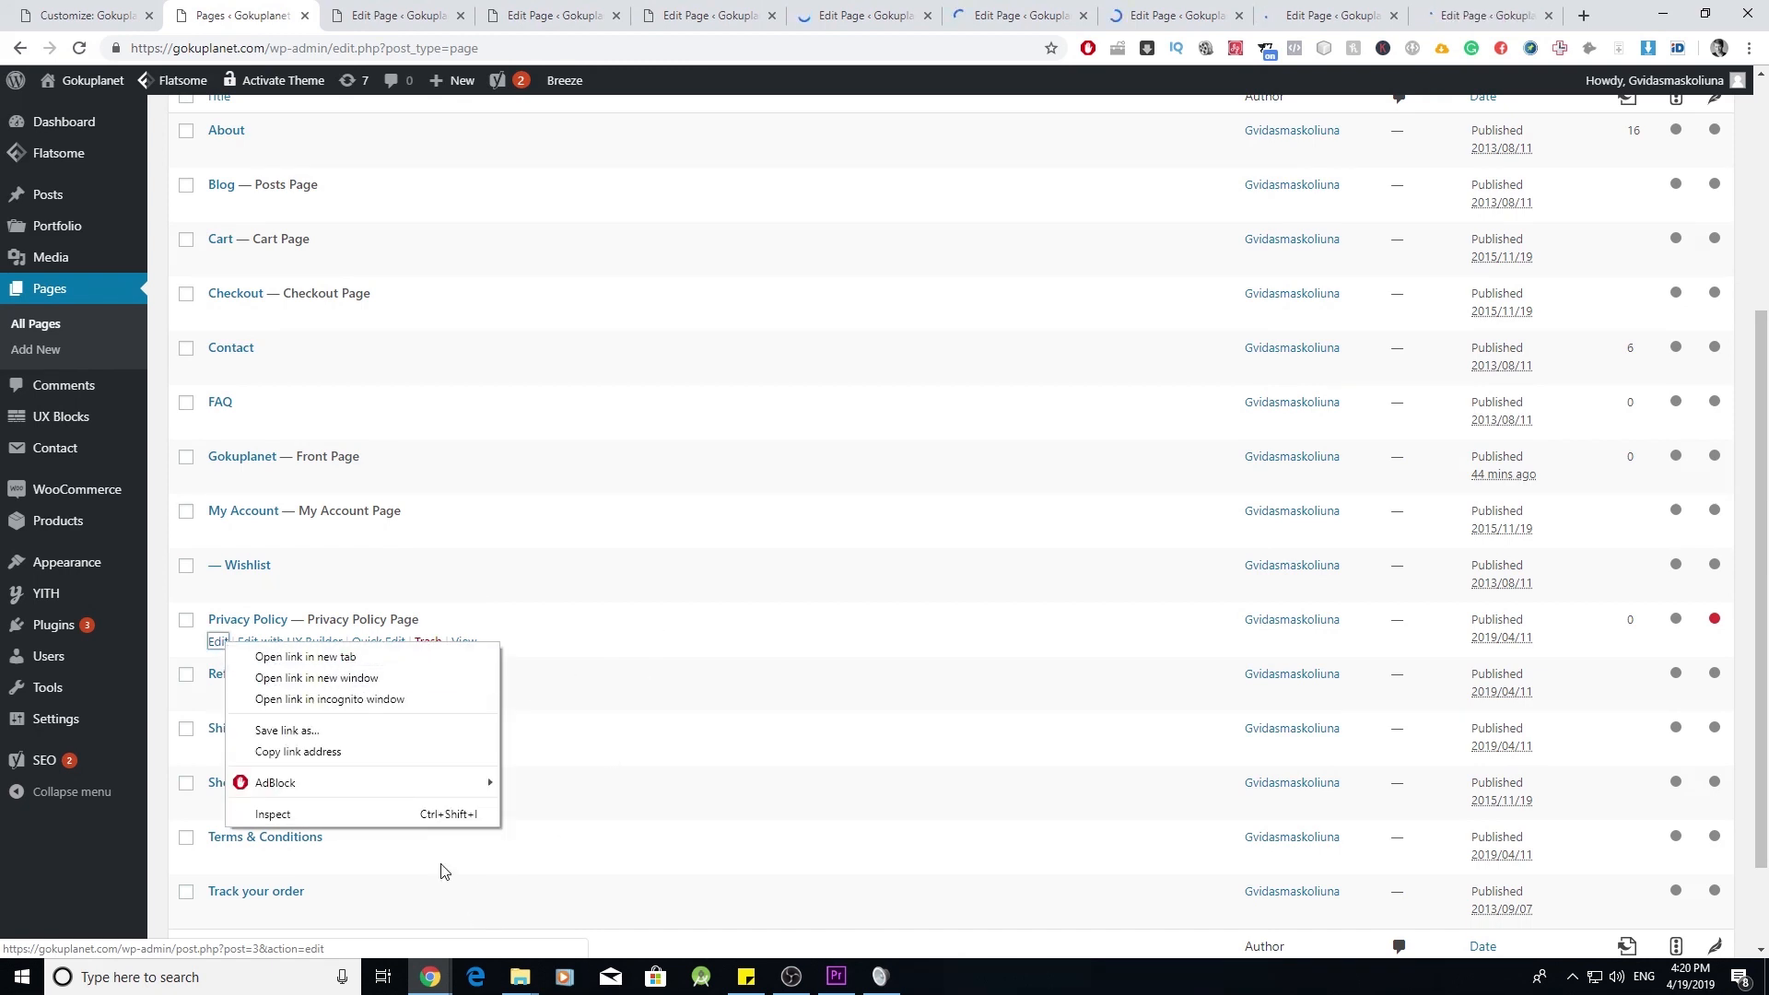
right_click(211, 725)
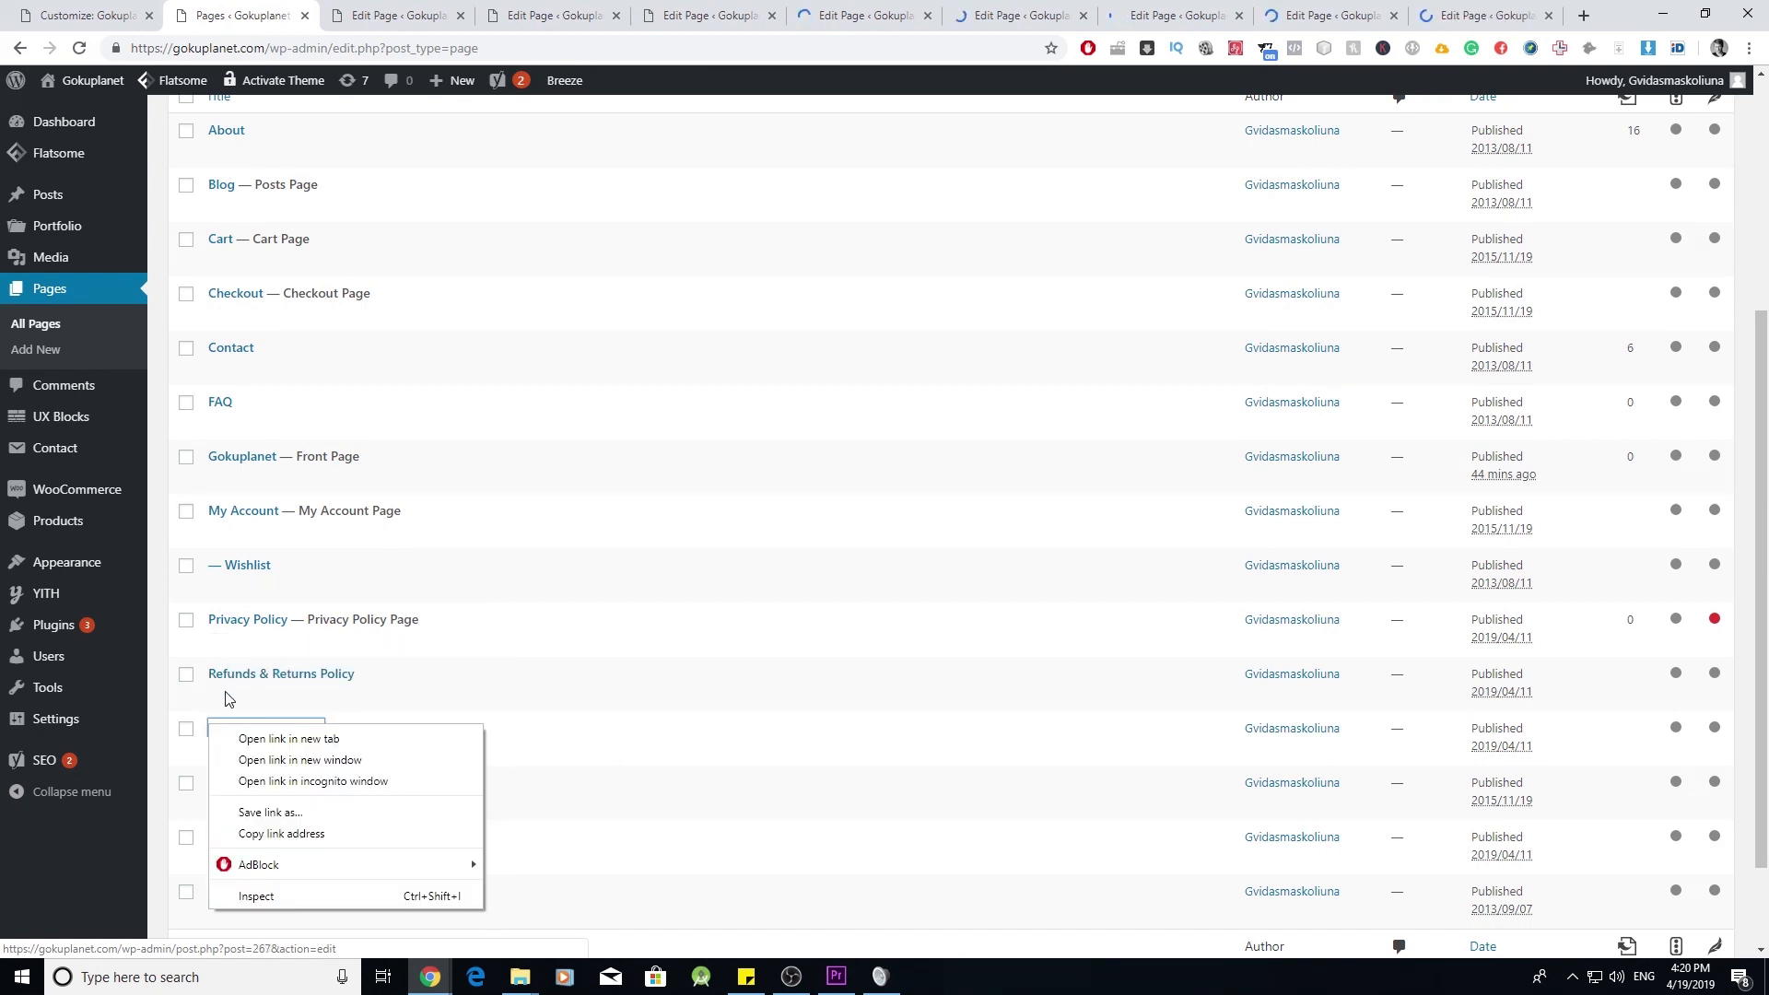
right_click(227, 699)
click(263, 705)
right_click(222, 753)
click(267, 770)
right_click(219, 807)
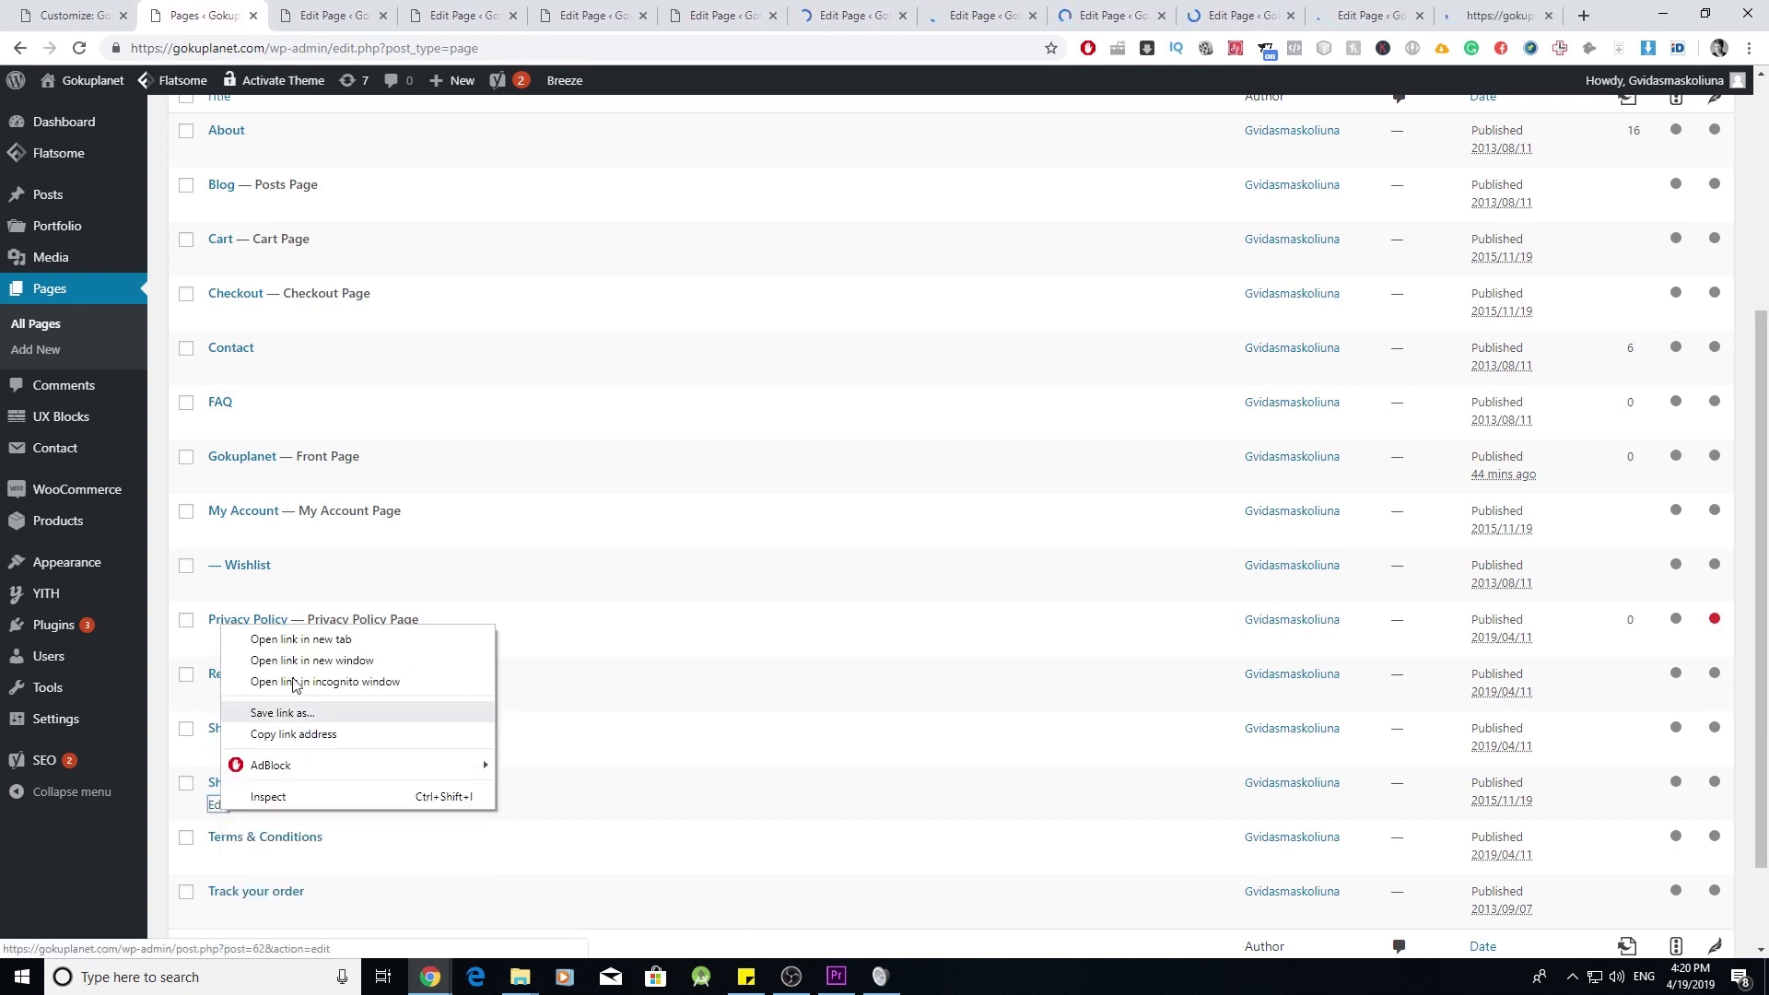
click(297, 640)
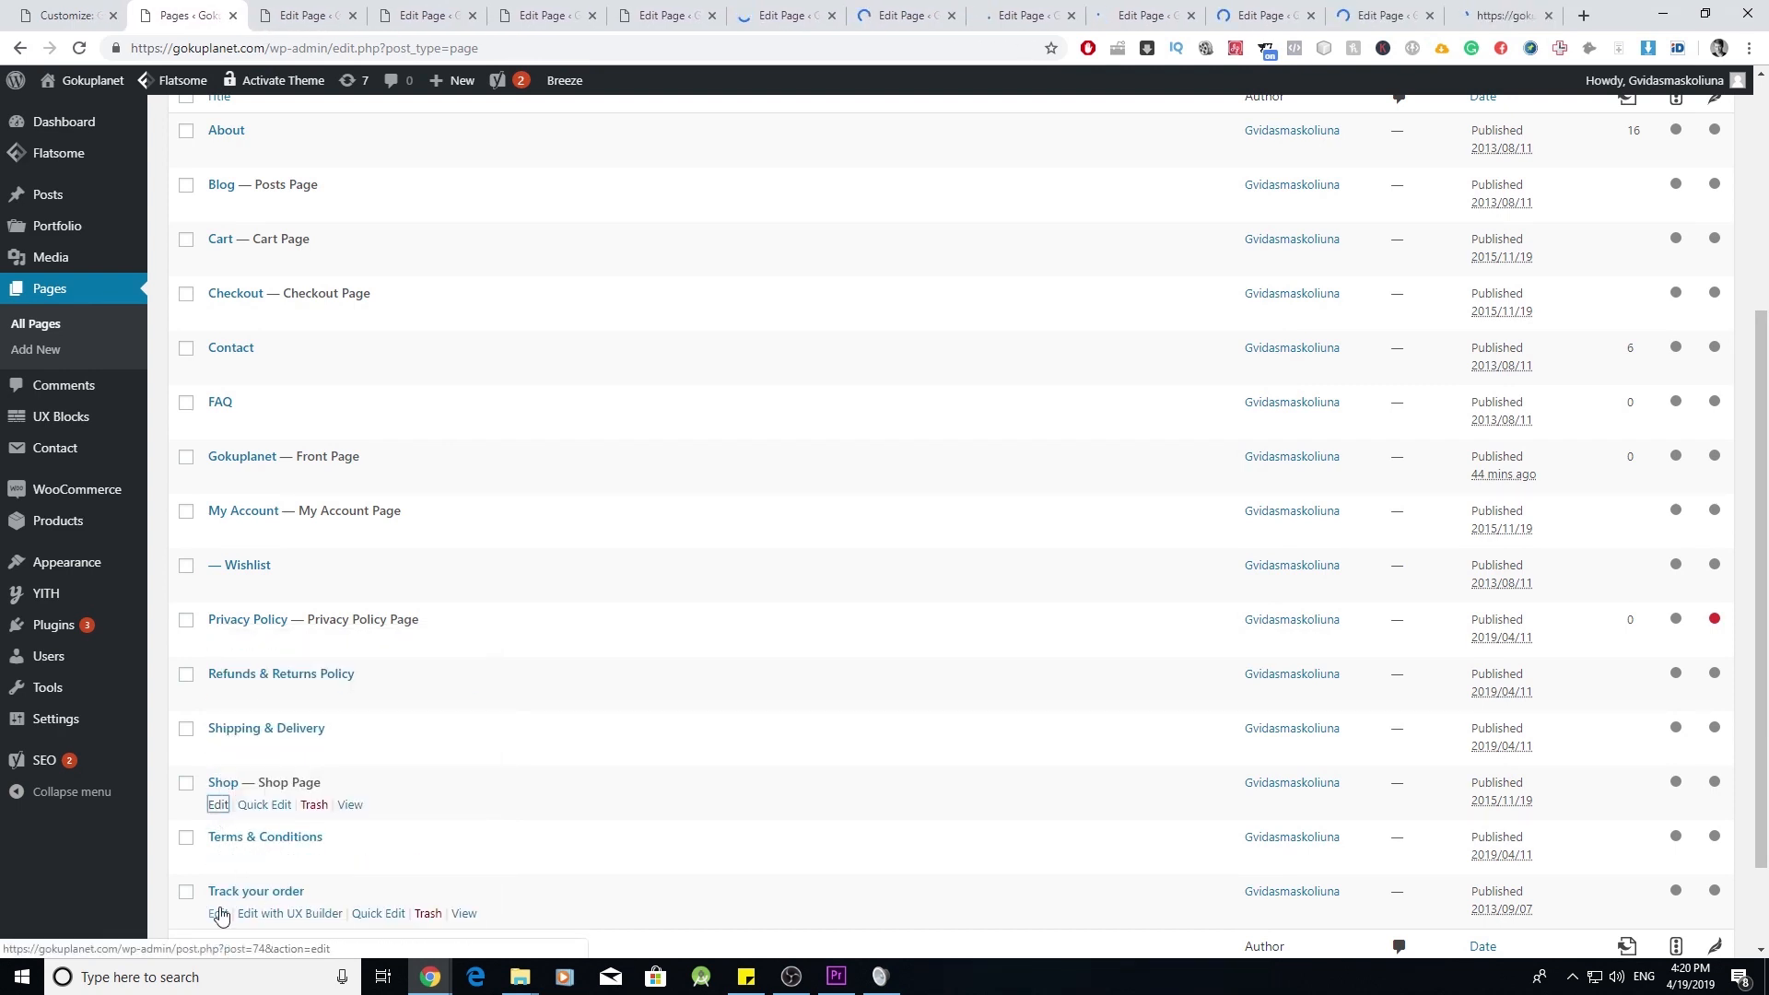
- Open the Track your order editor too, then find the Blog page's ID 87 in its URL
scroll(221, 915, down, 2)
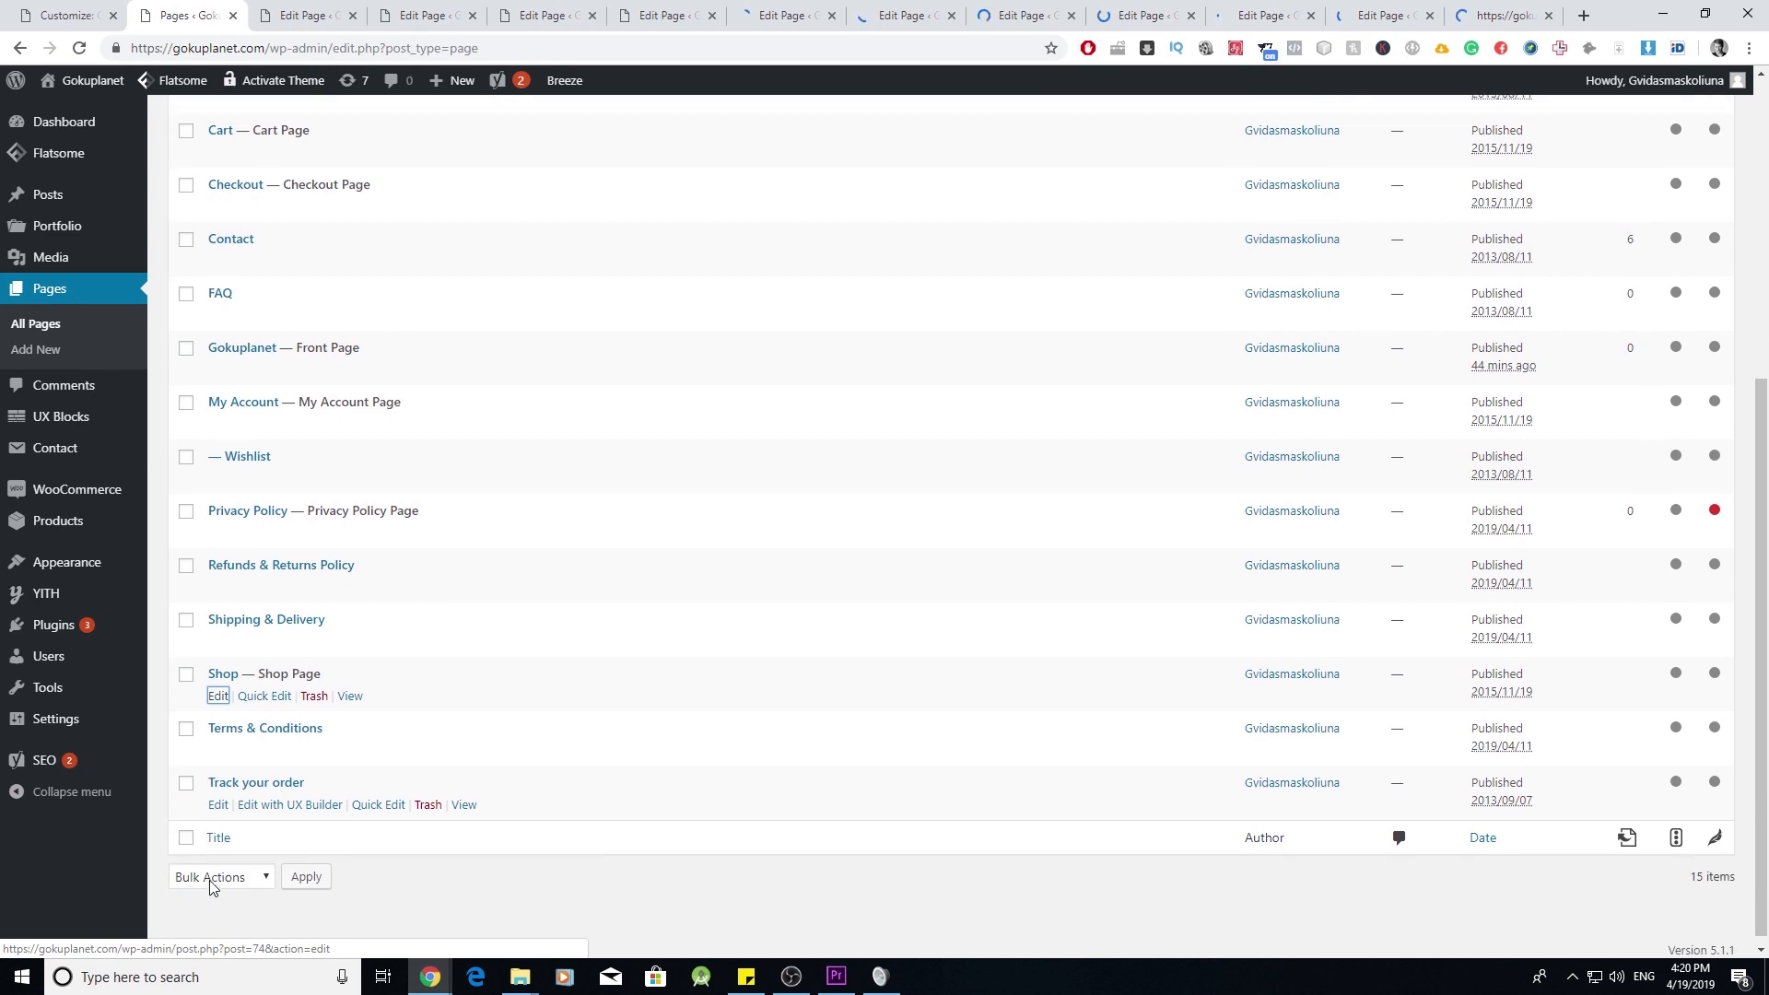
right_click(219, 802)
click(231, 624)
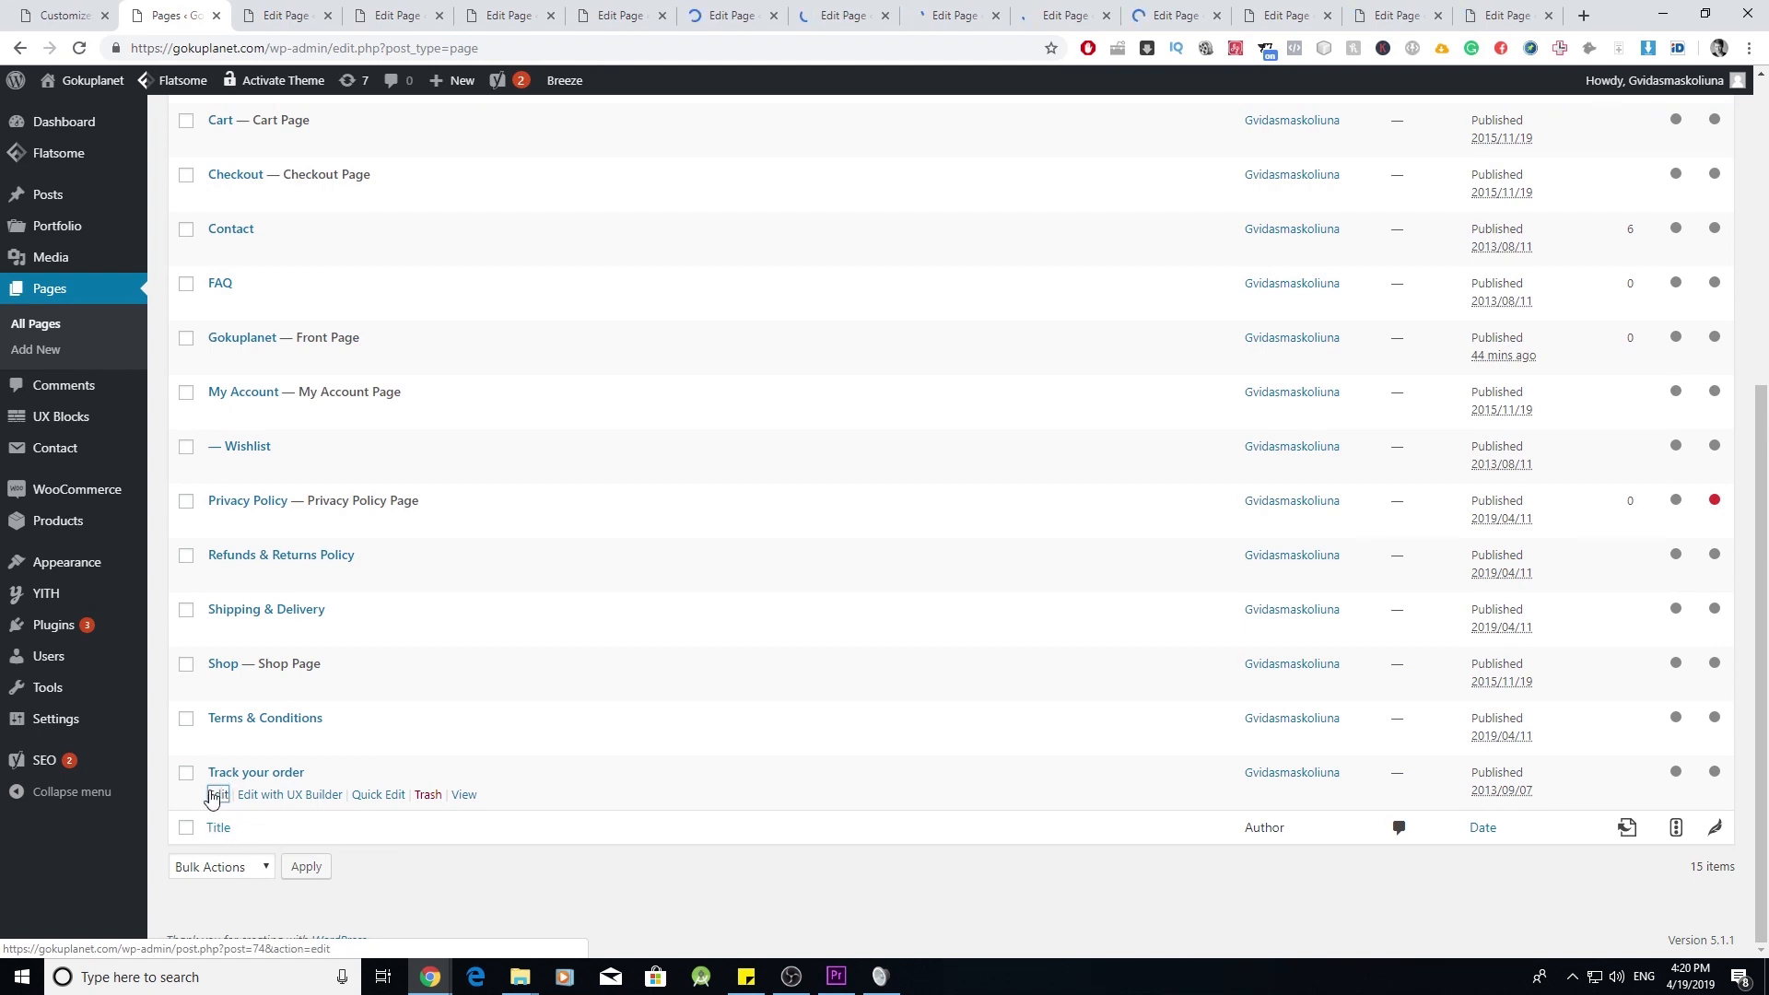
click(286, 16)
drag(391, 48, 425, 48)
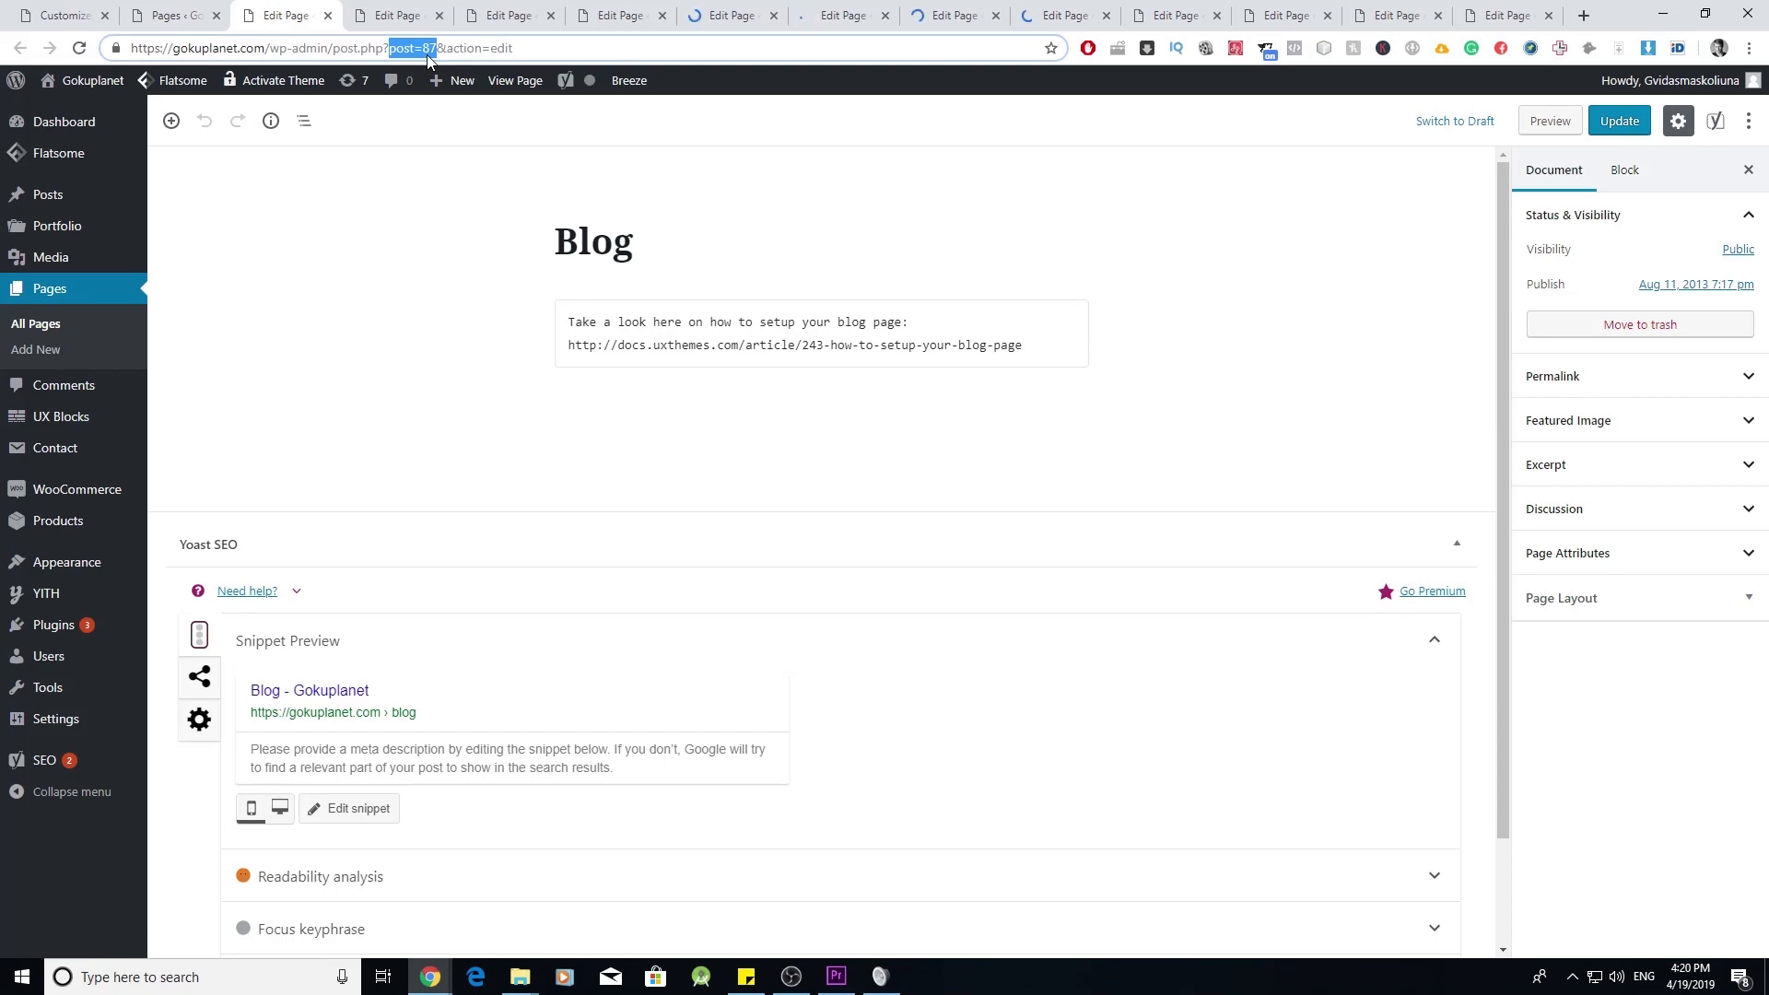
- Exclude the Blog page from the Company widget and copy the Cart page's ID 61
click(175, 15)
click(67, 15)
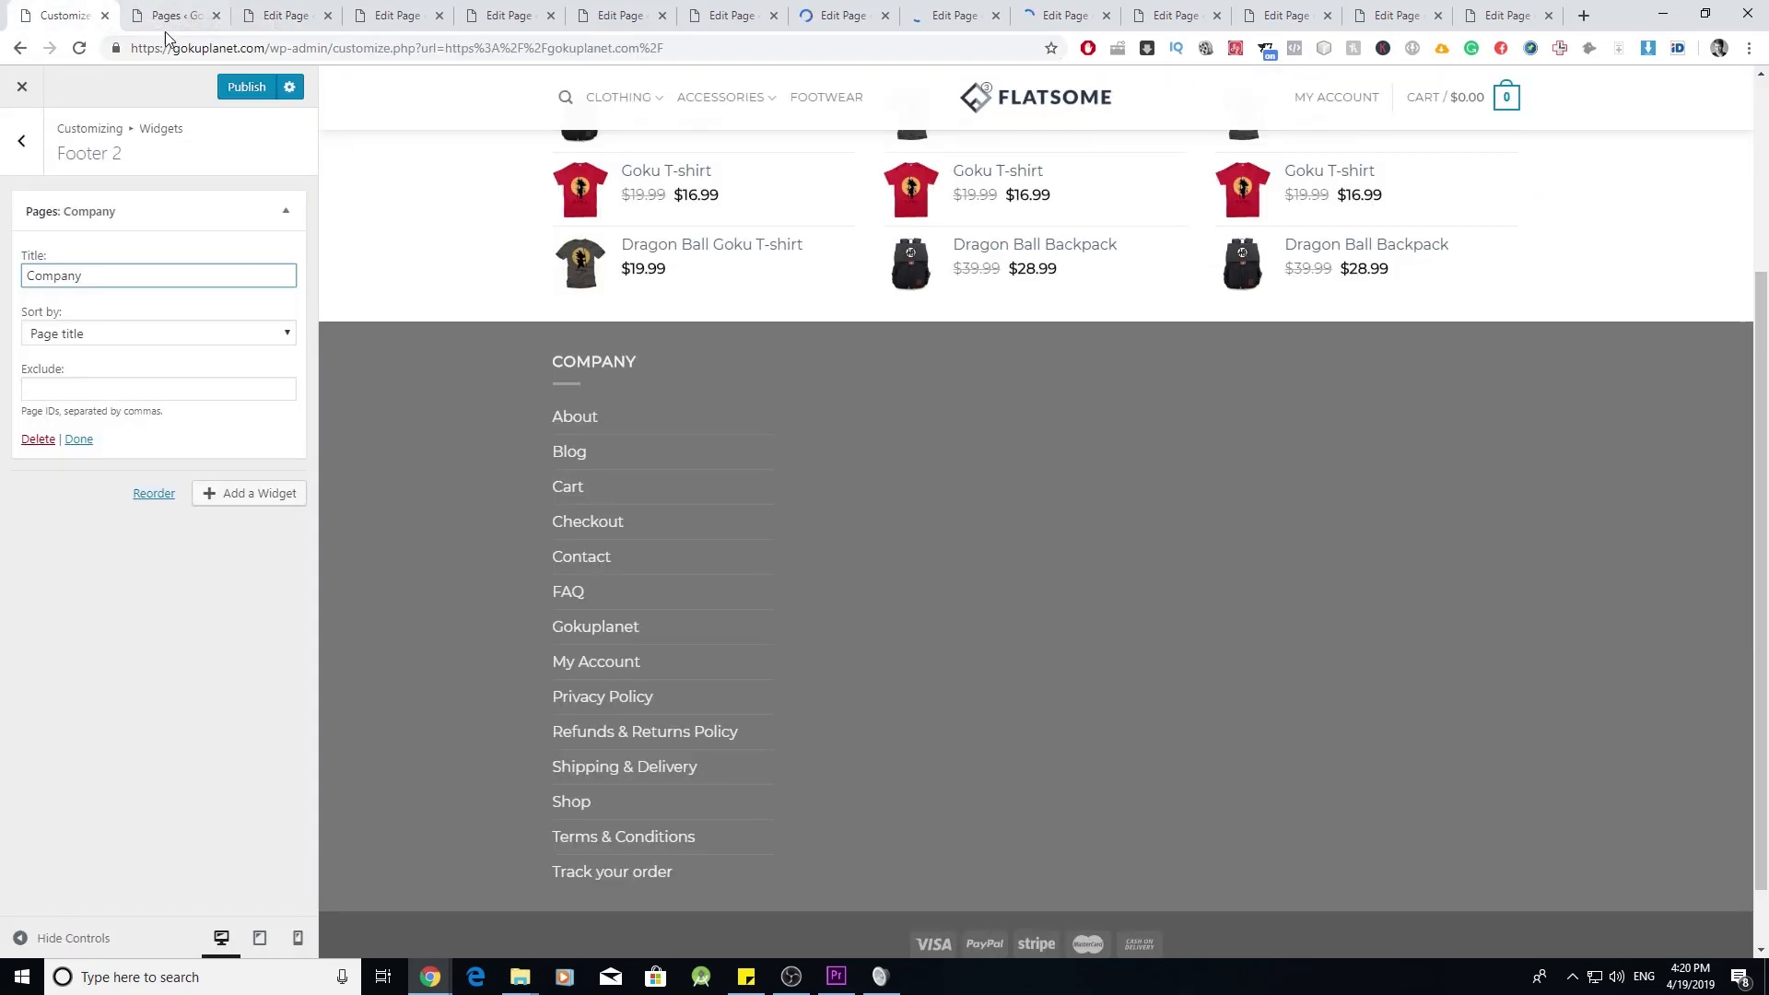
click(100, 393)
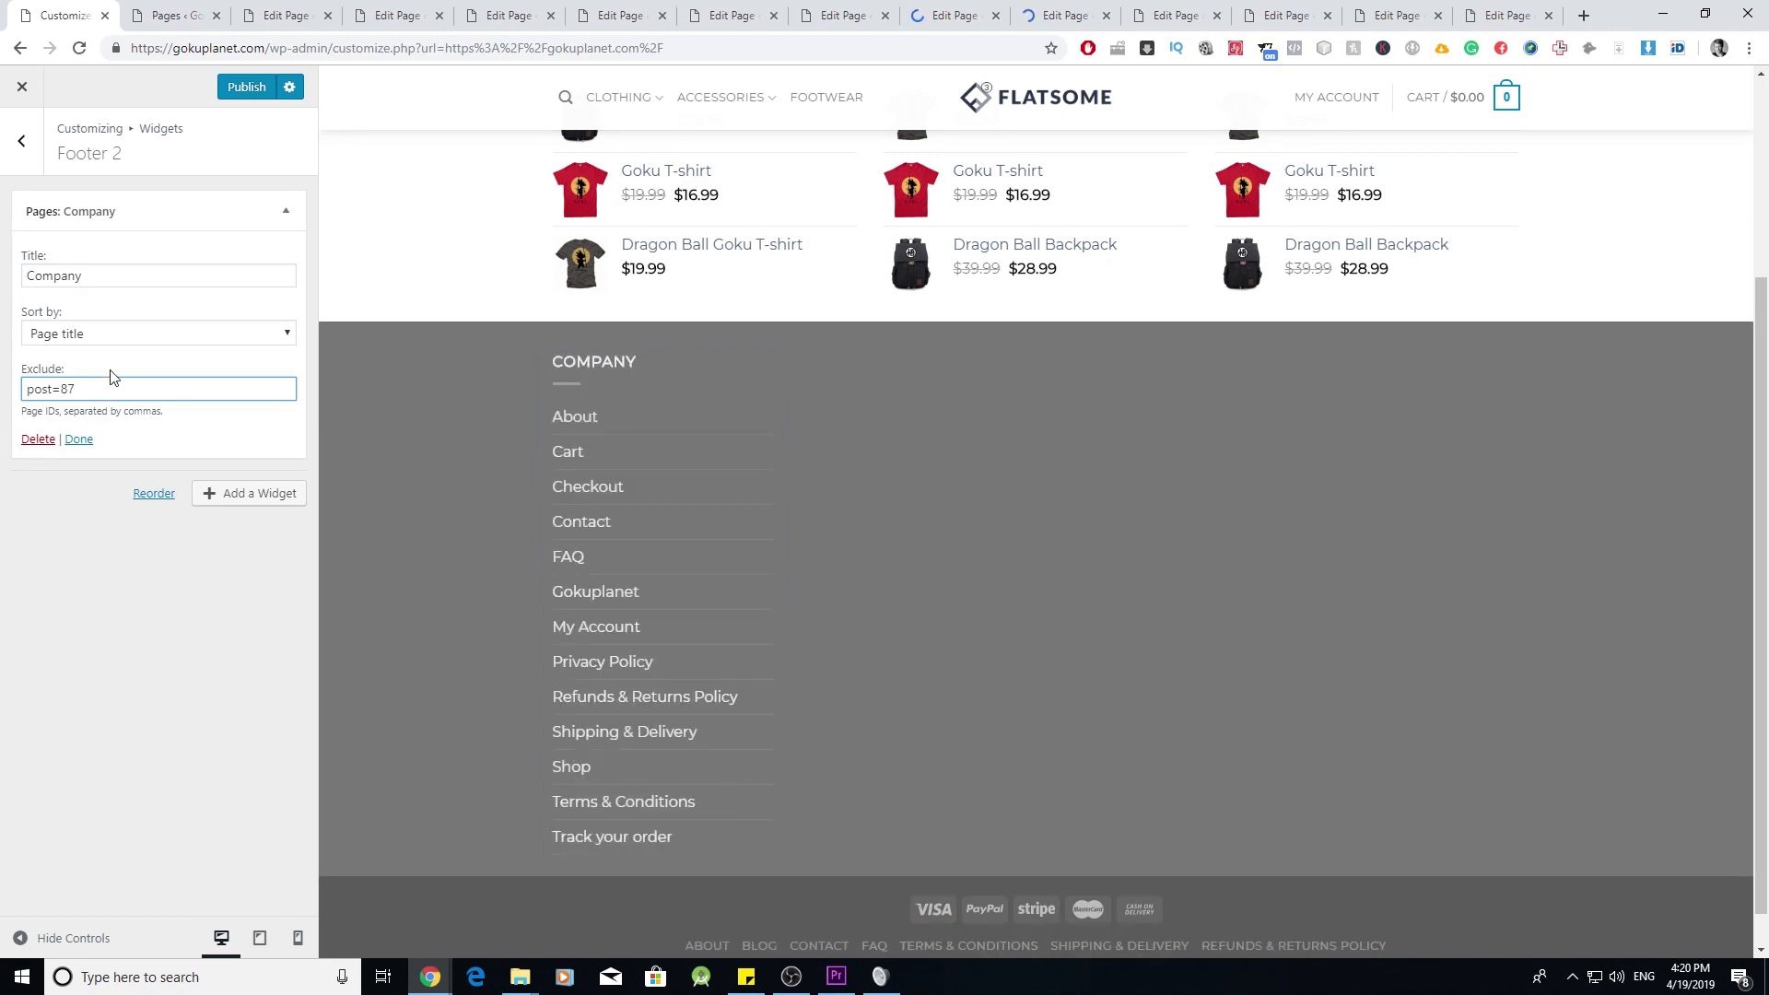
click(175, 15)
click(286, 16)
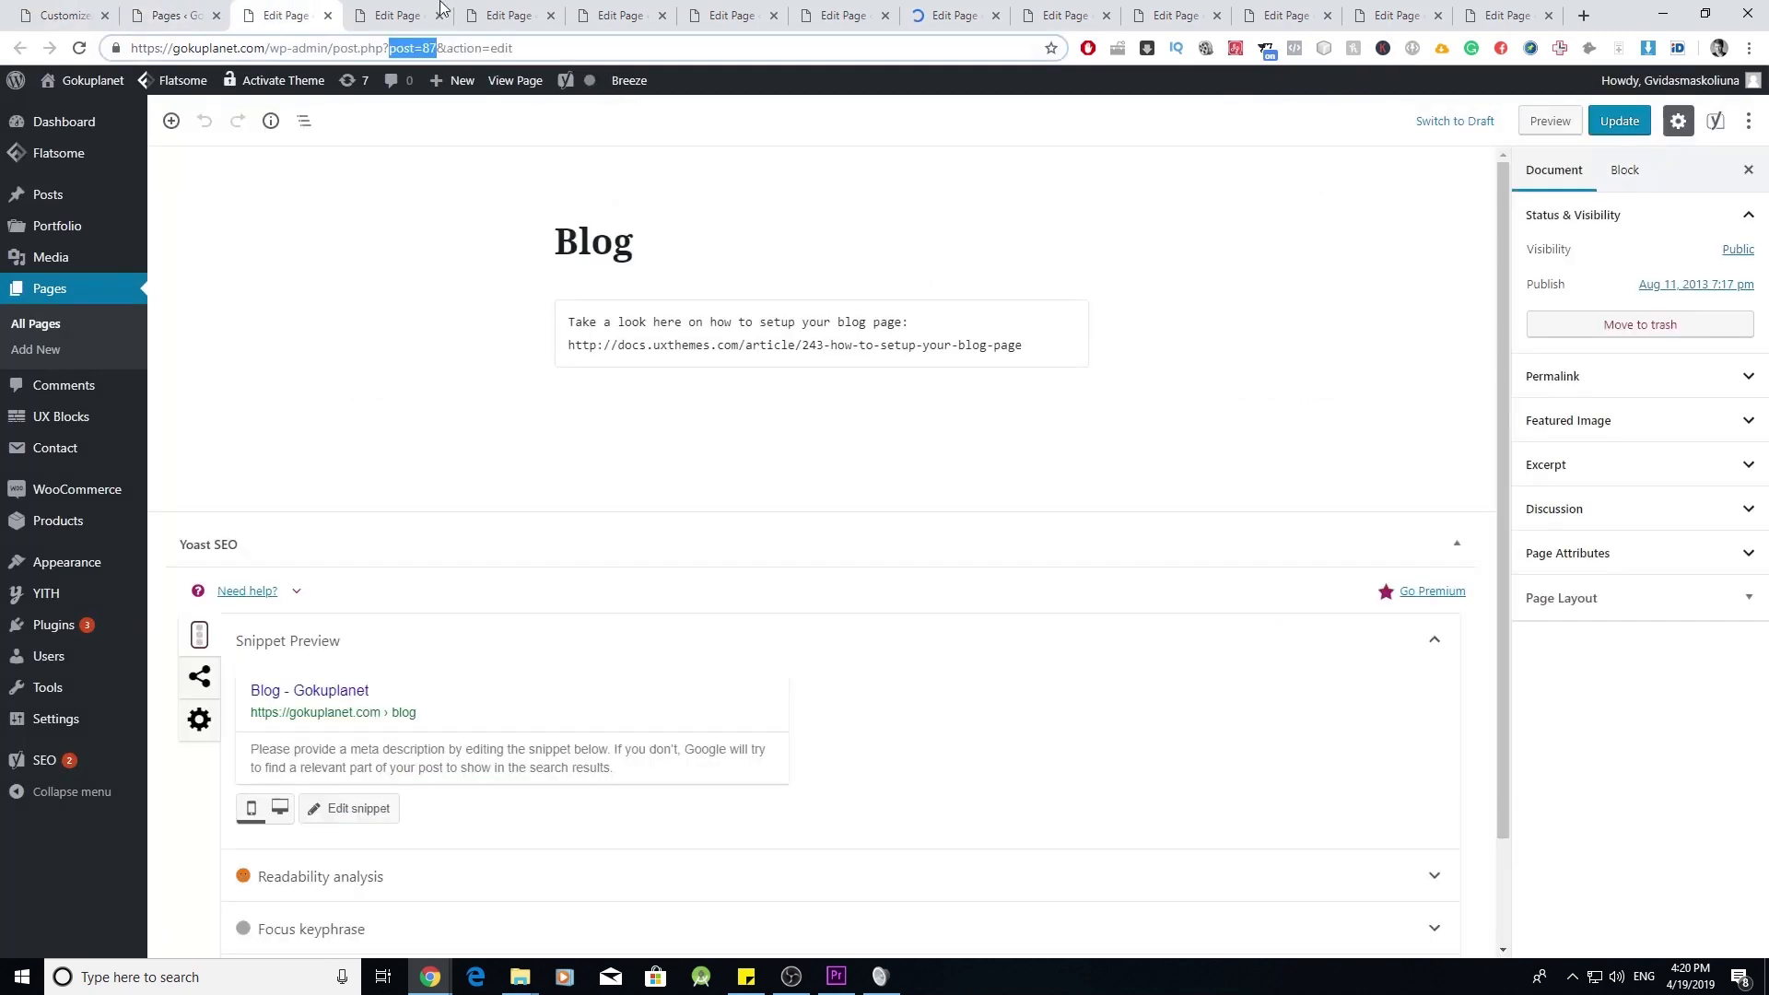
click(396, 16)
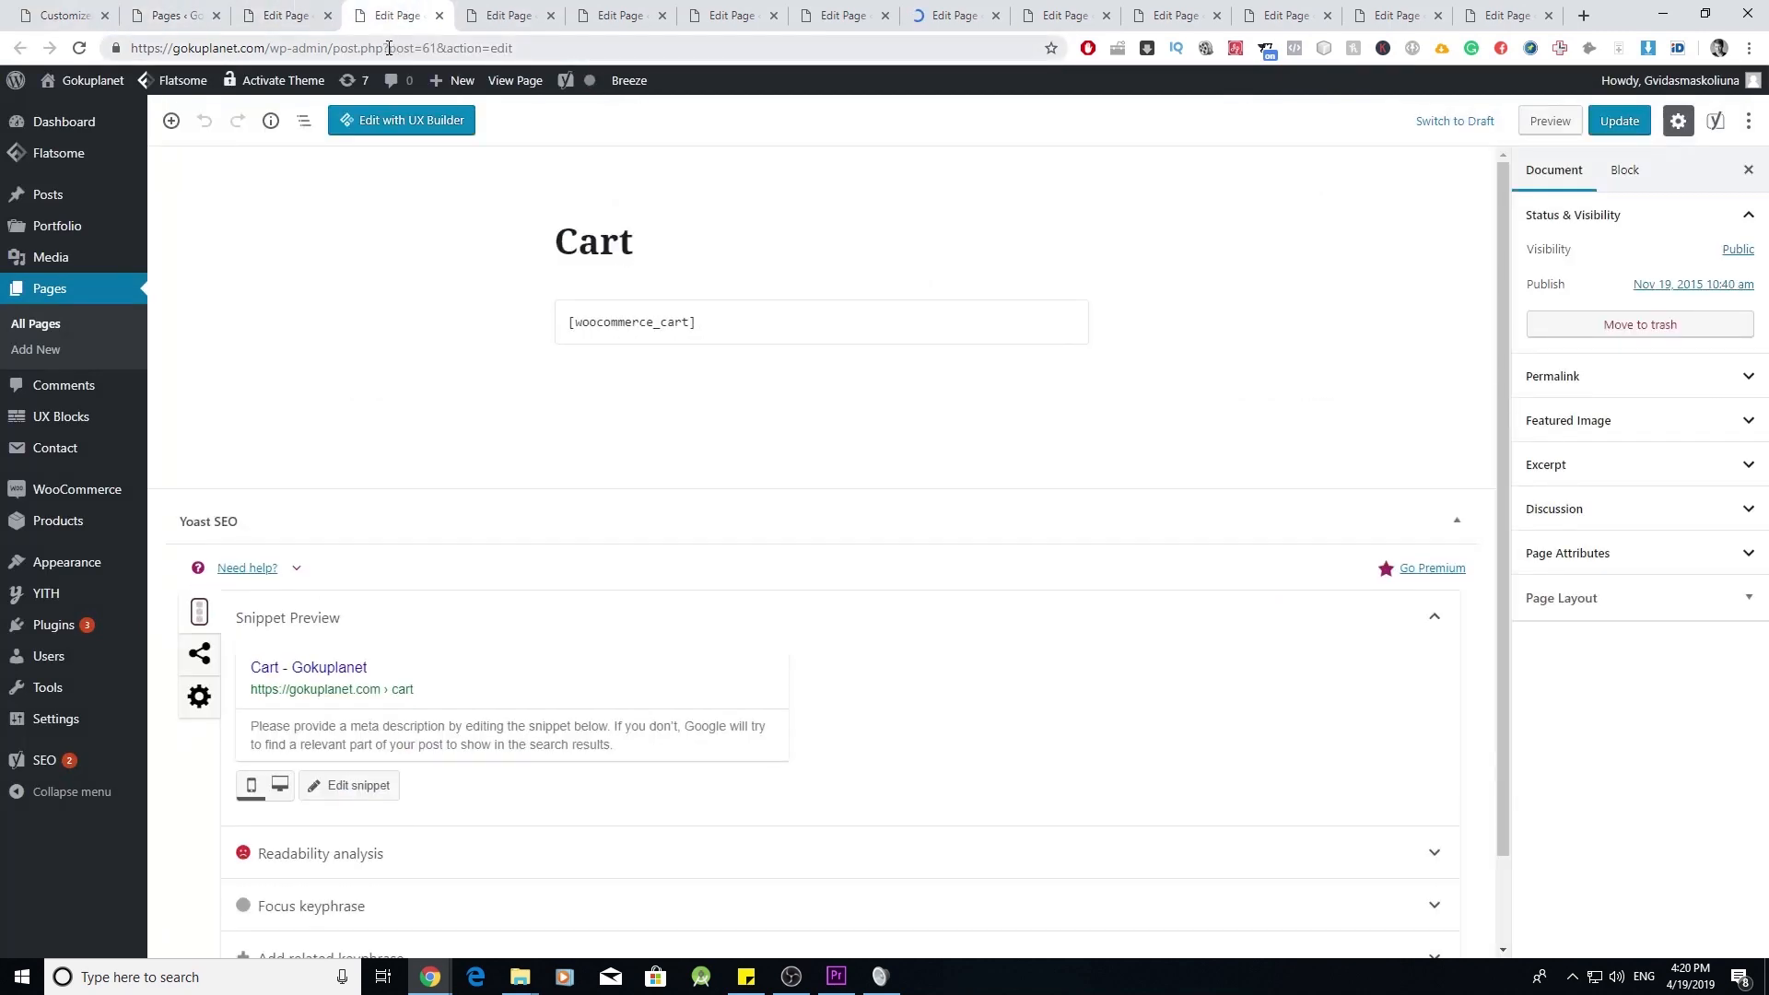
drag(388, 47, 431, 46)
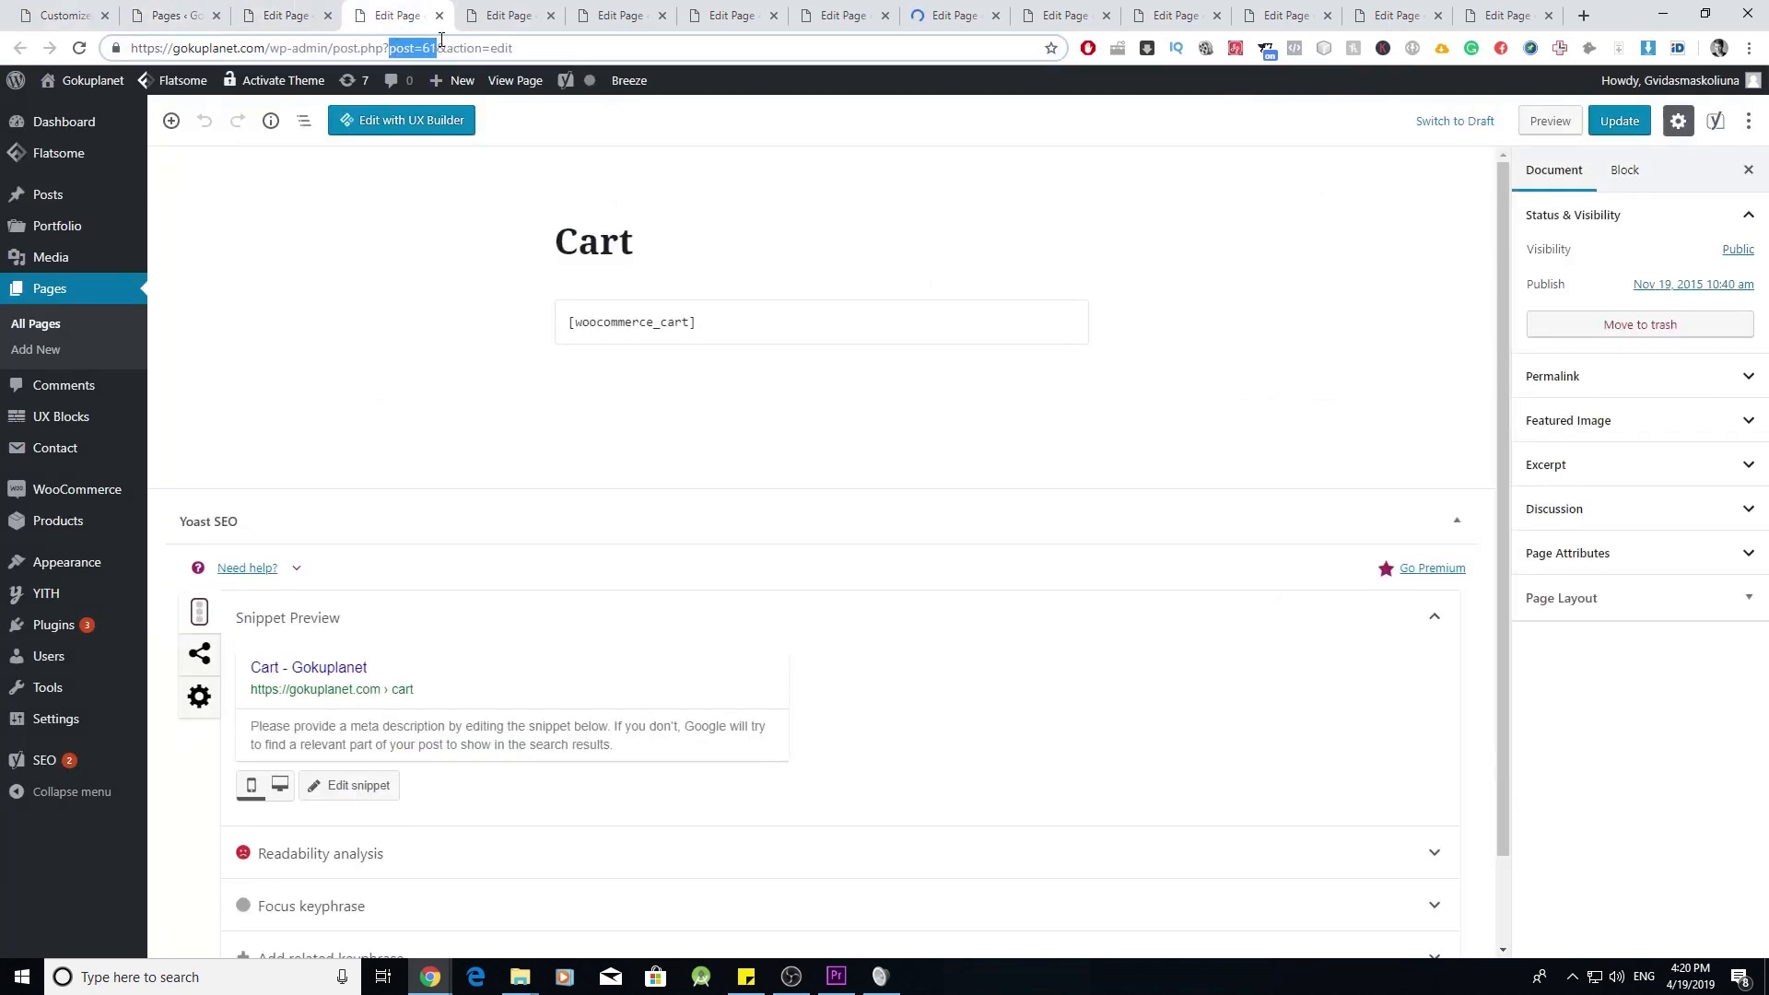
right_click(406, 74)
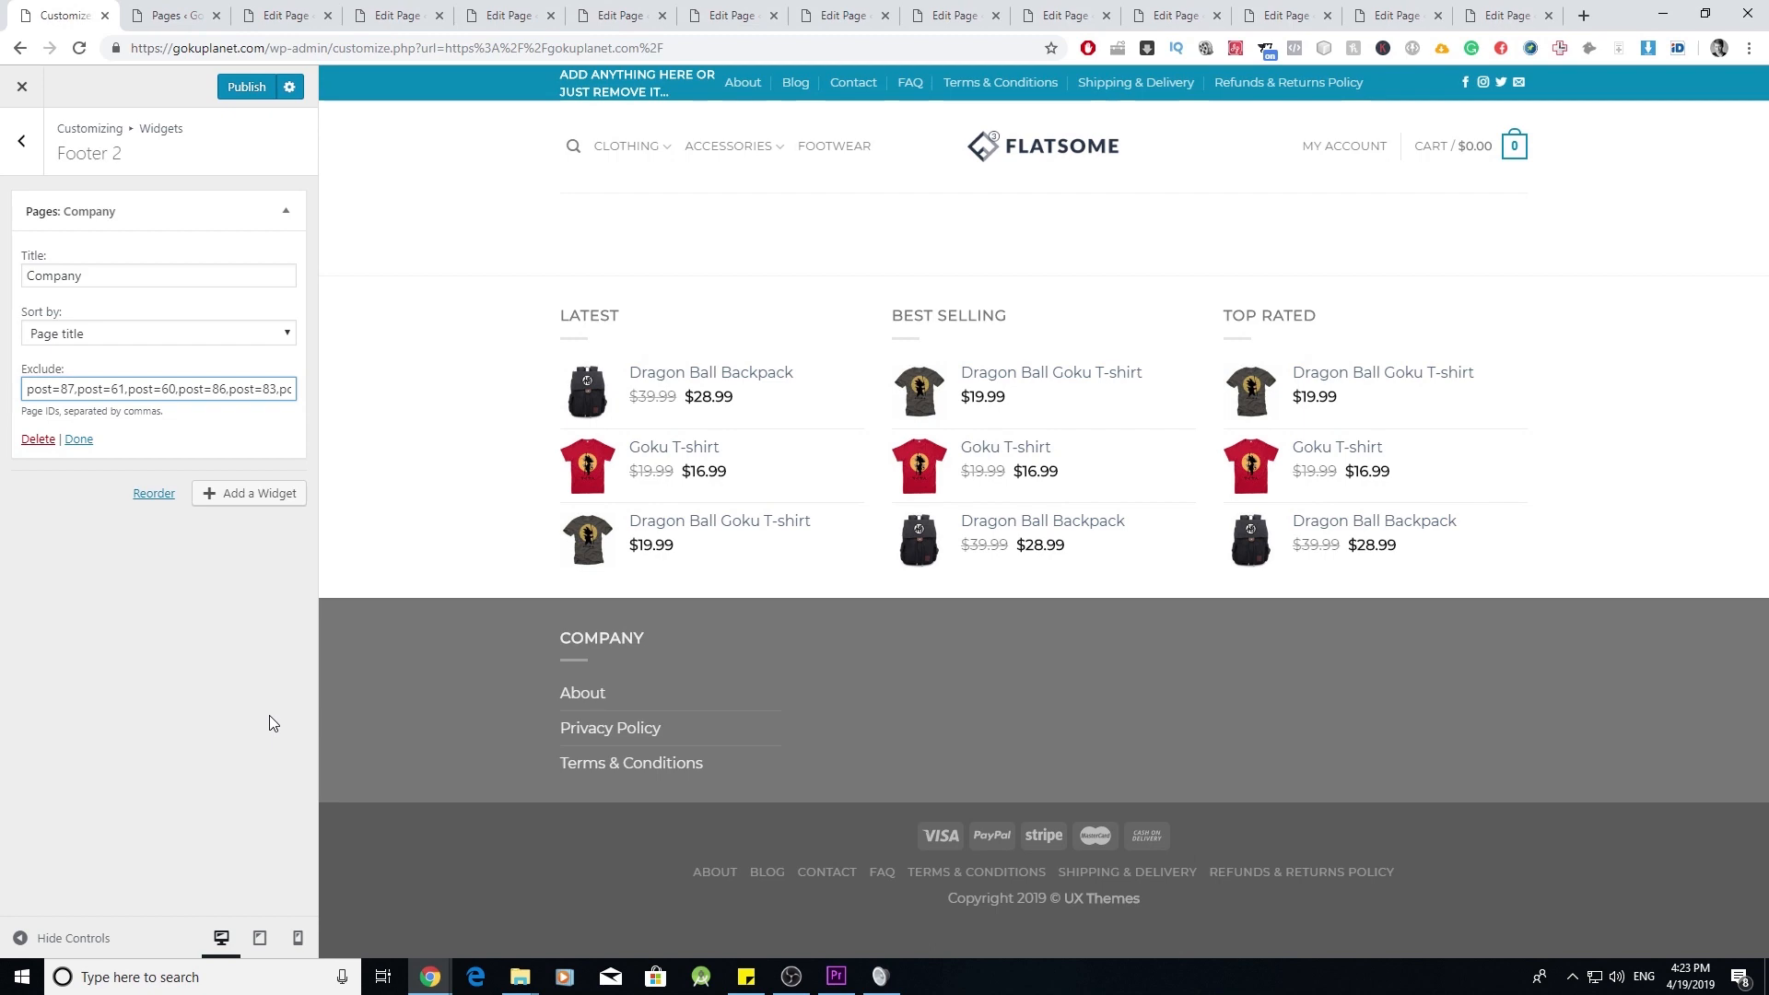
- Add another Pages widget to Footer 2 titled Resources
click(244, 502)
scroll(452, 415, down, 3)
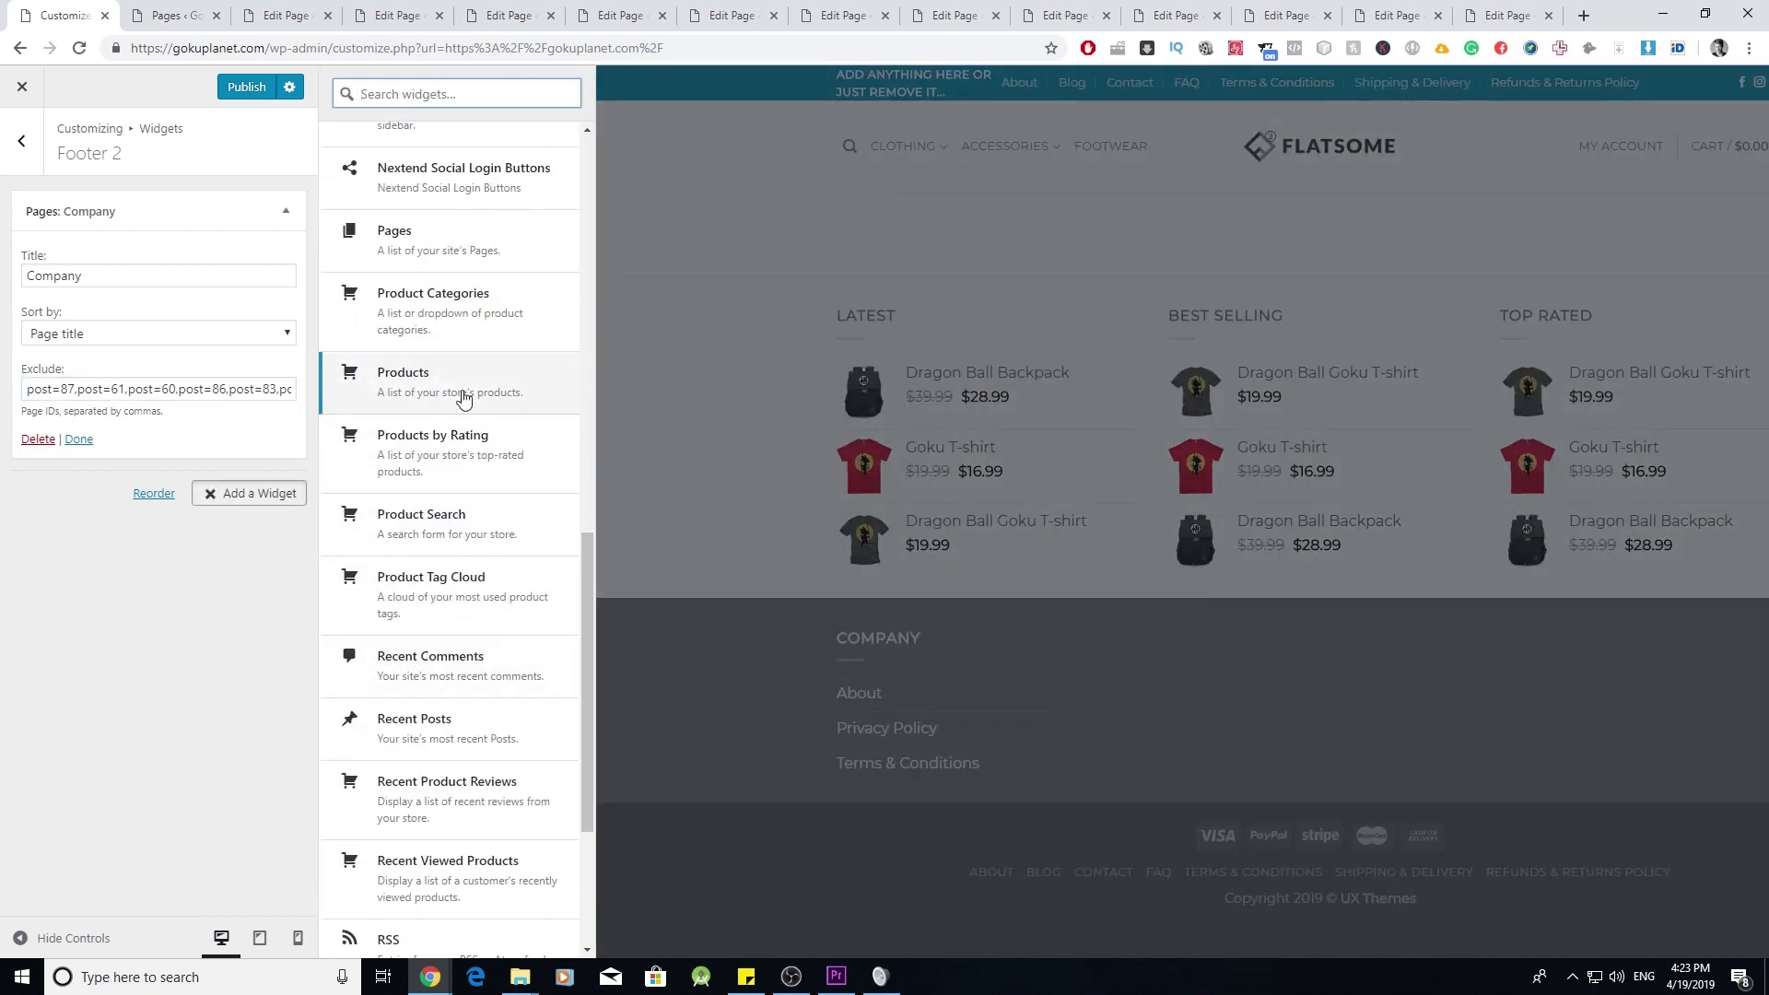
scroll(464, 399, up, 6)
click(476, 766)
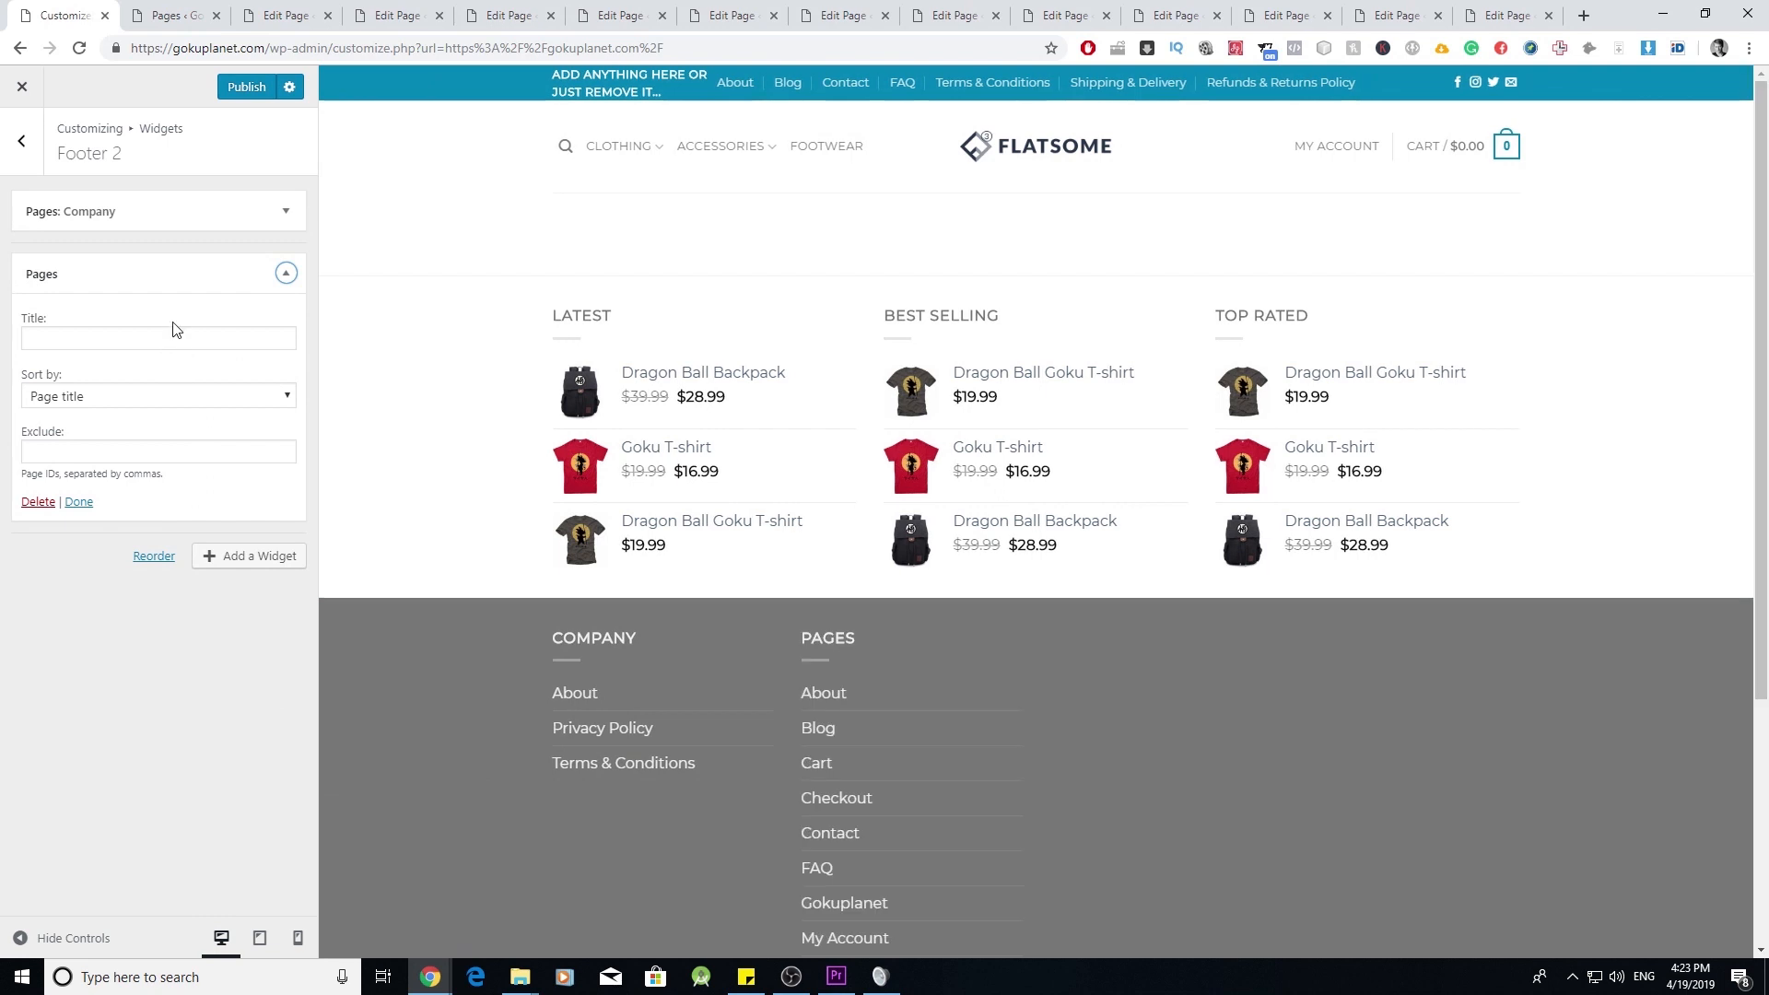
click(189, 336)
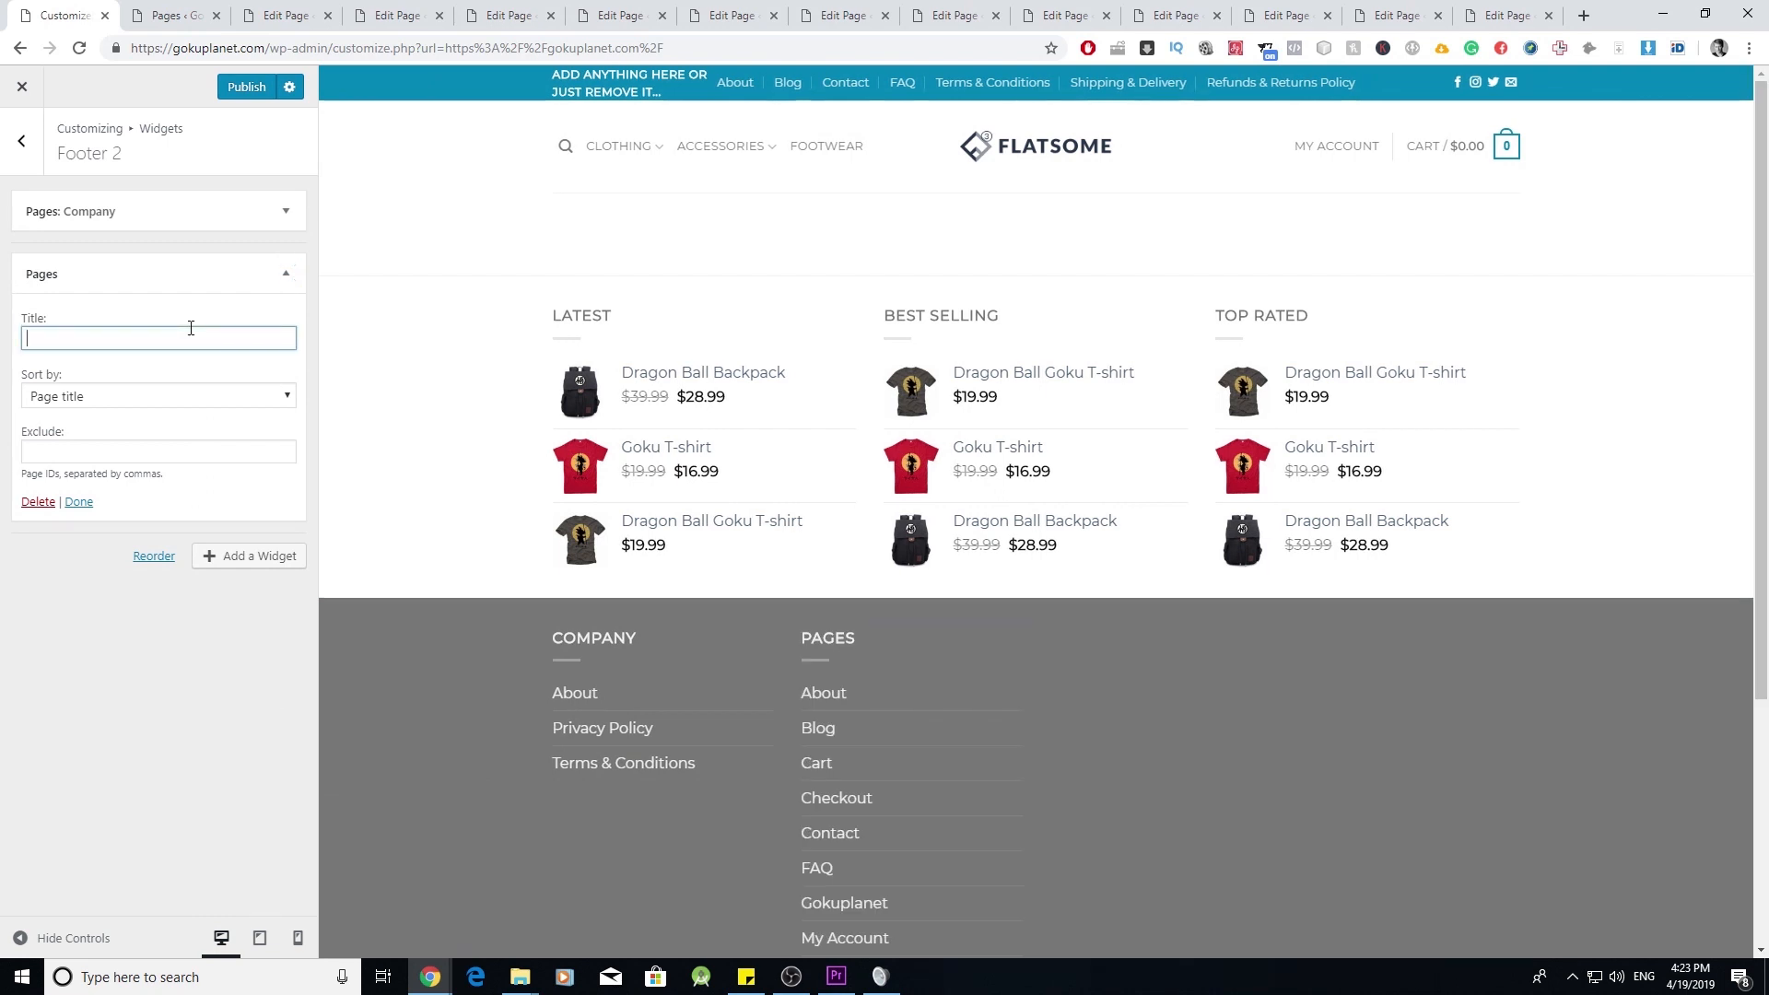
text(Resources)
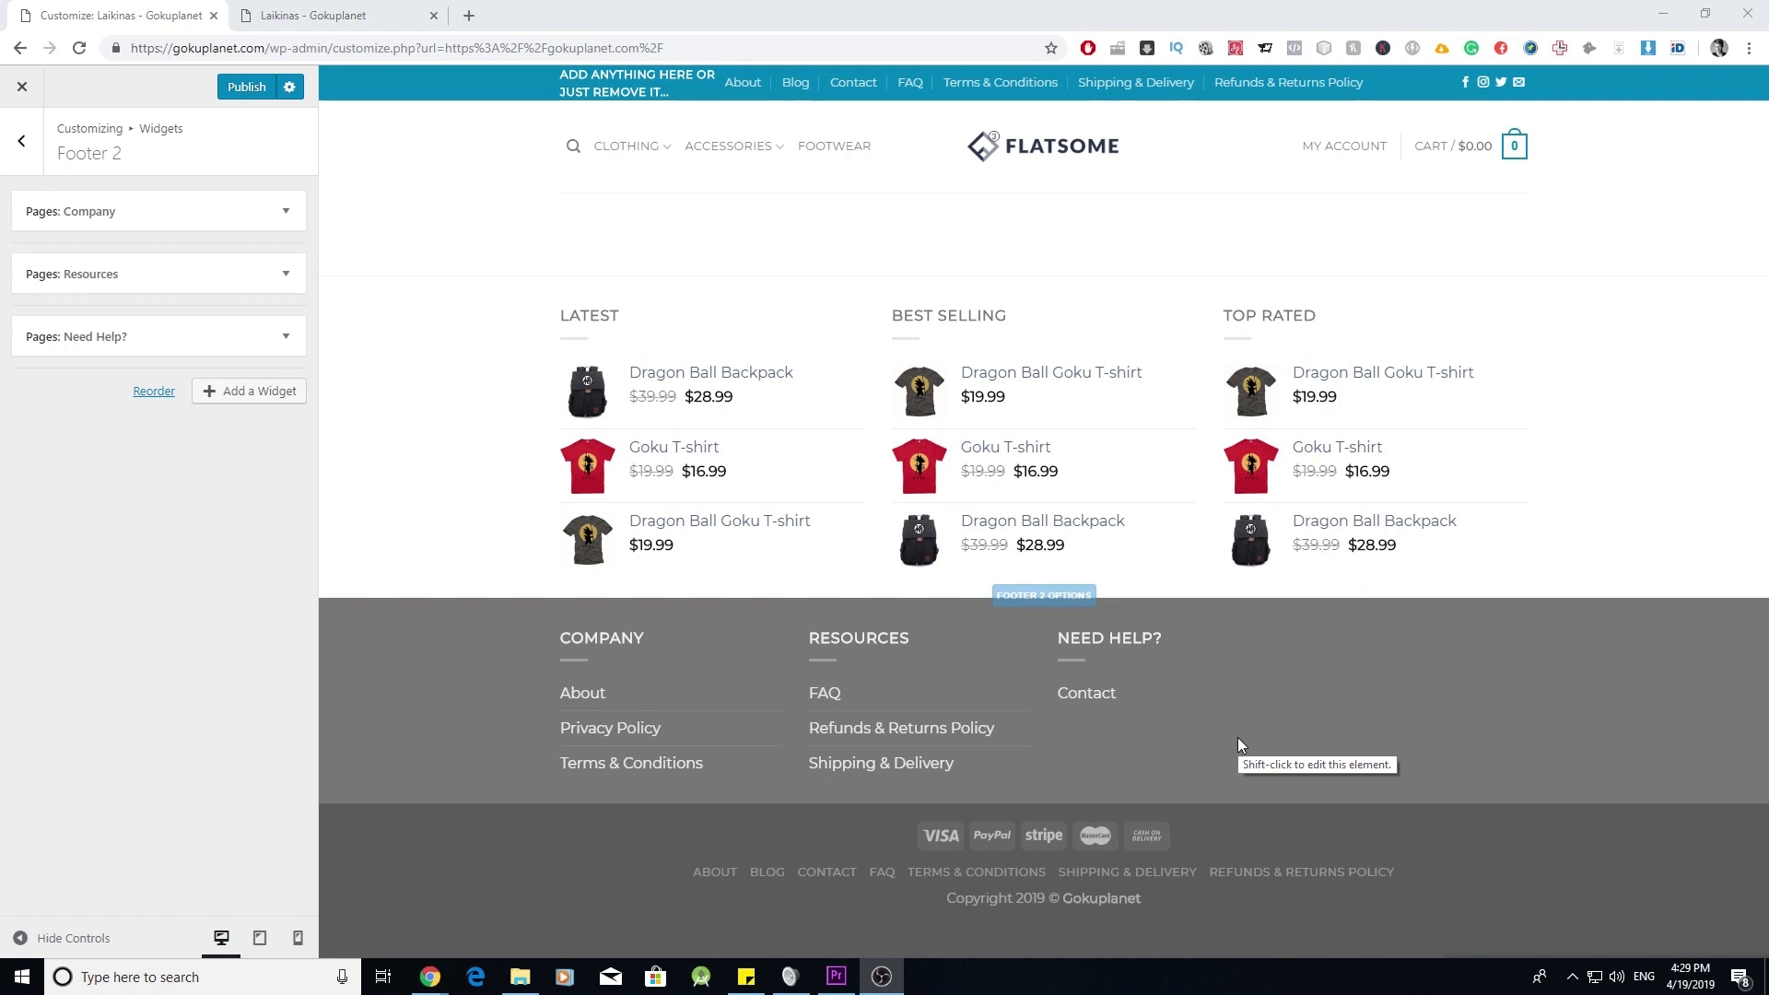
- Add a Flatsome Blocks widget to Footer 2 showing the Footer - Newsletter Signup block
click(274, 405)
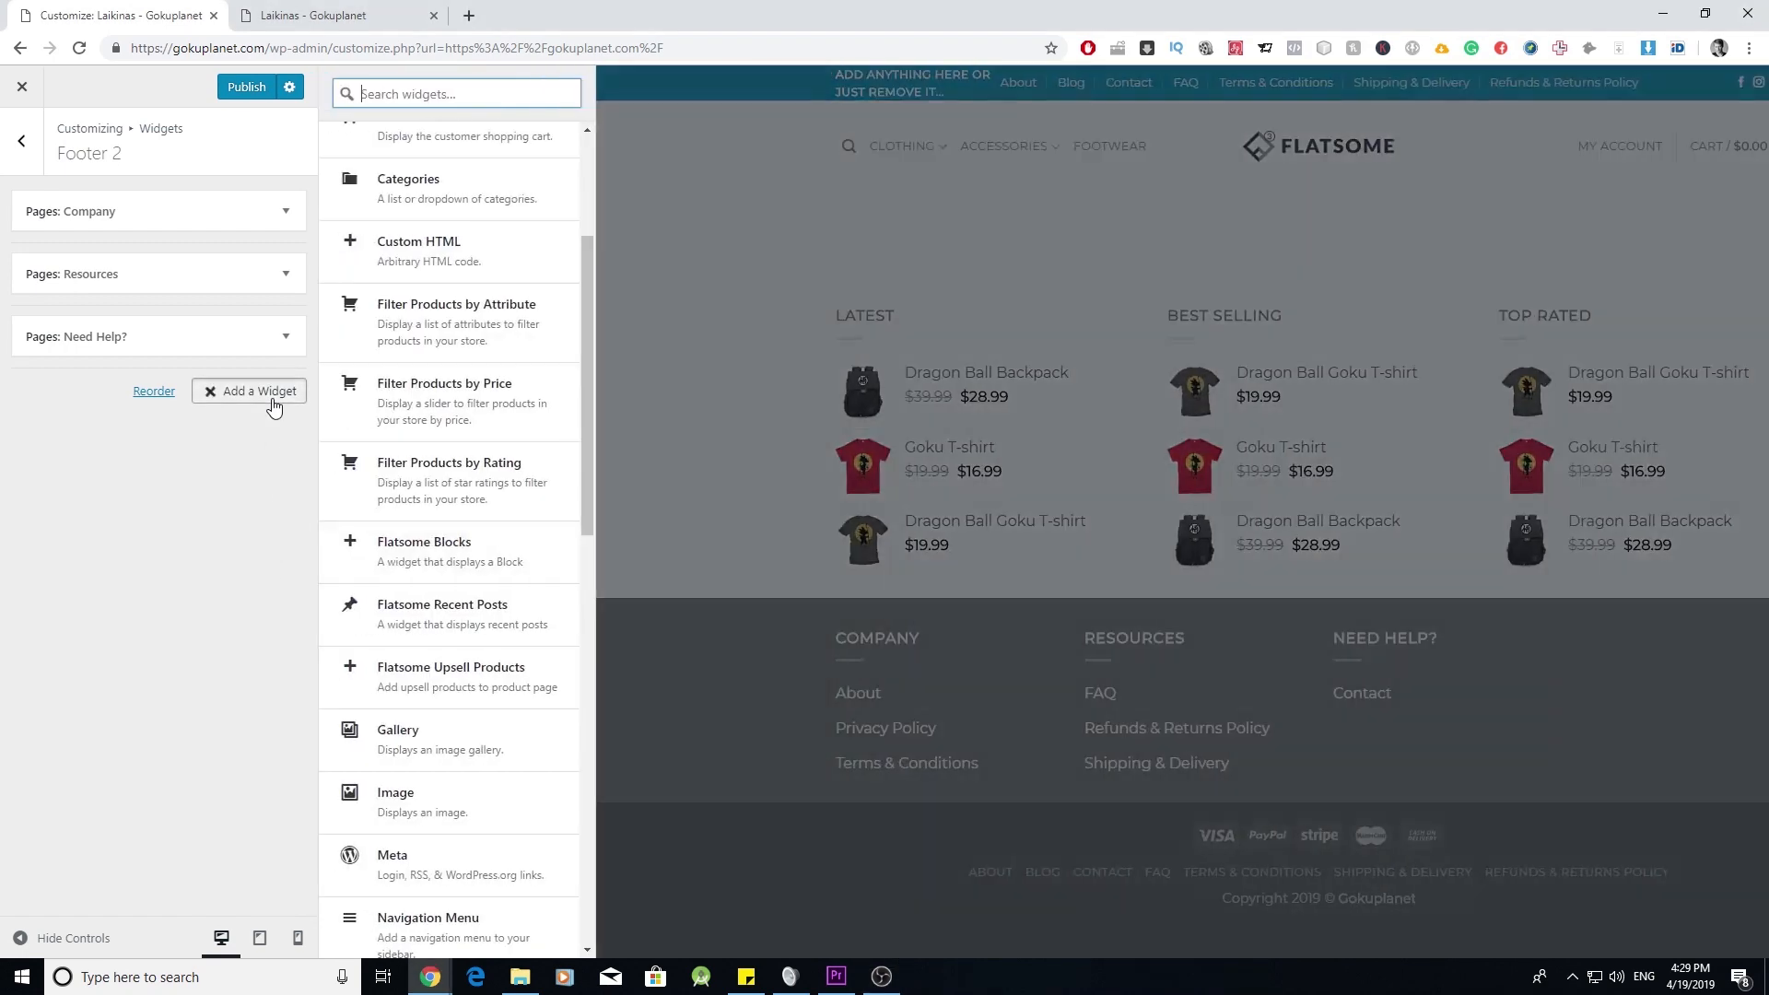
click(516, 562)
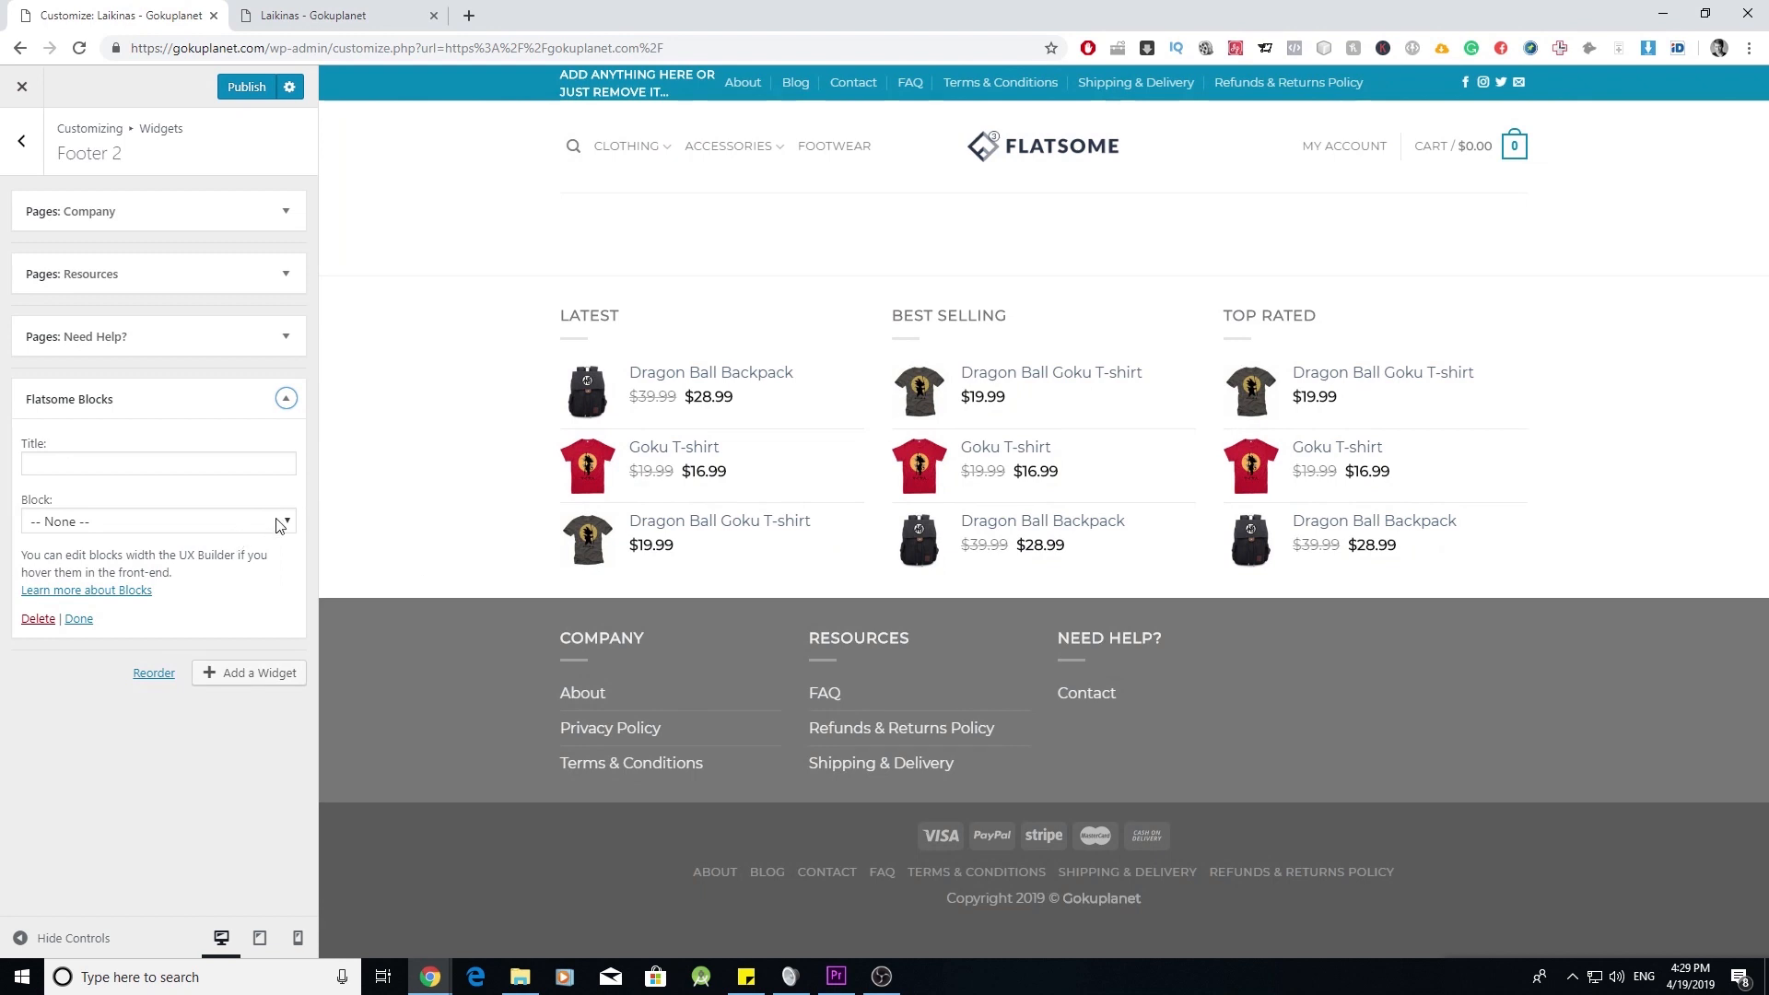
click(288, 531)
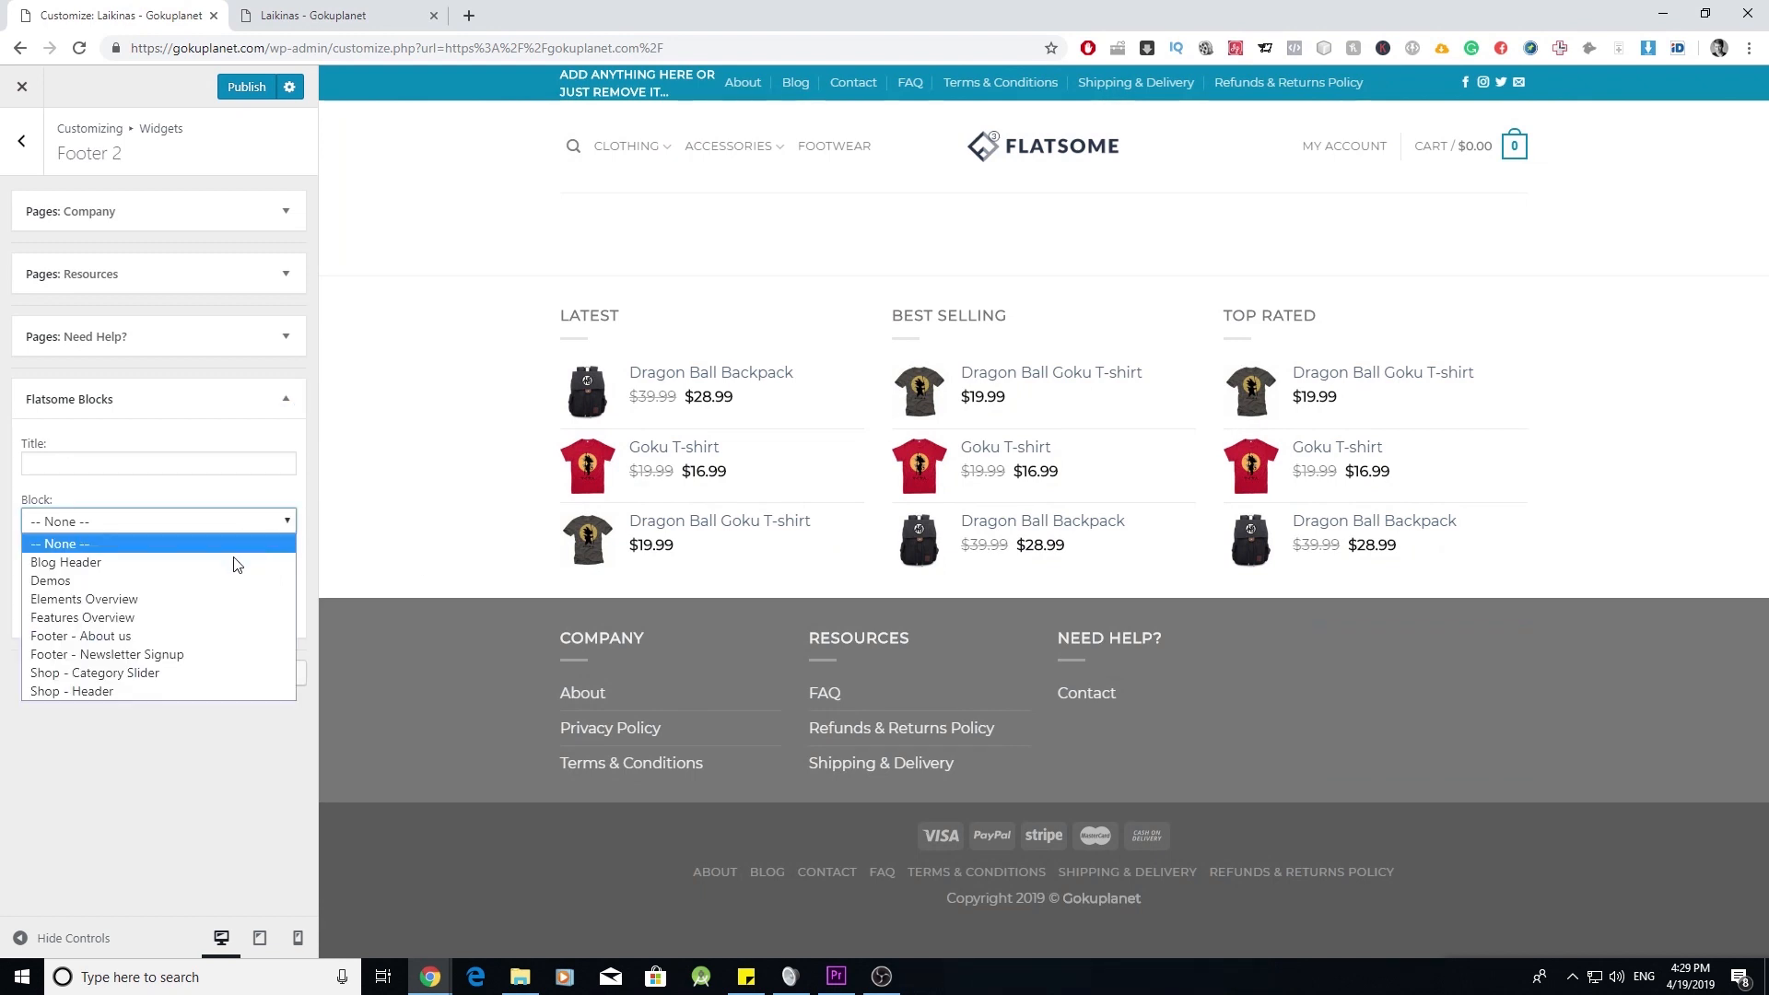
click(237, 656)
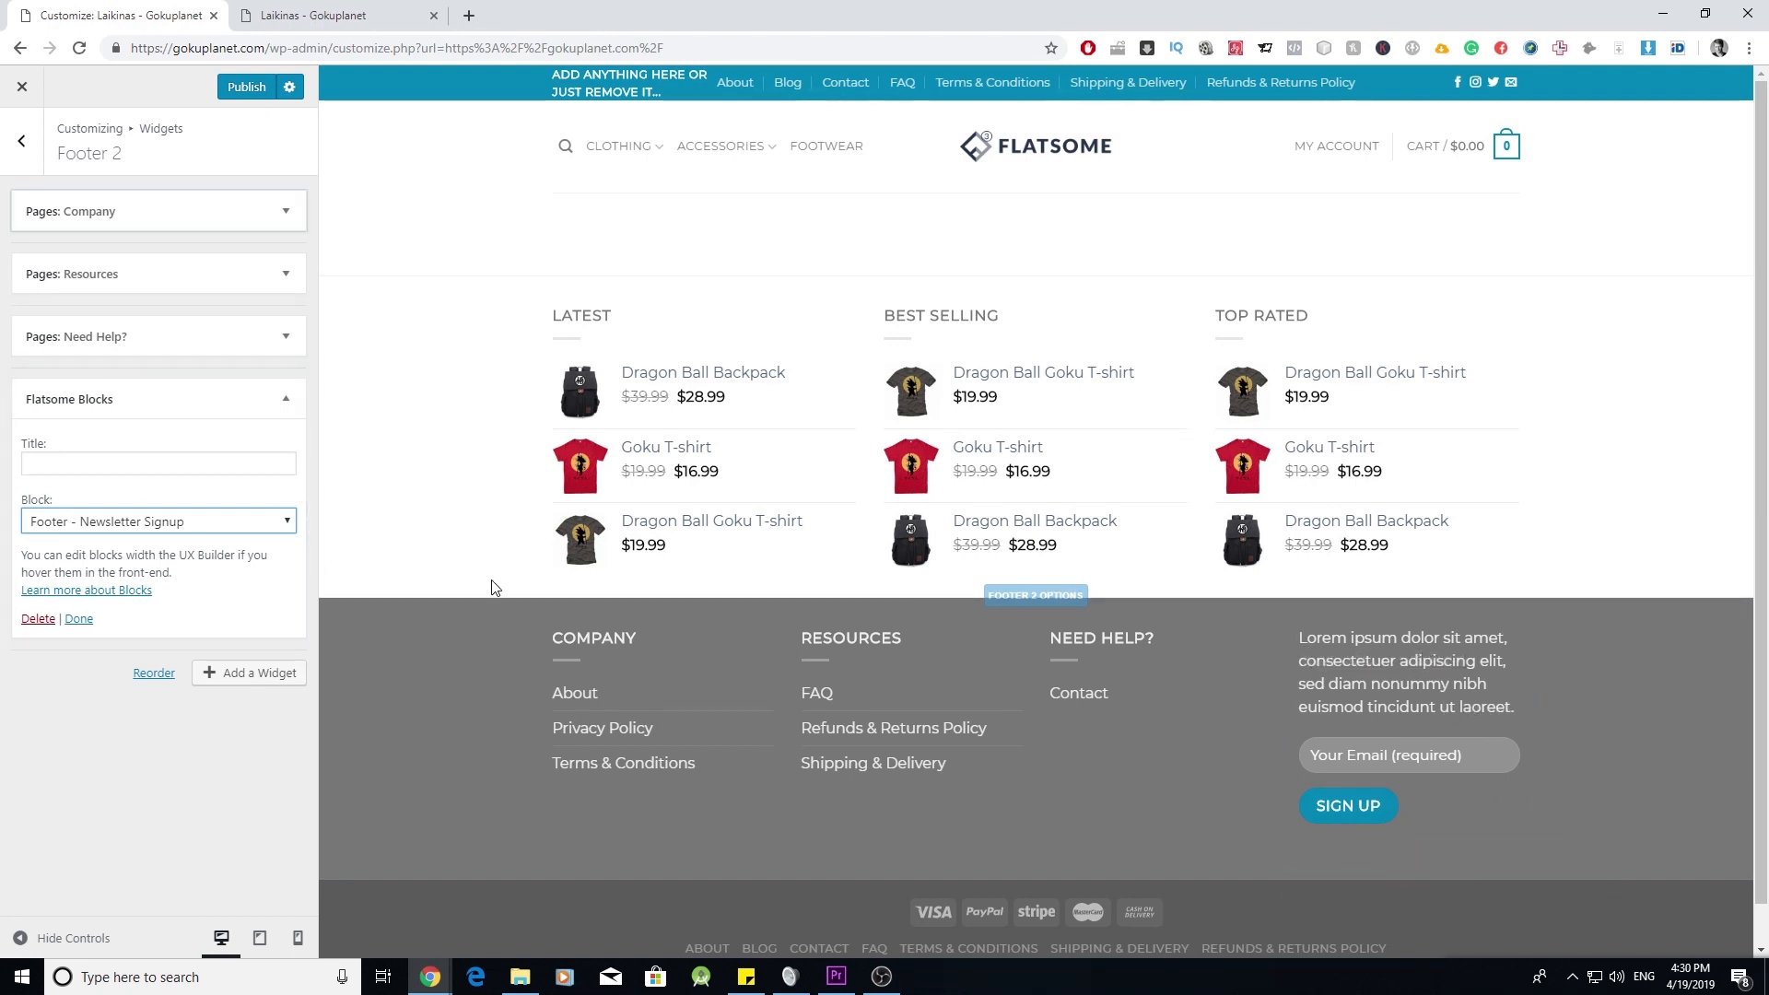
click(282, 528)
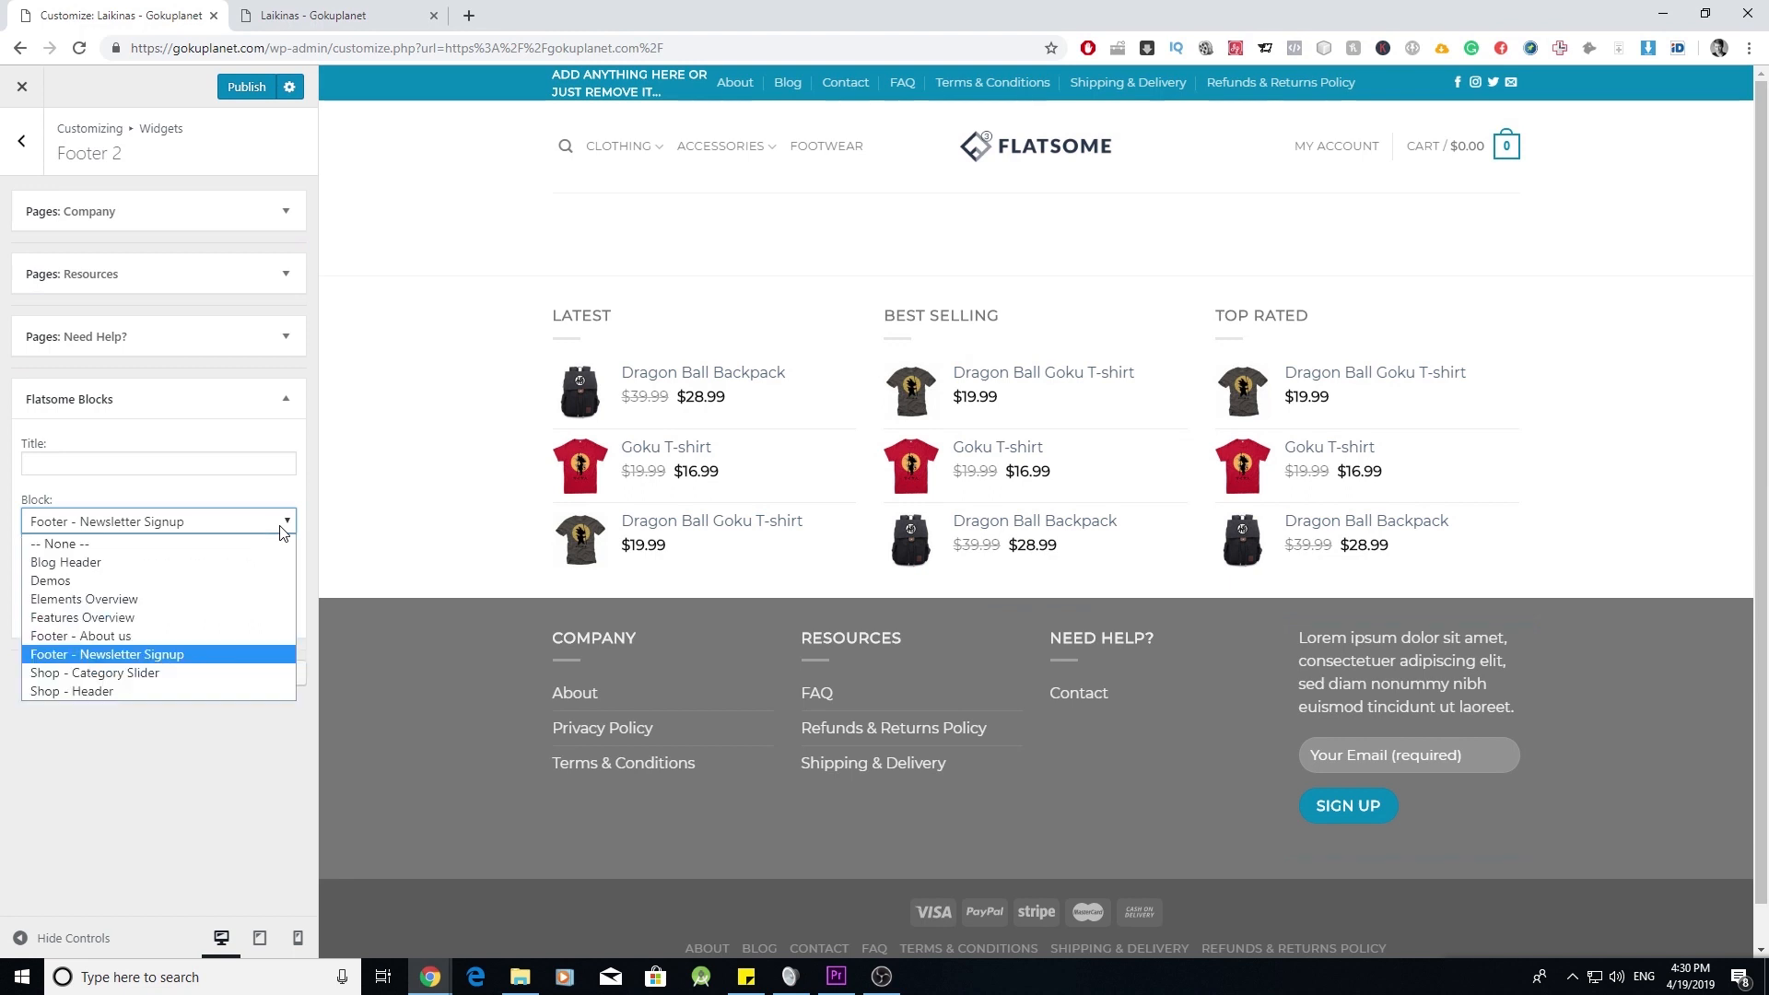
click(193, 636)
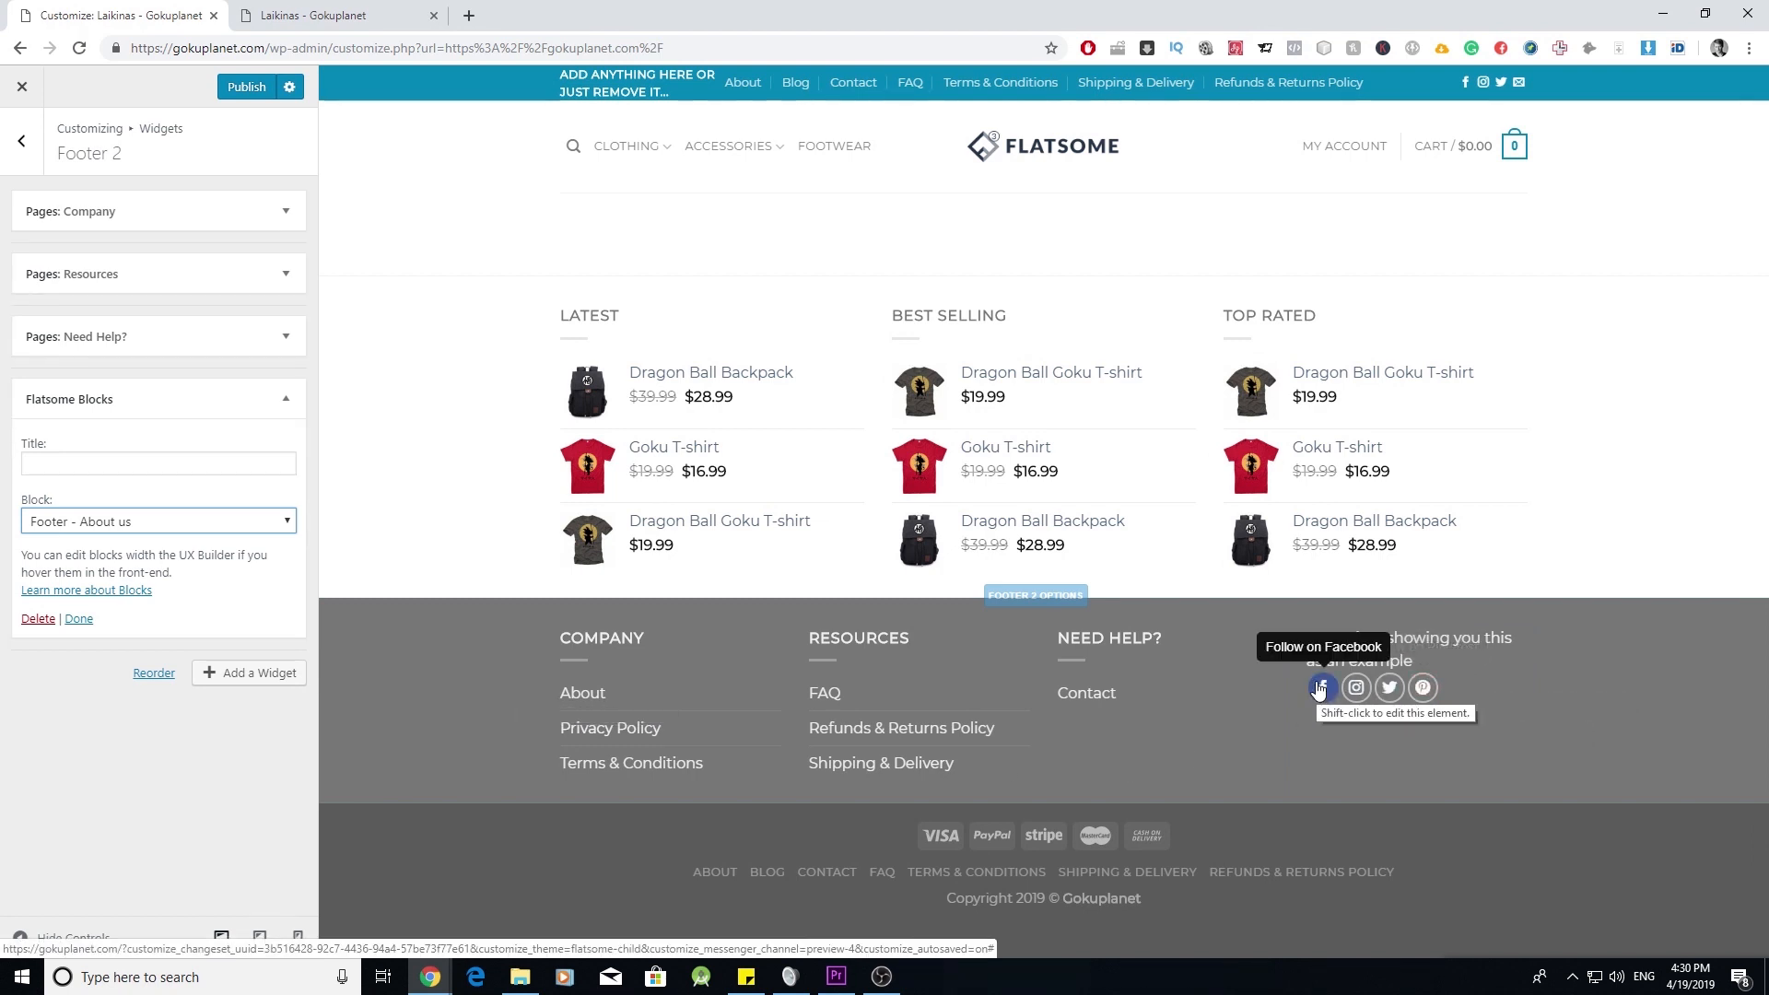
click(191, 528)
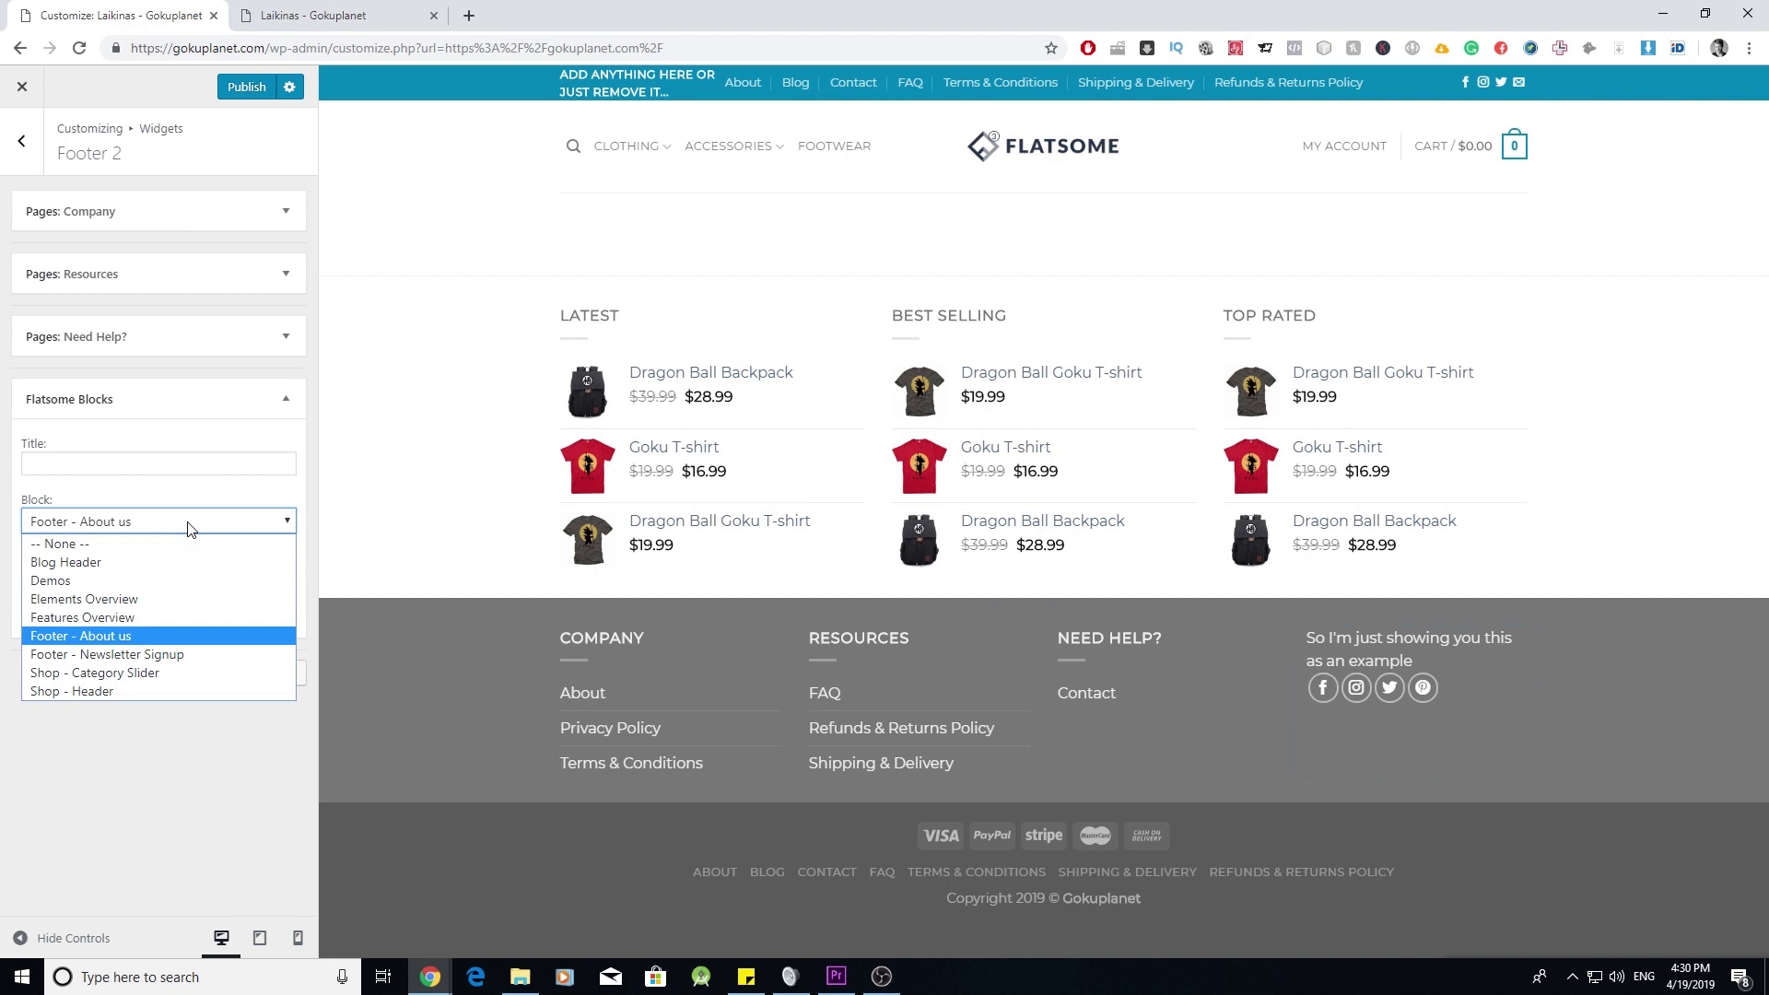
click(200, 655)
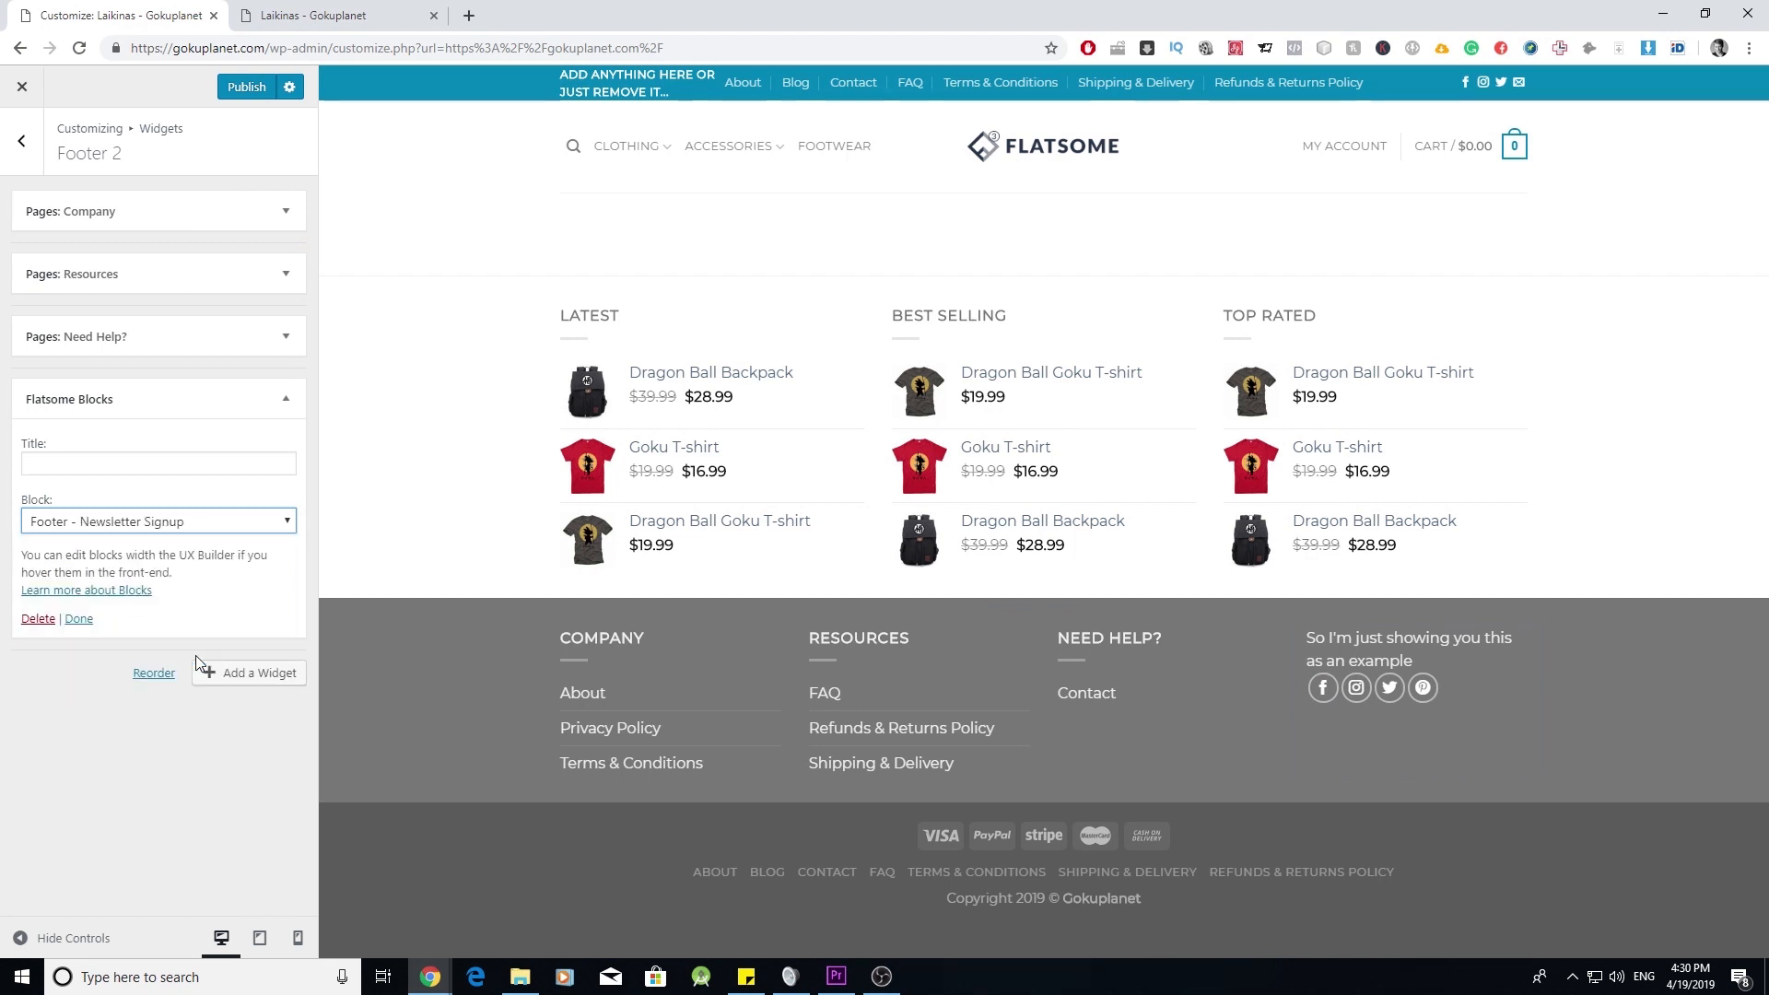
- From the dashboard's UX Blocks list, open the Footer - Newsletter Signup and Footer - About us block editors in new tabs
click(313, 15)
click(107, 102)
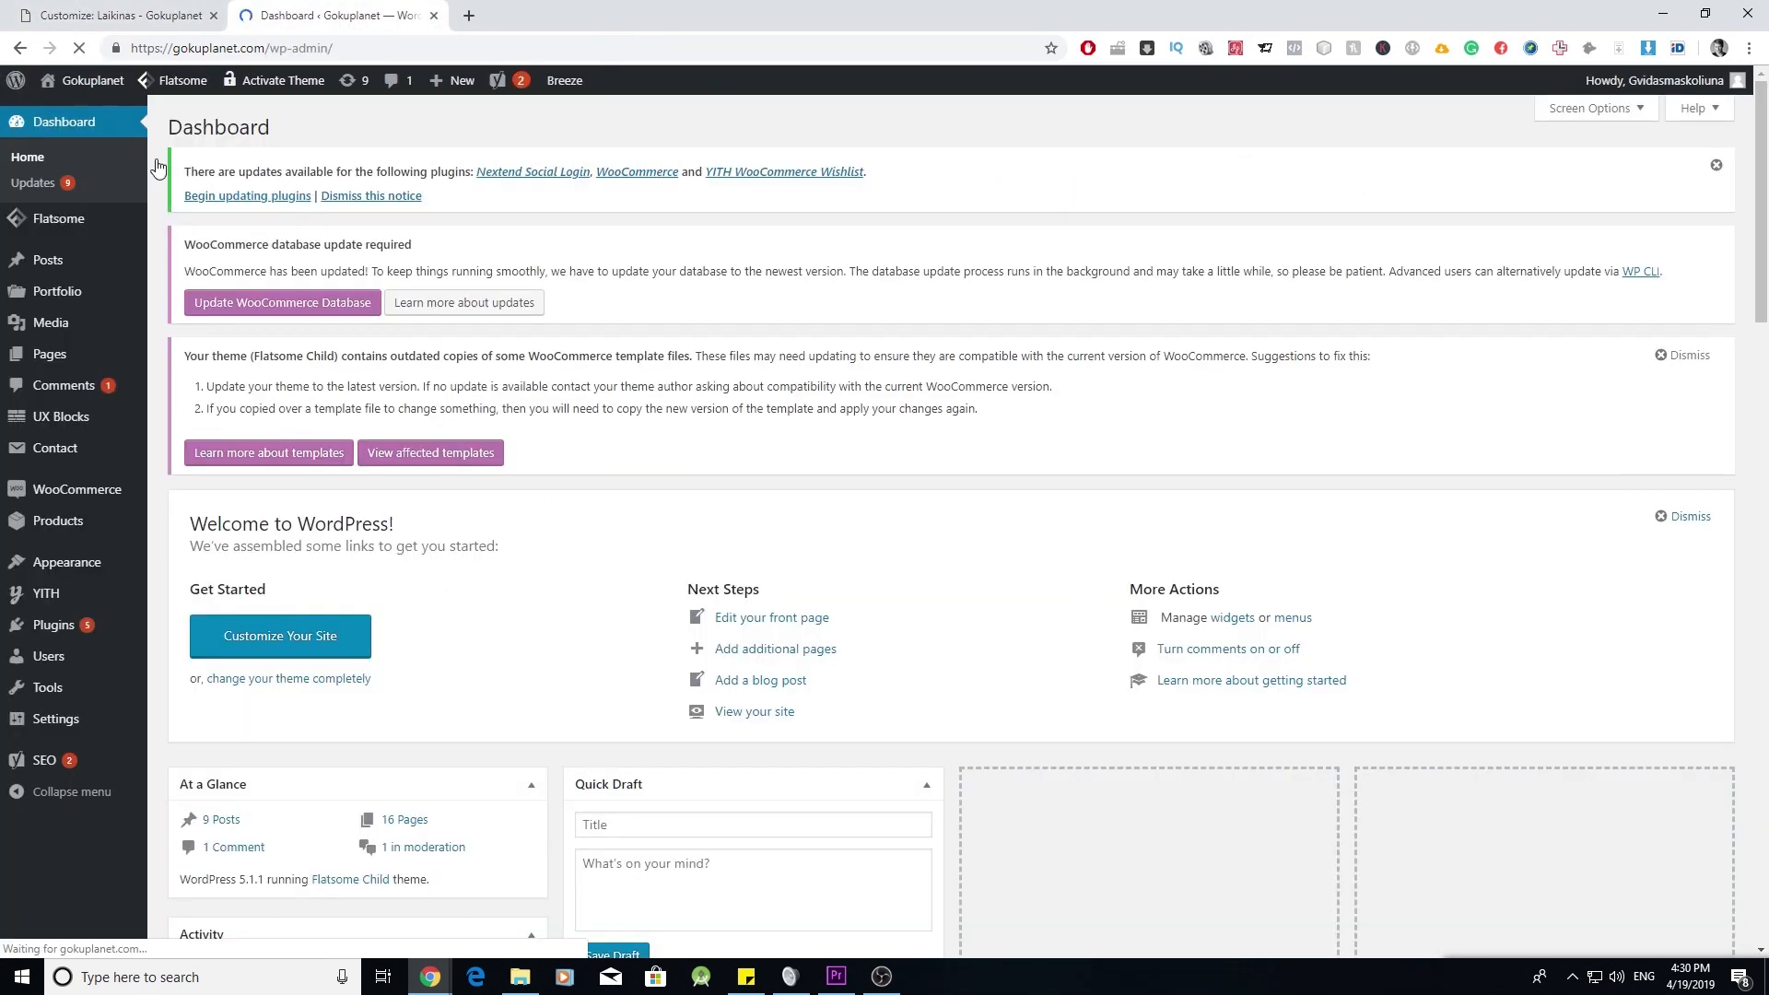
mouse_move(120, 433)
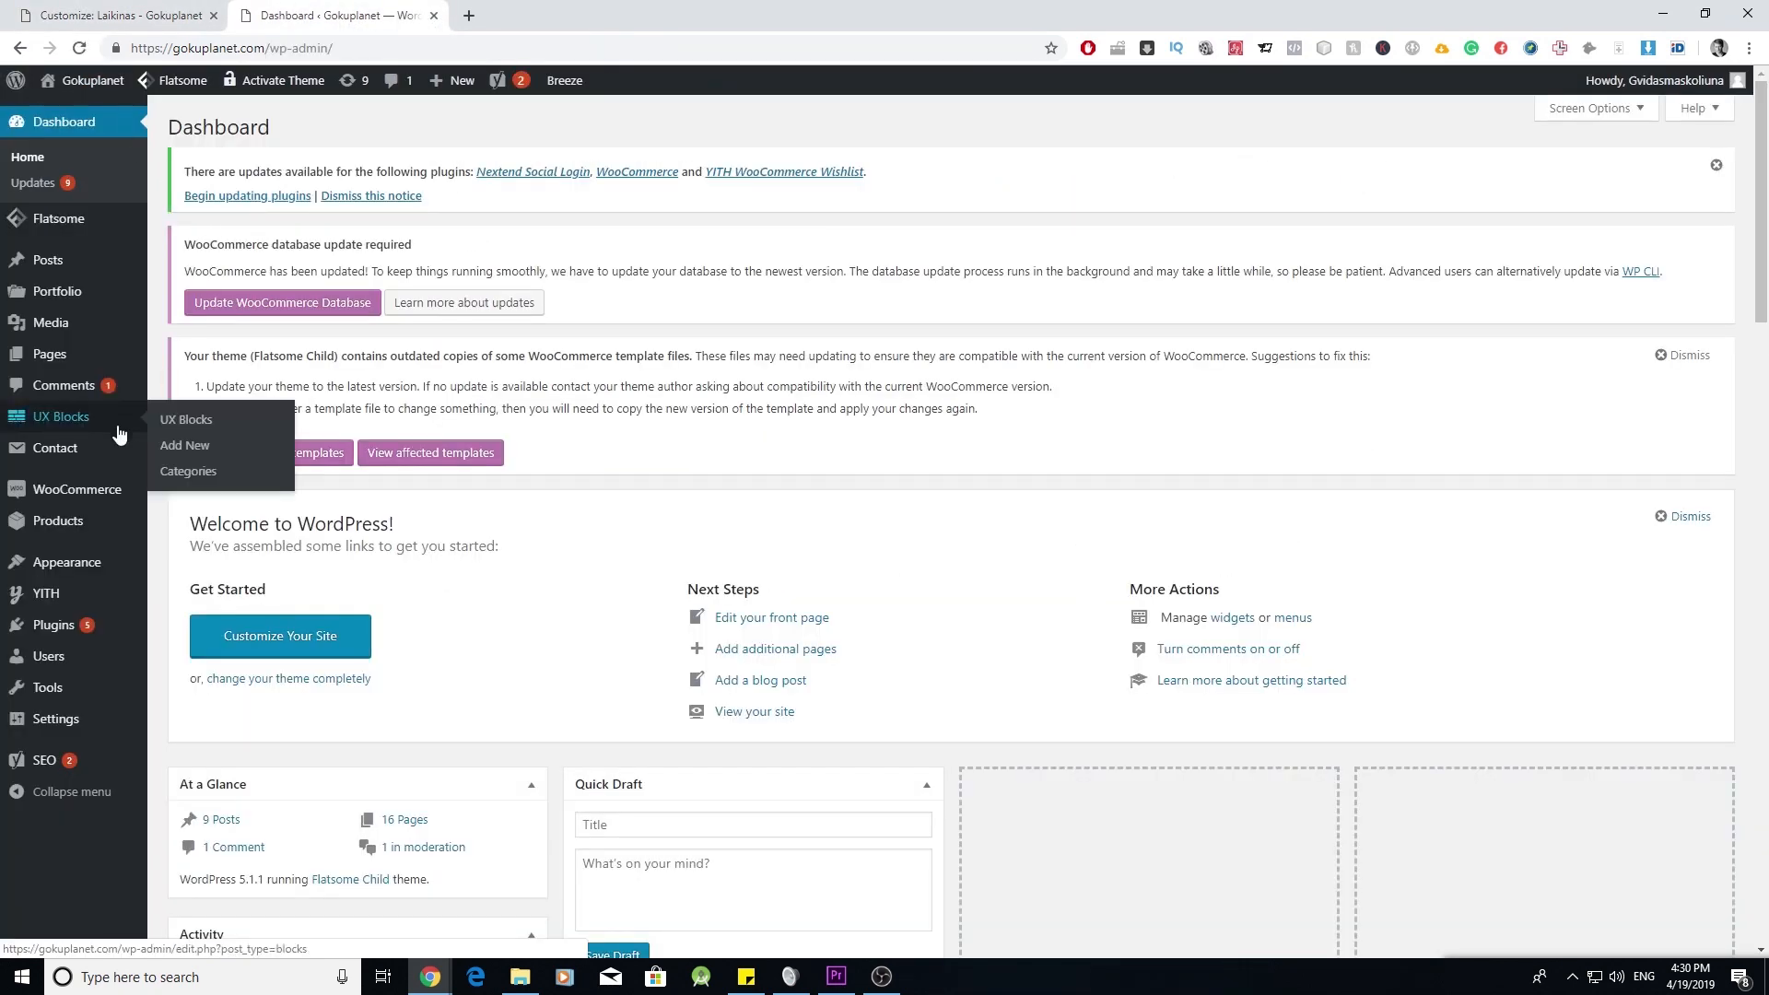
click(189, 424)
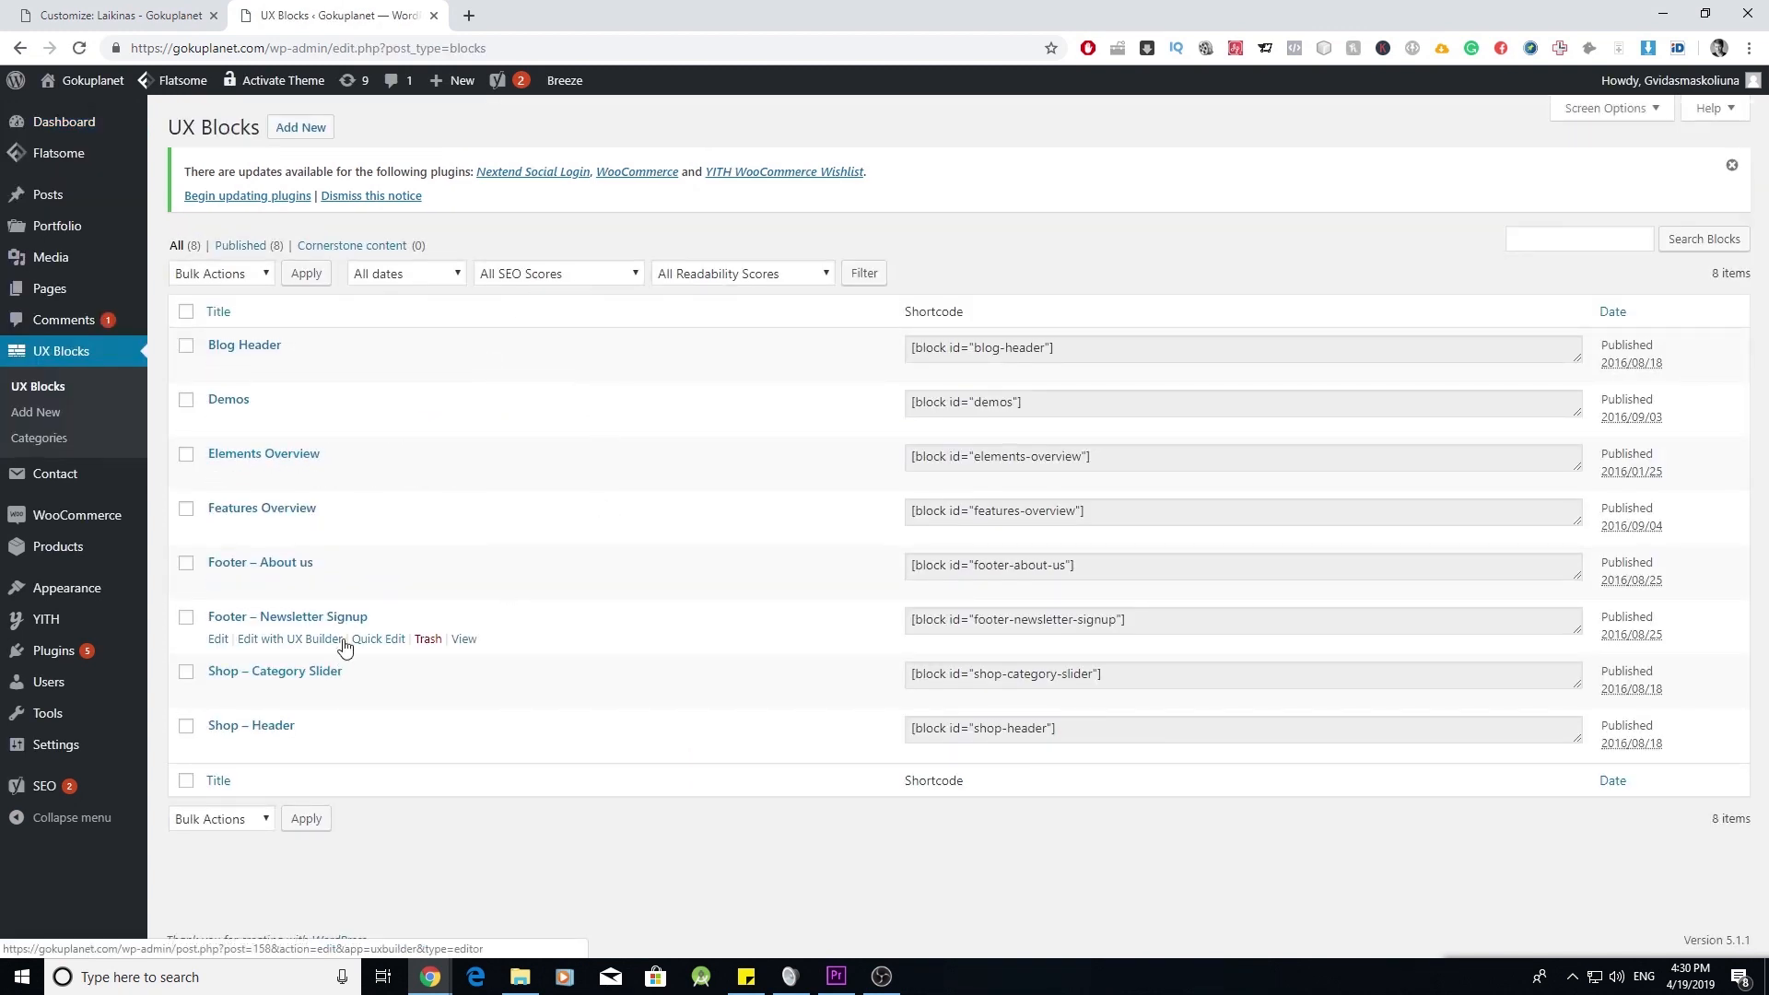
right_click(220, 642)
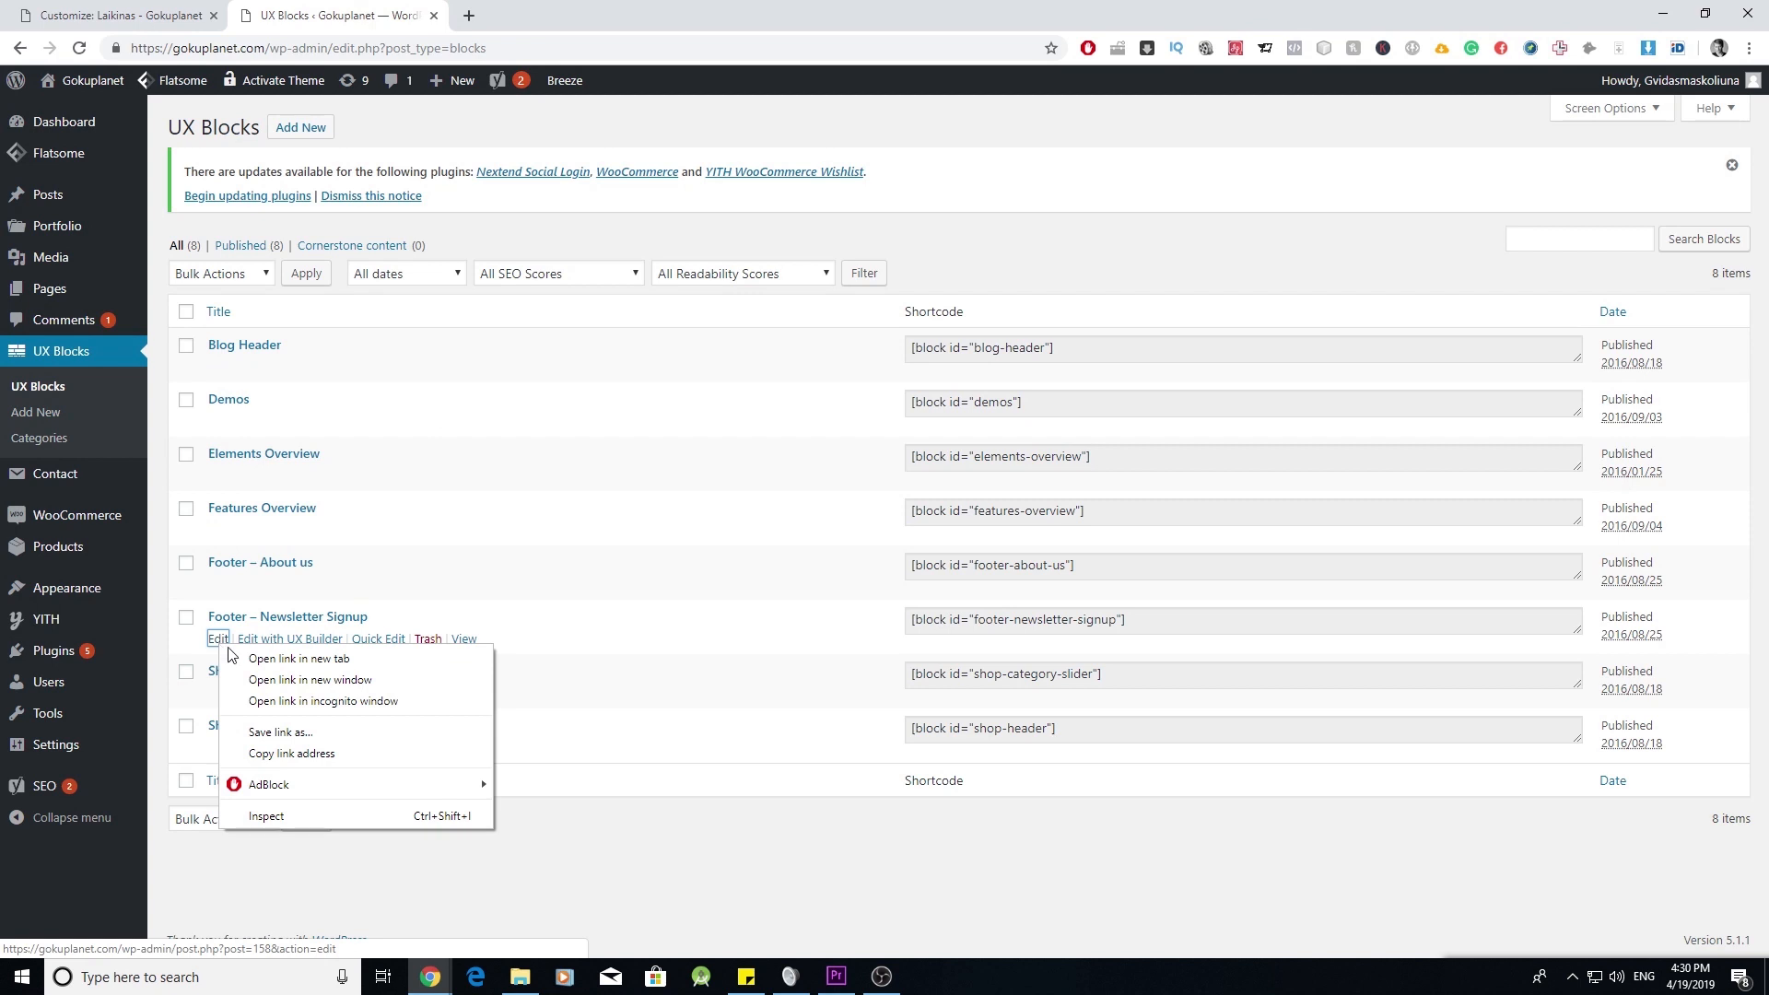
click(255, 660)
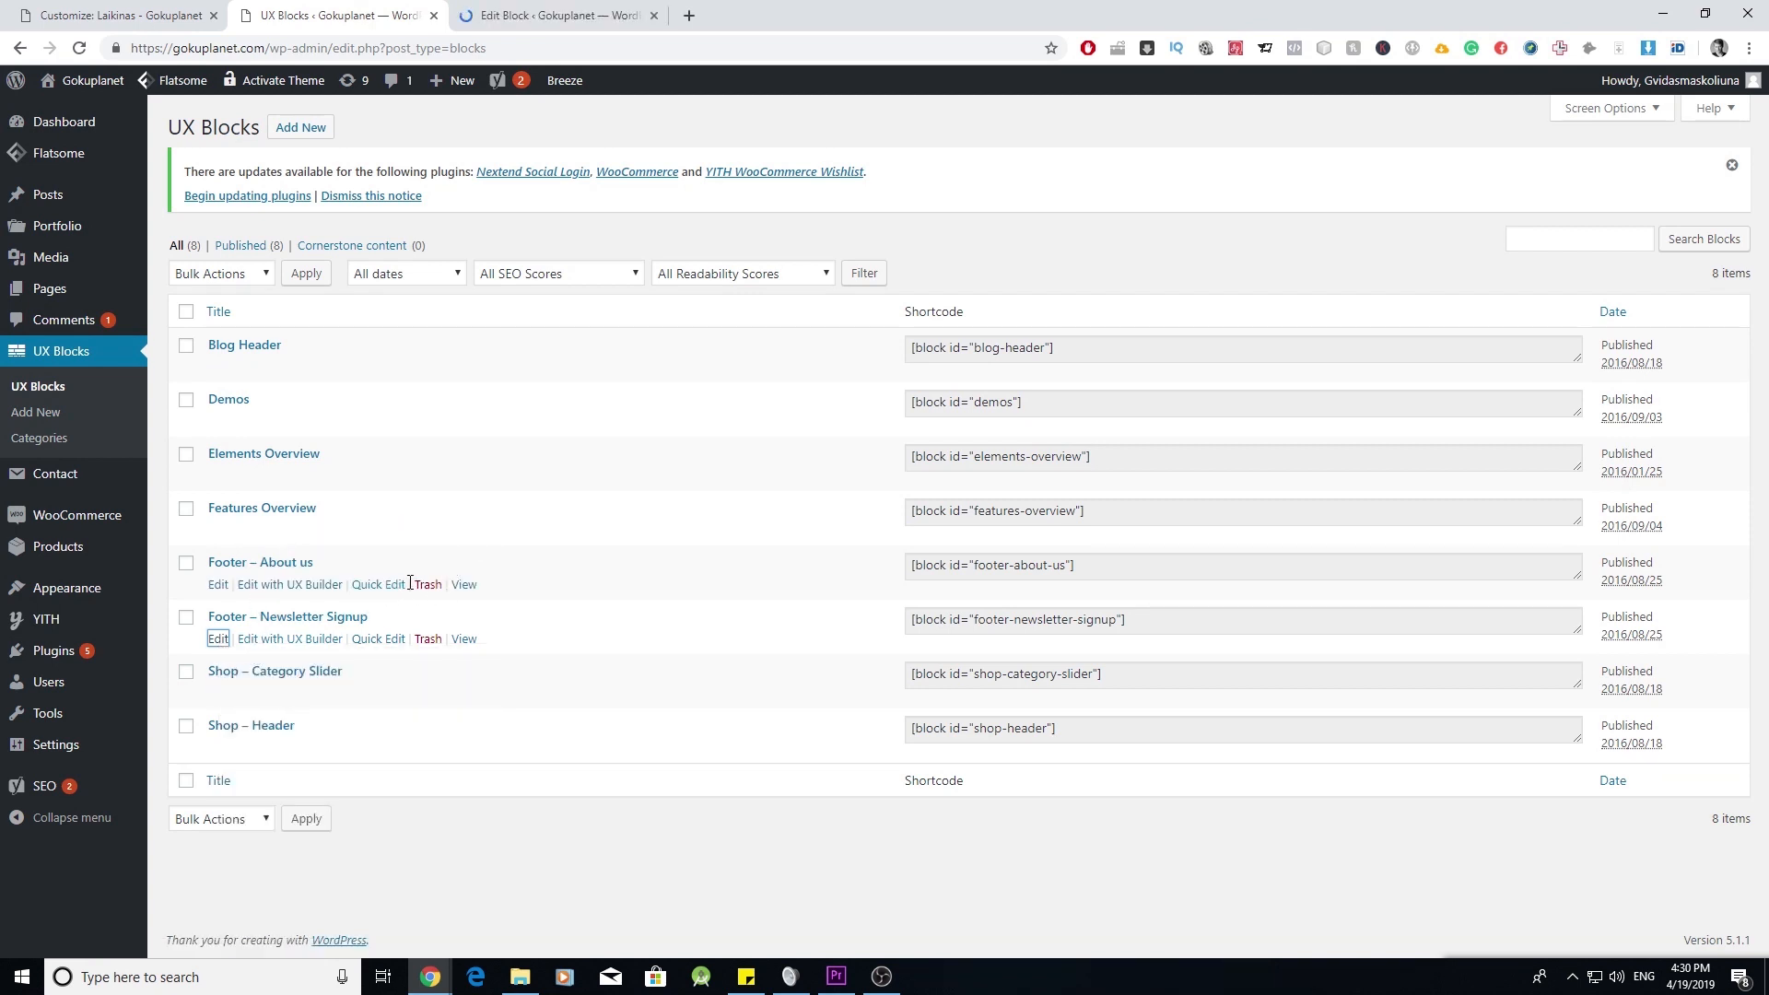
right_click(229, 595)
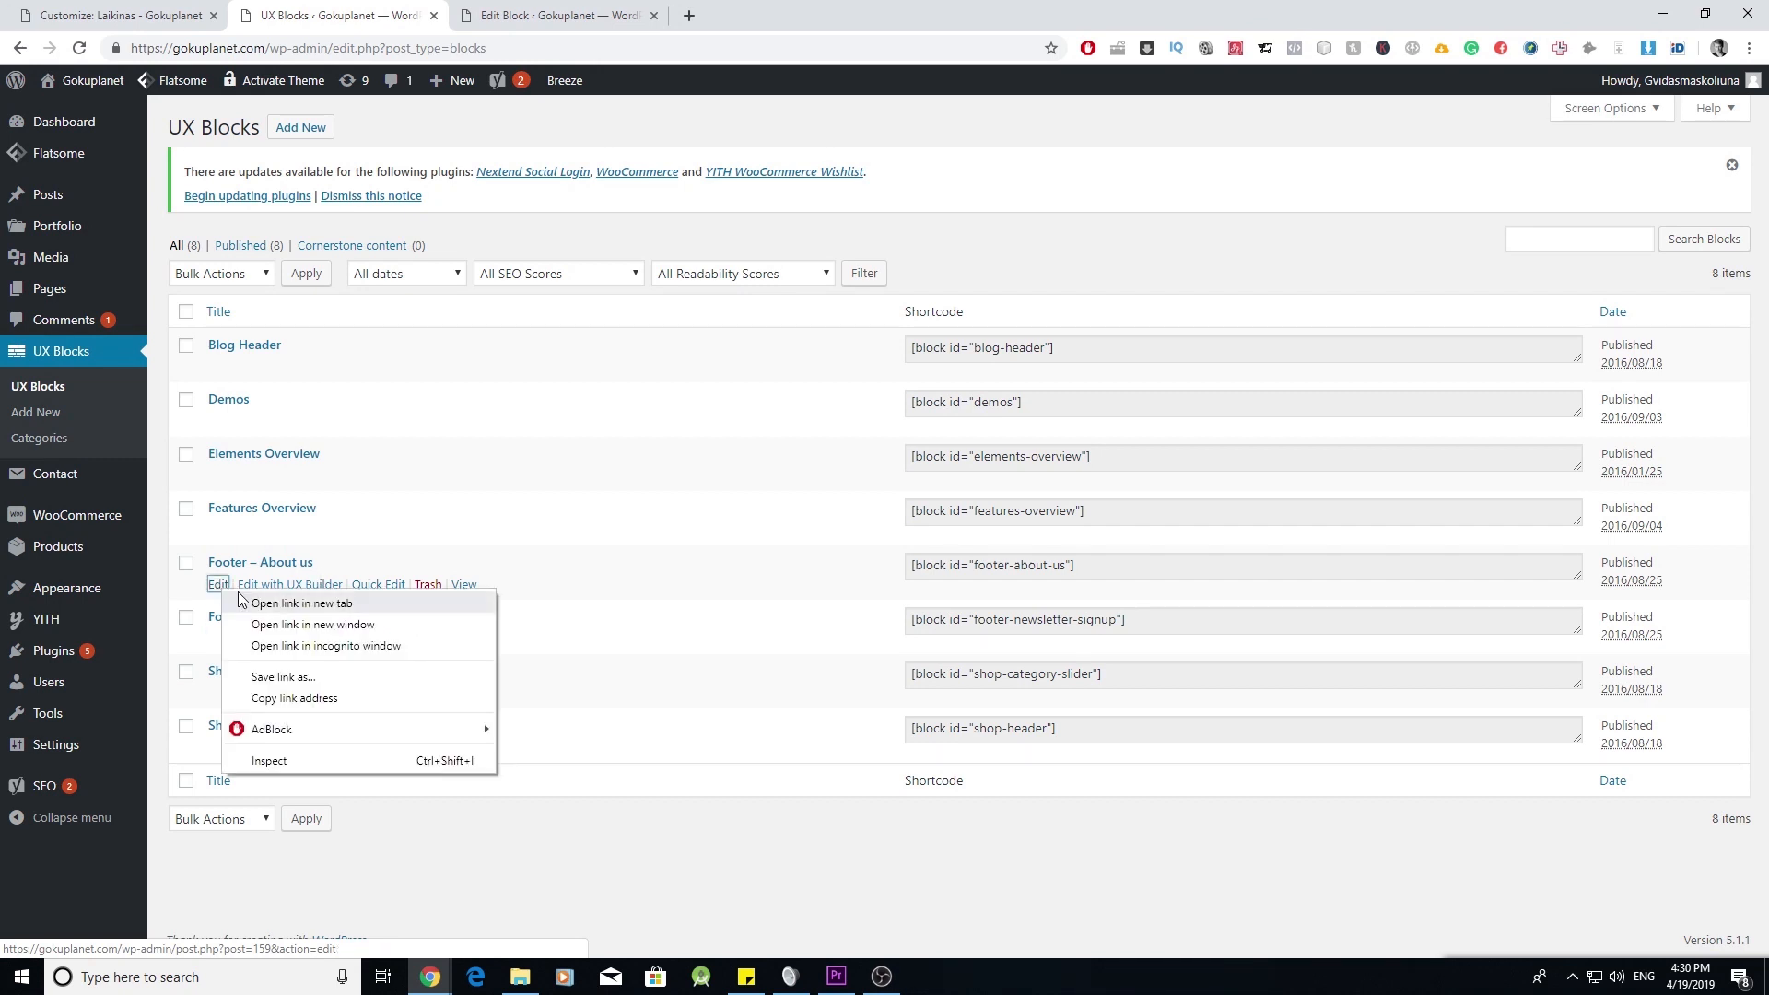
click(302, 604)
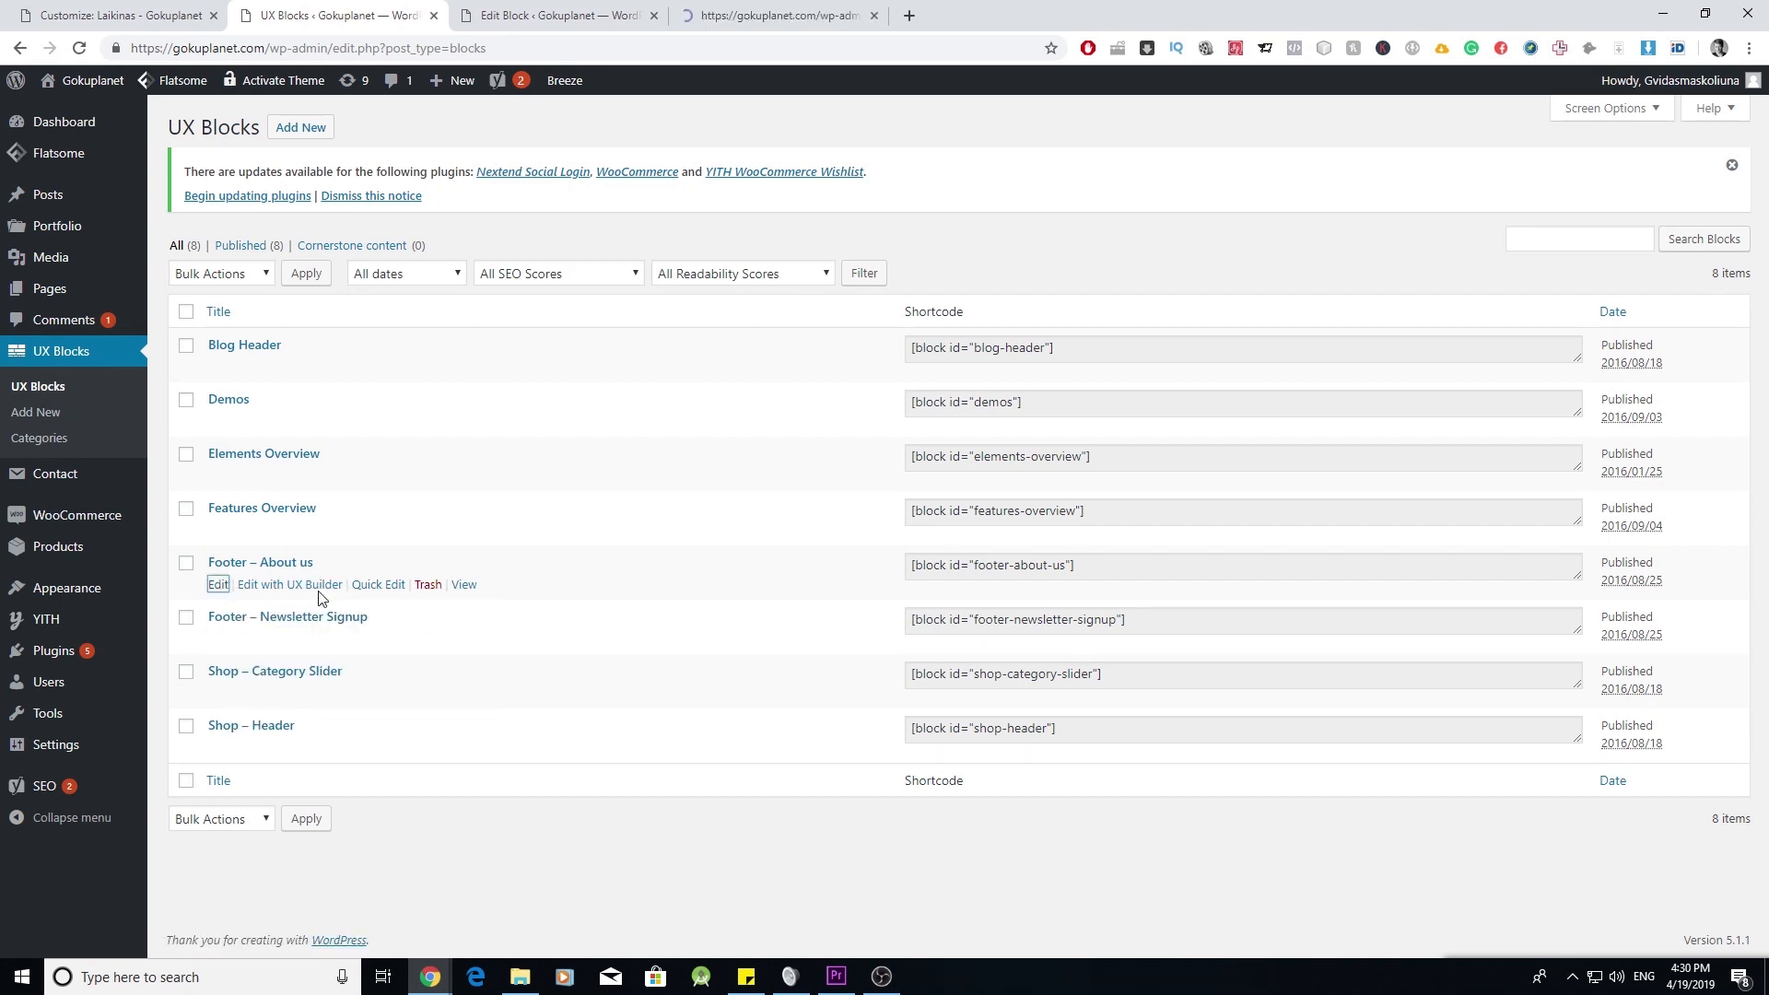
- Delete the Lorem ipsum paragraph from the newsletter block and copy the [follow] shortcode from the About us block
click(571, 10)
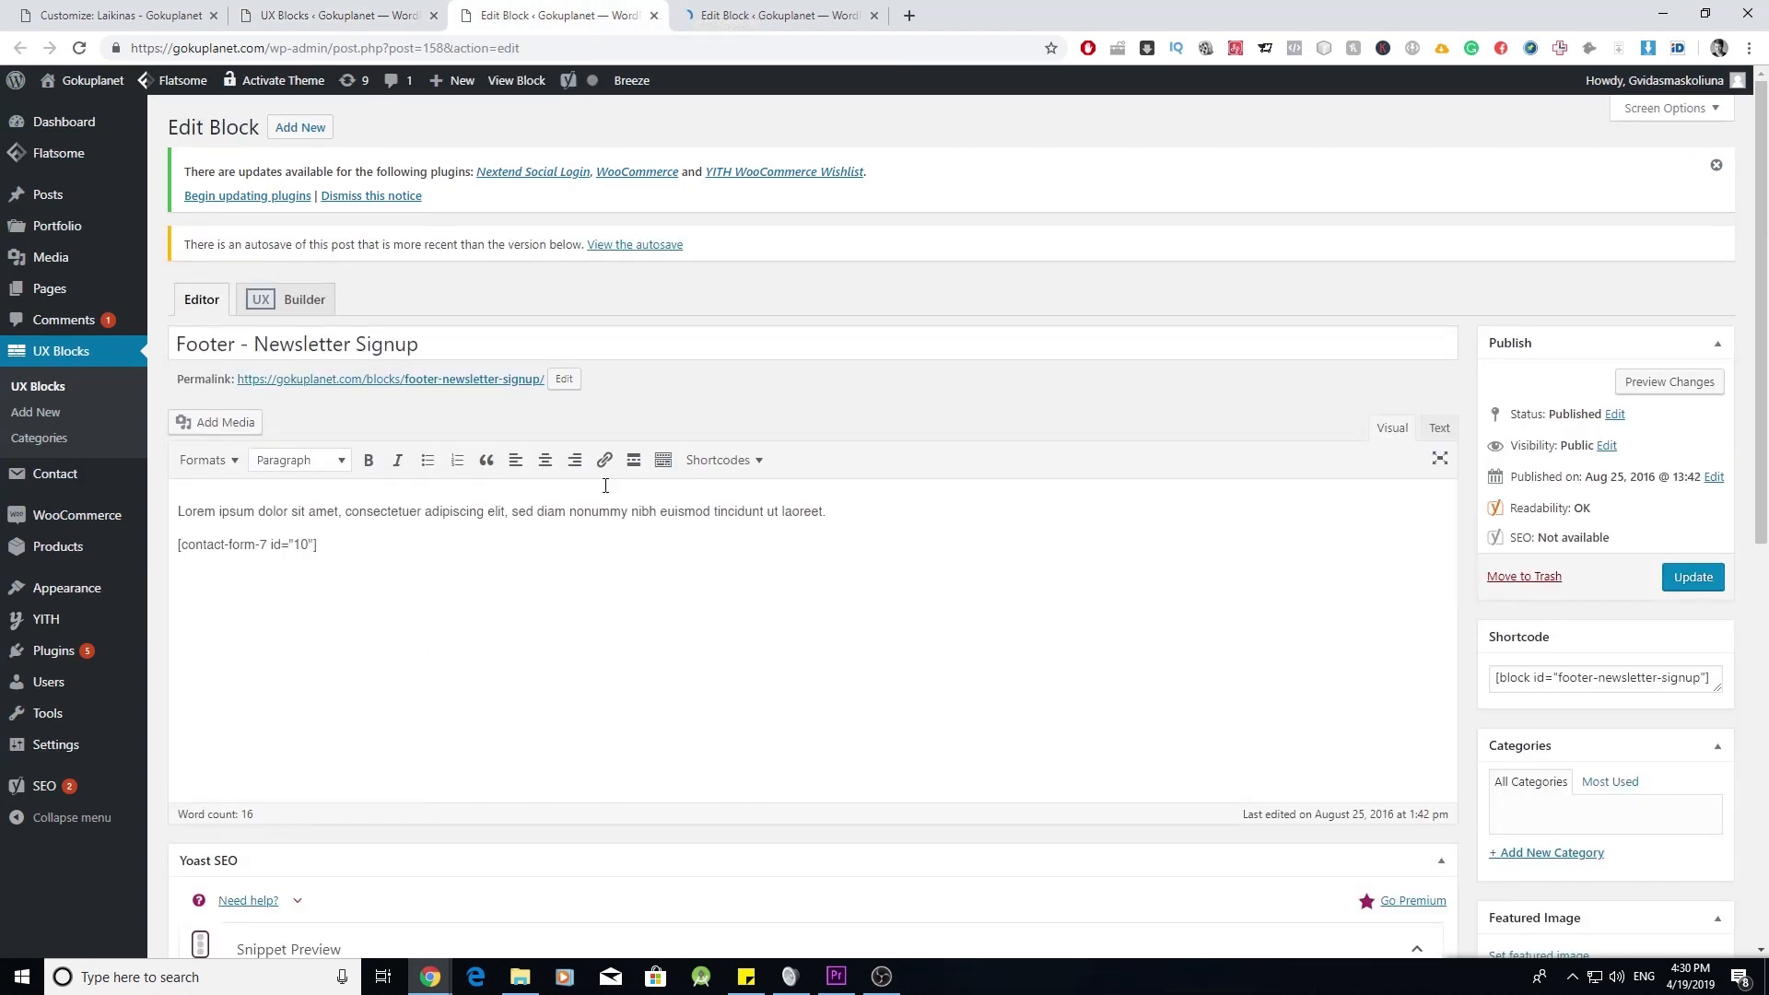
drag(870, 506, 179, 512)
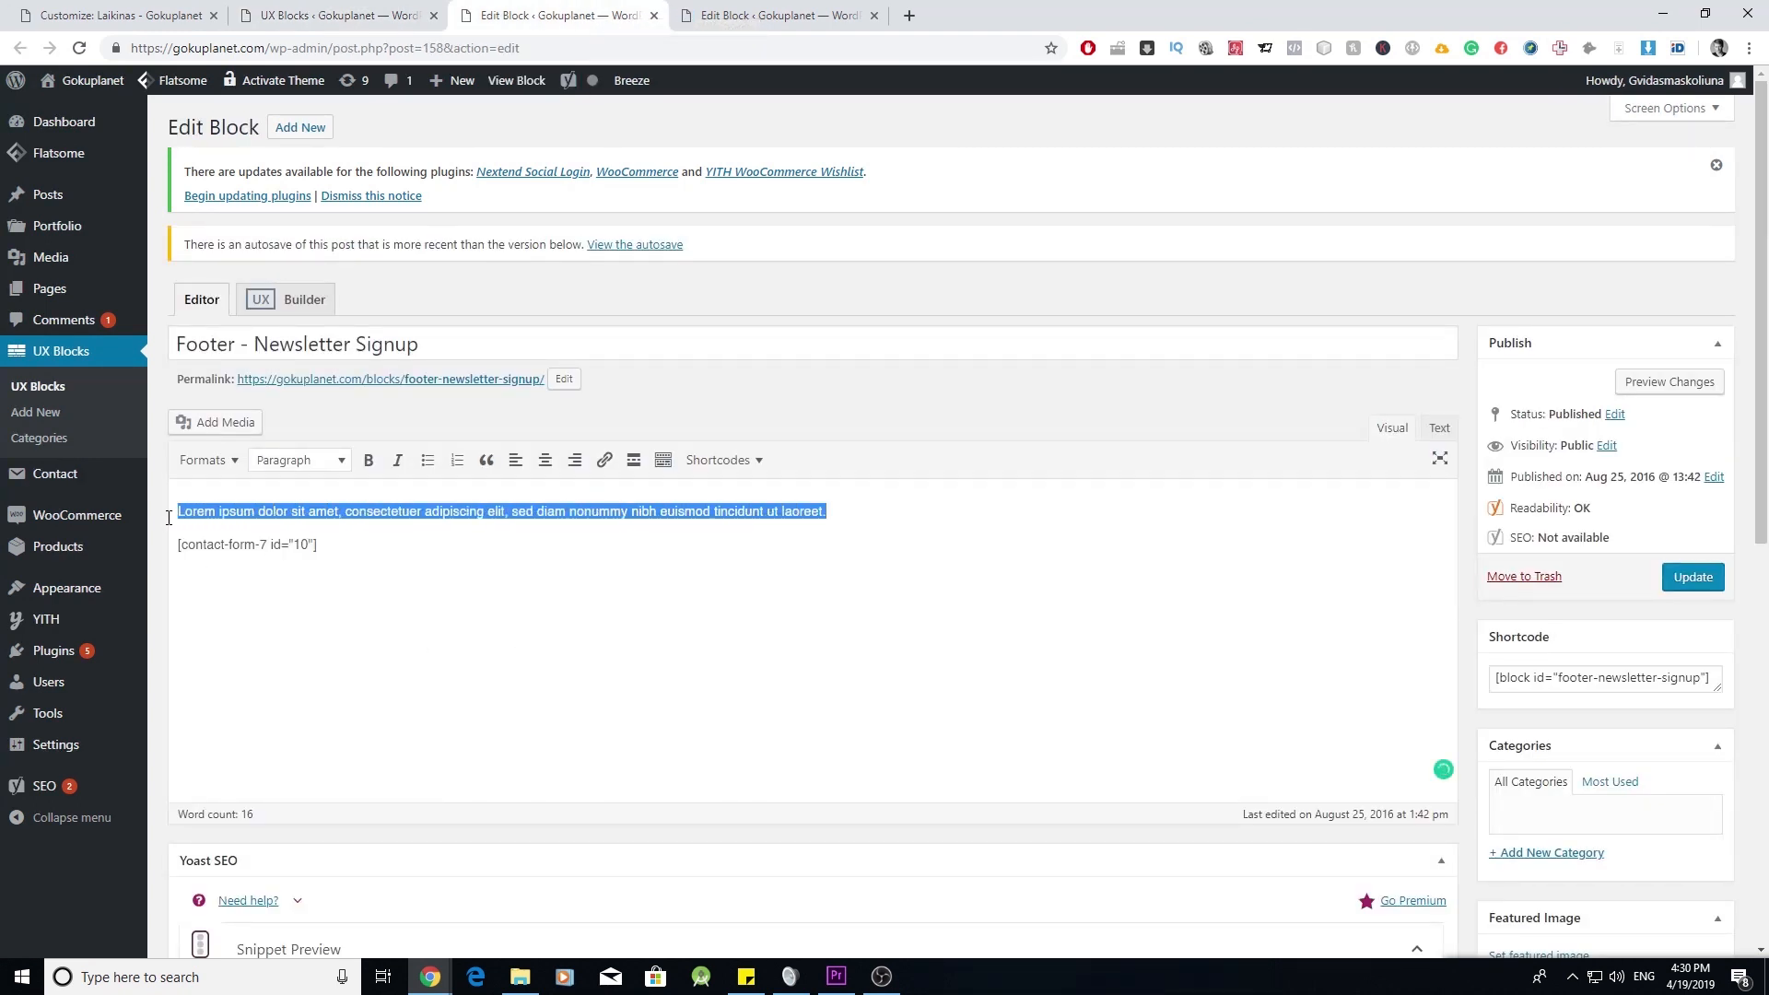
key(BackSpace)
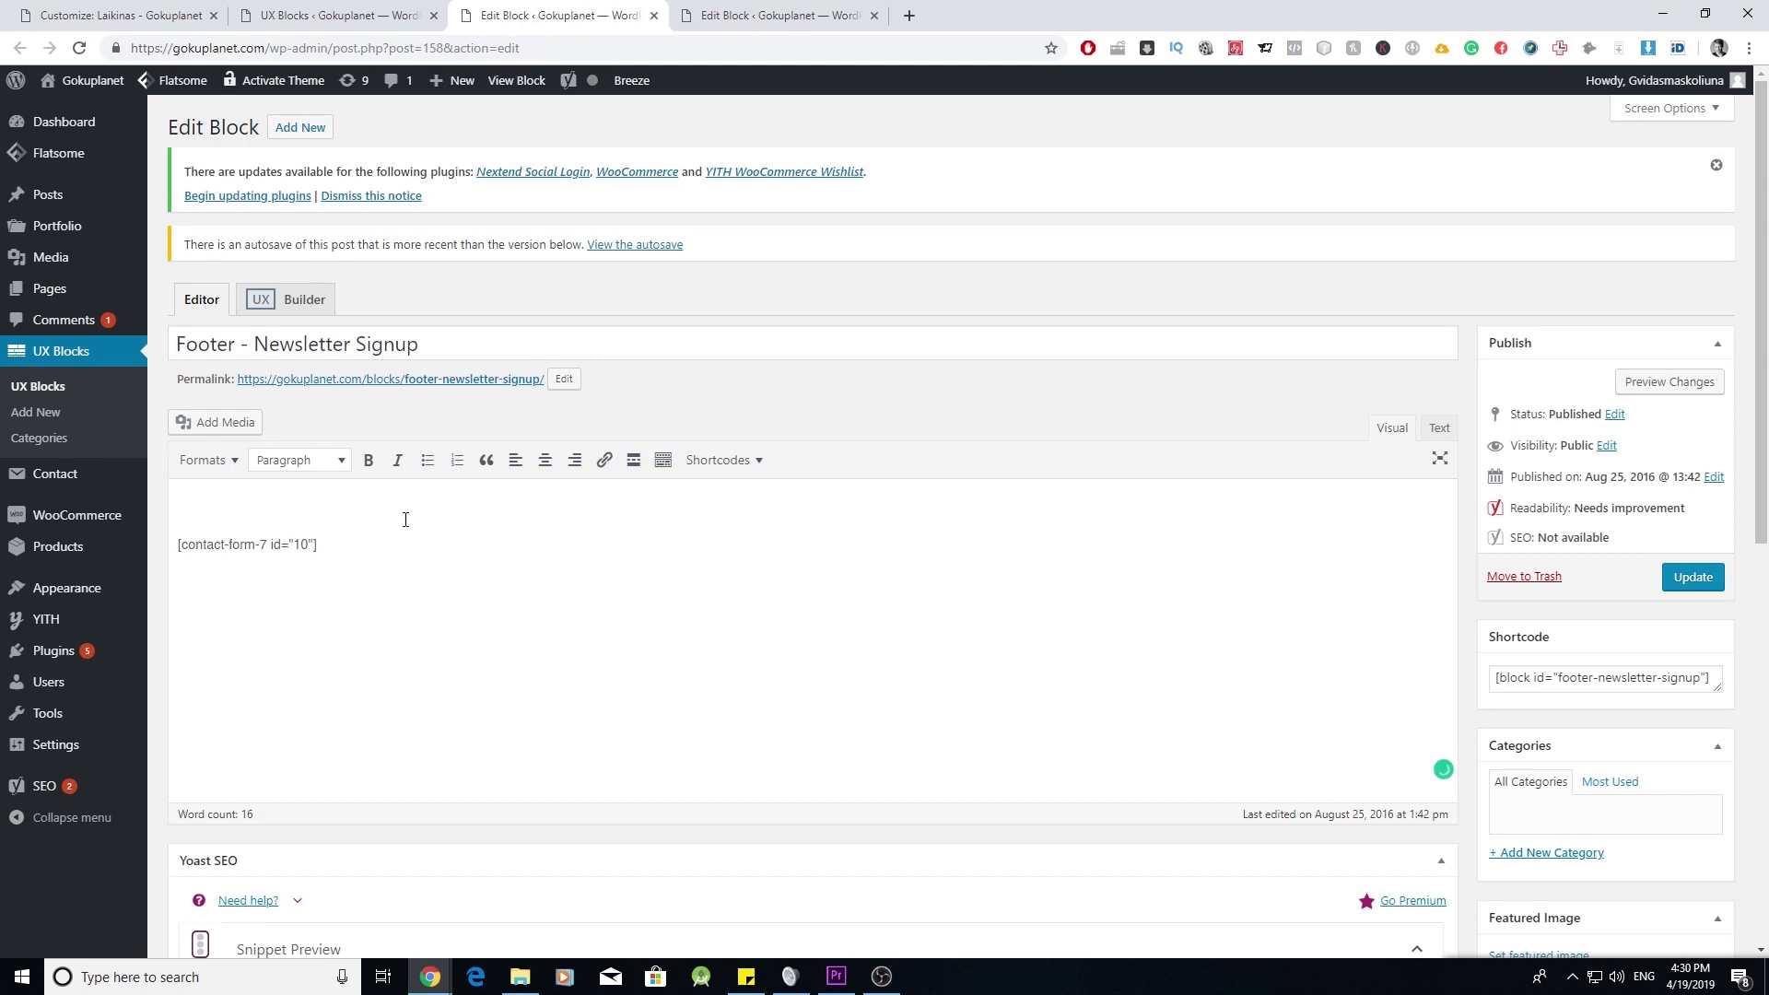
key(BackSpace)
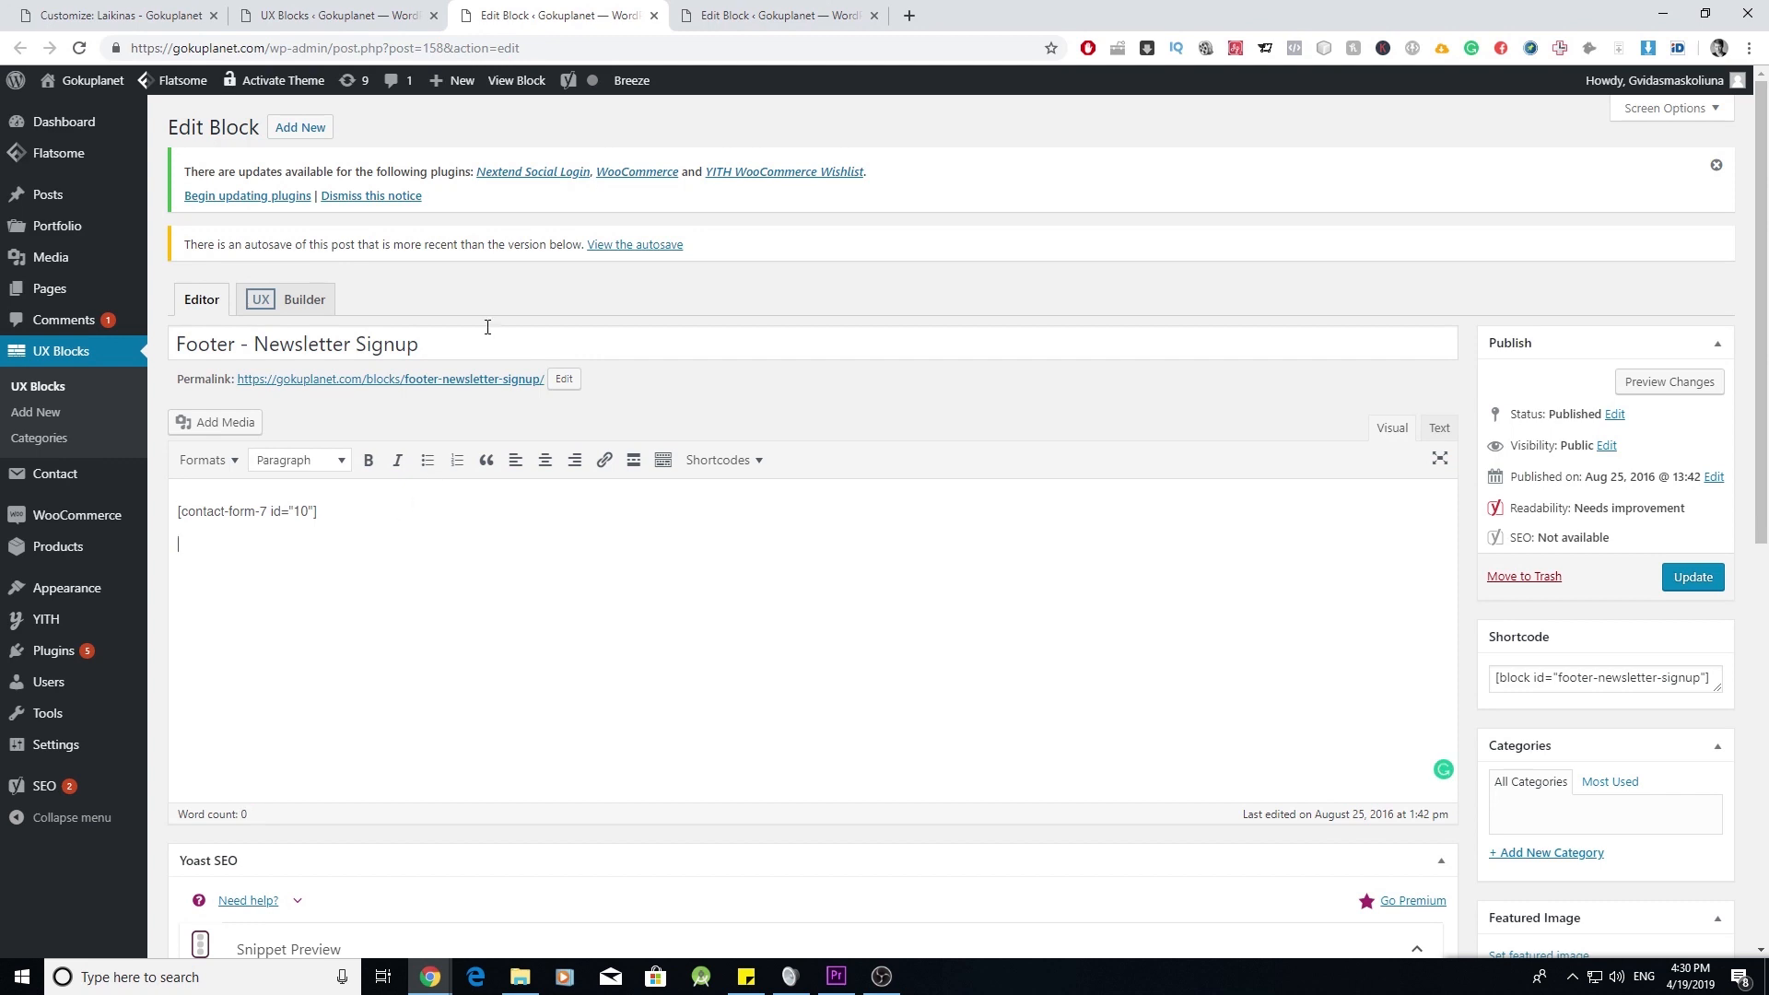
key(ctrl+Tab)
drag(629, 488, 120, 516)
key(ctrl+c)
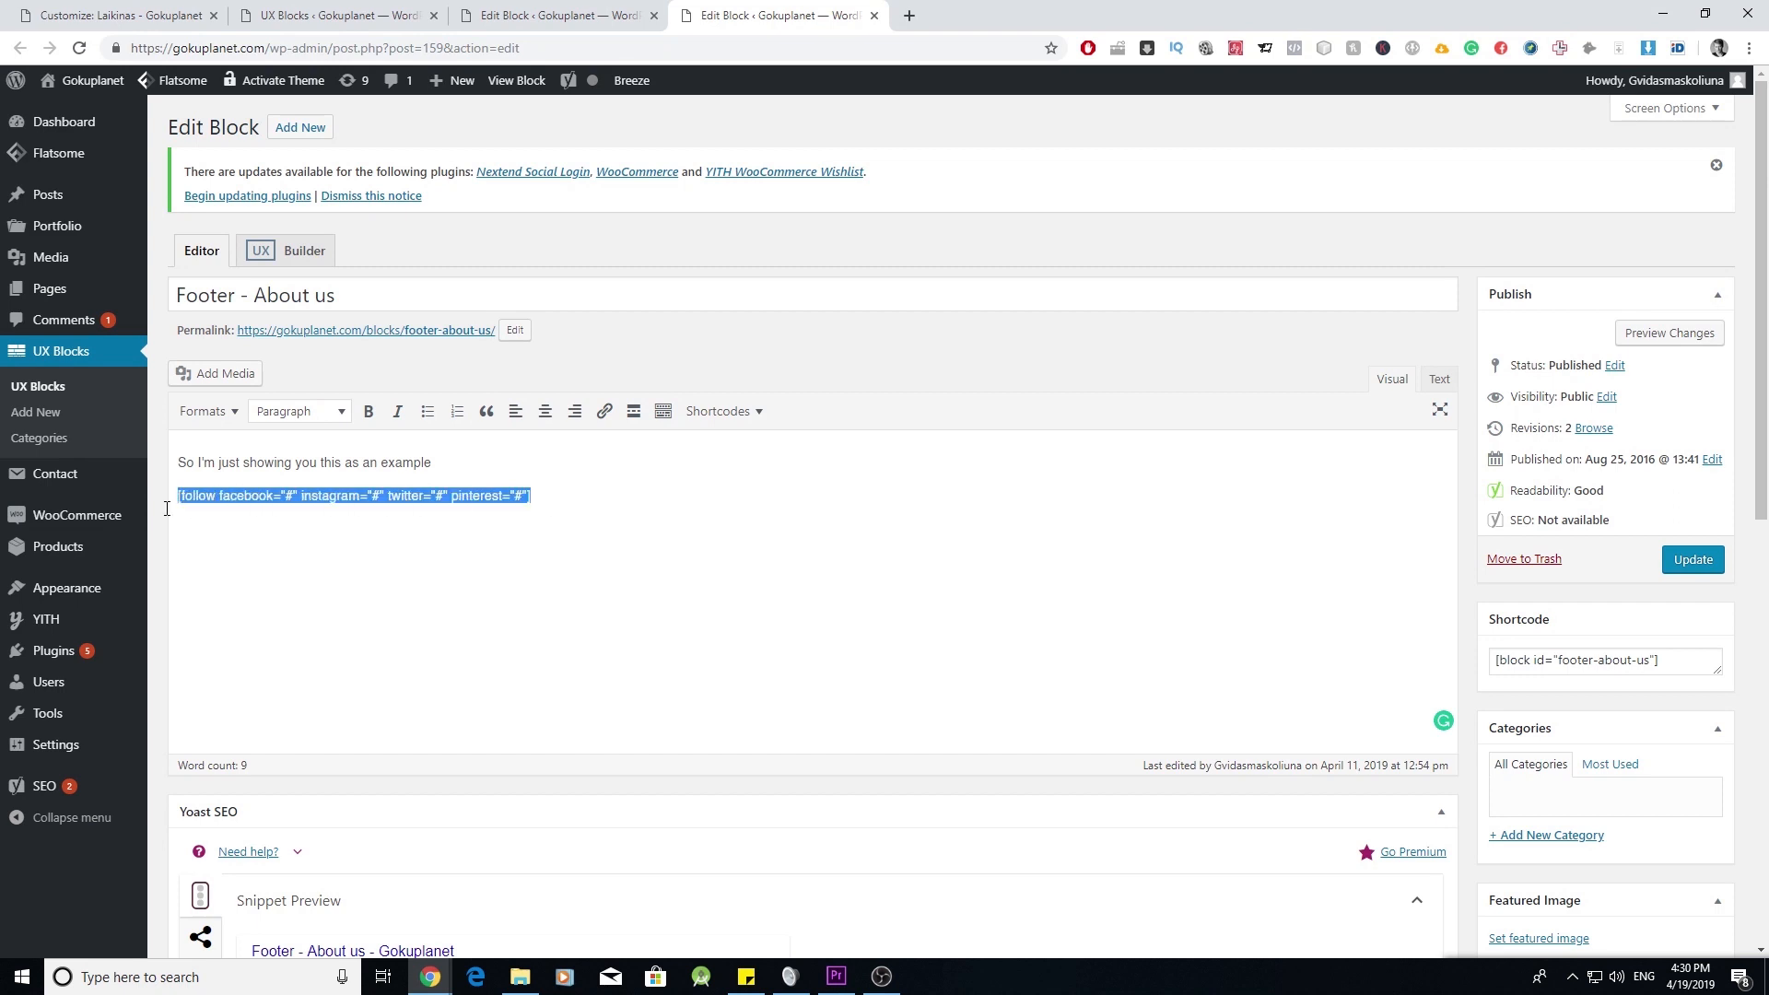
click(568, 508)
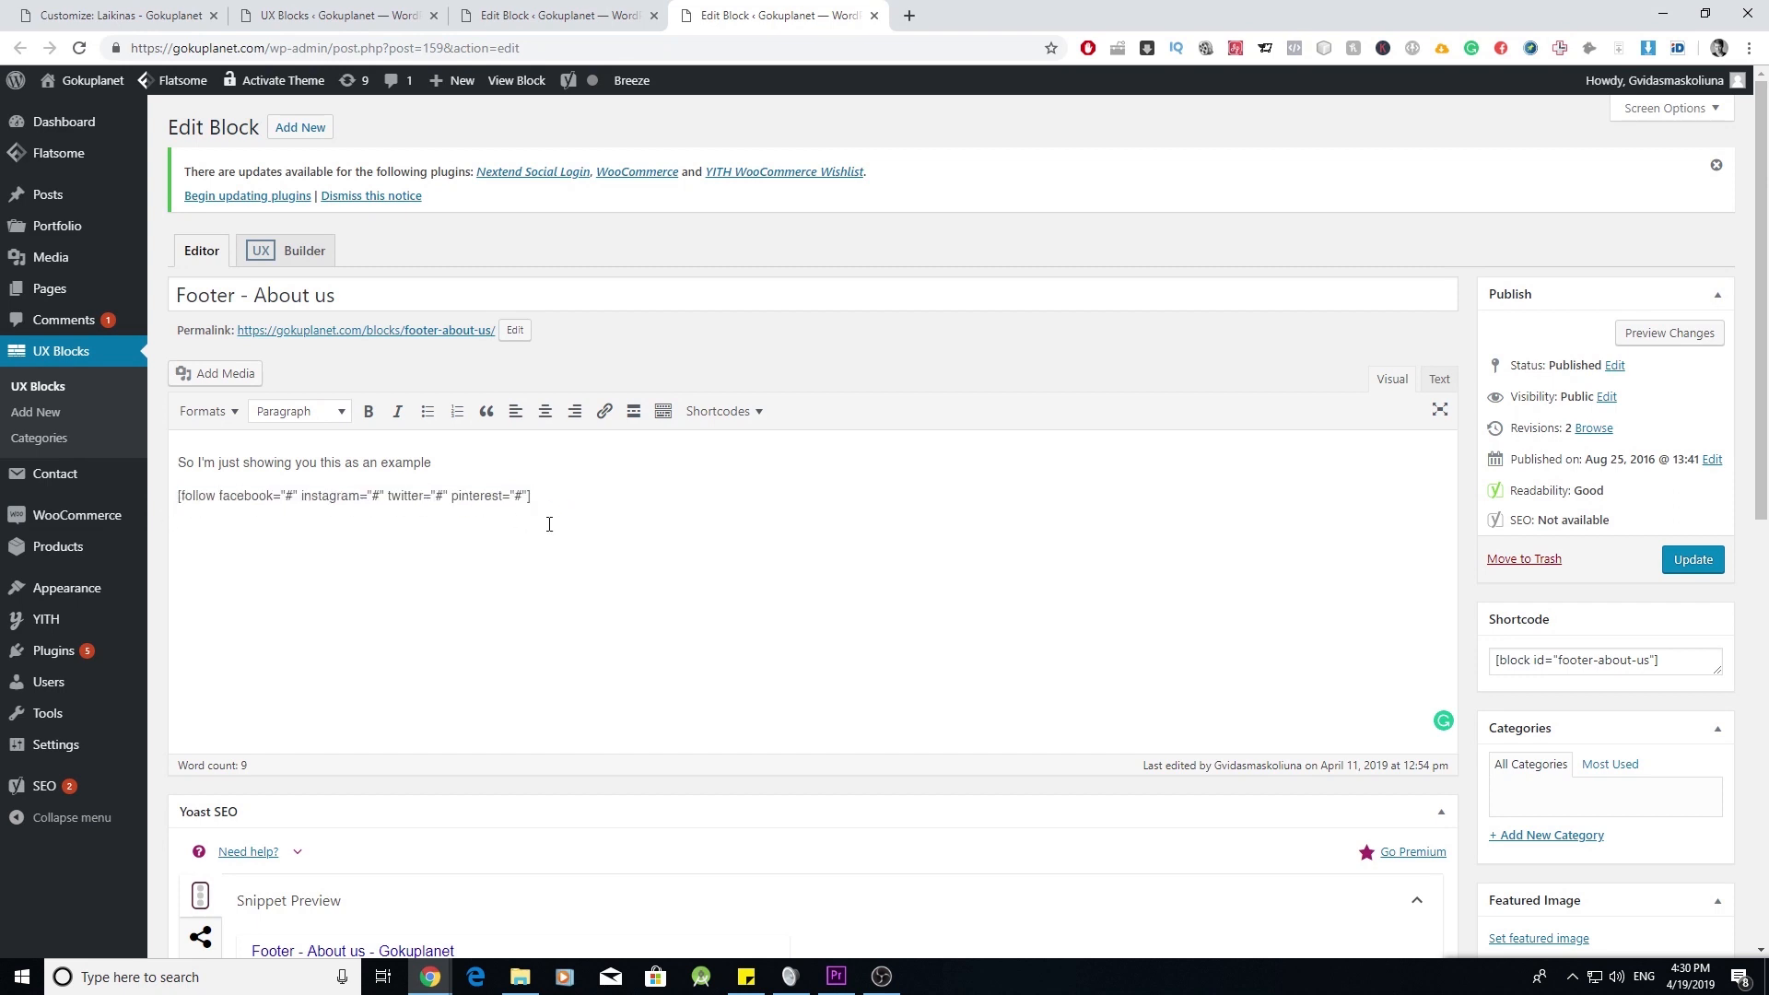
click(576, 18)
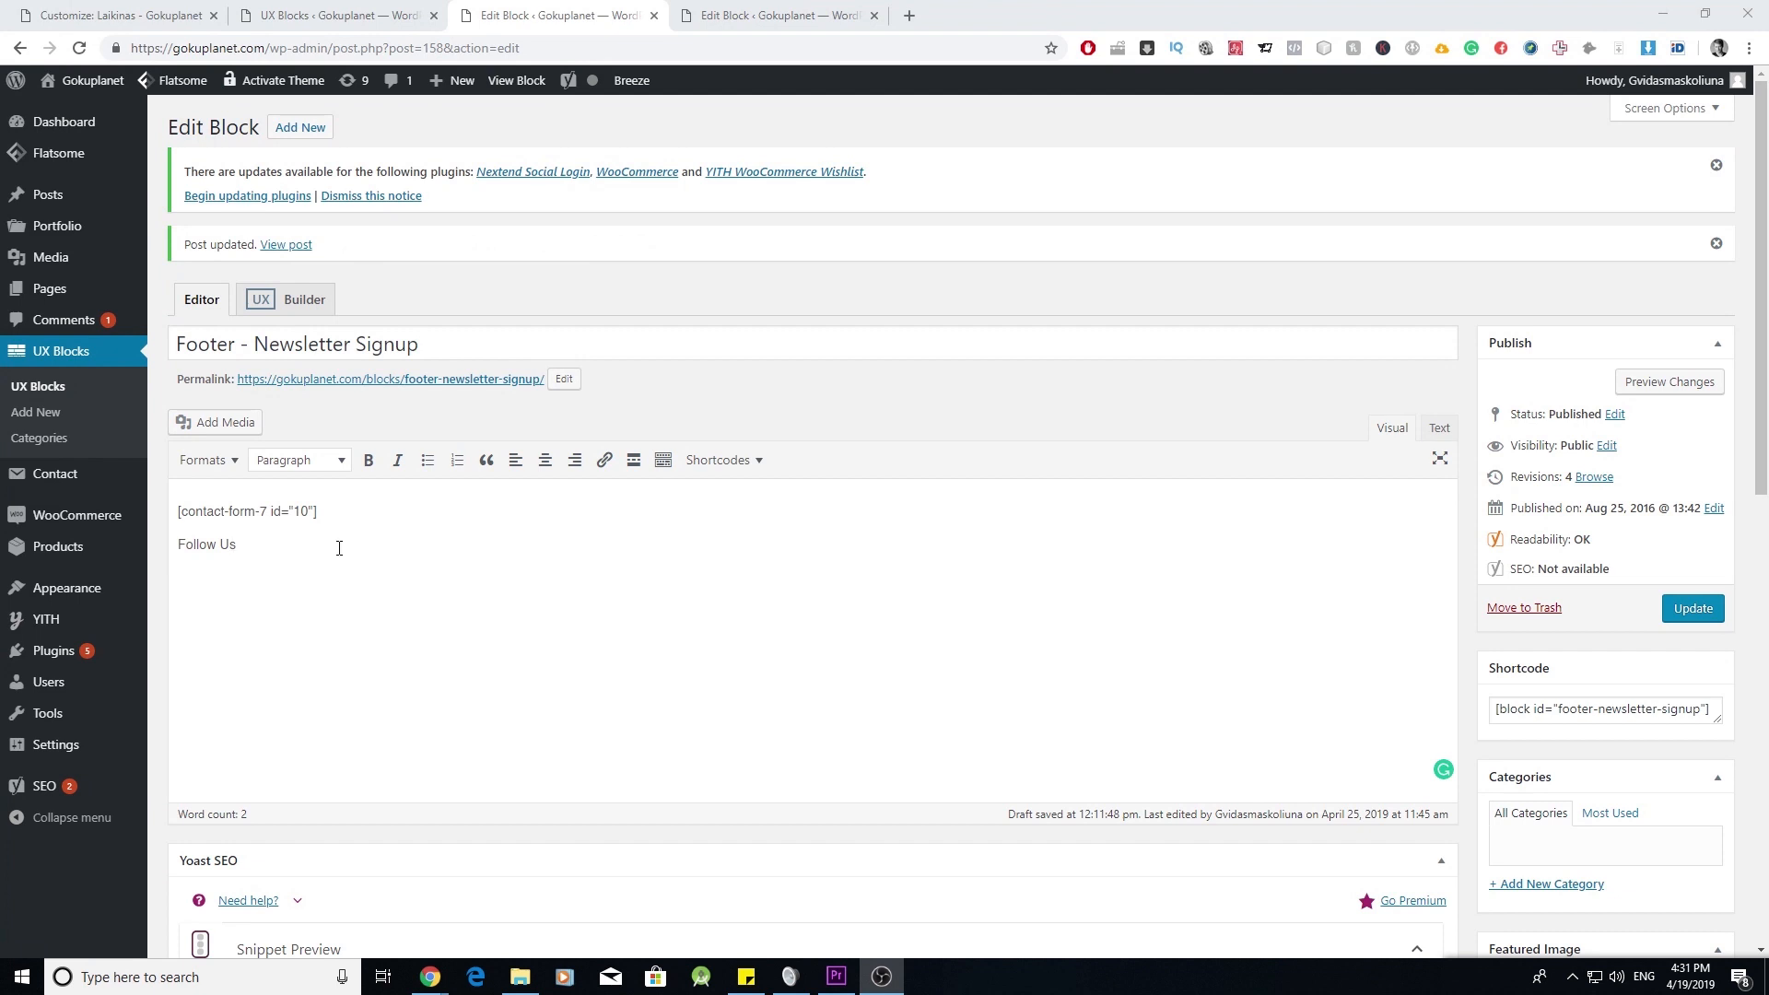
- Make 'Follow Us' a Heading 3, paste the [follow] shortcode with the Pinterest link, and update the block
click(254, 549)
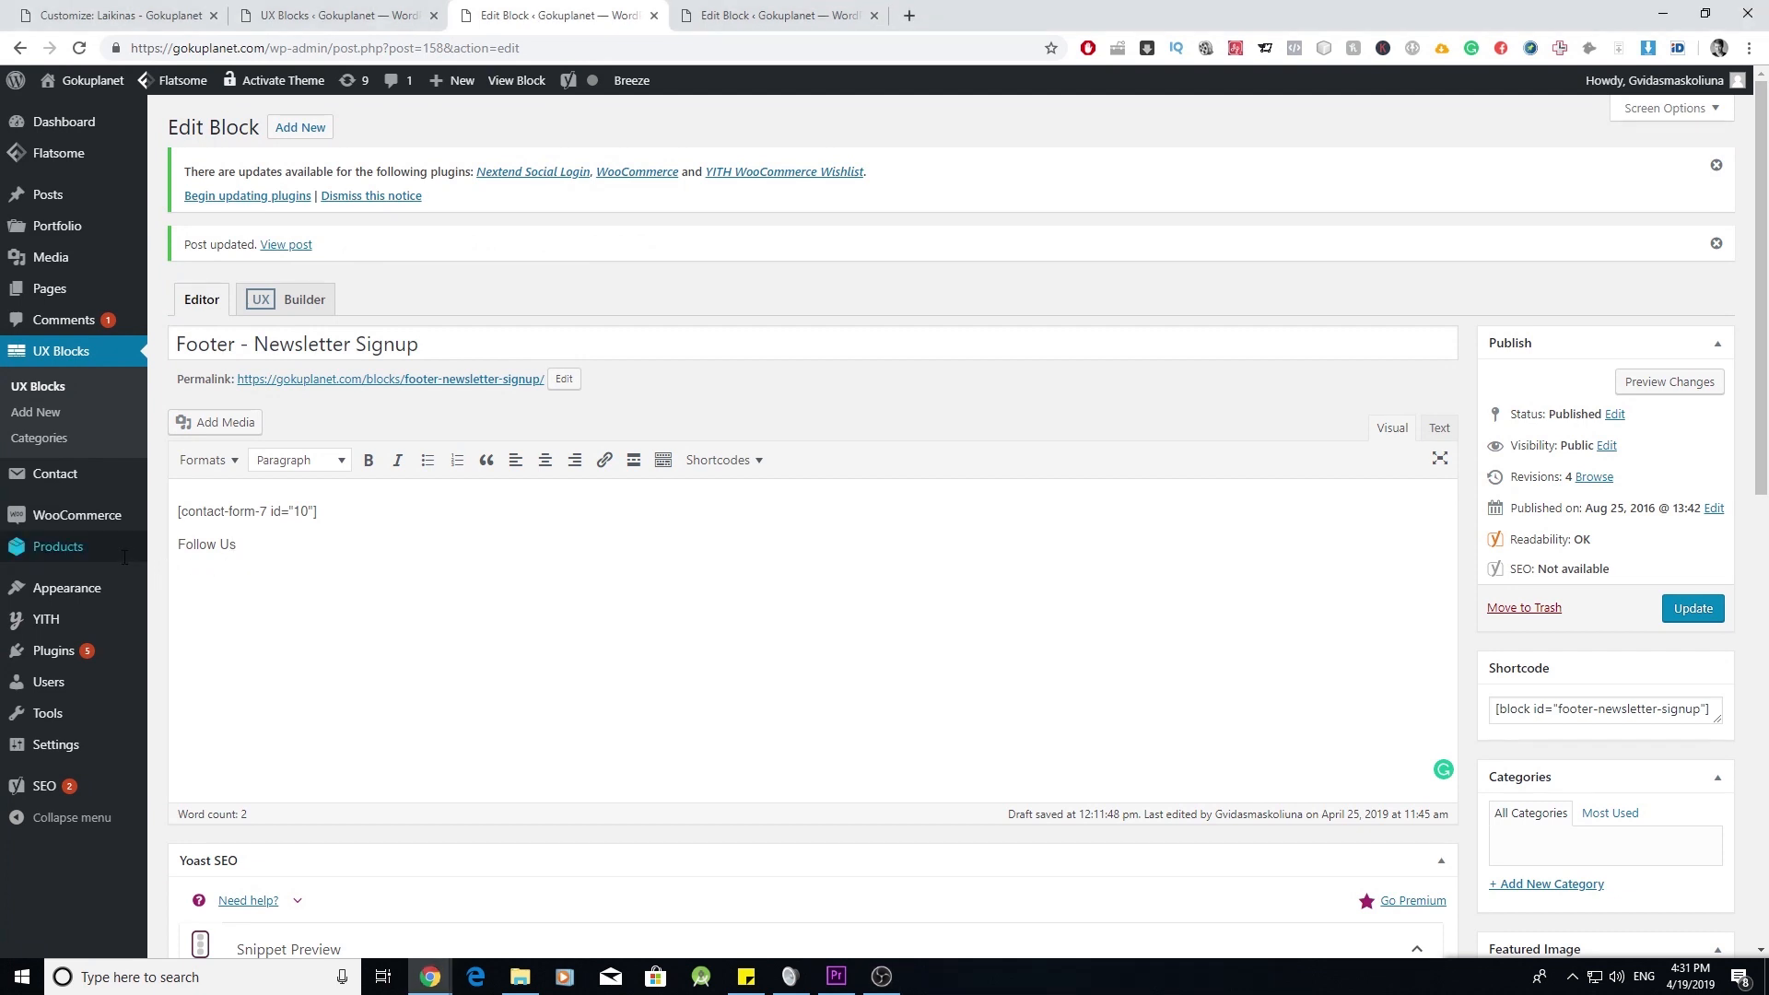
double_click(207, 544)
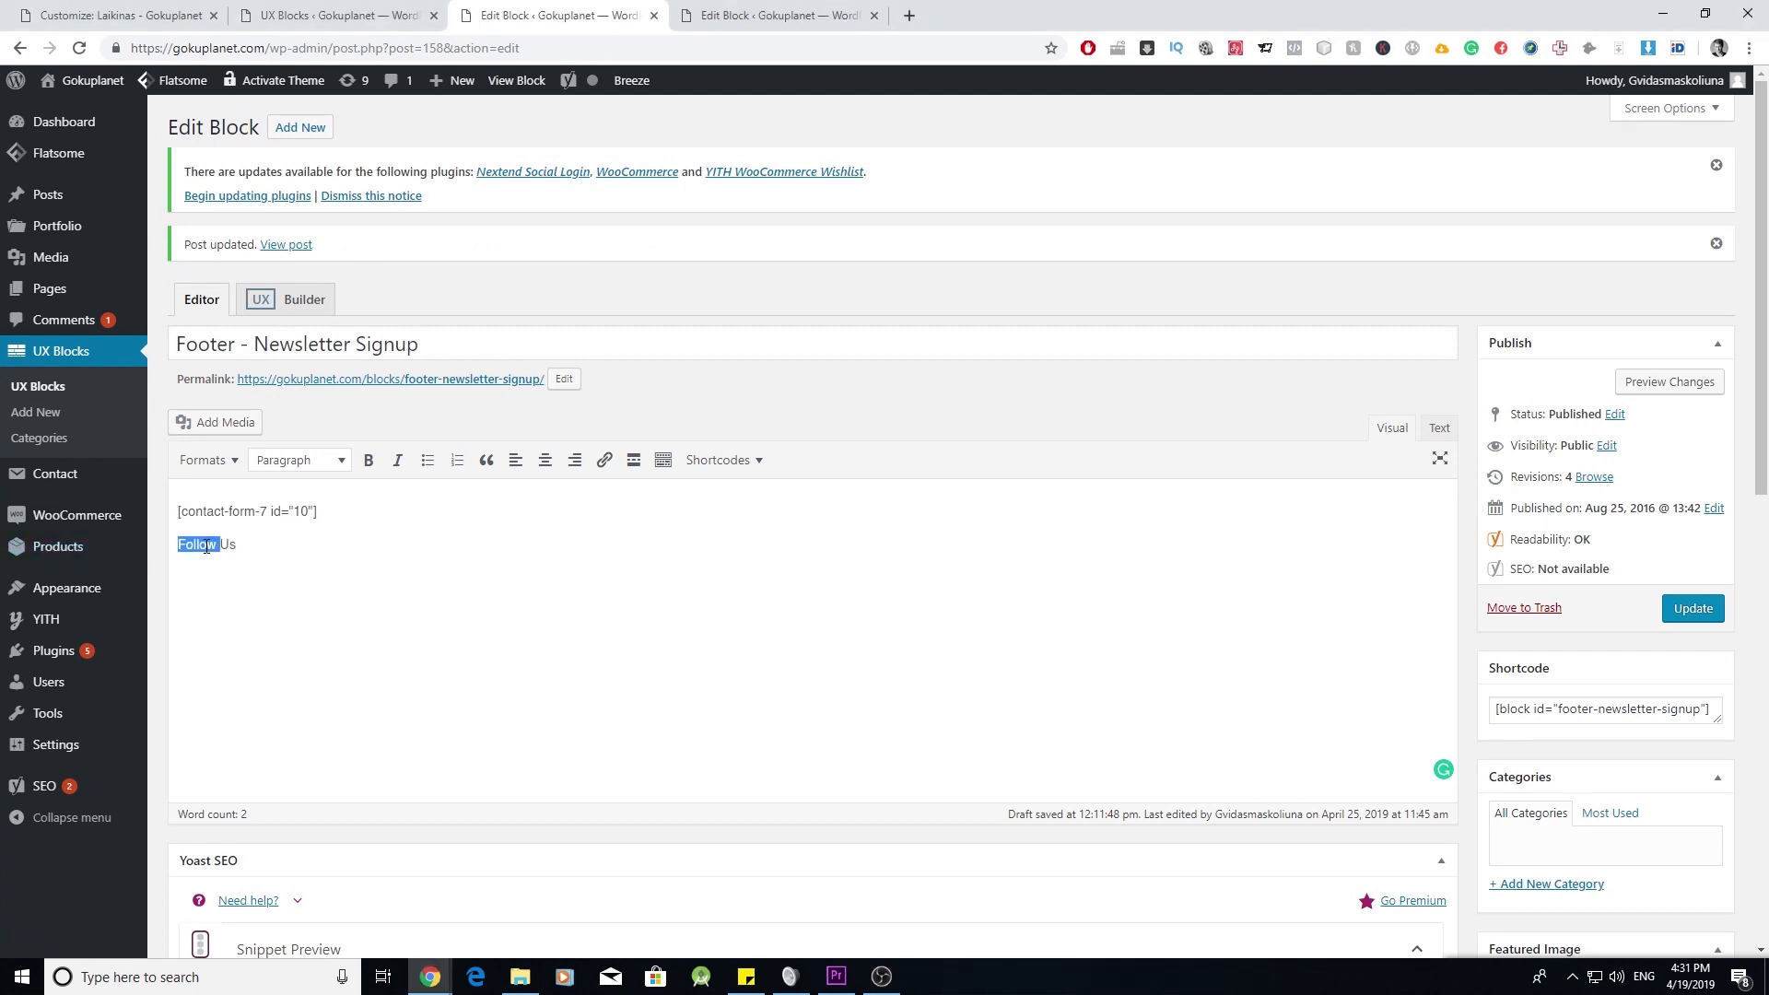
click(312, 467)
click(338, 599)
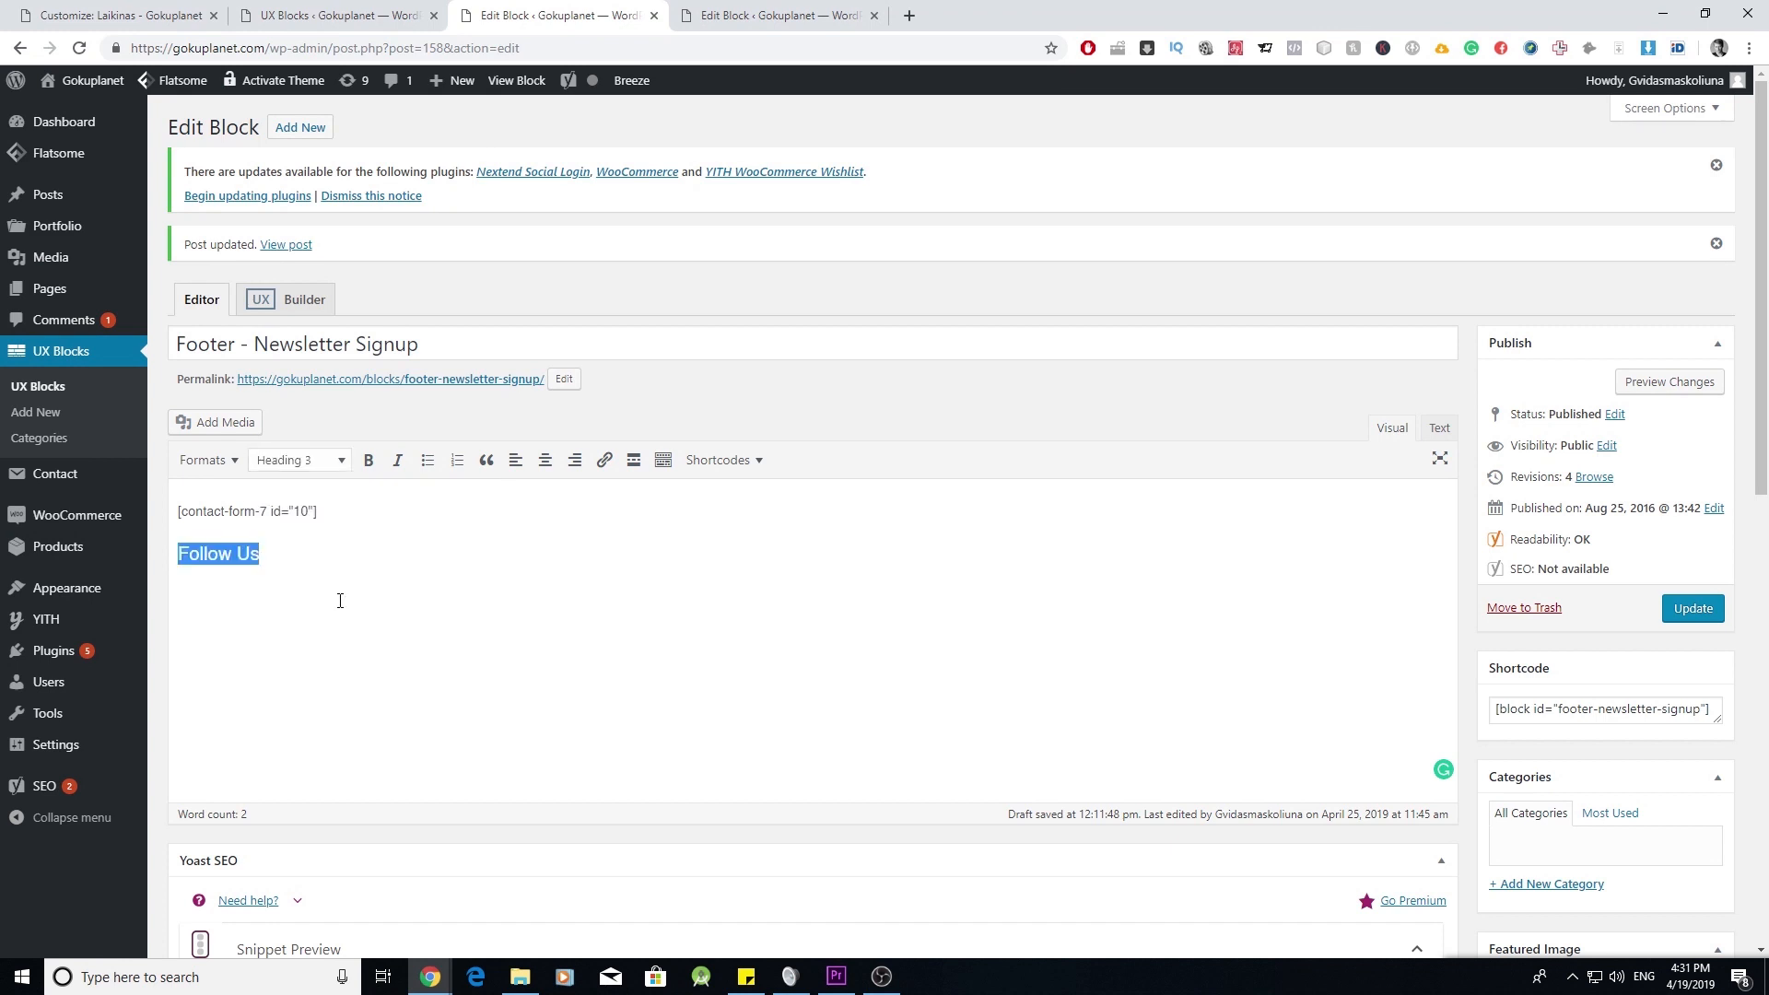
click(302, 559)
key(ctrl+v)
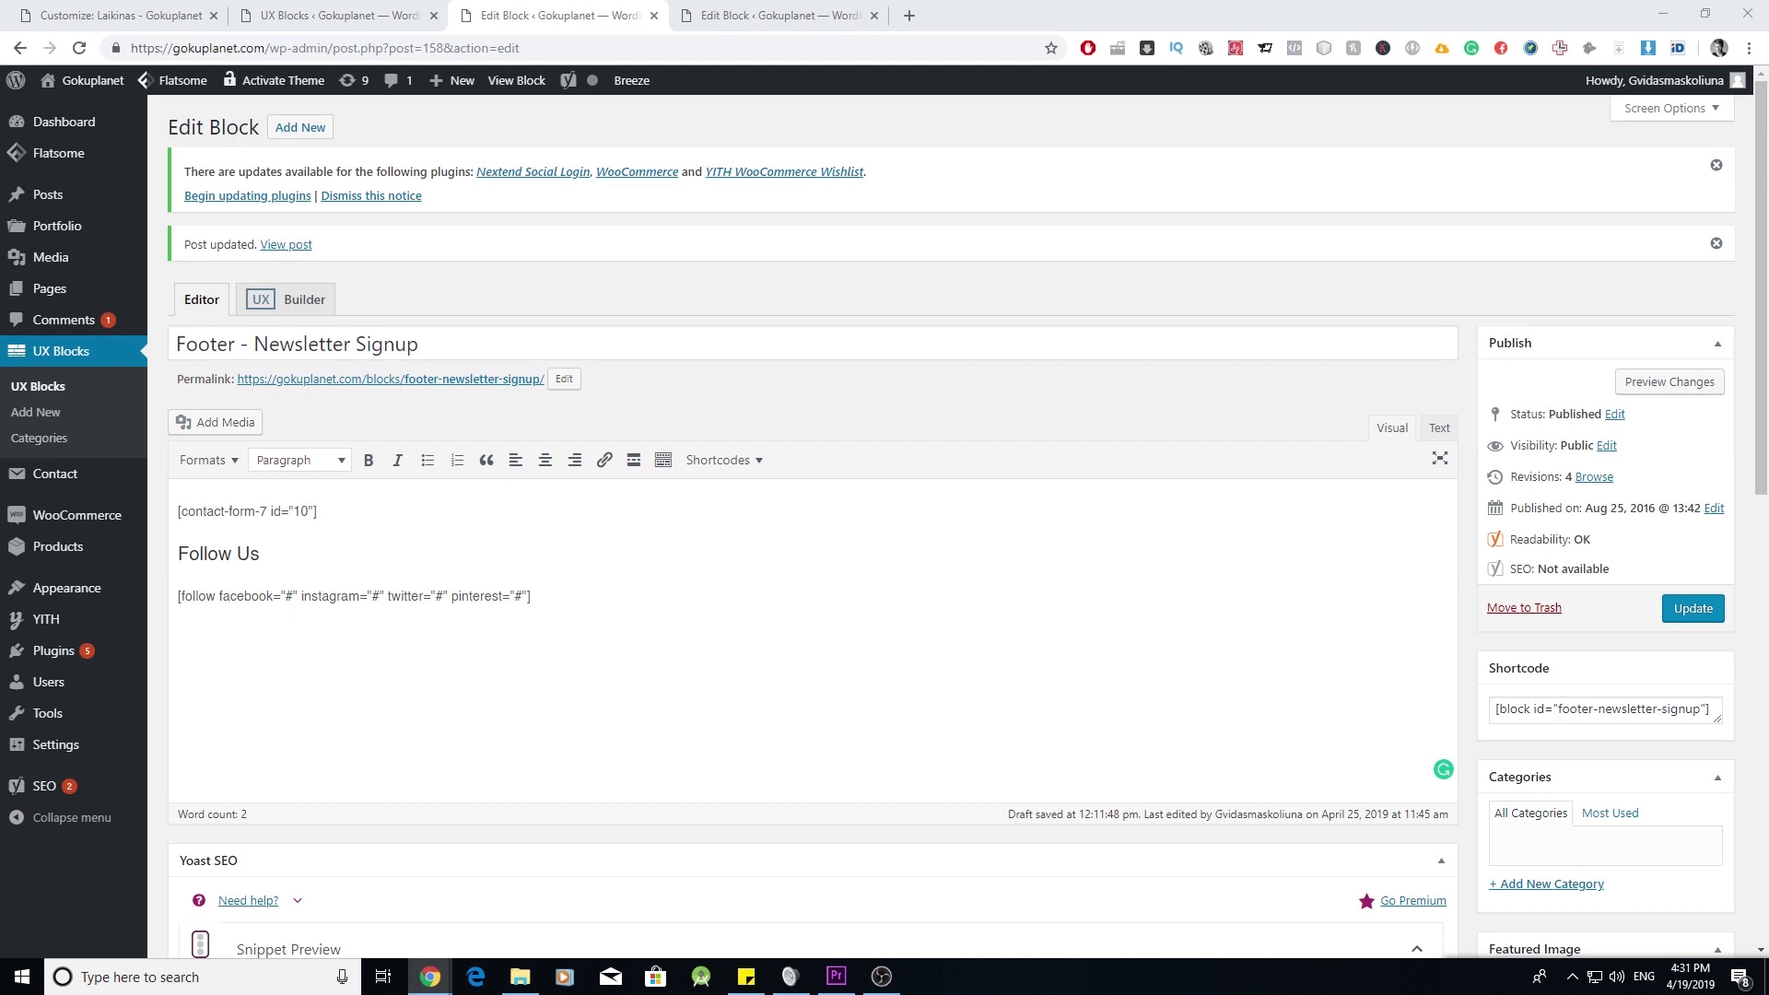
click(518, 596)
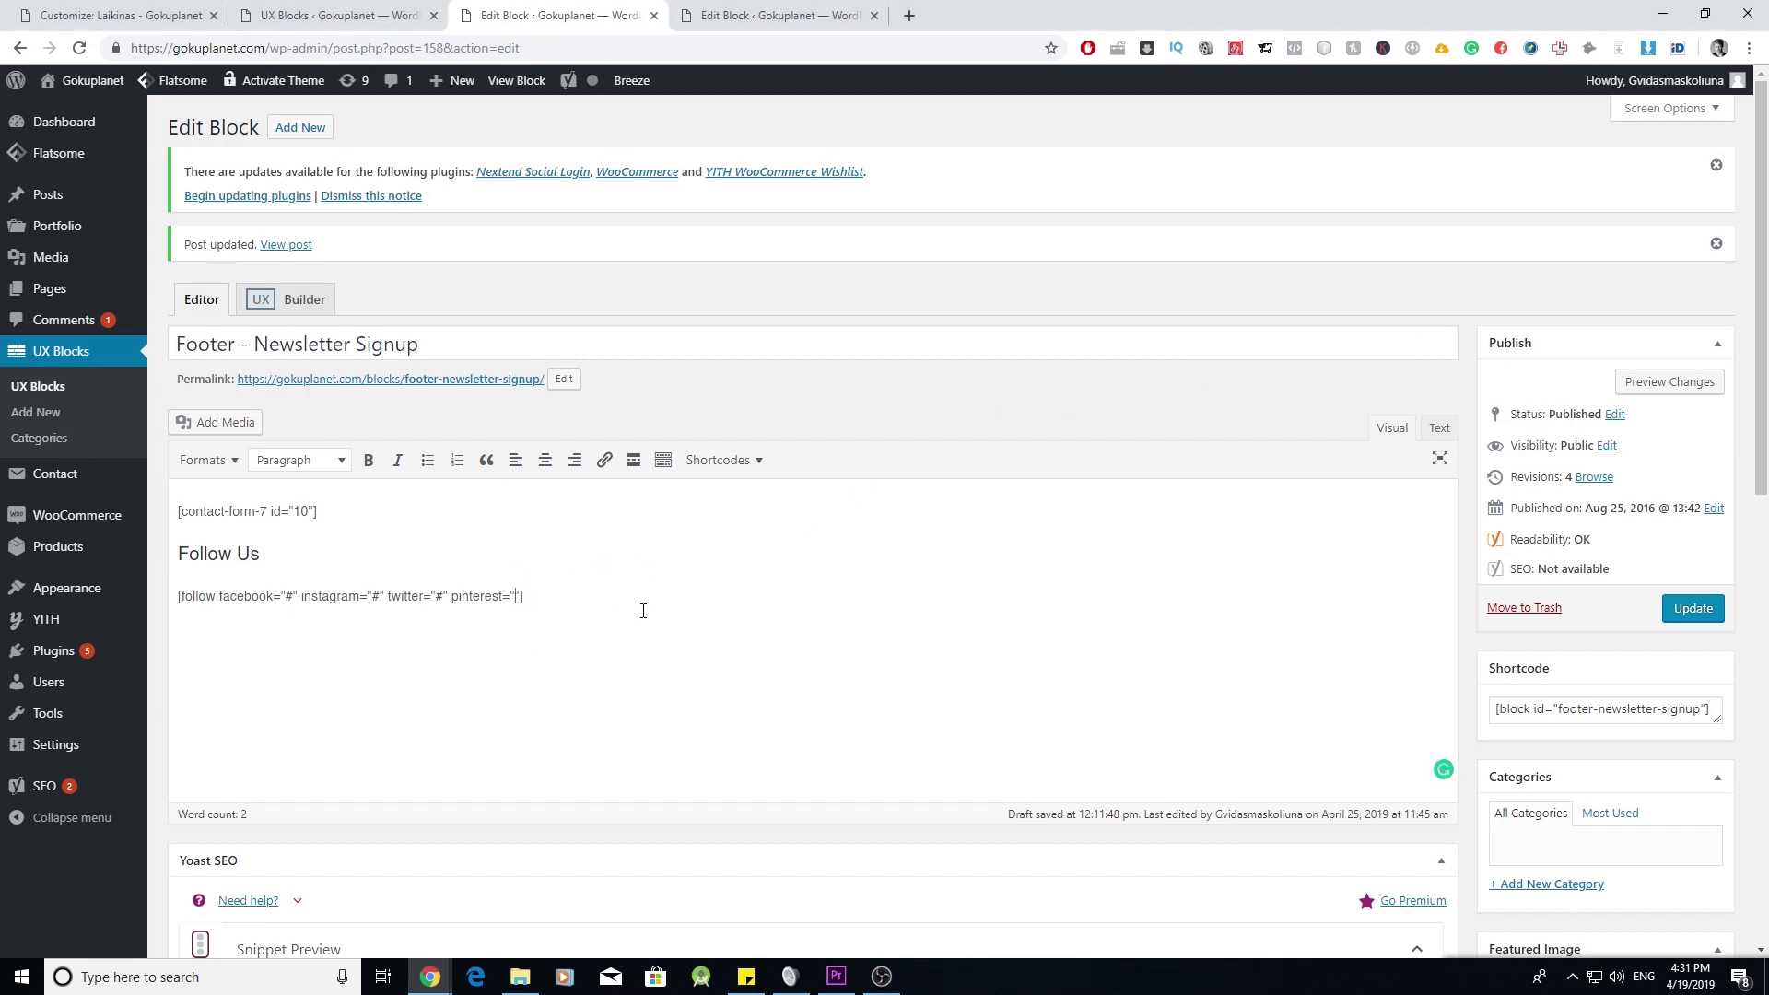
text(https://www.pinterest.co.uk/catastic_pet/)
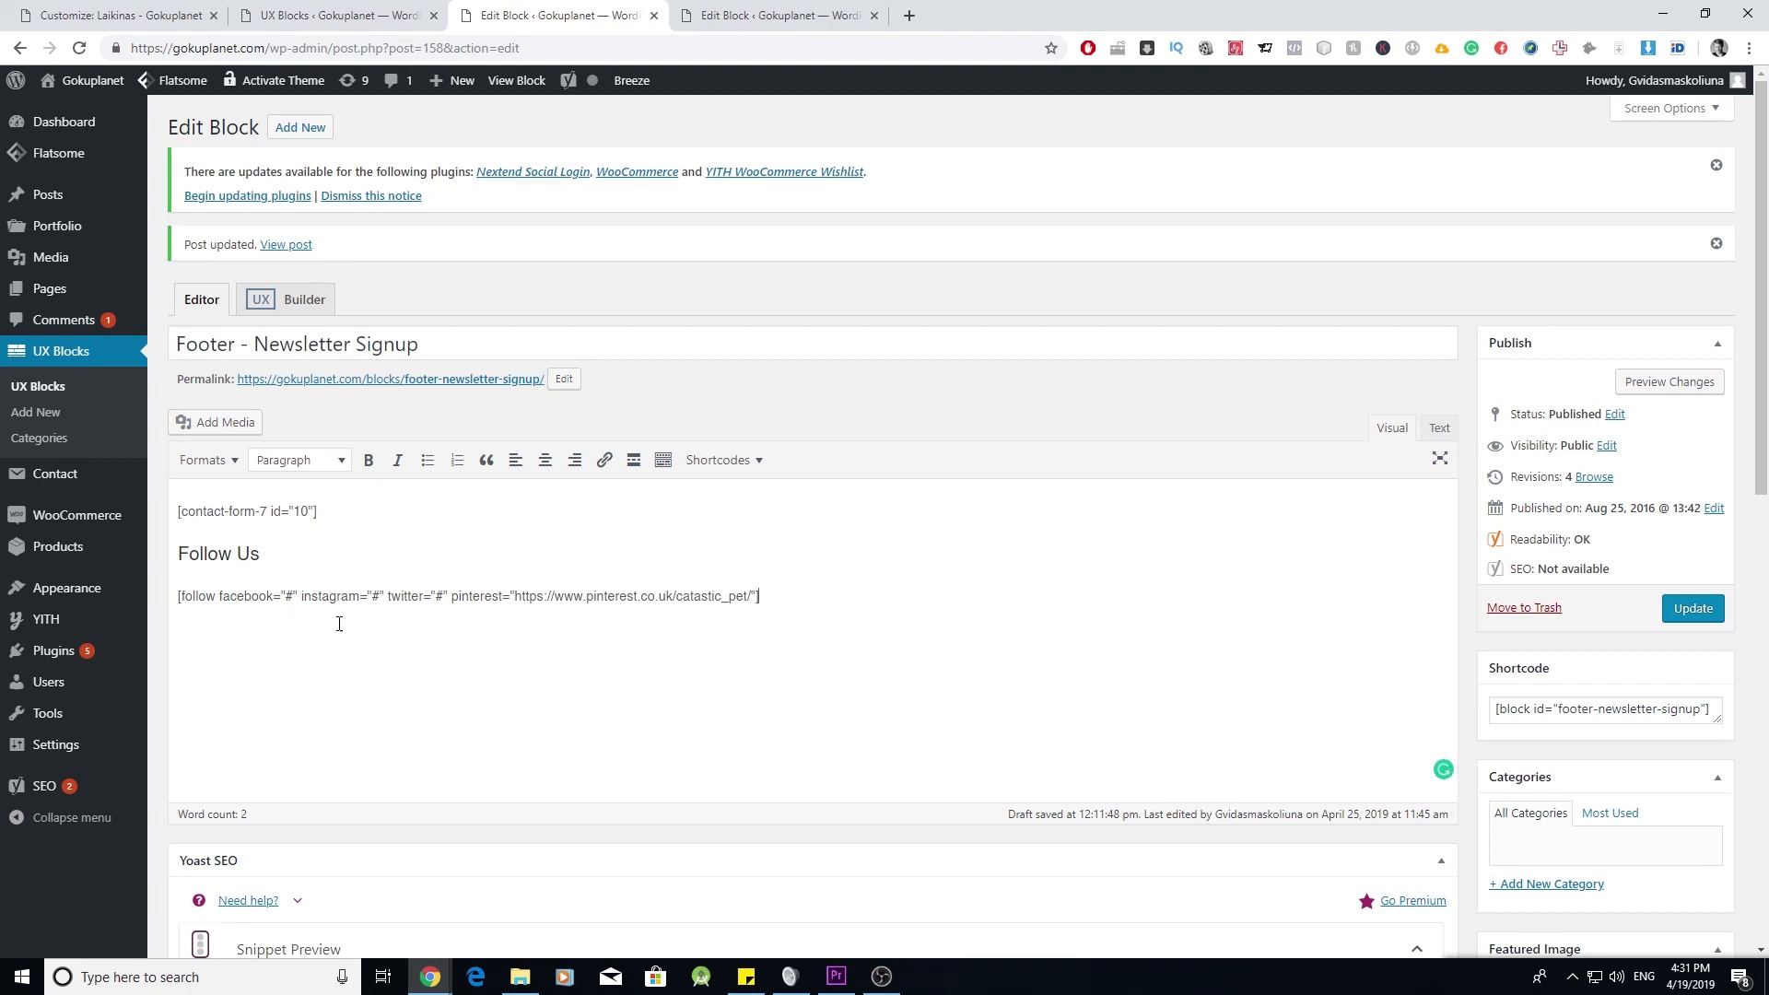
click(279, 552)
click(1693, 613)
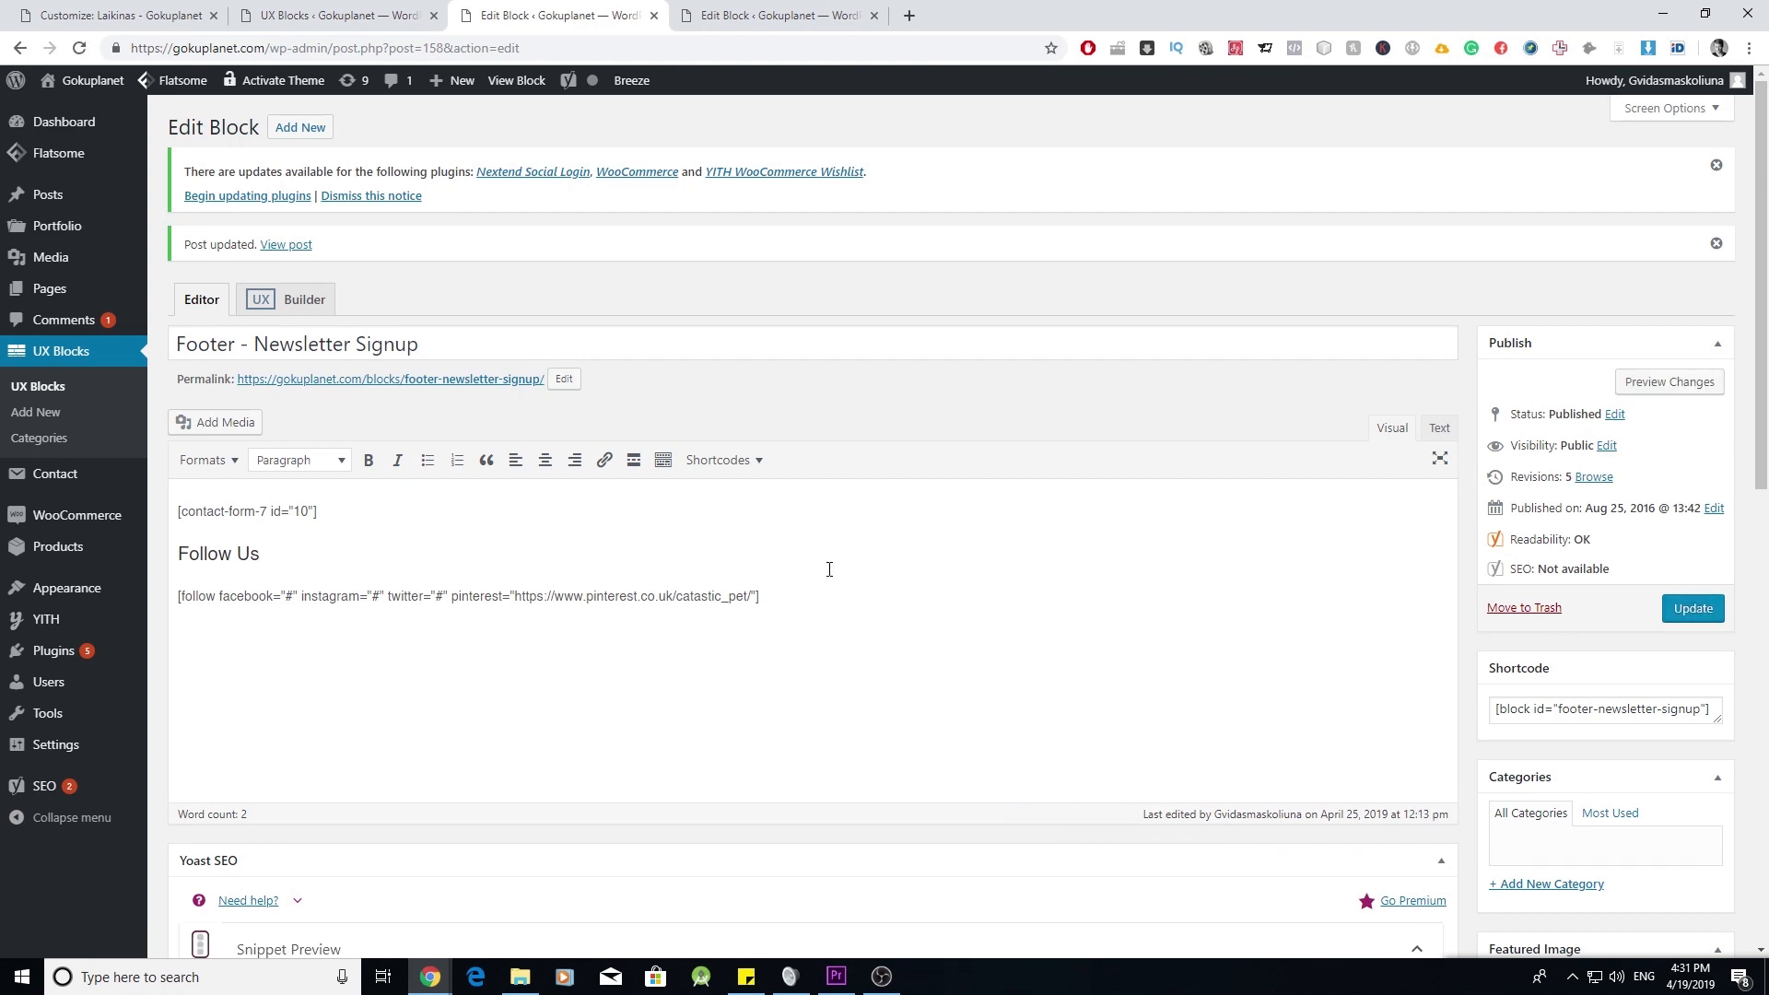
click(157, 15)
- Choose 'Footer - Newsletter Signup' as the Footer 2 widget's block and title it 'Join Newsletter'
click(238, 521)
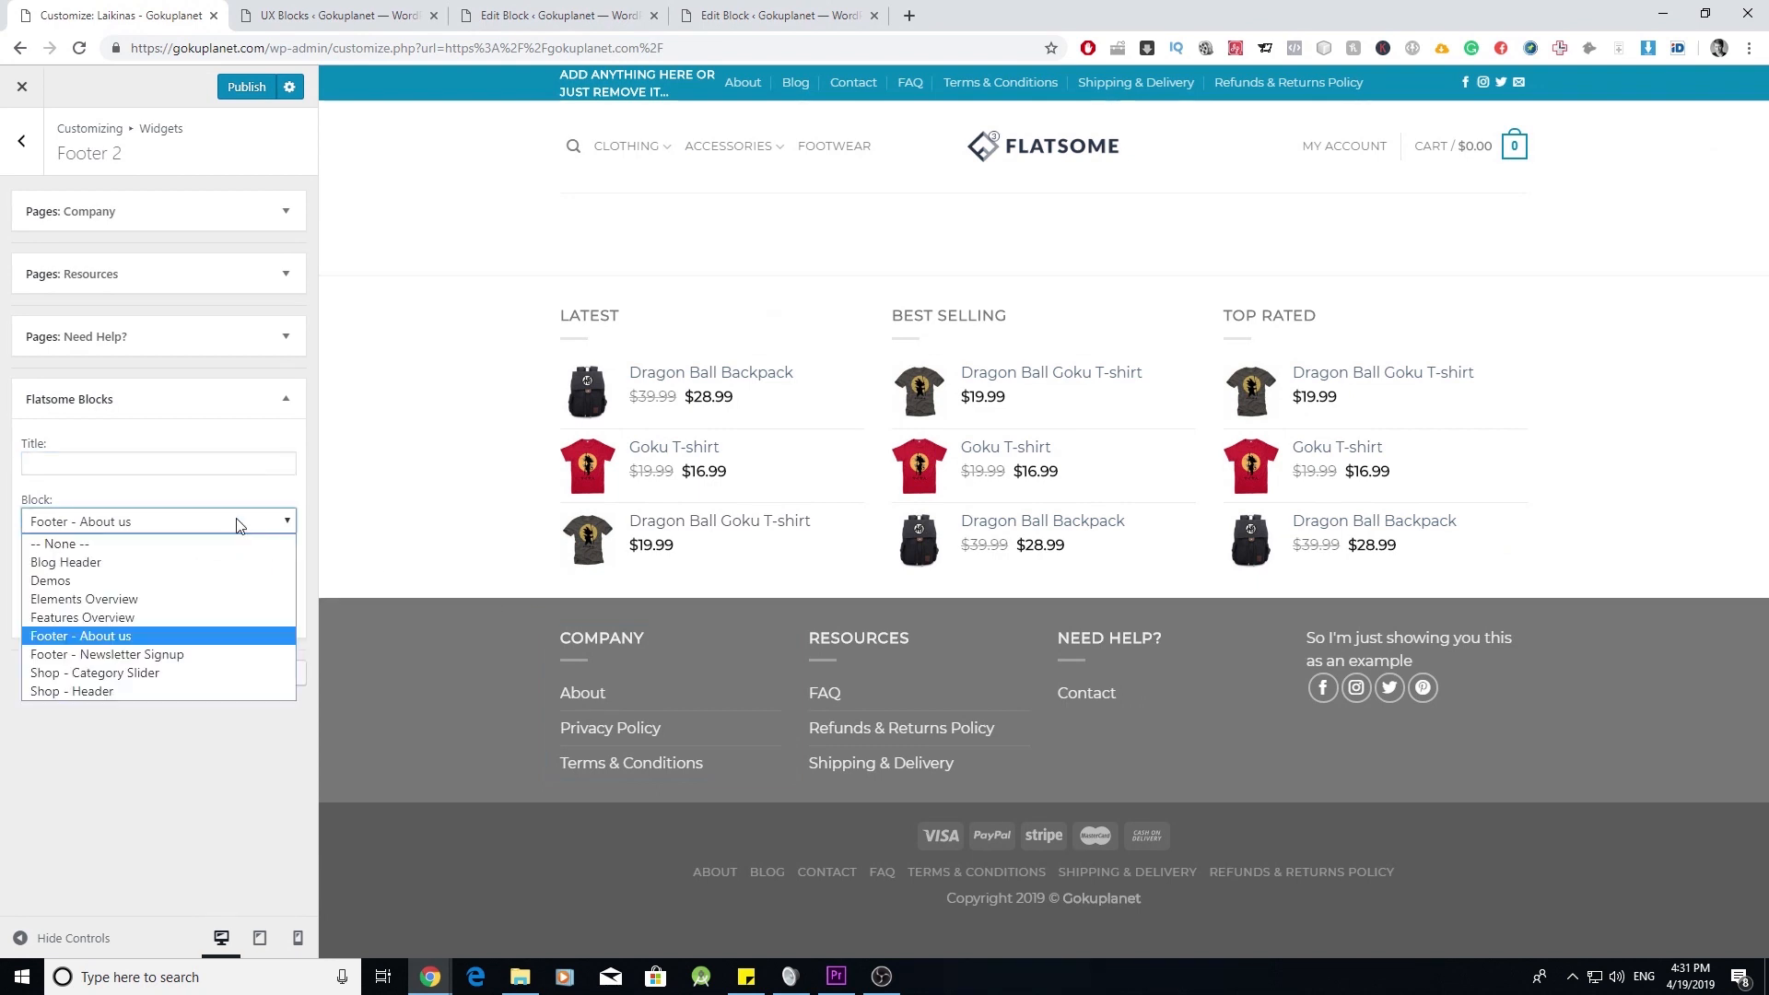
click(224, 655)
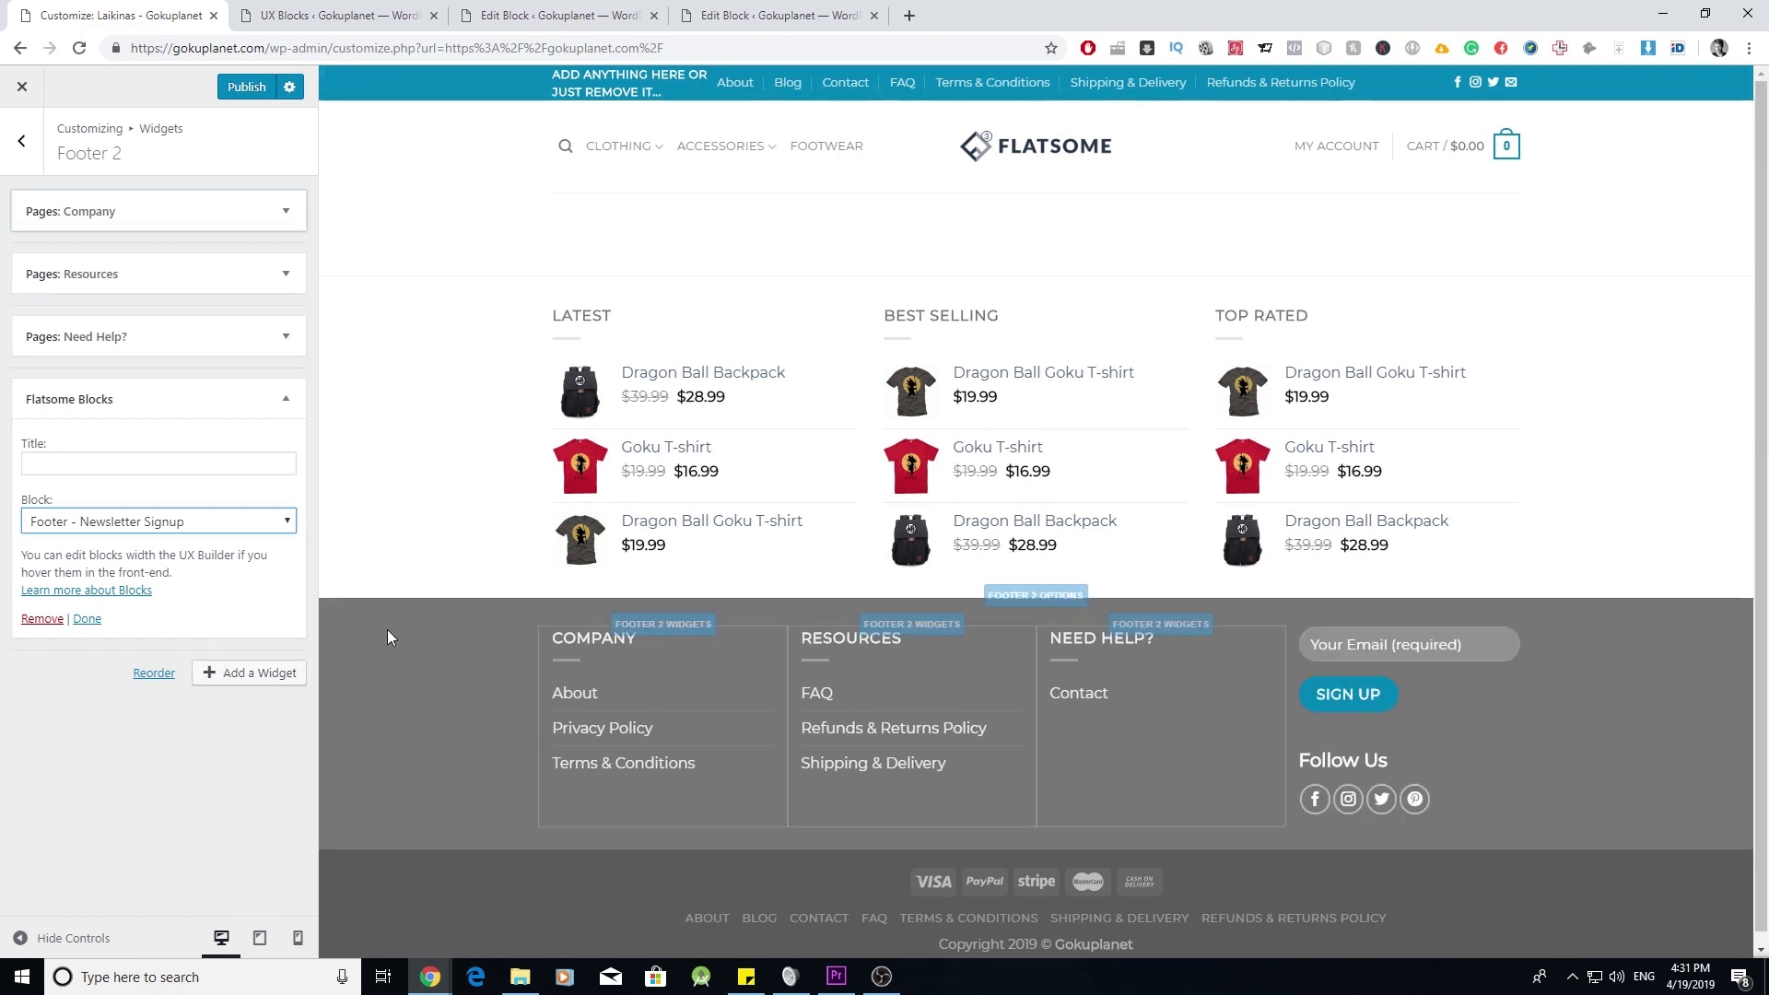
click(199, 461)
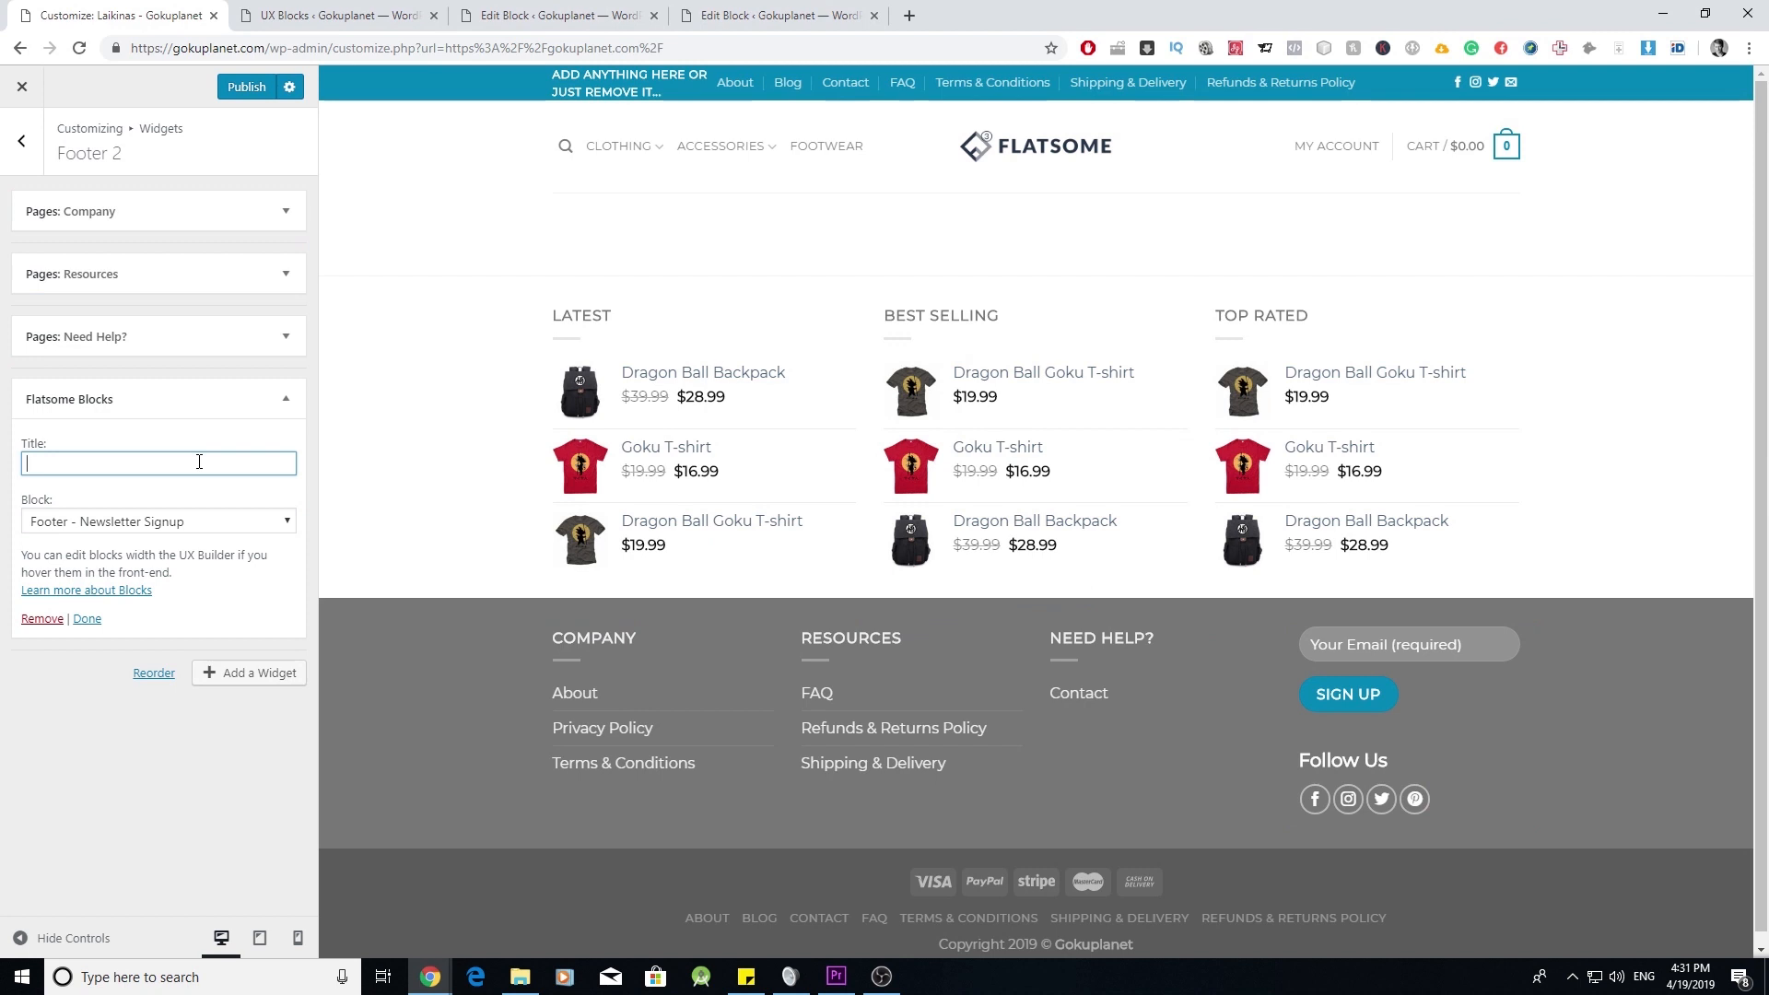
text(Join Newsletter)
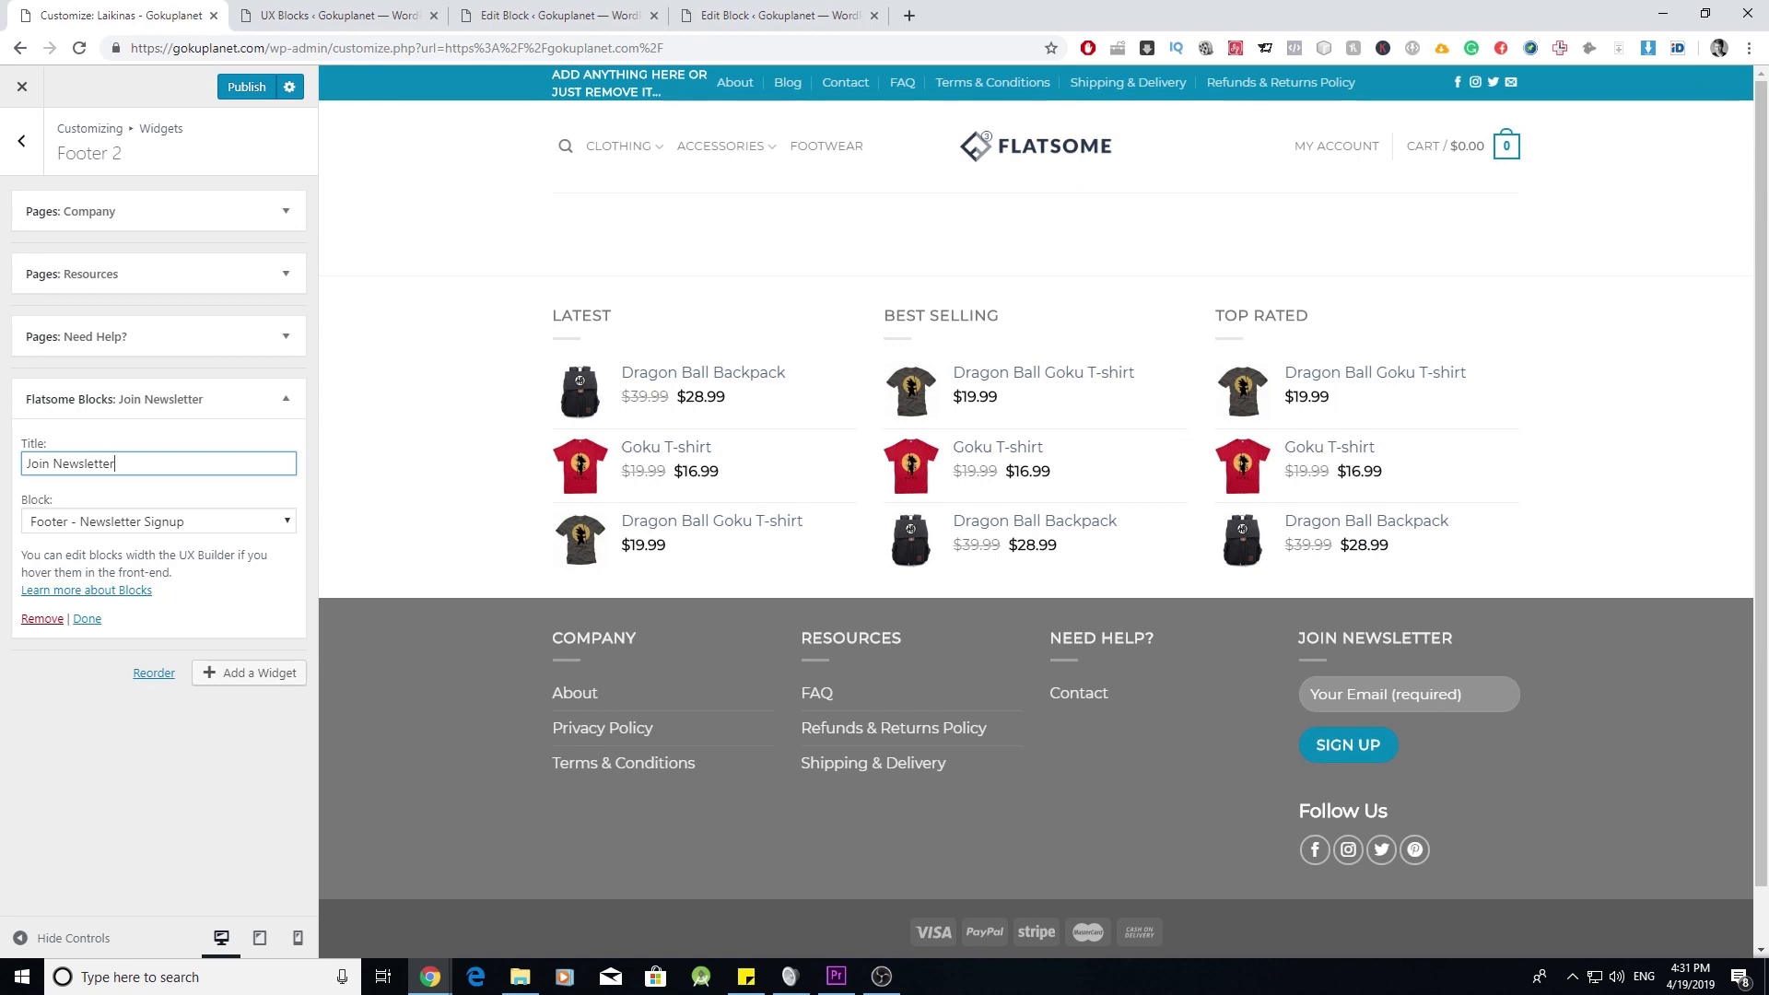
scroll(1433, 564, down, 1)
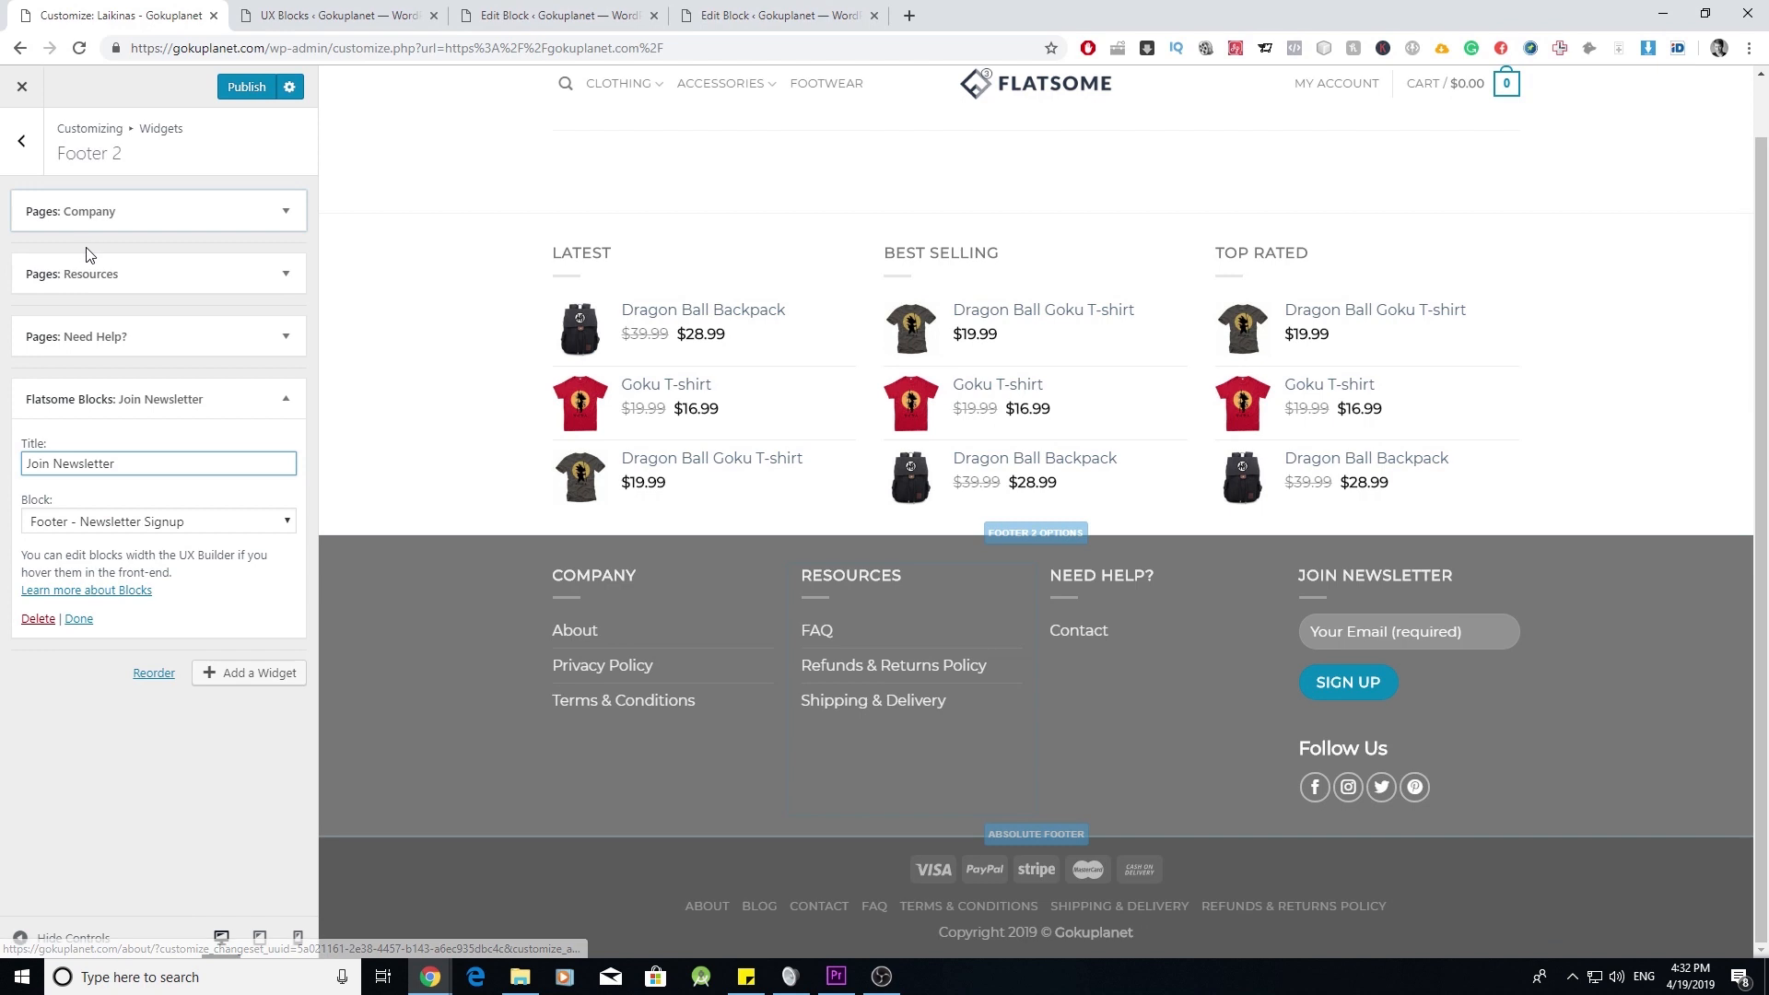
- Set the Footer Menu location to '— Select —' under Menus > View All Locations and publish
click(28, 153)
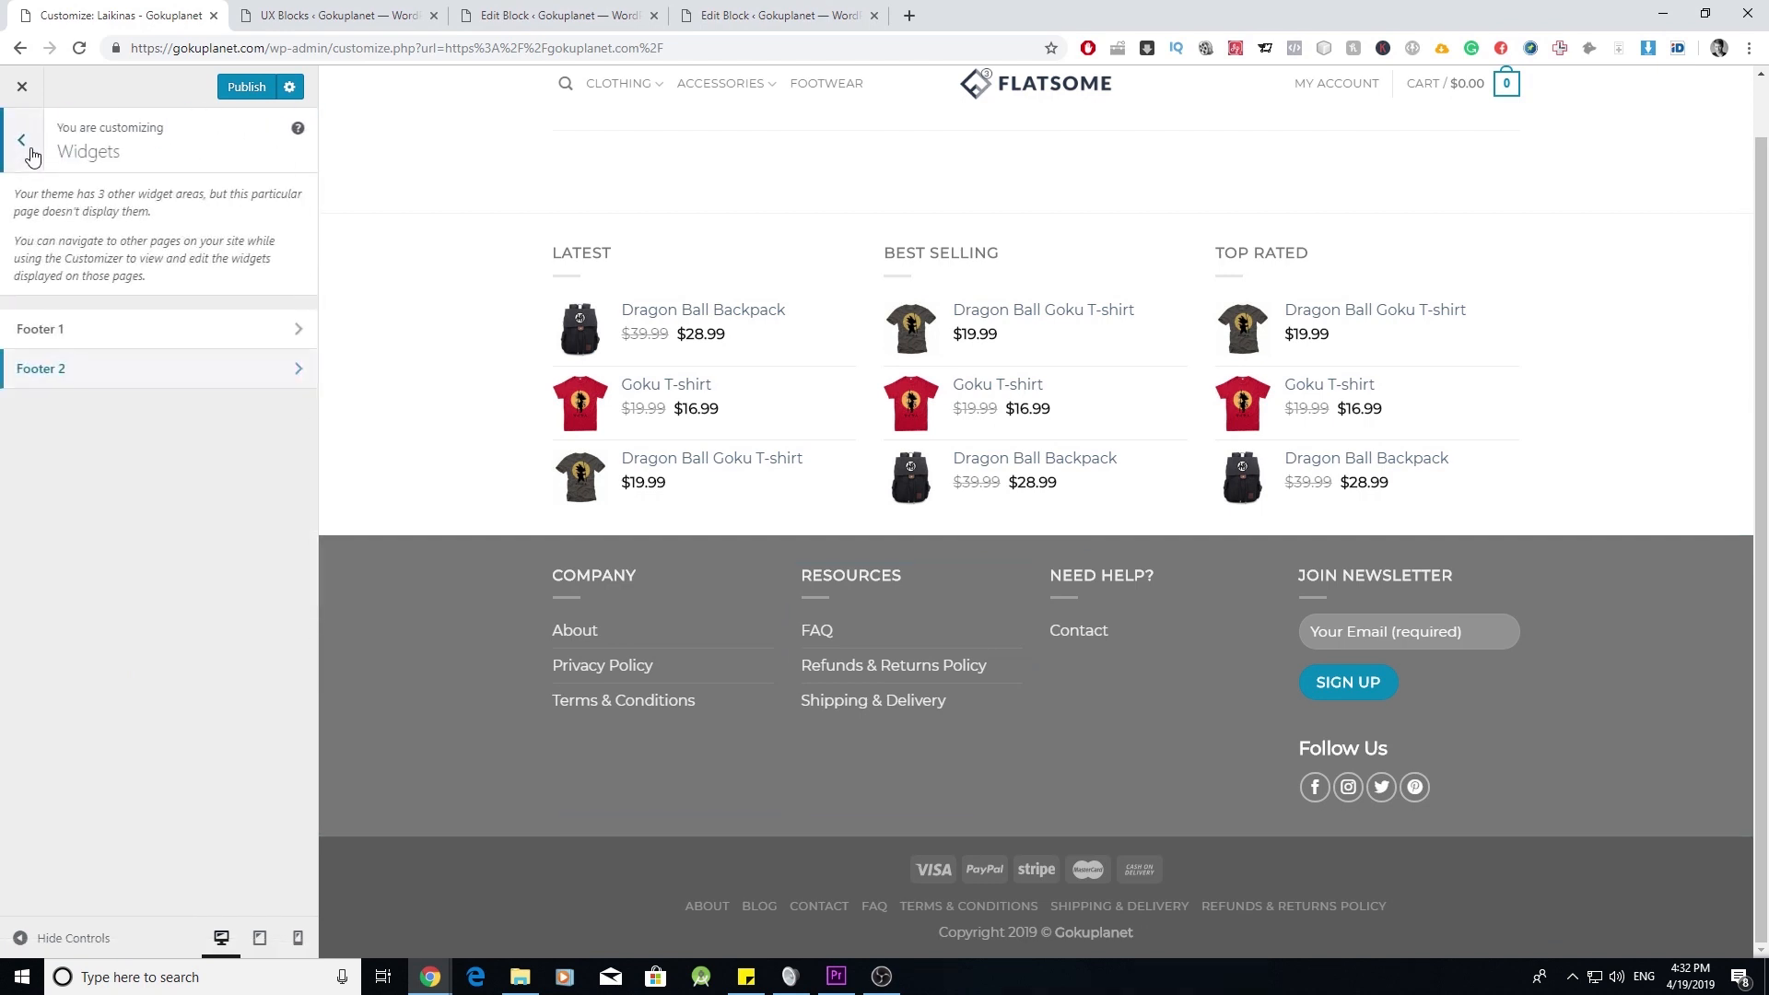
click(31, 155)
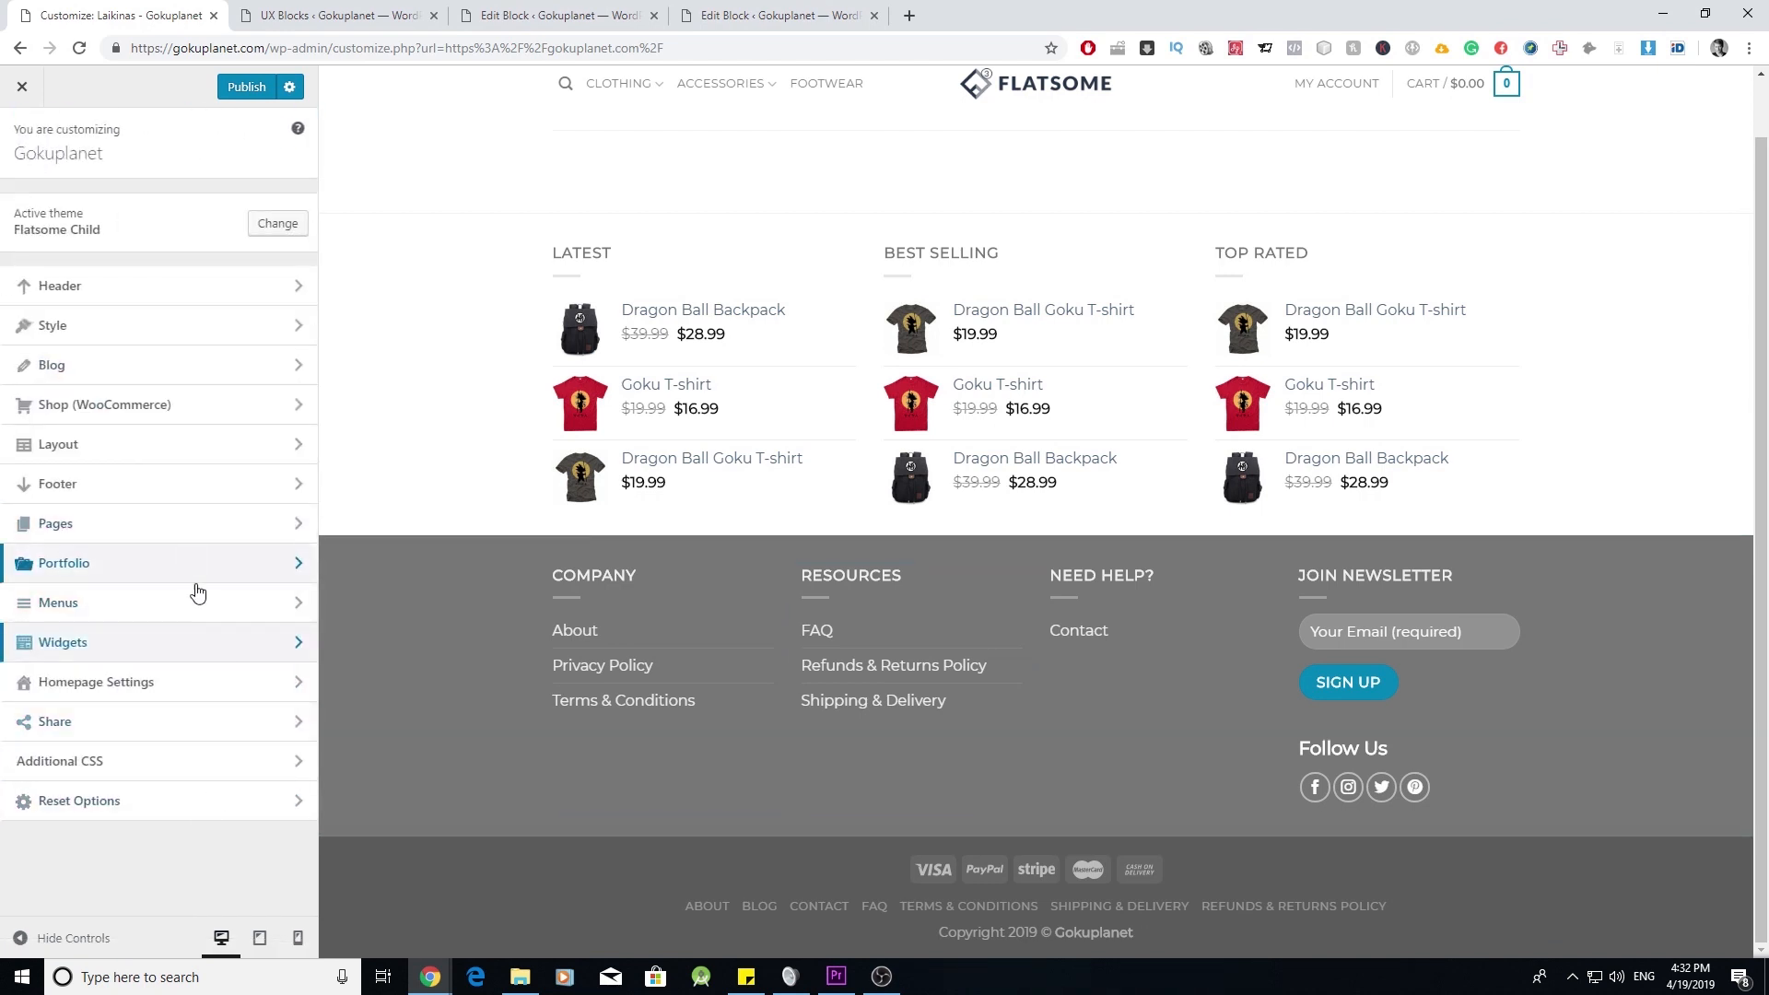
click(287, 600)
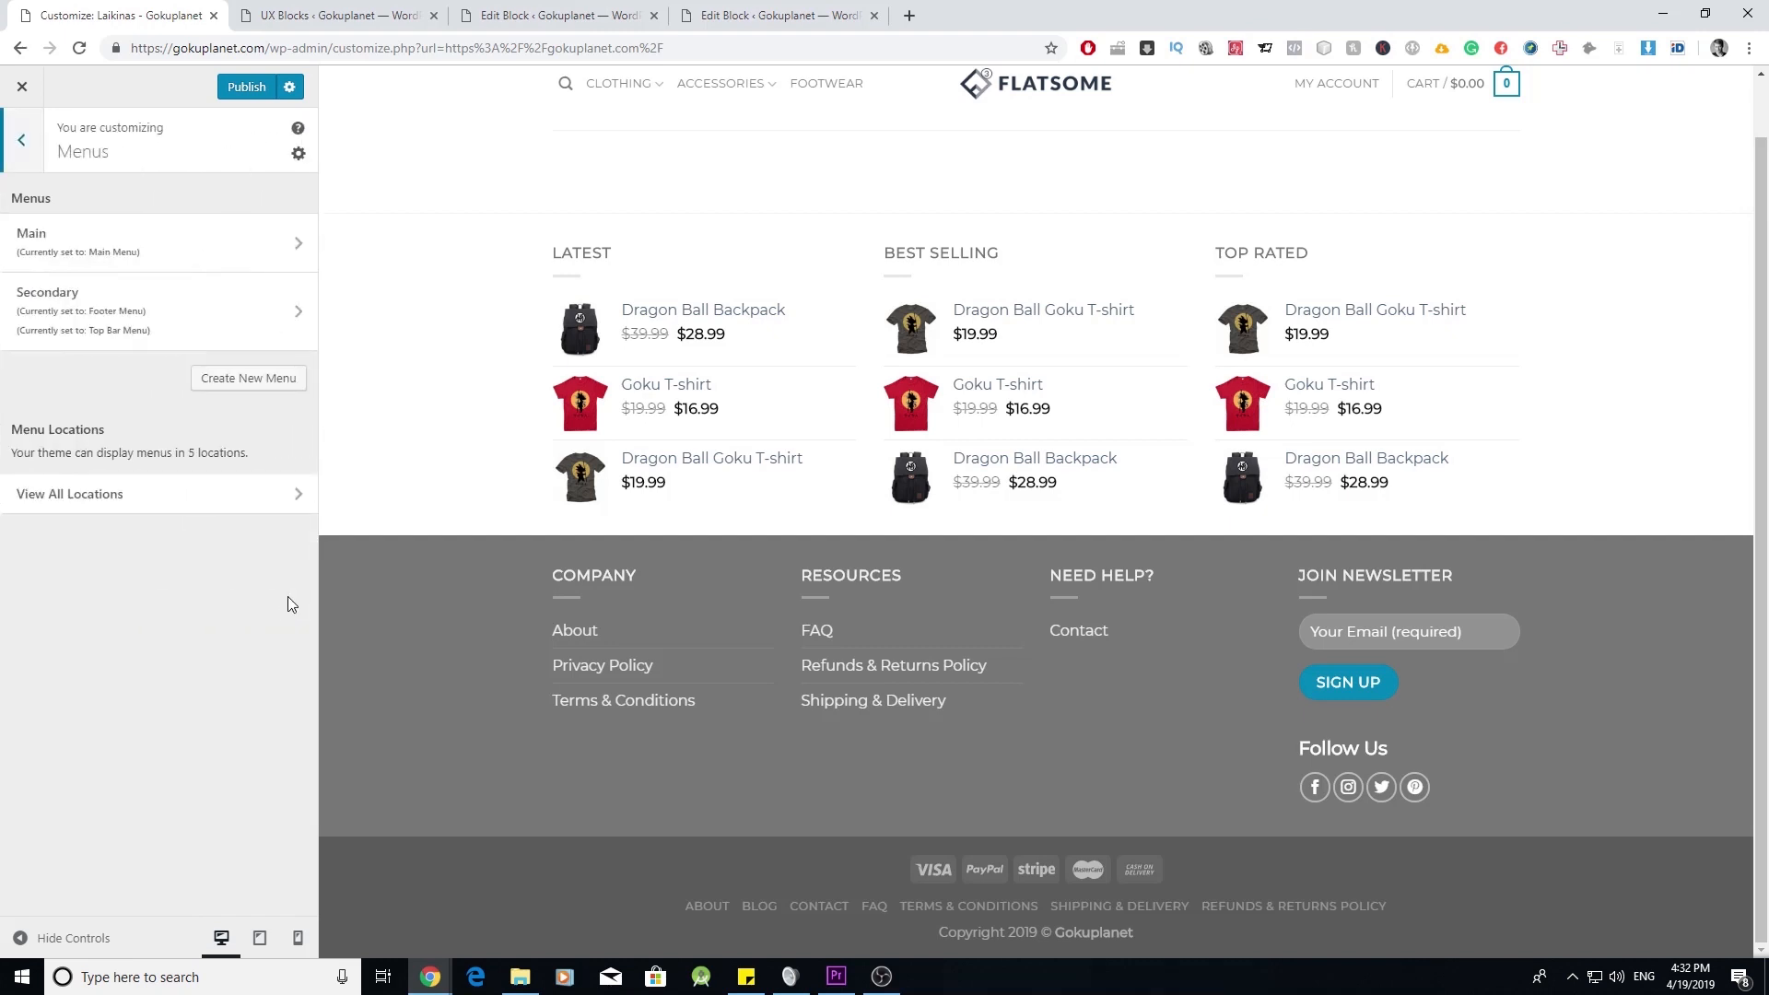
click(277, 499)
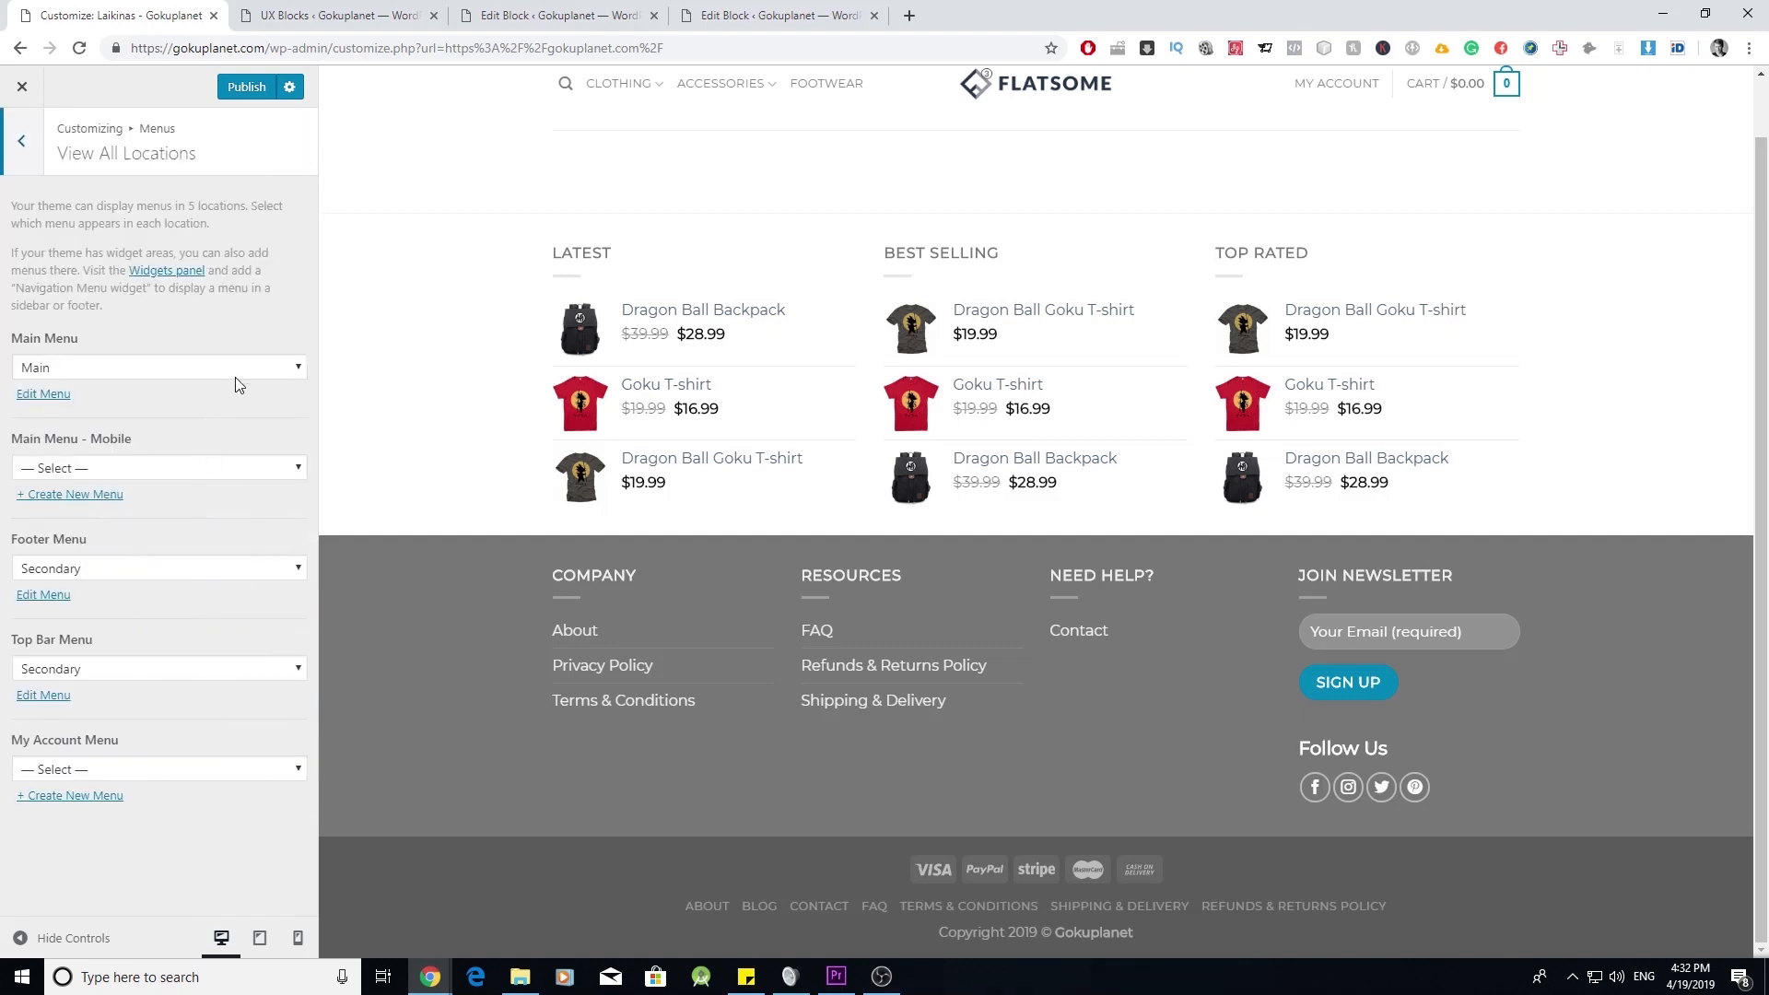
click(223, 567)
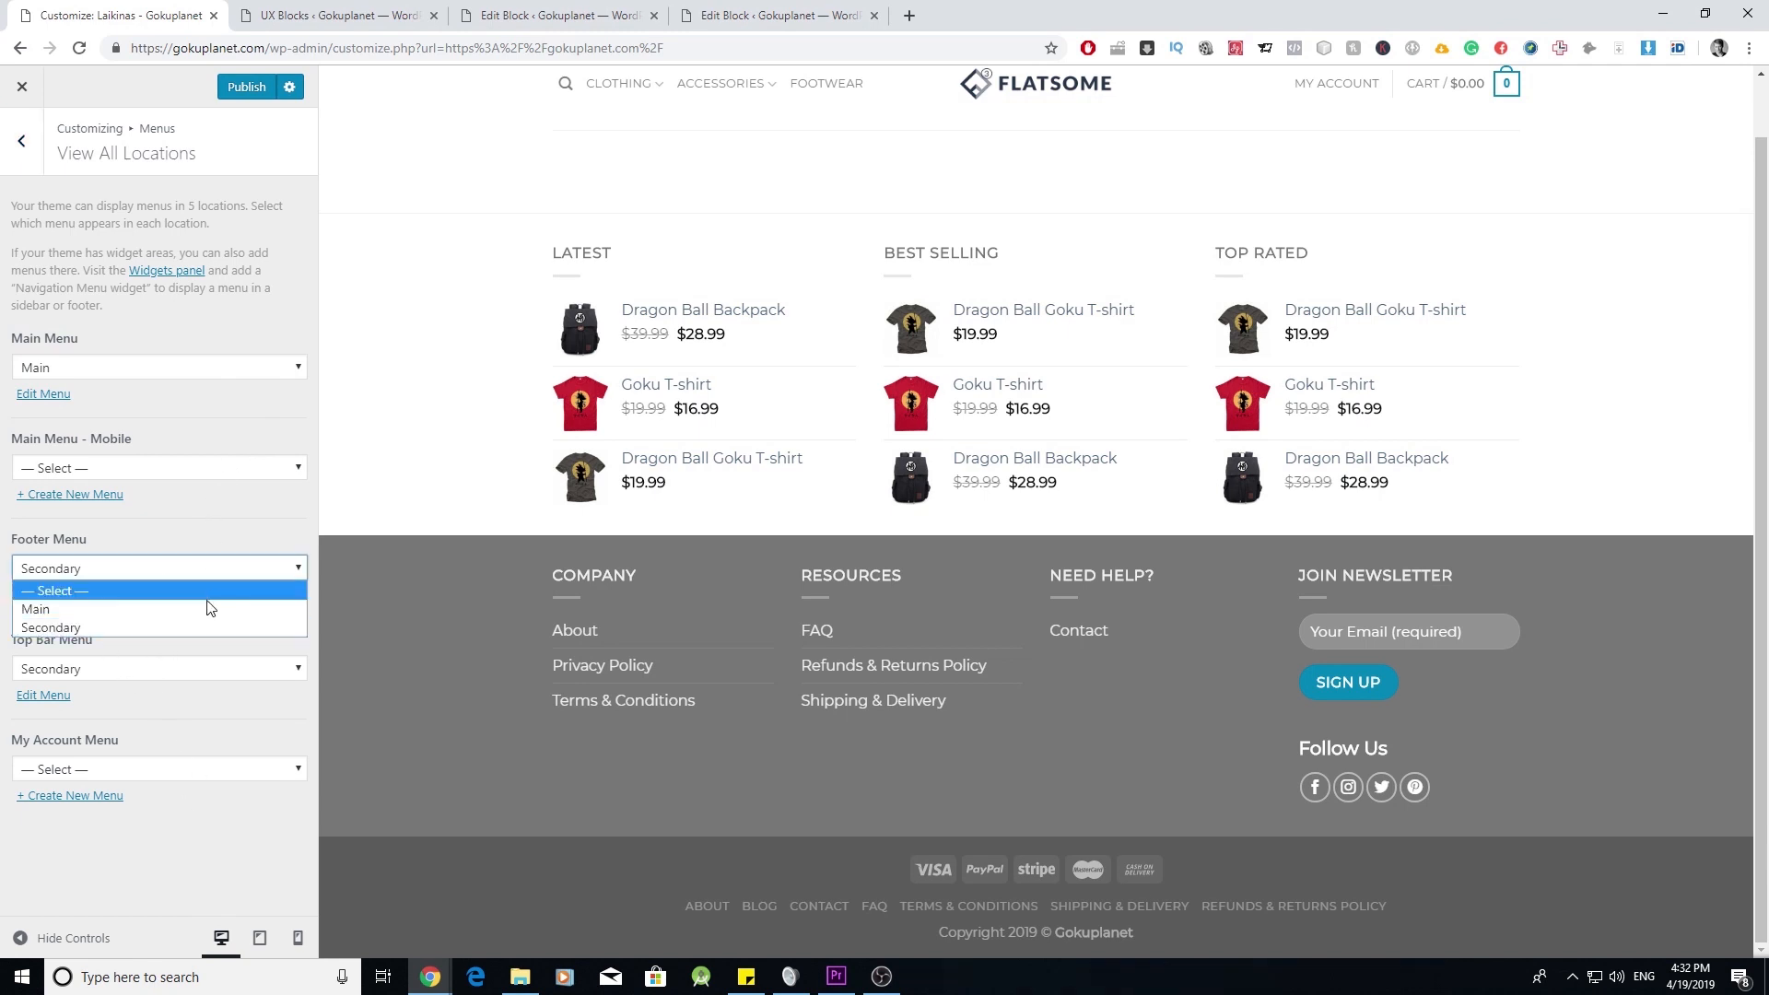
click(223, 590)
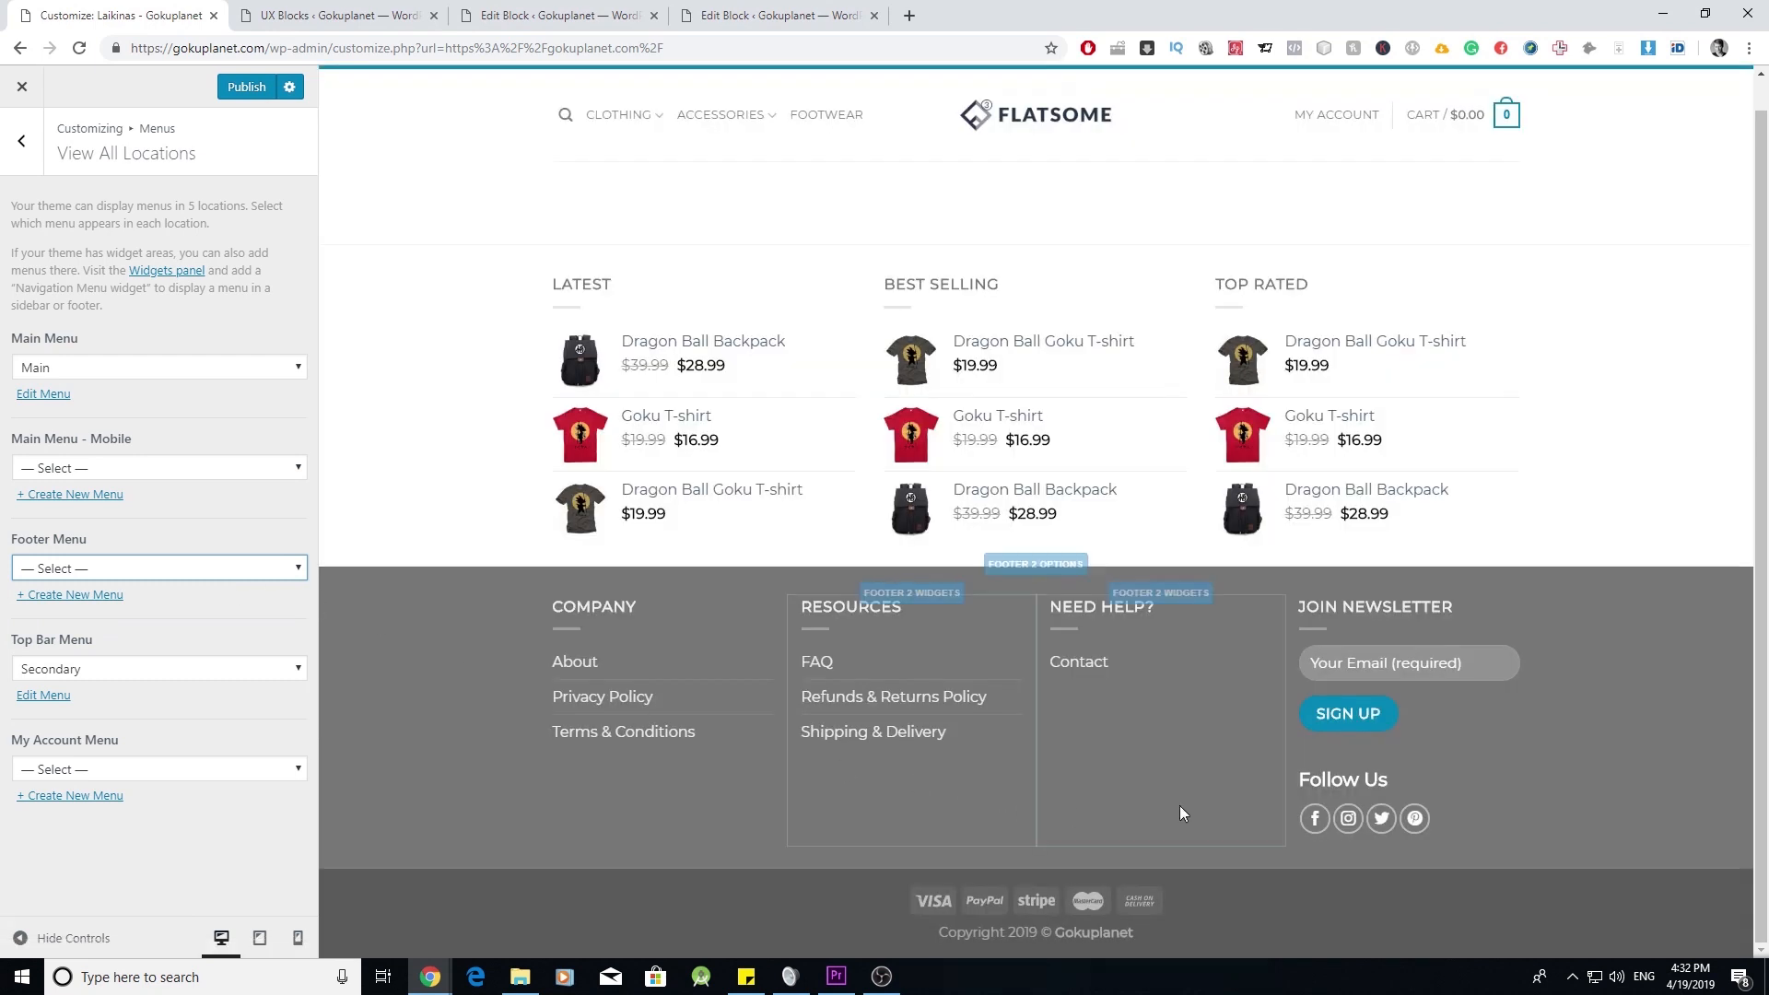
click(246, 87)
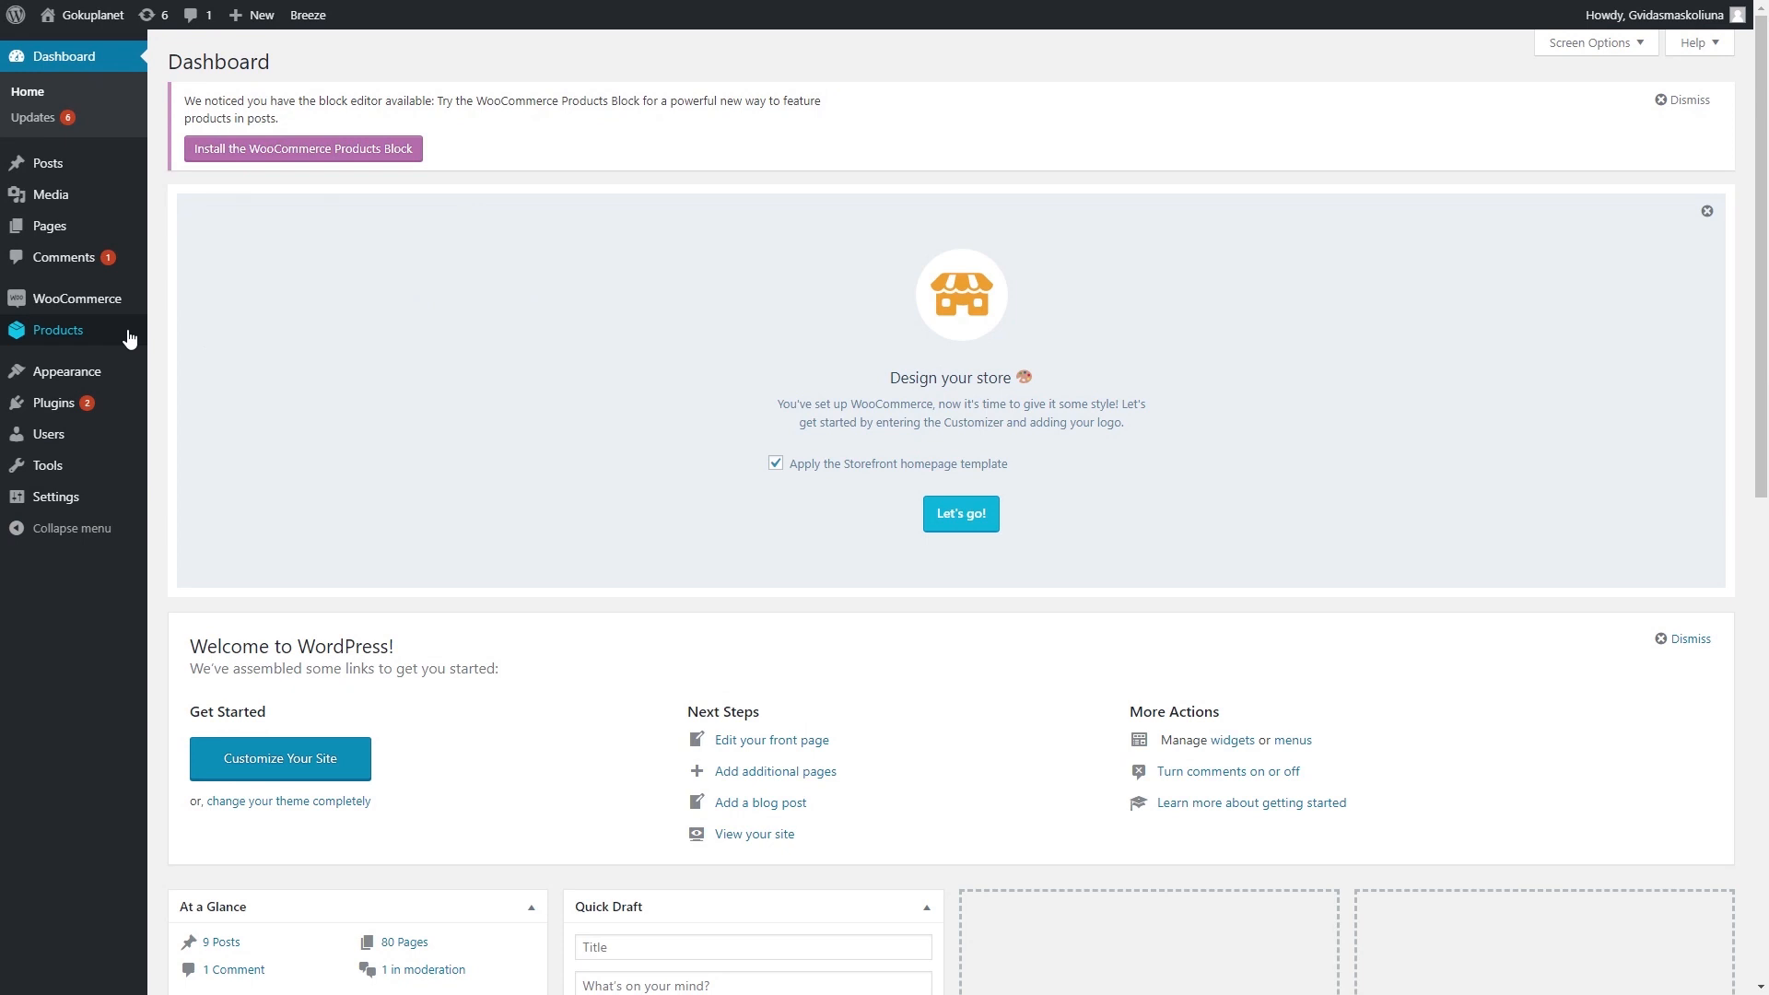
- Go through WooCommerce Orders to the Reports page showing last-7-days sales by date
mouse_move(94, 313)
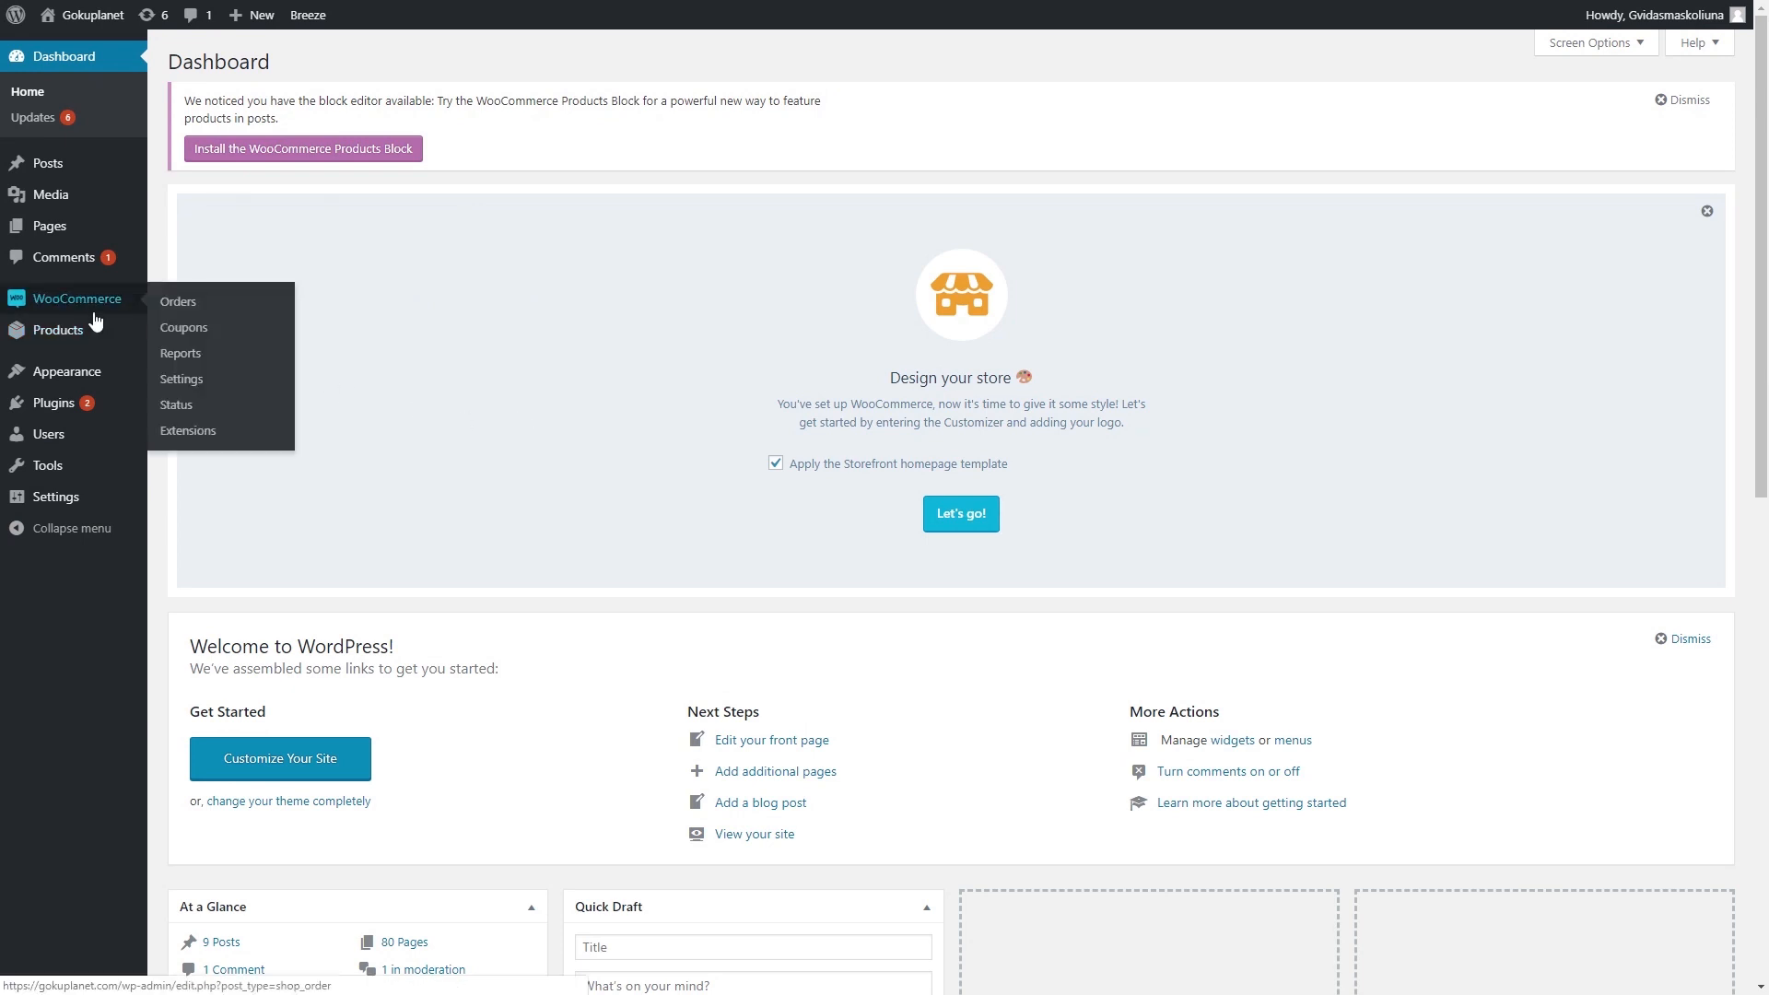
click(90, 304)
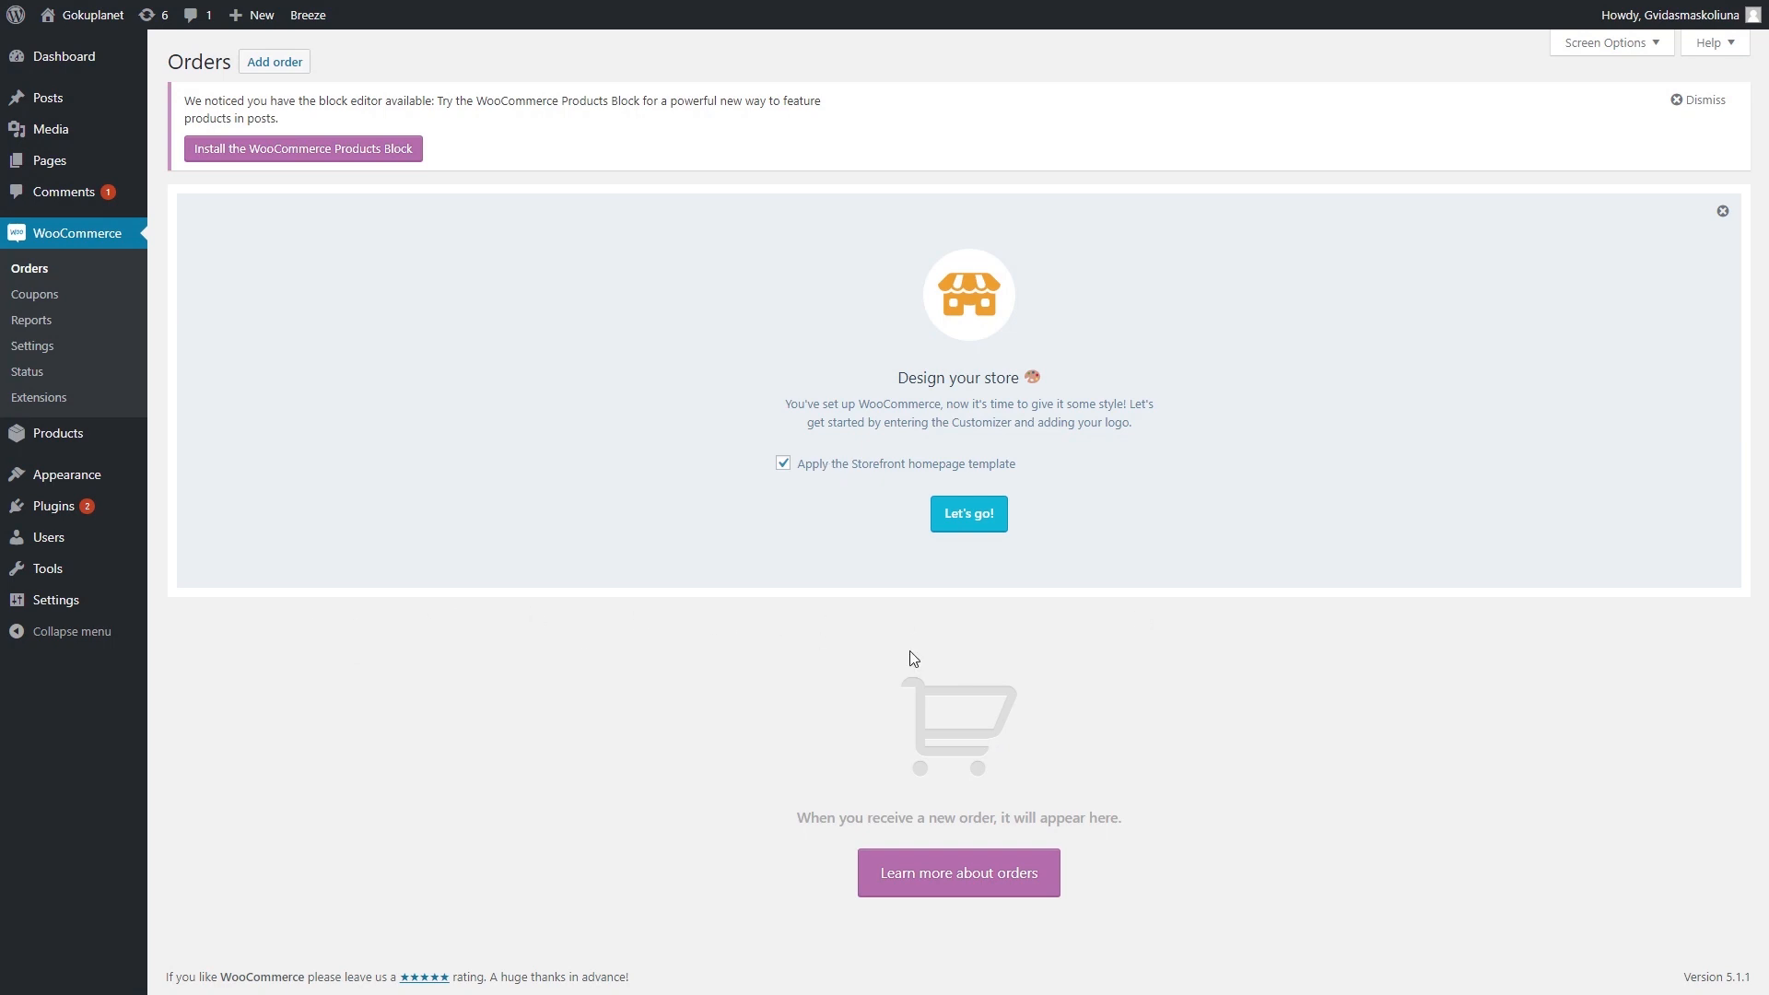
click(53, 327)
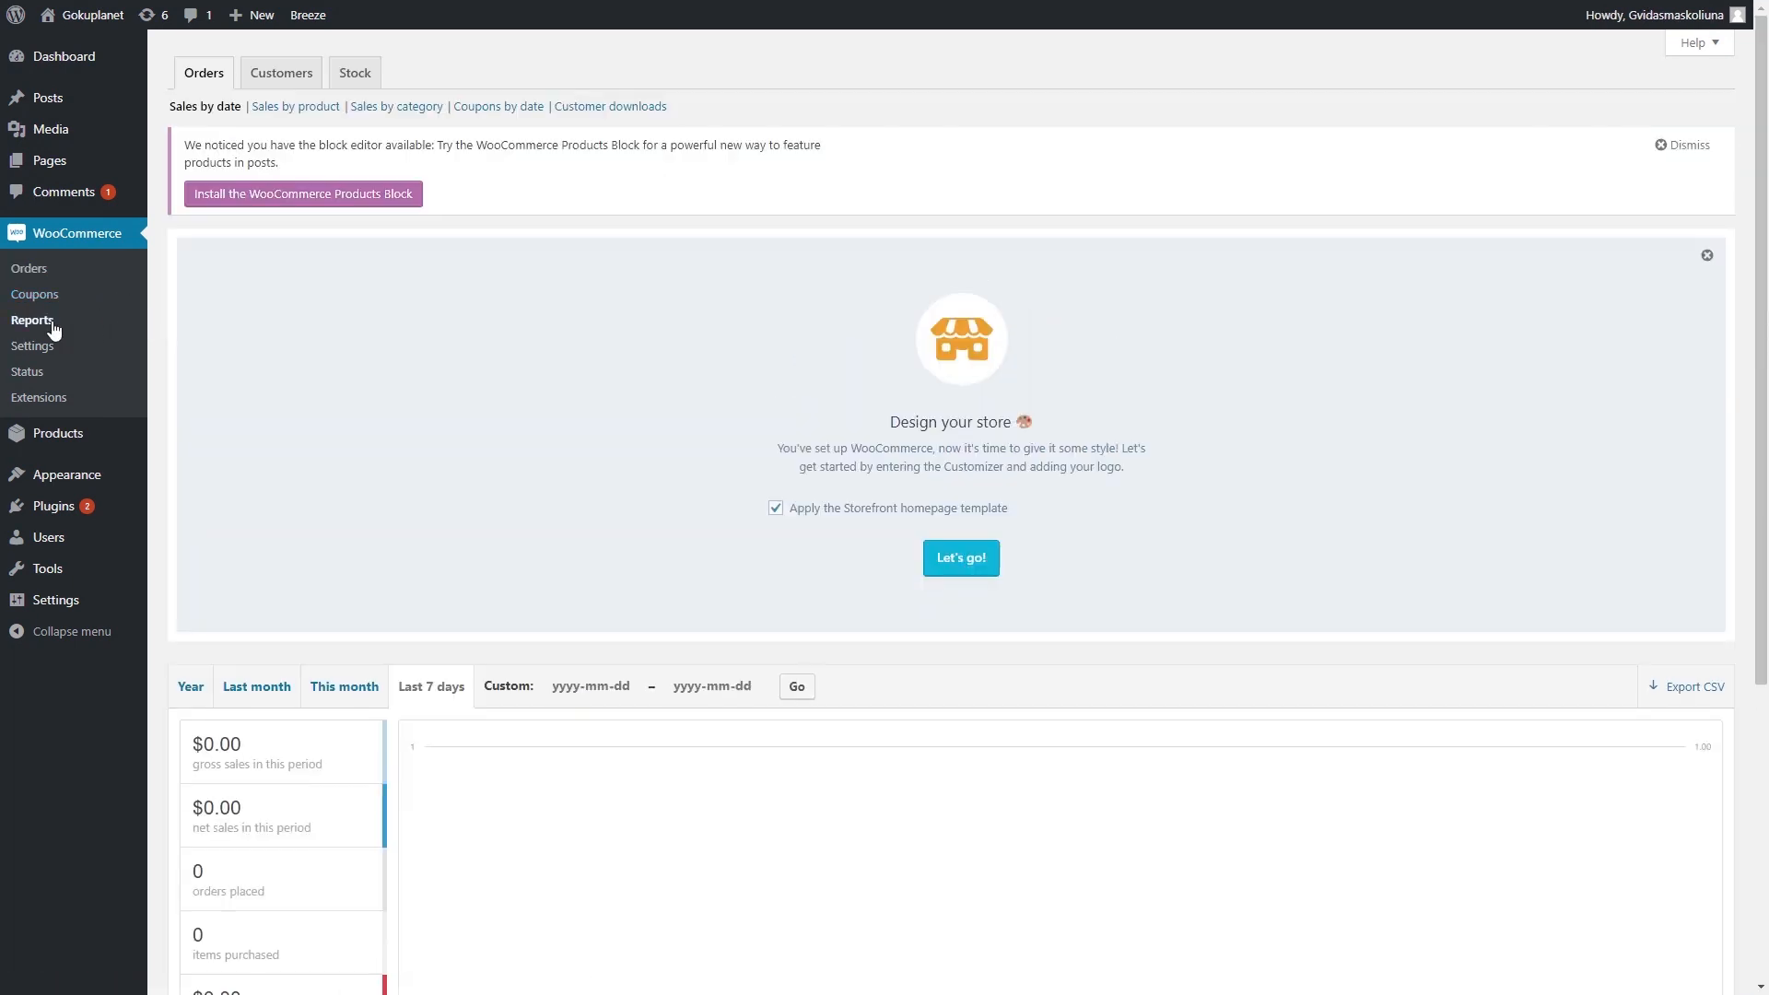
scroll(693, 433, down, 4)
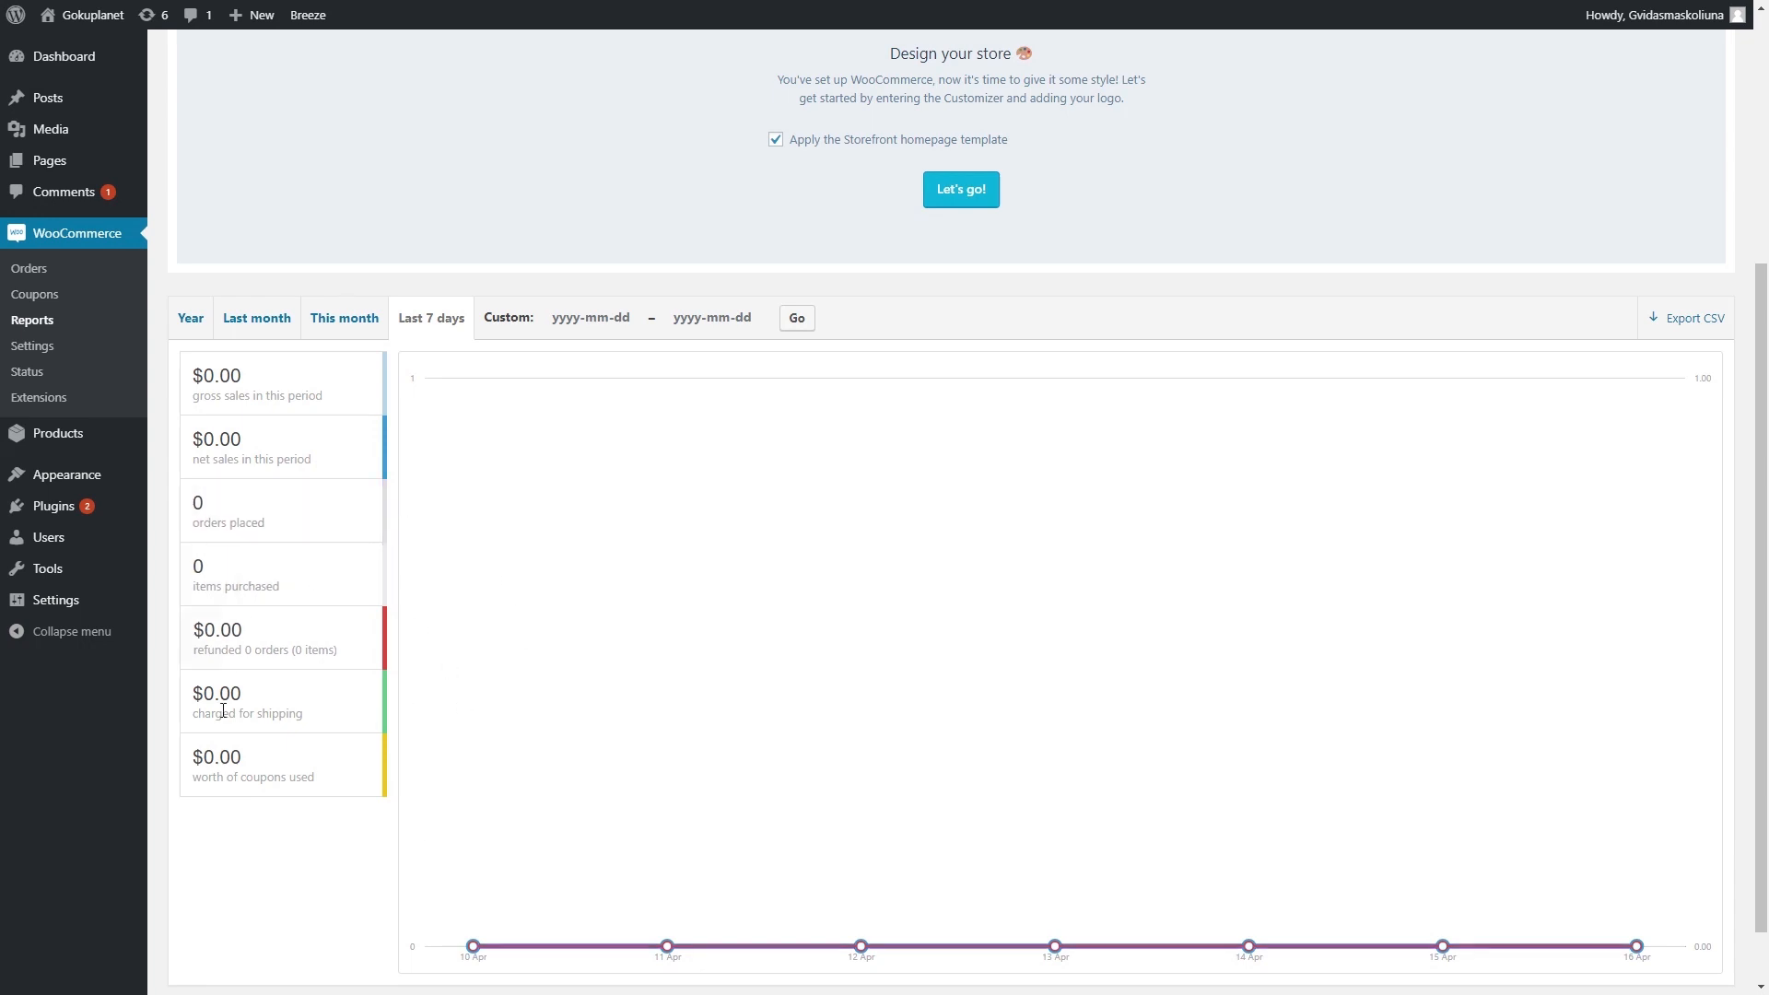
- Look over the WooCommerce Settings page, then the Status page's Tools tab
click(41, 351)
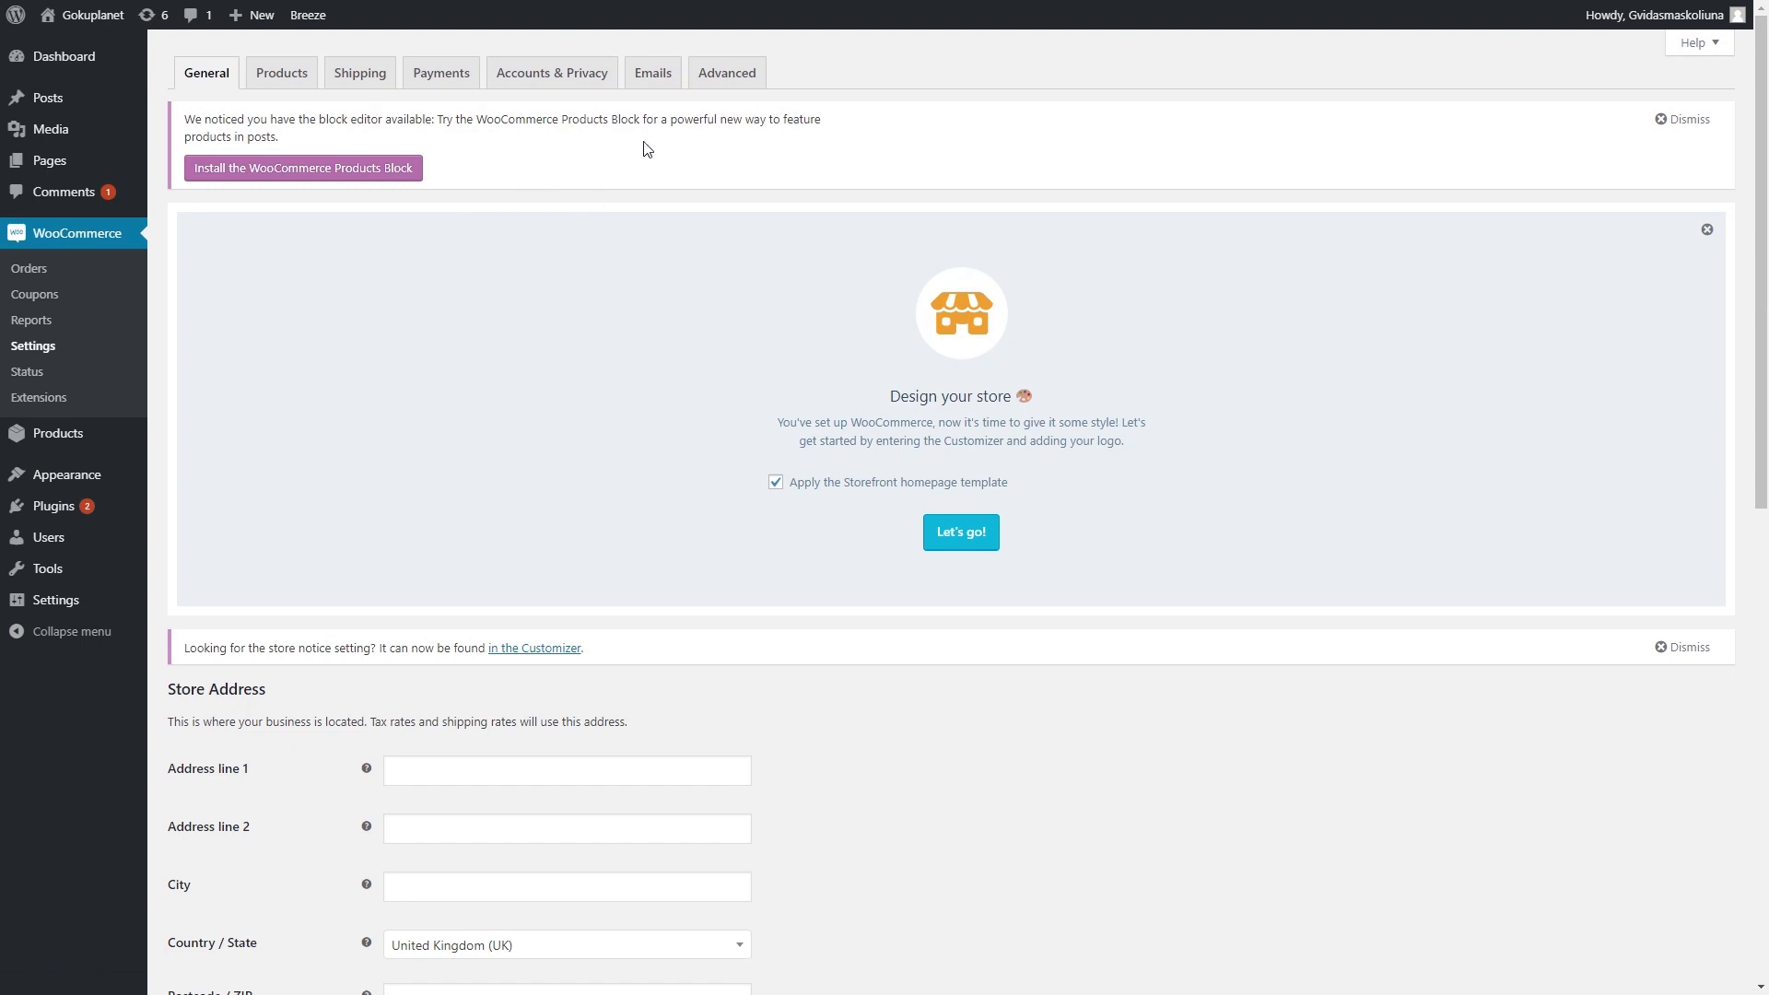
scroll(707, 371, down, 5)
scroll(708, 371, up, 5)
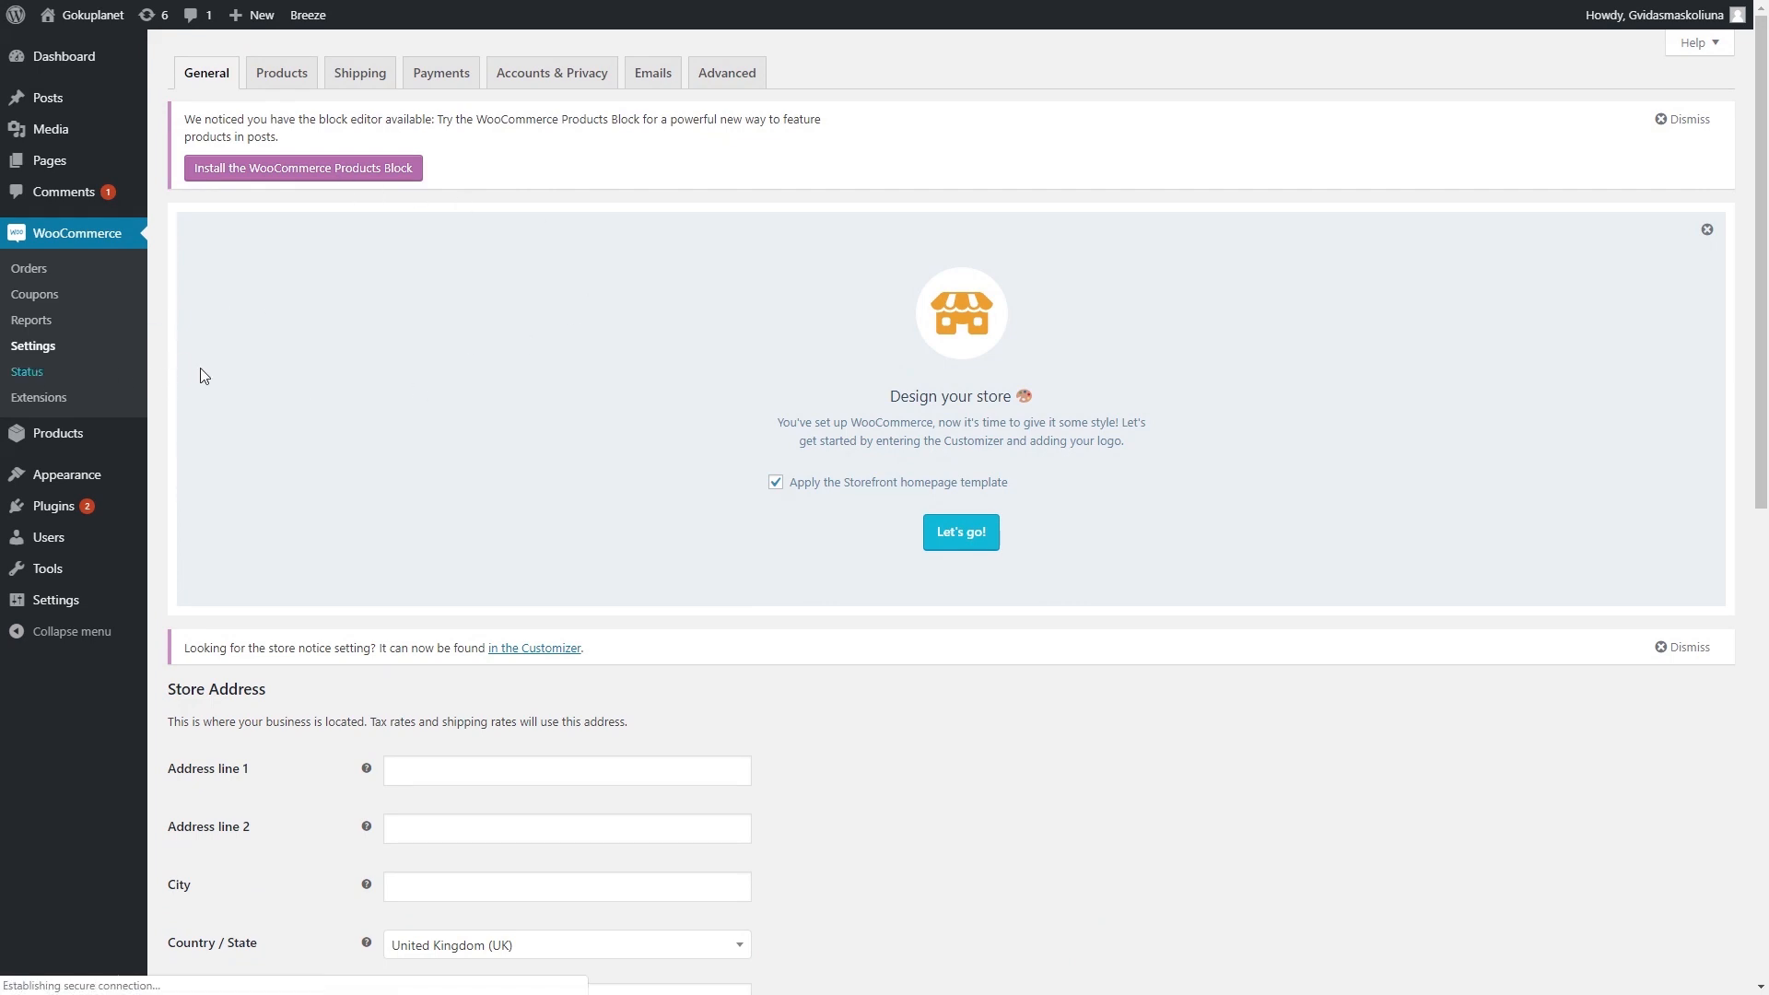
click(40, 373)
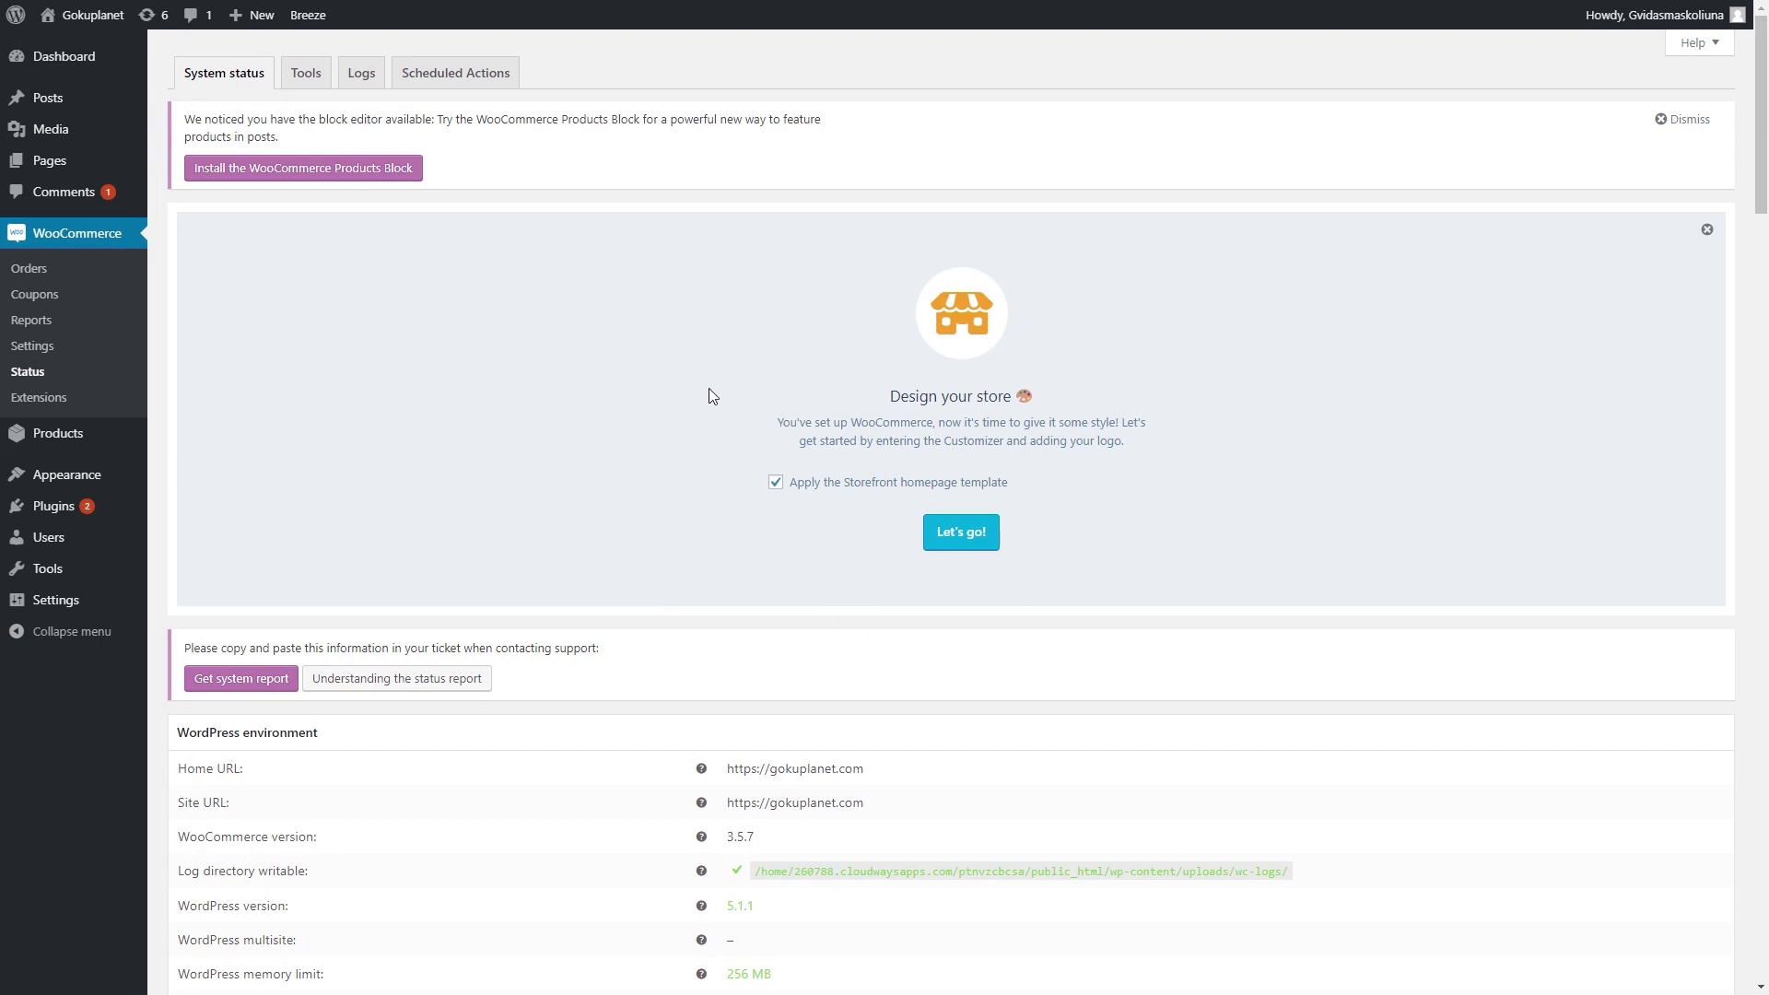
click(306, 73)
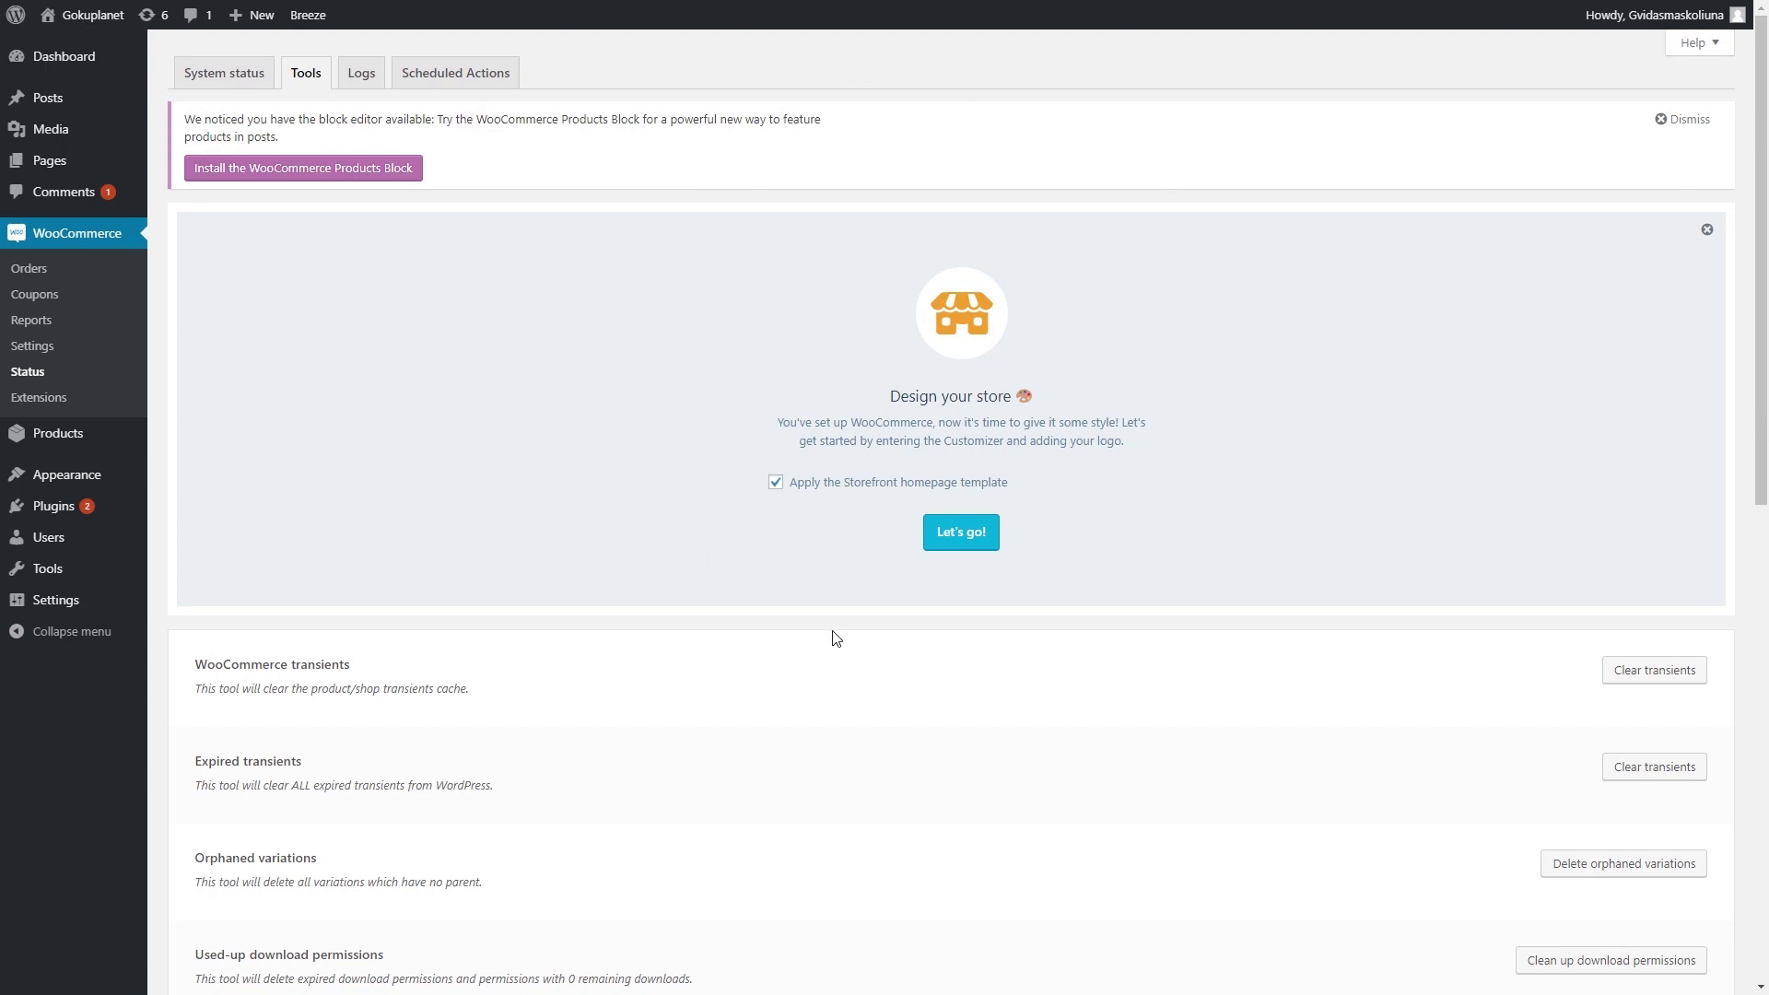
- Scroll through the WooCommerce Extensions catalogue
click(35, 394)
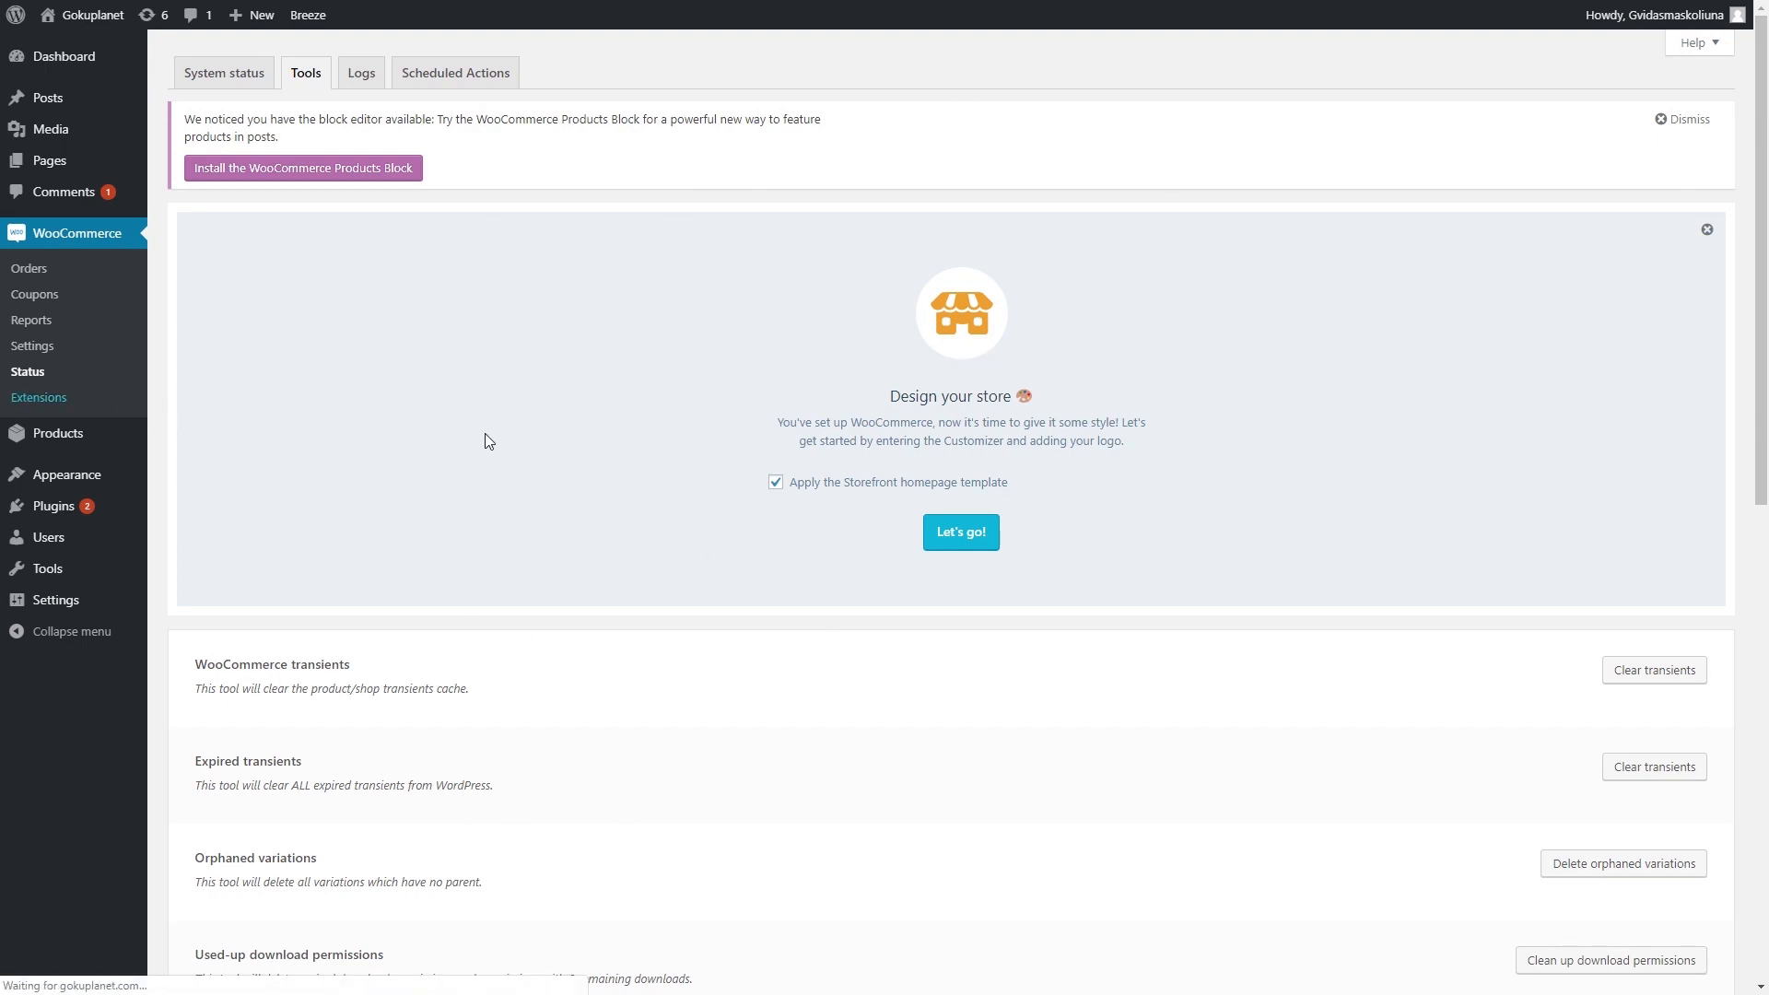
scroll(485, 439, down, 8)
scroll(932, 610, up, 8)
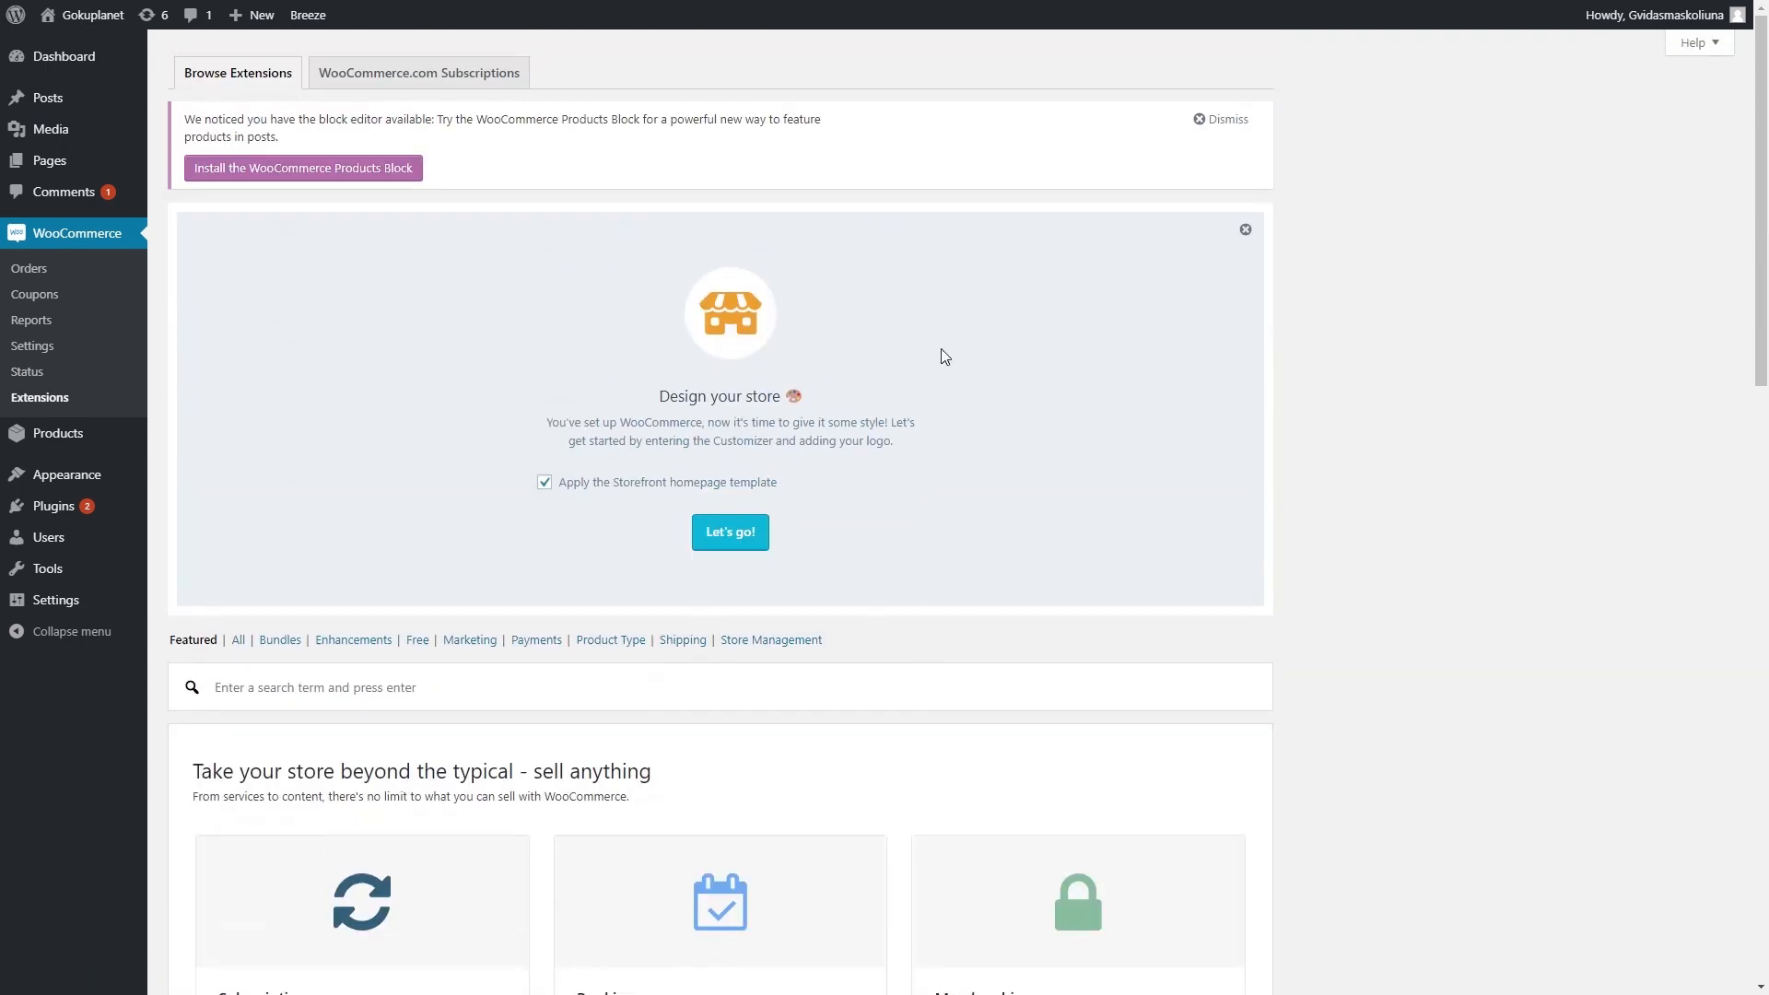
scroll(645, 498, down, 10)
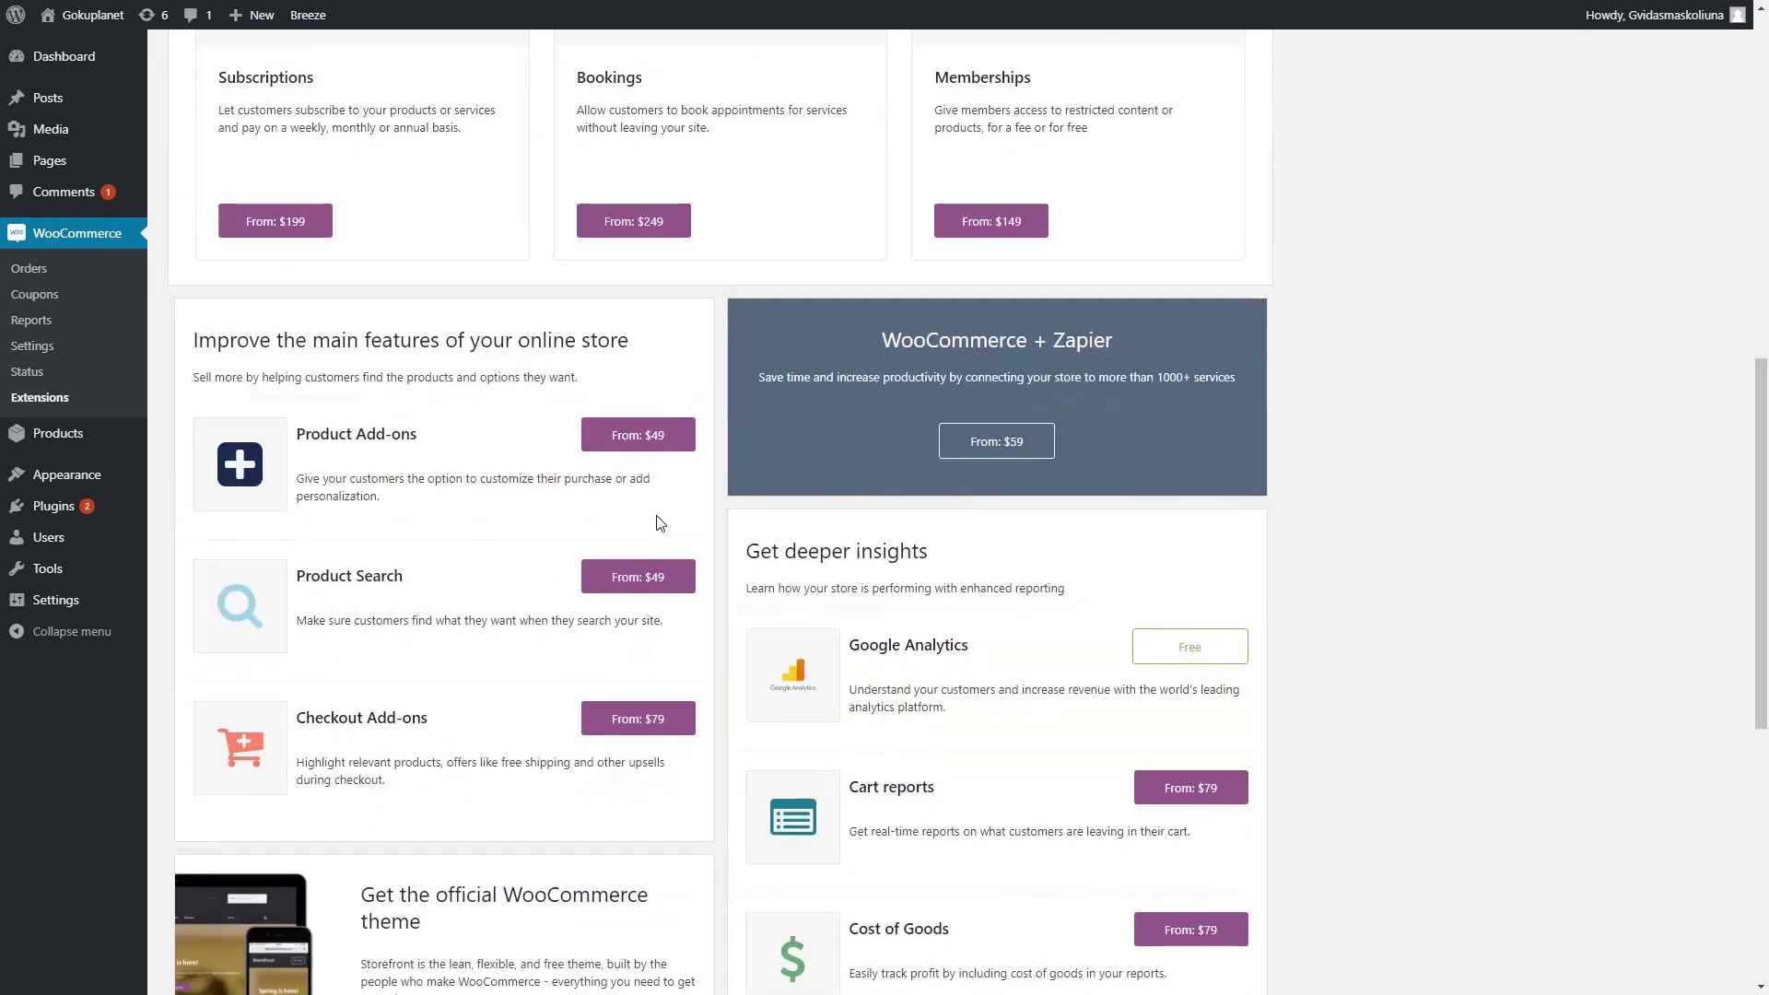
scroll(779, 514, down, 7)
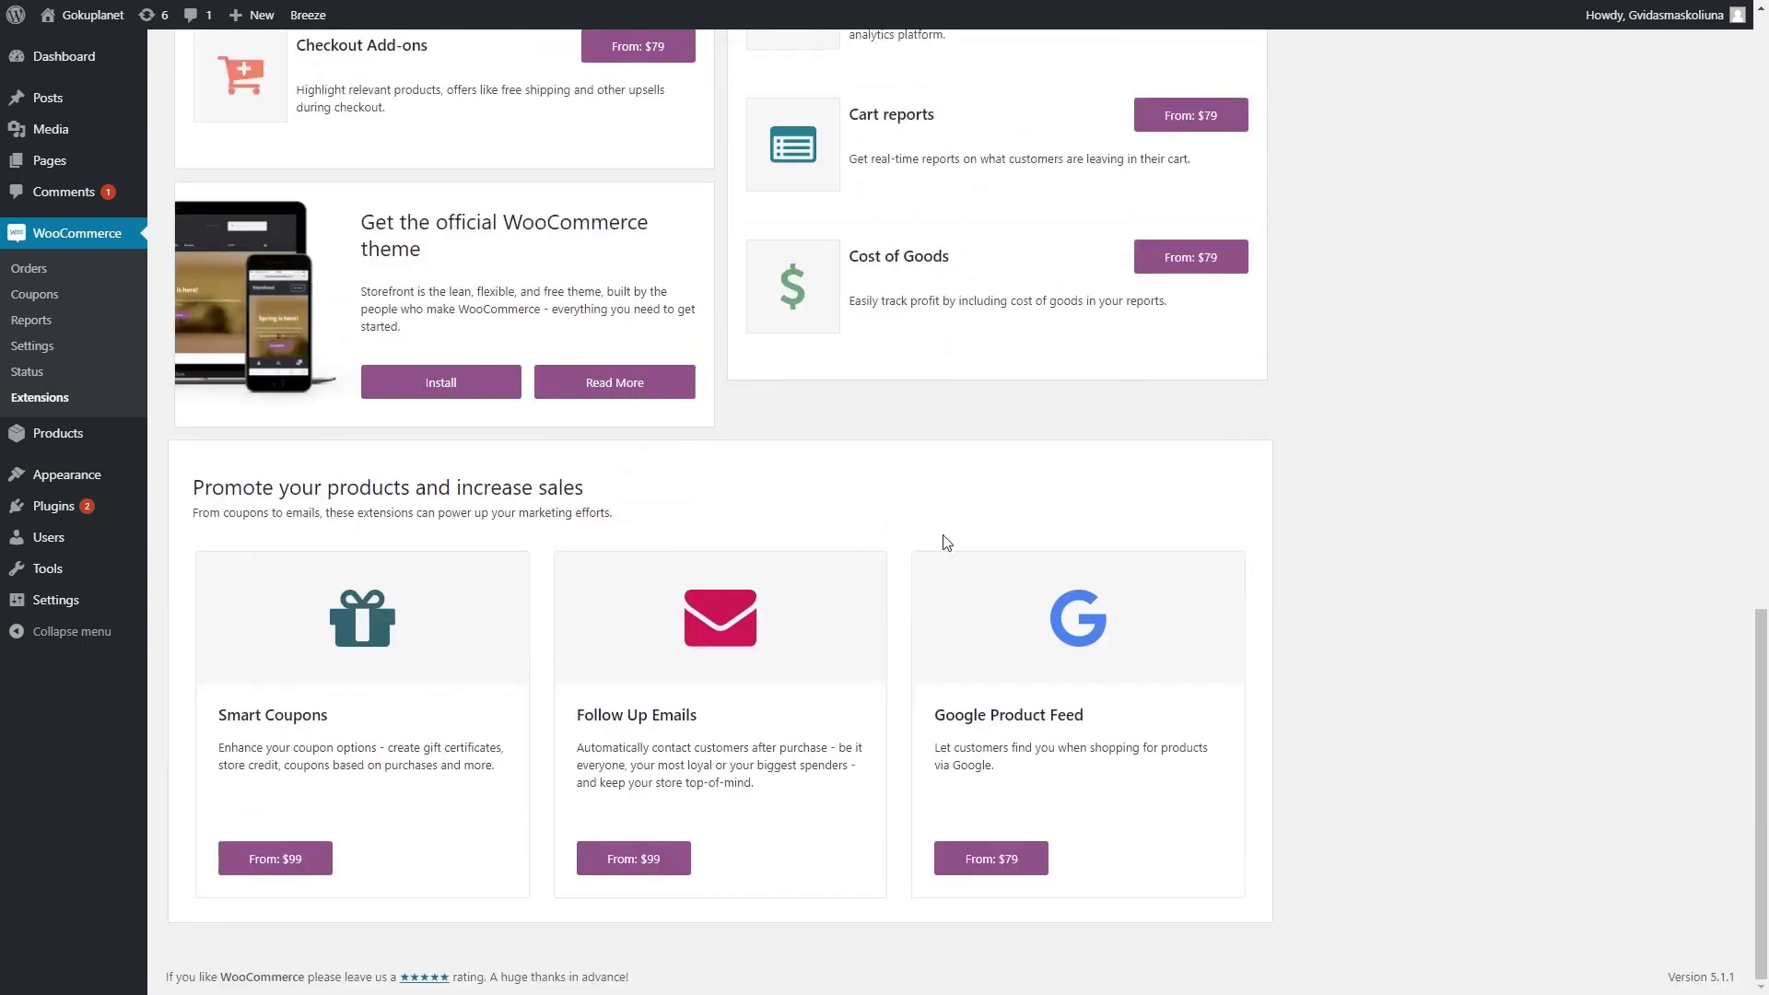
scroll(930, 558, up, 15)
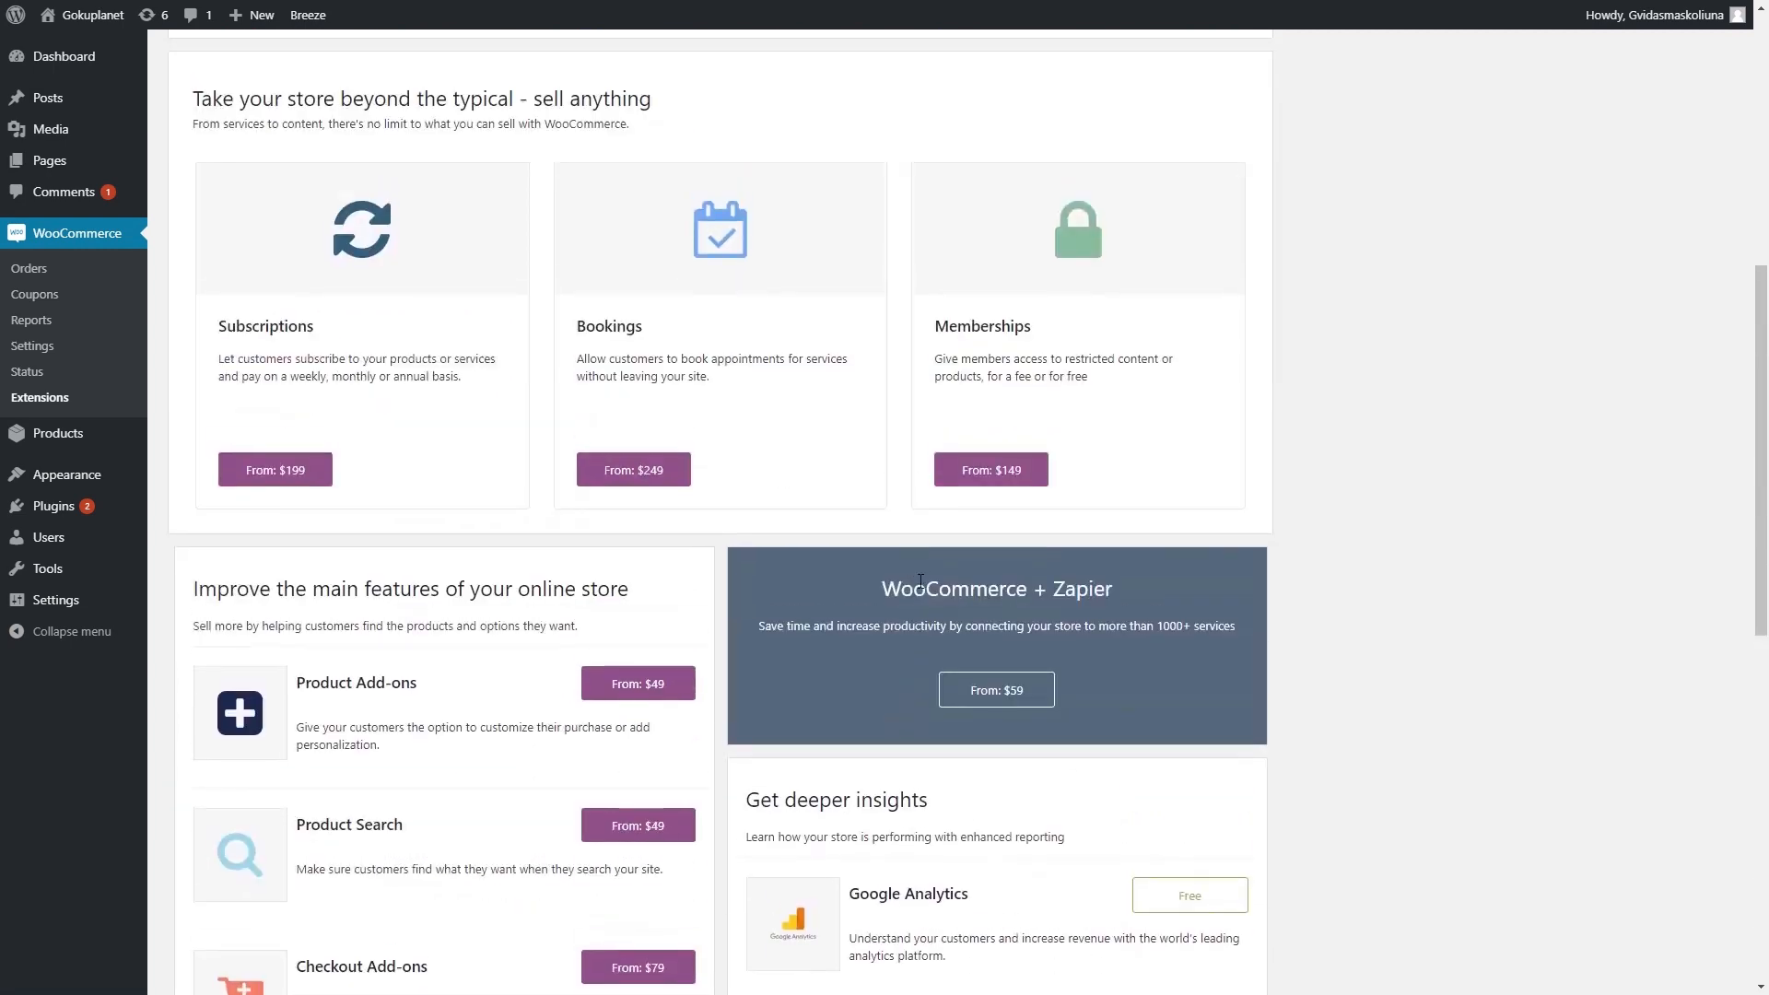
scroll(901, 577, up, 1)
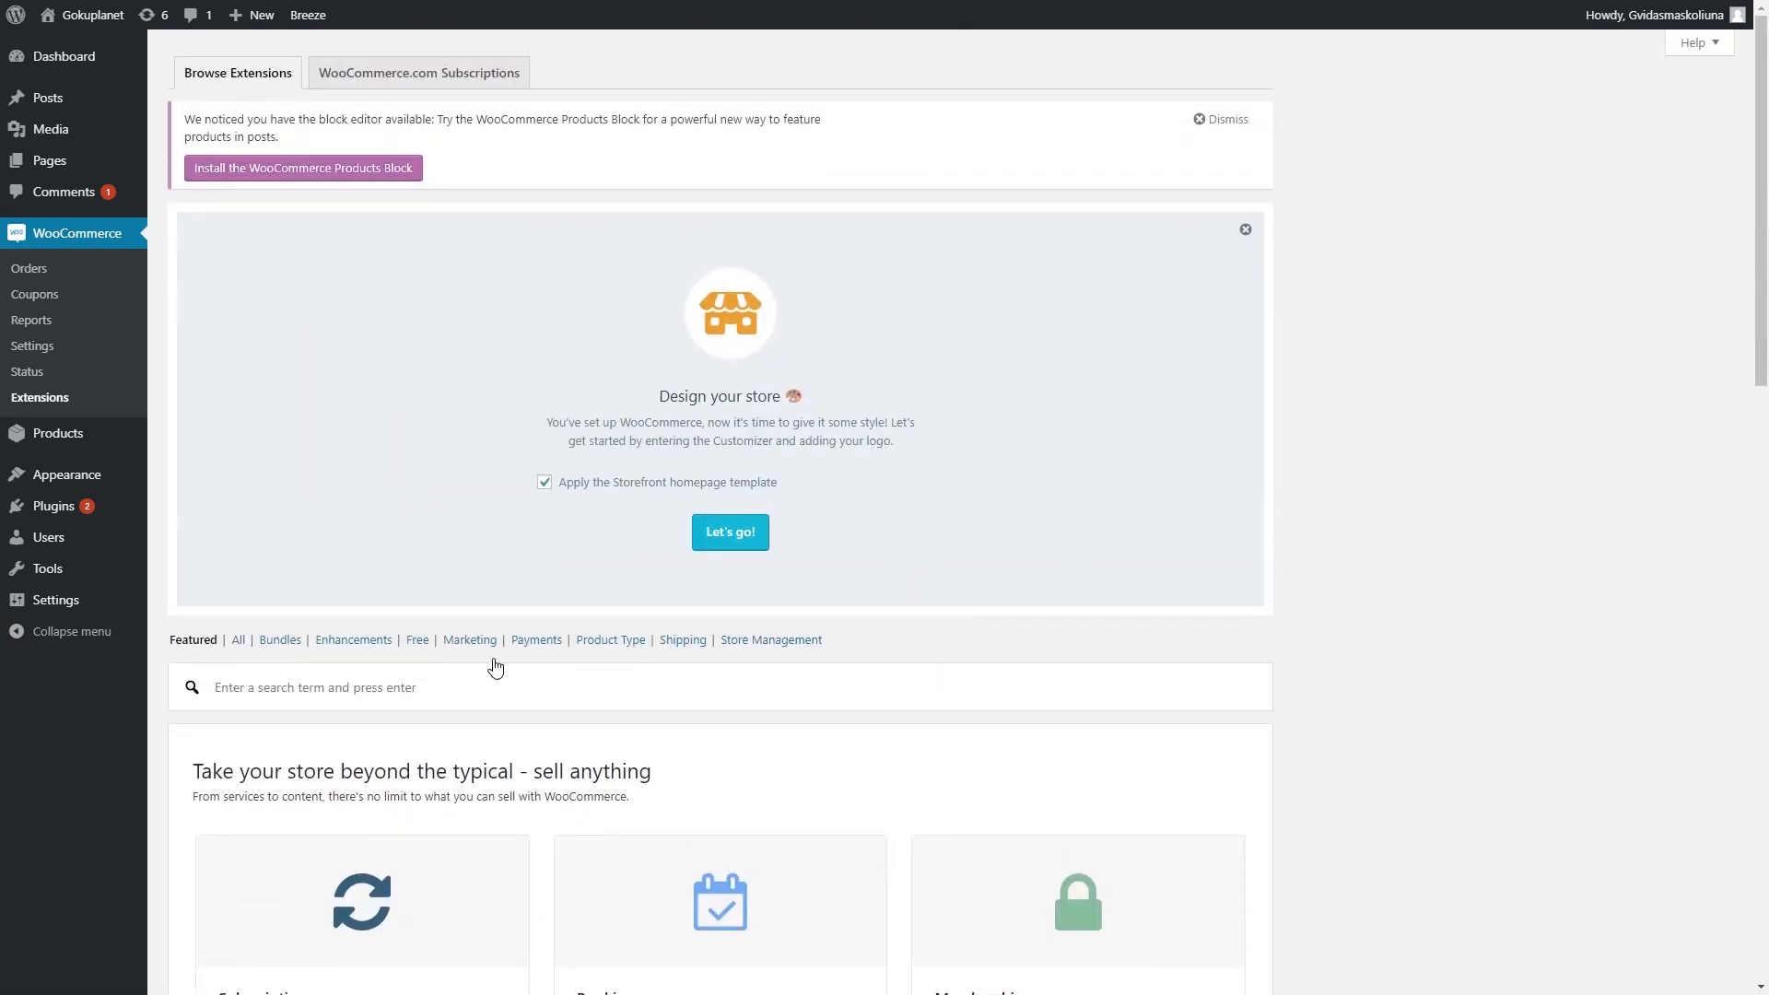
scroll(1069, 697, down, 4)
scroll(1016, 718, up, 4)
mouse_move(57, 440)
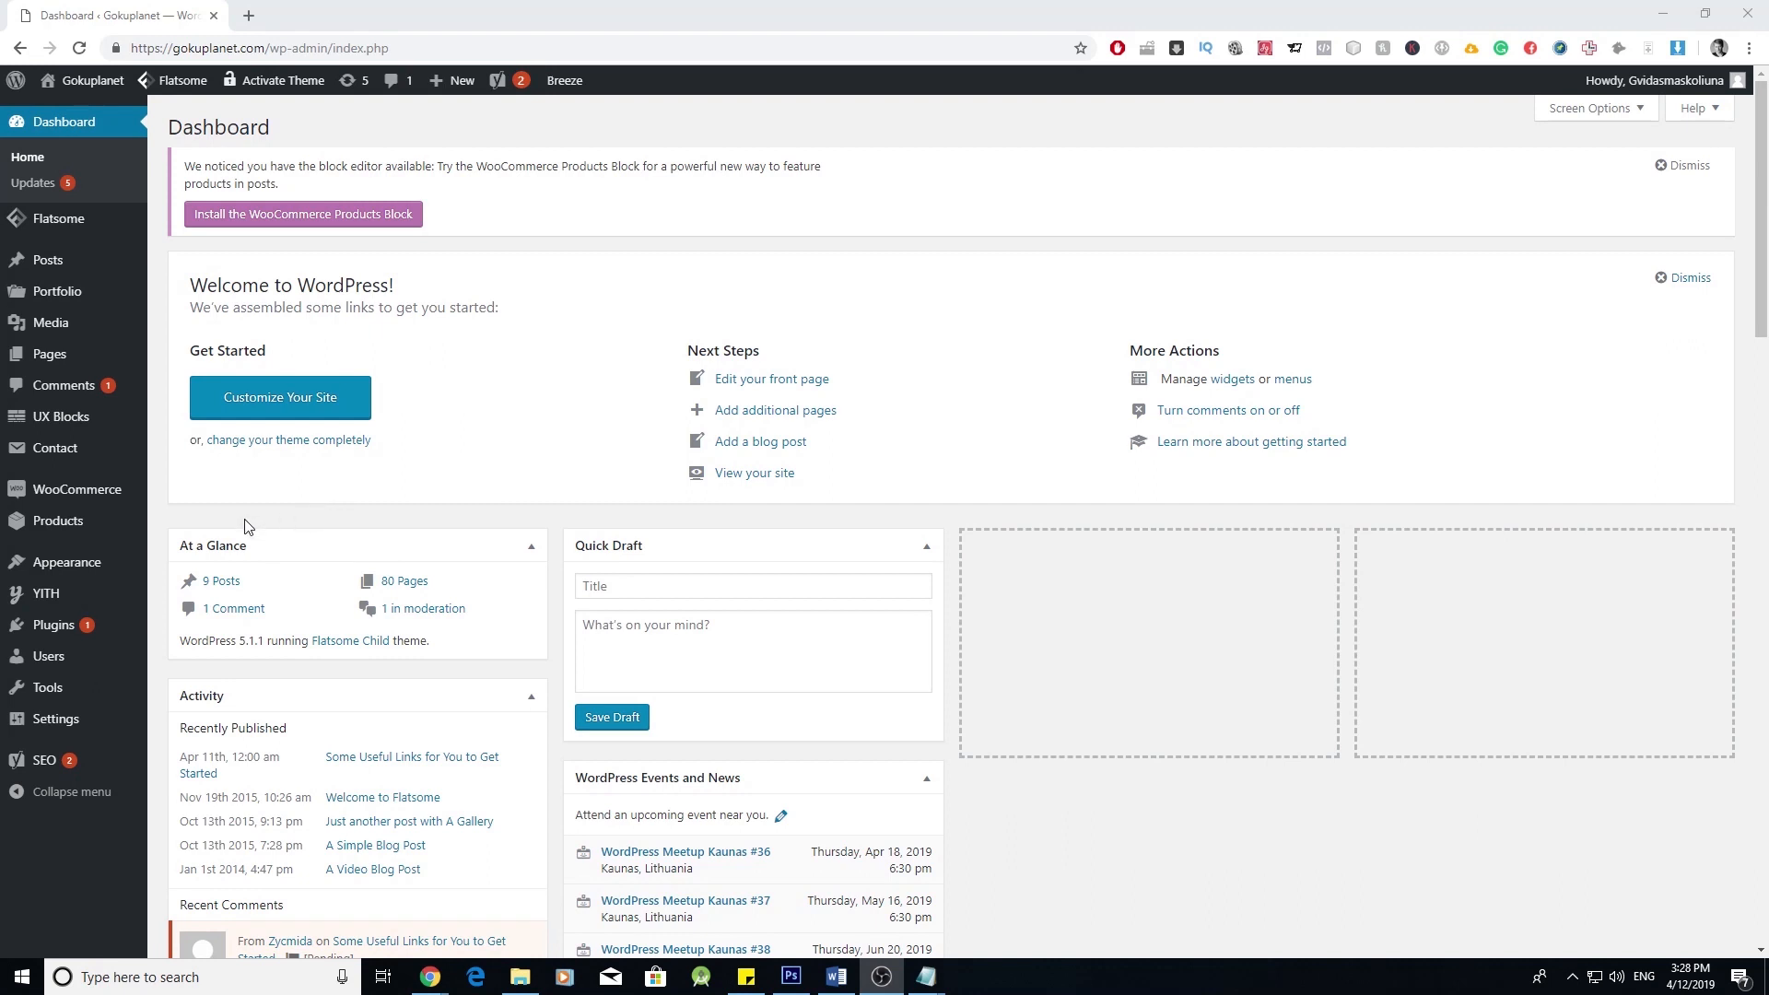
- Go to WooCommerce Settings > Shipping and start adding a new shipping zone
mouse_move(90, 486)
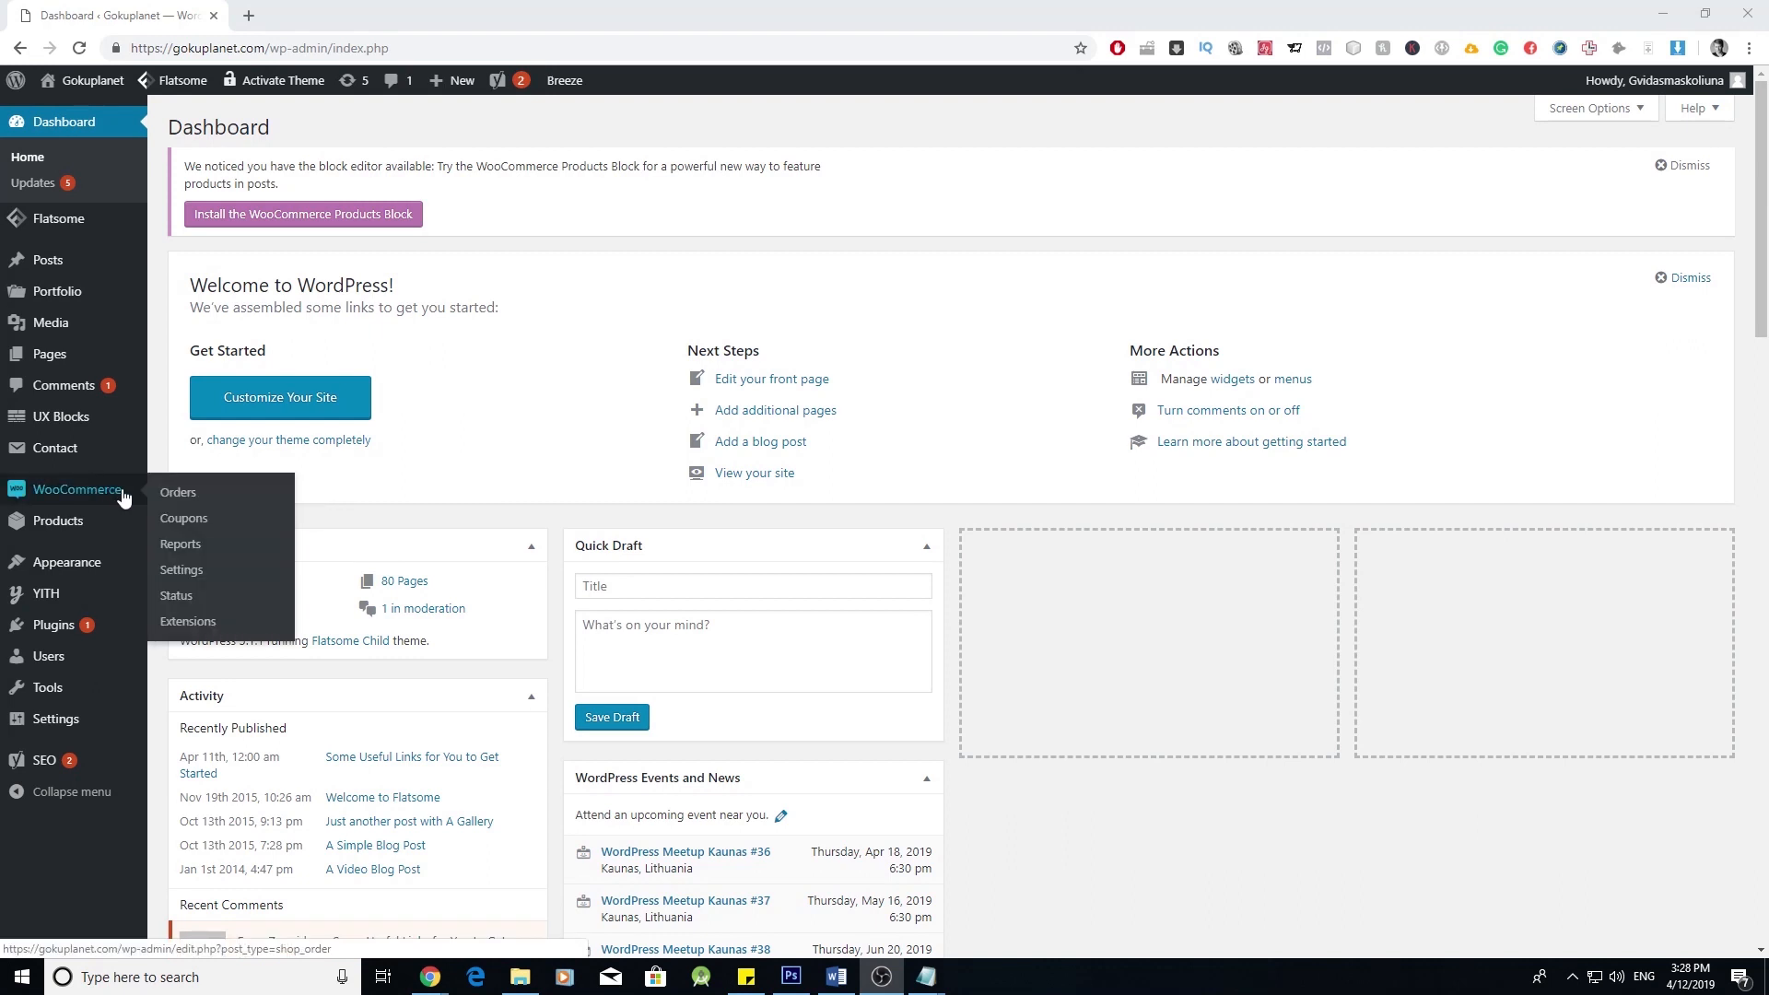
click(188, 573)
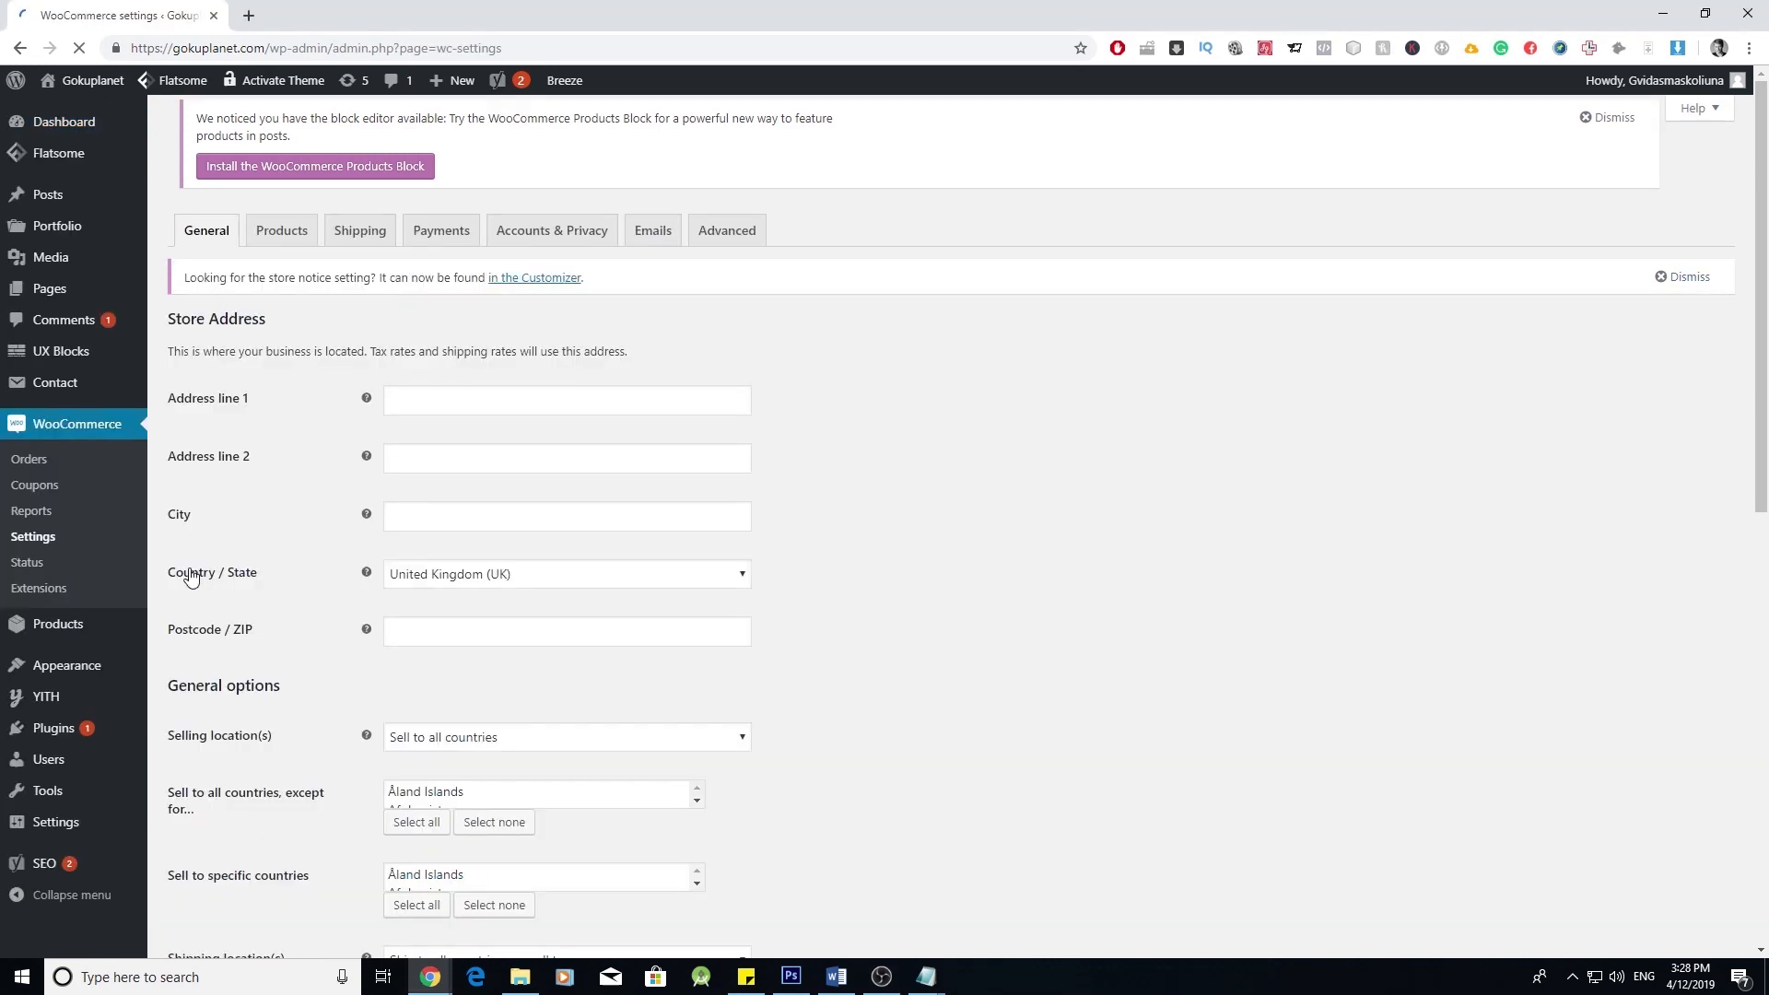
click(358, 138)
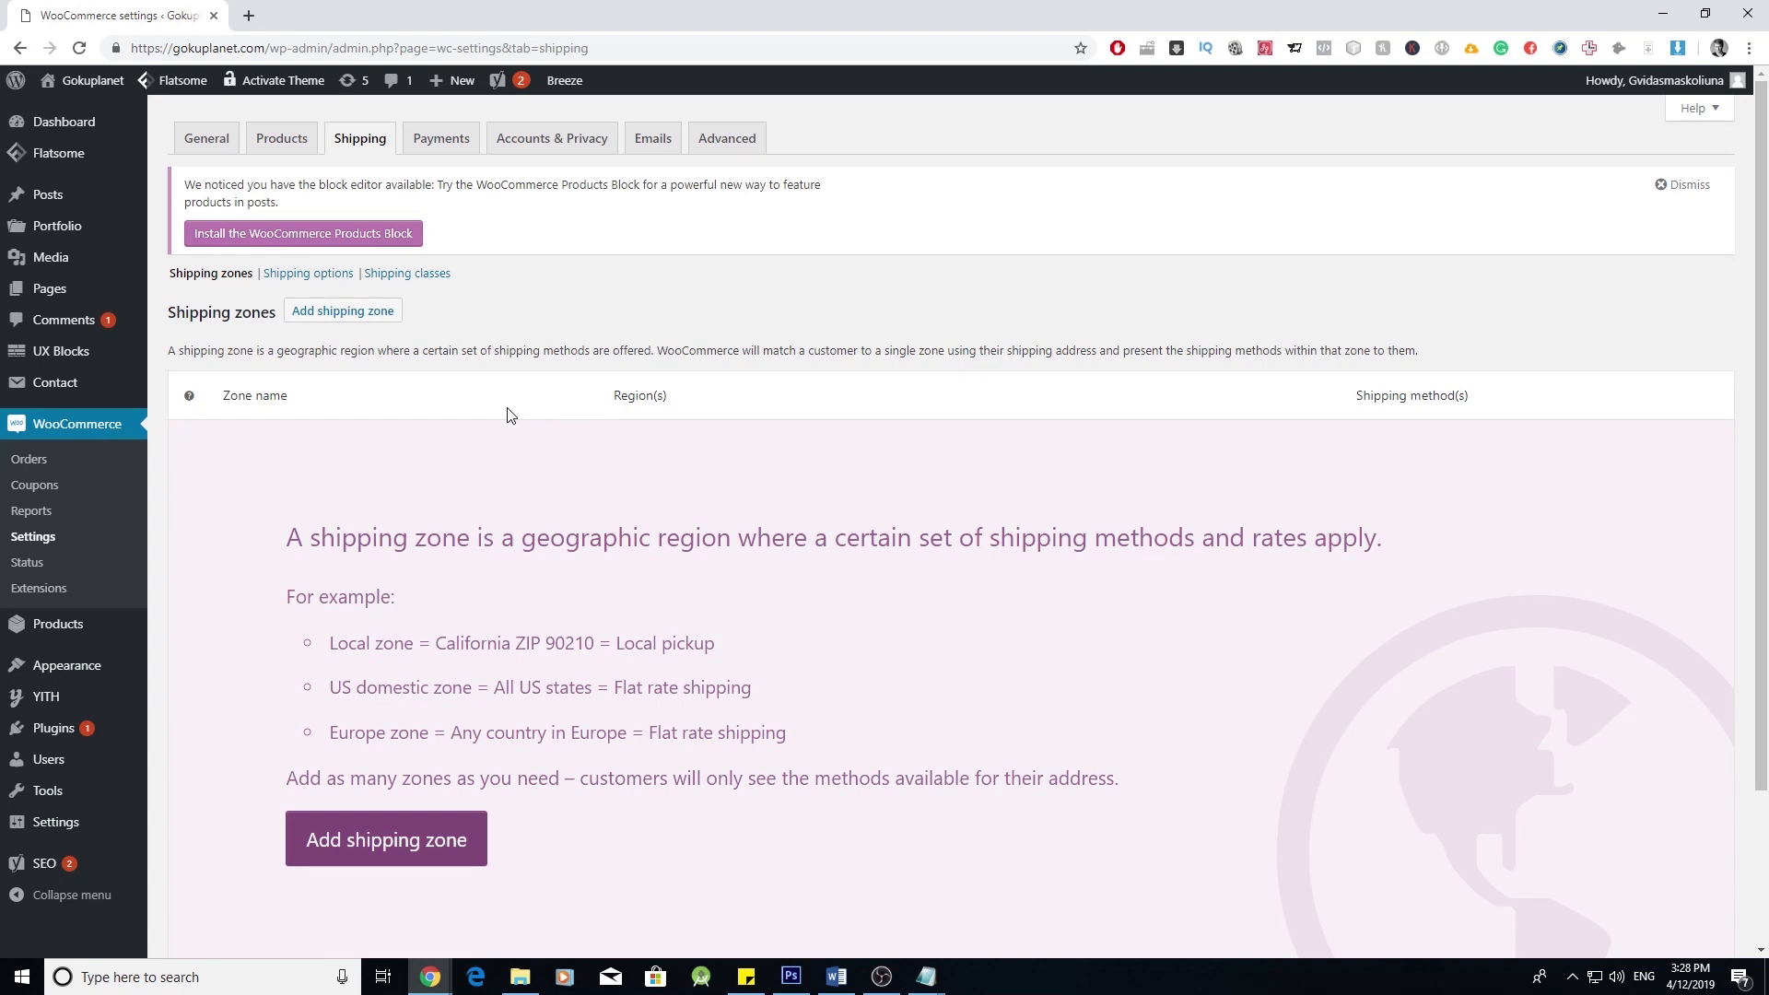
scroll(511, 415, down, 2)
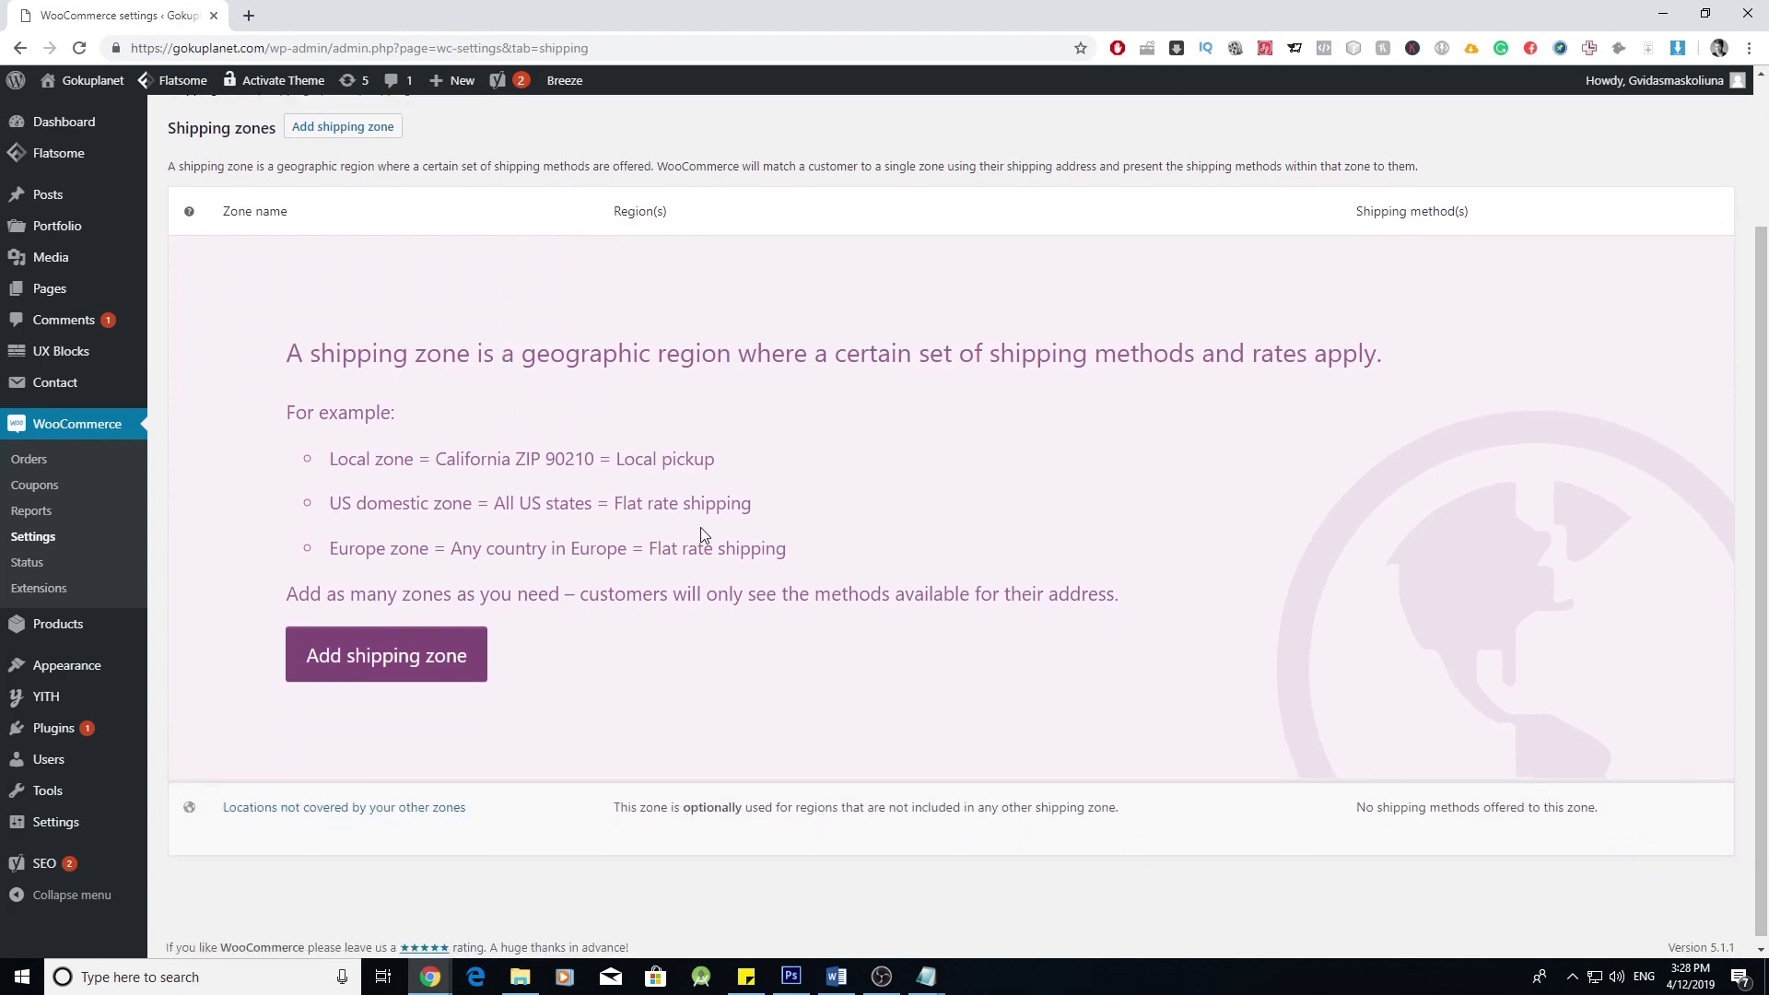
click(447, 664)
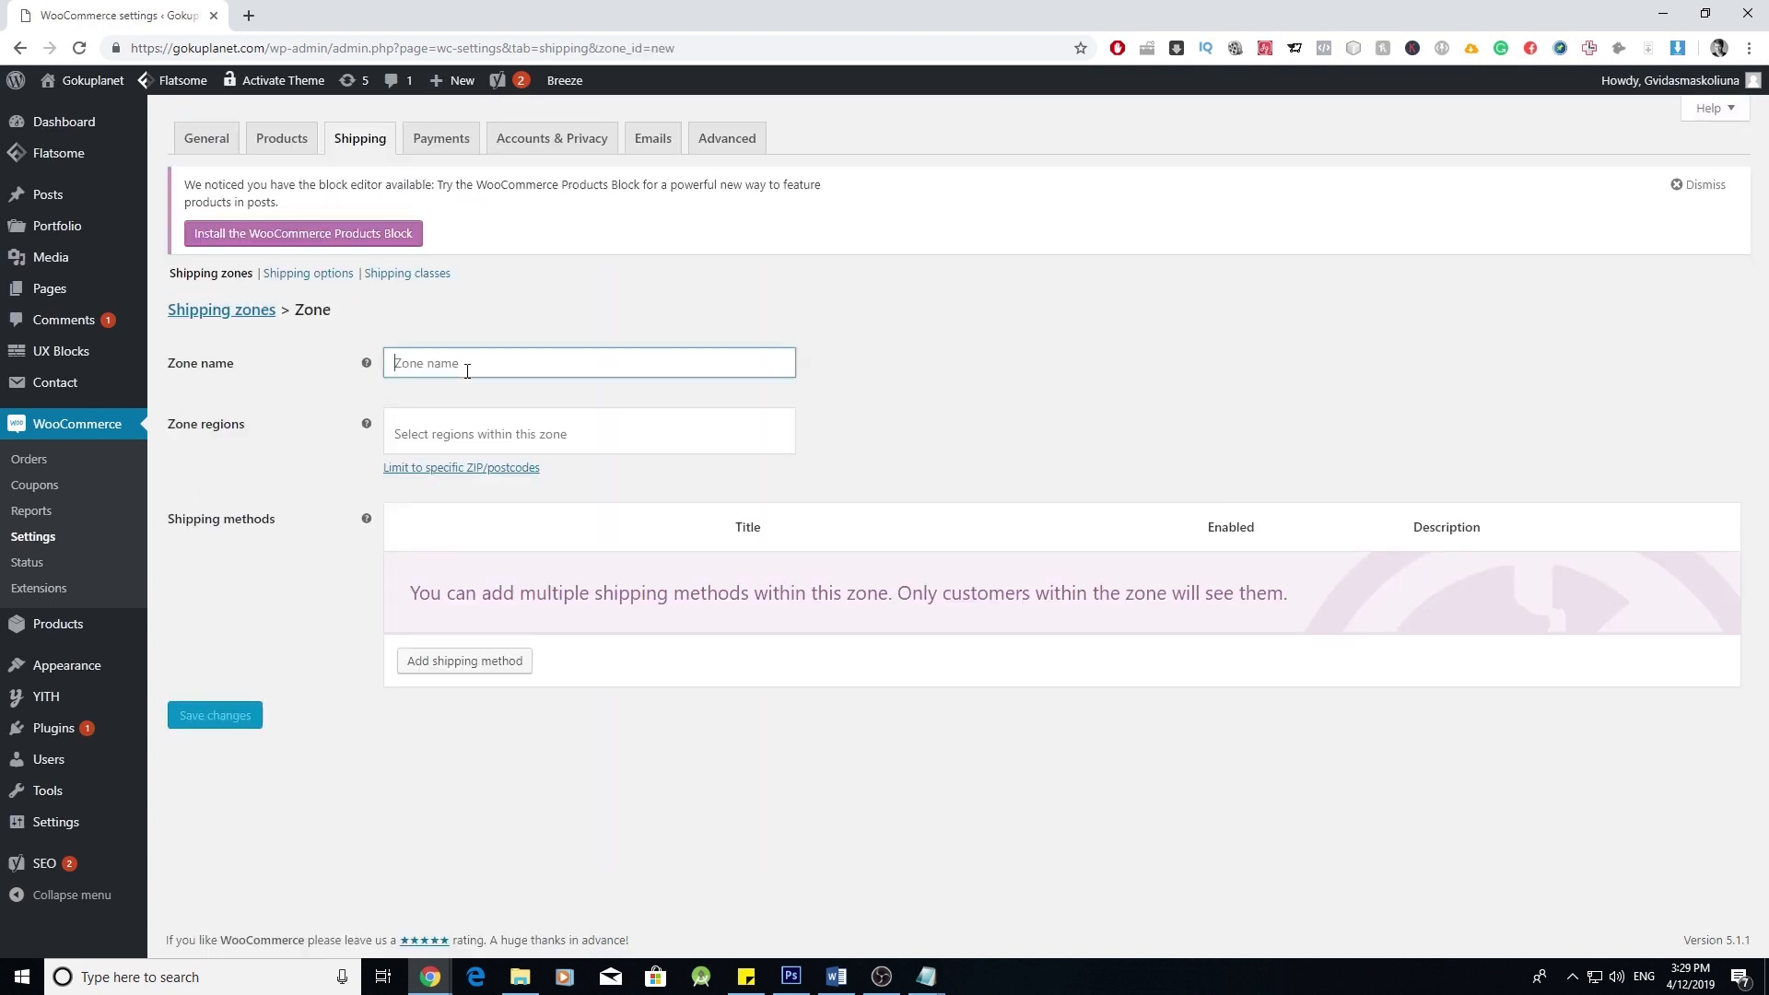
- Name the zone 'Worldwide' and add a Flat rate method with tax status None and cost 10
text(Worldwide)
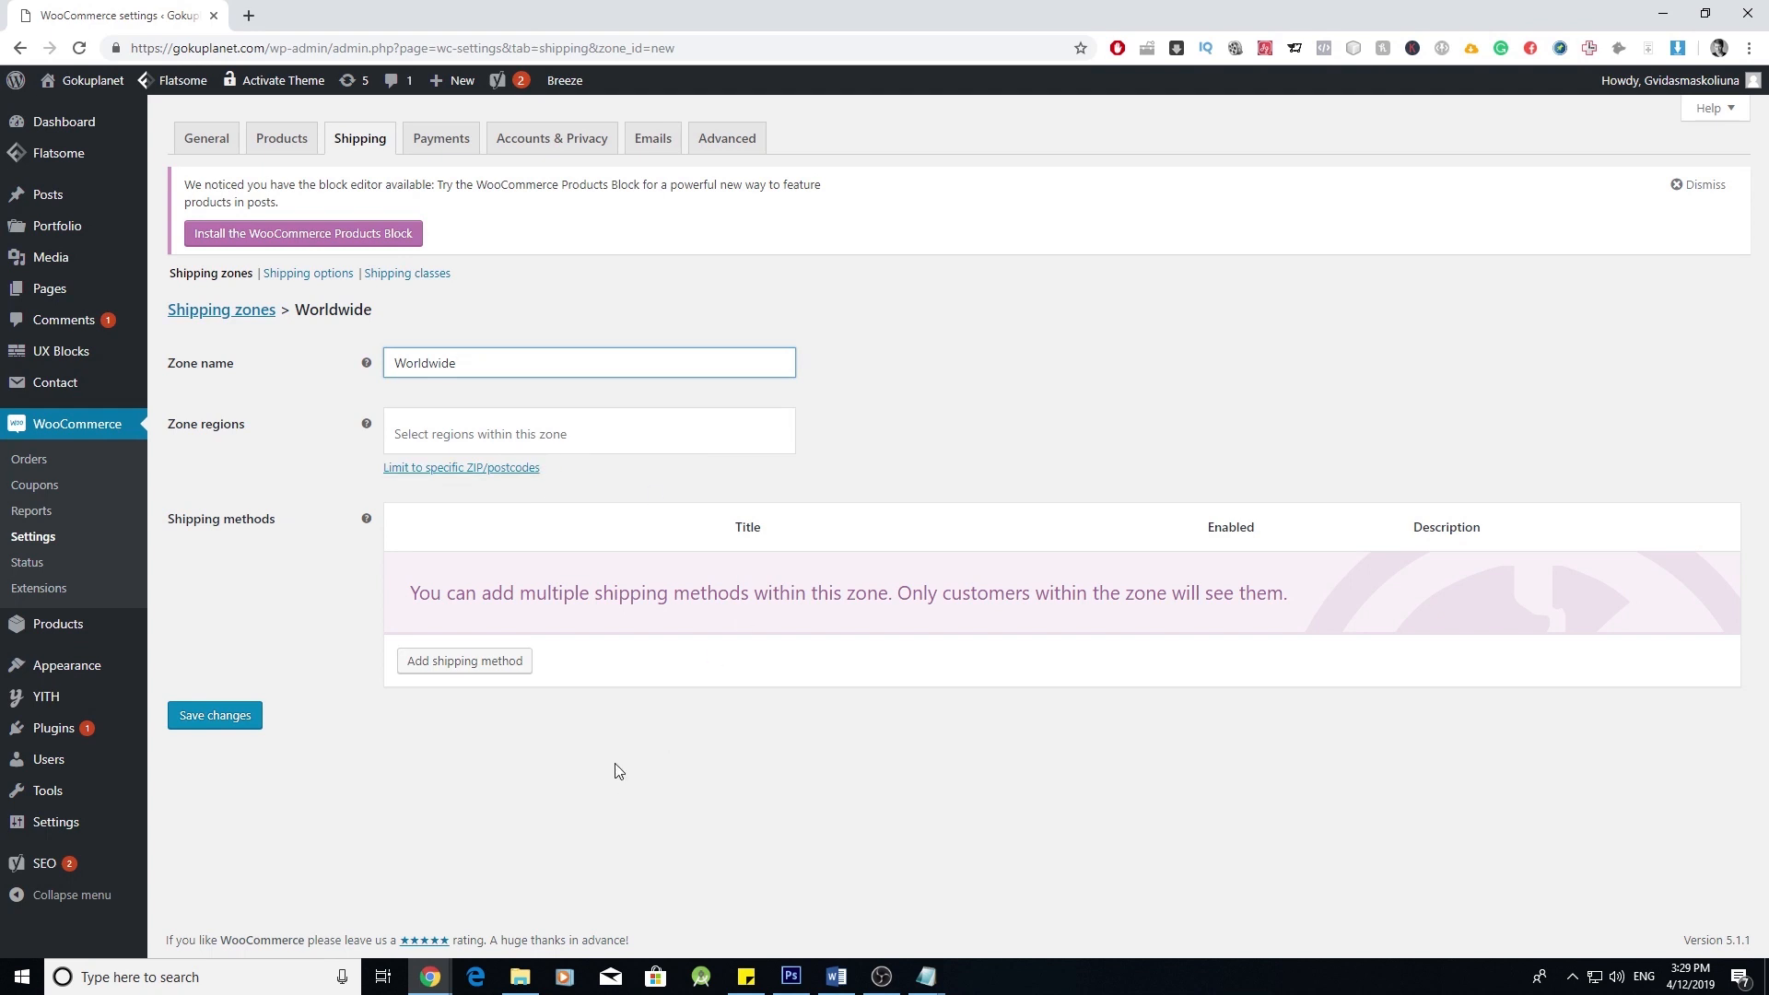
click(499, 667)
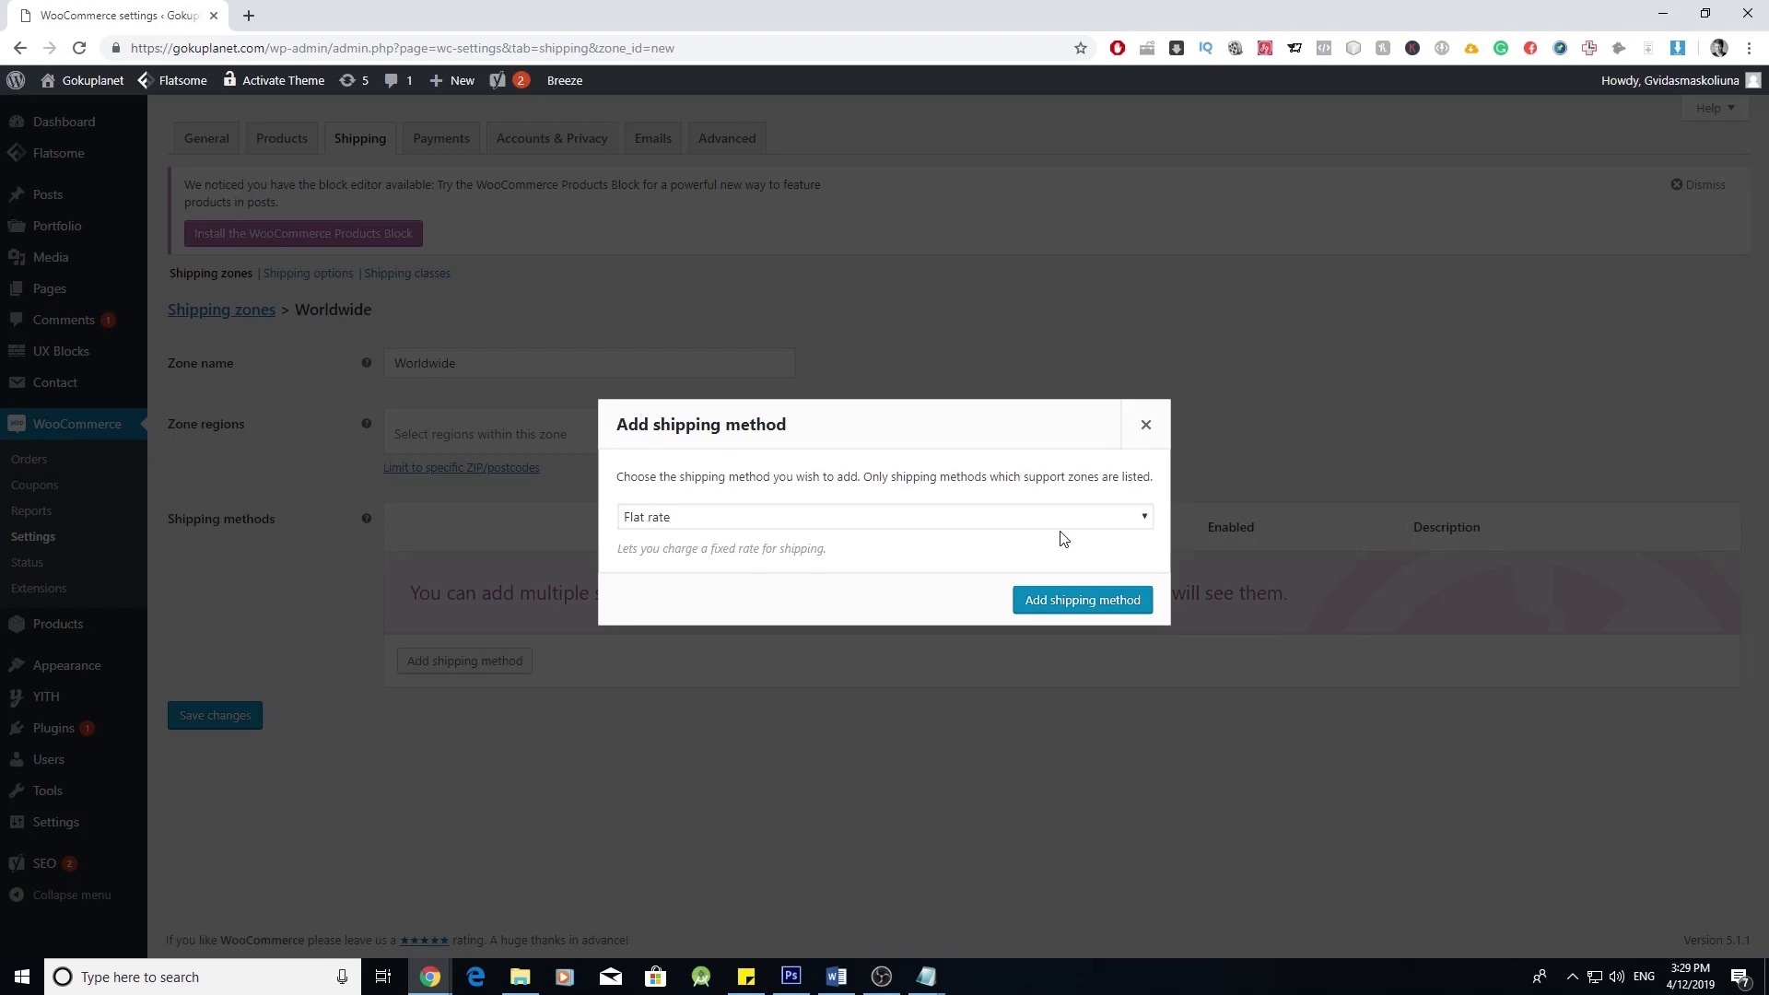
click(1090, 604)
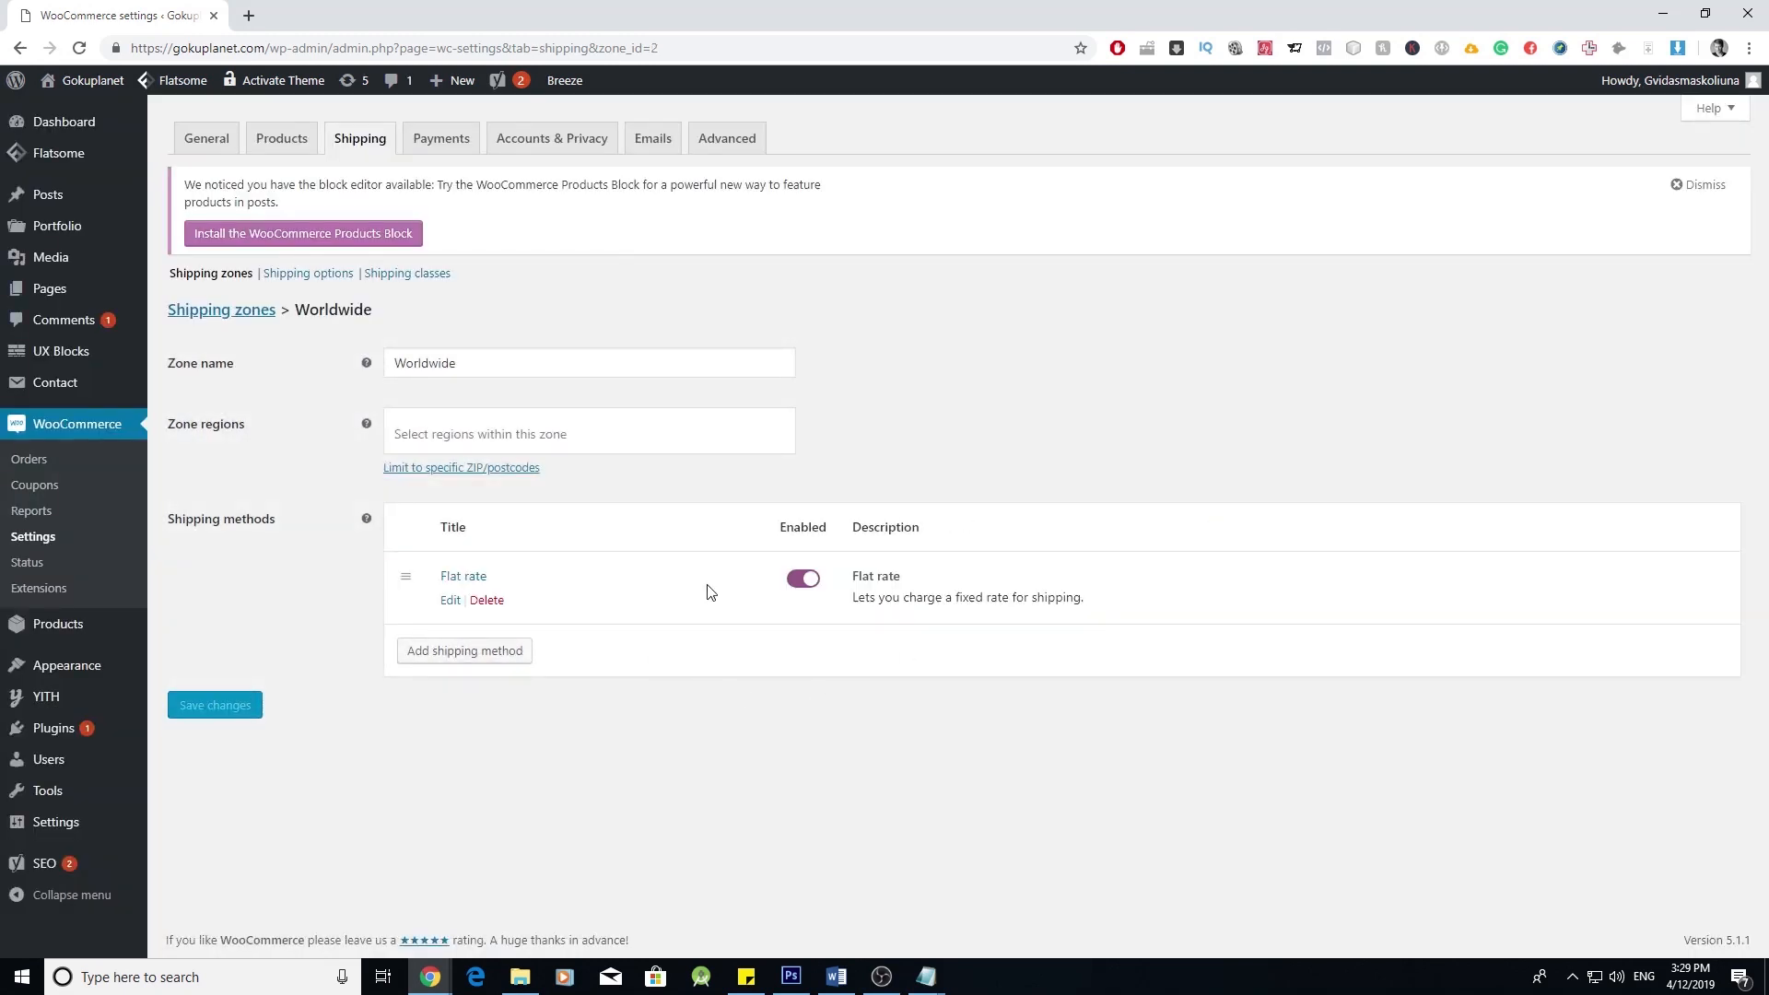
click(450, 600)
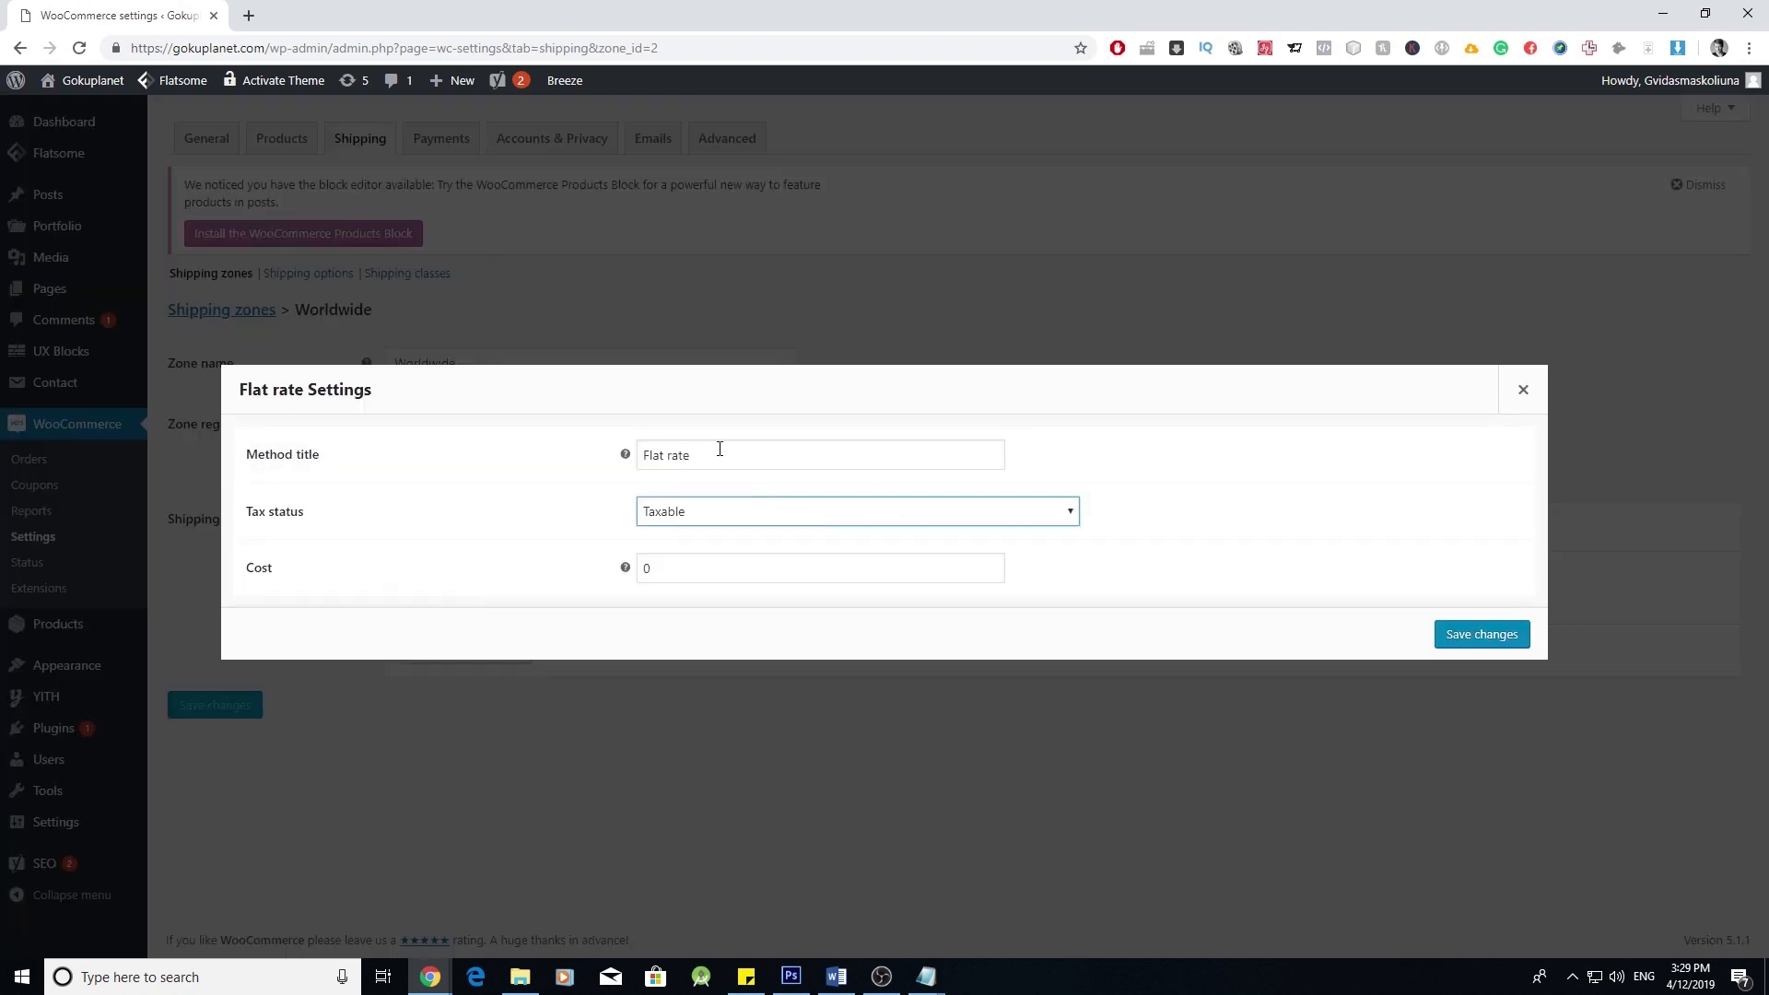
click(851, 525)
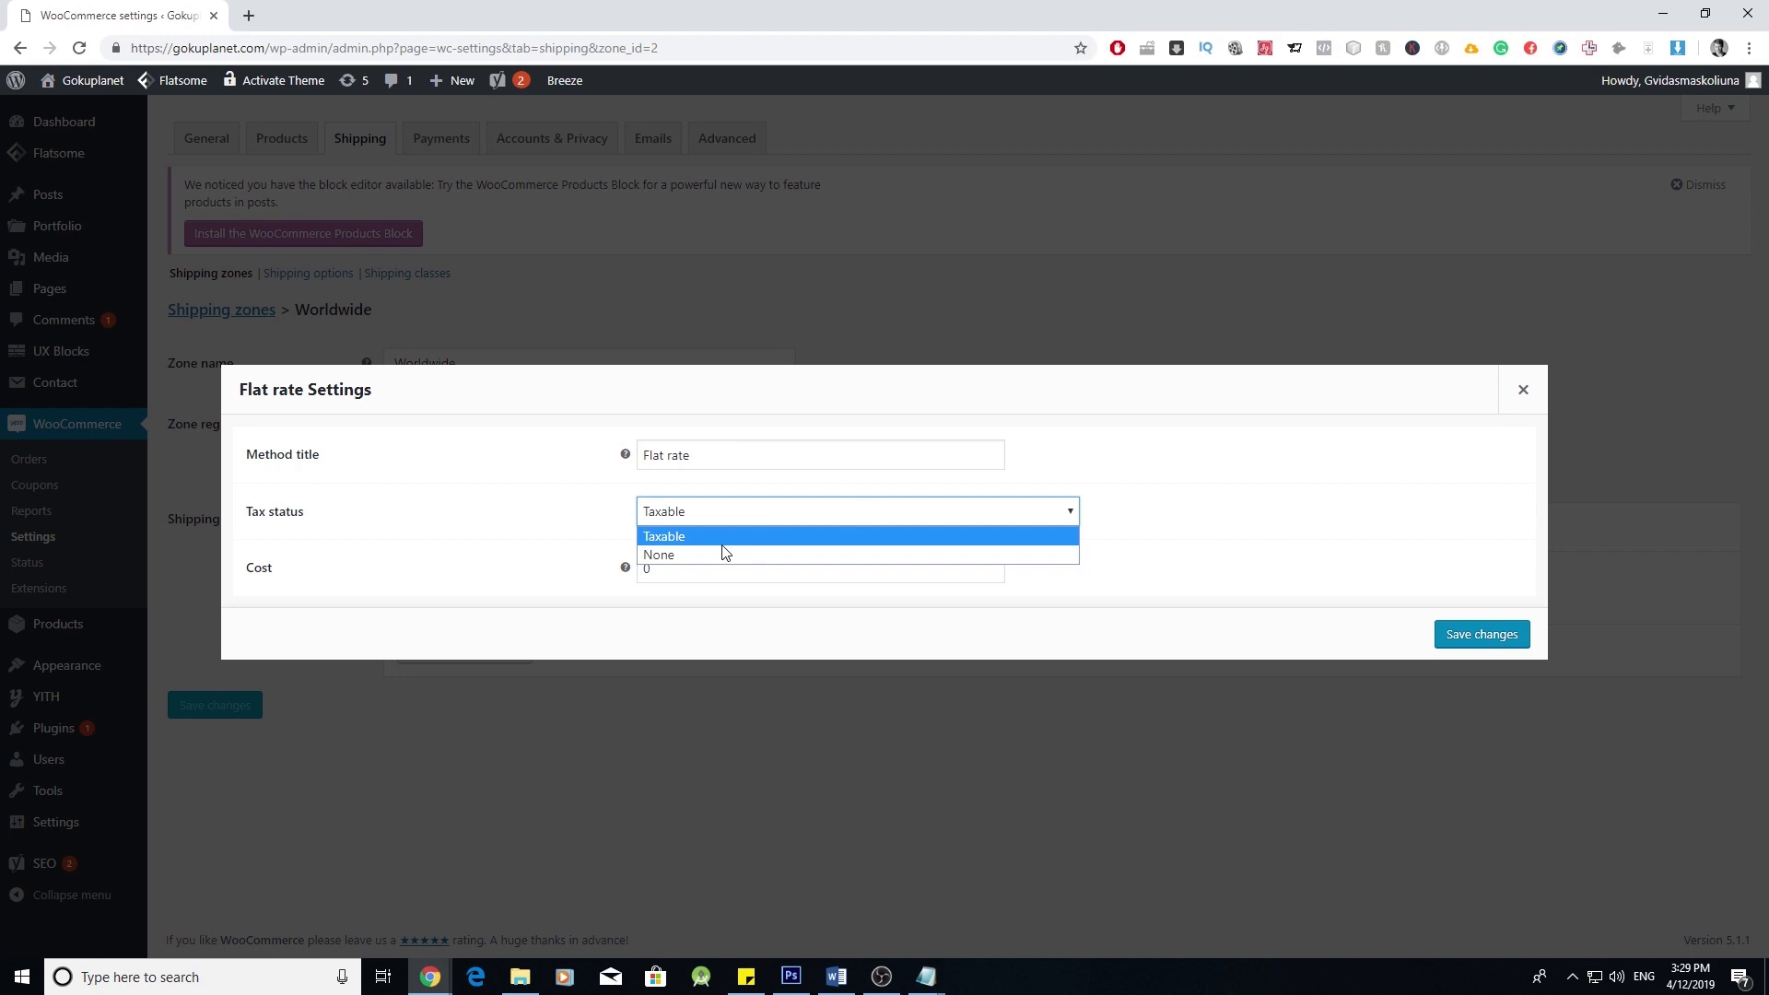
click(712, 548)
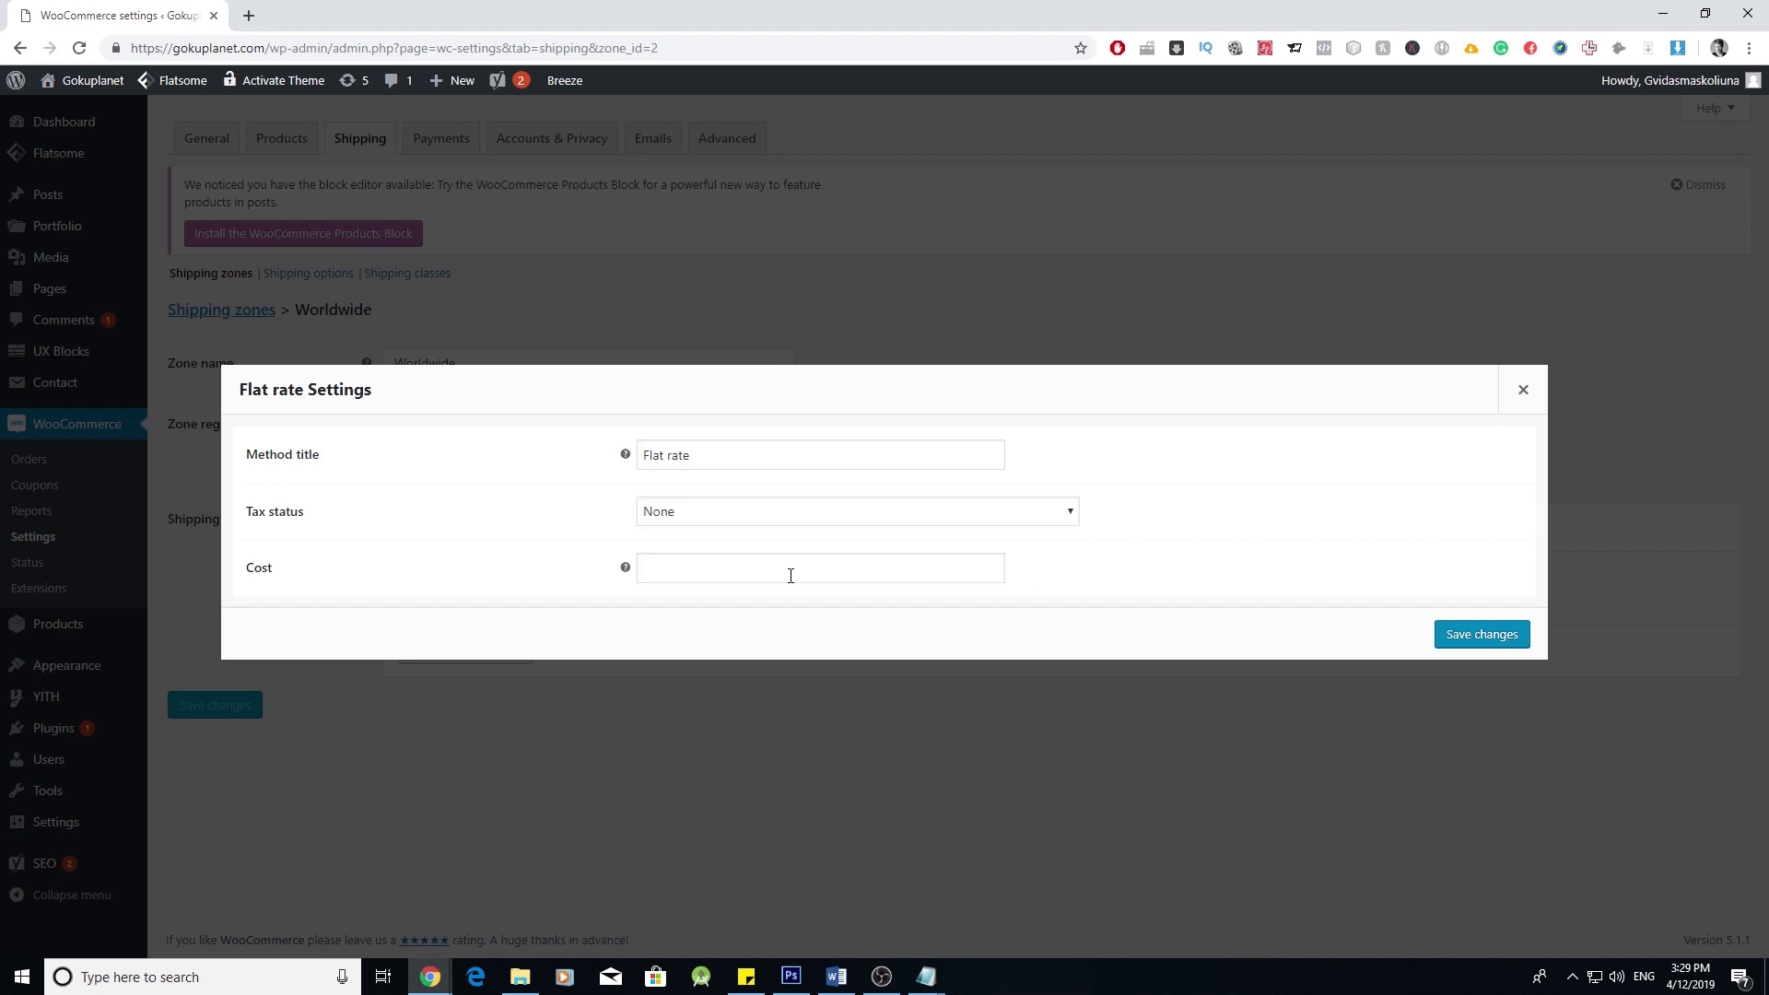
click(790, 576)
text(10)
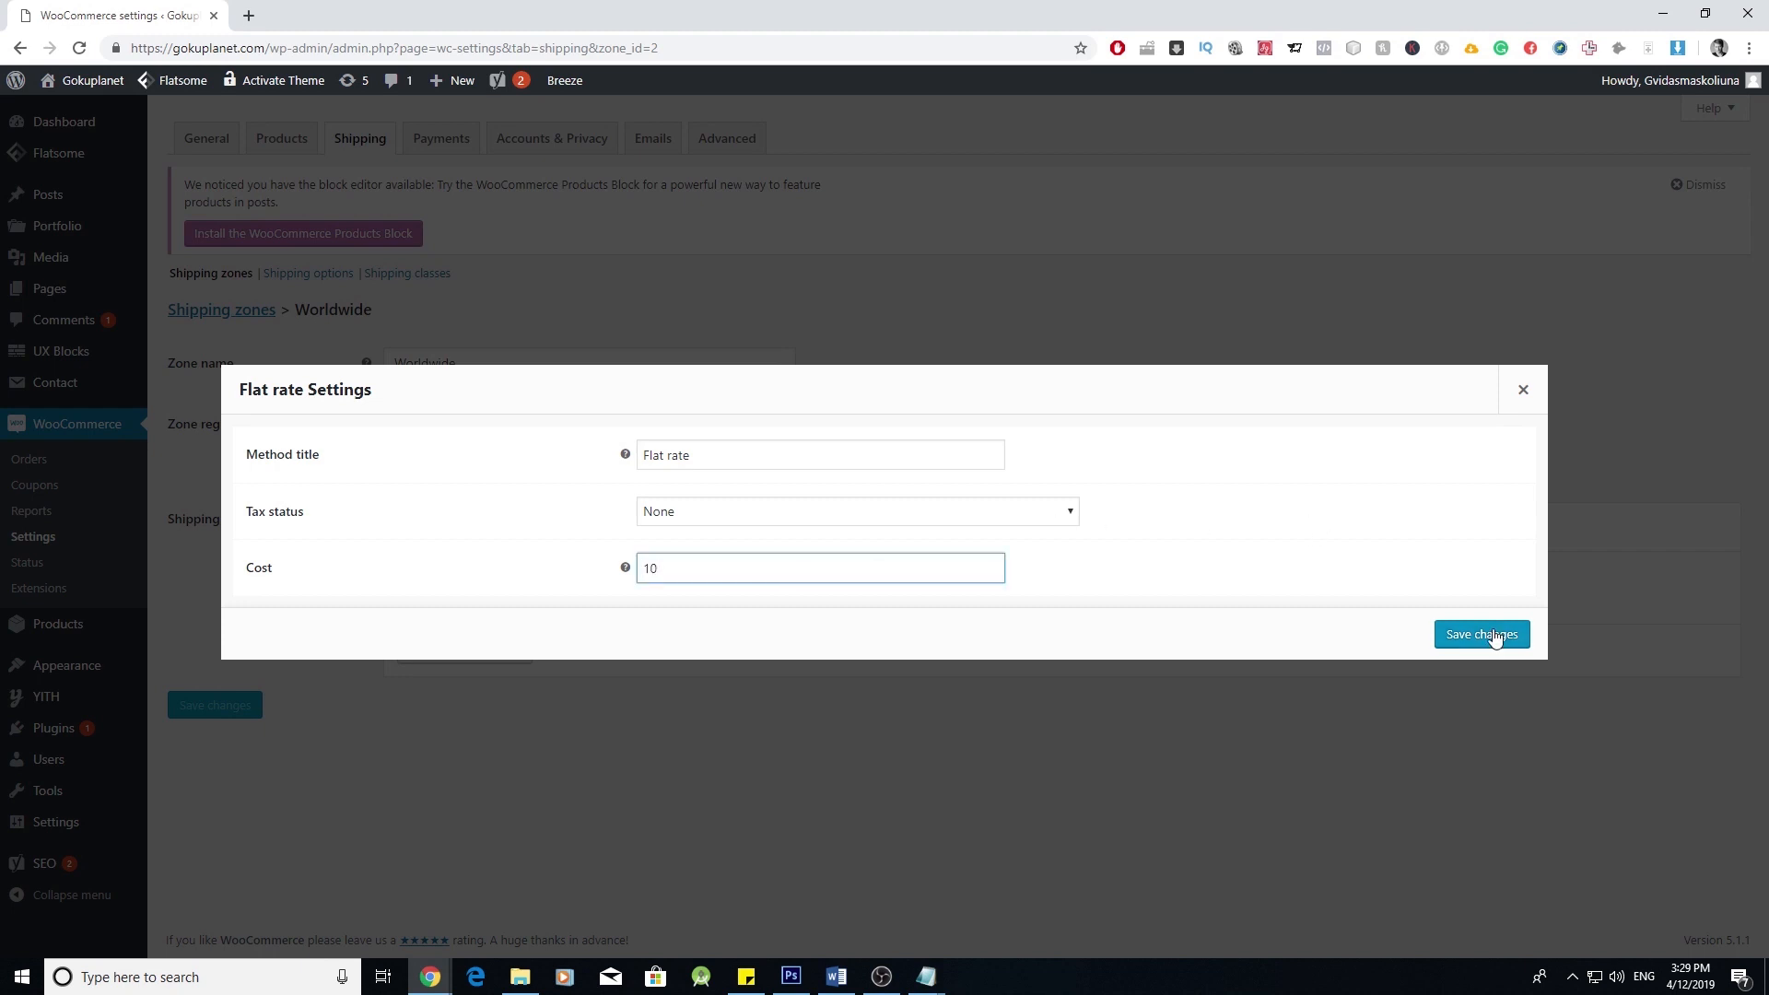
click(1486, 634)
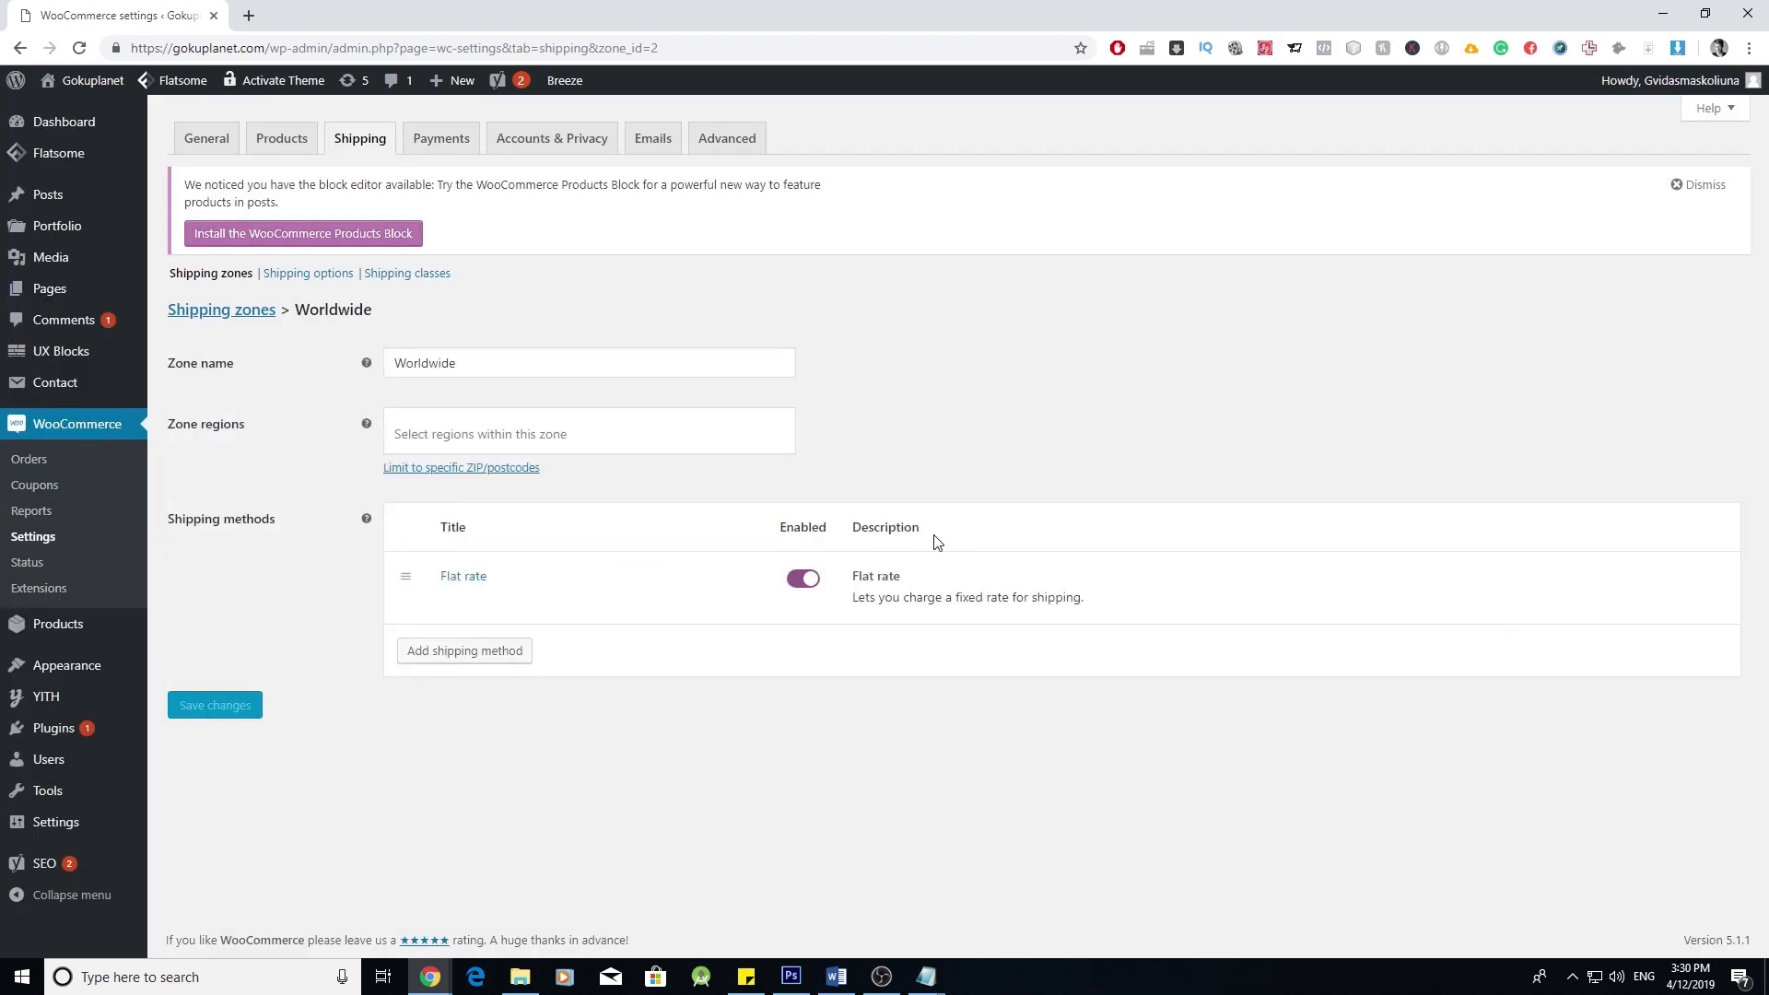
mouse_move(489, 605)
- Delete the Flat rate method, add Free shipping, then re-add Flat rate below it
click(488, 601)
click(488, 662)
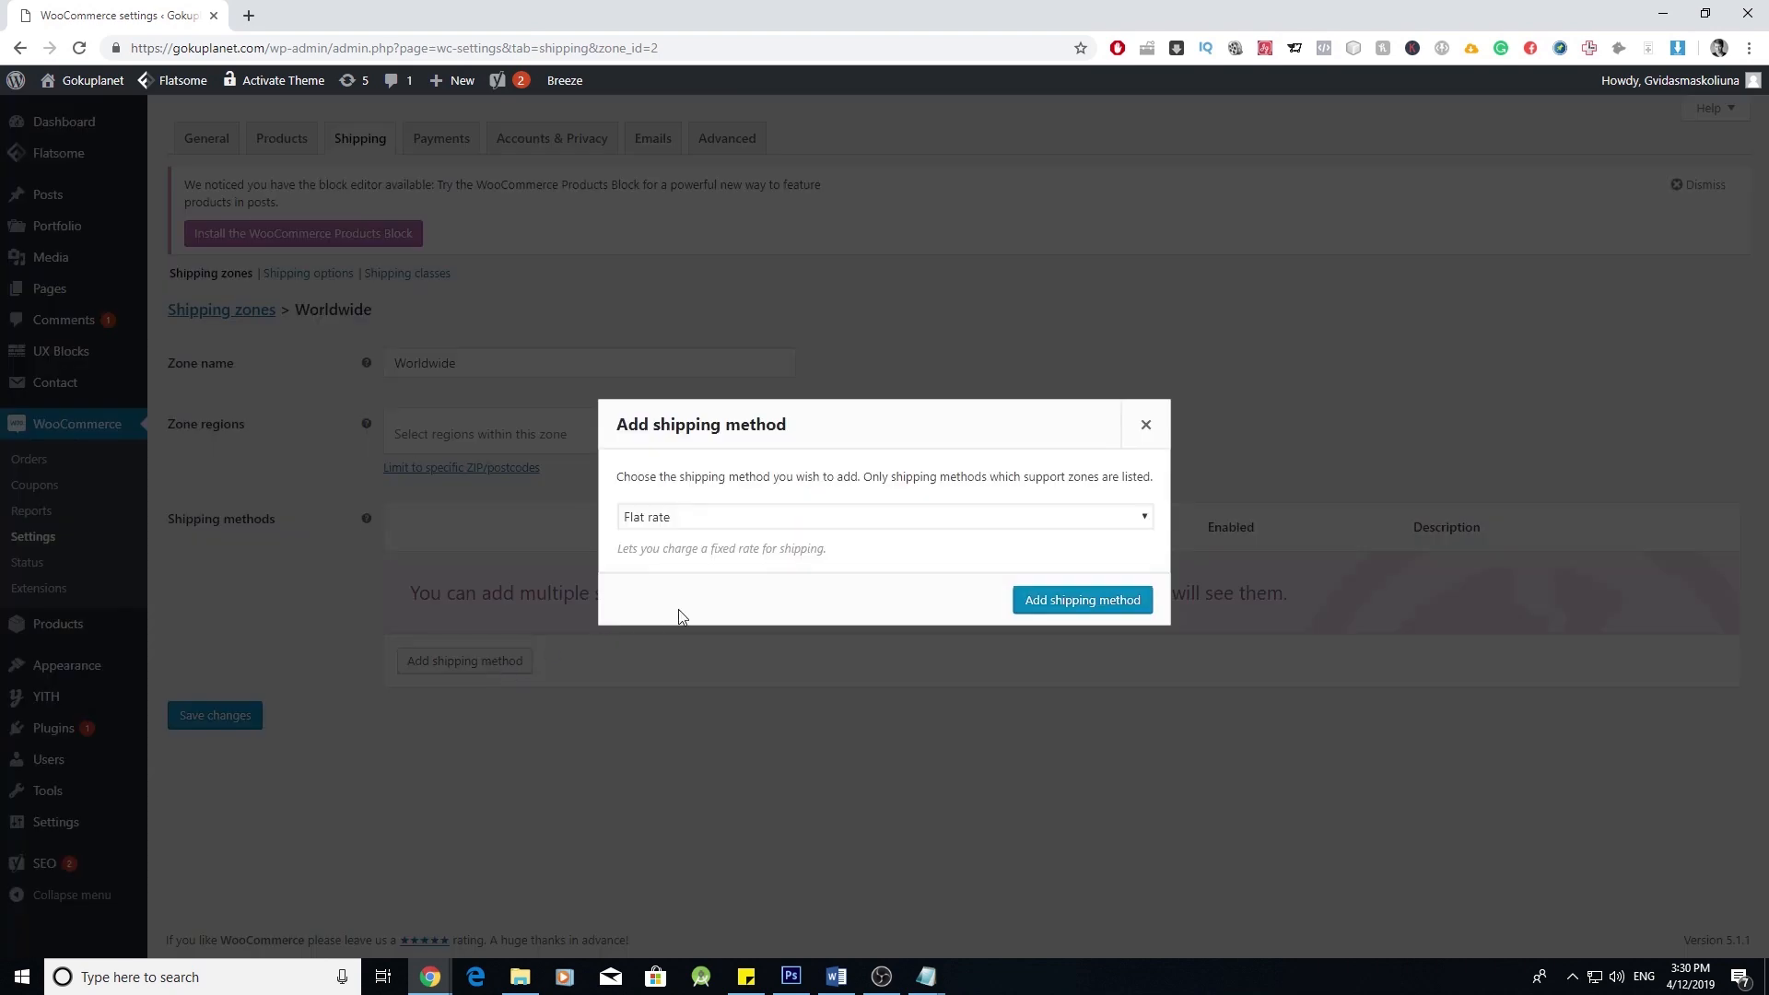
click(792, 535)
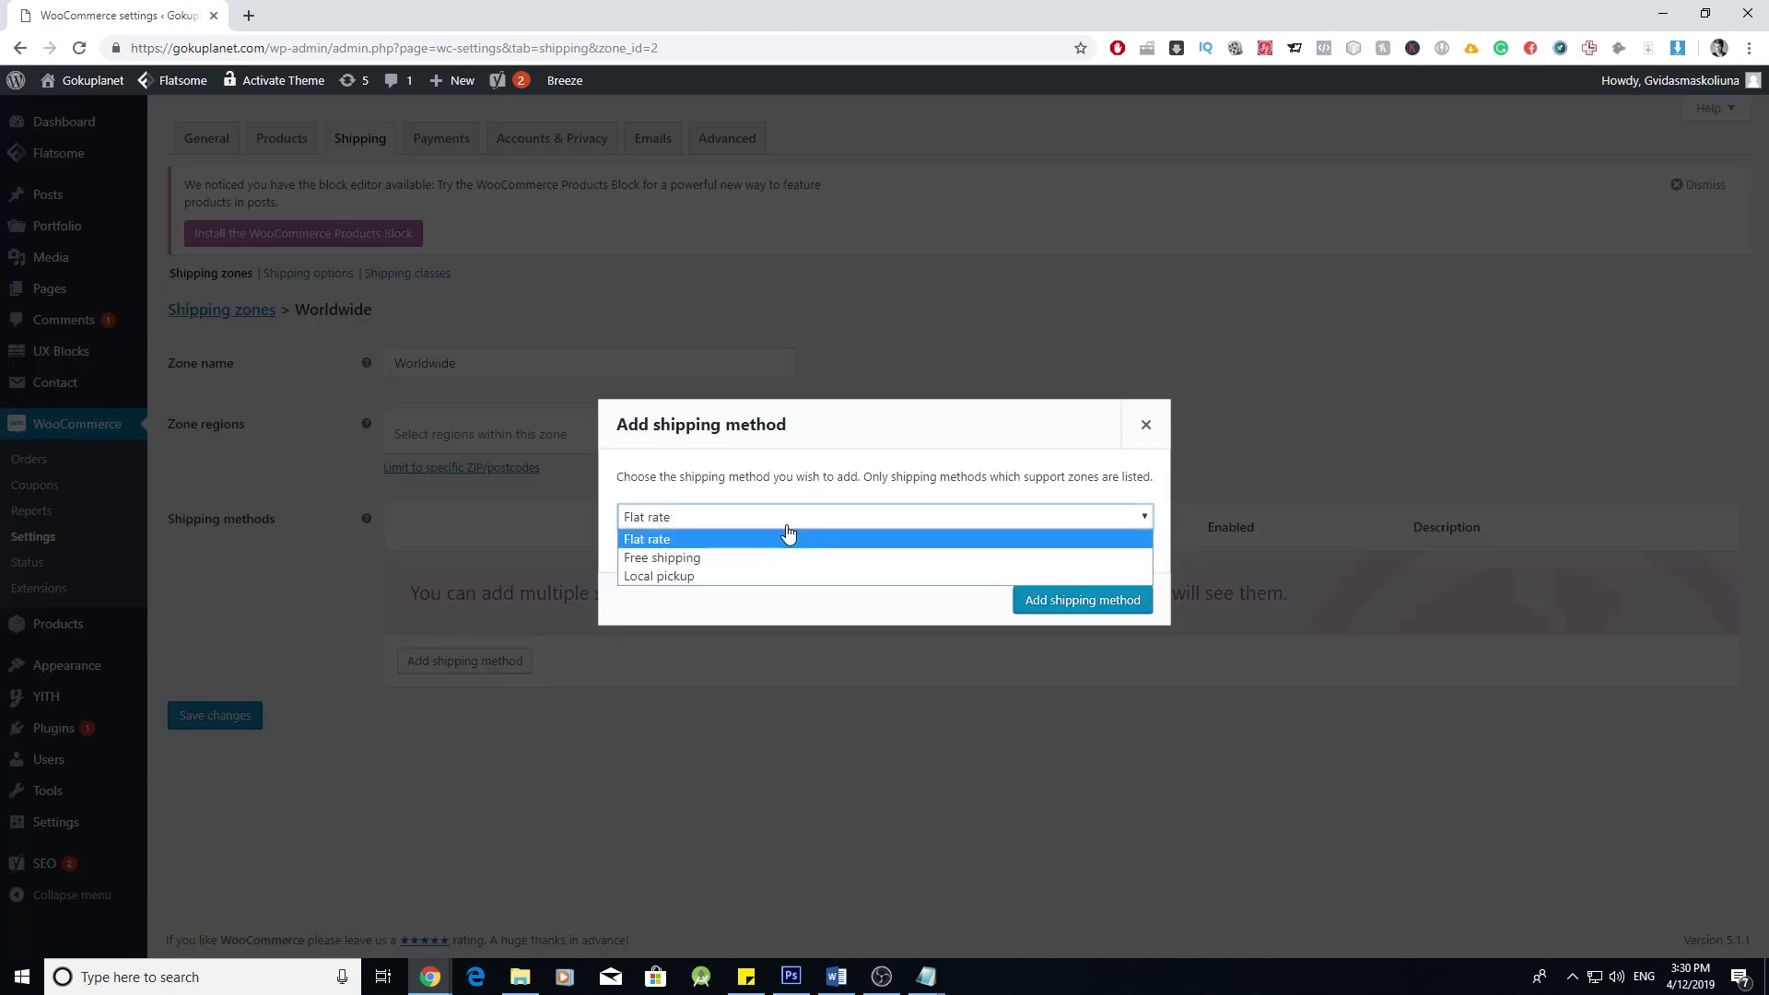
click(734, 558)
click(1025, 603)
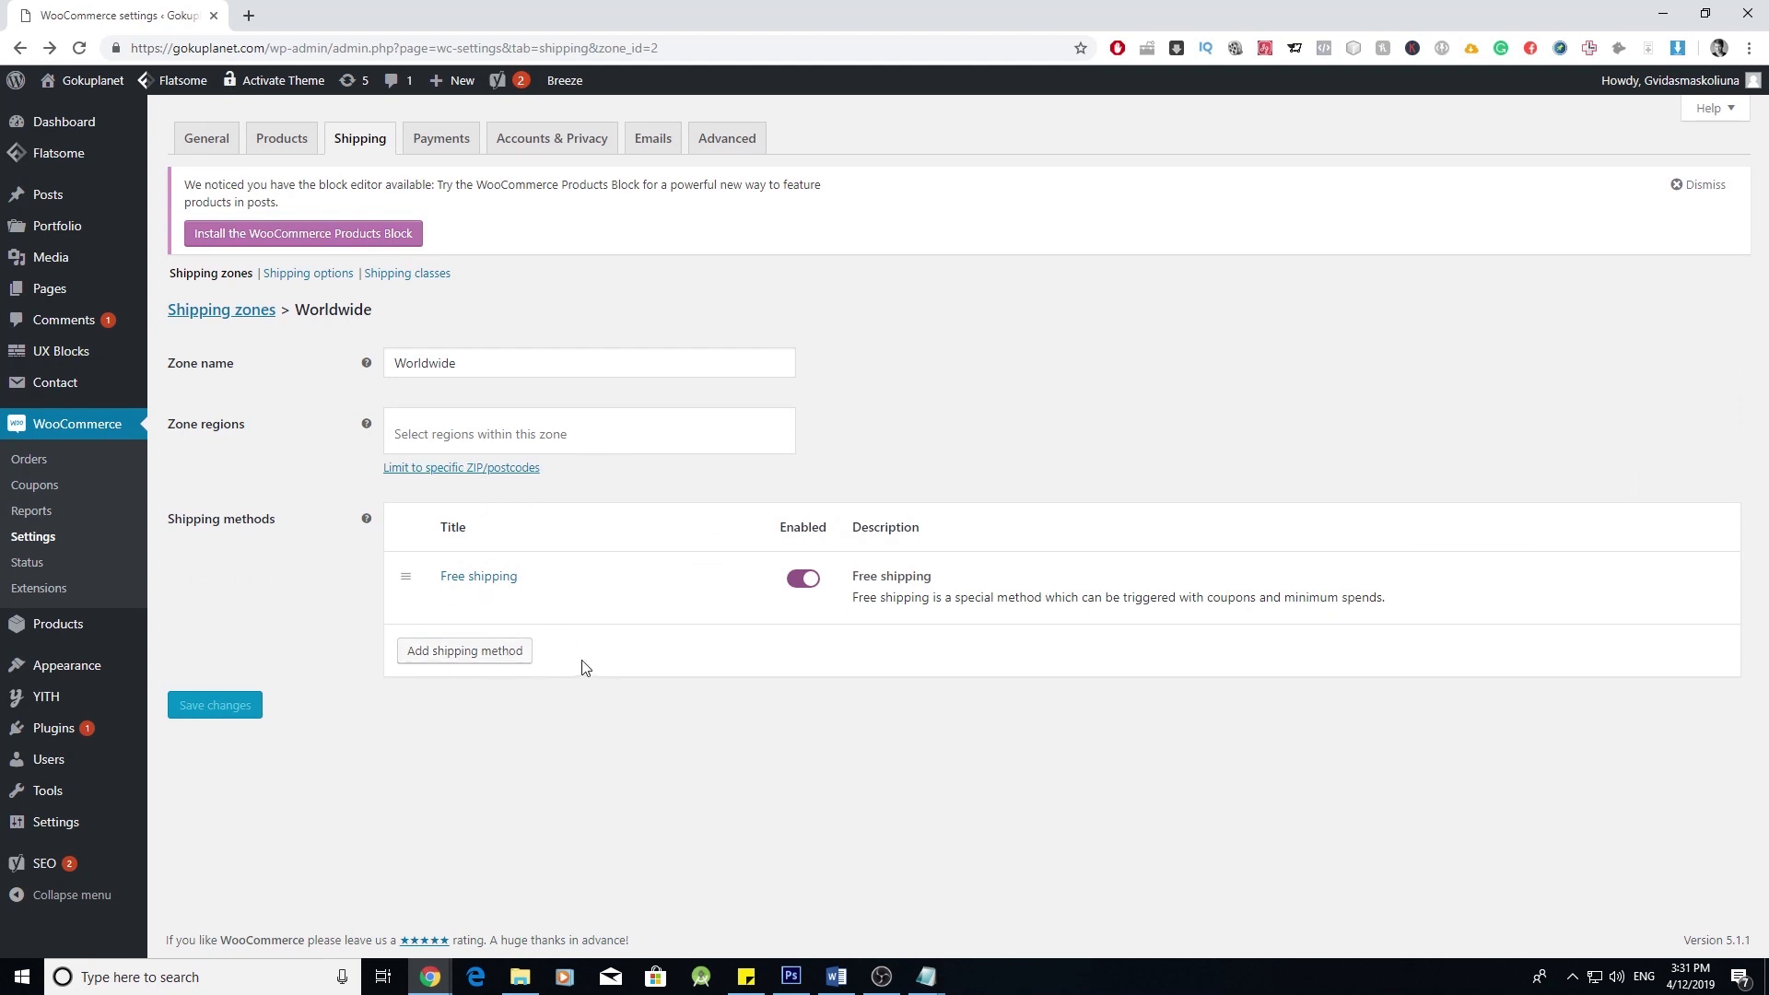
mouse_move(642, 578)
click(509, 650)
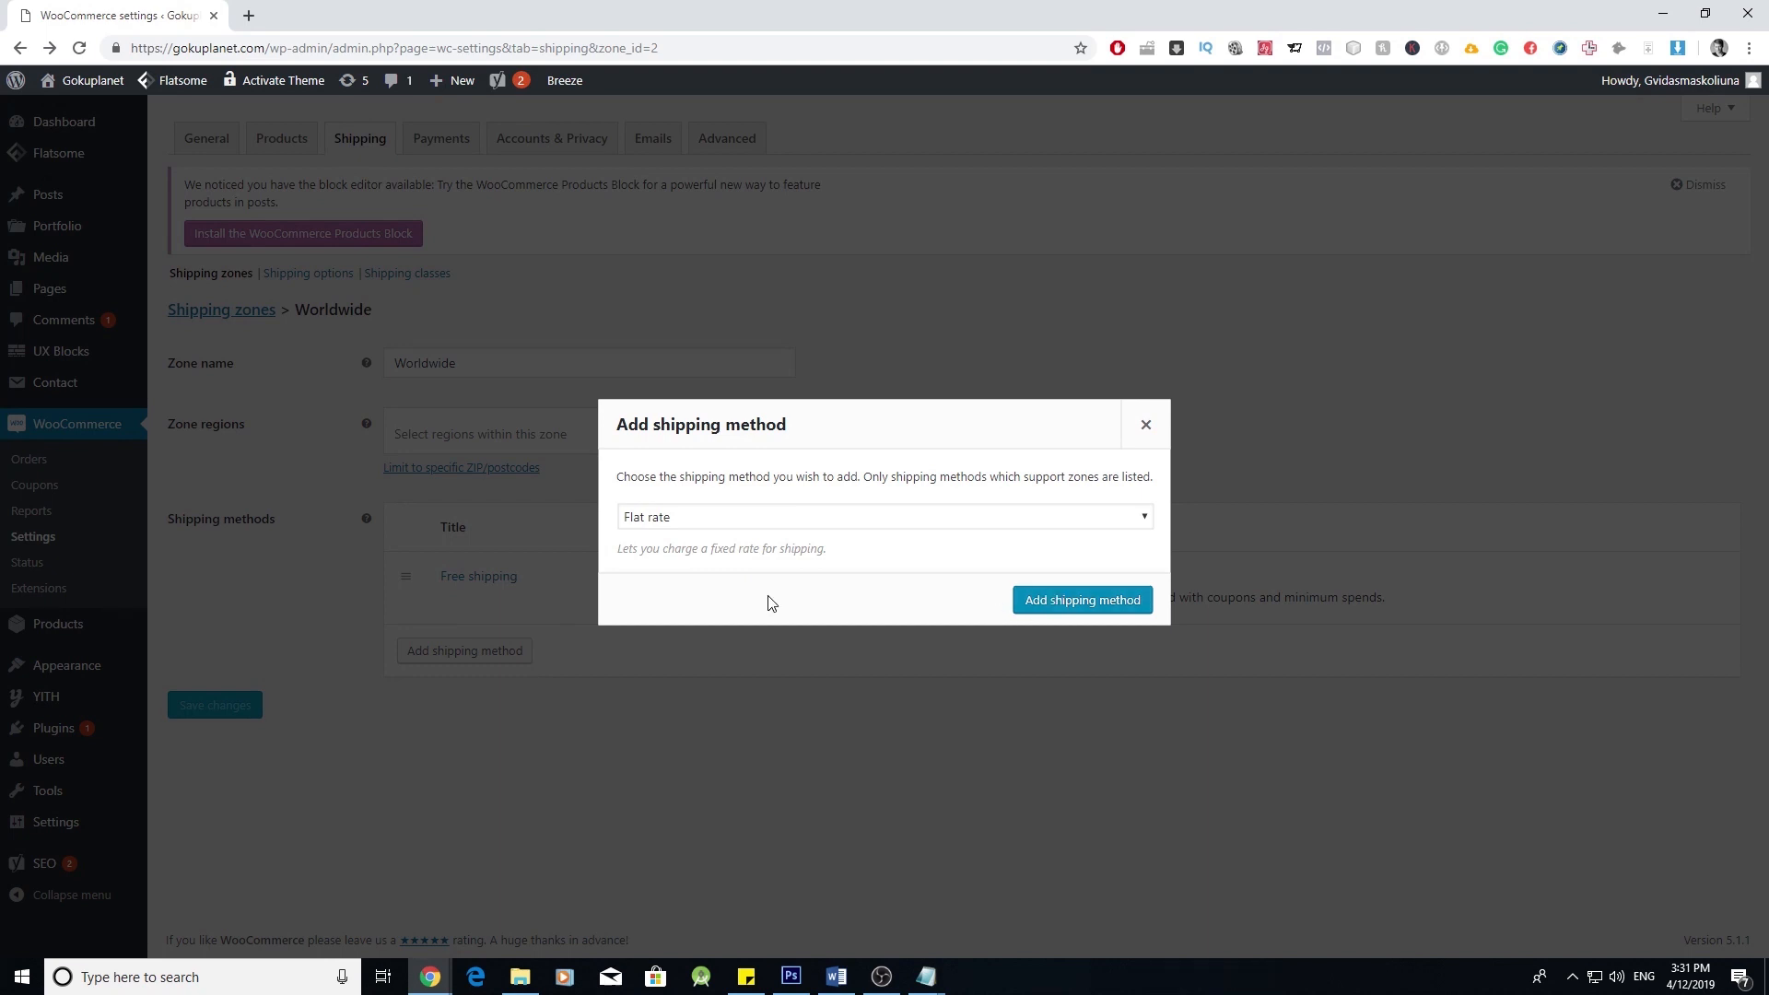
click(1082, 601)
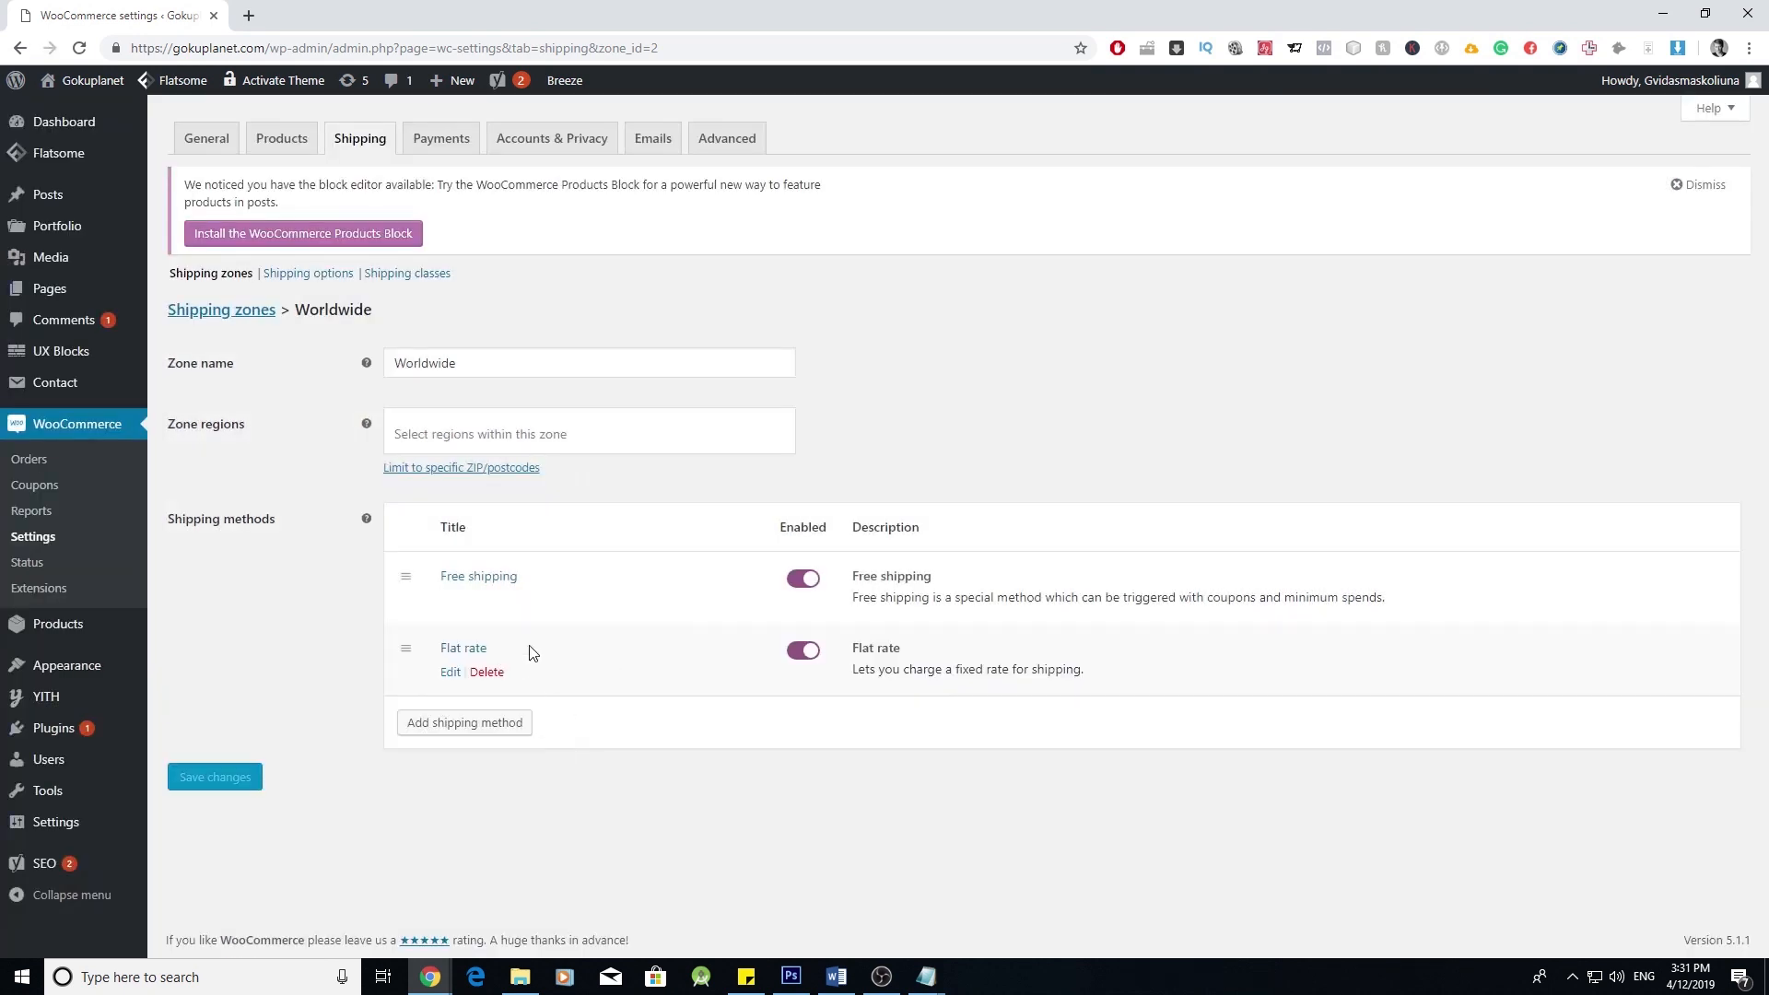
- Set the new Flat rate method to tax status None with cost 10
click(451, 672)
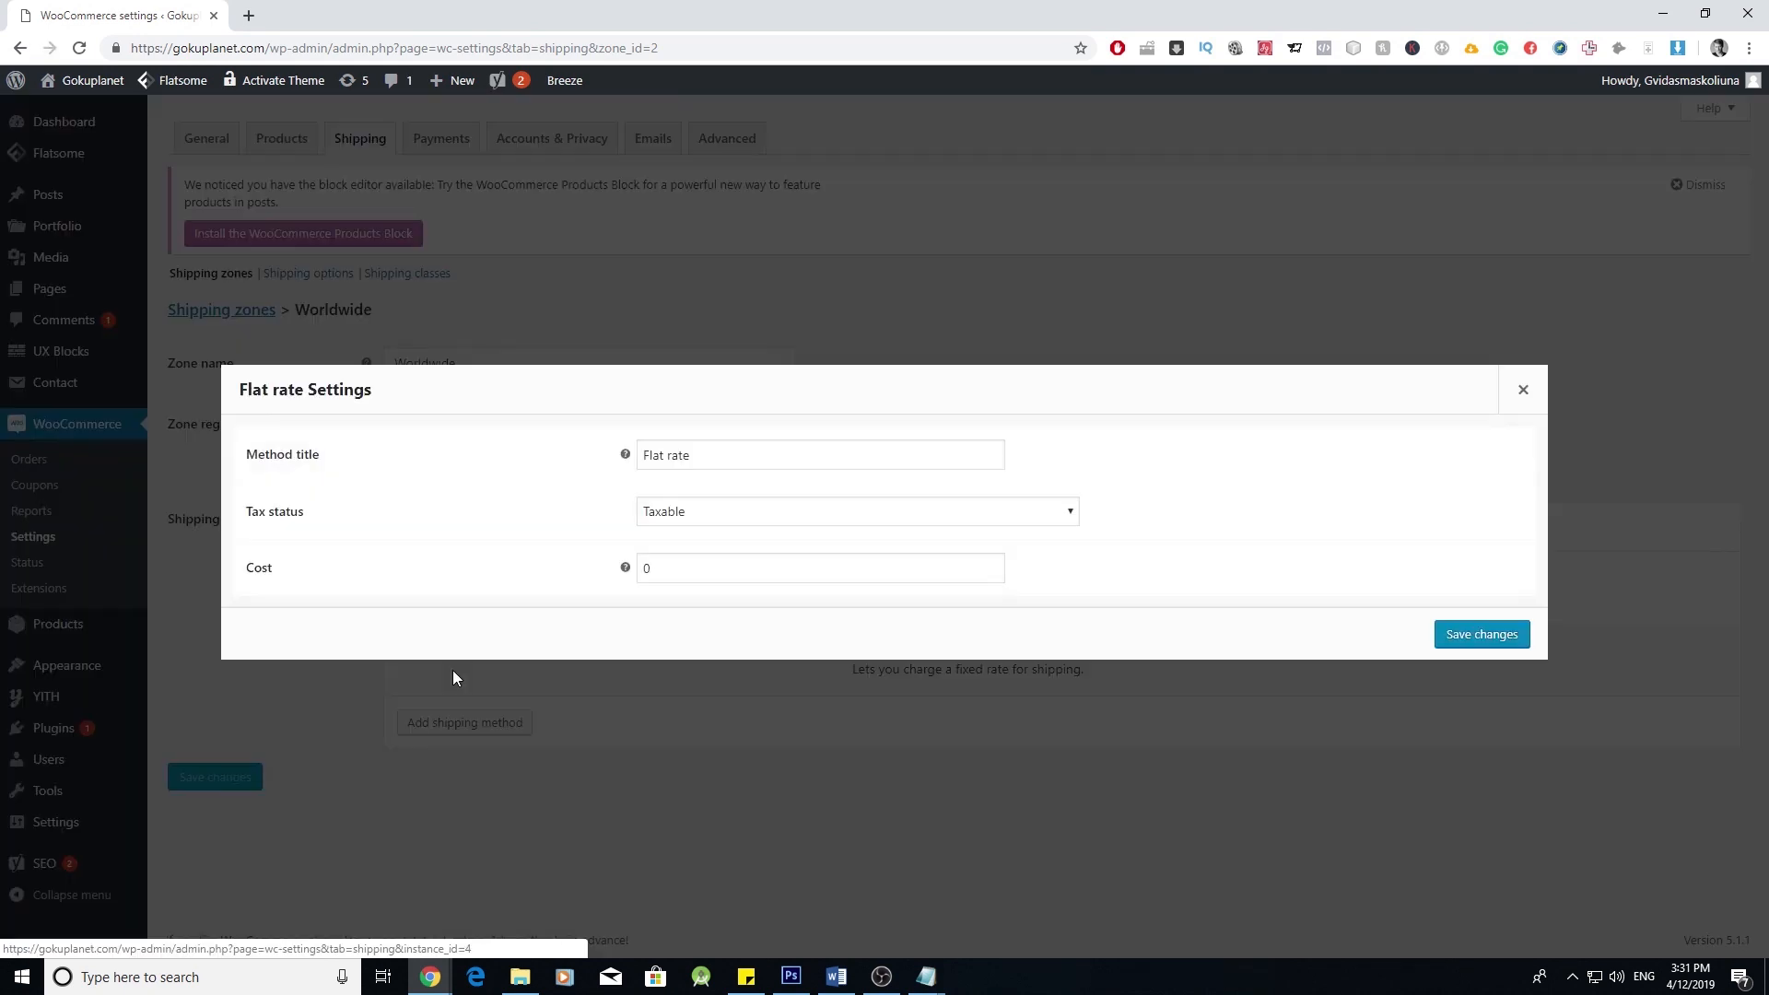
click(690, 512)
click(690, 554)
double_click(674, 566)
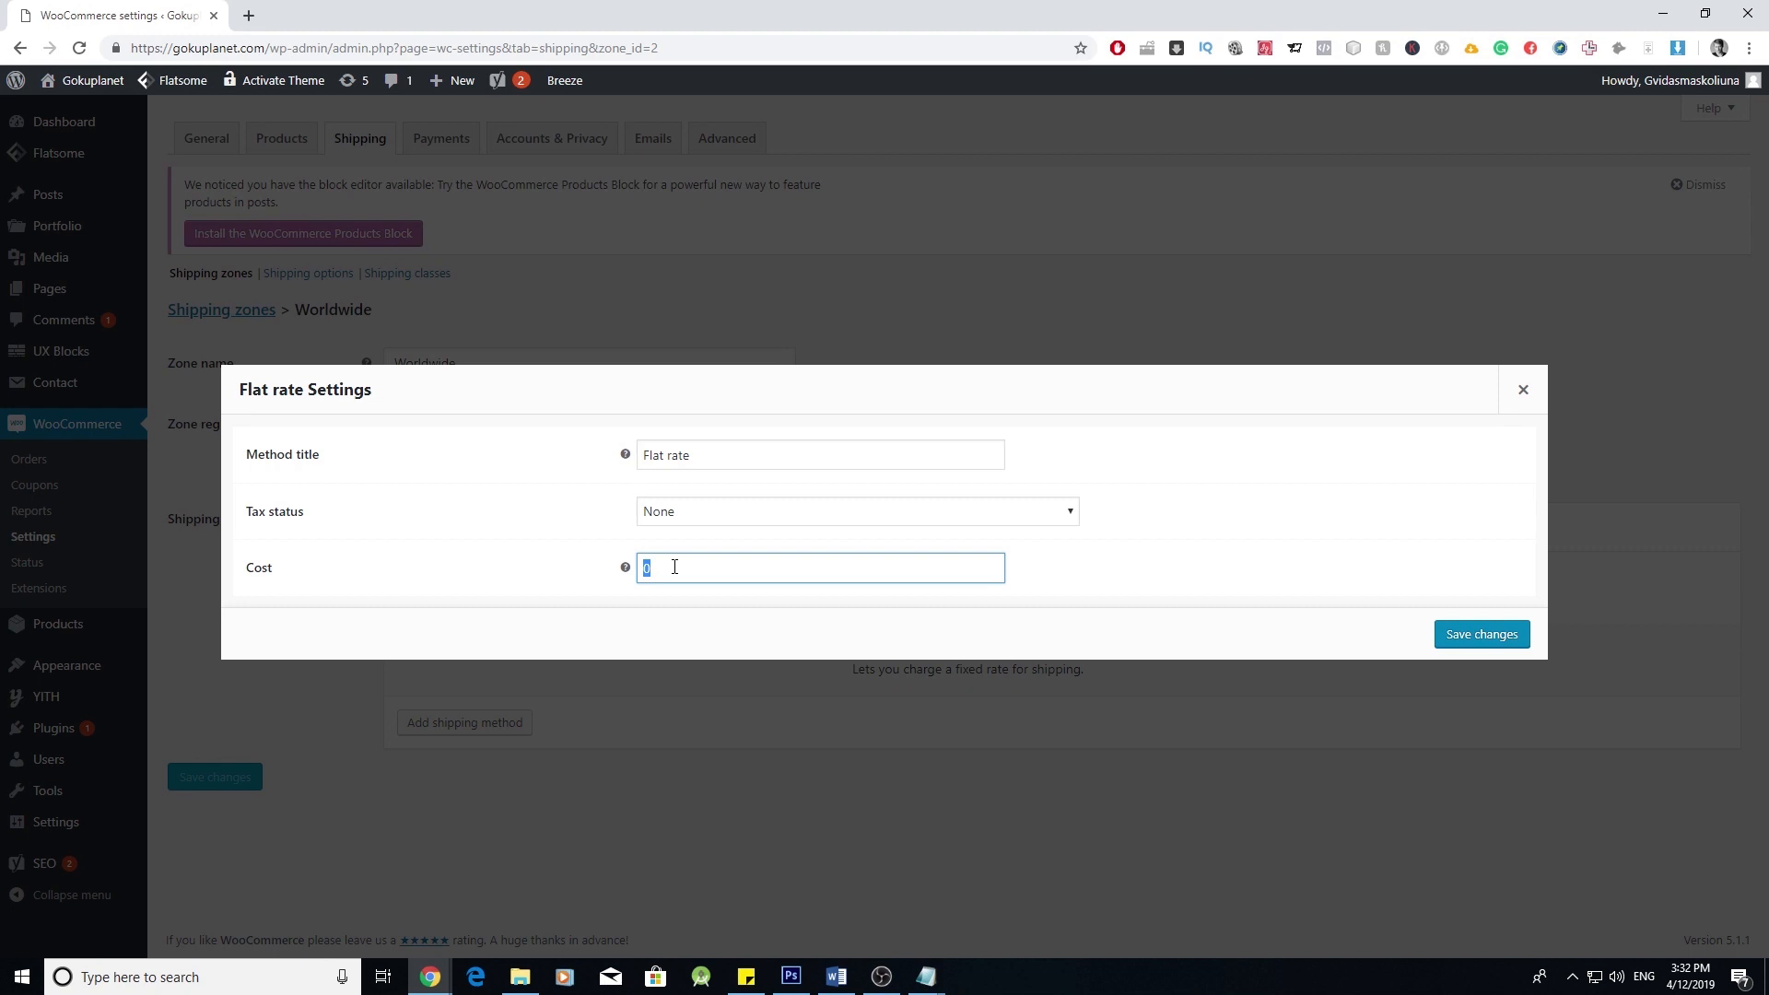
text(10)
click(1511, 627)
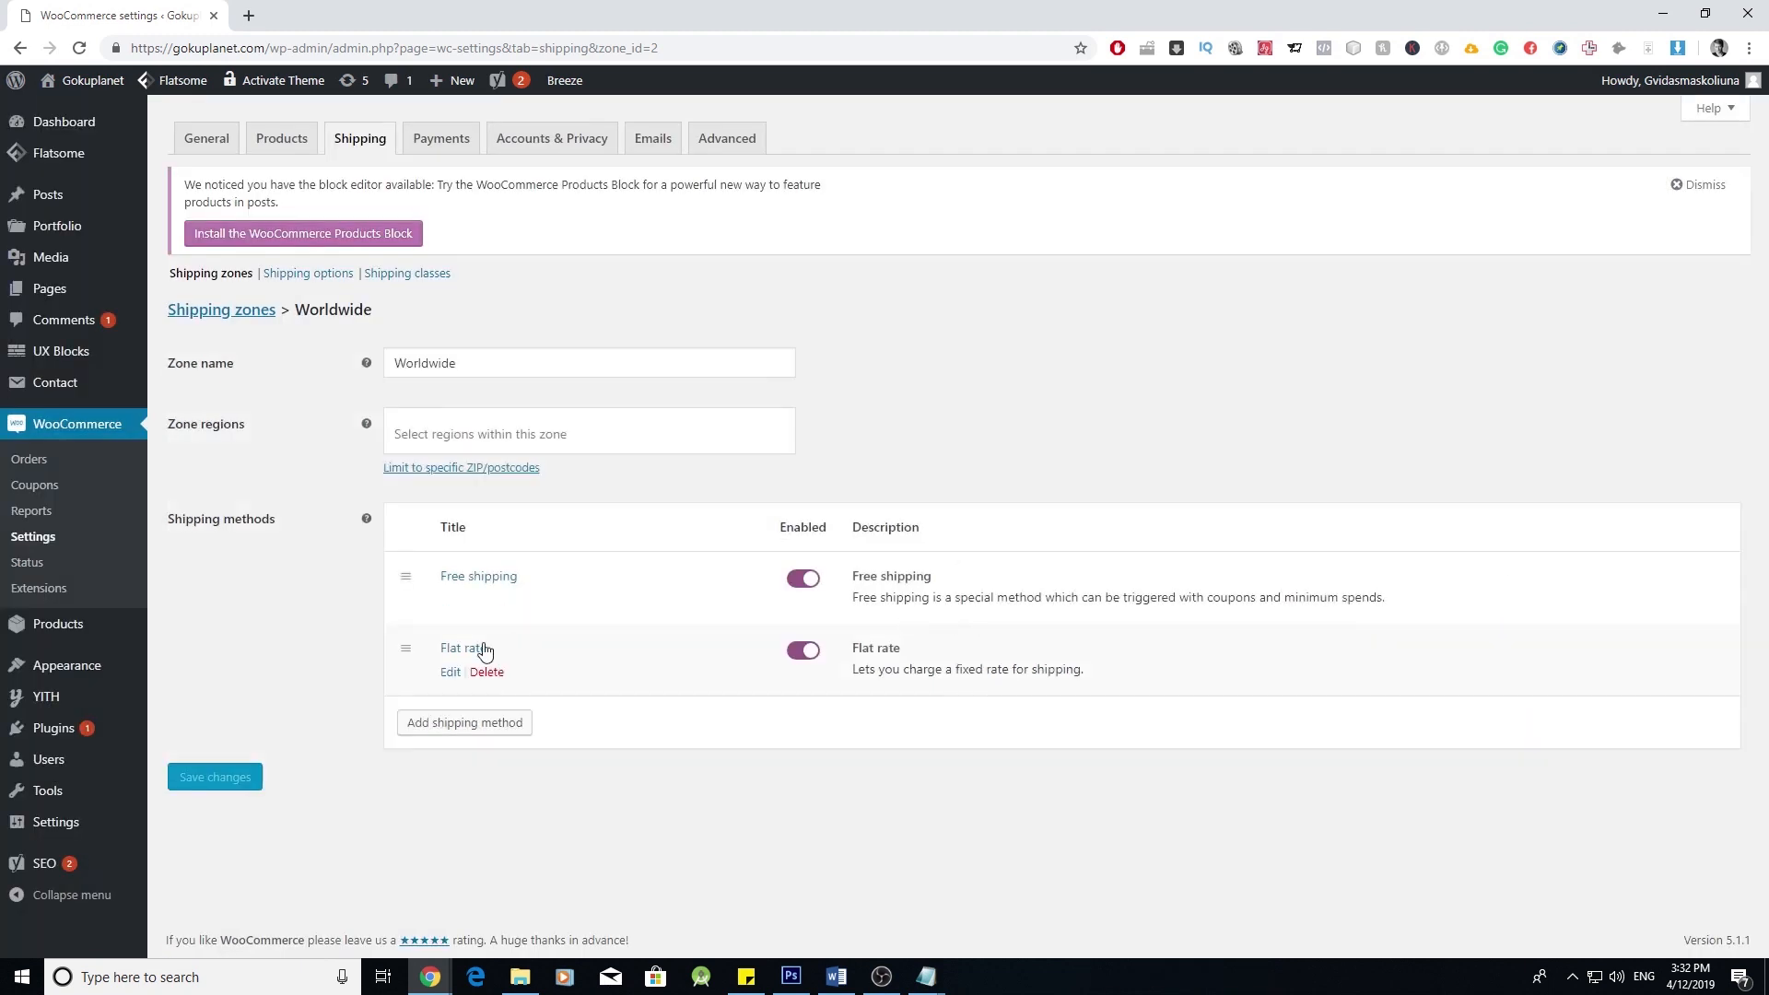
- Make Free shipping require a minimum order amount of 50
click(458, 601)
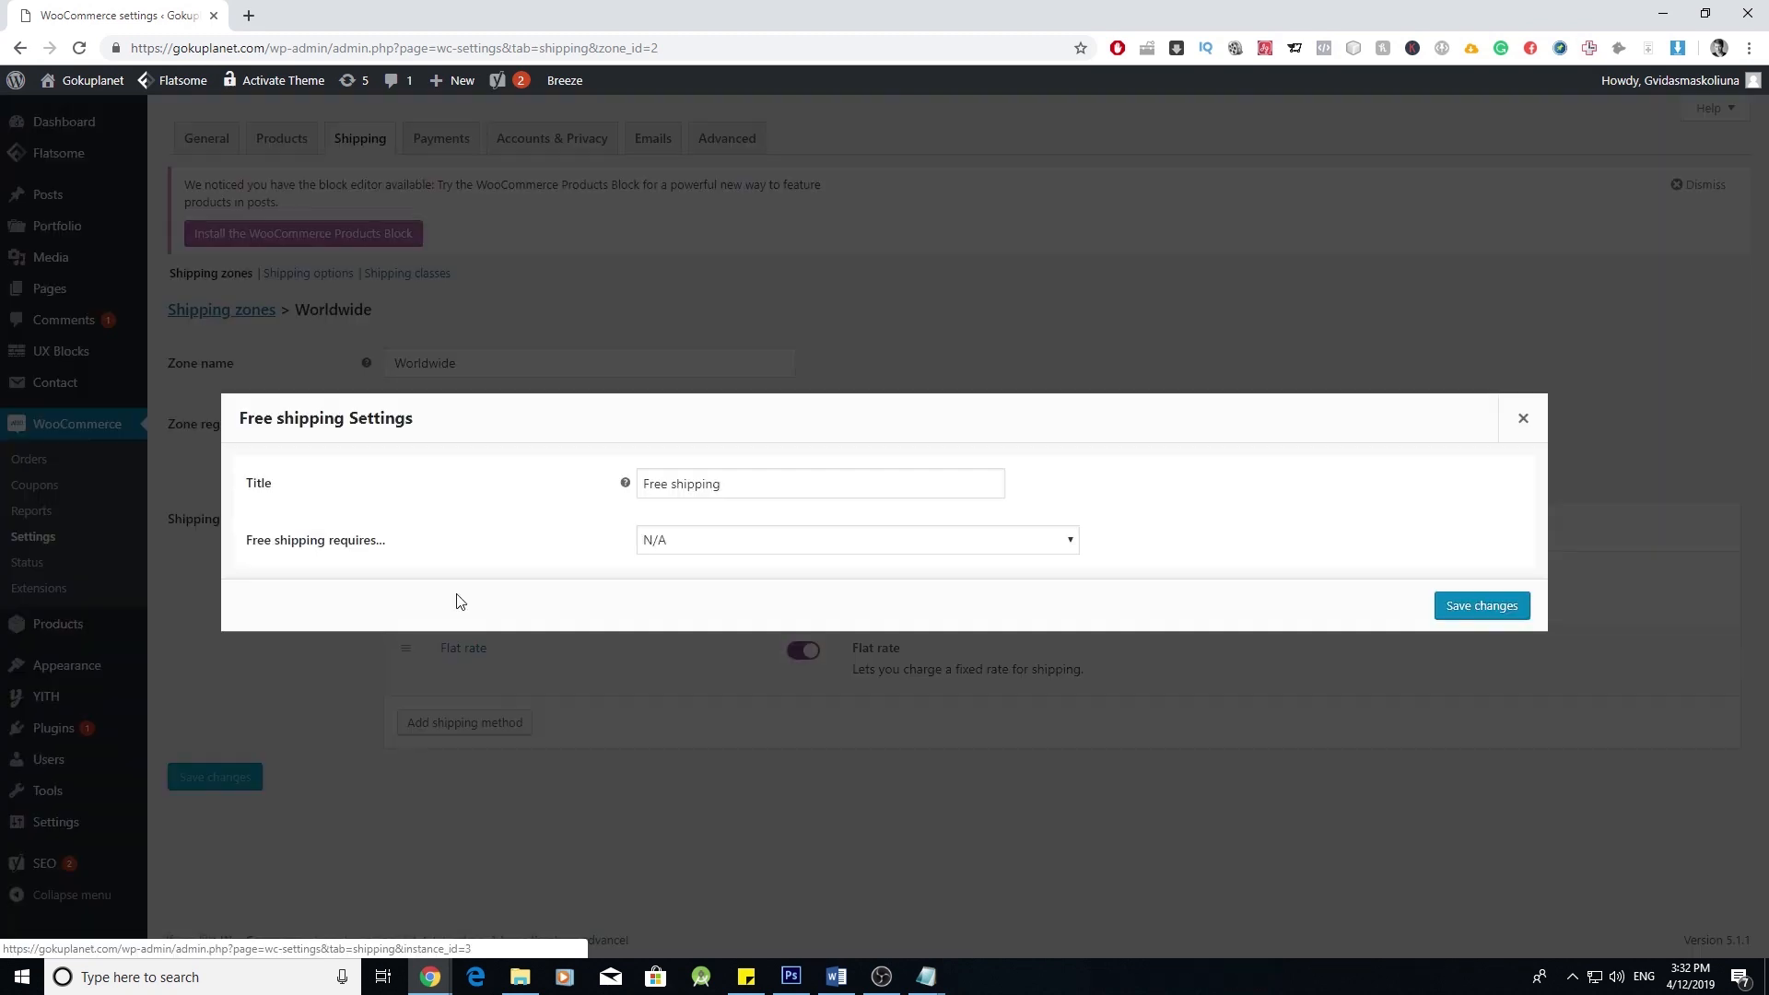
click(731, 540)
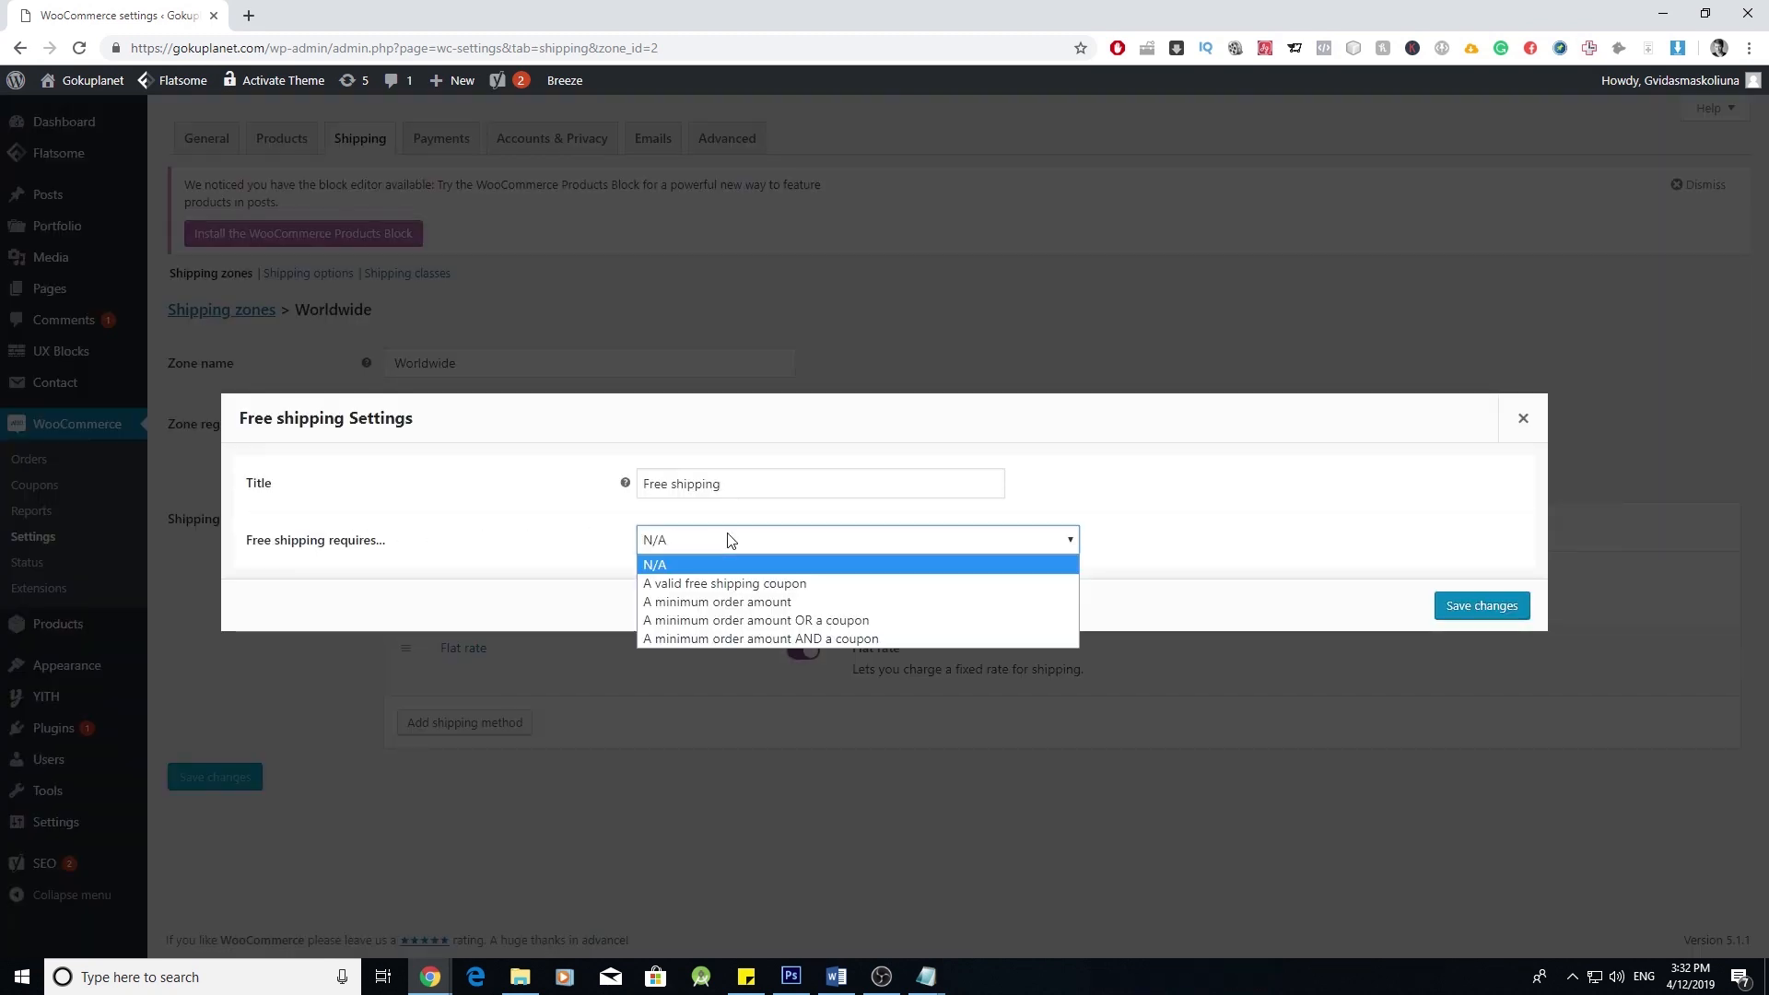
click(859, 604)
double_click(718, 568)
text(50)
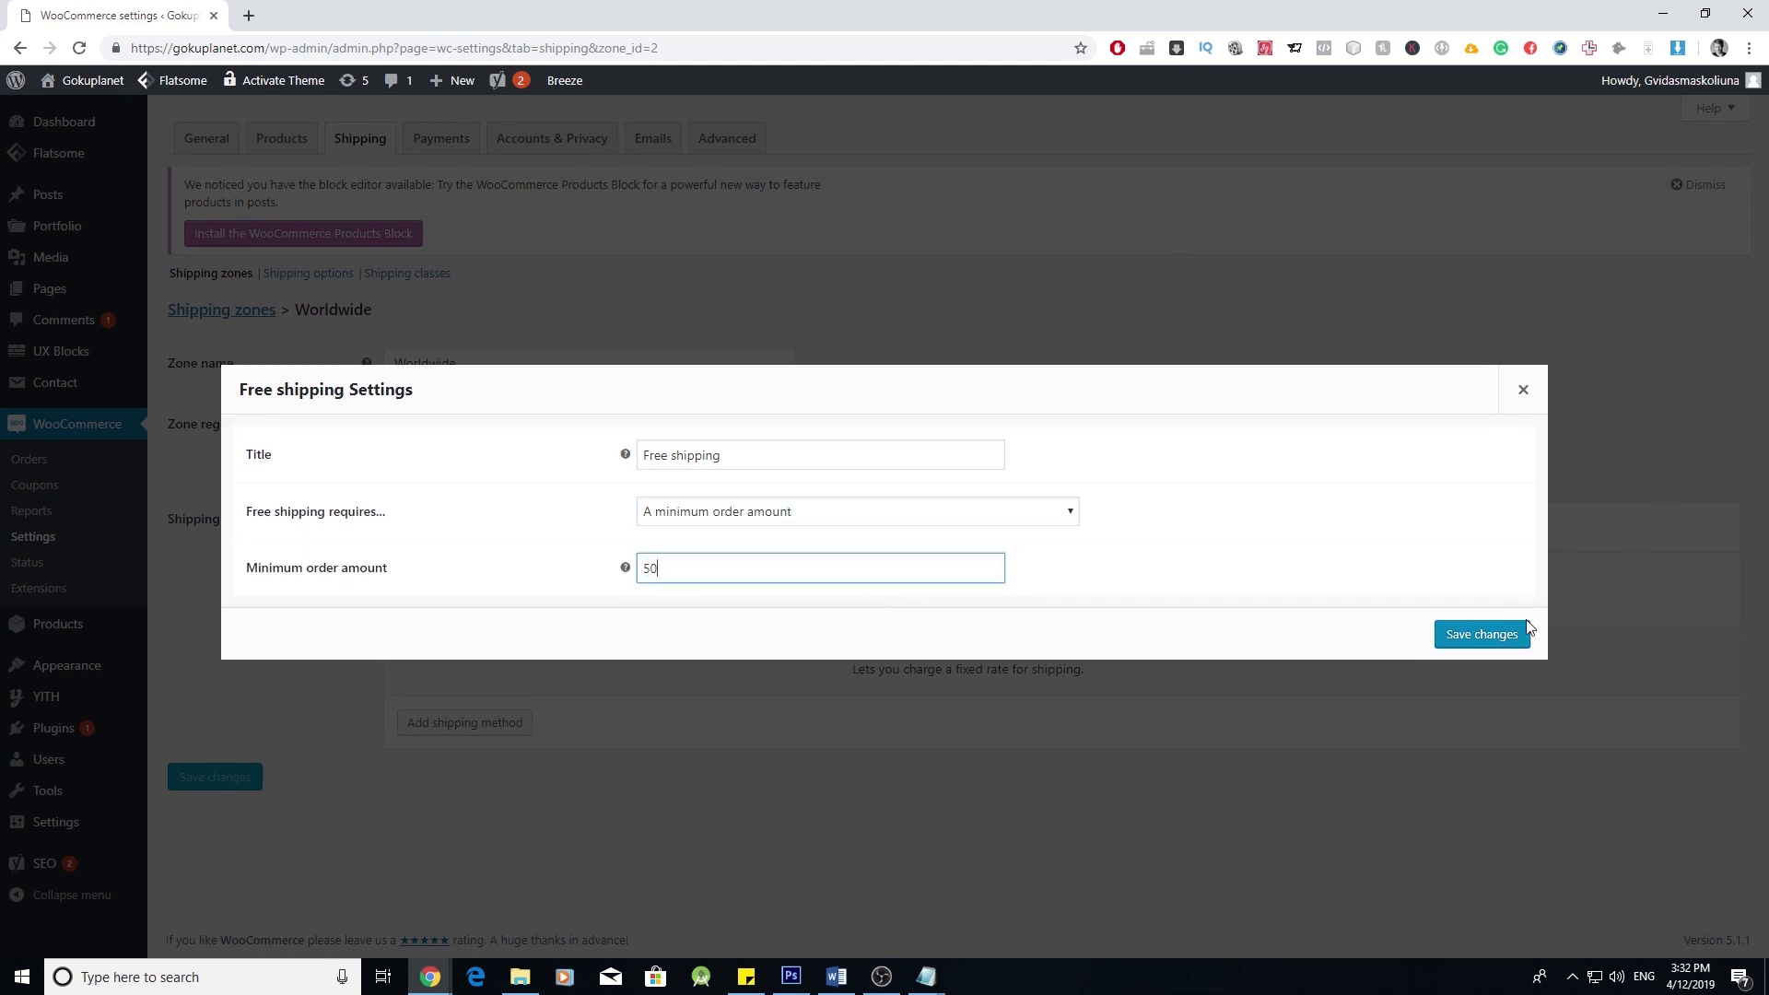
click(1482, 634)
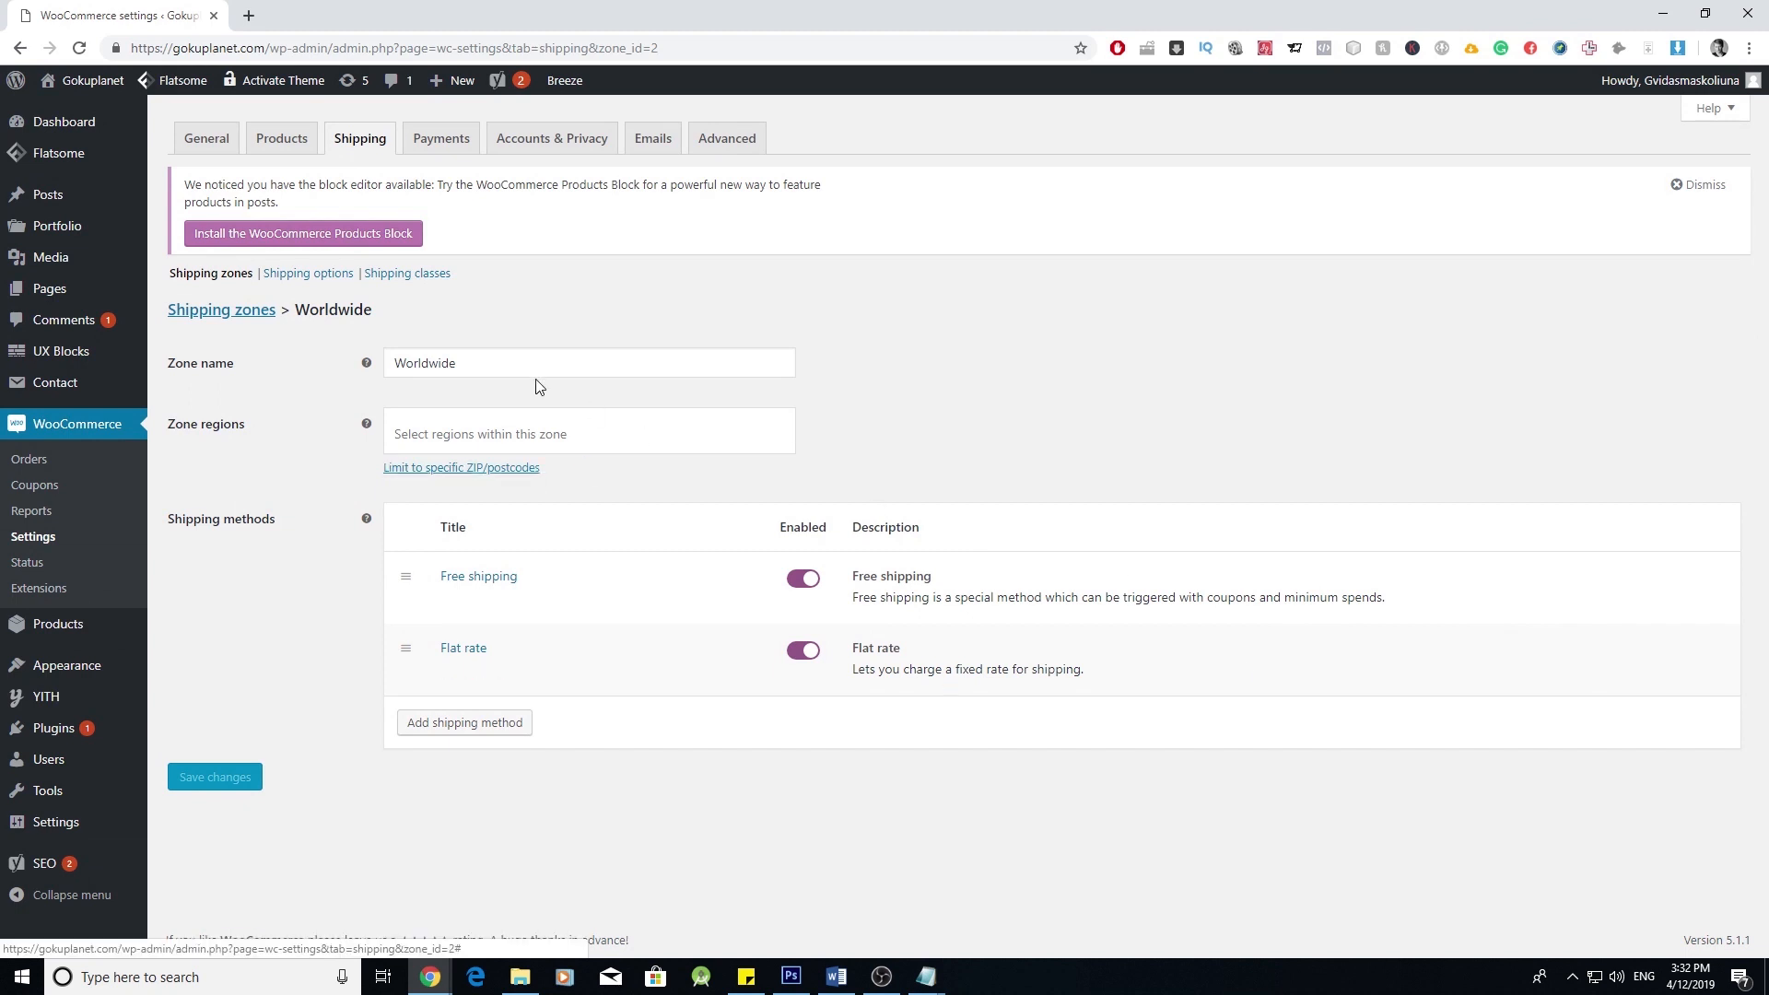
mouse_move(451, 586)
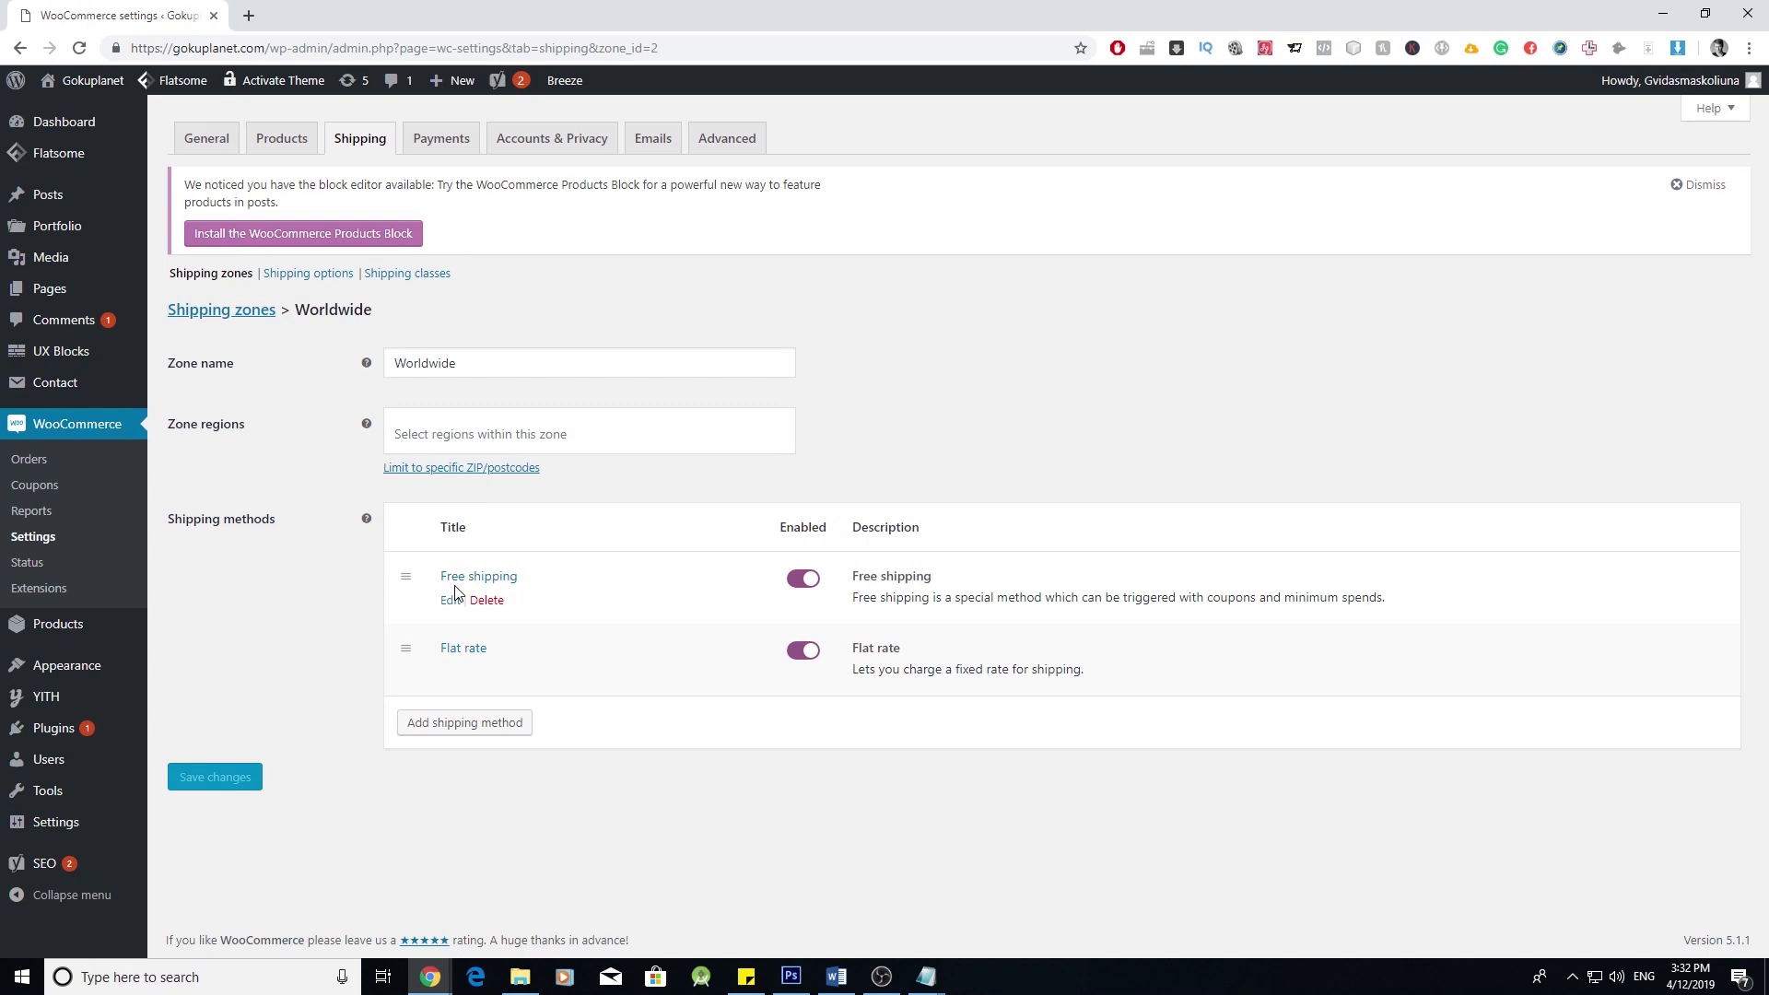
mouse_move(494, 683)
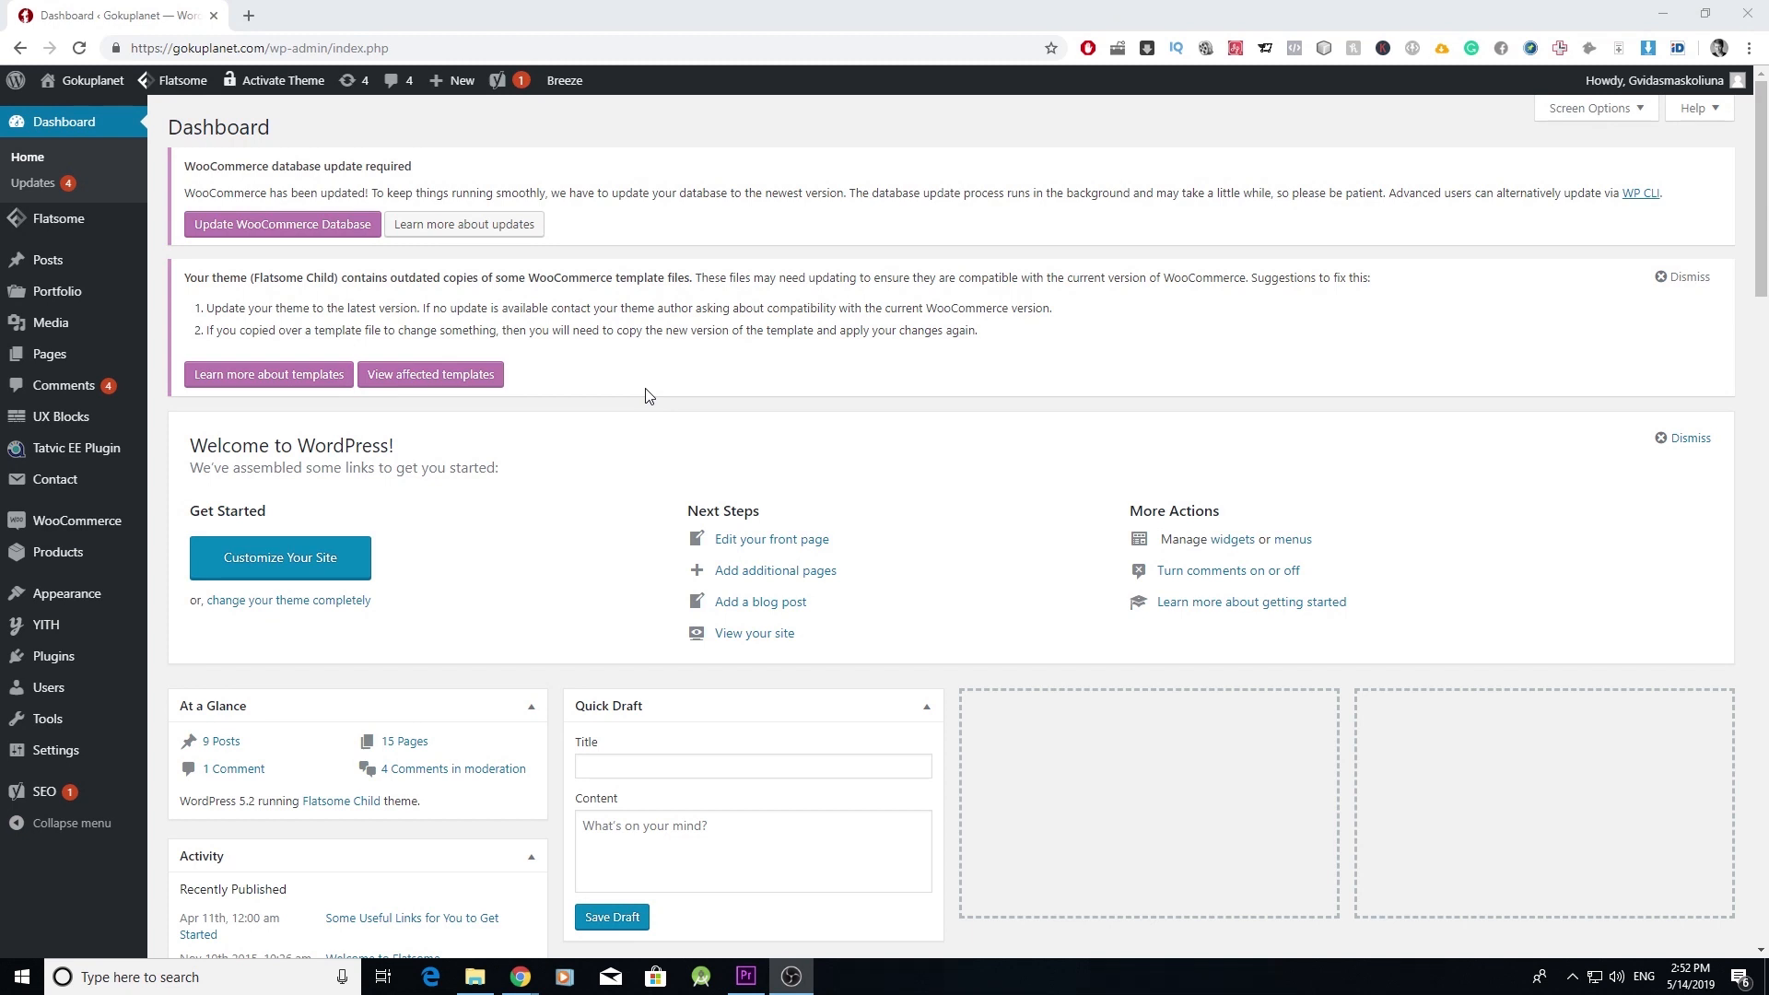
- Go to WooCommerce Settings from the admin sidebar
mouse_move(136, 524)
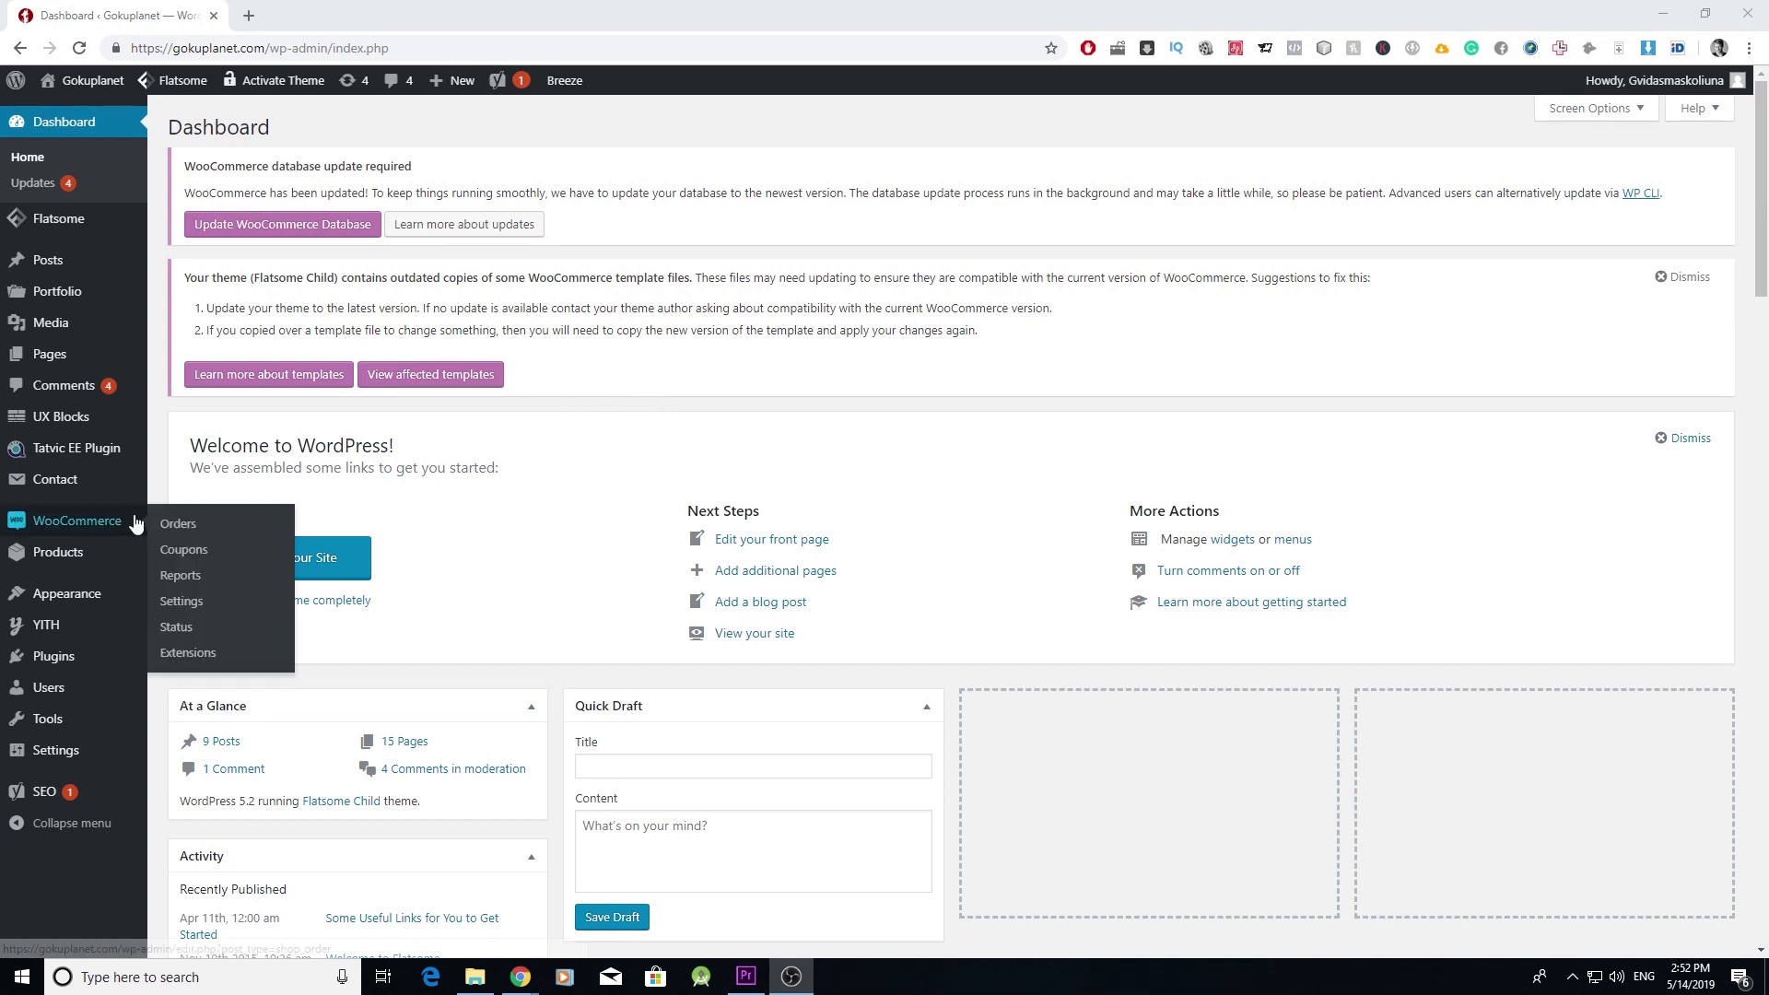
click(202, 608)
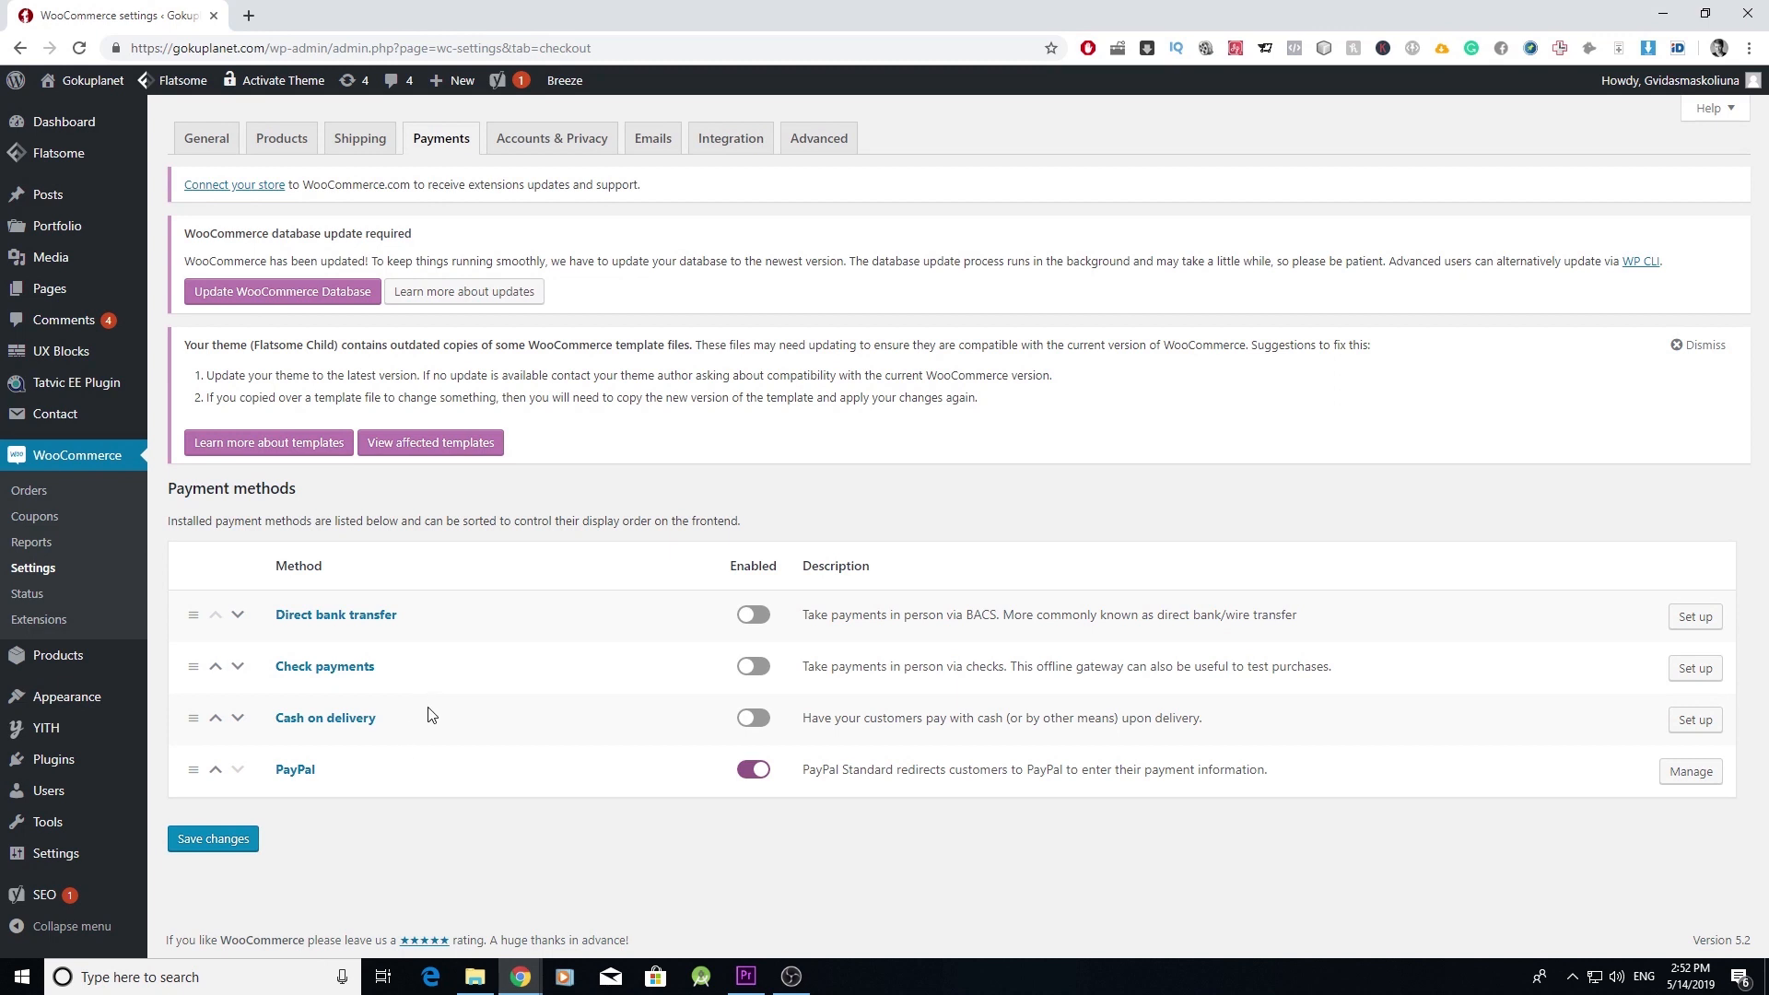
- Search plugins for 'stripe', then install and activate WooCommerce Stripe Payment Gateway
mouse_move(92, 765)
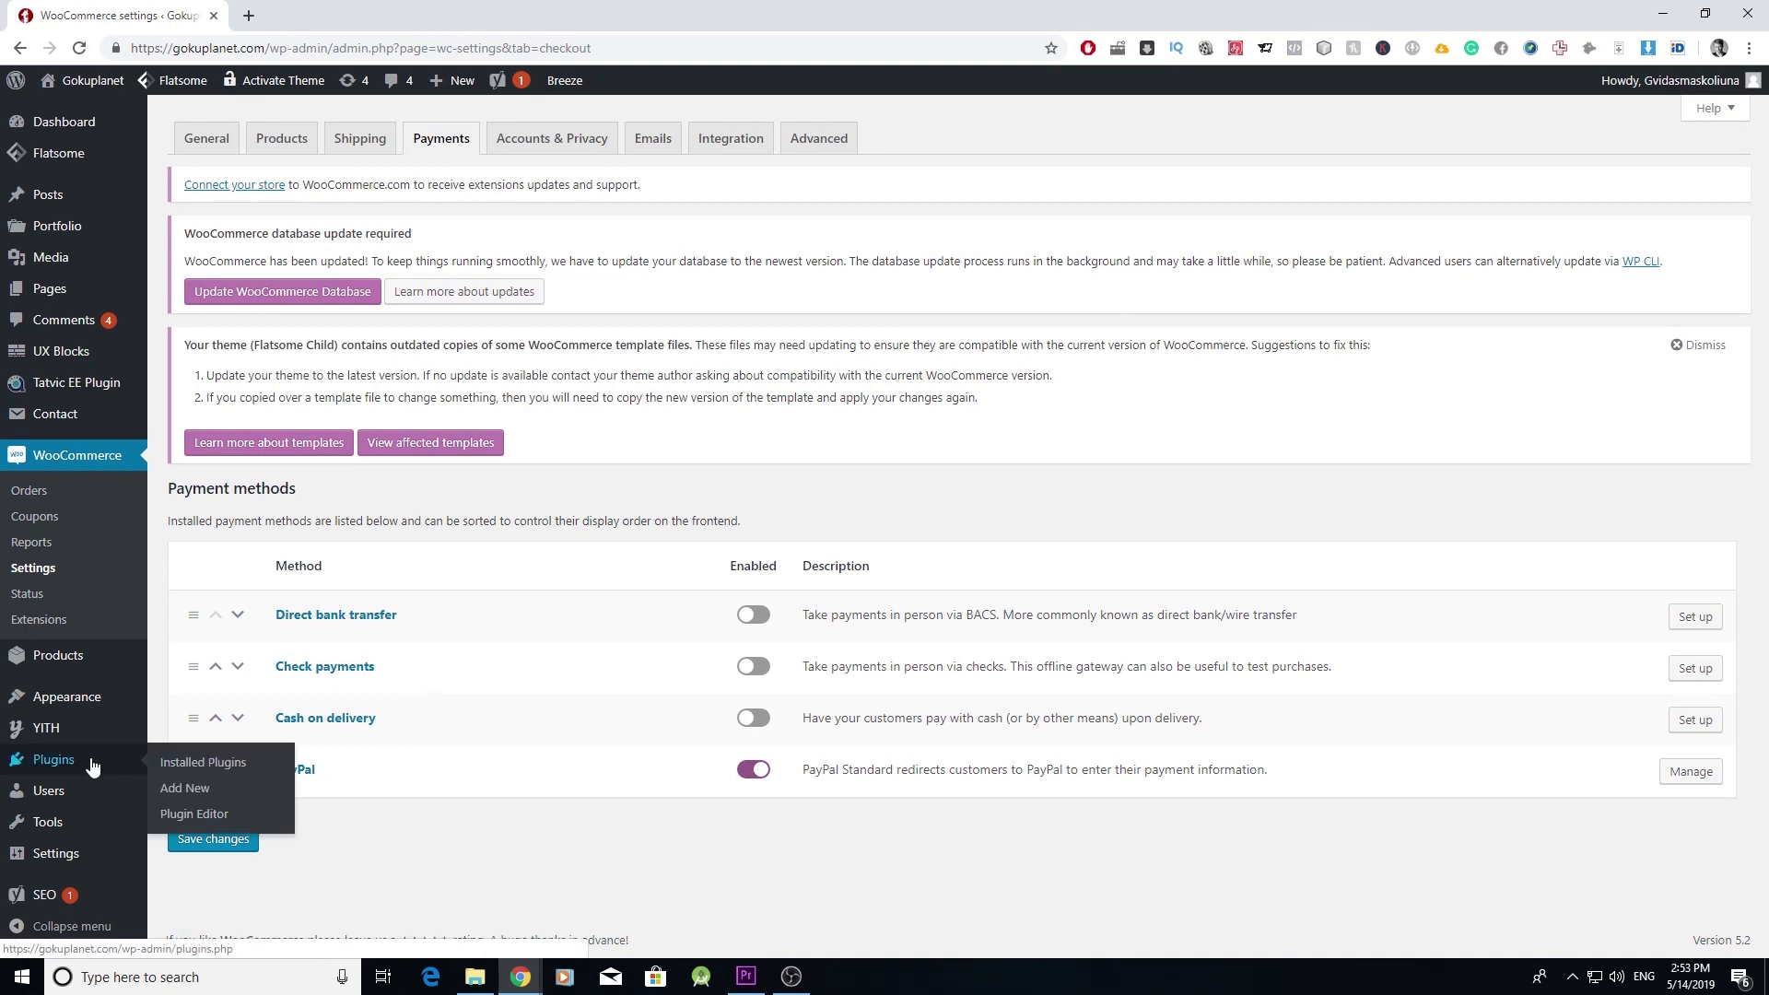
click(189, 792)
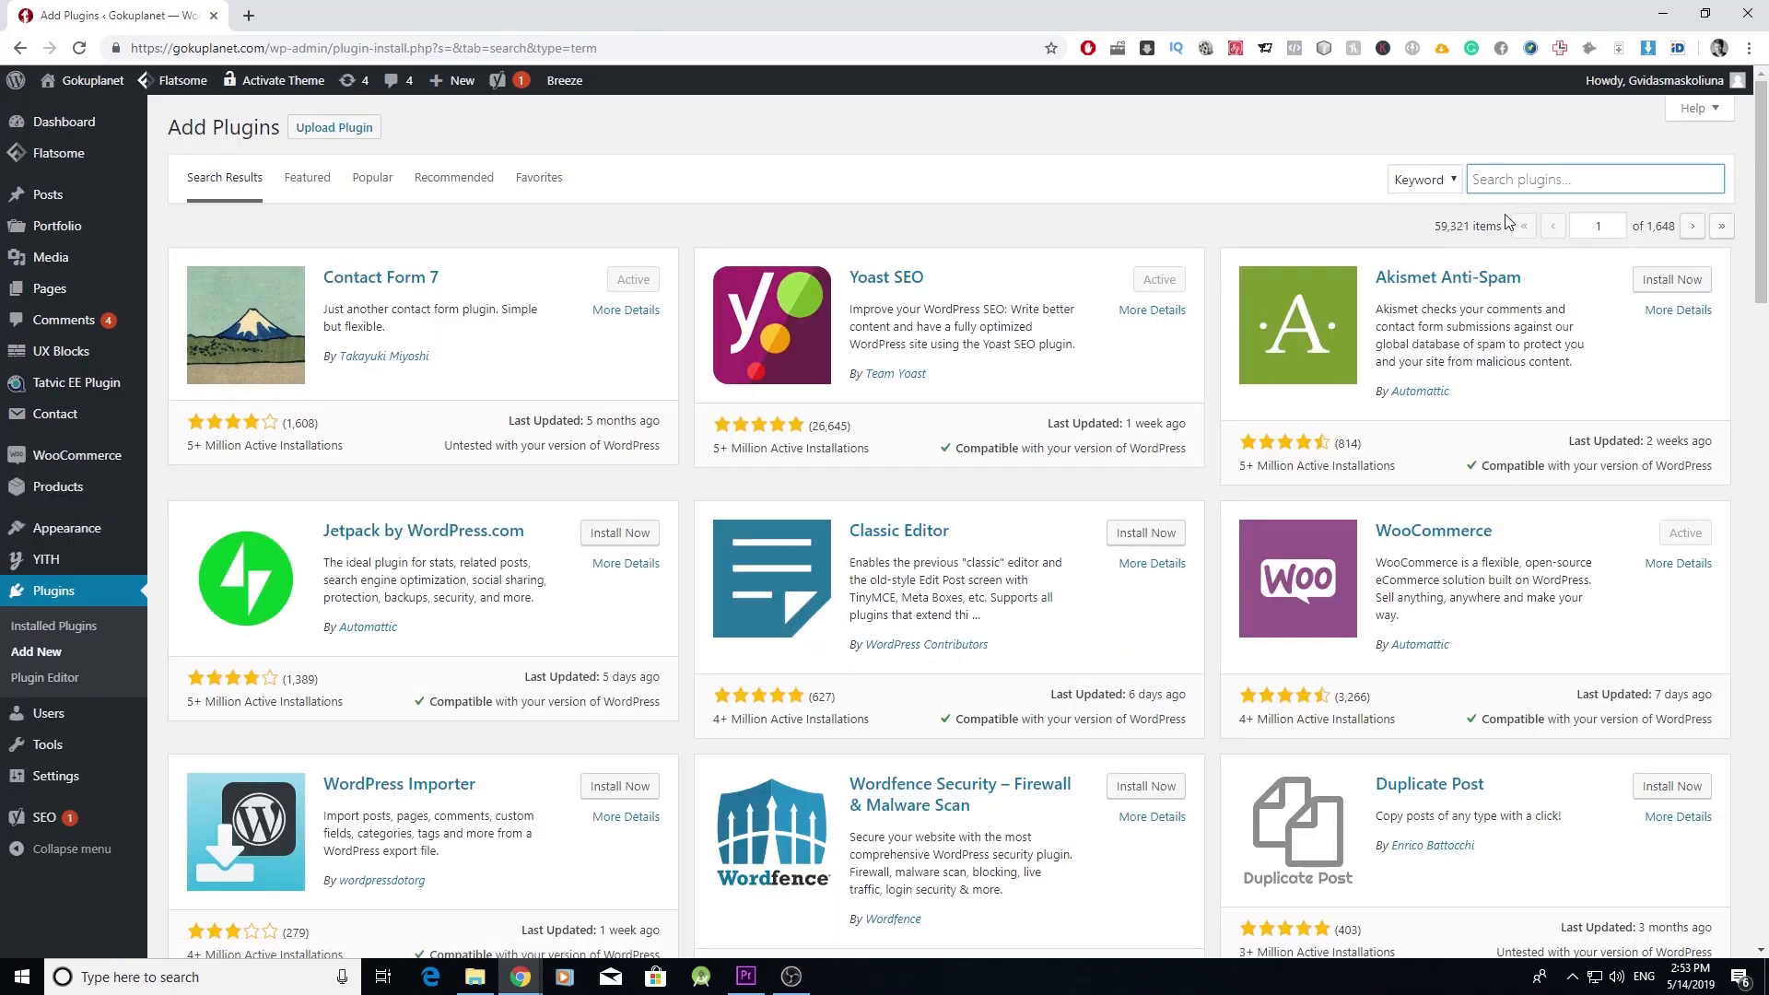
text(stripe)
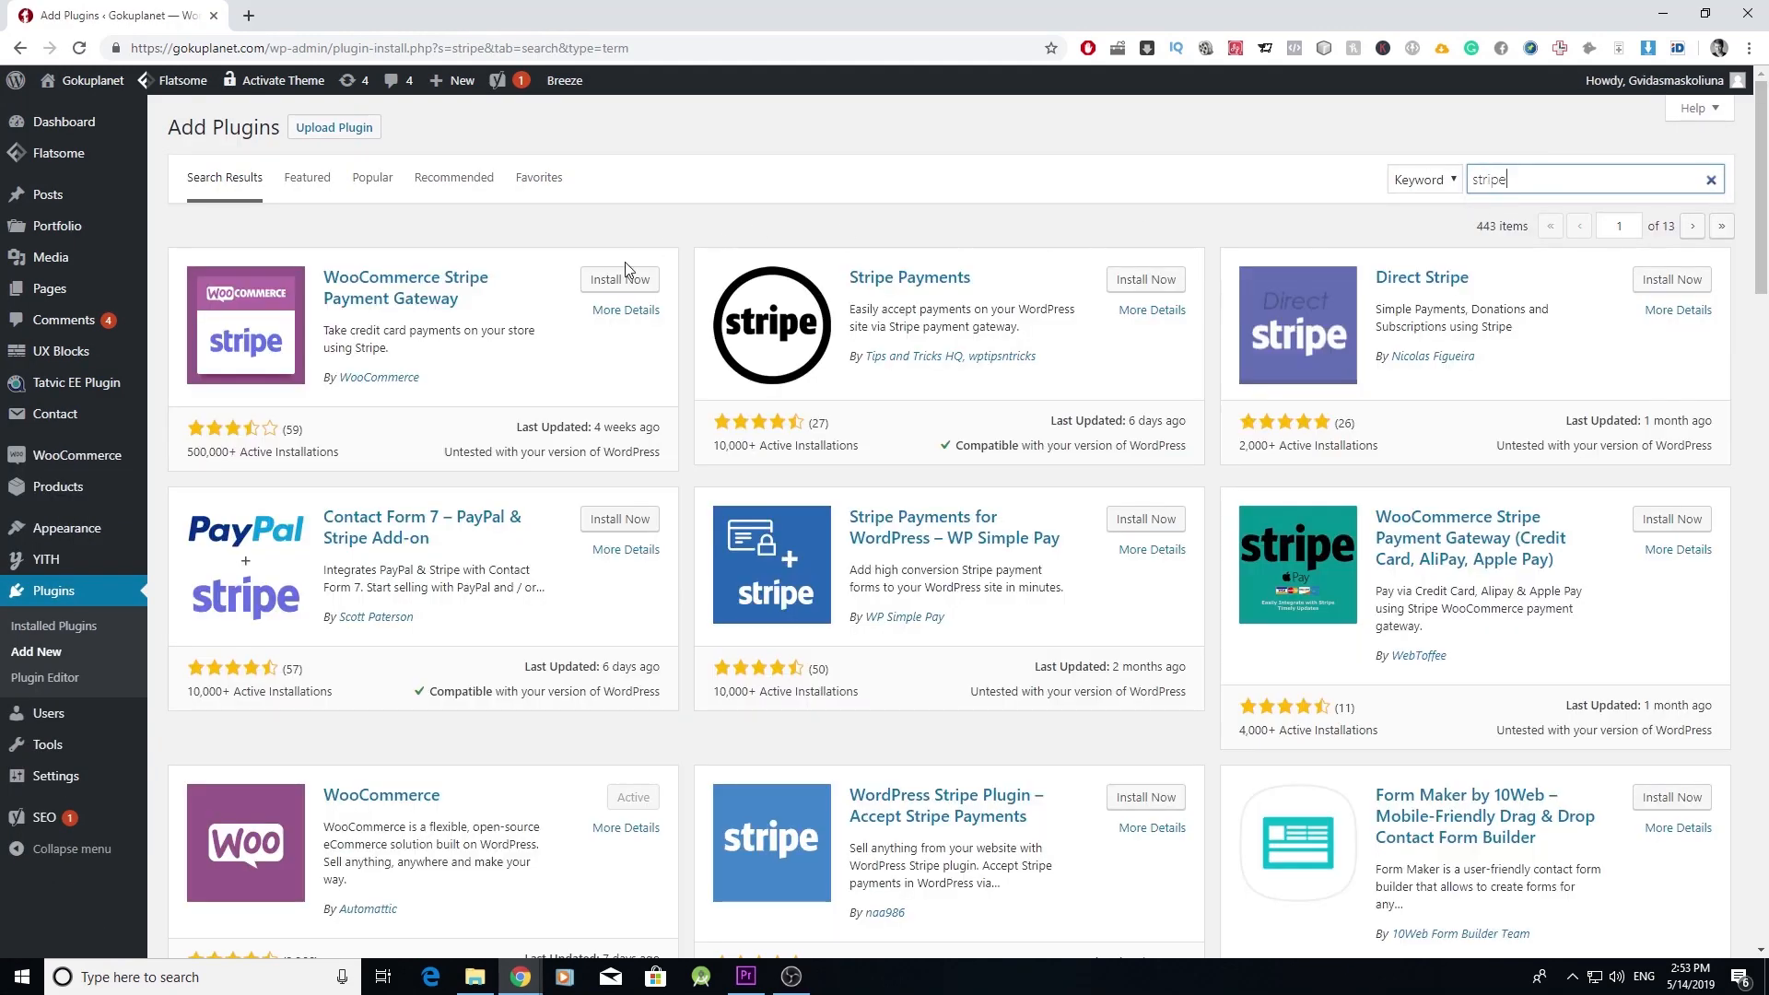
click(621, 281)
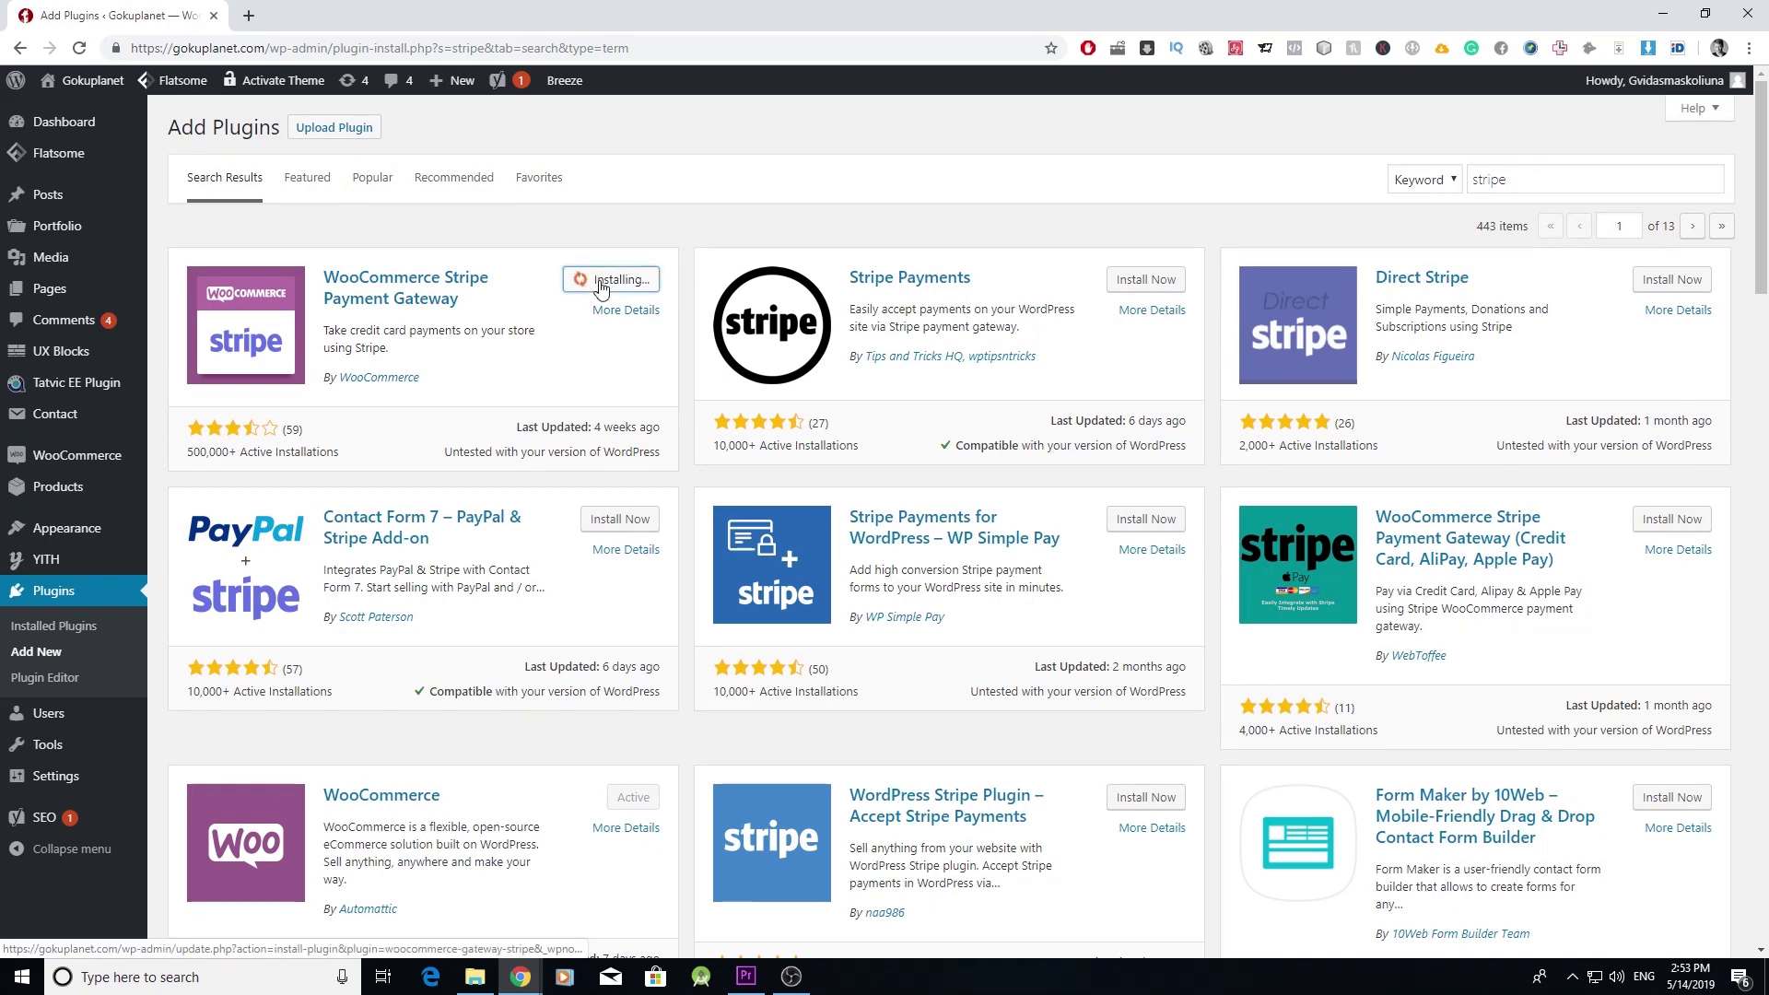
click(617, 289)
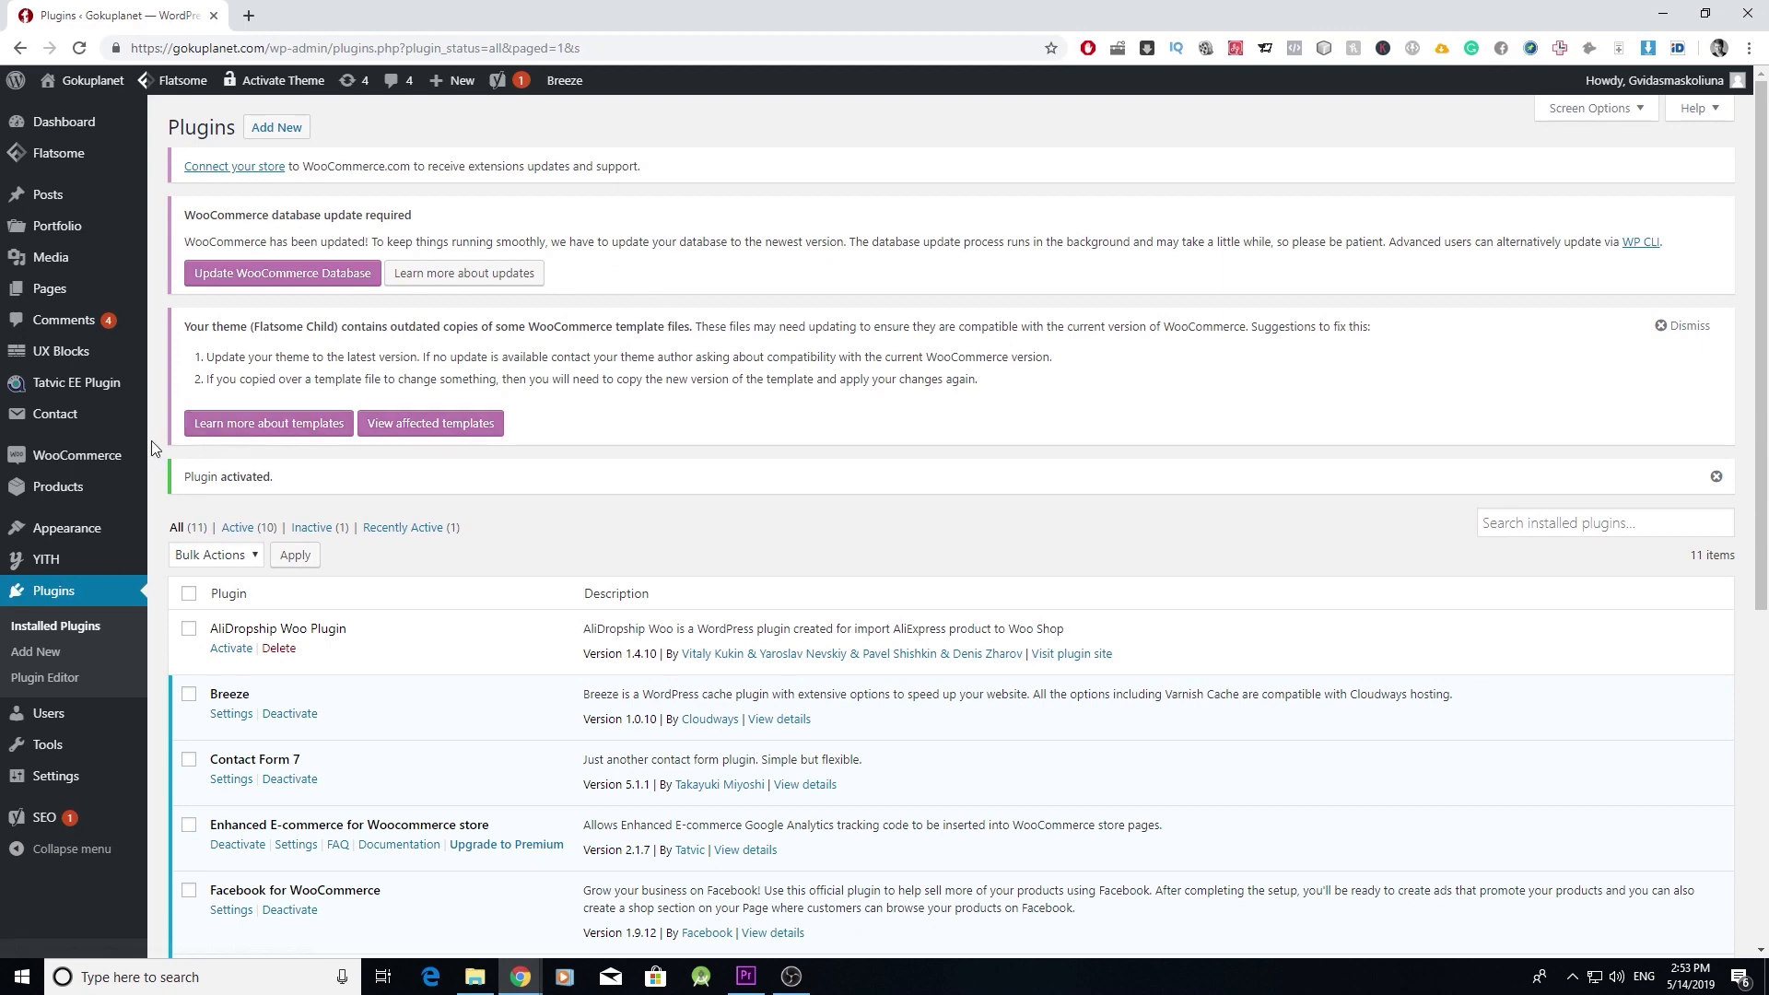
mouse_move(129, 455)
click(192, 538)
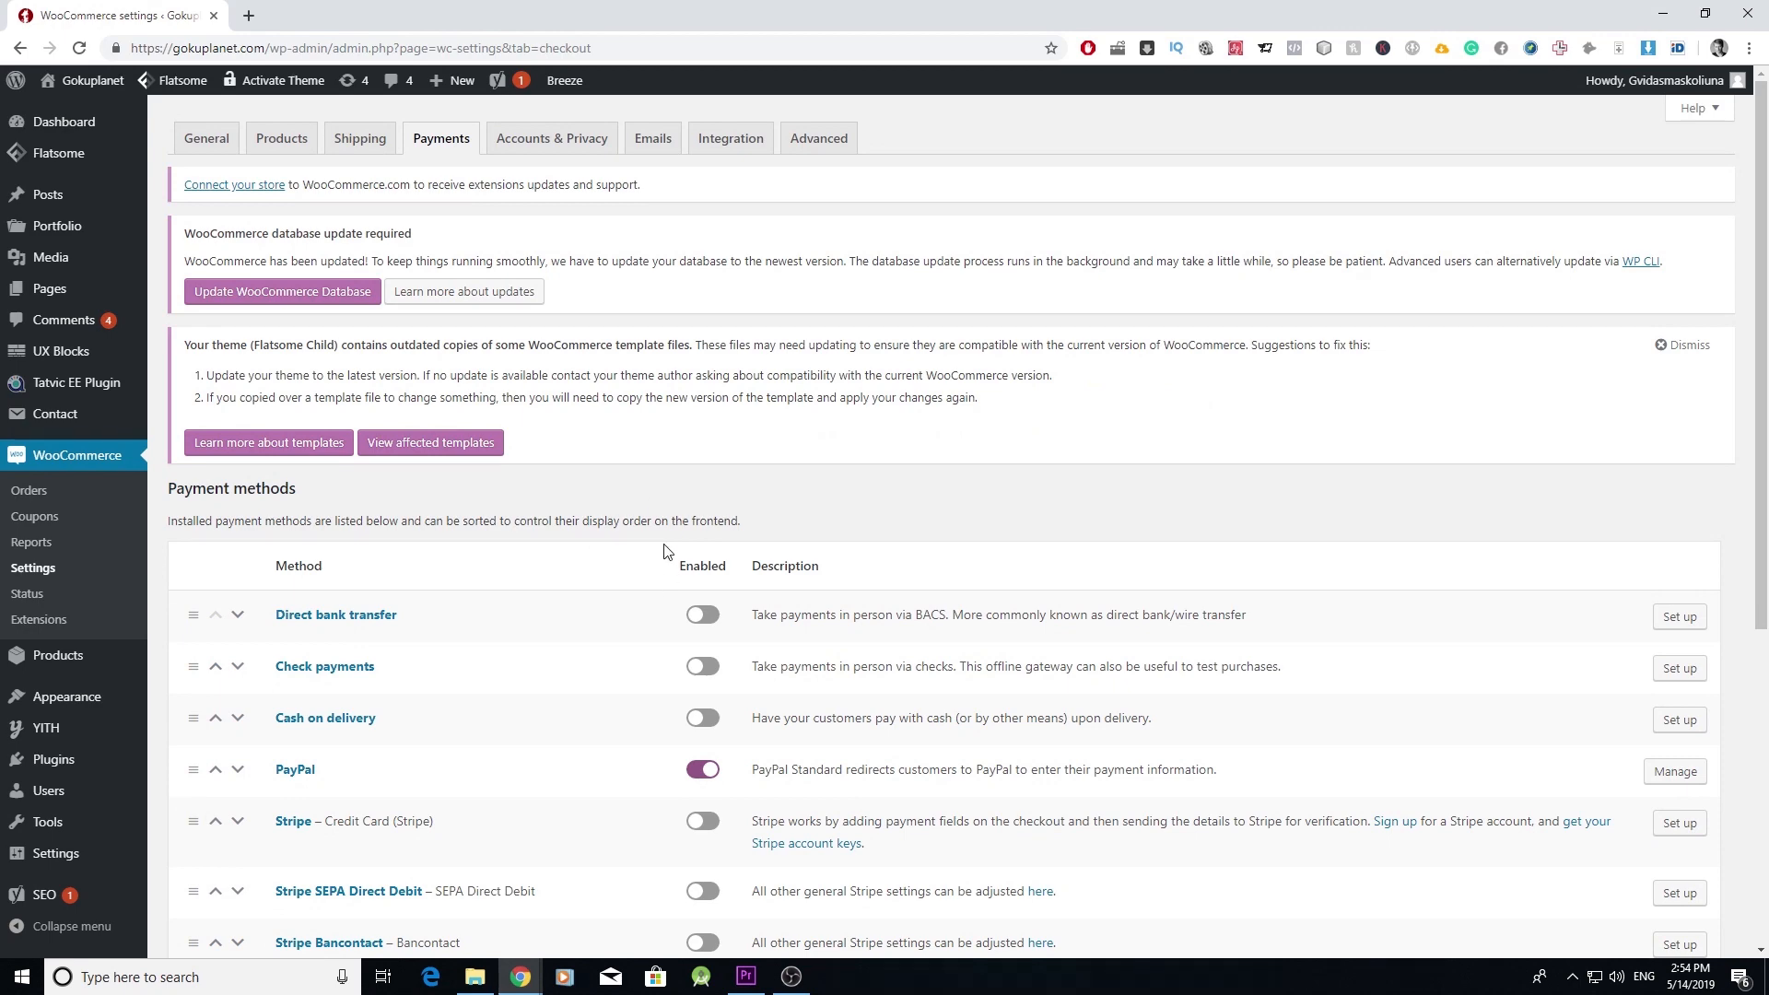
- Turn on the Stripe payment method, then bring up PayPal's payment settings
scroll(667, 551, down, 5)
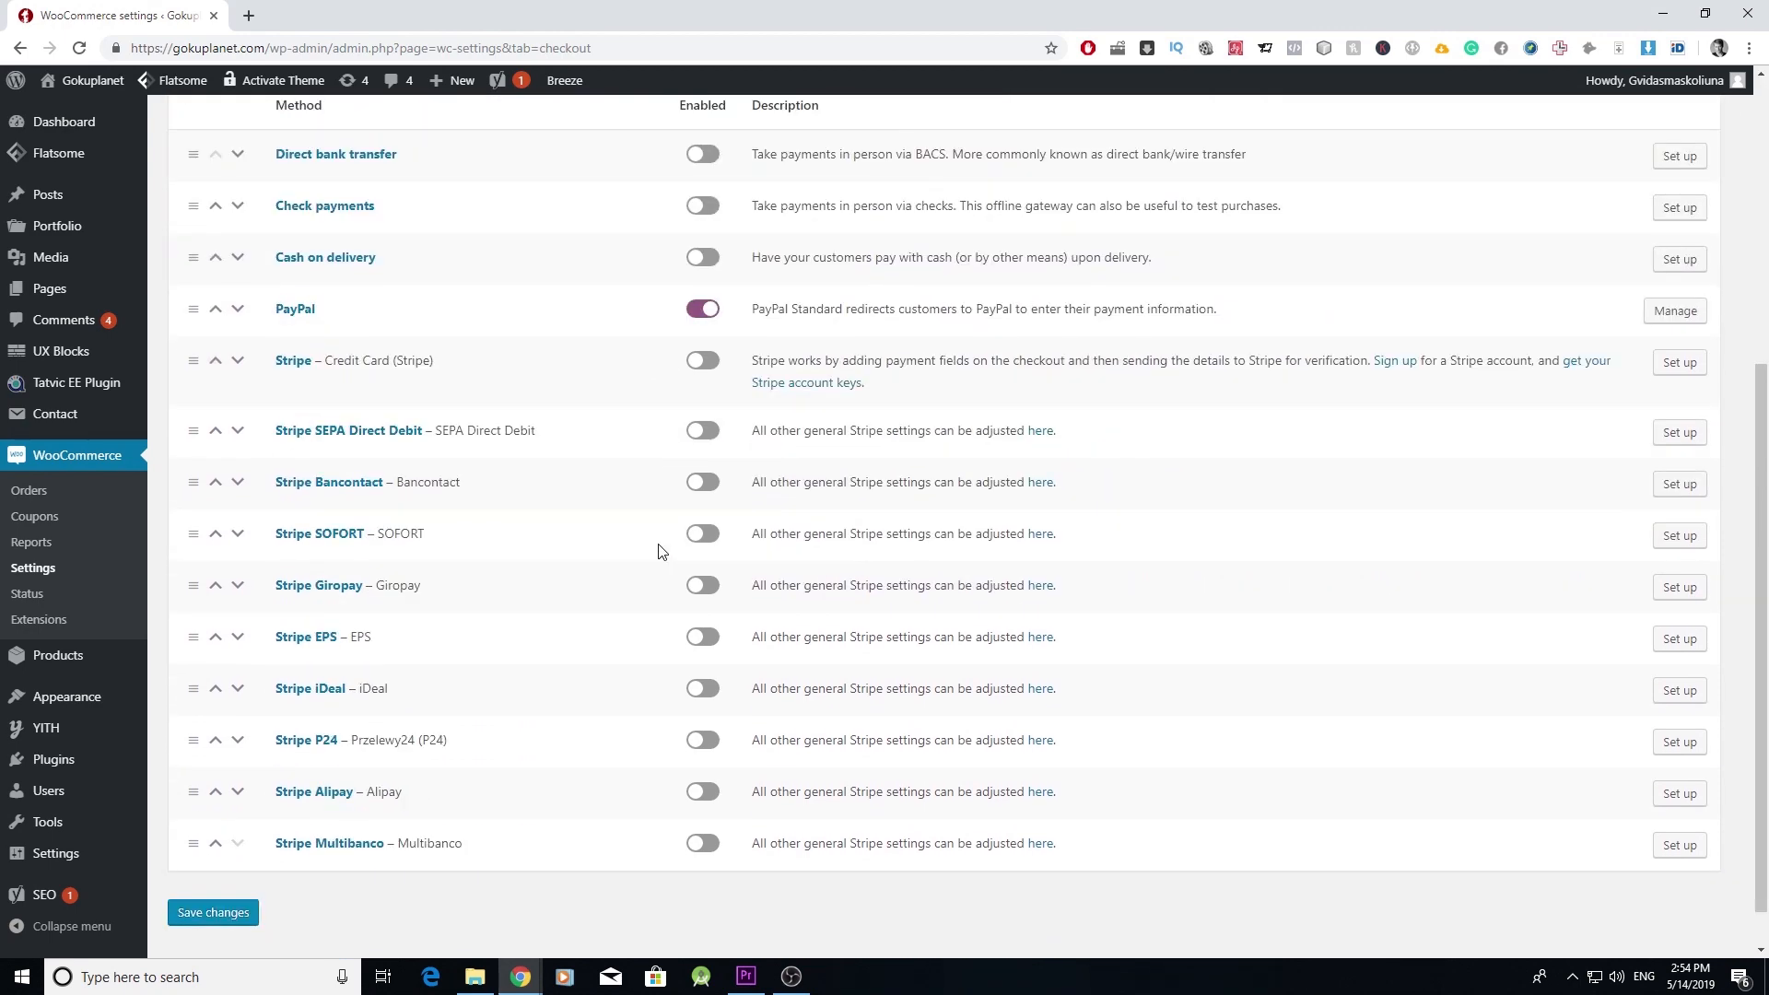
scroll(612, 465, up, 1)
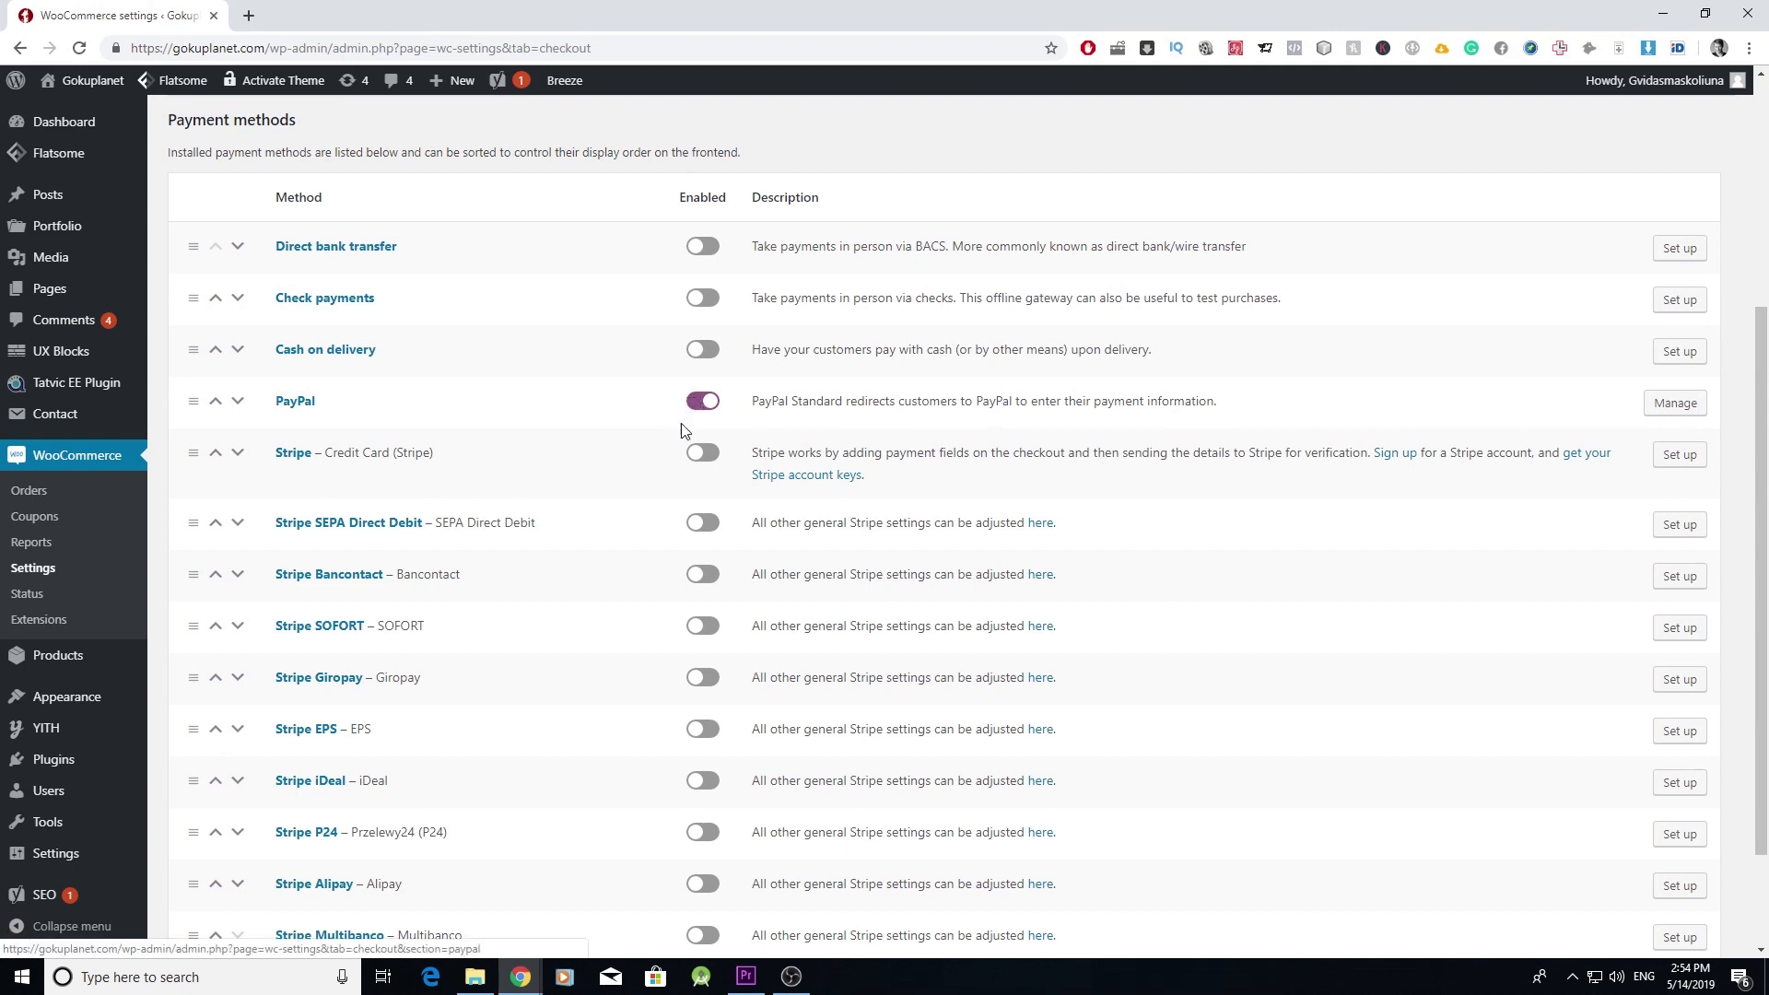
click(703, 453)
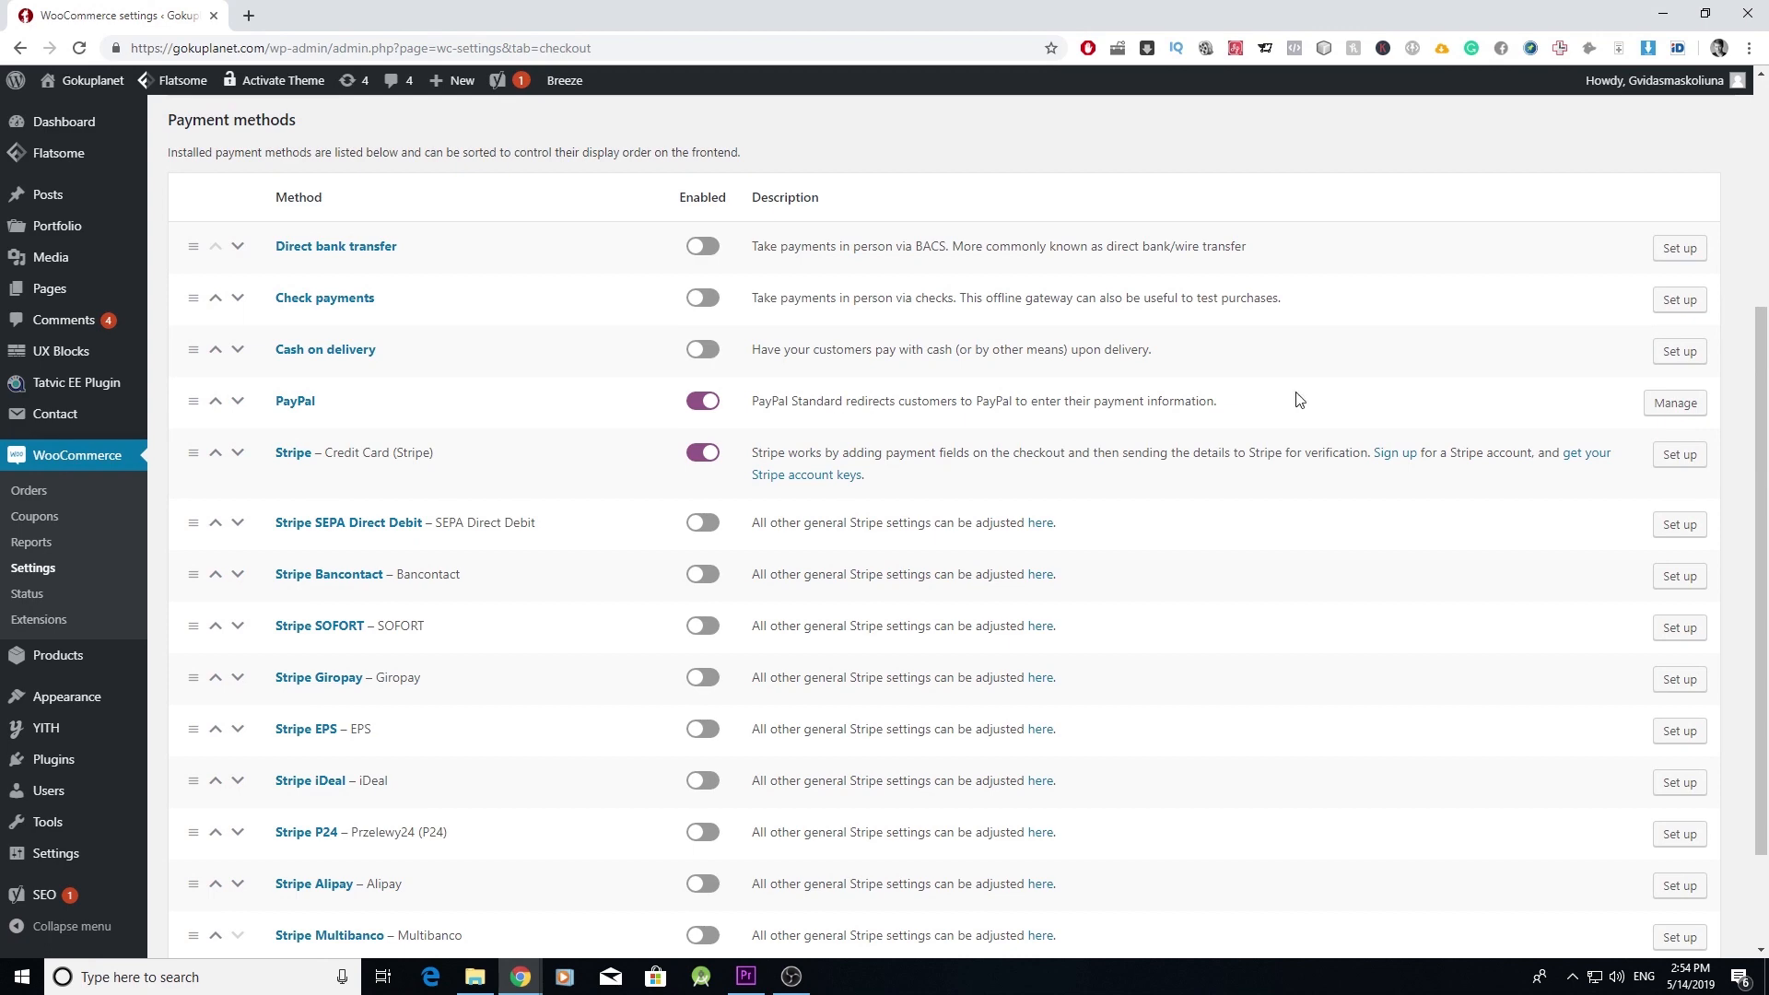
click(1696, 407)
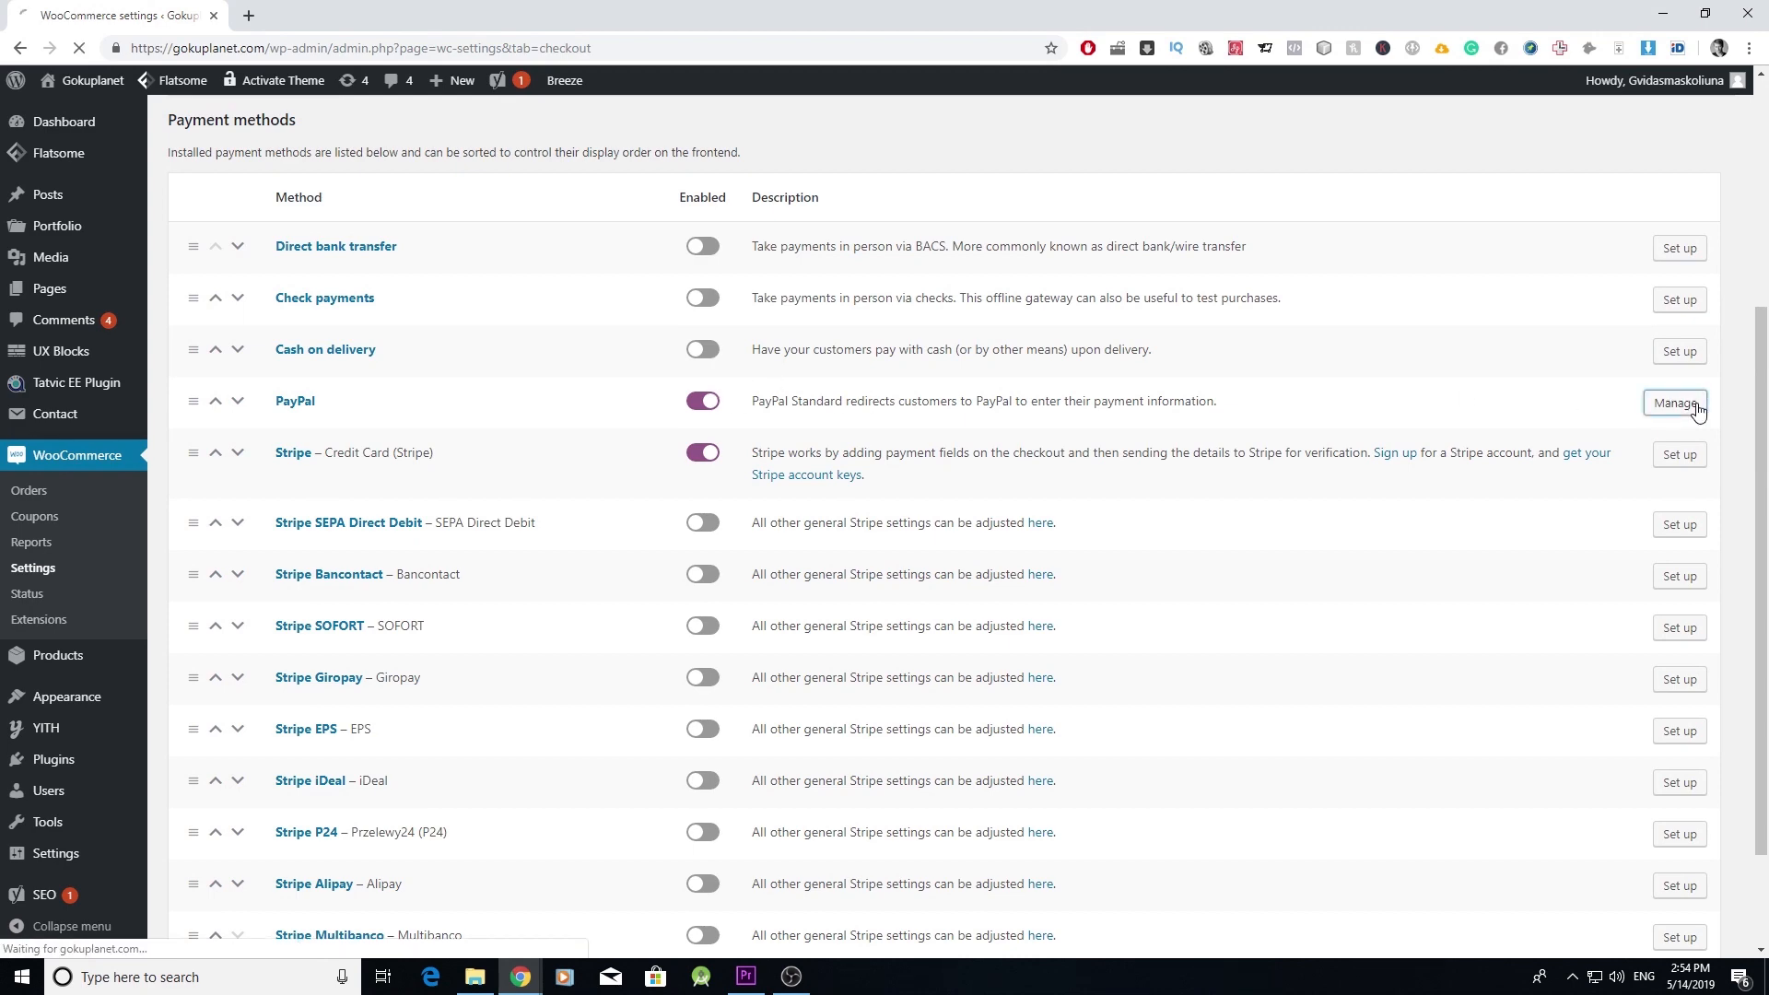
scroll(699, 706, down, 2)
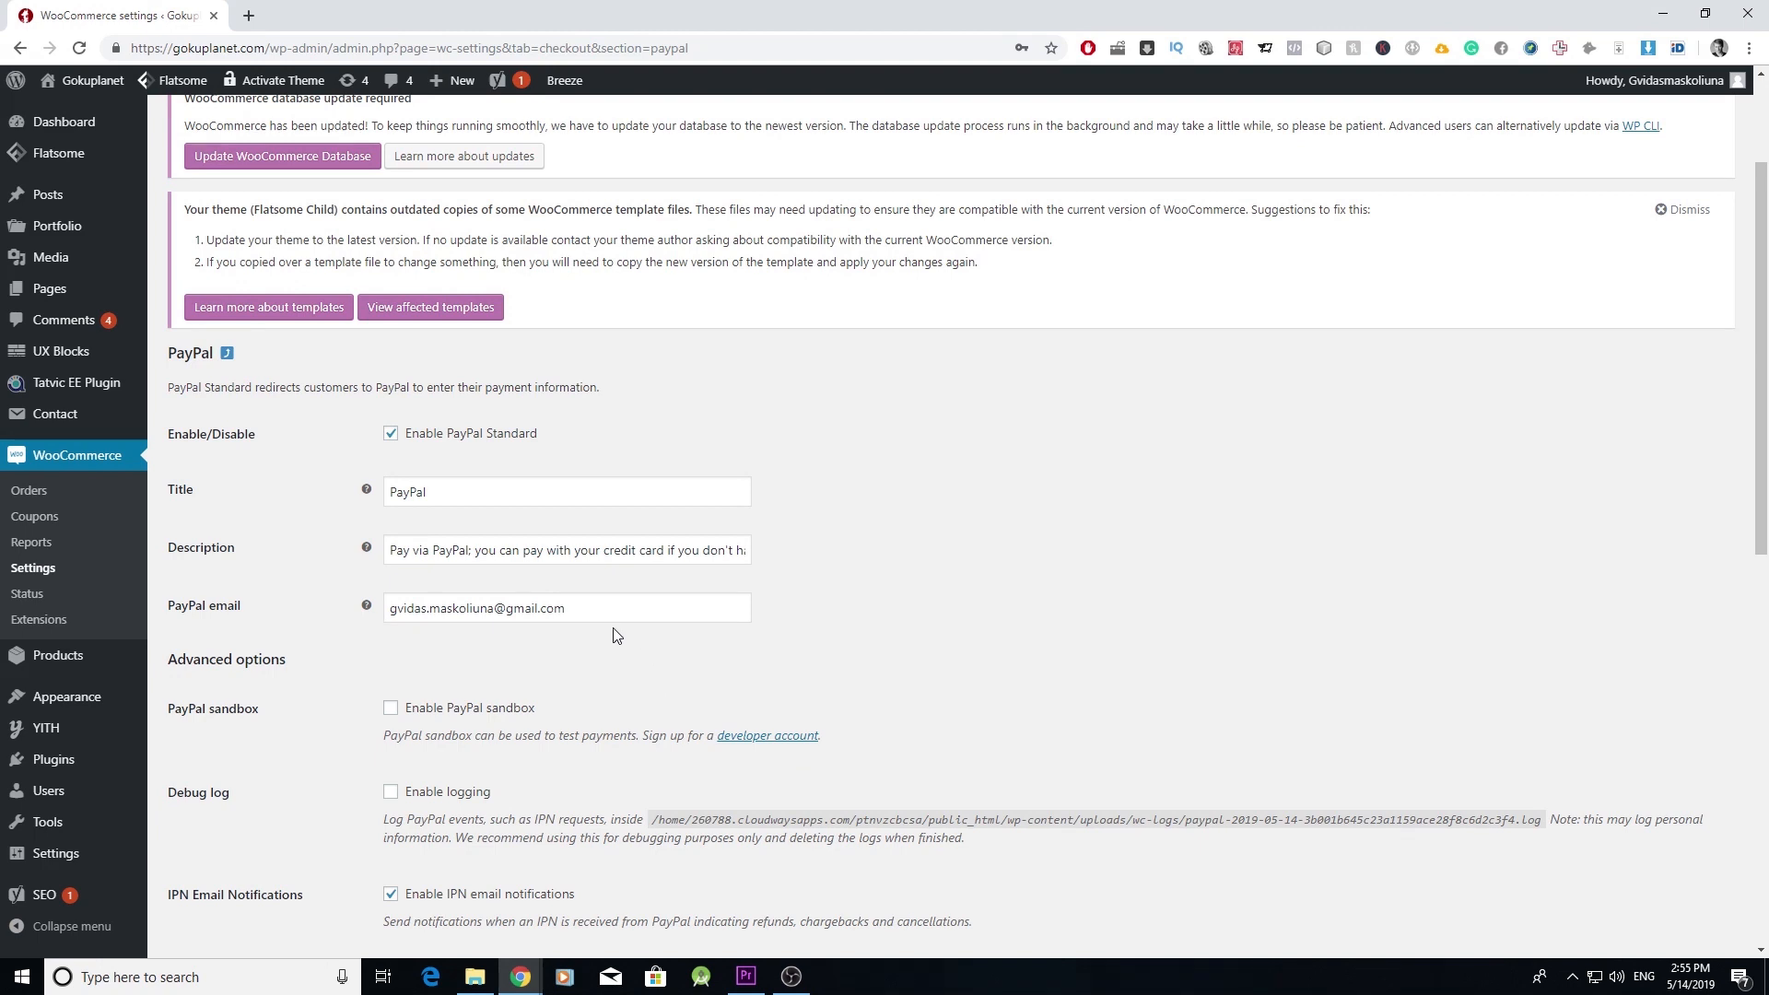
- Save the PayPal Standard settings and go back to the Payments list
scroll(613, 614, down, 5)
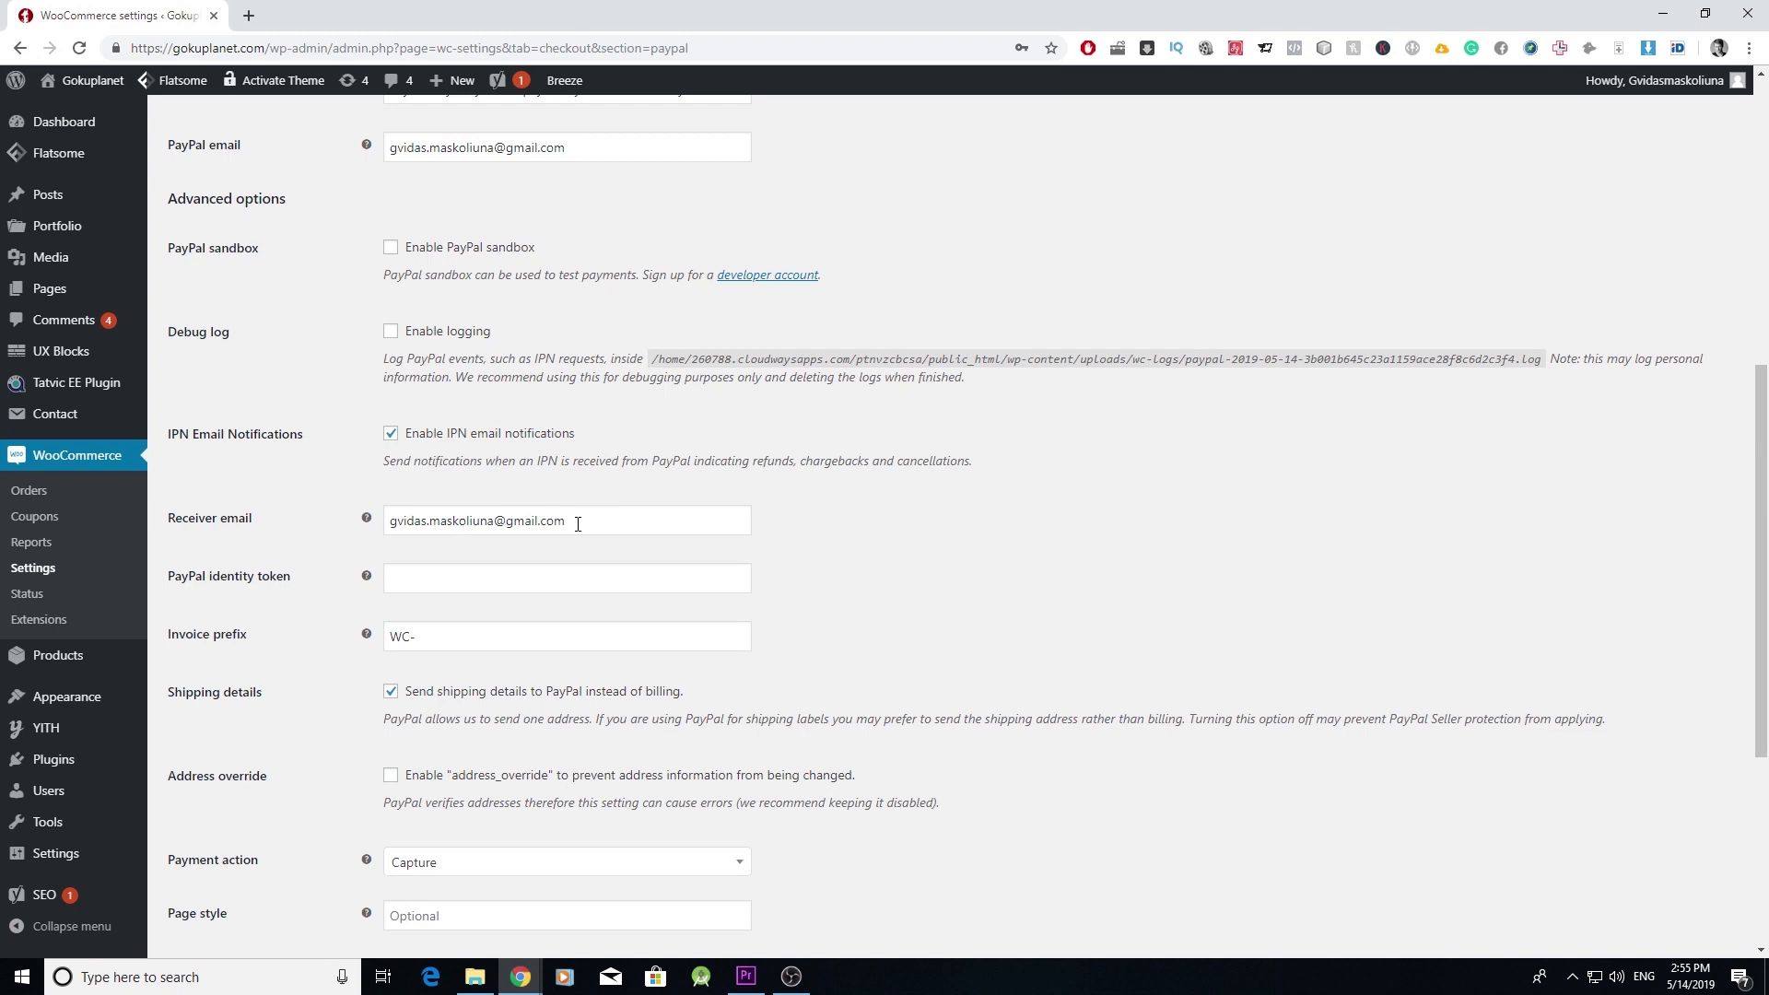
scroll(600, 650, up, 4)
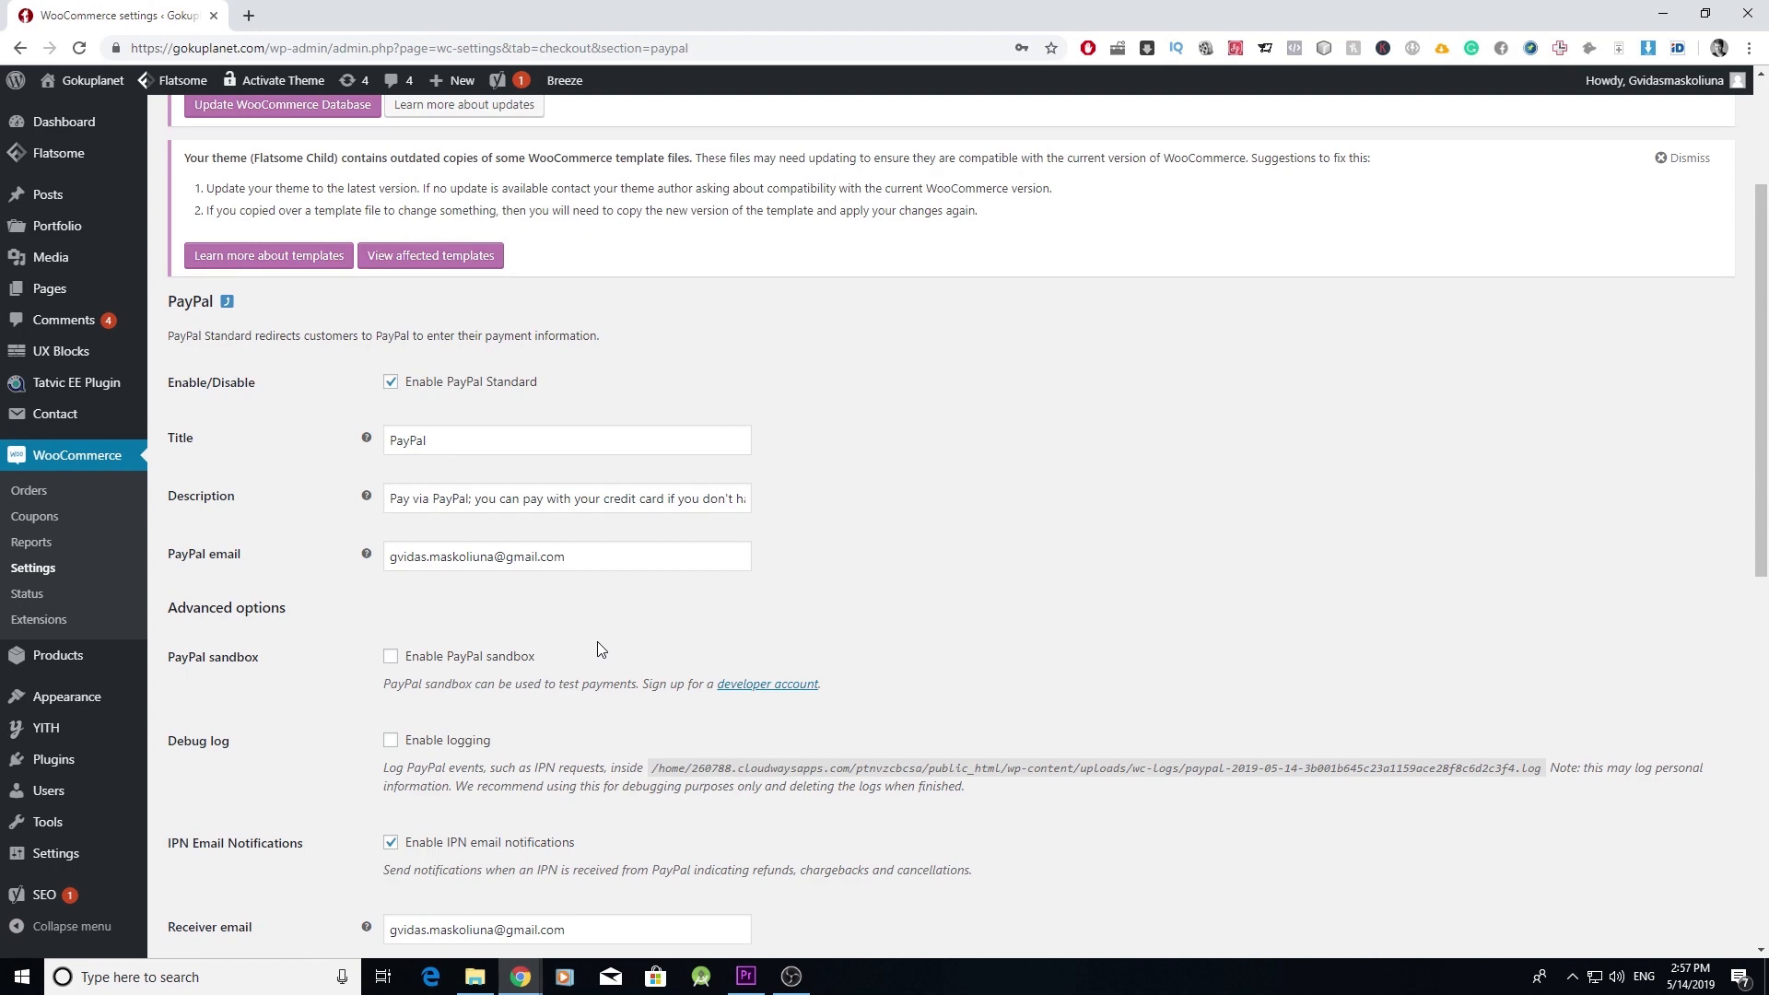
scroll(673, 588, down, 6)
scroll(676, 588, up, 4)
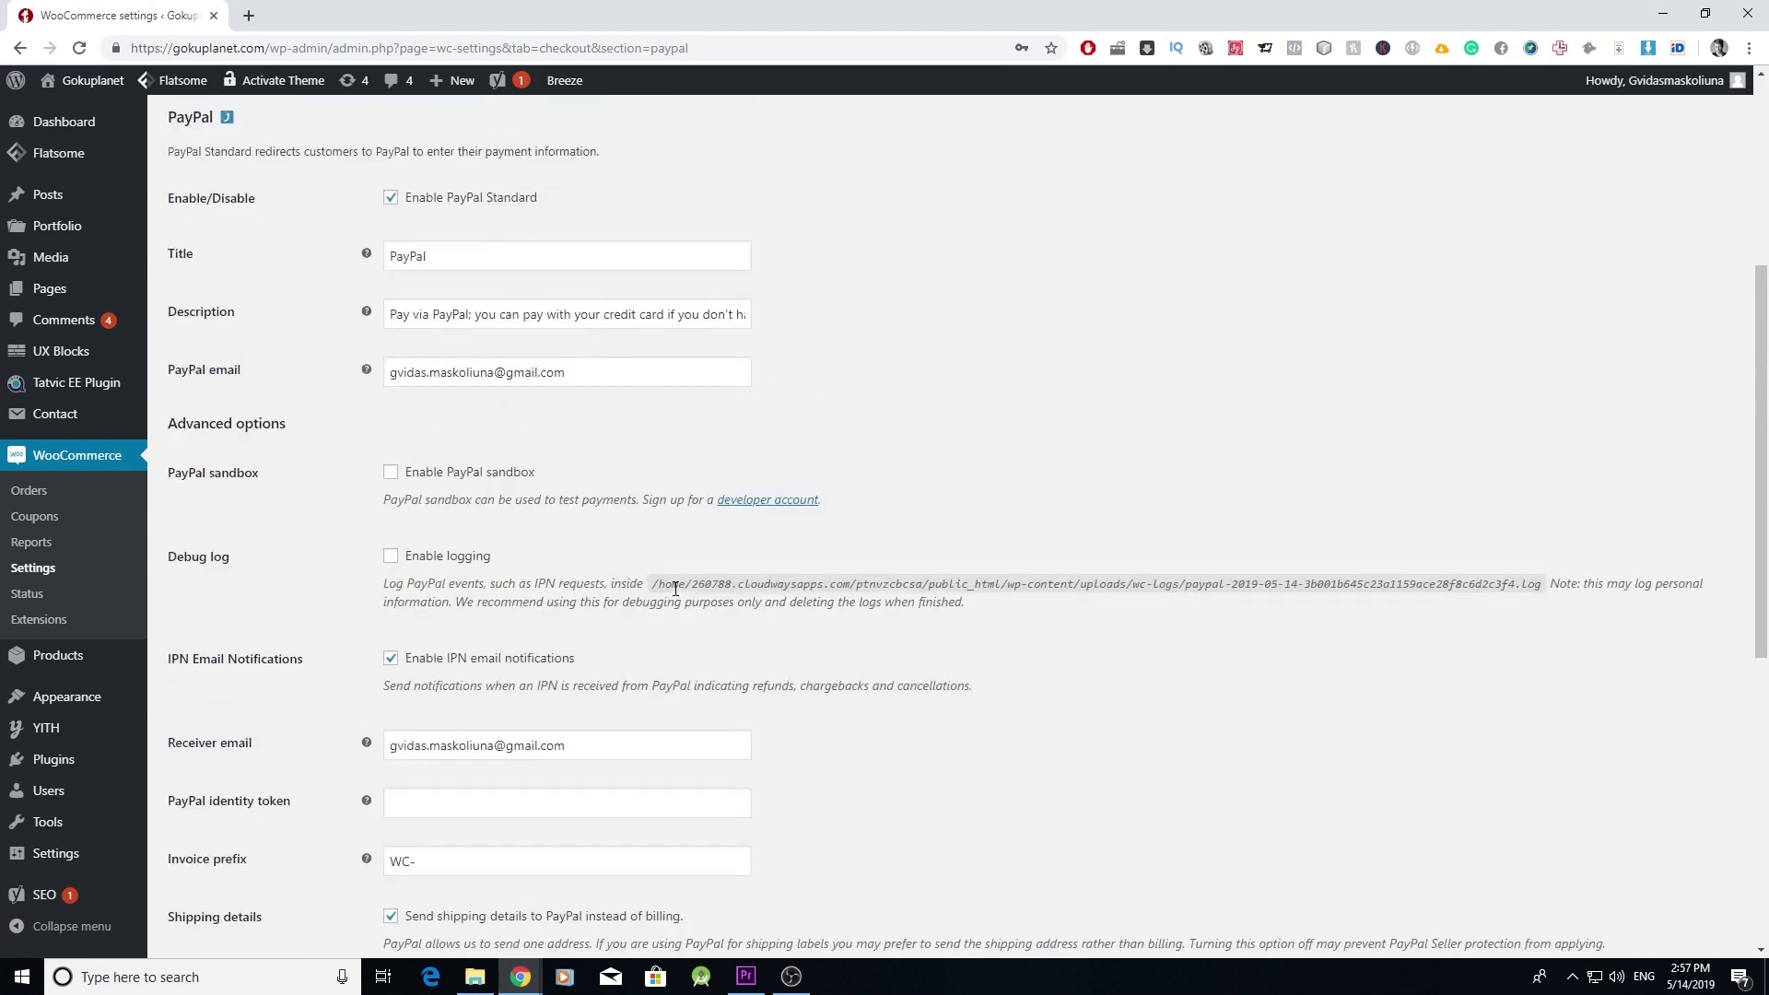
scroll(802, 627, down, 7)
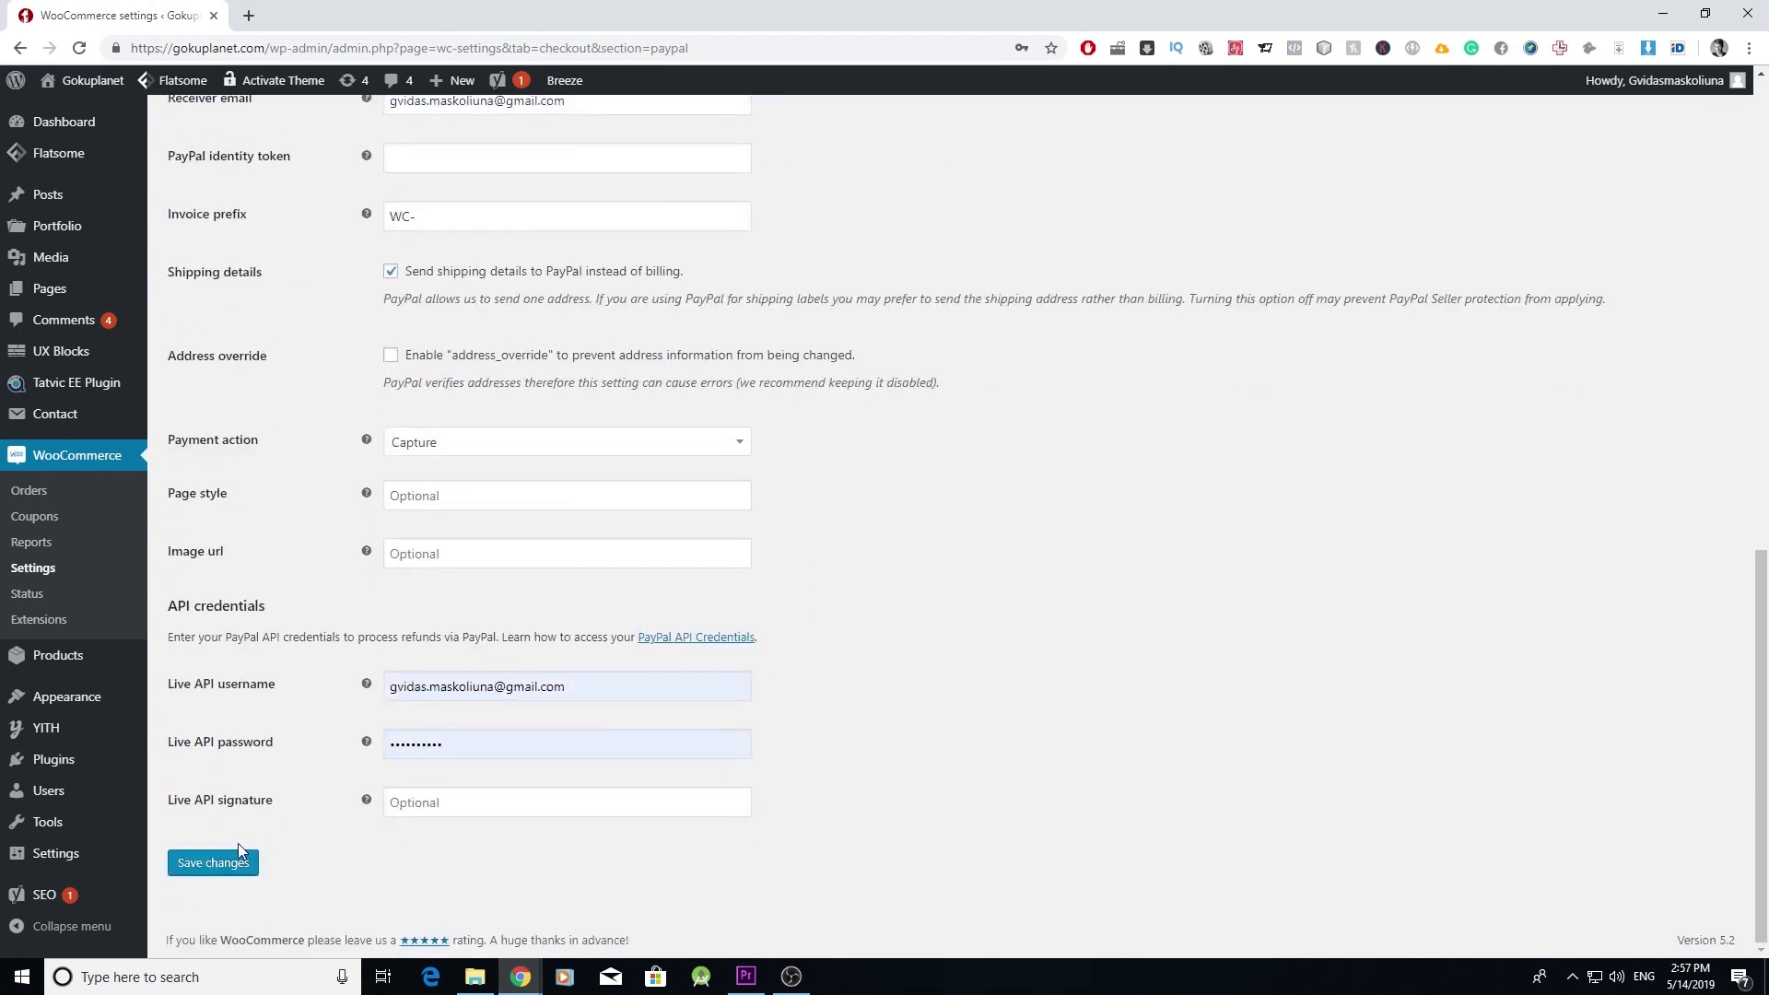
click(239, 850)
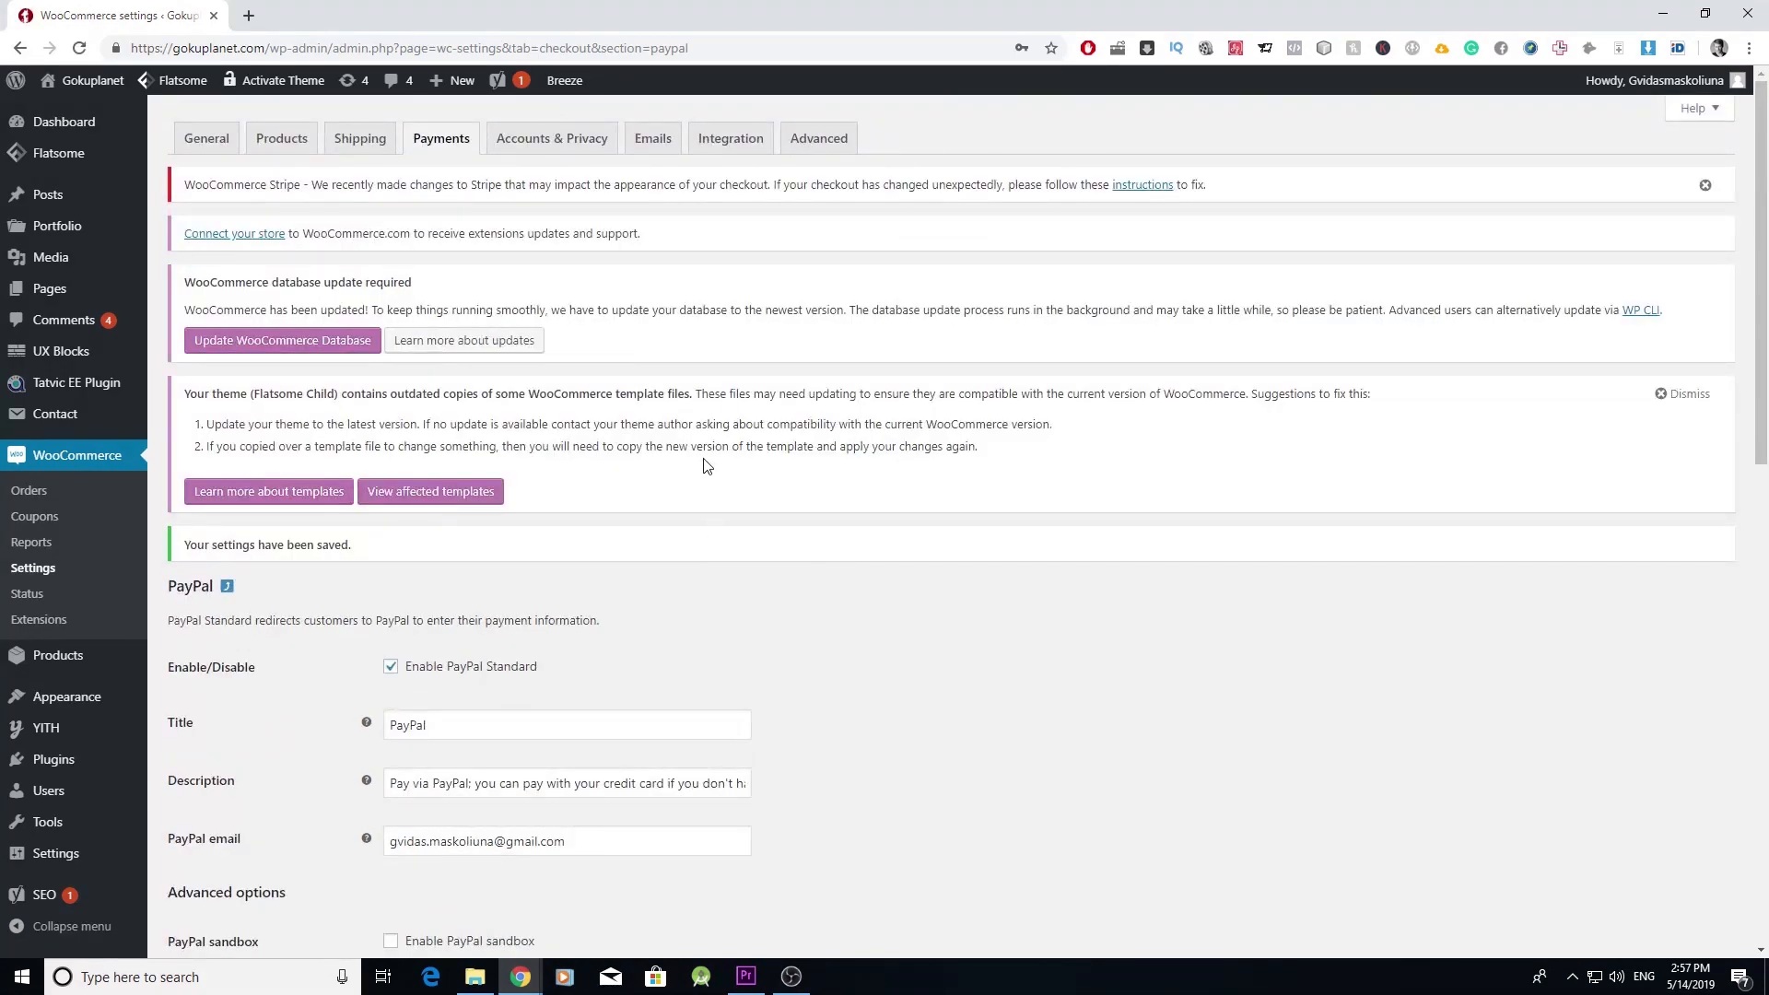
click(436, 145)
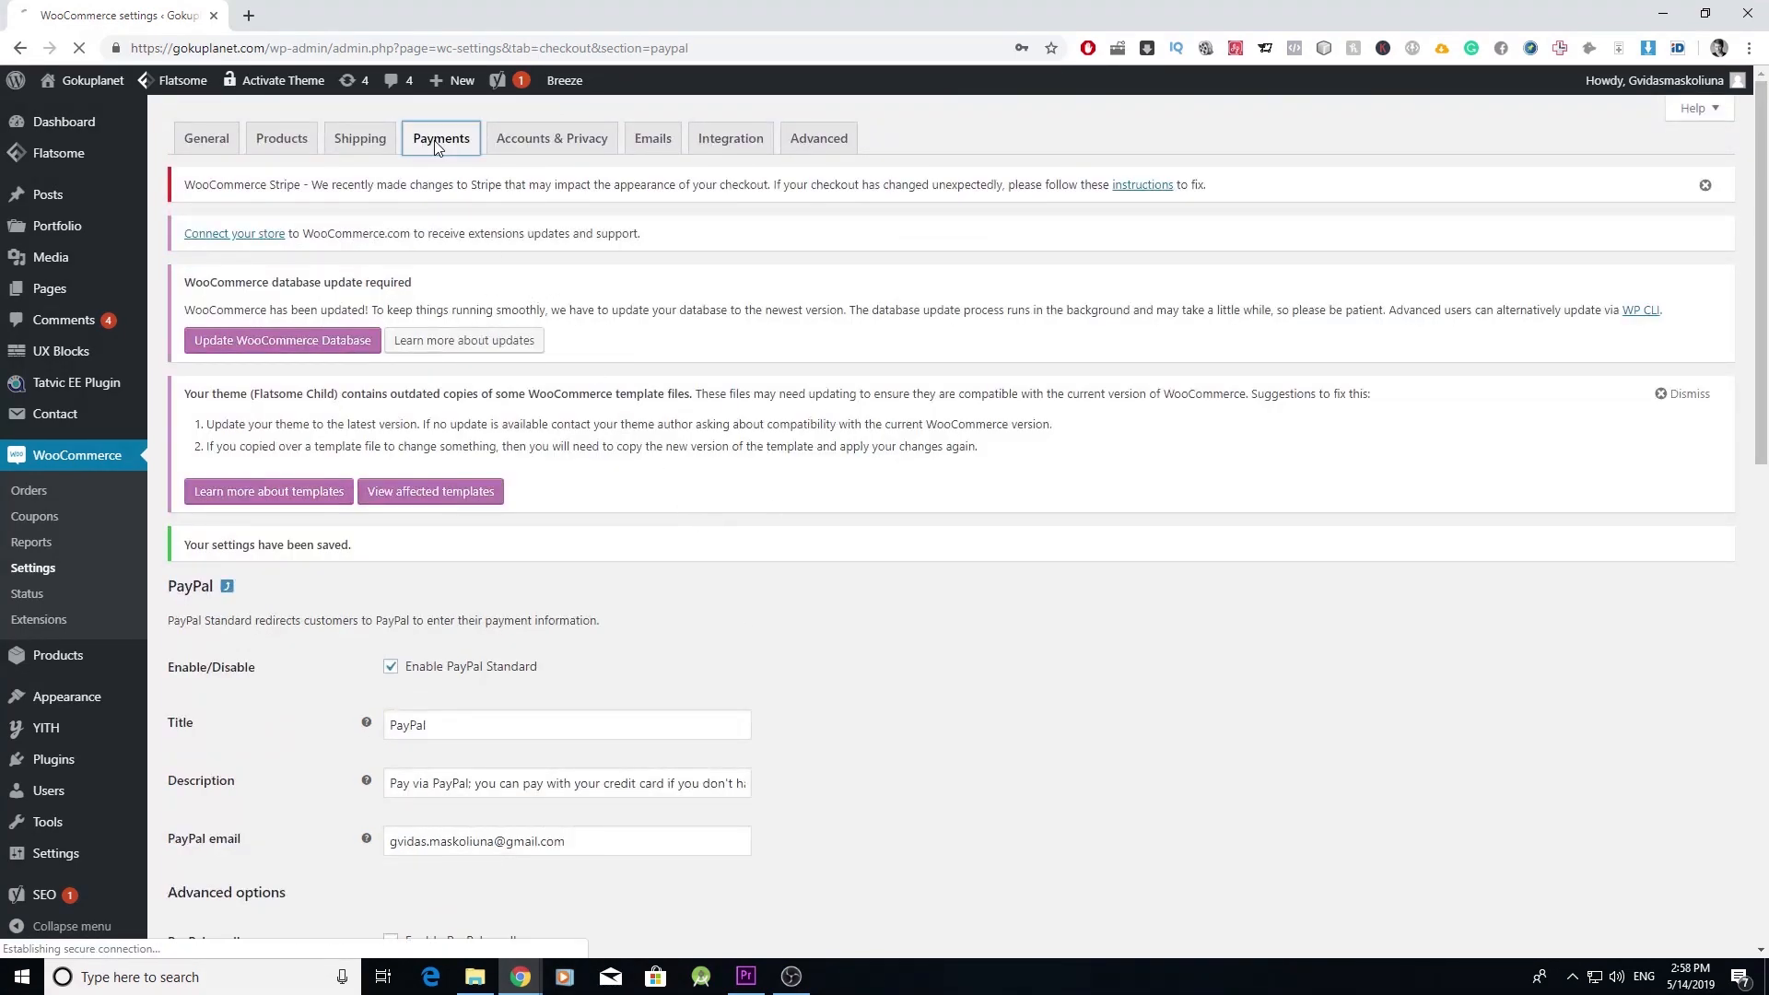
- Bring up the Stripe gateway's Manage settings and start a new browser tab
scroll(544, 455, down, 2)
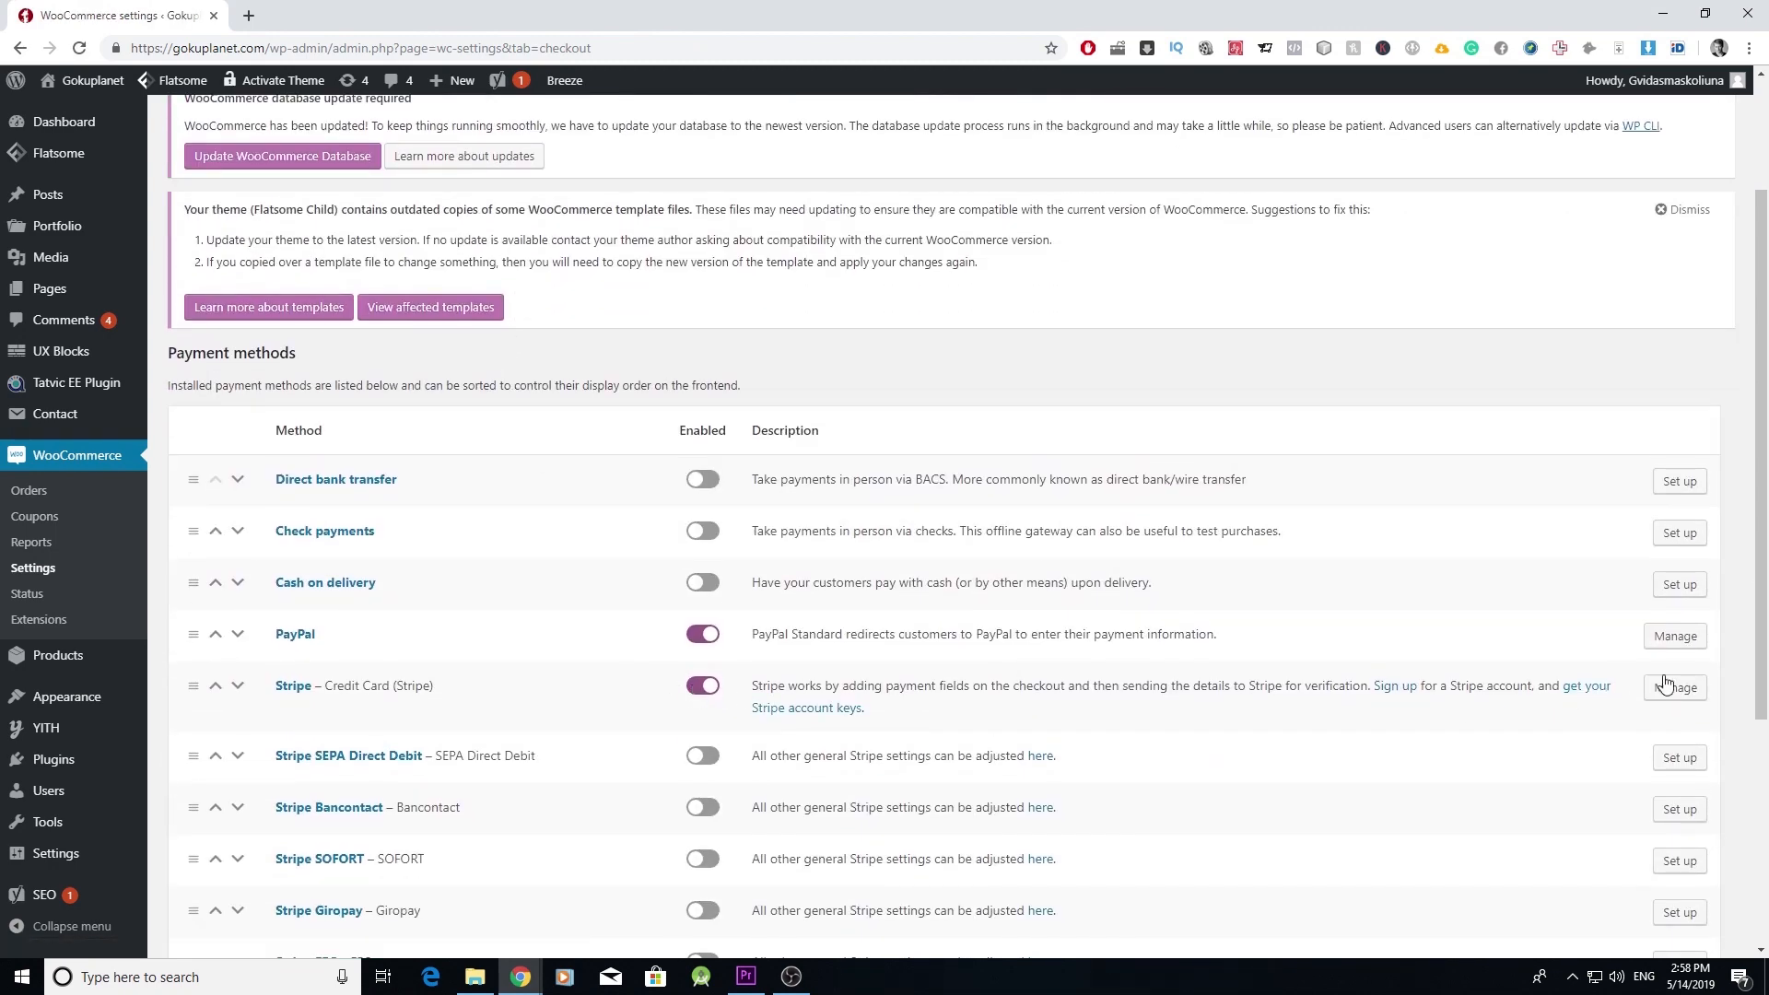
click(1674, 688)
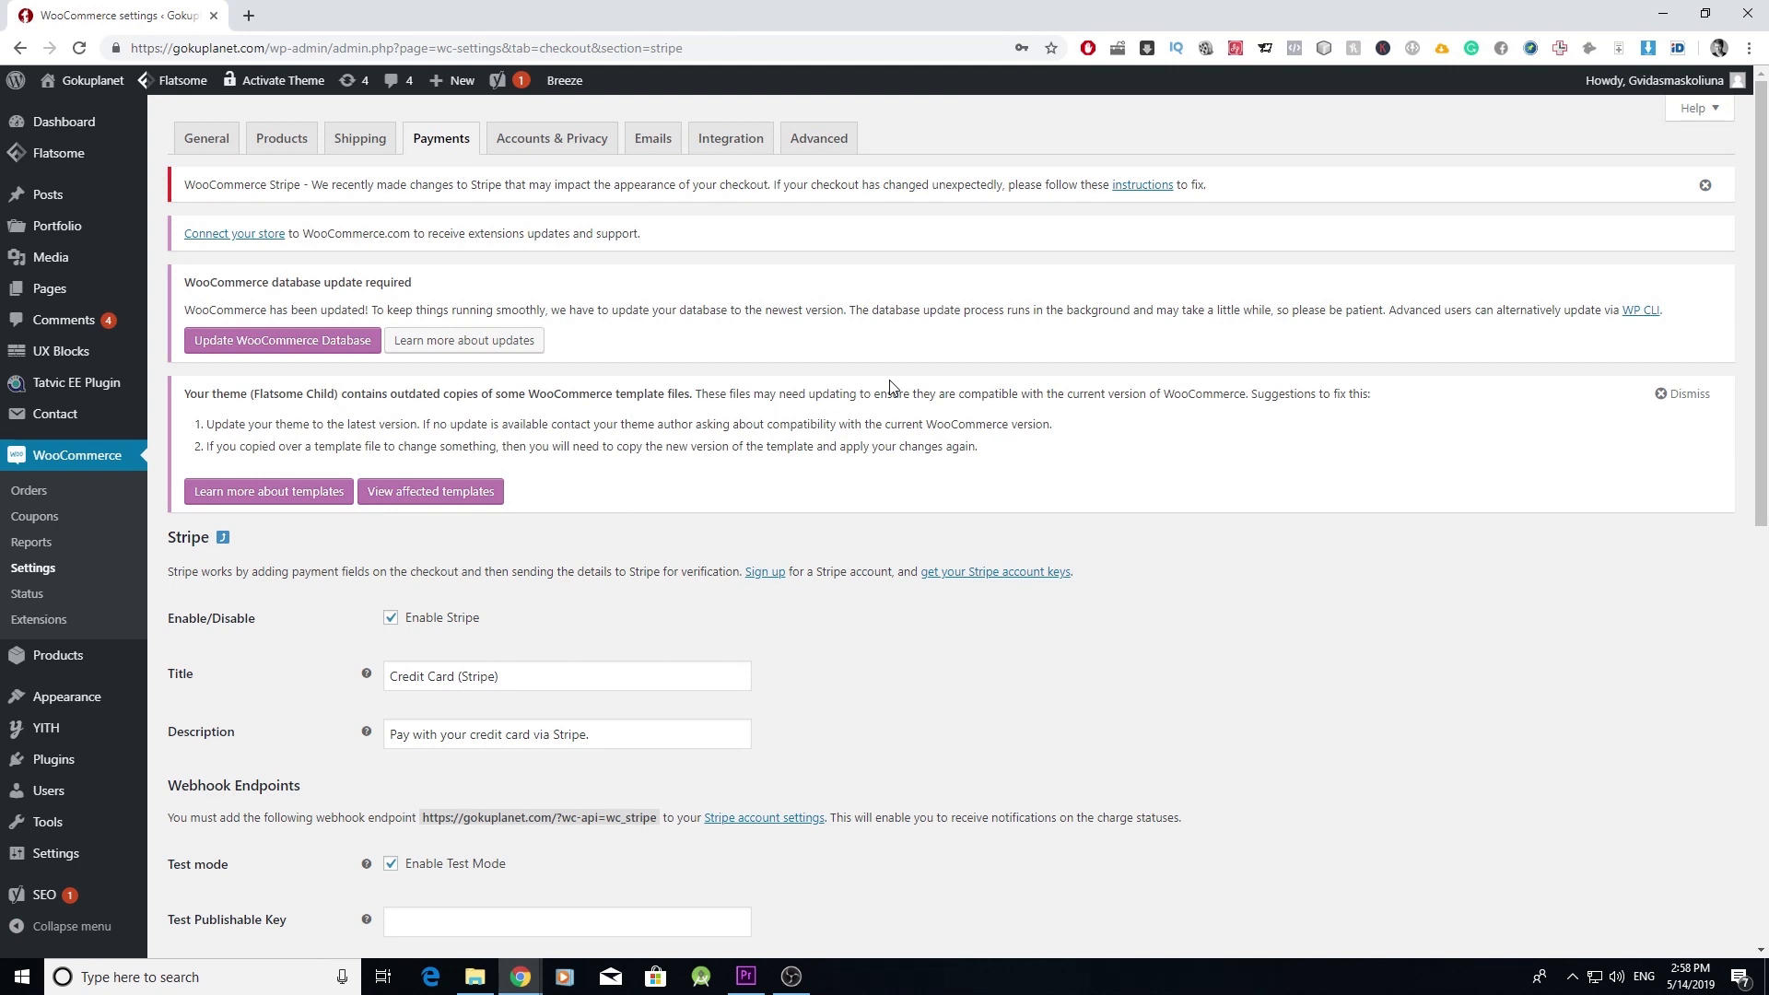
key(ctrl+t)
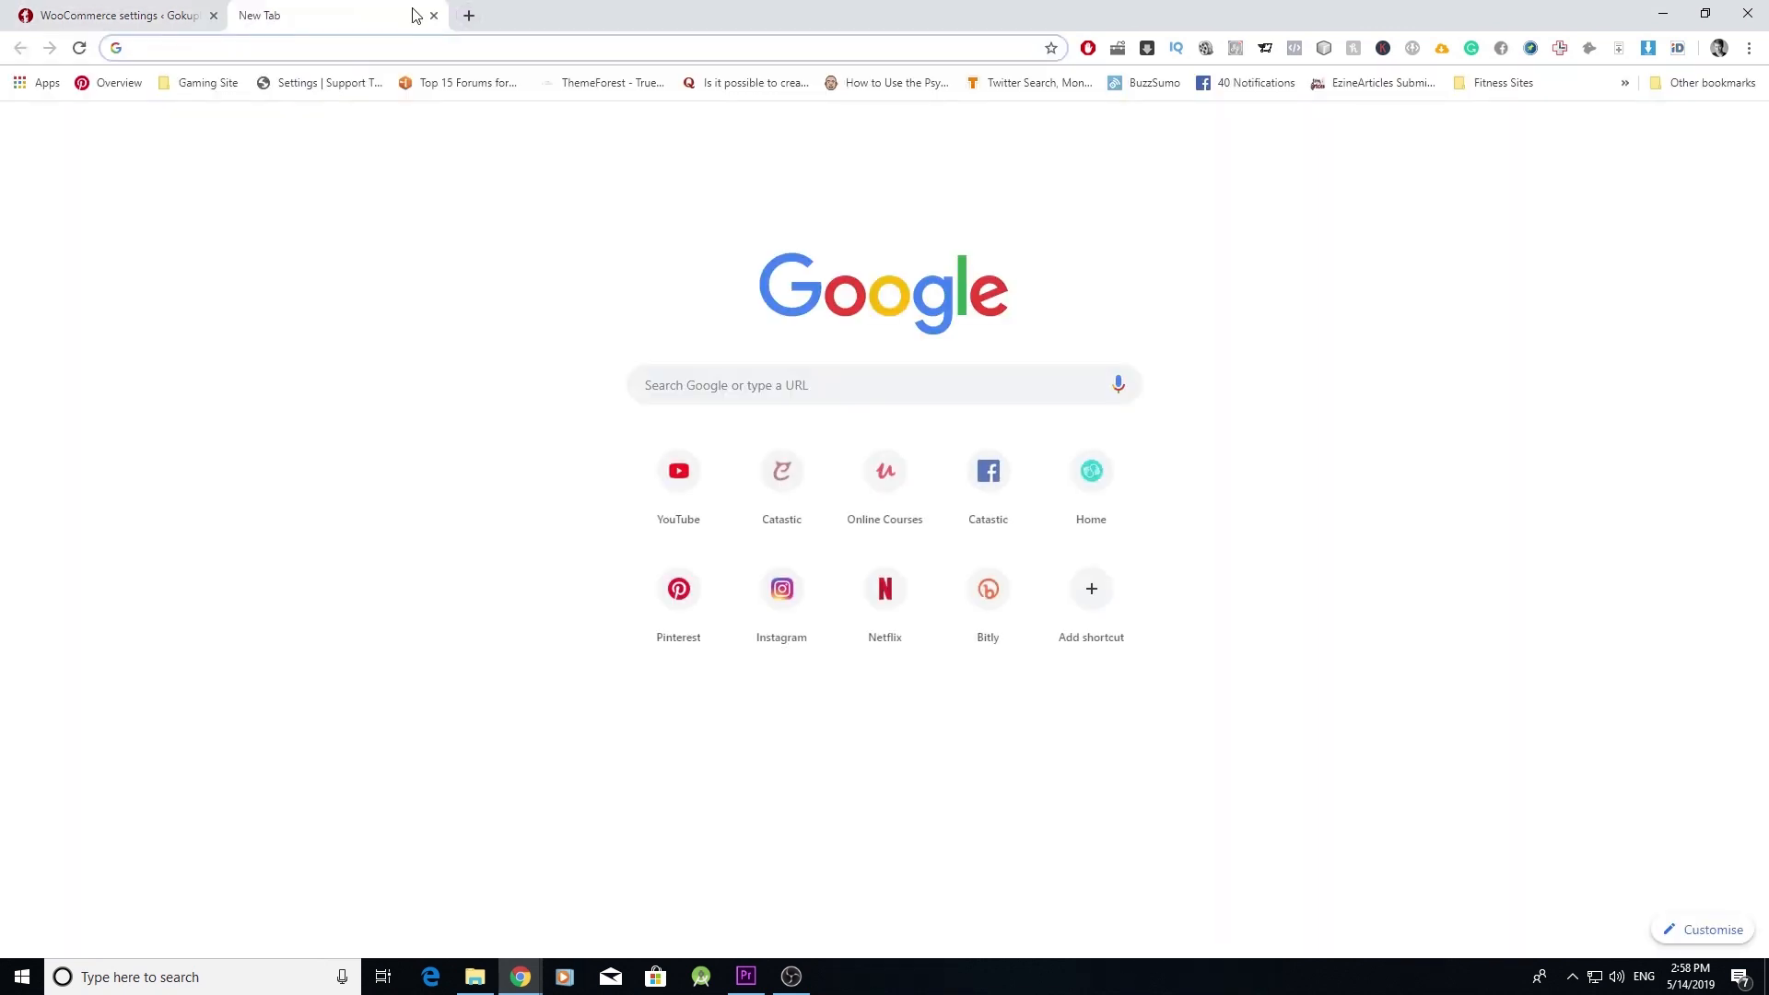
- Load stripe.com and go to Dashboard > Developers > API keys
text(stripe.com)
key(Return)
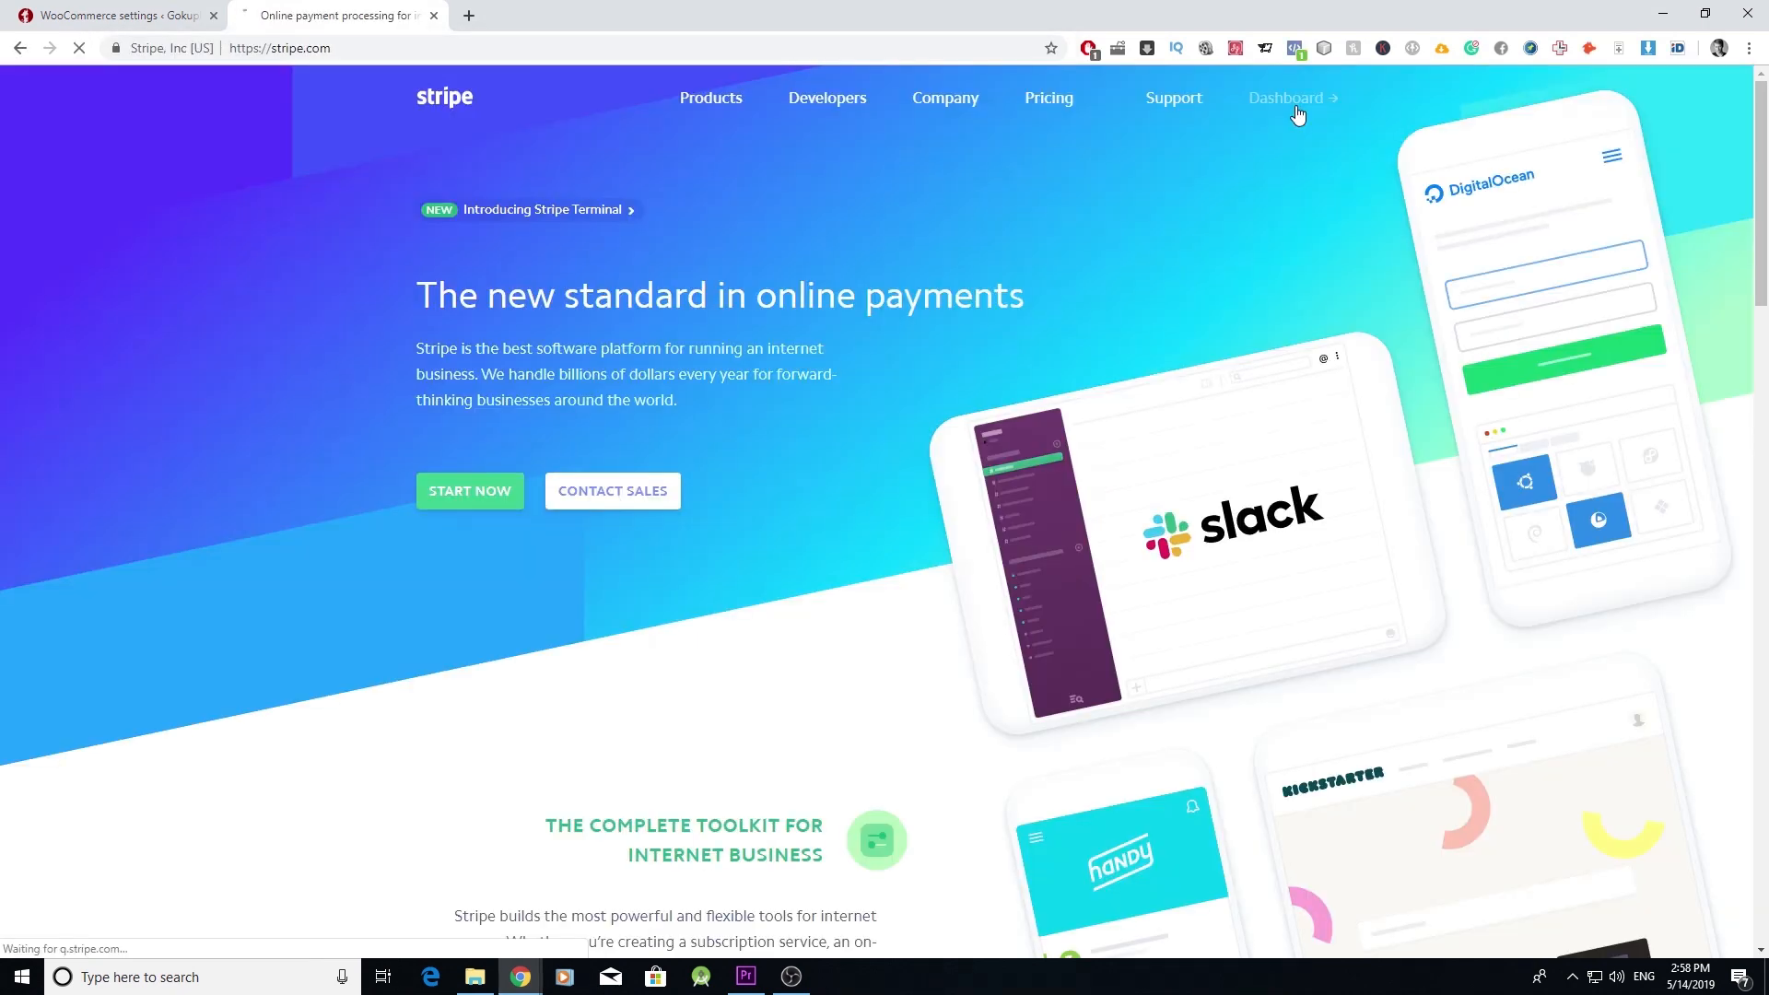
click(1296, 111)
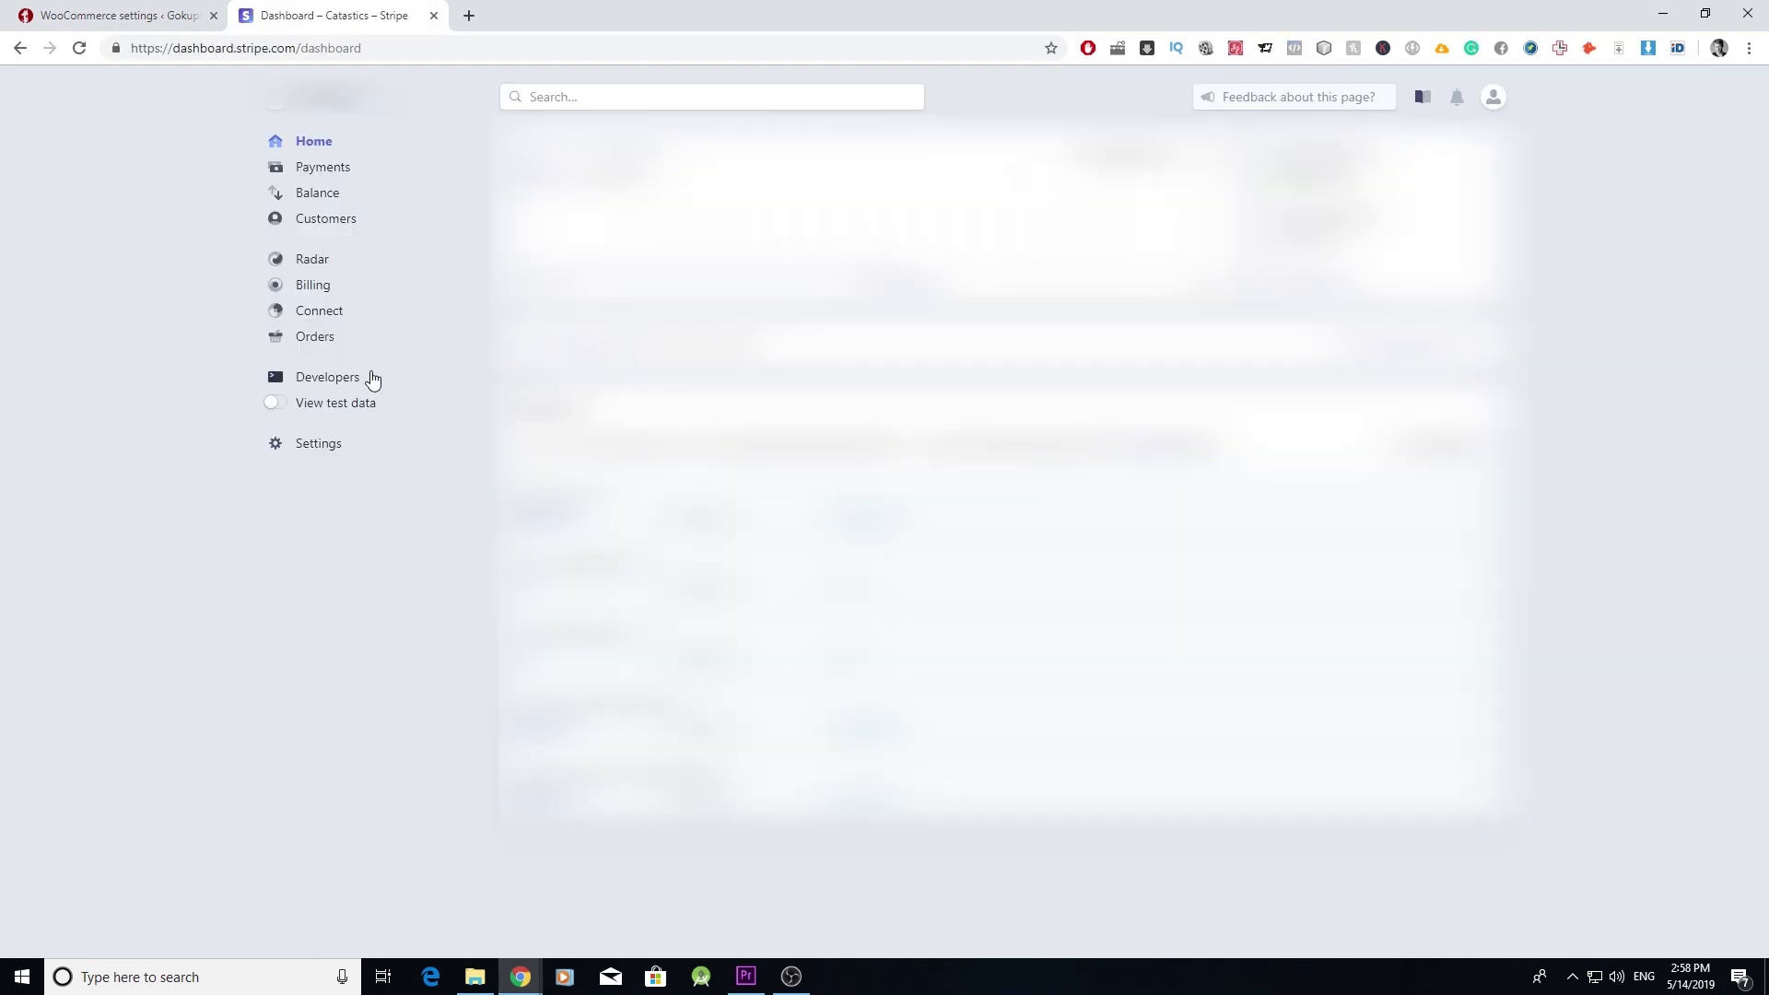
click(350, 385)
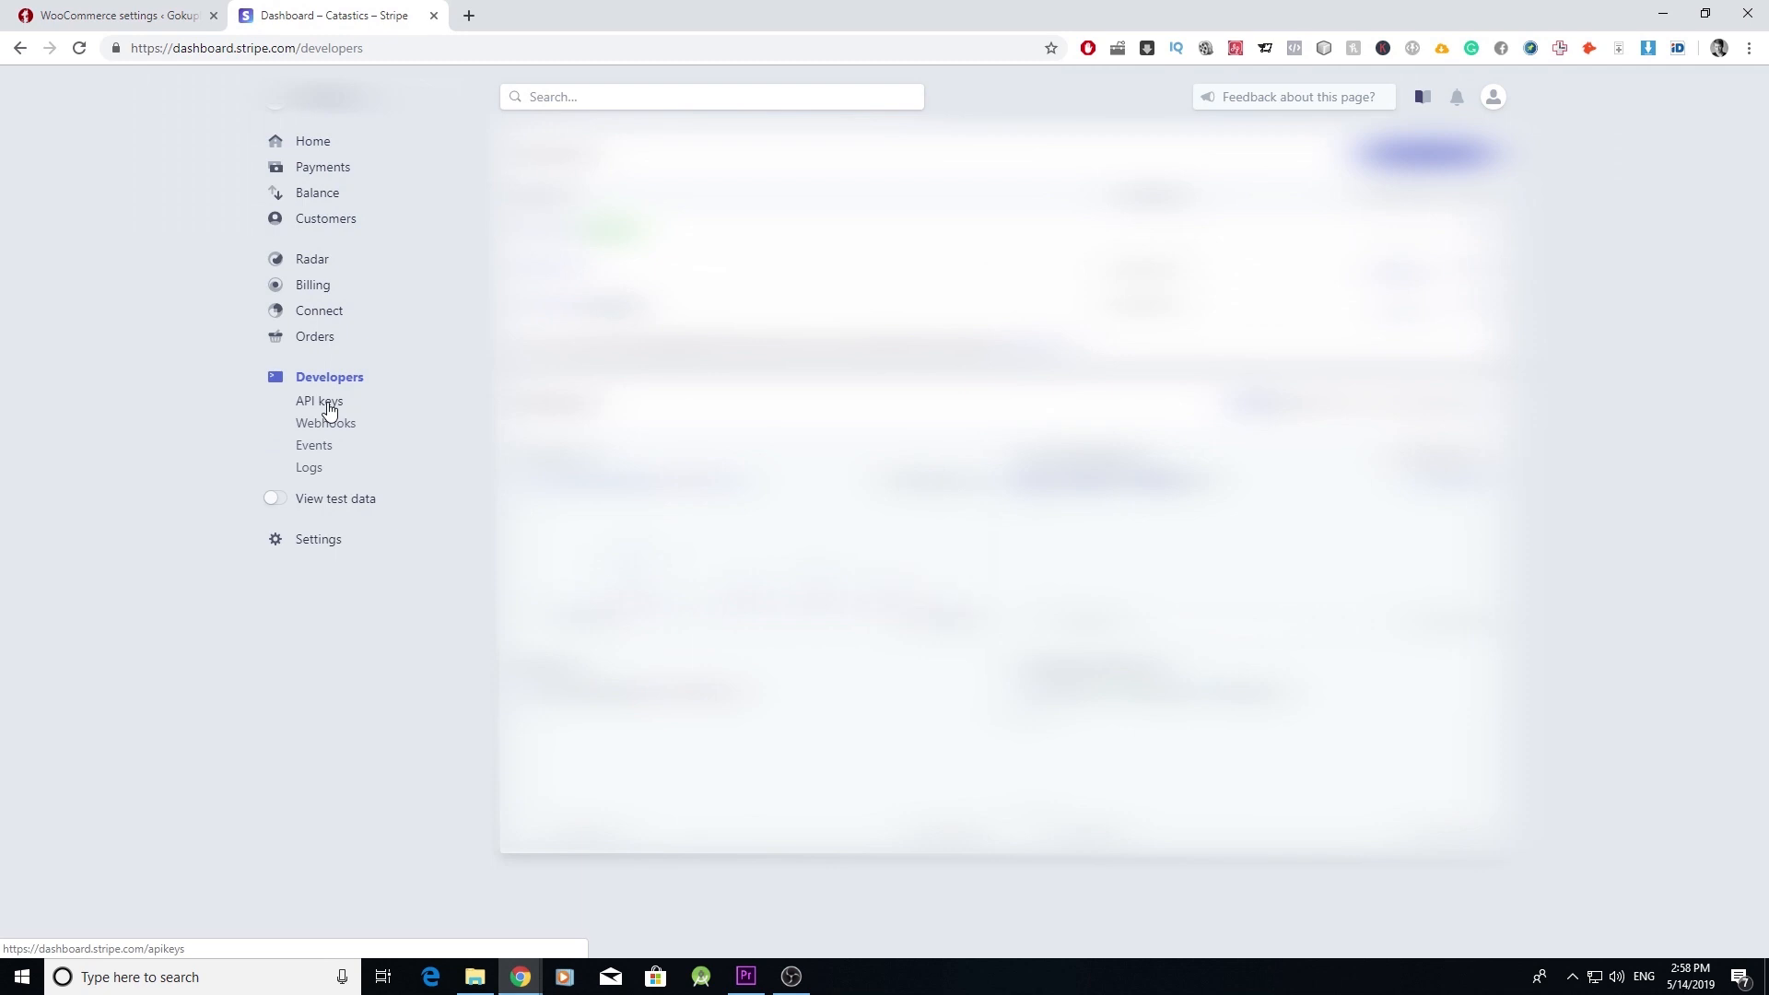
click(323, 402)
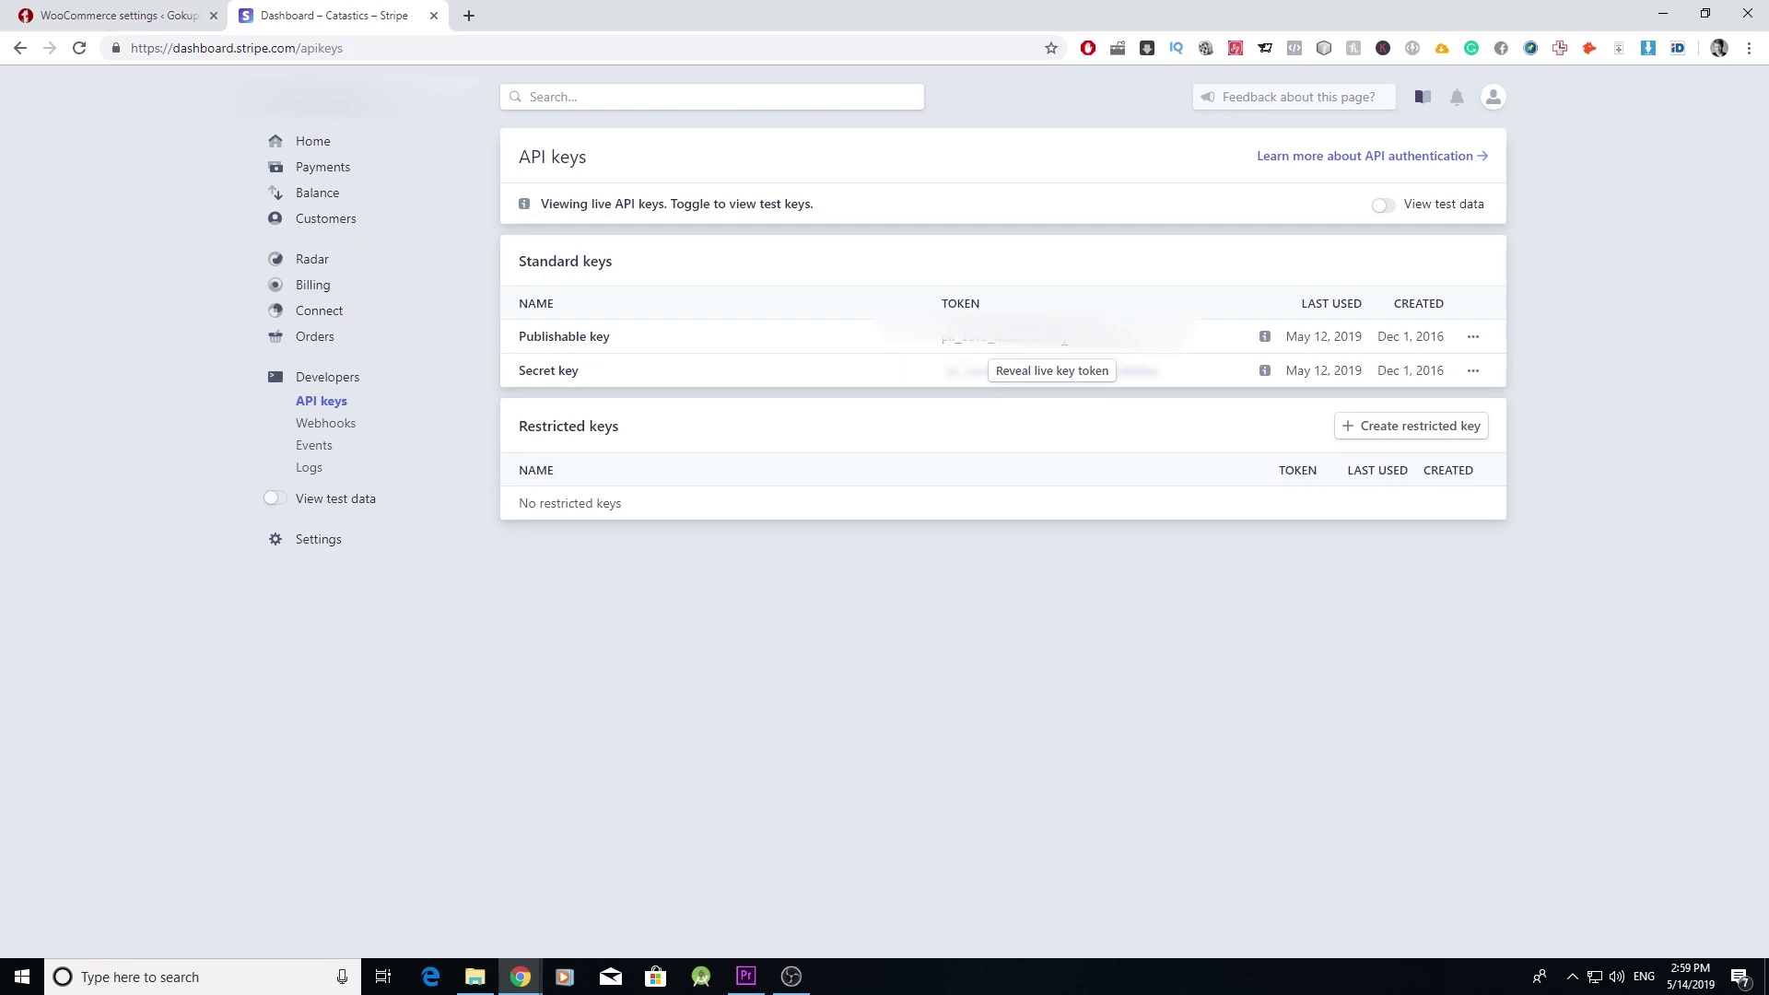
- Back in WooCommerce's Stripe settings, uncheck Enable Test Mode to reveal the live key fields
key(ctrl+Tab)
scroll(680, 468, down, 1)
scroll(678, 467, down, 2)
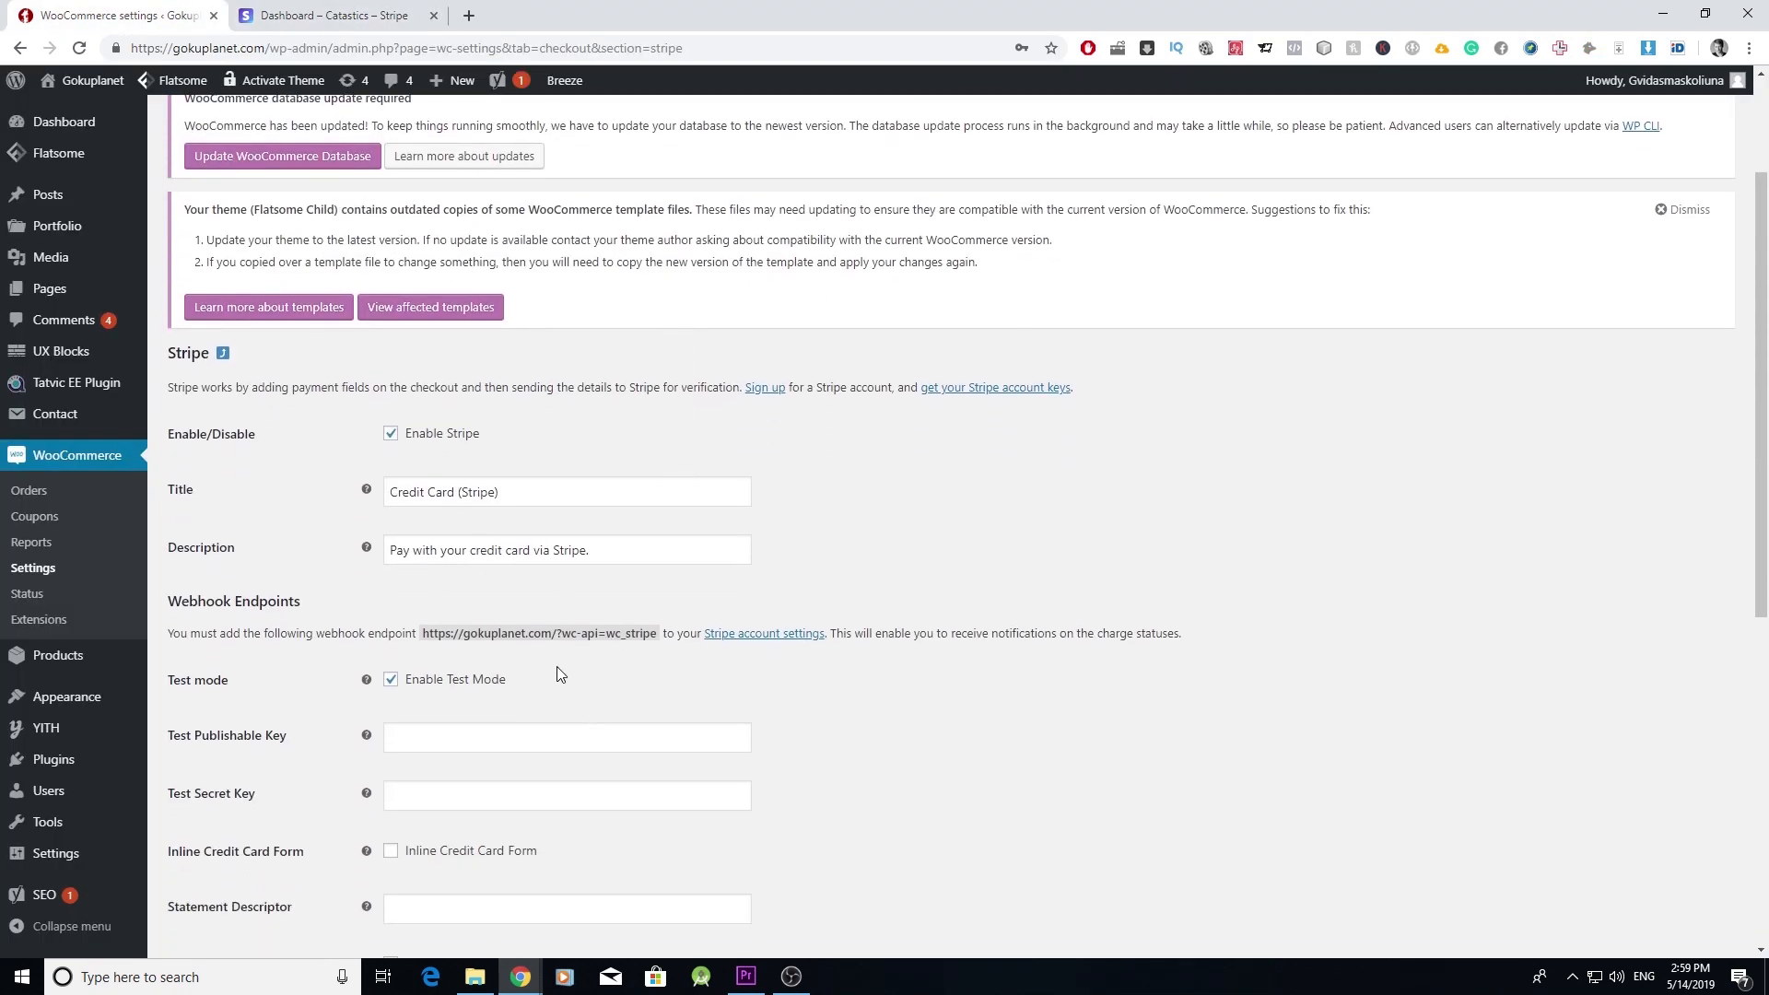
click(401, 684)
right_click(527, 733)
click(894, 682)
click(332, 15)
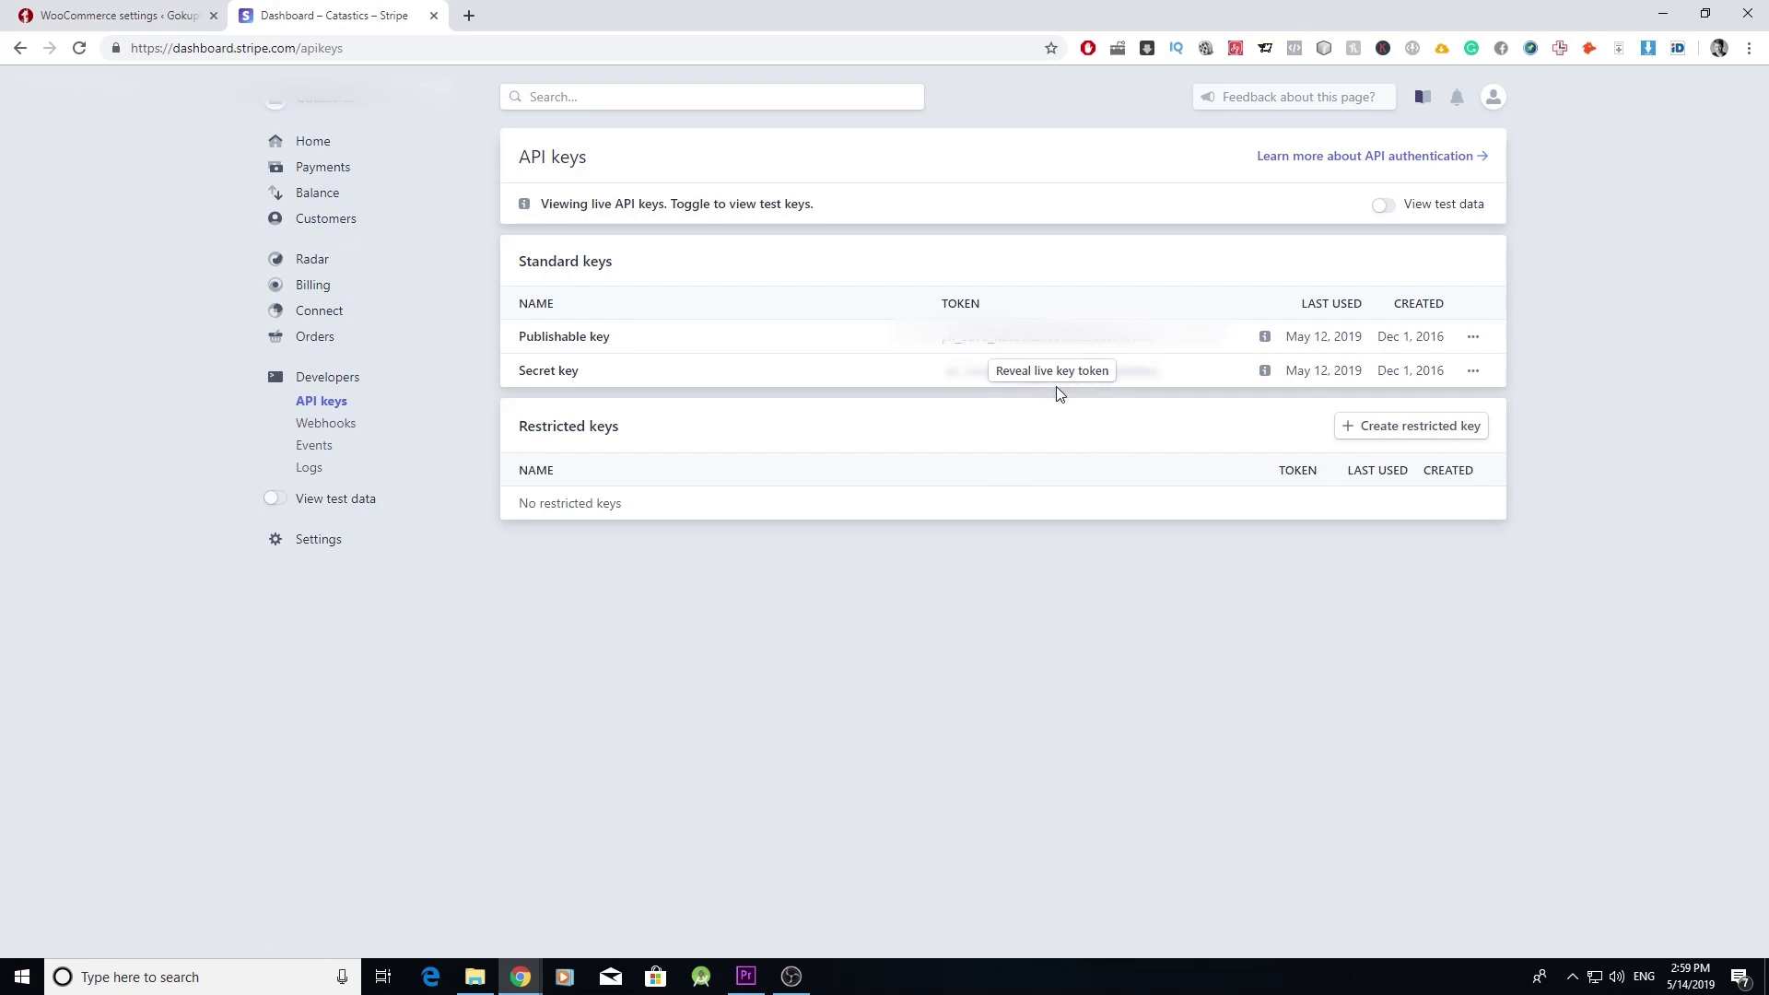
click(119, 16)
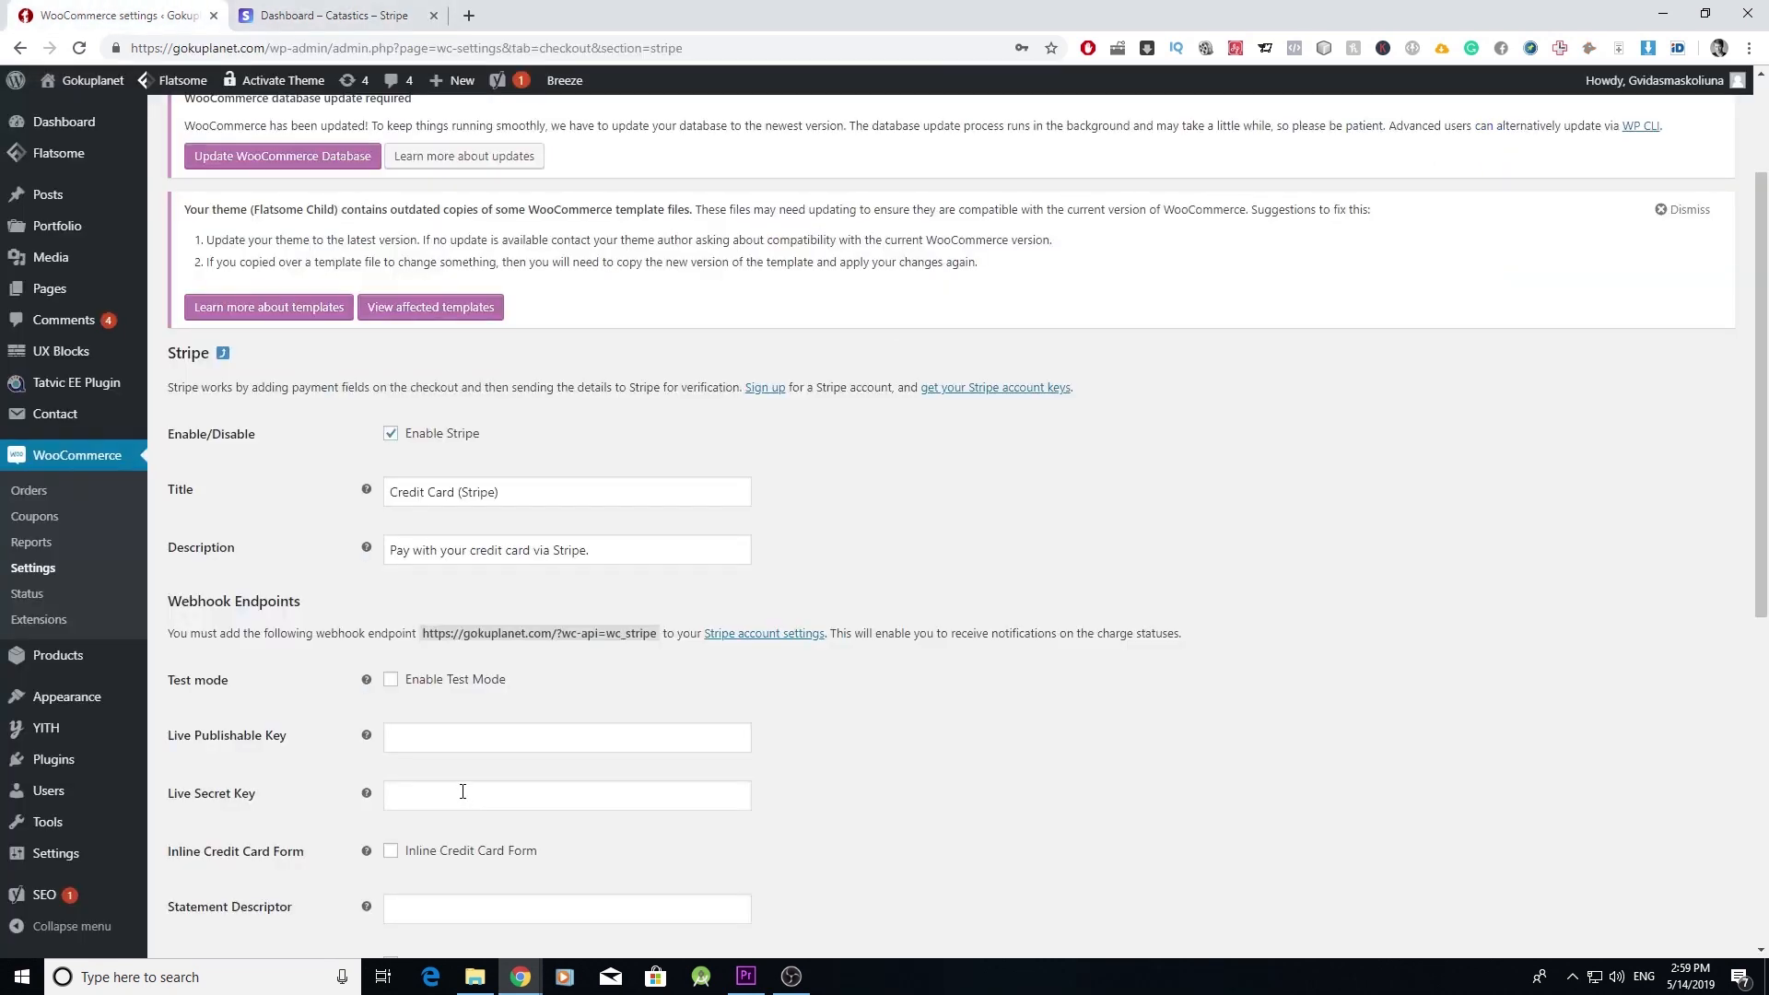
- Save the Stripe settings with test mode off and return to Payments
scroll(553, 737, down, 1)
scroll(612, 691, down, 6)
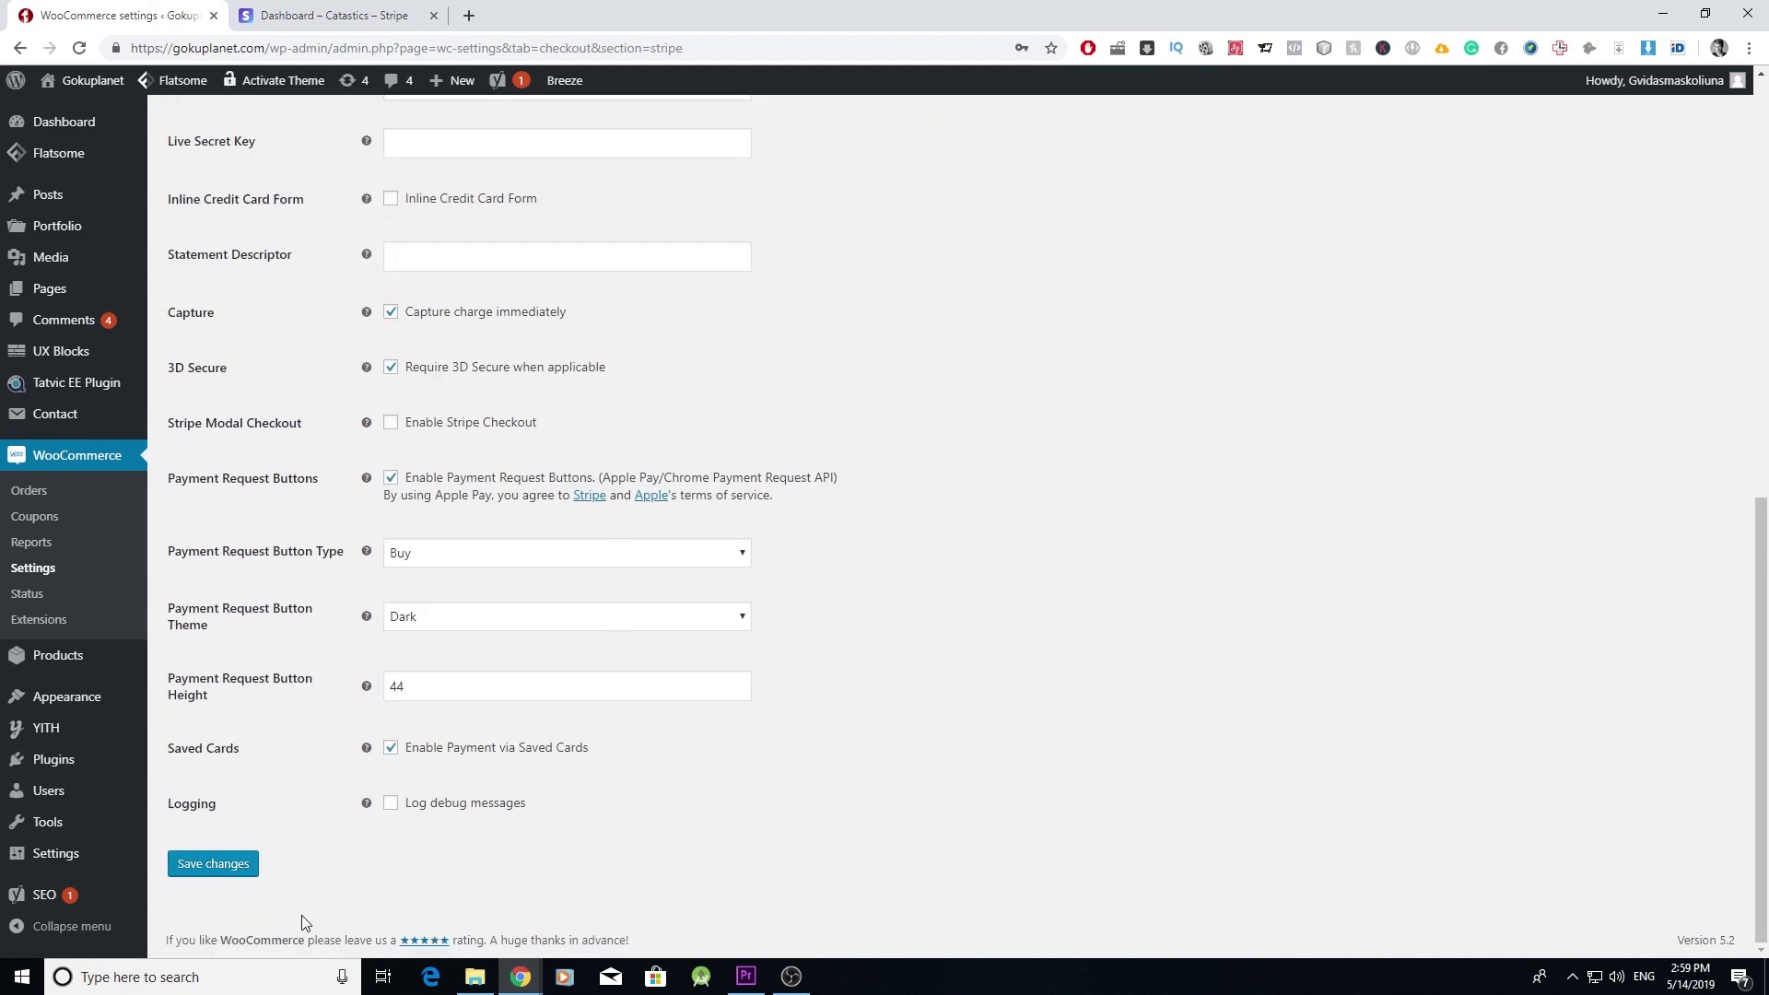
click(233, 863)
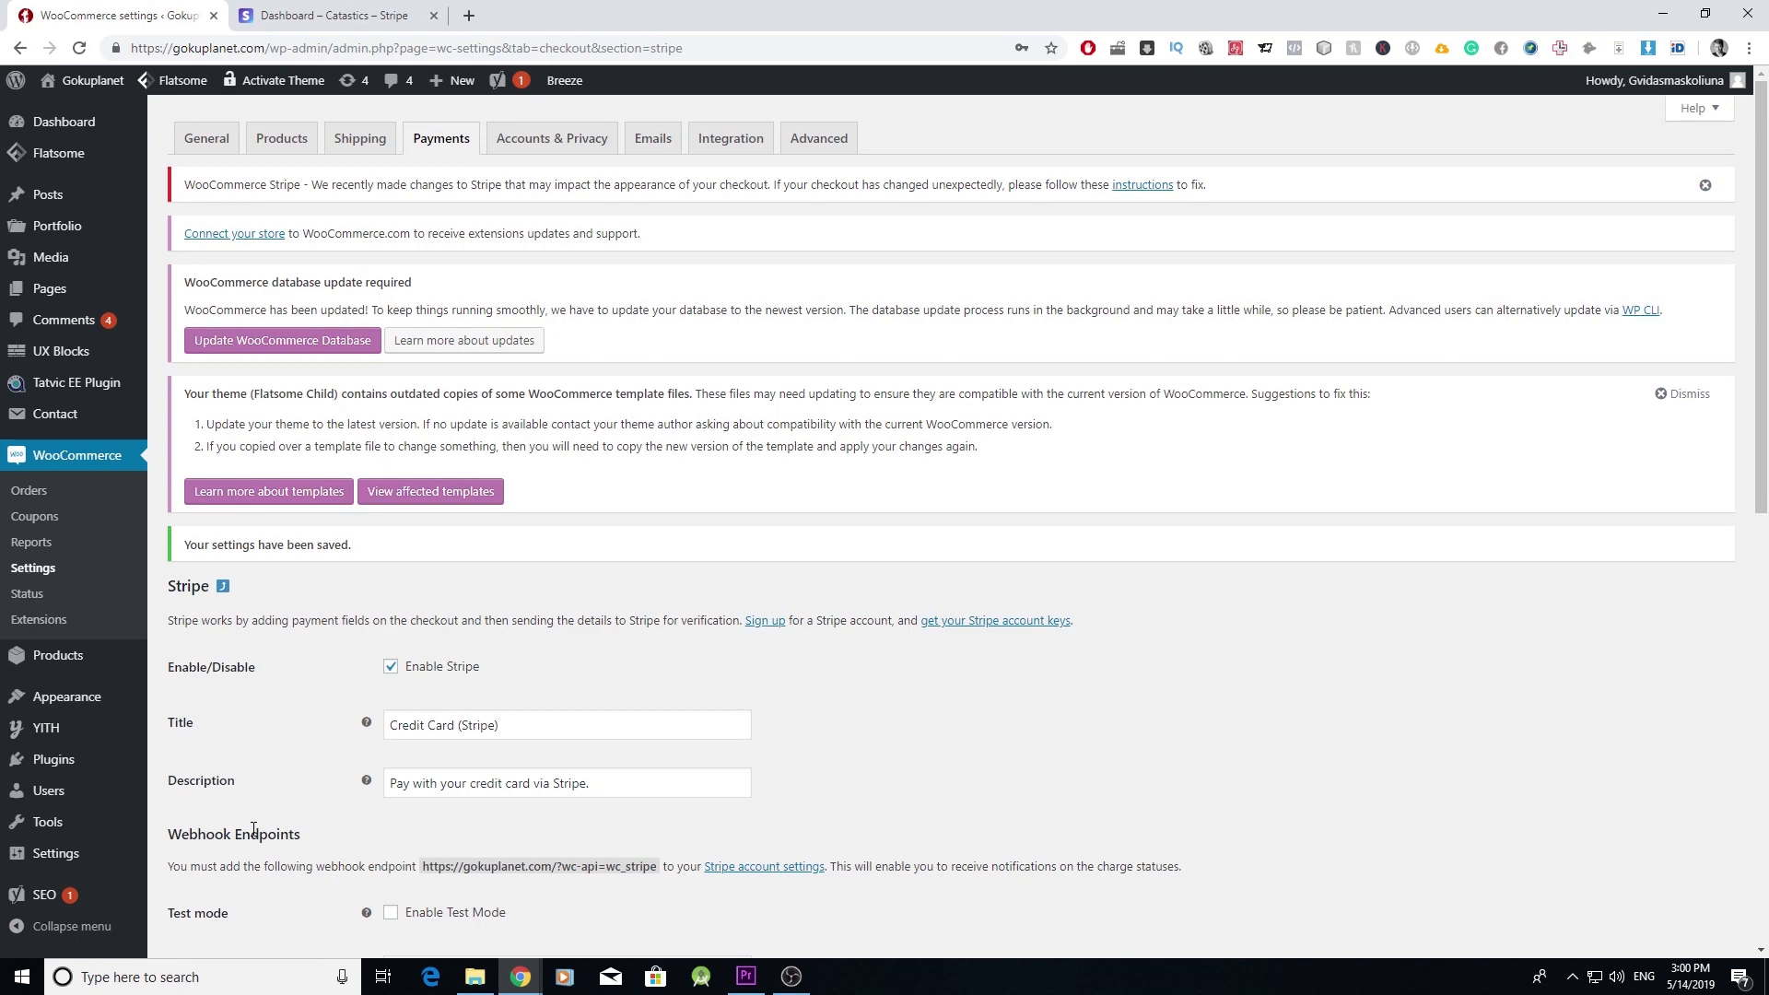
click(452, 145)
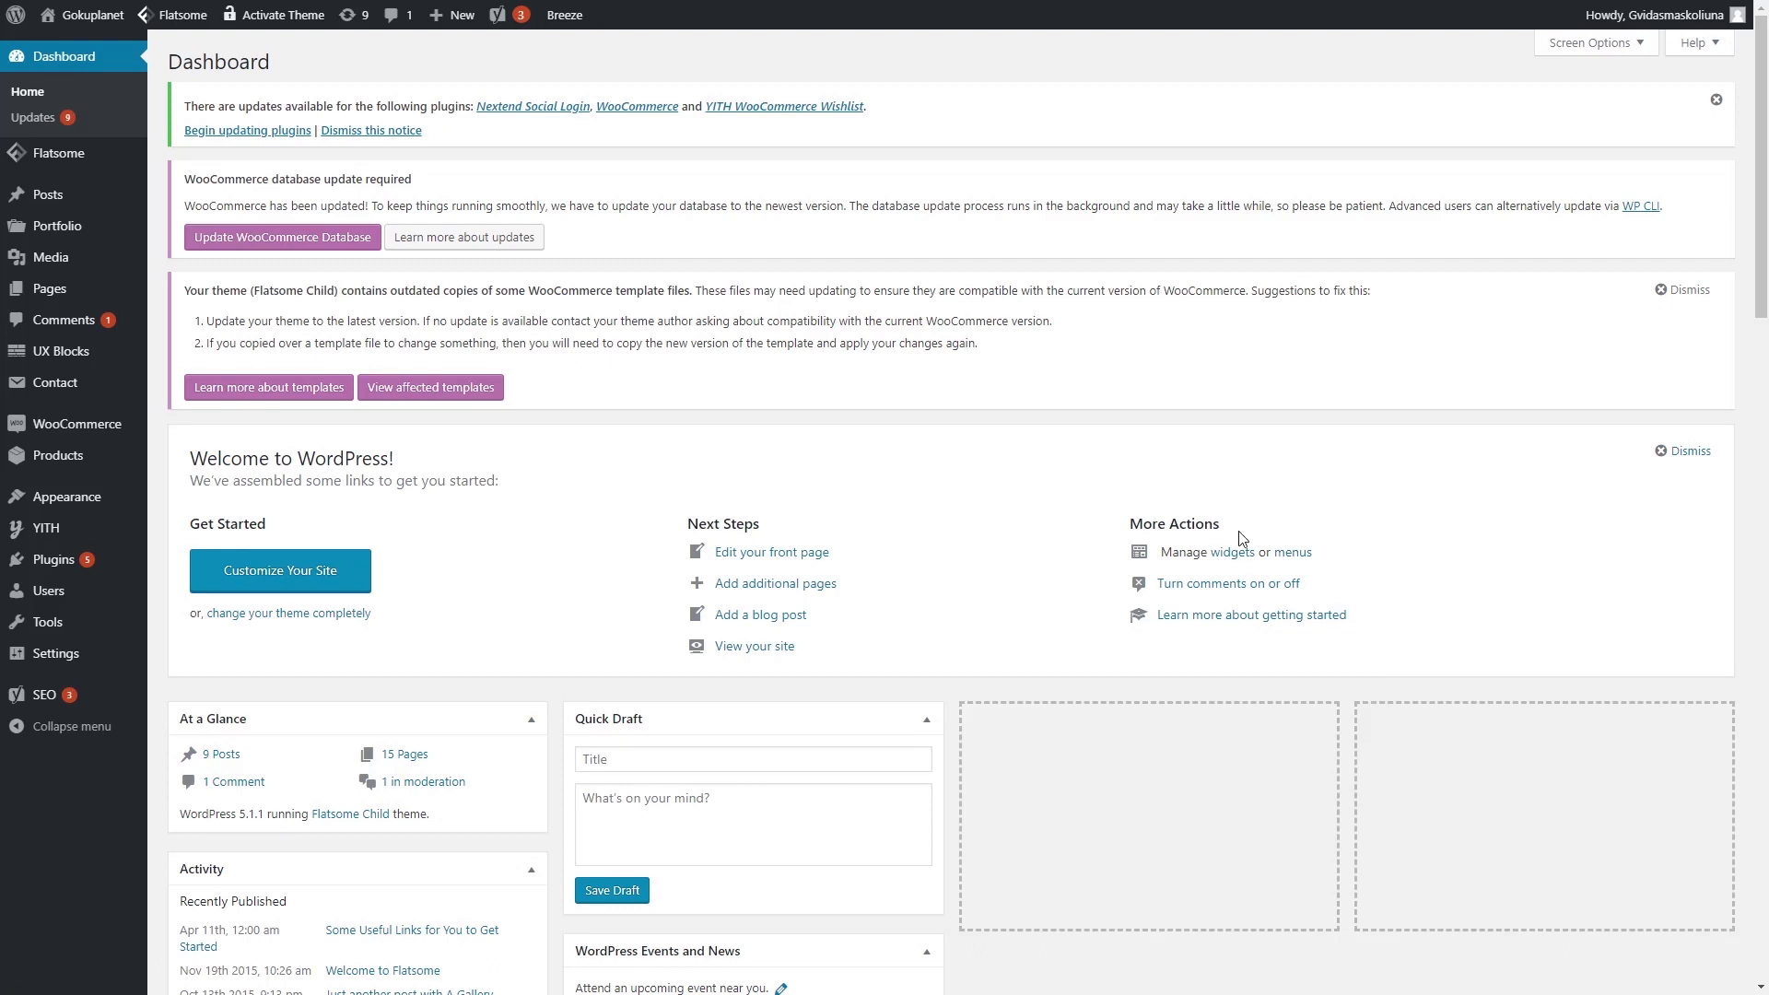
- Start a new product titled 'Dragon Ball Backpack For School' and let the draft autosave
mouse_move(110, 461)
click(196, 495)
scroll(451, 584, down, 2)
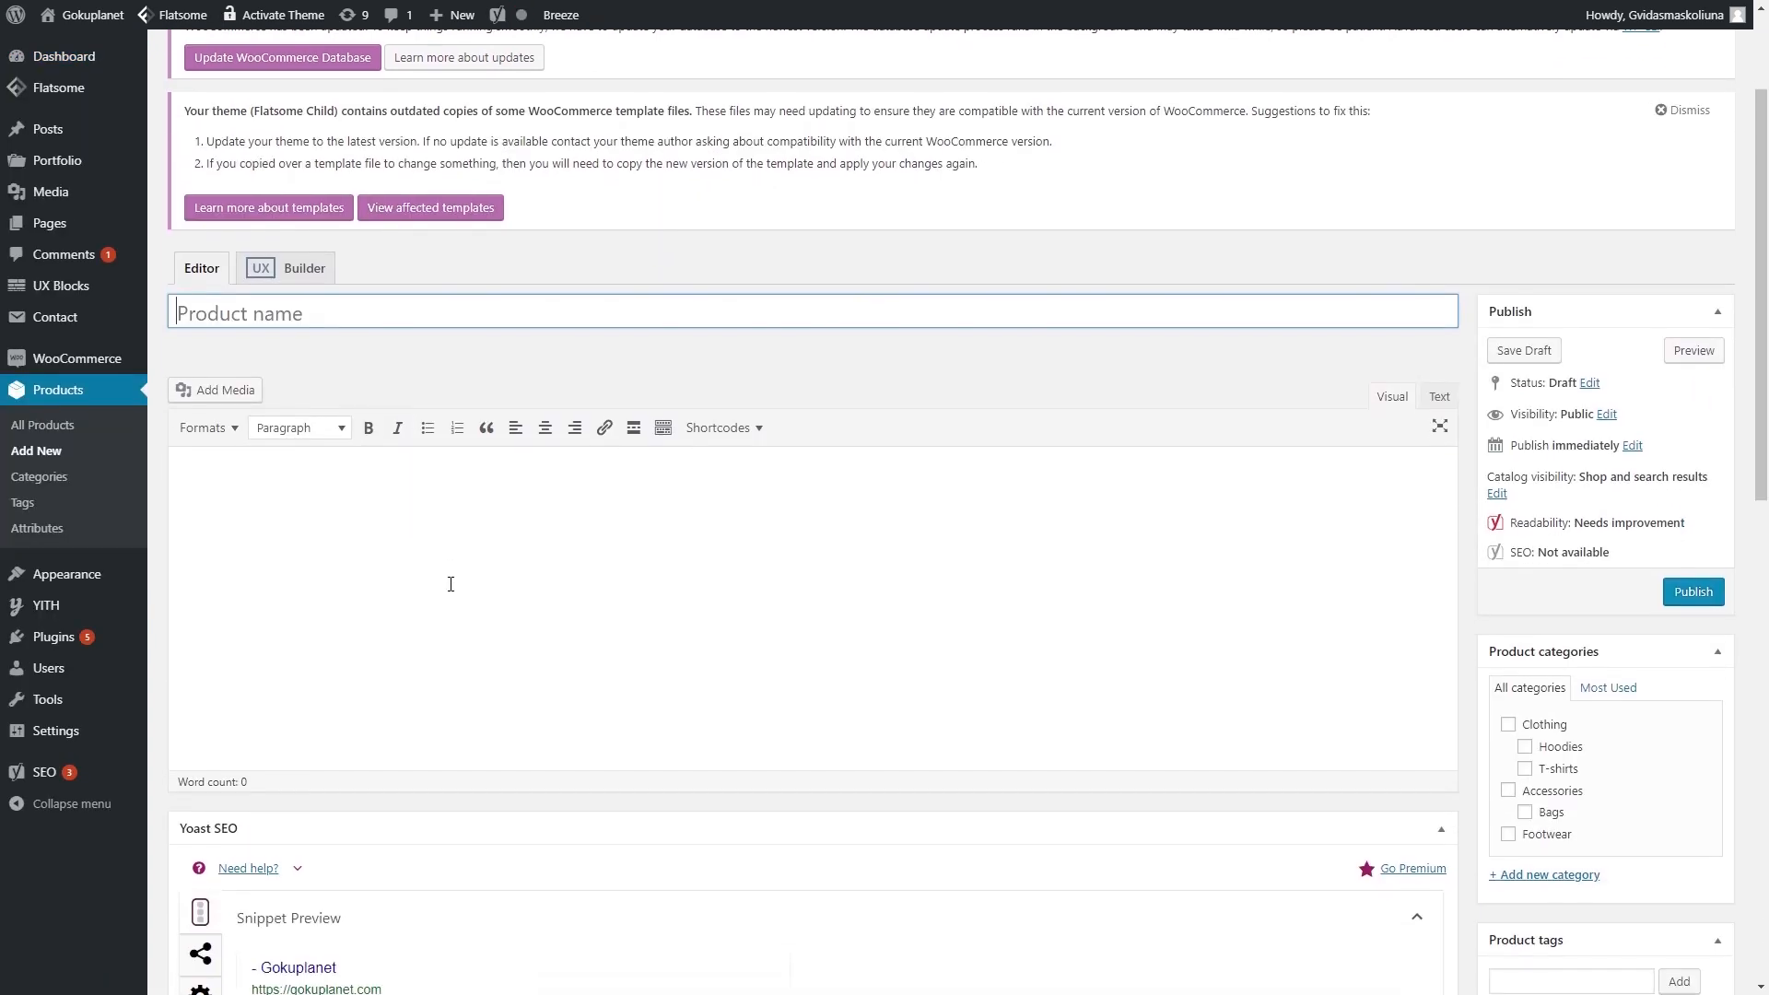
click(280, 308)
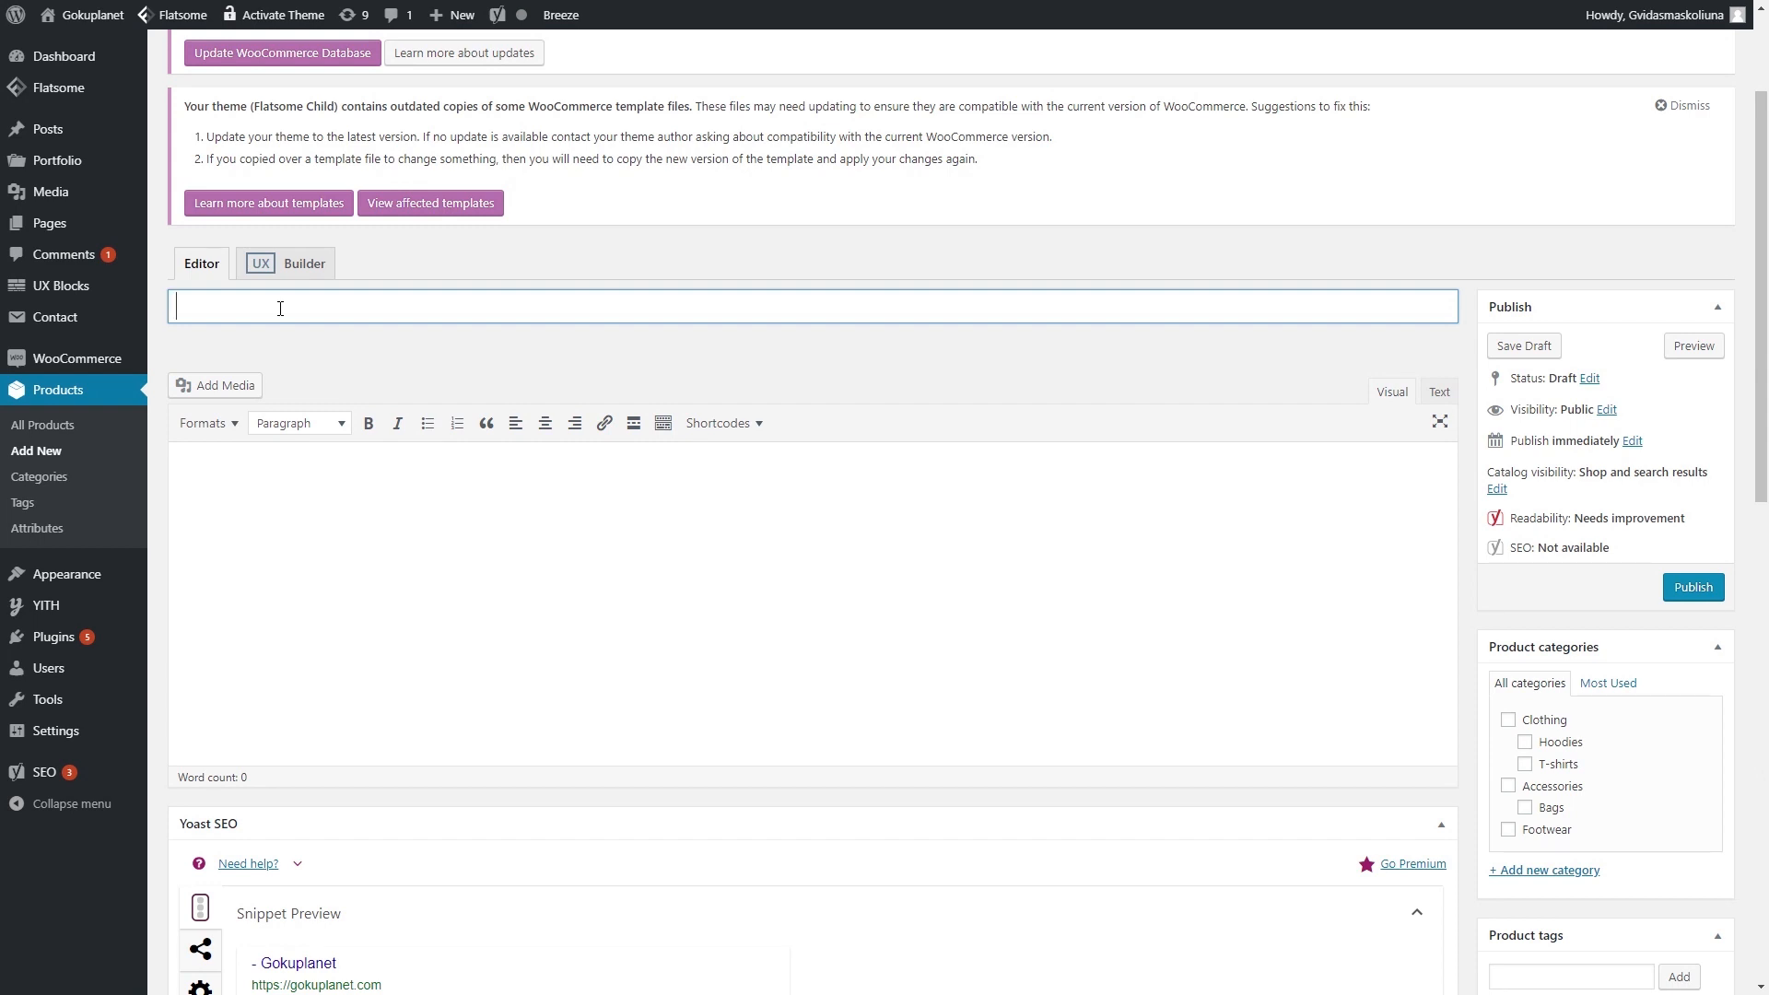
text(Dragon )
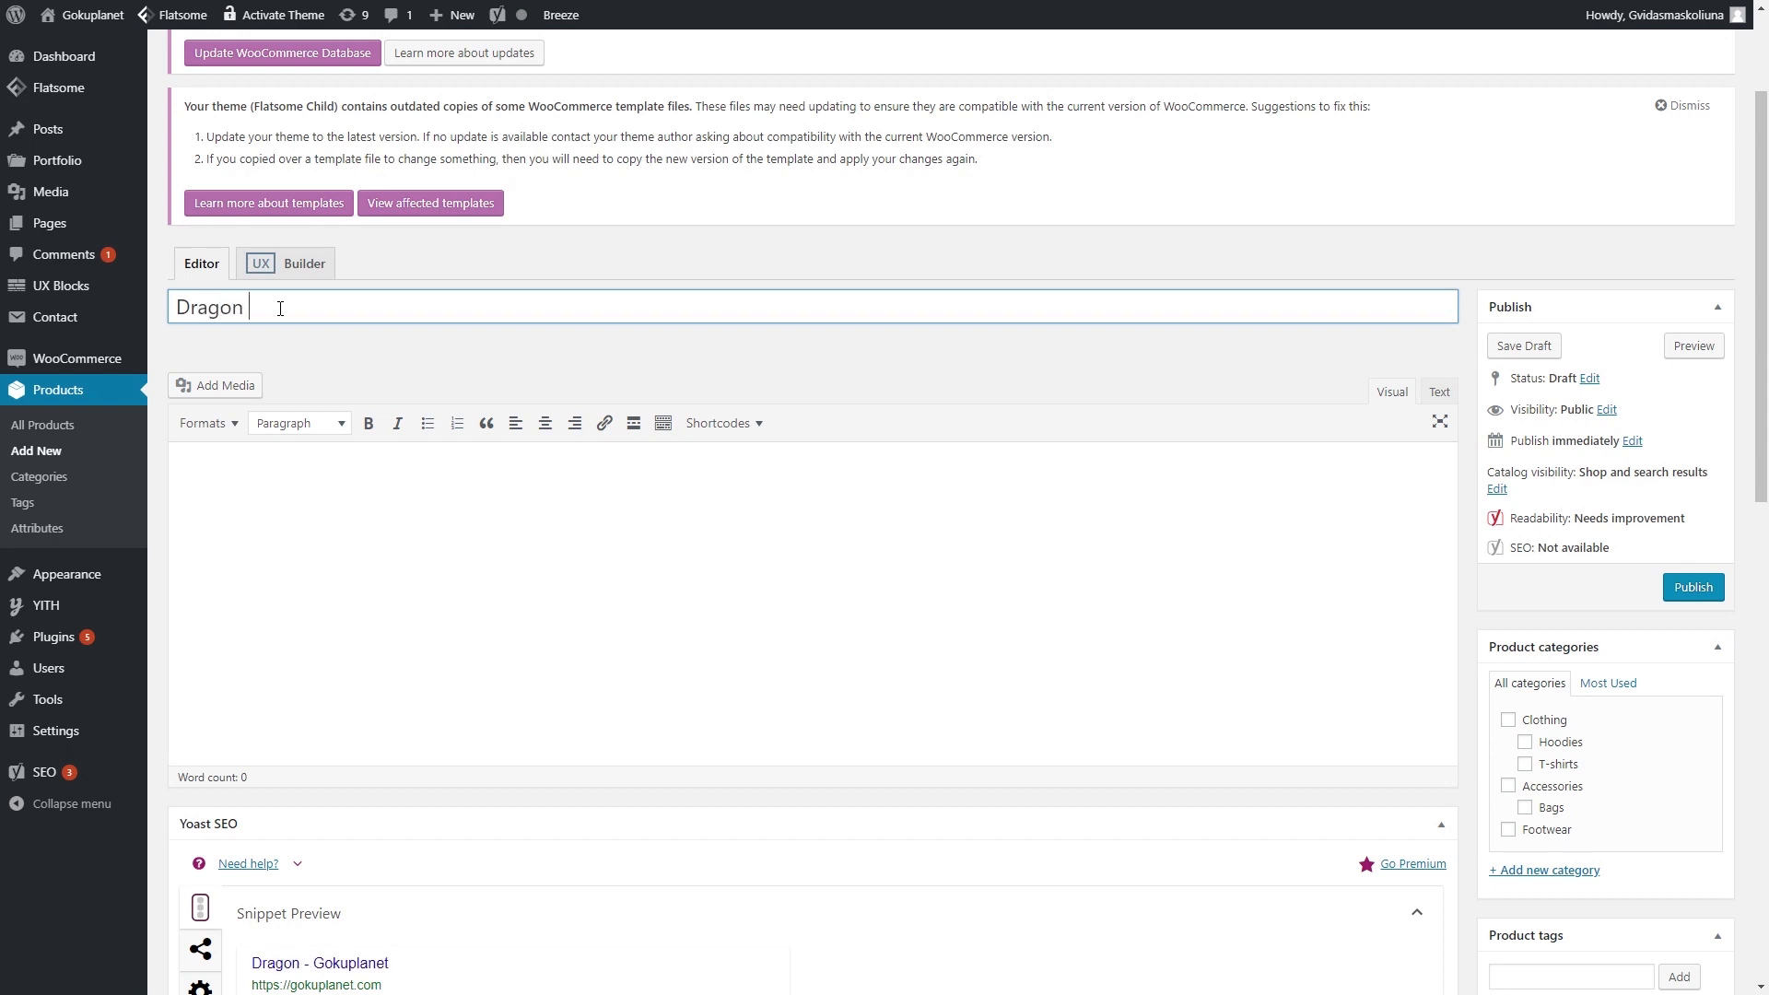
text(Ball Back)
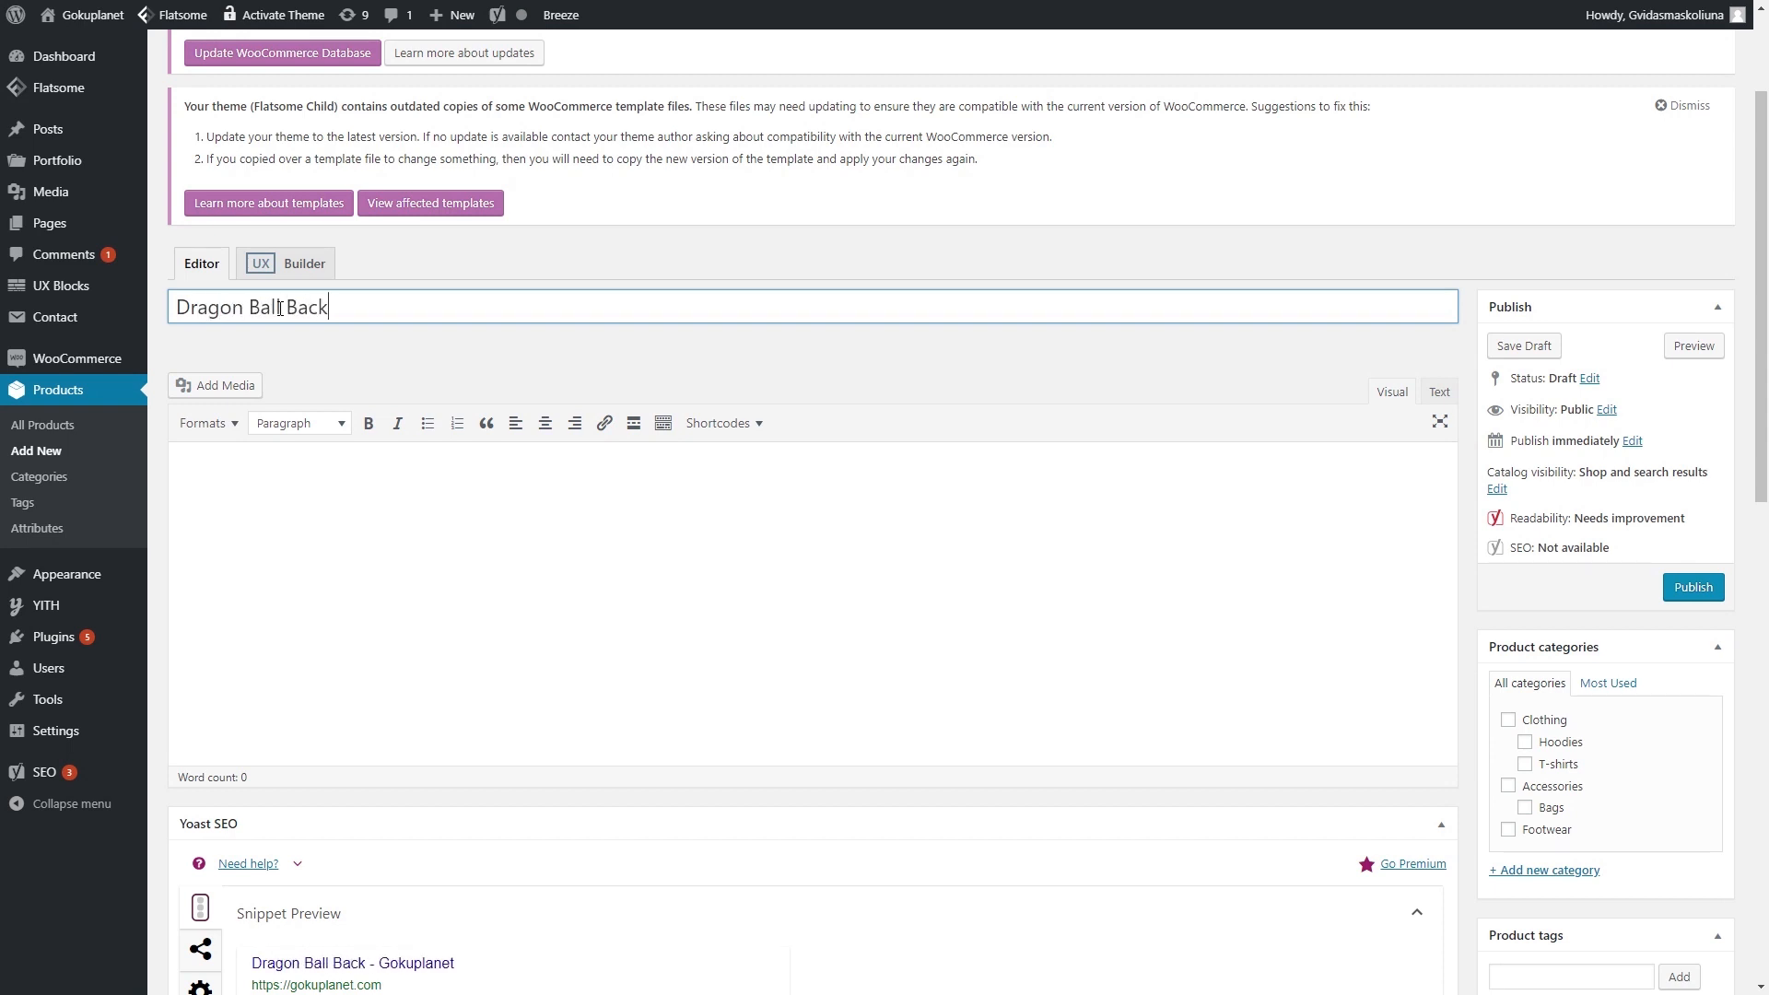
text(pack For School)
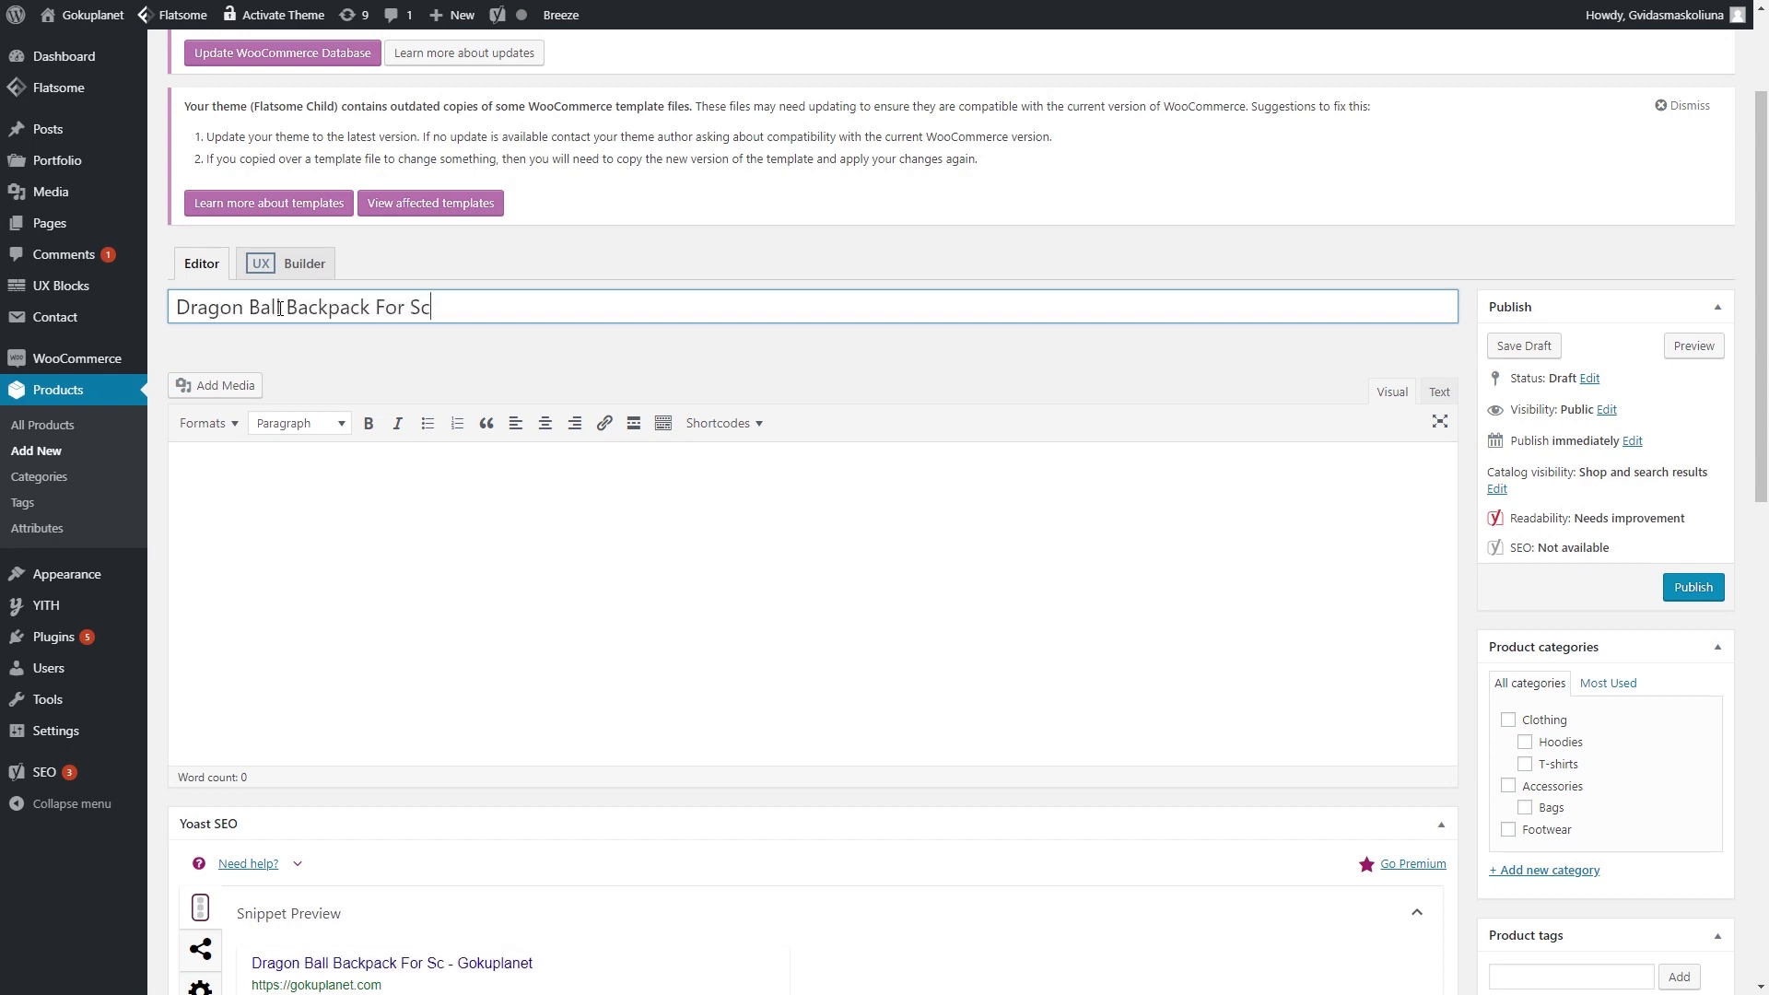
click(351, 556)
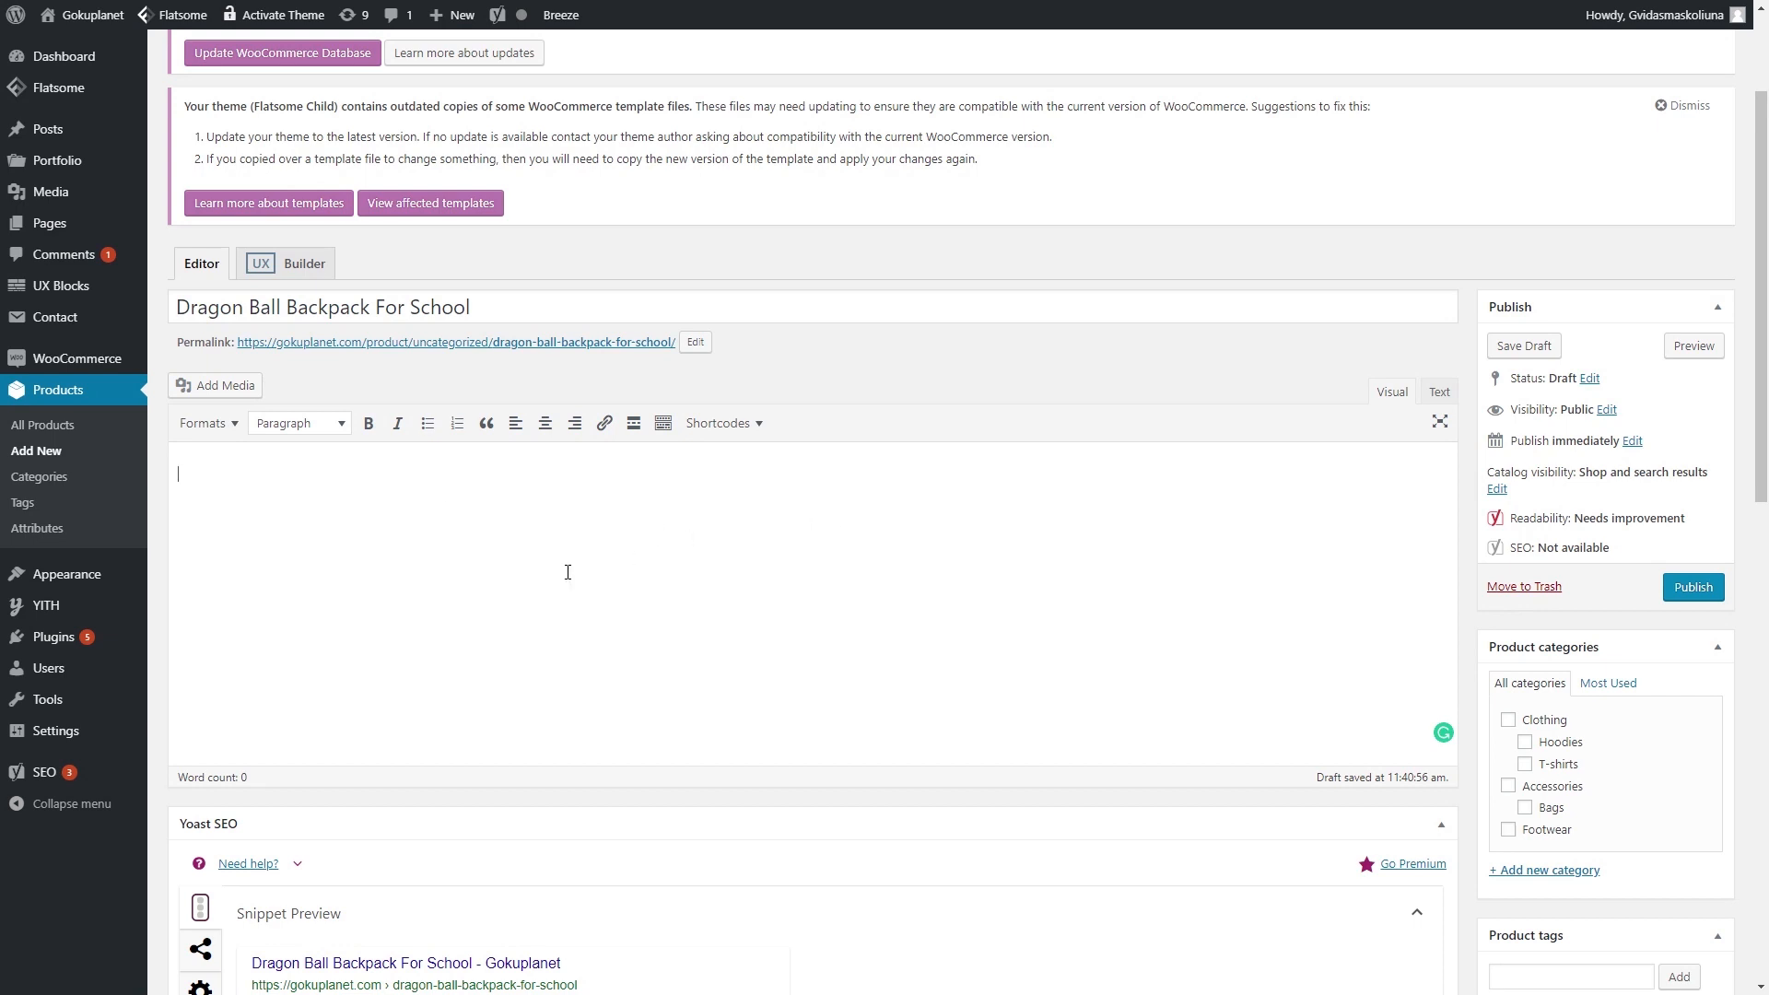
- Paste the four feature bullets, Practical & Safe through Superior Breathable Material, into the description
drag(371, 307, 164, 313)
click(397, 307)
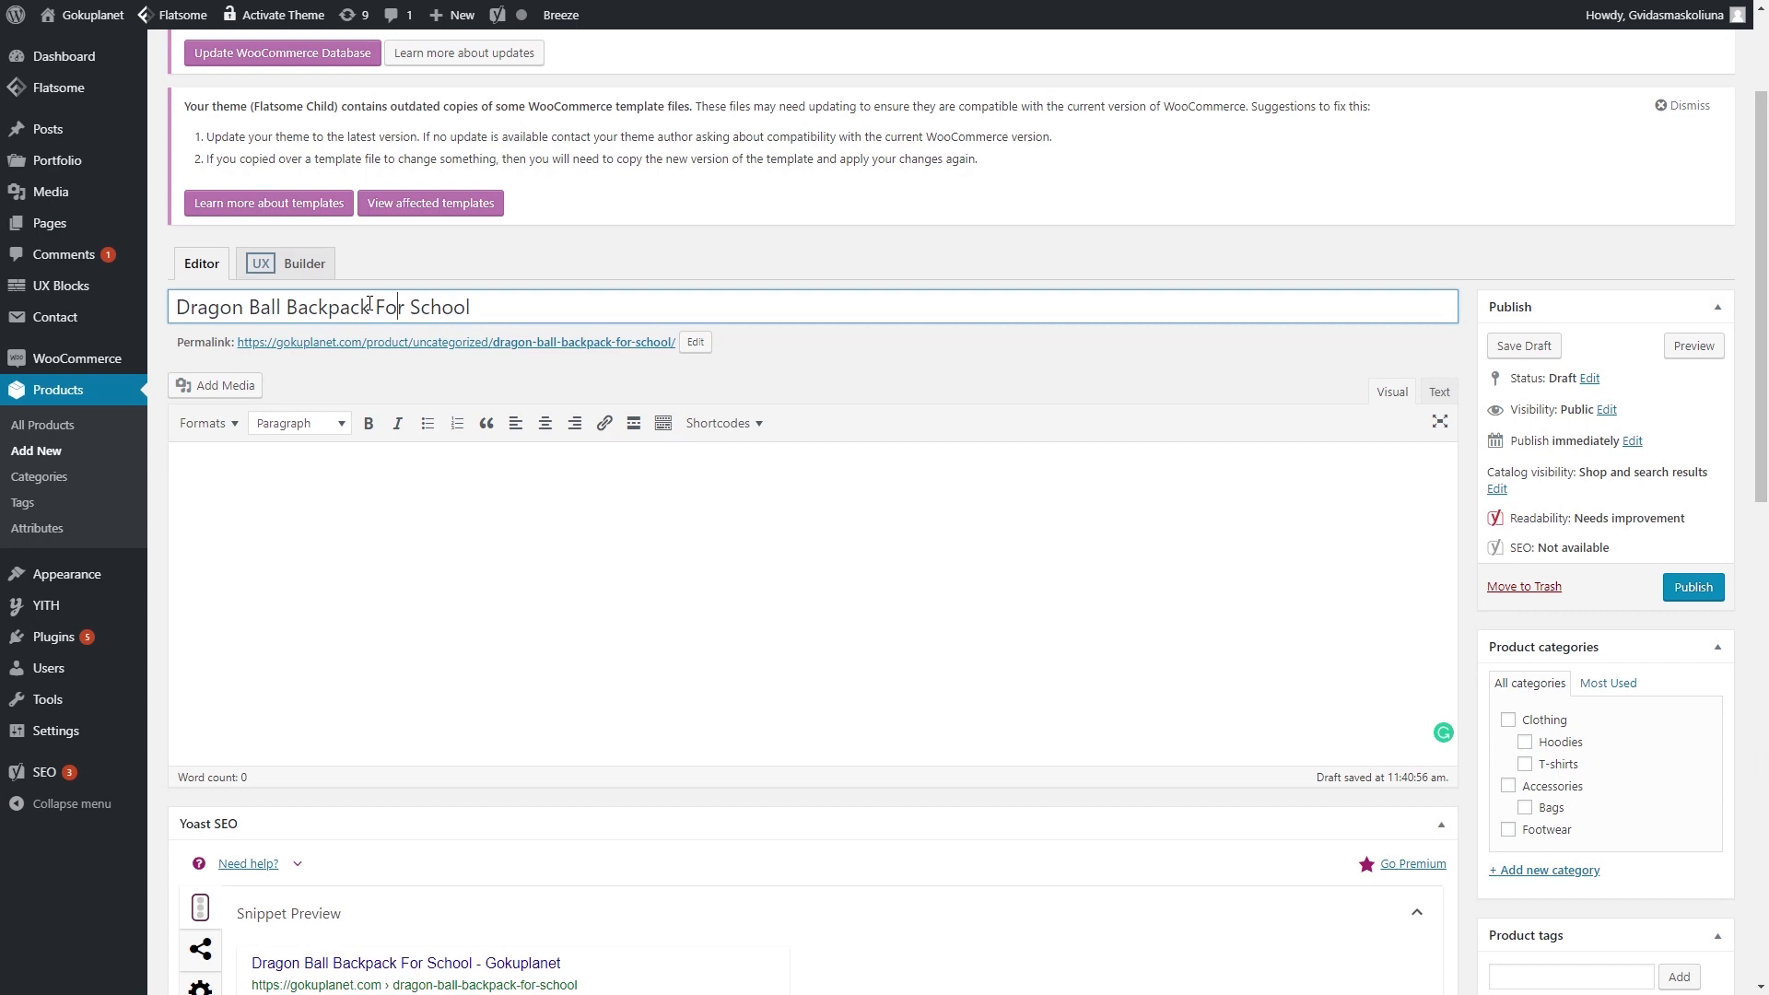
drag(174, 307, 367, 299)
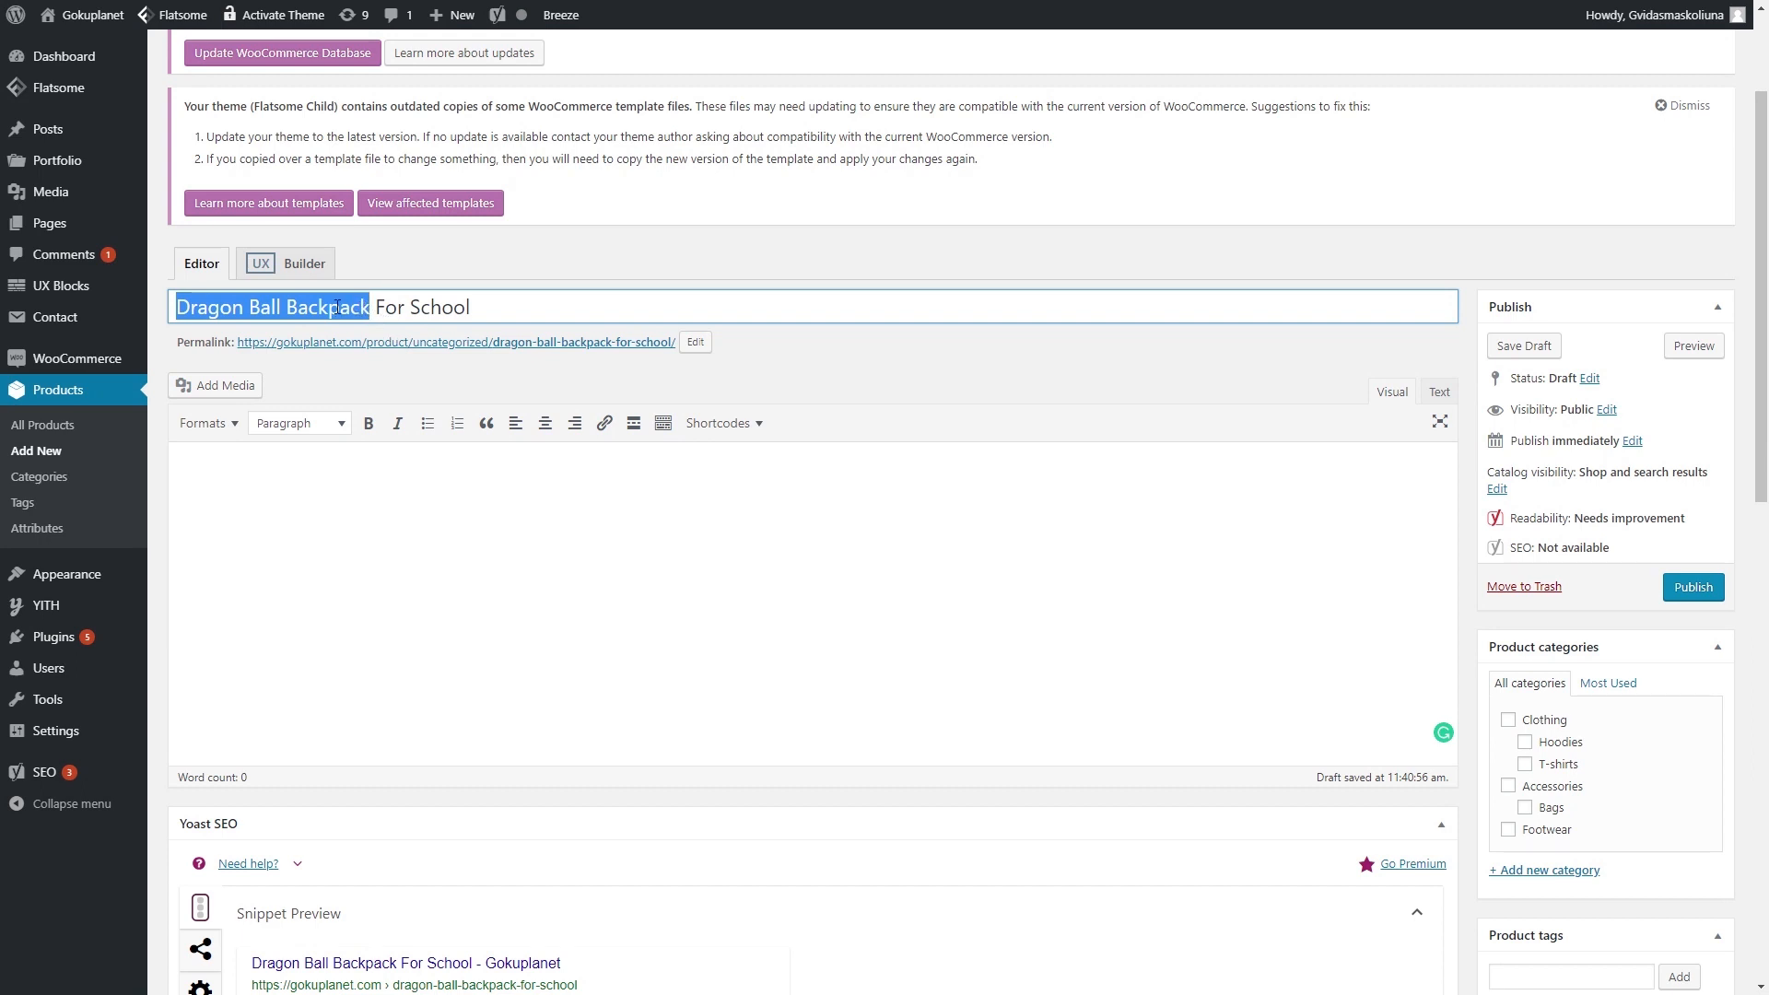
click(408, 508)
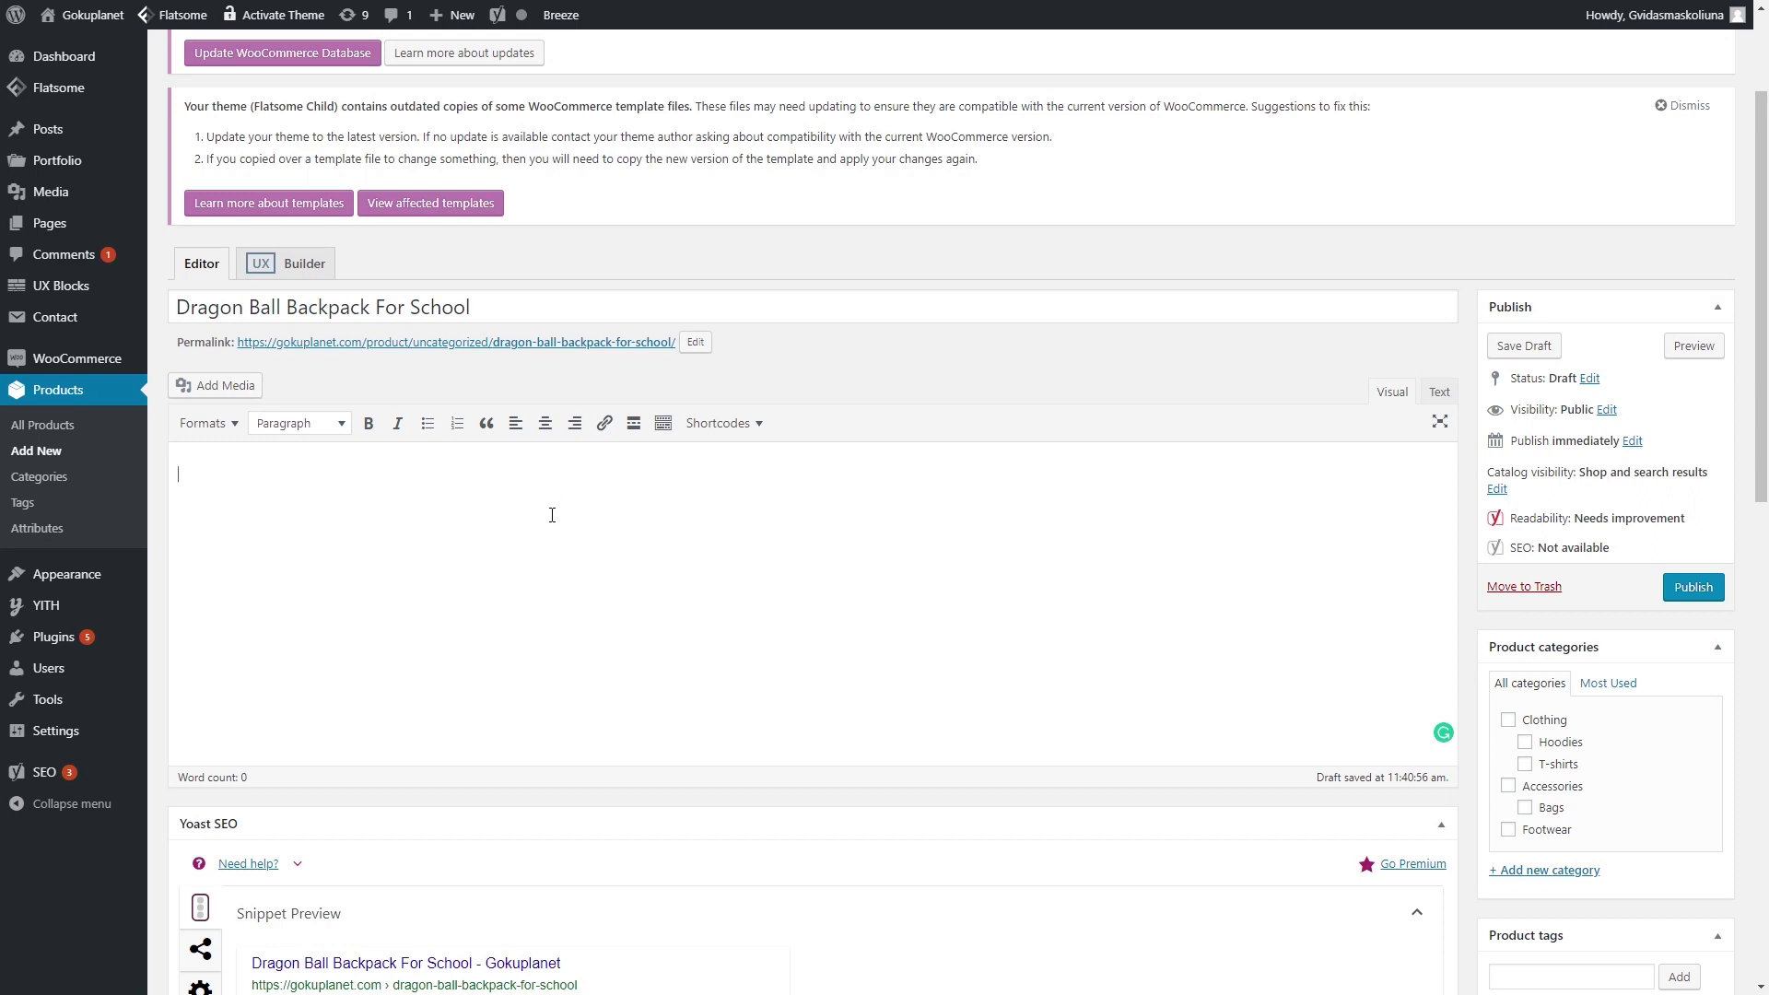
click(410, 518)
text(✓Practical & Safe: Main compartment of the anti theft backpack with lockable zipper design,convenient for locking your valuables. Hidden anti-theft pocket on the back of this business backpack, protects your items from thieves. No stranger will easily open your school laptop backpack ✓Multi Compartments & Pockets: Well padded laptop sleeve of this laptop backpack, holds Laptops less than 17 Inch as well as 15.6 inch,15 inch, 14 inch Laptop/Surface Book/Chromebook/Folio/Cloudbook/Macbook pro/Notebook(HP, Lenovo, Toshiba, Acer, Dell, alienware etc.) Spacious main compartment of this laptop rucksack, suitable for books, clothes and other daily basics necessities; High quality Front compartment with a key fob hook and plenty separation pockets, helps you easy to organize things ✓USB Port Design: External USB charger port with built-in charging cable offers a more convenient and easier way to charge your phone, tablet and other electronic device of this USB travel backpack. Just connect your power bank to the internal cable, then let your charging cable insert the USB port to connect your device. Please noted, this college computer backpack doesn't power itself, the USB charging port can only offer an easy access to charge ✓Superior Breathable Material: This laptop backpack 15.6 inch, made of durable polyester fabric with smooth metal zippers. Comfortable and breathable sponge mesh design of the back and straps,meaning it's more comfortable carrying a heavy load, relieves the stress of your shoulder. Offering your back plenty of cushioned comfort)
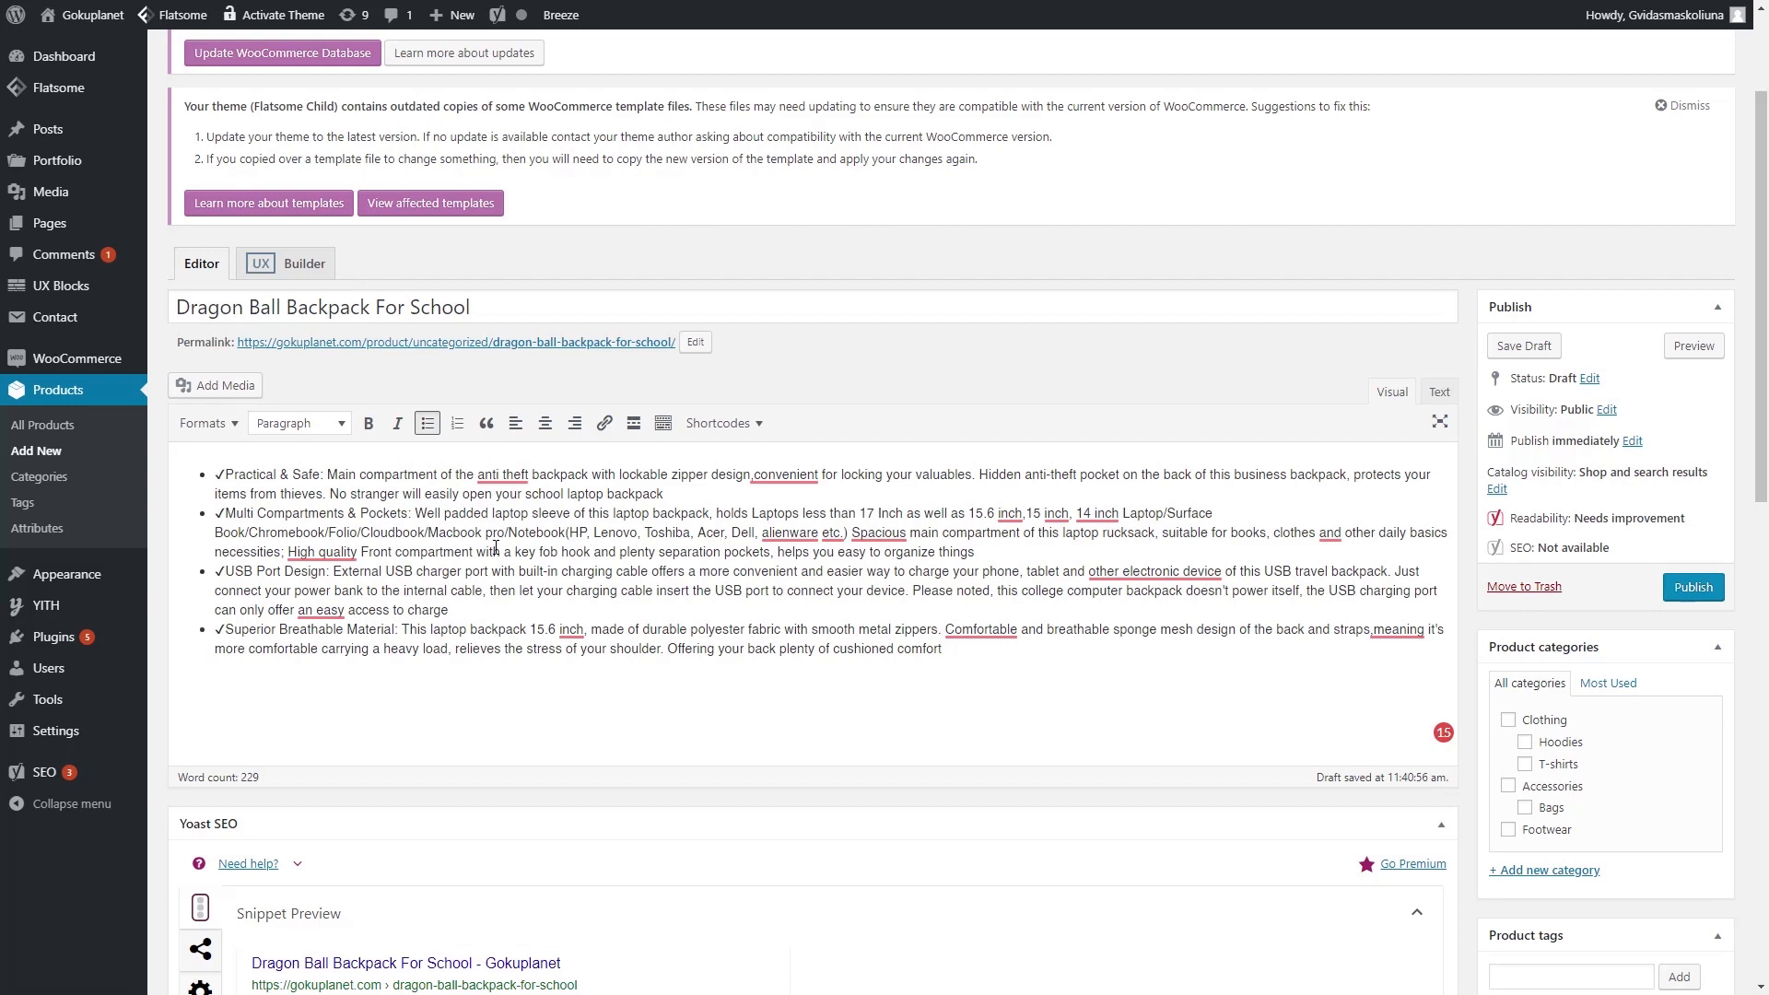
click(480, 304)
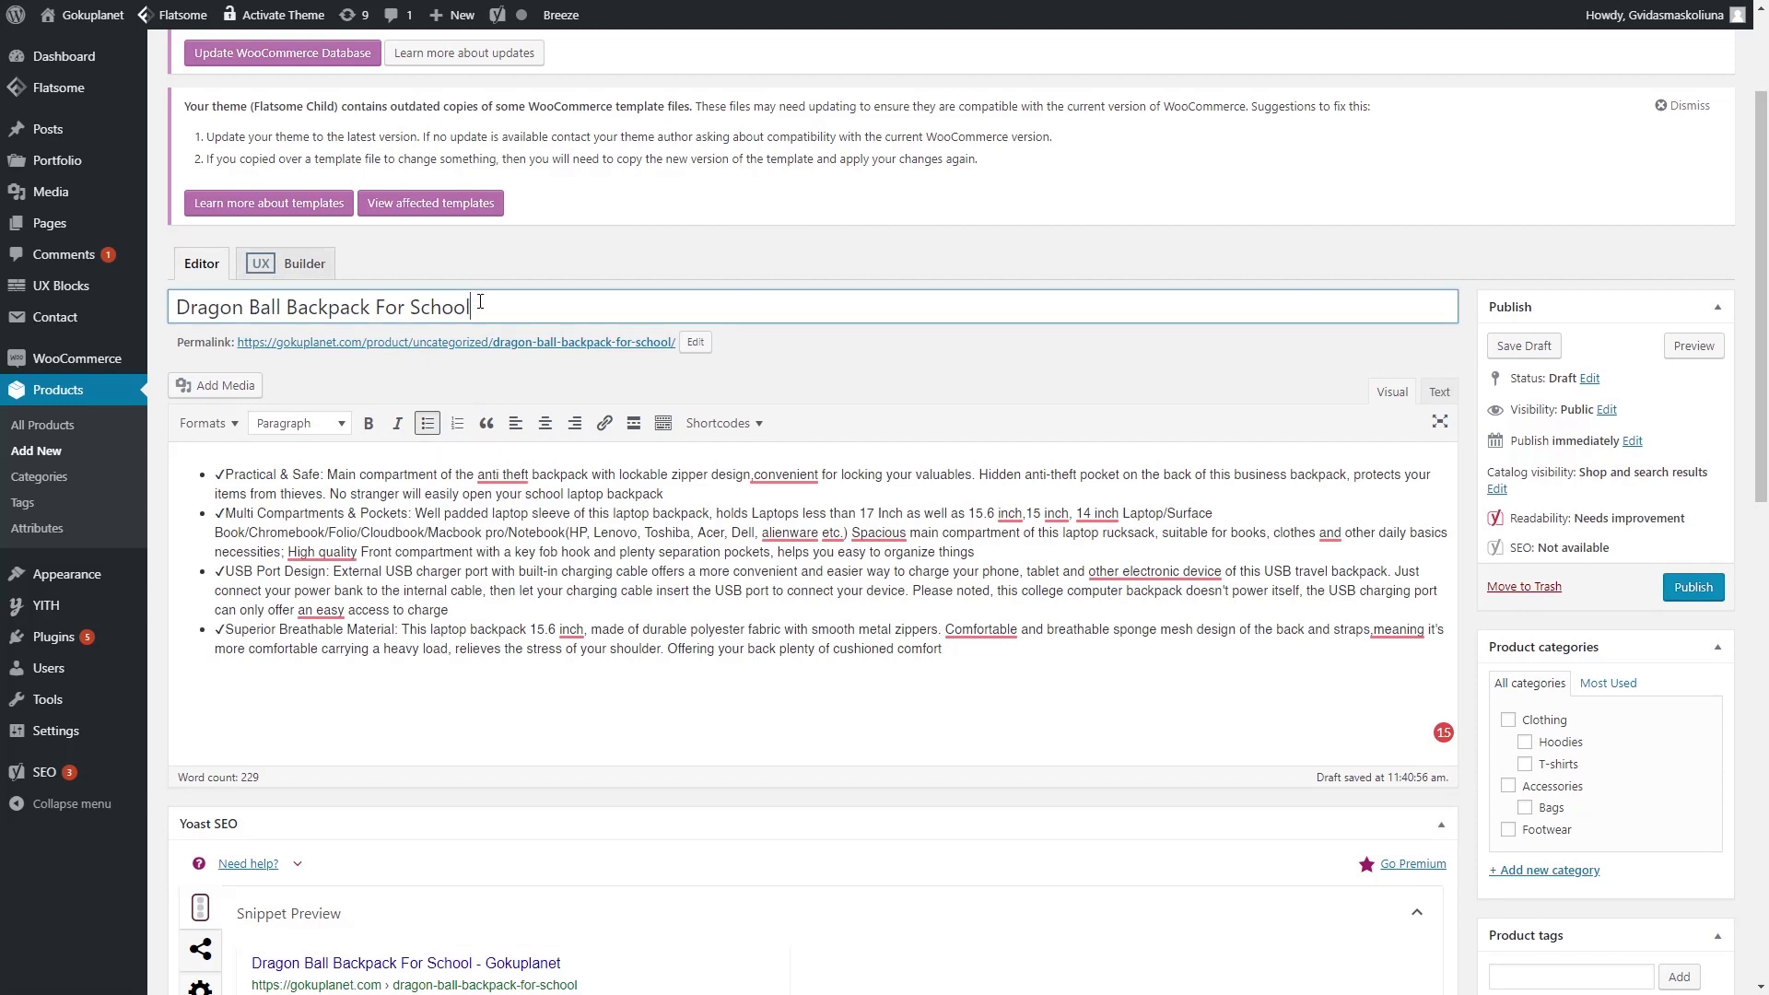
mouse_move(945, 648)
mouse_down()
mouse_move(190, 450)
mouse_move(830, 636)
mouse_move(966, 656)
mouse_up()
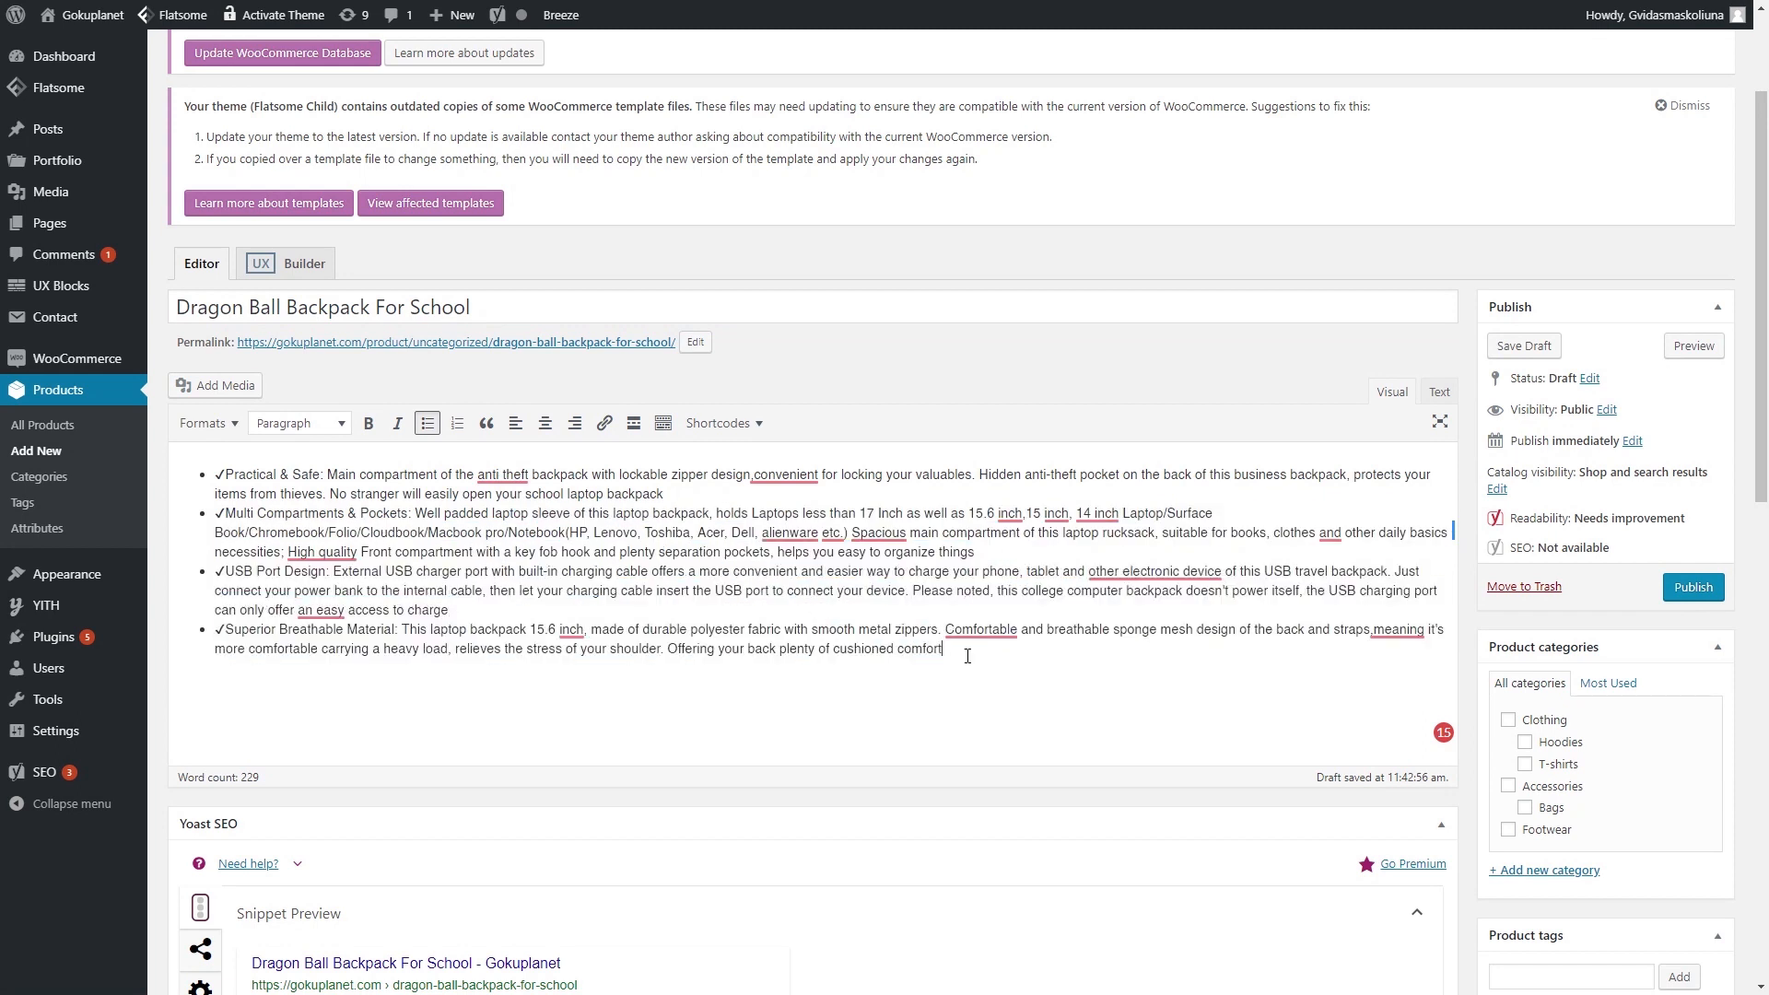
drag(371, 307, 126, 307)
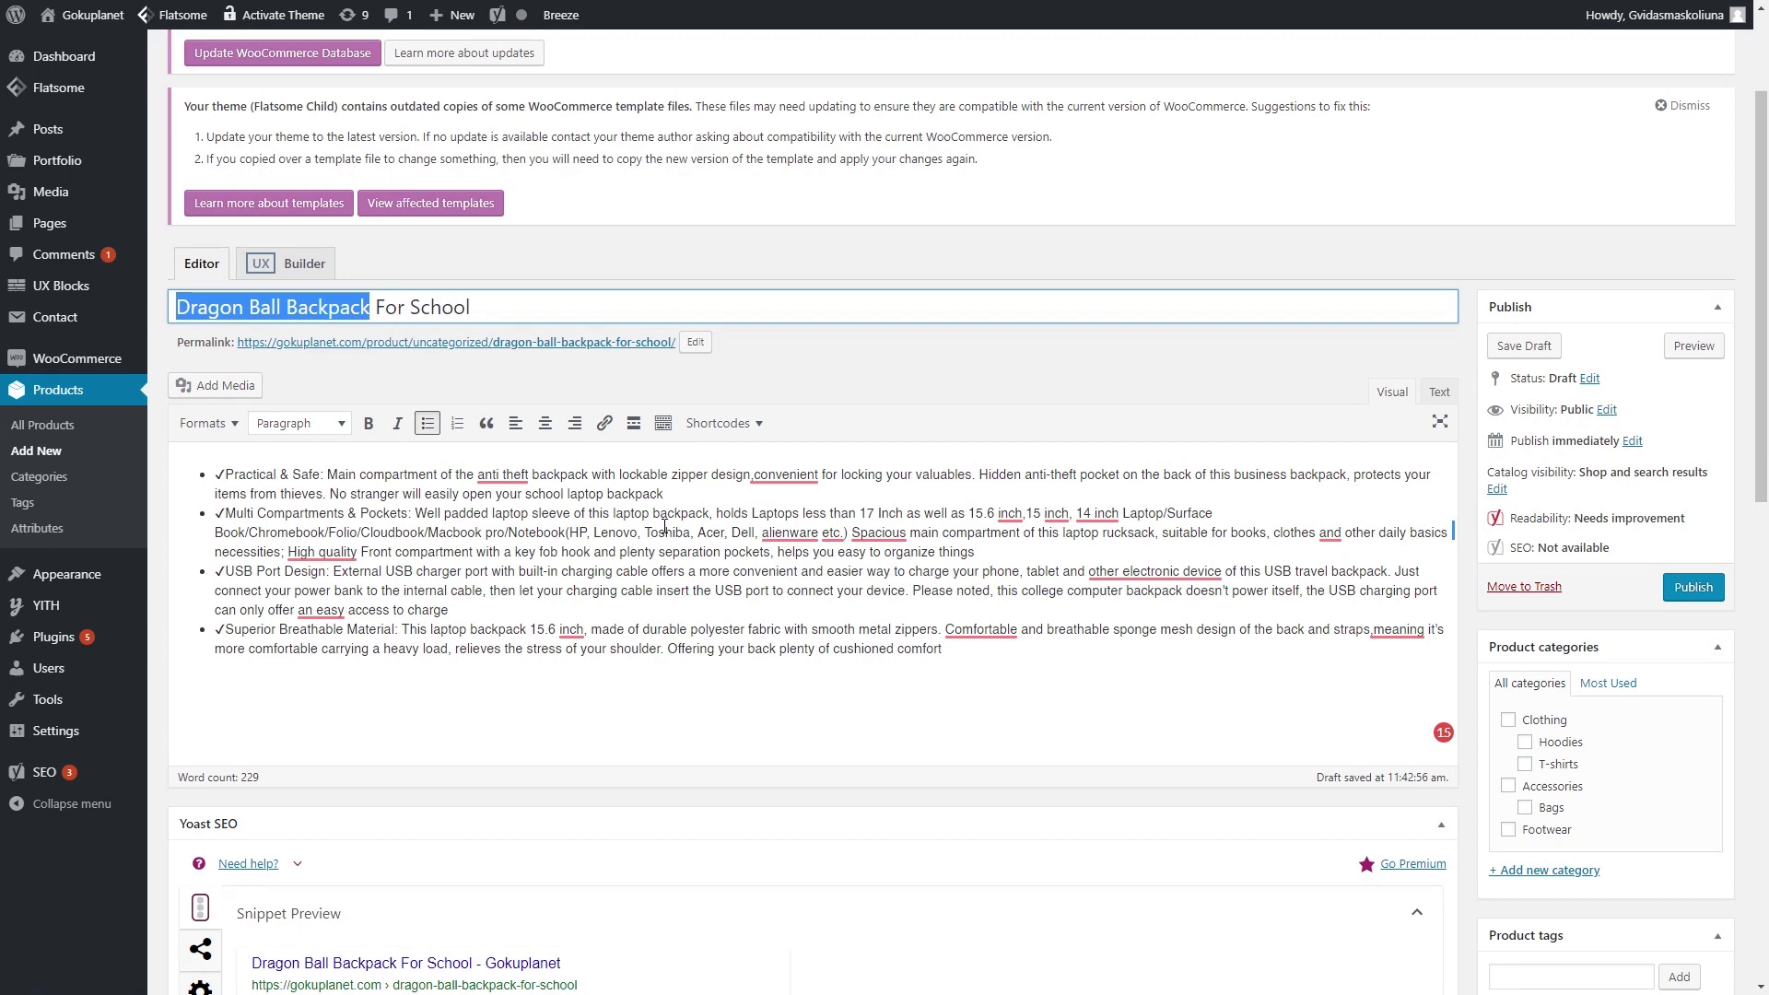
- Tick Bags under Product categories
click(1051, 680)
scroll(1052, 682, down, 3)
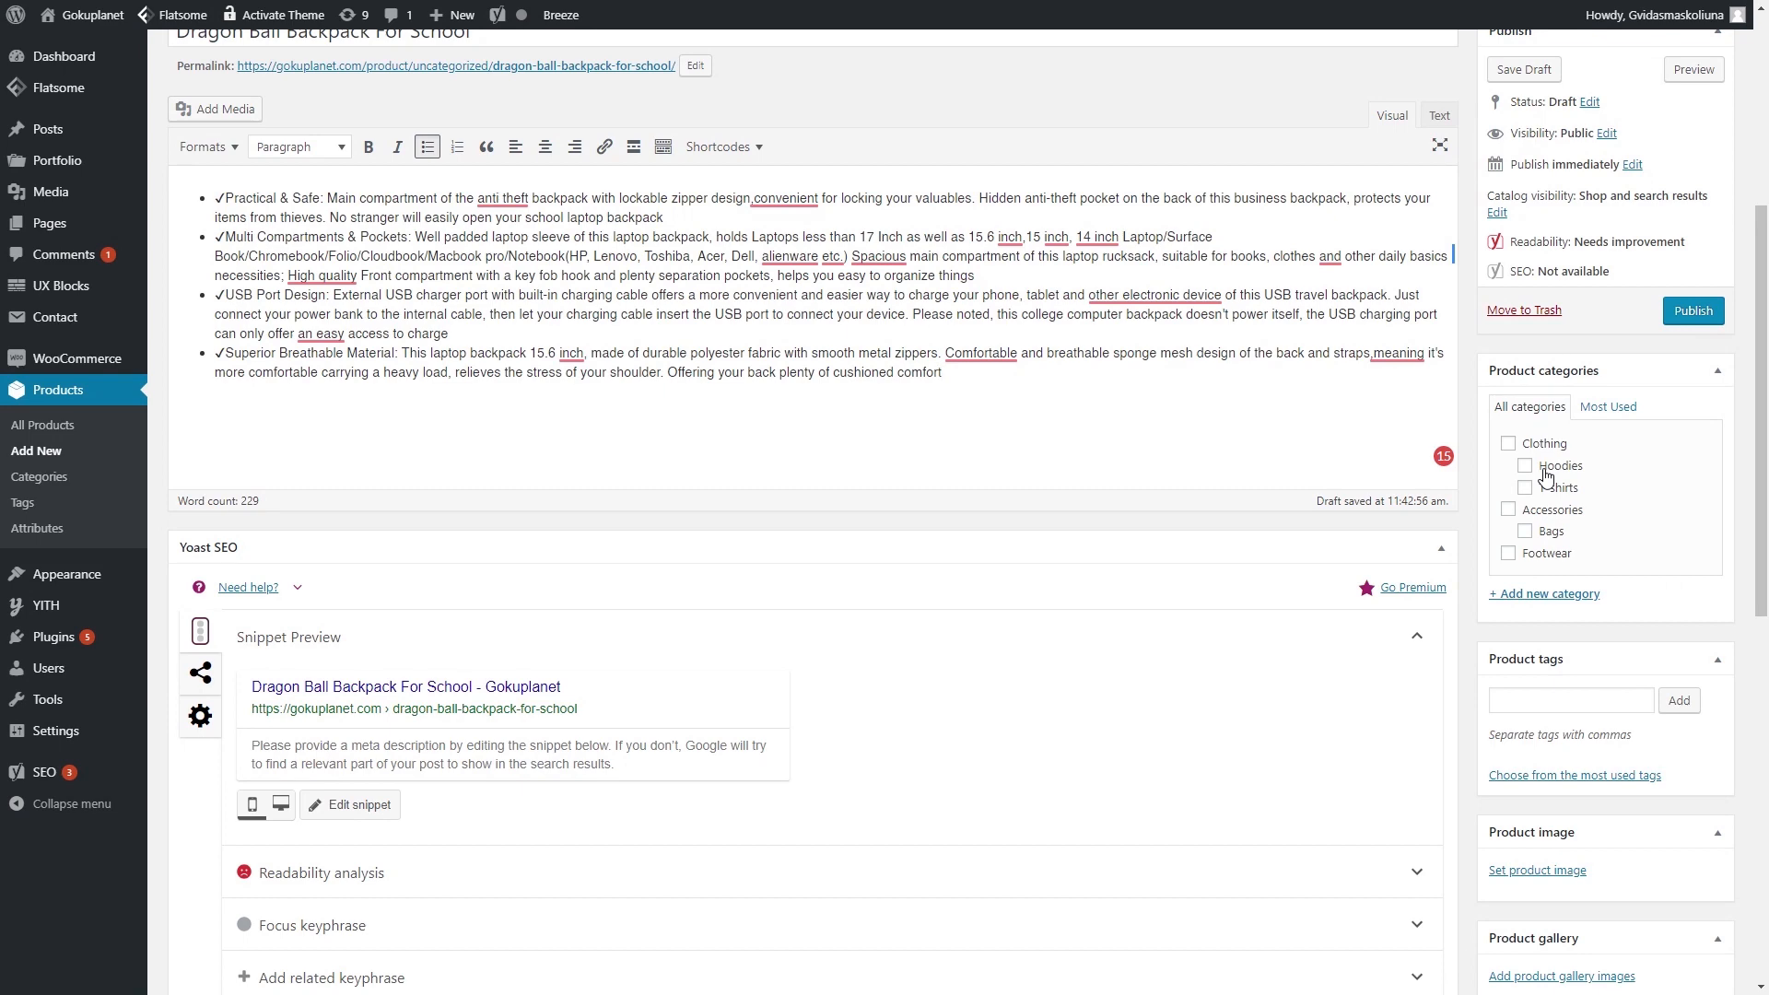
scroll(1606, 509, down, 1)
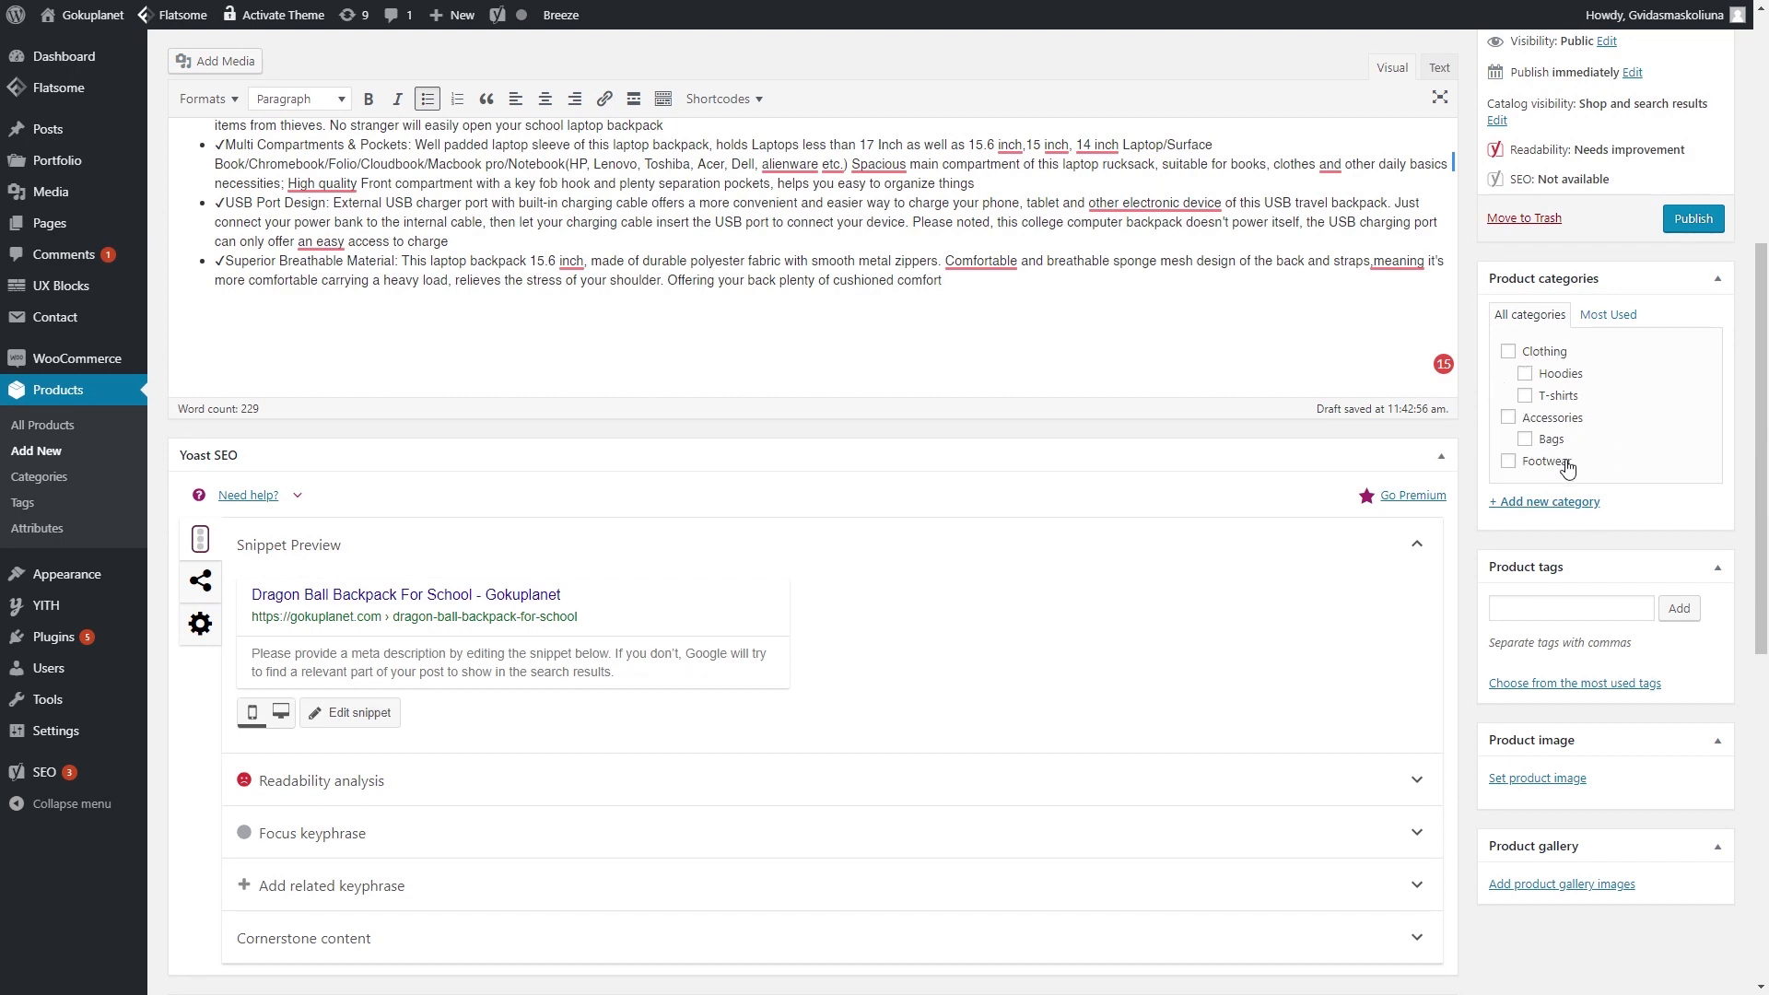
click(1532, 444)
- Add the product tags 'Dragon Ball' and 'Backpack'
scroll(1612, 485, down, 2)
click(1572, 426)
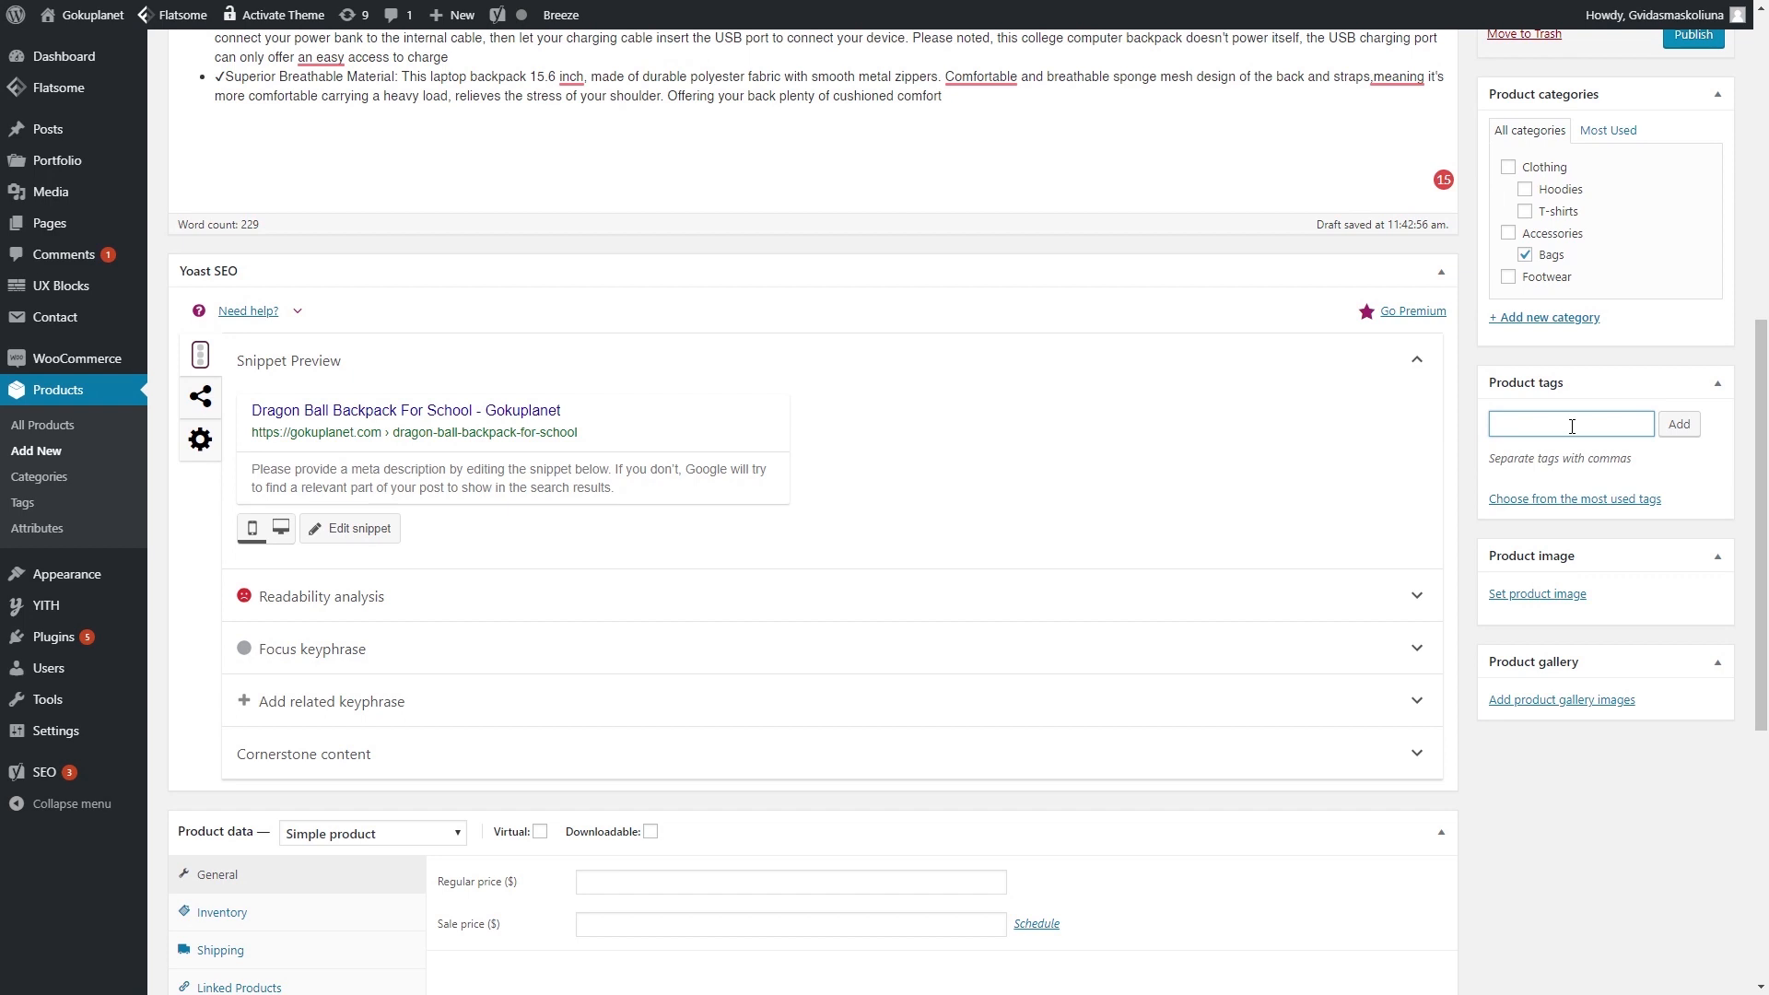
text(Dragon Ball)
key(Return)
text(Backpack)
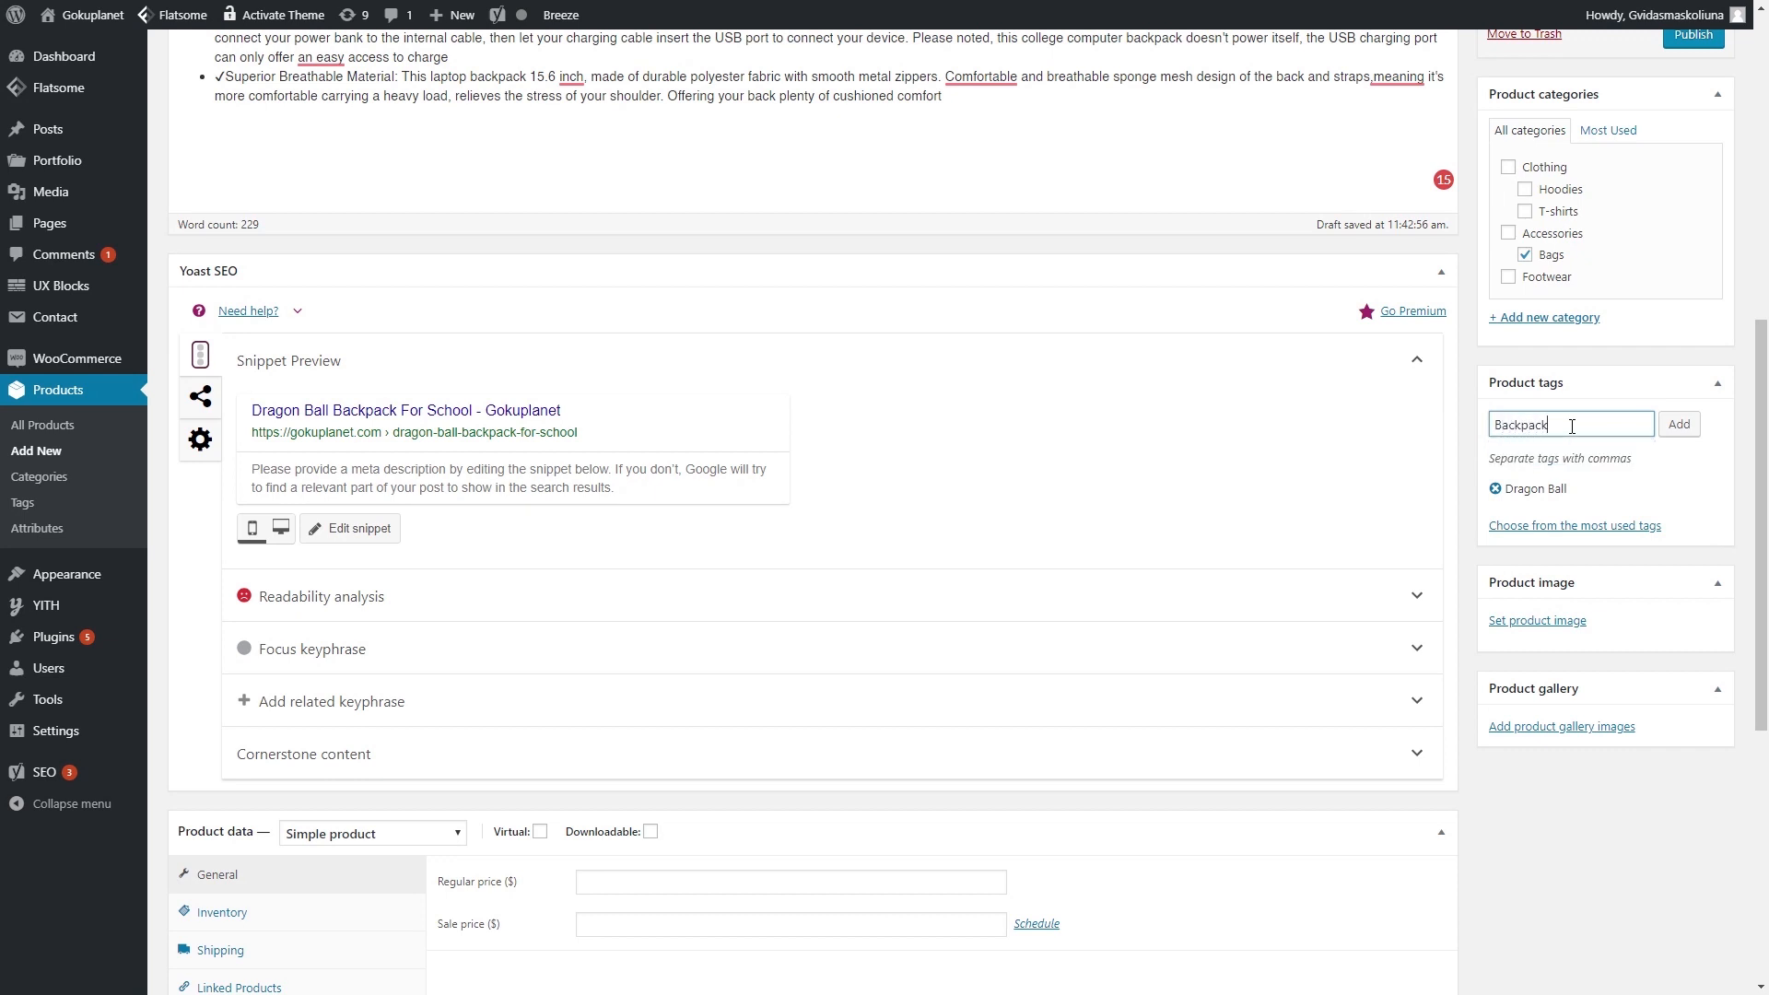
key(Return)
scroll(1590, 489, down, 1)
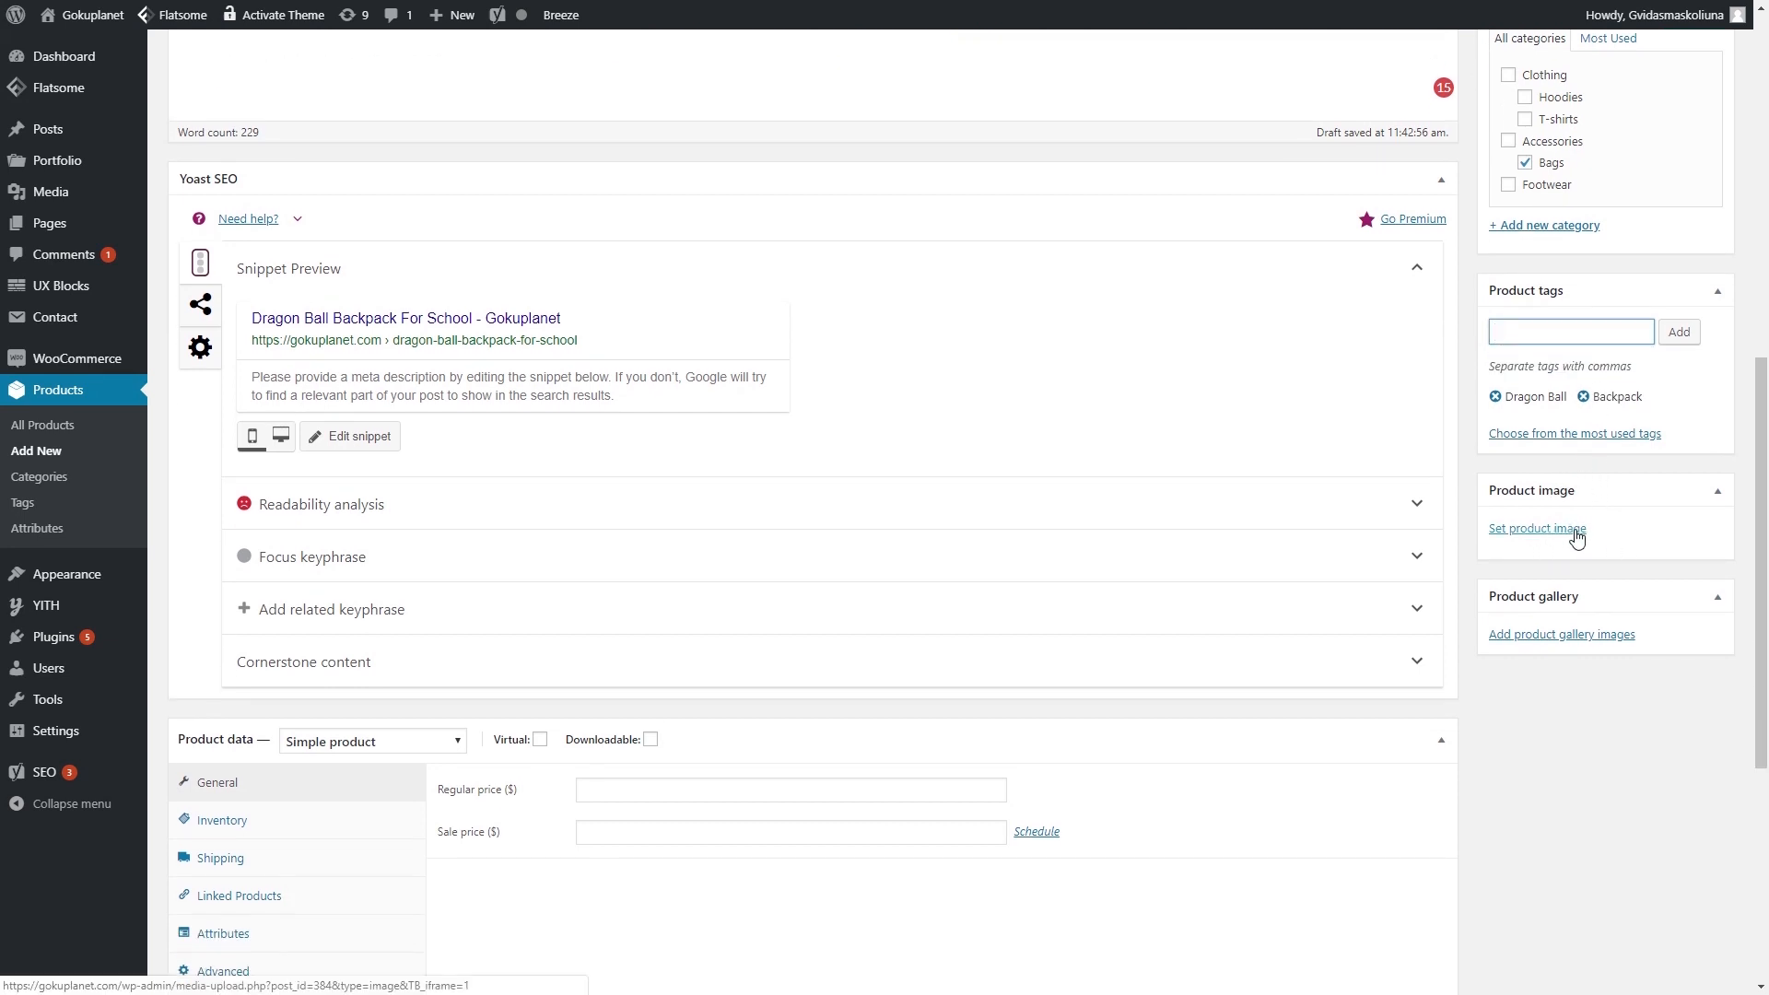
- Upload the front-view green backpack photo for the product image
click(1543, 530)
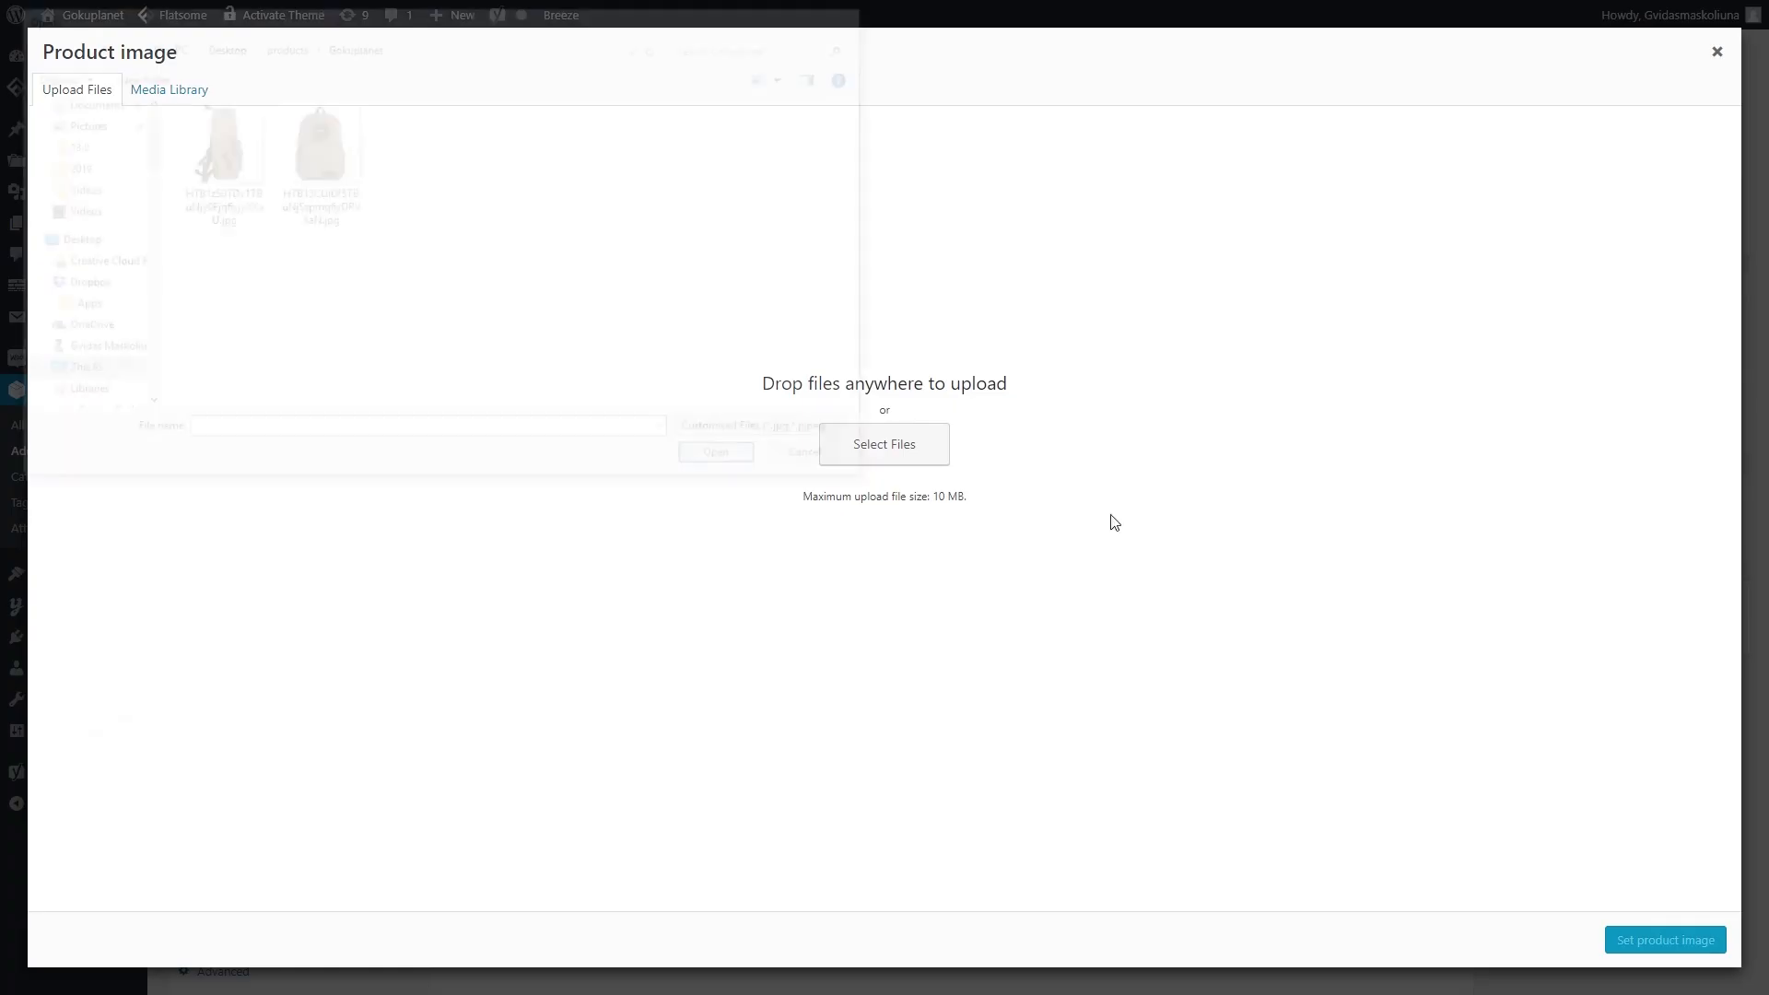
click(912, 446)
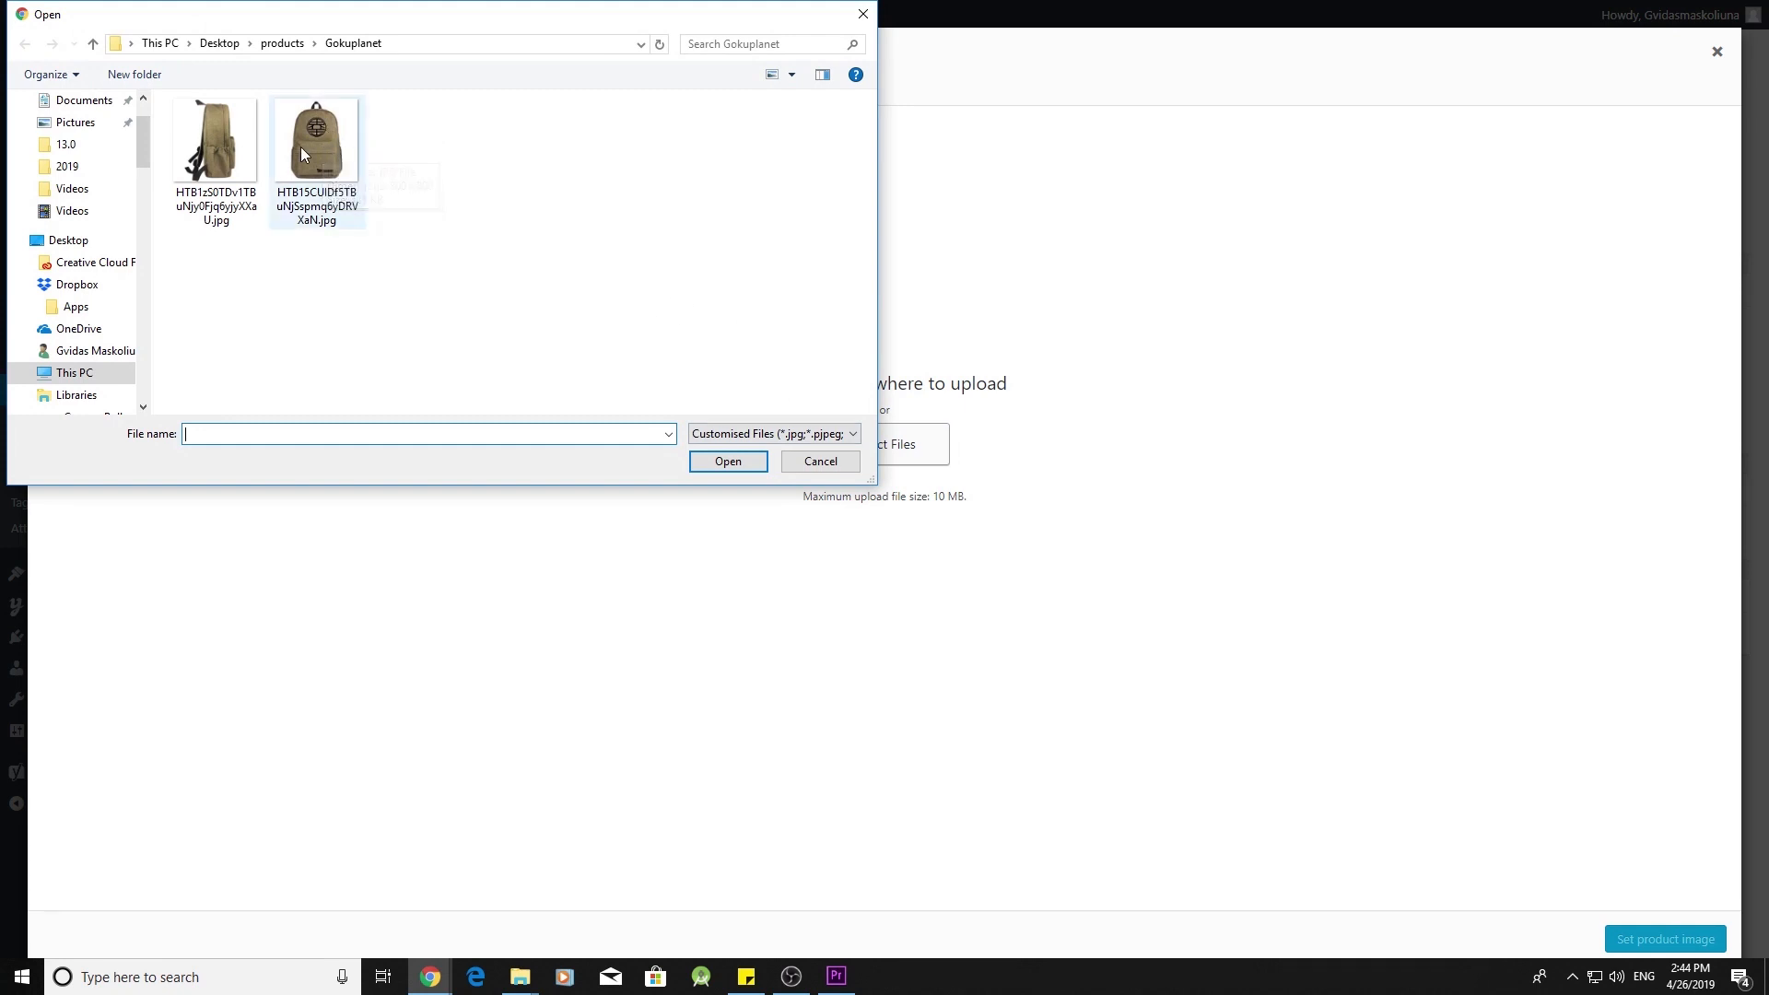
double_click(326, 153)
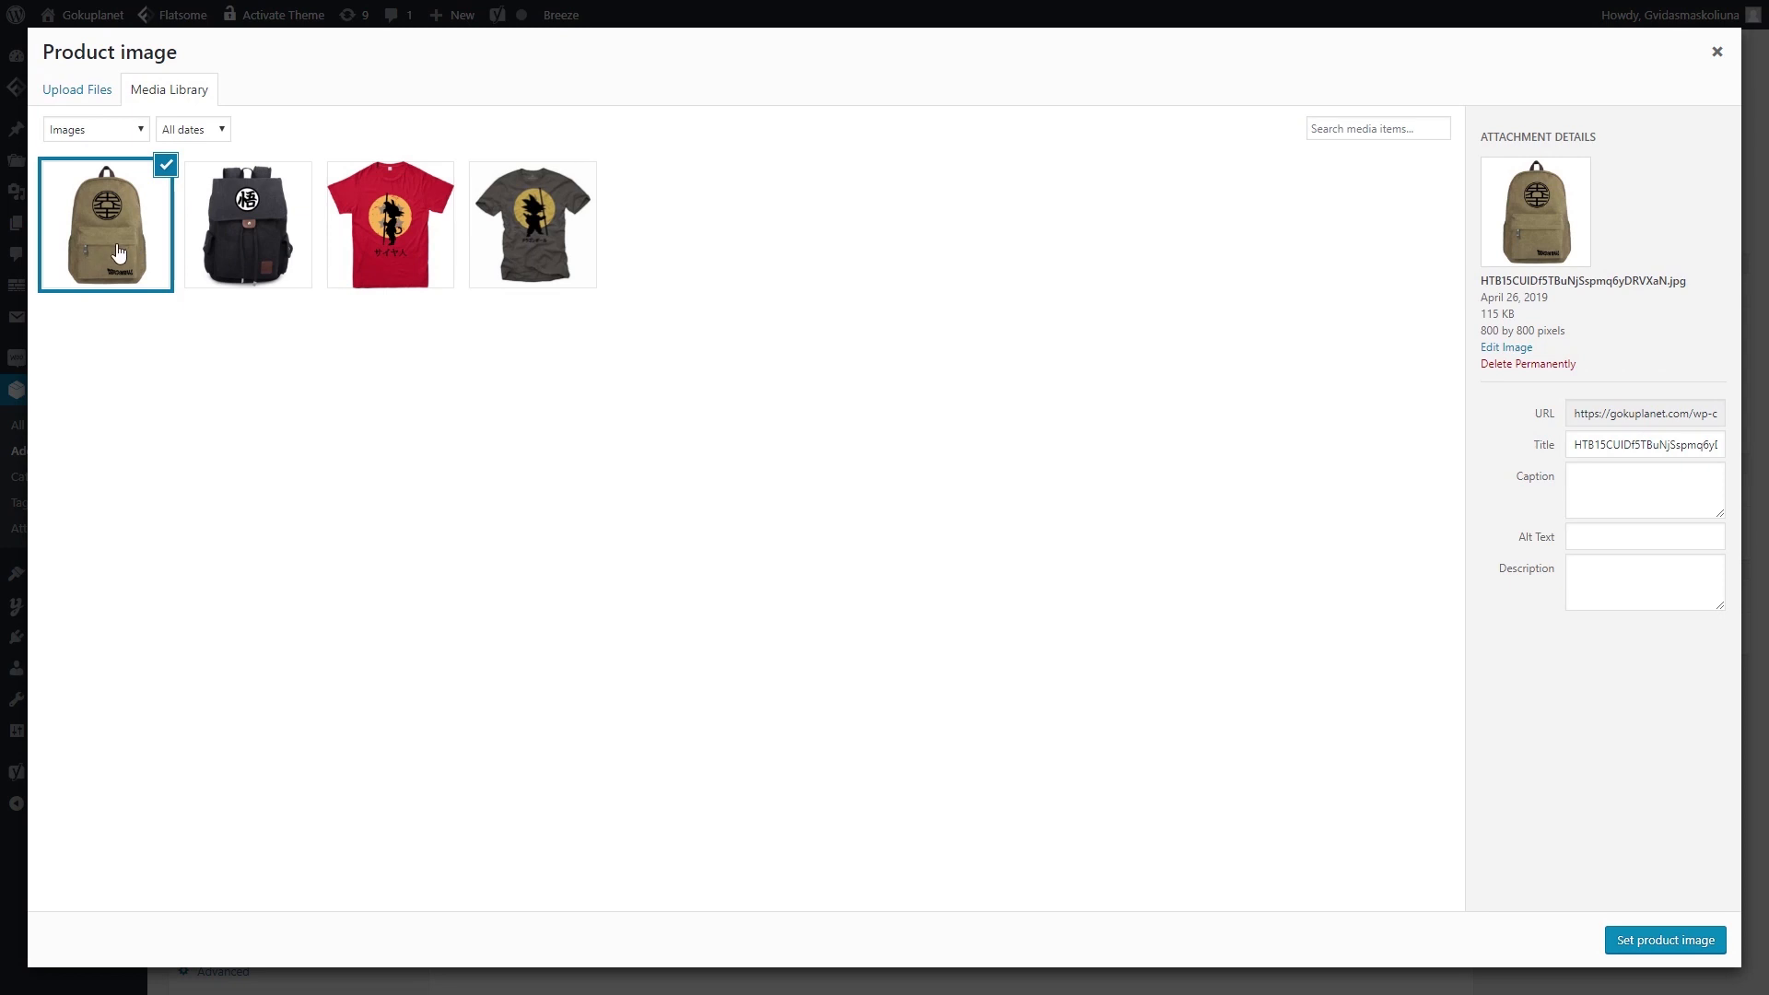
- Retitle the image, give it alt text 'Green Dragon Ball Backpack for school', and set it as product image
double_click(1660, 443)
key(BackSpace)
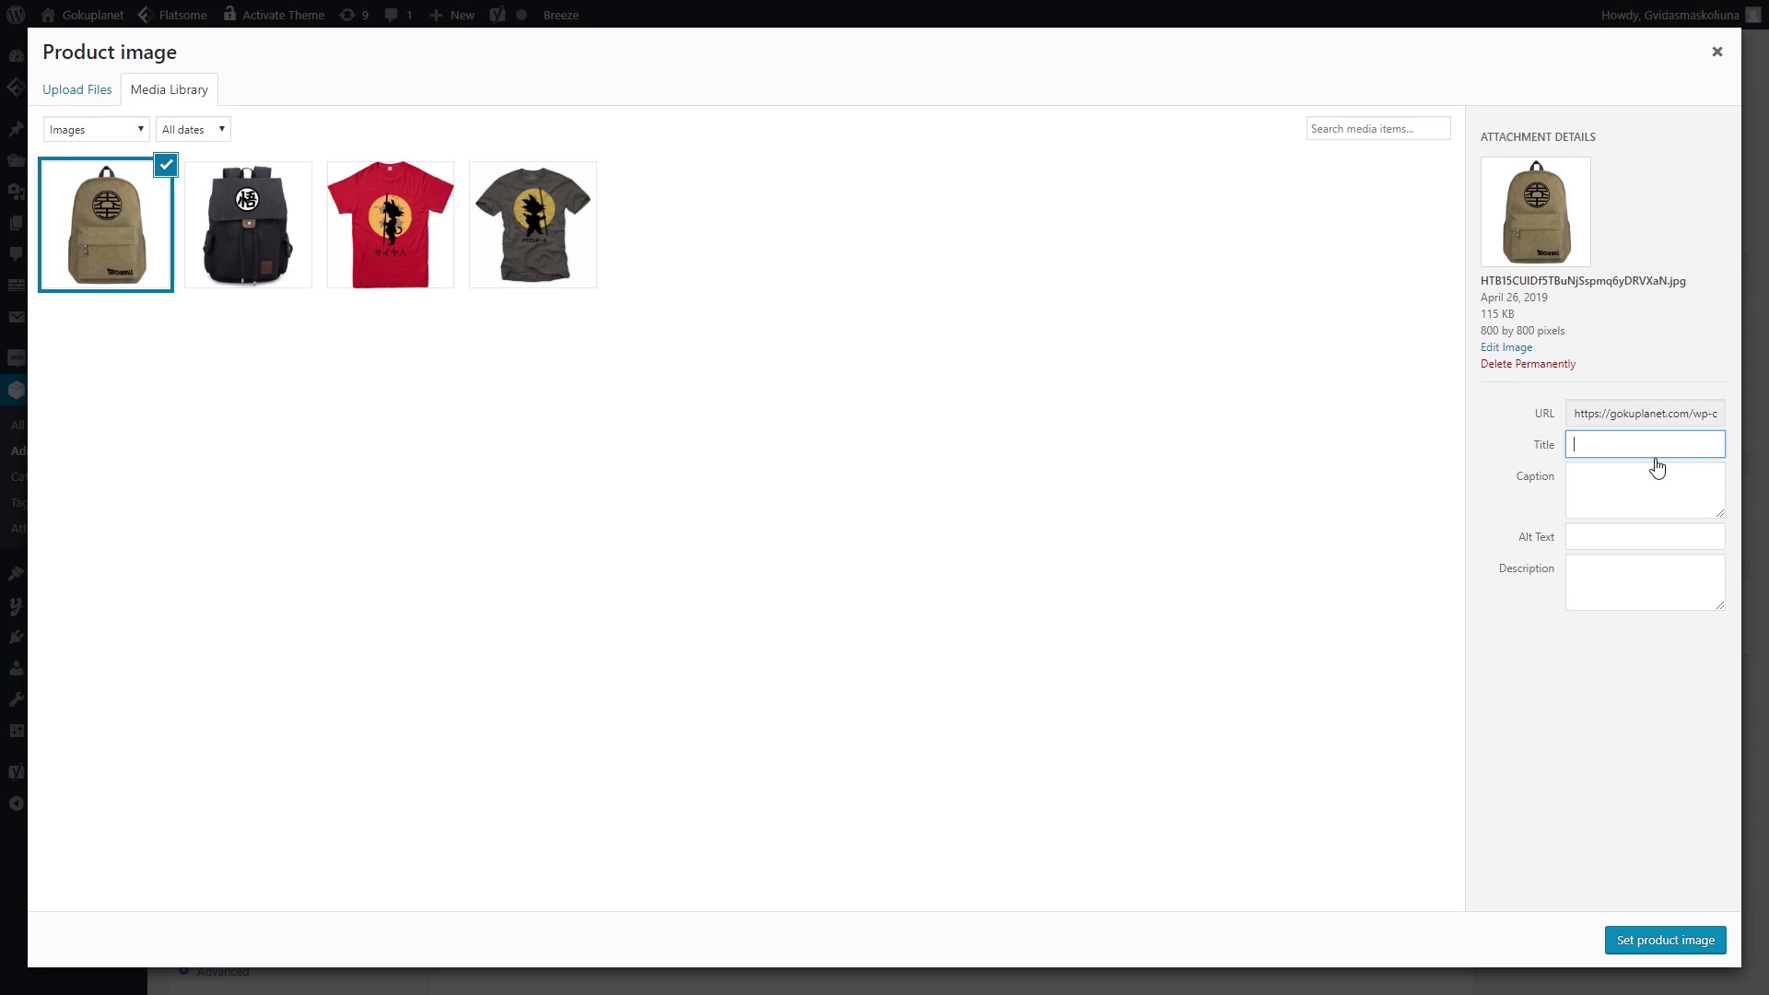
text(Dragoijn)
text(n Bal)
text(l Backpack)
text( for school)
click(1604, 537)
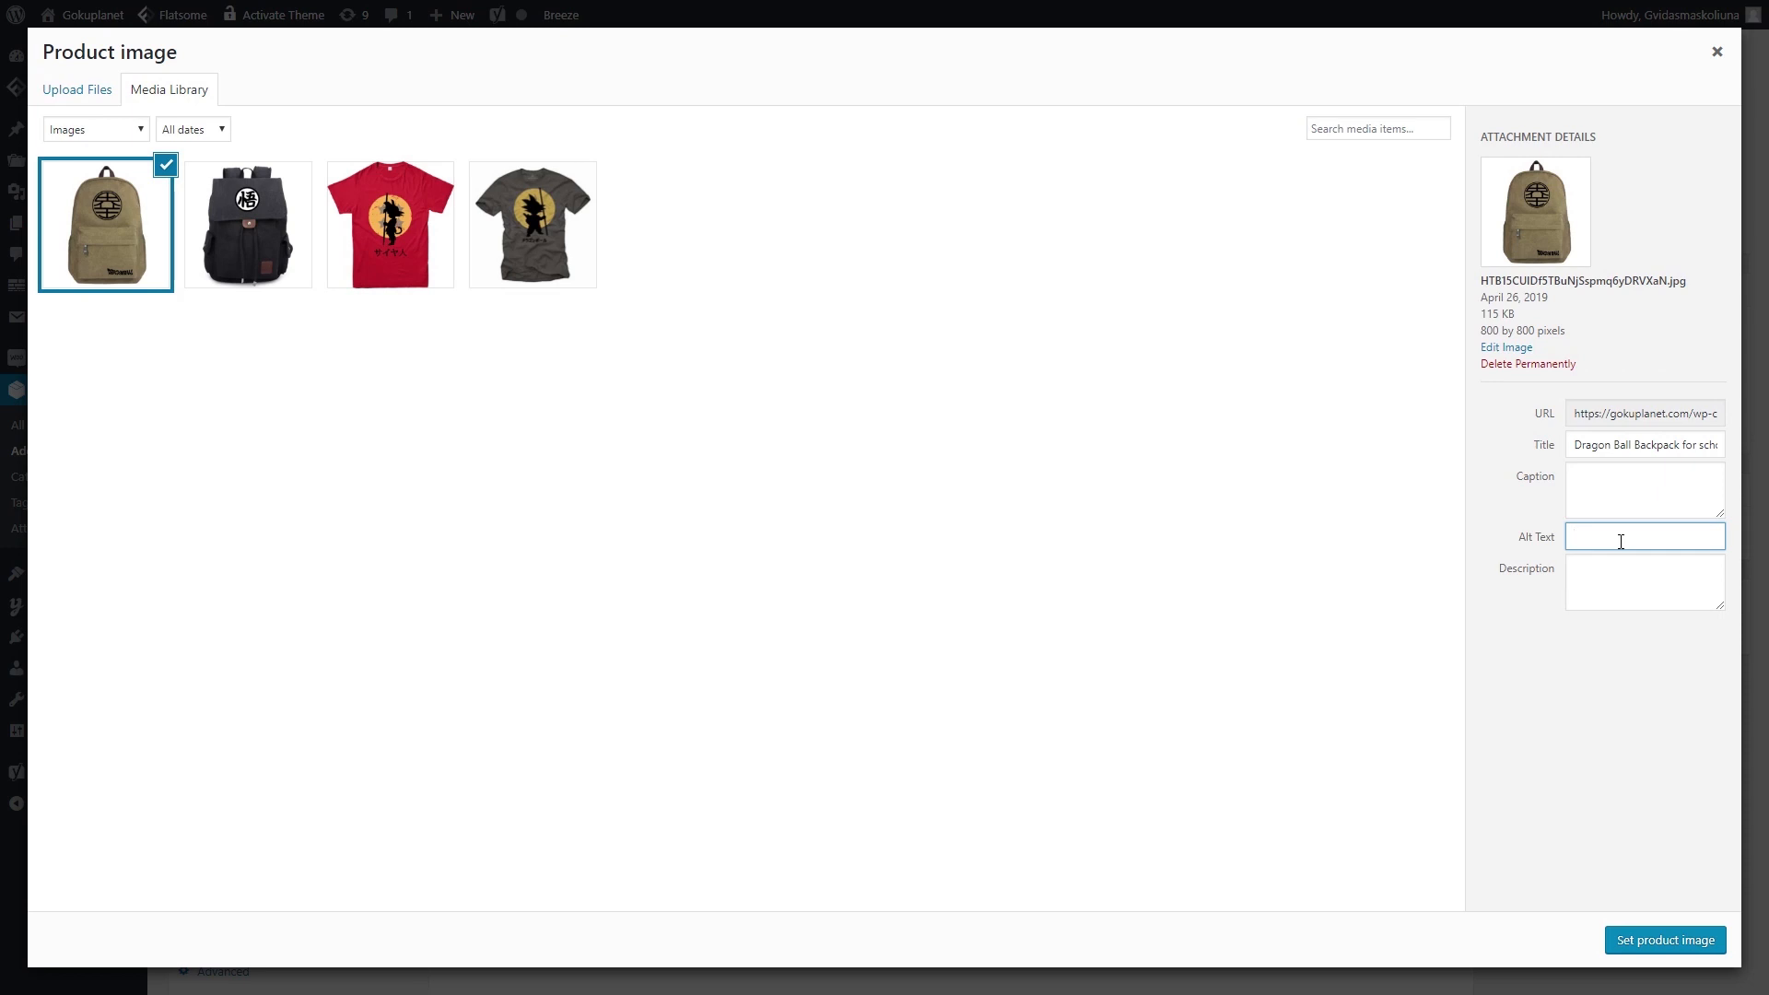
text(Green Dra)
text(gon Ball)
text( Backpack)
text( for school)
click(1654, 940)
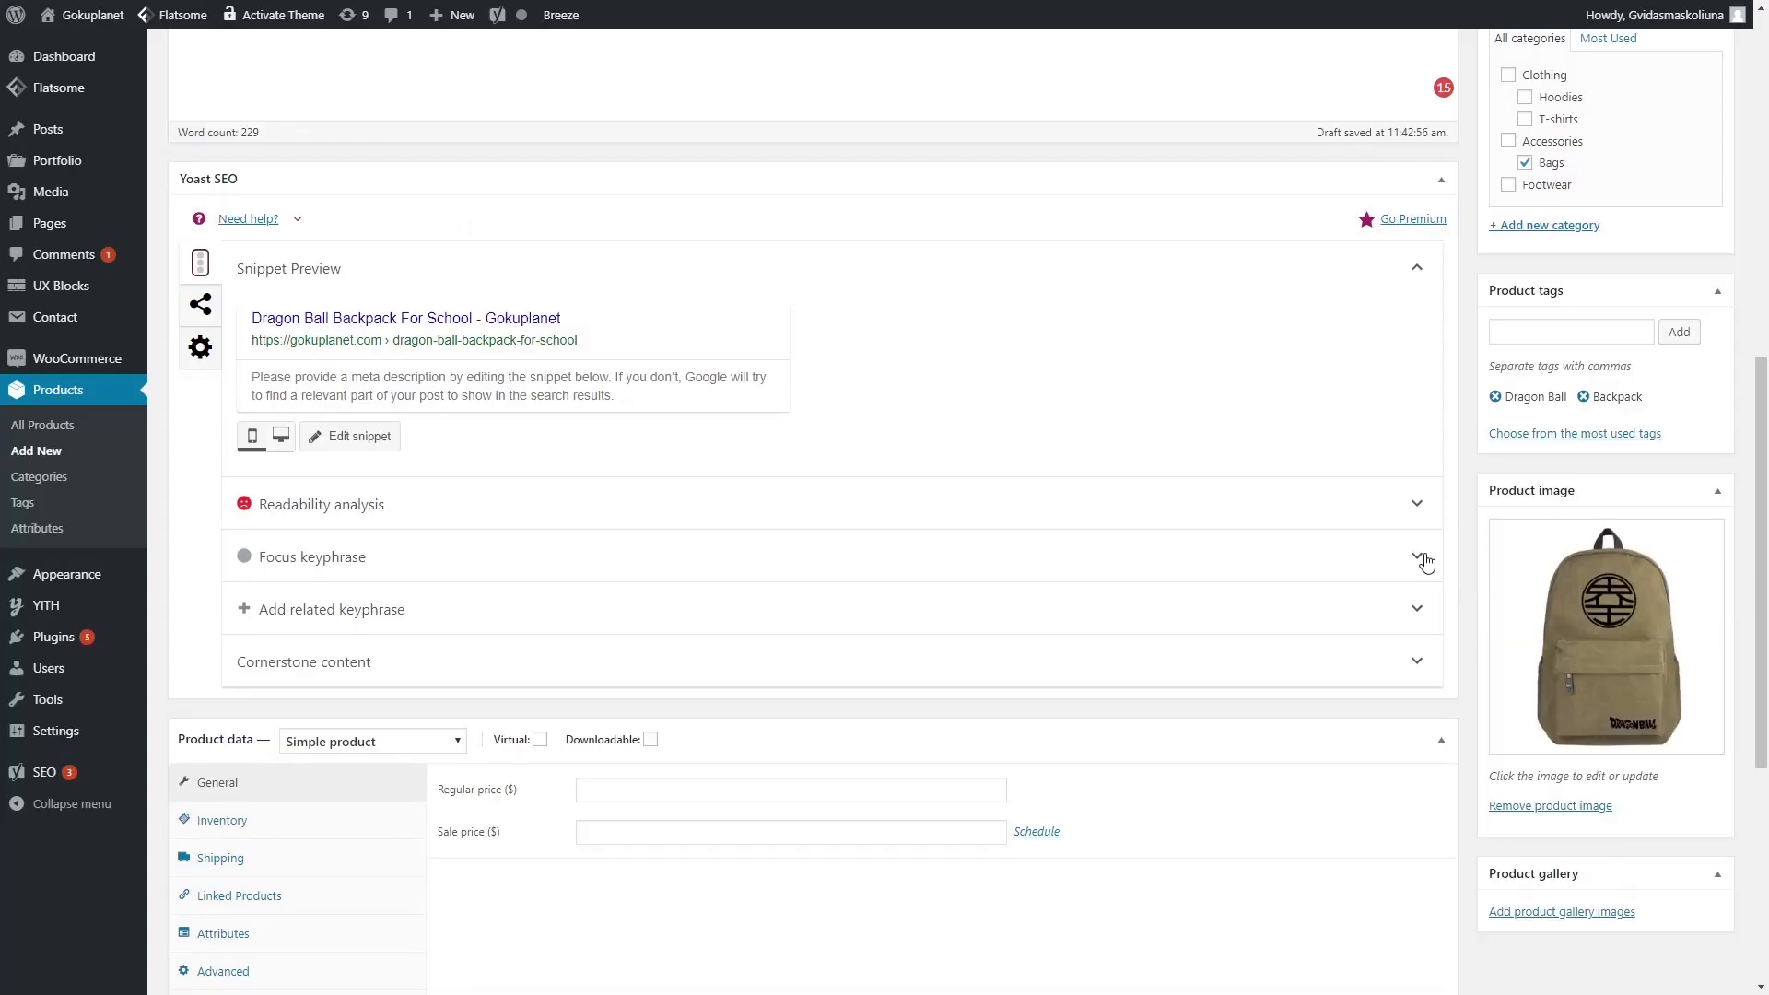
scroll(1650, 645, down, 4)
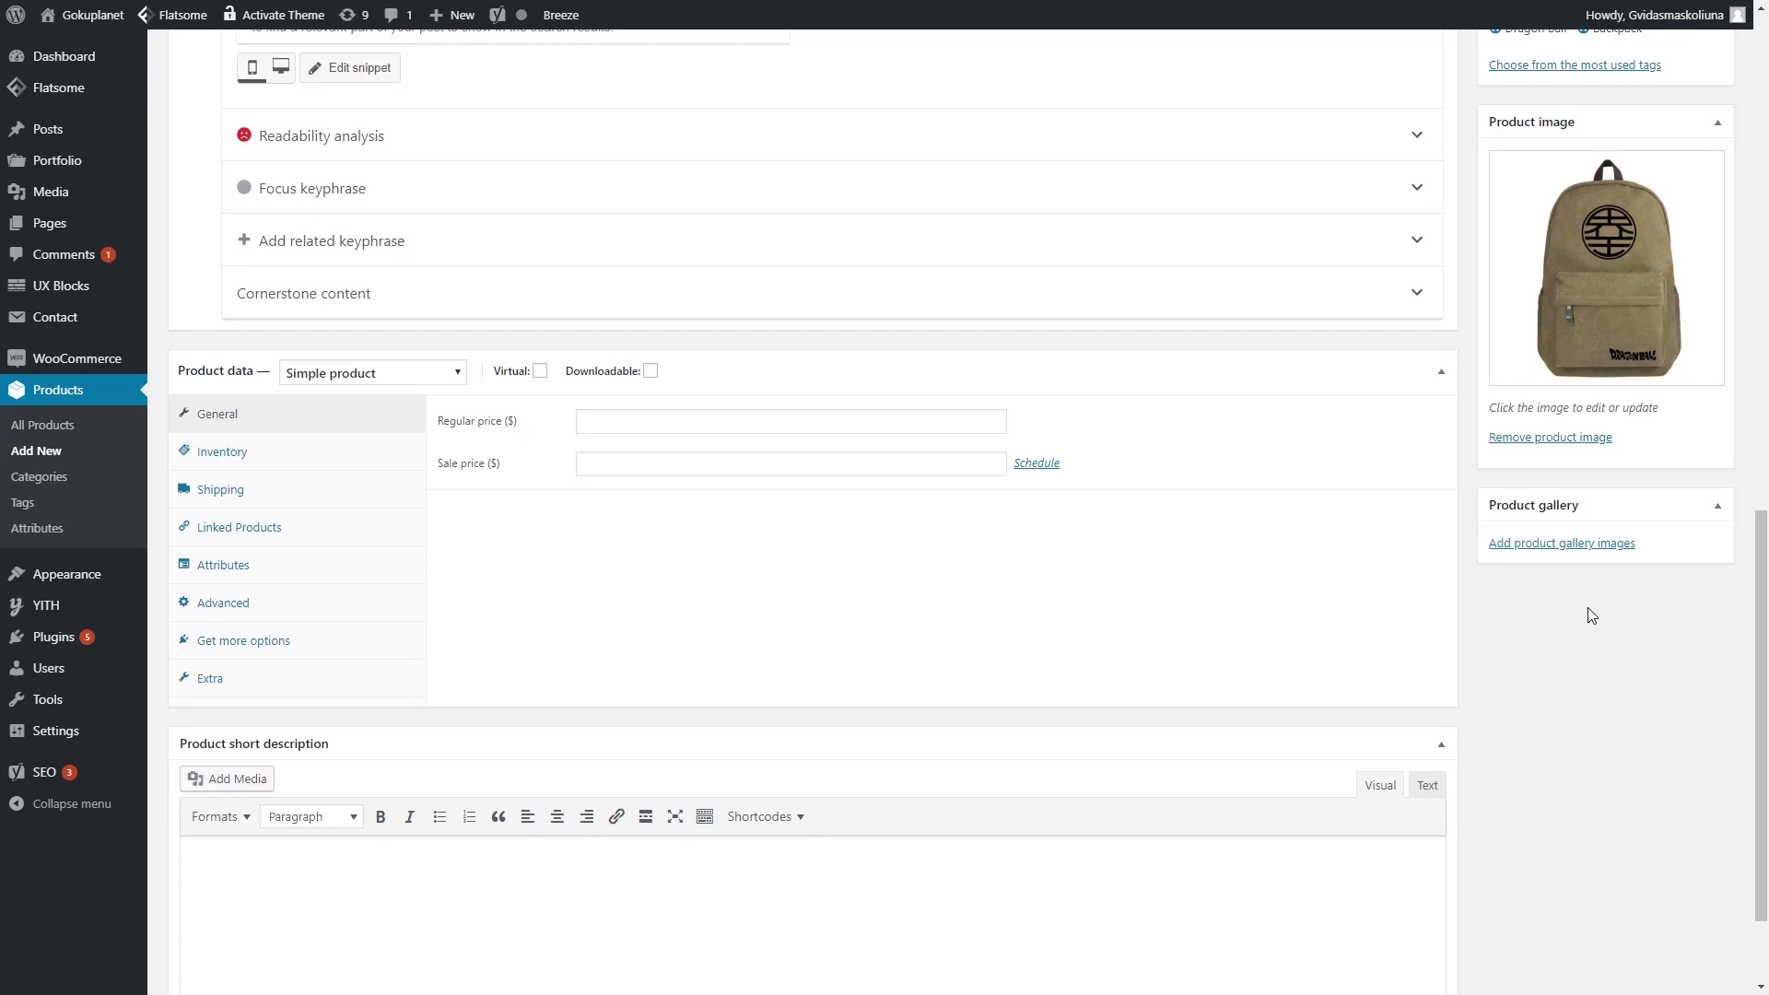
- Upload the side-view backpack photo from the computer for the product gallery
click(1581, 545)
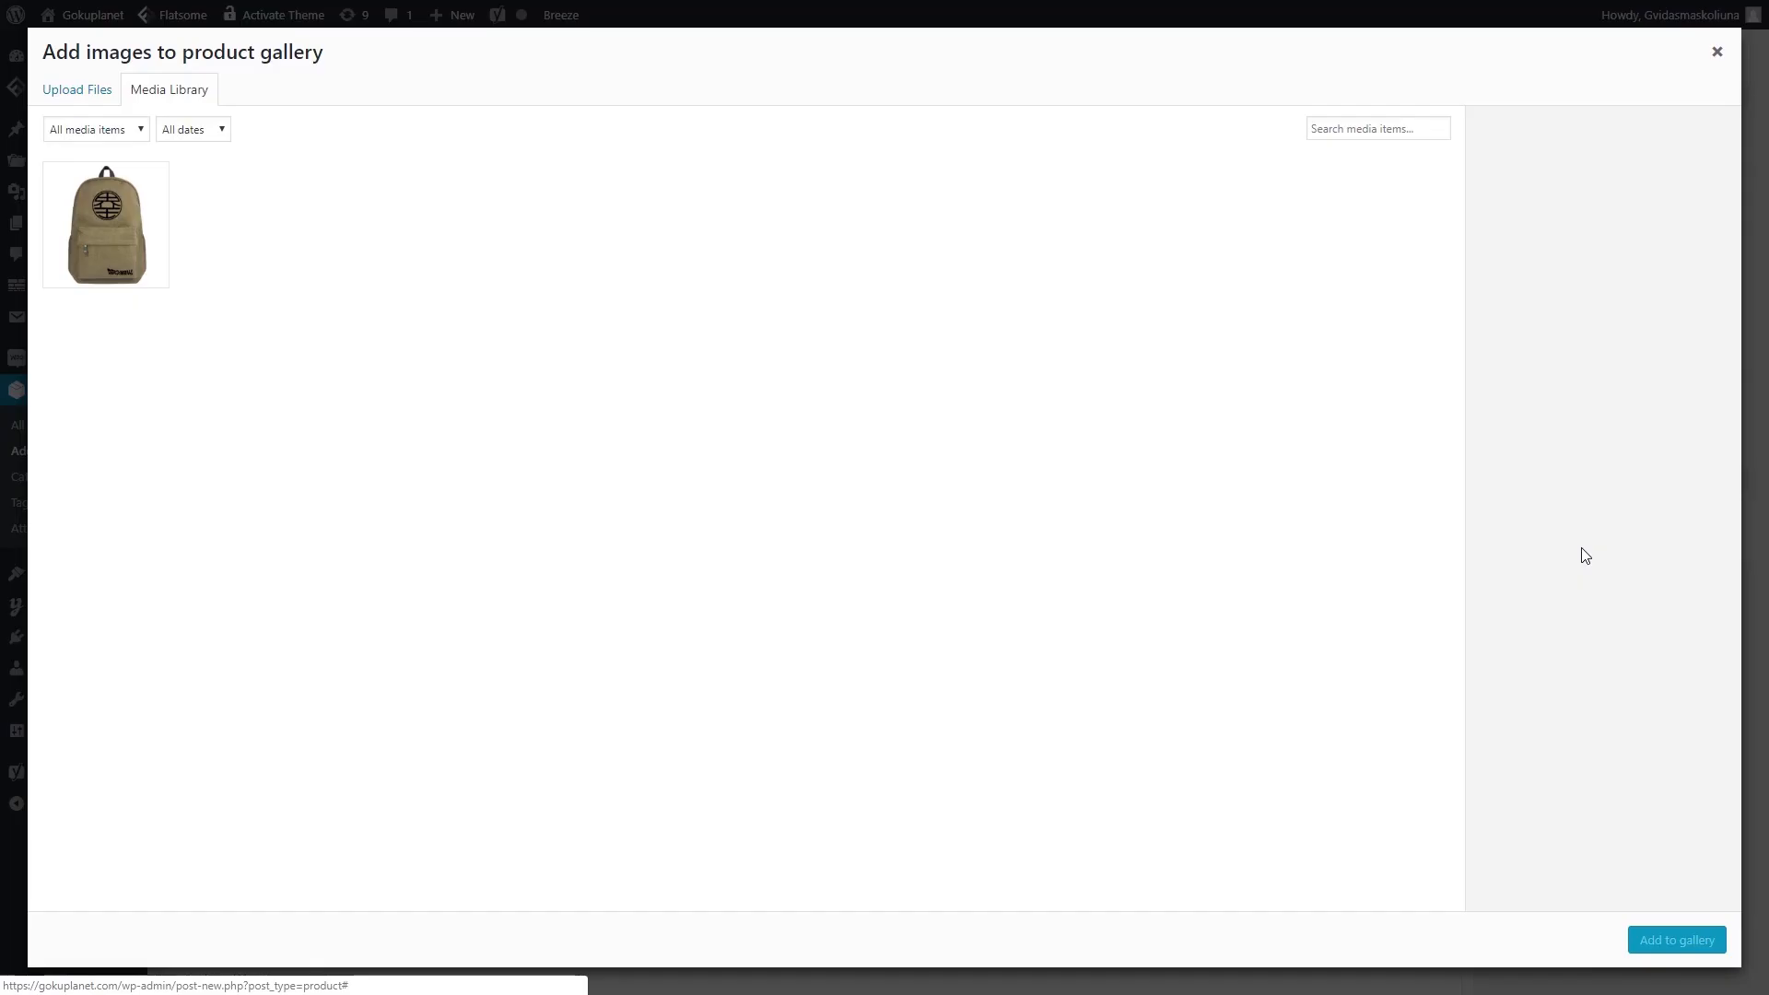
click(78, 89)
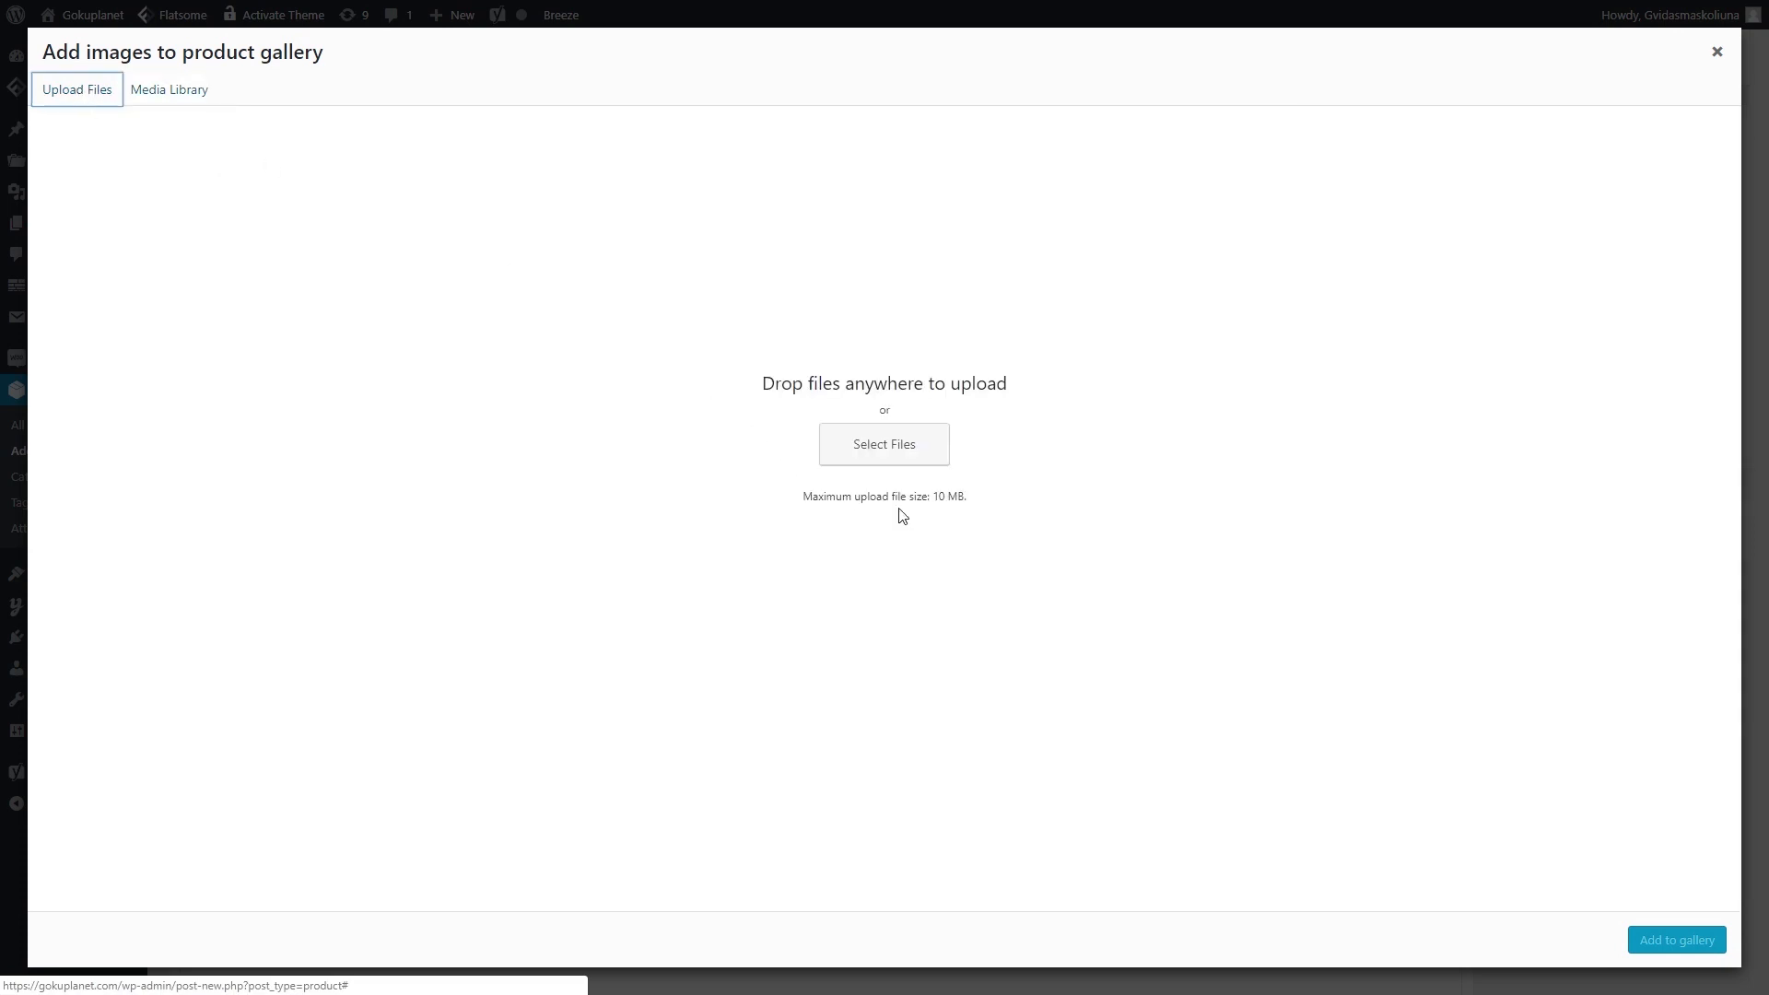
click(900, 444)
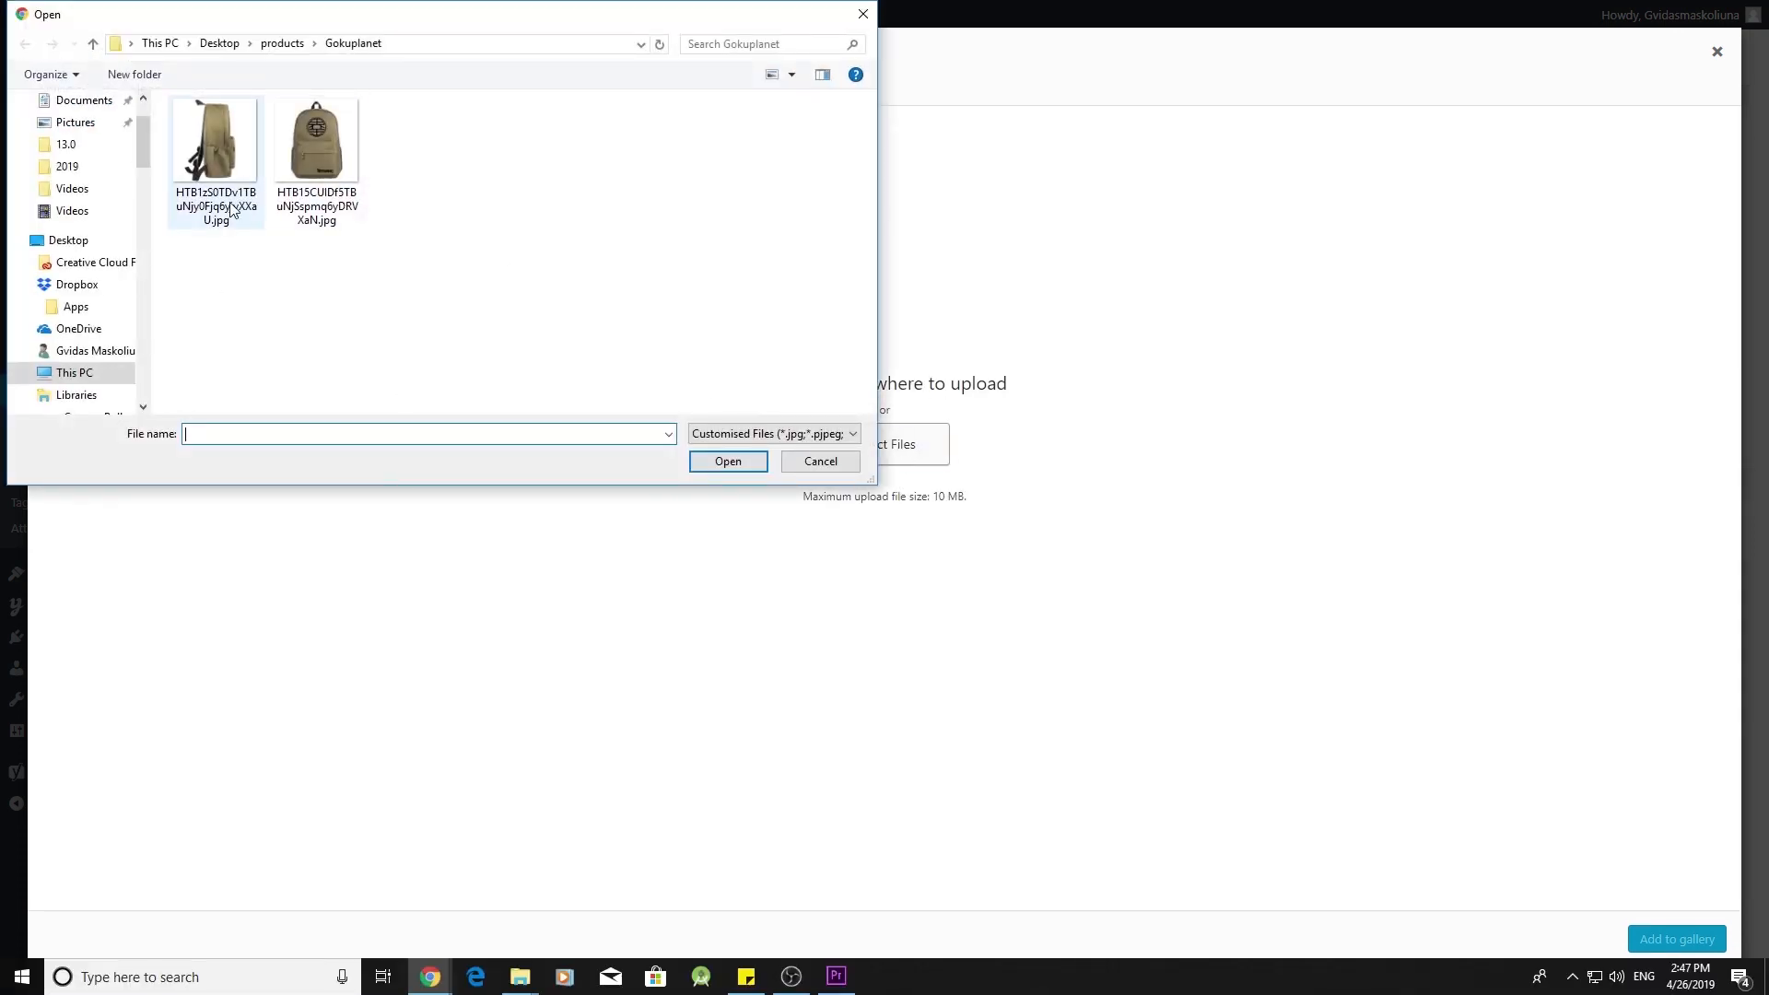
click(198, 163)
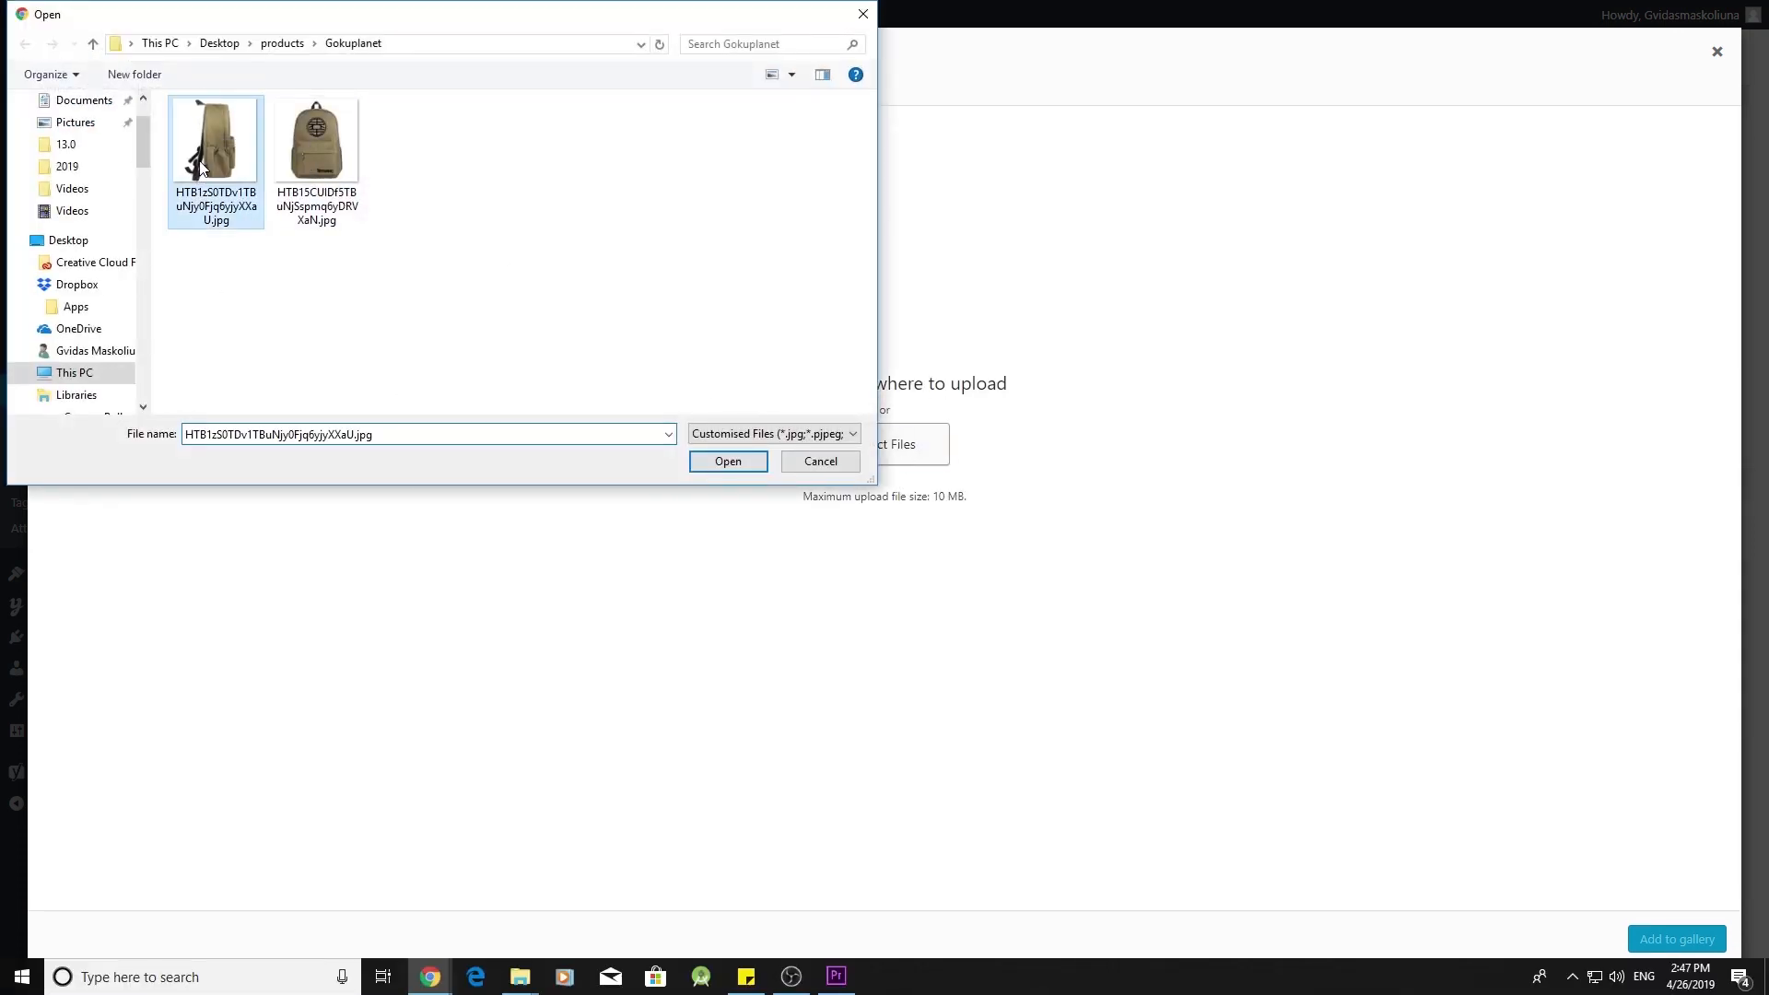
click(728, 462)
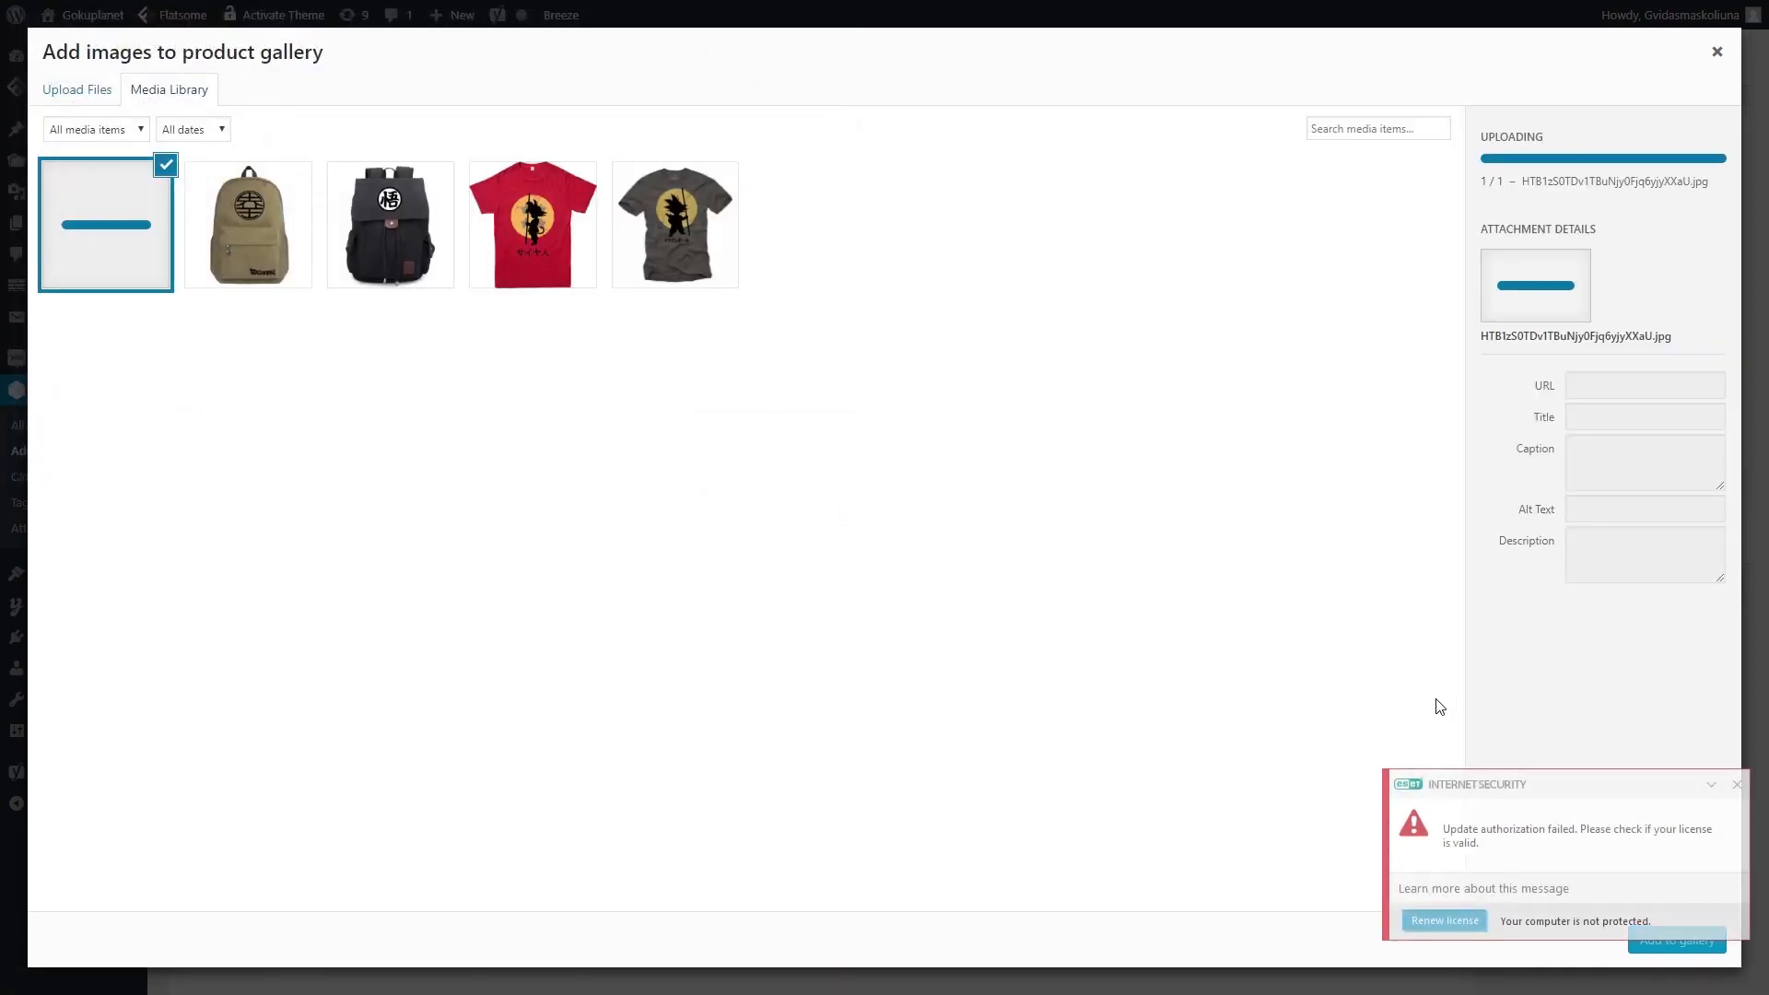
- Title the photo 'Side Dragon ball Backpack', give it alt text 'Side of Green Dragon ball Backpack', and add it to the gallery
click(1737, 786)
double_click(1647, 444)
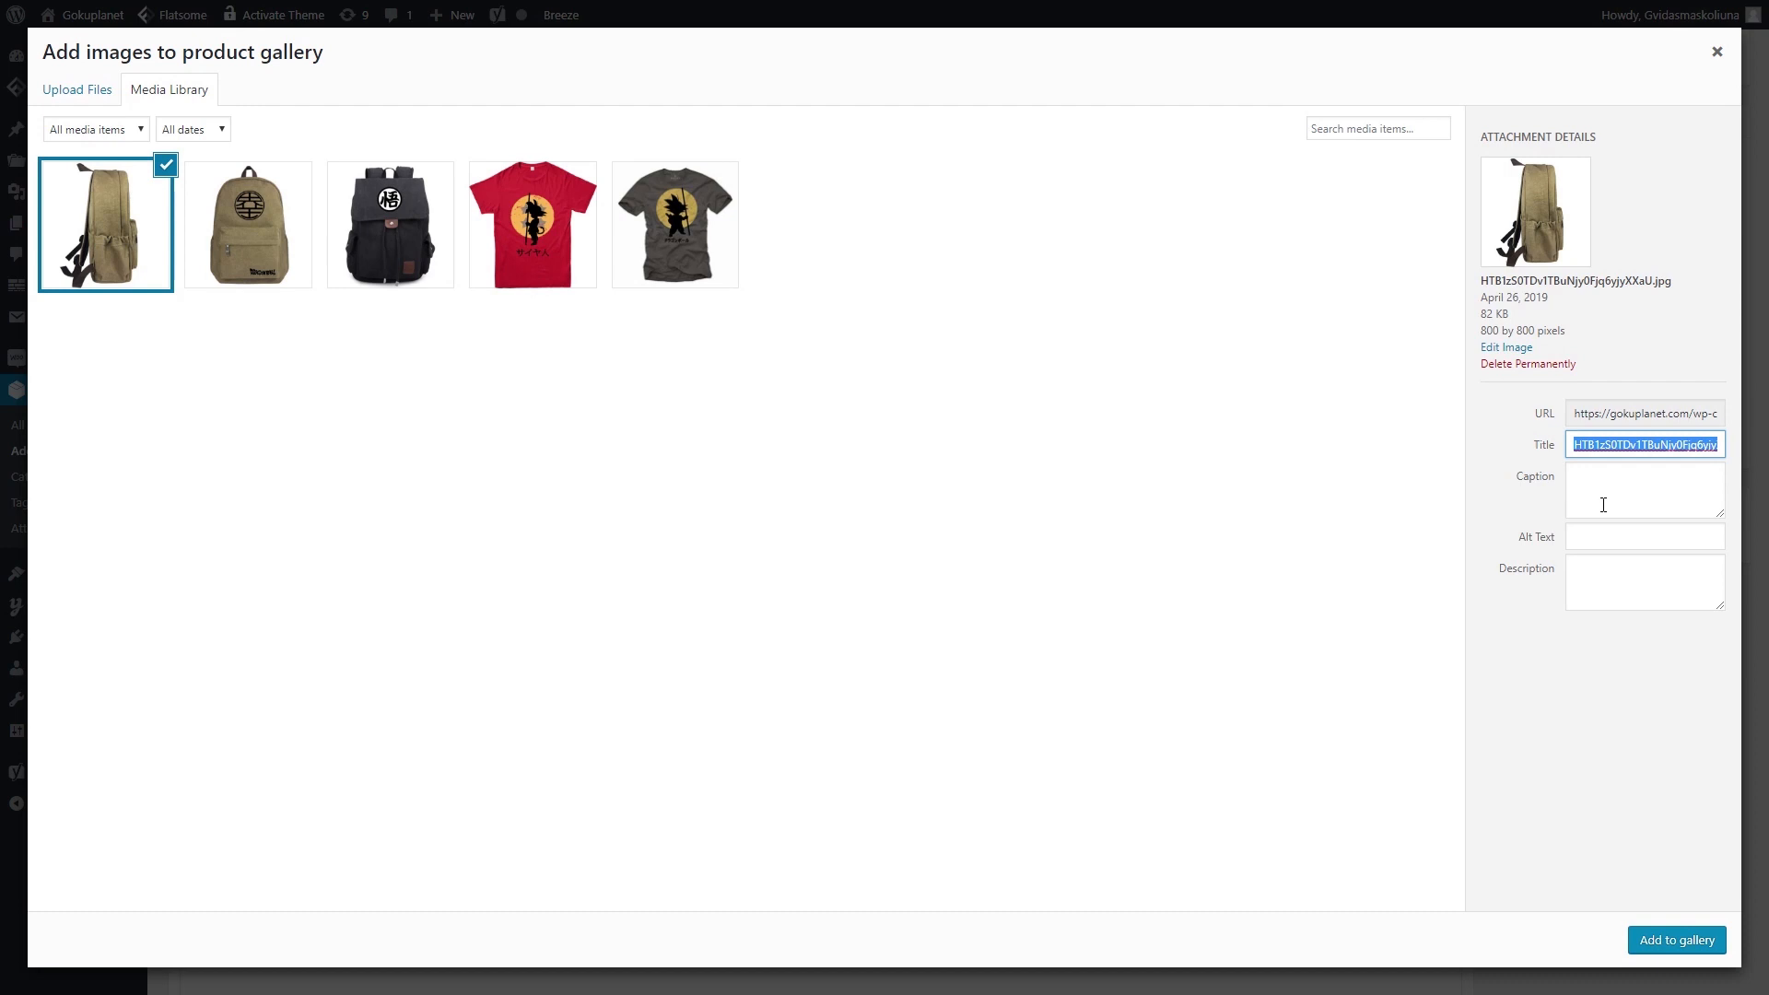
key(BackSpace)
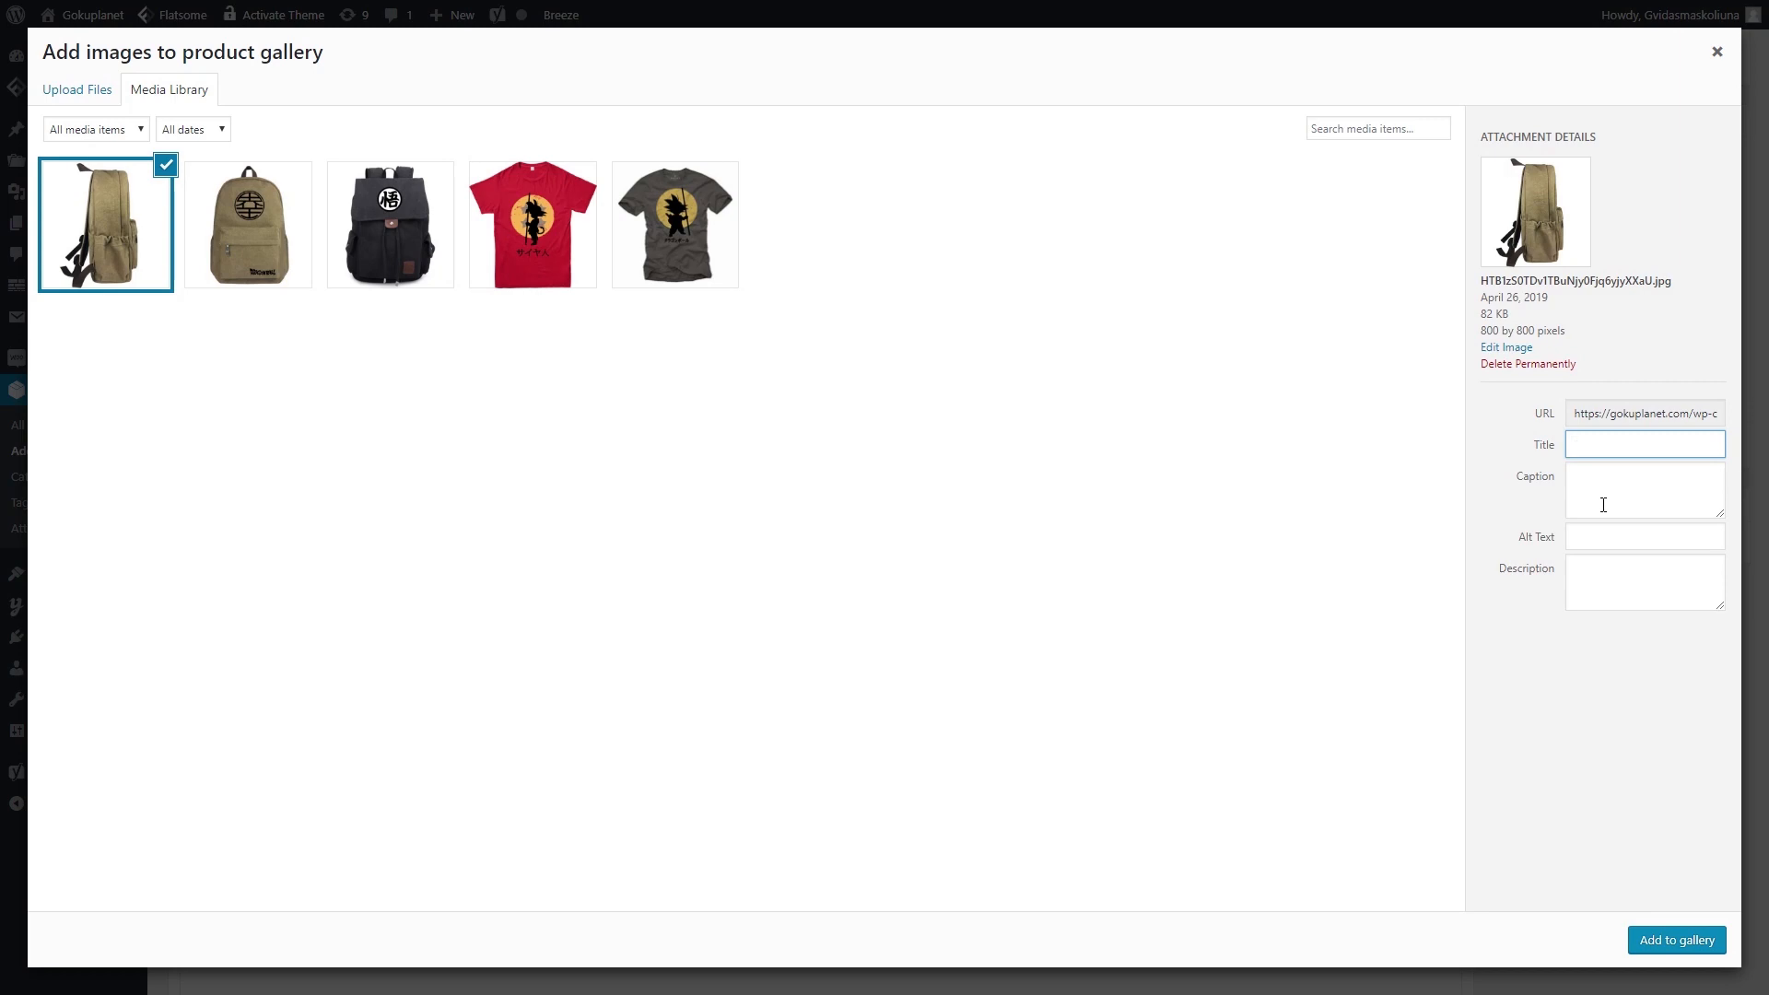
text(Side Dragon ball Backpack)
click(1653, 534)
text(Side of Gree)
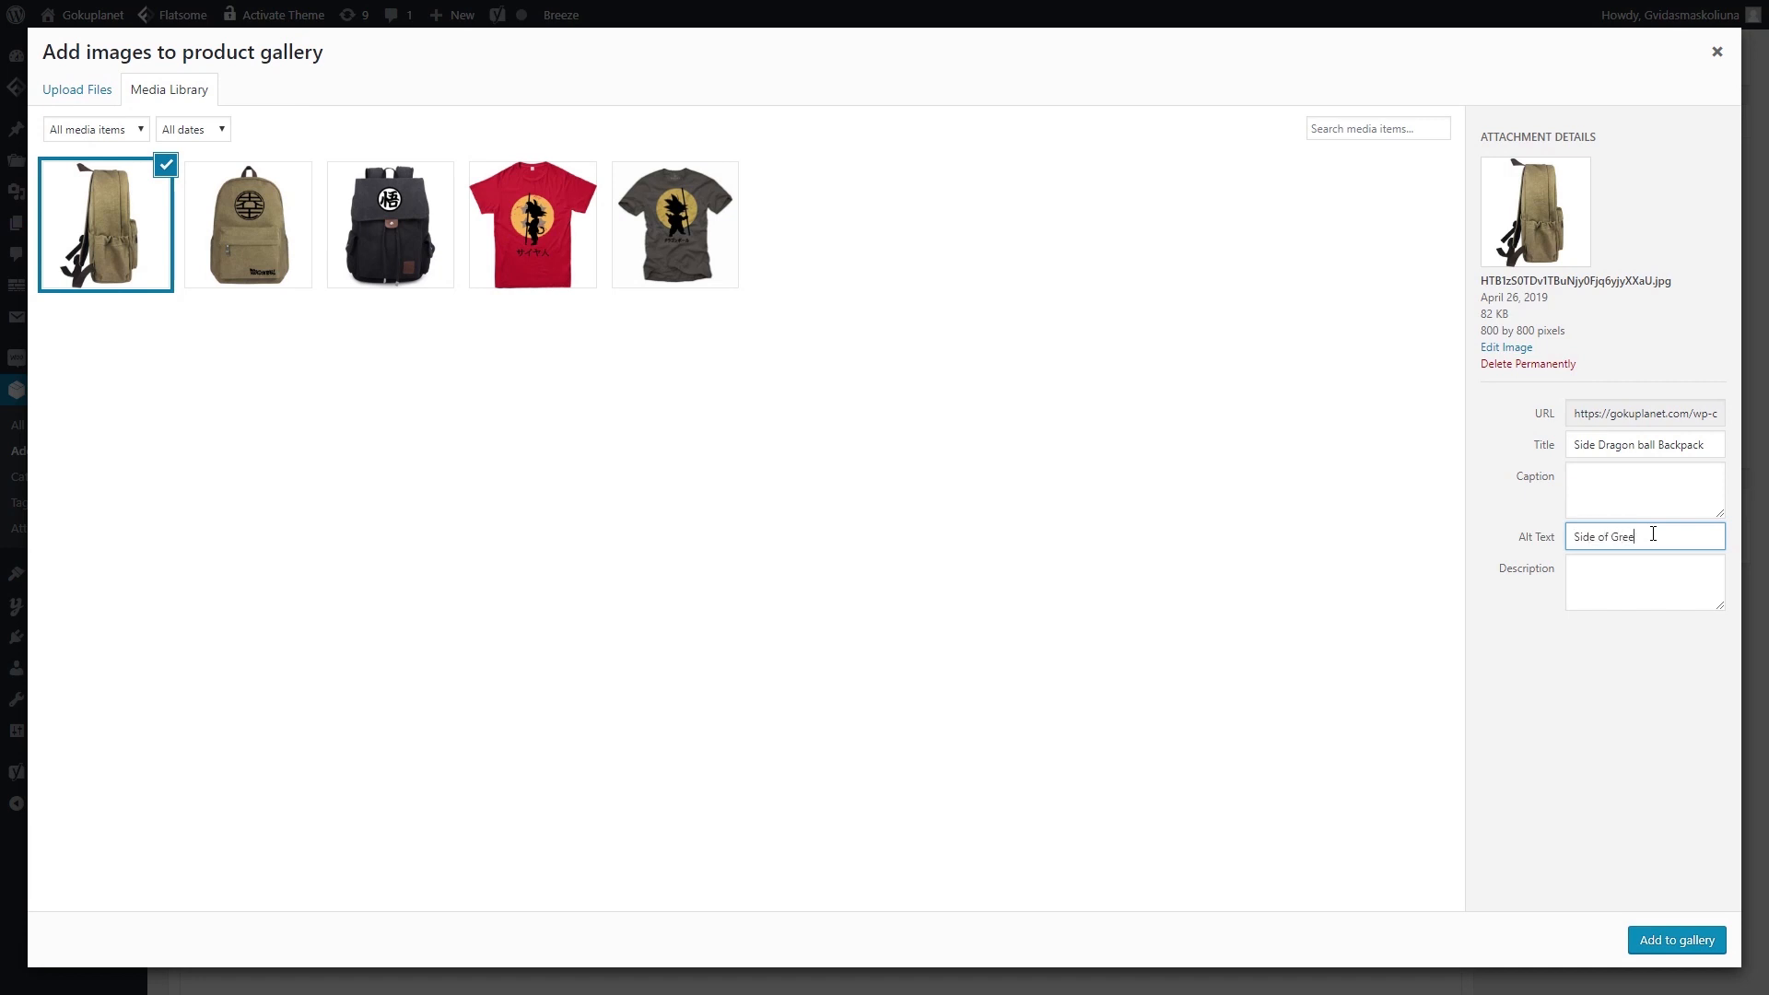
text(n Dragon ball Backpack)
mouse_move(1613, 537)
mouse_down()
mouse_move(1742, 551)
mouse_move(1607, 533)
mouse_up()
click(1655, 537)
click(1694, 942)
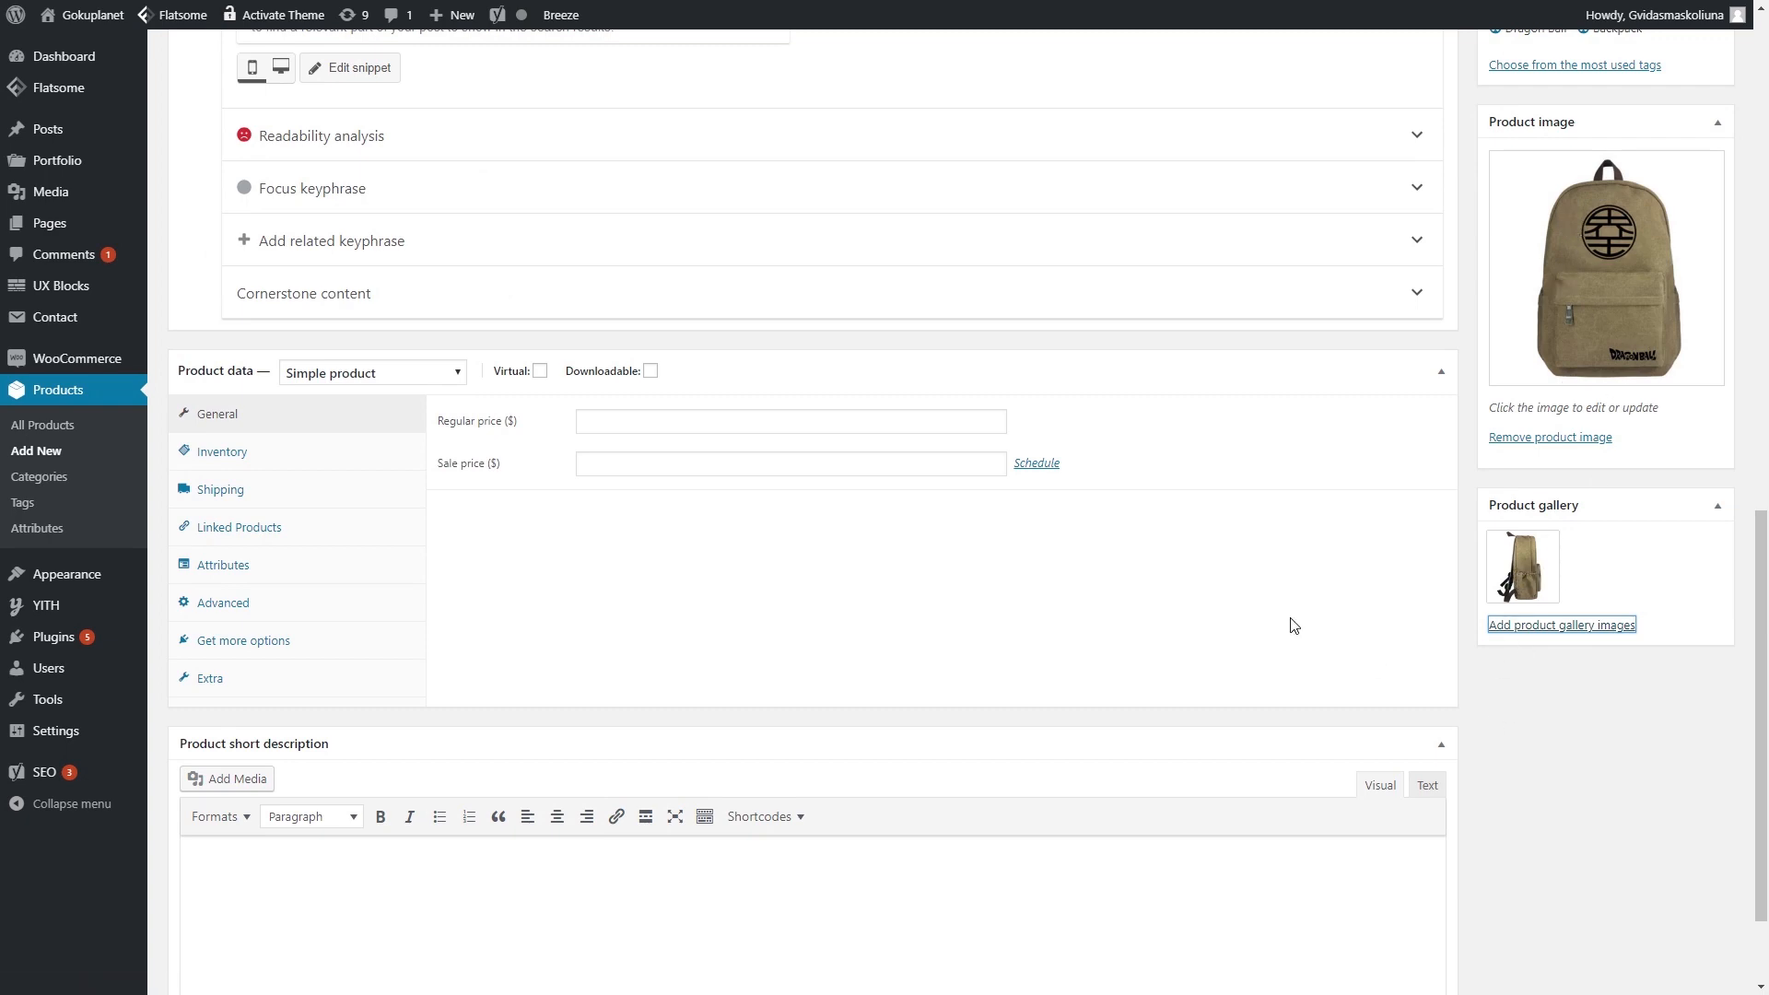
- Open the Yoast snippet editor and copy the description's first bullet text
scroll(431, 329, up, 4)
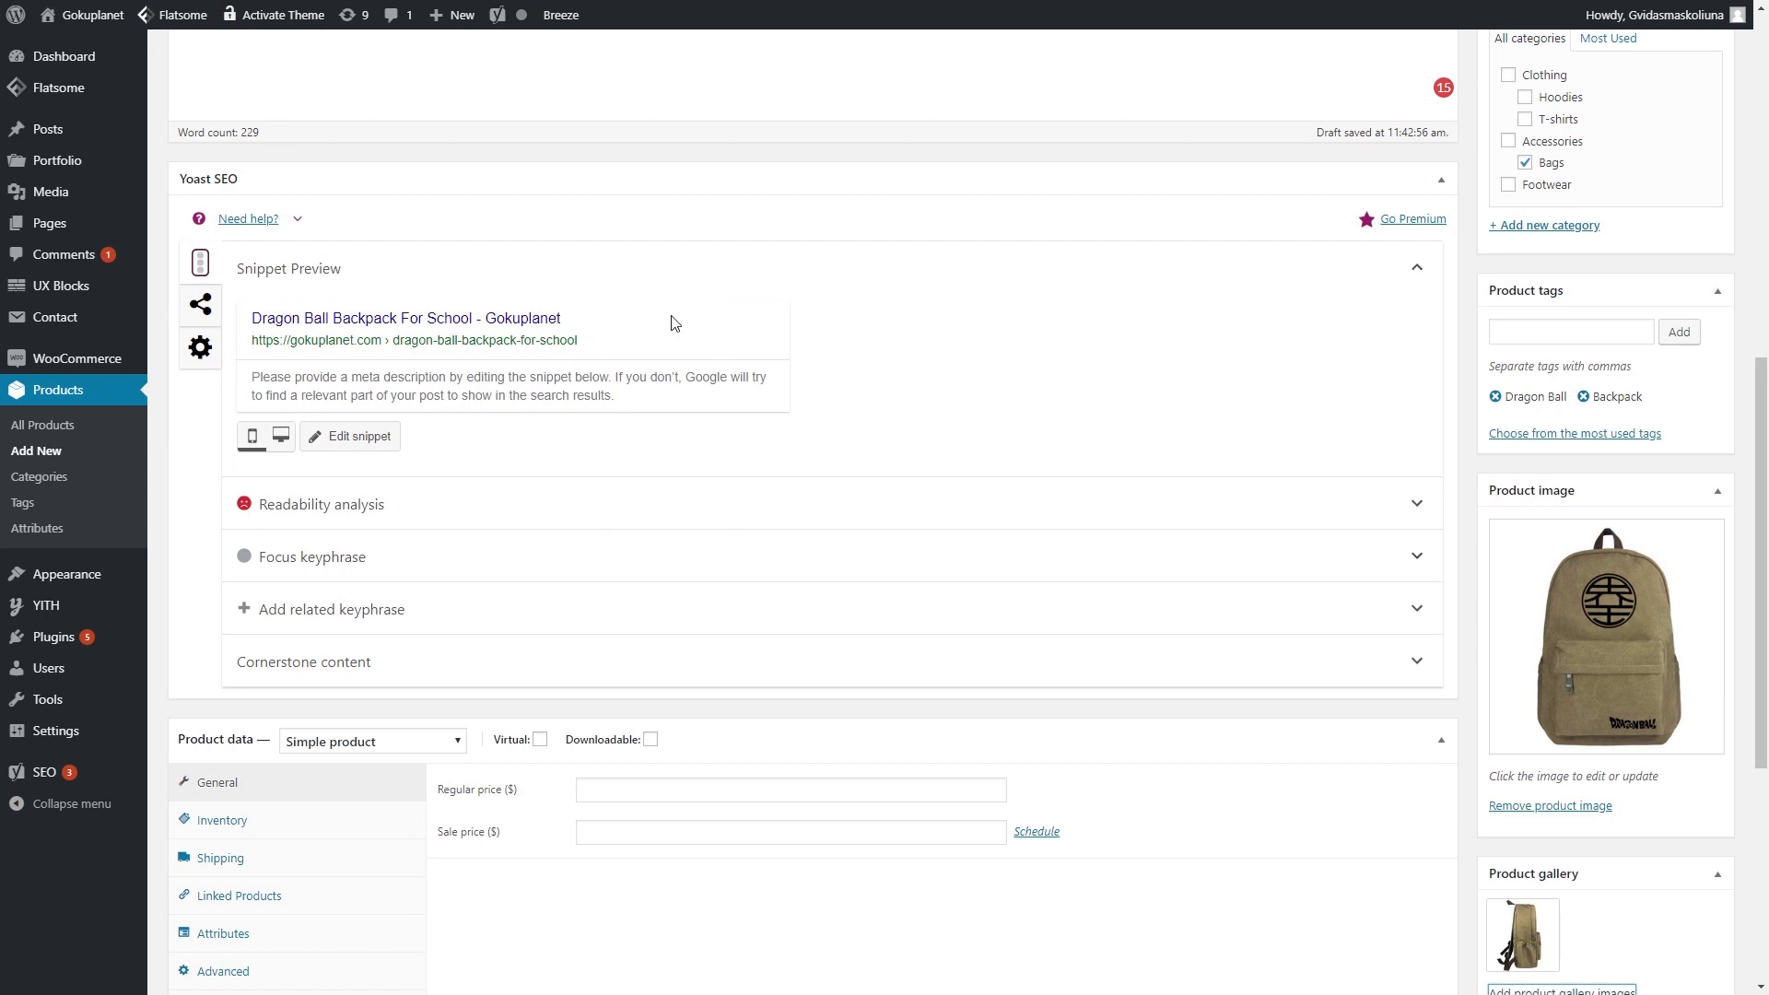
click(468, 398)
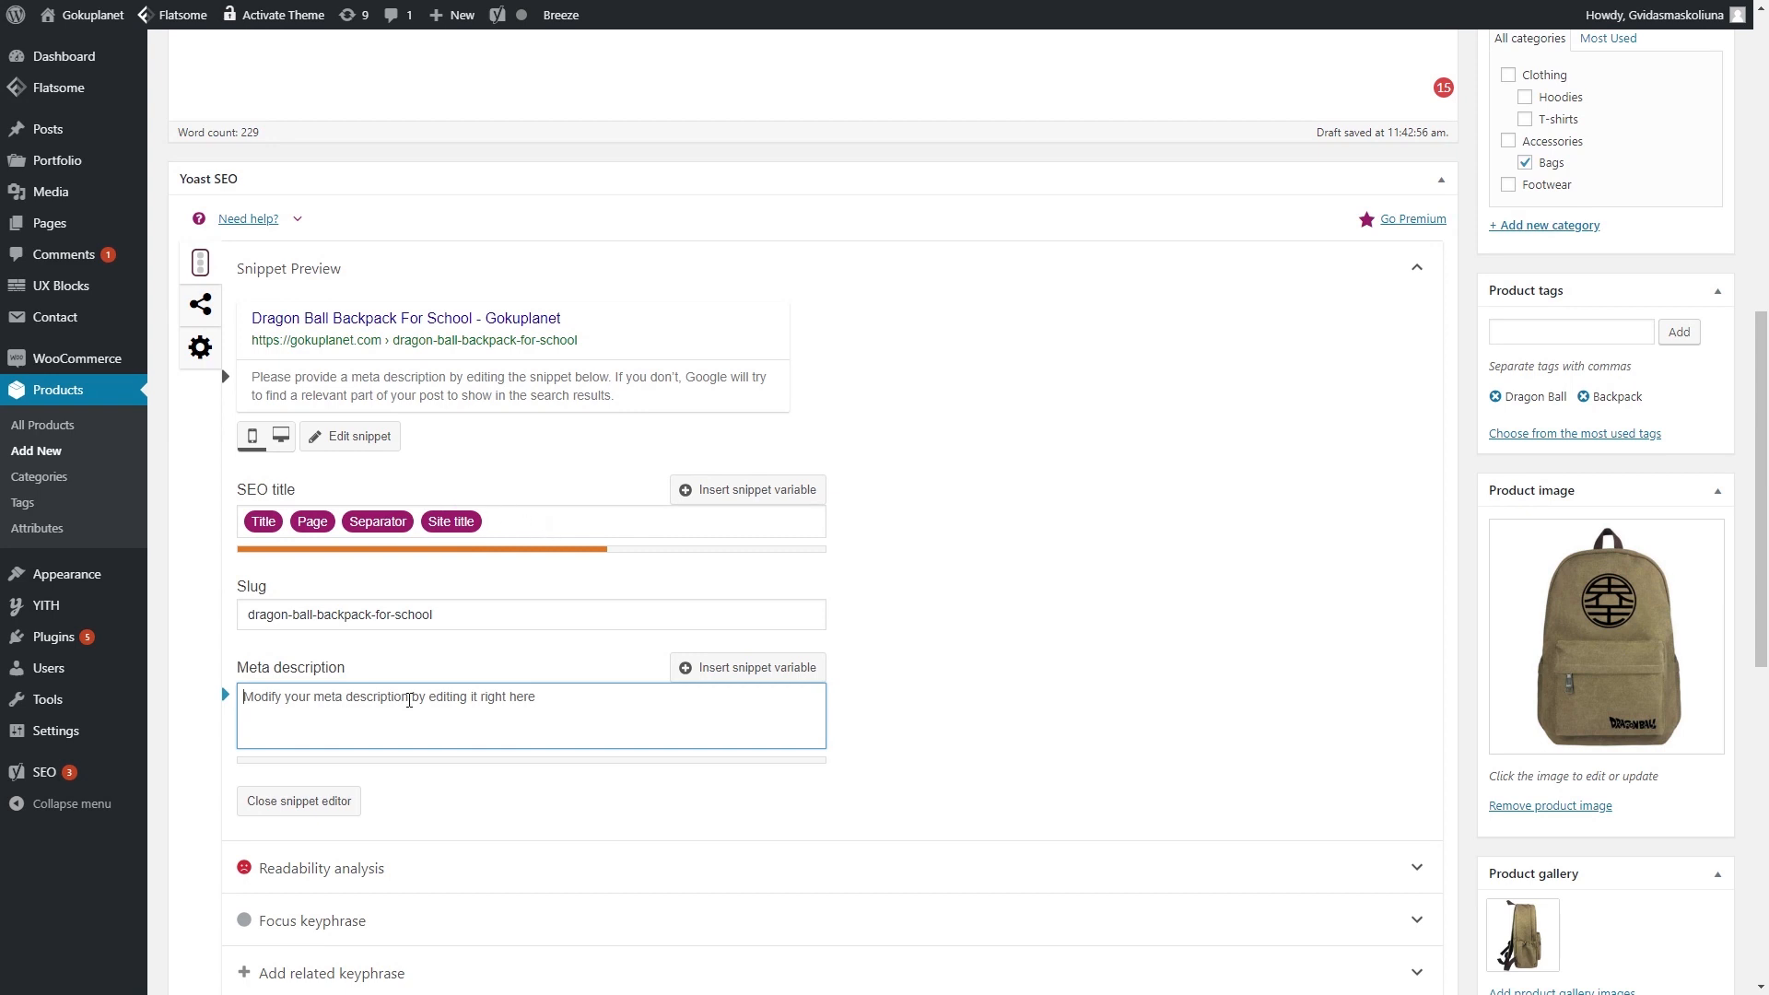
scroll(509, 710, down, 2)
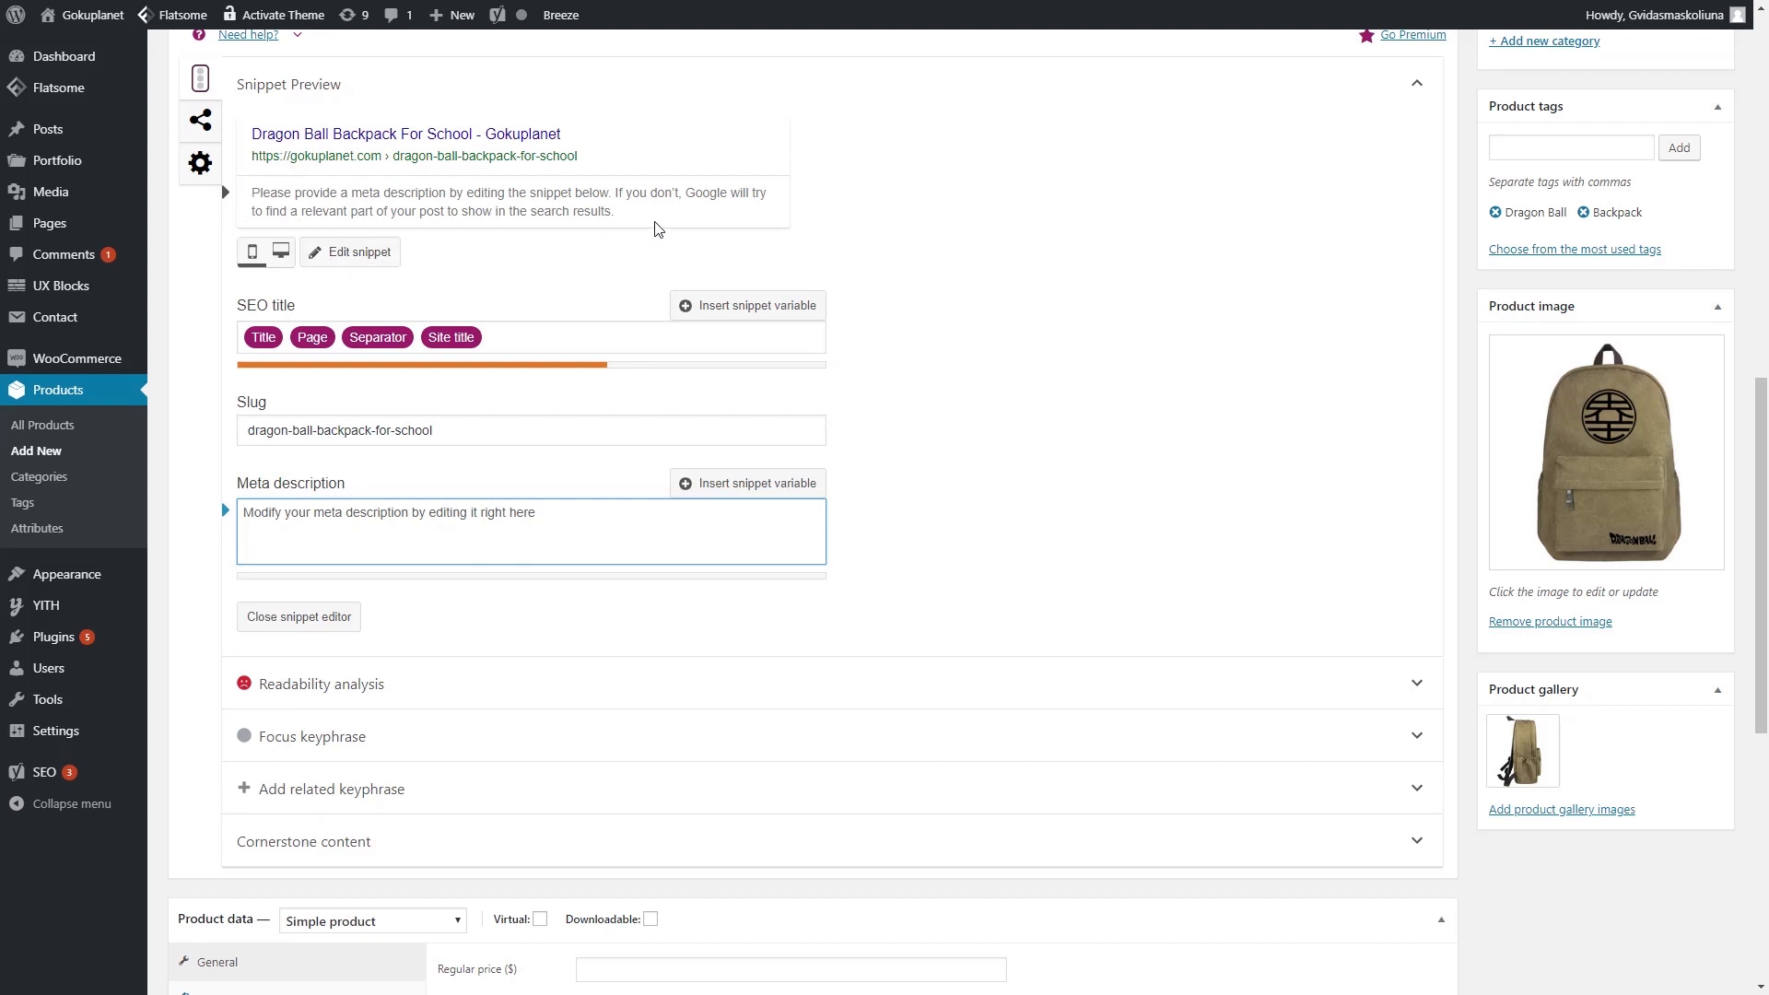
scroll(648, 231, up, 1)
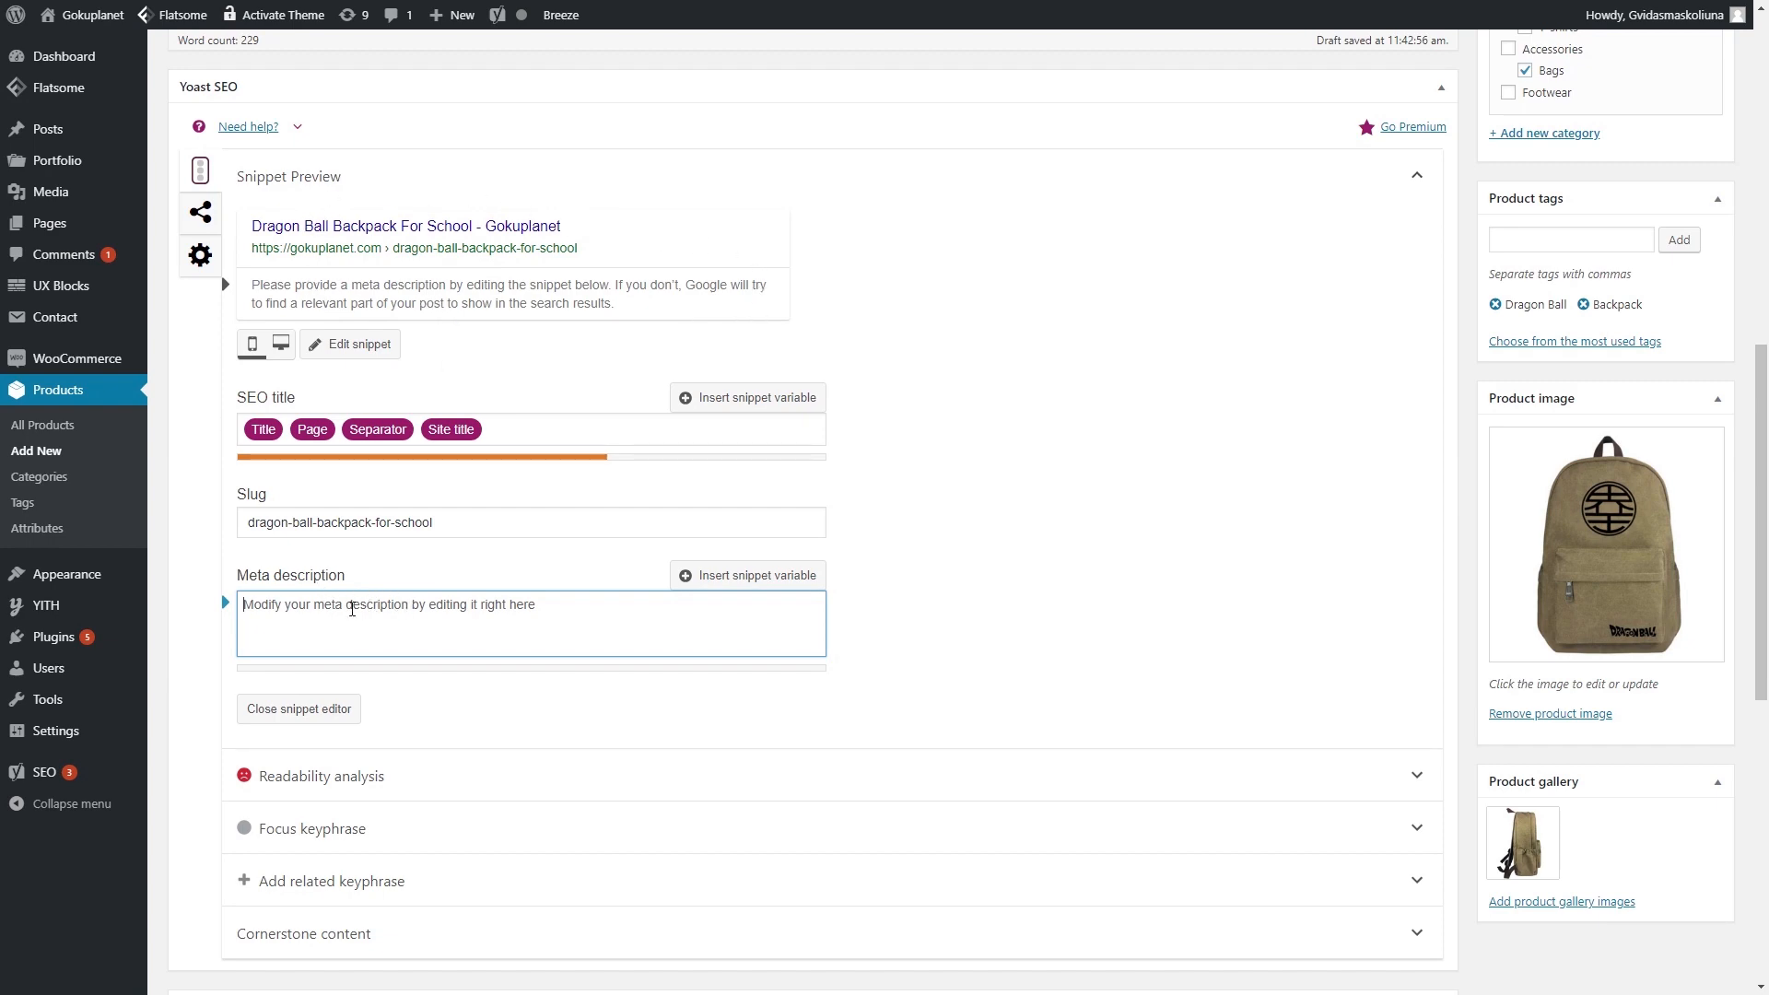
scroll(352, 609, up, 9)
scroll(458, 352, down, 4)
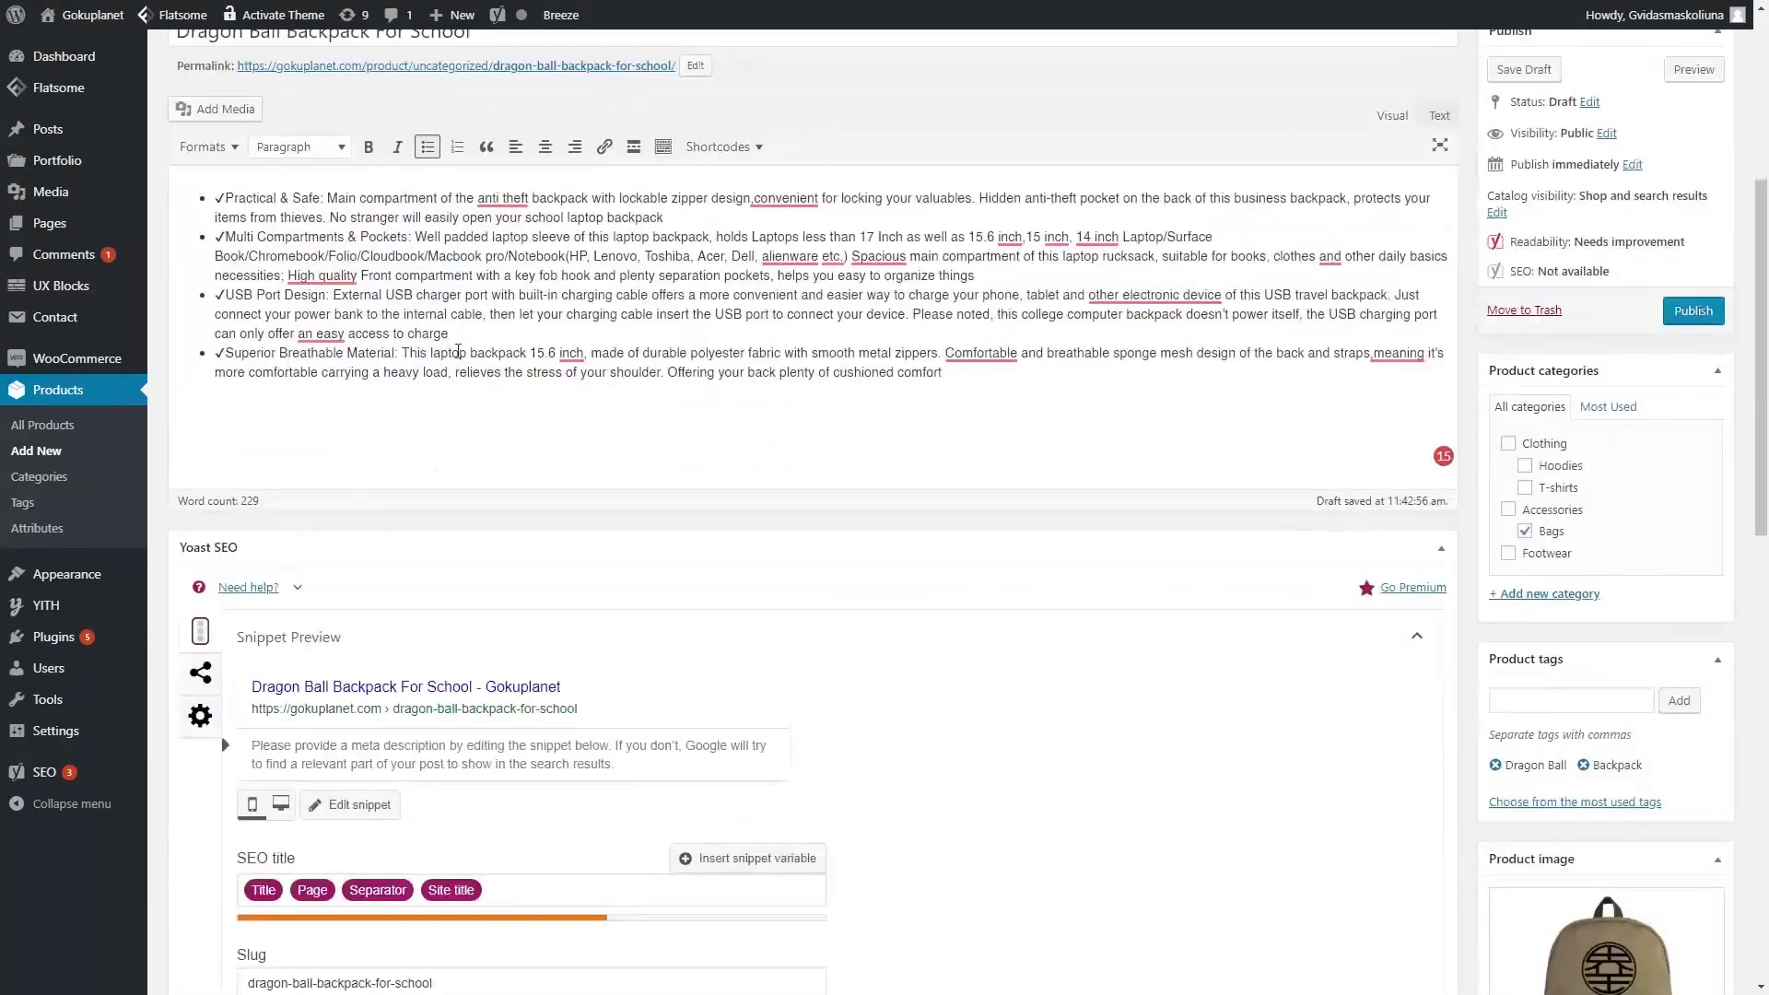
drag(664, 219, 225, 189)
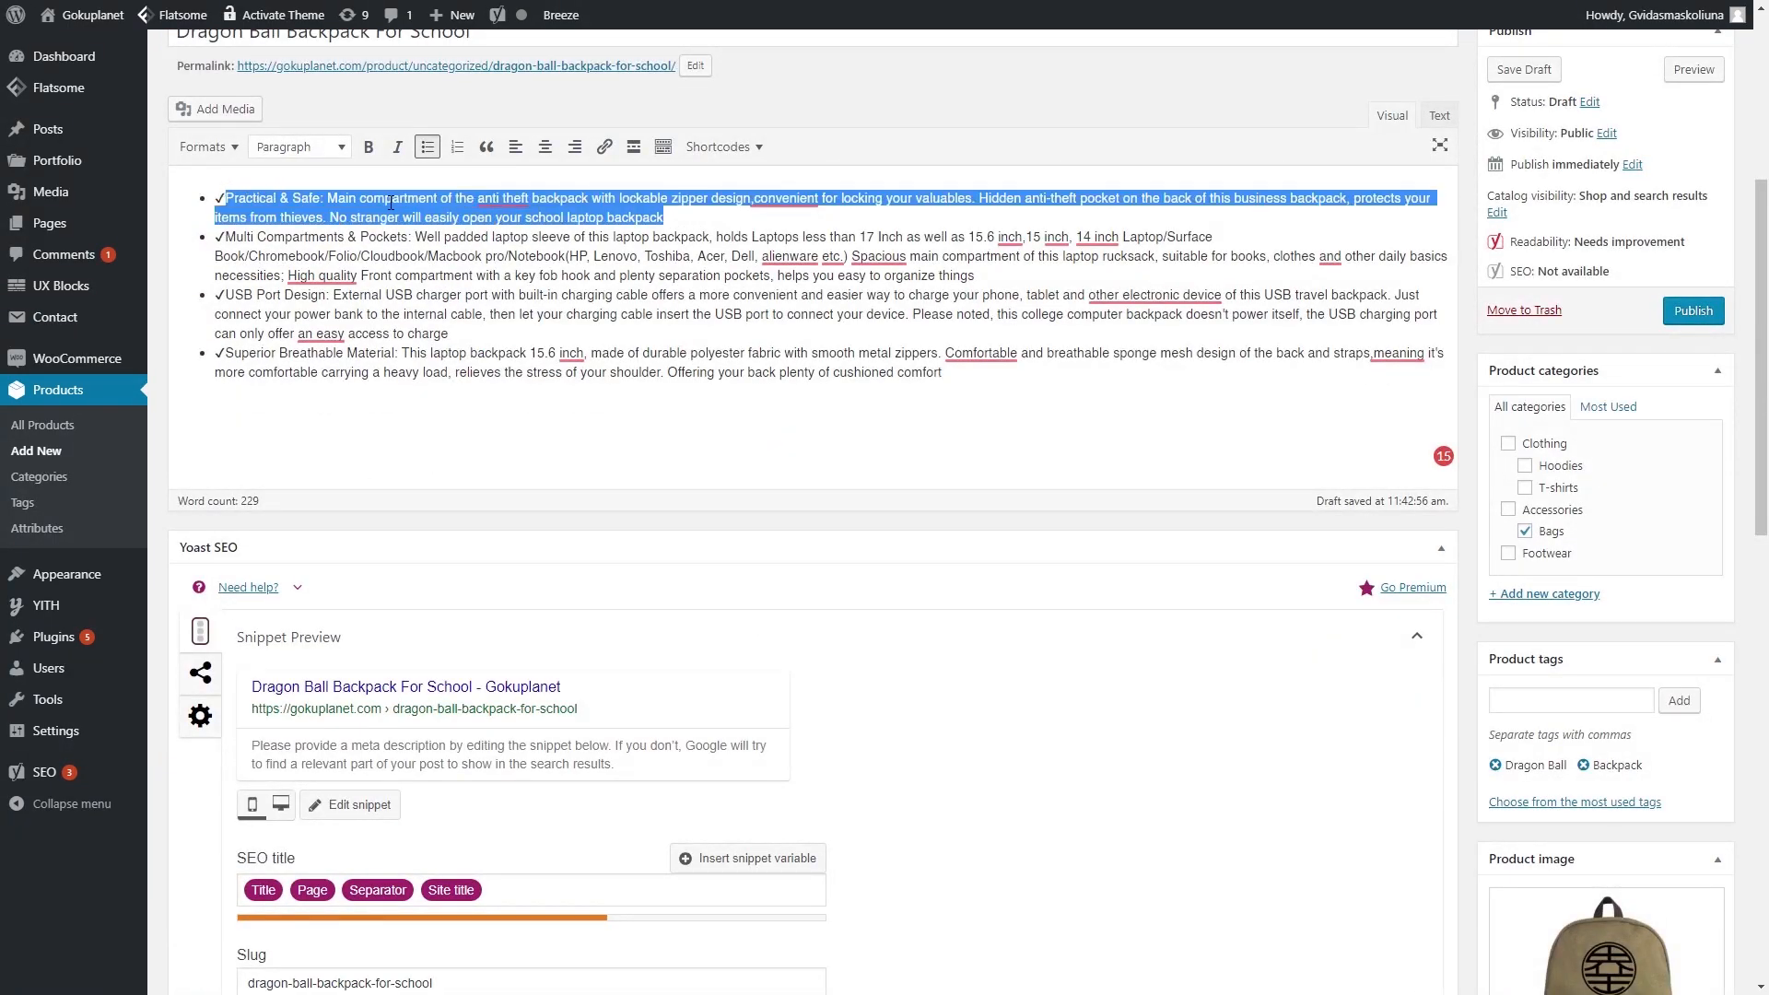
right_click(437, 199)
click(522, 275)
- Paste the bullet into the meta description, trim the text after 'valuables.', and add 'Dragon Ball Backpack'
scroll(427, 612, down, 5)
click(427, 614)
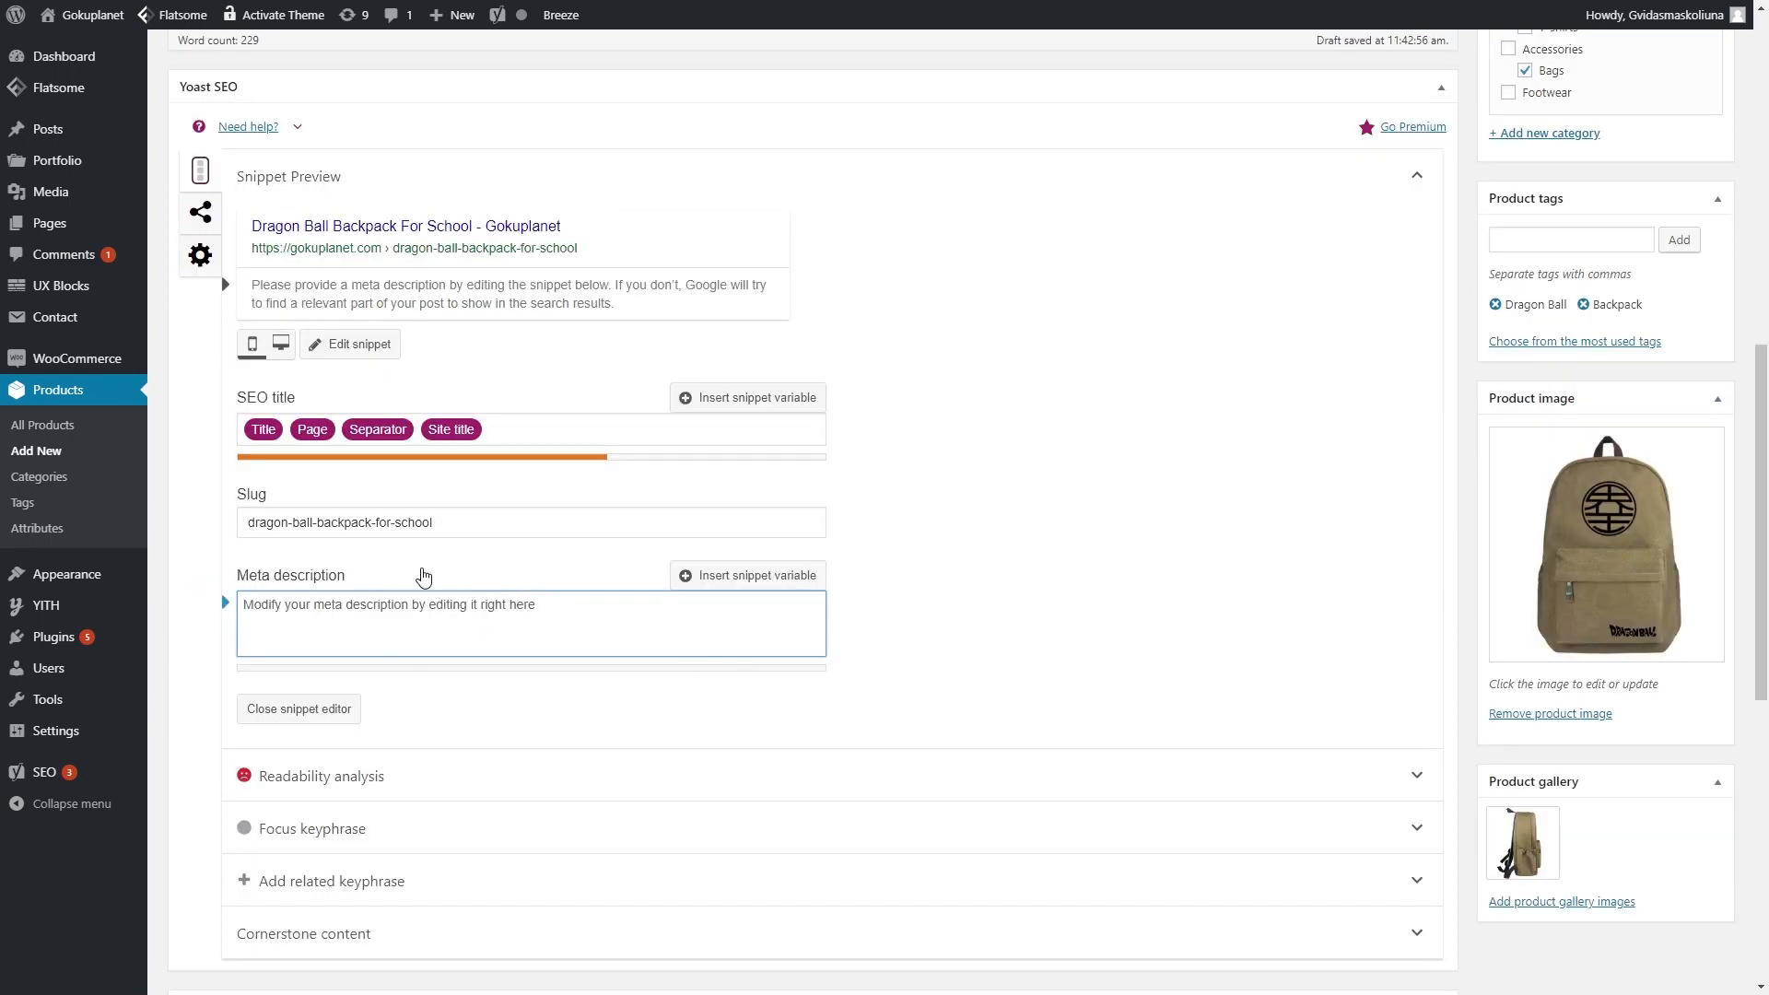
right_click(473, 620)
click(423, 611)
right_click(423, 610)
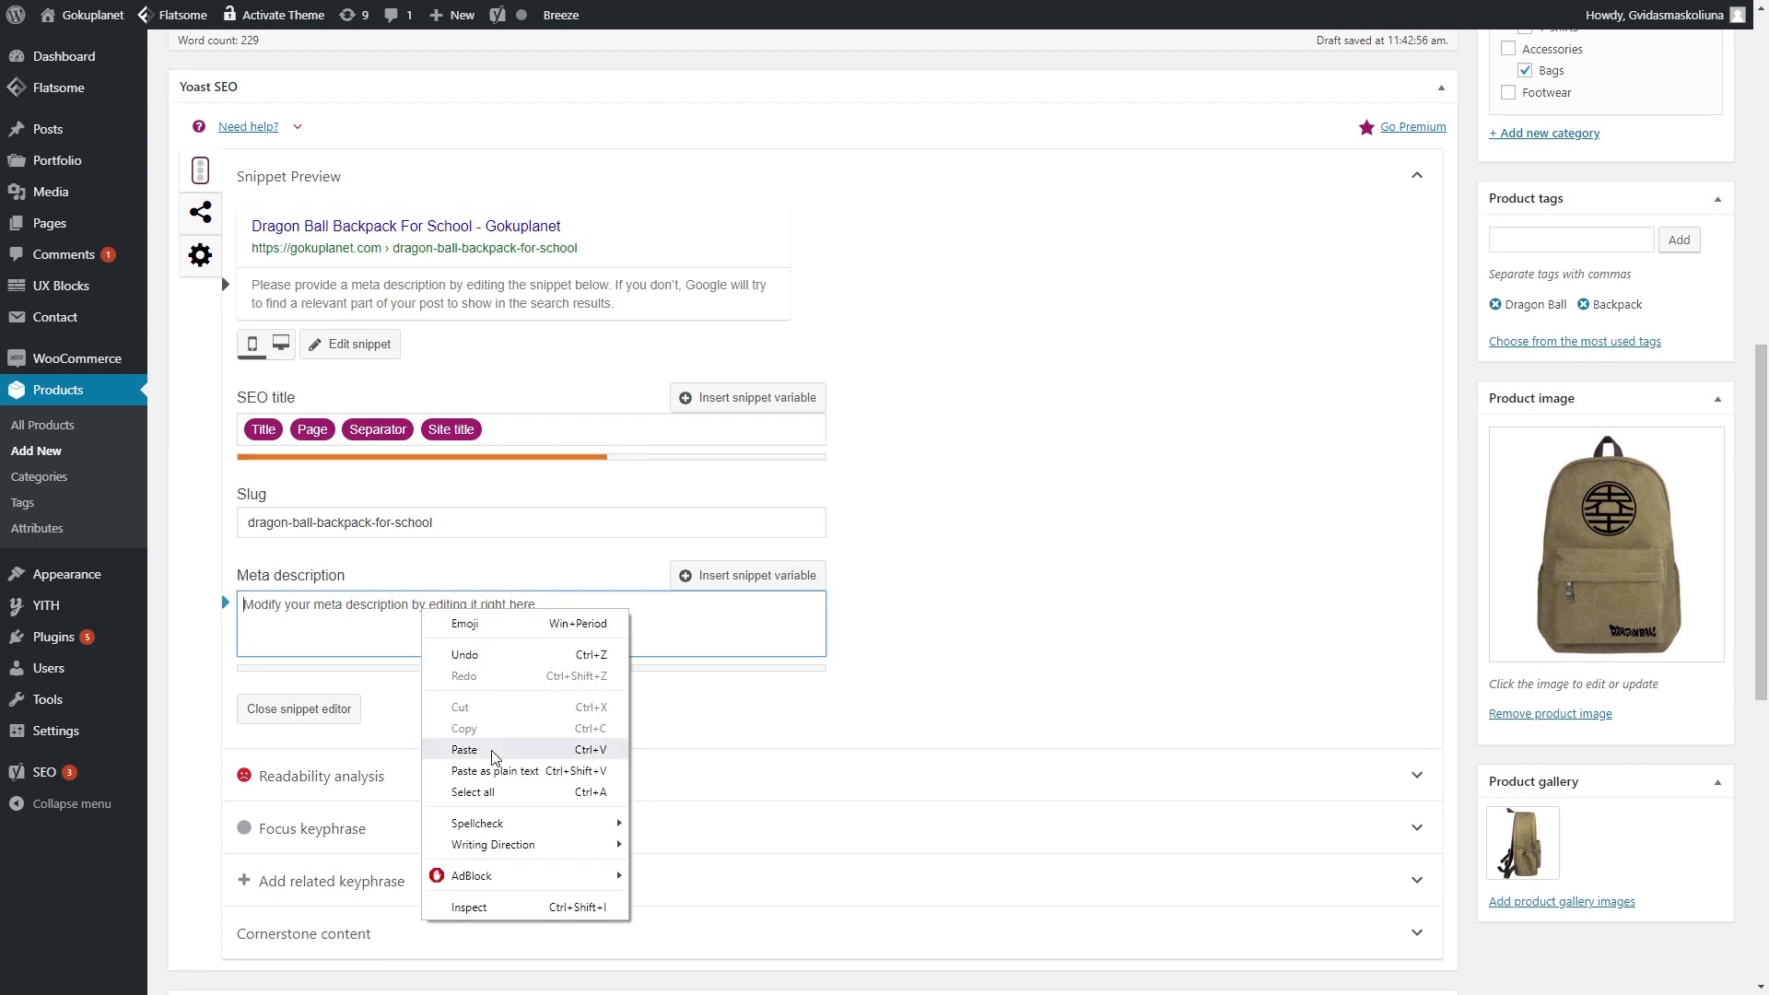
click(491, 757)
drag(741, 654, 394, 627)
key(BackSpace)
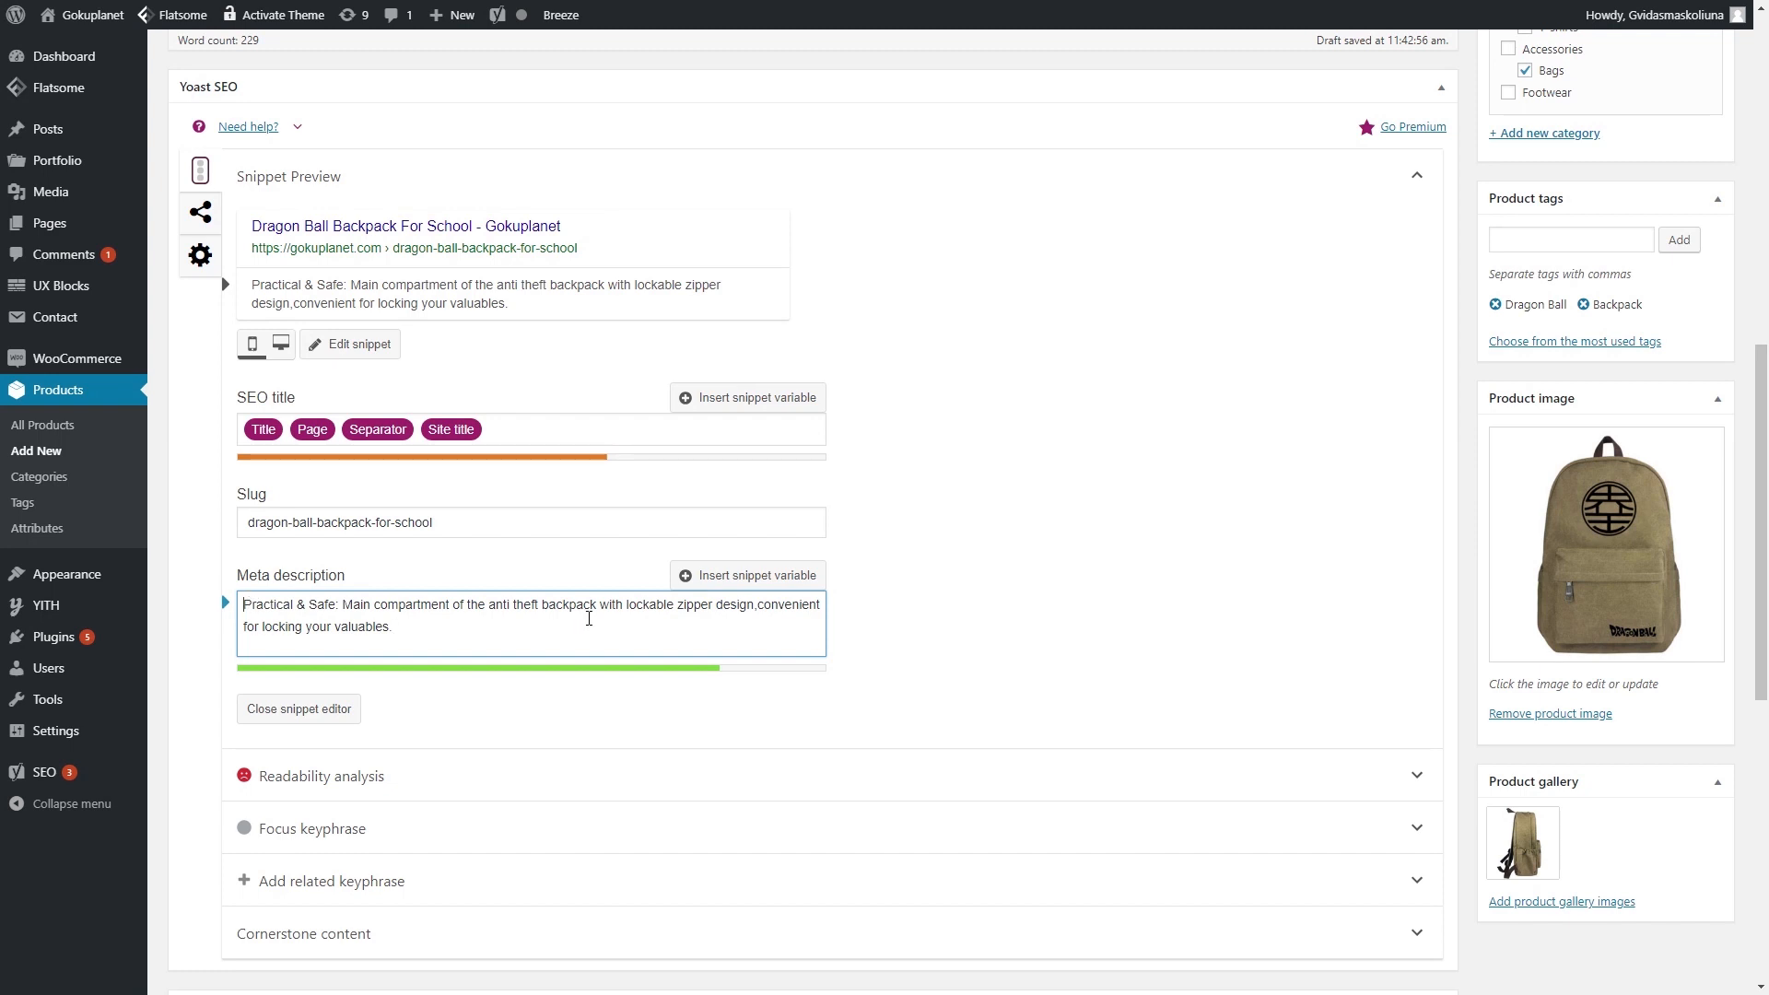
text(Dragon Ball )
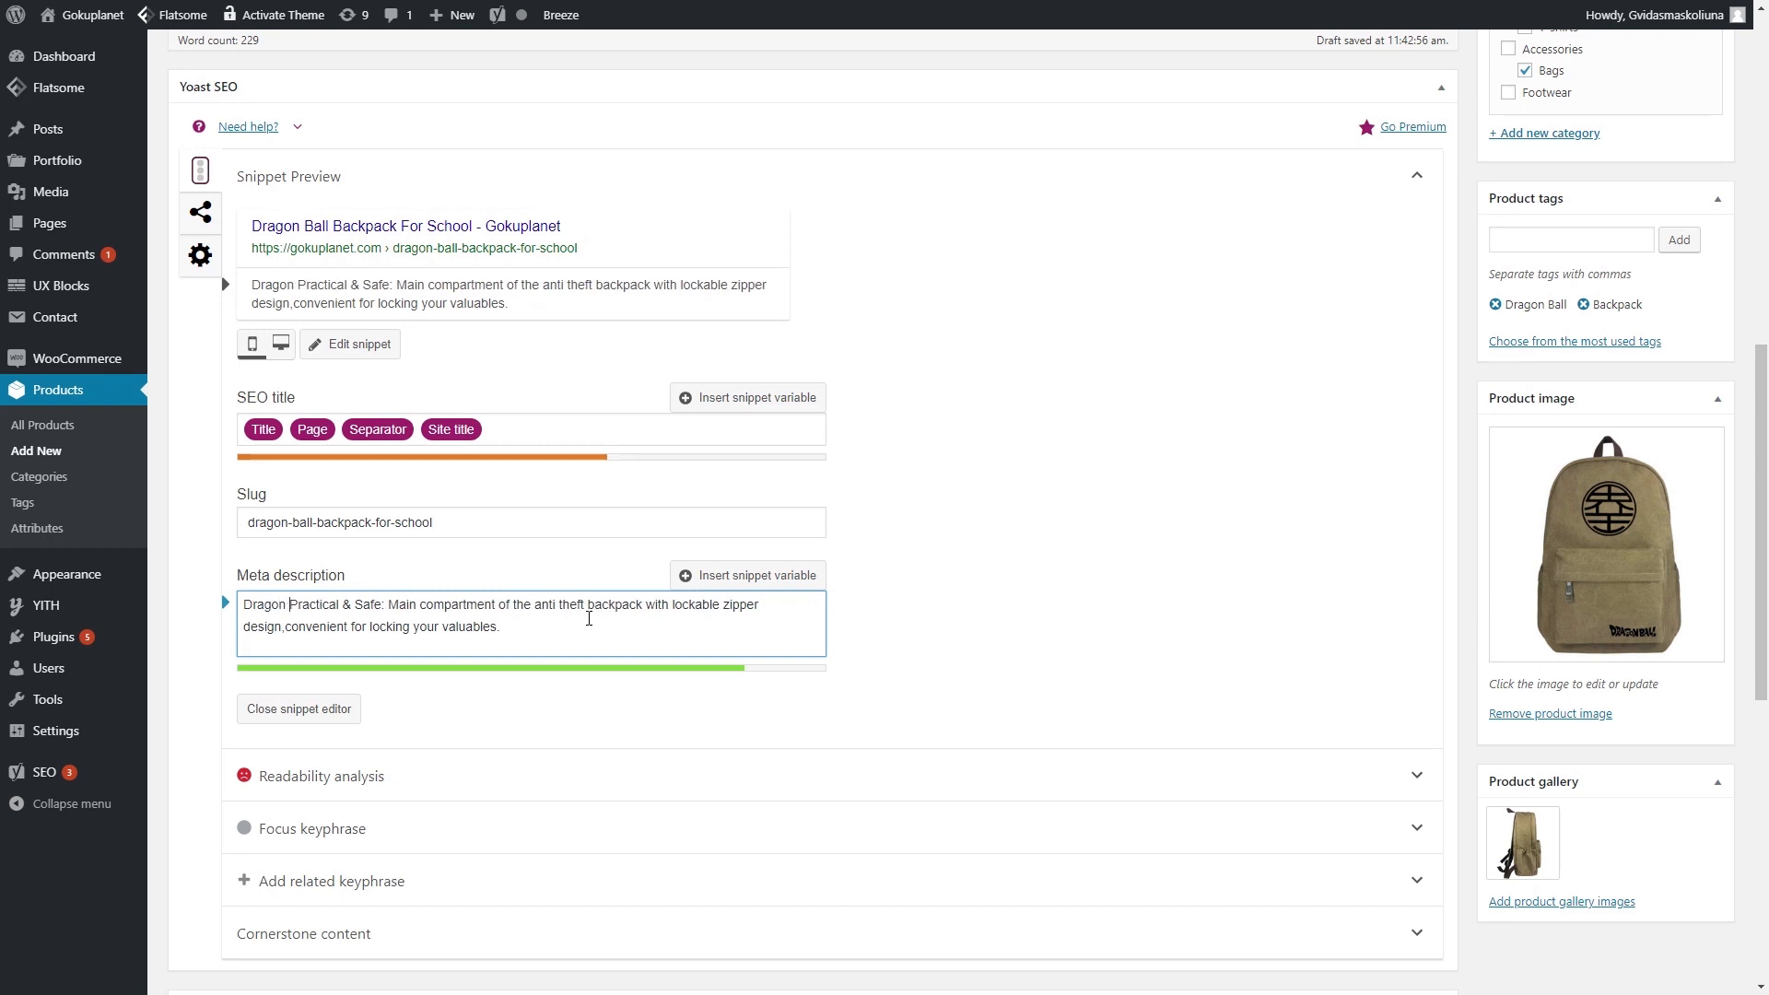
text(Backpack)
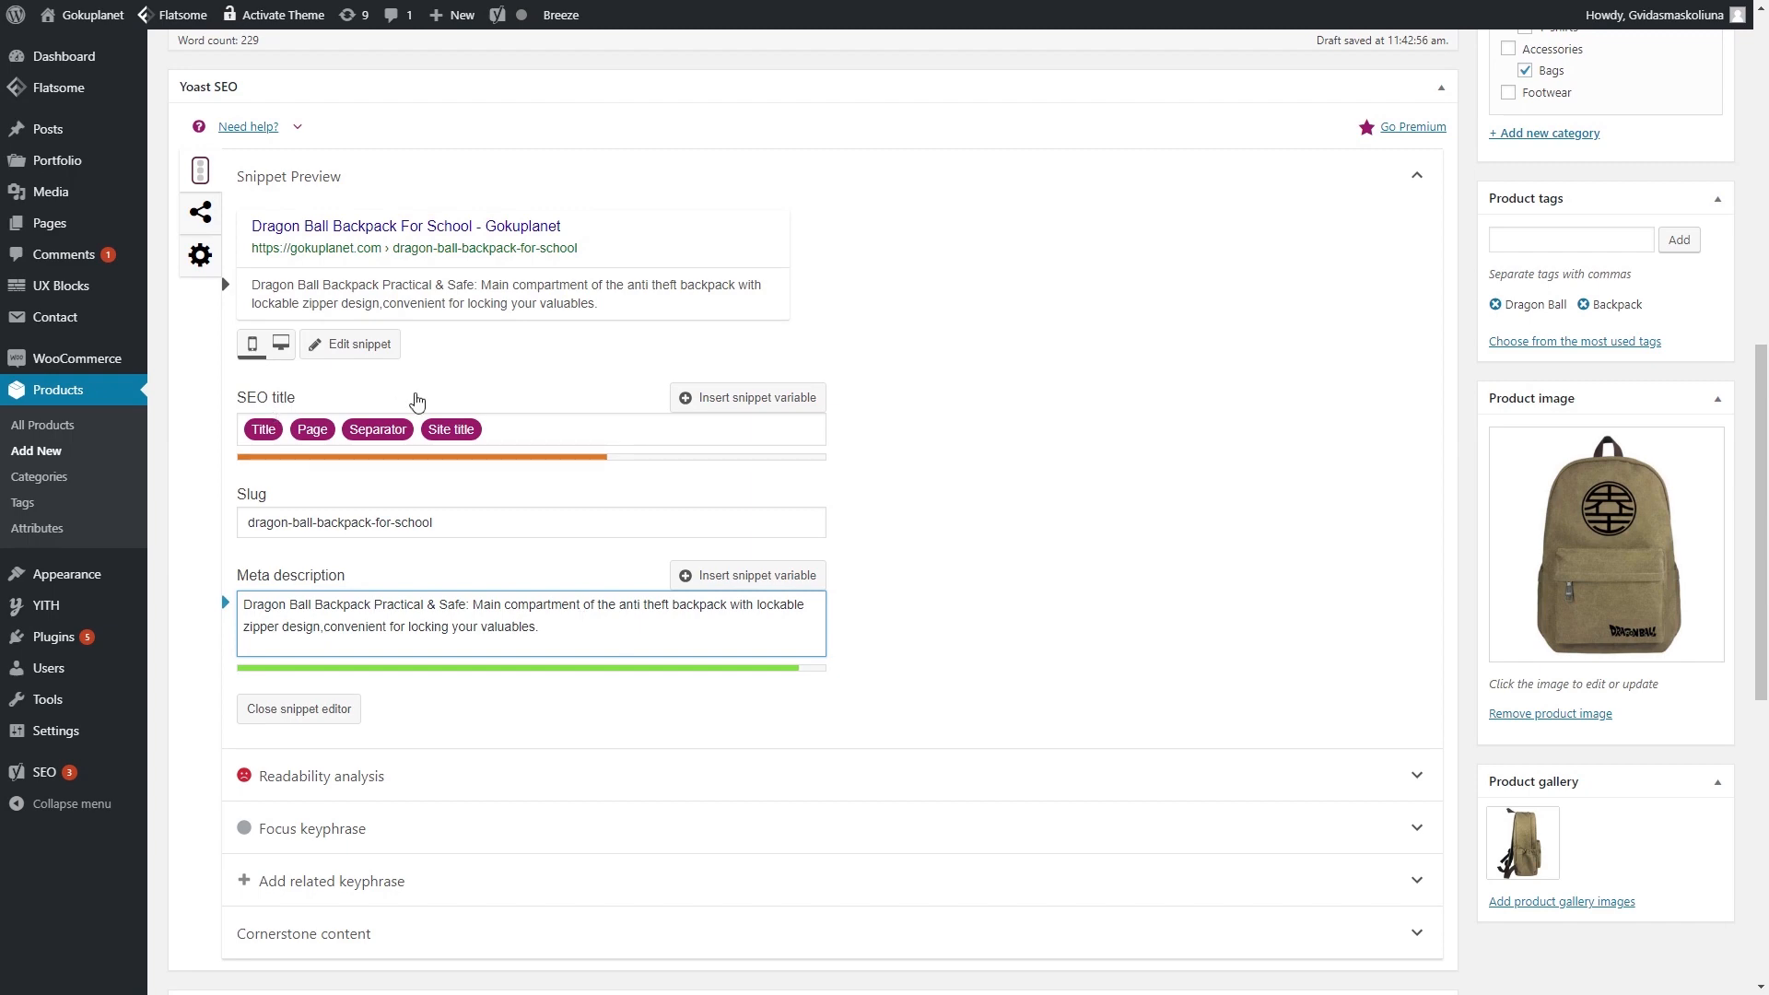
- Set the Yoast focus keyphrase to 'Dragon Ball Backpack'
scroll(501, 606, up, 3)
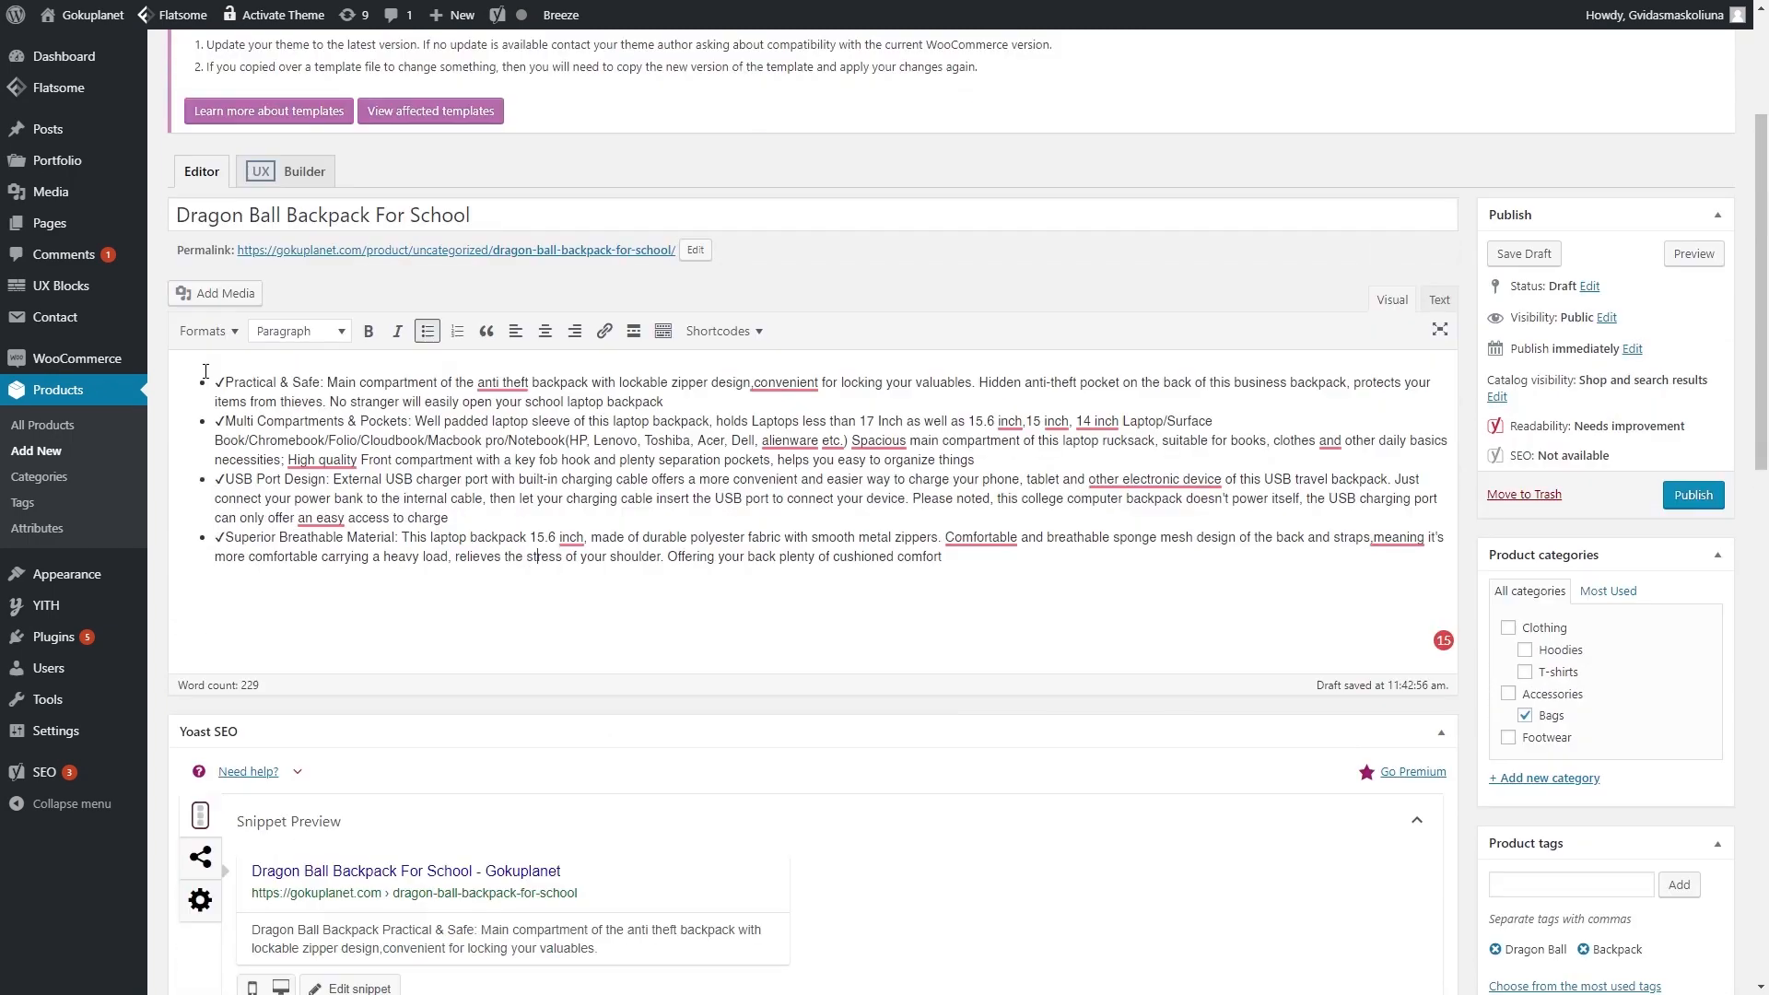
drag(205, 371, 1097, 539)
click(1059, 565)
scroll(1198, 580, down, 7)
scroll(1512, 488, down, 2)
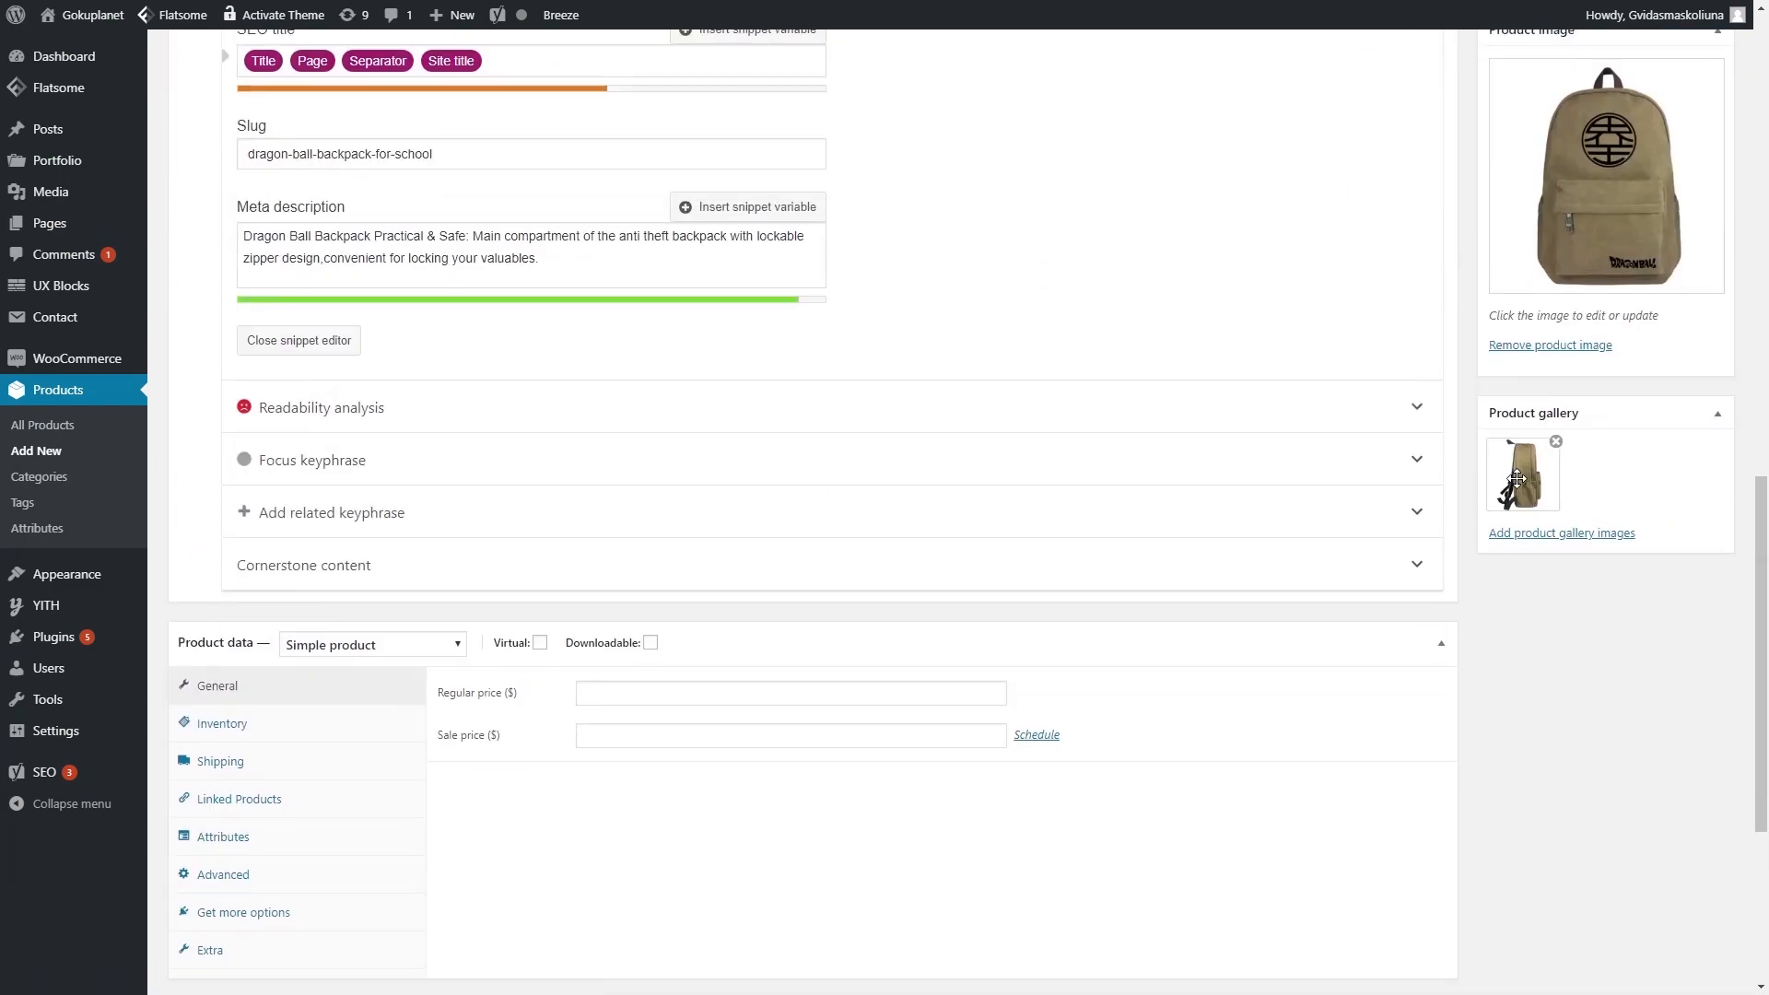
scroll(1139, 610, down, 1)
click(385, 470)
click(443, 532)
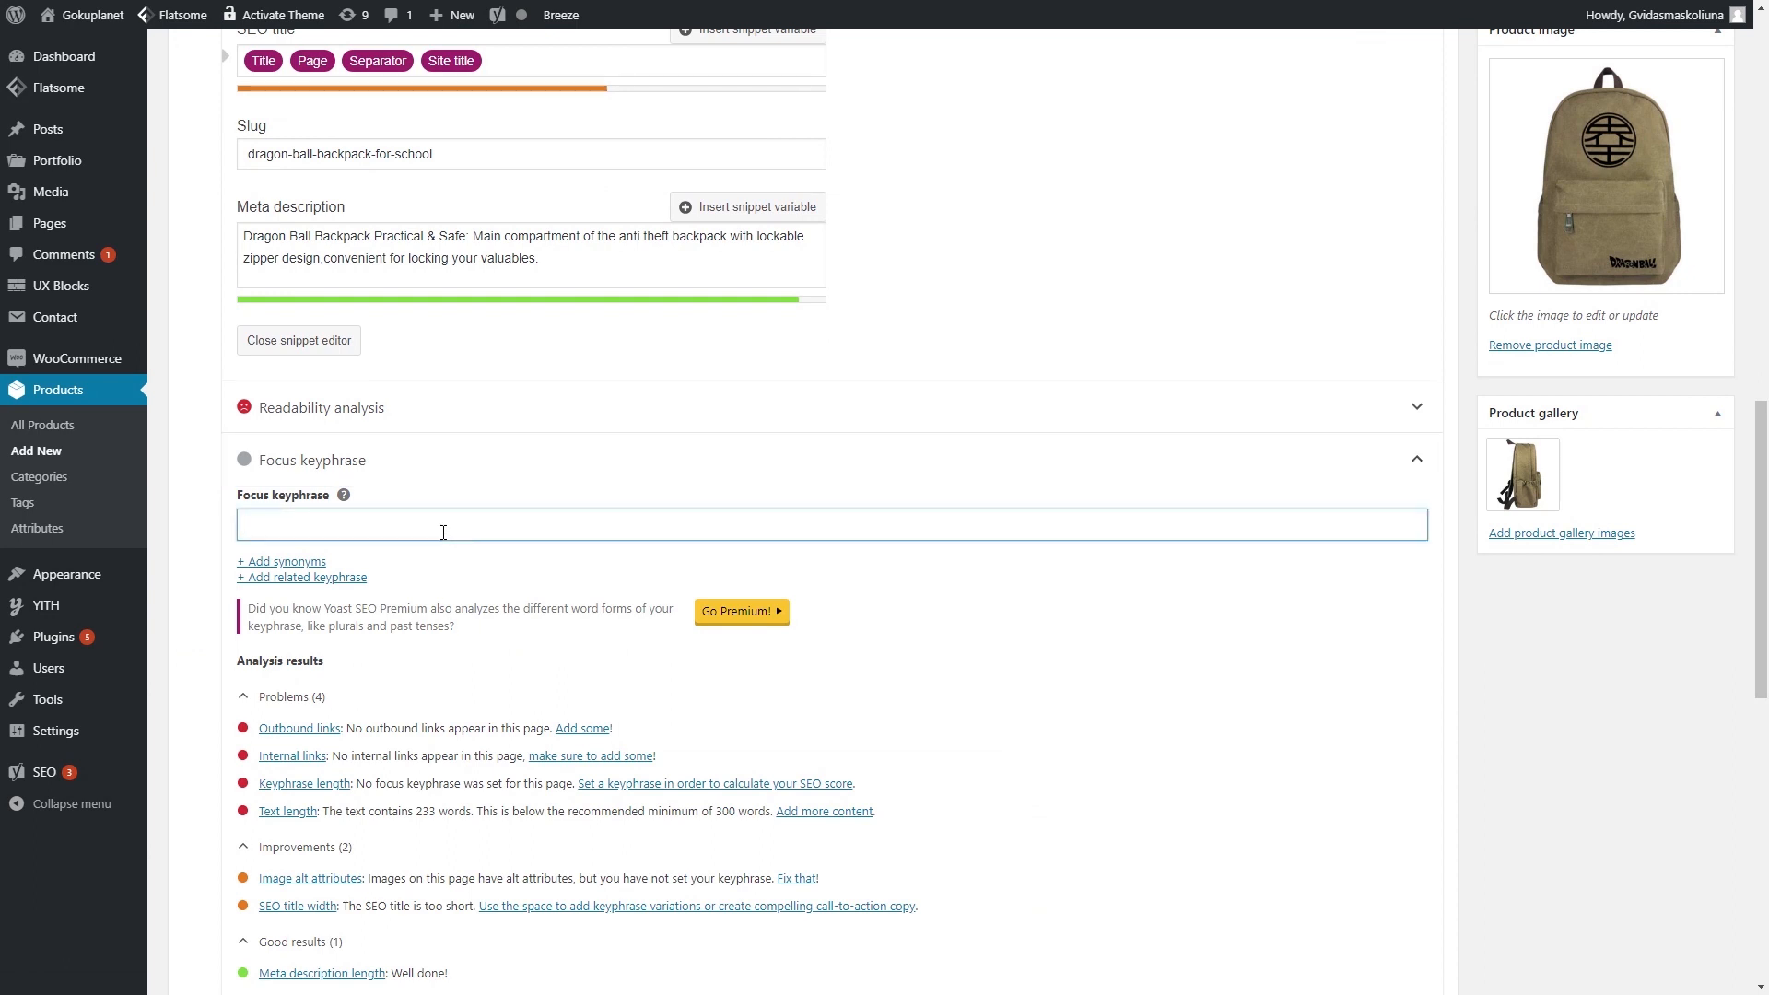
text(Dragon Ball Backpack)
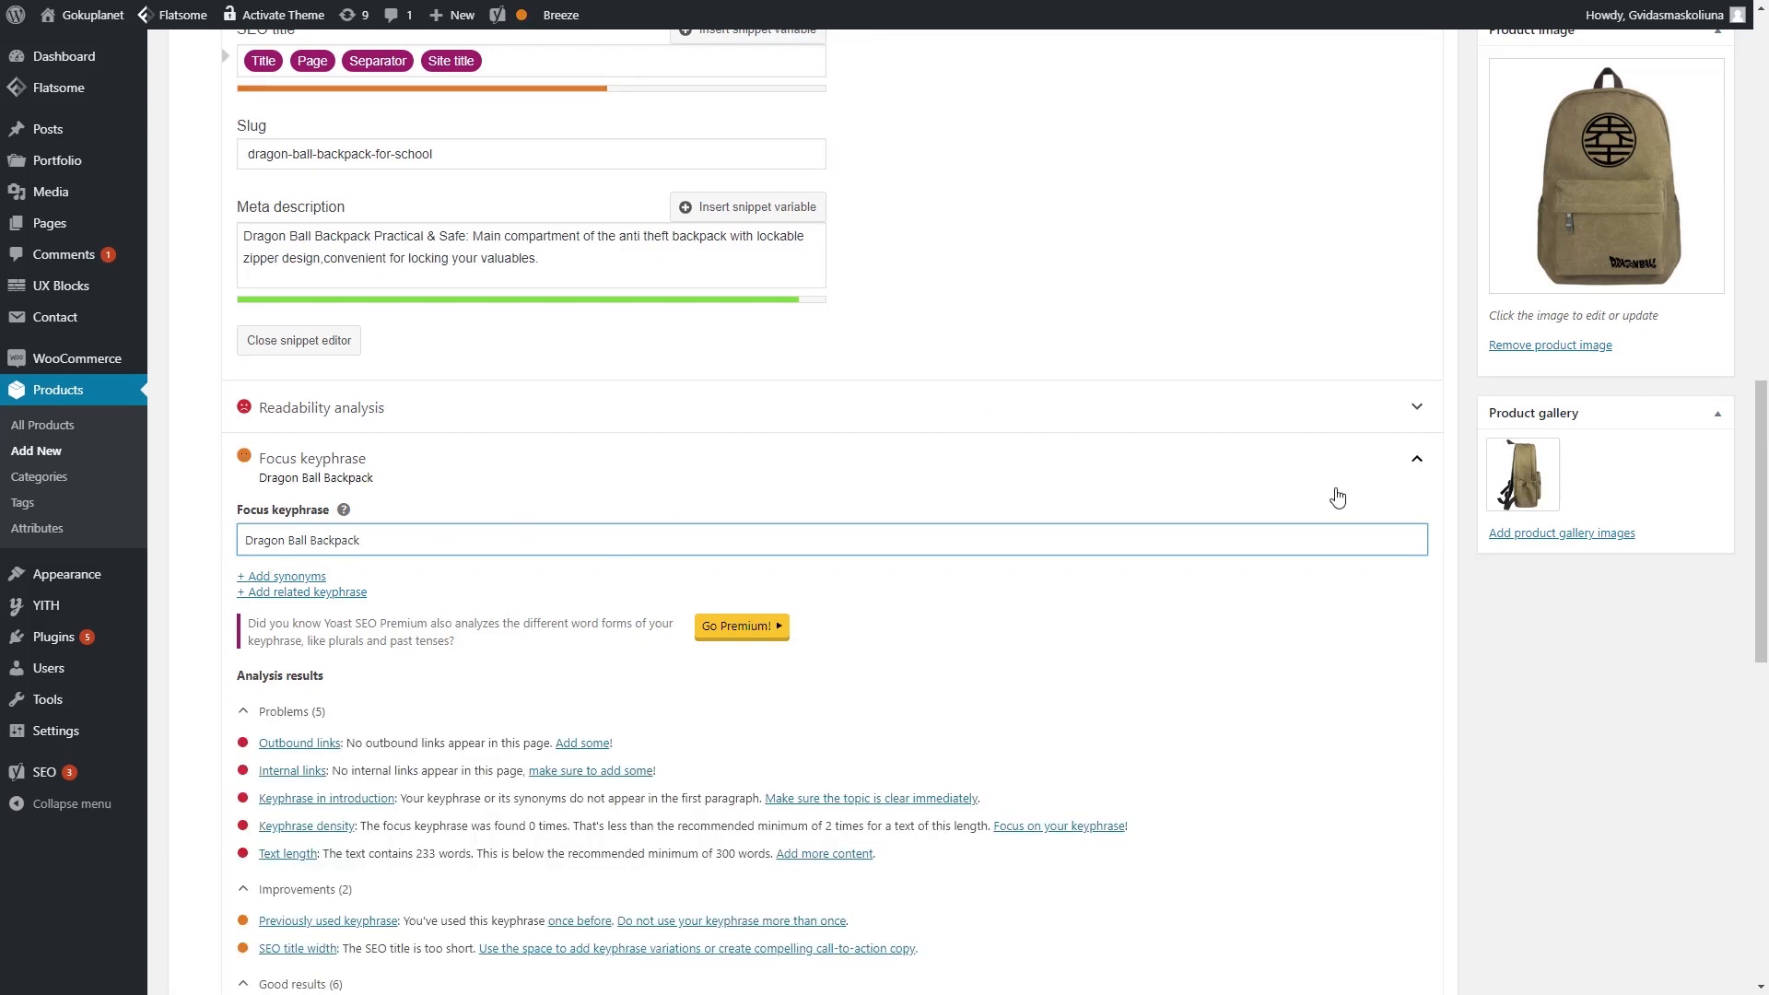
click(1417, 459)
scroll(926, 523, down, 3)
scroll(934, 523, up, 1)
- Set the regular price to 55.90 and the sale price to 38.99
scroll(687, 557, down, 2)
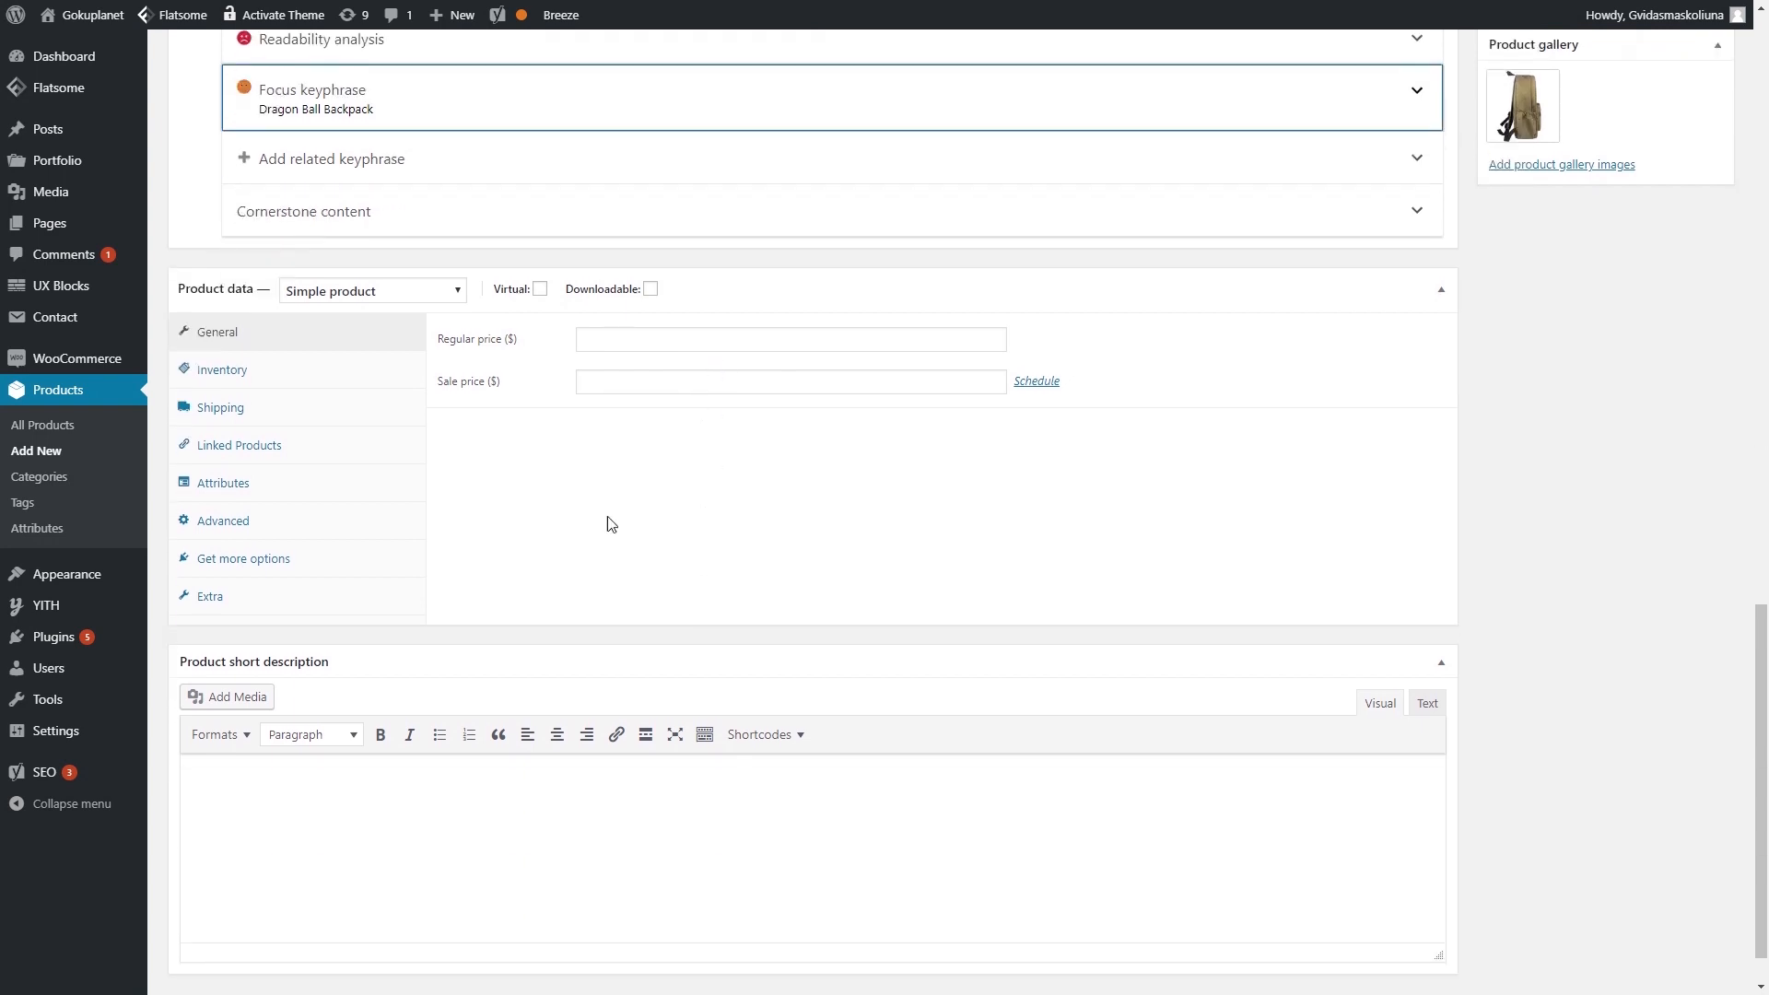
click(667, 339)
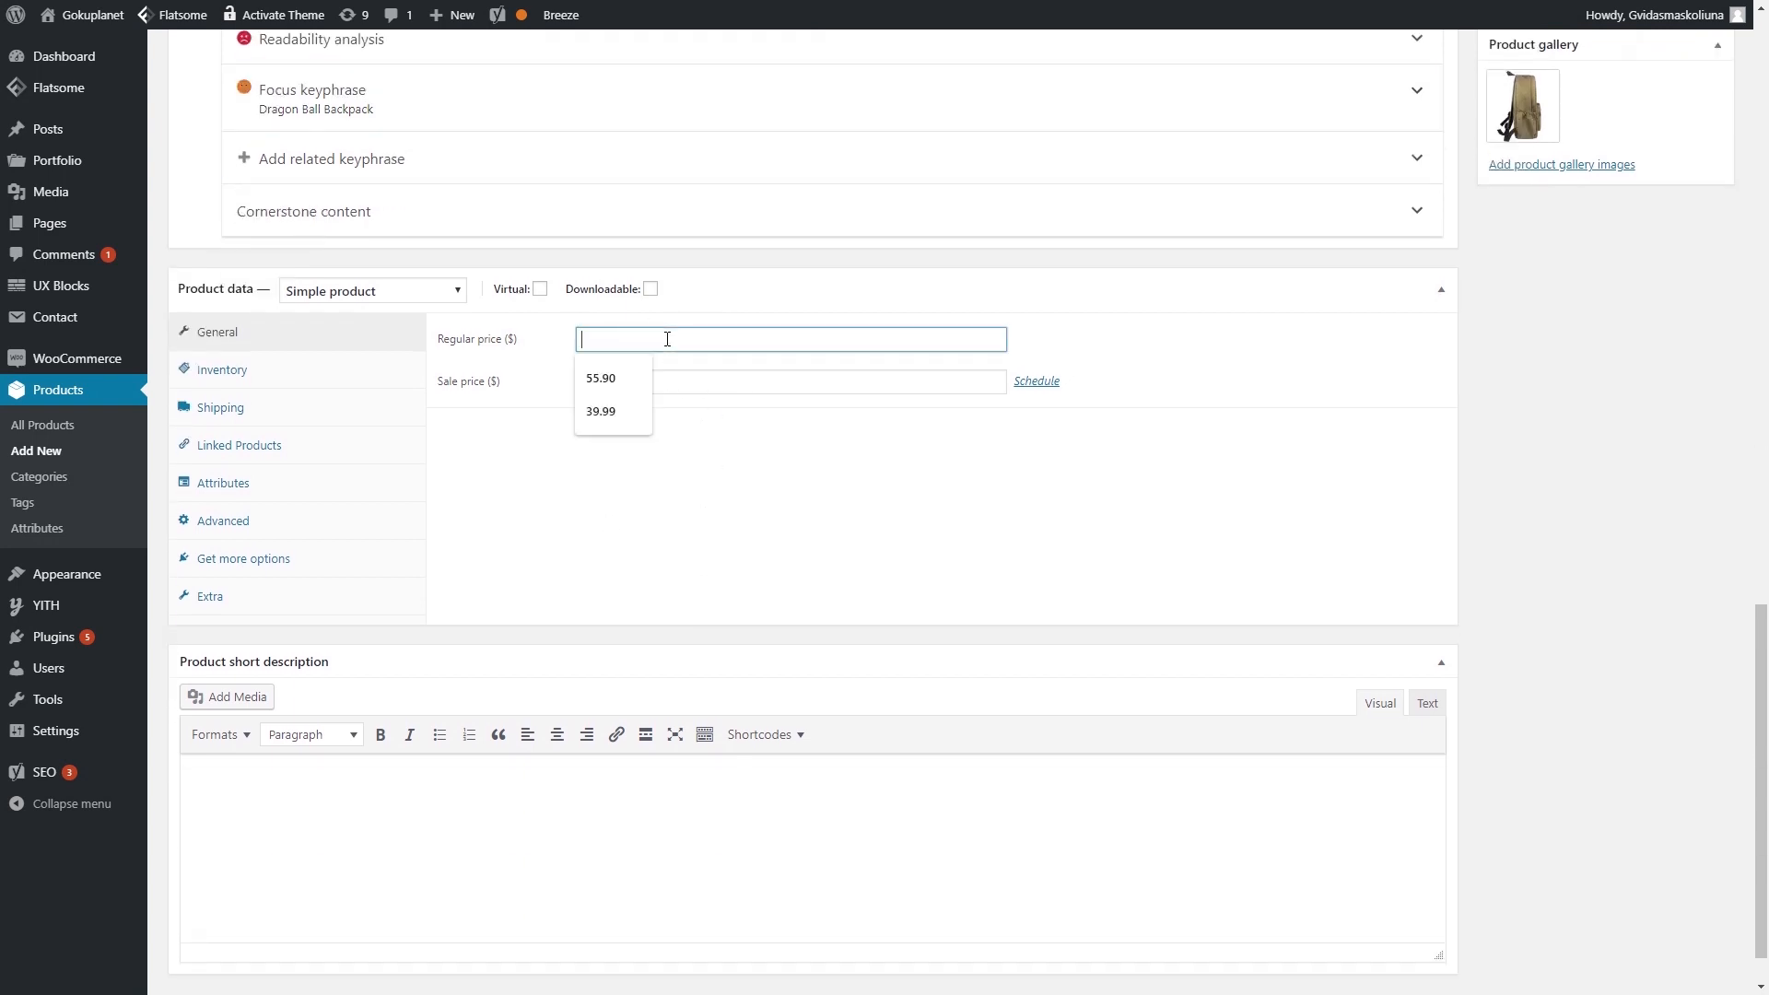
text(55.90)
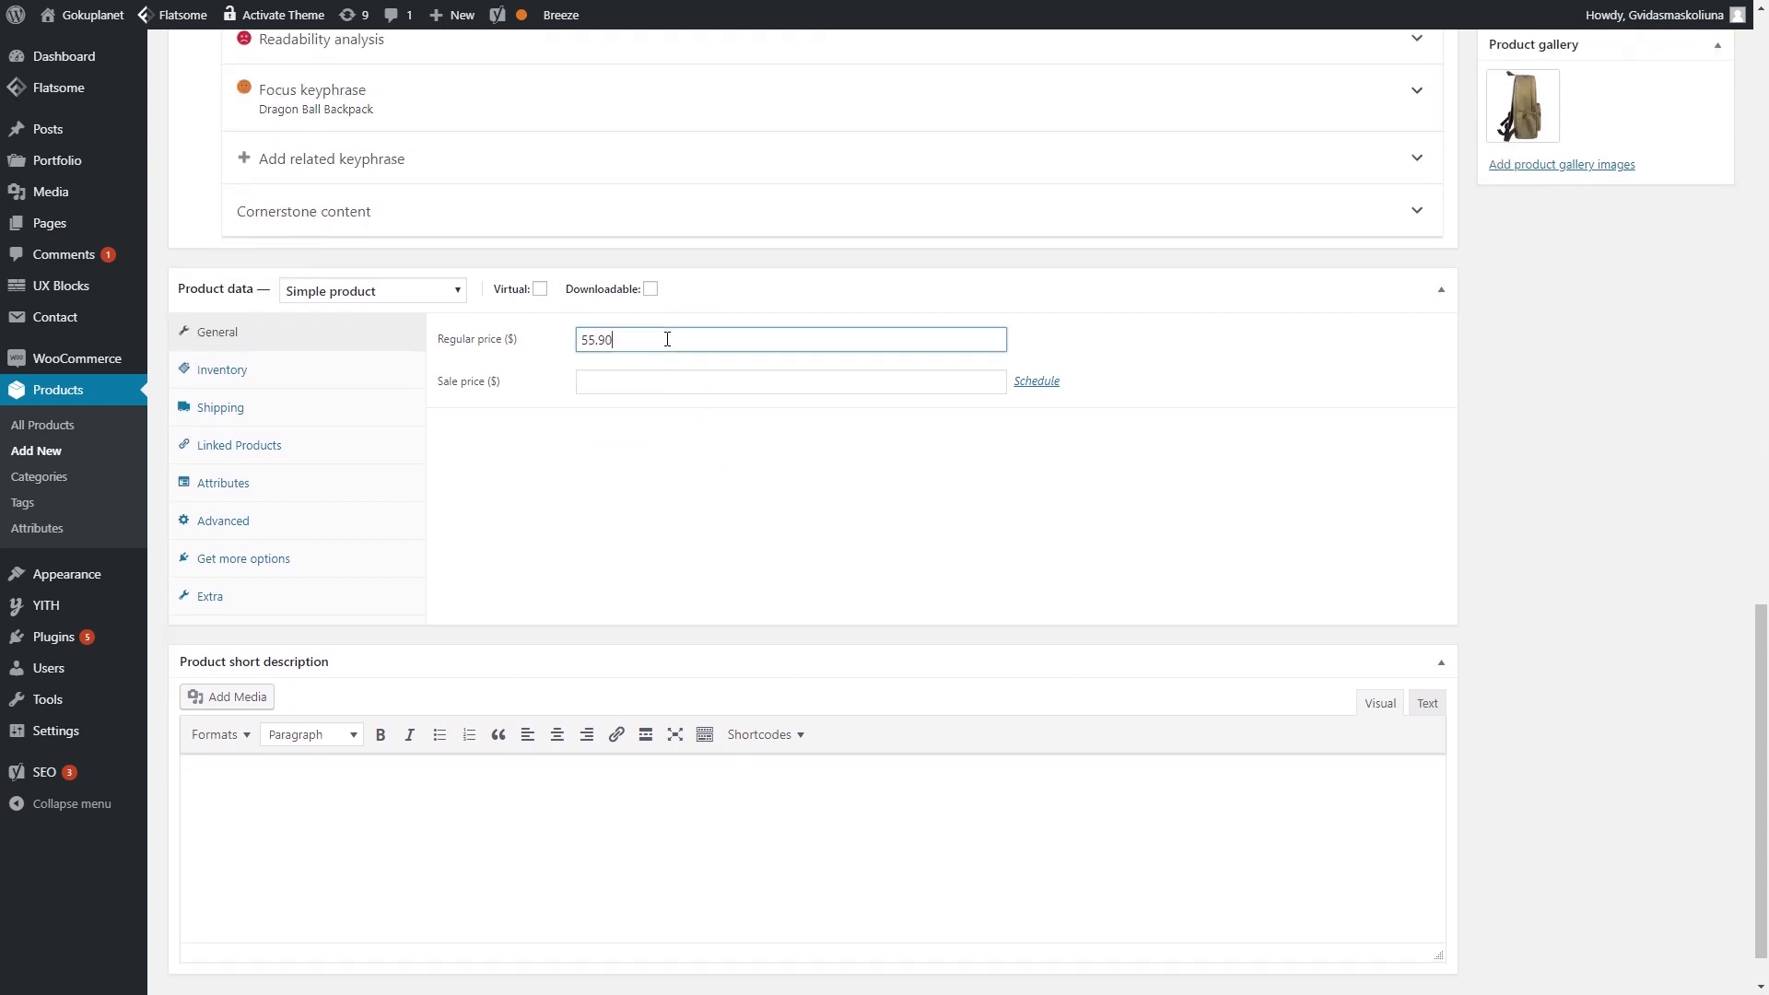
click(650, 377)
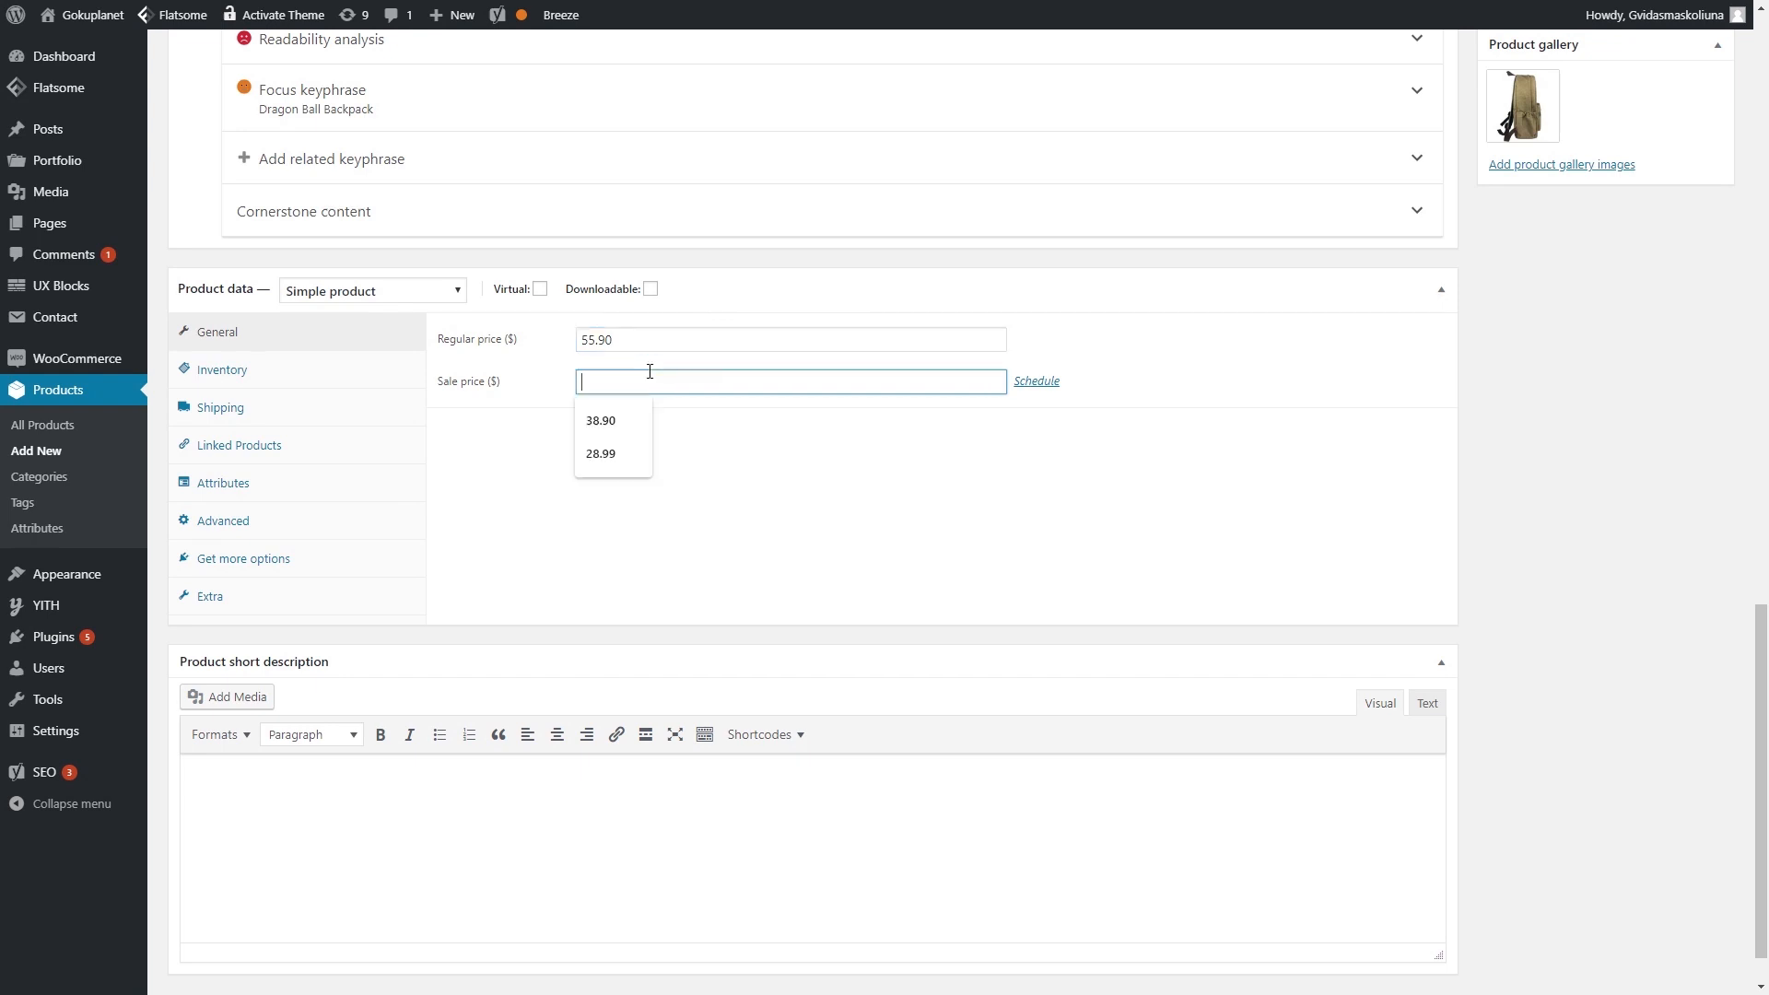
text(38.99)
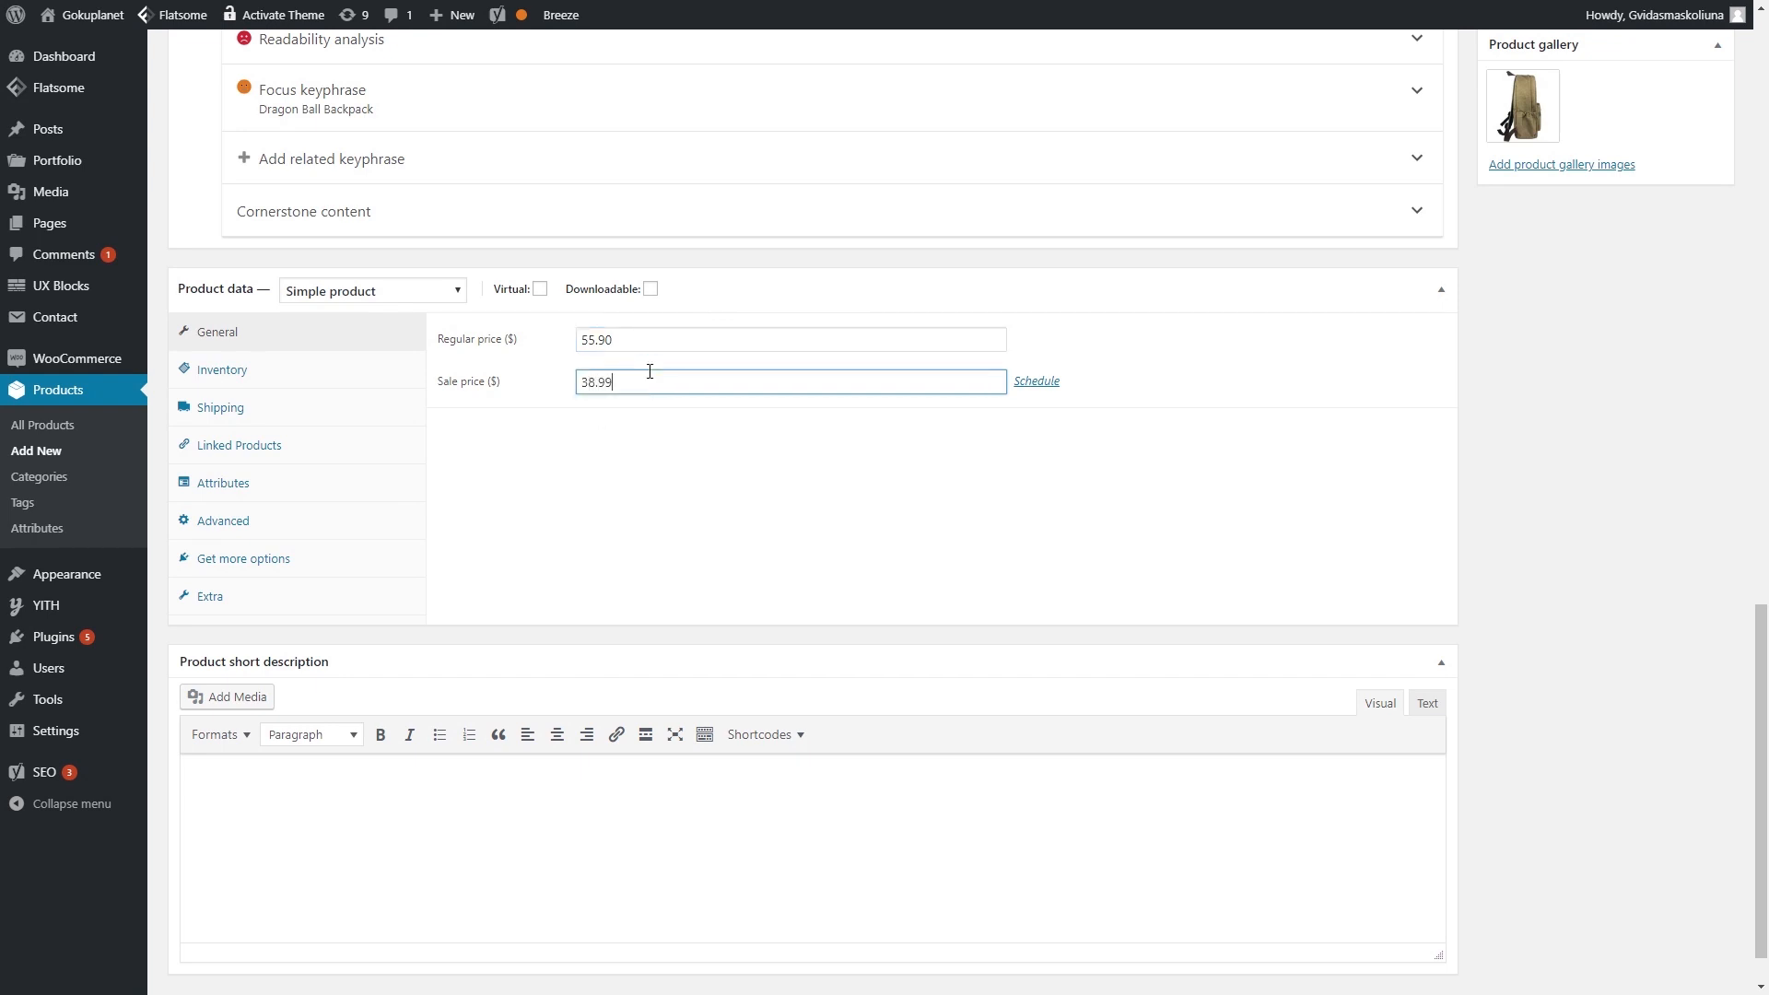
click(757, 521)
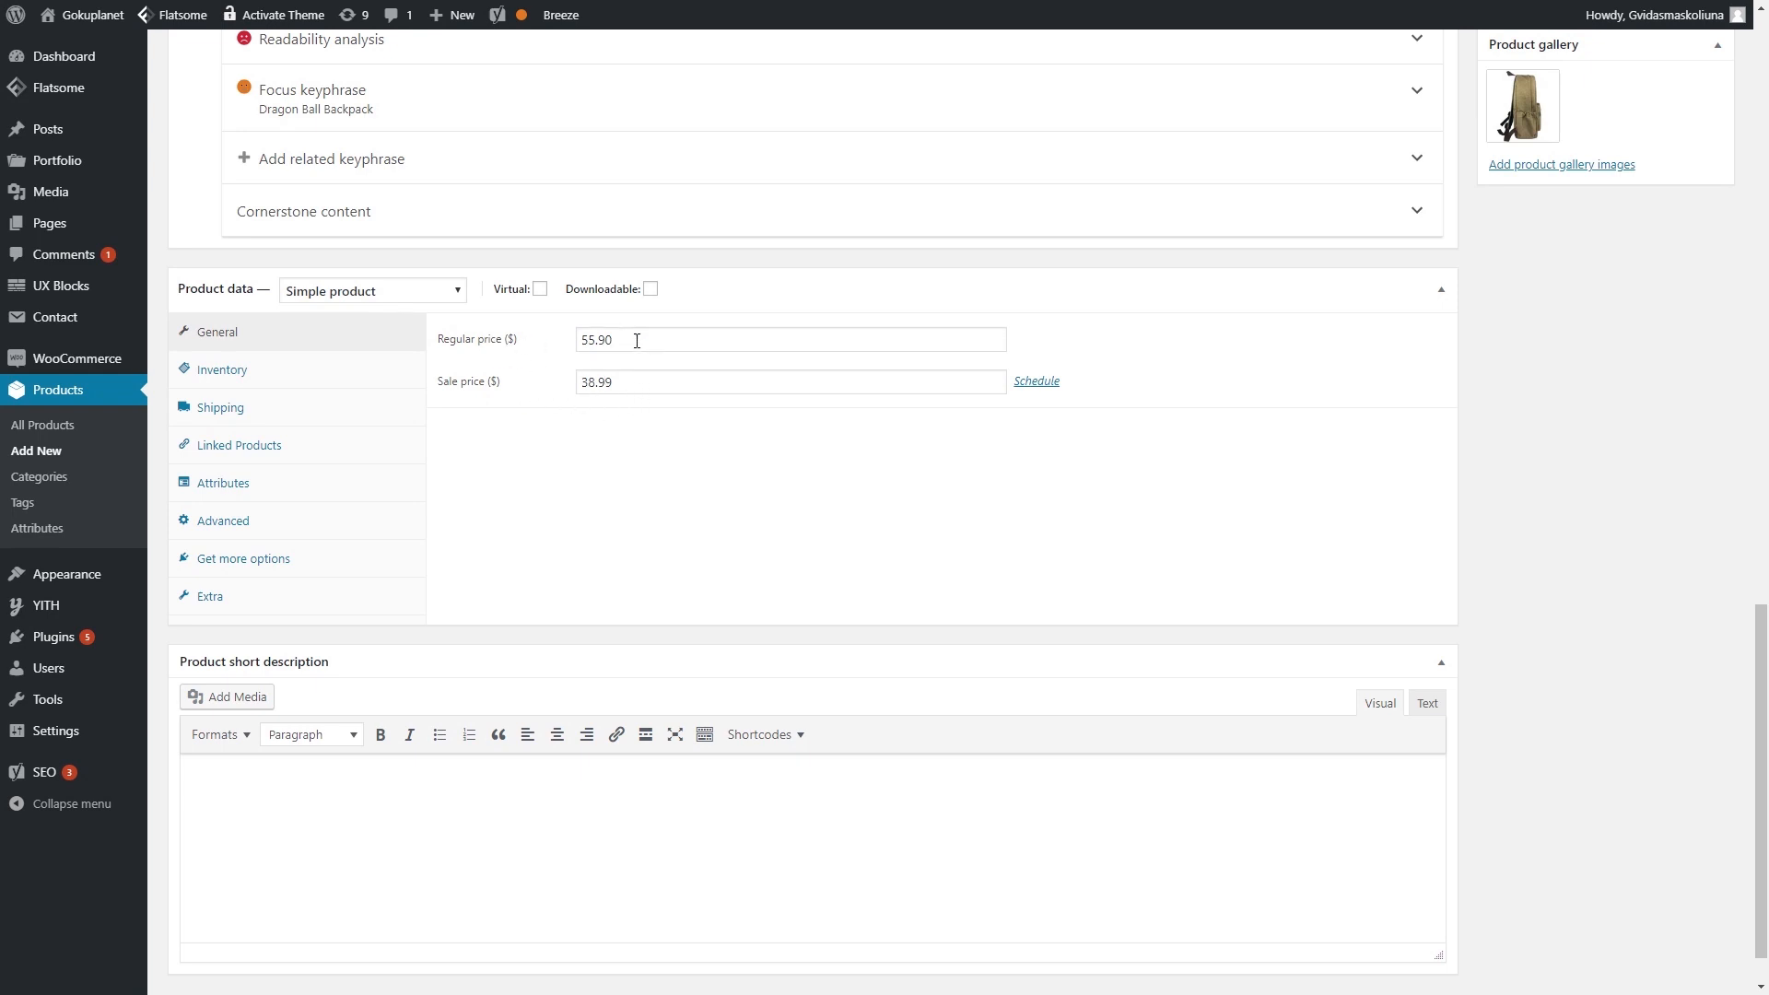
click(264, 381)
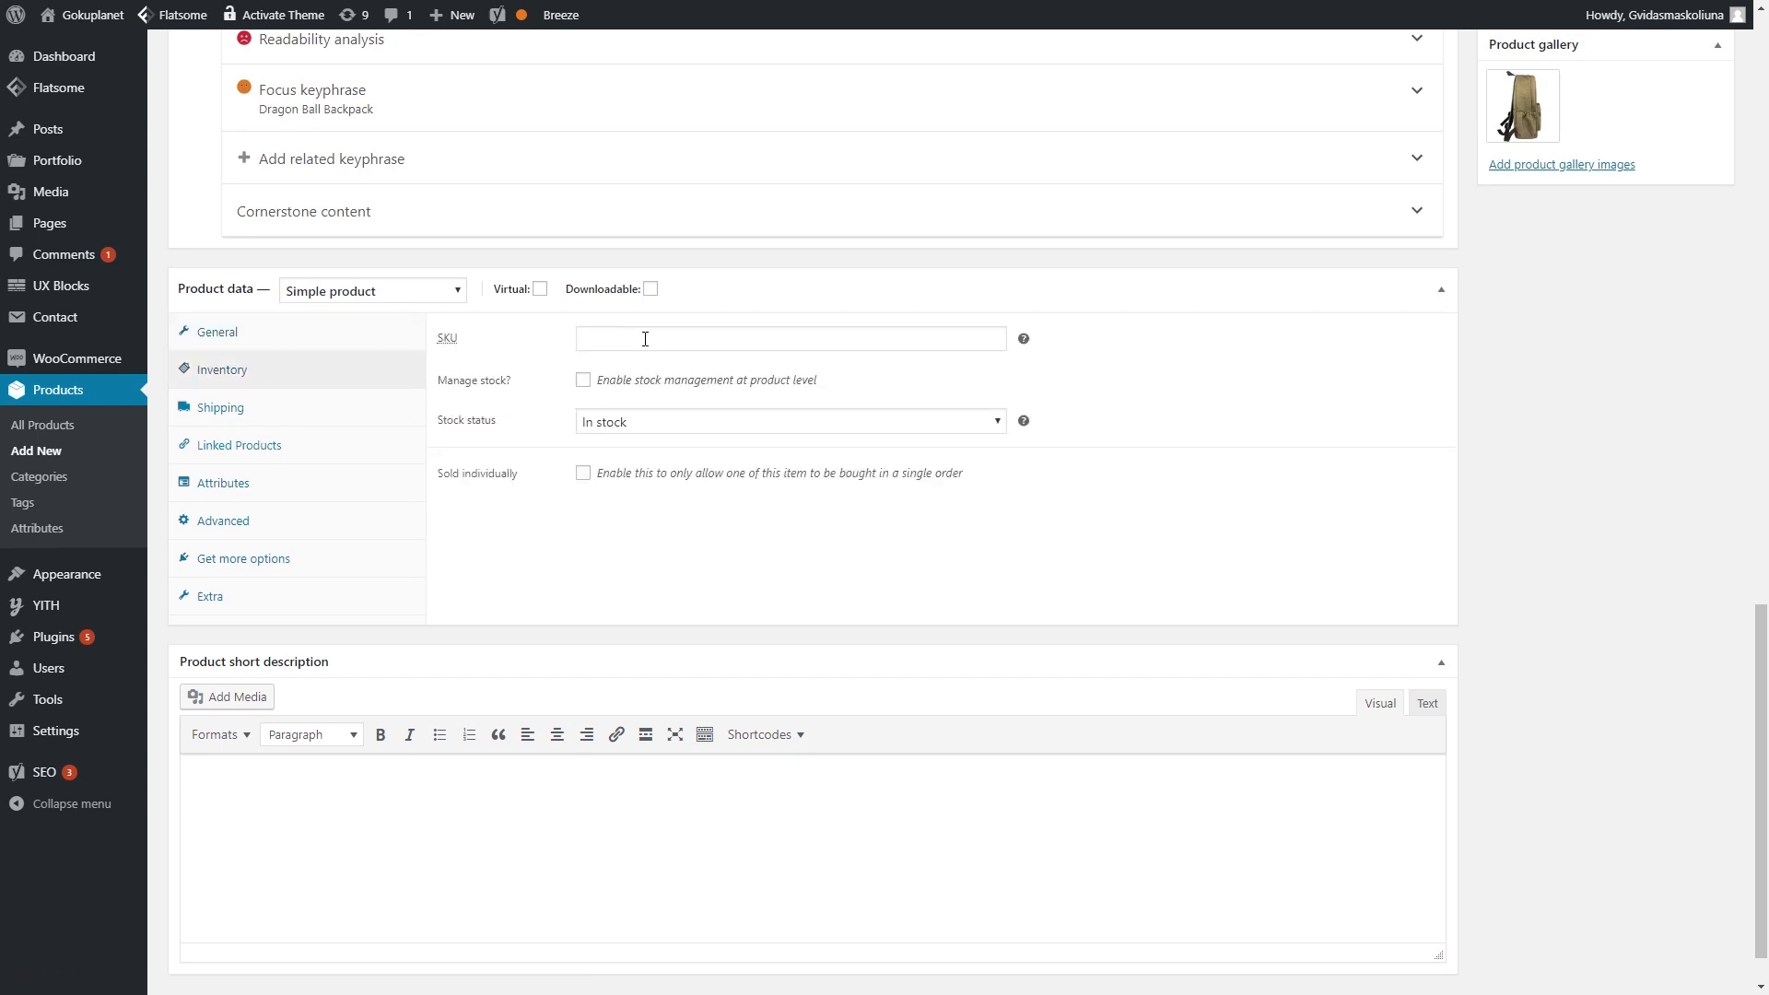
click(645, 339)
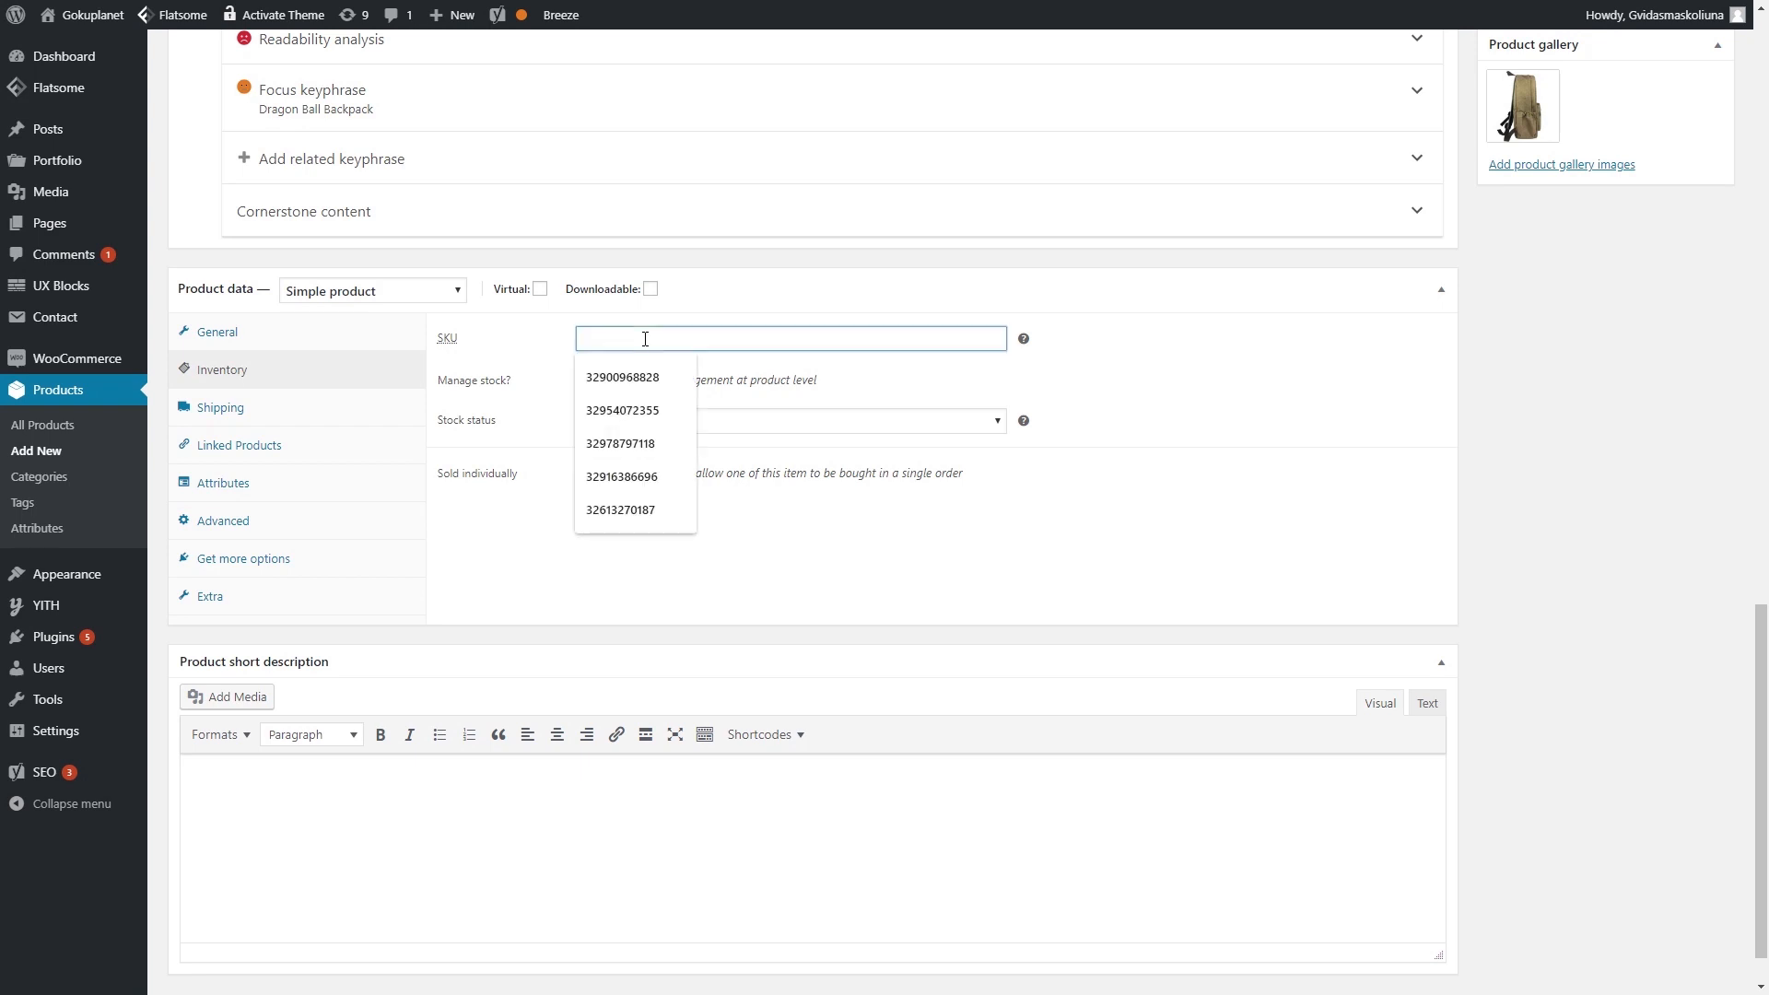
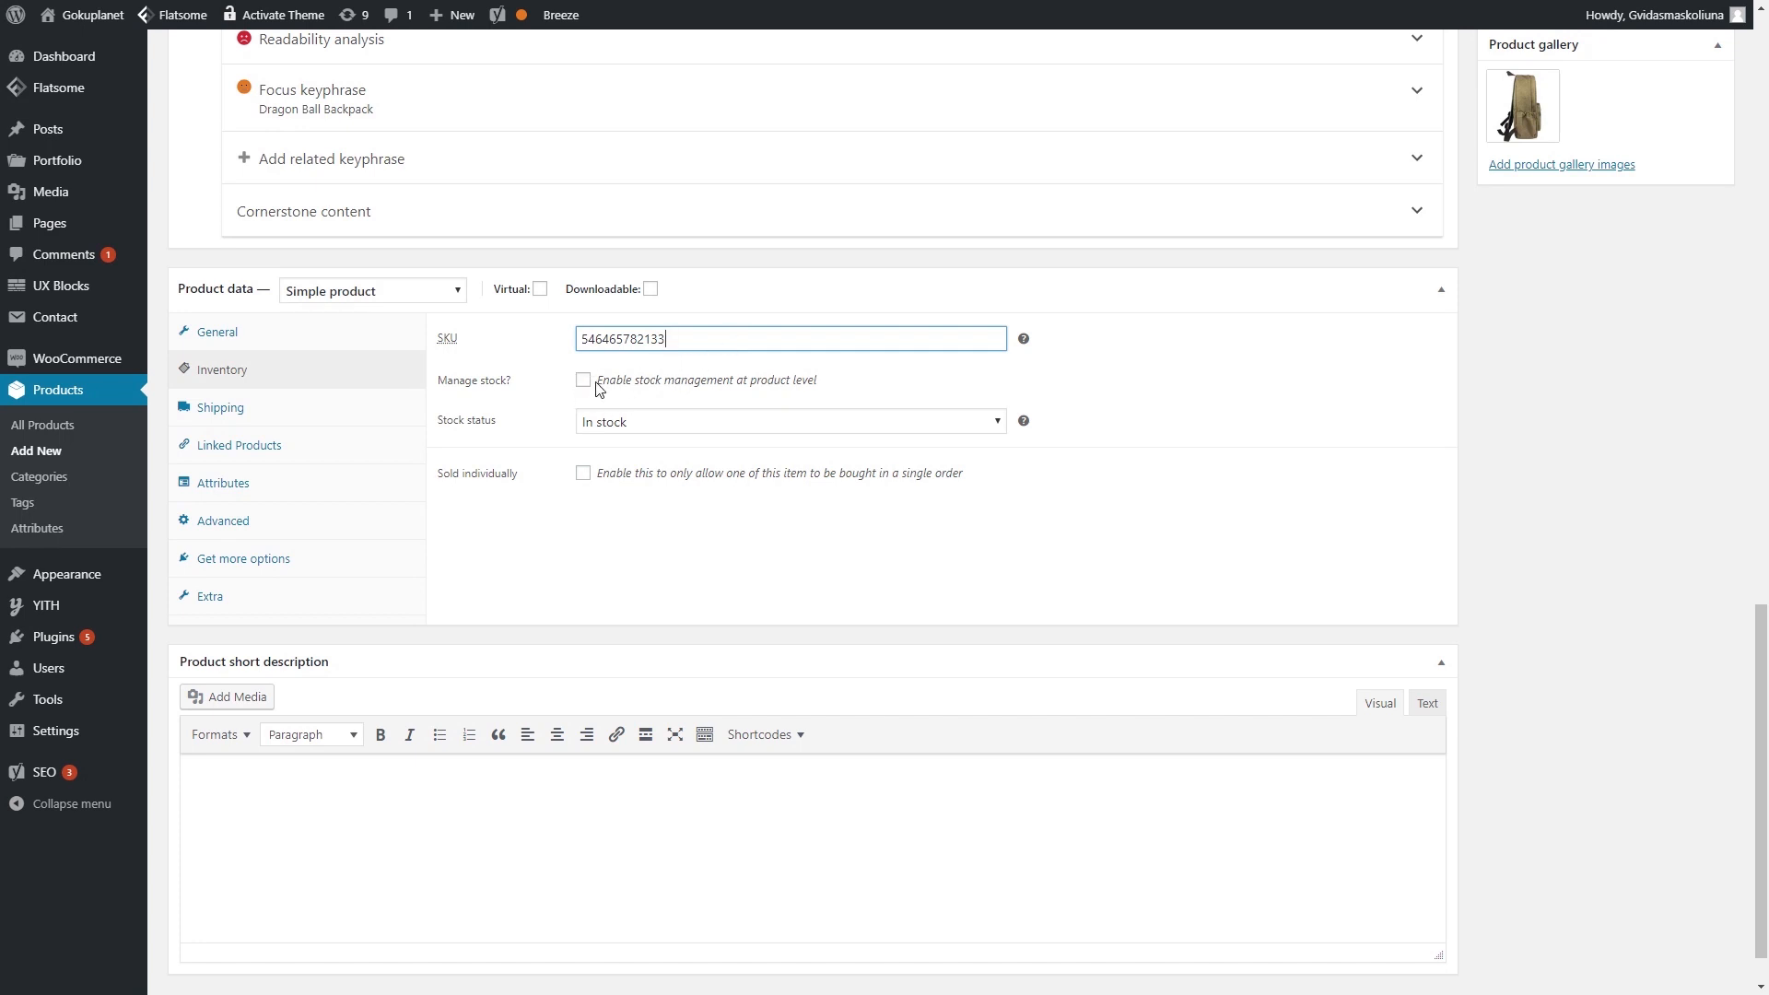
- Check the backpack's Shipping and Linked Products settings, then open its Attributes section
click(221, 408)
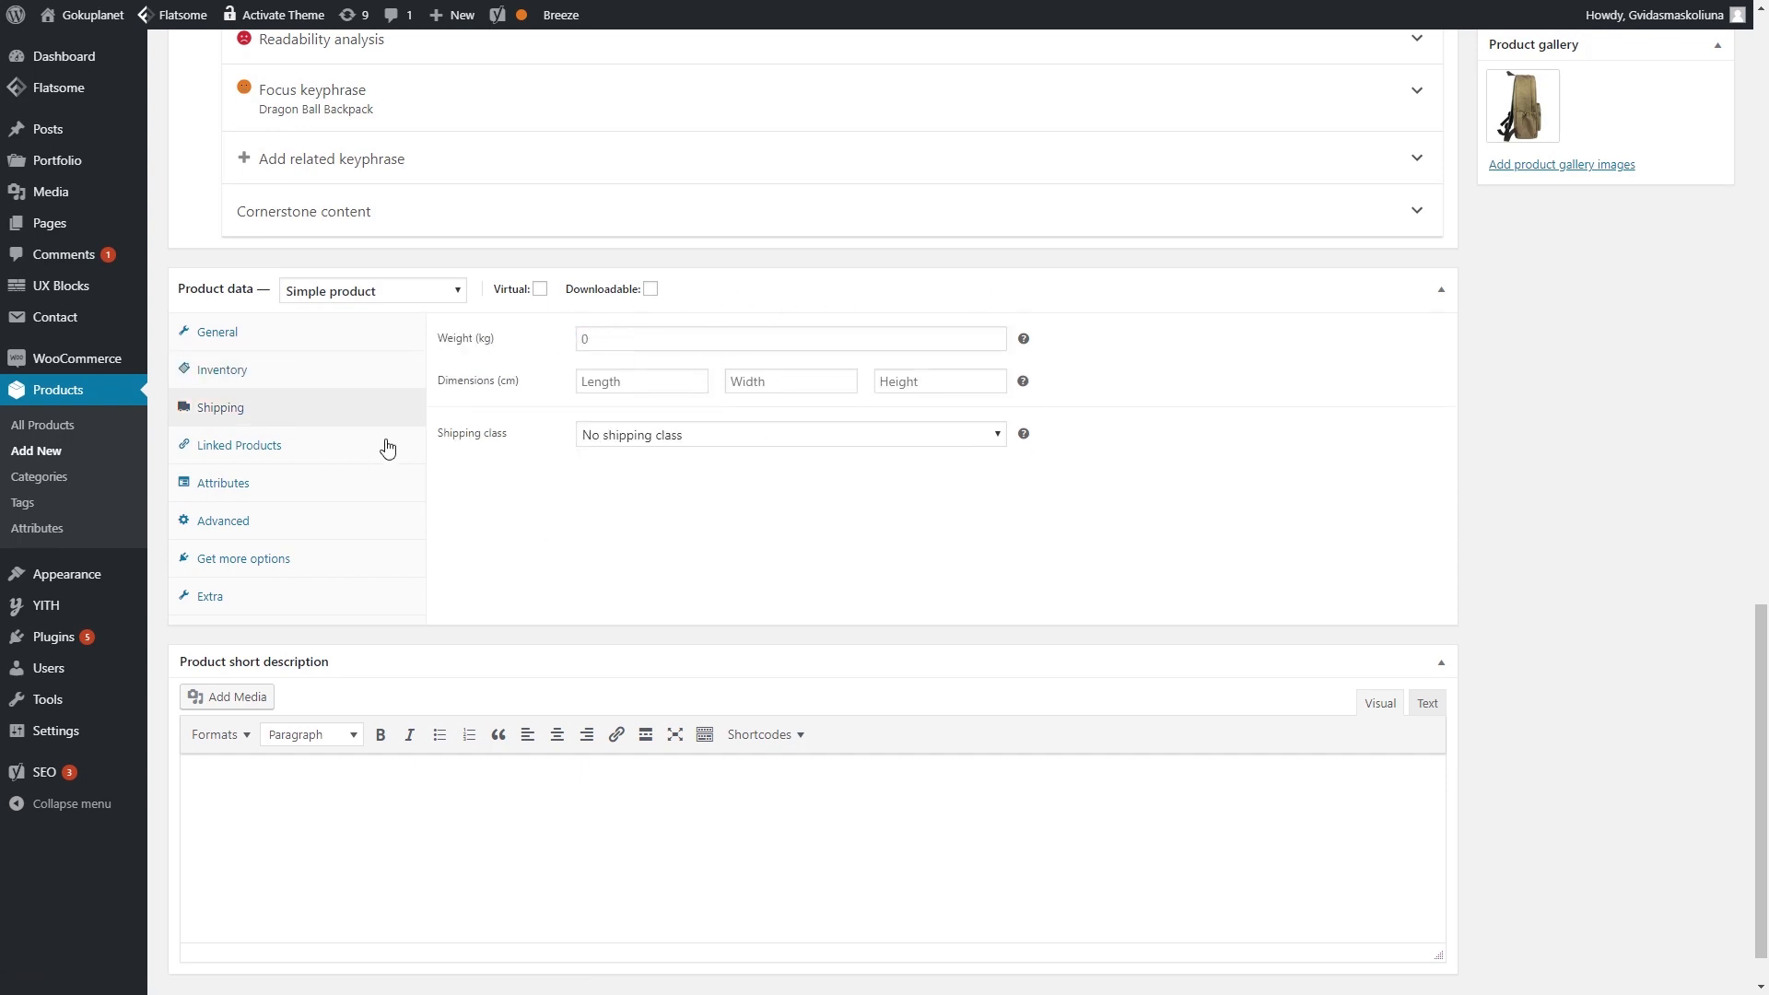
click(266, 448)
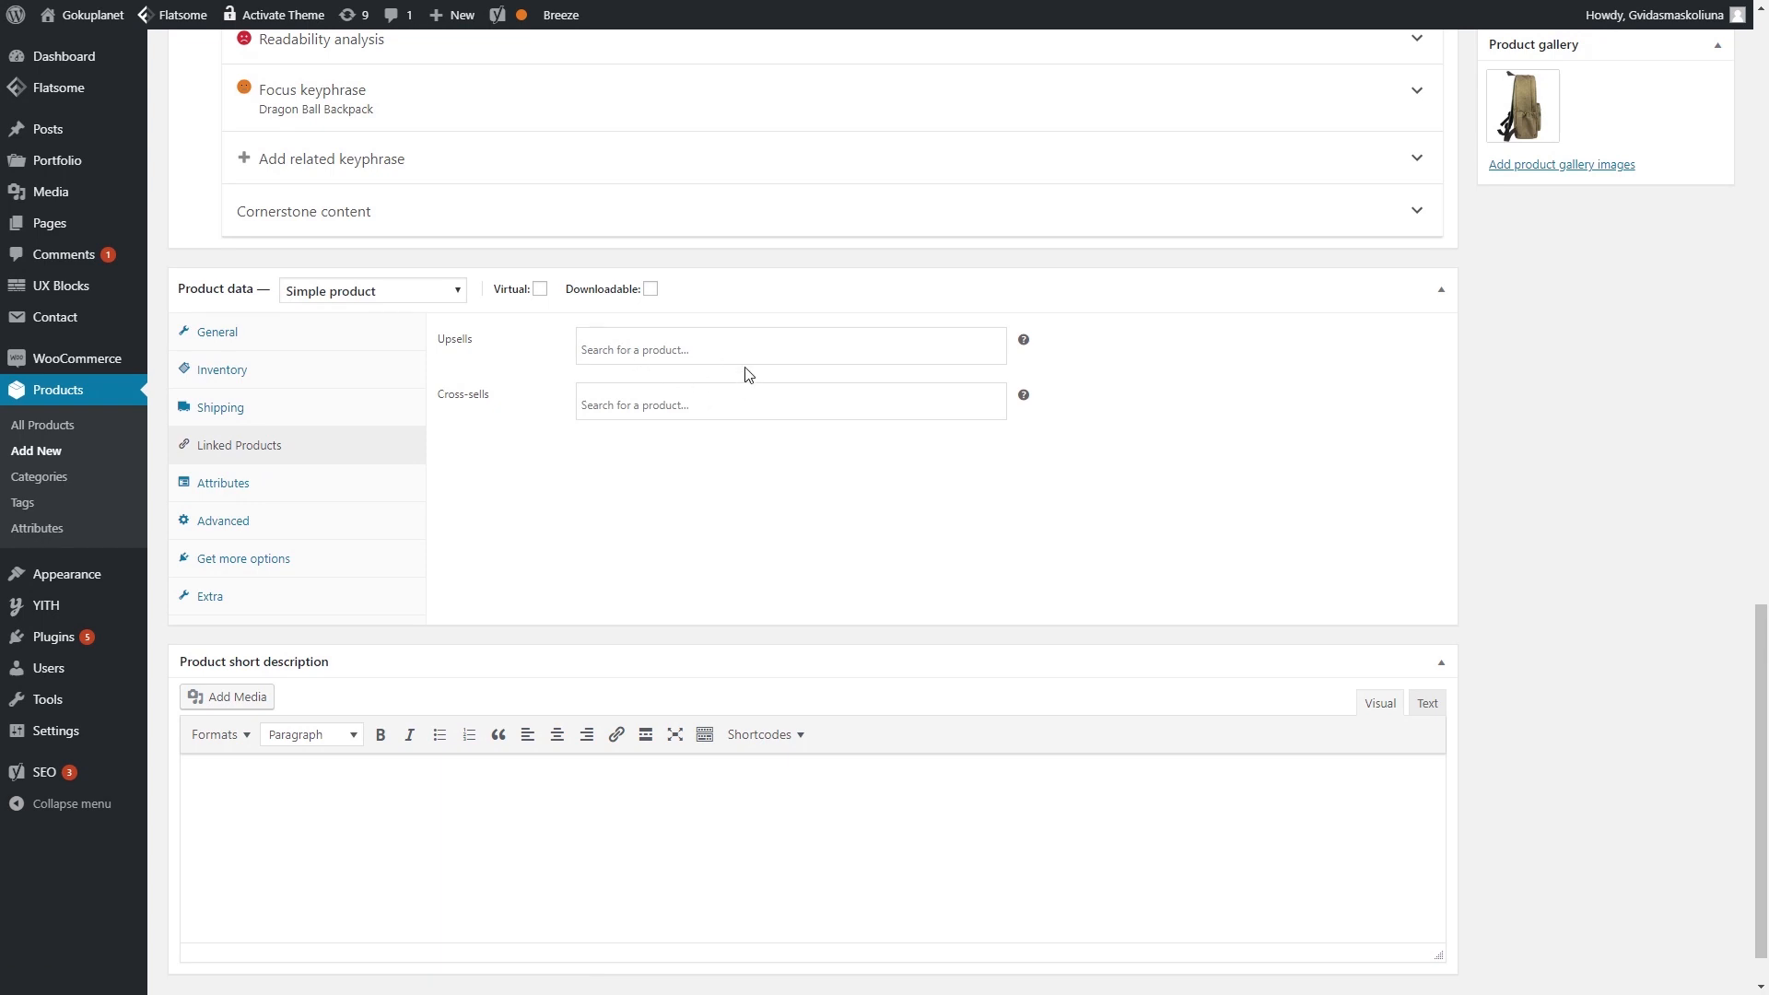
click(329, 488)
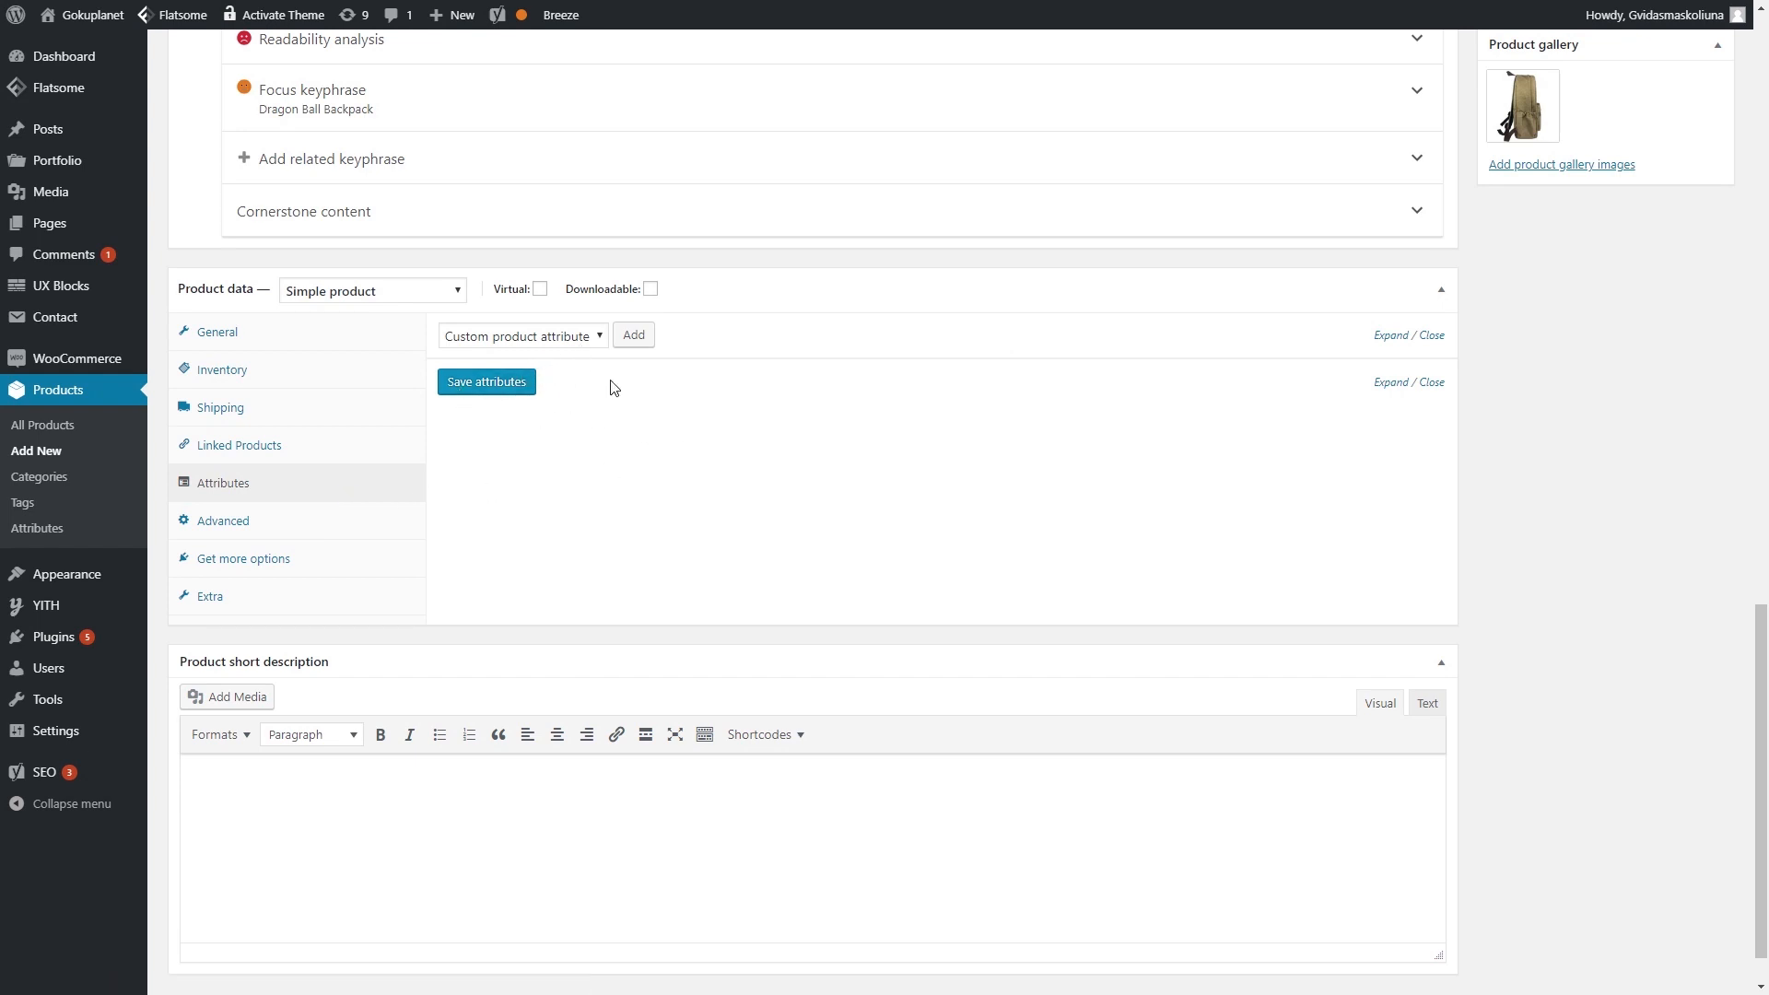
- Add and save a custom attribute Material with value Cotton
click(588, 335)
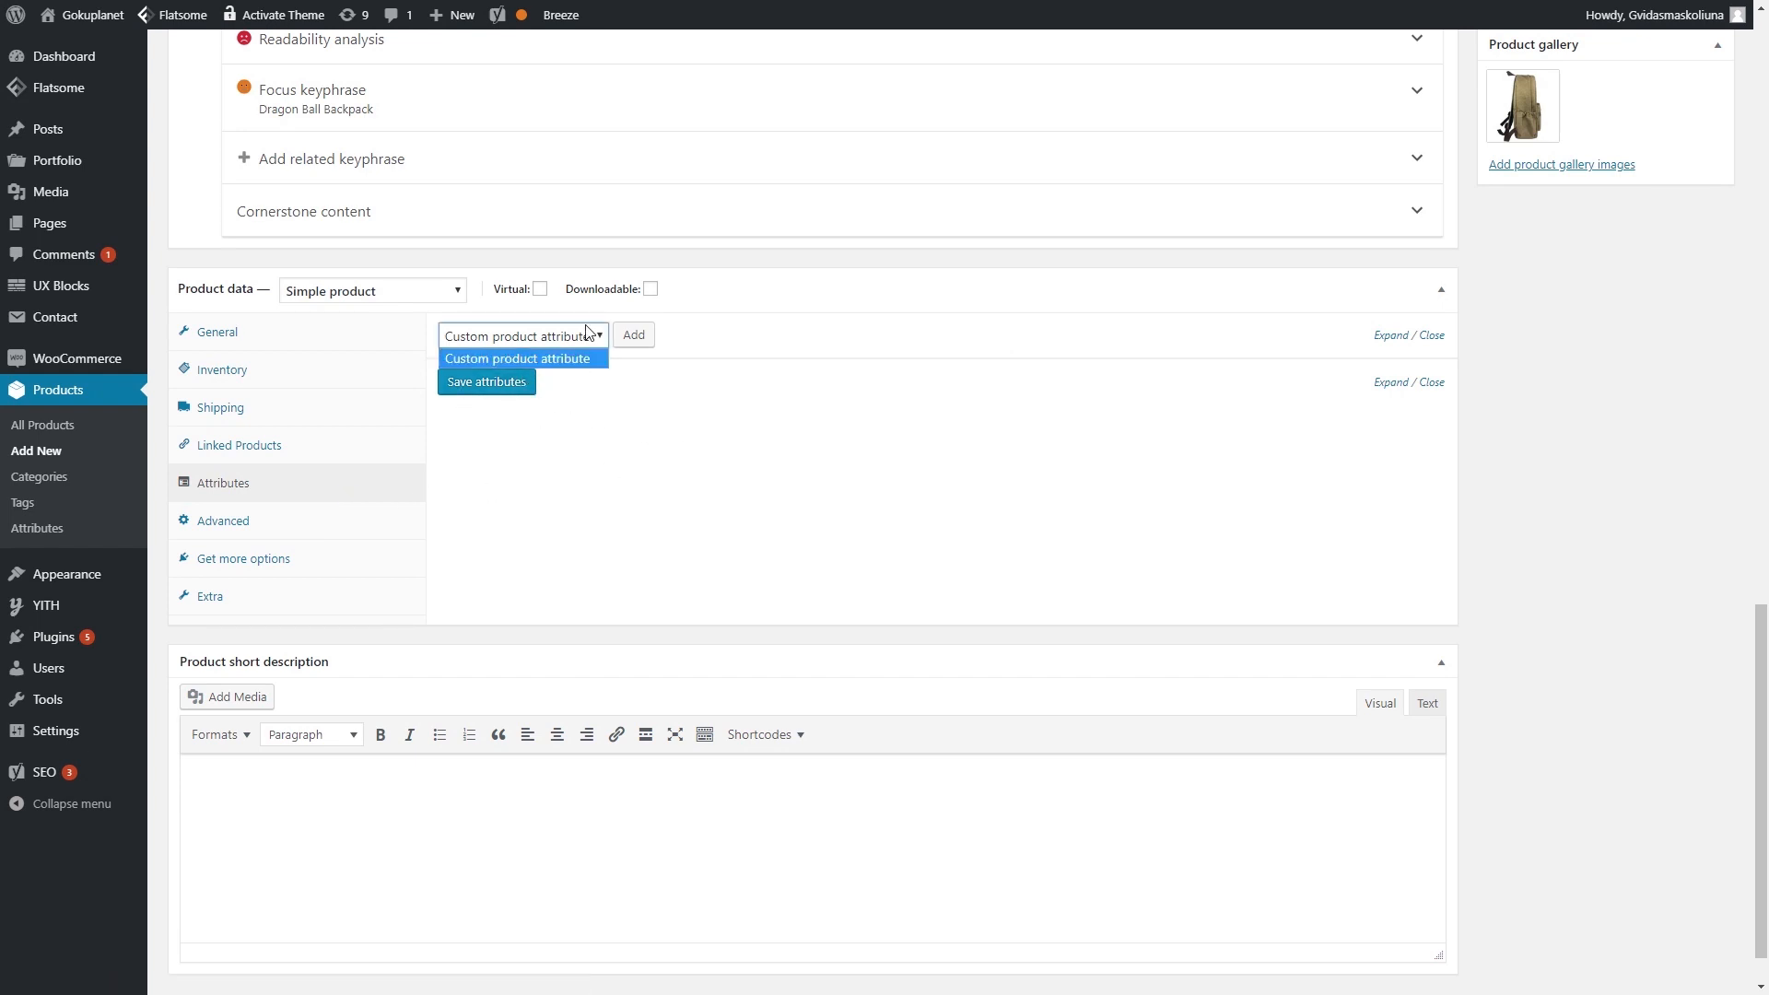
click(641, 336)
click(552, 455)
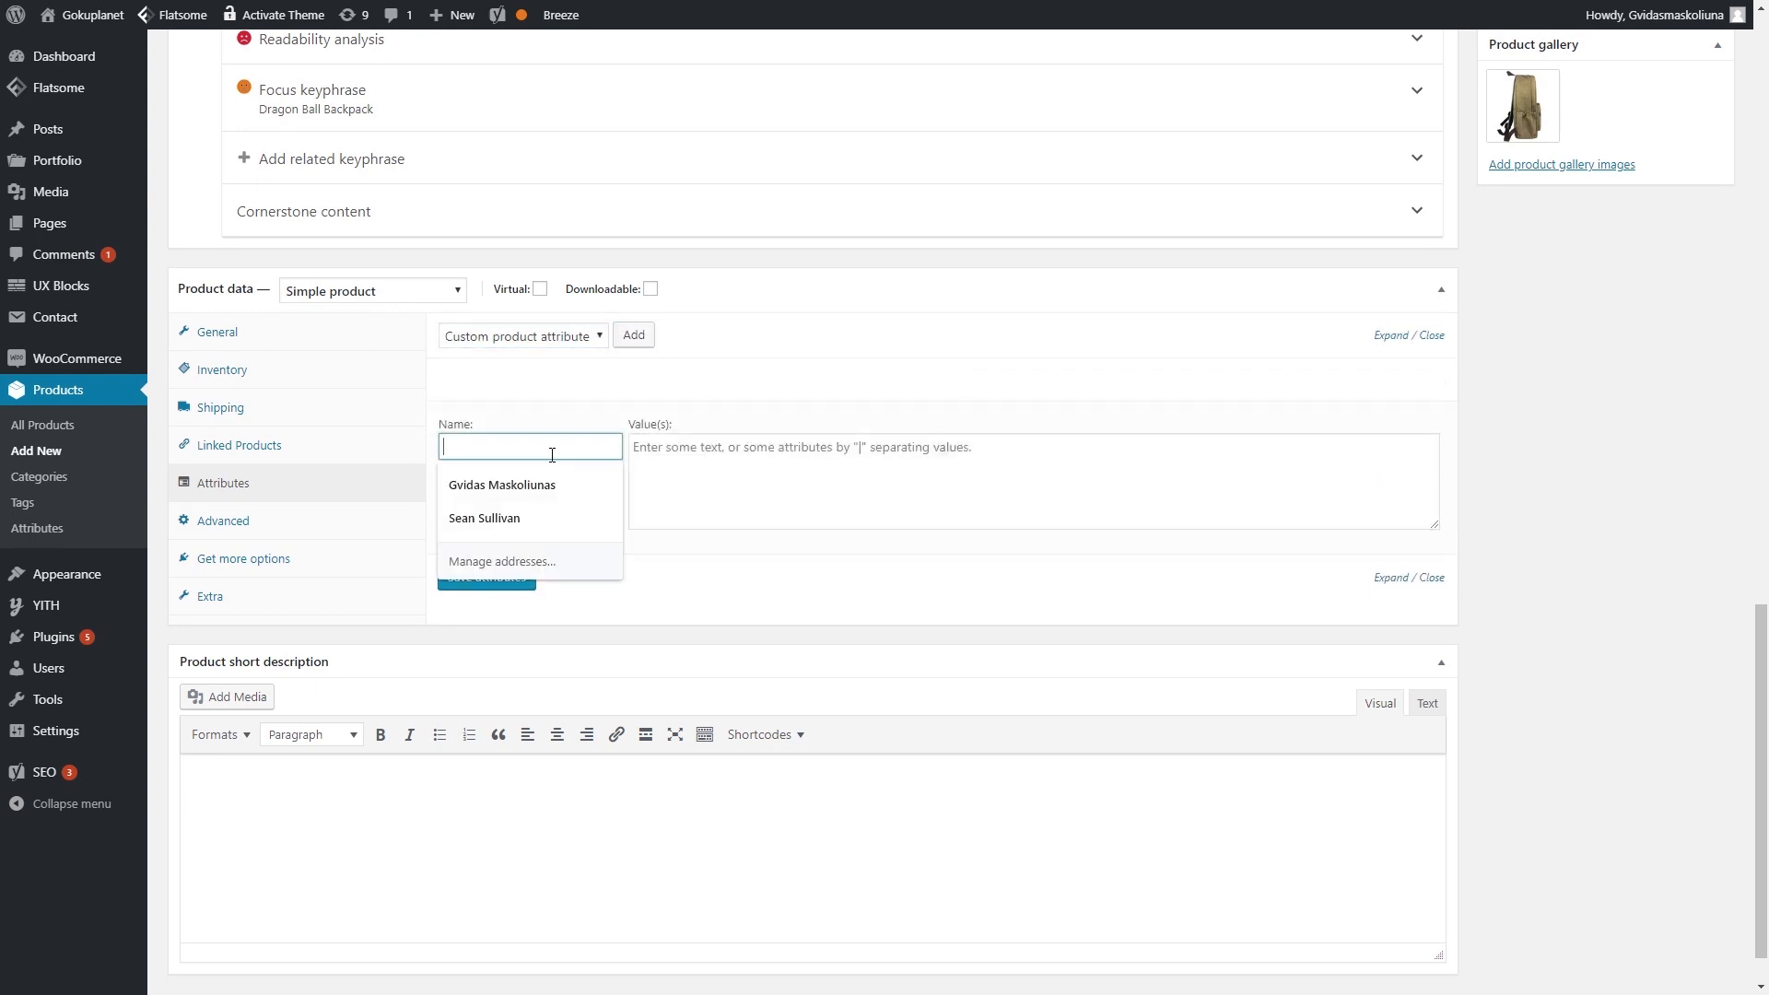
text(Material)
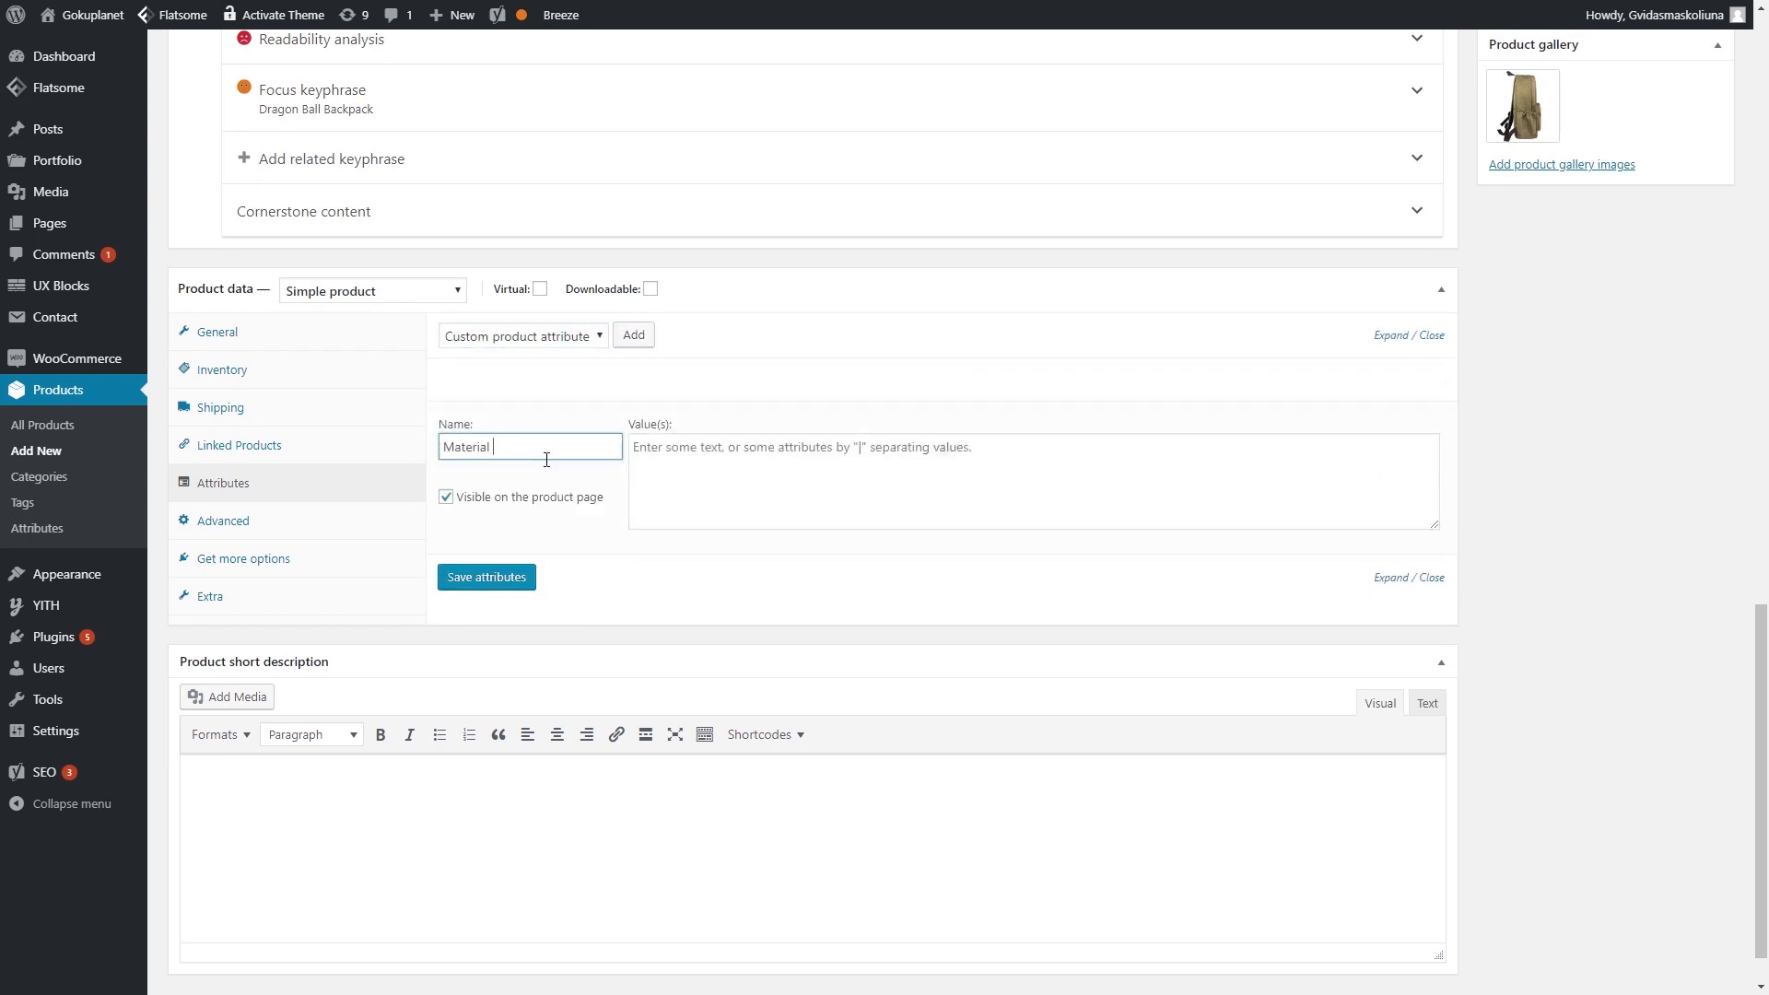
click(761, 448)
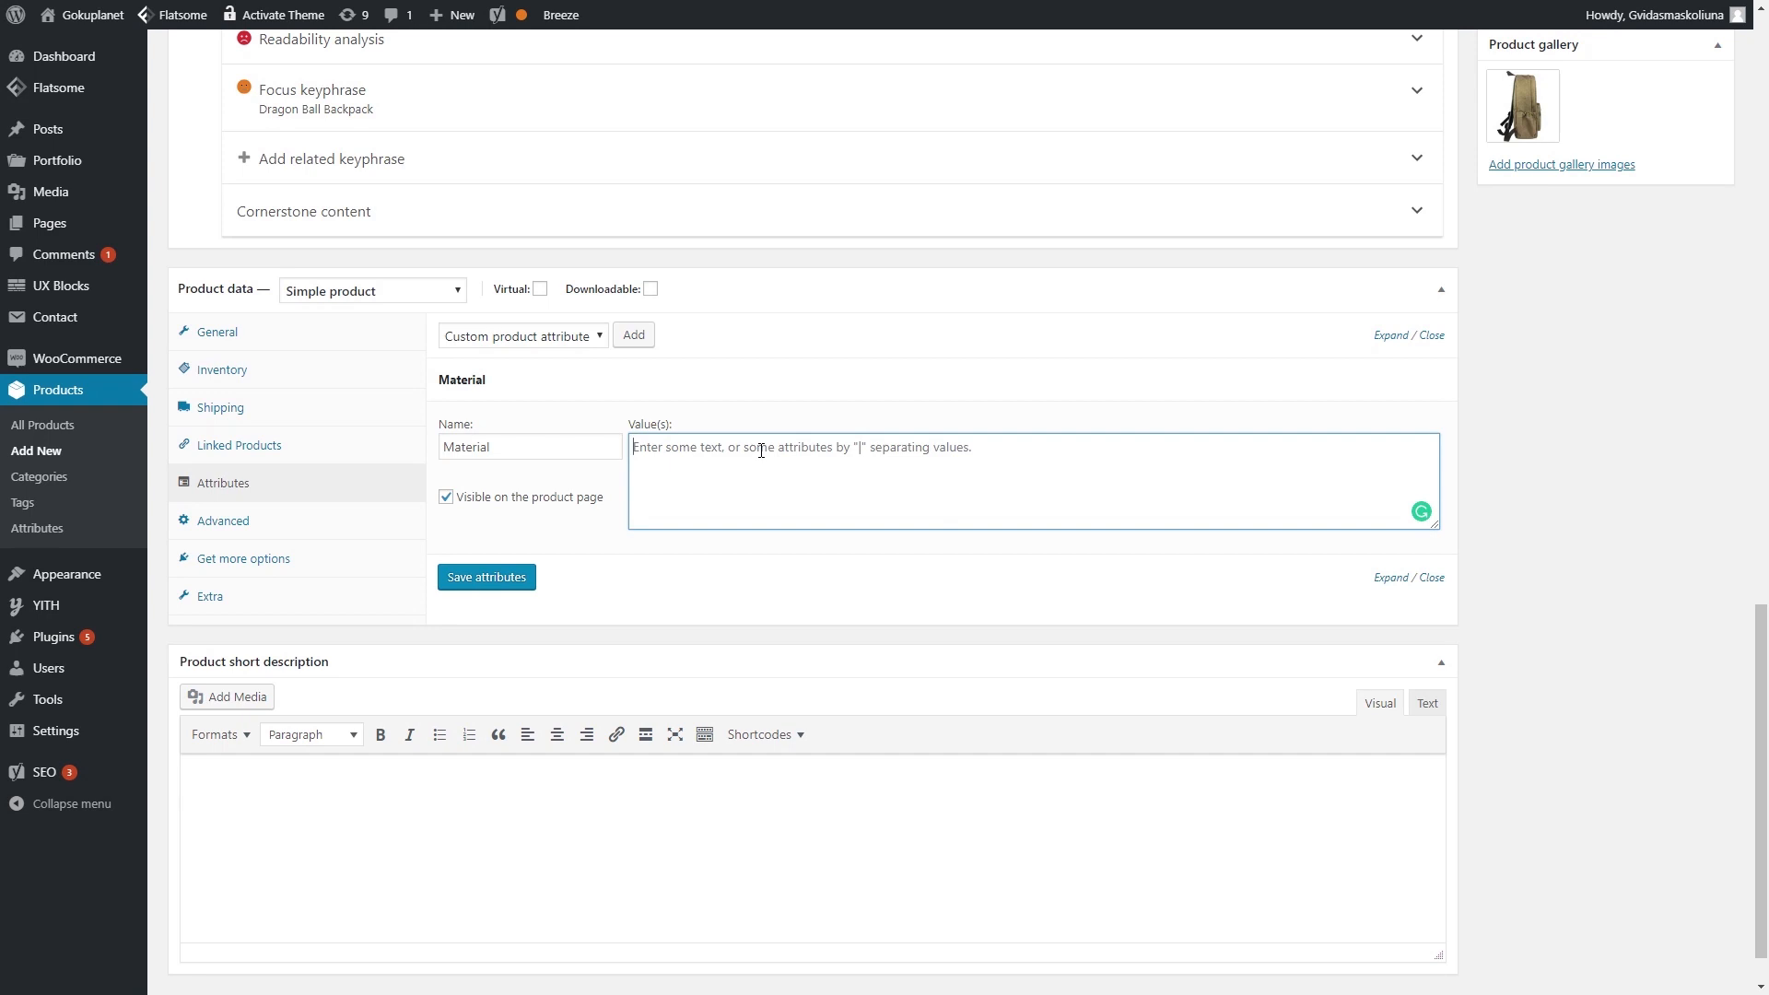
text(Cotton)
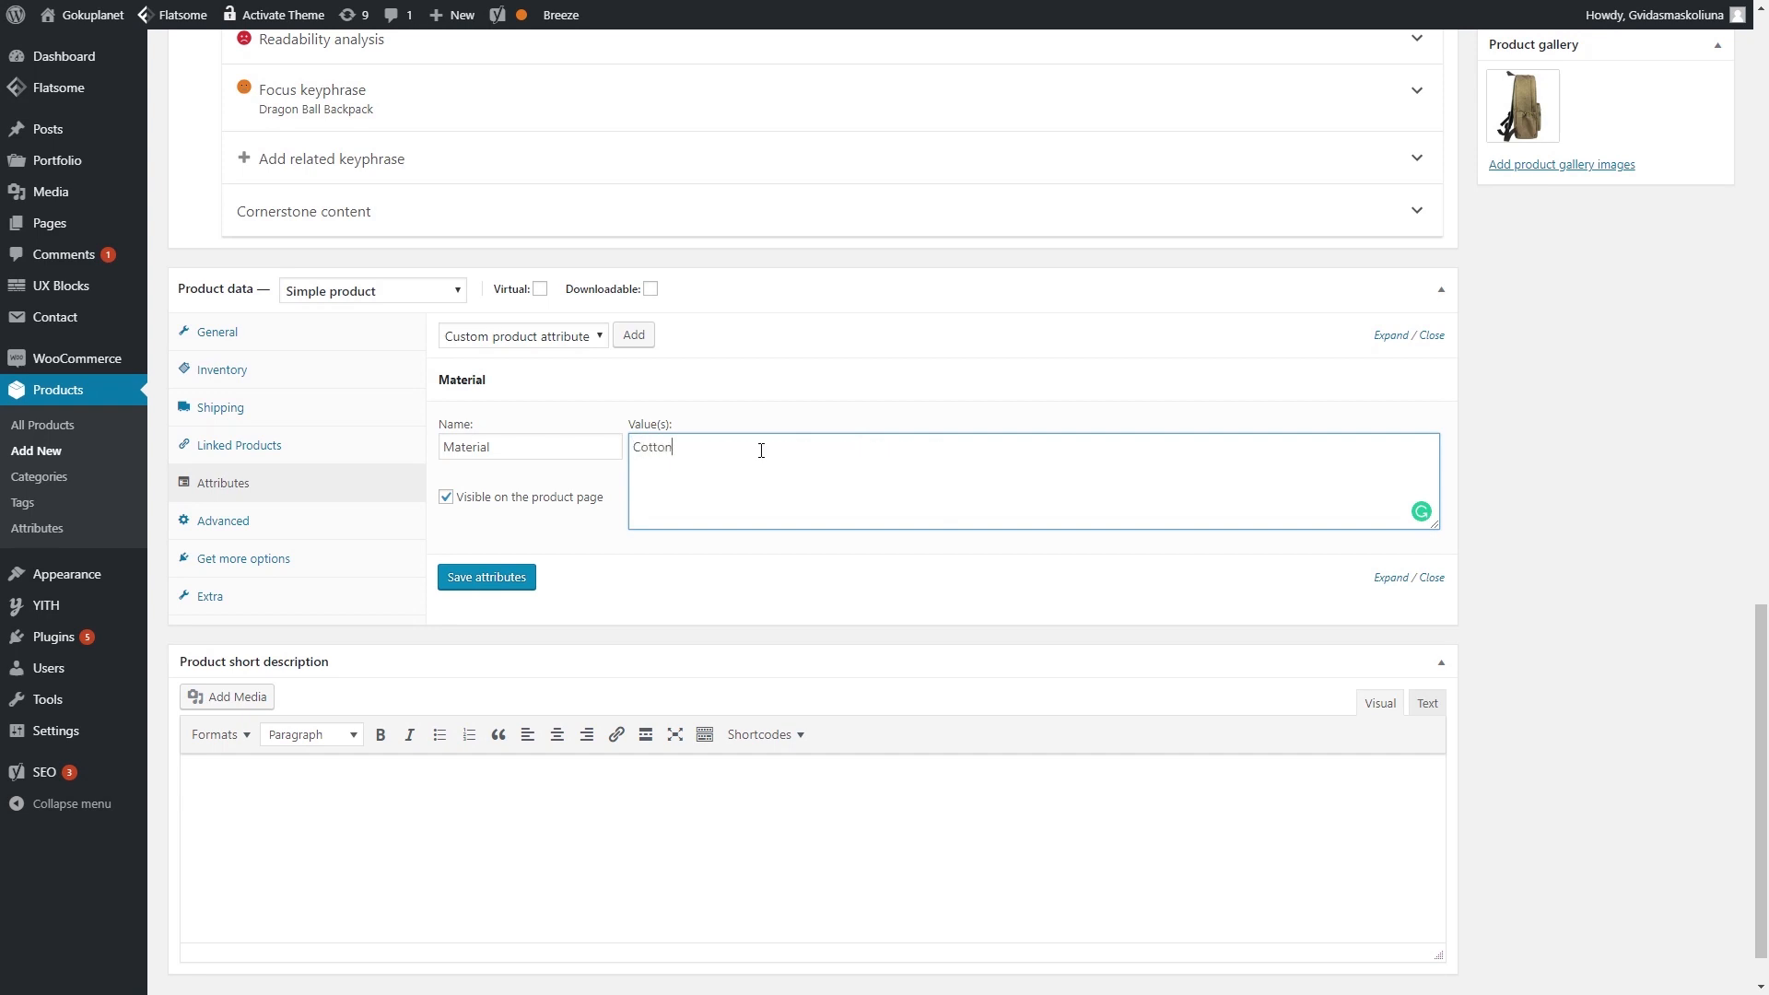
click(498, 577)
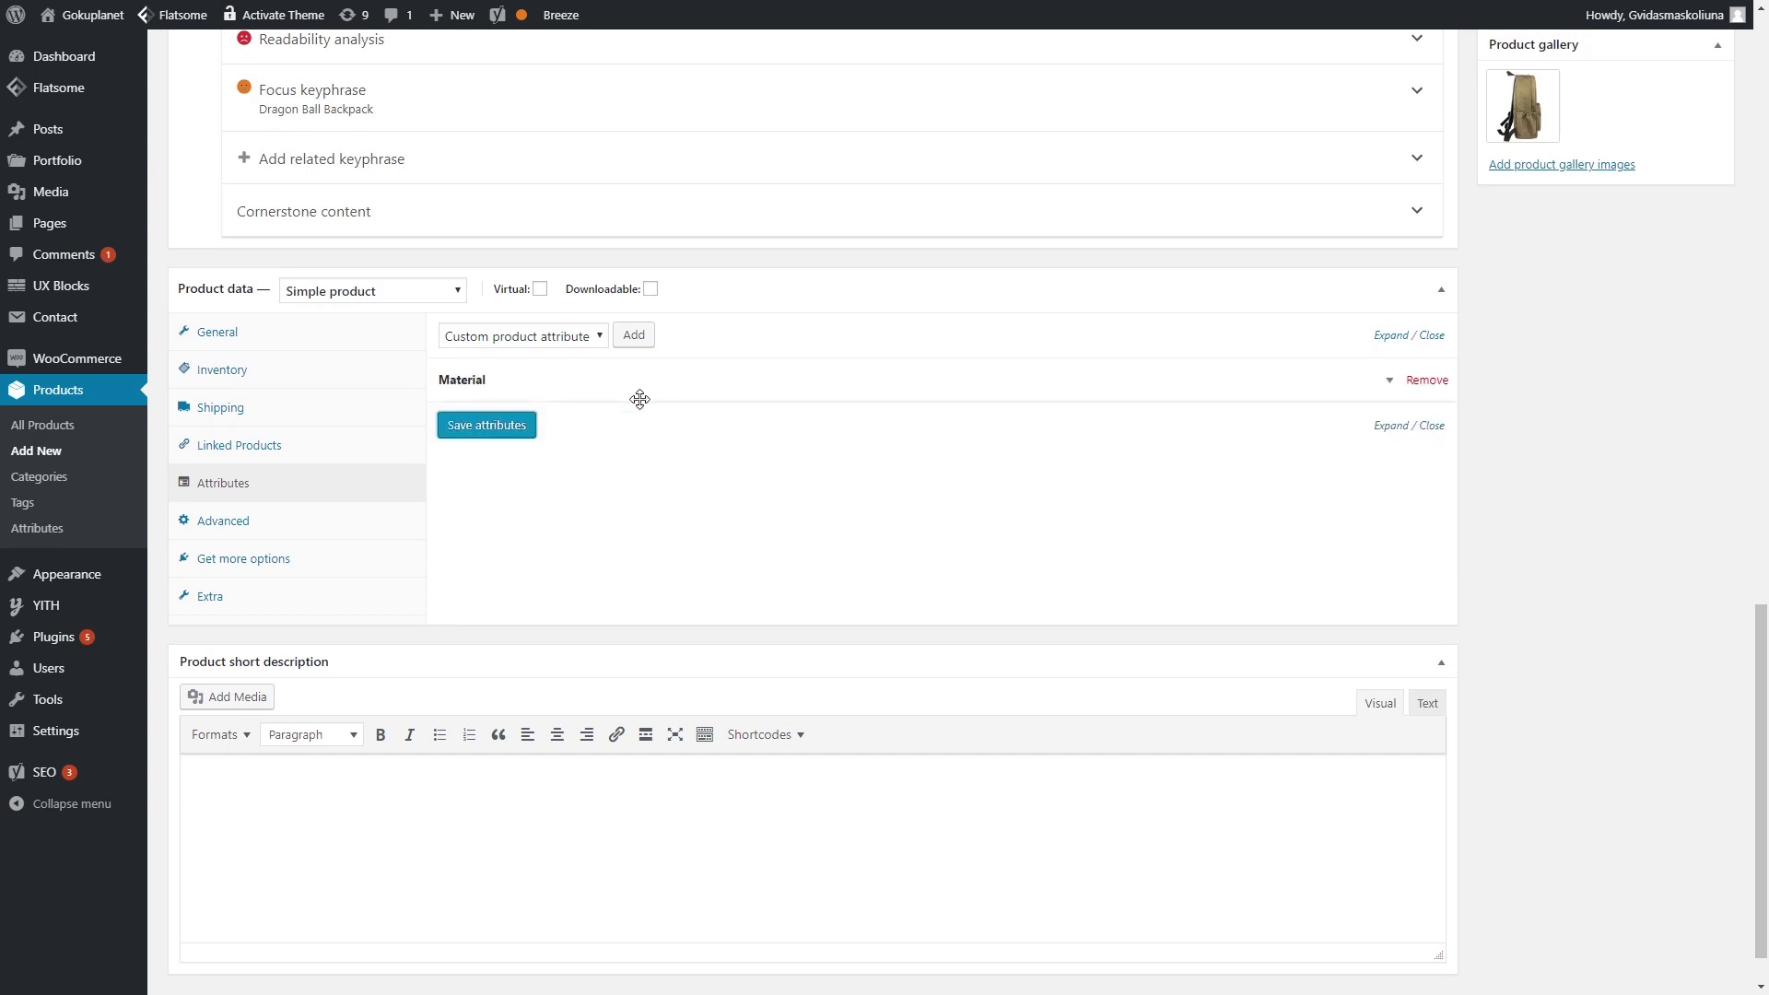
click(1393, 383)
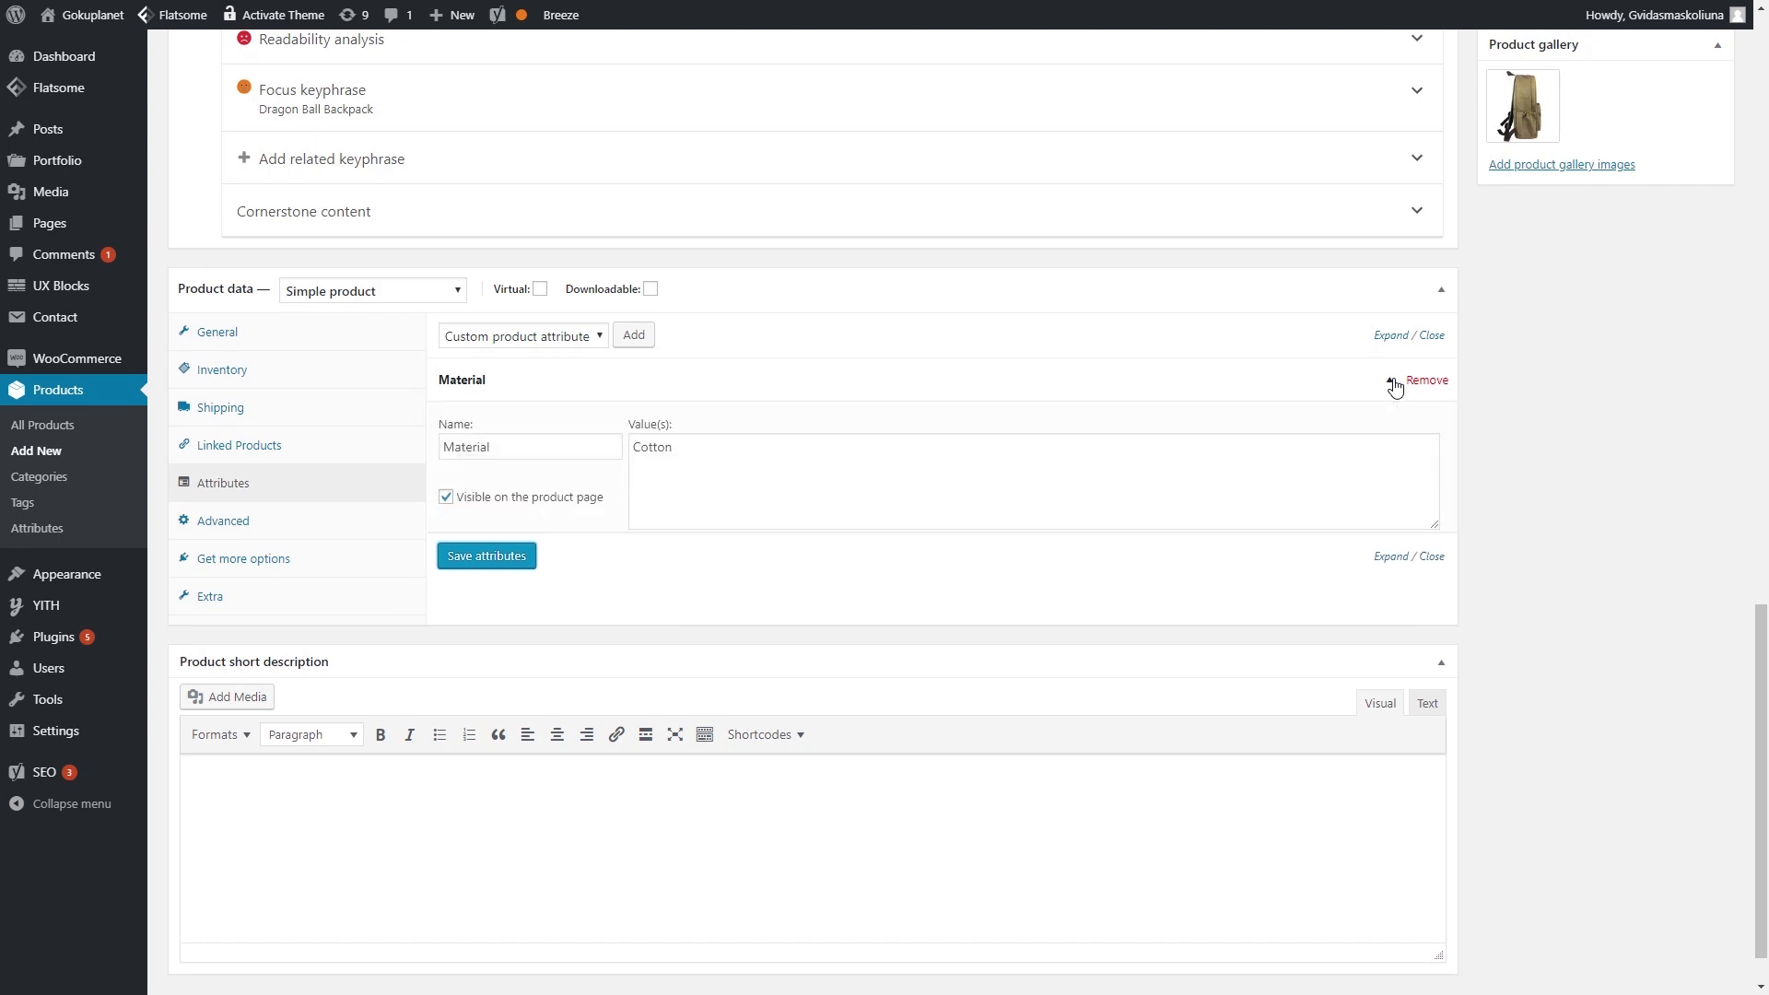
click(1393, 384)
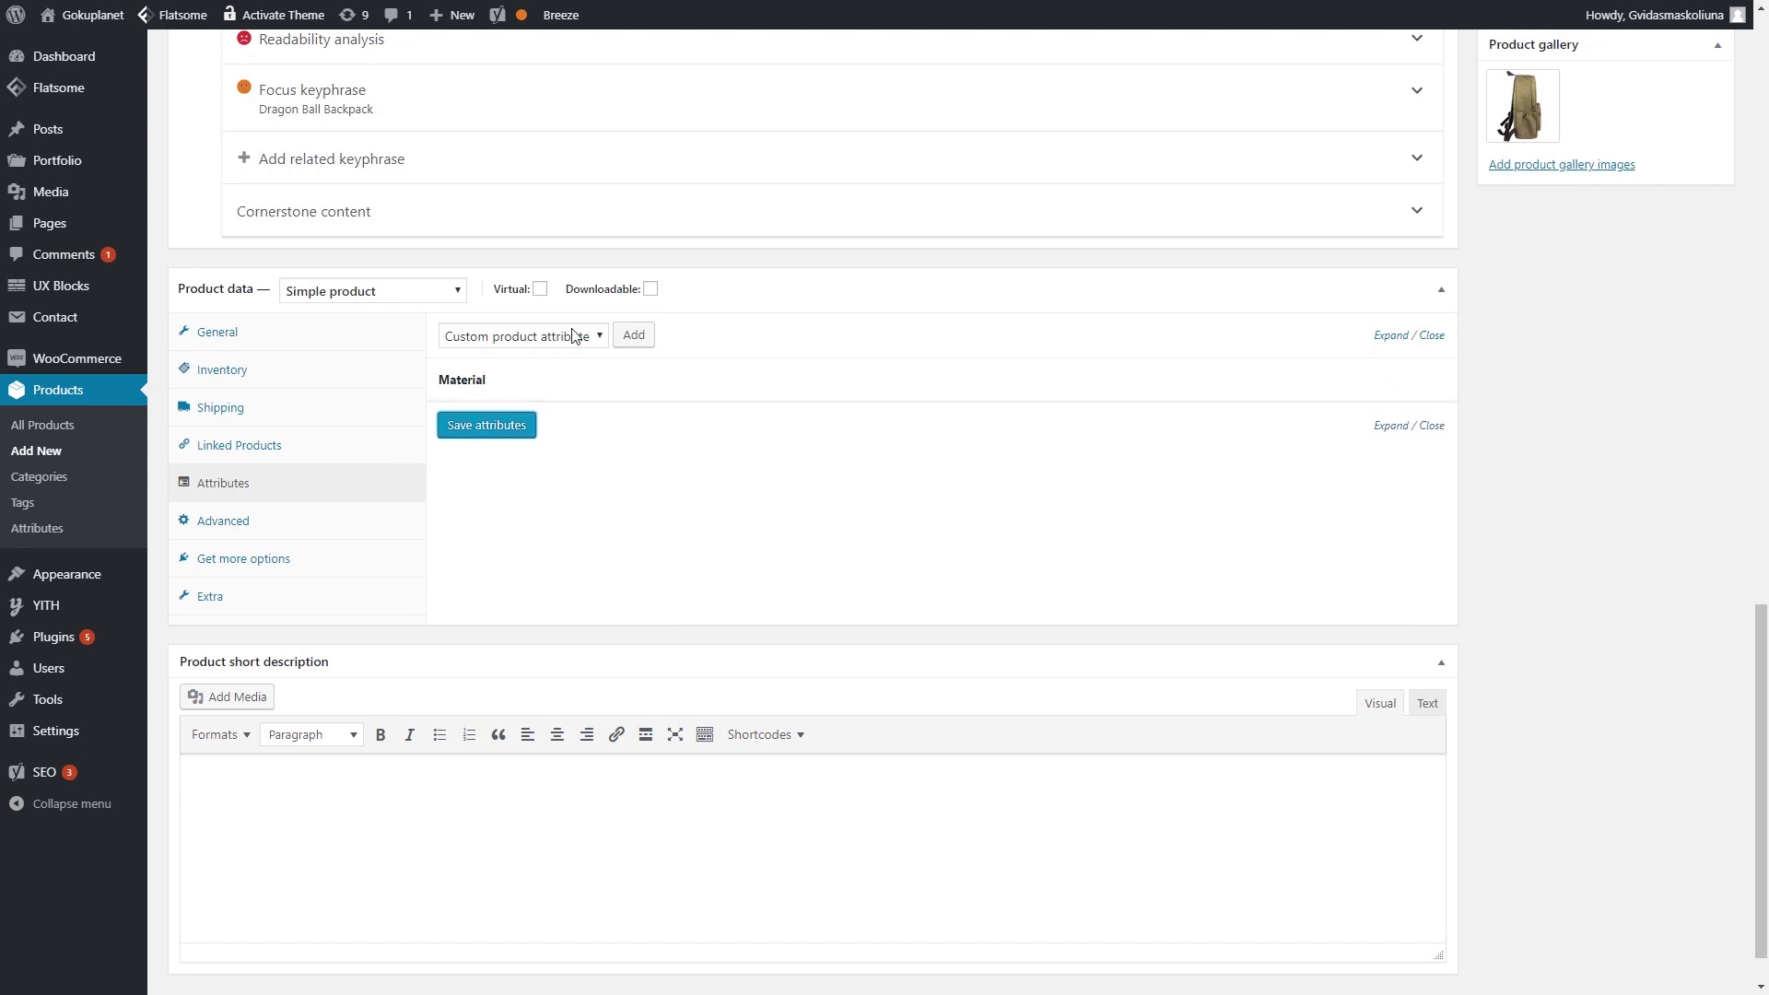
- Add and save a custom attribute Color with value Green
click(633, 337)
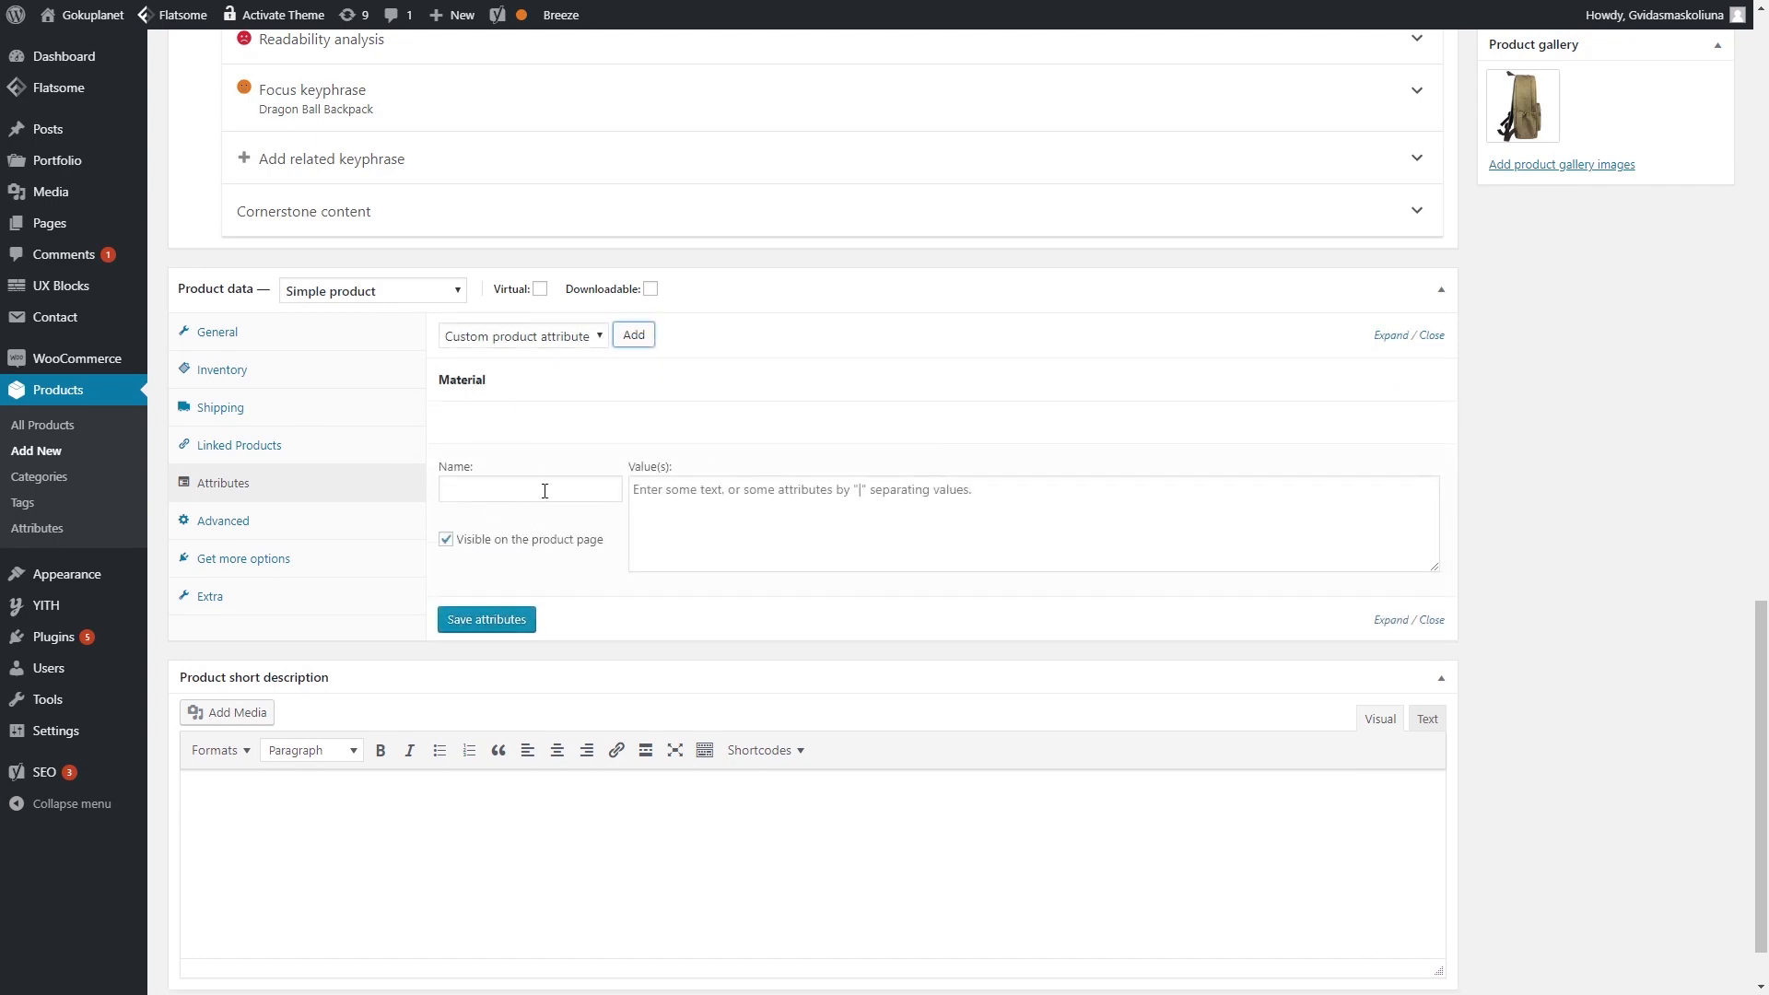
click(545, 490)
text(Color)
click(737, 514)
text(Green)
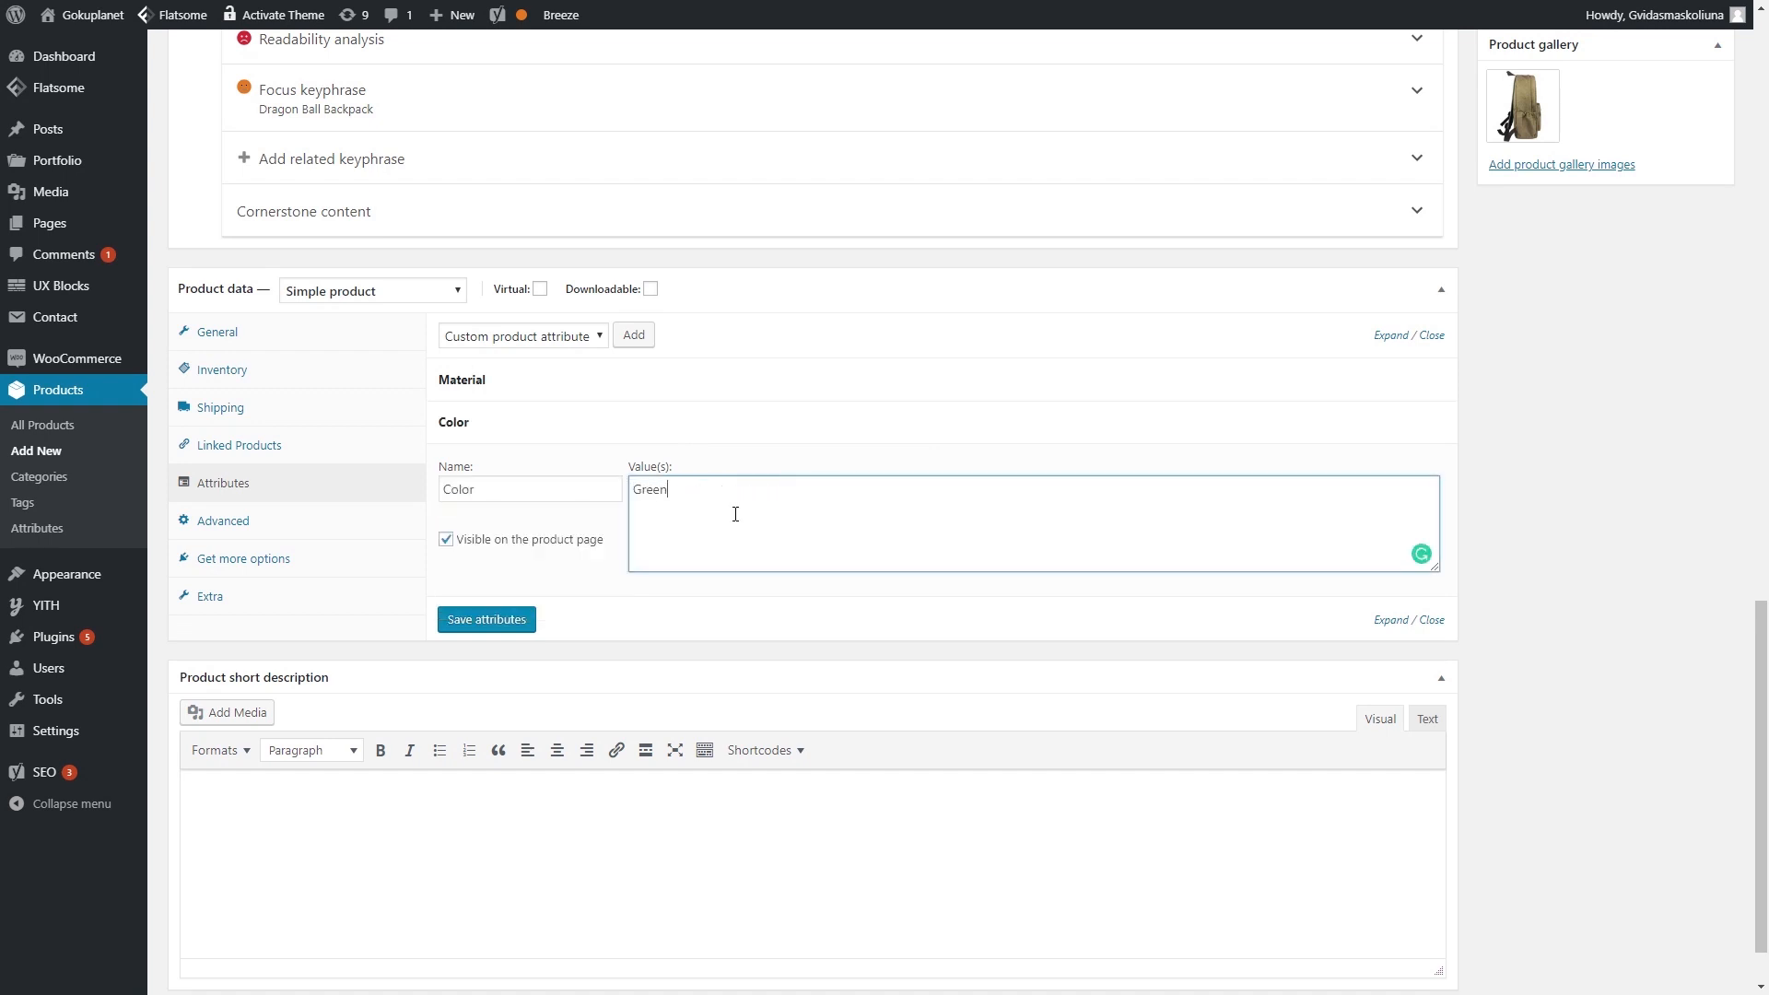
click(487, 619)
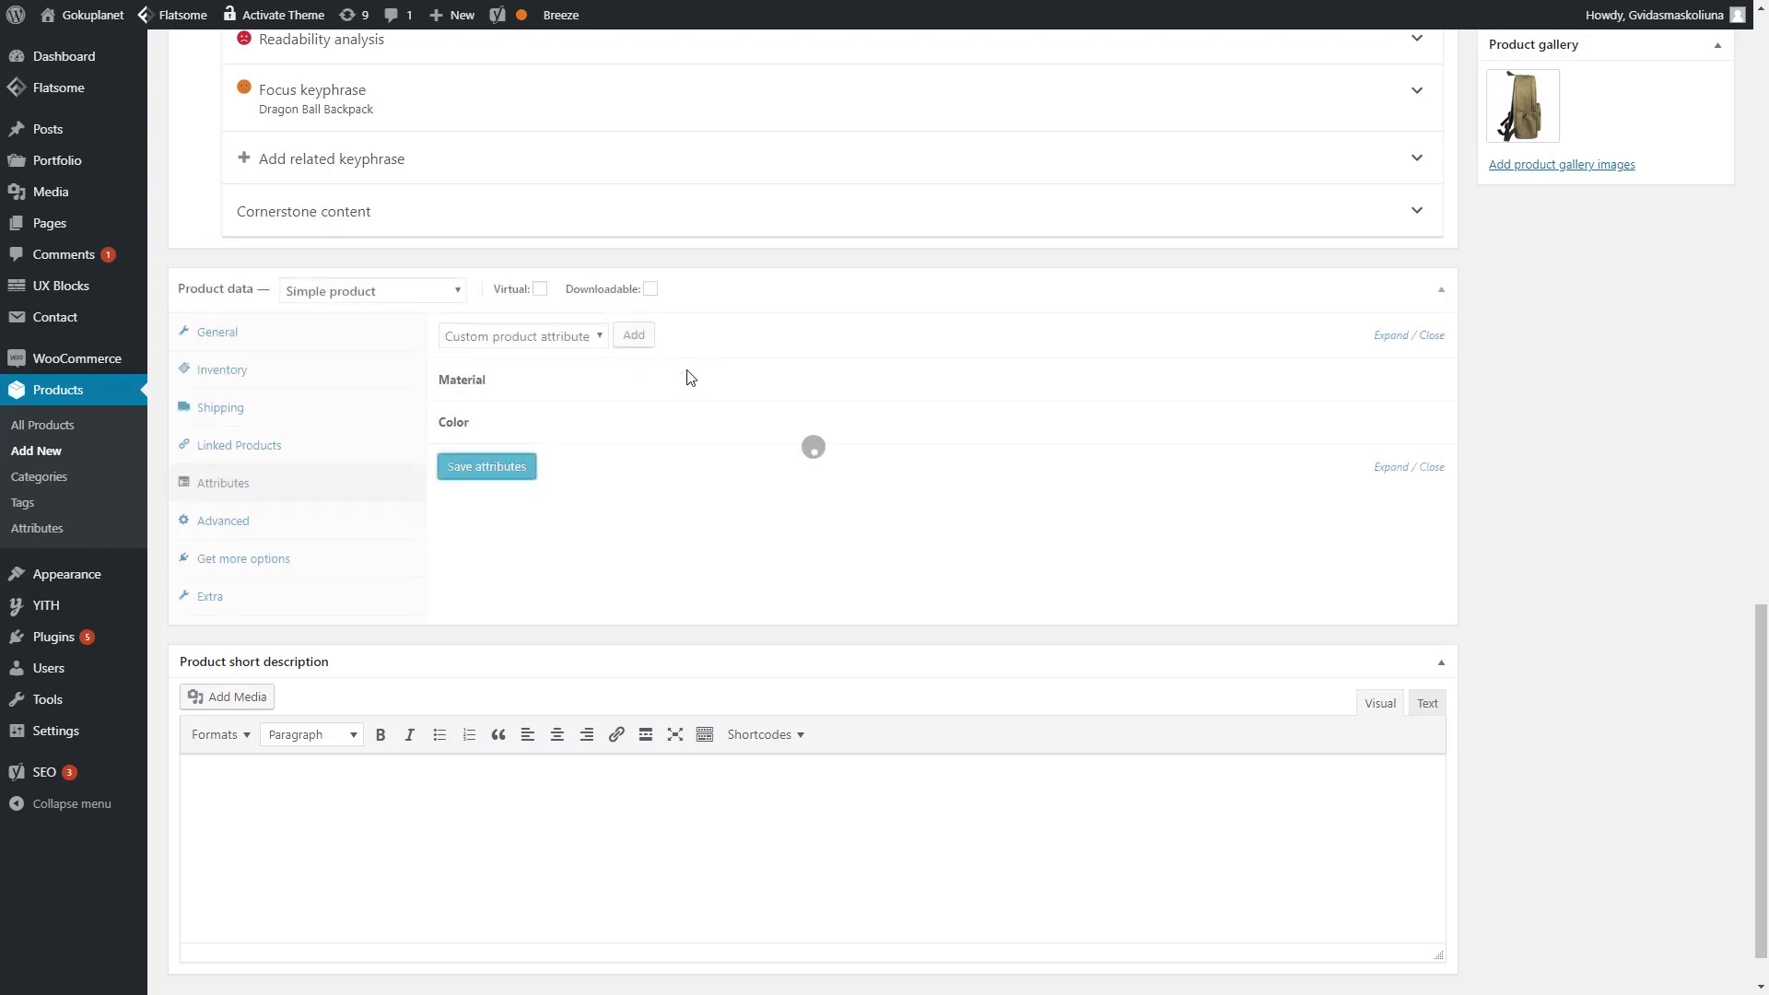
- Add and save a custom attribute Size with value 30X15
click(634, 337)
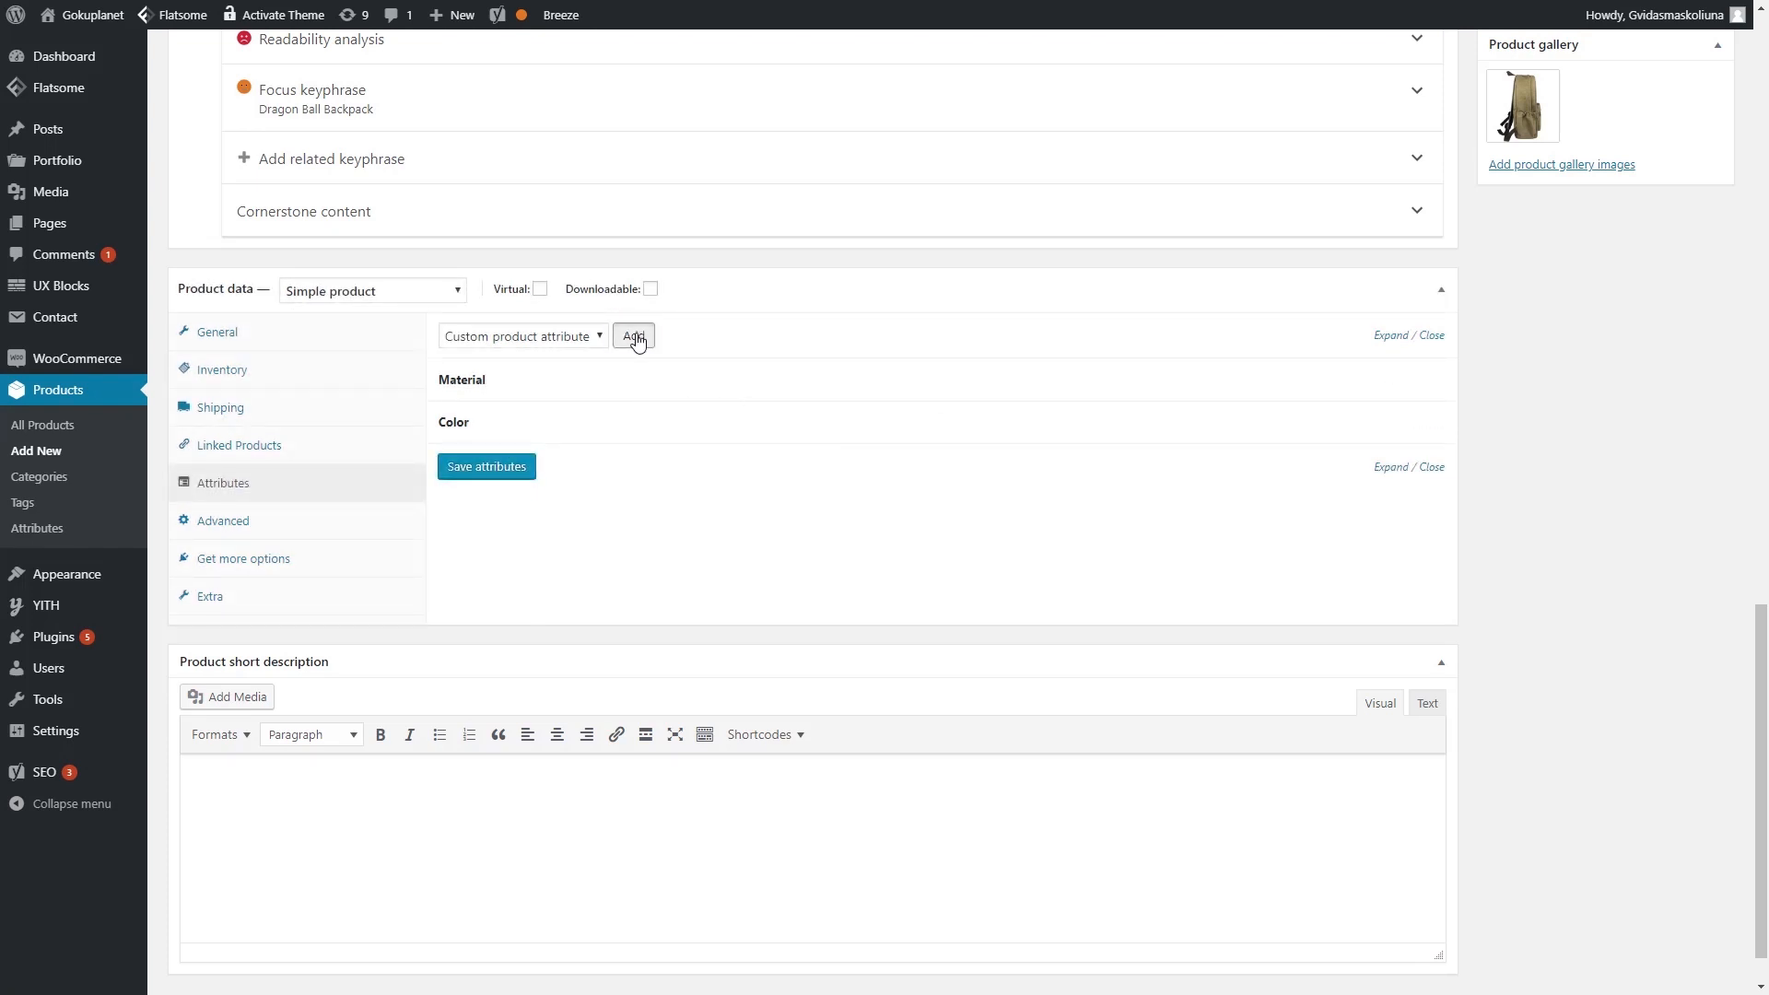
click(543, 545)
text(Size)
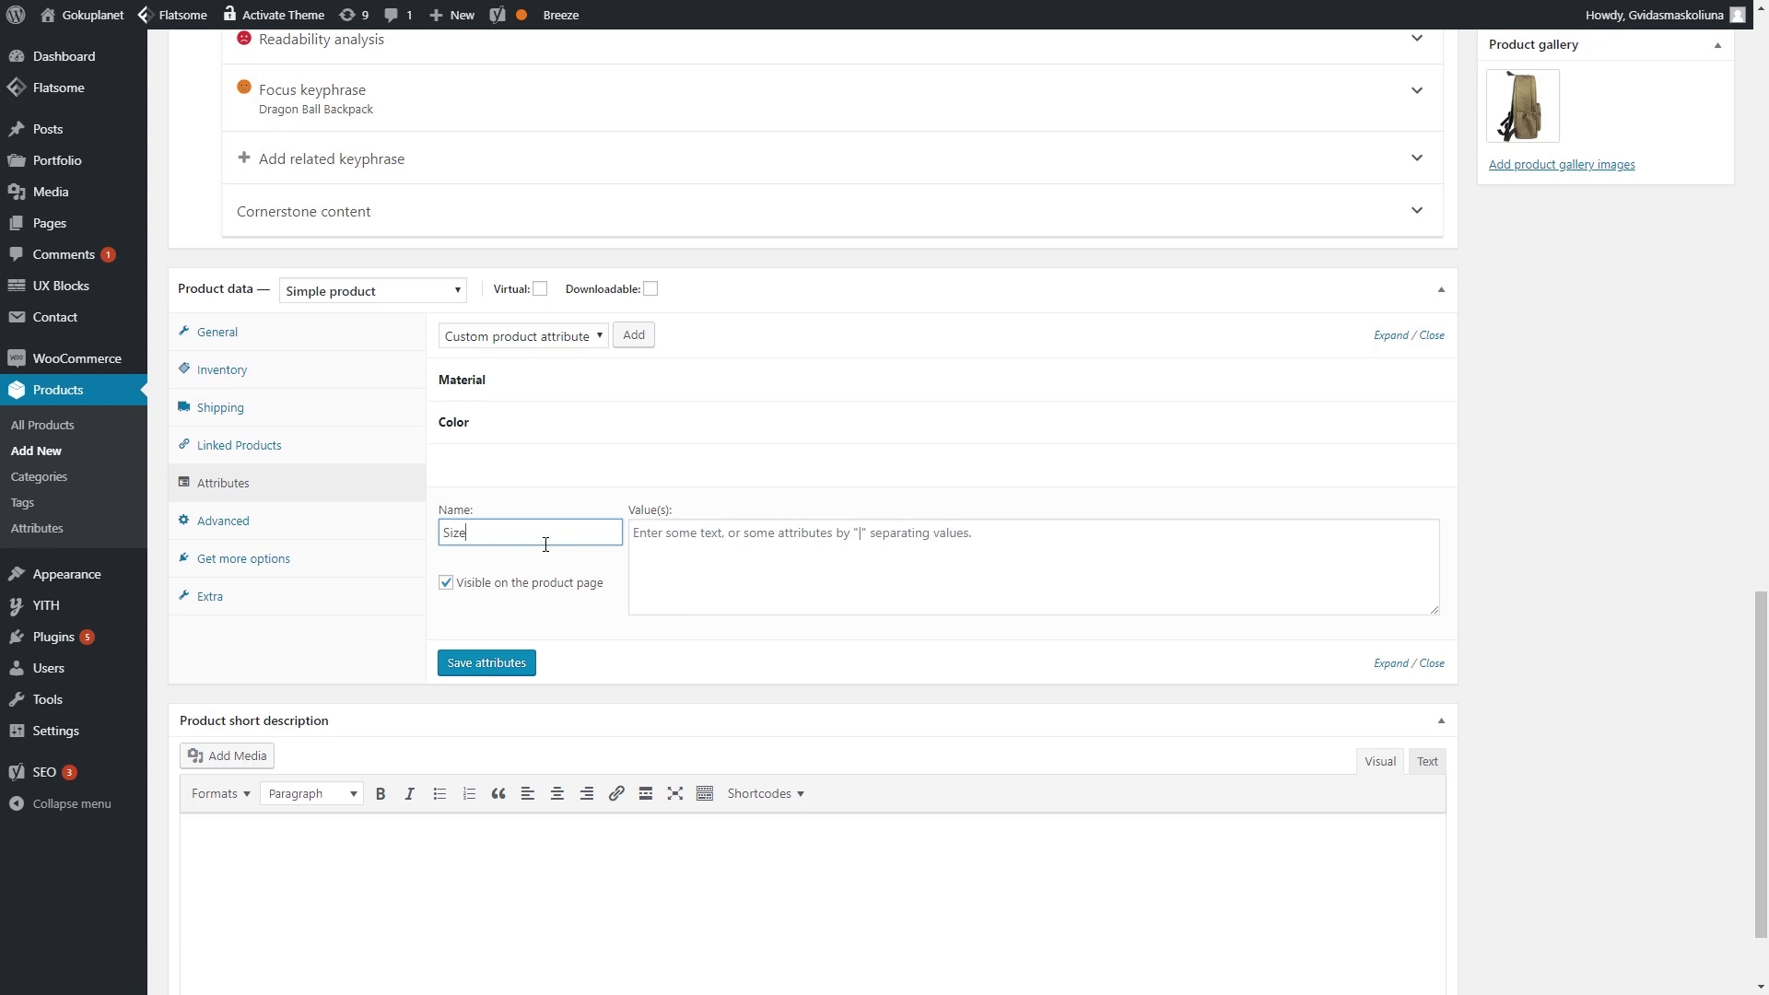
click(715, 549)
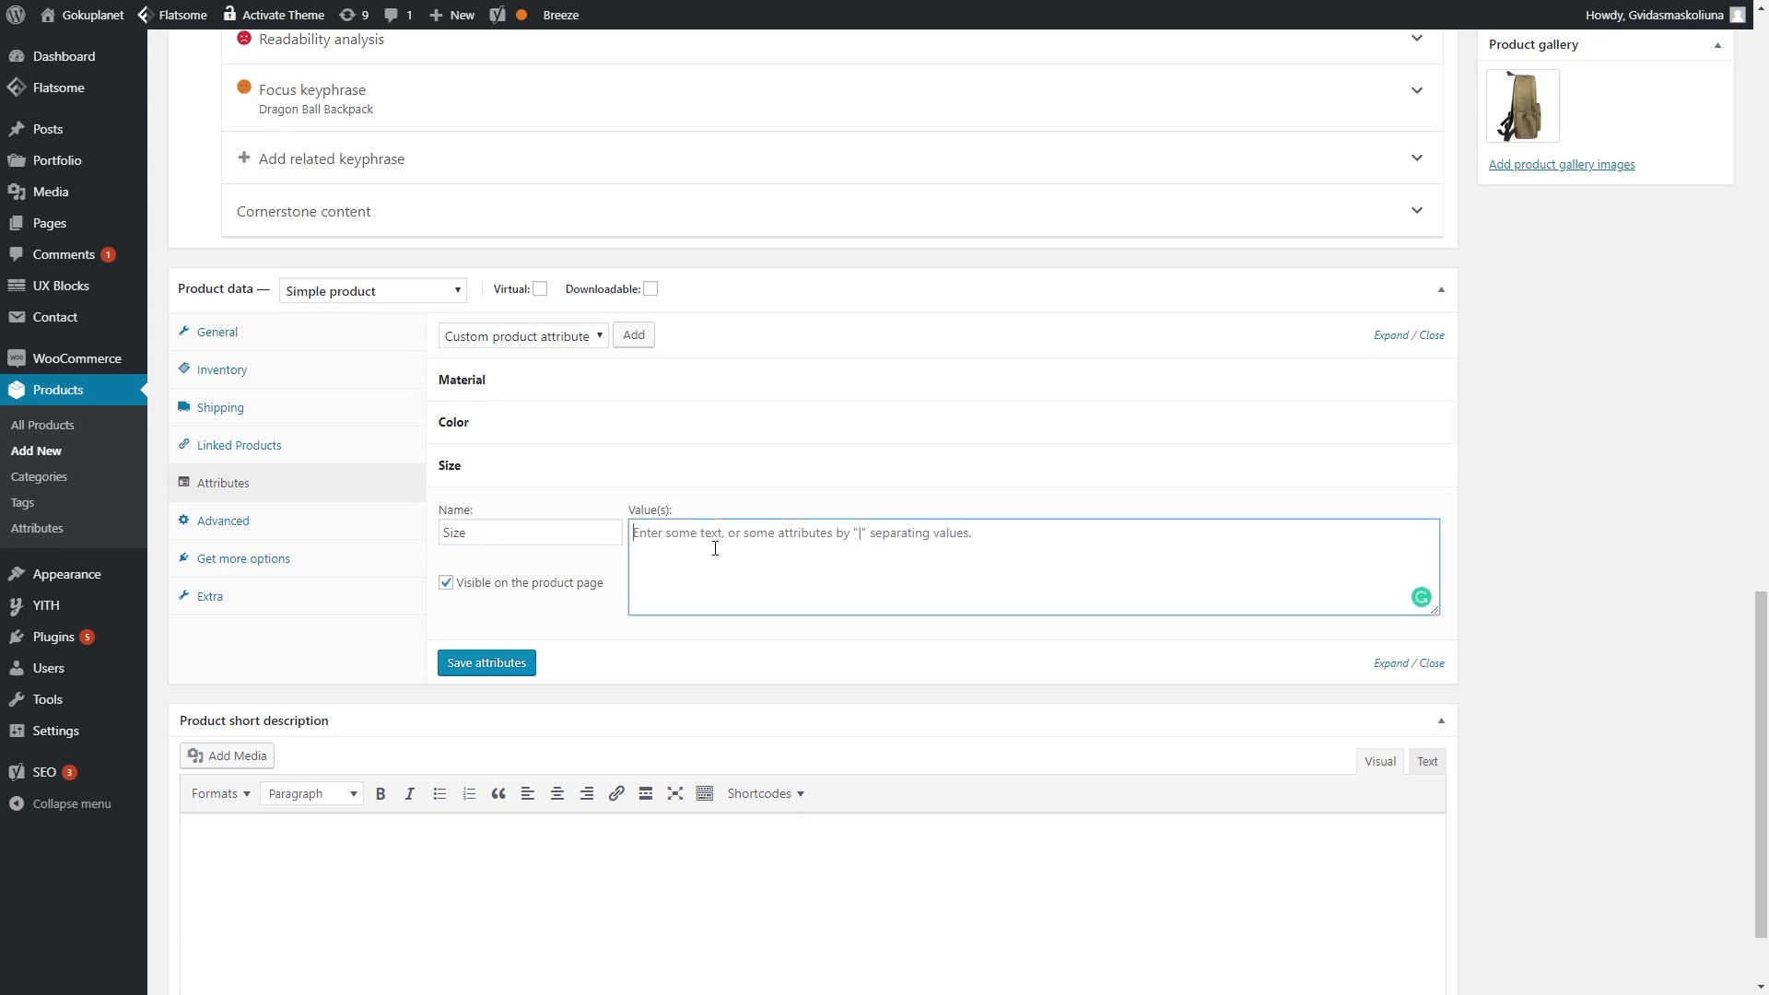
text(30X15)
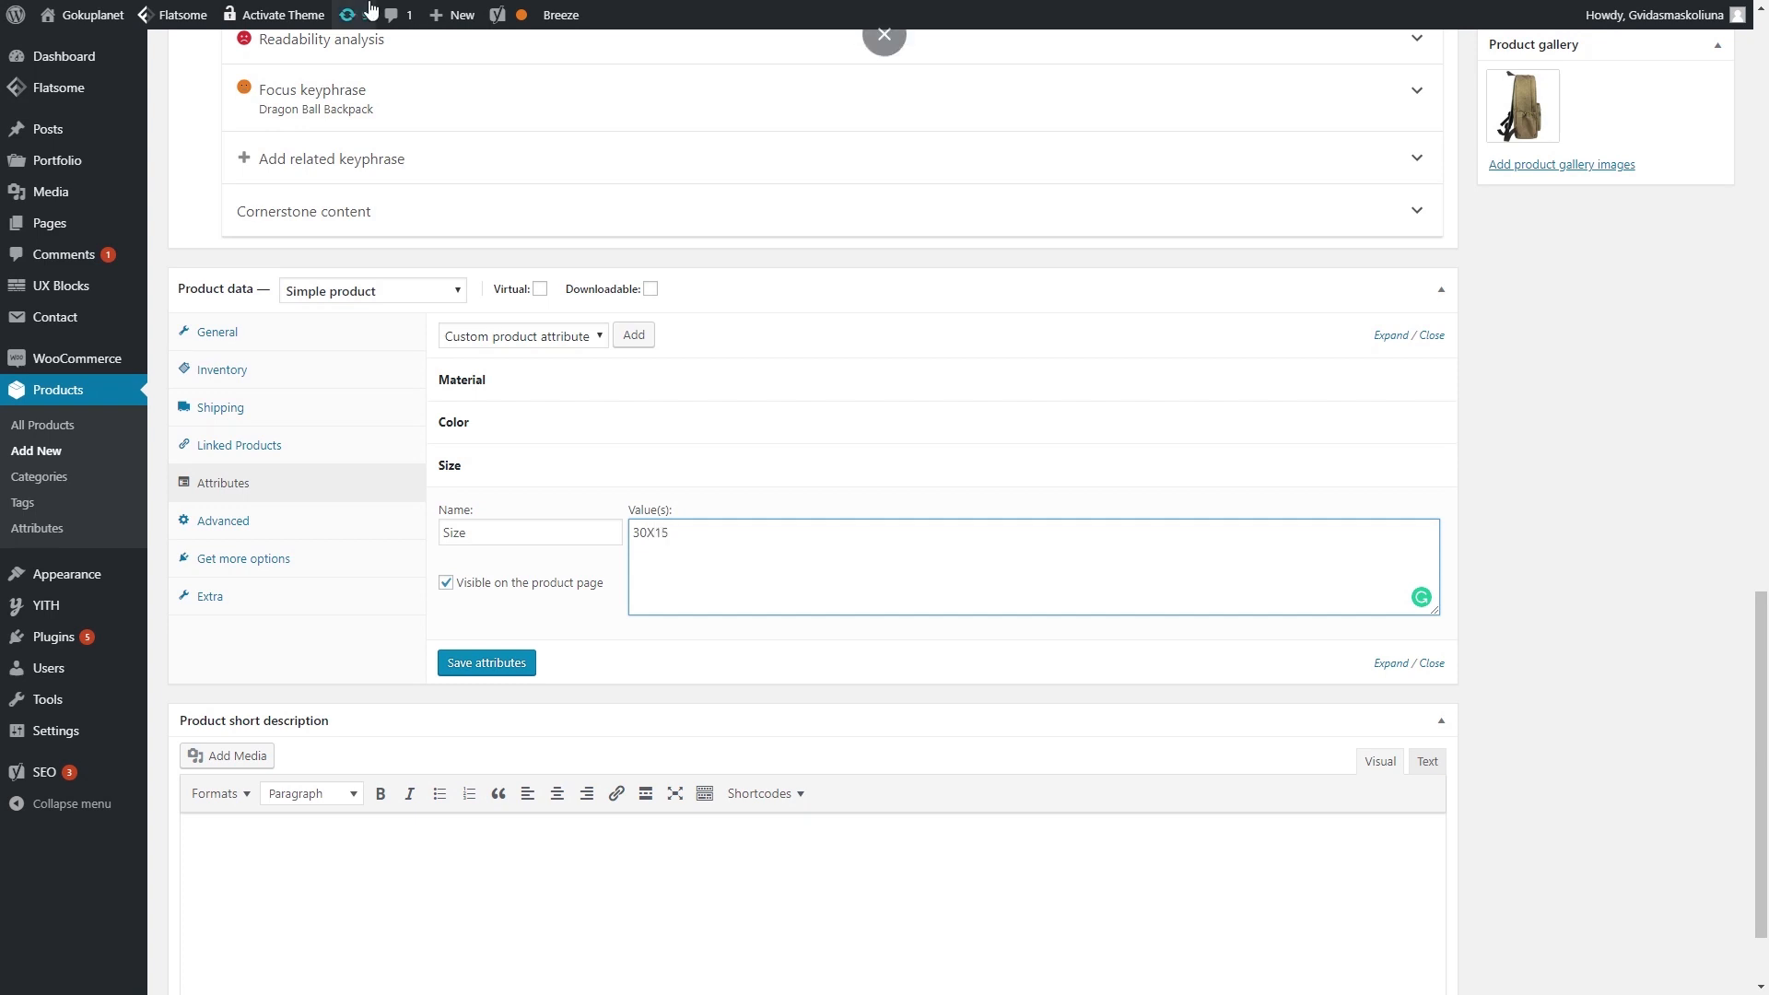
click(484, 663)
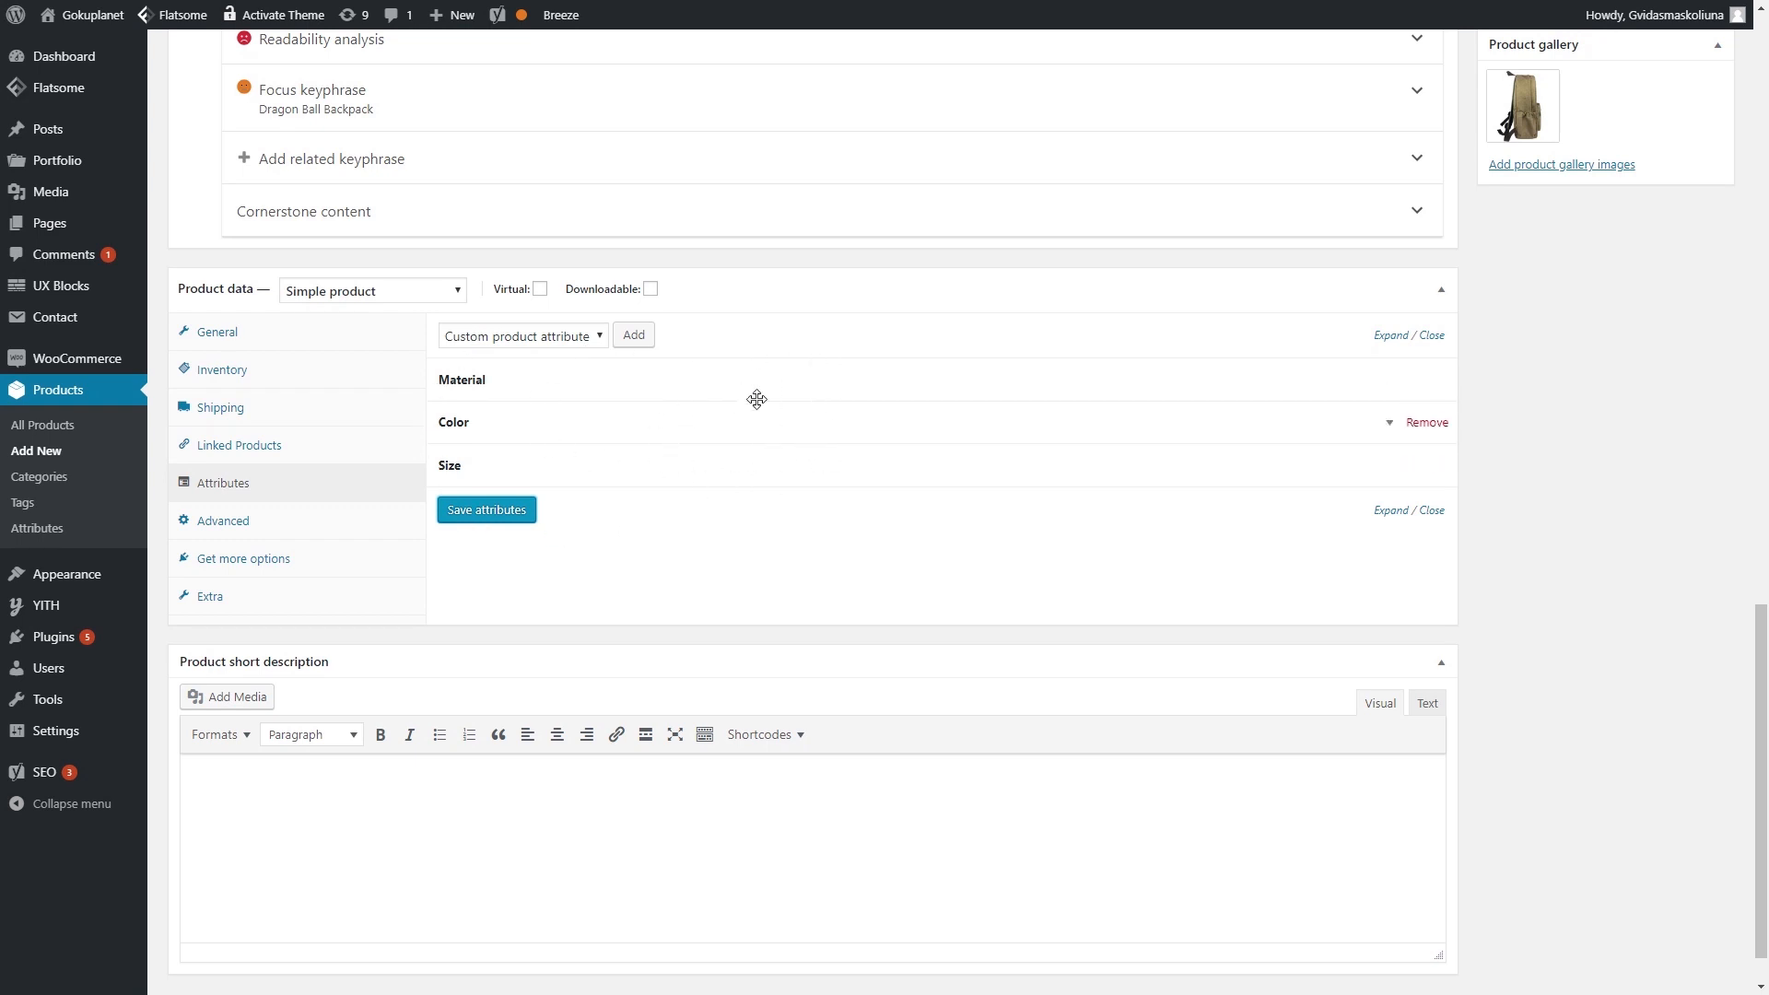
- Review the Advanced, Get more options and Extra product data sections, returning to General
click(304, 525)
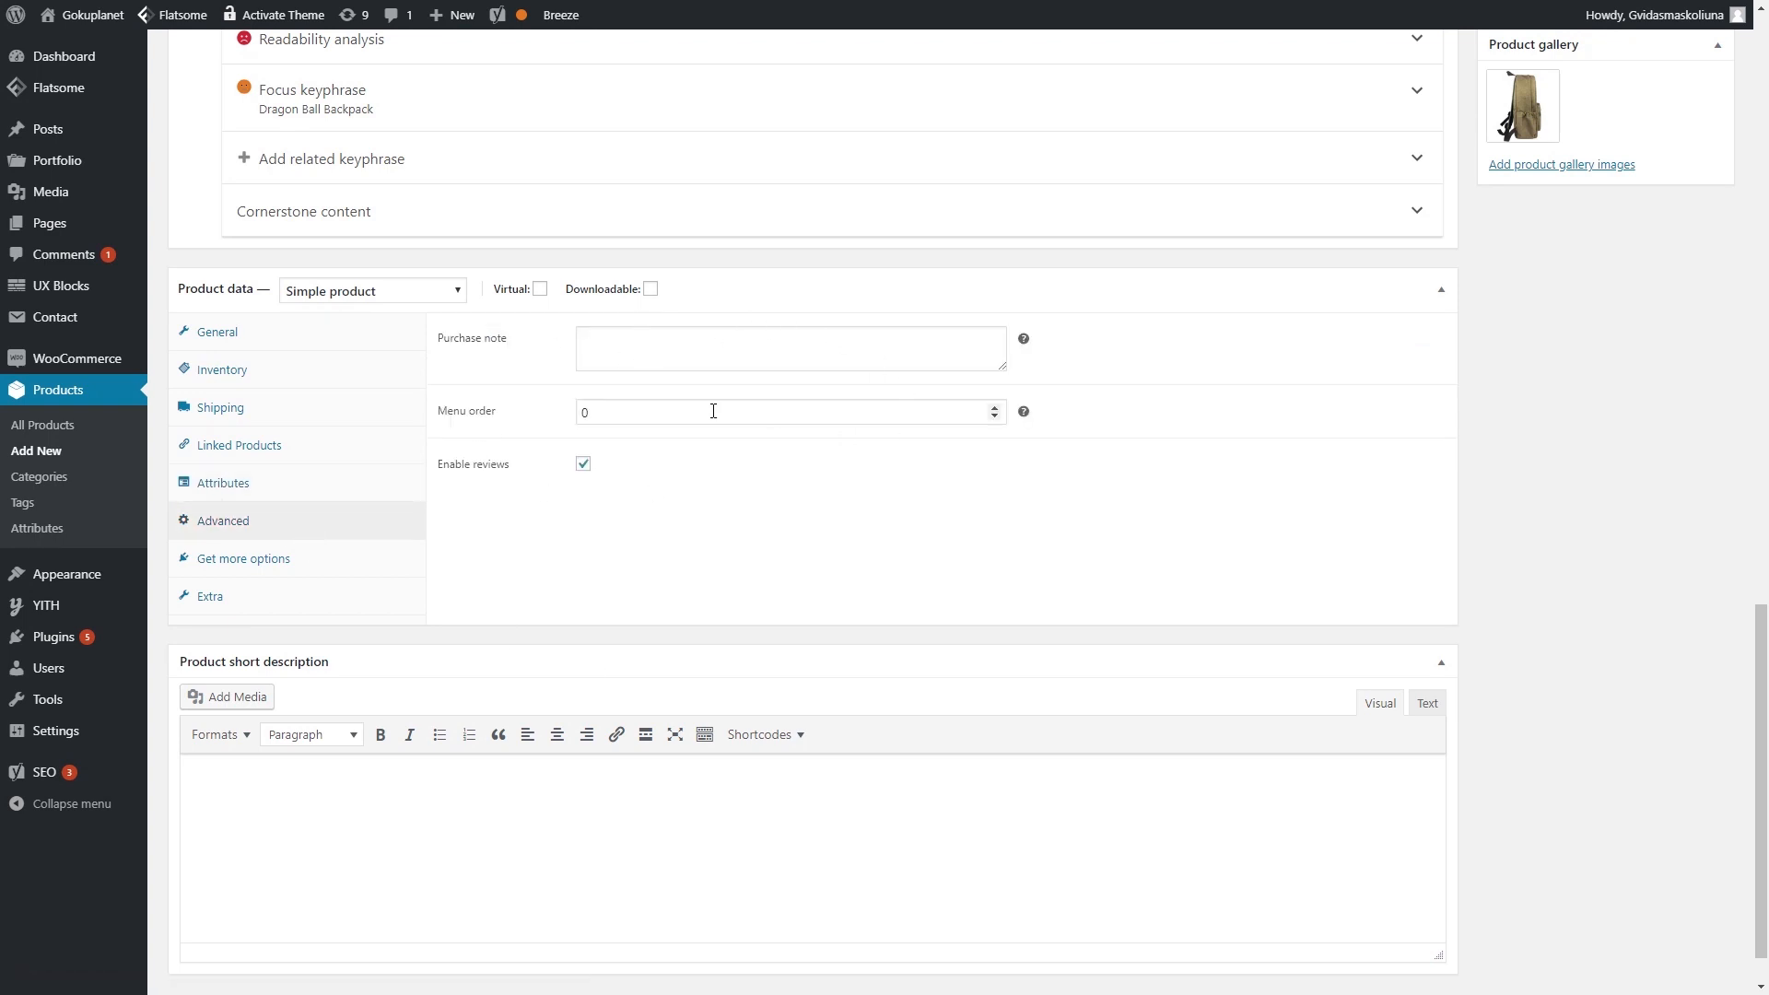
click(264, 574)
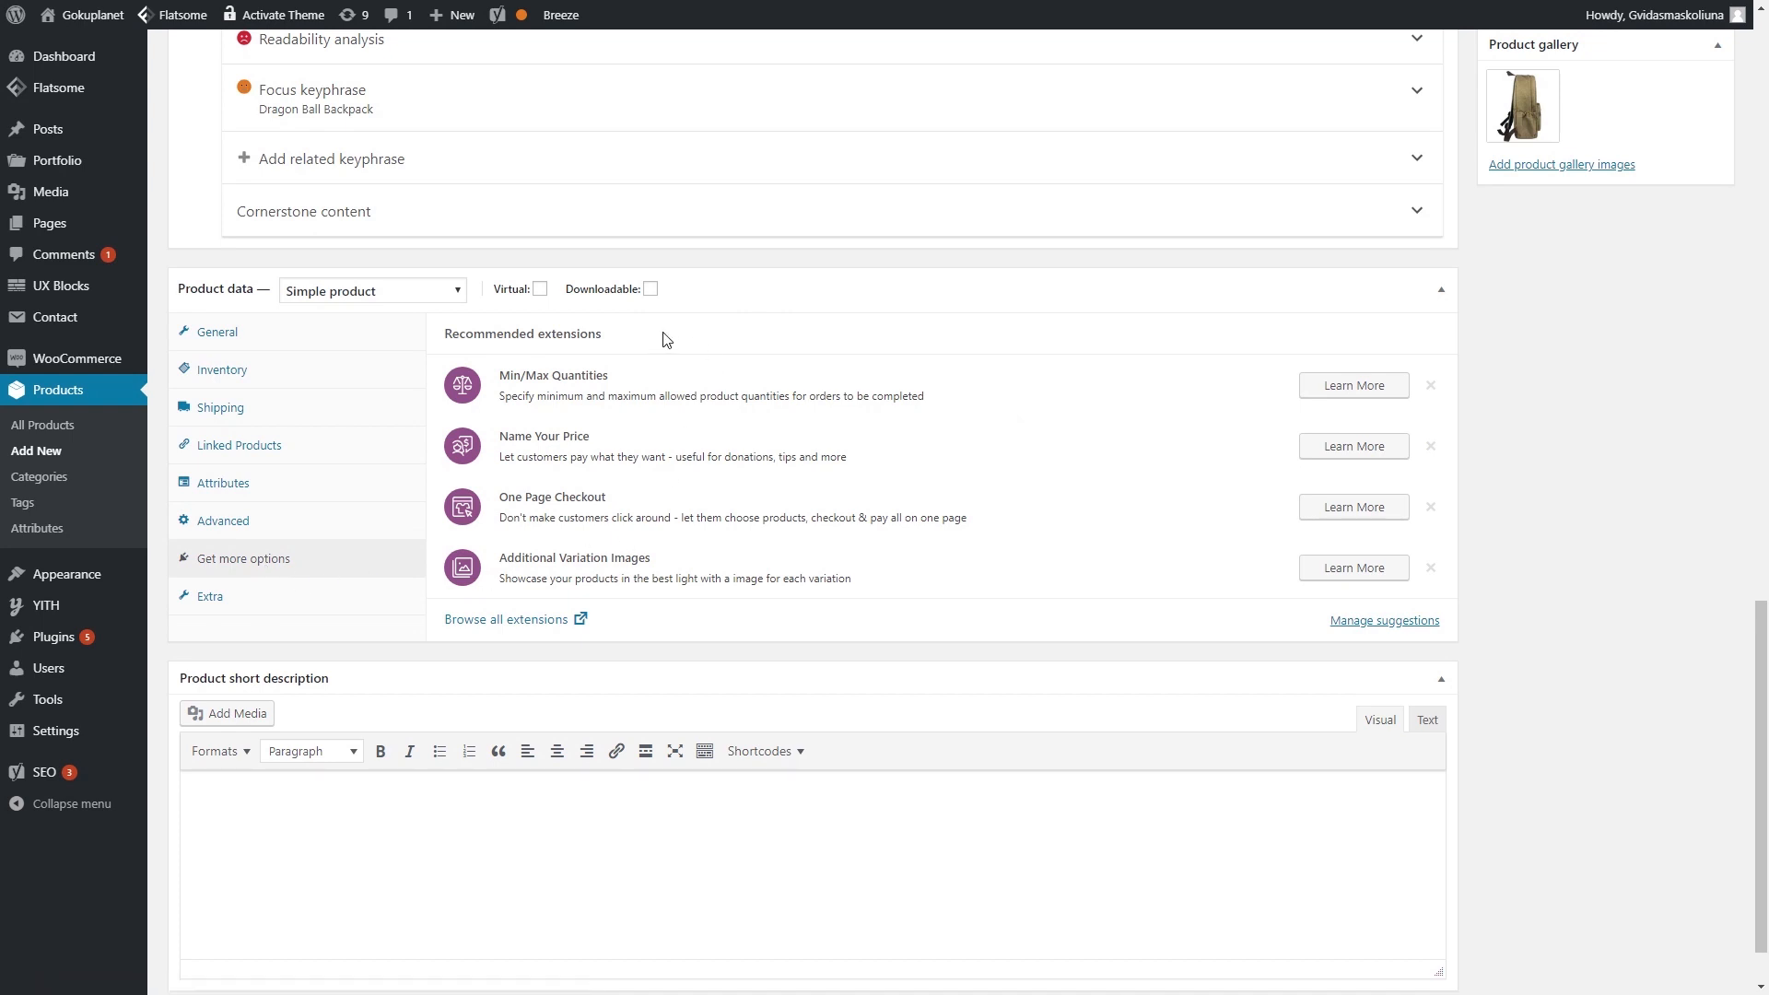
click(183, 601)
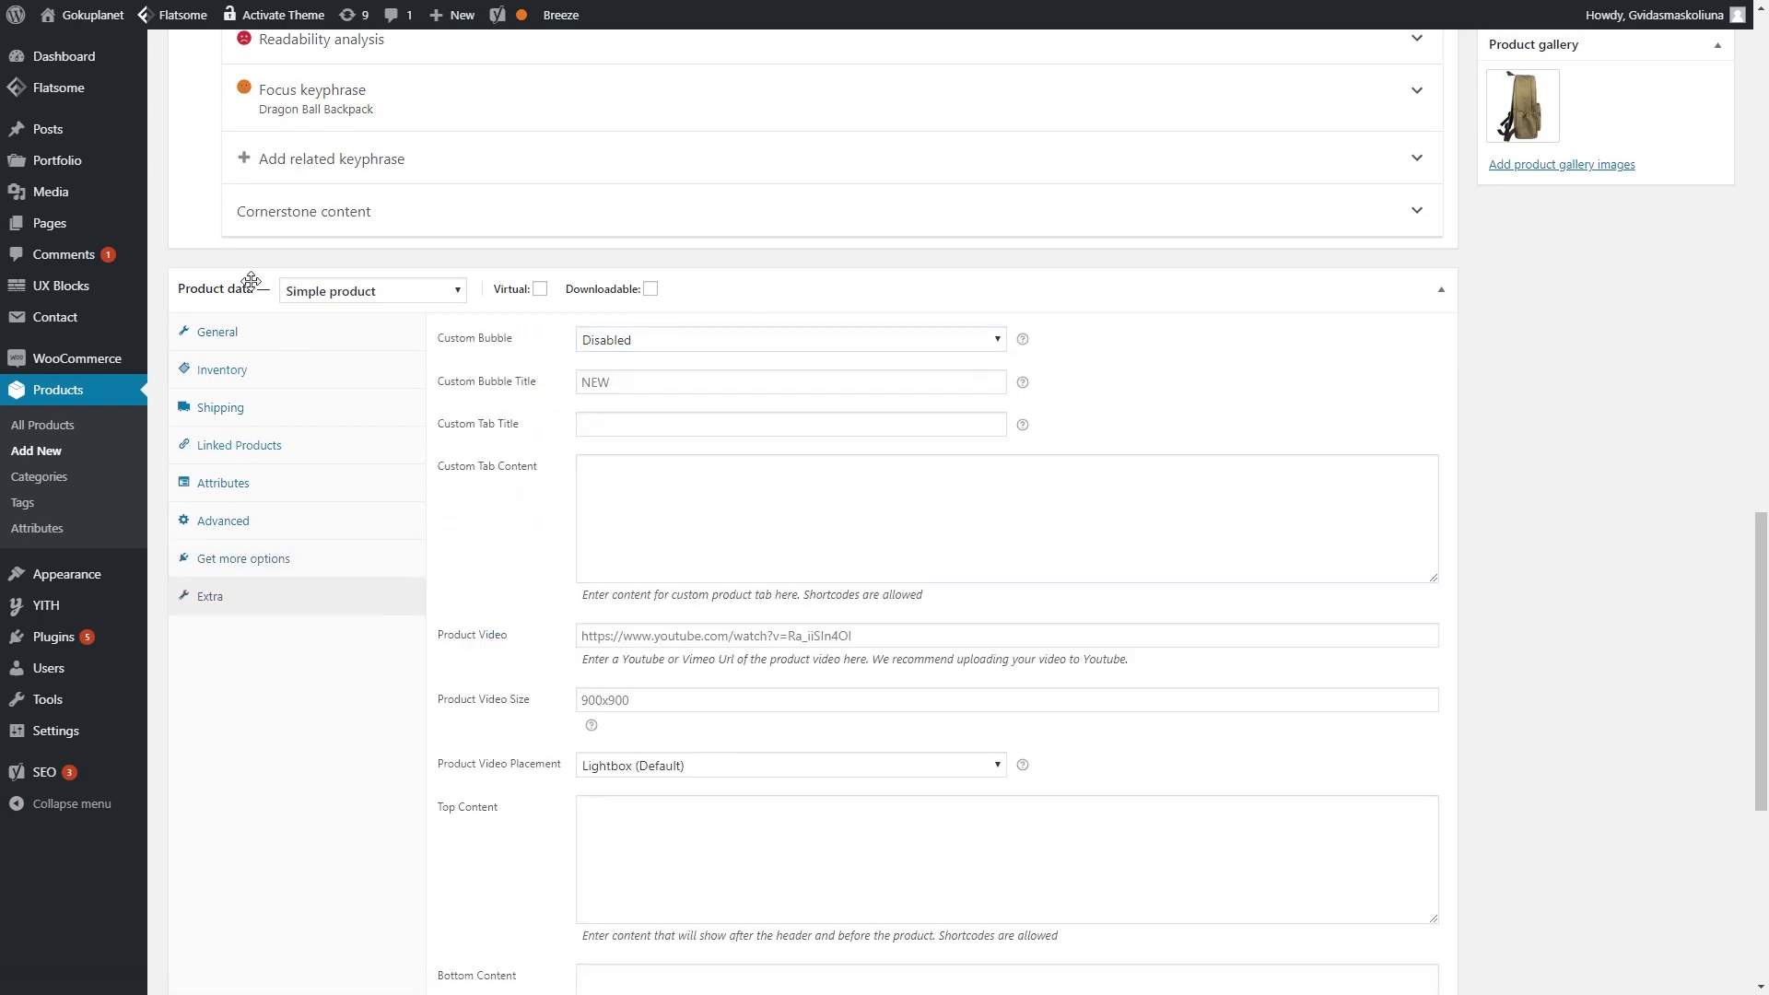
click(241, 333)
- Look over the product description, then open Yoast's Facebook sharing fields
scroll(822, 435, up, 20)
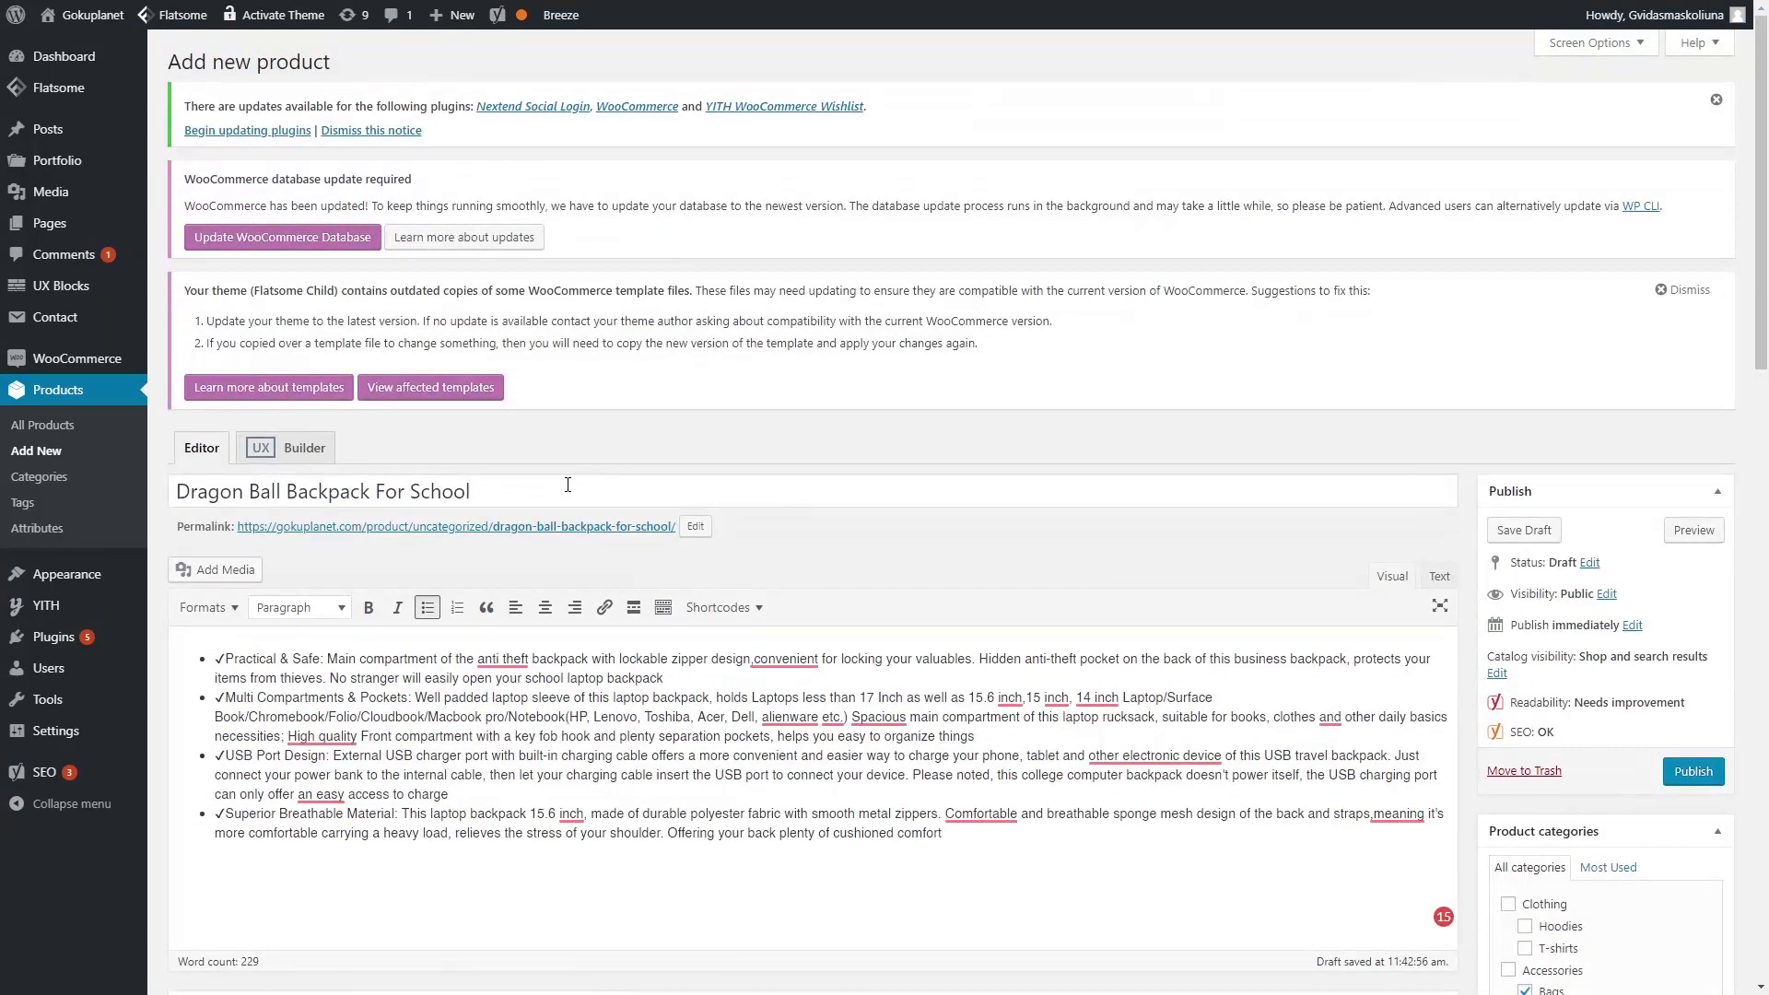
scroll(568, 484, down, 2)
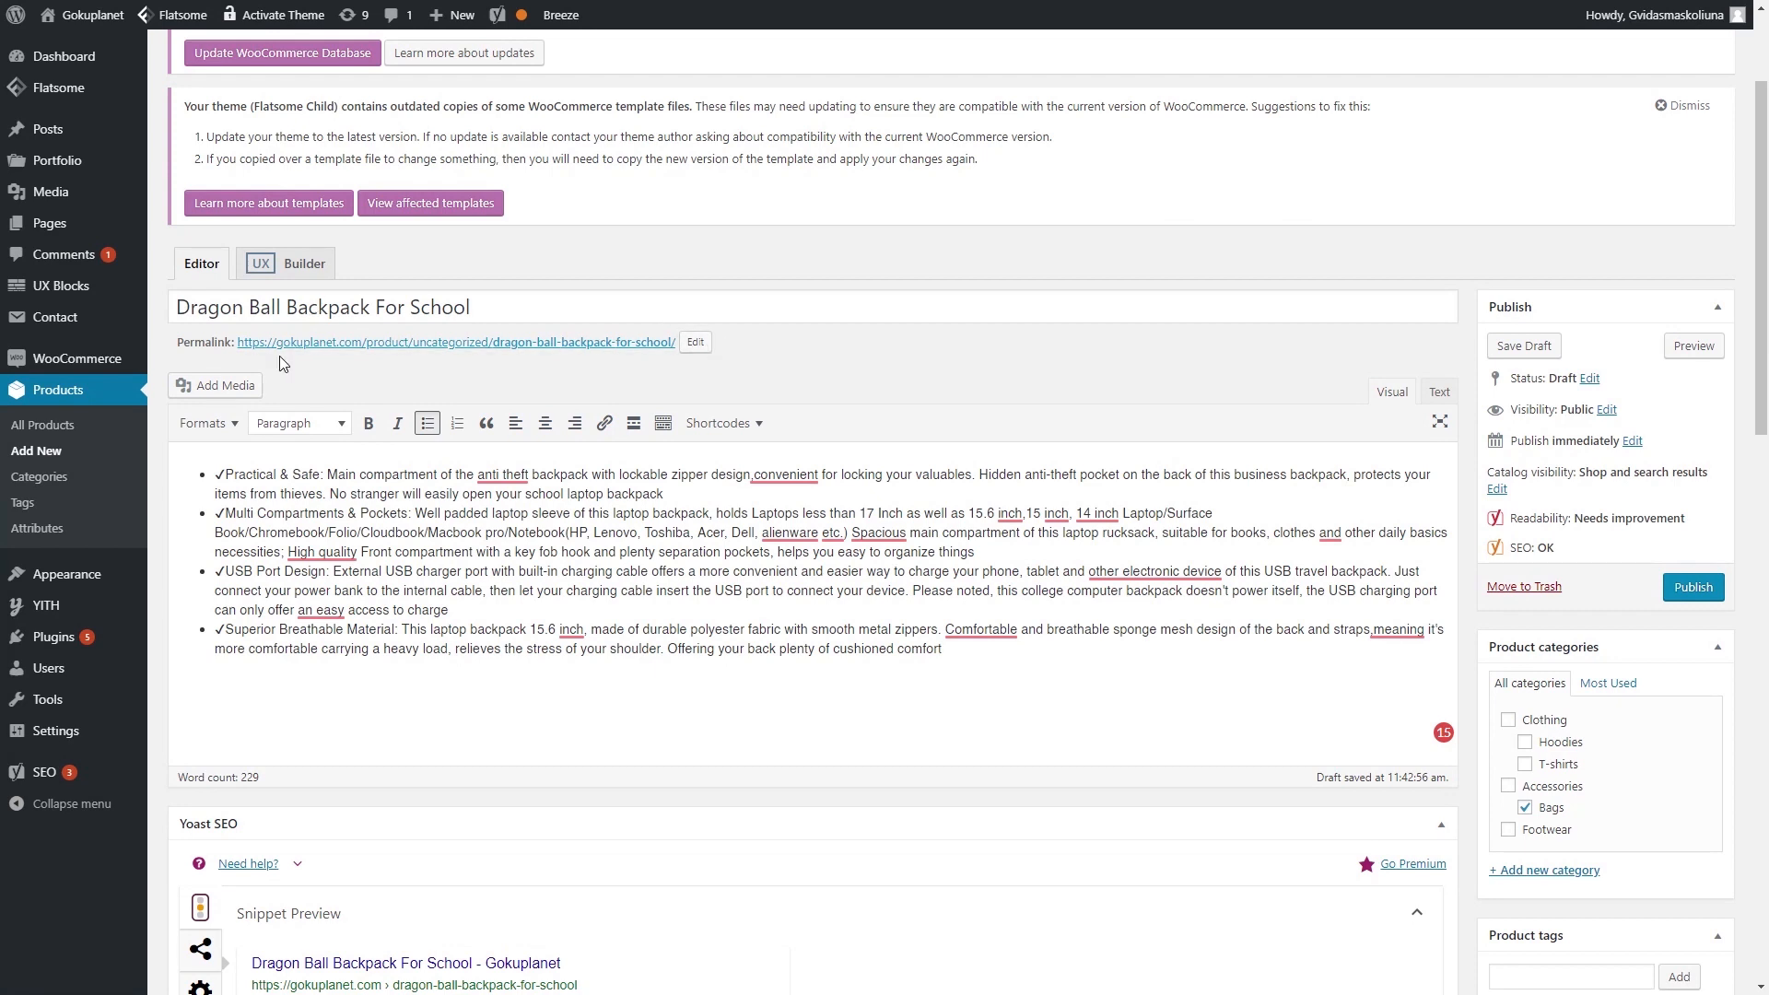
drag(1152, 649, 254, 470)
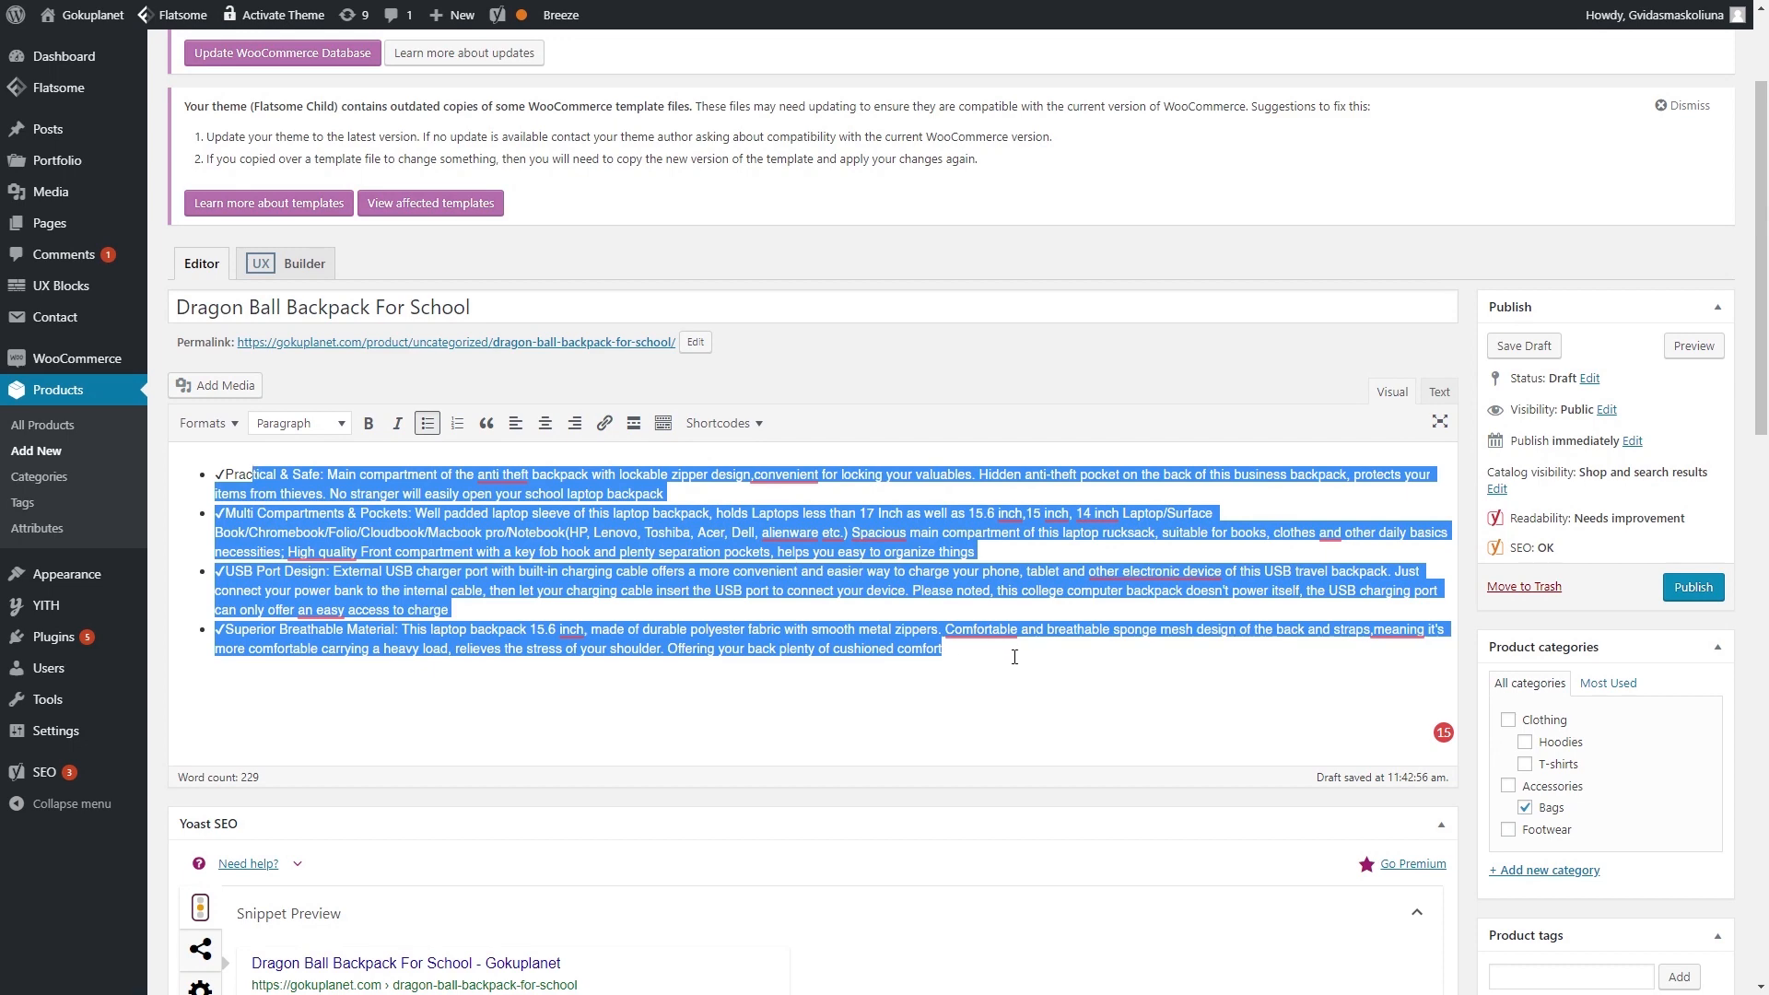
click(1015, 657)
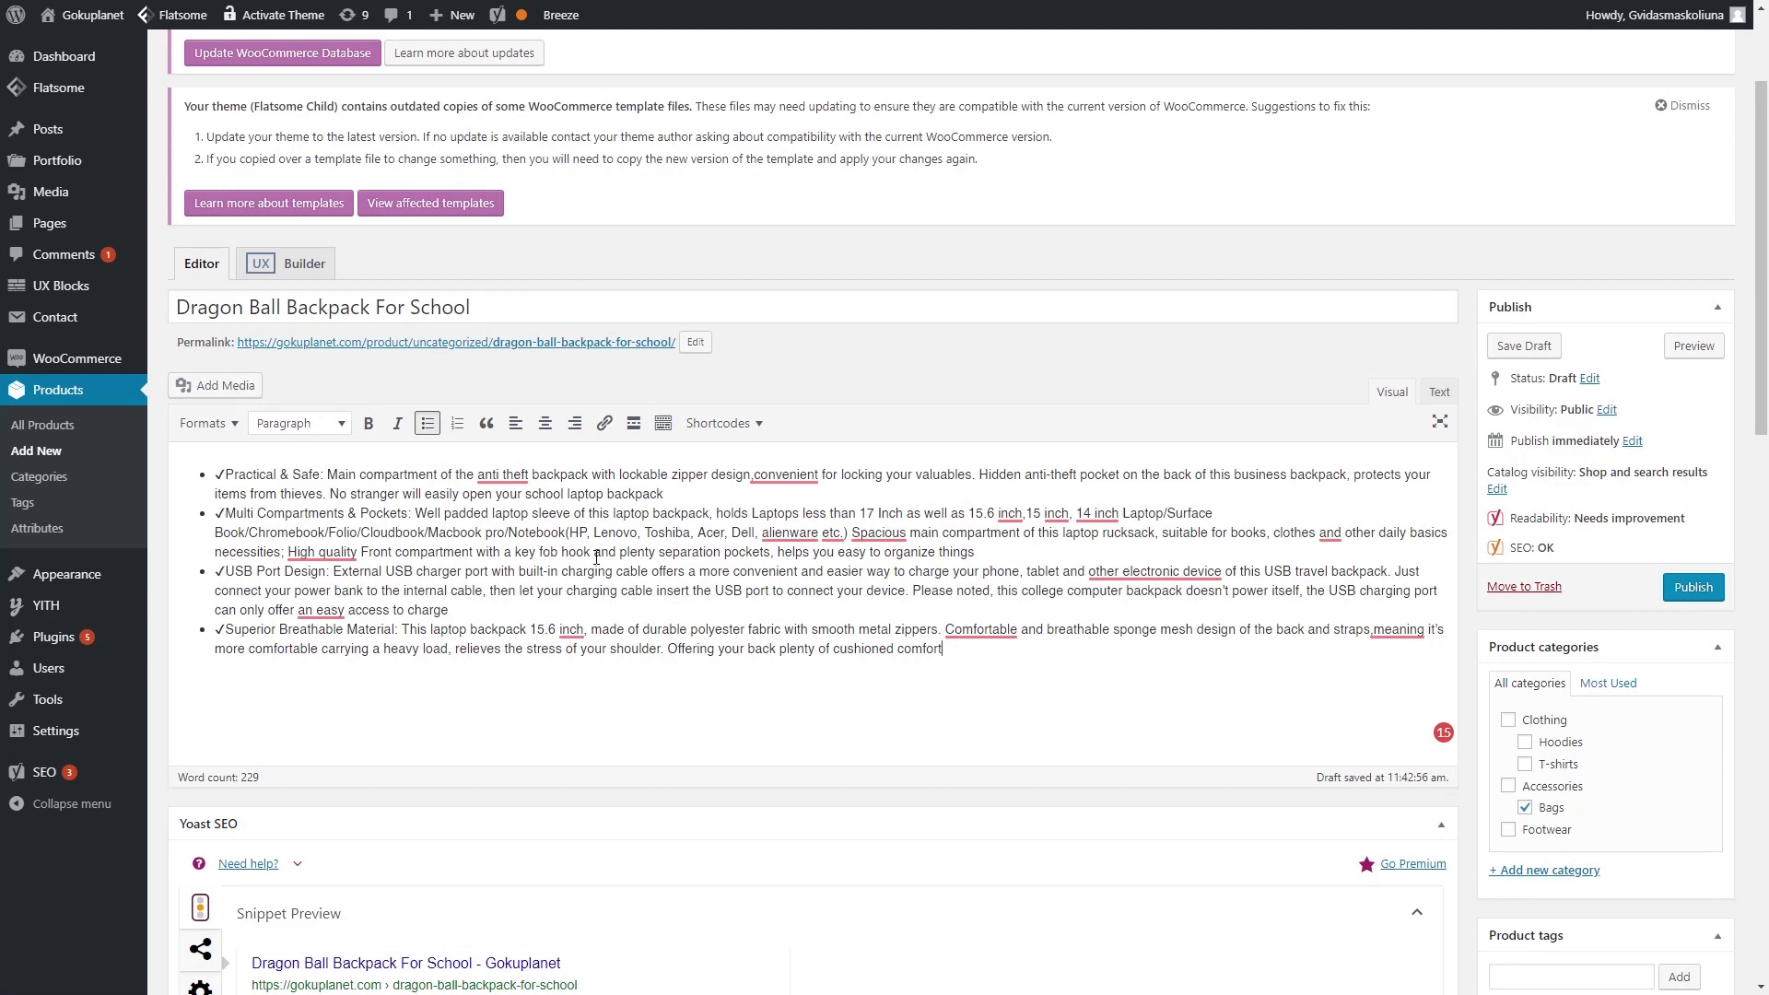
scroll(596, 557, down, 5)
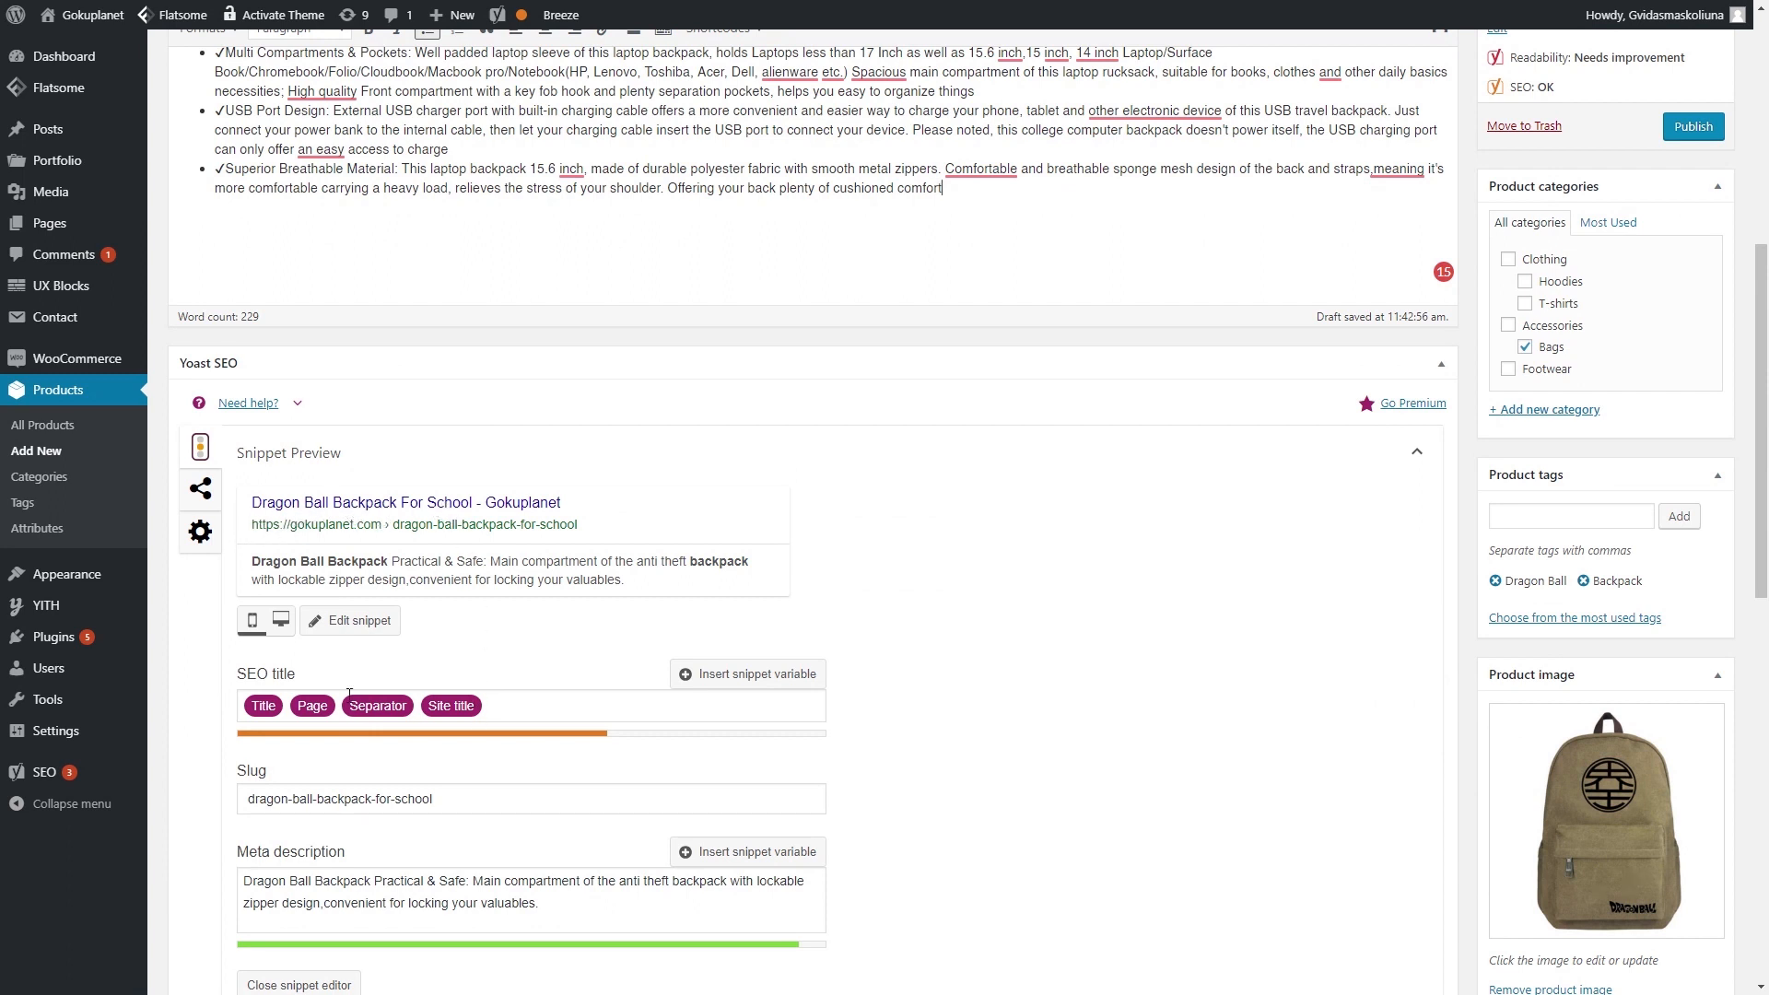
scroll(378, 709, down, 1)
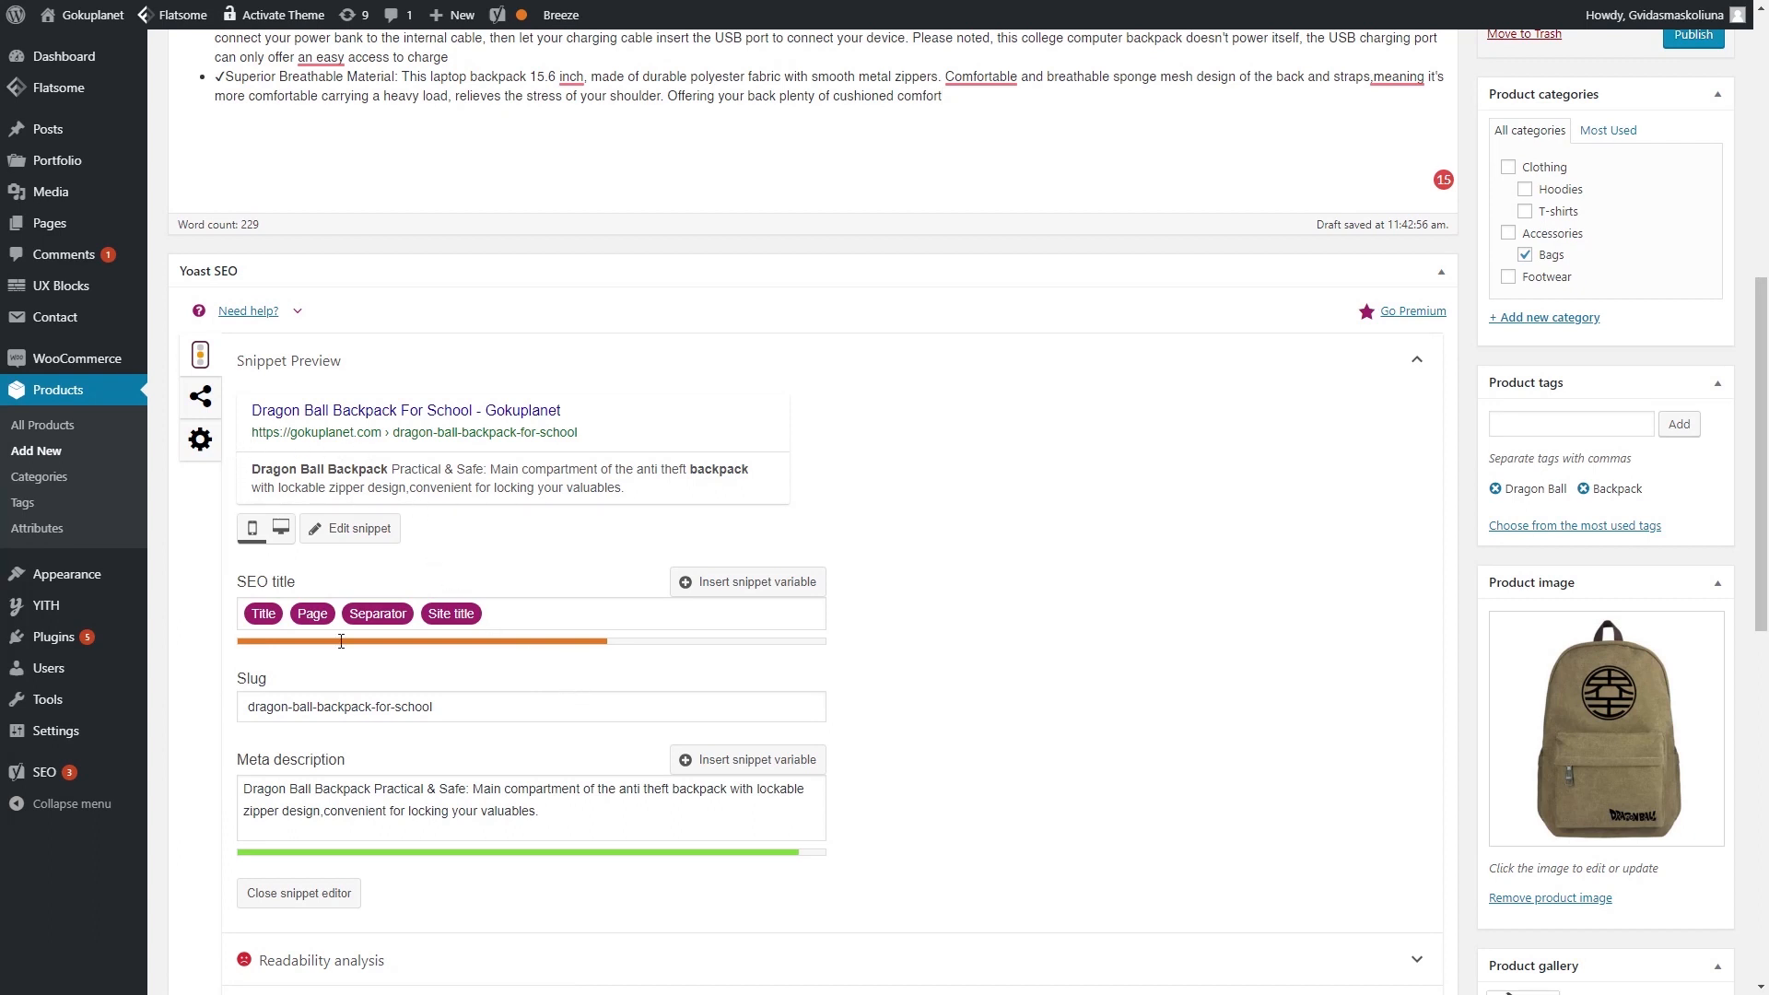
click(201, 398)
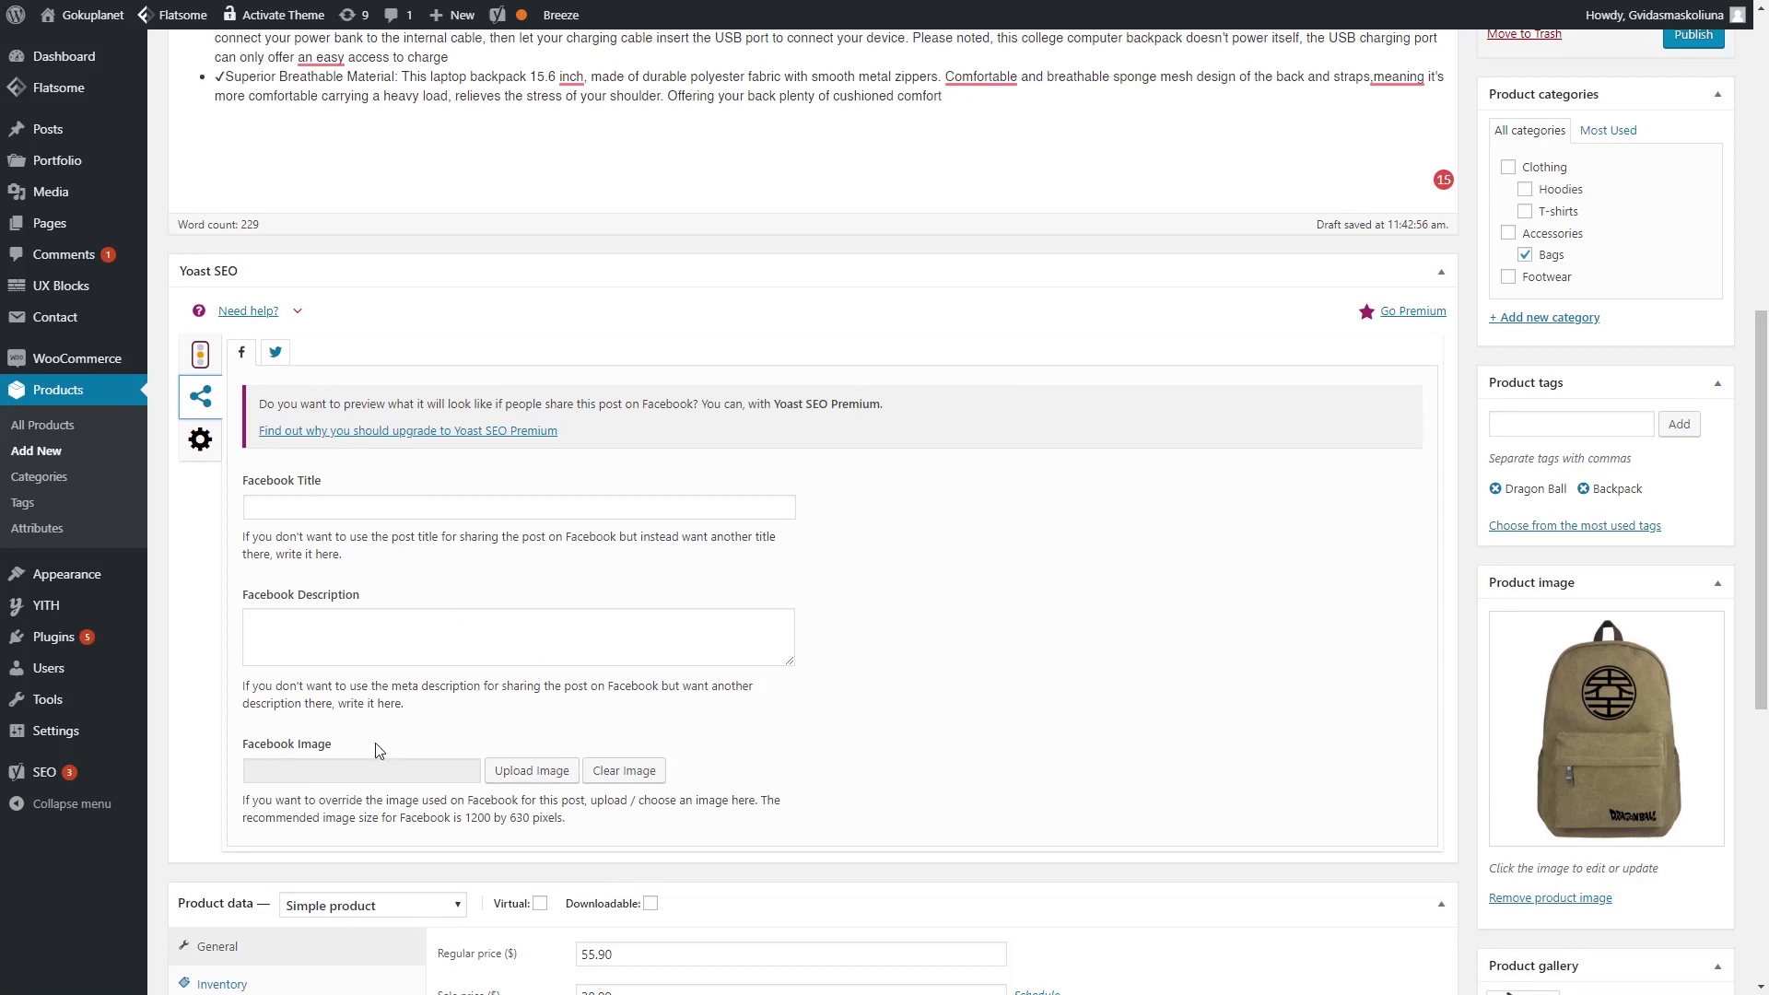
- Use the product title as both the Facebook and Twitter sharing titles
scroll(407, 506, up, 8)
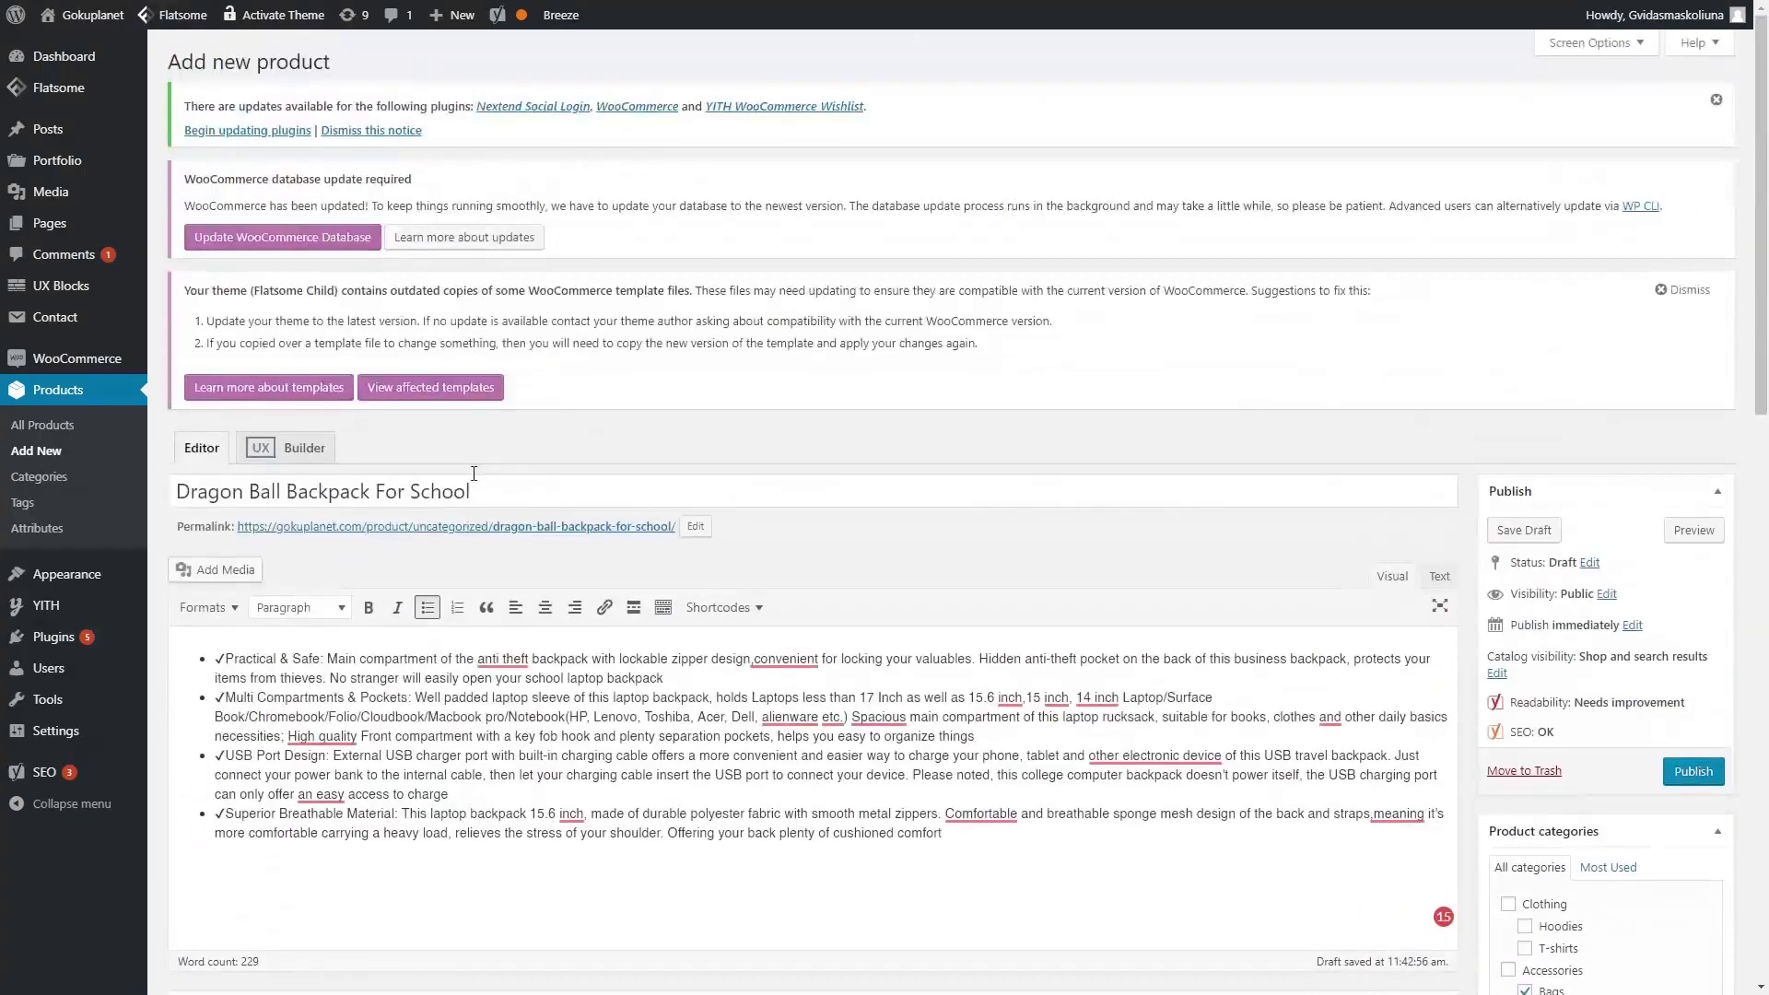
triple_click(528, 502)
key(ctrl+c)
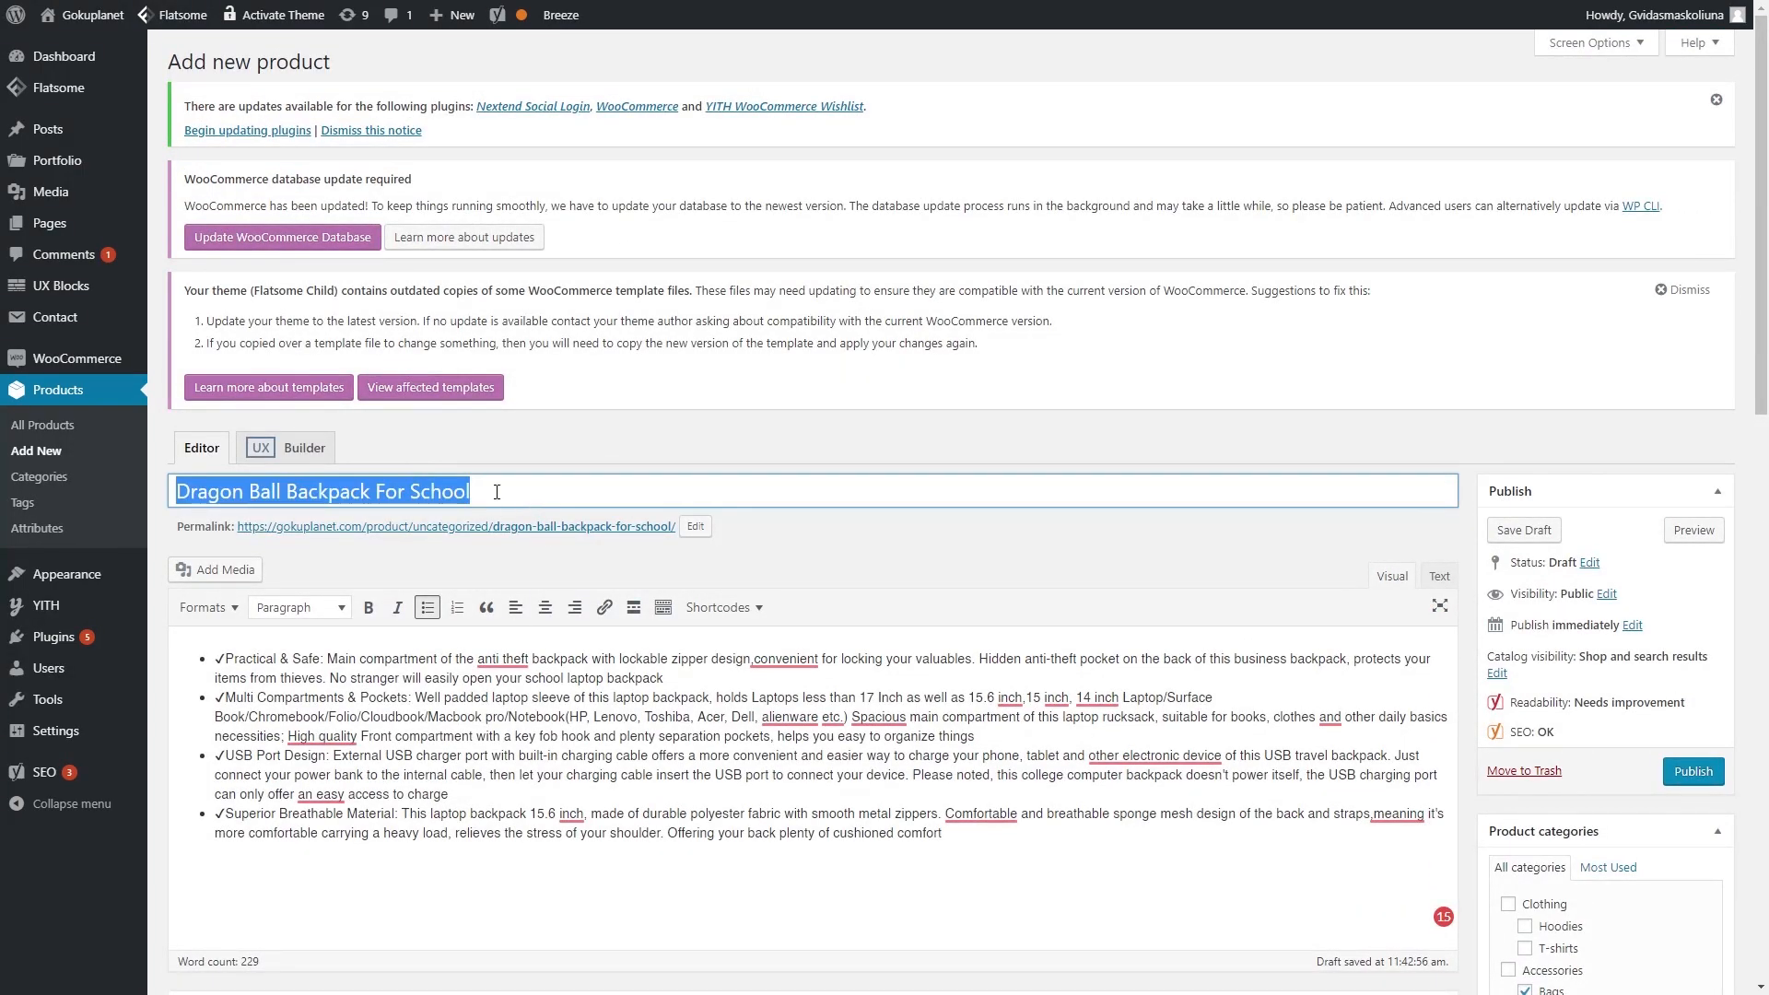
scroll(505, 512, down, 10)
click(474, 324)
key(ctrl+v)
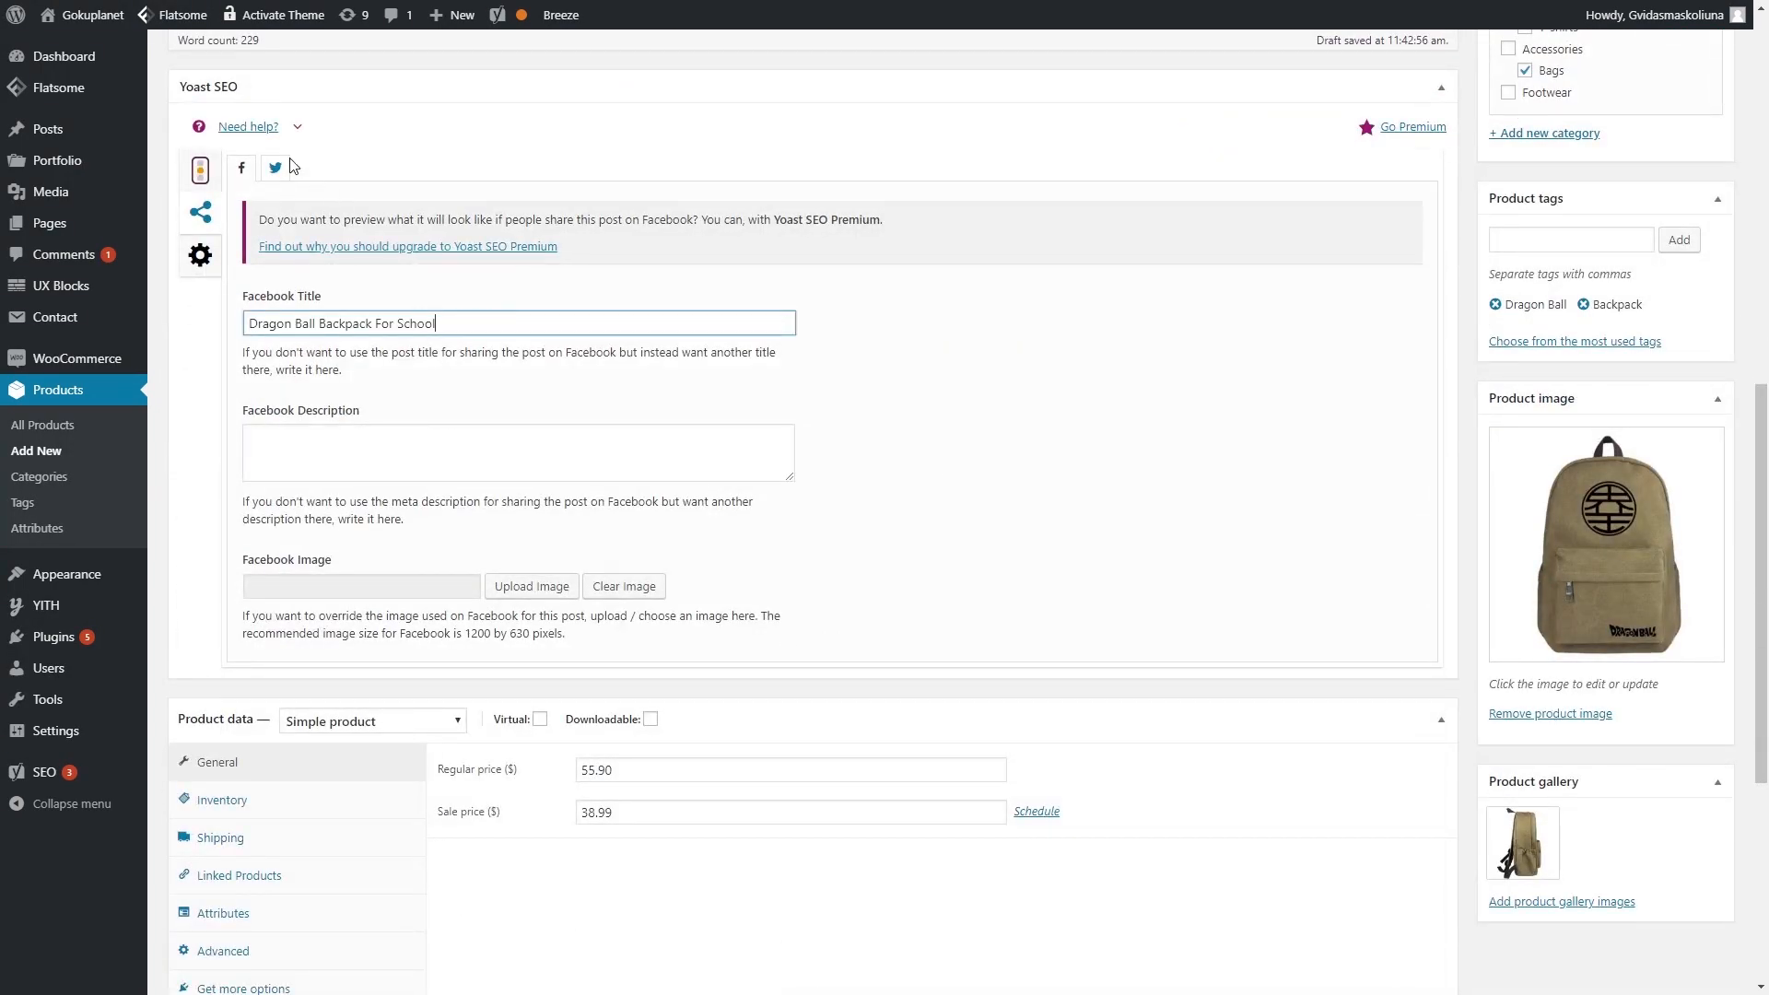
click(276, 168)
click(361, 325)
key(ctrl+v)
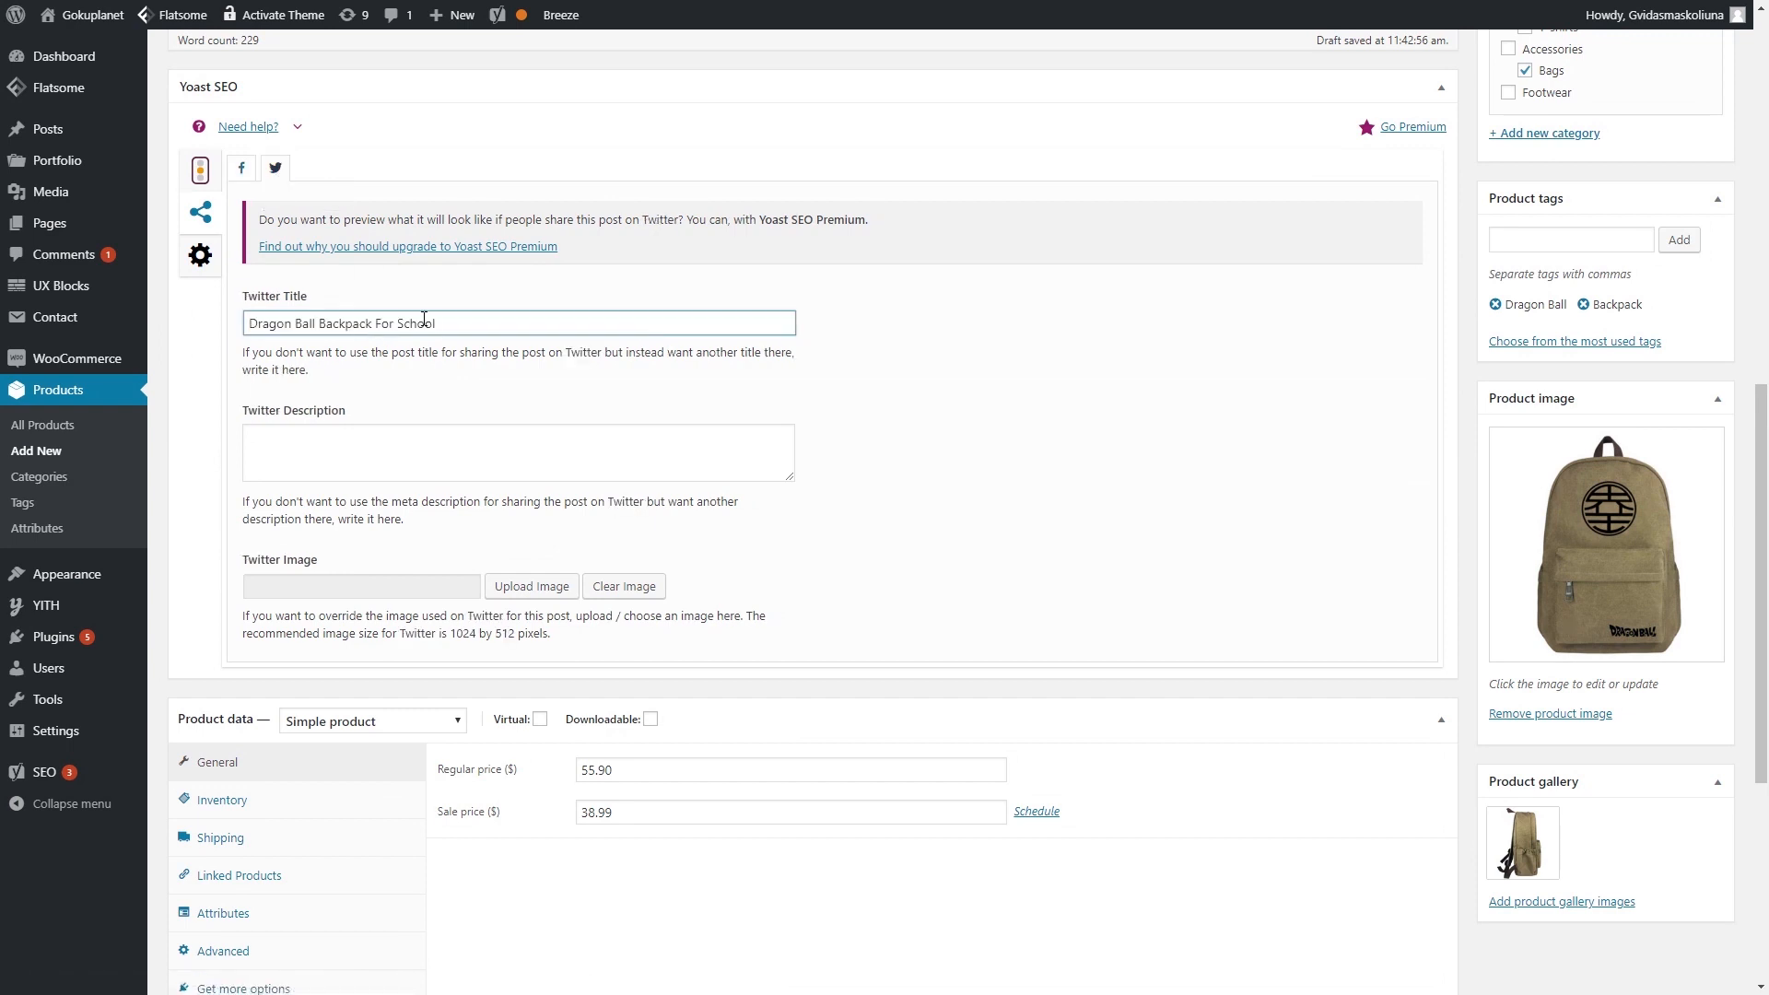
- Use the meta description as both the Facebook and Twitter sharing descriptions
click(242, 167)
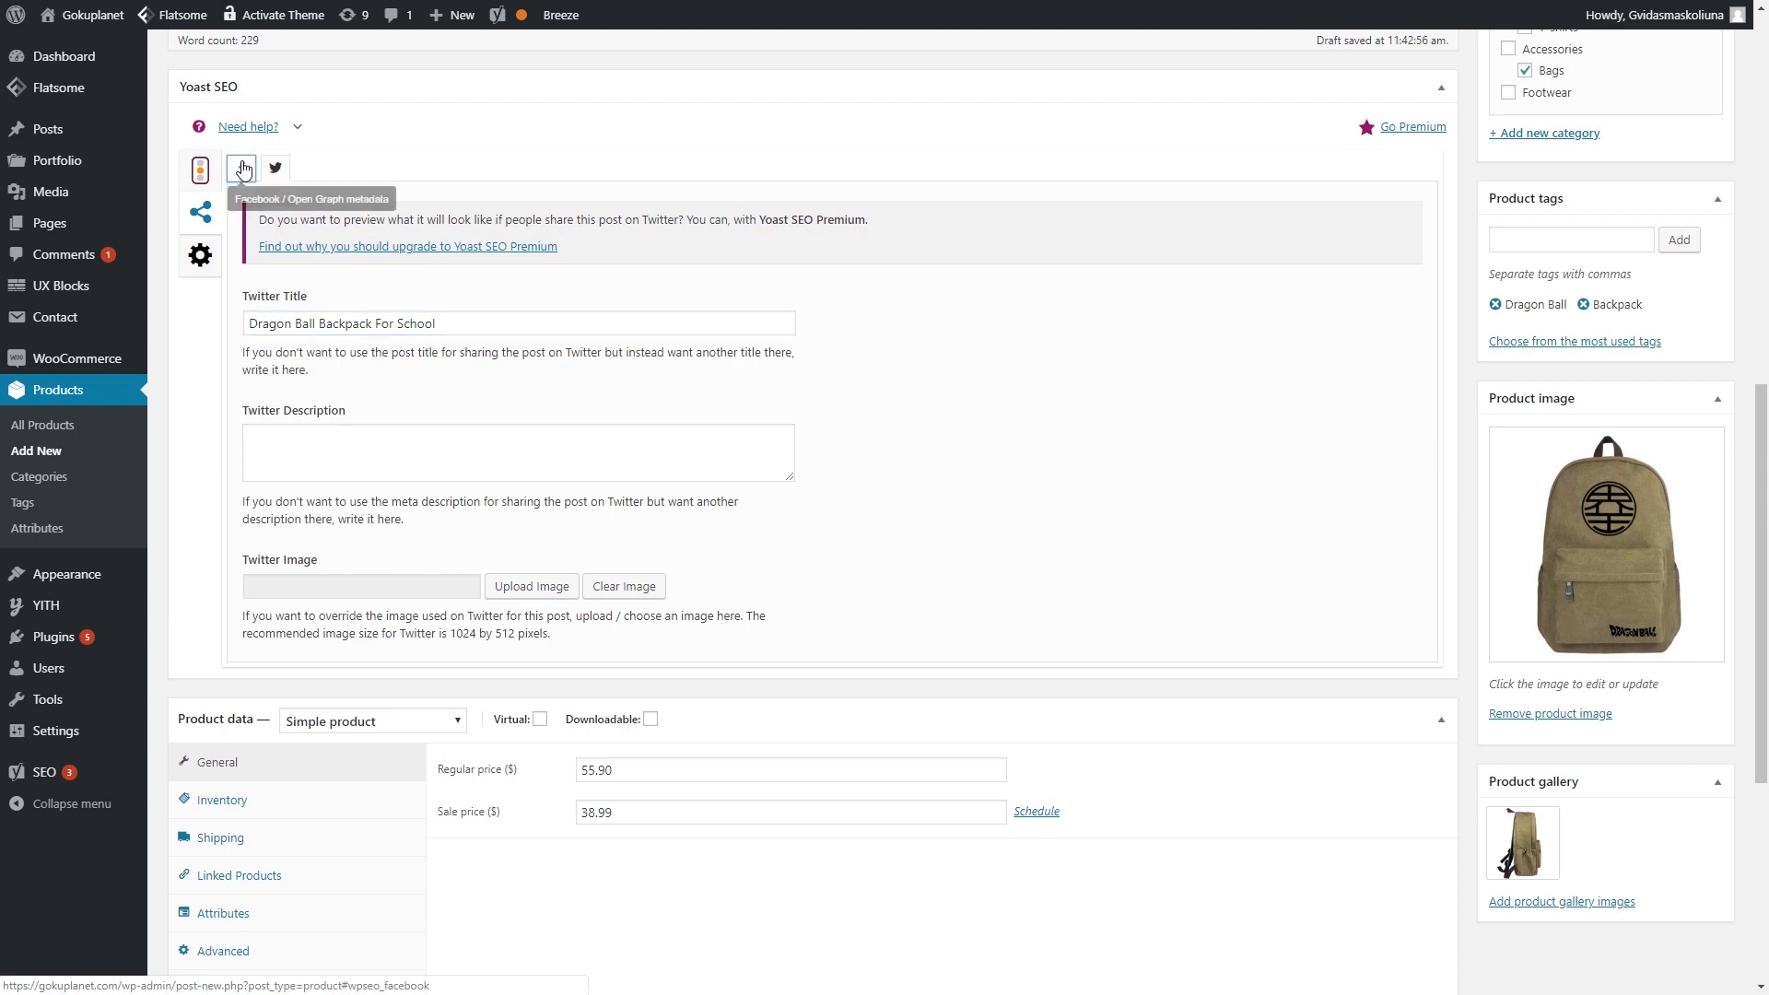
click(199, 214)
click(200, 170)
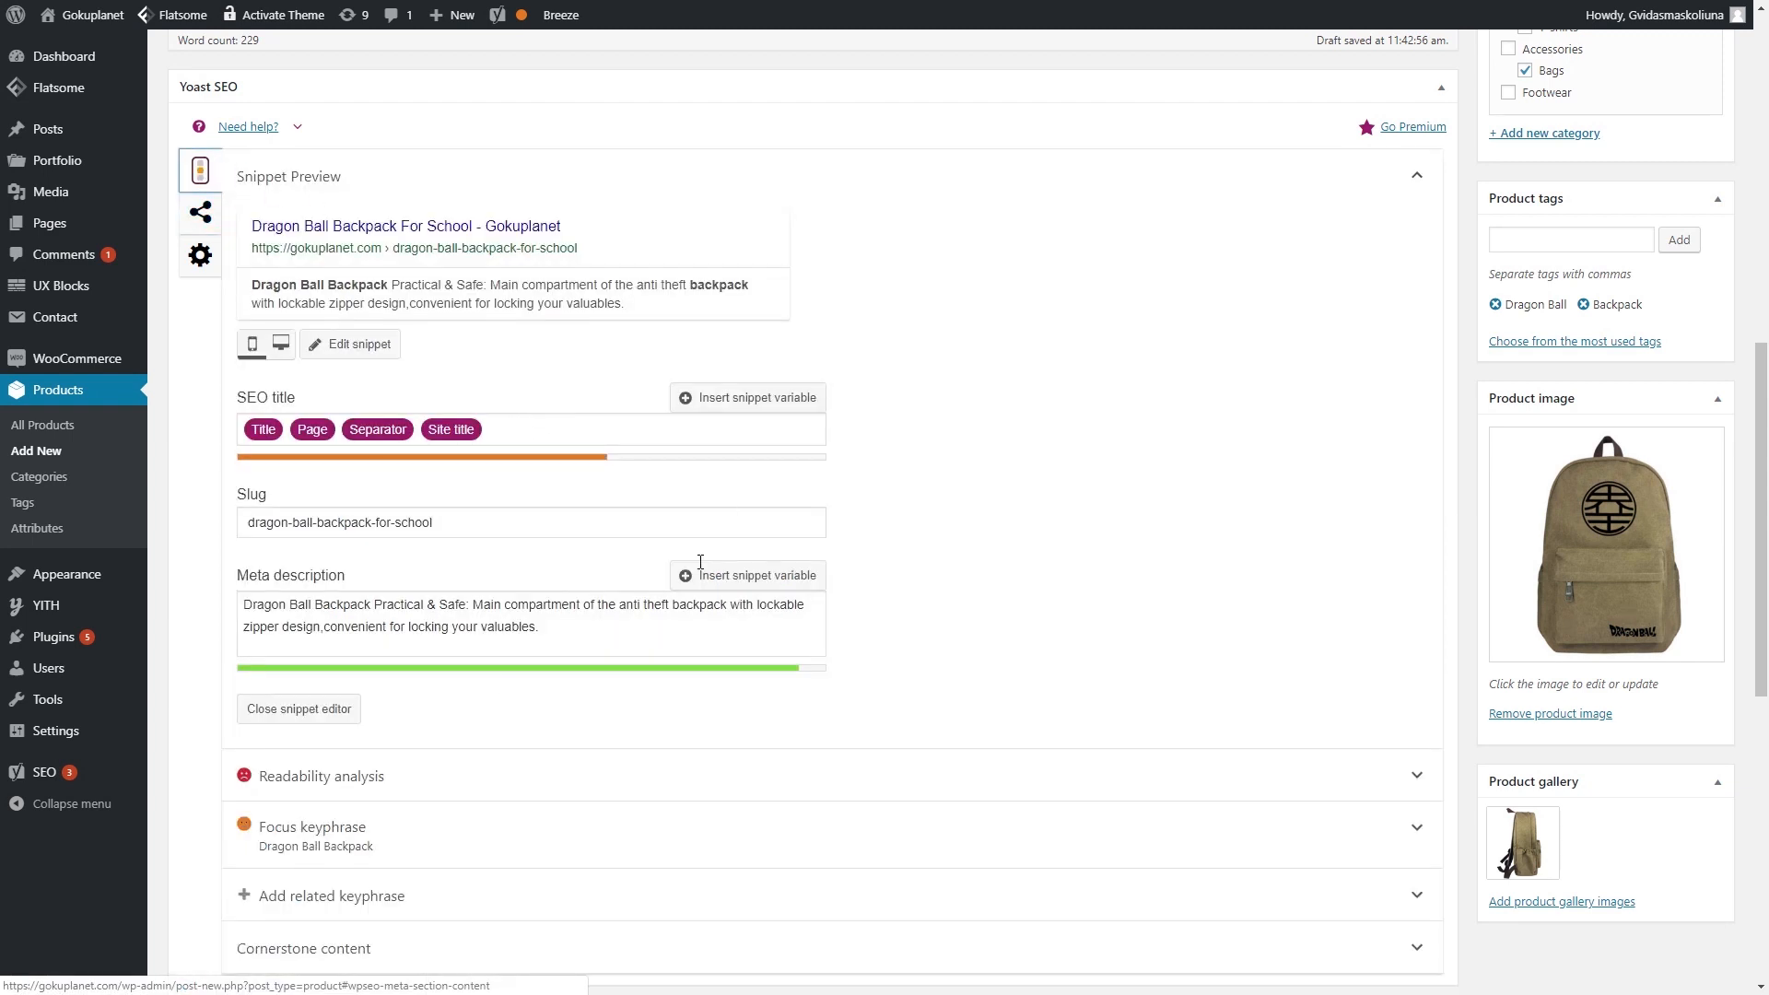
drag(541, 630, 242, 605)
key(ctrl+c)
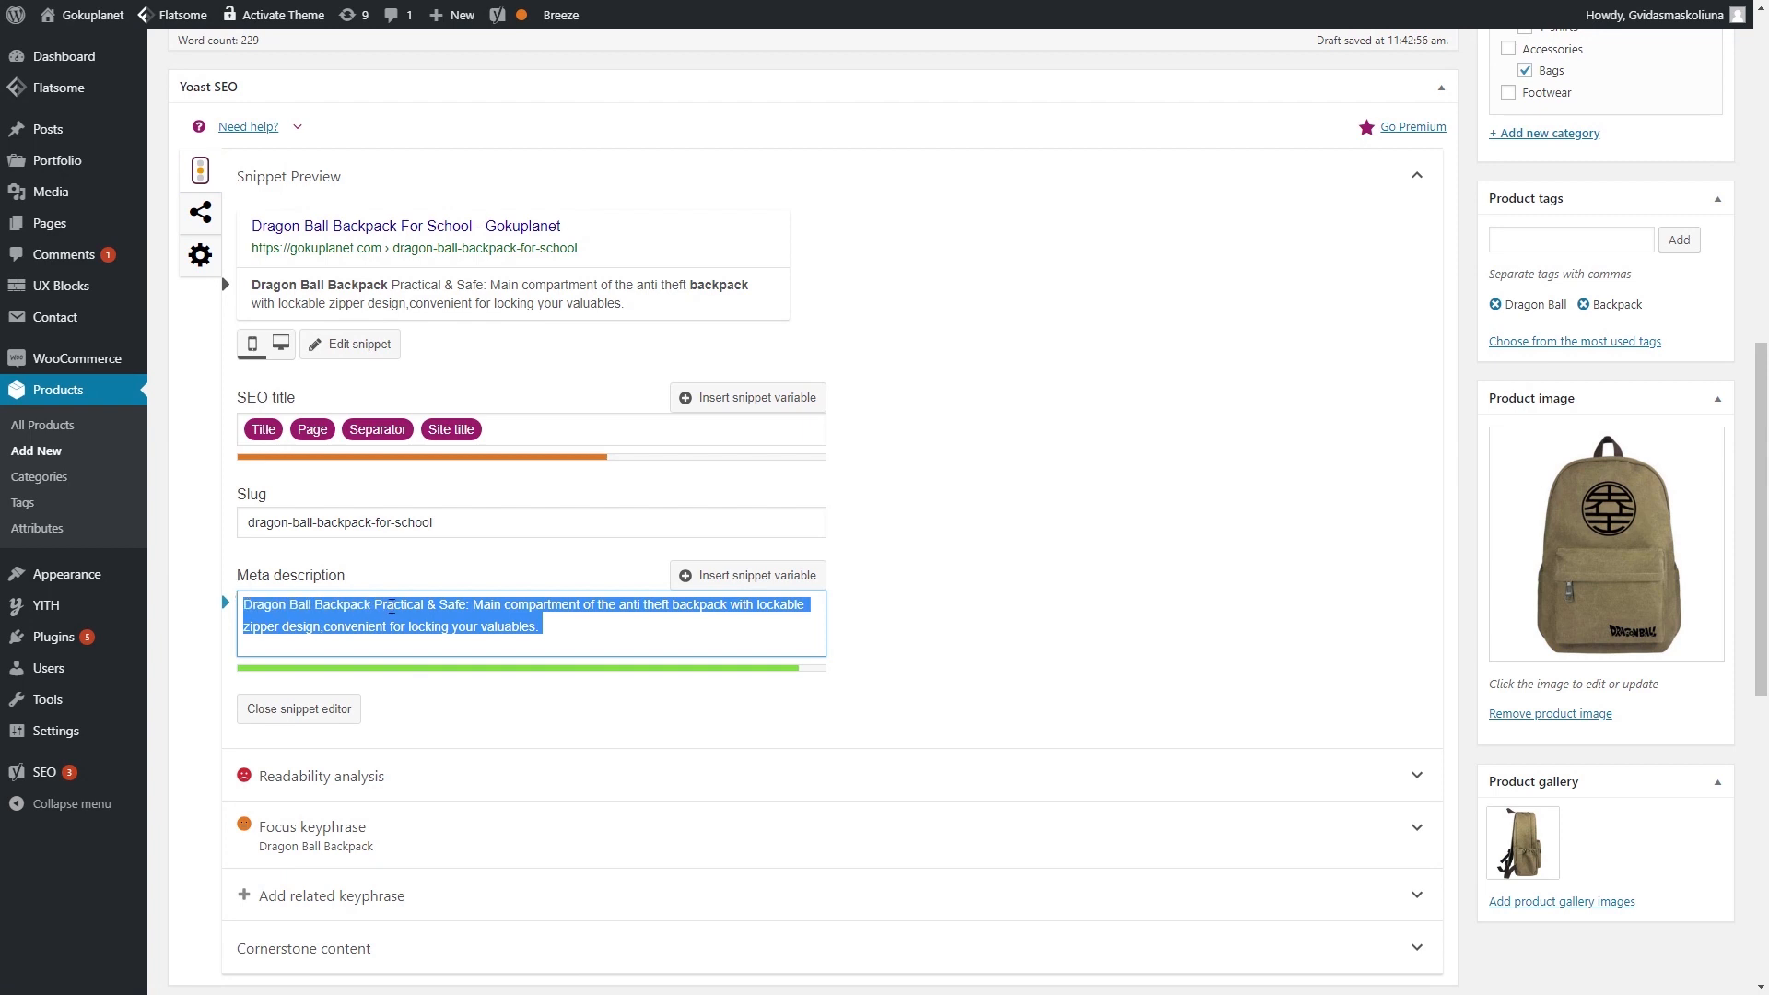
click(200, 212)
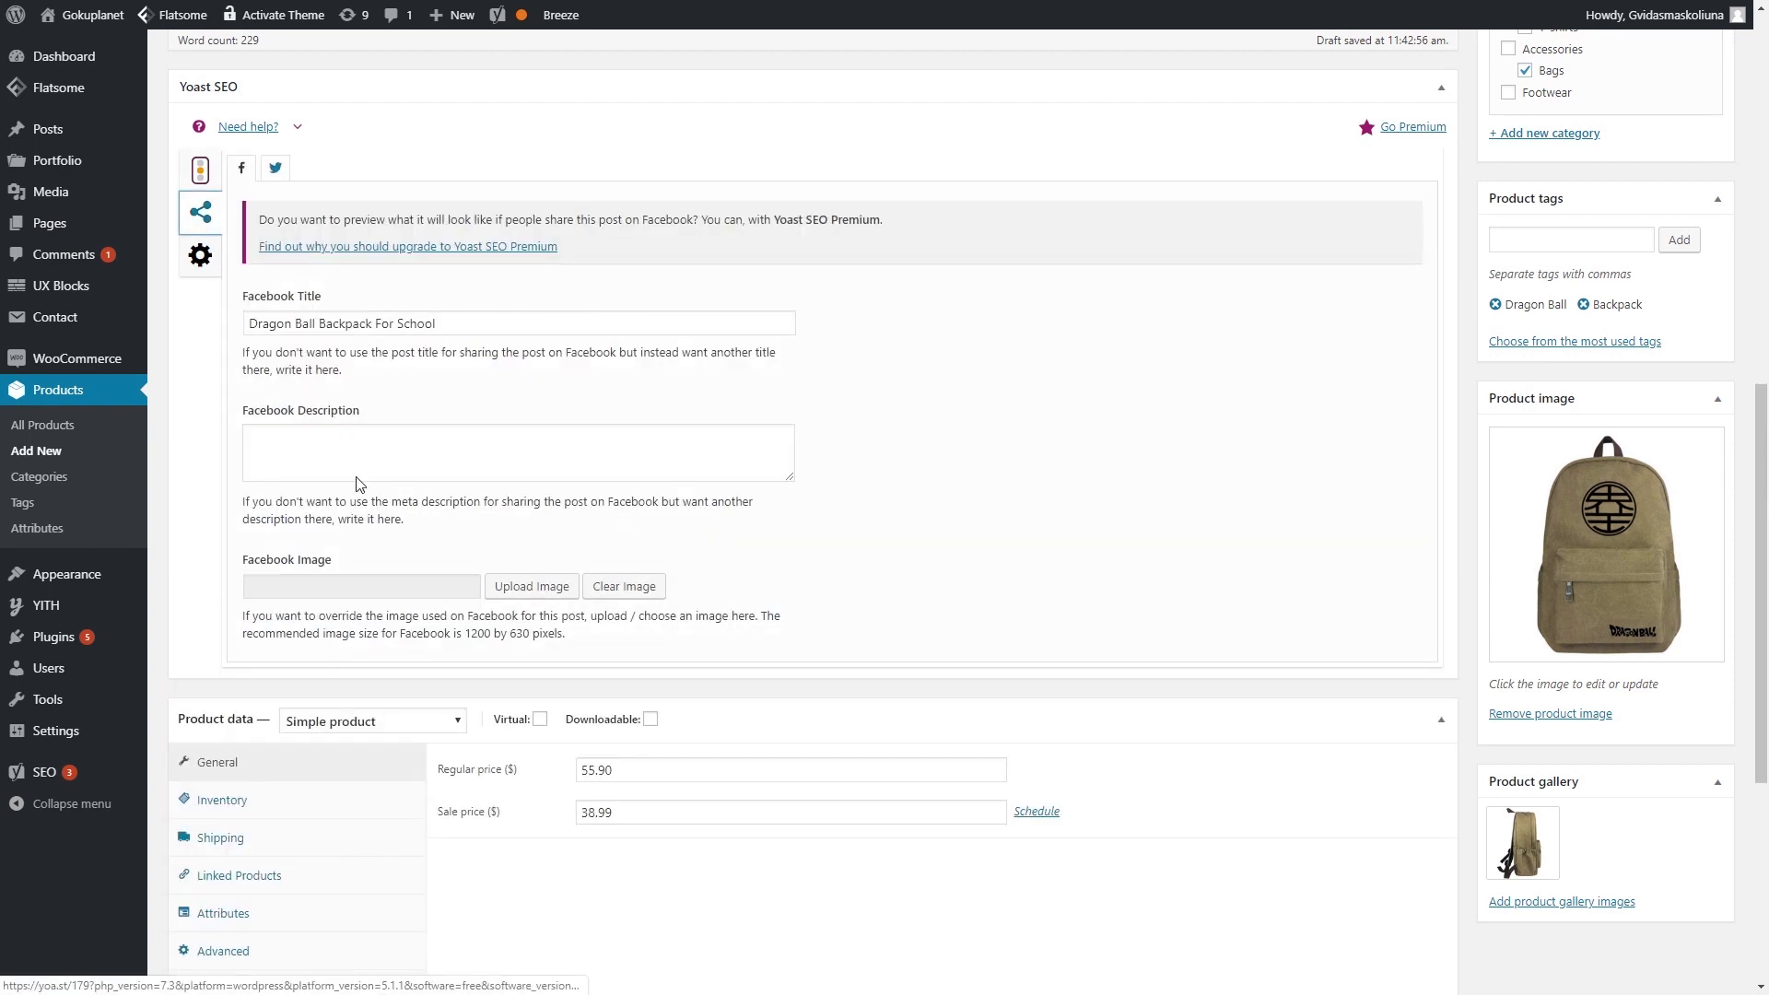
click(347, 446)
key(ctrl+v)
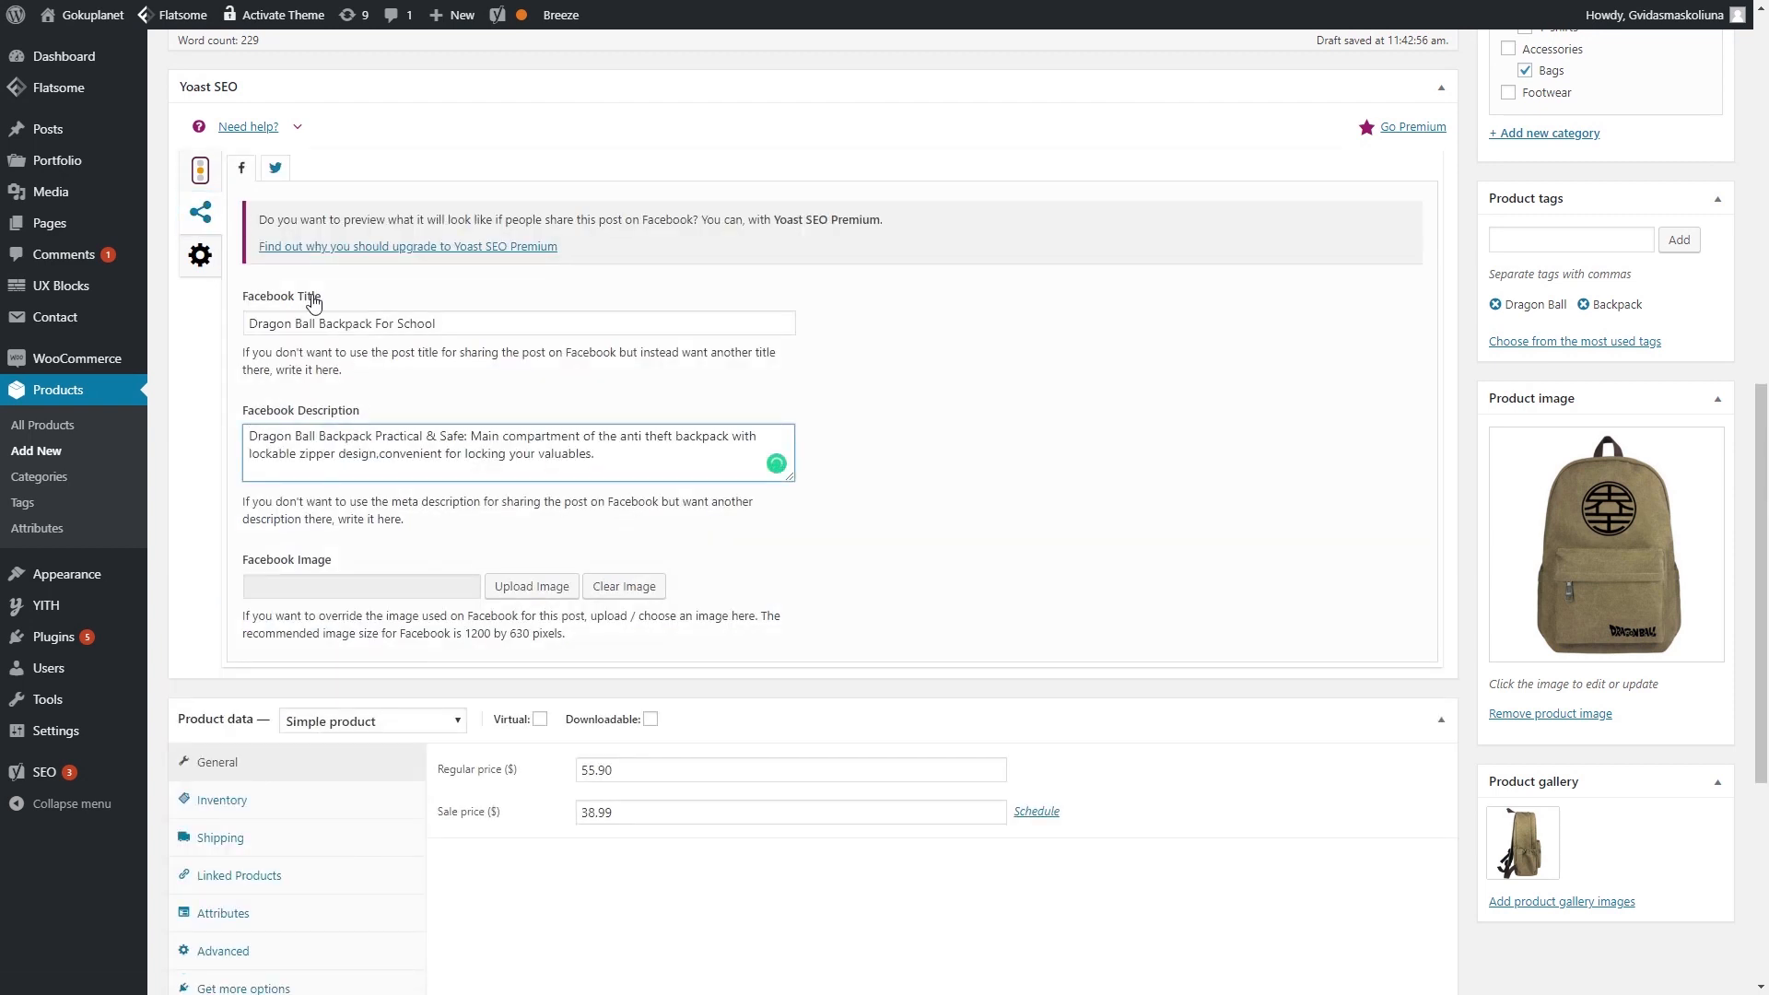
click(275, 166)
click(375, 459)
text(Dragon Ball Backpack Practical & Safe: Main compartment of the anti theft backpack with lockable zipper design.convenient for locking your valuables.)
click(241, 166)
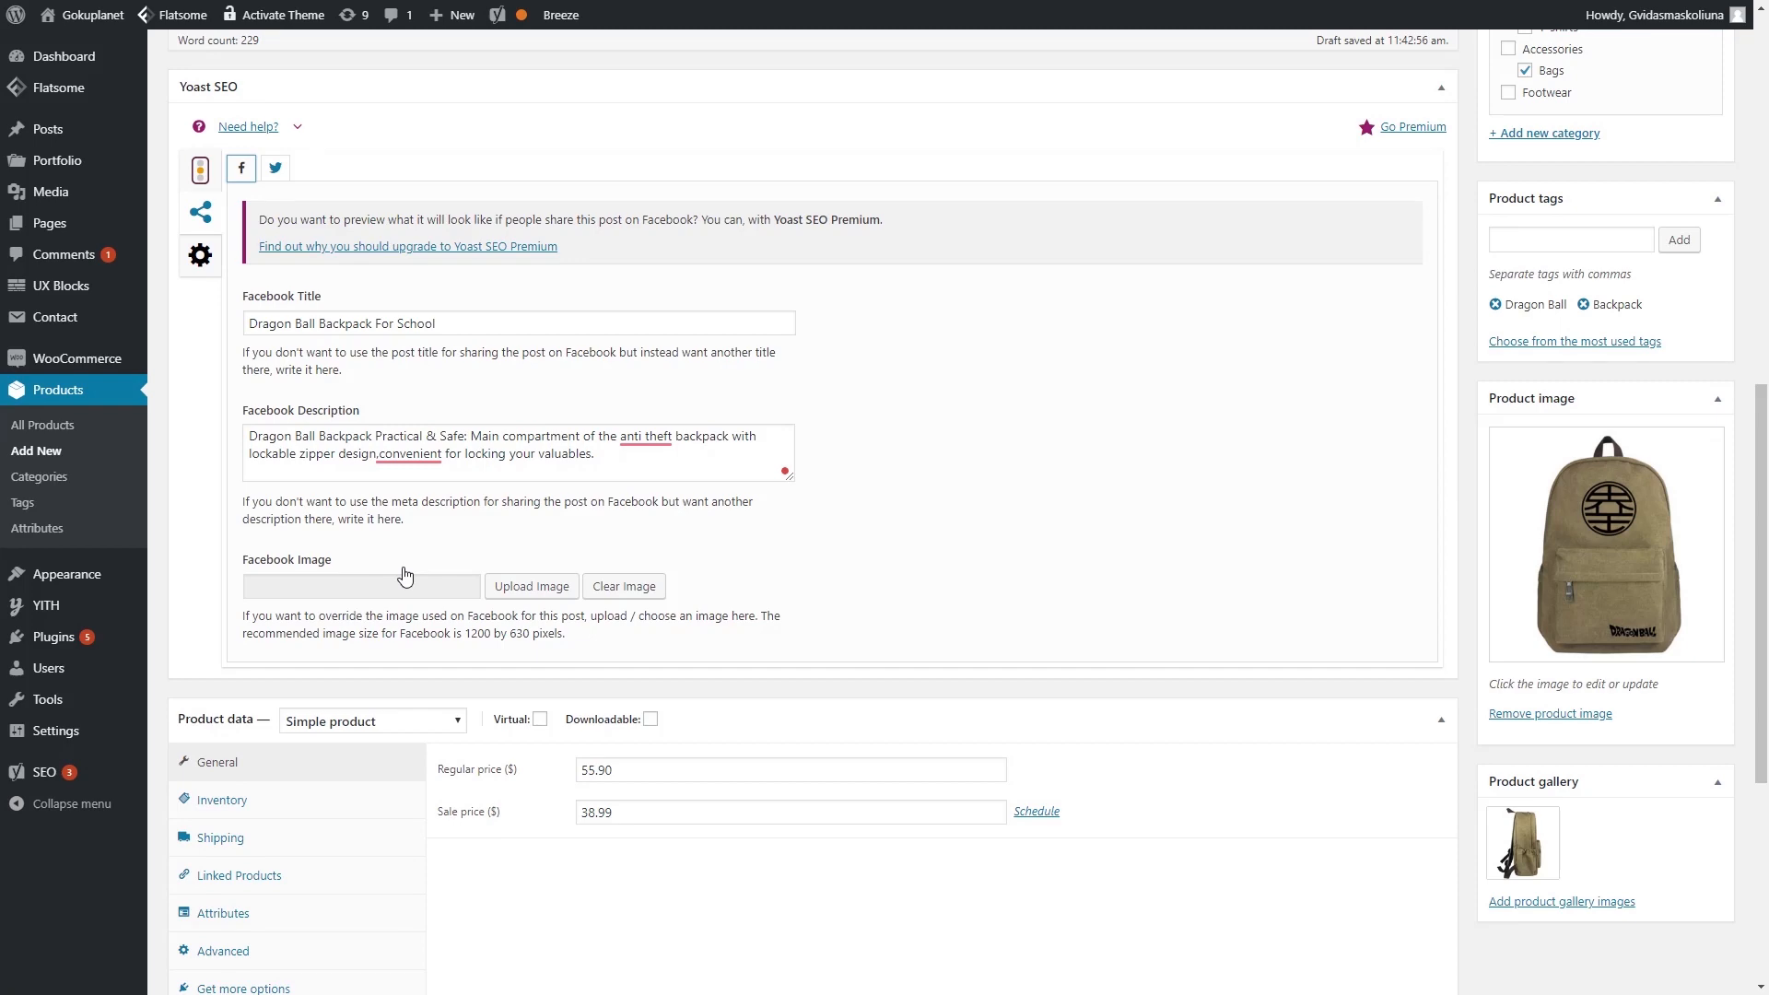
- Set the front-view backpack photo as the Facebook and Twitter sharing image
click(532, 588)
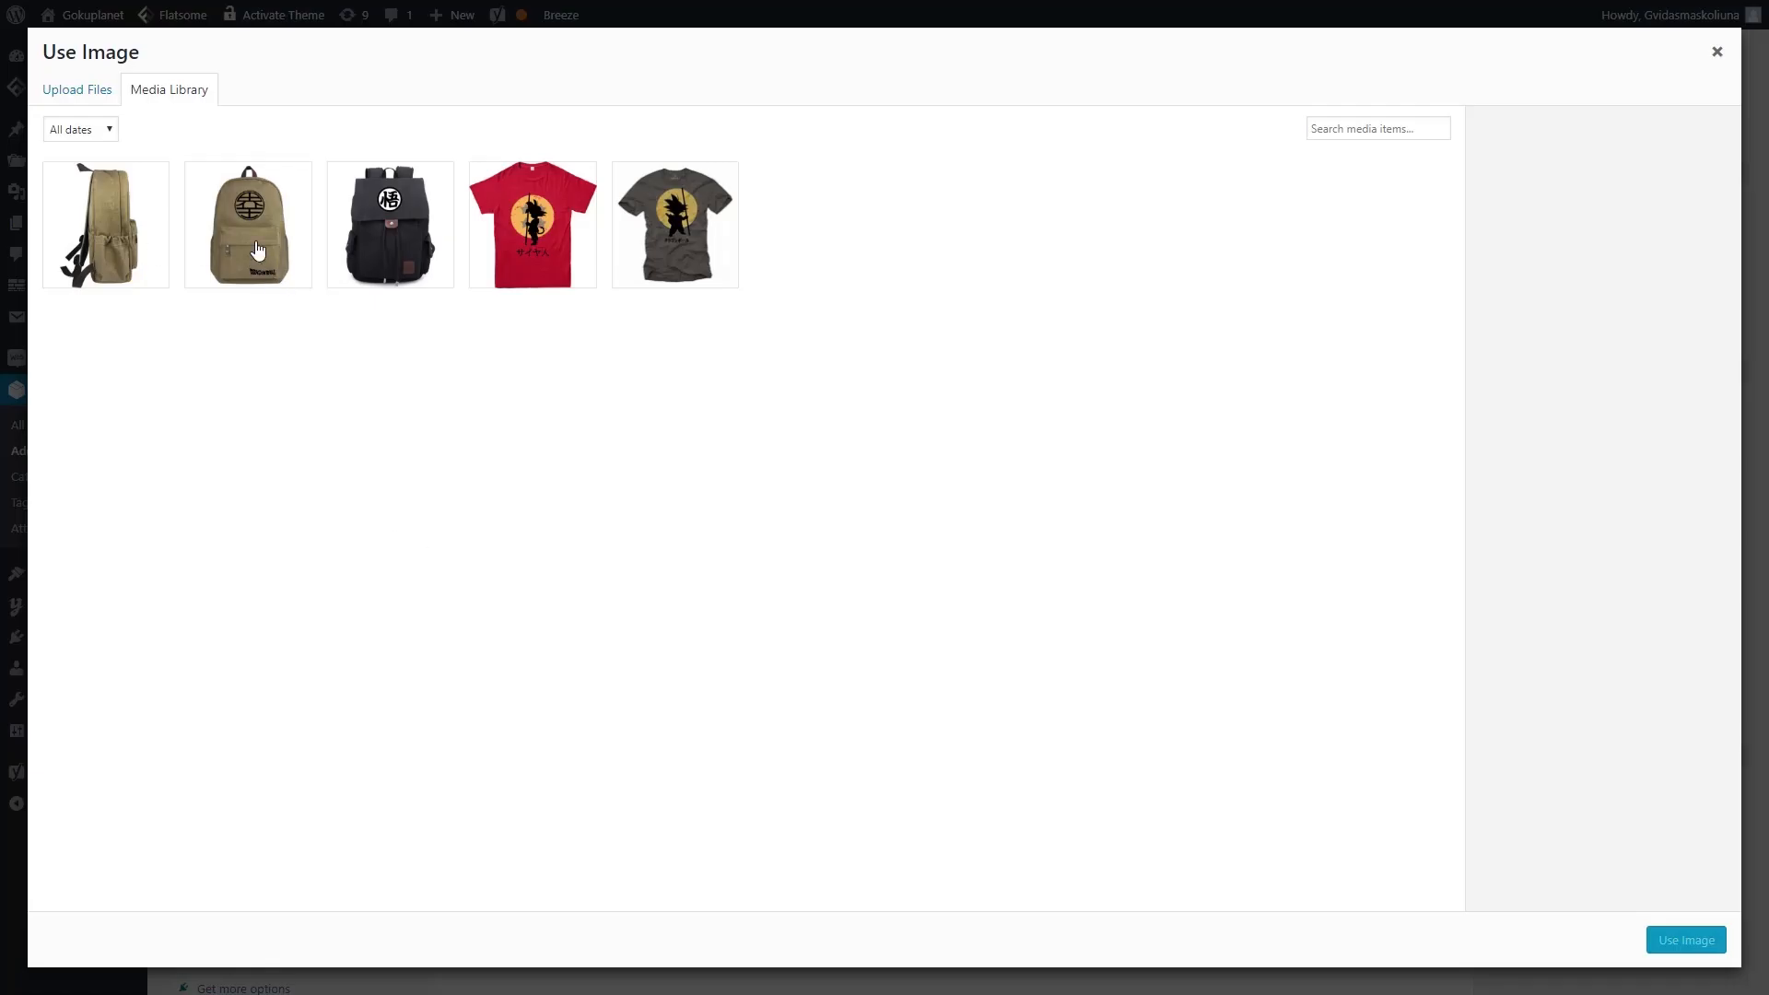
click(261, 261)
click(1658, 940)
click(240, 171)
click(275, 168)
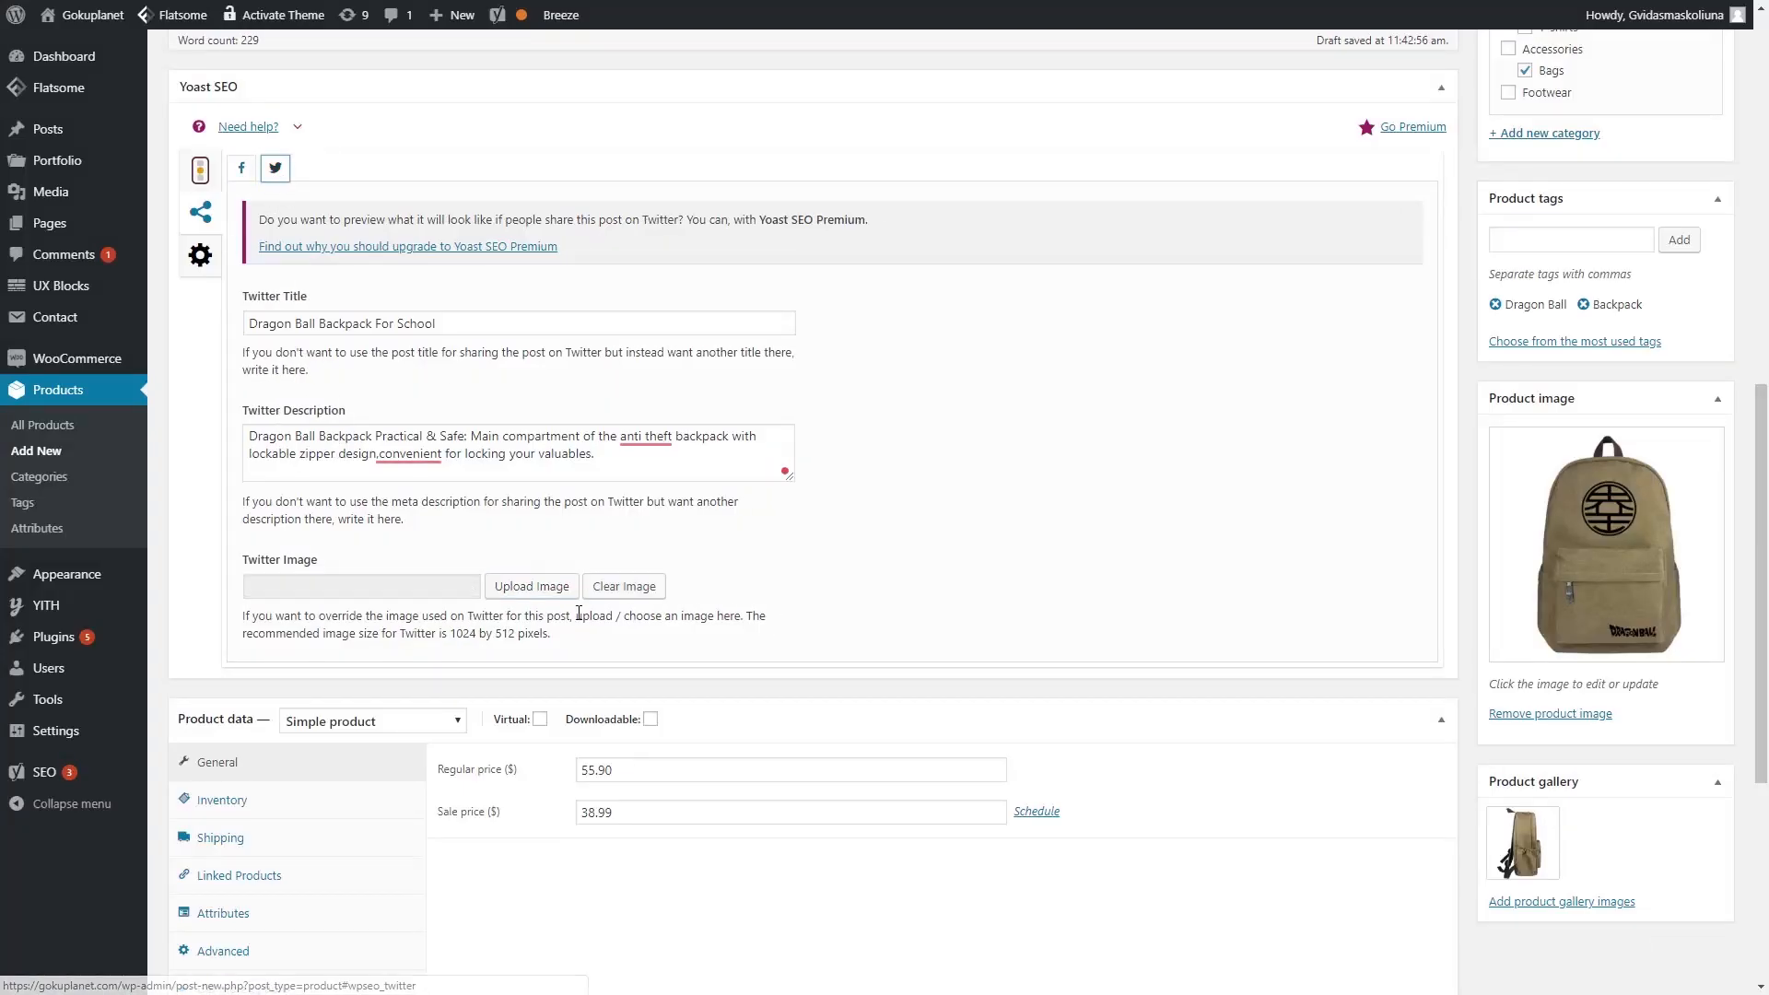
click(550, 595)
click(273, 241)
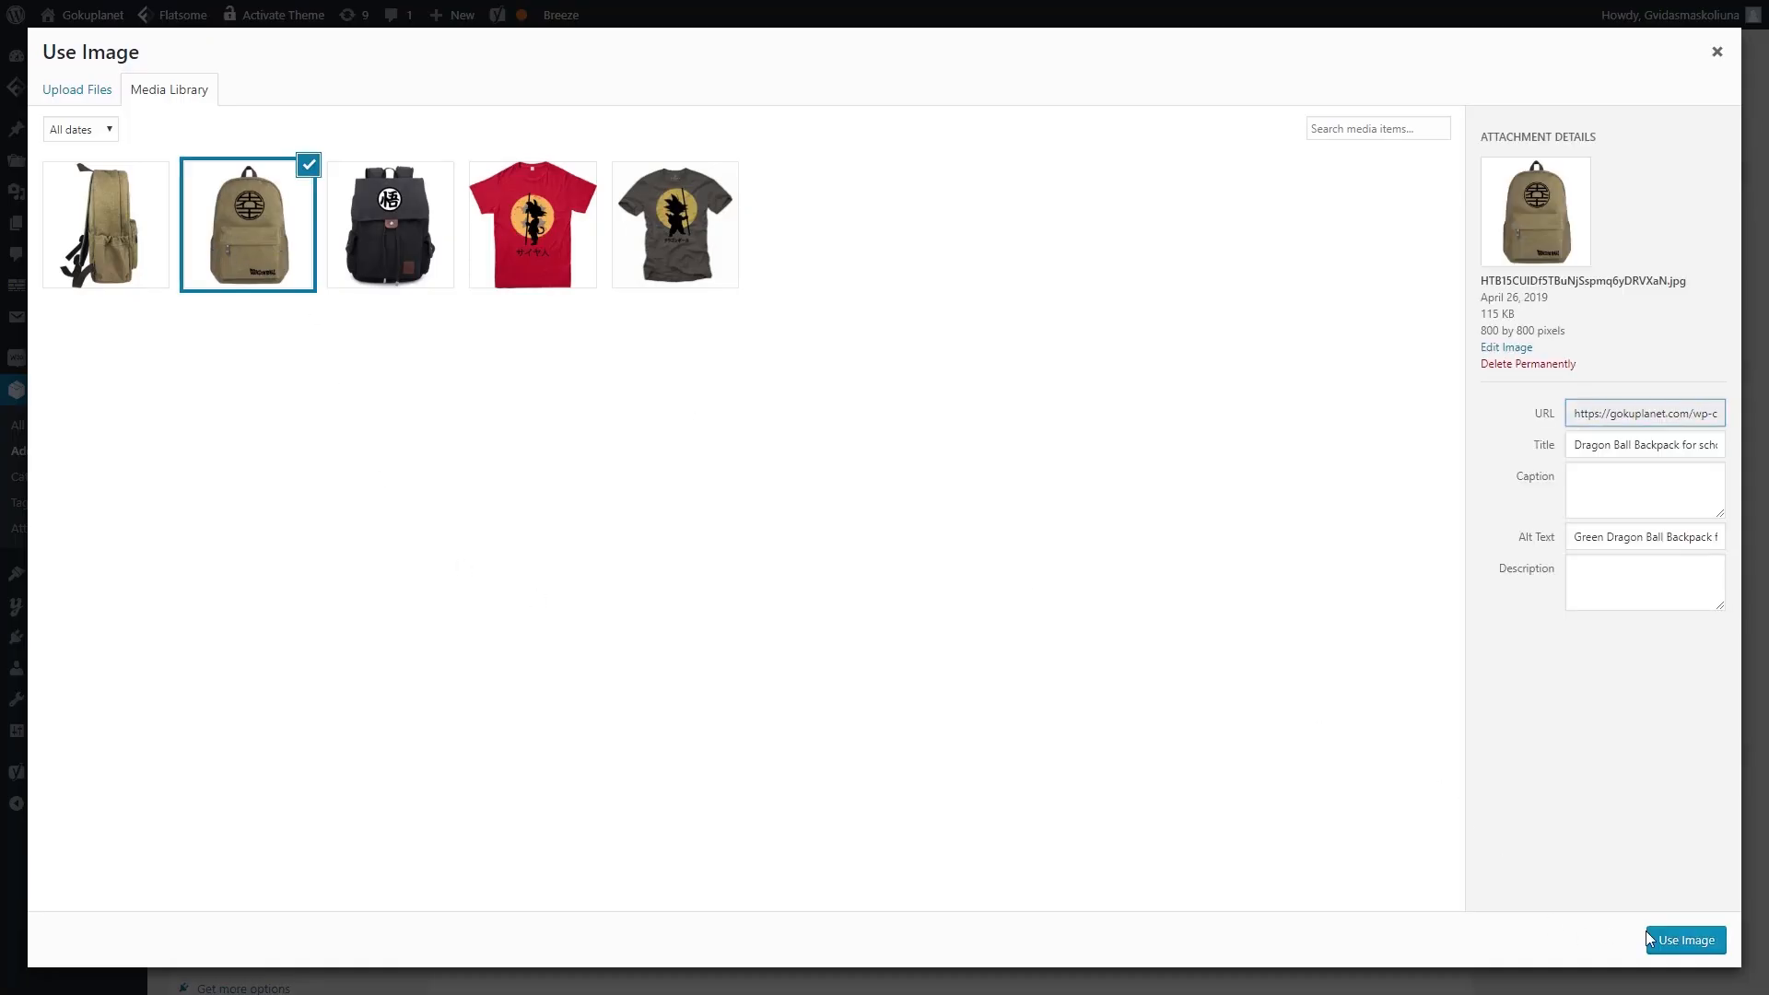
click(1659, 940)
- Publish the Dragon Ball Backpack For School product
scroll(579, 603, down, 3)
scroll(231, 293, up, 5)
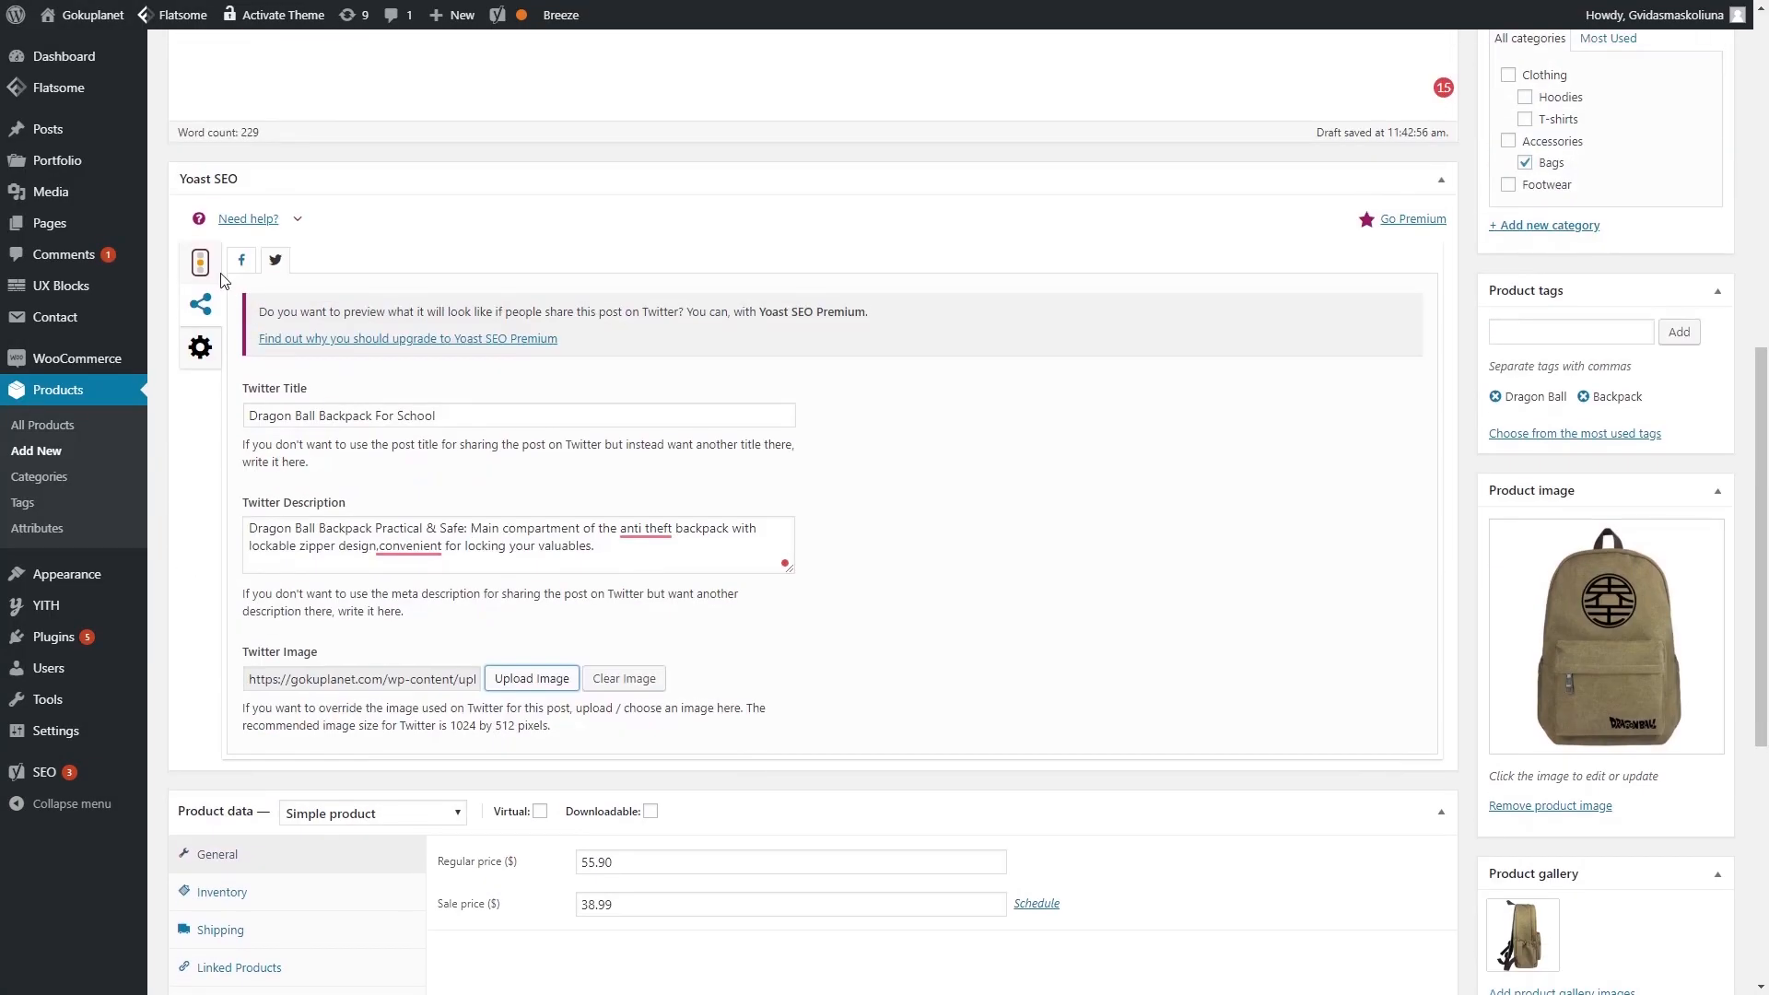
click(200, 263)
scroll(682, 535, down, 10)
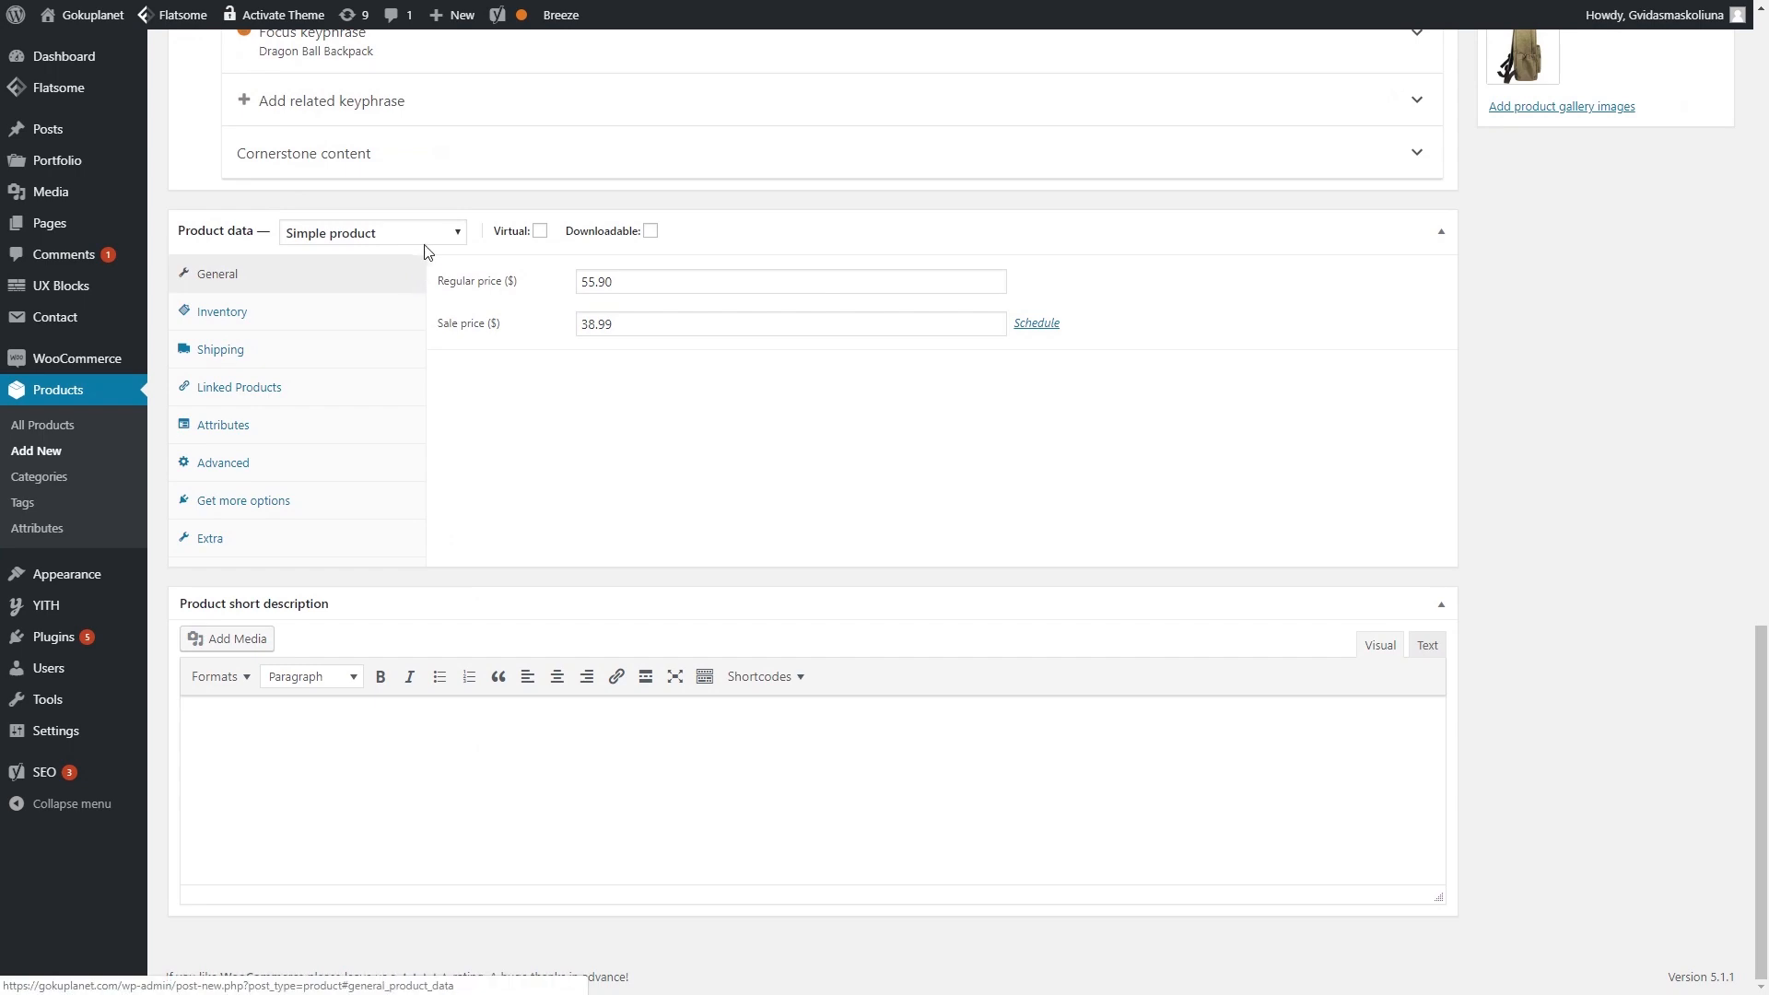
scroll(553, 277, up, 20)
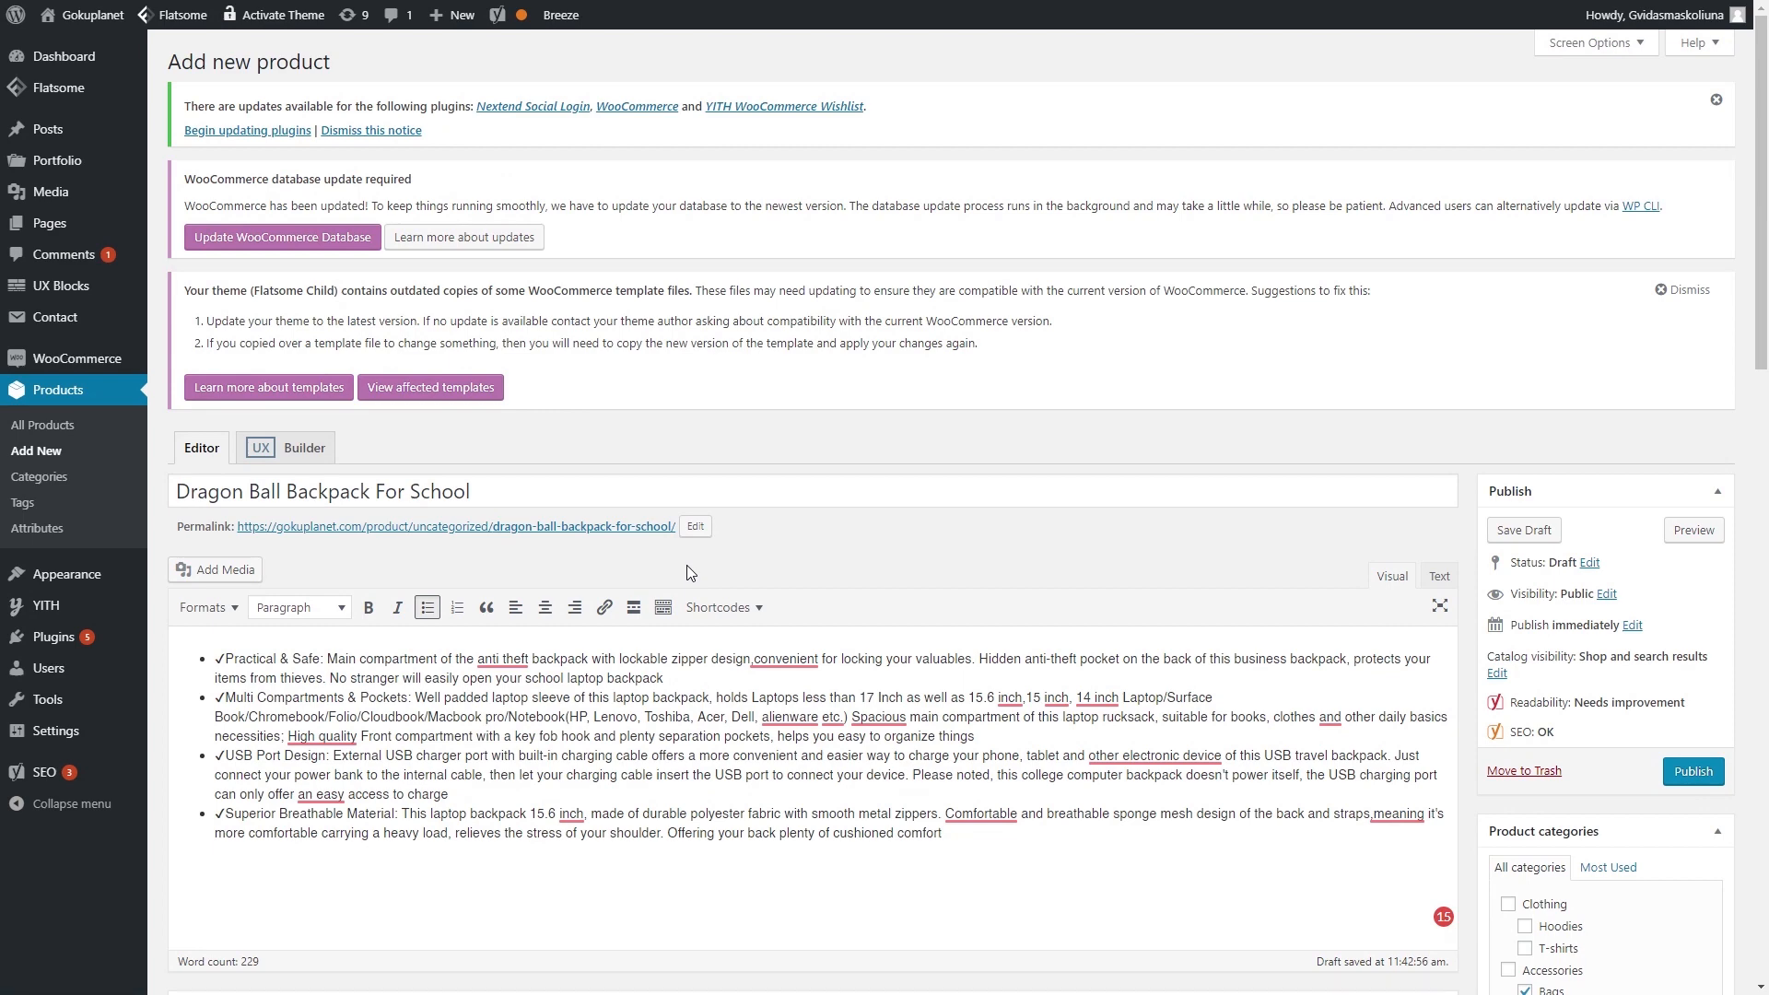
scroll(788, 571, down, 2)
scroll(869, 569, down, 1)
click(1692, 498)
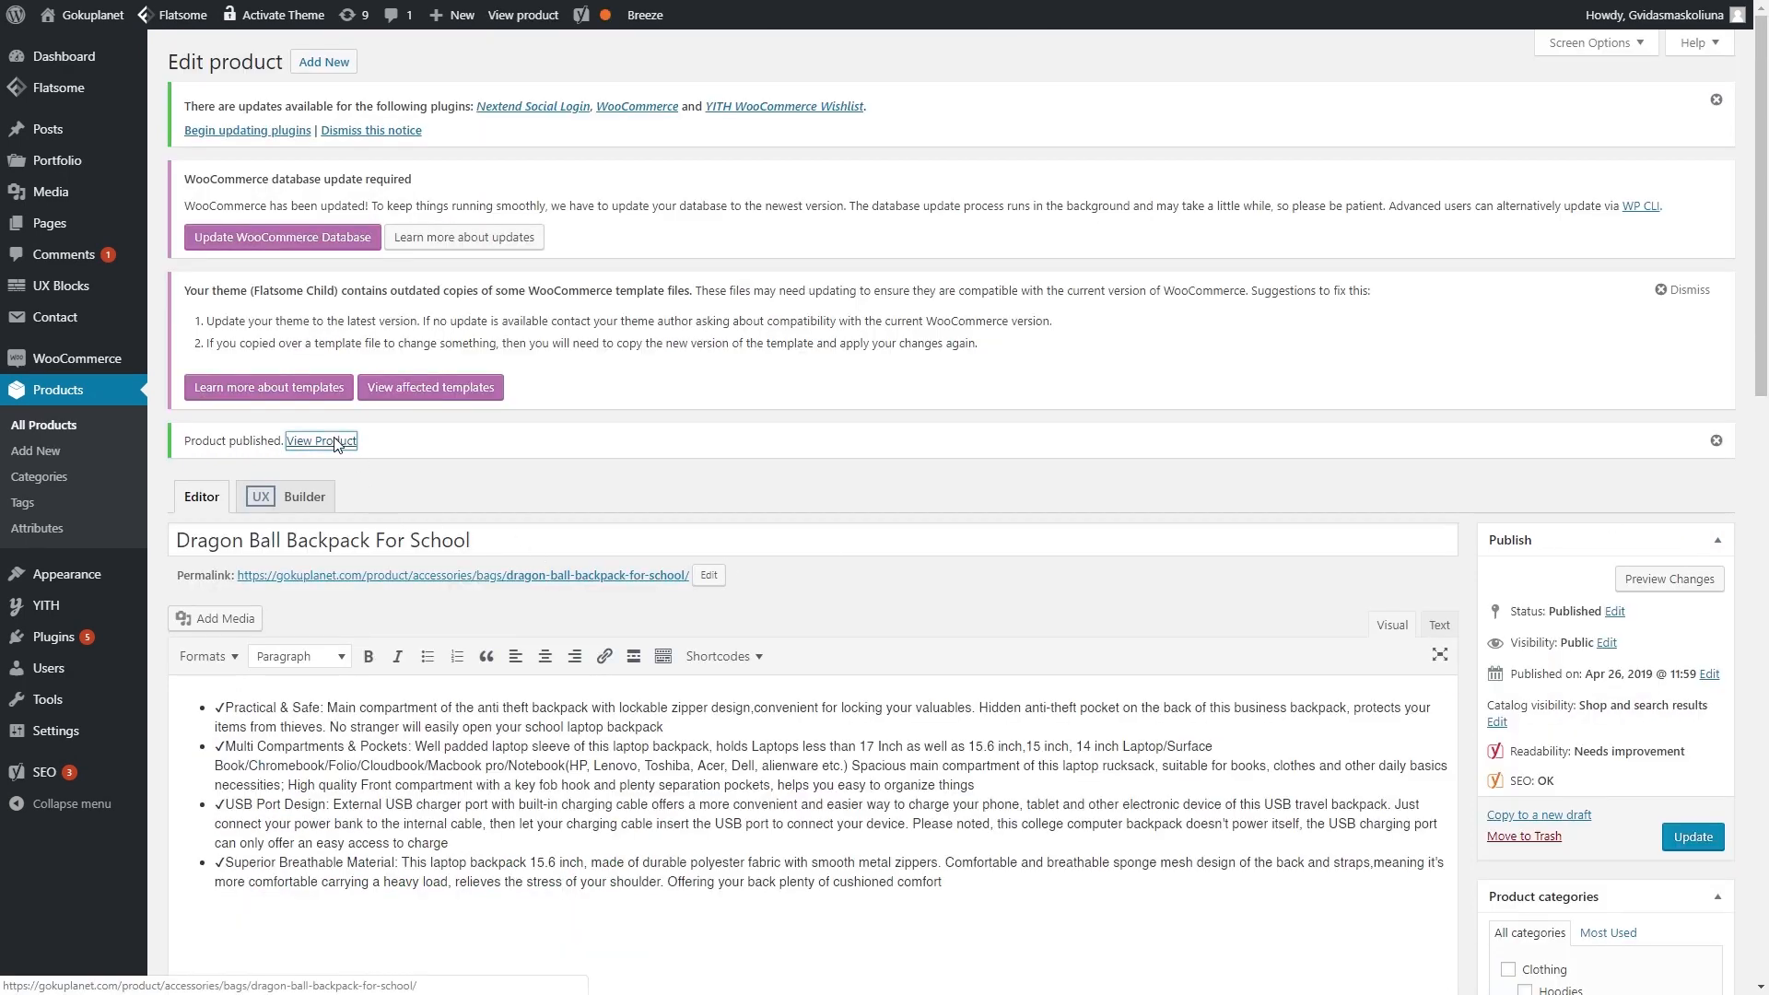
- View the published backpack on the storefront and compare its side and front photos
click(337, 443)
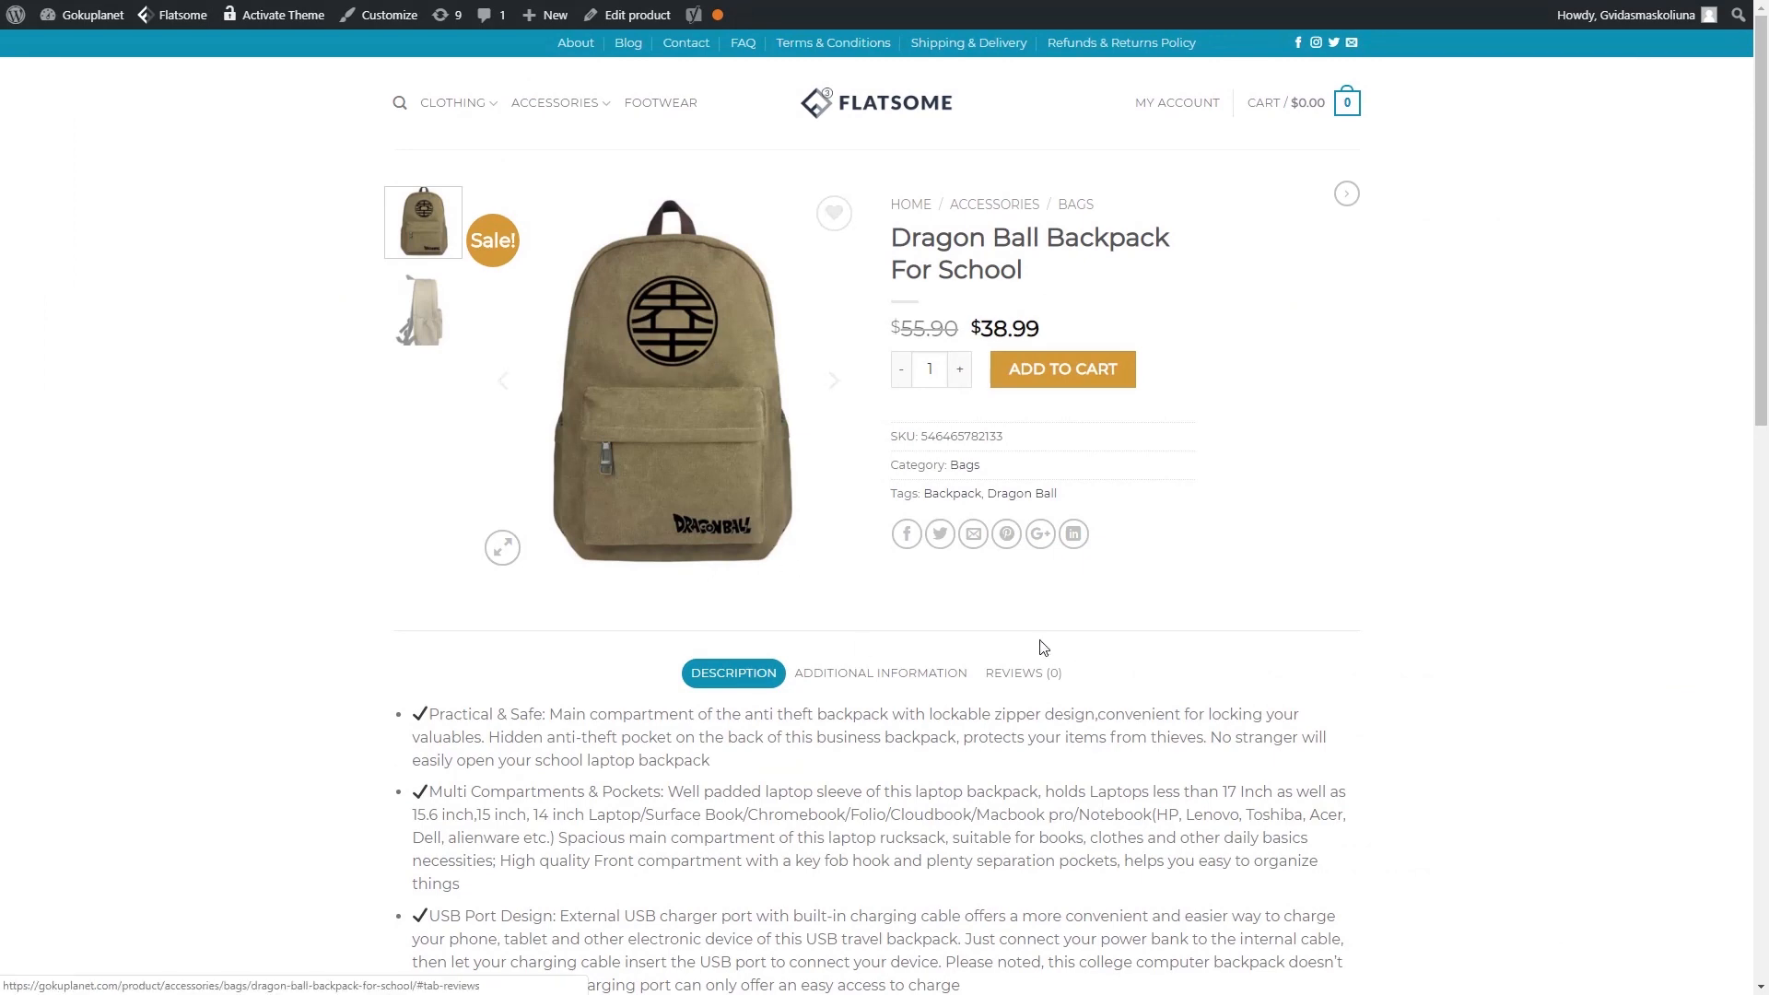
scroll(1080, 671, down, 5)
scroll(849, 703, up, 5)
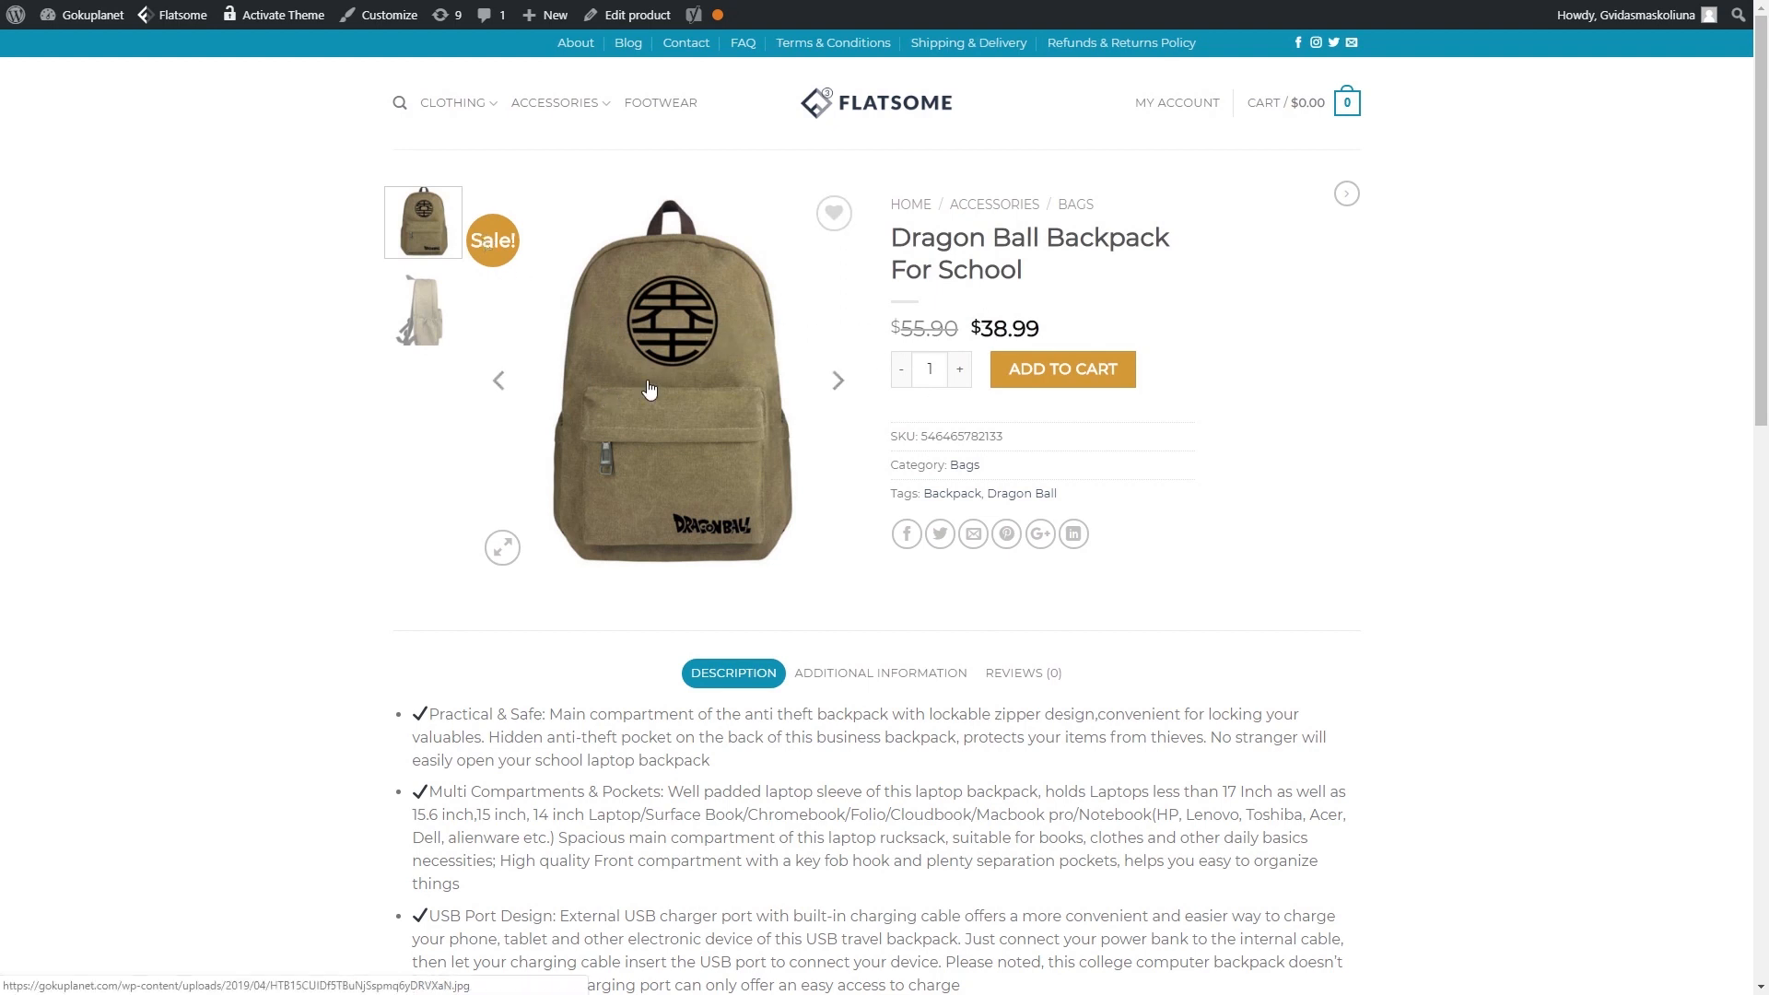
click(435, 324)
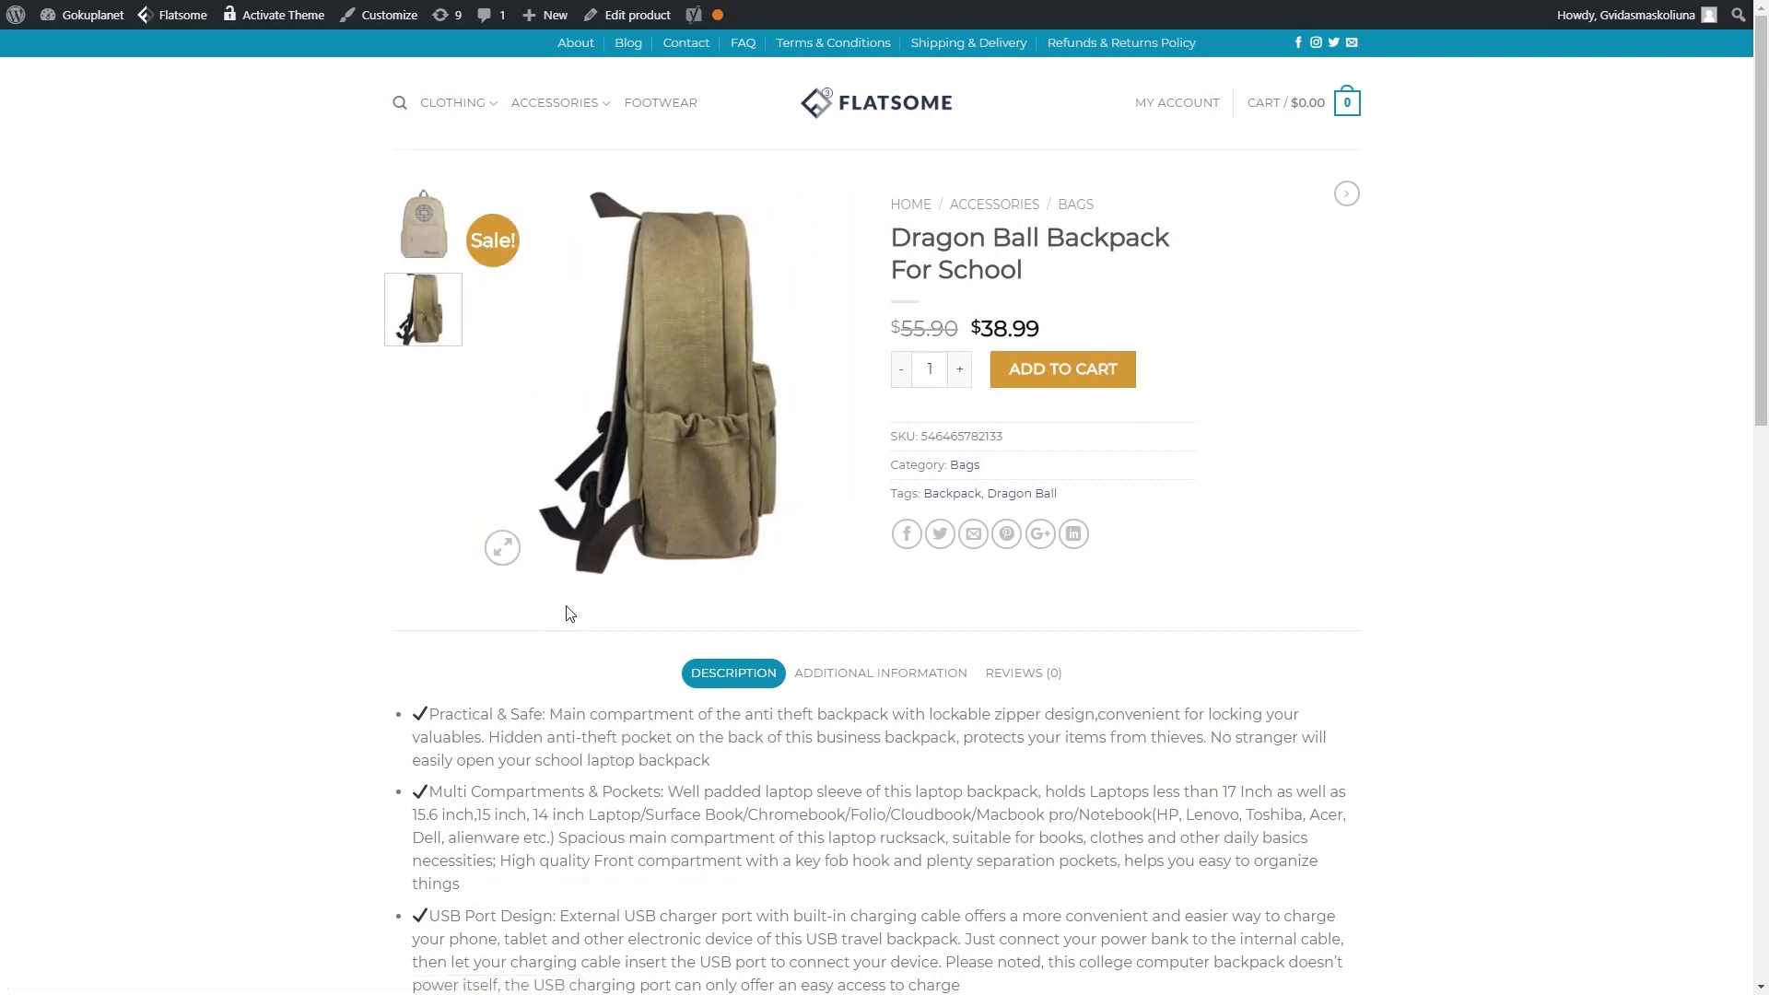
click(426, 229)
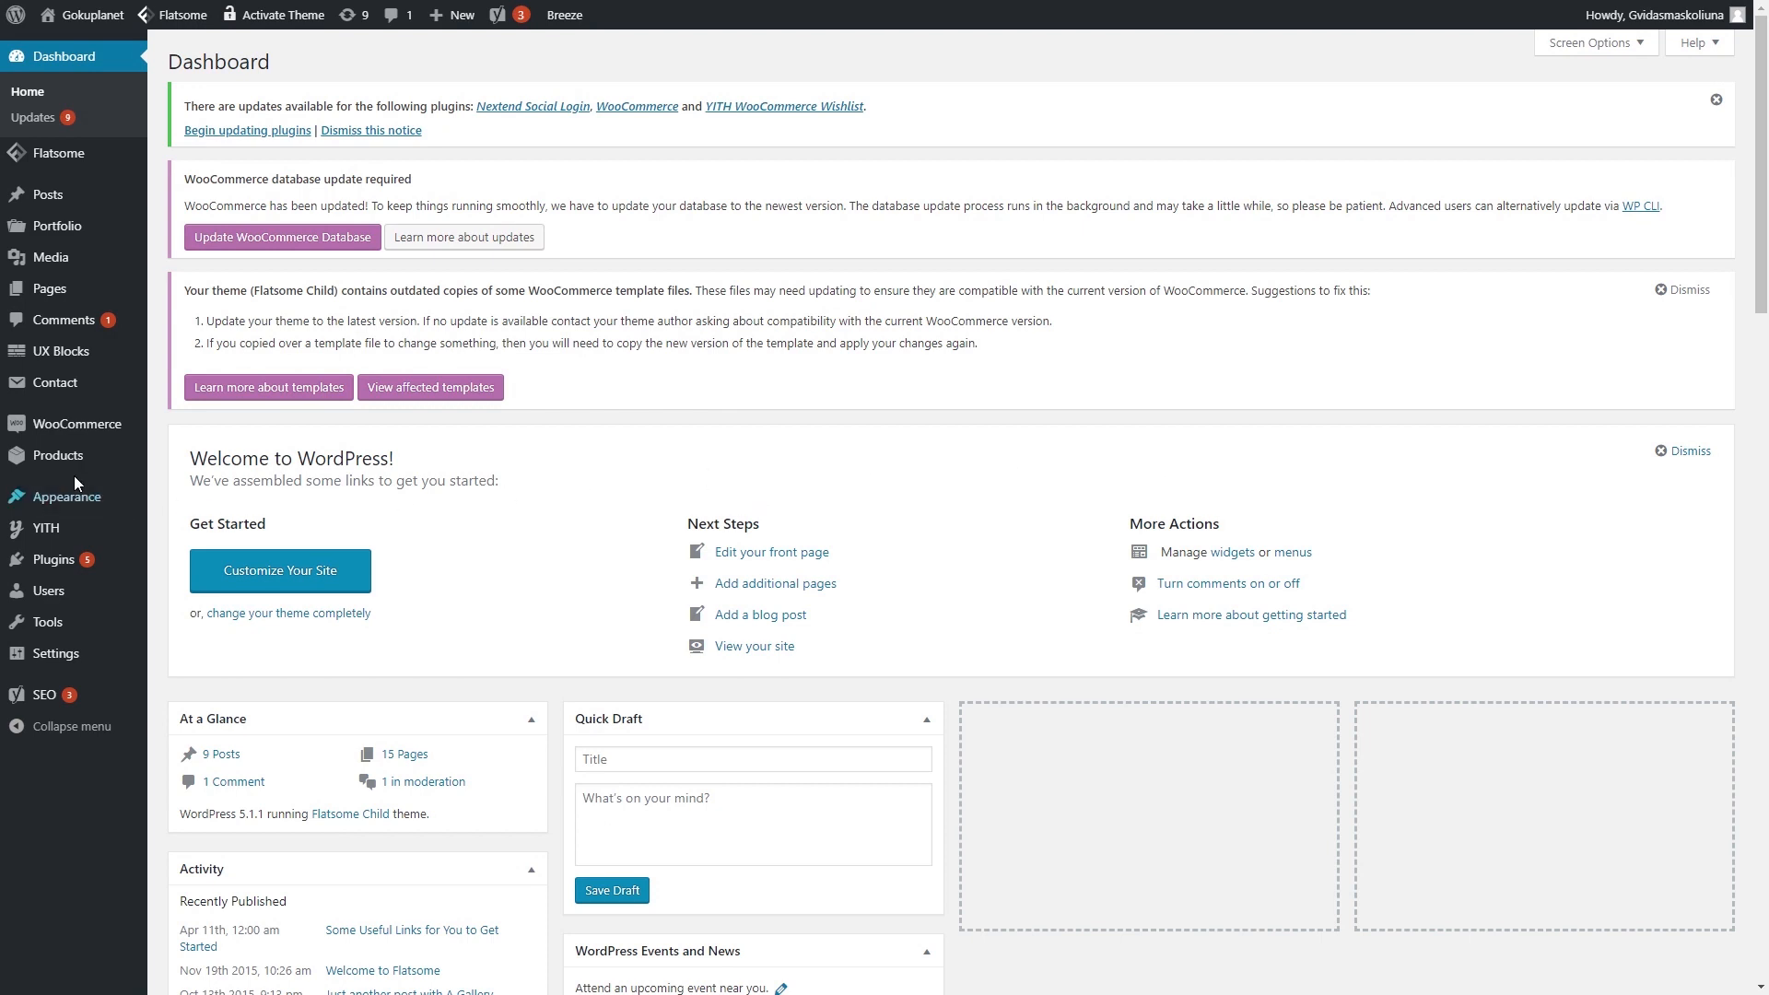
- Create a new product via Products > Add New and name it 'Dragon Ball Hoodie'
mouse_move(77, 468)
click(203, 493)
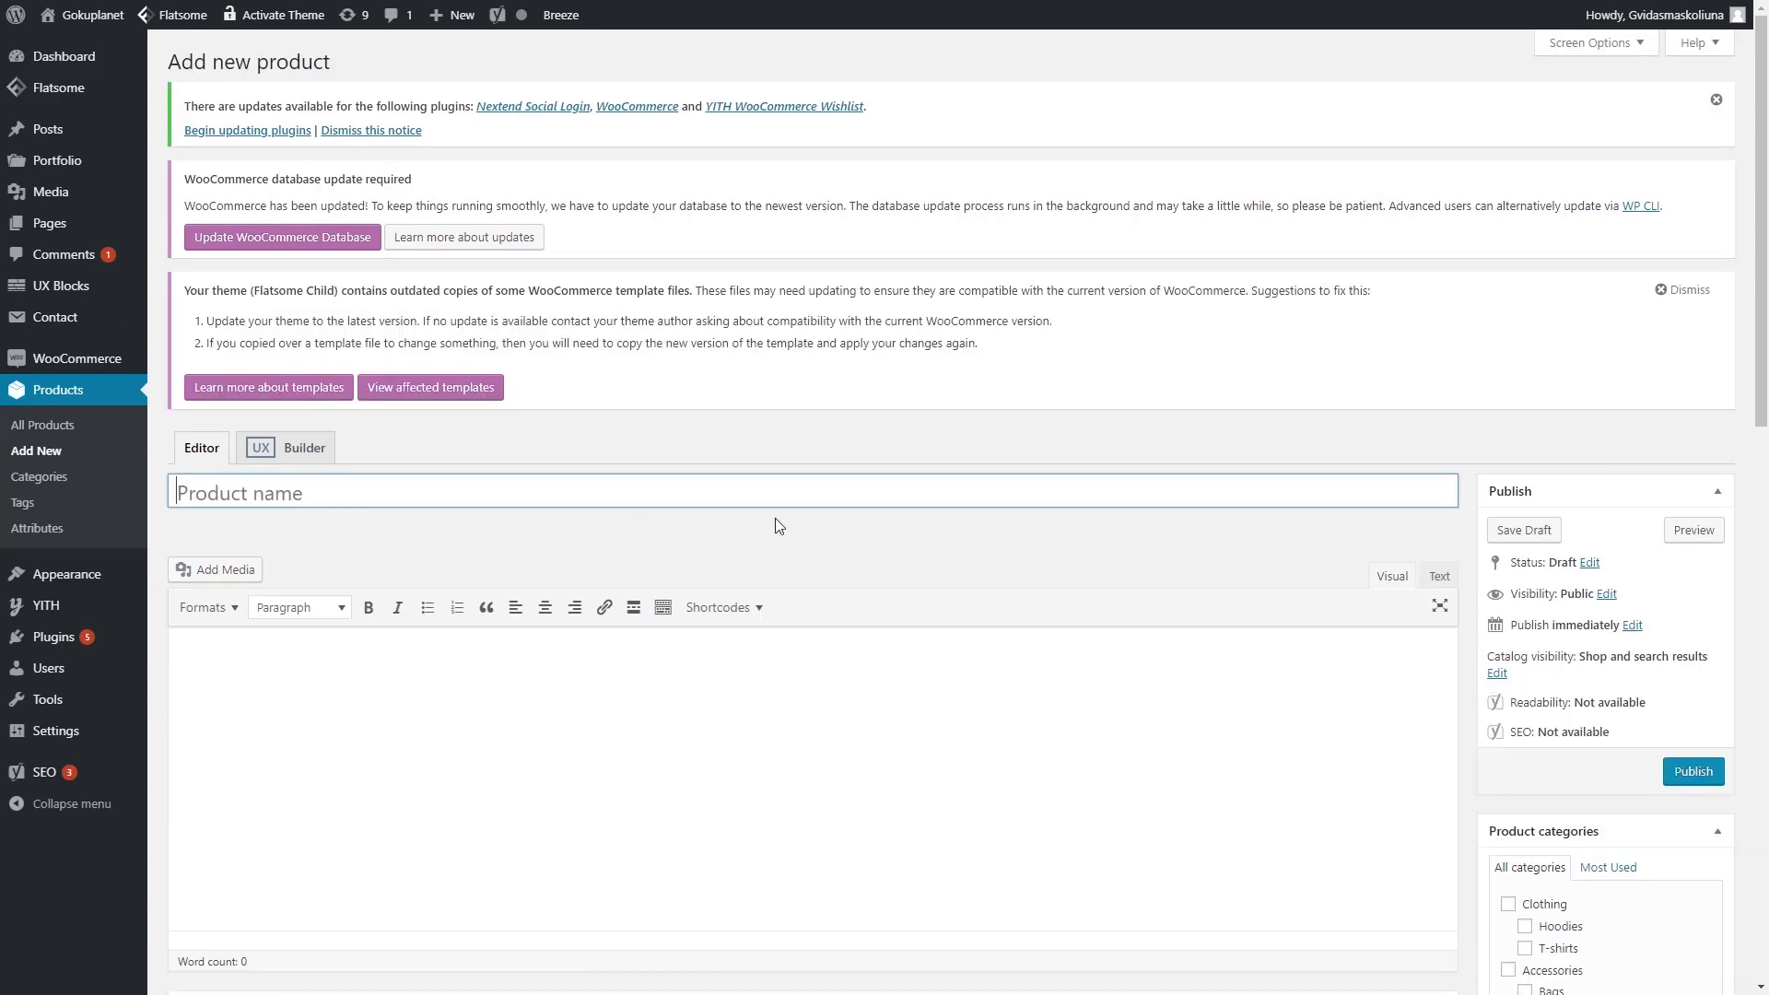
scroll(809, 529, down, 3)
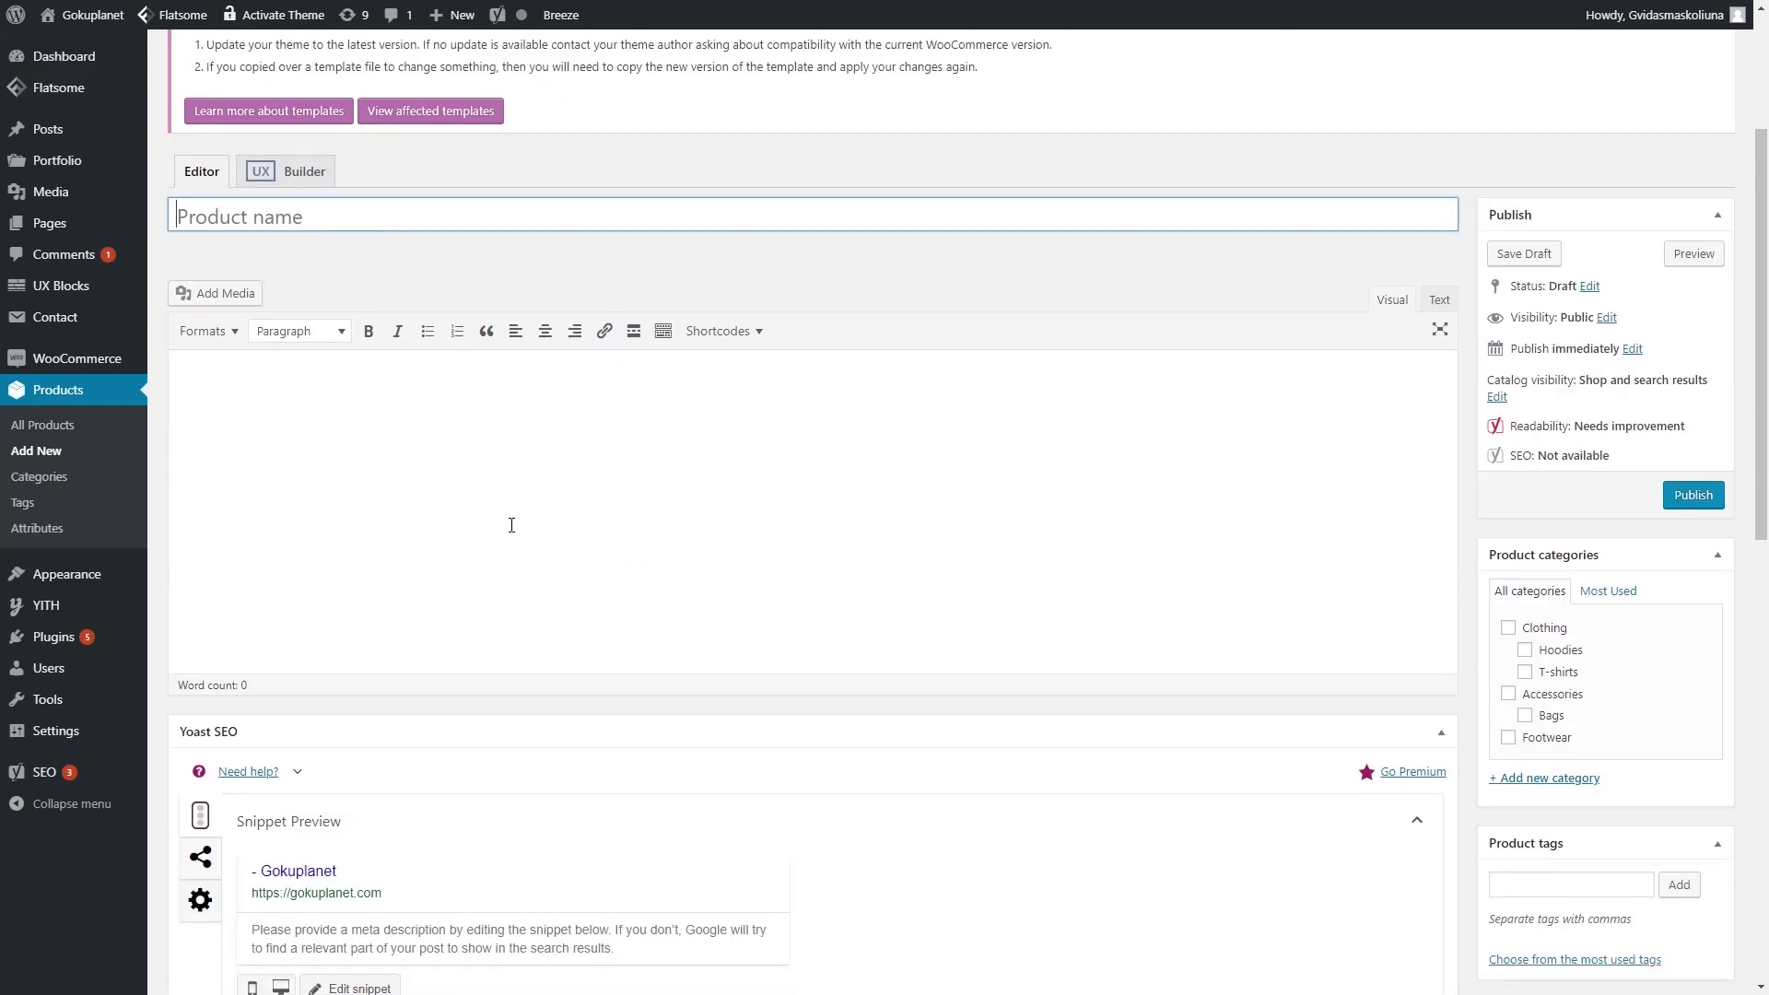
click(353, 227)
text(Dragon Ball Hoodie)
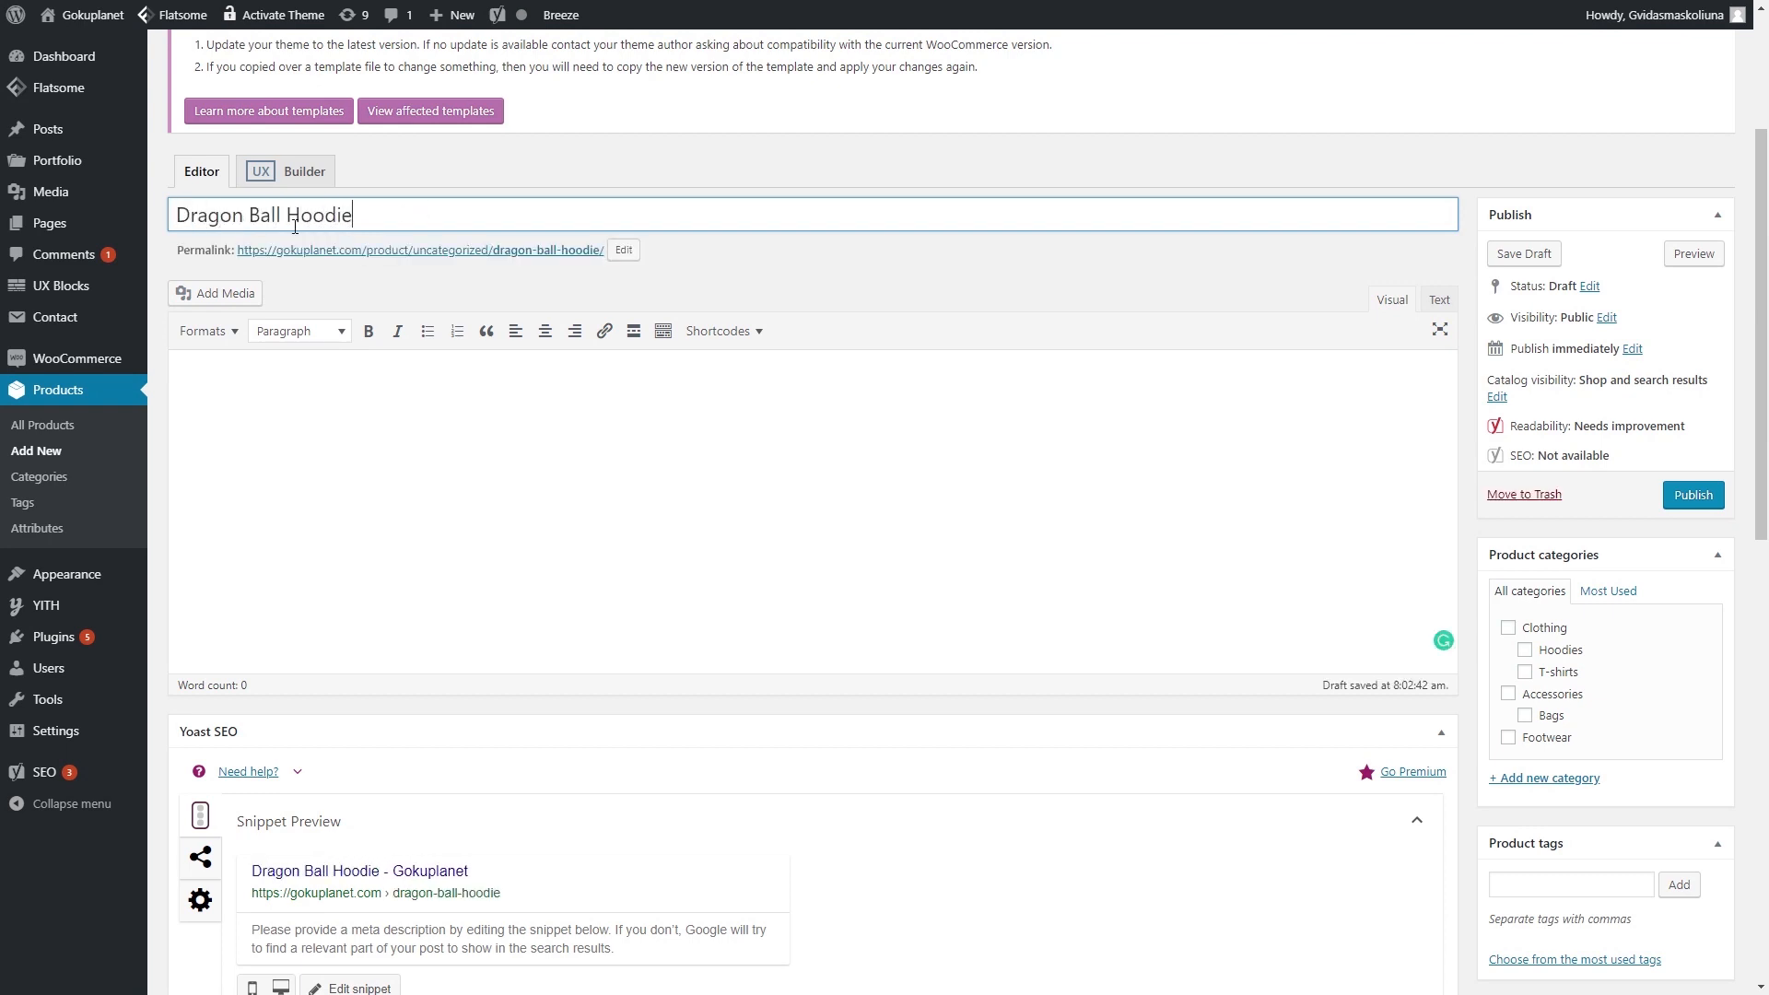
drag(375, 218, 140, 224)
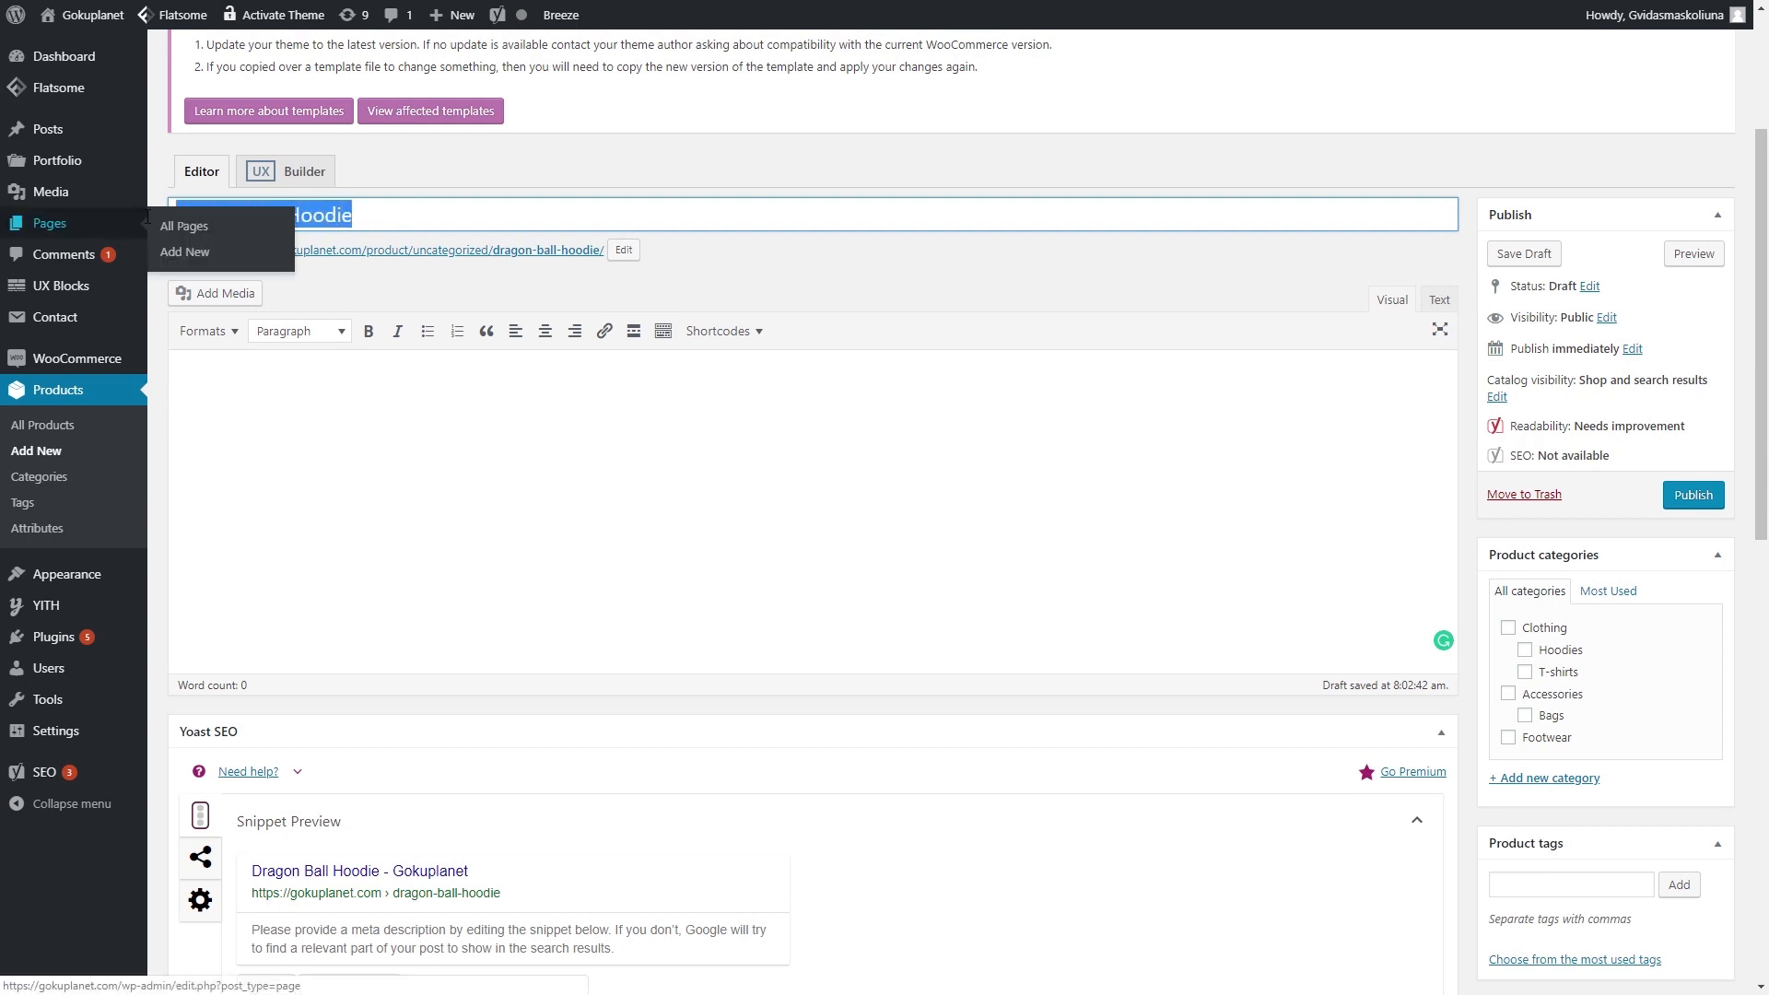
click(385, 211)
click(442, 410)
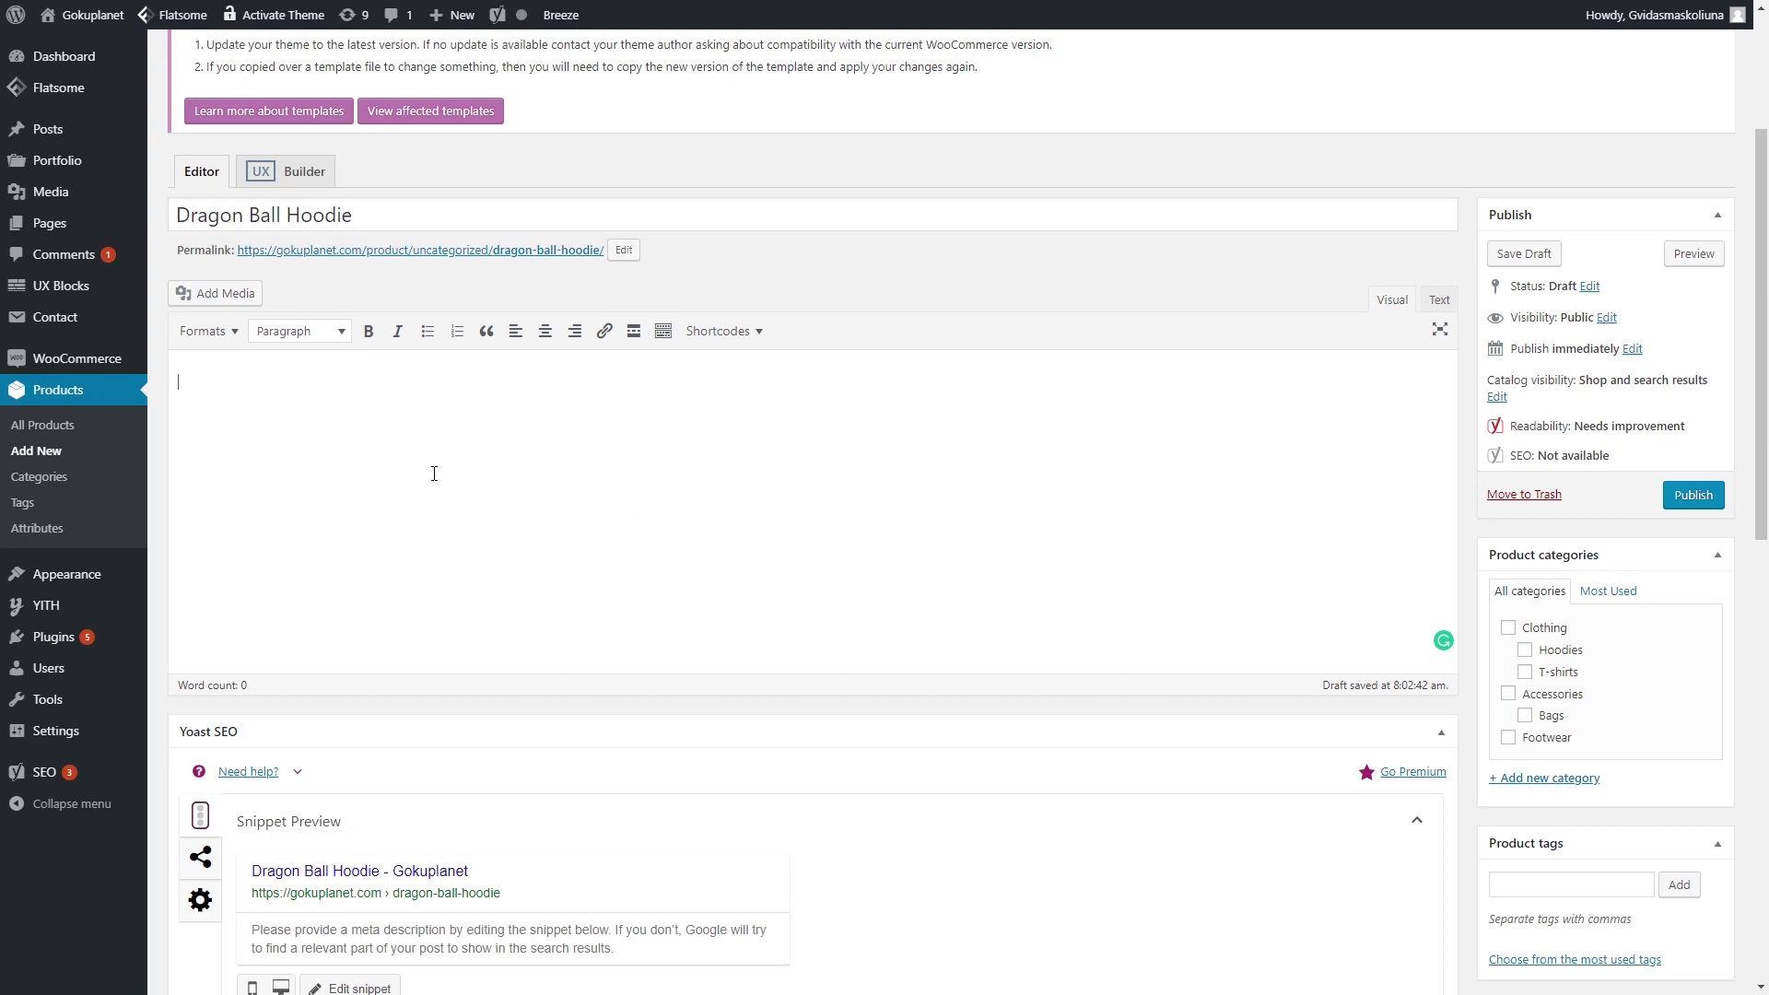
- Paste the hoodie description and change 'Dragonball Z inspired hoodie' to 'Dragonball Ball Hoodie'
text(Here at Reality Glitch we love all things TV, Film and Gaming related and we think you will love this Dragonball Z inspired hoodie. With a double-lined hood with matching drawstring, pouch pocket and double-needle stitching this hoodie guarantees maximum comfort and premium quality feel and appearance. The perfect gift for that Dragonball Z fan in your life or just treat yourself! We have a HUGE selection of products inspired by popular culture with most designs available for Men, Women and Kids. Check them out!)
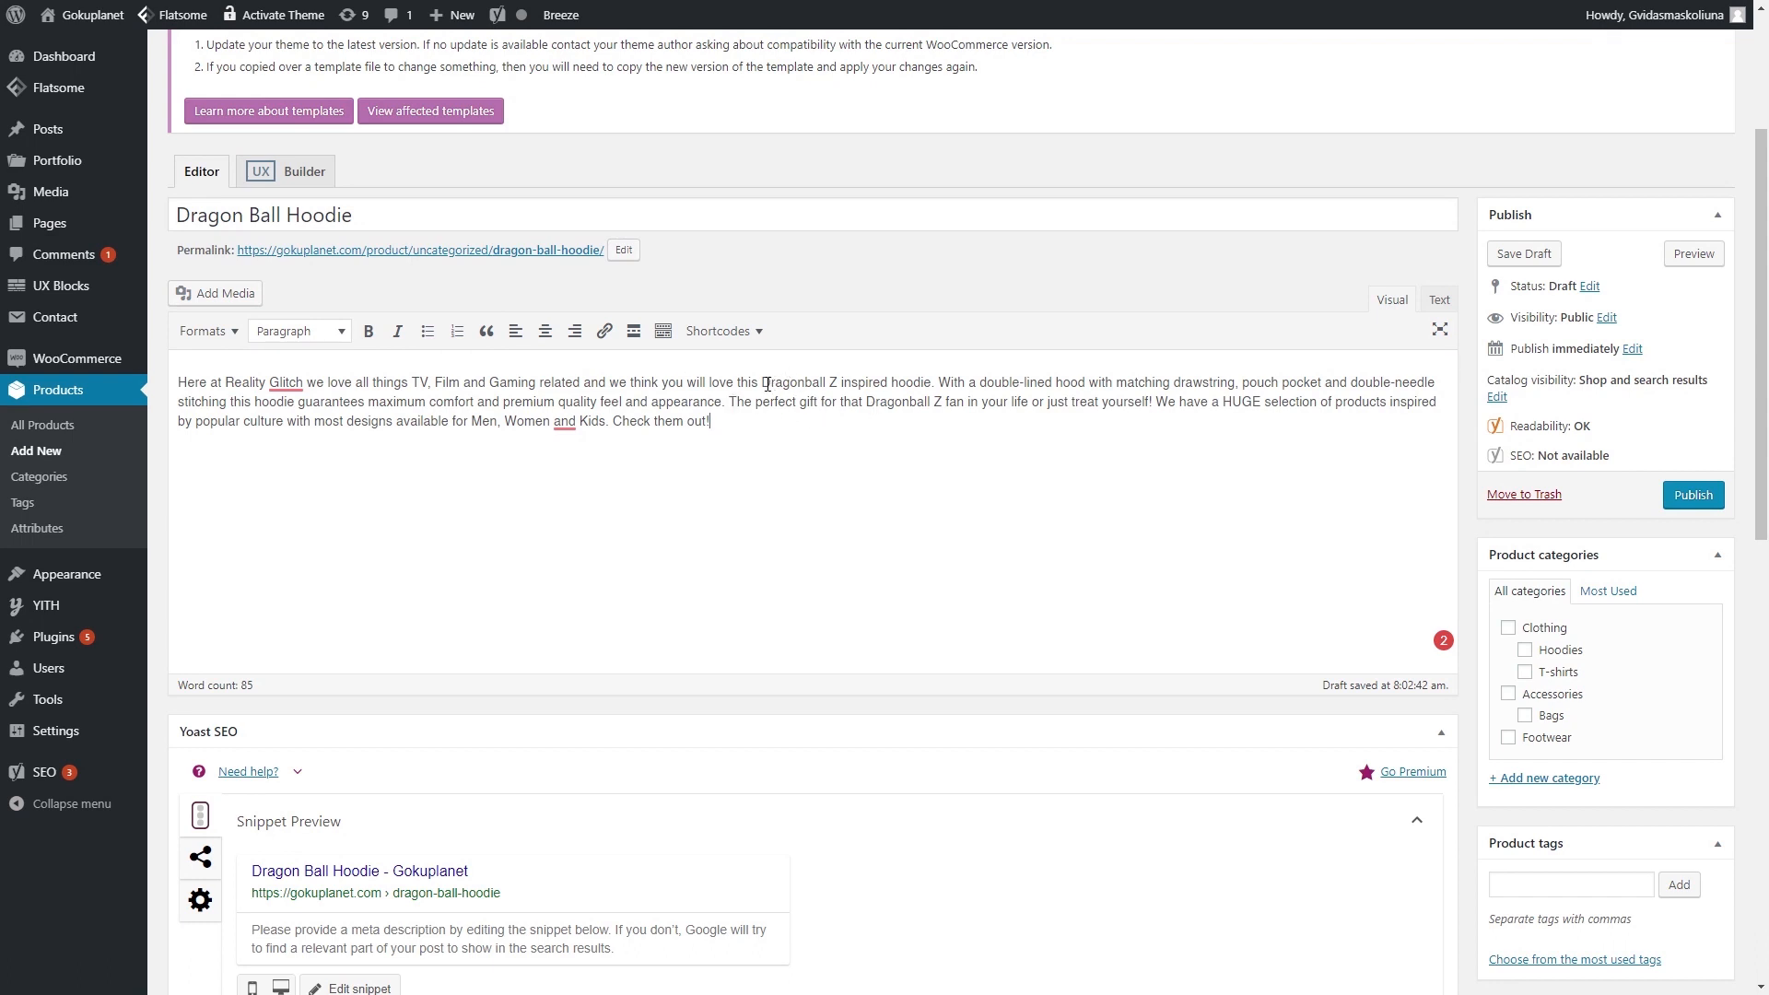
drag(764, 383, 829, 384)
click(826, 383)
double_click(835, 382)
text(Ball Hoodie)
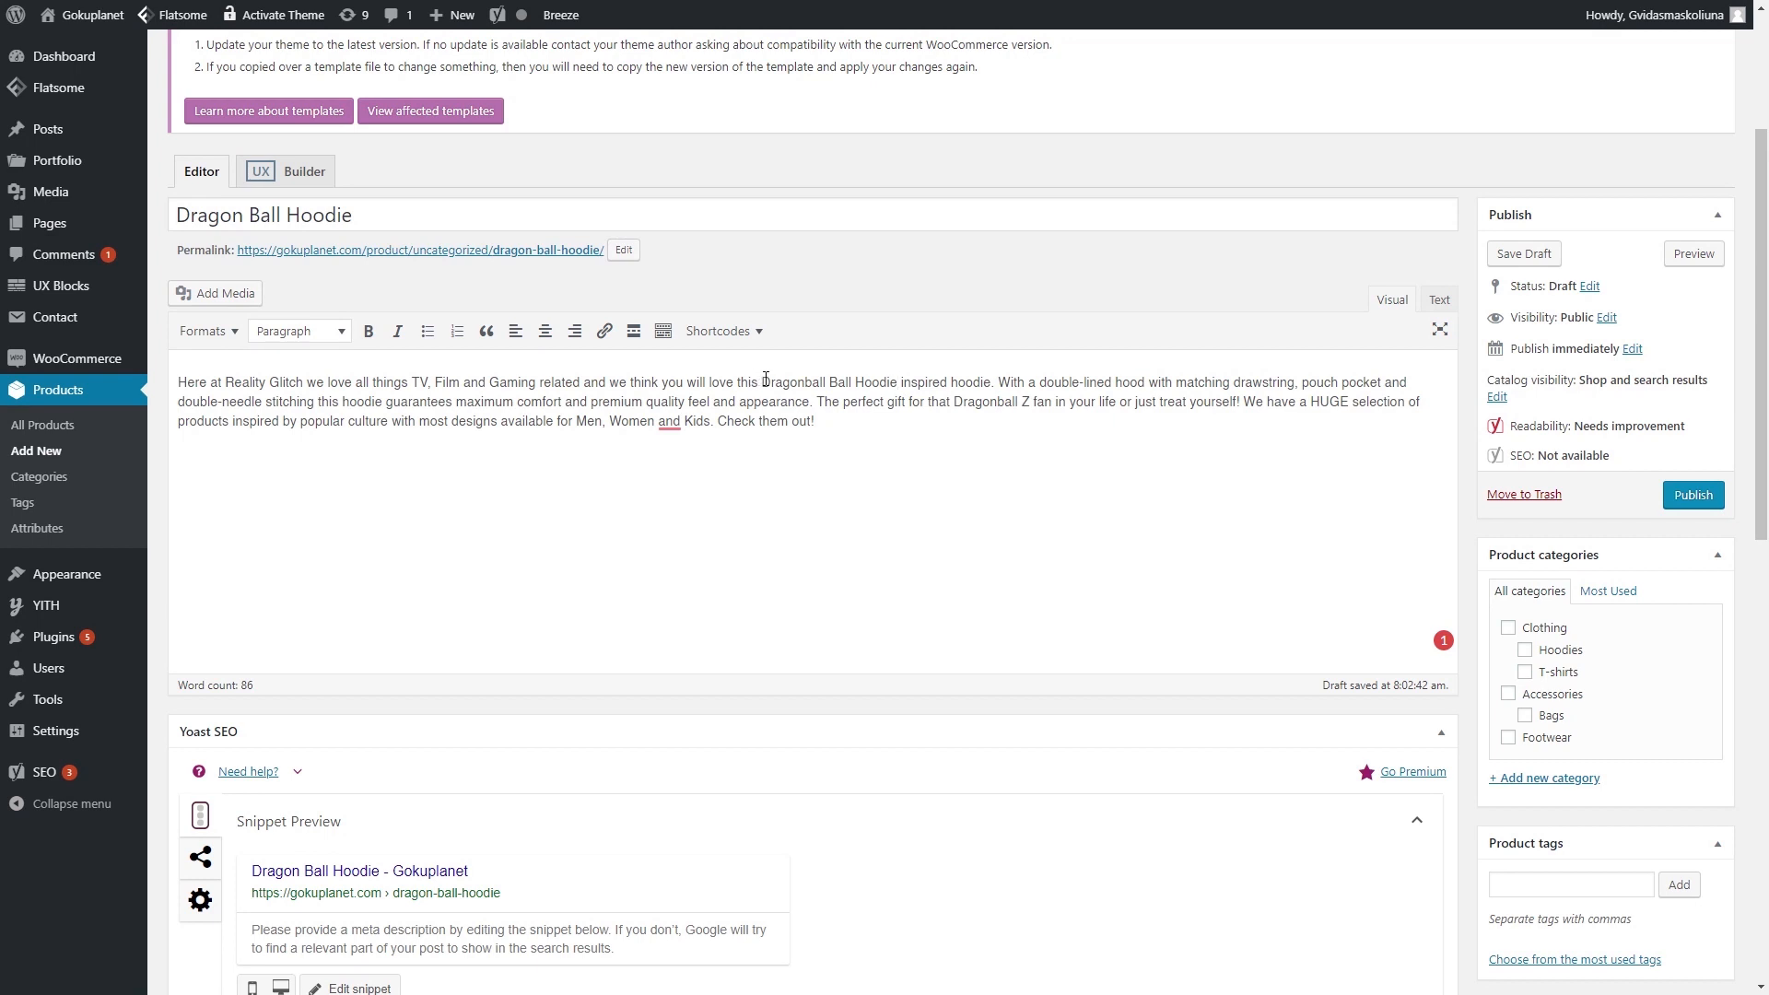
drag(764, 380, 899, 381)
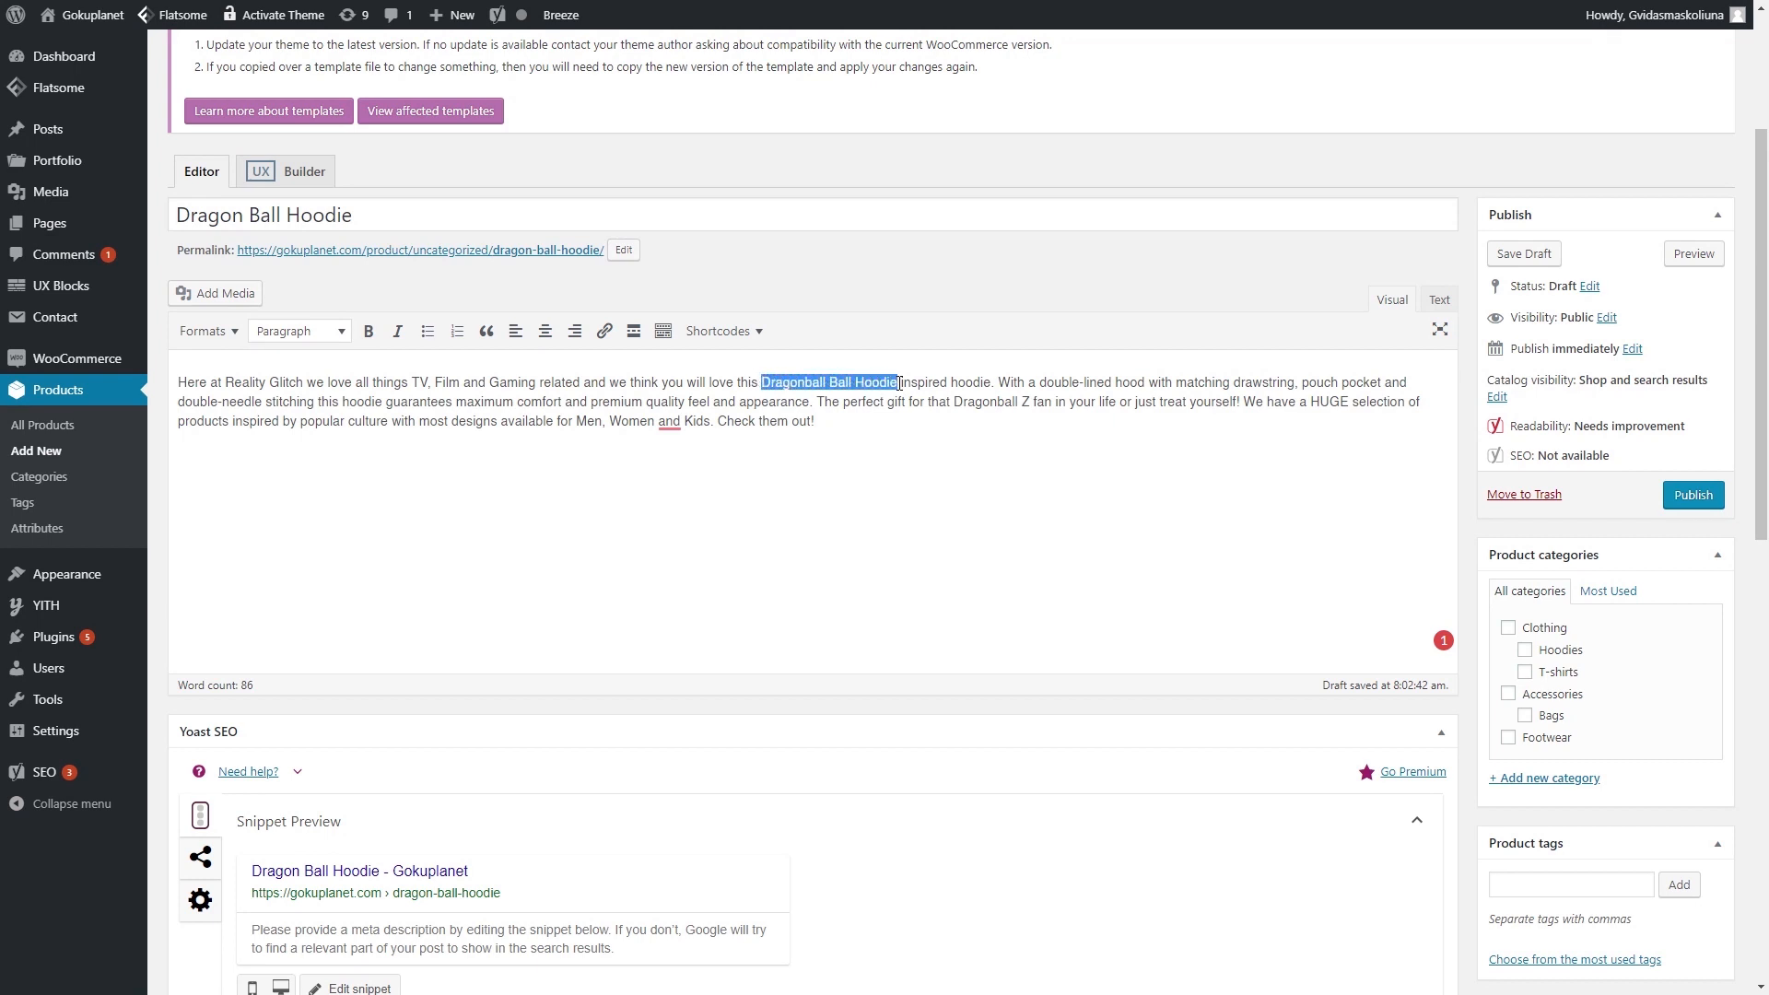
click(725, 382)
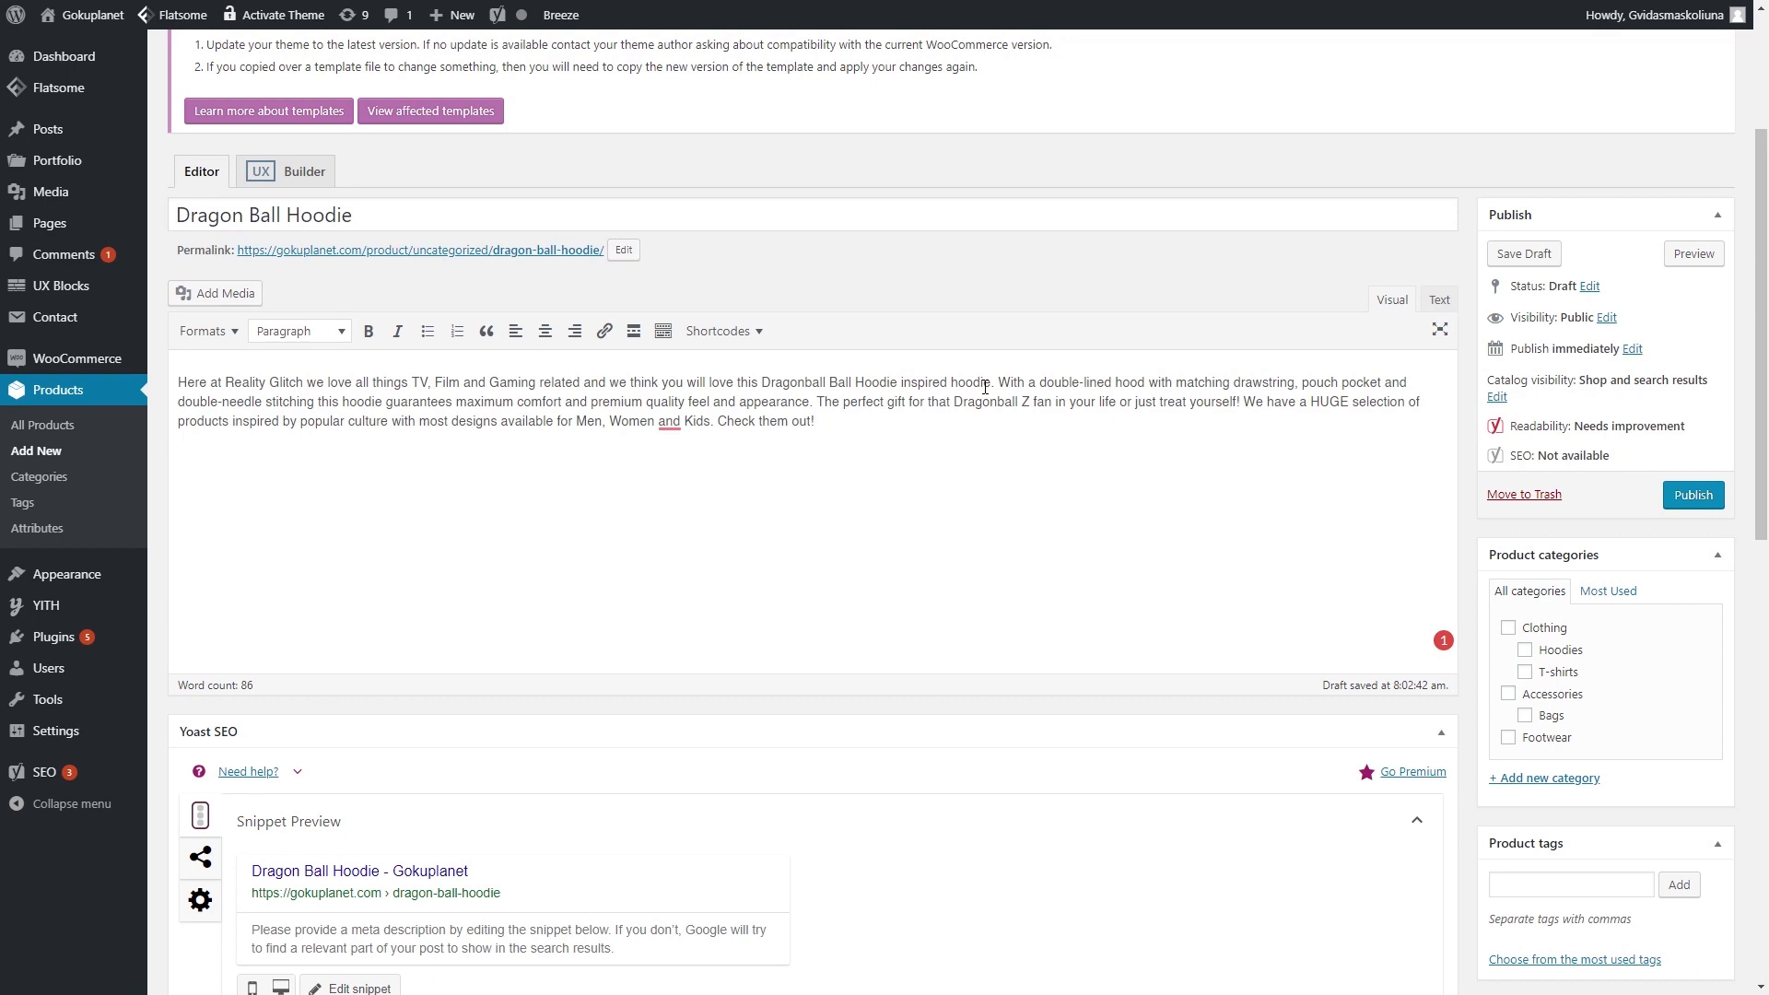
drag(990, 385, 896, 379)
key(BackSpace)
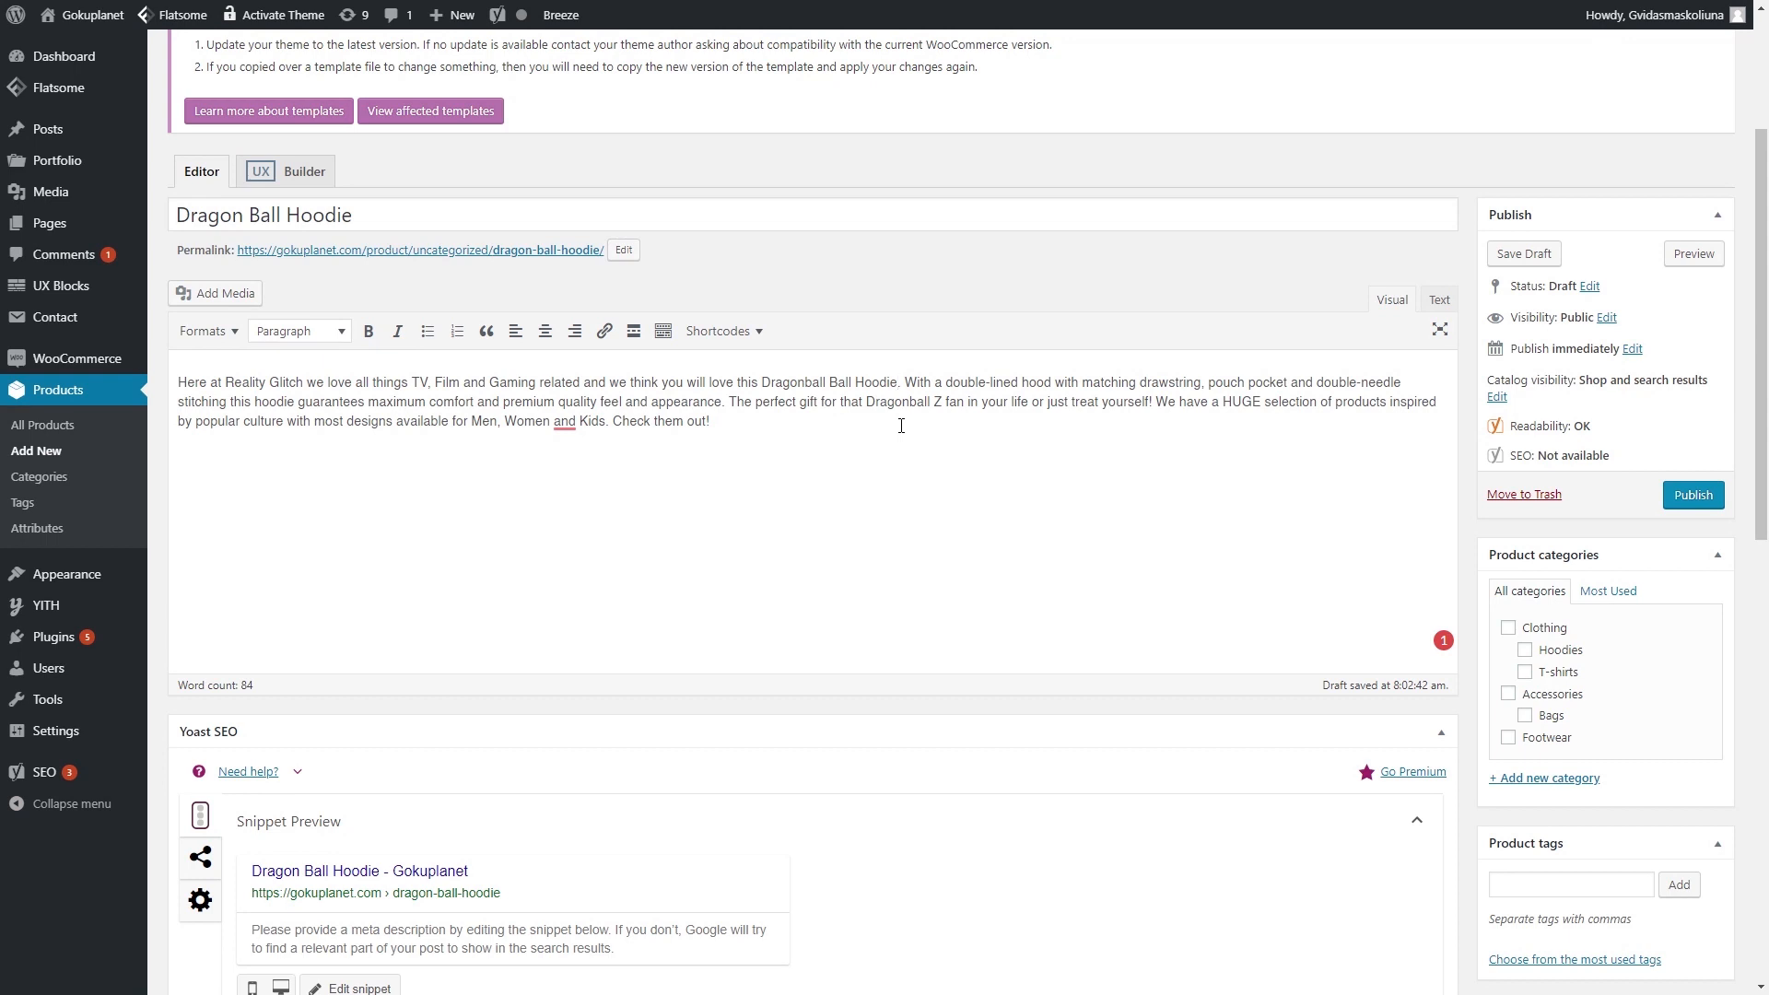
scroll(724, 493, down, 2)
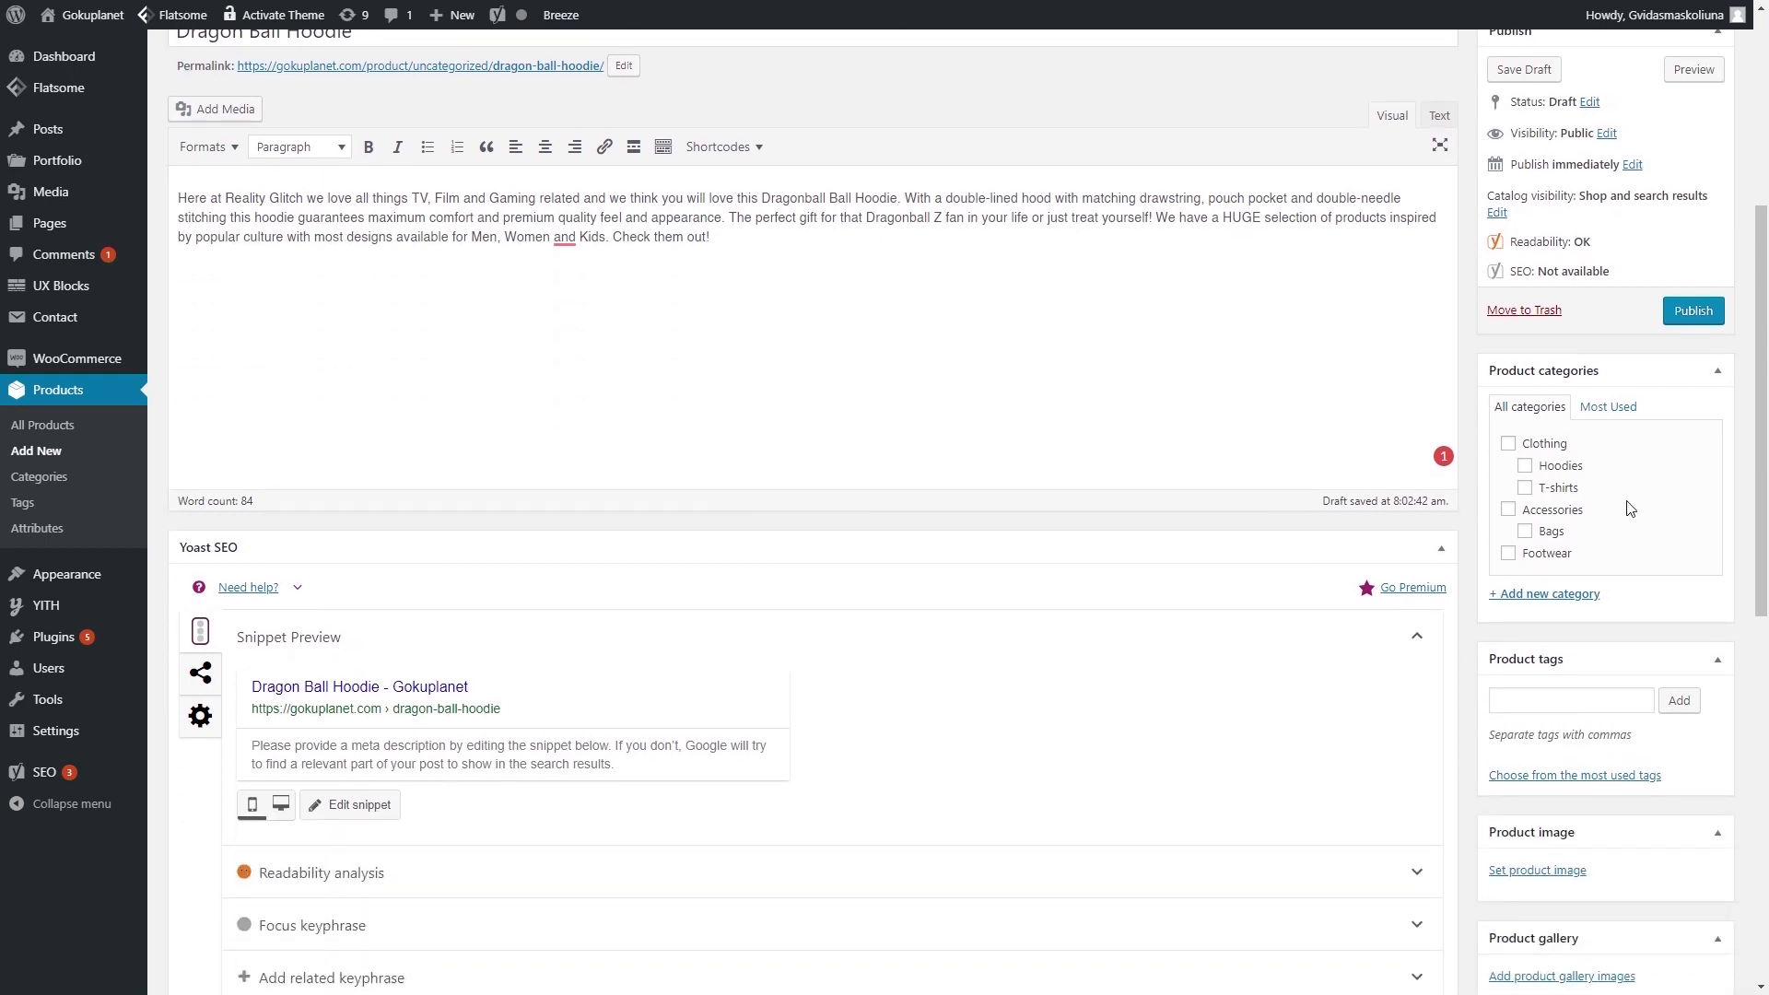
- File the product under Hoodies and tag it Dragon Ball and Hoodie
click(1526, 467)
click(1568, 703)
text(Dragon Bal)
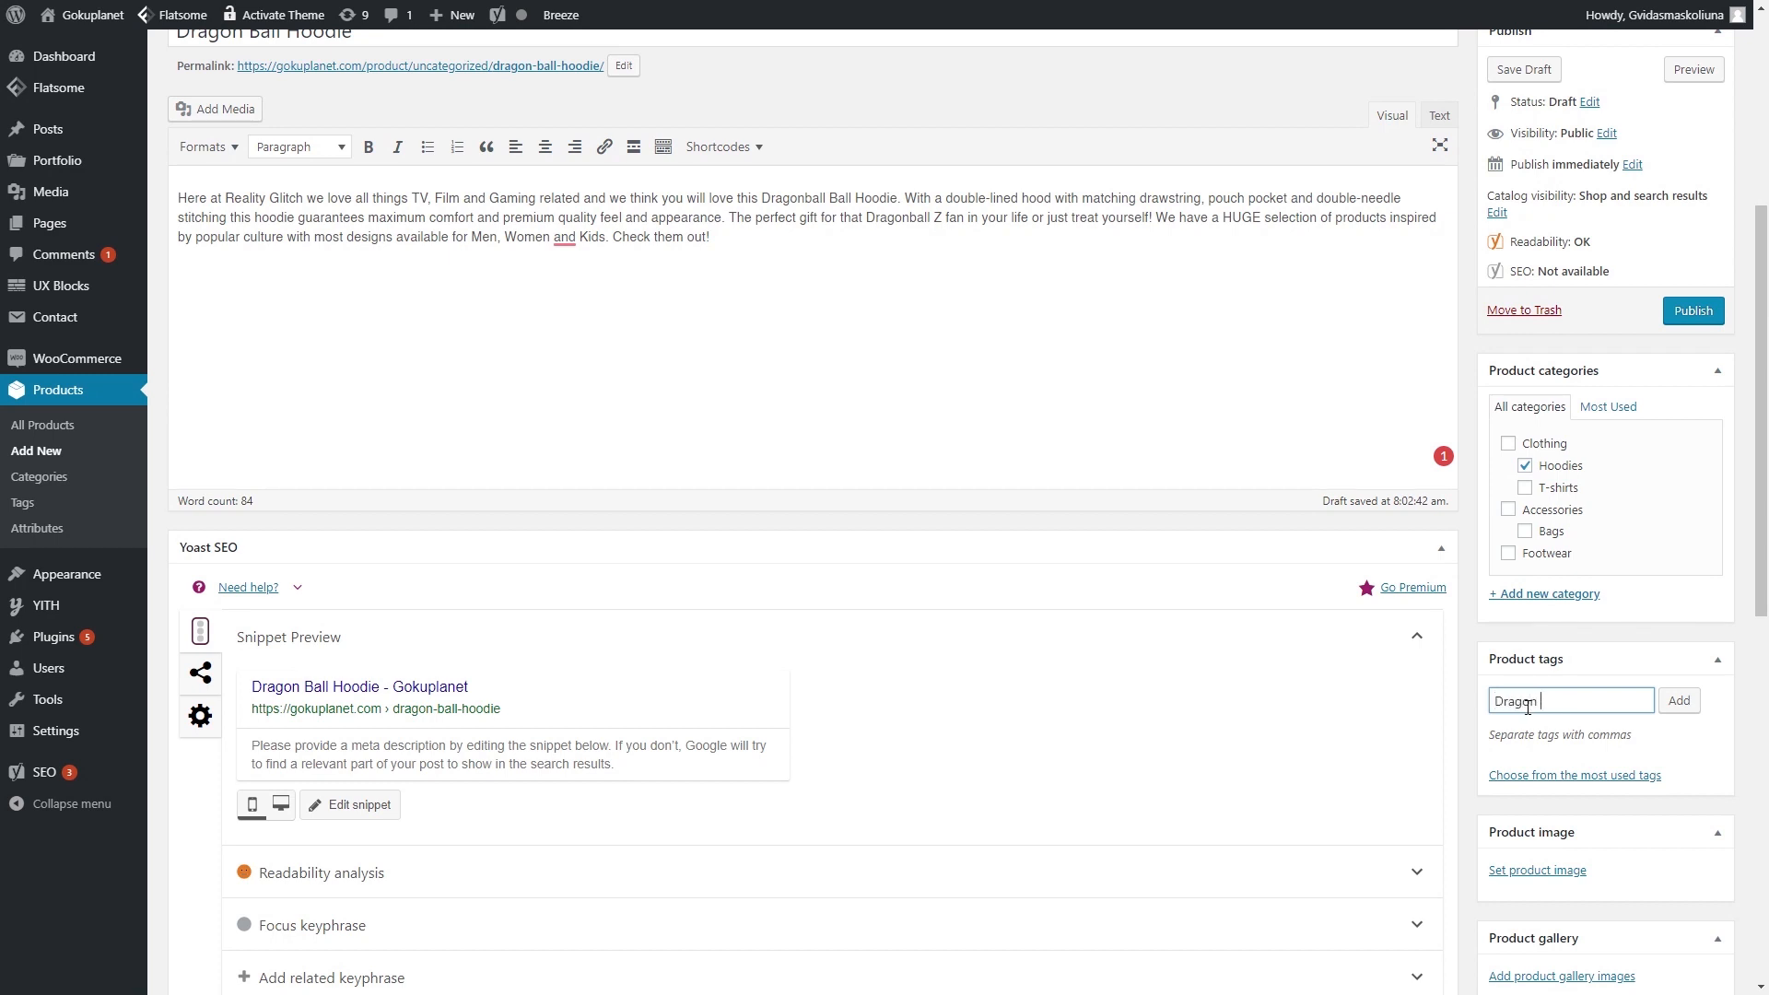
text(l)
key(Return)
text(Hoodie)
key(Return)
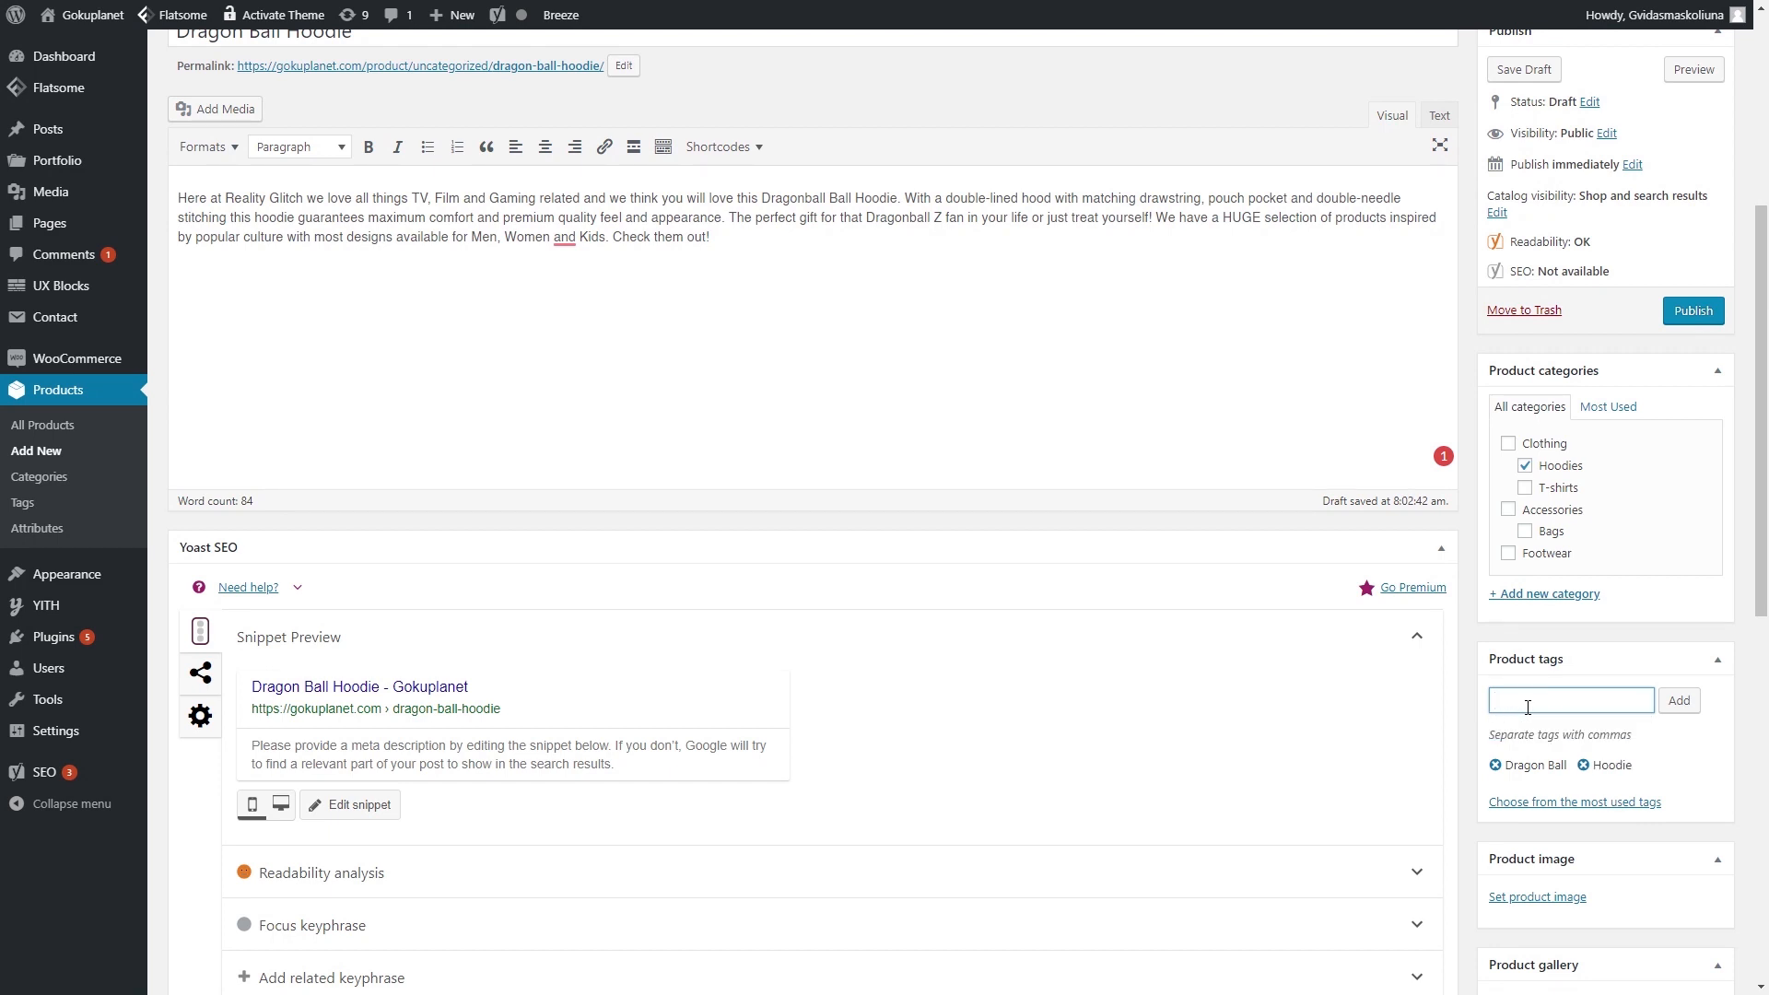
scroll(869, 458, down, 2)
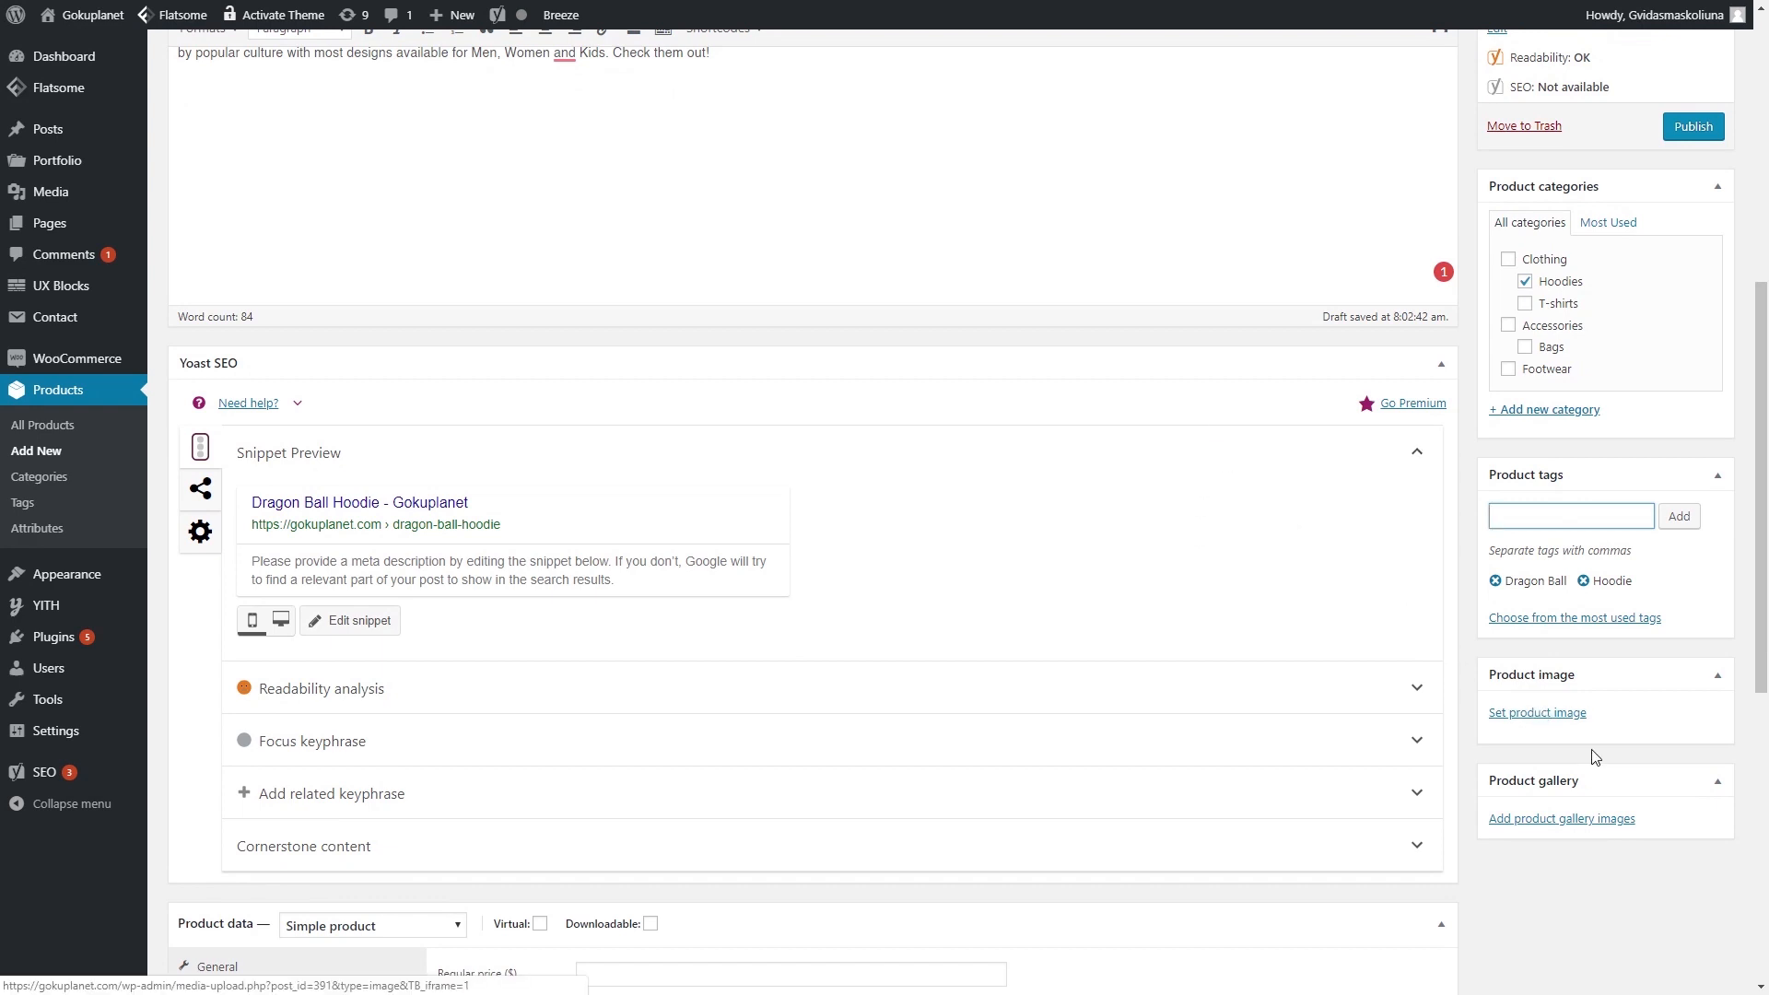
- Upload the blue and orange hoodie jacket images to the media library
click(1517, 716)
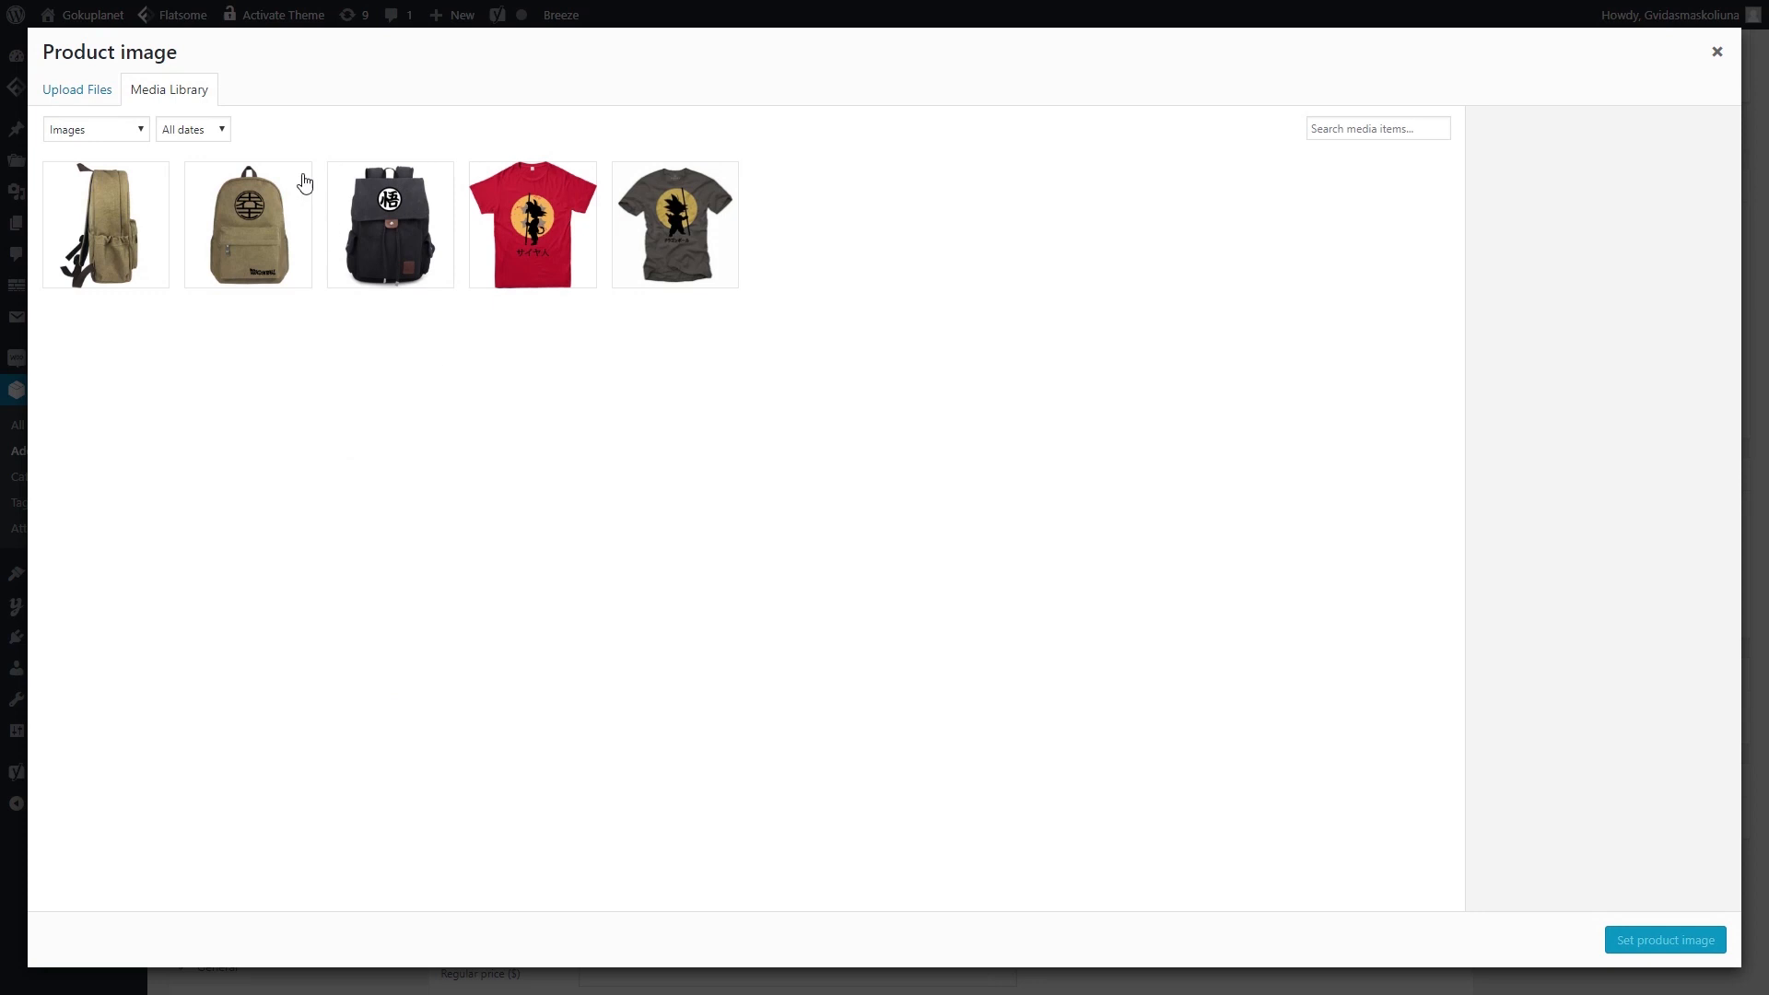
click(97, 91)
click(848, 443)
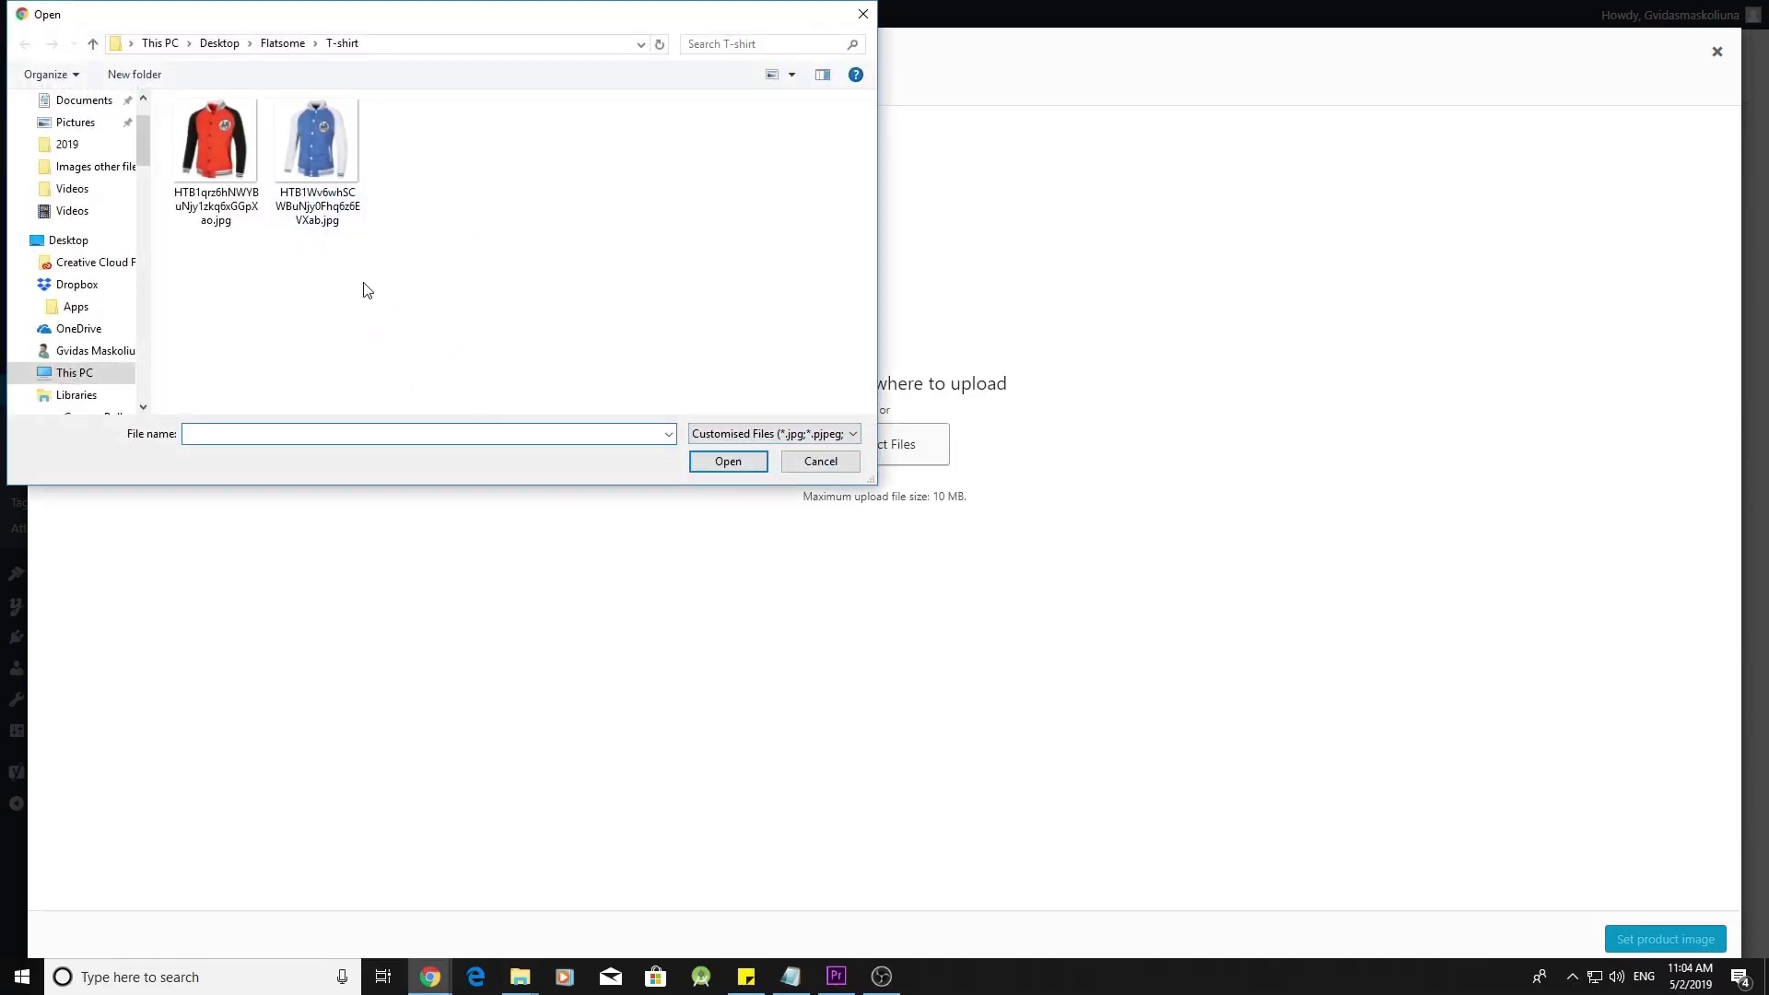
text(HTB1Wv6whSCWBuNjy0Fhq6z6EVXab.jpg)
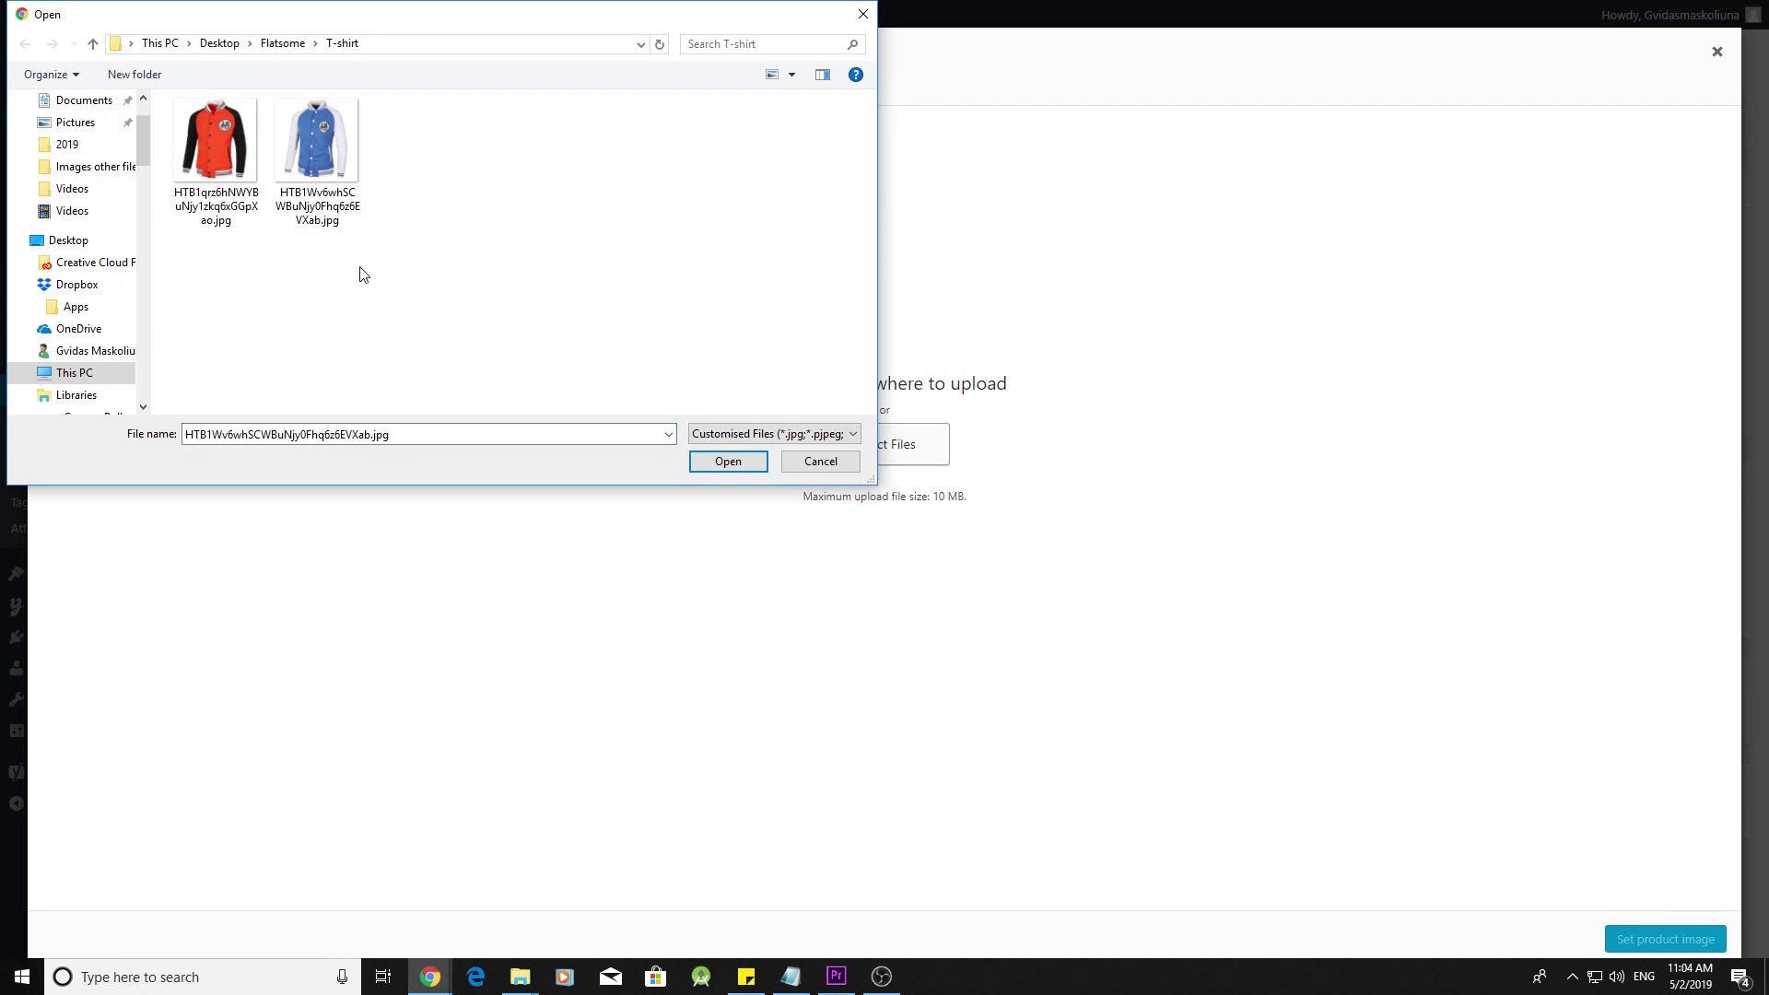
drag(399, 274, 168, 96)
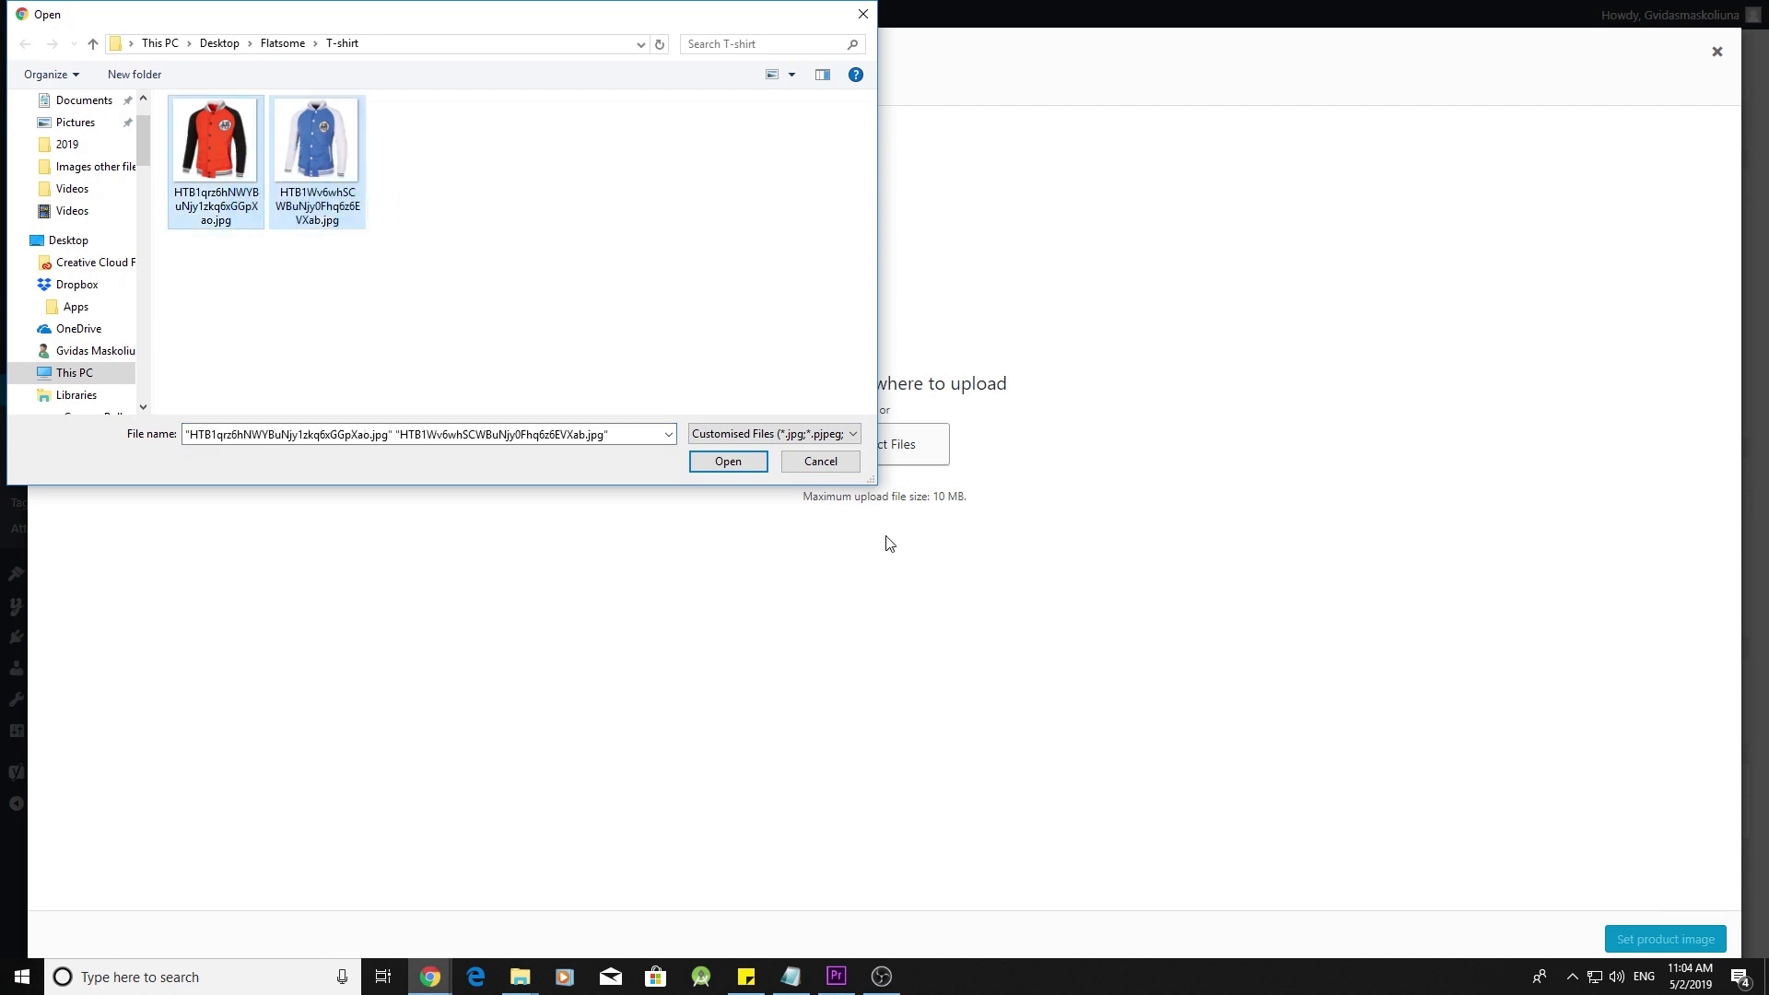
click(728, 461)
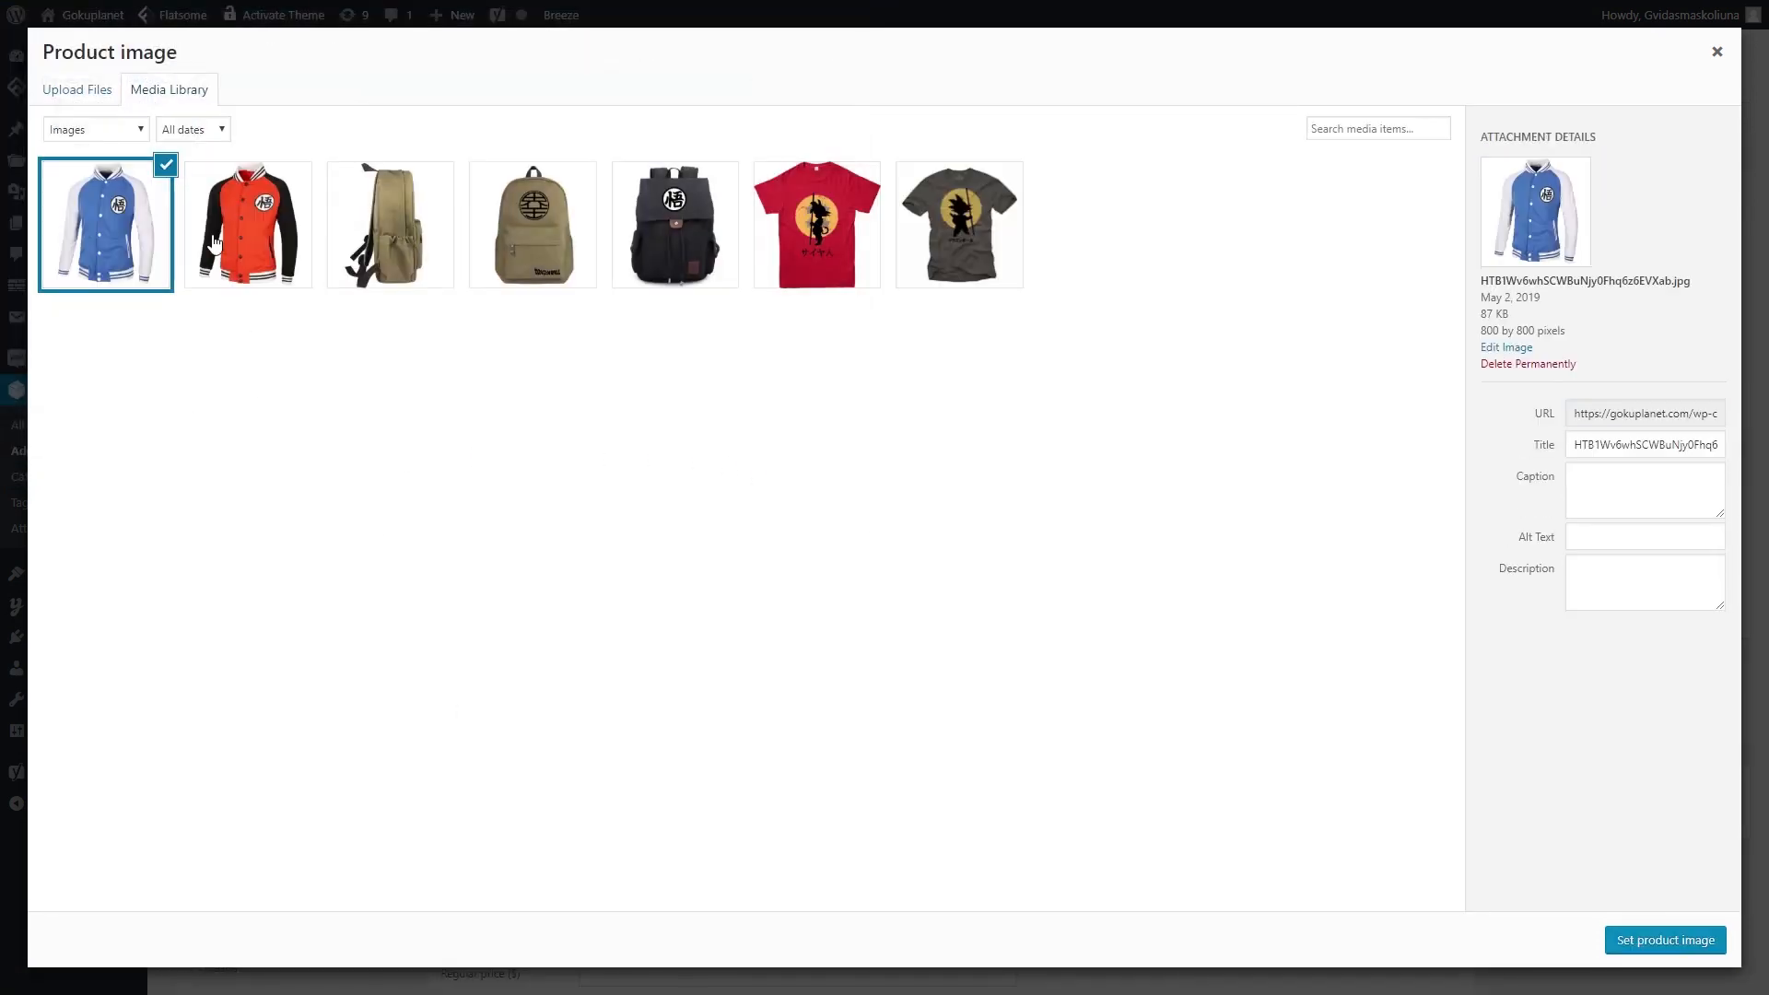
- Make the orange hoodie the product image, titled Dragon Ball Hoodie, alt 'Orange dragon ball hoodie'
click(249, 244)
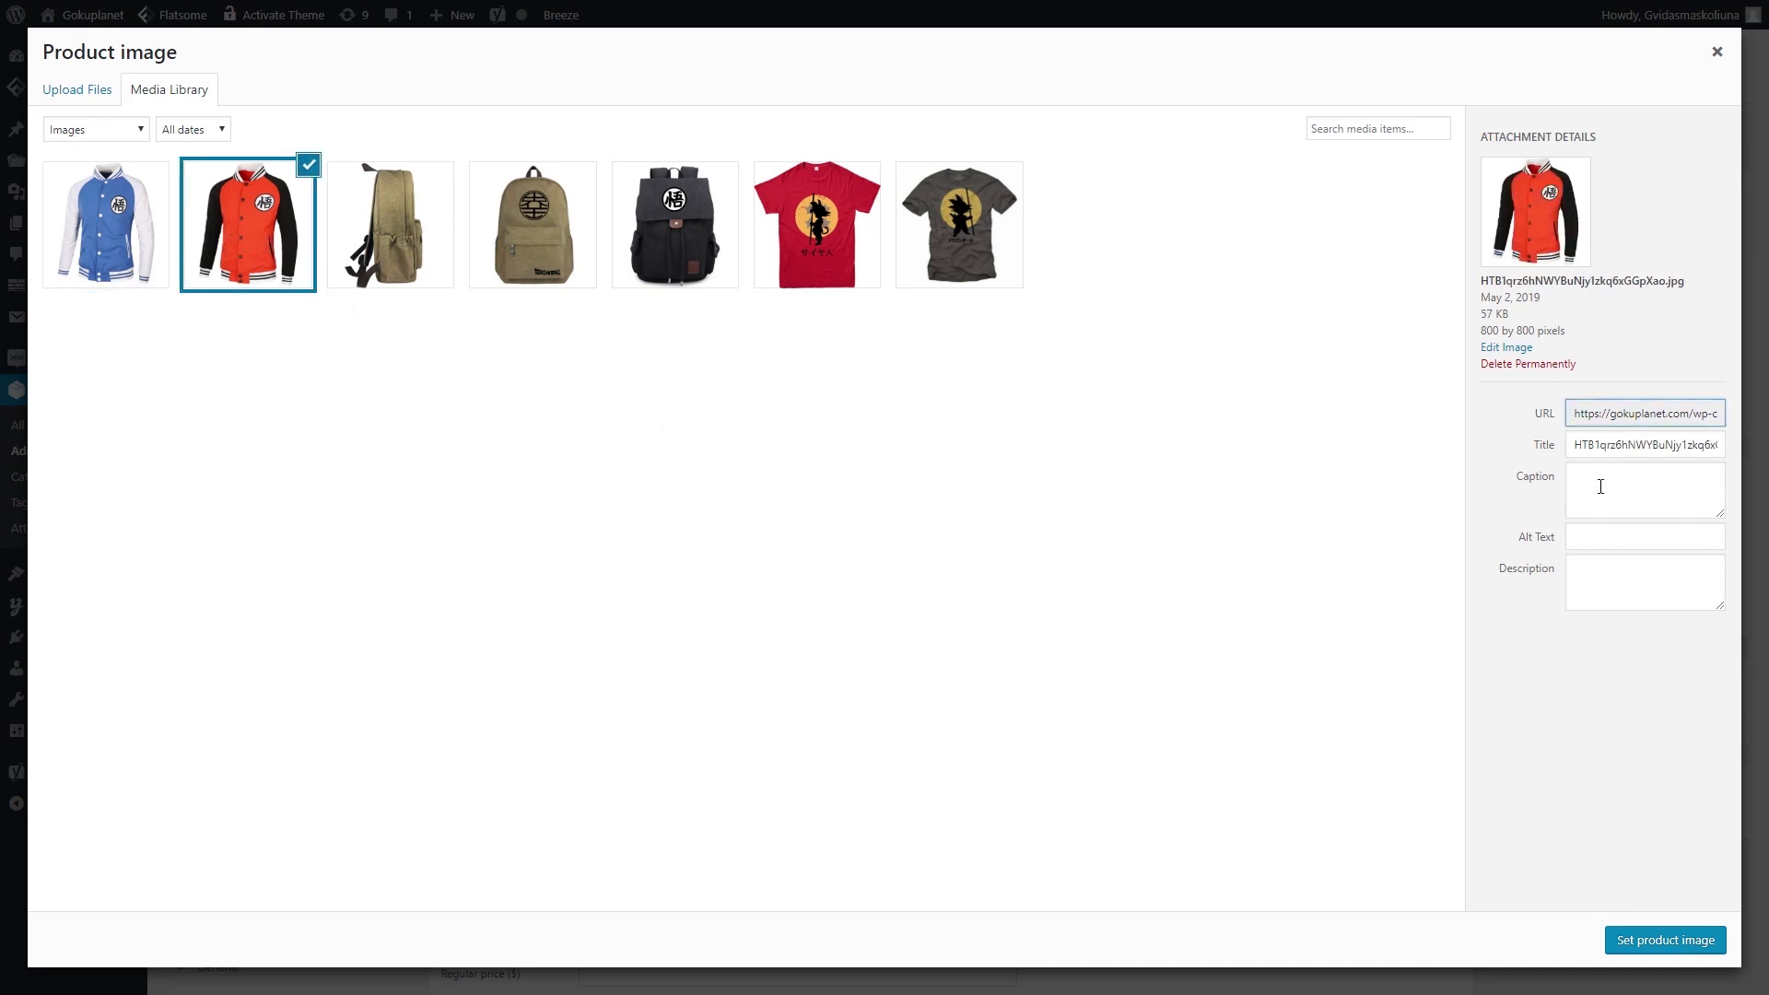
click(1638, 449)
double_click(1639, 449)
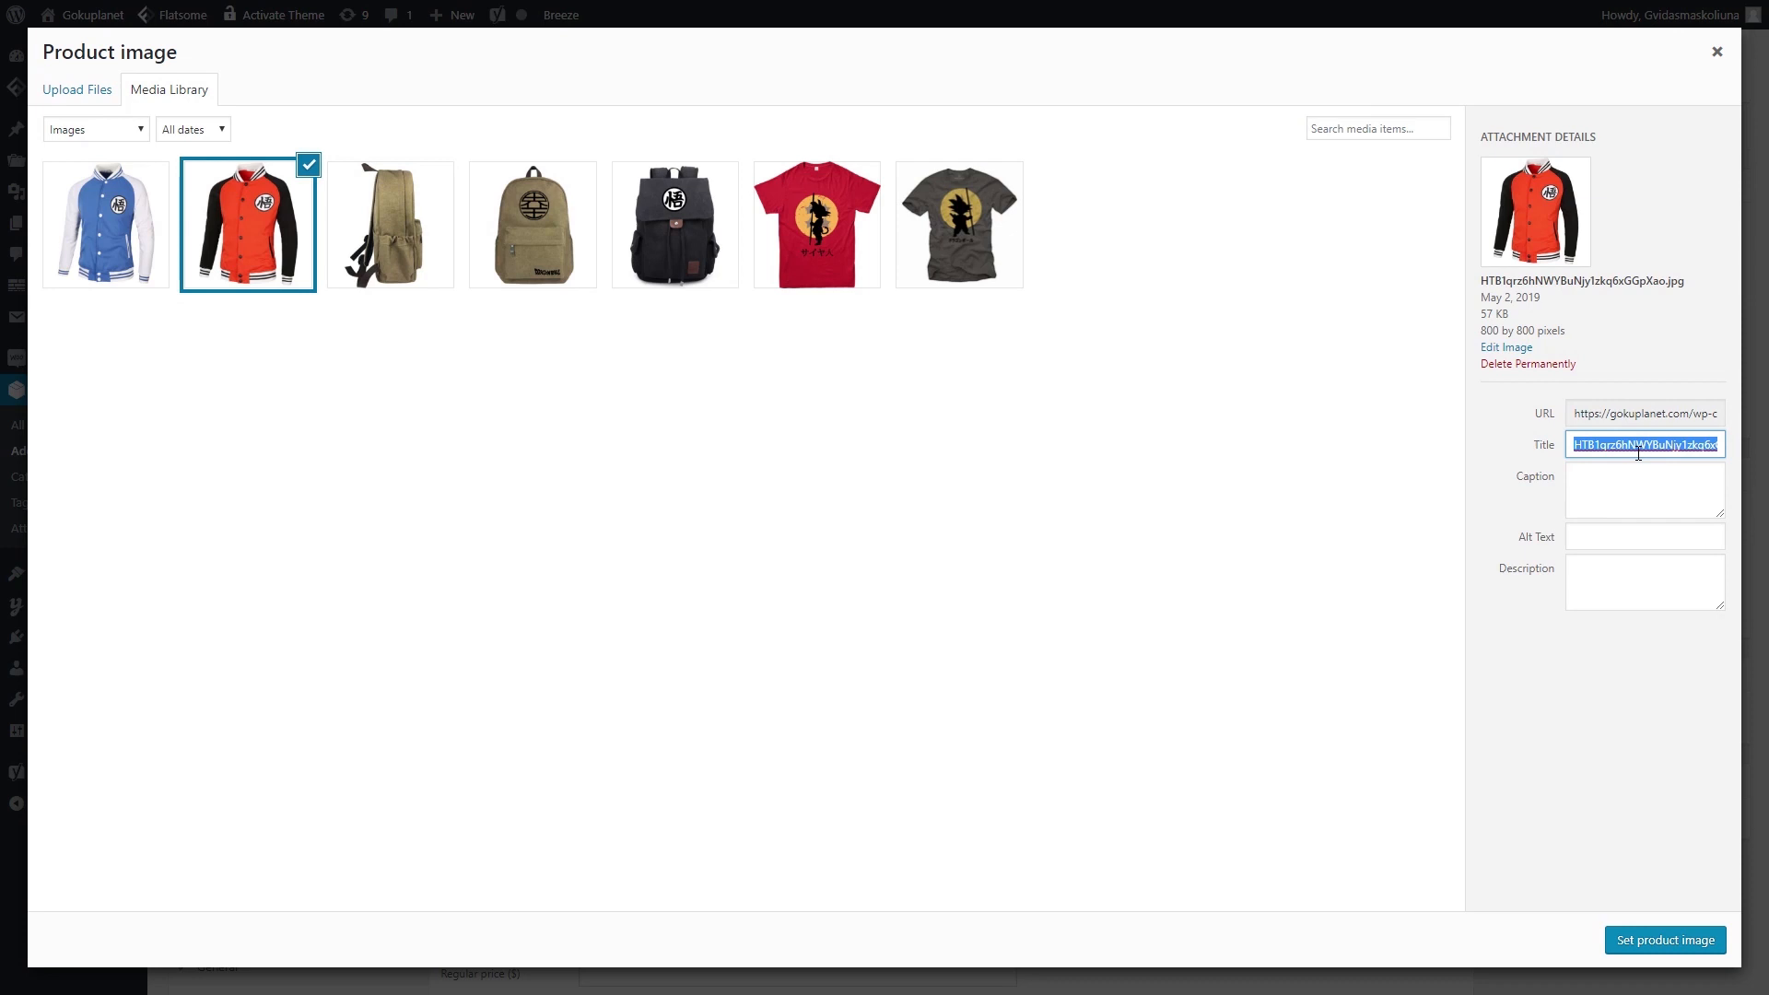
text(Dra)
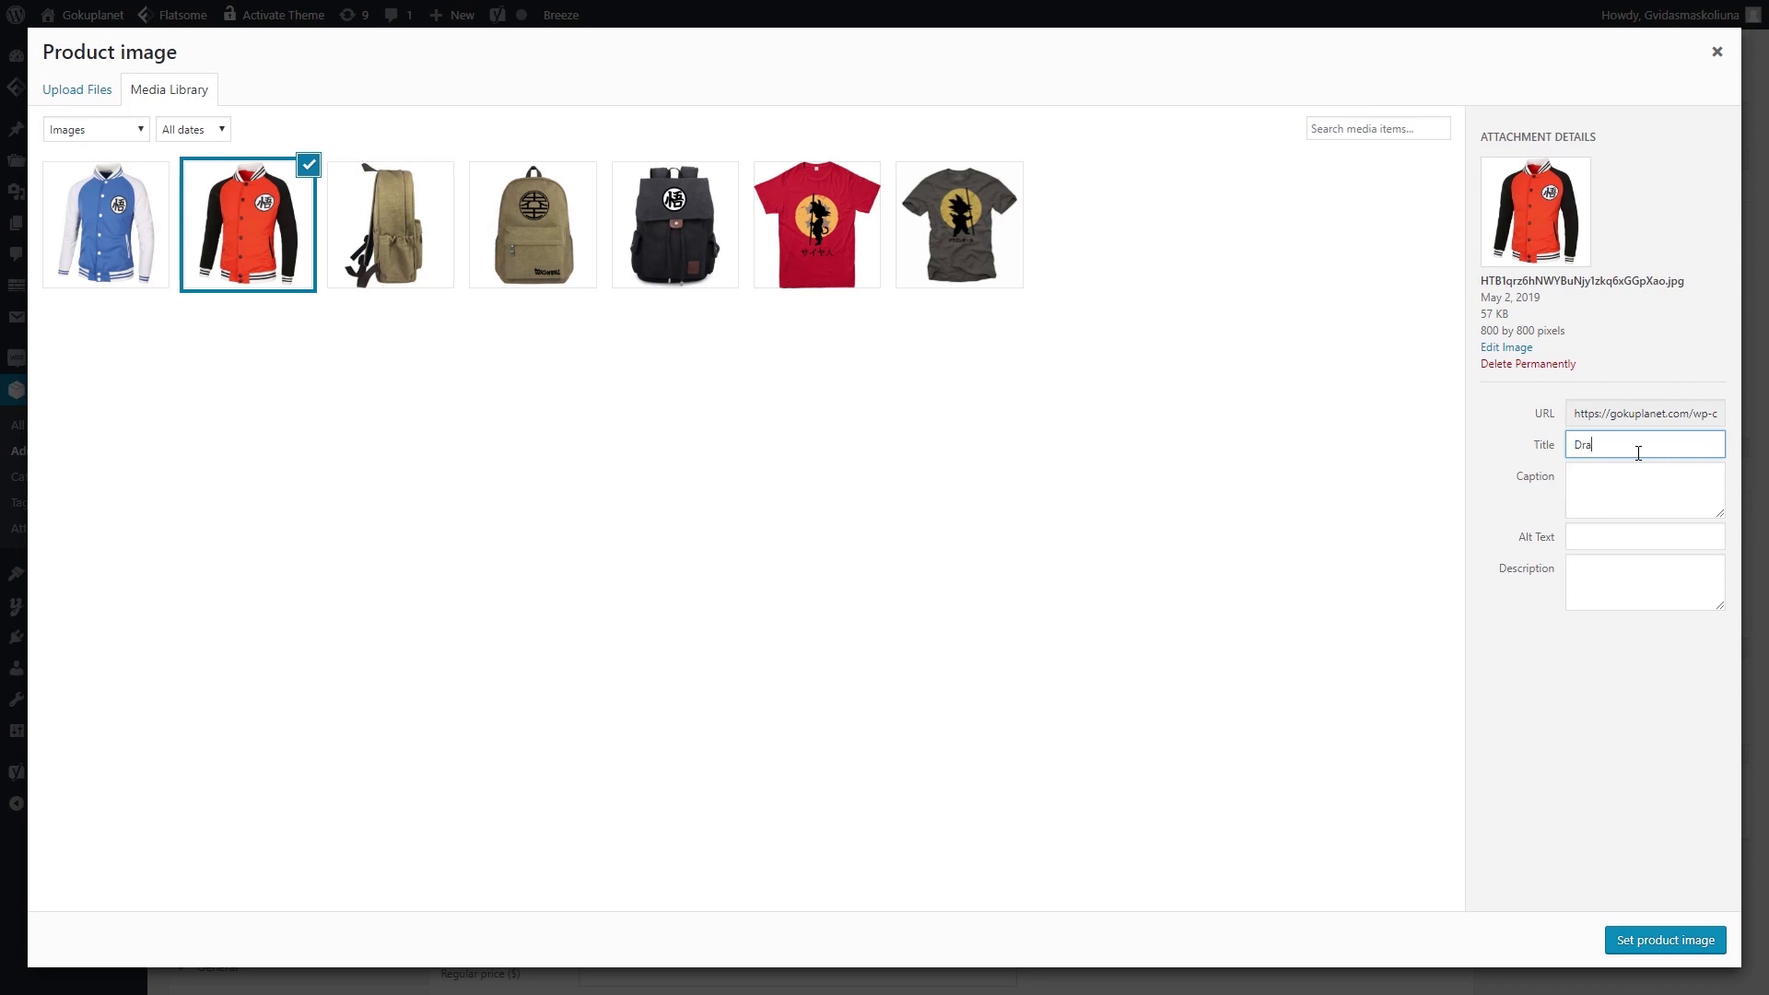
text(gon Ball Hoodie)
click(1604, 535)
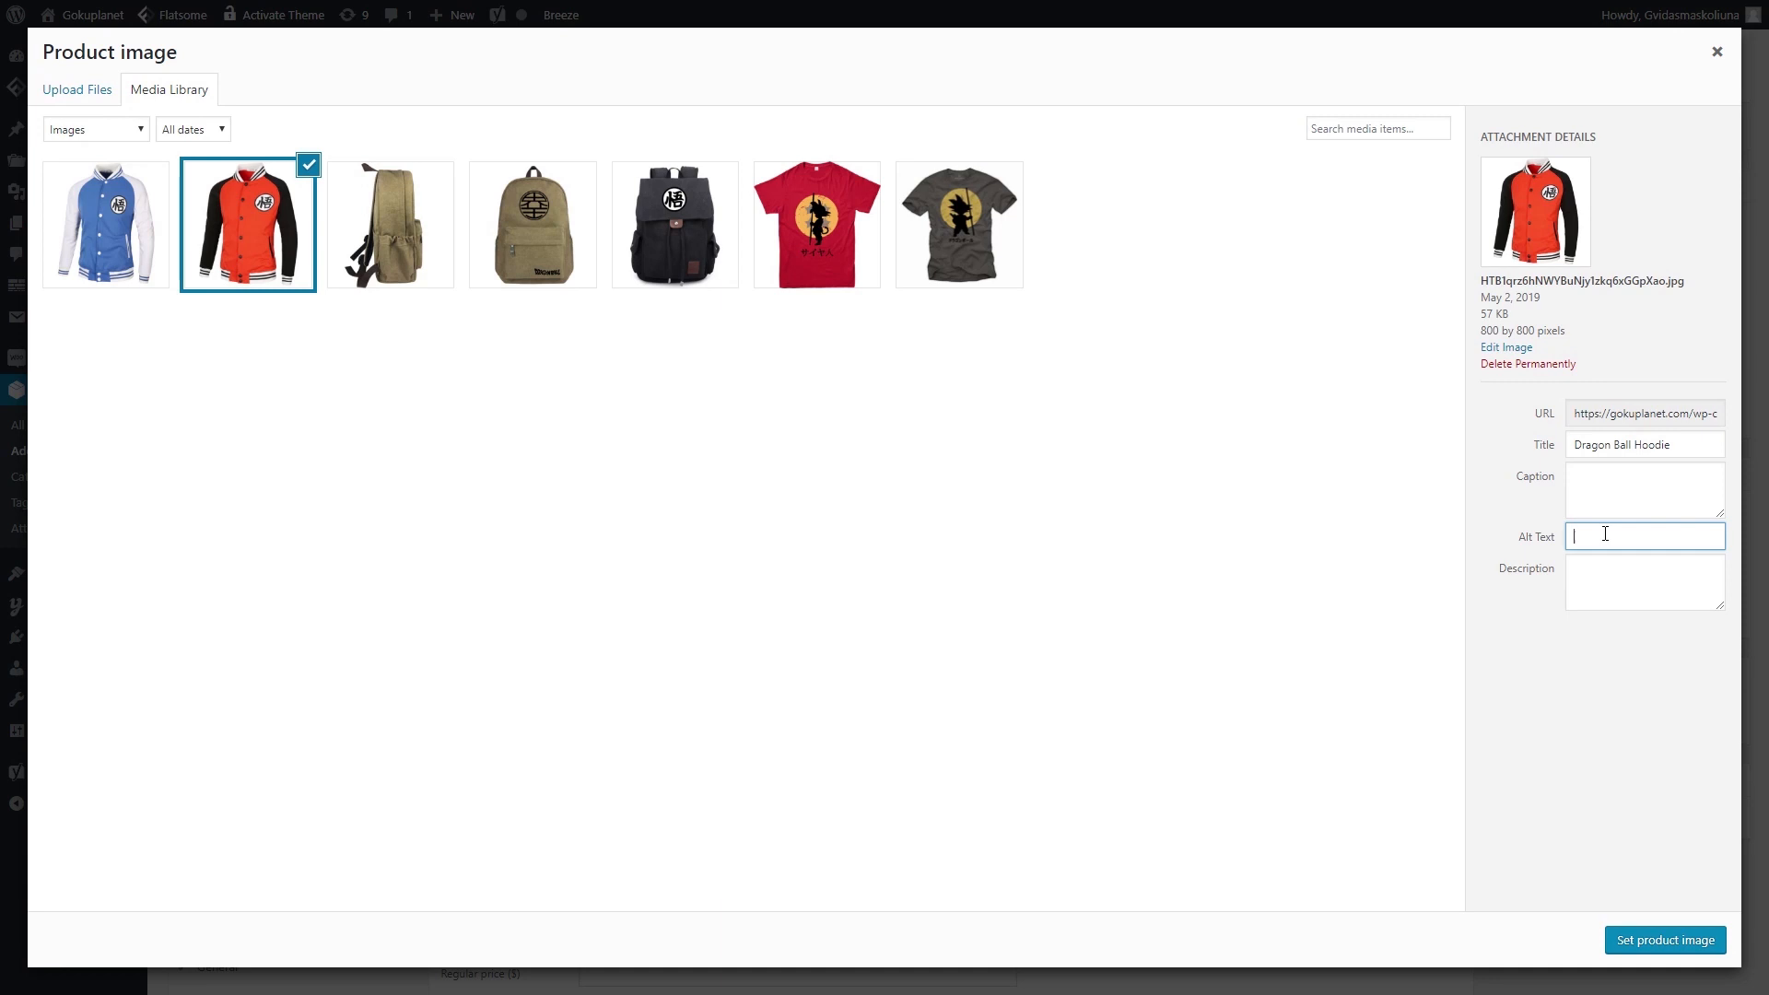
text(Orange dragoin b)
key(BackSpace)
key(BackSpace)
key(BackSpace)
text(n ball hood)
click(1665, 953)
scroll(1604, 553, down, 3)
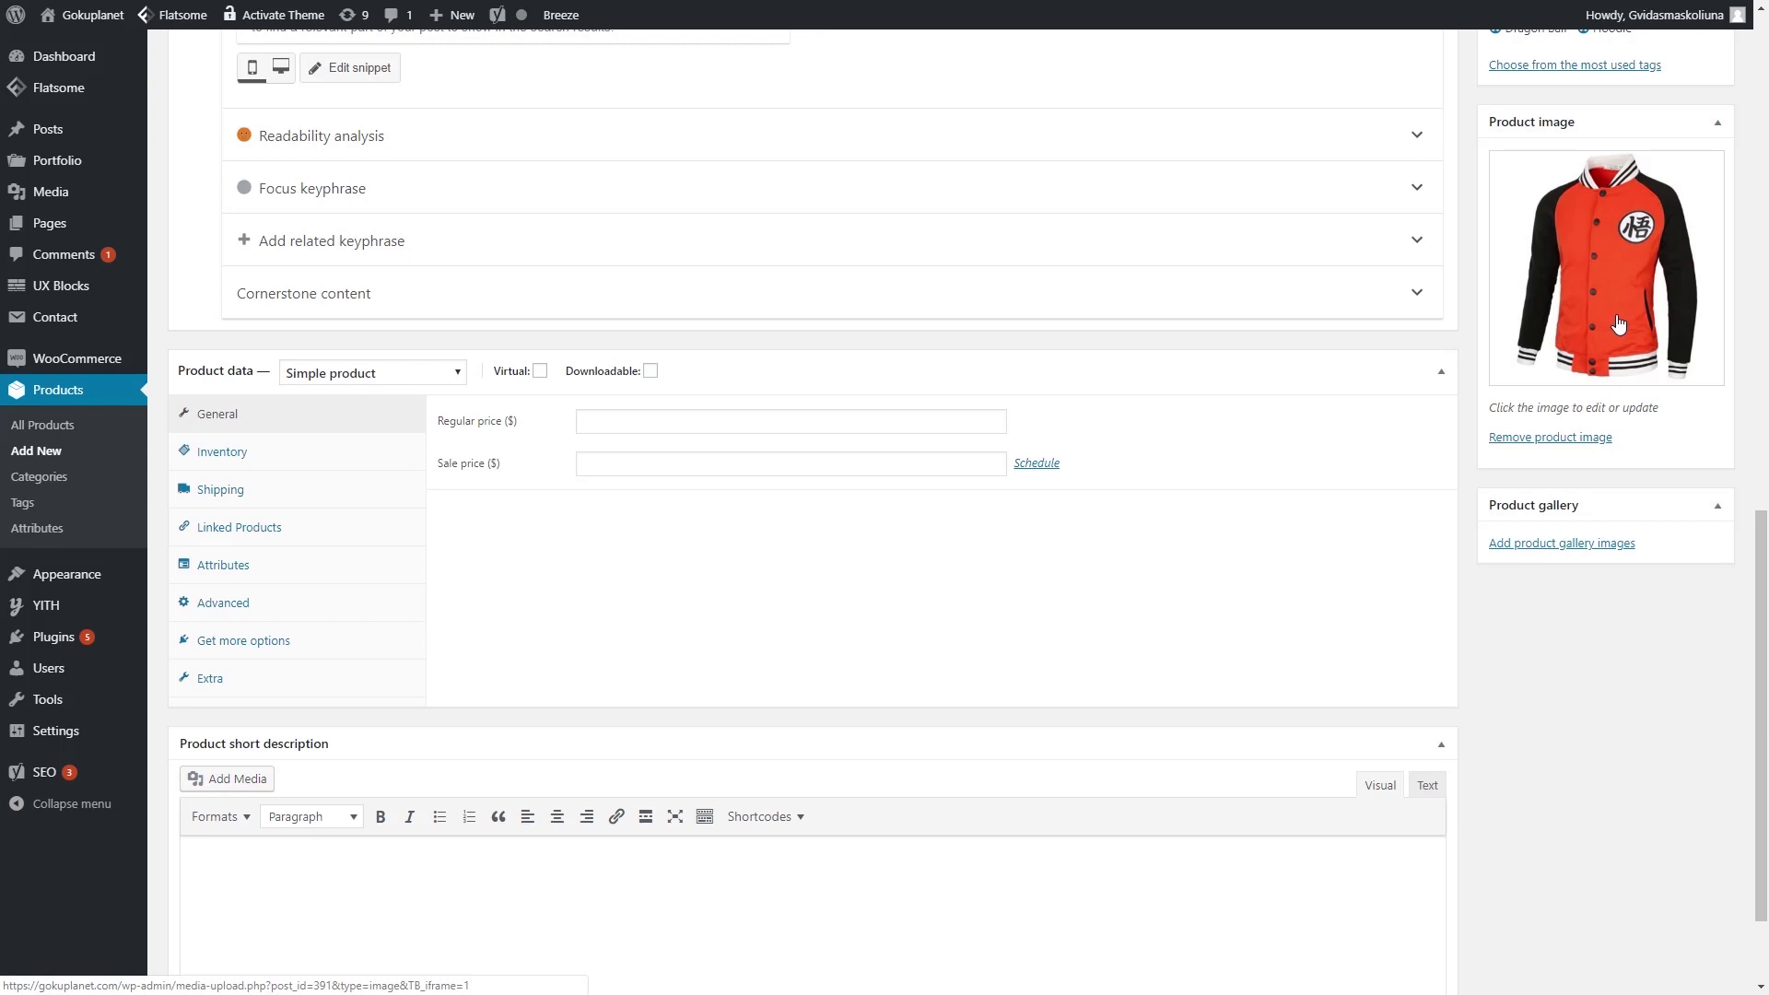
- Add the blue hoodie to the gallery, titled 'Dragon Ball Hoodie Blue', alt 'Blue dragon ball hoodie'
scroll(1619, 324, up, 1)
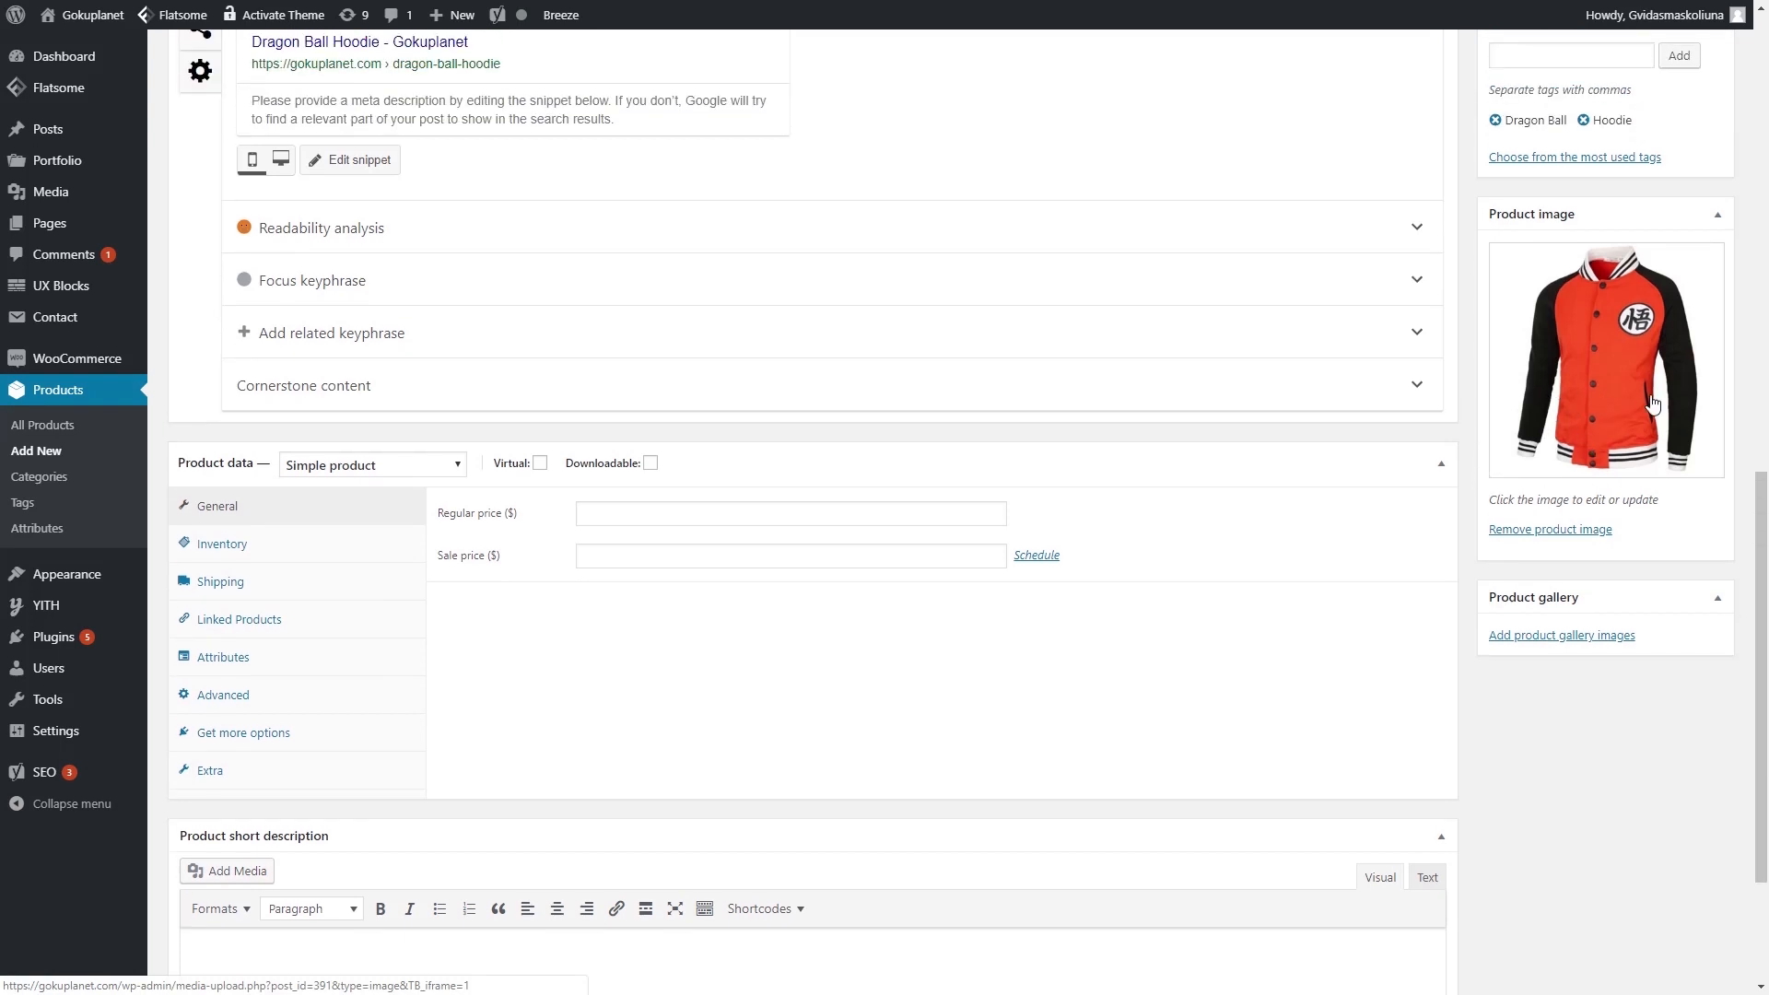
click(1560, 635)
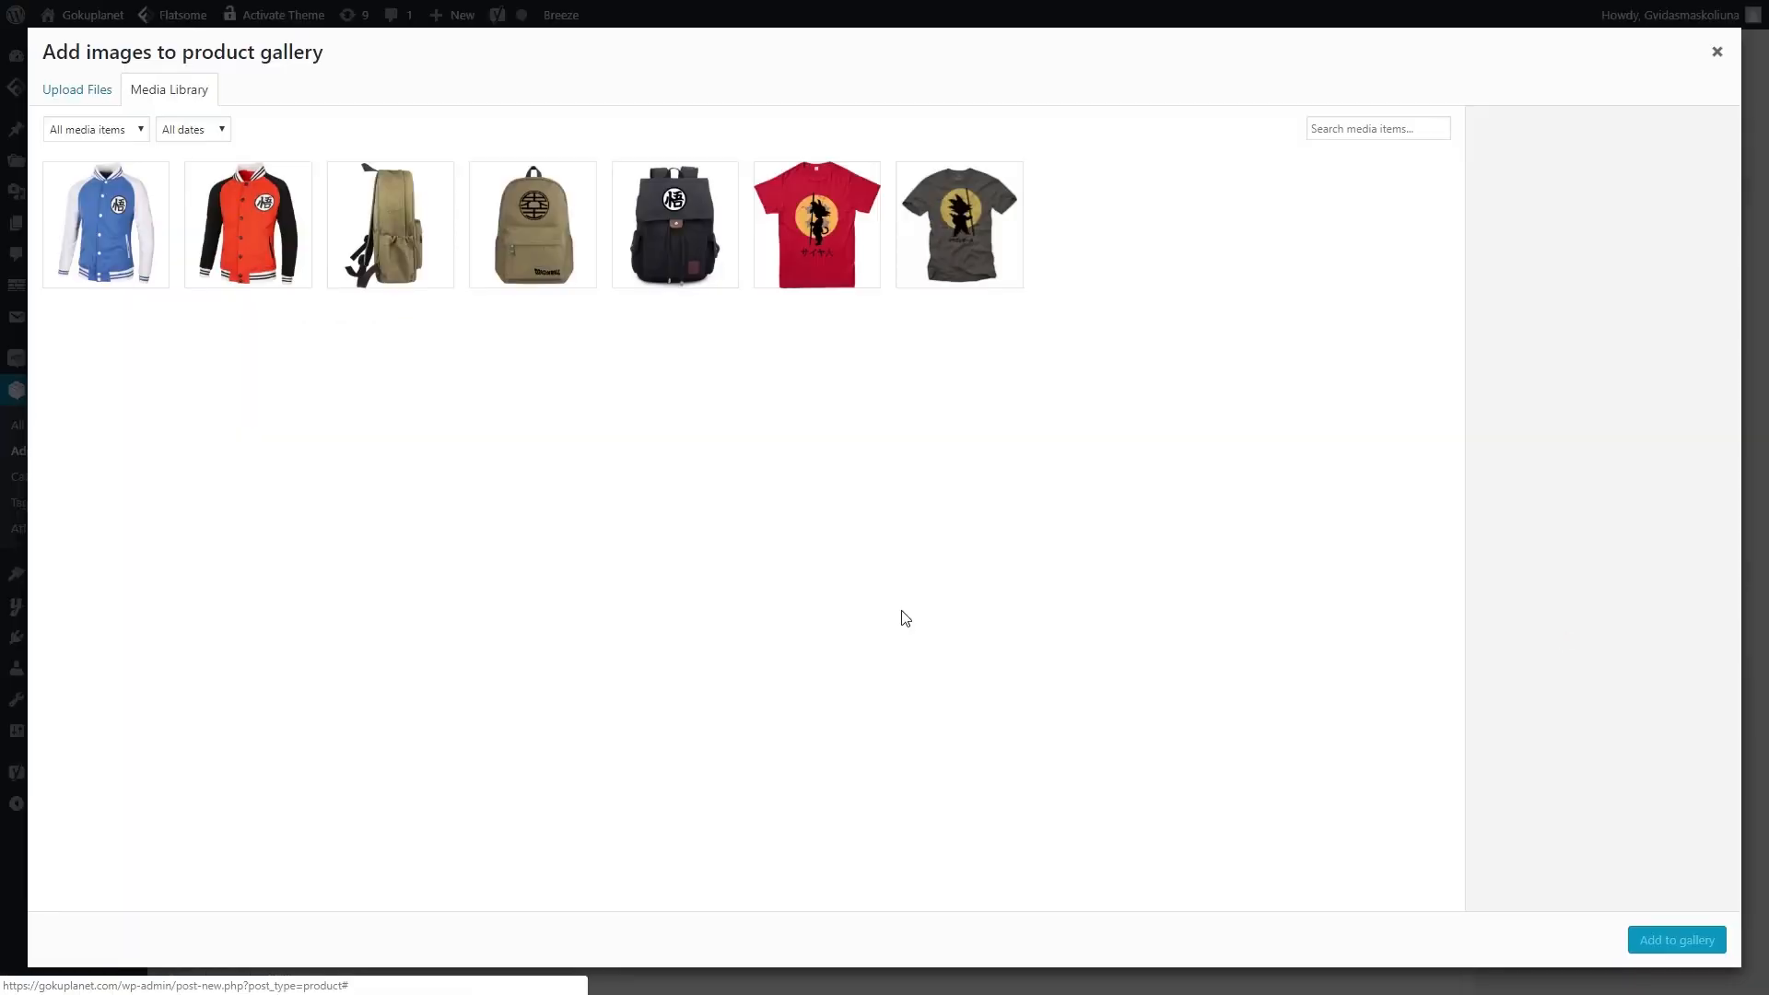
click(137, 240)
double_click(1656, 444)
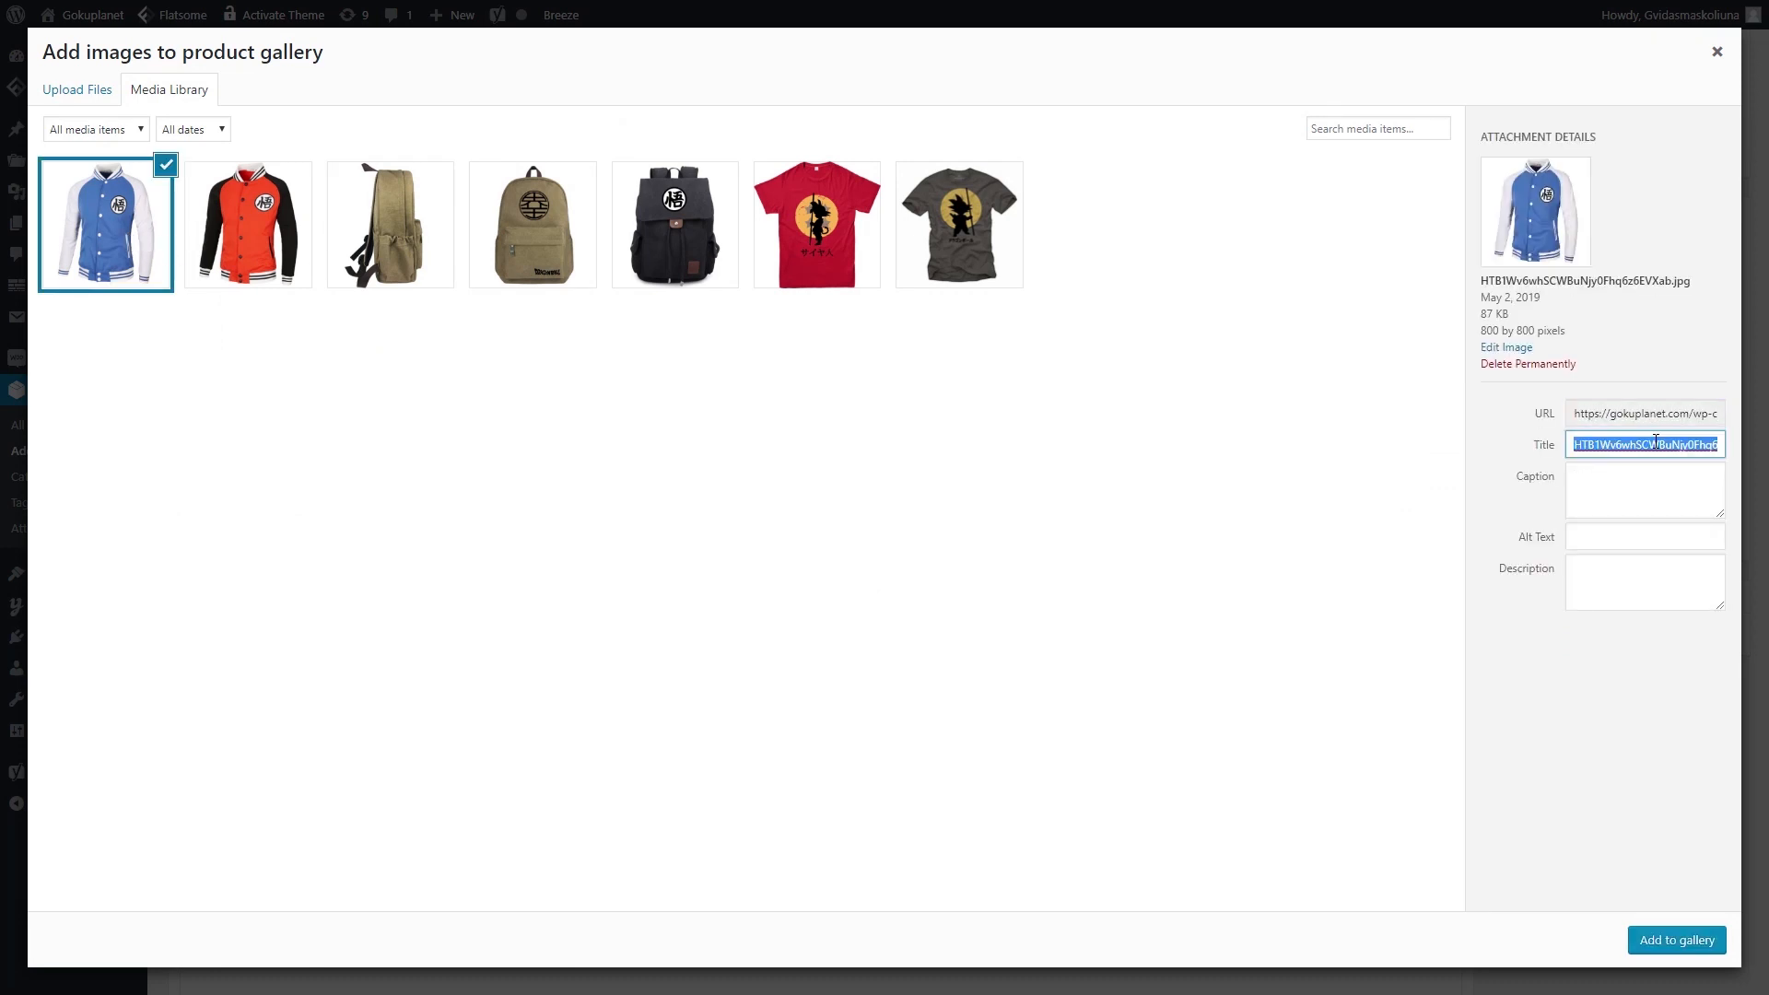
text(Dragon Ball Hoodie)
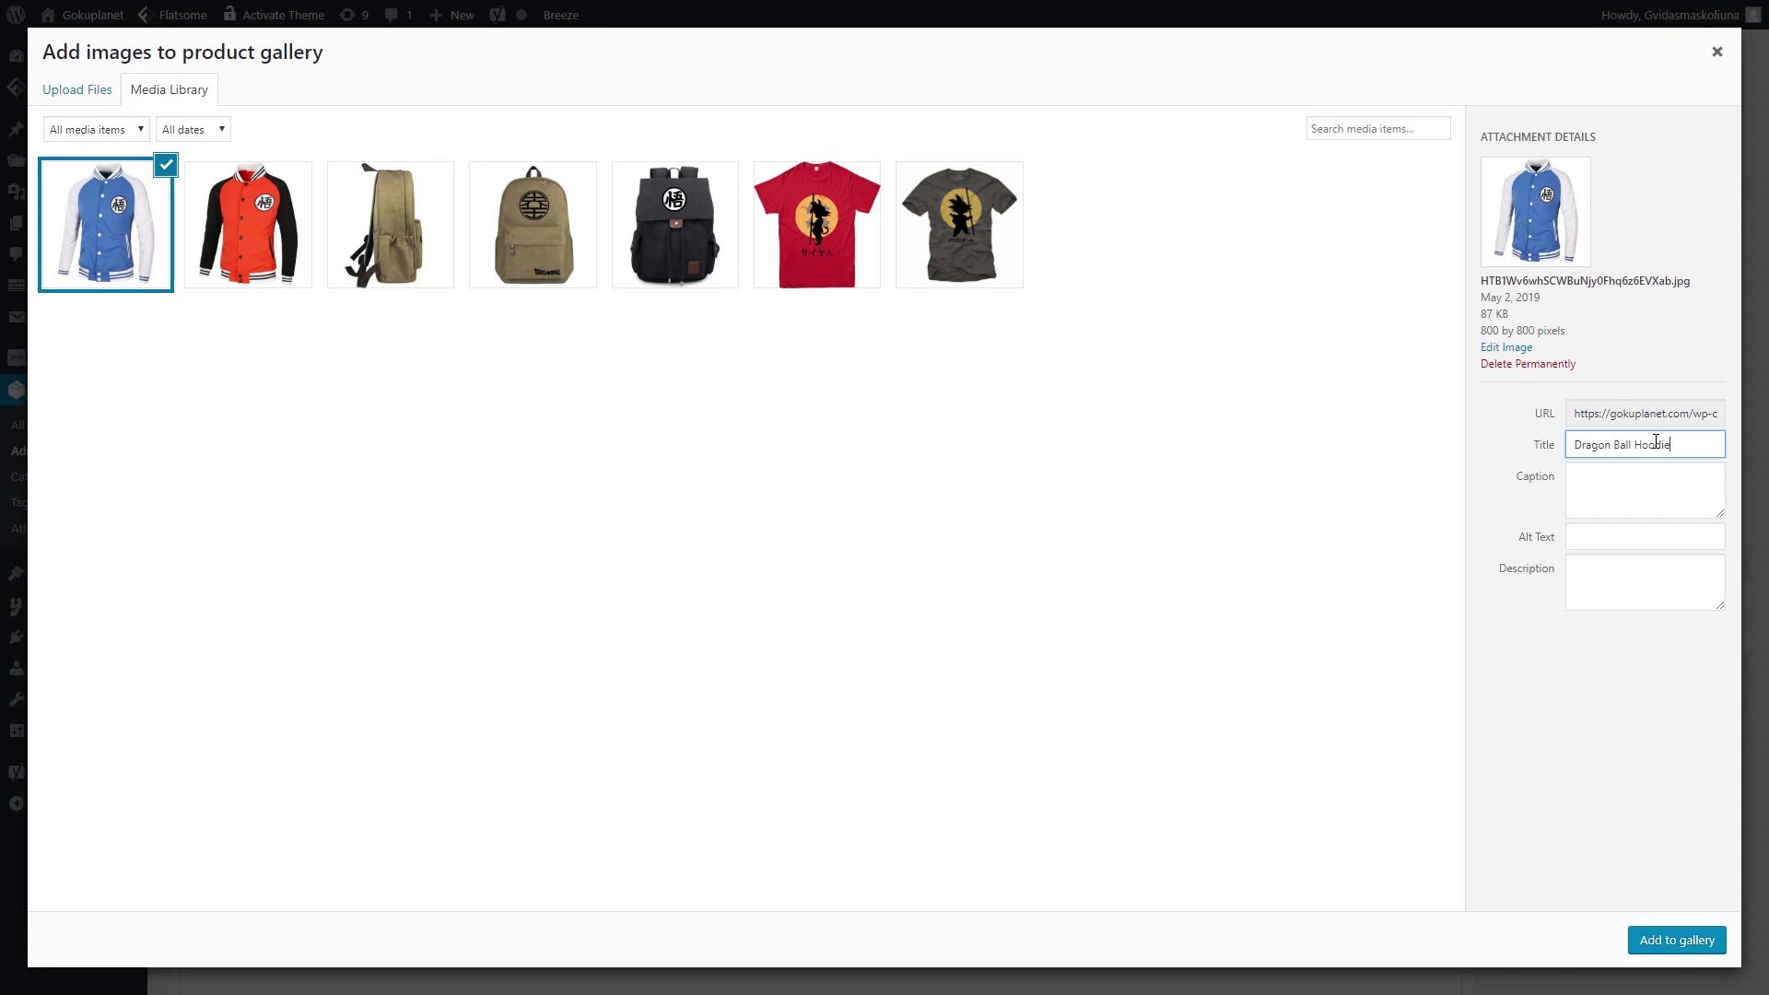
text( Blue)
click(1670, 535)
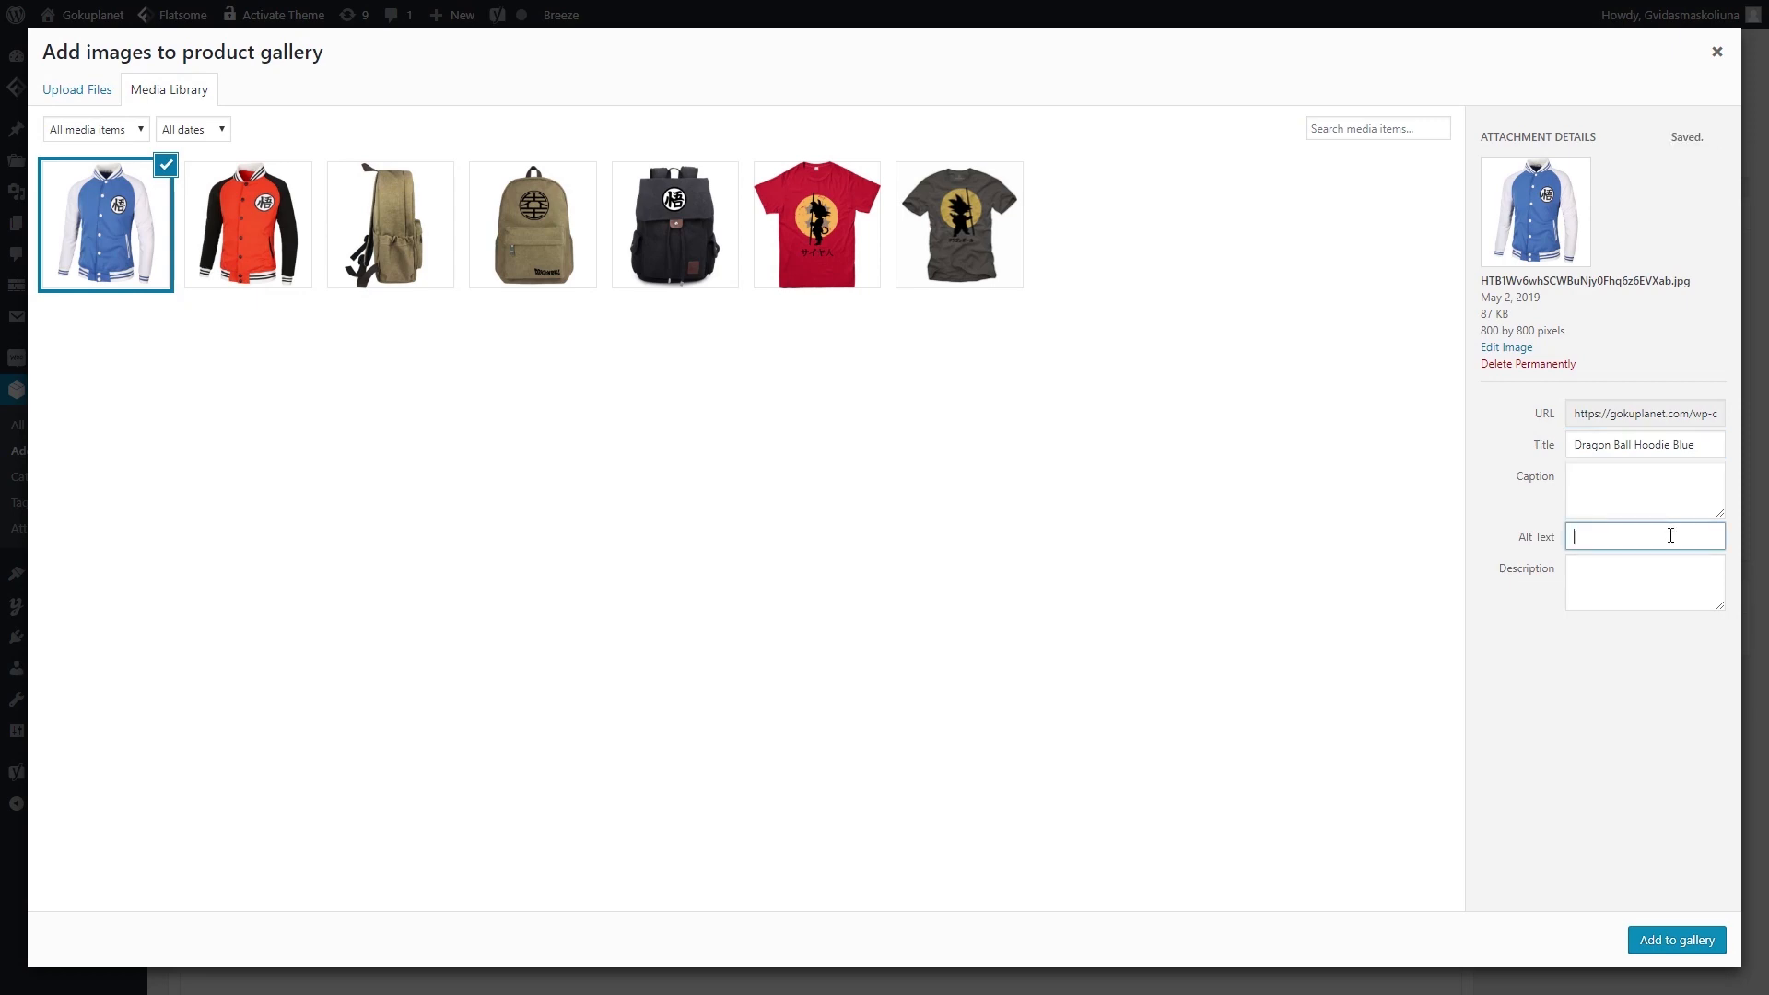
text(Blue dragon ball hoodie)
click(1677, 940)
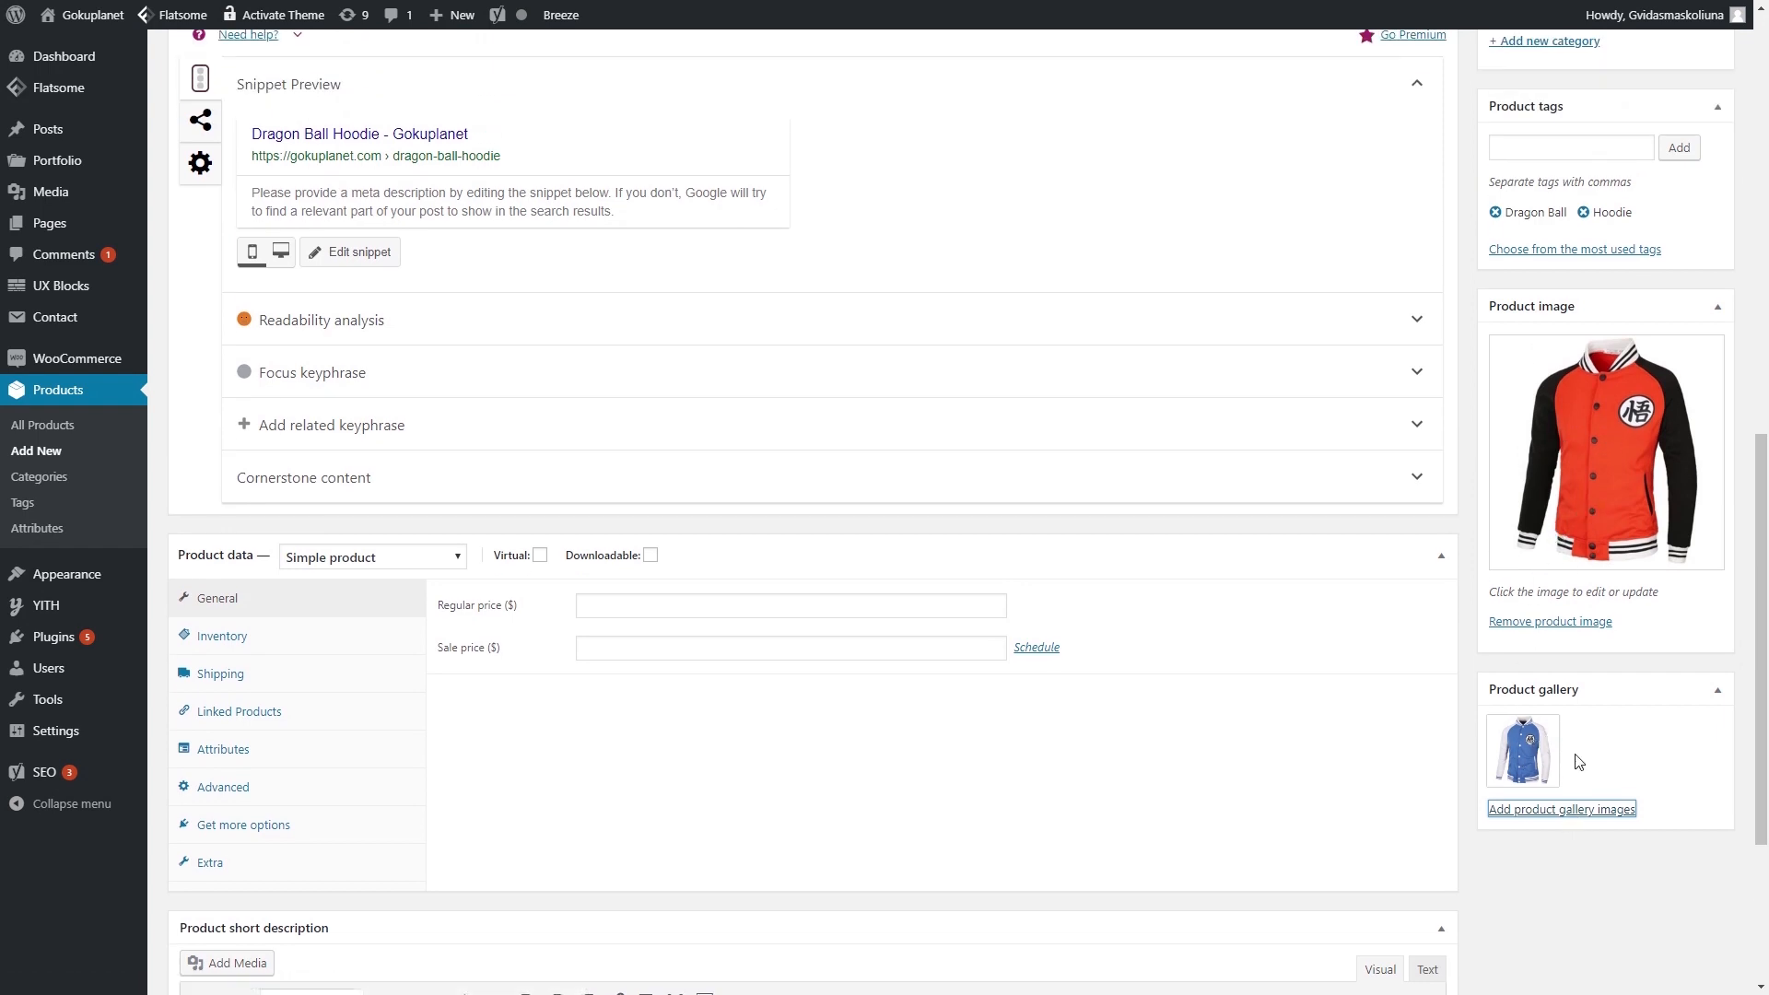
- Copy the description's first sentence into the hoodie's Yoast meta description
scroll(356, 452, up, 3)
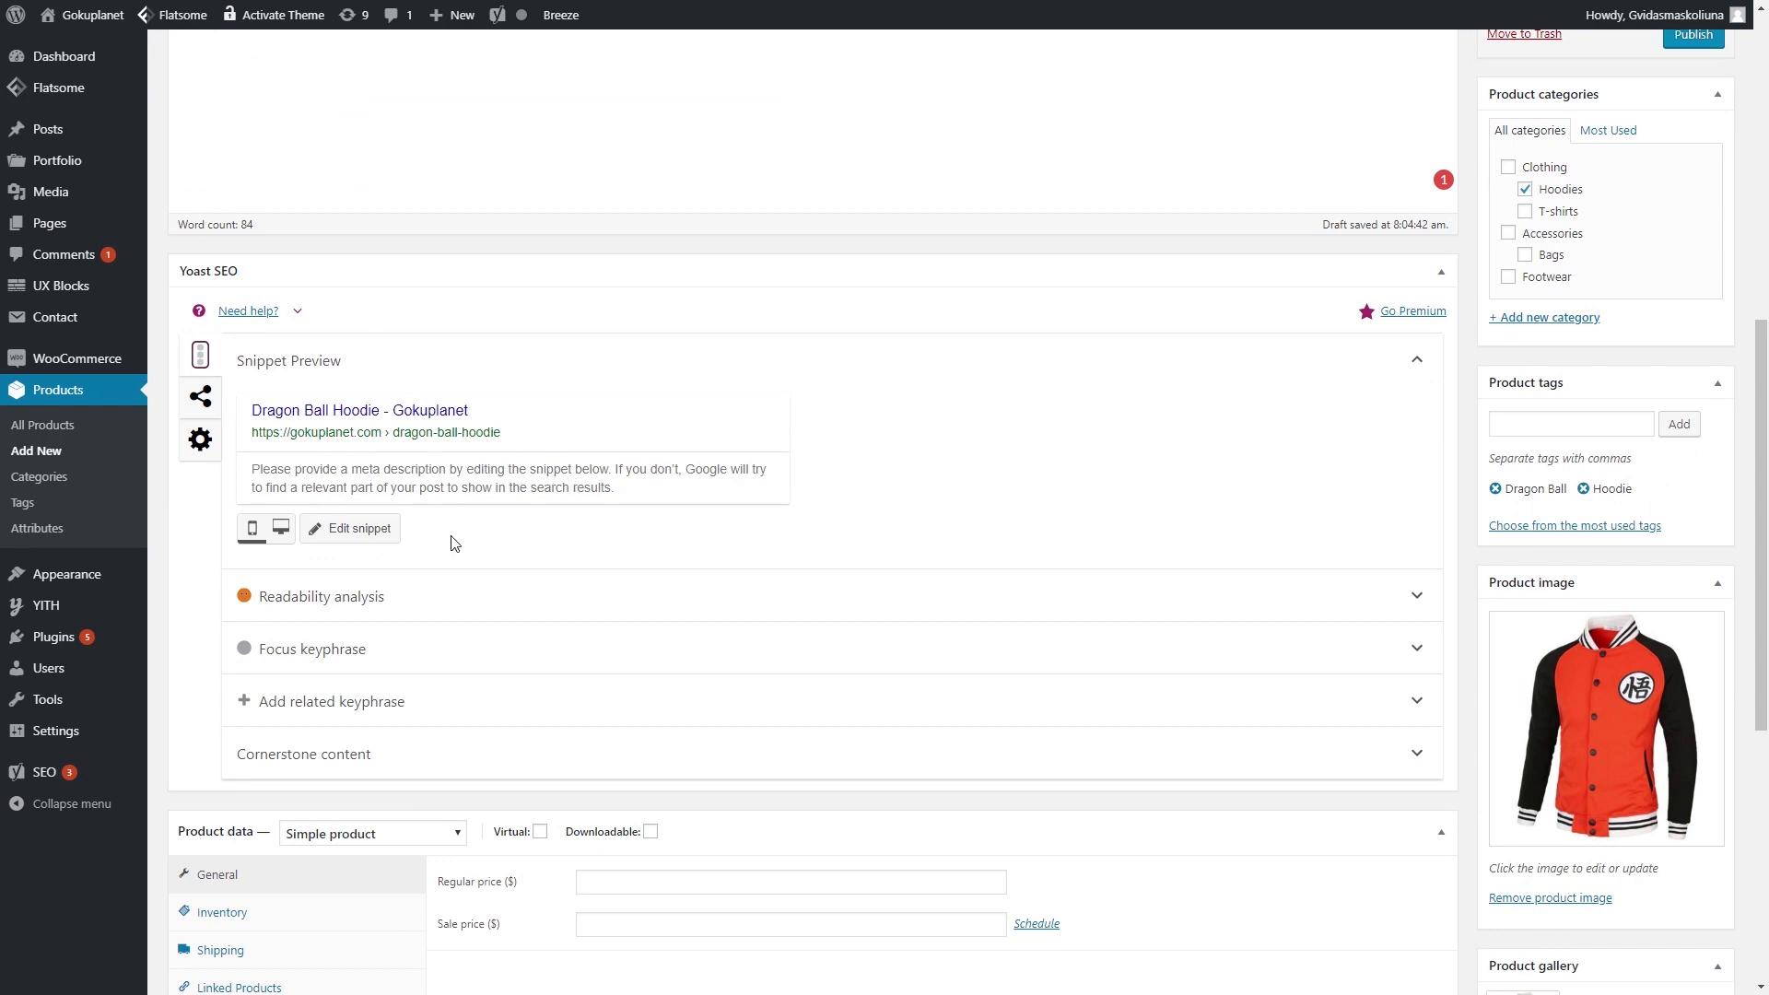
click(439, 481)
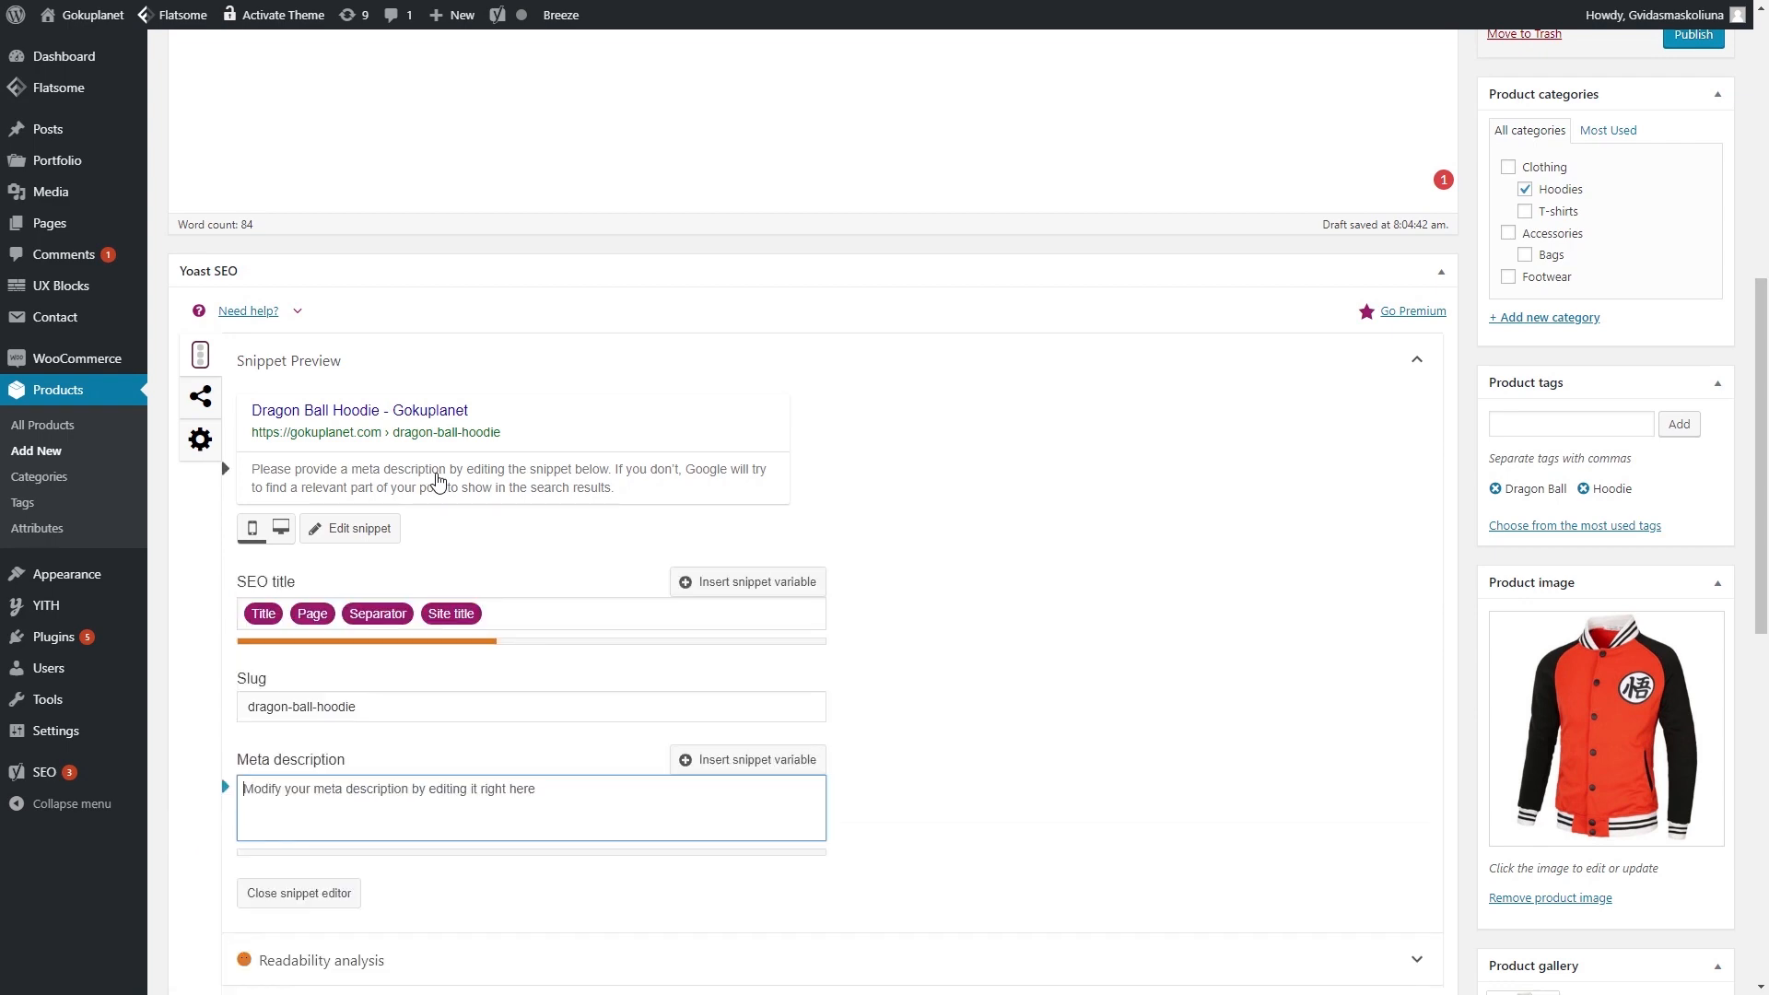
scroll(439, 482, down, 2)
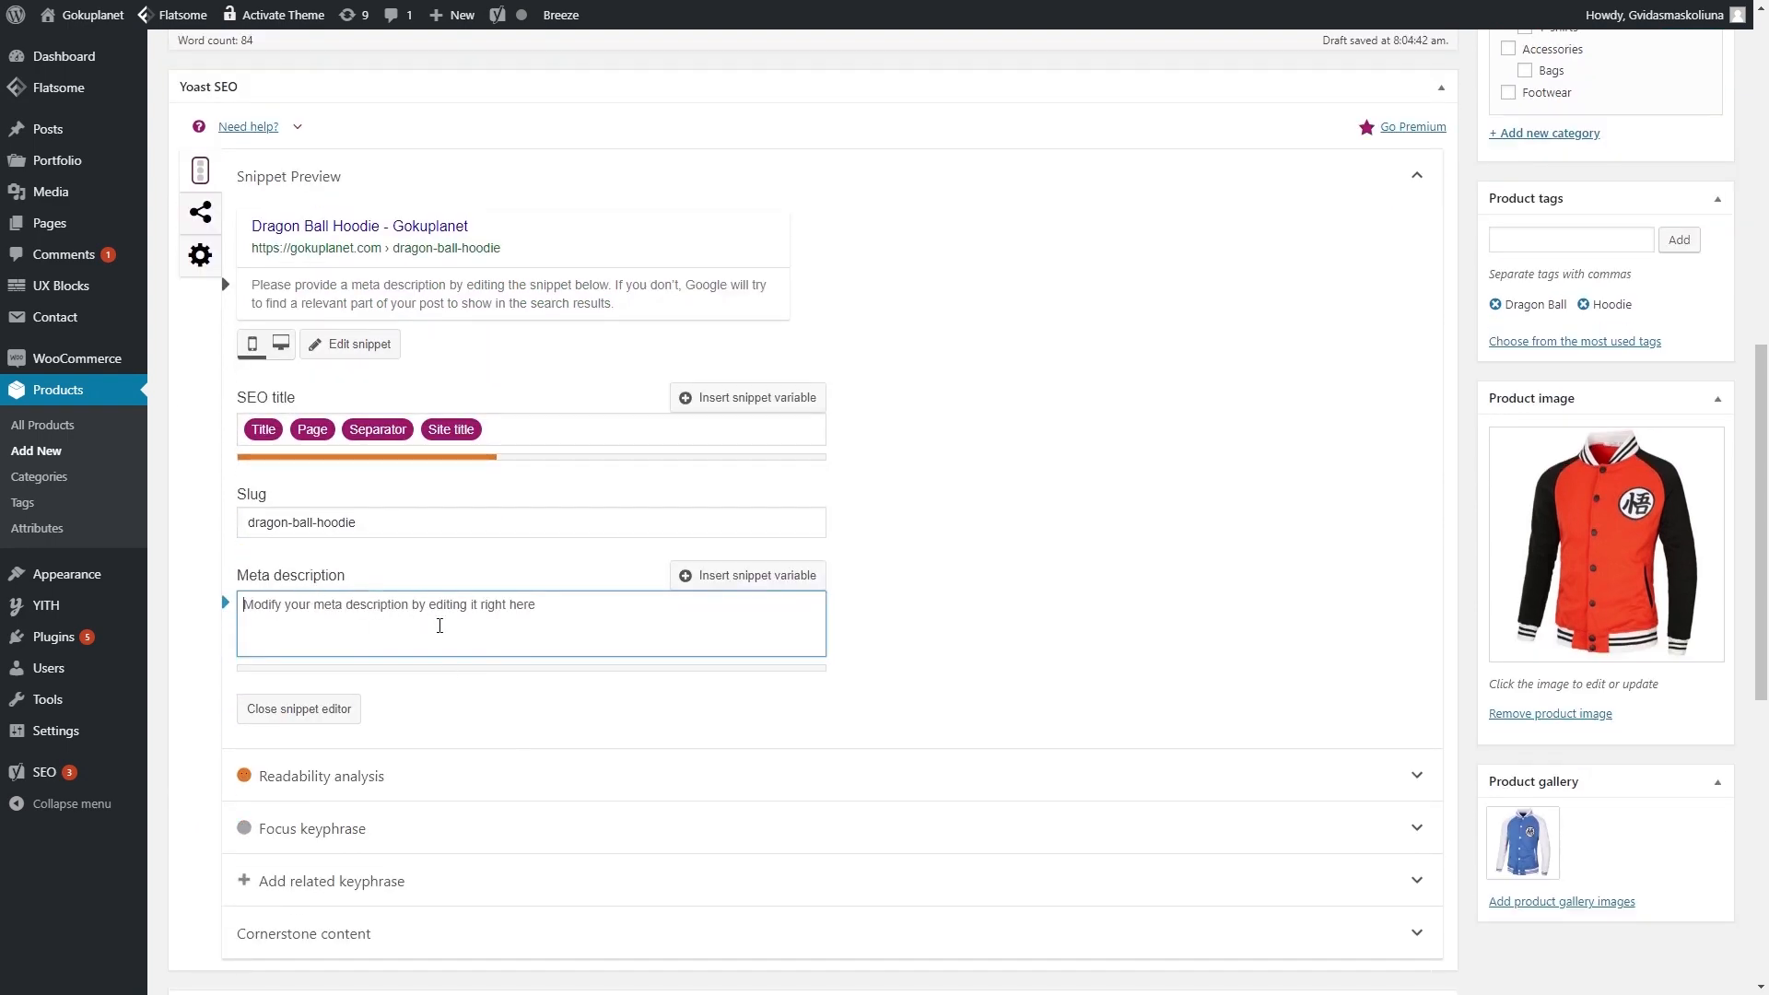
scroll(440, 626, up, 8)
drag(185, 474, 904, 467)
key(ctrl+c)
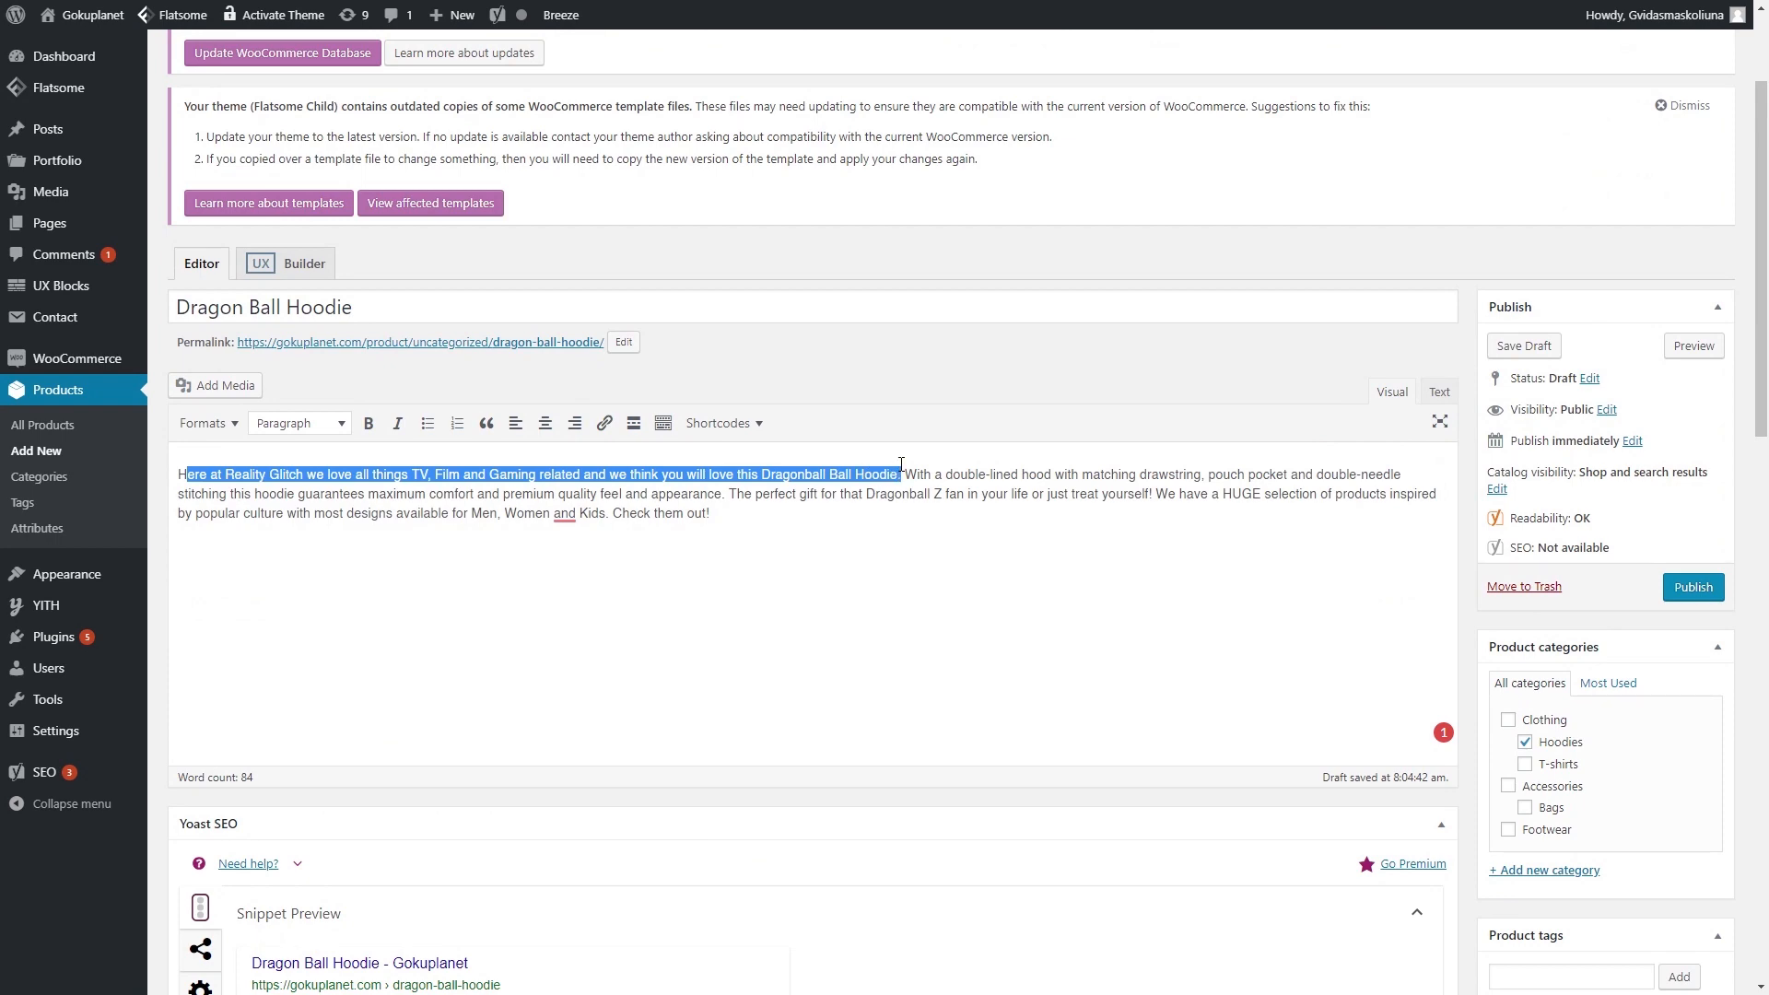
scroll(815, 554, down, 8)
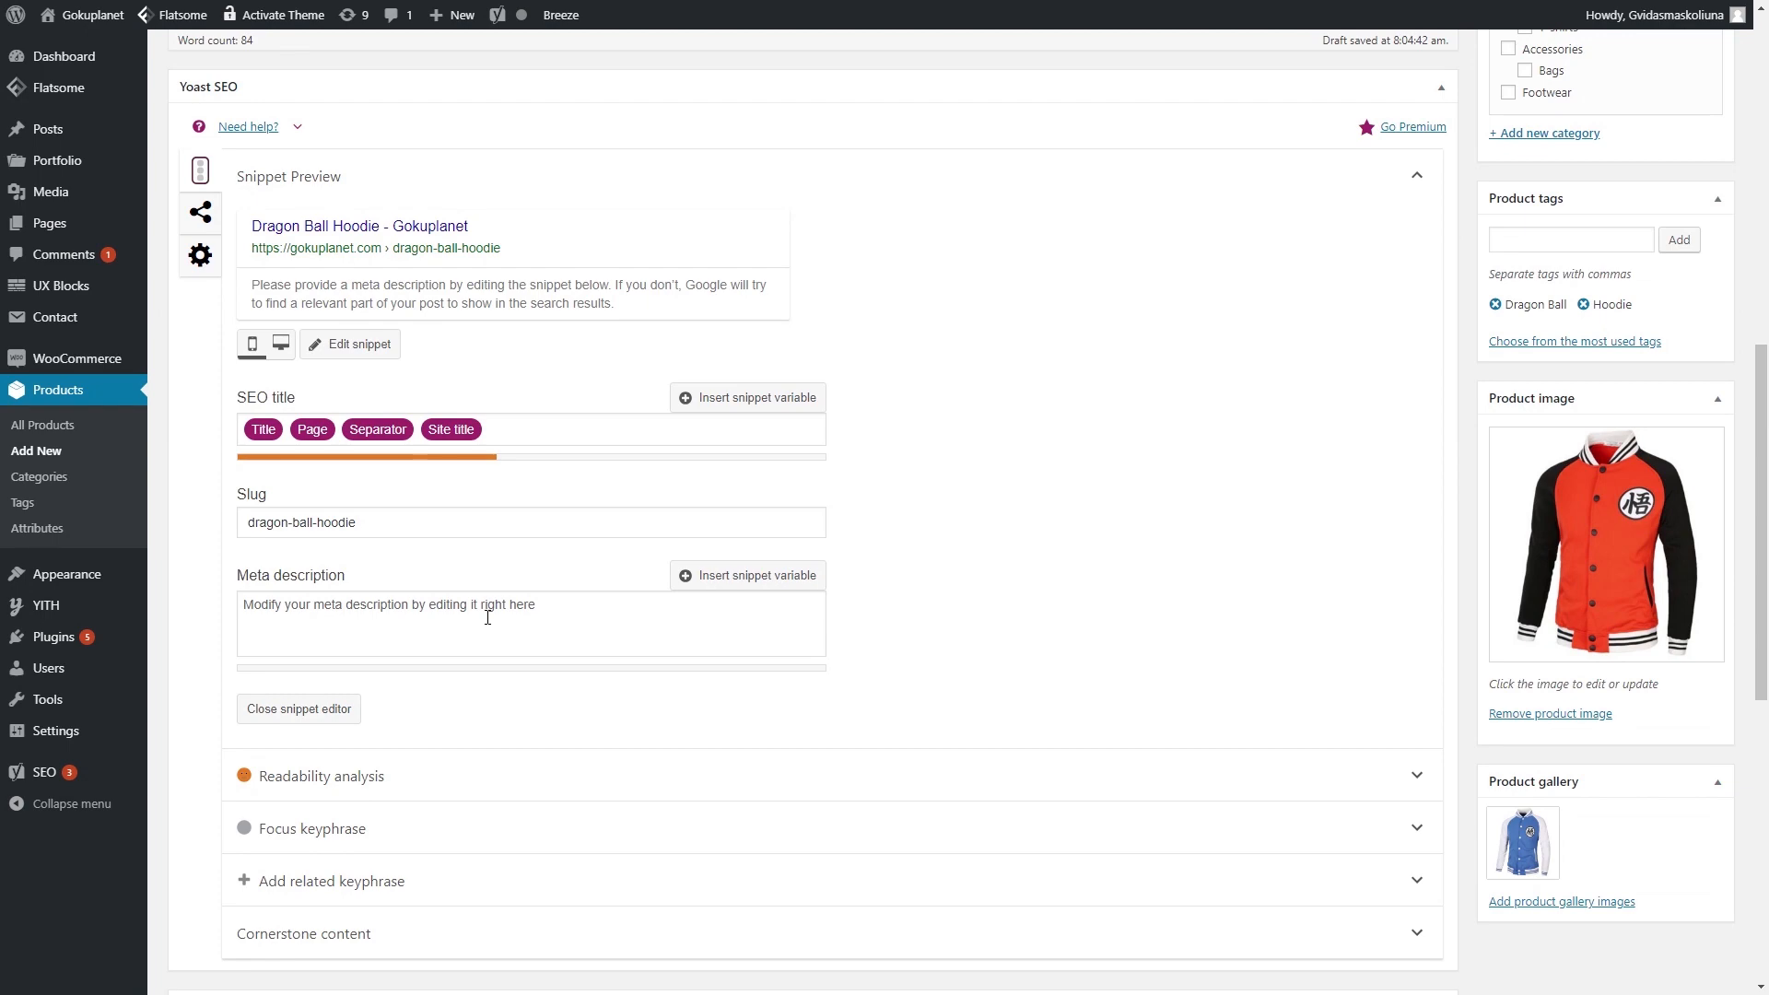
scroll(488, 618, up, 6)
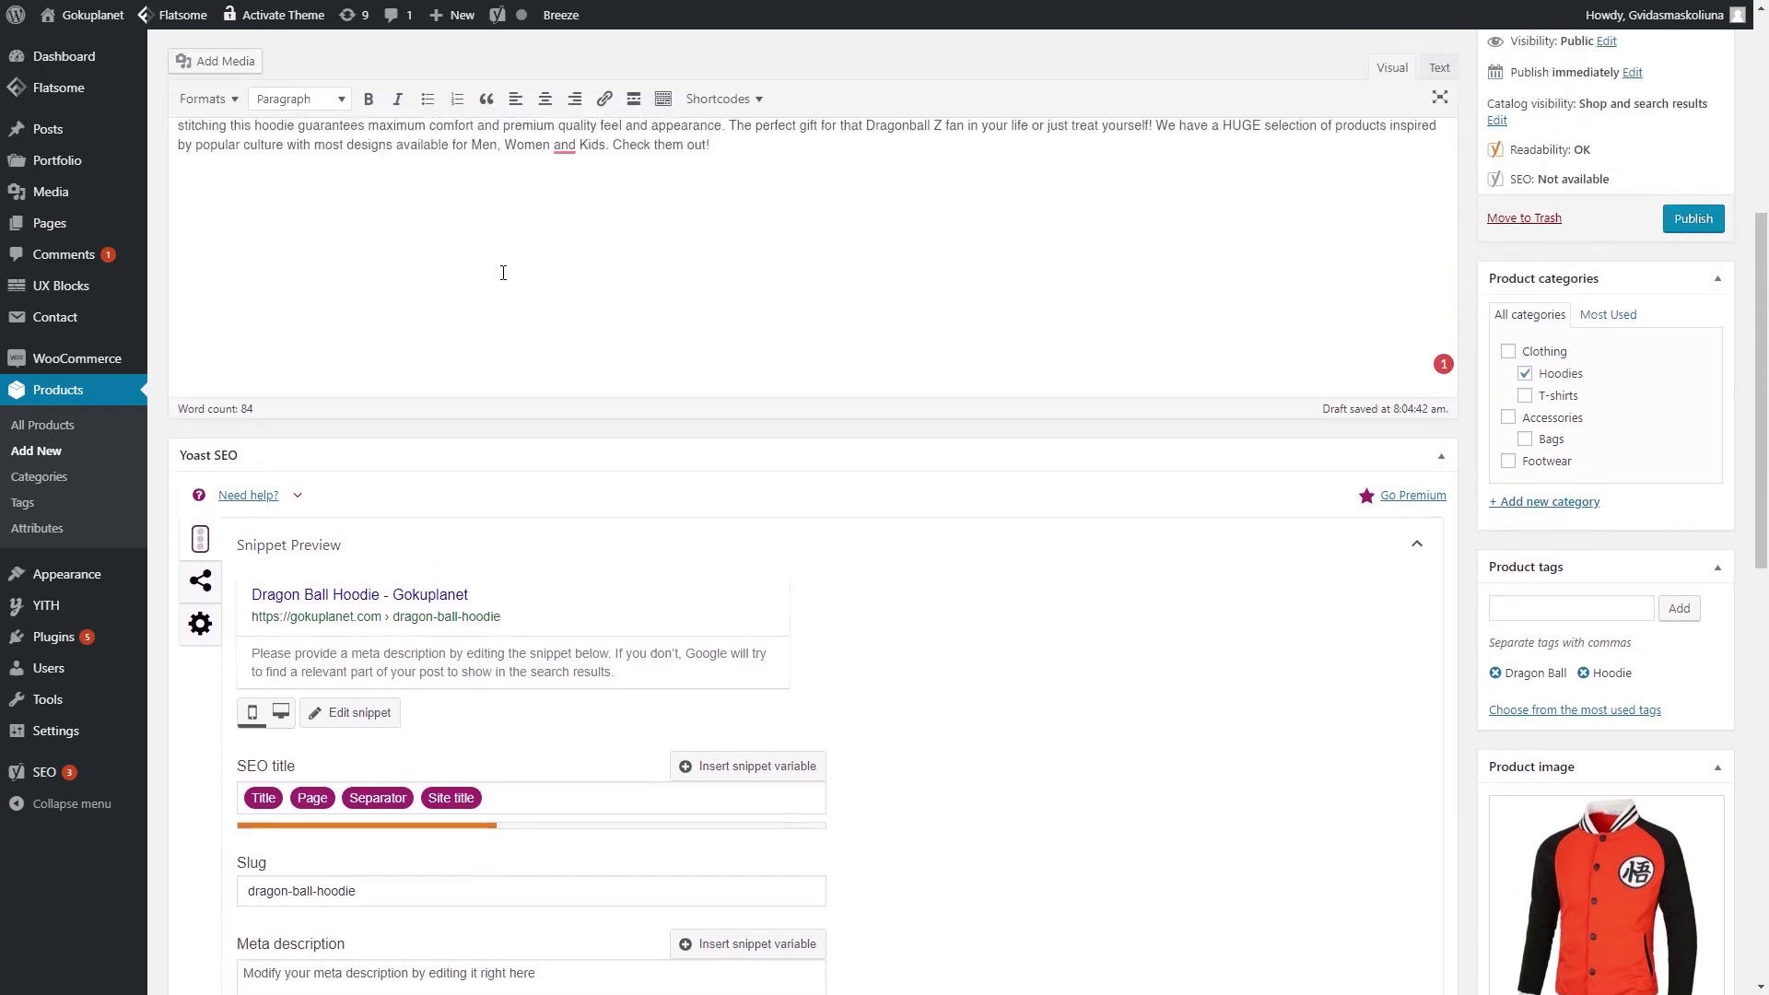
scroll(498, 273, down, 6)
click(477, 631)
key(ctrl+v)
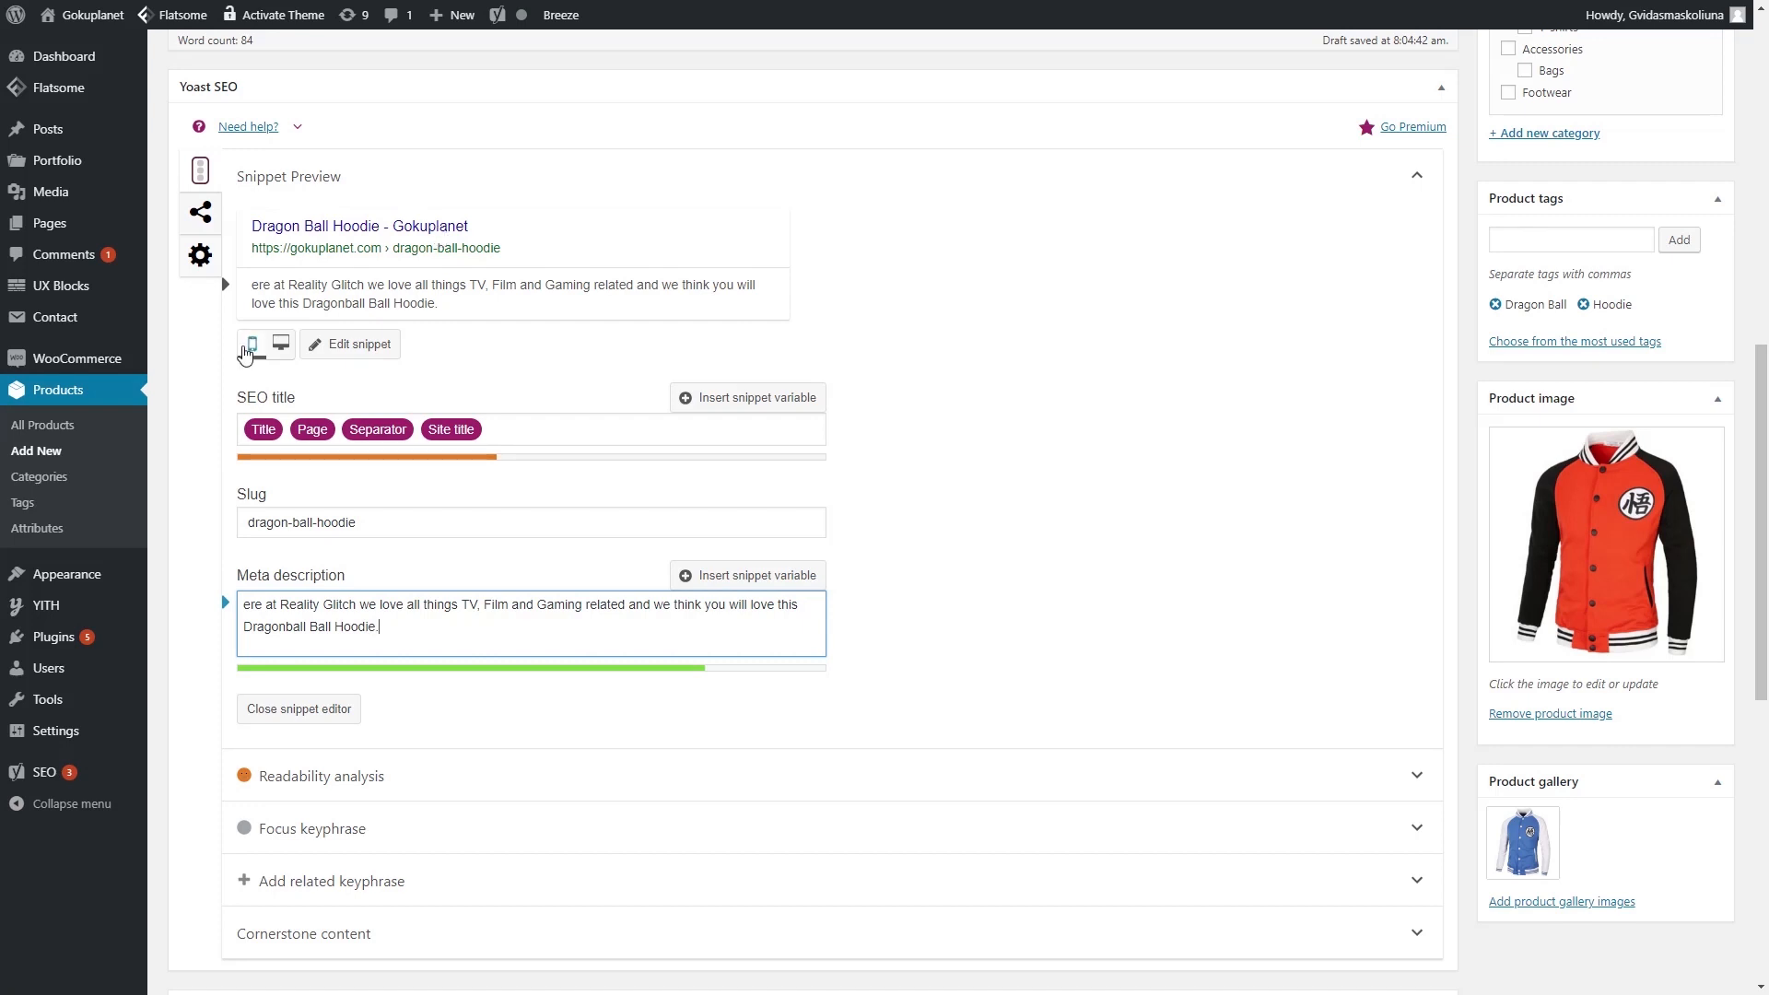
- Add 'Be Like Goku' to the SEO title, making it 'Dragon Ball Hoodie Be Like Goku - Gokuplanet'
click(731, 421)
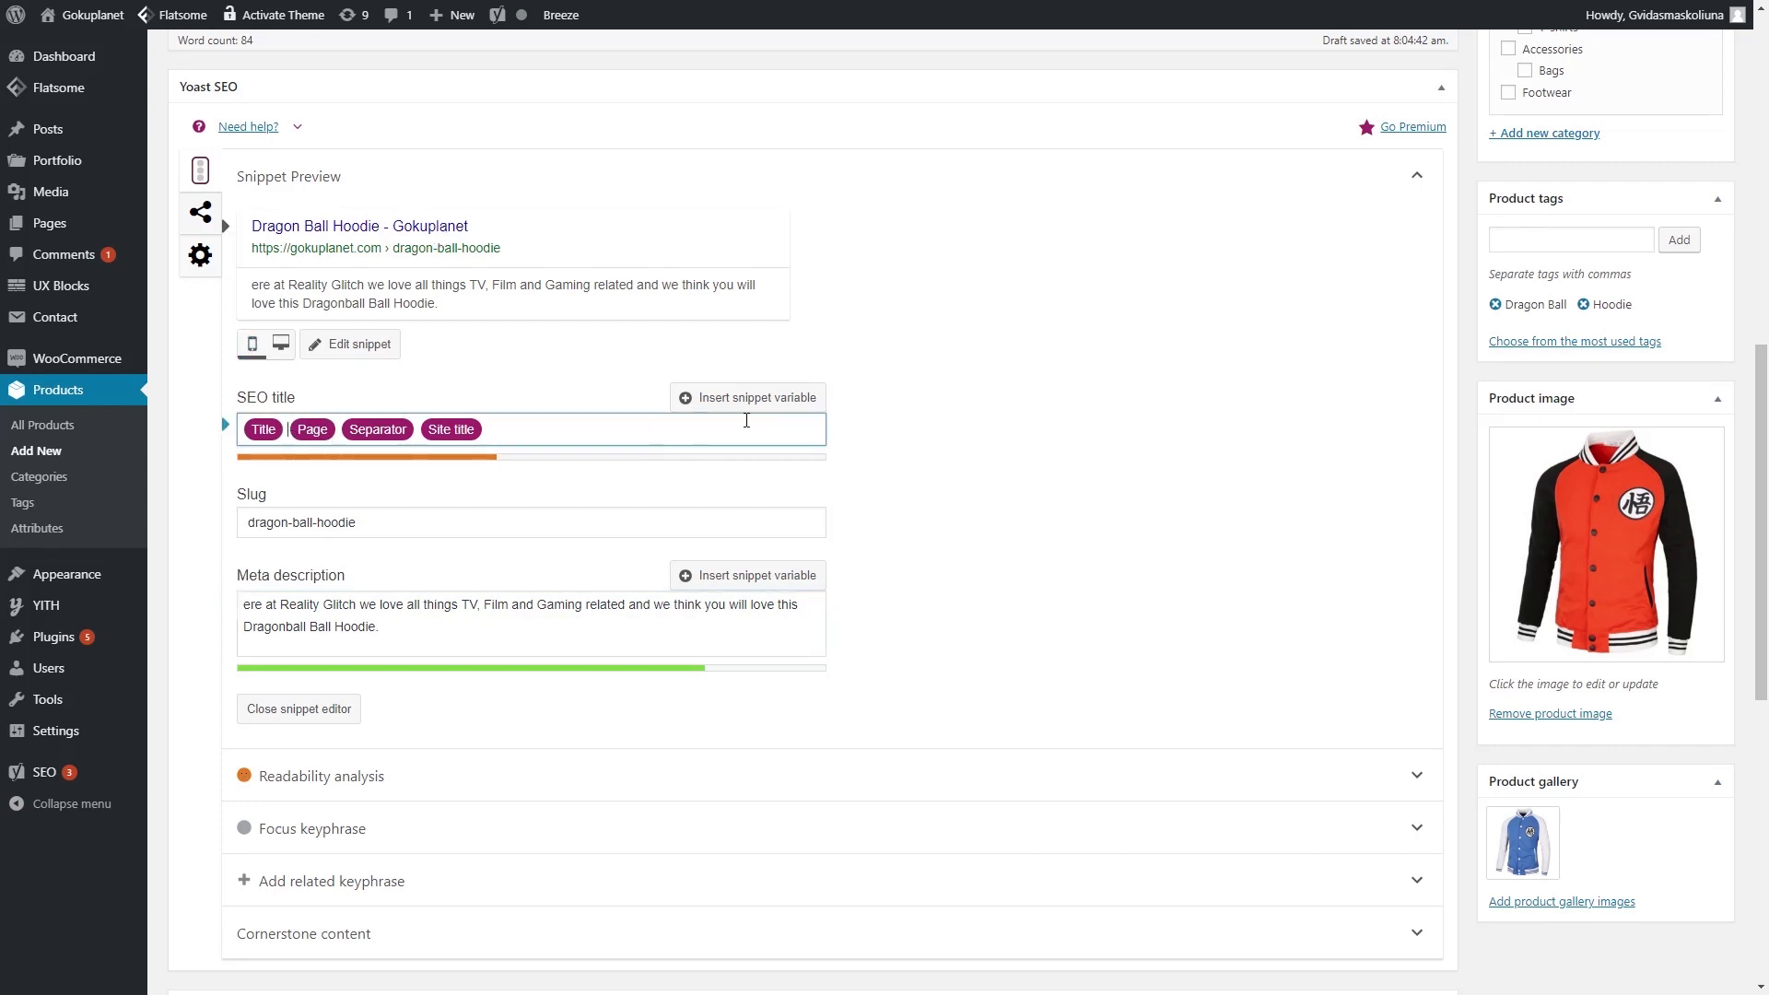
text(Be L)
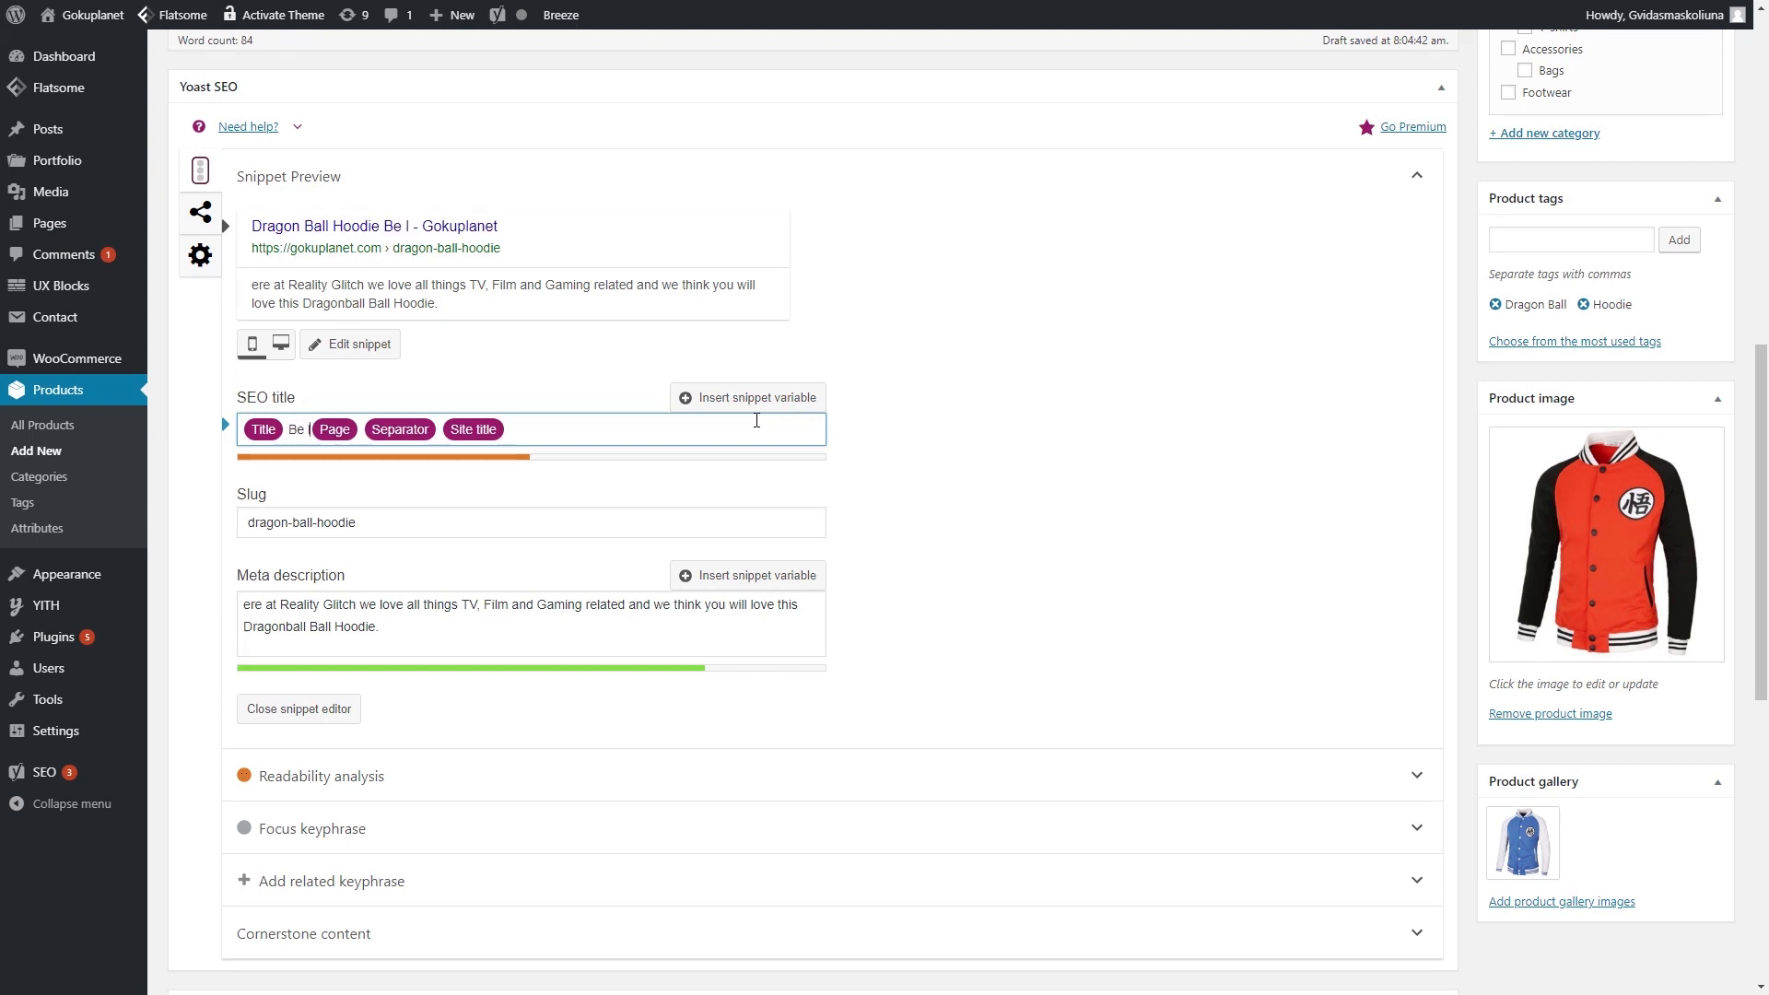
text(ike Goku)
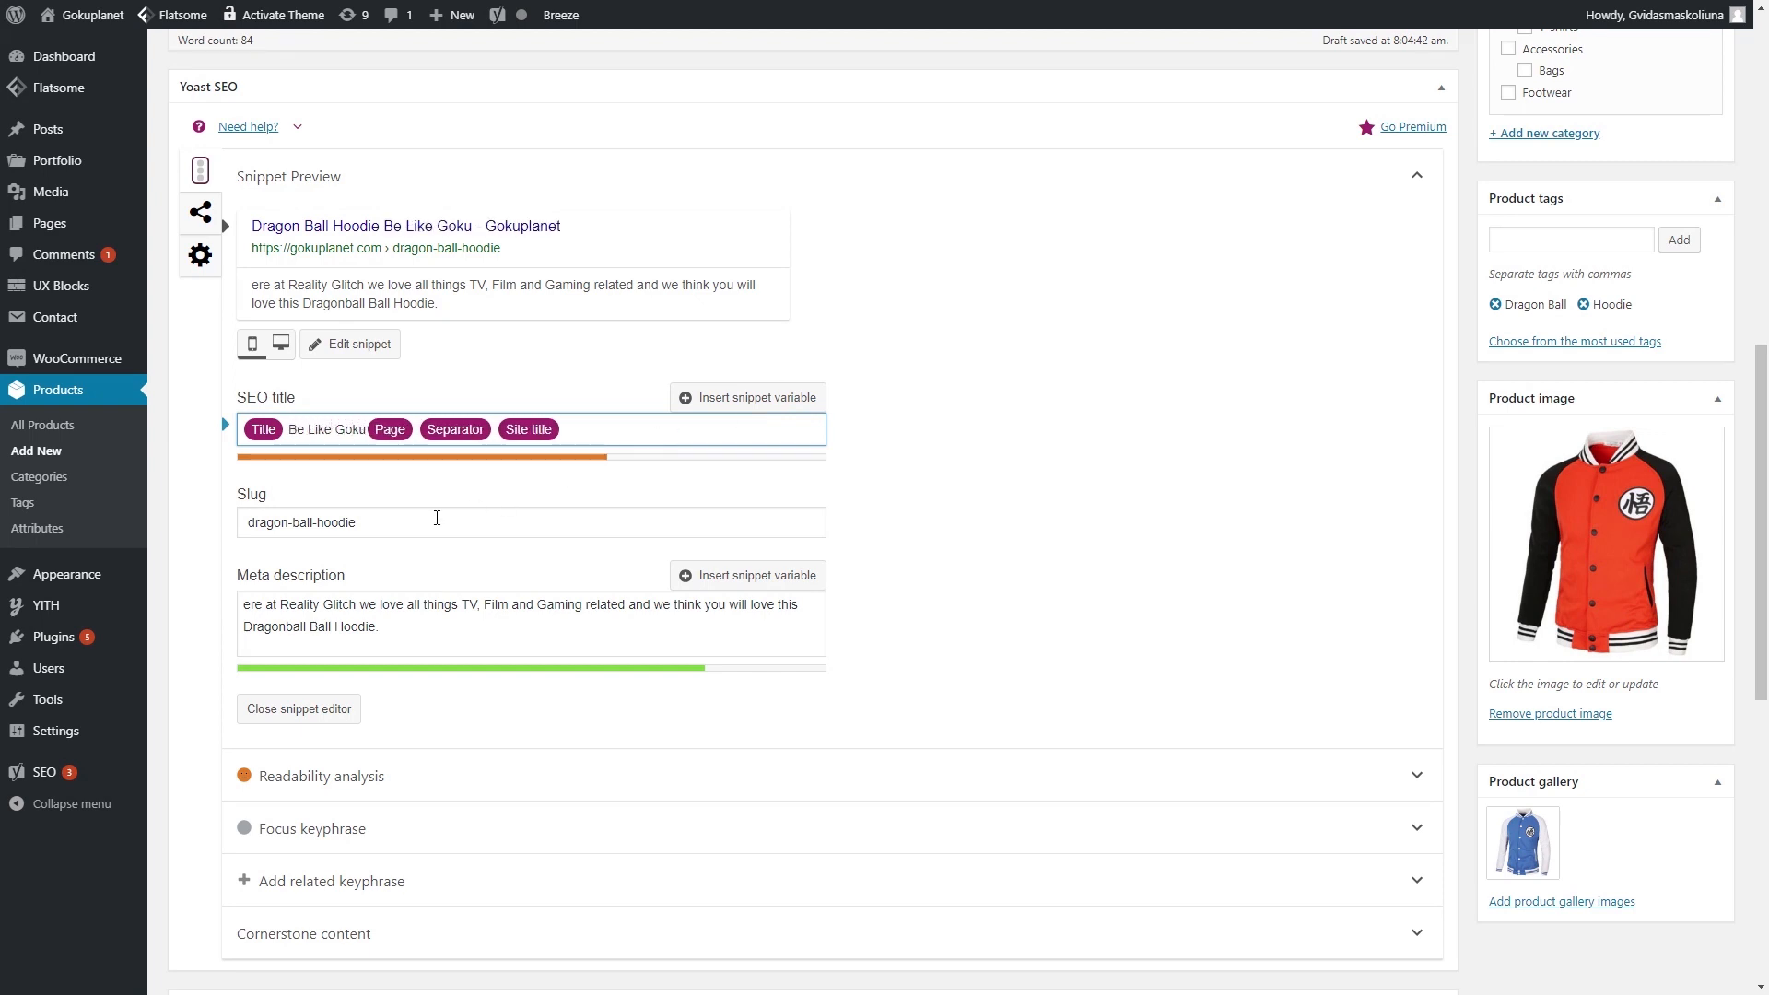
scroll(498, 405, up, 1)
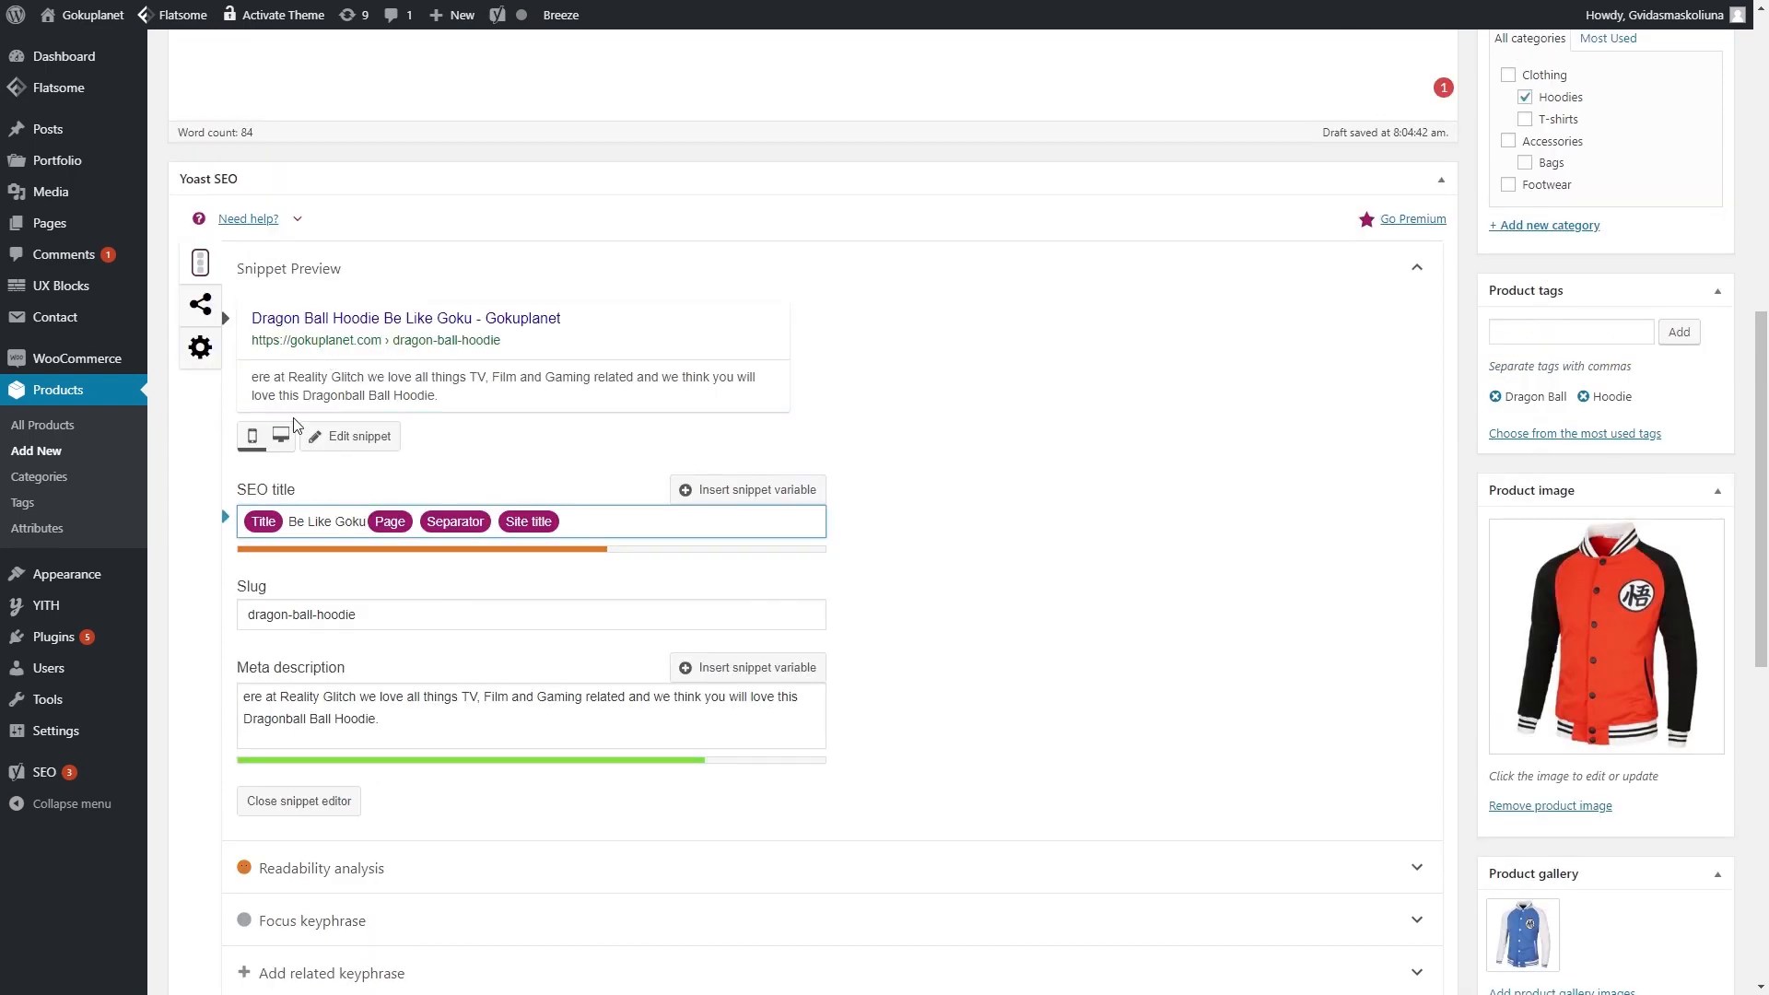
- Use the product name as both the Facebook and Twitter share titles
click(201, 306)
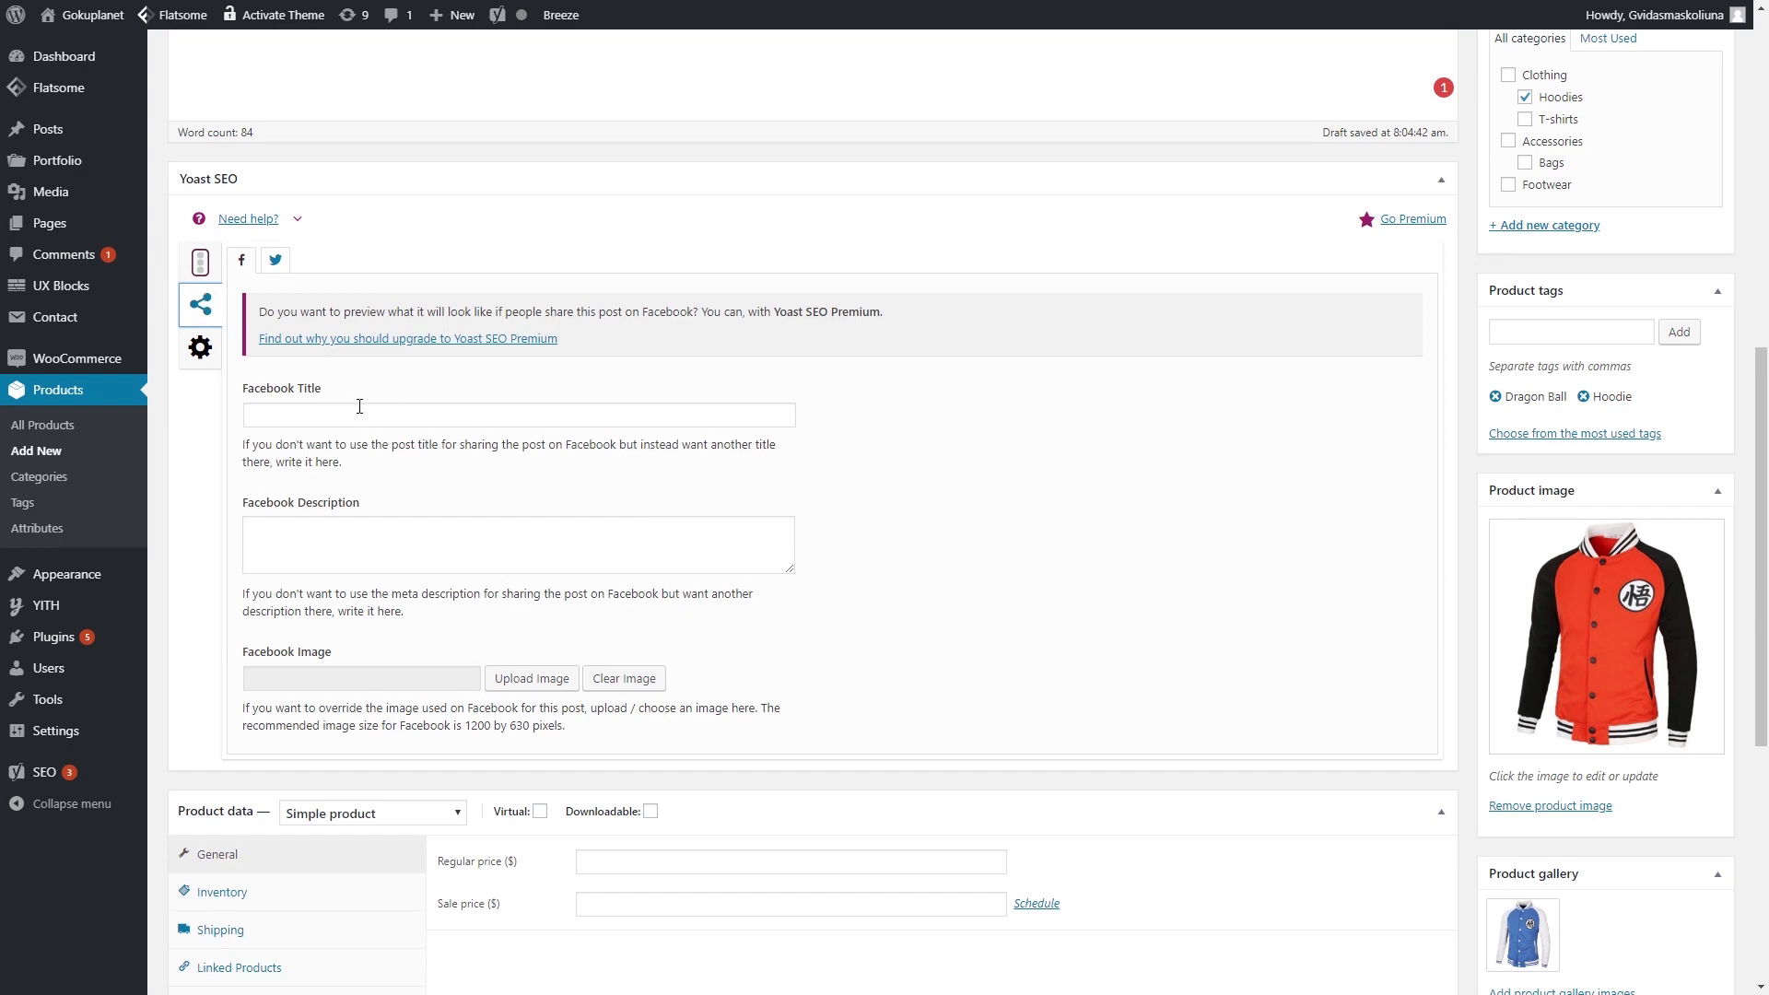
scroll(439, 454, up, 9)
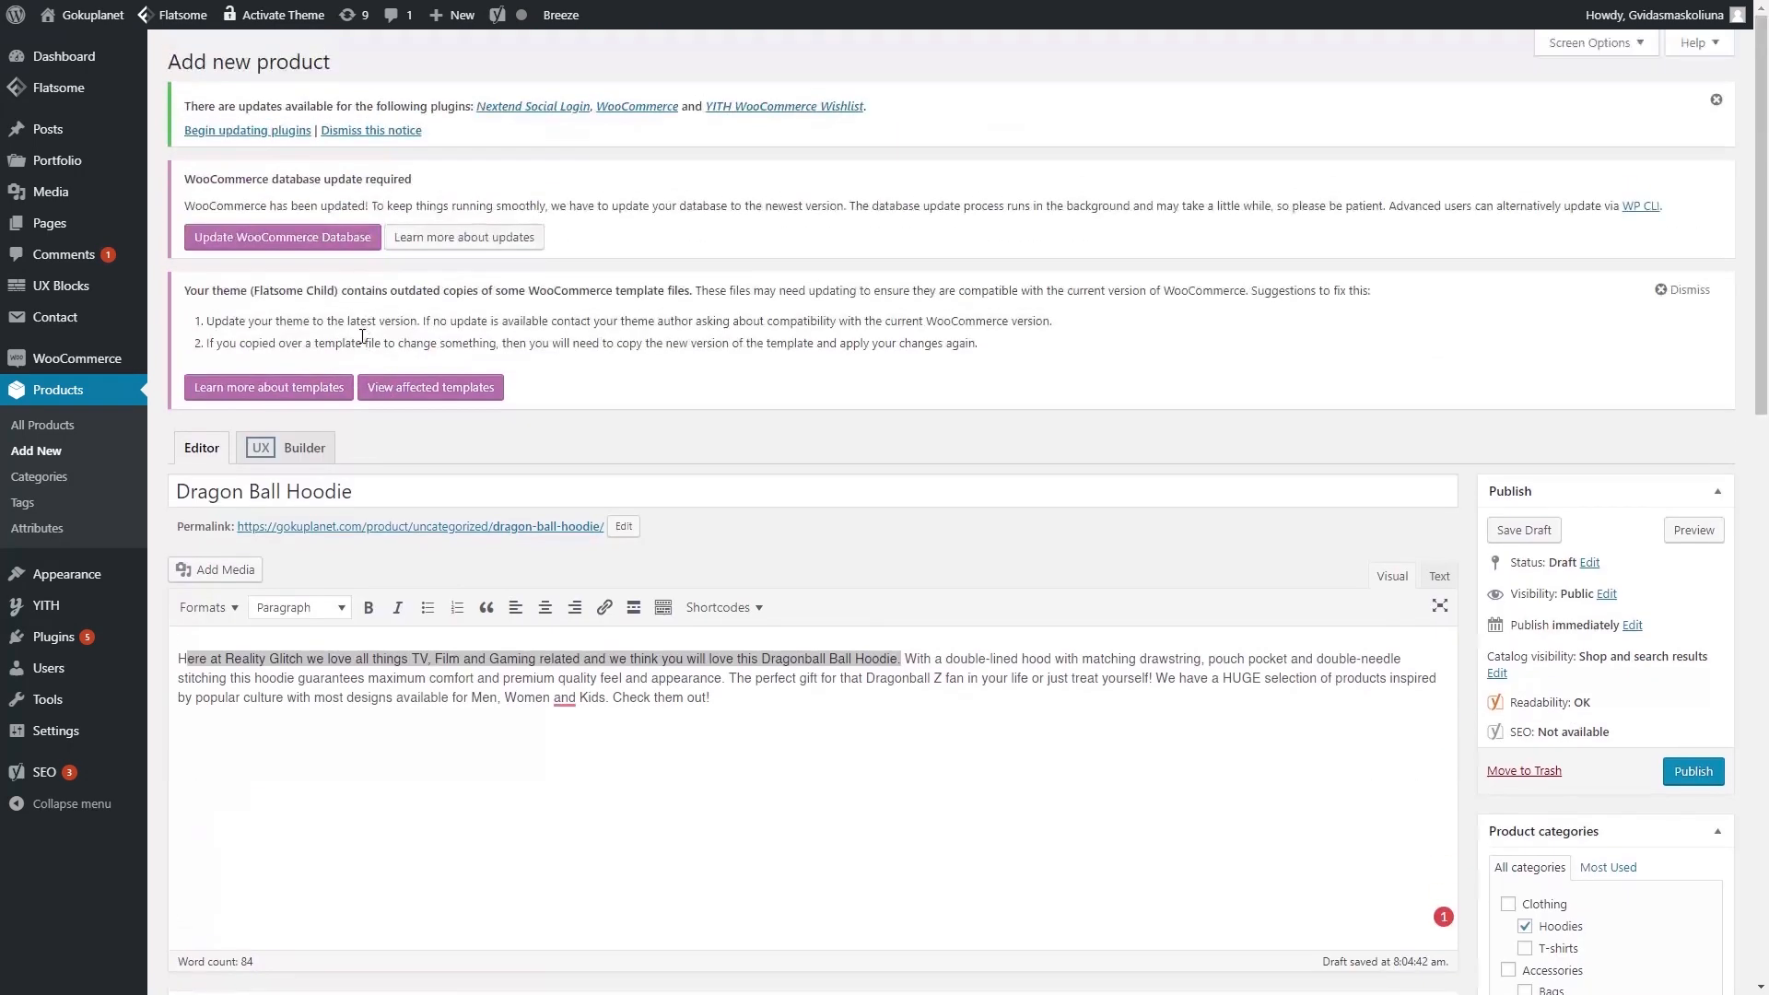
triple_click(385, 489)
key(ctrl+c)
scroll(385, 489, down, 1)
scroll(385, 490, down, 7)
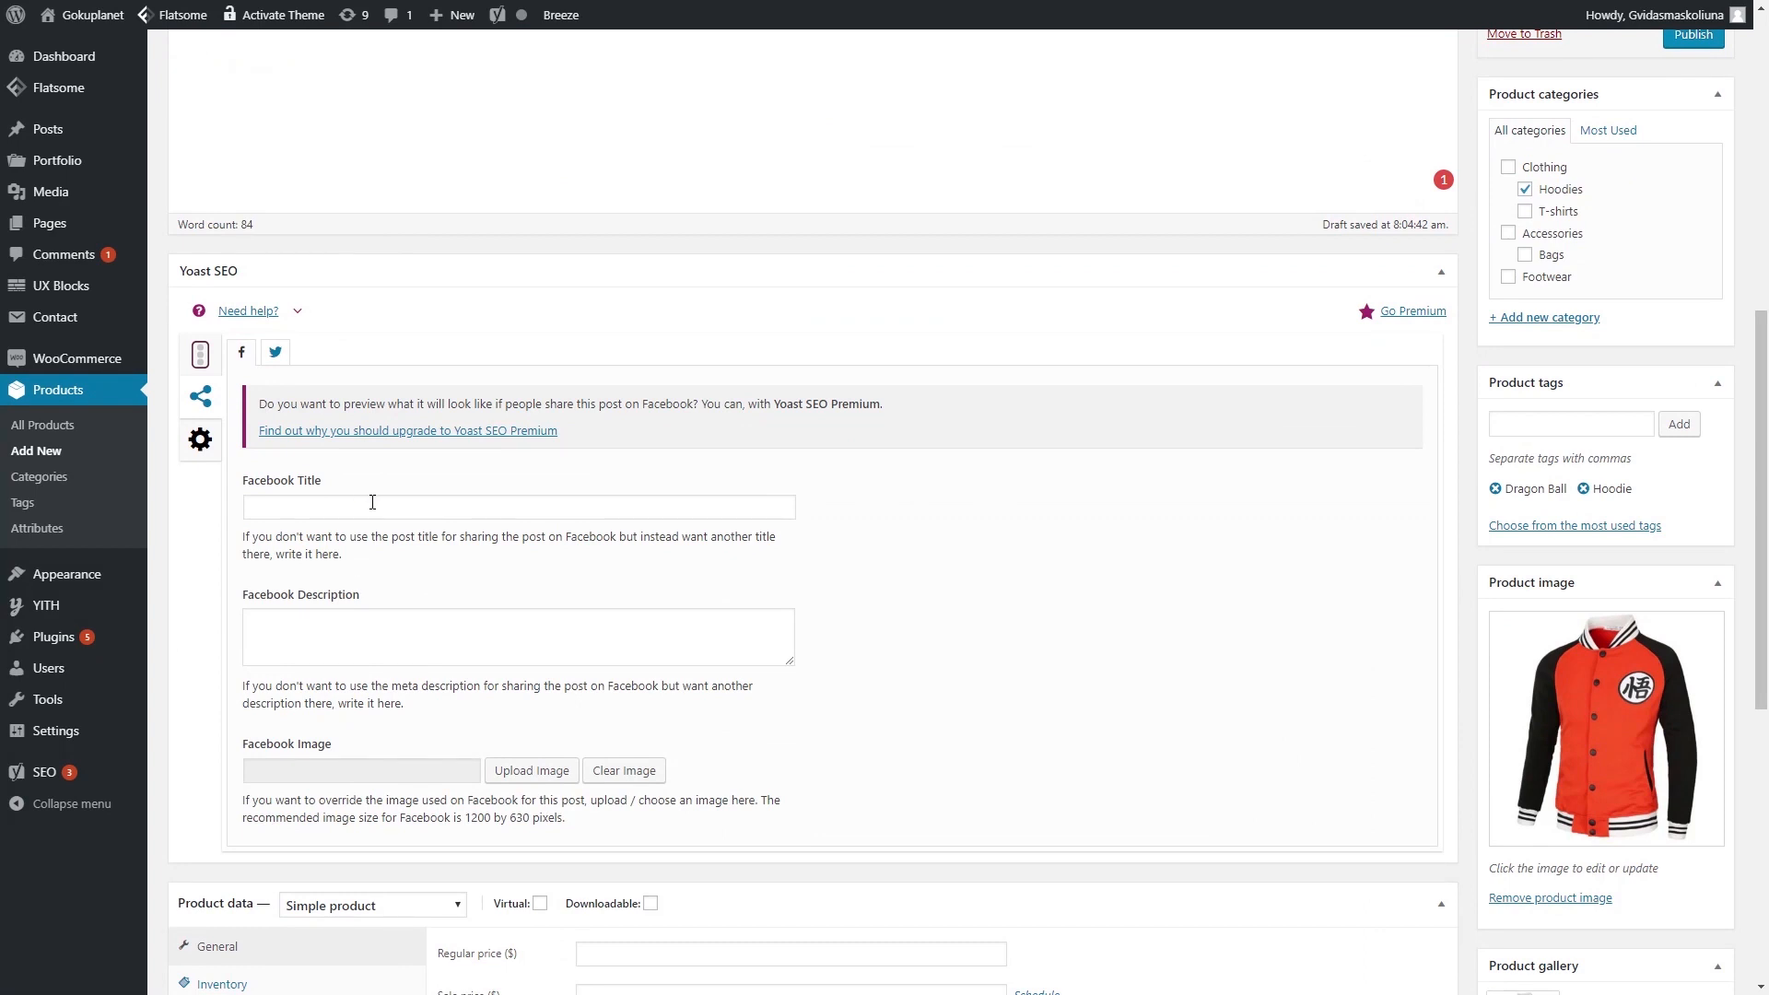
click(372, 502)
key(ctrl+v)
click(274, 352)
click(341, 508)
key(ctrl+v)
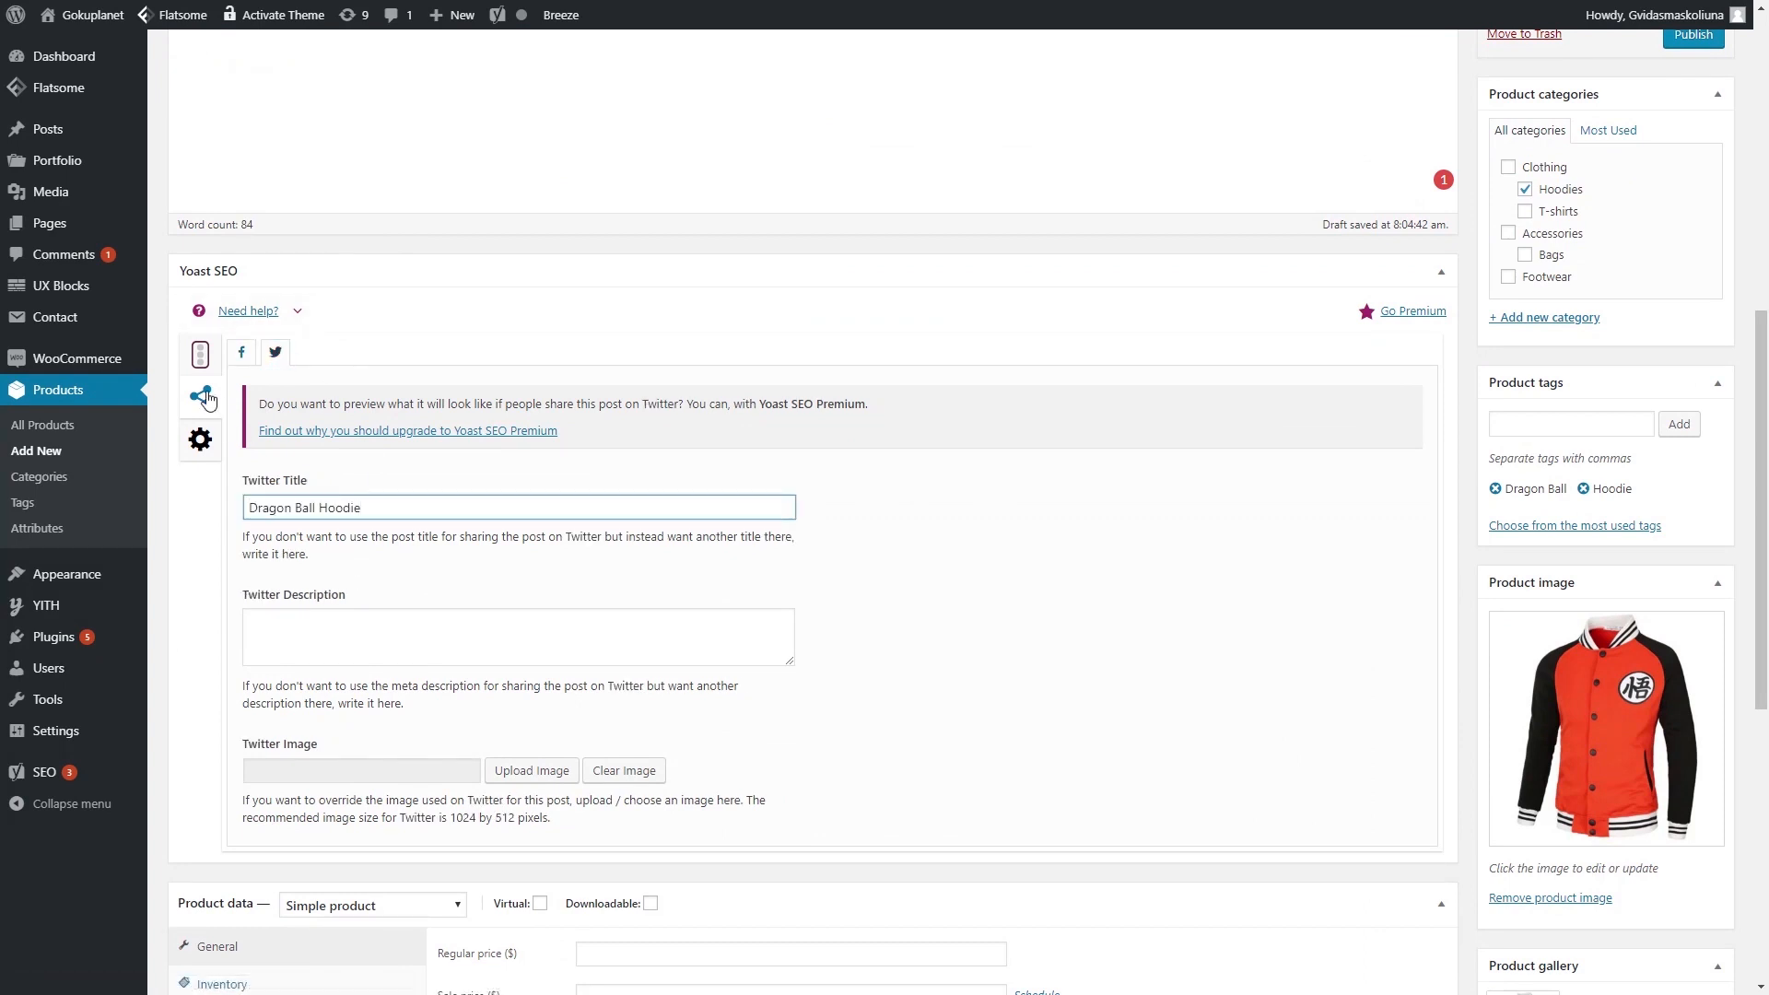
click(241, 352)
- Copy the meta description into the Facebook and Twitter share descriptions
click(203, 360)
scroll(387, 541, down, 4)
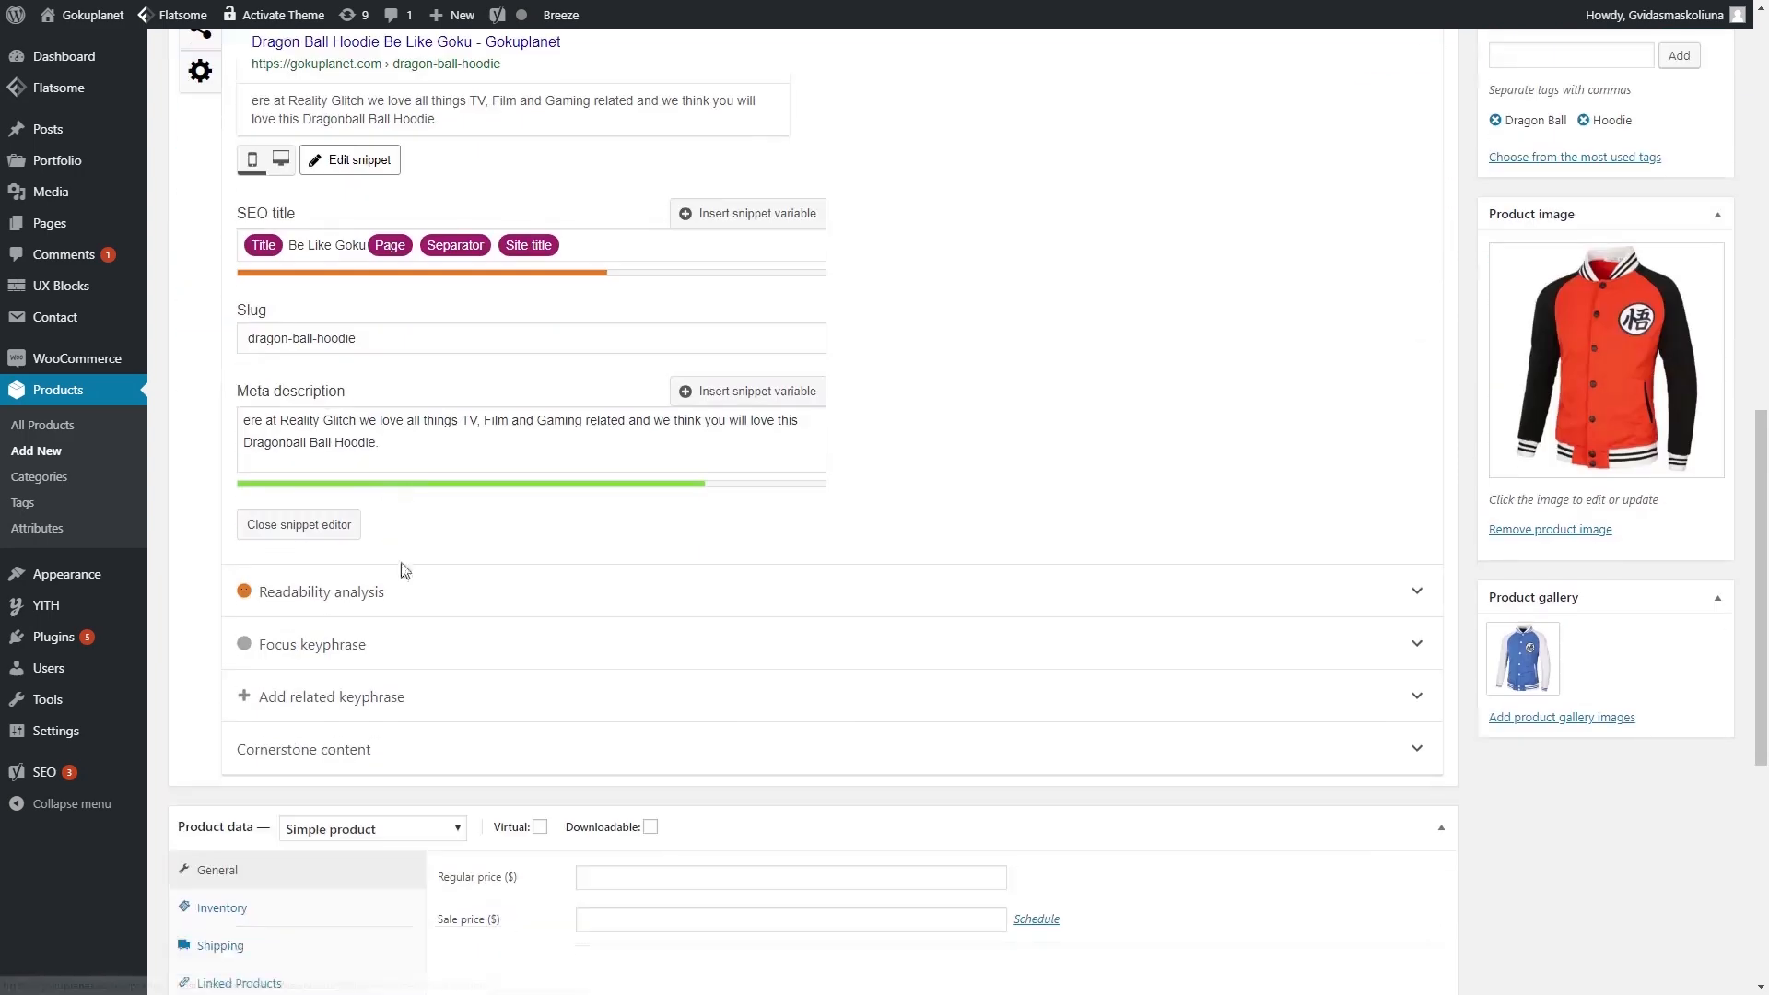
drag(387, 444, 242, 416)
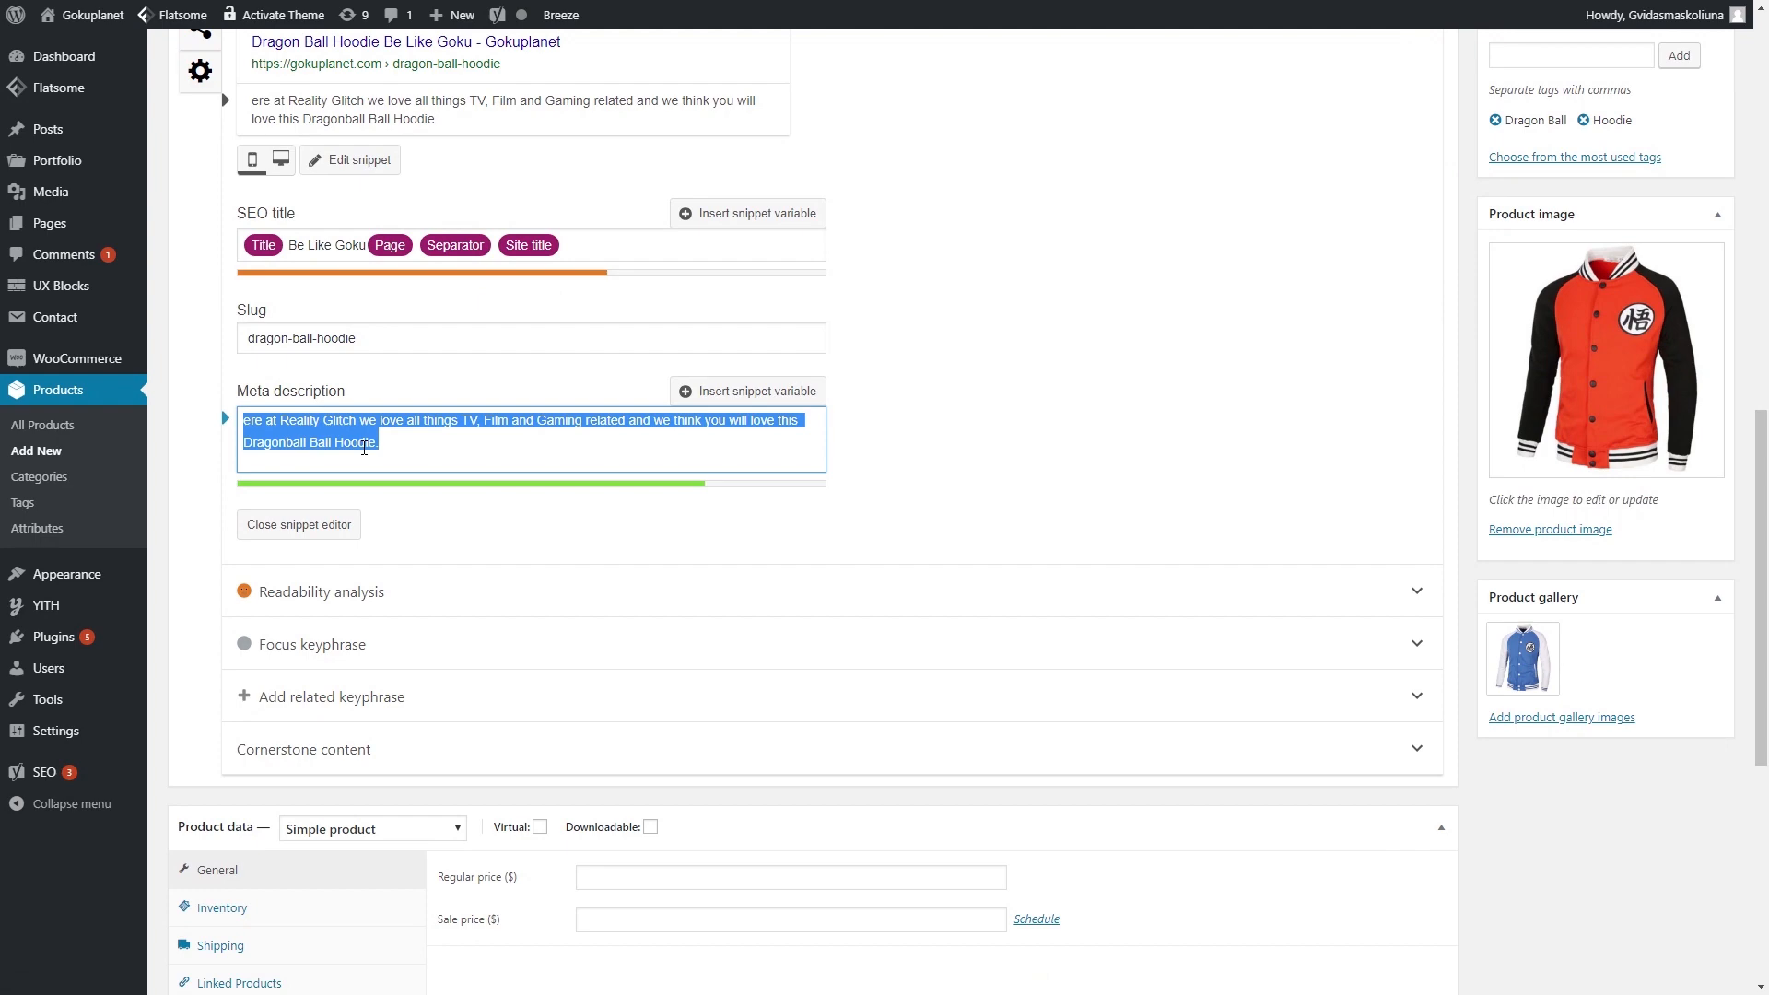
key(ctrl+c)
scroll(364, 446, up, 4)
click(200, 396)
click(351, 627)
key(ctrl+v)
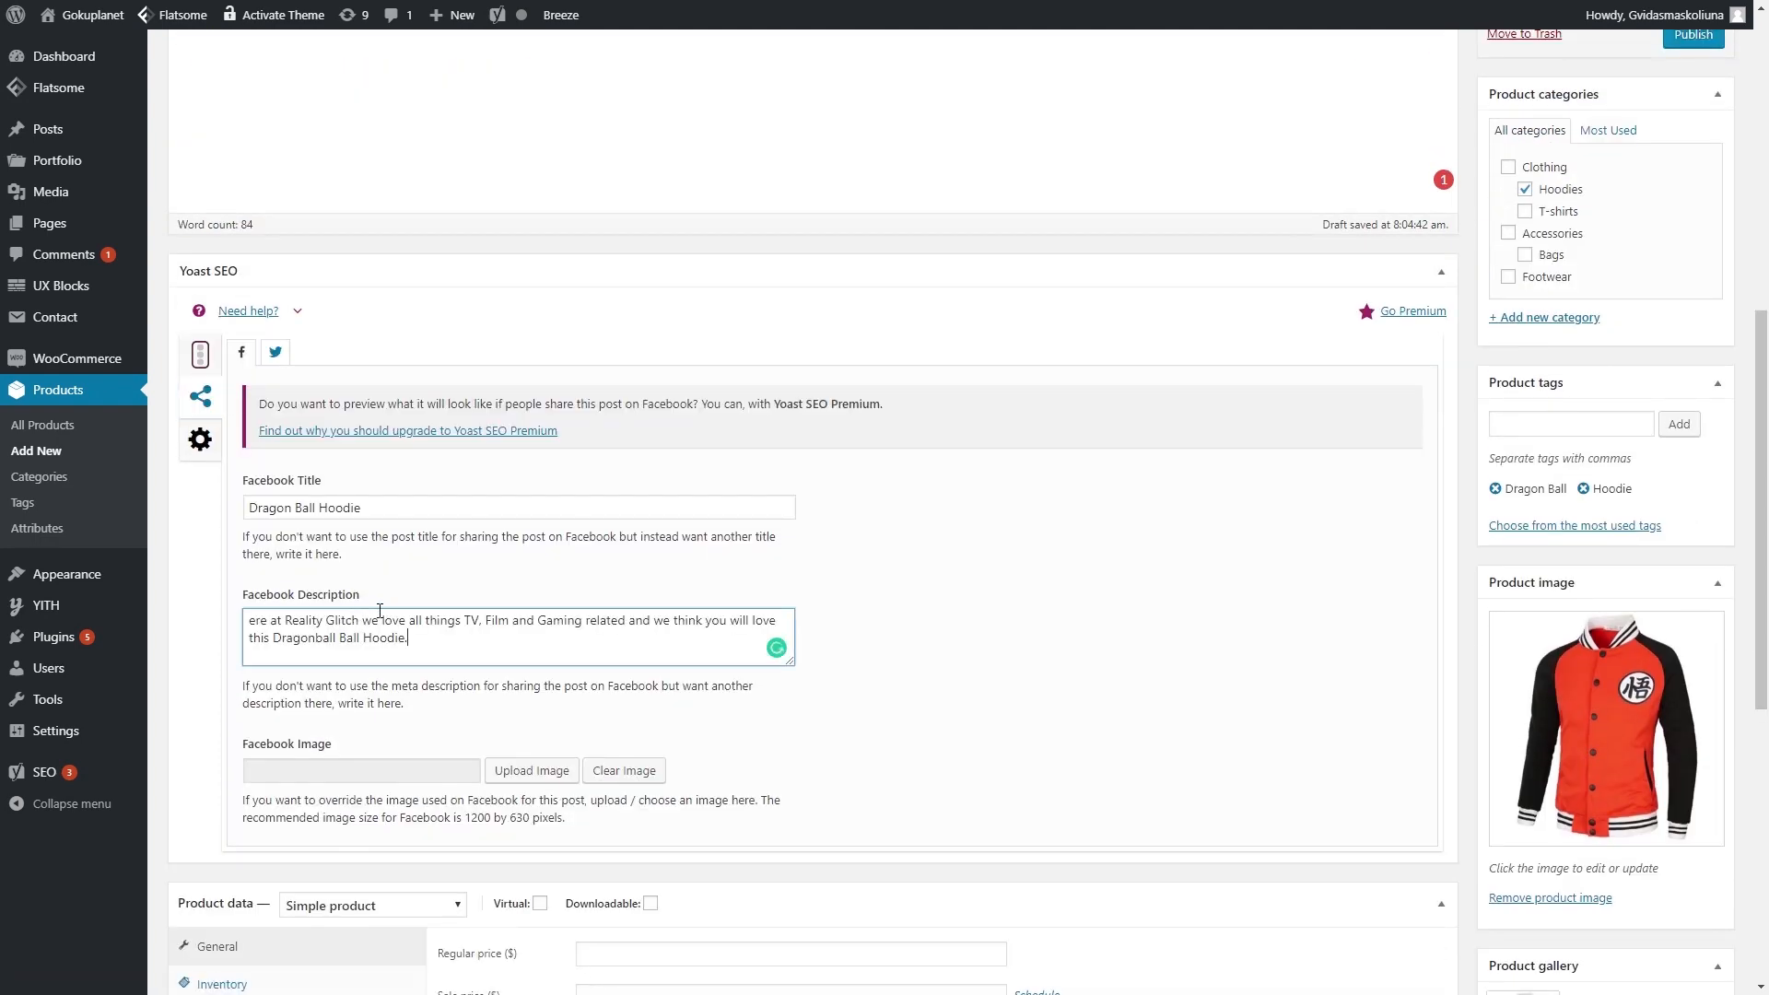
click(275, 353)
click(413, 627)
key(ctrl+v)
click(242, 352)
- Set the orange hoodie photo as both the Facebook and Twitter share image
scroll(436, 648, down, 3)
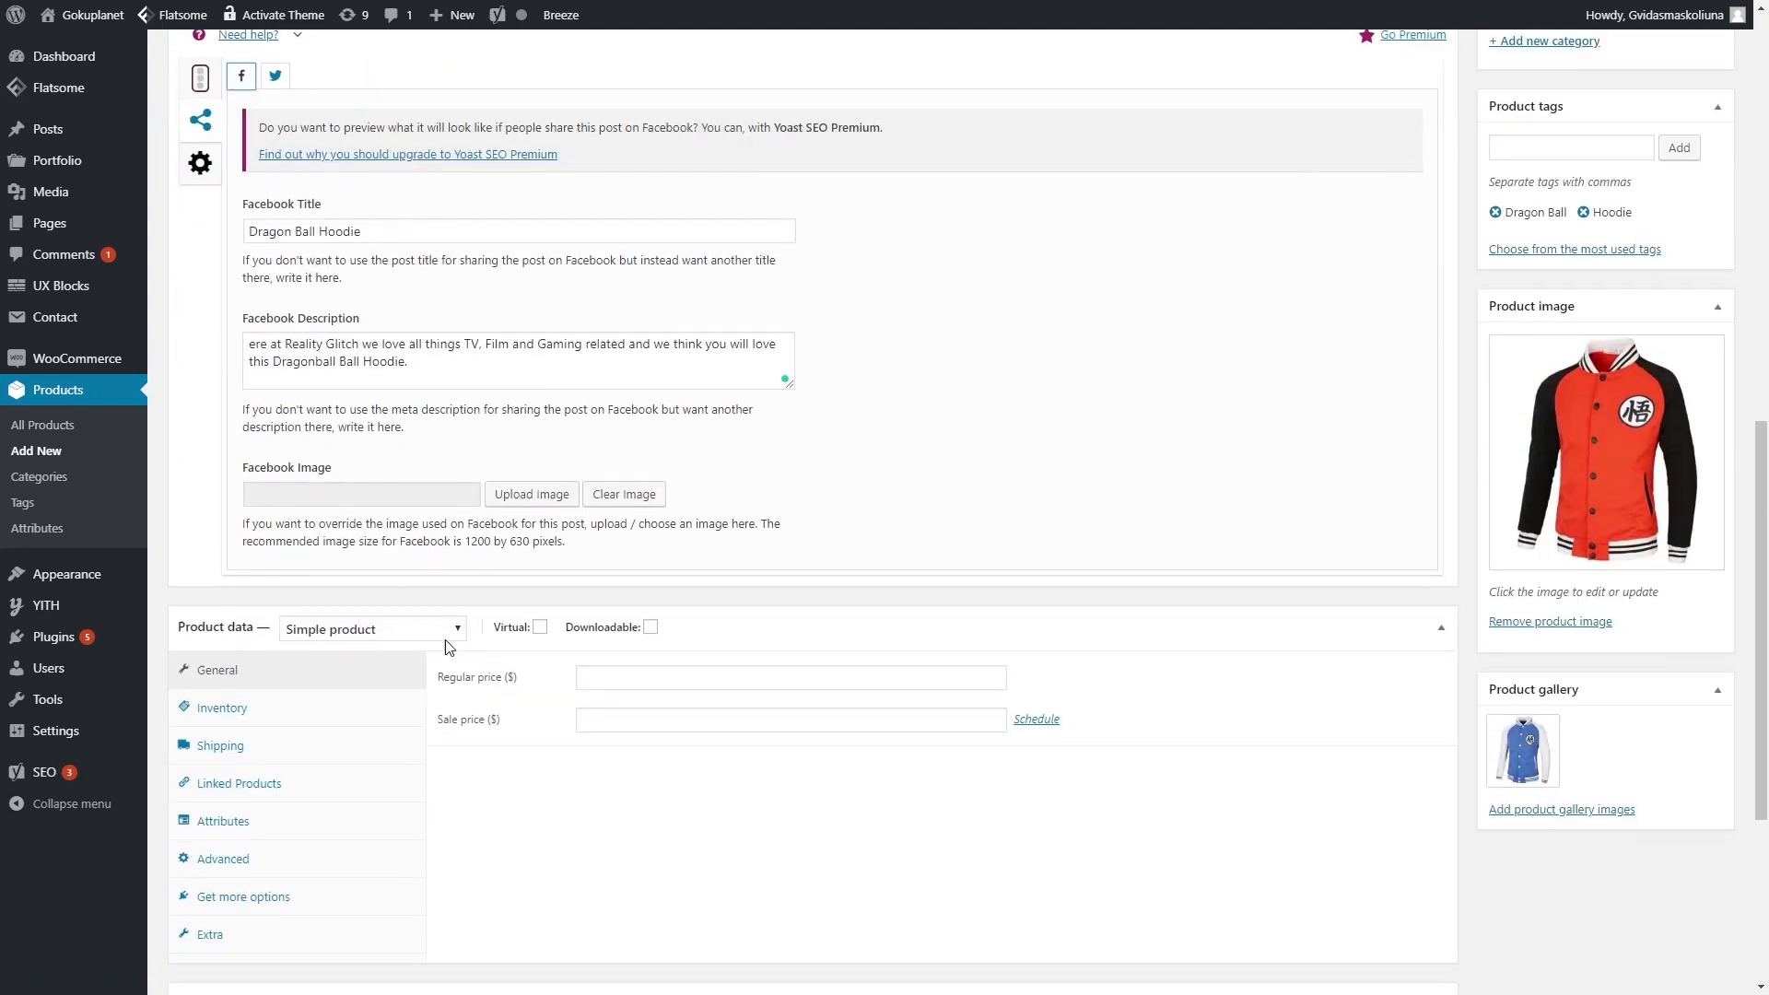
click(541, 498)
click(276, 249)
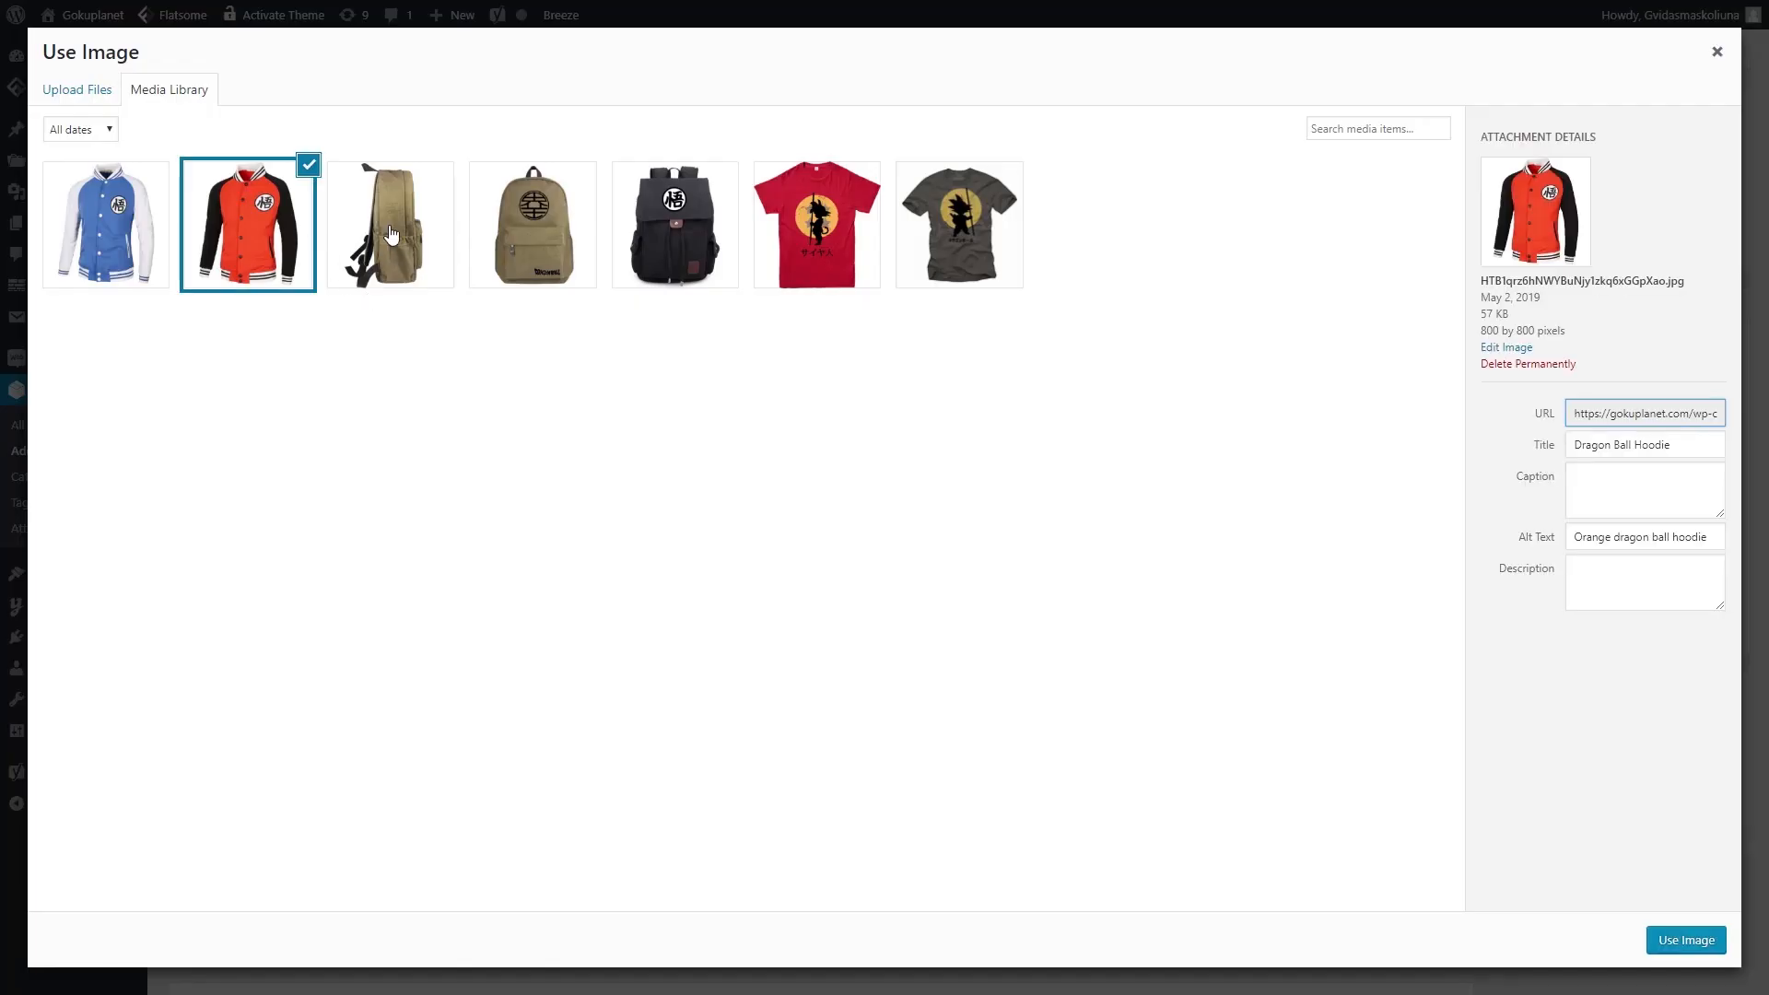
click(1663, 938)
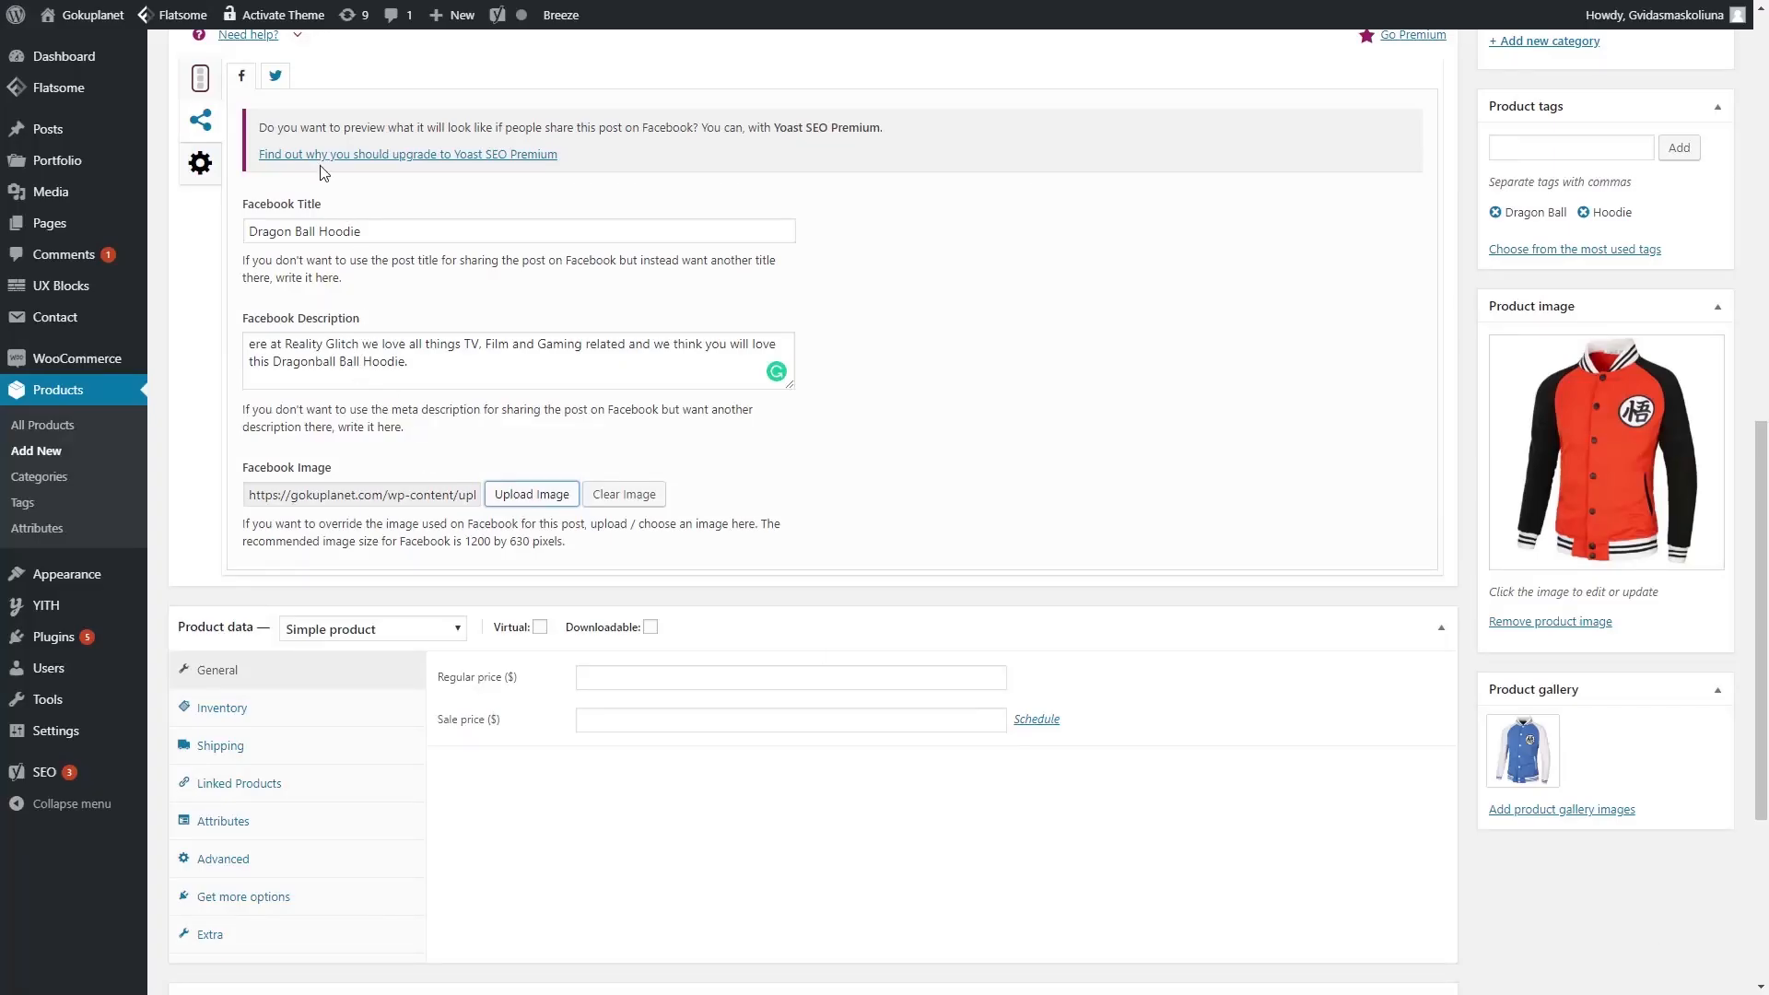
click(275, 76)
click(531, 506)
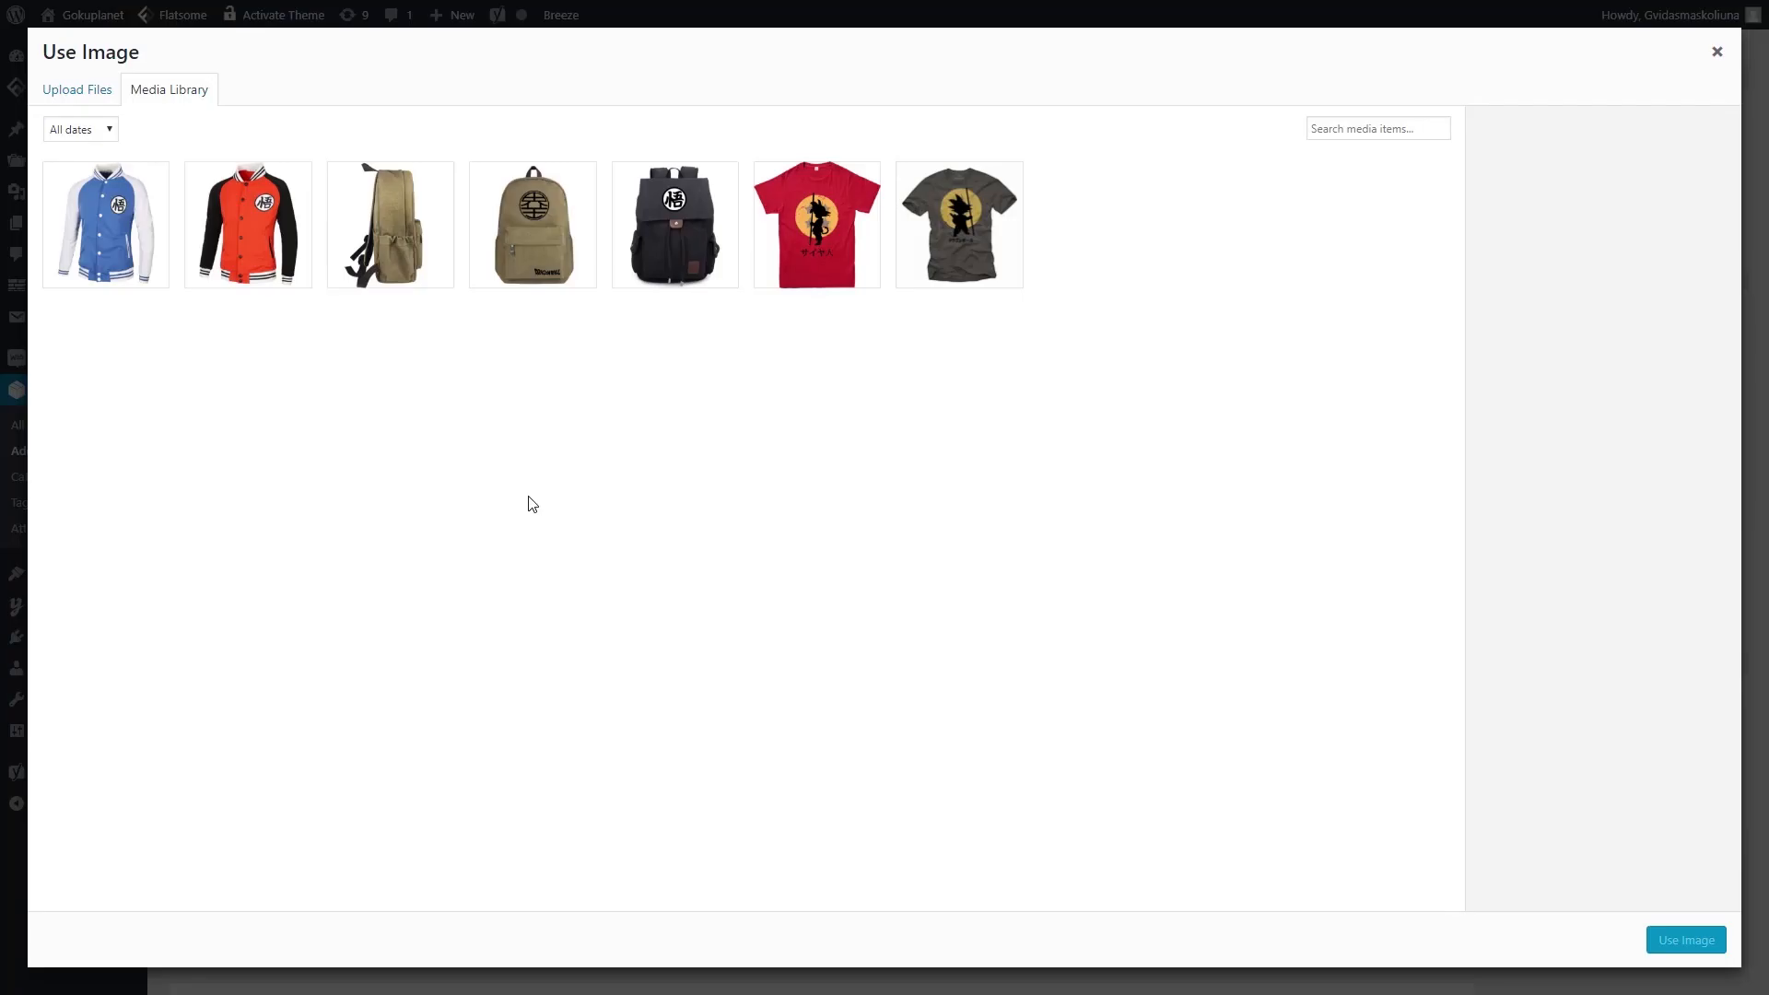
click(243, 213)
click(1682, 940)
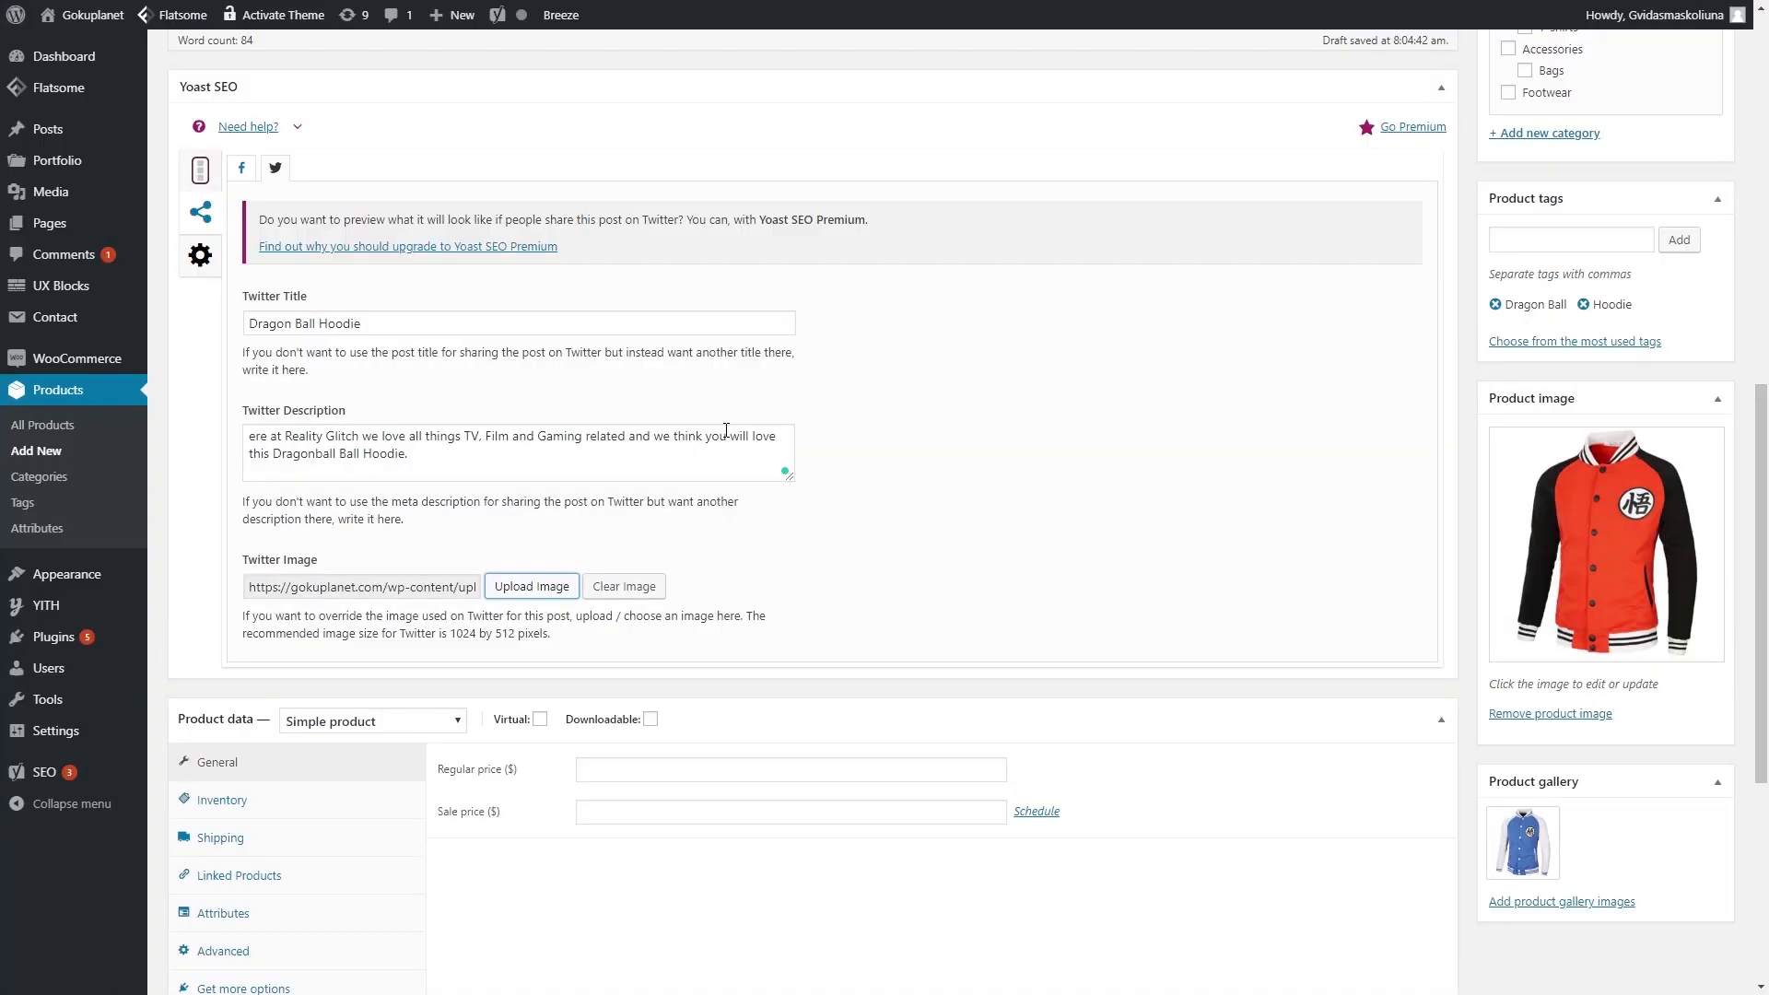
click(202, 171)
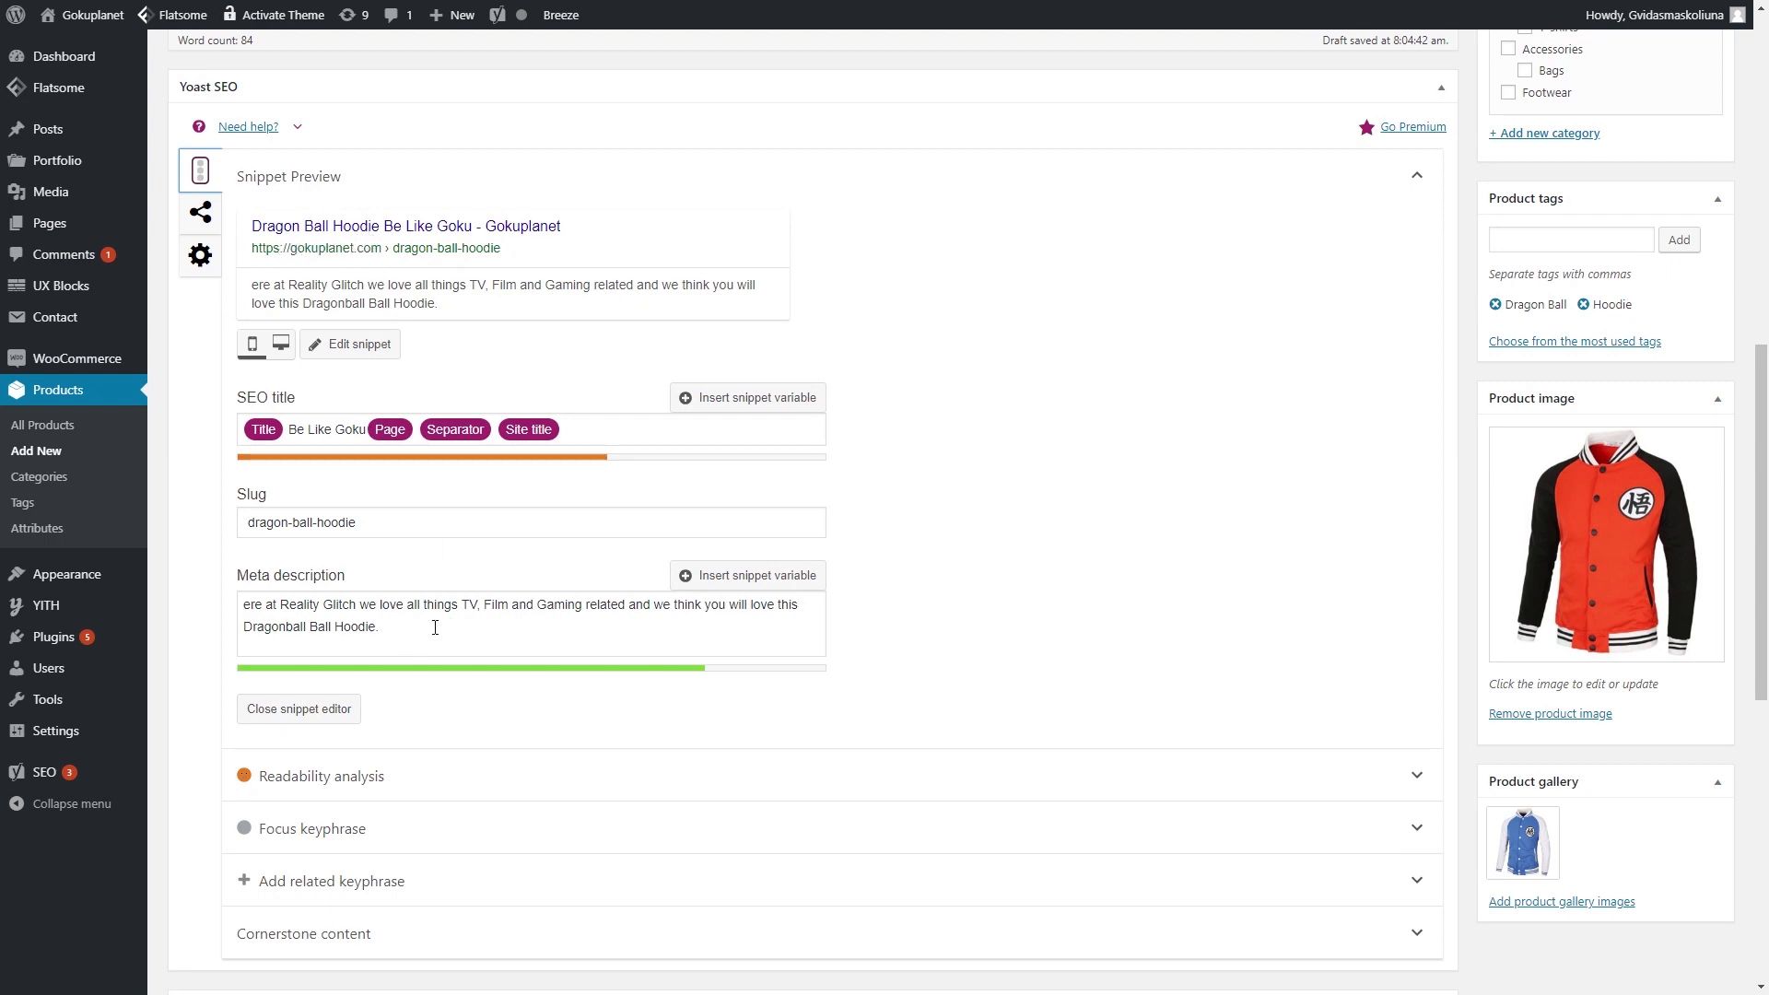
- Enter 'dragon ball hoodie' as the hoodie's Yoast focus keyphrase
click(364, 626)
scroll(387, 626, down, 3)
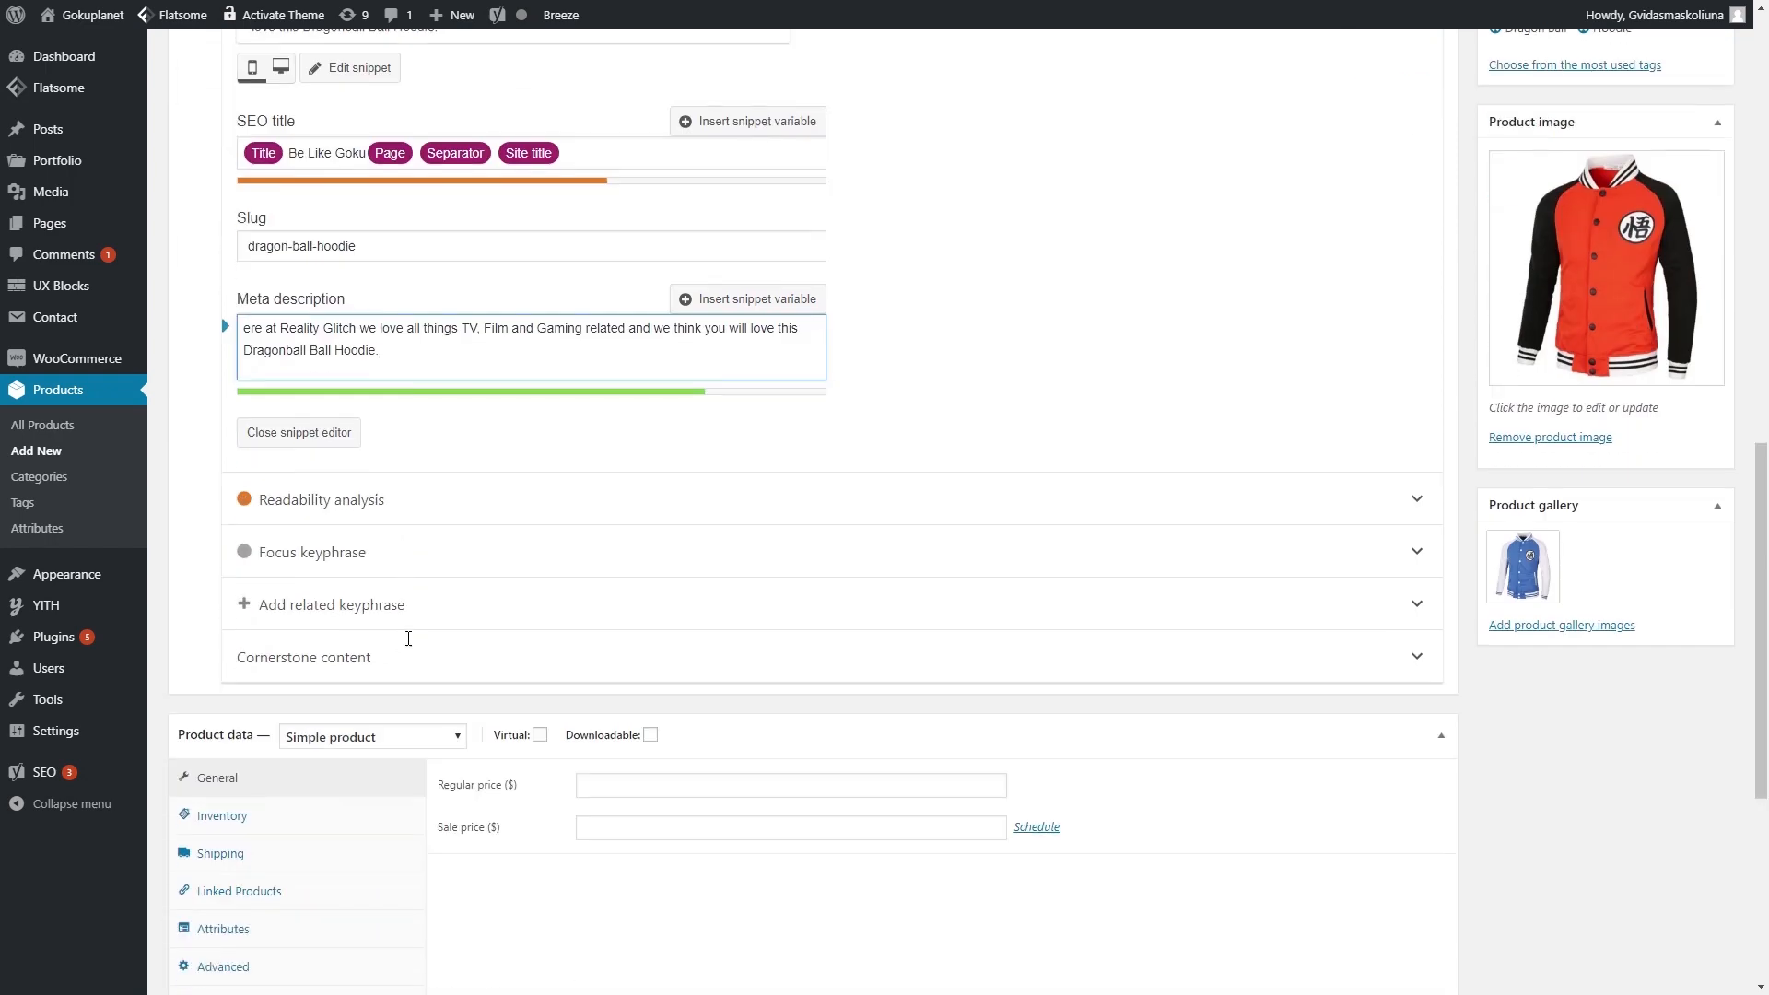
click(402, 558)
click(421, 627)
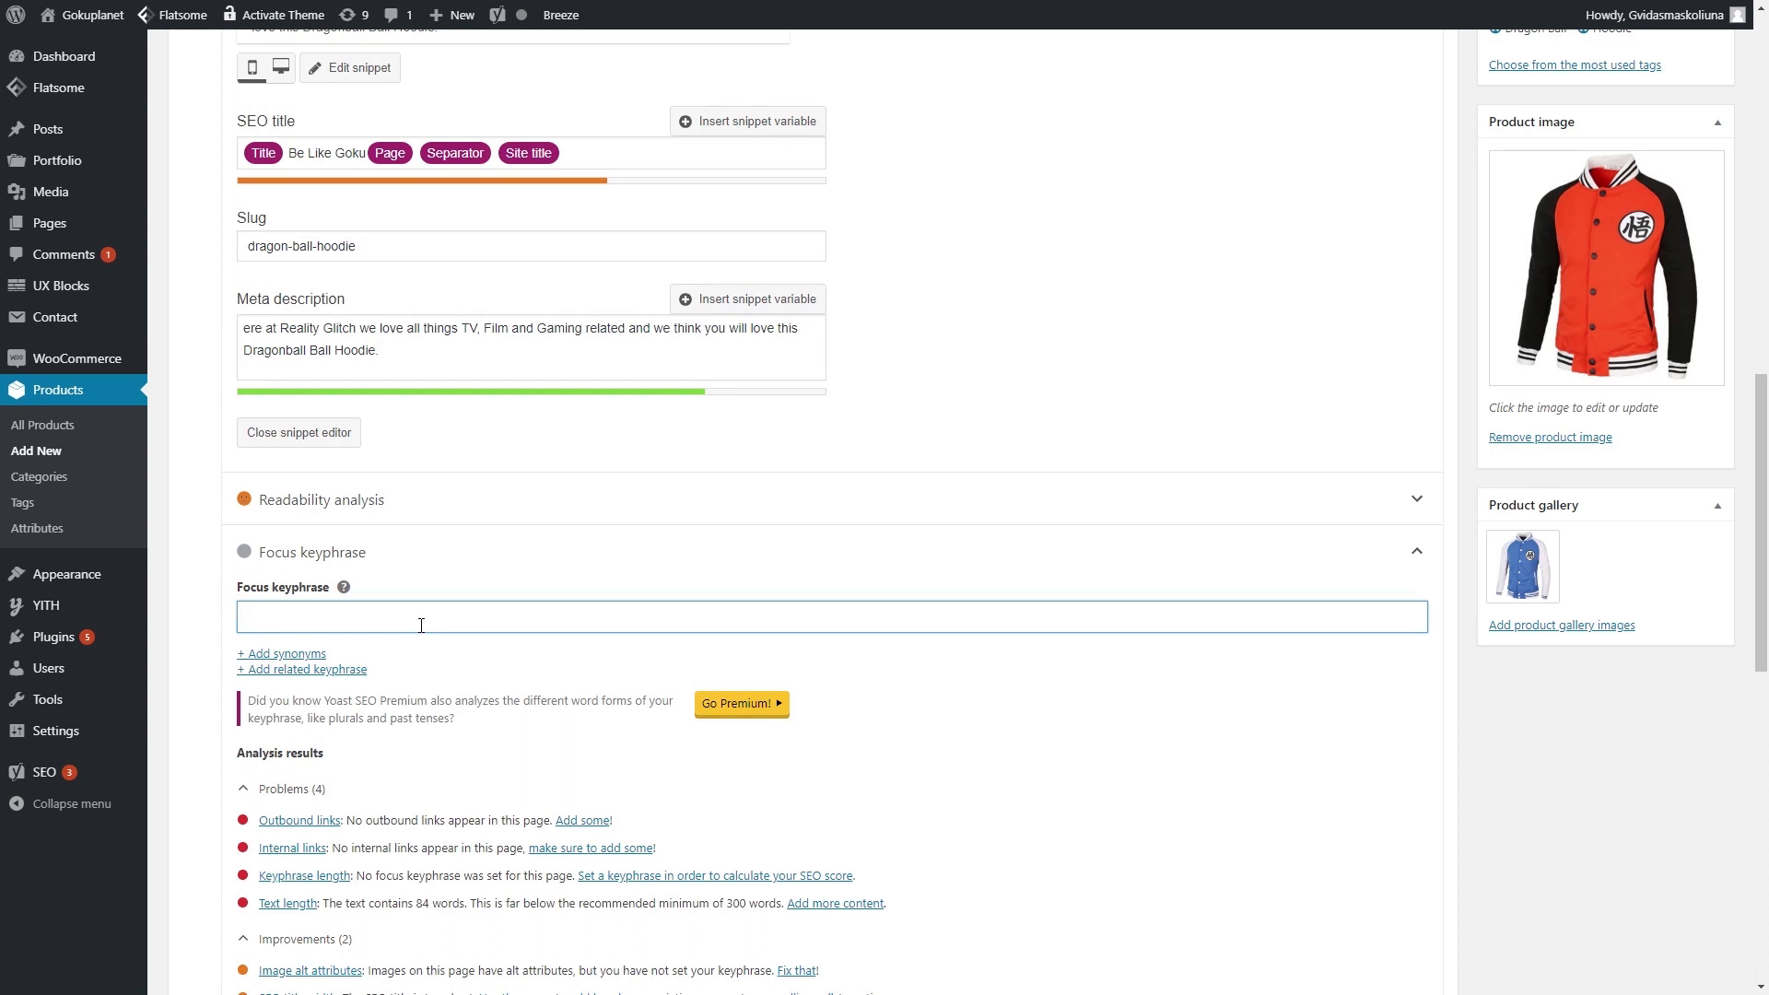
text(dr)
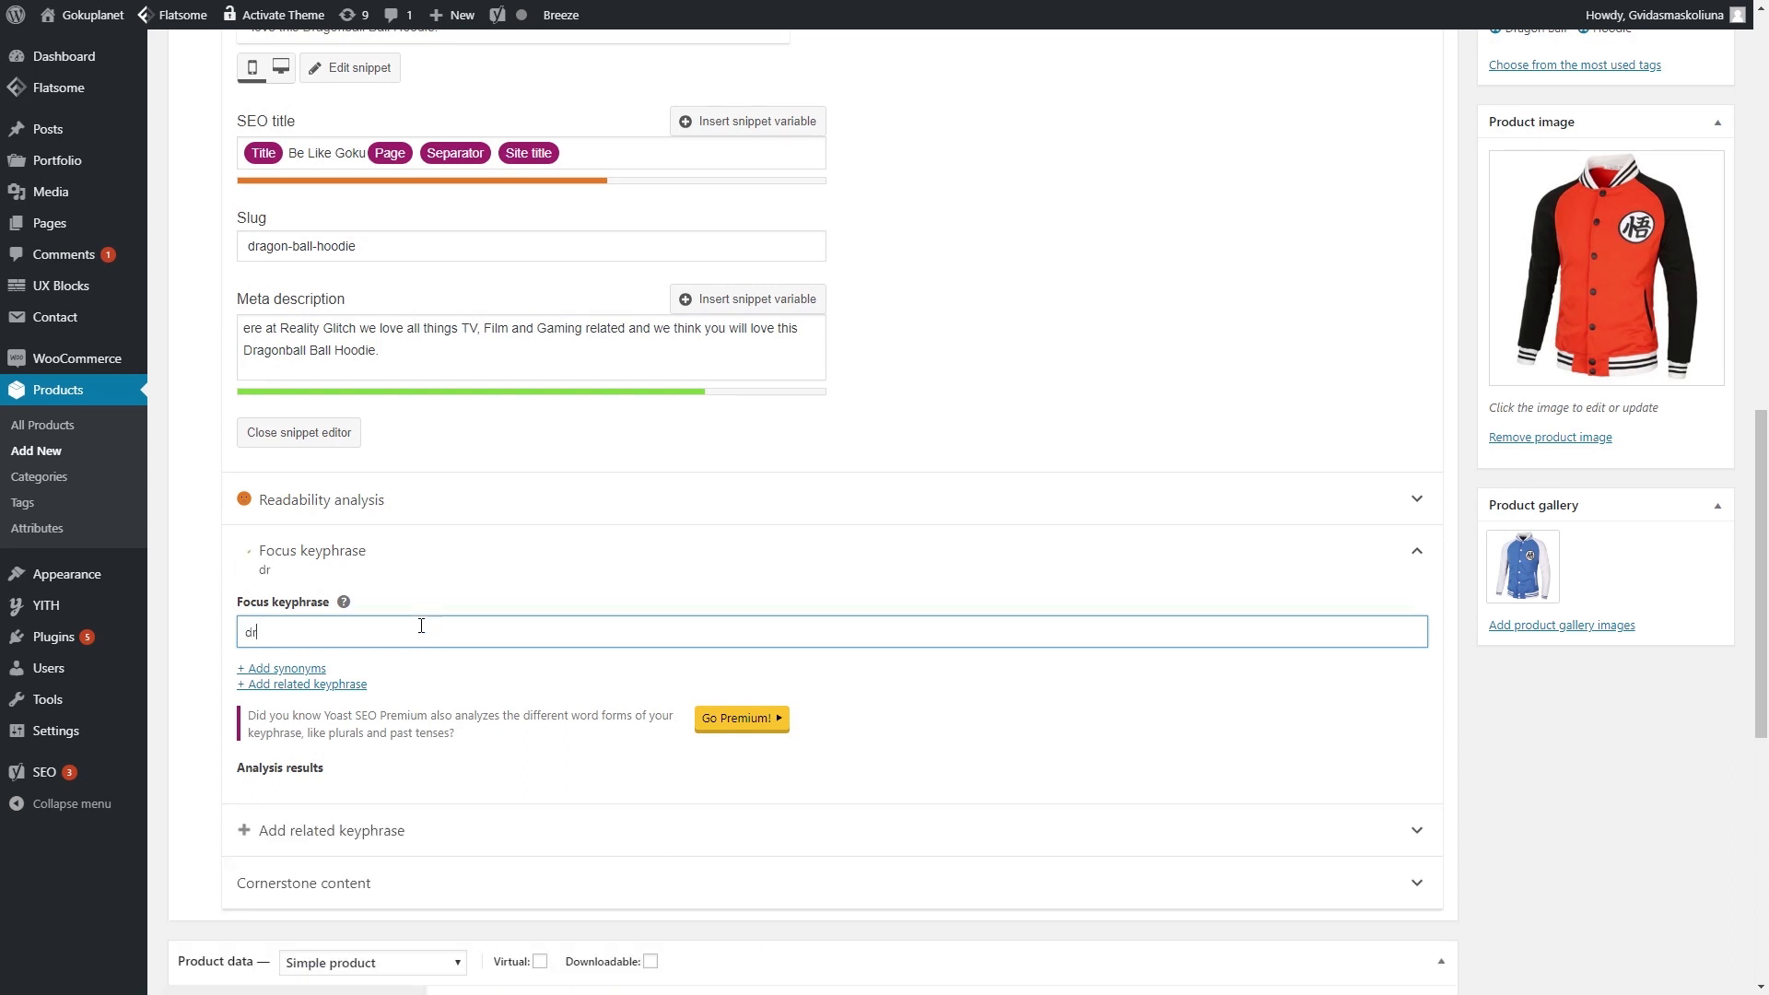
text(agon ball hoodie)
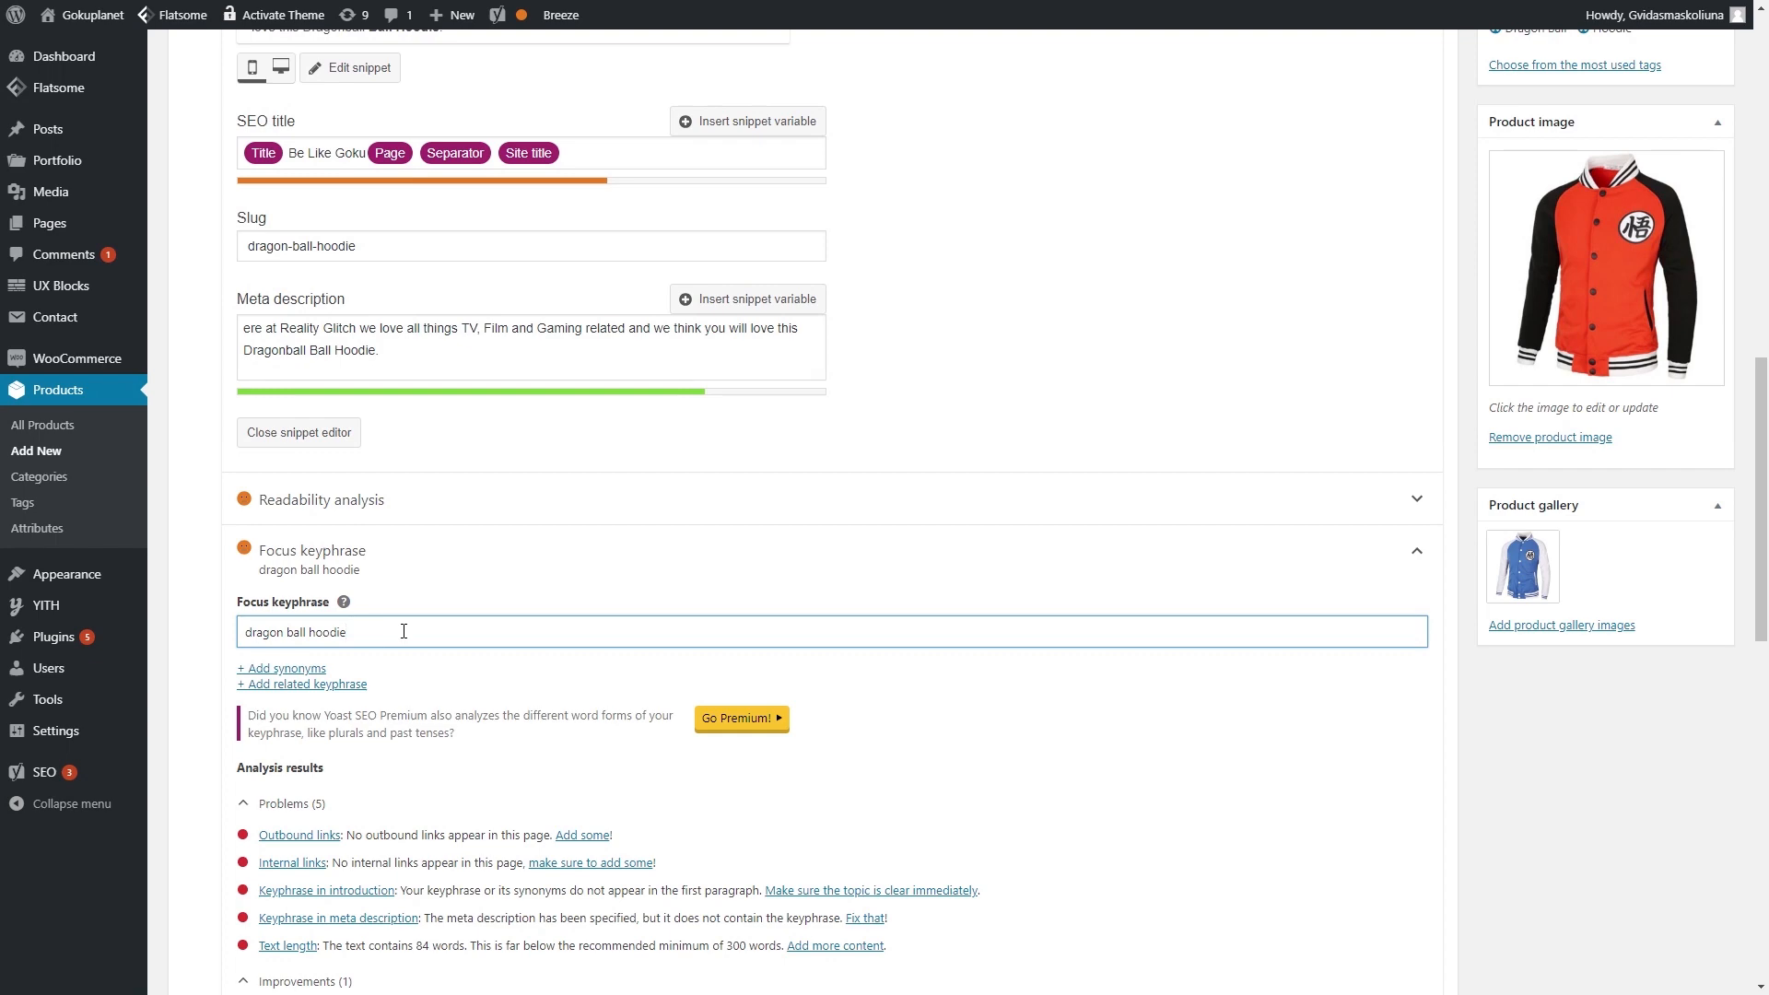
scroll(403, 632, down, 10)
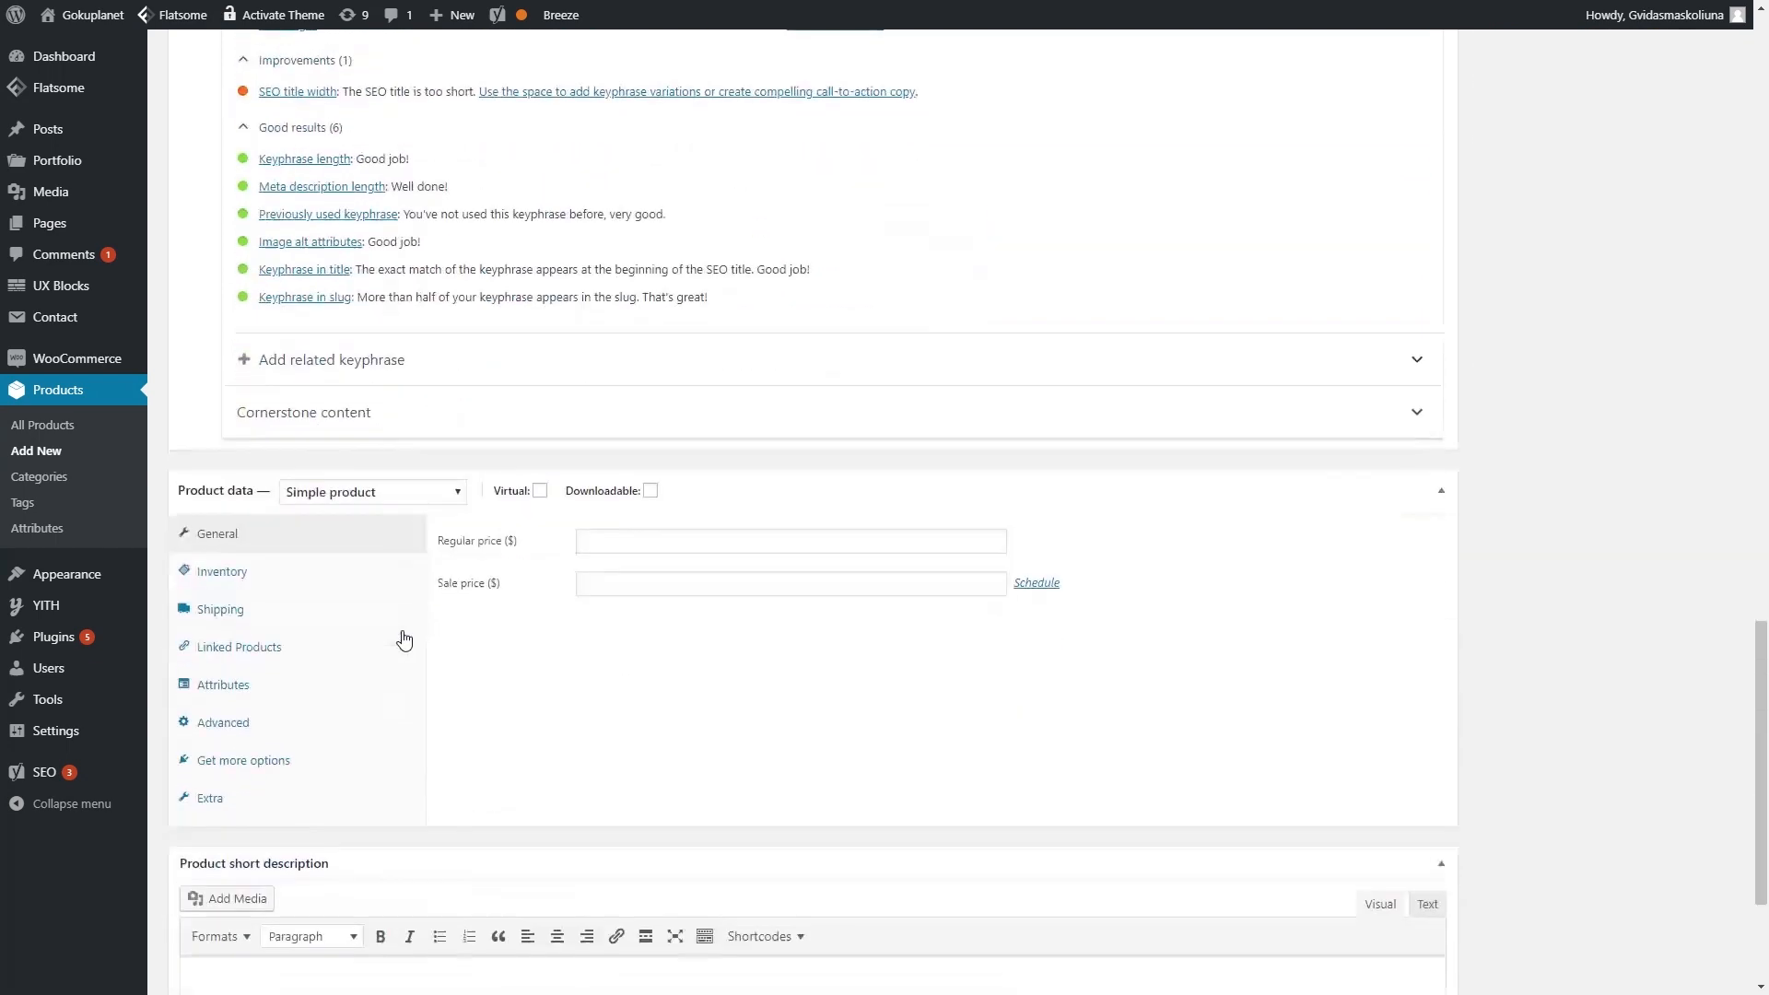
click(446, 501)
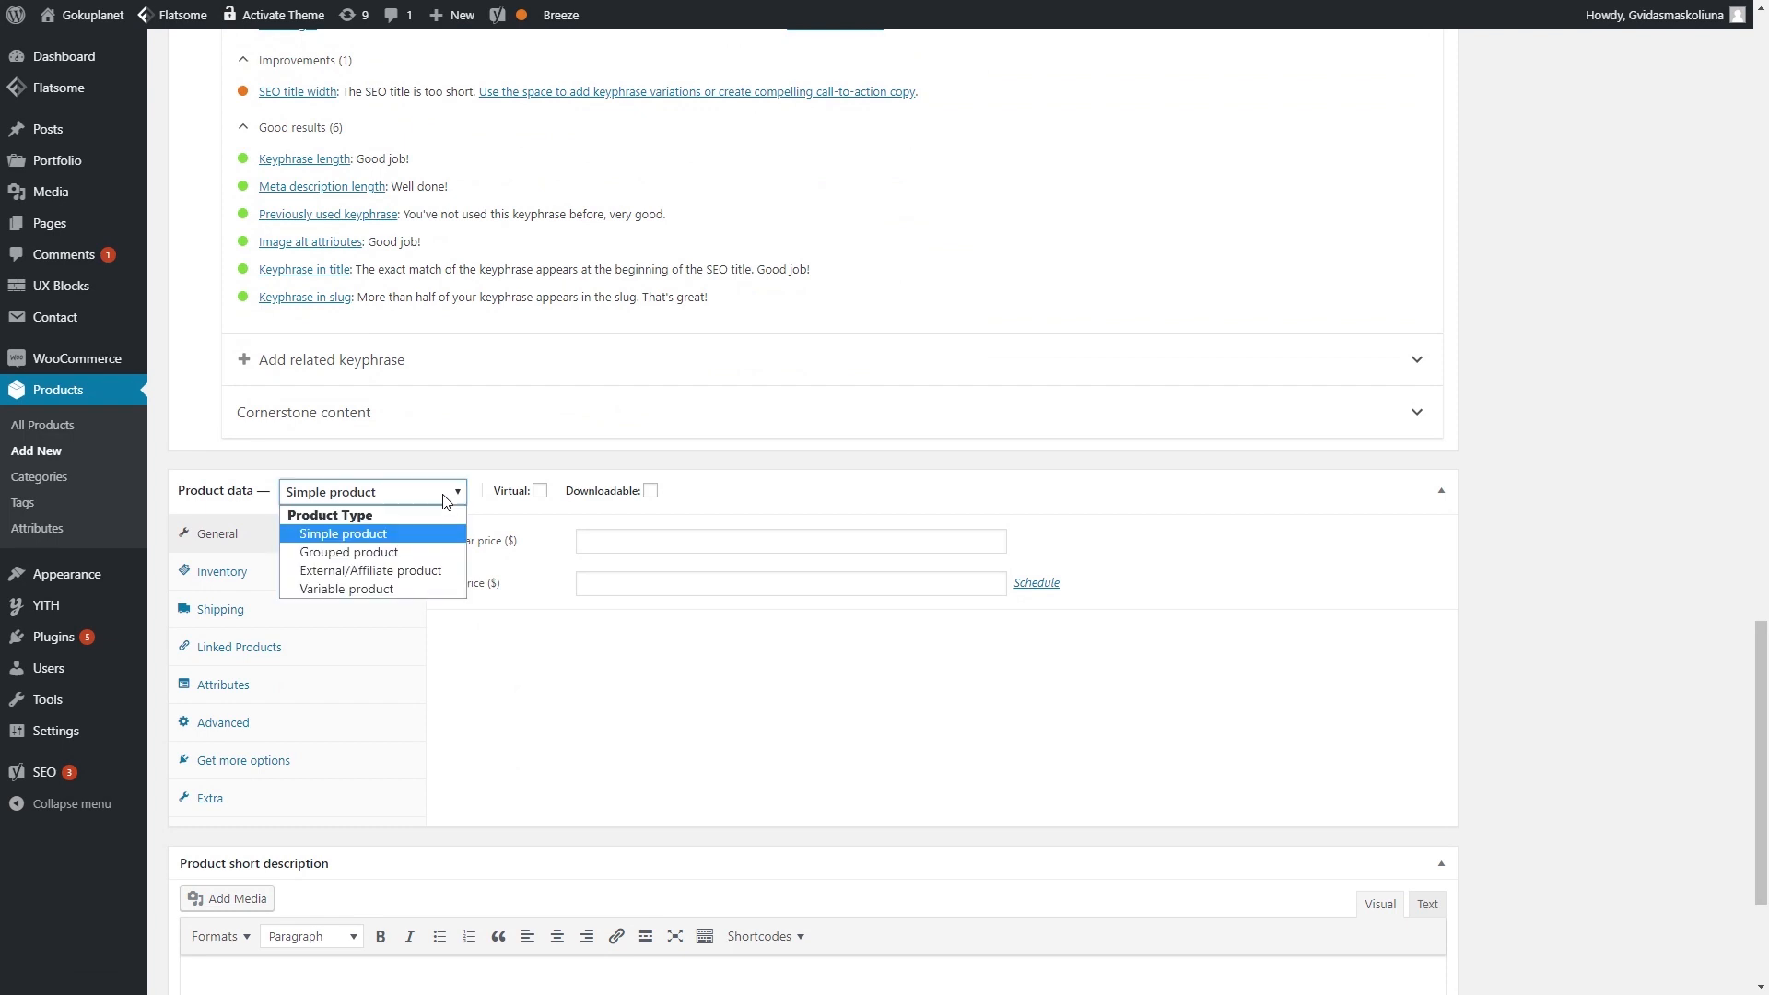
click(414, 588)
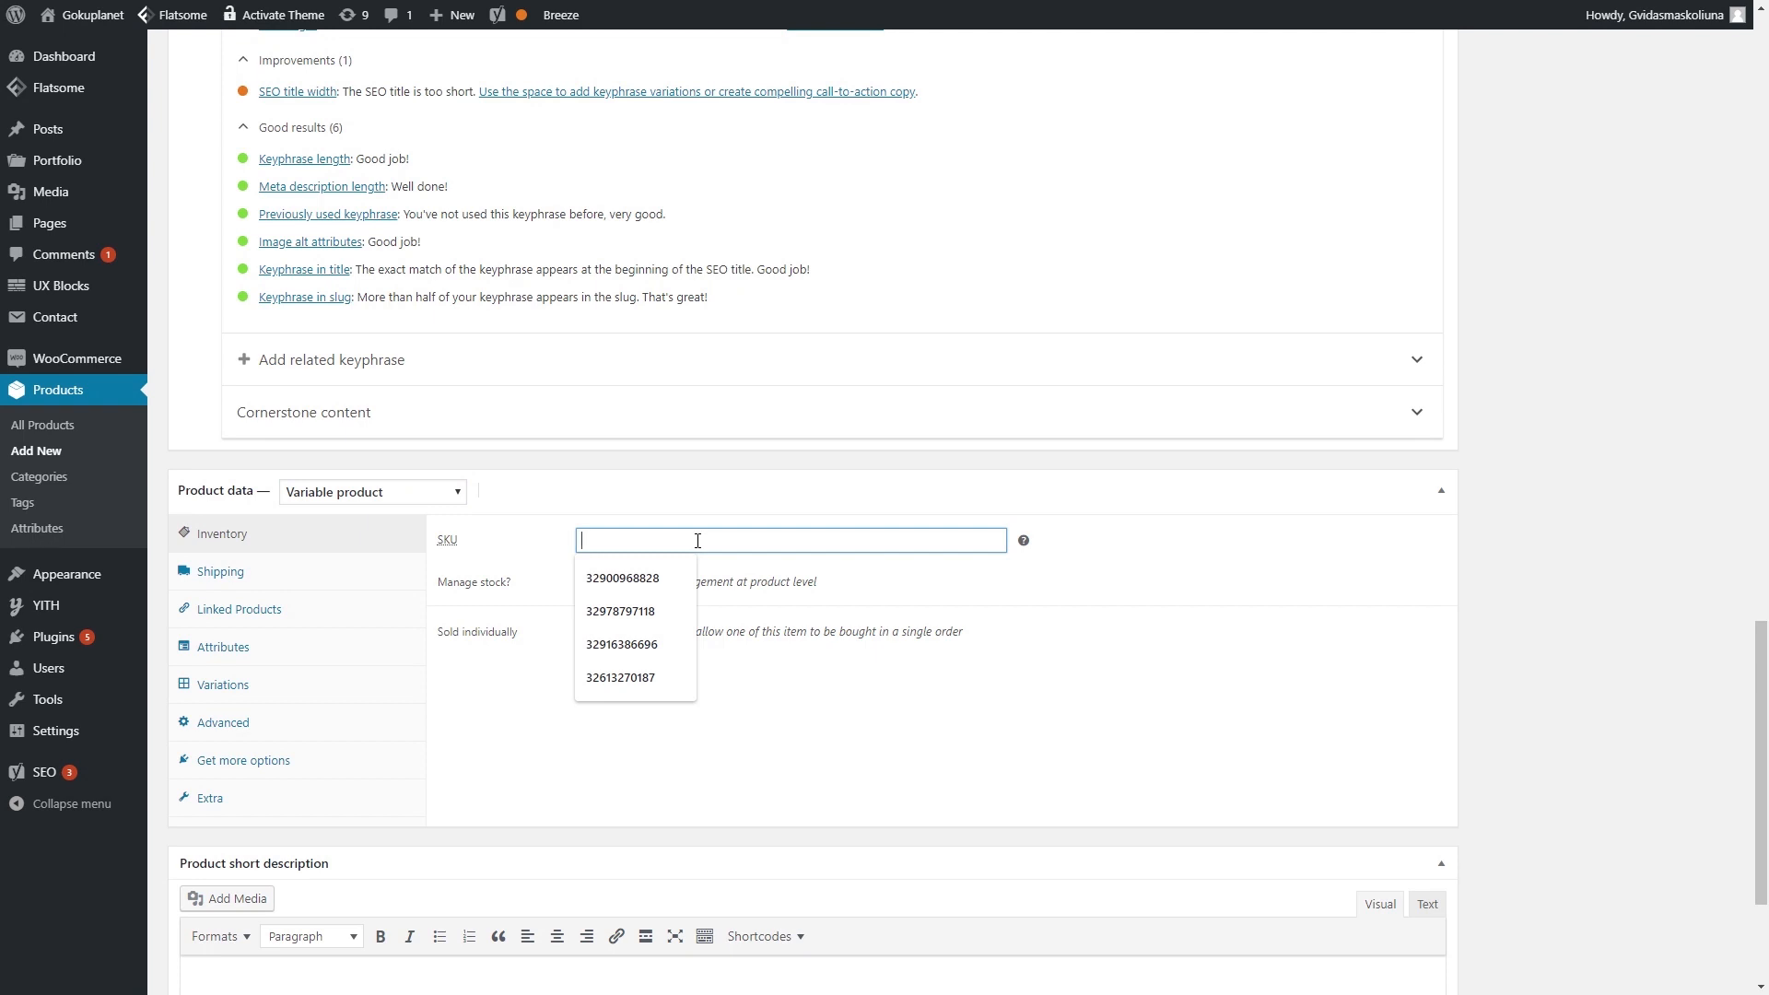
text(6456546556)
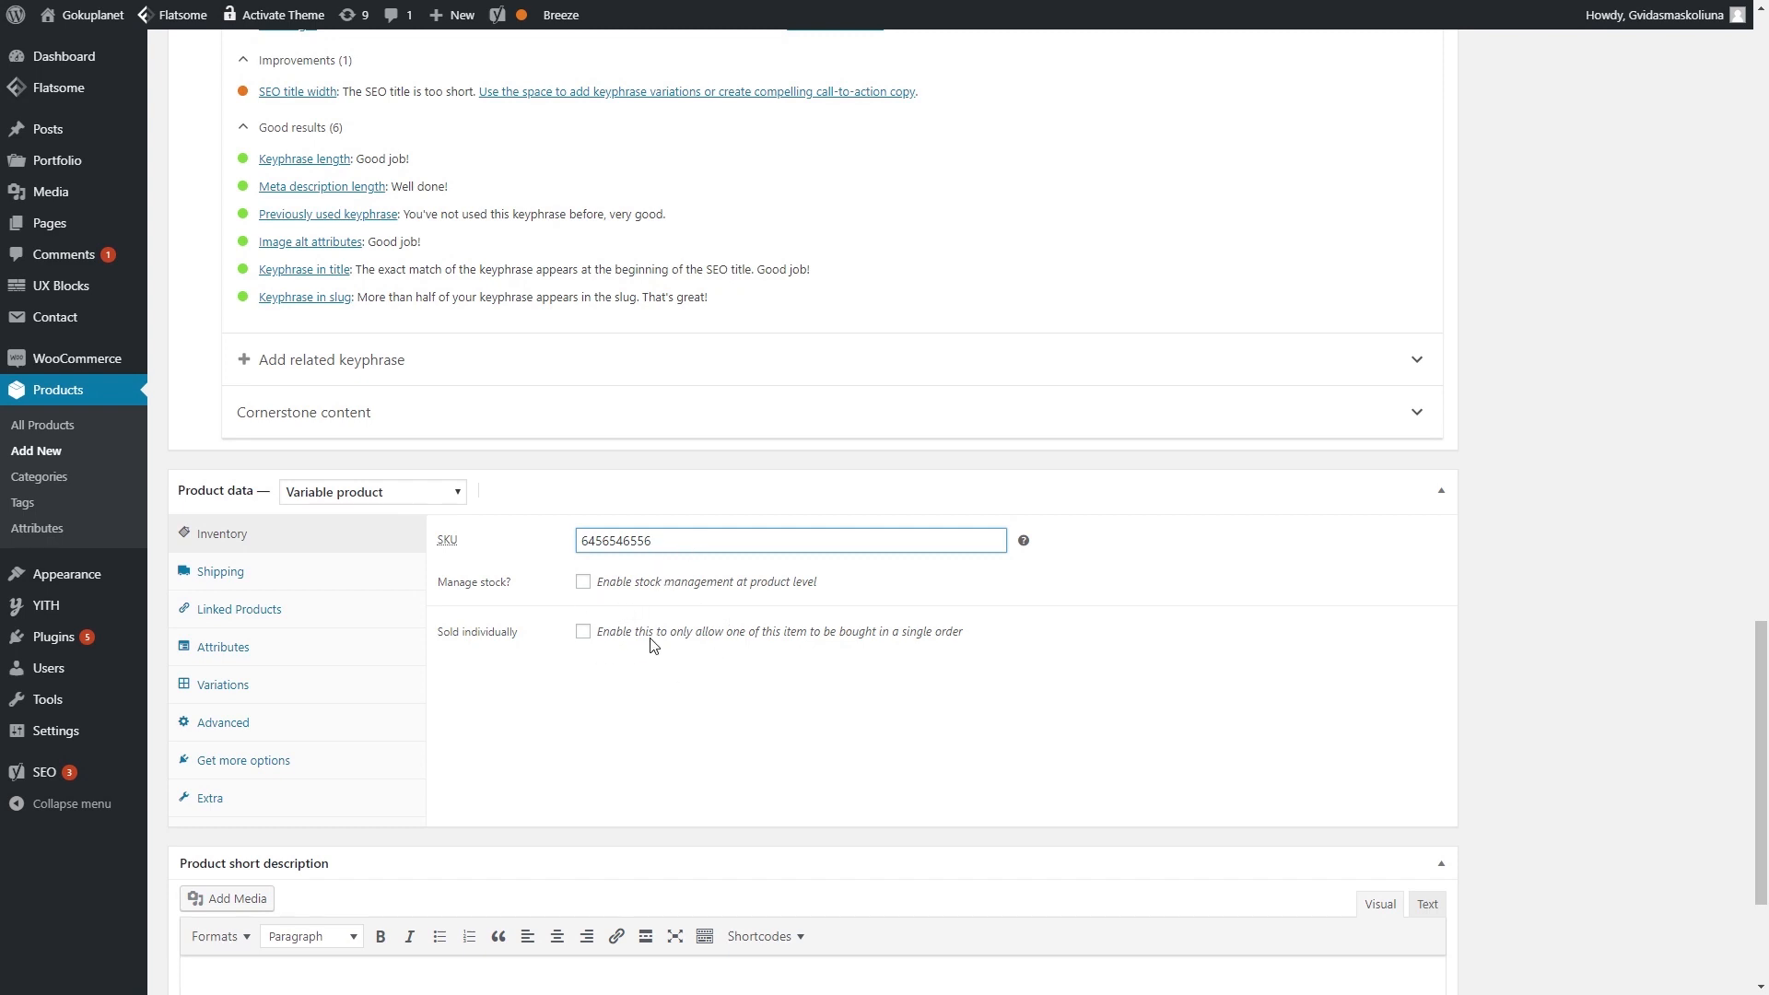
- Look through the Shipping and Linked Products tabs, ending on Attributes
click(260, 579)
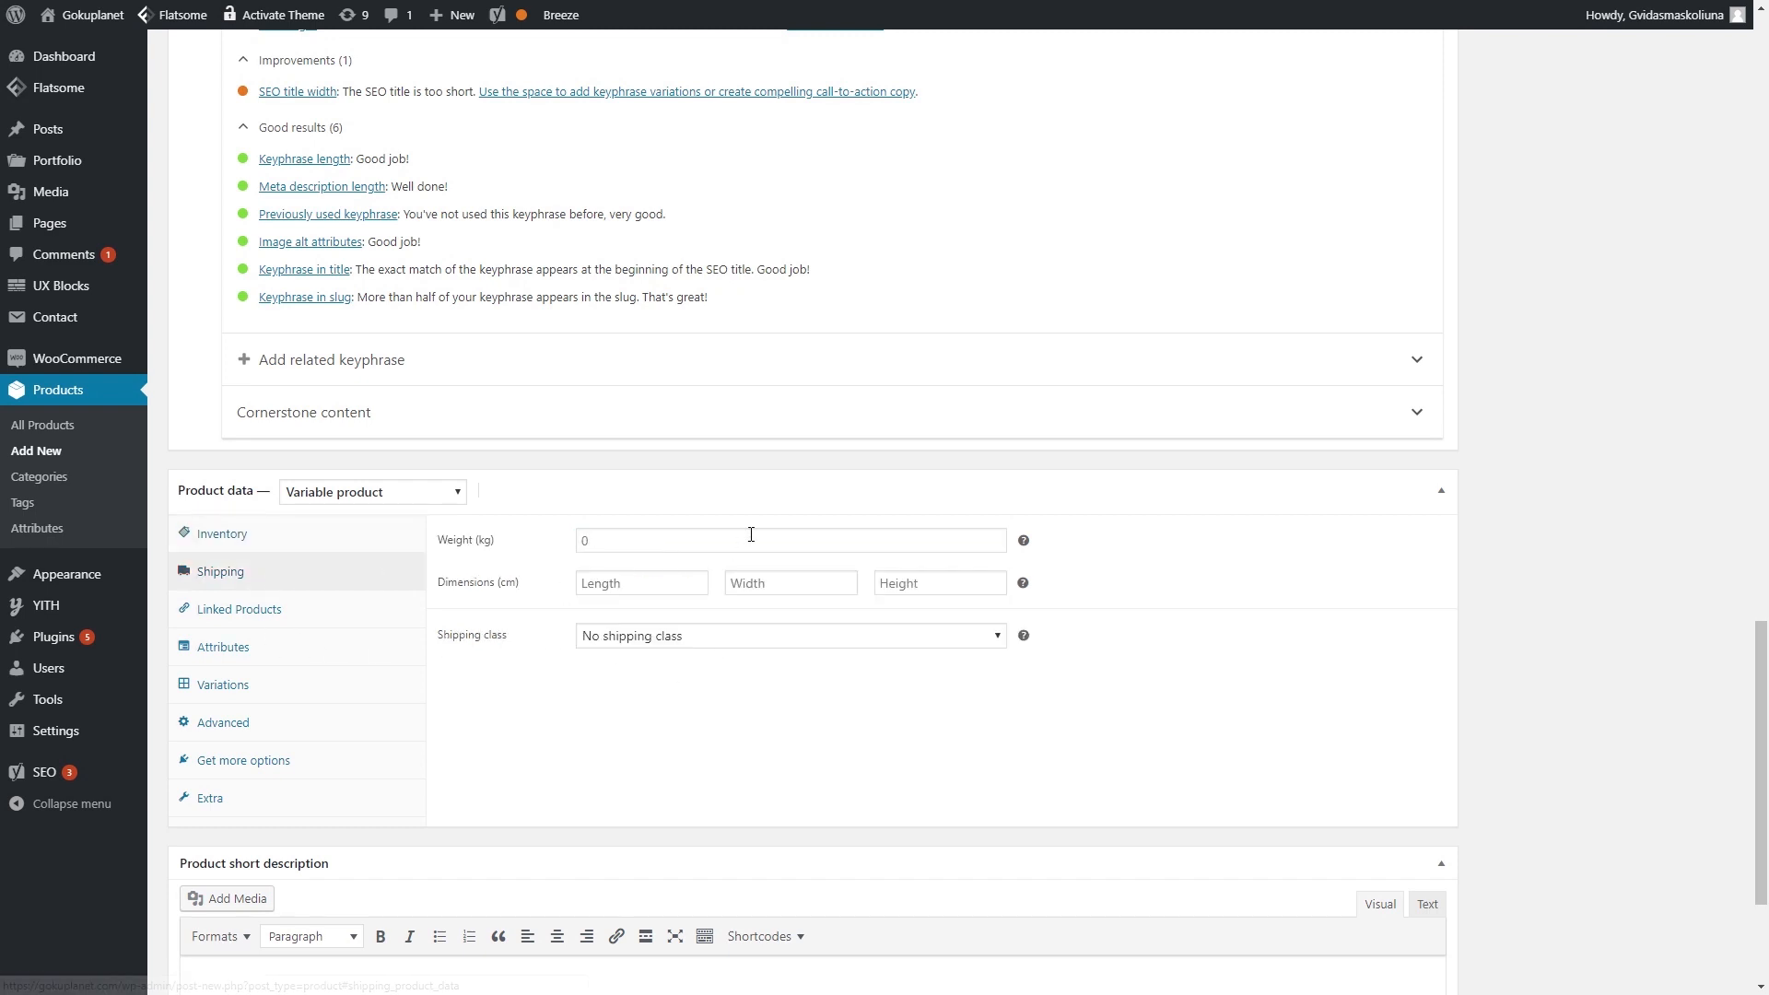
click(307, 612)
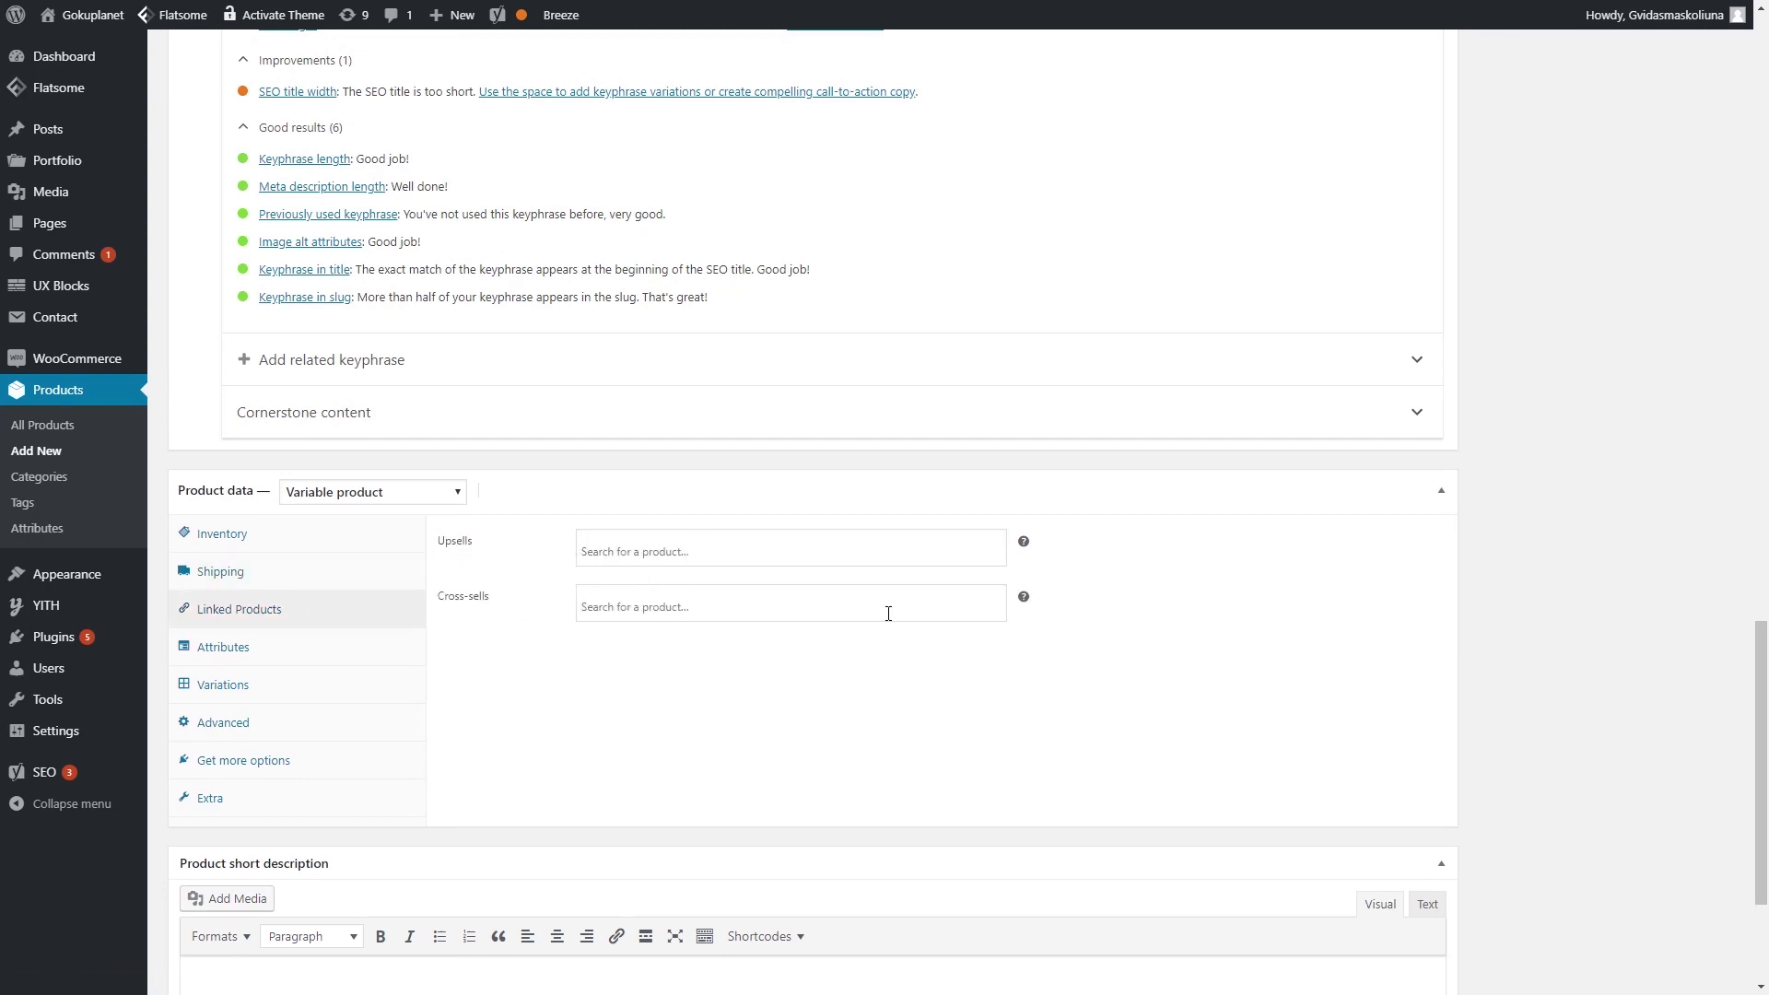
click(268, 652)
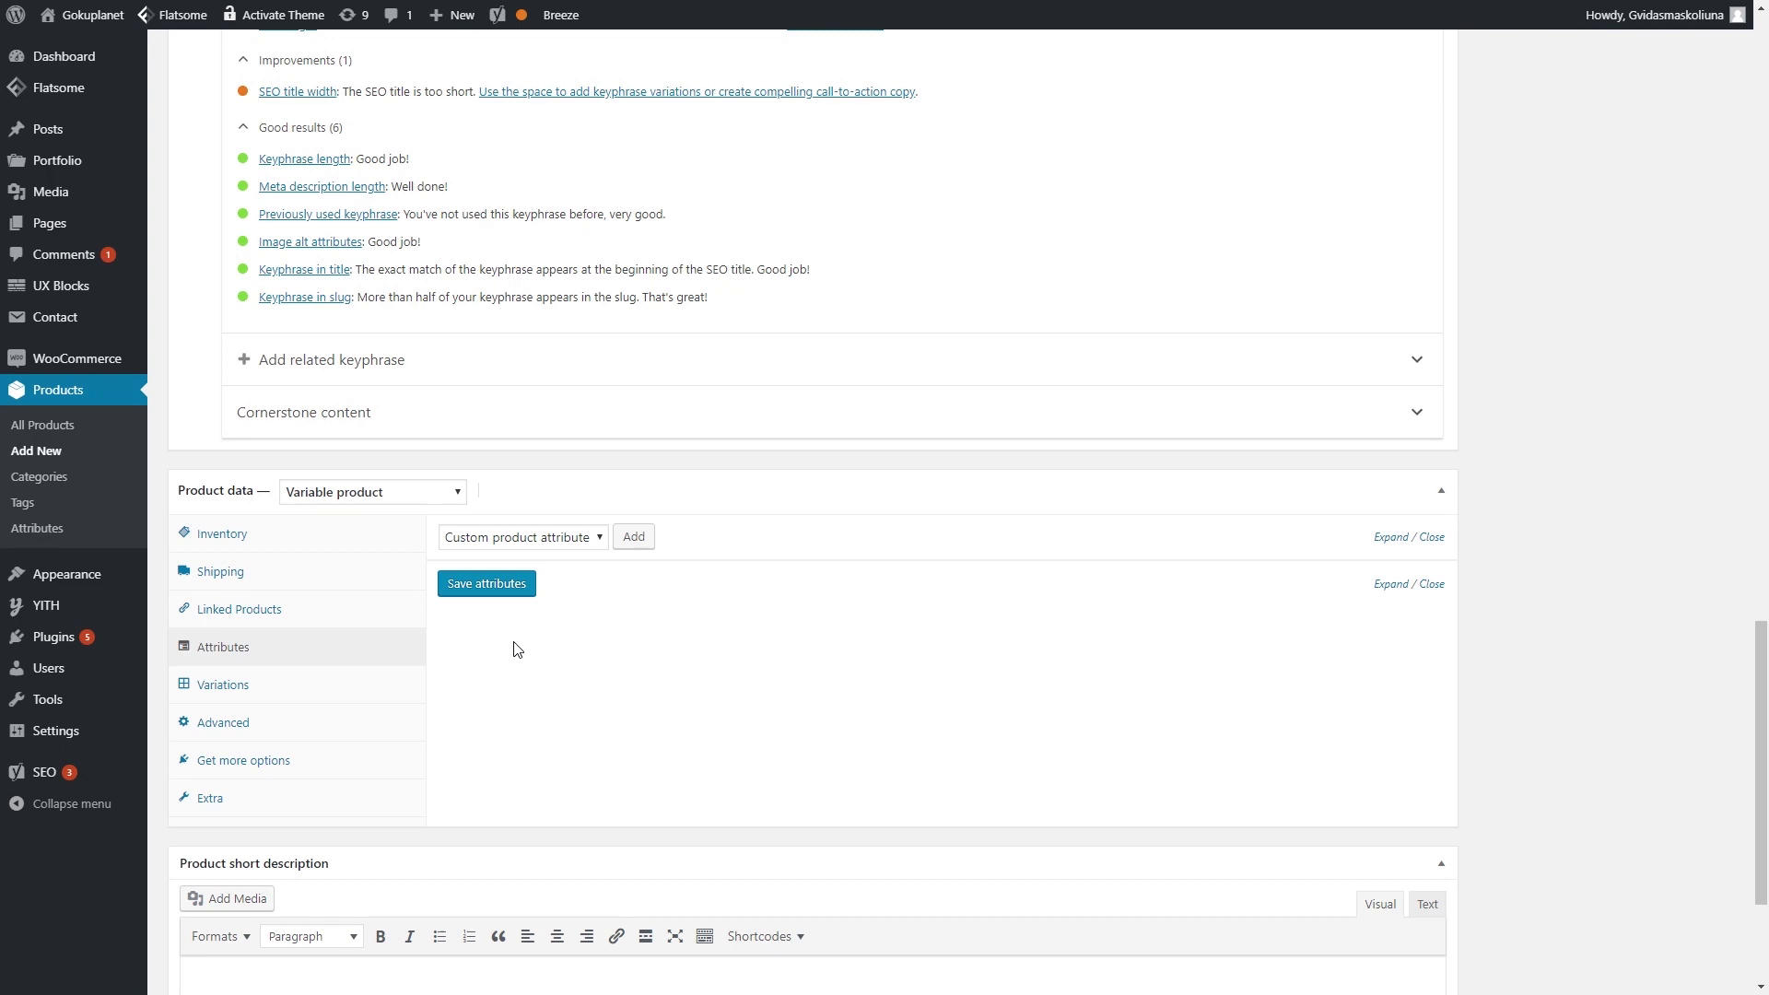
- Add and save a Size attribute with values S|M|L|XL, used for variations
click(634, 536)
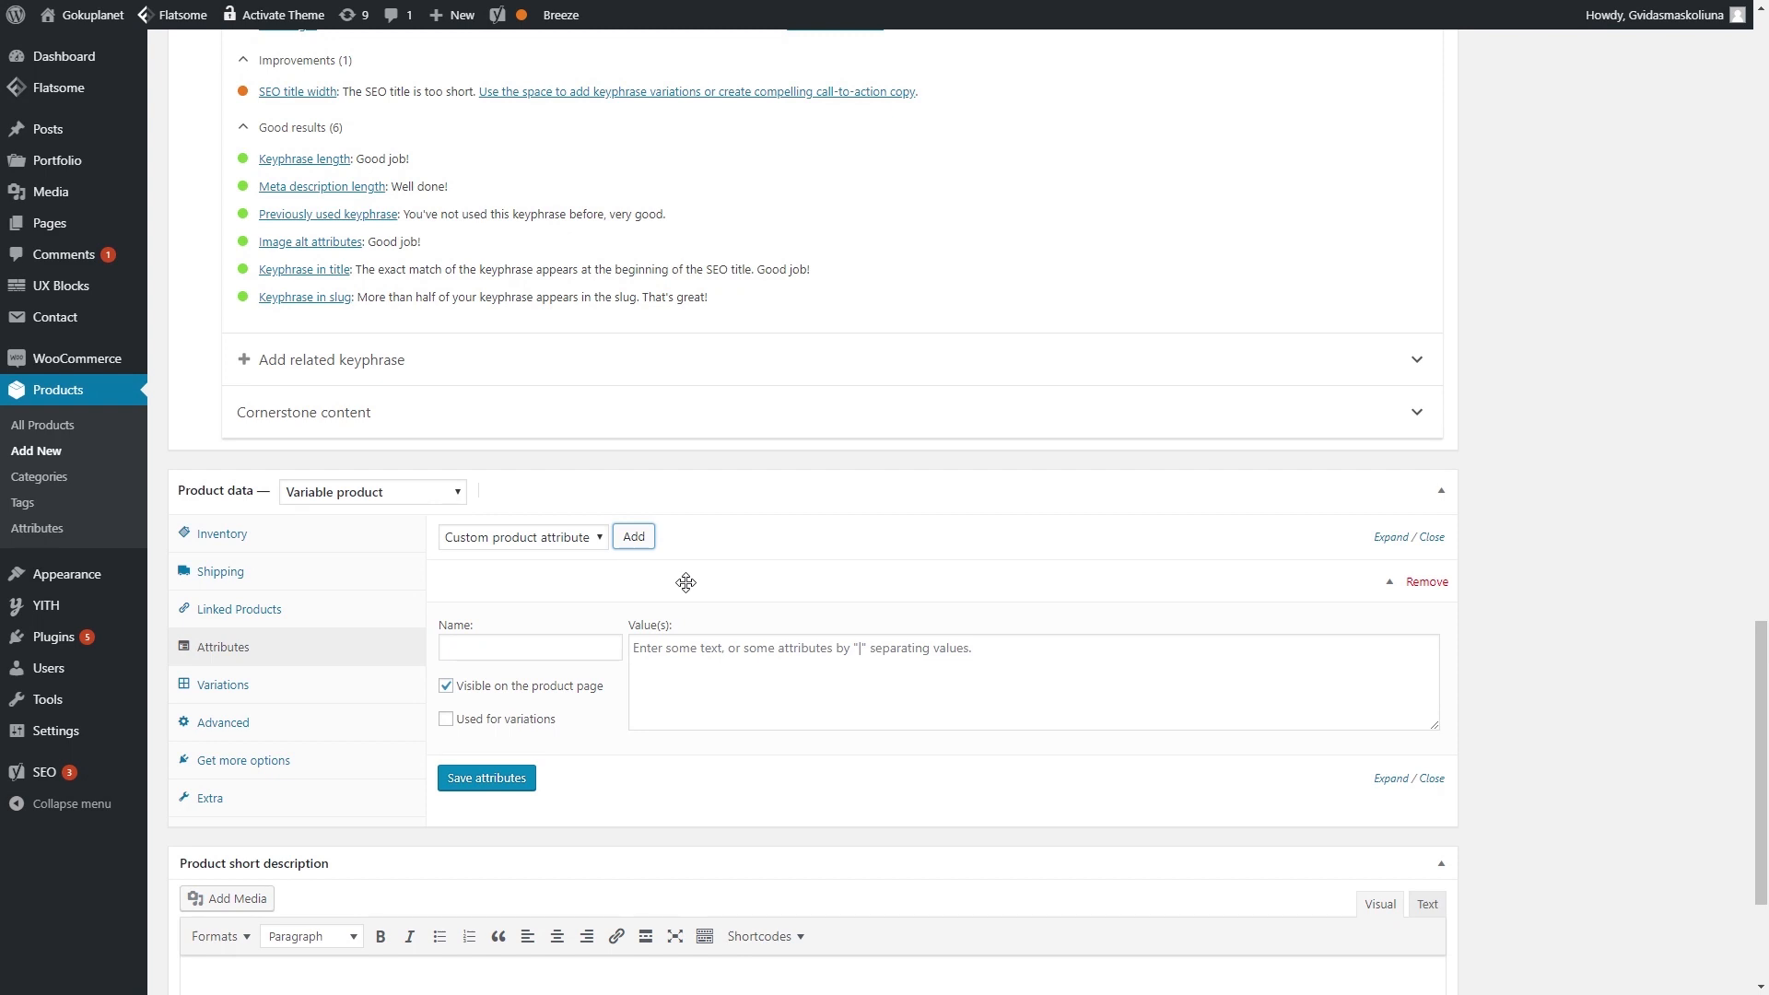
click(601, 647)
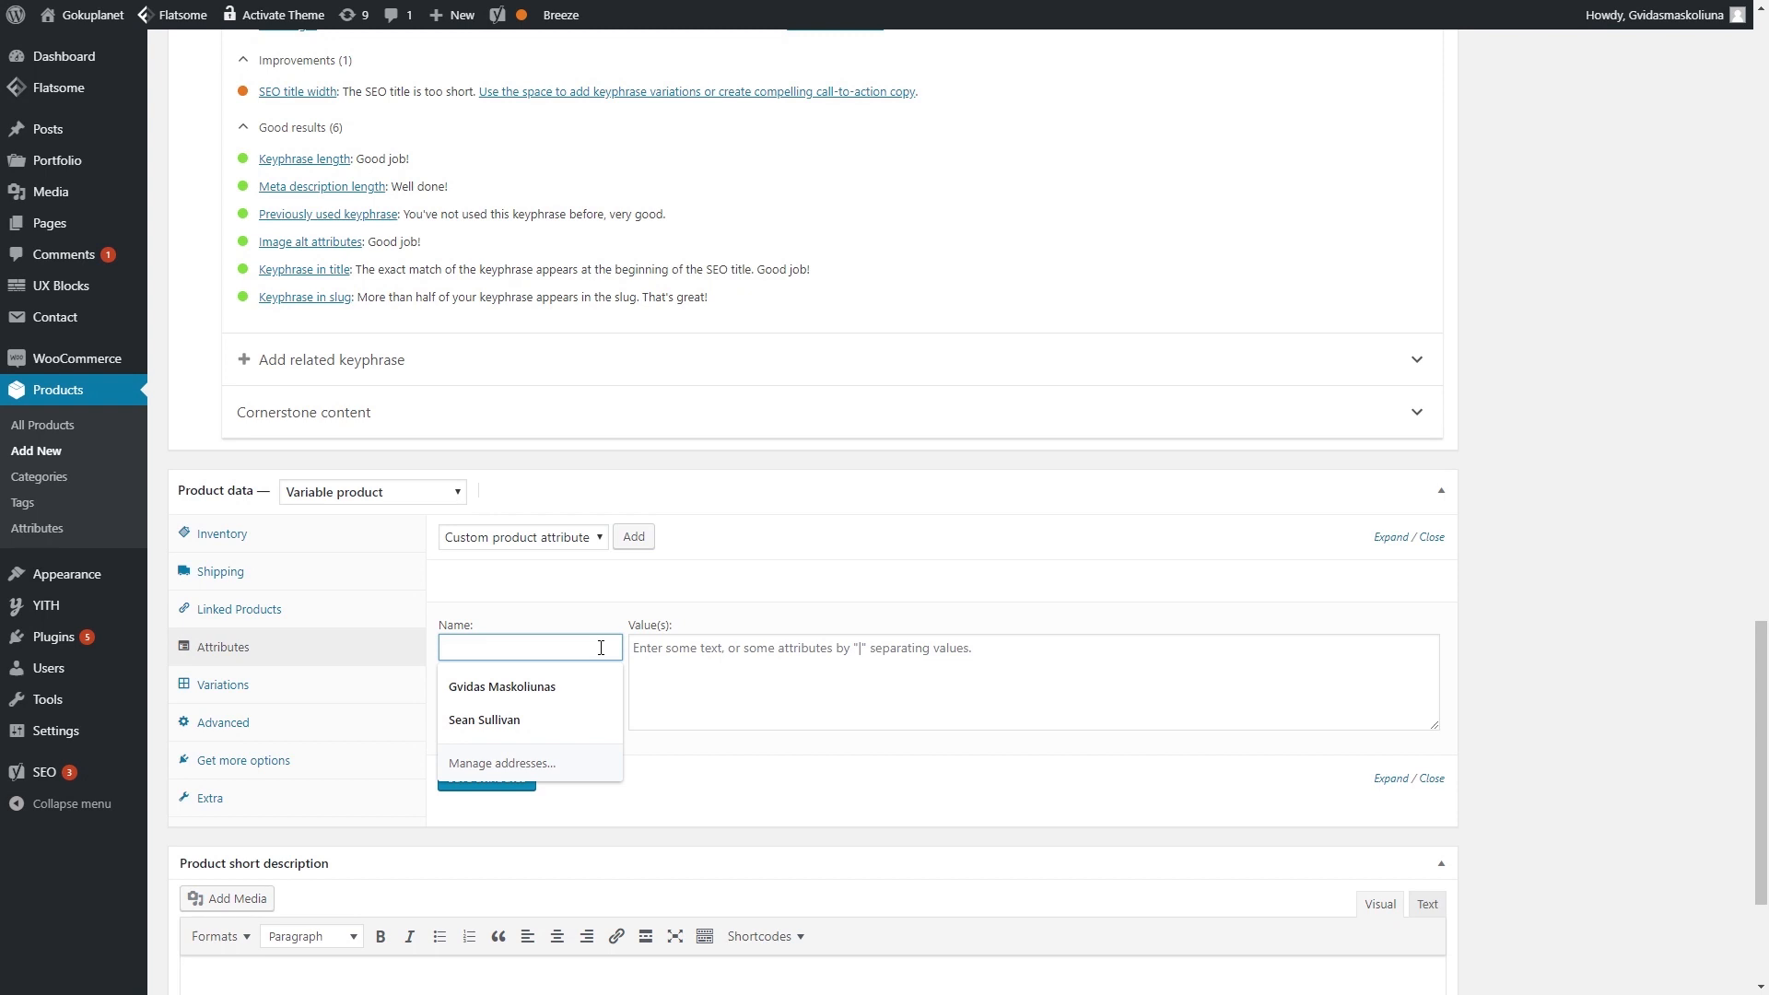
text(Size)
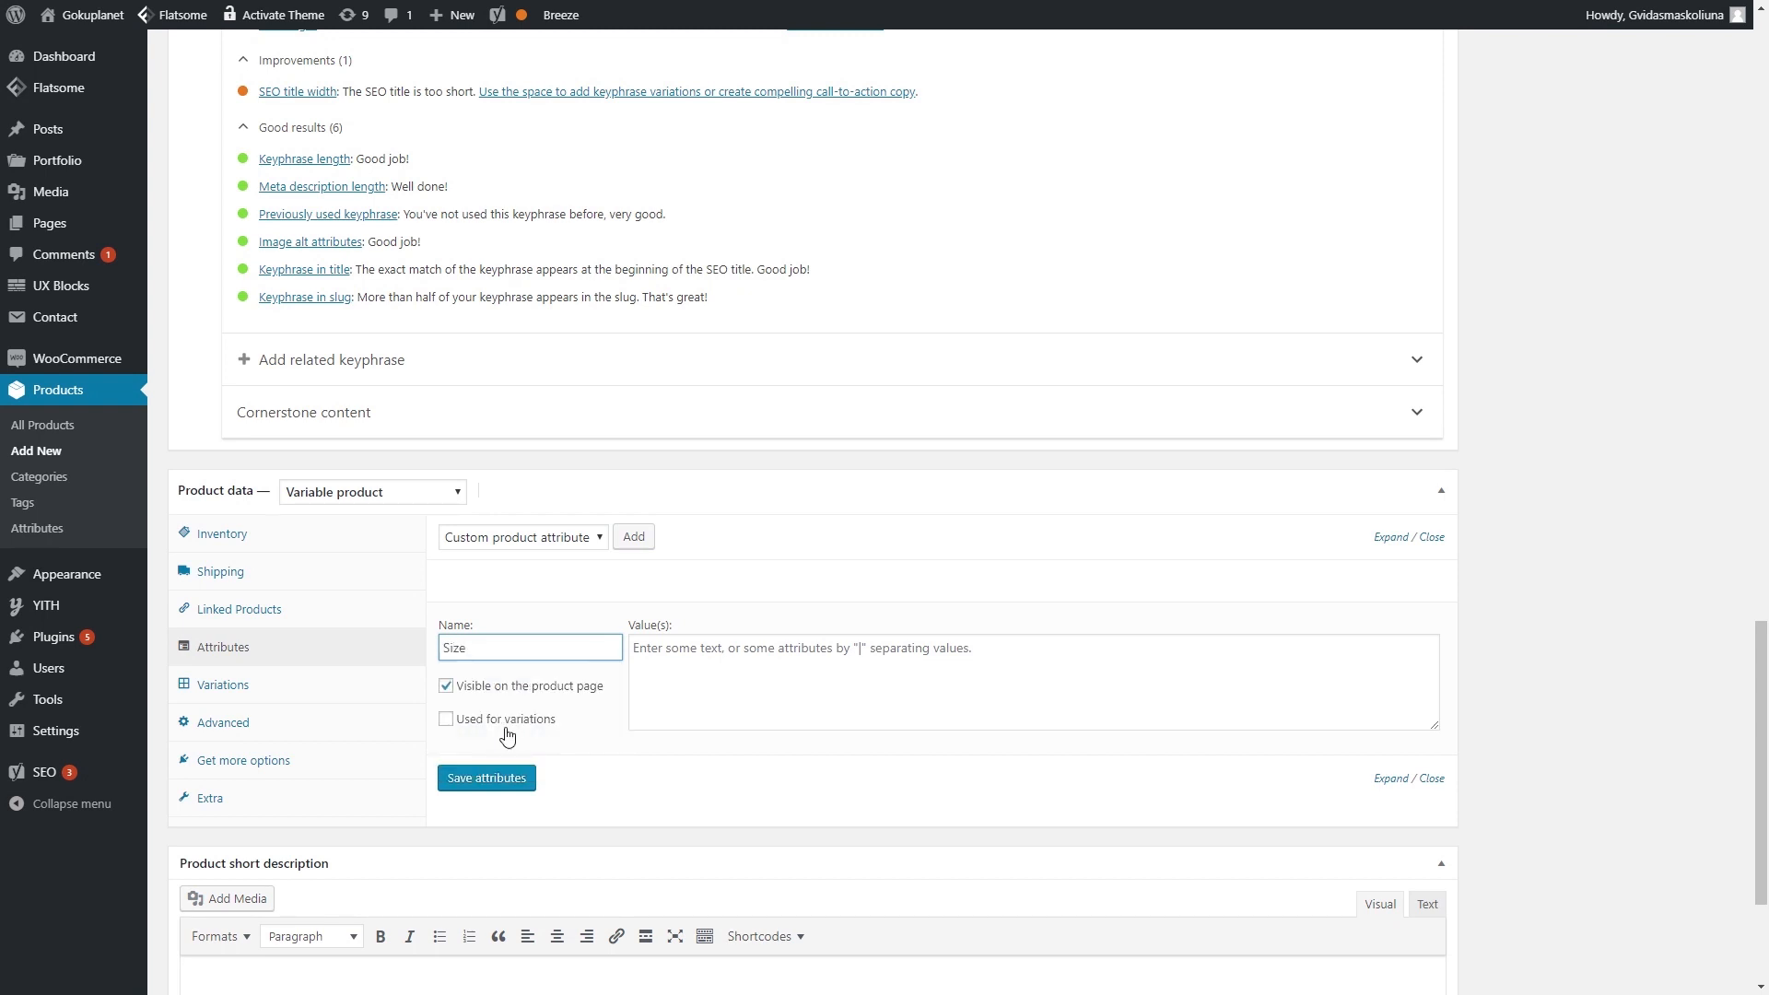
click(448, 719)
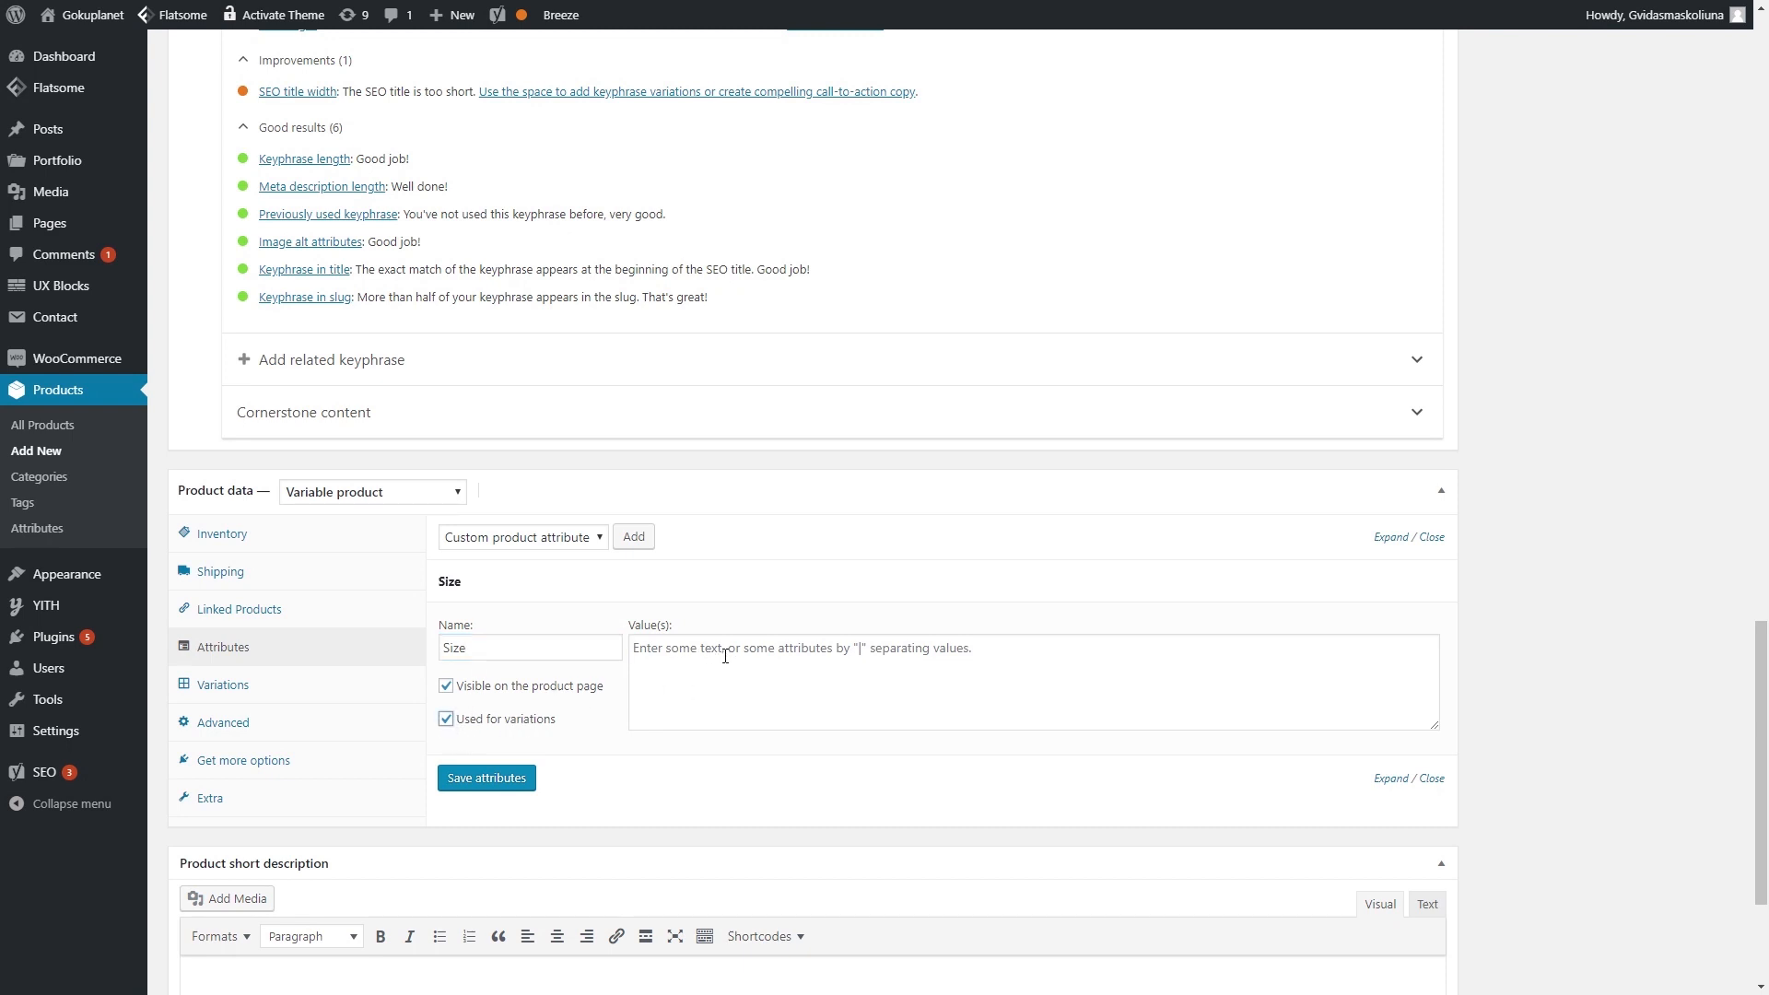
click(818, 655)
text(S|M|L)
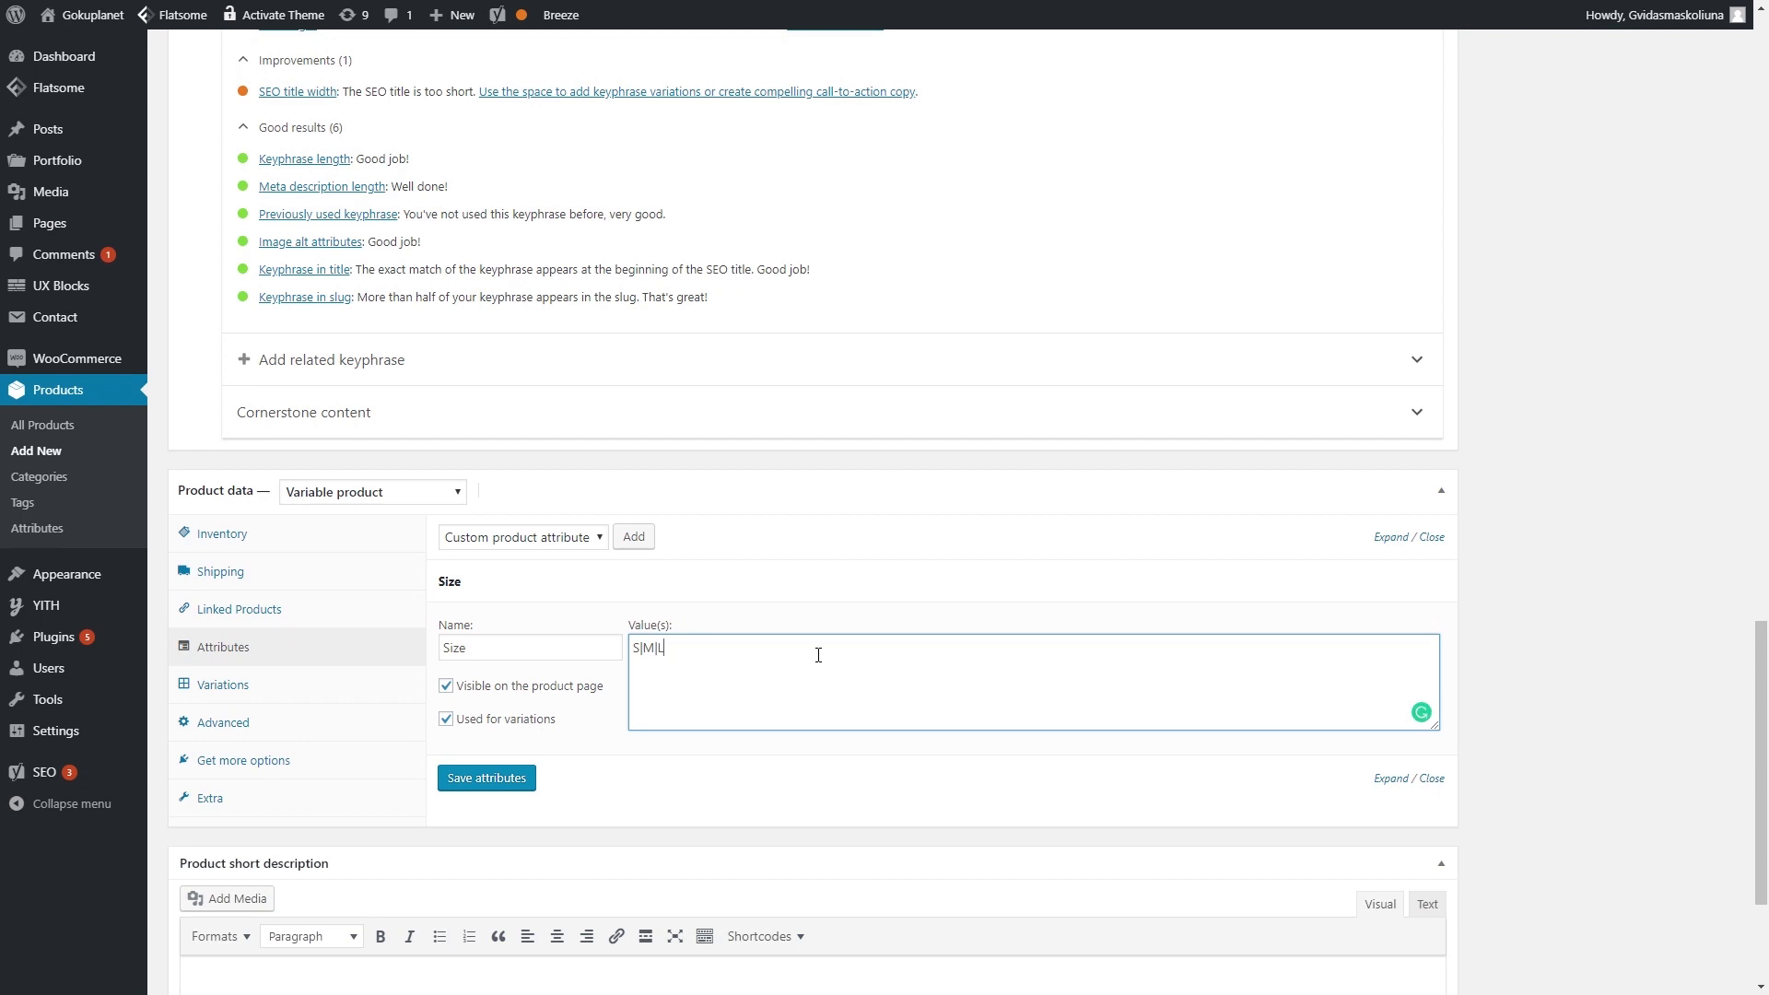
text(|XL)
click(446, 686)
click(511, 765)
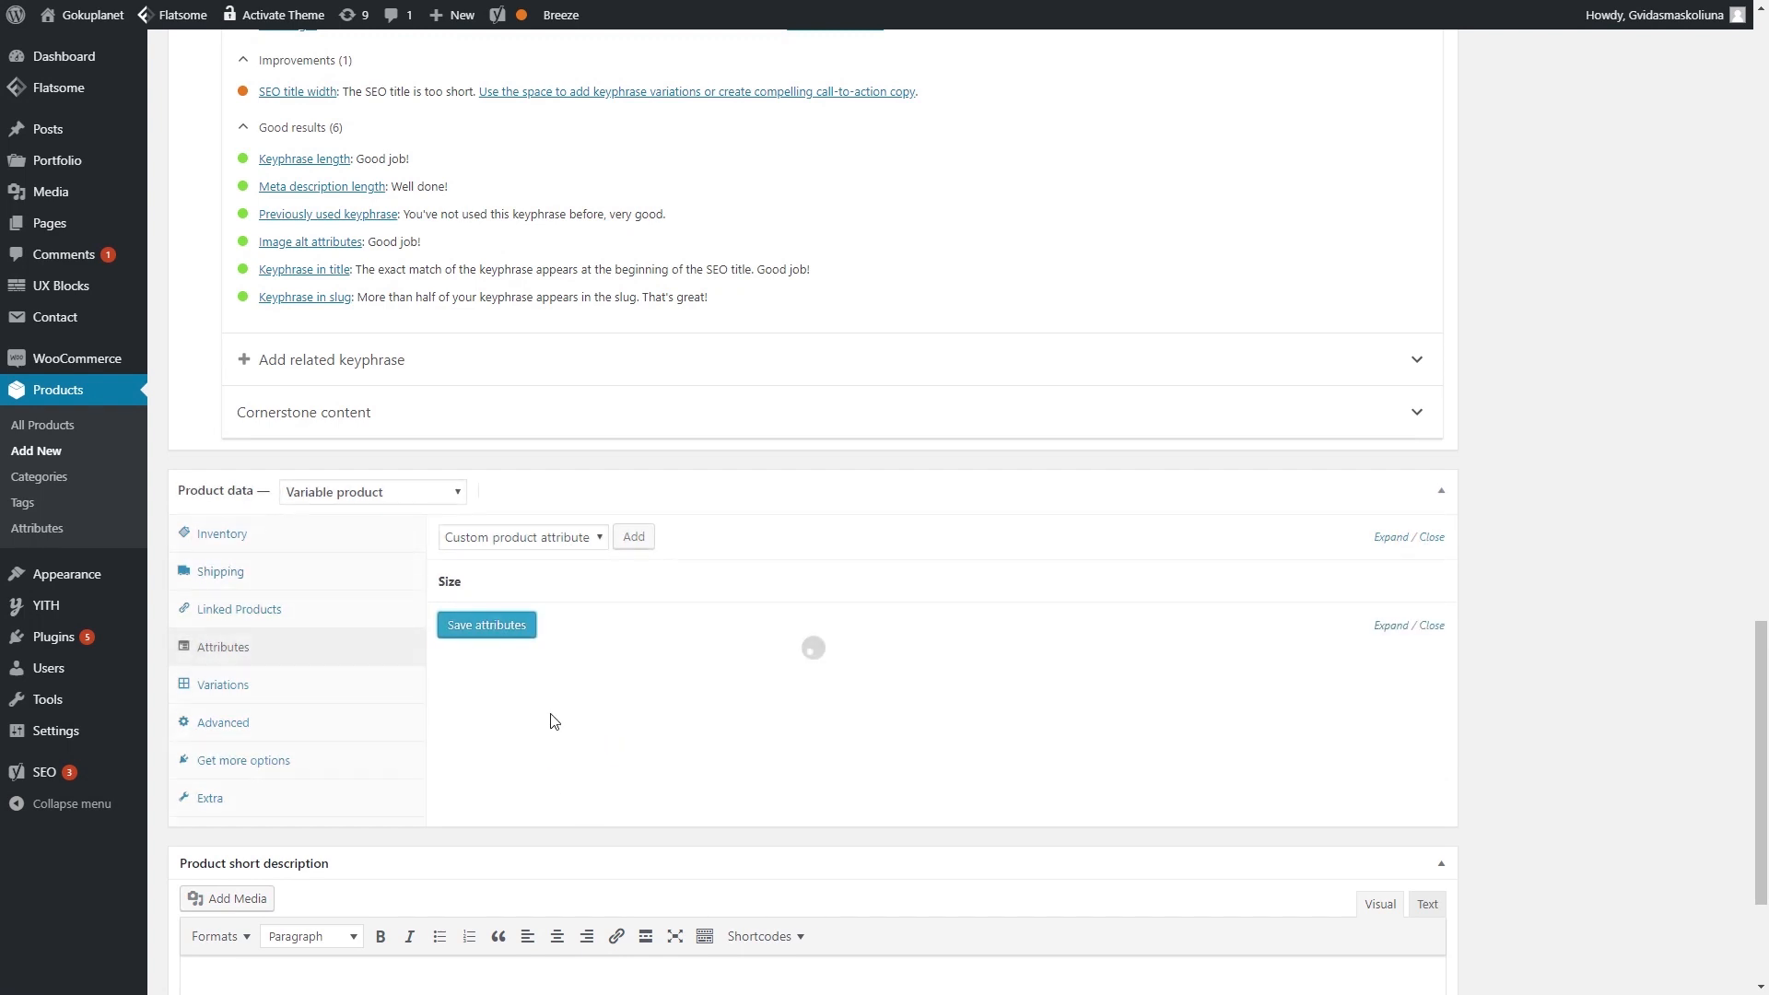
- Add and save a Color attribute with values Orange|Blue, used for variations
click(569, 546)
click(569, 546)
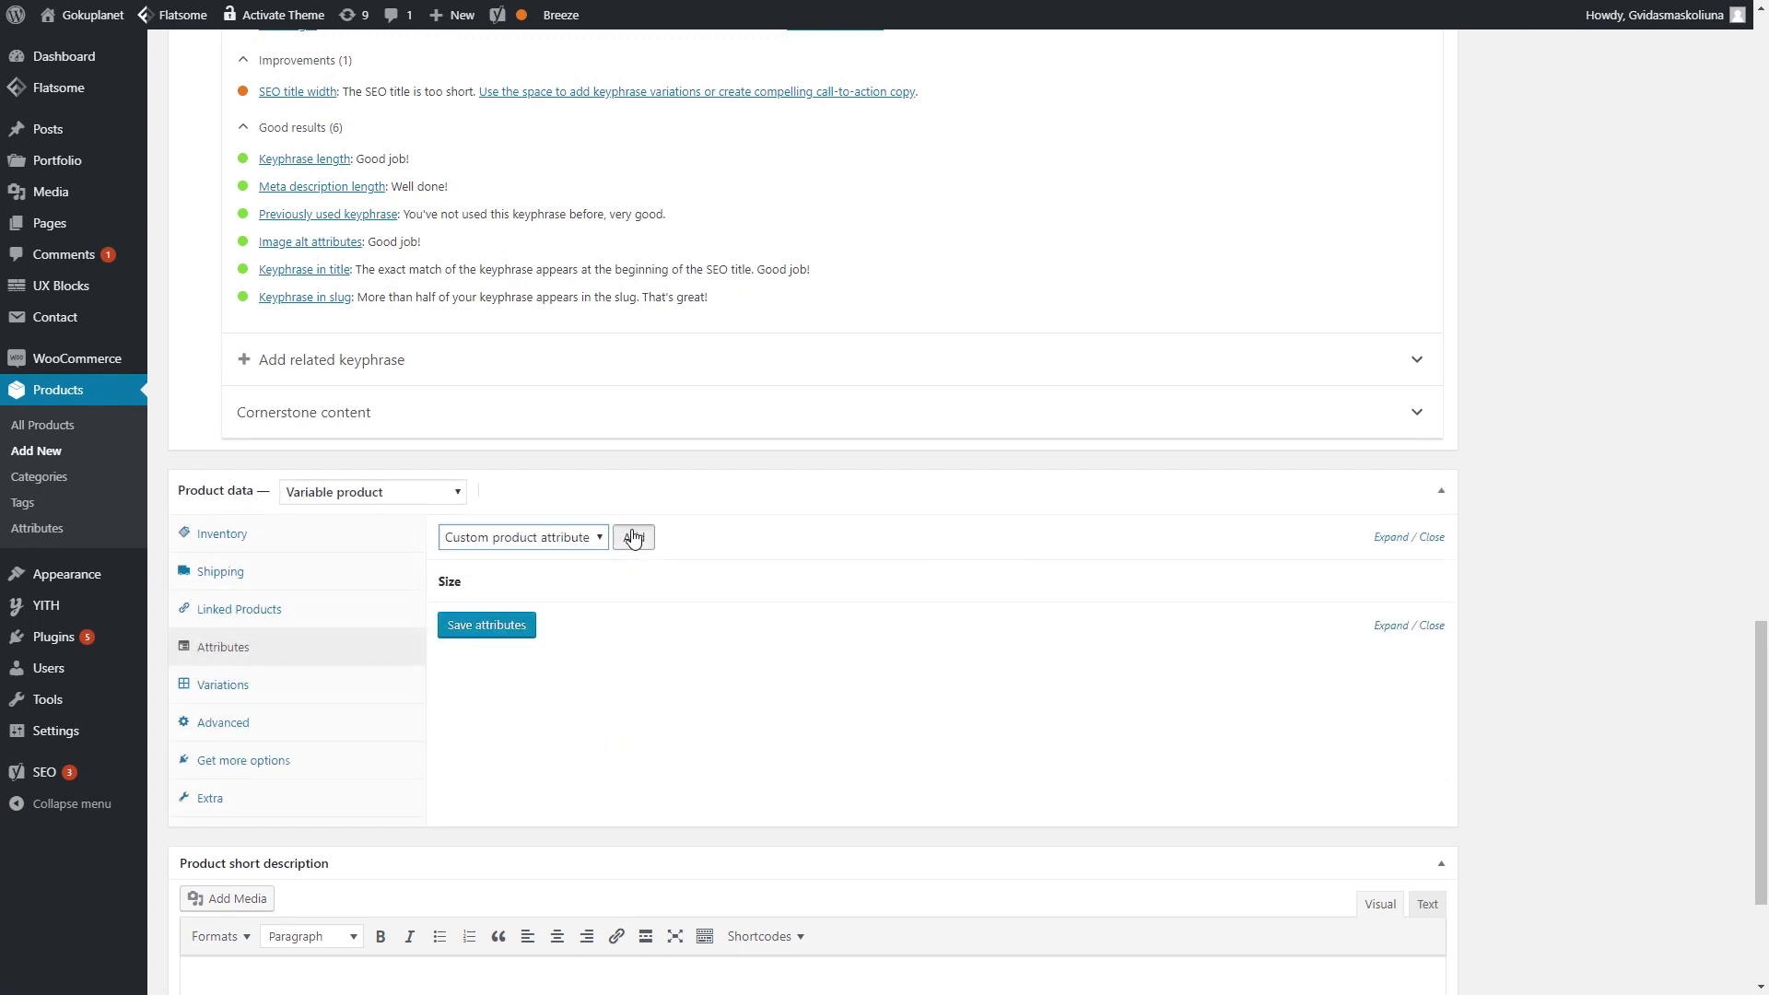
click(633, 538)
click(565, 688)
text(Color)
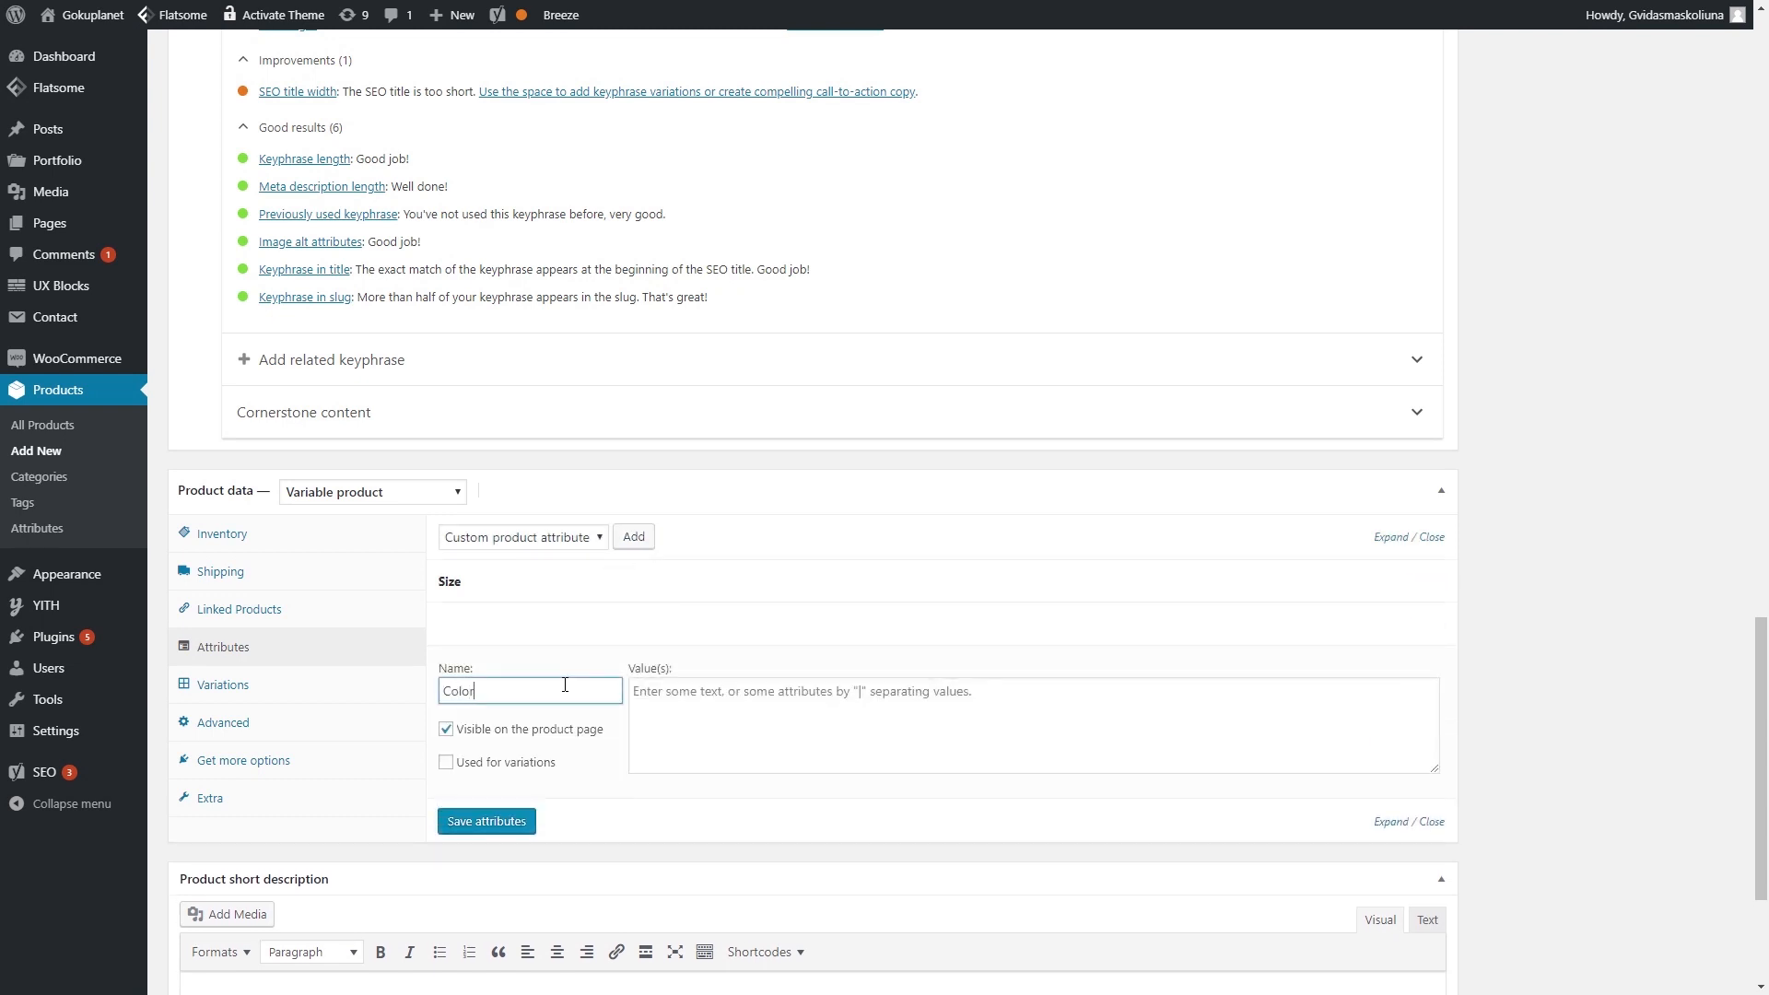
click(447, 768)
click(446, 732)
click(746, 712)
text(Orange)
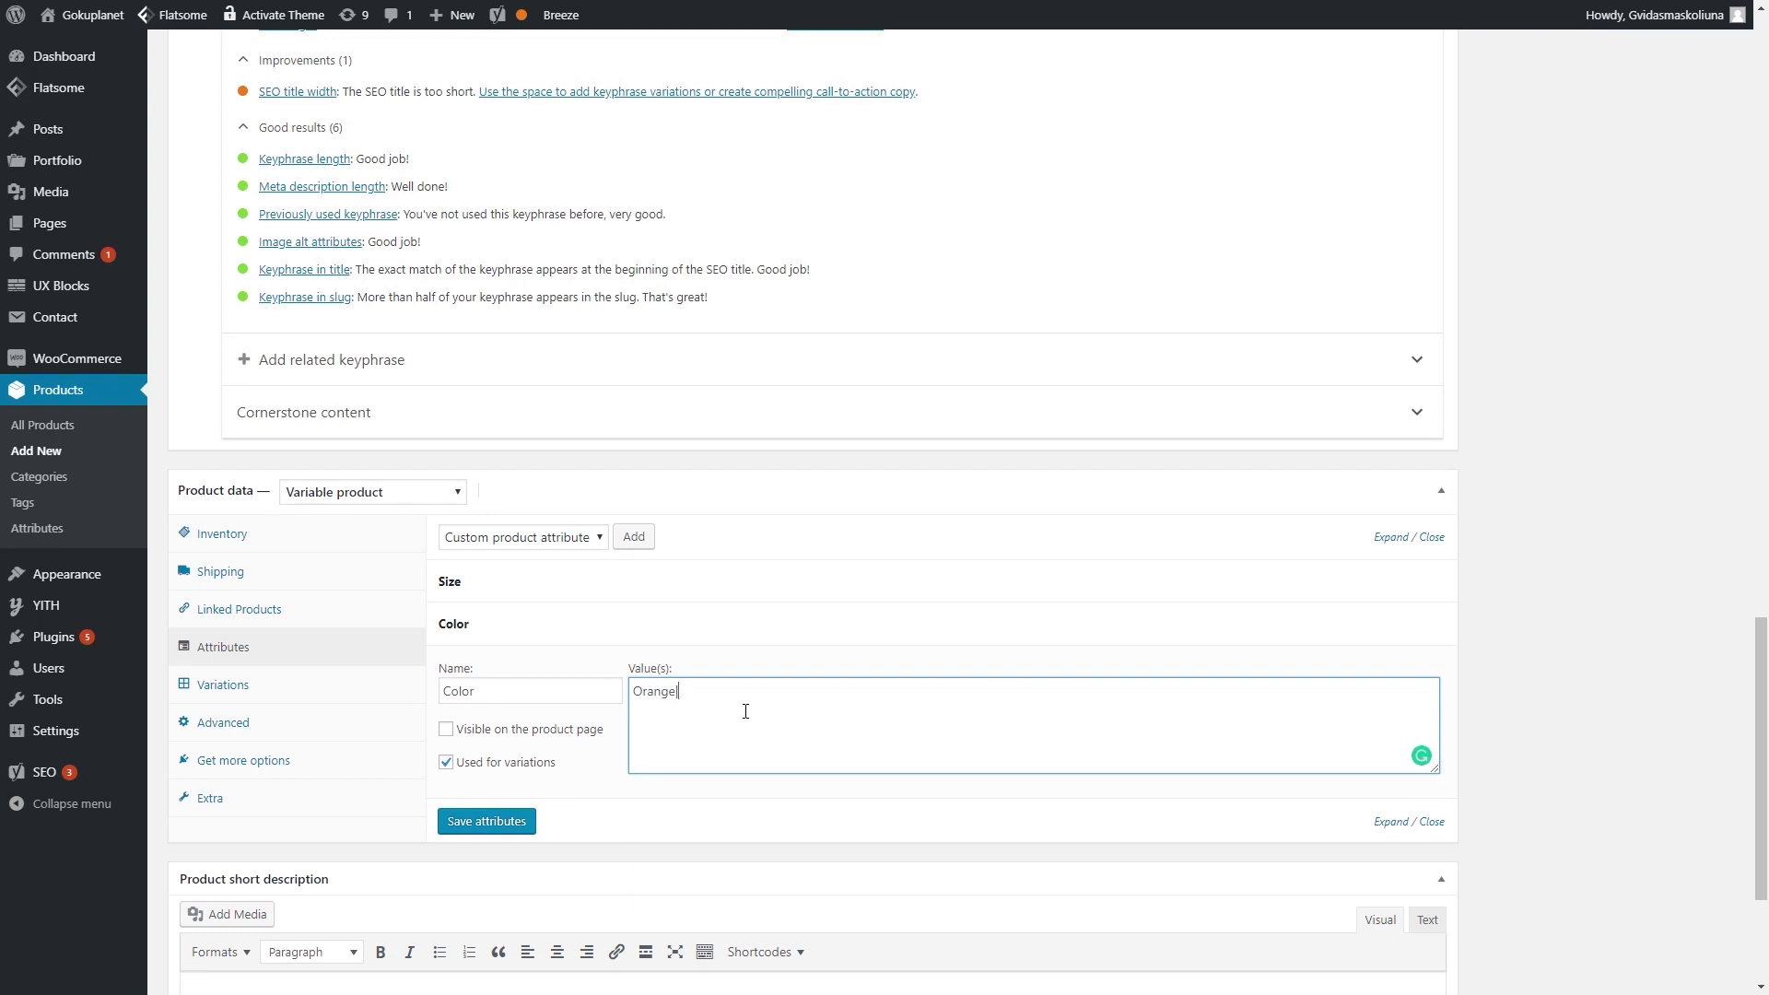
text(|Blue)
click(507, 822)
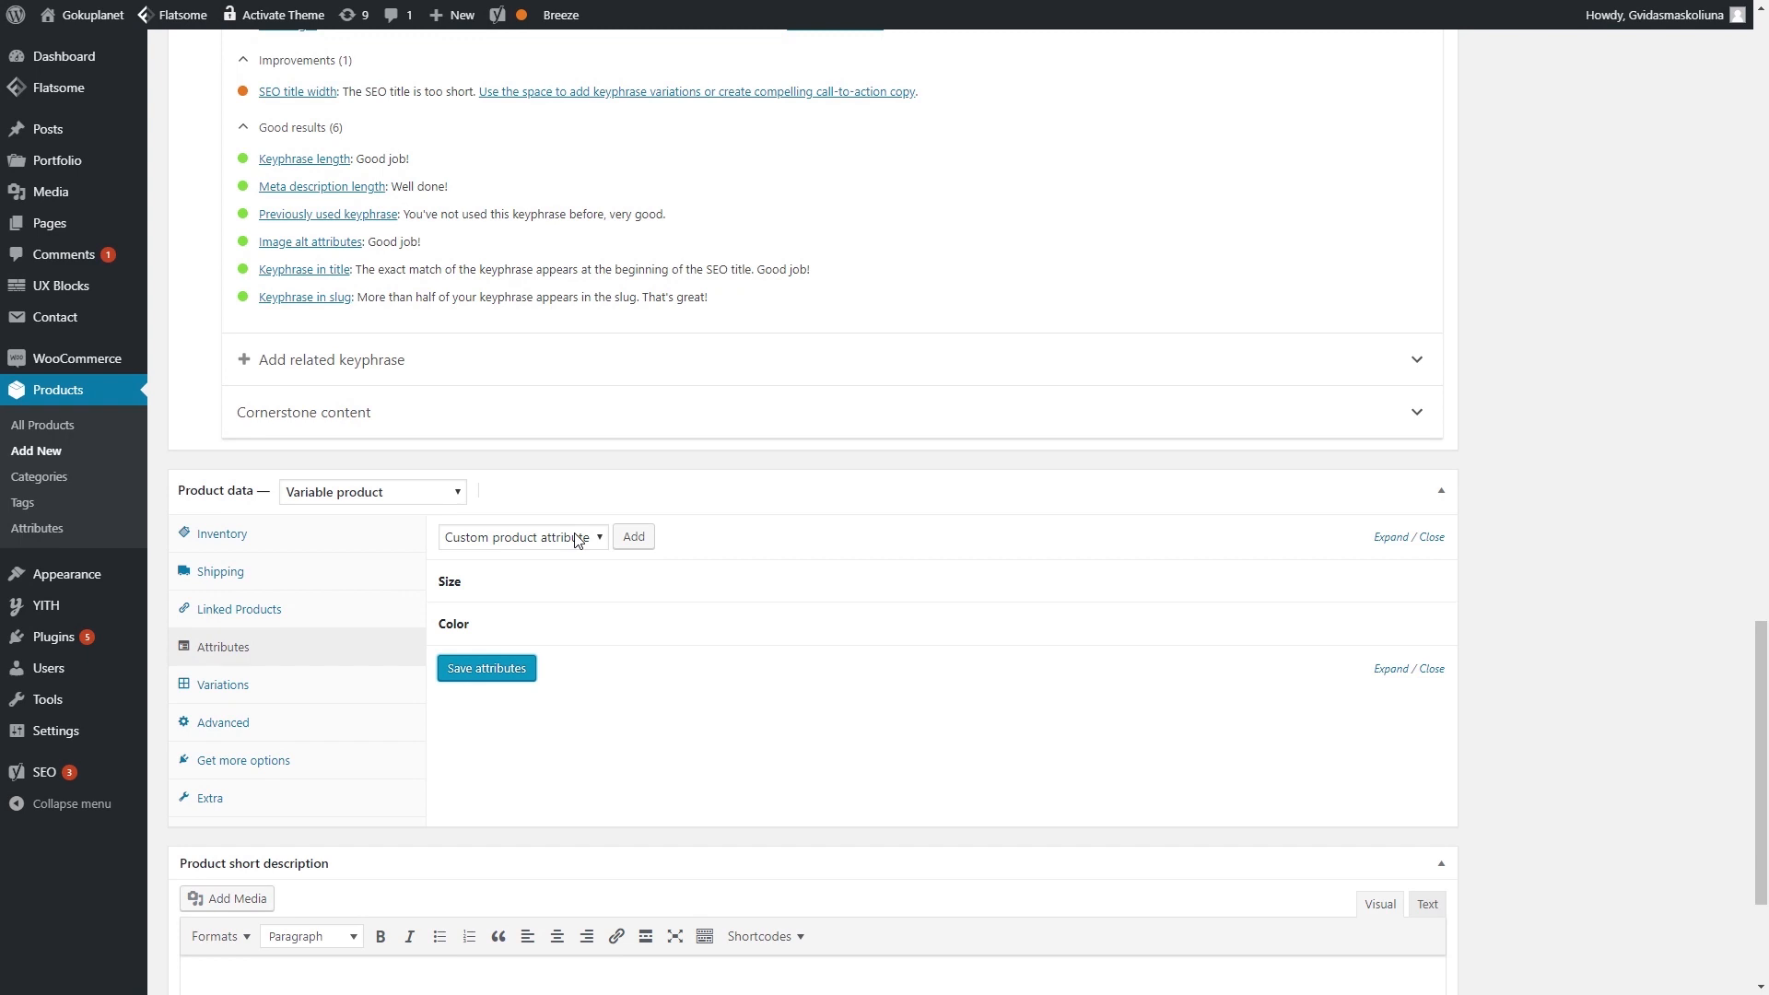
- Add a Material attribute with the value 100% Cotton
click(578, 539)
click(575, 536)
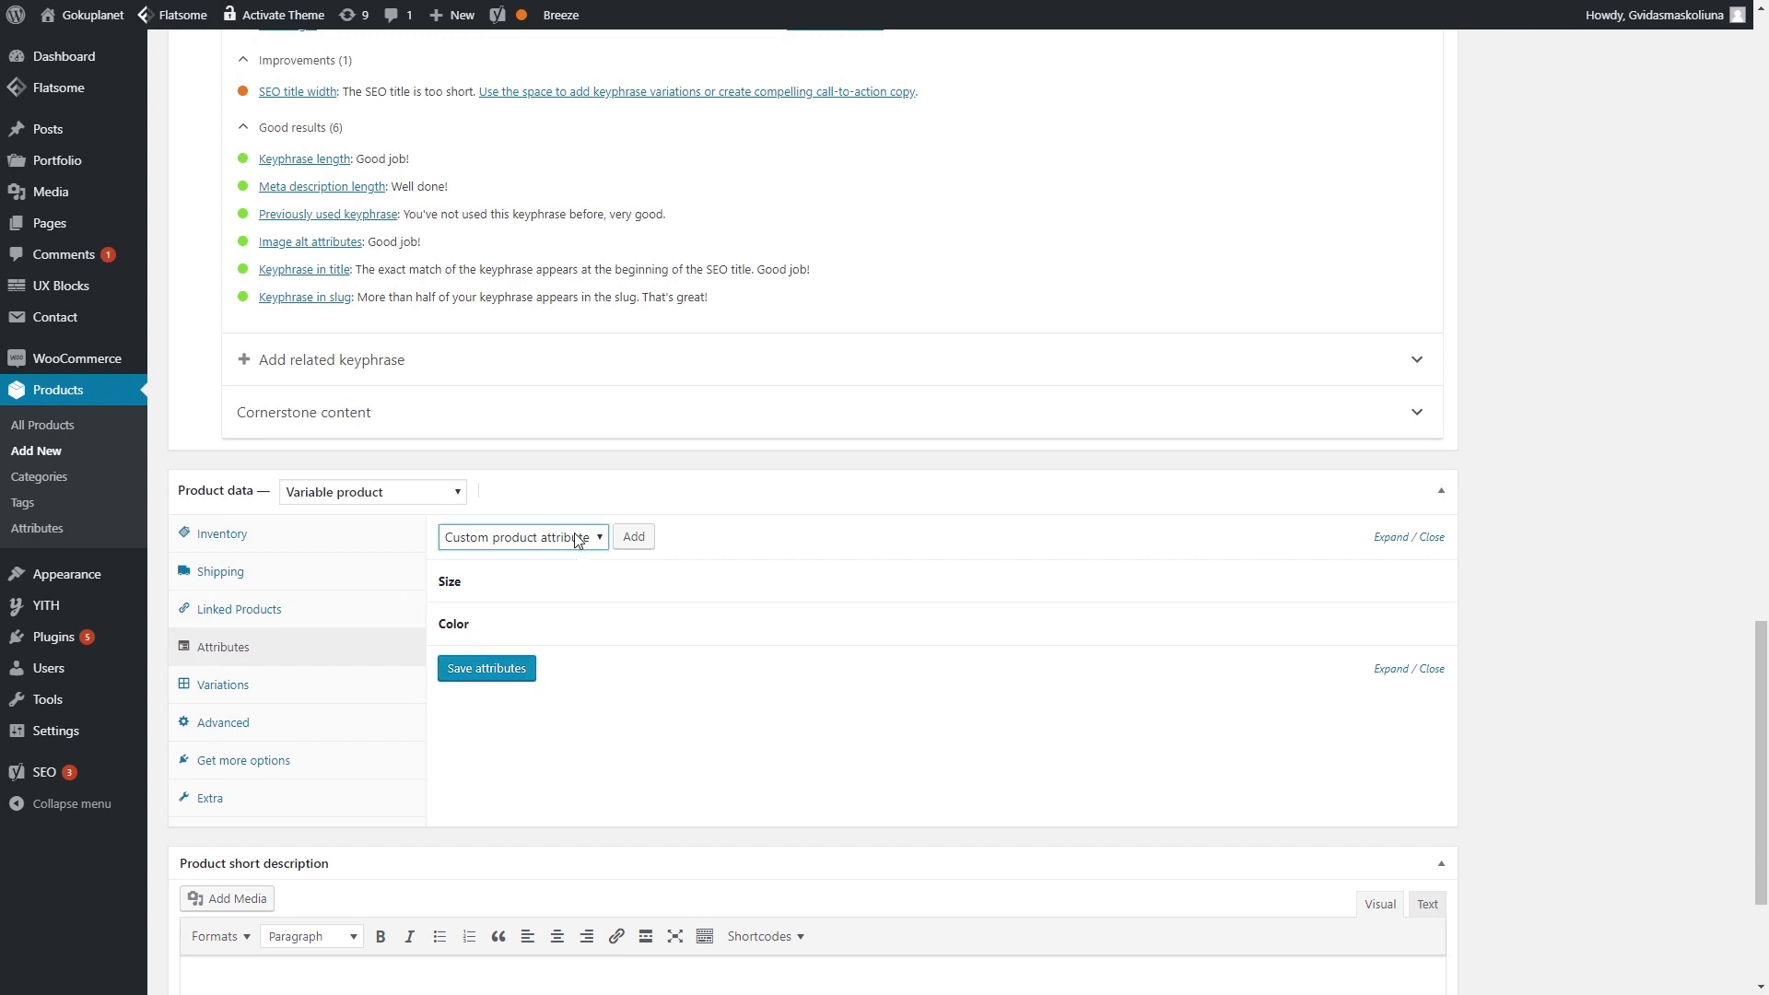
click(634, 543)
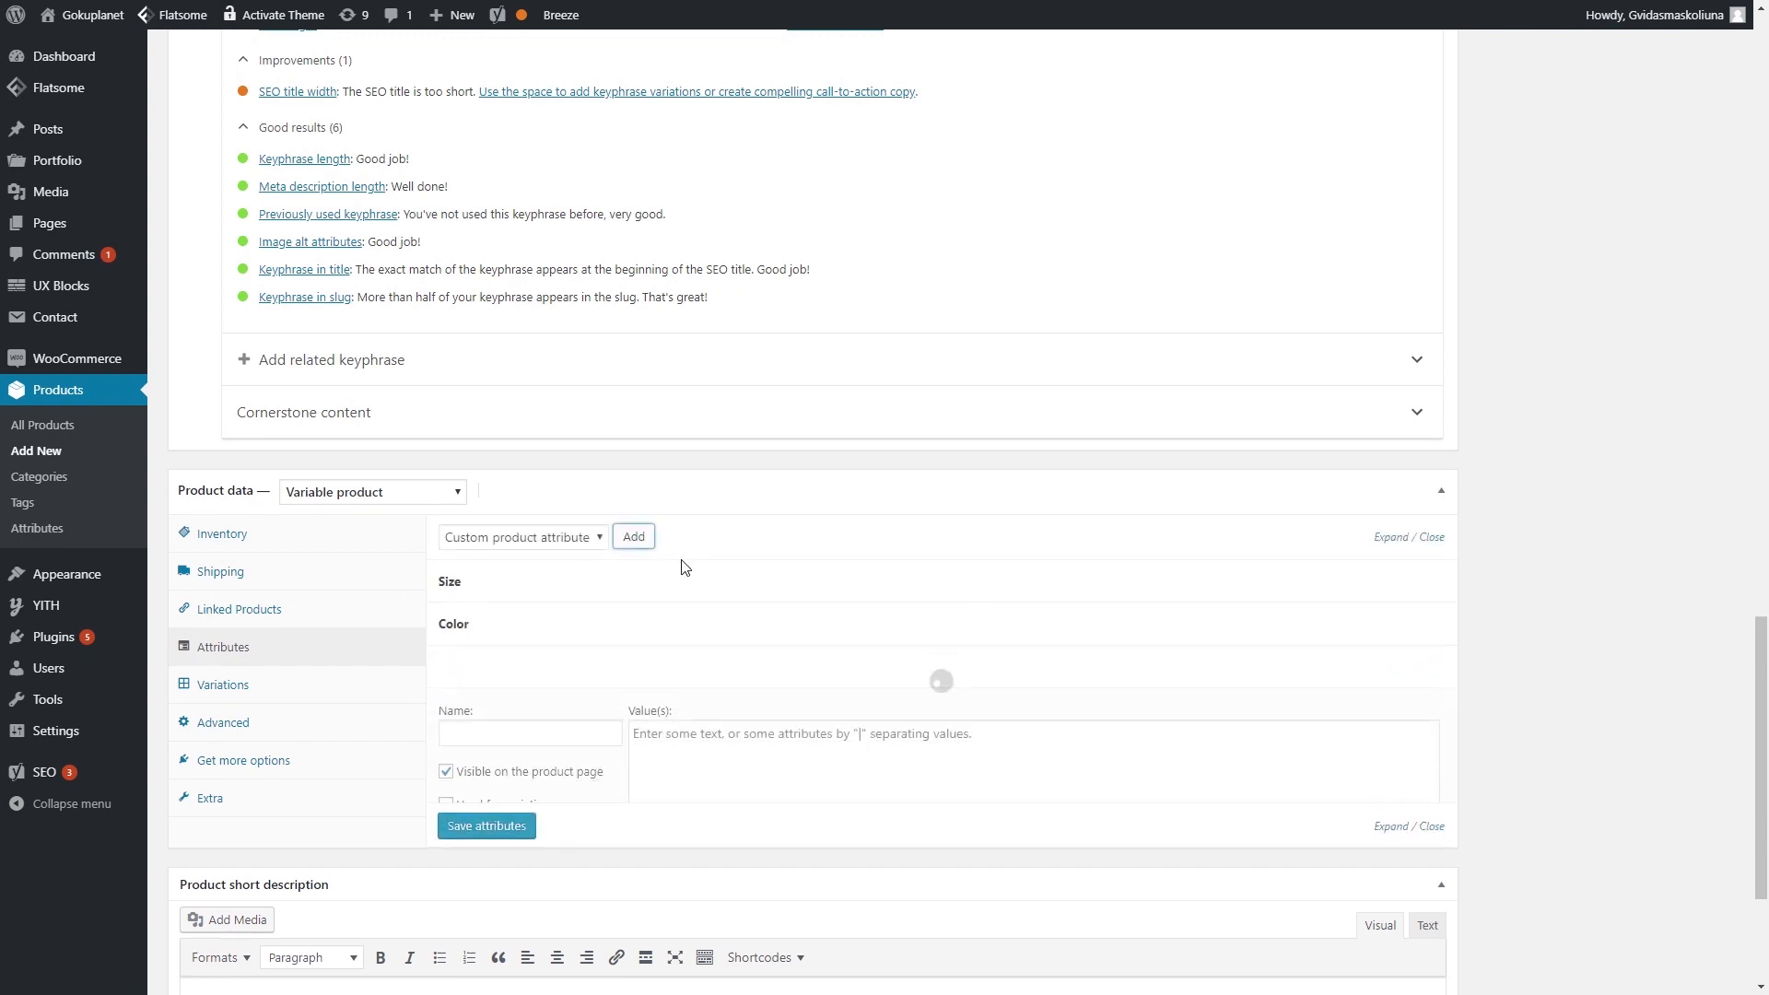
click(599, 731)
text(Material)
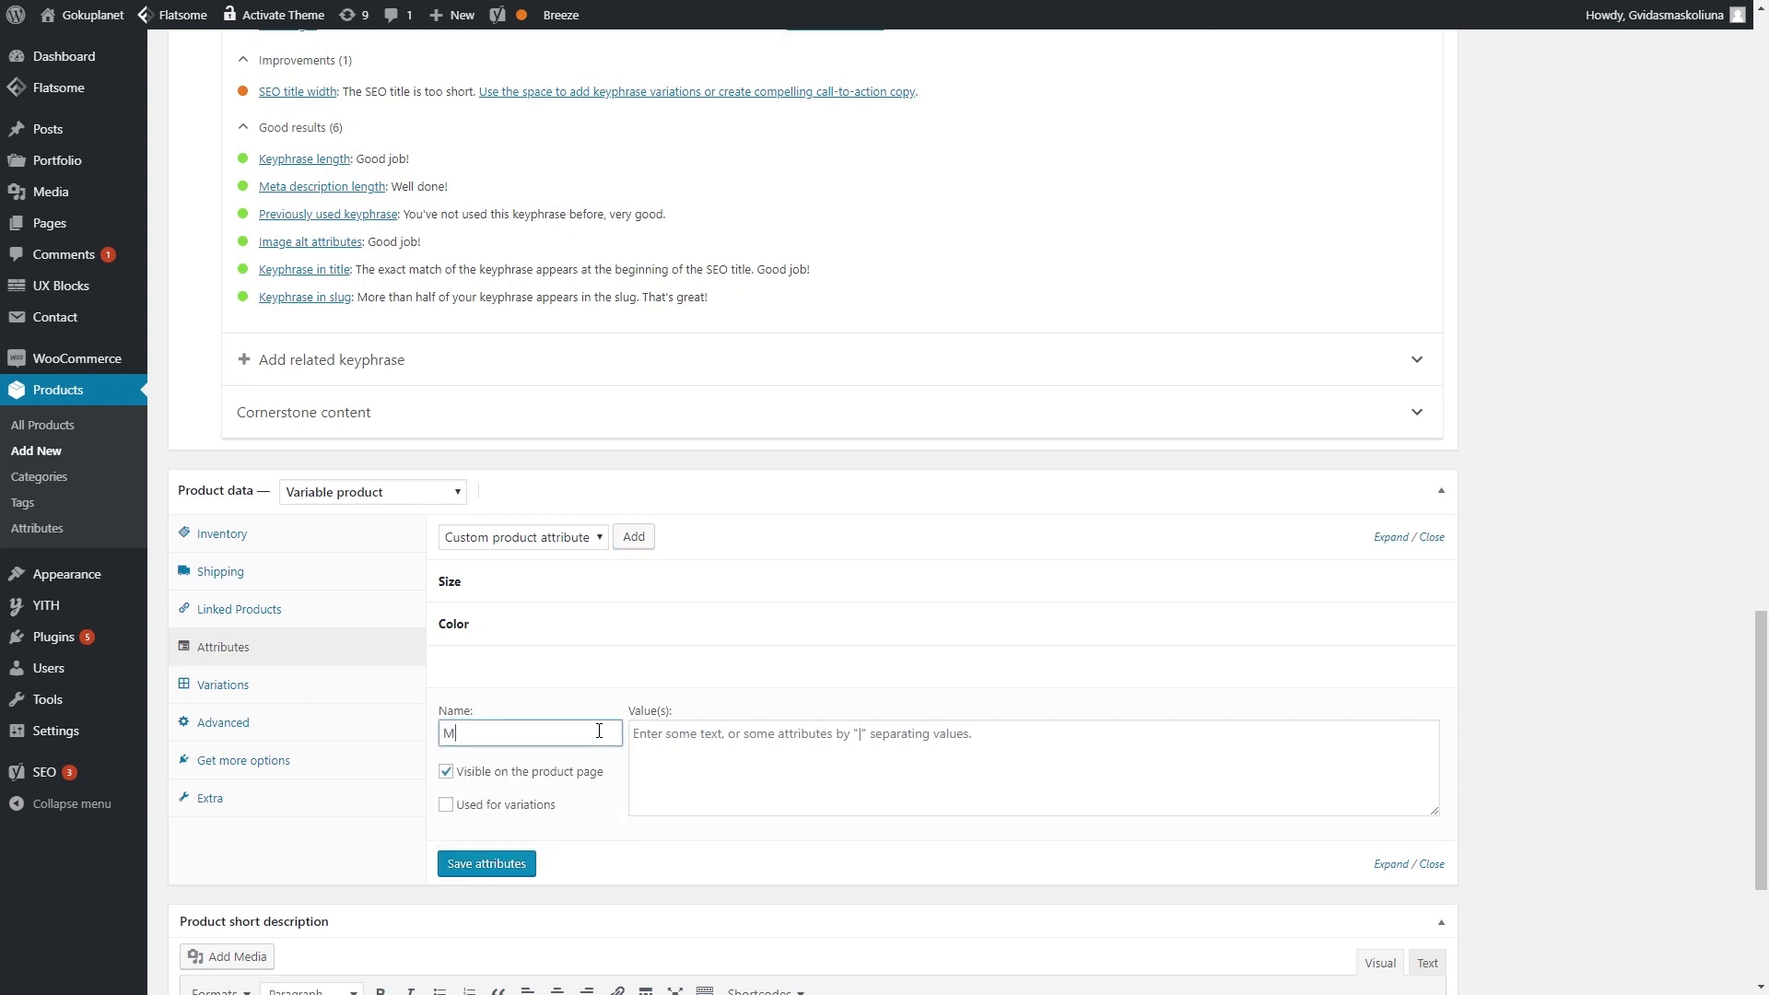
click(820, 780)
text(100)
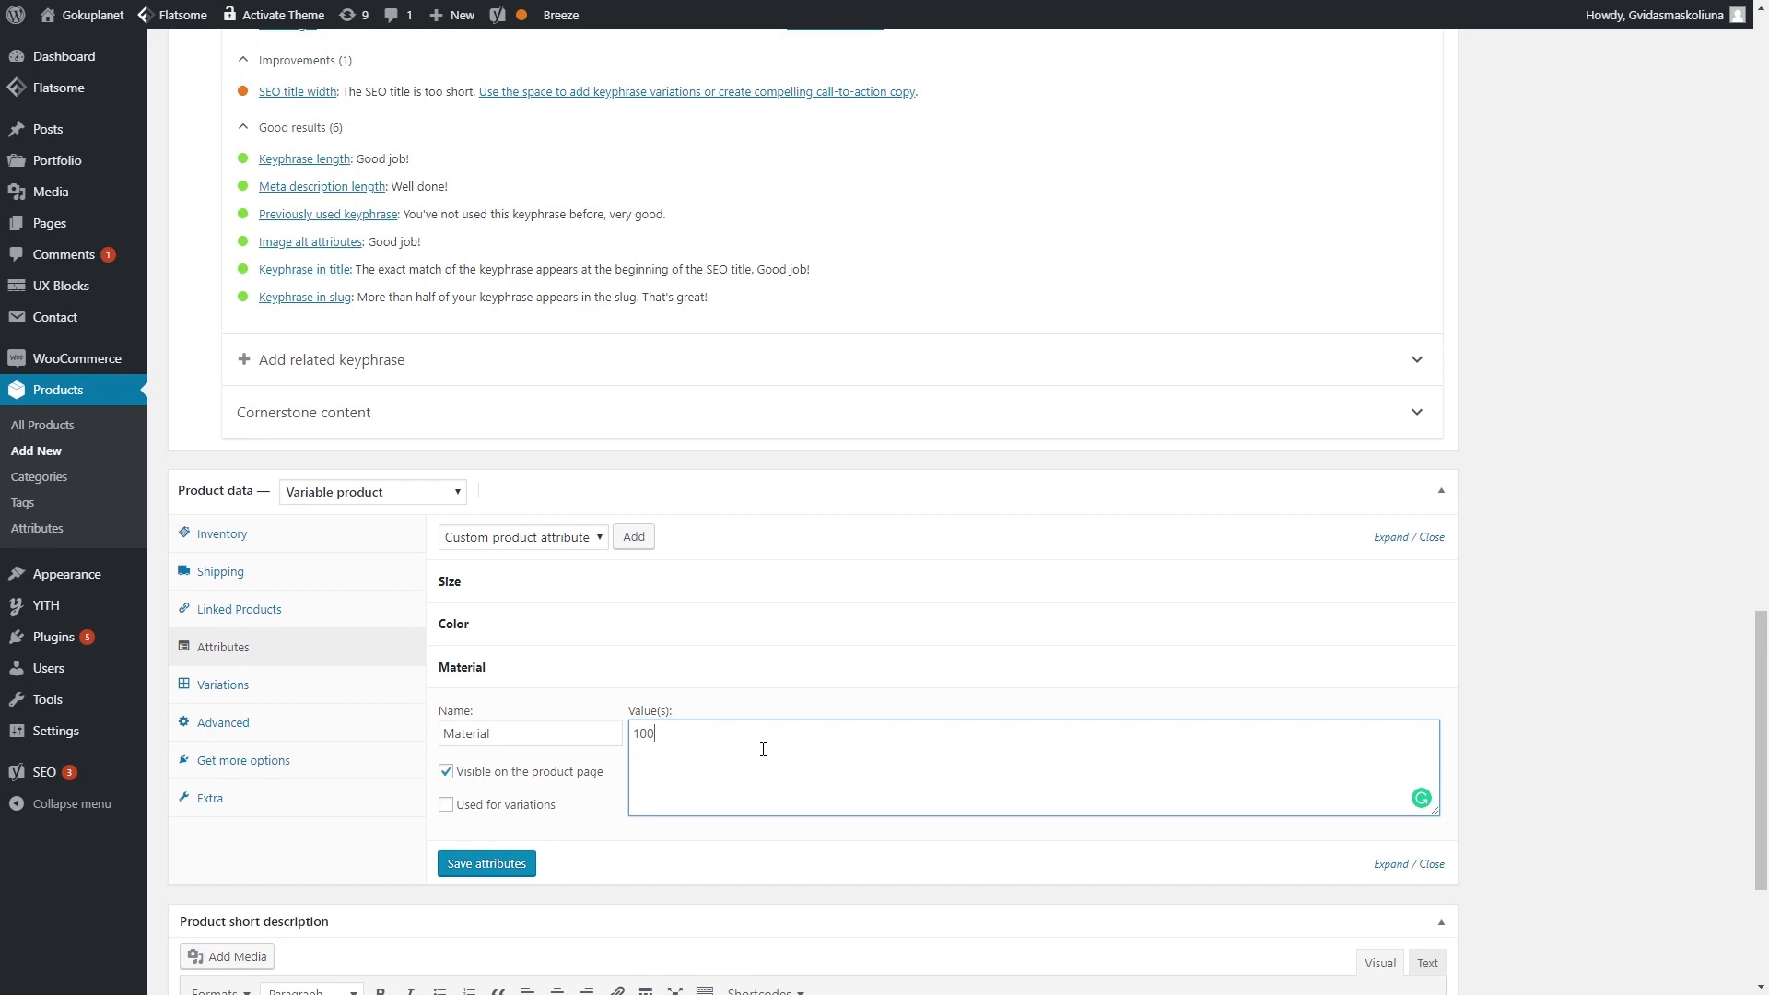
text(% Cotton)
click(487, 866)
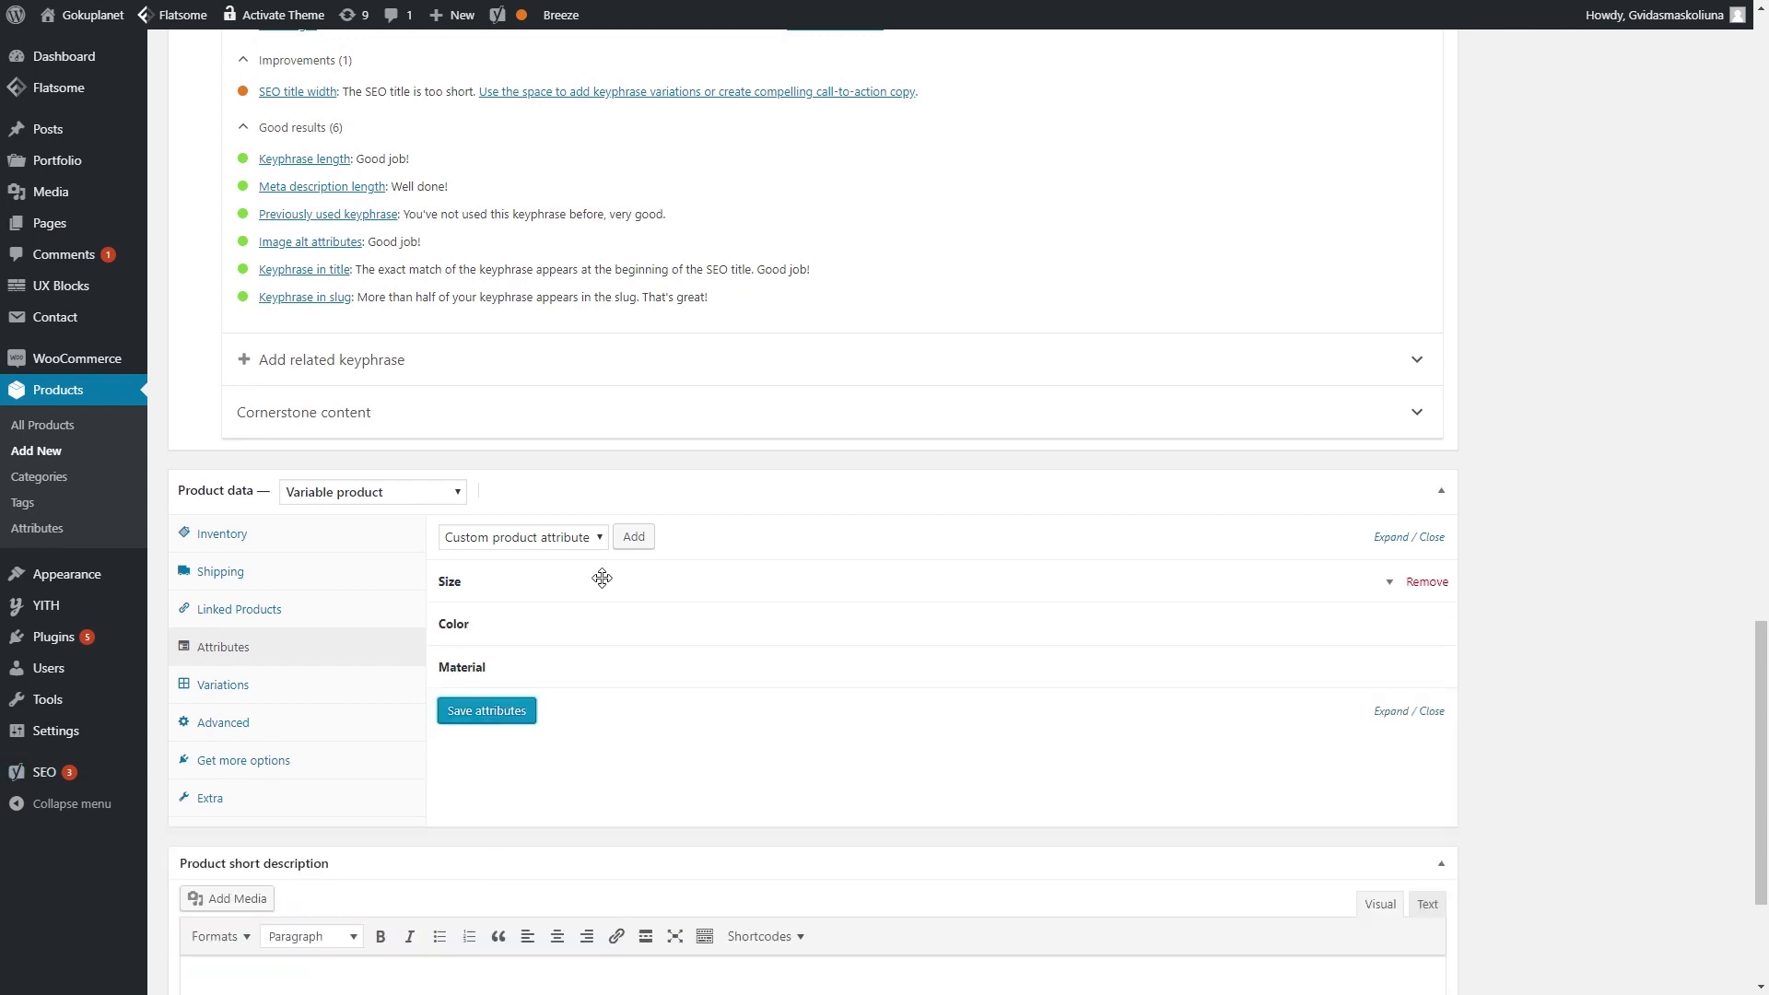
- Add a Hoodie attribute with the value None
click(633, 538)
click(525, 776)
text(Hoodie)
click(754, 782)
text(None)
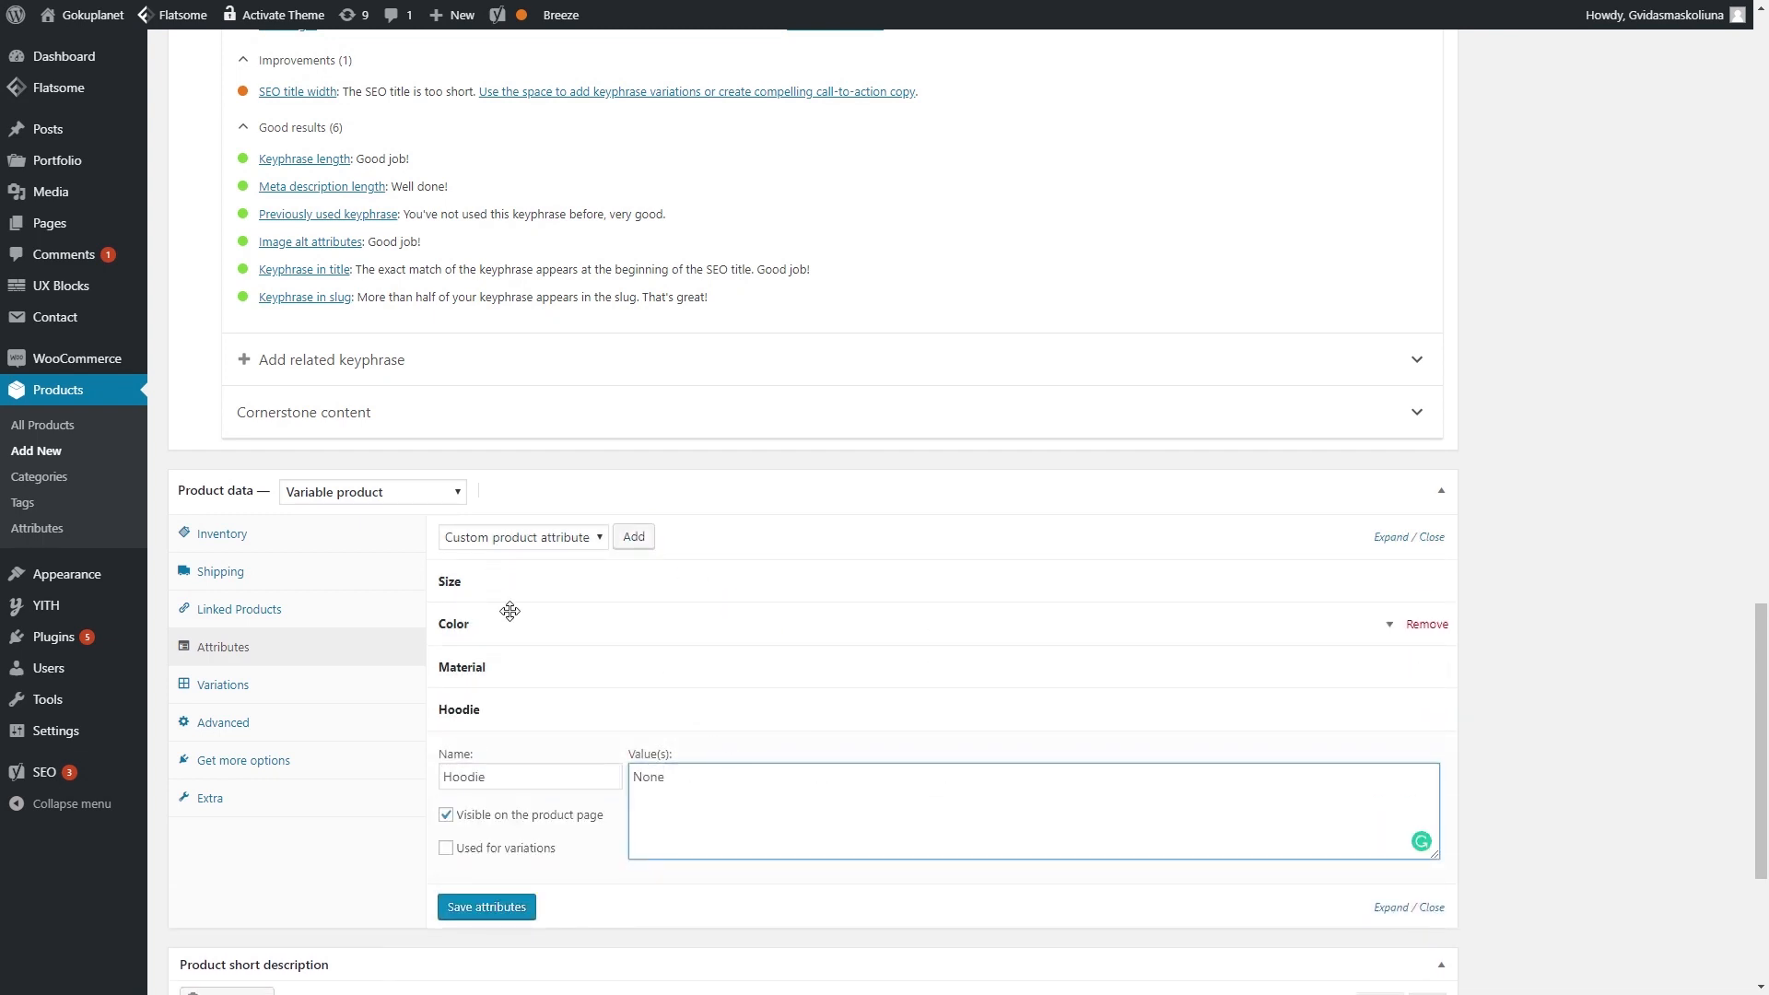
click(498, 908)
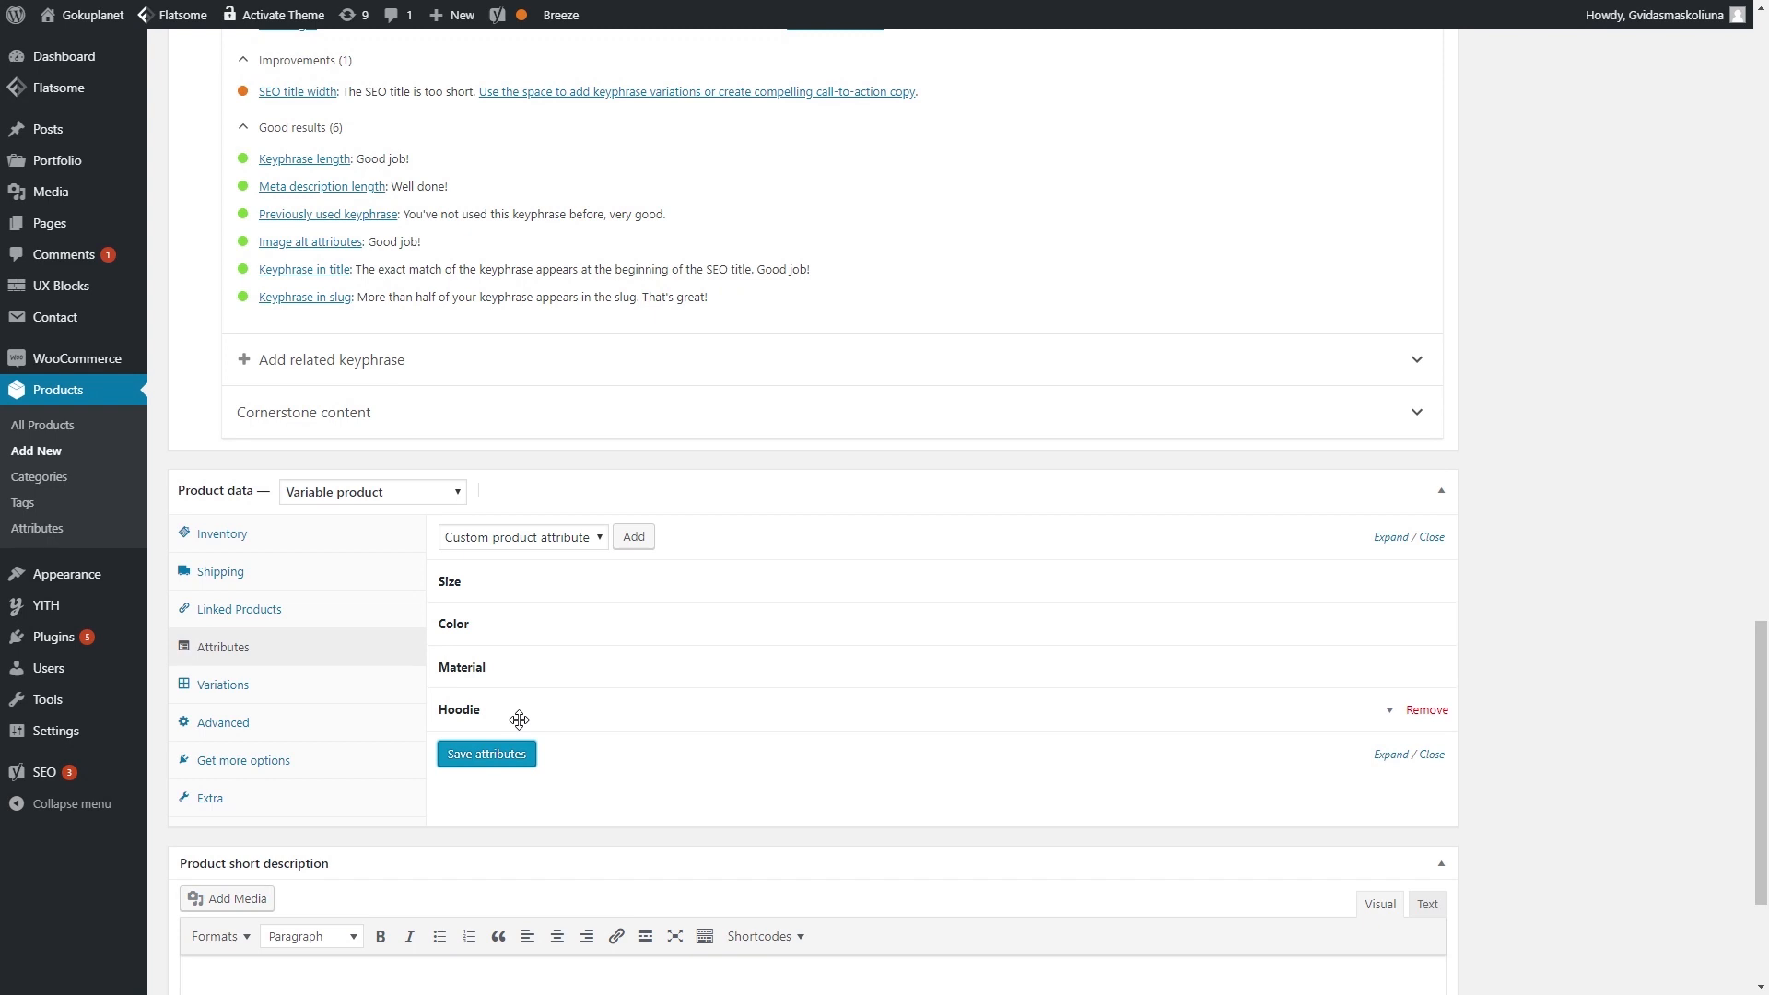
- Check the Material, Hoodie, Size and Color attributes and save all four
click(552, 667)
scroll(565, 625, down, 2)
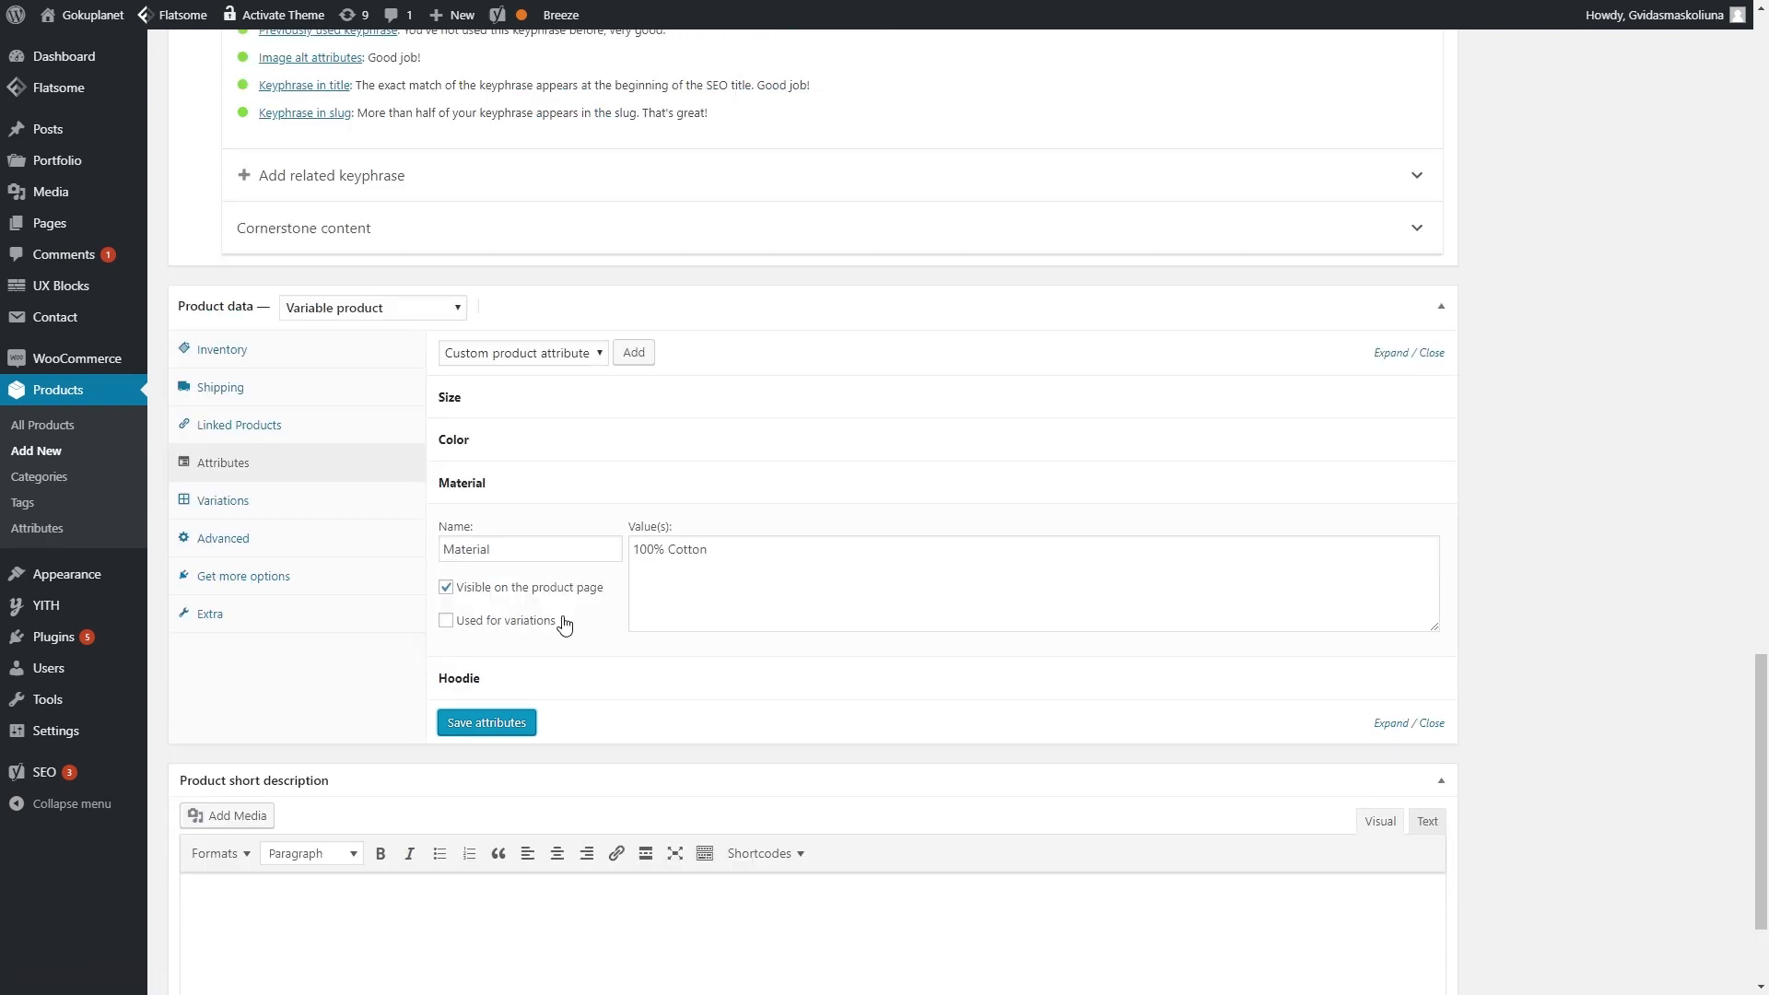
click(573, 672)
scroll(636, 712, down, 2)
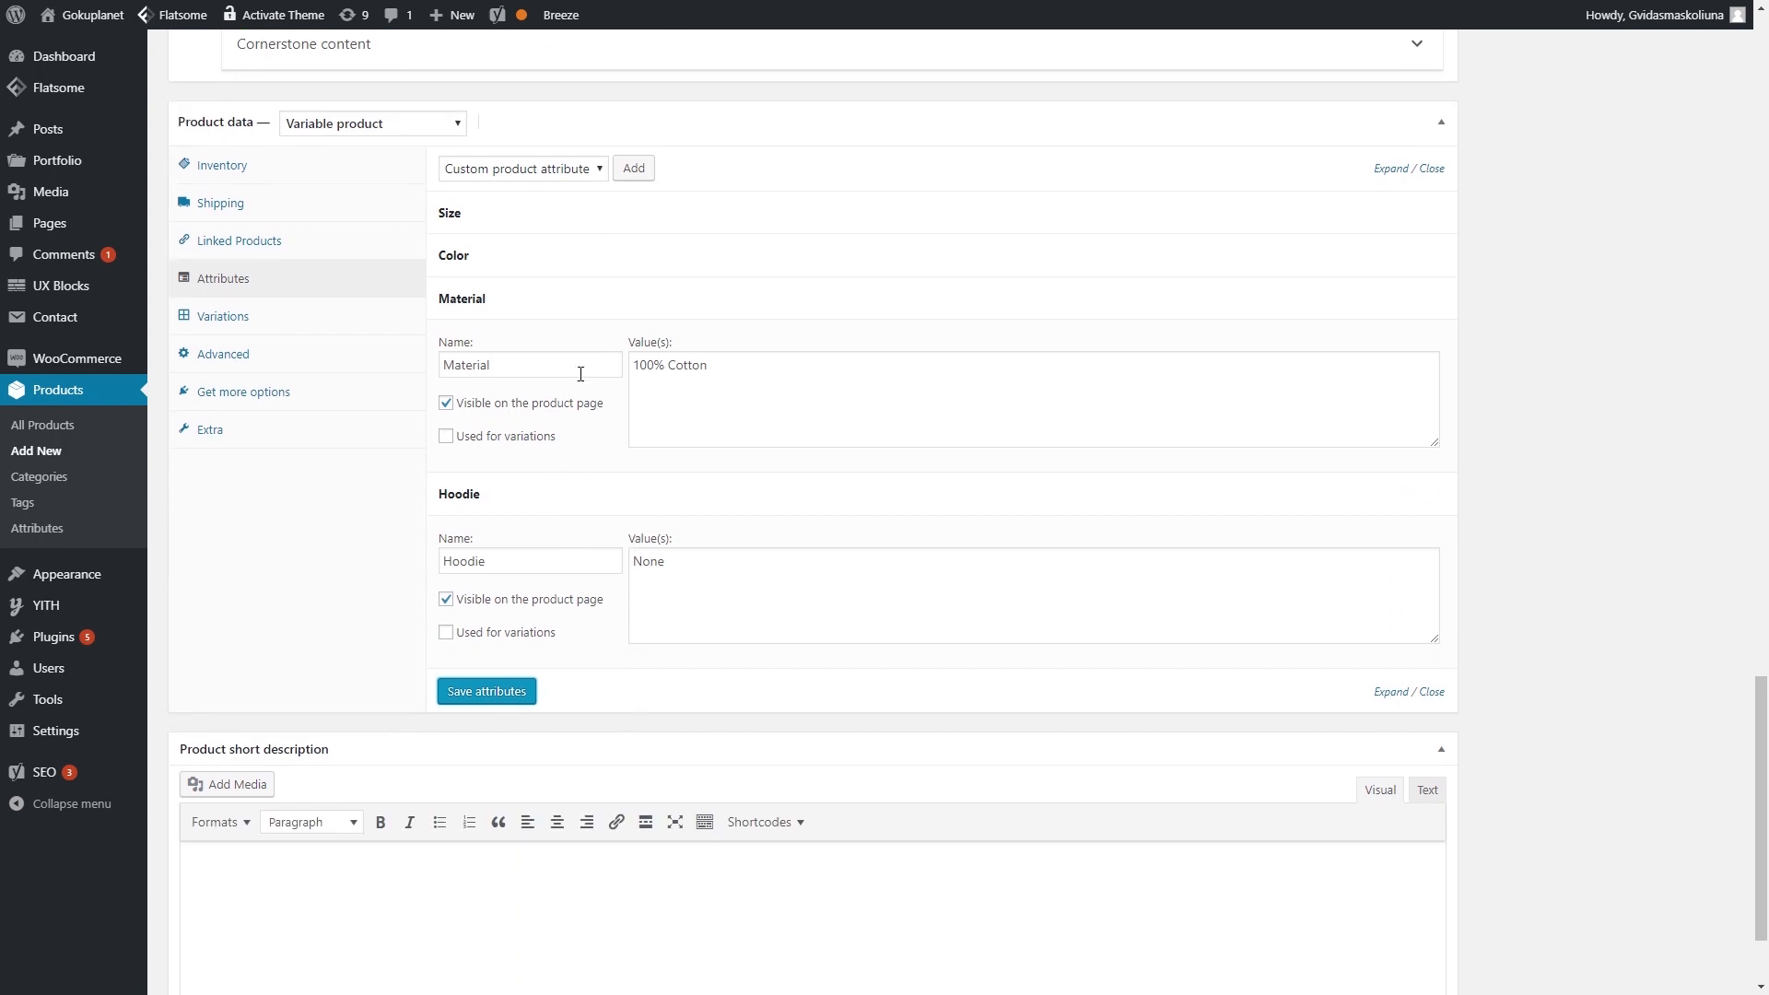
scroll(672, 569, up, 2)
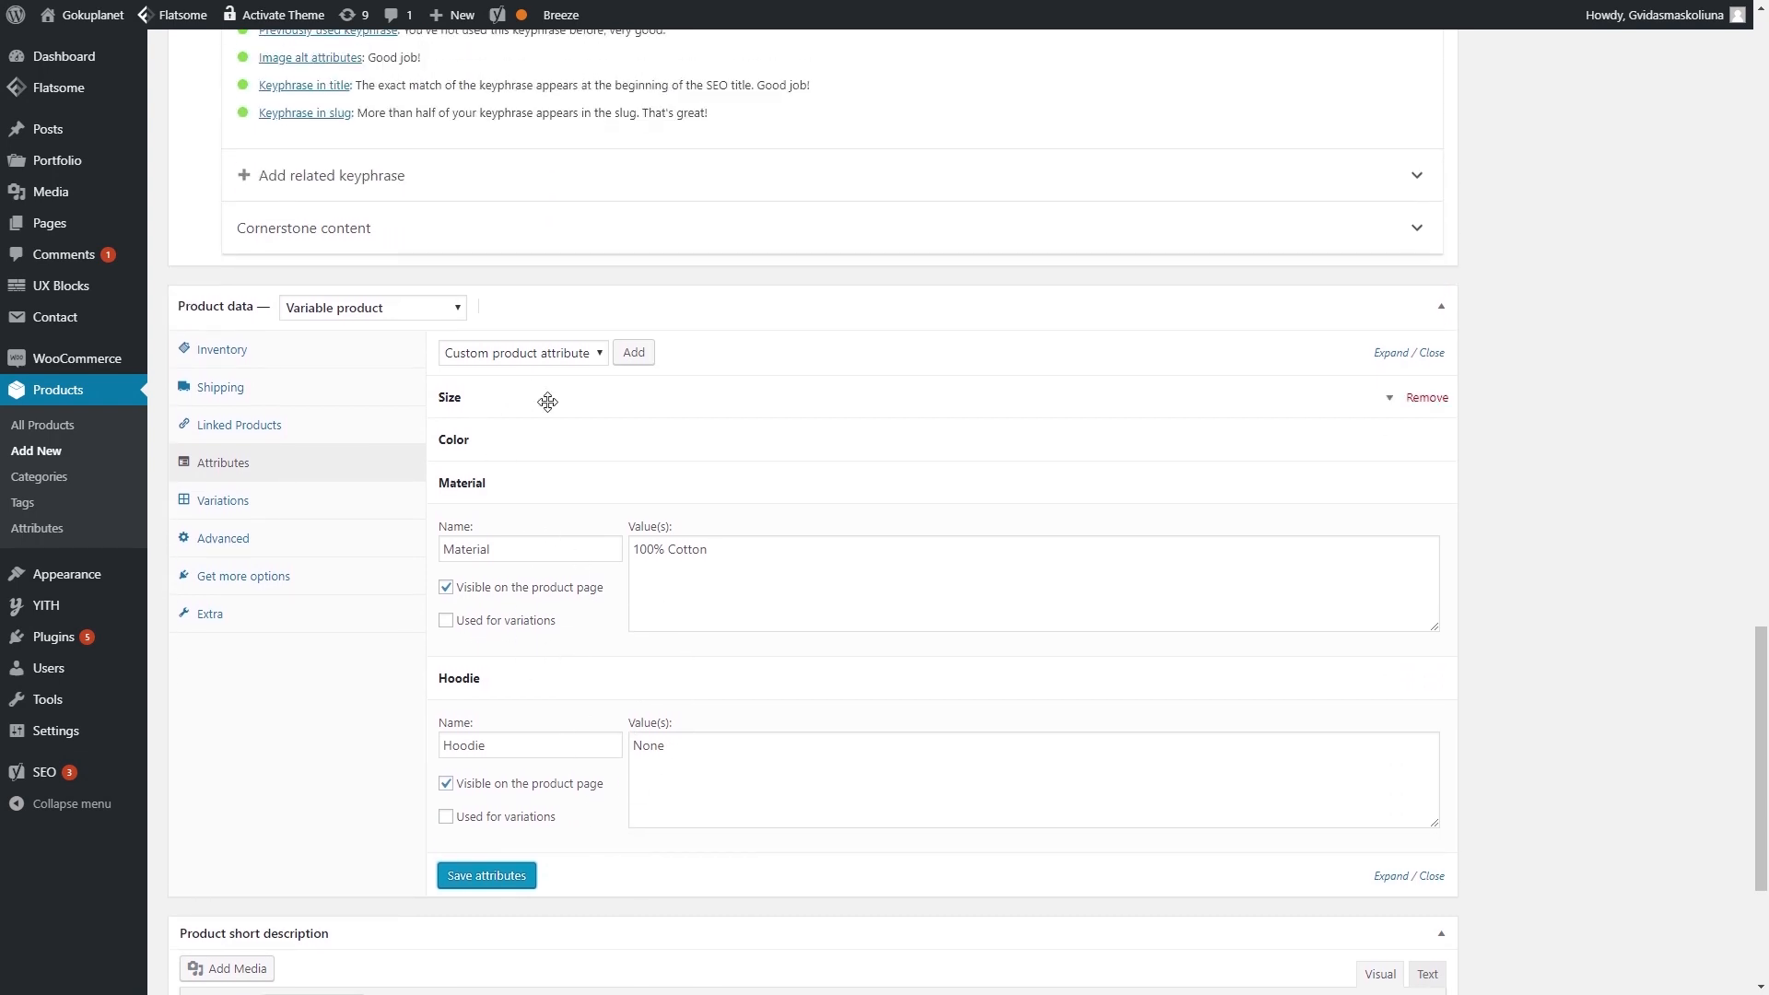
click(548, 402)
click(572, 588)
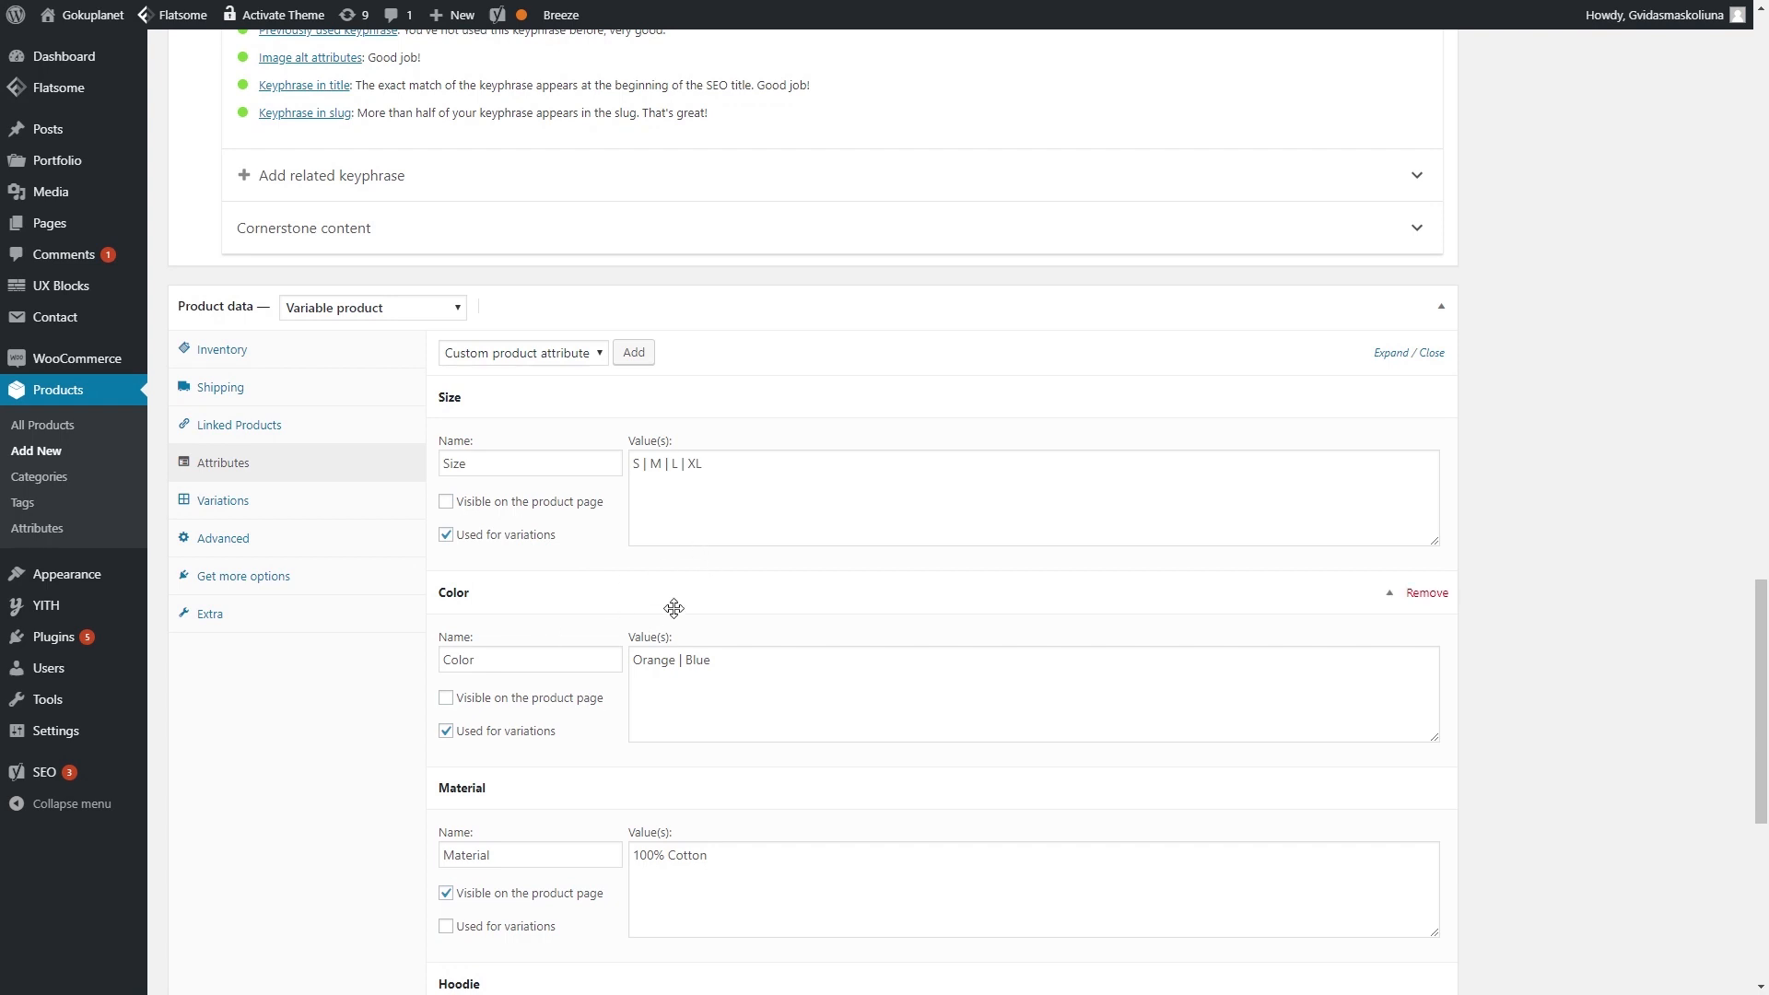
scroll(676, 608, down, 4)
scroll(636, 638, up, 1)
scroll(571, 737, down, 1)
click(506, 820)
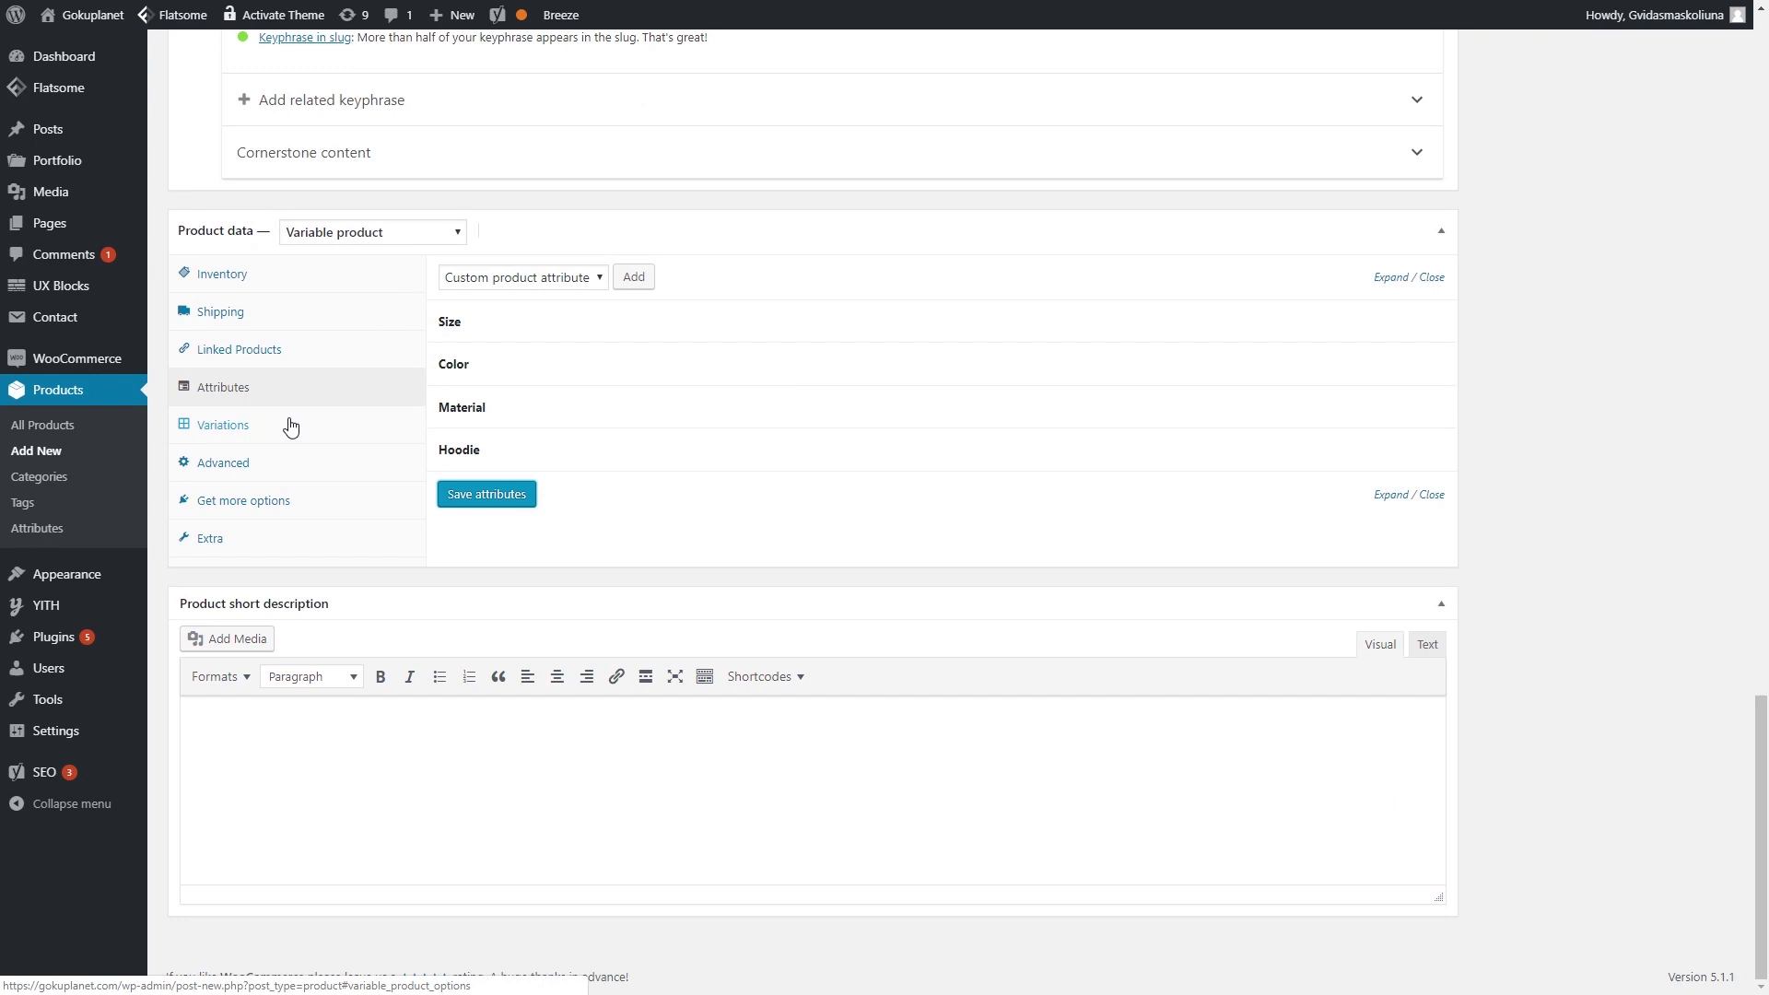
- Create variations from all attributes, producing variations #394–#401 for every Size and Color
click(258, 435)
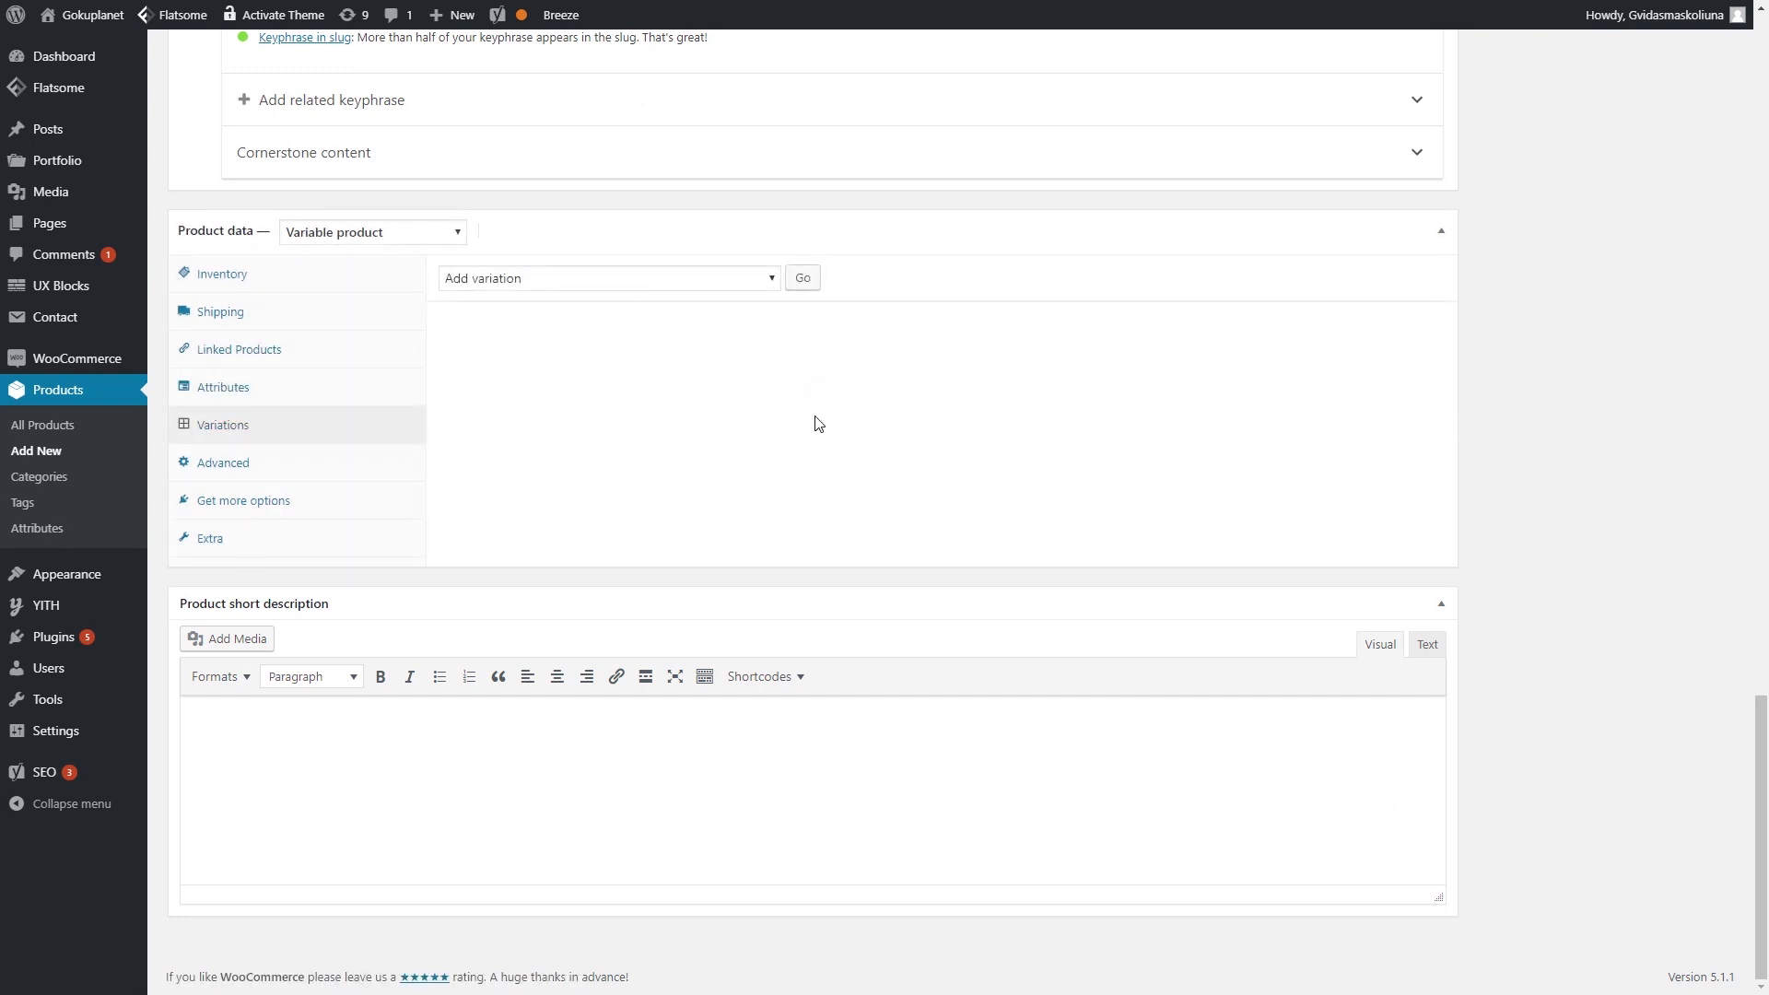
click(756, 279)
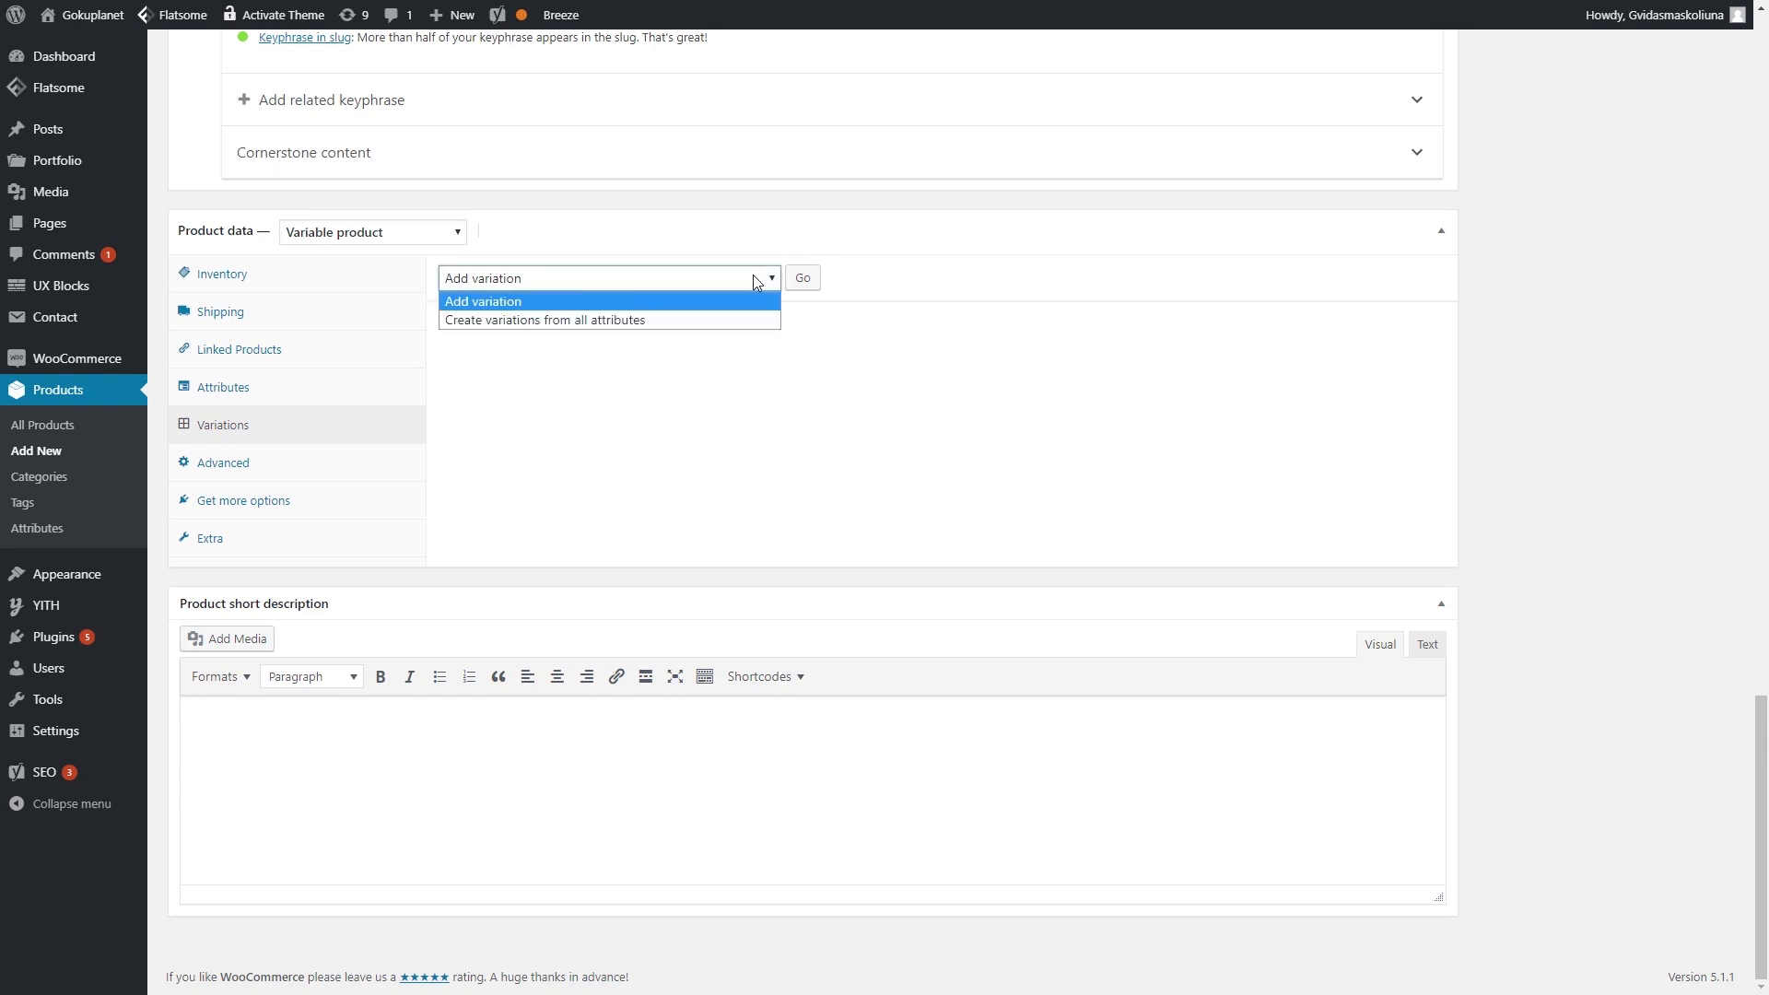
click(690, 323)
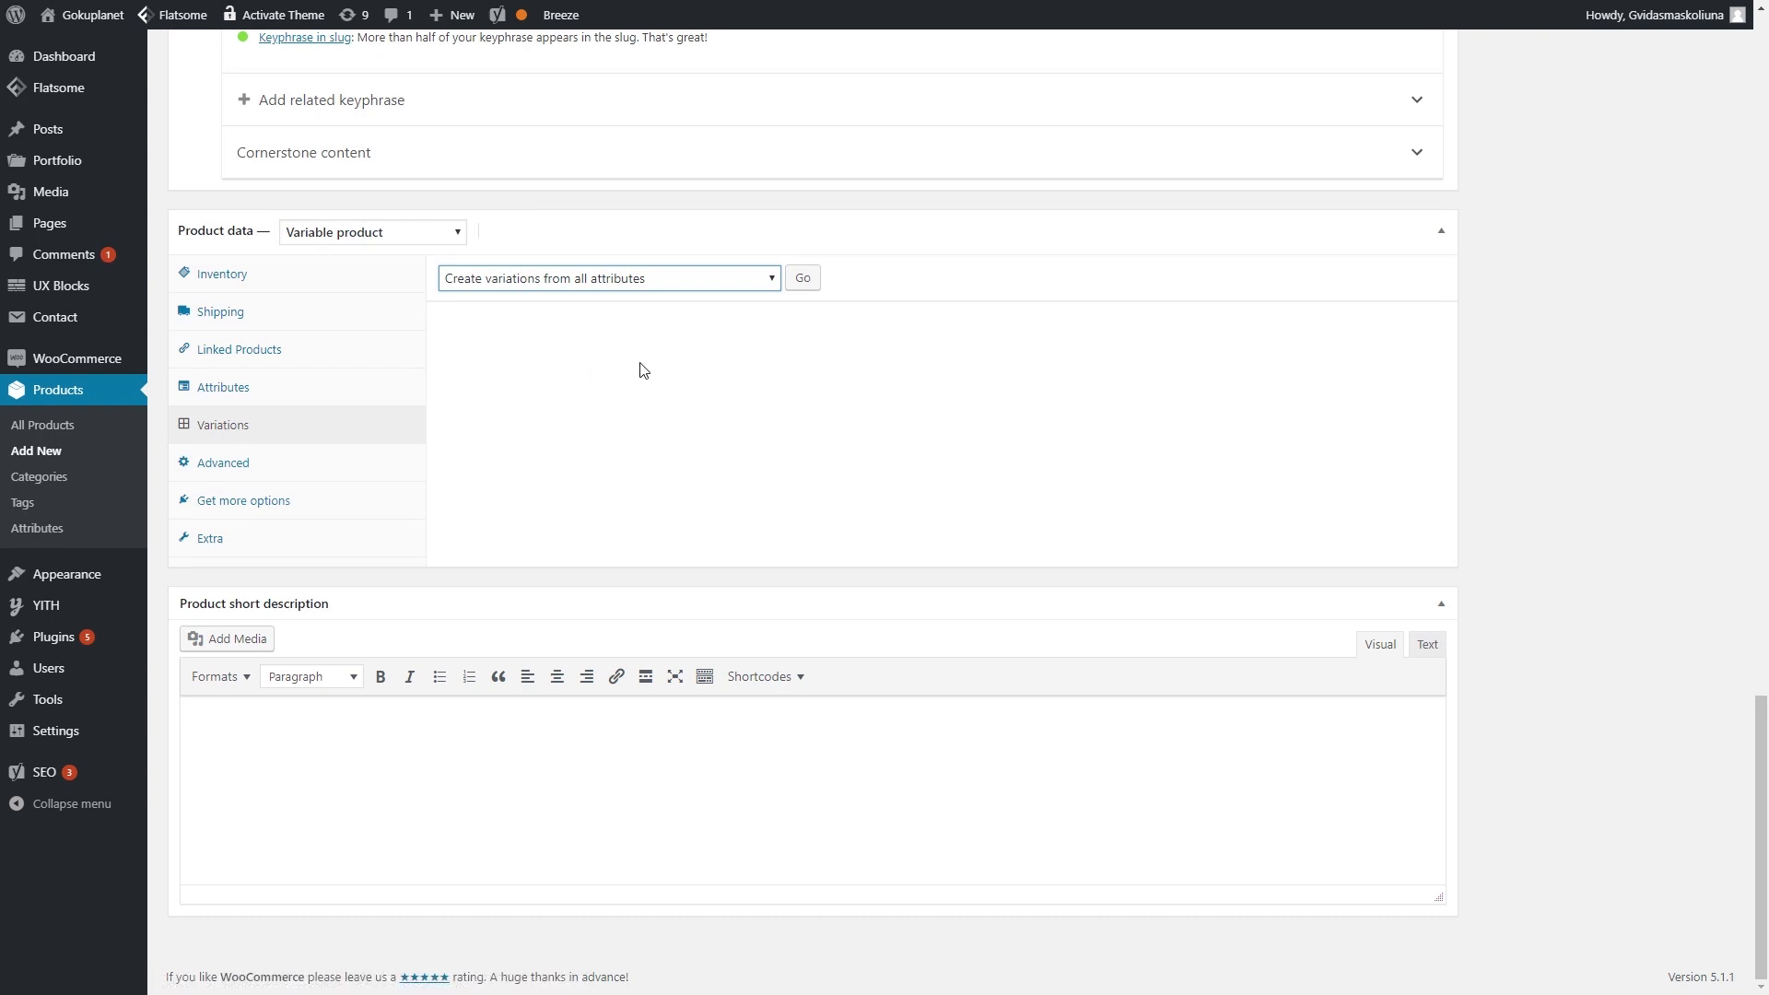
click(801, 282)
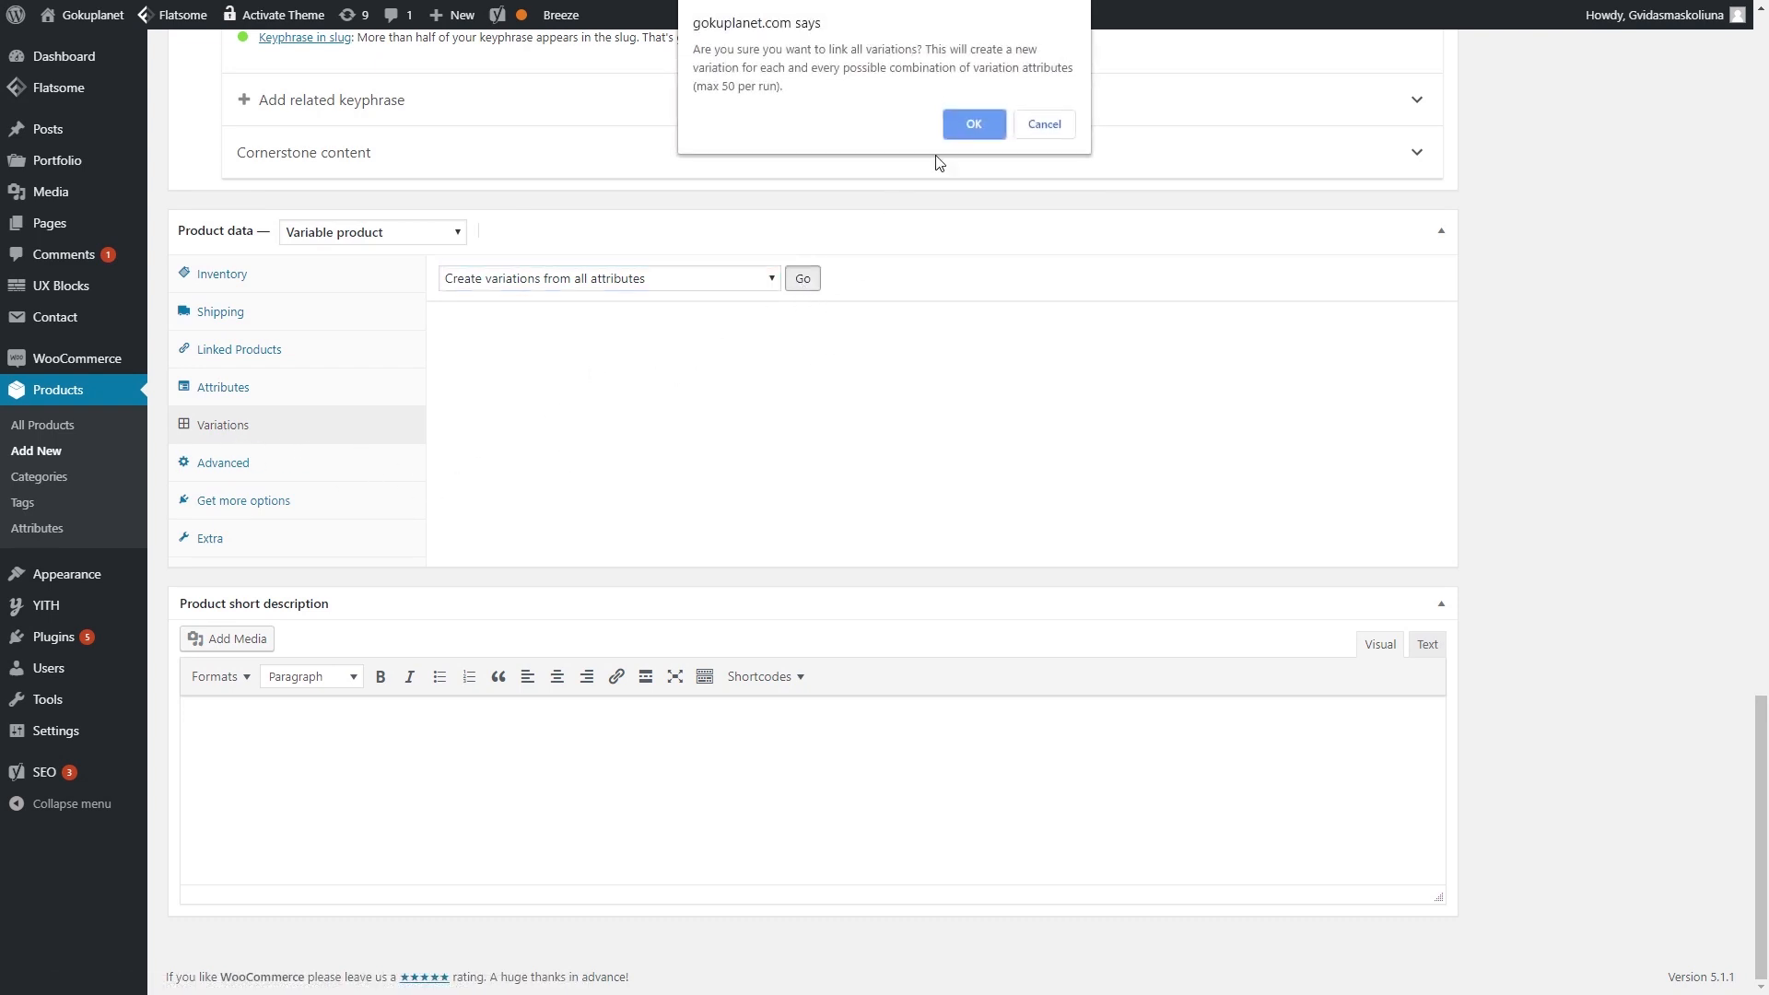
click(975, 121)
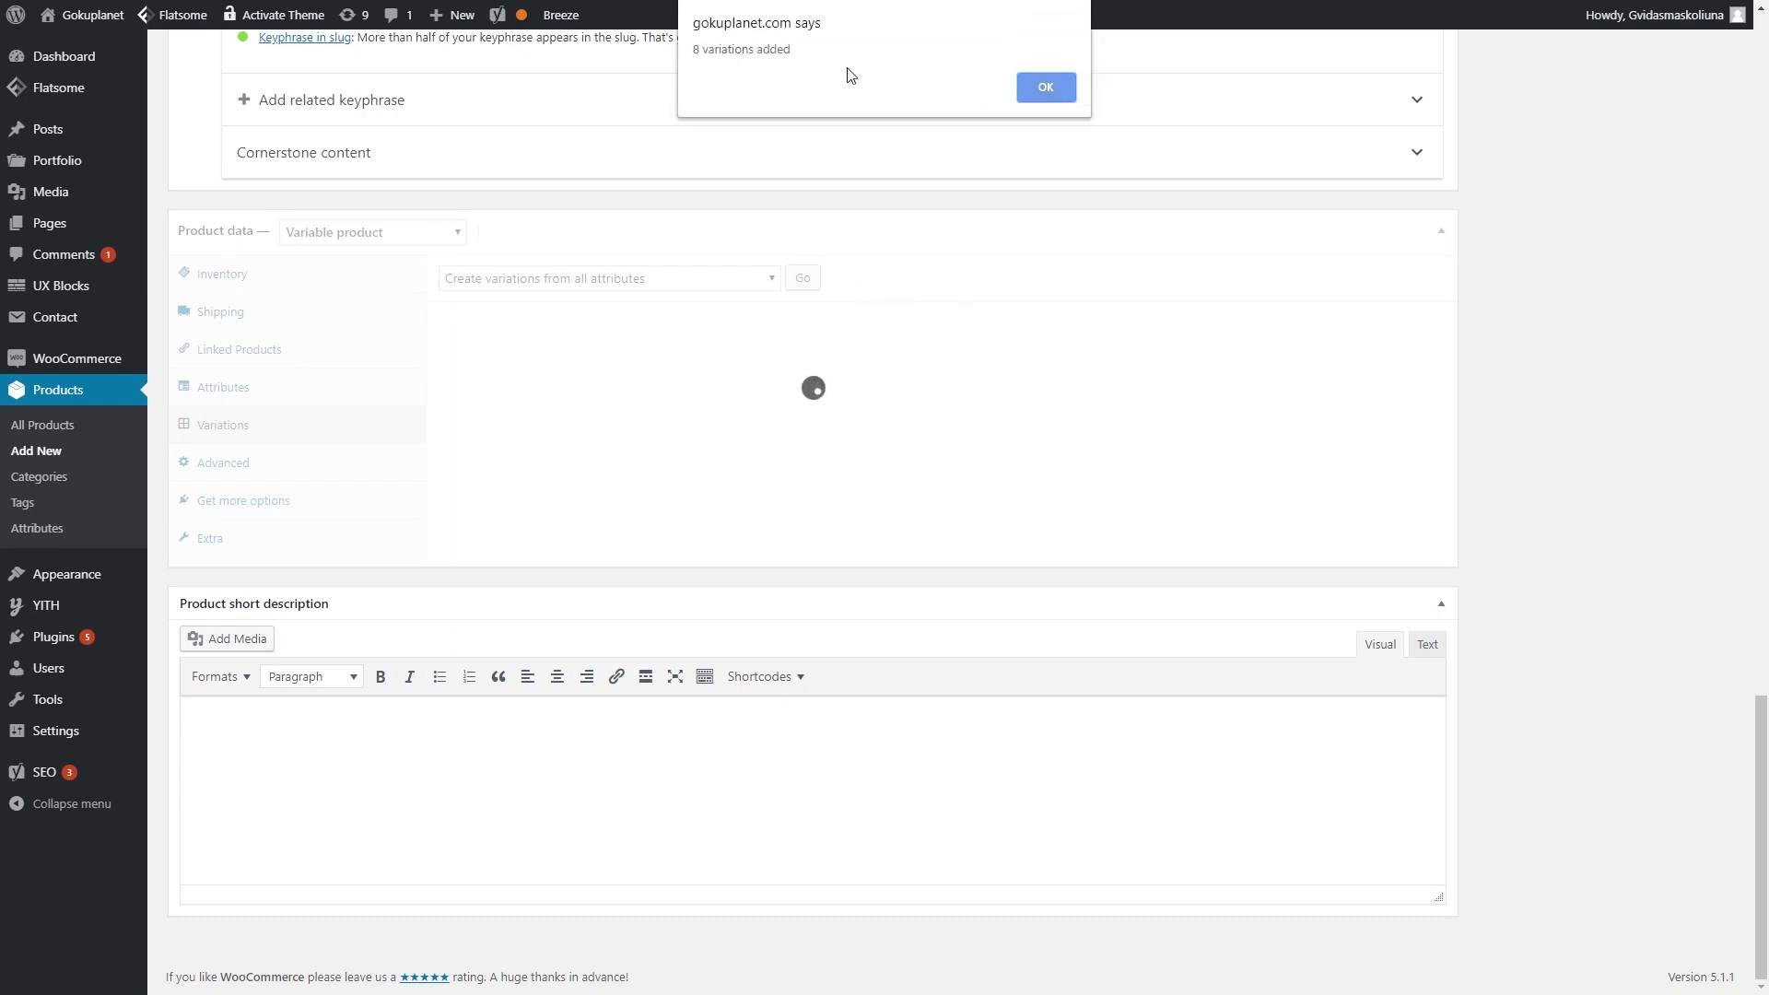
click(1027, 89)
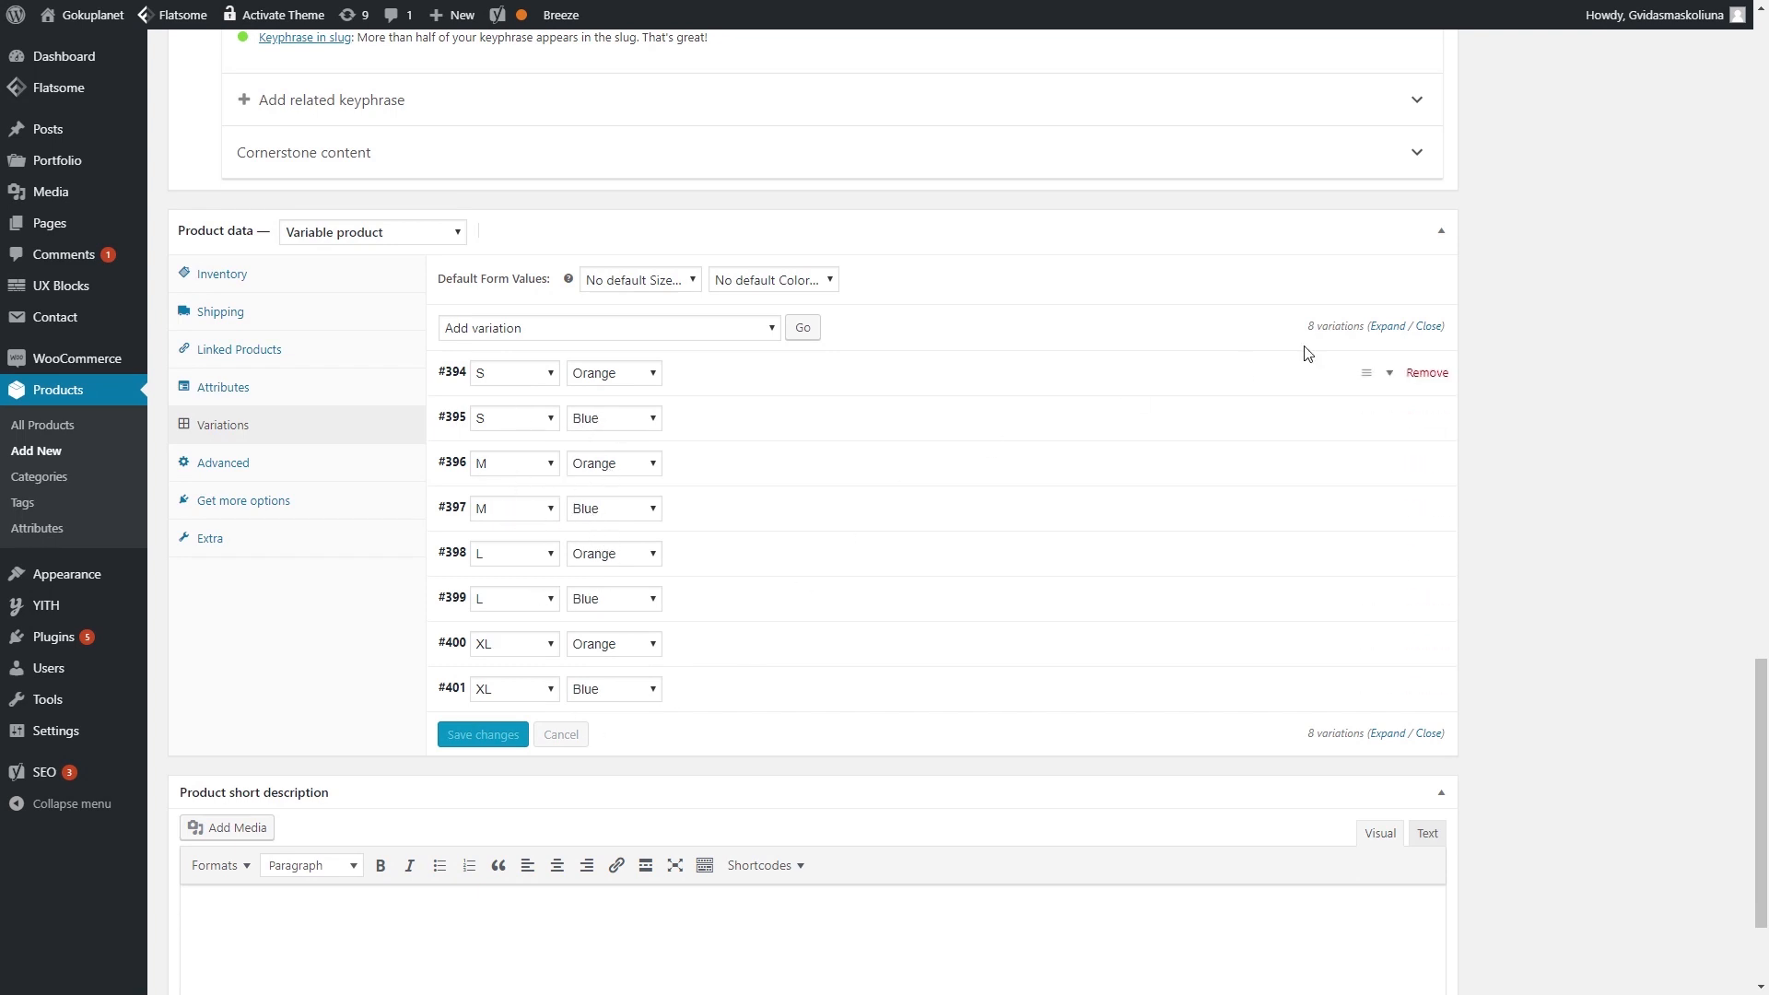
- Expand all variations and give #394 a regular price of 29.49, copying it
click(1387, 329)
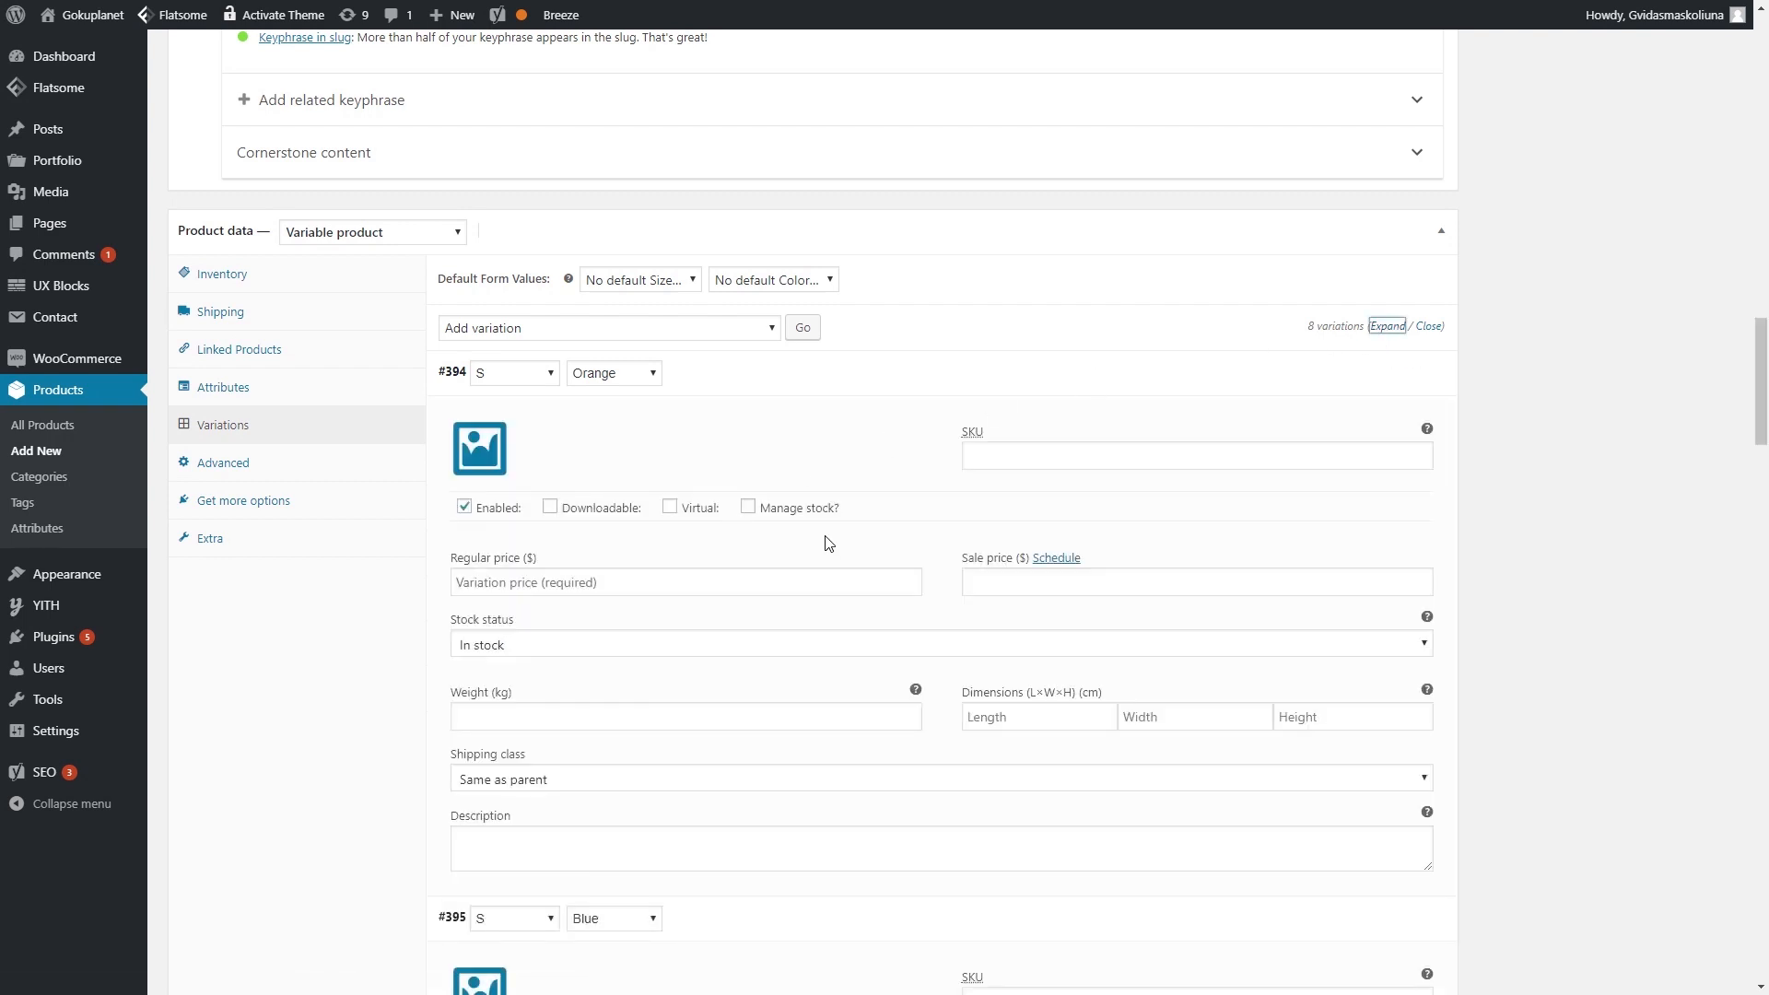
mouse_move(783, 518)
click(732, 582)
click(576, 587)
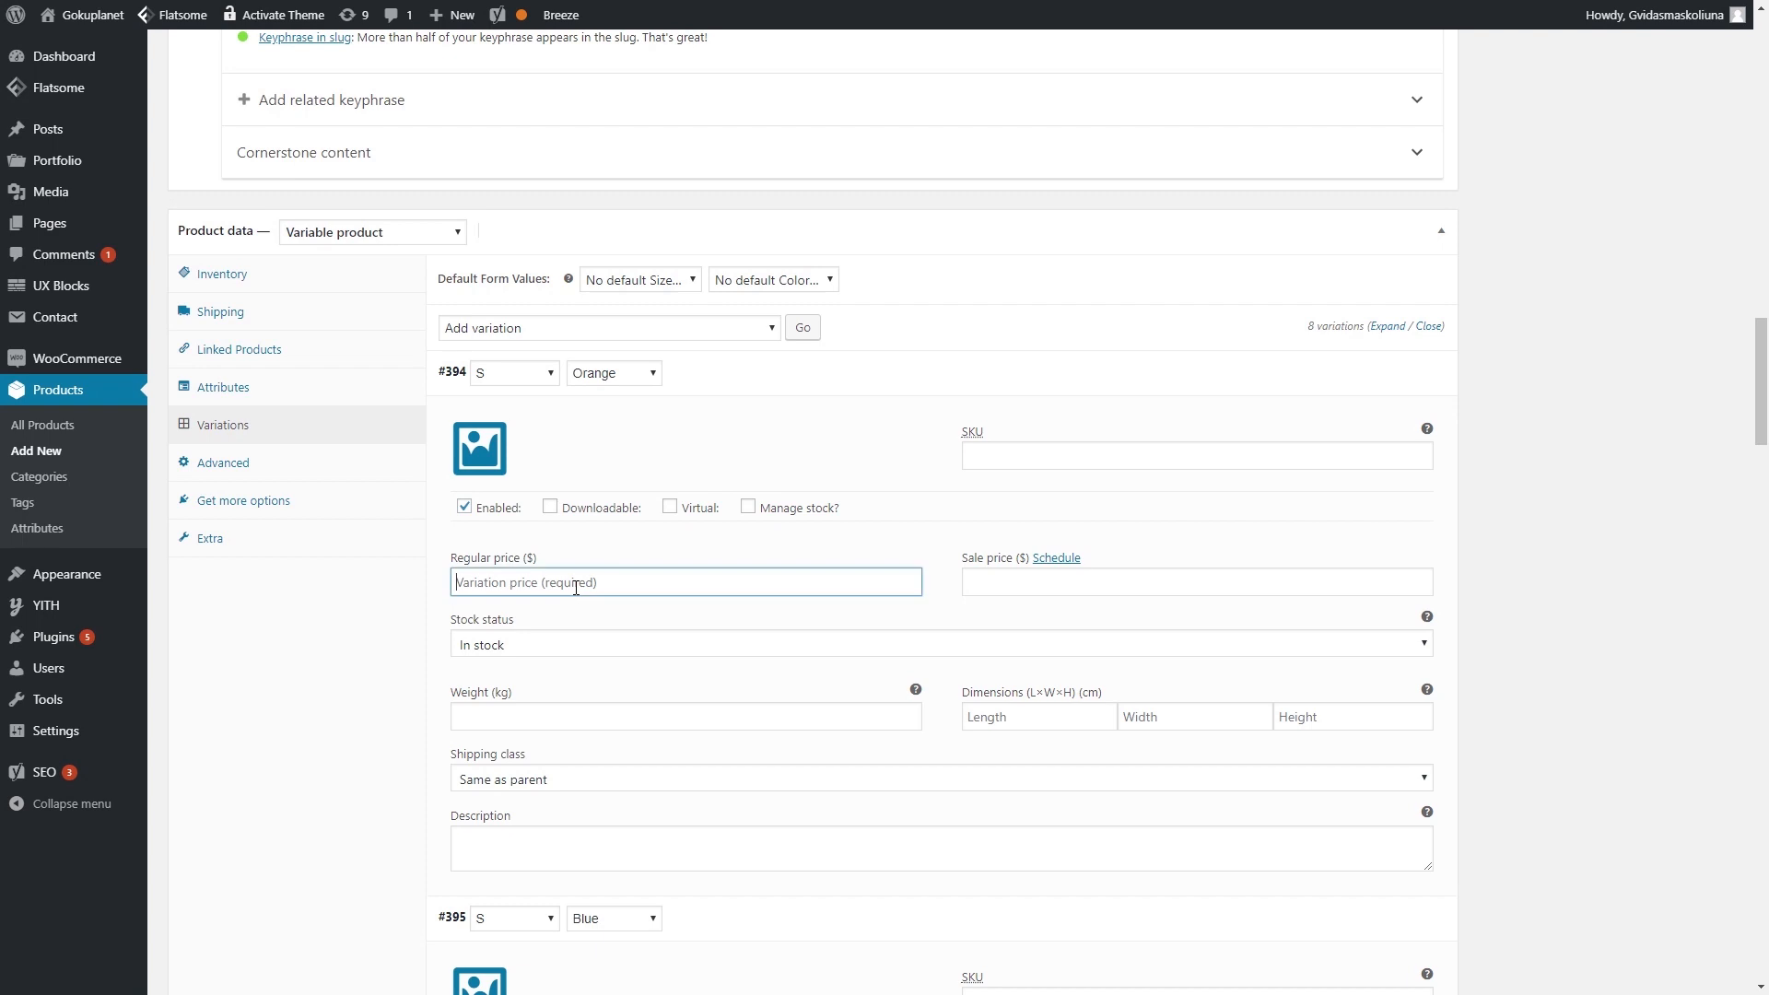
text(29)
key(ctrl+a)
key(ctrl+c)
scroll(576, 587, down, 7)
- Paste 29.49 as the regular price of variations #395 through #398
click(595, 475)
key(ctrl+v)
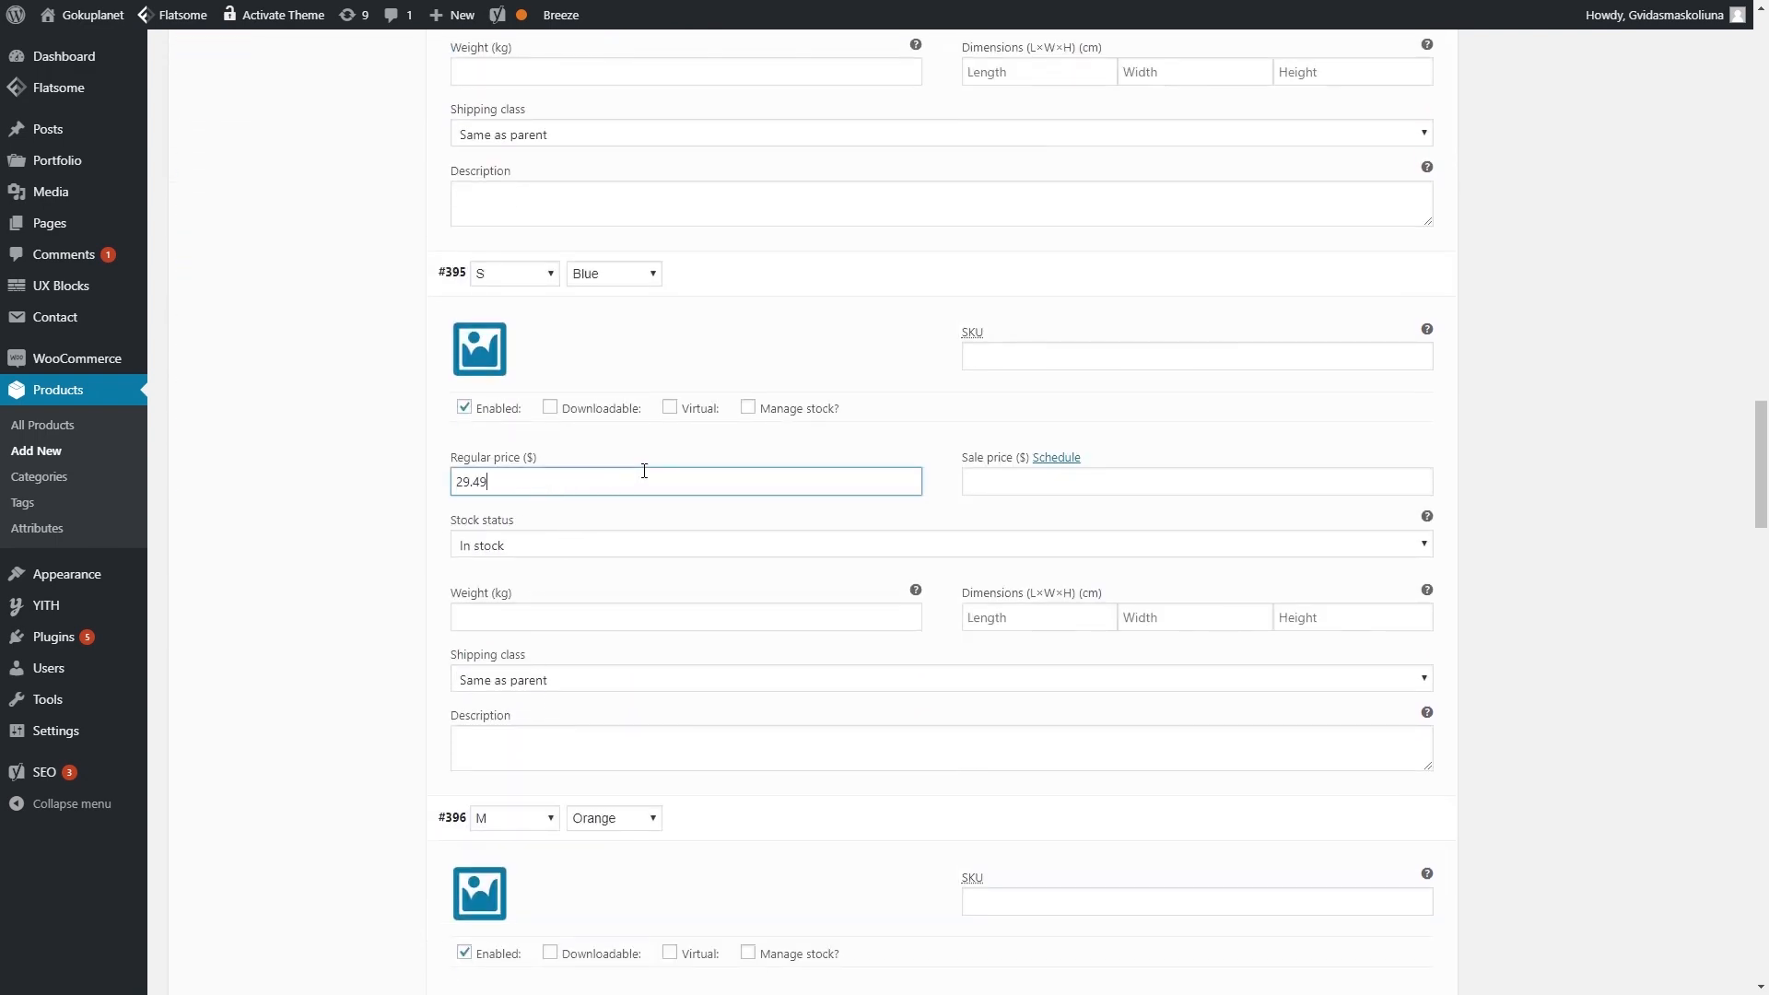
scroll(645, 471, down, 7)
click(546, 379)
key(ctrl+v)
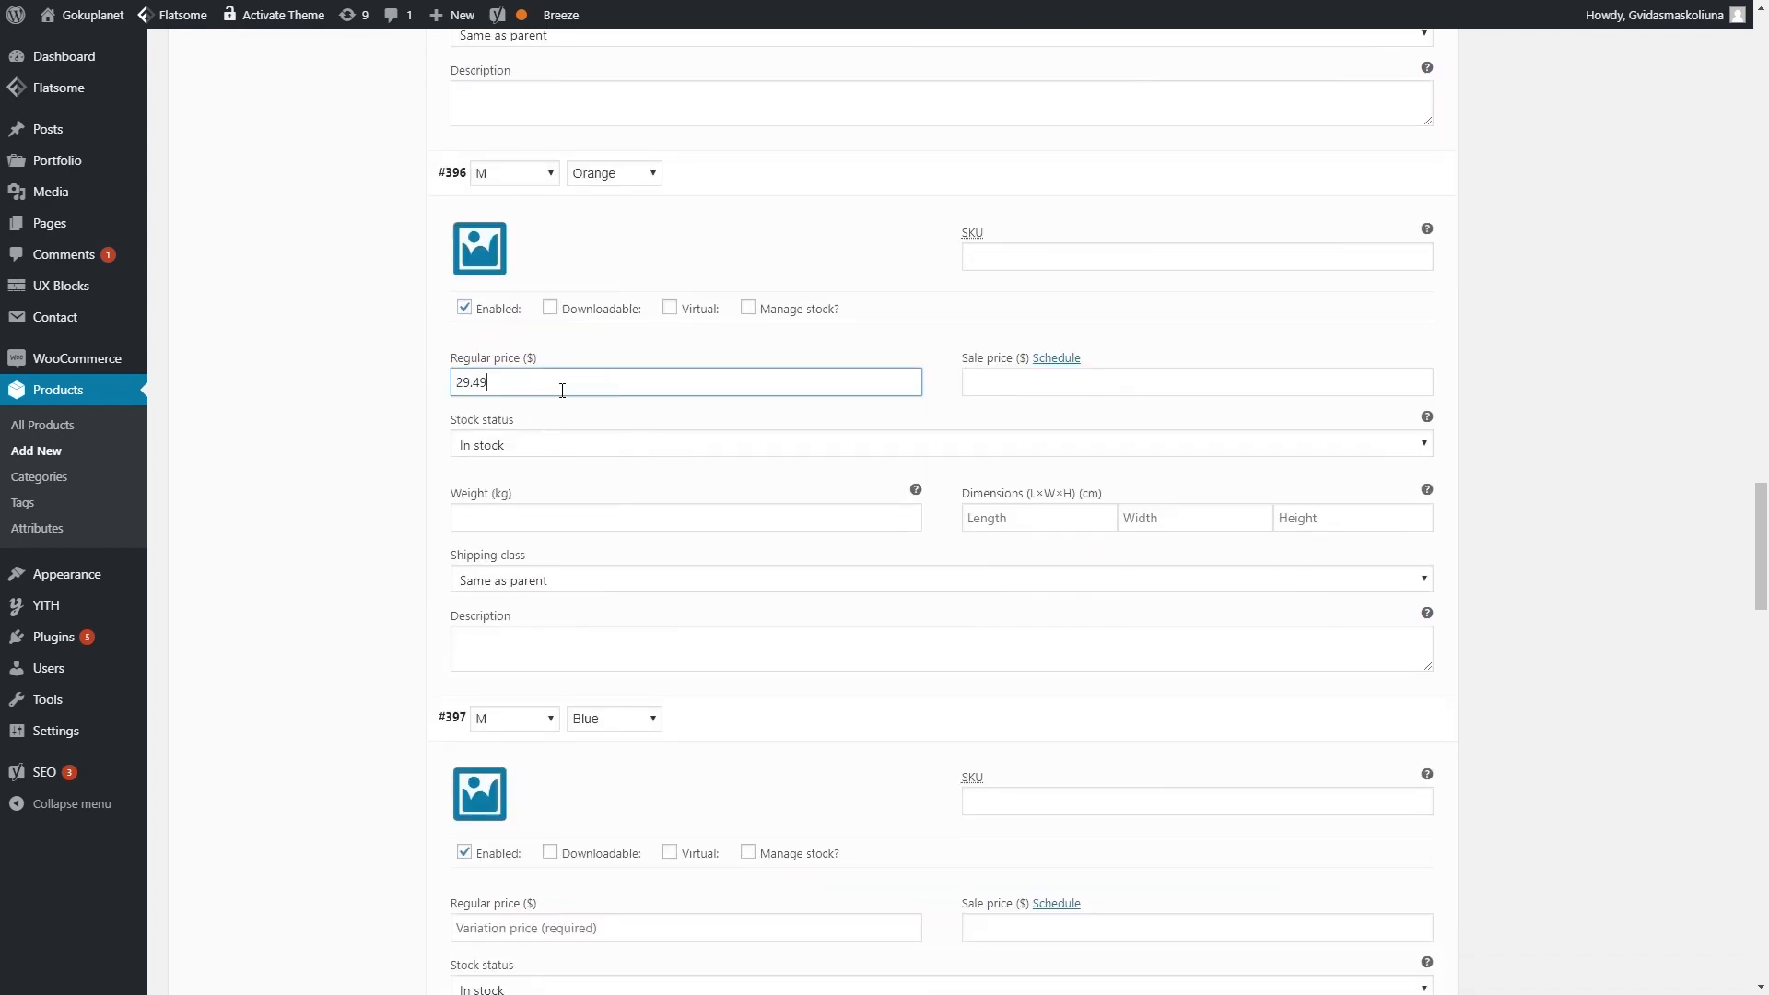
scroll(611, 501, down, 5)
click(619, 475)
key(ctrl+v)
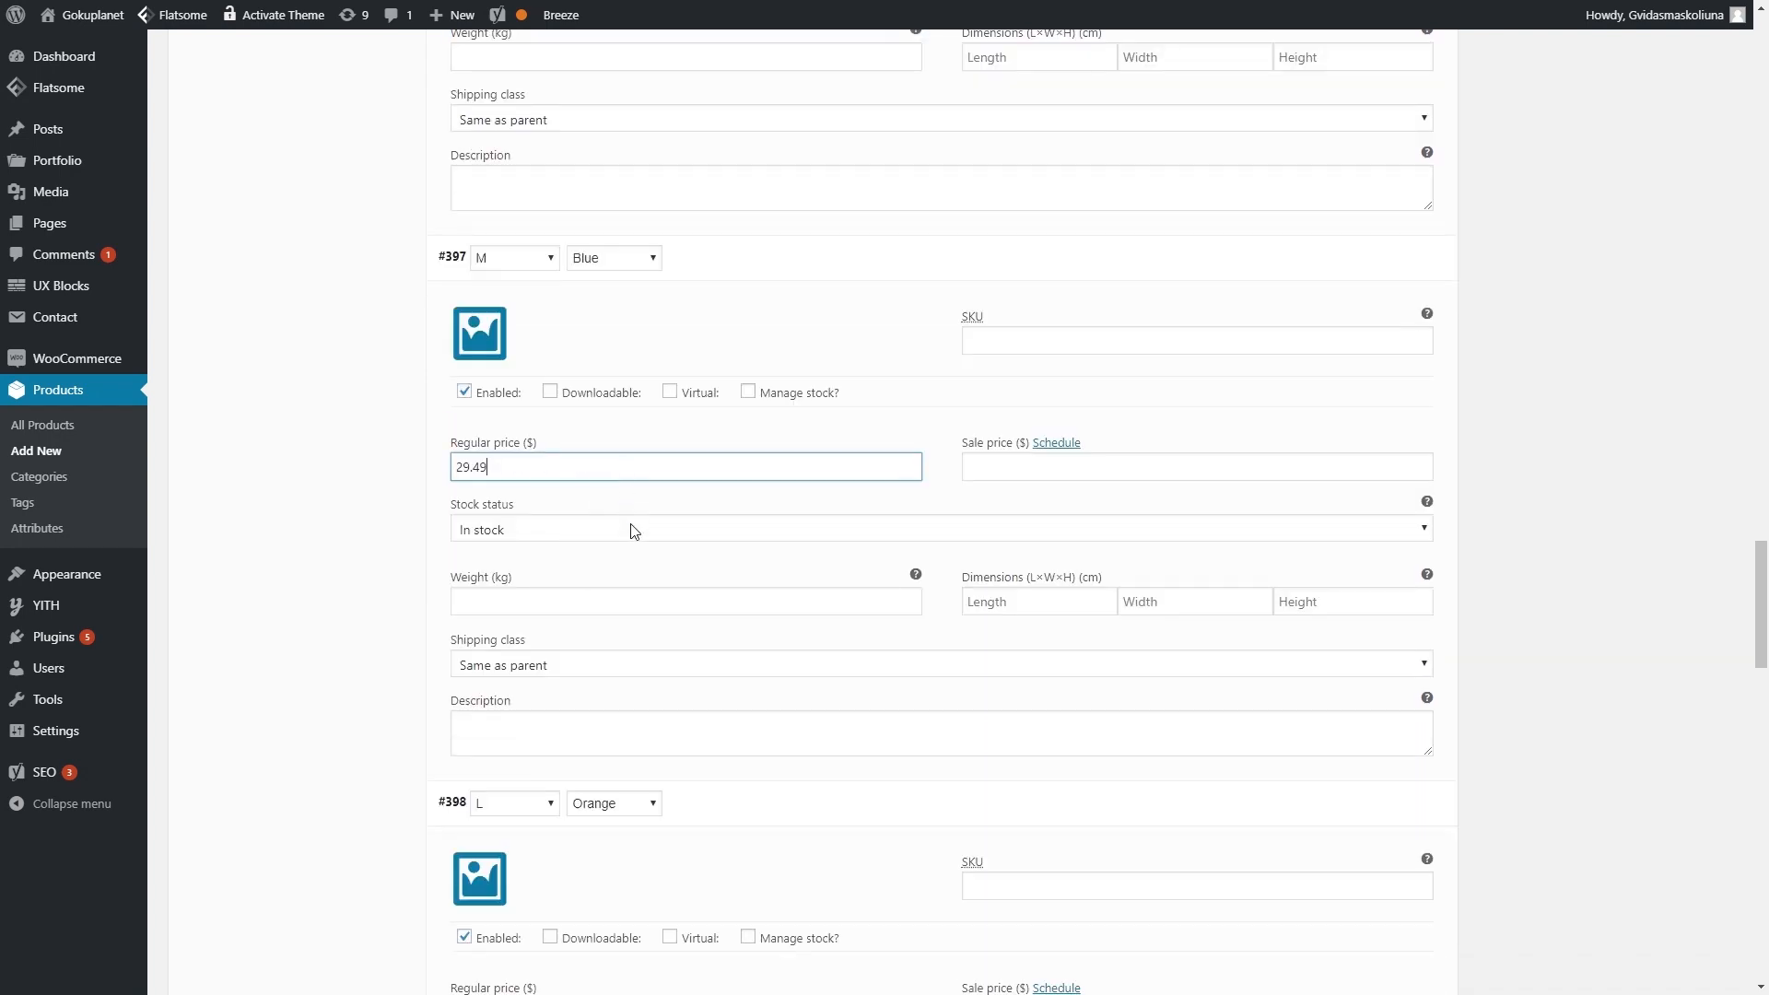
scroll(608, 525, down, 6)
click(593, 458)
key(ctrl+v)
- Paste 29.49 as the regular price of variations #399, #400 and #401
scroll(596, 516, down, 4)
scroll(593, 539, down, 1)
click(577, 544)
key(ctrl+v)
scroll(645, 599, down, 6)
click(586, 527)
key(ctrl+v)
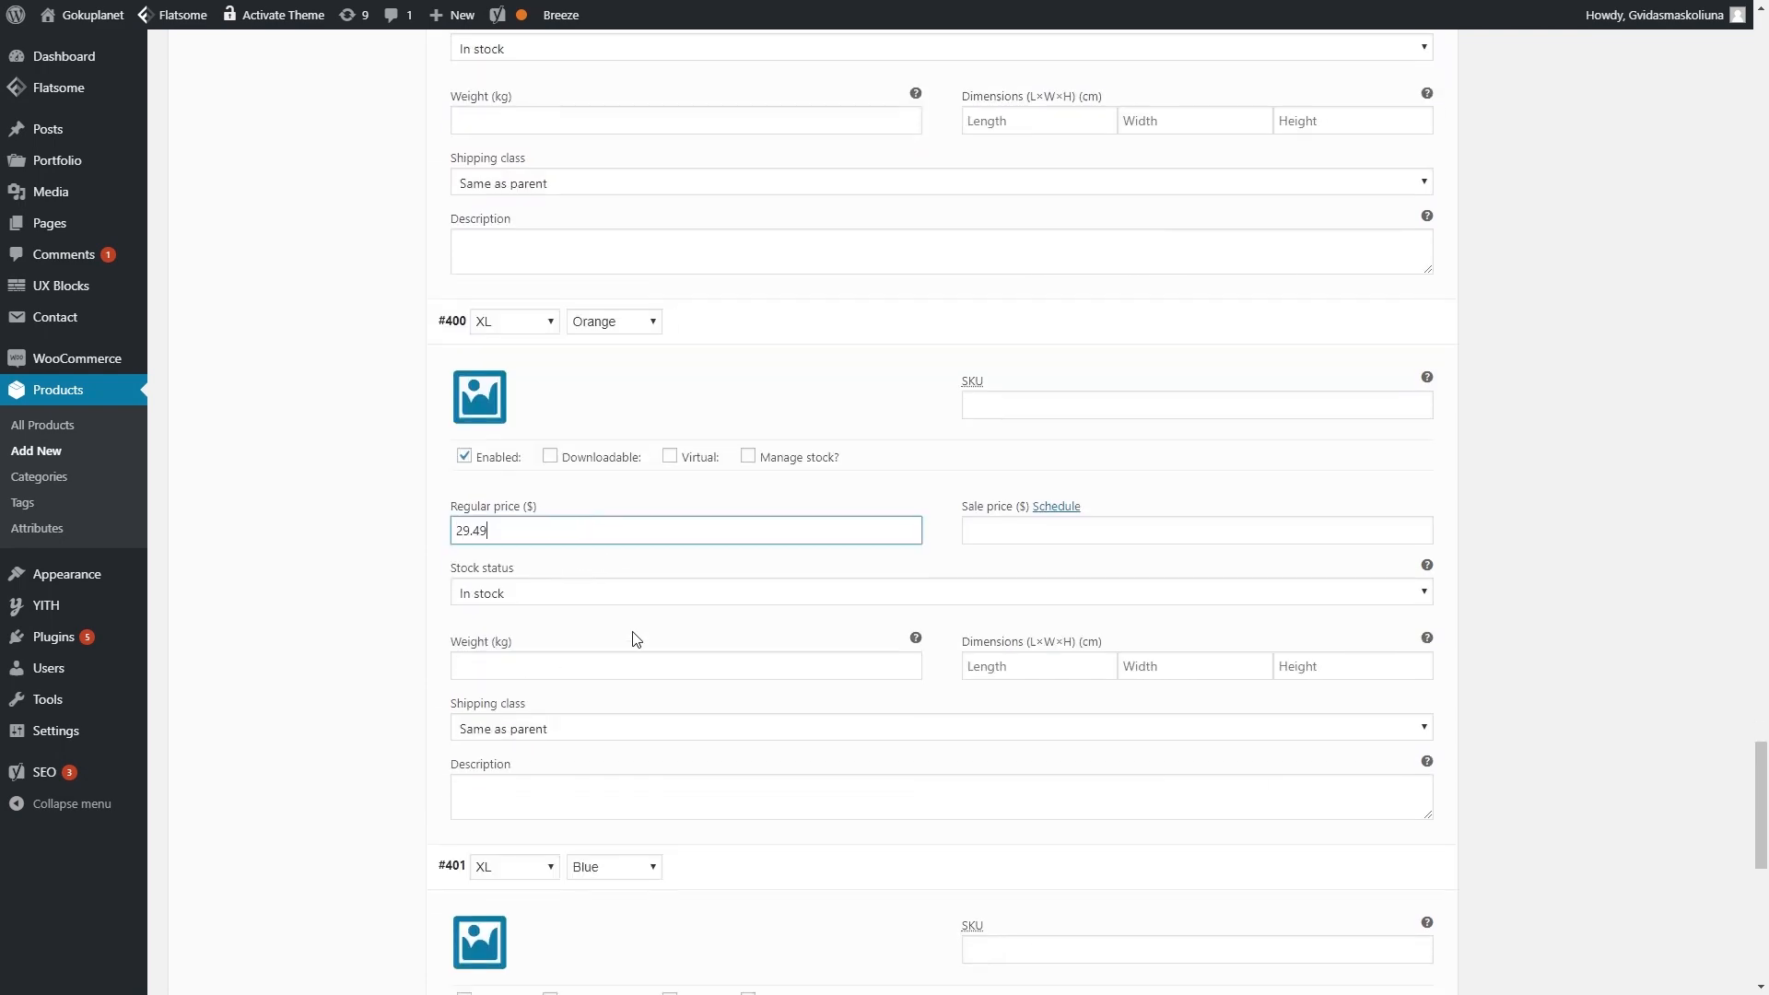
scroll(593, 617, down, 4)
click(593, 619)
key(ctrl+v)
scroll(652, 645, down, 5)
scroll(655, 639, up, 20)
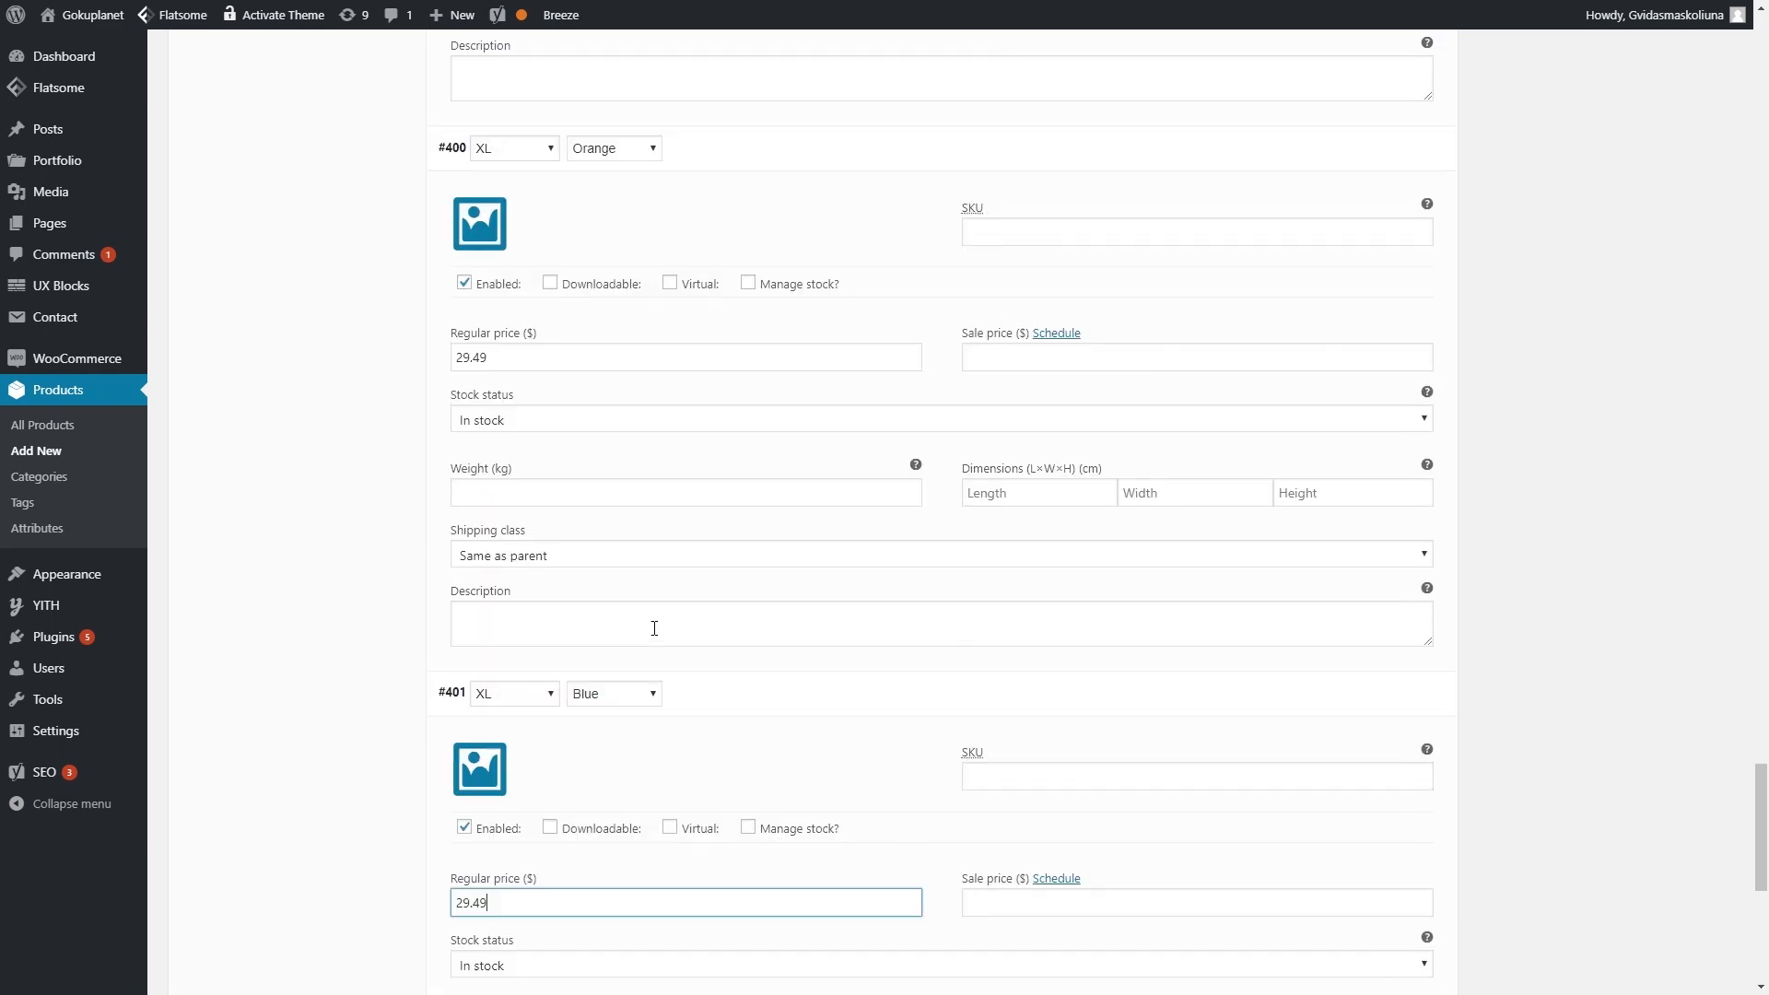
scroll(645, 553, up, 3)
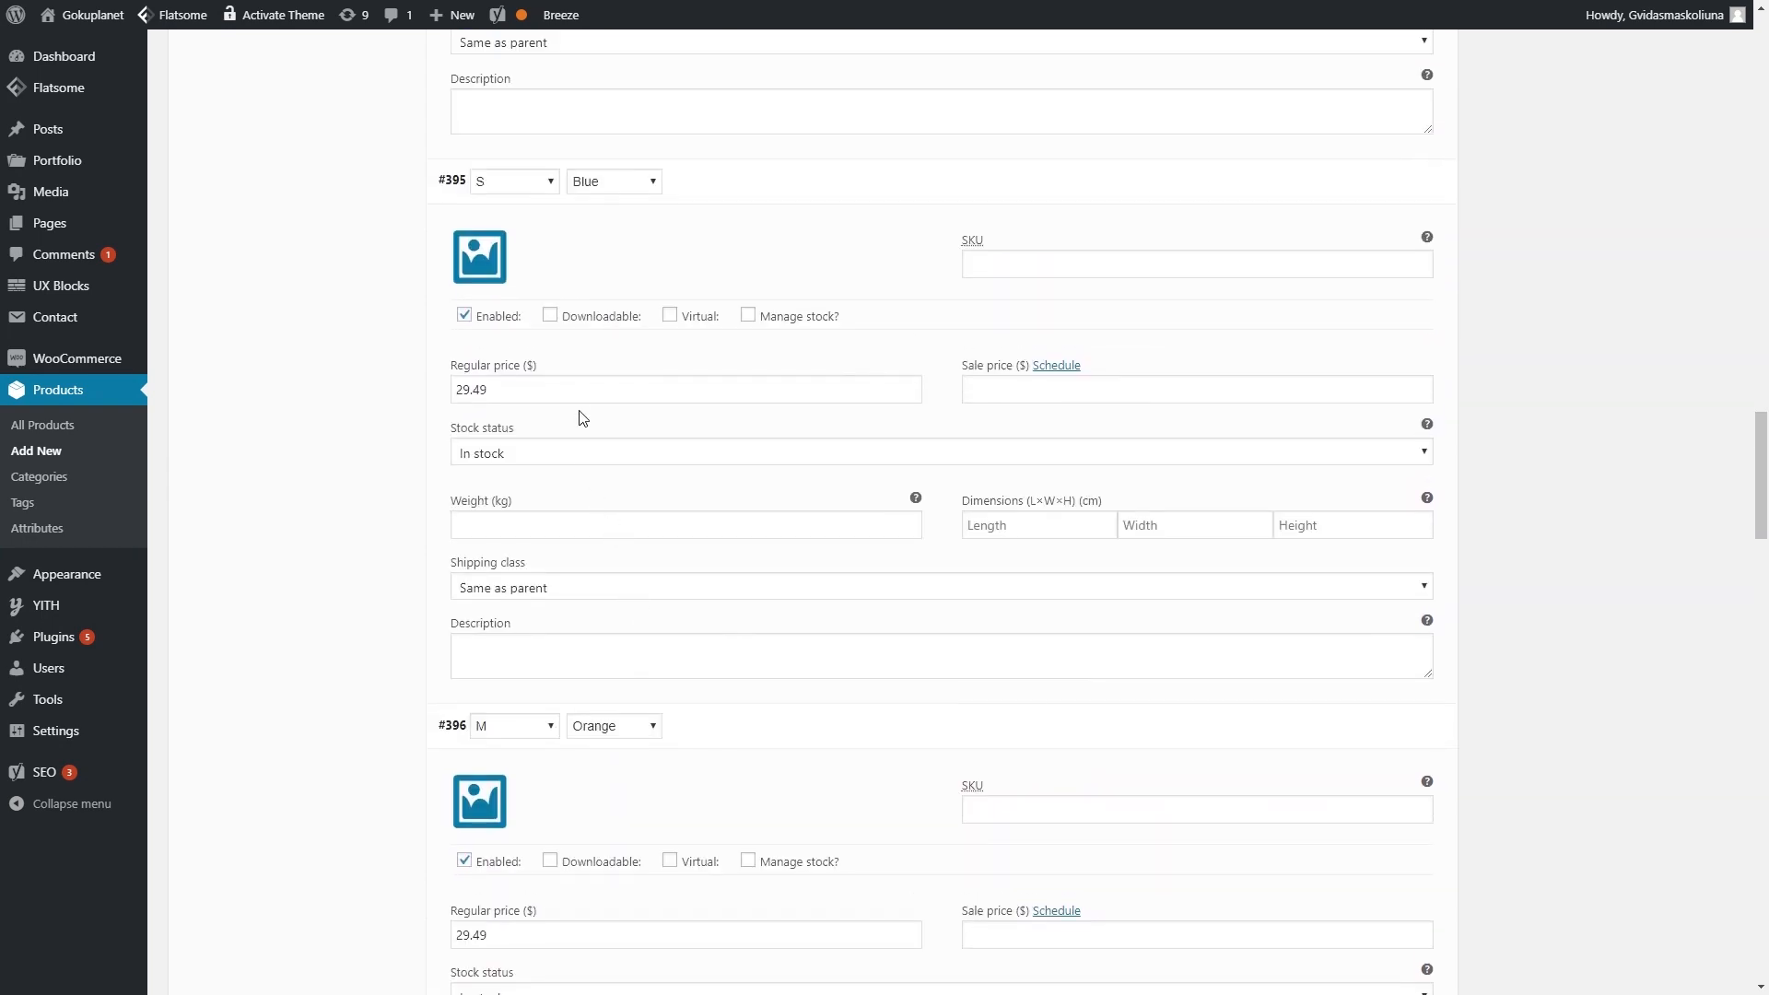
scroll(590, 443, up, 7)
scroll(617, 512, up, 3)
scroll(611, 501, down, 4)
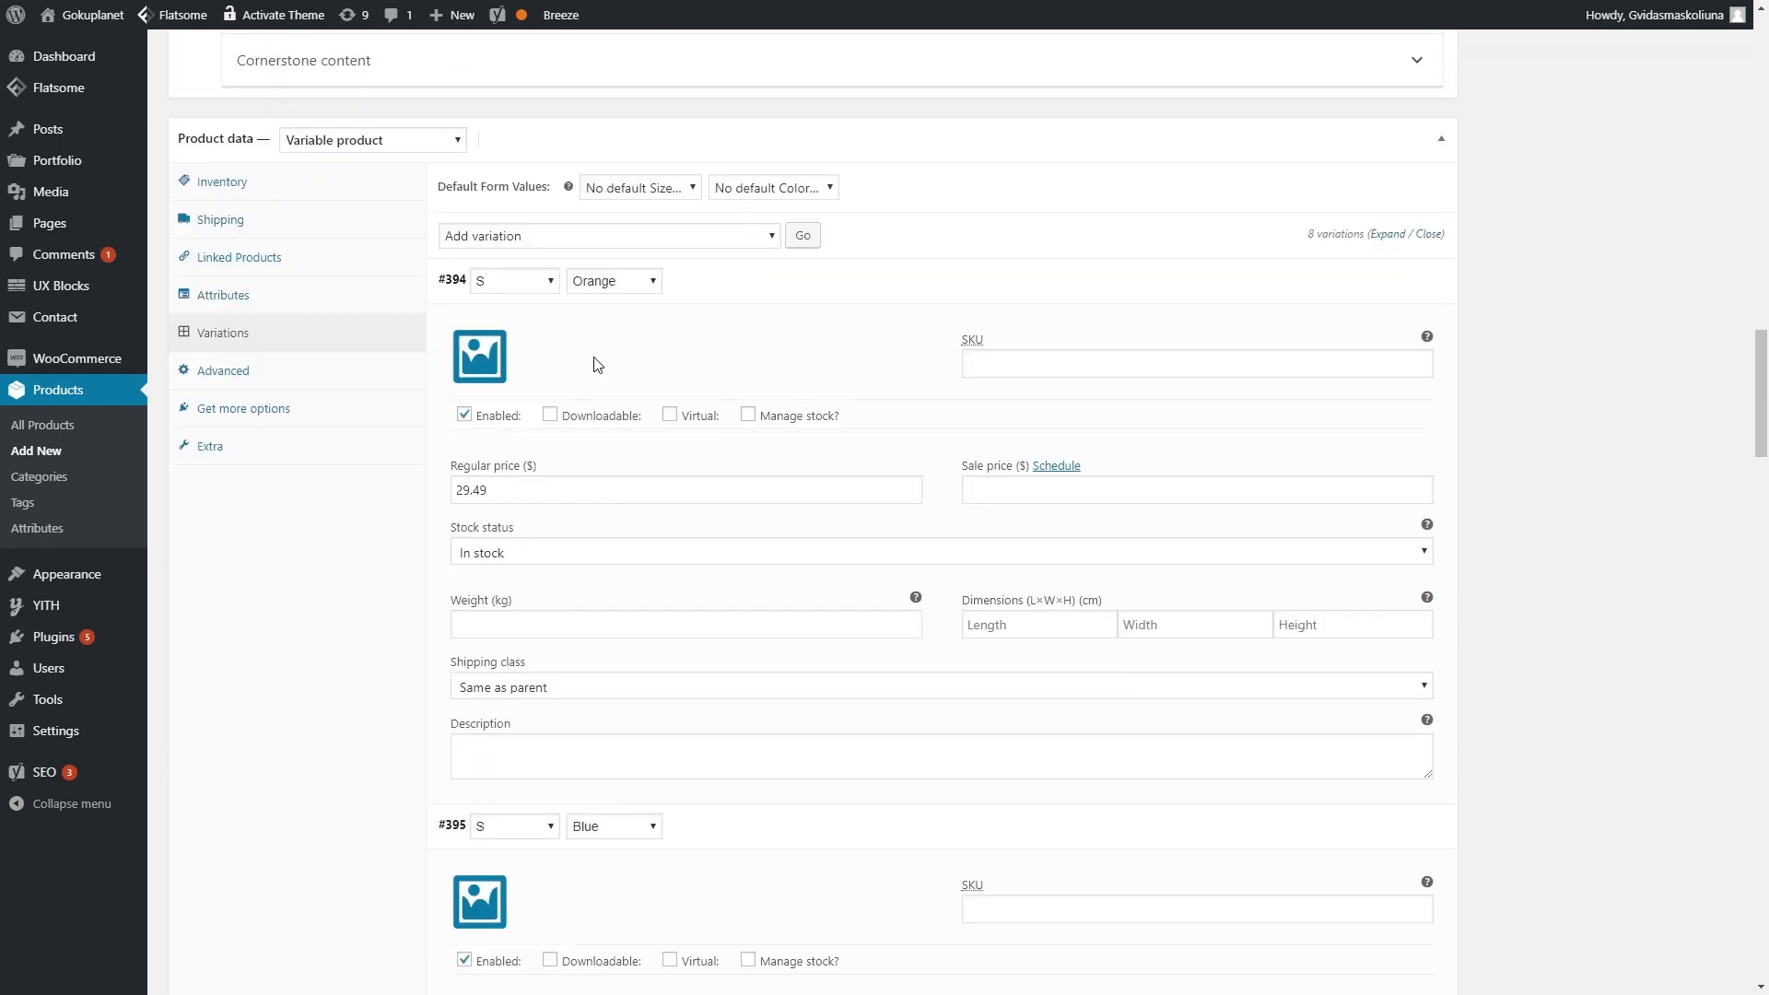
- Give variation #394 the orange hoodie photo and variation #395 the blue jacket photo
click(483, 359)
click(225, 230)
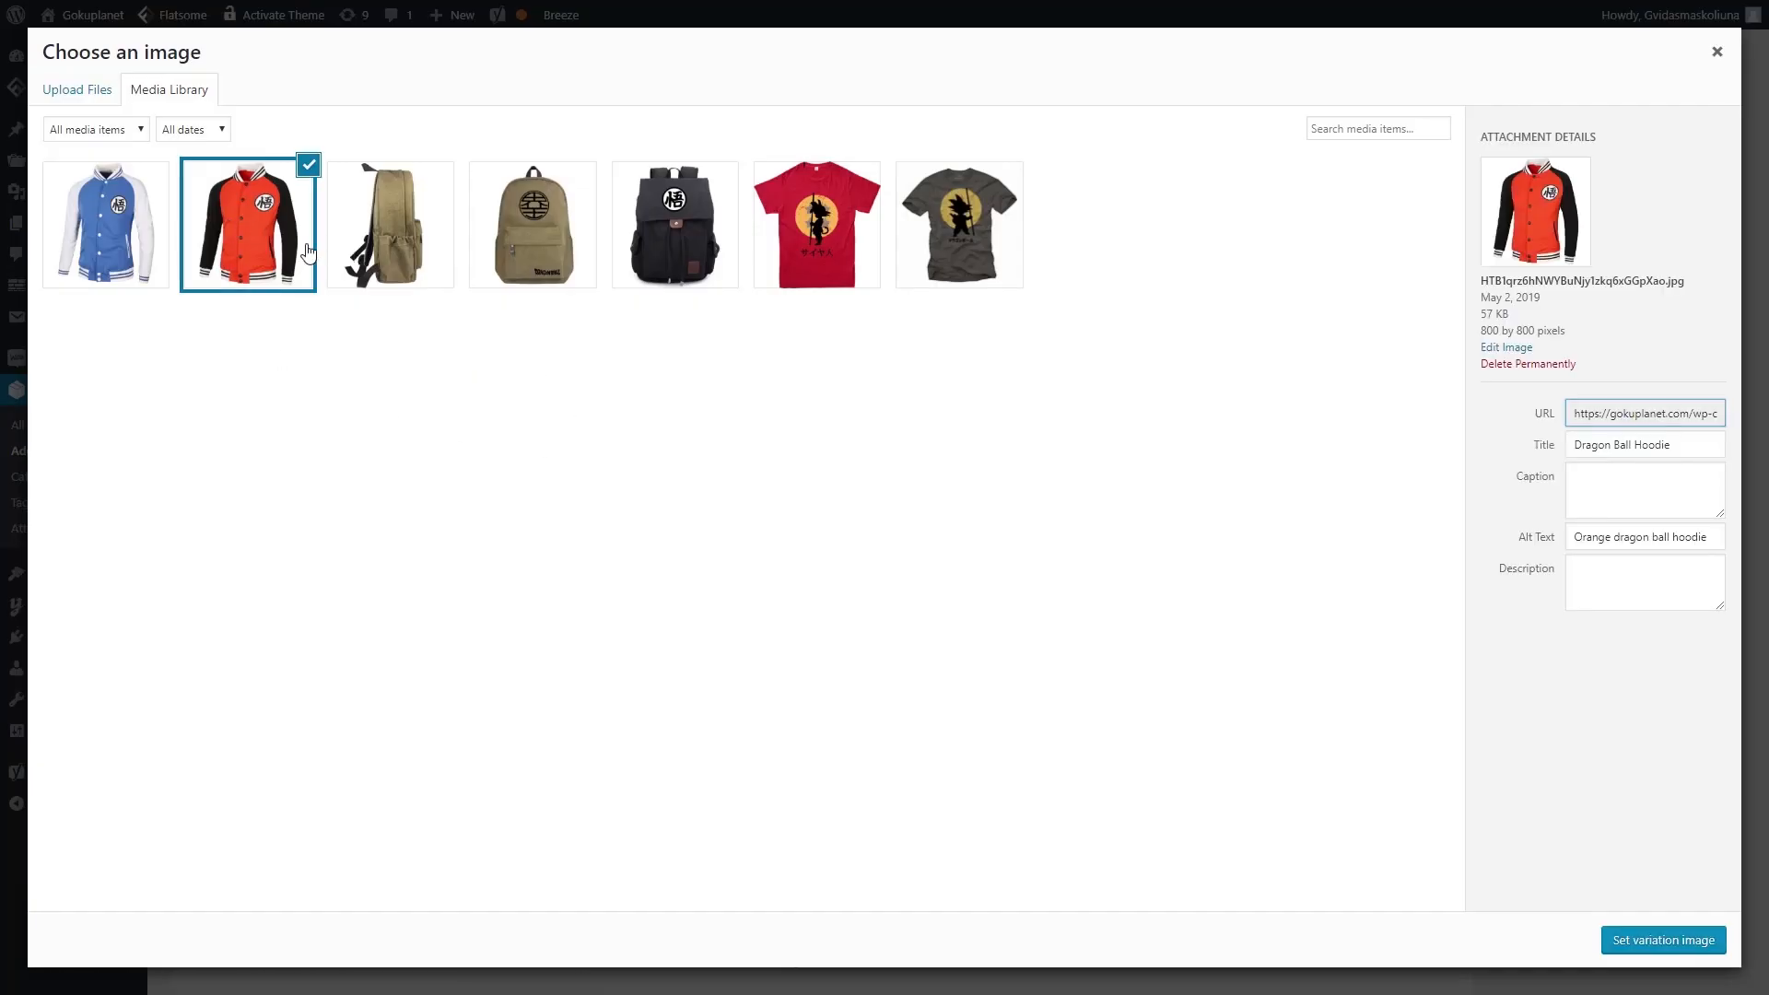
click(1650, 952)
scroll(497, 553, down, 3)
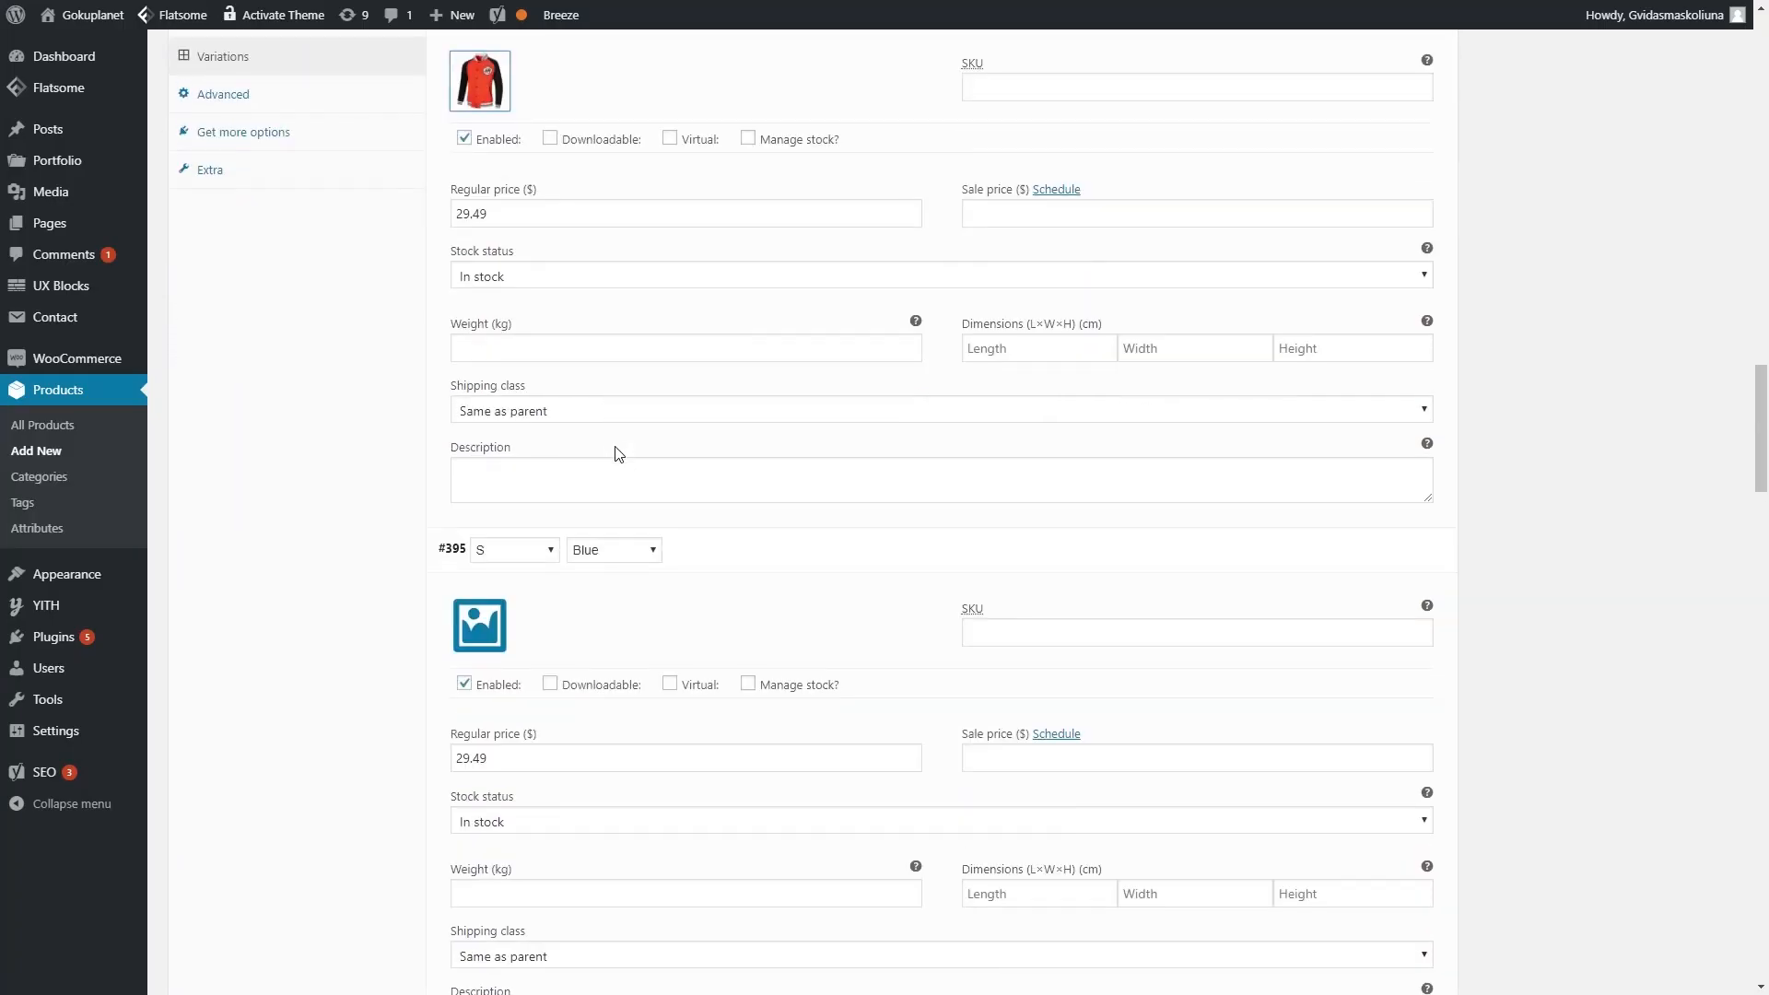
click(488, 627)
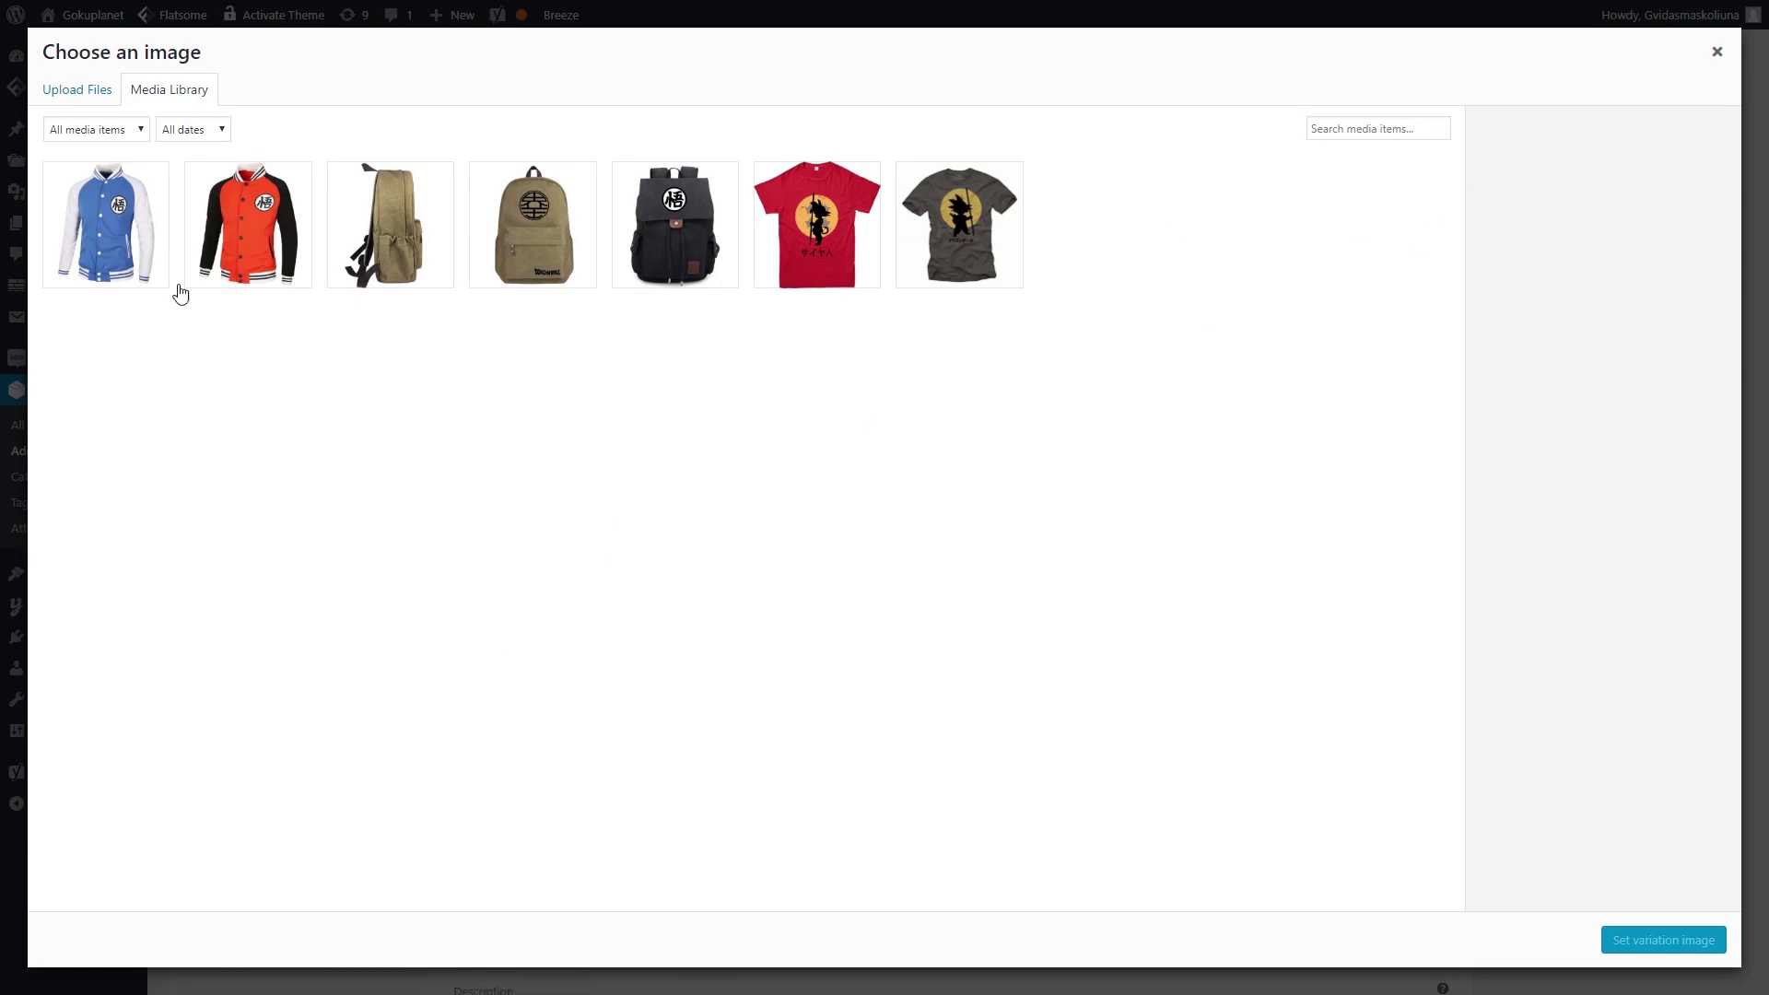
click(111, 249)
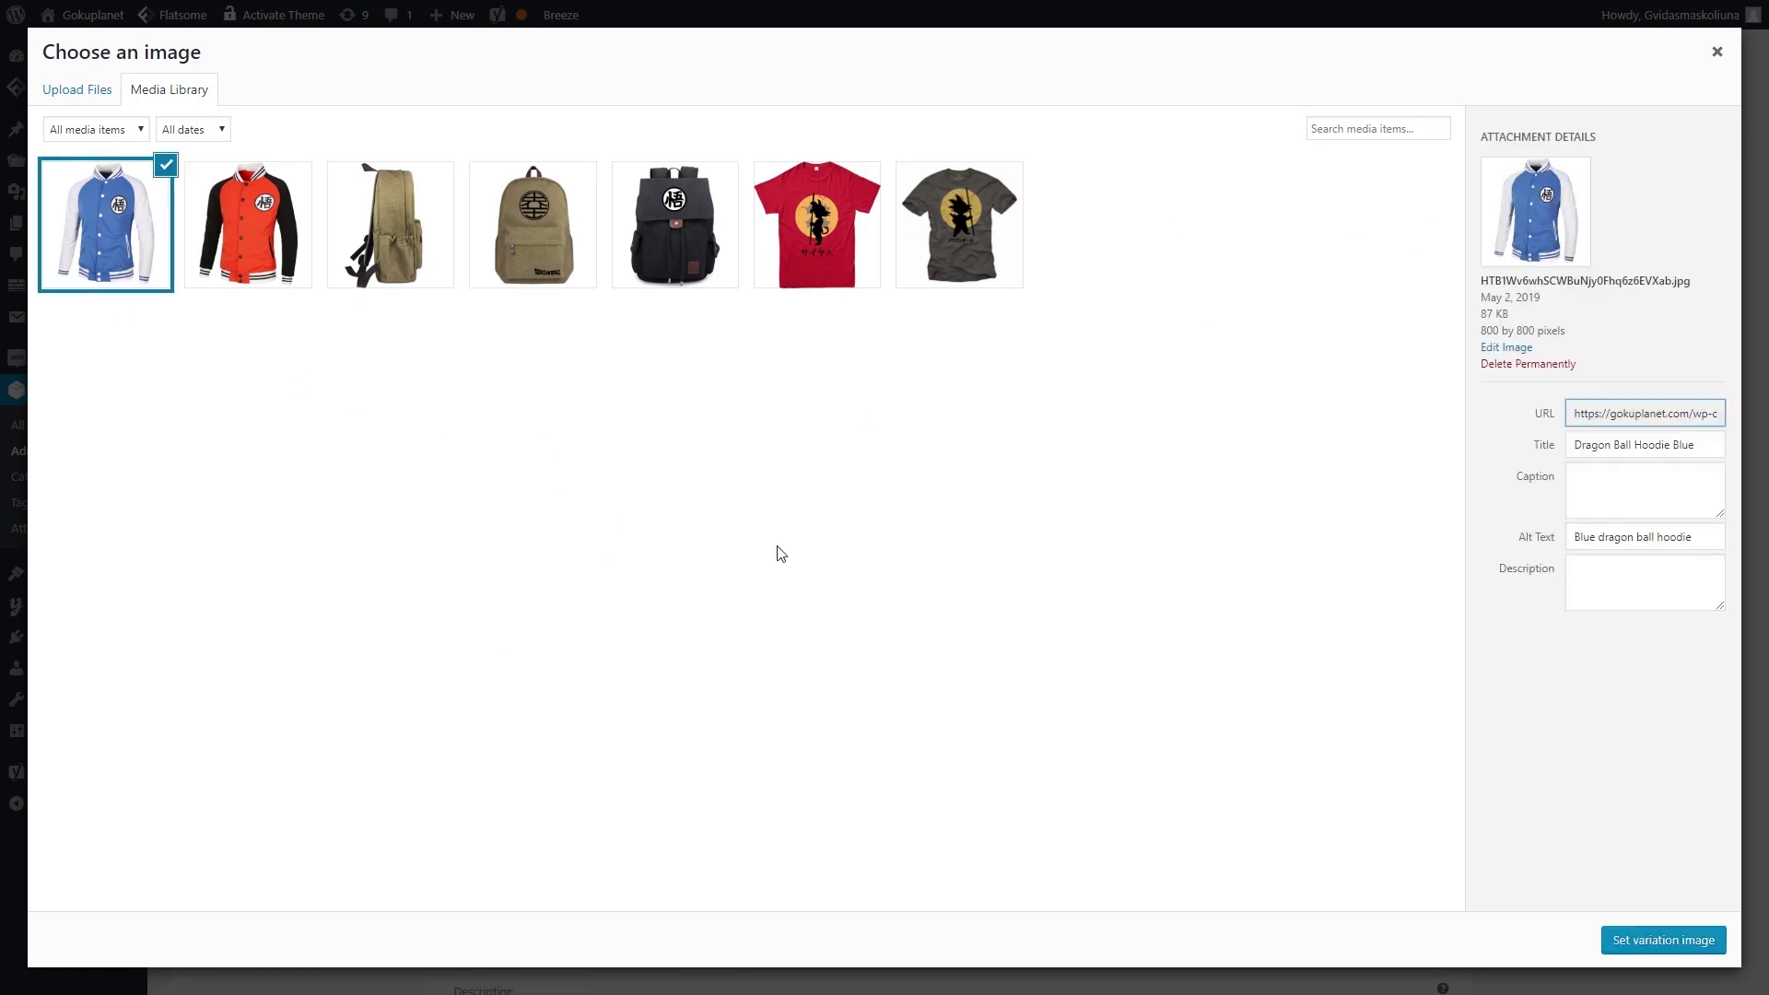
click(1679, 957)
- Give variation #396 the orange jacket photo and variation #397 the blue jacket photo
scroll(571, 593, down, 6)
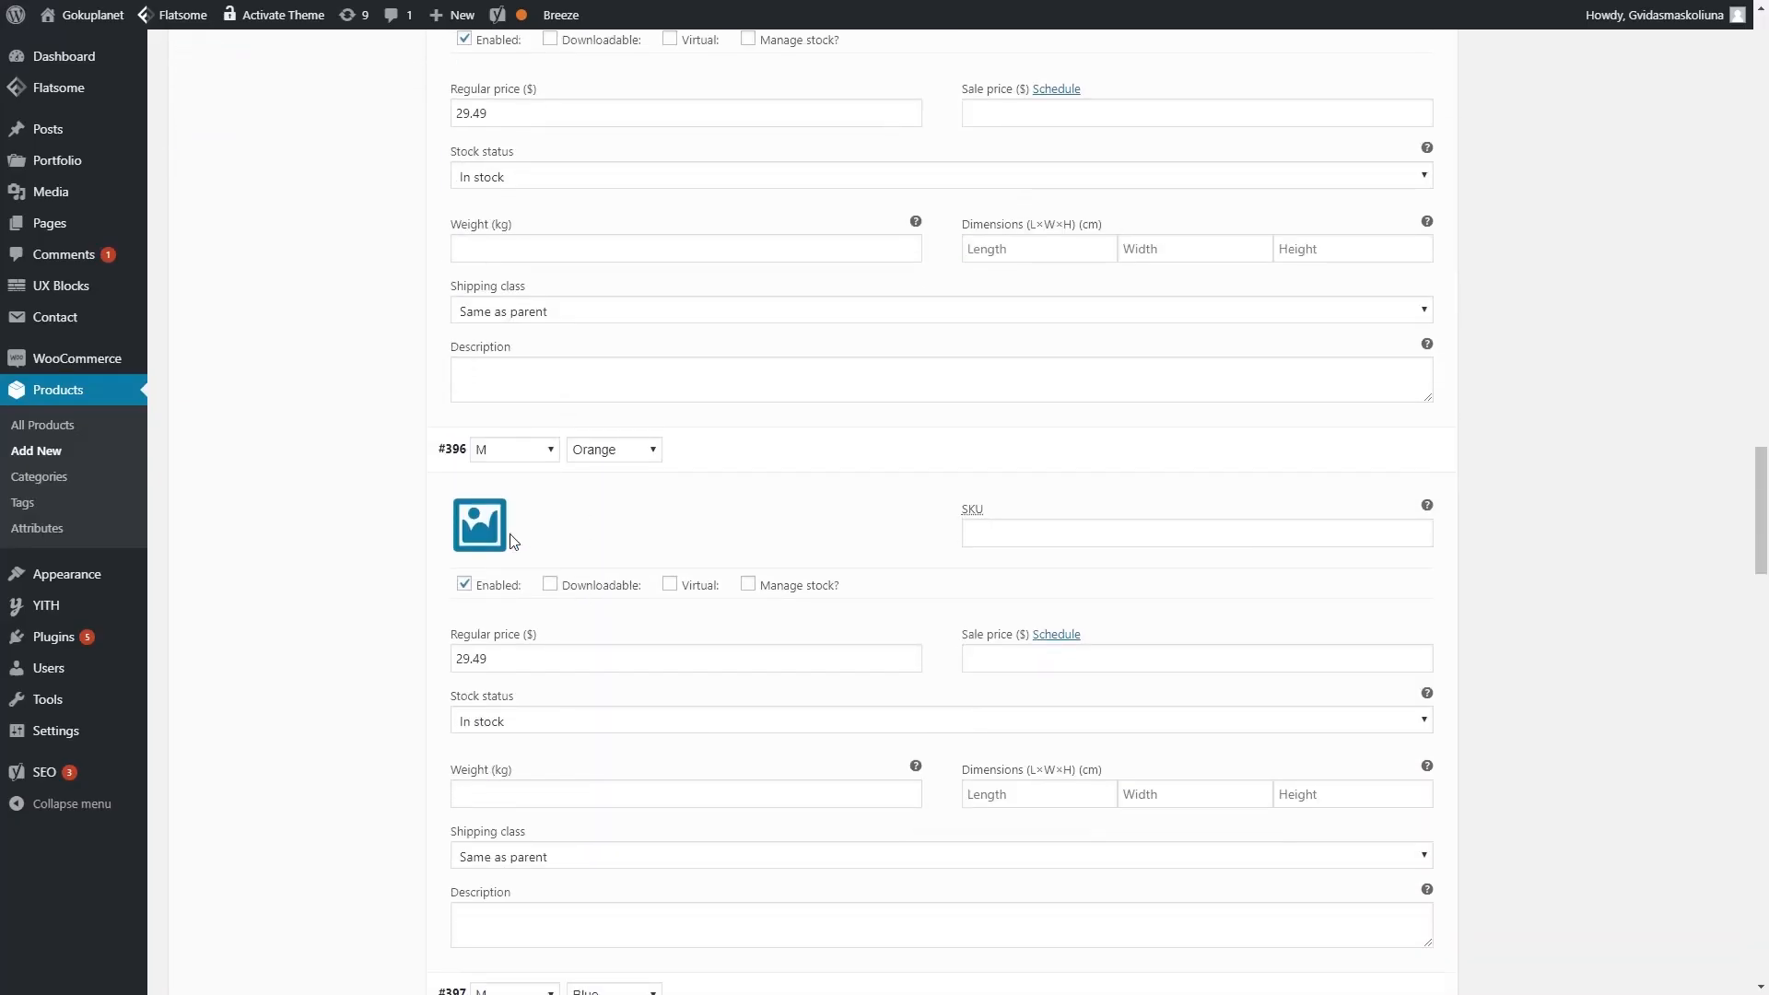
click(475, 530)
click(250, 230)
click(1659, 940)
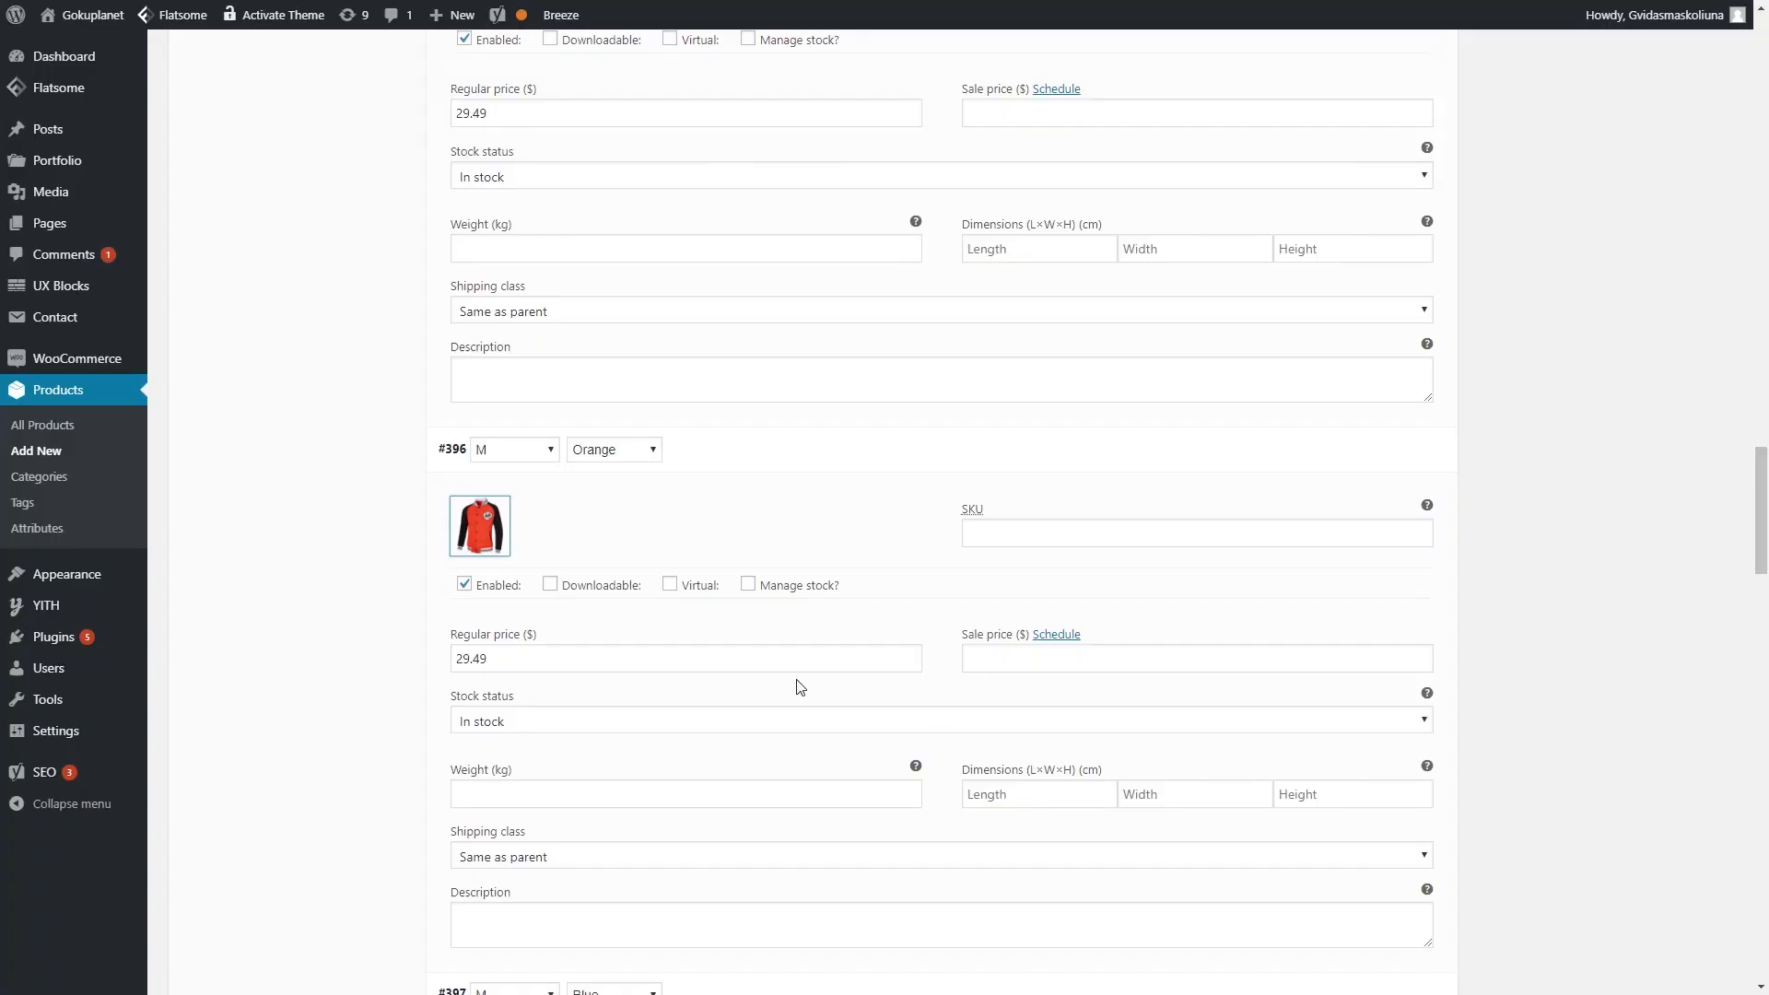
scroll(936, 715, down, 5)
click(499, 619)
click(106, 230)
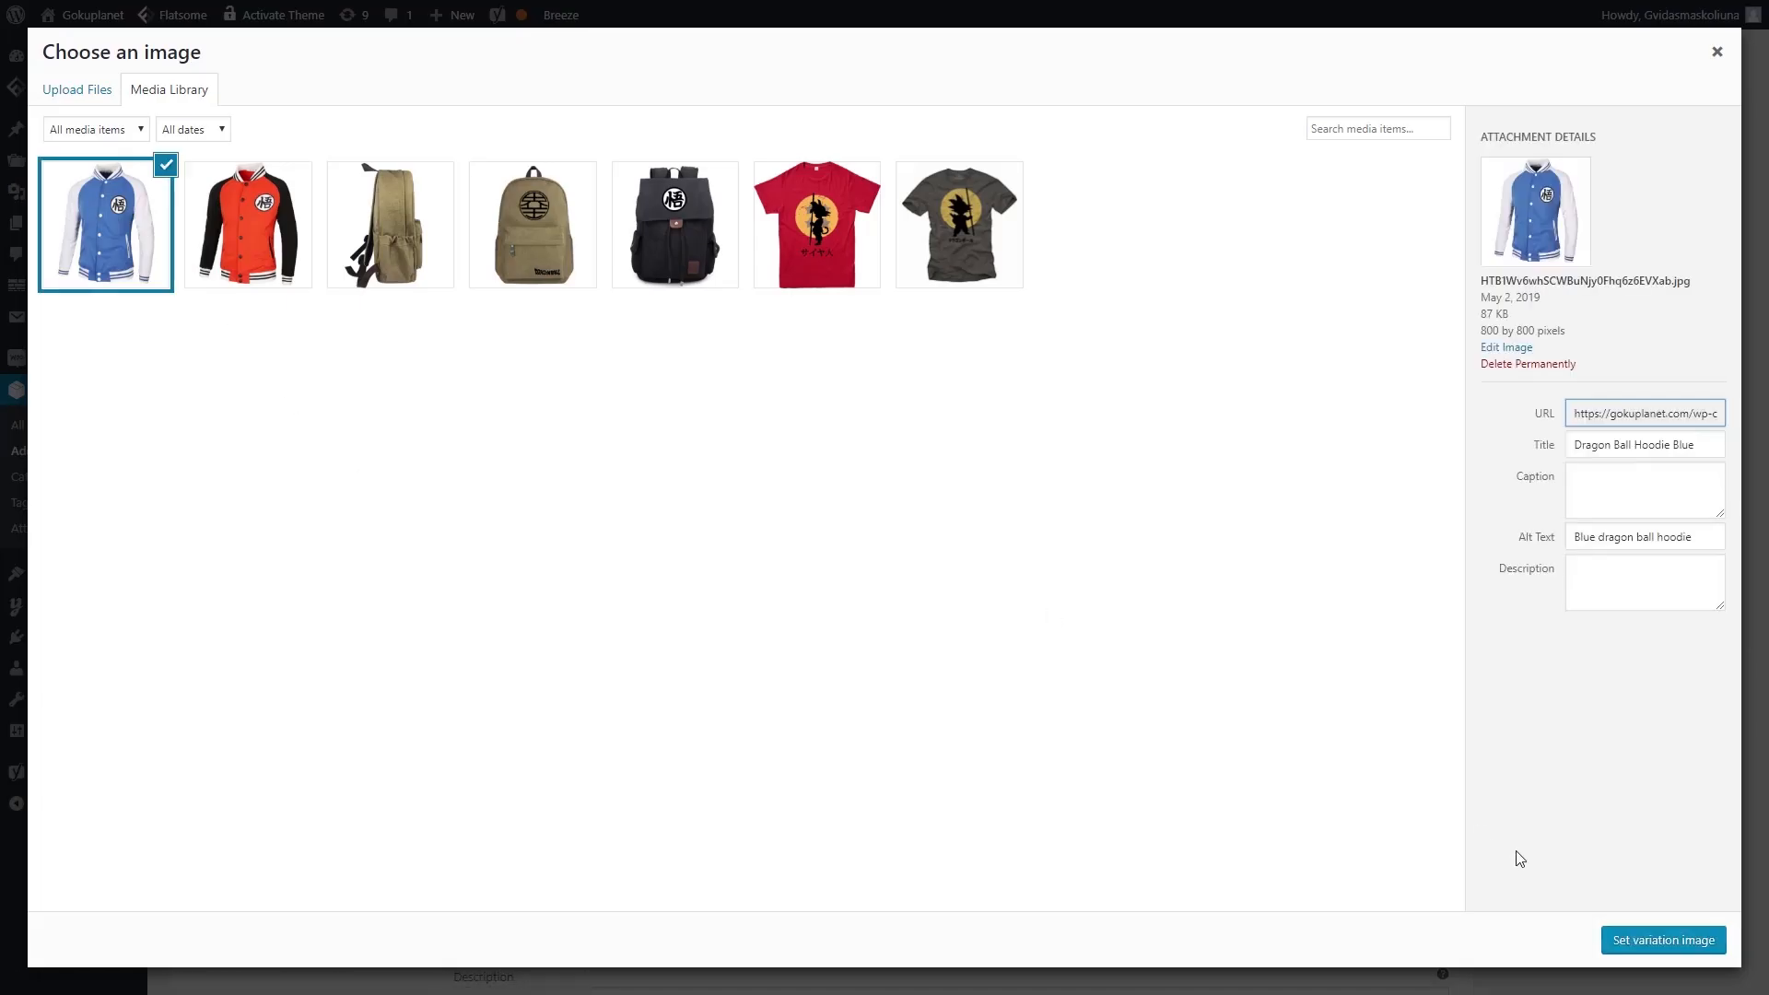
click(1659, 942)
- Choose the orange jacket for variation #398 and save the variation changes
scroll(393, 466, down, 9)
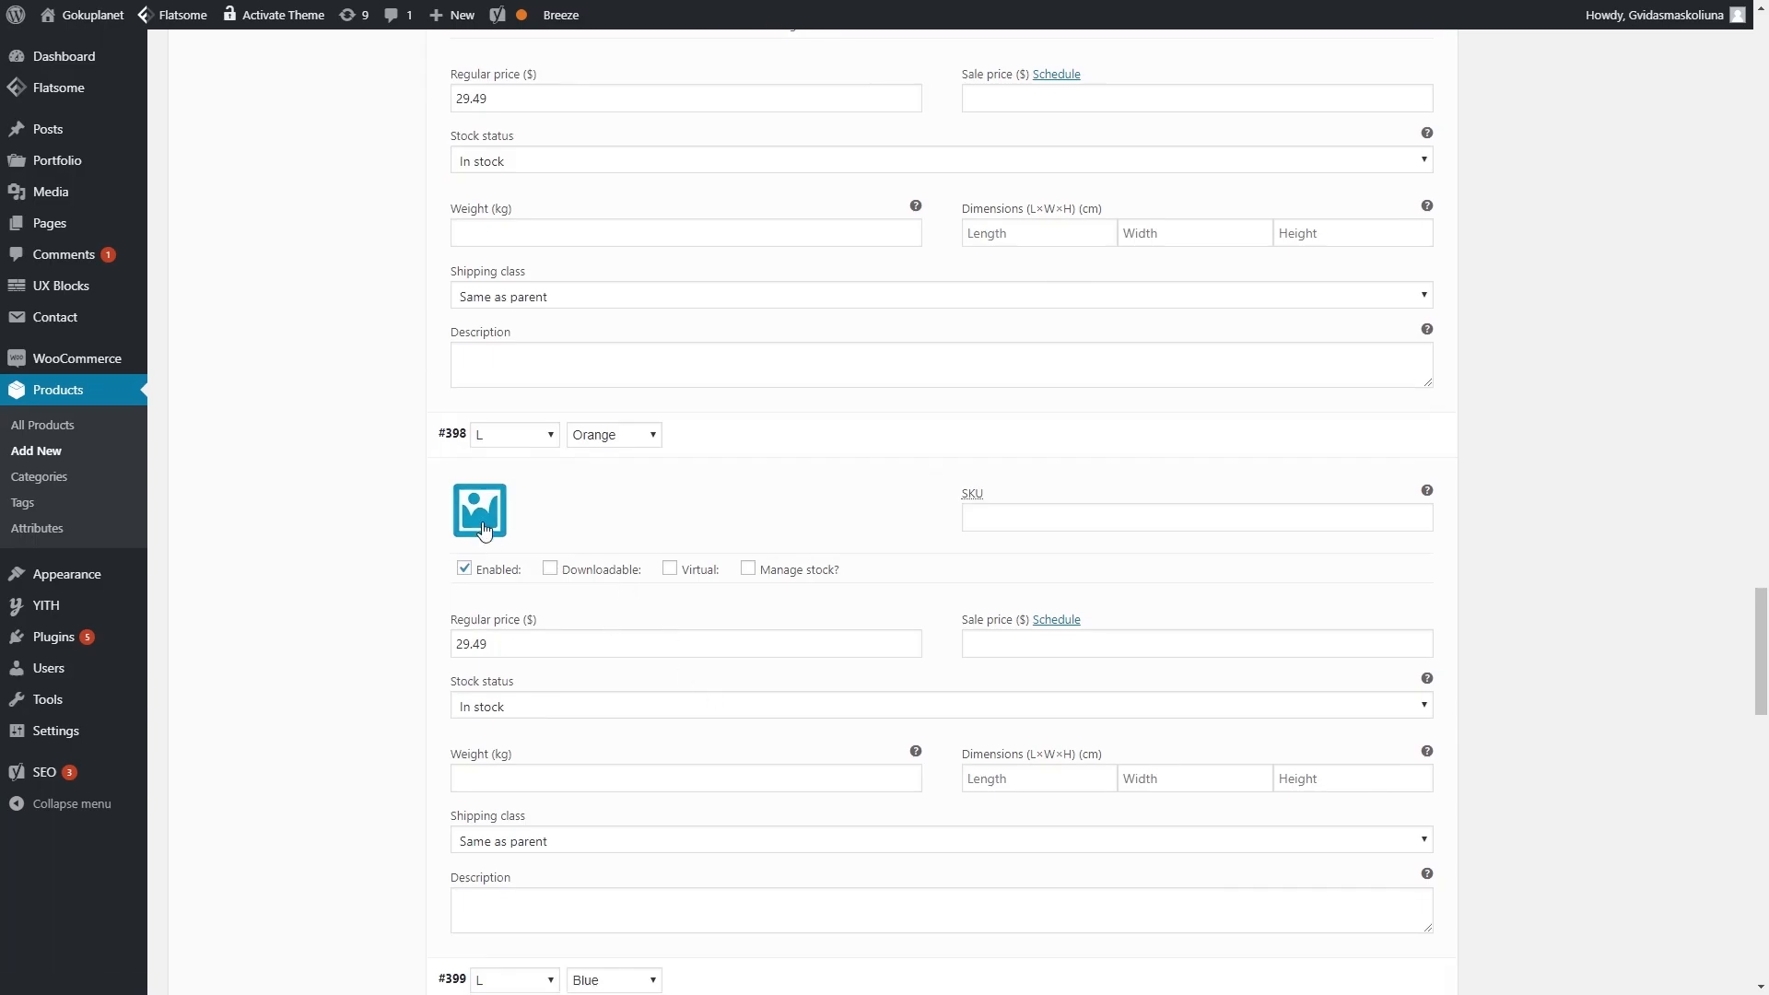
click(497, 509)
click(270, 230)
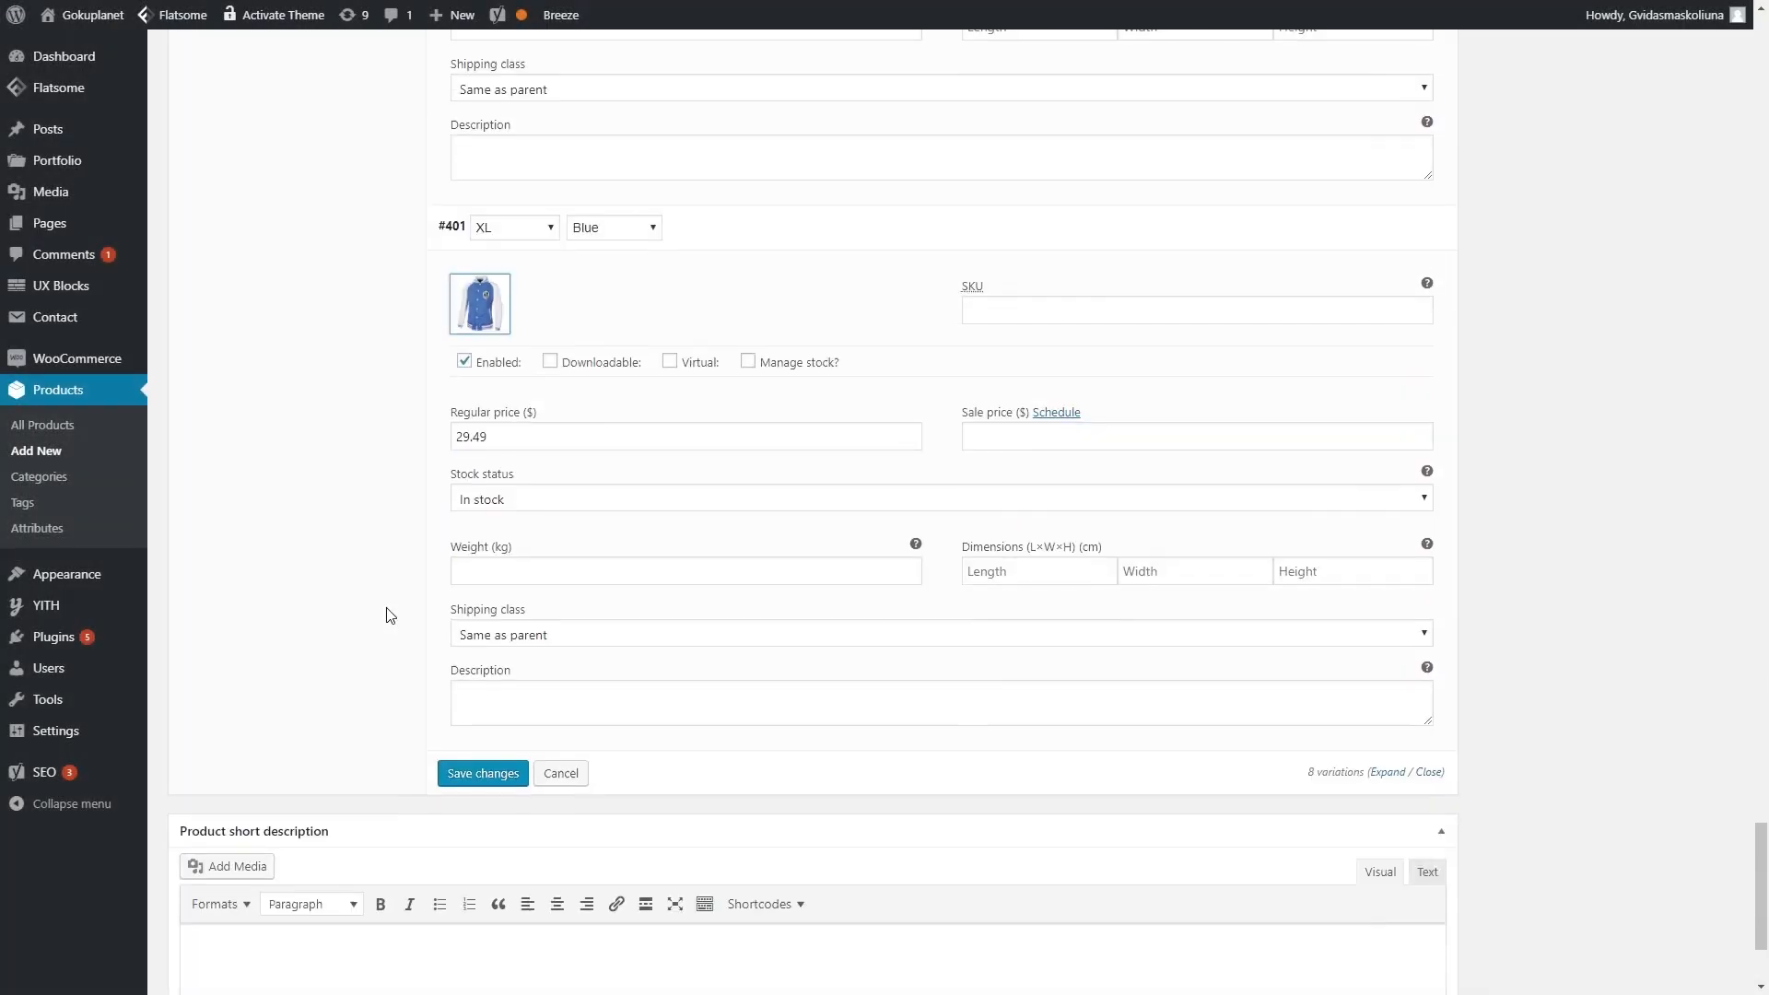
click(488, 772)
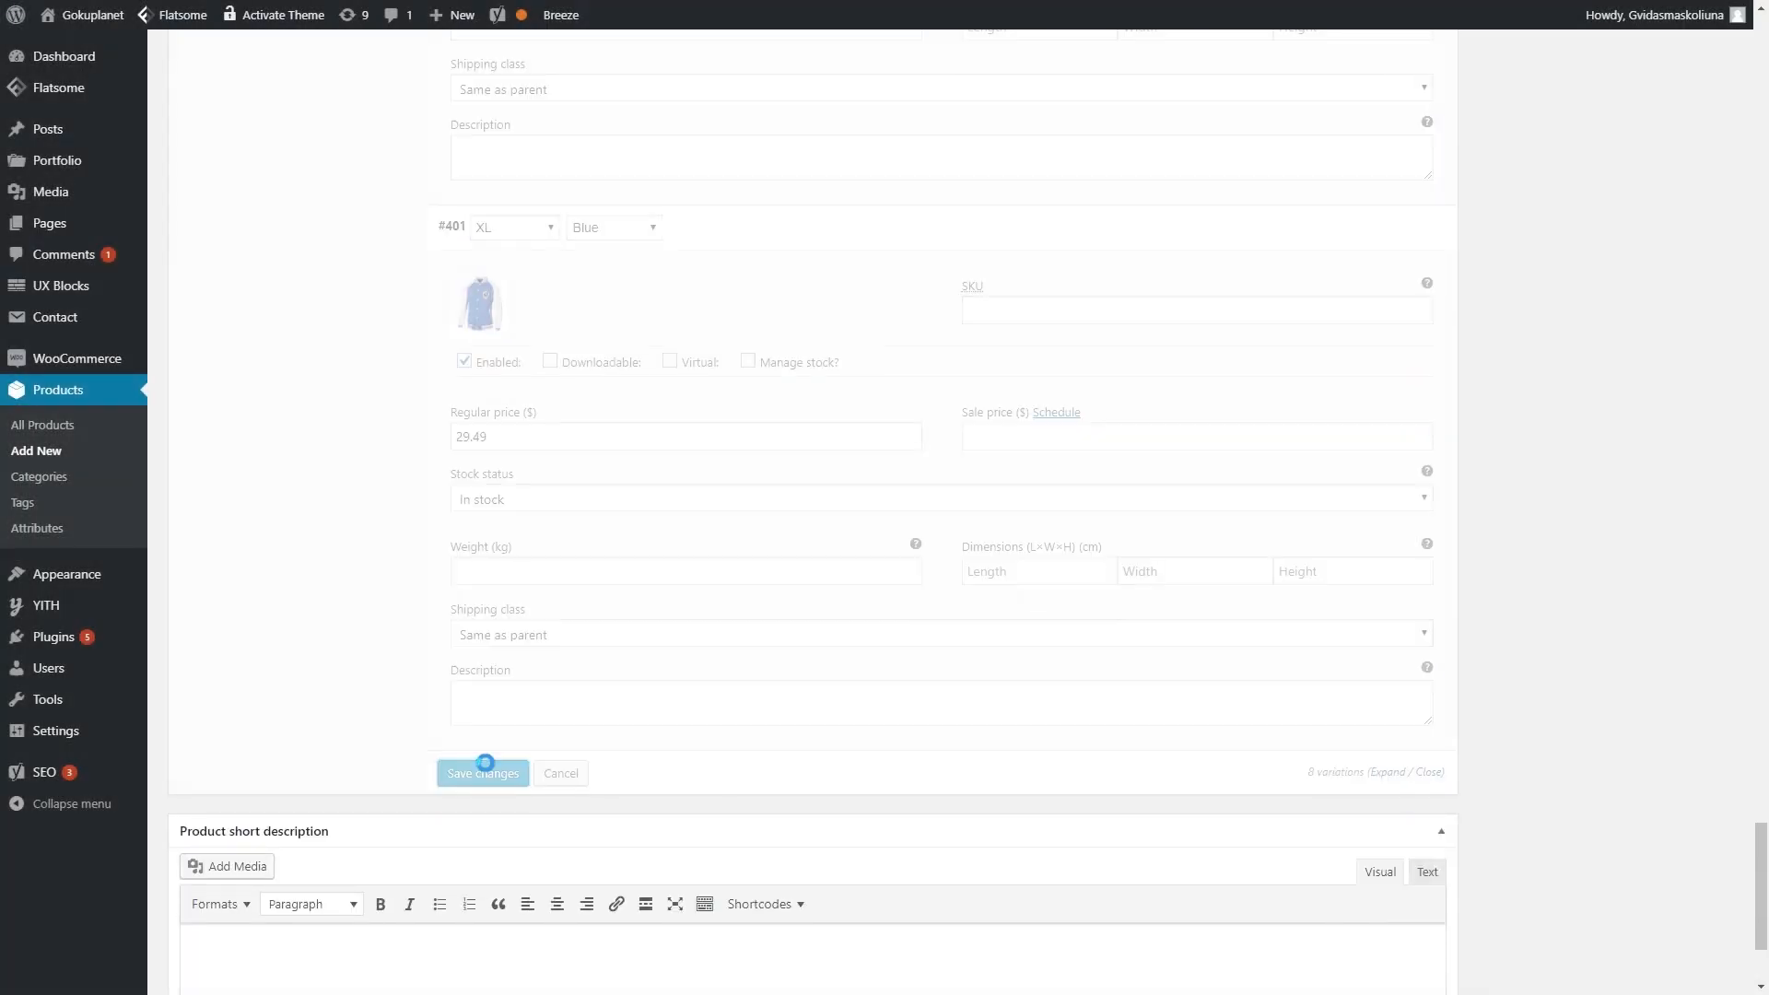
scroll(541, 482, up, 4)
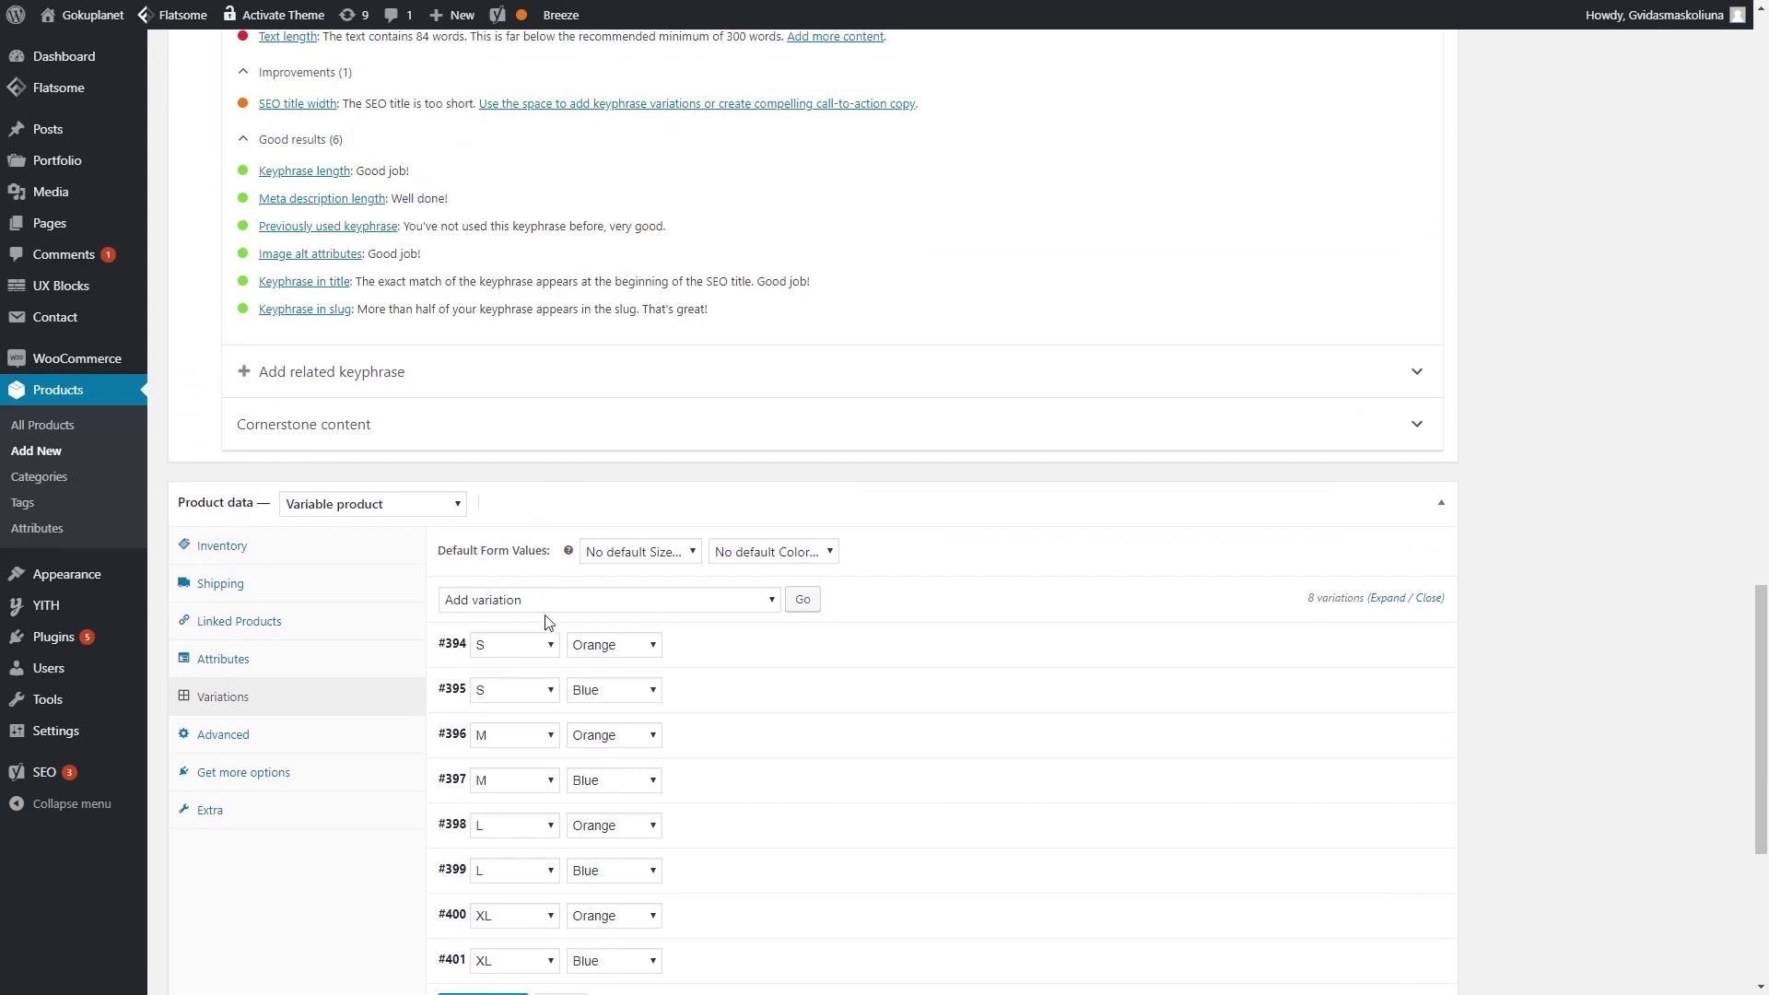
scroll(545, 622, down, 3)
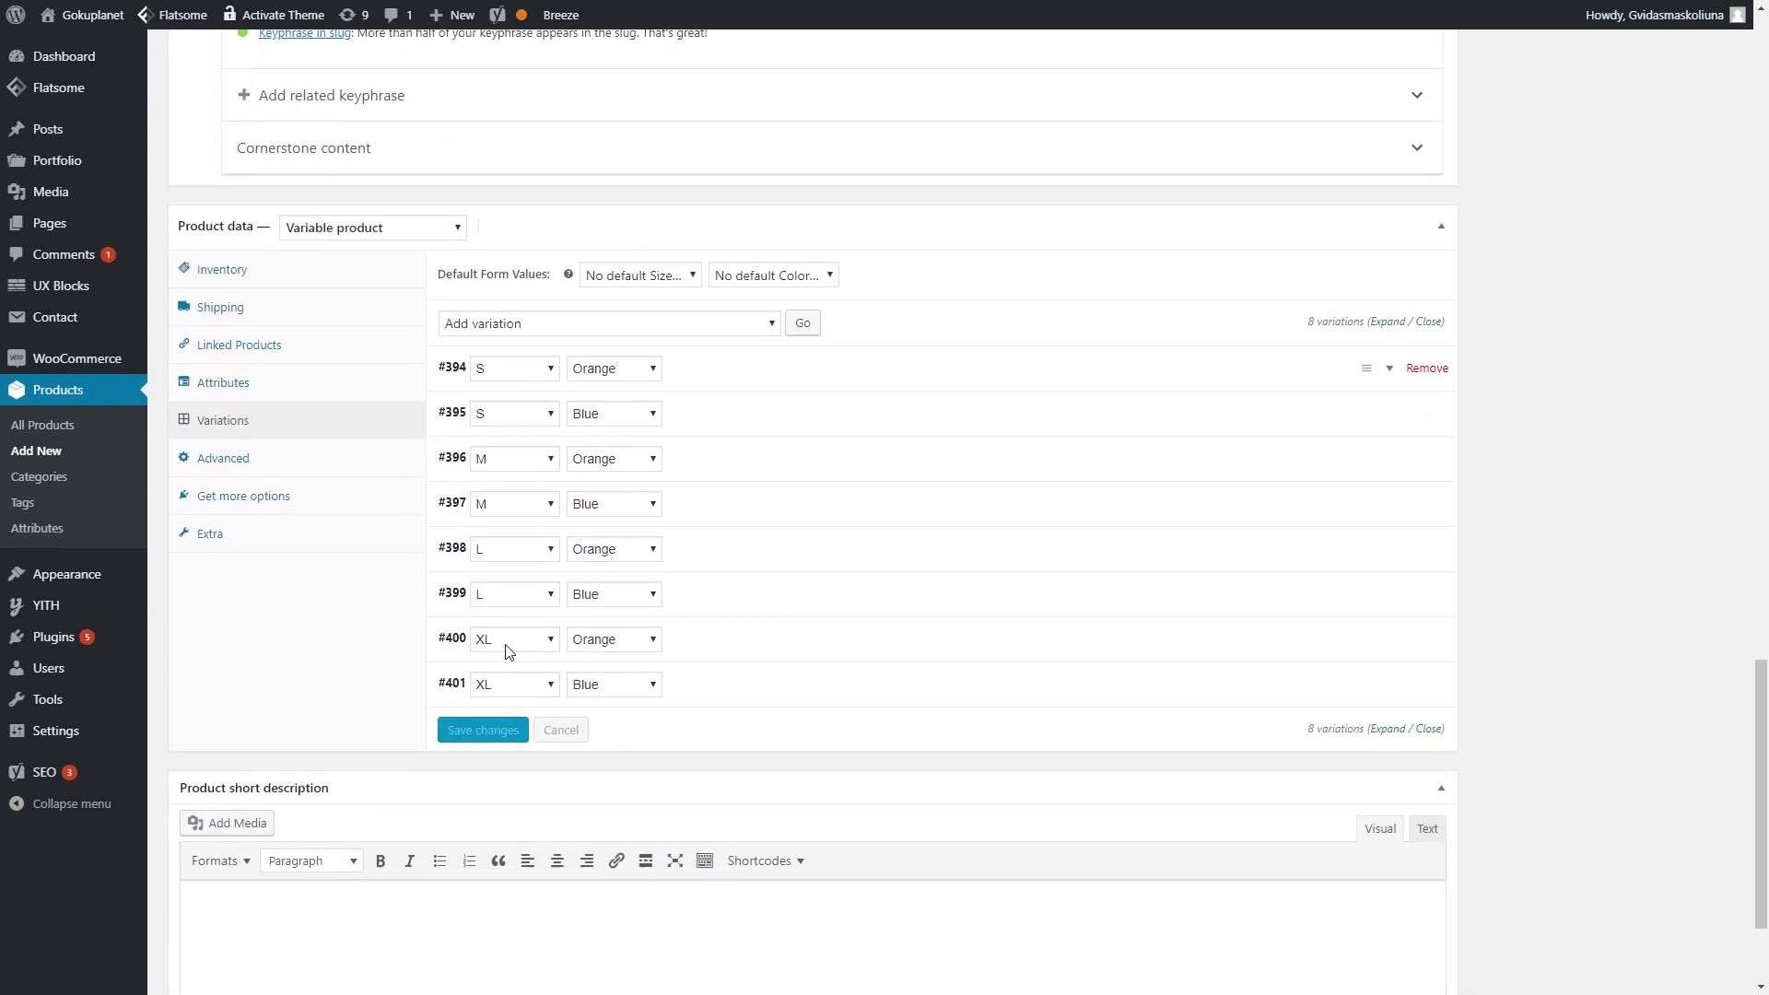
- Look through the hoodie's Advanced, Get more options, Extra and Inventory product data sections
click(236, 472)
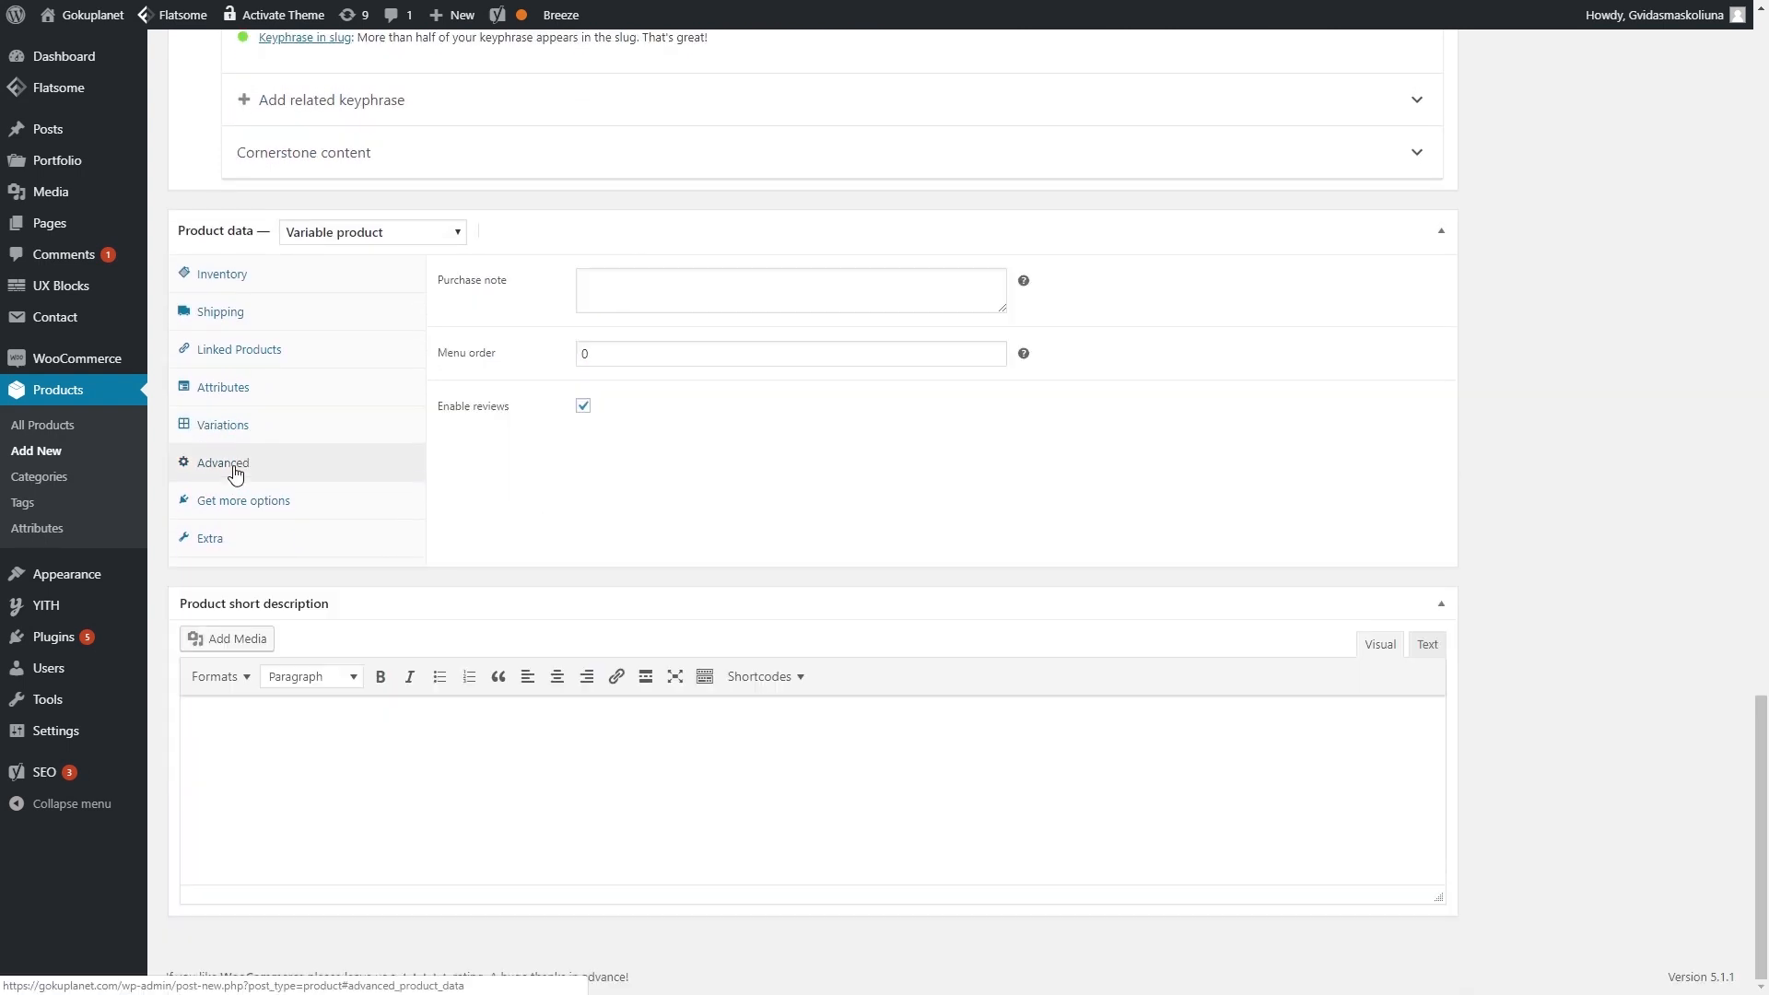
click(258, 500)
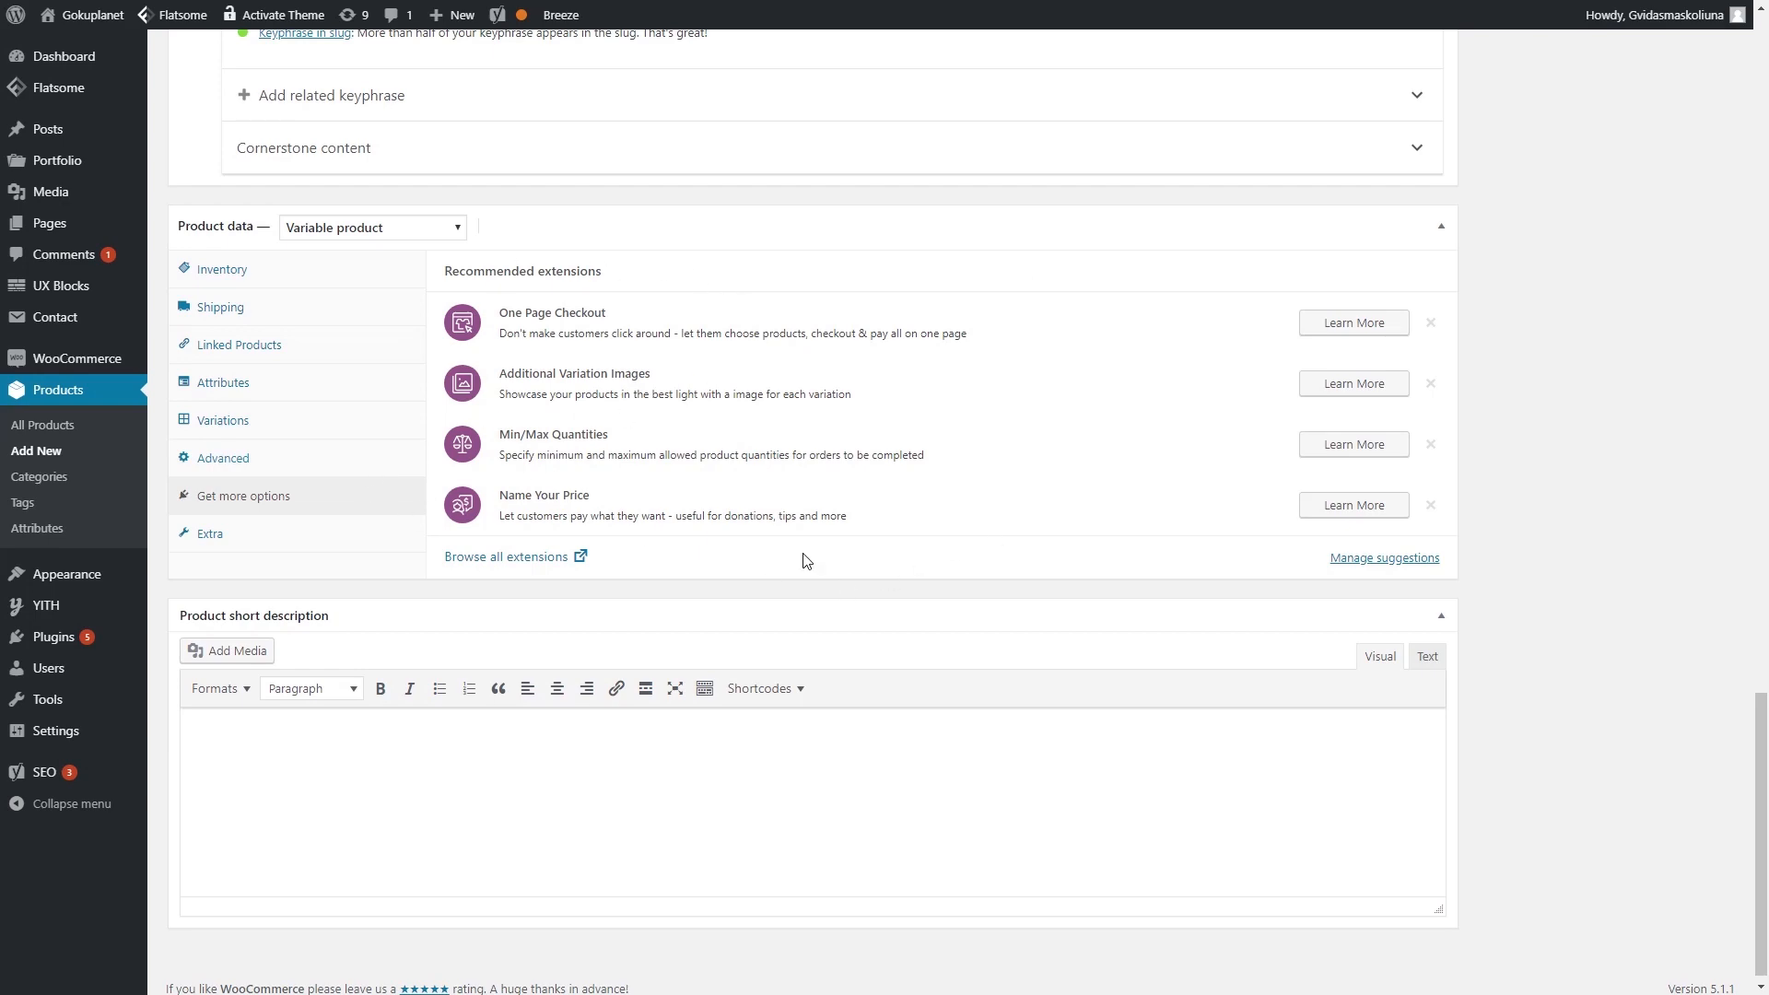
click(274, 538)
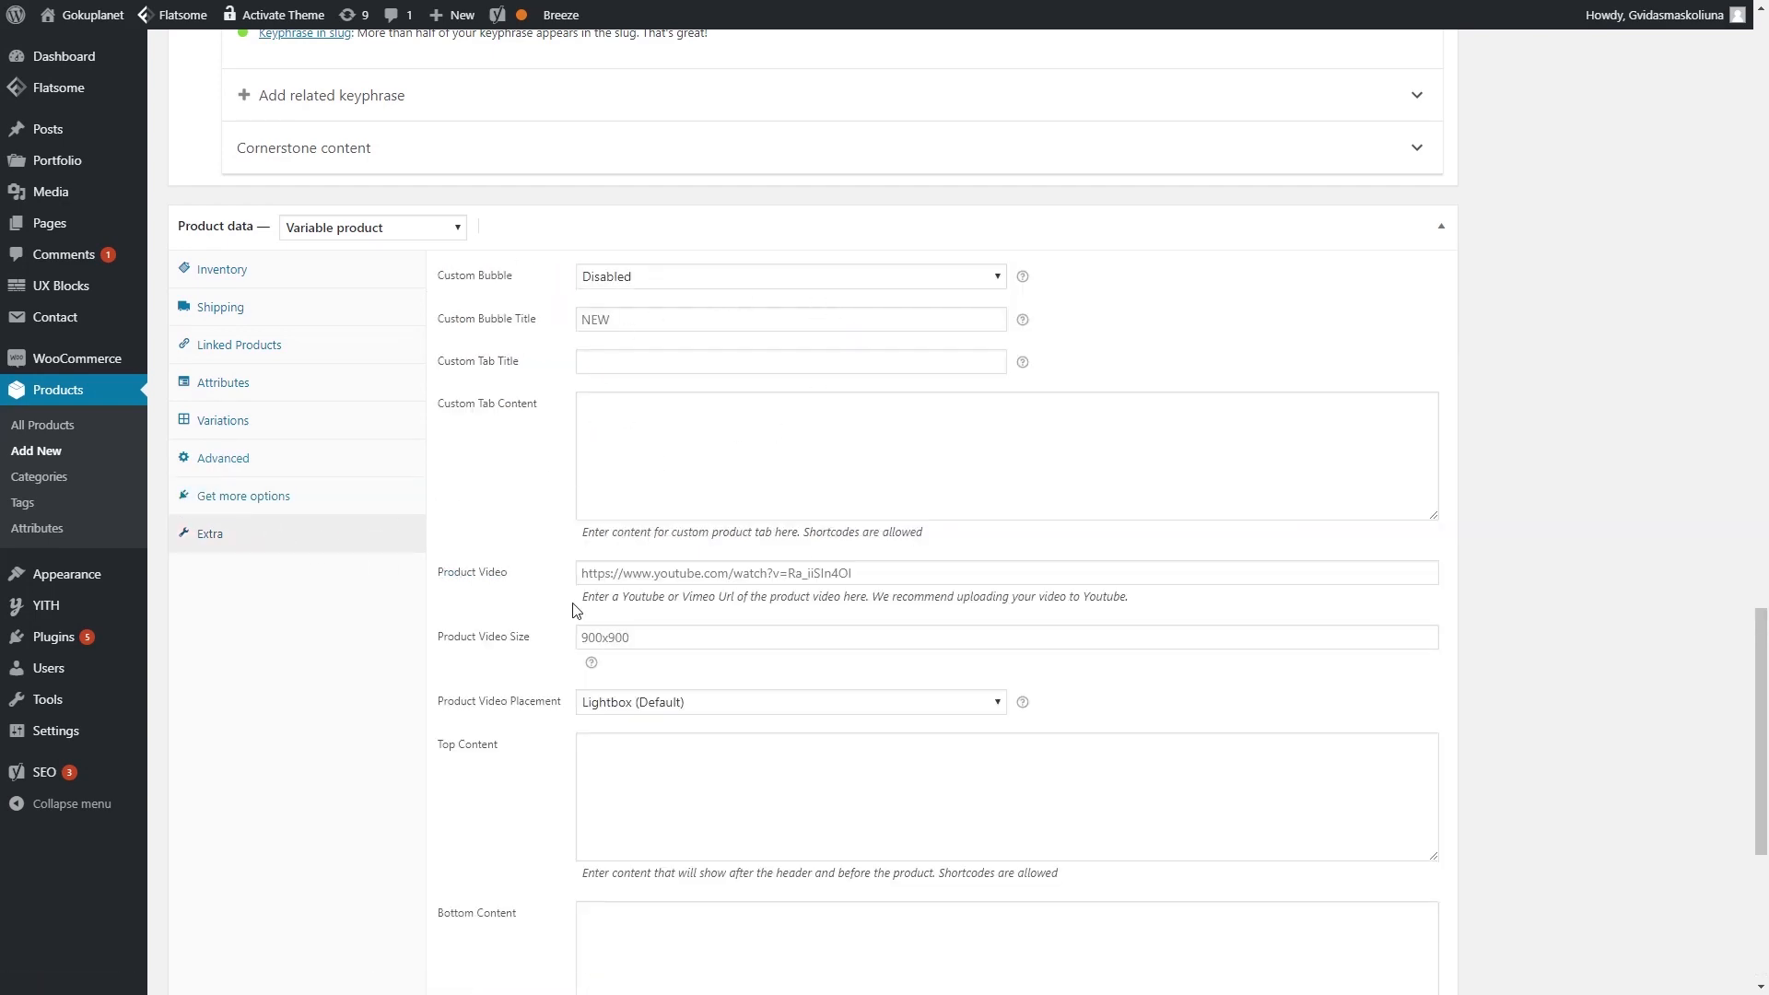
scroll(753, 841, down, 4)
scroll(726, 738, up, 6)
click(251, 472)
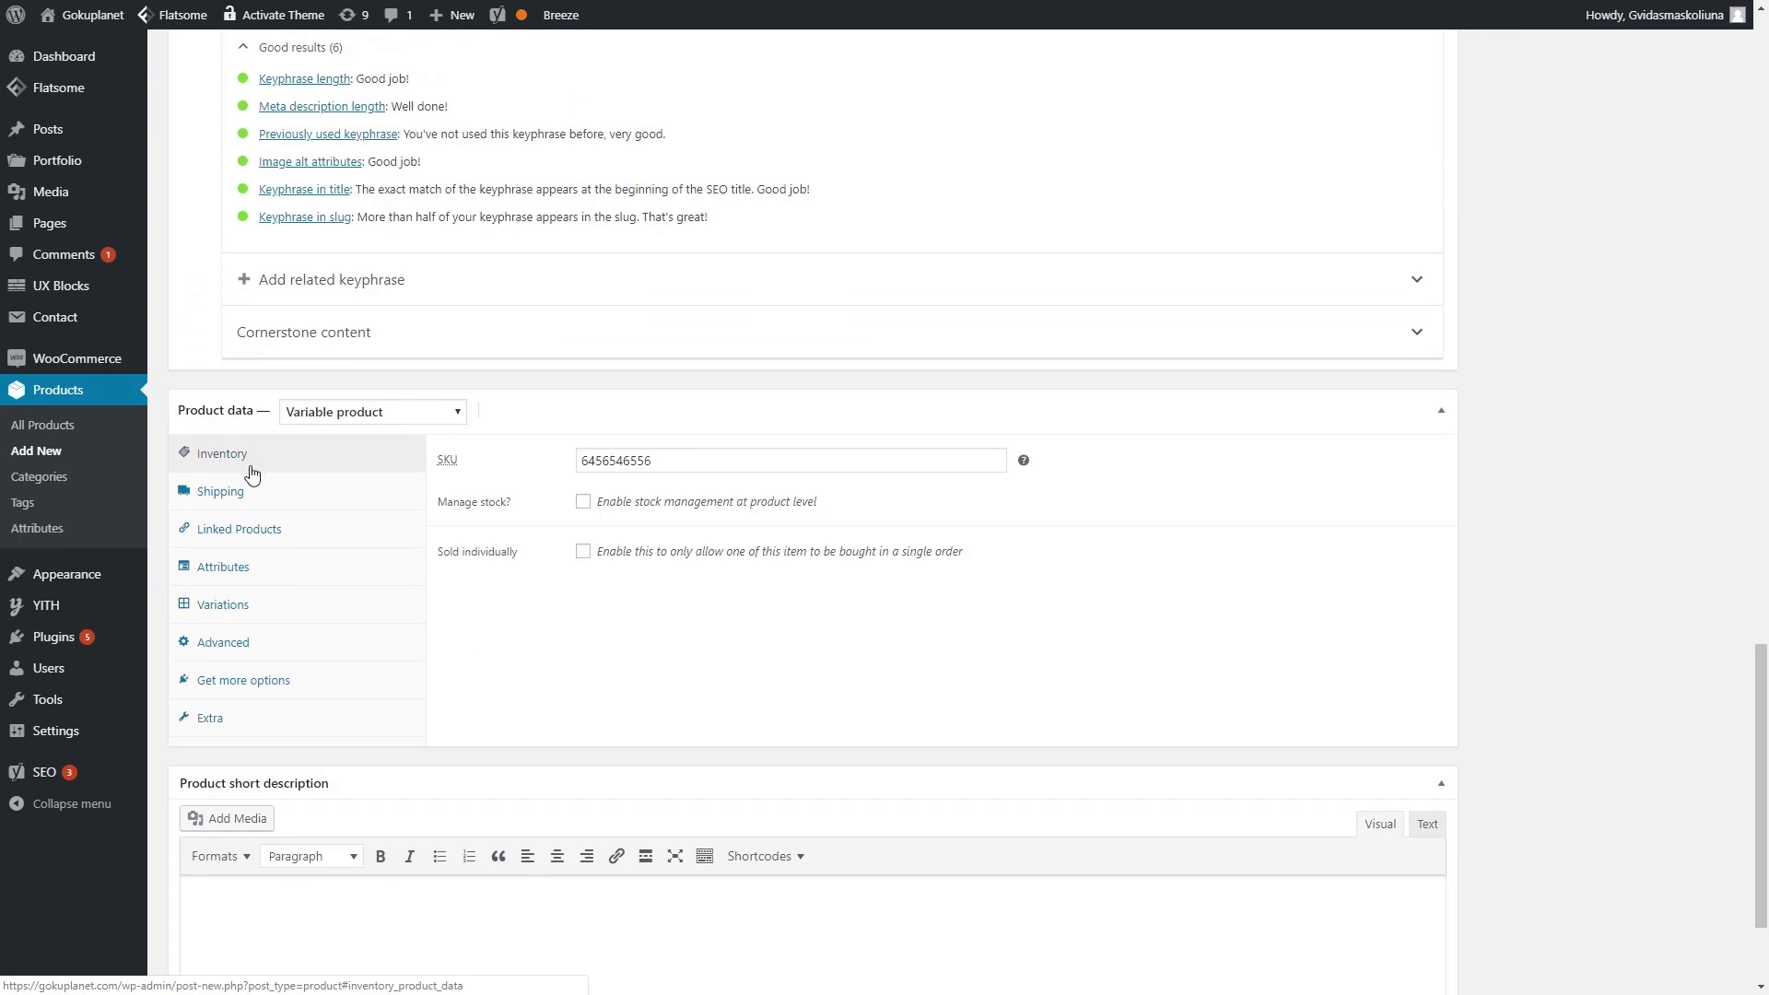
- Check the Size values S | M | L | XL and the Color attribute, then save the attributes
click(265, 576)
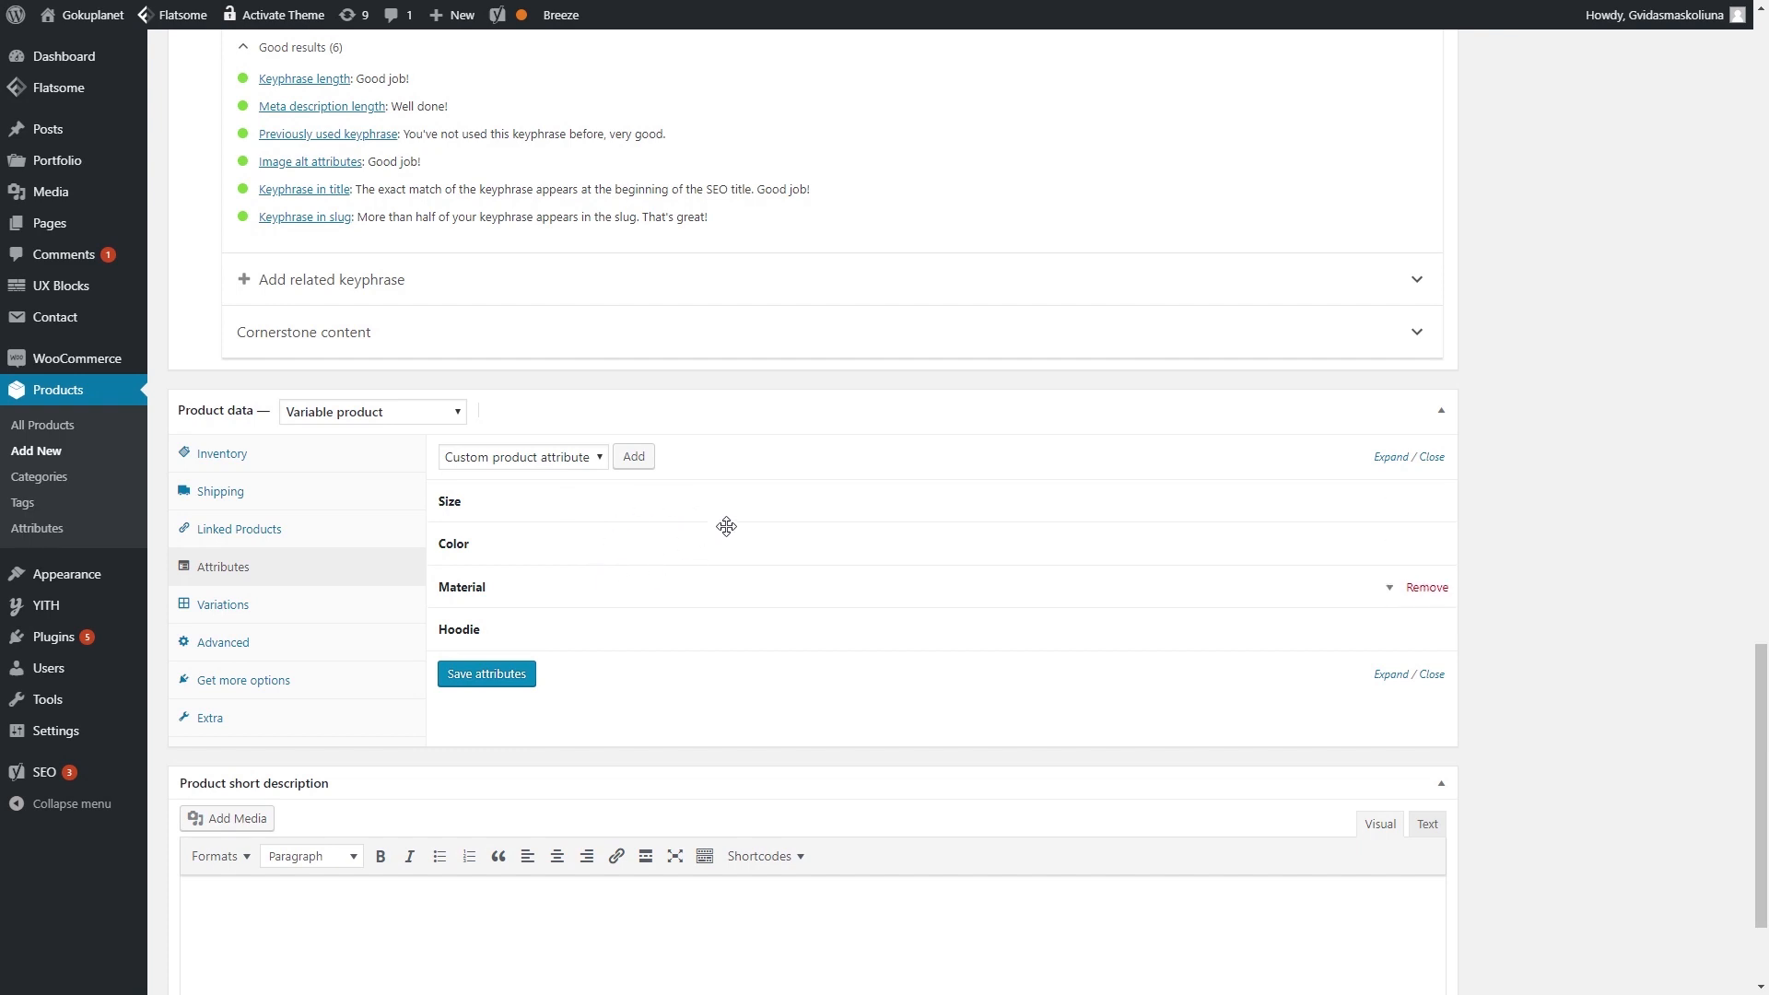
click(689, 502)
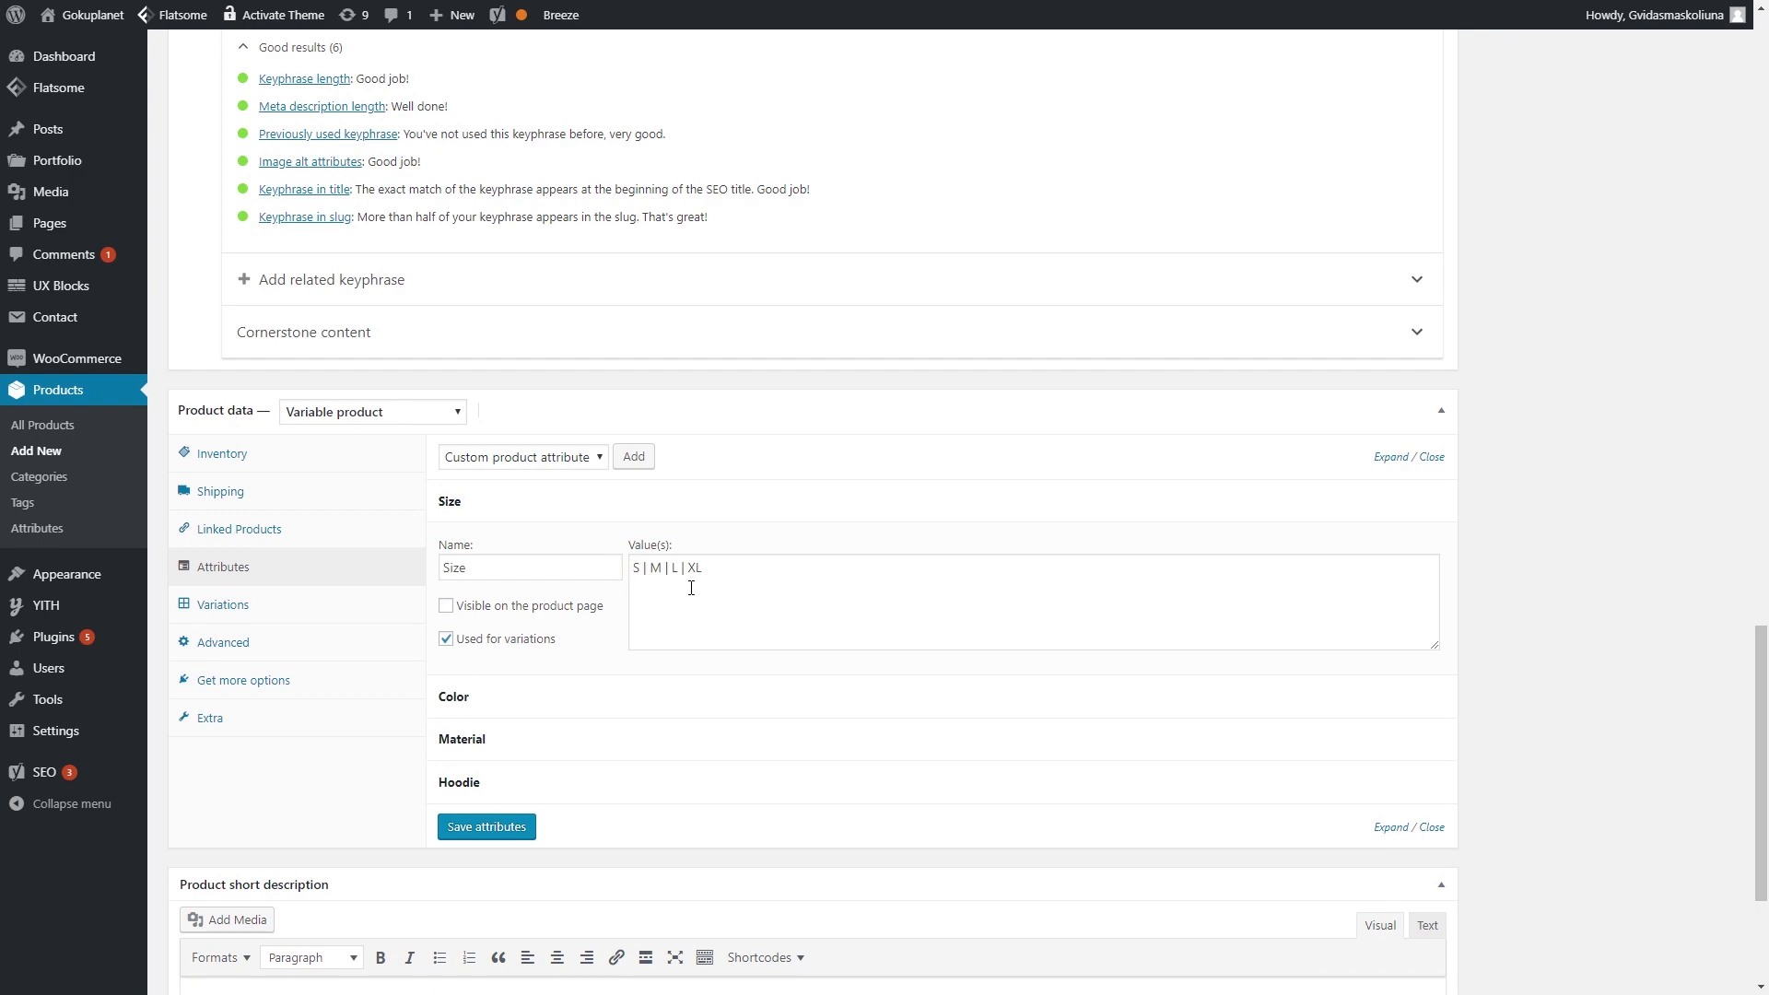
click(647, 573)
scroll(647, 573, down, 2)
click(572, 513)
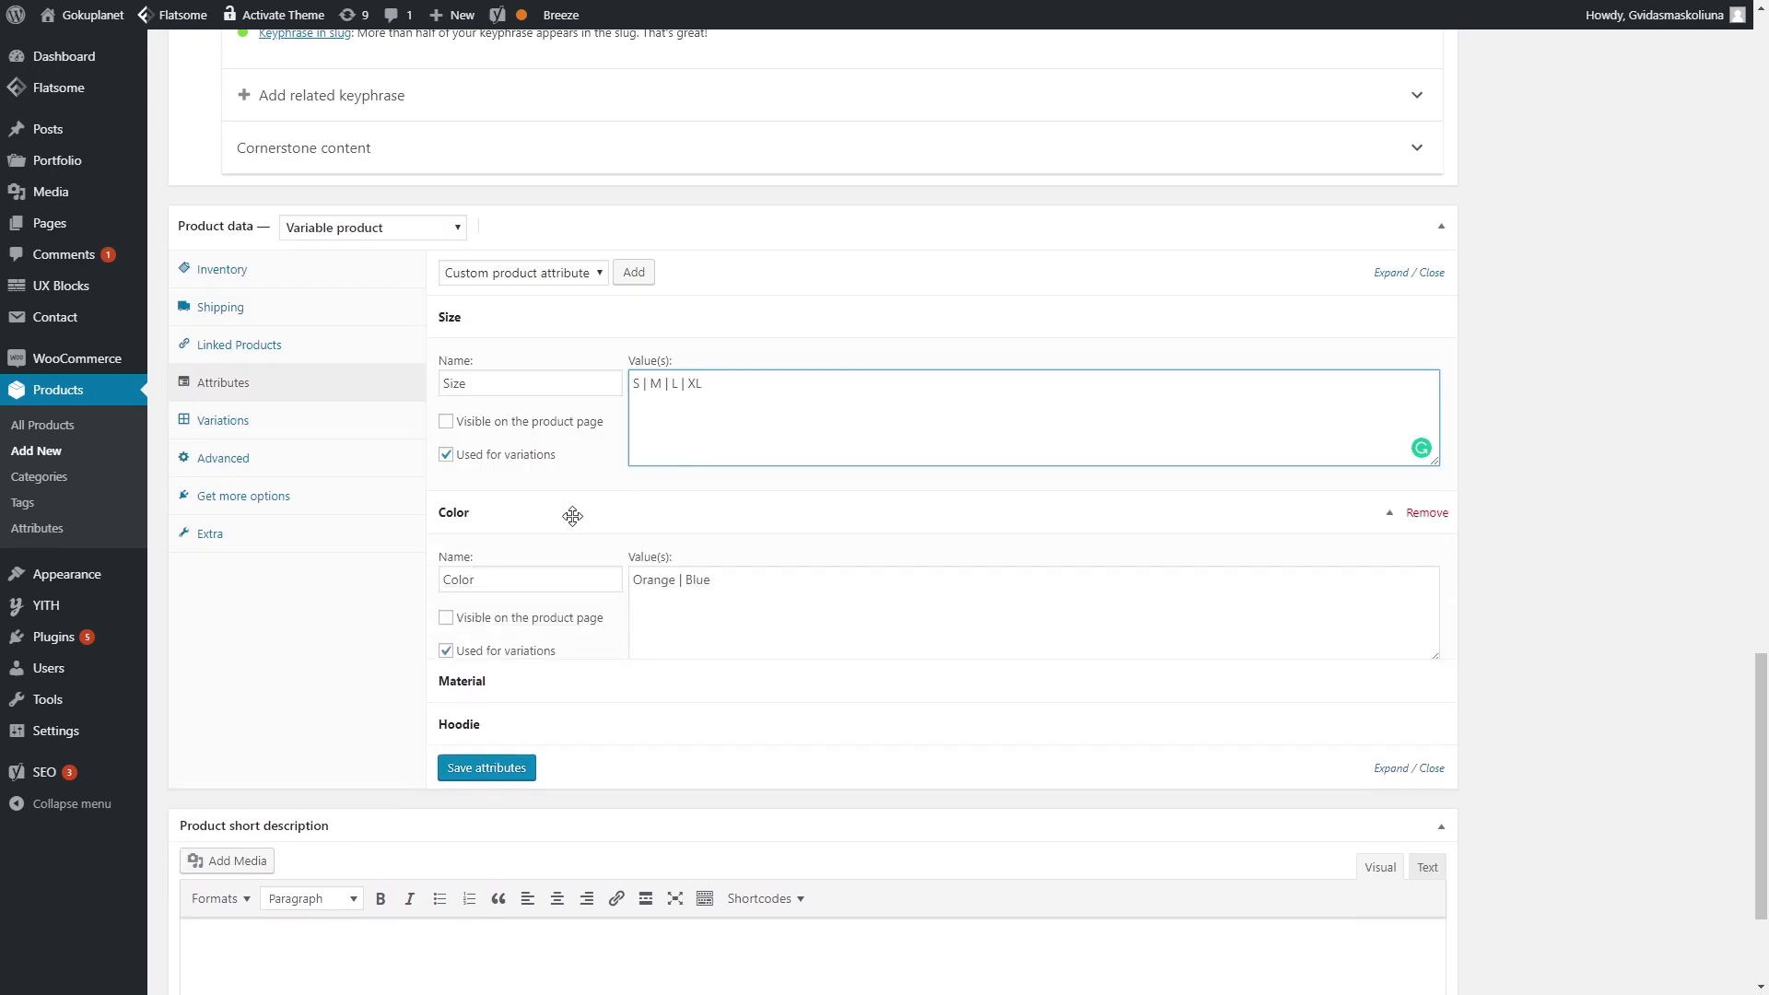
click(509, 798)
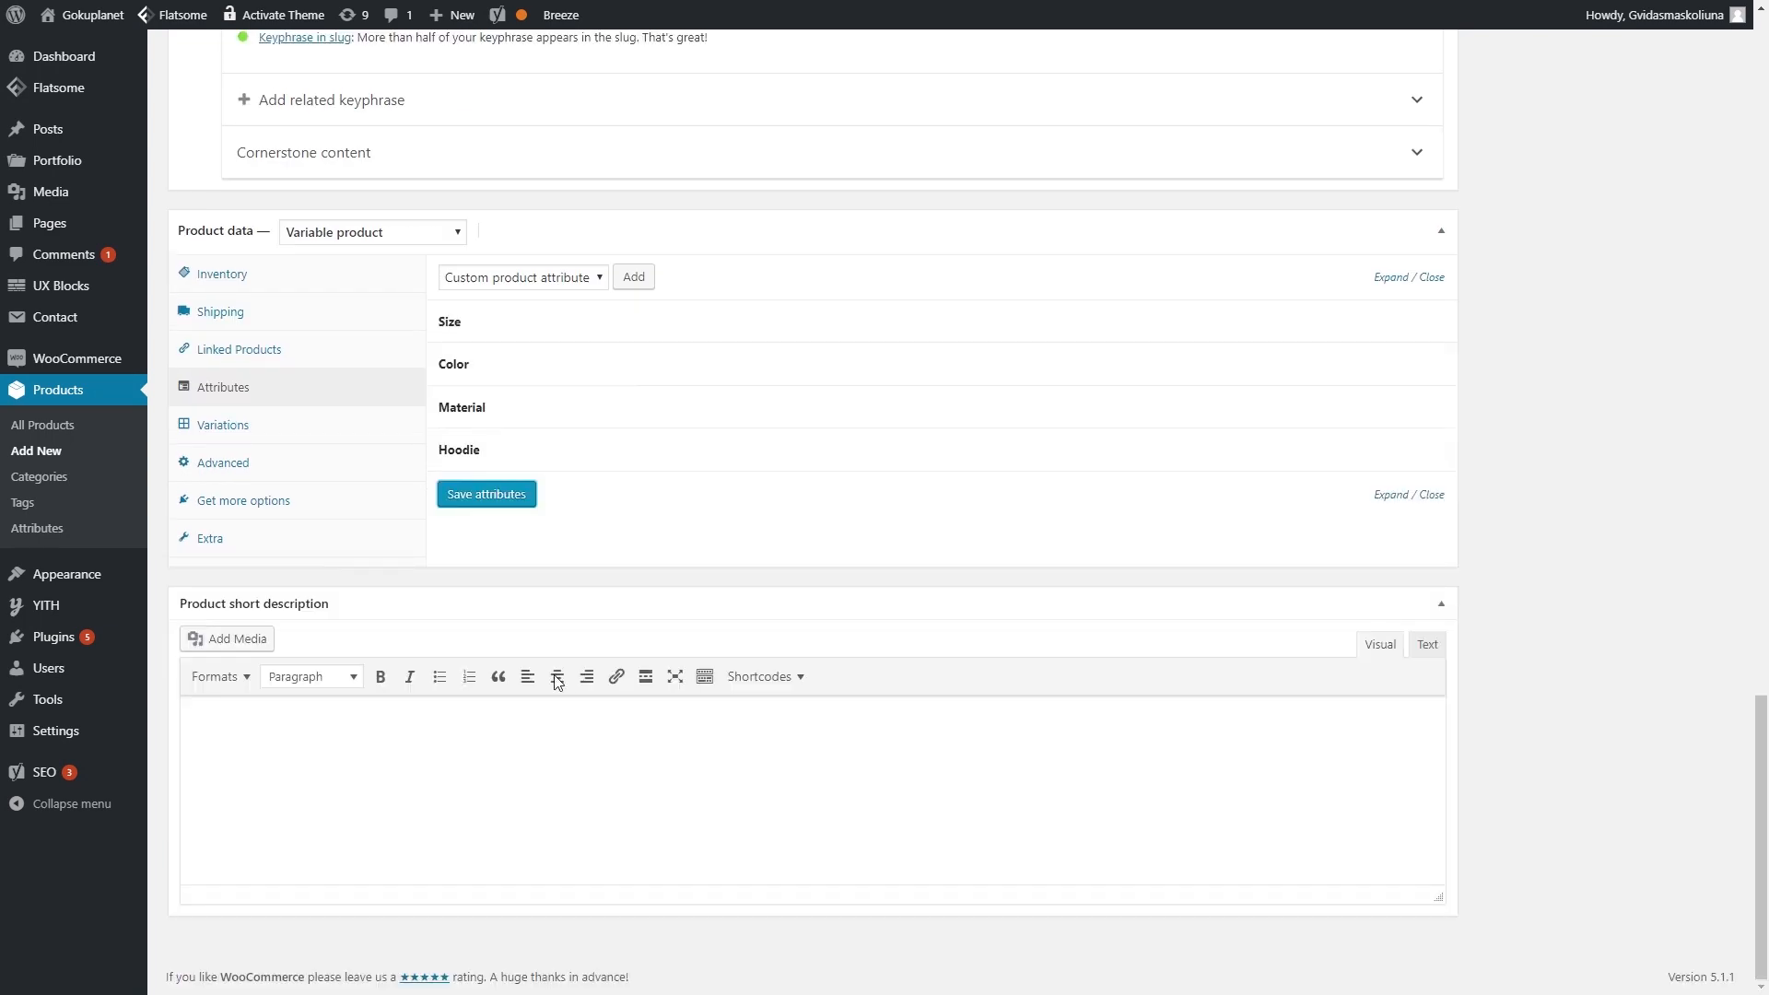
scroll(691, 683, up, 15)
- Publish the Dragon Ball Hoodie and view its live product page
scroll(699, 687, up, 10)
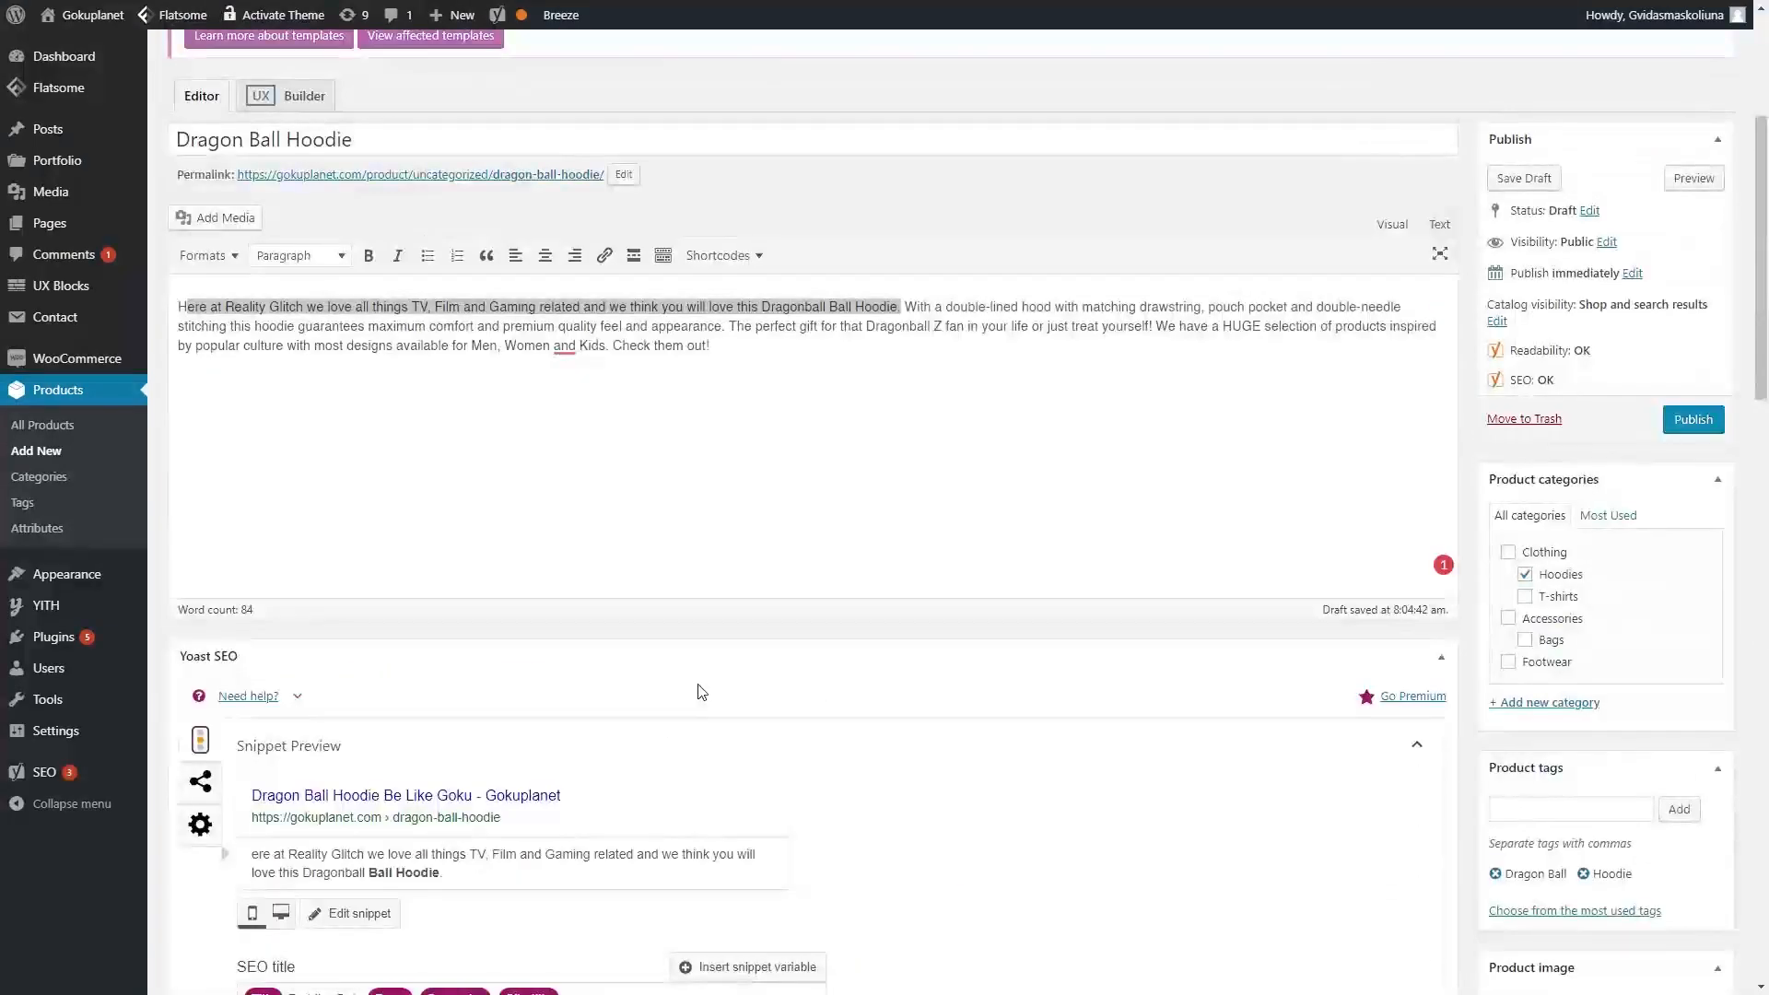
click(1694, 608)
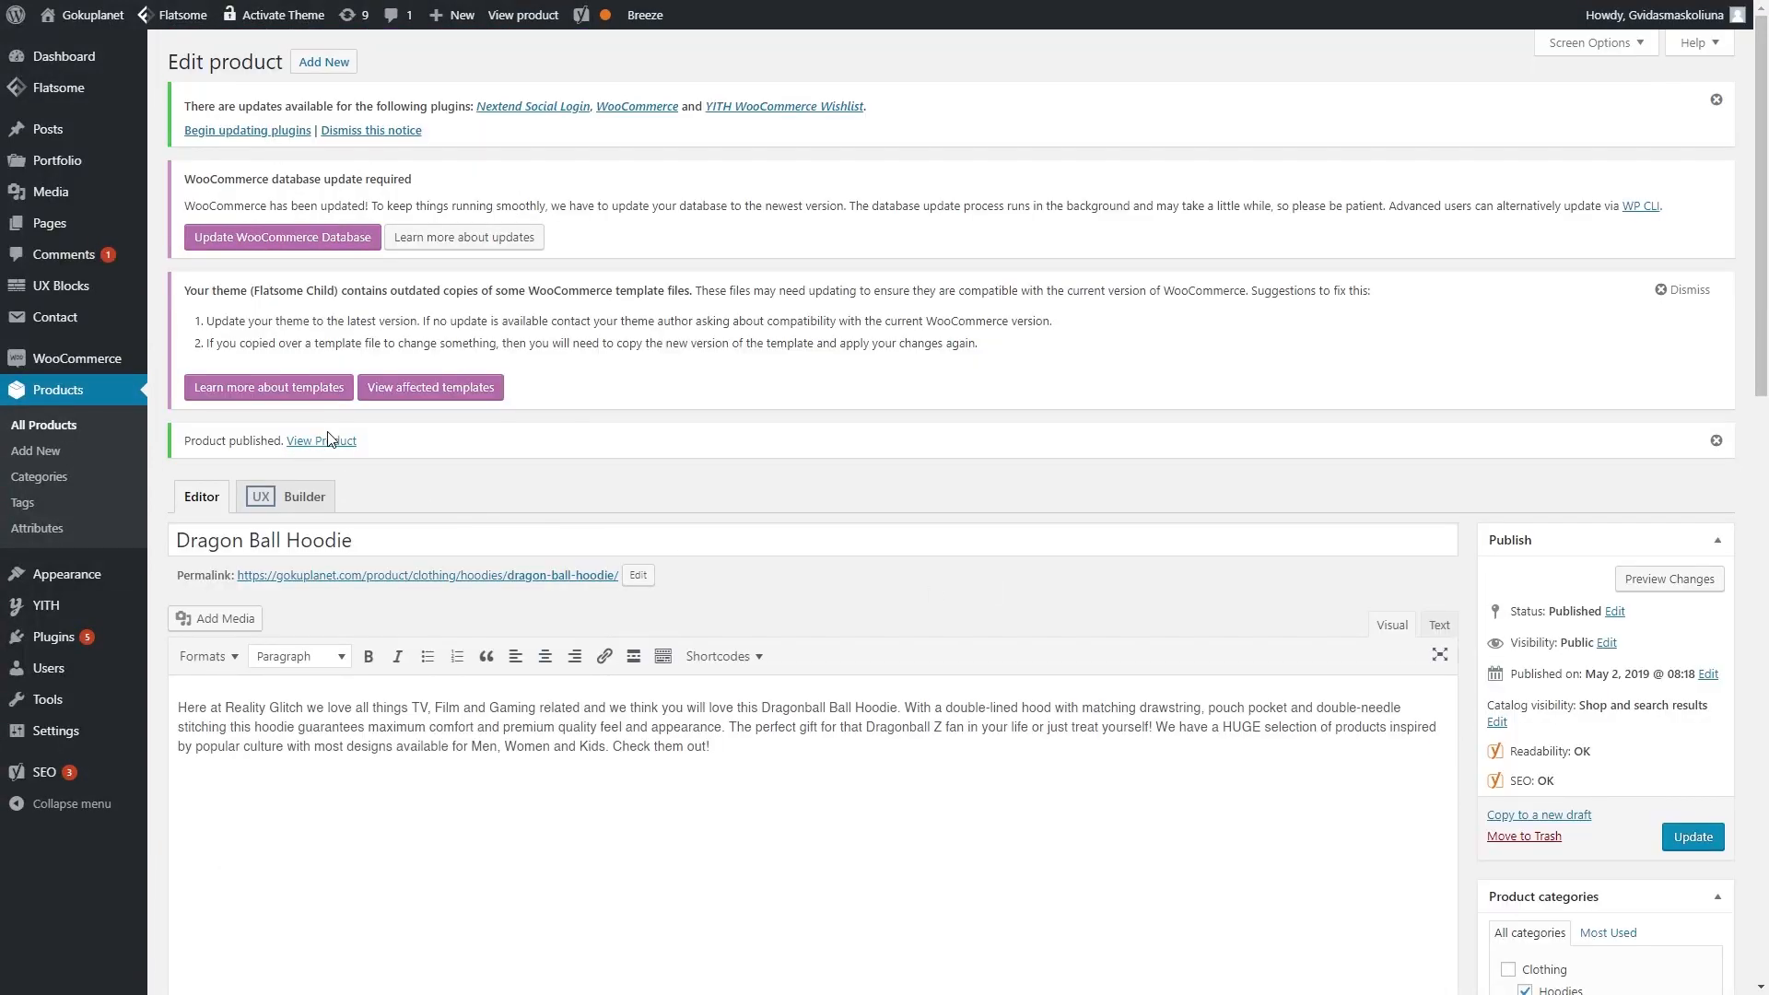
click(337, 442)
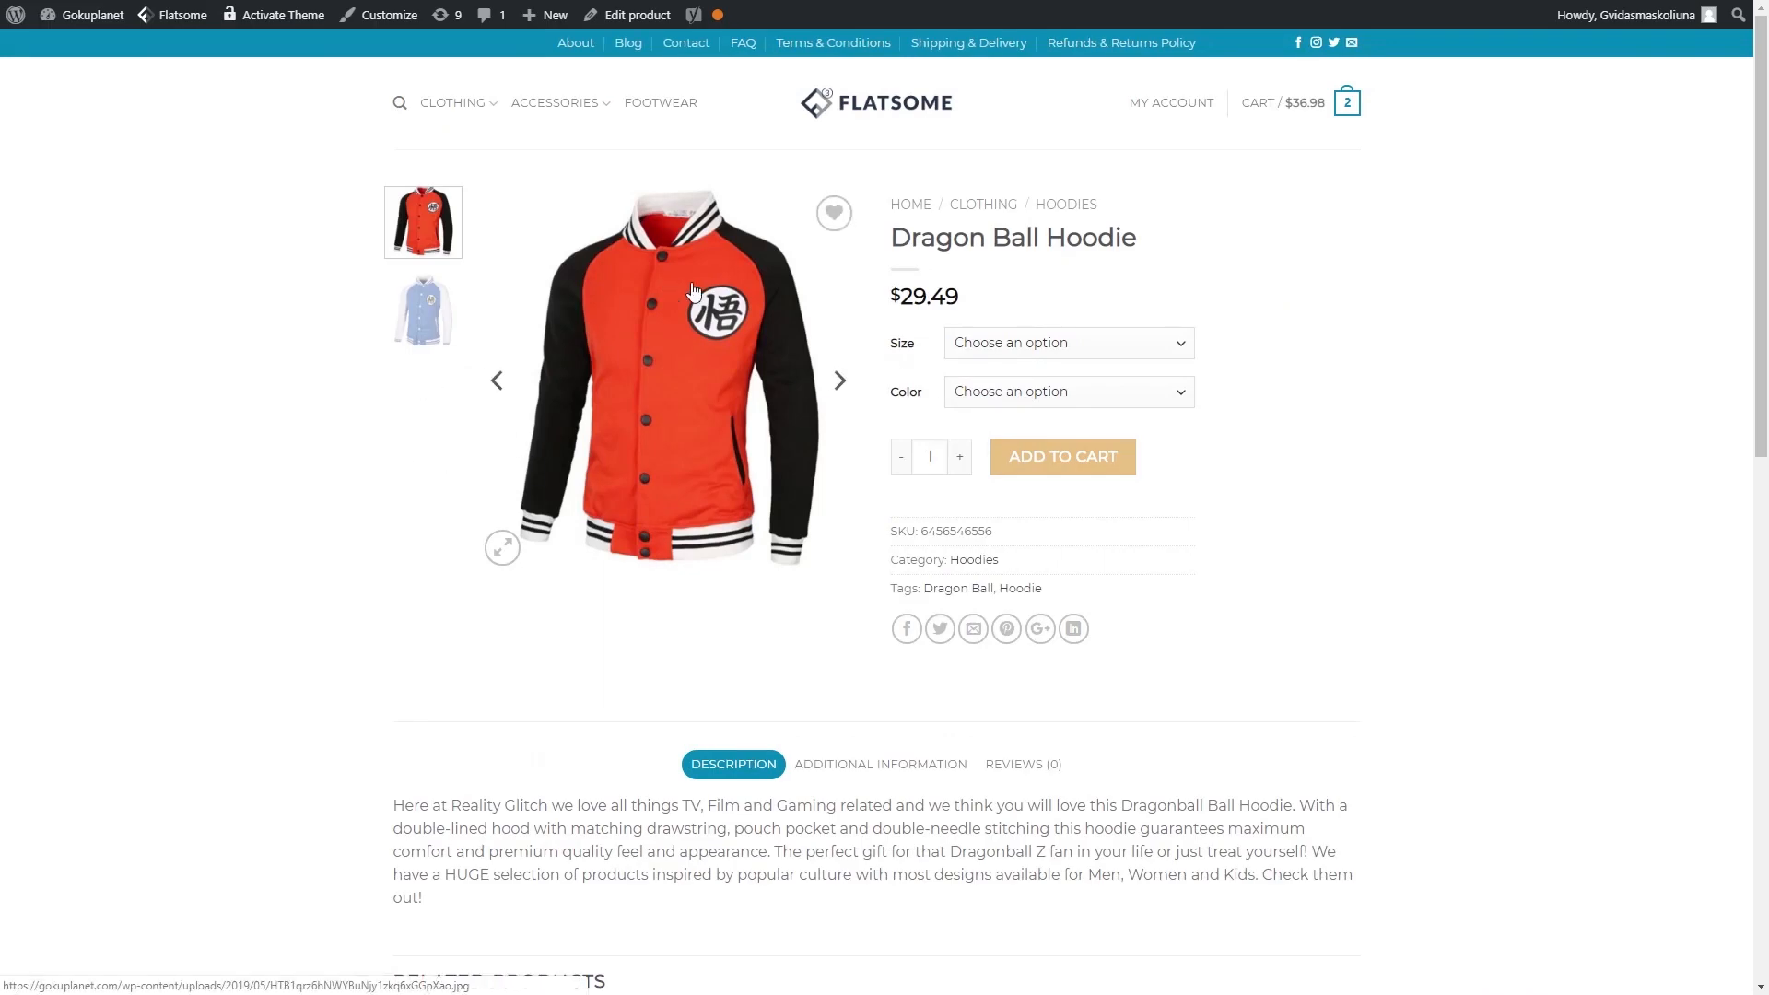
- On the product page choose size S with Orange, then Blue, to see the blue hoodie
click(1139, 345)
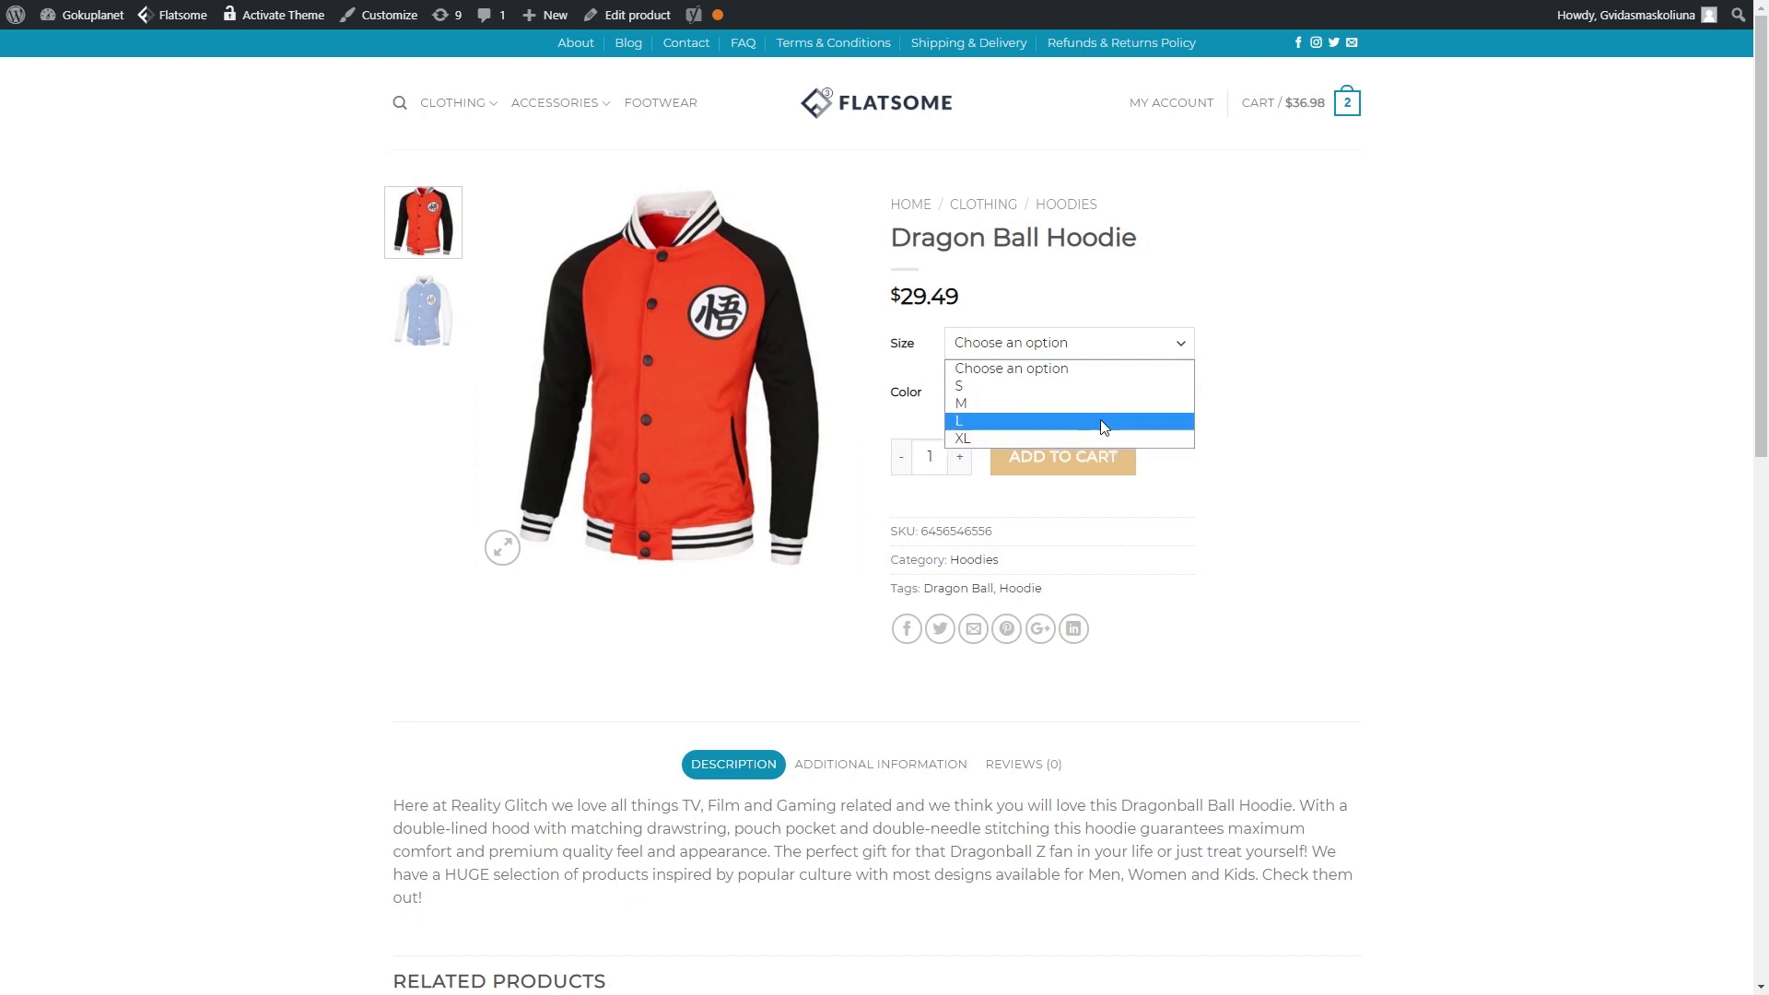
click(1118, 396)
click(1118, 396)
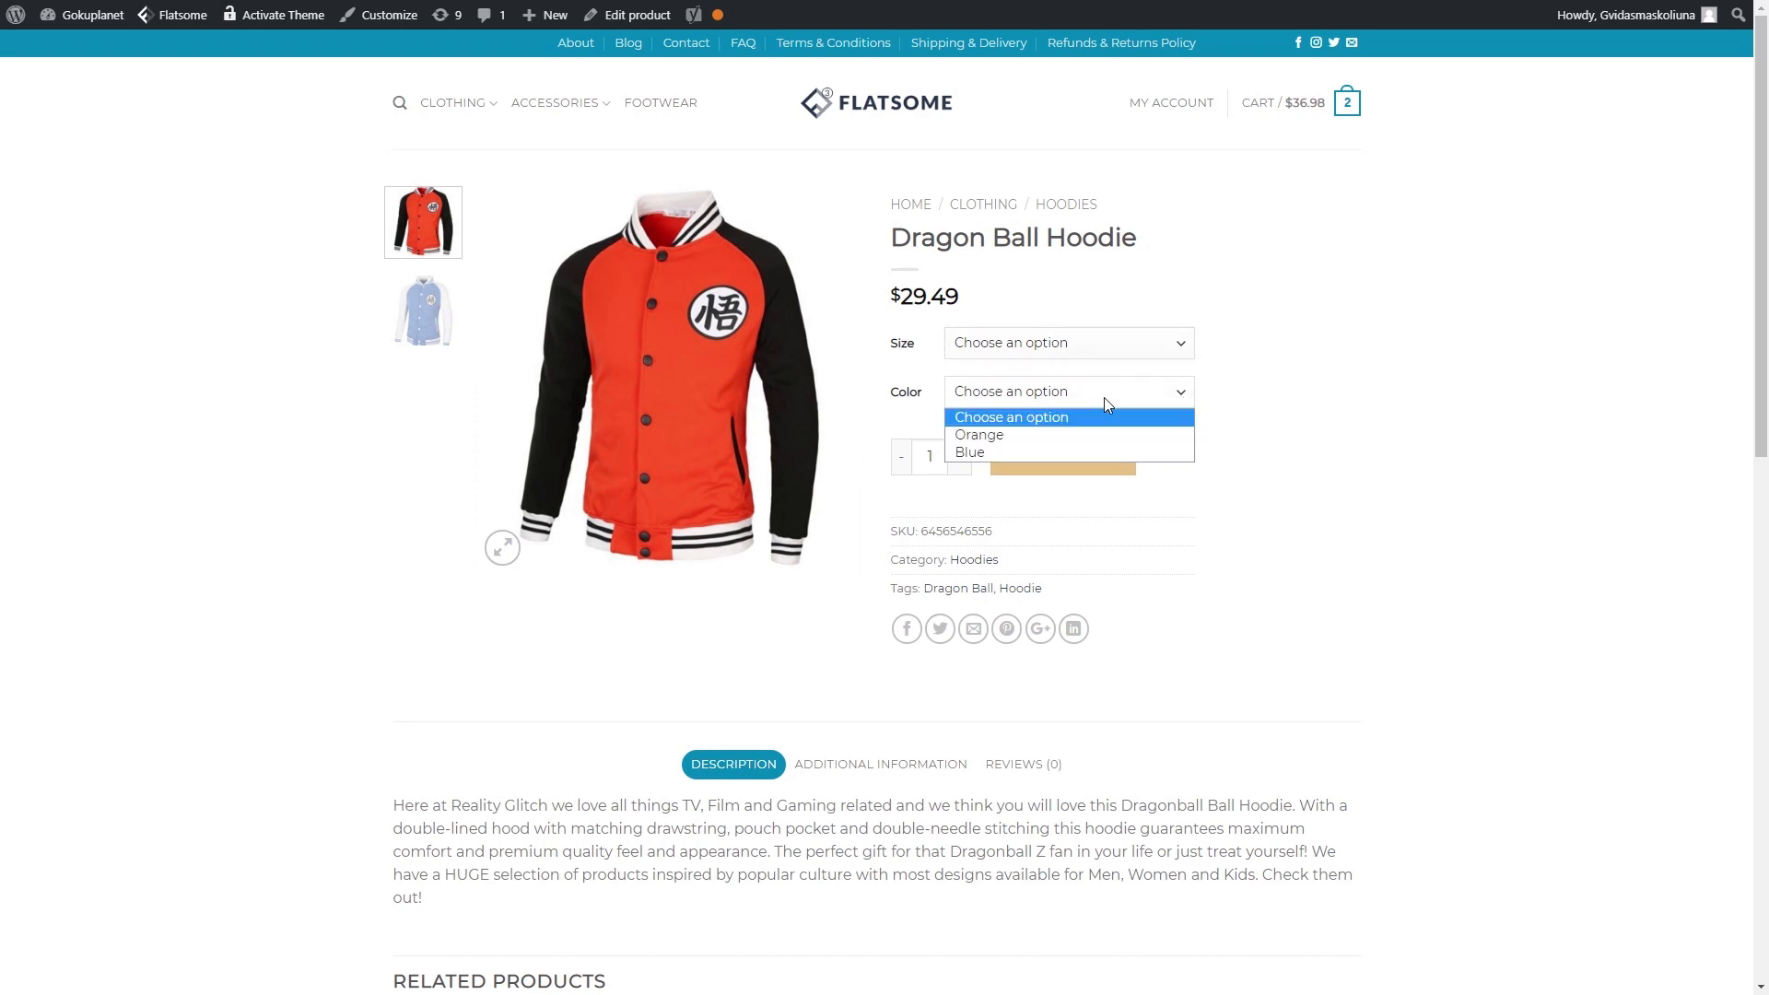
click(1104, 397)
click(1124, 347)
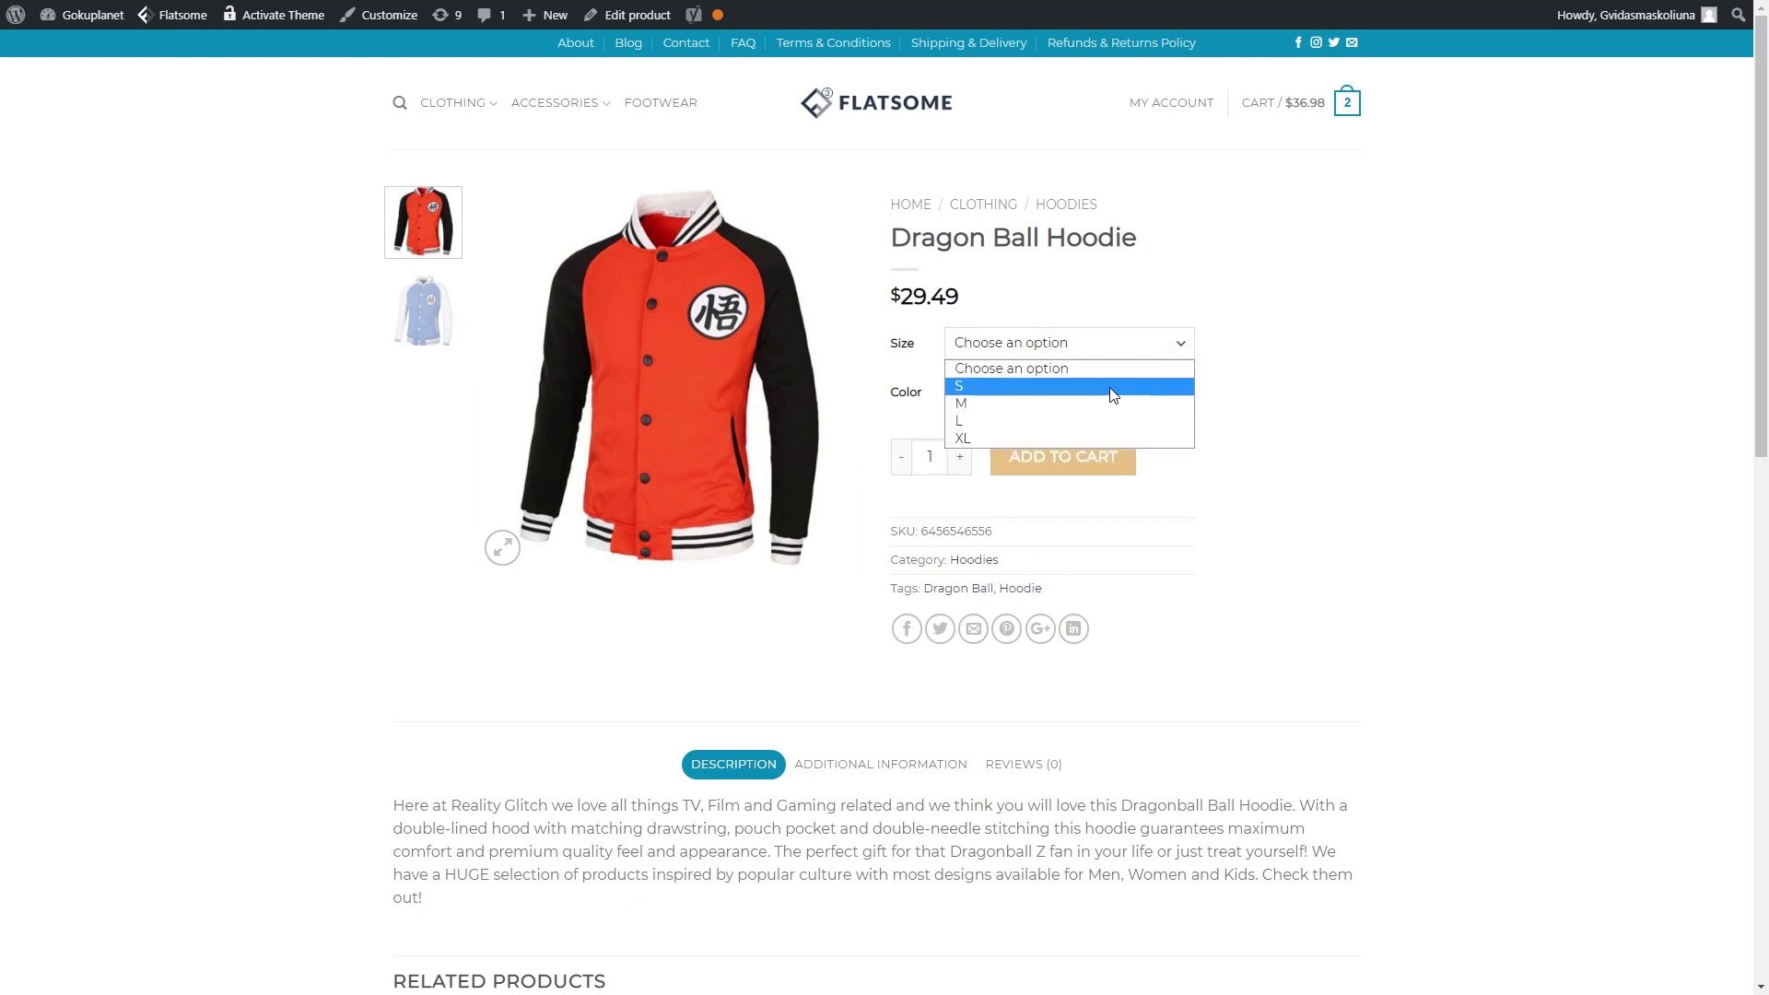
click(1114, 388)
click(1104, 397)
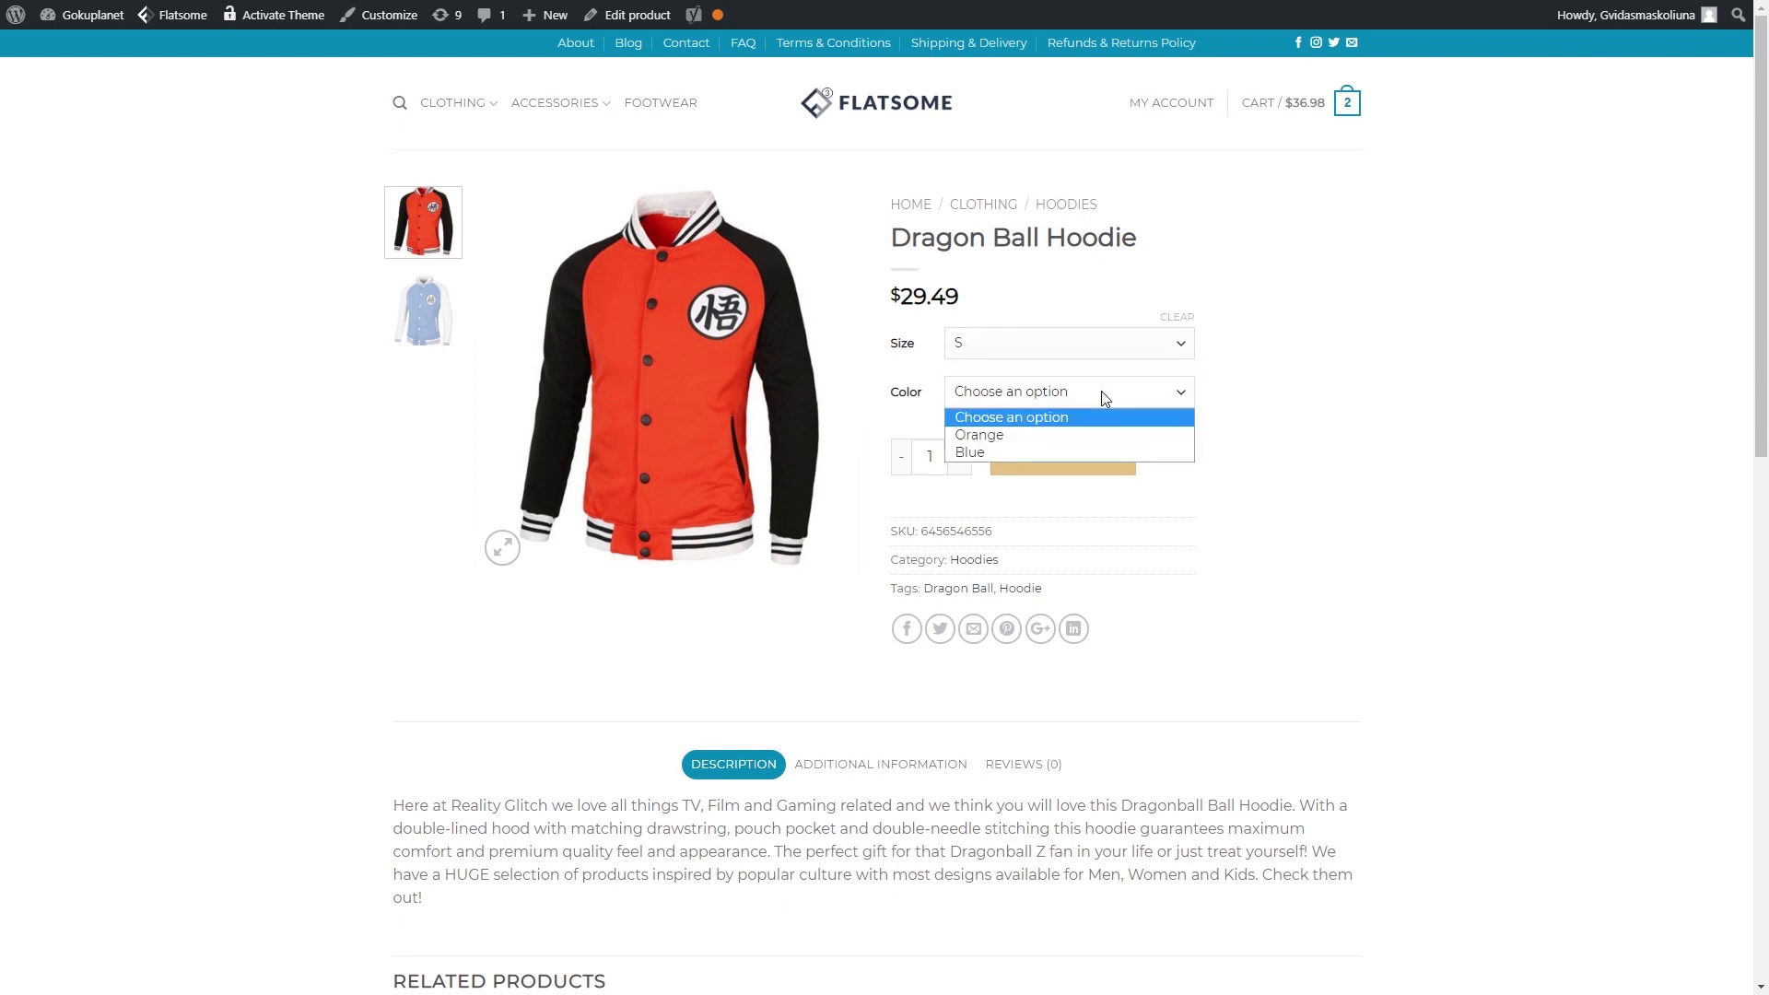
click(1105, 434)
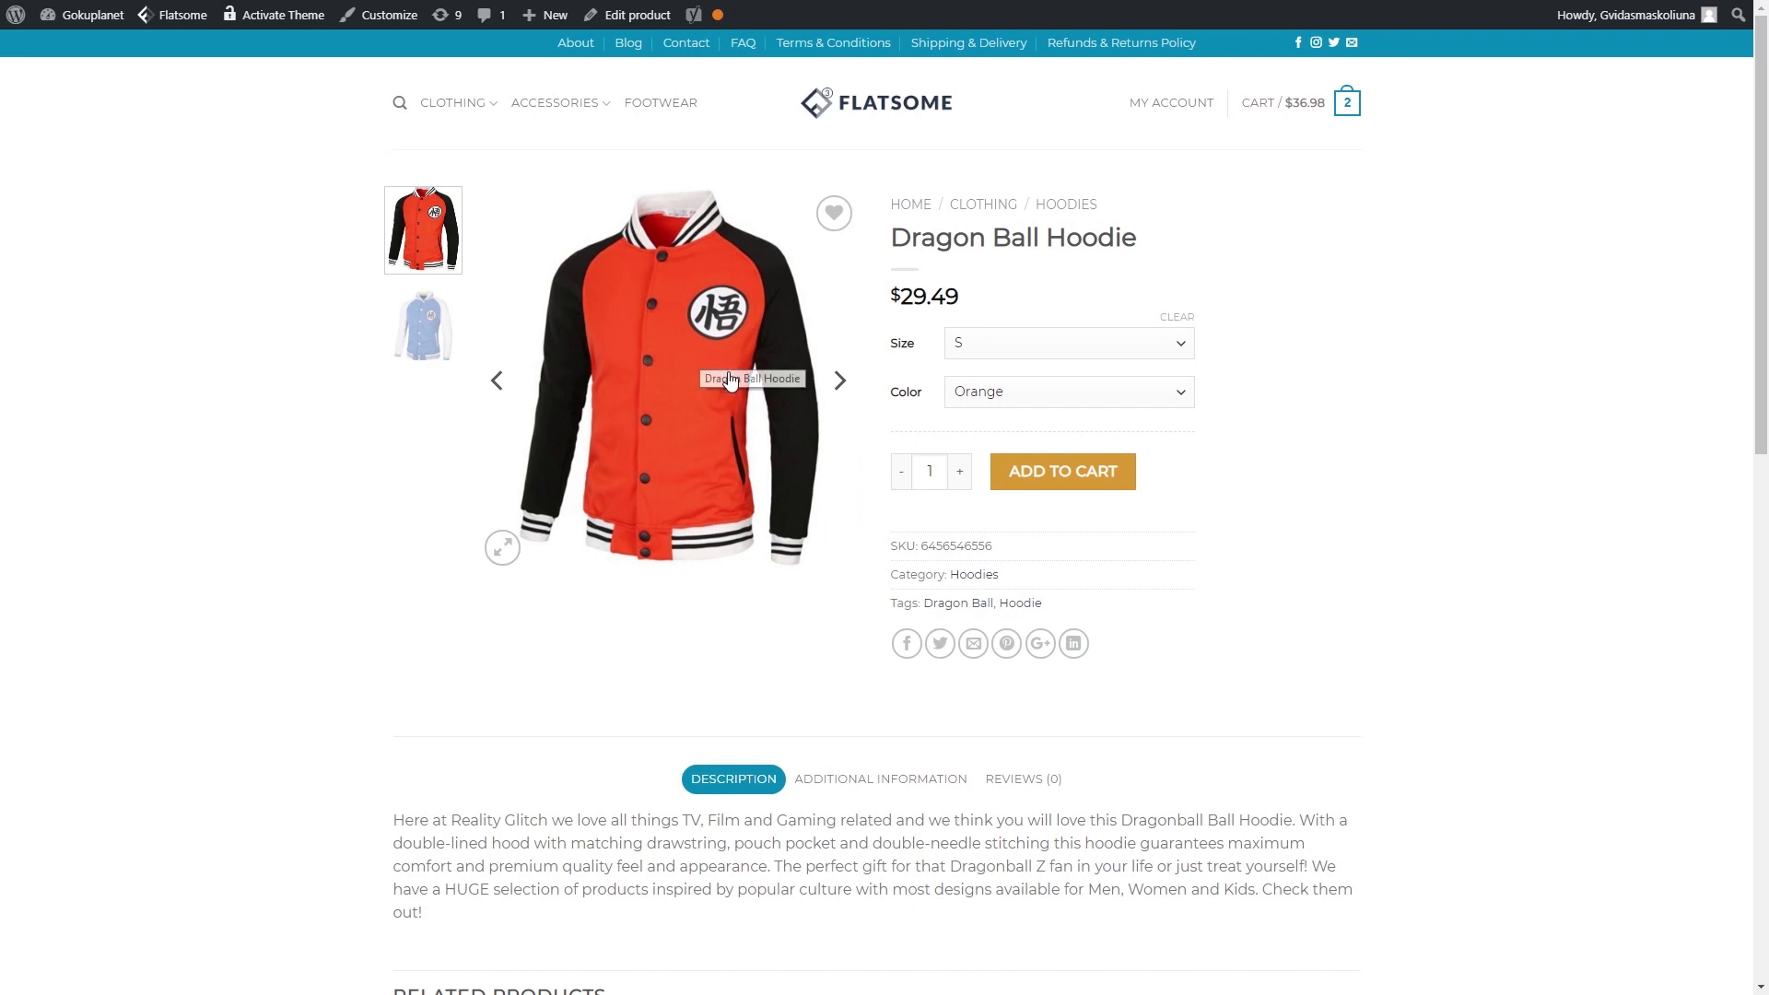
click(1143, 395)
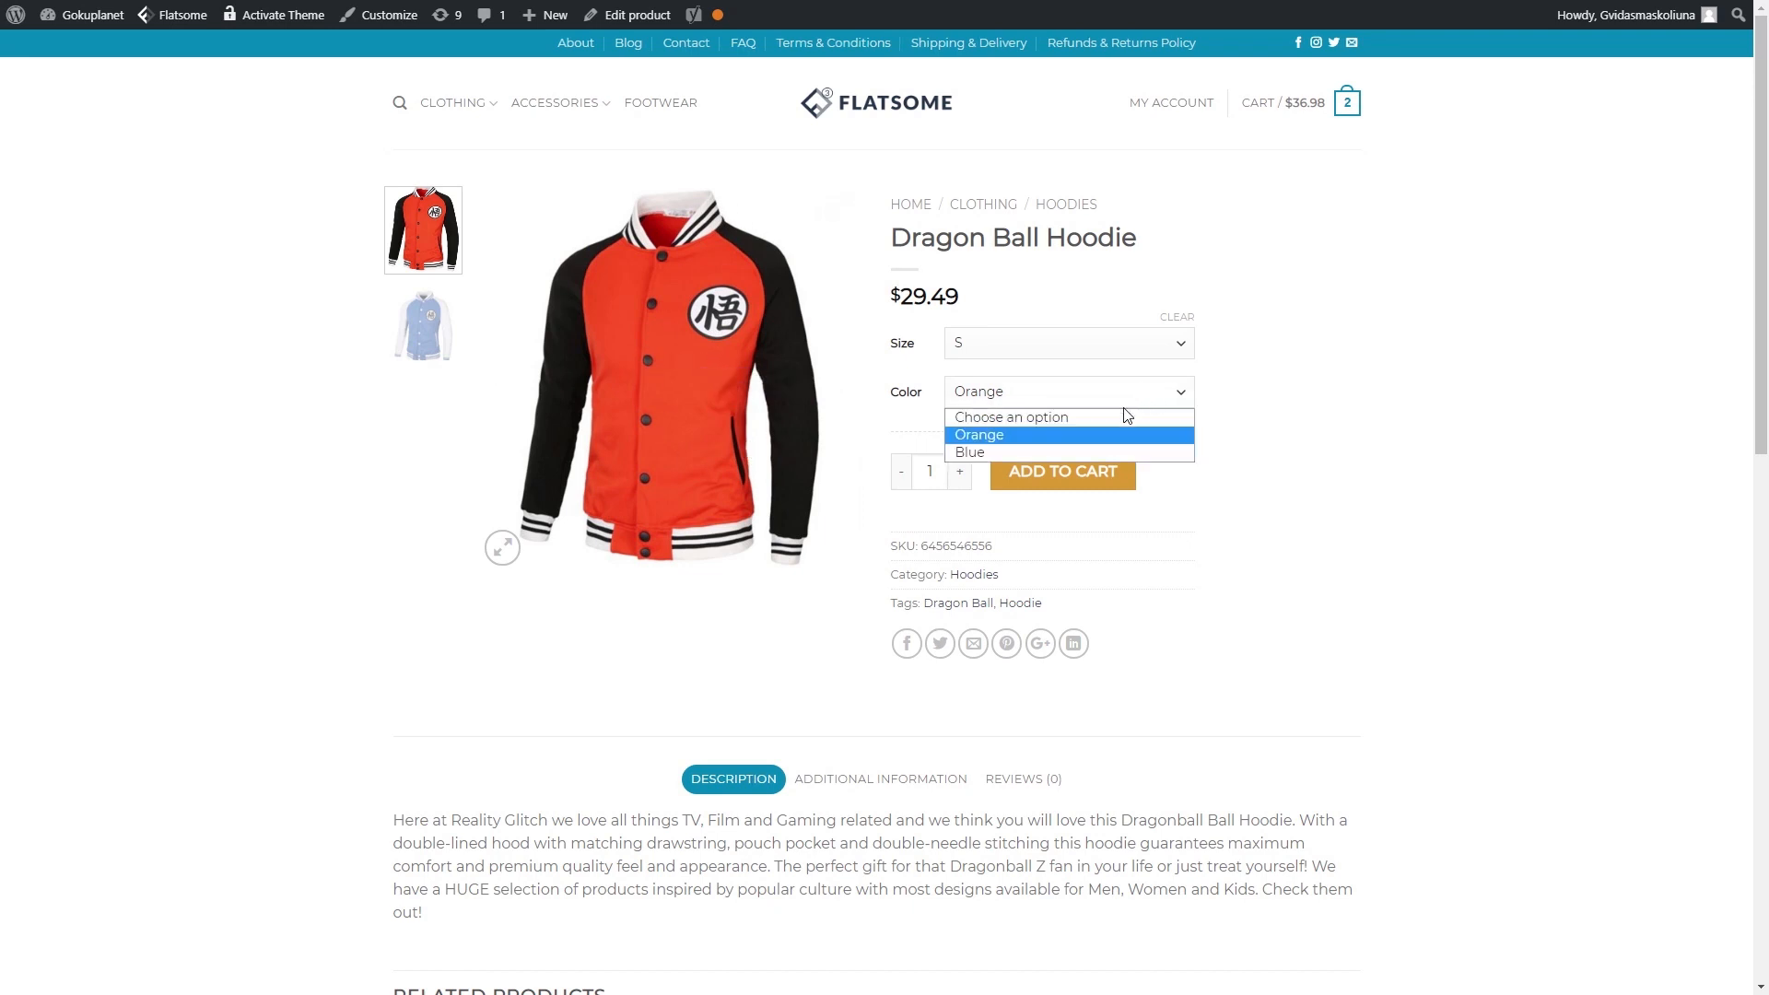
click(1085, 449)
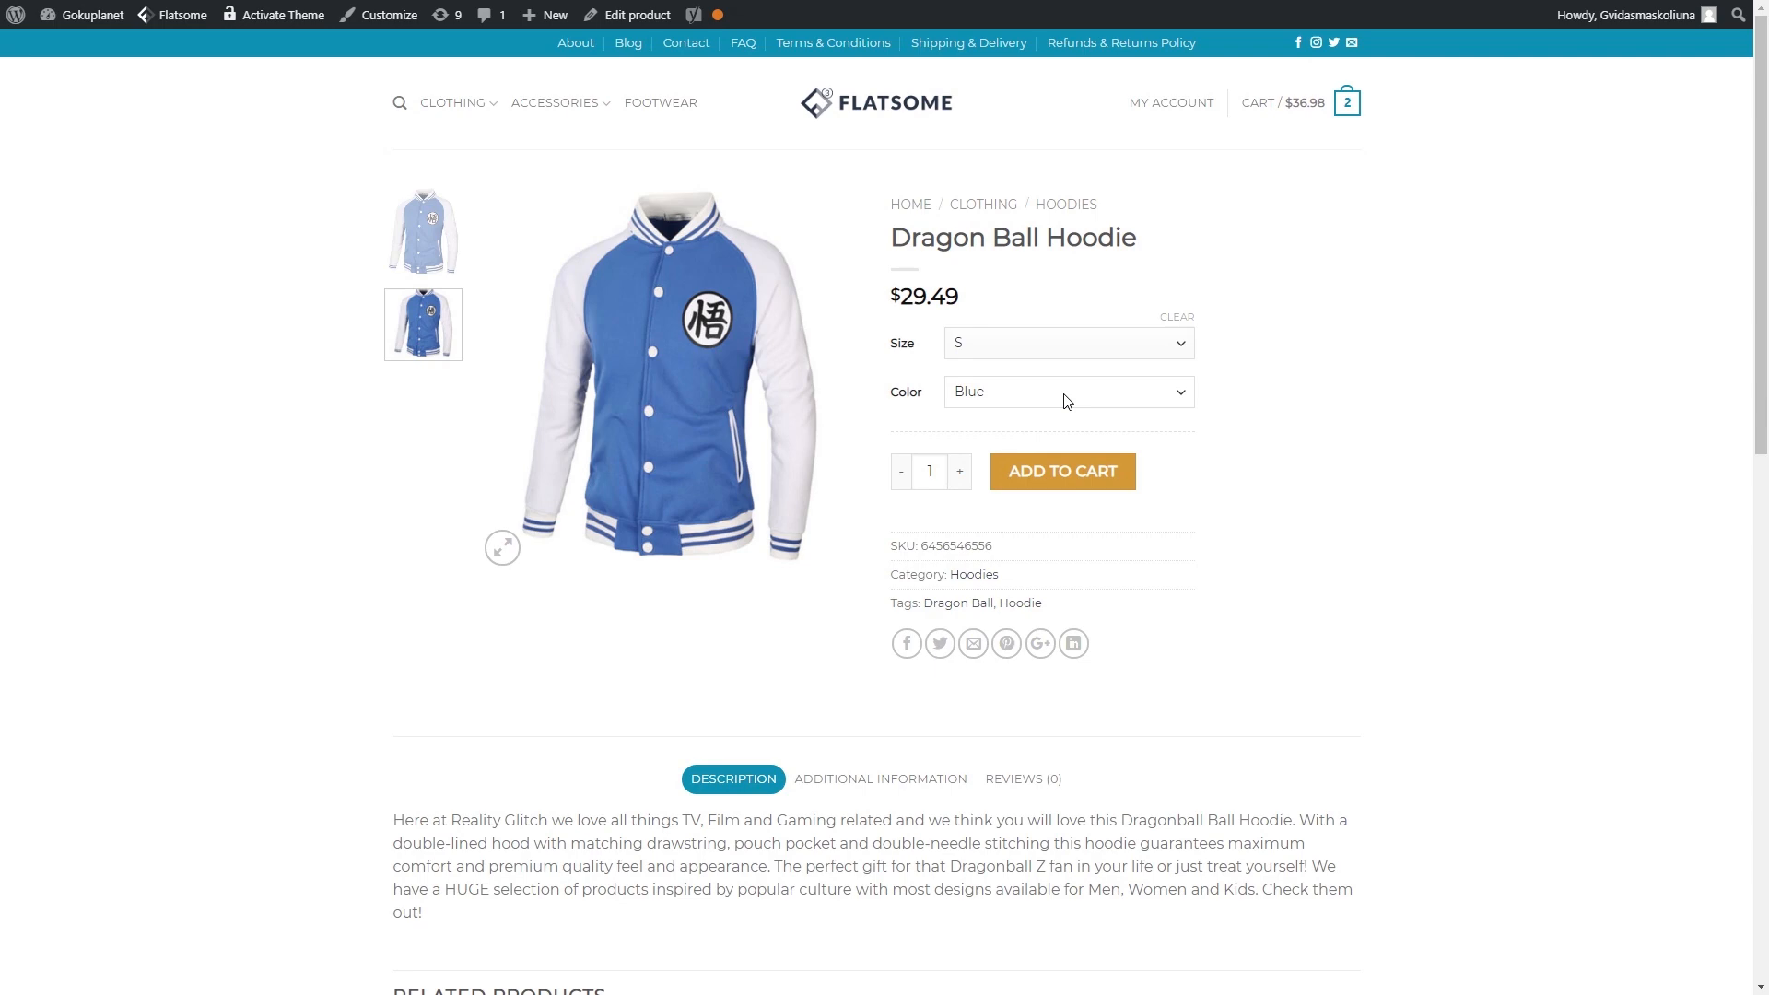
scroll(1133, 605, down, 3)
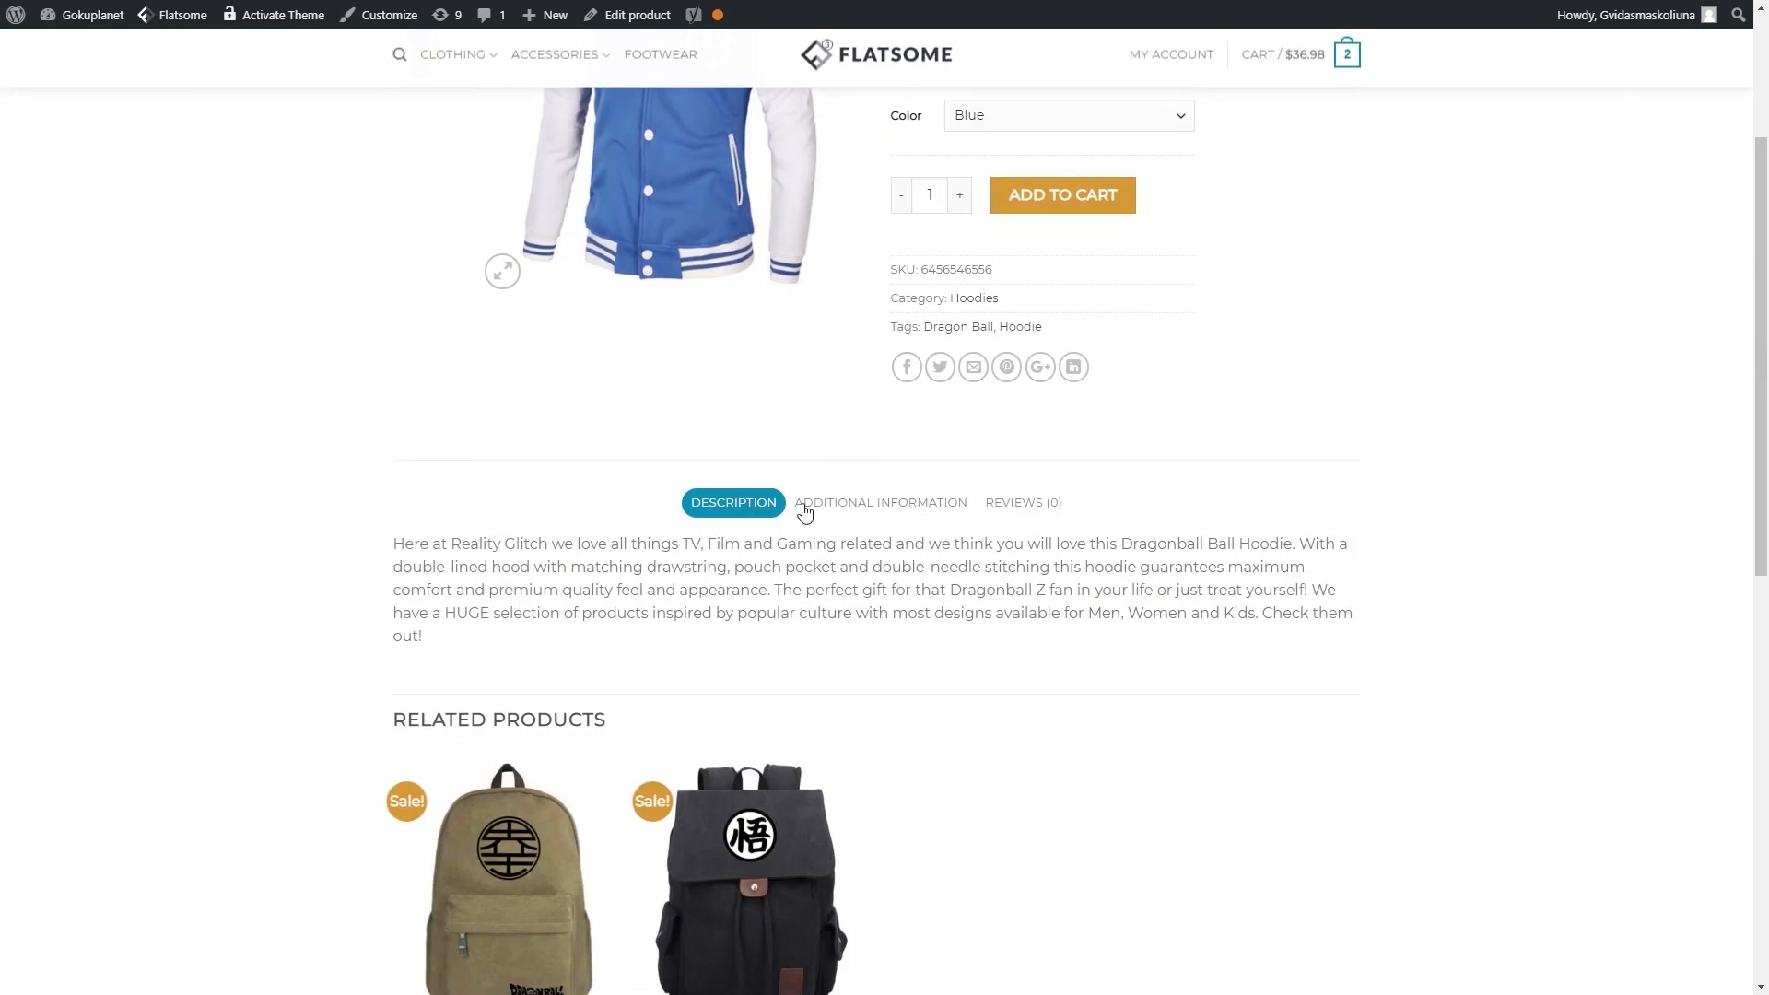
- View the hoodie's Additional Information tab listing Material and Hoodie details
click(928, 504)
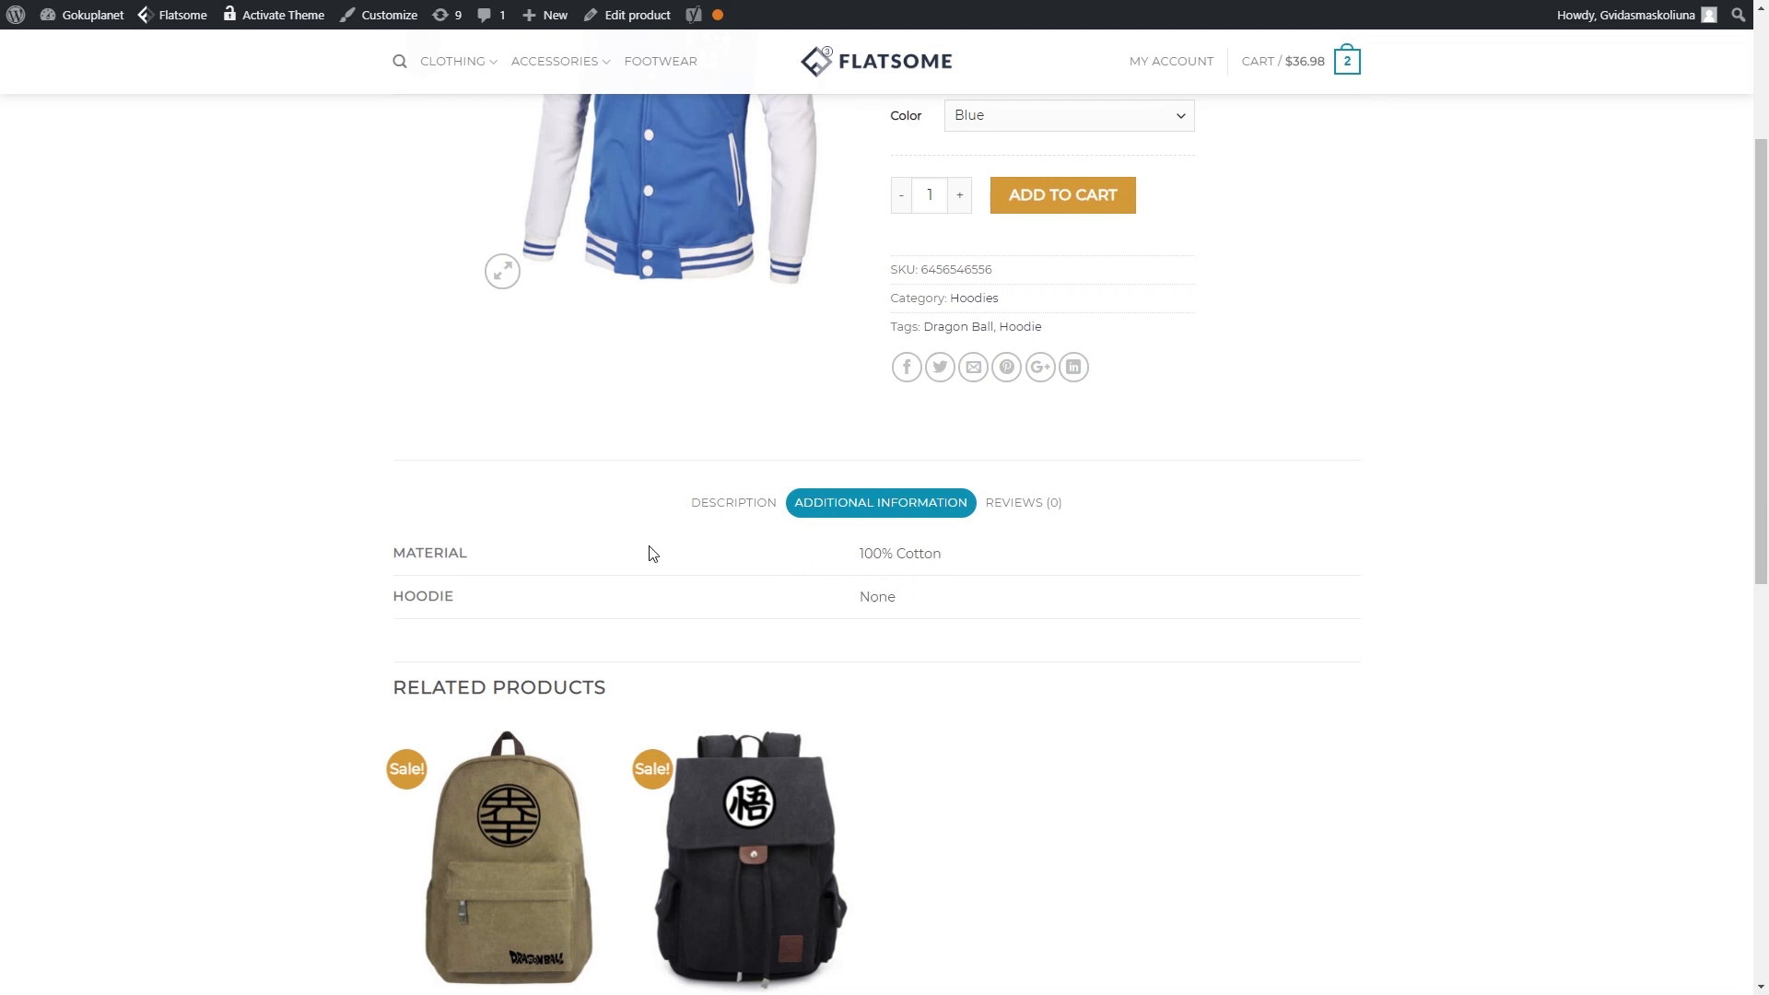
scroll(871, 608, up, 3)
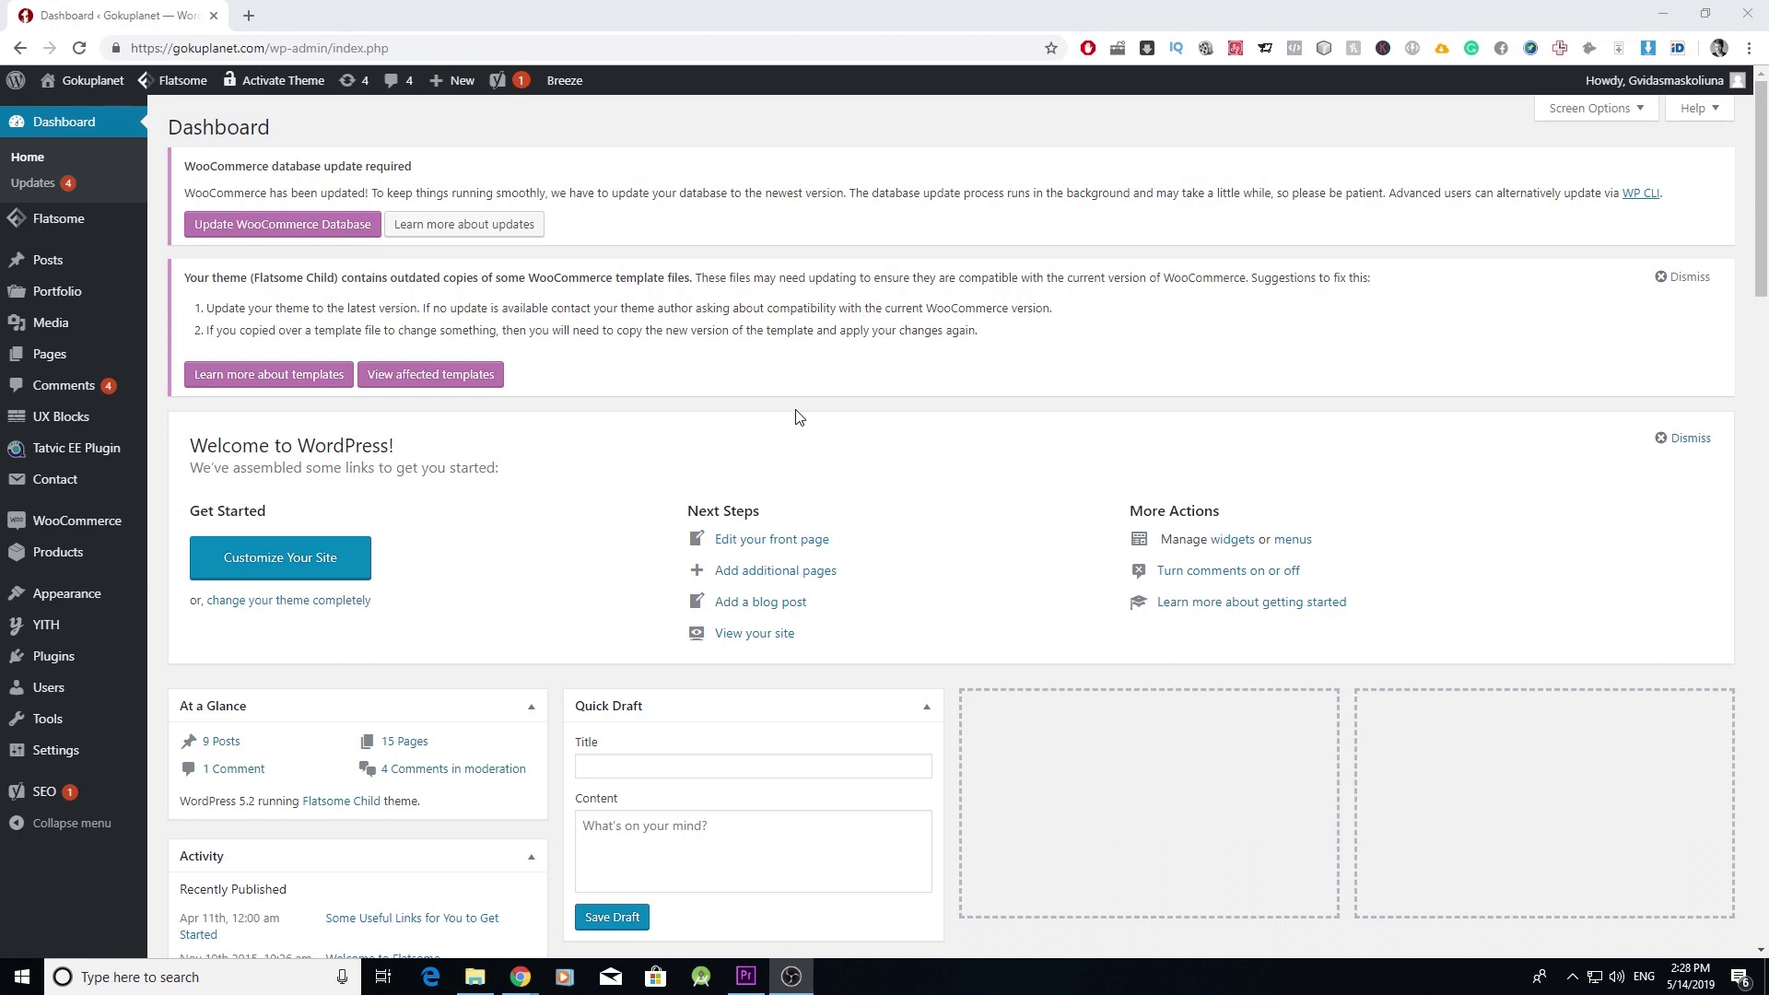
- Start a new coupon as a Percentage discount with amount 20
mouse_move(95, 530)
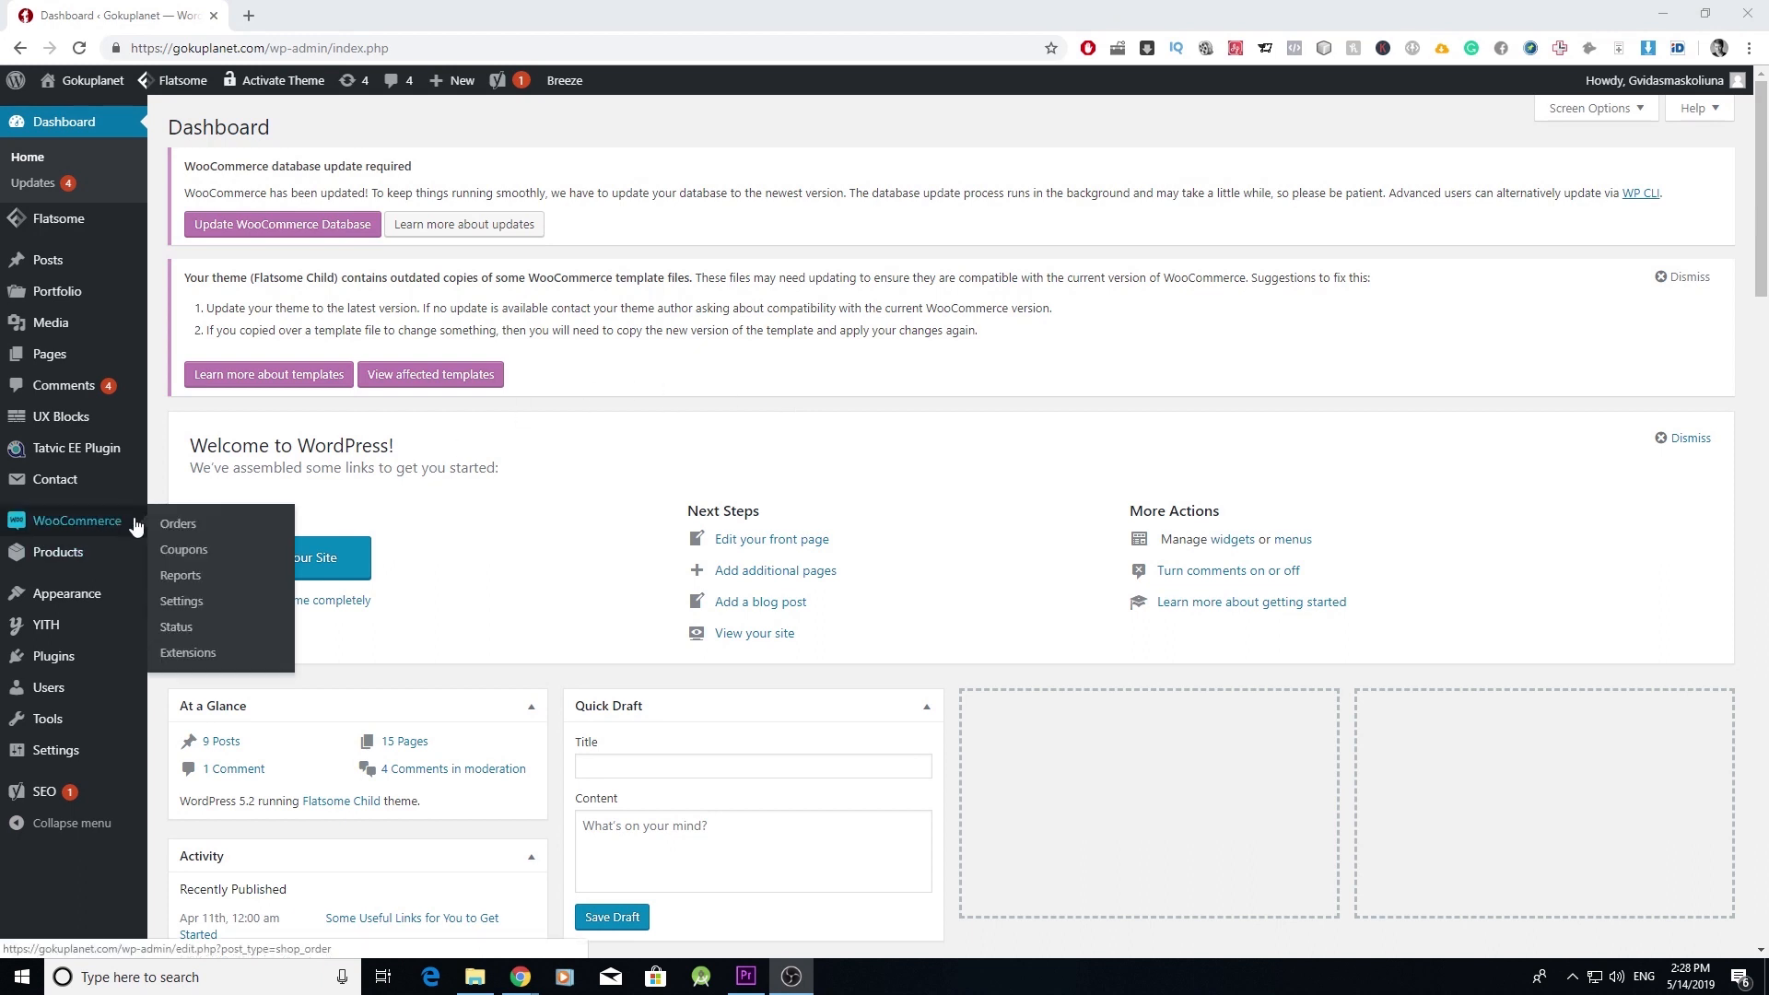
click(202, 551)
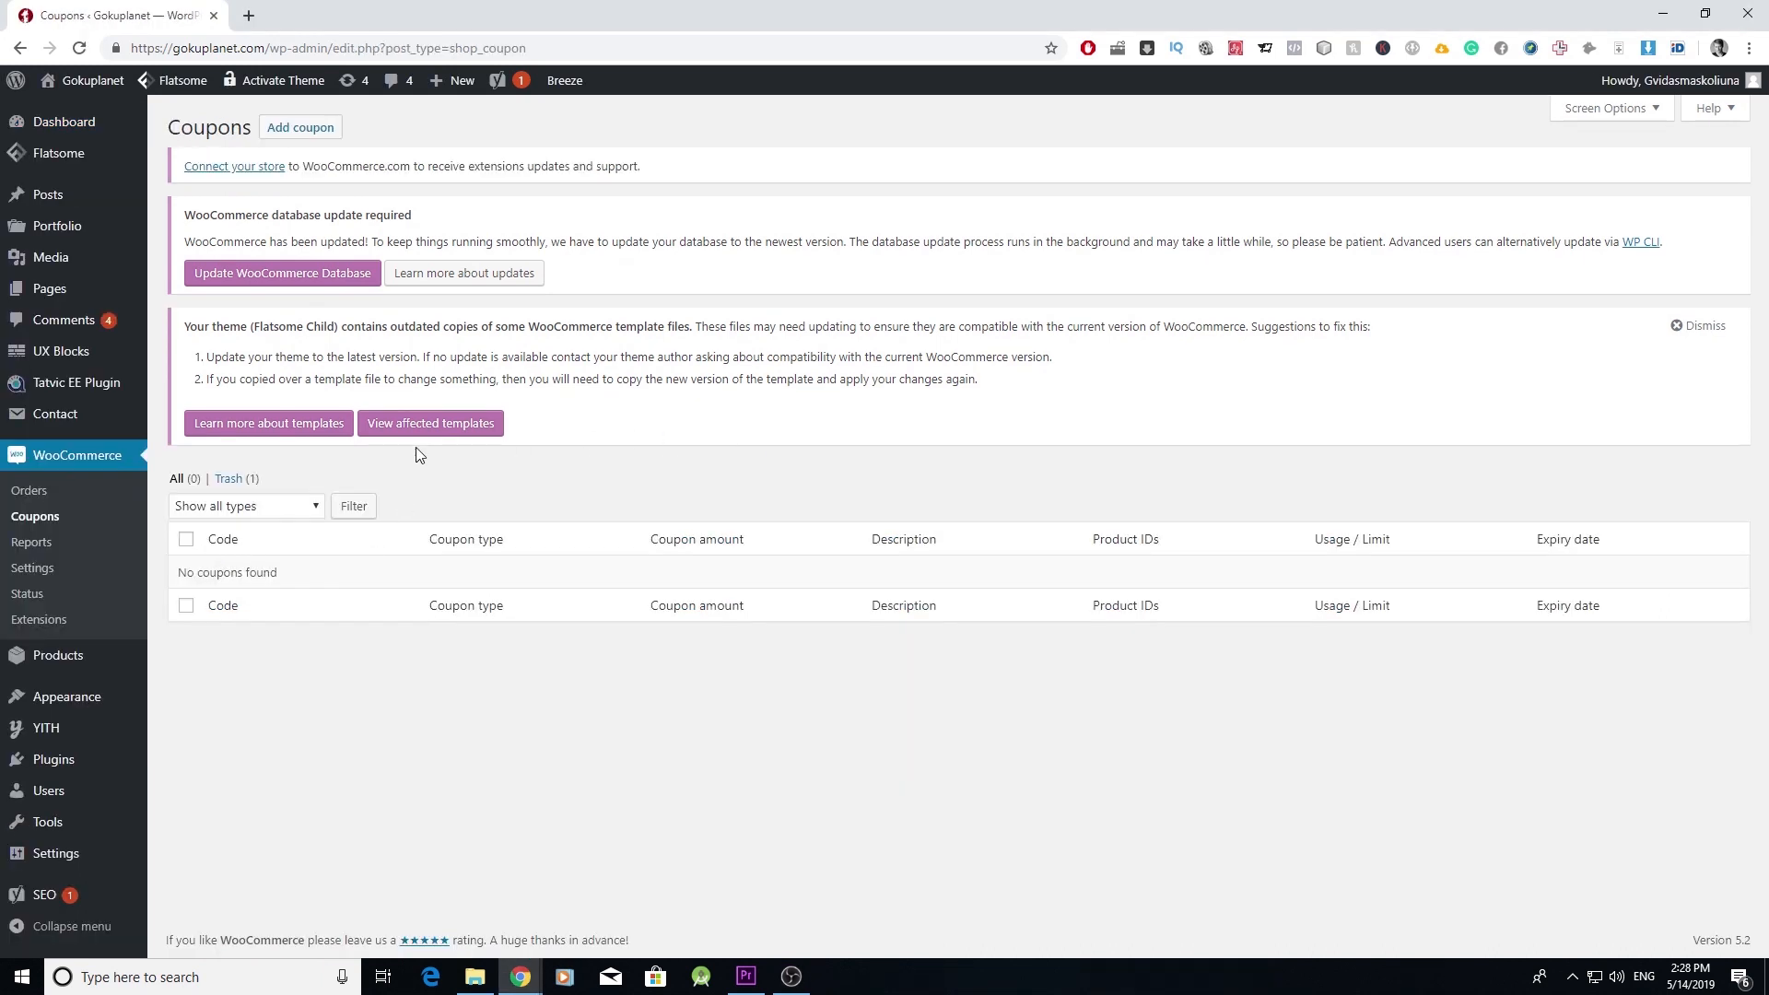
click(310, 135)
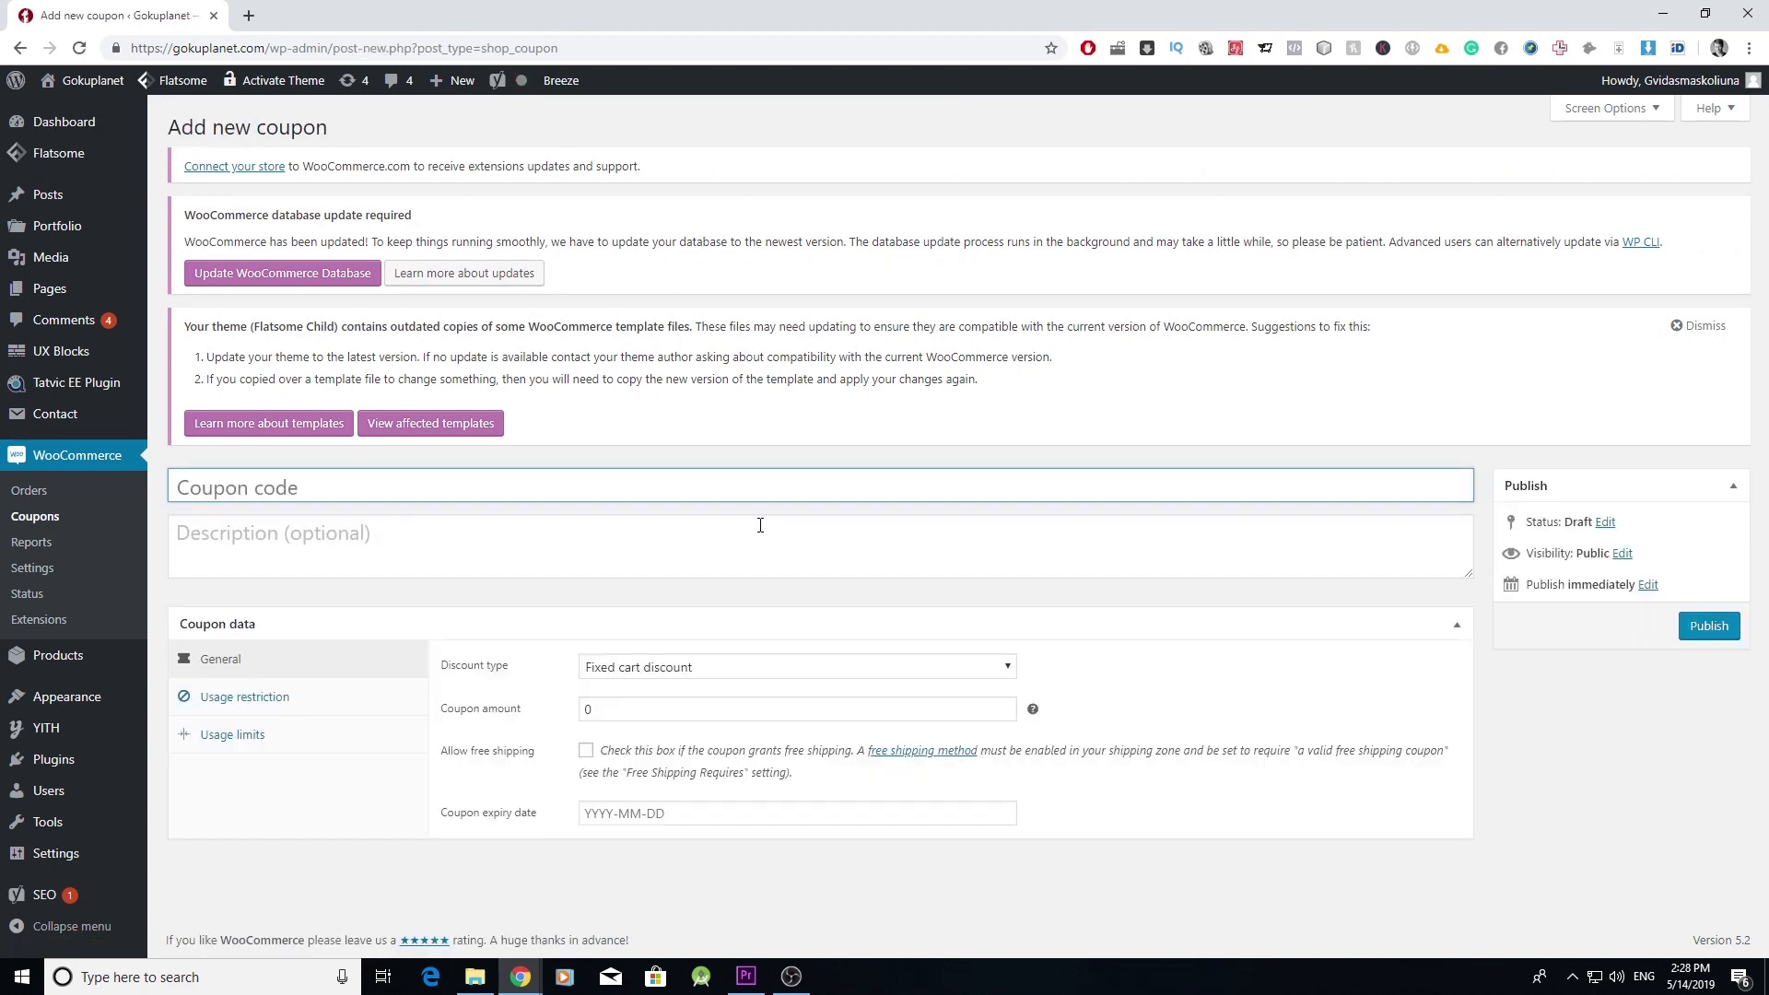
click(781, 668)
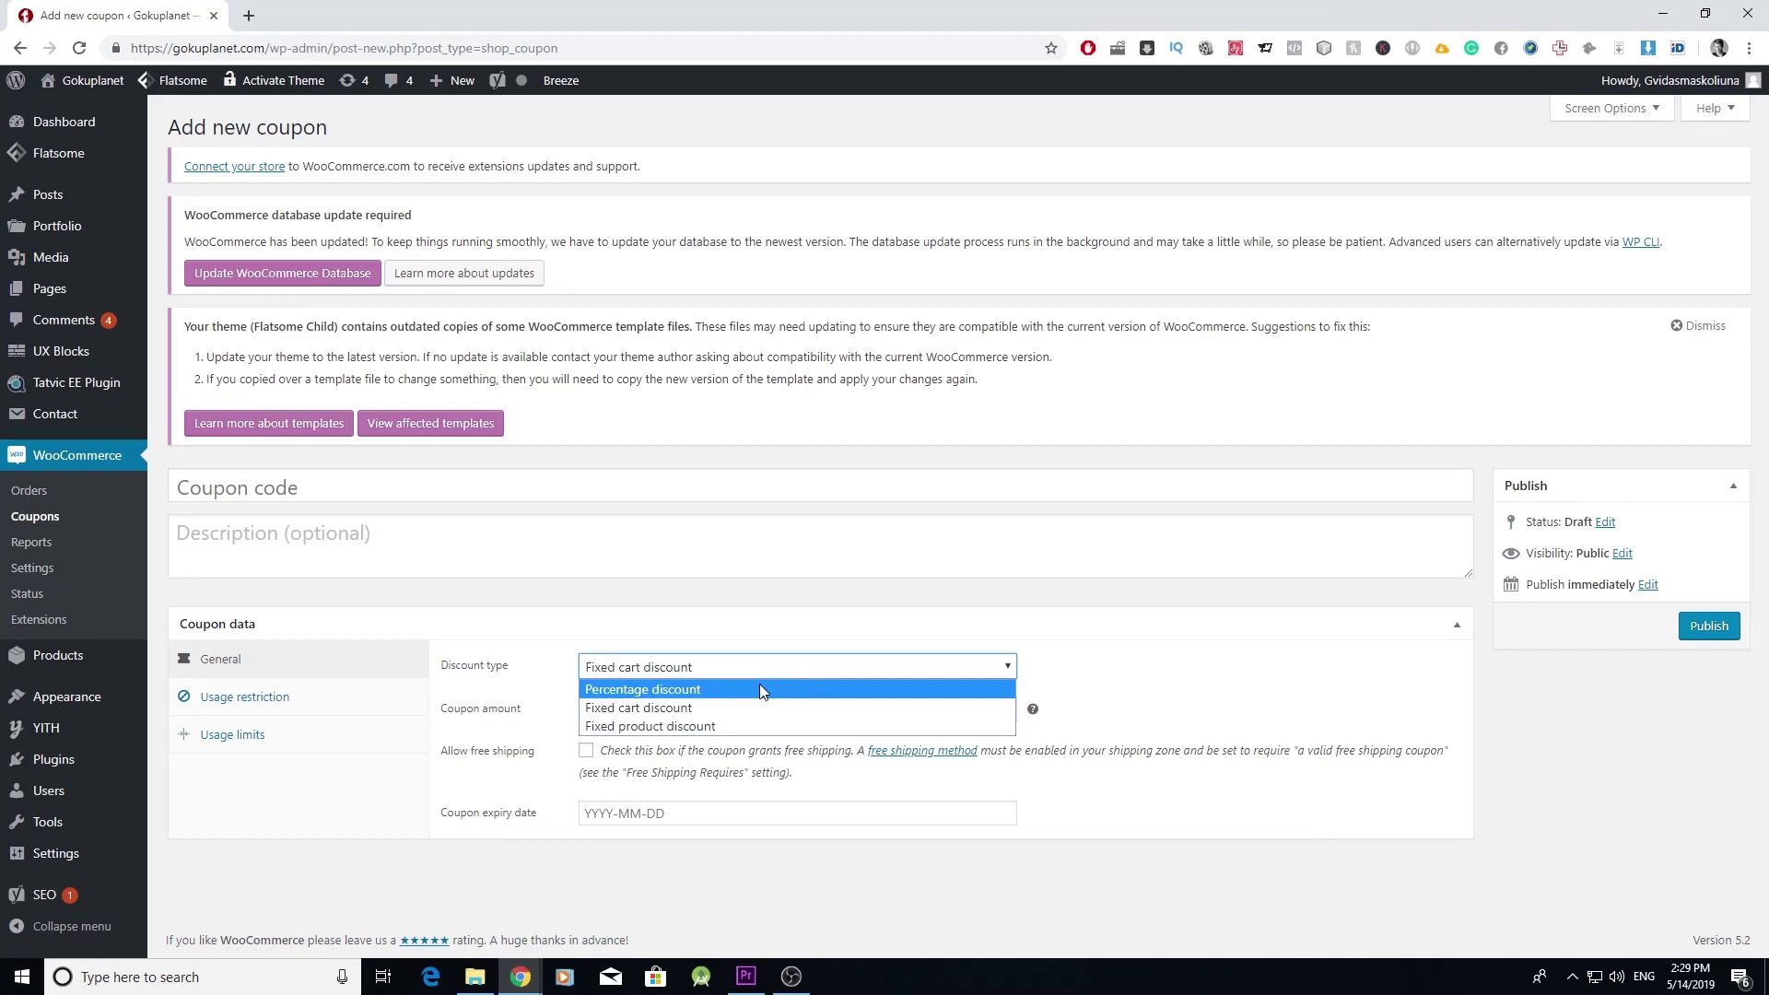
click(759, 690)
key(Tab)
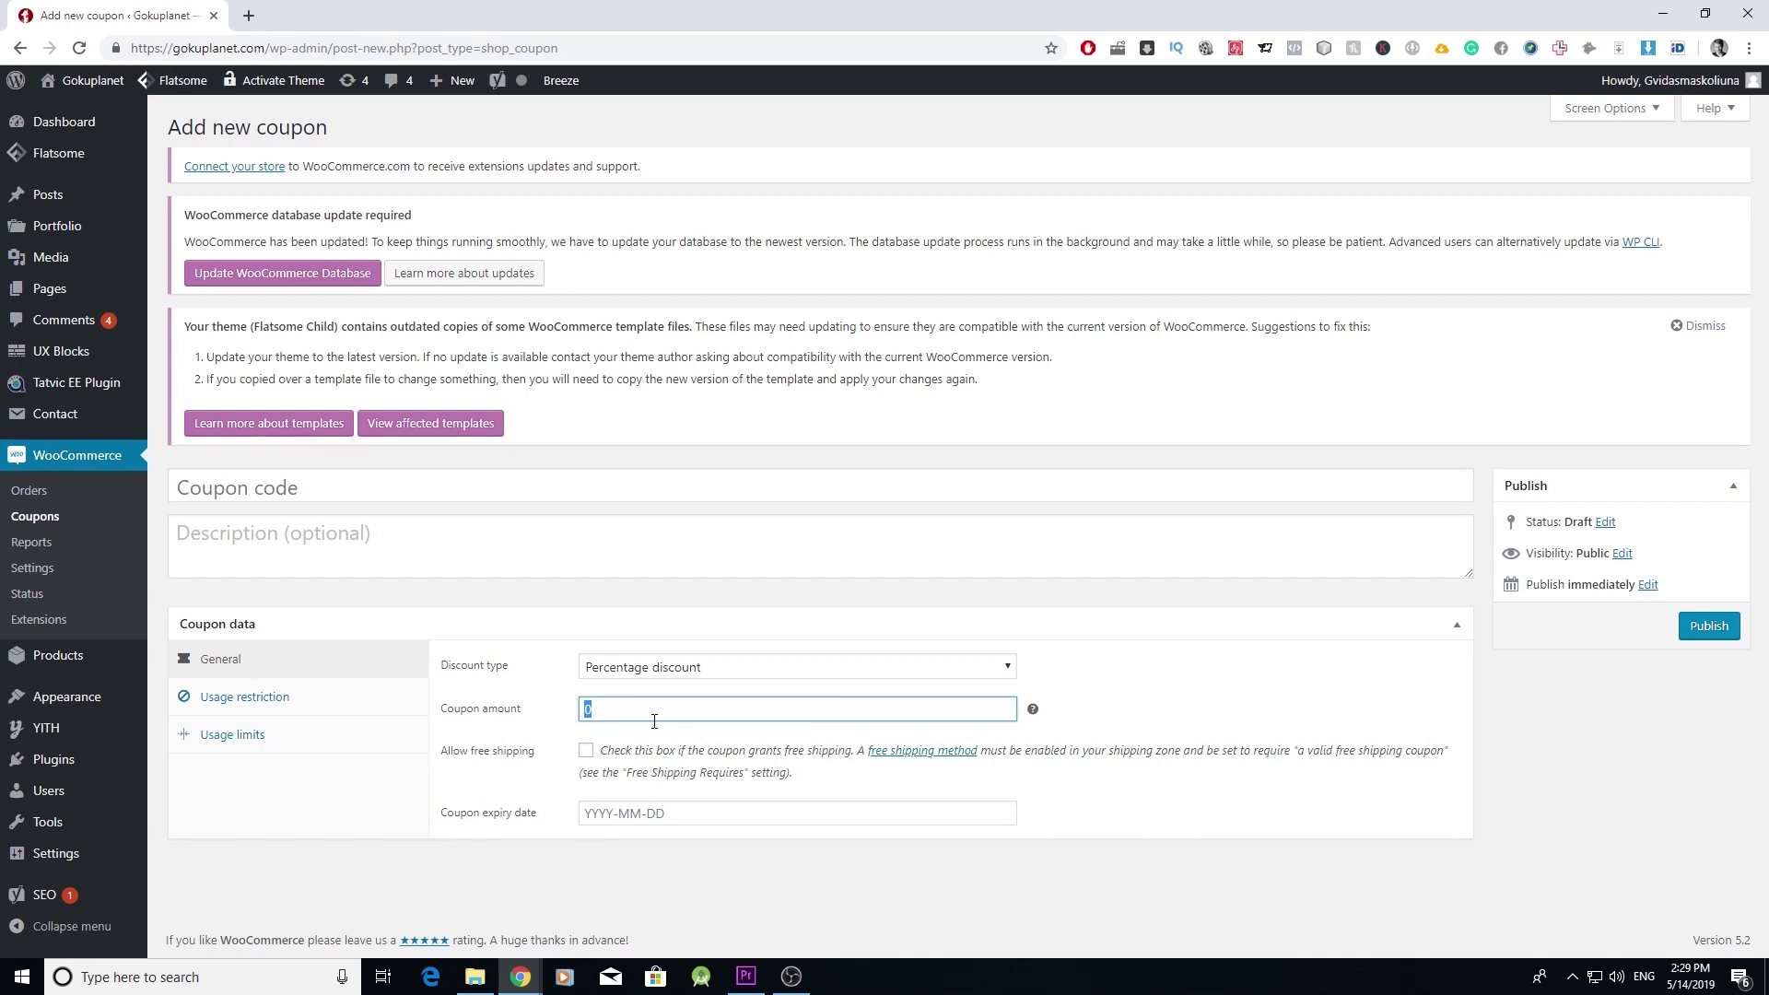
text(20)
- Keep Percentage discount, set expiry to 2019-05-28, and show the Usage restriction settings
click(679, 669)
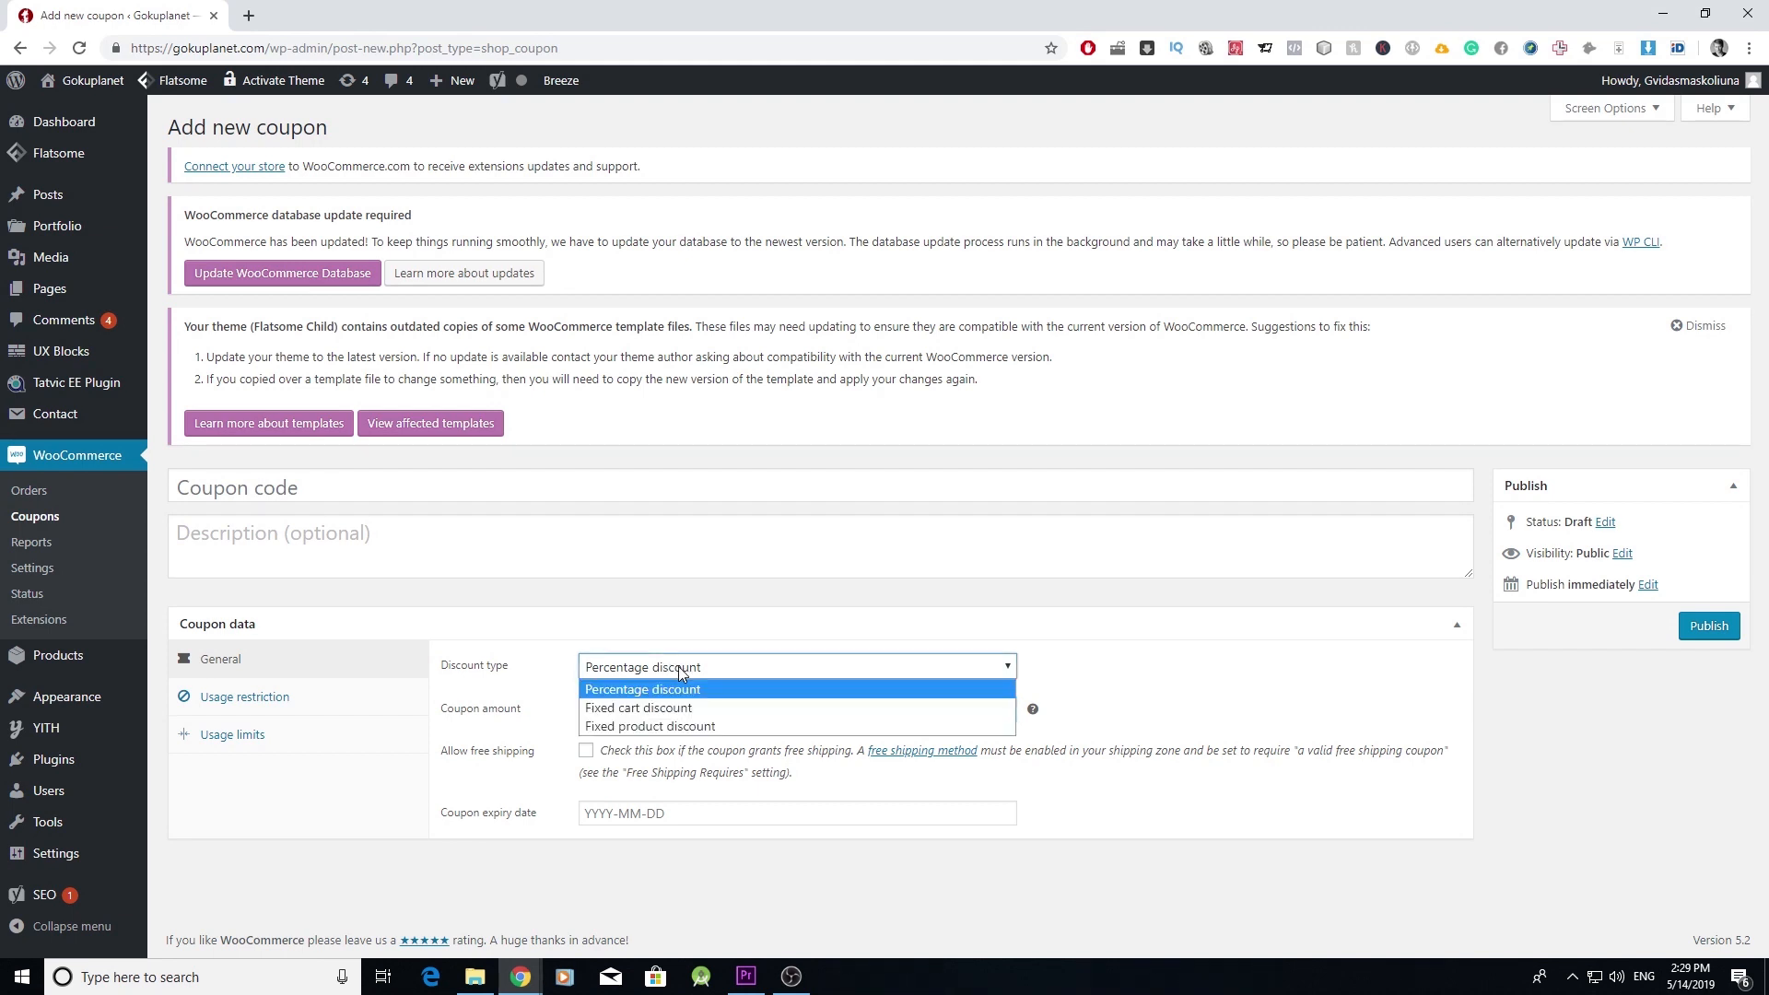
click(1118, 652)
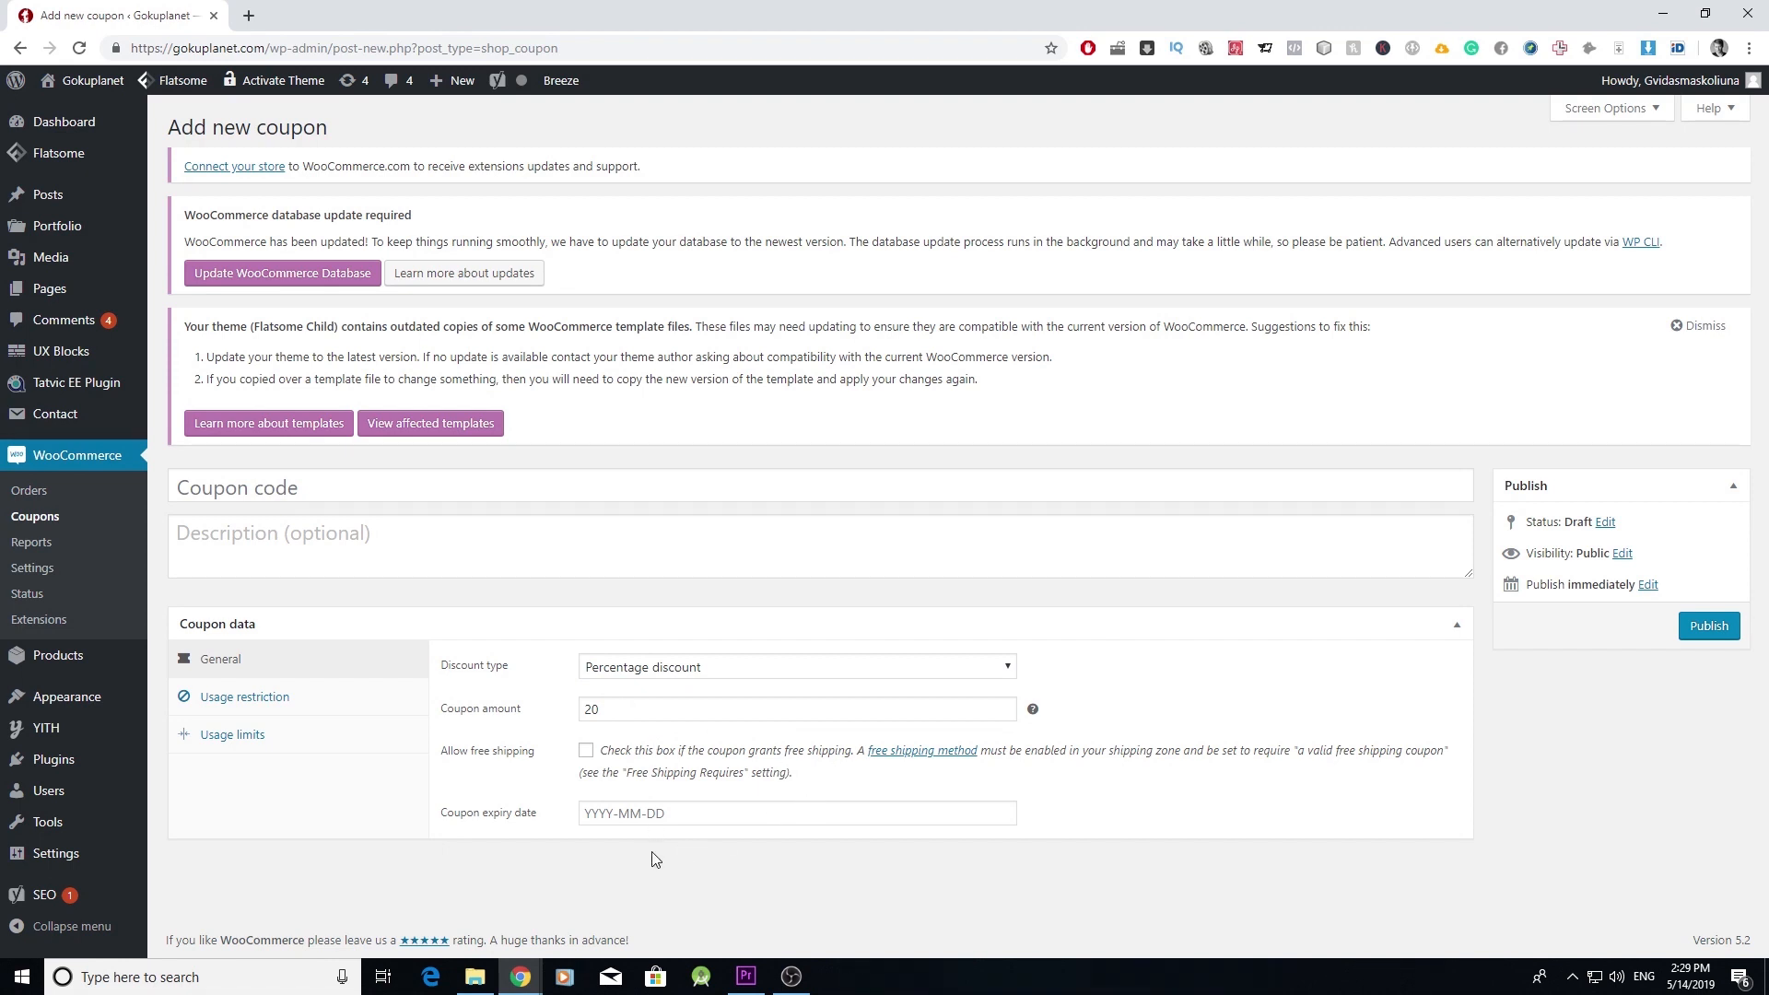
click(697, 817)
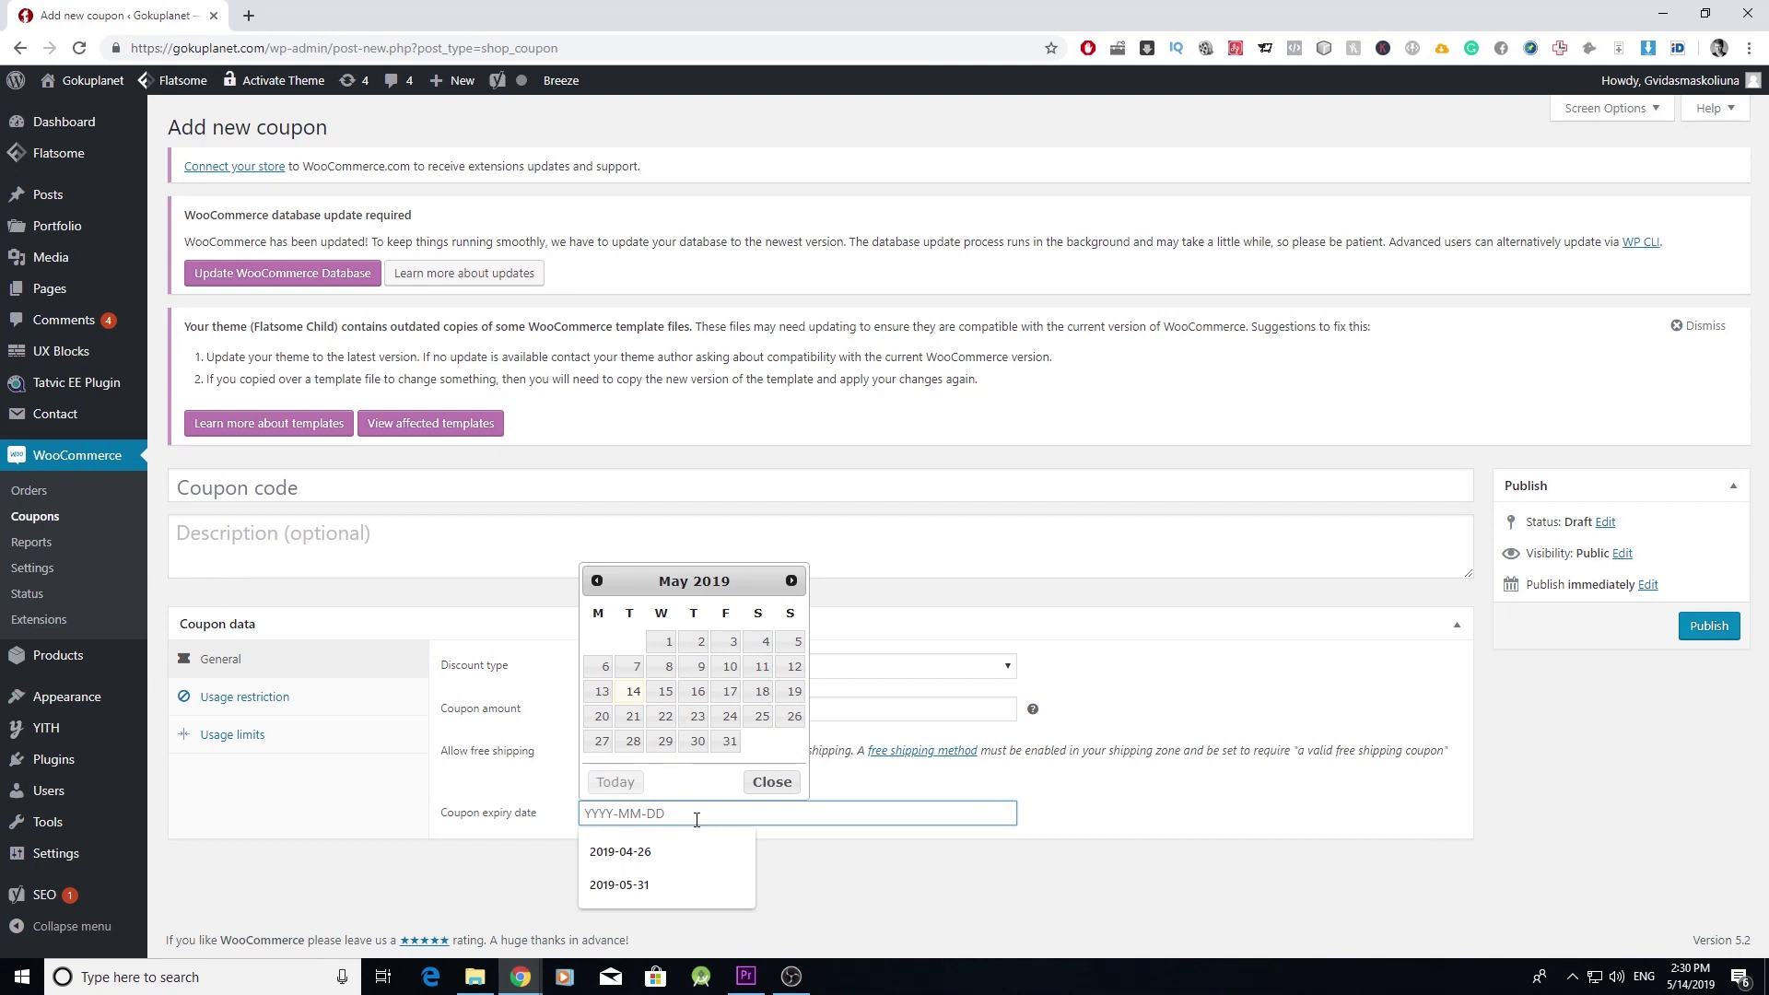
click(633, 741)
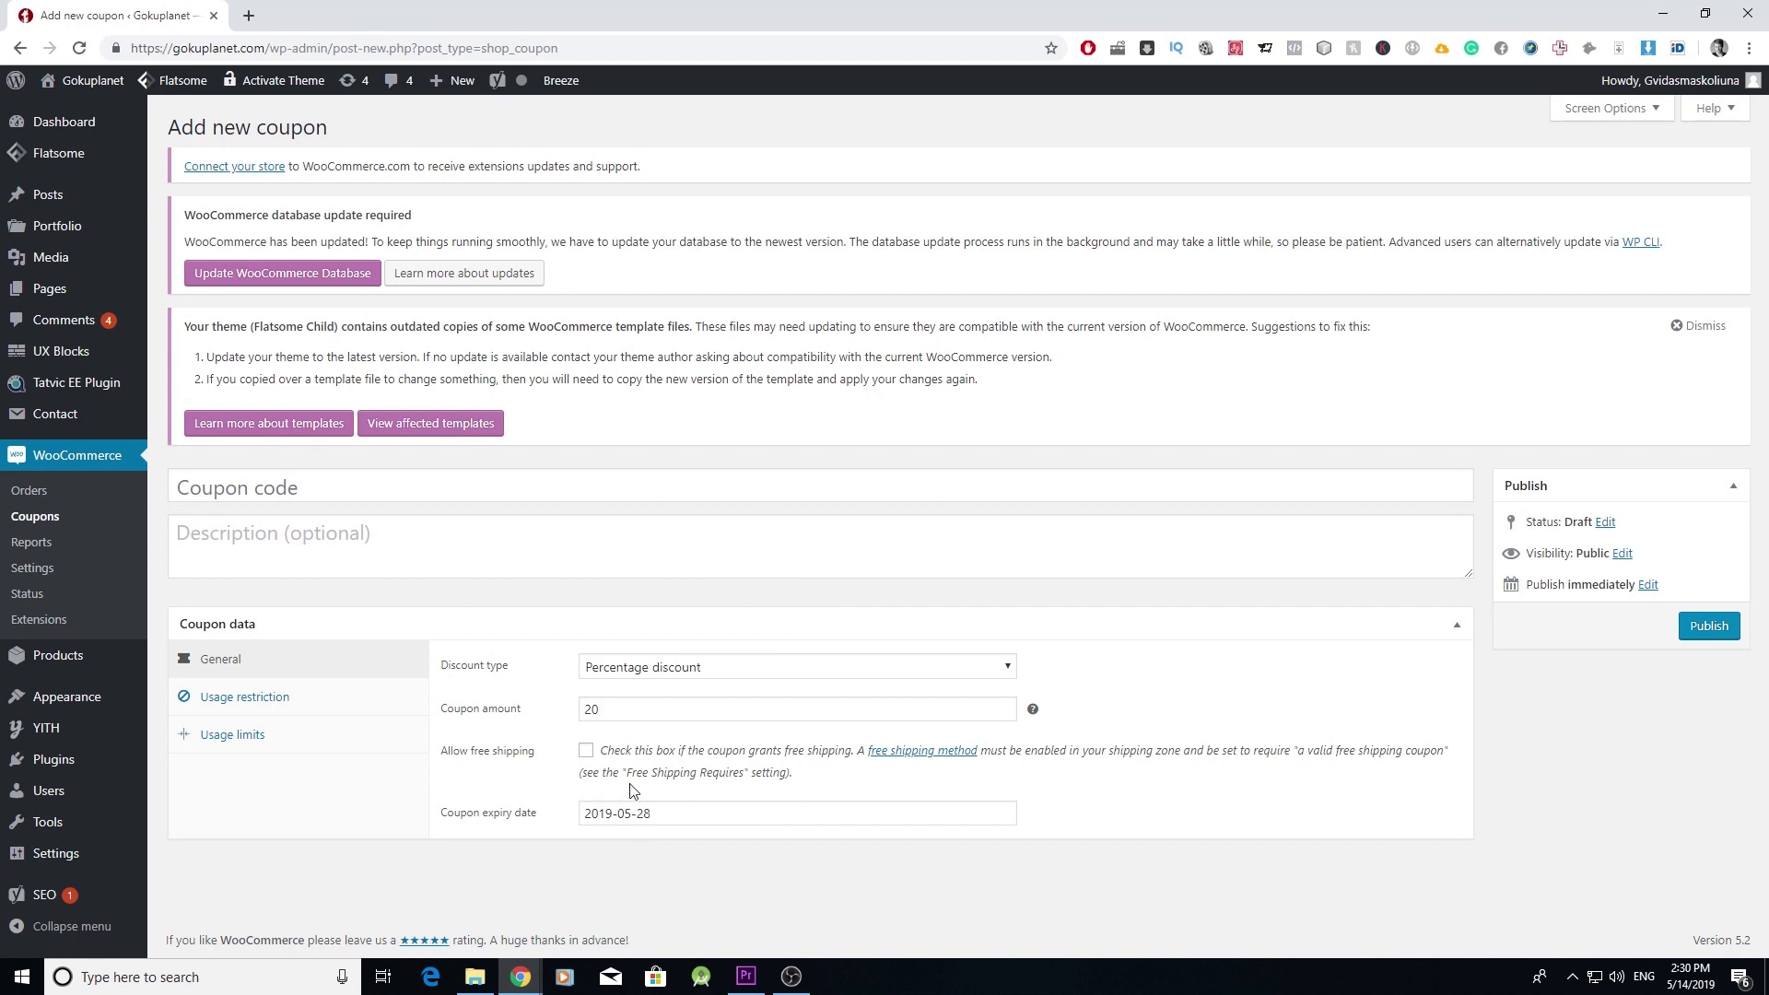
click(283, 704)
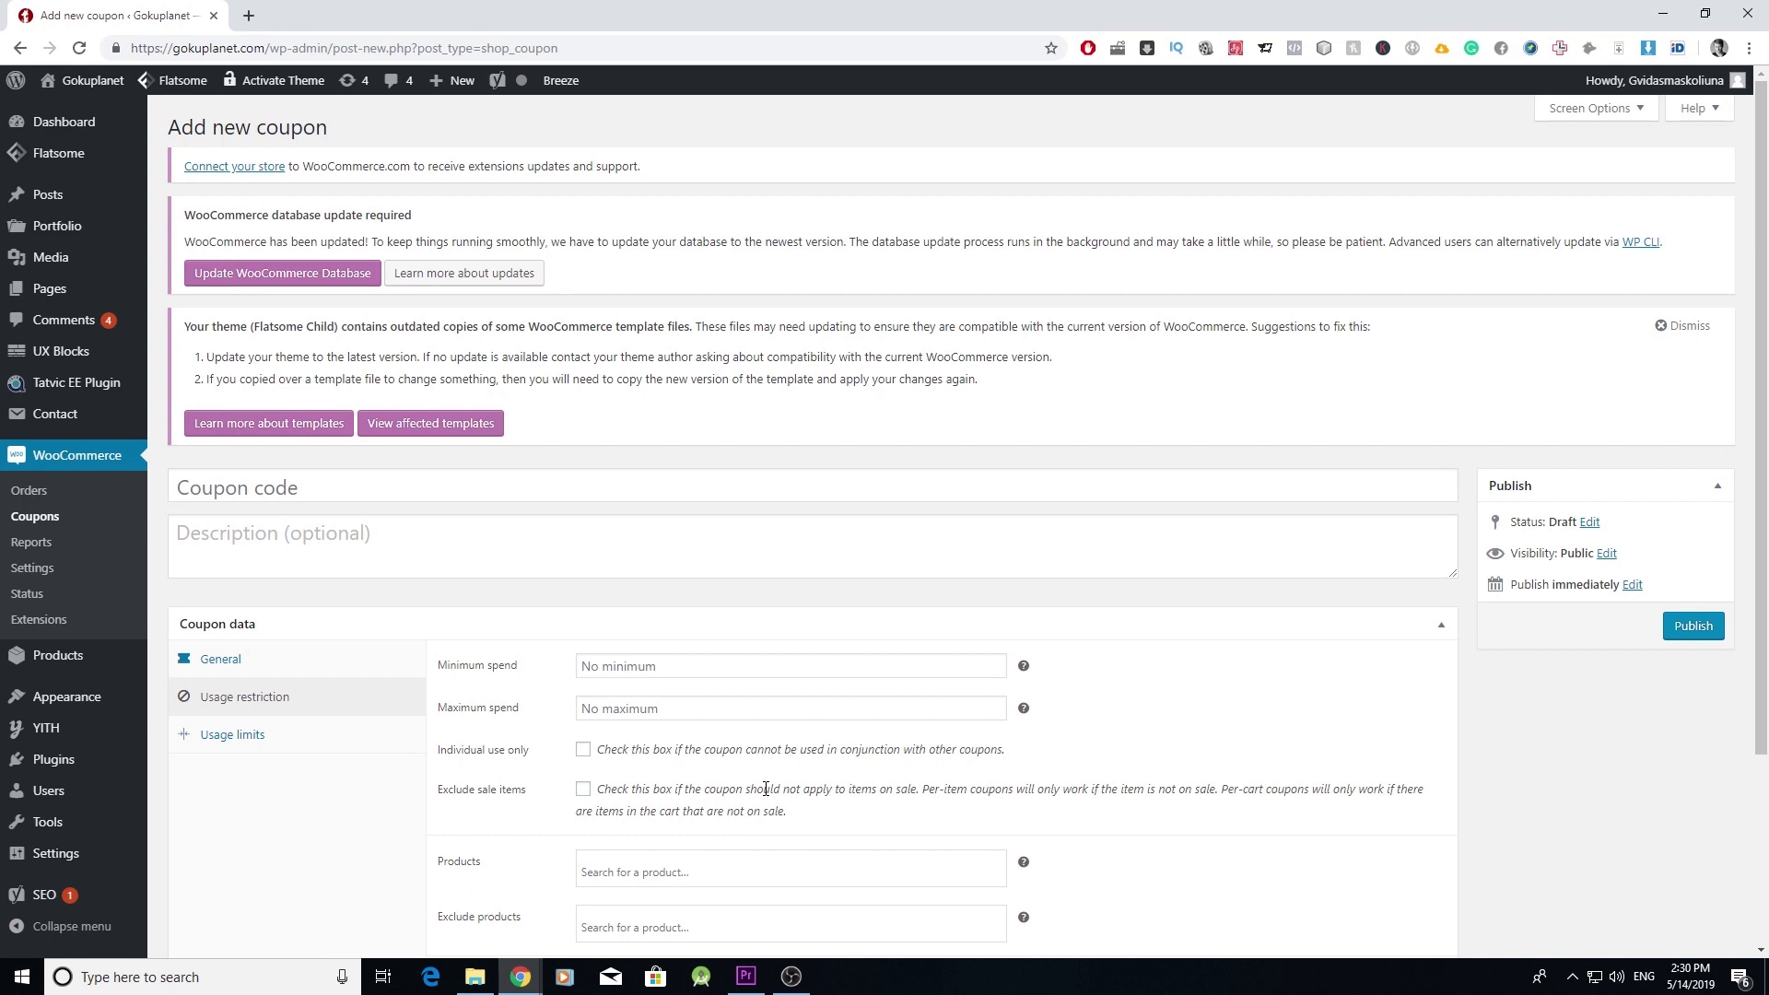
- Set the coupon's minimum spend to 50 and maximum spend to 200
click(778, 662)
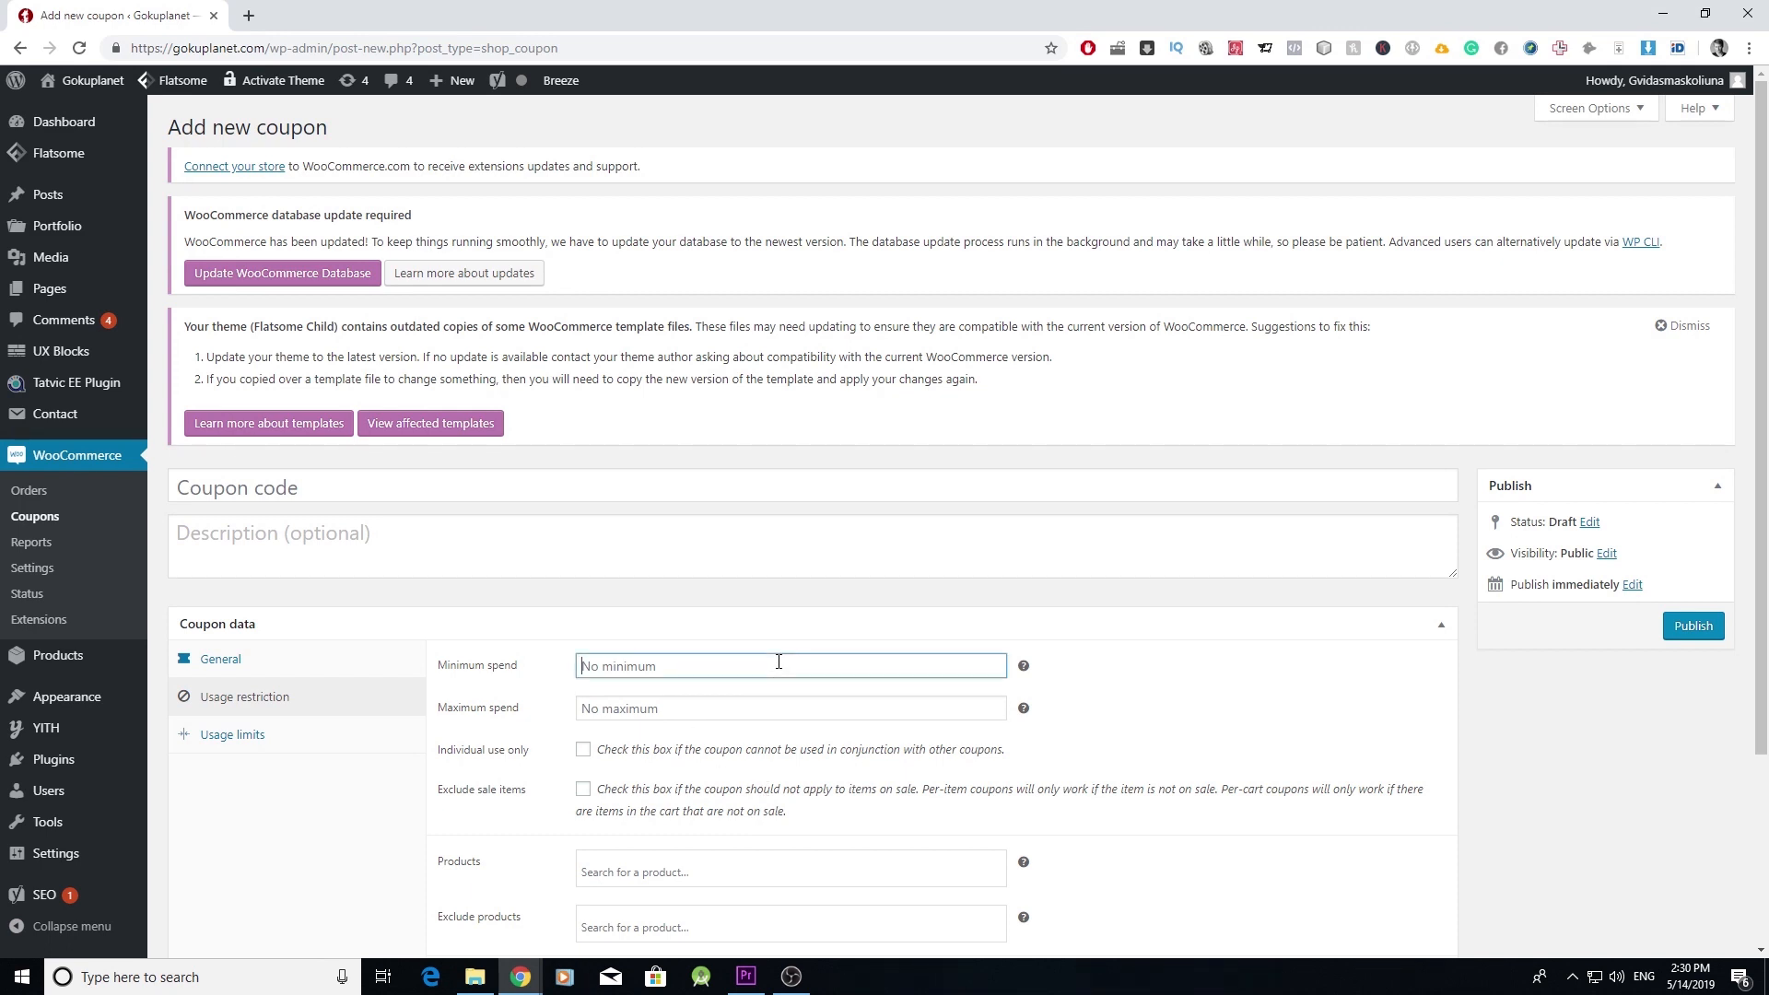
text(50)
click(754, 712)
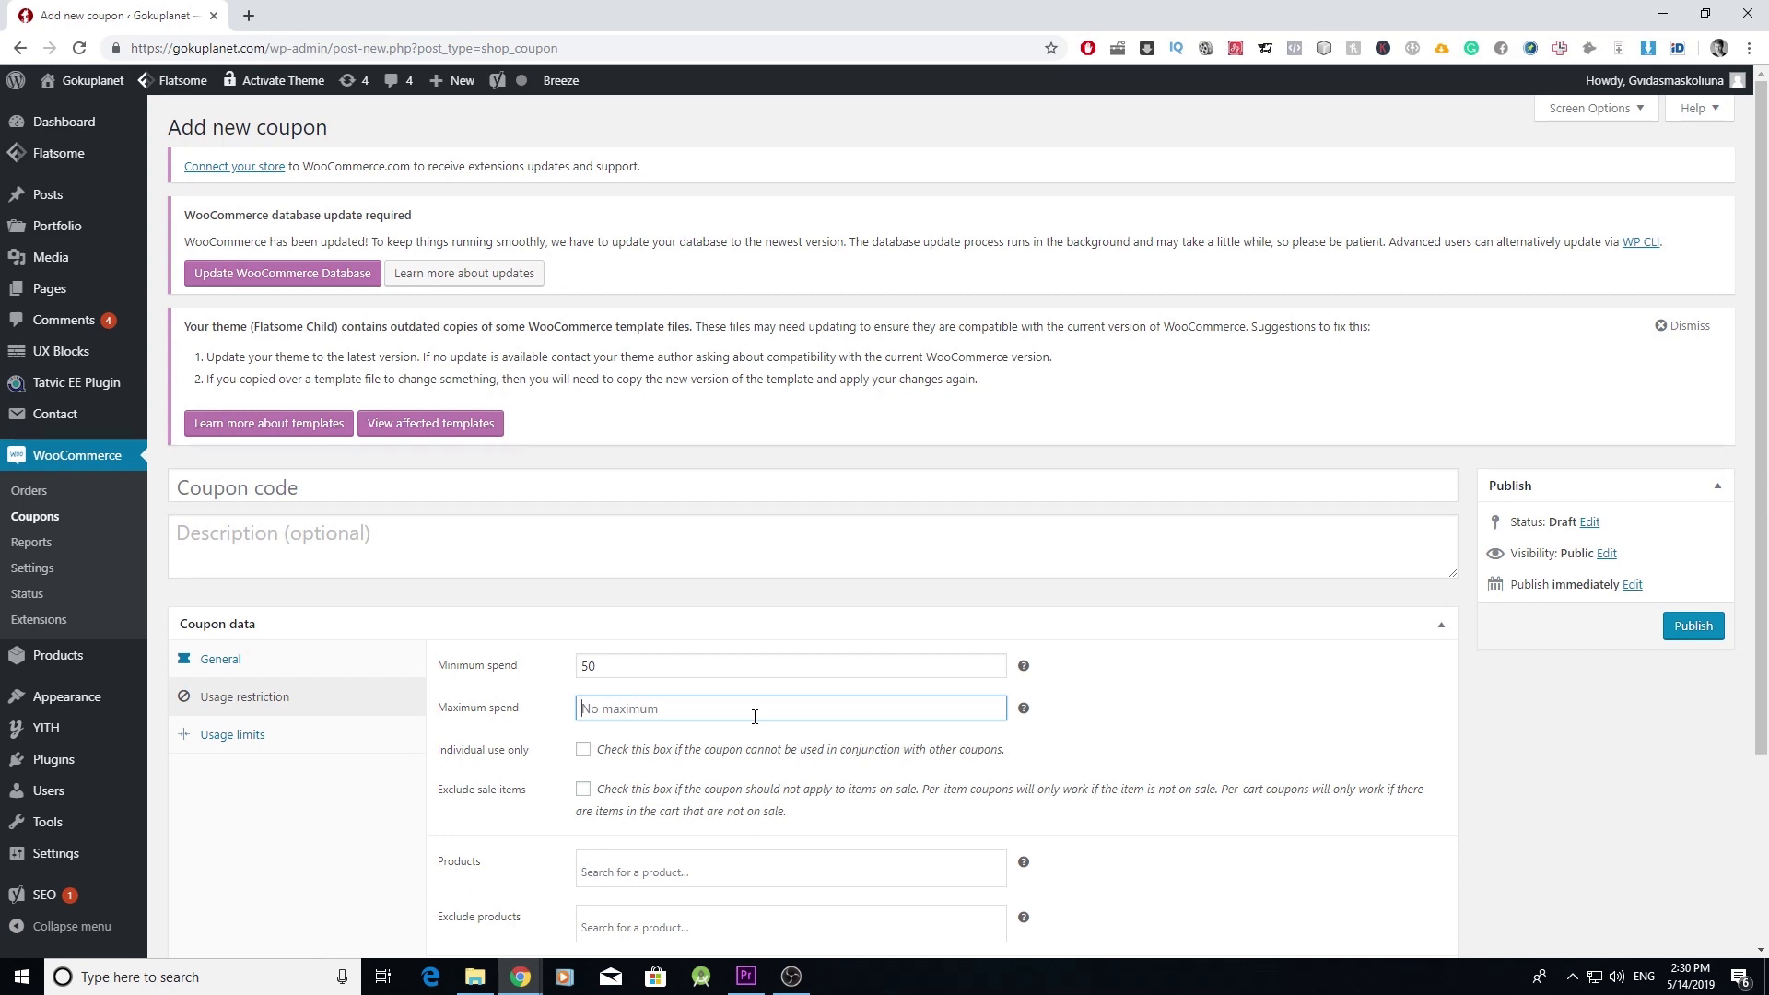
text(200)
click(1159, 685)
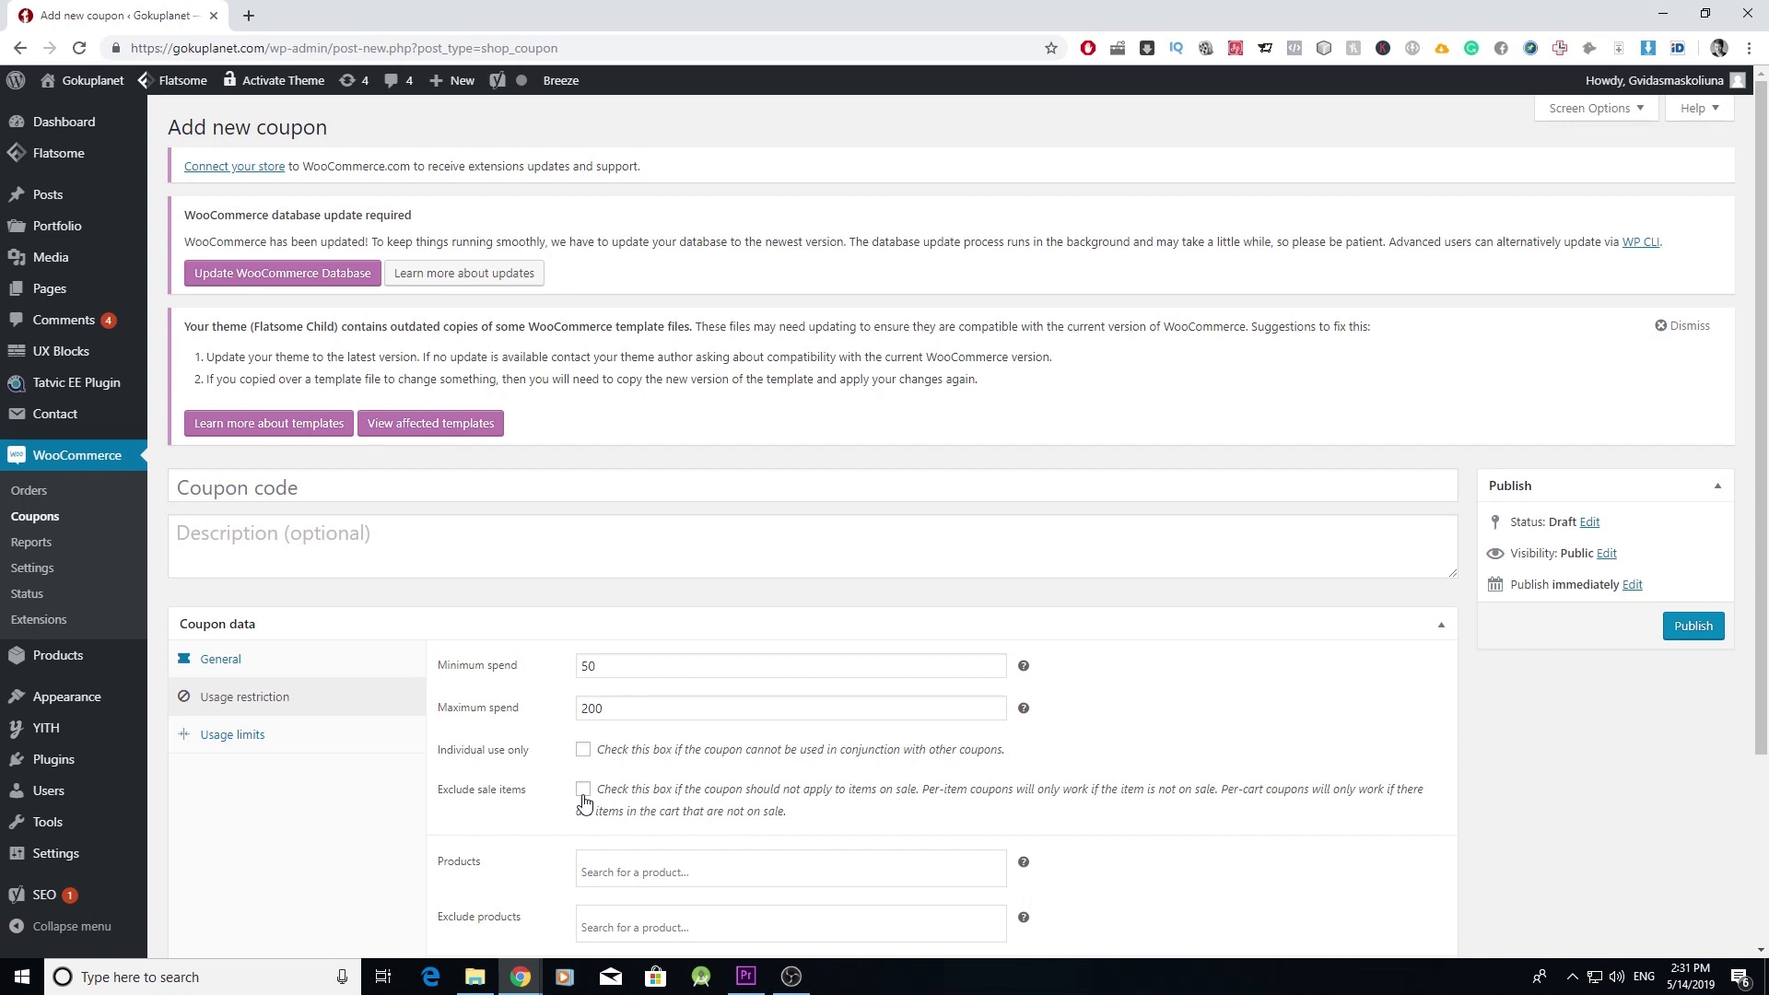
- Search 'hoodie' in Products and allow the coupon only for Dragon Ball Hoodie
scroll(599, 811, down, 3)
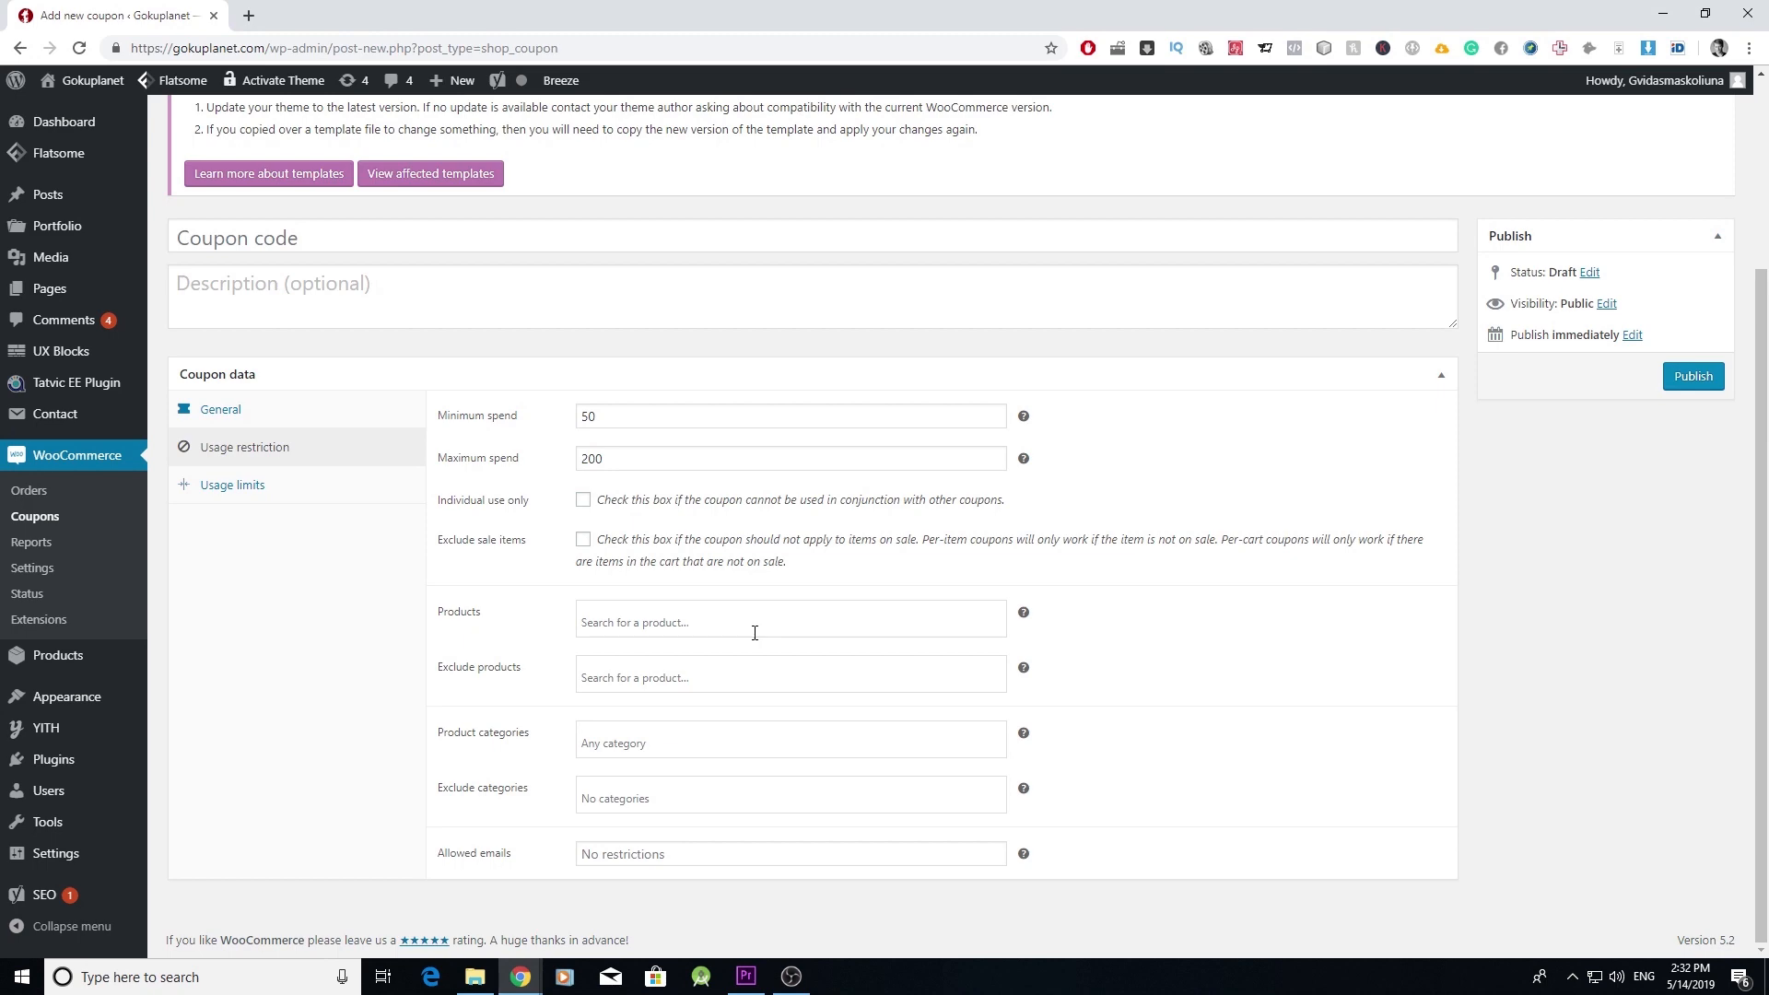
click(269, 417)
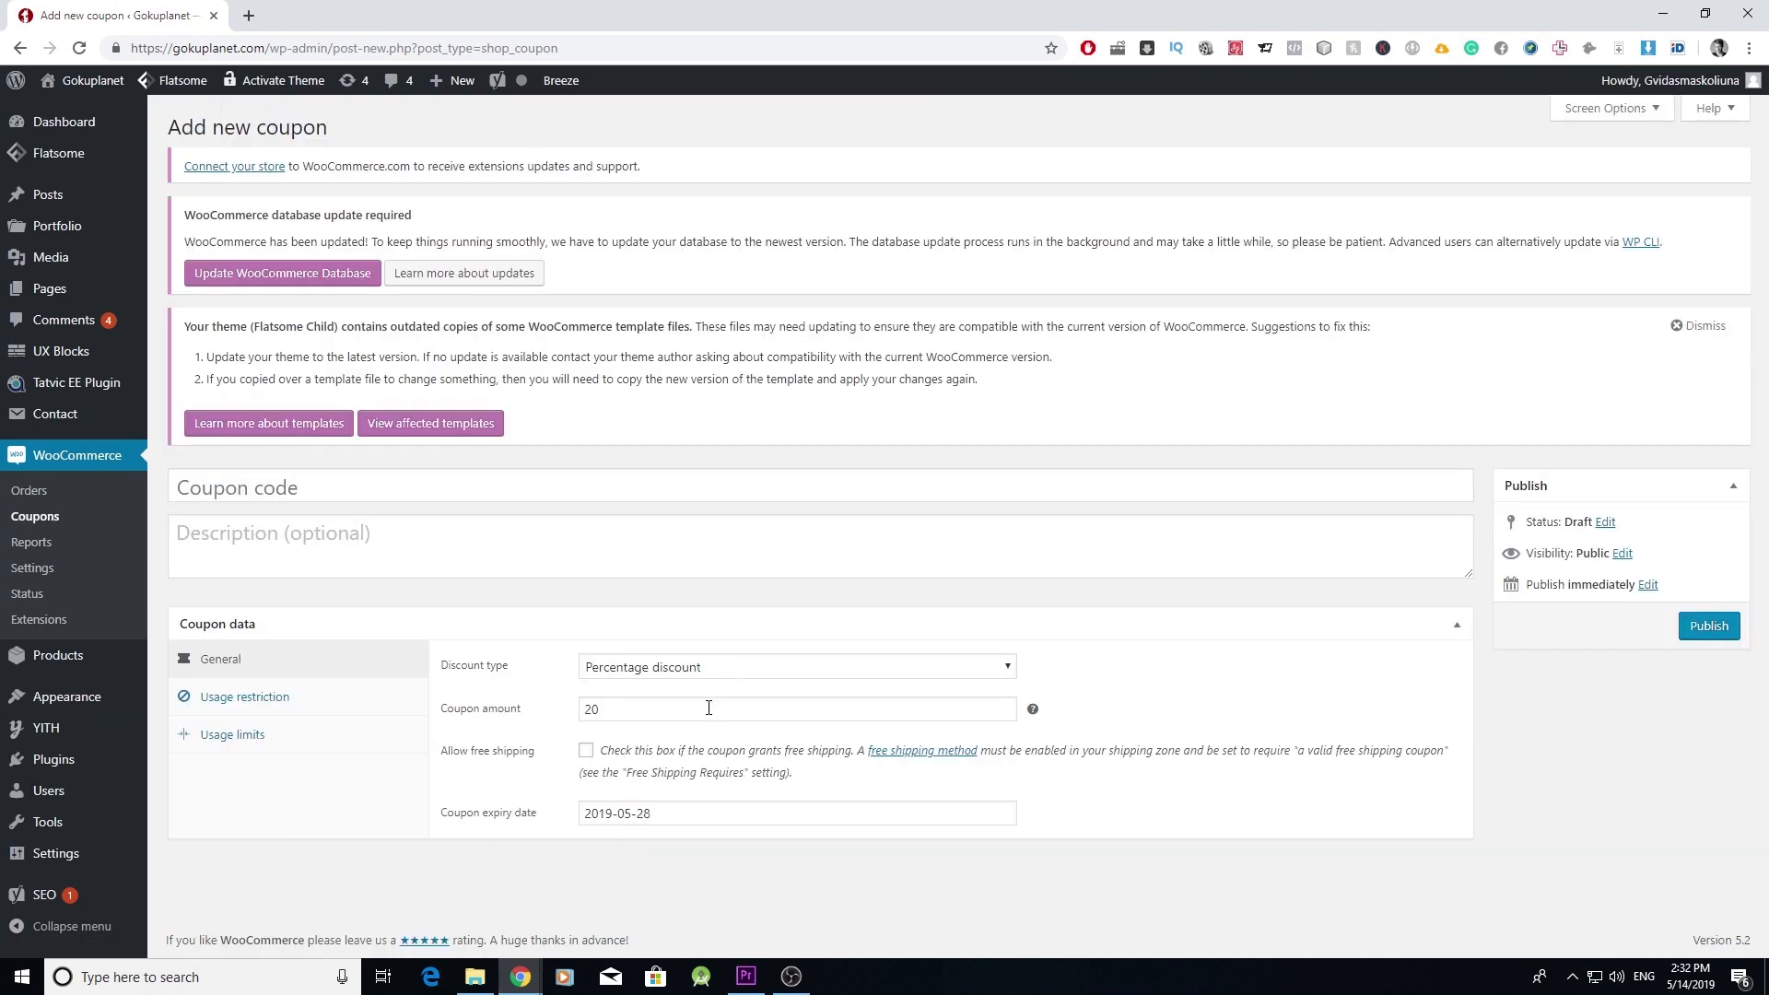
click(295, 700)
scroll(511, 805, down, 2)
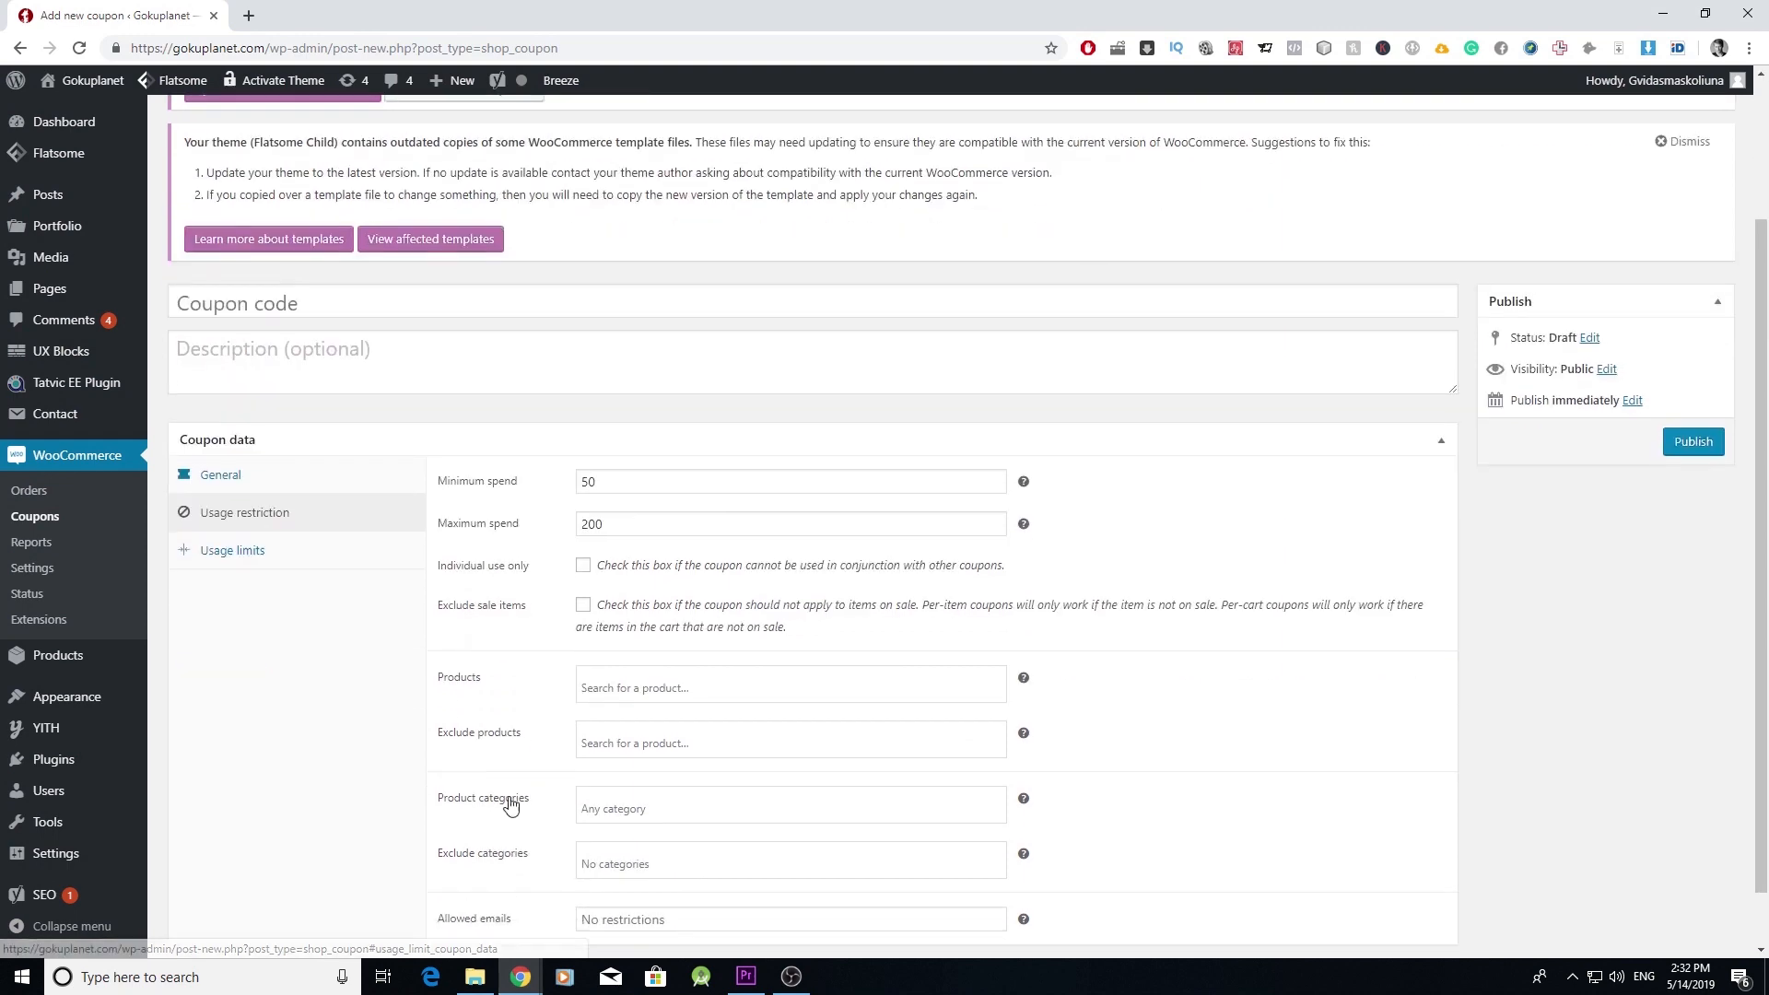
click(746, 687)
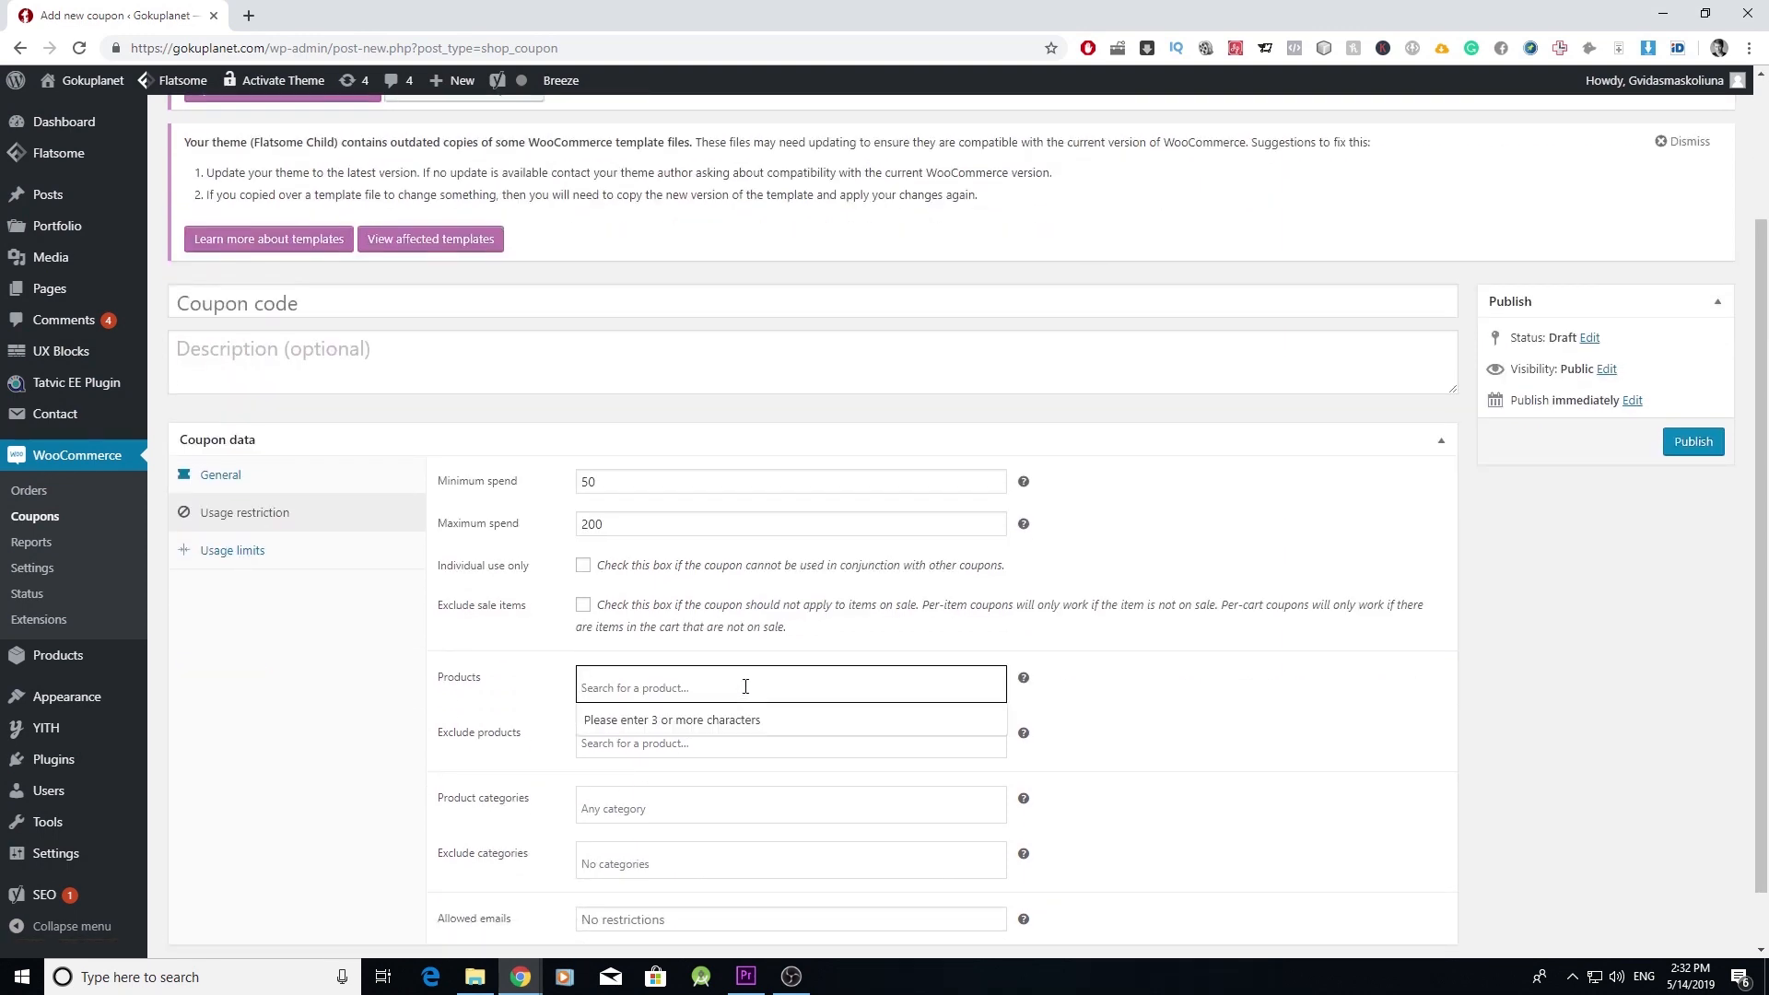
text(hoodie)
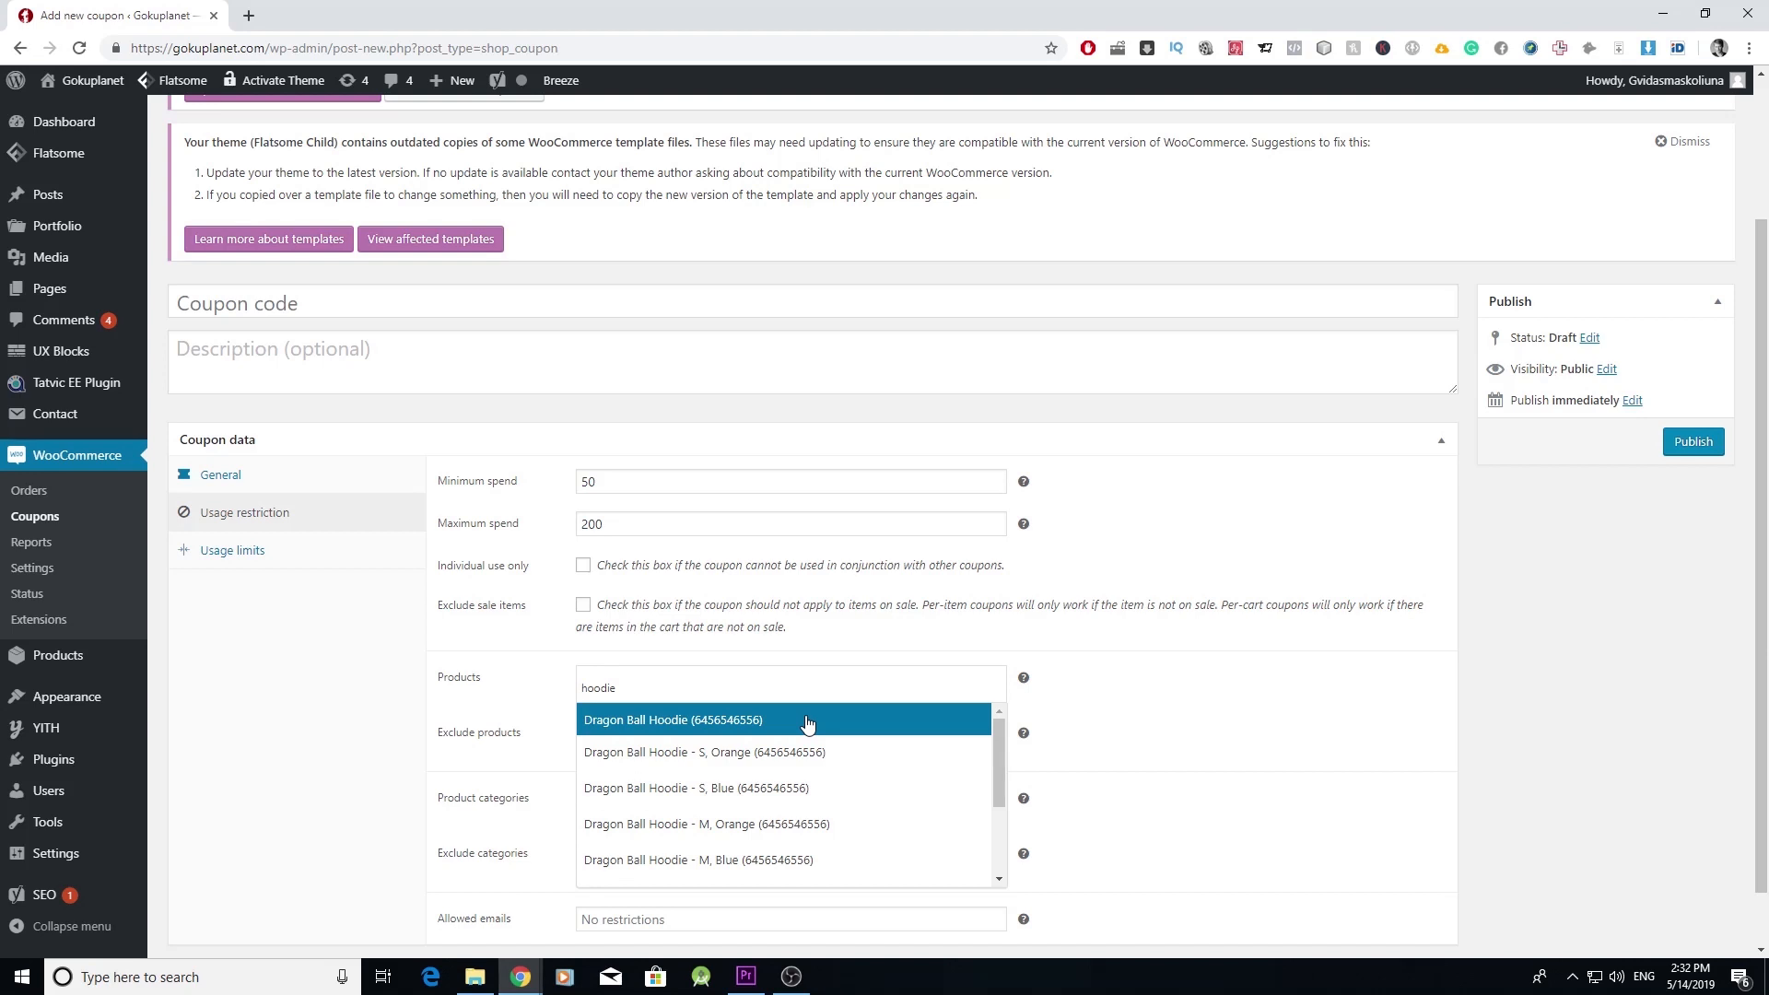
click(807, 721)
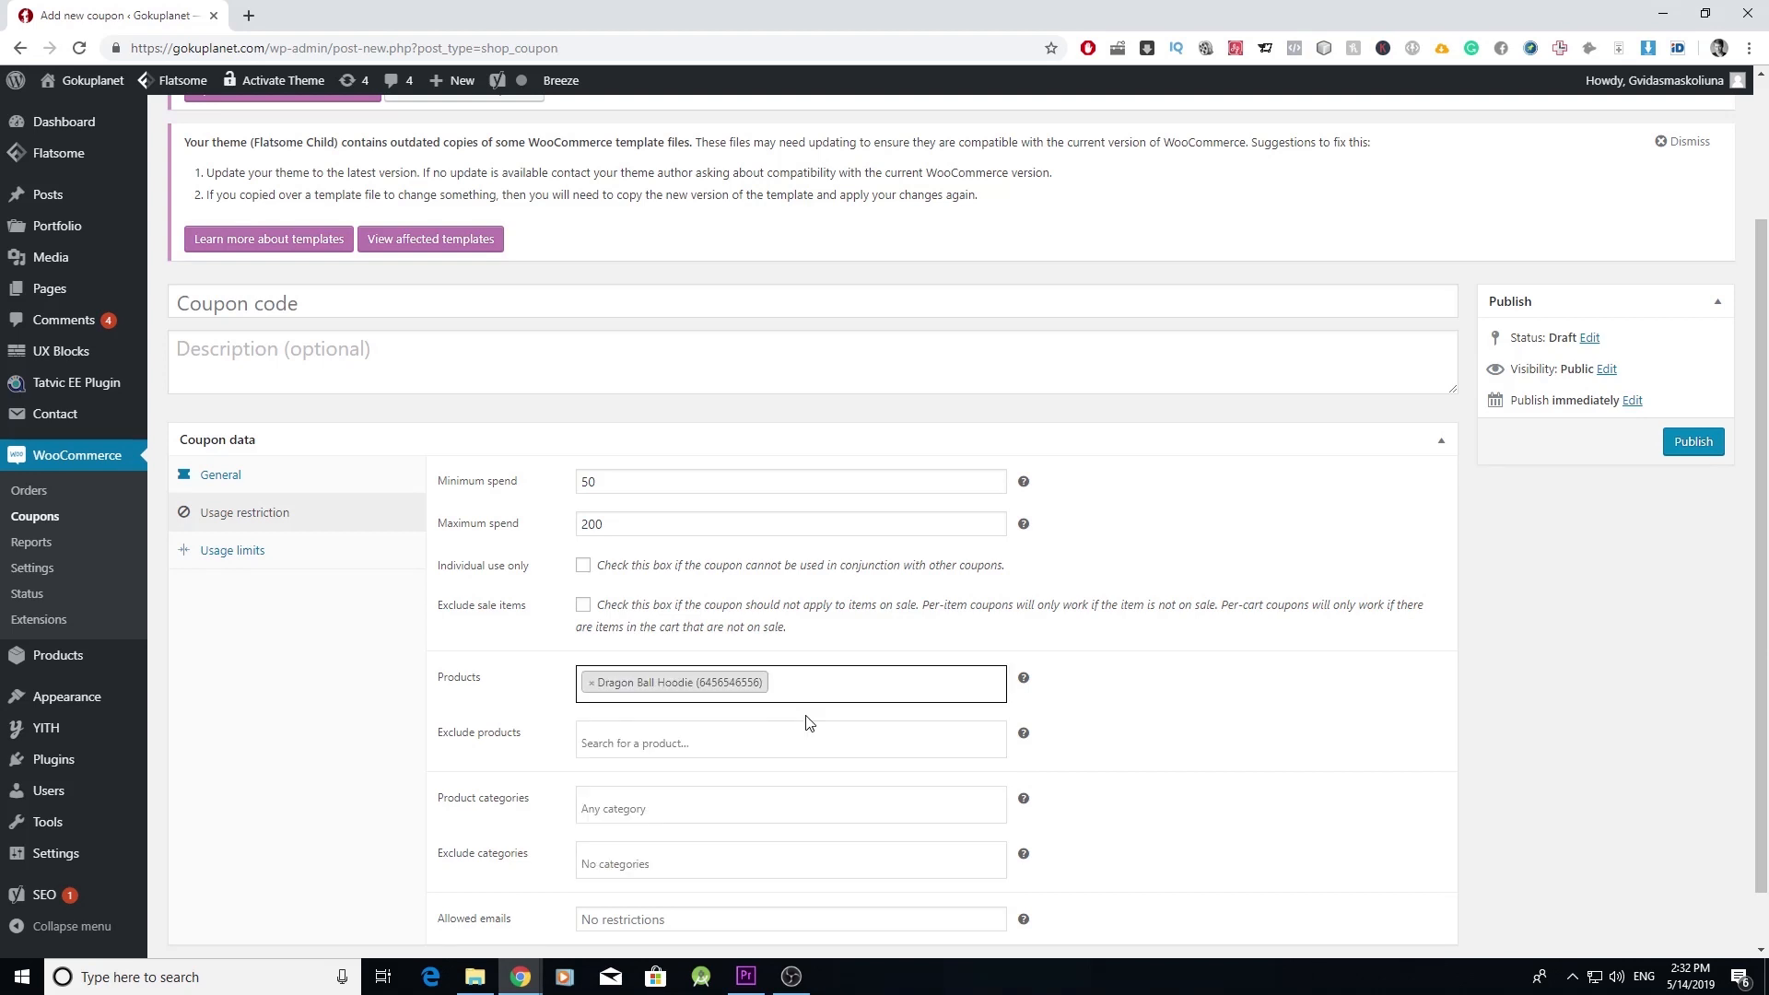
scroll(807, 724, down, 1)
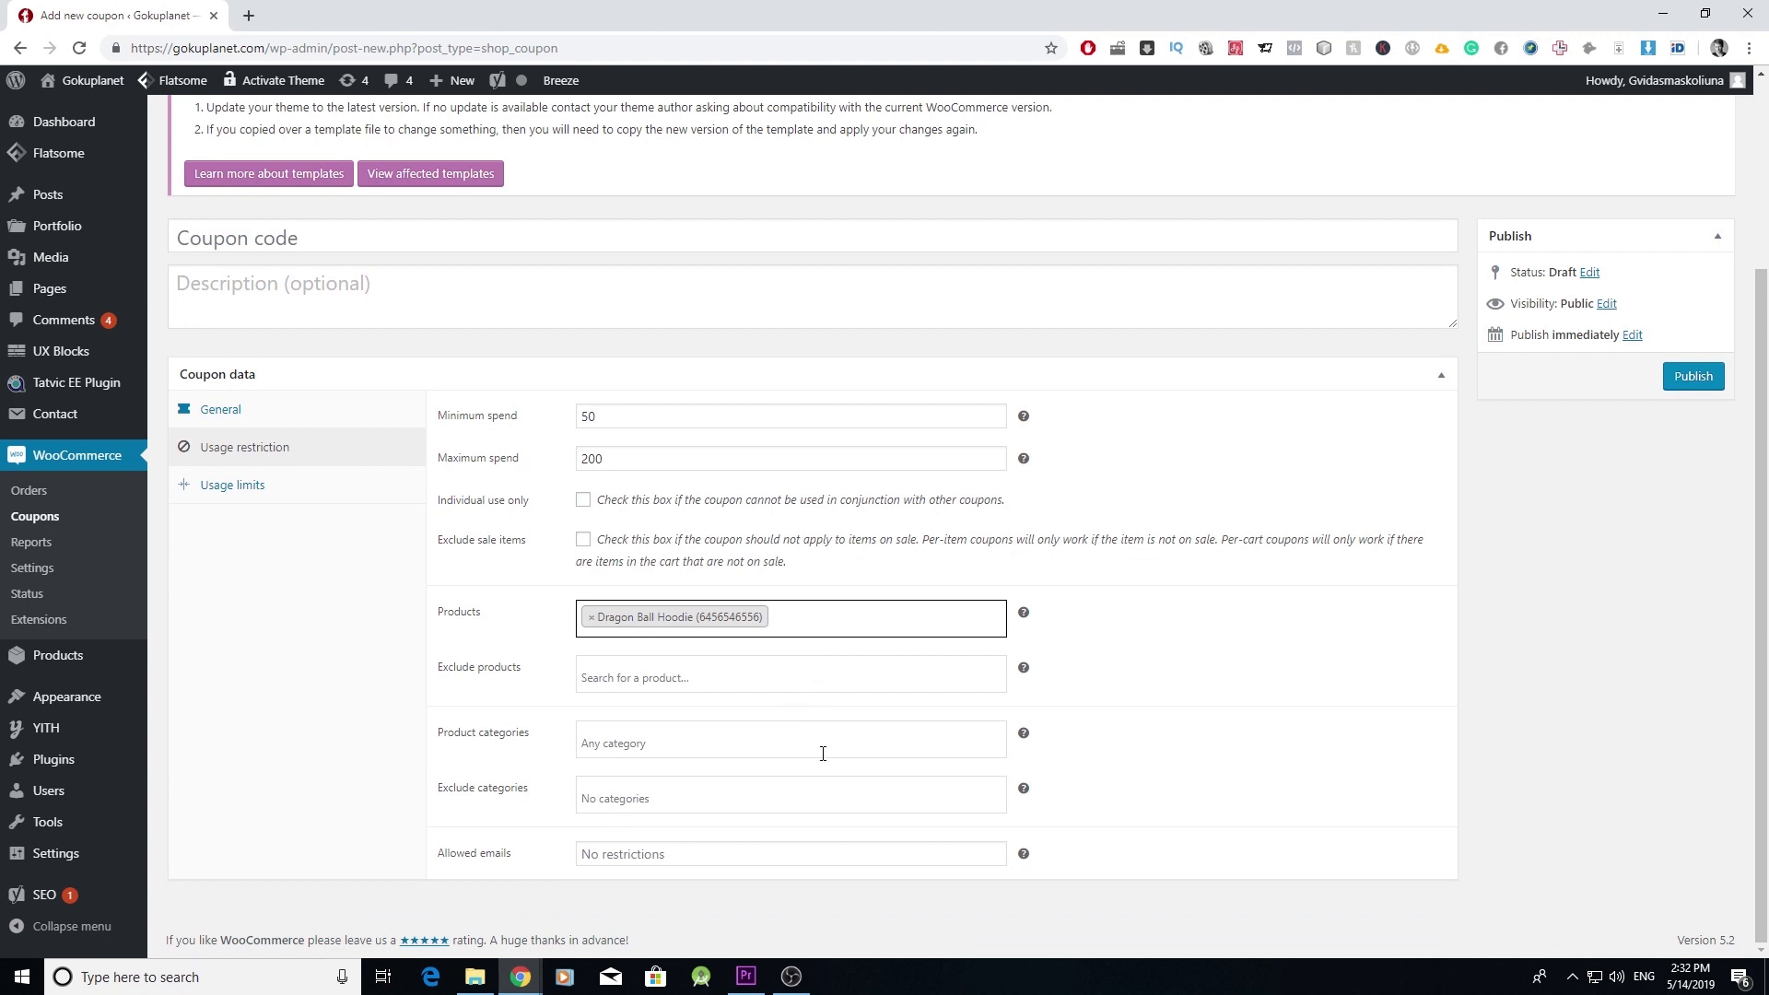
click(897, 860)
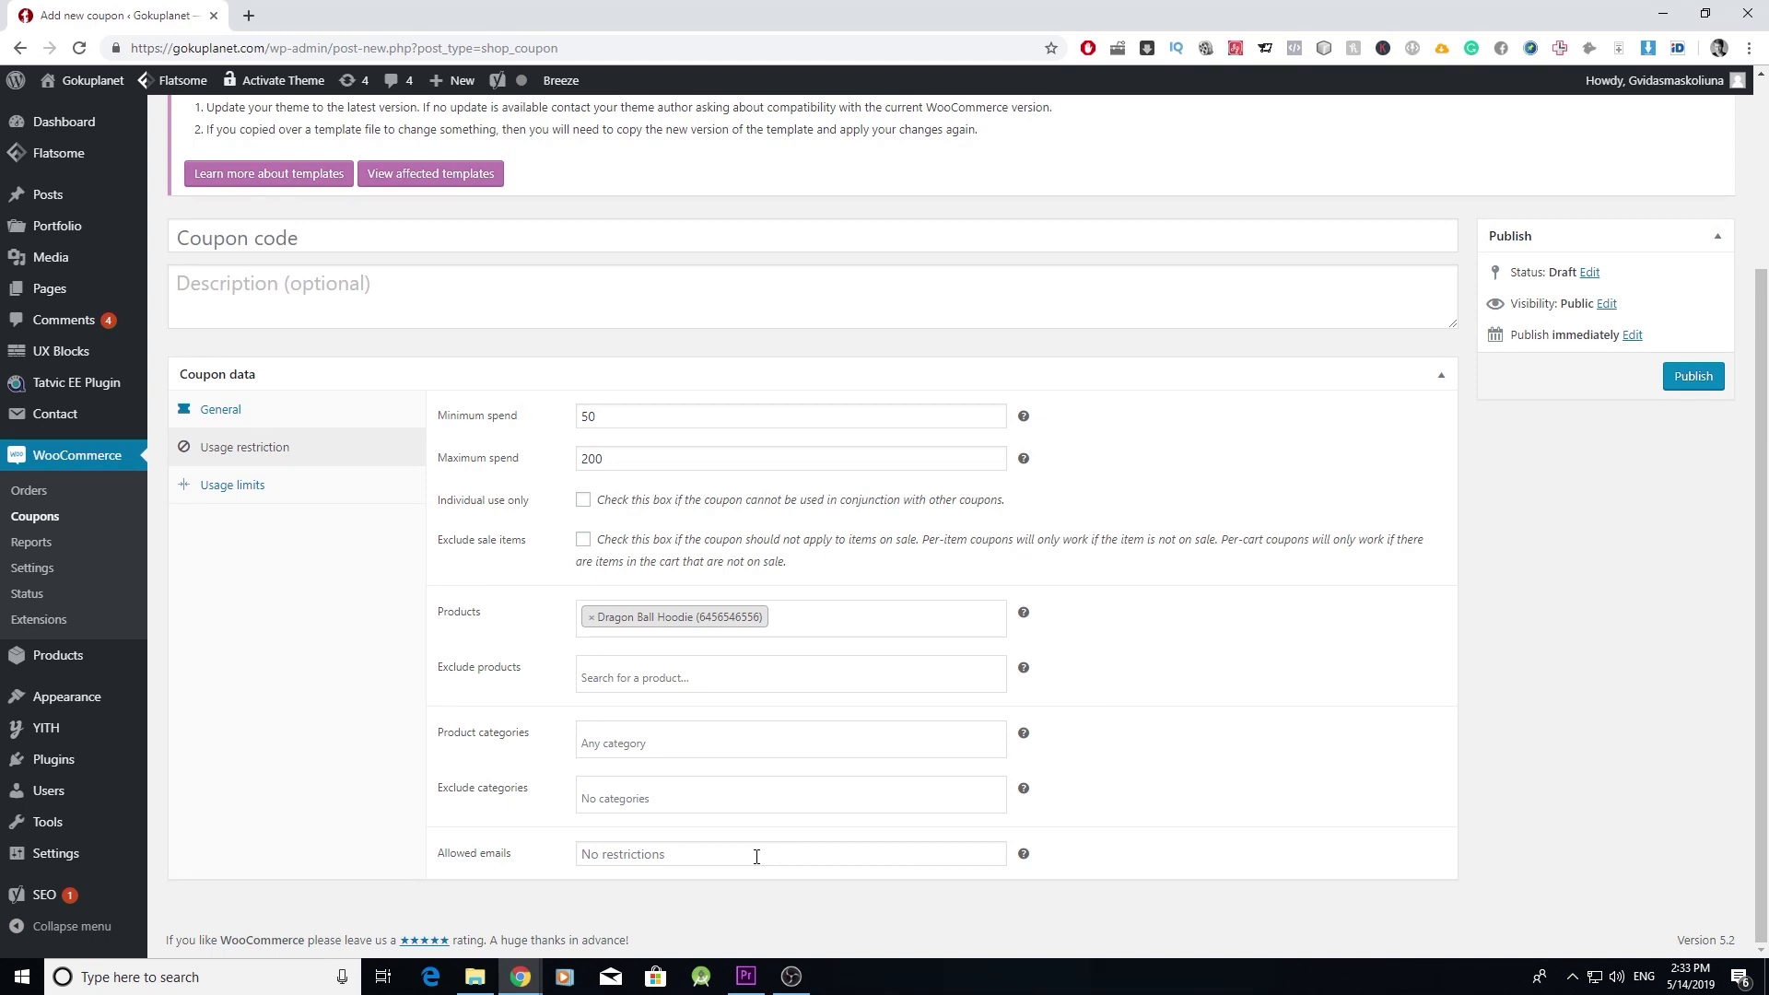
- Limit the coupon to 10 uses in total and 1 use per user
click(294, 492)
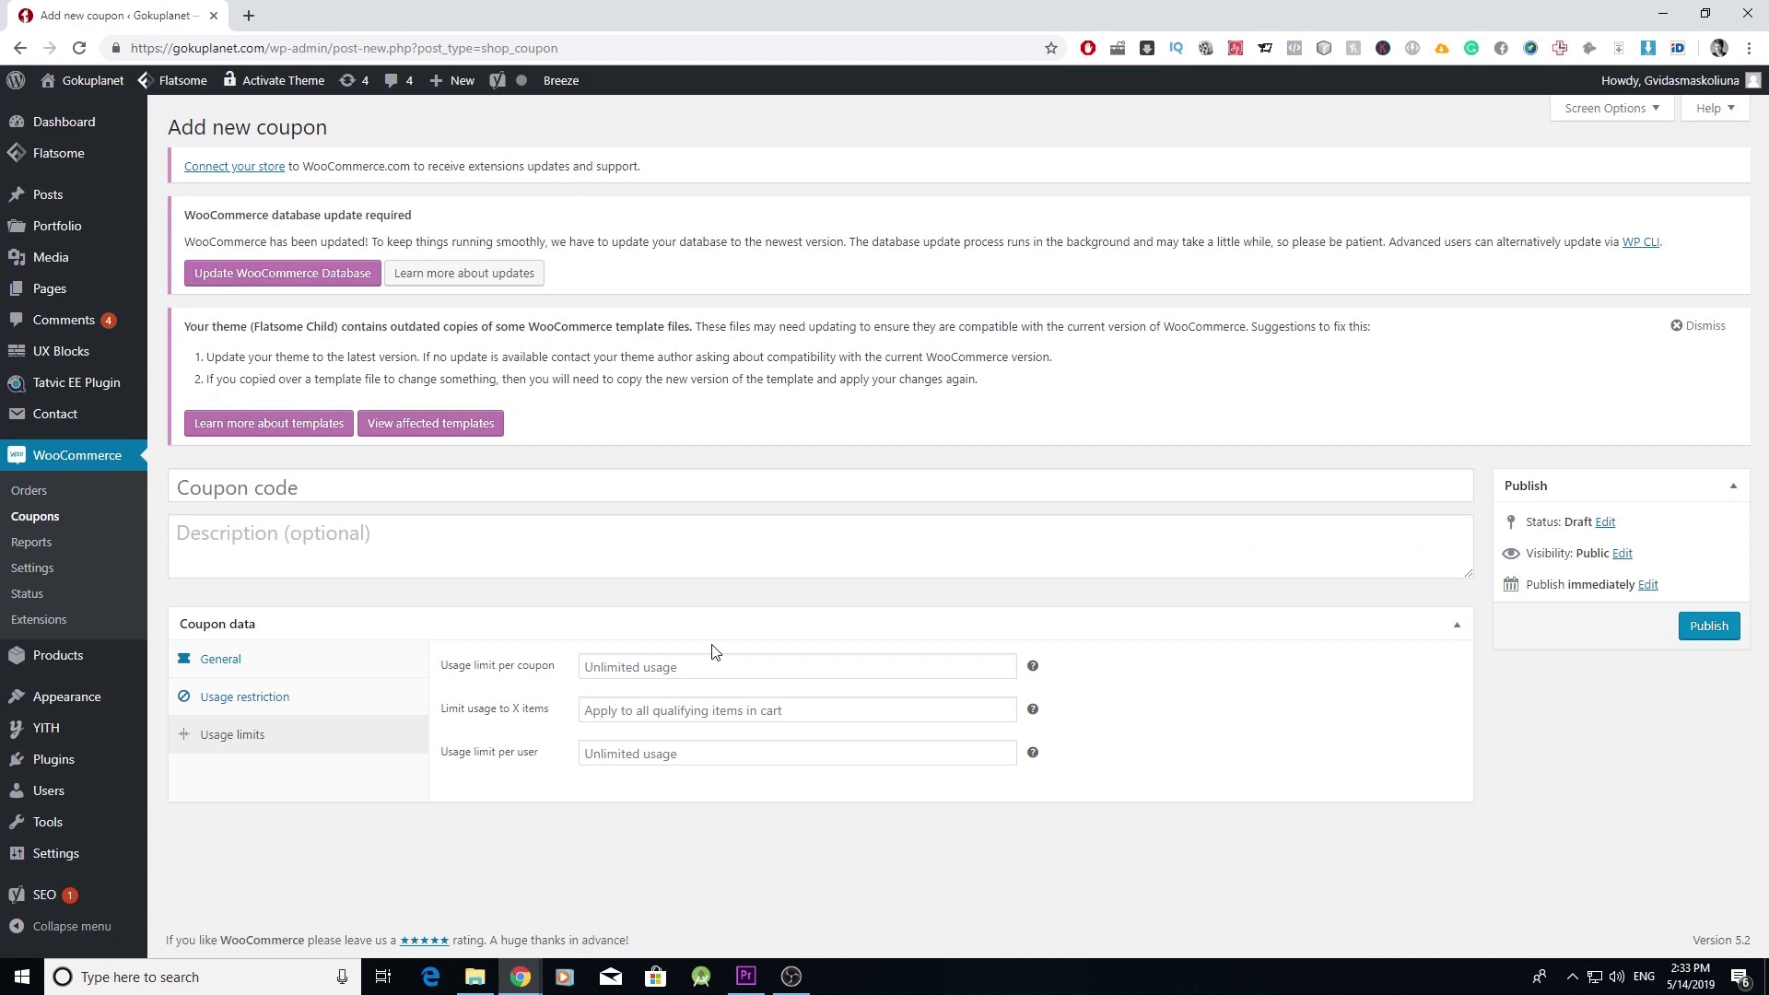
click(769, 672)
text(10)
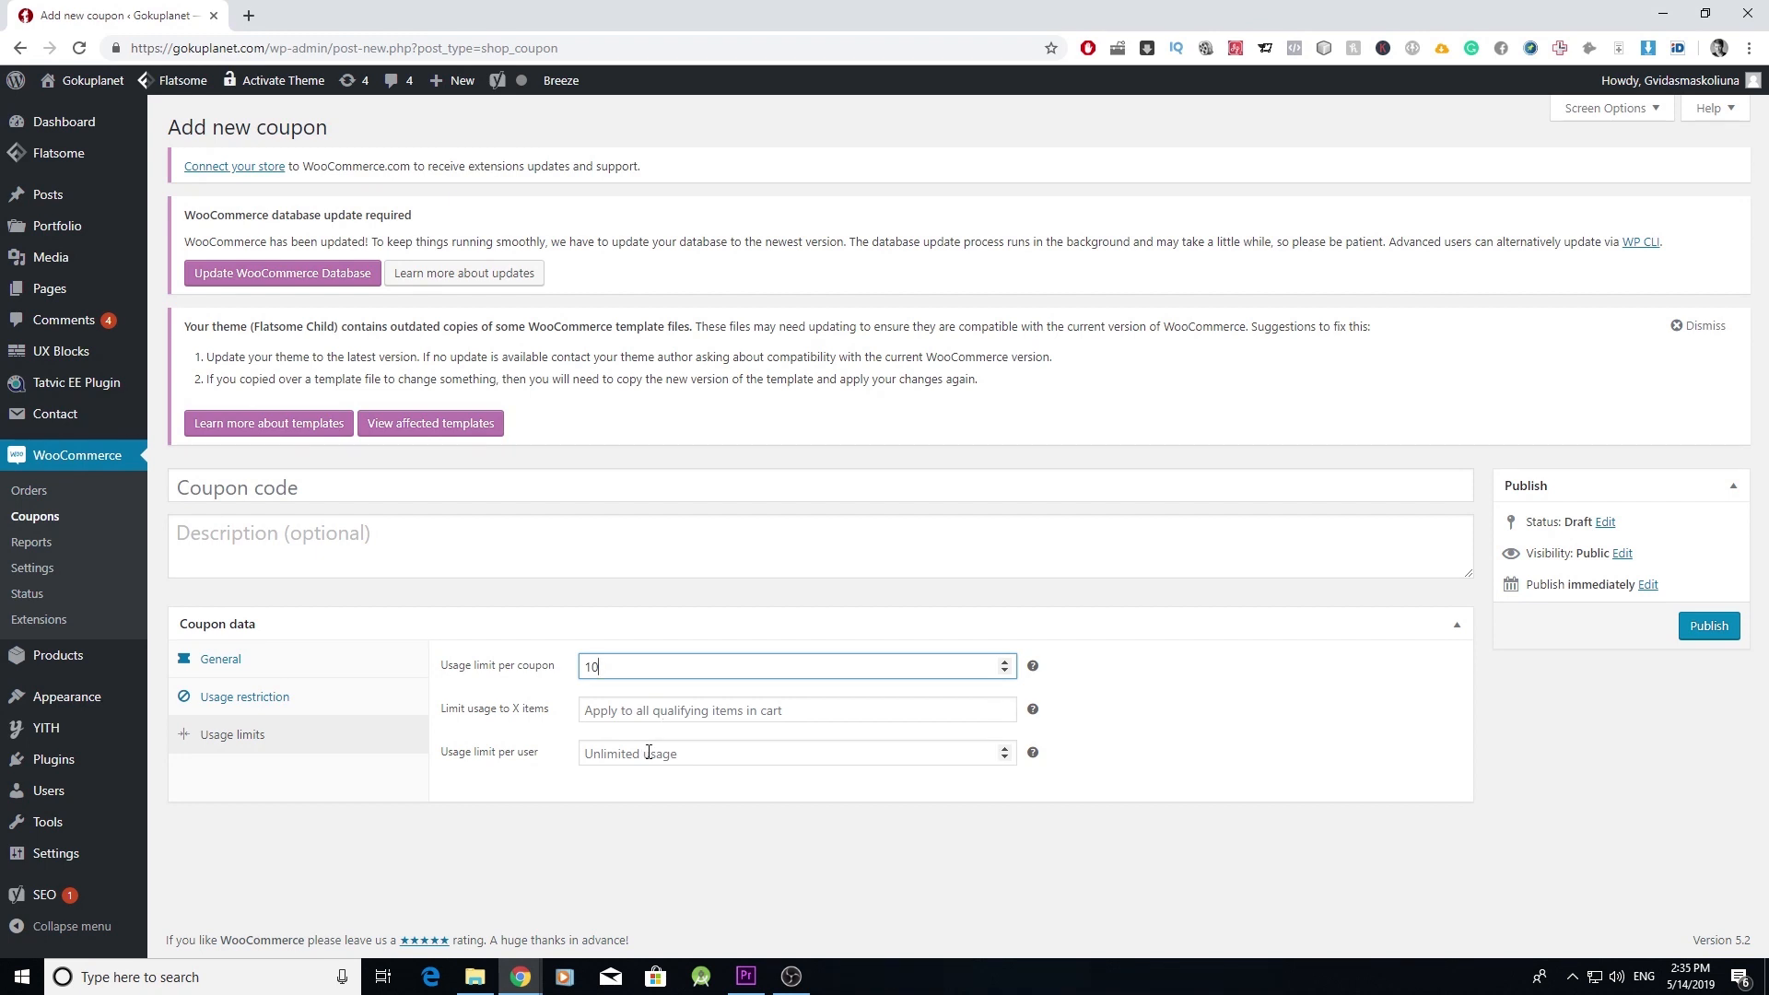
click(1005, 750)
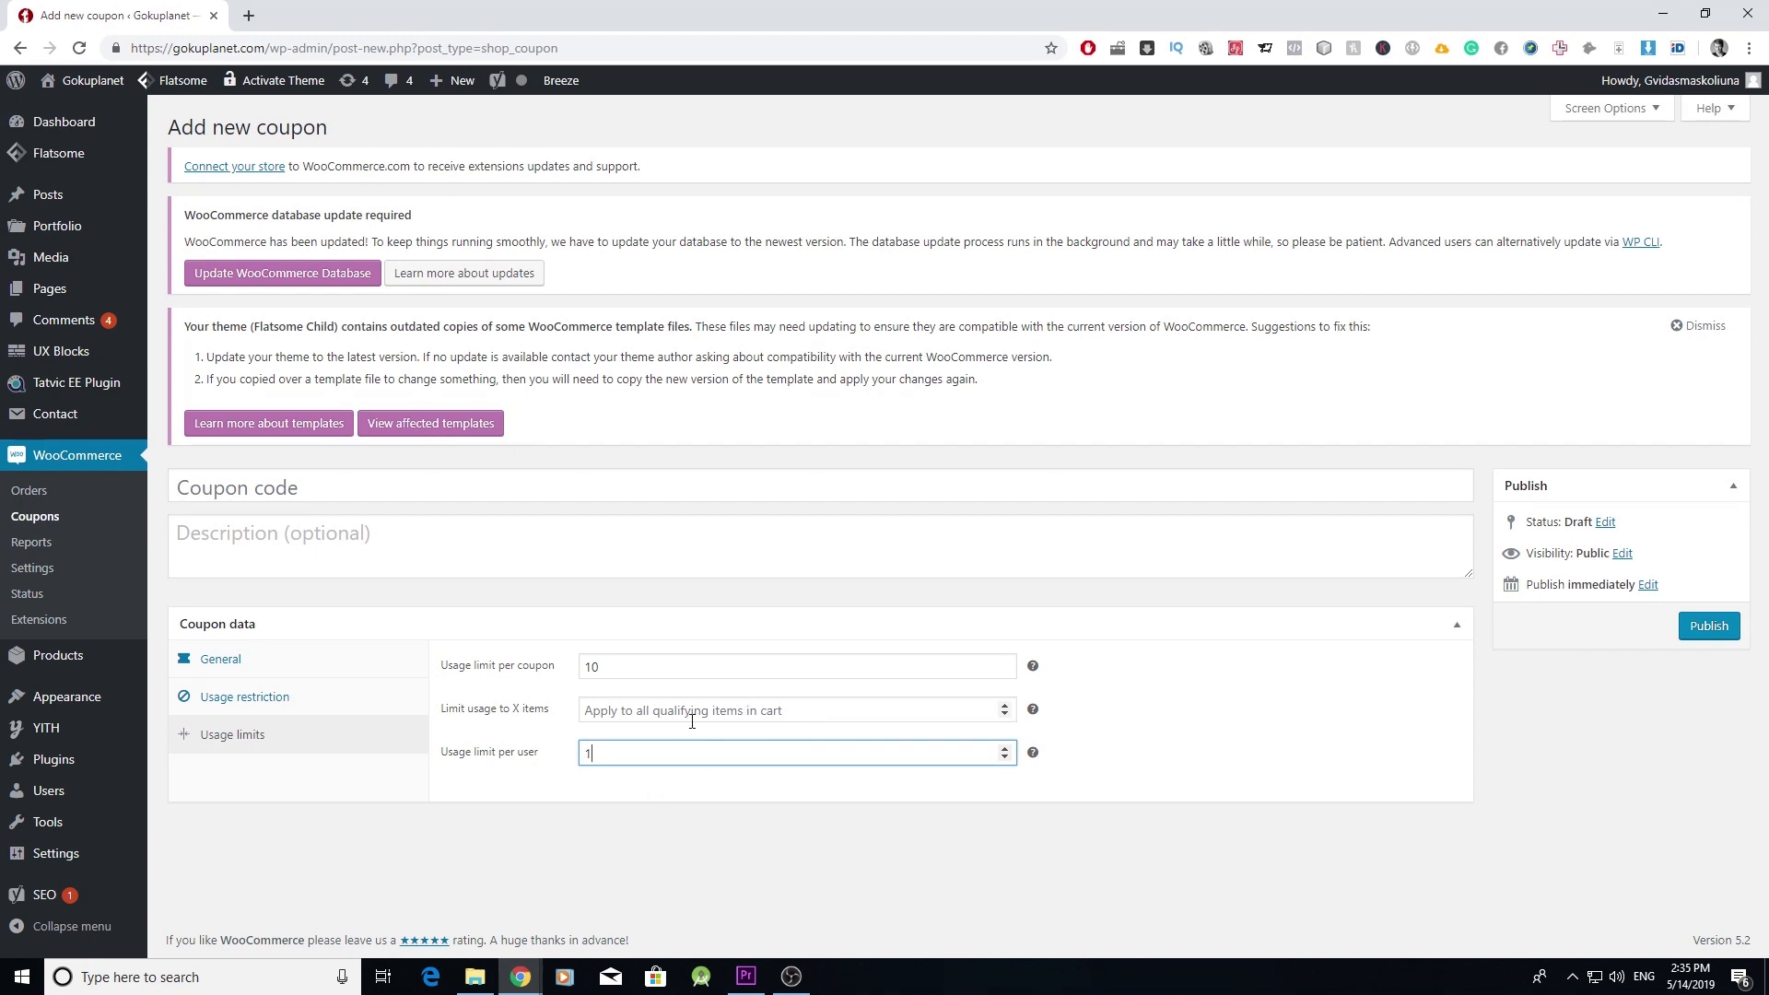
- Name the coupon GOKUDB, publish it, and return to the coupons list
click(351, 497)
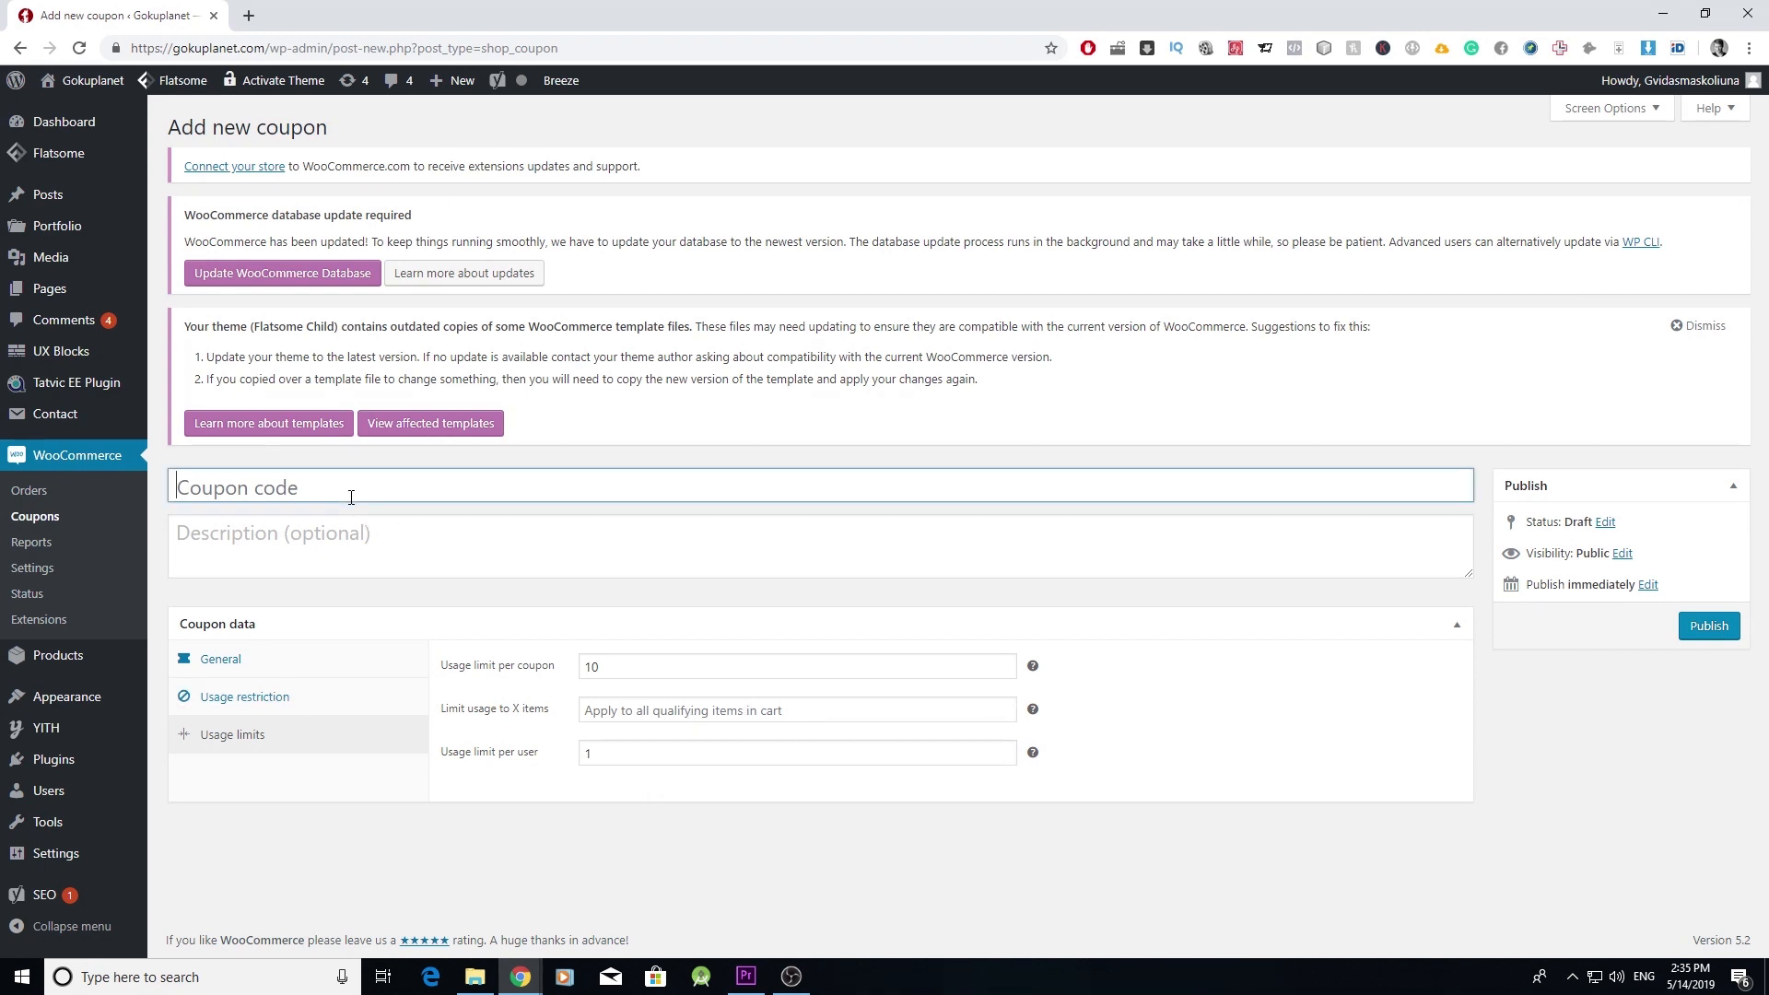
text(GOKUDB)
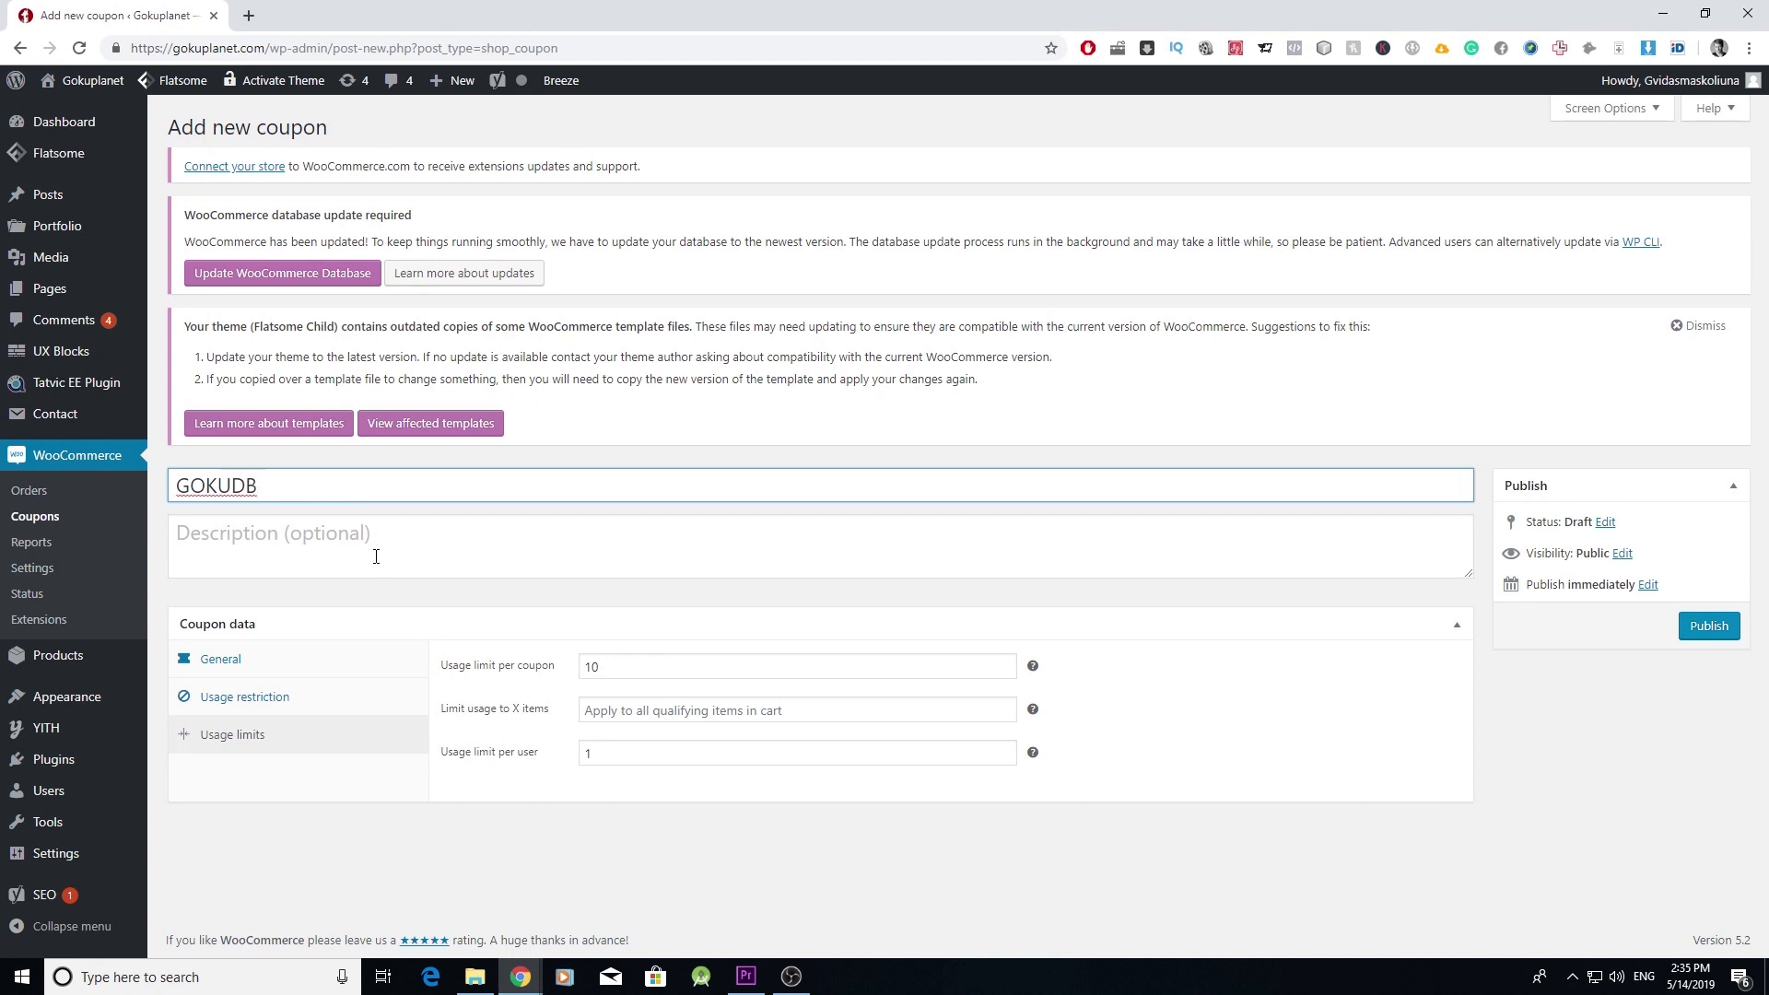
click(316, 662)
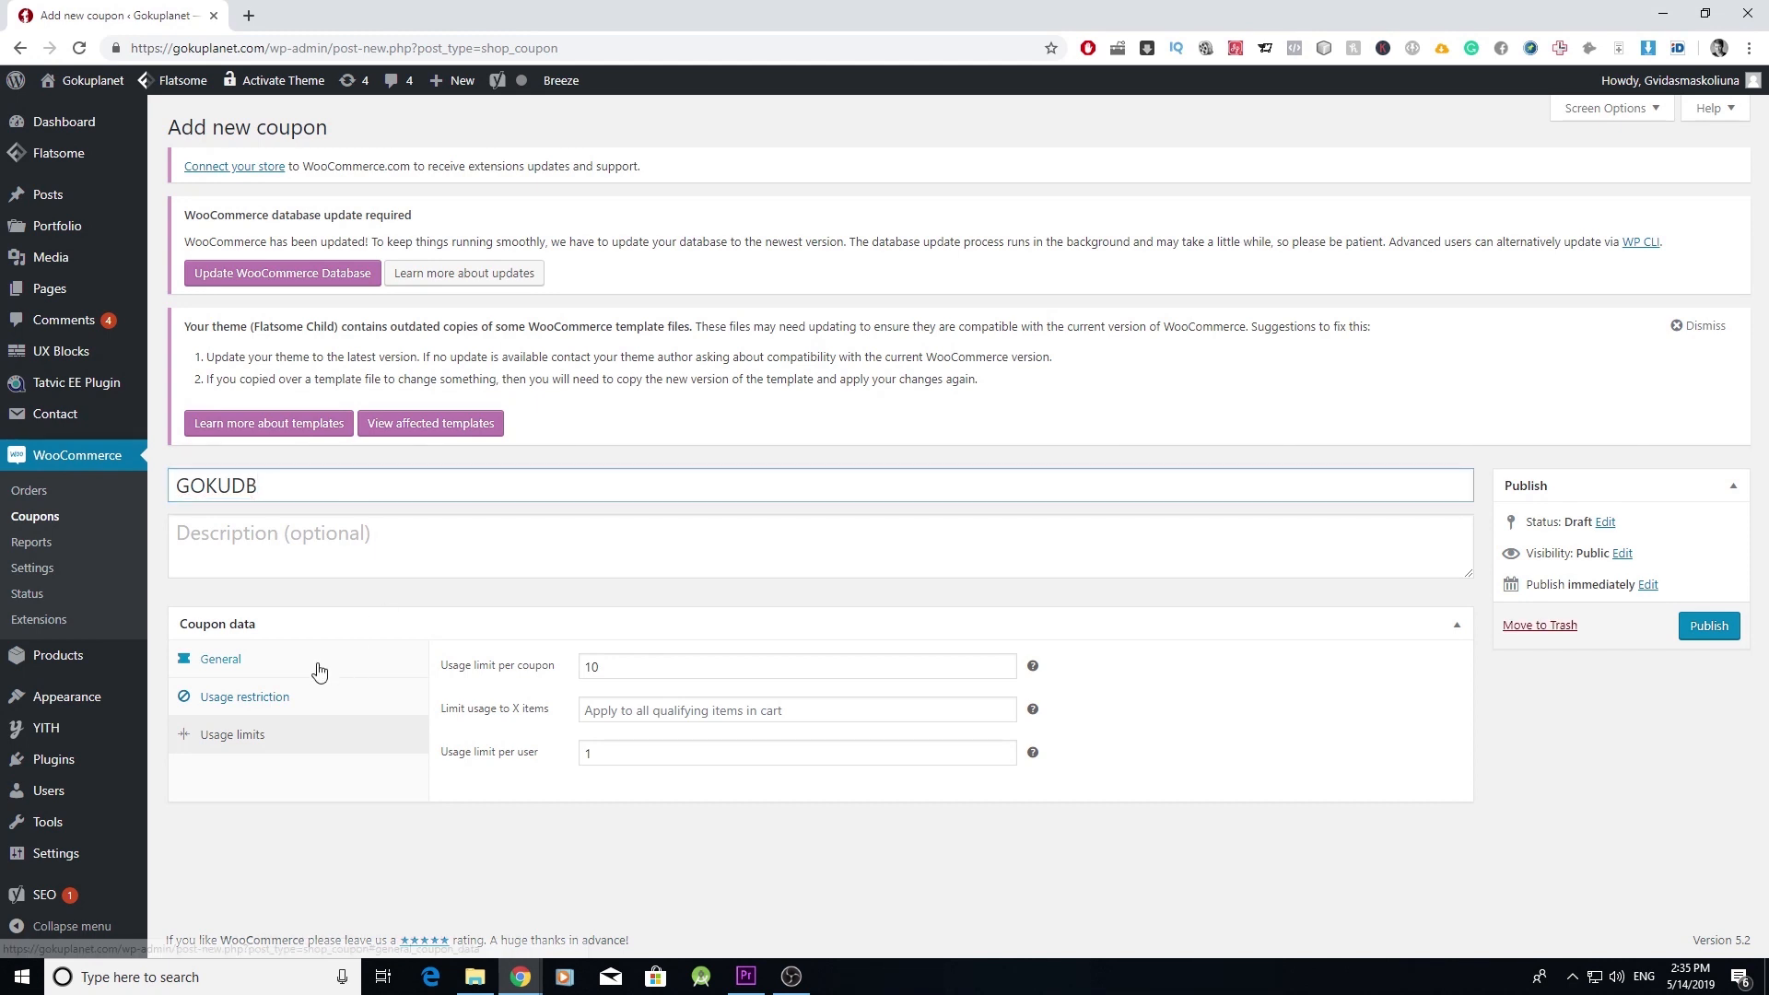
click(1687, 636)
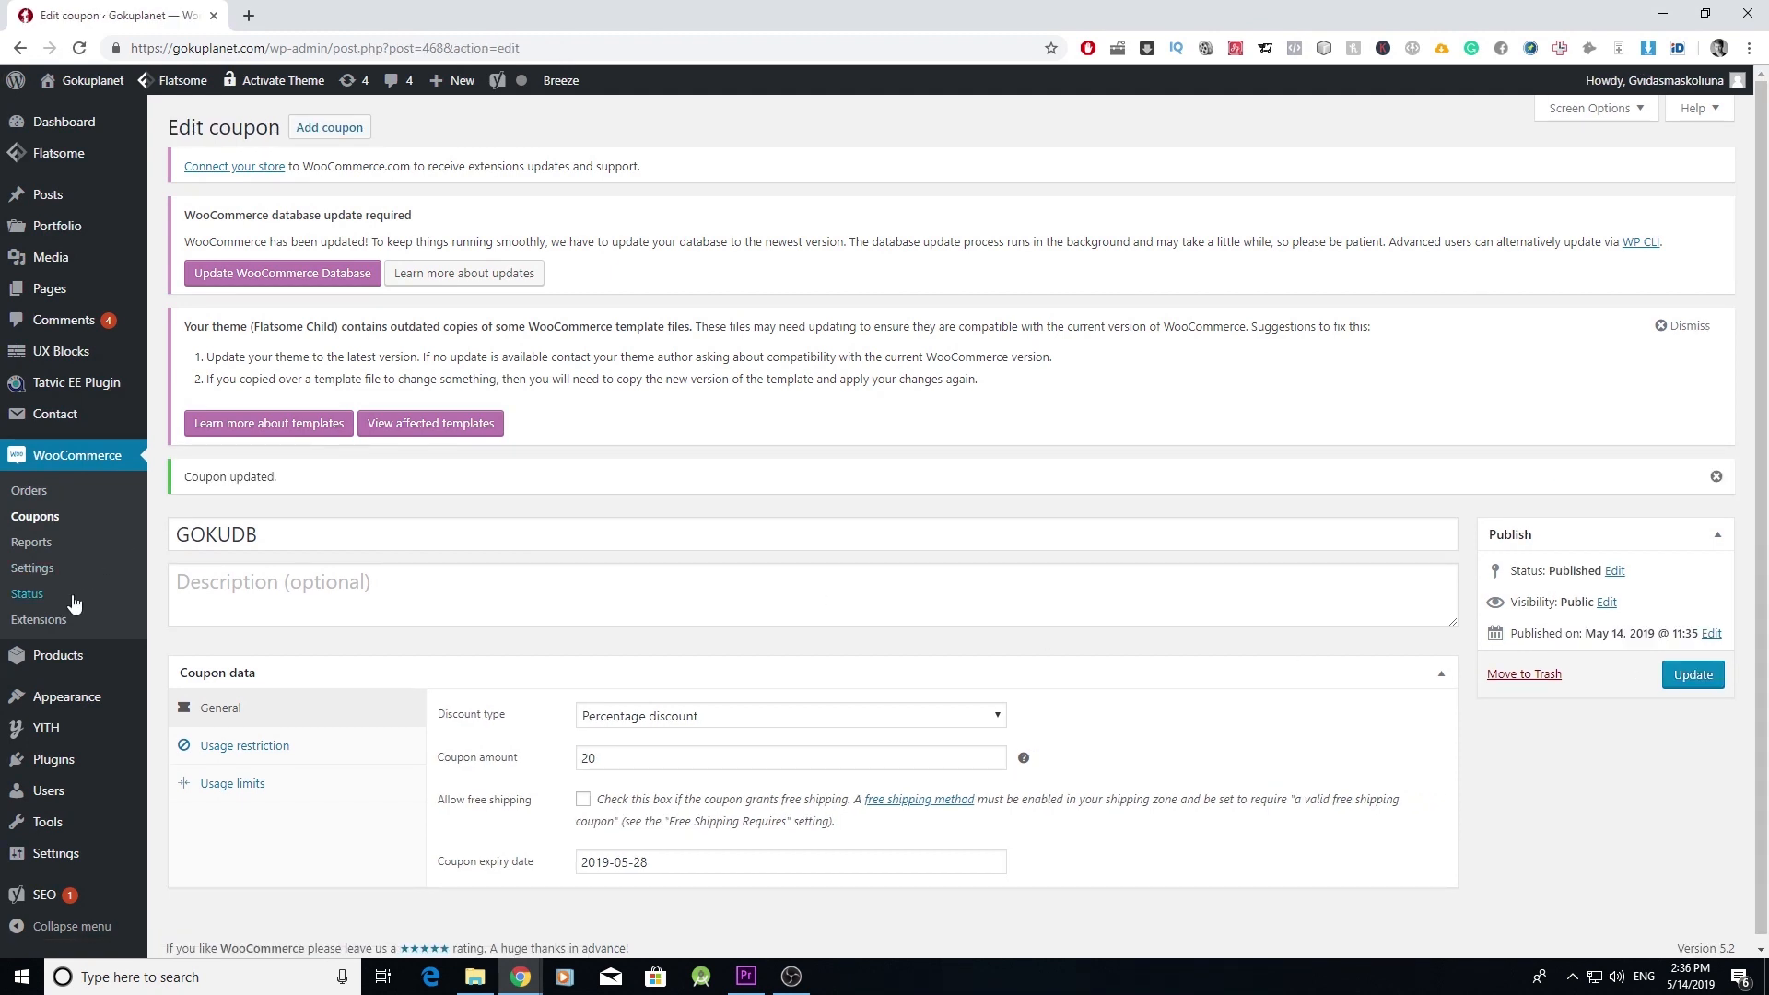
click(35, 516)
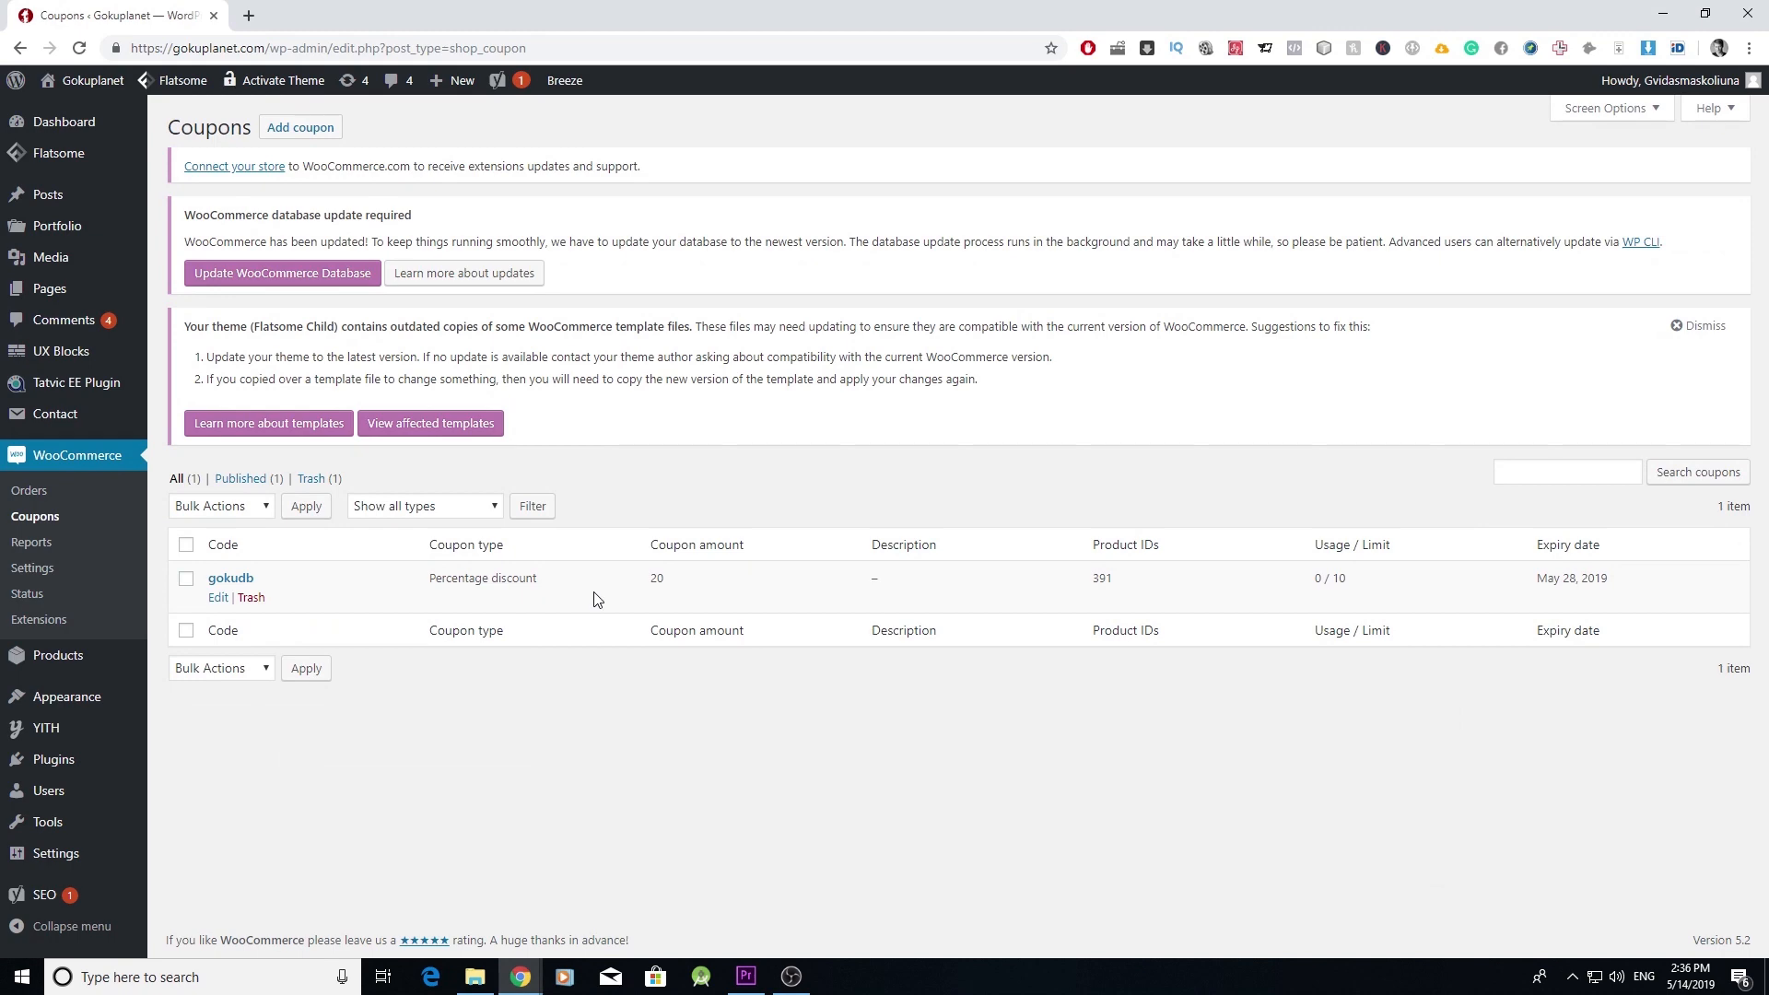
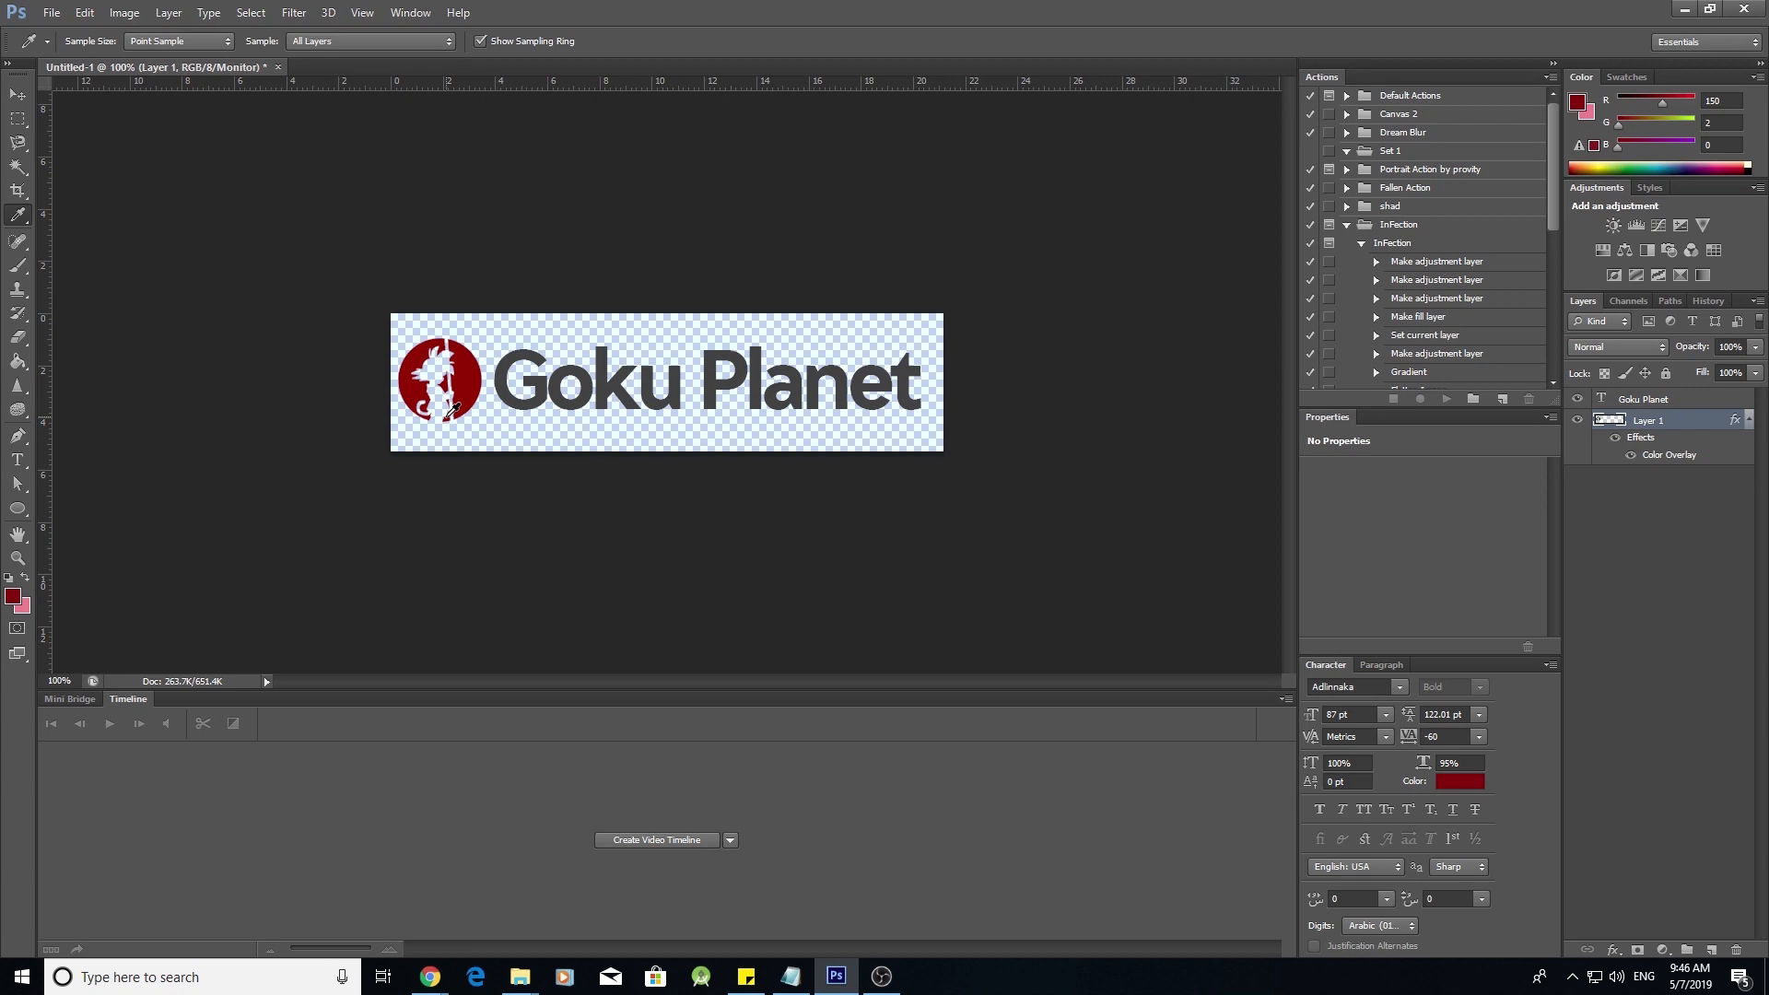
- Minimise the Goku Planet logo document in Photoshop and switch to the Coolors.co browser tab
click(1684, 9)
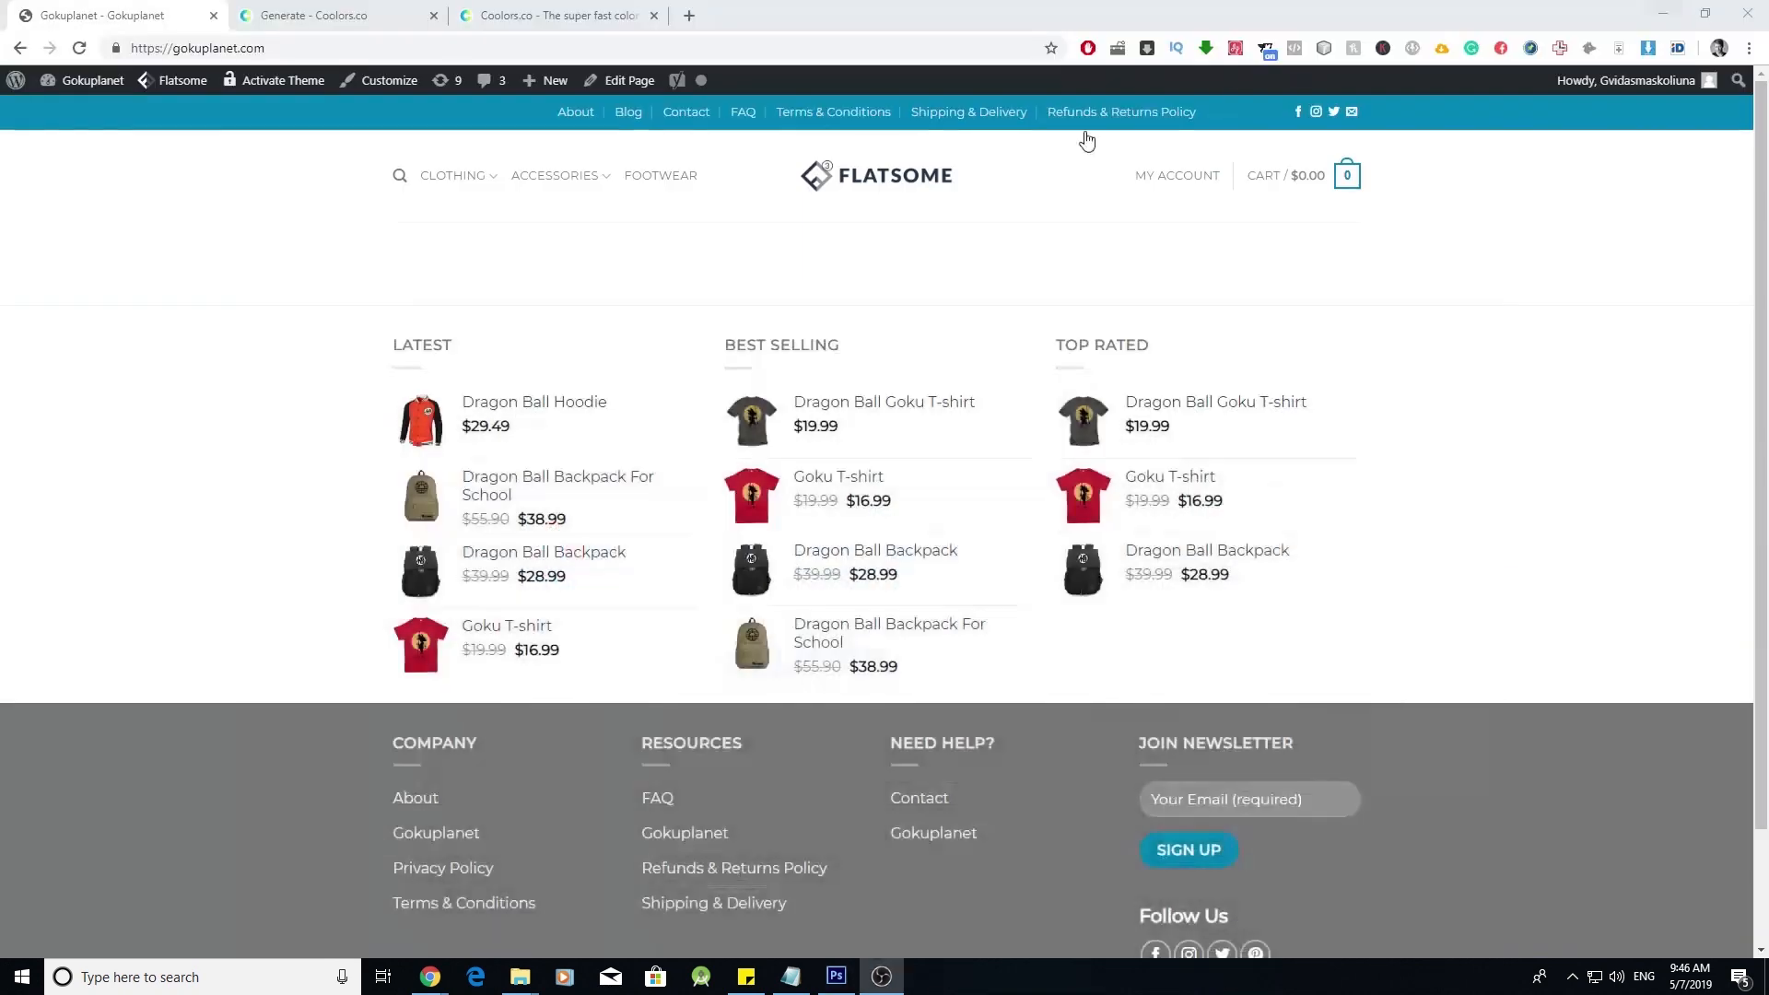
click(603, 13)
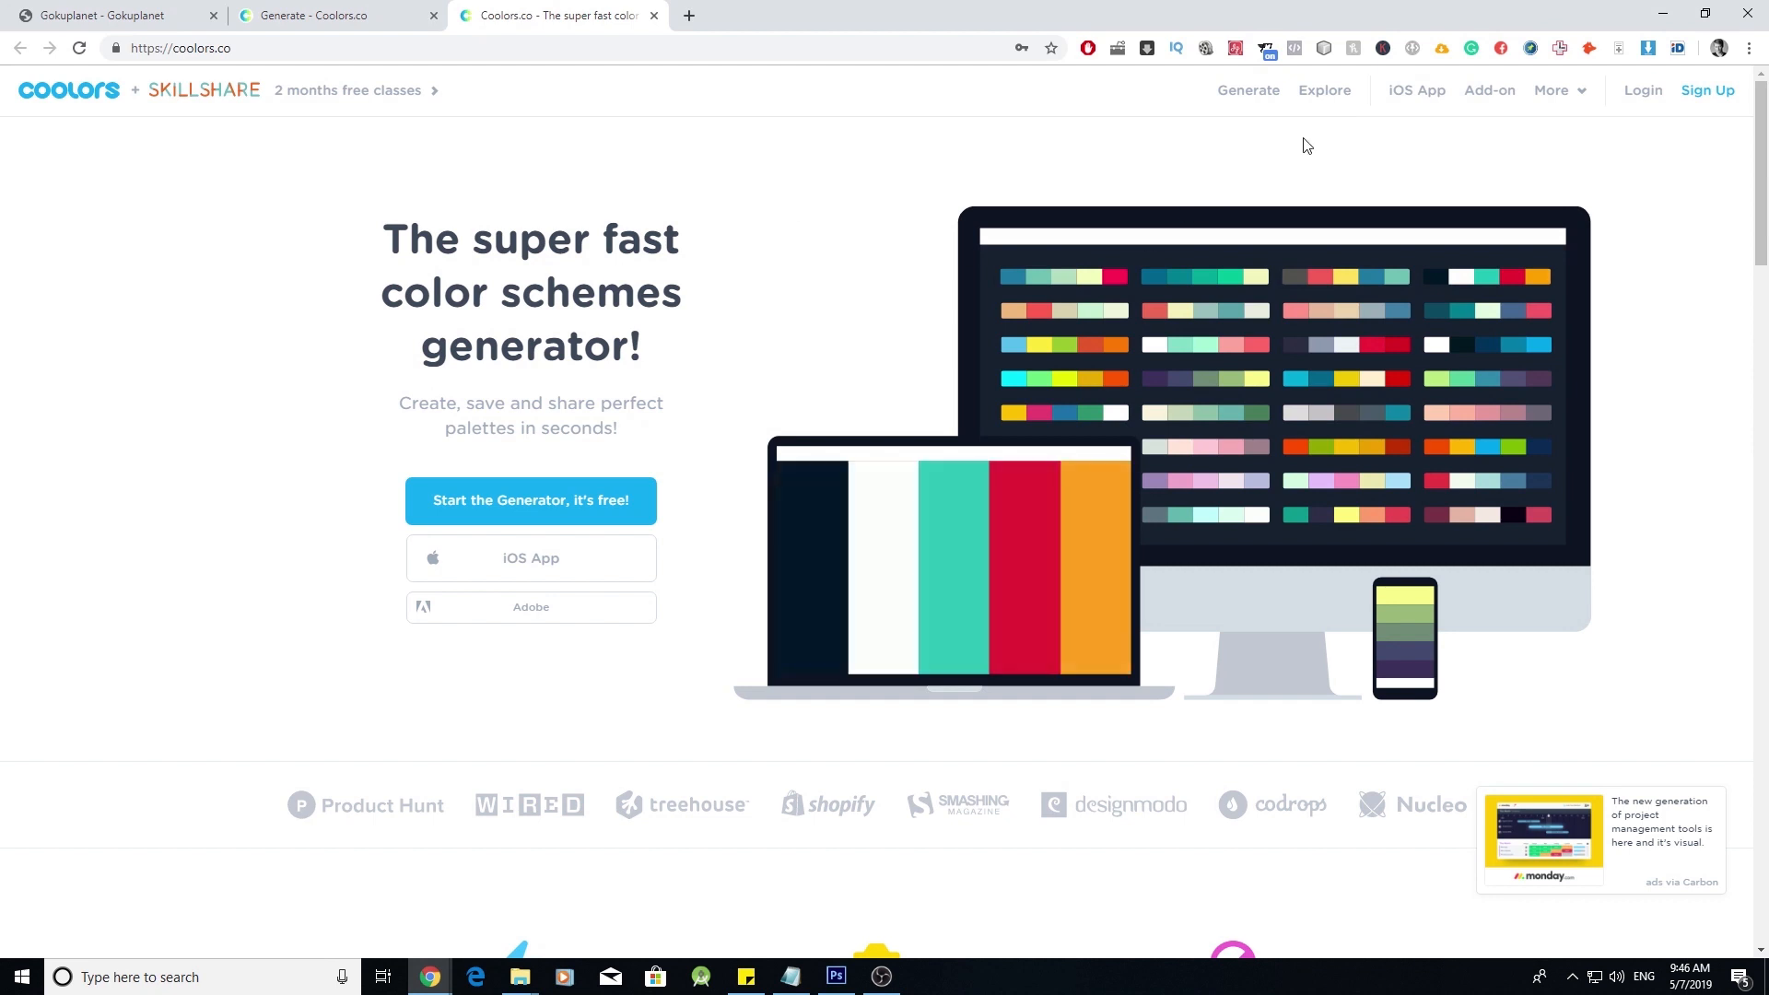
- Start the Coolors generator and copy the logo's dark grey hex 424242 from Photoshop's Color Picker
click(1251, 107)
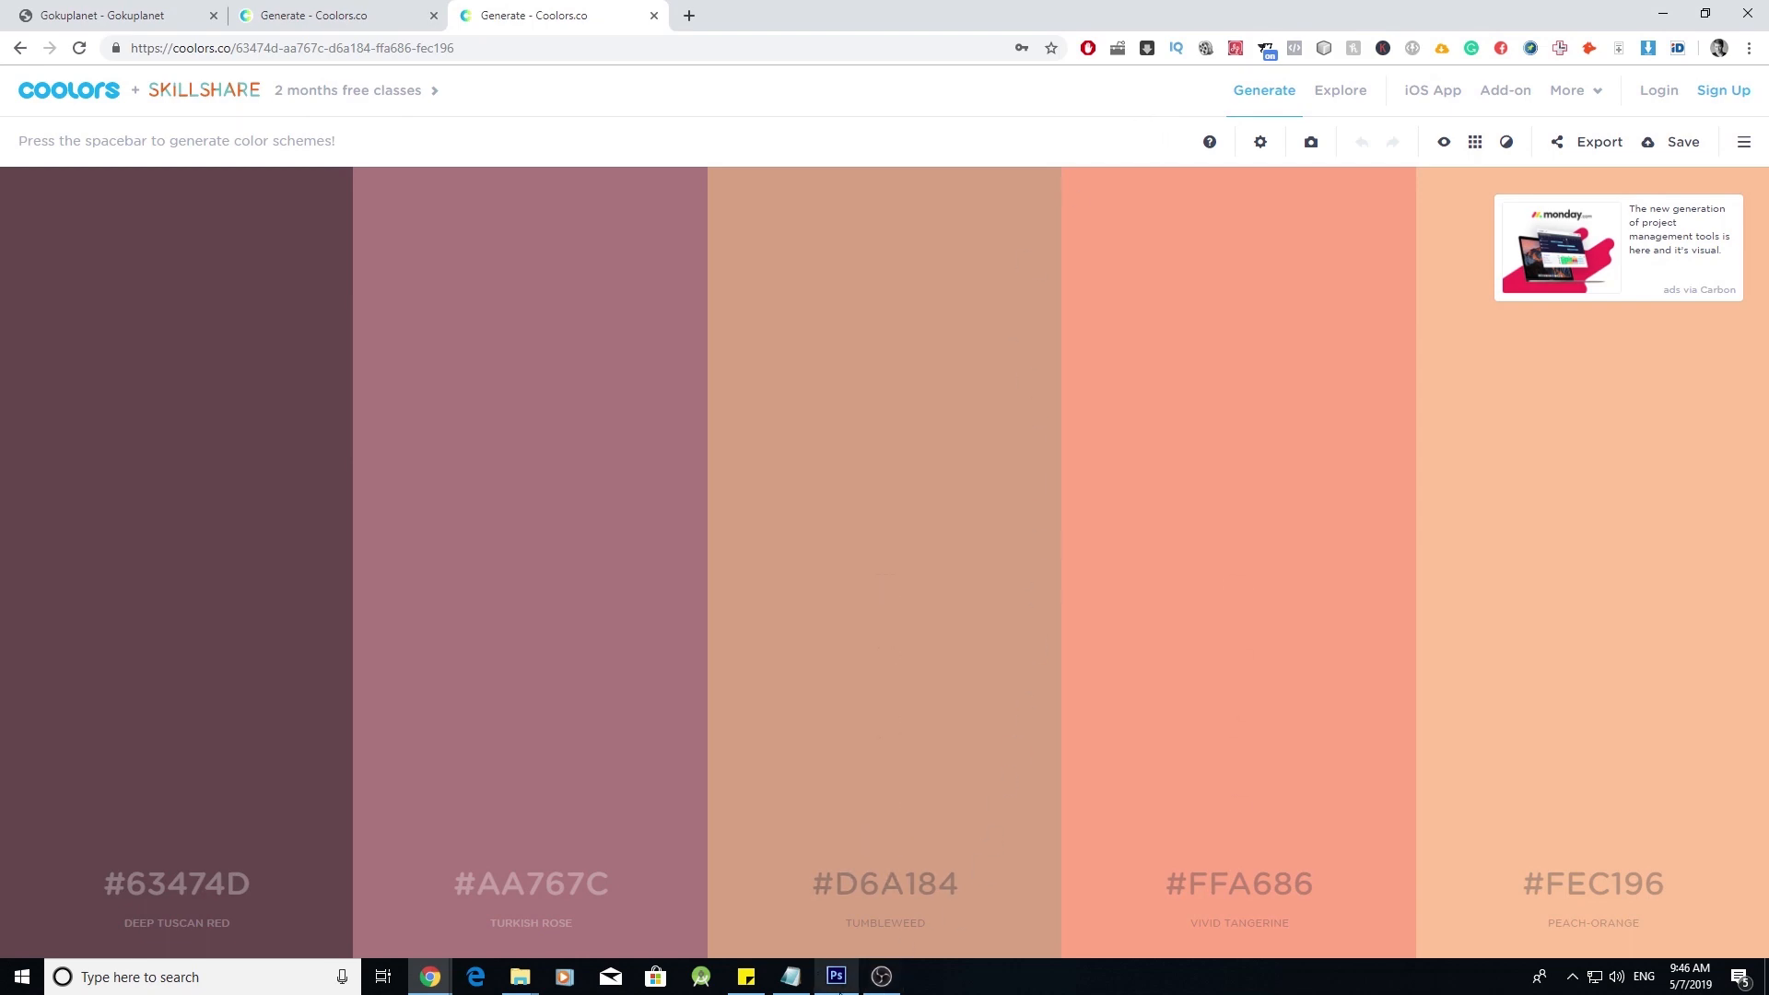
click(837, 977)
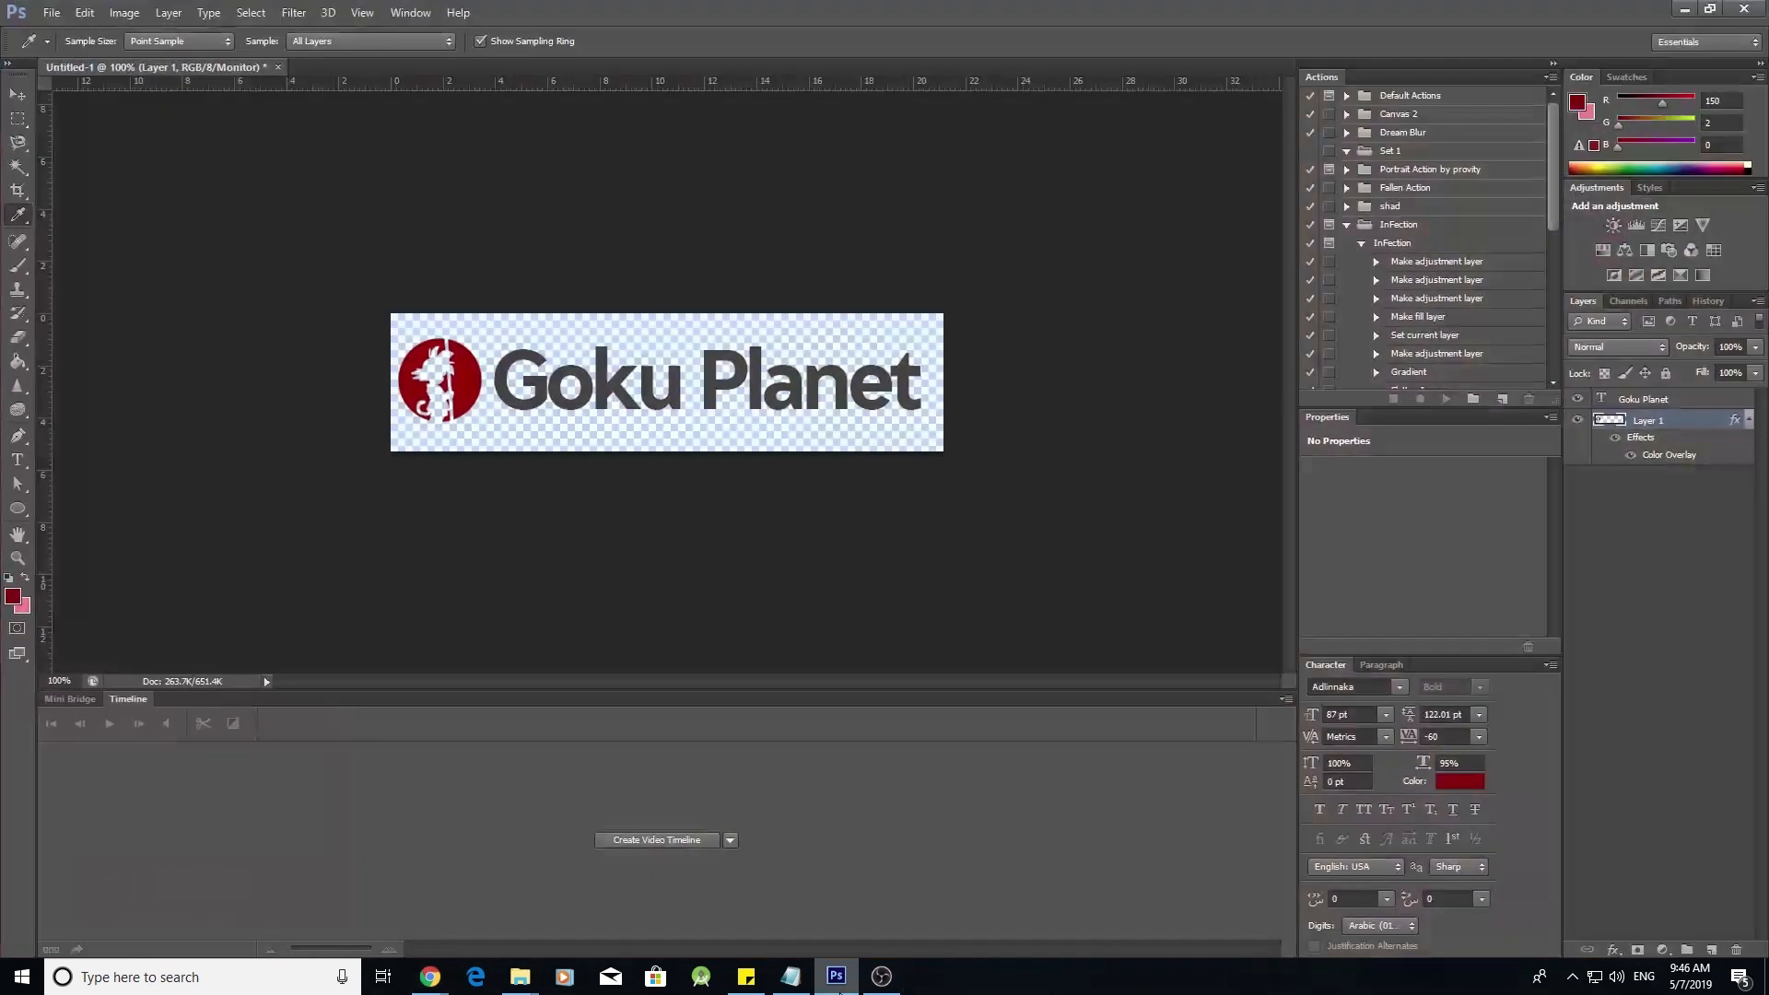
click(550, 376)
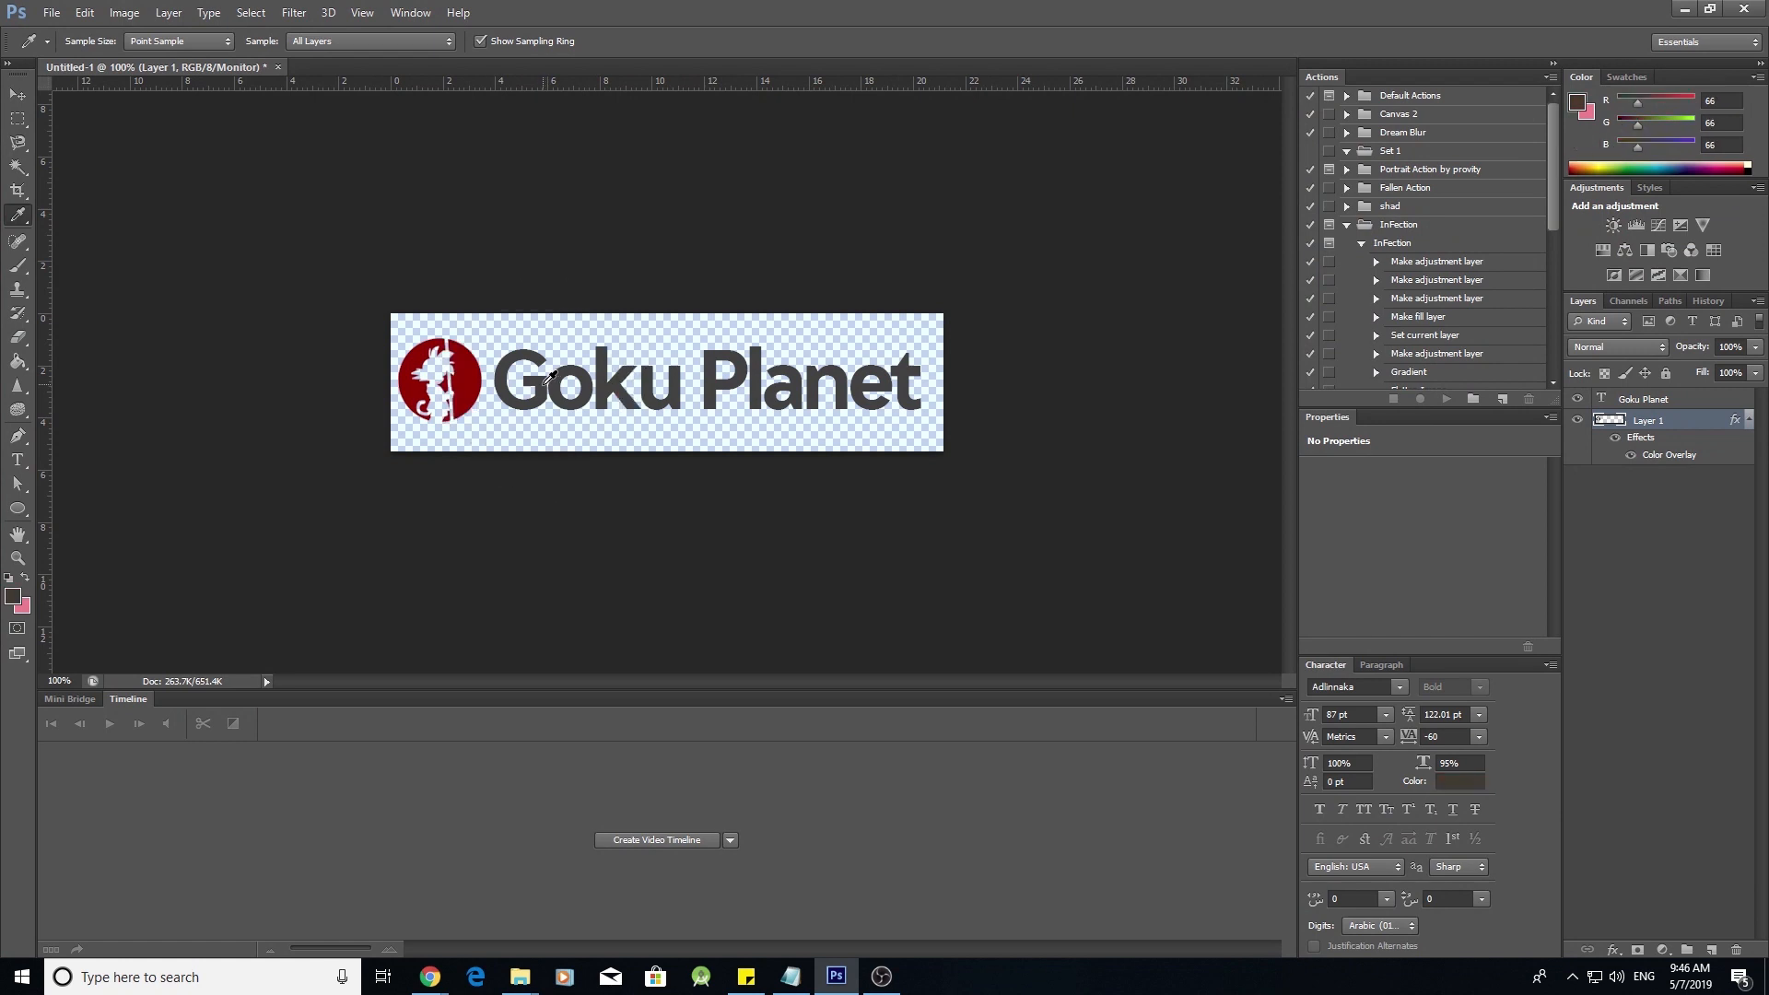
click(13, 596)
double_click(831, 768)
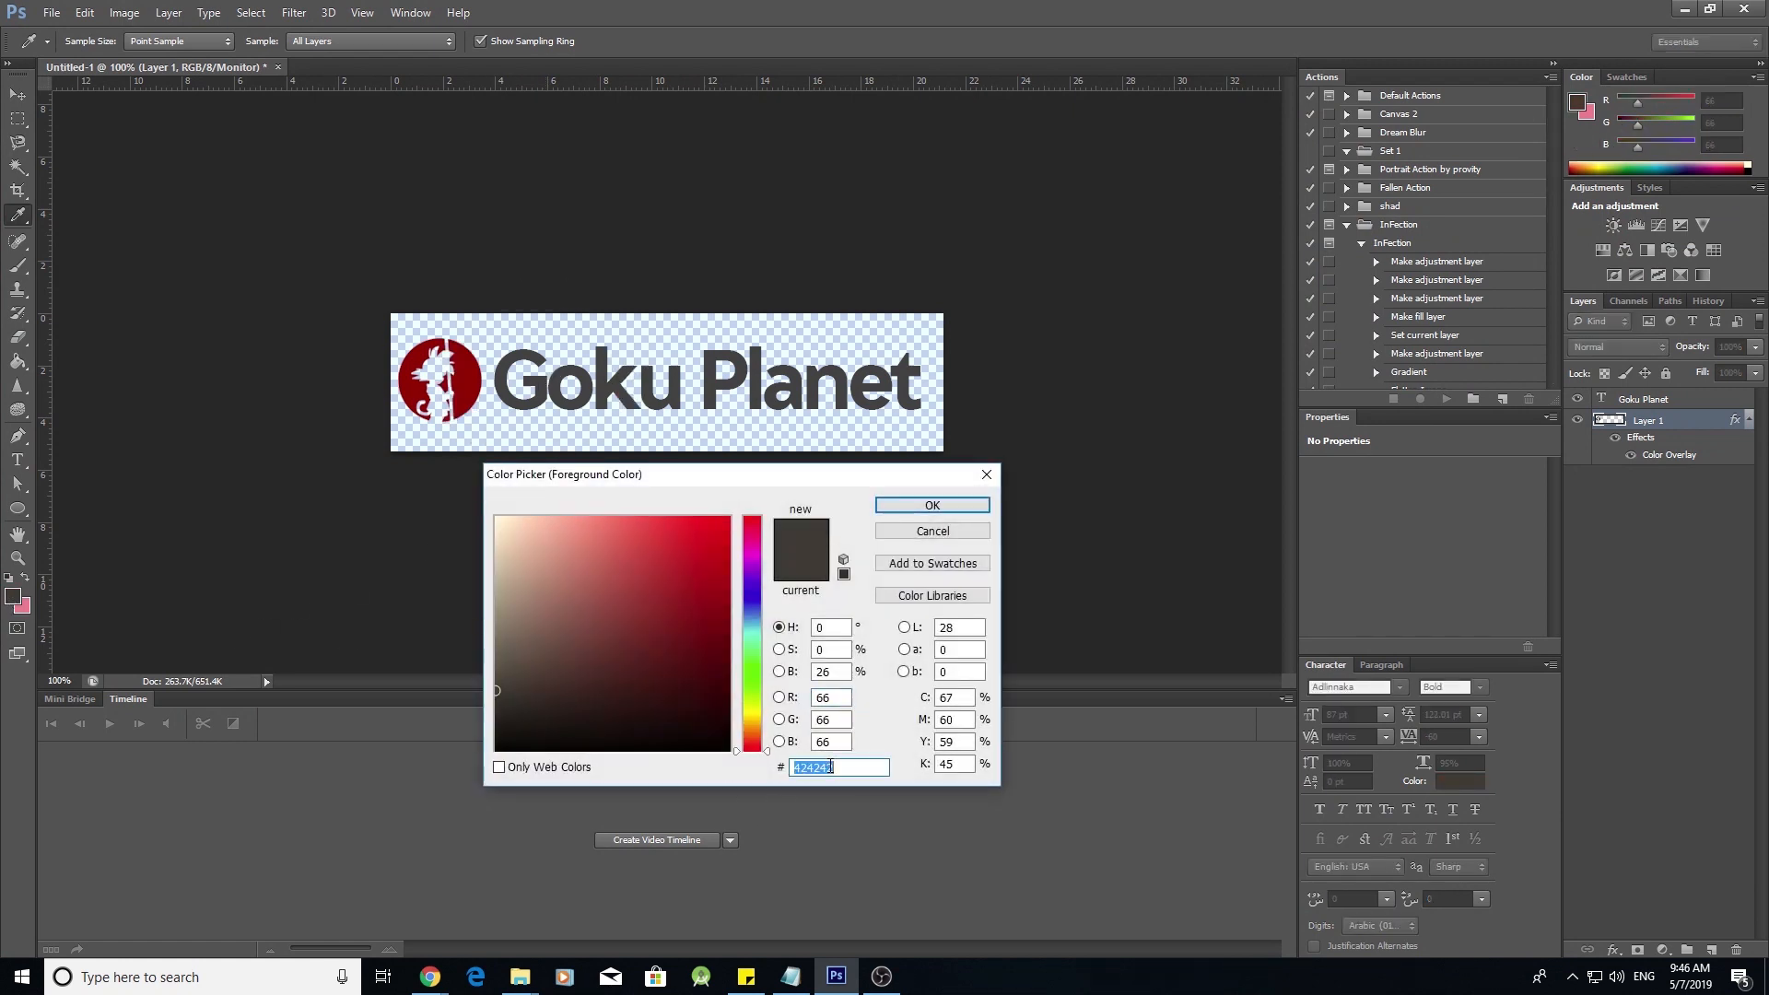
right_click(831, 768)
click(888, 575)
click(949, 504)
- Paste 424242 into Coolors' first column and regenerate a palette with #960200 and #CE6C47
mouse_move(430, 977)
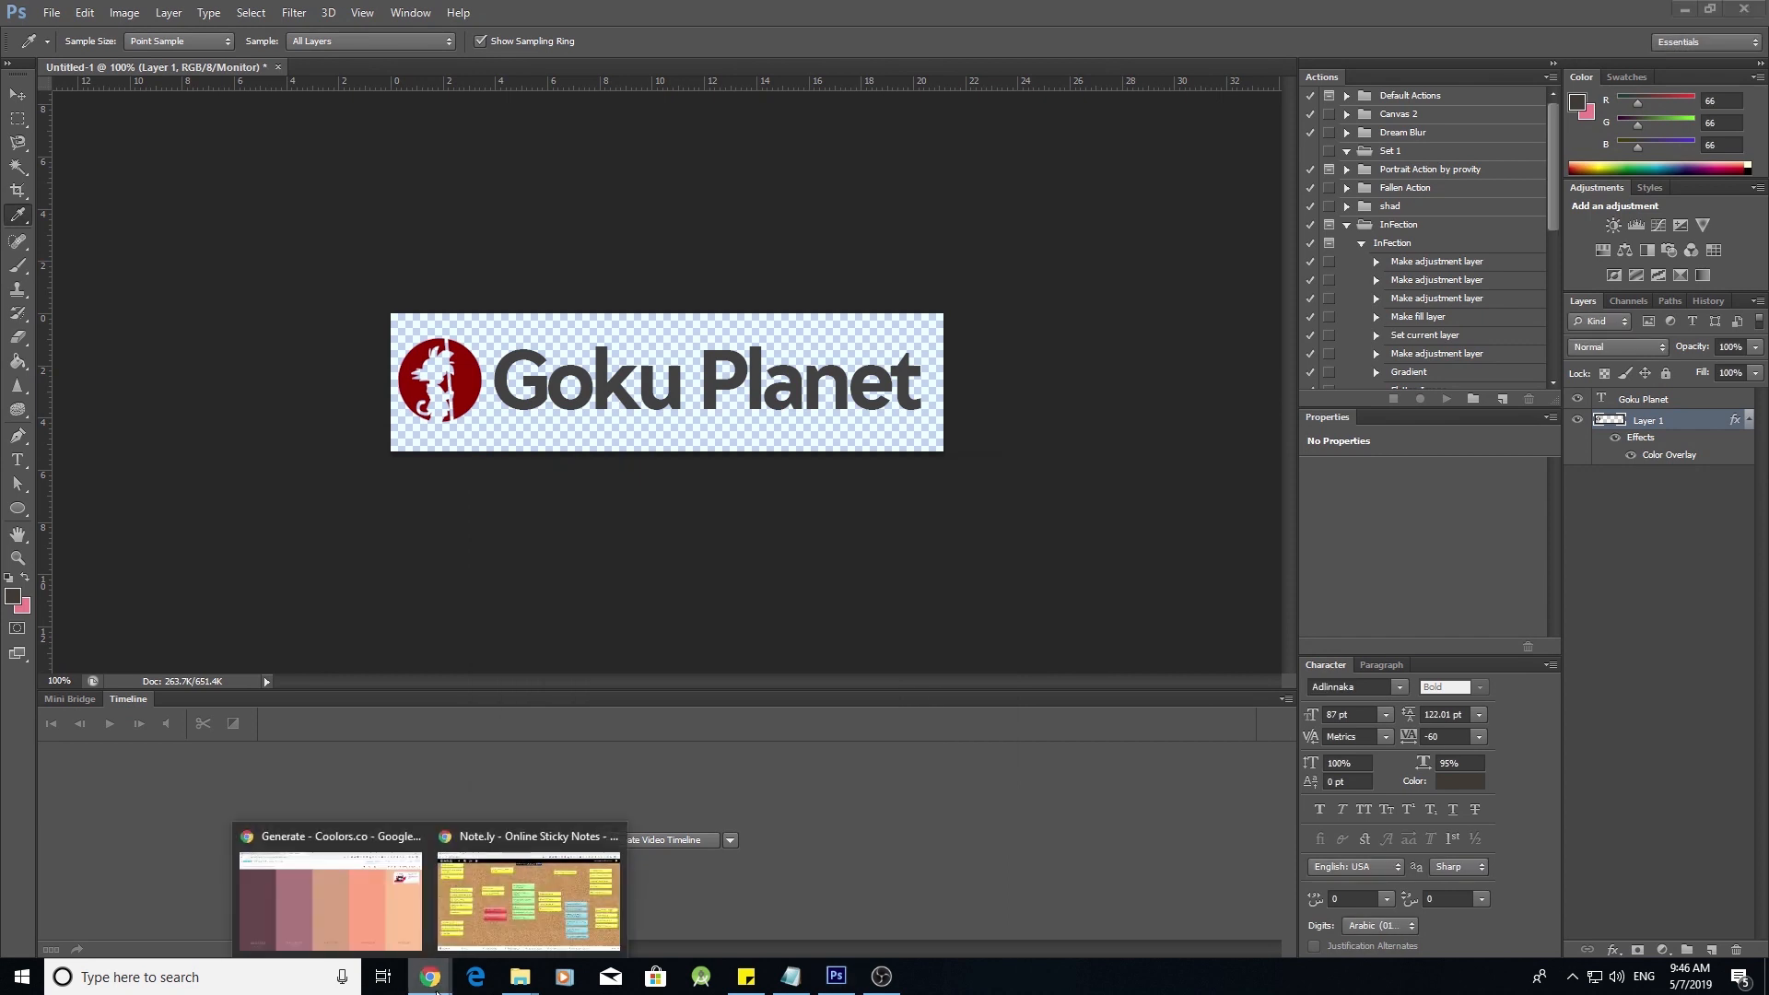
click(385, 910)
click(234, 885)
right_click(233, 885)
click(273, 759)
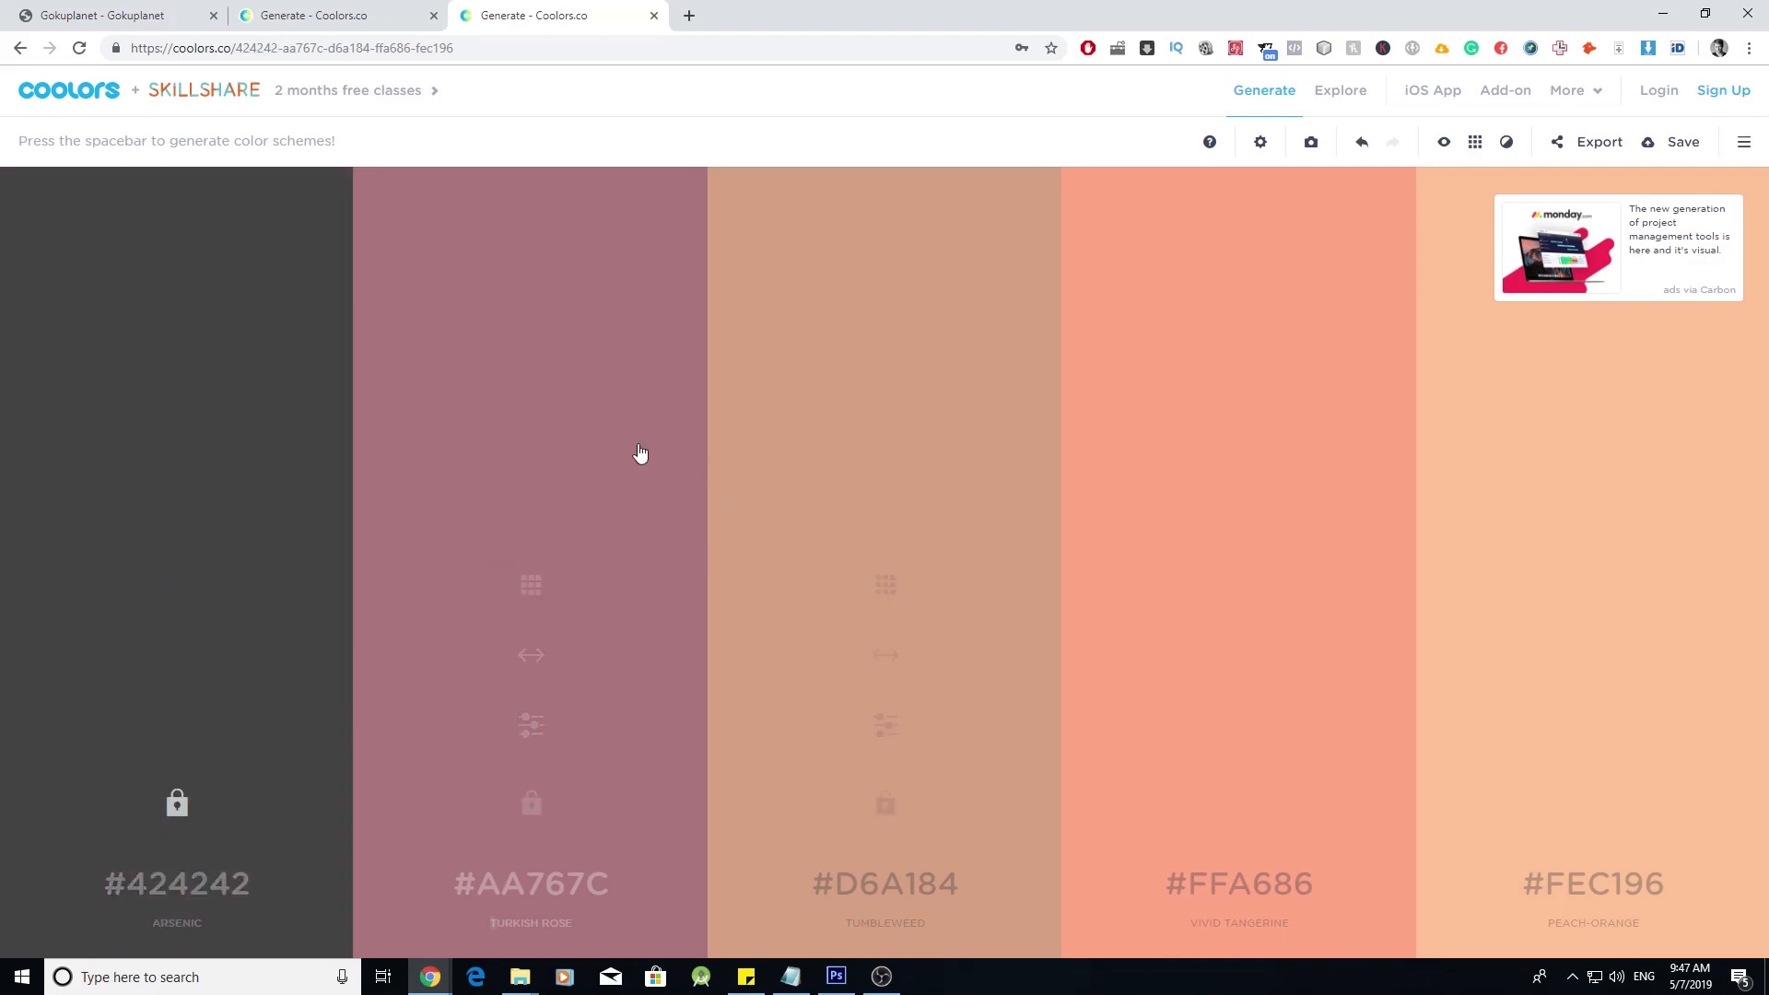
key(space)
key(space)
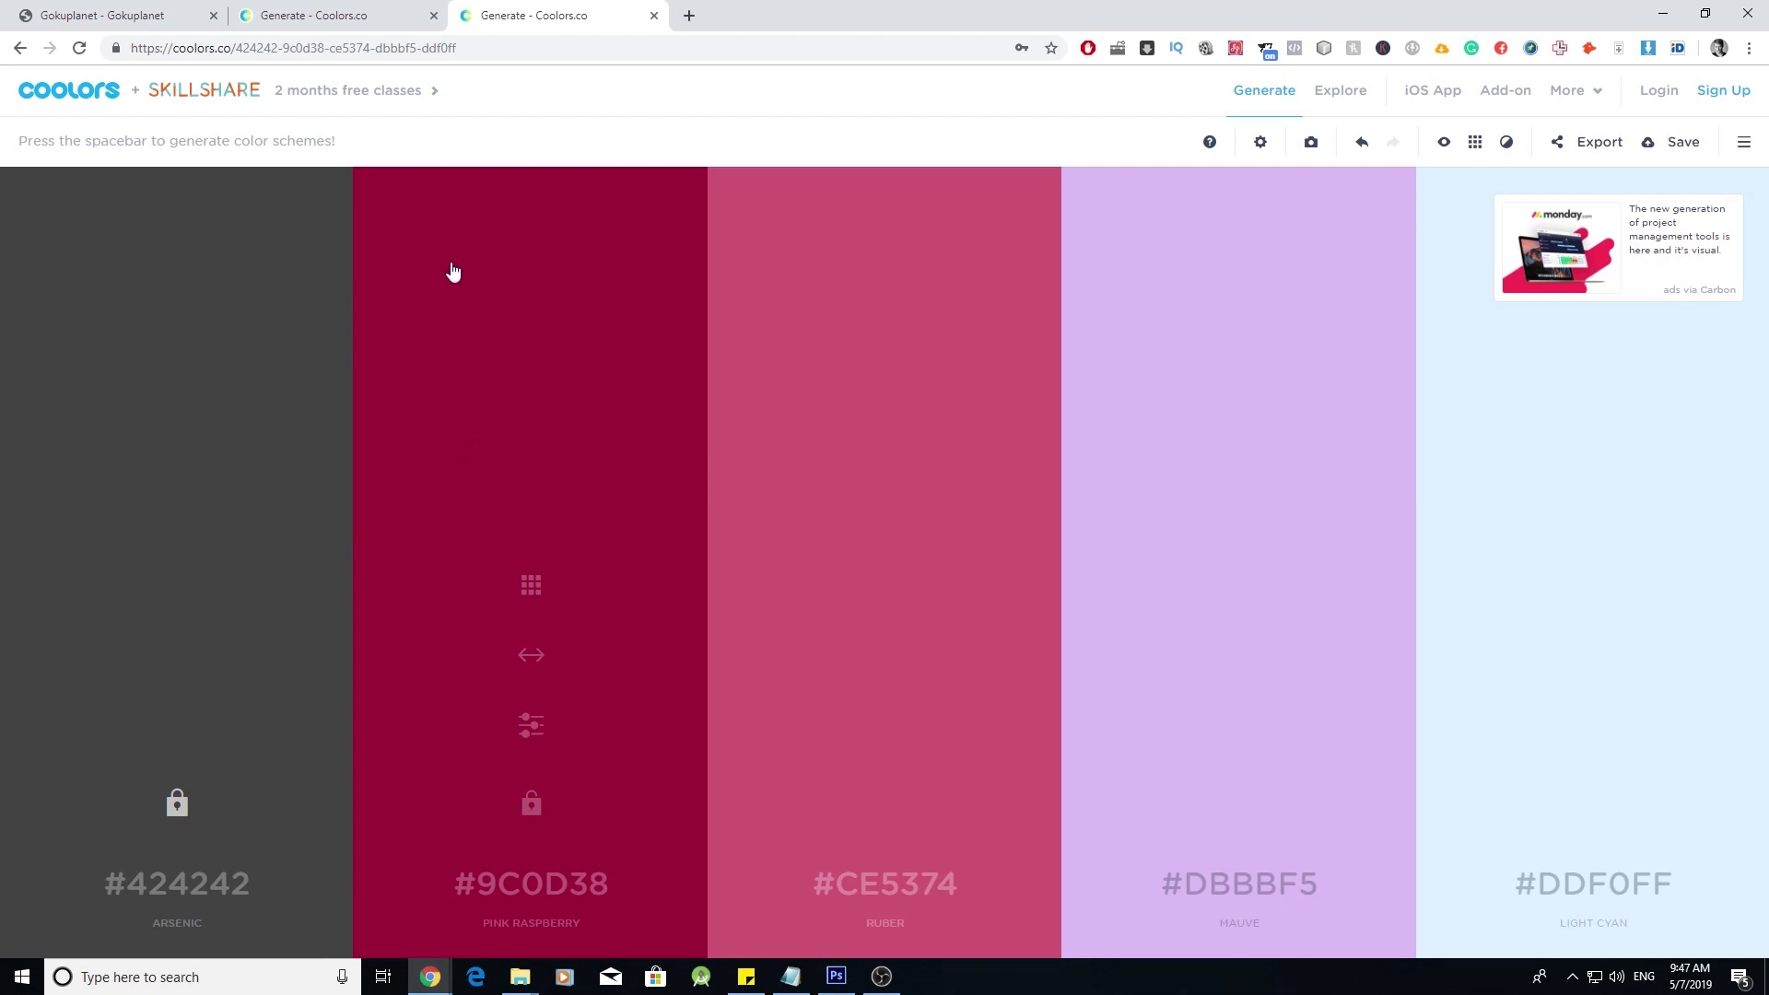
click(313, 14)
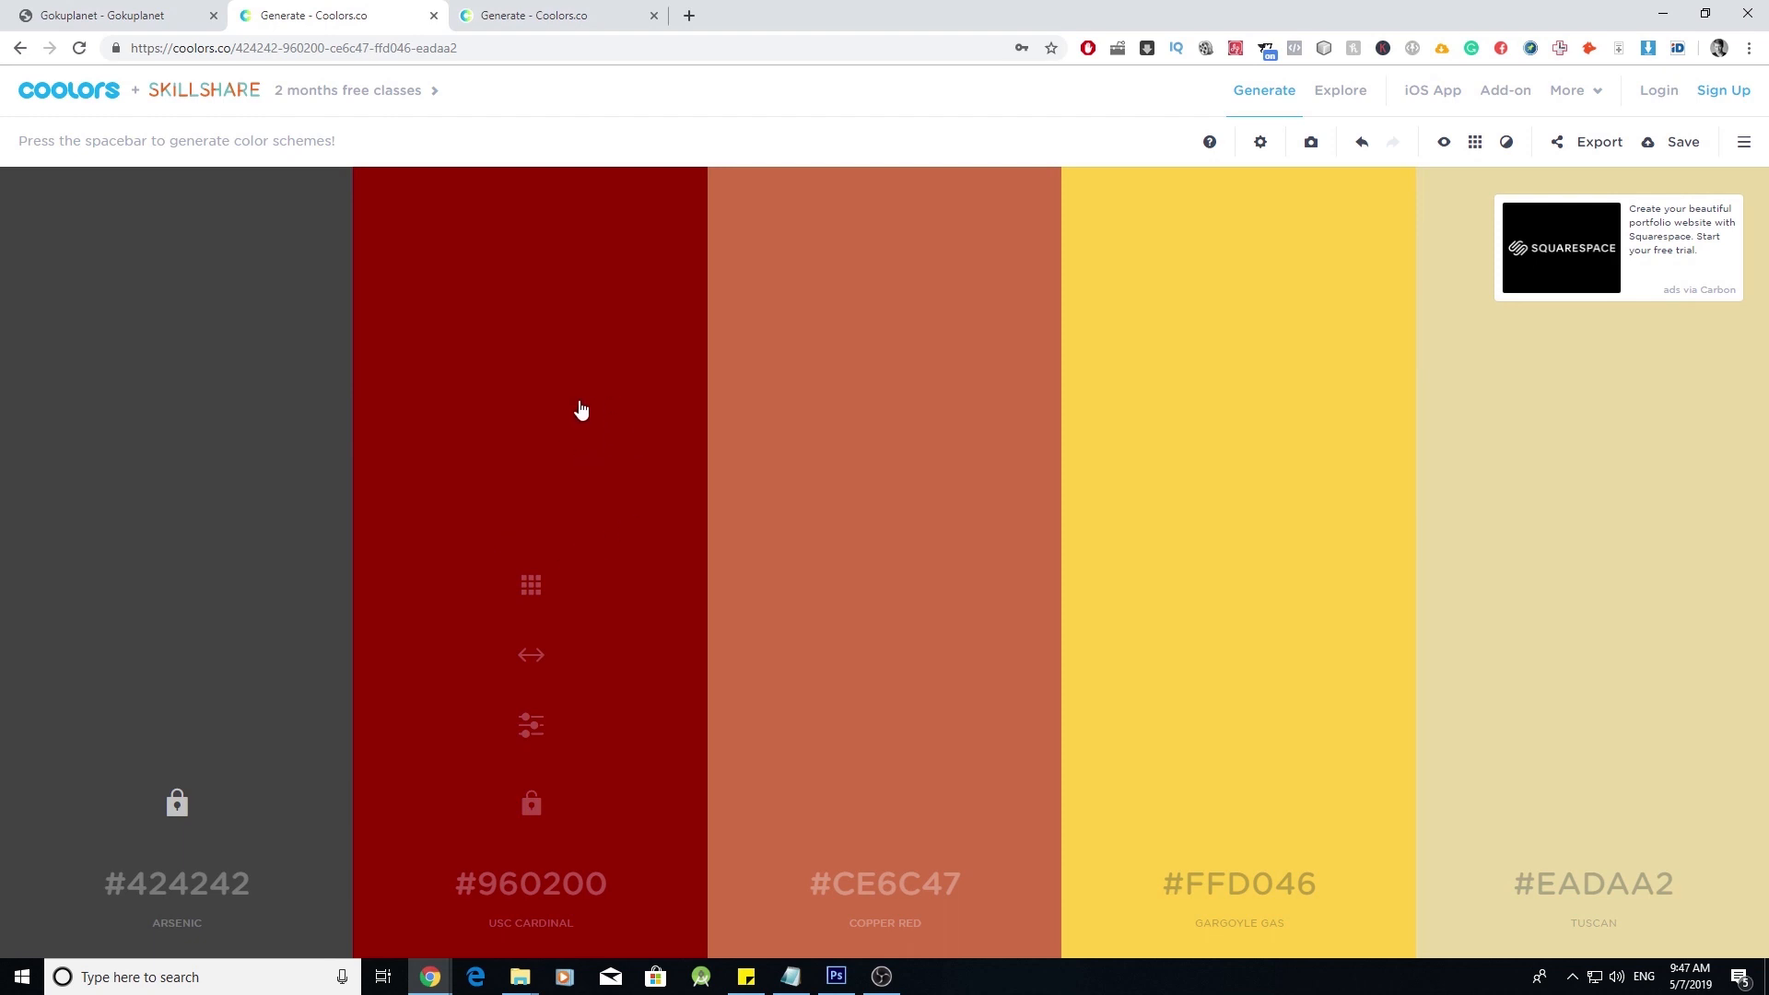
click(837, 974)
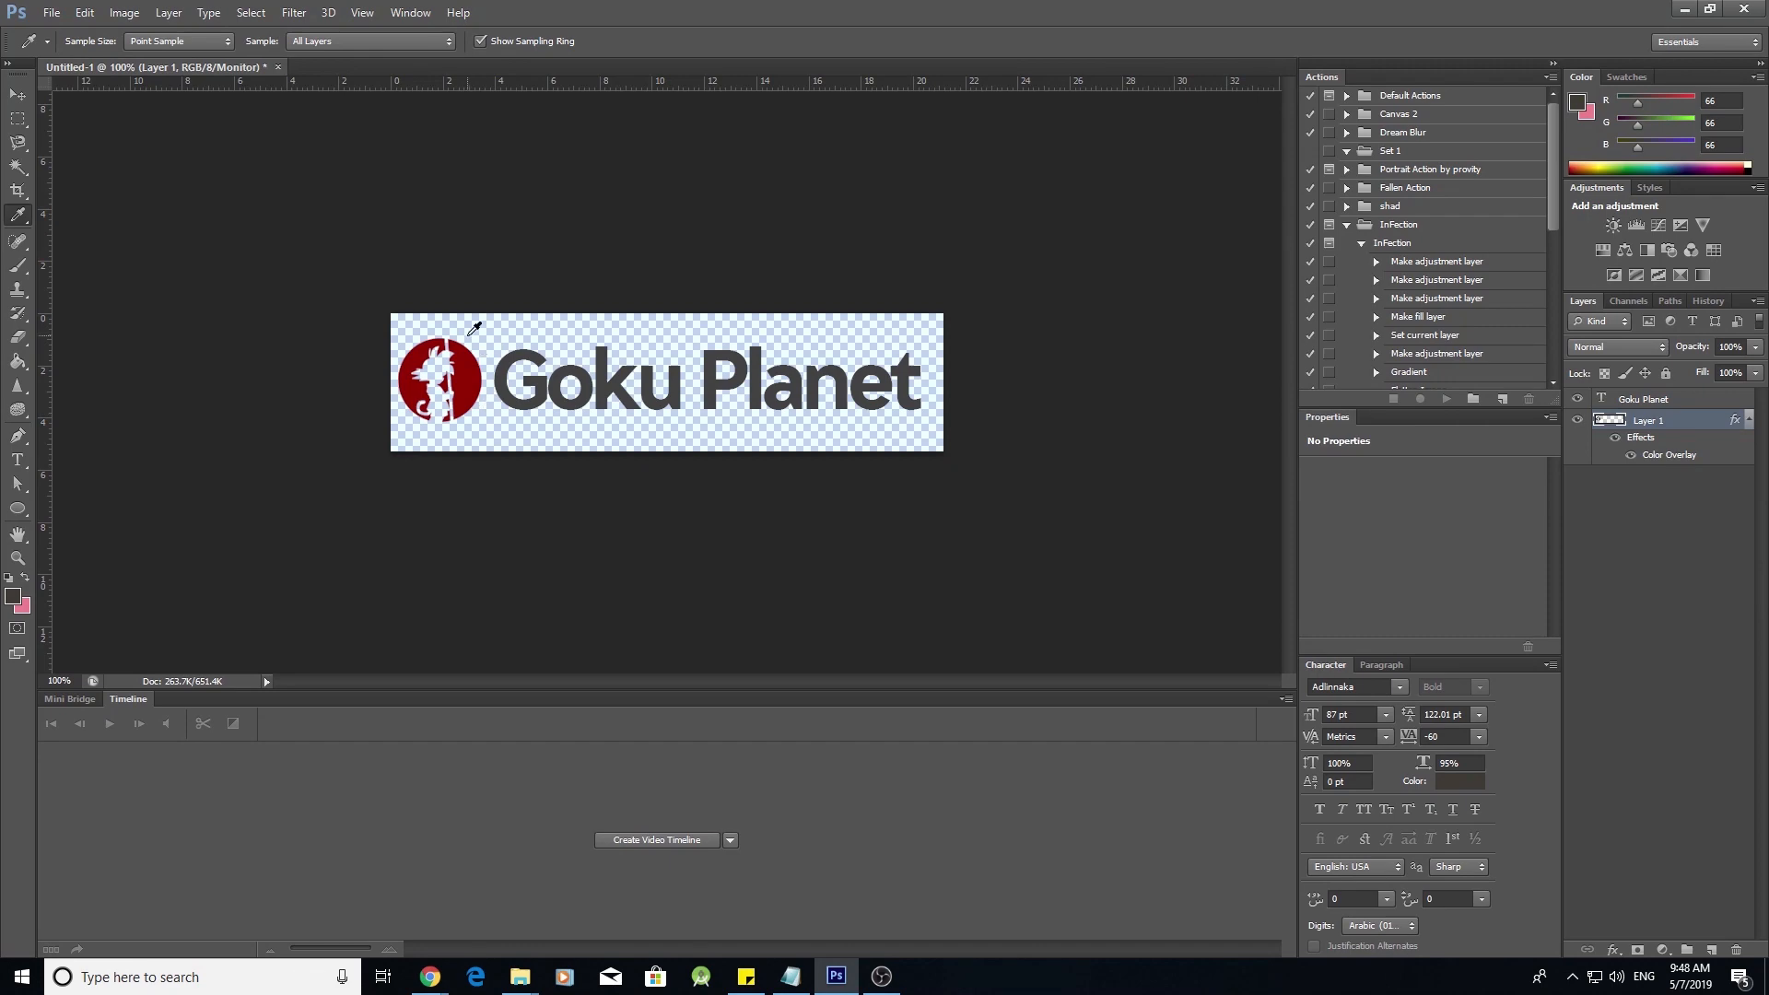
- Upload Goku Planet.png and set it as the Flatsome header logo under Logo & Site Identity
click(1684, 10)
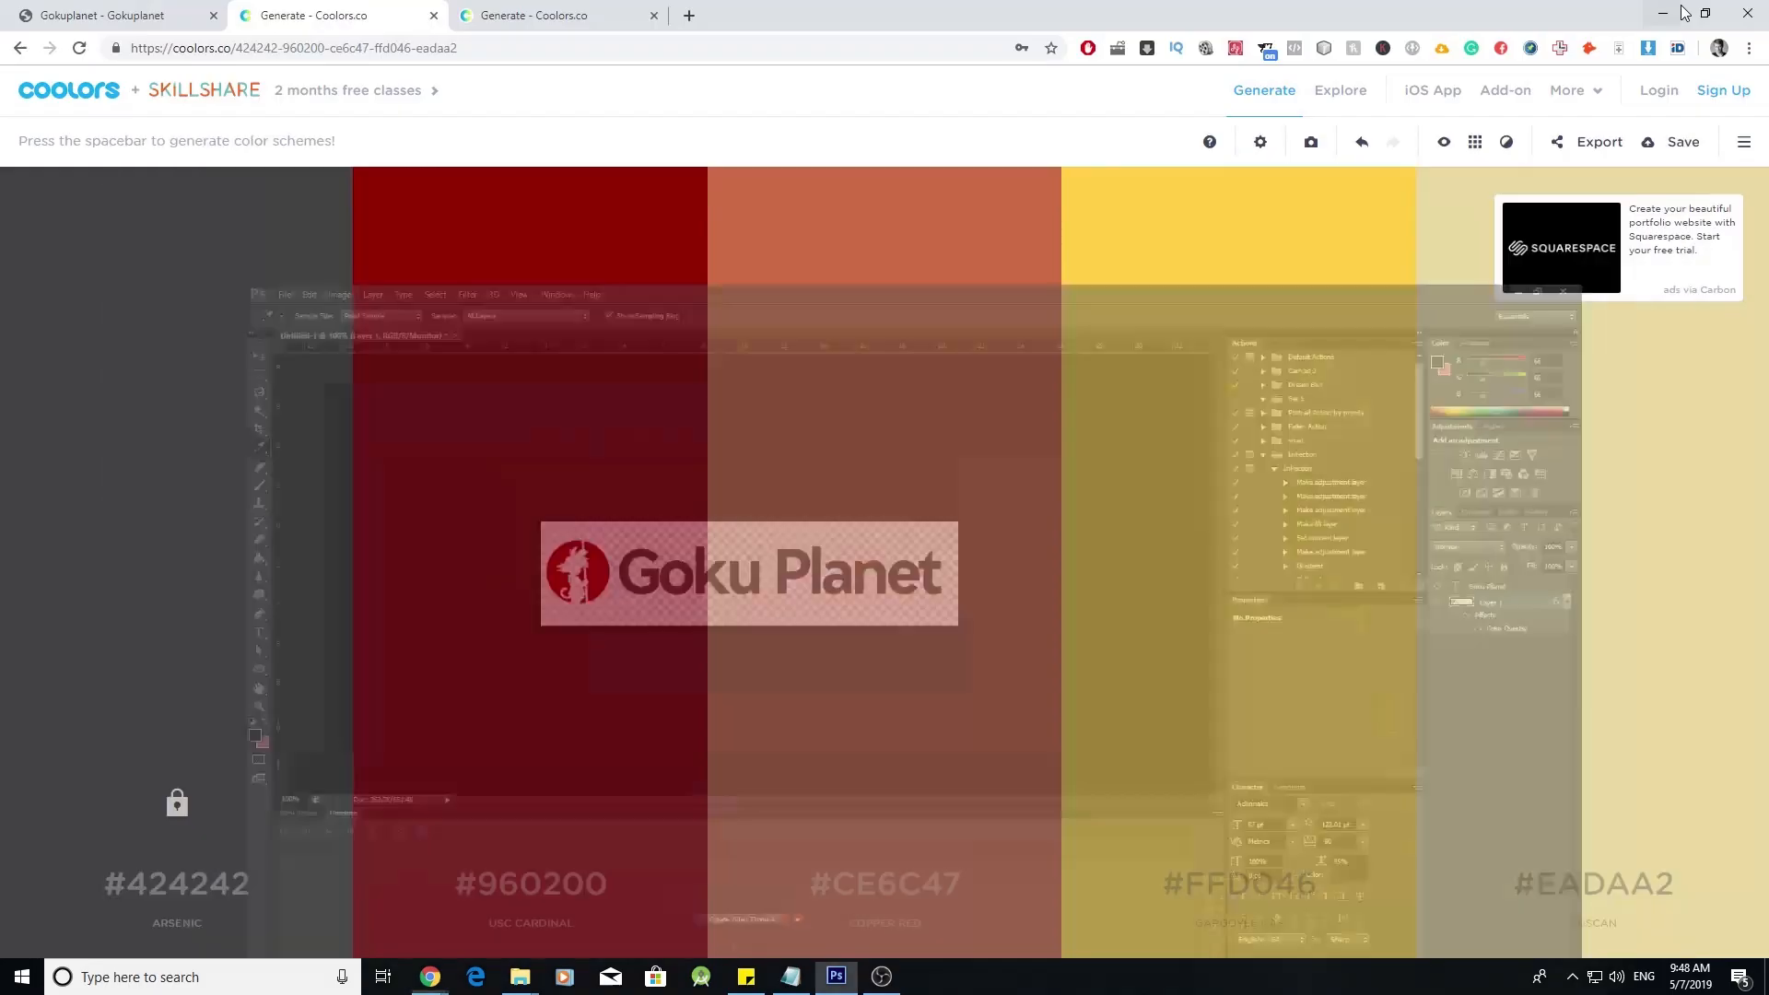
click(102, 14)
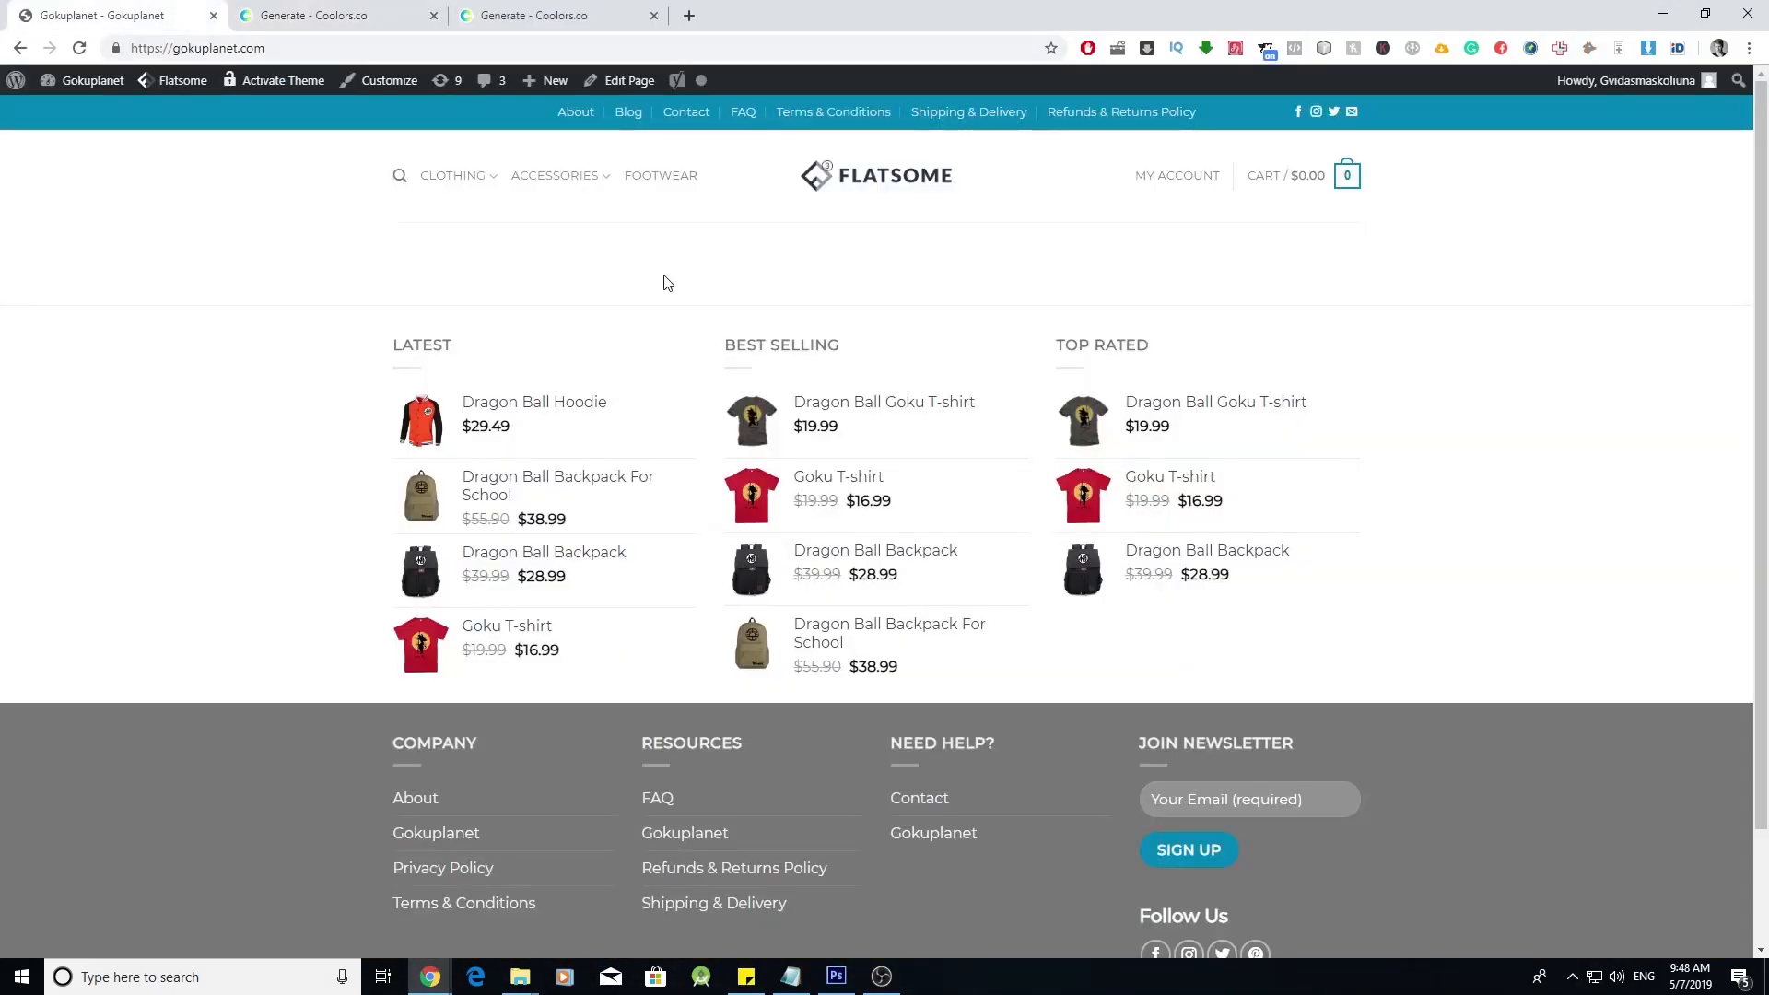
click(373, 80)
click(292, 289)
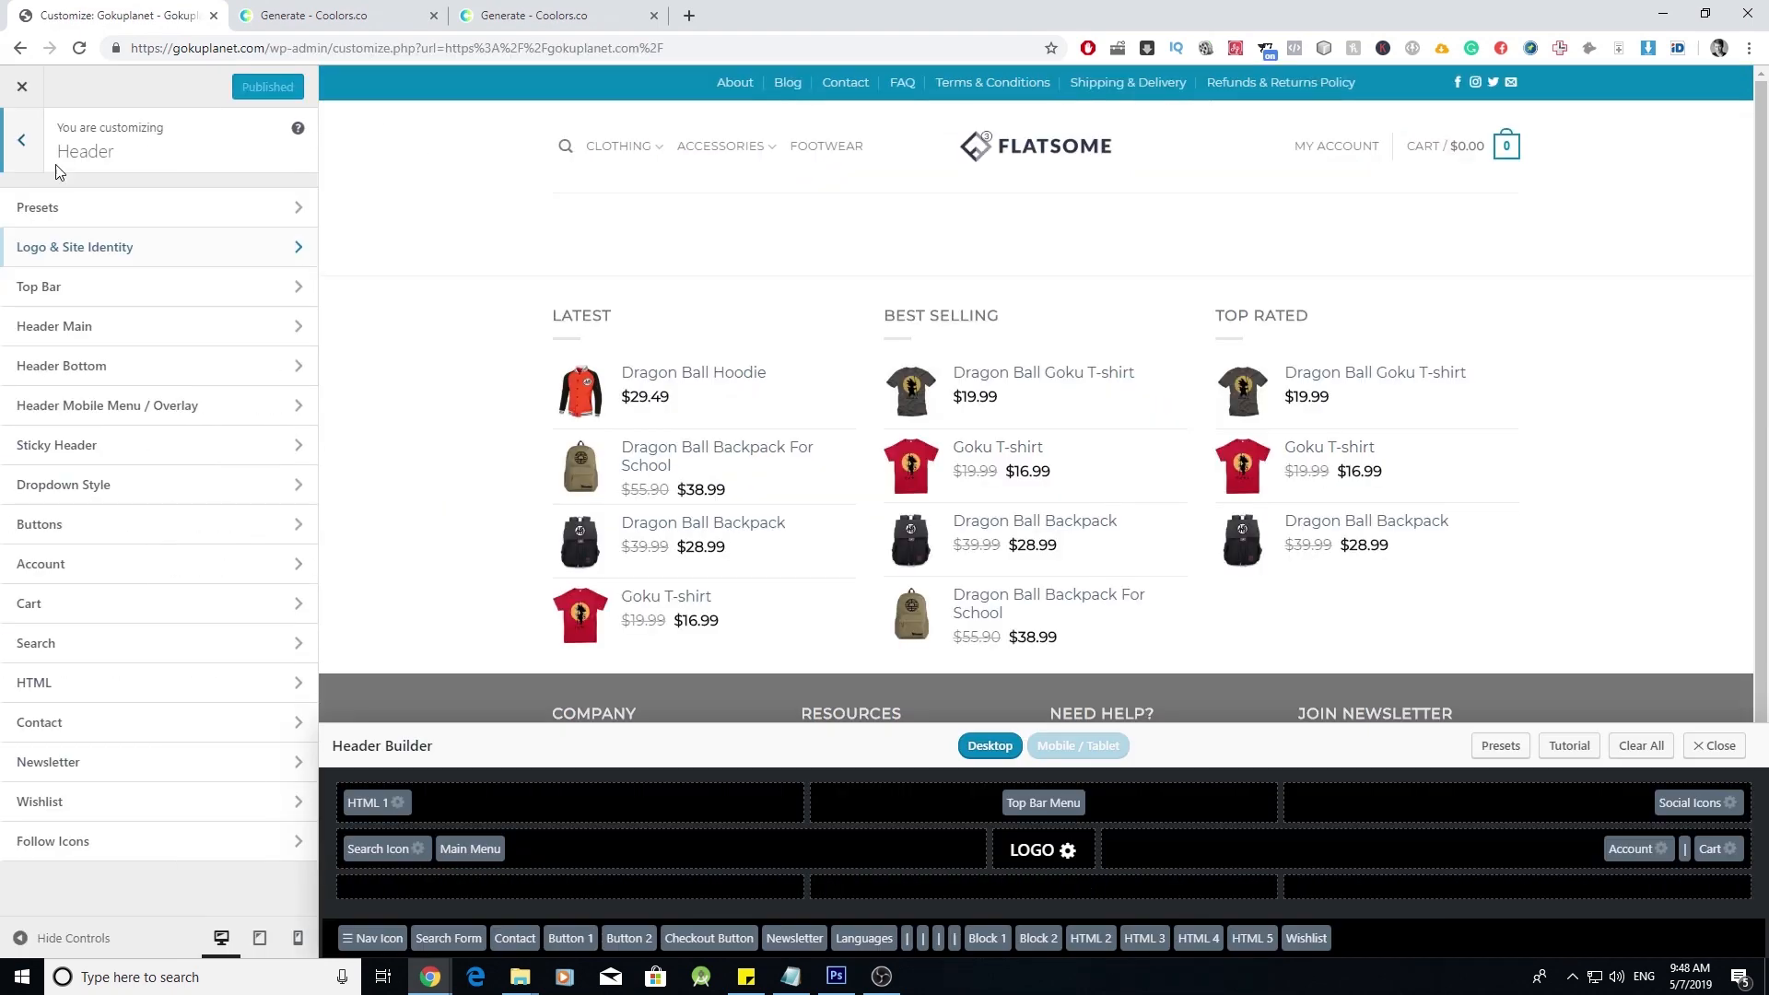
click(296, 259)
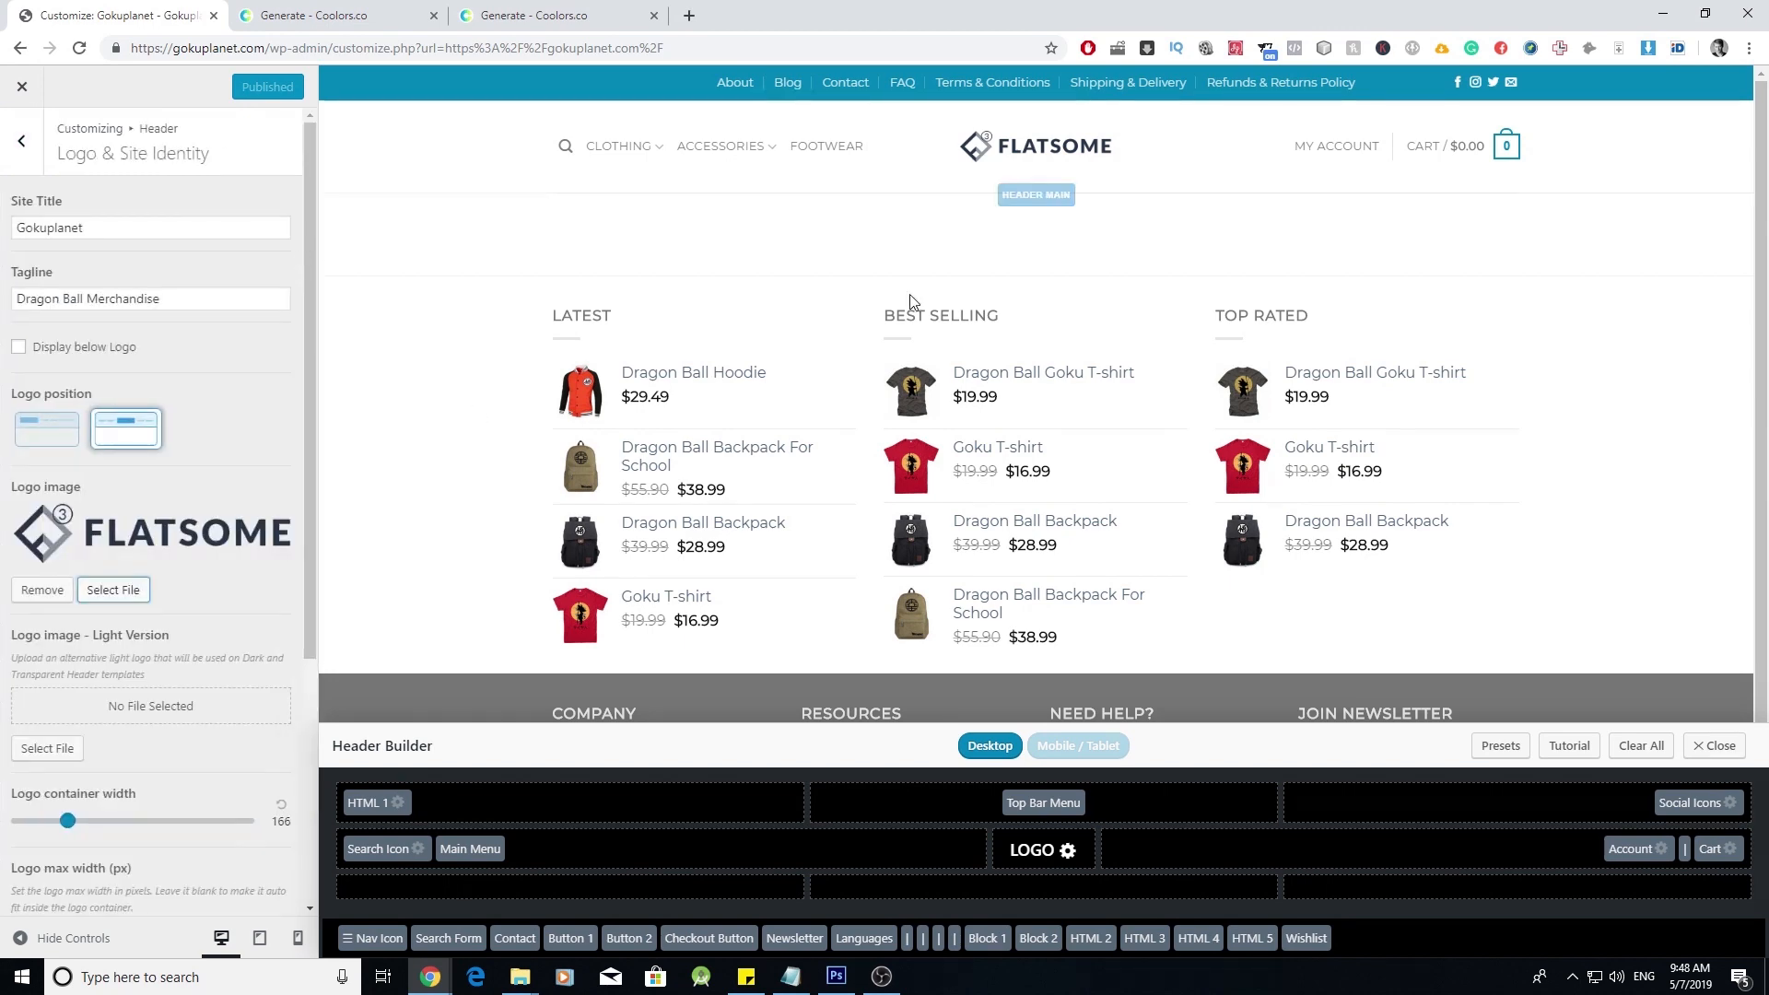
click(131, 595)
click(61, 160)
click(871, 481)
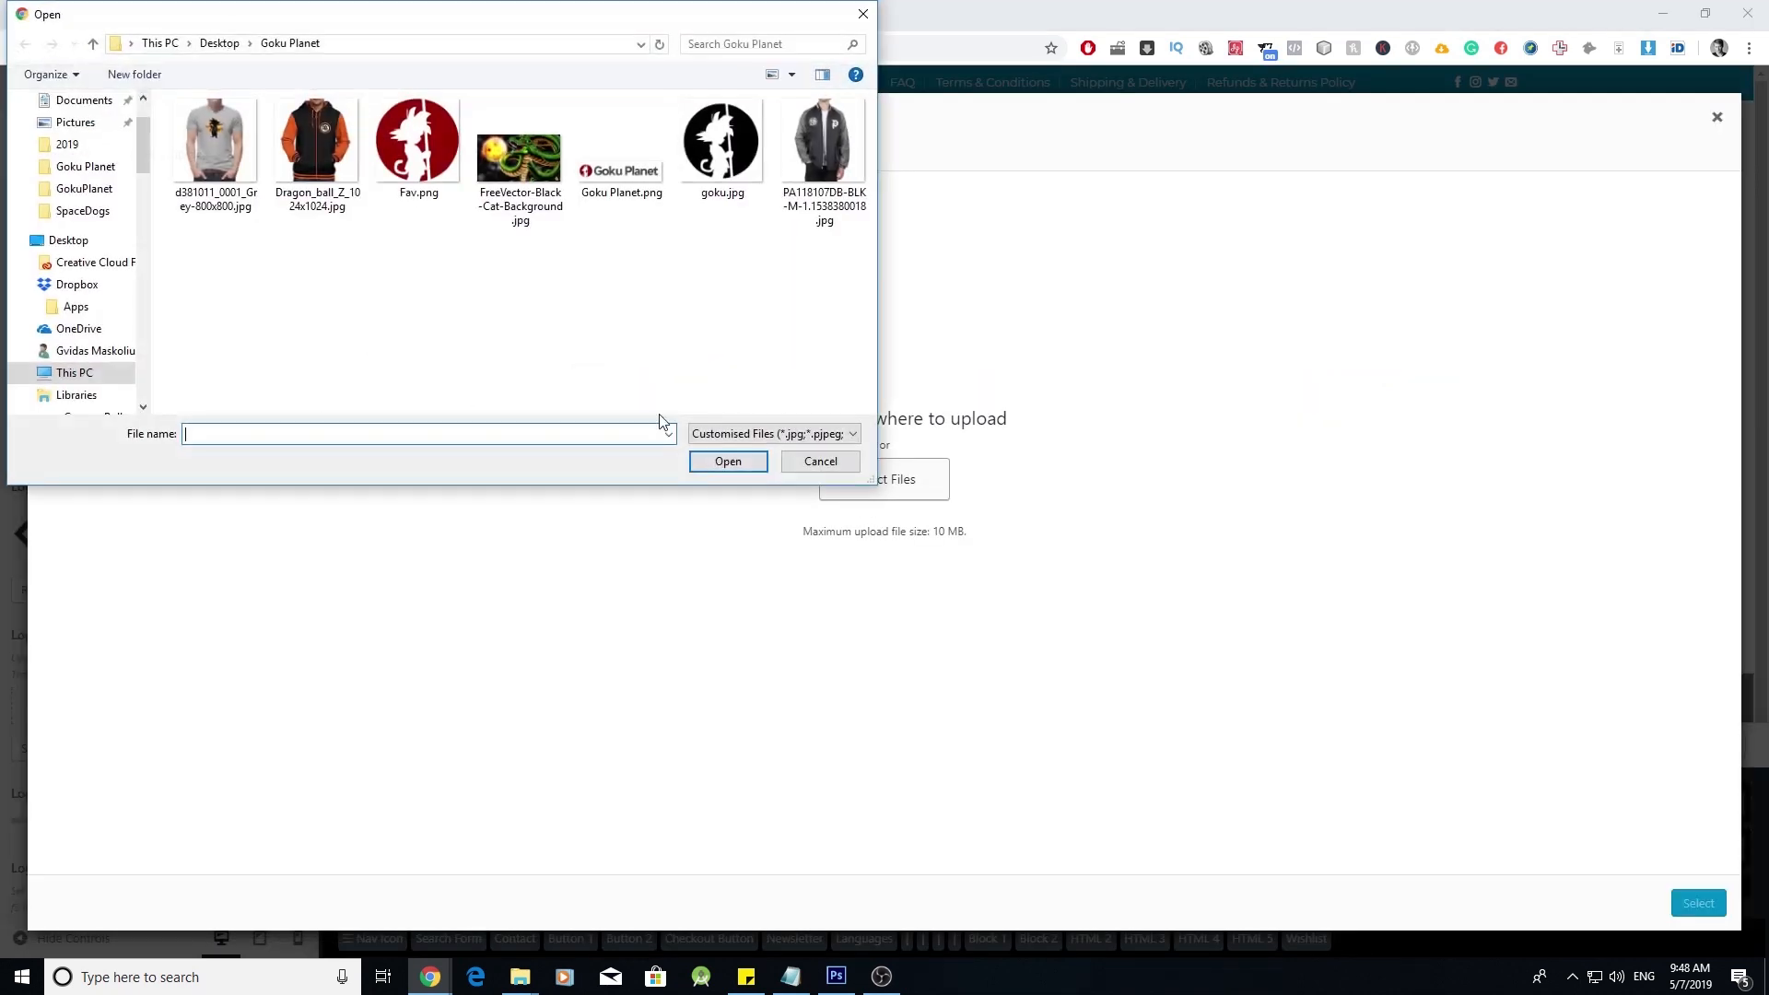
double_click(620, 151)
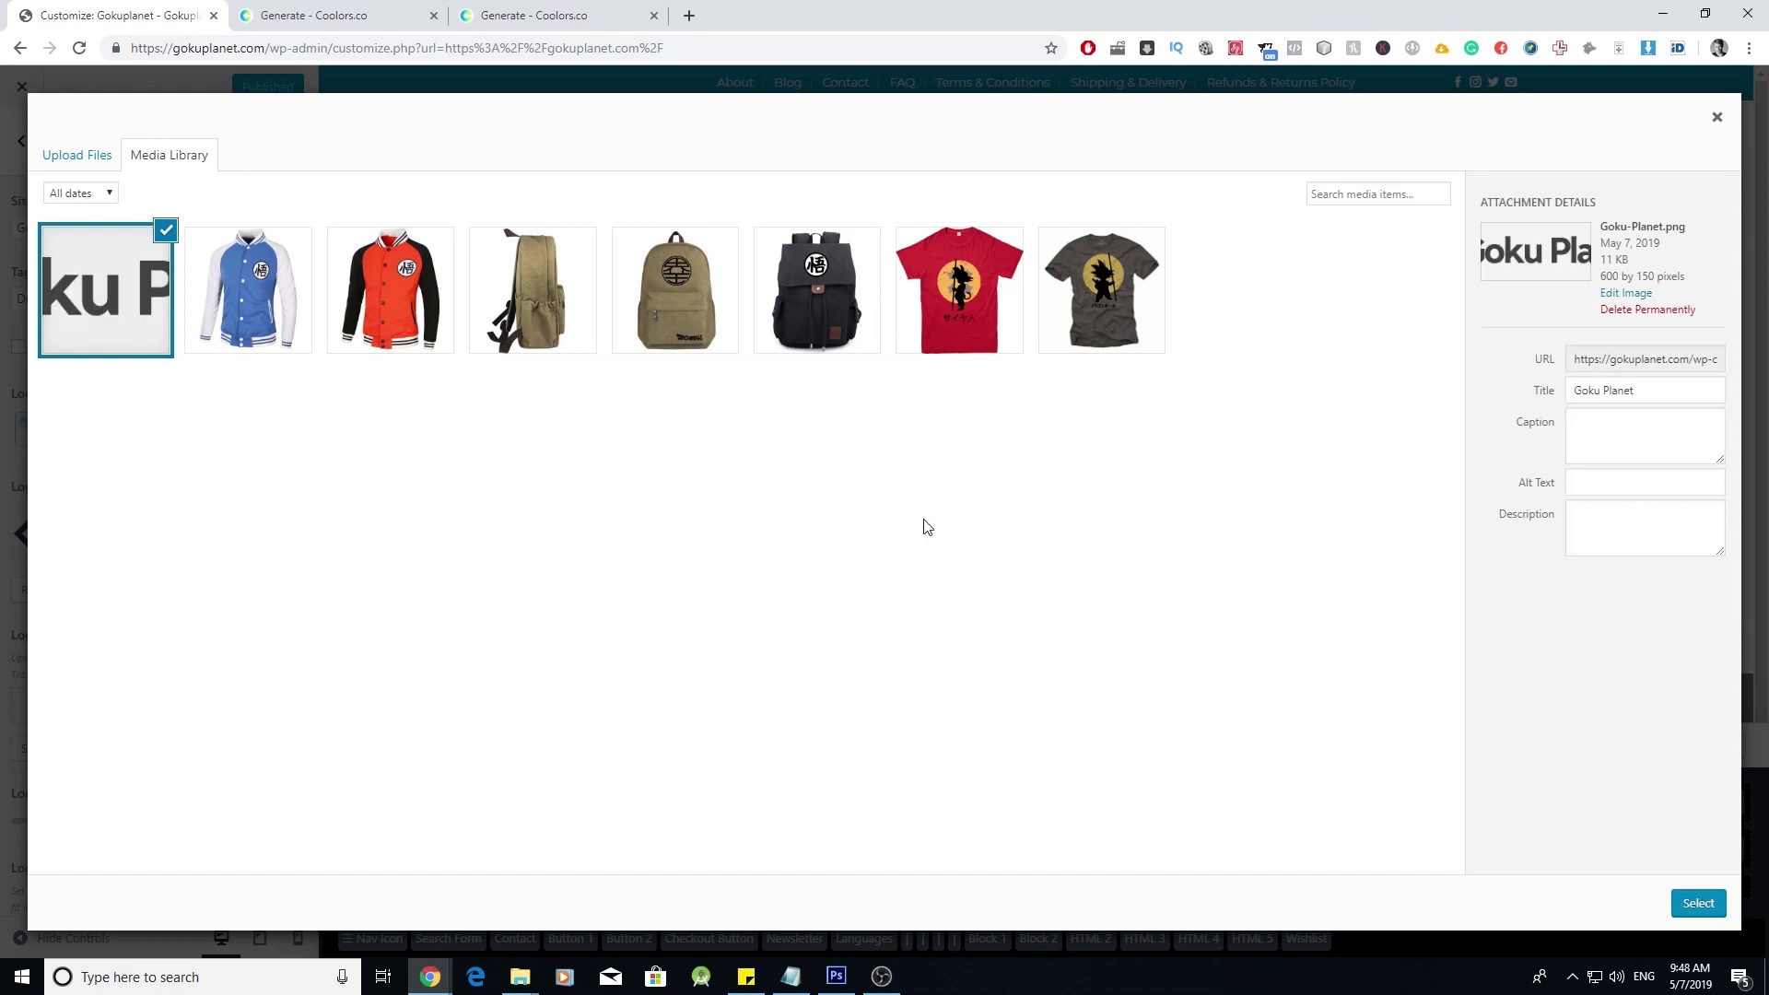
click(1600, 481)
click(1692, 899)
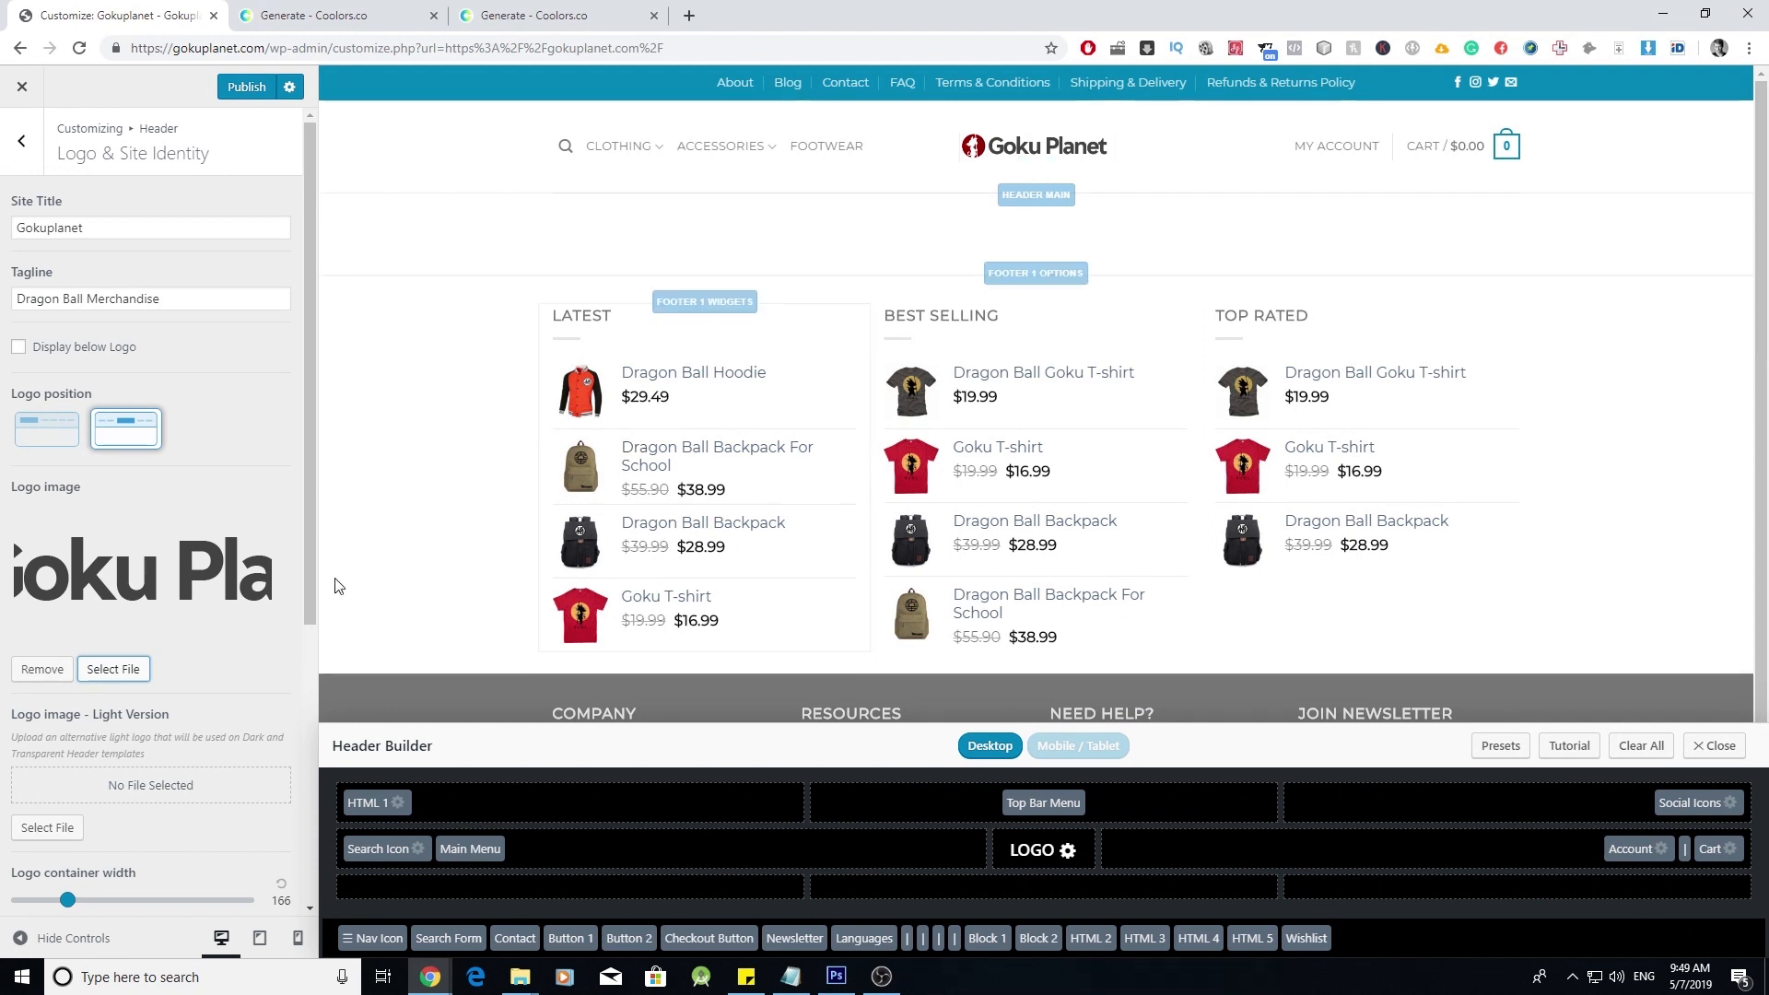
- Choose a site icon image and publish the logo and icon changes
scroll(263, 563, down, 5)
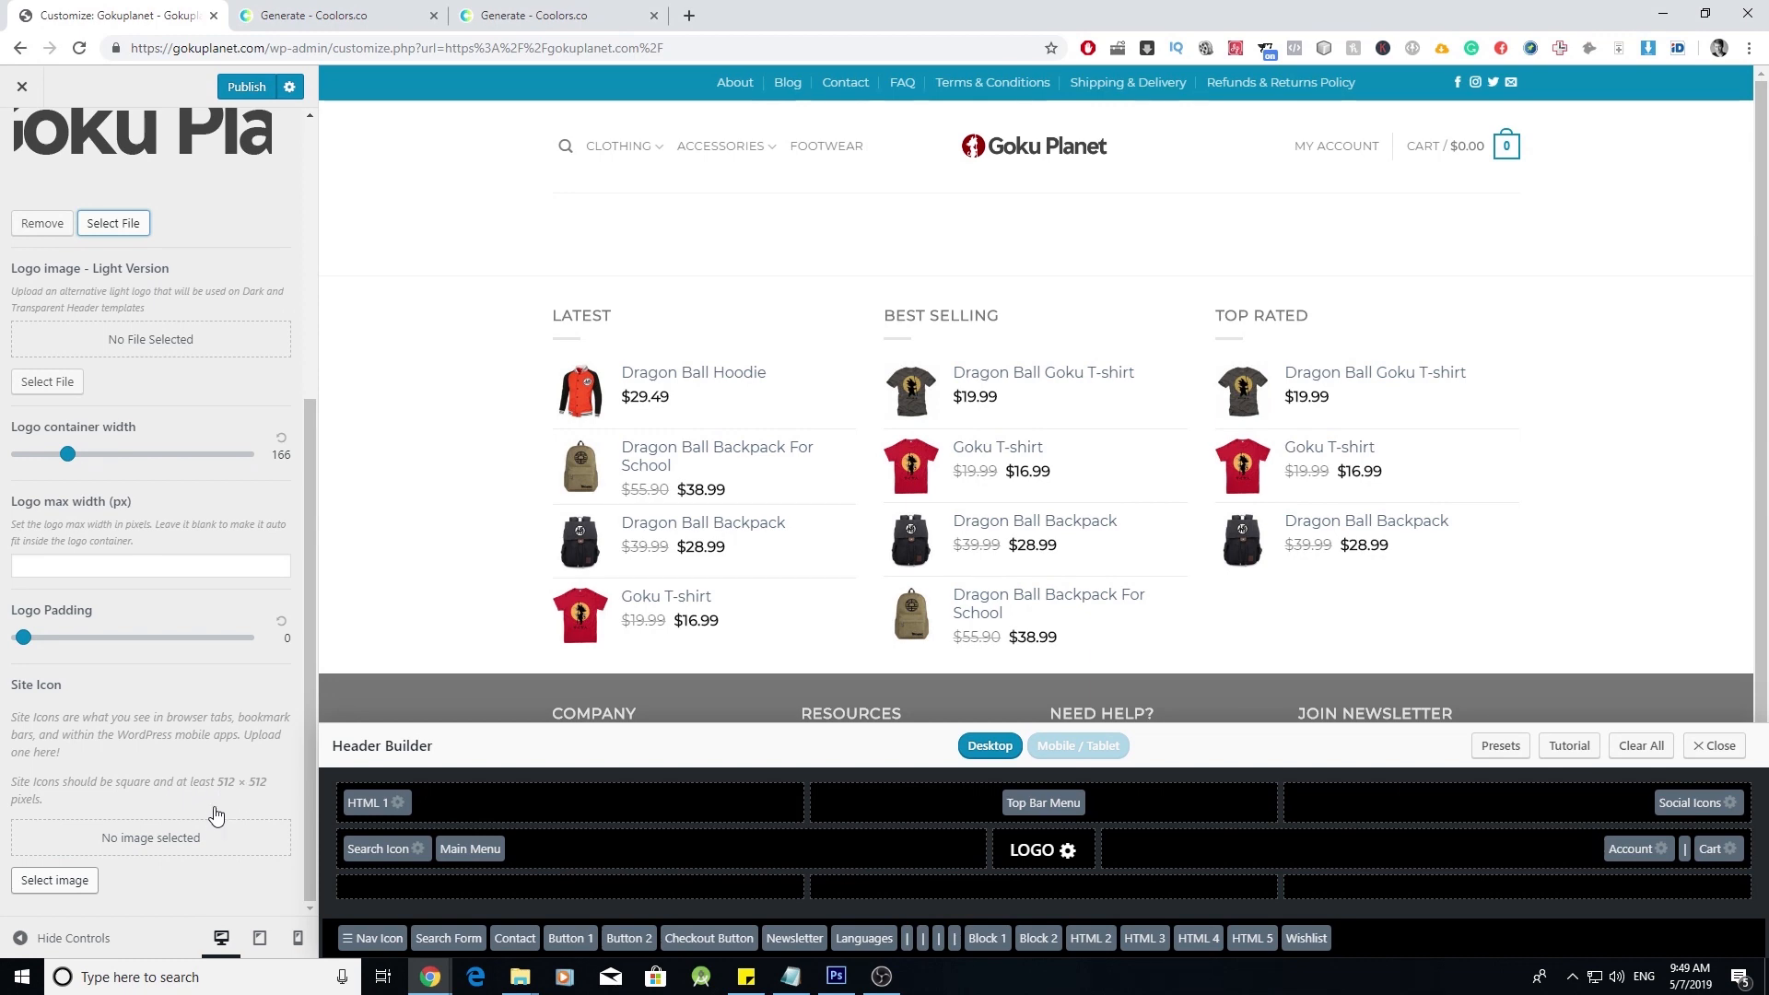
click(55, 880)
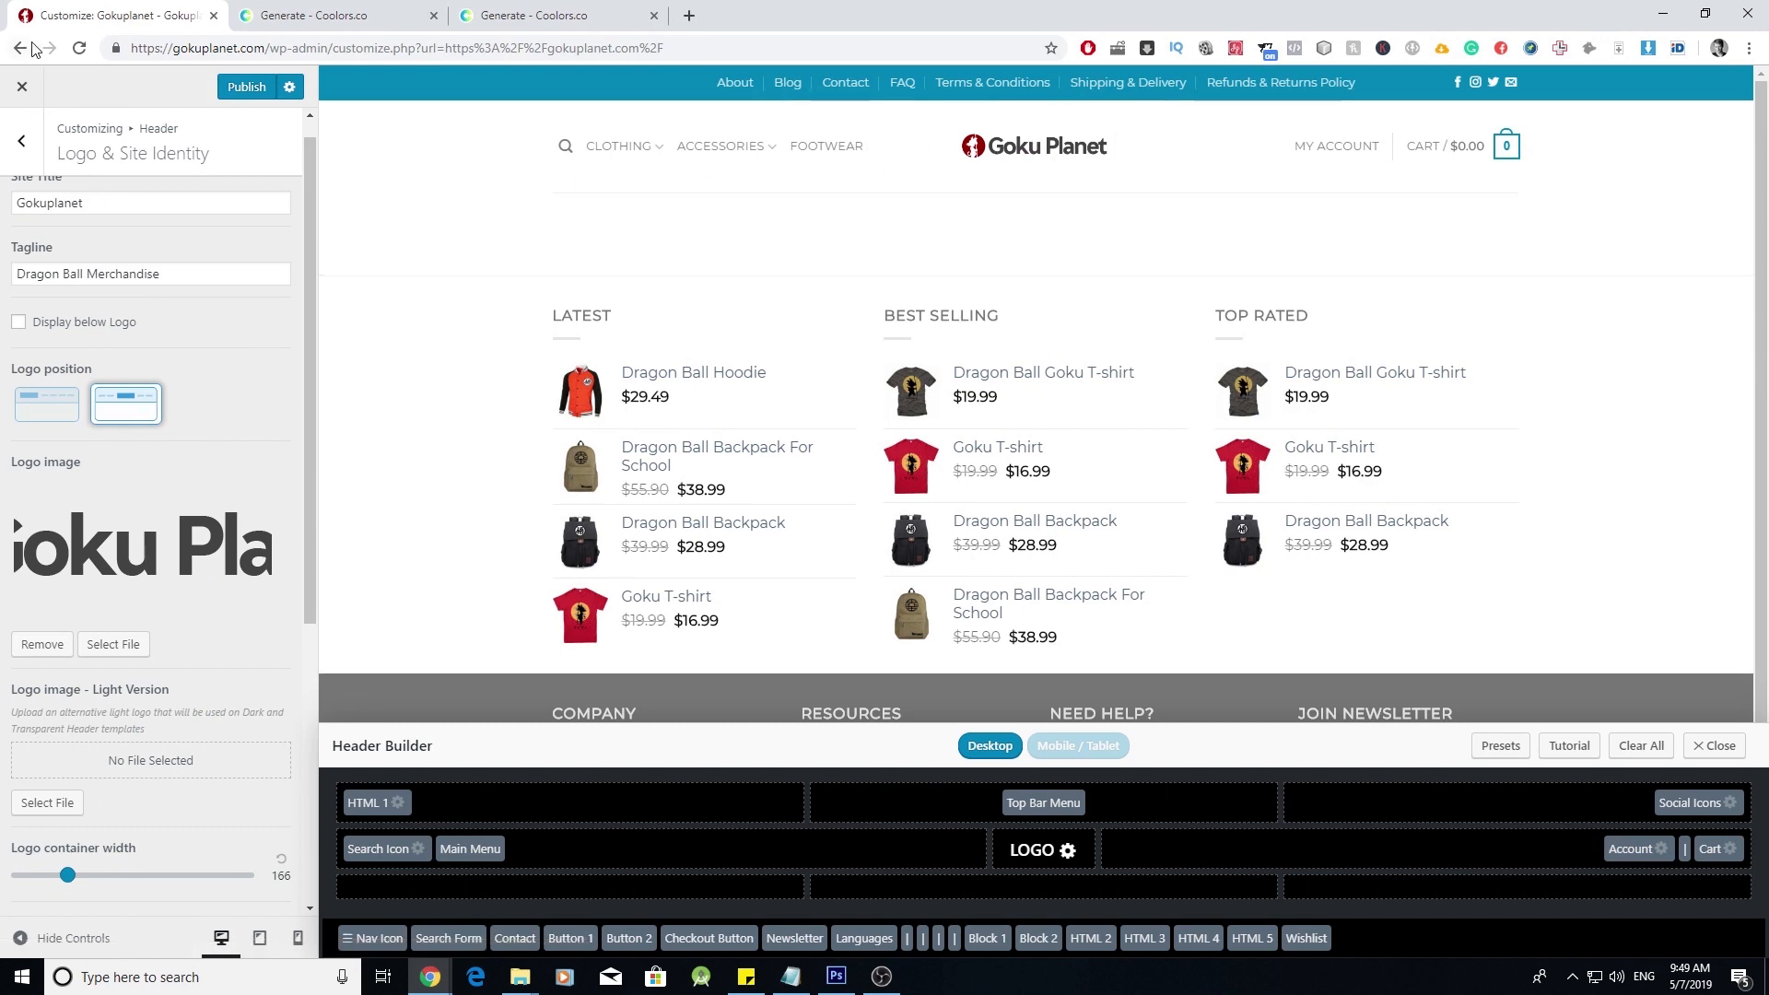
click(247, 86)
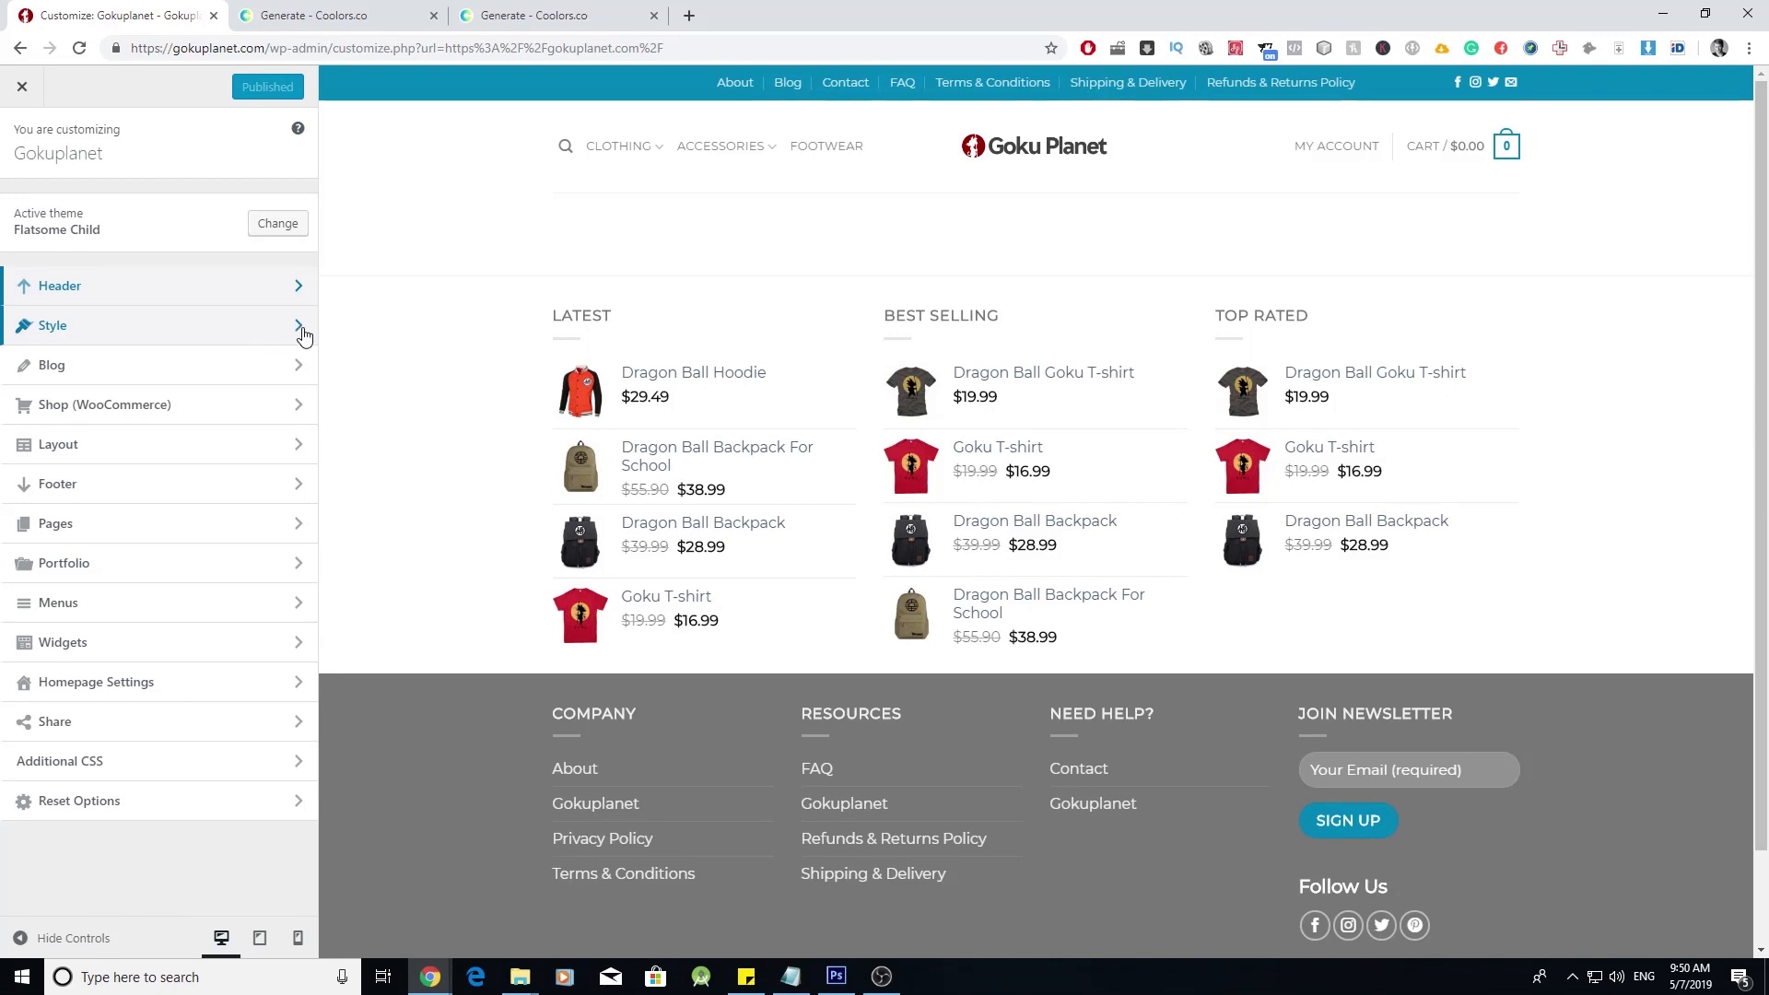
- Set the Style > Colors primary colour to #CE6C47 using the Coolors palette
click(269, 339)
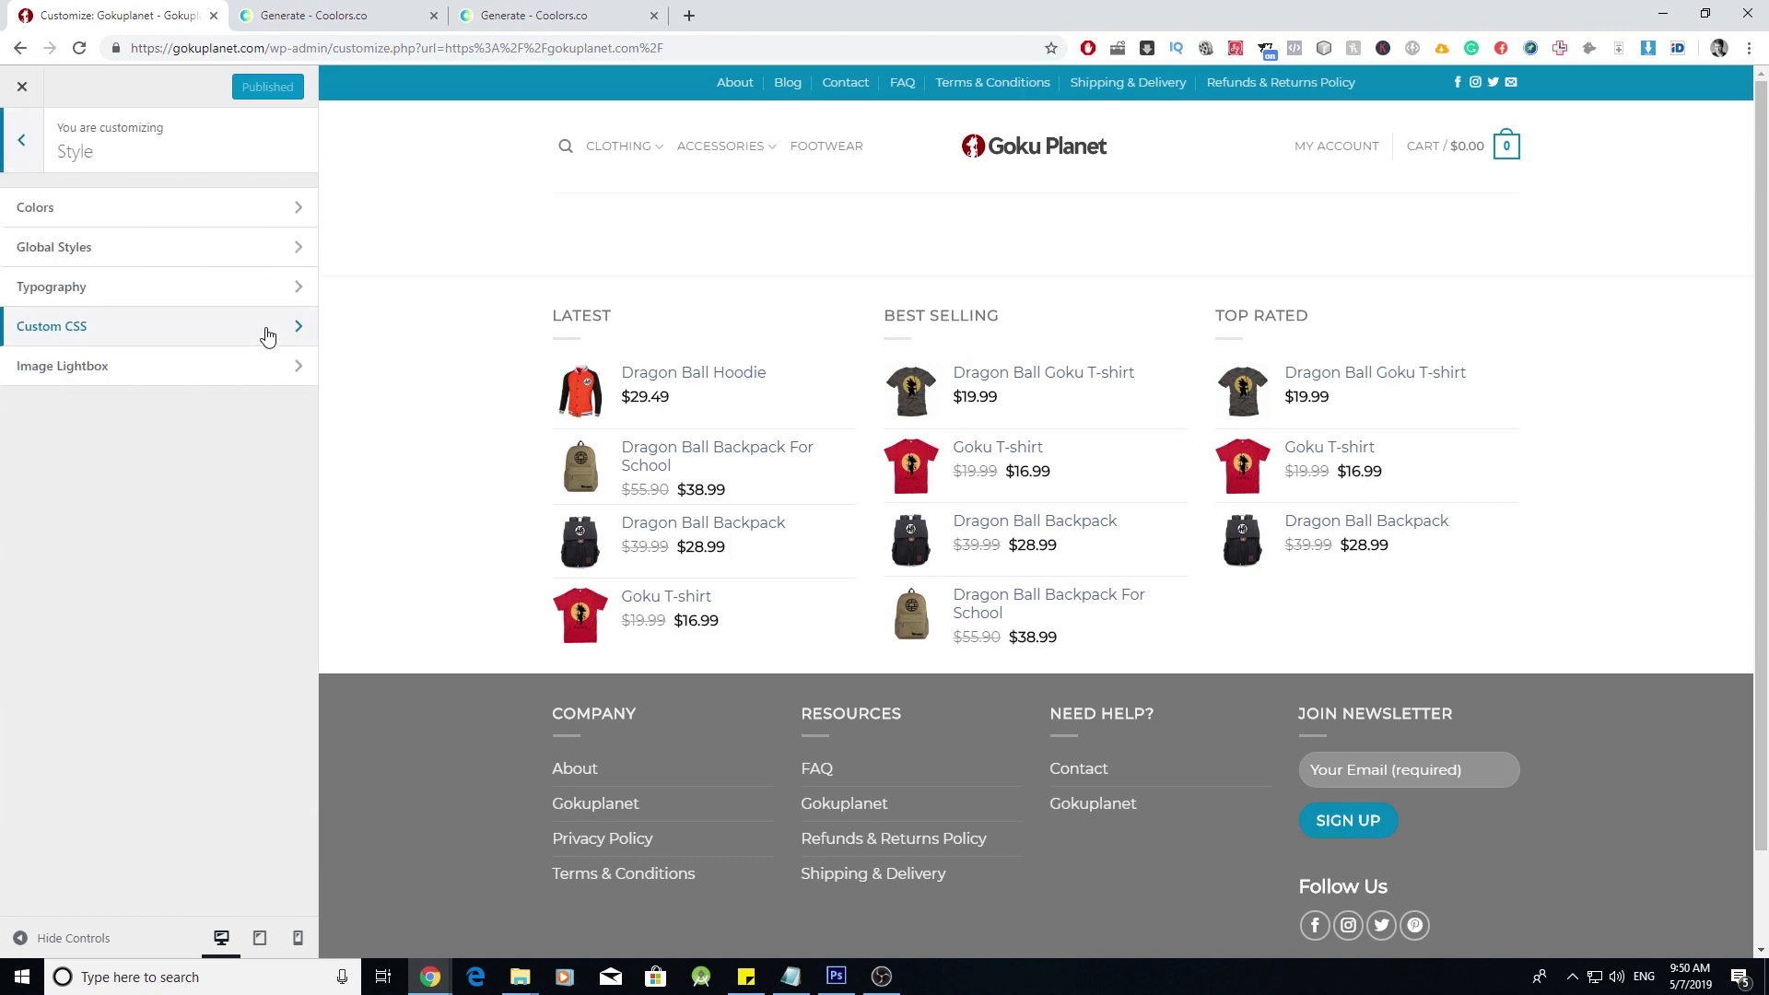
click(286, 212)
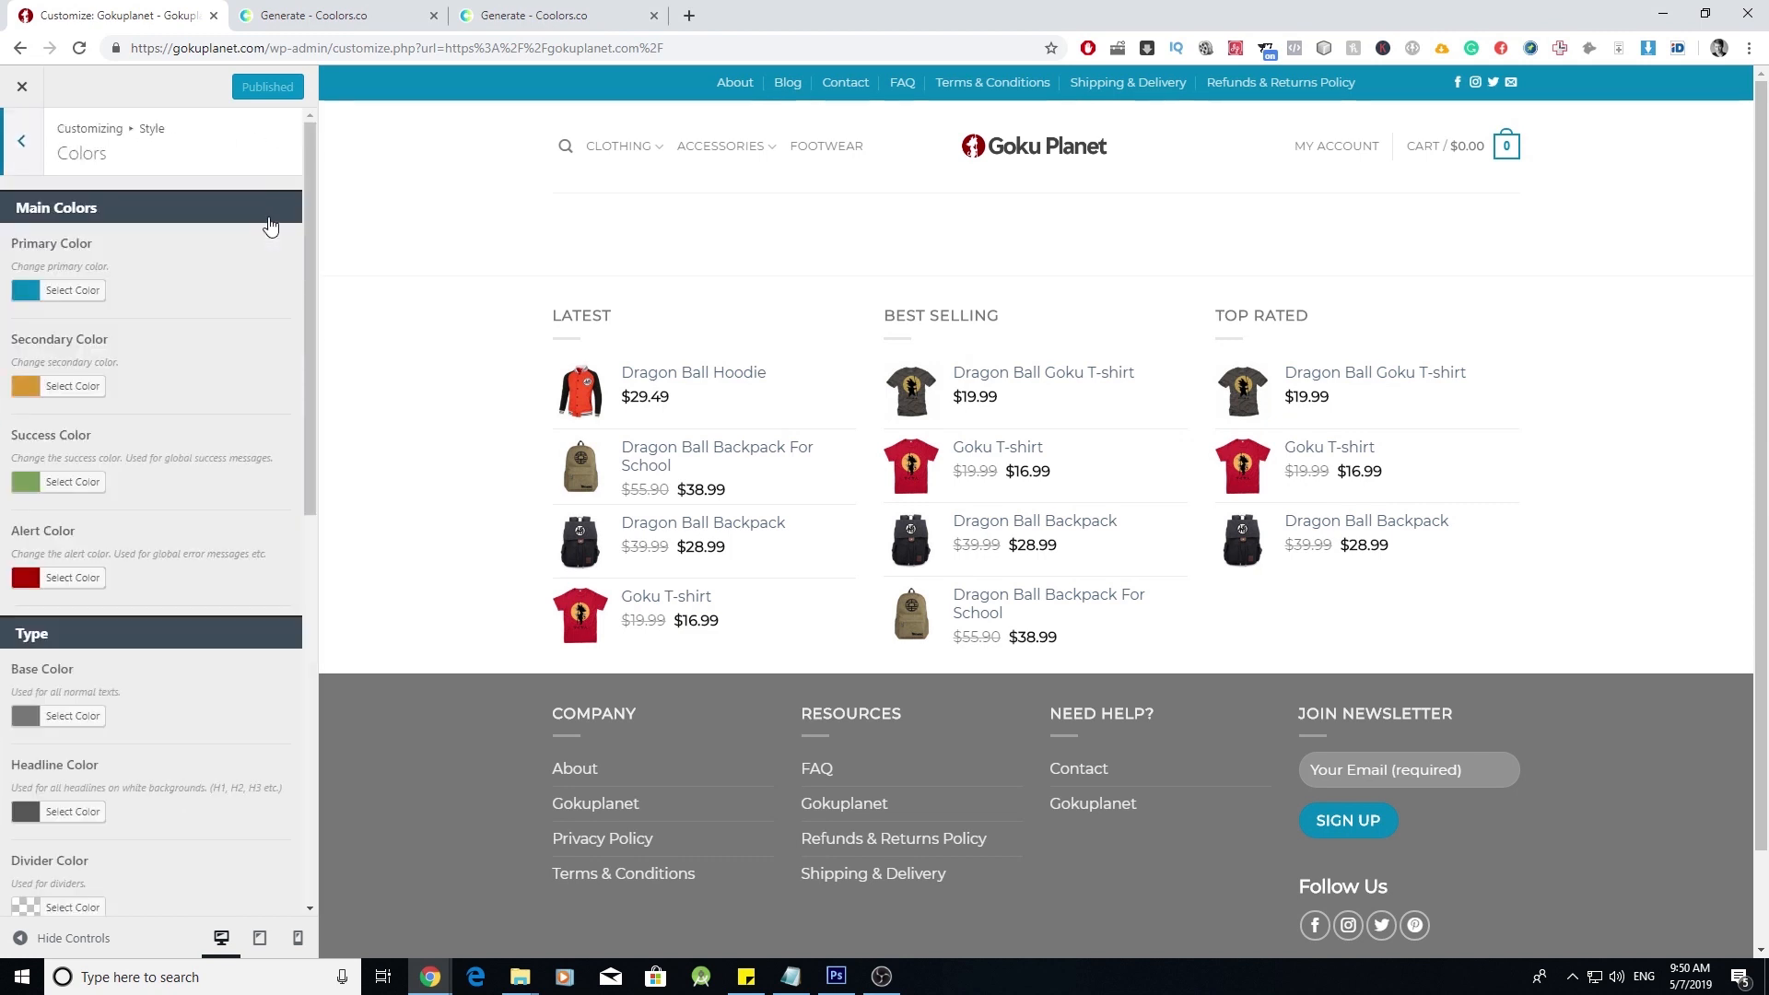
click(318, 15)
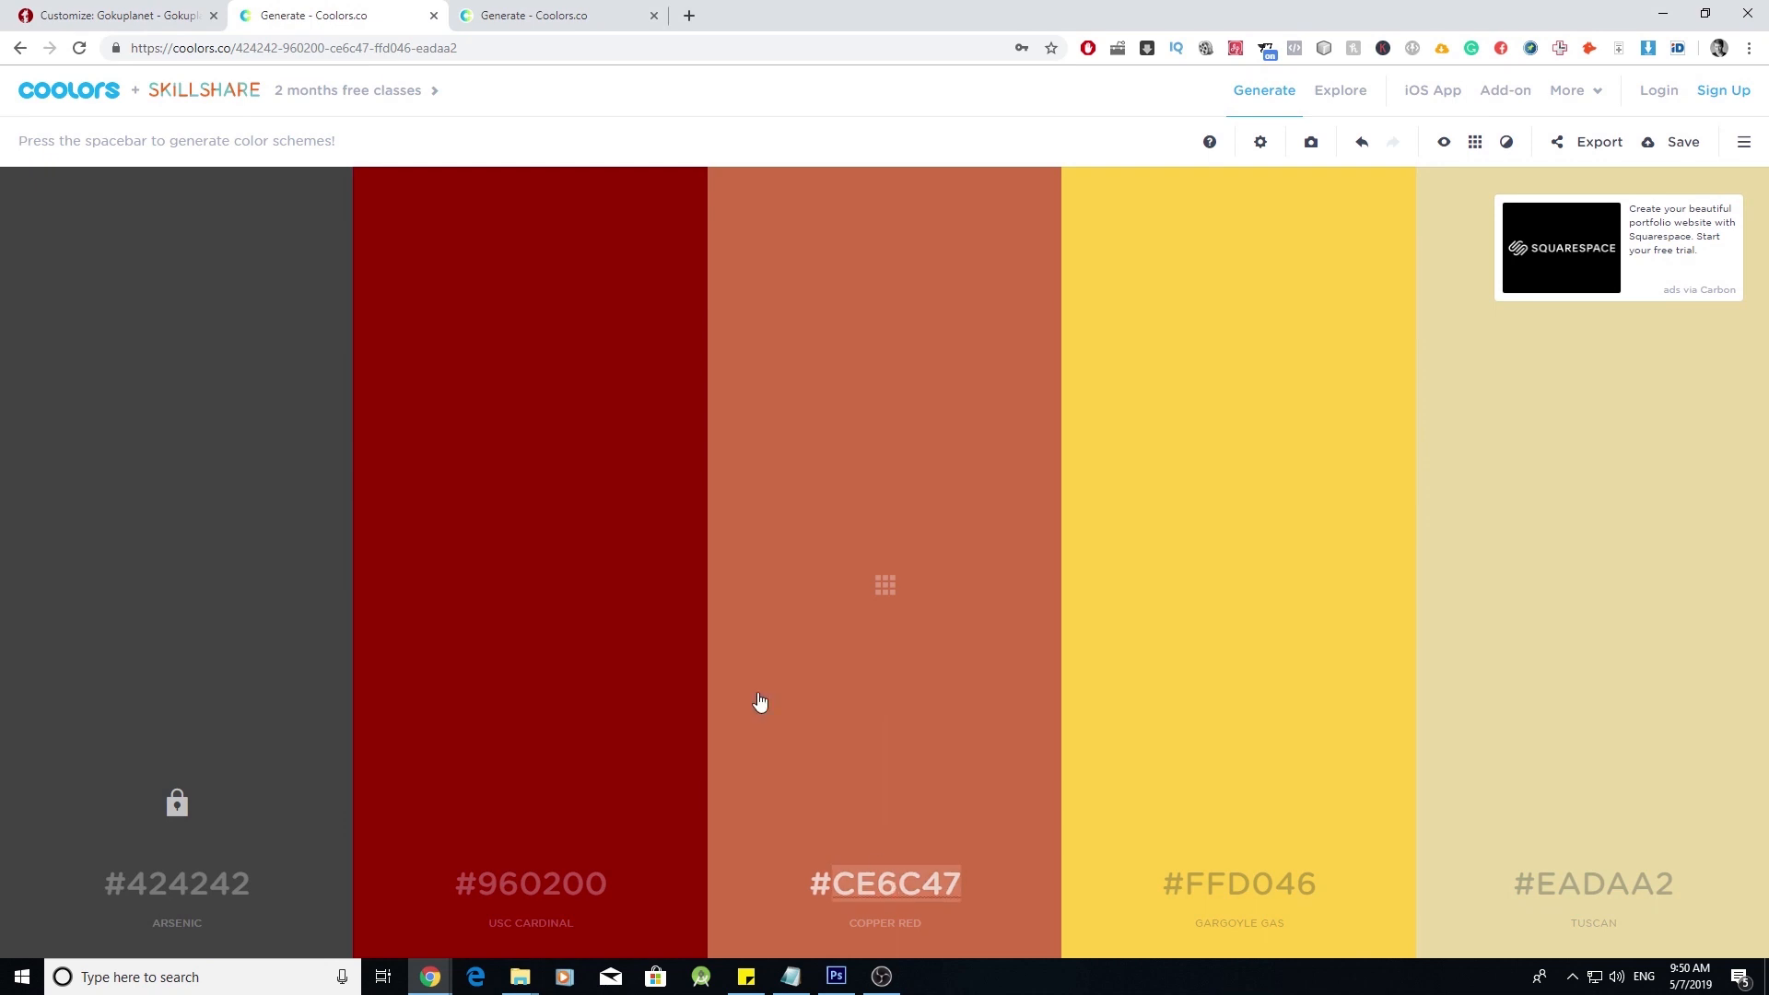
click(119, 16)
click(72, 289)
double_click(155, 289)
text(CE6C47)
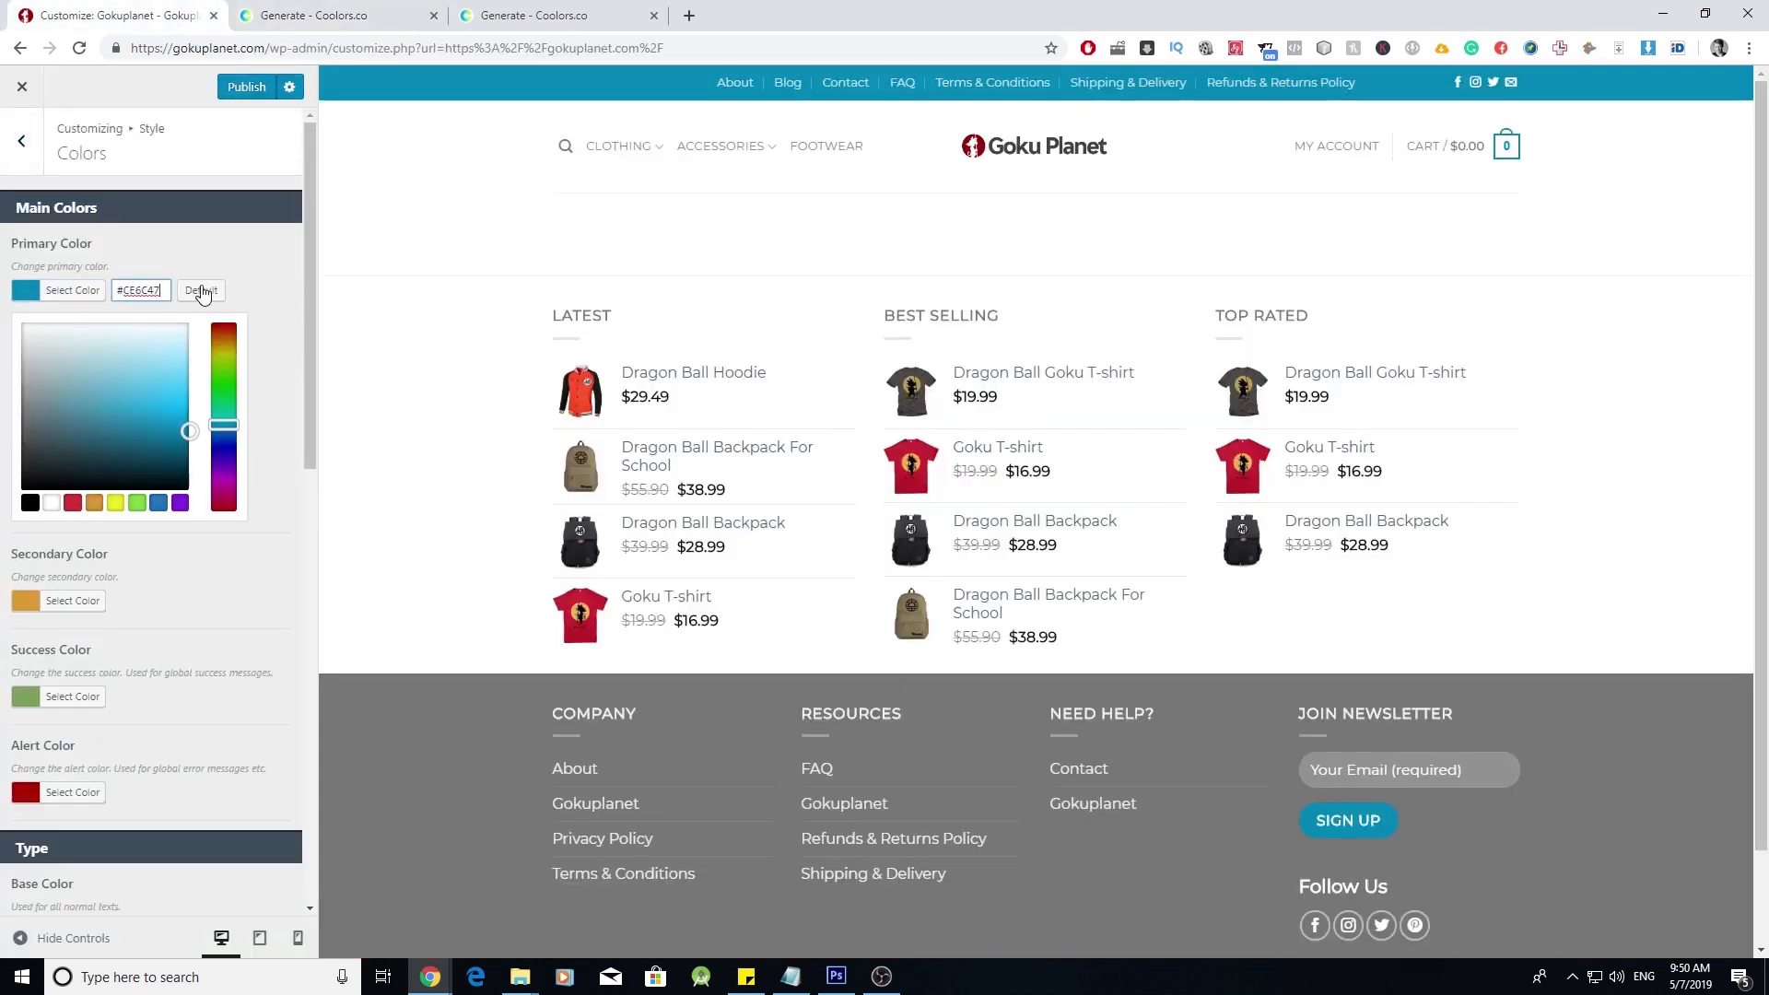
click(258, 249)
- Set the secondary colour to #960200
click(318, 16)
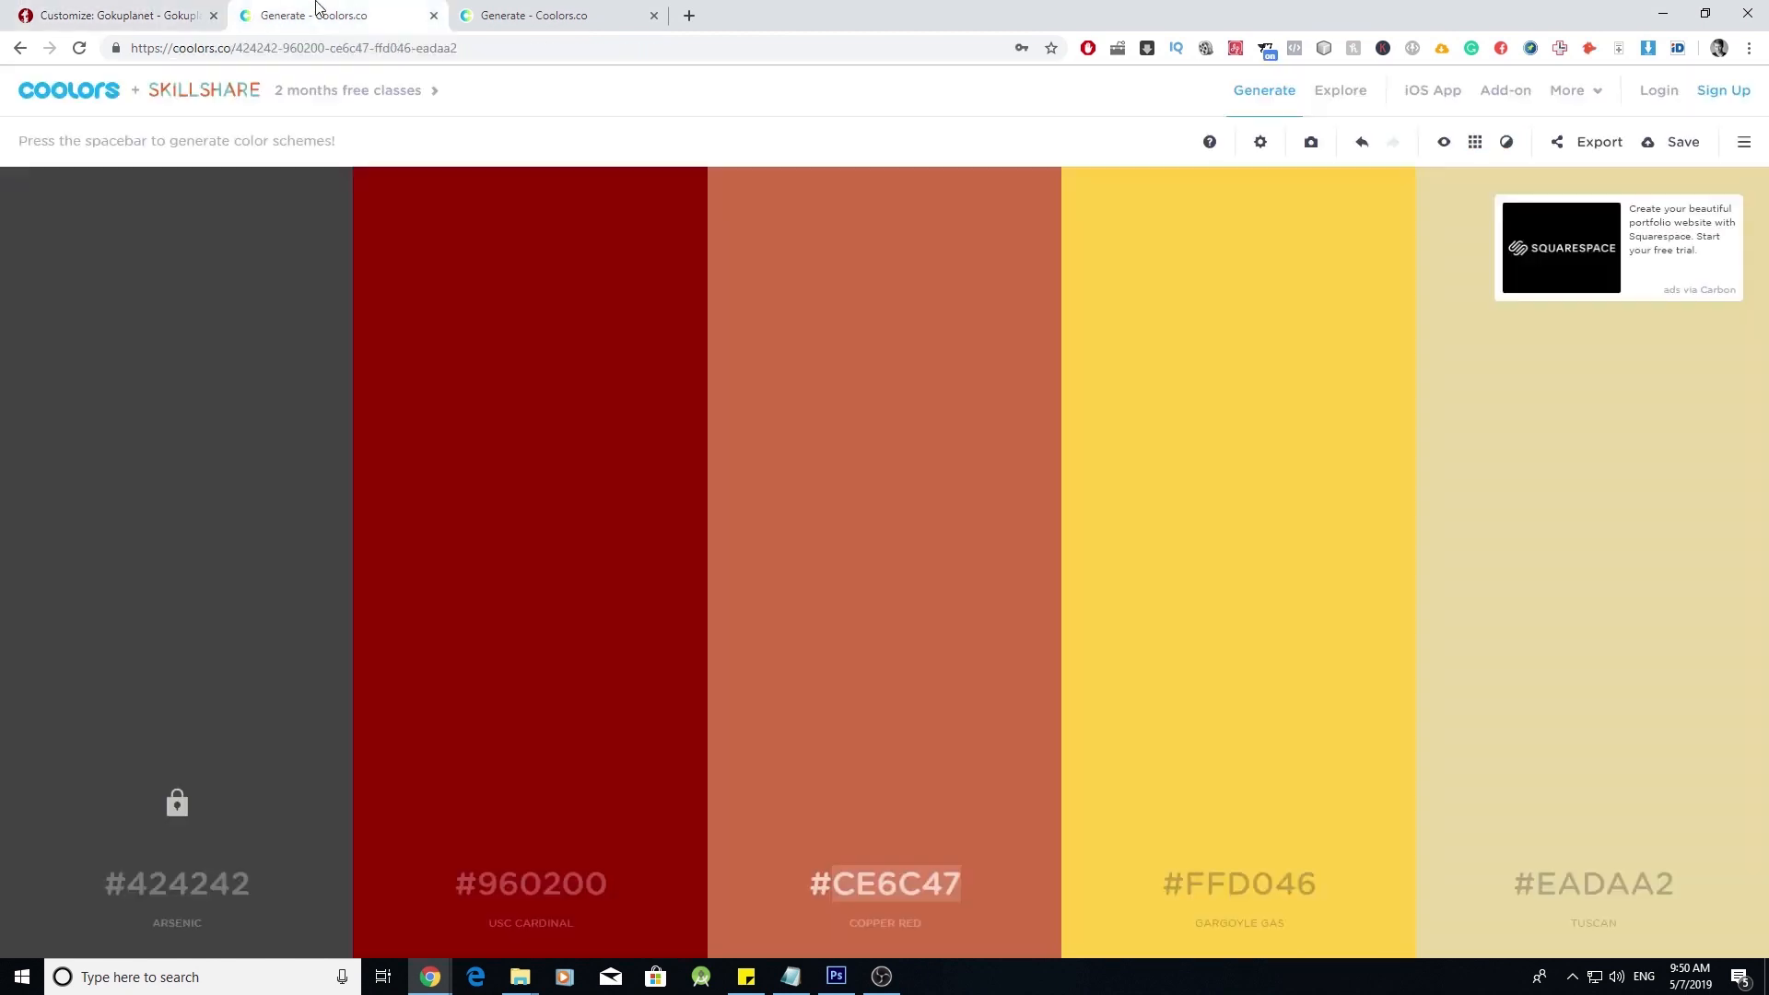
click(120, 15)
click(72, 386)
click(140, 387)
double_click(140, 387)
text(960200)
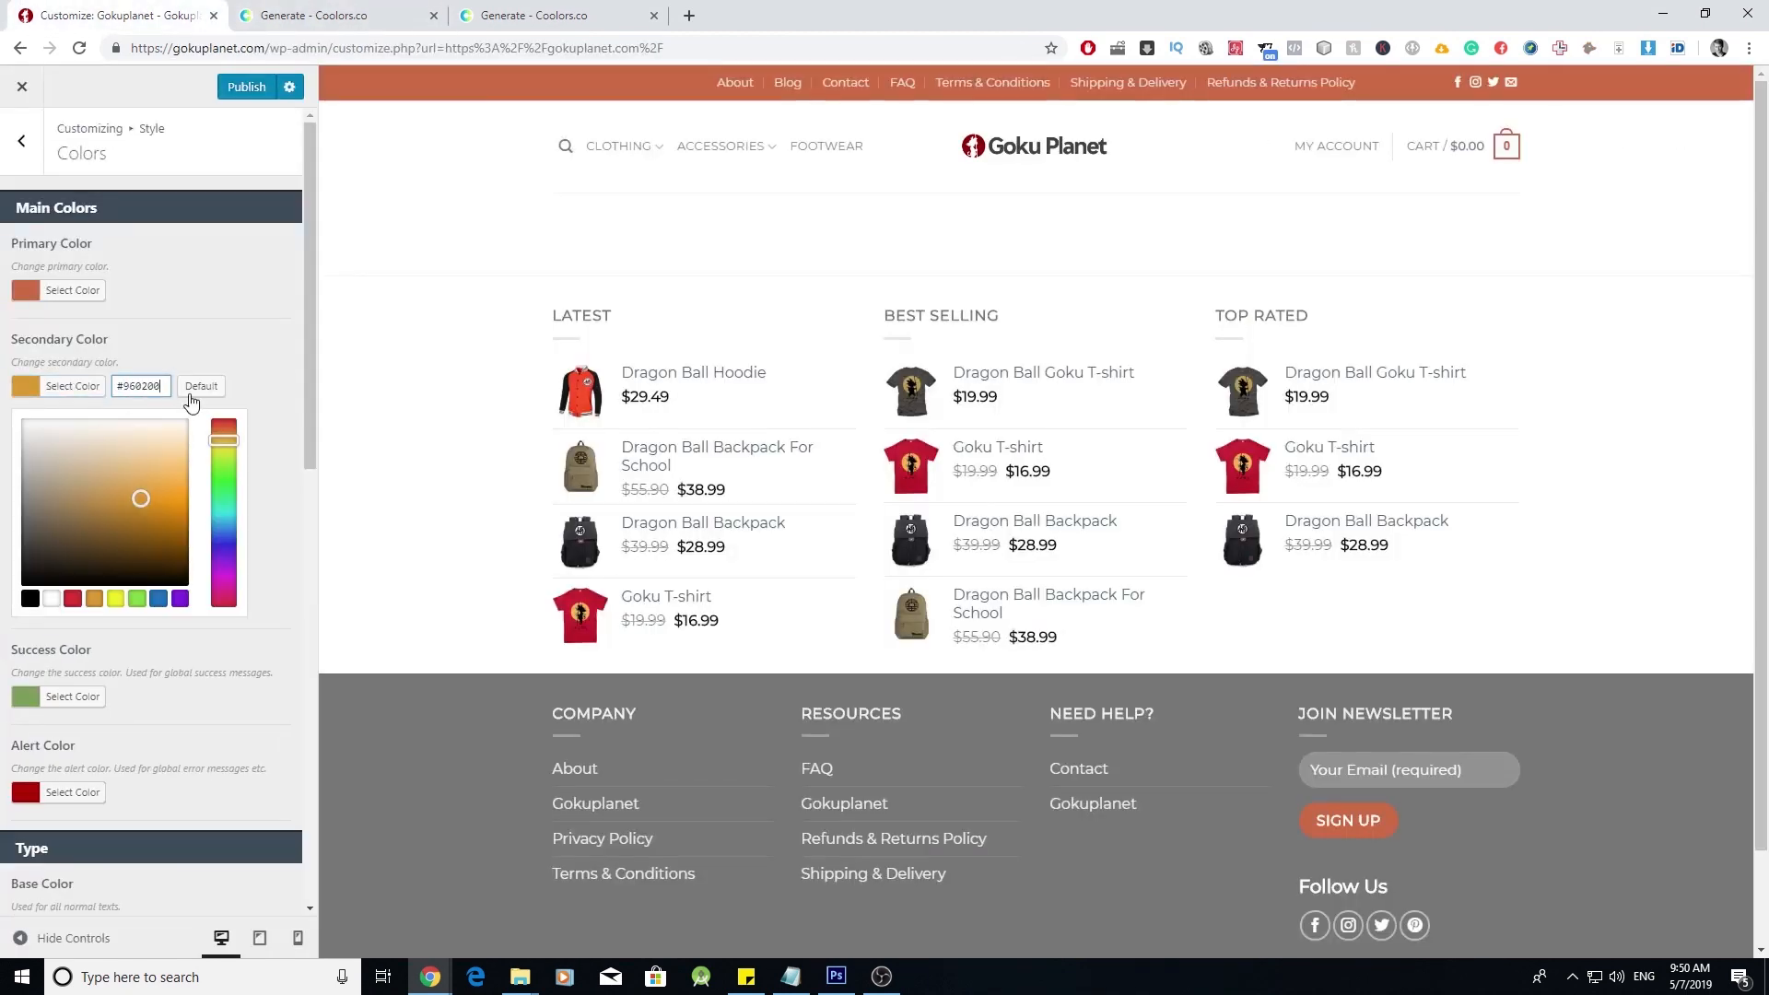
click(238, 318)
- Publish the new colour scheme and close the Customizer to view the live shop
click(255, 90)
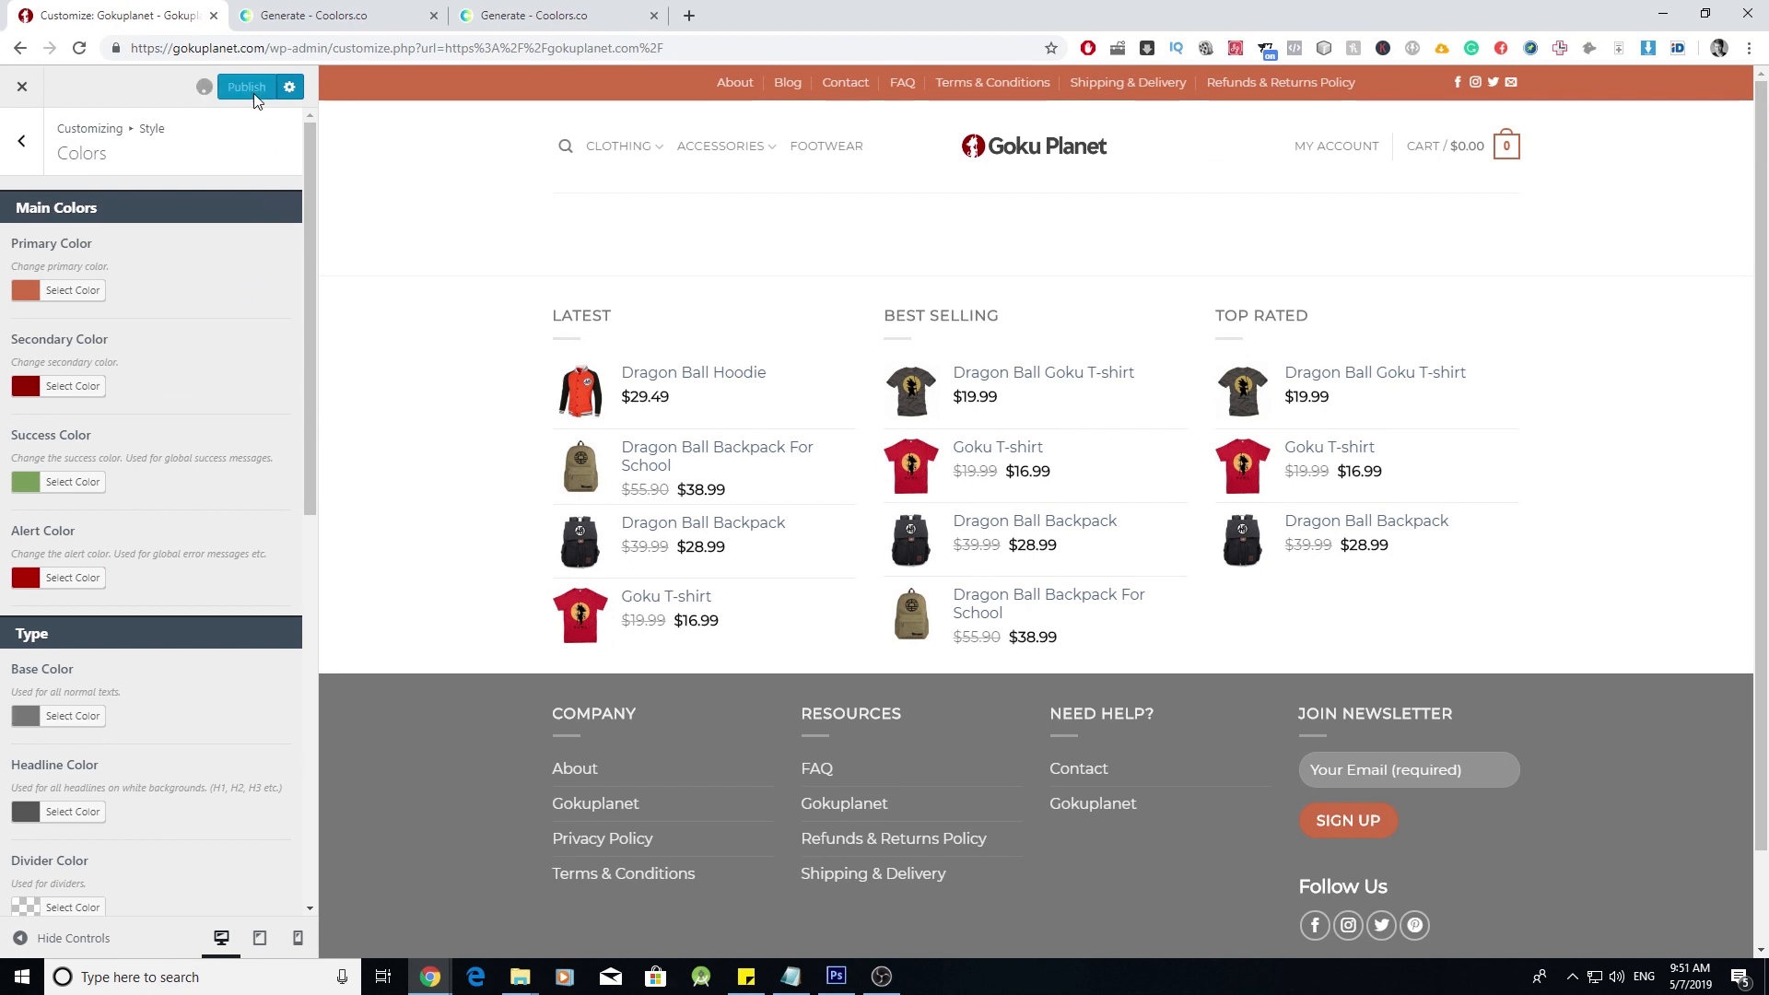
click(36, 91)
scroll(497, 466, down, 2)
scroll(497, 466, up, 2)
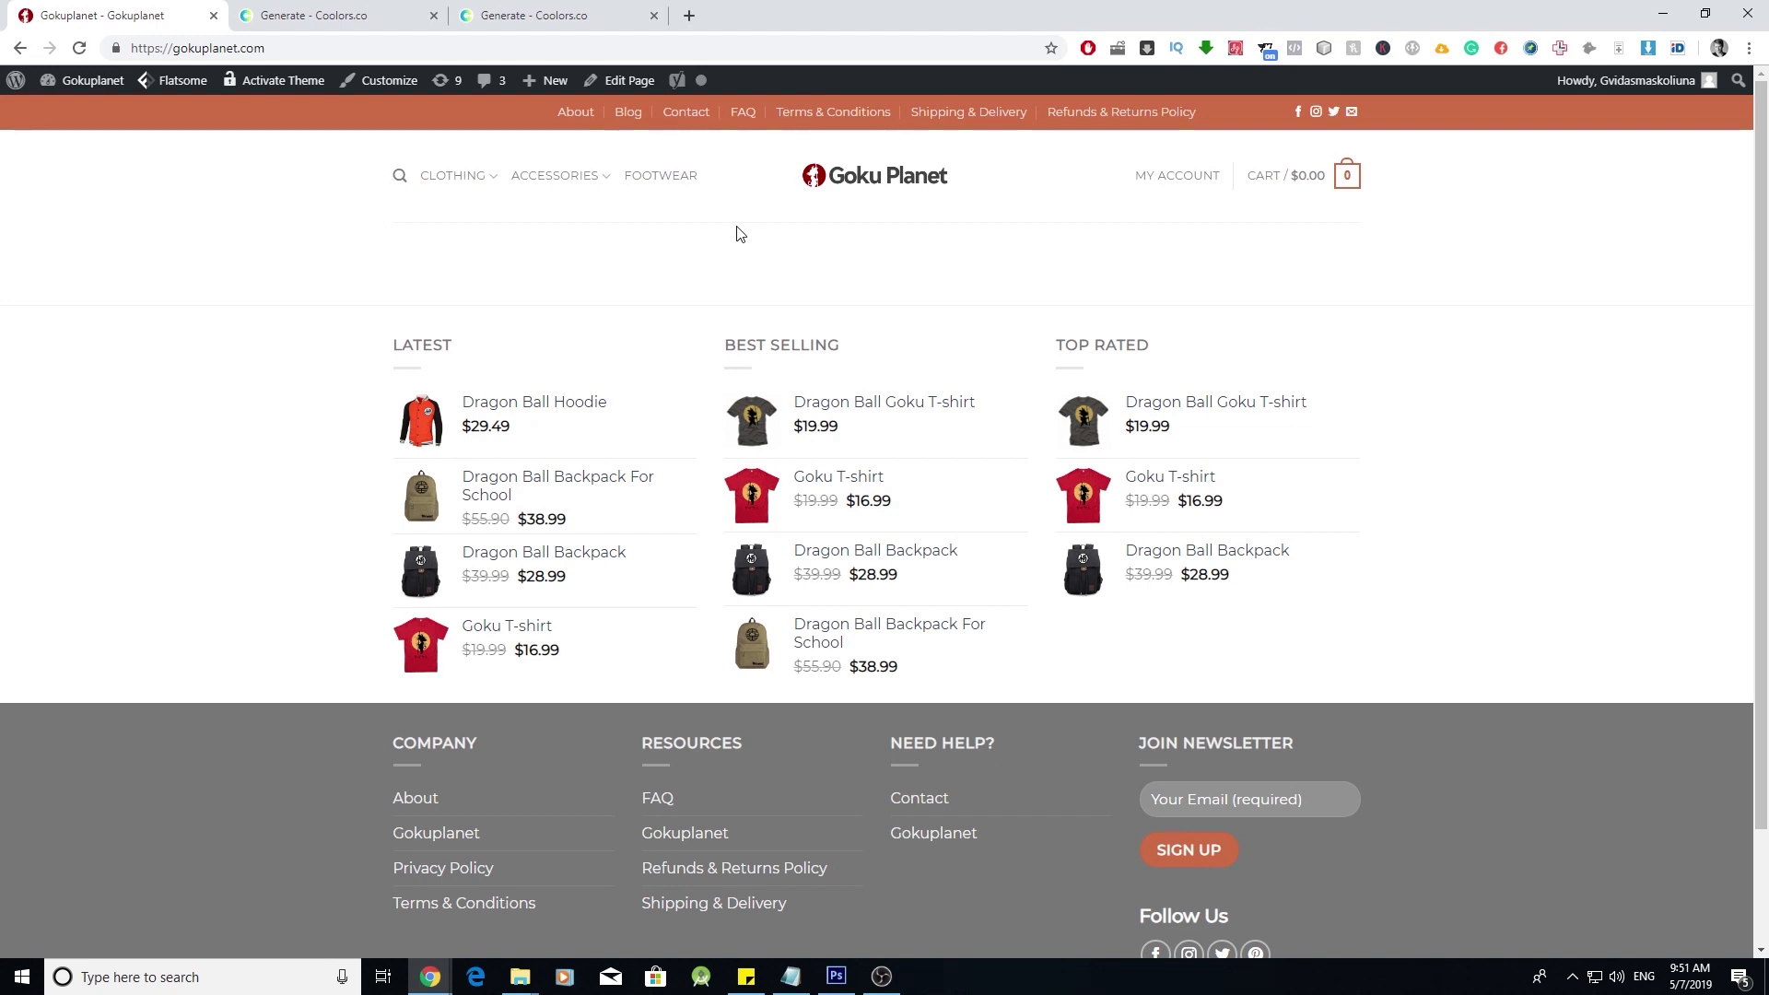
- Review the live homepage and reveal the Edit with UX Builder option under Edit Page
click(396, 16)
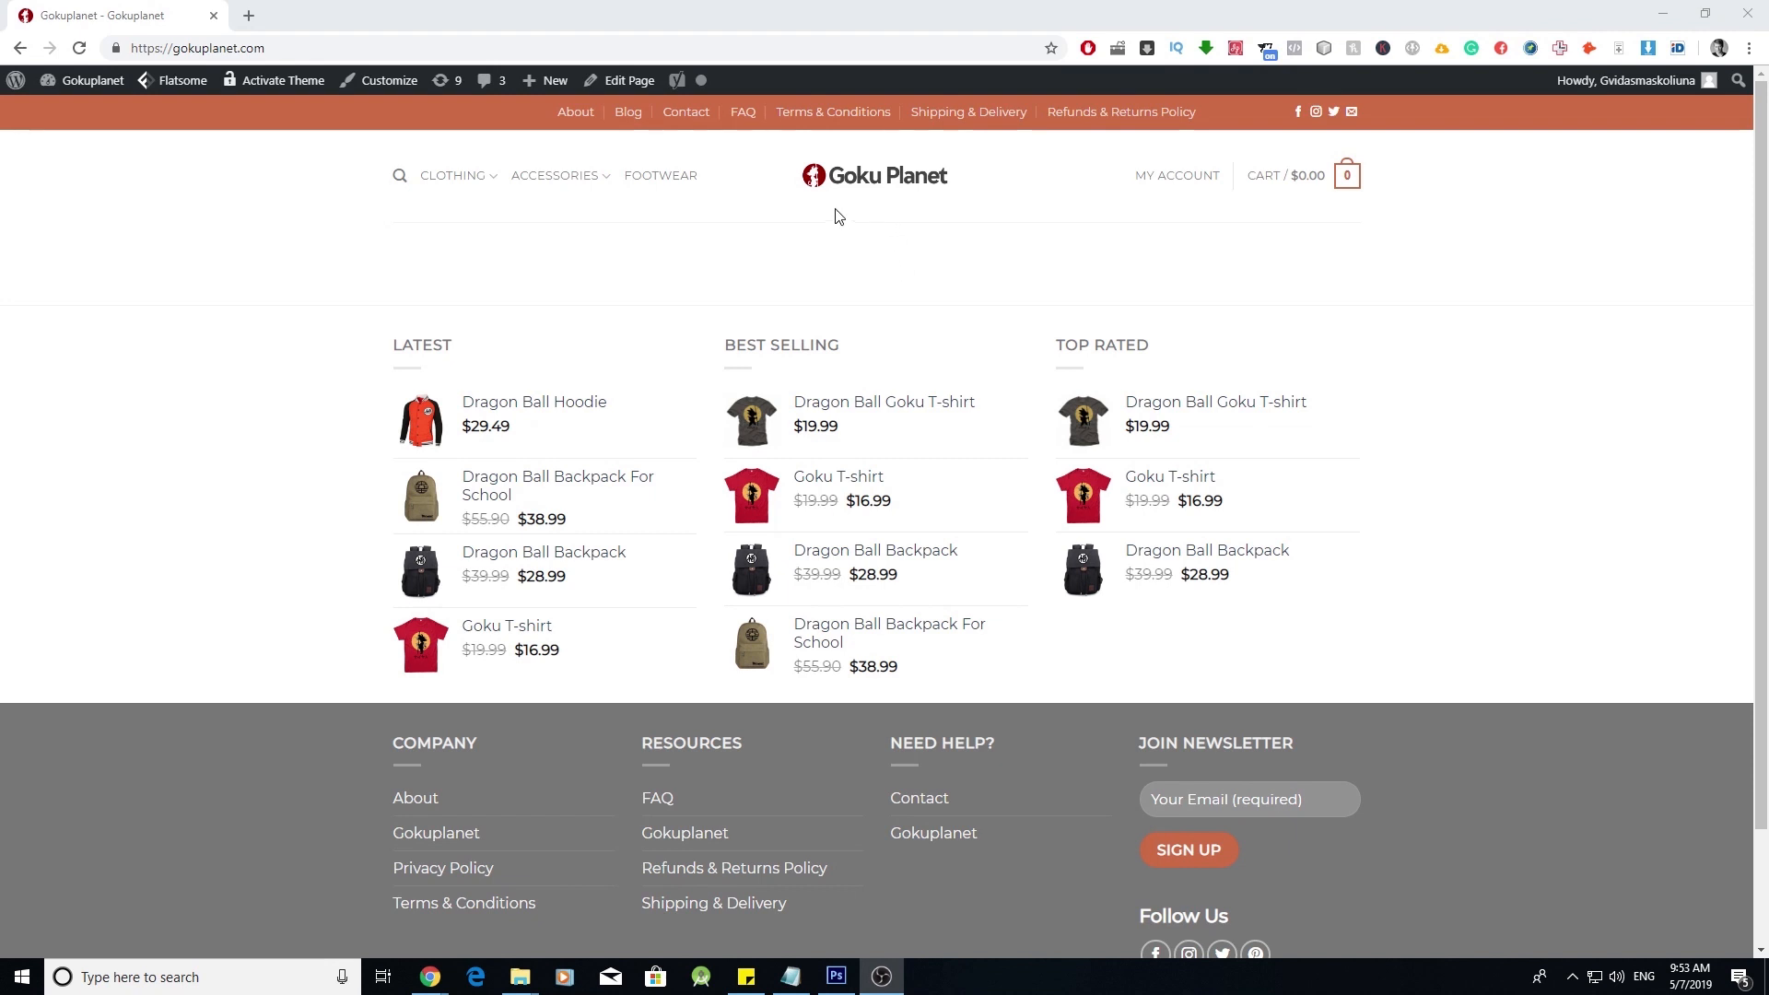
scroll(1043, 717, down, 1)
scroll(1043, 717, up, 1)
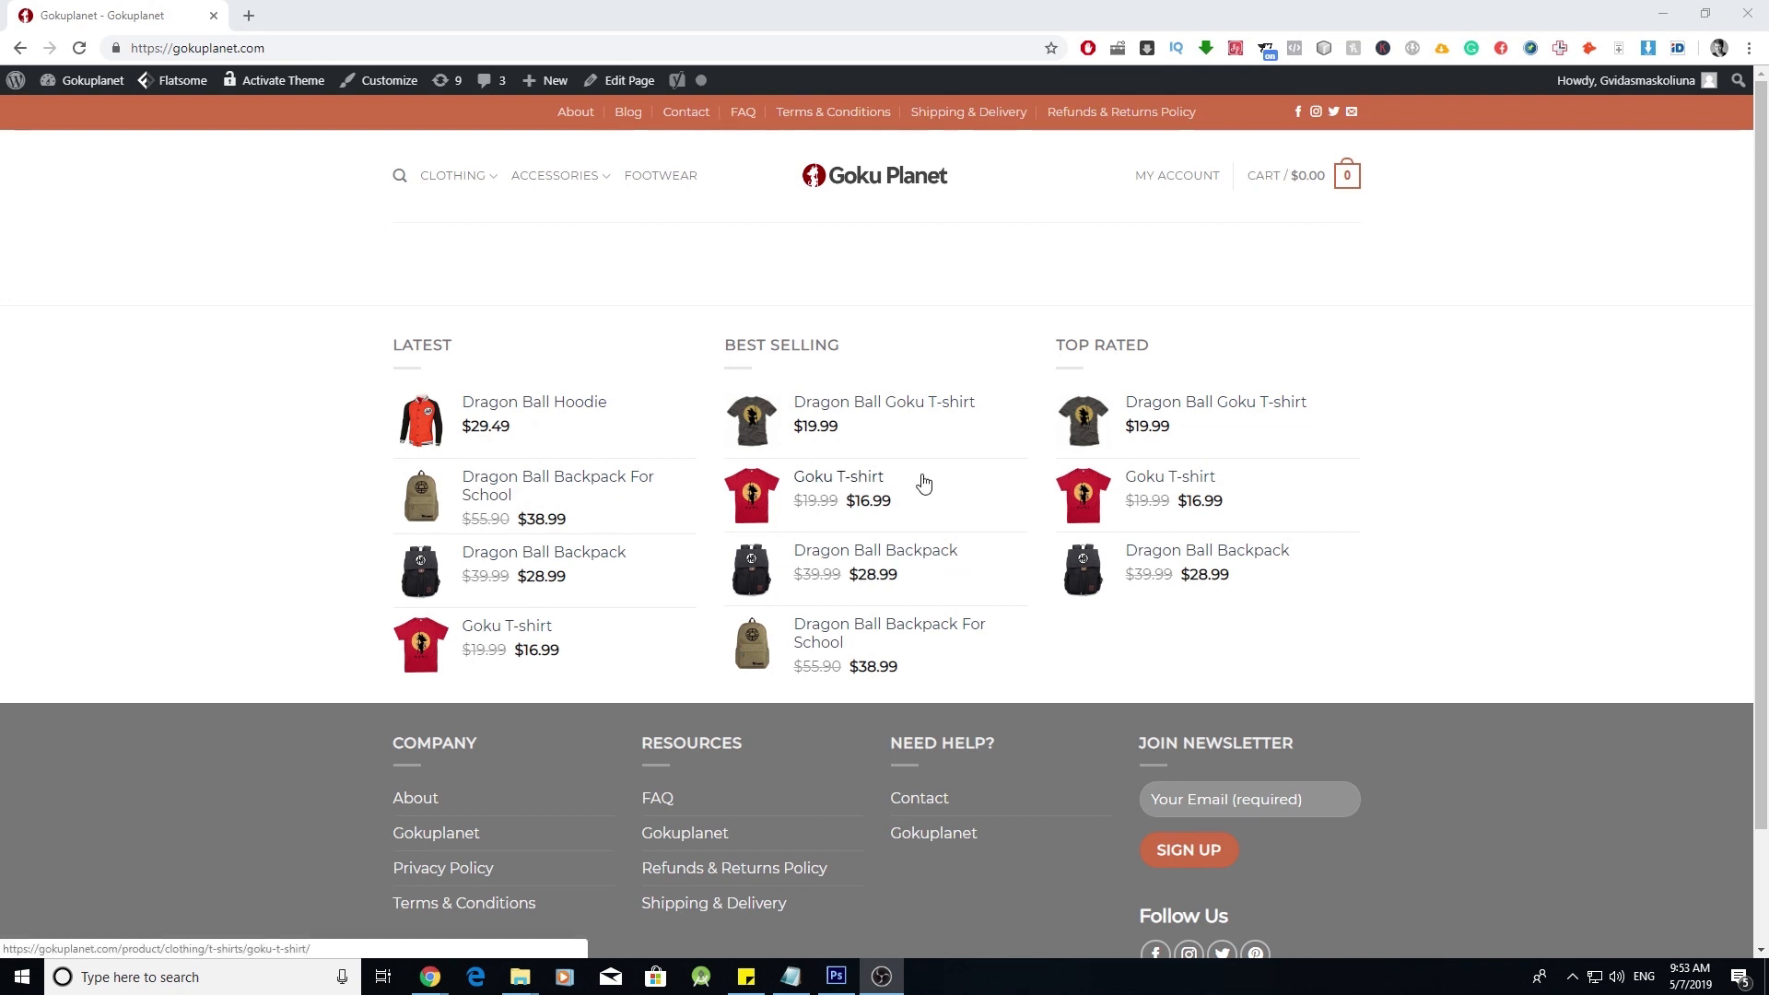
mouse_move(630, 80)
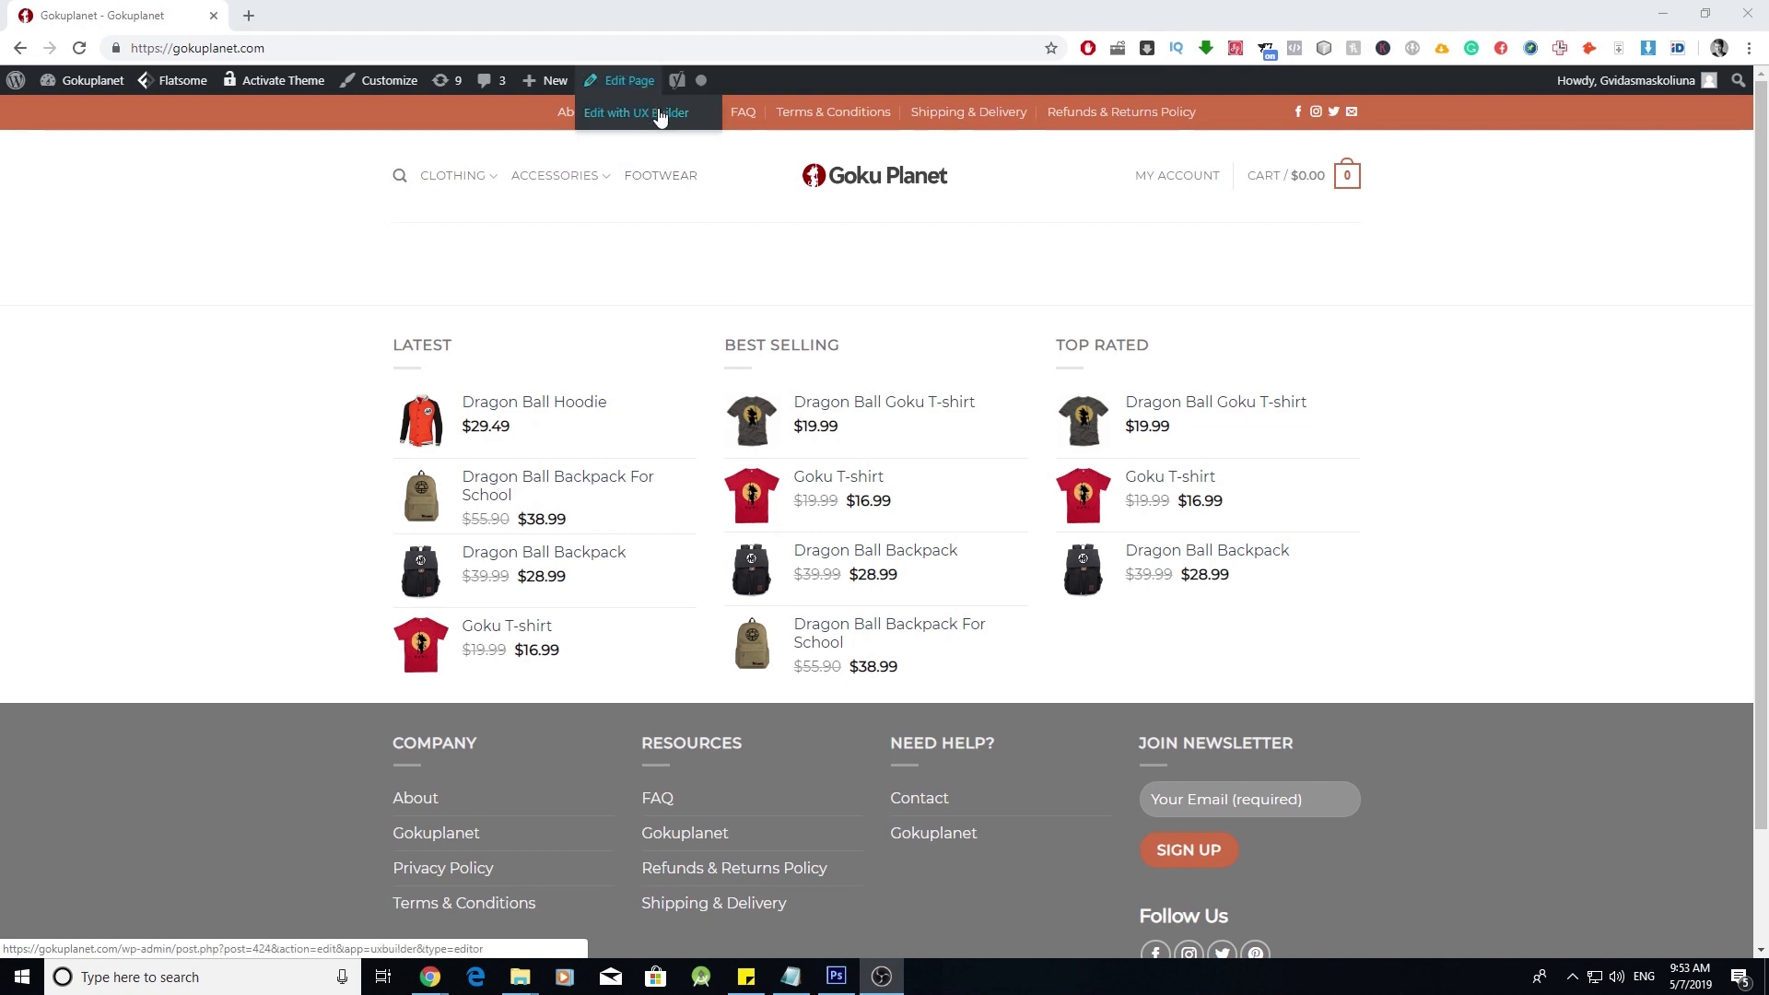
- Open the homepage in UX Builder and browse the Add elements content library
click(660, 115)
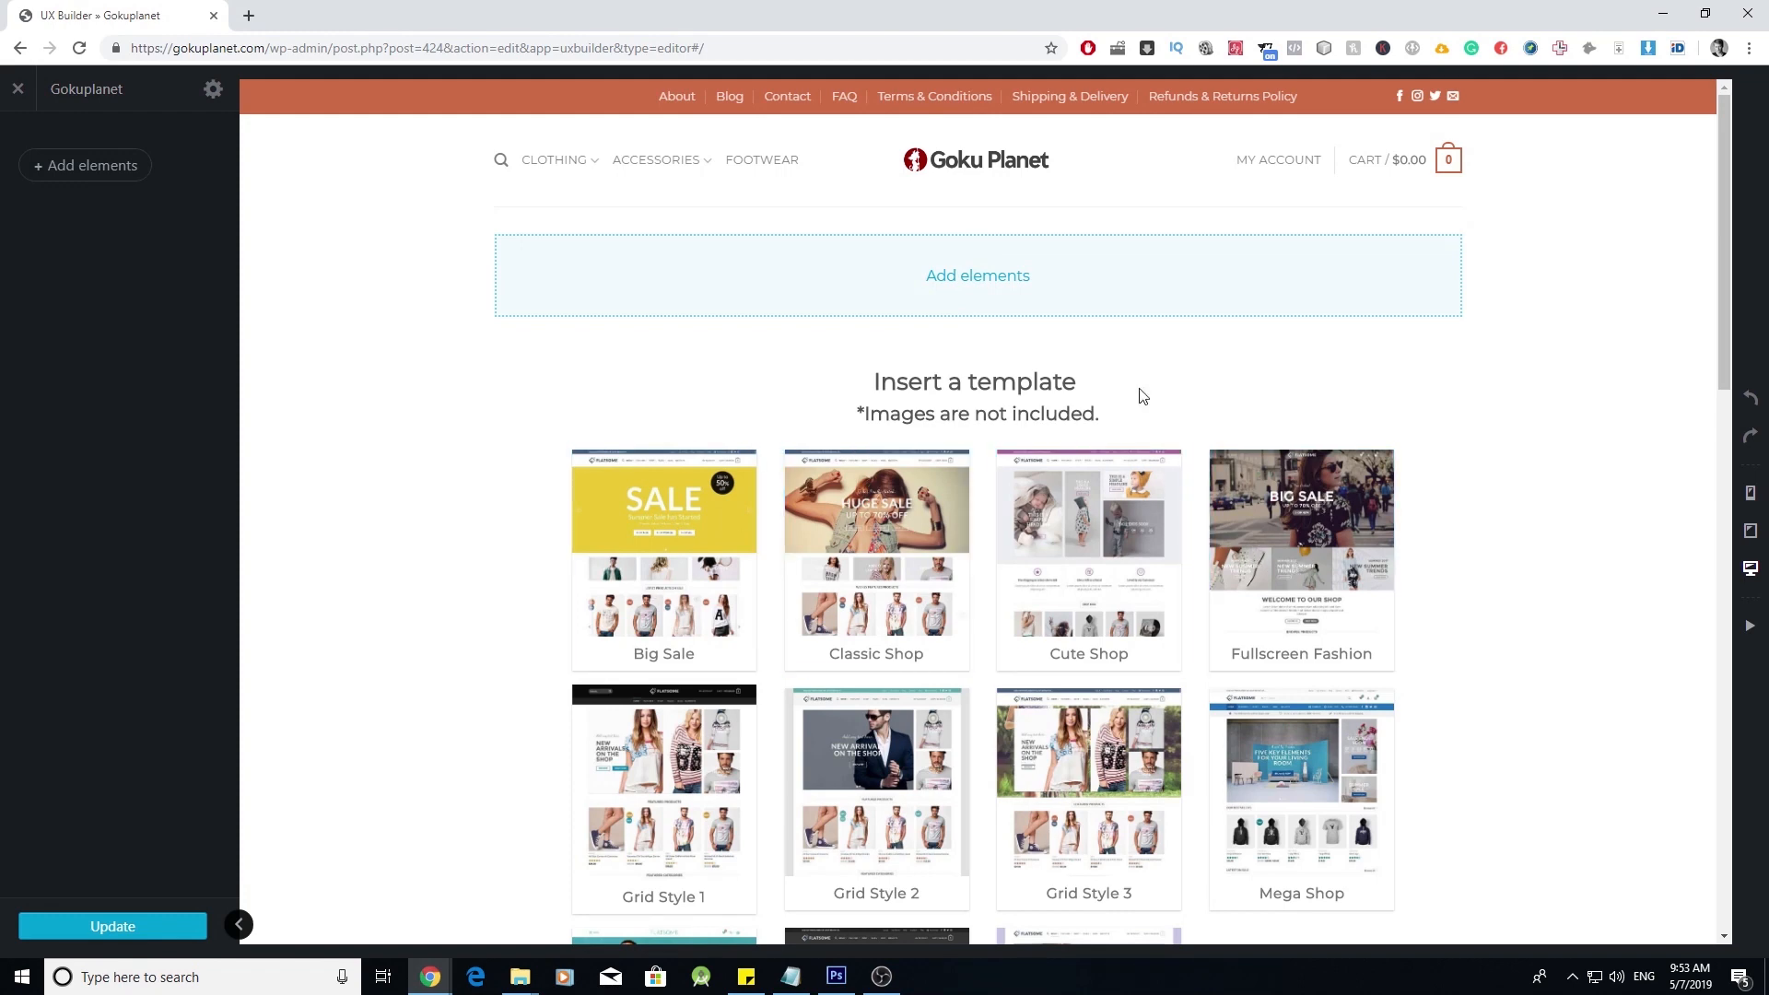
scroll(1141, 395, down, 2)
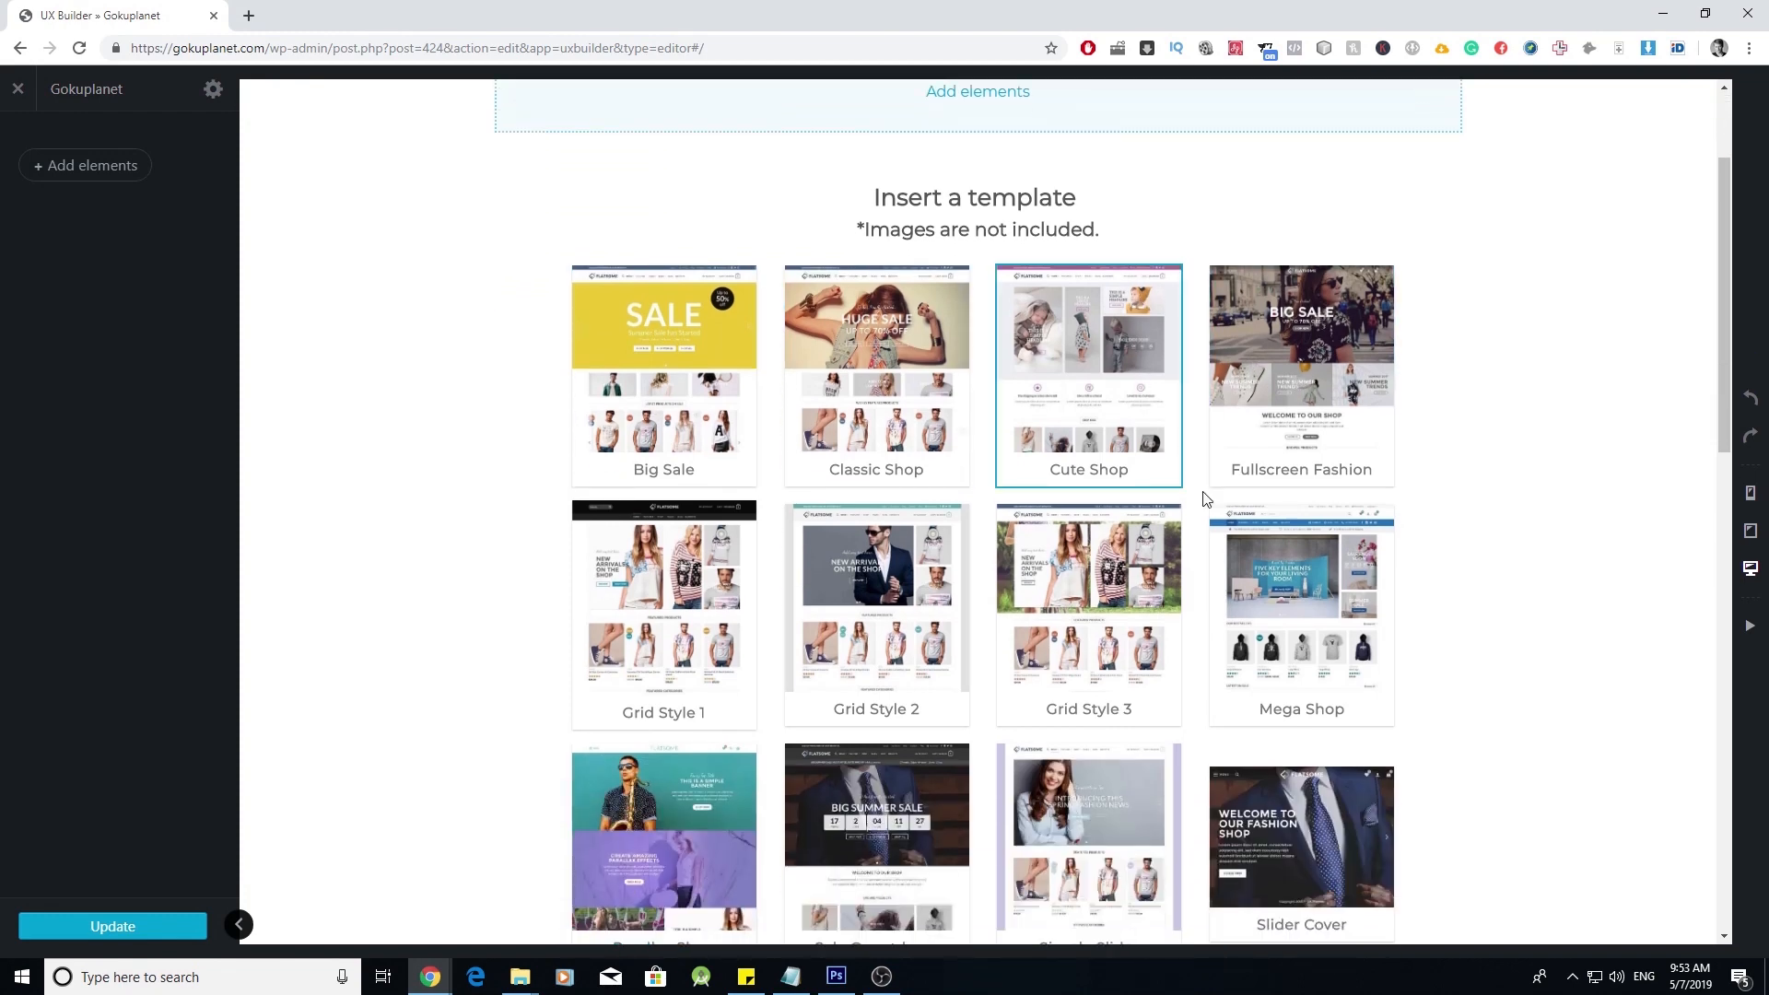
scroll(469, 529, up, 2)
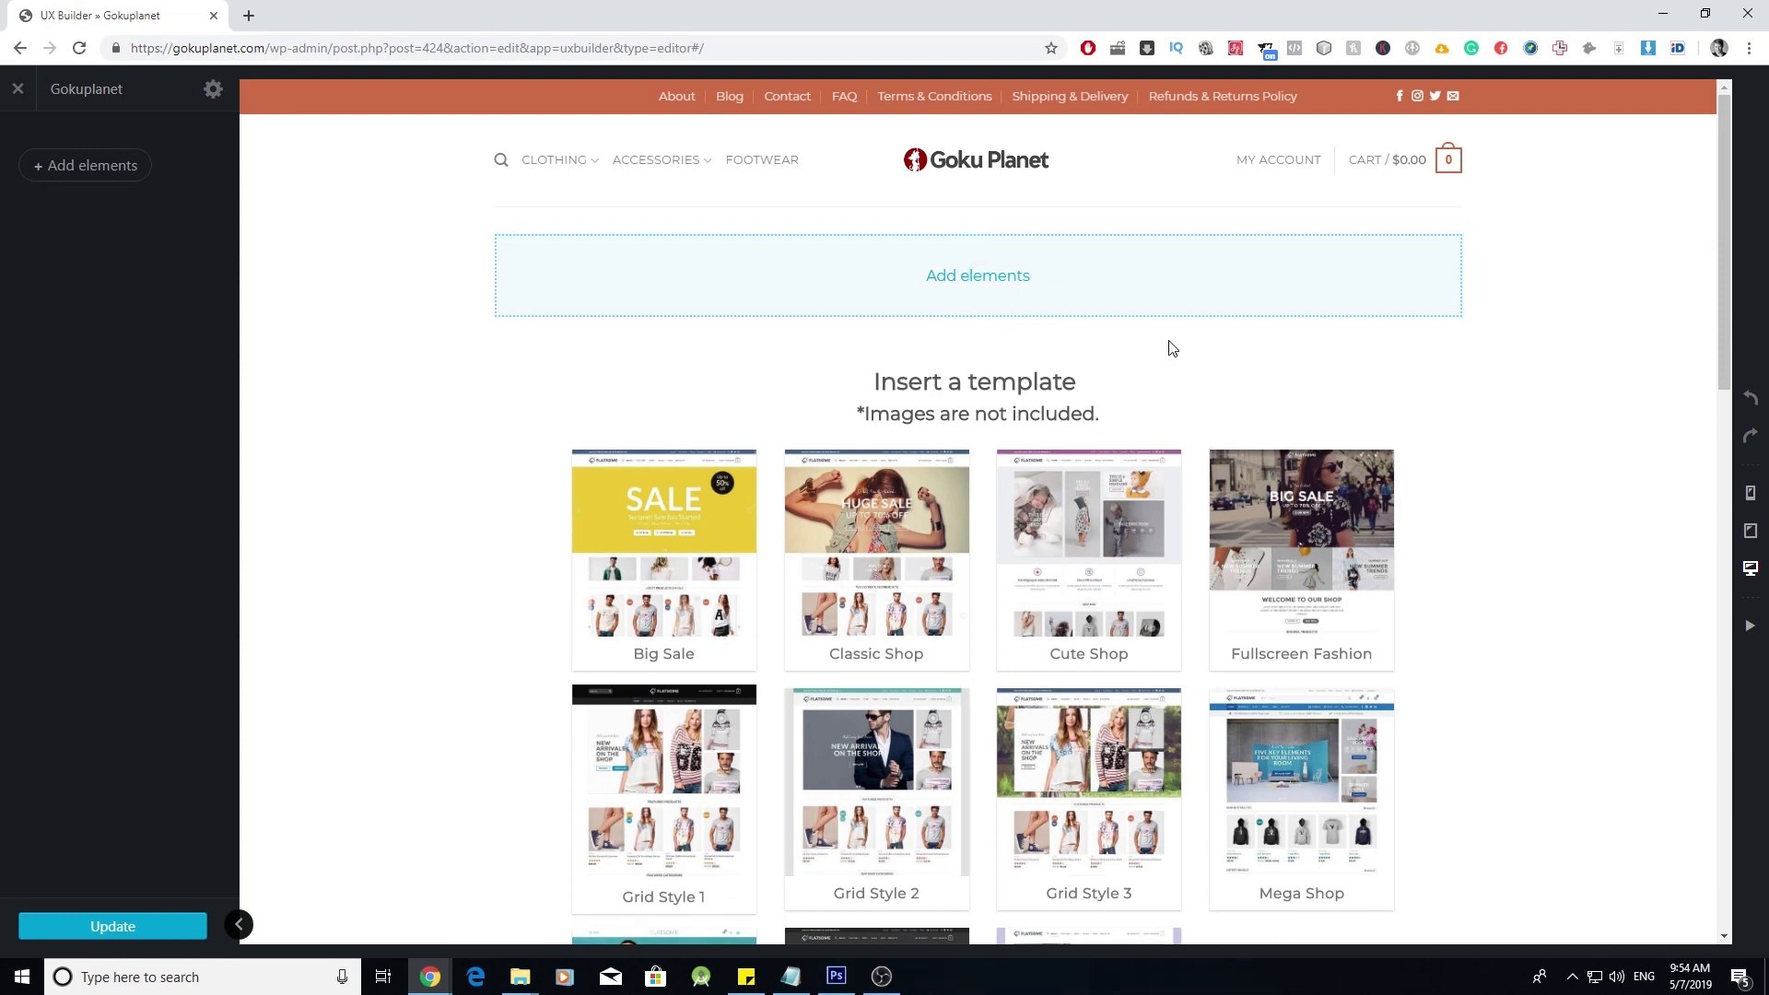
click(980, 276)
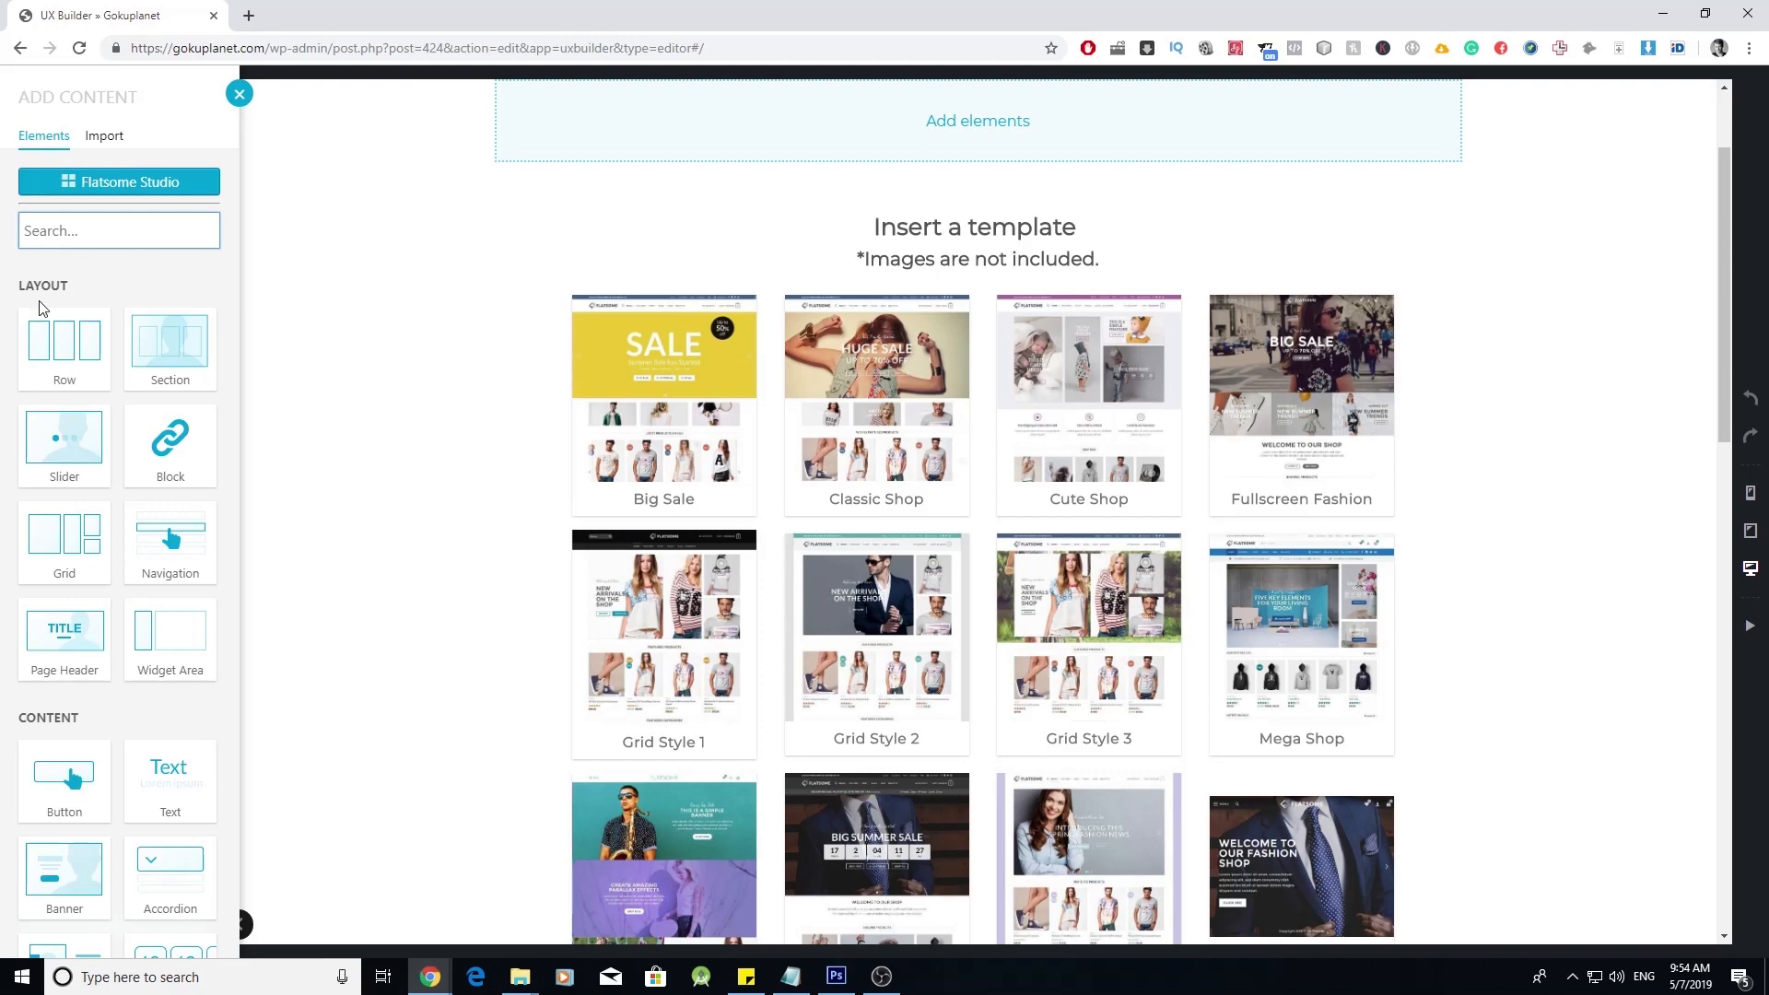
scroll(69, 443, down, 4)
scroll(90, 535, down, 2)
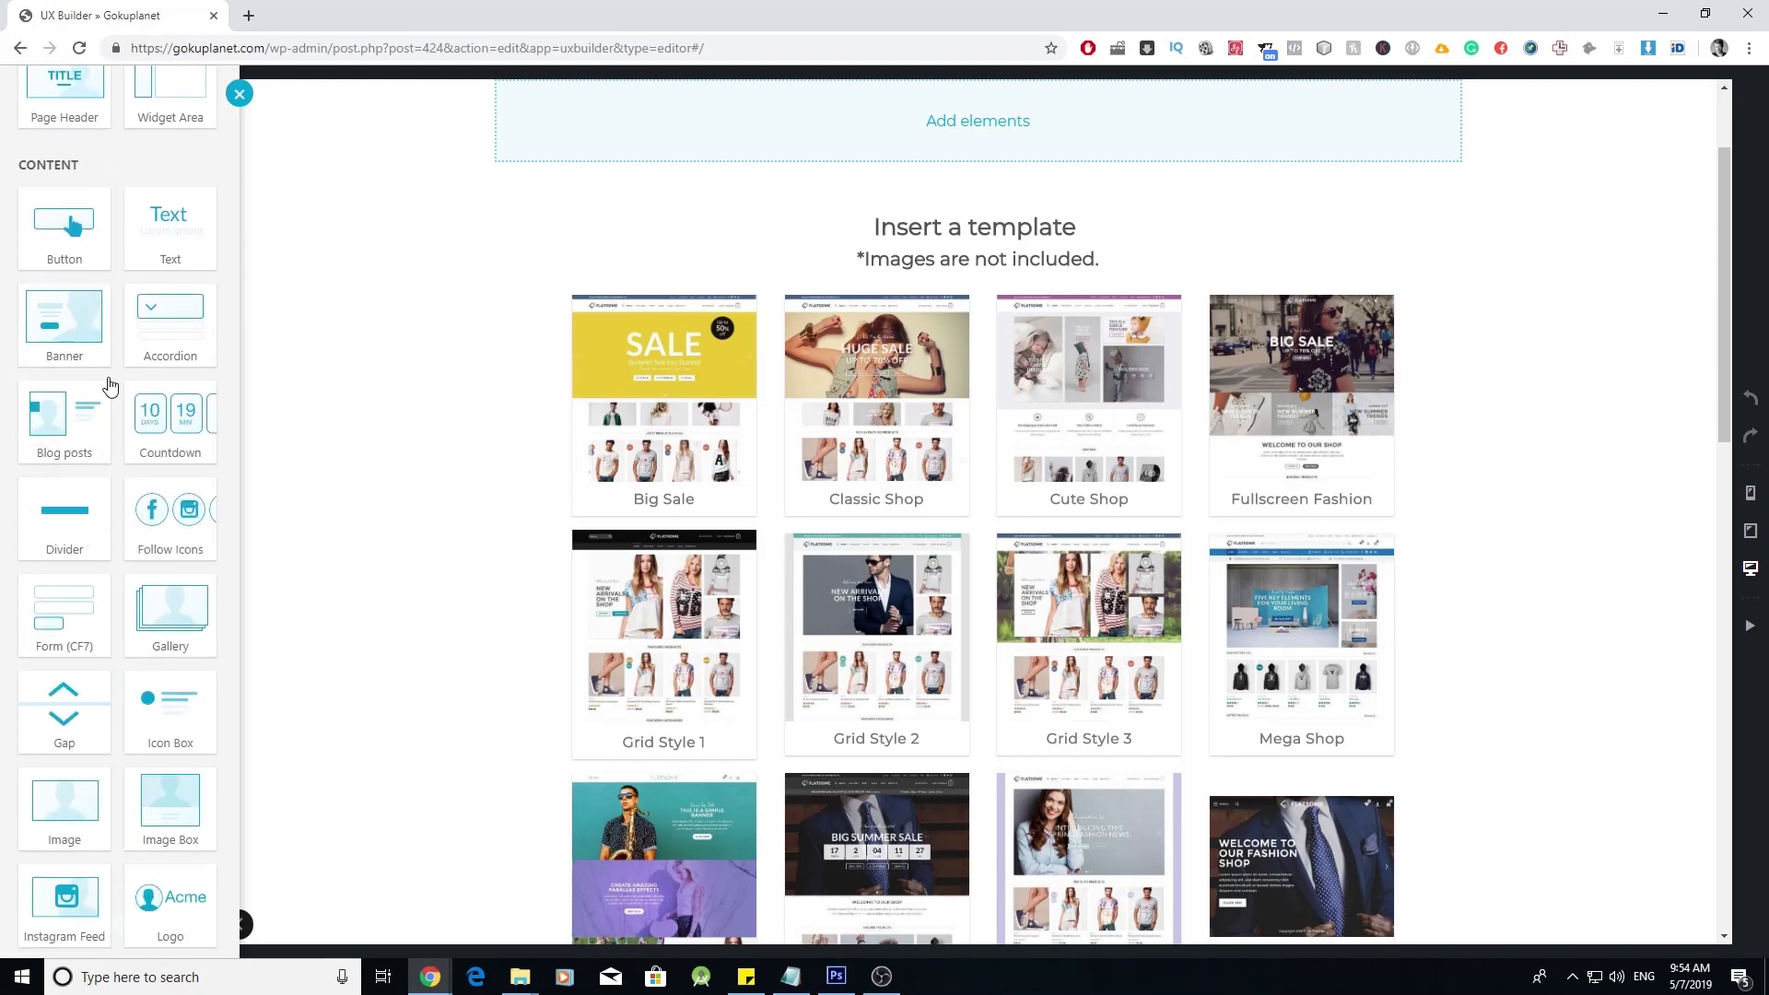
scroll(73, 367, down, 15)
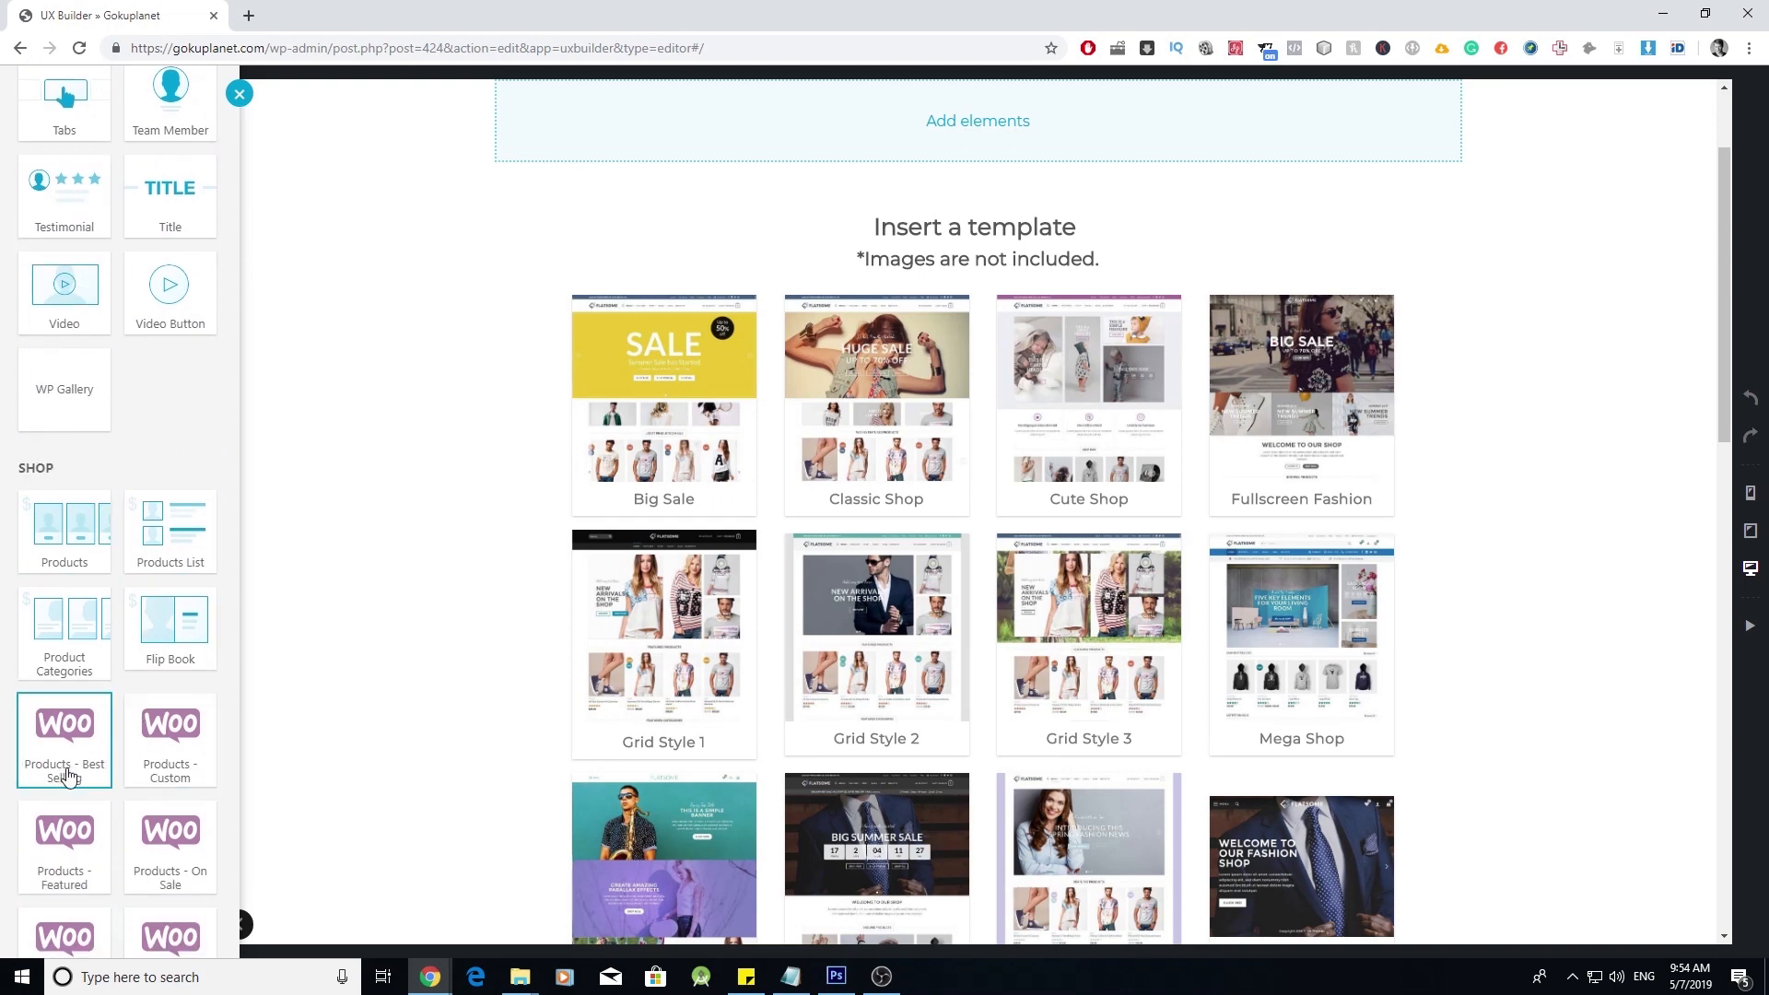
scroll(118, 731, up, 4)
scroll(118, 731, up, 6)
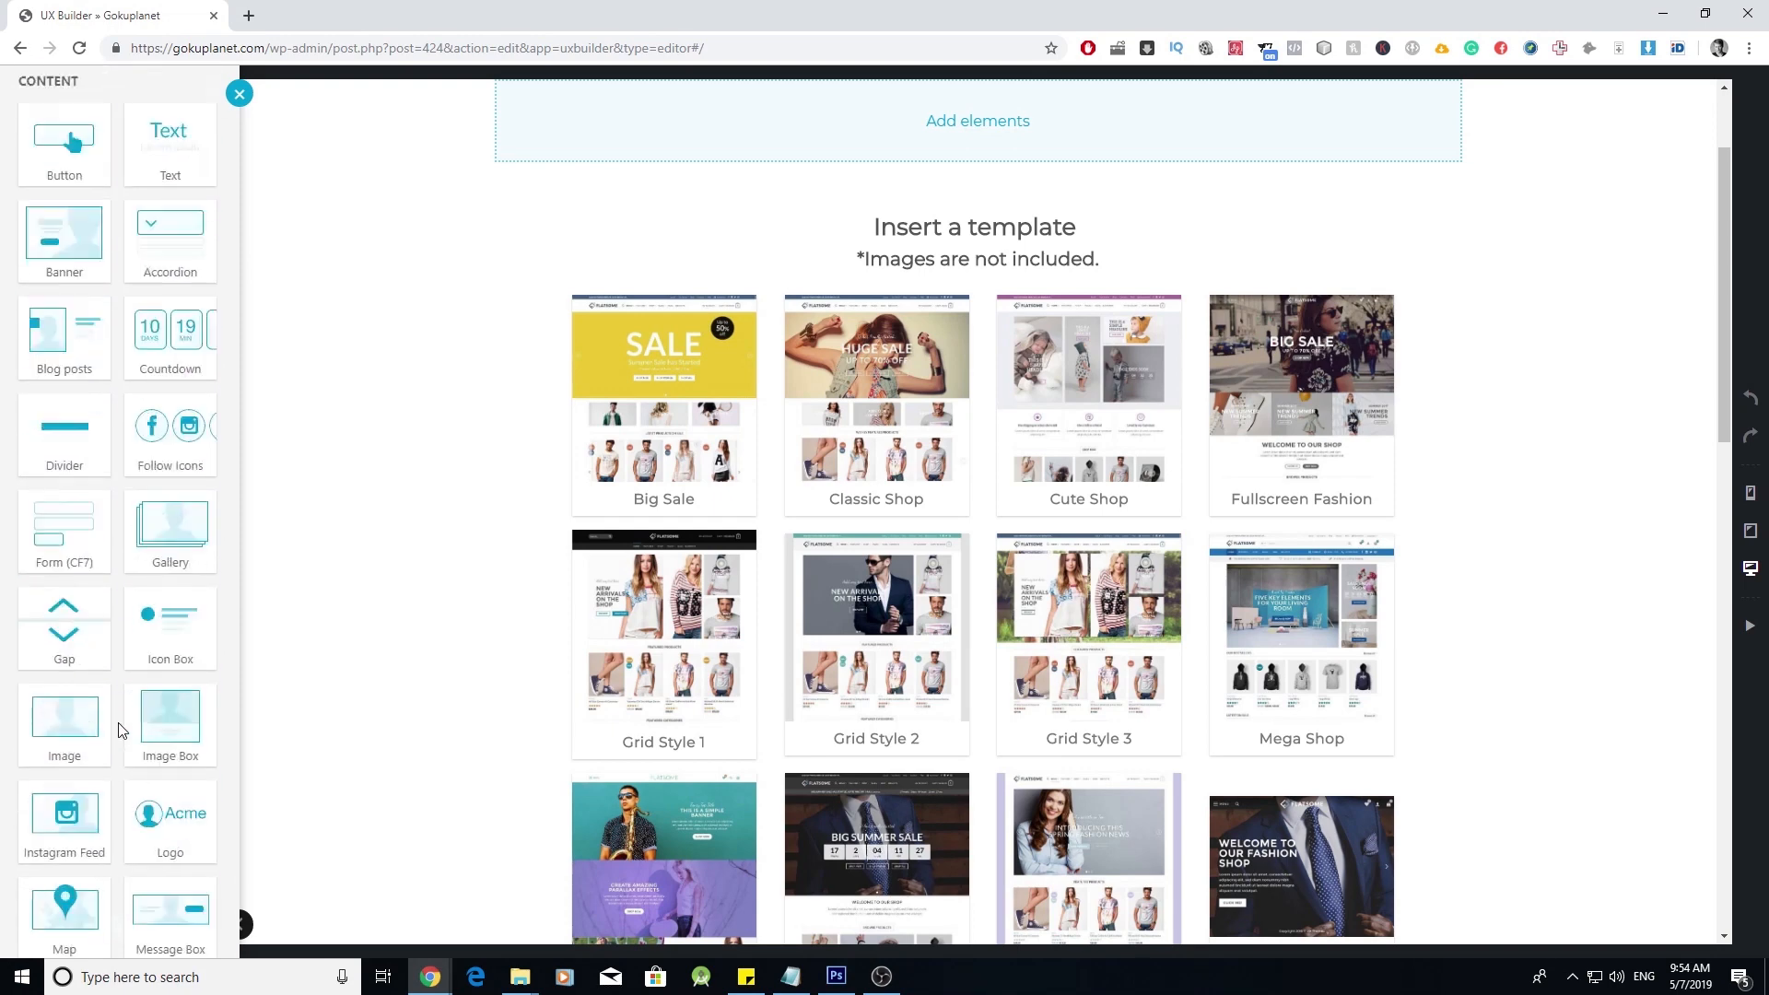
scroll(112, 498, up, 5)
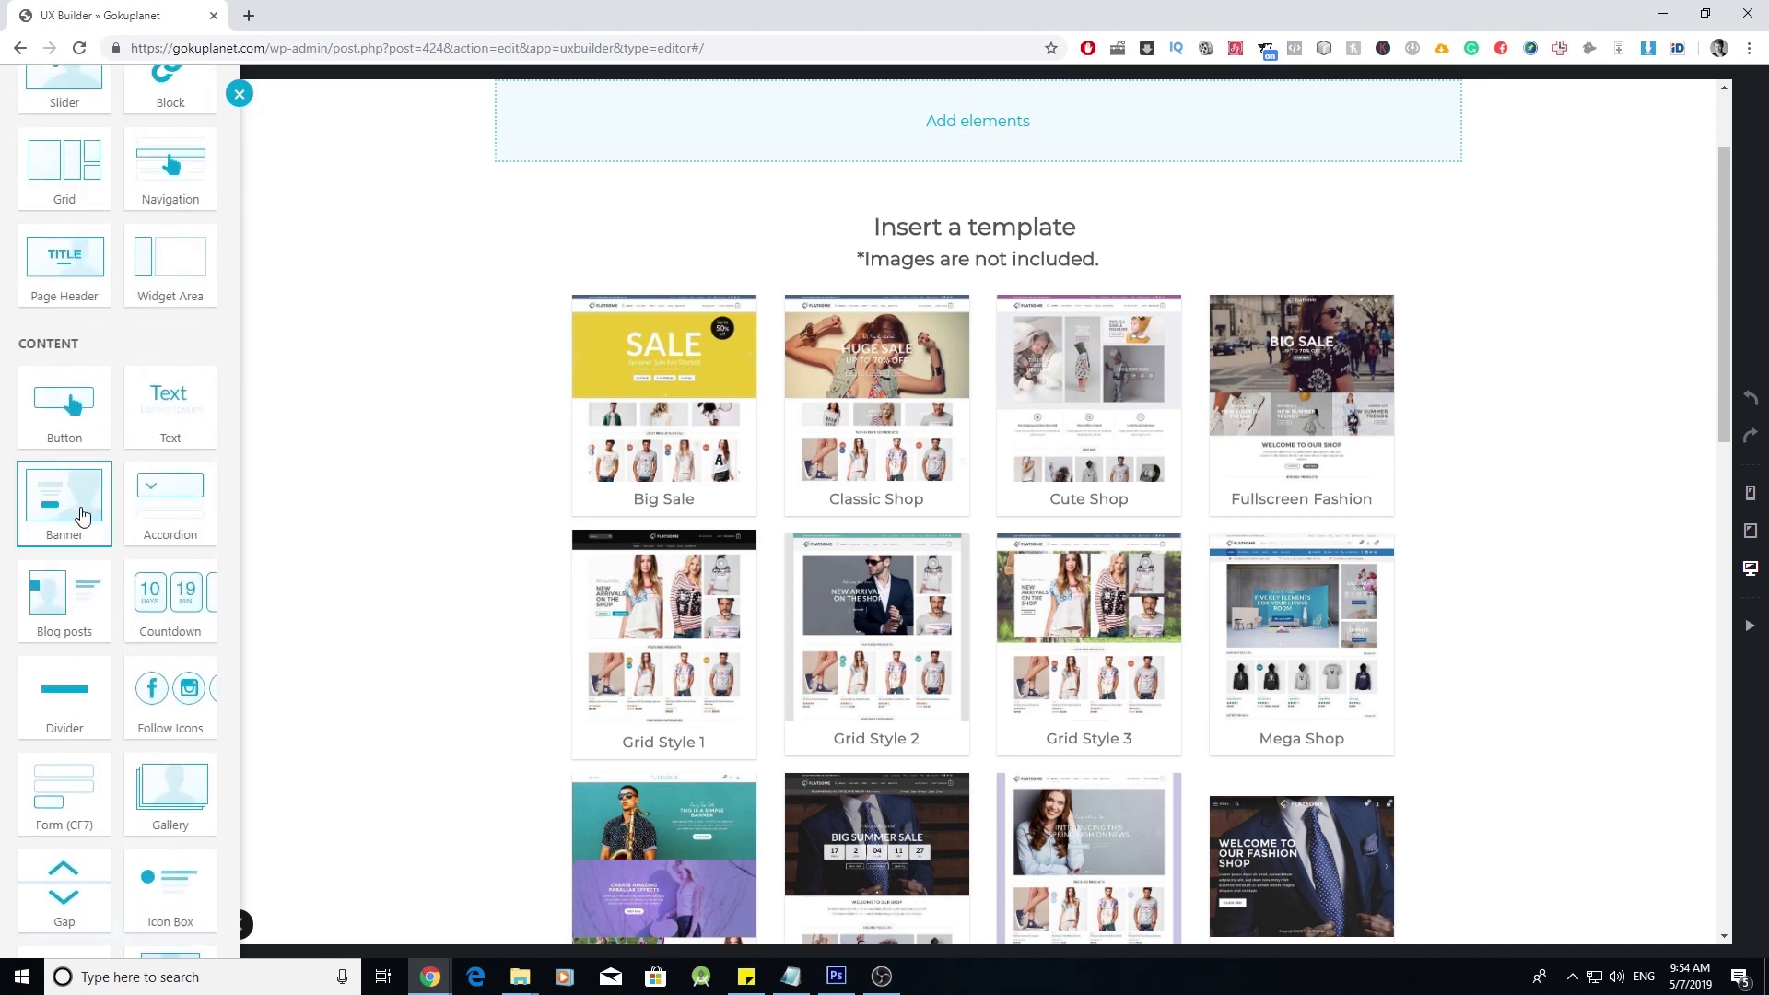
- Insert a Banner element using the Box Right preset
click(79, 509)
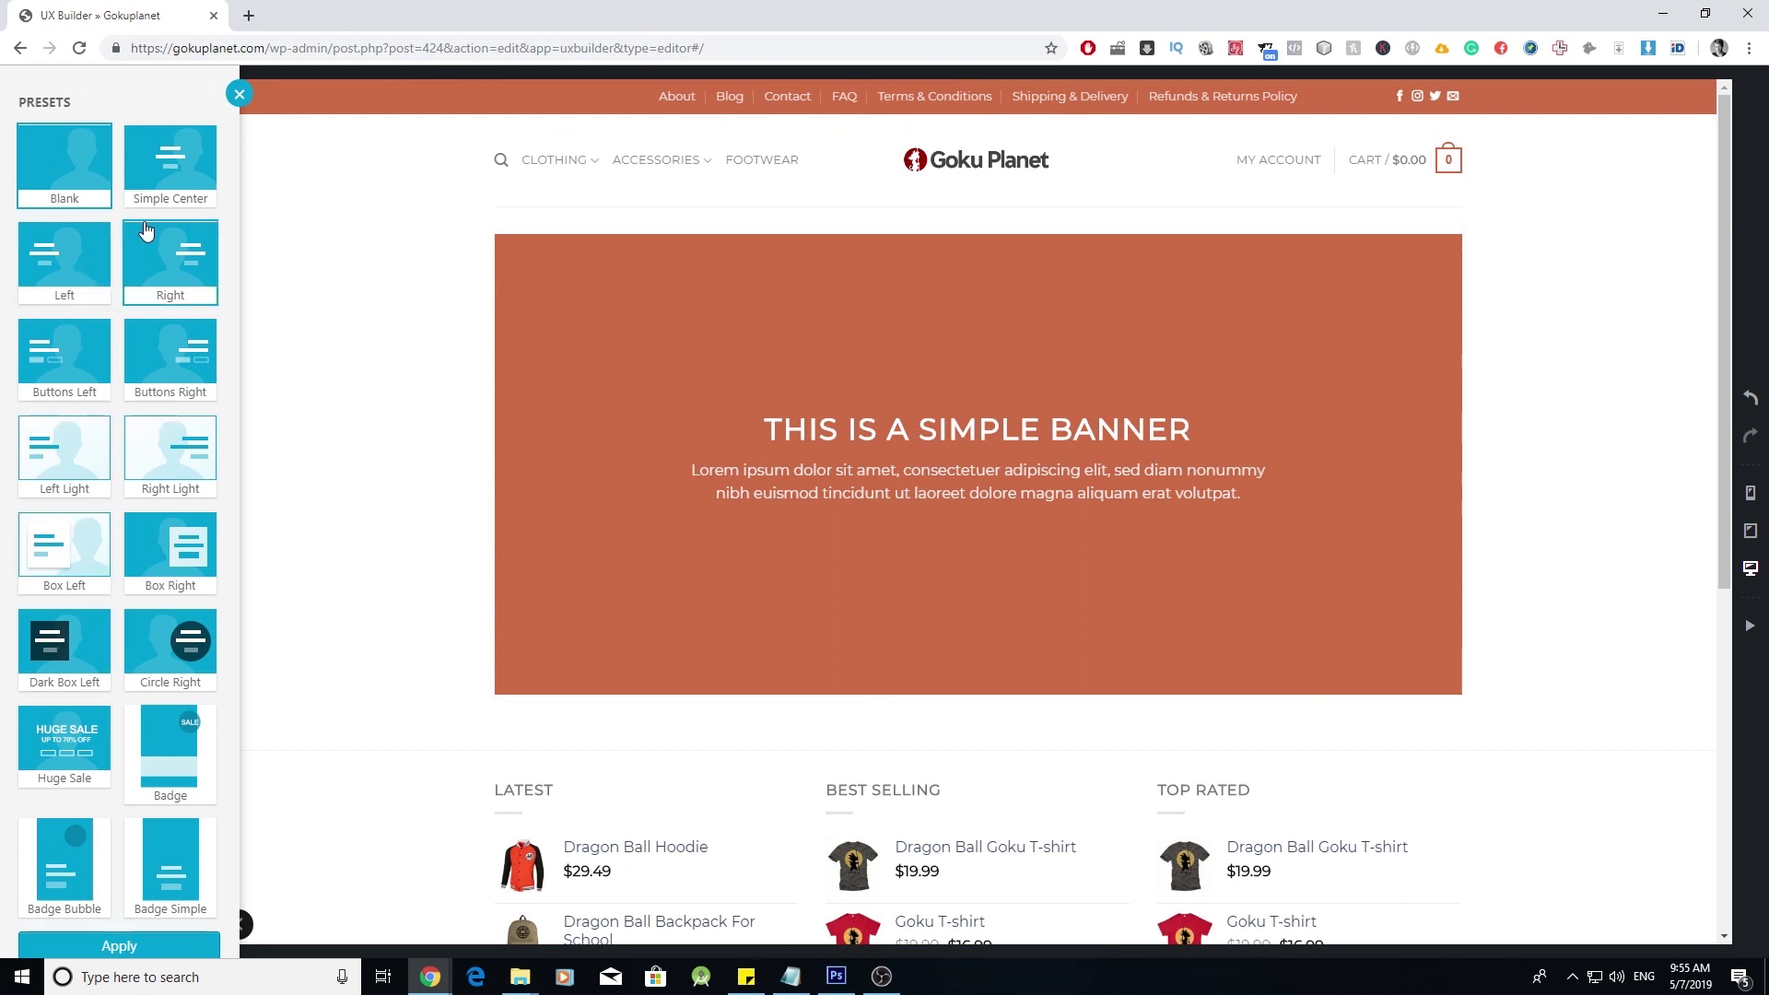
scroll(139, 368, down, 1)
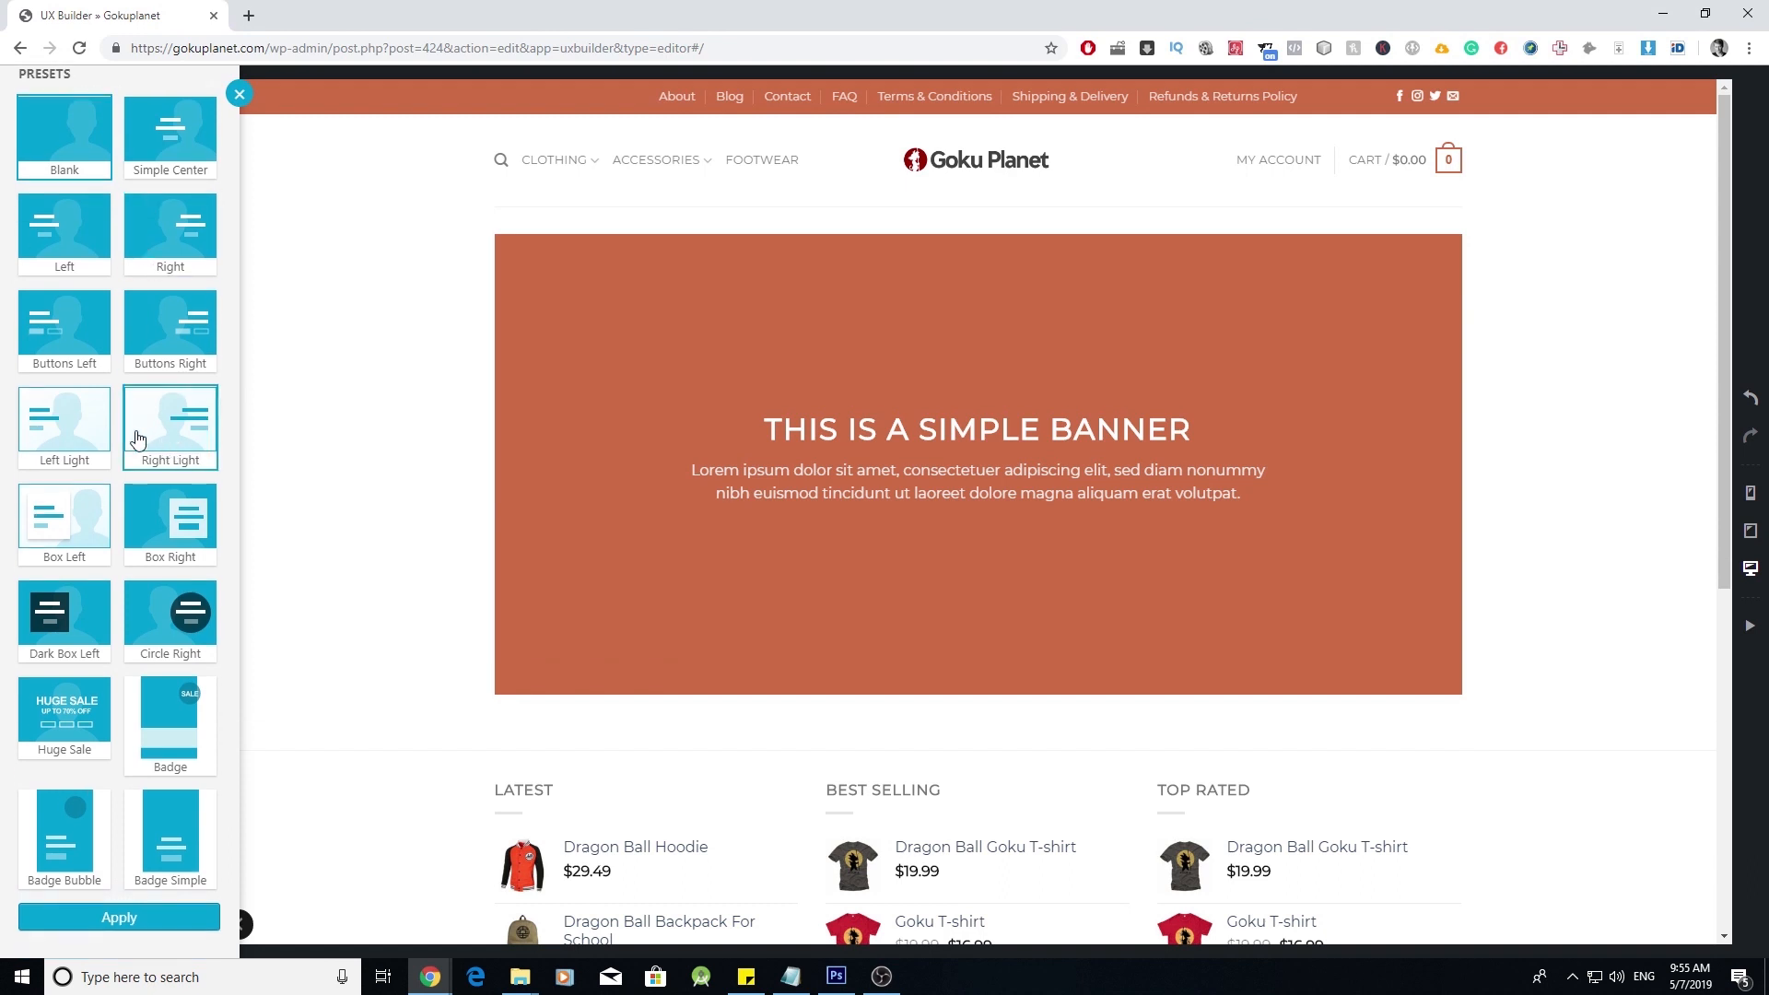
scroll(139, 437, up, 1)
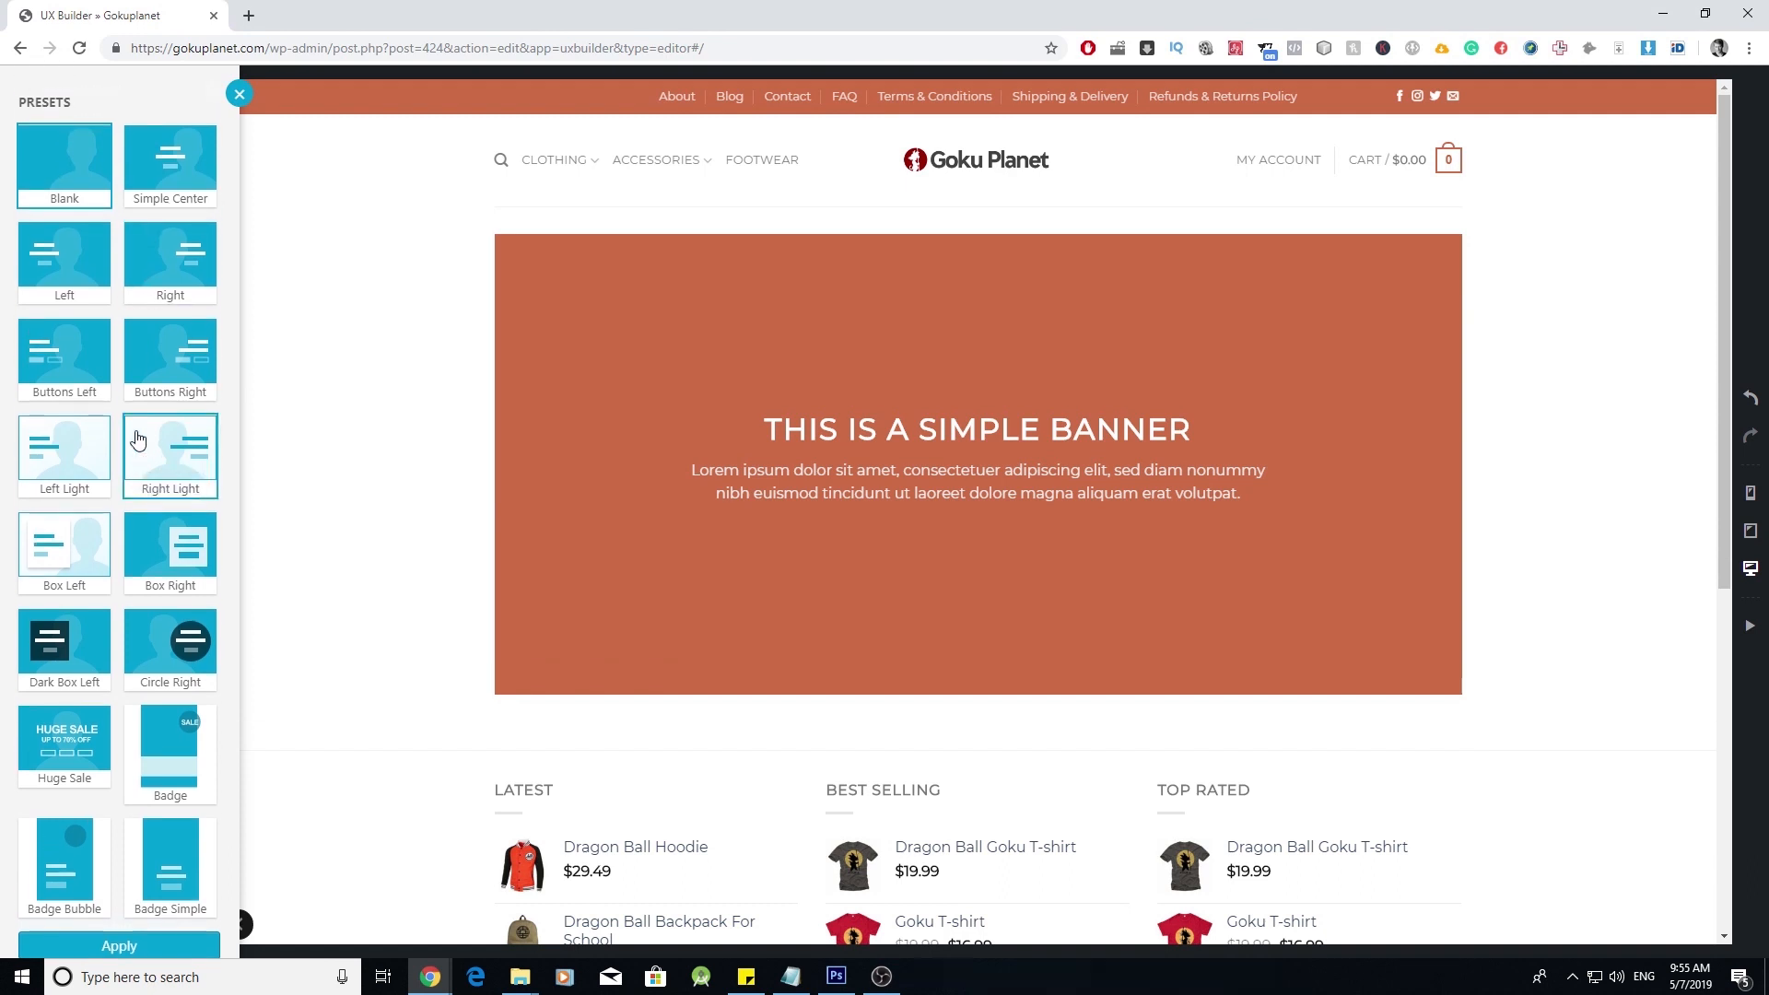
click(171, 360)
click(175, 552)
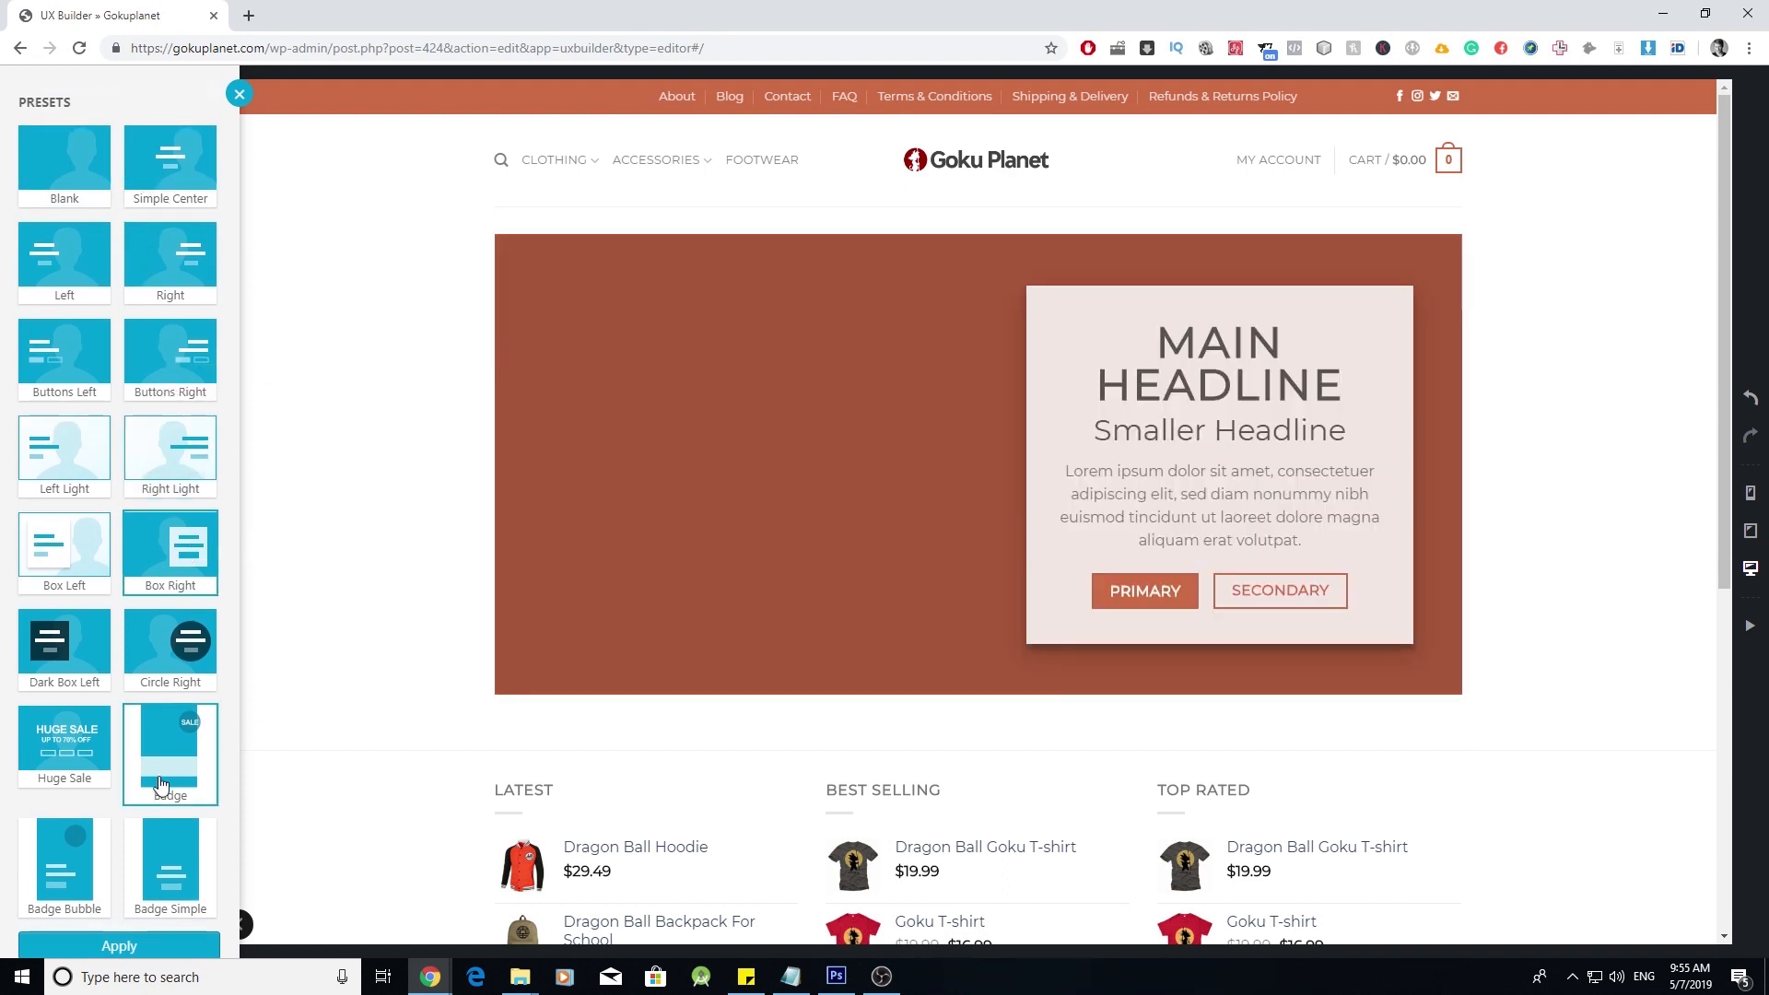
scroll(138, 829, down, 1)
click(140, 924)
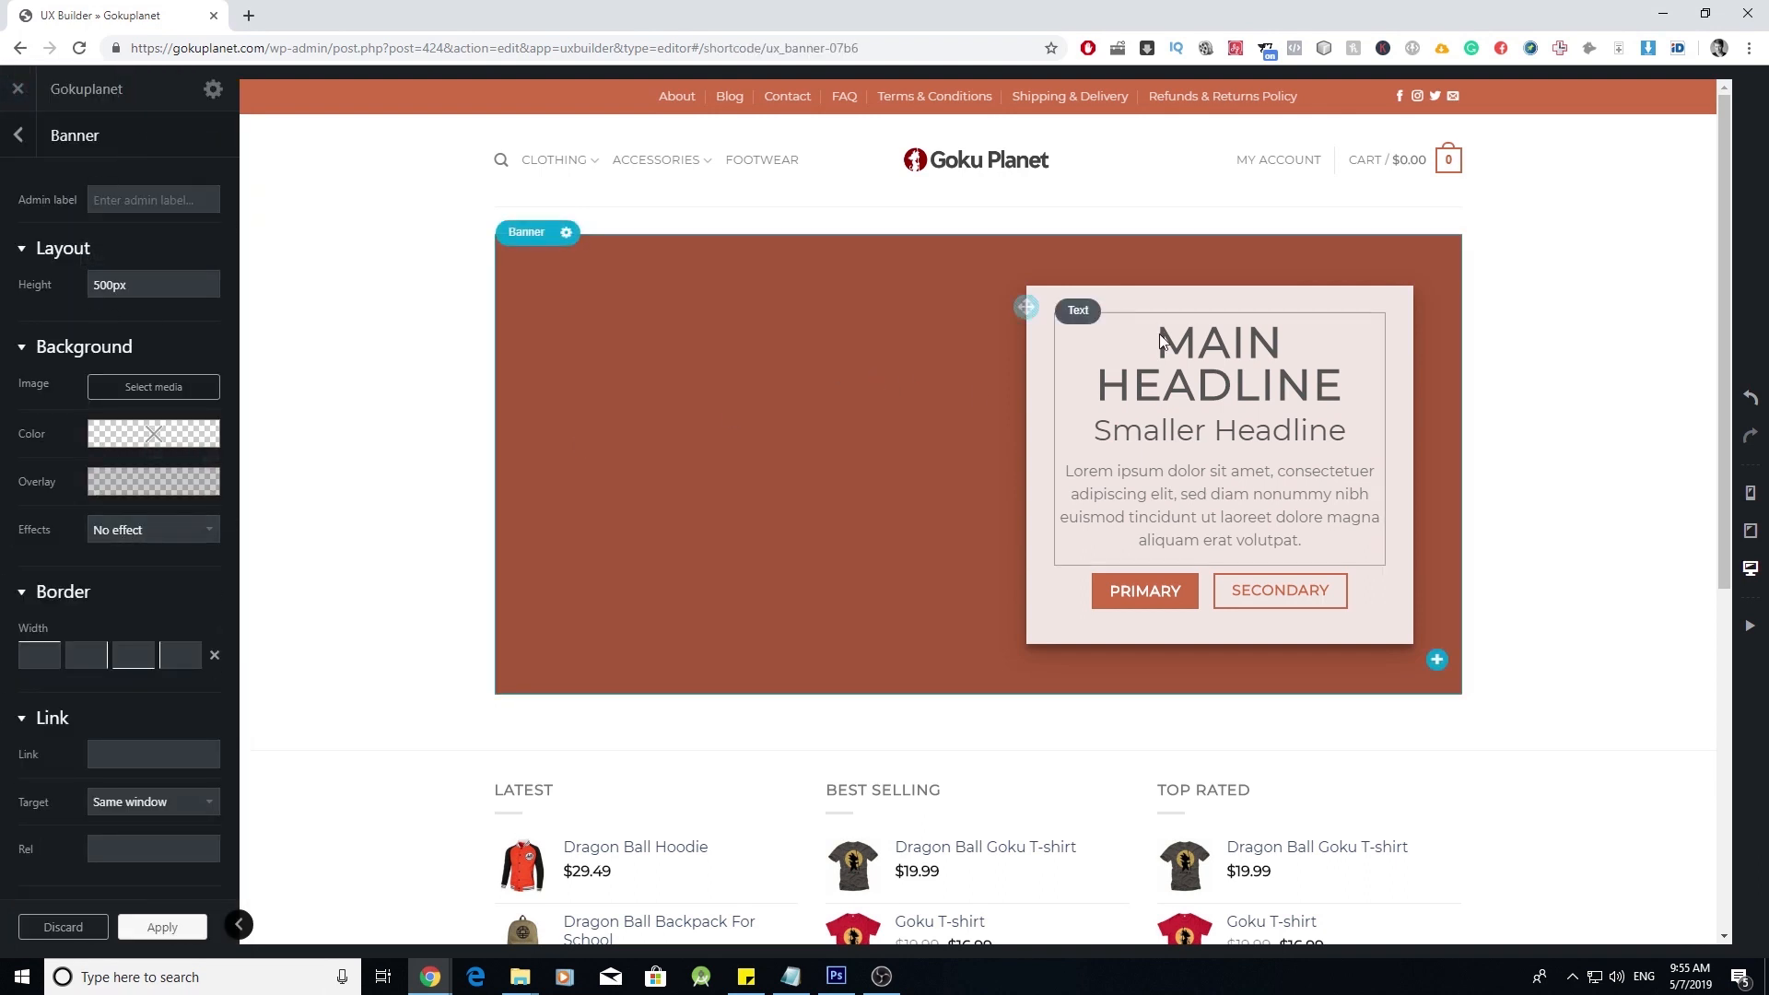
- Upload the dragon image titled Dragon Ball Merchandise and apply it as the banner background
click(182, 396)
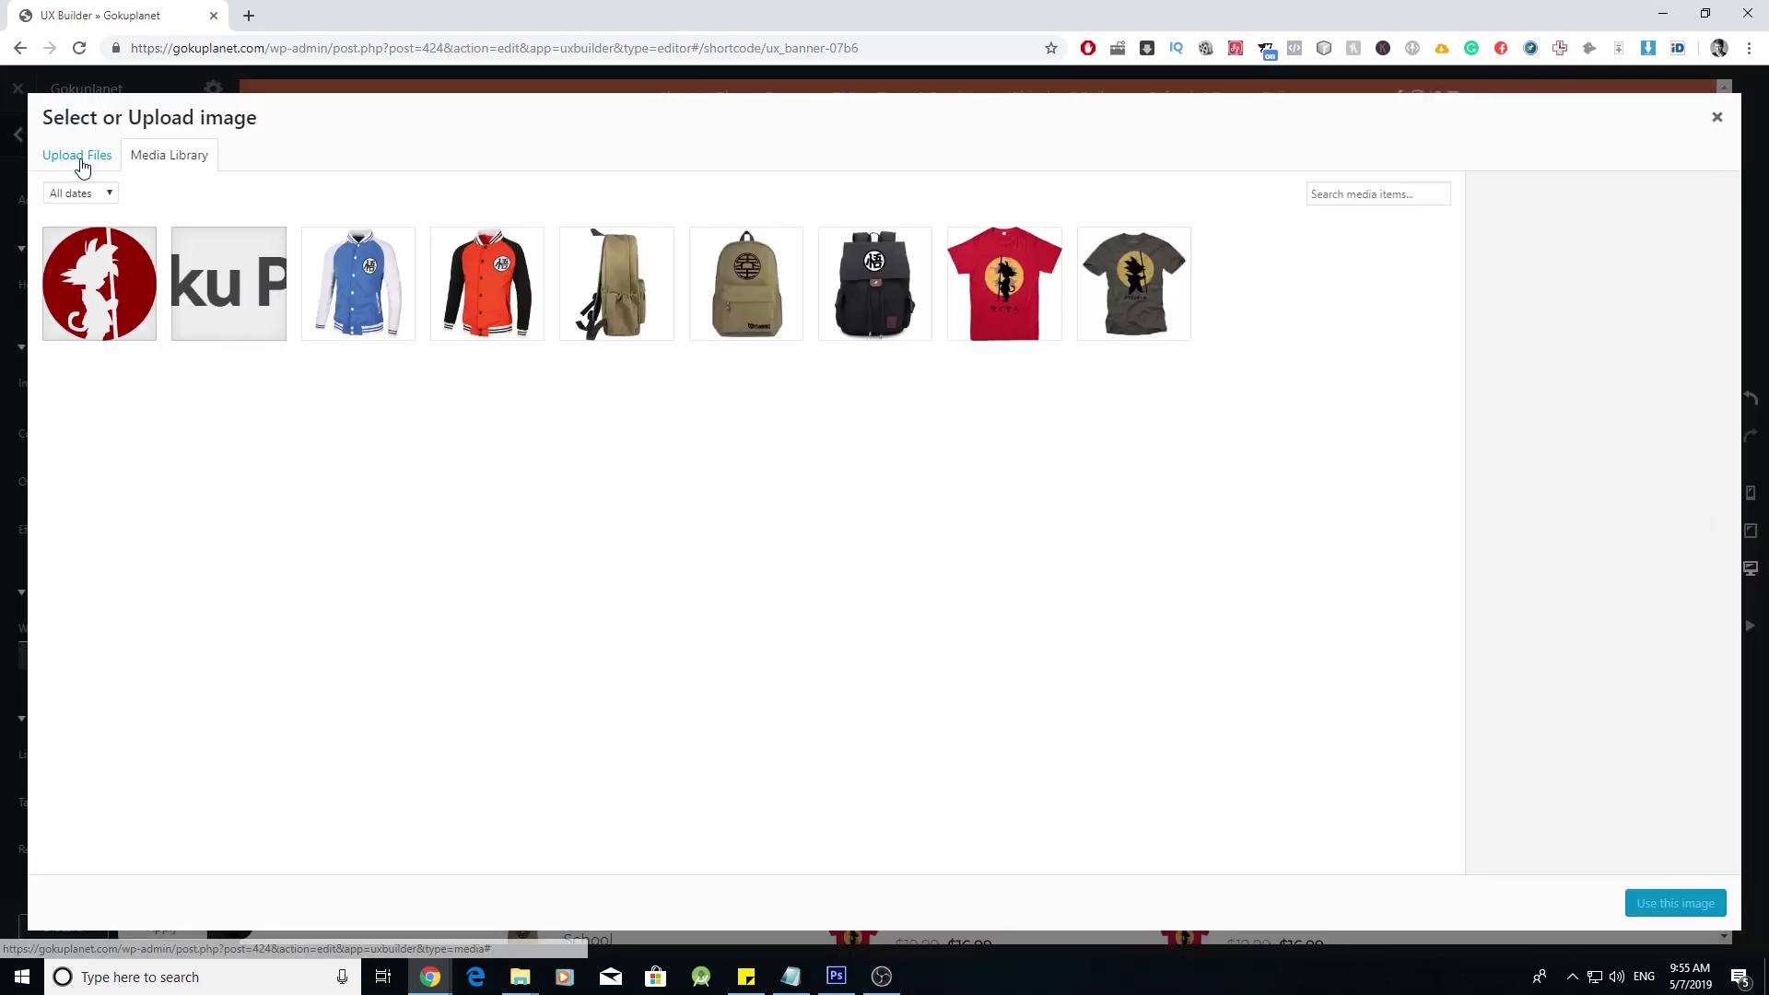
click(78, 158)
click(915, 477)
double_click(518, 179)
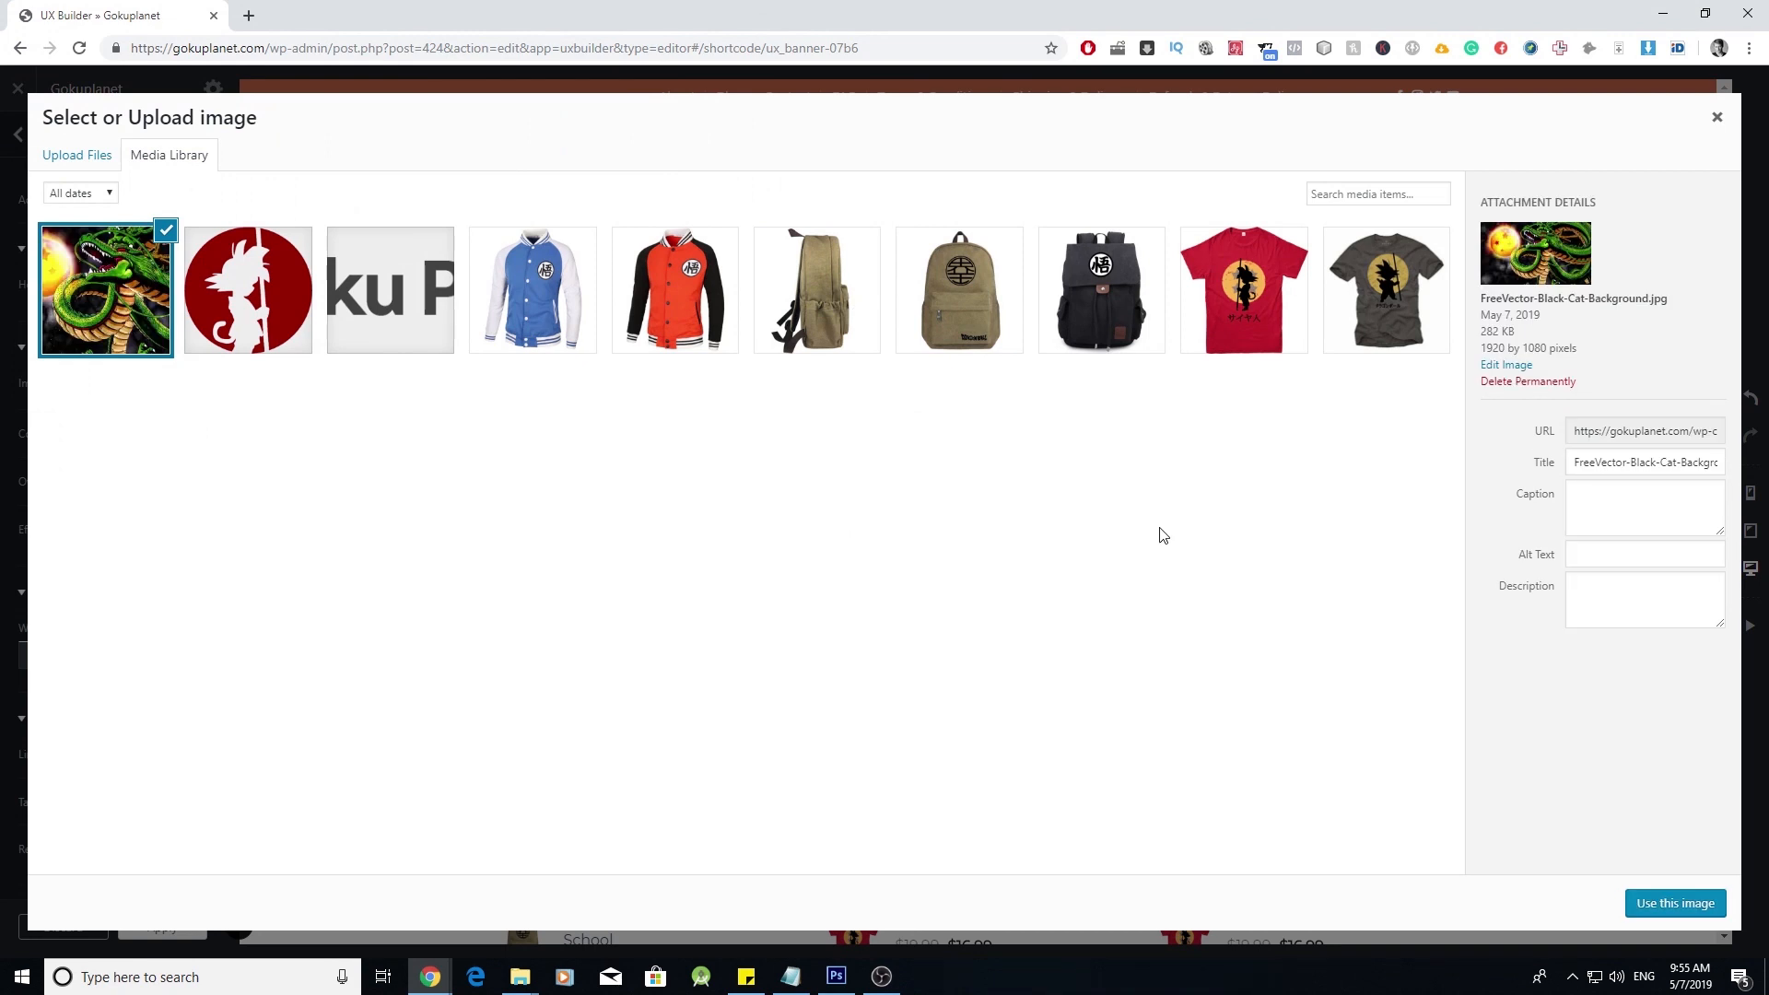
triple_click(1602, 473)
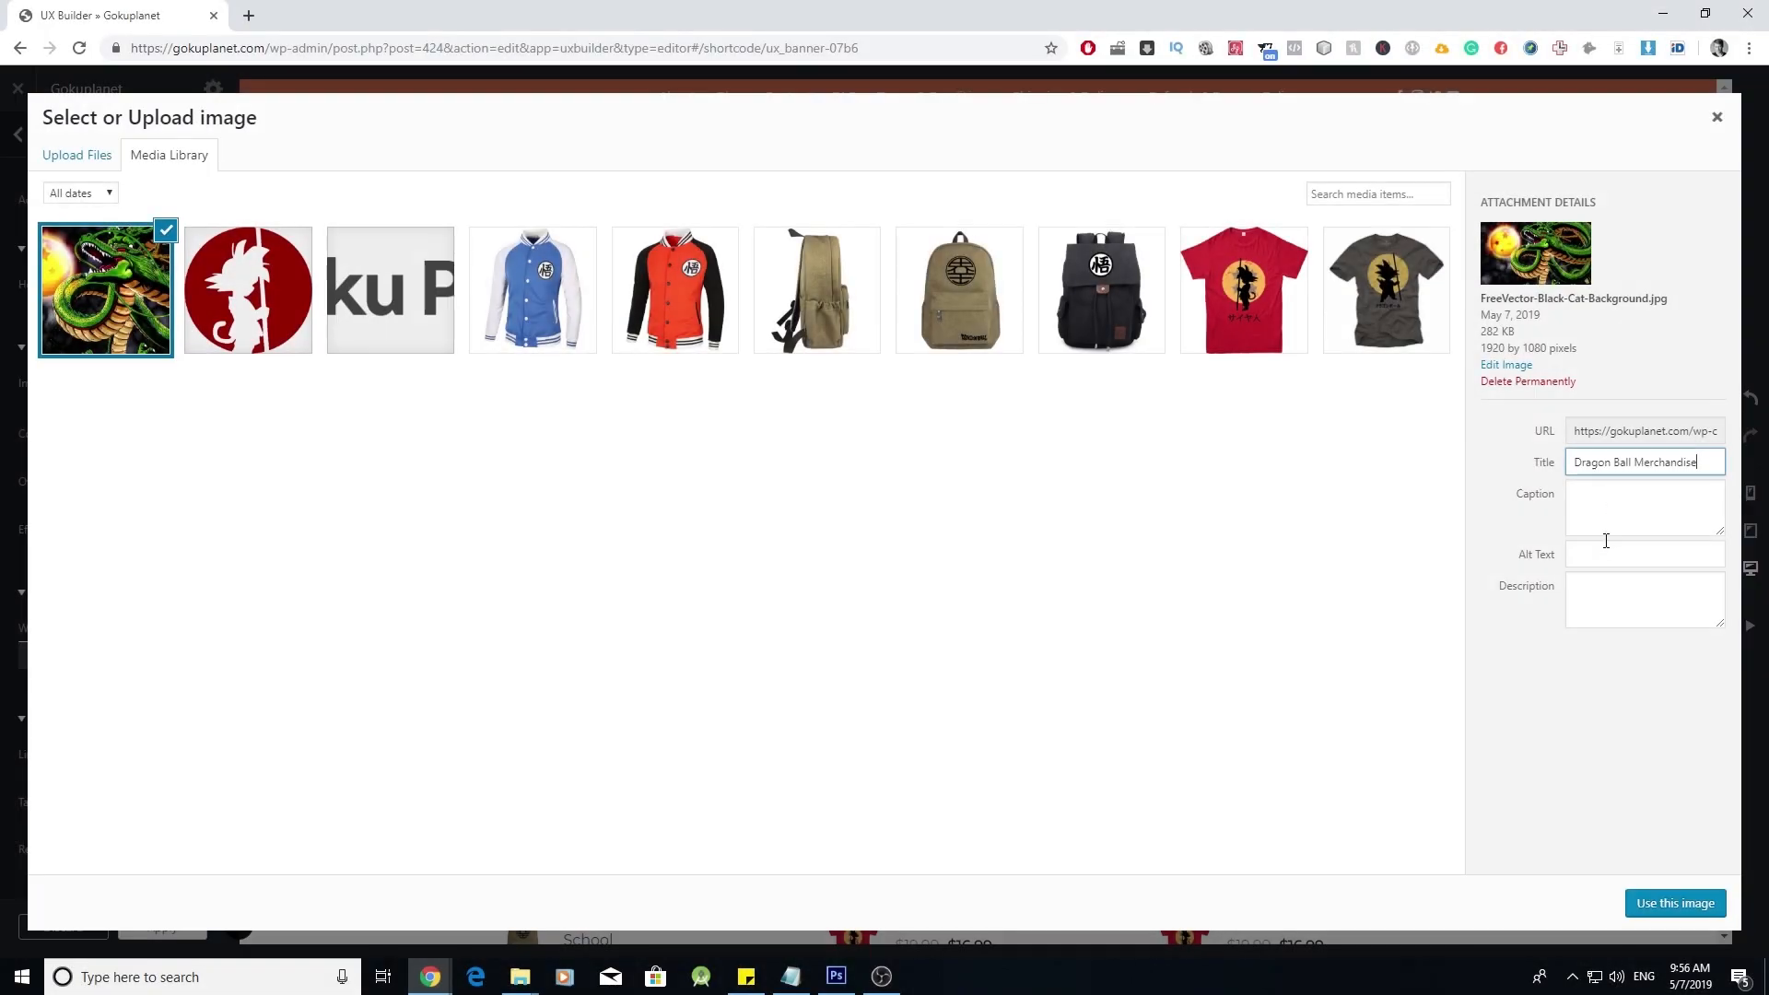
click(1604, 553)
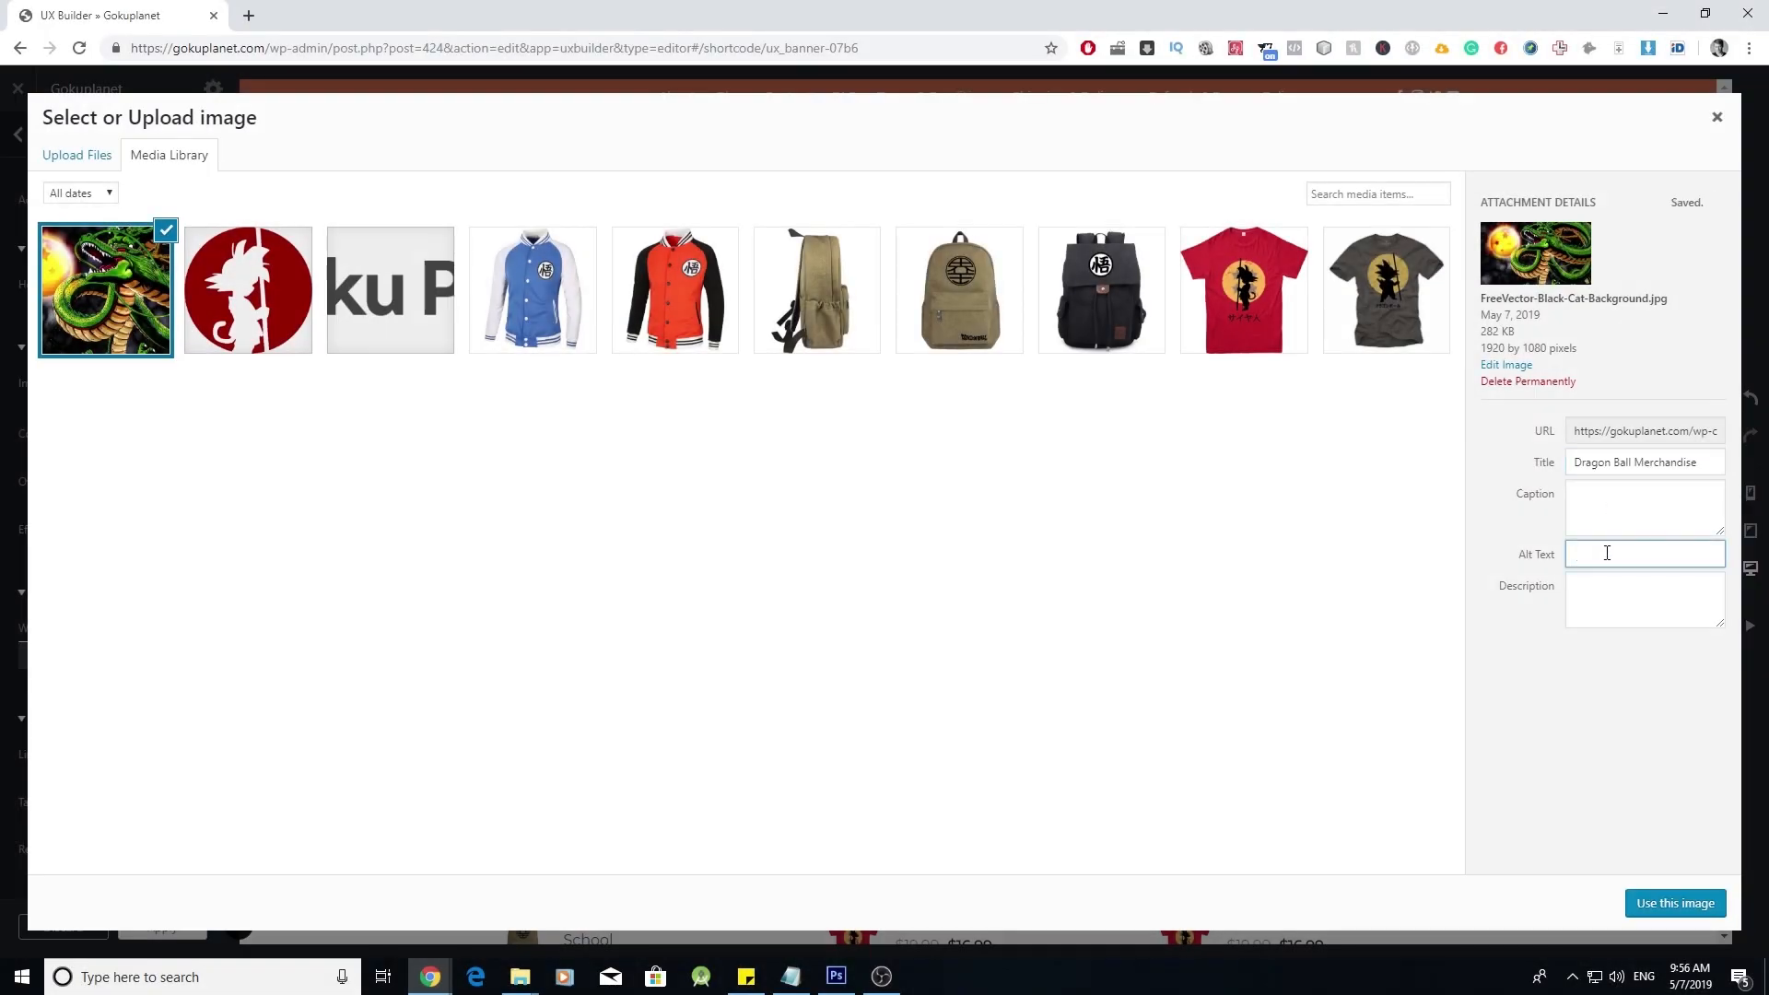
click(1677, 908)
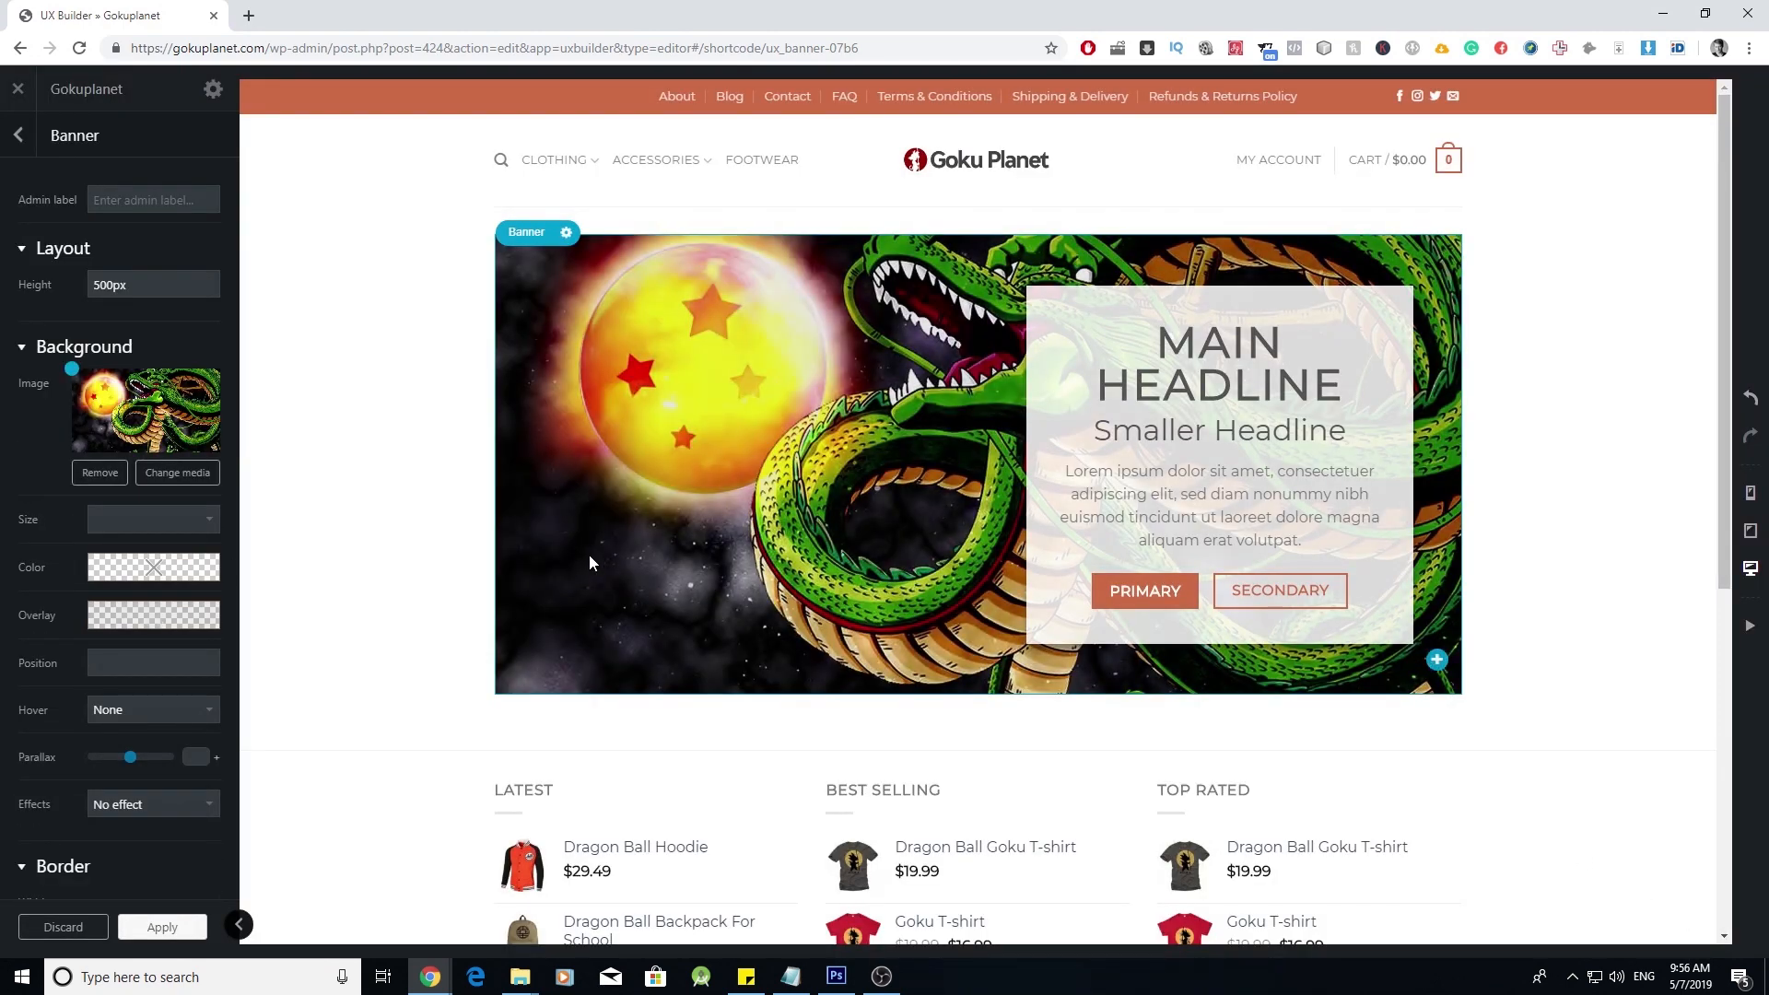
scroll(147, 726, down, 4)
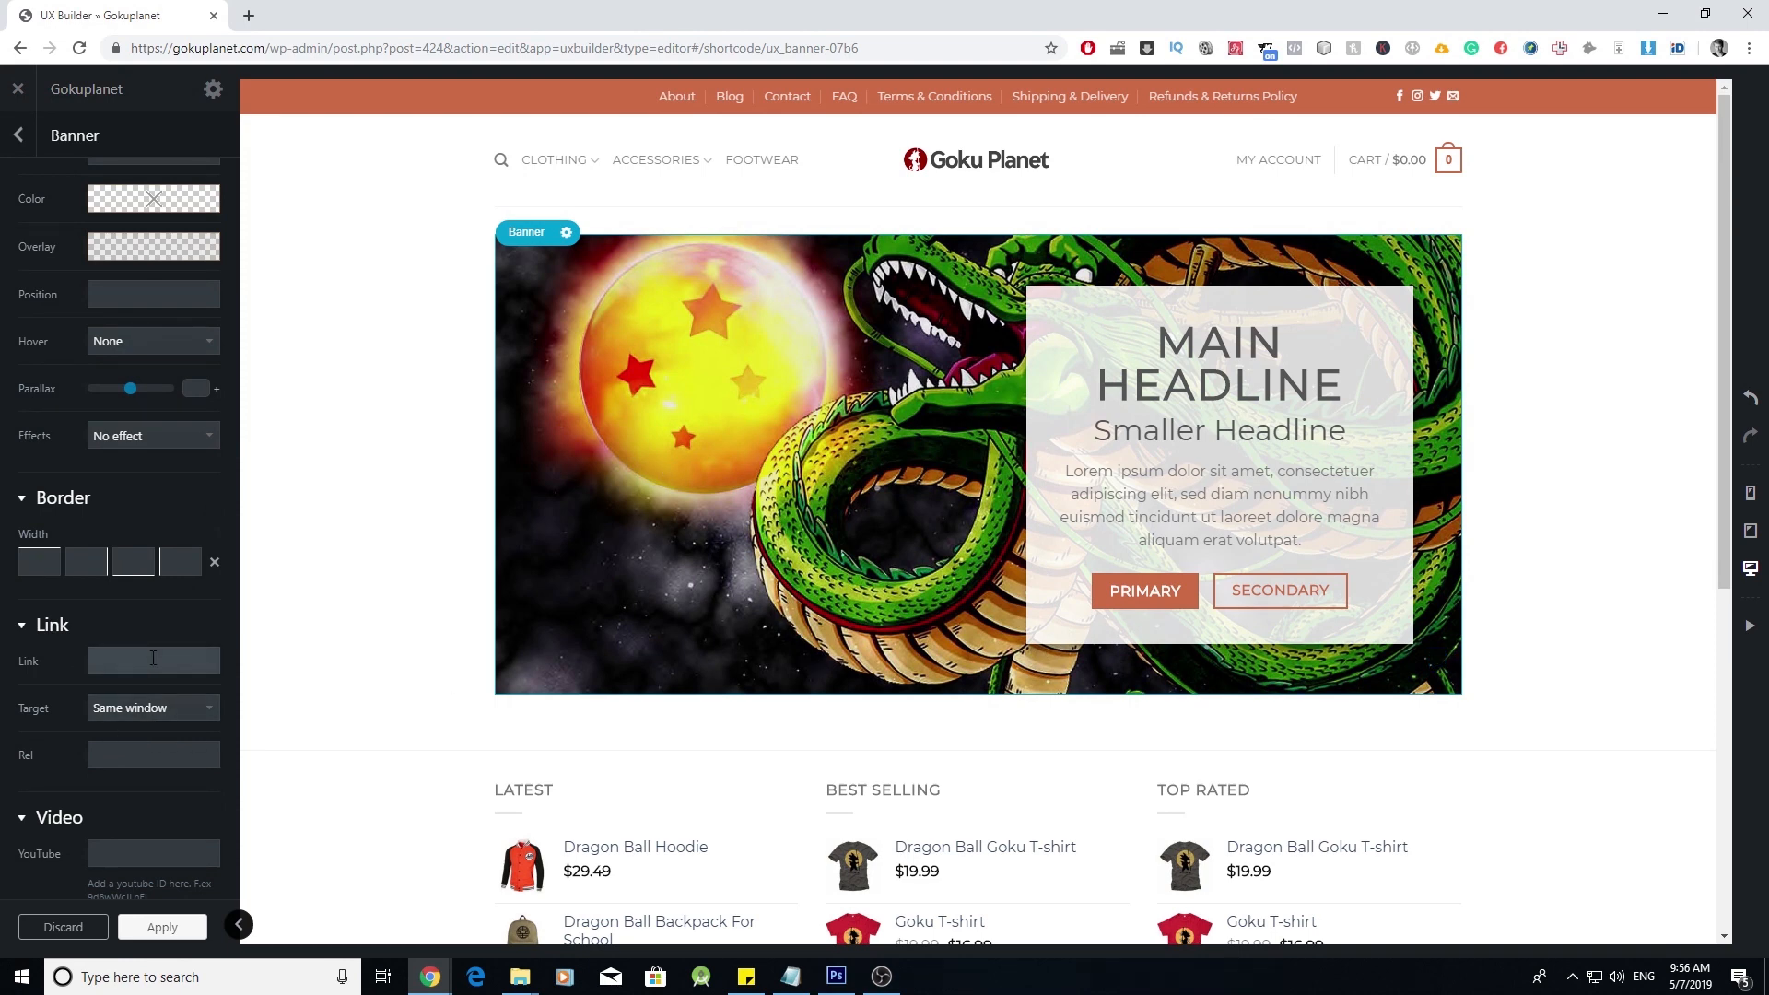
click(166, 926)
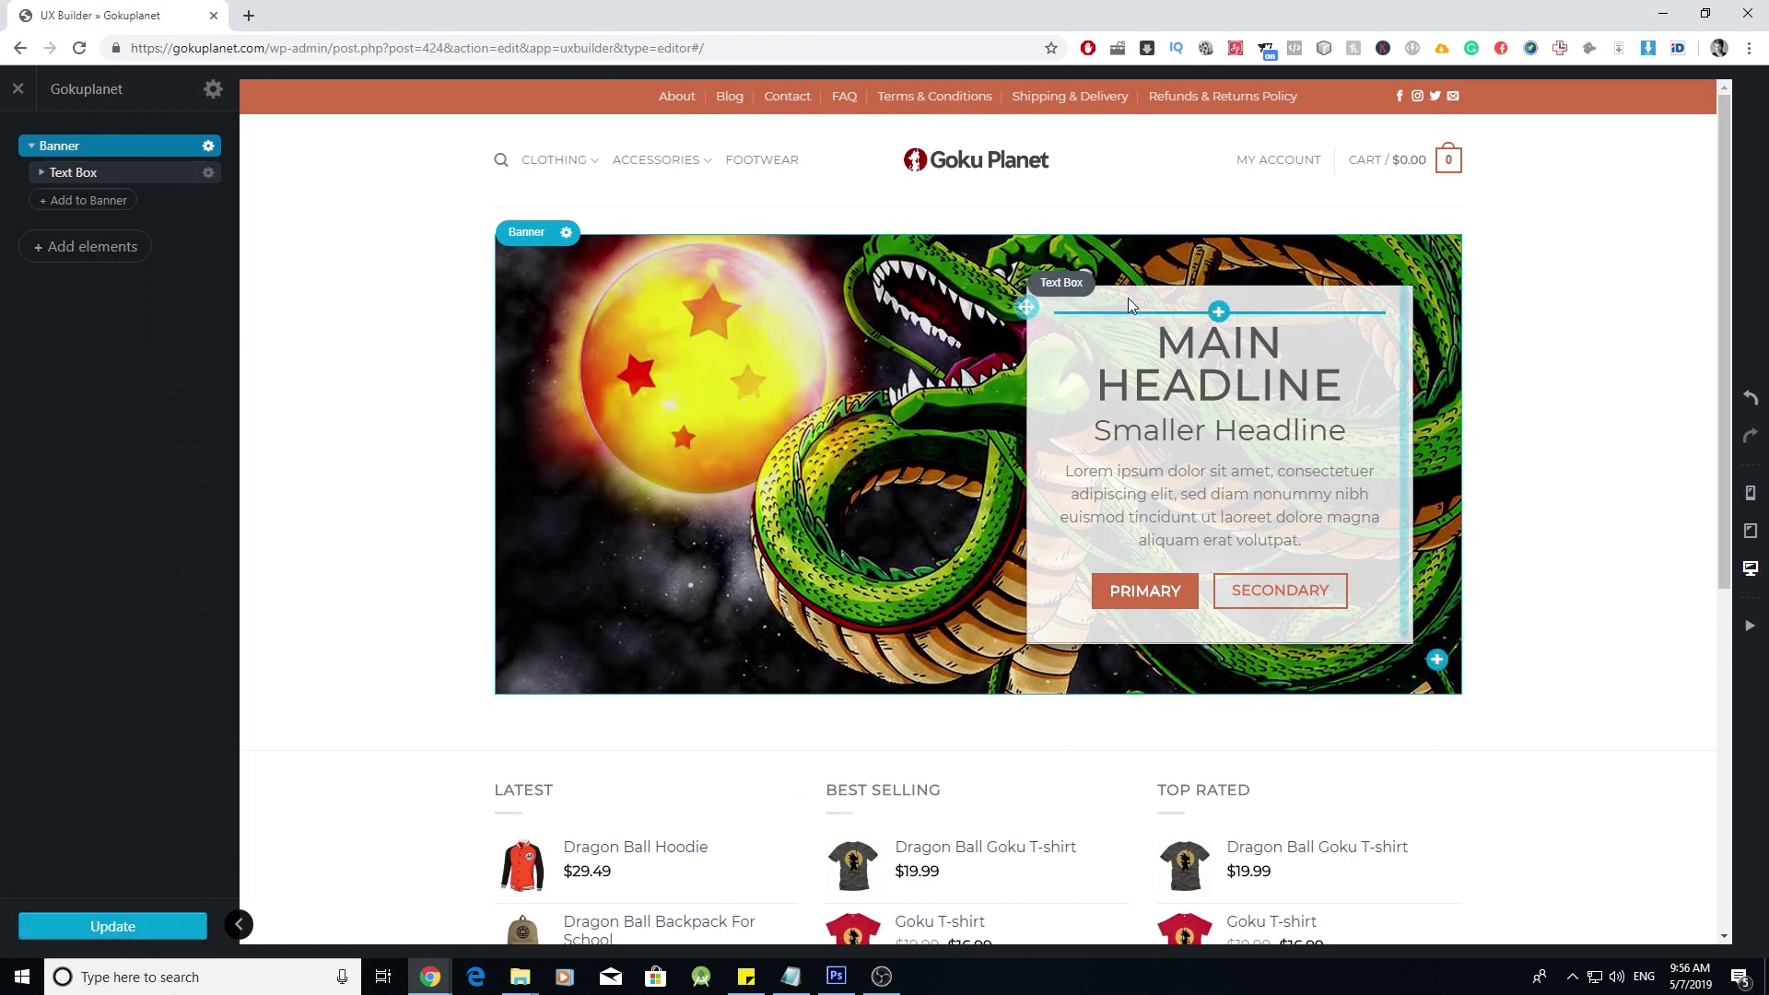
- Inspect the banner's headline text and its PRIMARY and SECONDARY buttons
click(1115, 343)
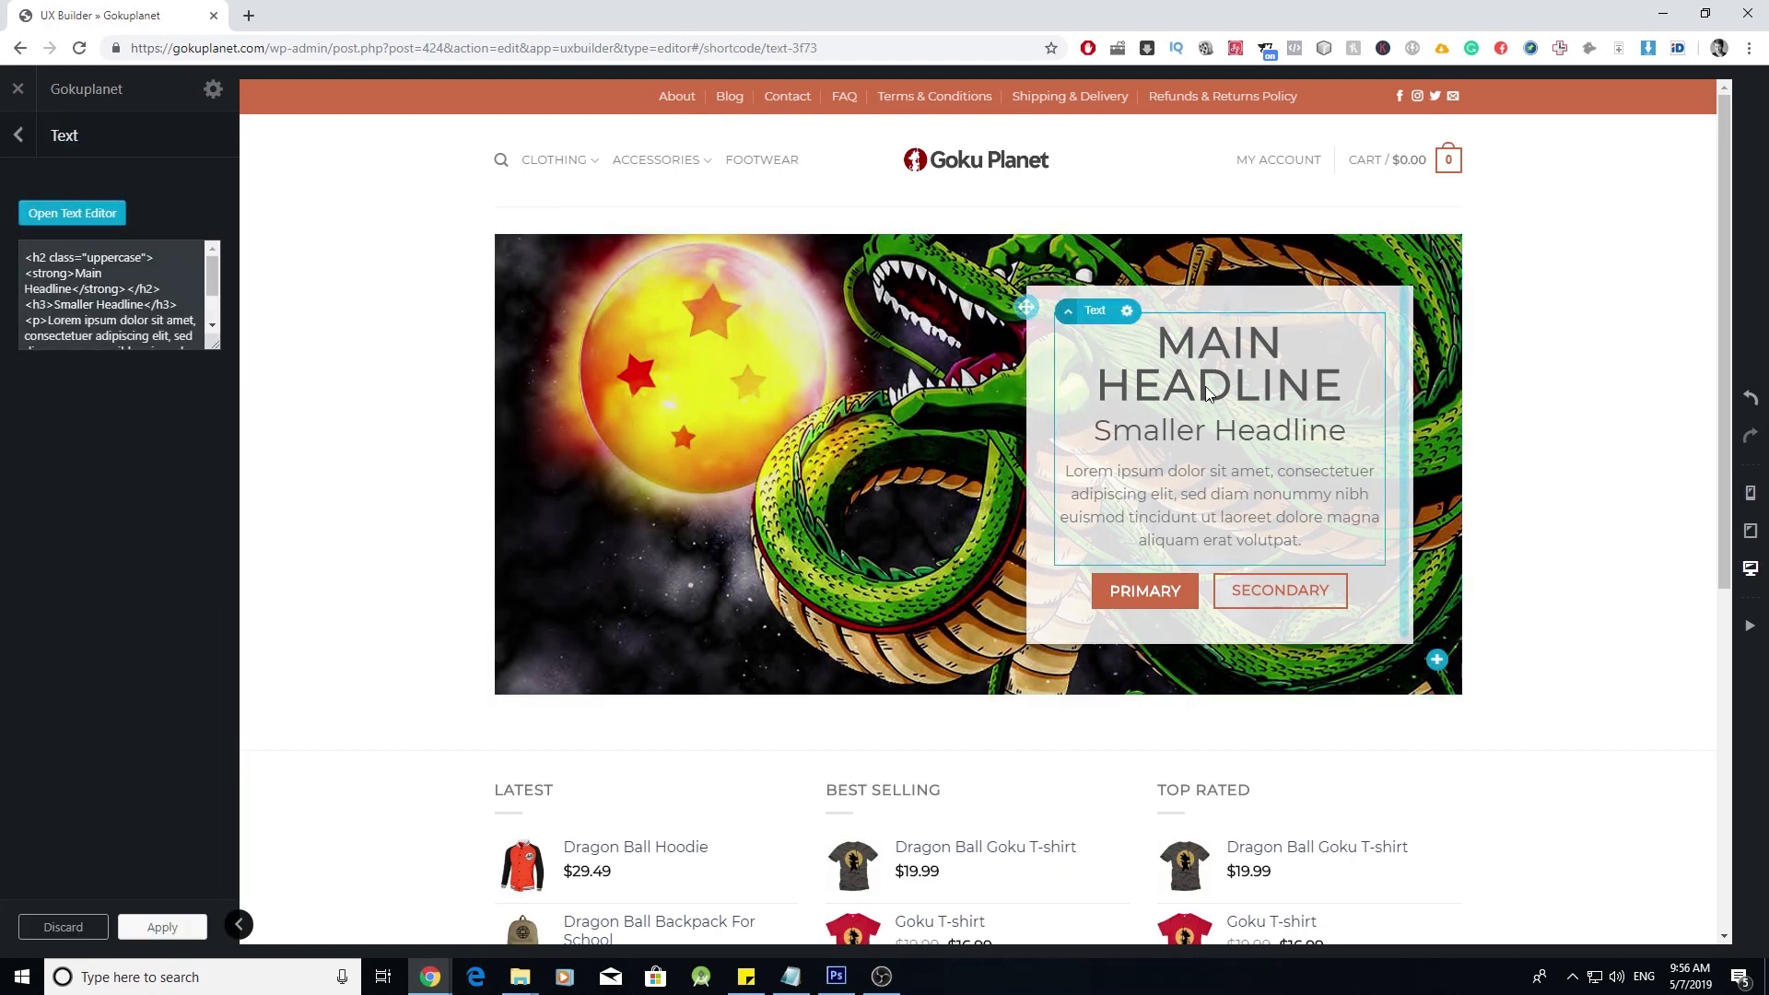
click(92, 215)
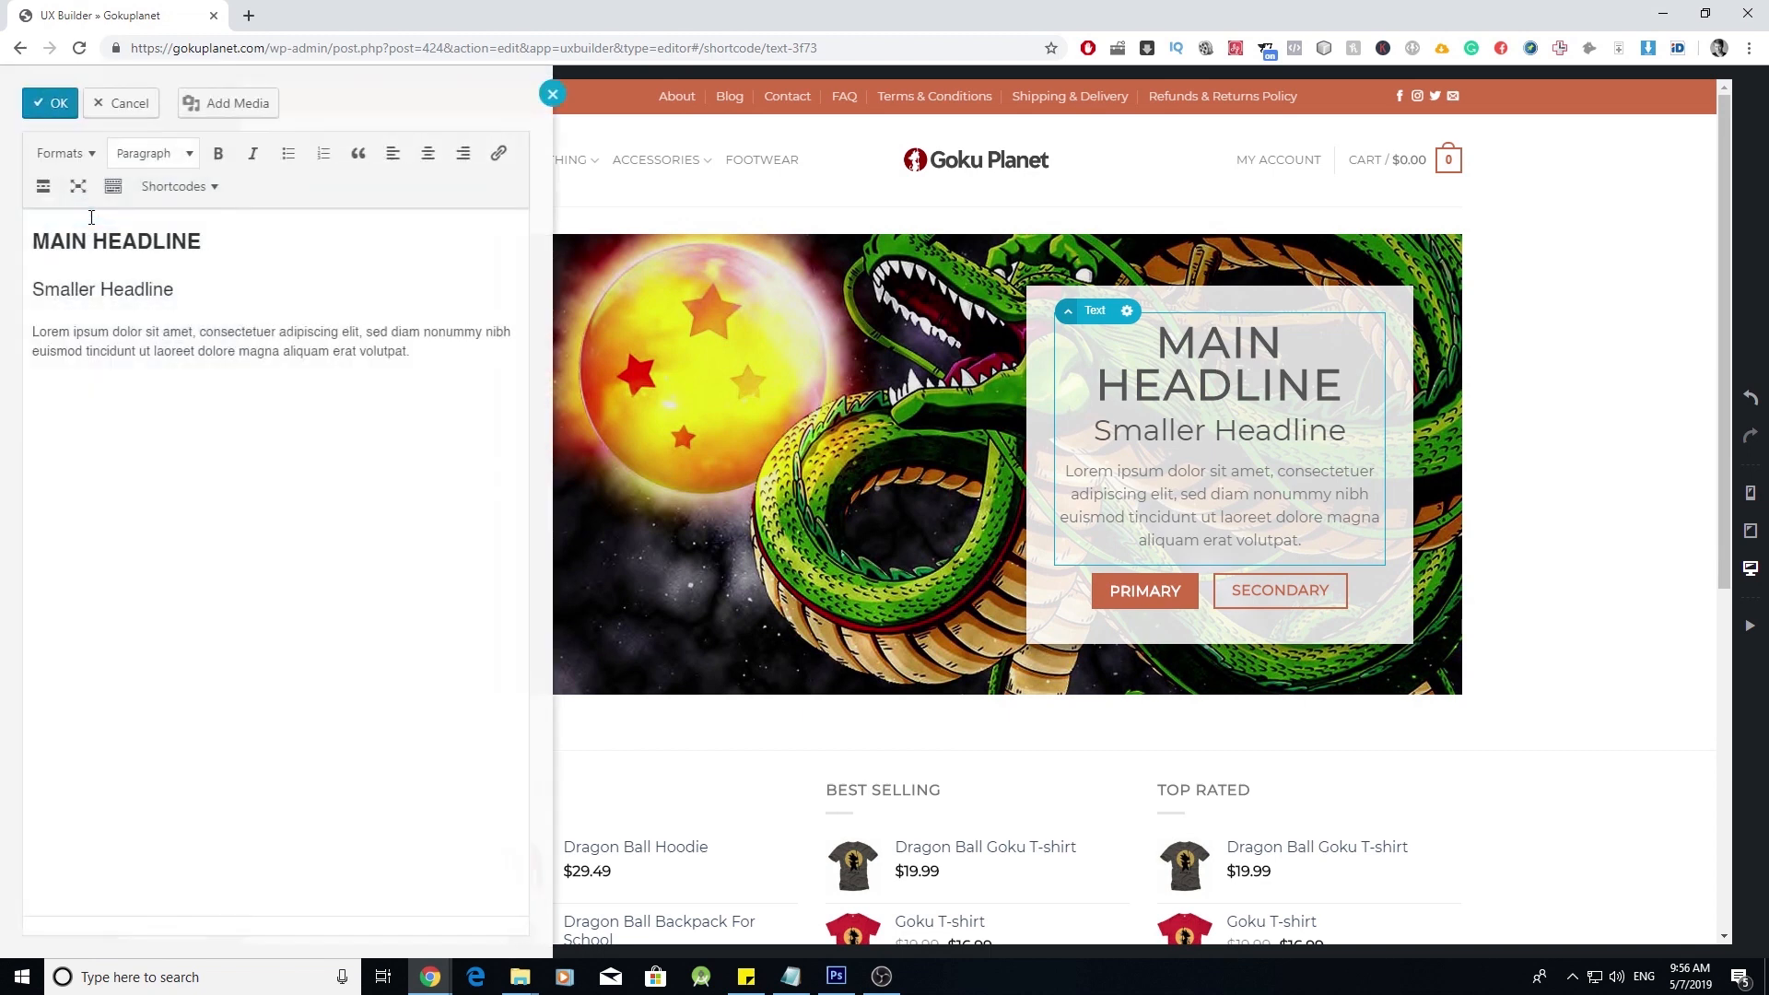
click(552, 92)
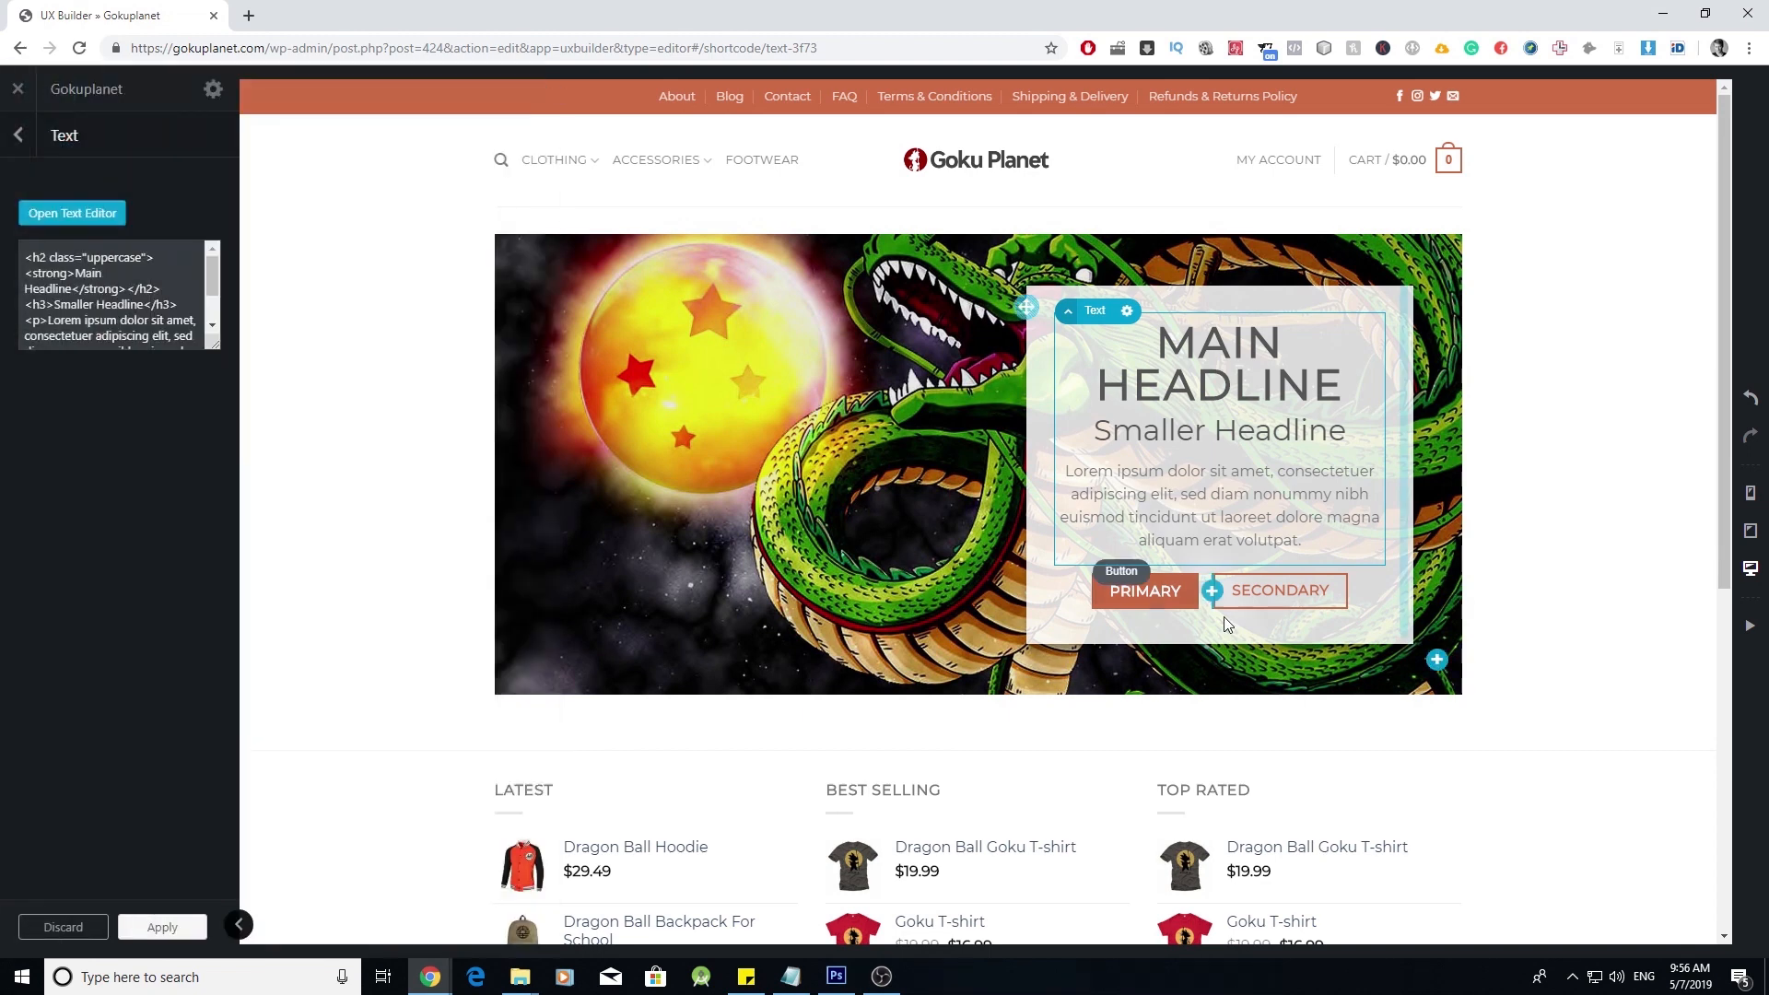
click(1155, 586)
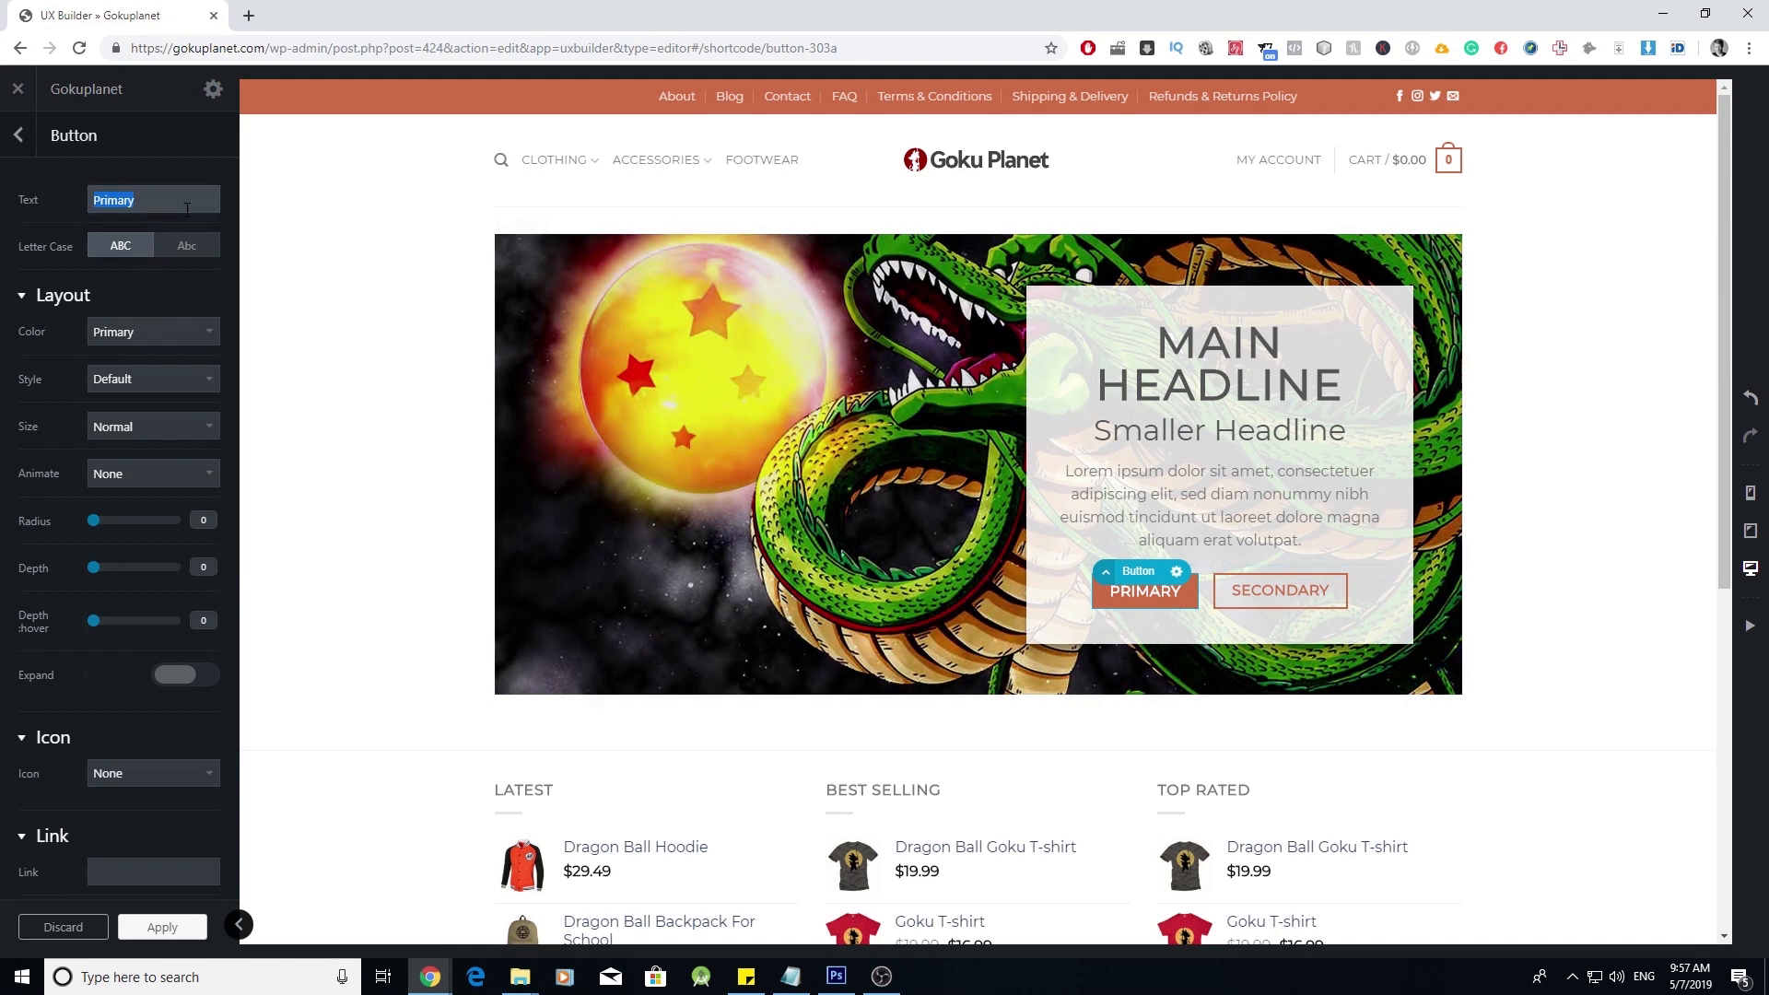
scroll(143, 395, down, 3)
scroll(143, 394, up, 3)
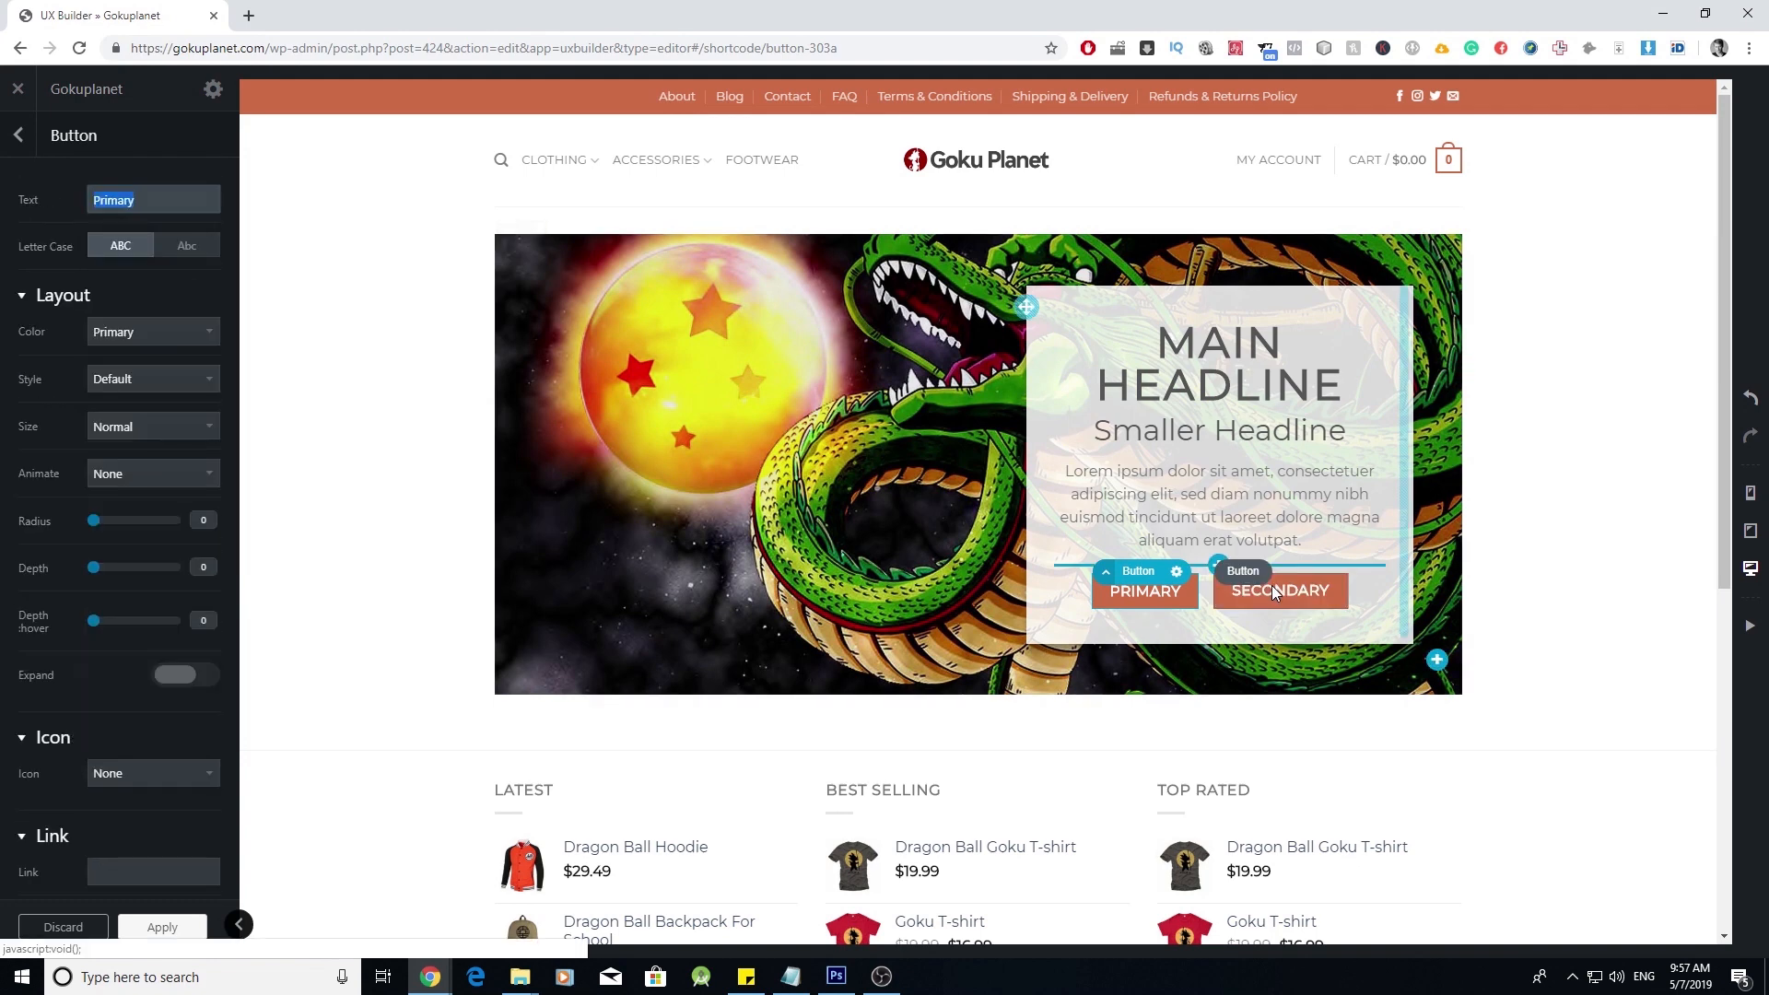
click(1272, 585)
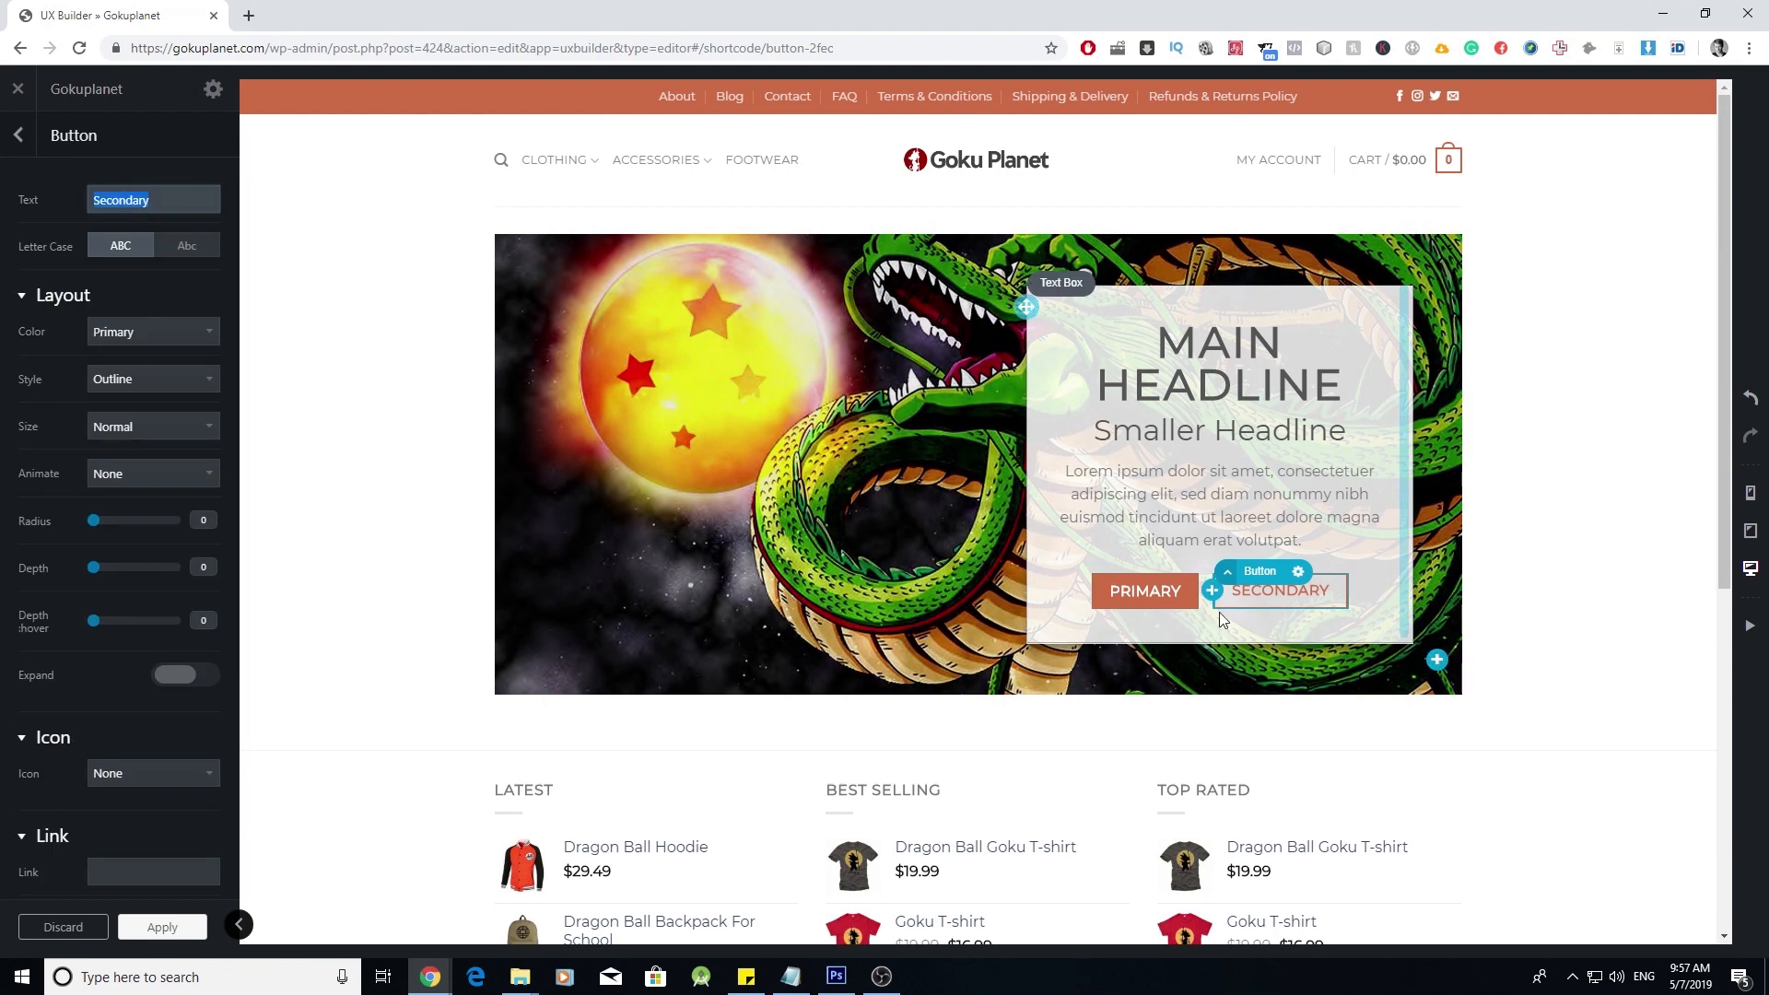
- Delete Button Secondary from Banner > Text Box in the element tree and collapse the Banner
click(18, 135)
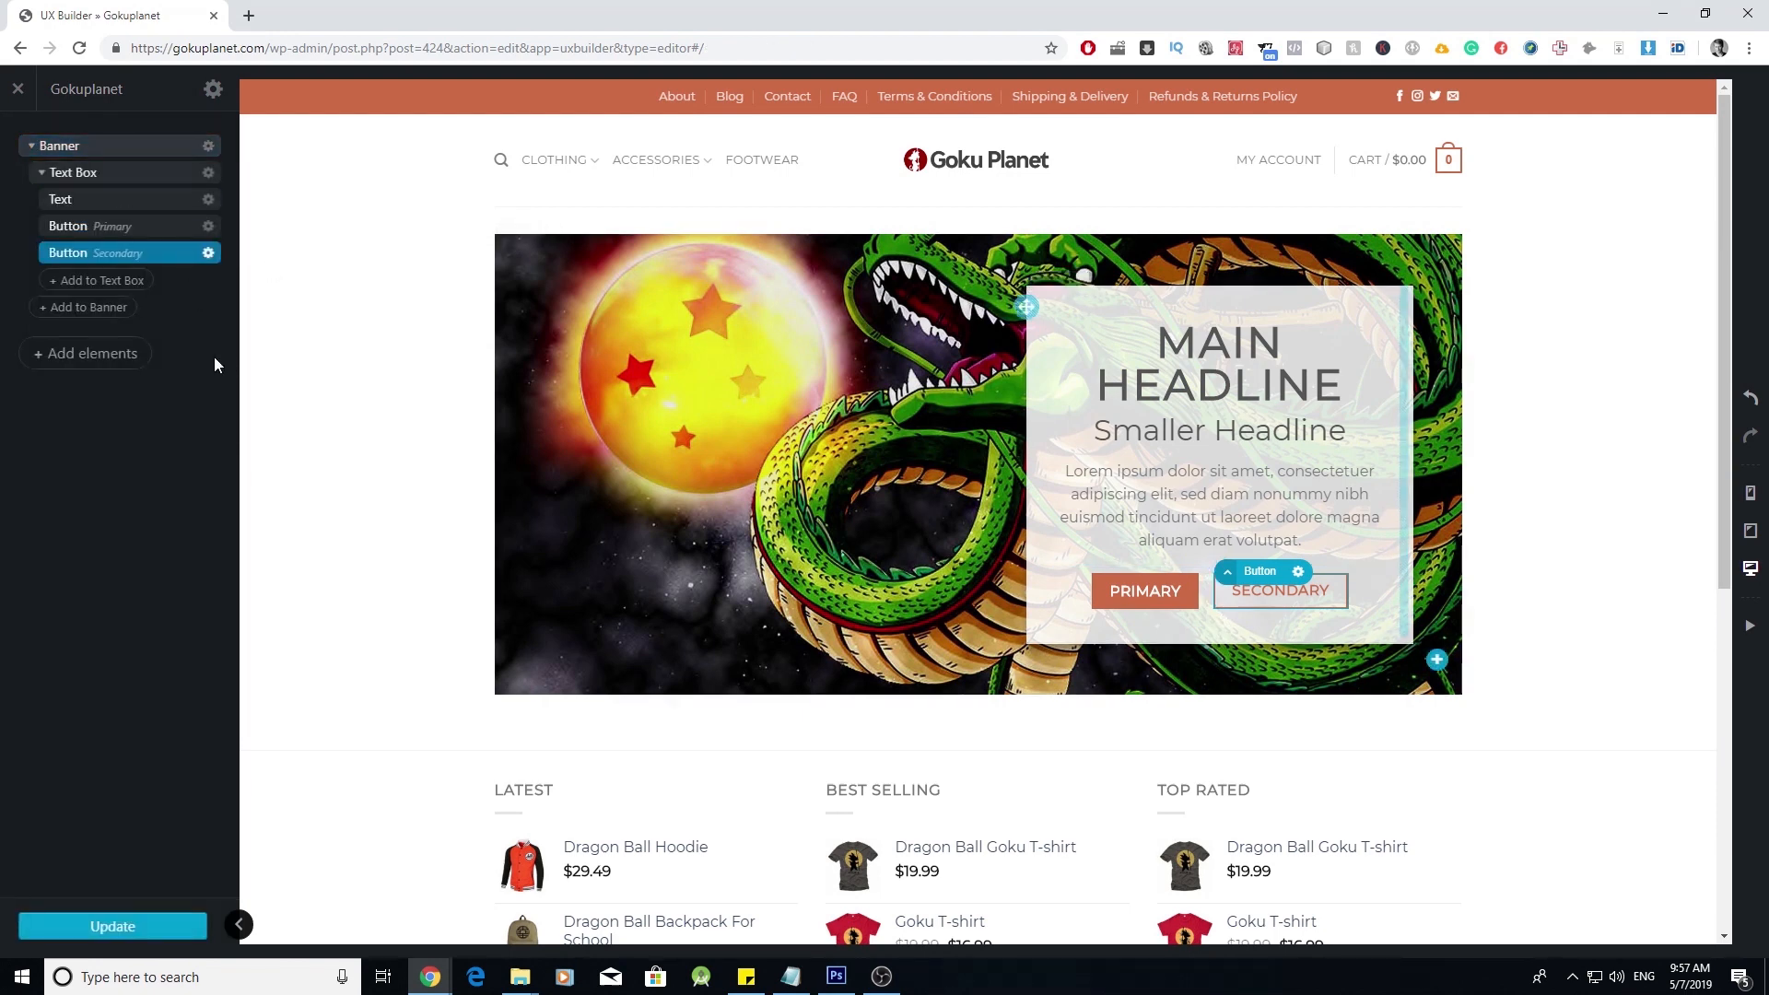
click(37, 147)
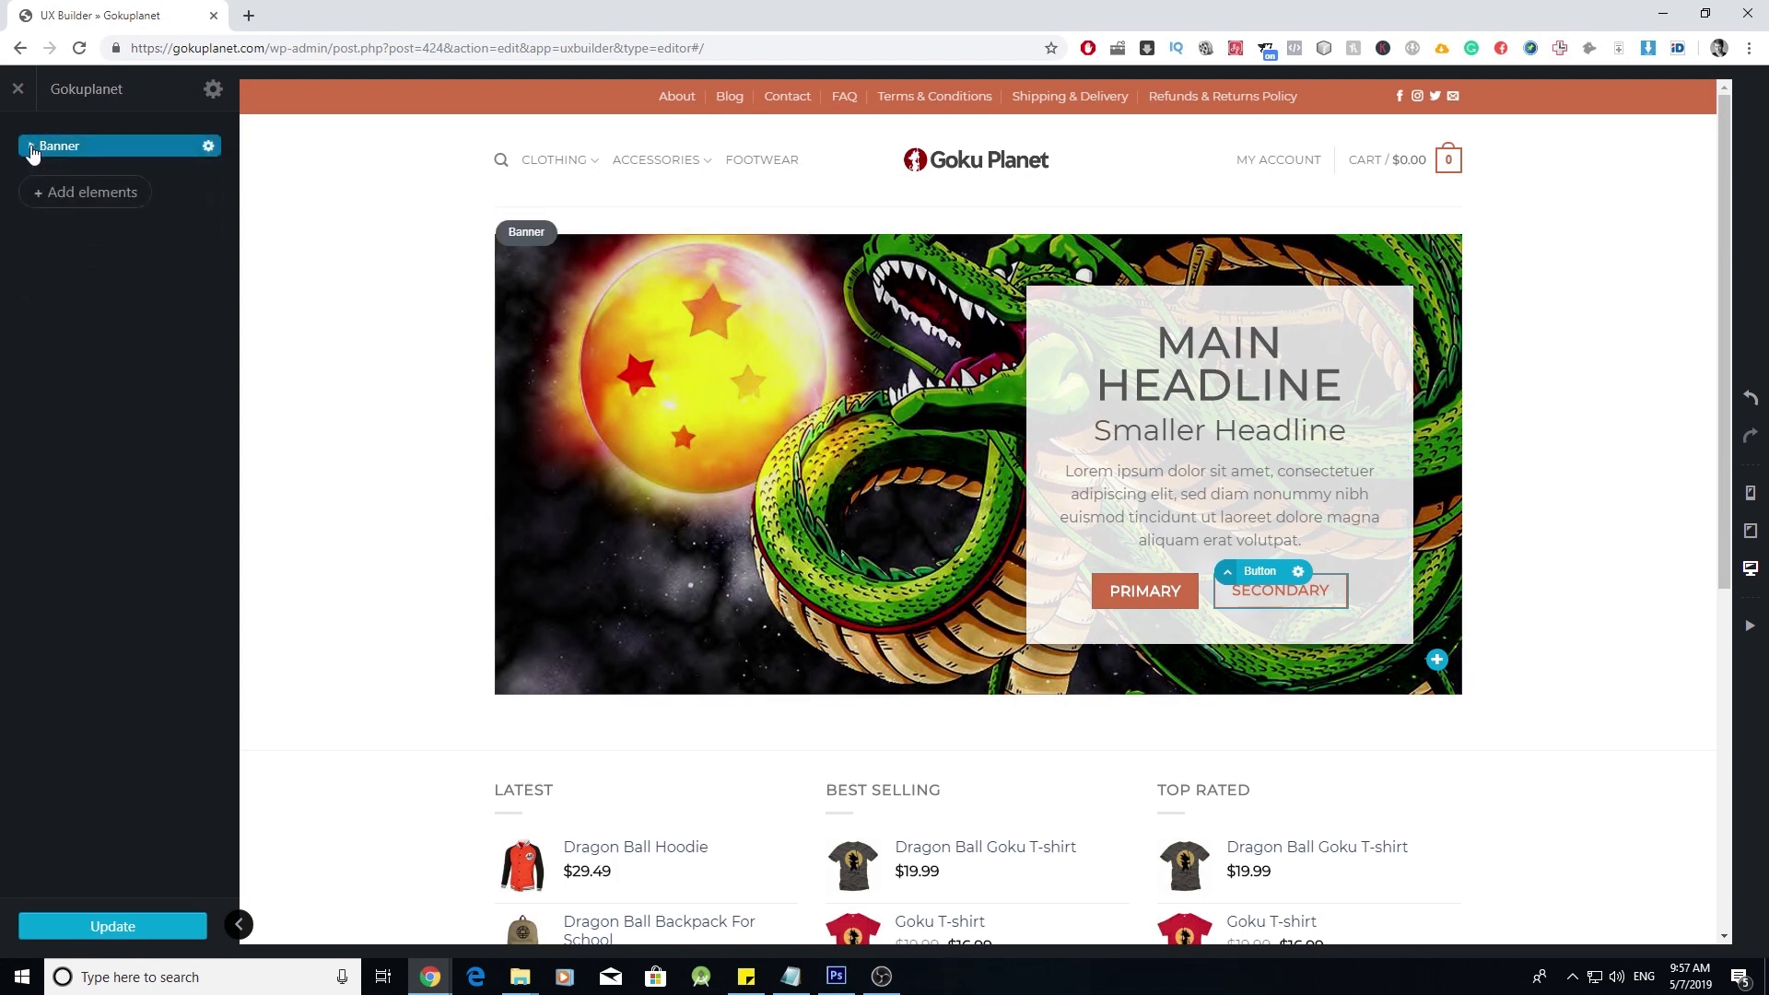
click(31, 148)
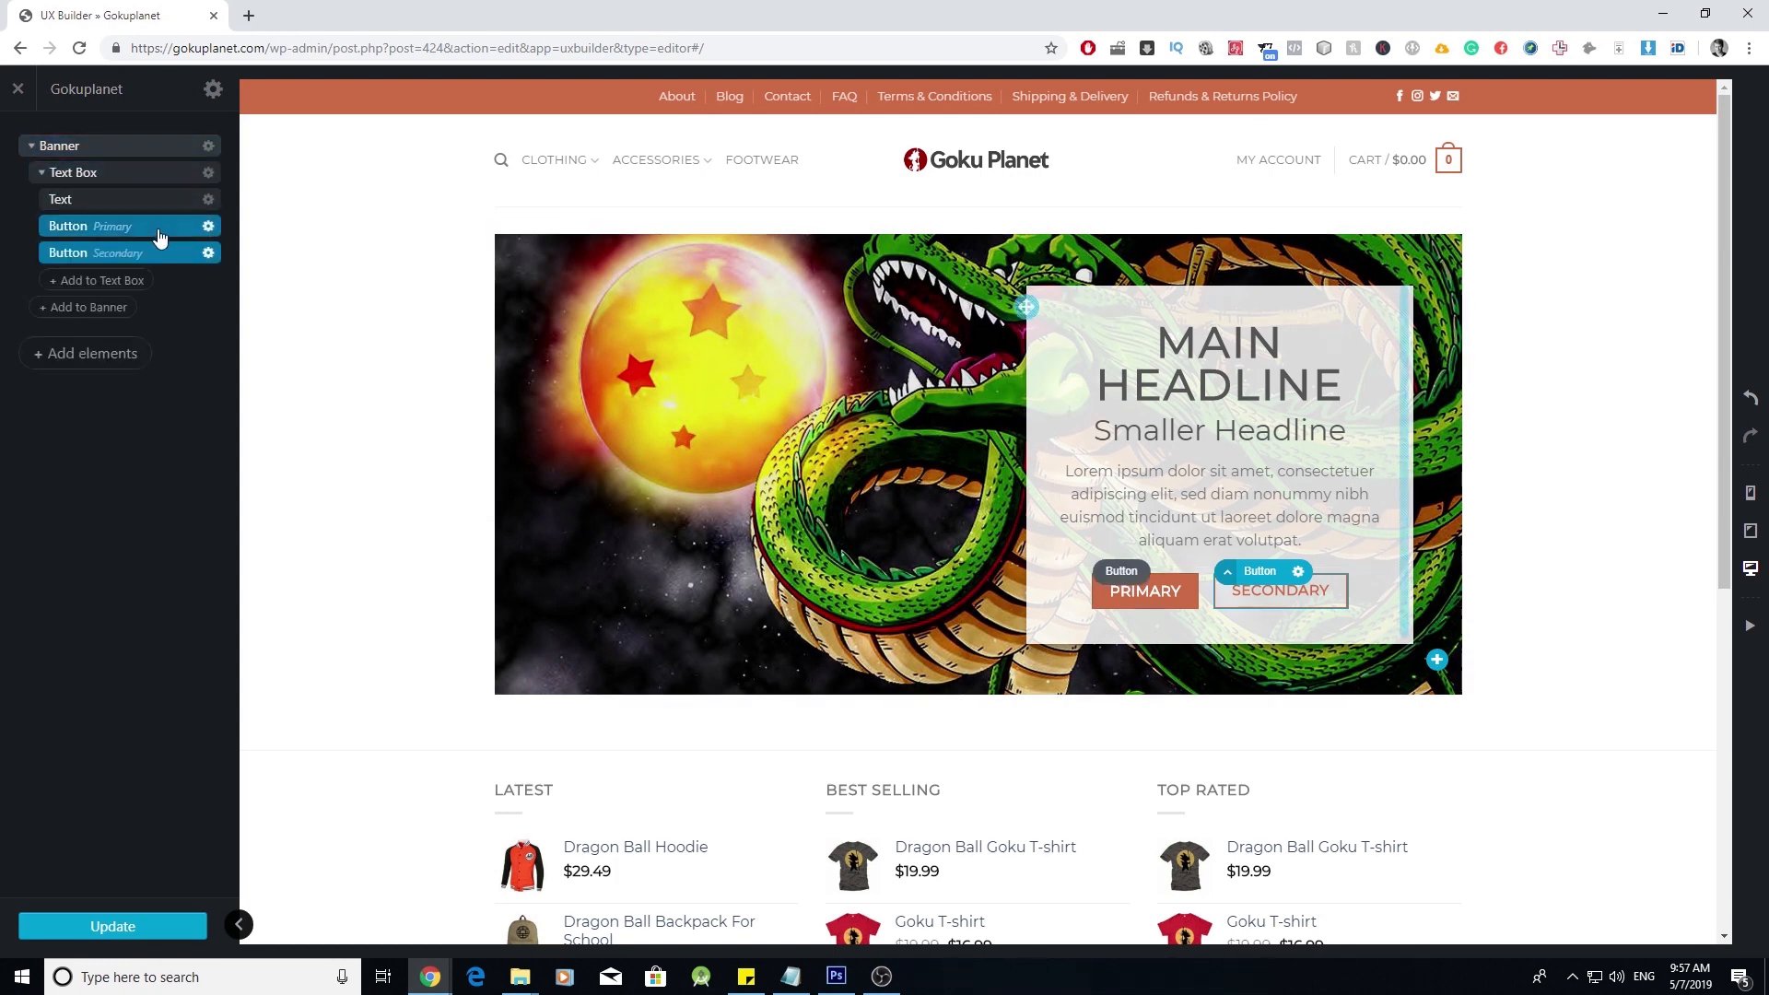
click(41, 176)
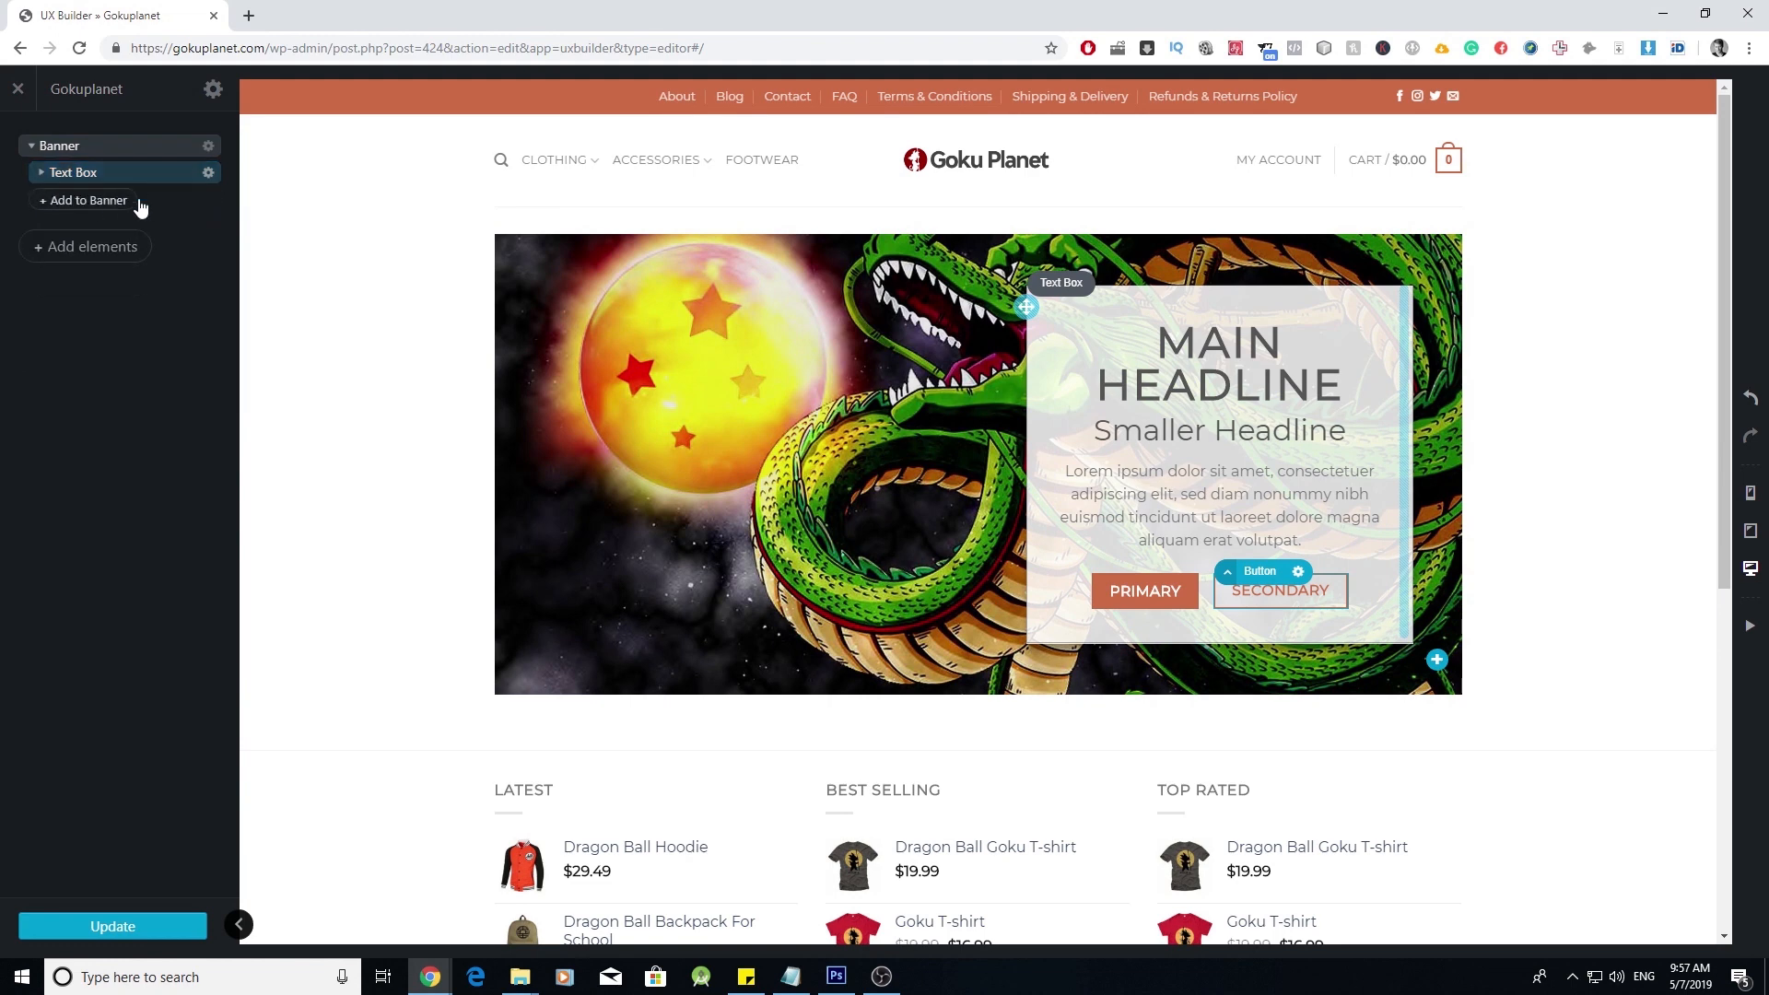
click(41, 174)
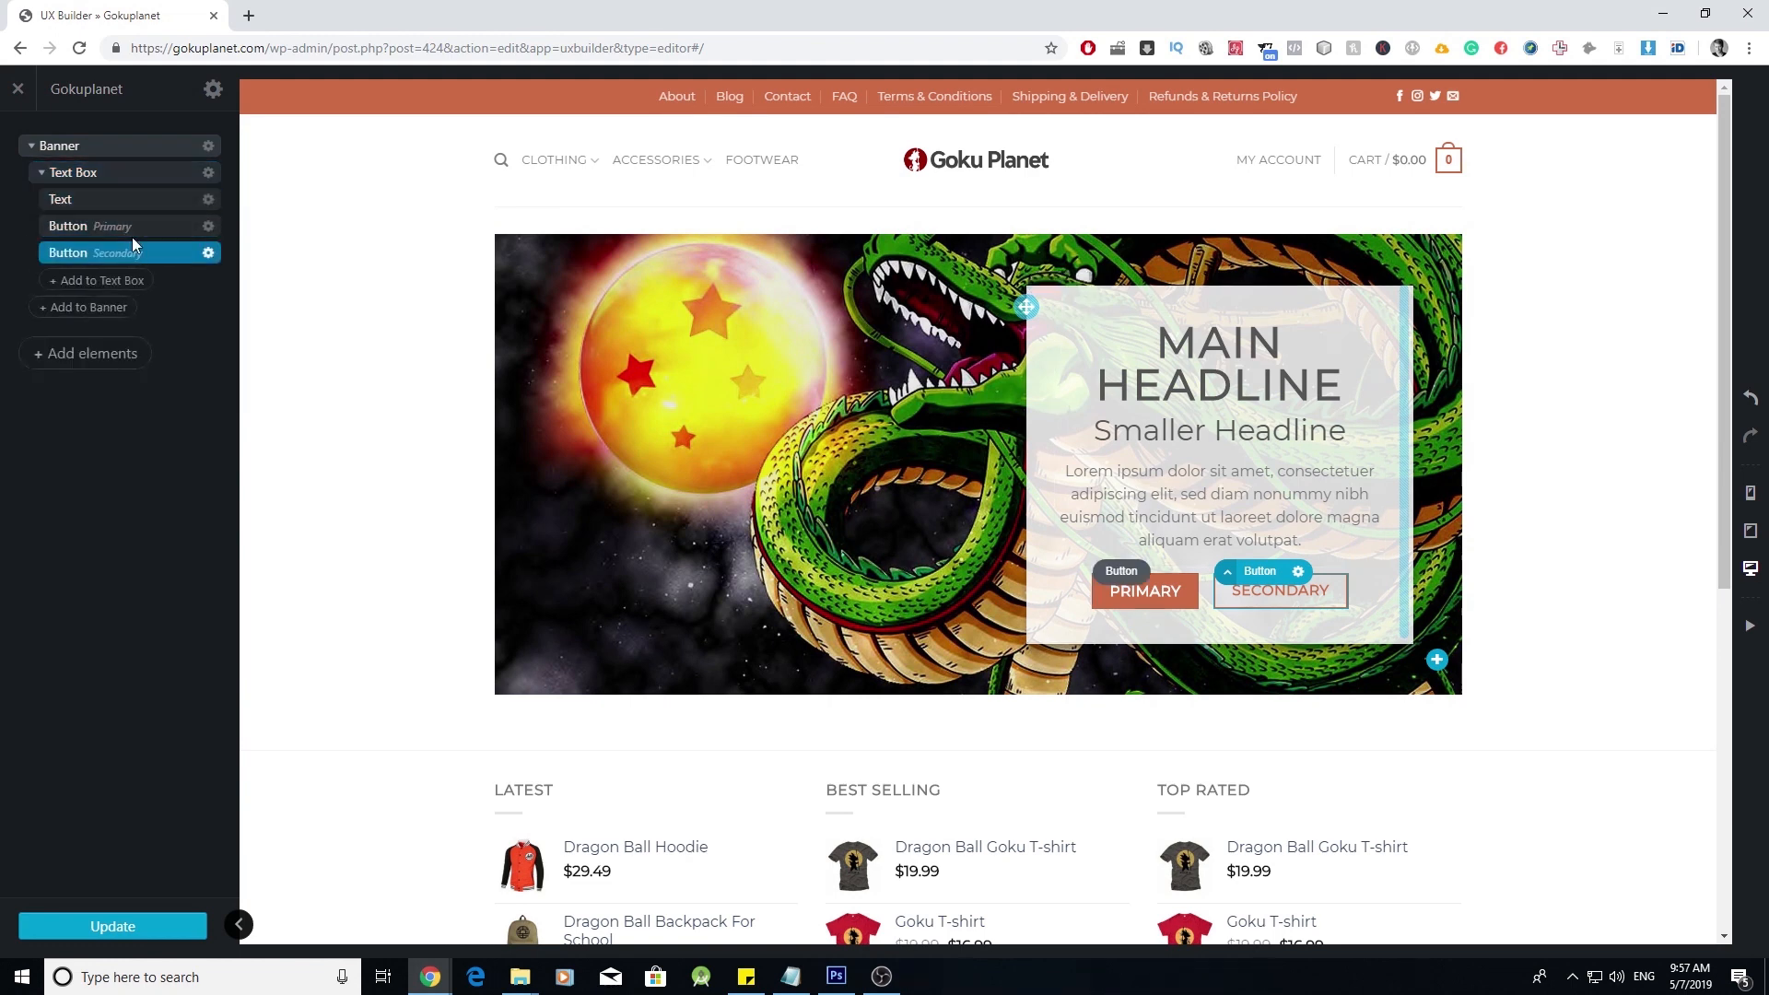
click(208, 253)
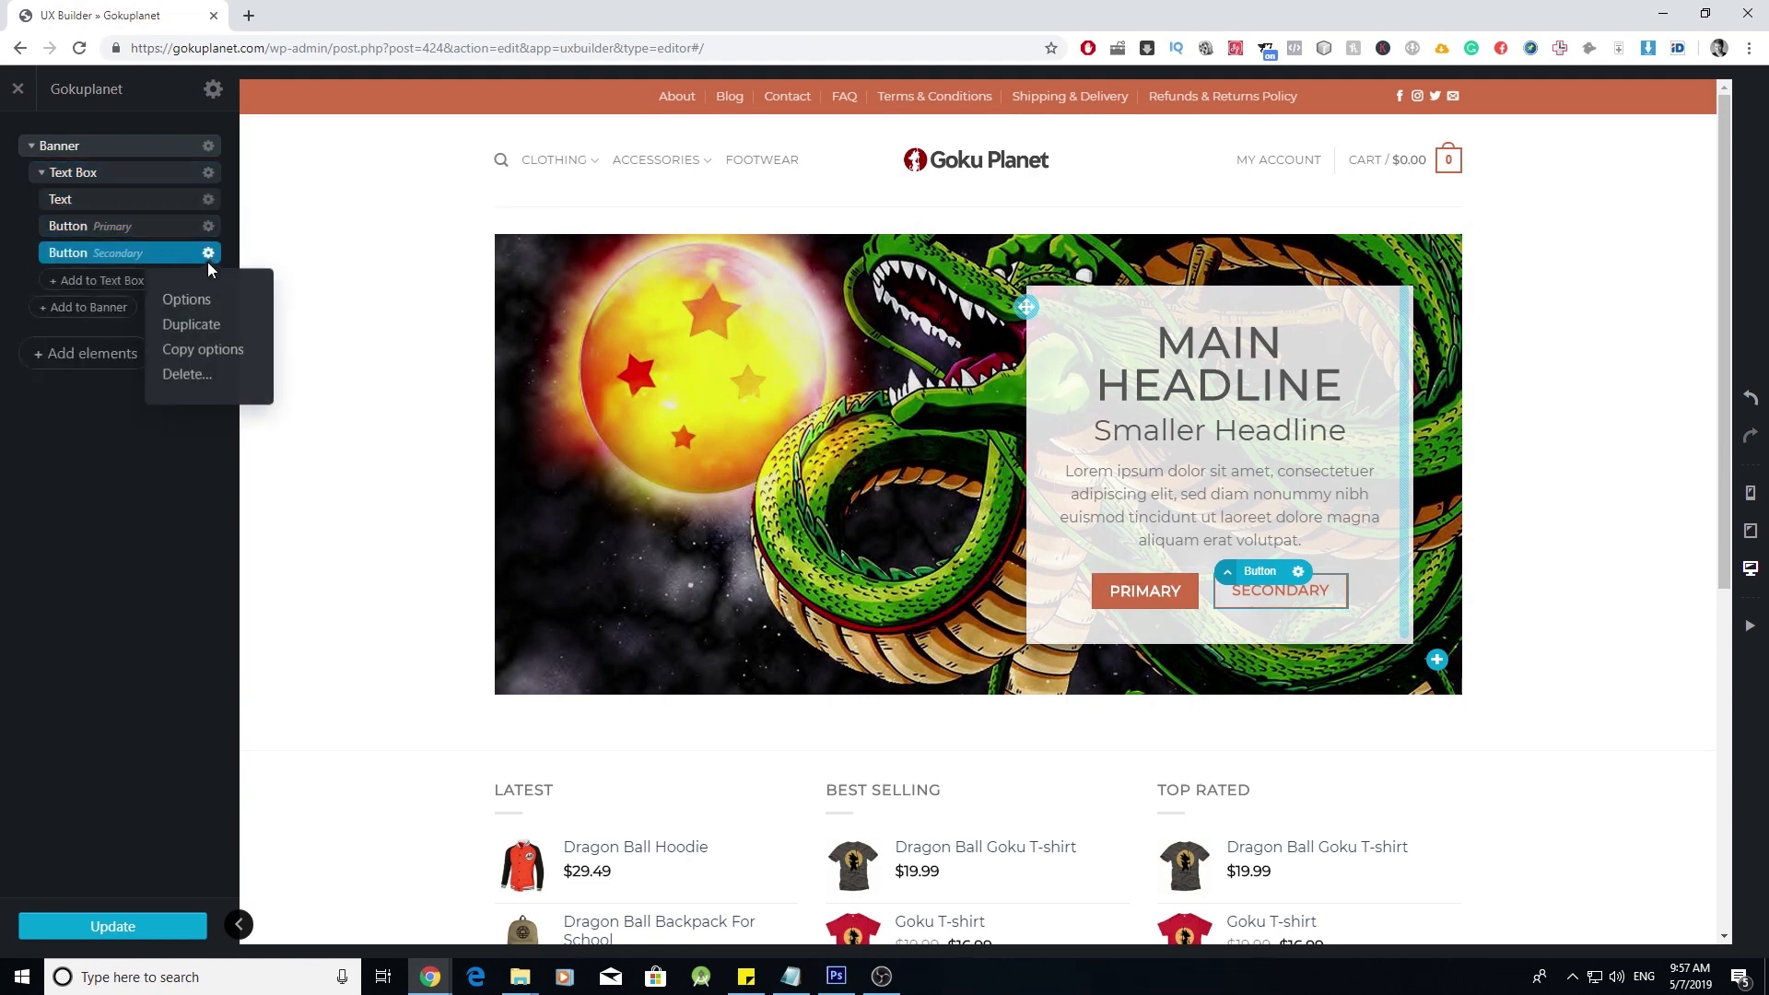
click(185, 373)
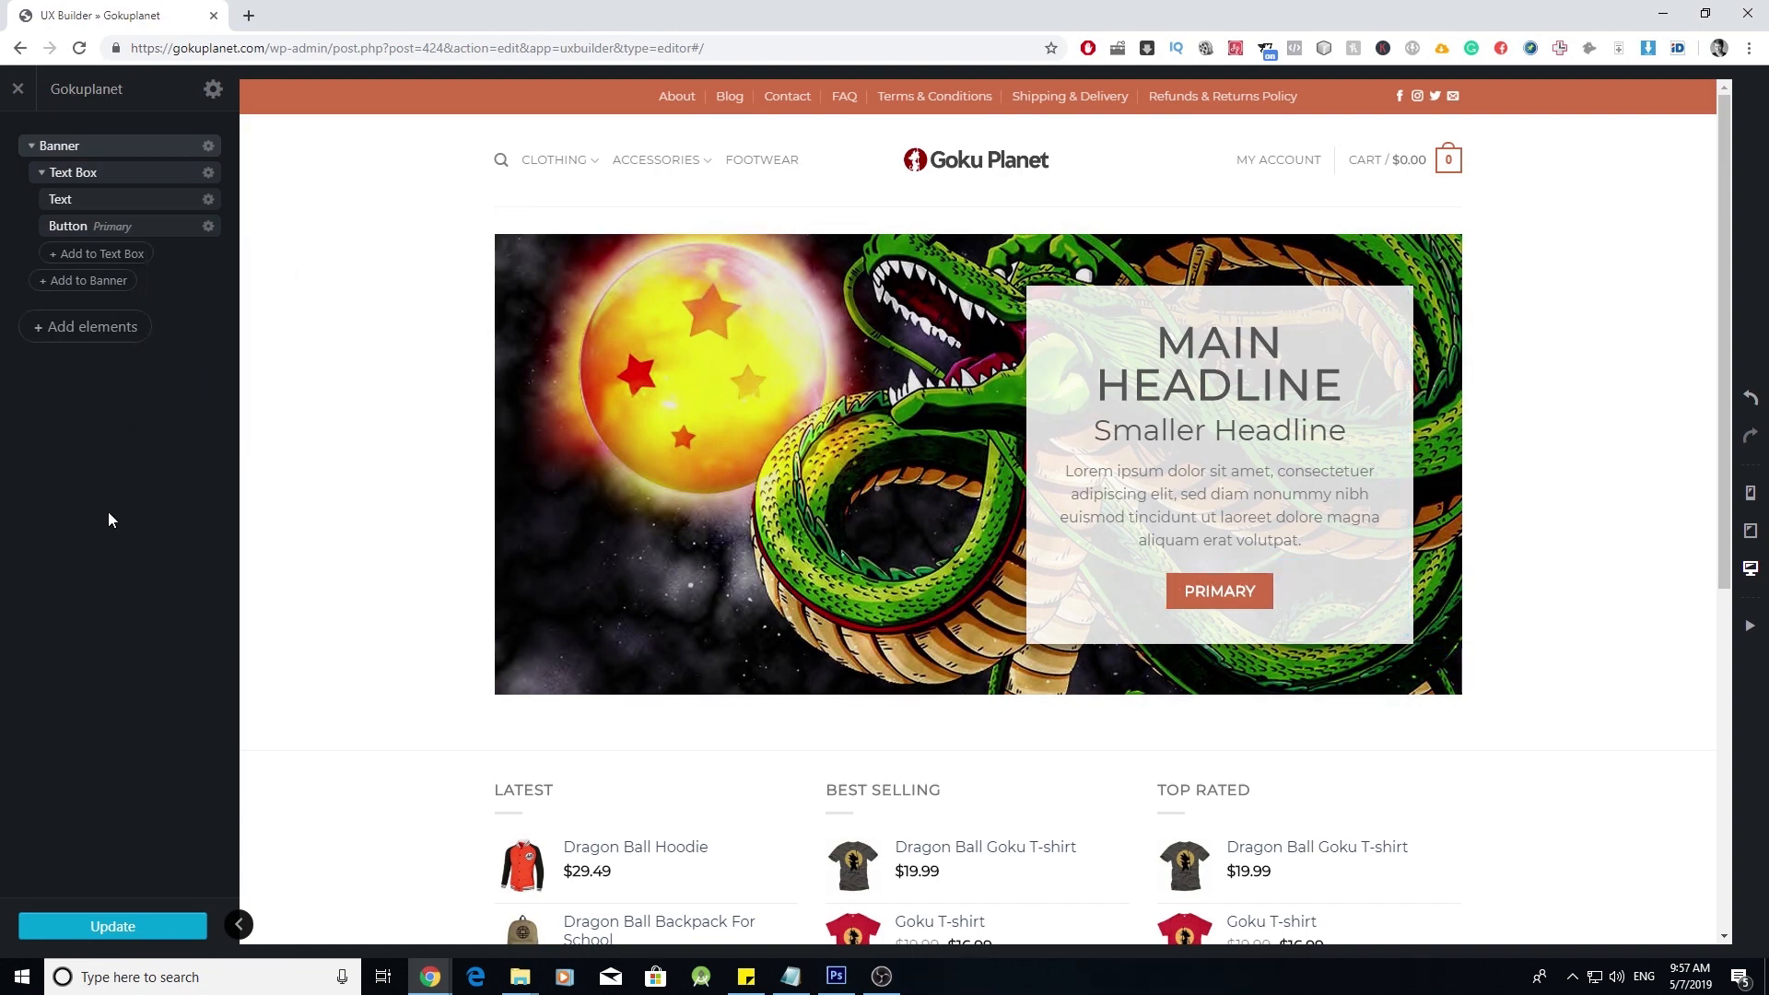
scroll(628, 490, down, 4)
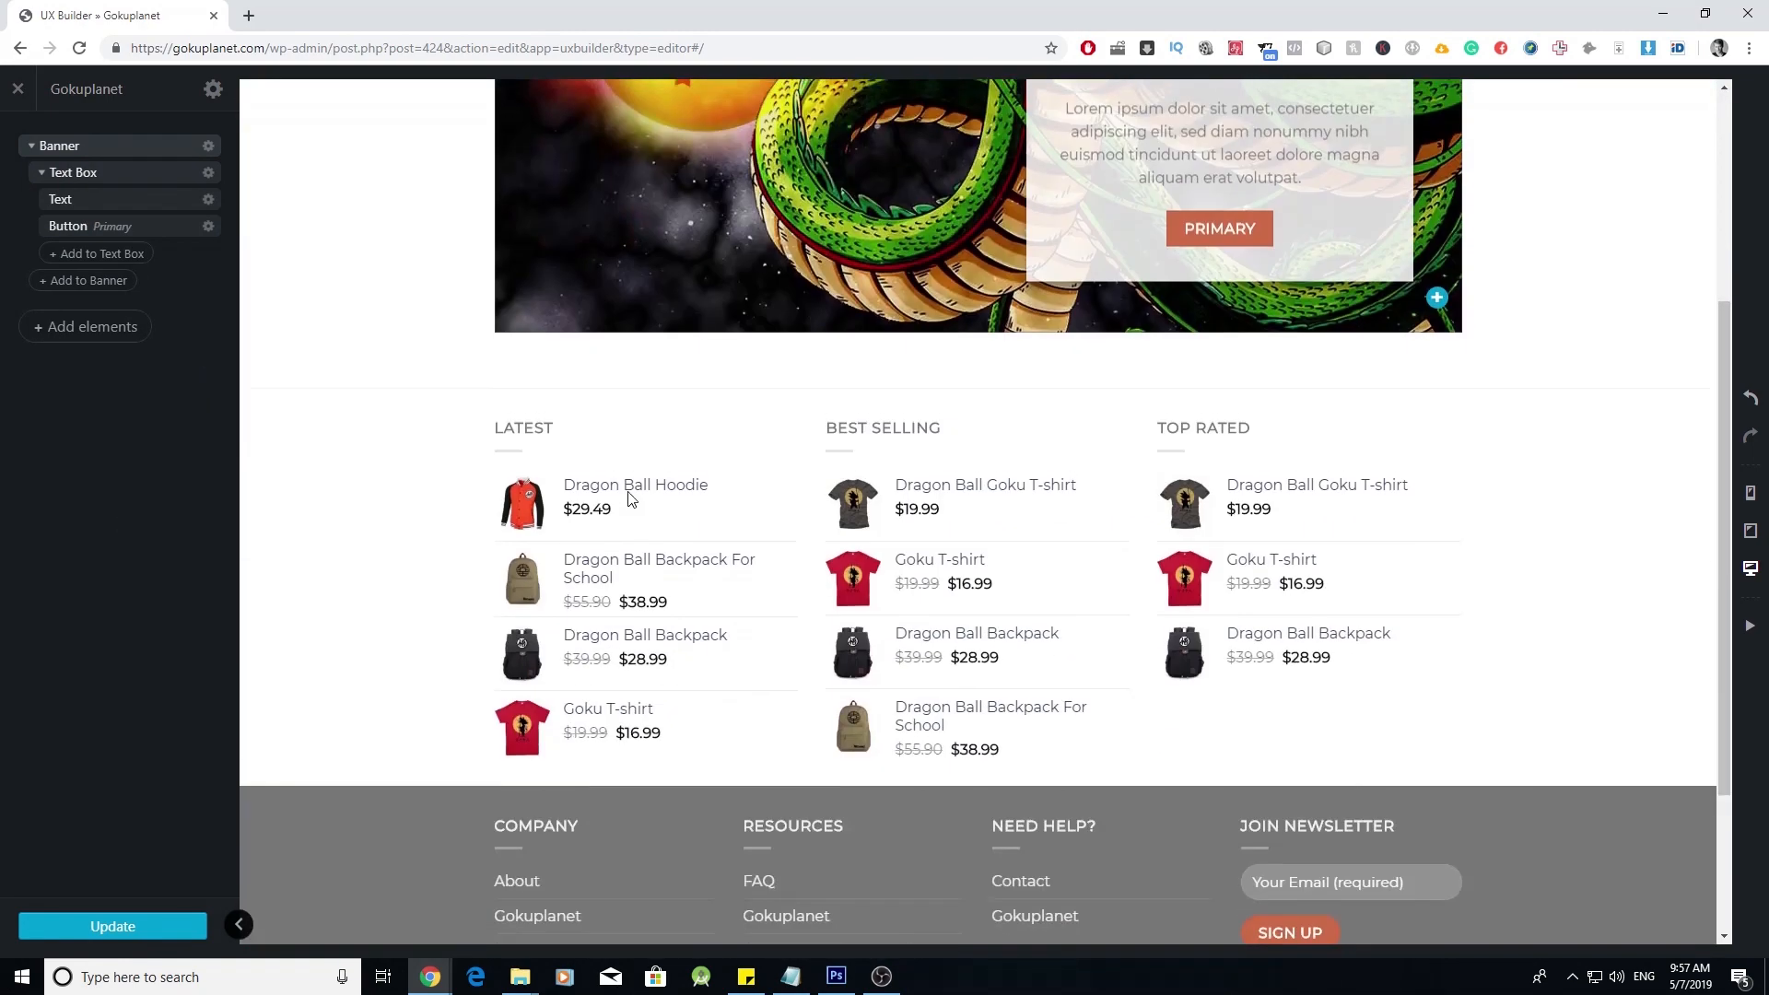
scroll(628, 490, up, 4)
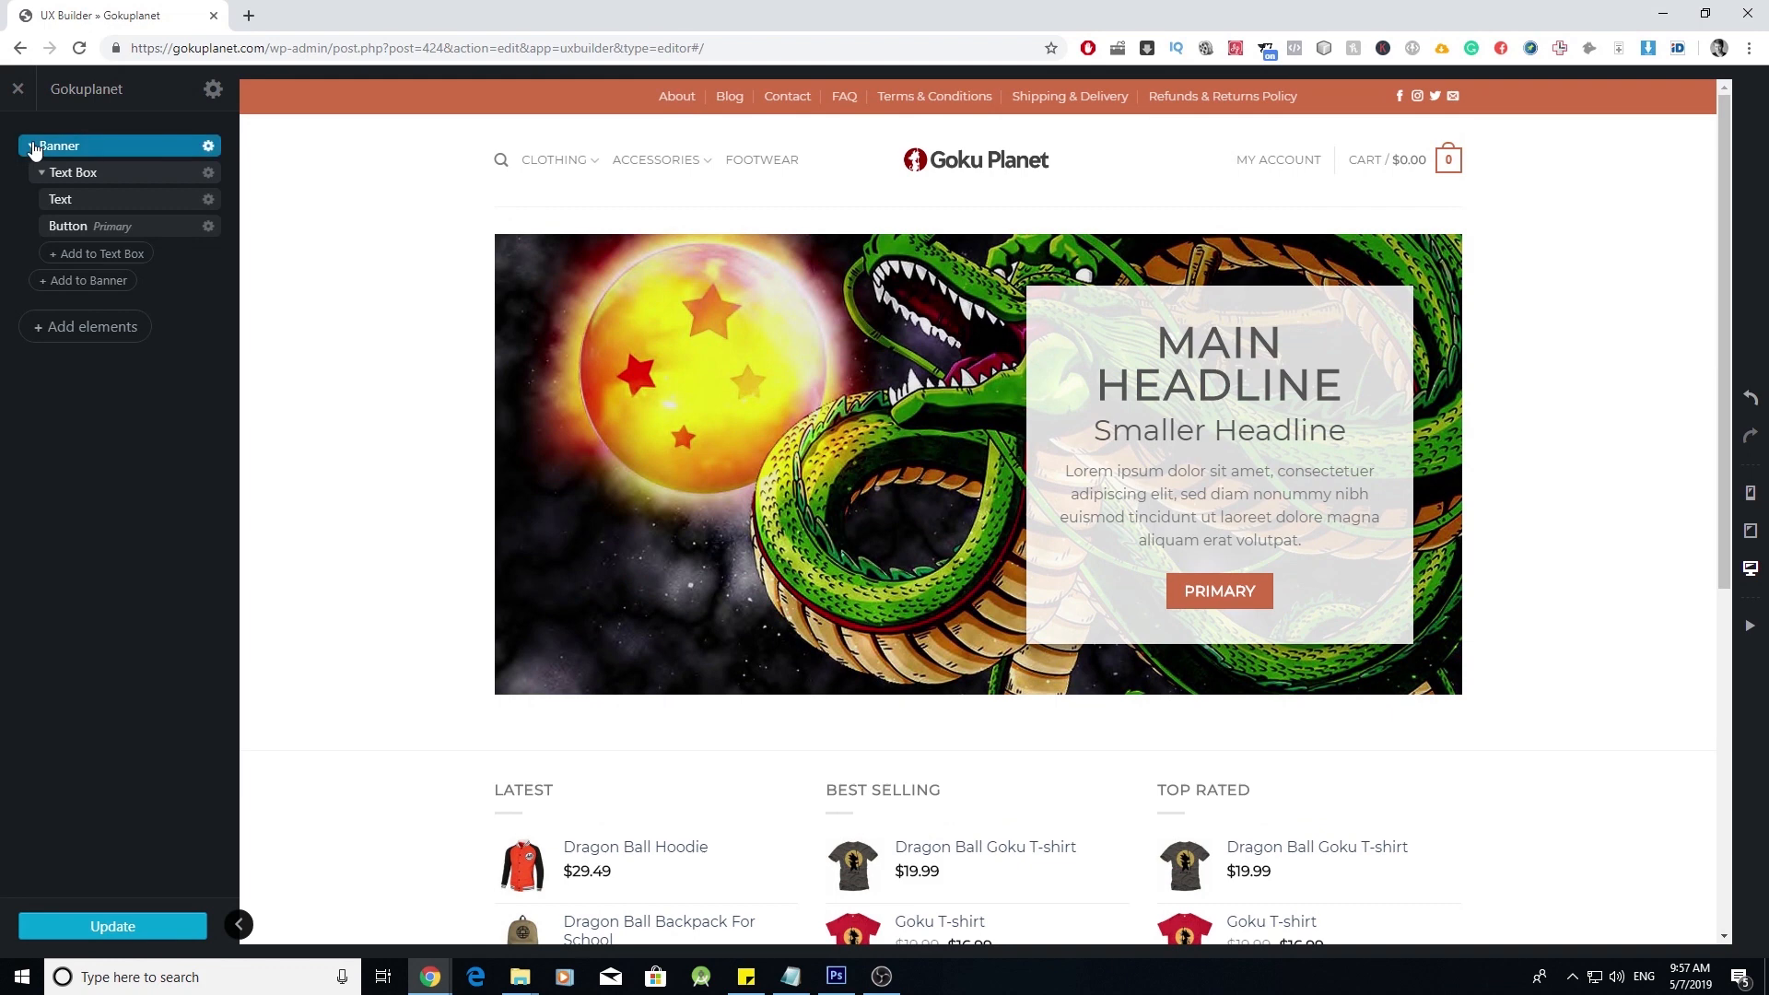
click(31, 146)
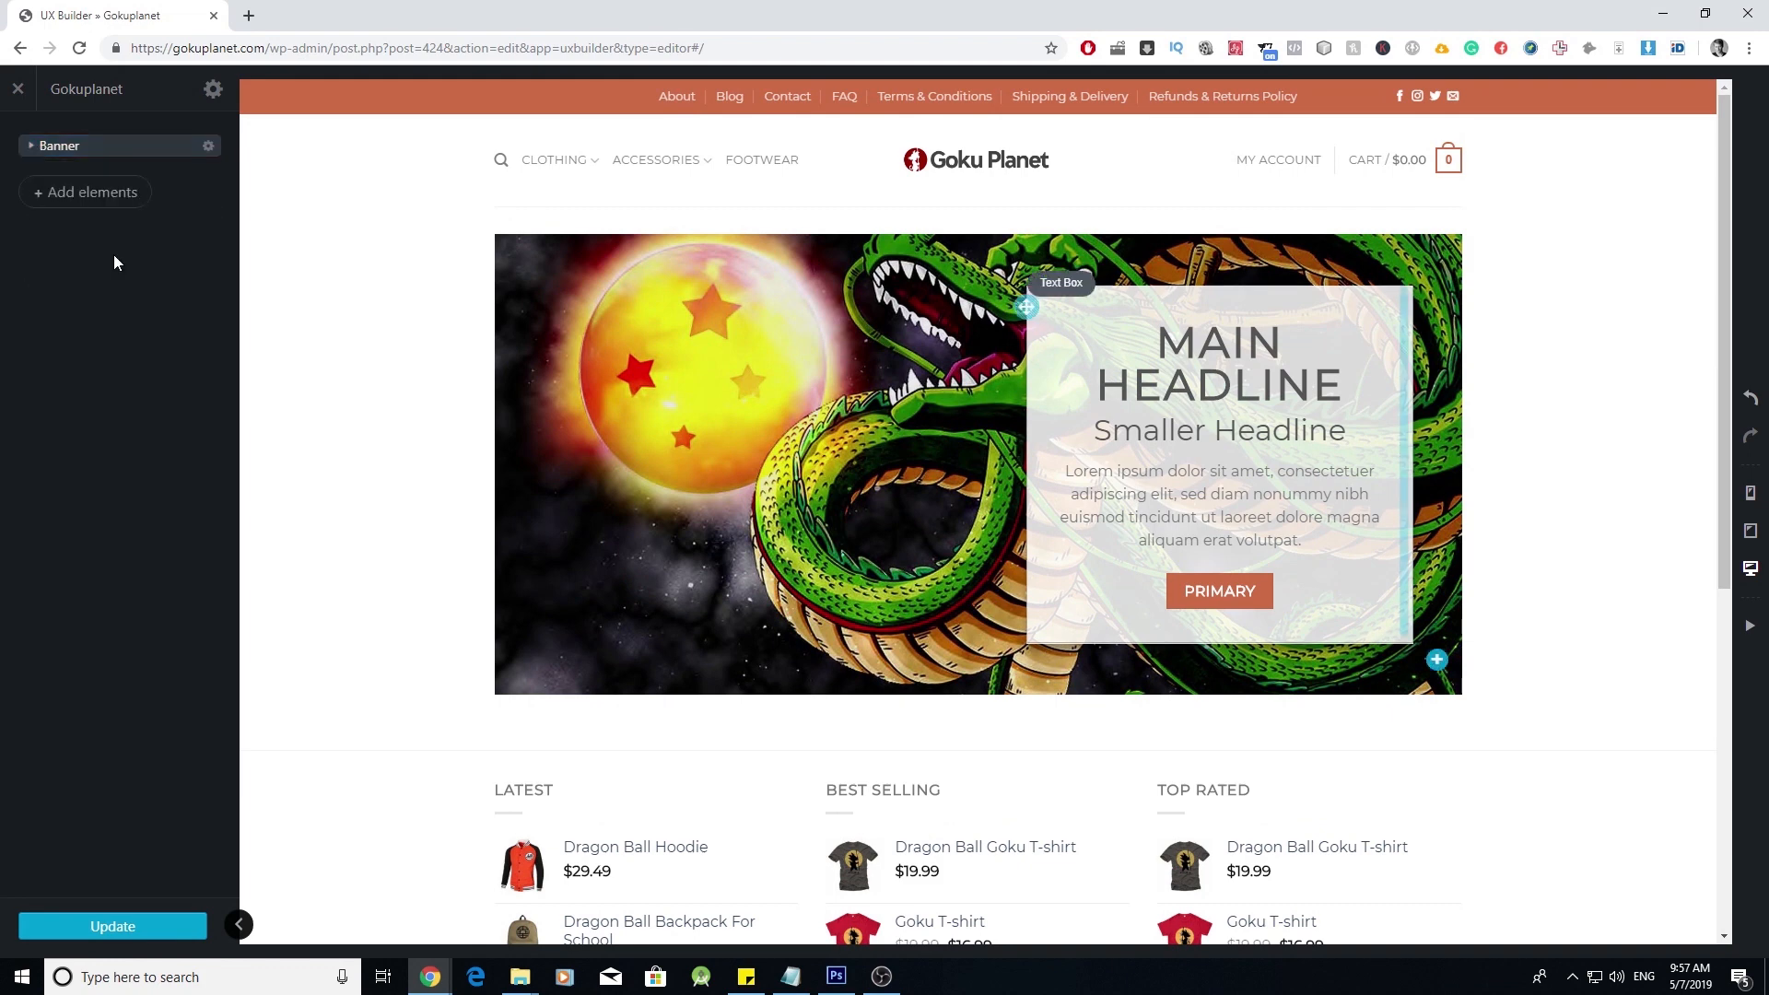
- Add a Row with the 3 Columns preset below the banner
click(100, 195)
scroll(106, 286, down, 2)
scroll(125, 415, down, 15)
scroll(118, 413, down, 4)
scroll(118, 413, up, 20)
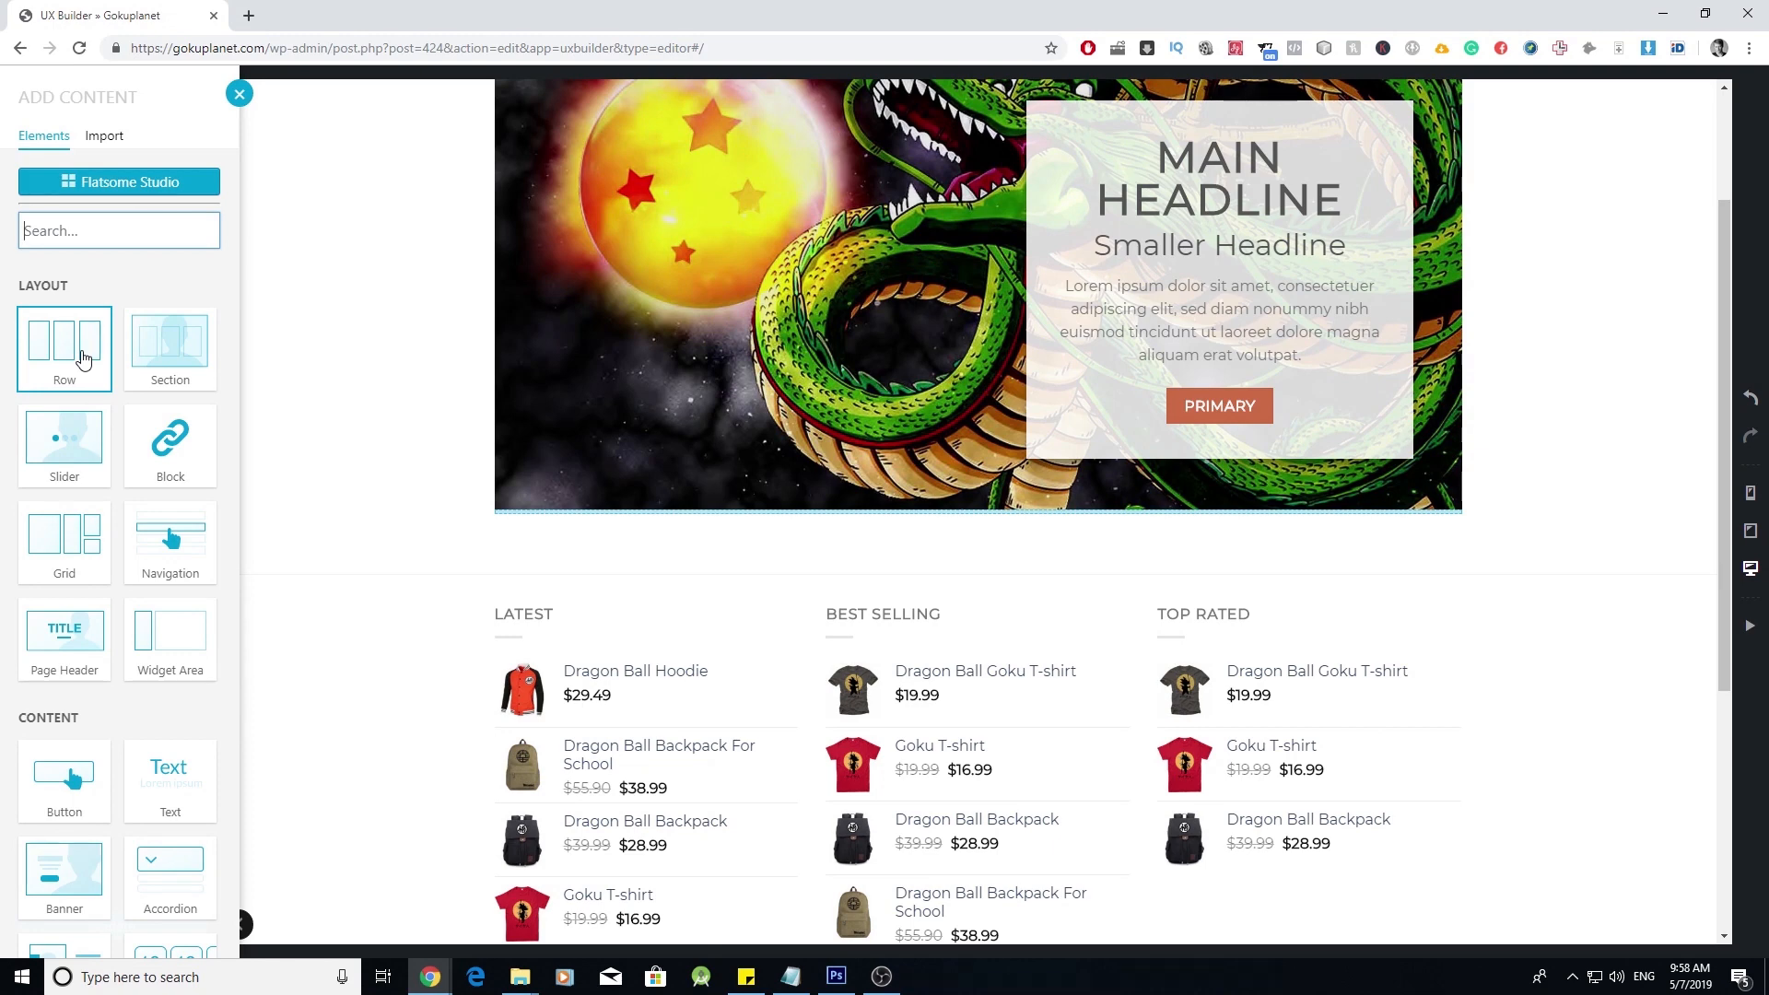
click(83, 360)
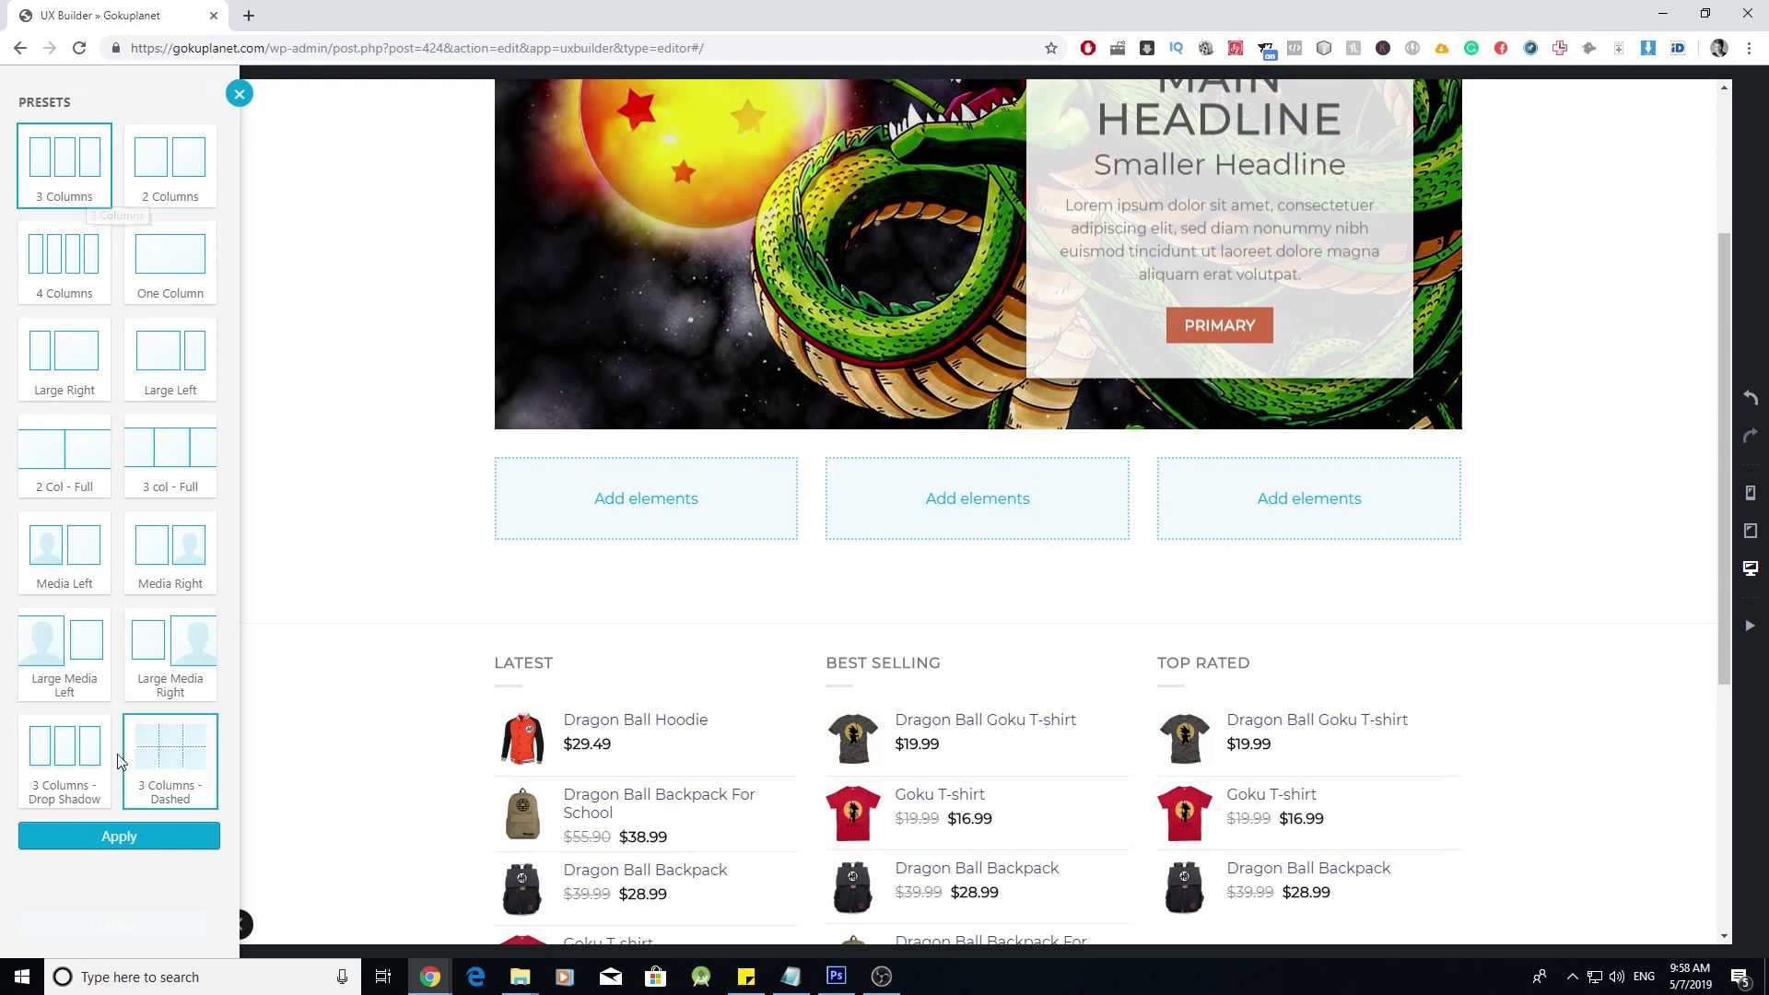
click(139, 838)
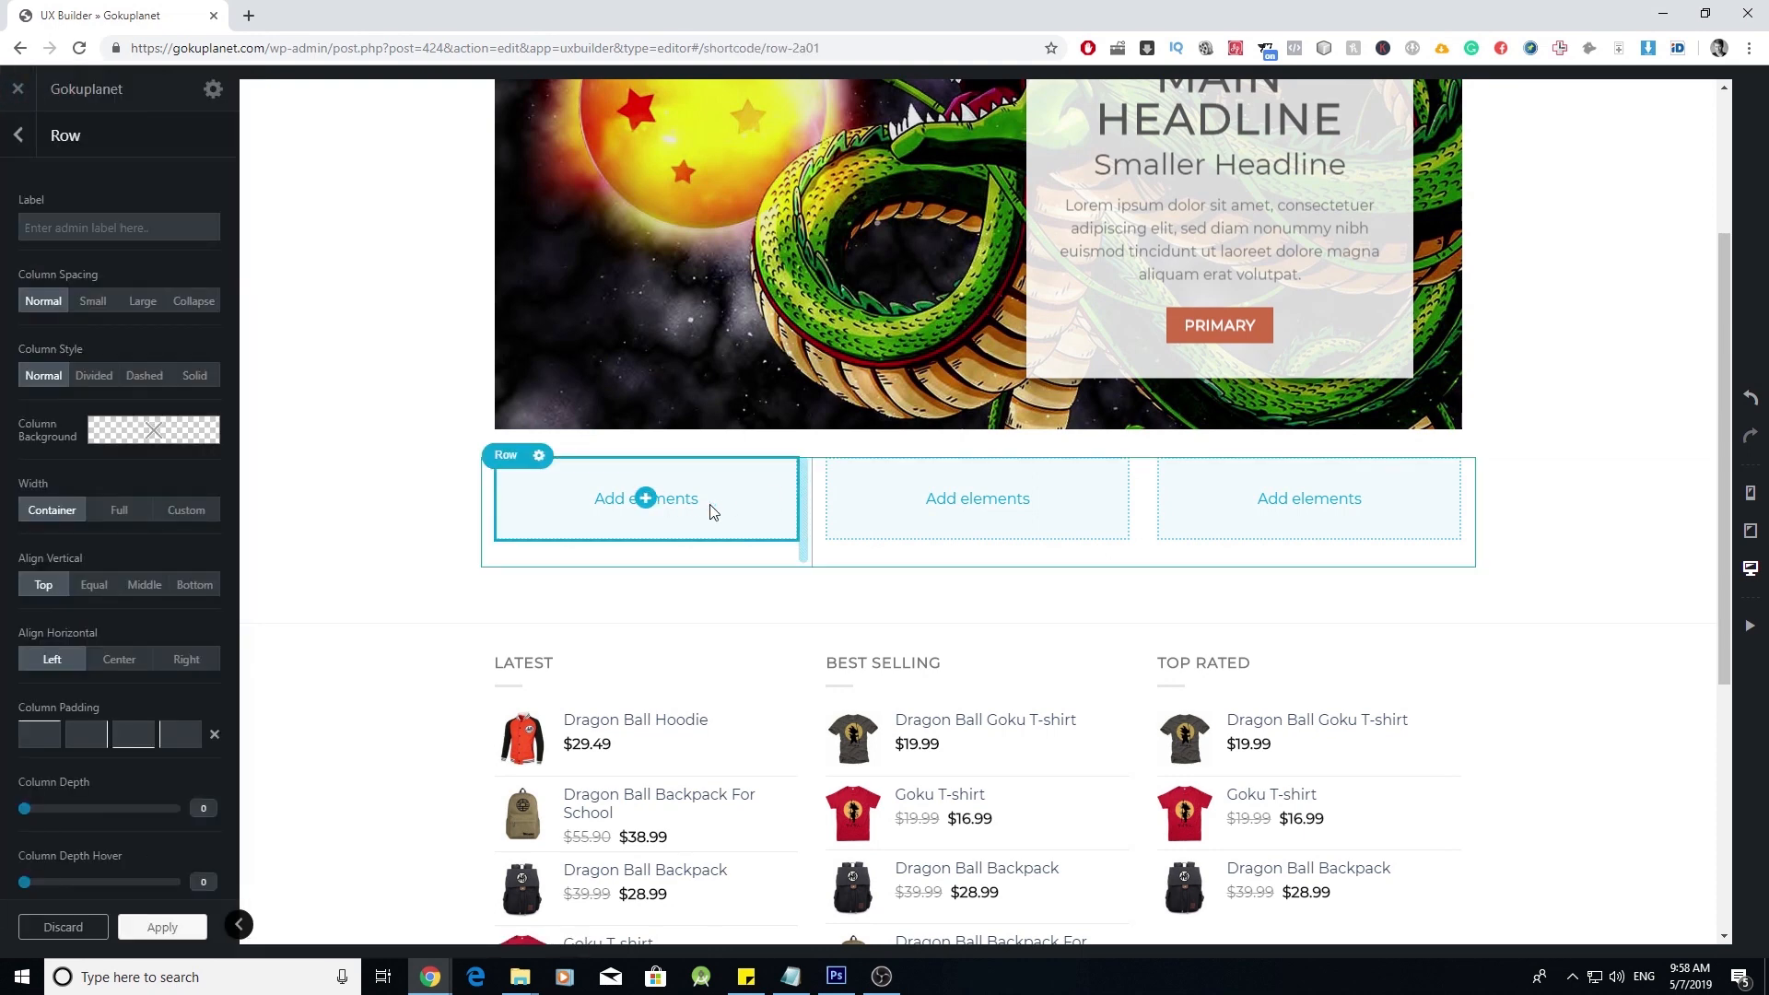
- Place an empty Image element in the row's first column
click(646, 500)
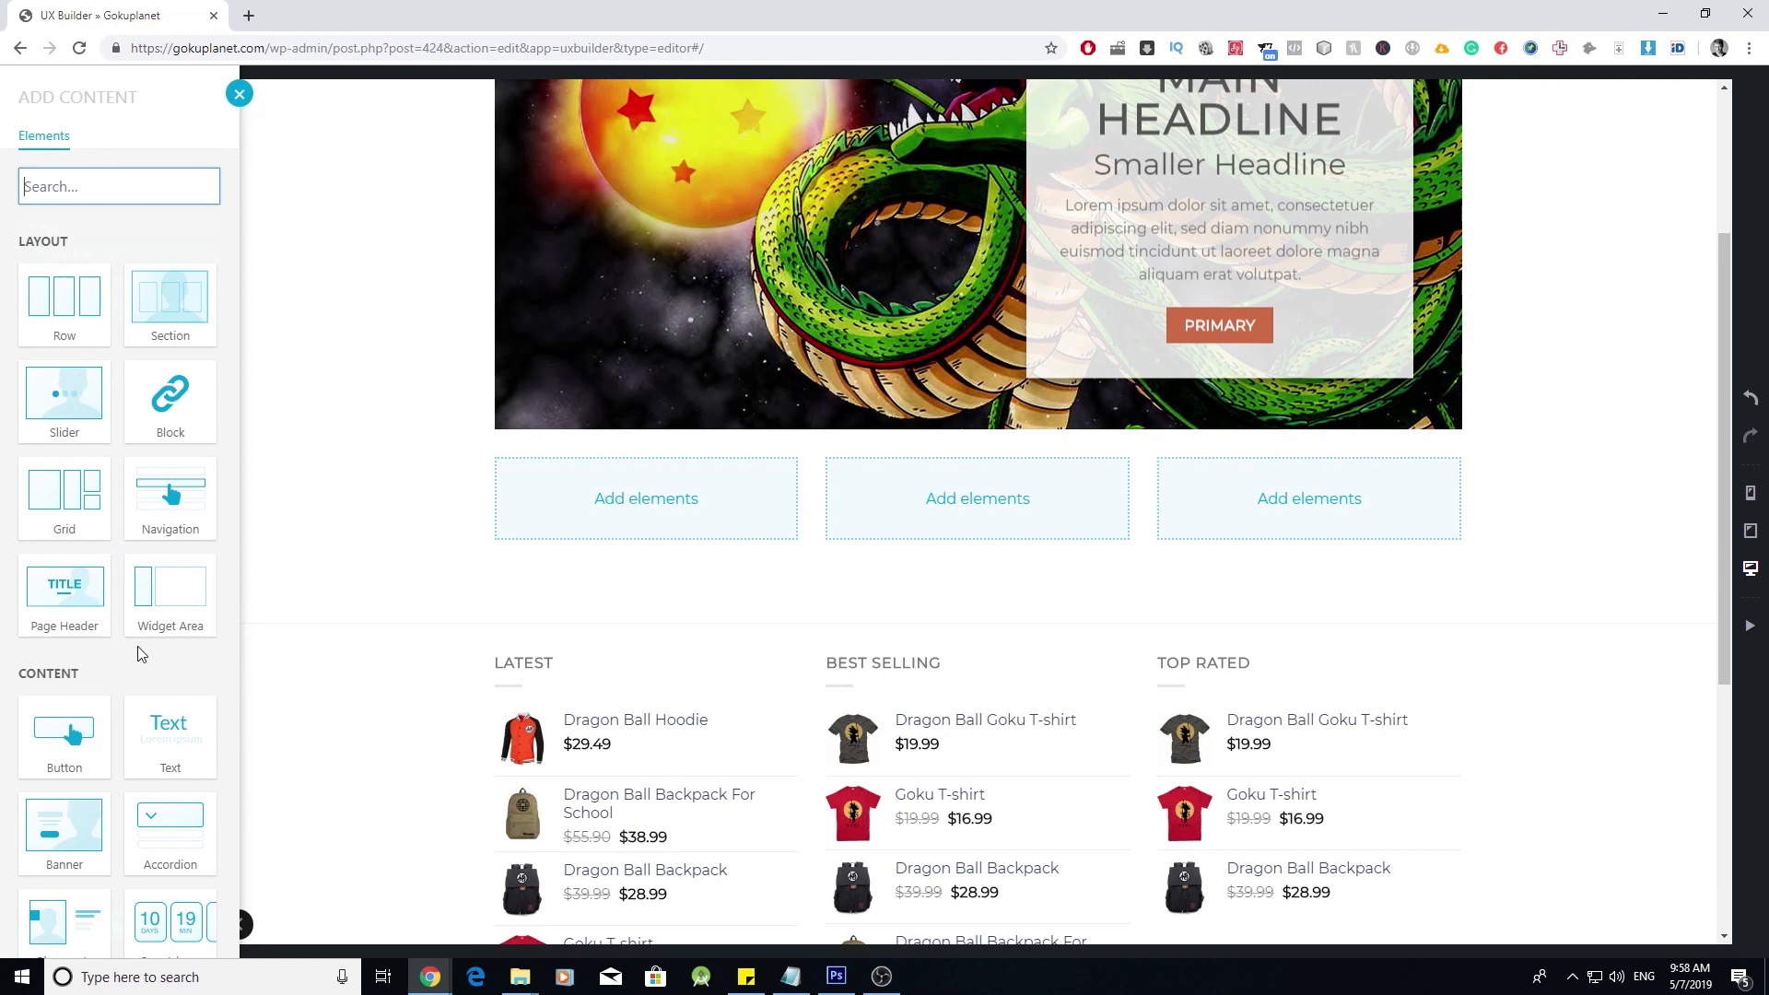
scroll(140, 654, down, 7)
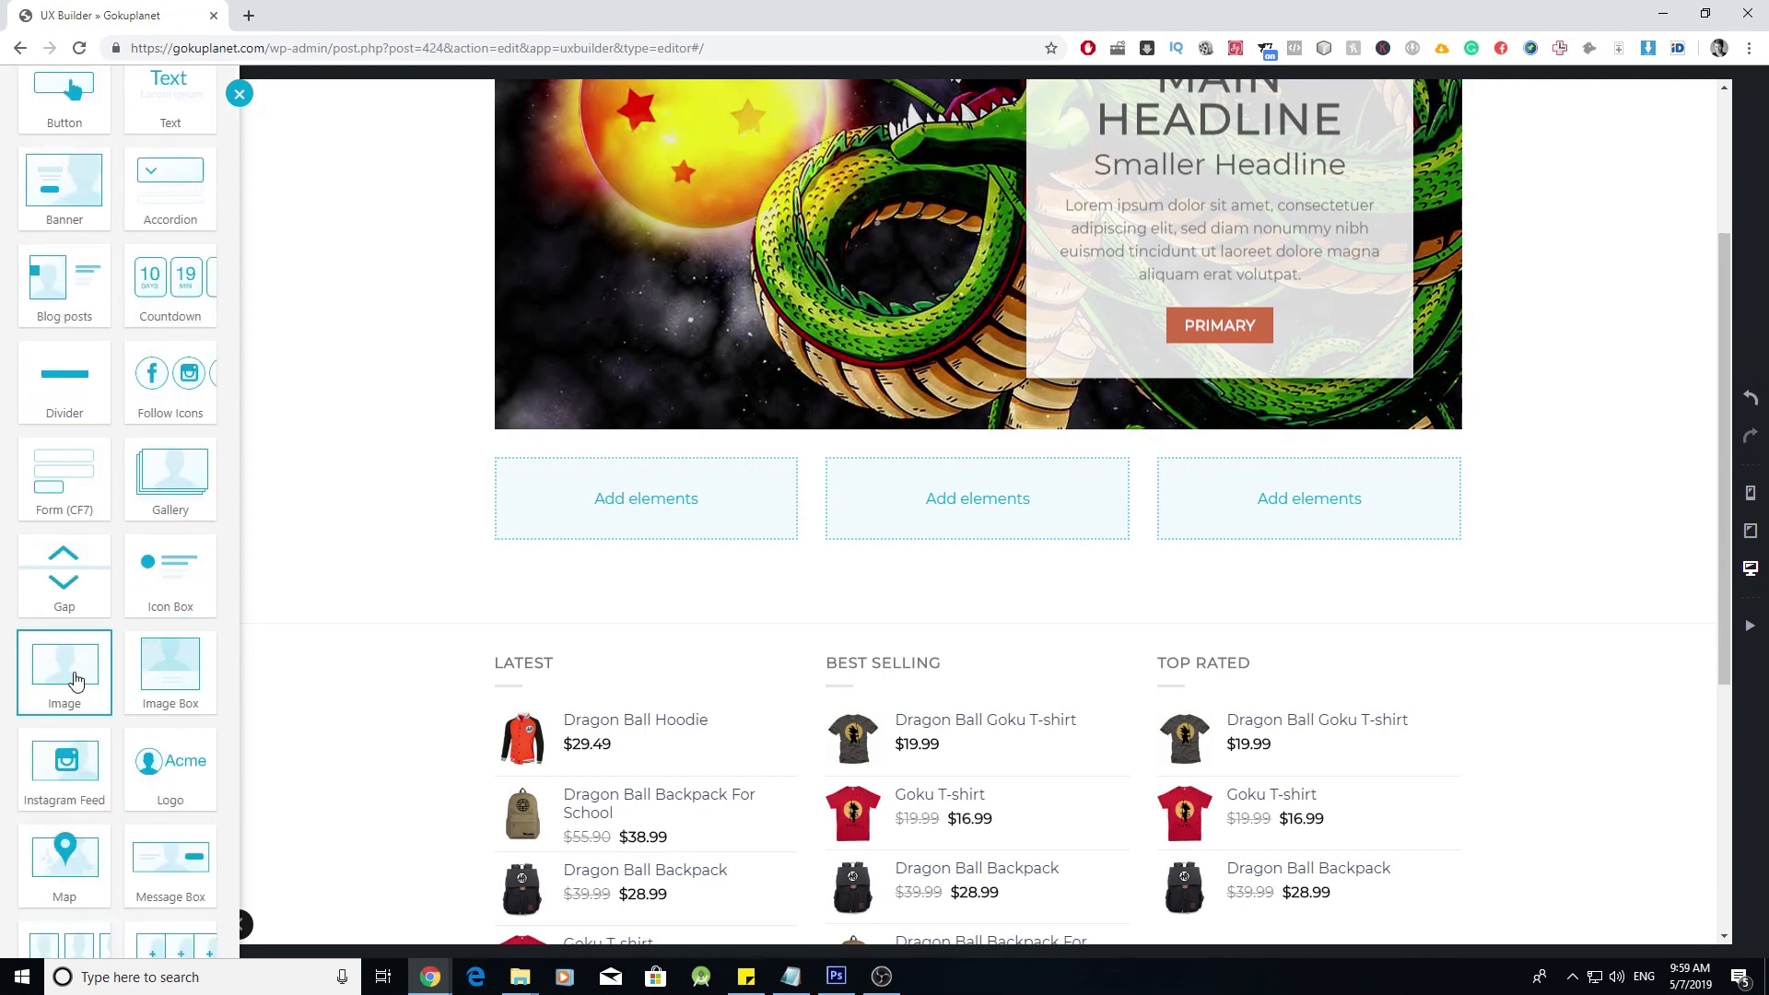
click(76, 681)
click(176, 927)
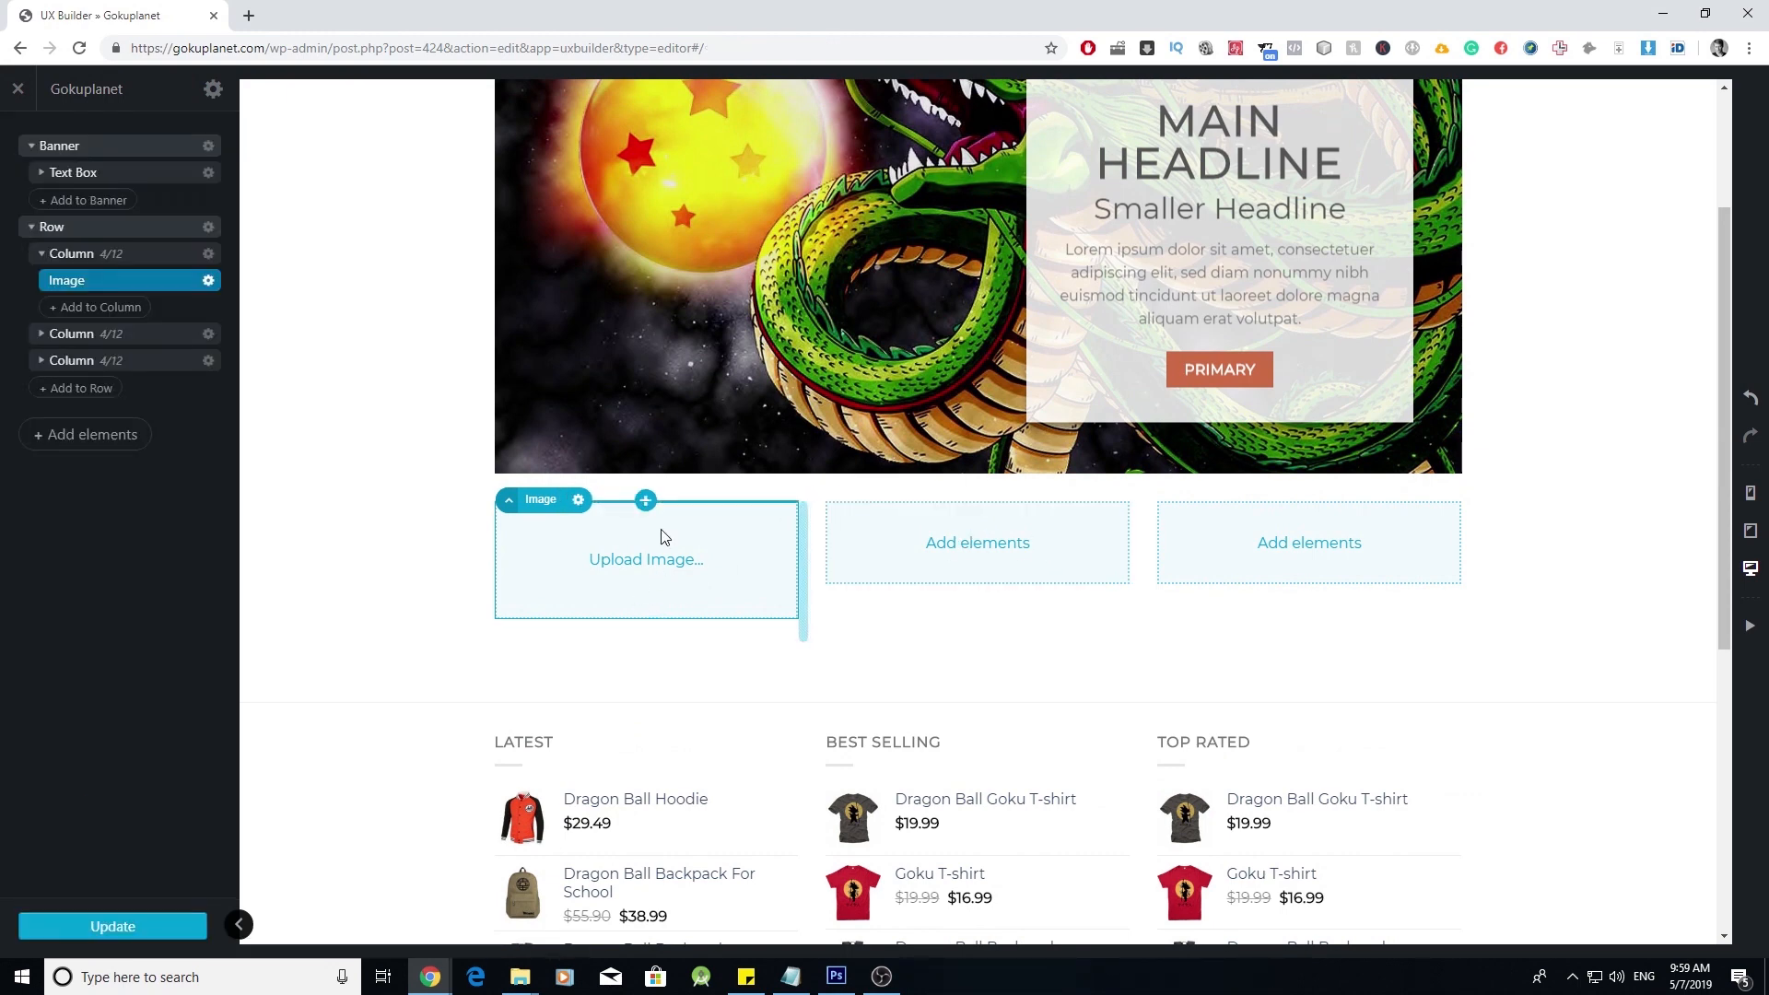
- Add a Headline-style text element to the first column
click(645, 501)
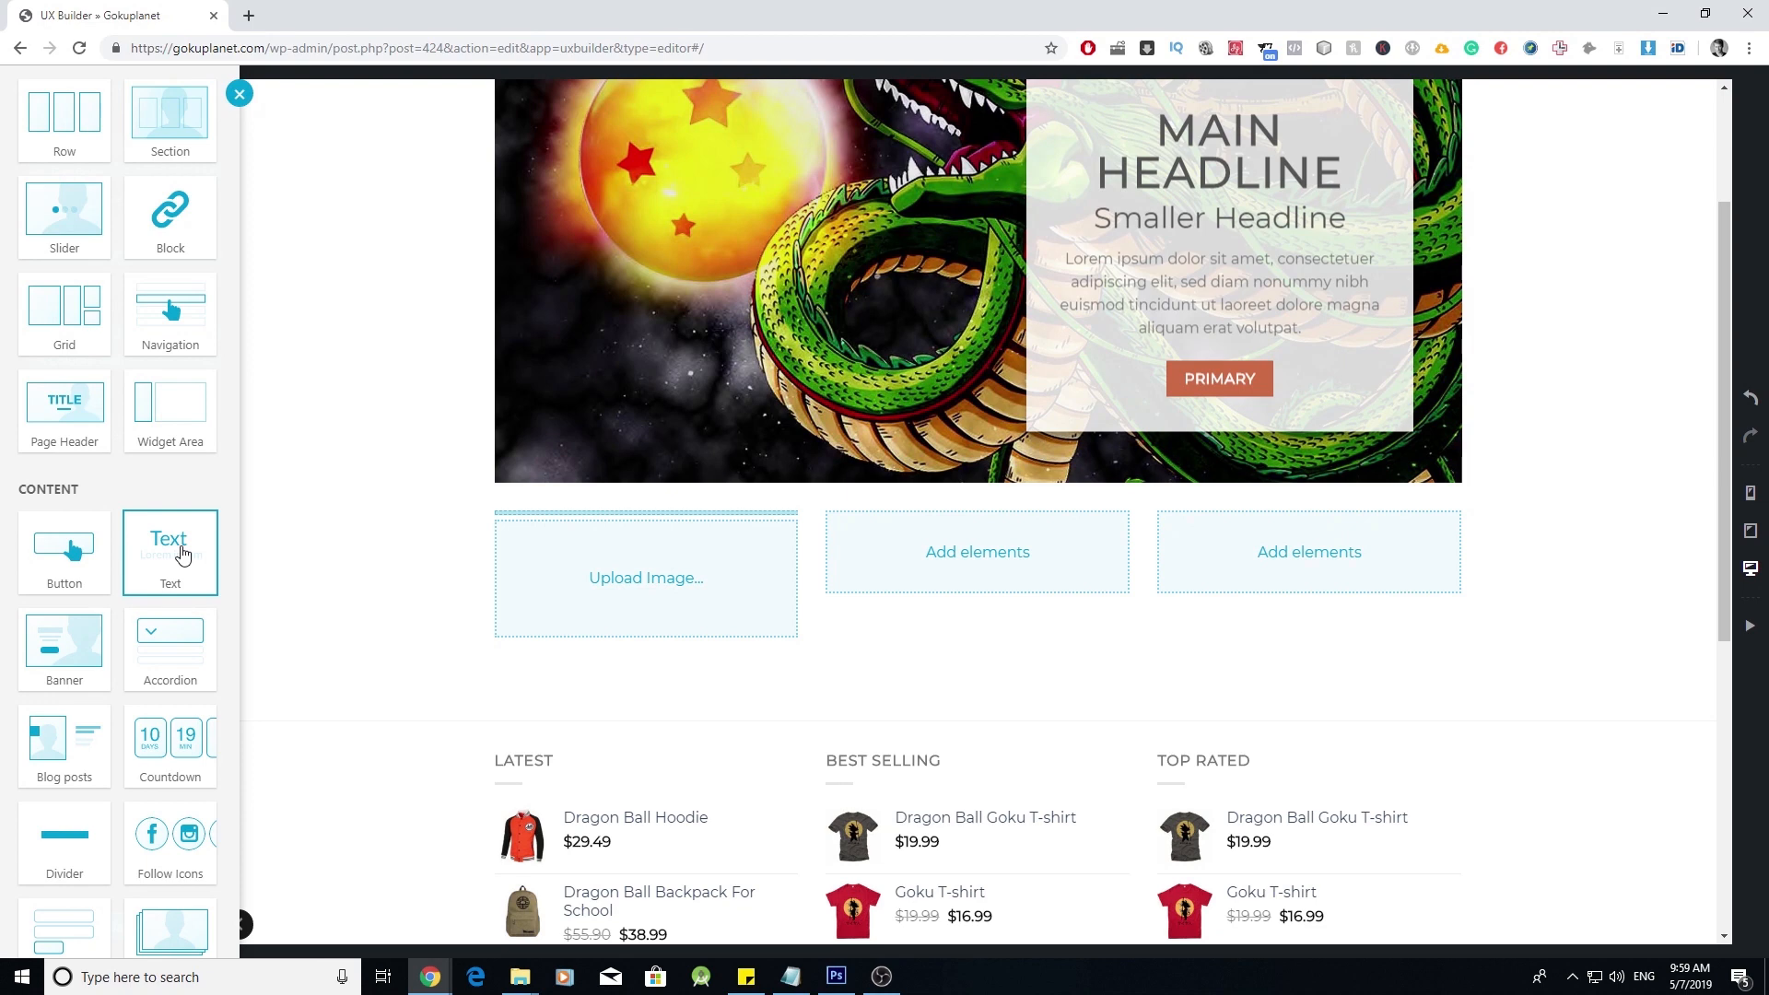
click(182, 553)
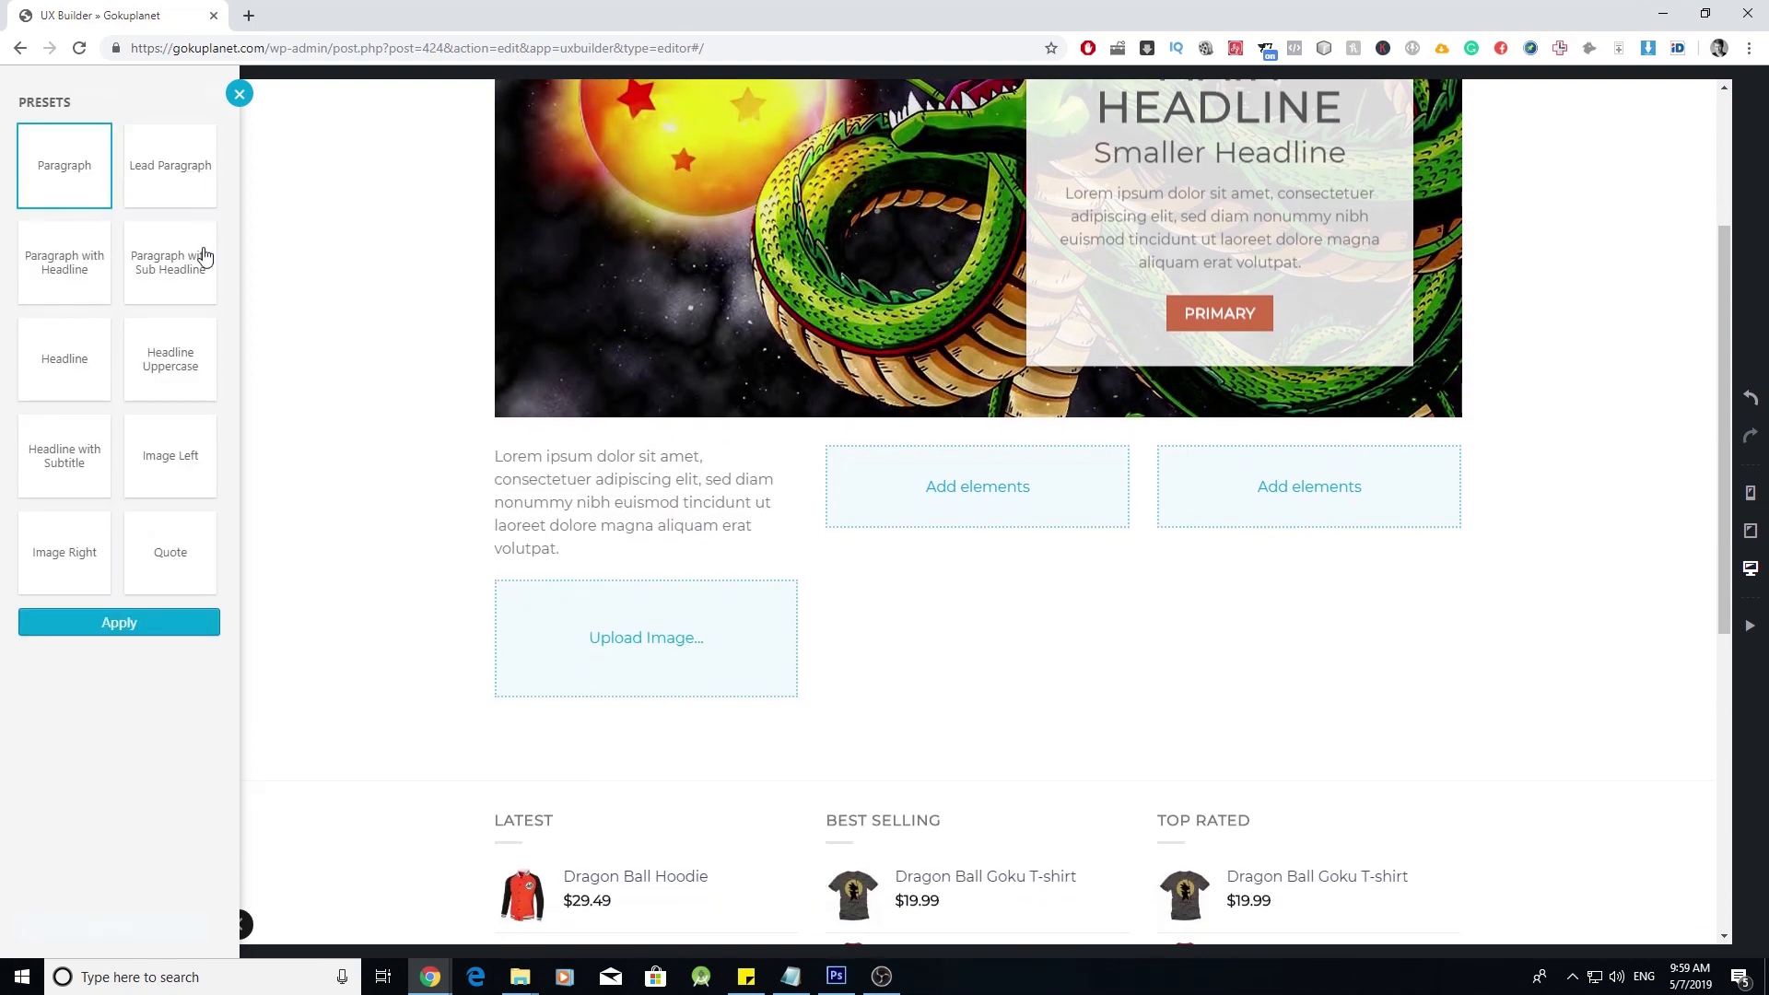
click(96, 366)
click(184, 622)
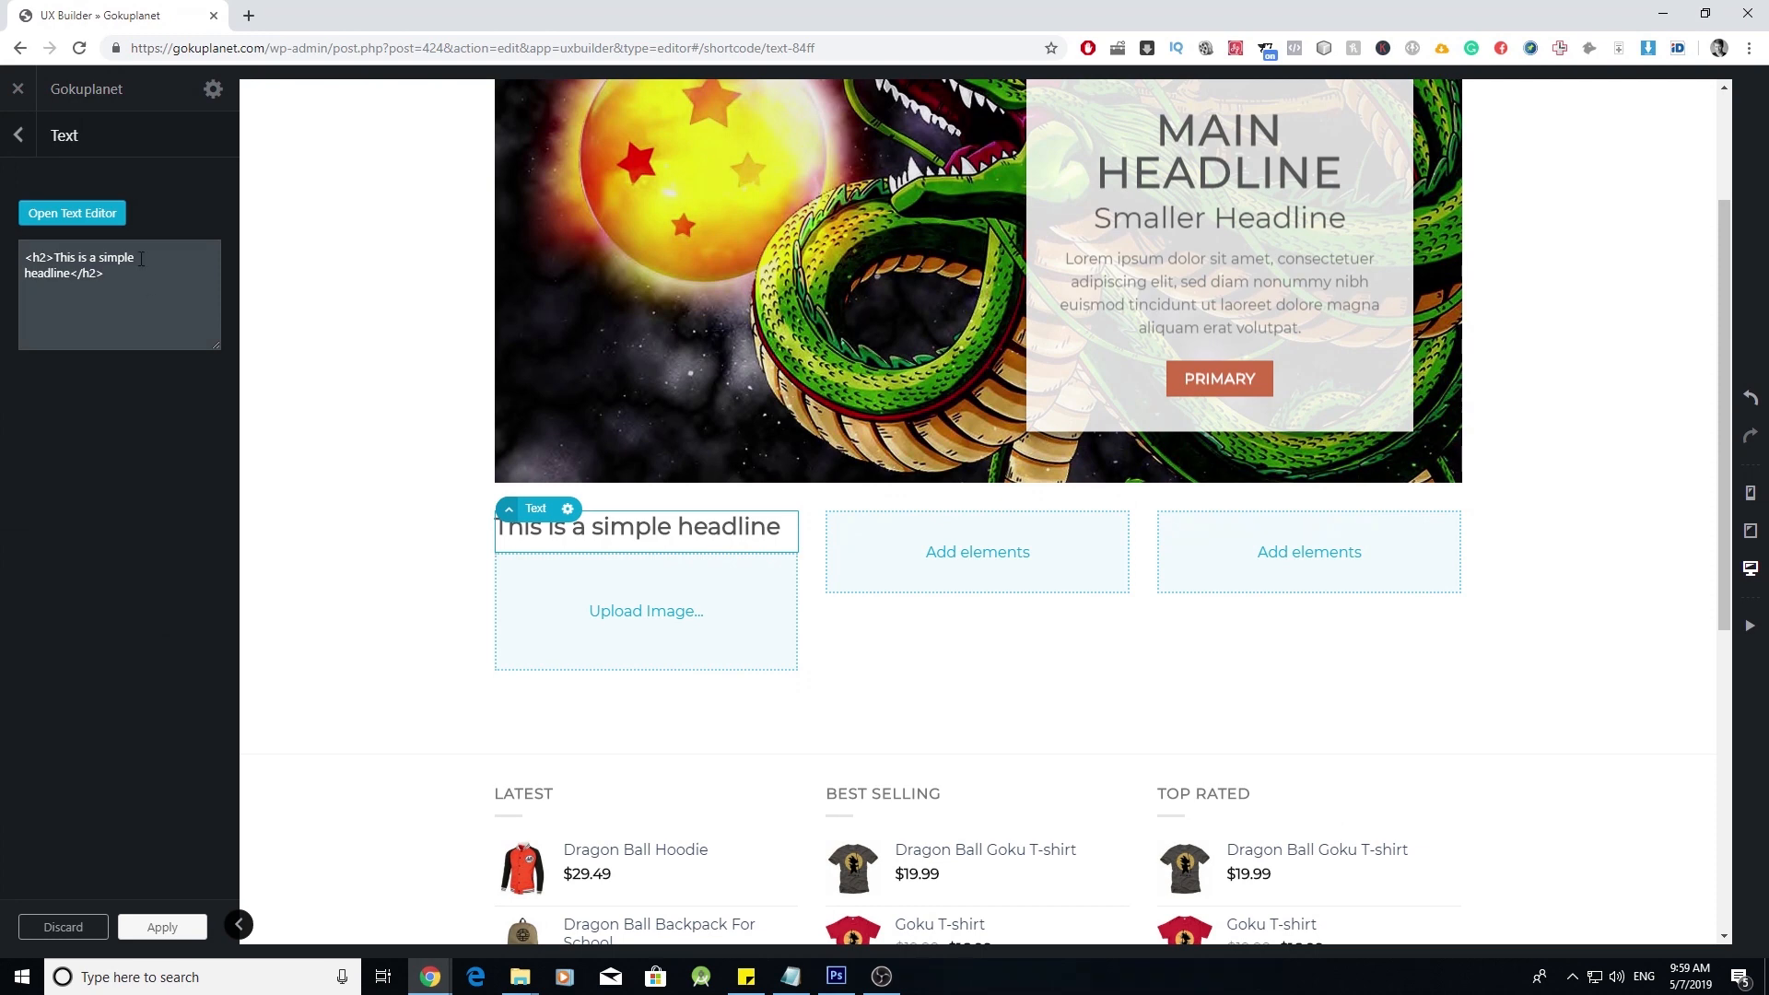
click(111, 225)
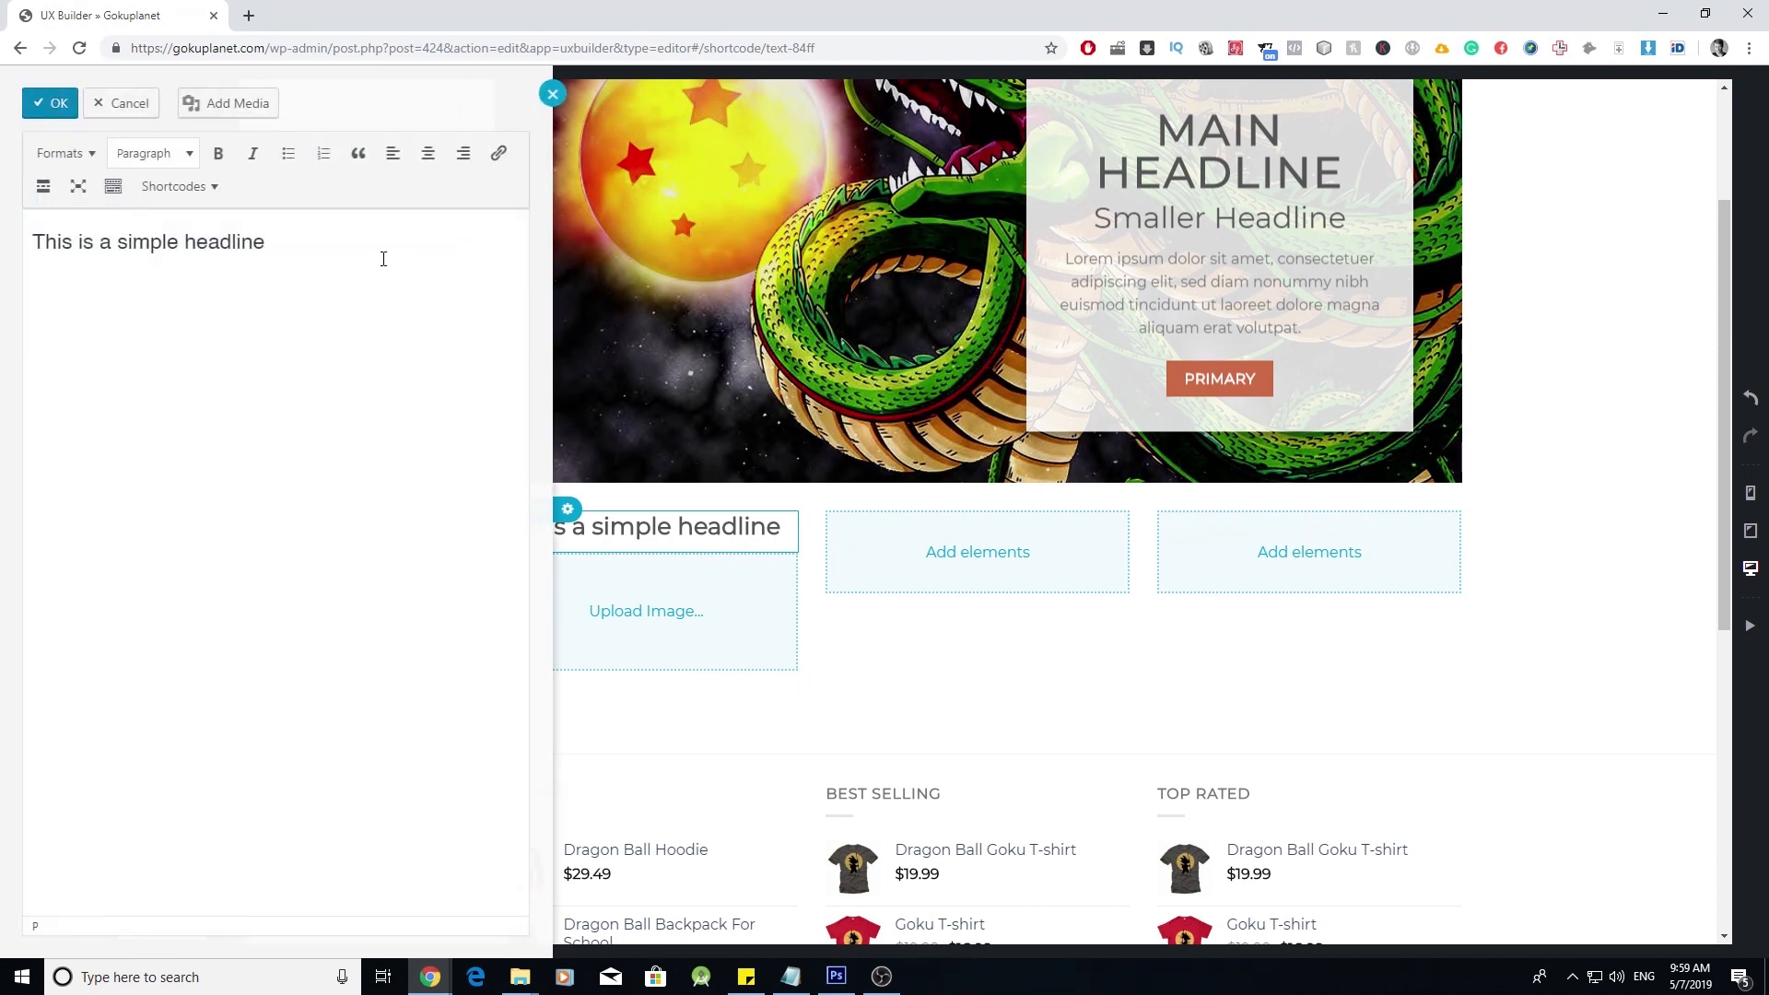
click(553, 95)
click(164, 937)
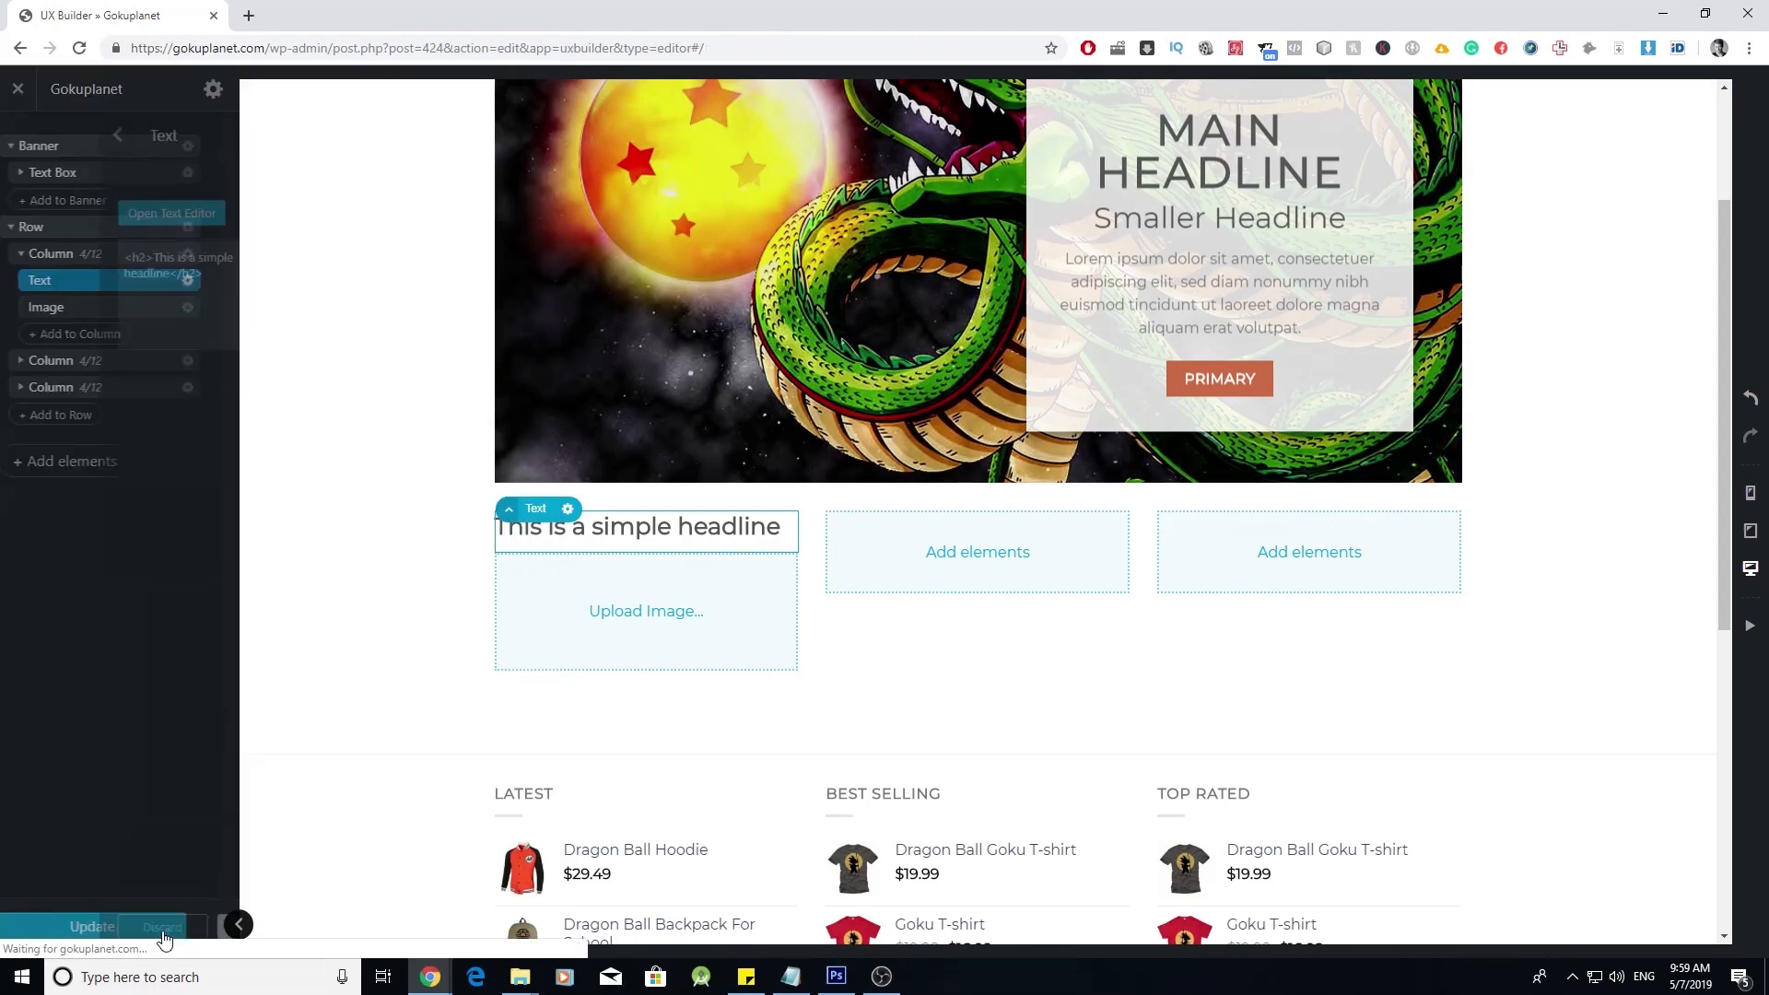
- Add a simple button below the image with Expand enabled to span the column
click(645, 672)
scroll(644, 671, down, 2)
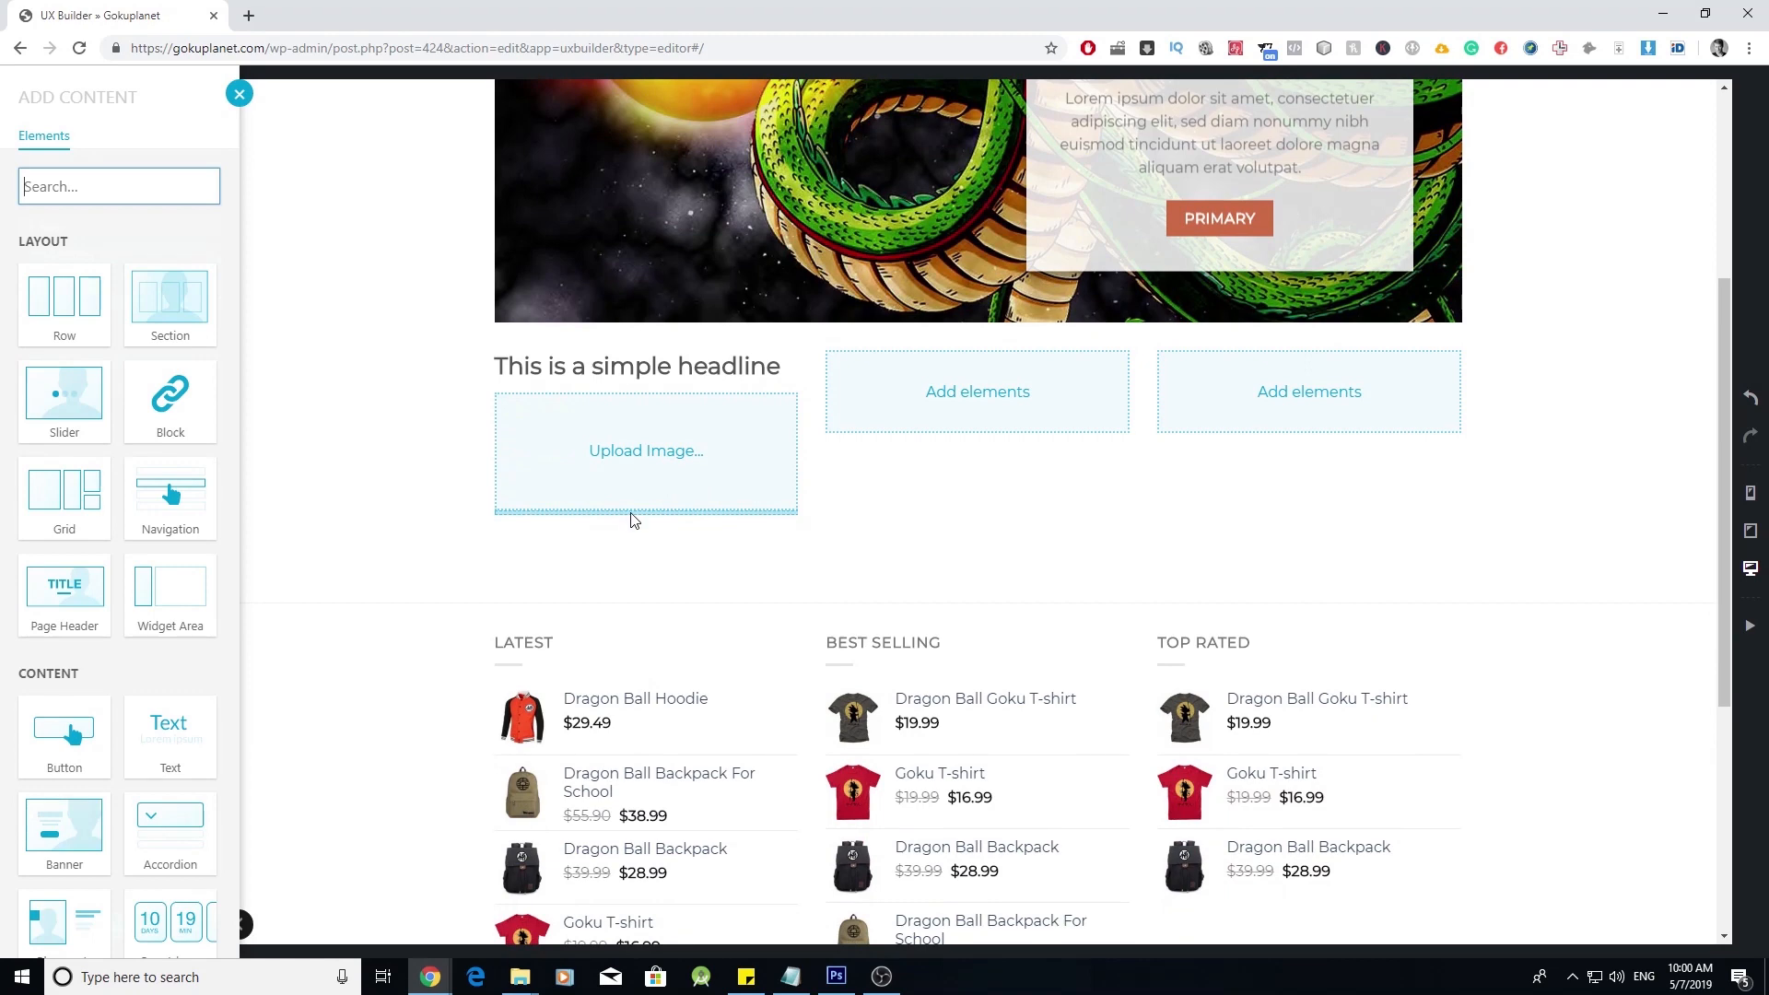
click(67, 738)
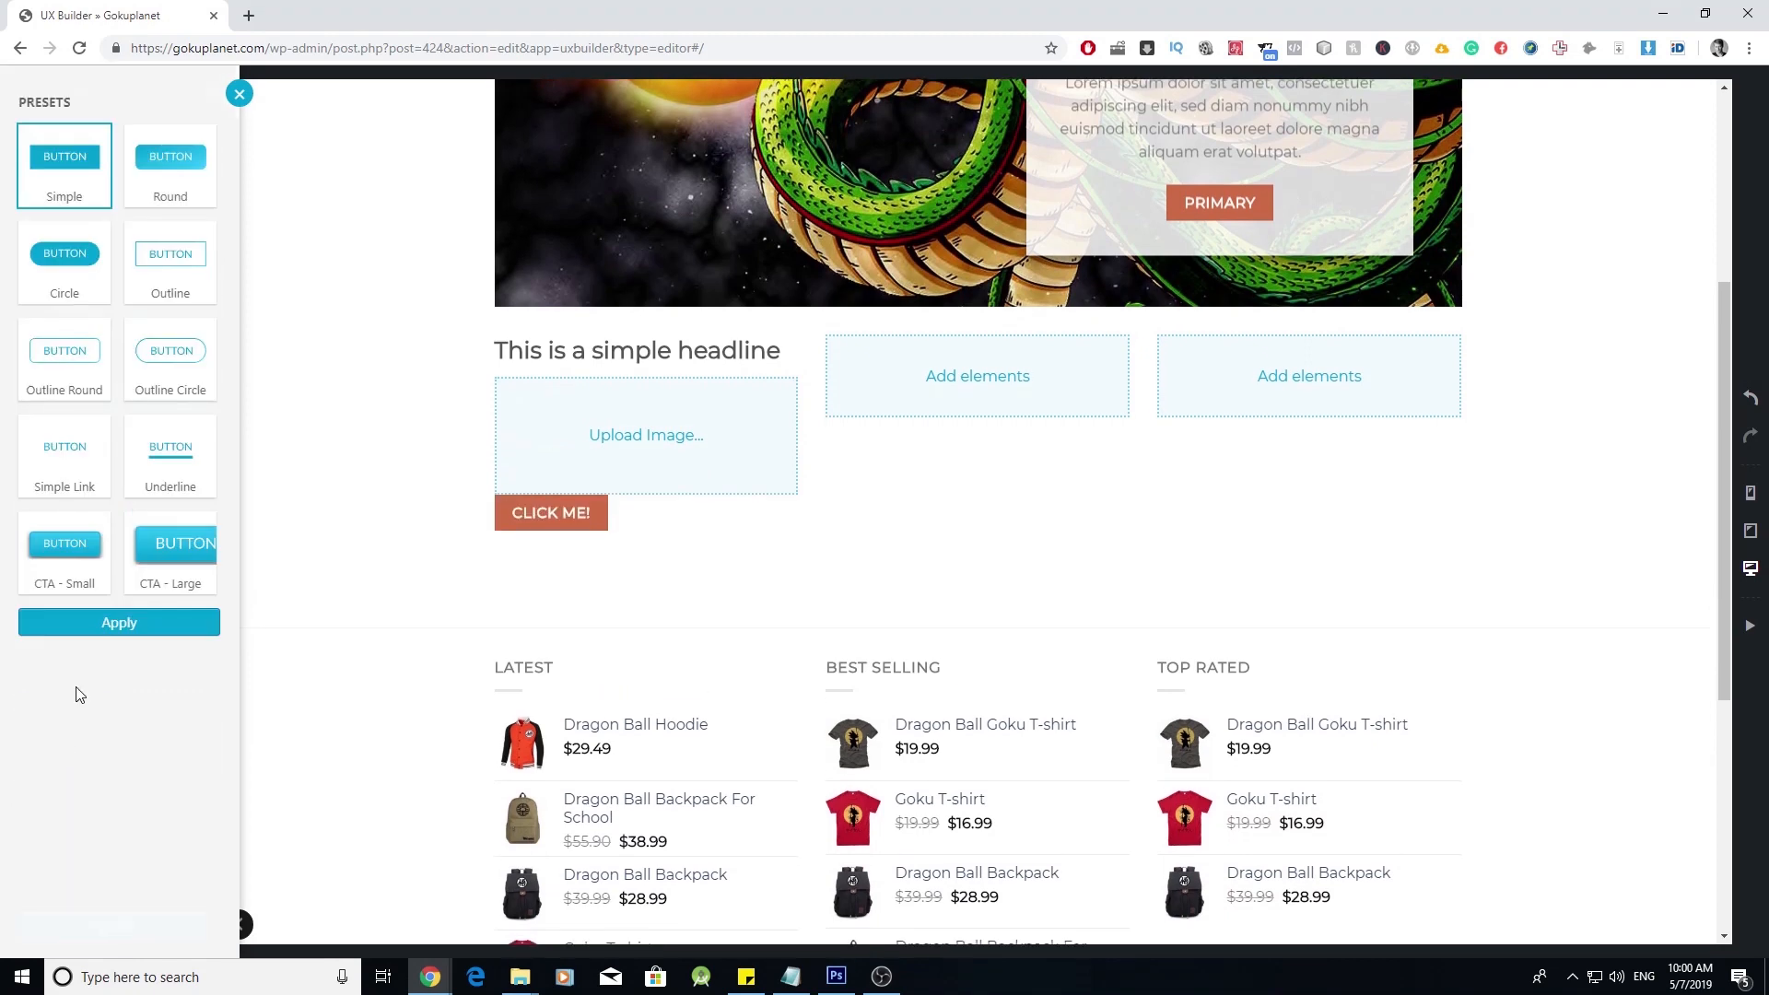
click(130, 627)
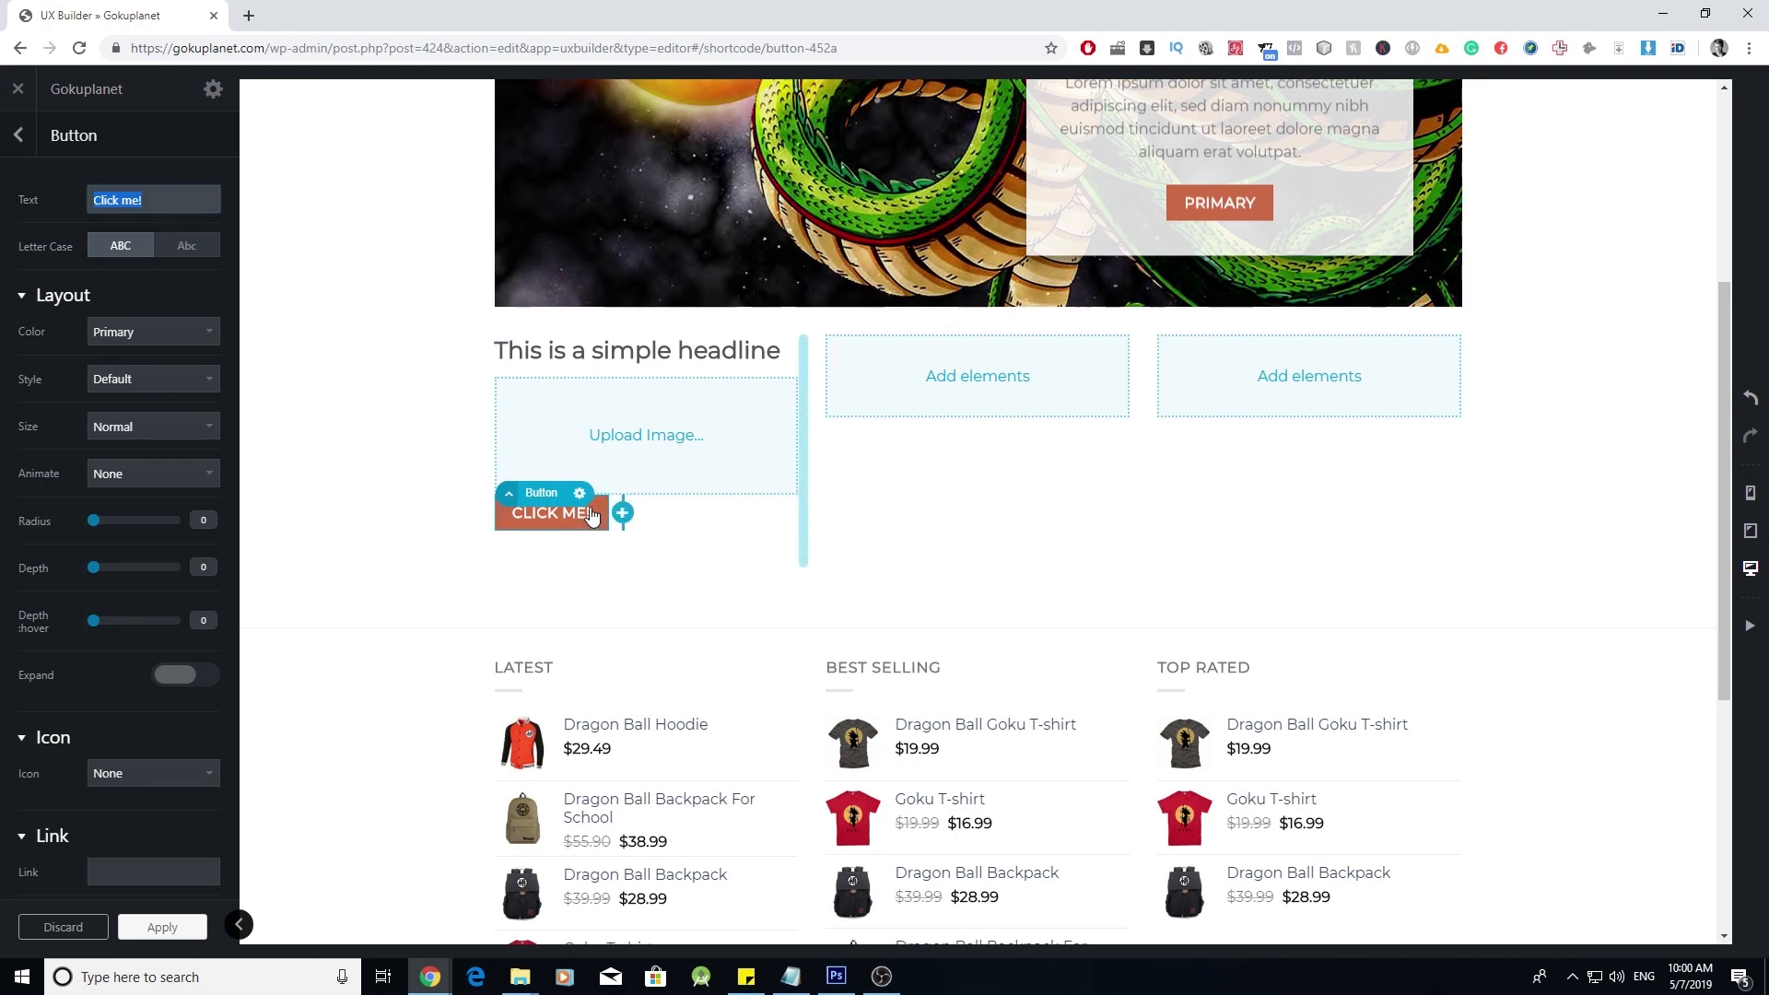
click(170, 681)
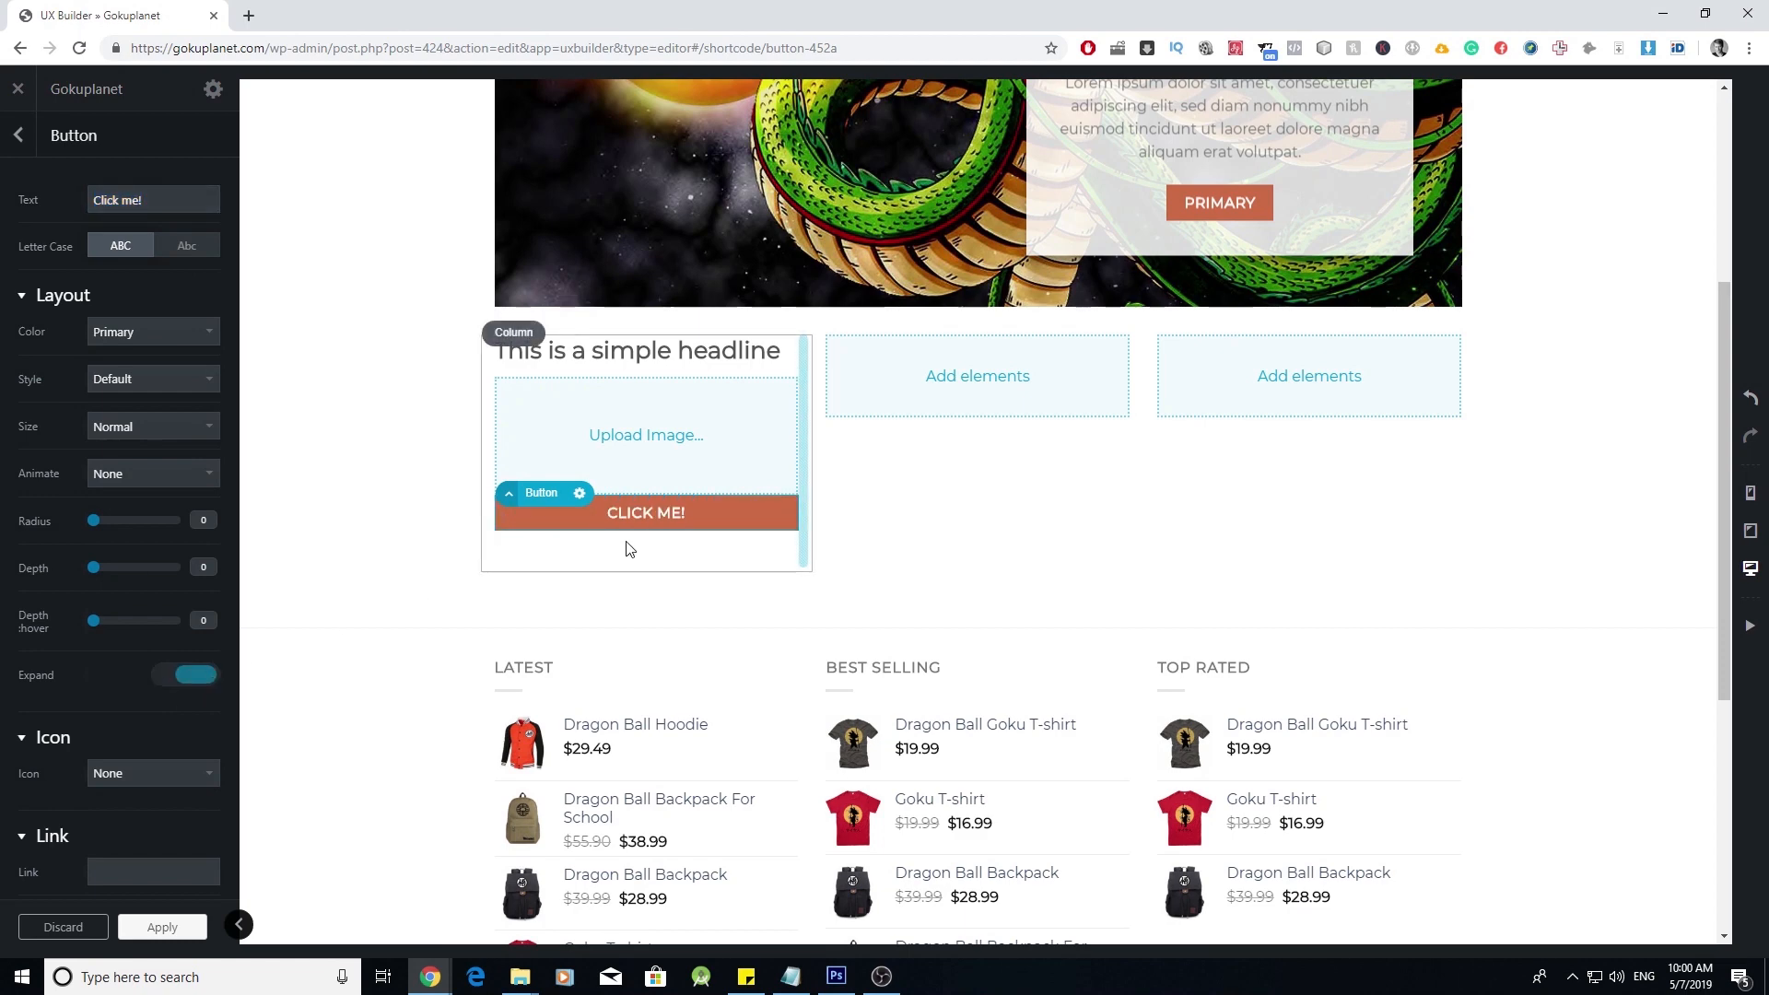
click(166, 929)
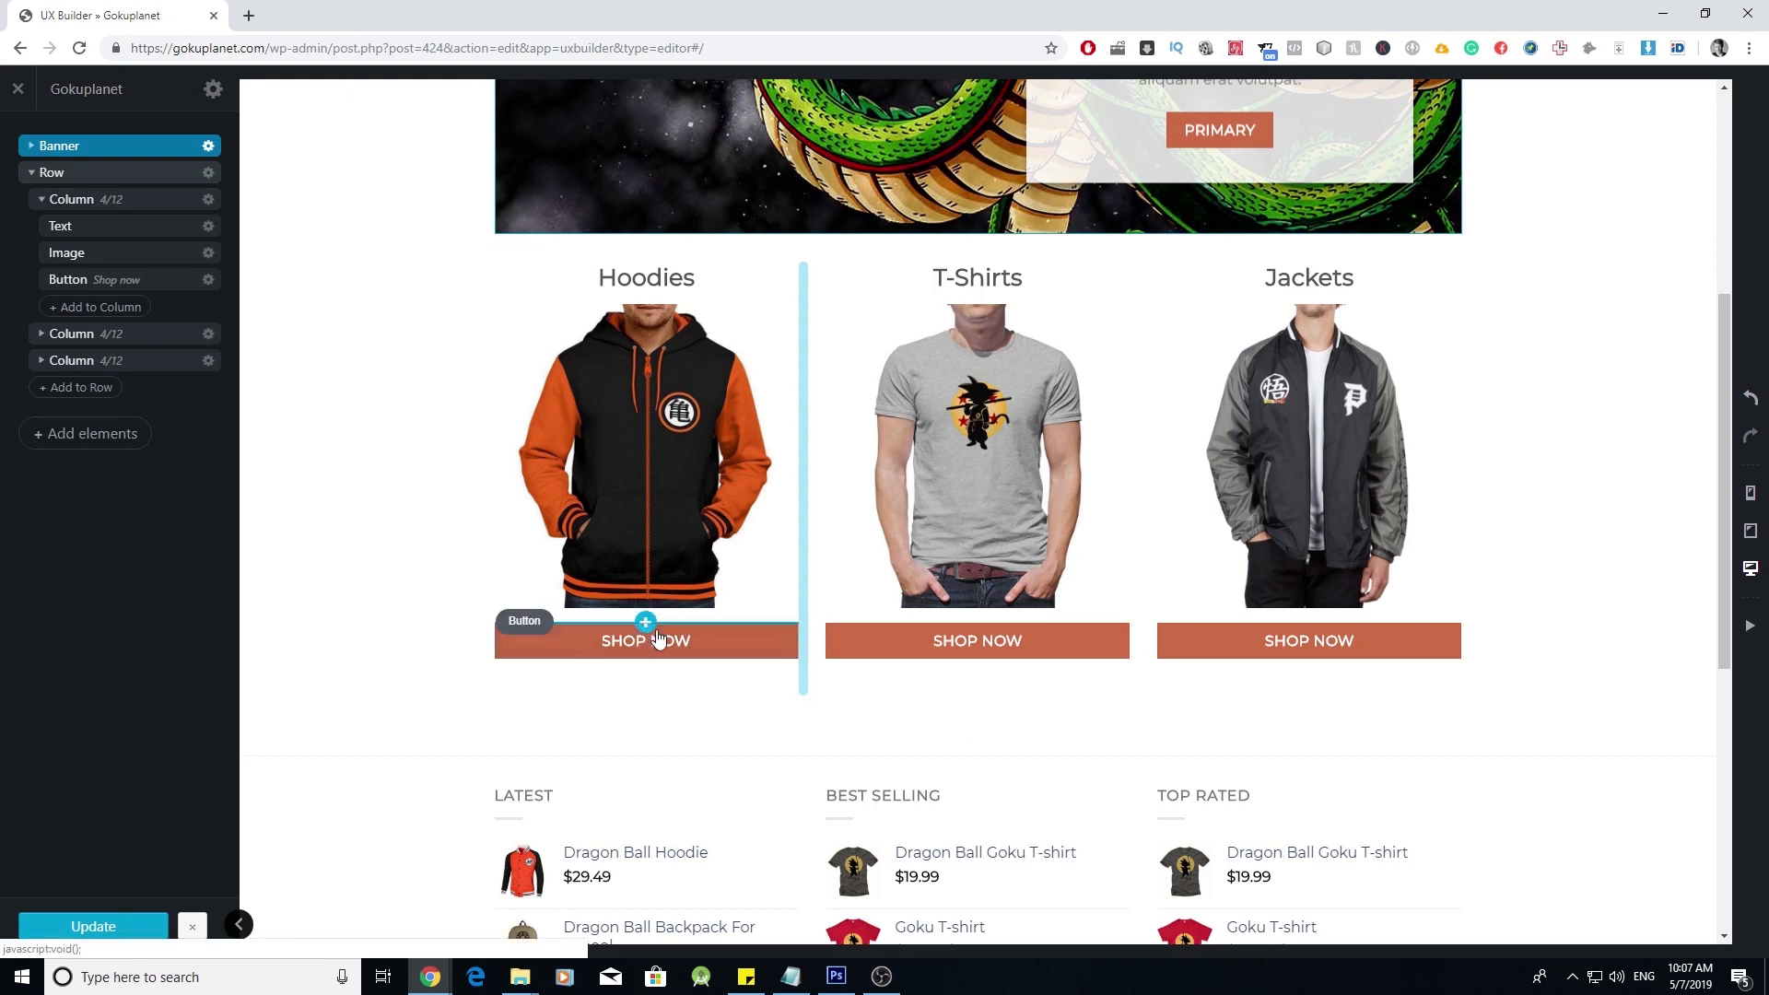
- Review the Hoodies SHOP NOW button's label and link settings, then apply them
click(695, 644)
triple_click(134, 211)
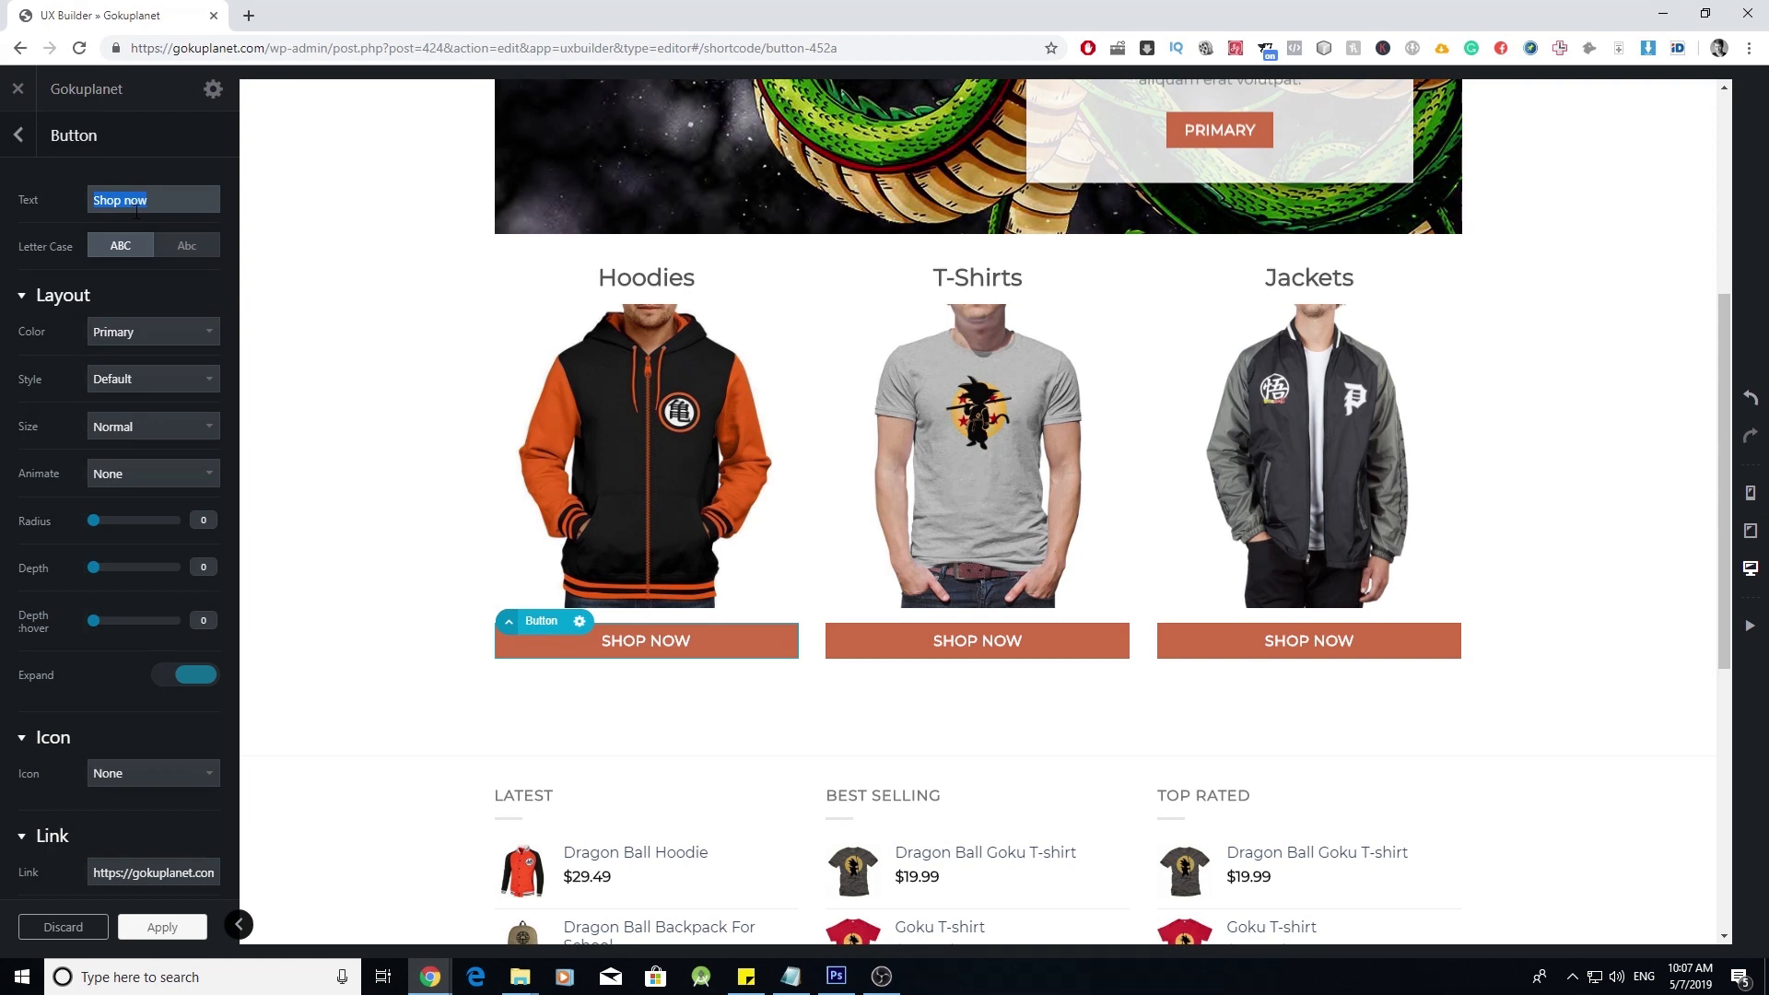
scroll(148, 323, down, 3)
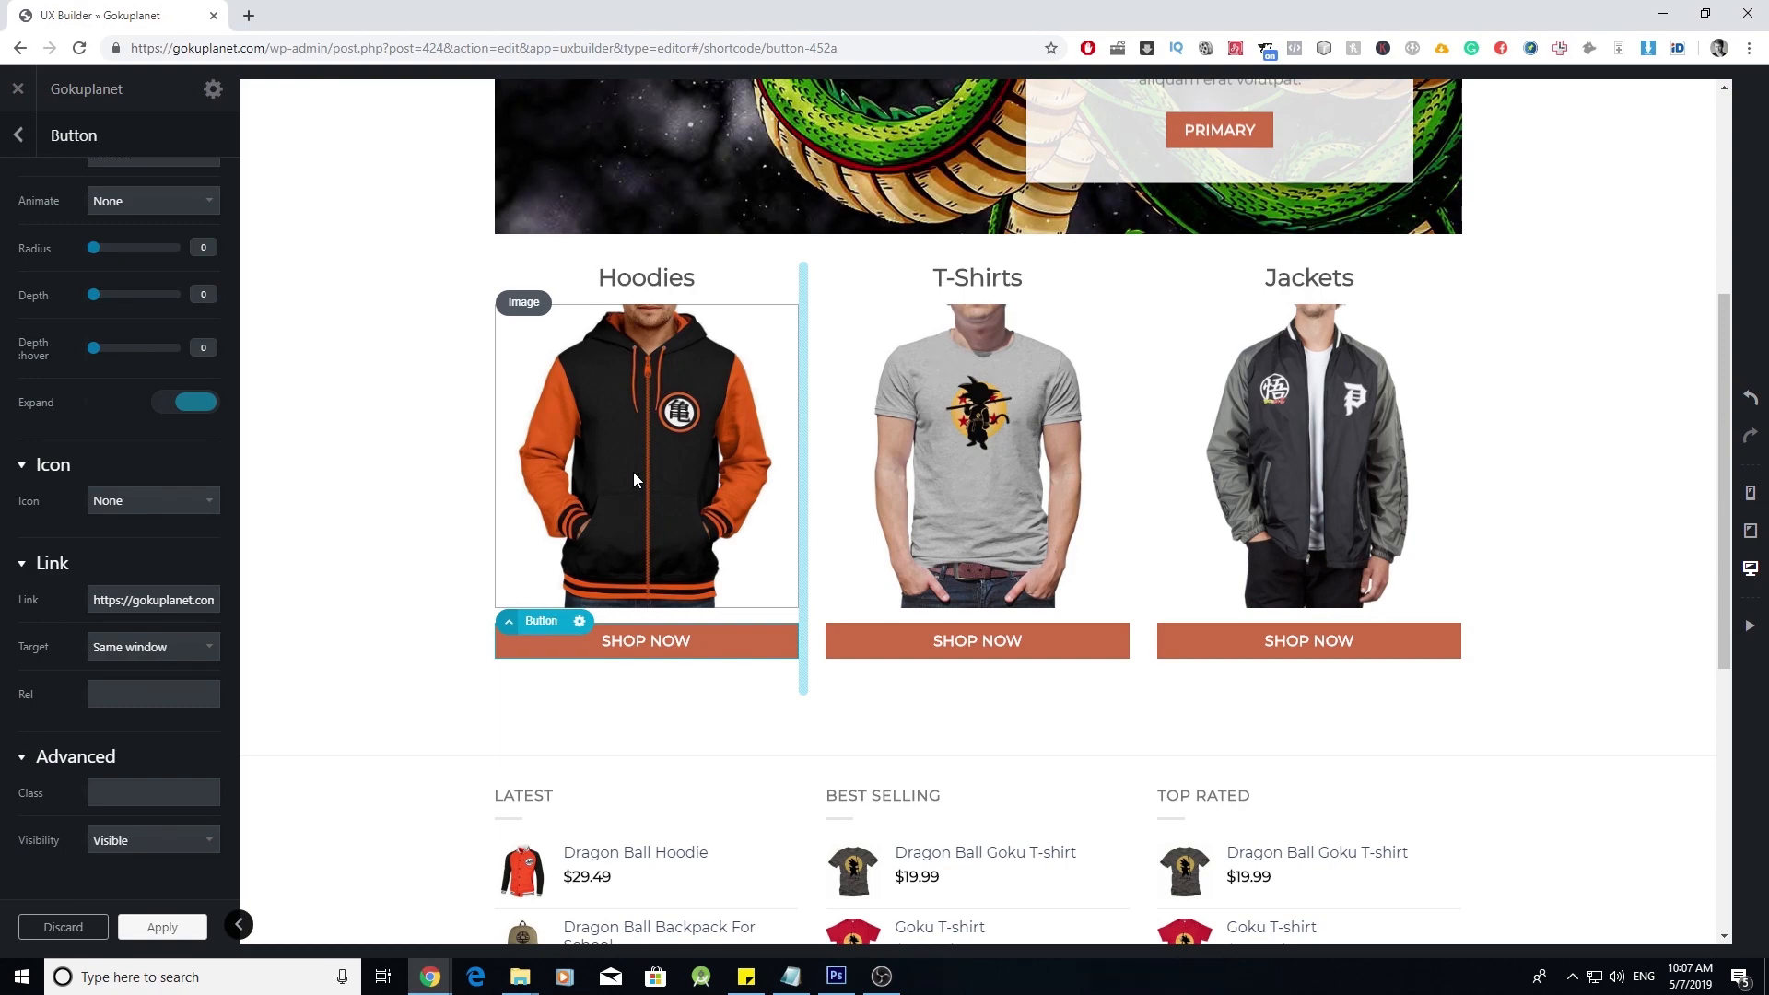
scroll(633, 472, up, 5)
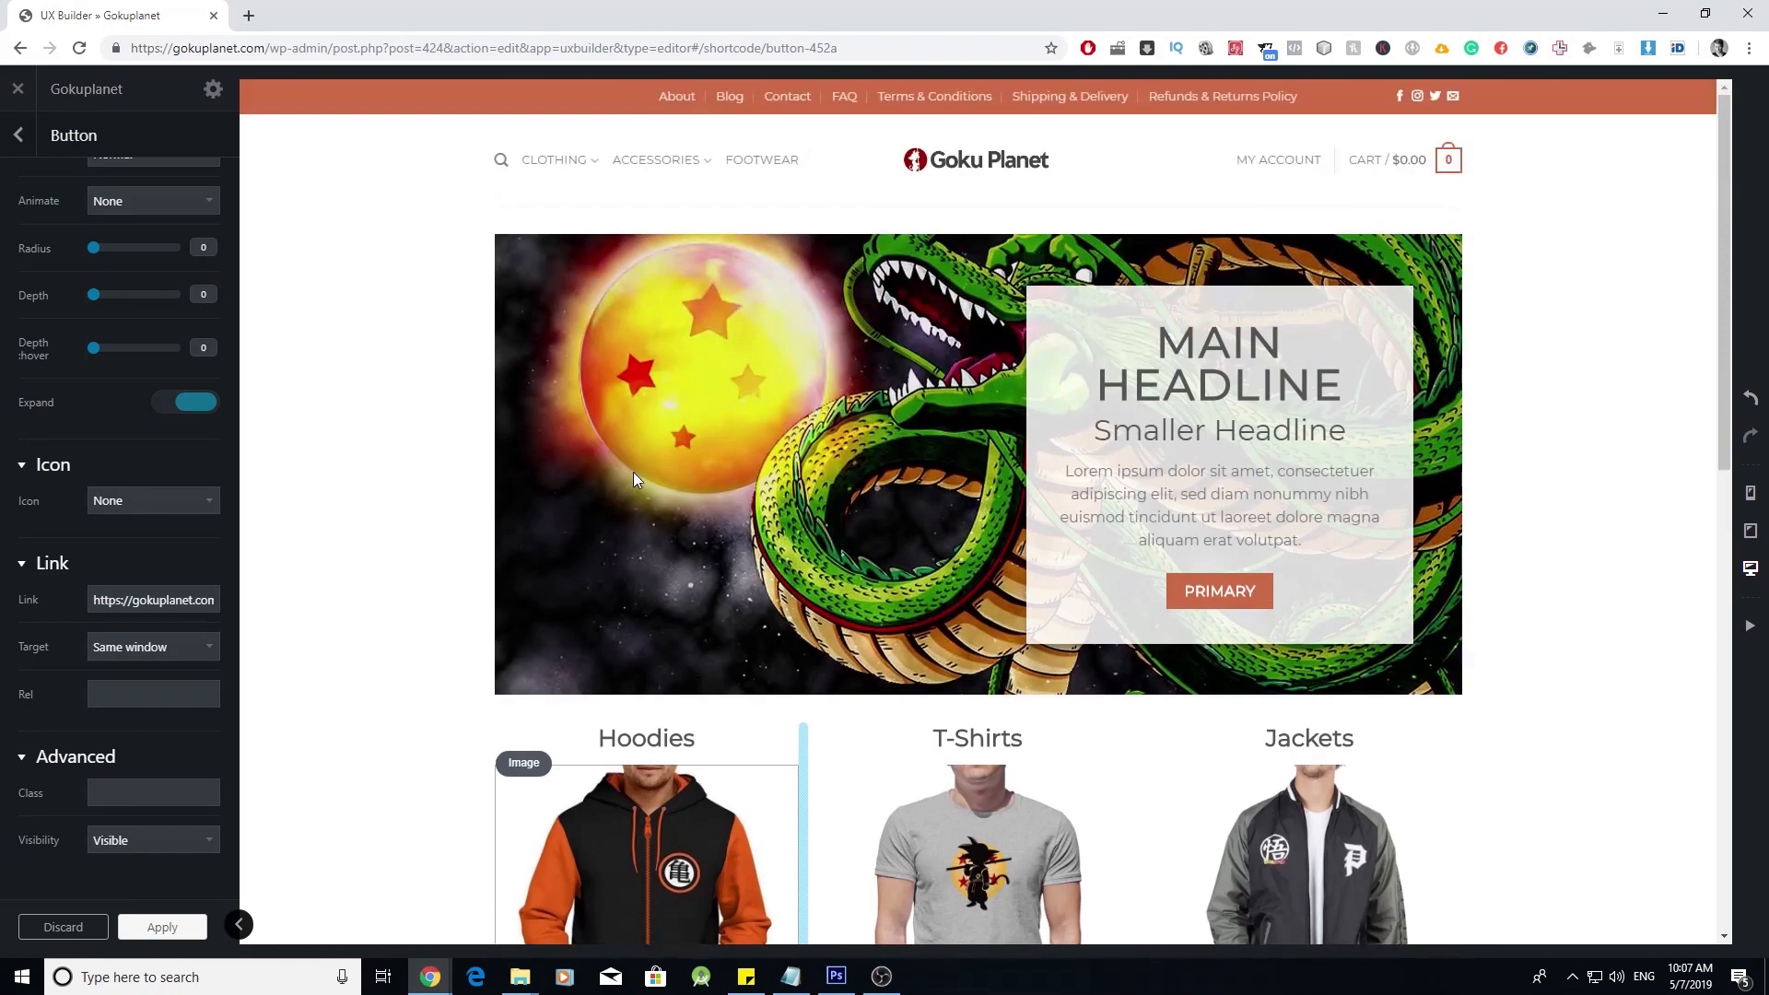
scroll(633, 472, down, 2)
scroll(634, 474, down, 1)
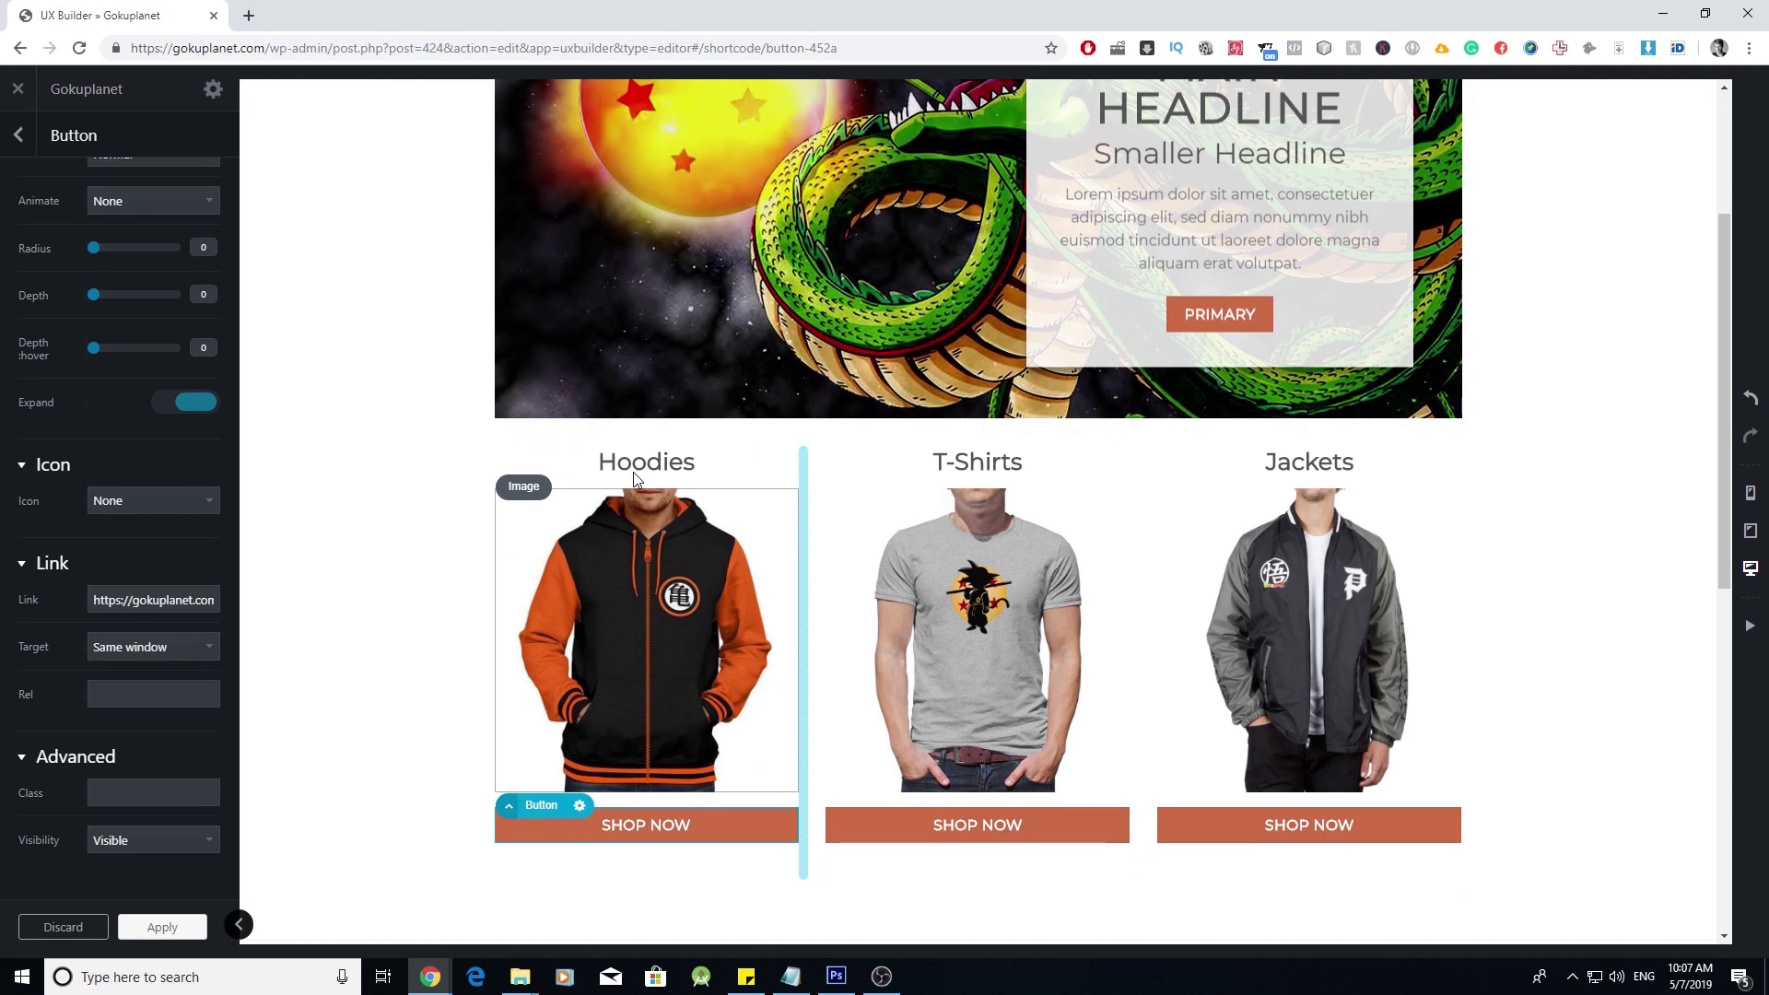
scroll(634, 474, down, 2)
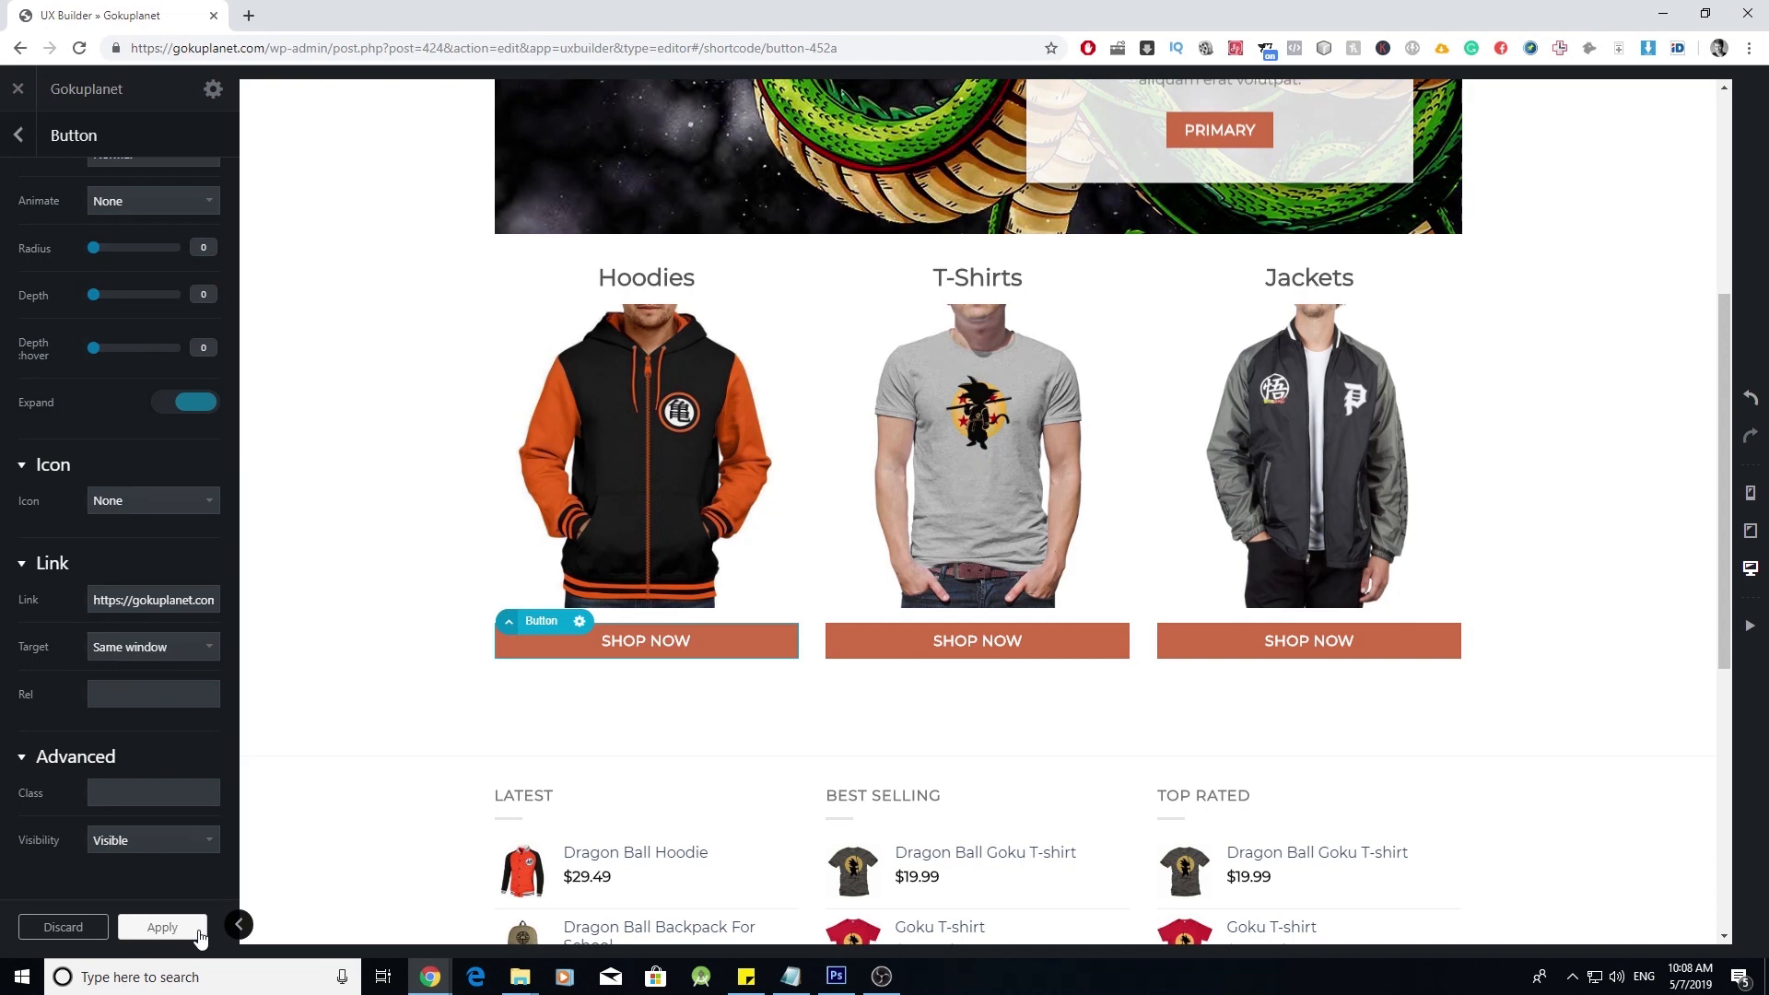
scroll(433, 626, up, 1)
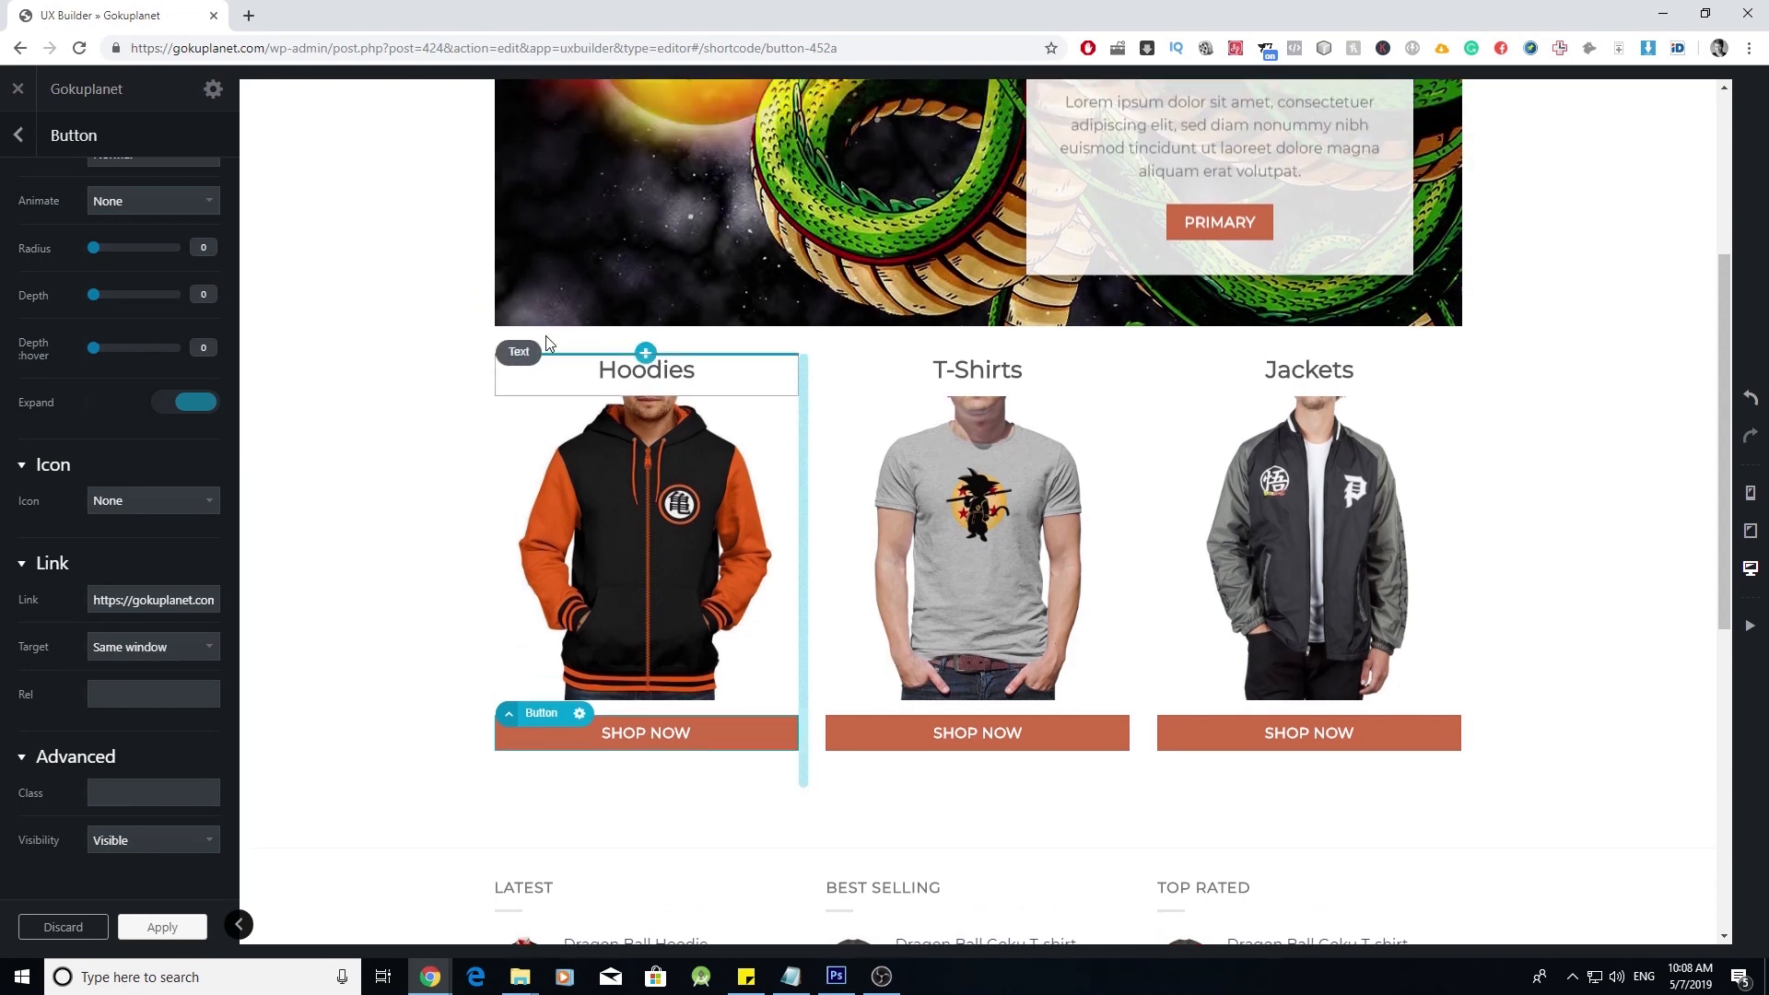
scroll(626, 415, up, 1)
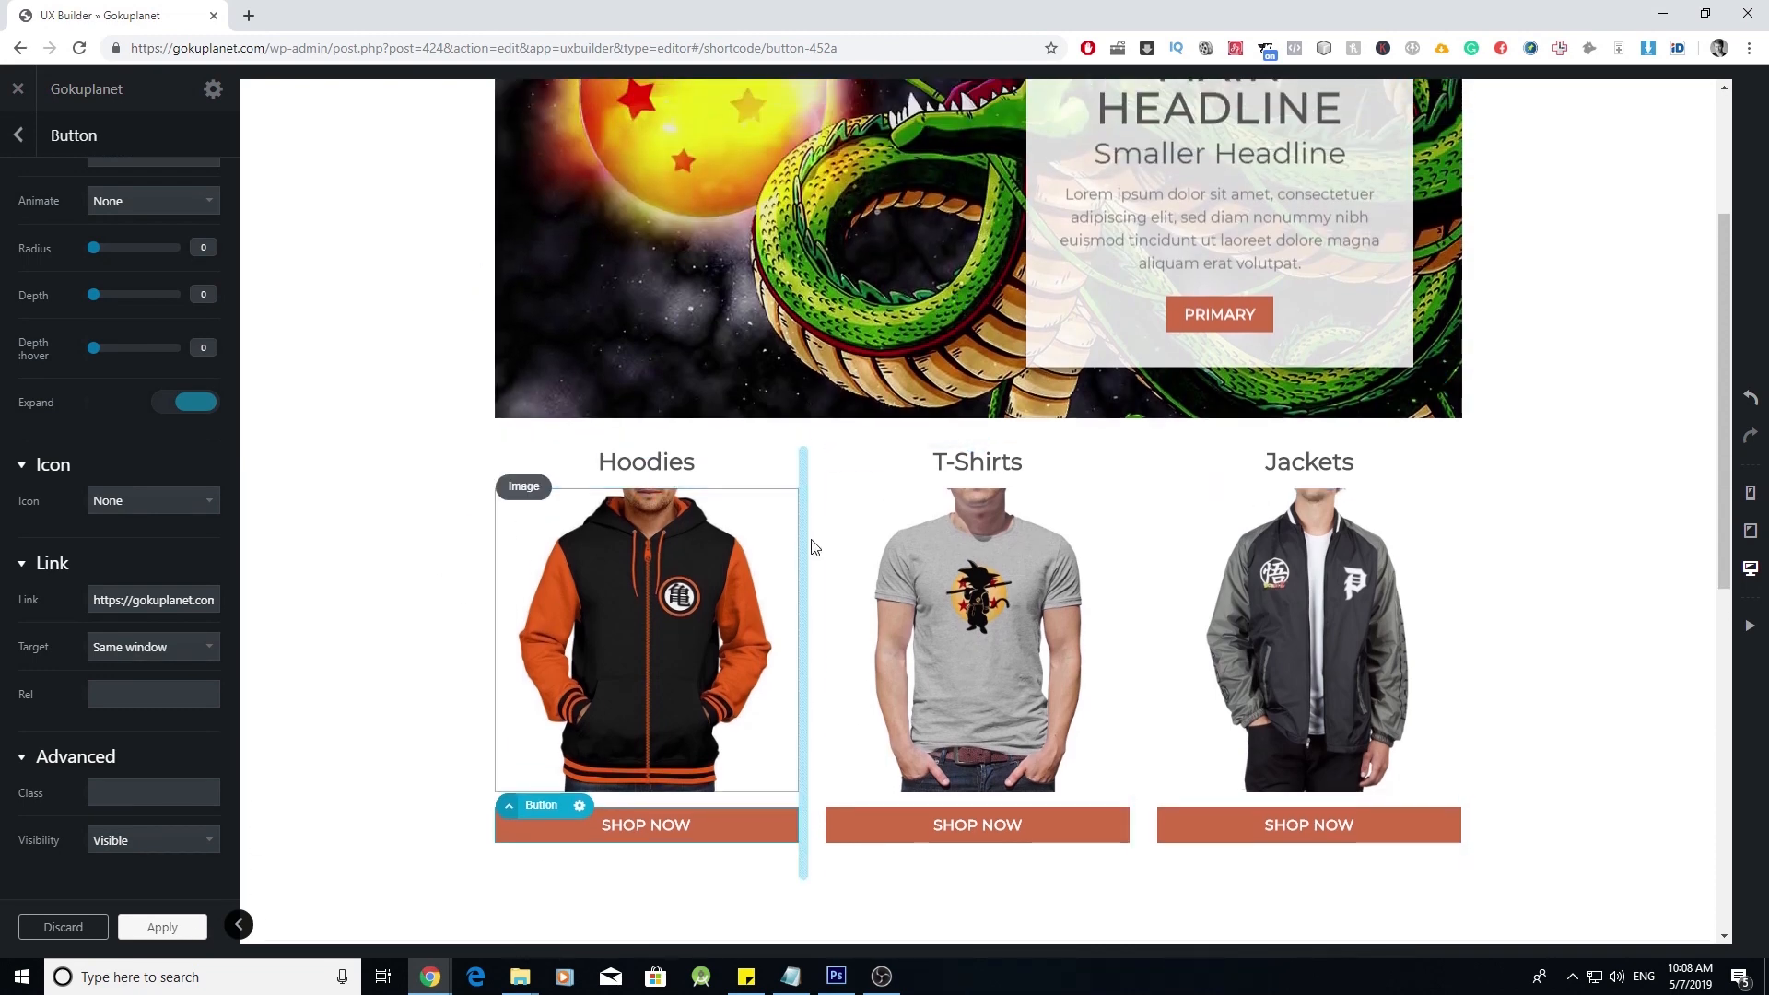
click(179, 930)
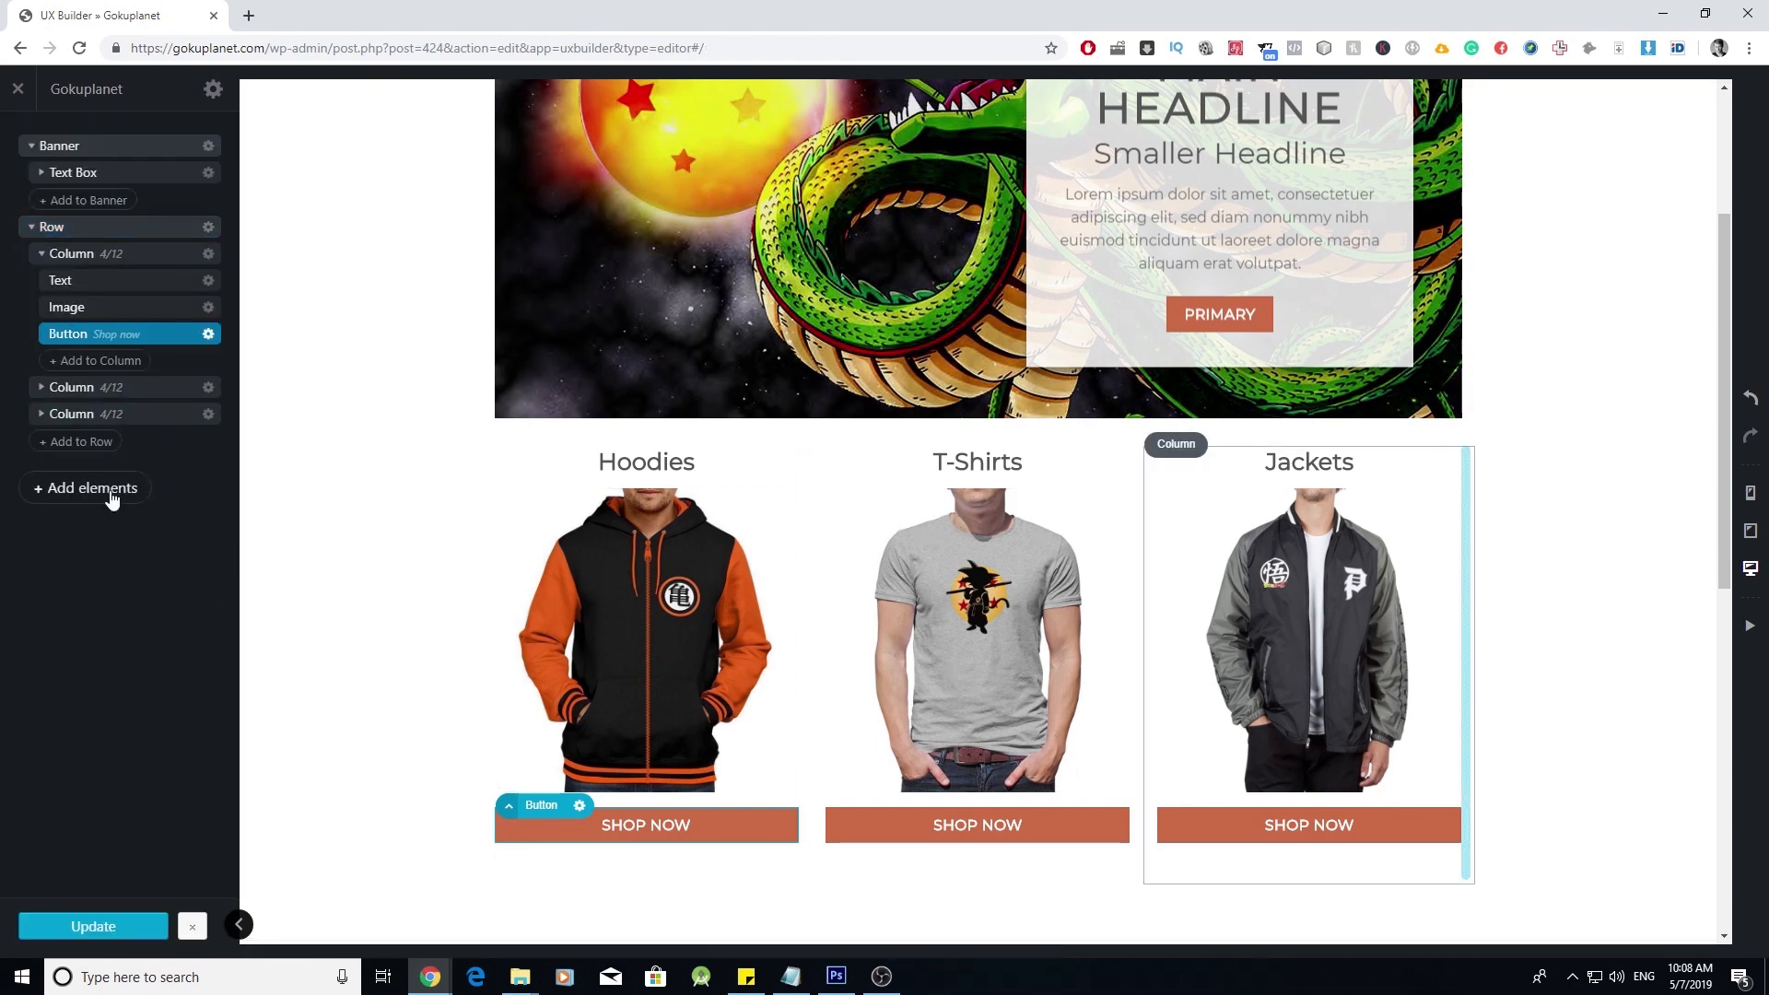
- Insert a Flip Book element from the Shop section of the element library
click(116, 494)
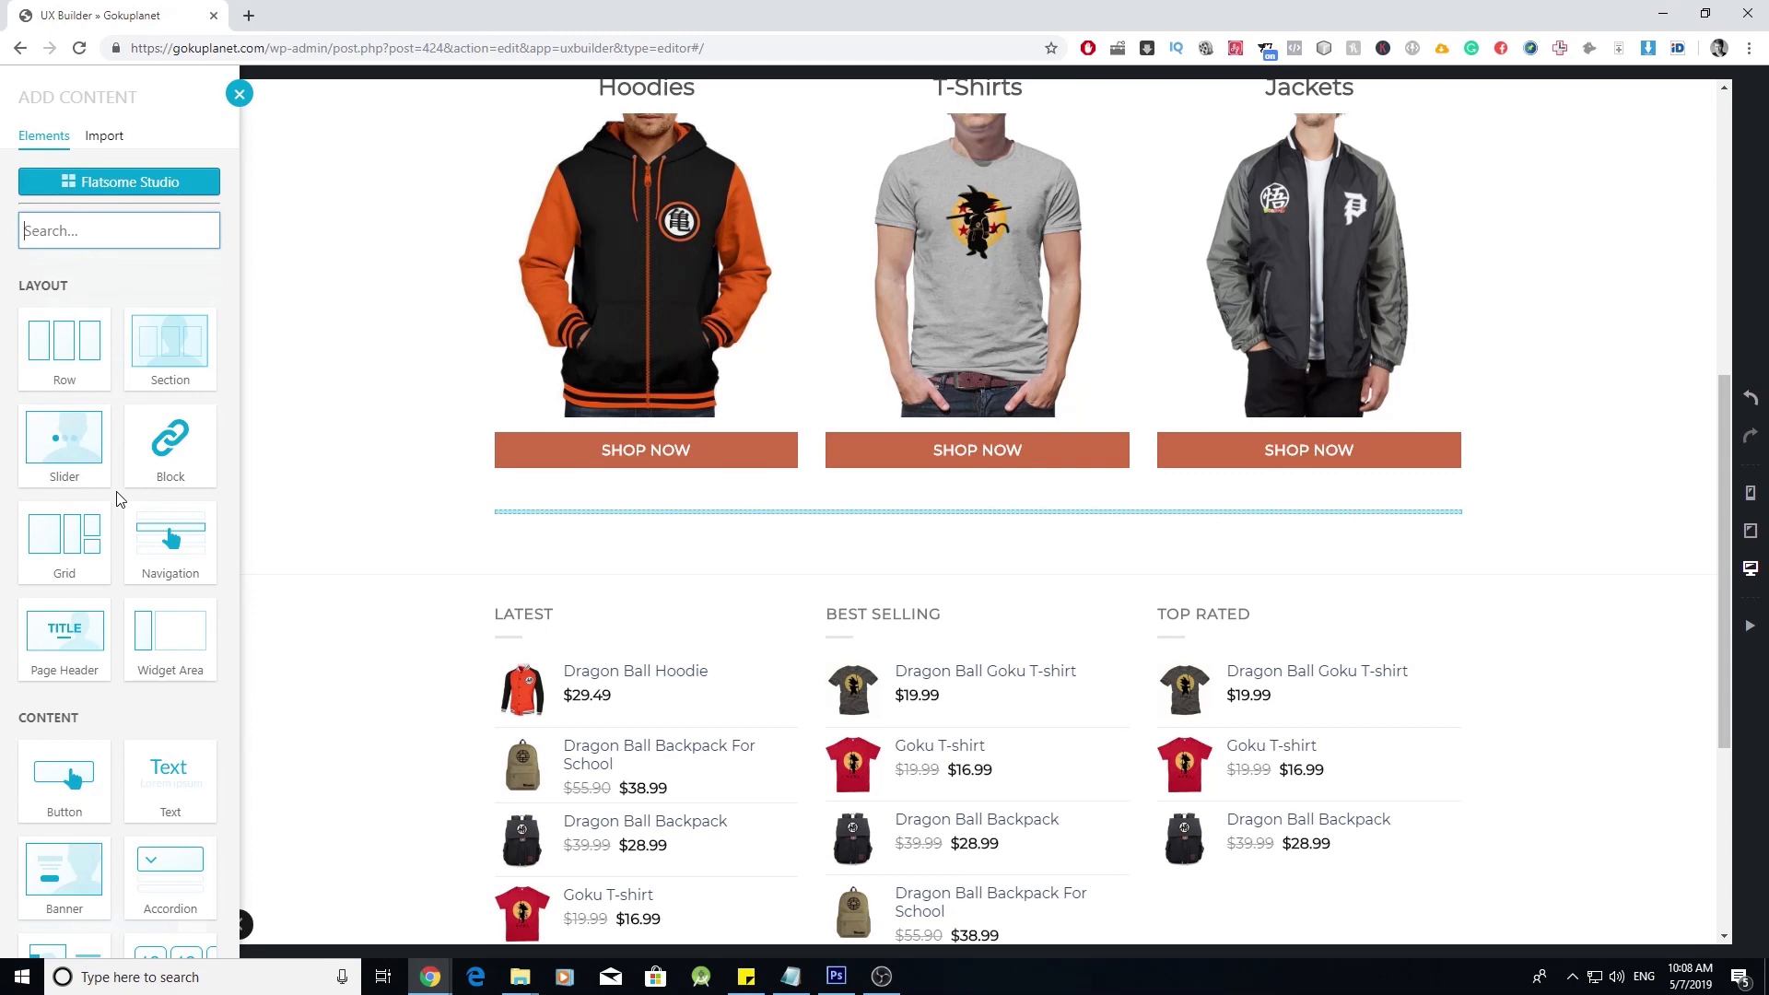
scroll(116, 499, down, 8)
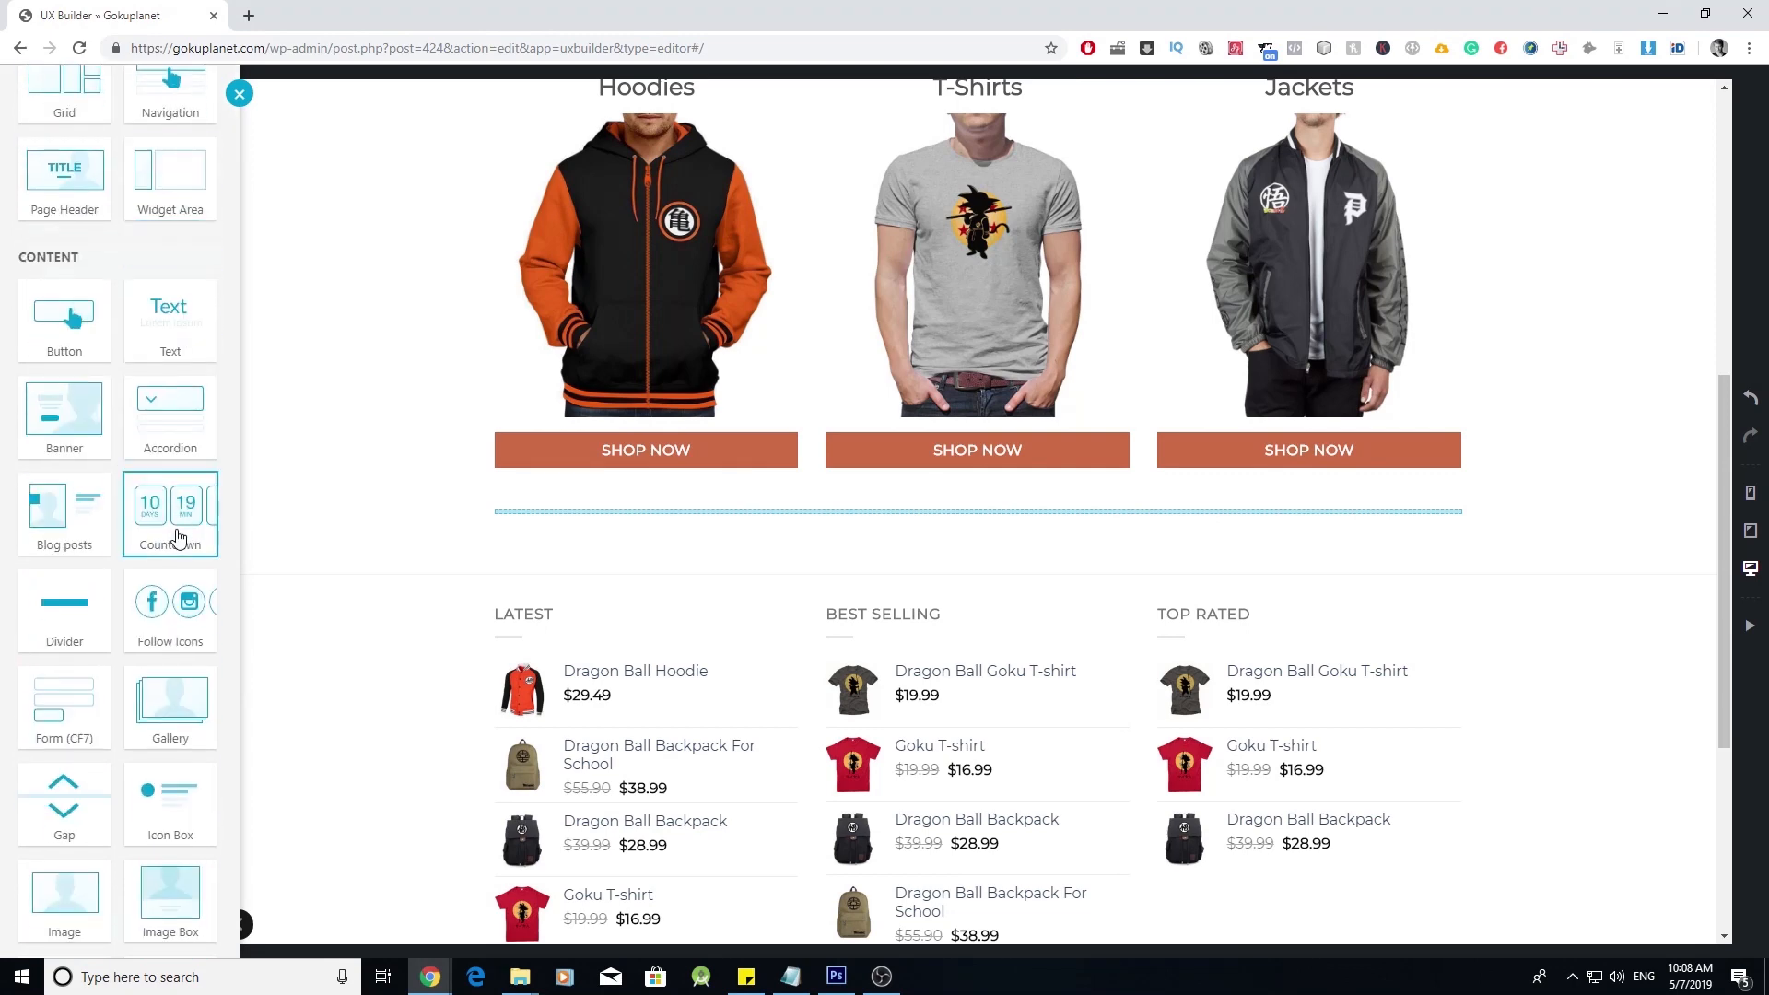
scroll(177, 539, down, 10)
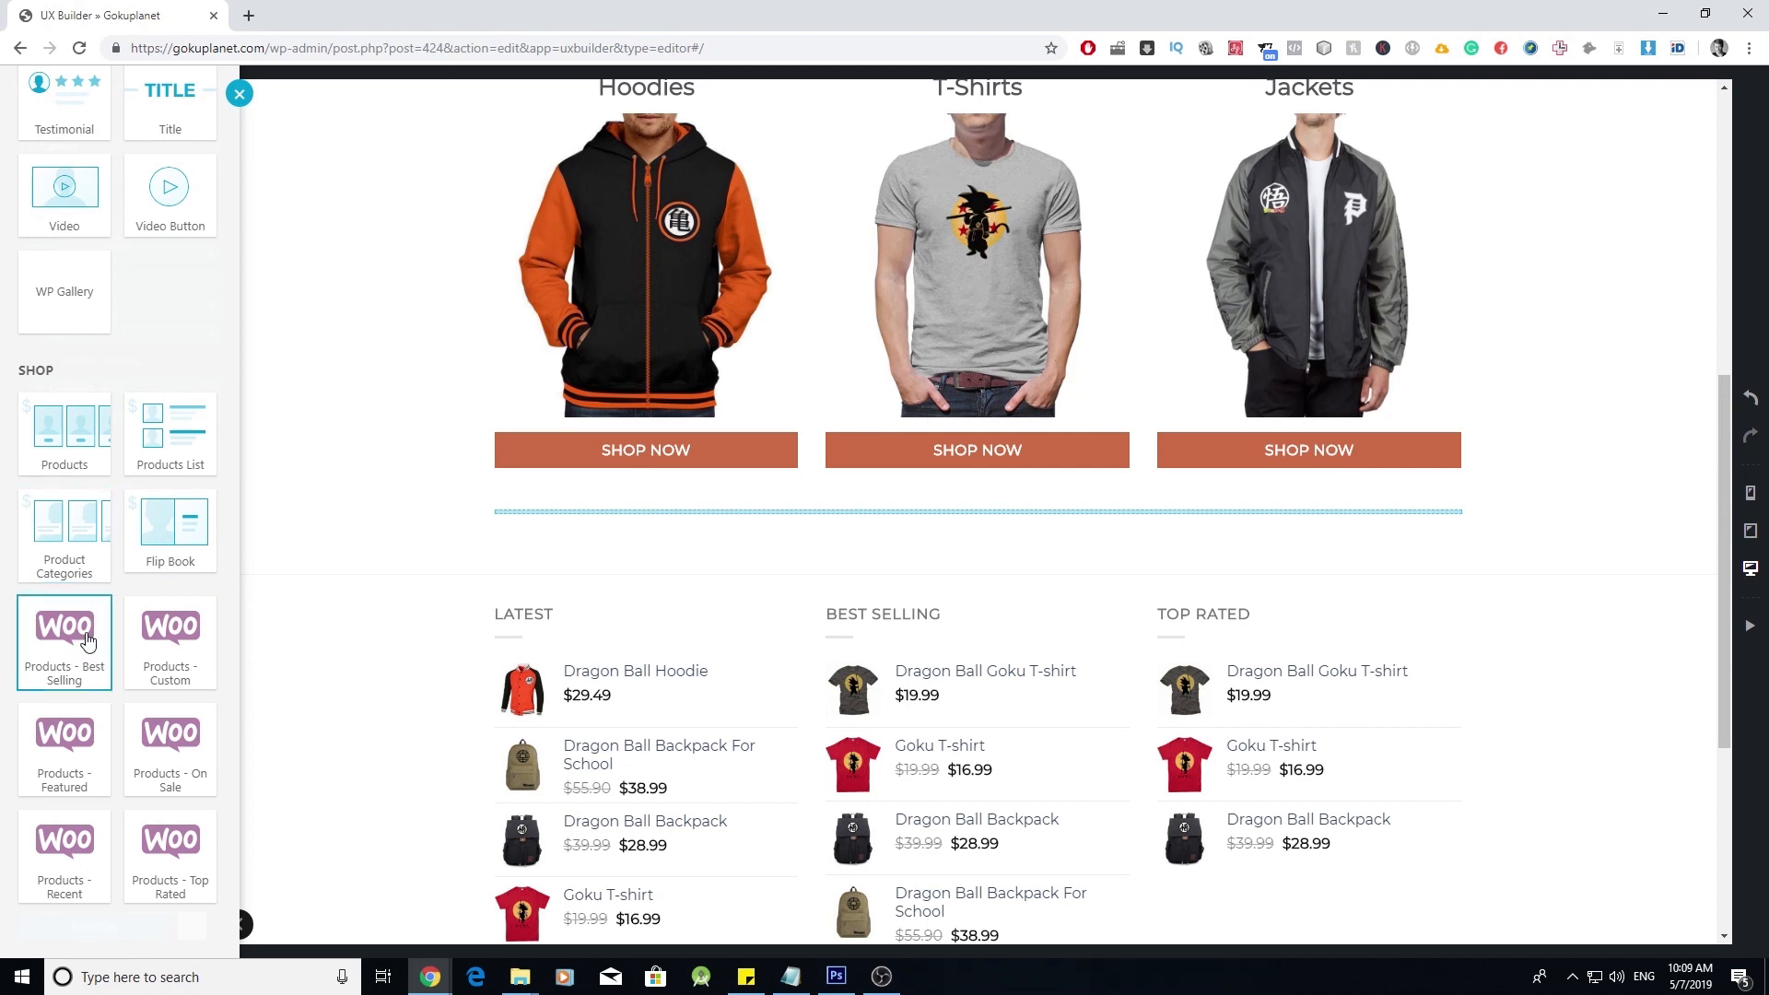
click(191, 524)
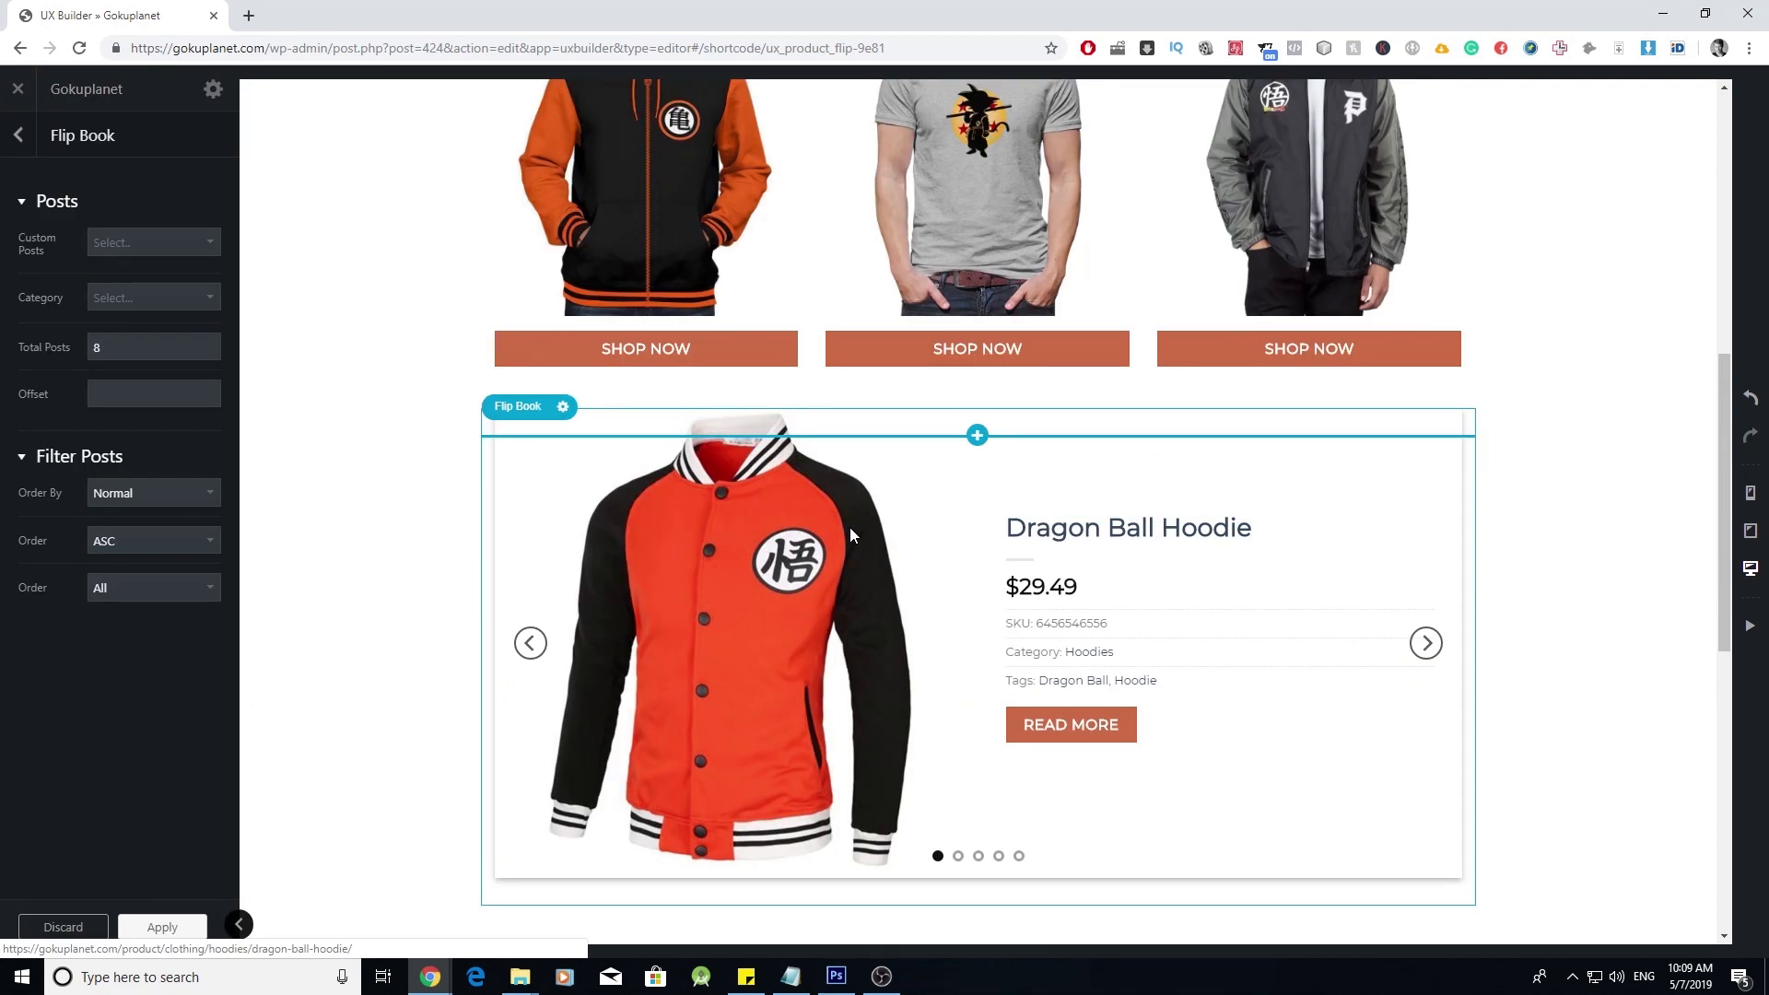
- Keep the Flip Book's default options and drag it above the category row in the outline
click(162, 926)
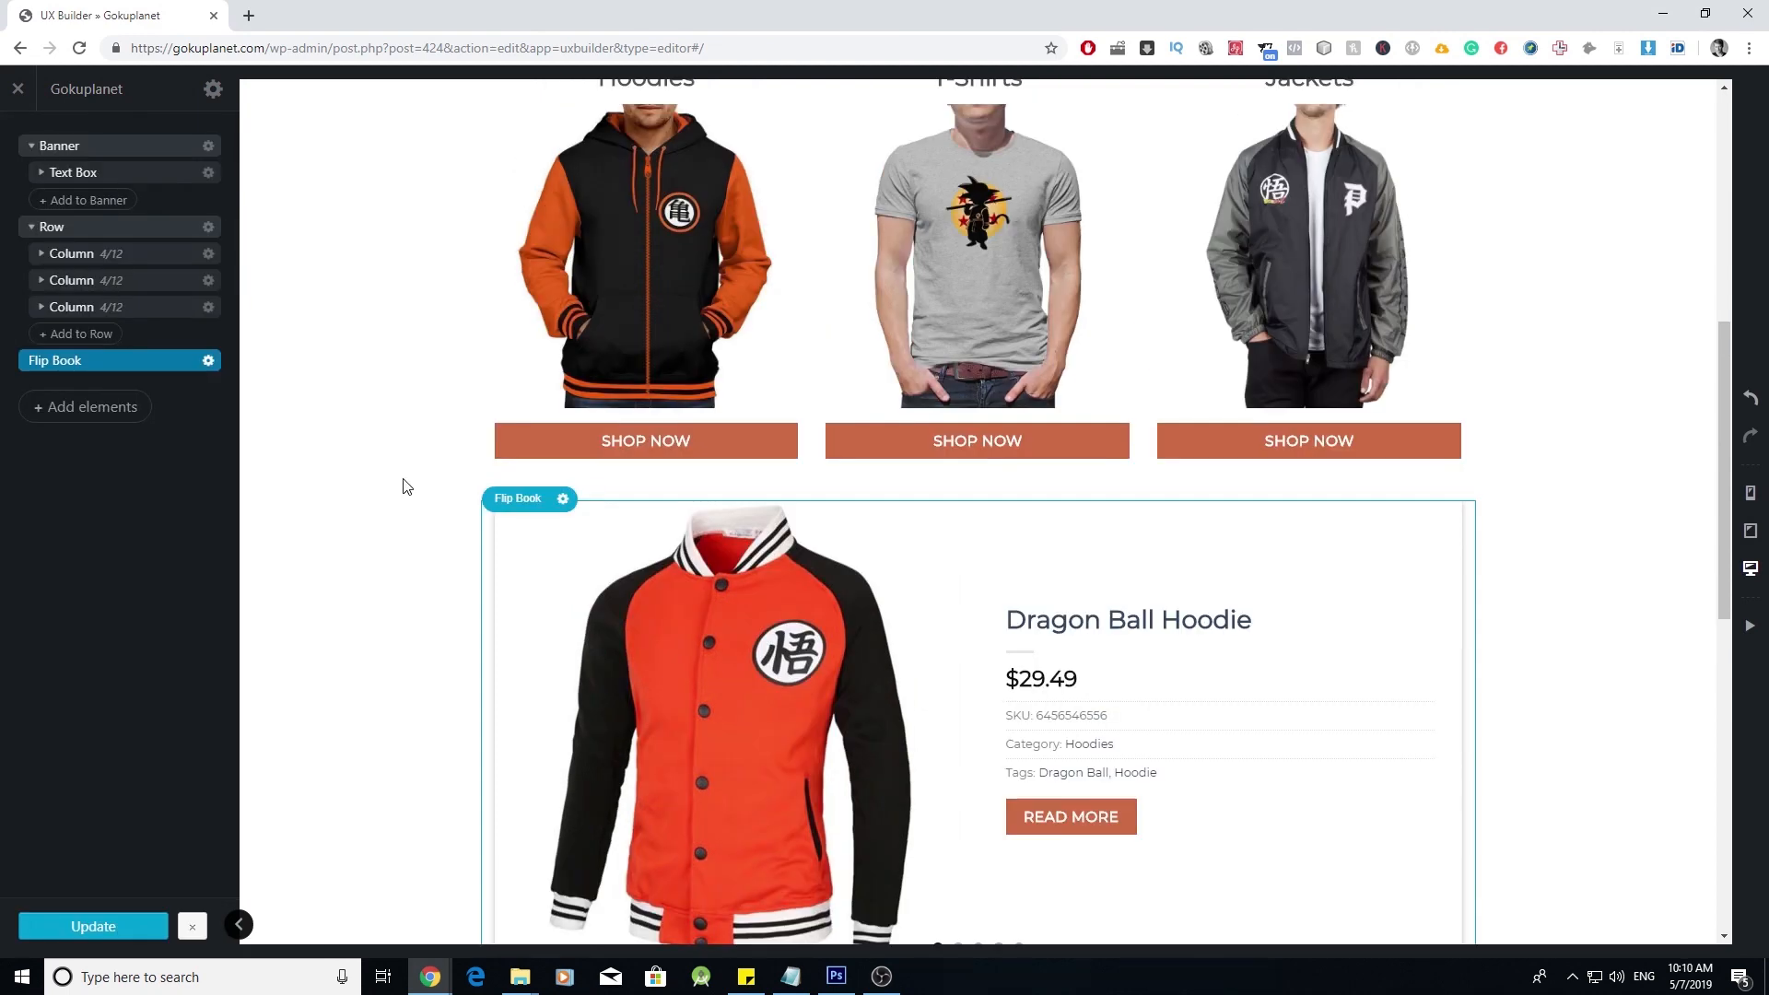
click(31, 228)
click(34, 149)
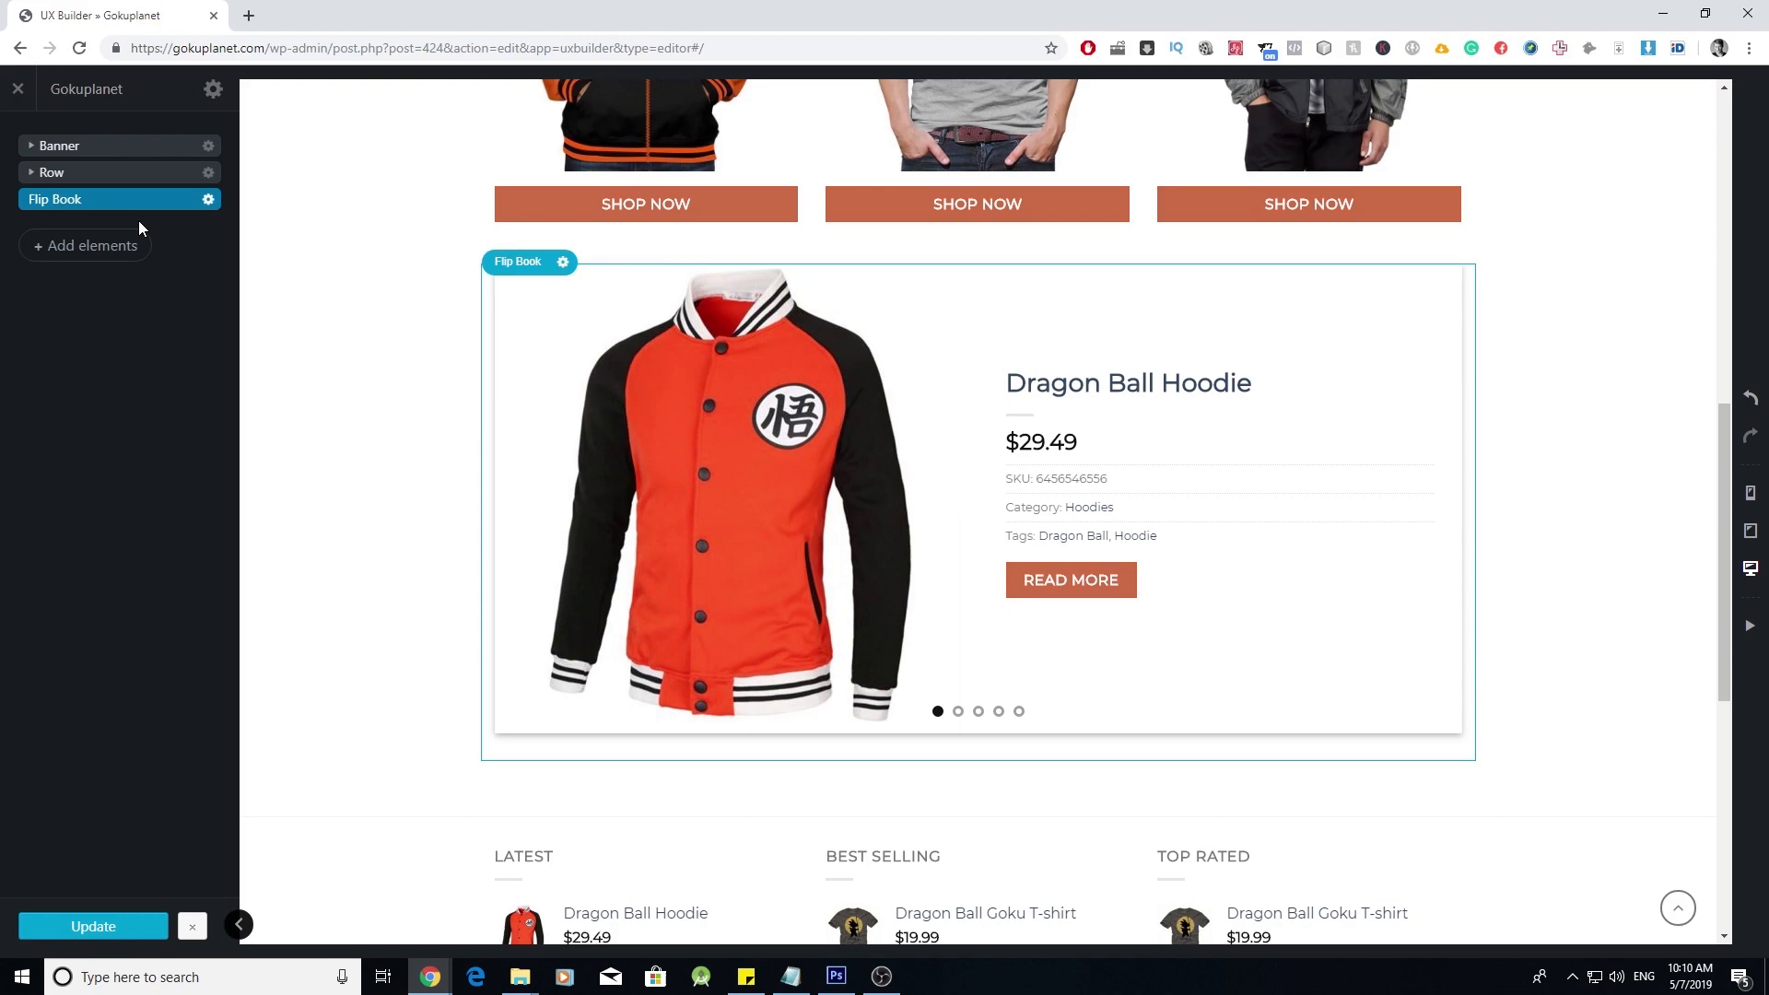
drag(127, 201, 145, 160)
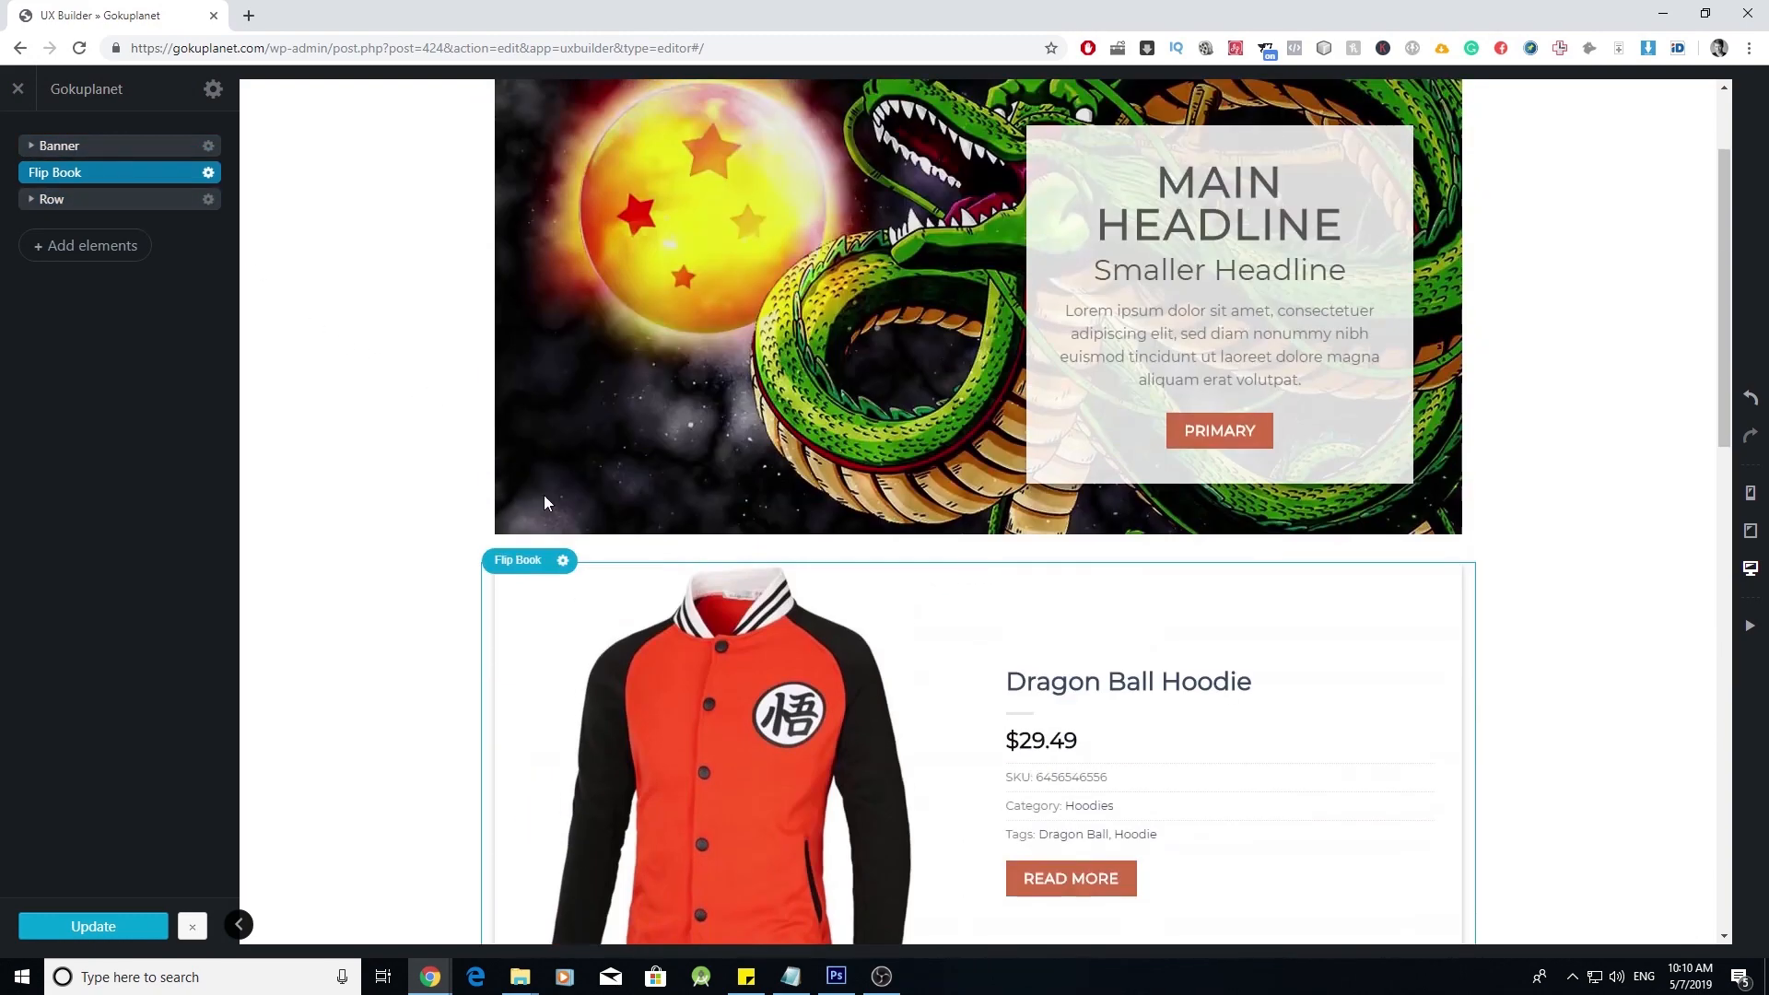
scroll(544, 470, up, 2)
scroll(543, 470, down, 12)
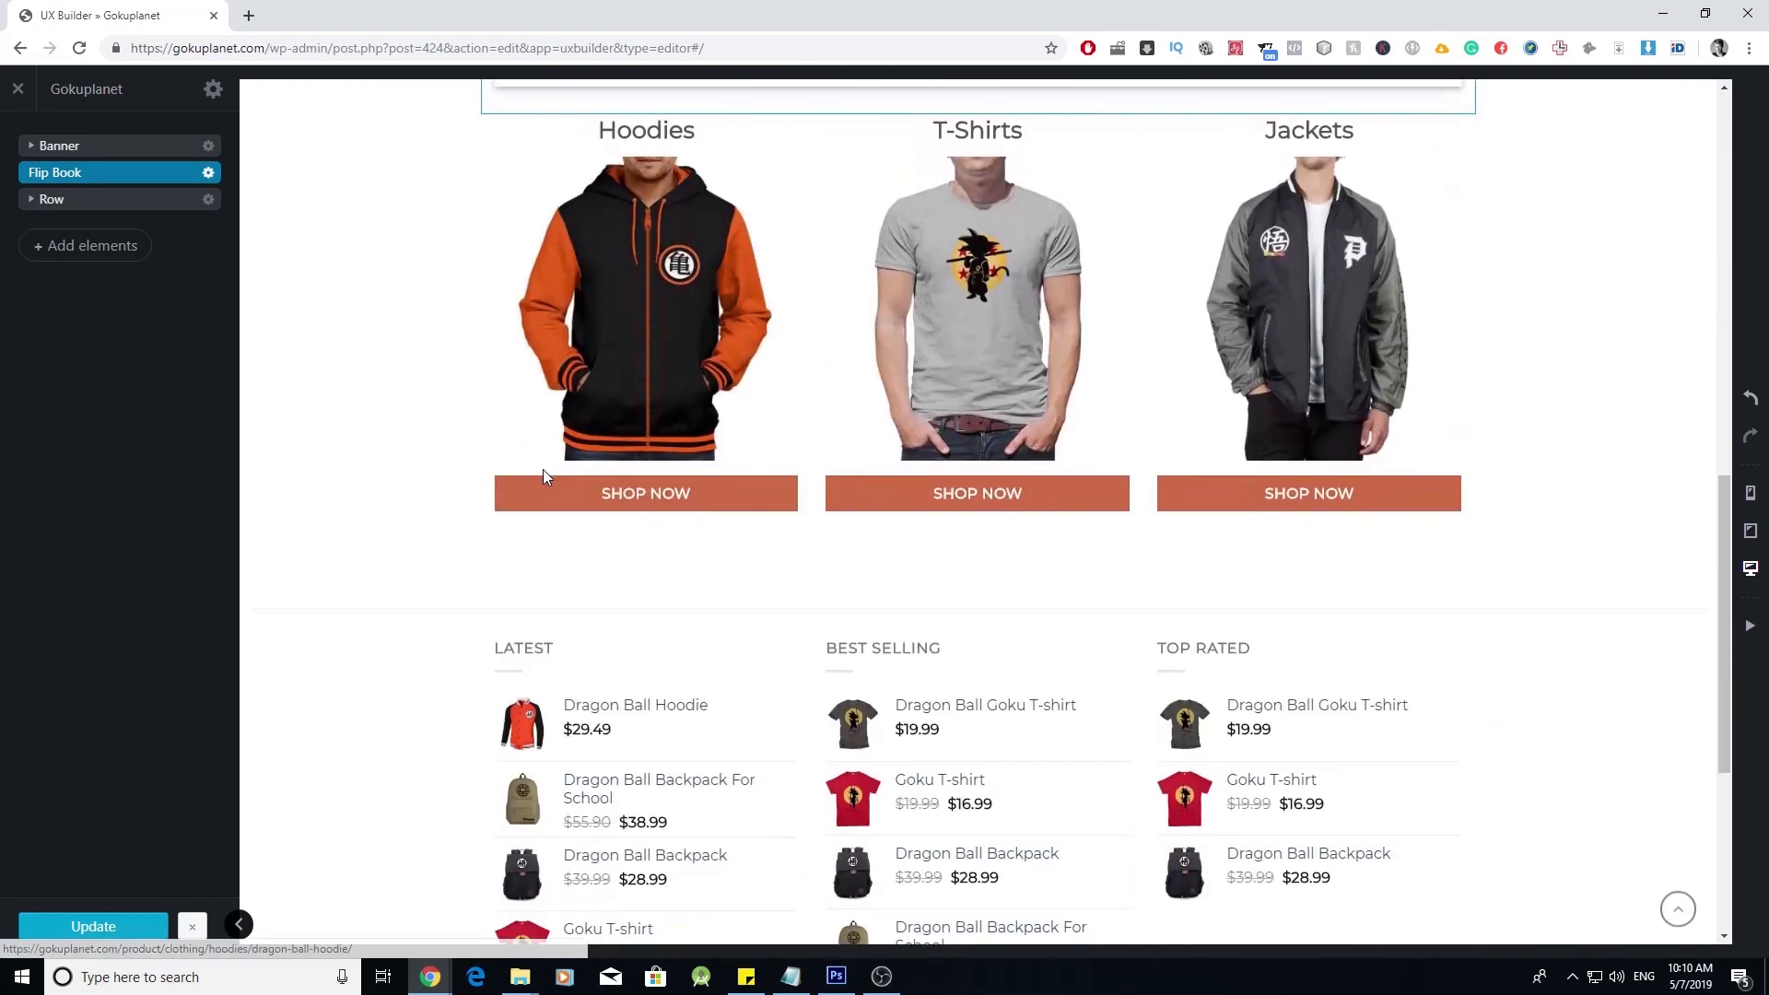
scroll(543, 470, up, 5)
scroll(646, 588, up, 2)
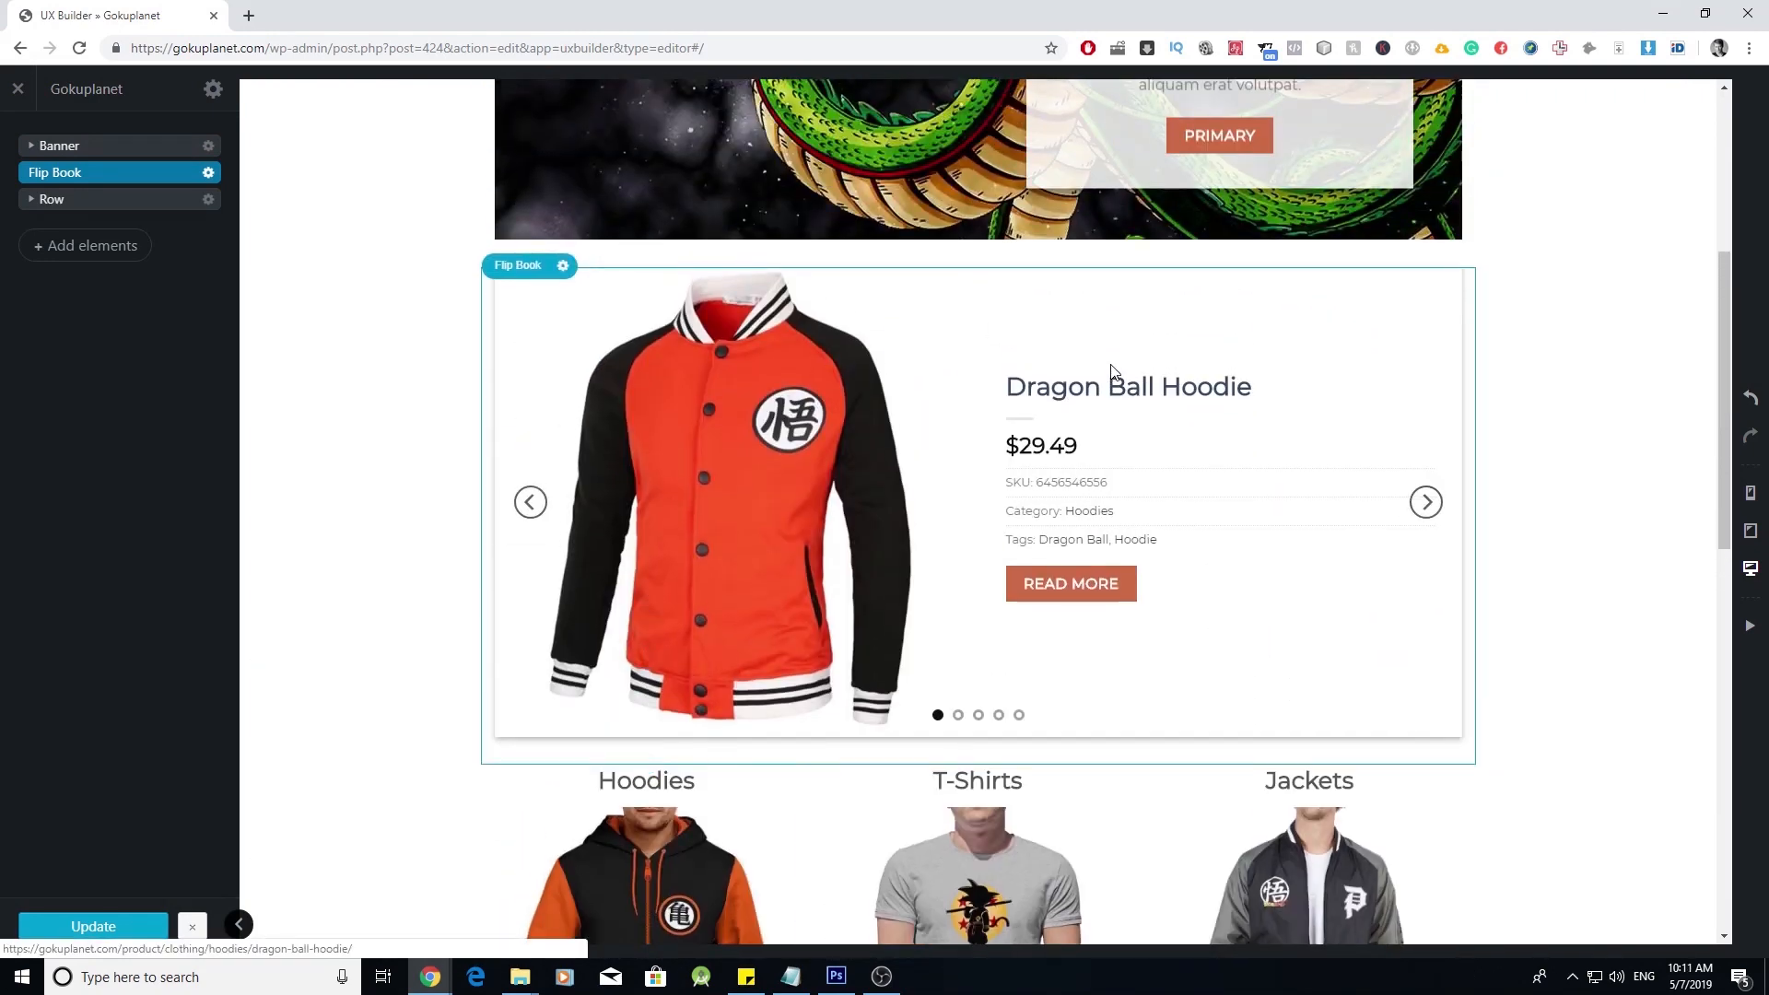
scroll(1102, 414, up, 2)
scroll(1092, 447, up, 2)
scroll(888, 439, down, 4)
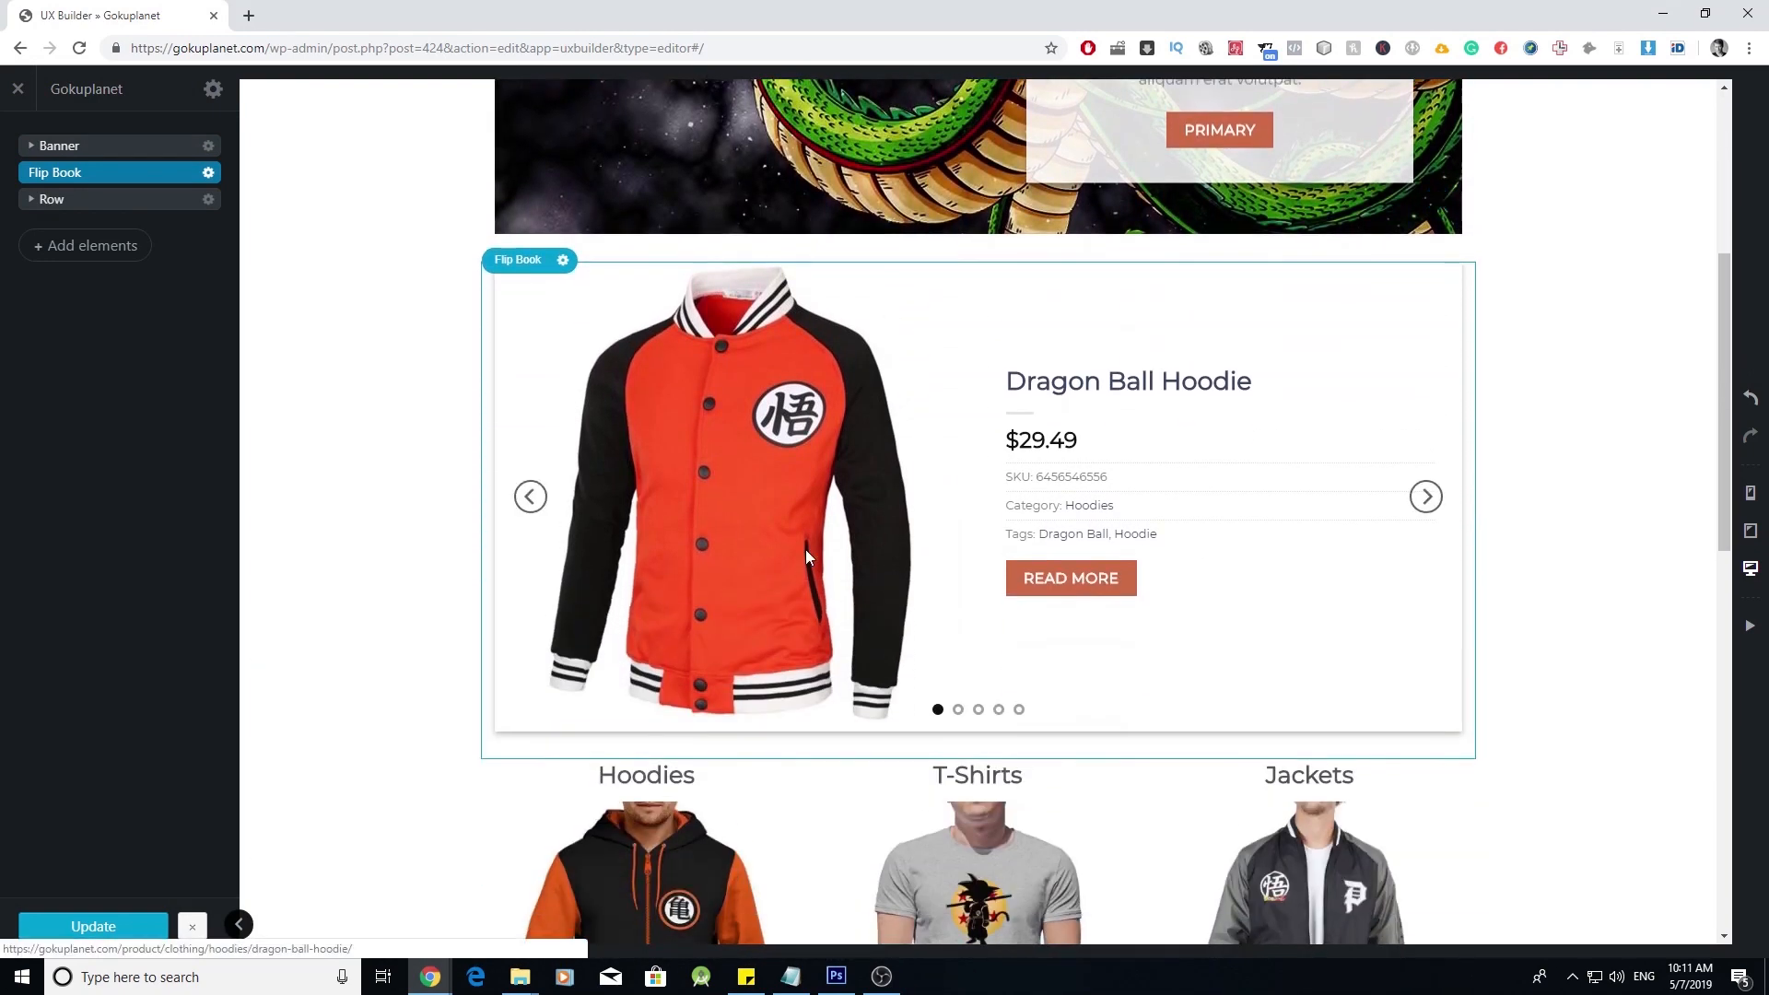
- Insert a Gap element with its height set to 48px
click(106, 245)
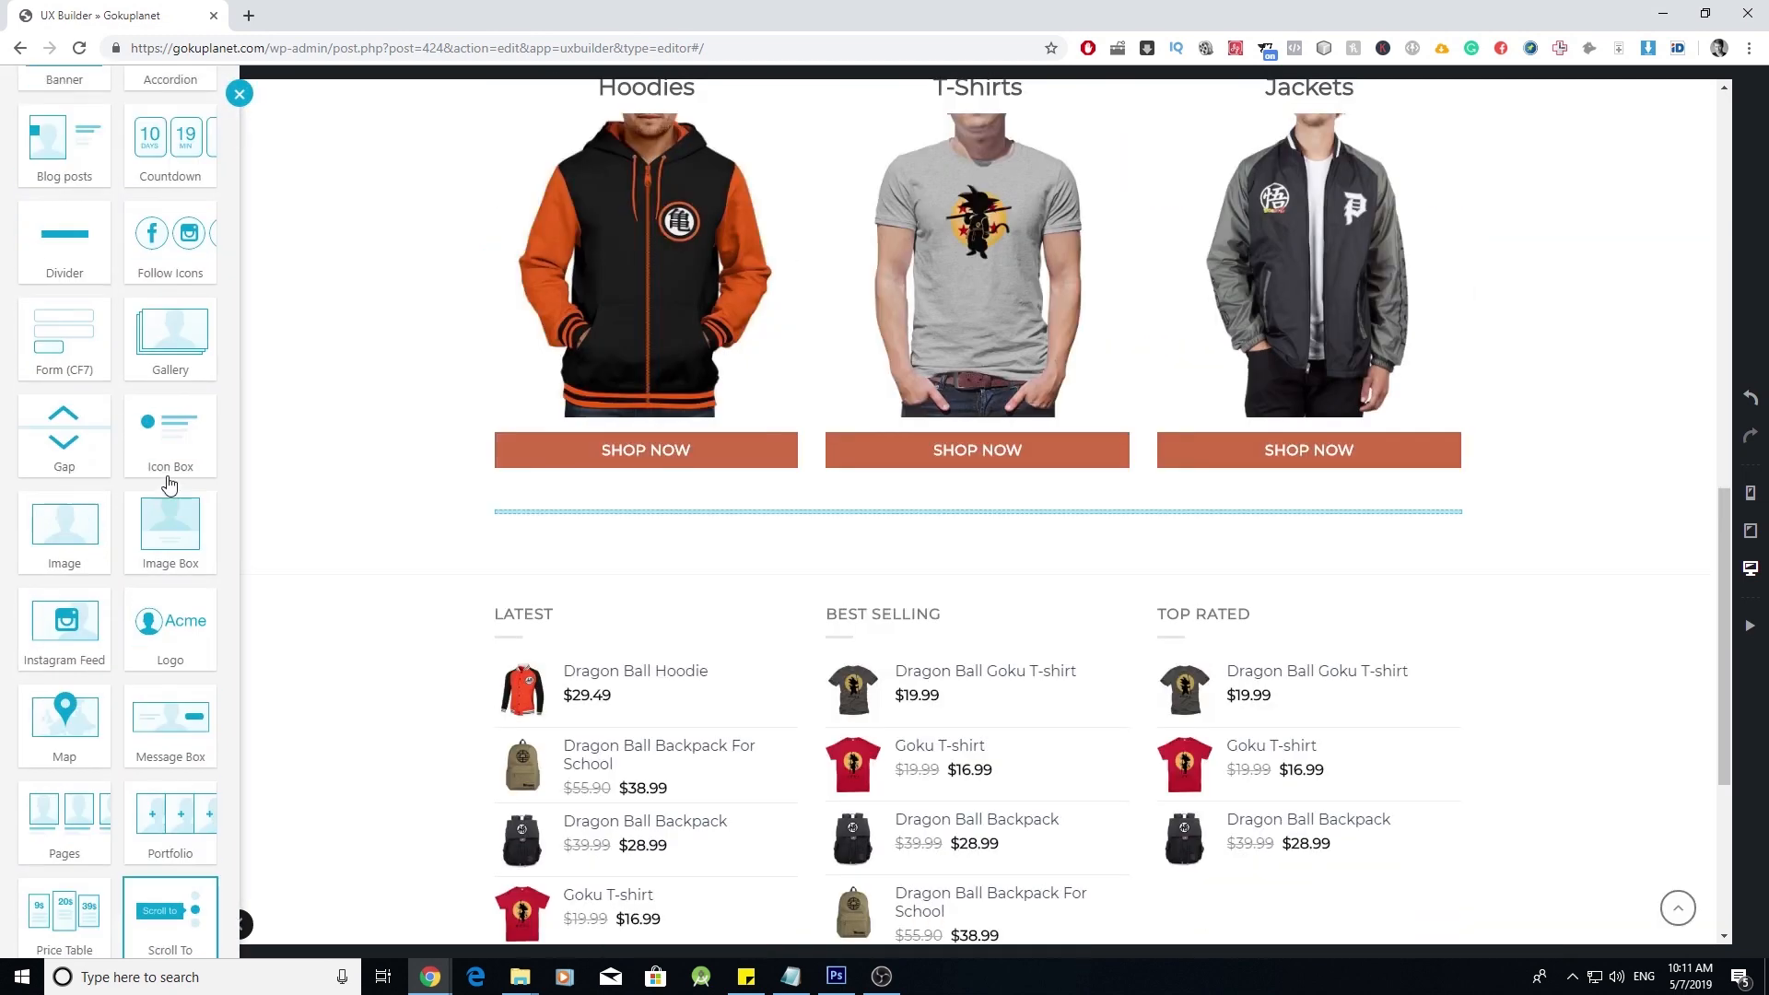
click(64, 440)
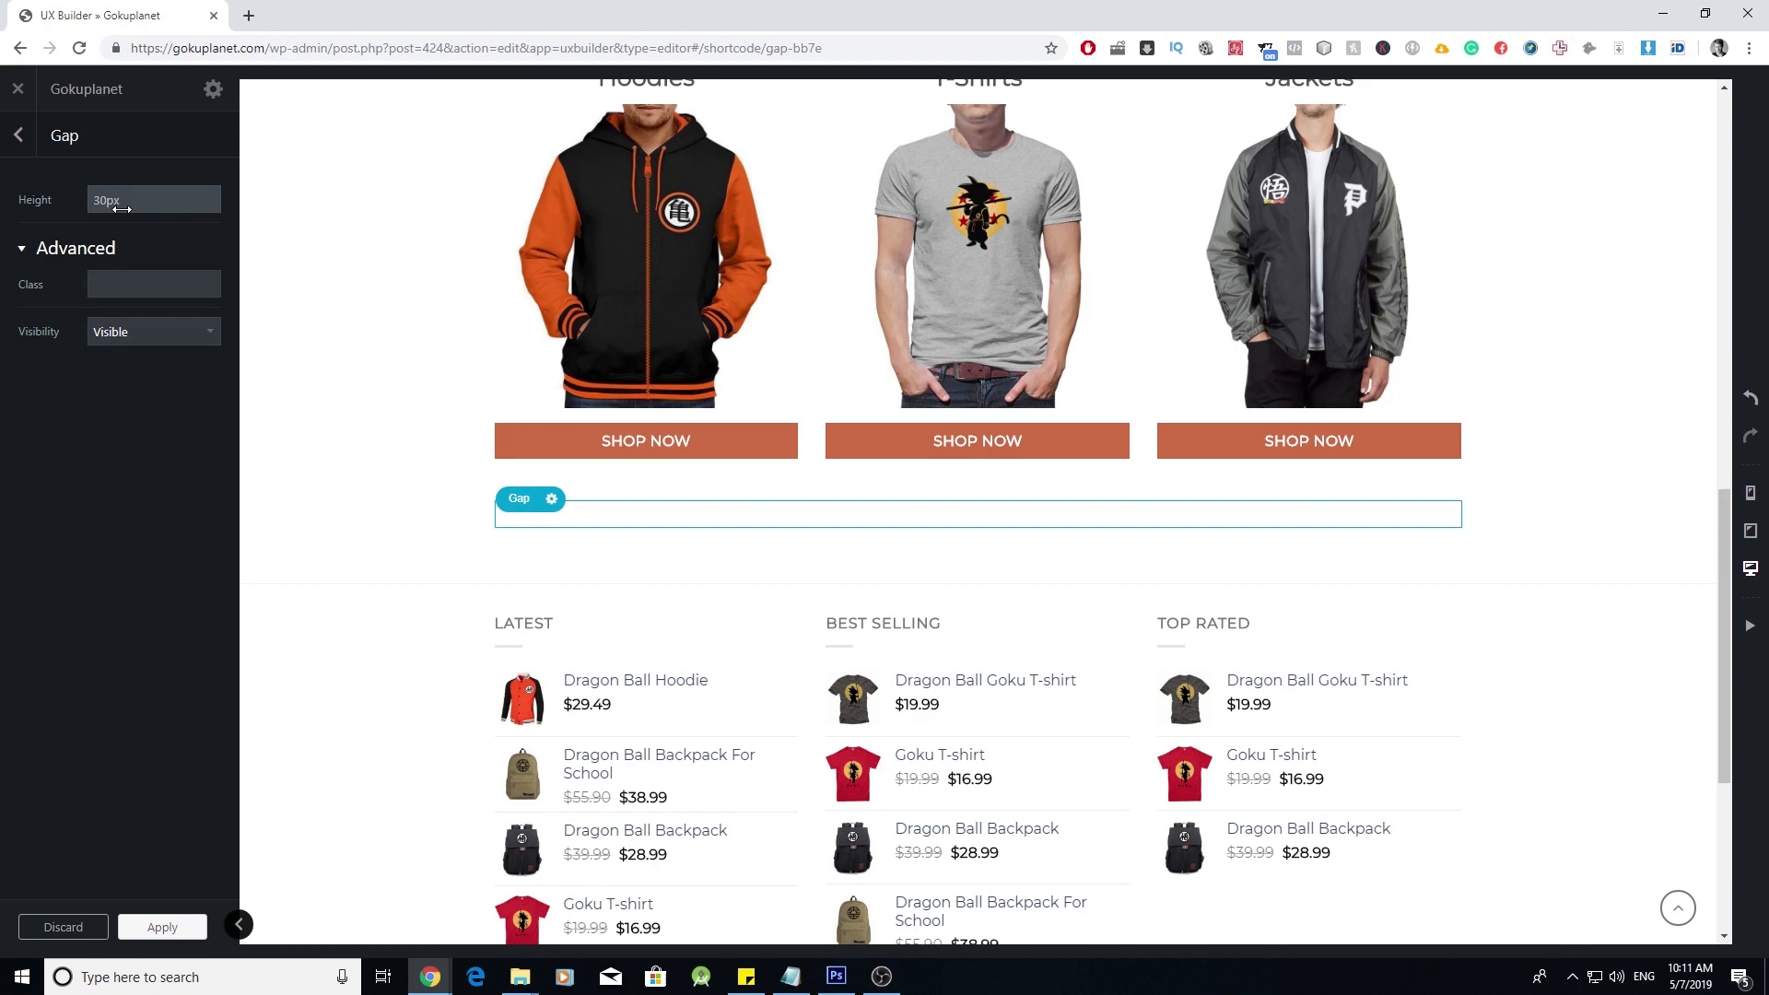
drag(119, 205, 136, 206)
scroll(767, 601, up, 5)
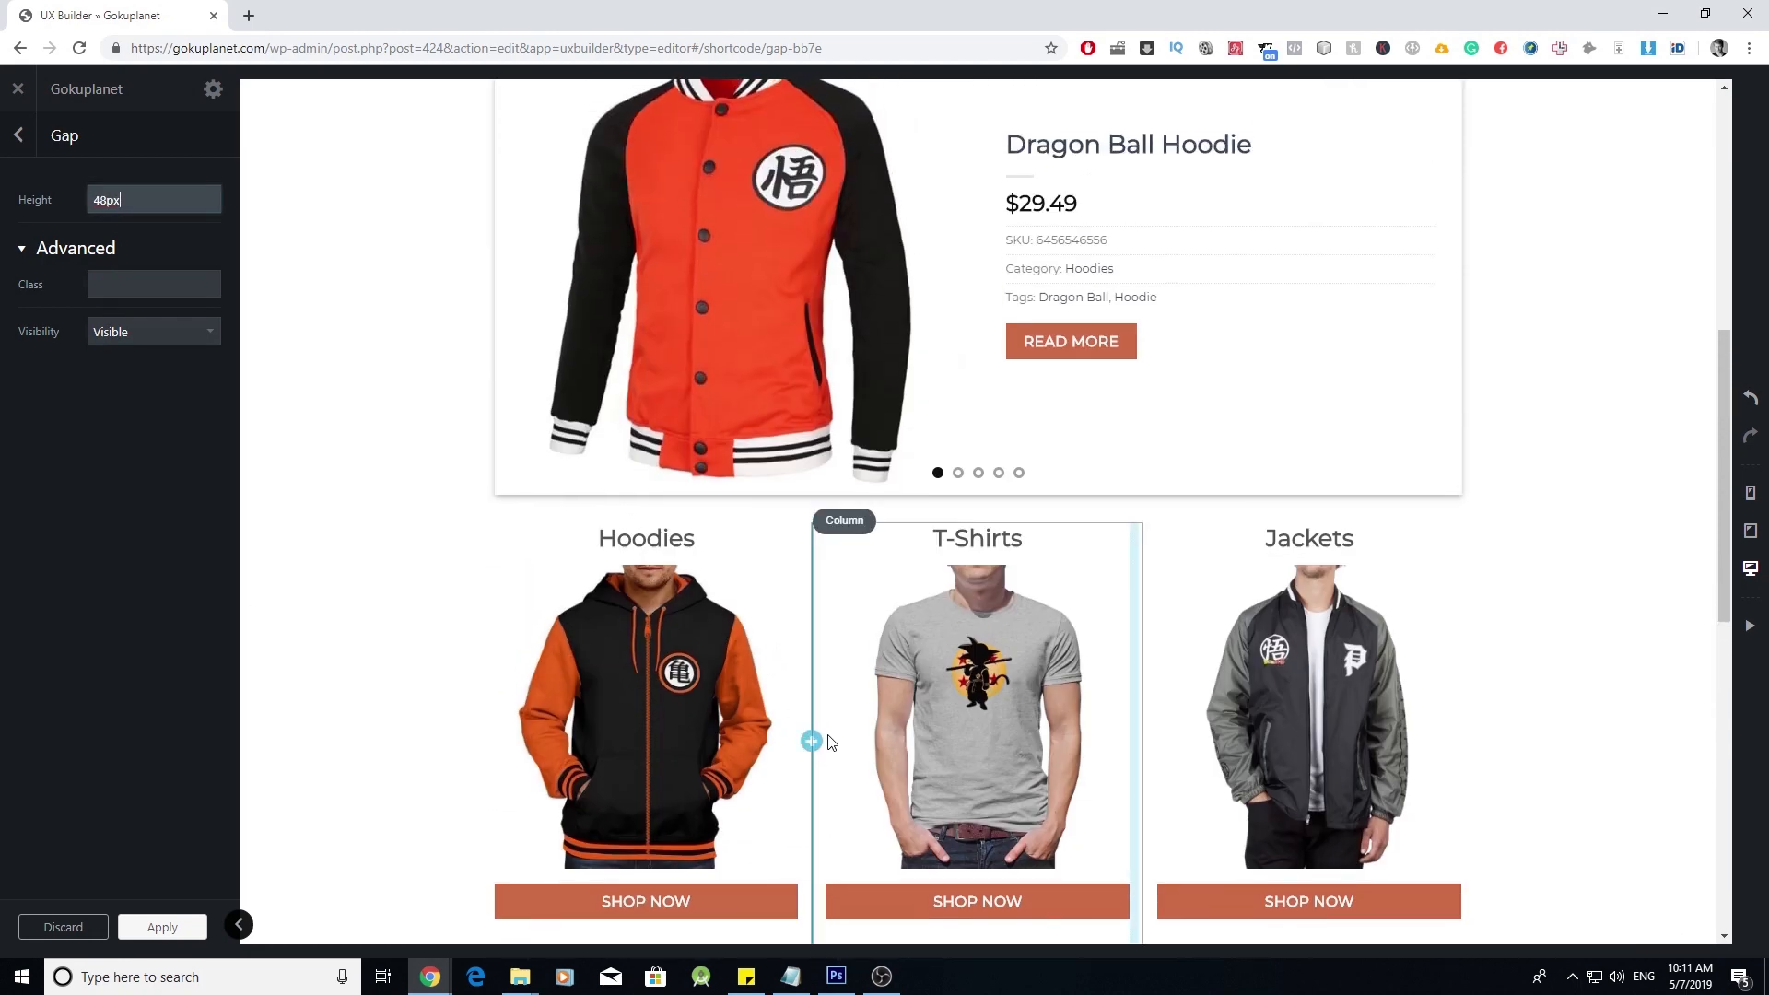
scroll(826, 742, up, 2)
scroll(811, 700, down, 4)
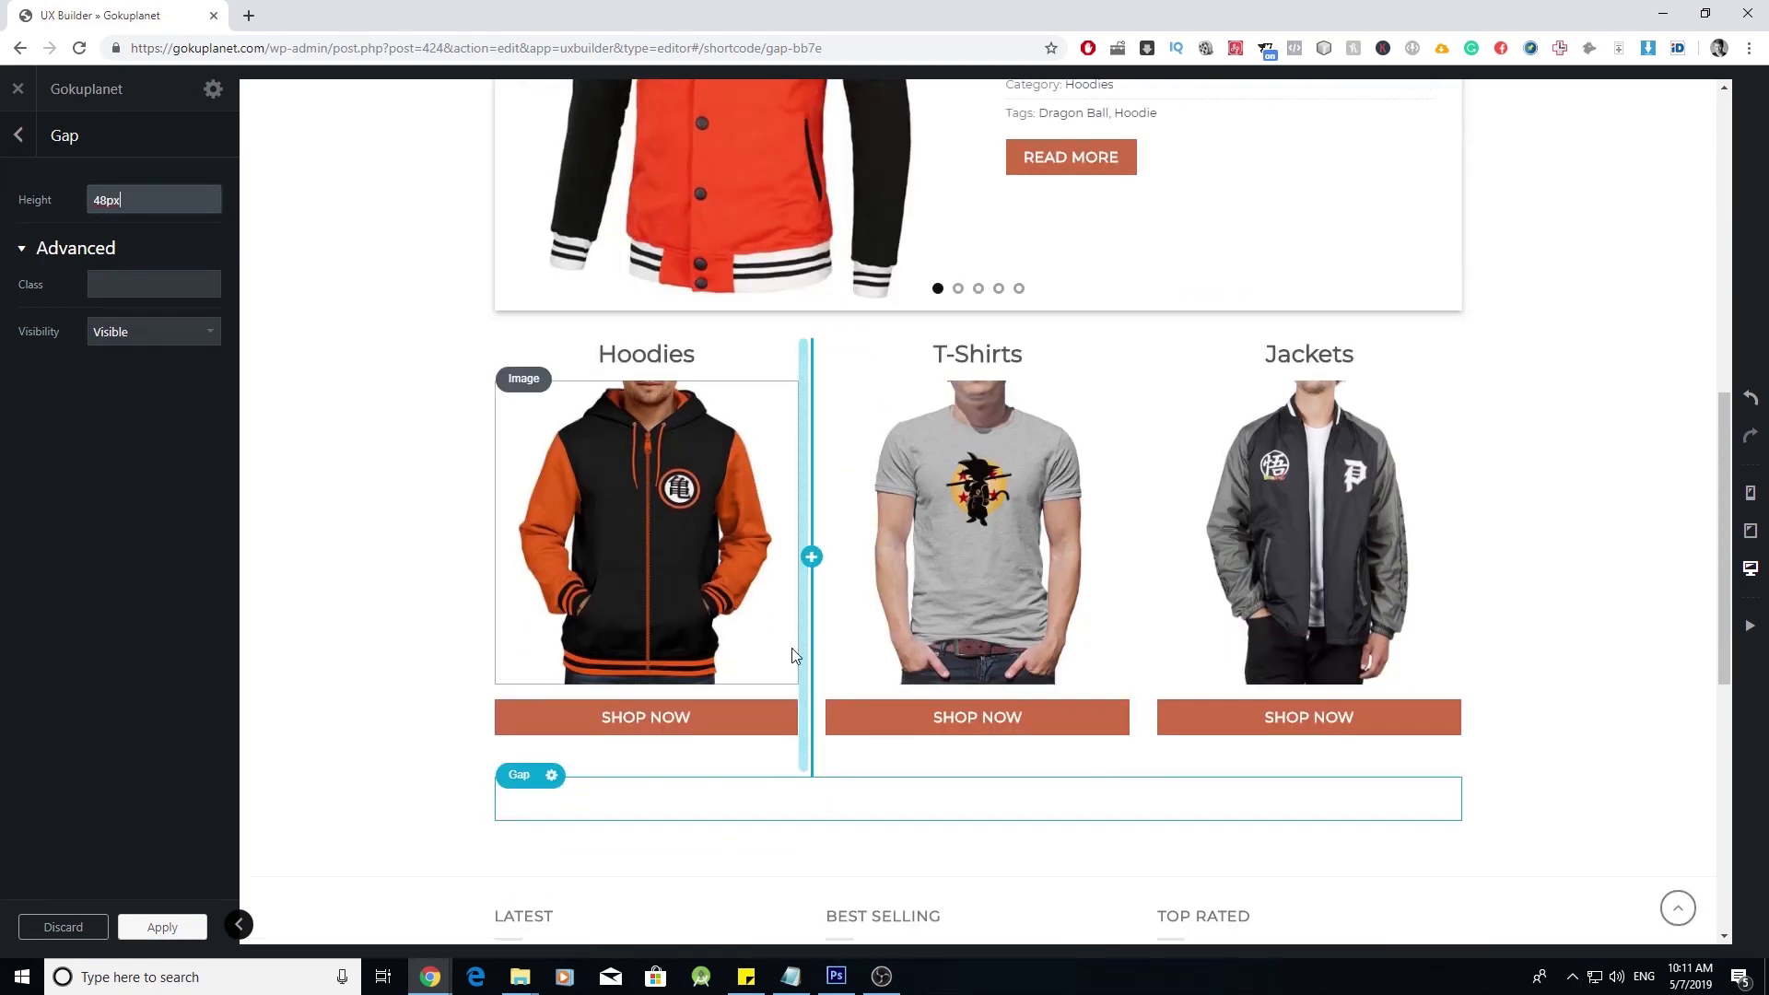
scroll(792, 649, down, 1)
click(184, 927)
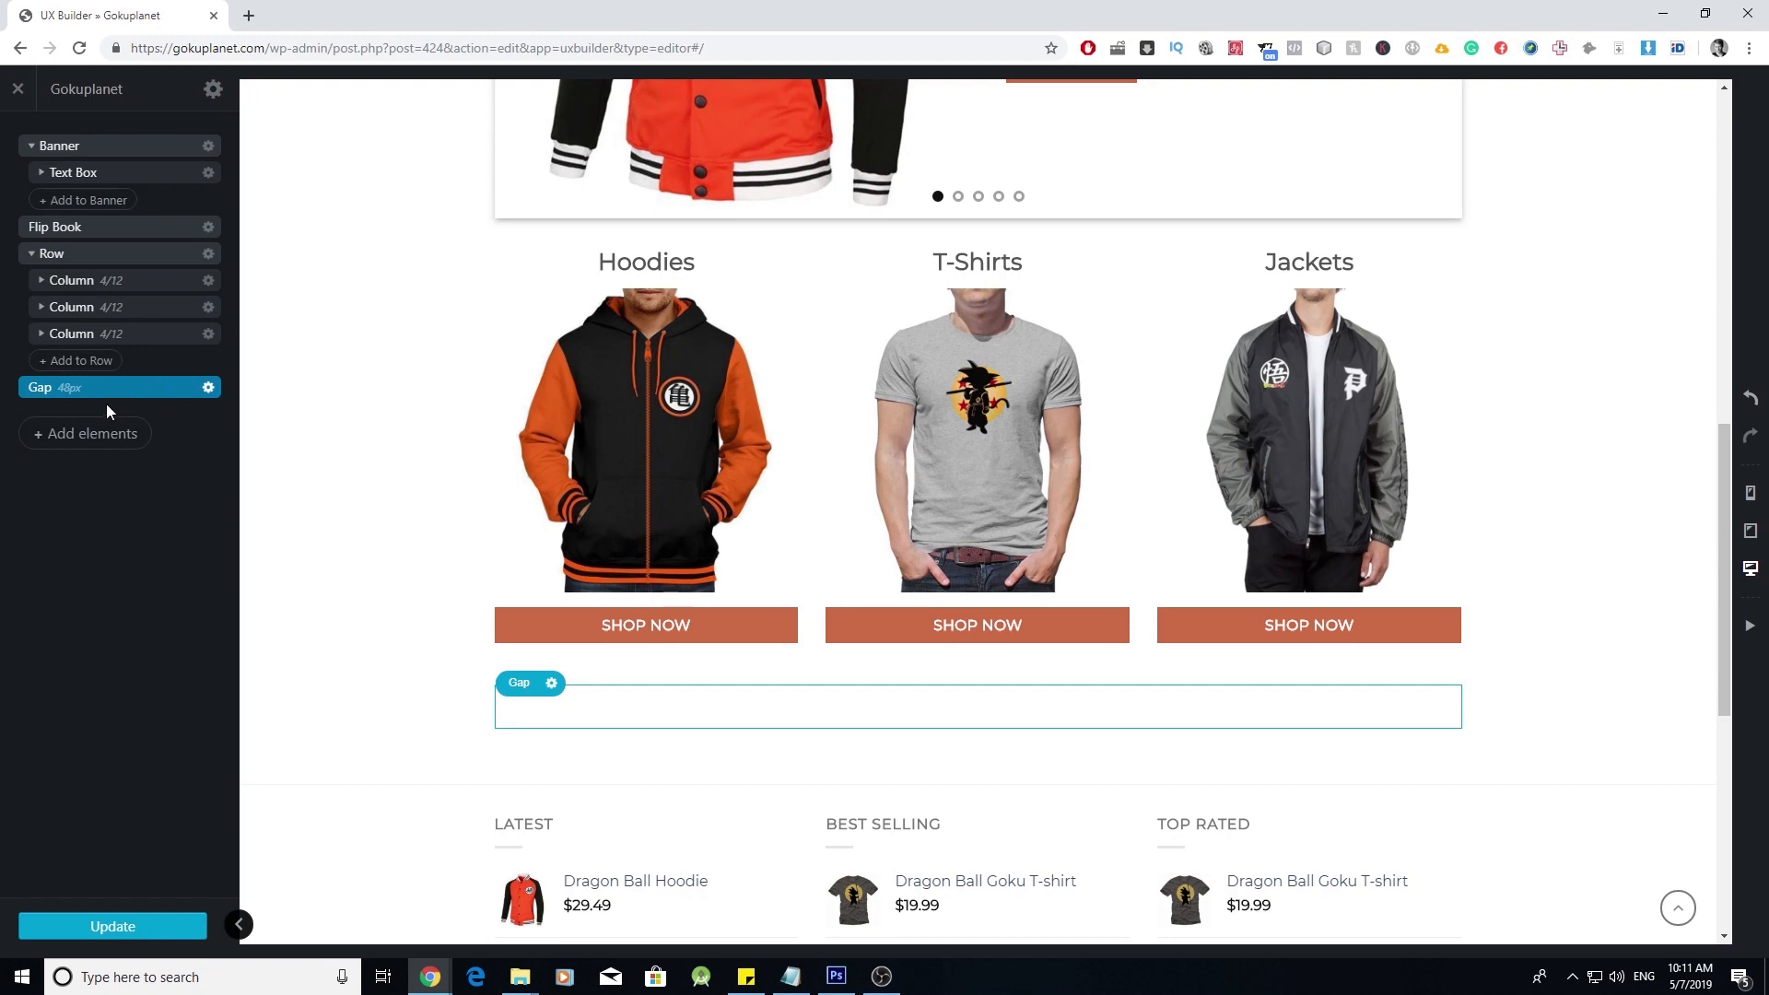
- Move the Gap above the Hoodies, T-Shirts, Jackets row, just below the Flip Book
click(31, 253)
click(32, 146)
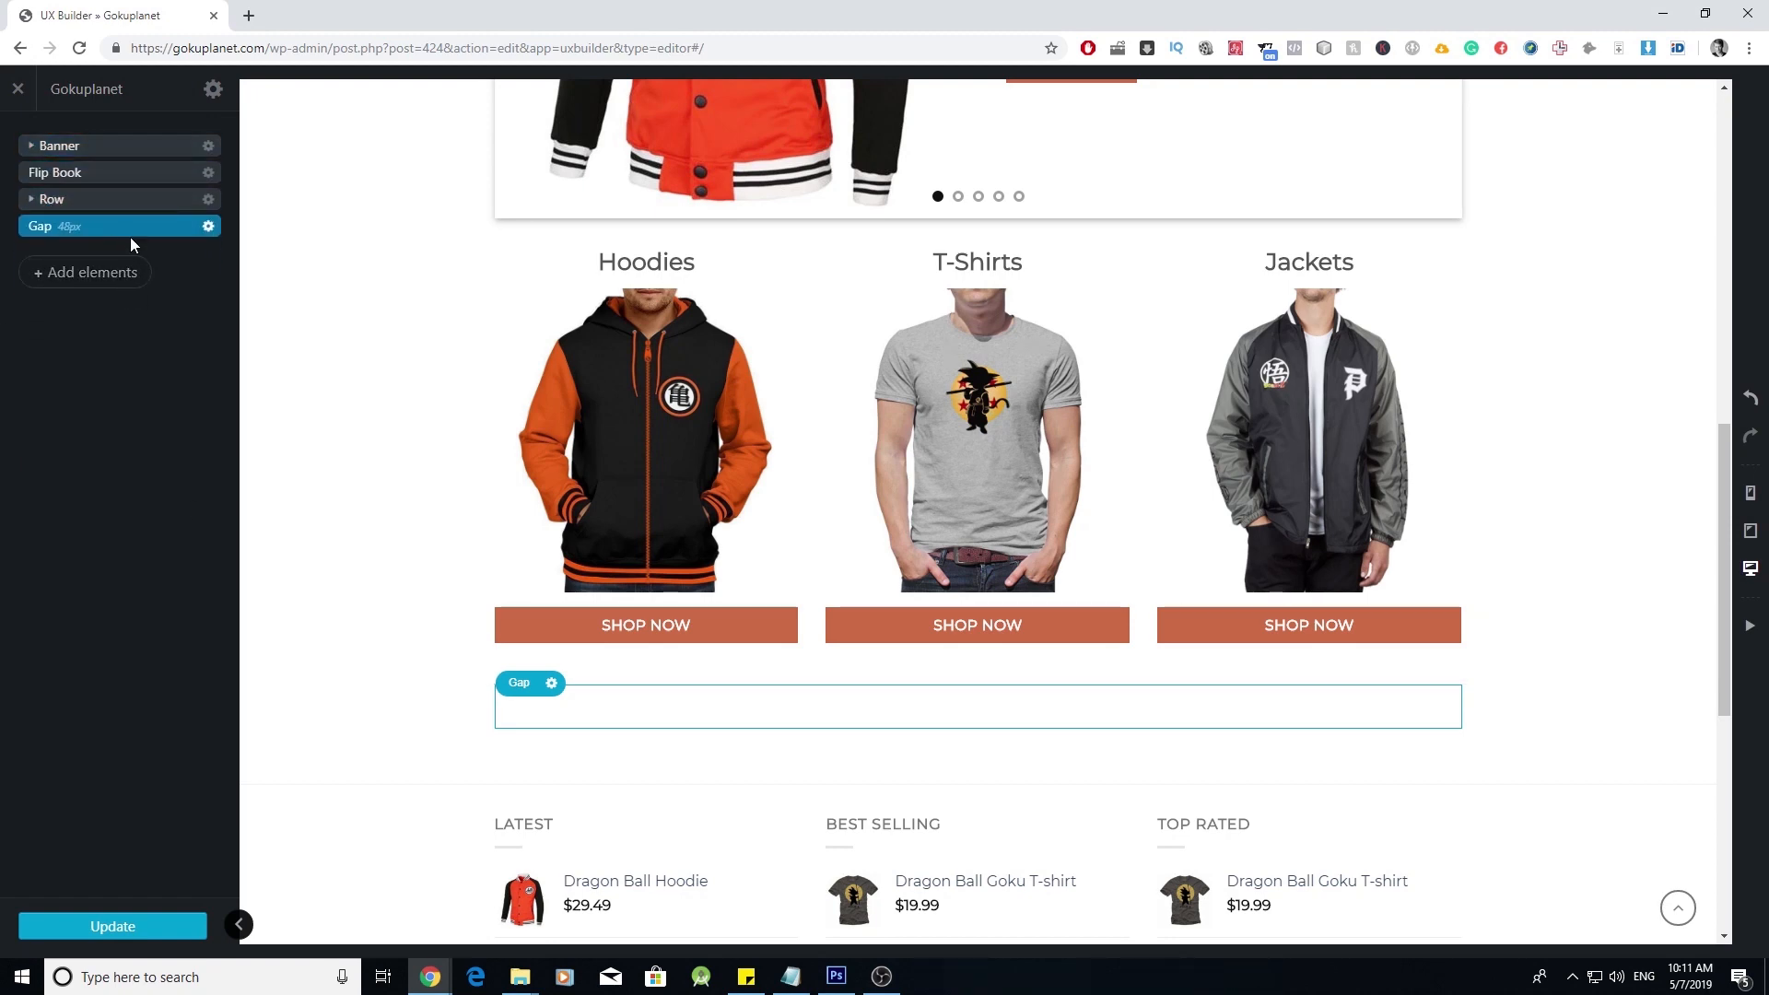
drag(143, 233, 178, 189)
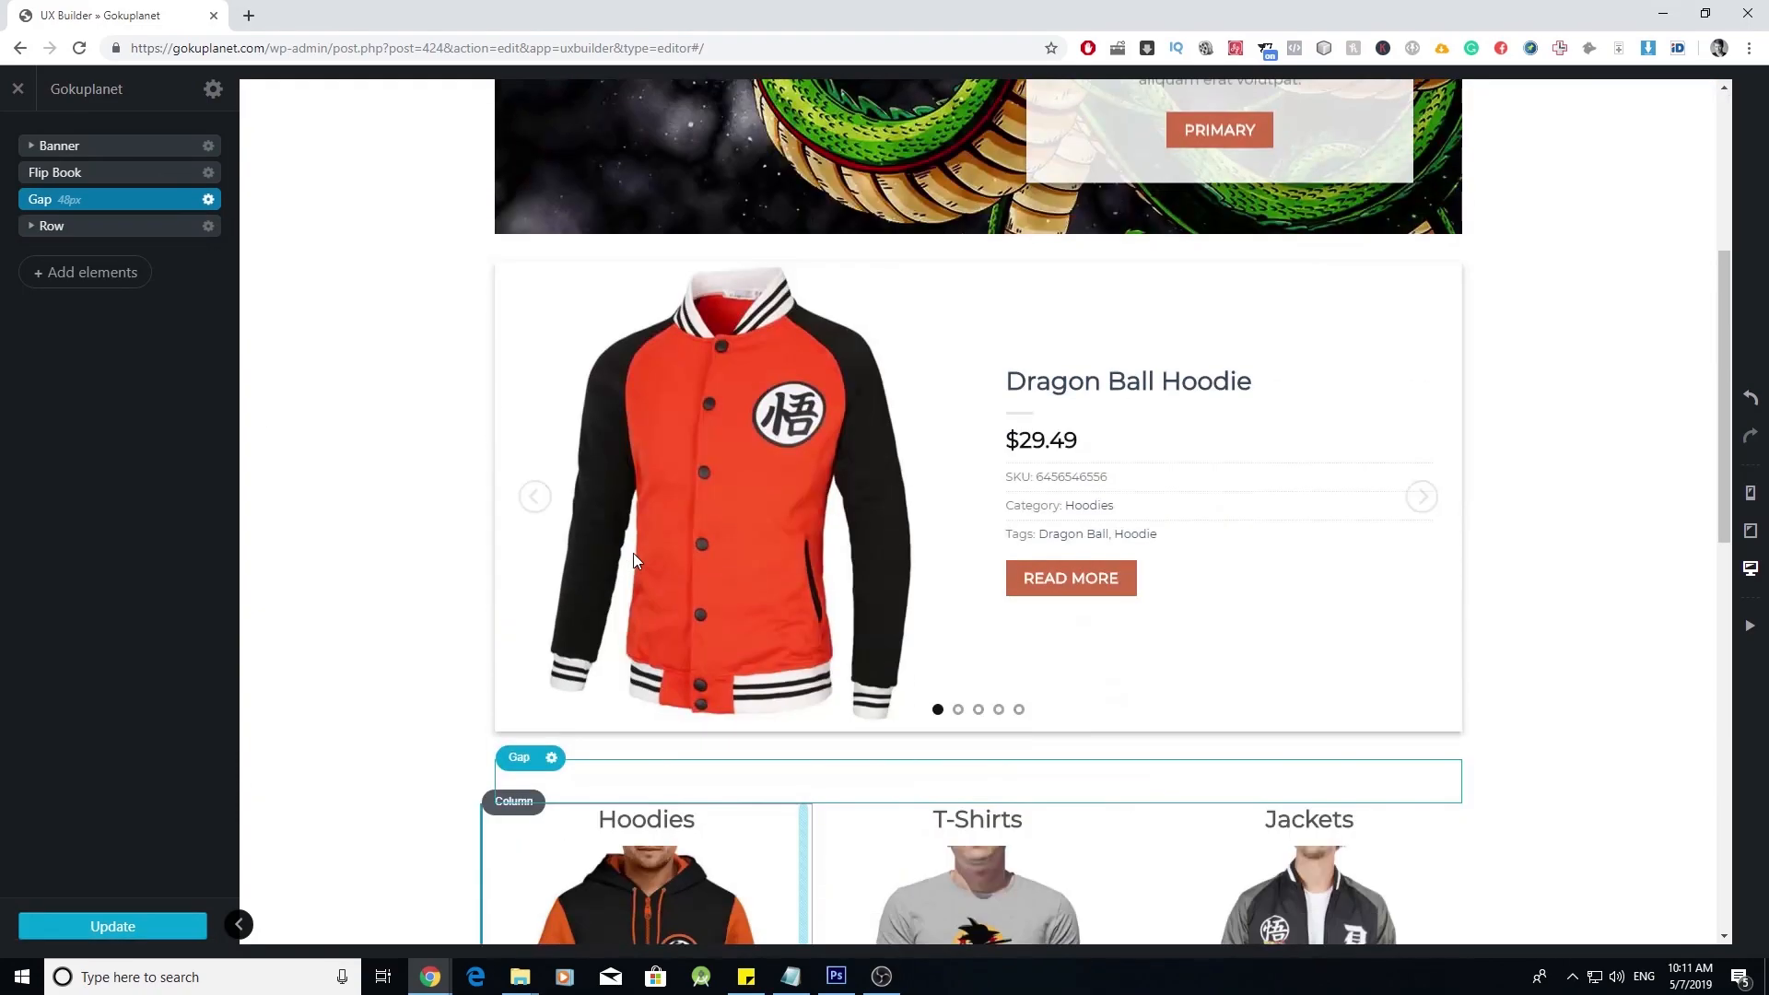
scroll(645, 562, up, 10)
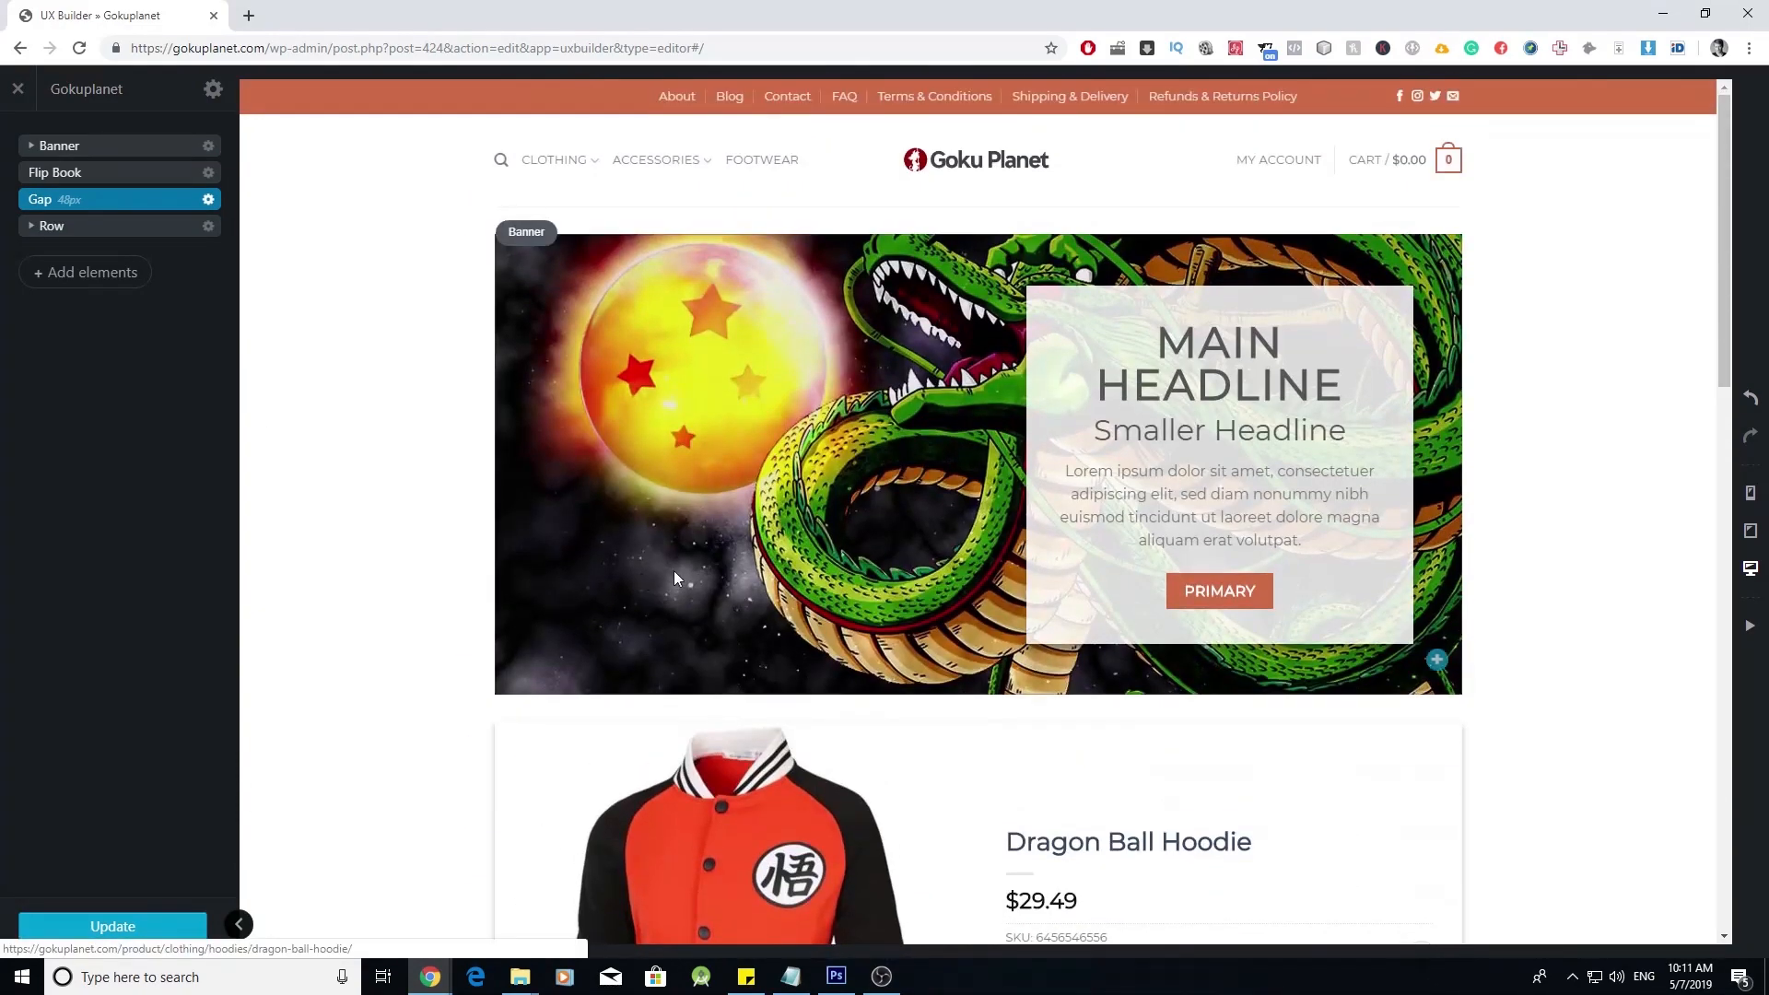
- Test a header social icon's link, close the unreachable page, and open the Customizer
scroll(675, 572, down, 10)
scroll(675, 572, up, 10)
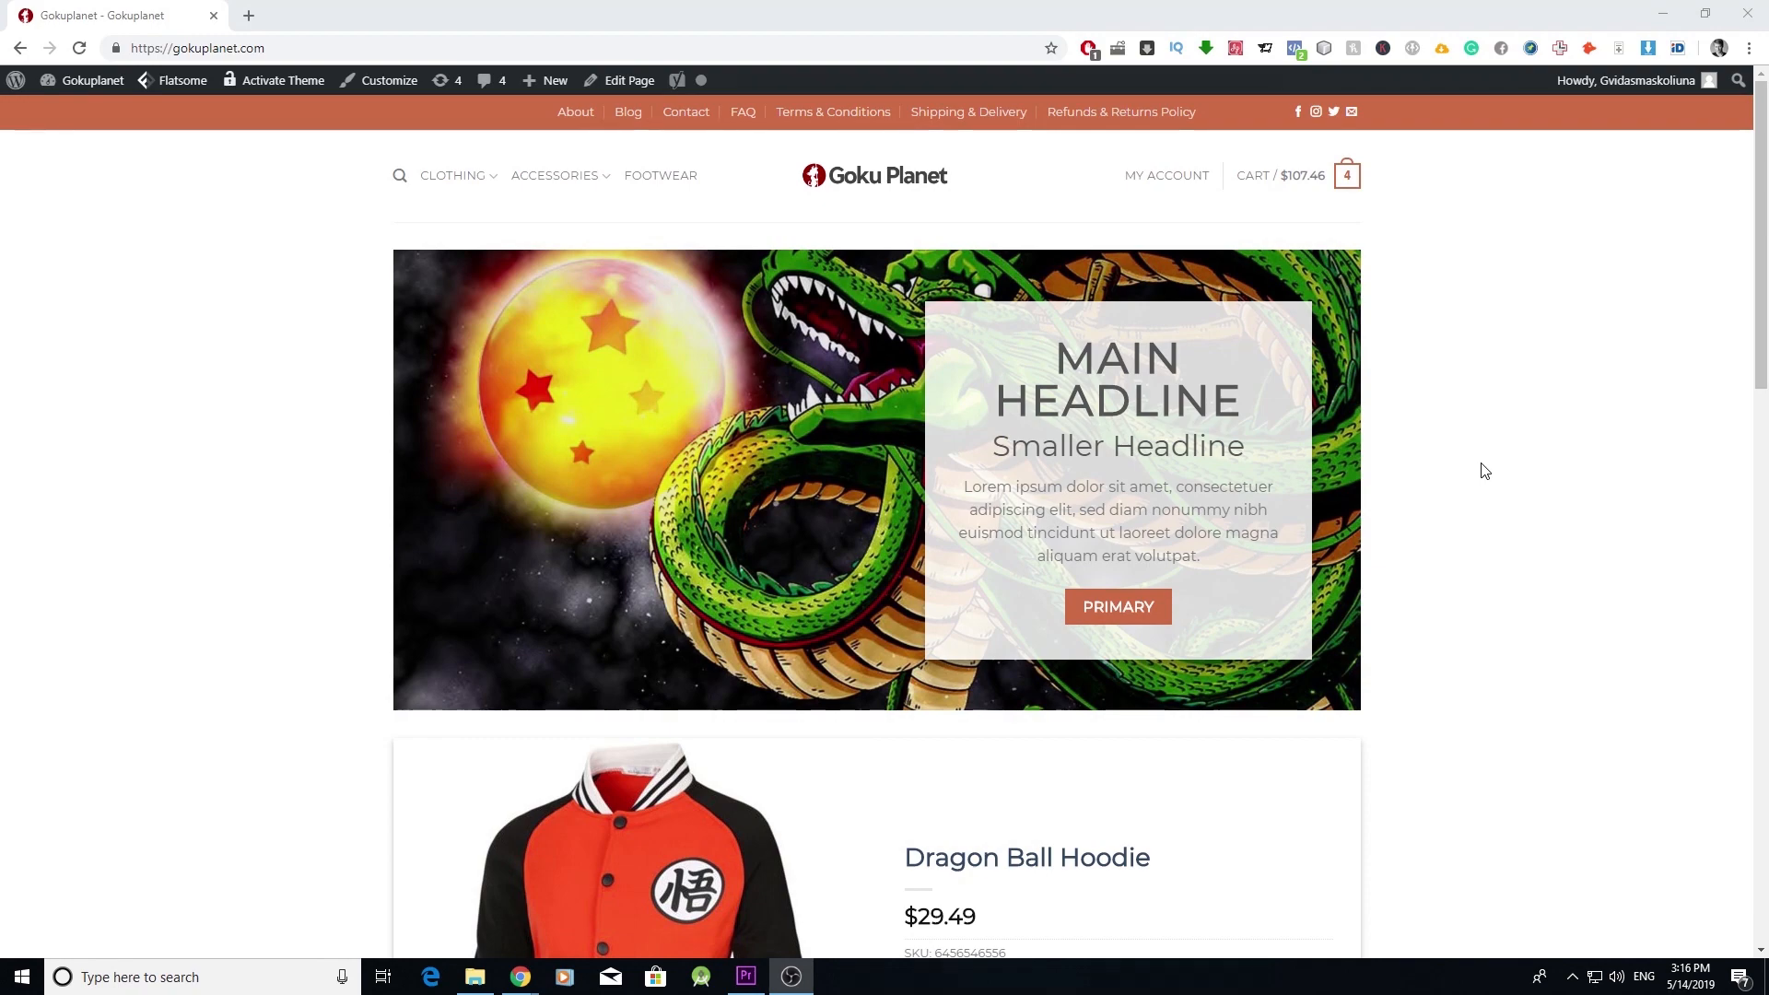
scroll(1485, 471, down, 1)
scroll(1485, 471, up, 1)
click(1317, 113)
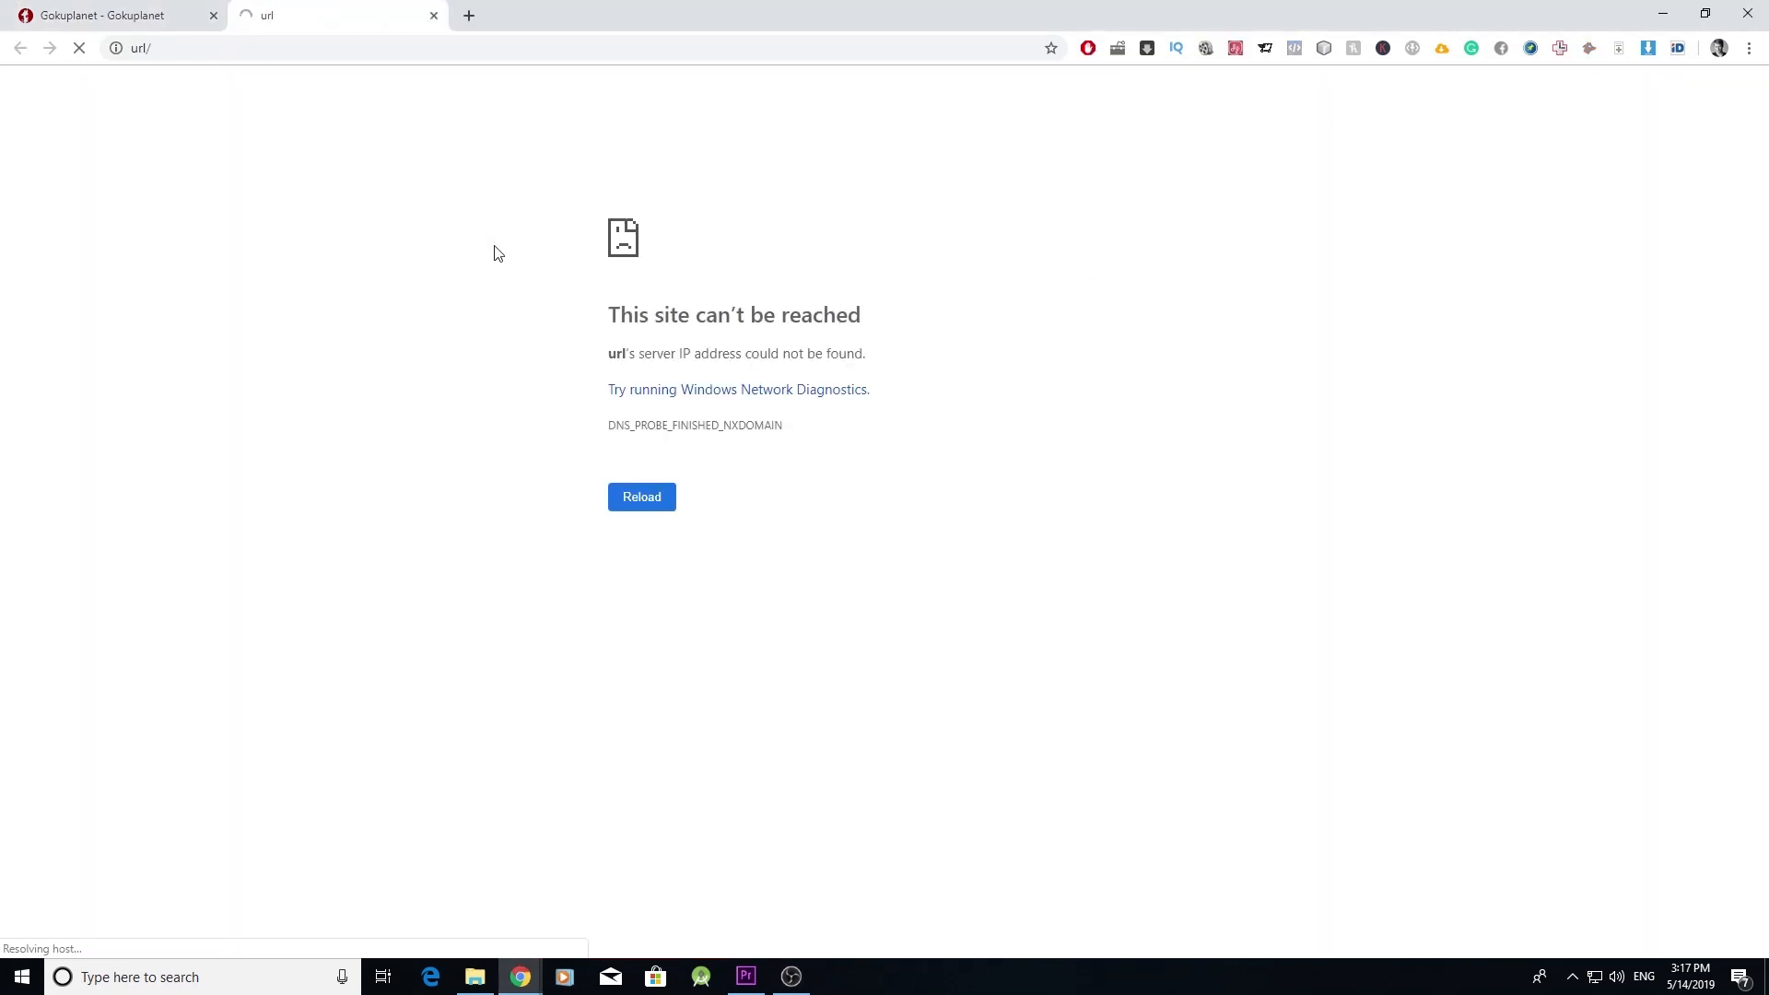
click(433, 16)
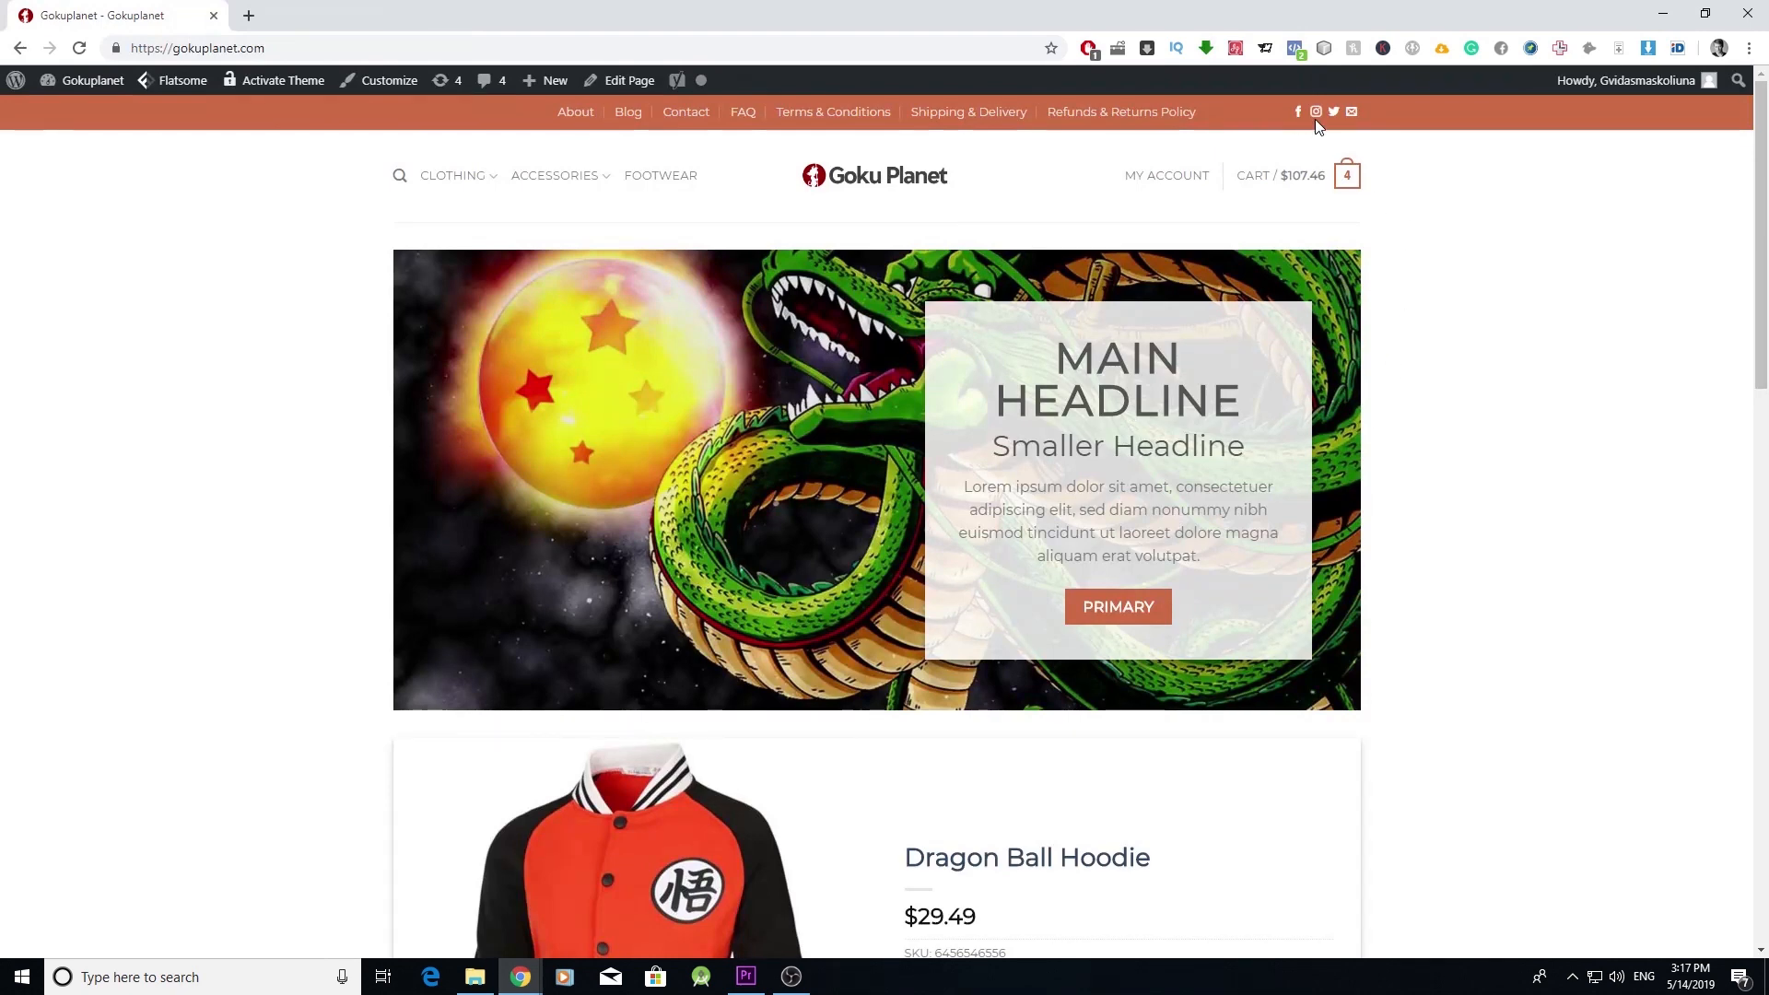
click(406, 81)
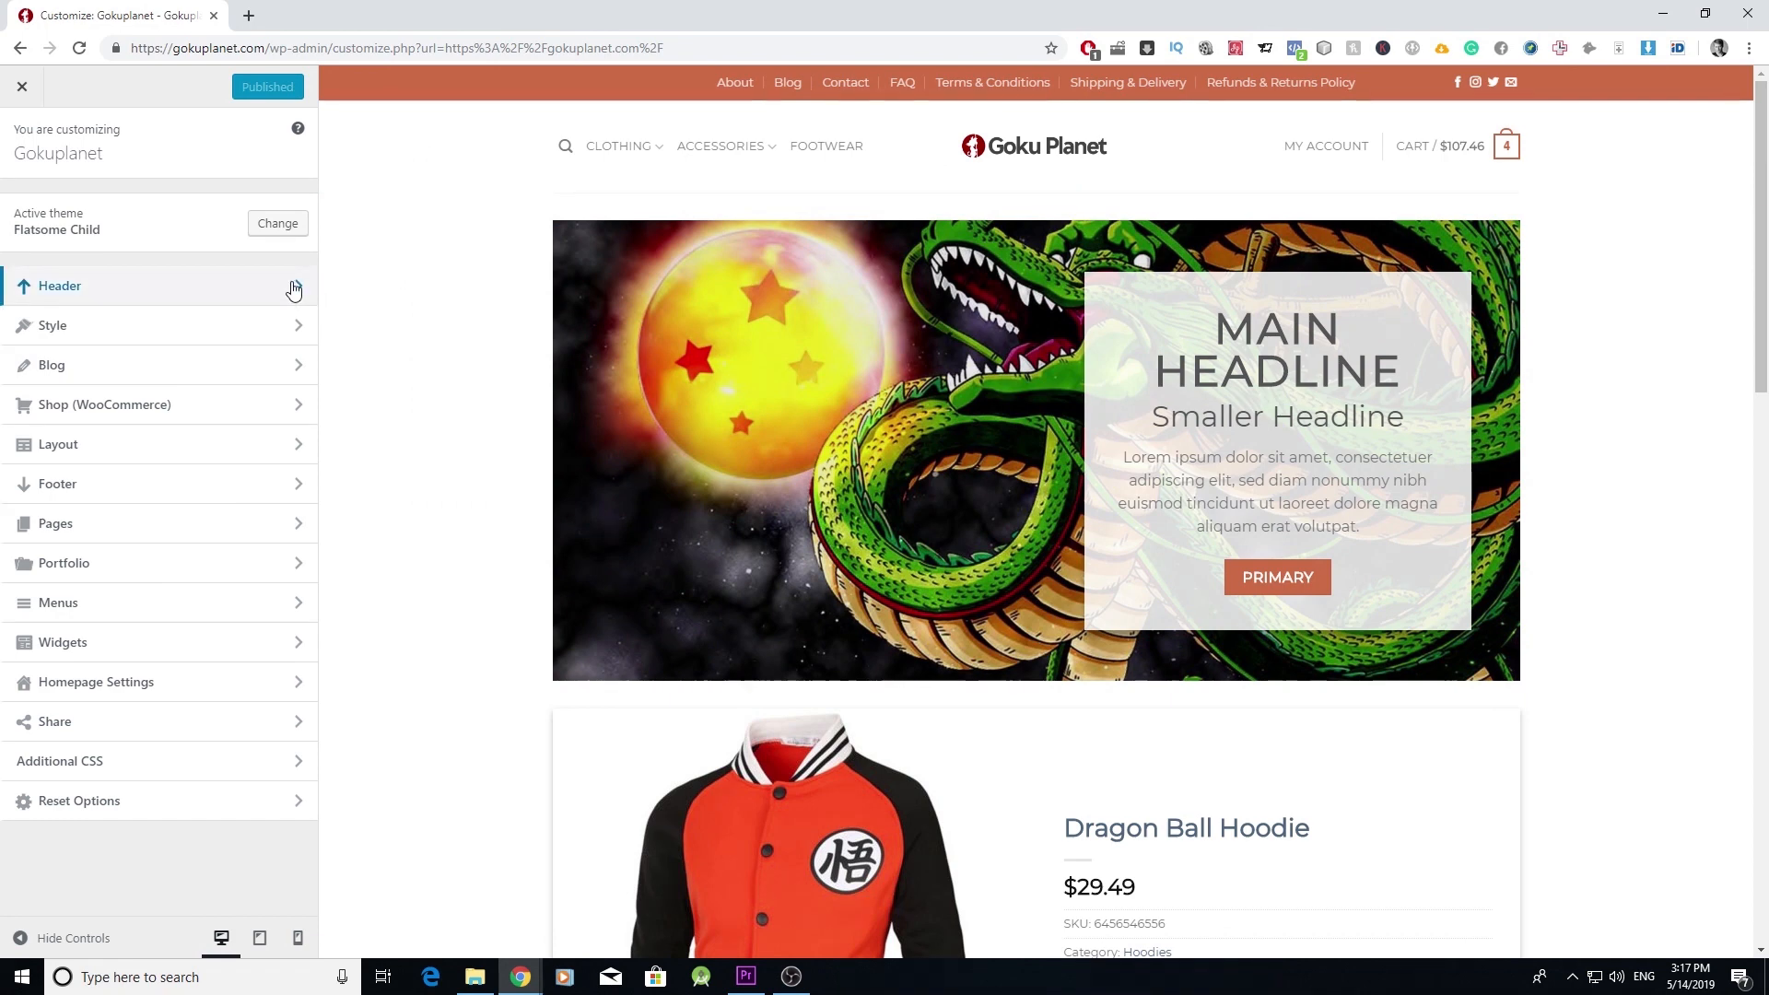
- In Header > Follow Icons, try circle and filled styles, then keep the plain icon style
click(293, 286)
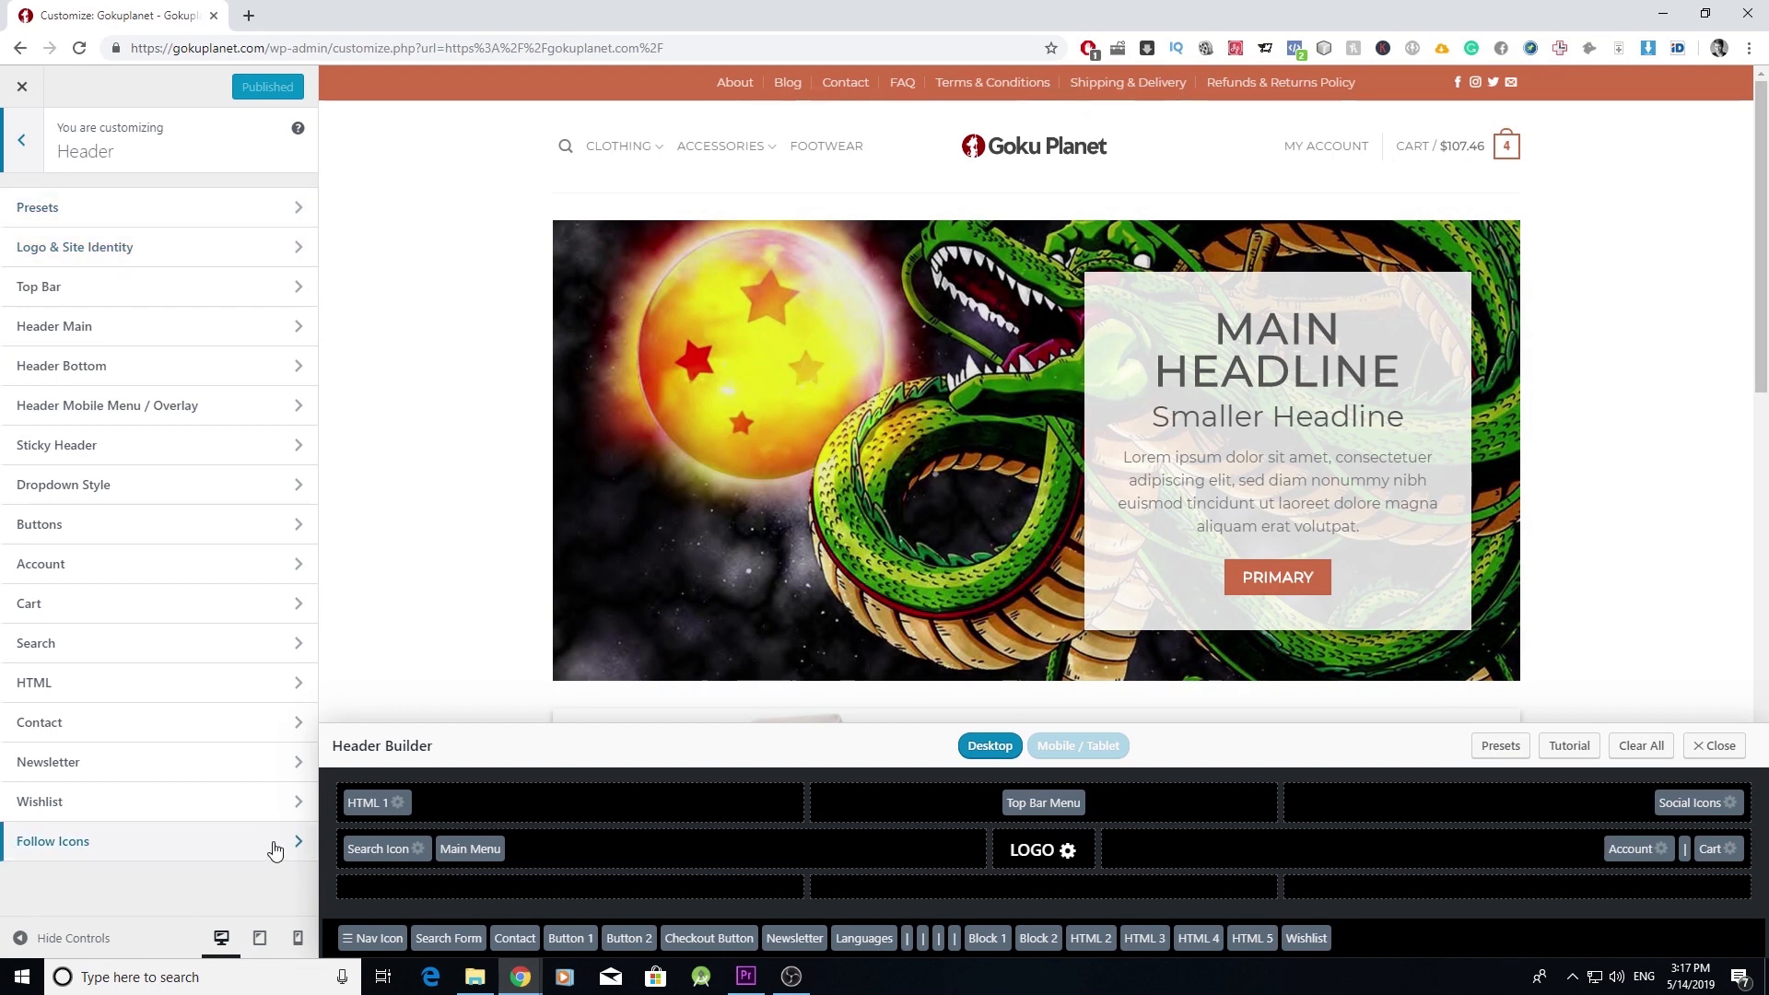
click(271, 843)
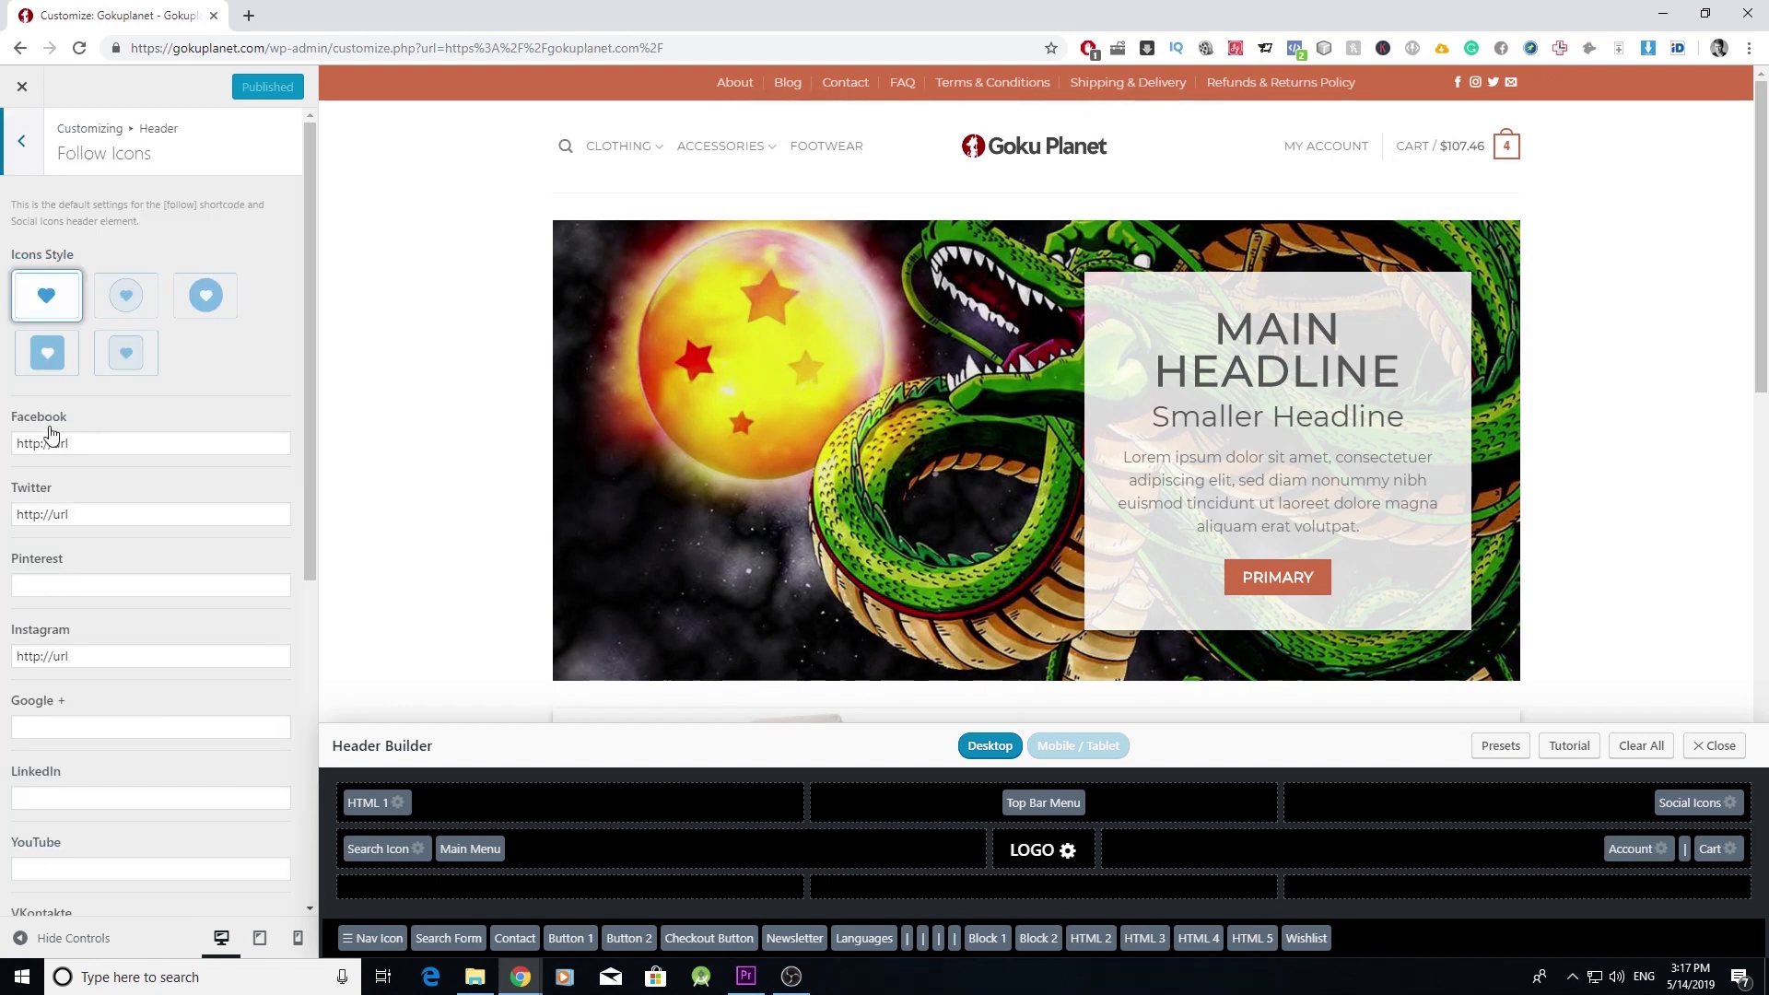
click(122, 300)
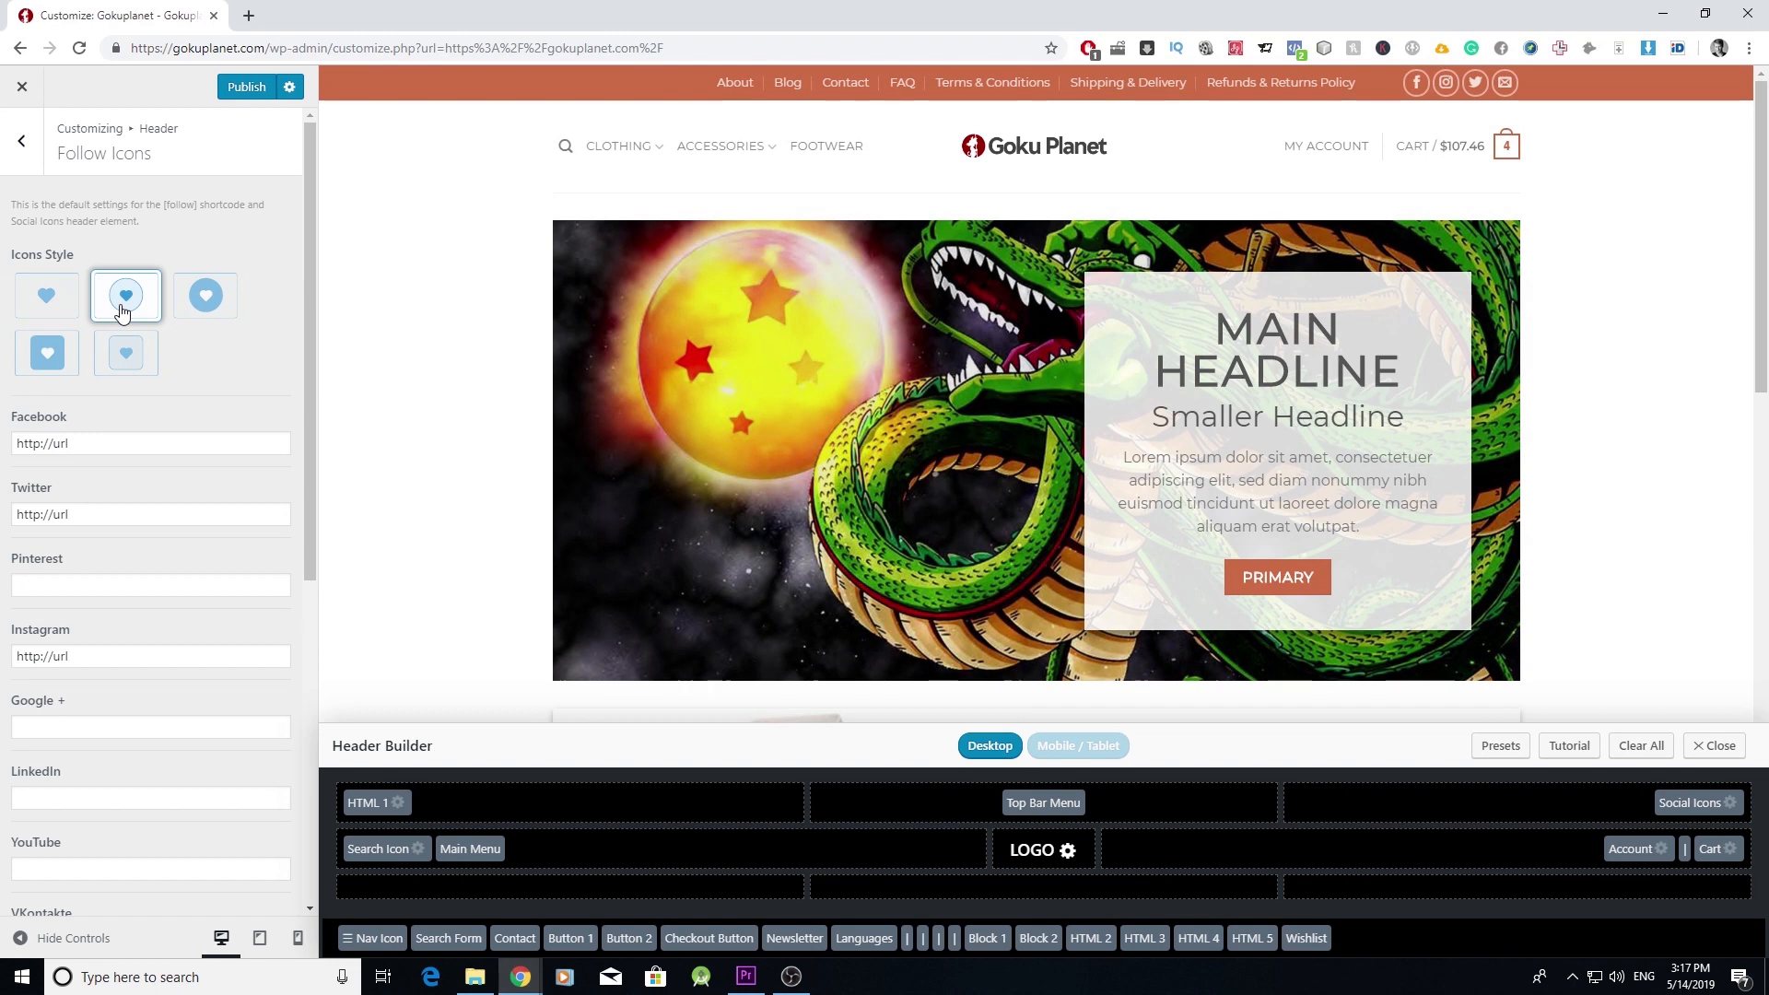
click(204, 295)
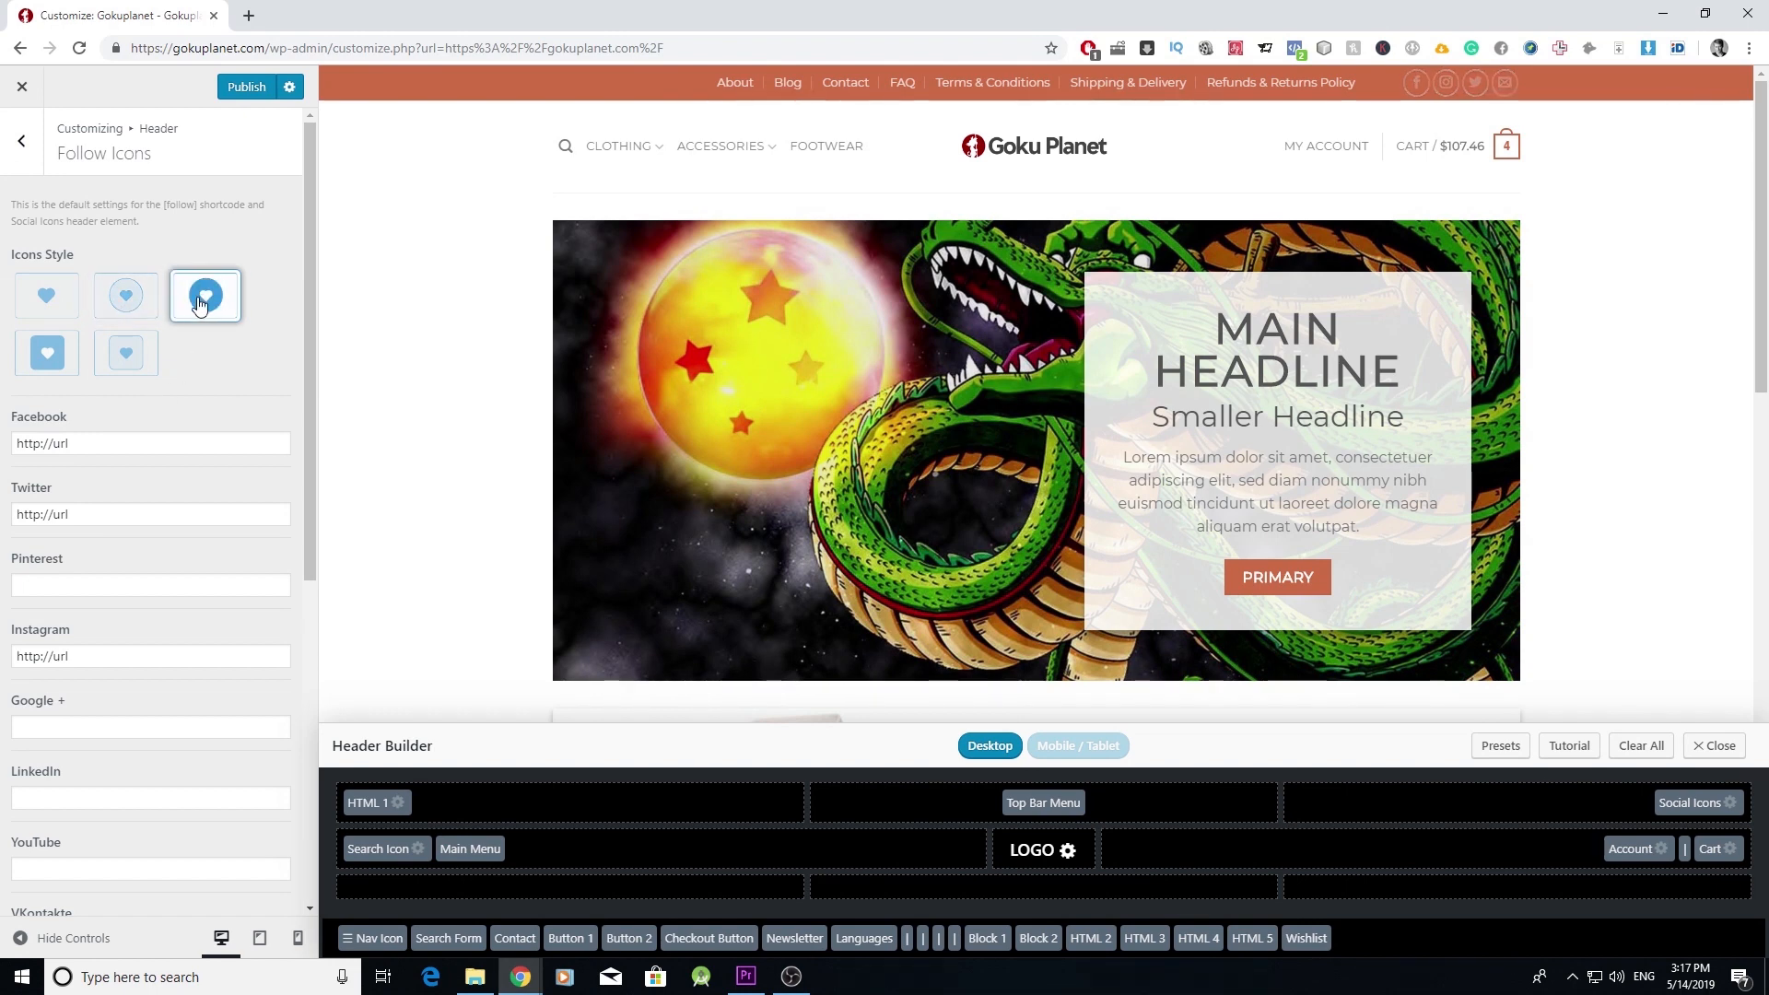
click(50, 301)
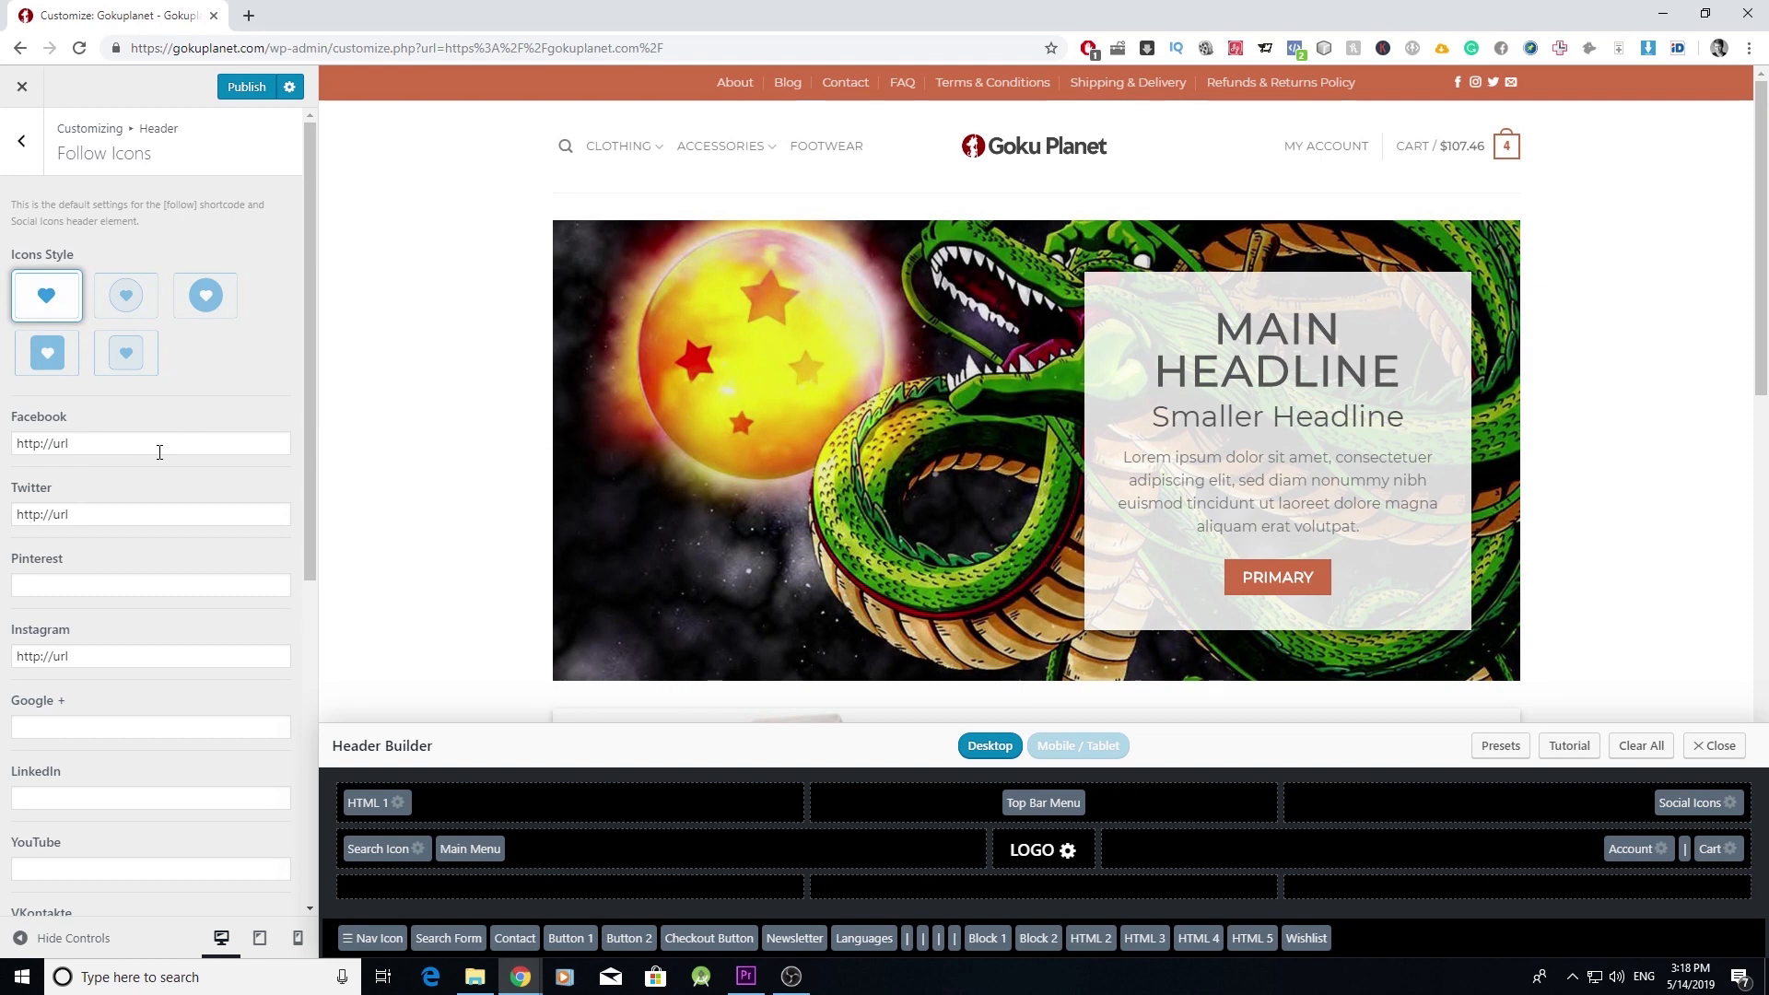
- Paste the Goku Planet Facebook URL into the Facebook link, publish, and exit to the site
click(138, 447)
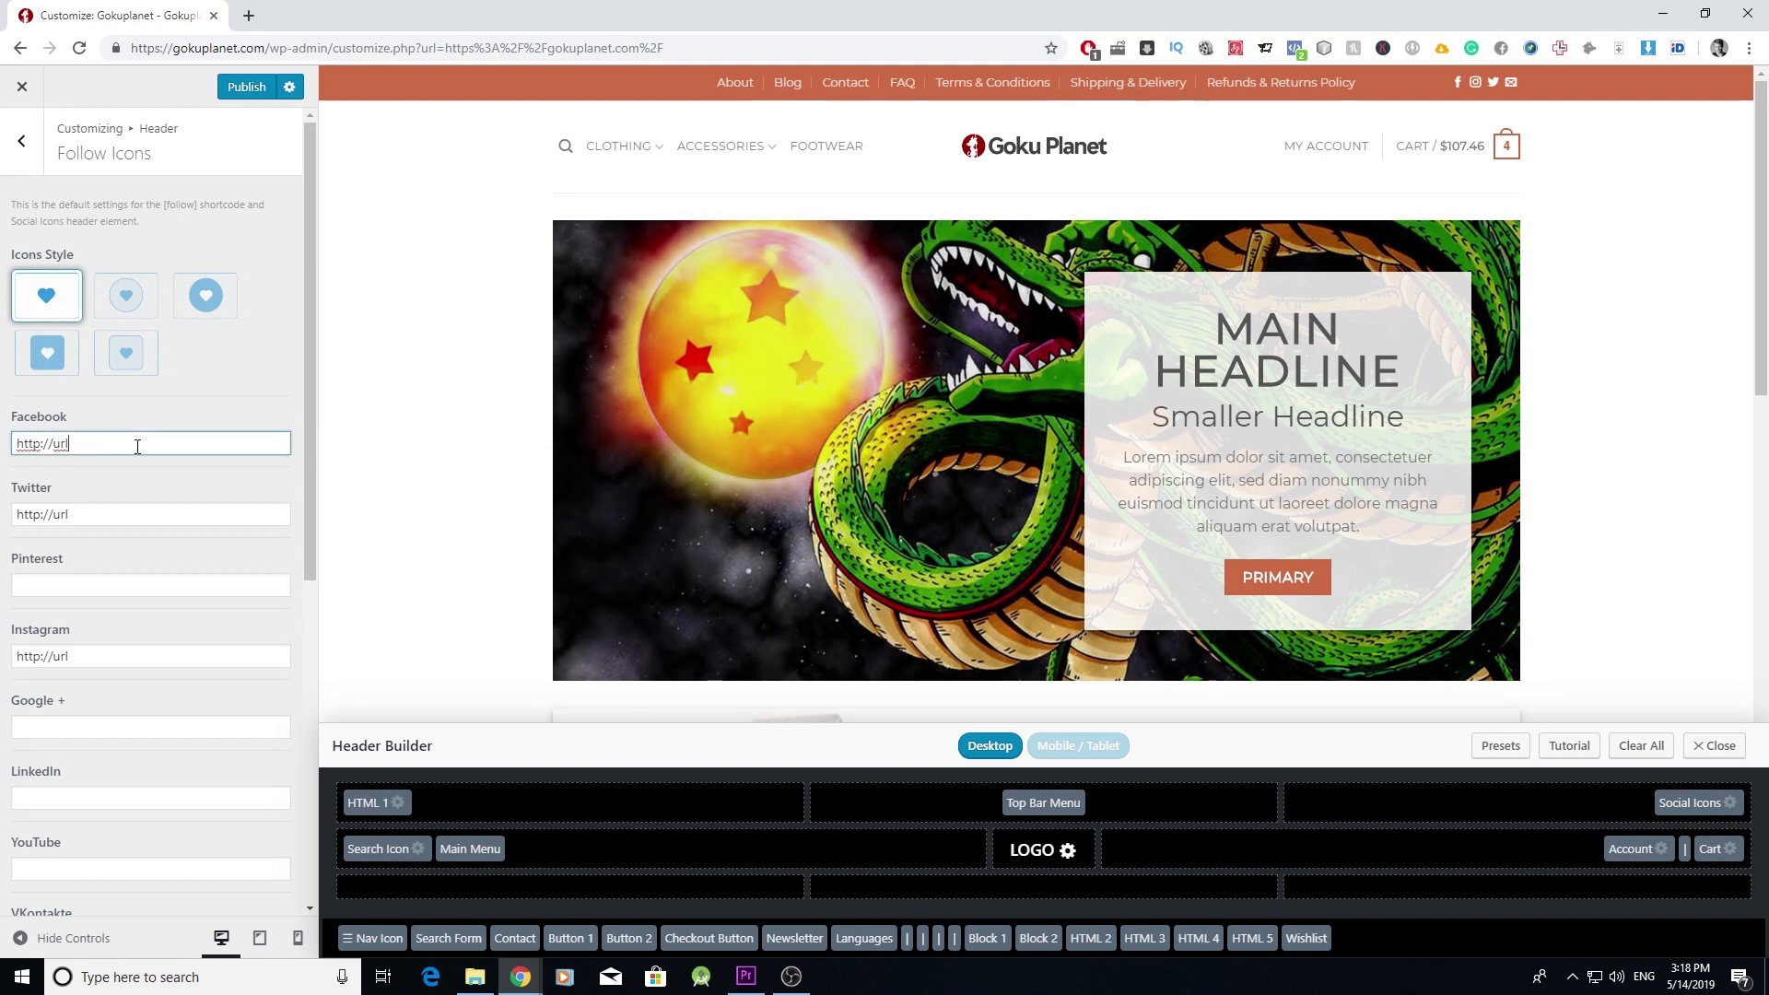
key(ctrl+a)
text(https://www.facebook.com/gokuplanet/)
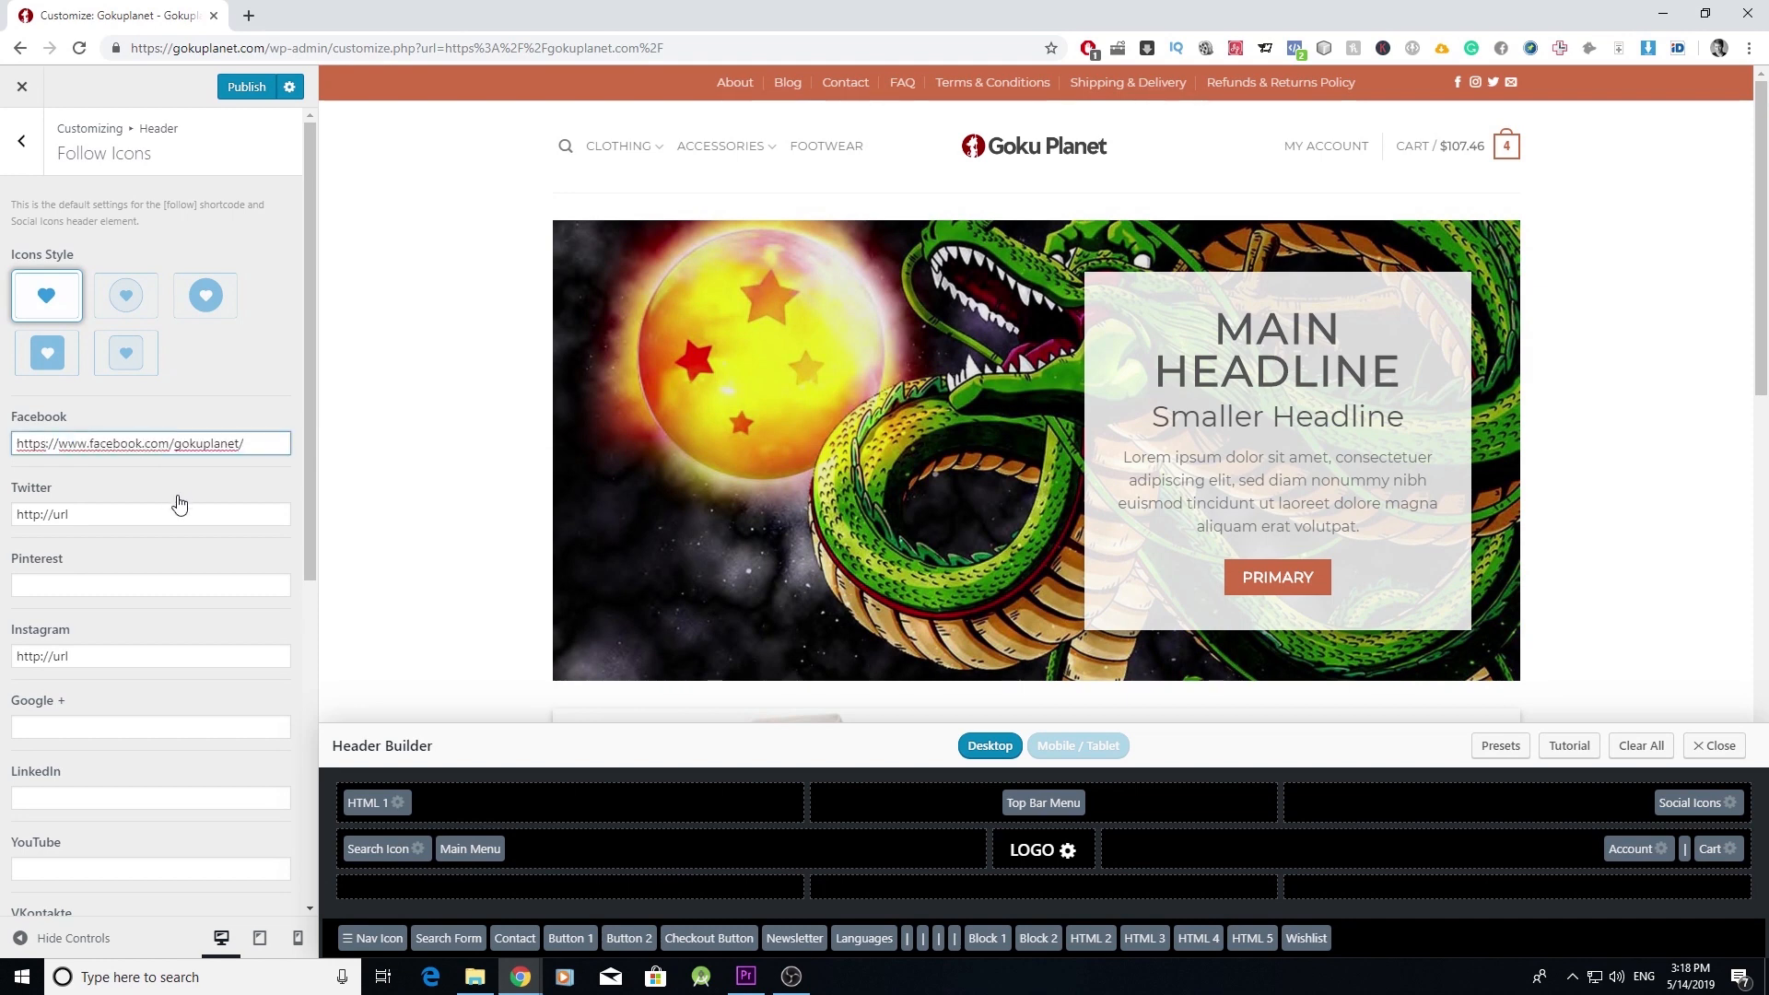
click(190, 586)
click(200, 651)
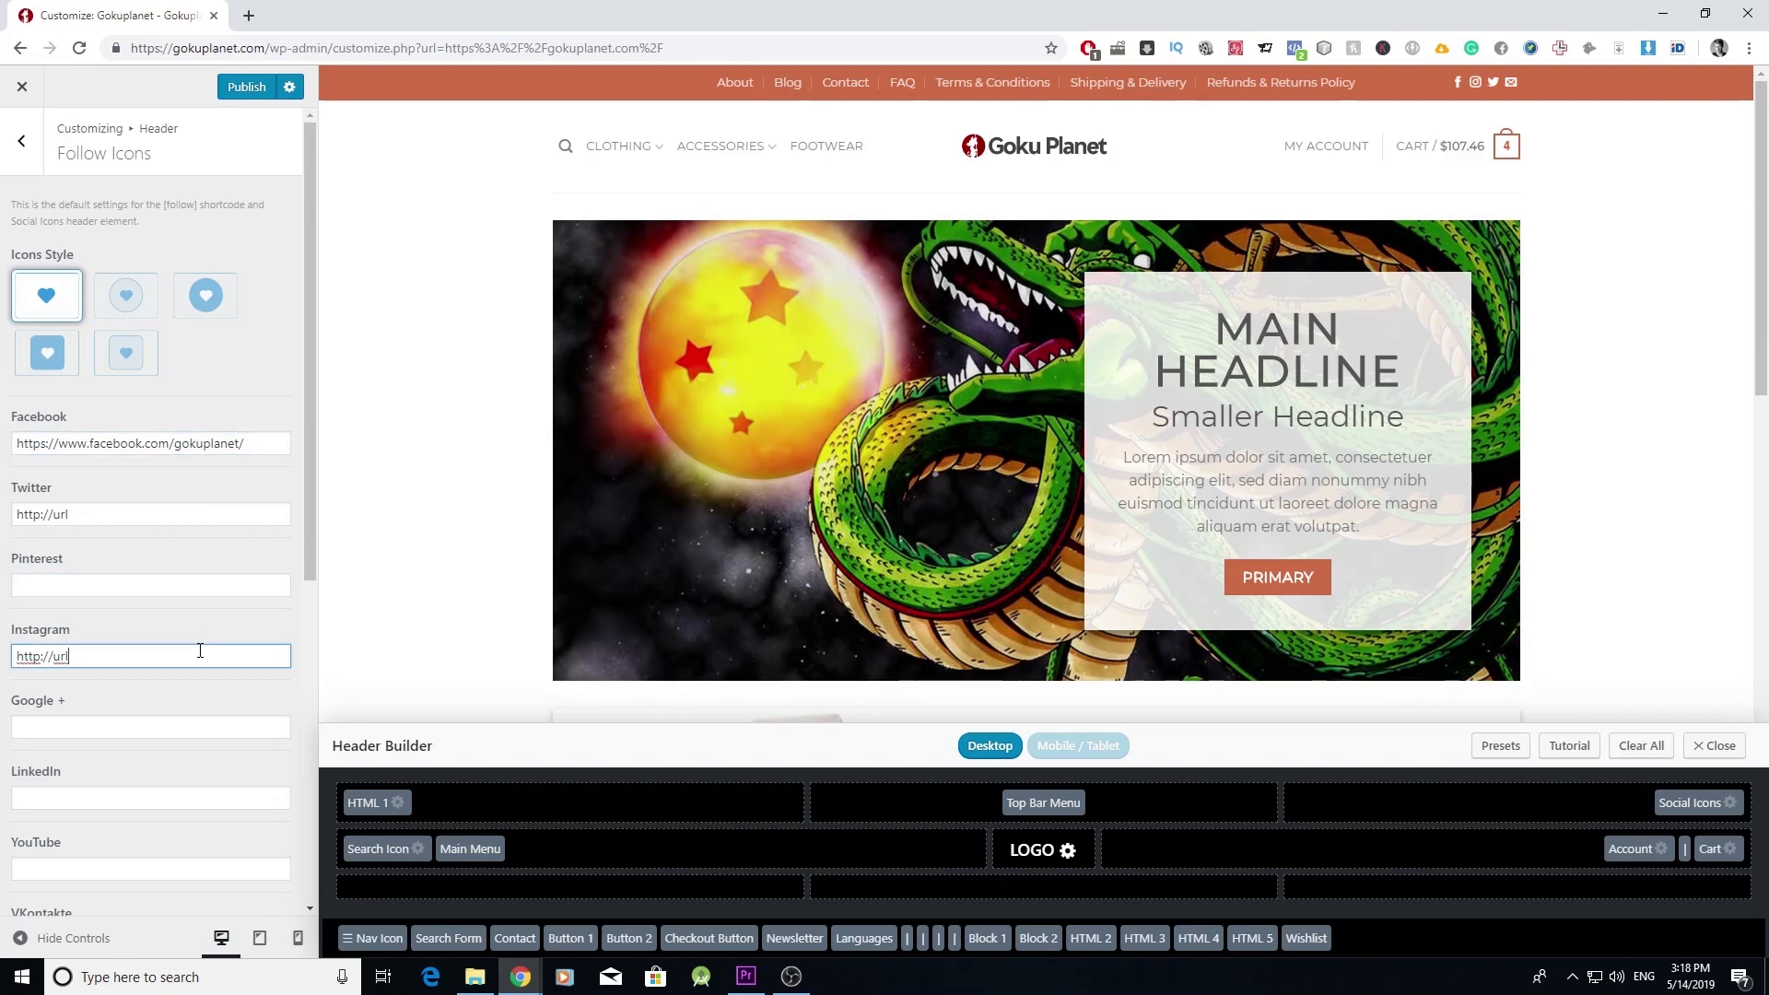
scroll(227, 660, down, 1)
scroll(226, 665, down, 1)
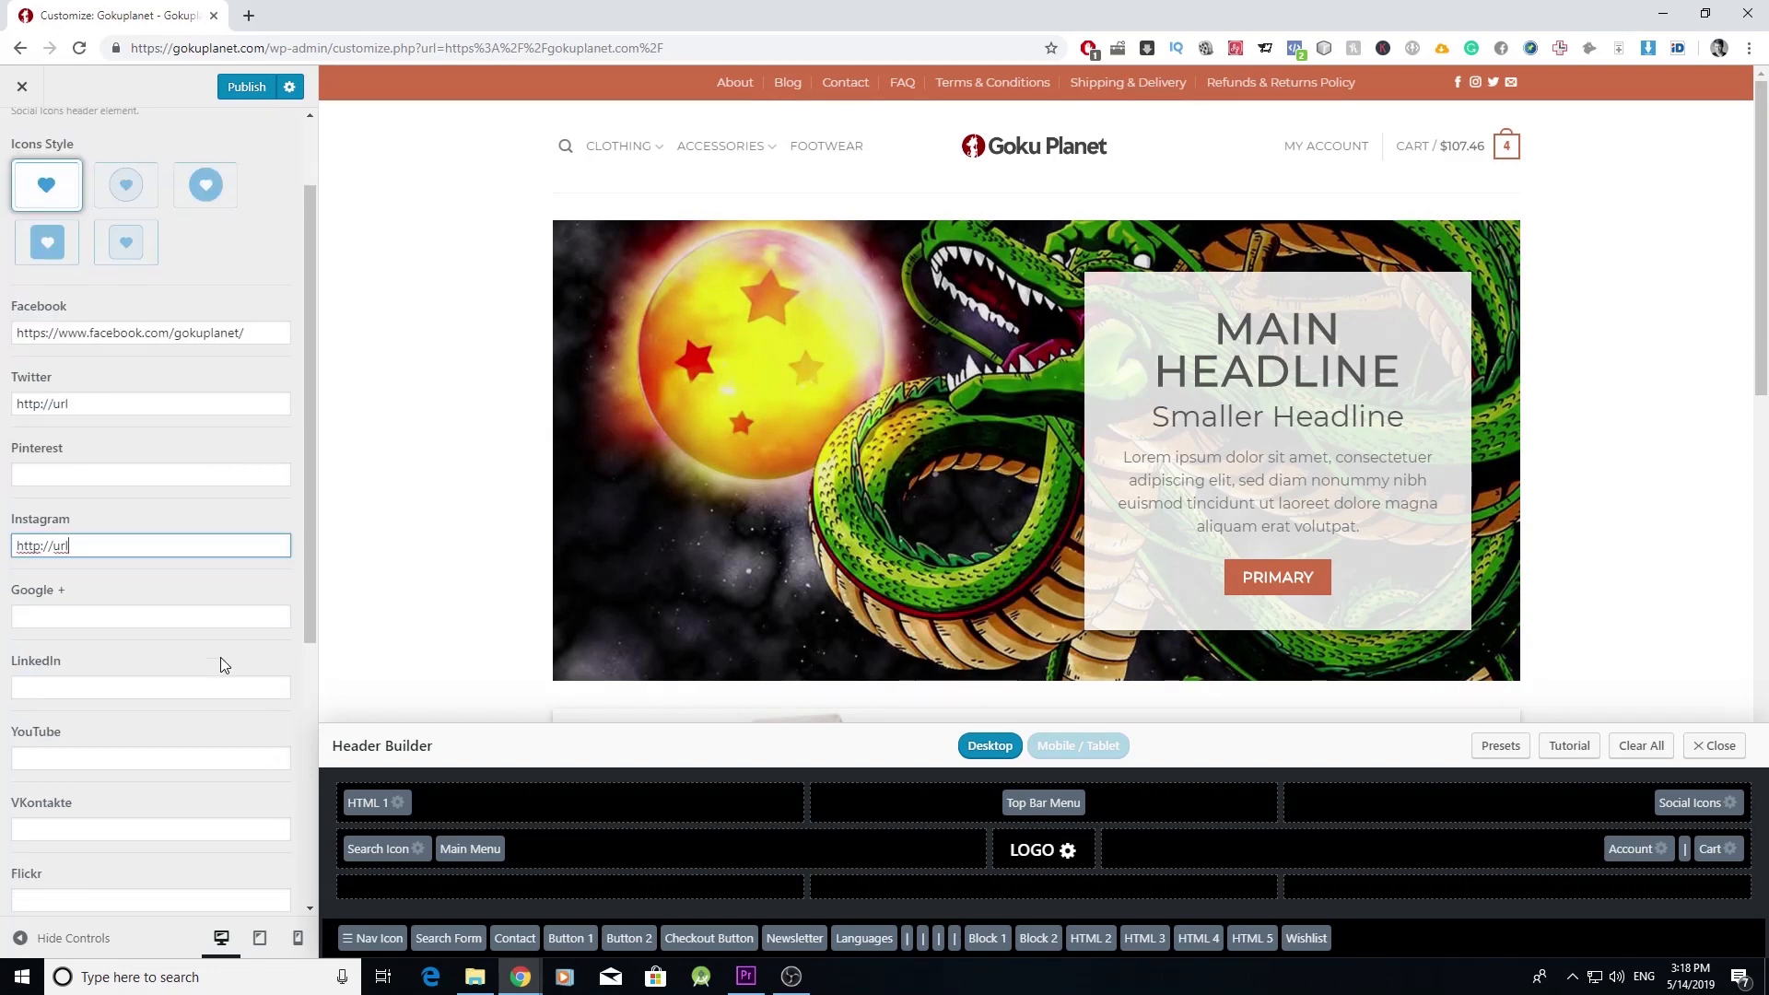
scroll(218, 664, up, 2)
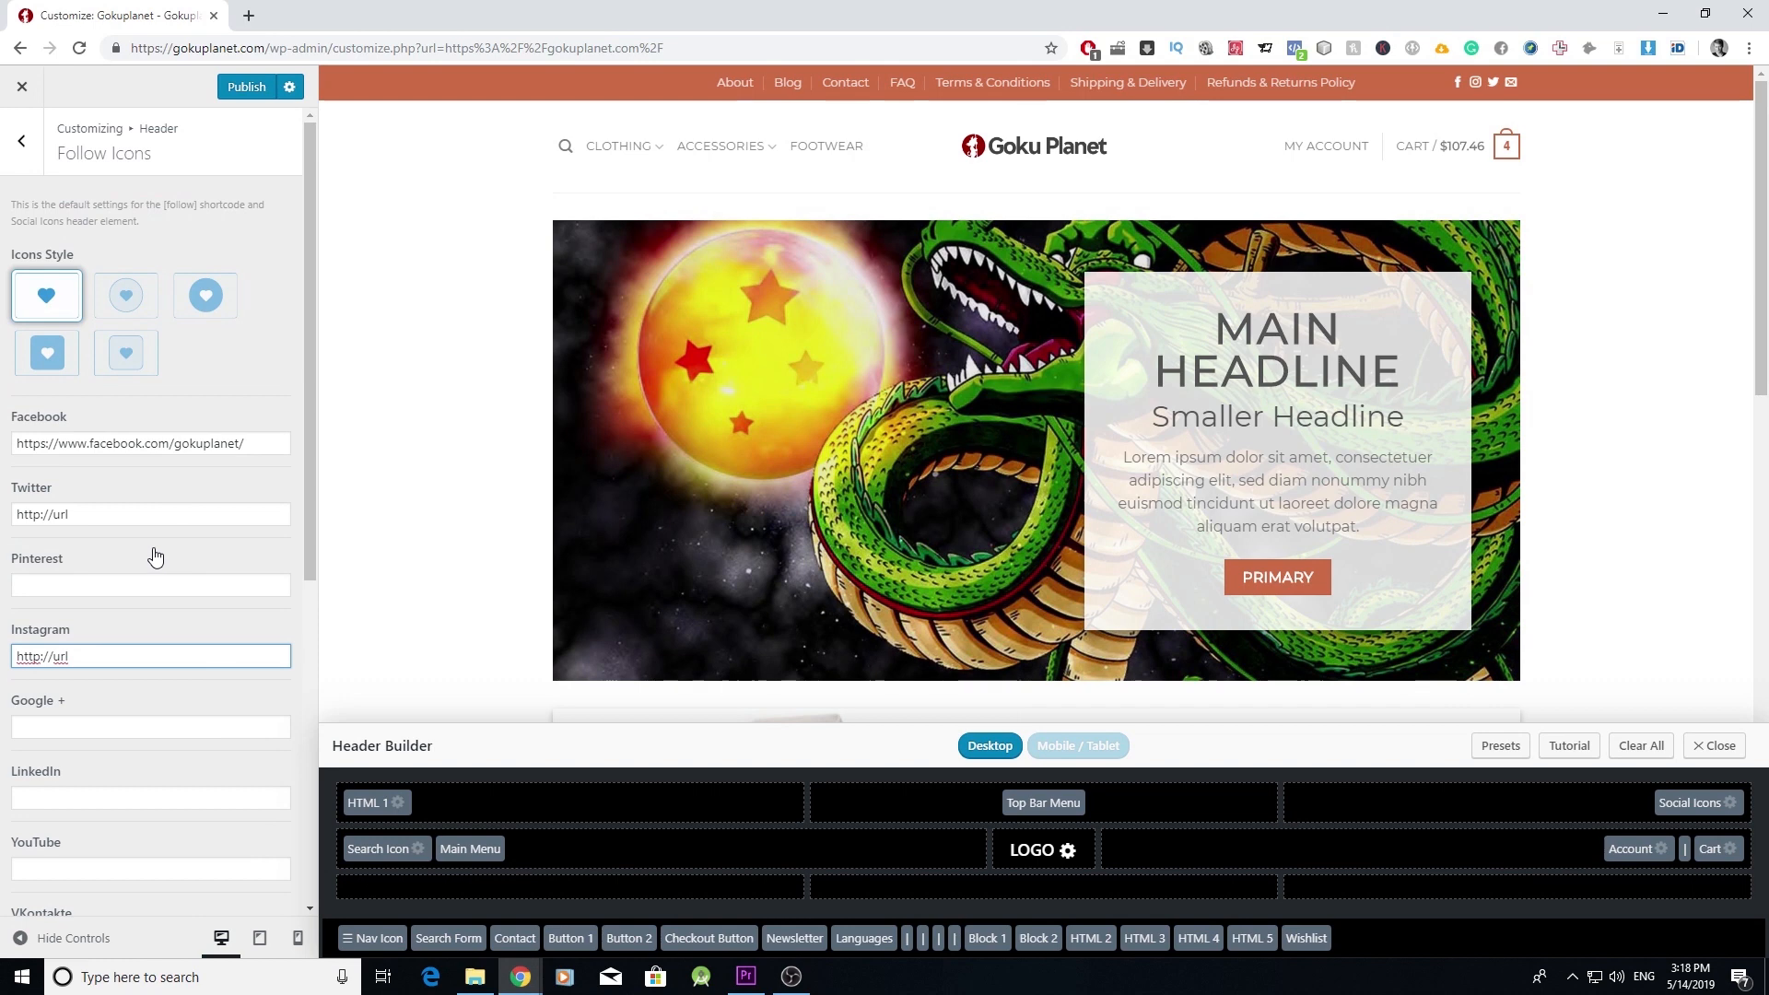
click(244, 87)
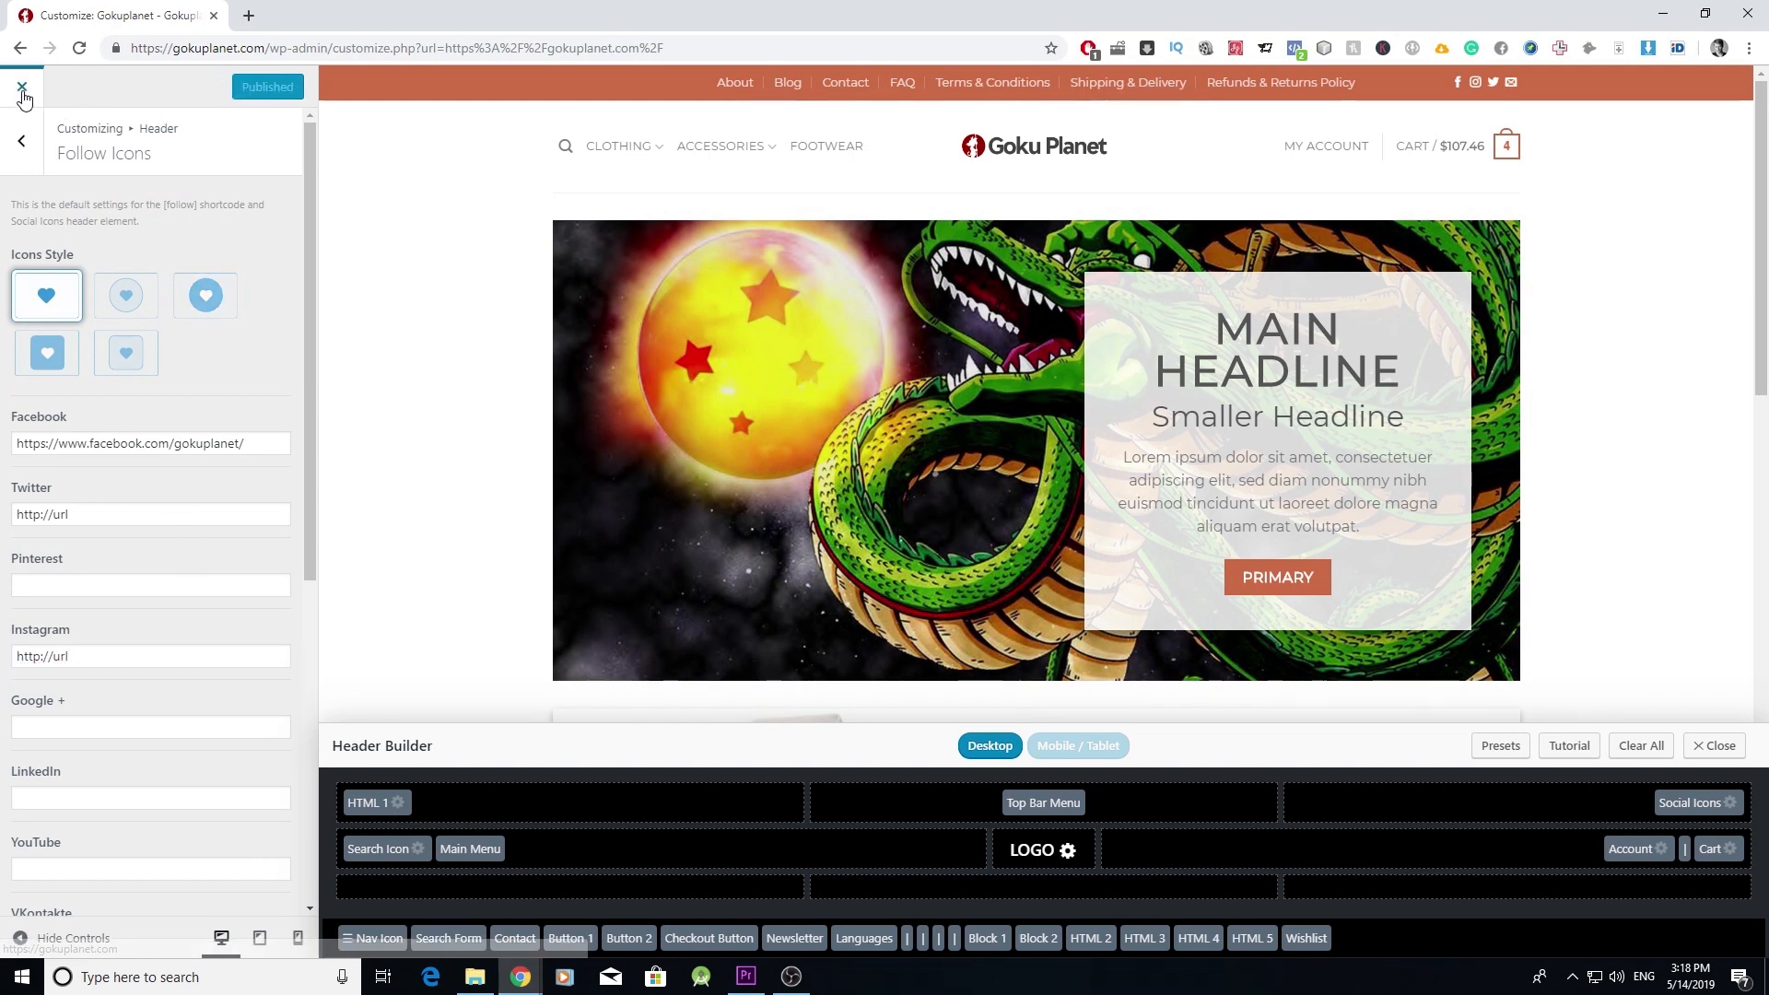
click(22, 89)
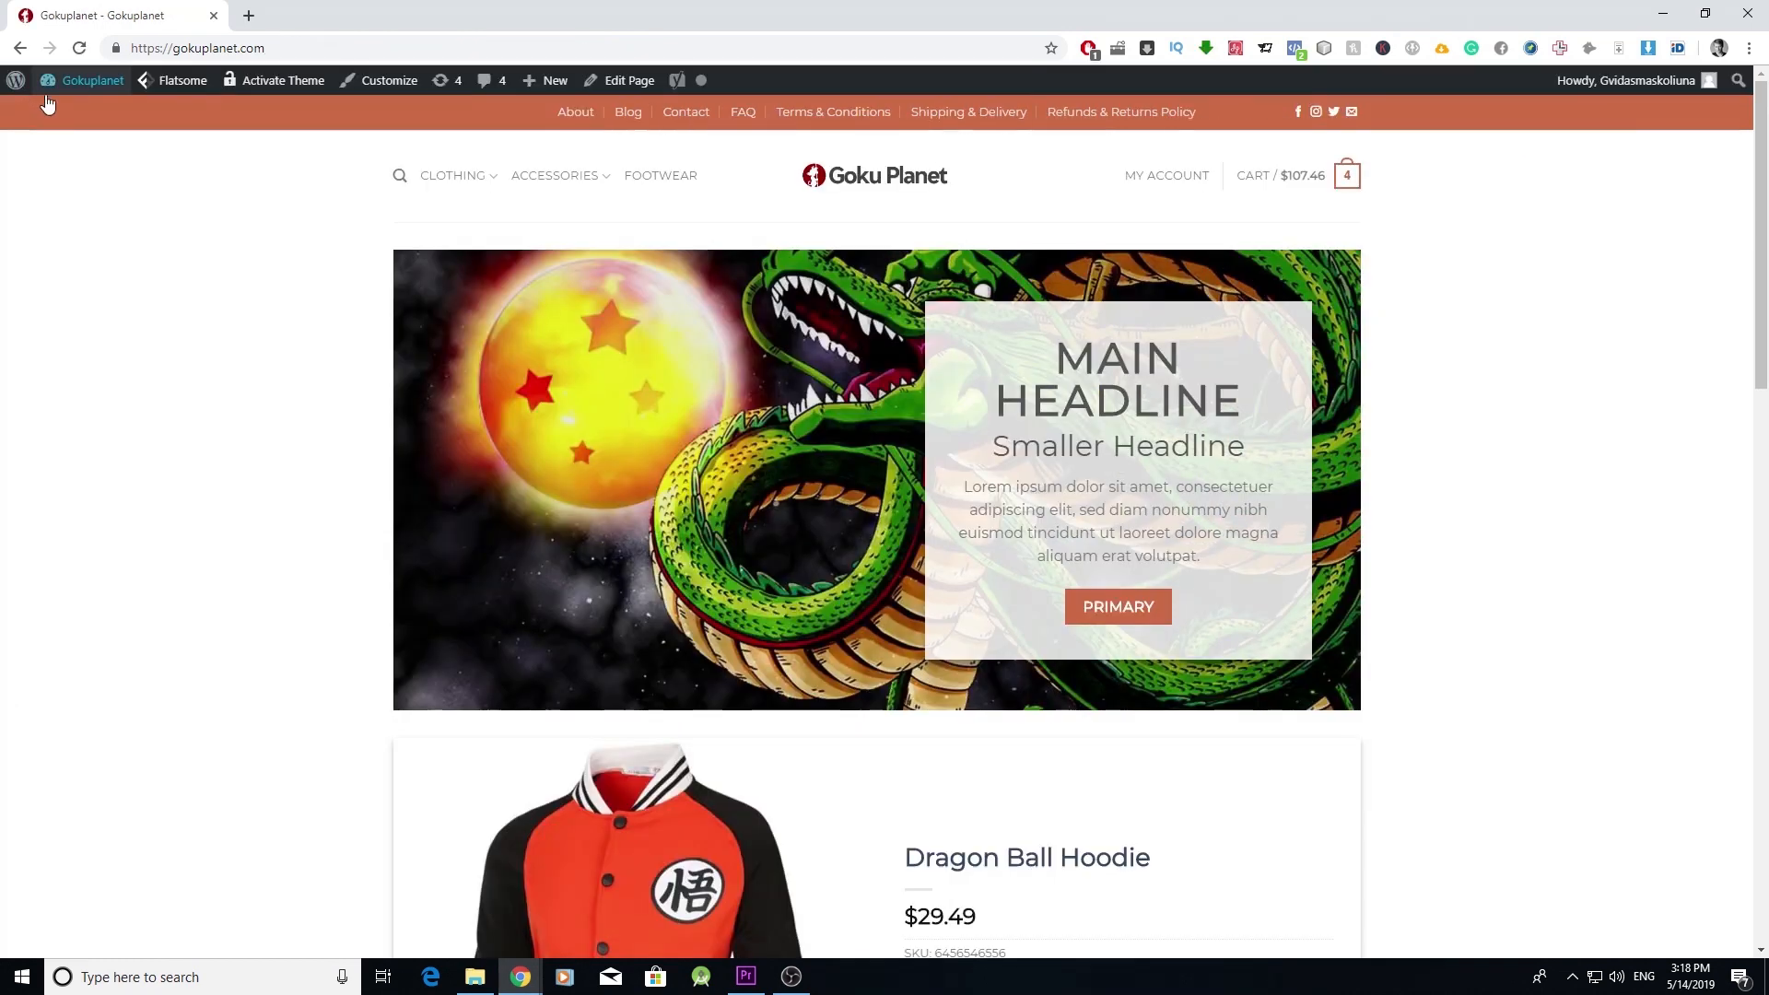
- Test the header Facebook icon, close the Facebook tab, and scroll down to the footer
click(1299, 112)
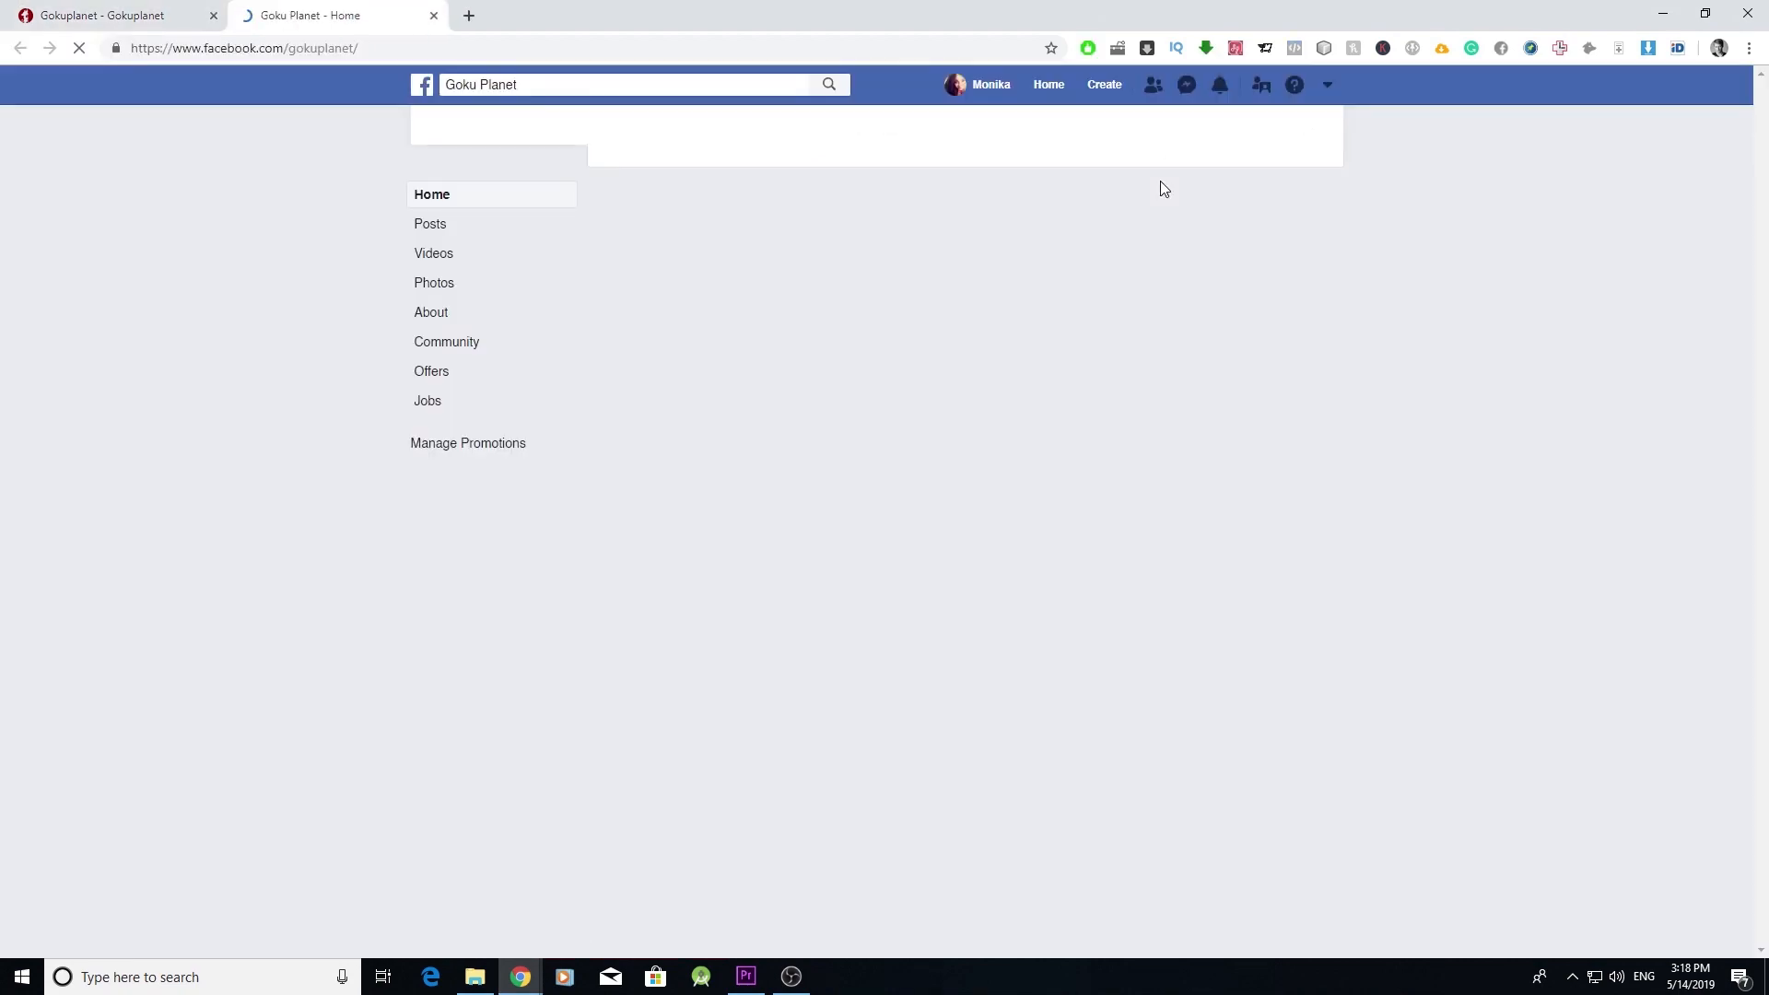
click(433, 16)
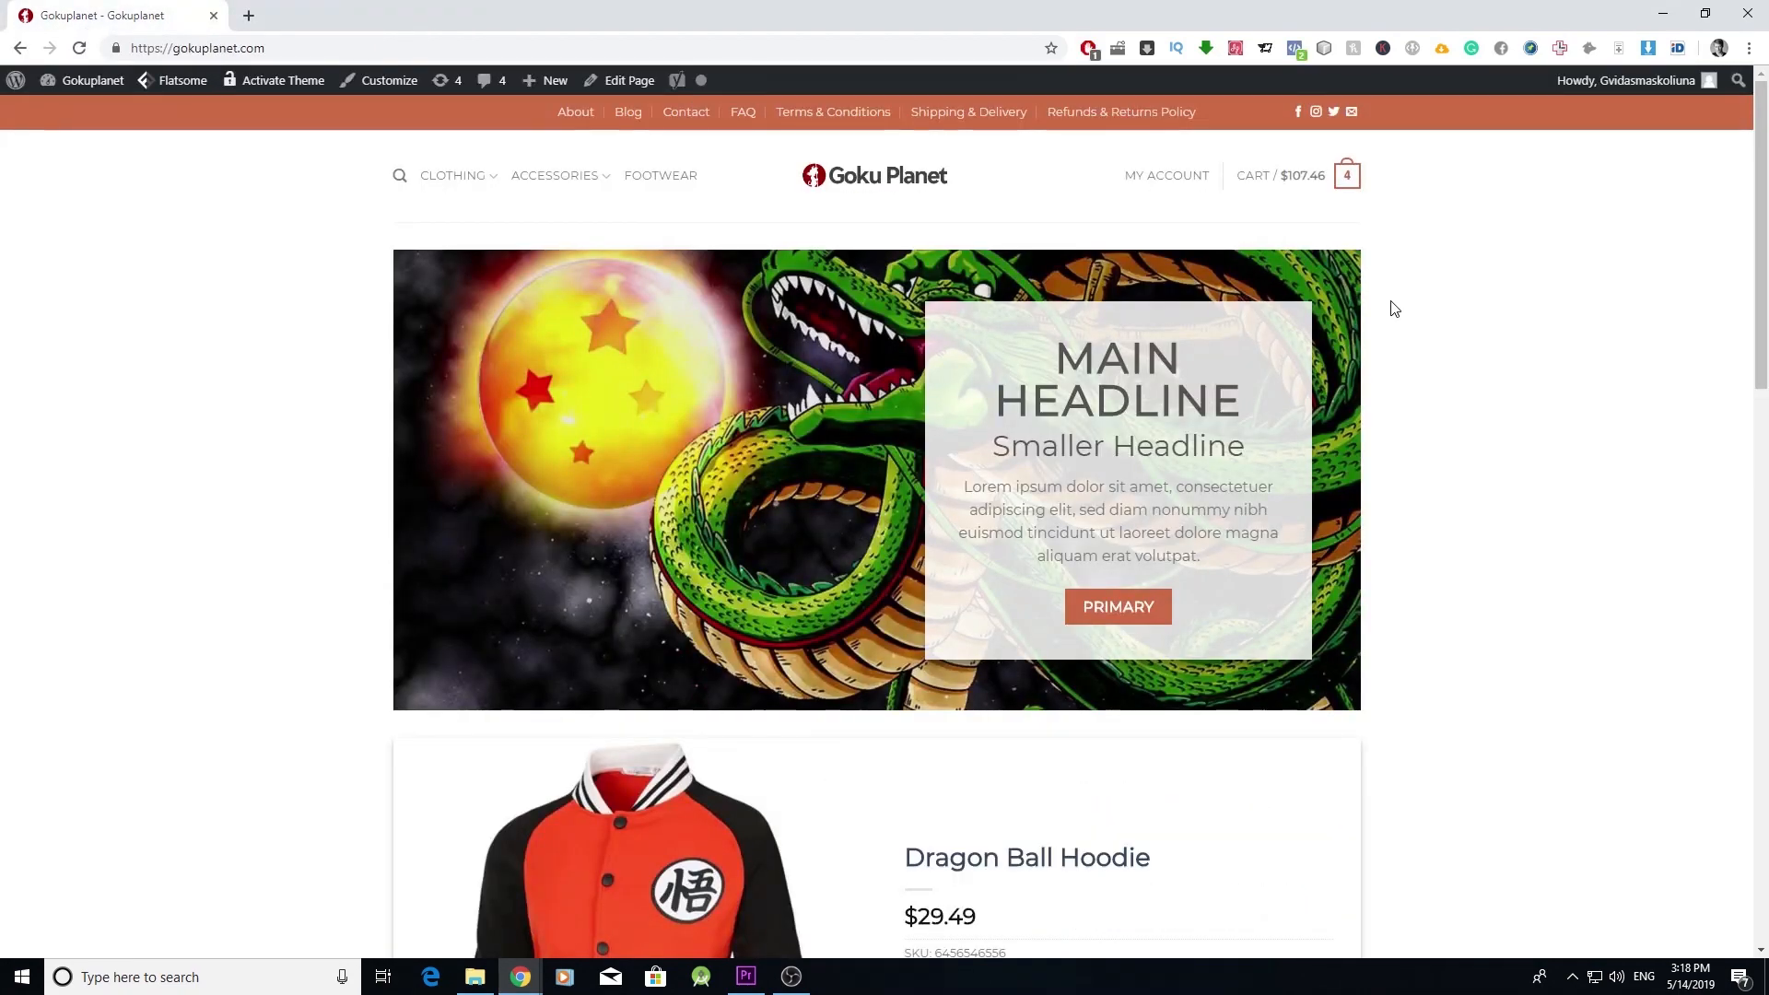
scroll(1395, 309, down, 15)
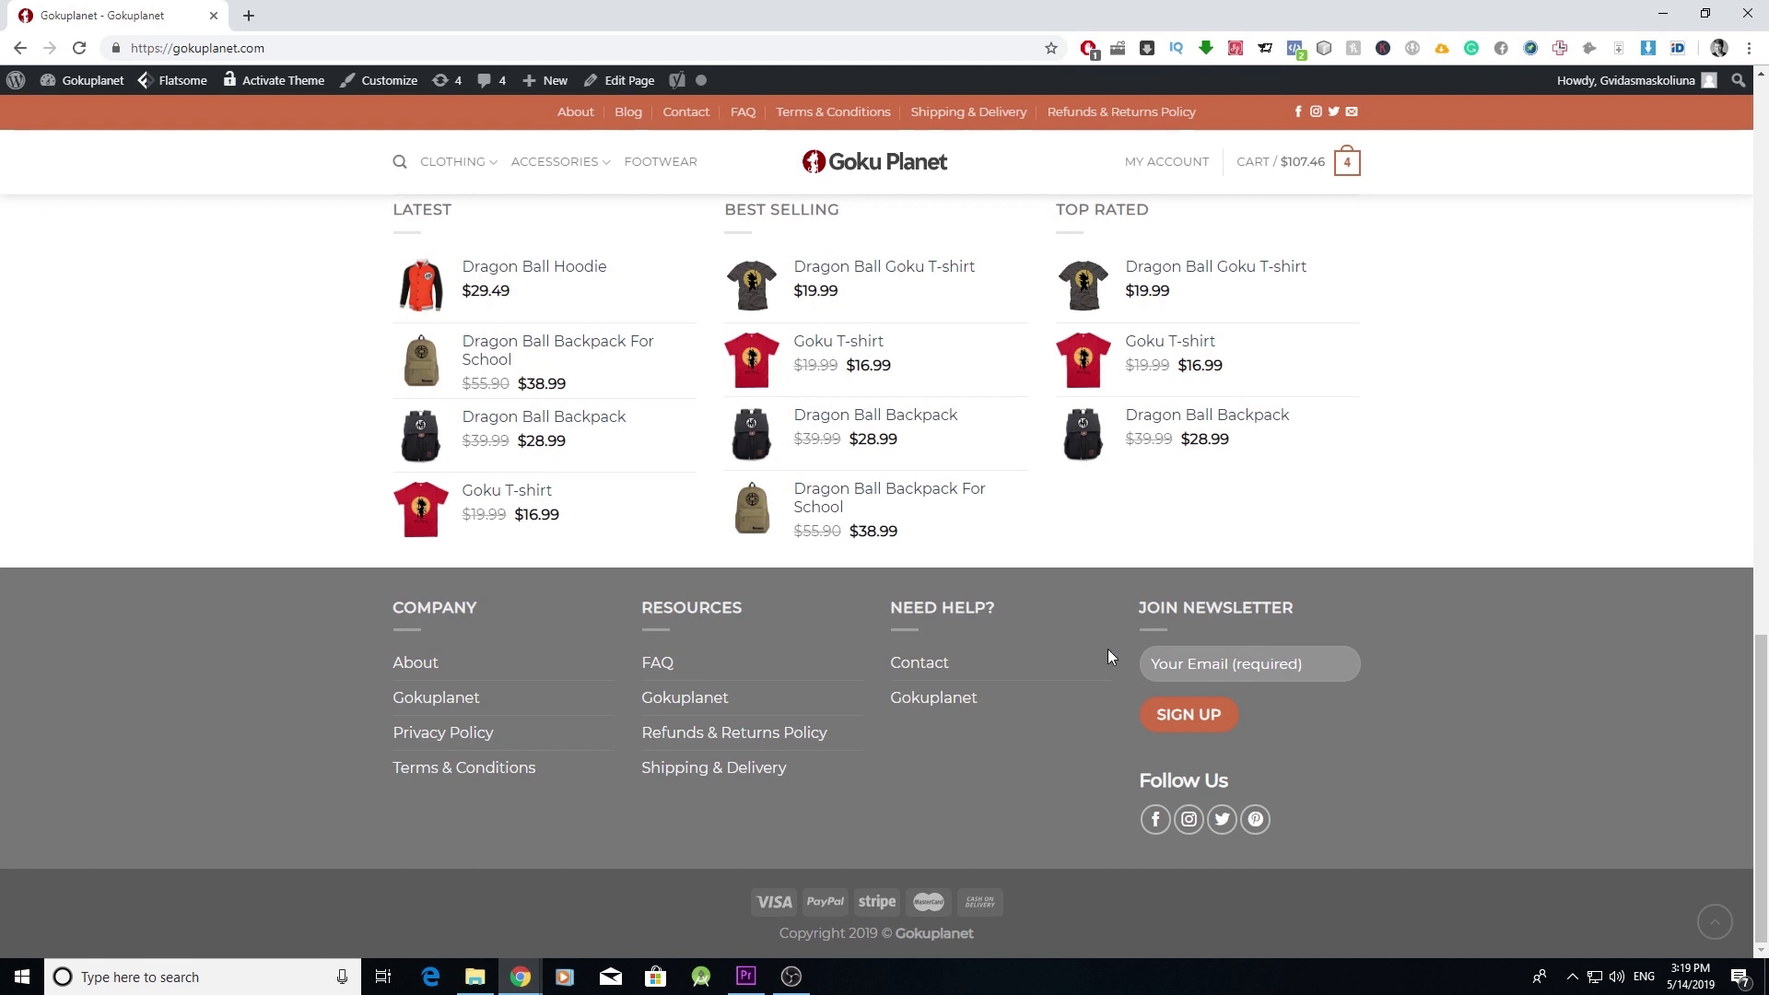
mouse_move(1283, 778)
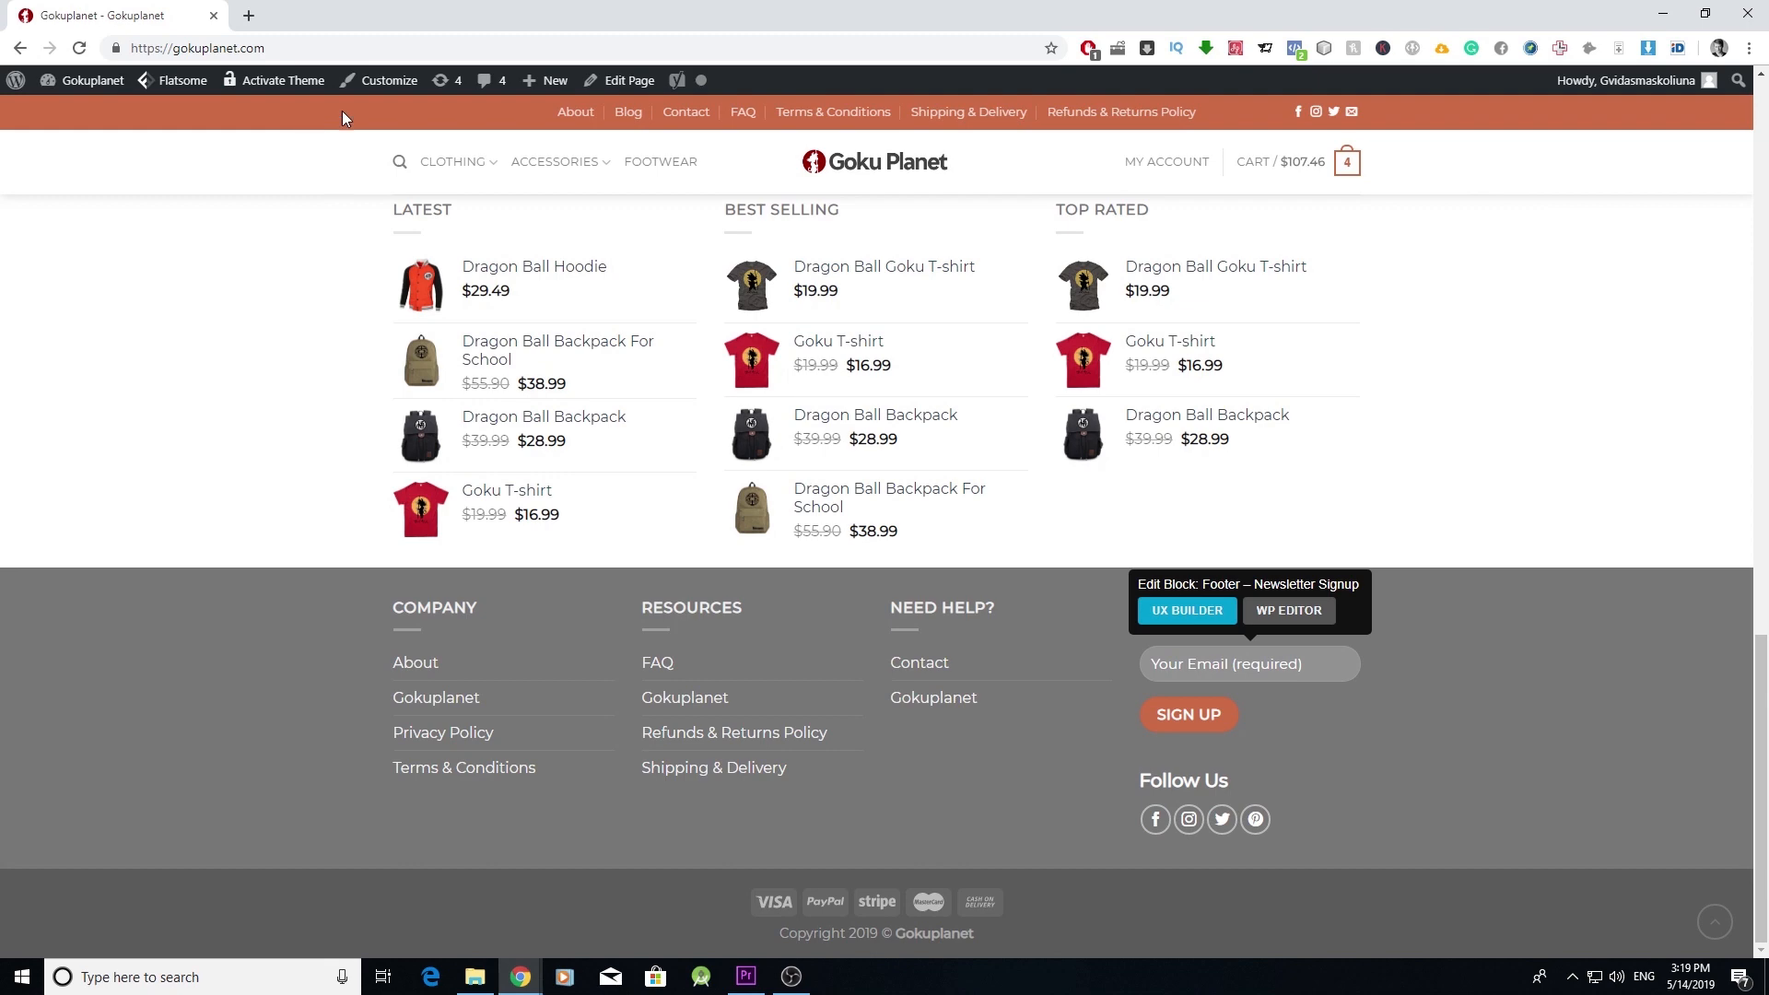
click(373, 80)
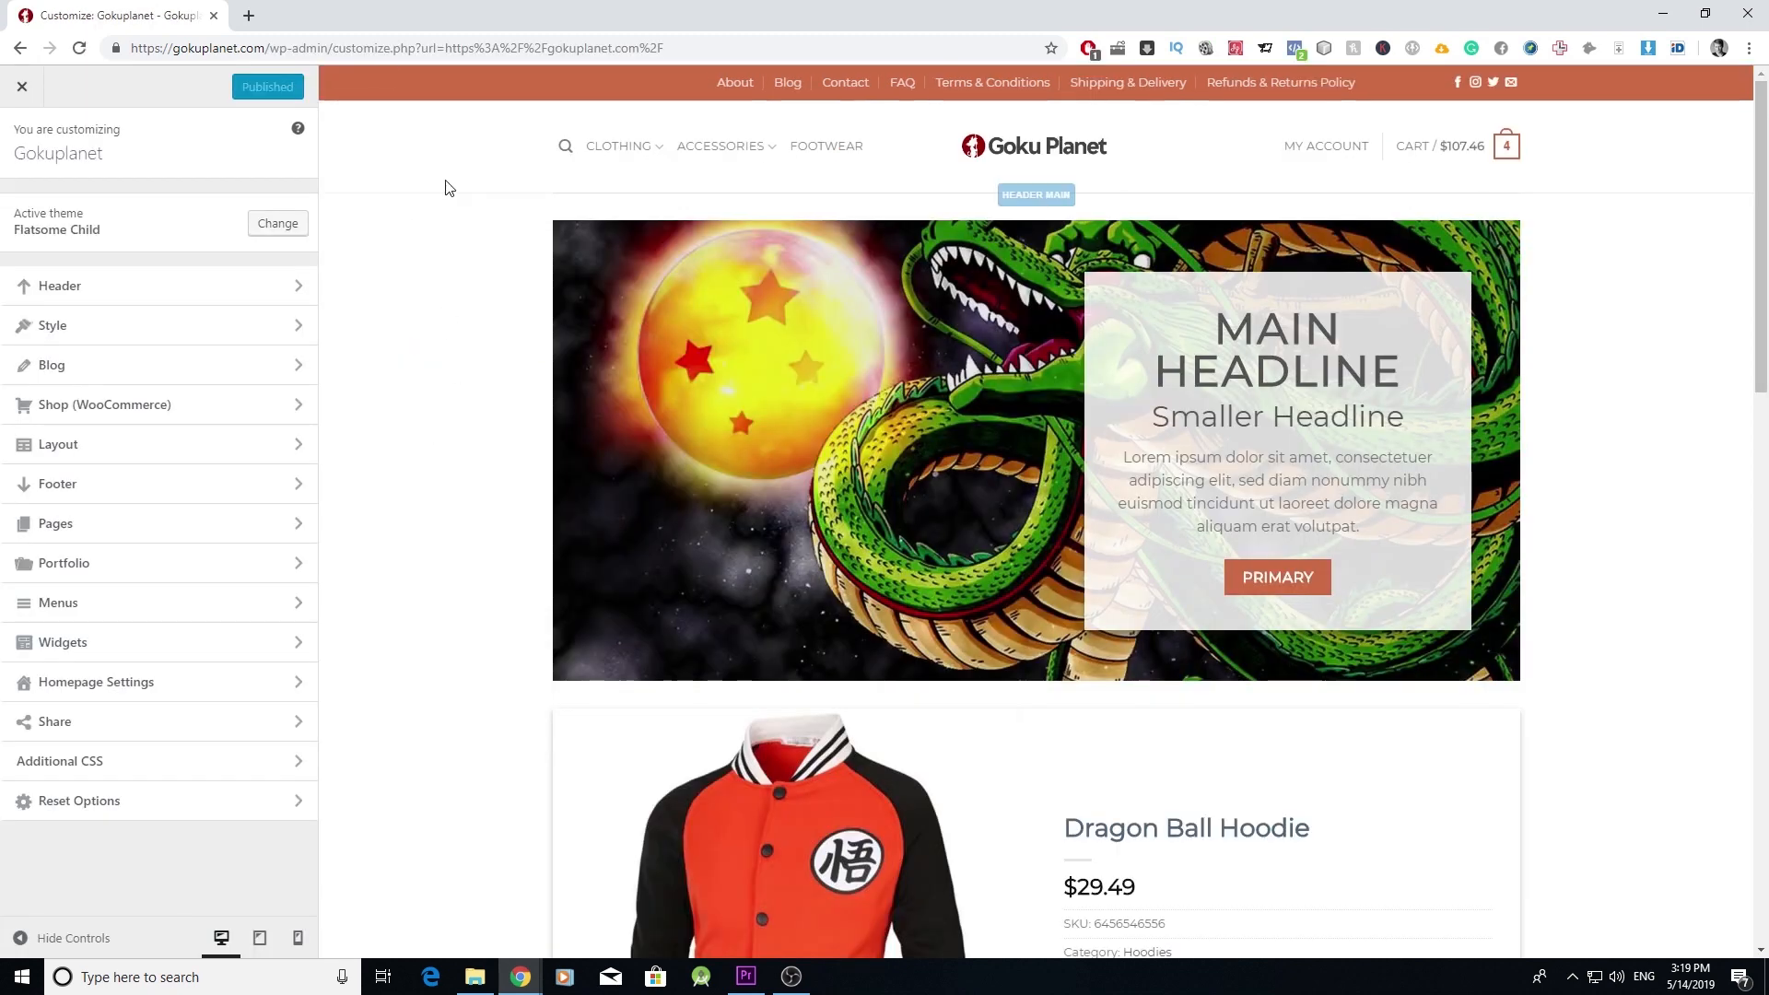
scroll(652, 385, down, 15)
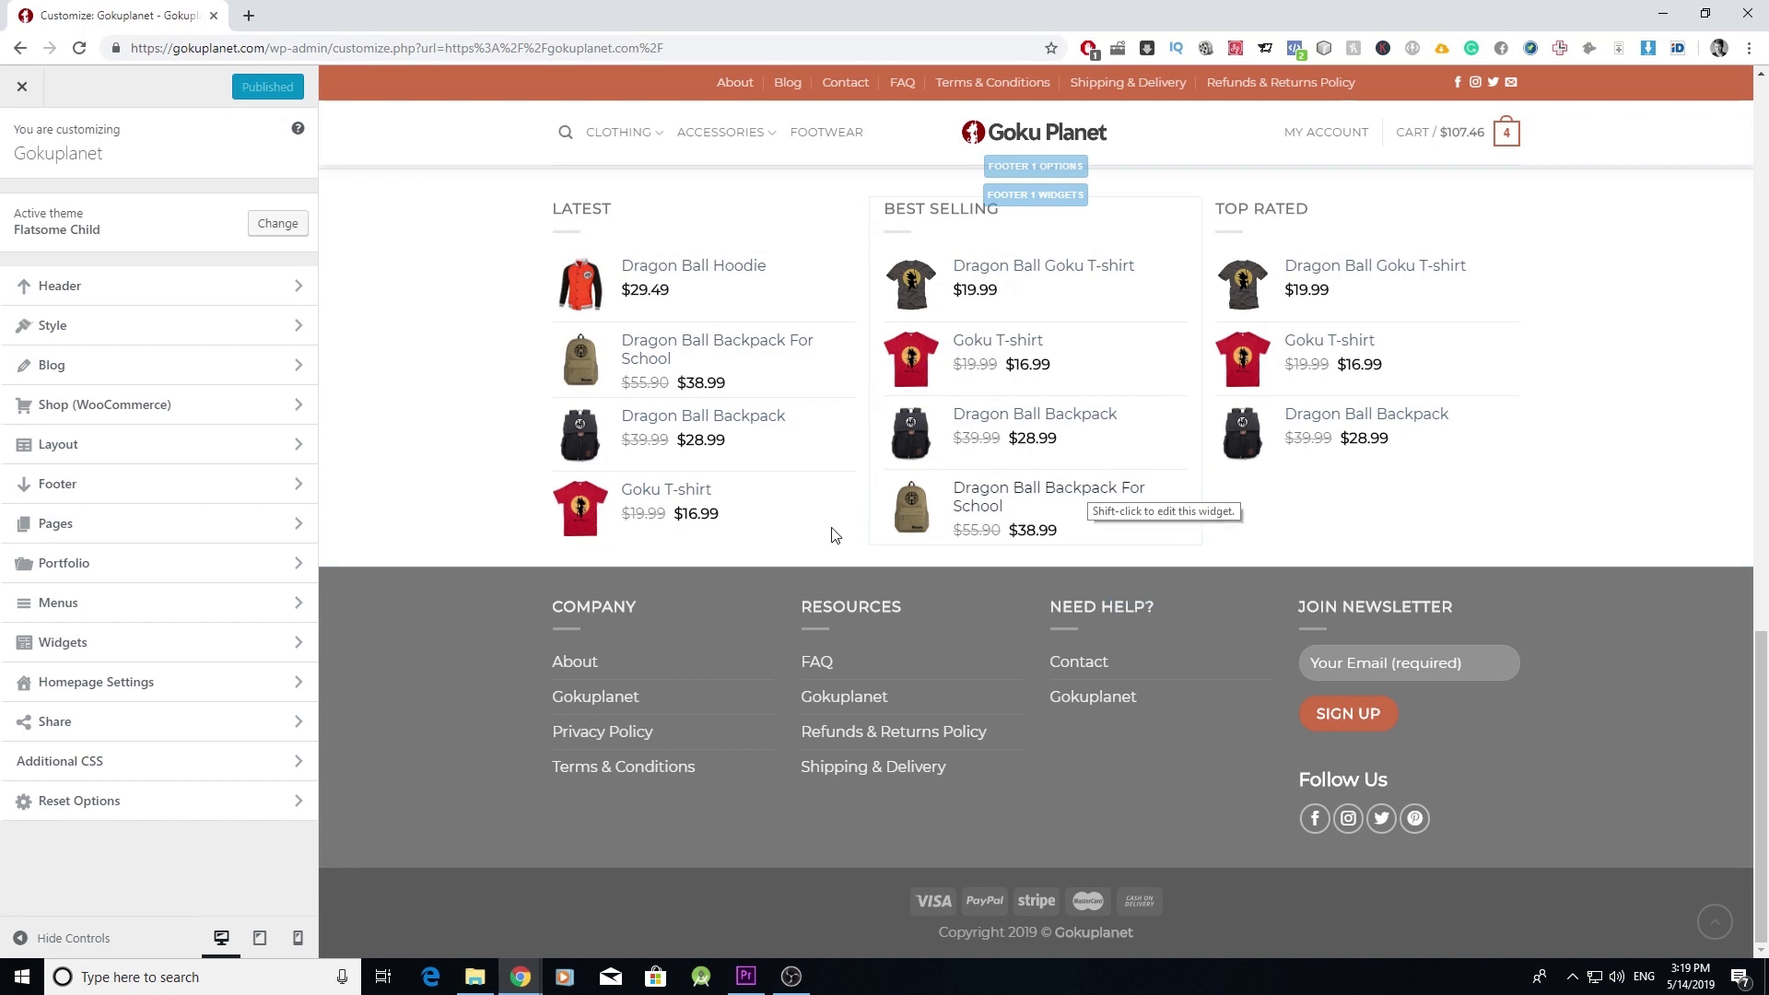
click(296, 642)
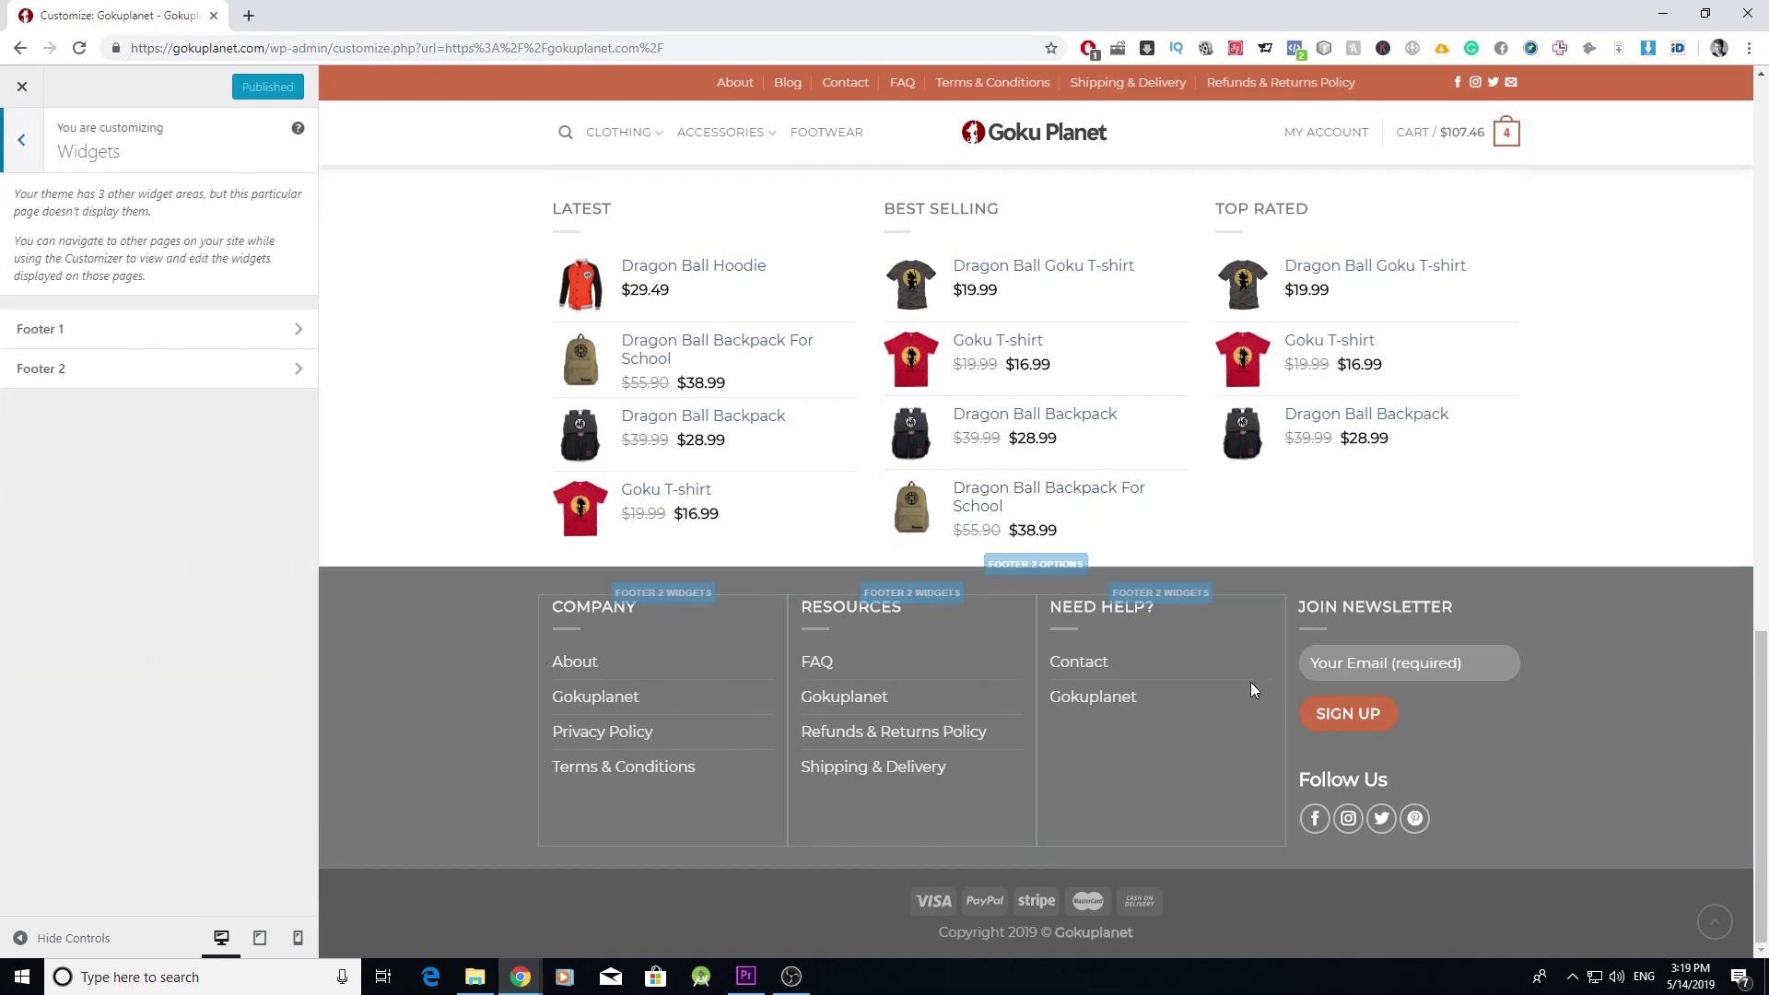
click(296, 368)
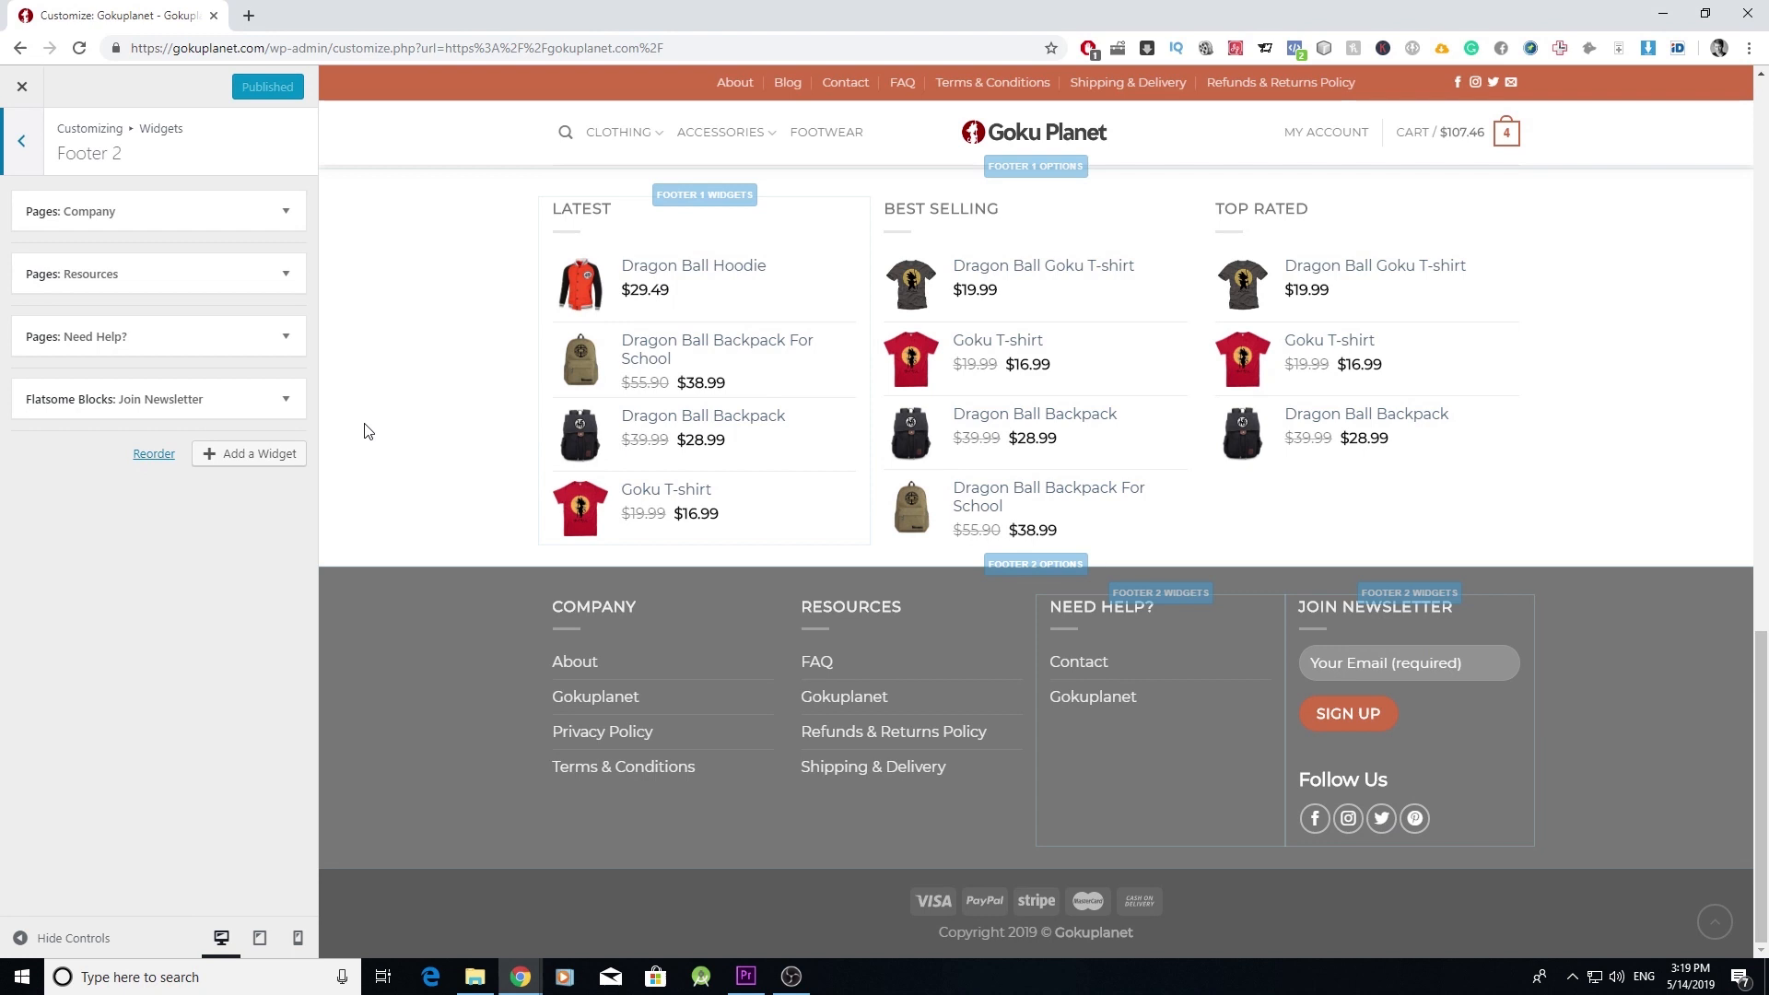
click(287, 399)
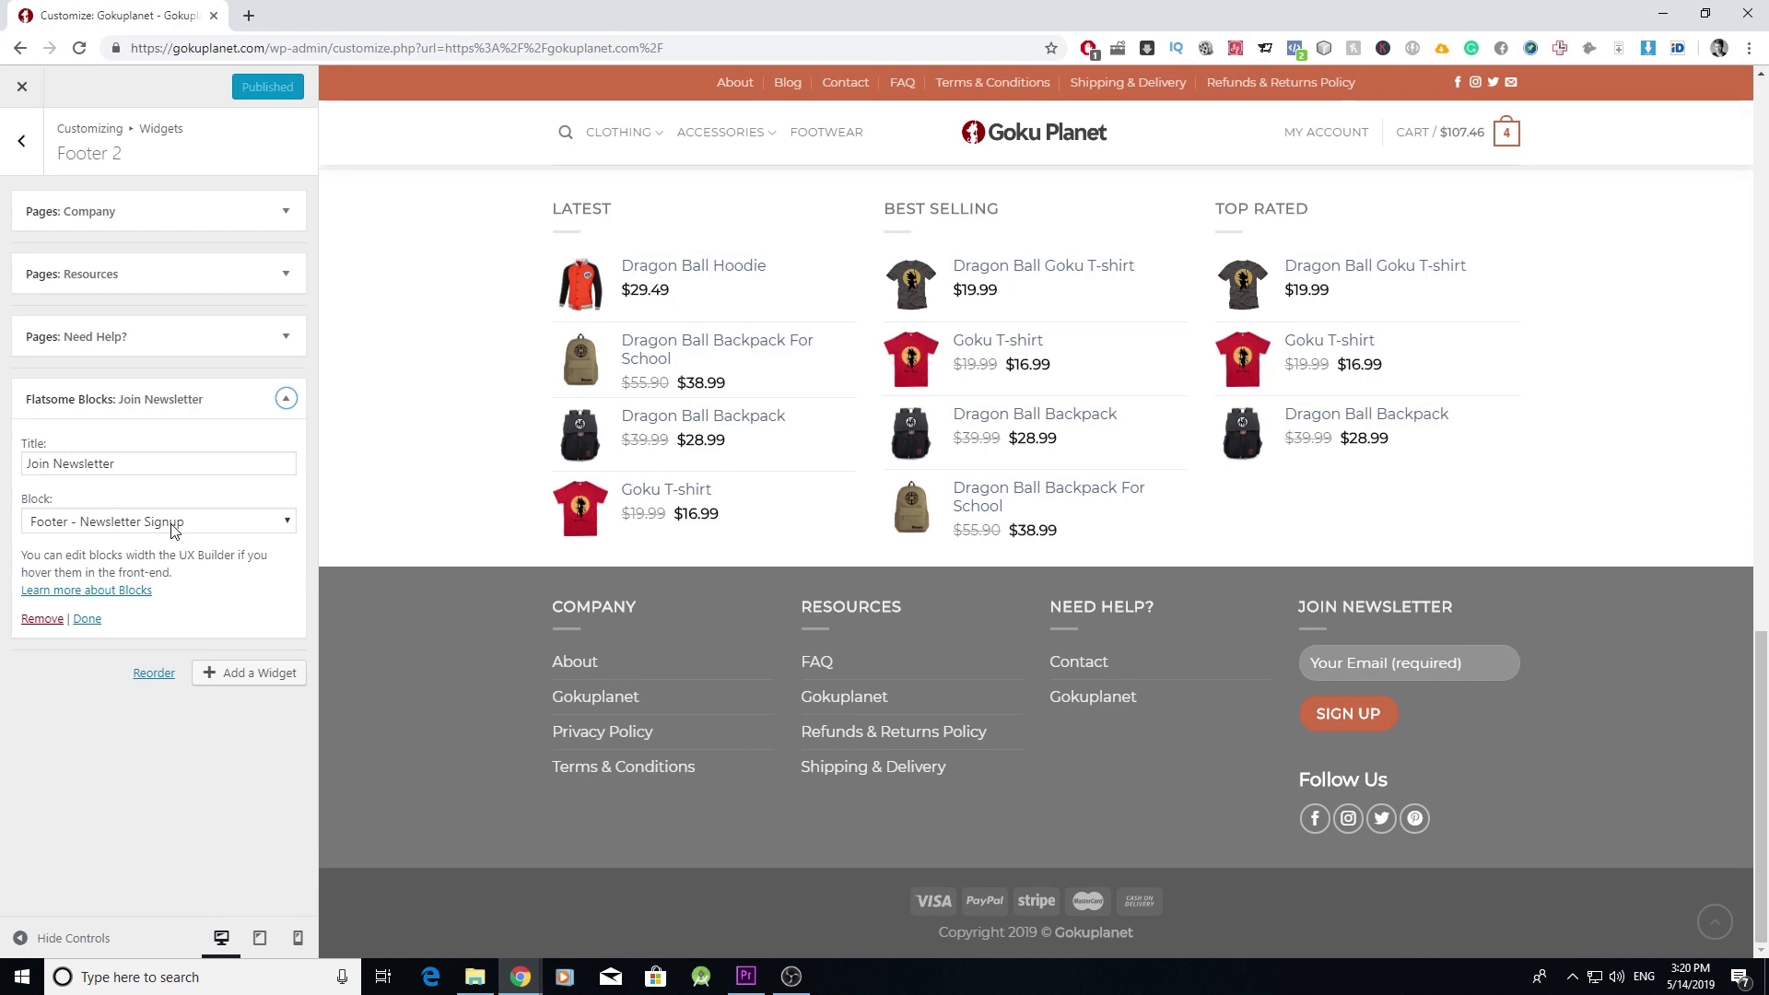
click(22, 86)
mouse_move(100, 88)
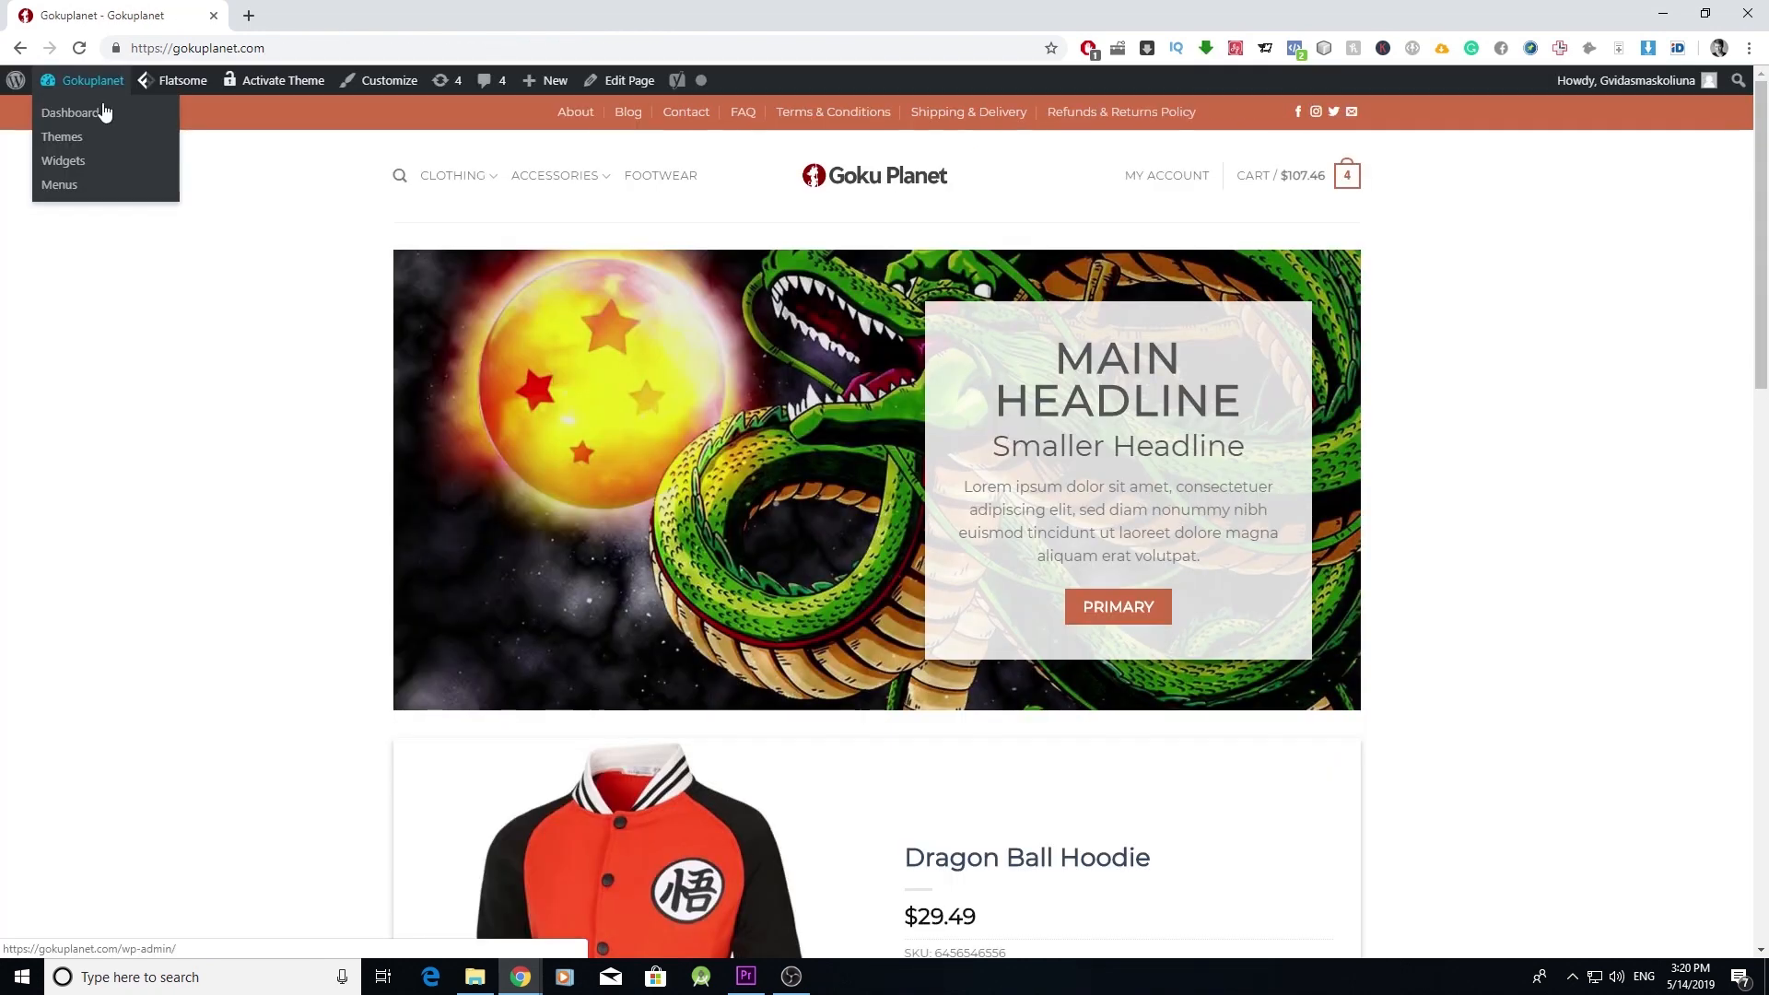
- From the Dashboard's UX Blocks list, edit the Footer - Newsletter Signup block
click(89, 120)
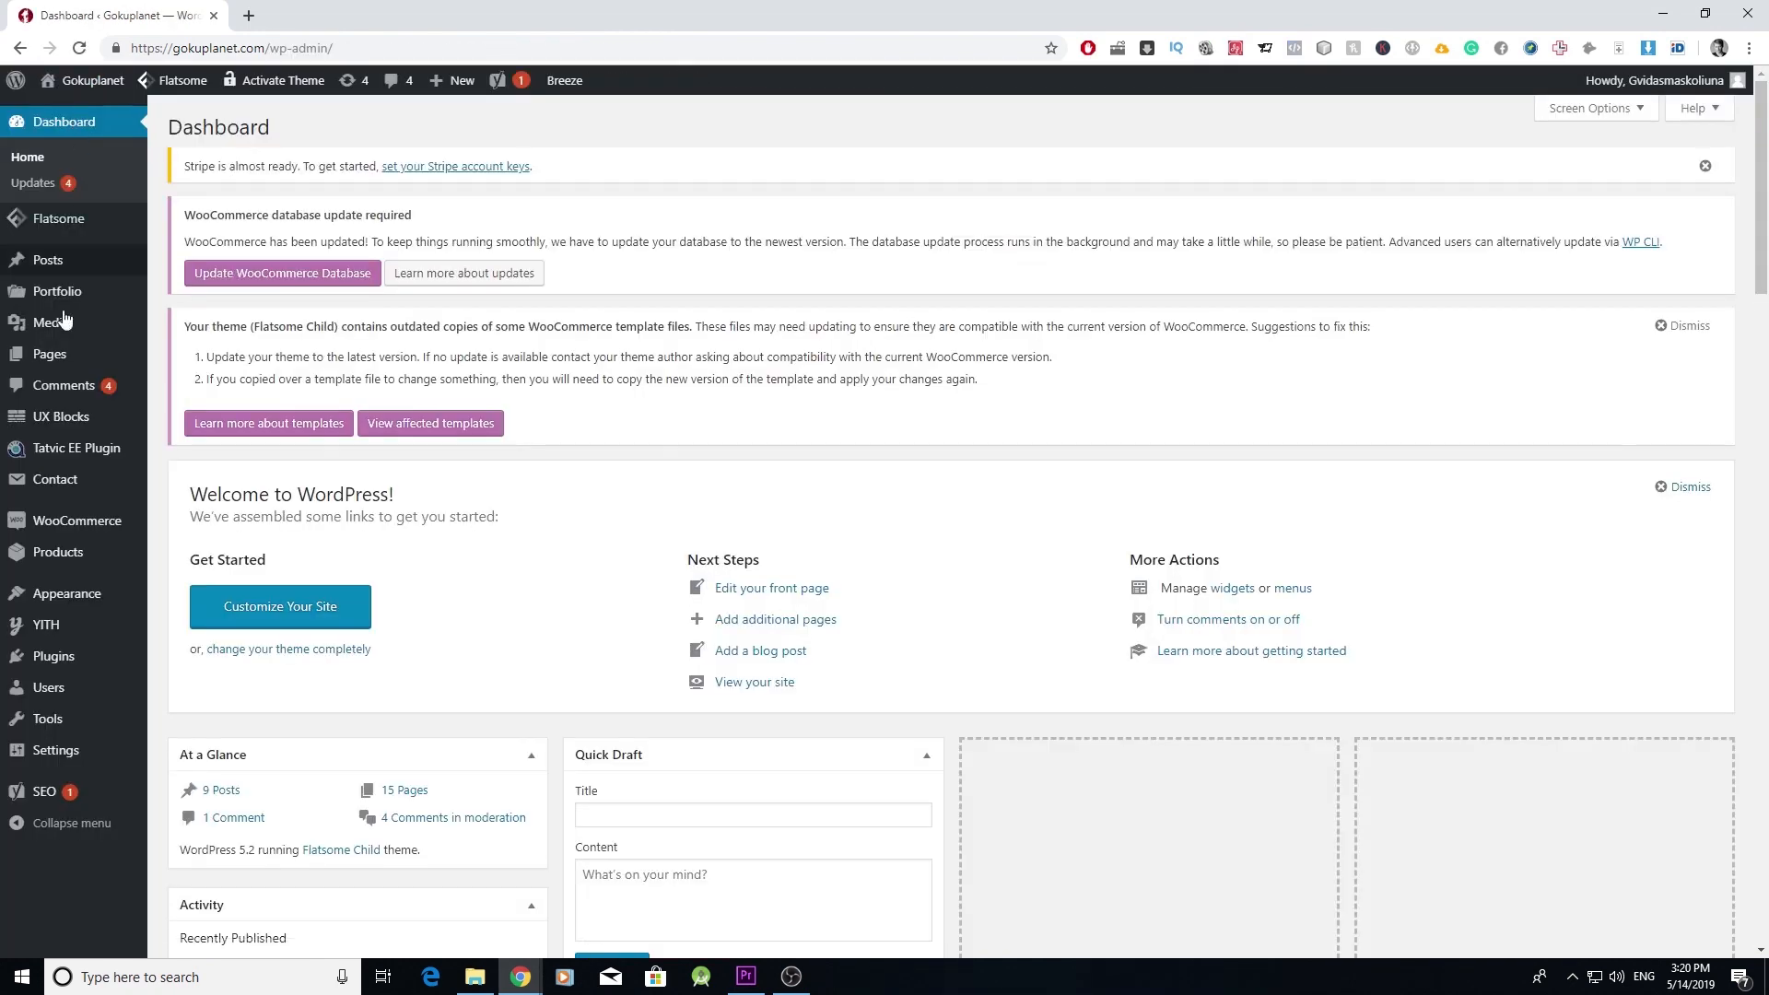
mouse_move(108, 421)
click(183, 424)
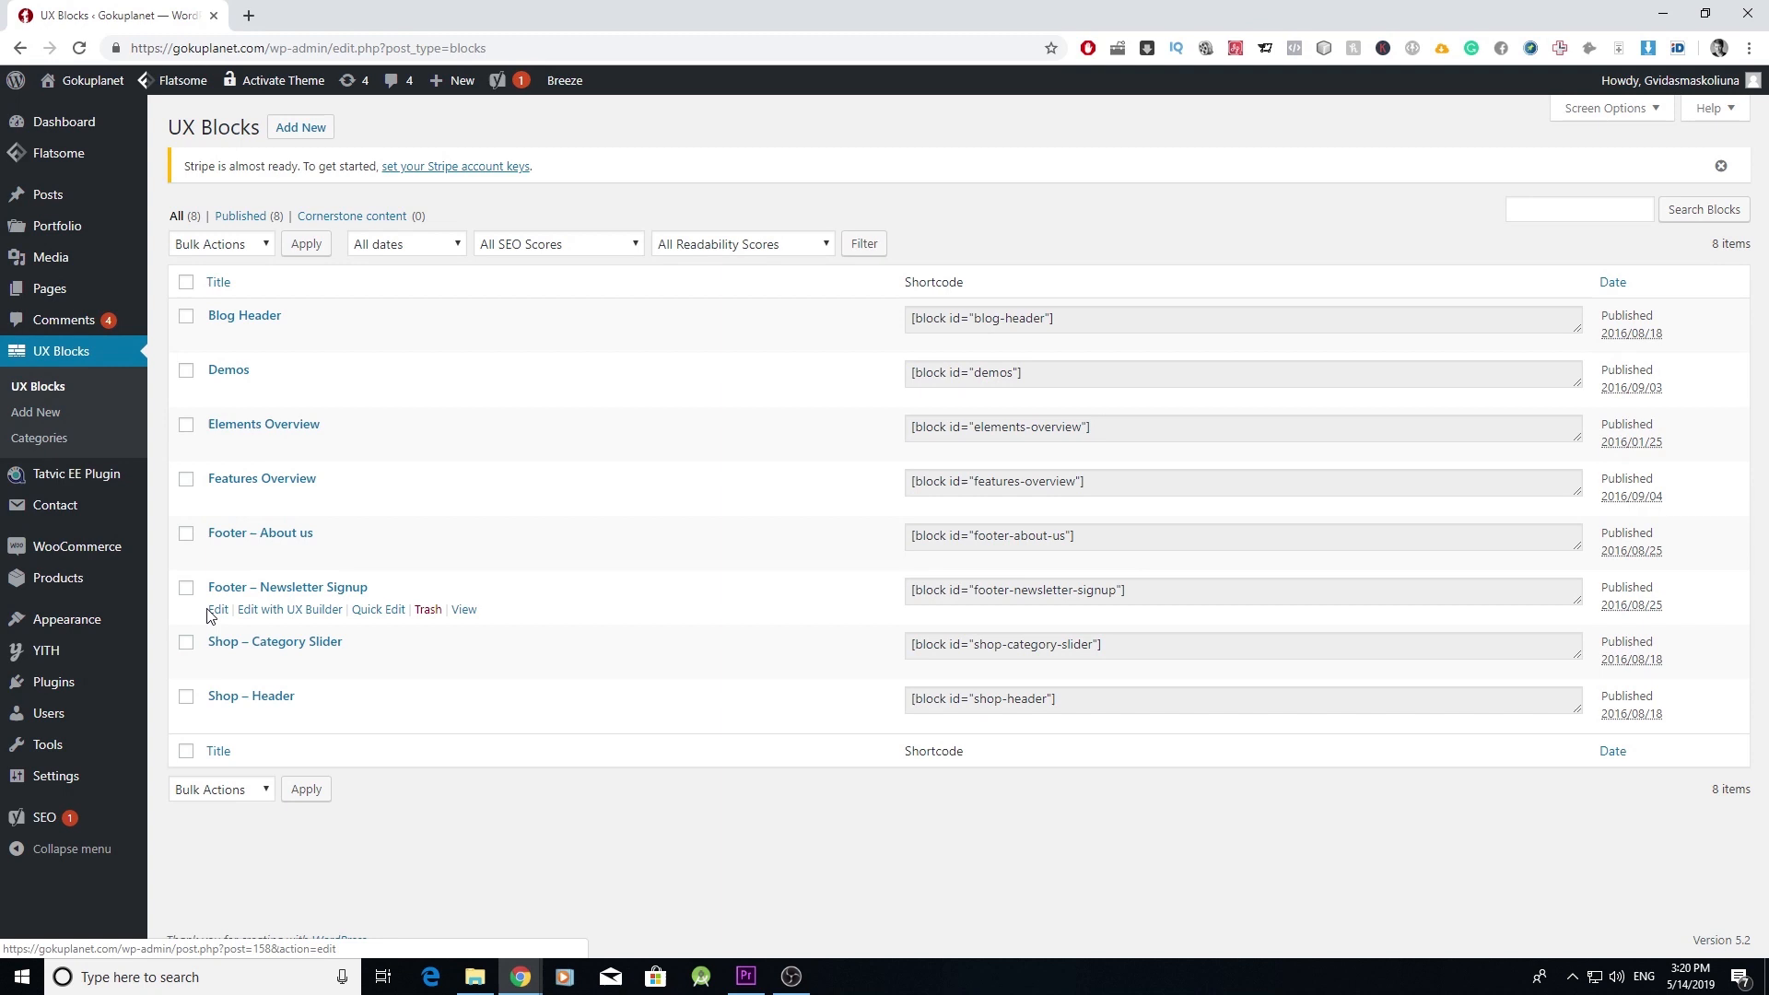
click(221, 611)
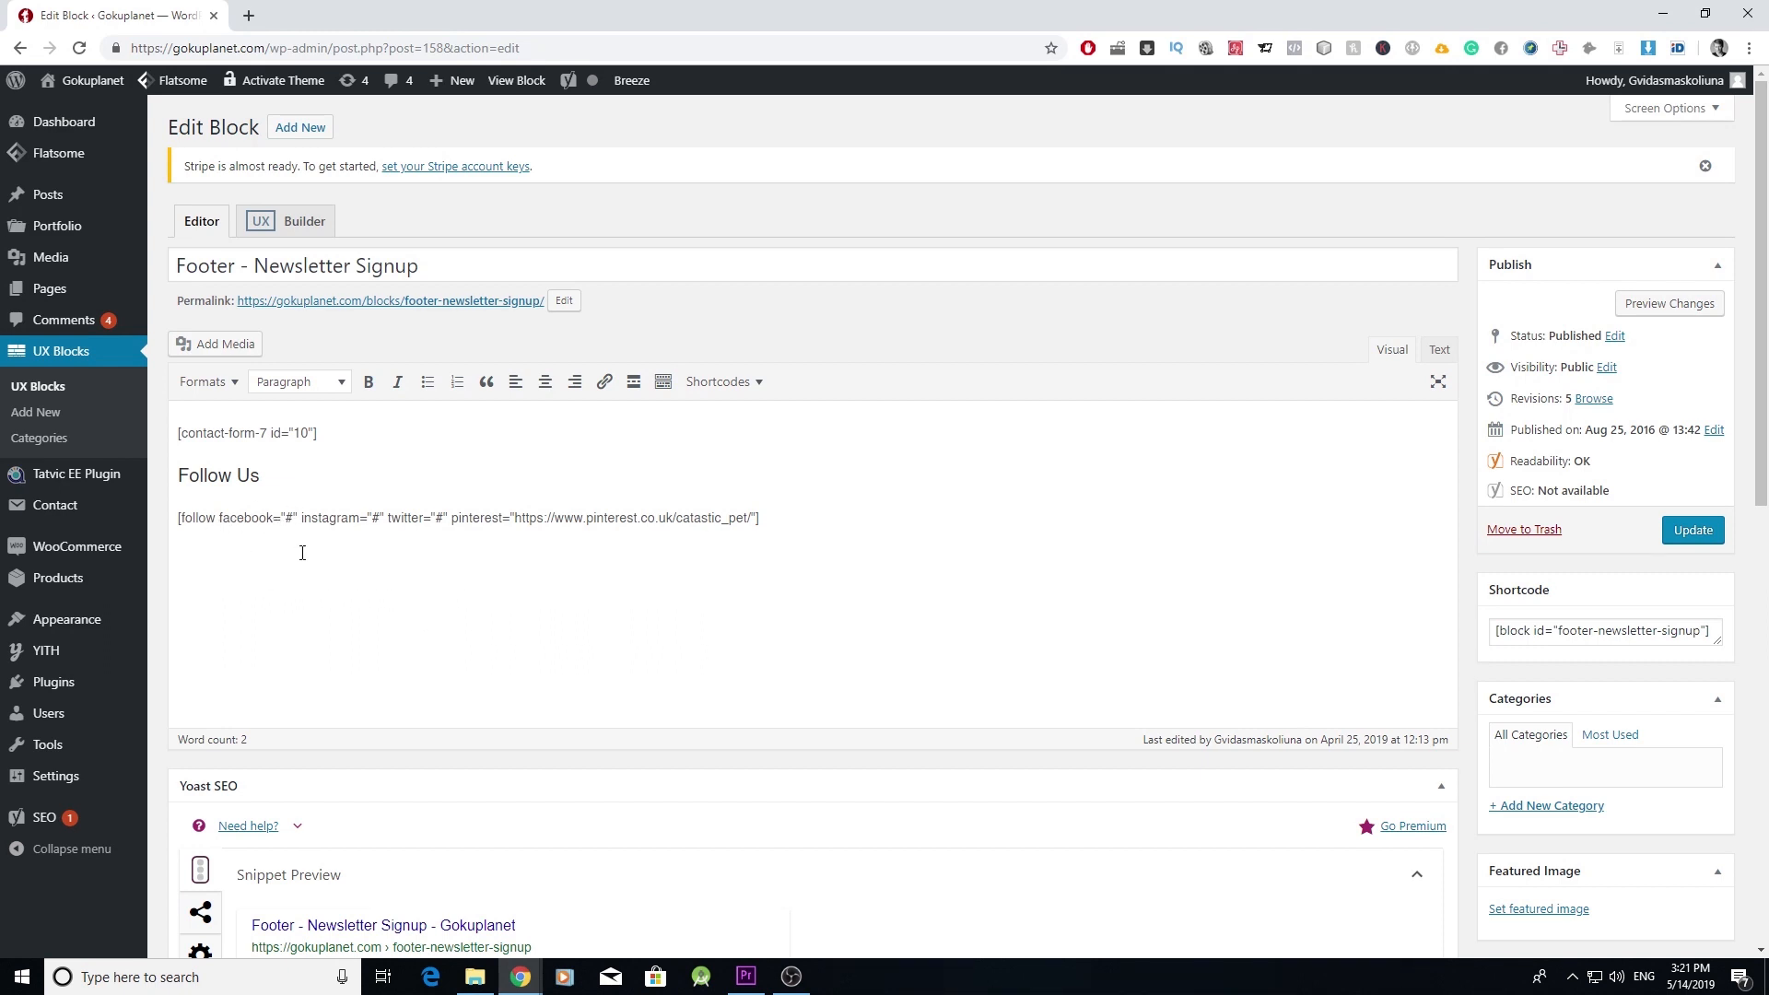
- Replace the follow shortcode's facebook="#" placeholder with the Facebook page URL and update the block
double_click(288, 519)
key(BackSpace)
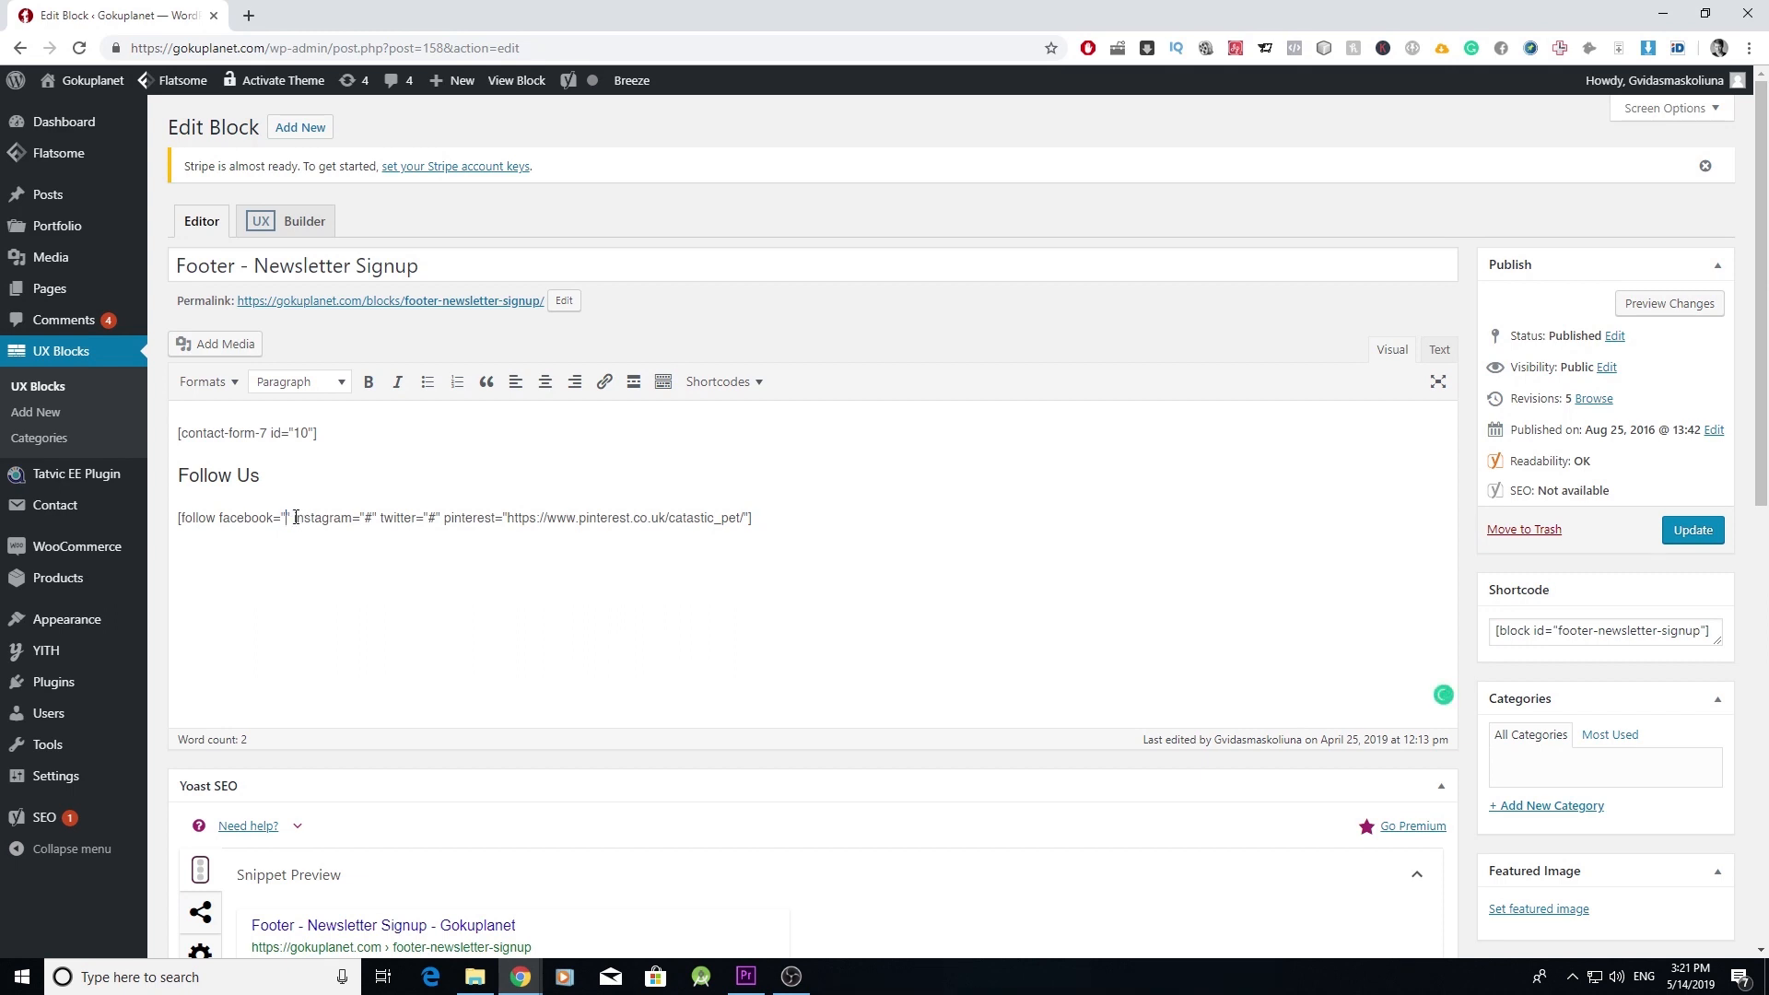
text(https://www.facebook.com/gokuplanet/)
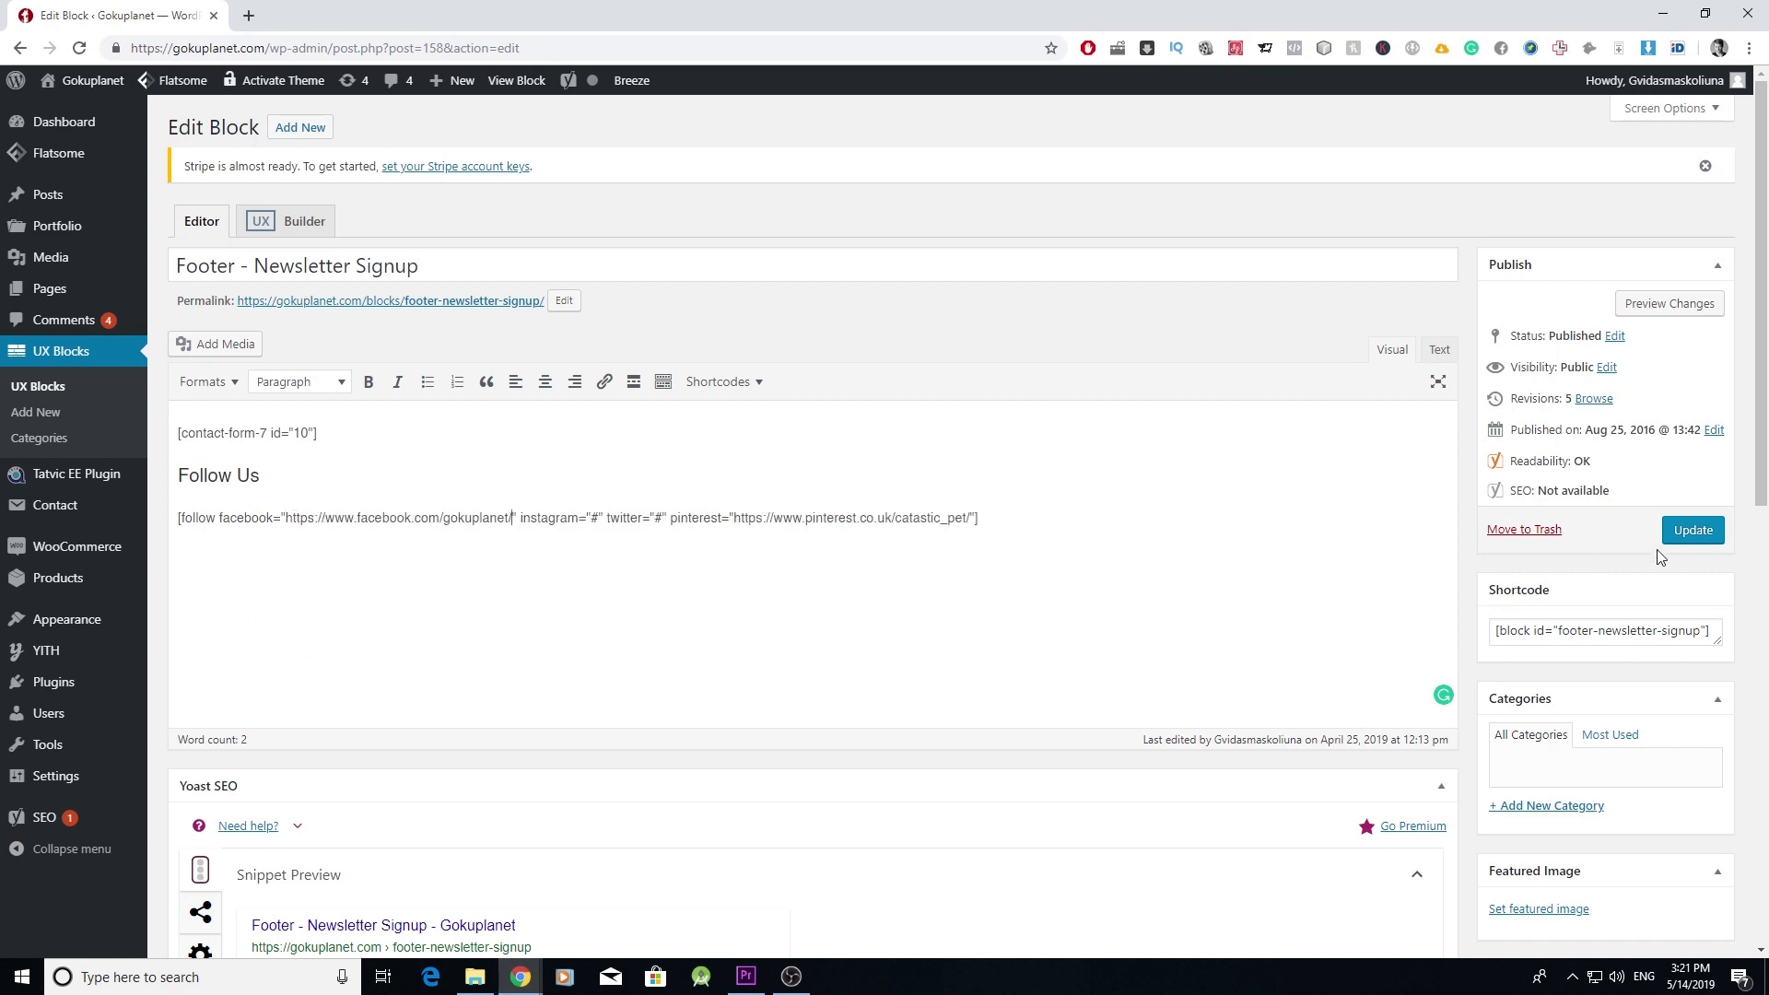
click(1685, 532)
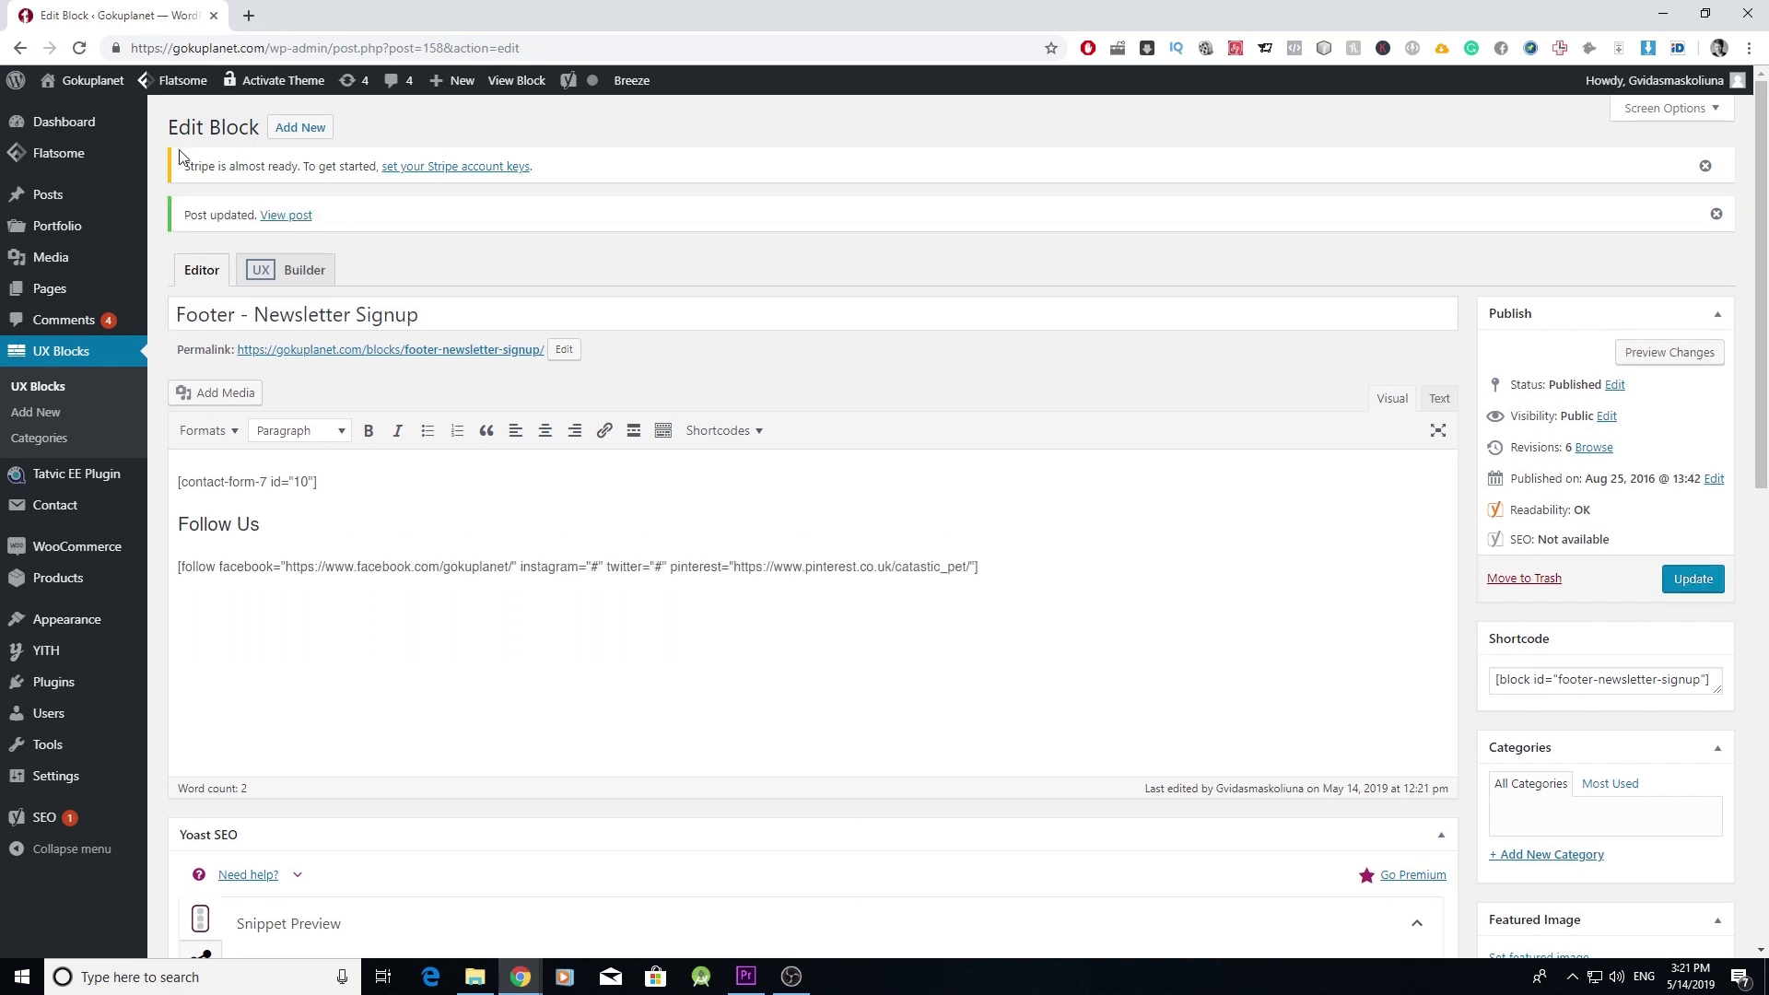
- Visit the storefront, test the footer Facebook icon, and return to the store tab
mouse_move(83, 80)
click(67, 112)
scroll(329, 384, down, 5)
scroll(329, 384, down, 10)
click(1153, 818)
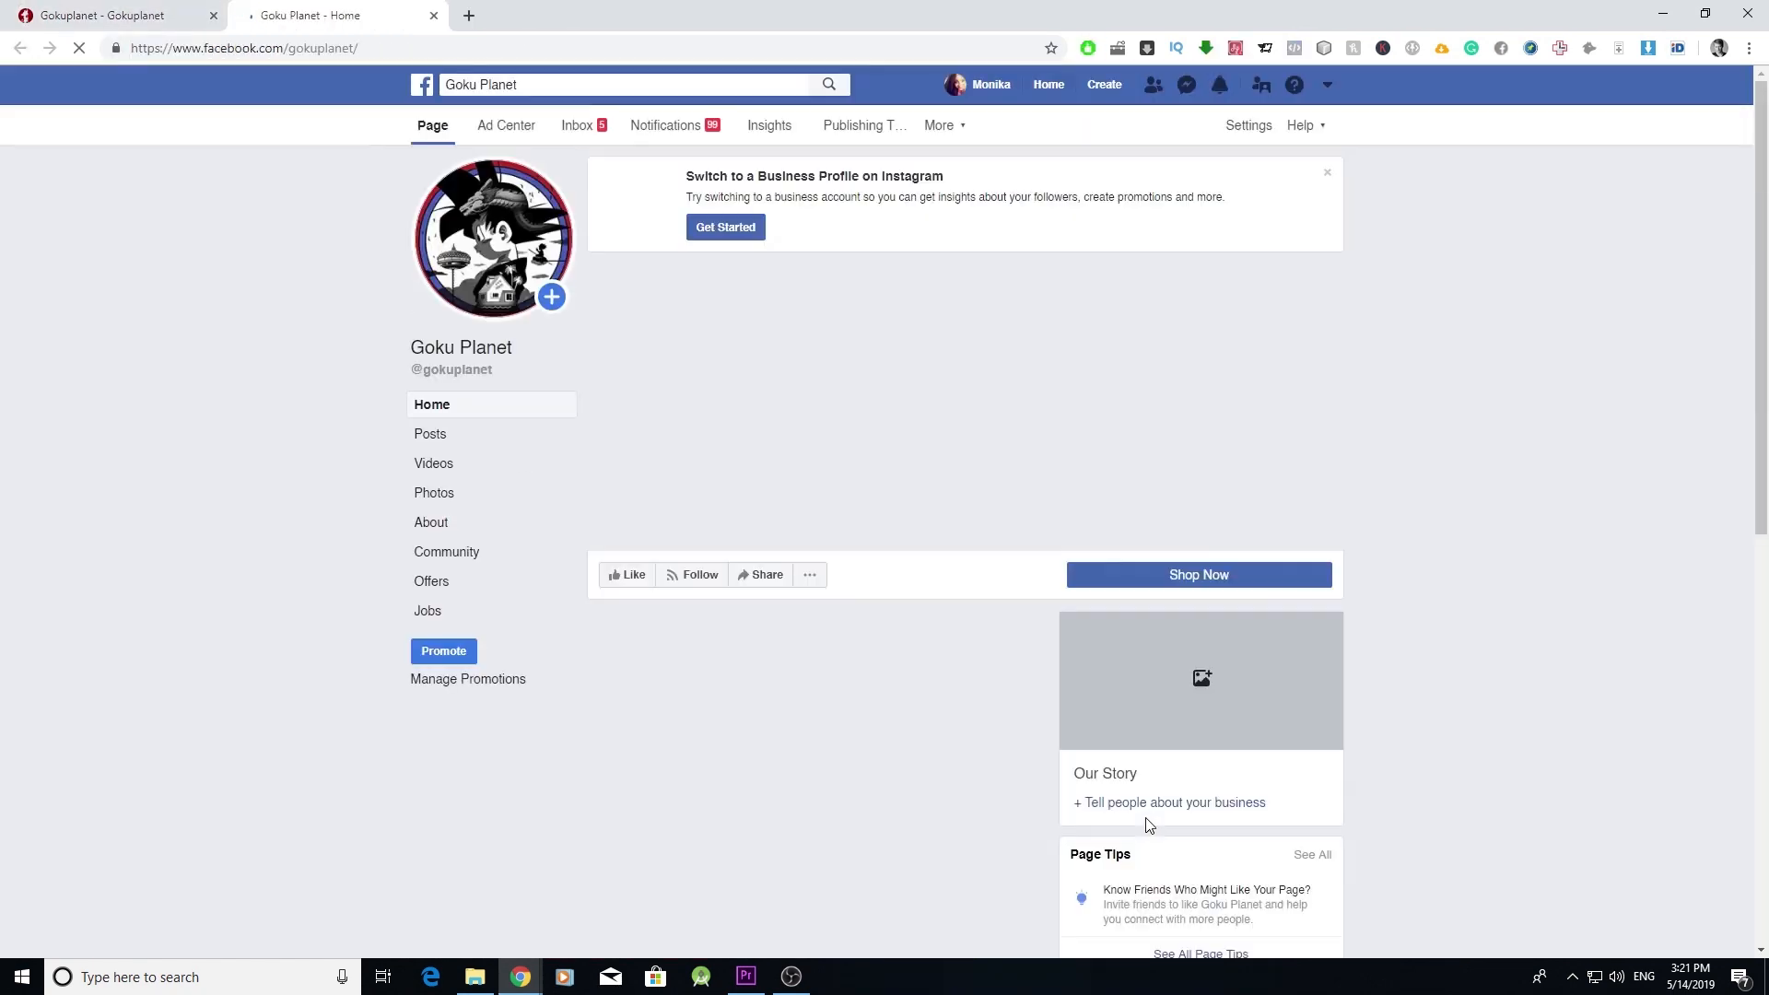
click(144, 9)
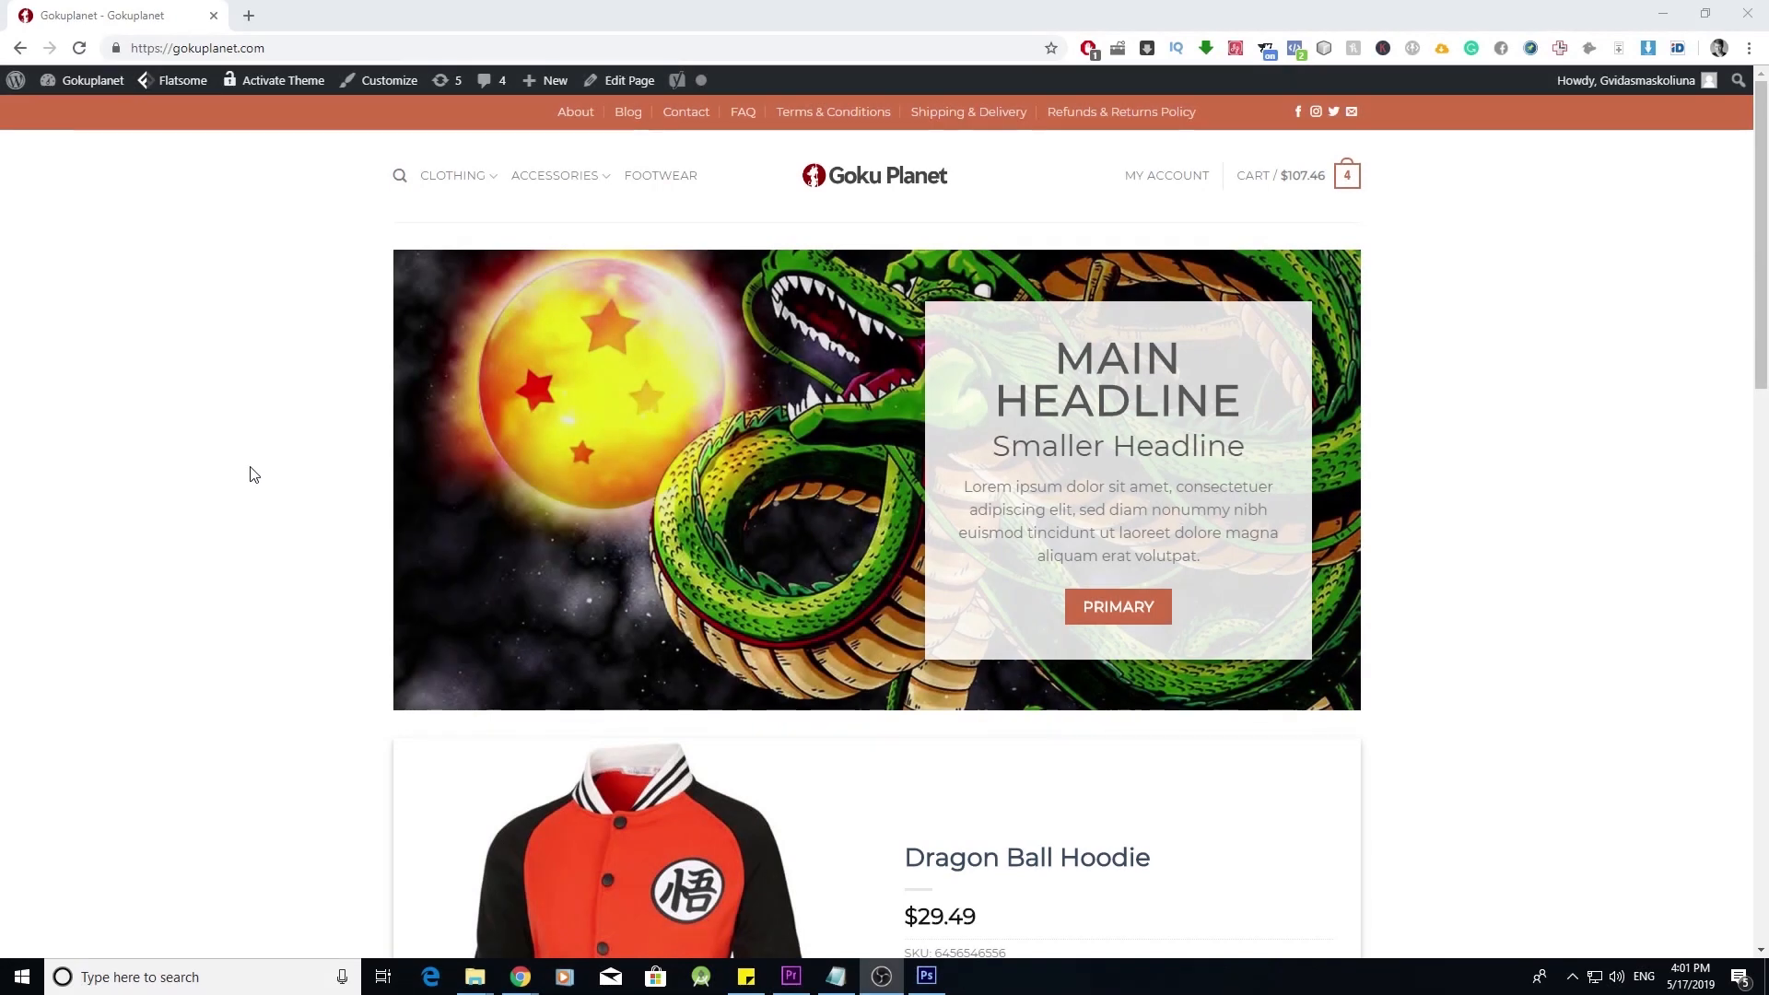
- In the Customizer, browse the Header, Style and Typography panels
click(398, 80)
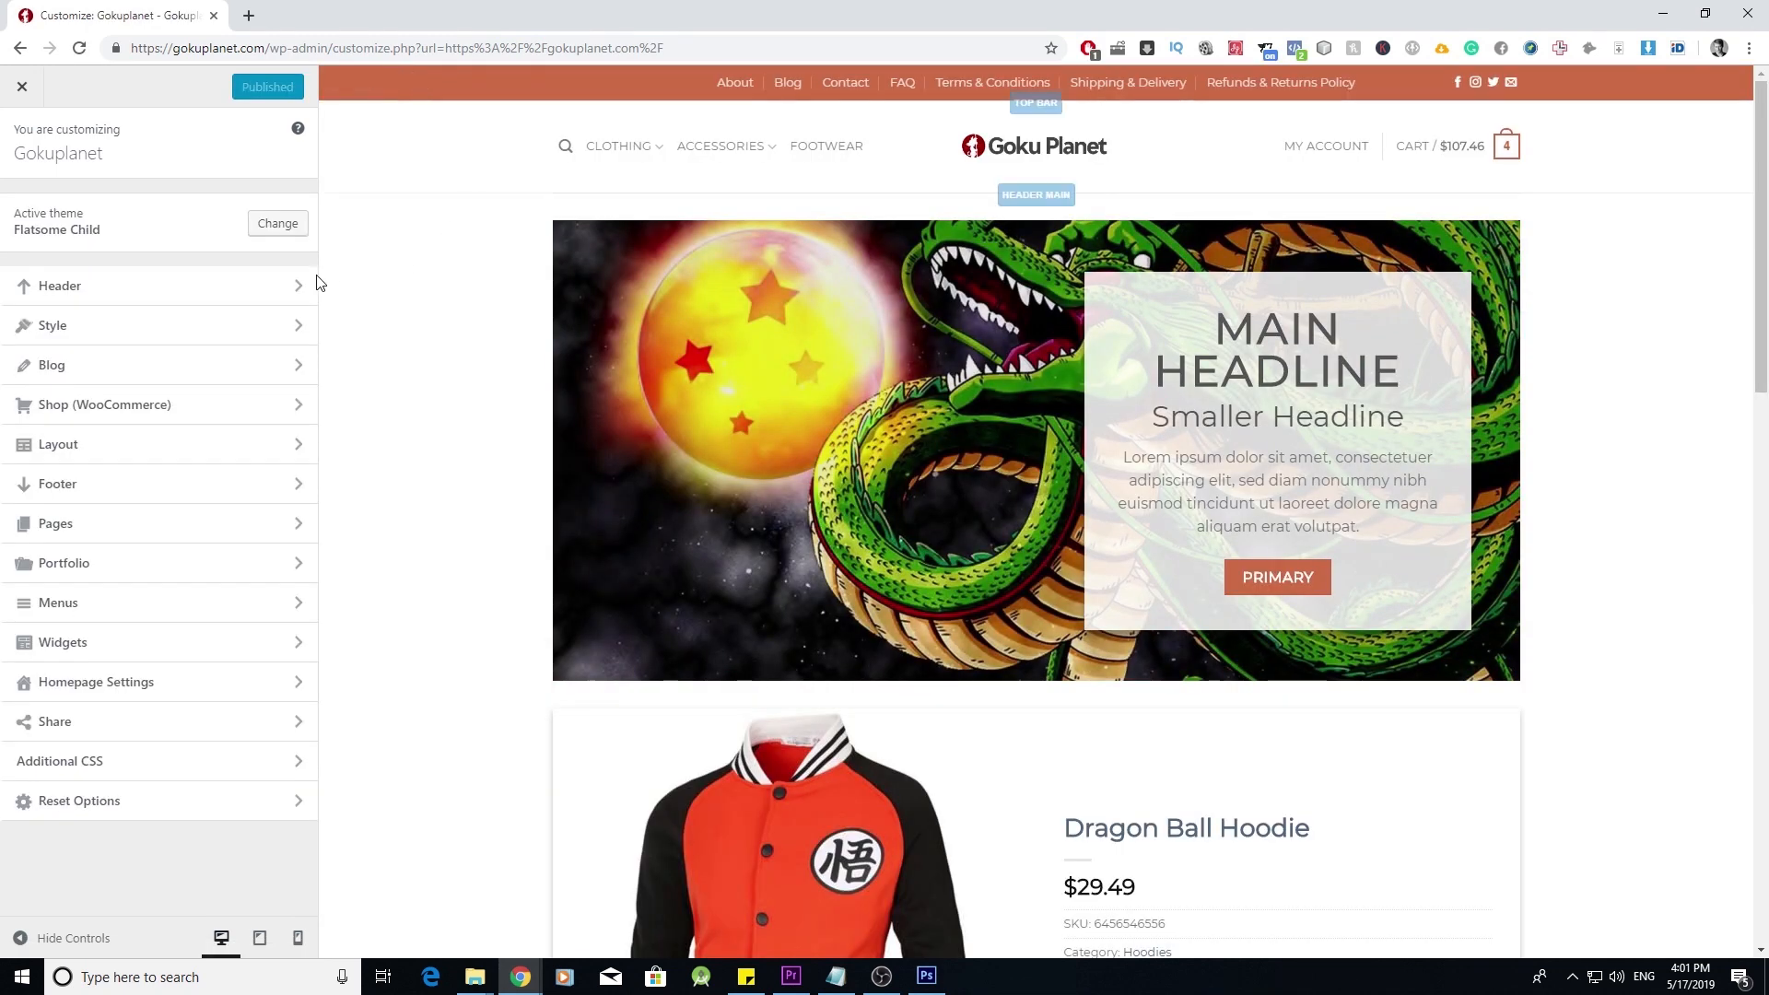
click(293, 289)
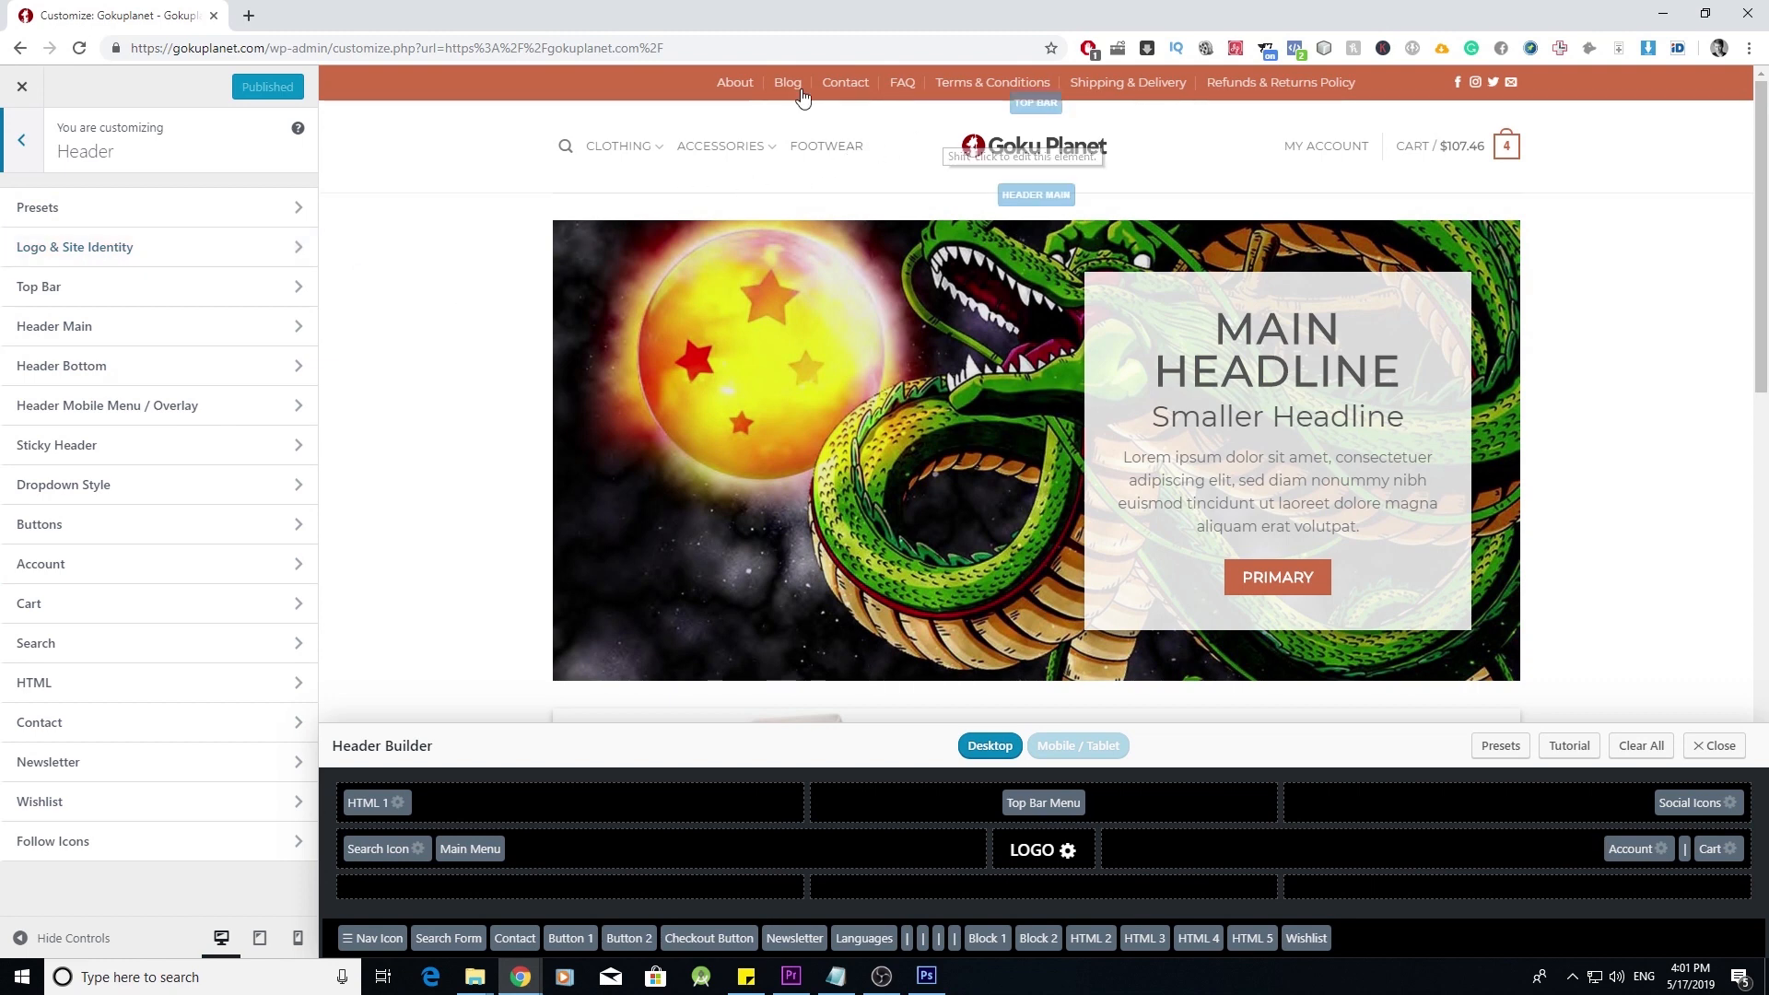
click(20, 143)
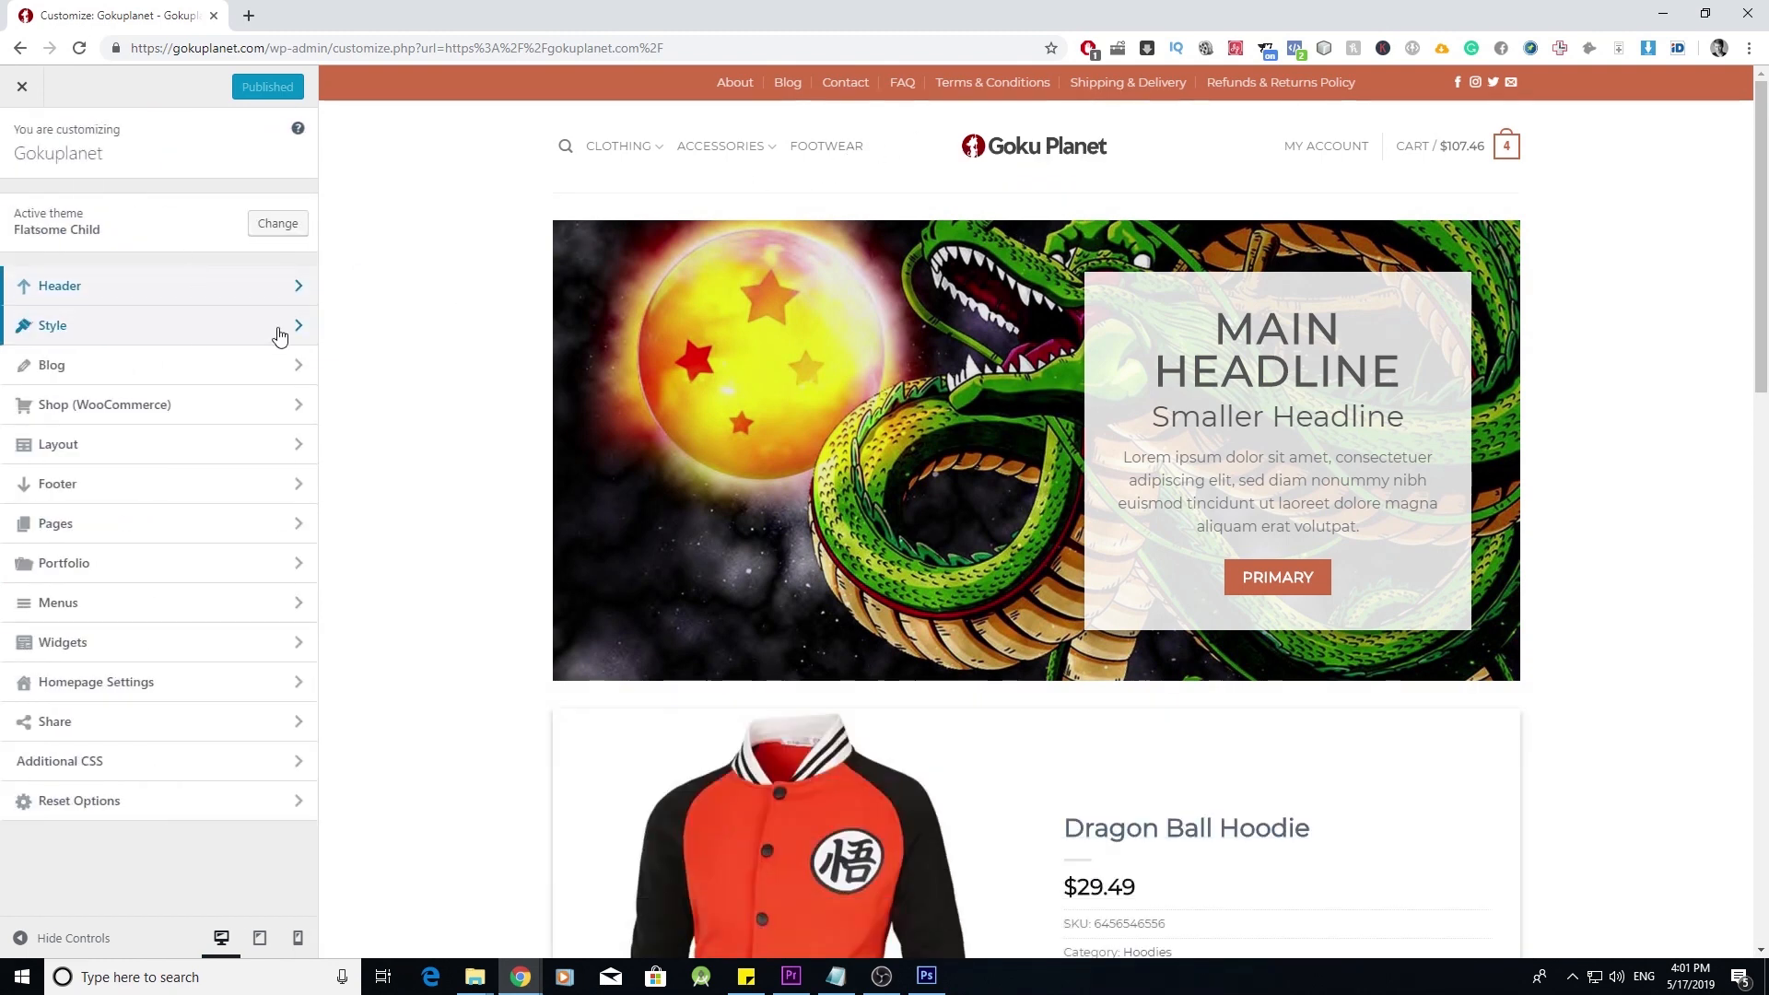
click(282, 329)
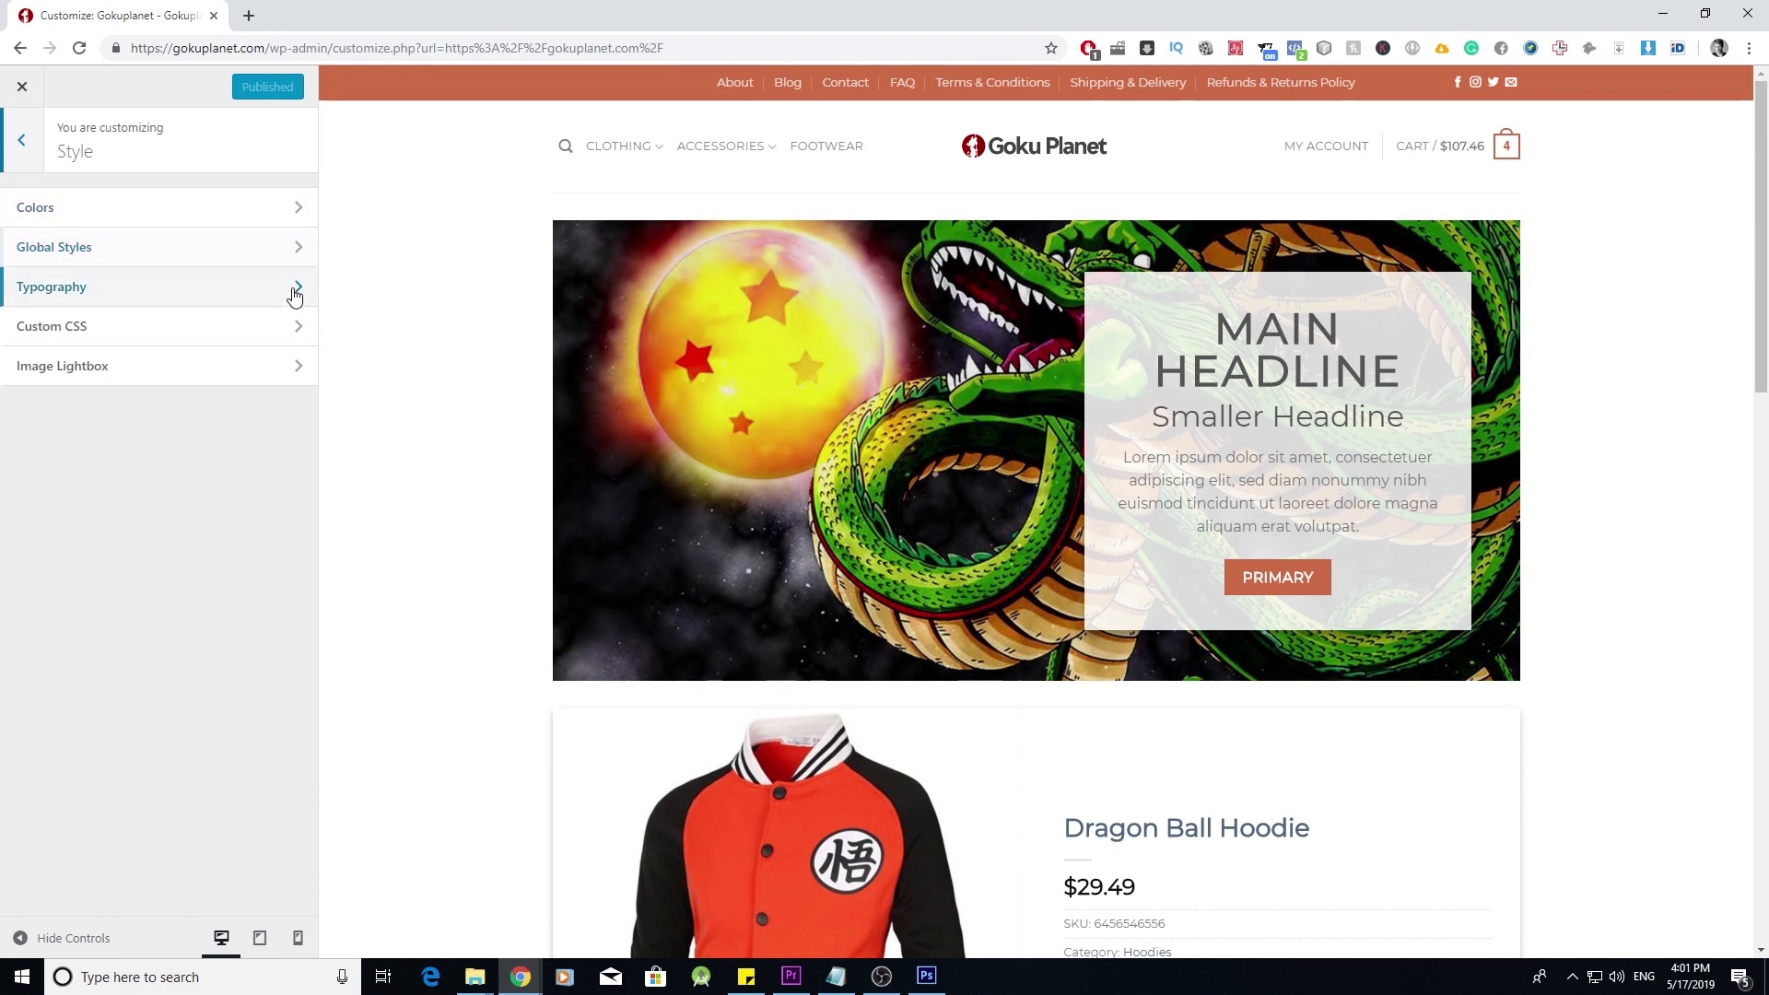
click(291, 287)
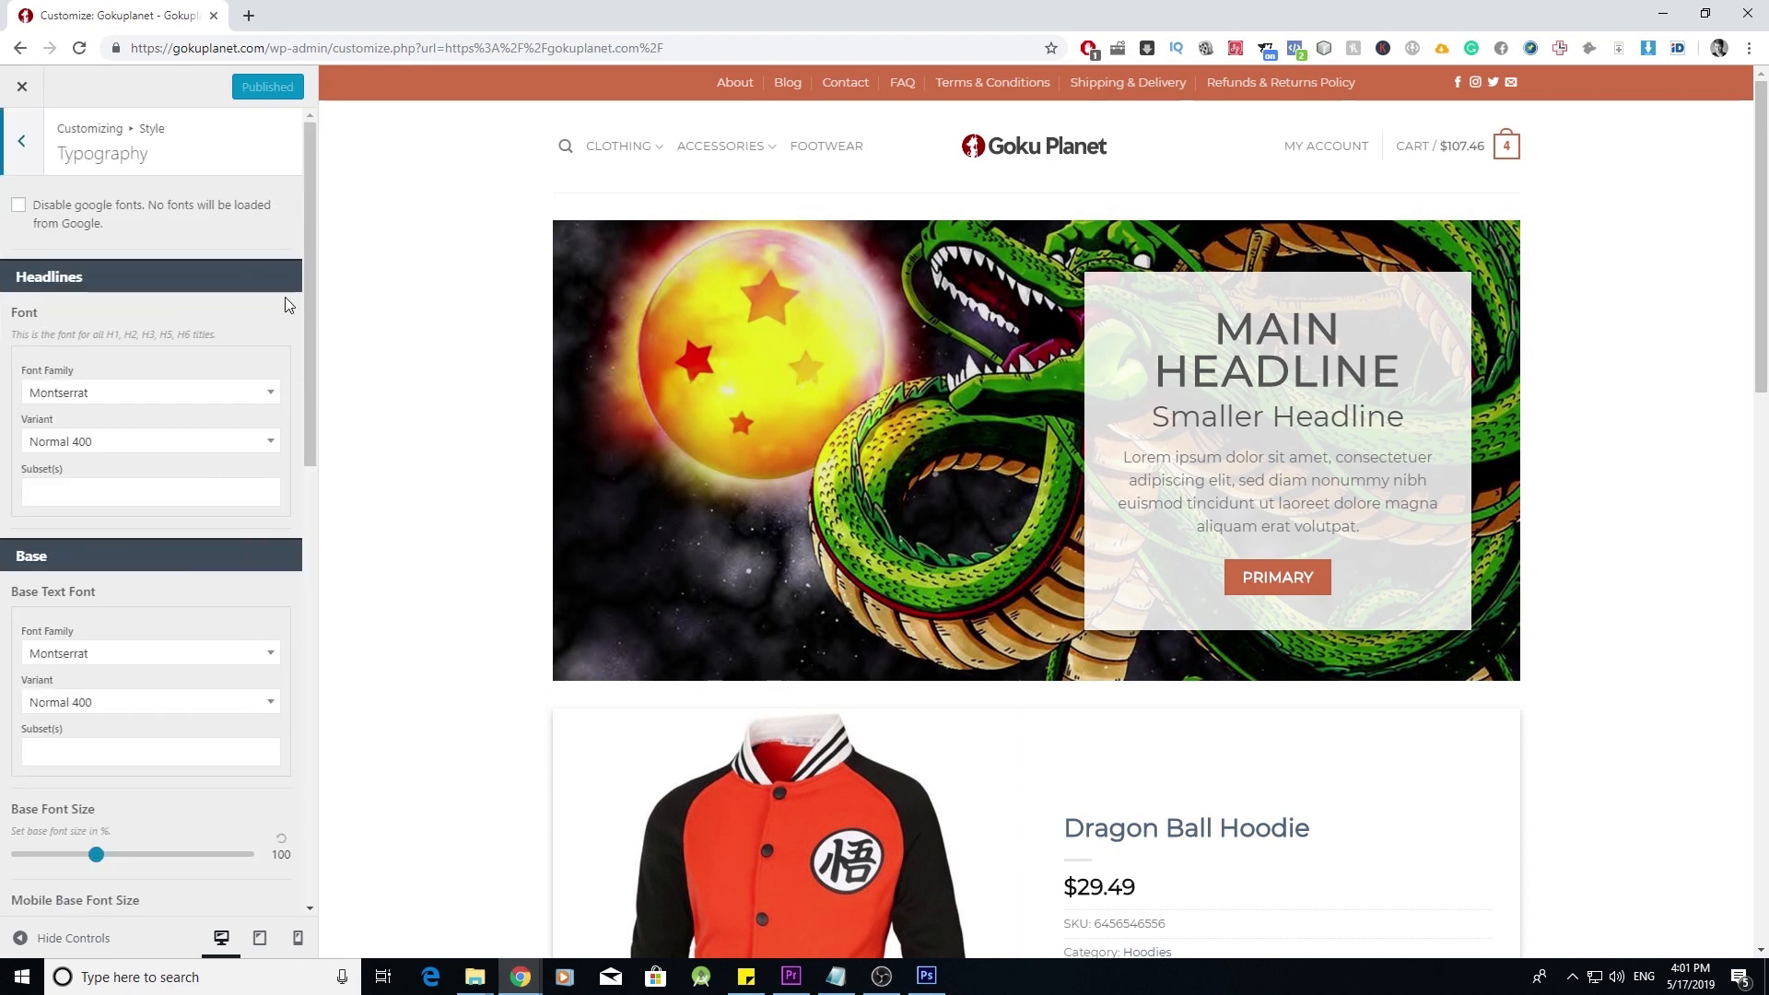
click(21, 145)
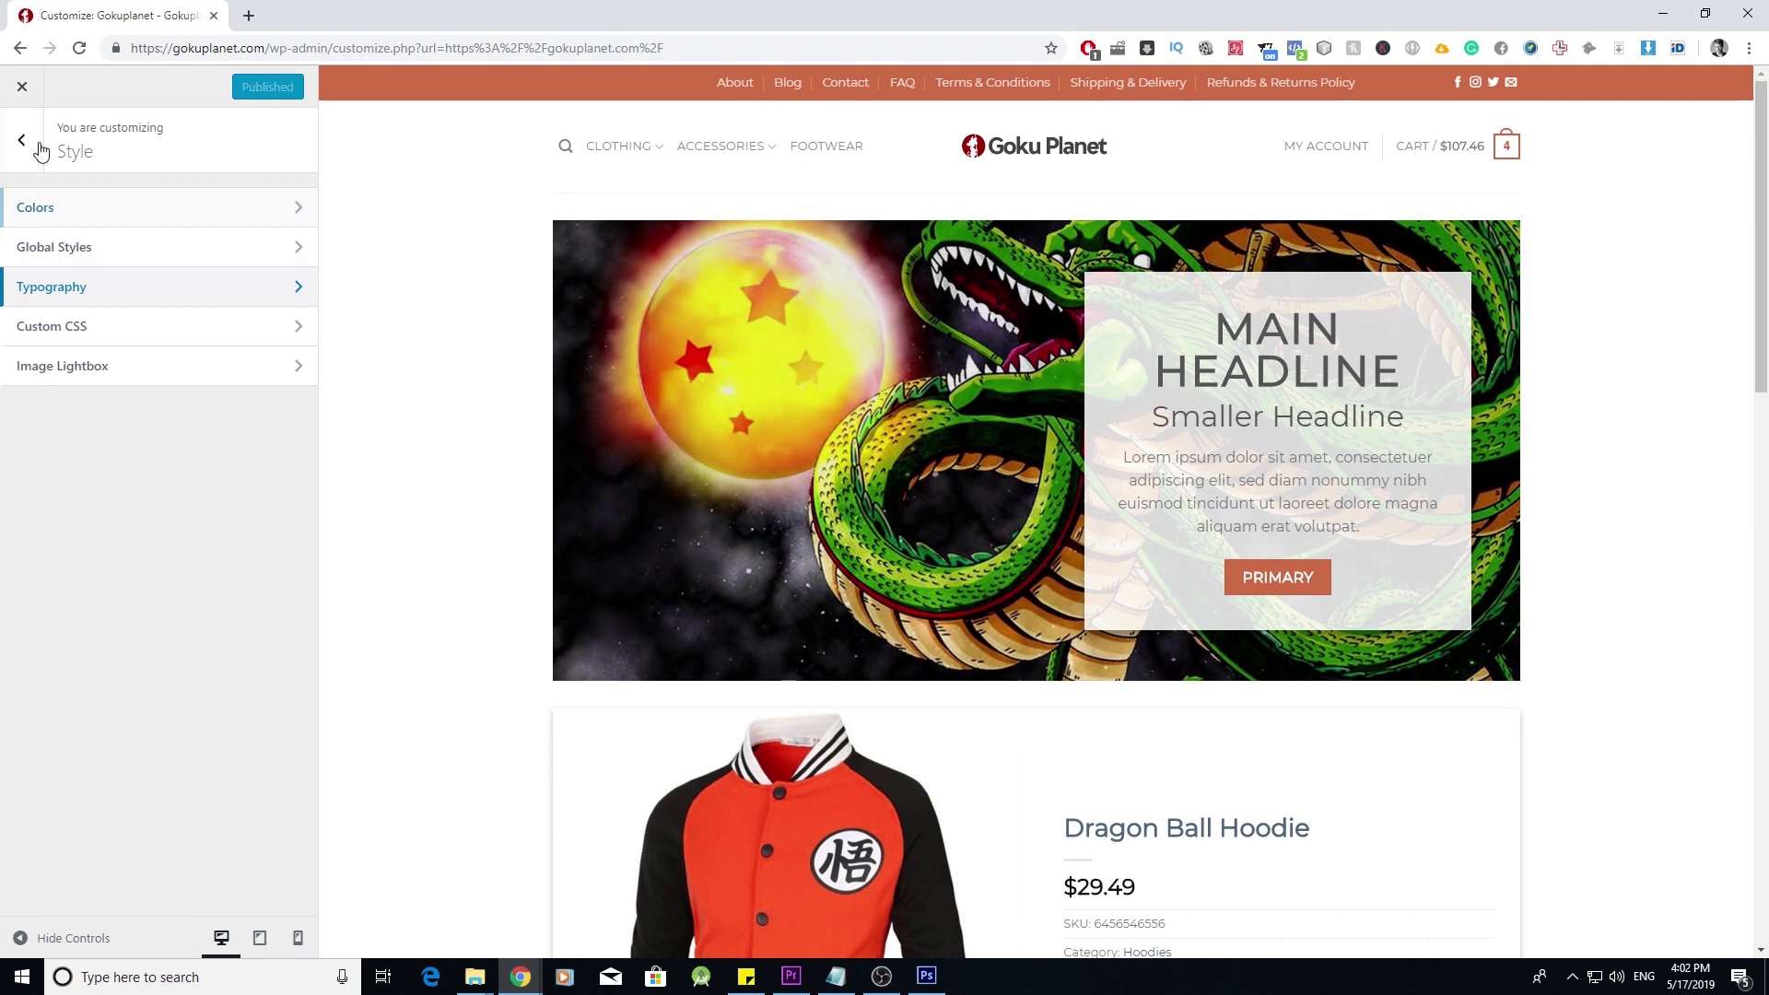
click(33, 158)
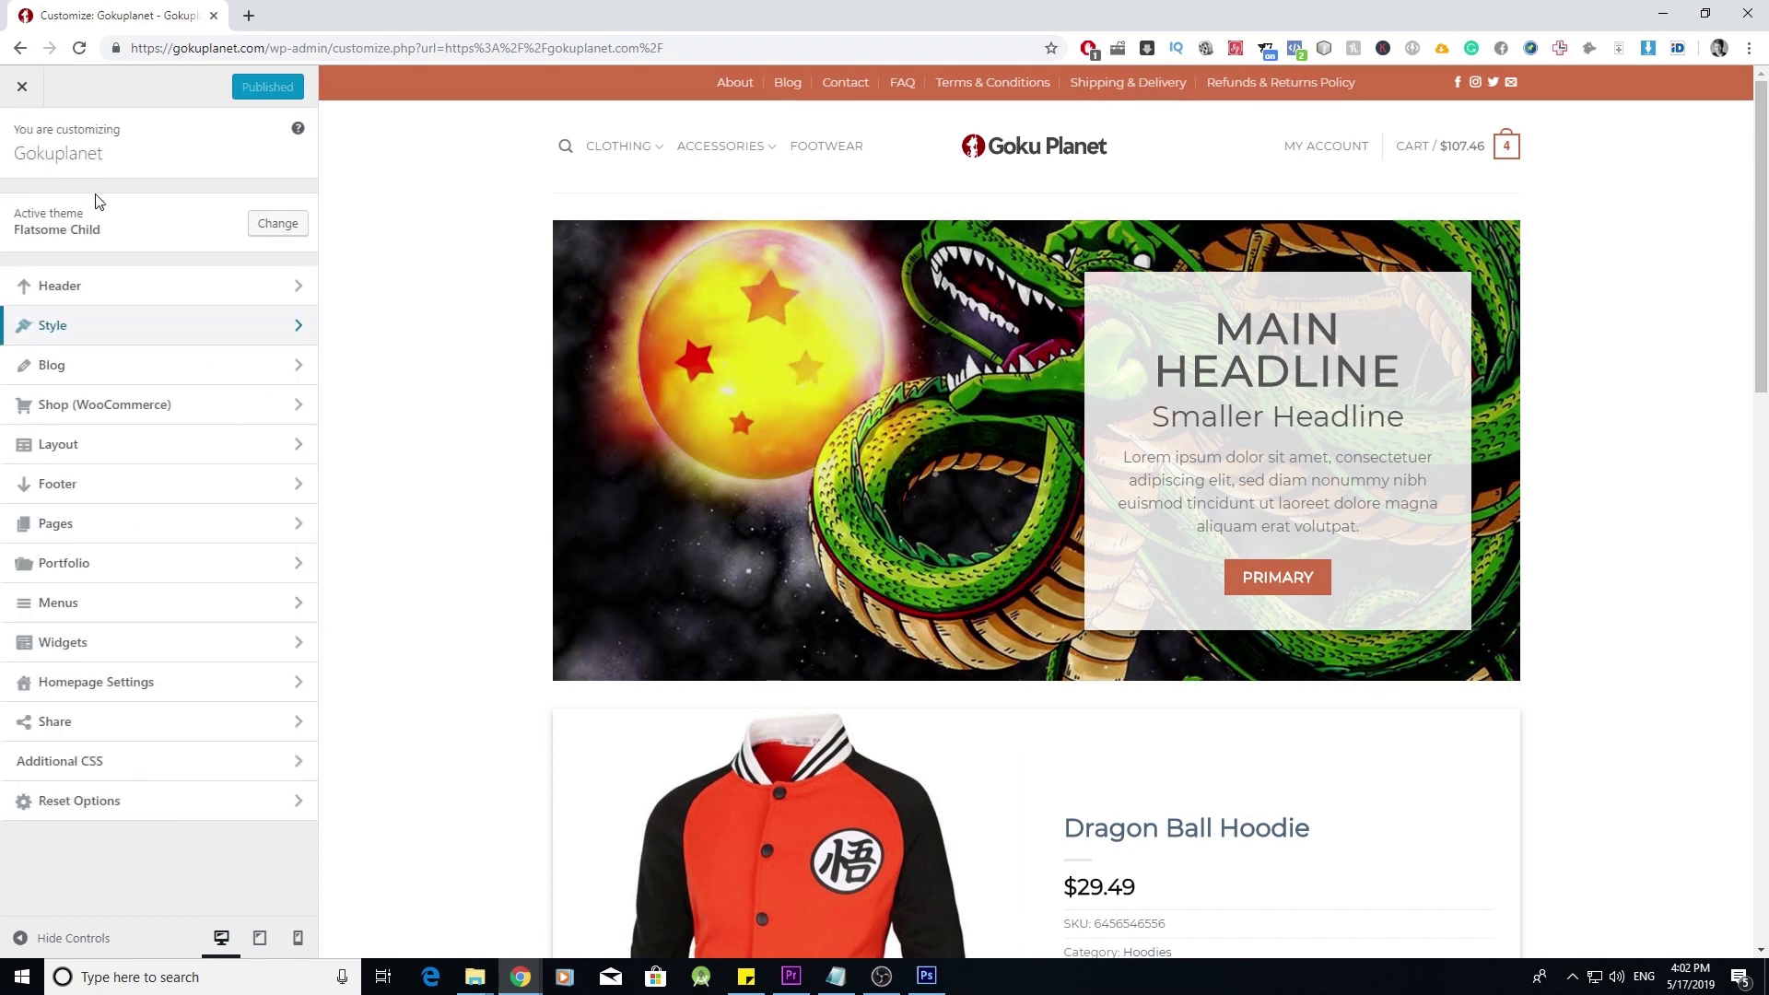
- Check the Blog panel, then open Shop (WooCommerce) > Product Page
click(288, 368)
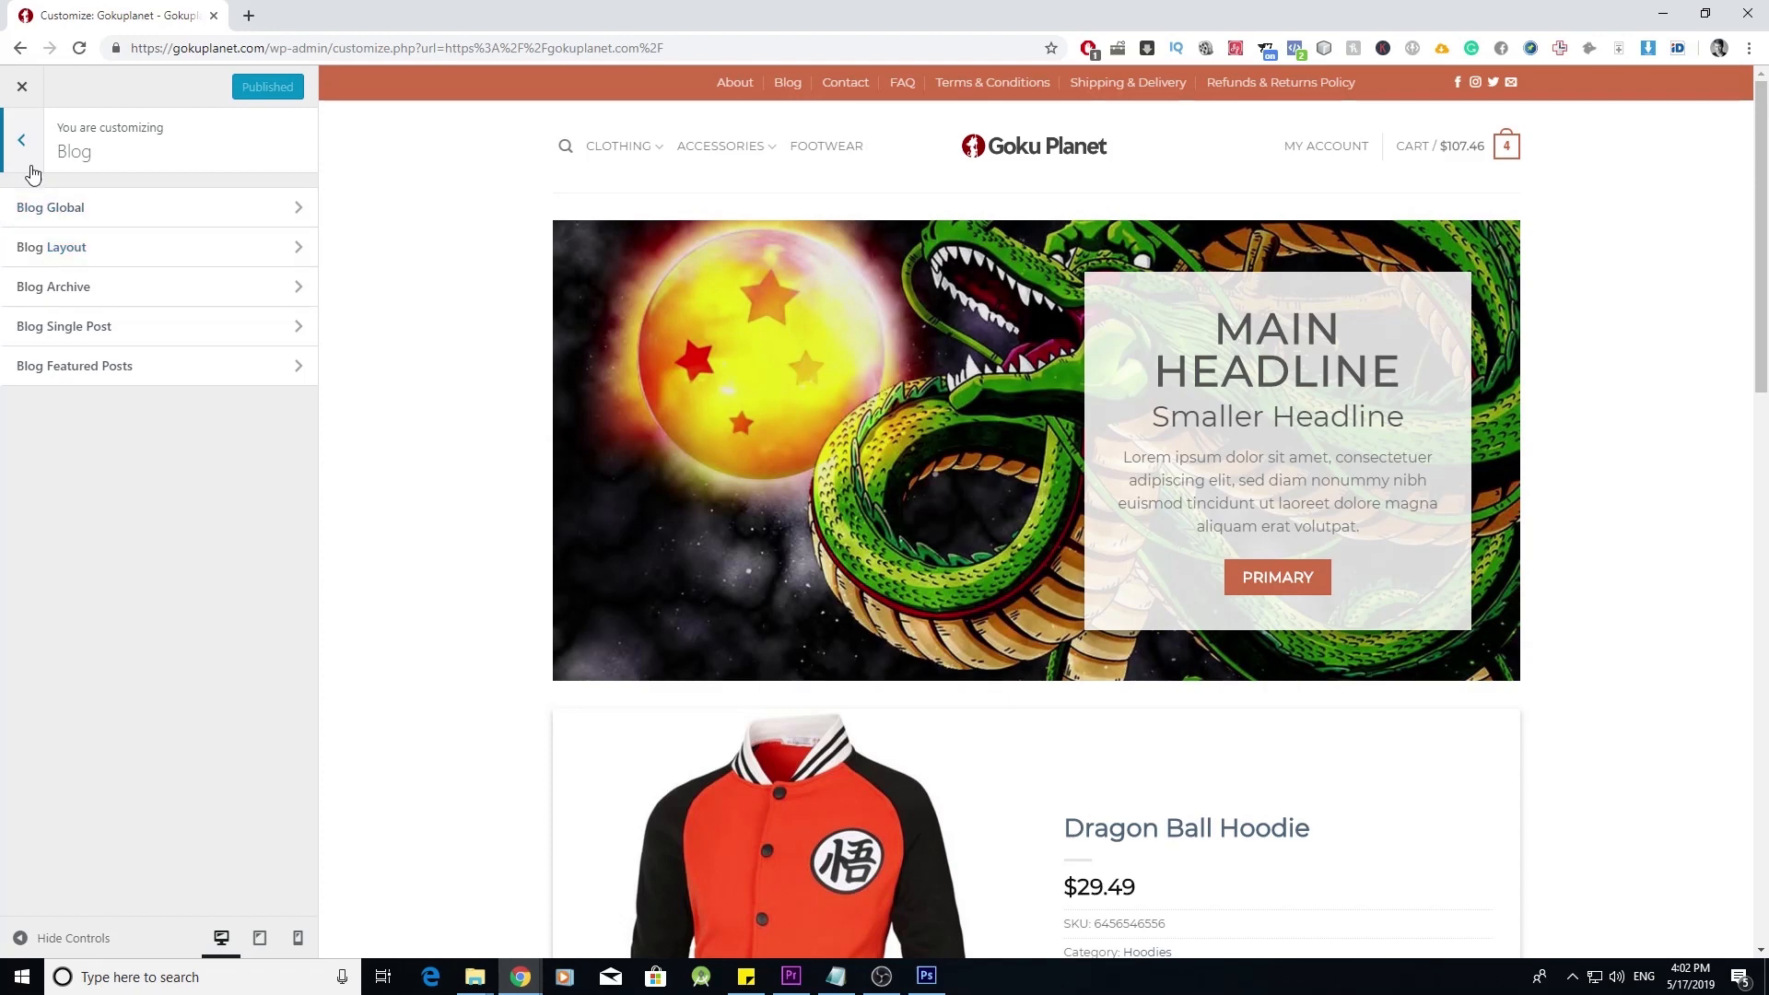
click(30, 164)
click(295, 409)
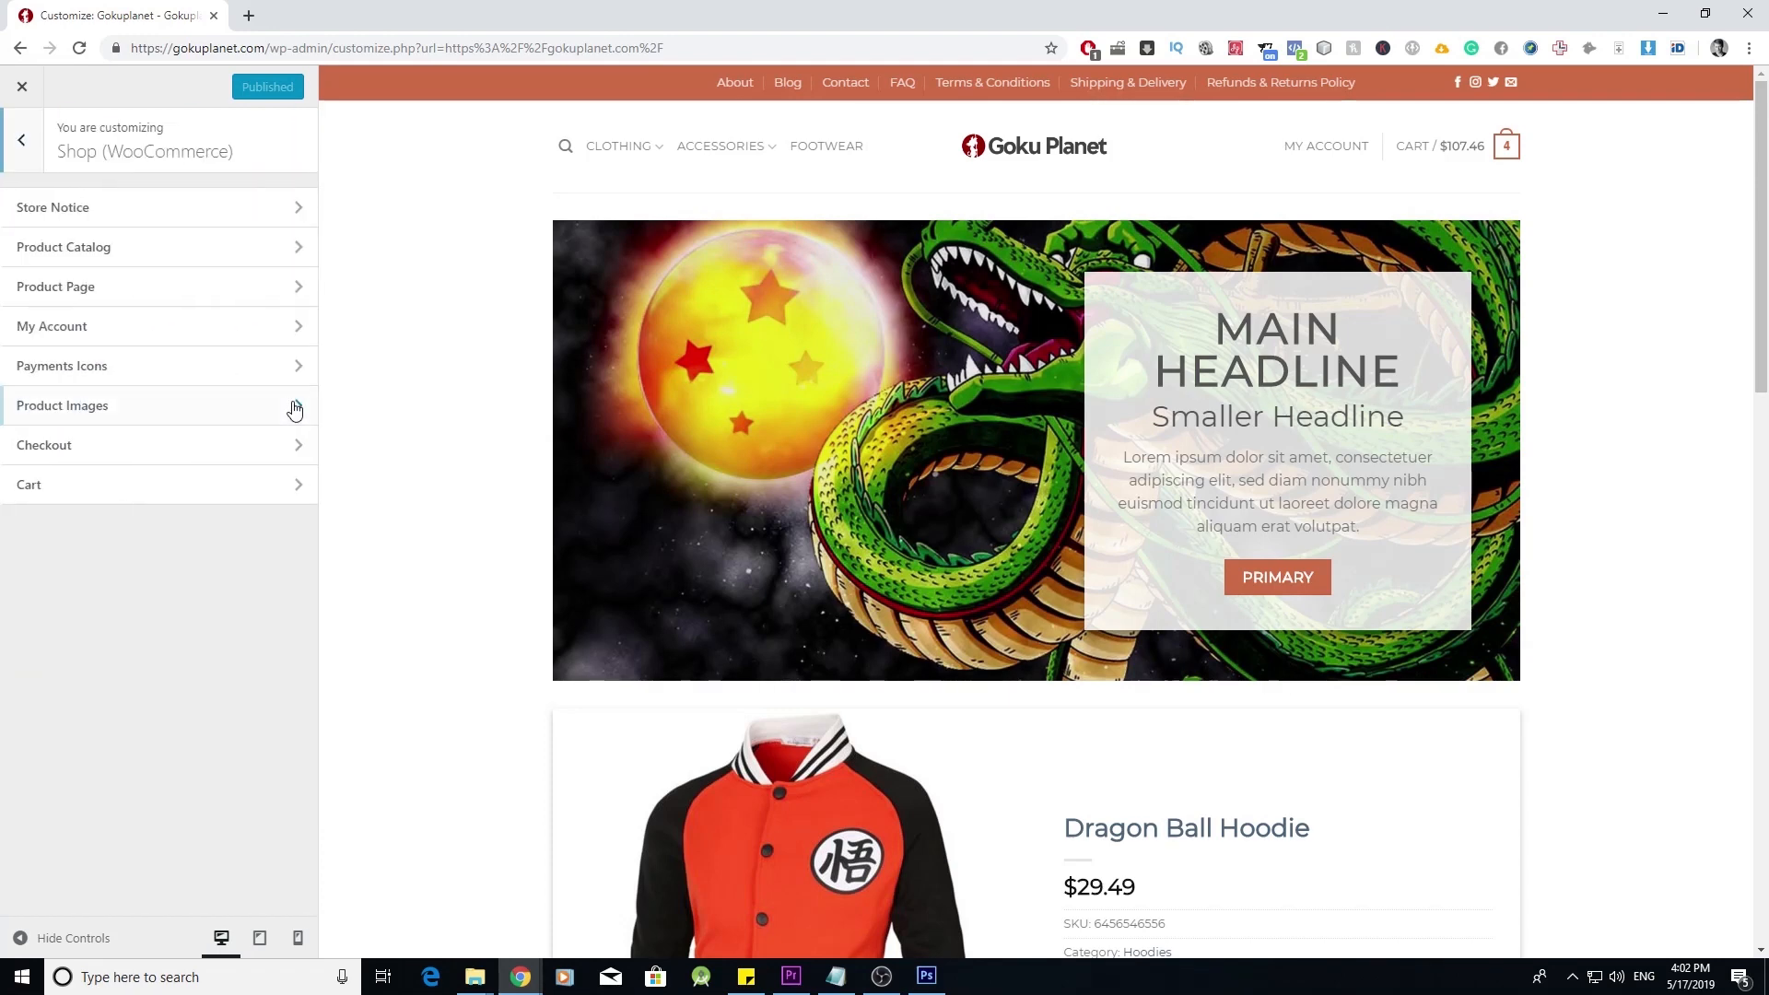
click(295, 286)
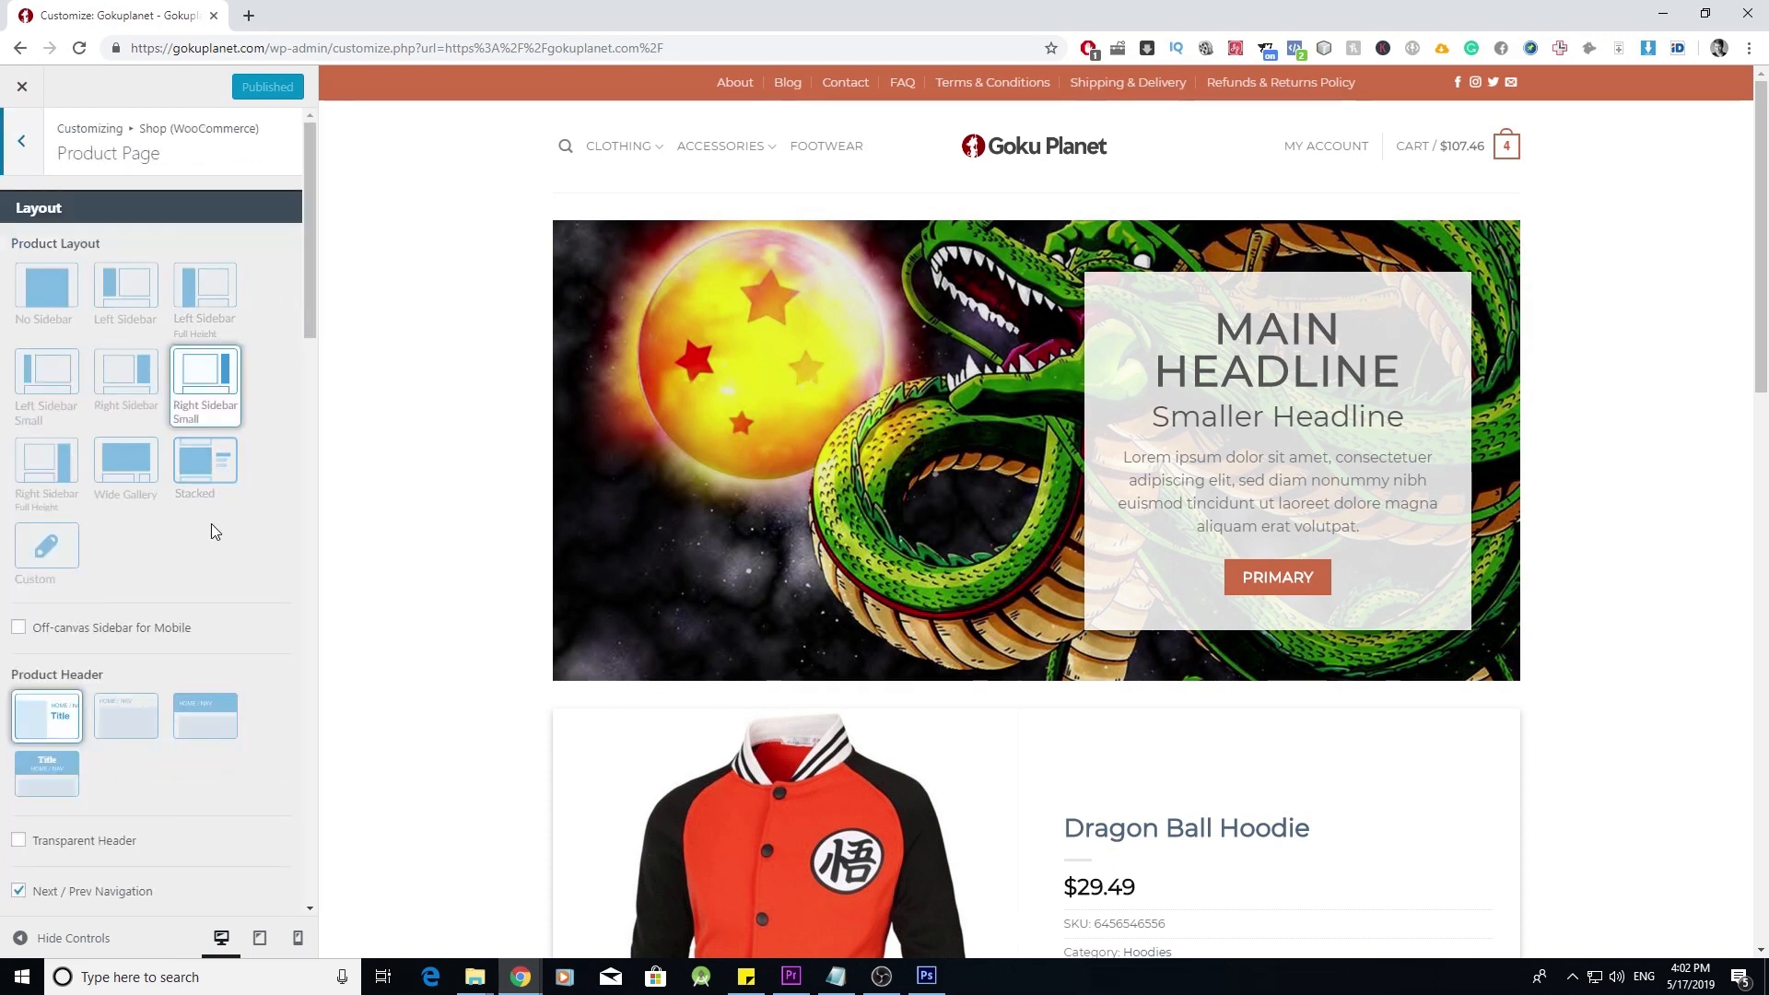
- Set the product header to the title style and preview the Dragon Ball Hoodie page
click(71, 703)
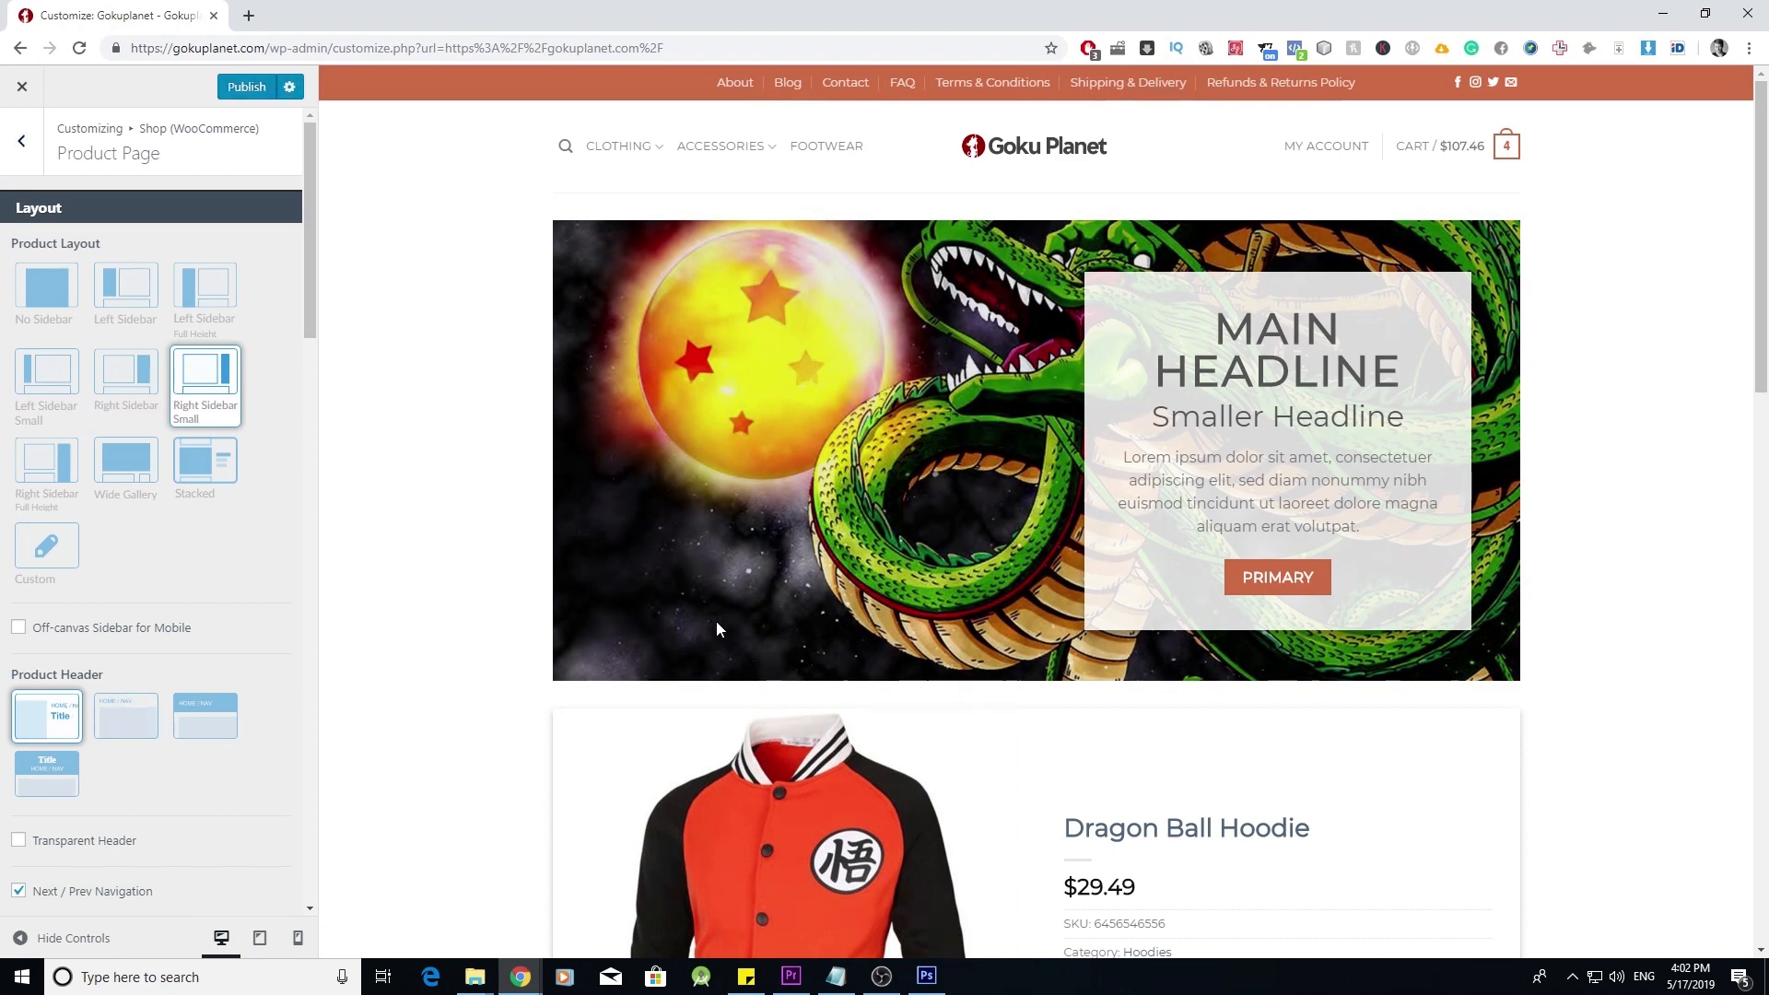
scroll(716, 622, down, 4)
scroll(719, 631, down, 13)
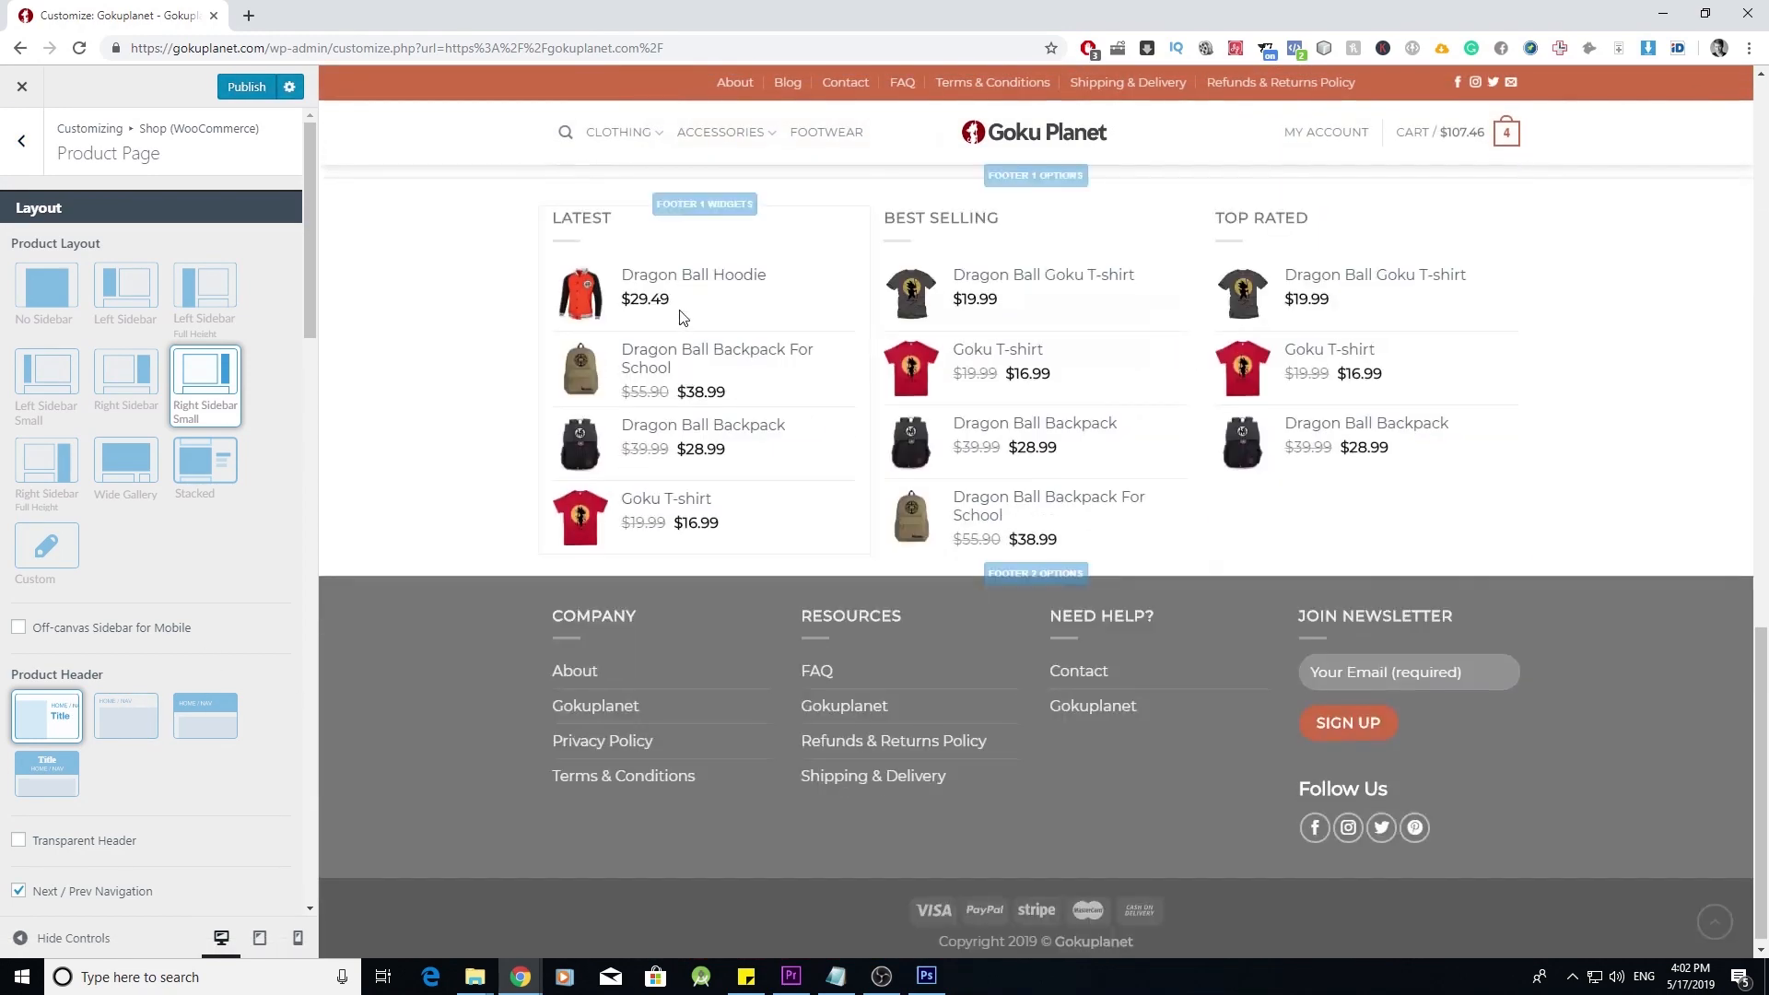
click(671, 279)
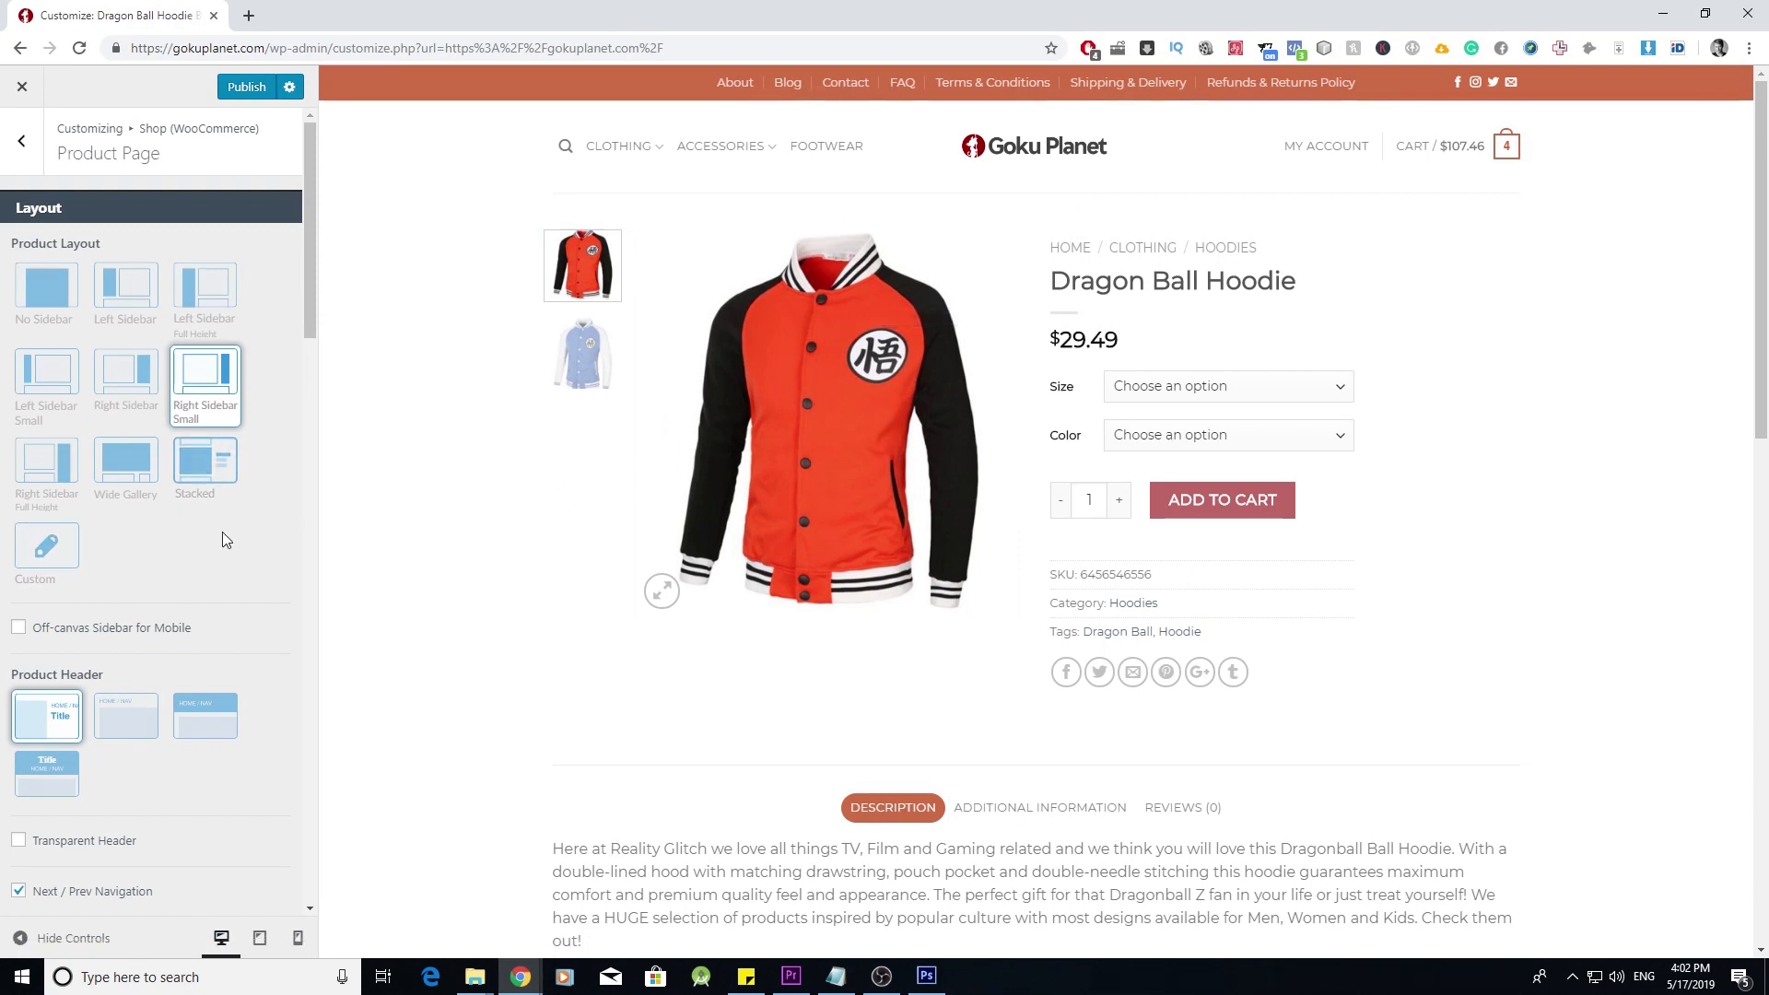
- Set Product Tabs Align to Left and return to the Shop section
scroll(205, 533, down, 5)
scroll(209, 538, down, 5)
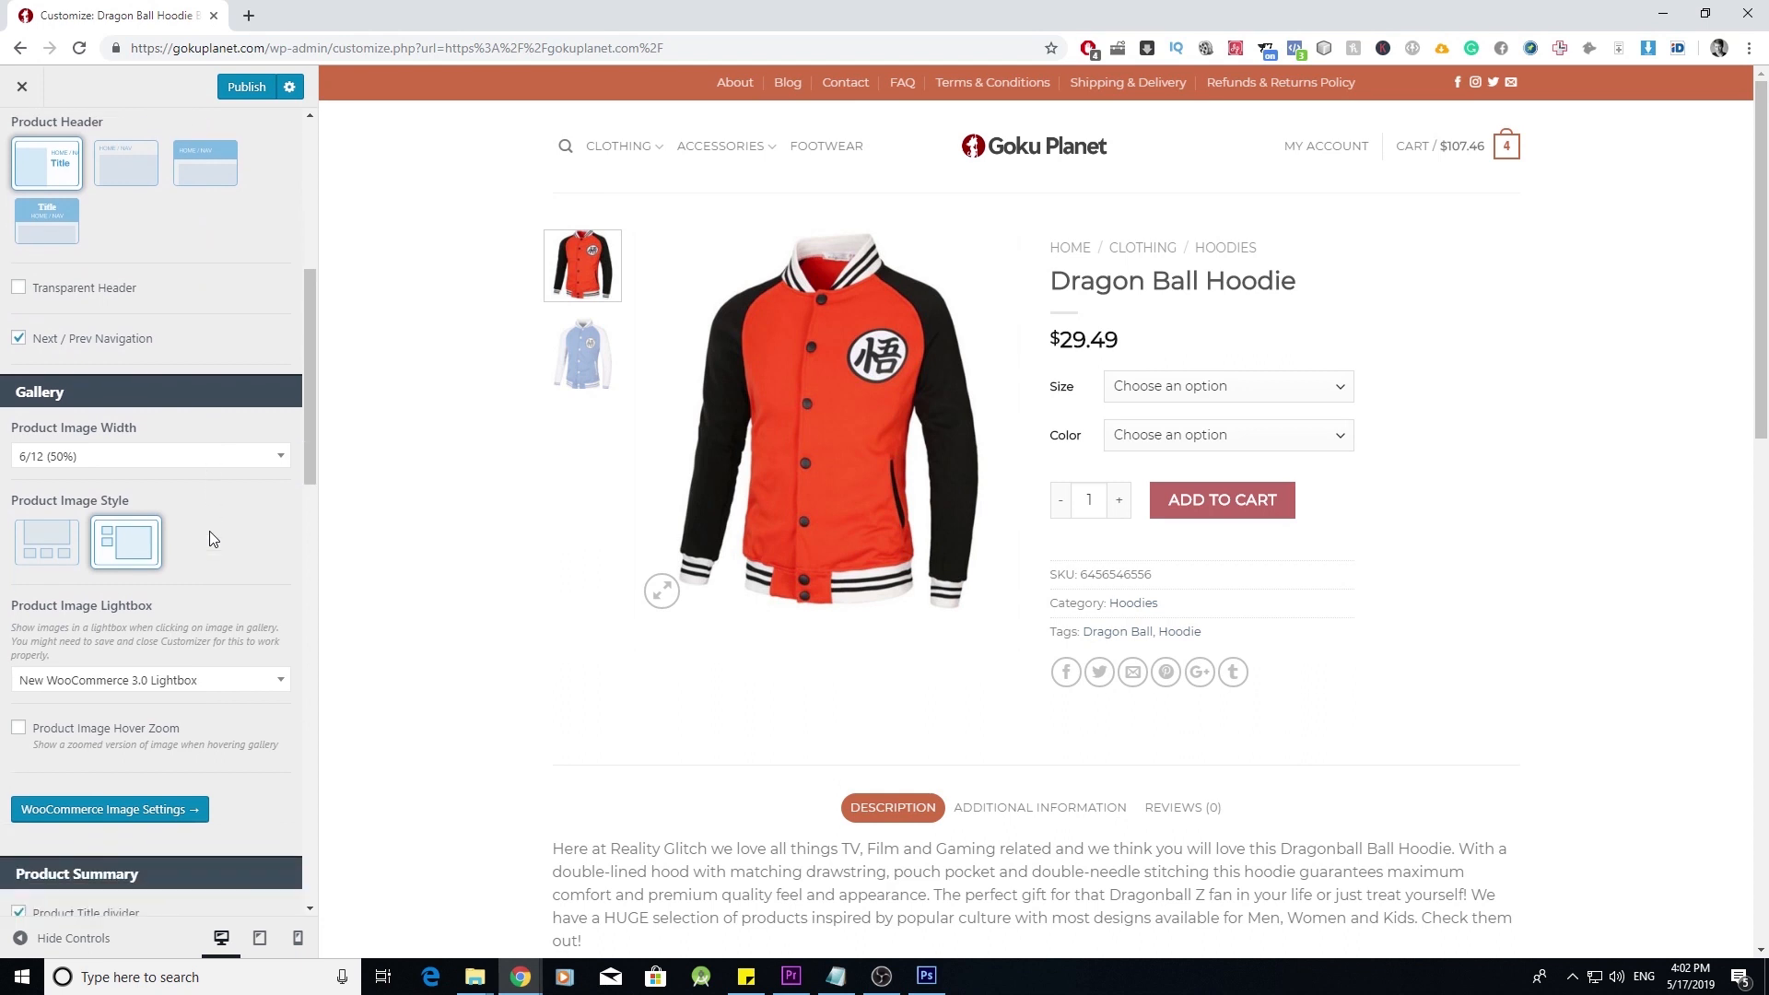
scroll(182, 514, down, 9)
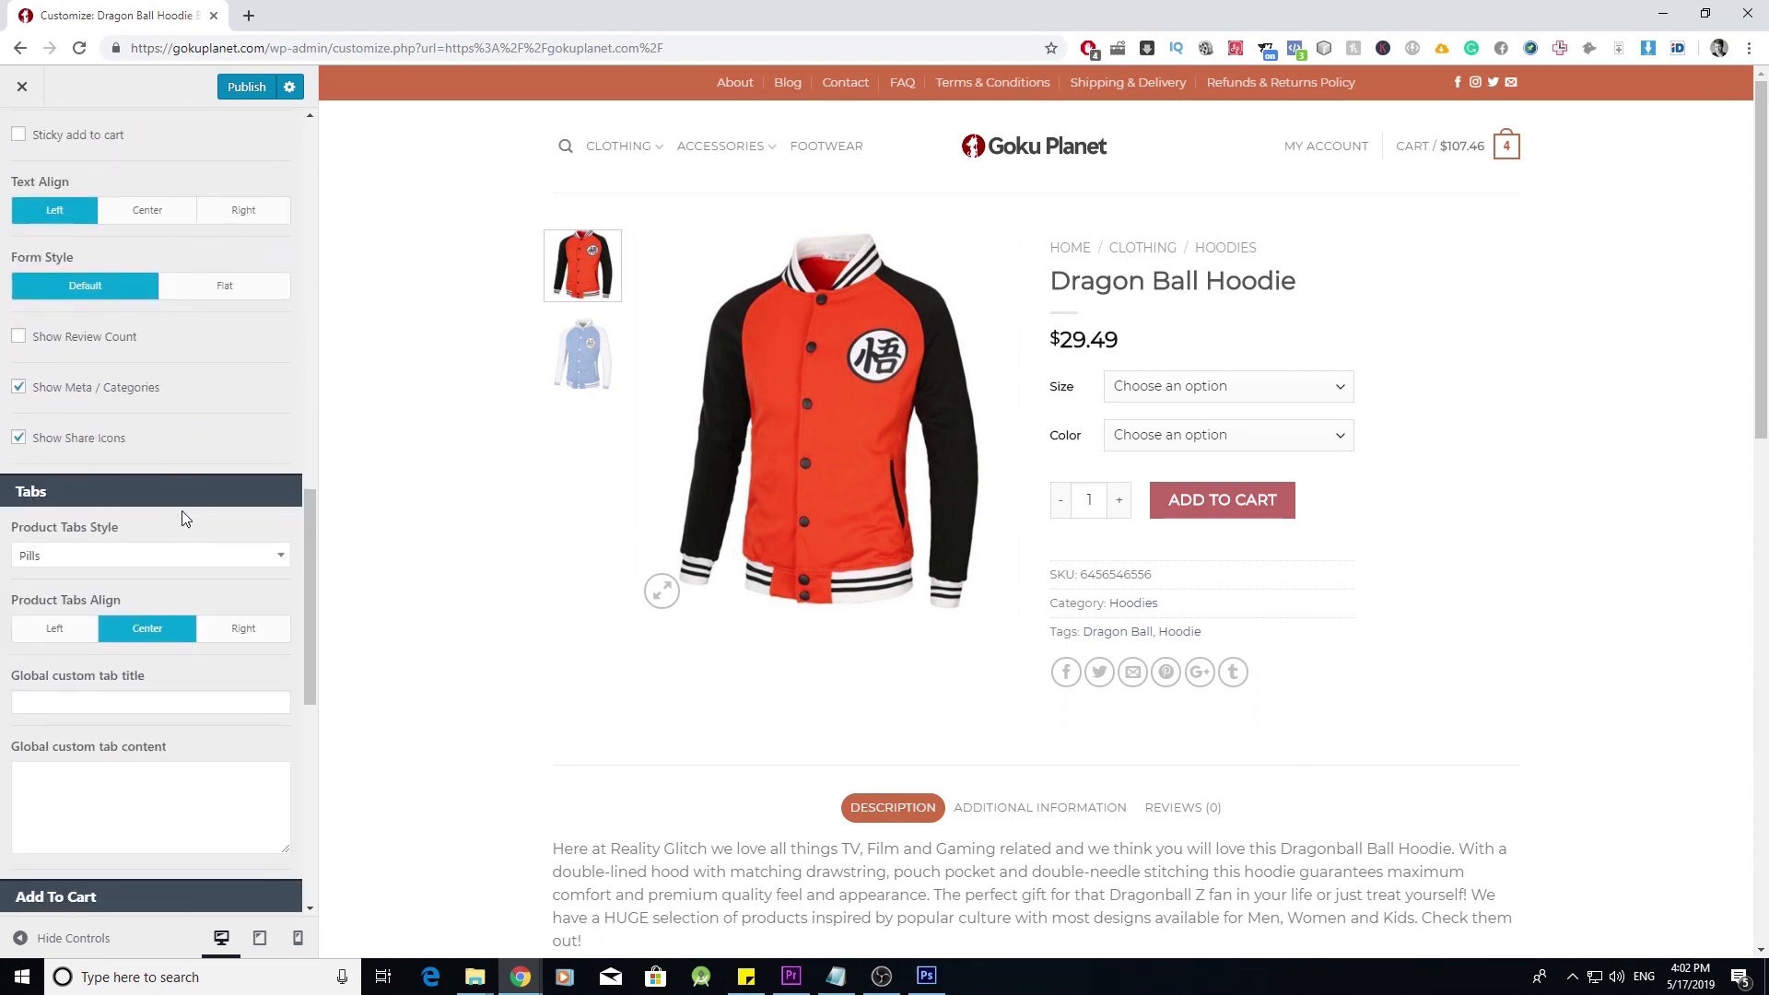
scroll(195, 544, up, 4)
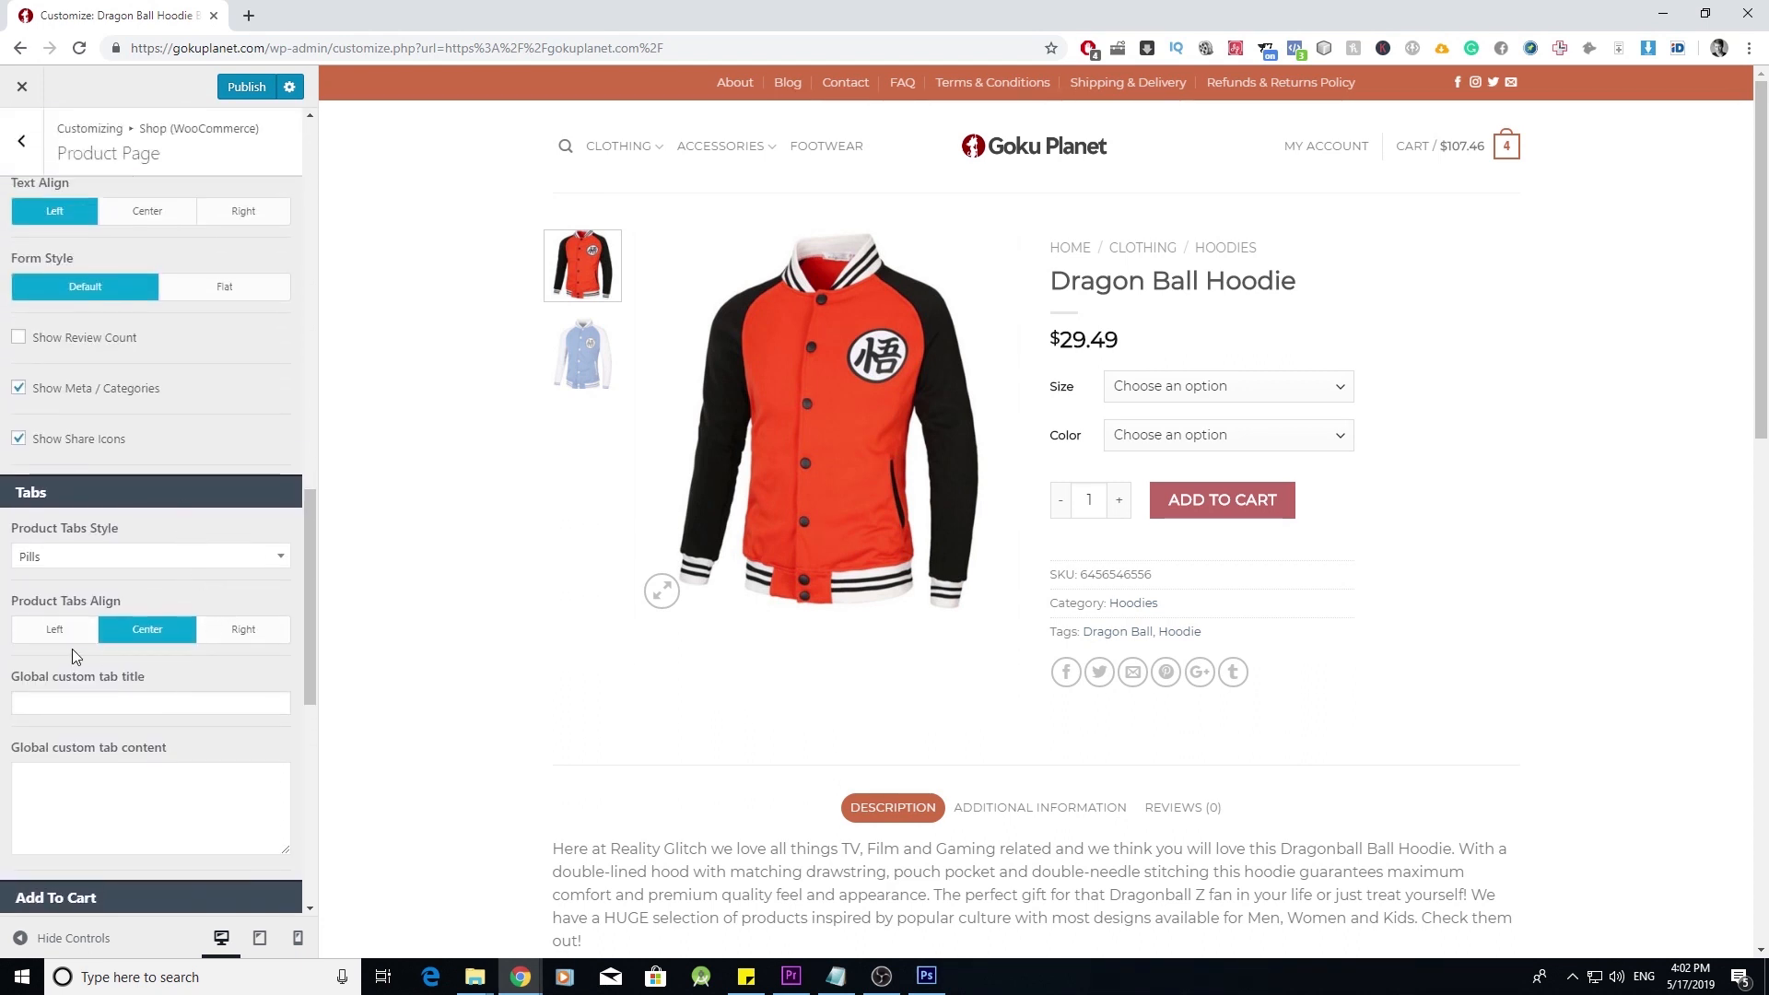
click(57, 629)
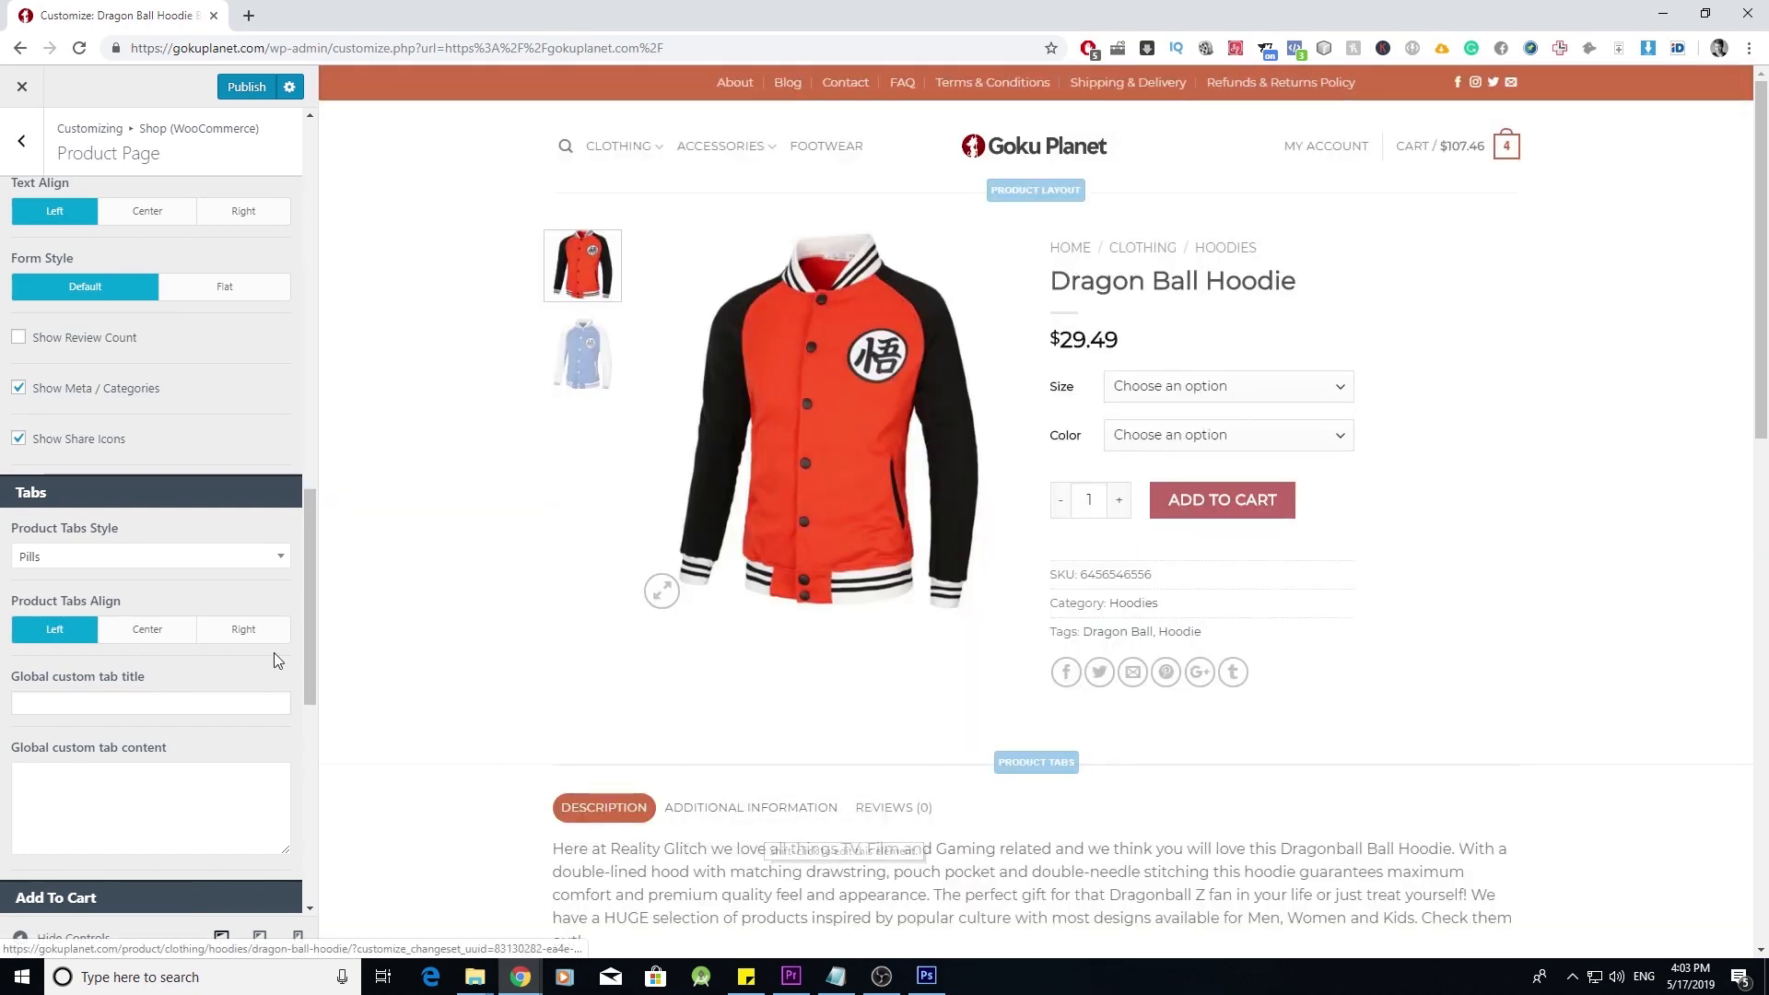
scroll(191, 607, up, 10)
scroll(221, 414, up, 3)
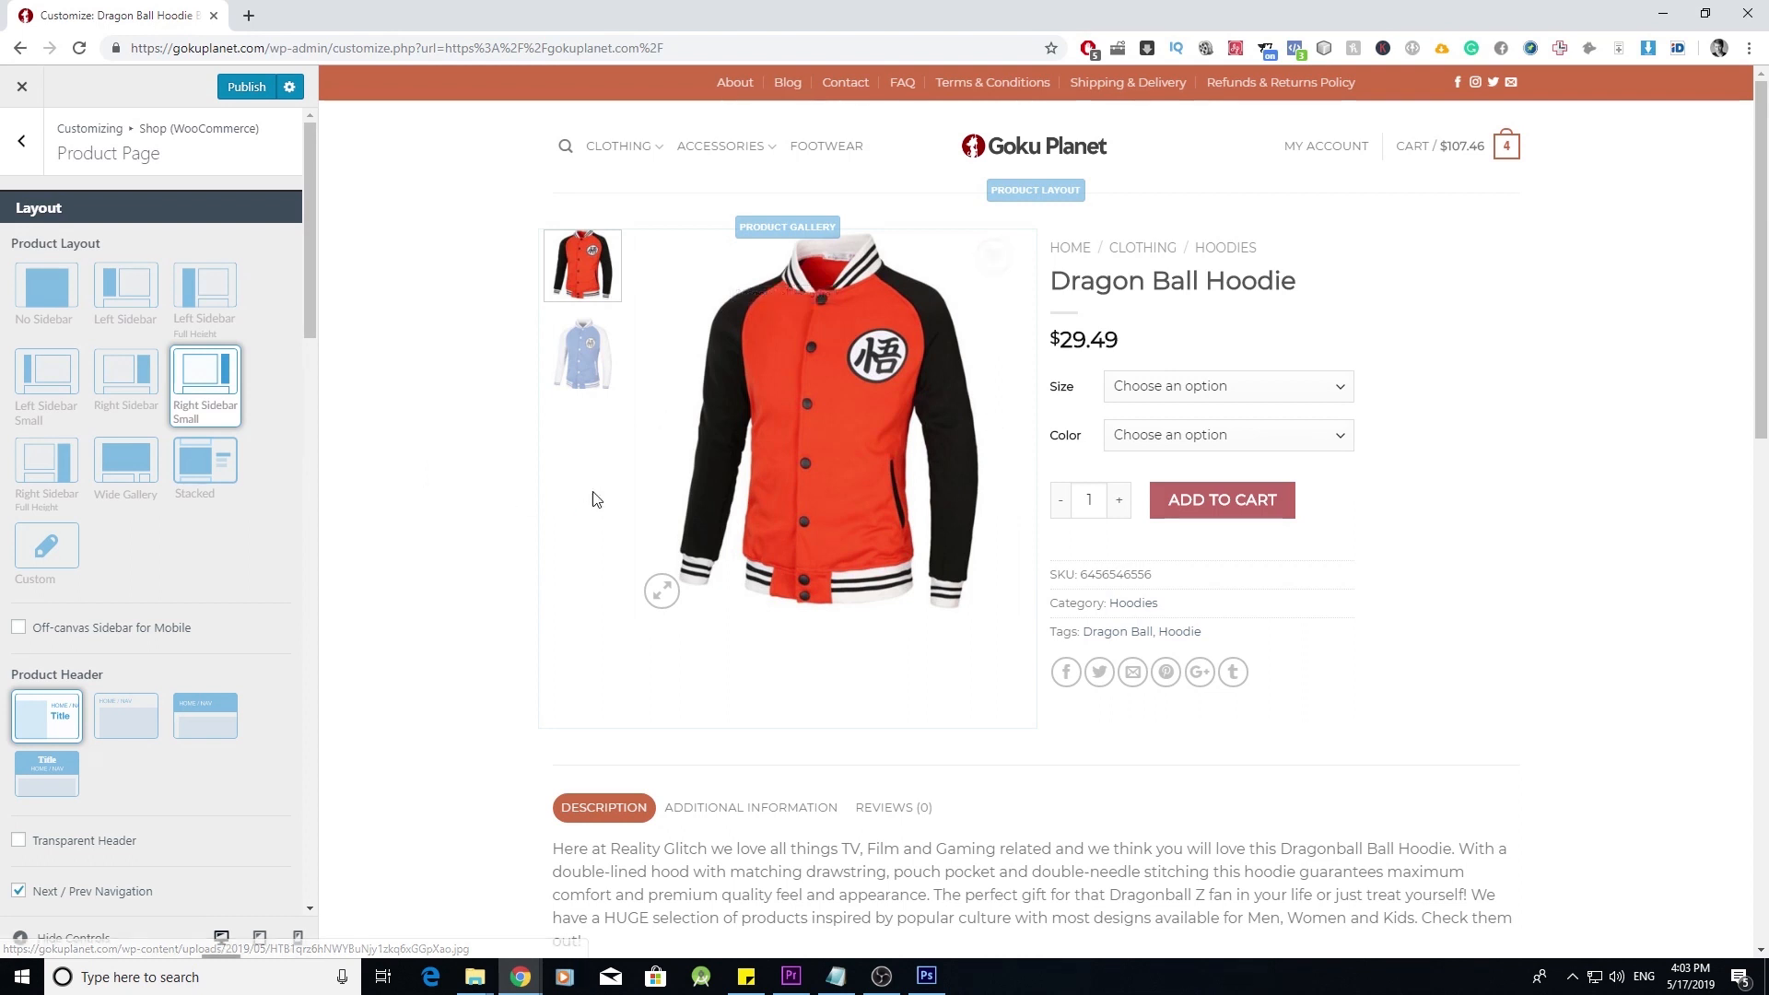
click(31, 160)
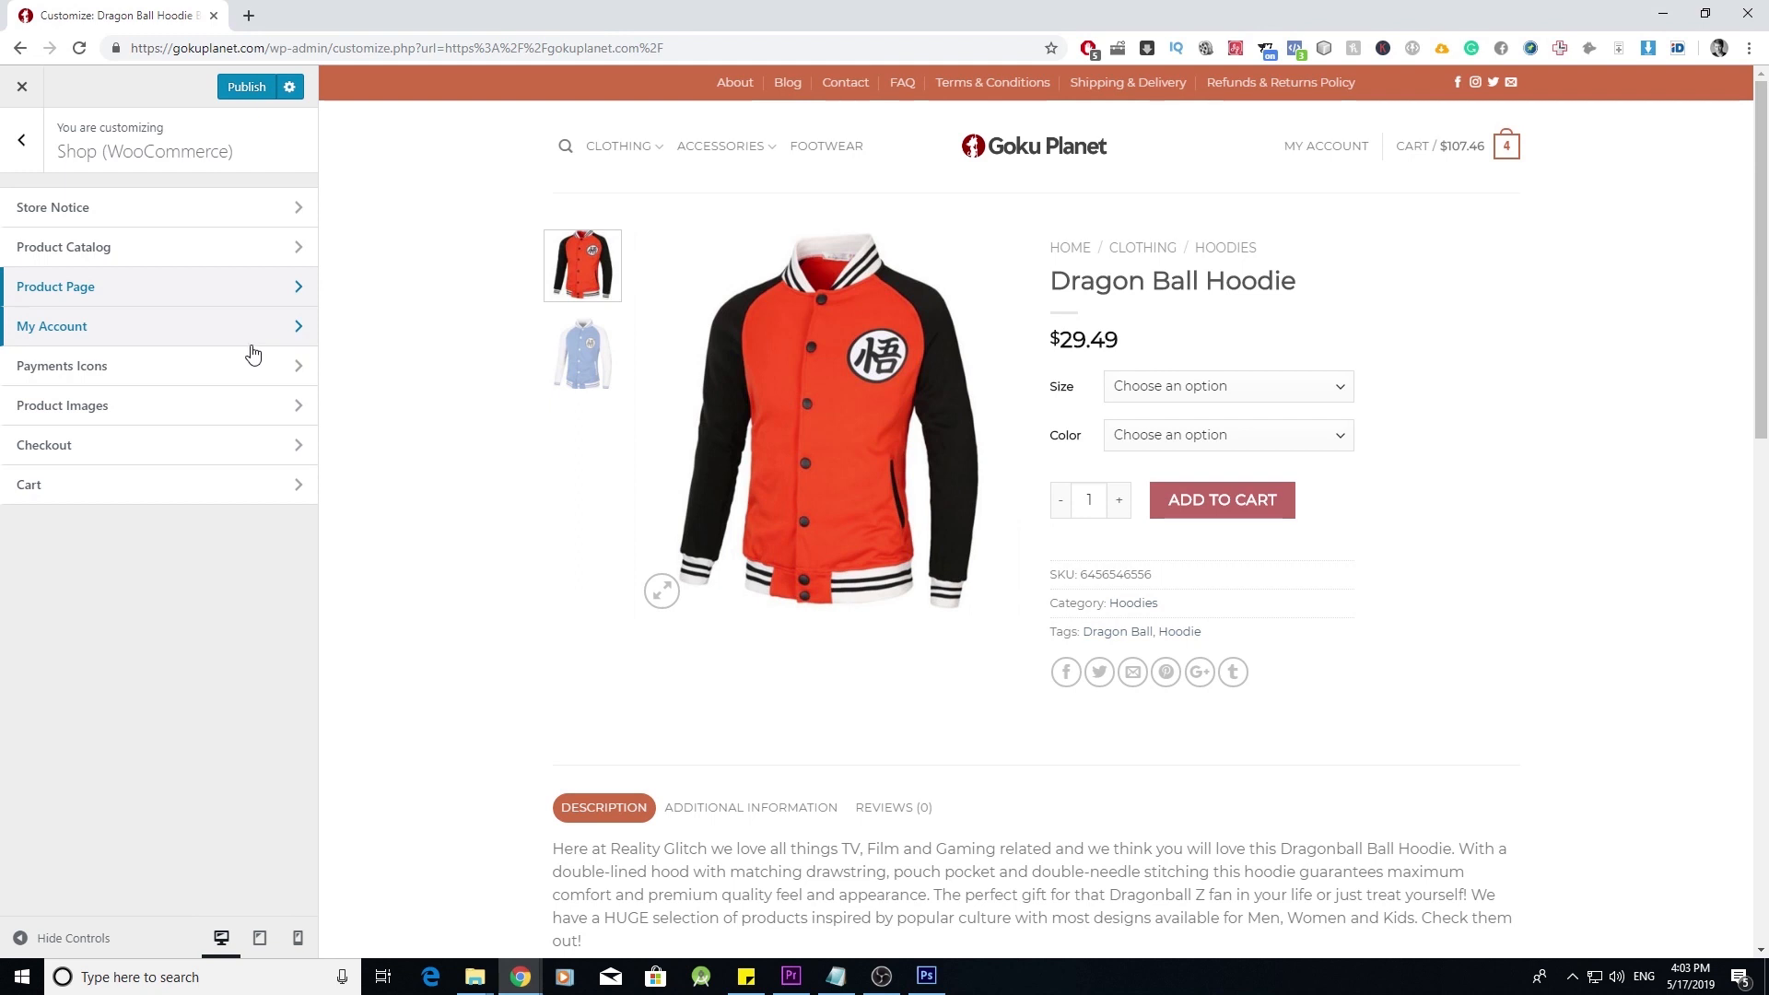
- Browse the Pages, Menus (all locations) and Widgets panels, returning to the Customizer root each time
click(23, 141)
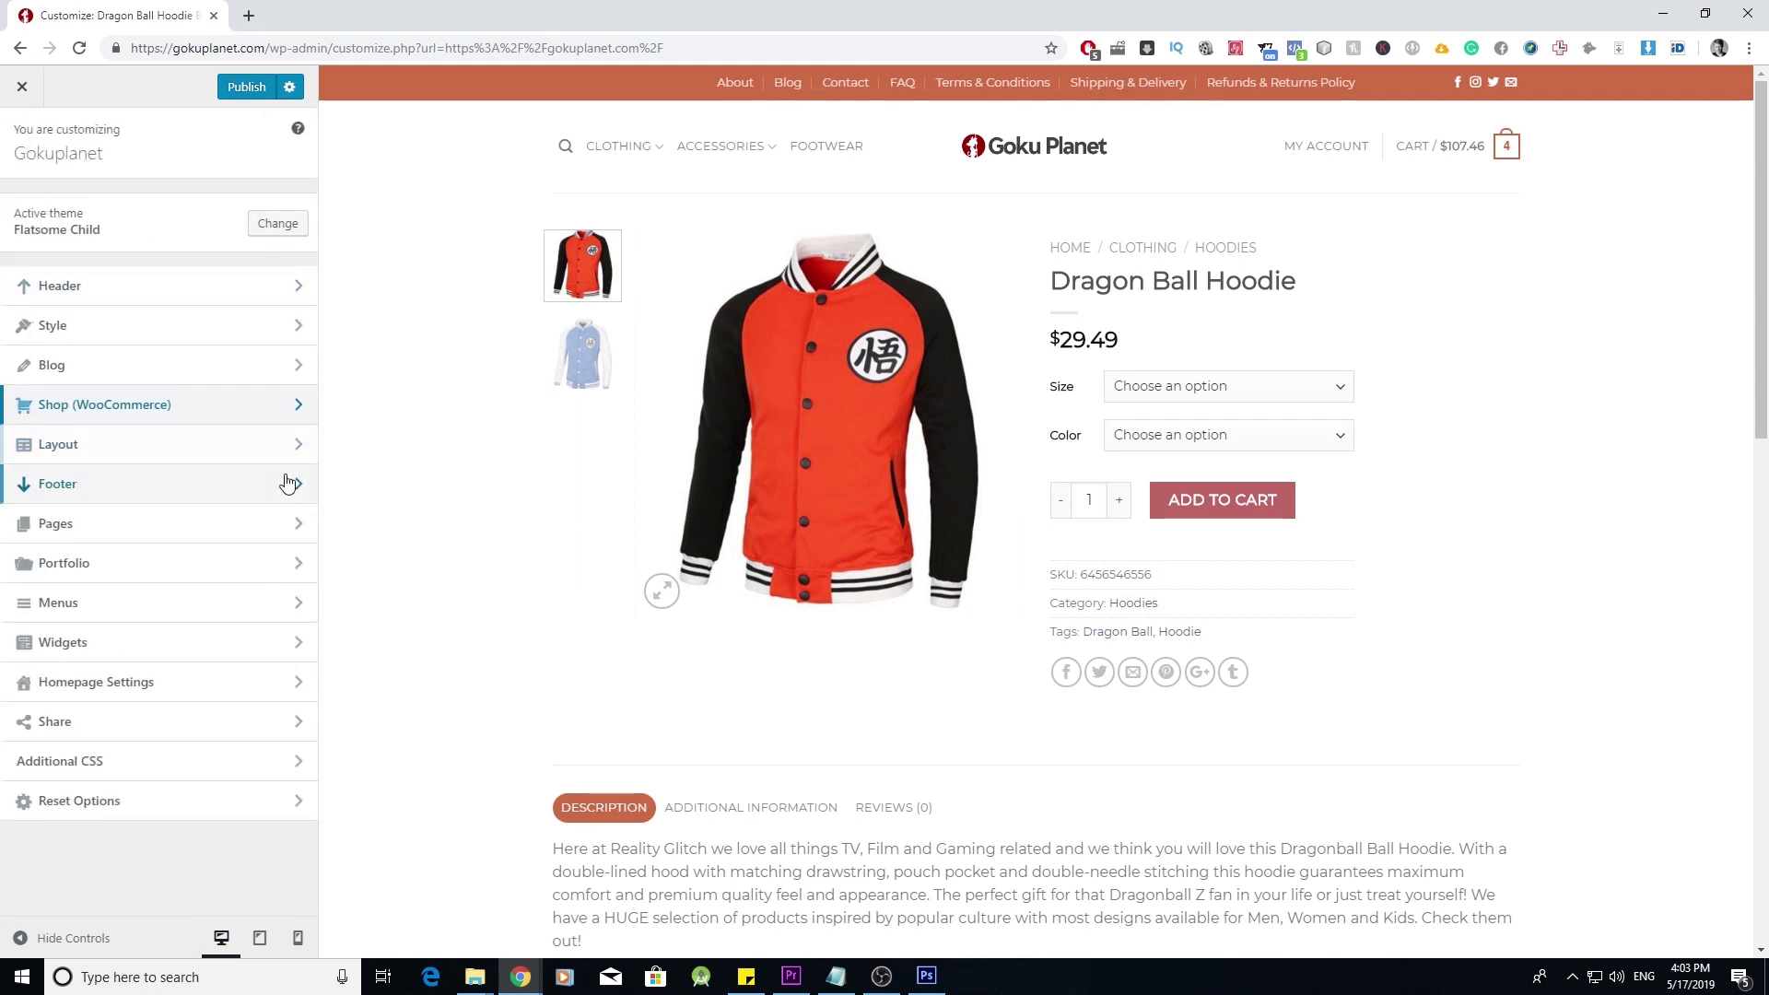
click(263, 525)
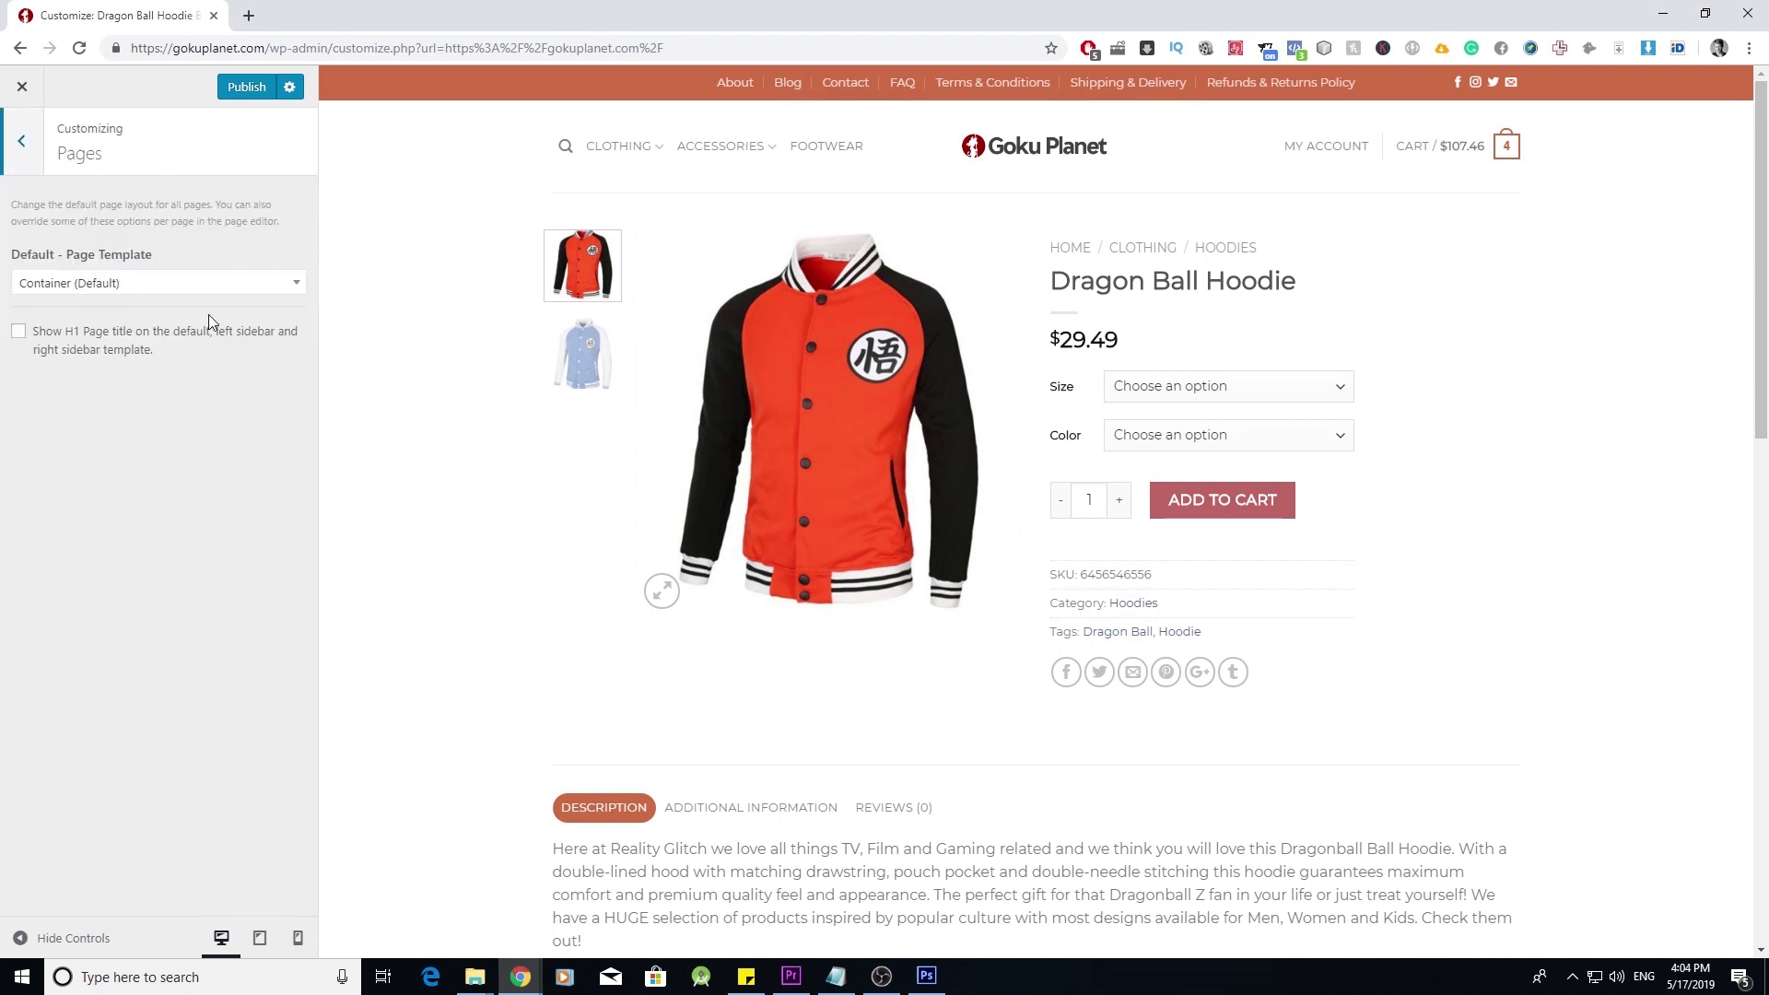
click(28, 155)
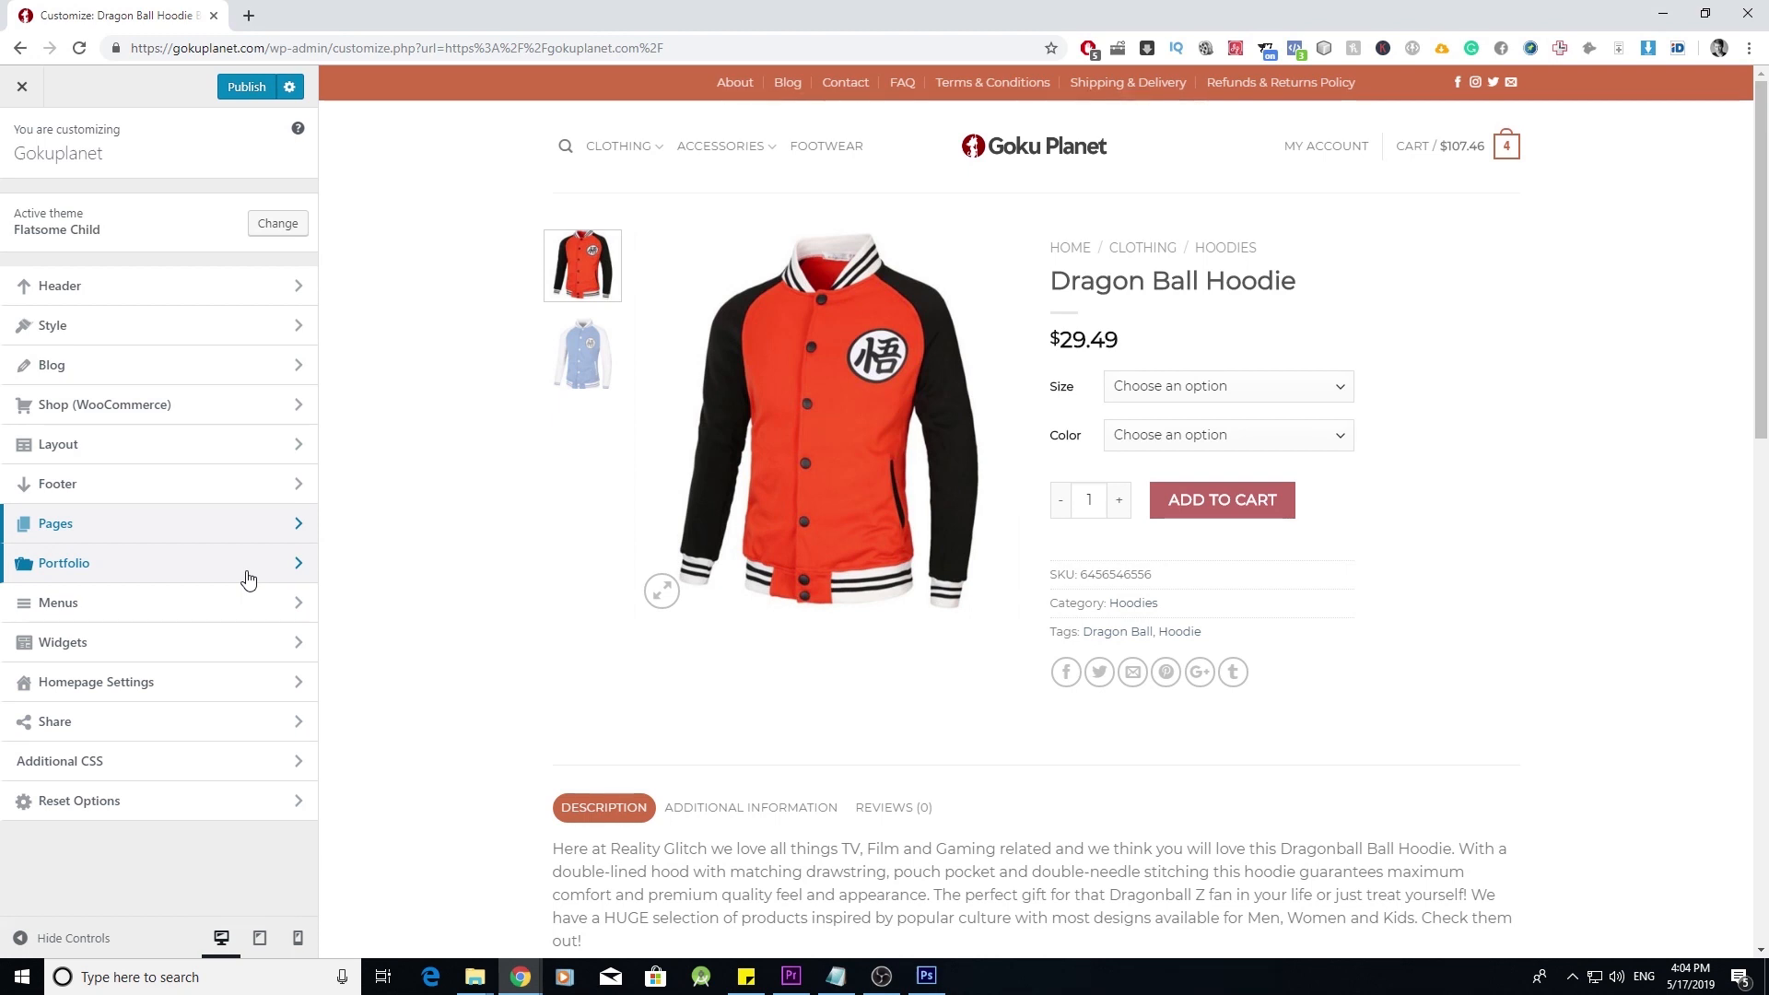
click(293, 608)
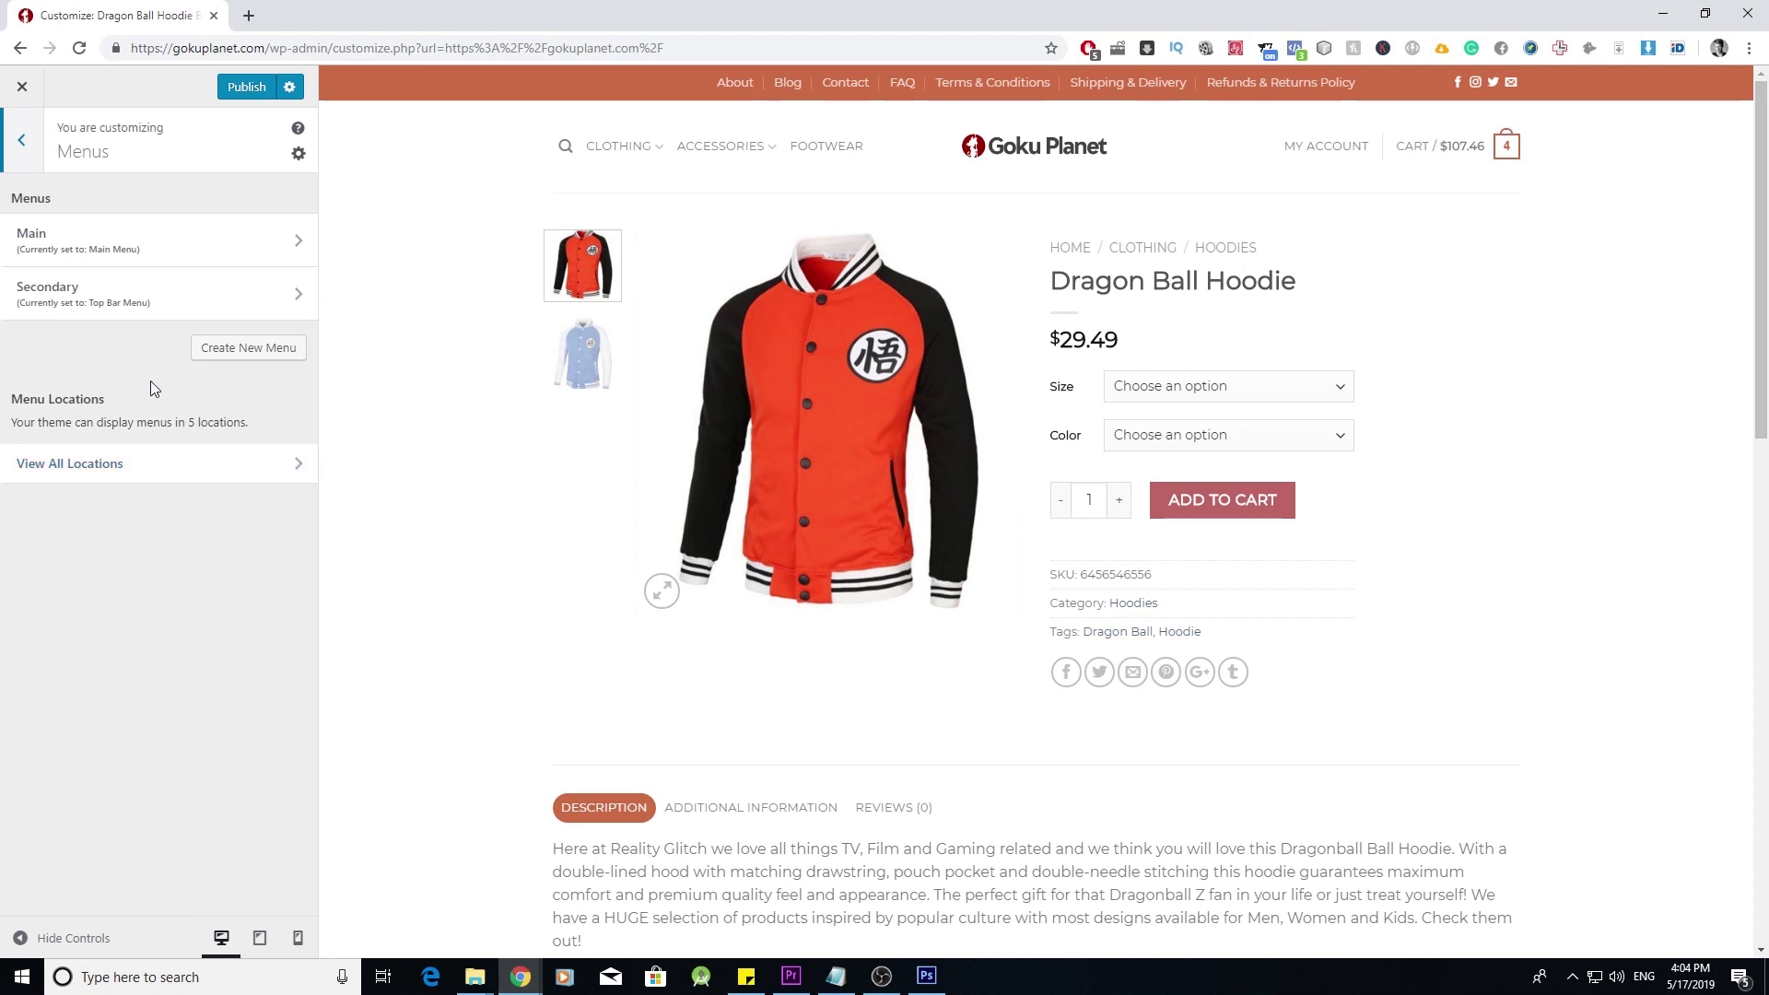
click(289, 468)
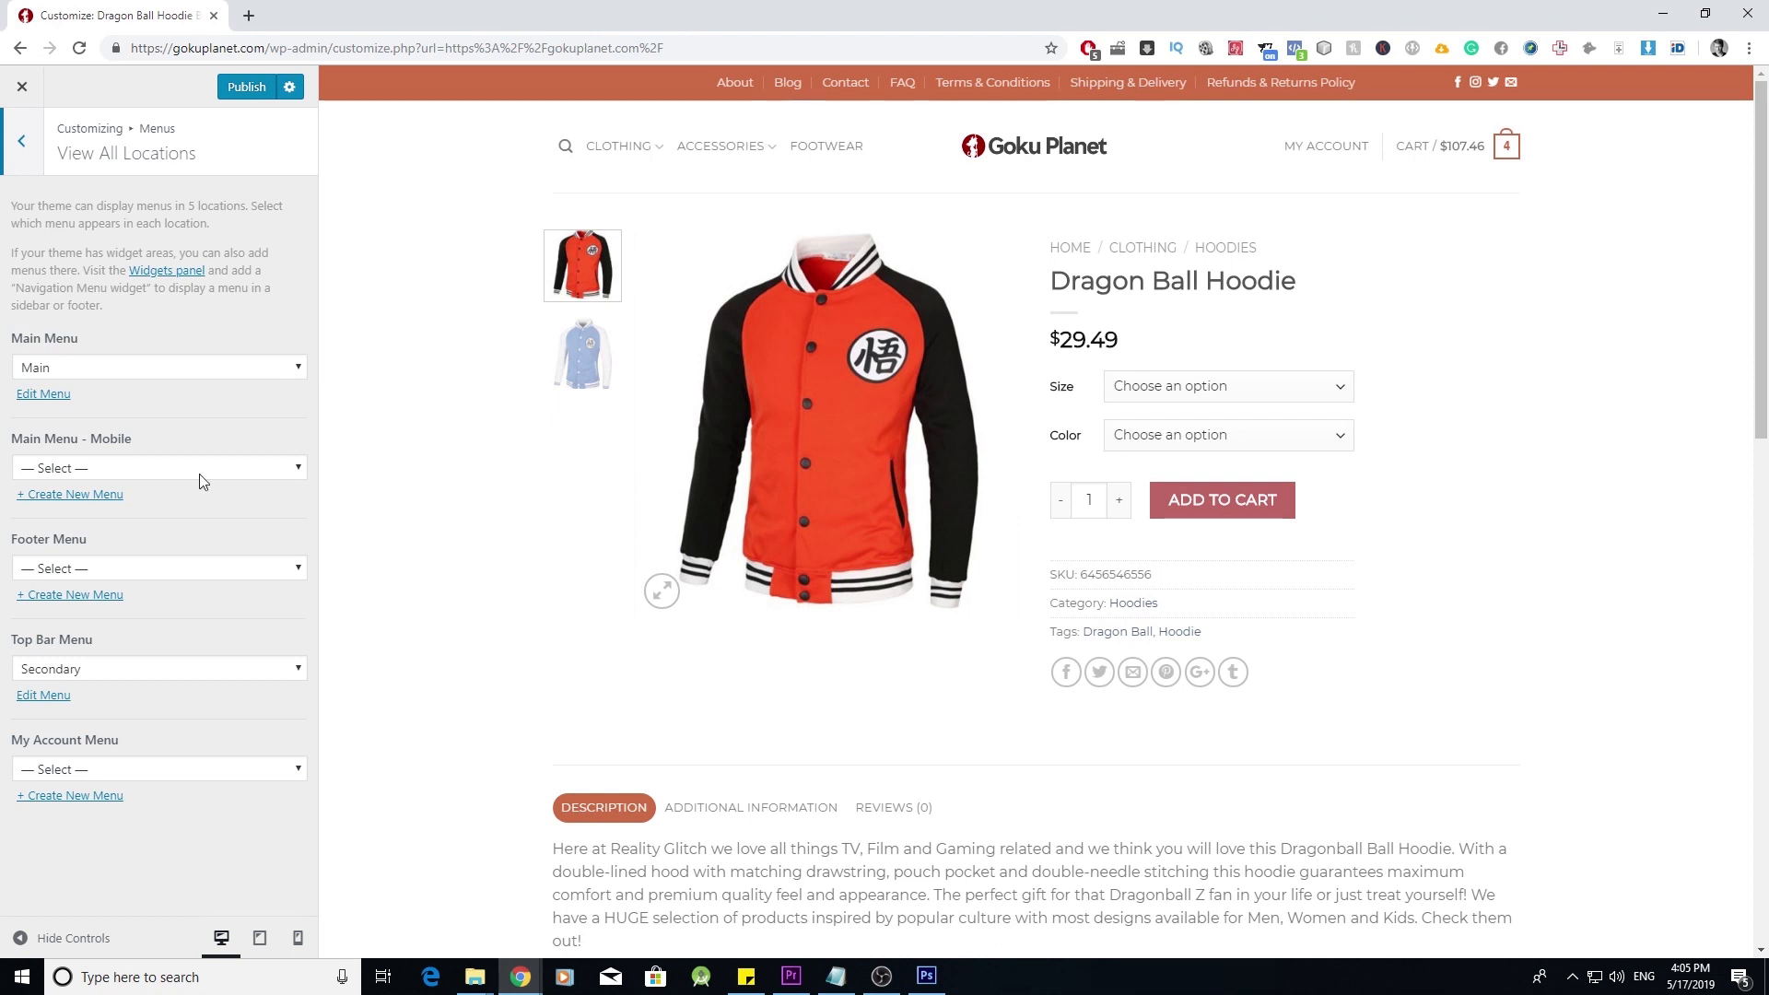
key(Escape)
key(Escape)
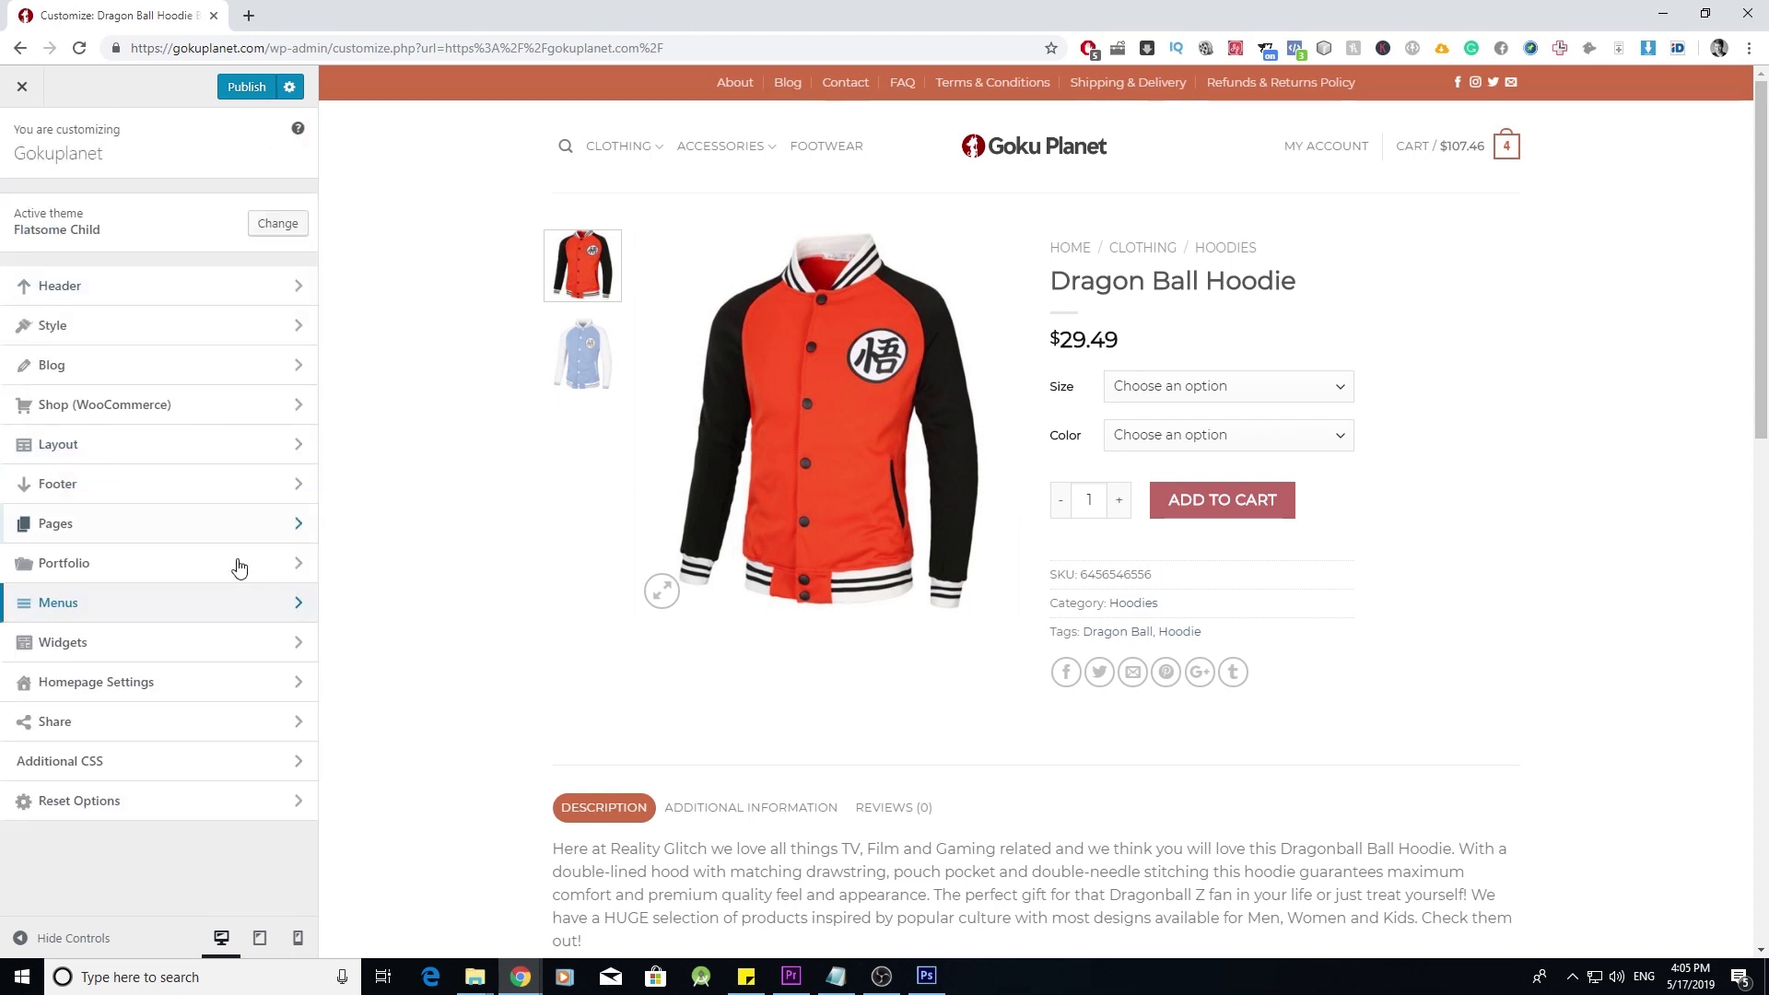
click(295, 647)
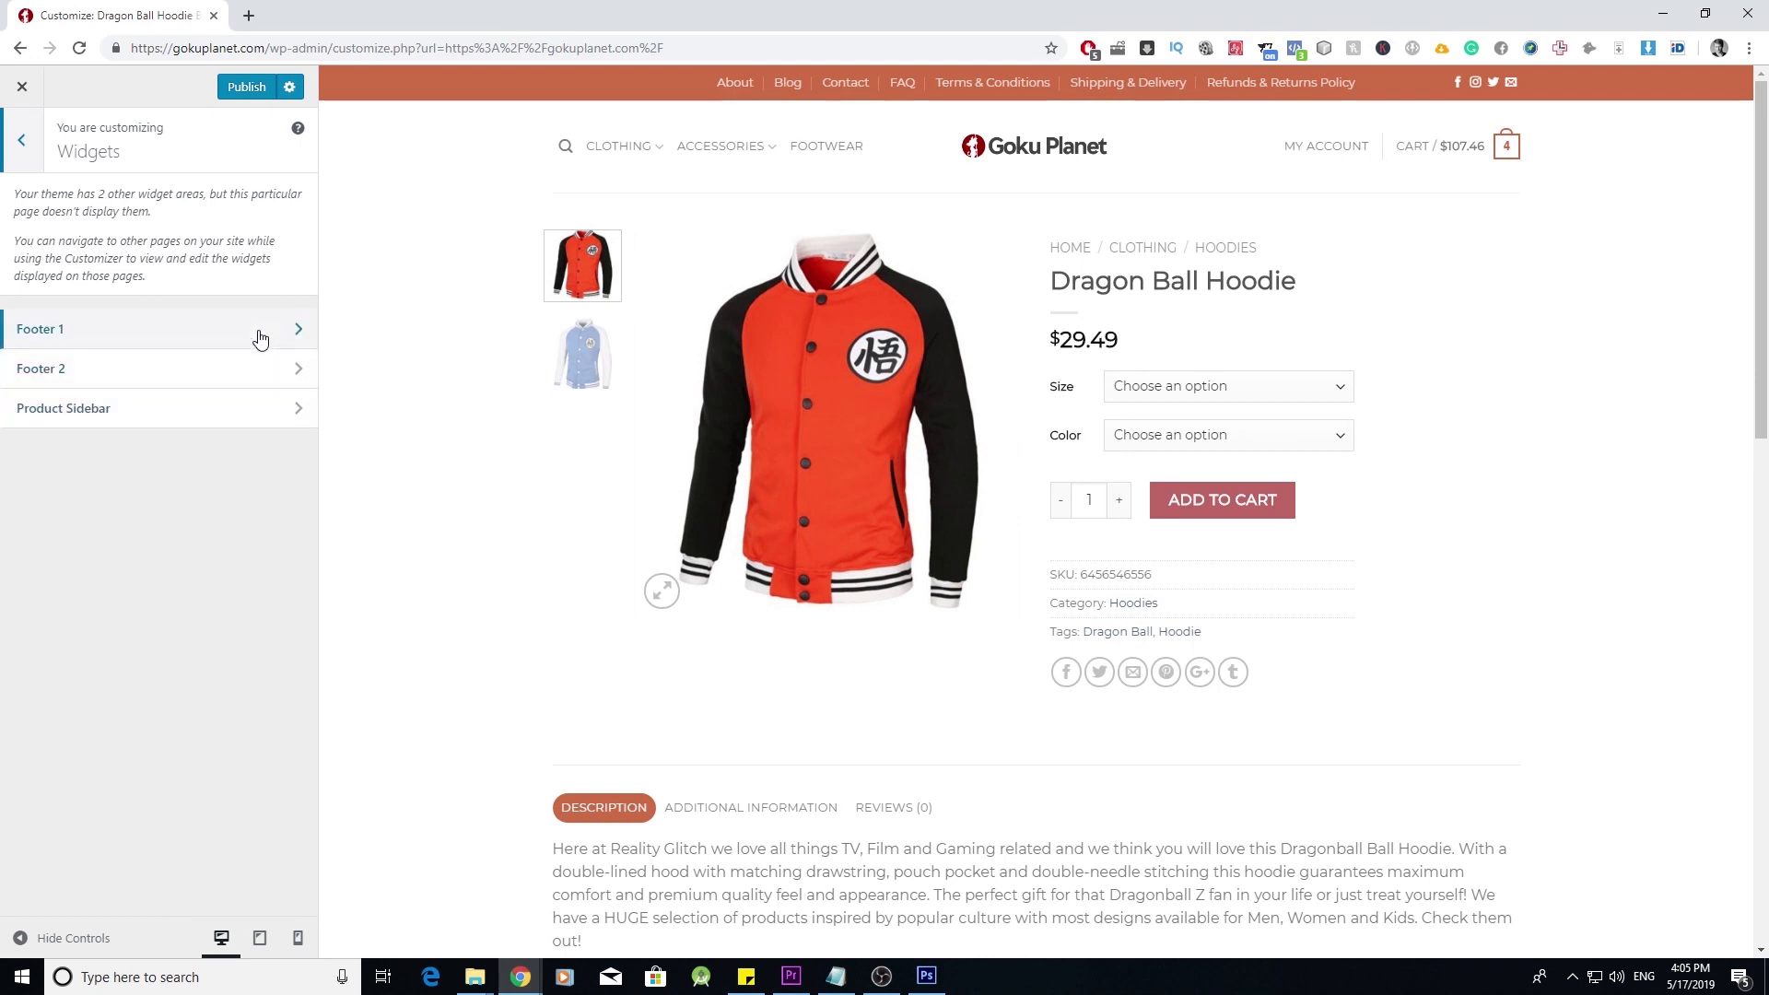
click(27, 149)
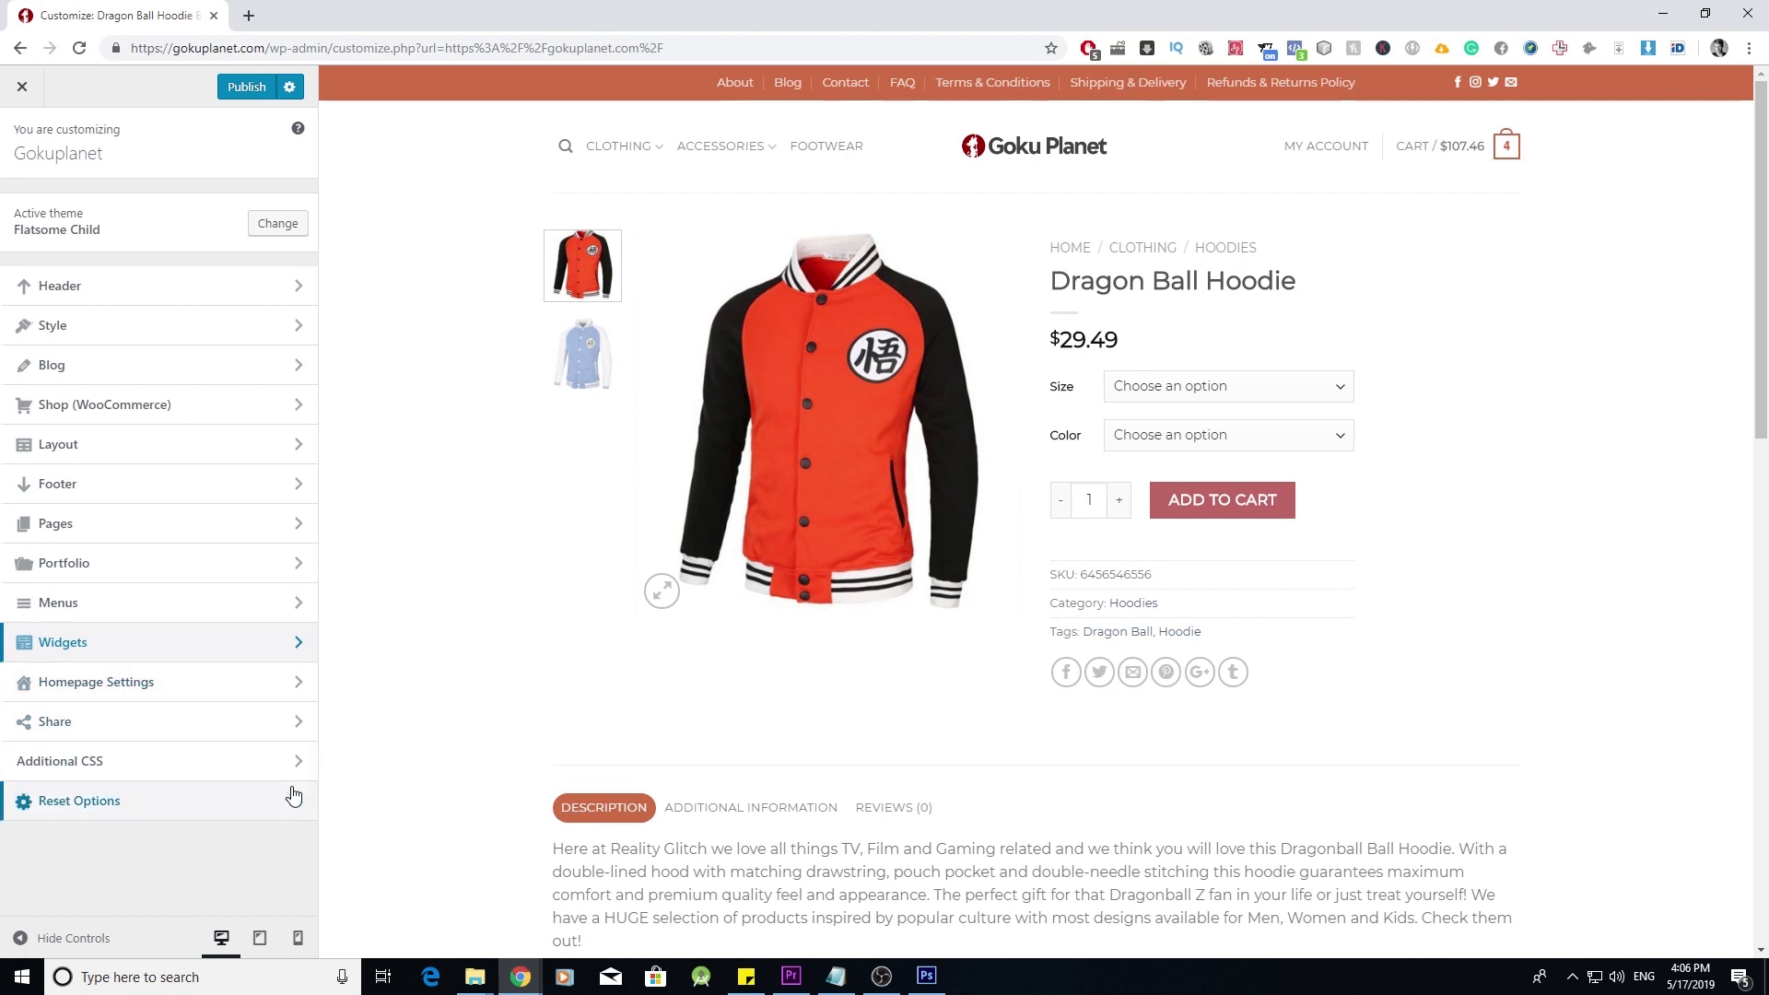
- Preview the hoodie product page at tablet size, scrolling through it
click(260, 938)
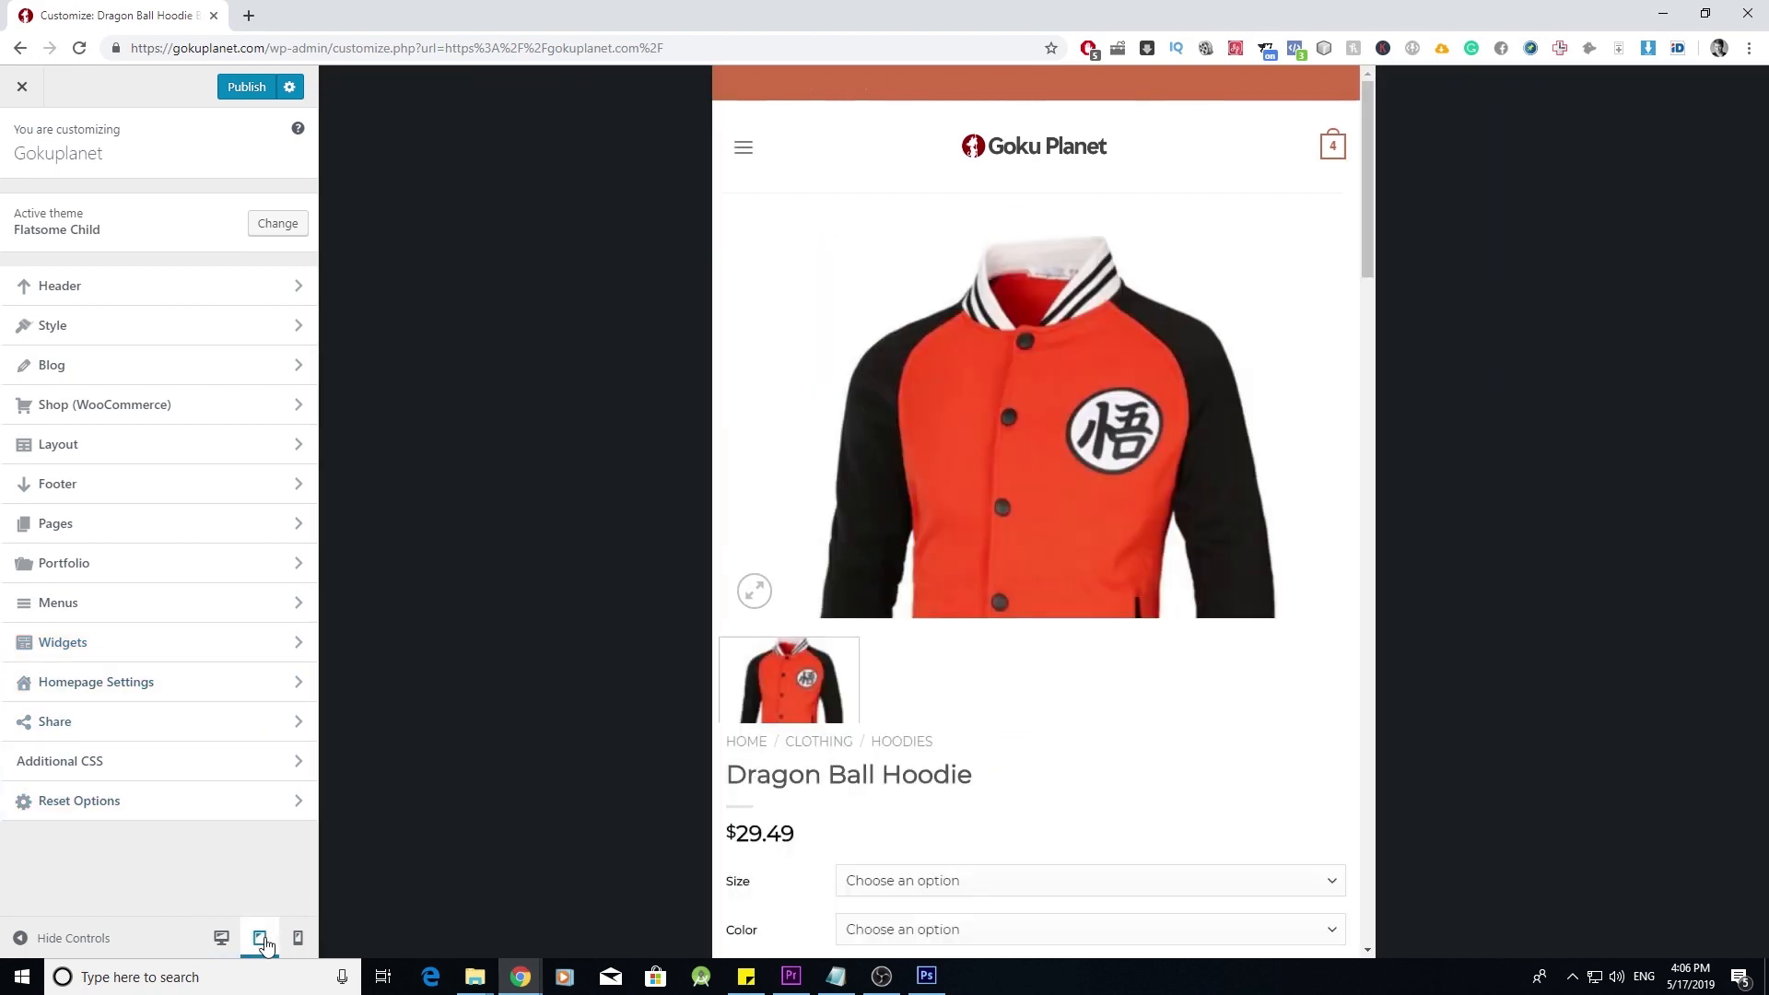
scroll(959, 708, down, 1)
scroll(960, 708, down, 3)
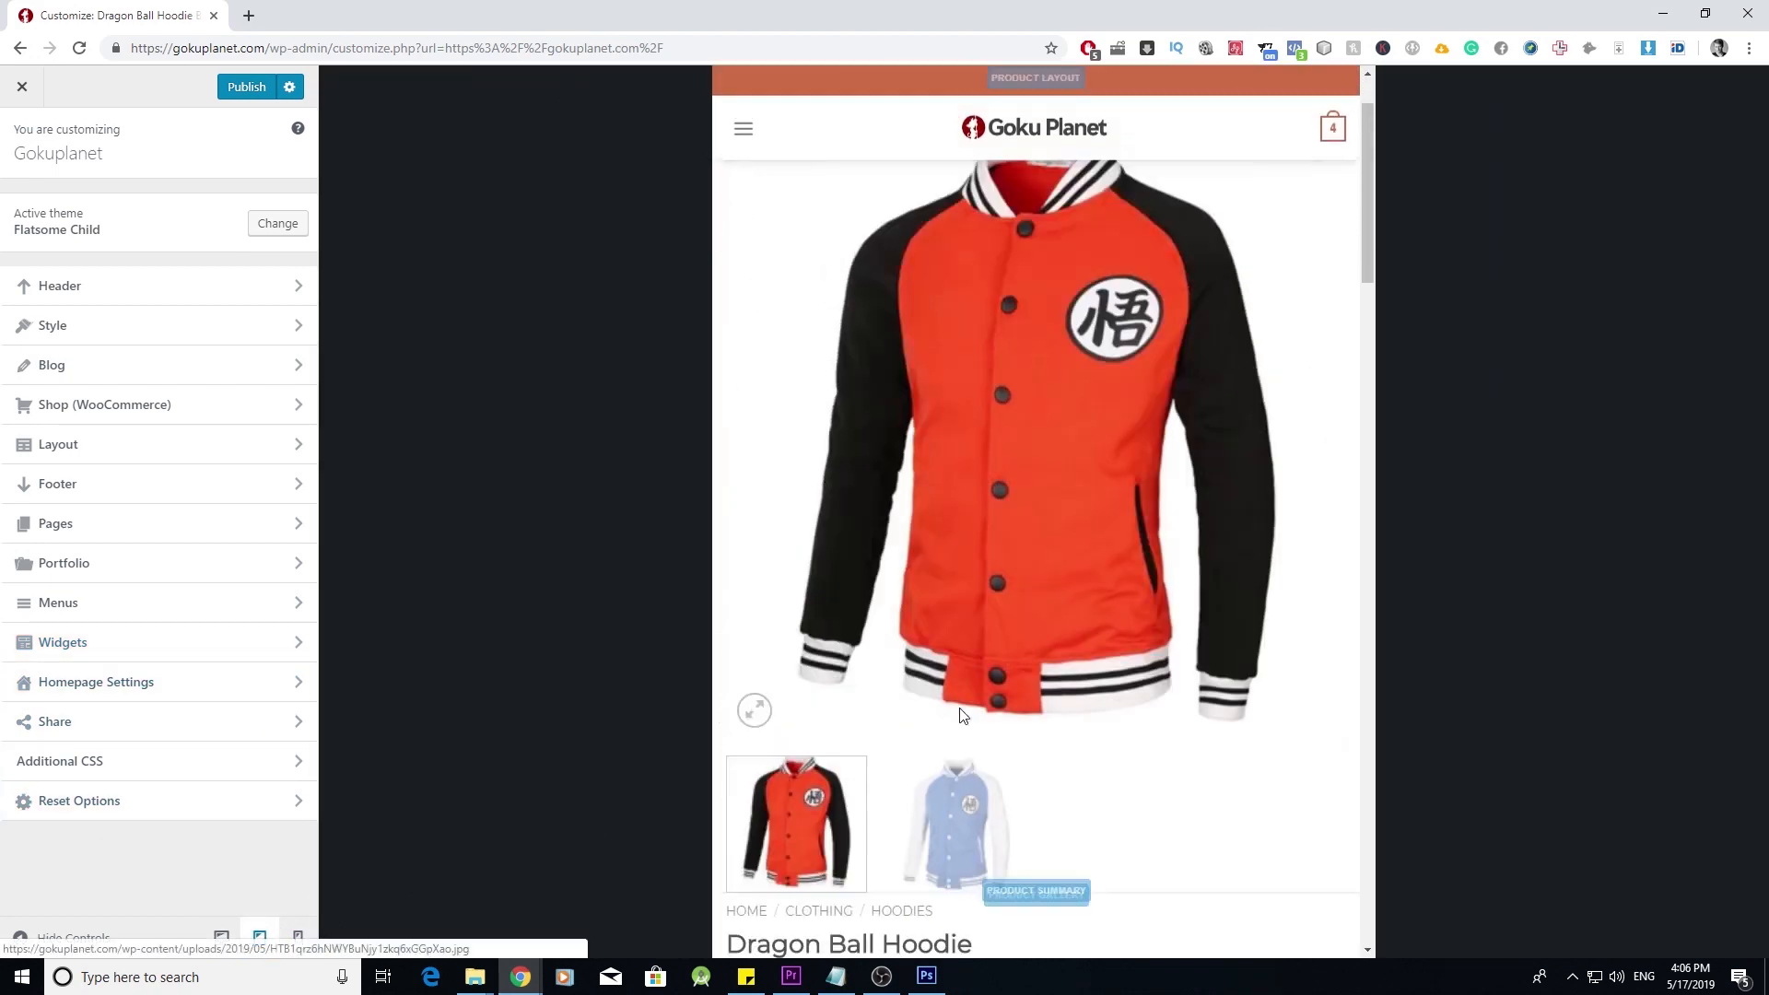
scroll(959, 710, up, 4)
- Preview the hoodie product page at phone size, scrolling through it
click(298, 939)
scroll(1035, 448, down, 15)
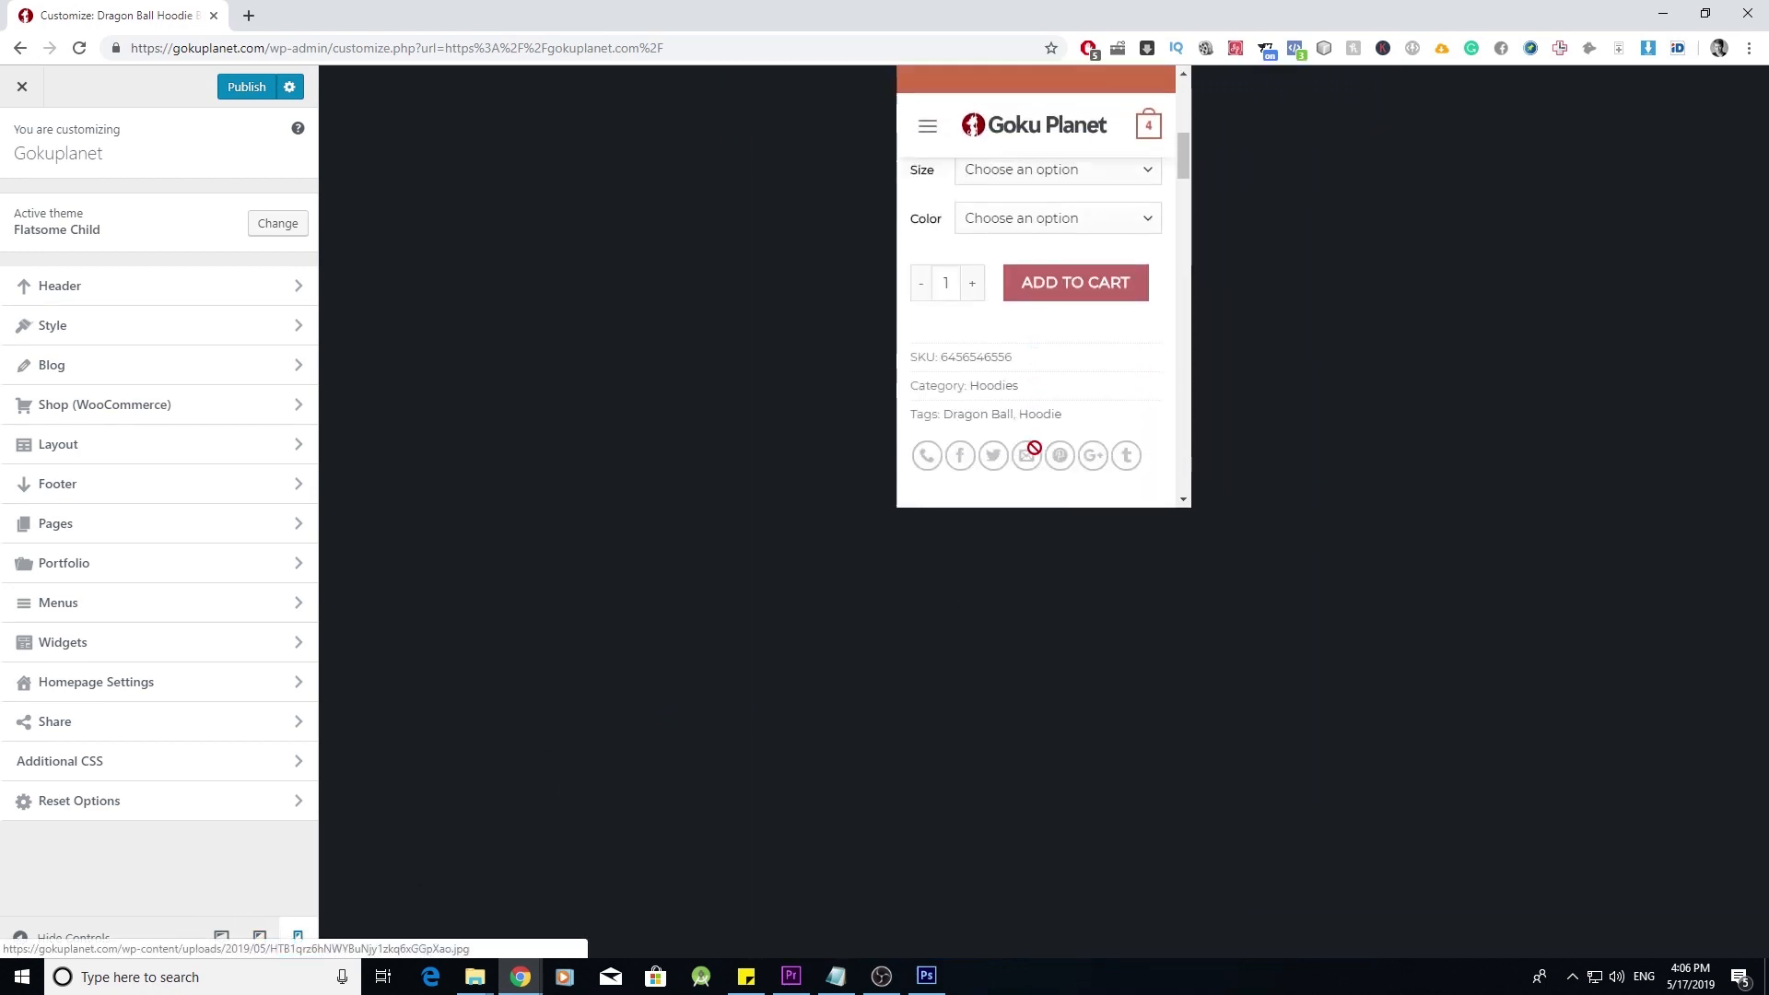
scroll(1035, 454, down, 3)
scroll(1037, 452, up, 8)
scroll(1039, 449, up, 8)
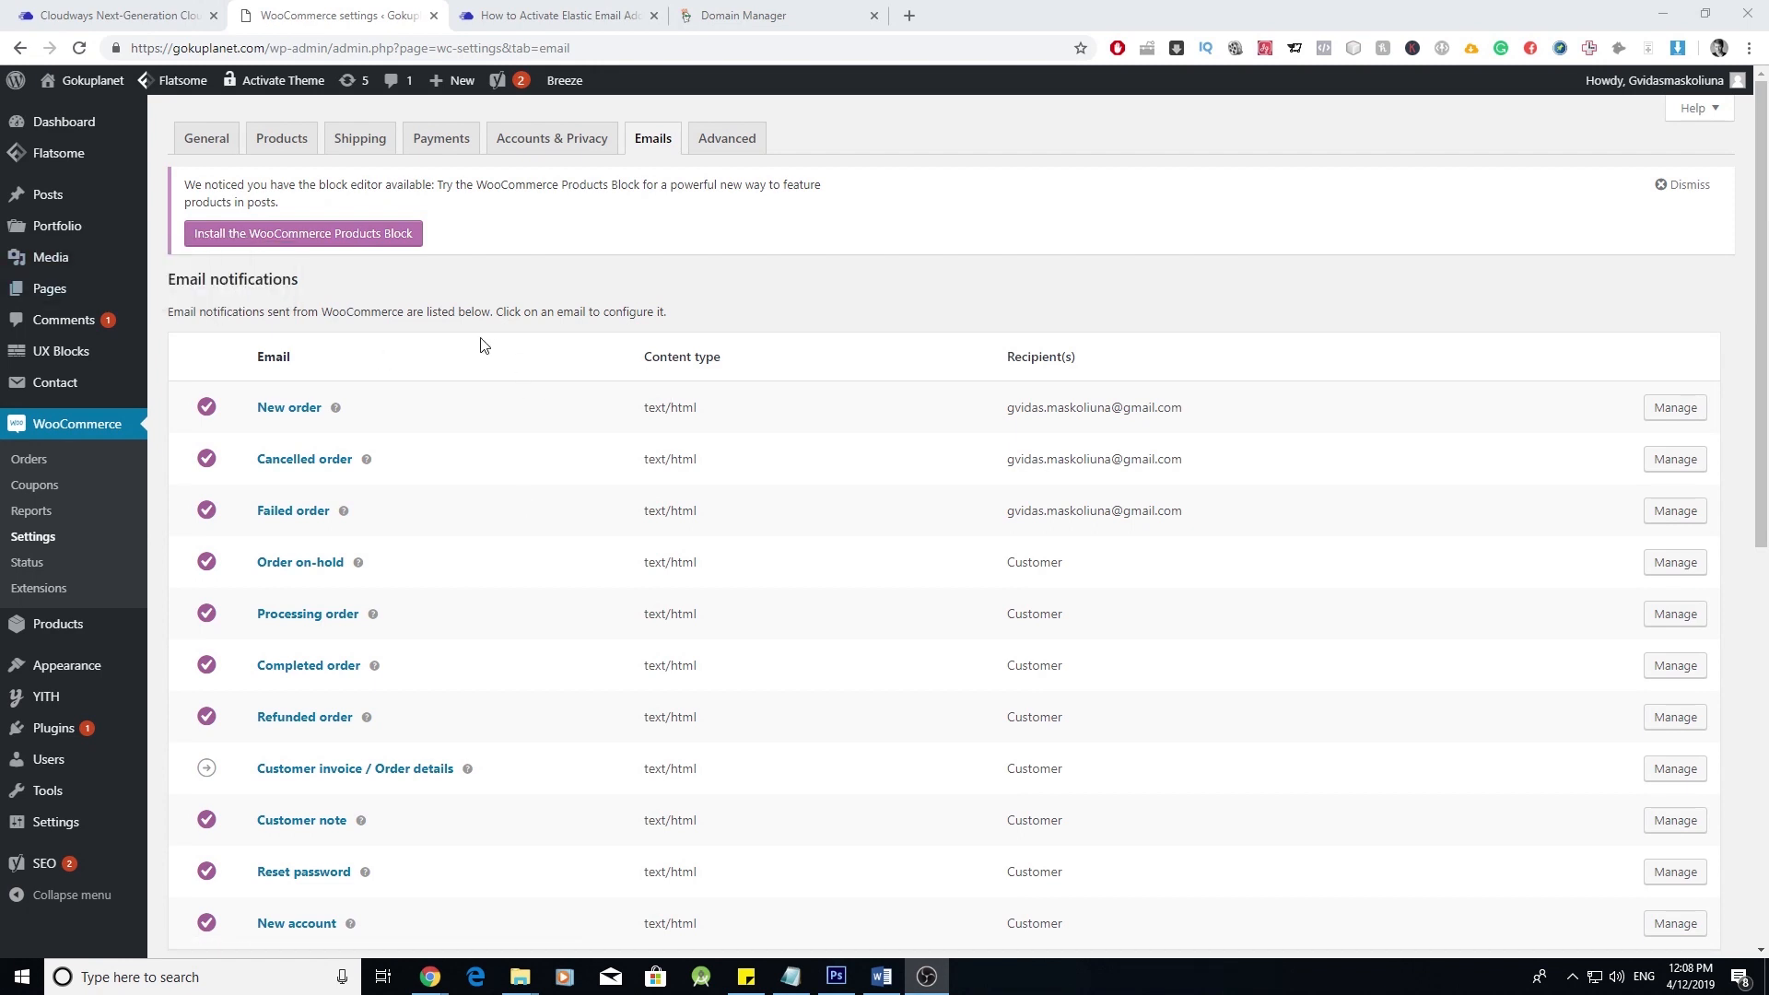
- Switch to the Cloudways Servers page
click(129, 14)
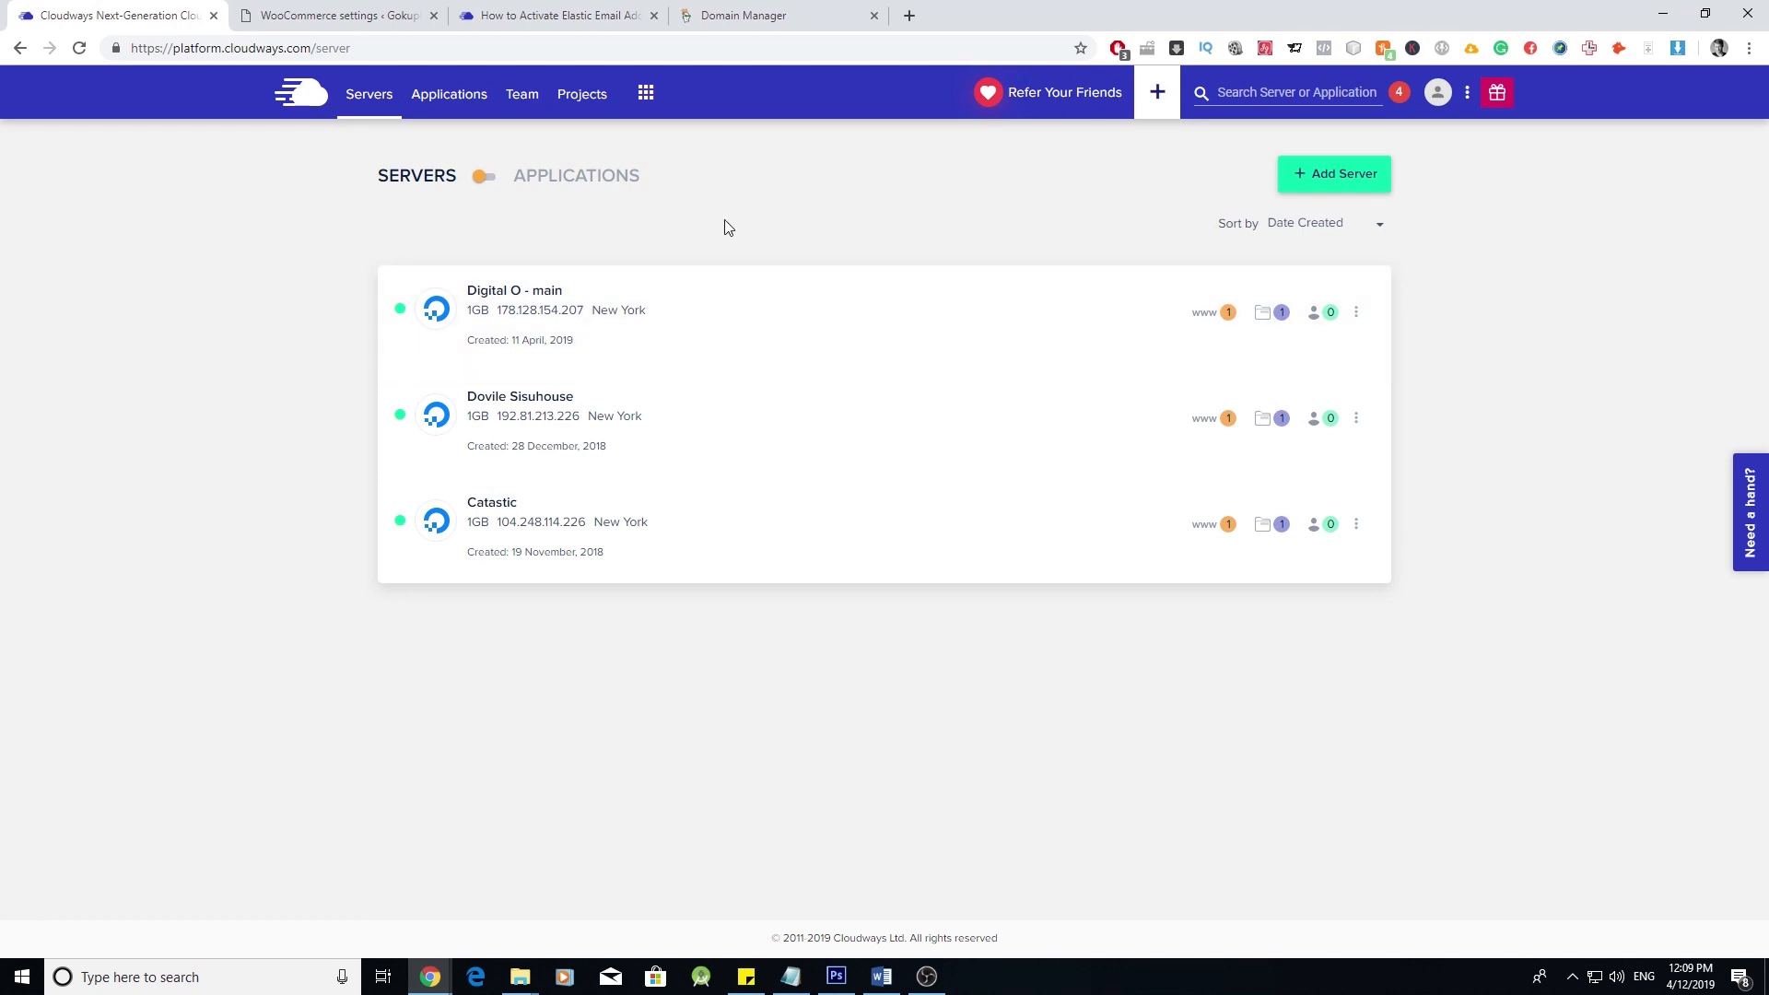
- Review the Elastic Email subscription plans in Cloudways add-ons, then close that dialog
click(645, 95)
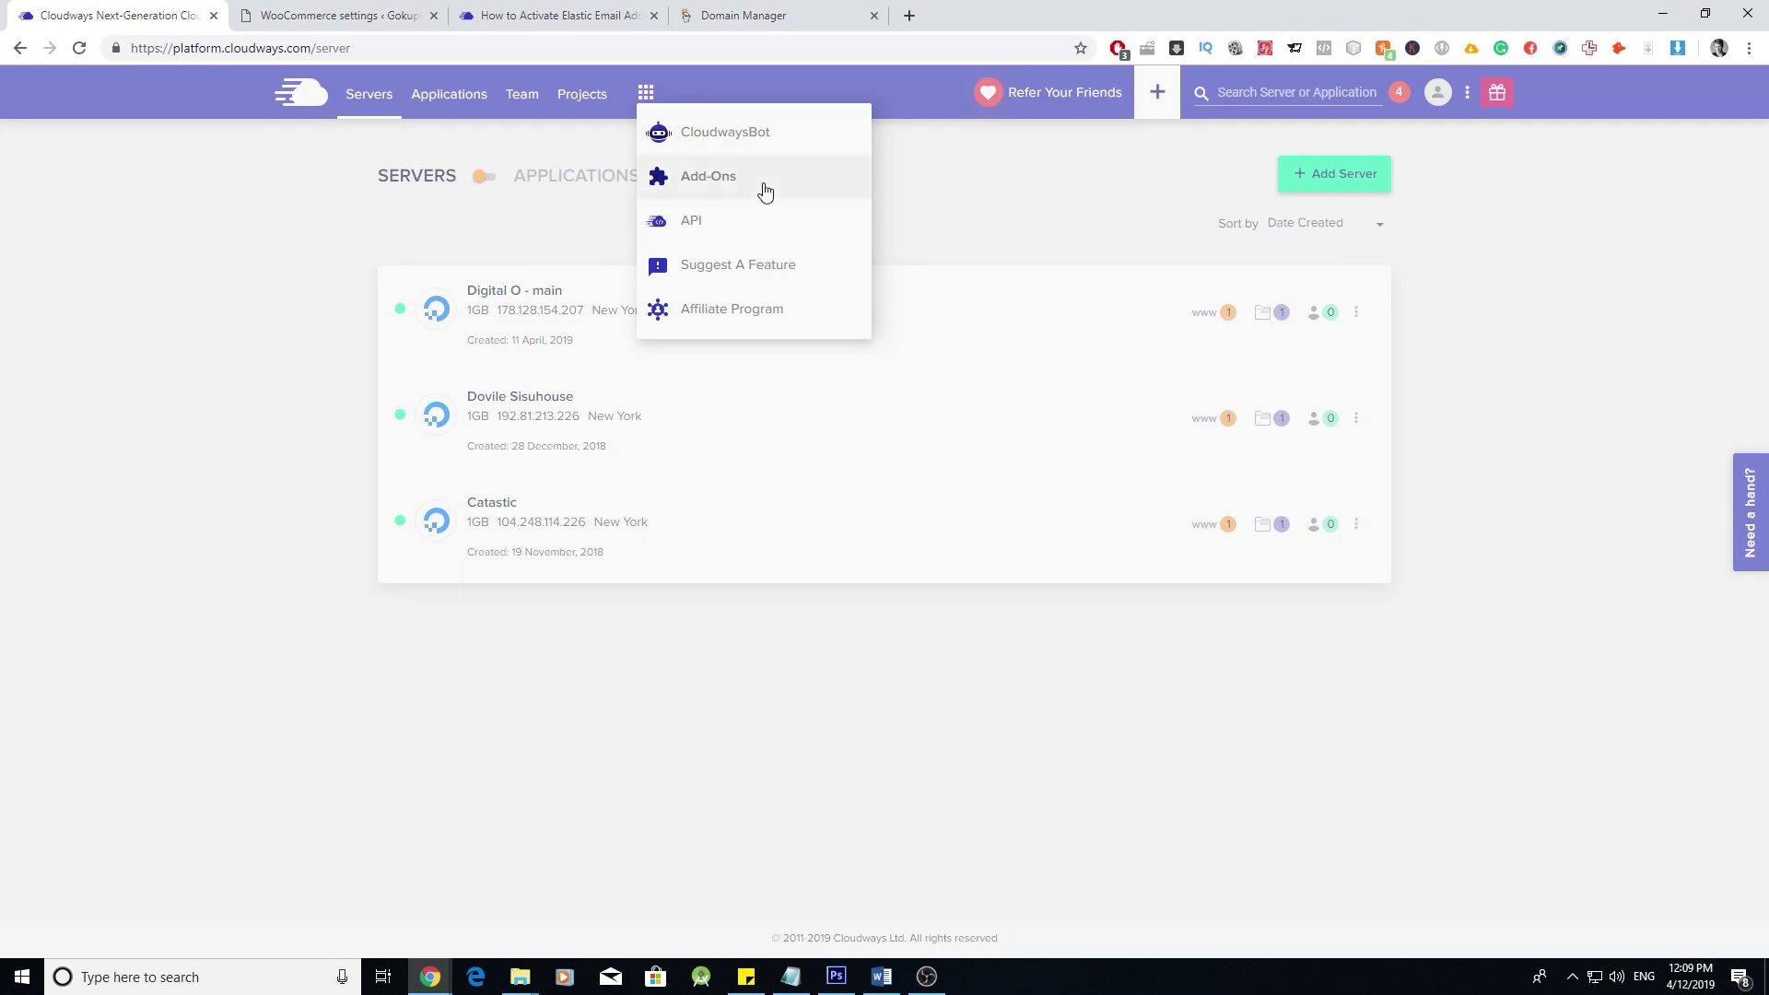
click(733, 183)
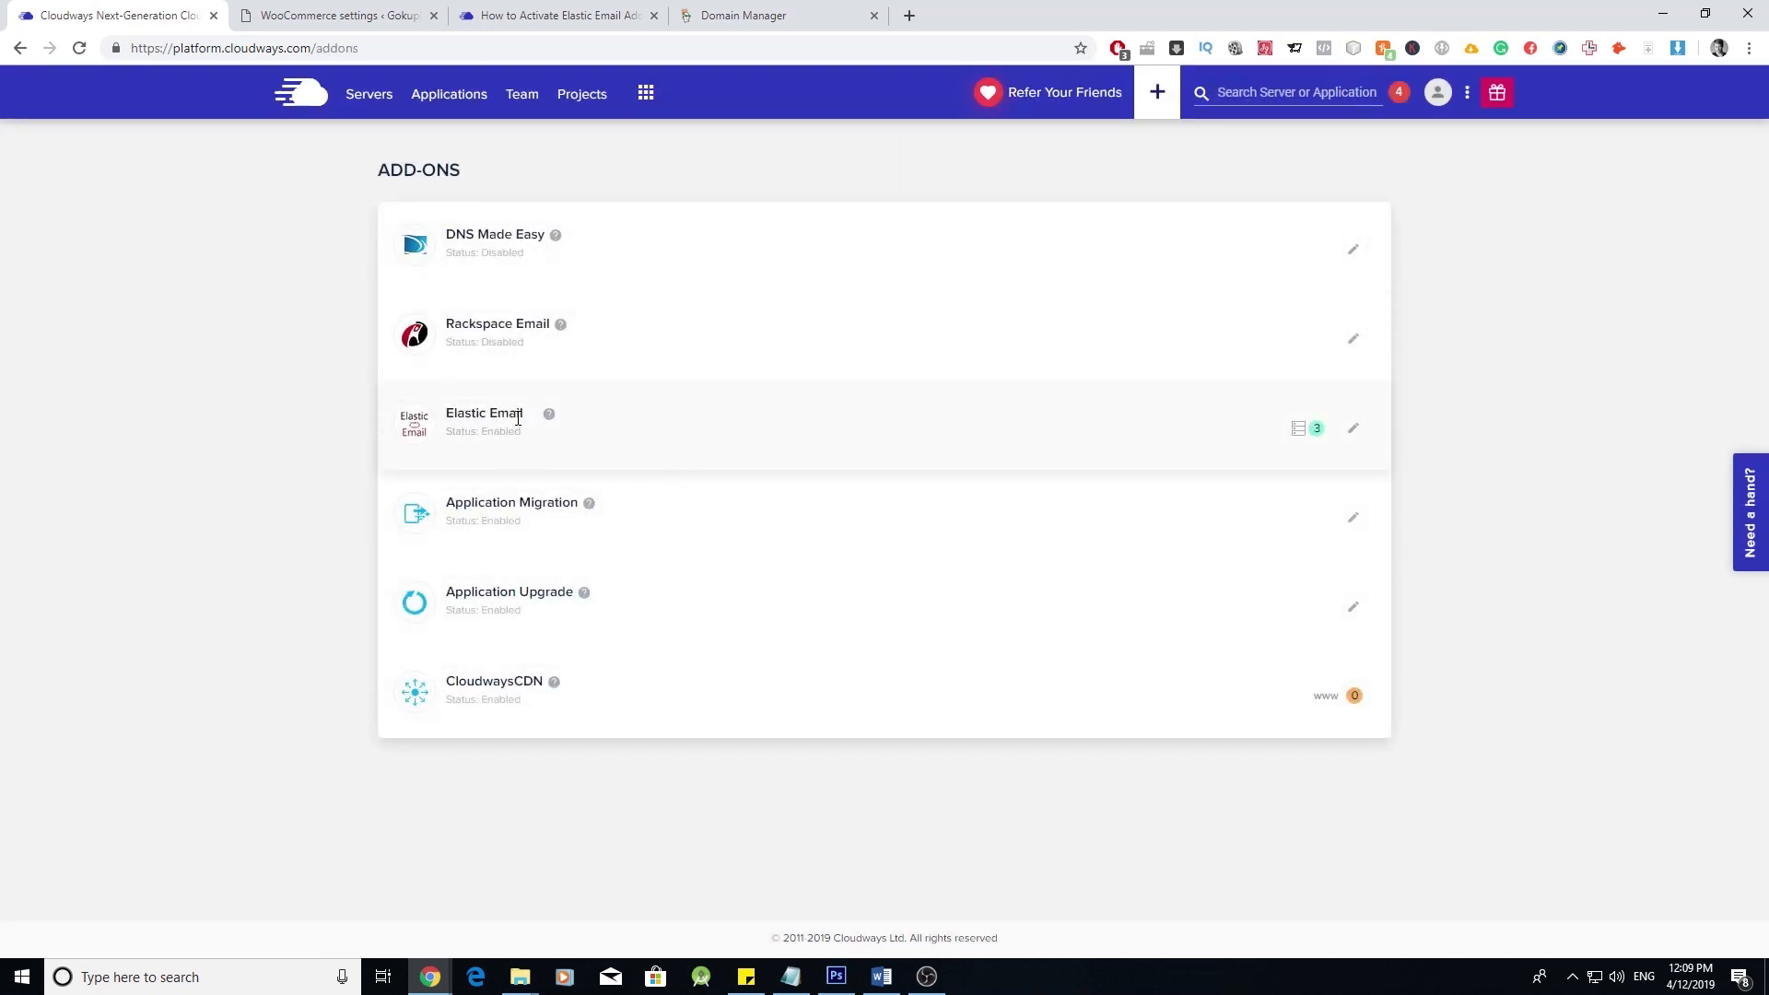
click(1355, 430)
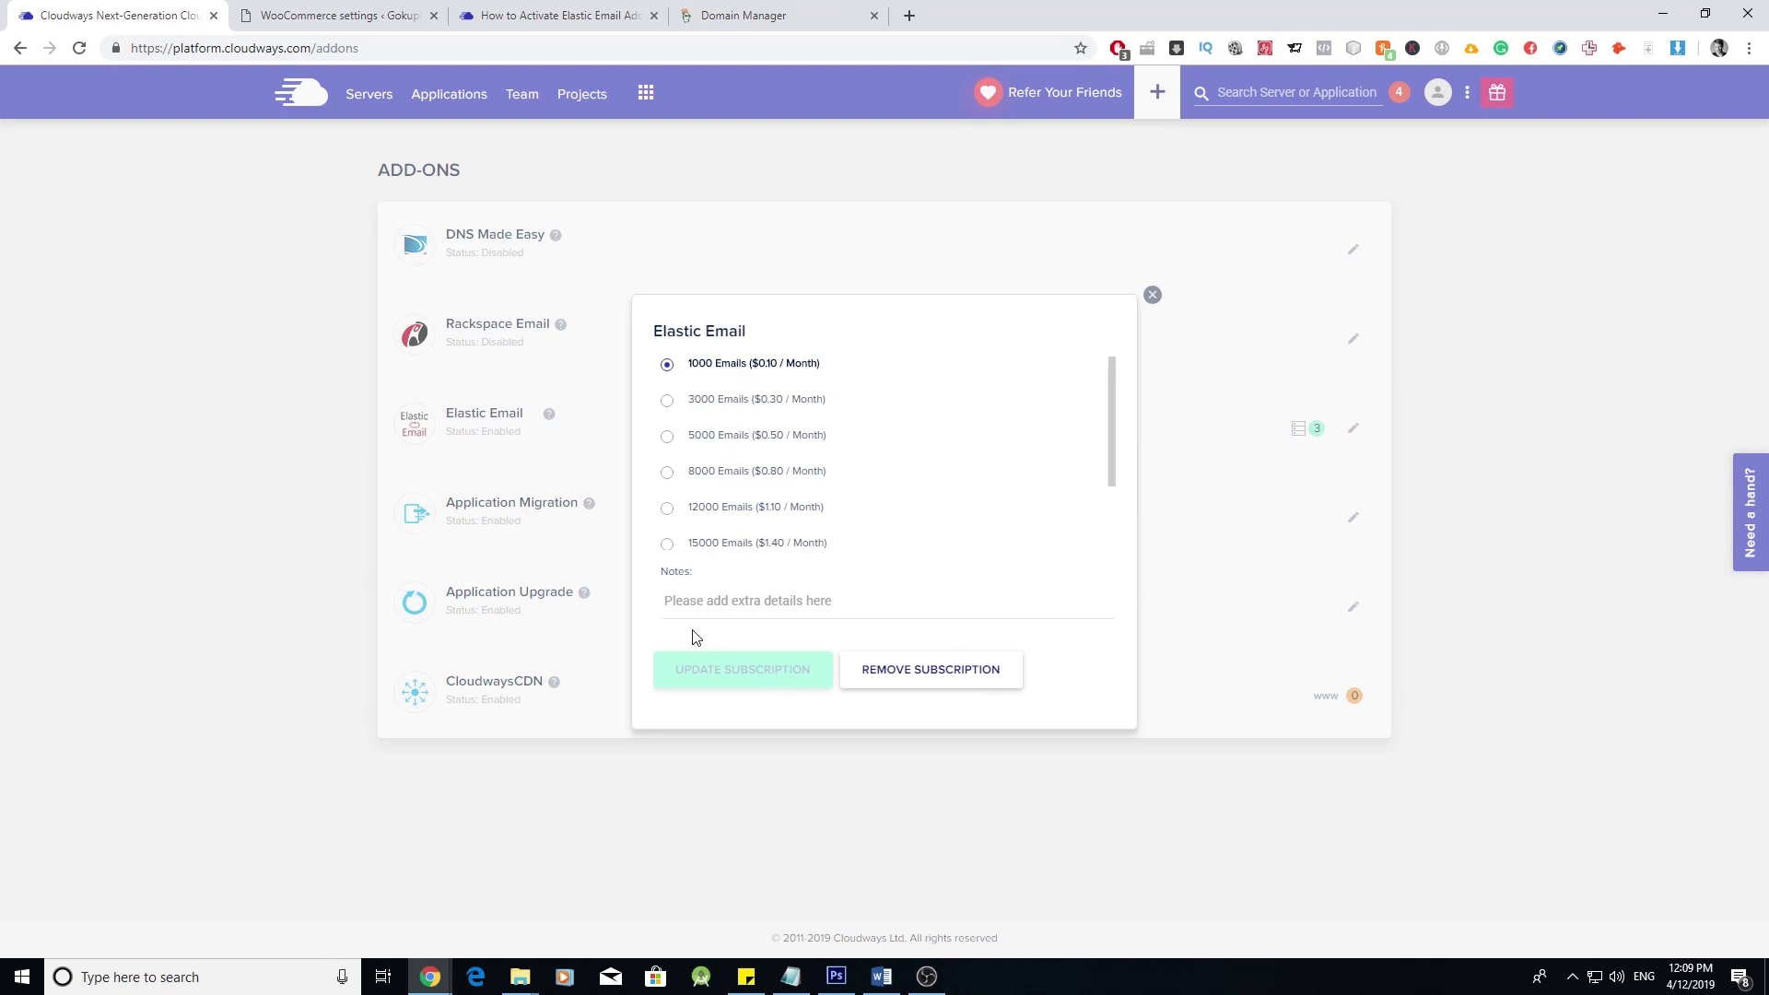
click(1153, 295)
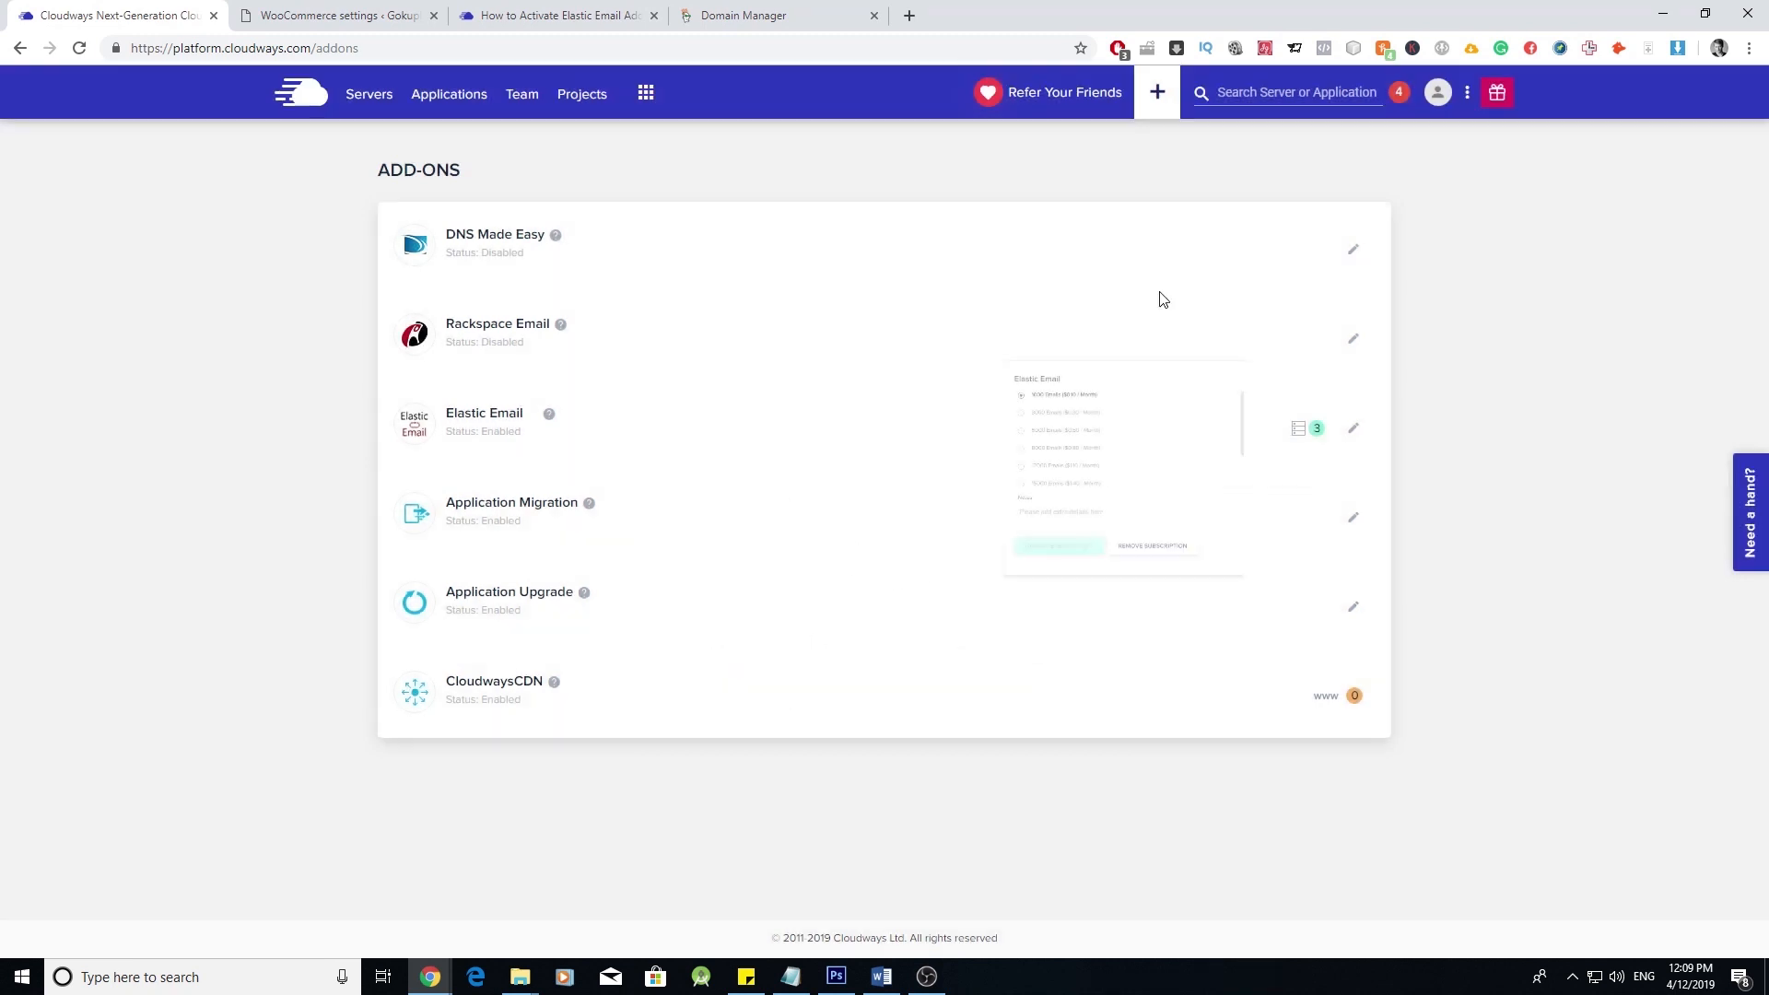
- Set Elastic Email as the SMTP service for Digital O - main and return to the article
click(370, 96)
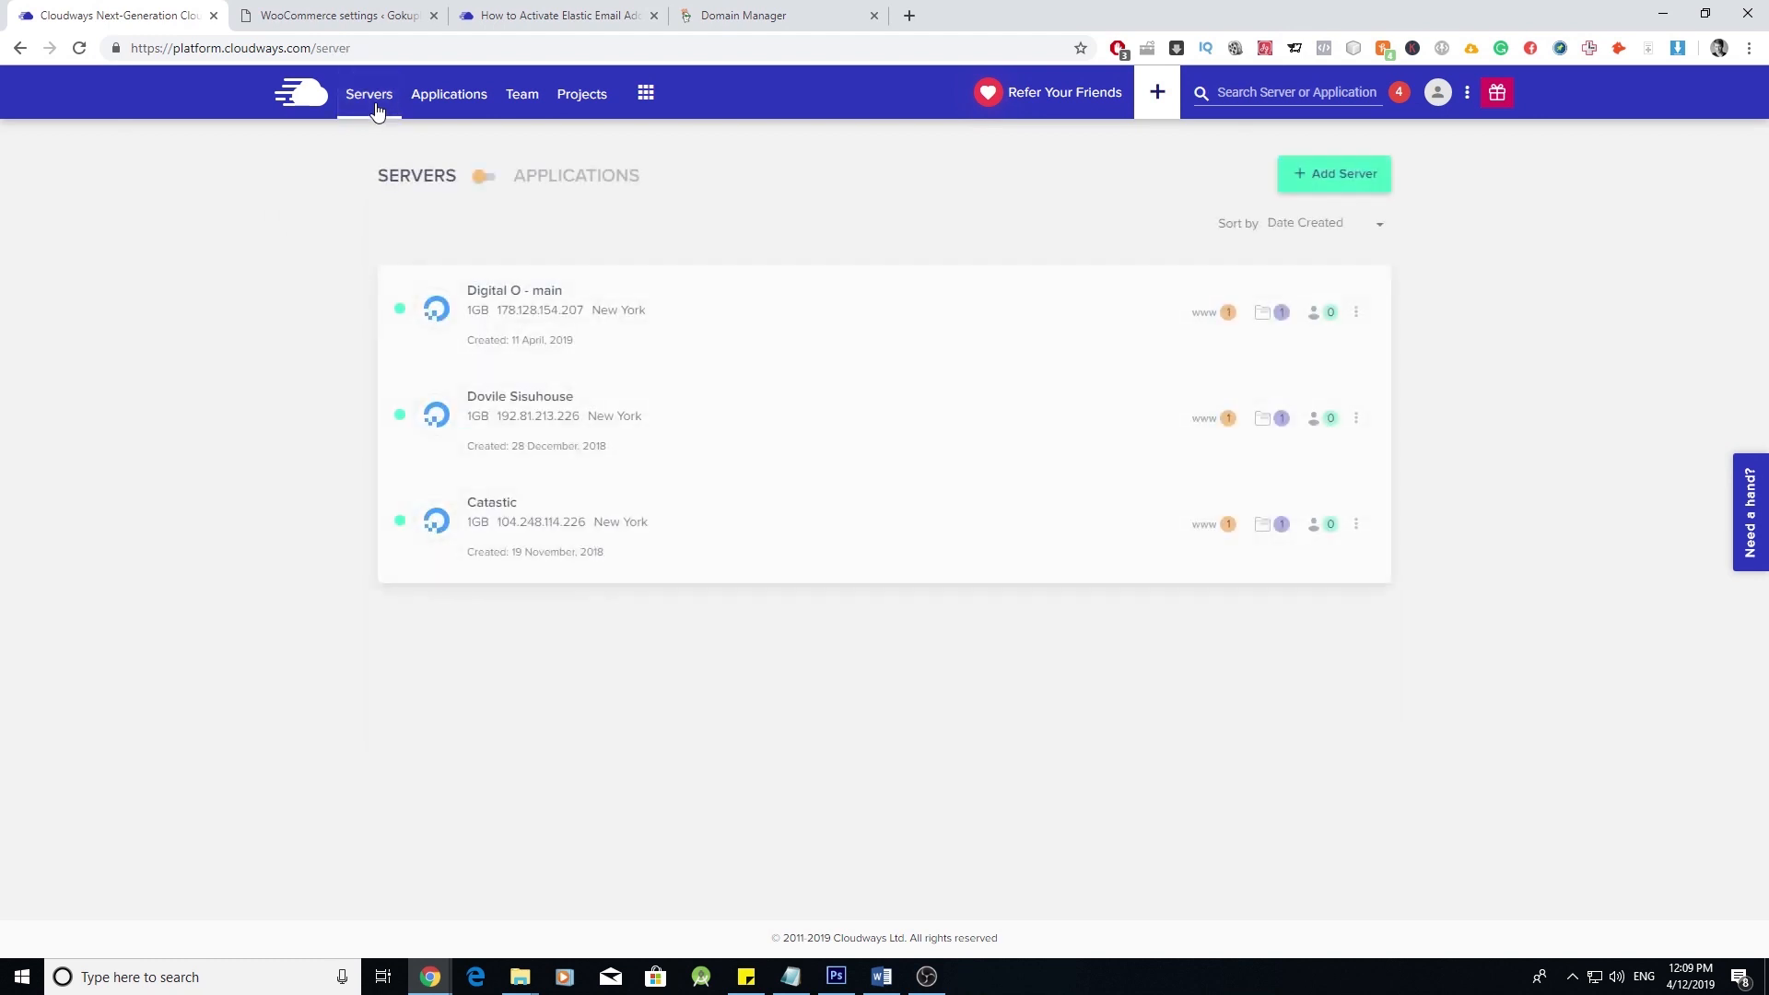
click(545, 315)
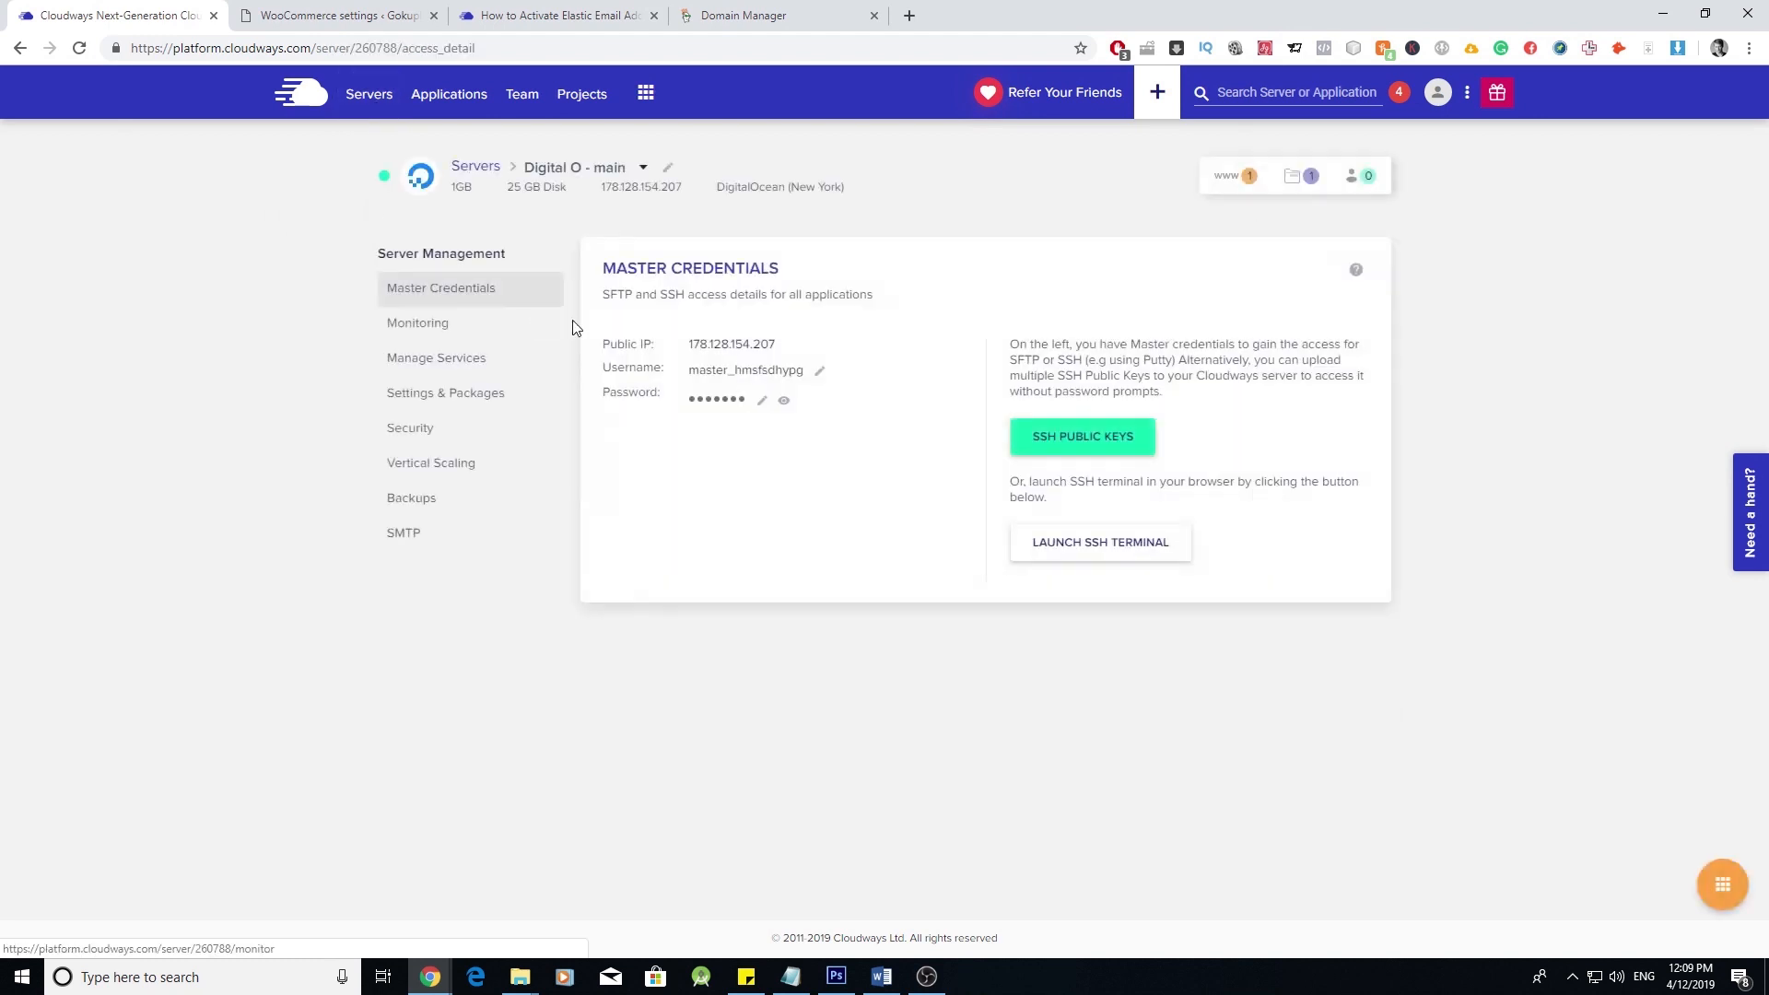
click(423, 554)
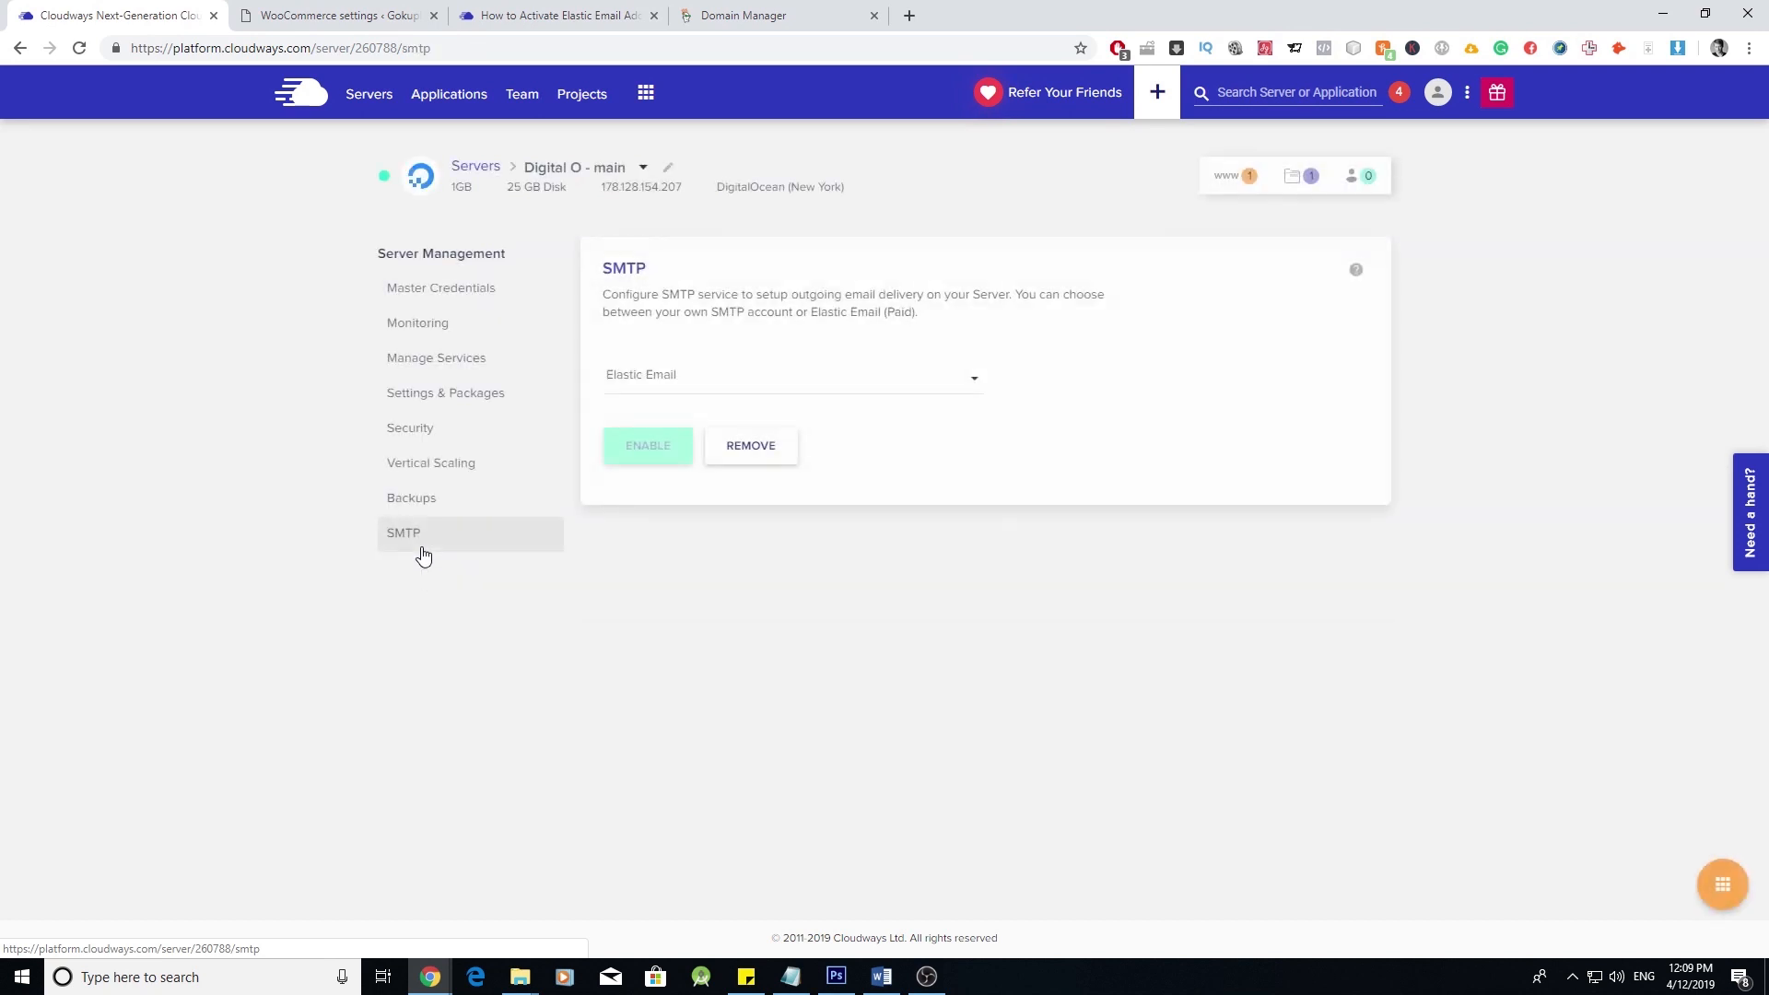
click(842, 375)
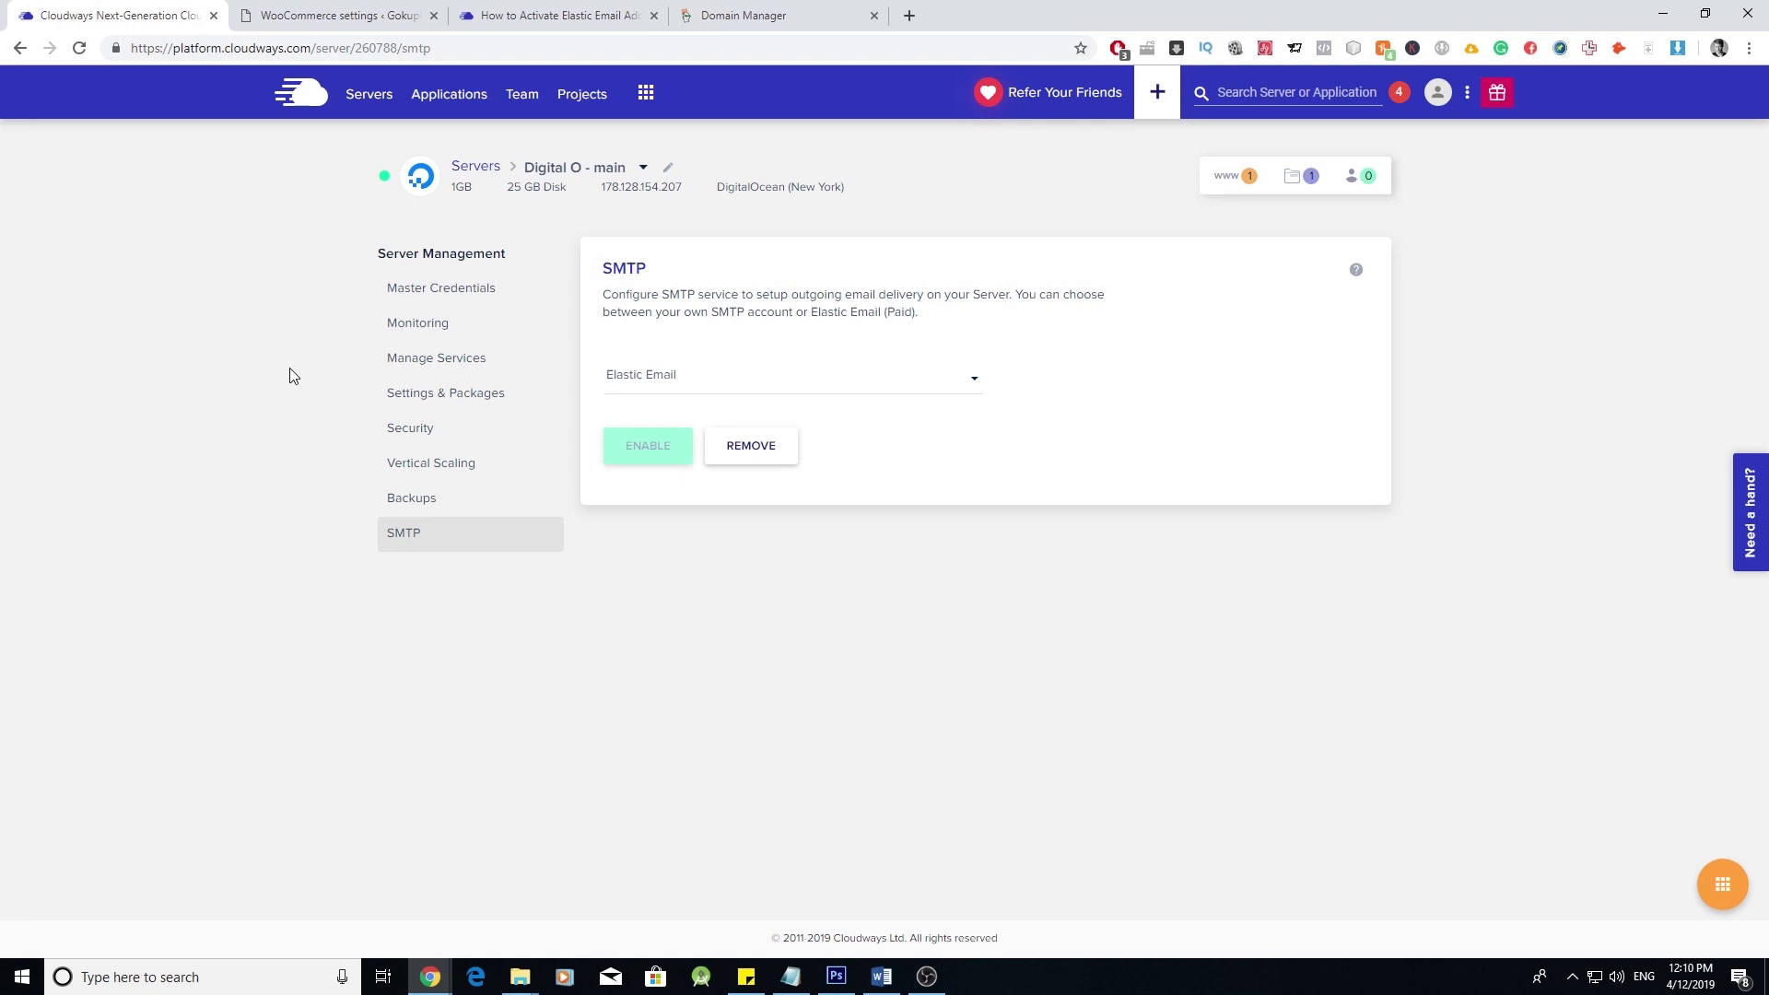
click(512, 15)
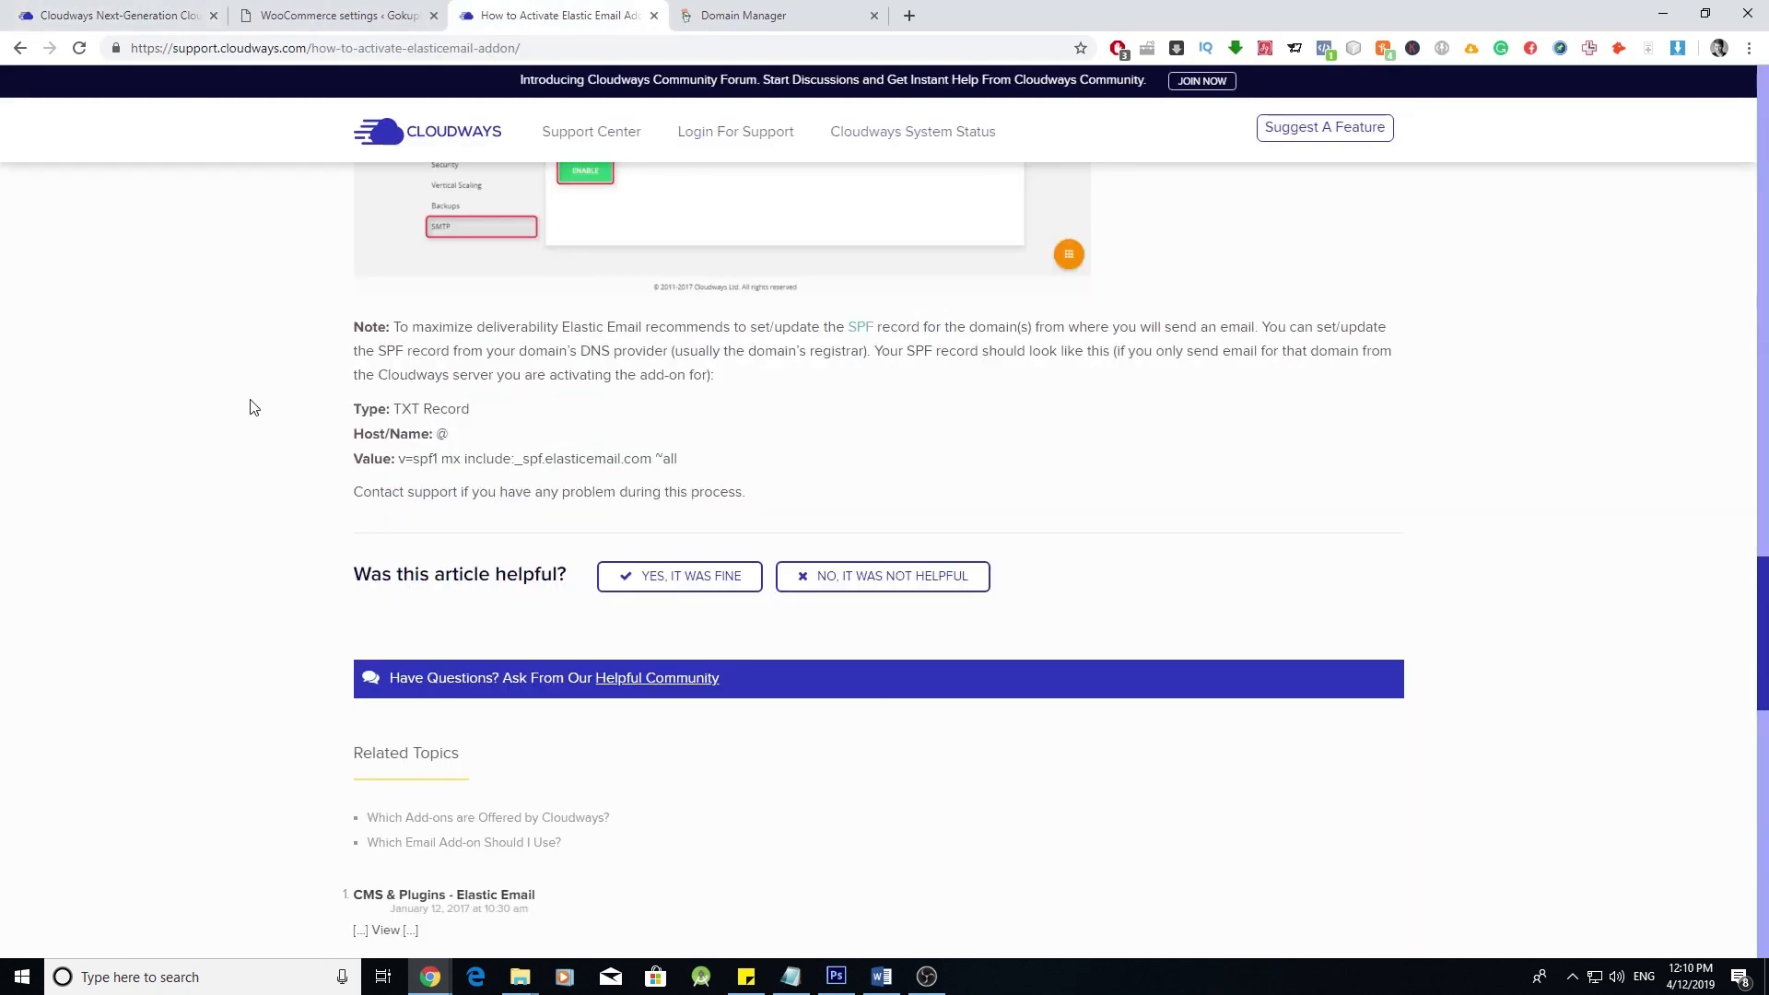
scroll(254, 408, up, 10)
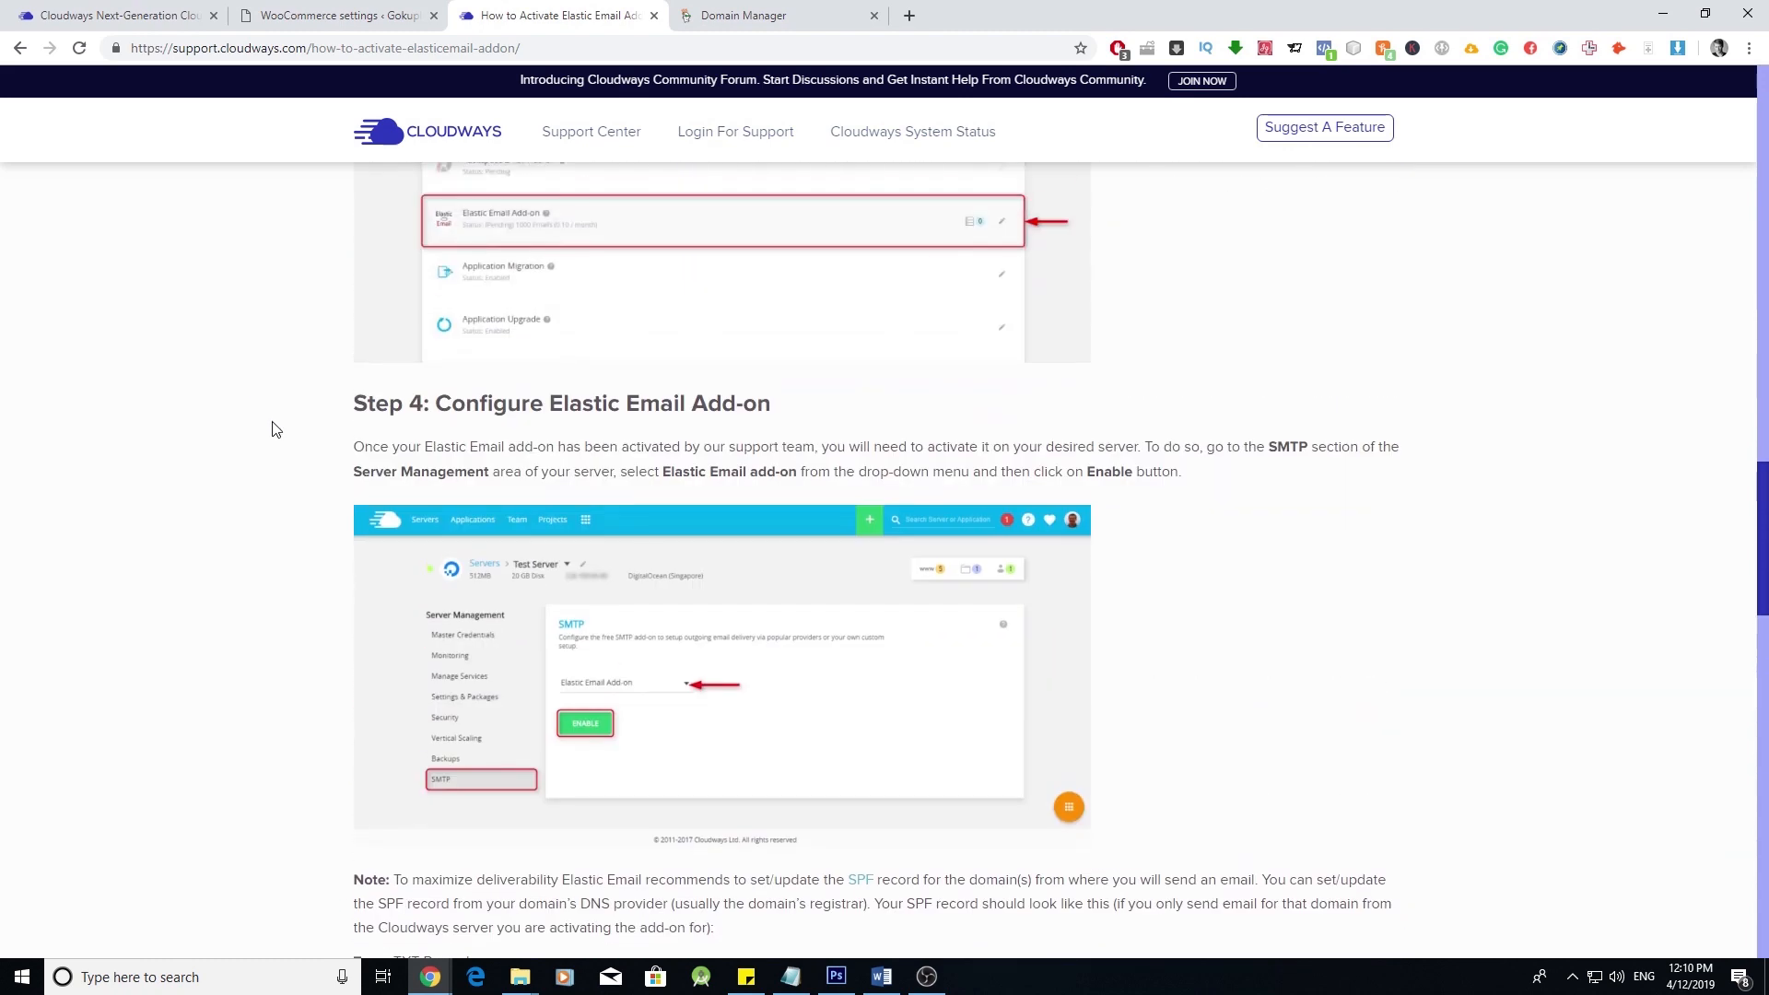
scroll(306, 484, up, 15)
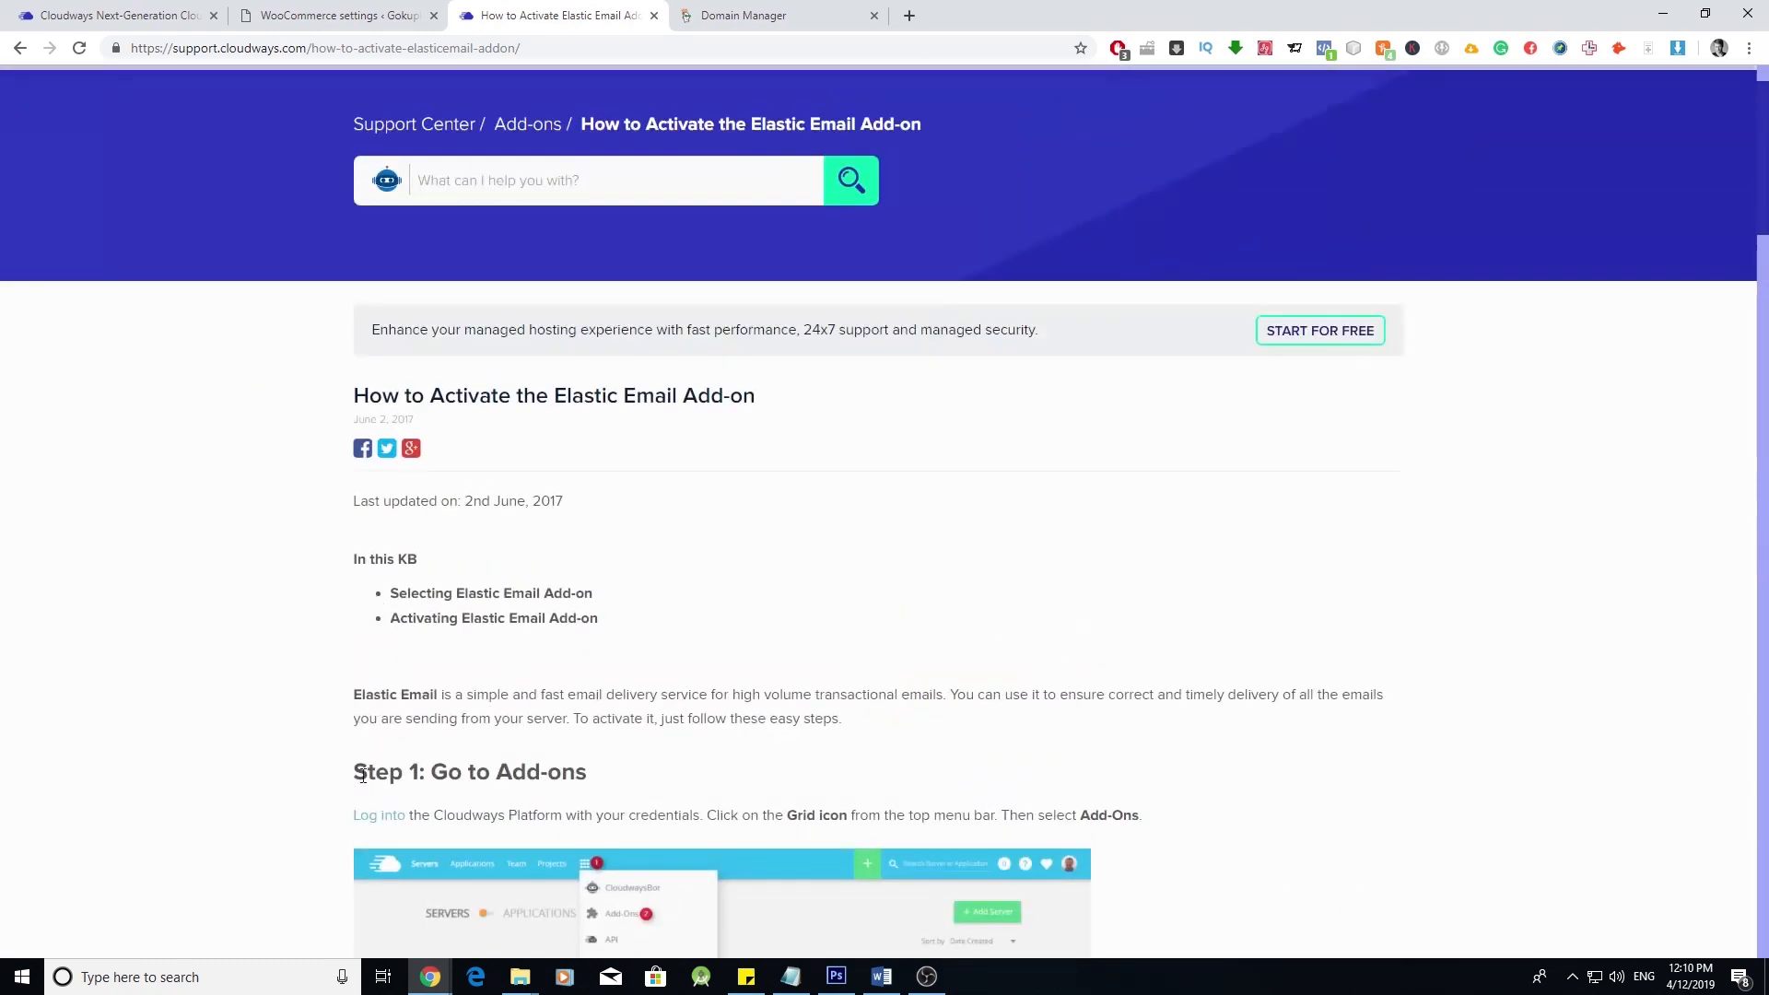
scroll(368, 709, down, 4)
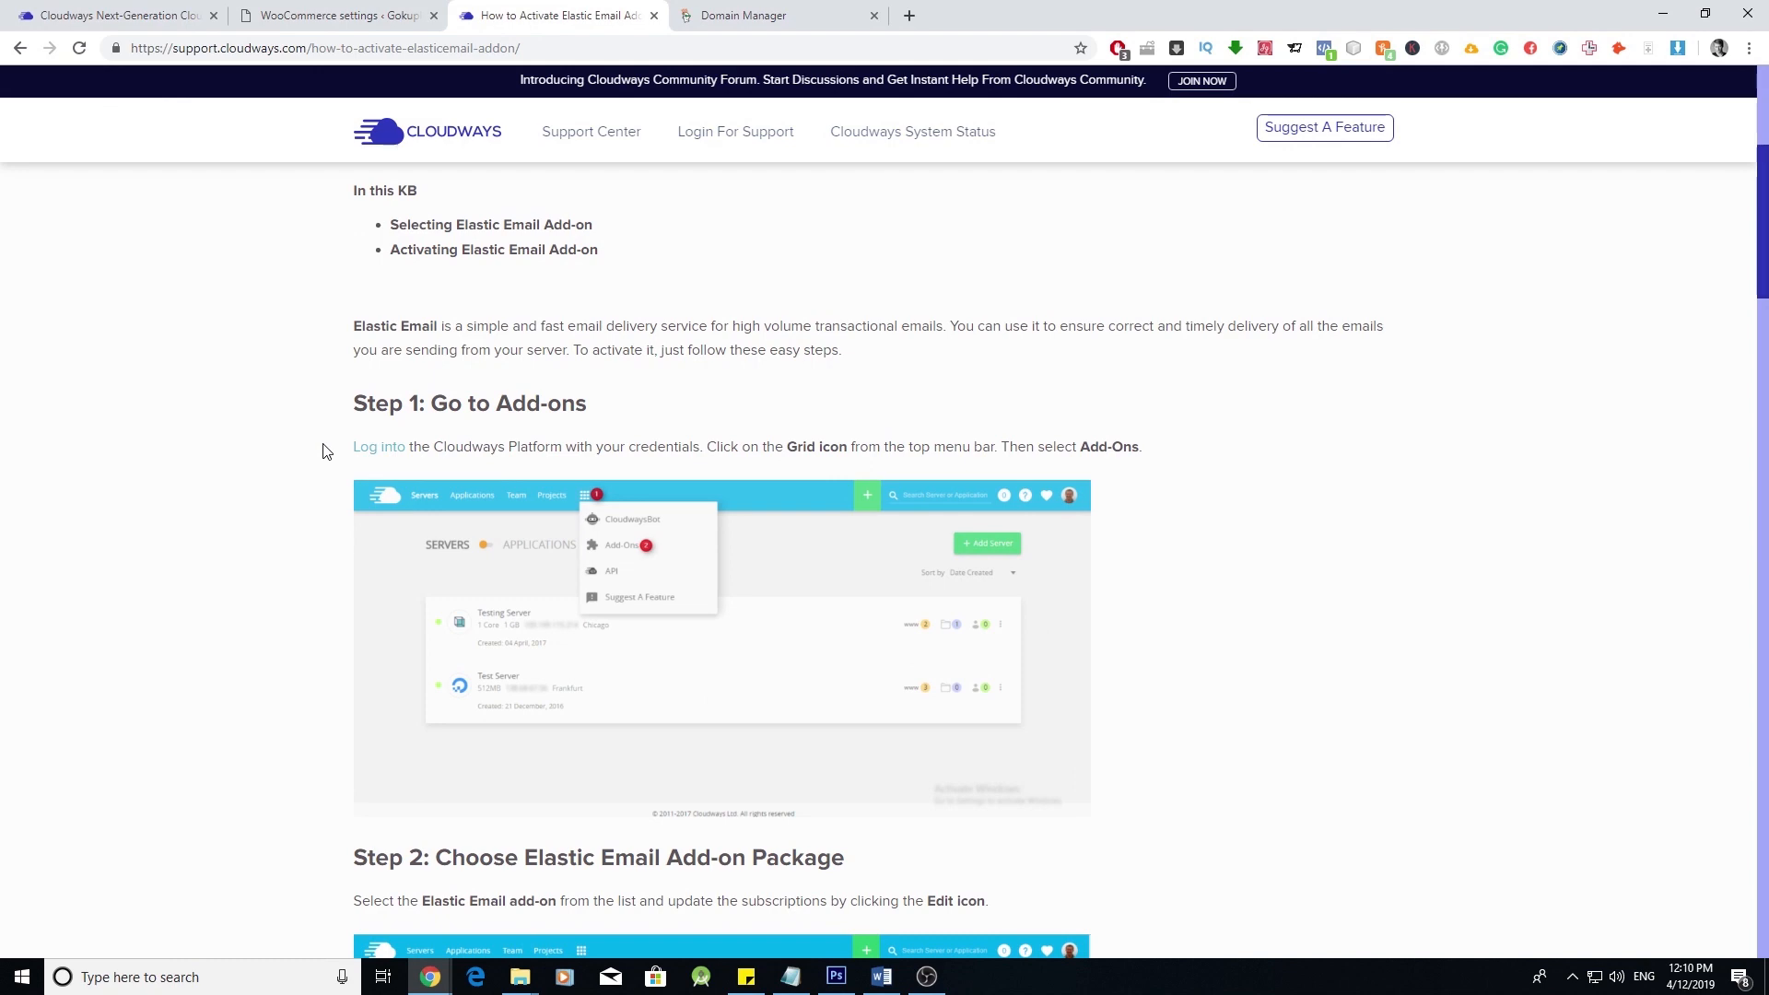
scroll(325, 448, down, 3)
scroll(383, 415, up, 4)
scroll(348, 618, down, 12)
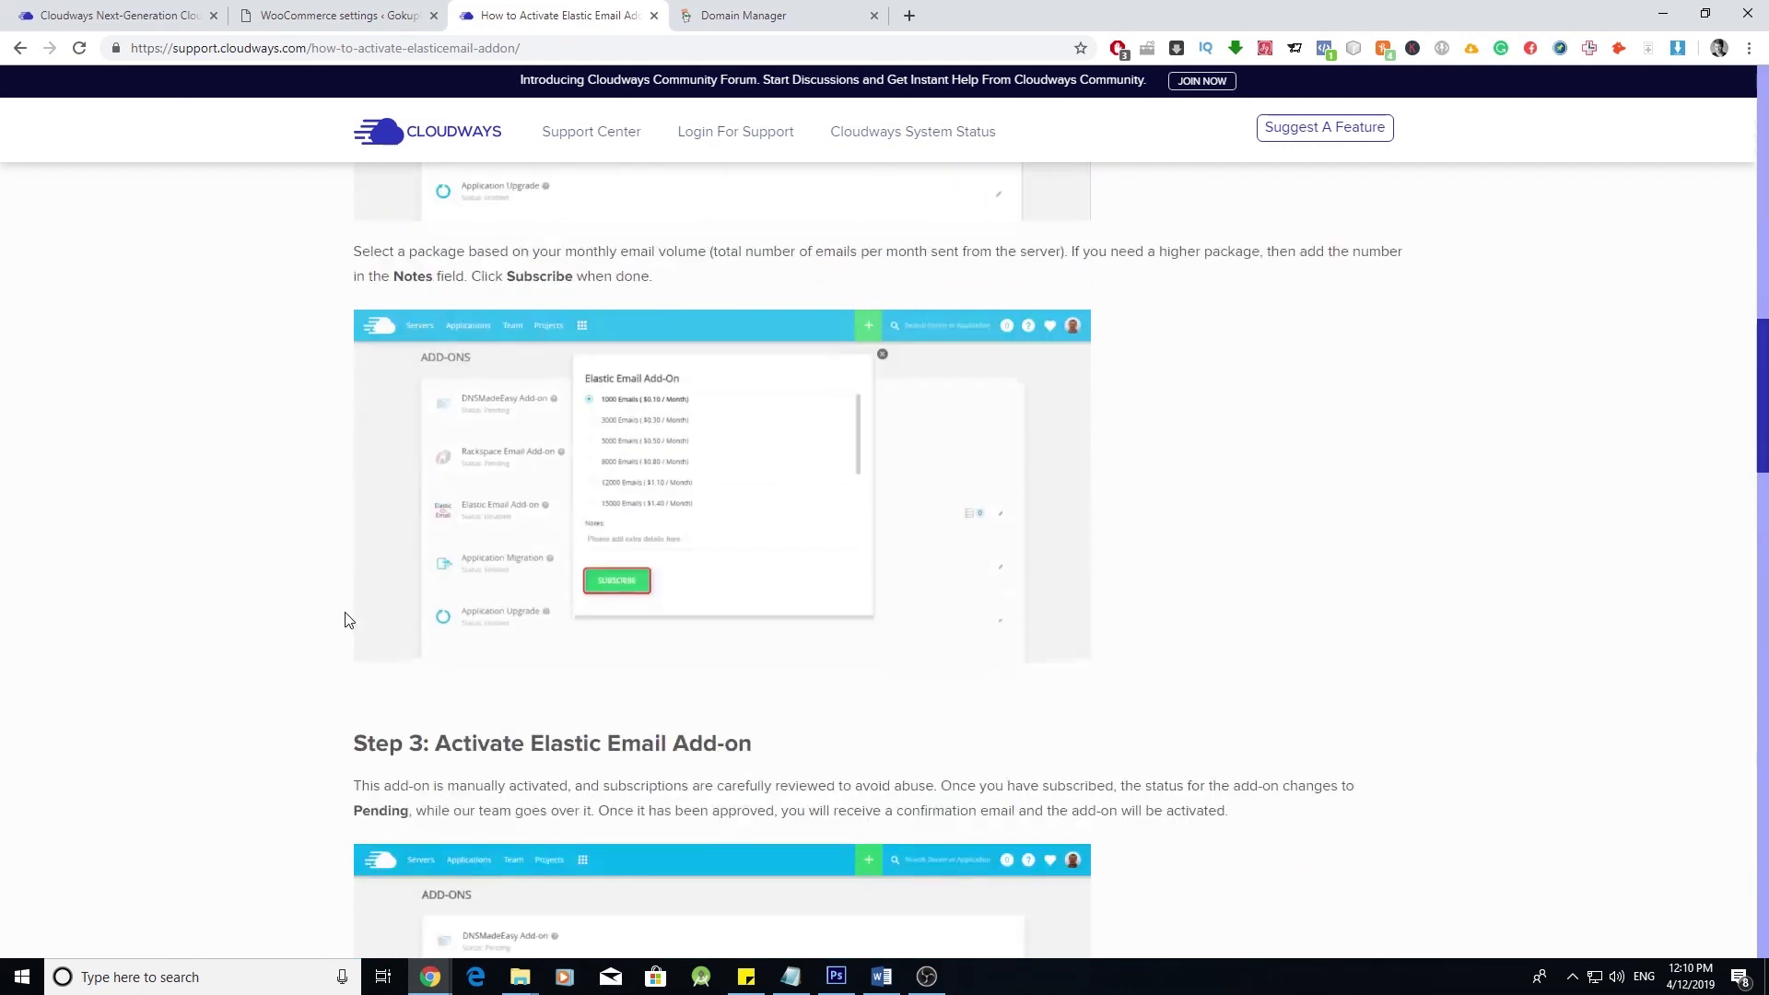
scroll(347, 619, down, 15)
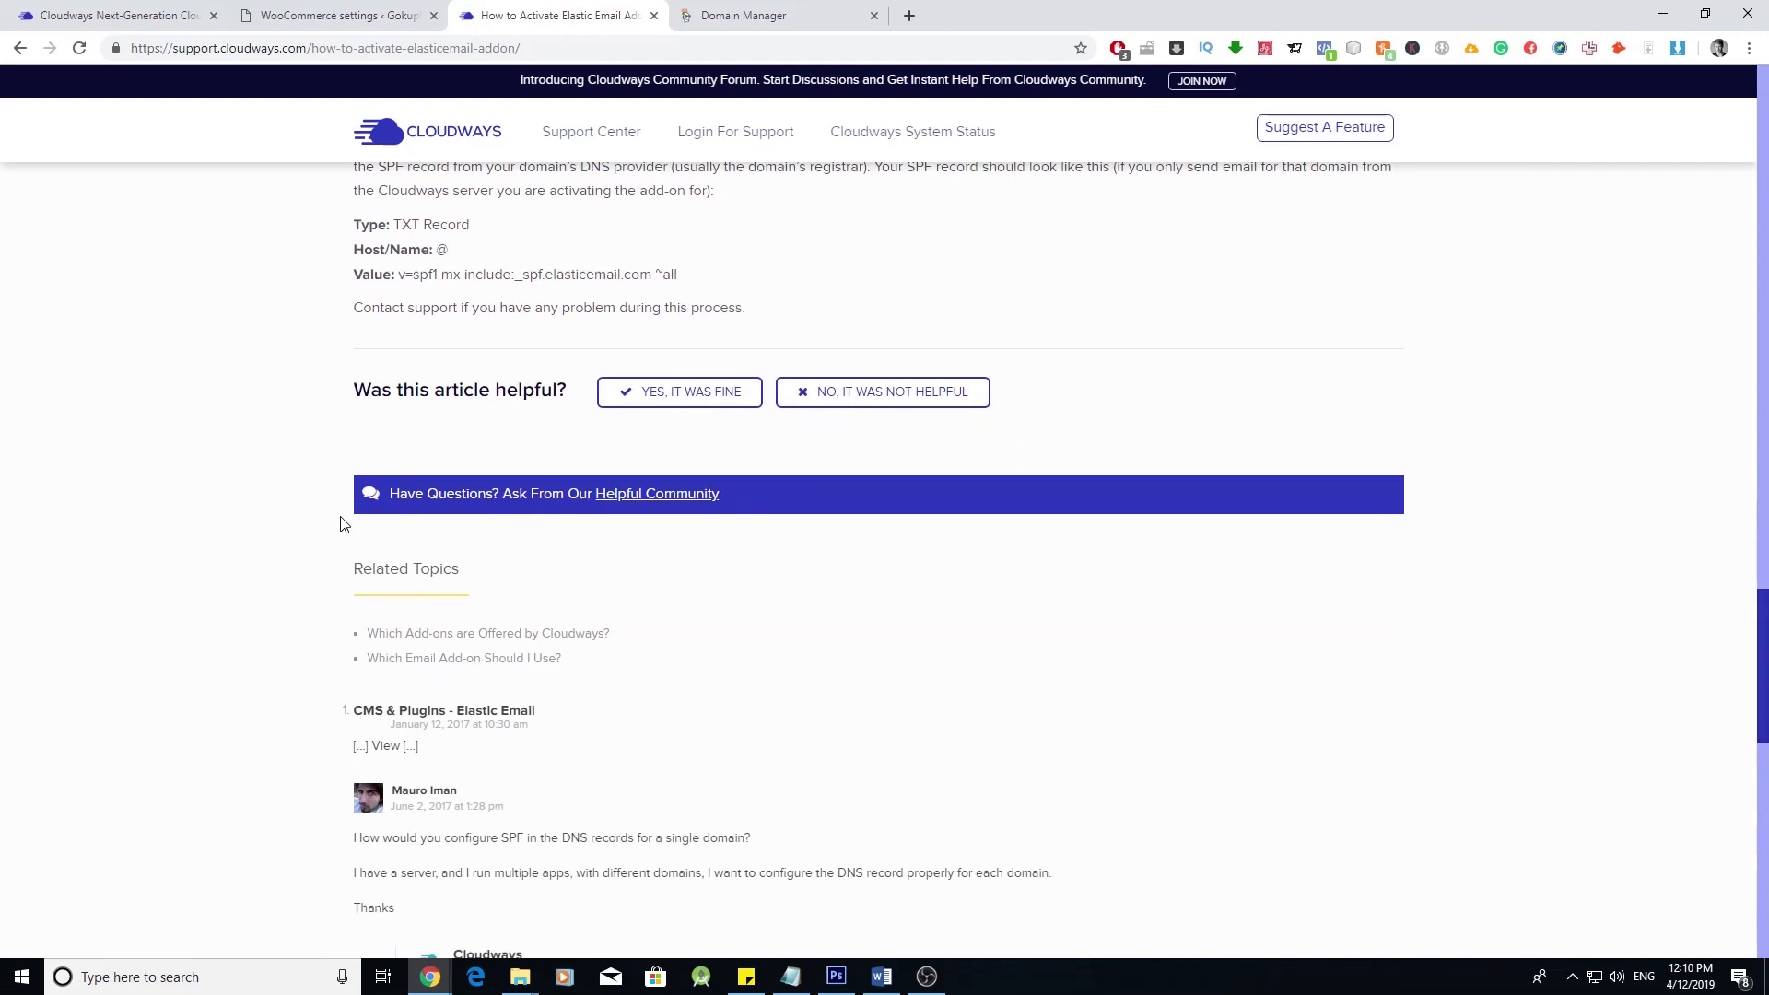
scroll(343, 524, up, 2)
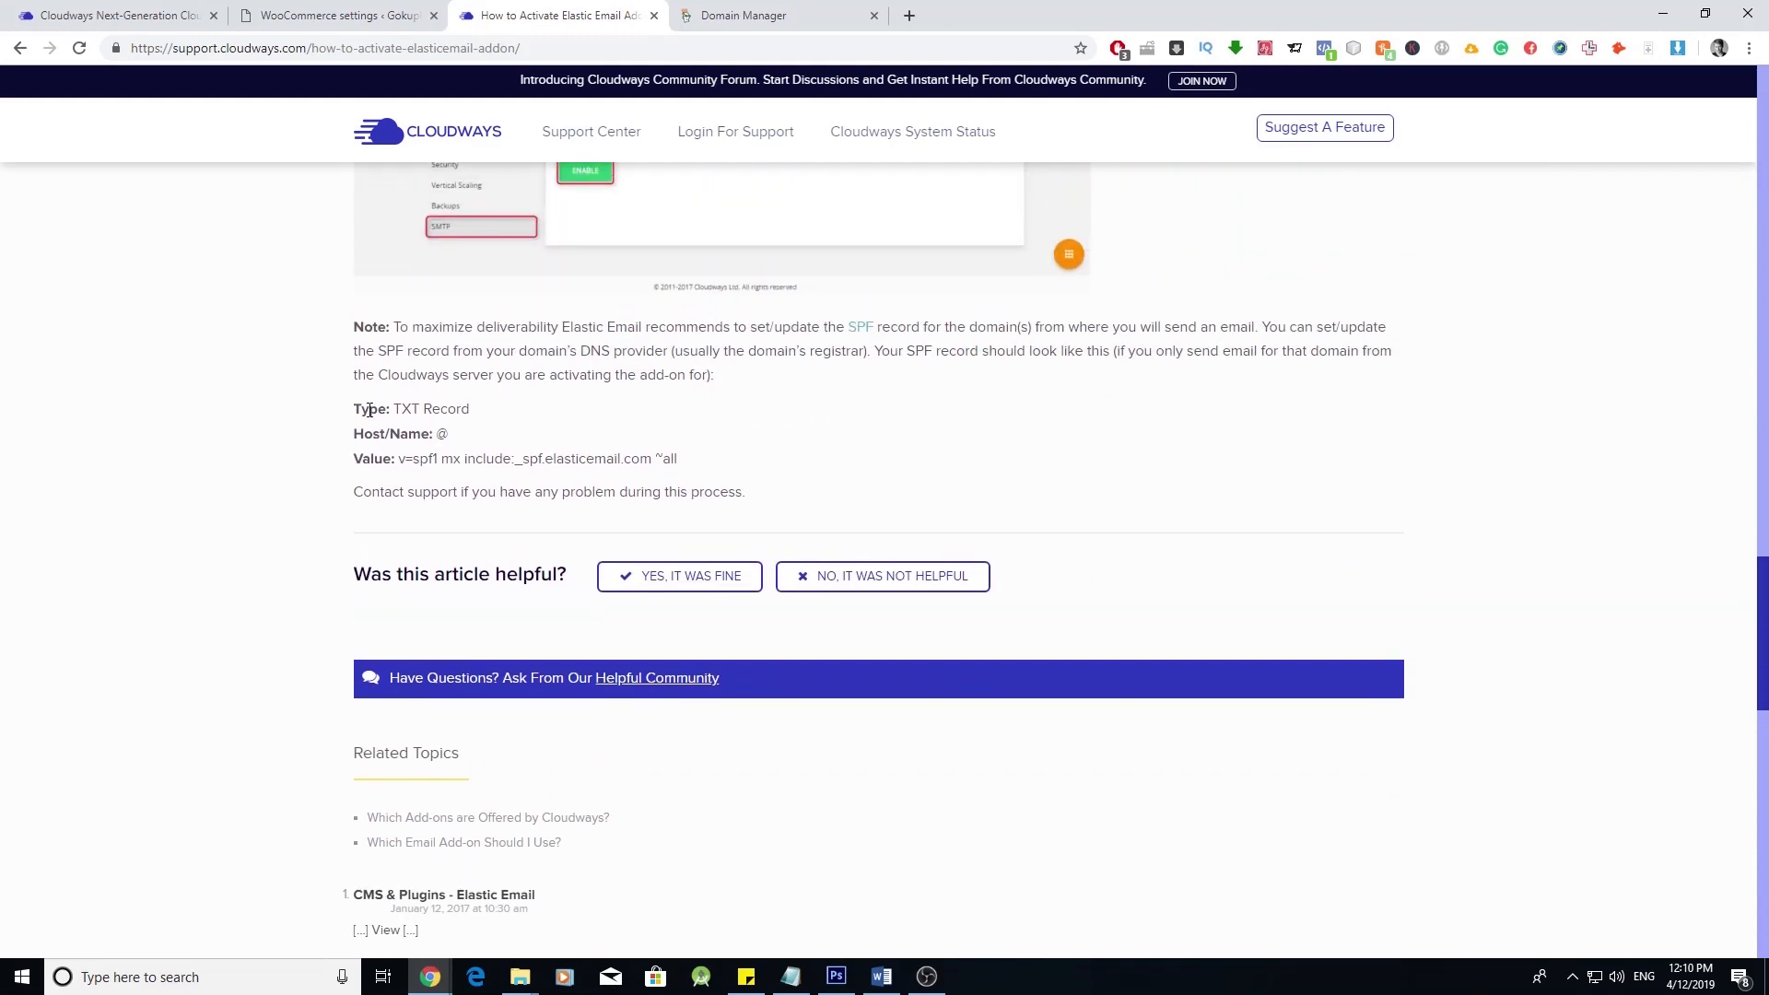
drag(355, 409, 378, 409)
click(385, 435)
- Open DNS management for gokuplanet.com in GoDaddy and start a new TXT record
click(706, 15)
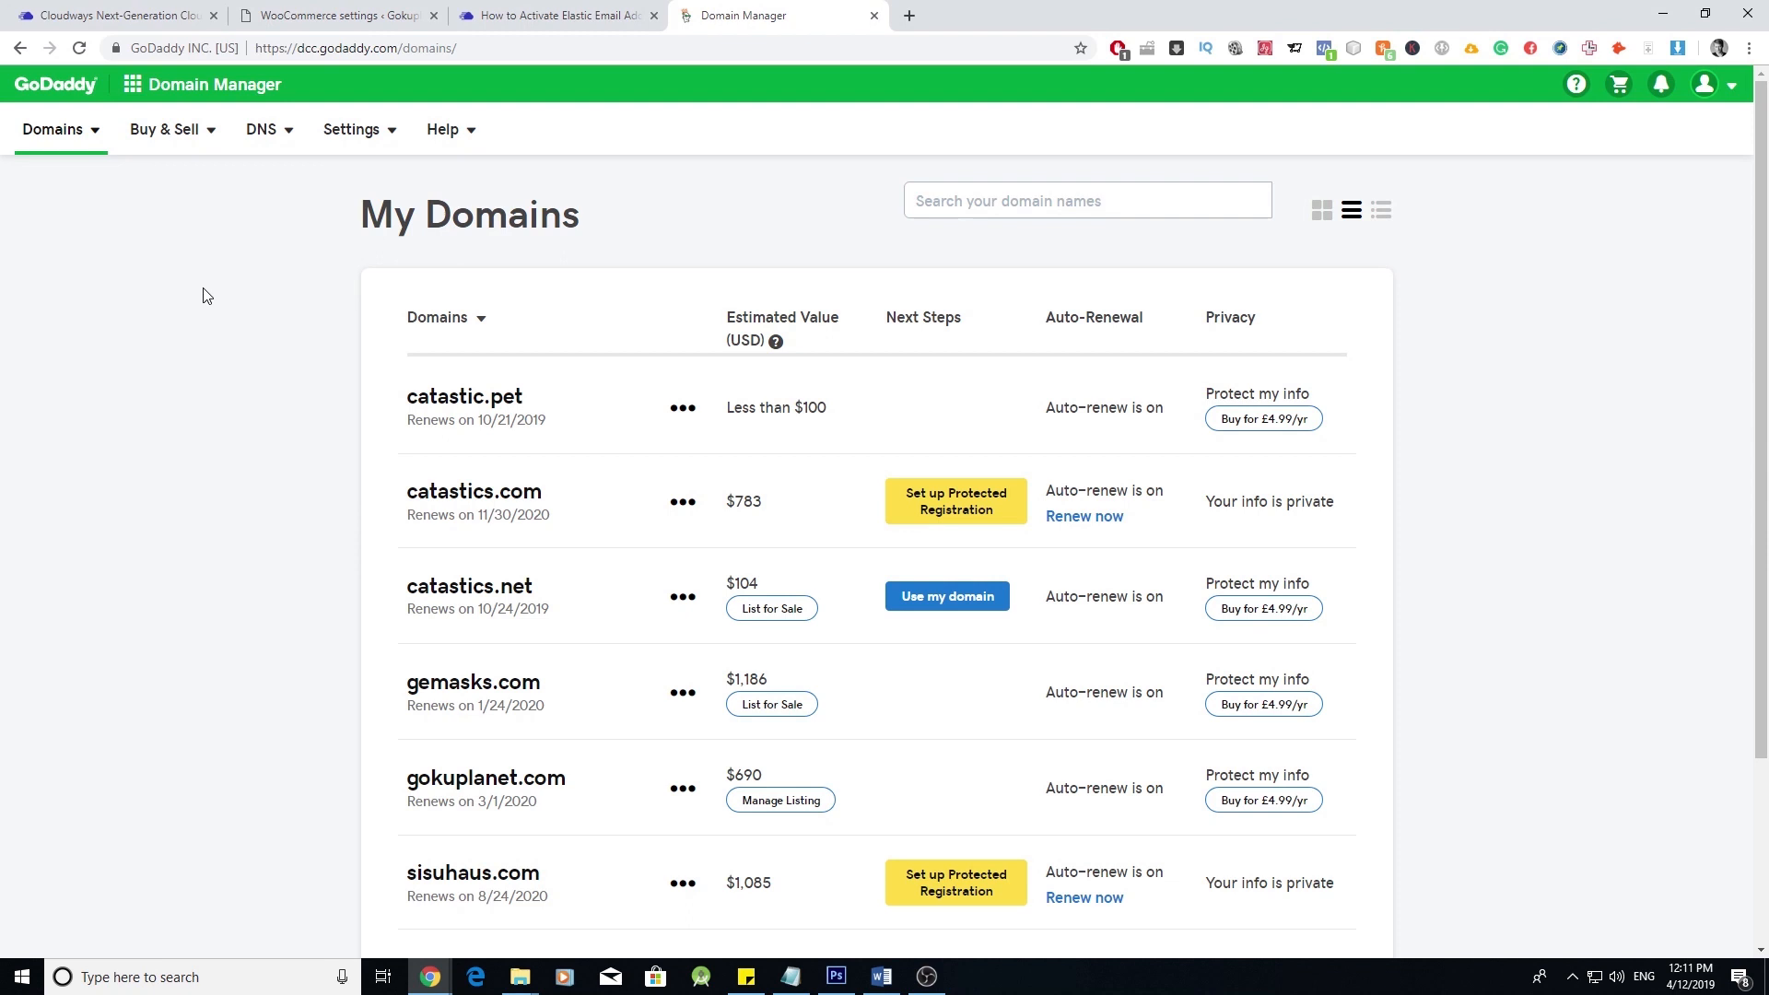
scroll(584, 659, down, 2)
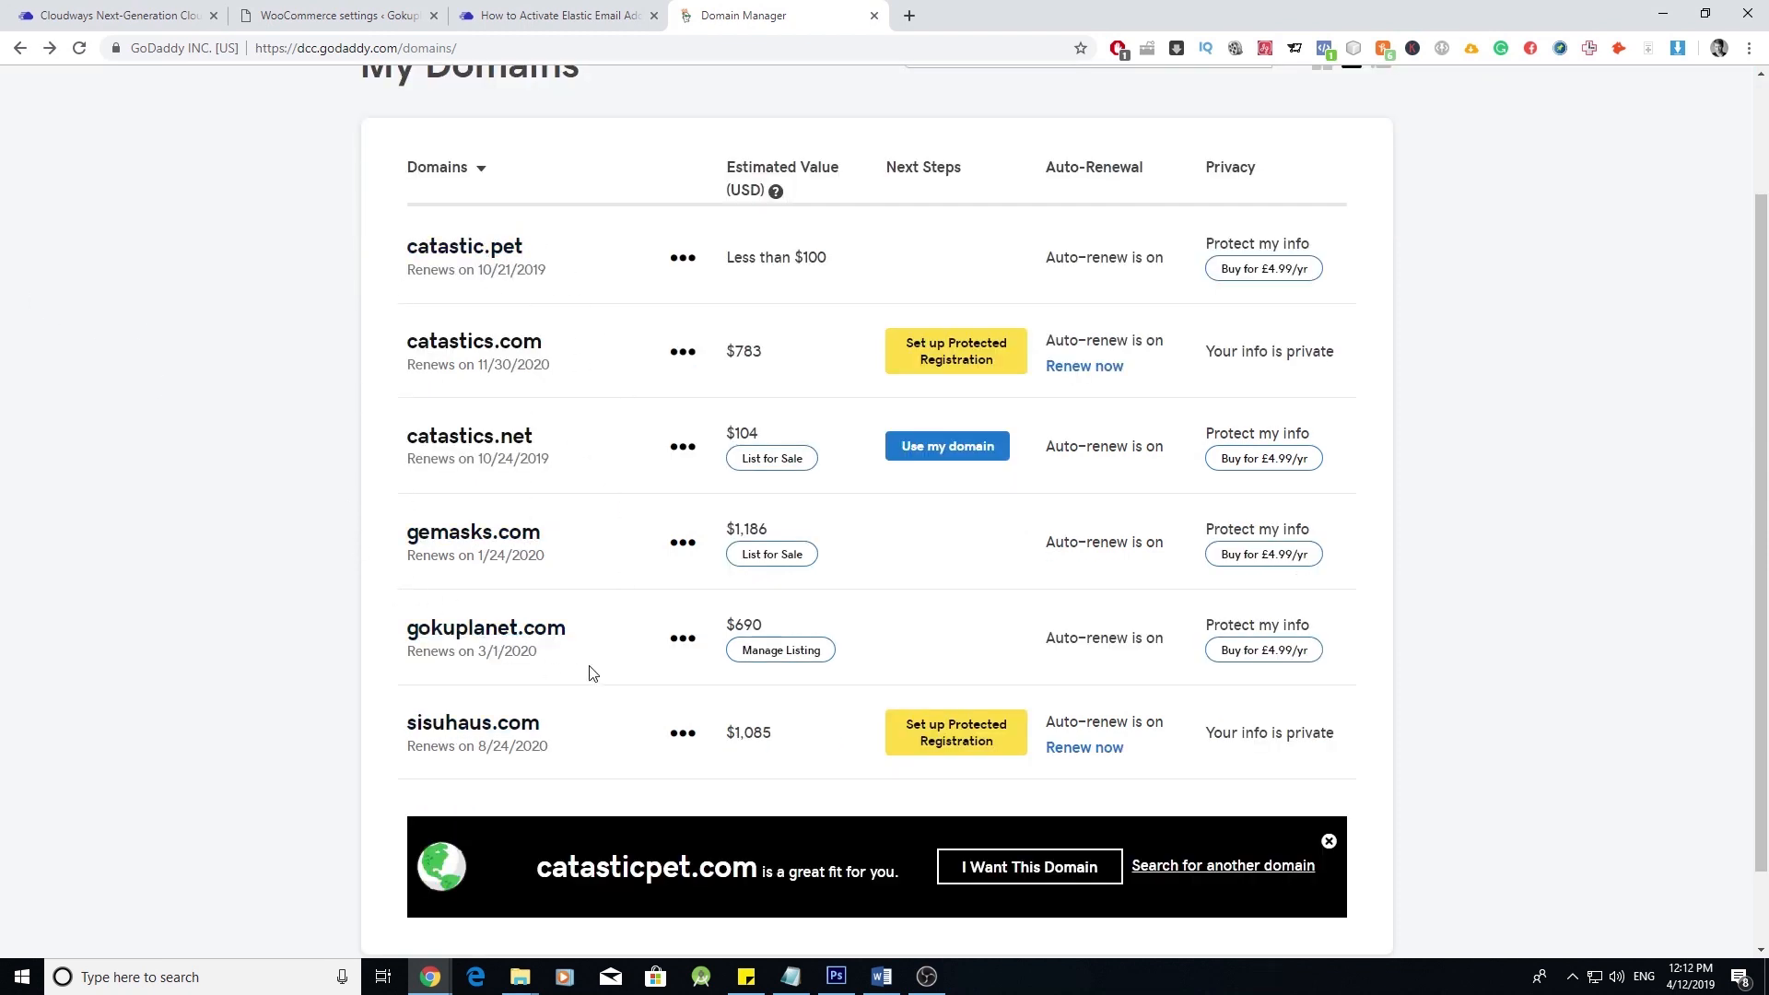
click(682, 639)
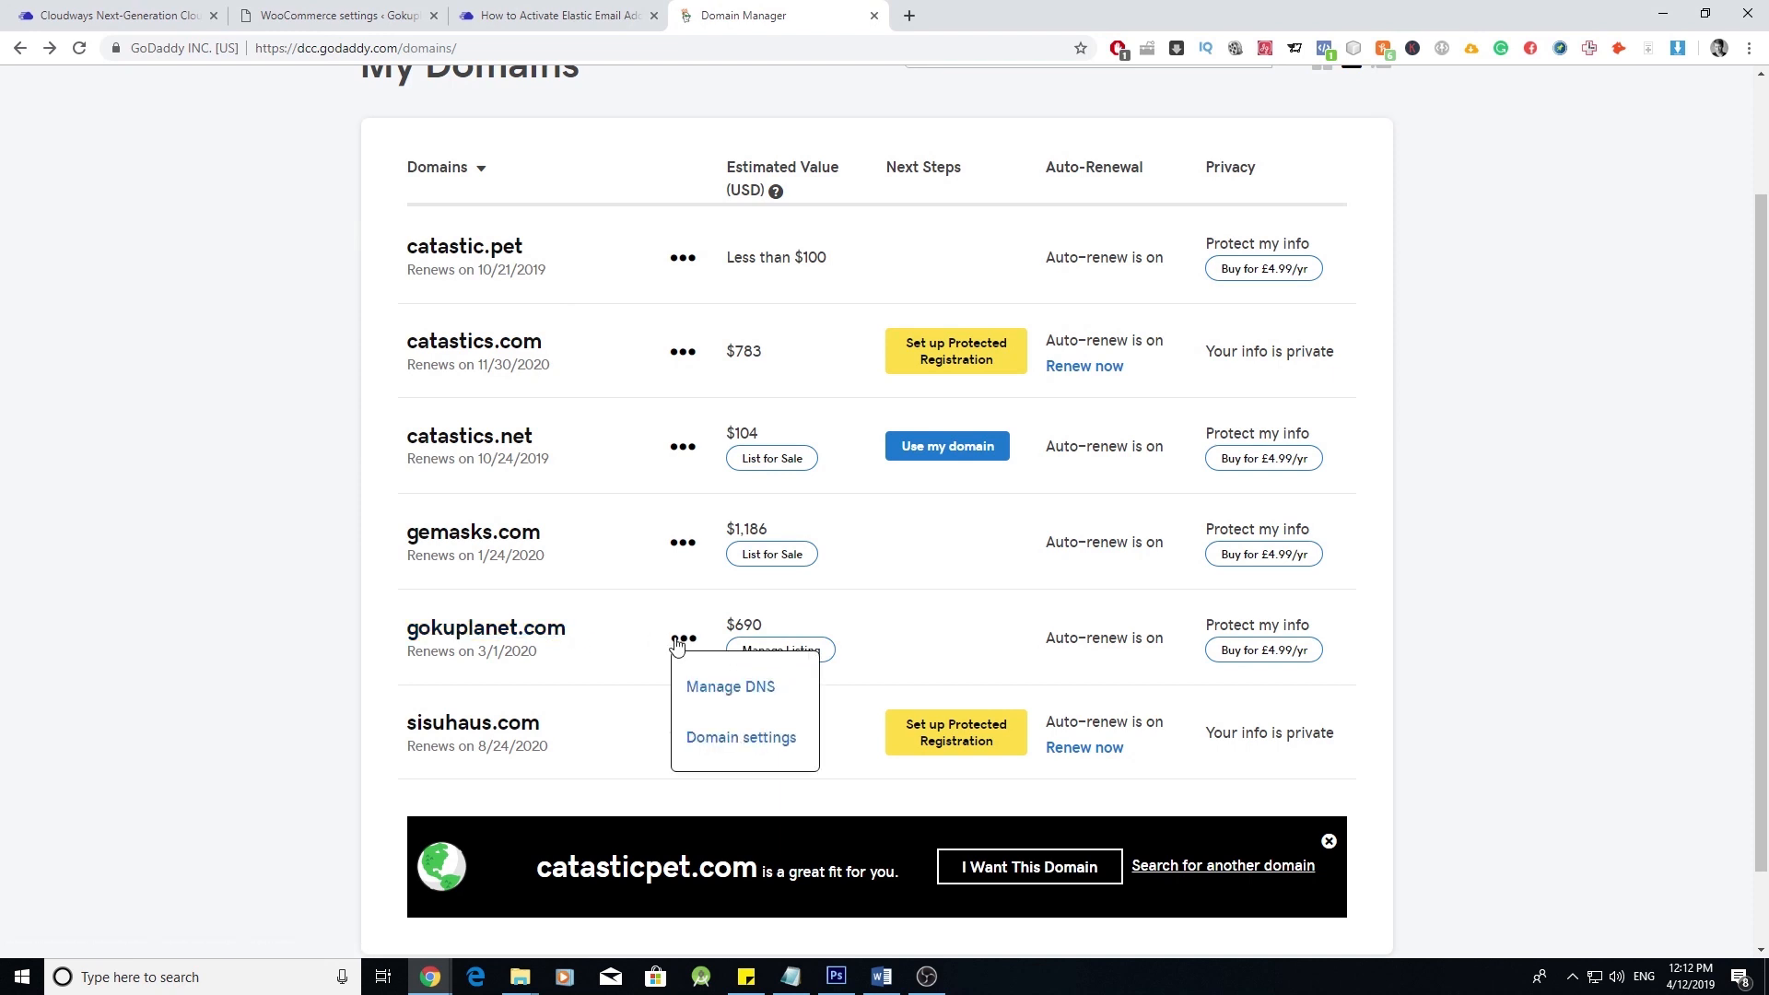
click(724, 687)
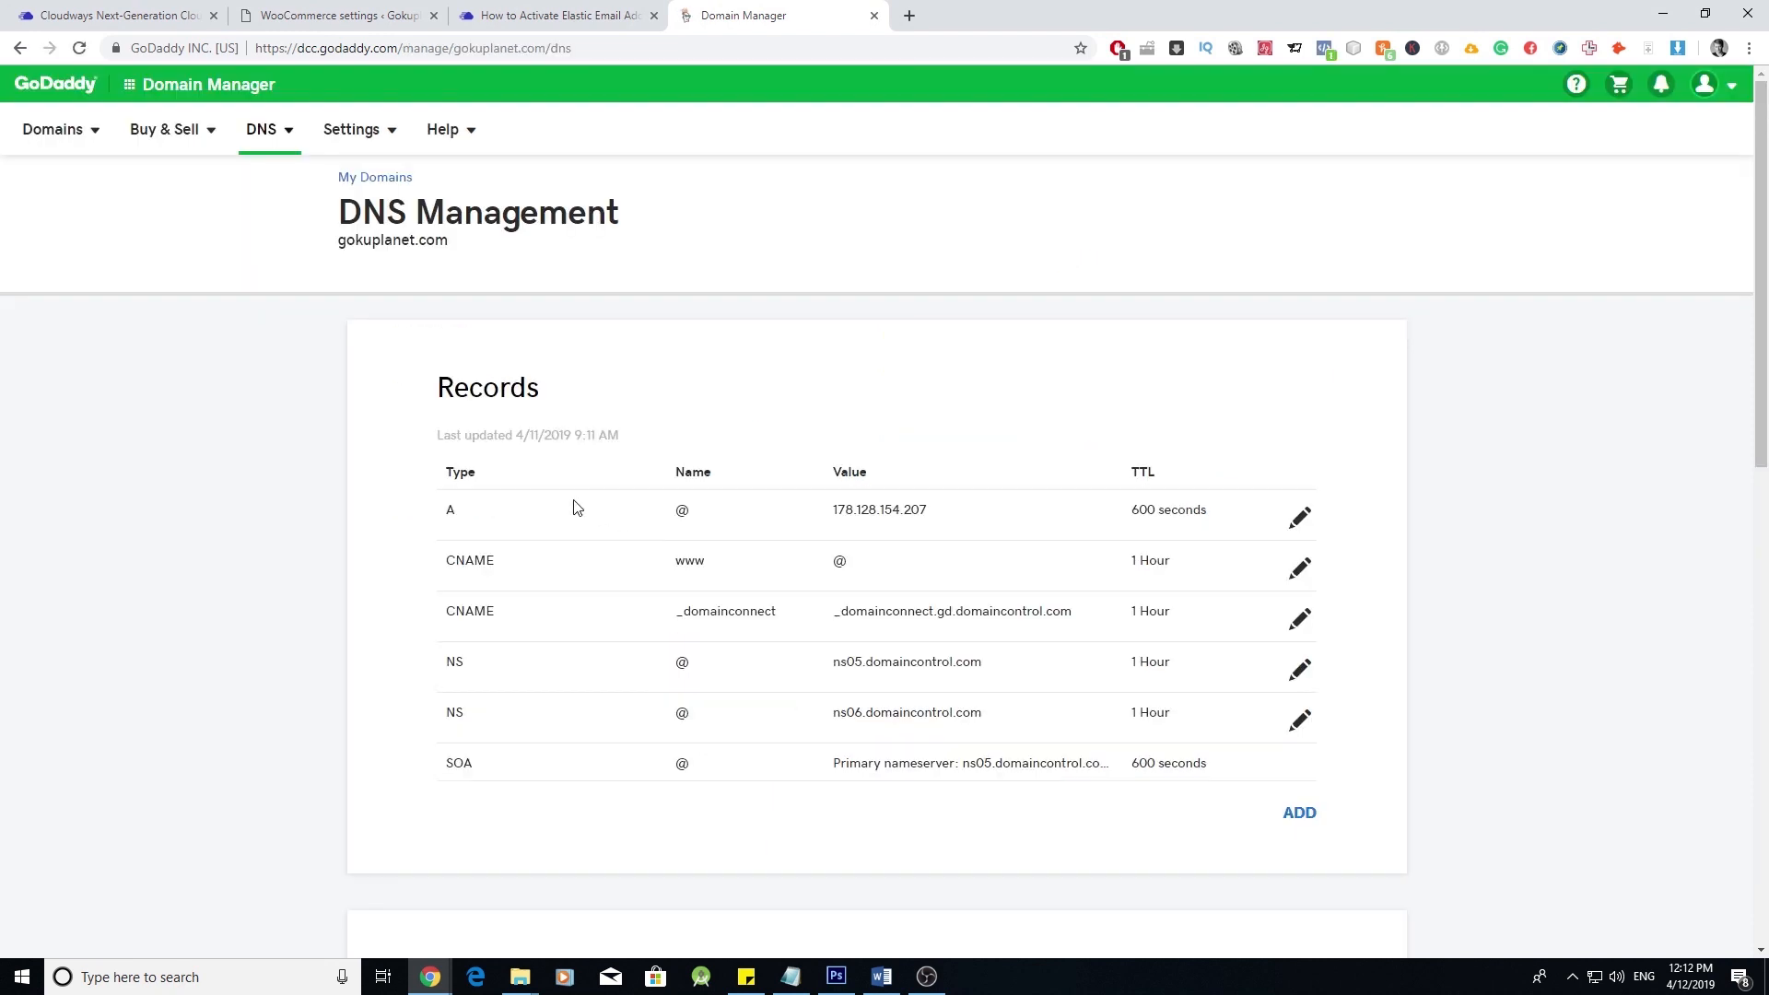
scroll(573, 506, down, 1)
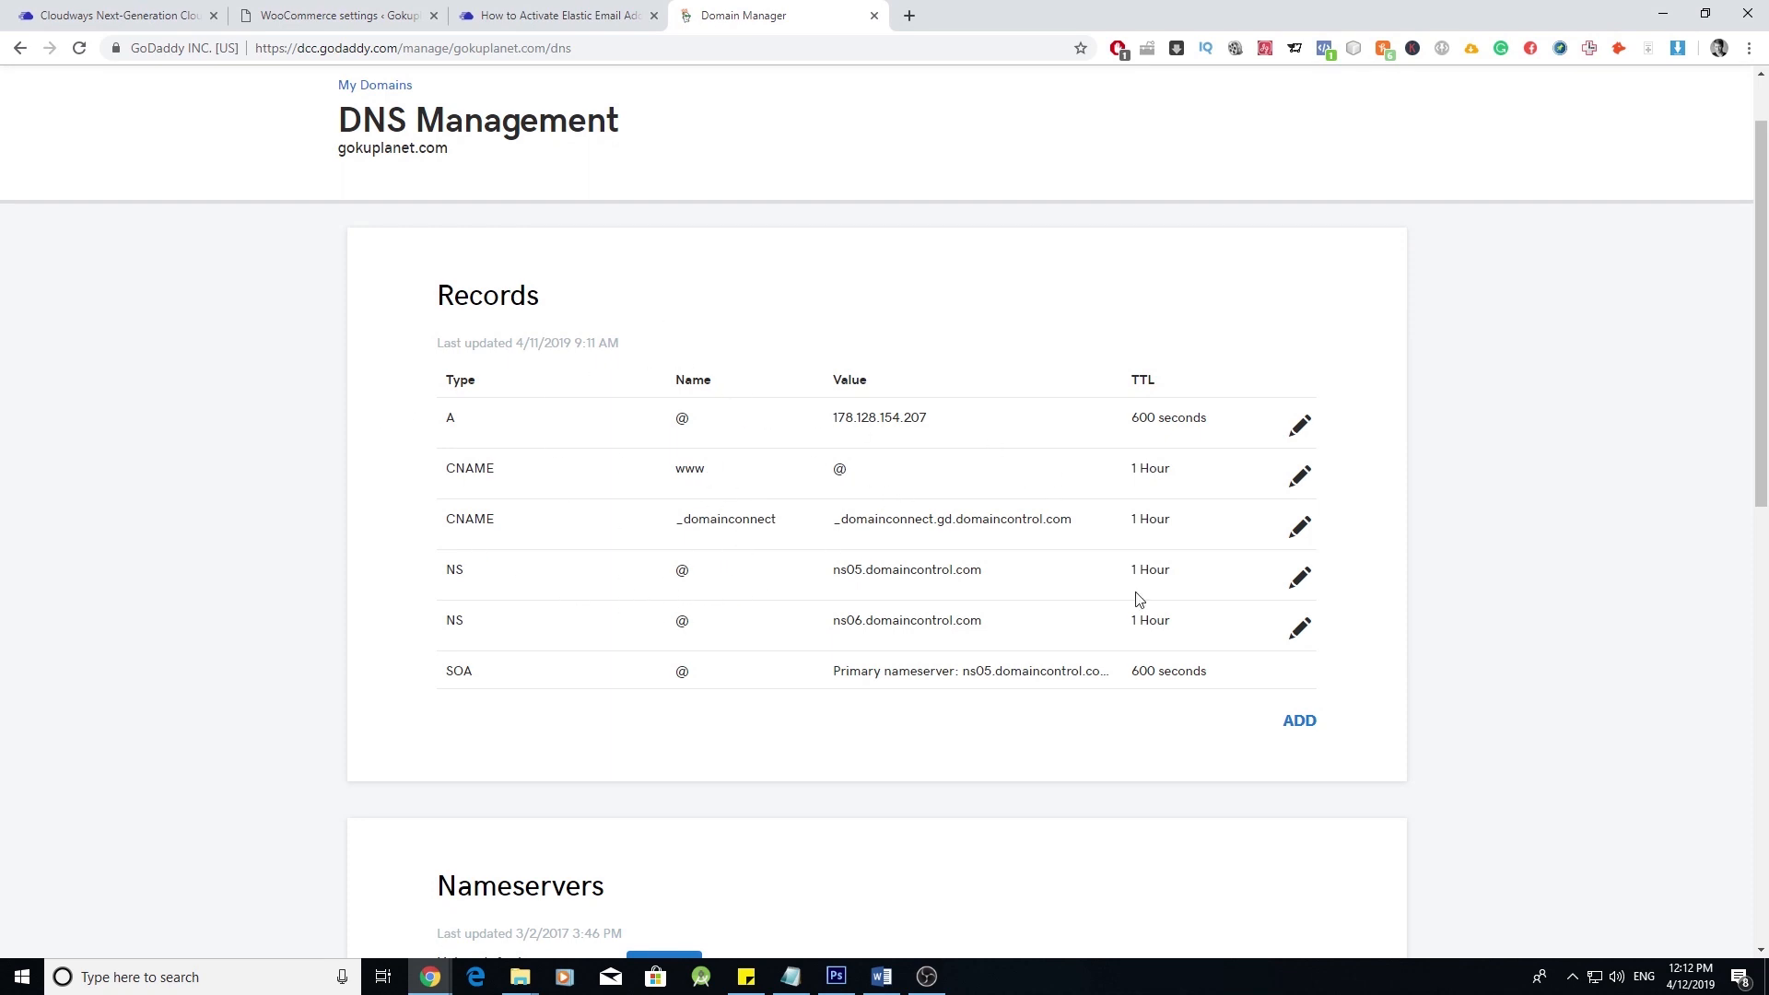
click(1303, 725)
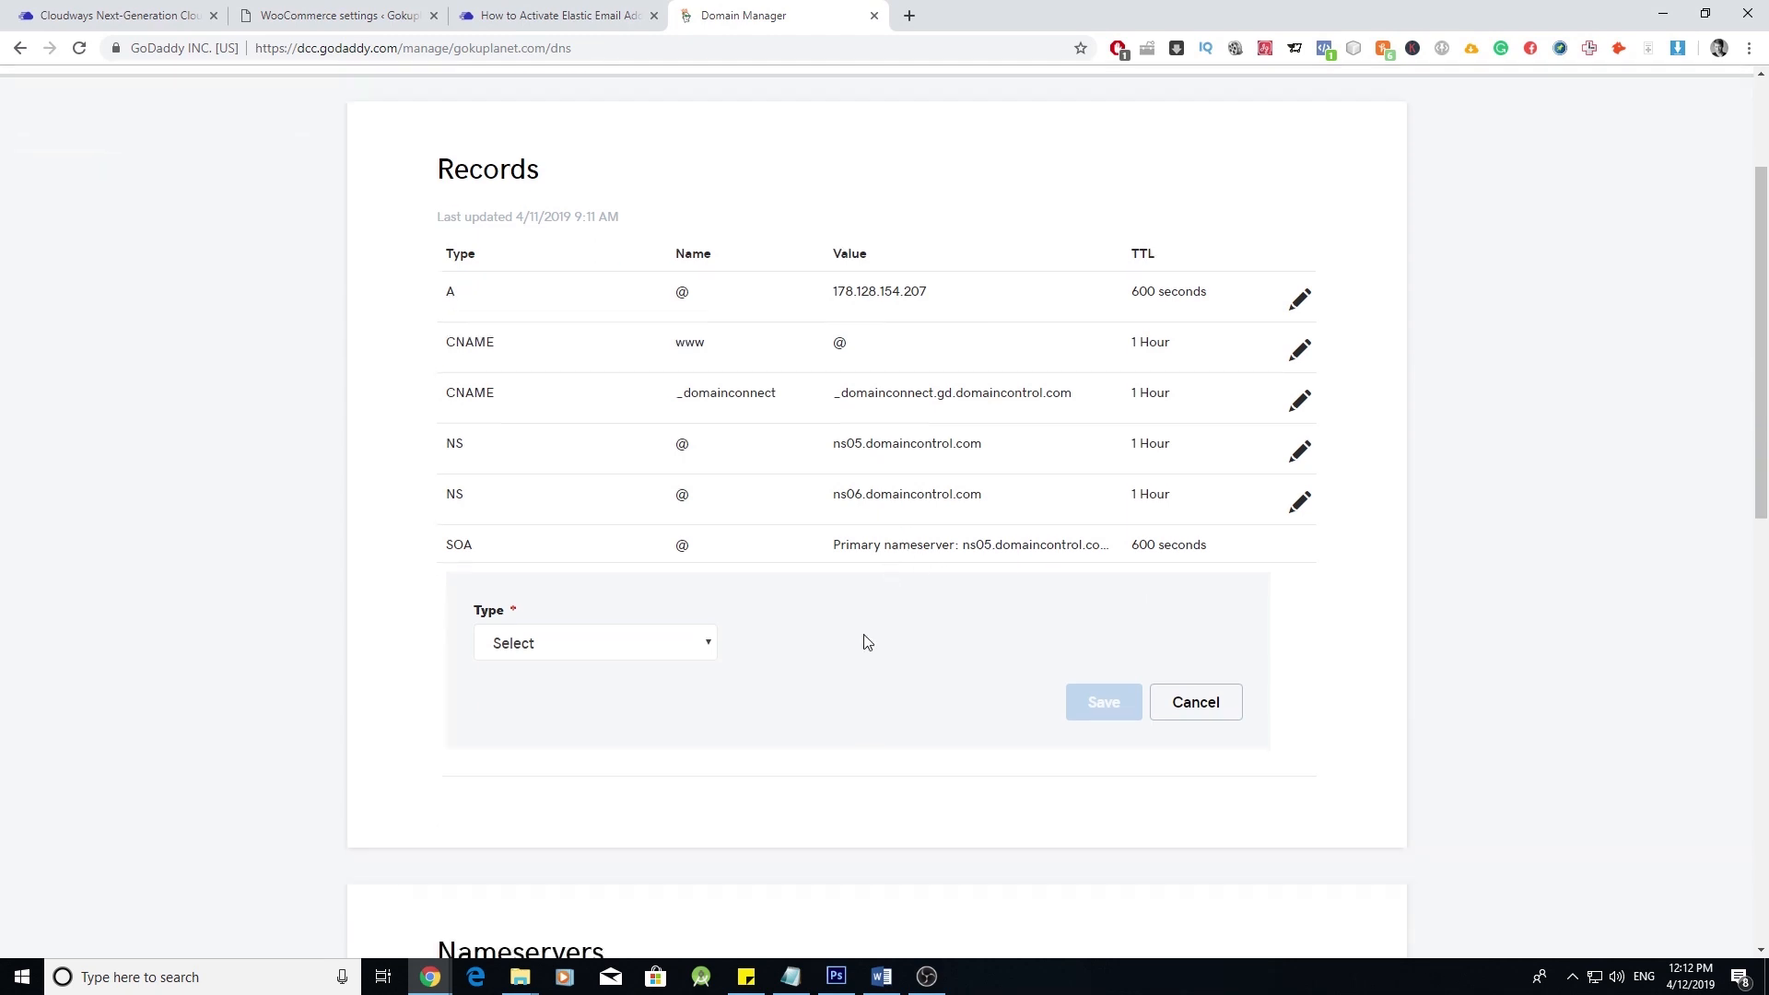
click(706, 588)
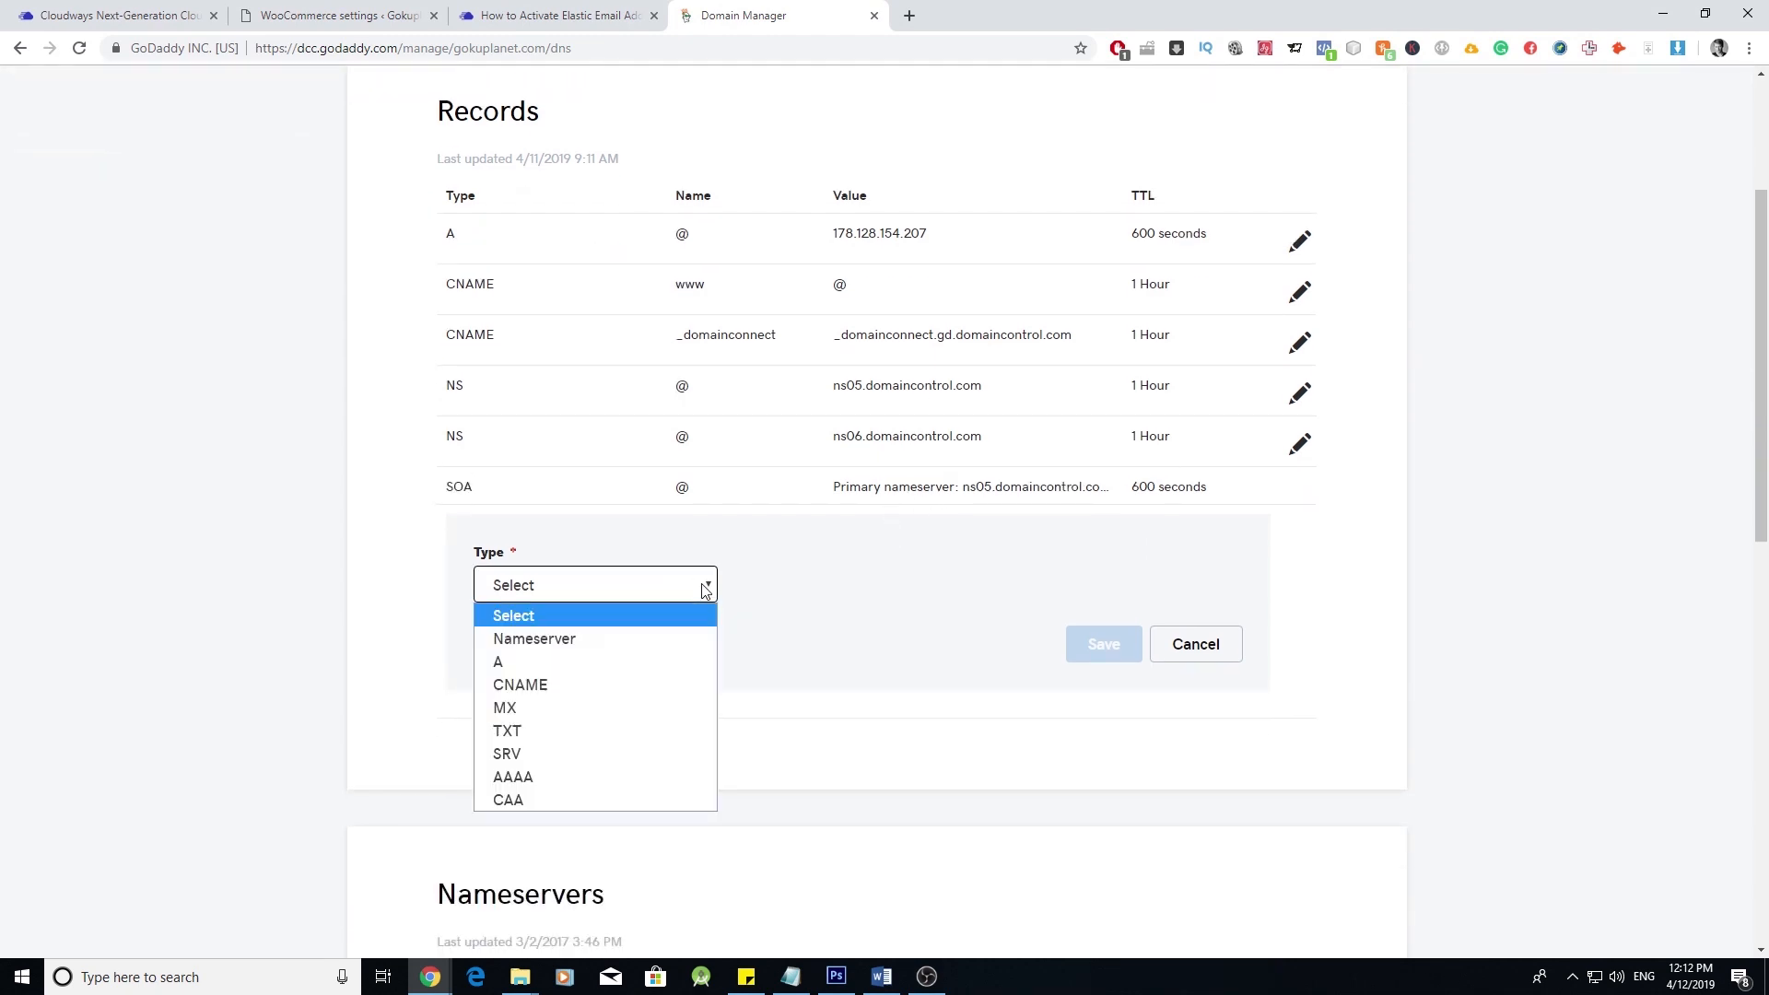
click(620, 730)
- Copy the SPF record value from the Cloudways article
click(516, 15)
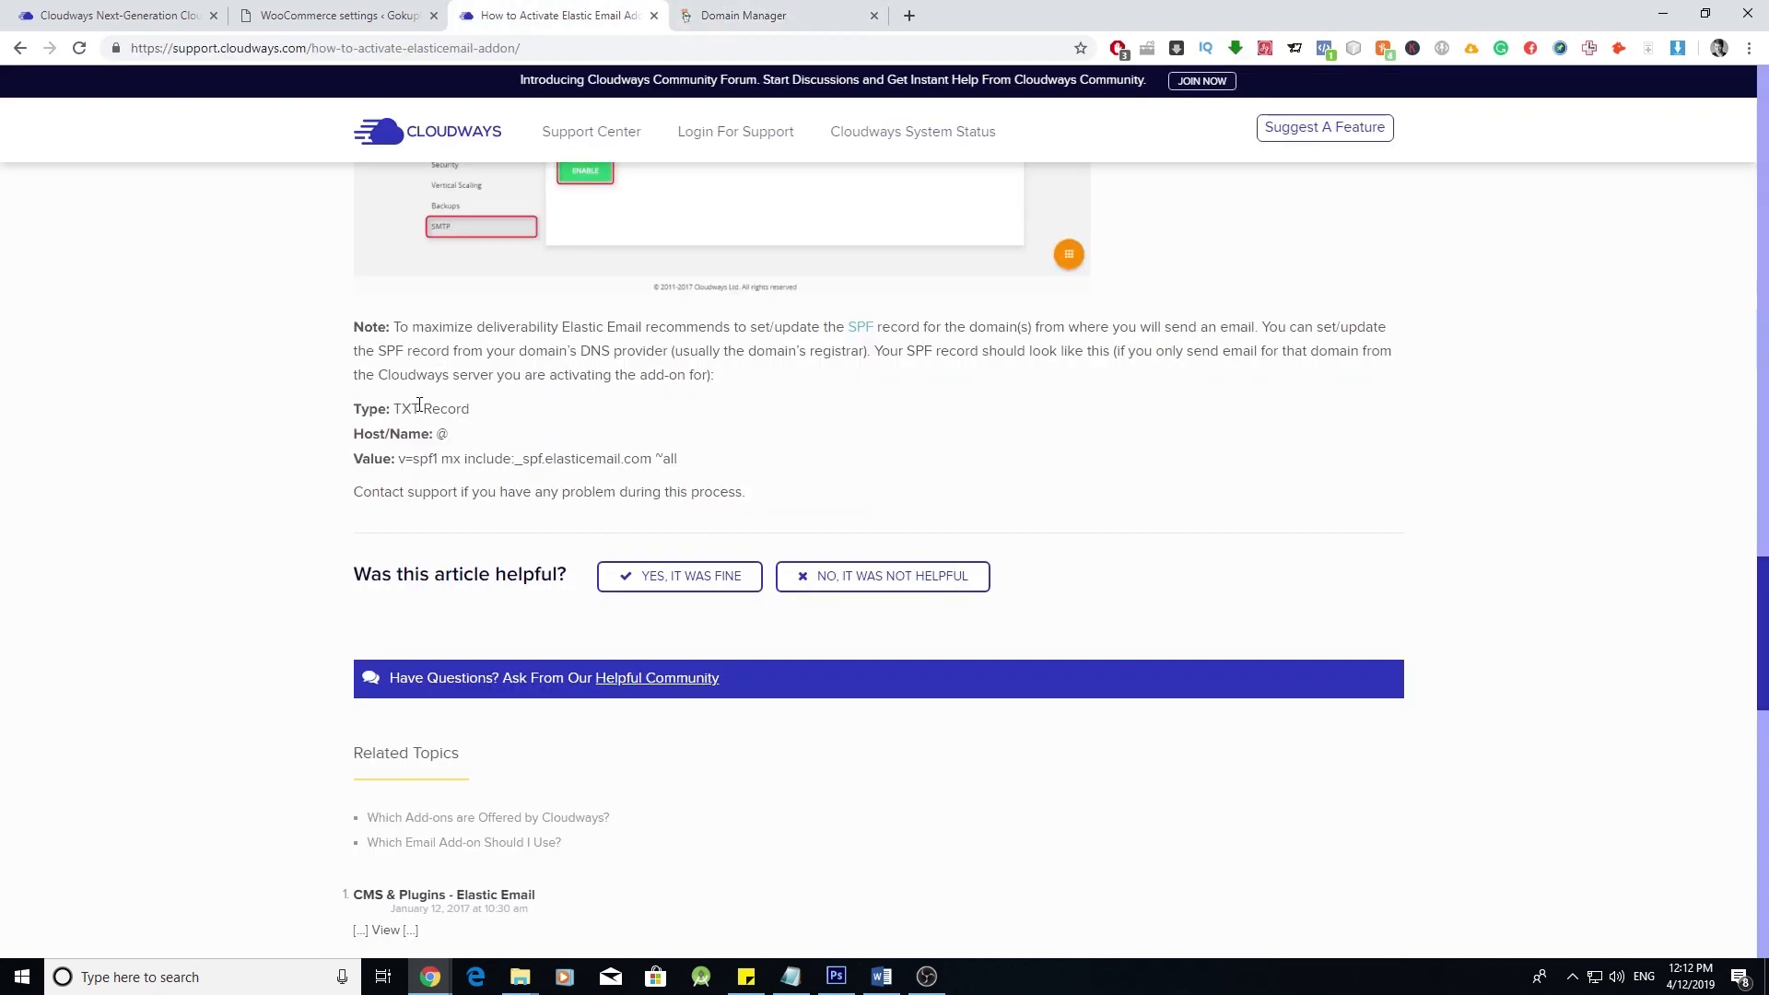
double_click(446, 433)
drag(401, 458, 677, 458)
right_click(658, 458)
click(700, 473)
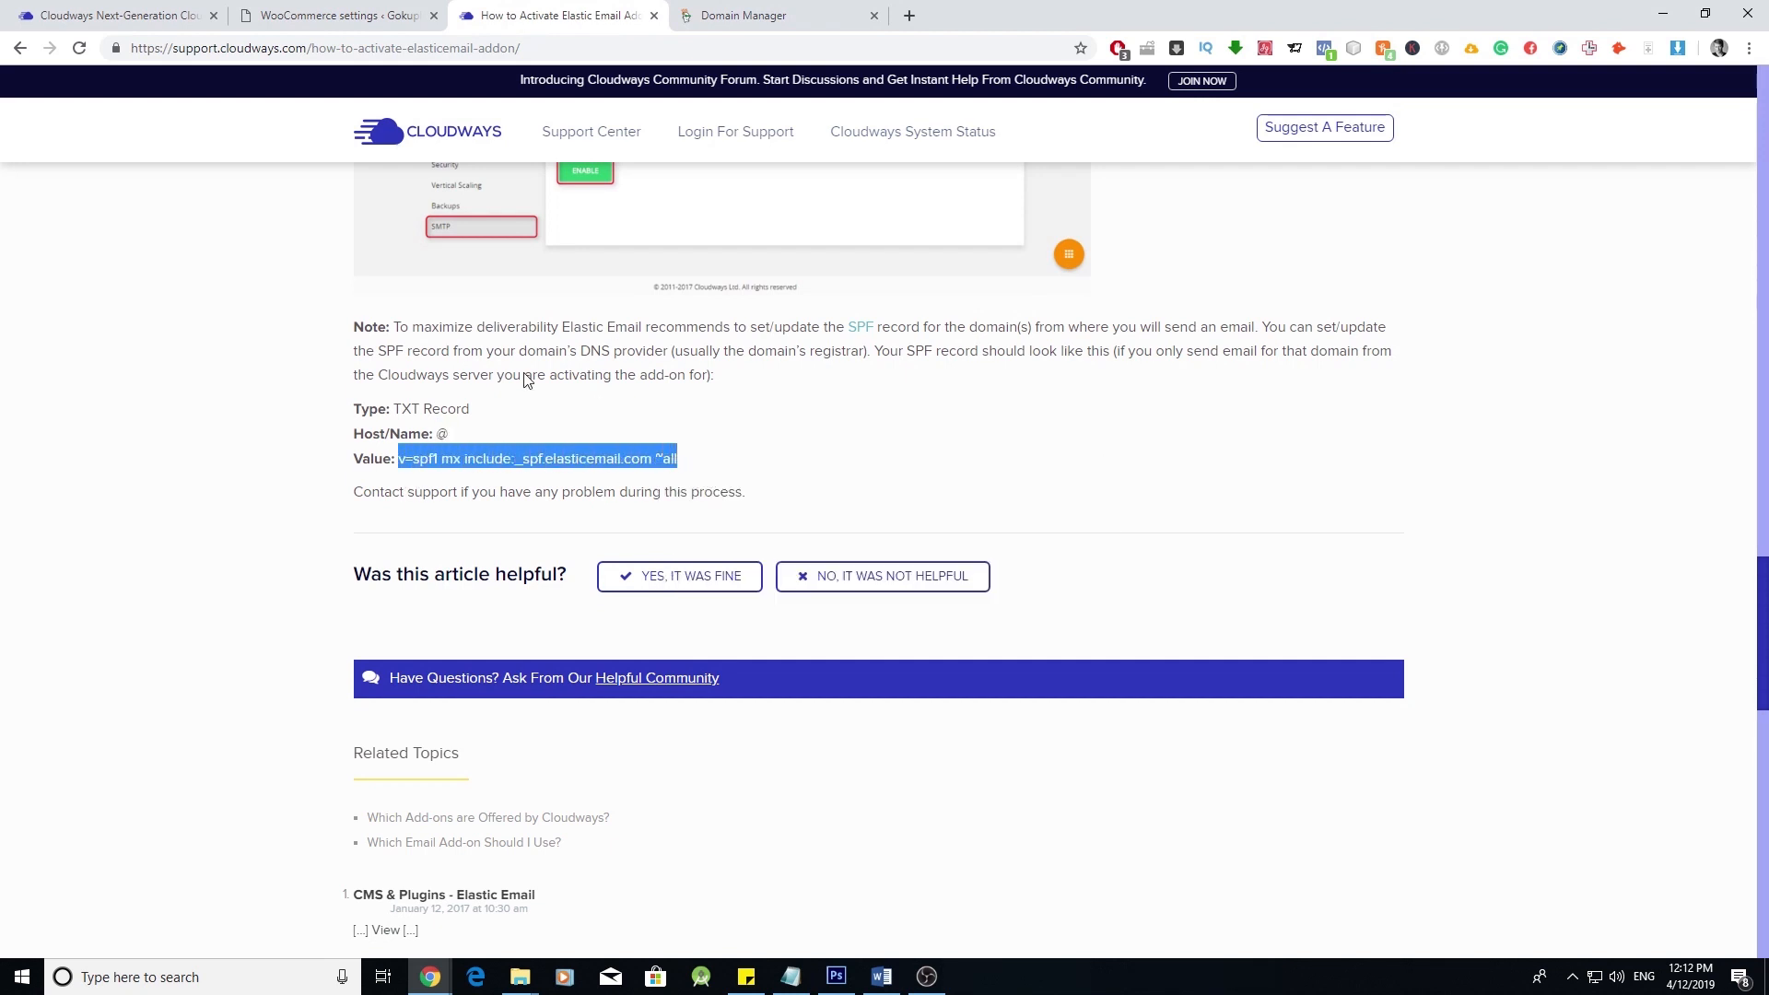
- Fill in the TXT record with host @ and the pasted SPF value
click(773, 16)
click(855, 588)
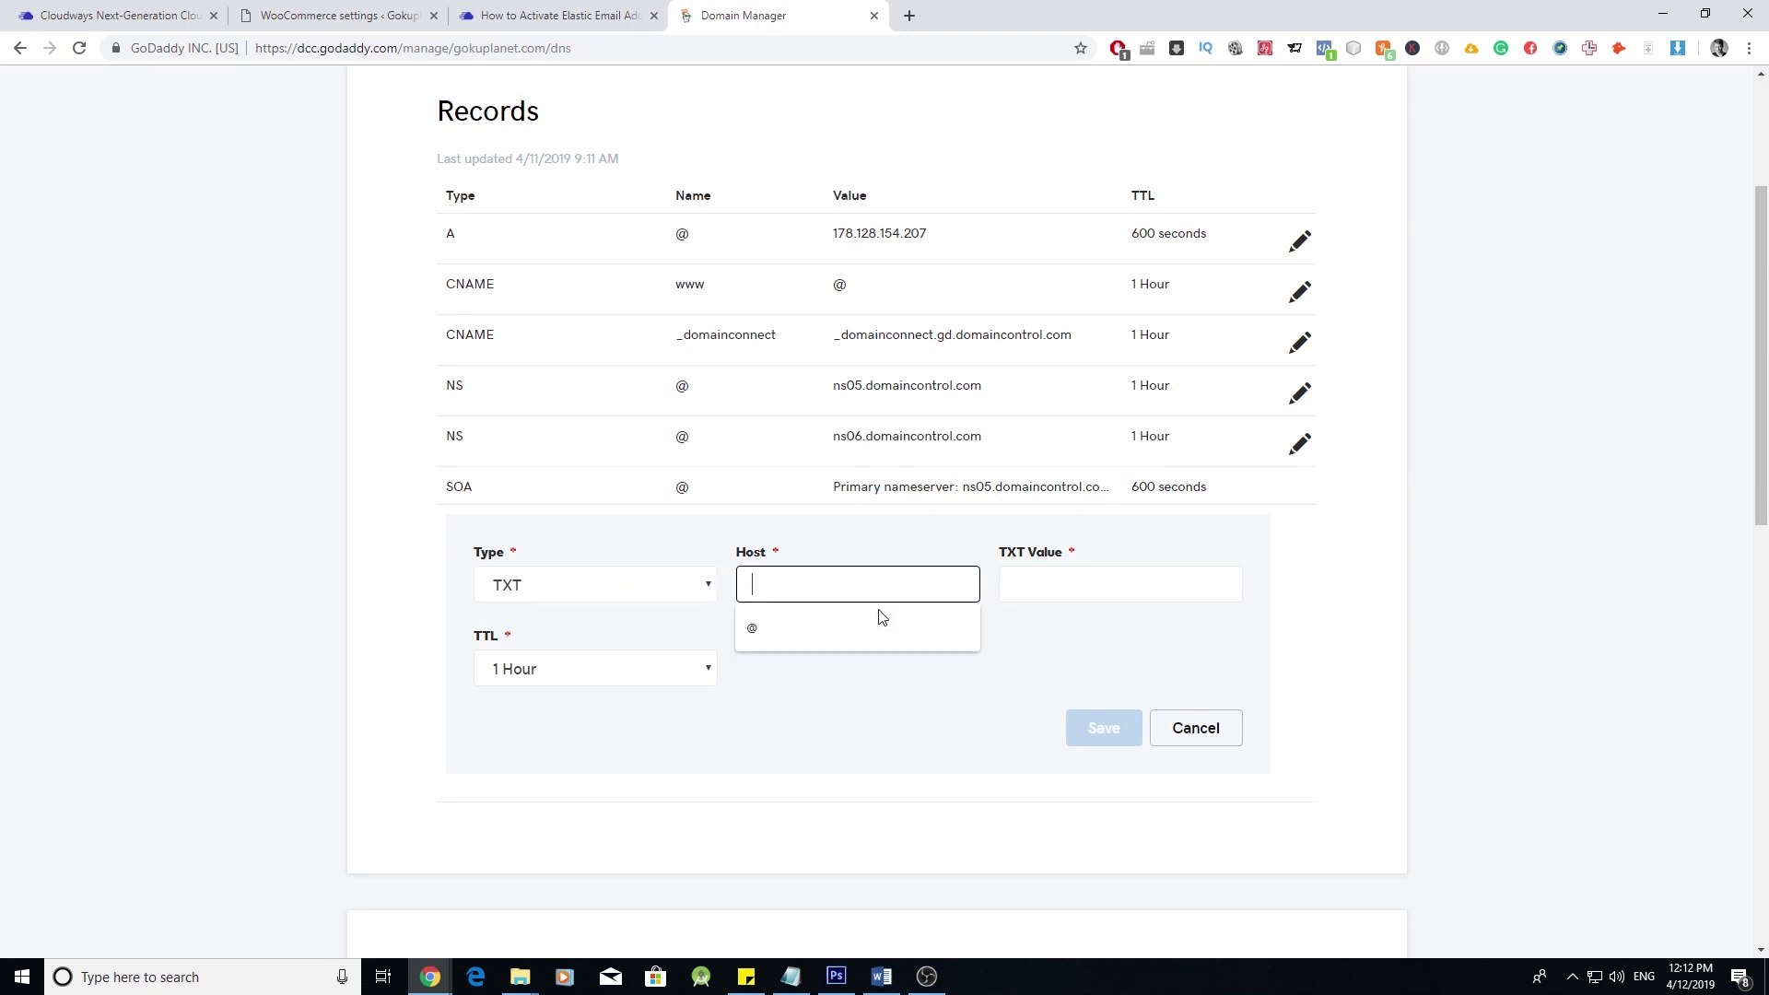
click(876, 617)
click(1050, 580)
right_click(1051, 580)
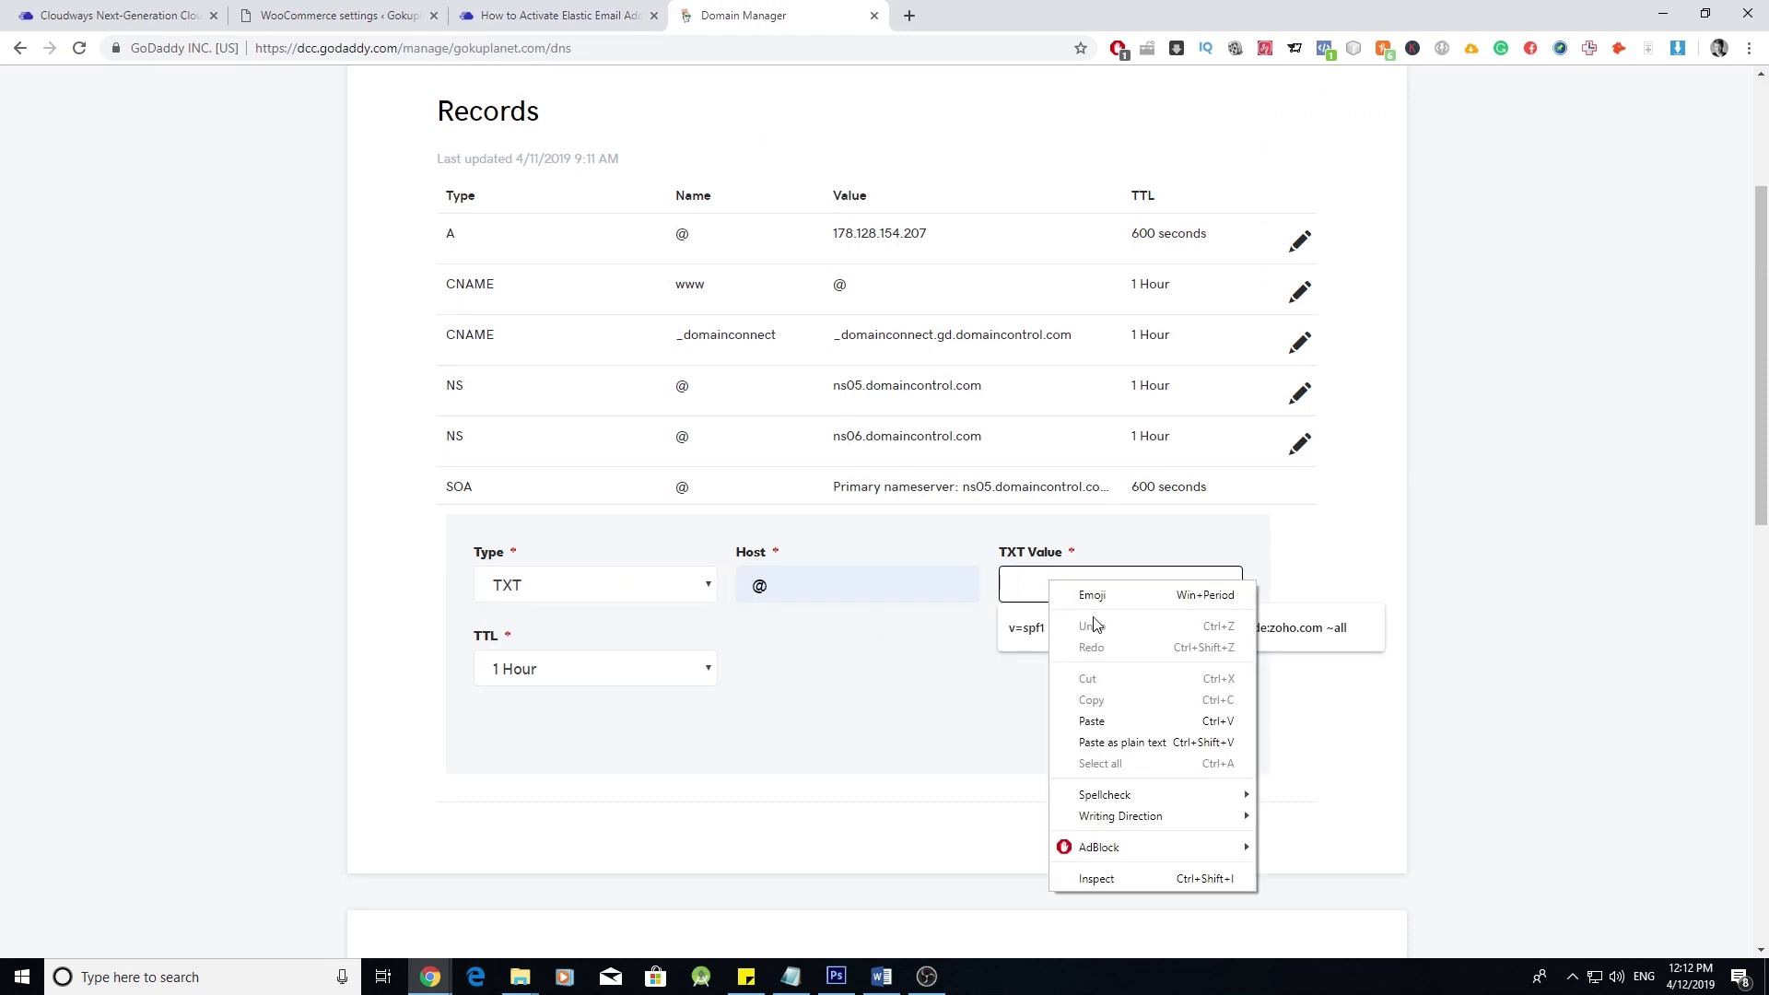
click(1092, 719)
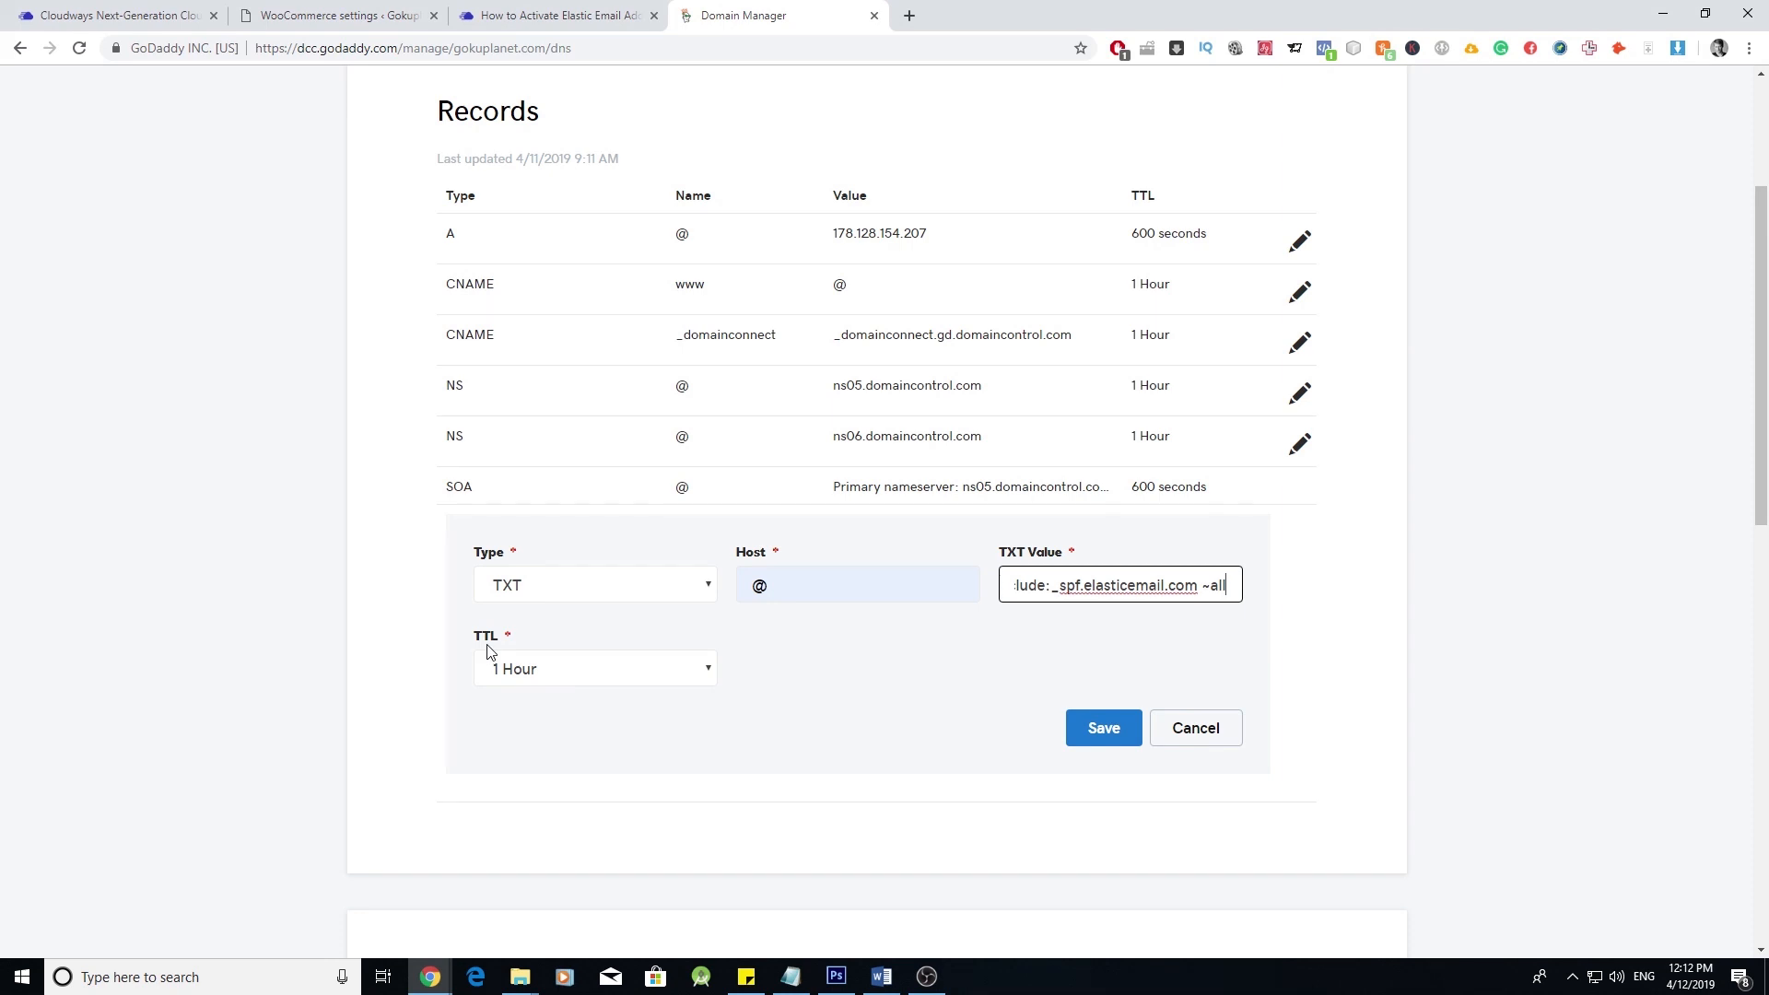
- Set a custom TTL of 600 seconds and save the TXT record
click(680, 670)
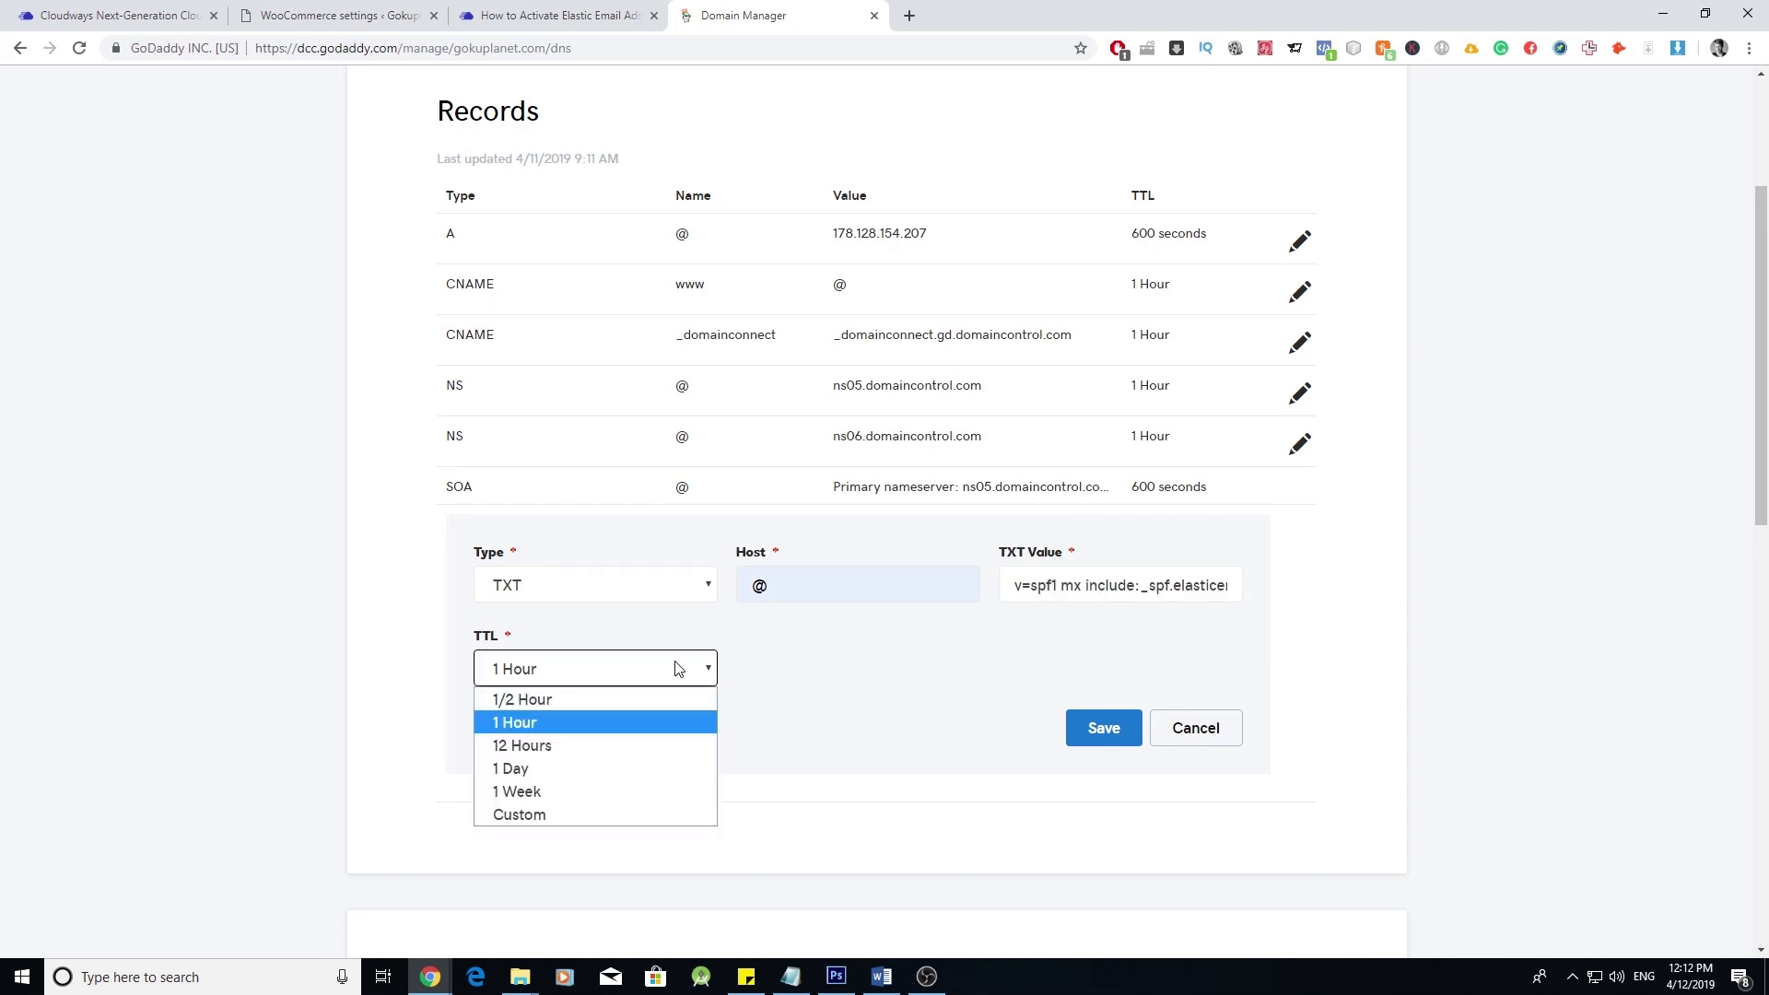
click(612, 815)
double_click(802, 671)
text(600)
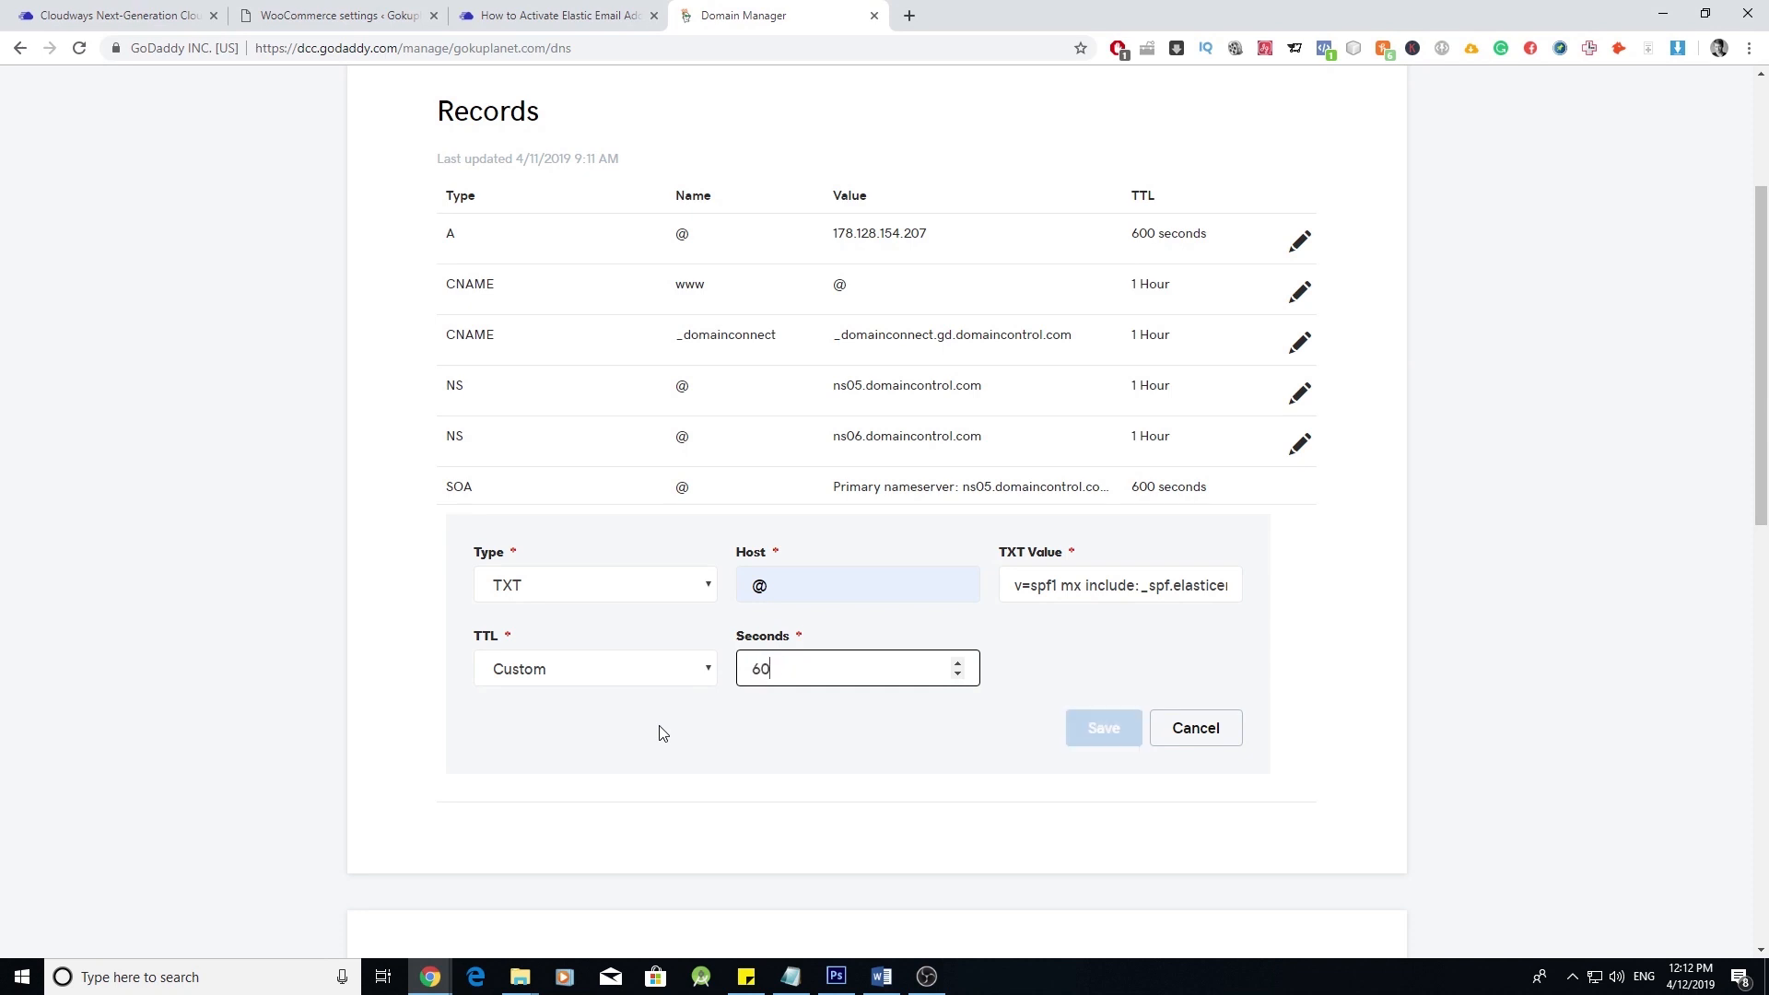
click(1106, 730)
scroll(904, 635, up, 3)
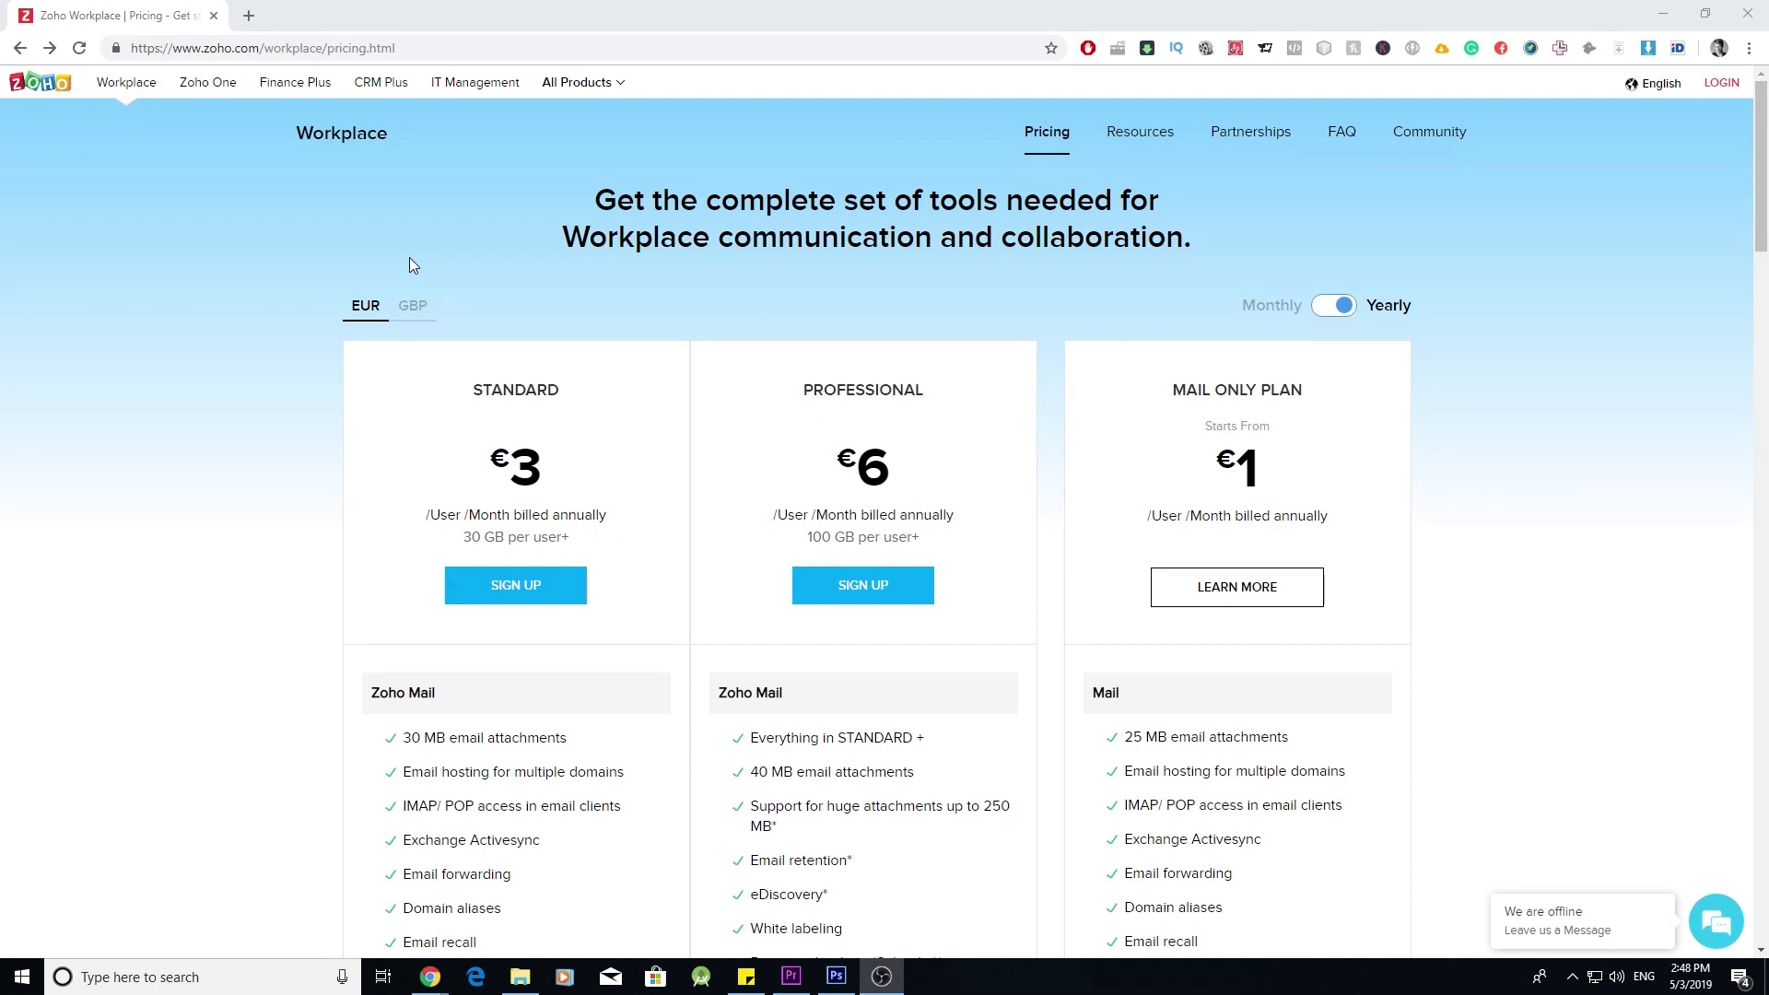
- Leave the Zoho Workplace page address unchanged and scroll down to the plans
click(425, 50)
double_click(424, 49)
click(440, 41)
double_click(441, 39)
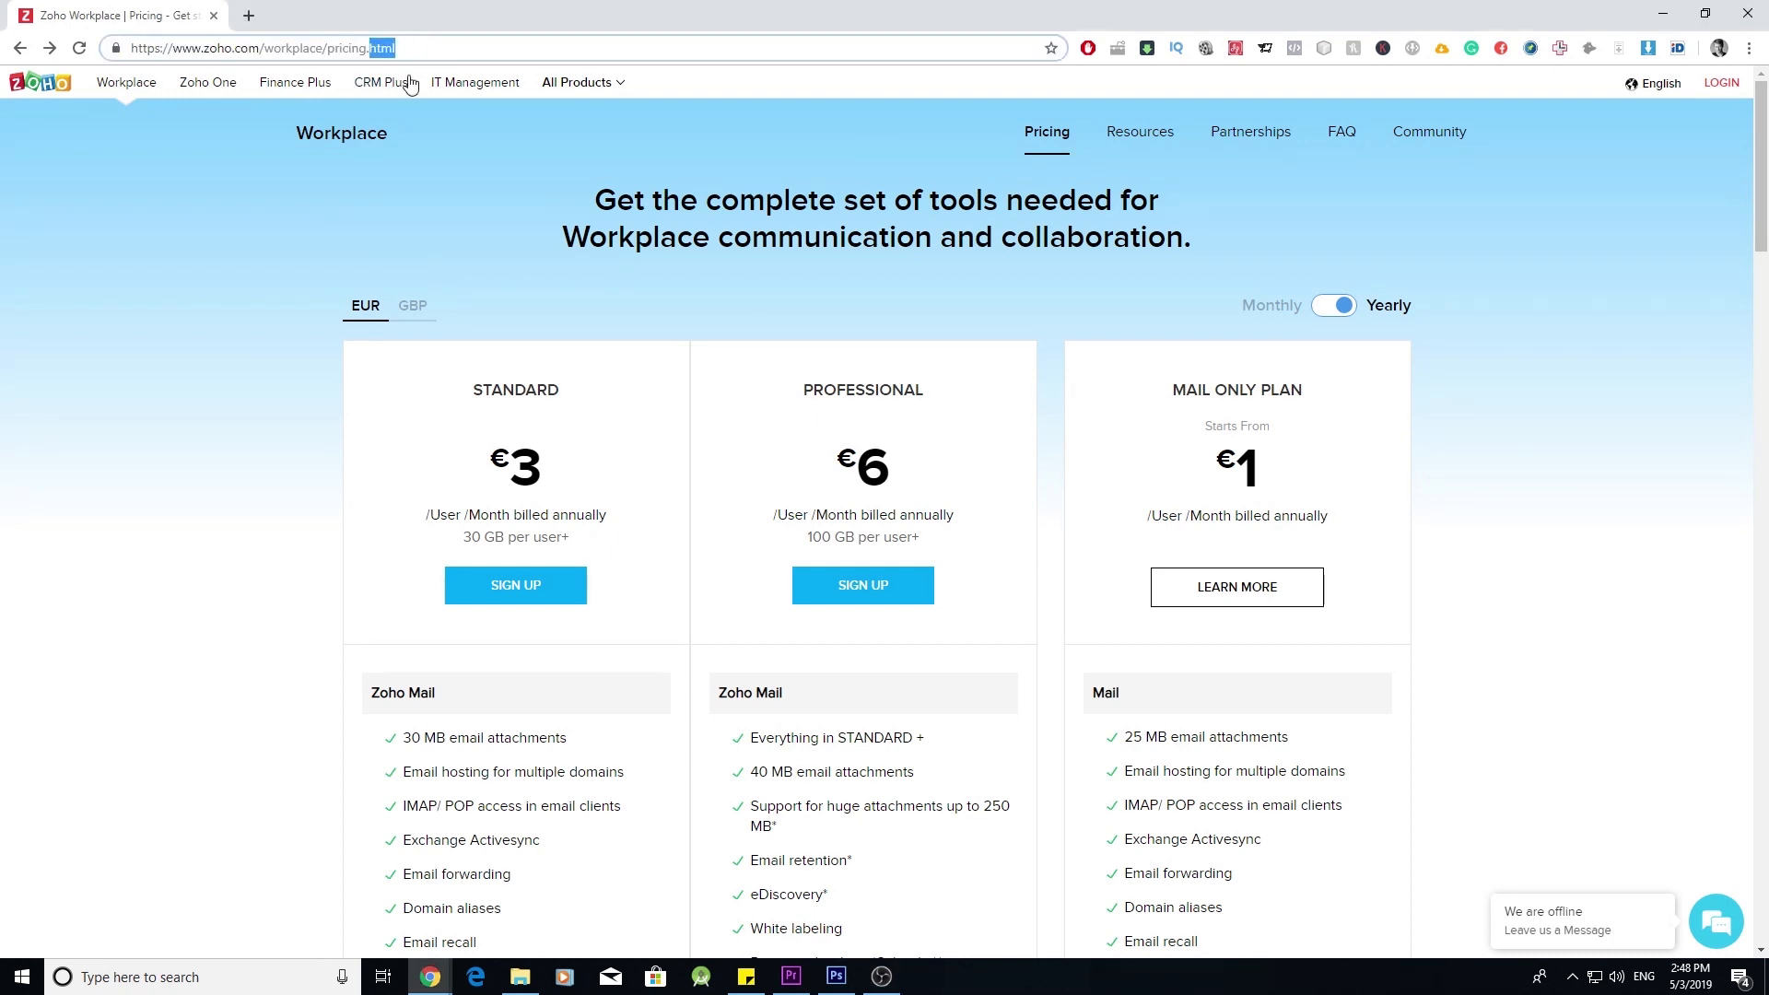
click(206, 314)
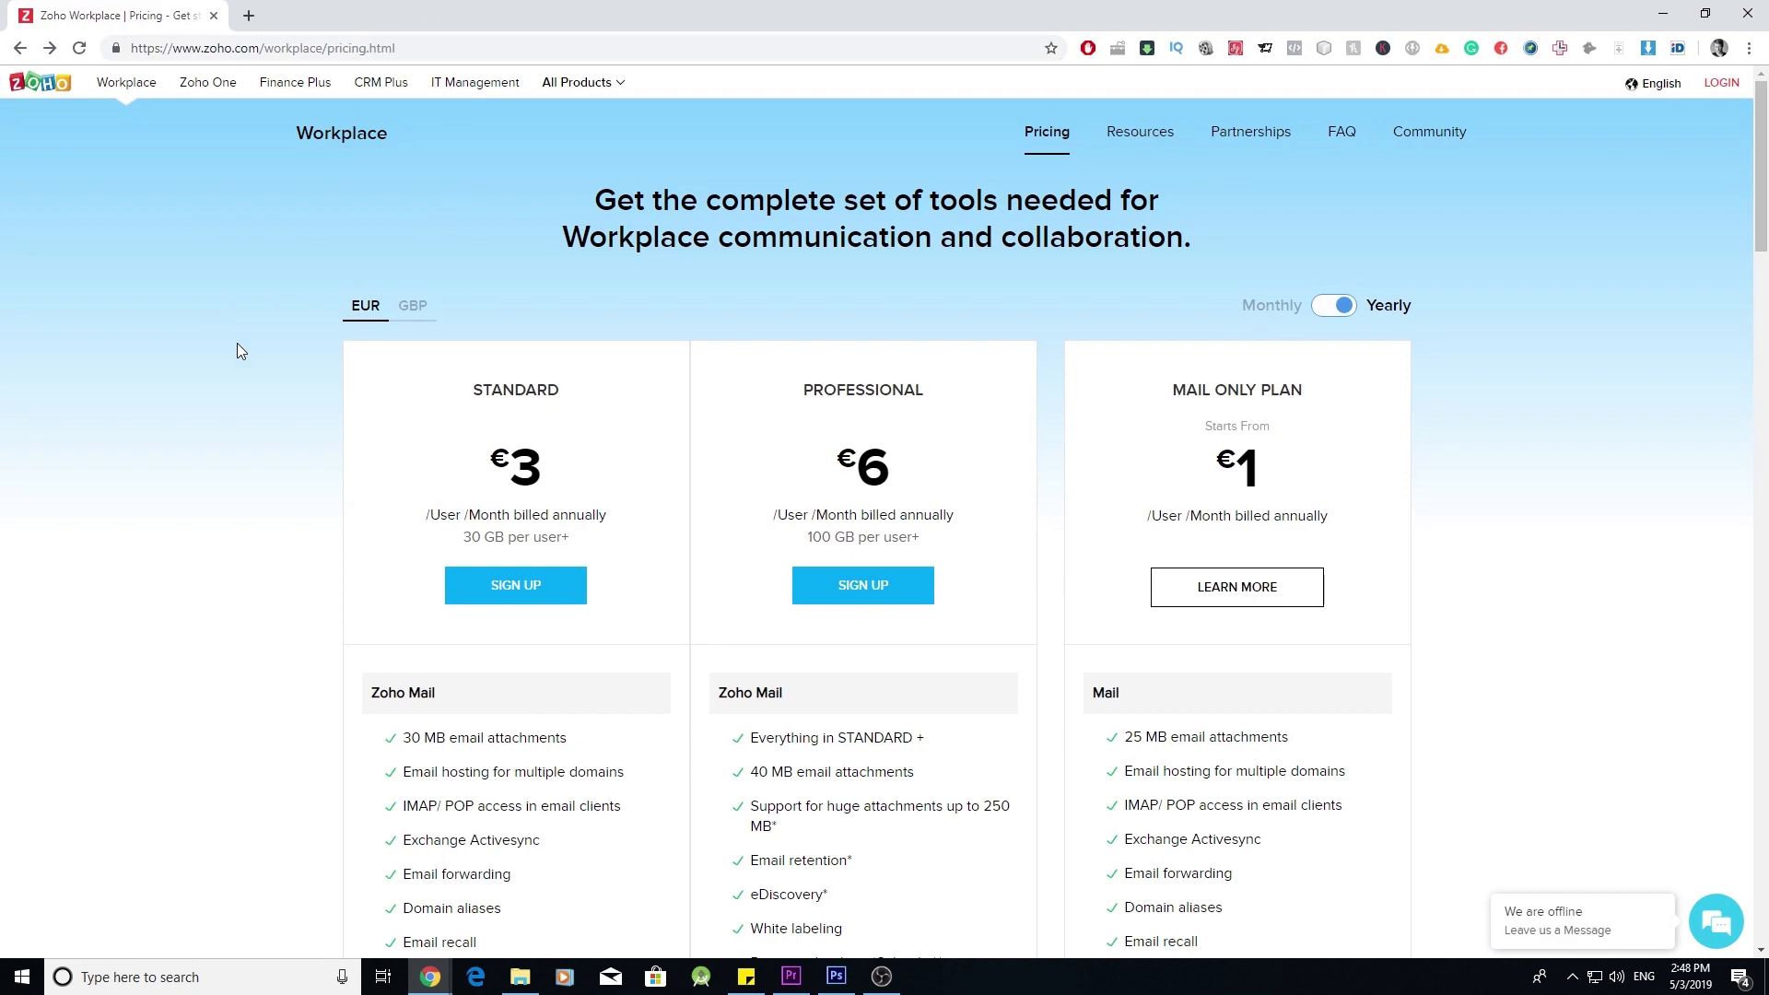
scroll(238, 350, down, 20)
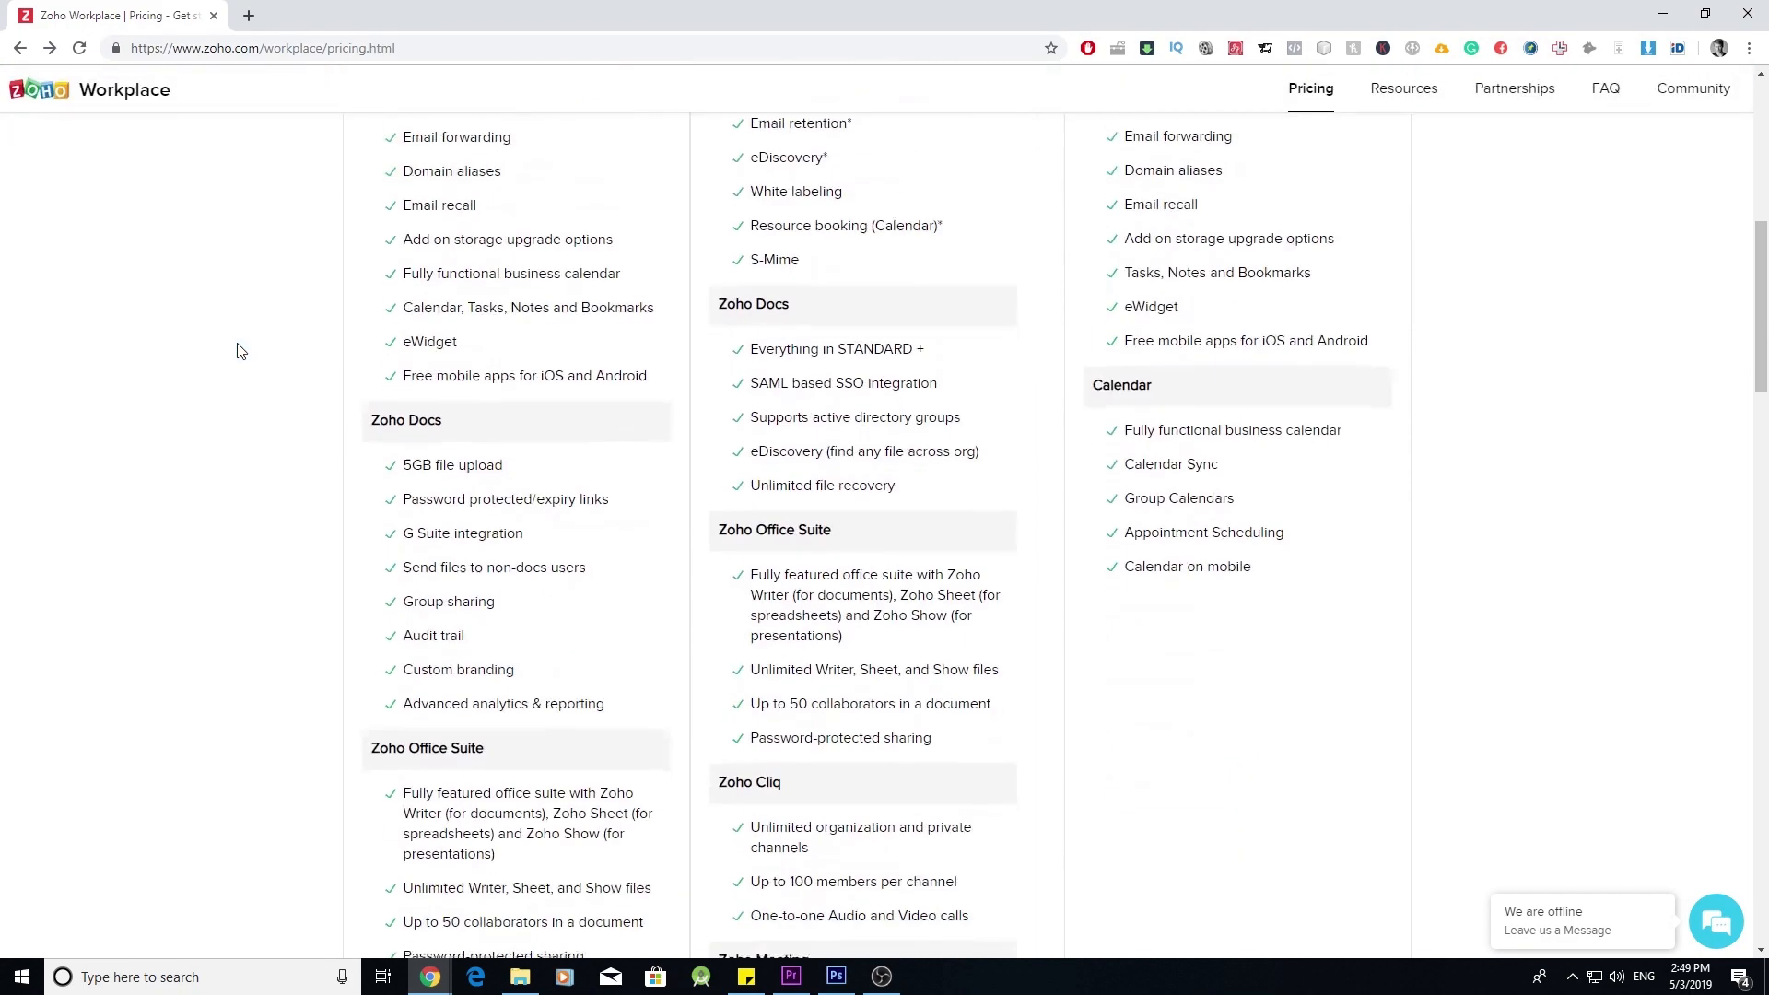
scroll(238, 350, down, 3)
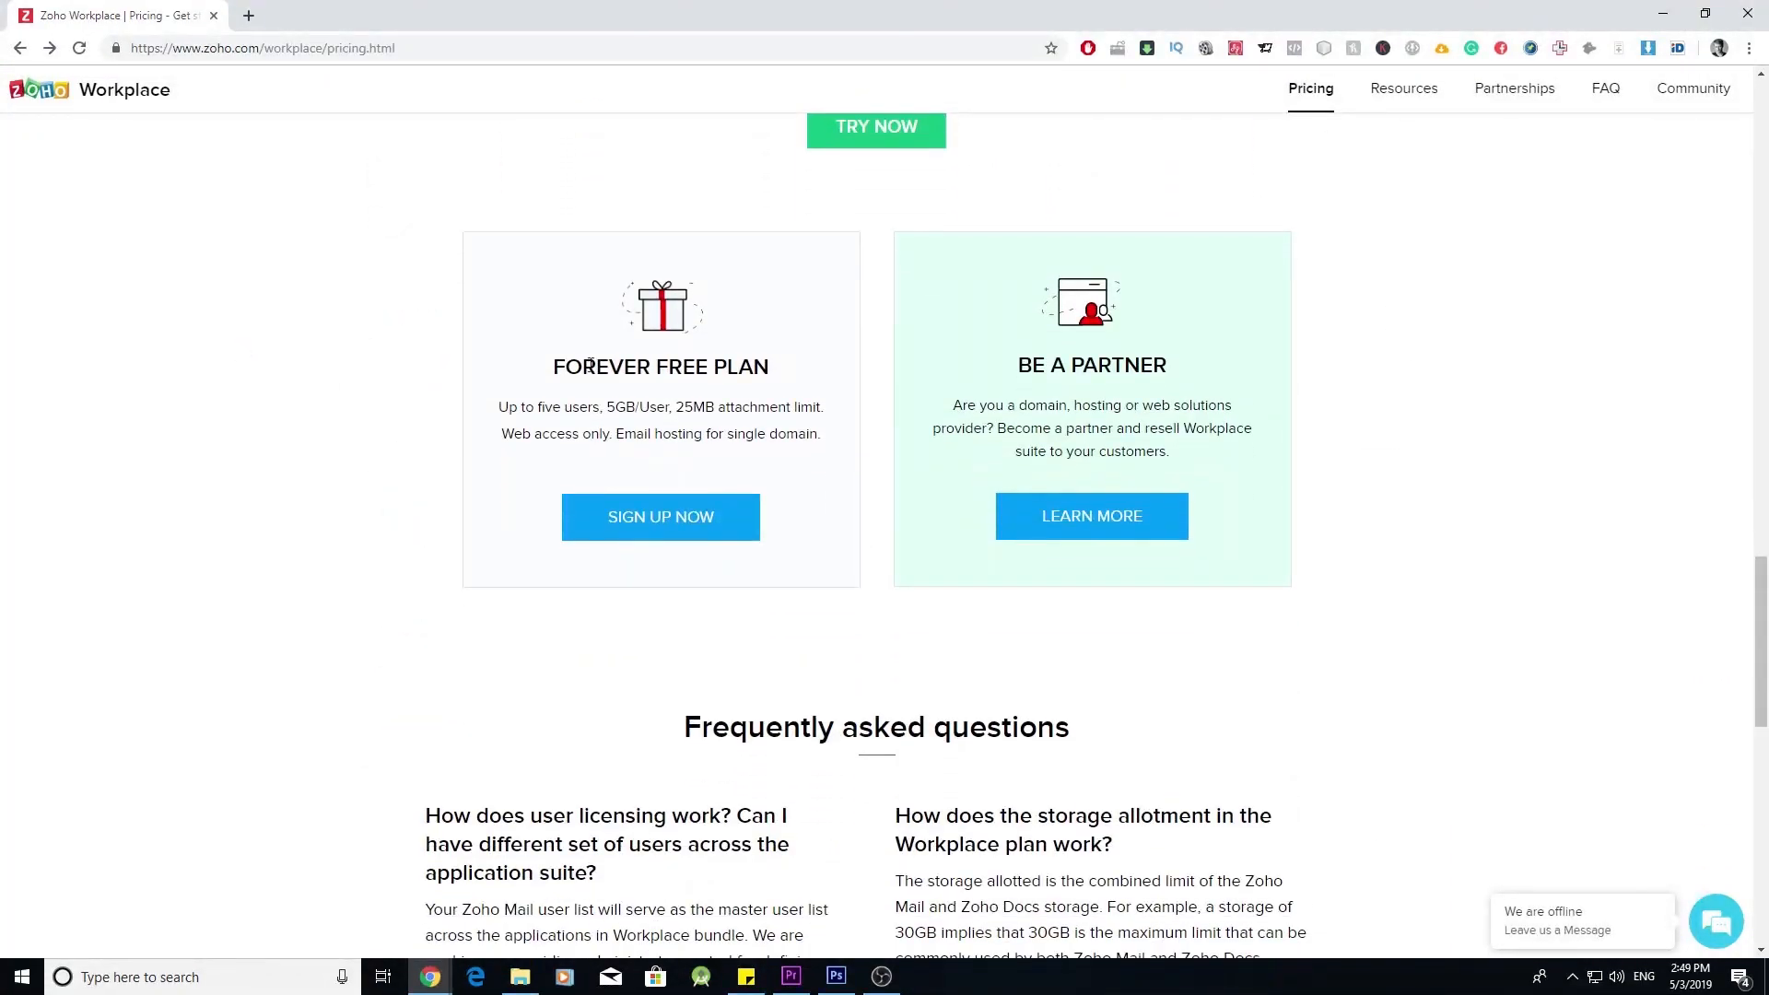
- Sign up for the Forever Free plan, adding the already-owned domain
click(705, 538)
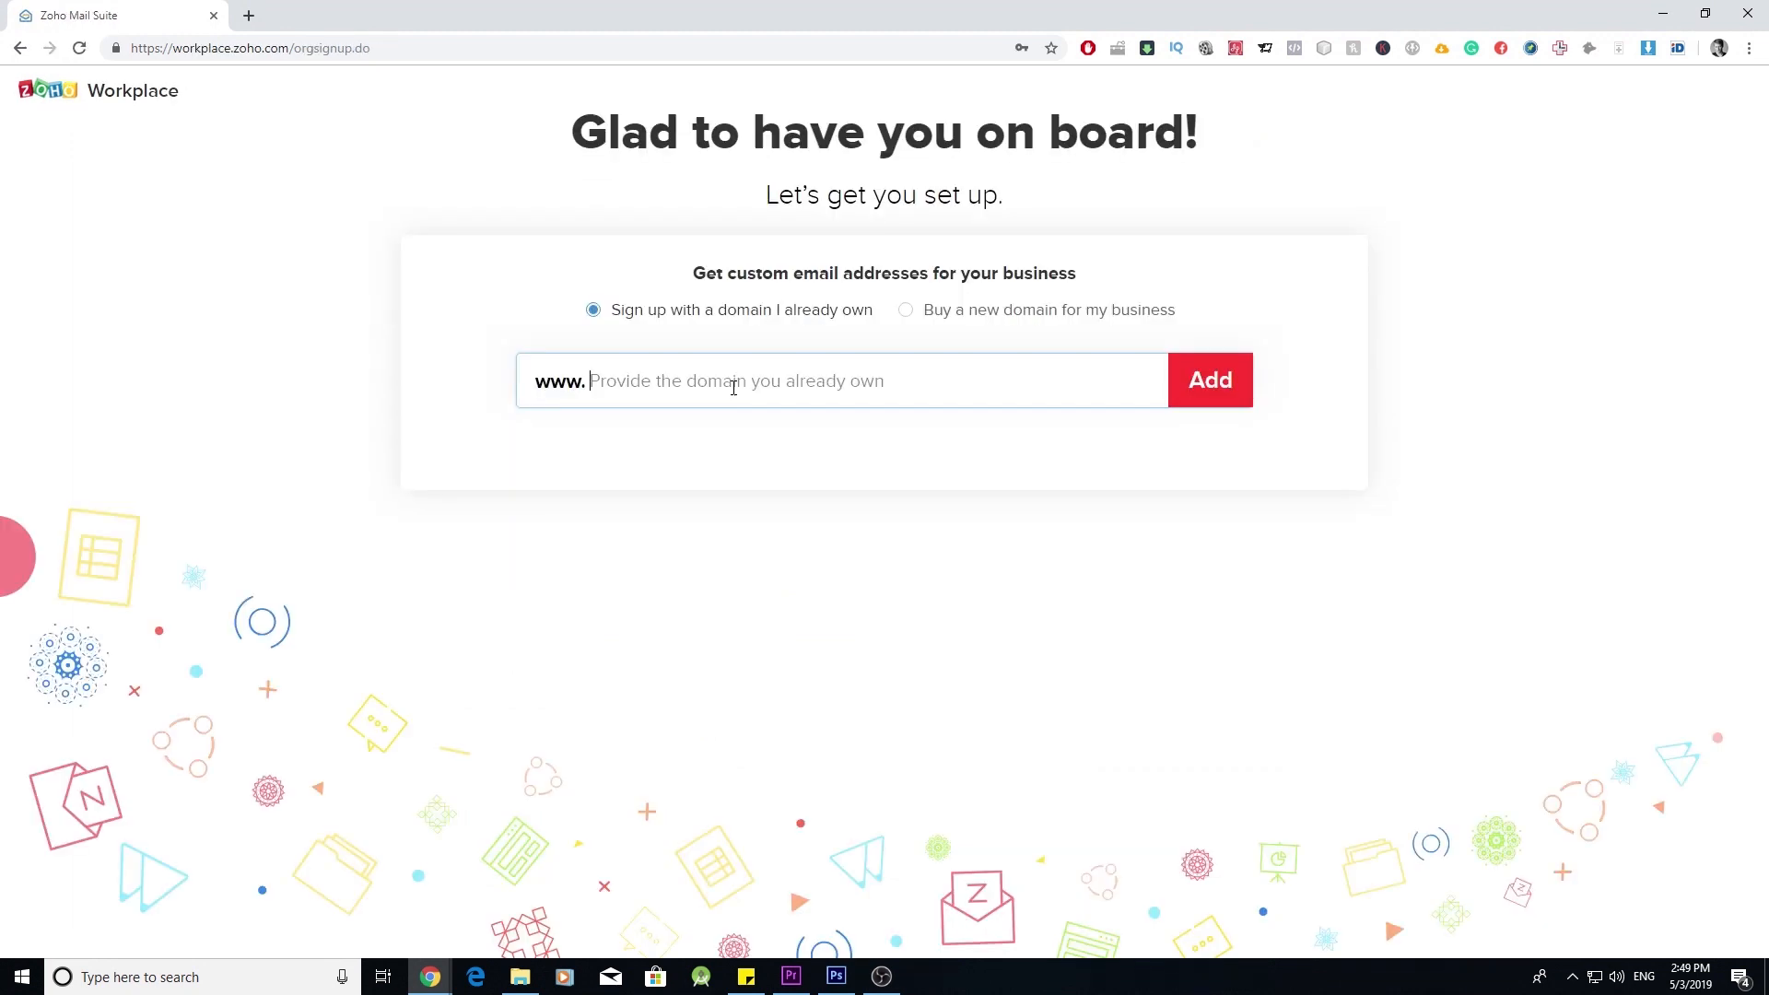
text(yourd)
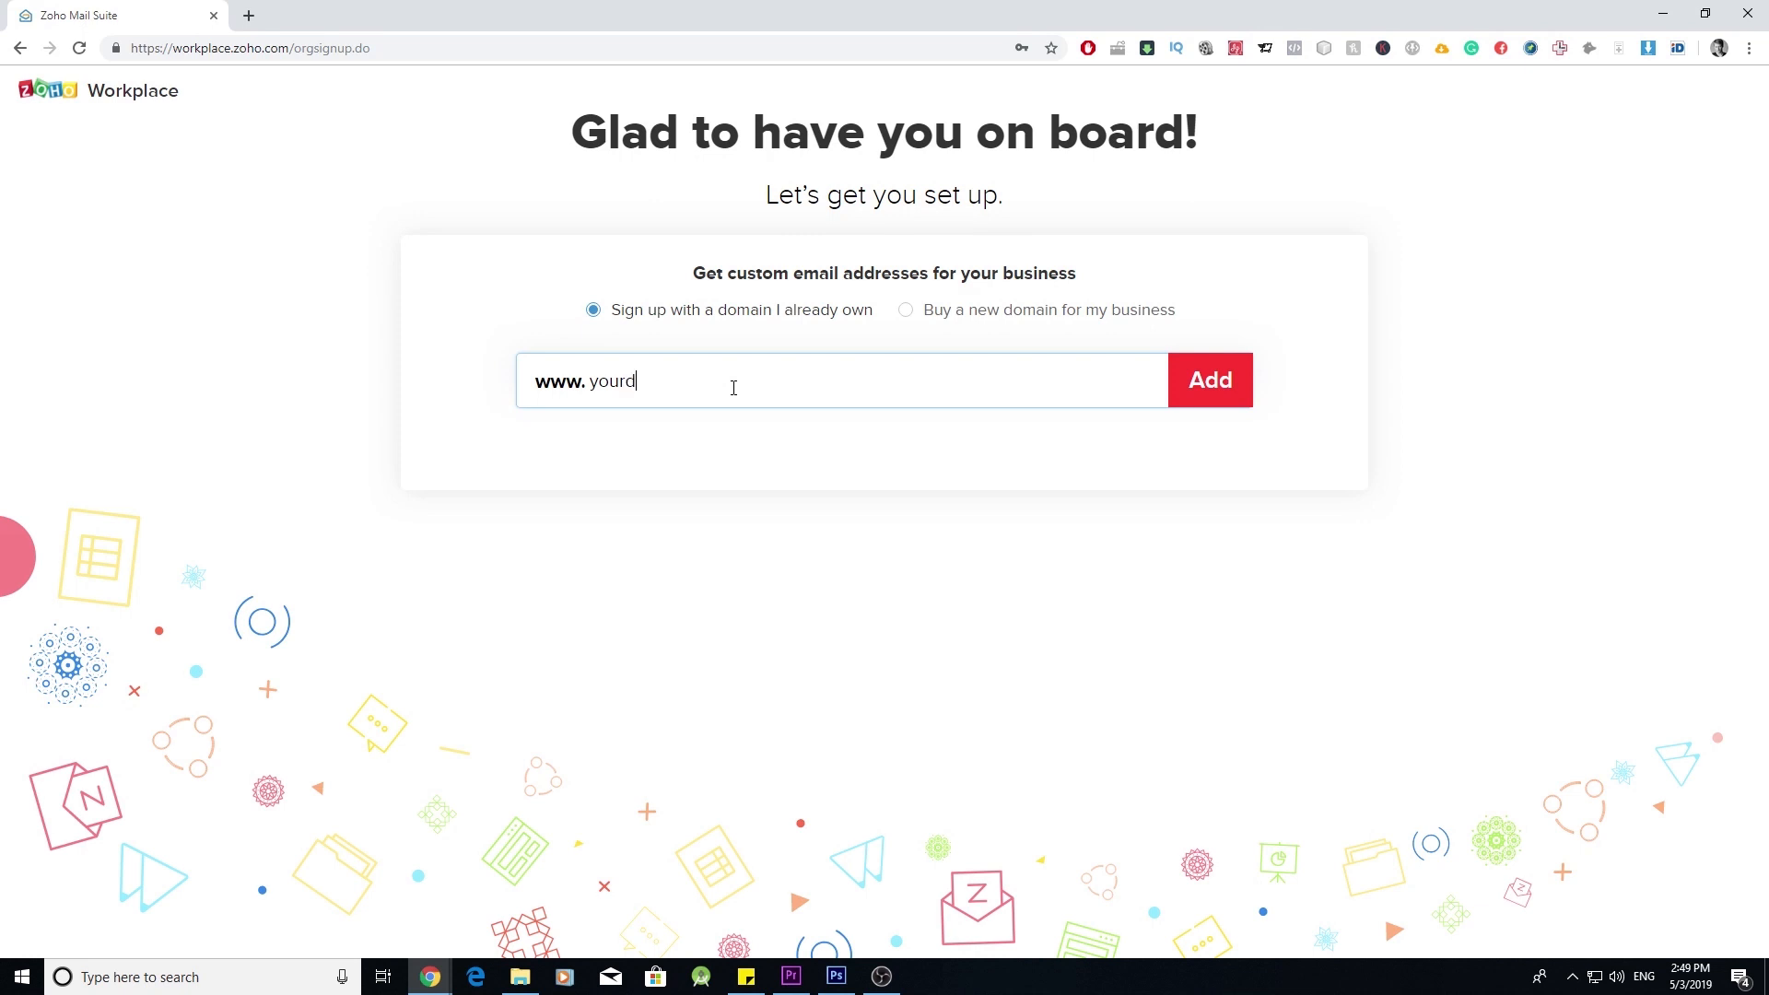
text(omainname.com)
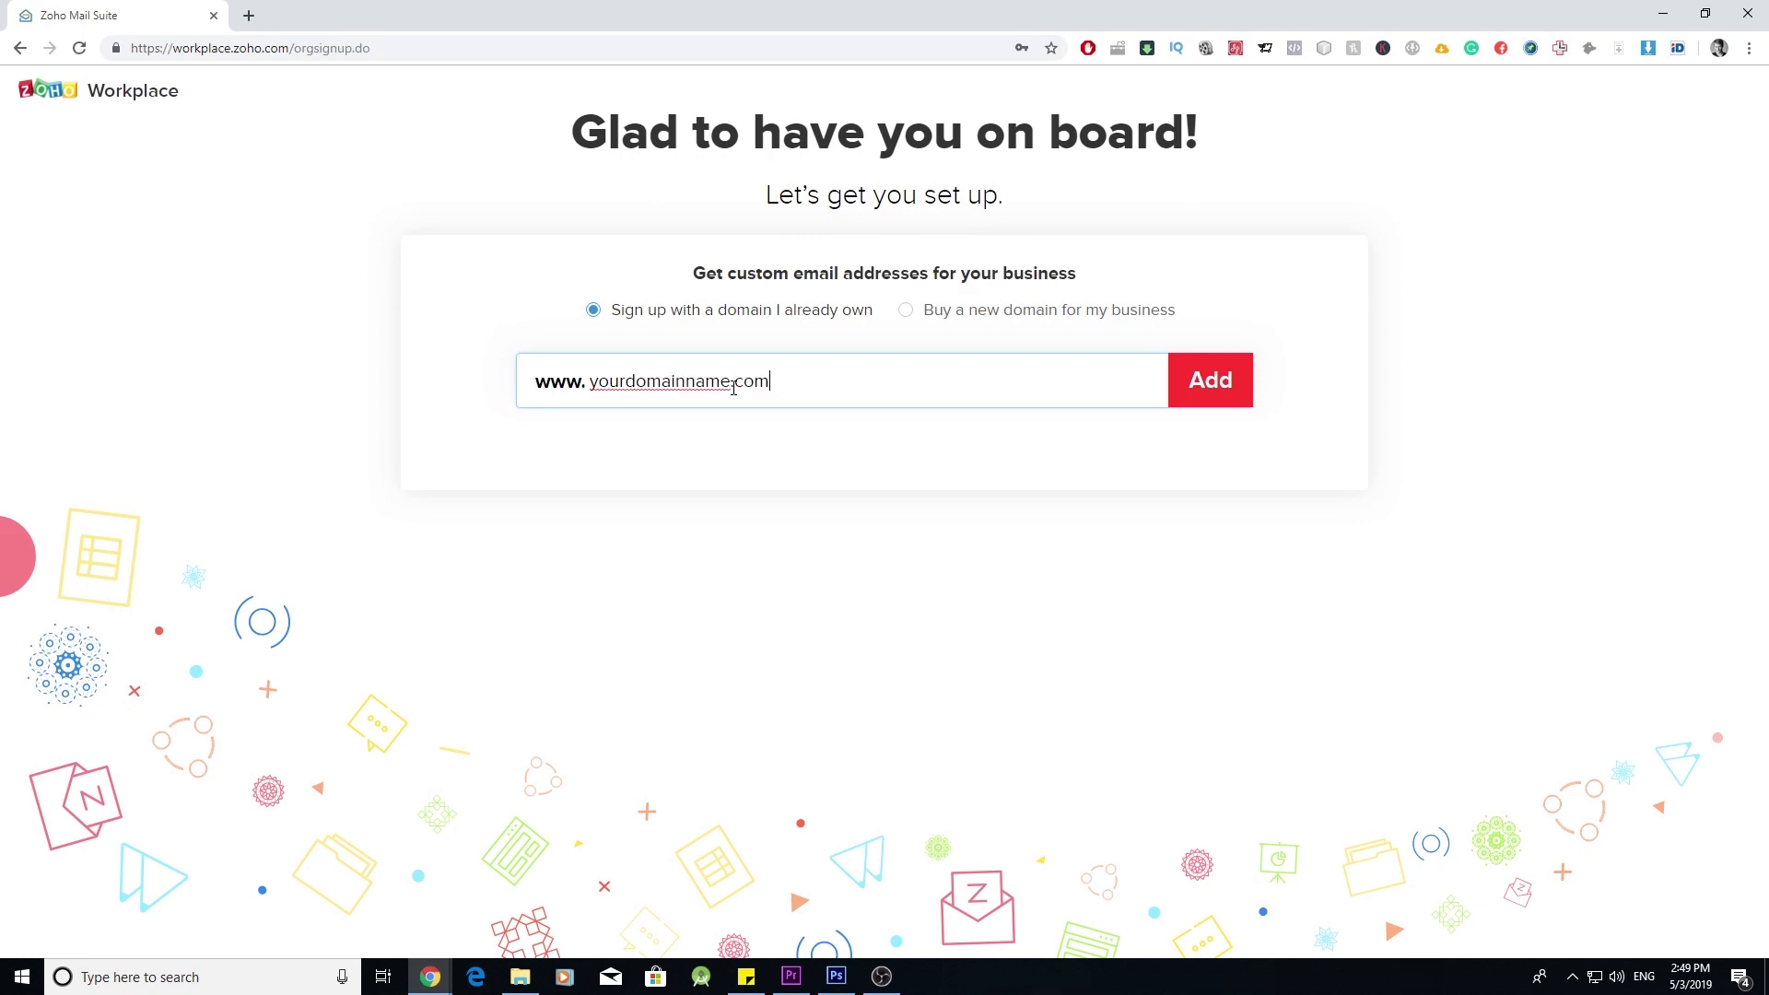
click(1198, 379)
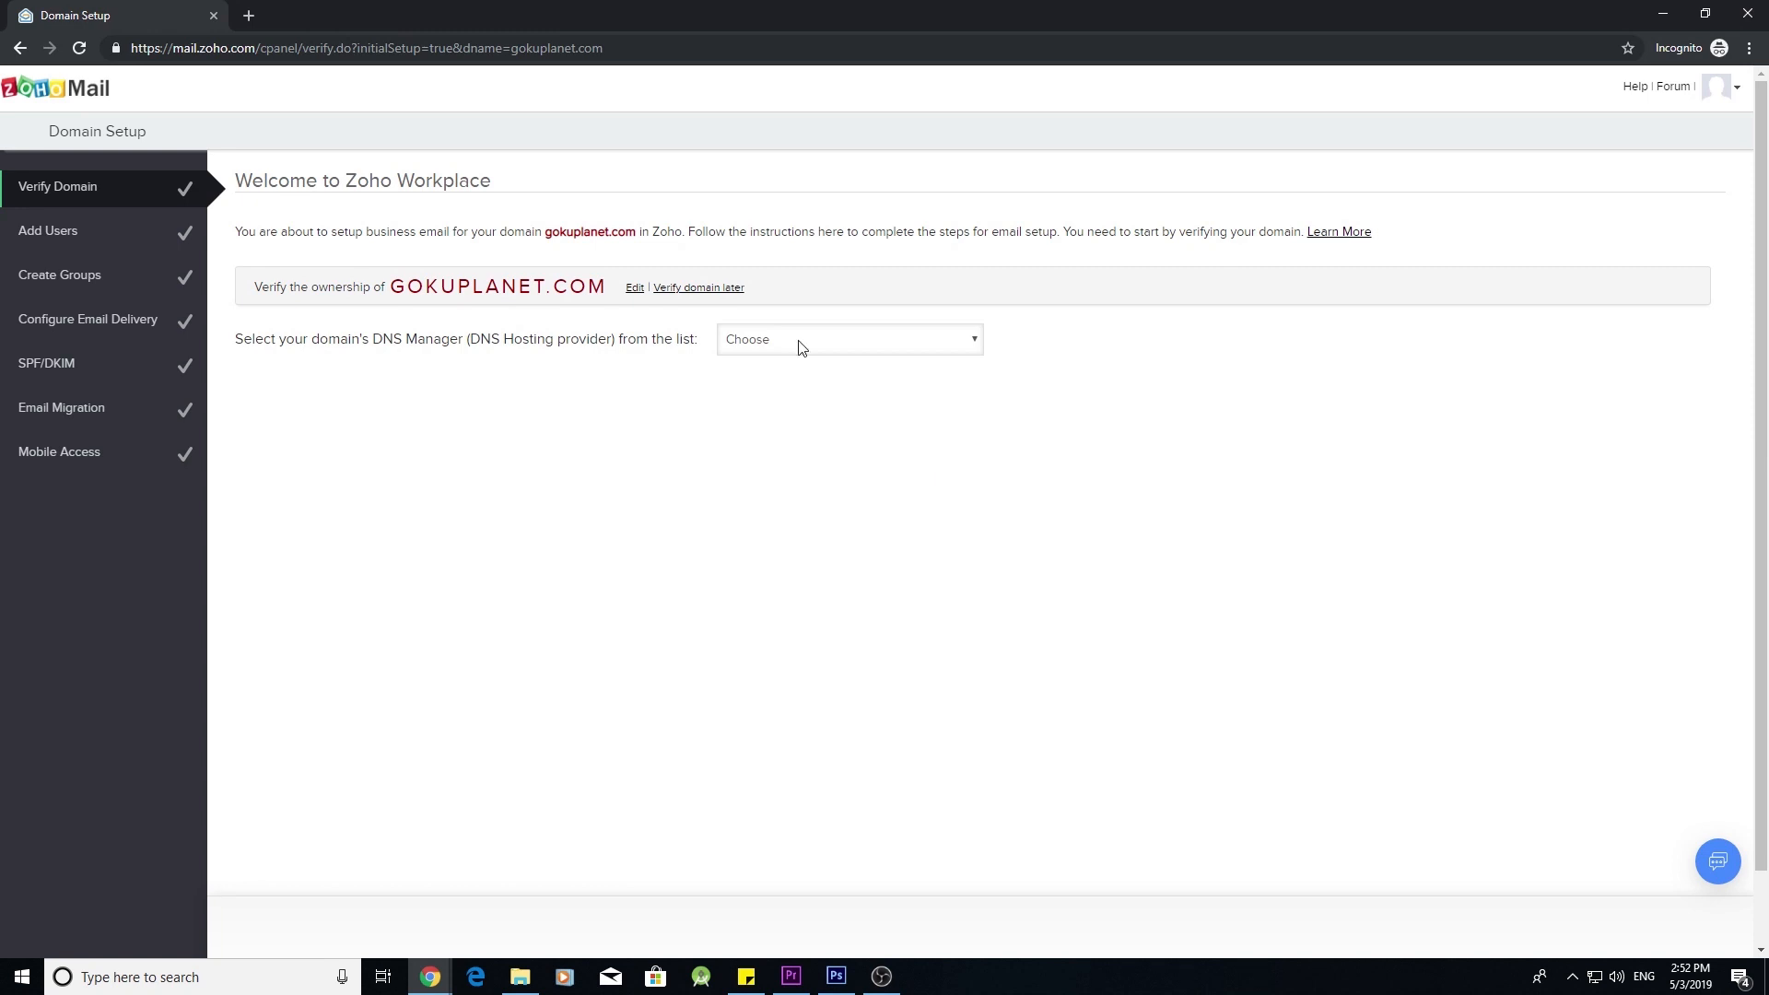
- Choose GoDaddy as the domain's DNS manager
click(864, 352)
click(829, 383)
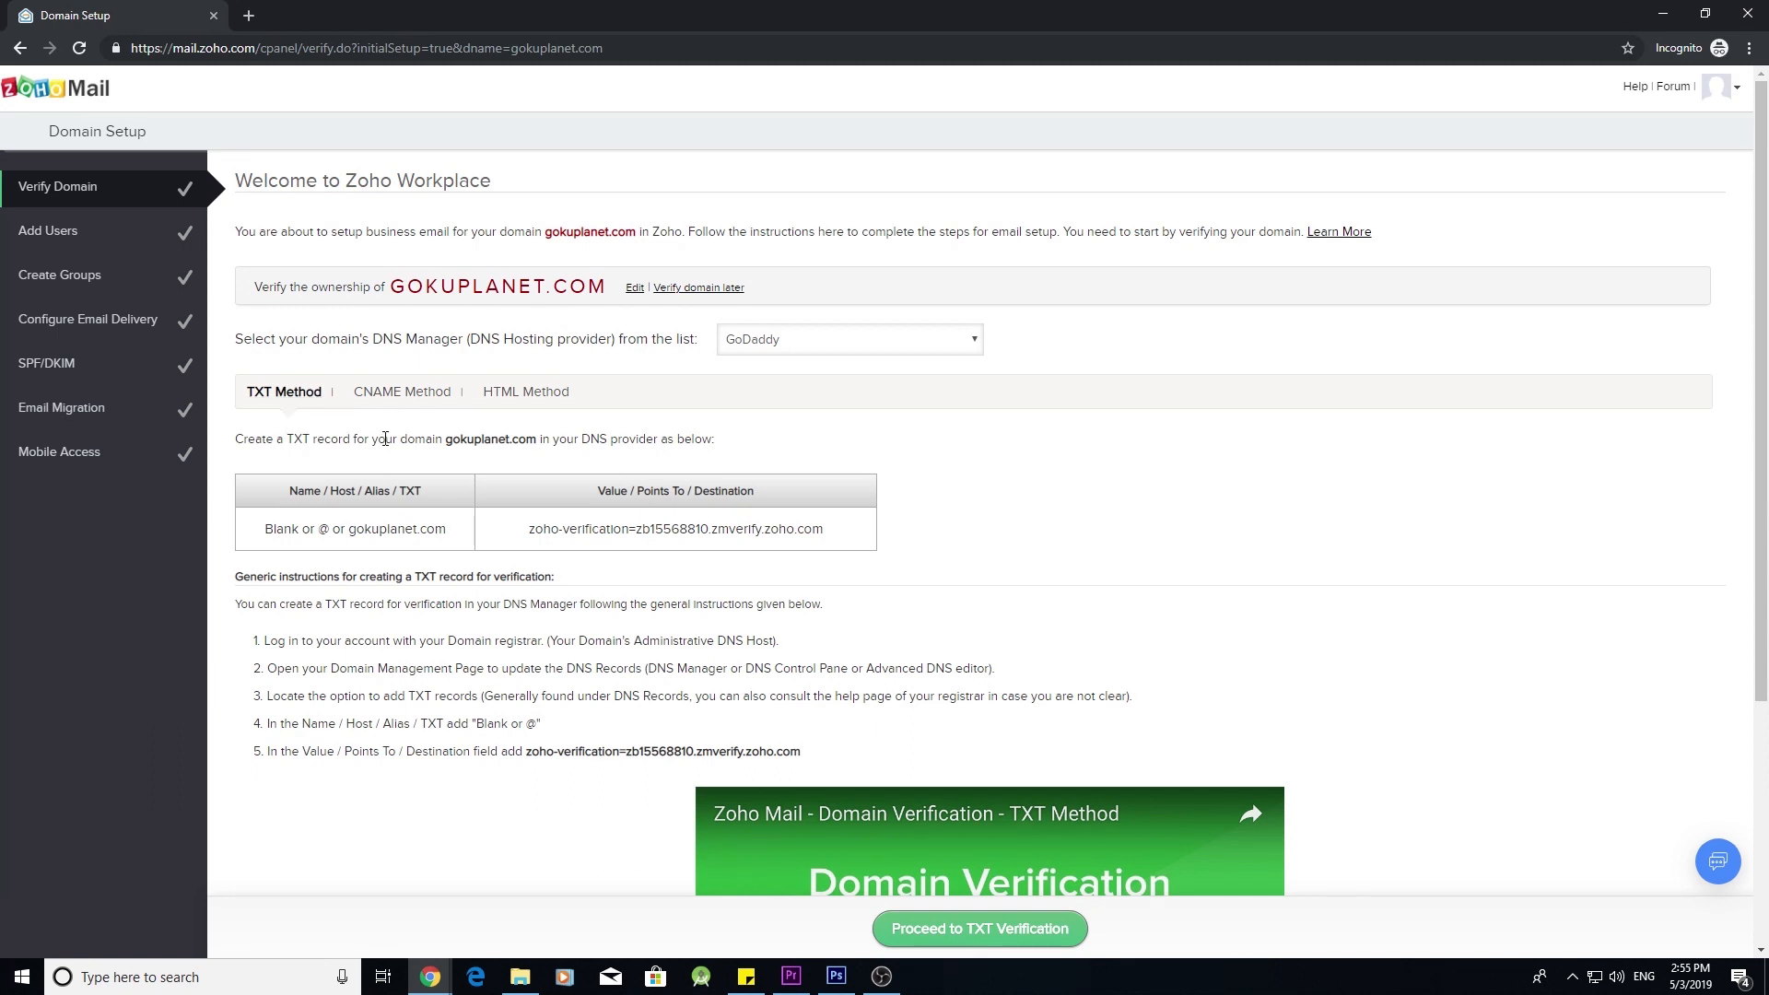
click(249, 14)
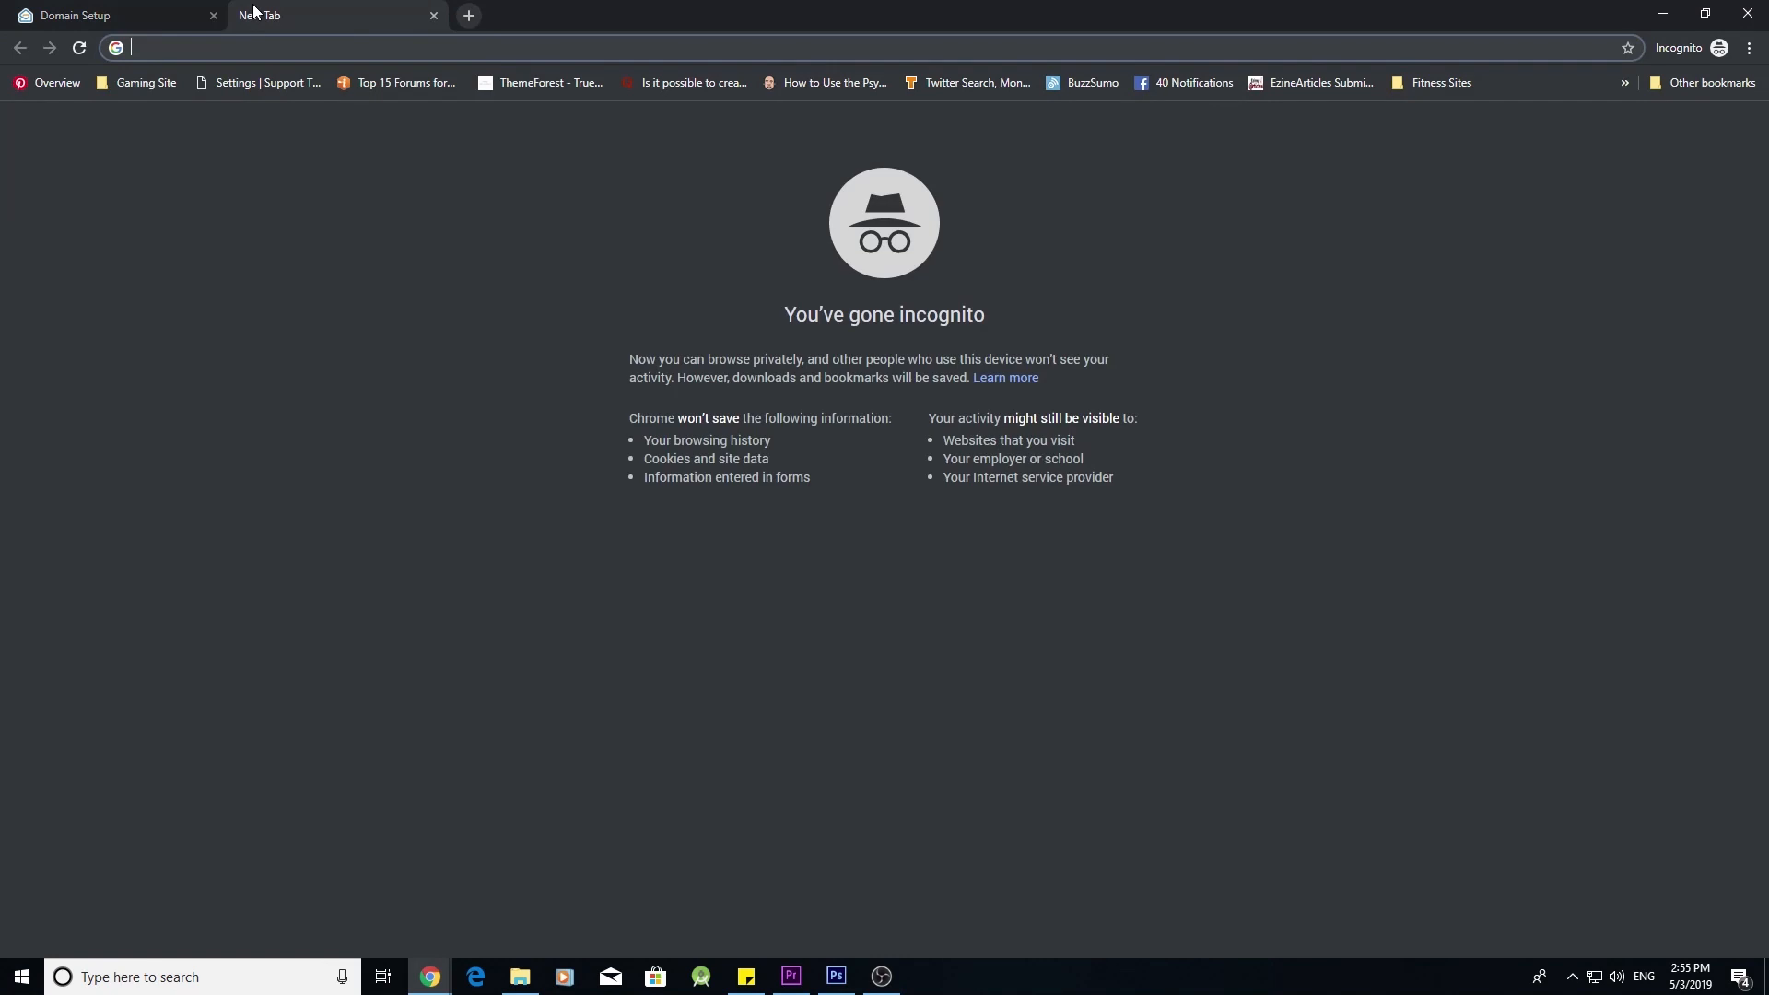
- Open GoDaddy and go to DNS management for gokuplanet.com
text(god)
key(Return)
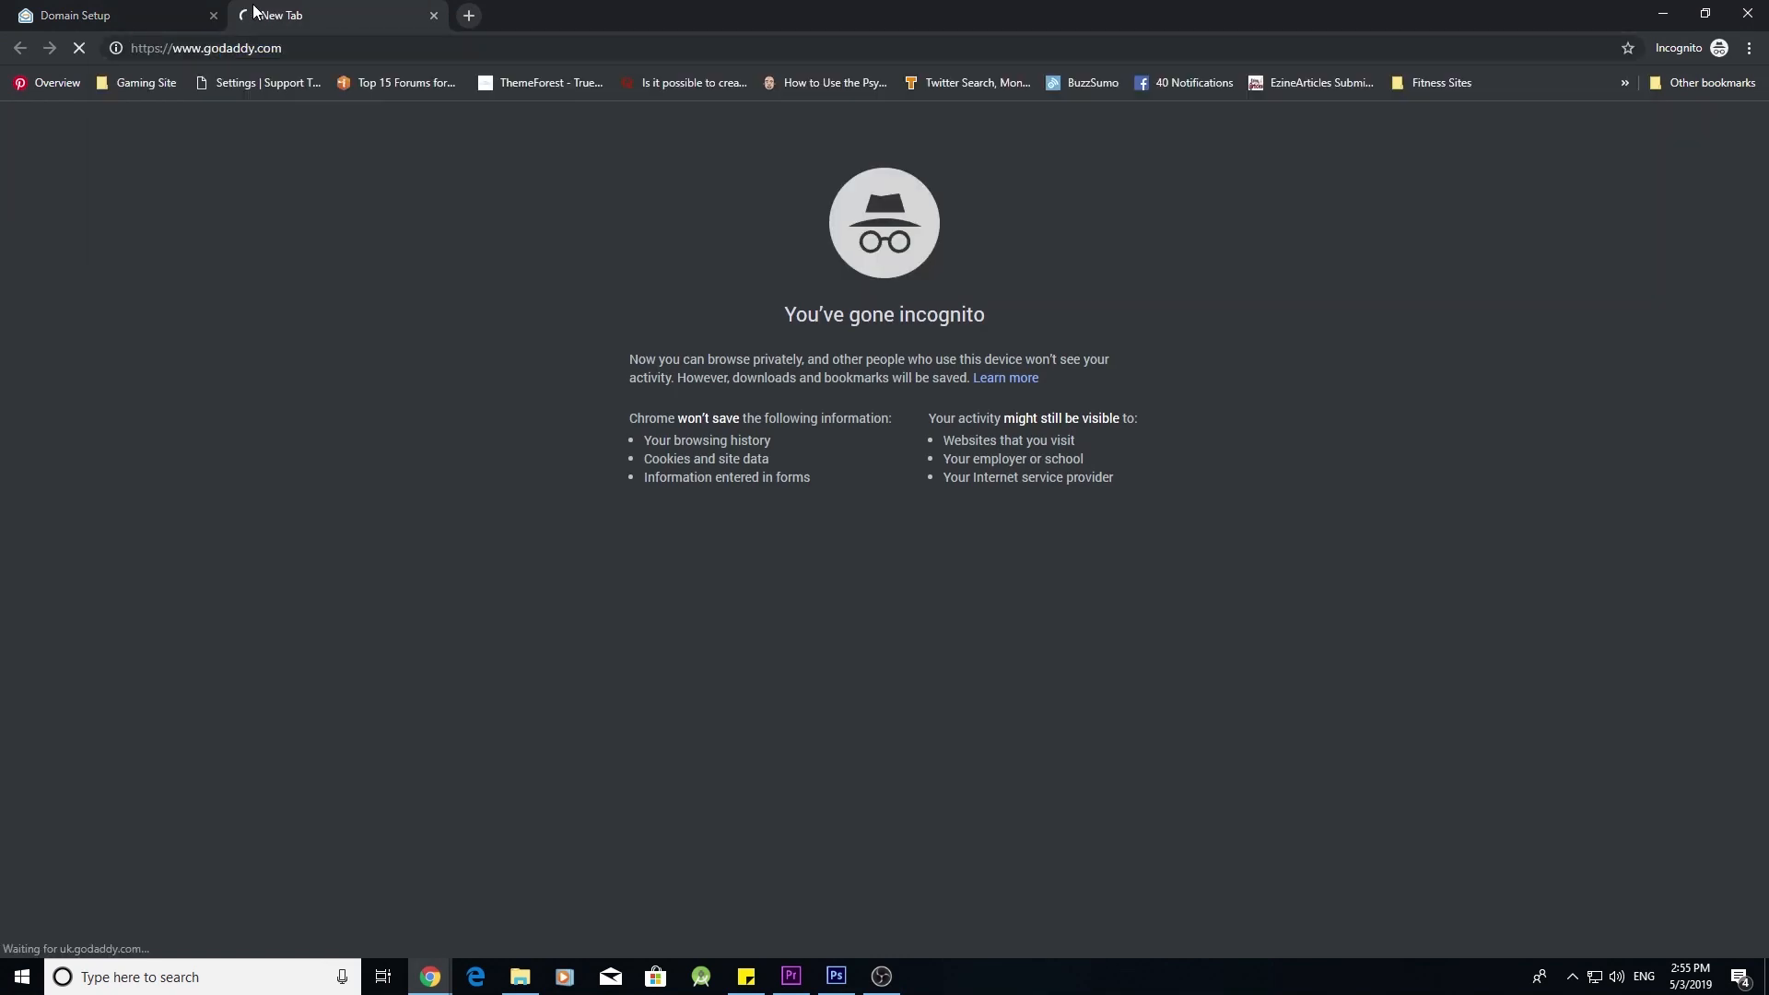
click(1262, 91)
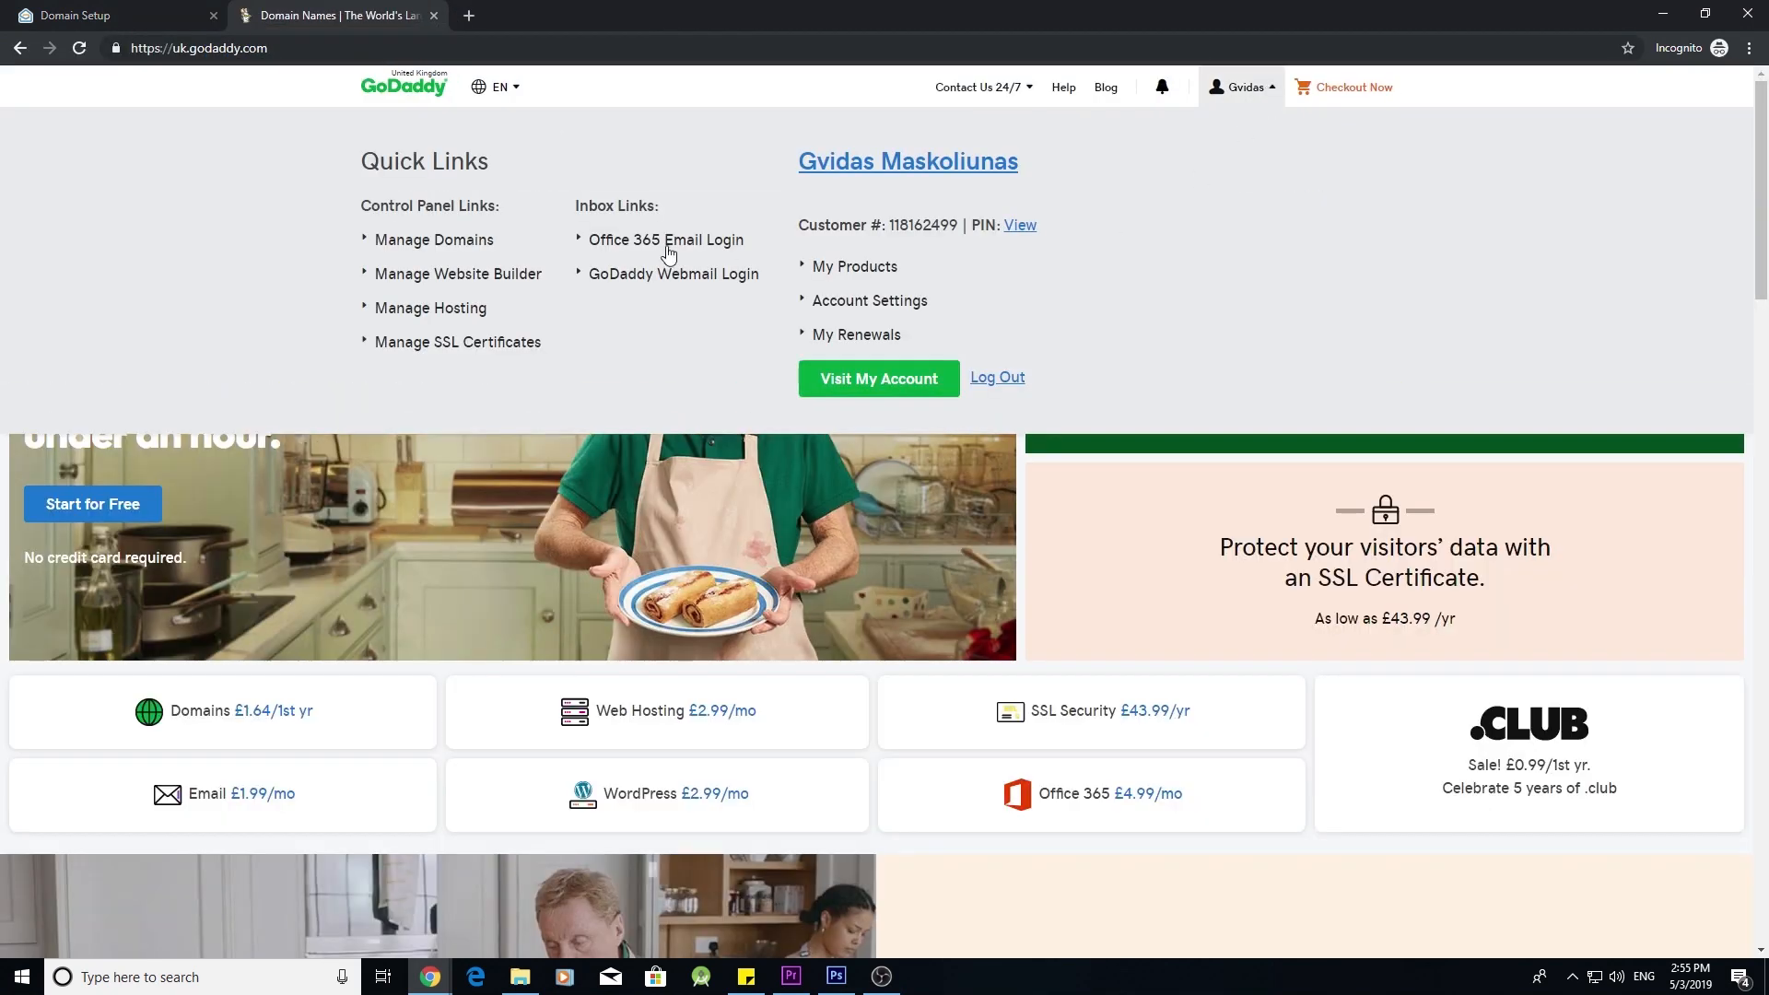
click(468, 245)
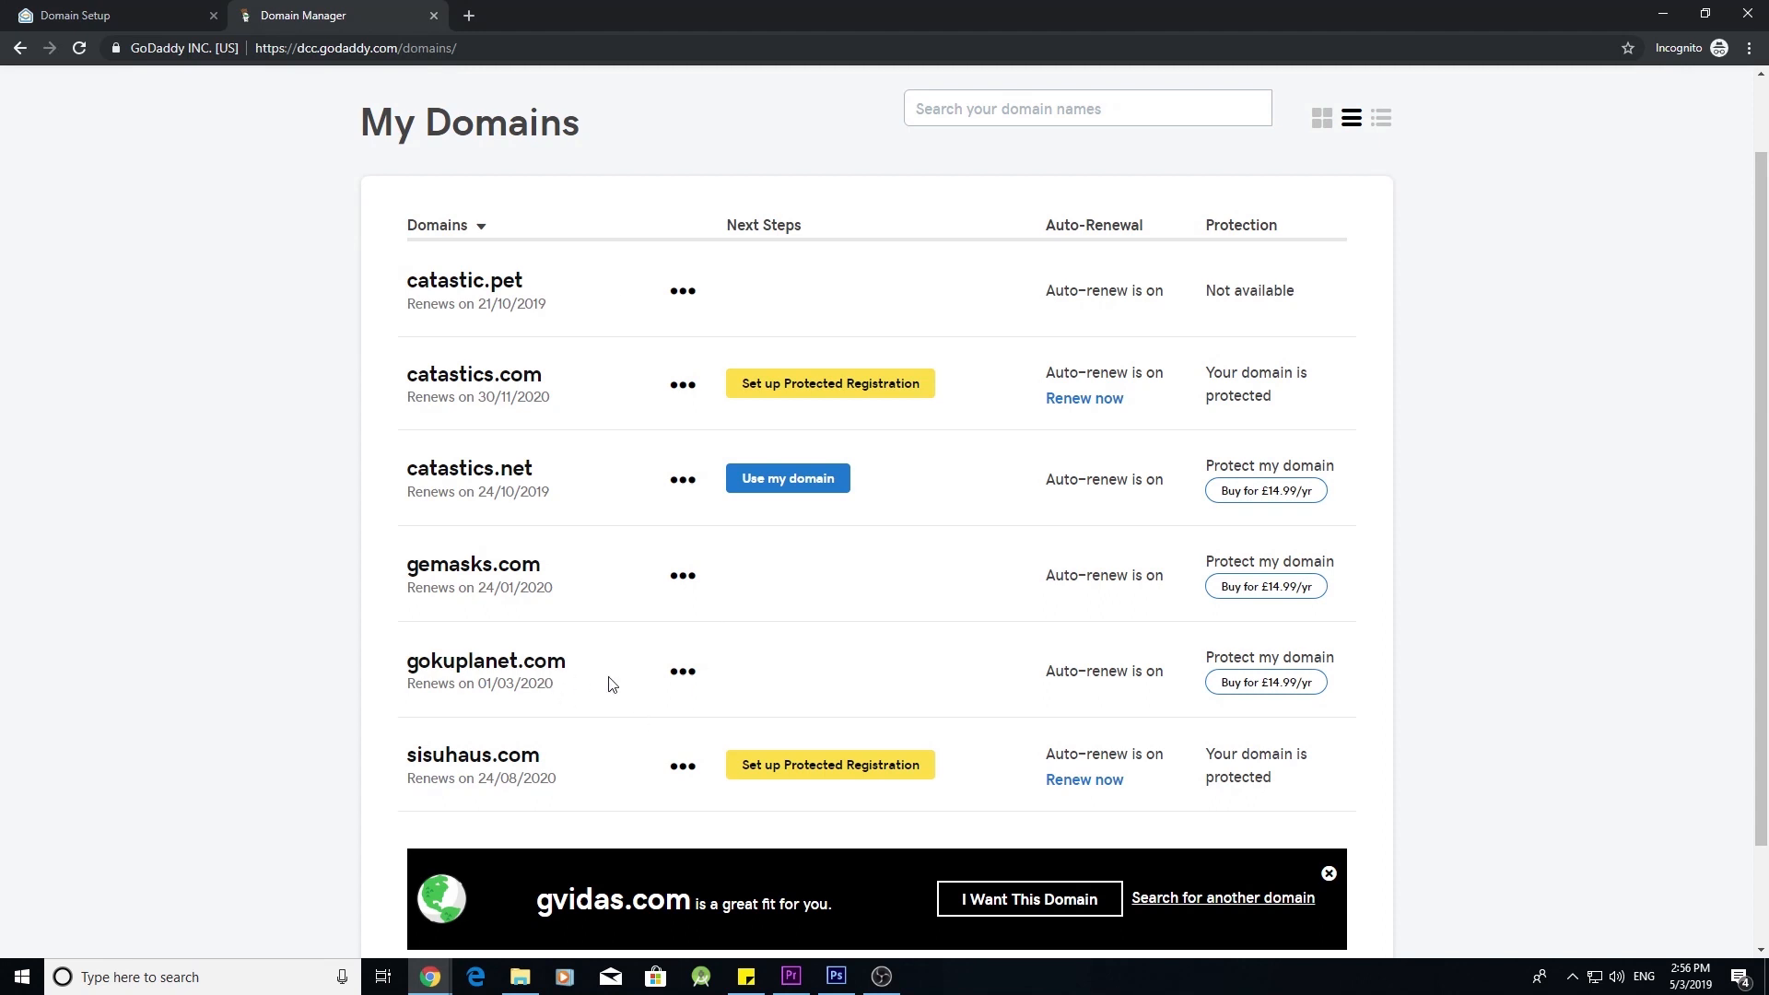
click(683, 673)
click(741, 721)
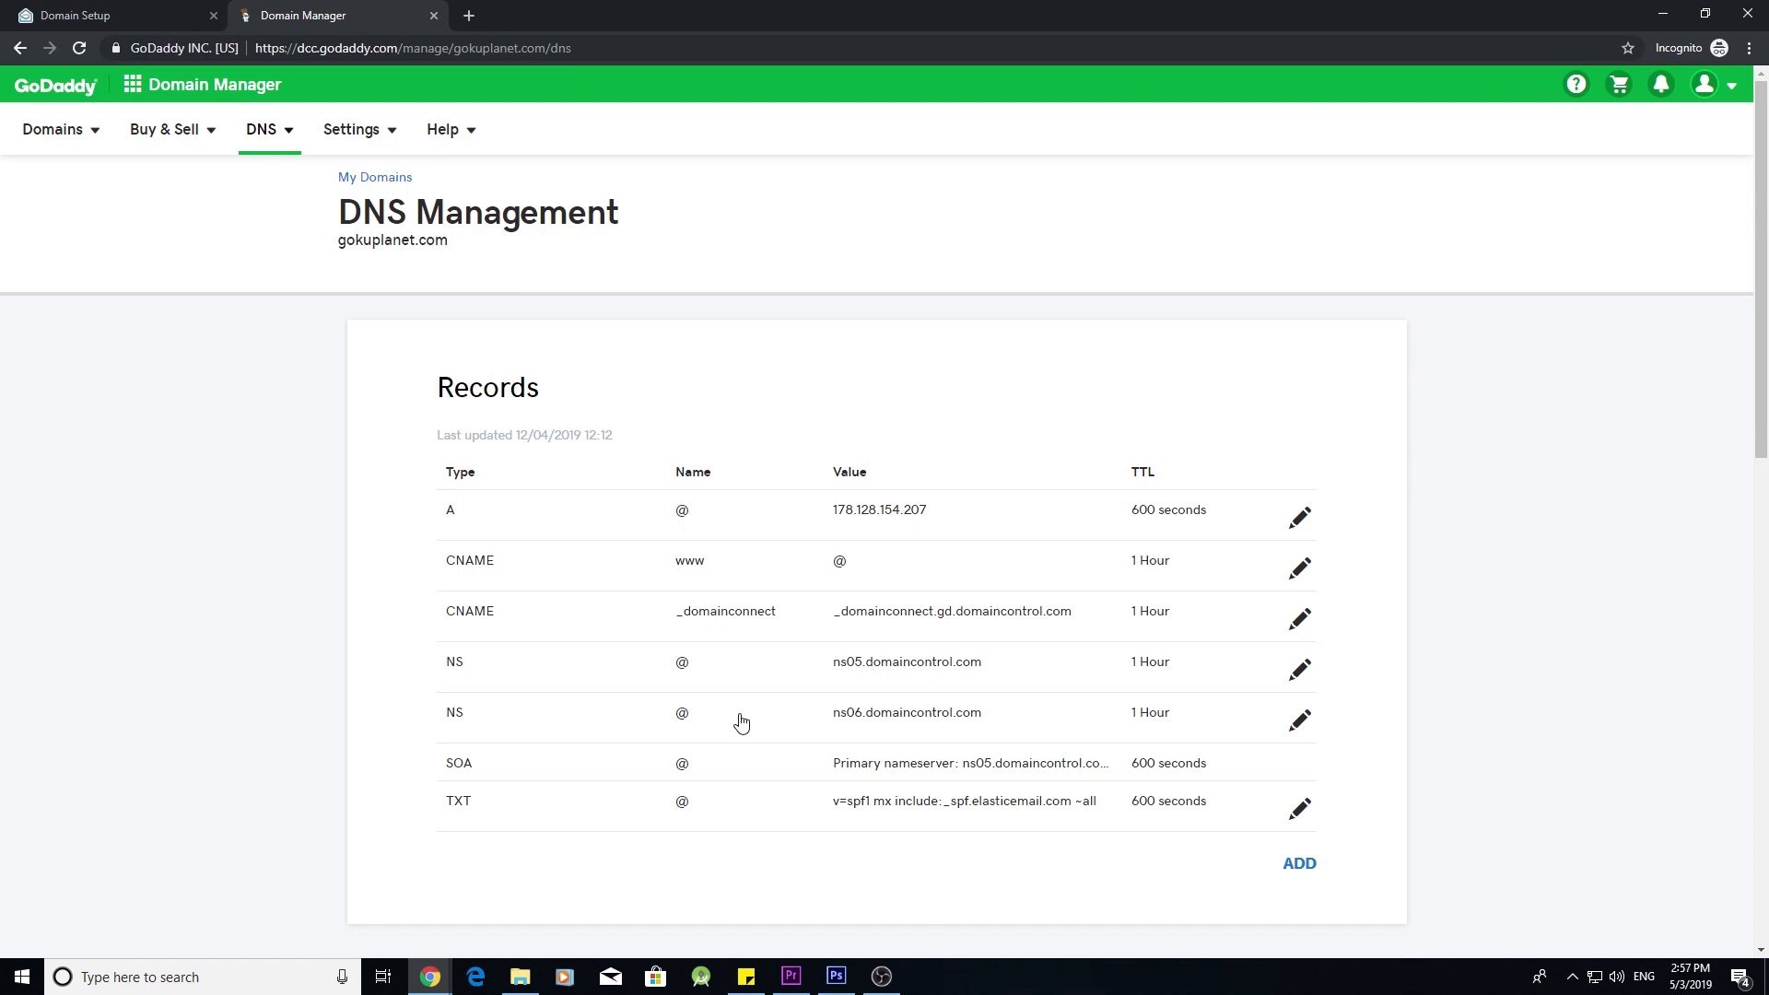
- Add a new TXT record with host @
scroll(742, 722, down, 1)
click(1299, 772)
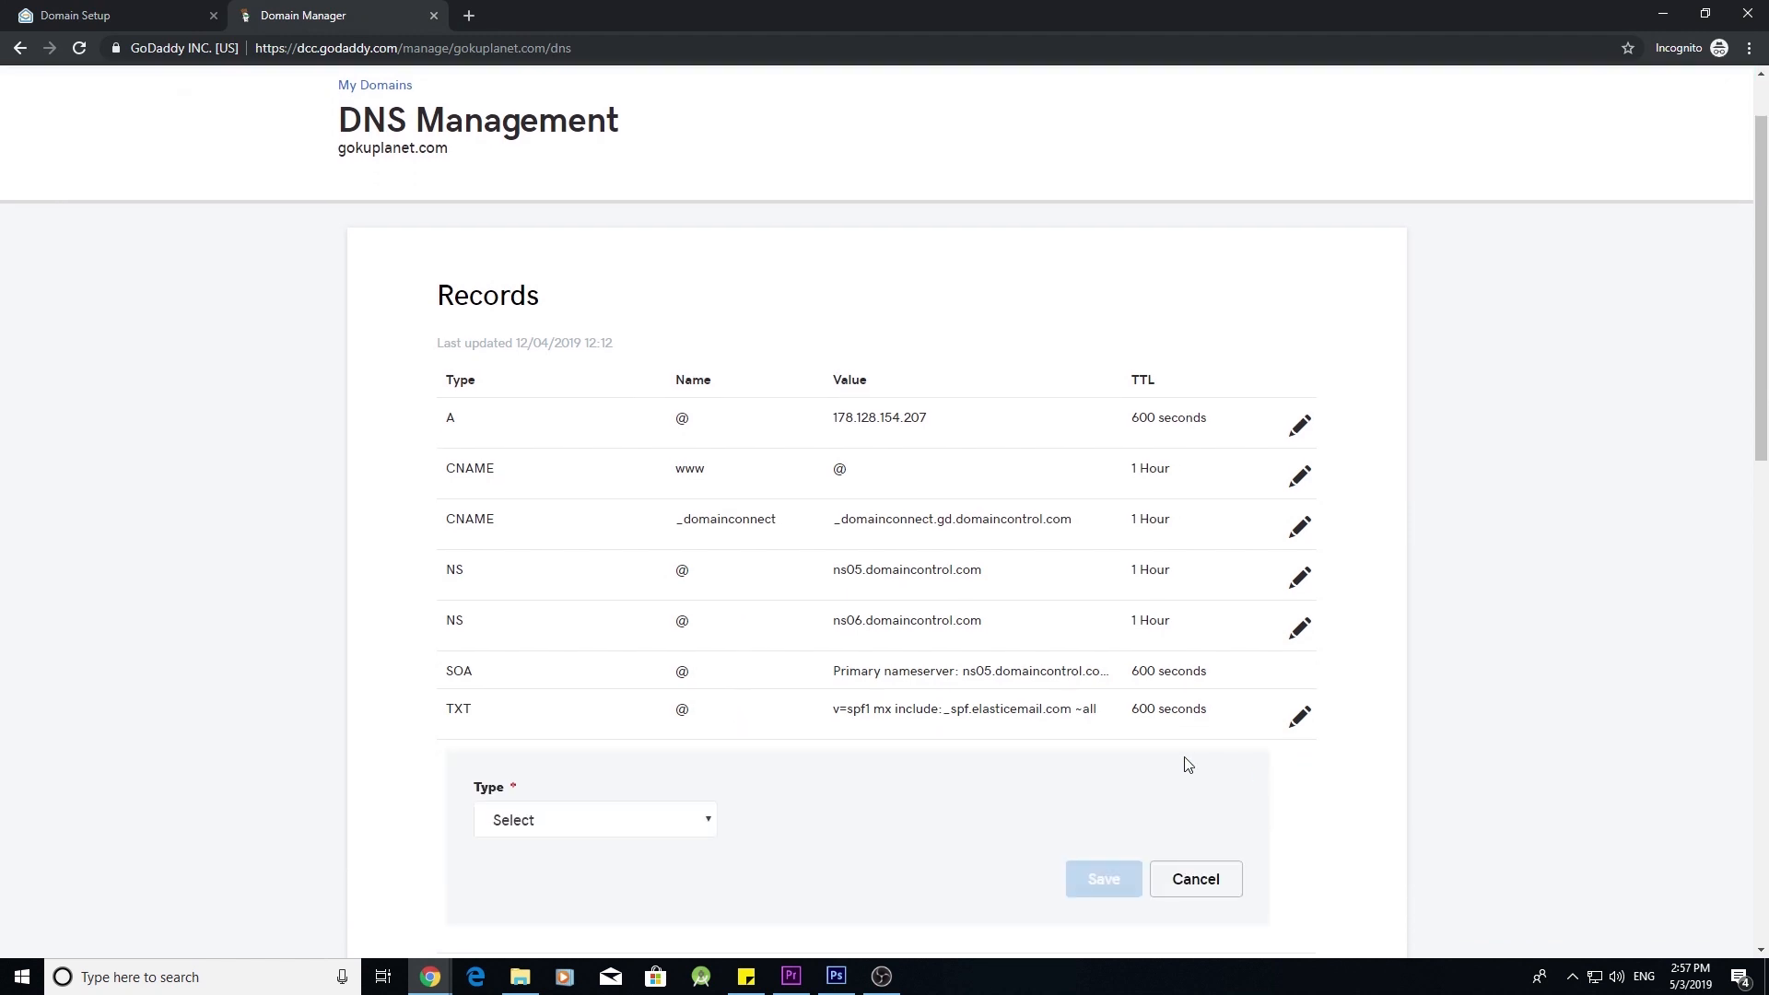
scroll(1187, 767, down, 1)
click(722, 726)
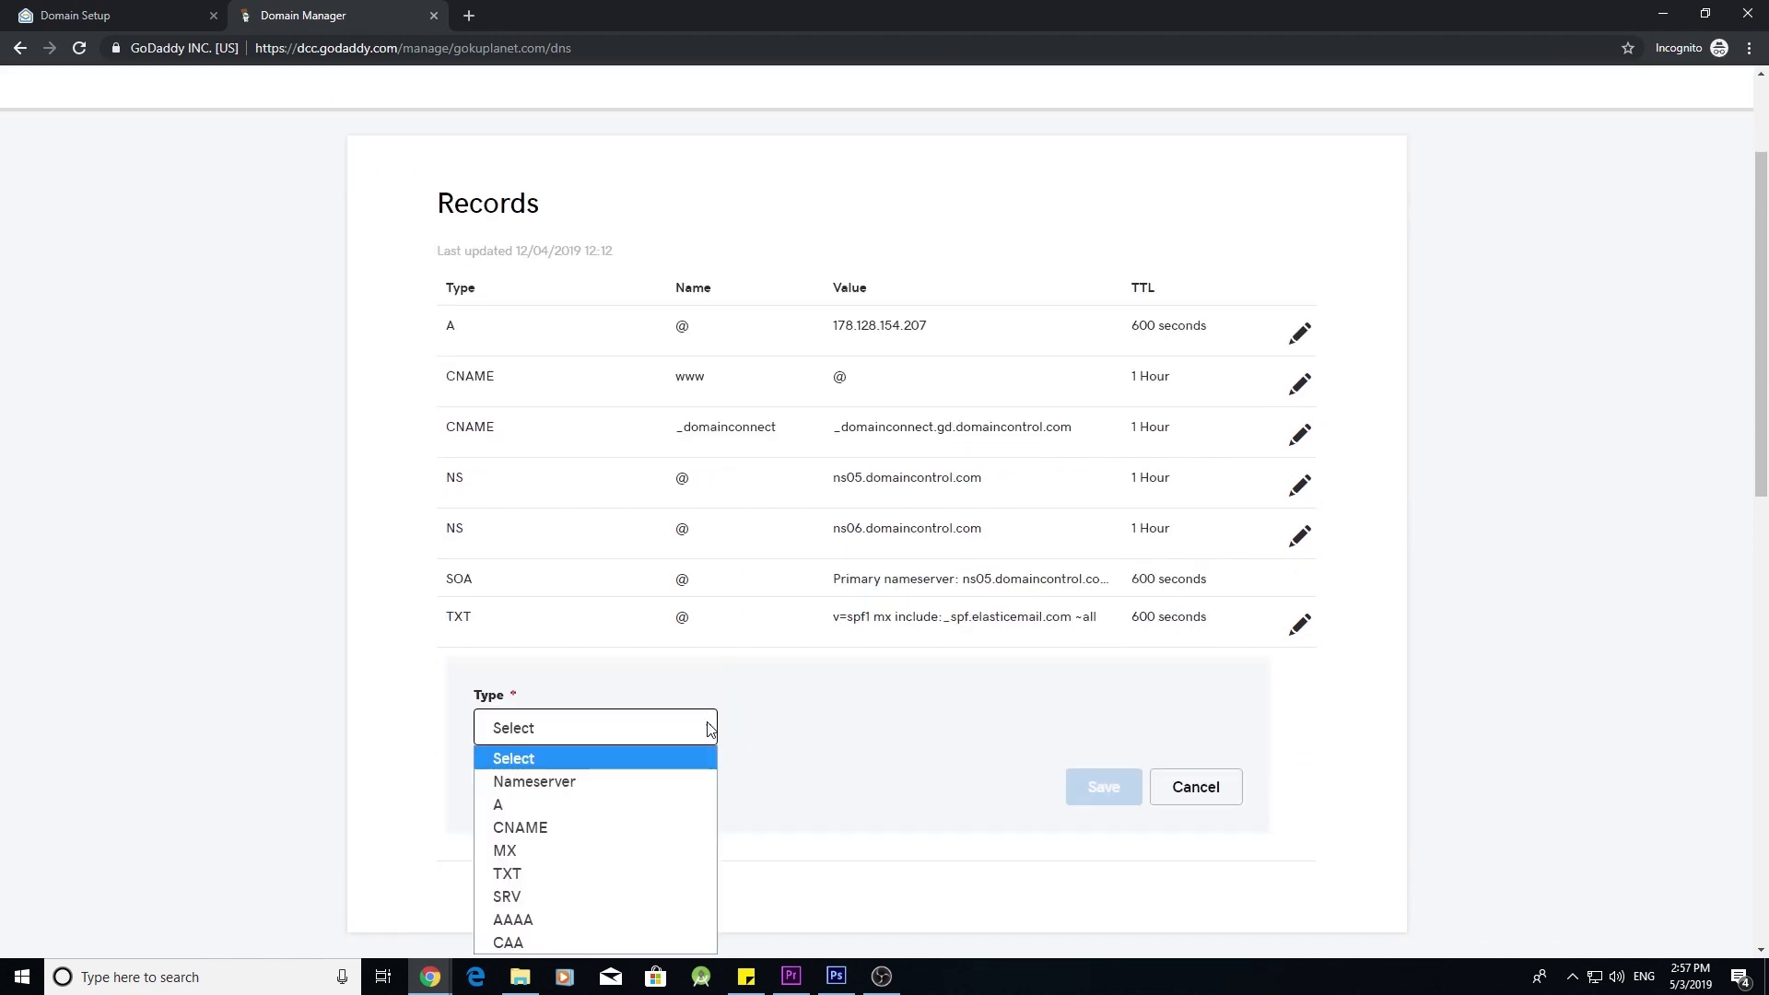
click(647, 877)
click(865, 736)
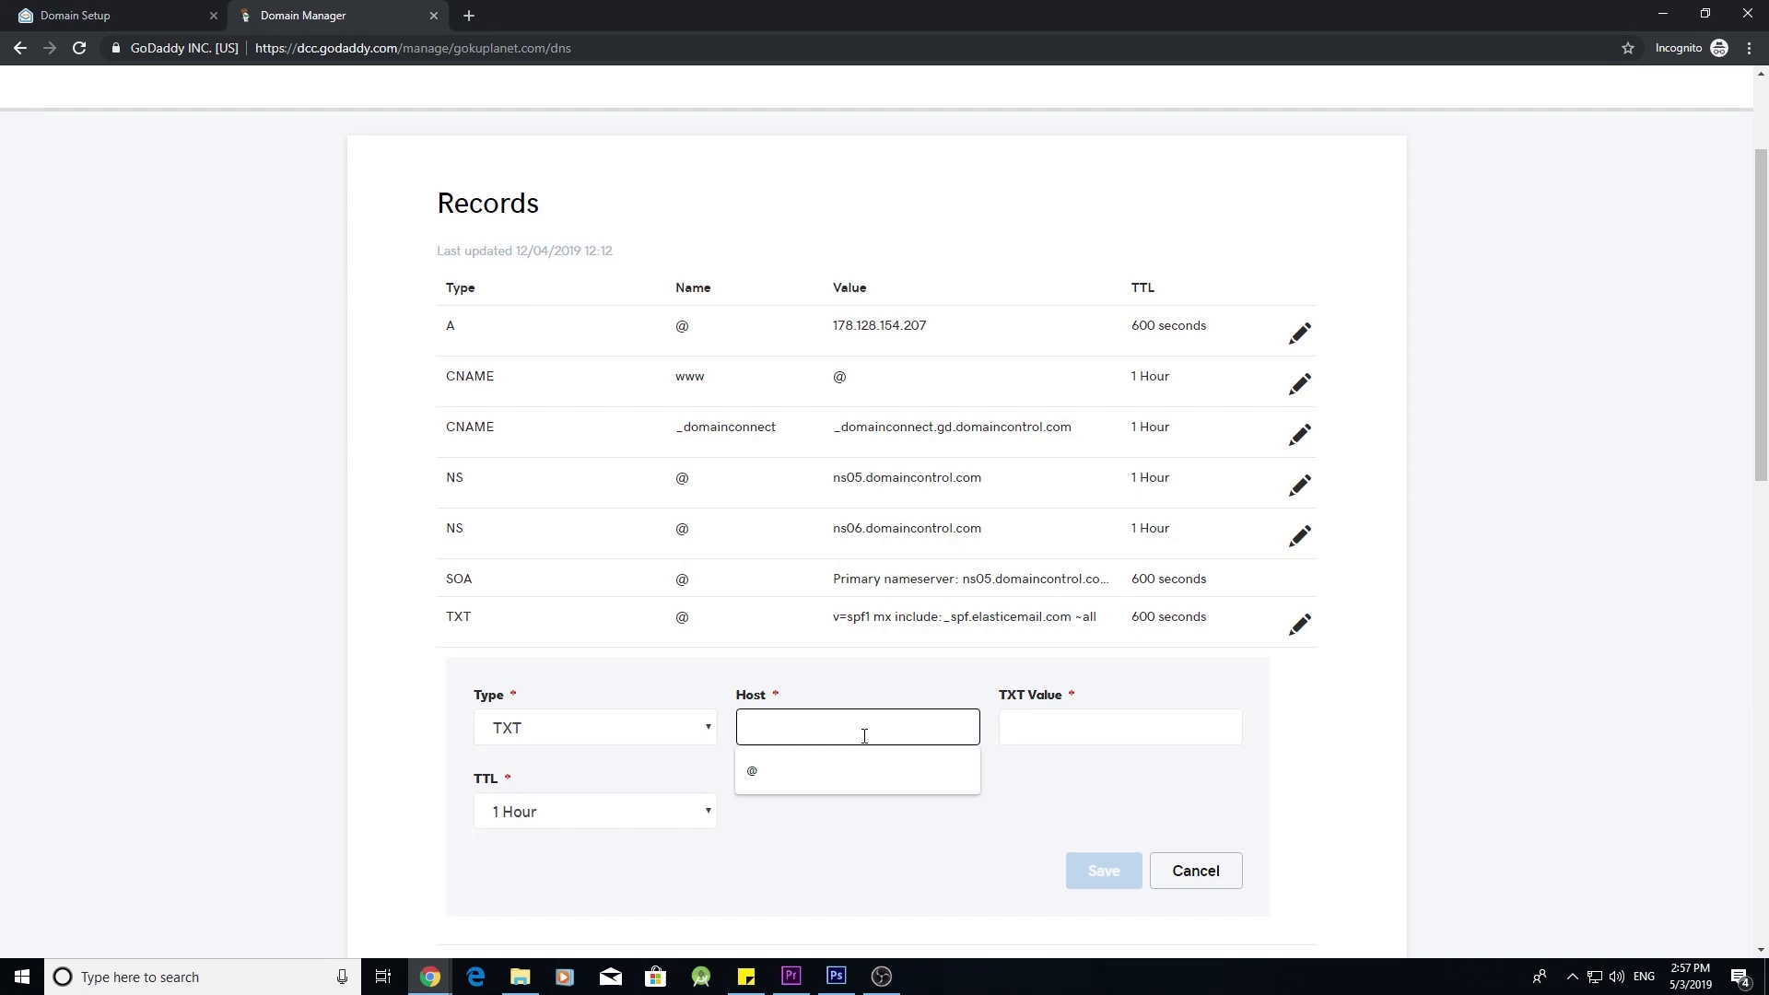
click(842, 770)
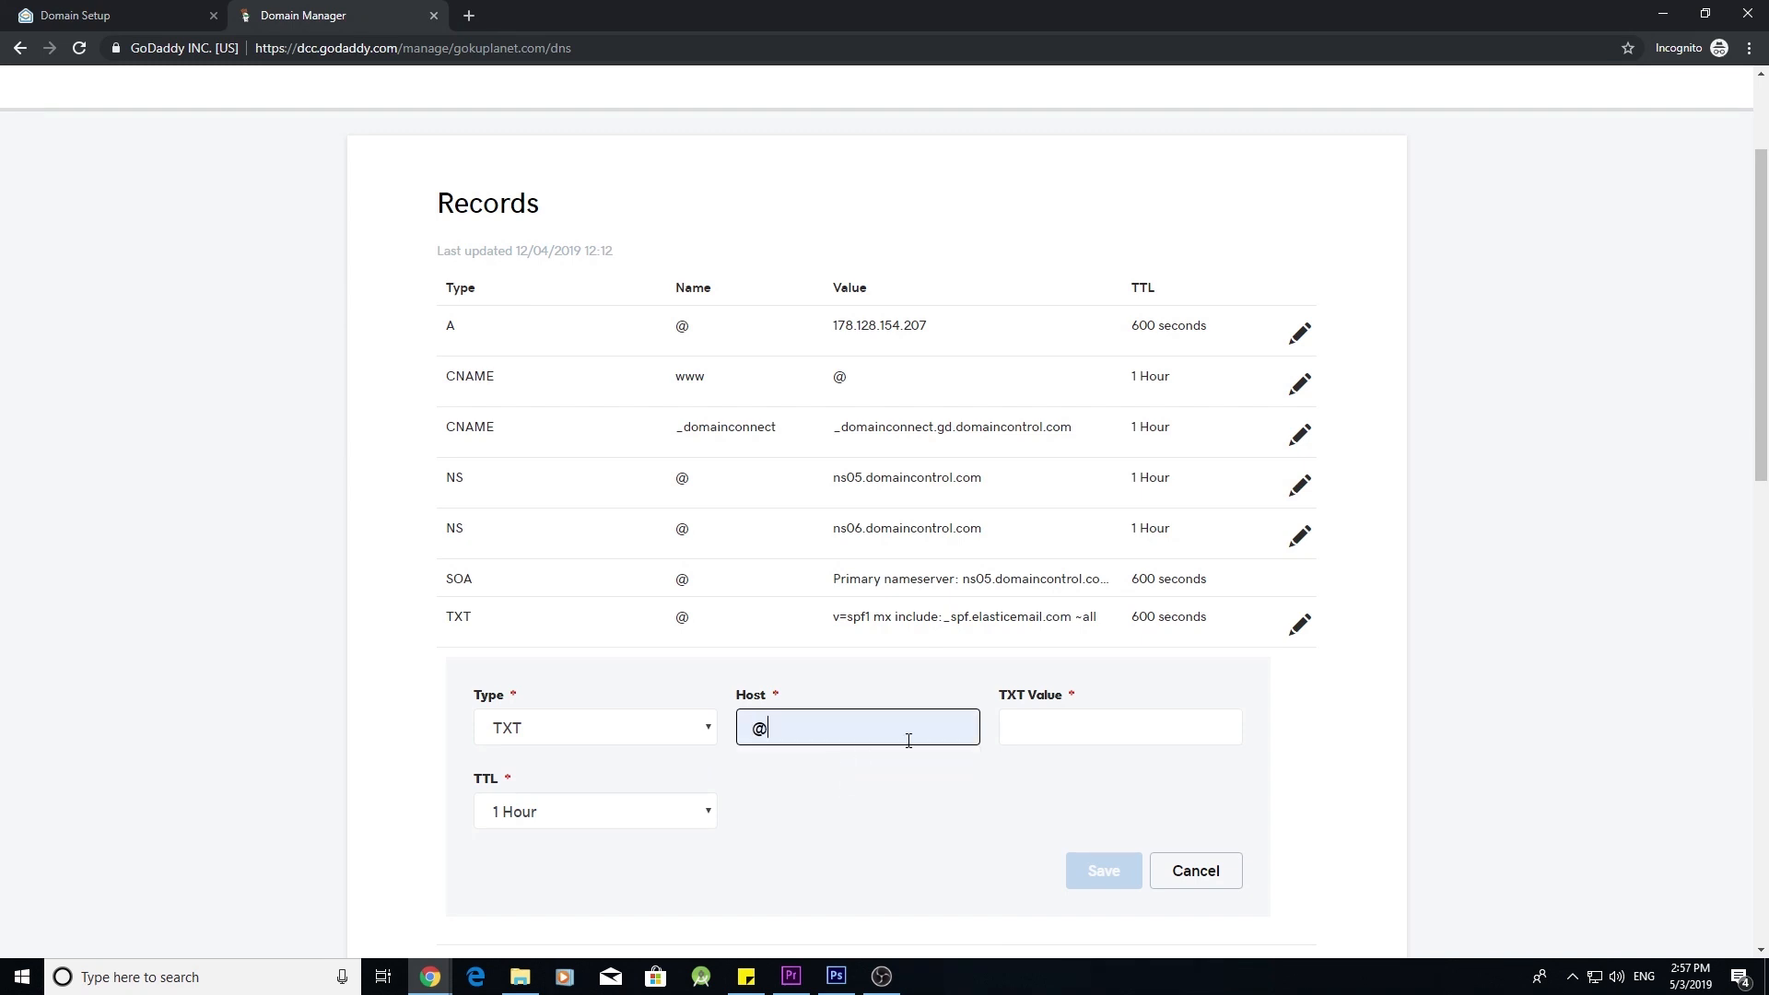
- Copy Zoho's verification value into the record's TXT value
click(166, 18)
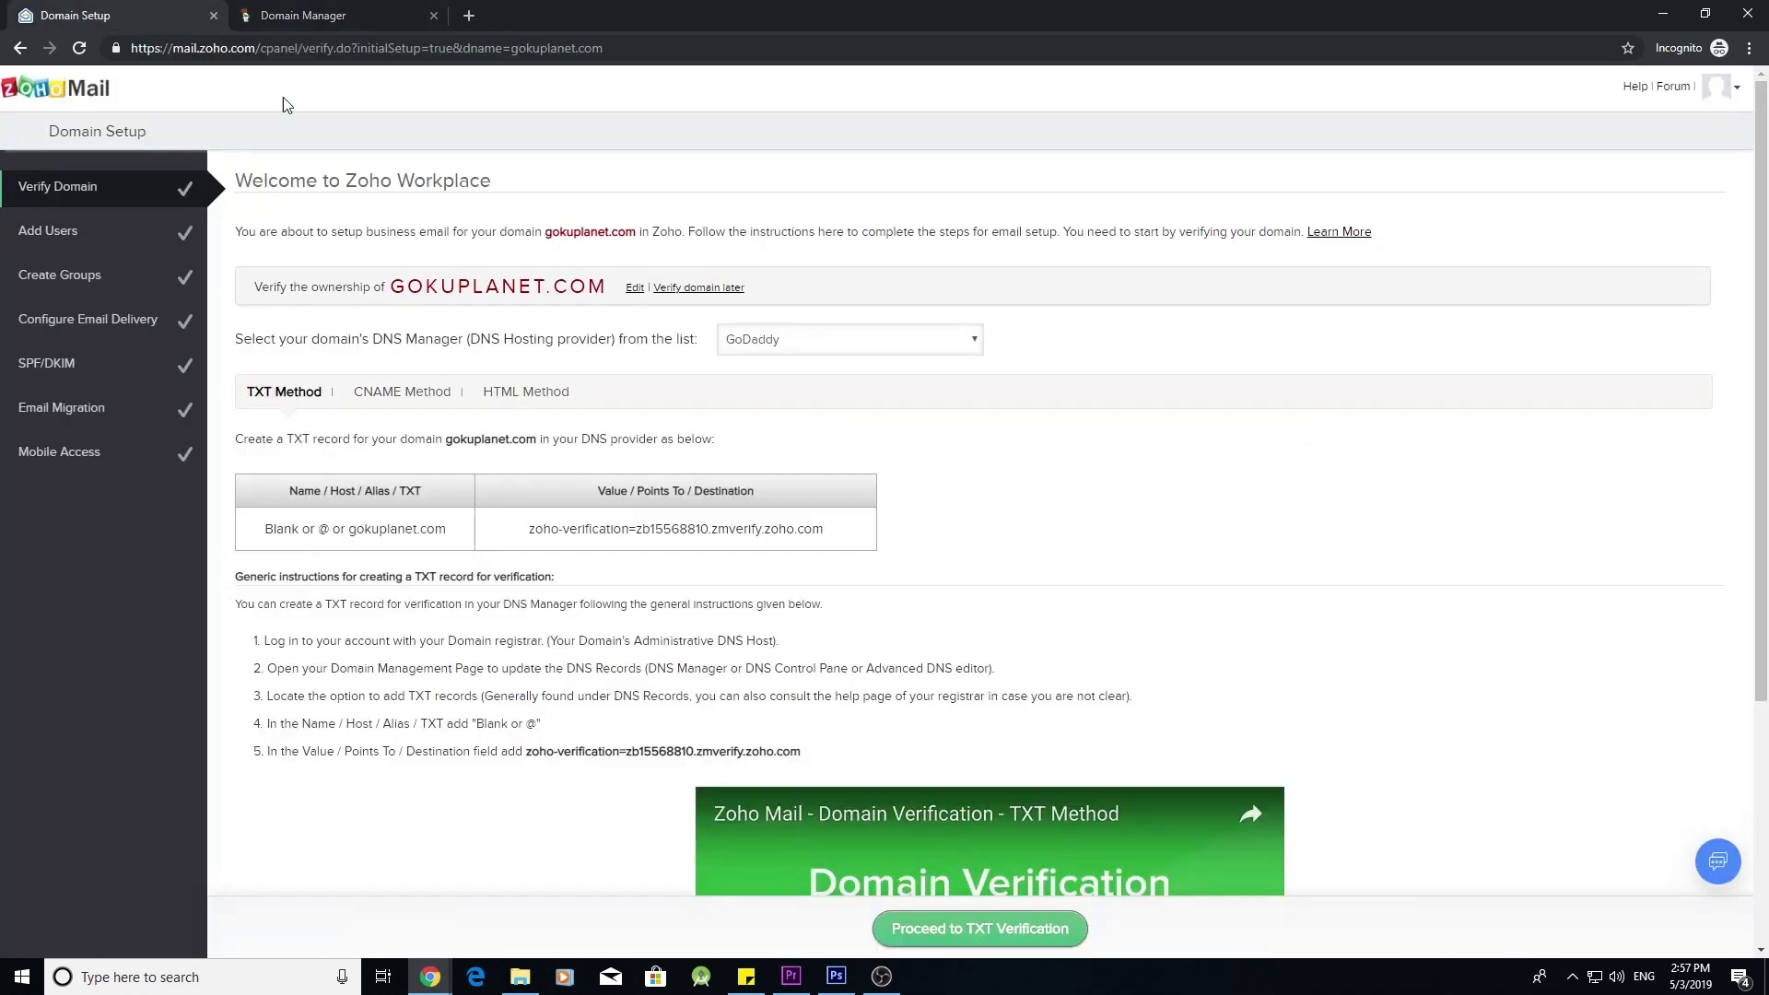
click(683, 531)
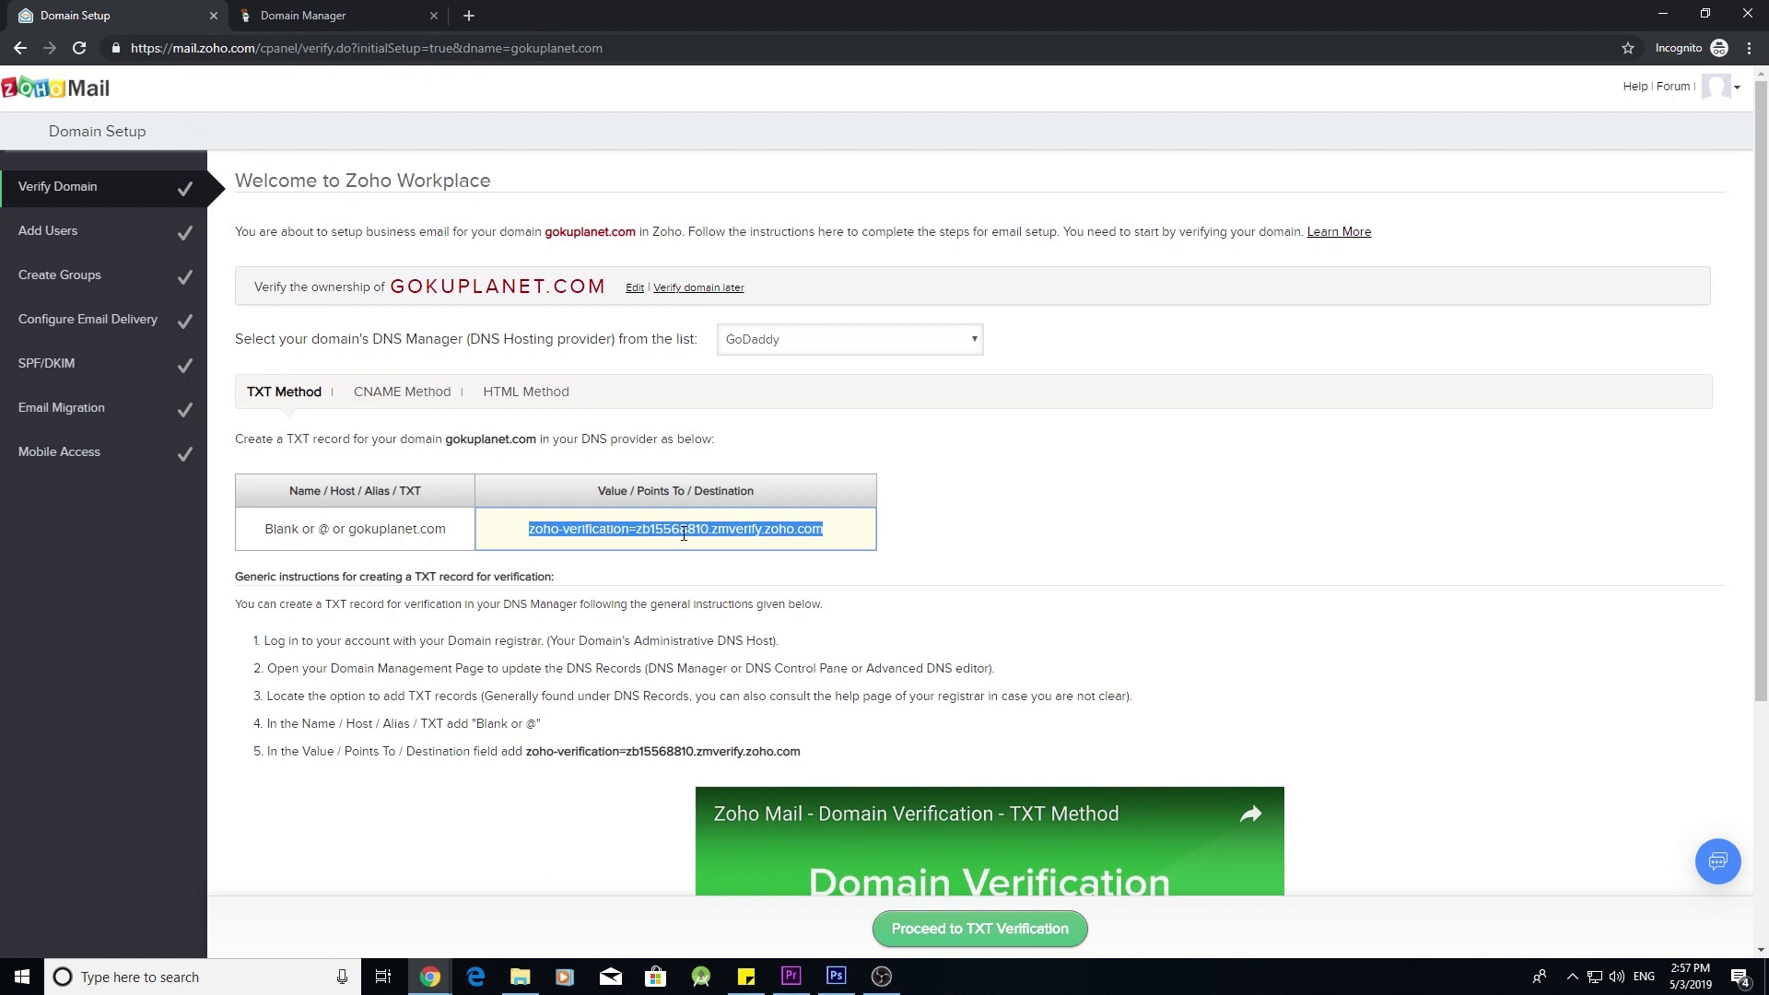
click(359, 13)
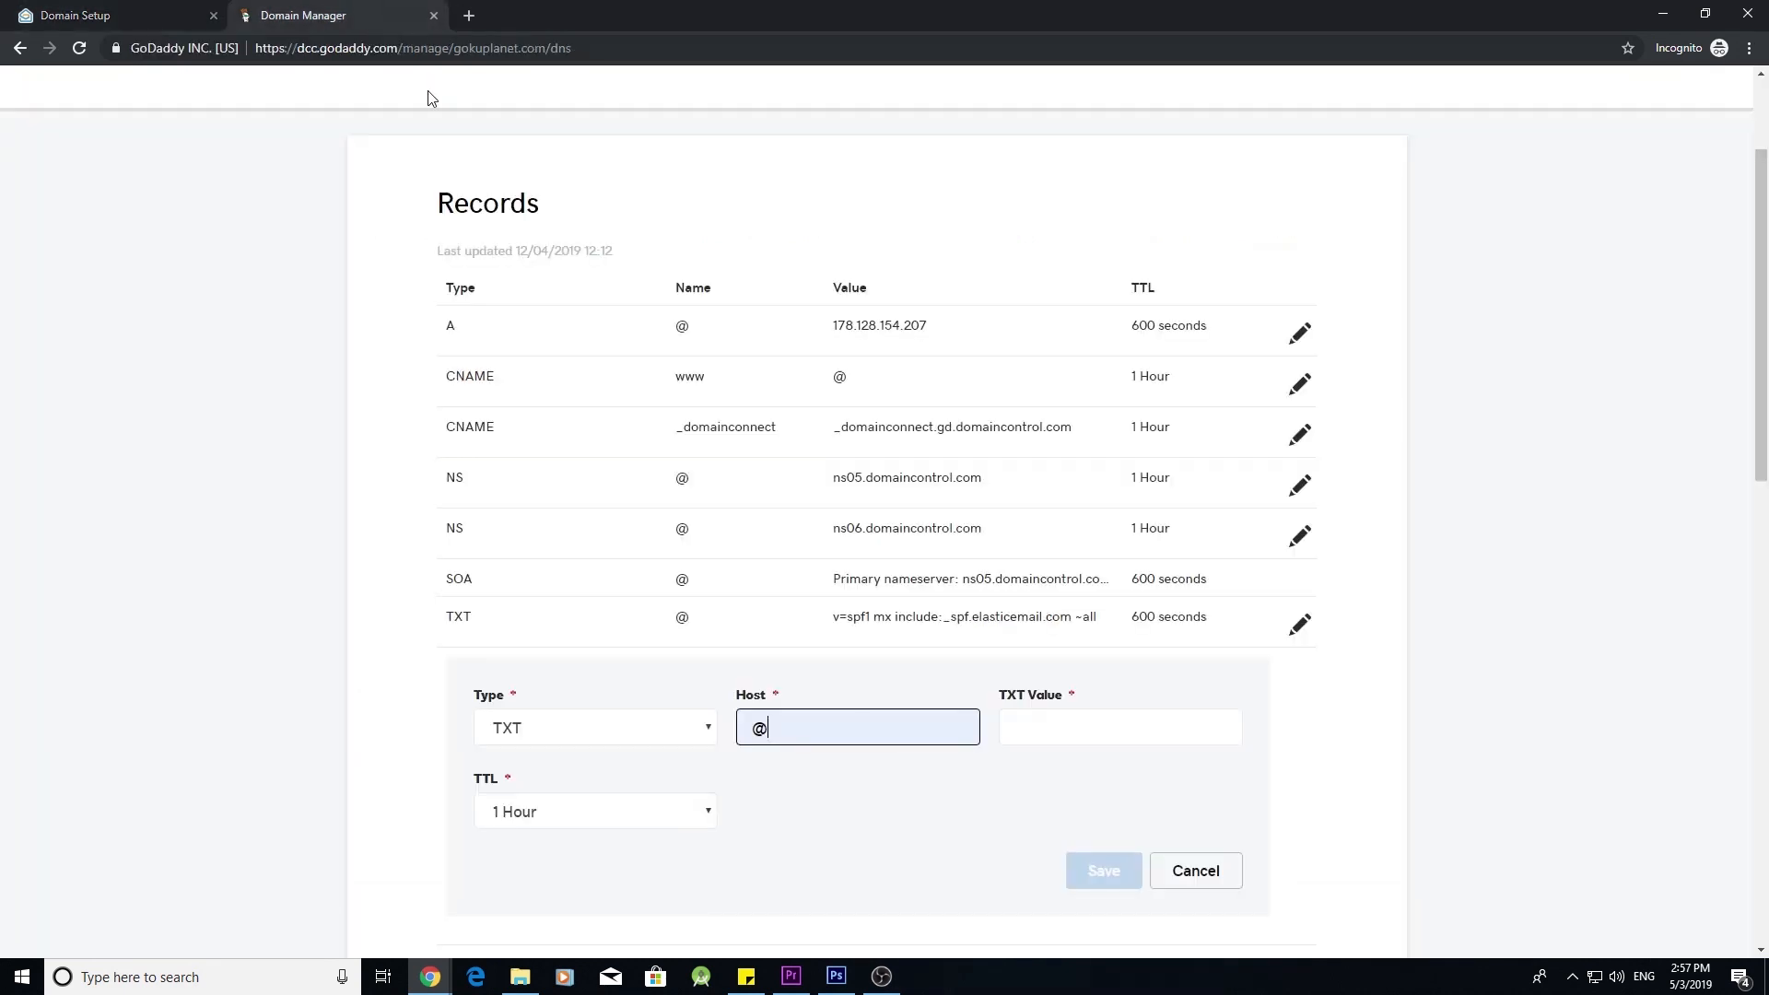
click(1083, 722)
text(zb15568810.zmverify.zoho.com)
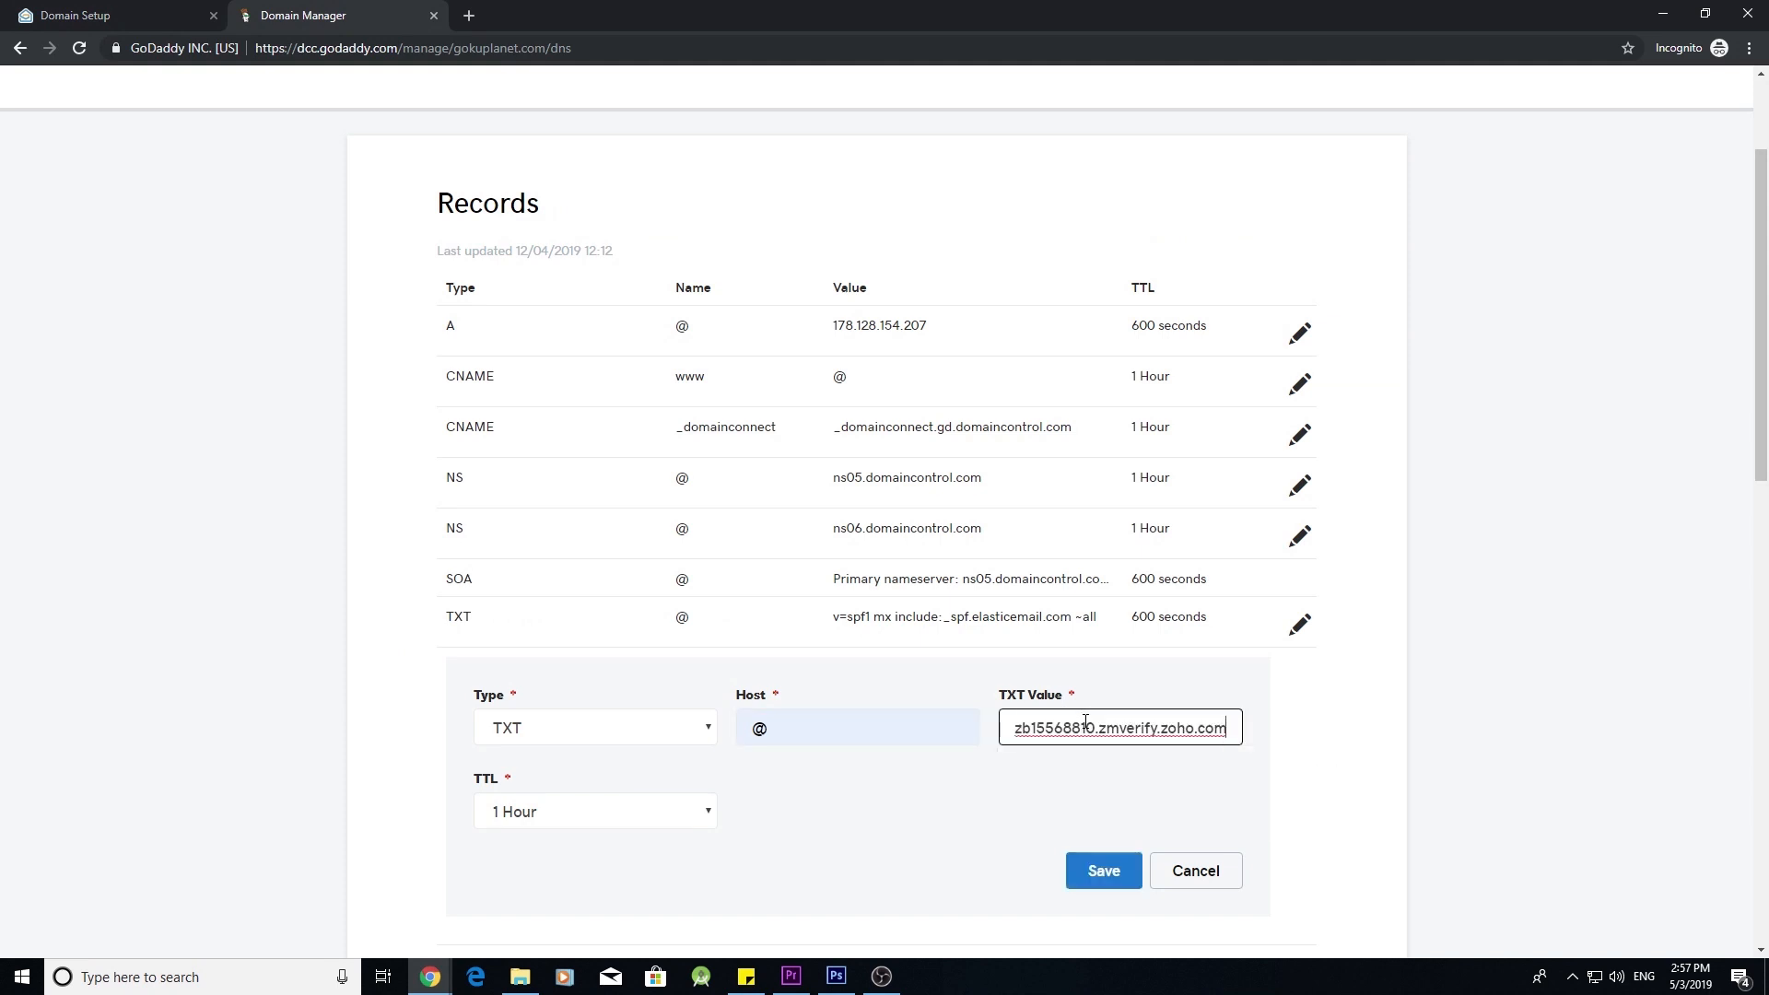
- Set a custom 600-second TTL, save the record, and return to Zoho's domain setup
scroll(875, 732, down, 1)
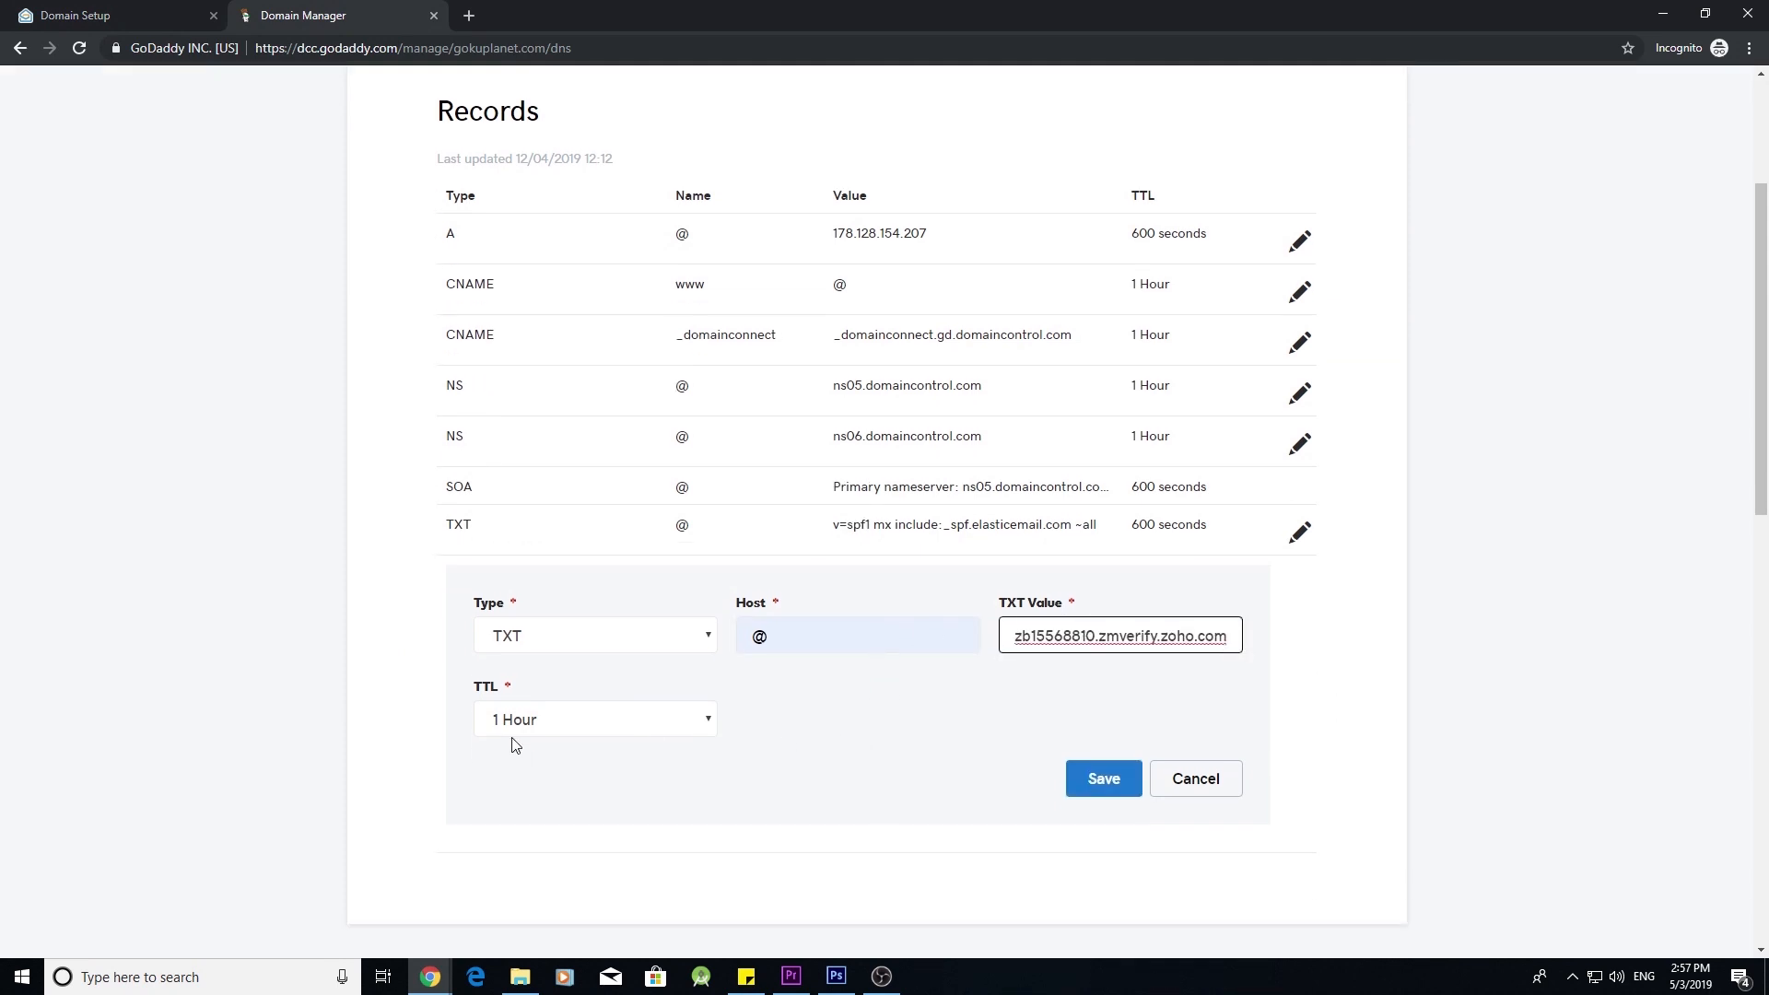
click(649, 728)
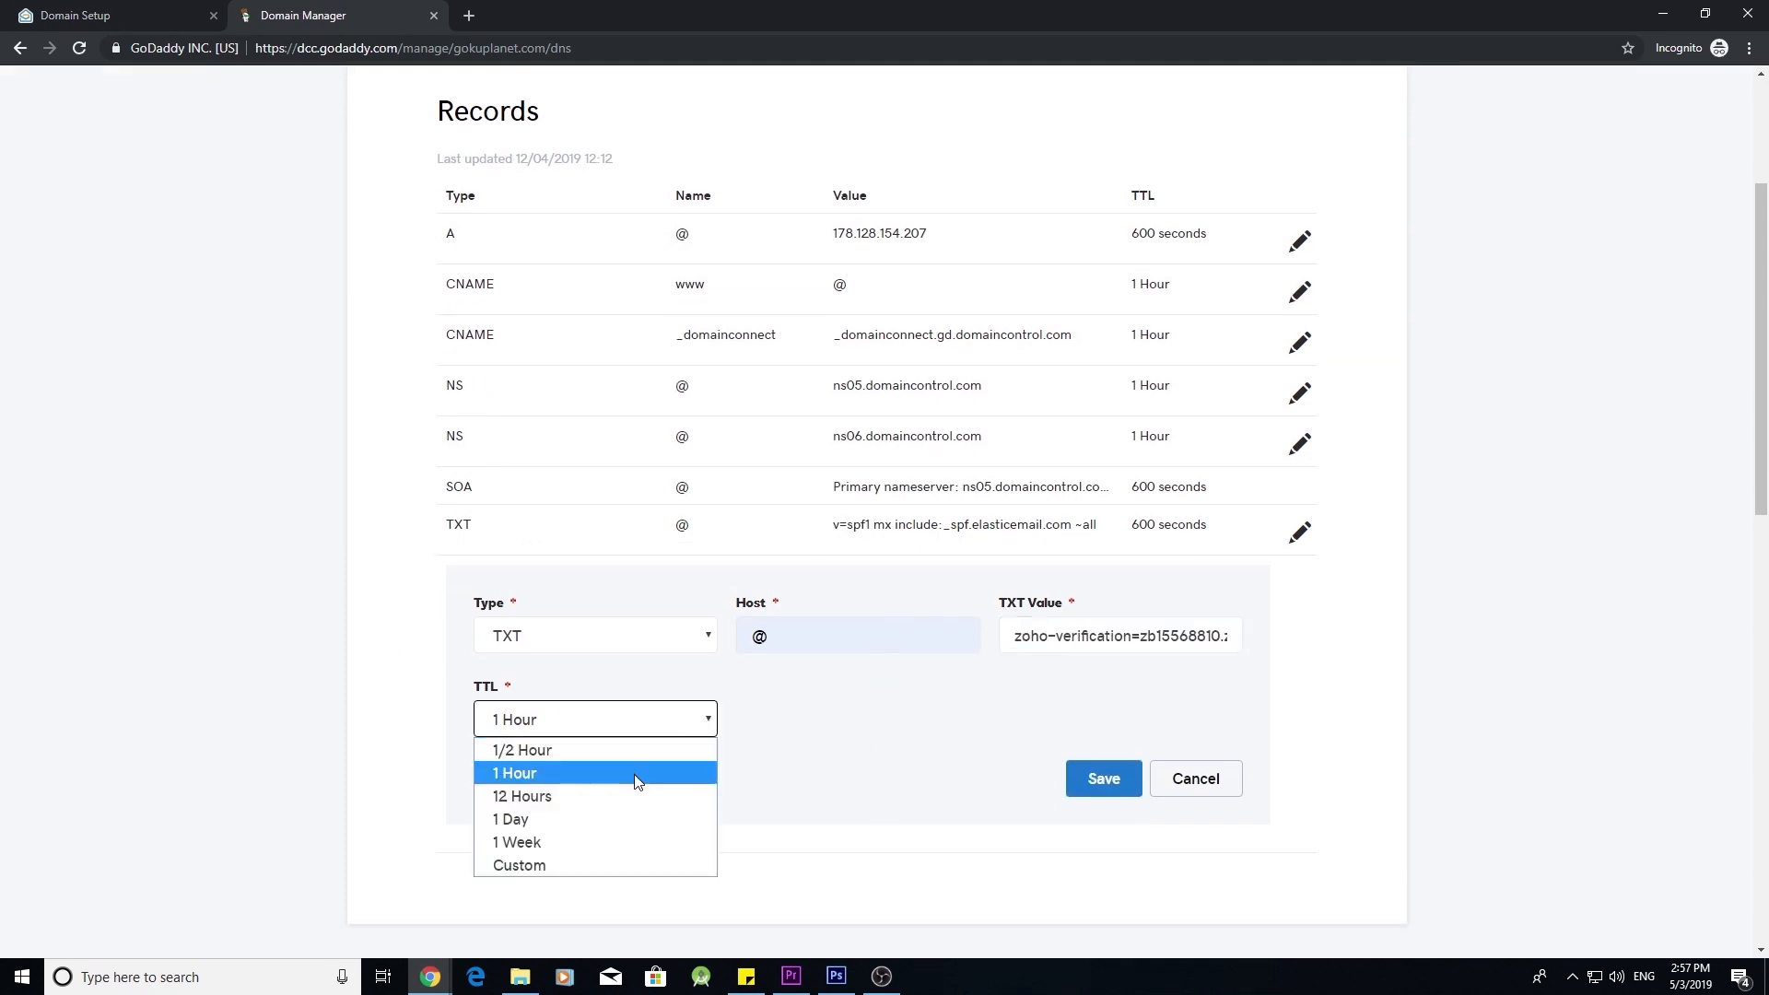
click(620, 868)
drag(764, 720, 739, 725)
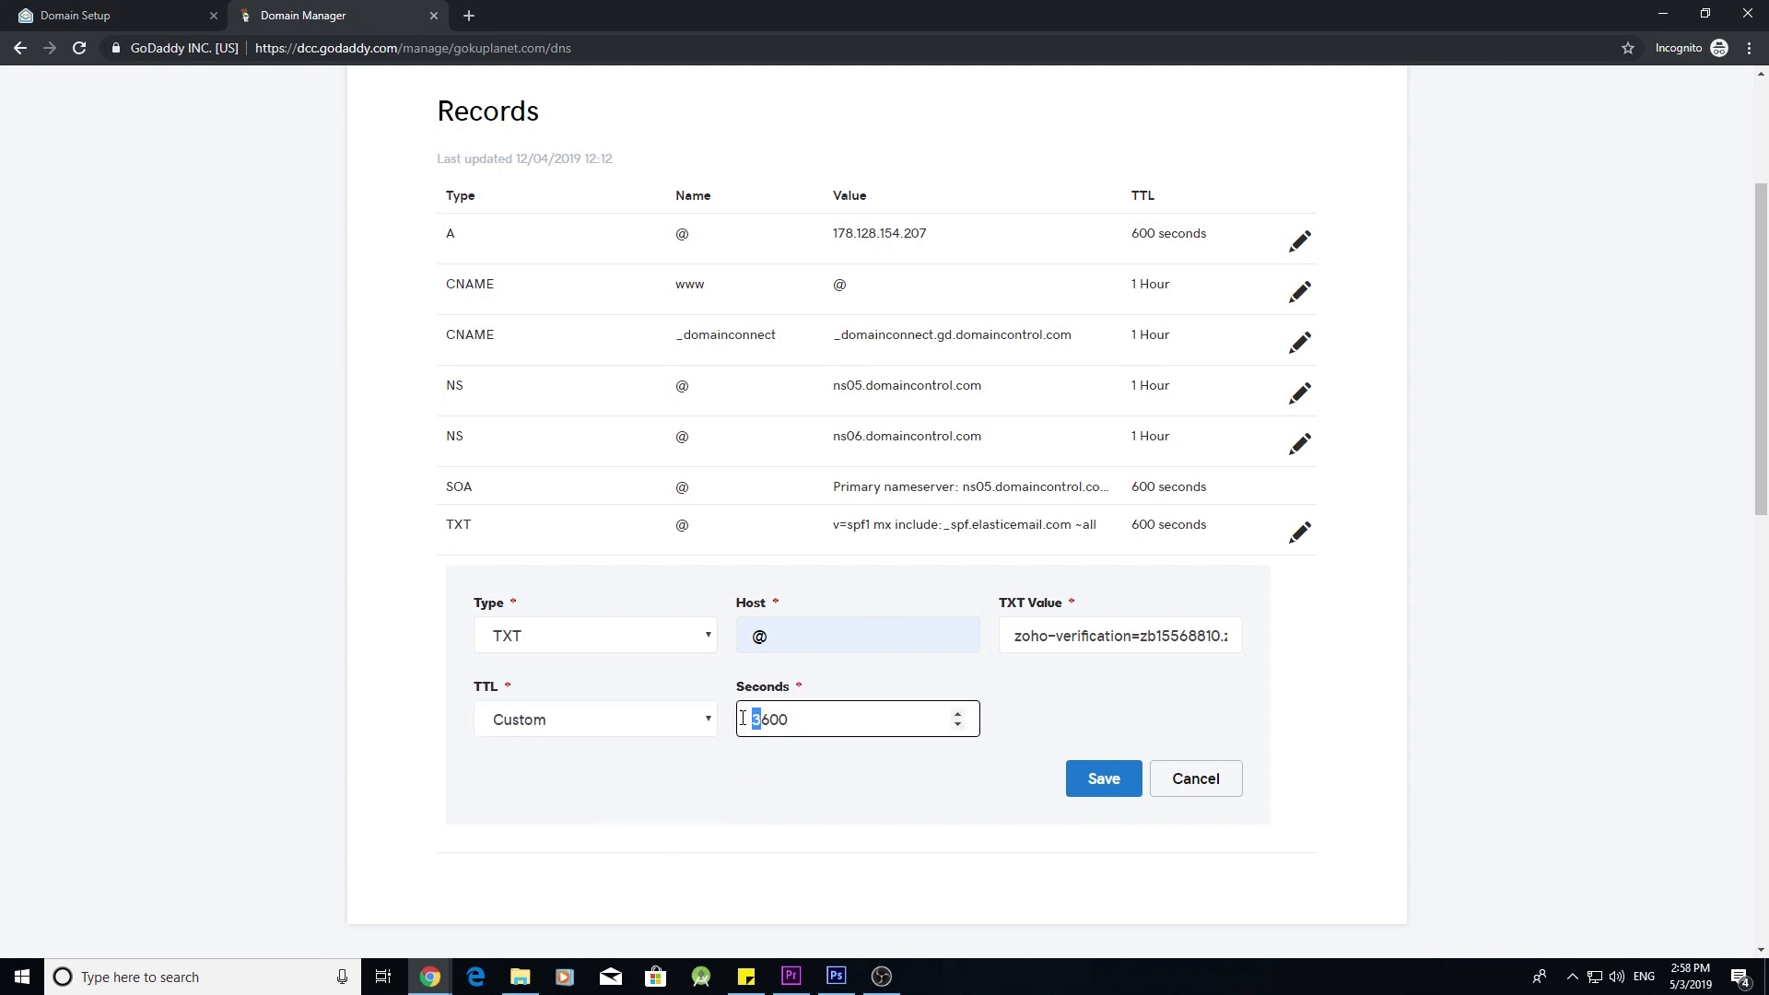
key(BackSpace)
click(1088, 777)
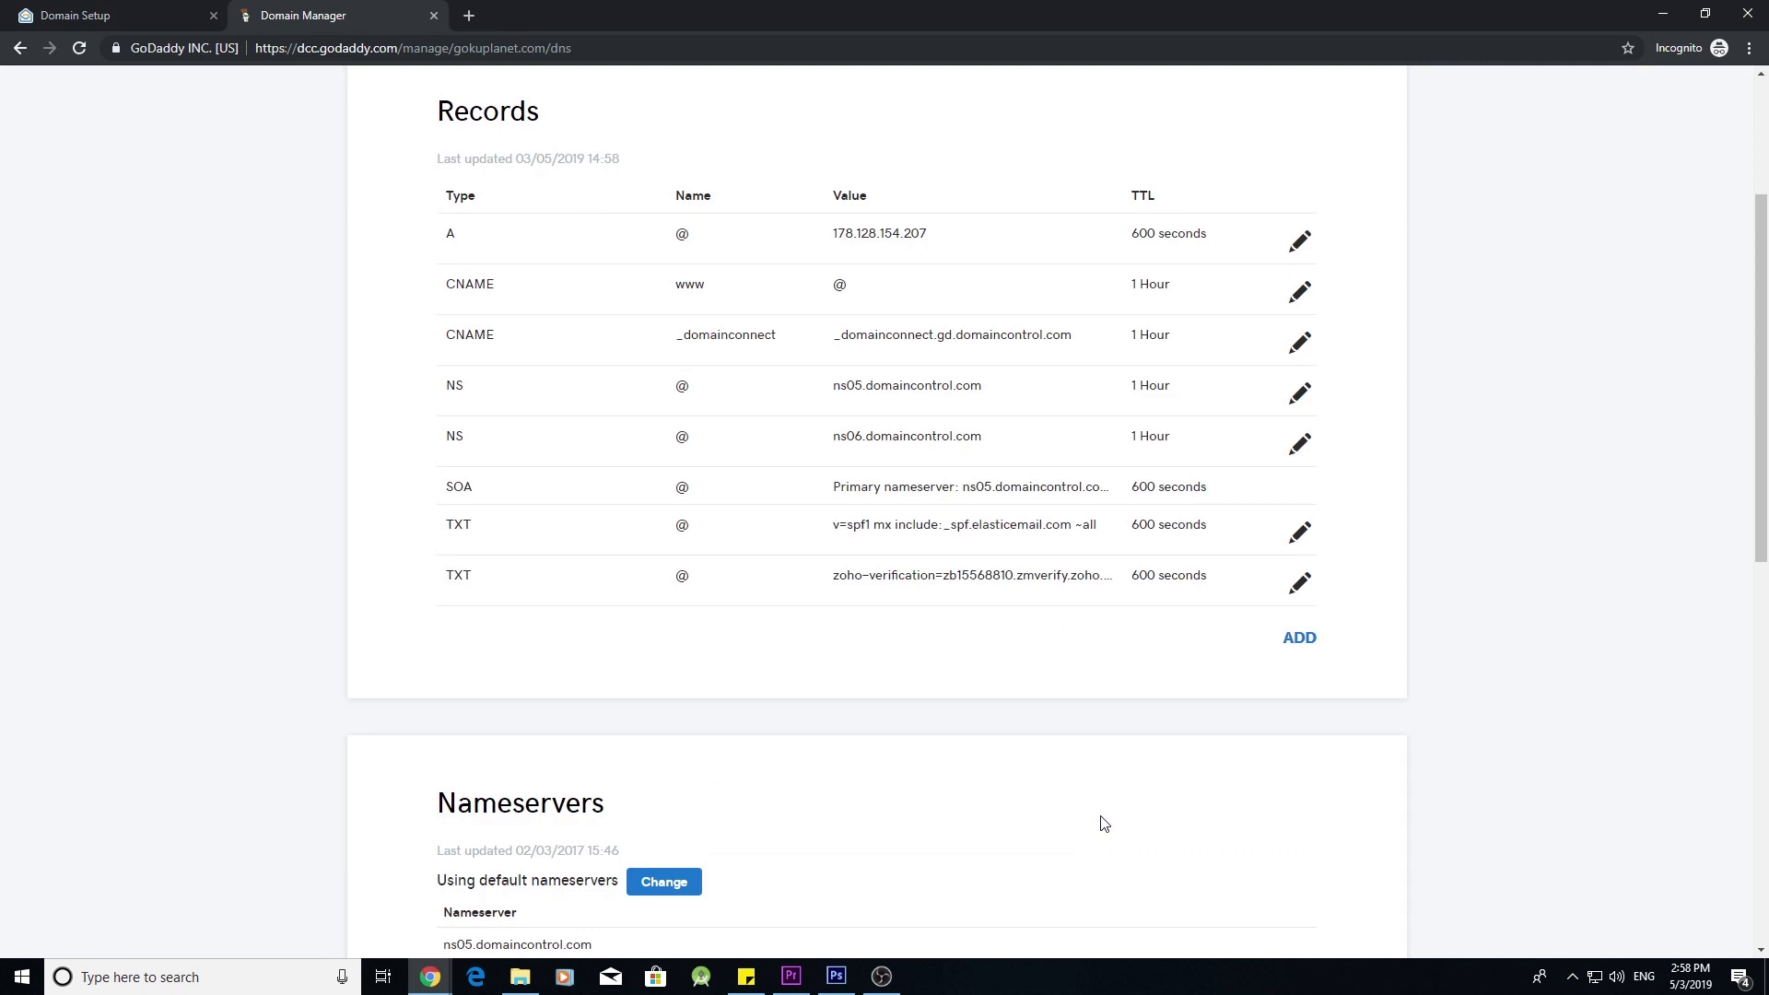
click(72, 11)
click(1016, 655)
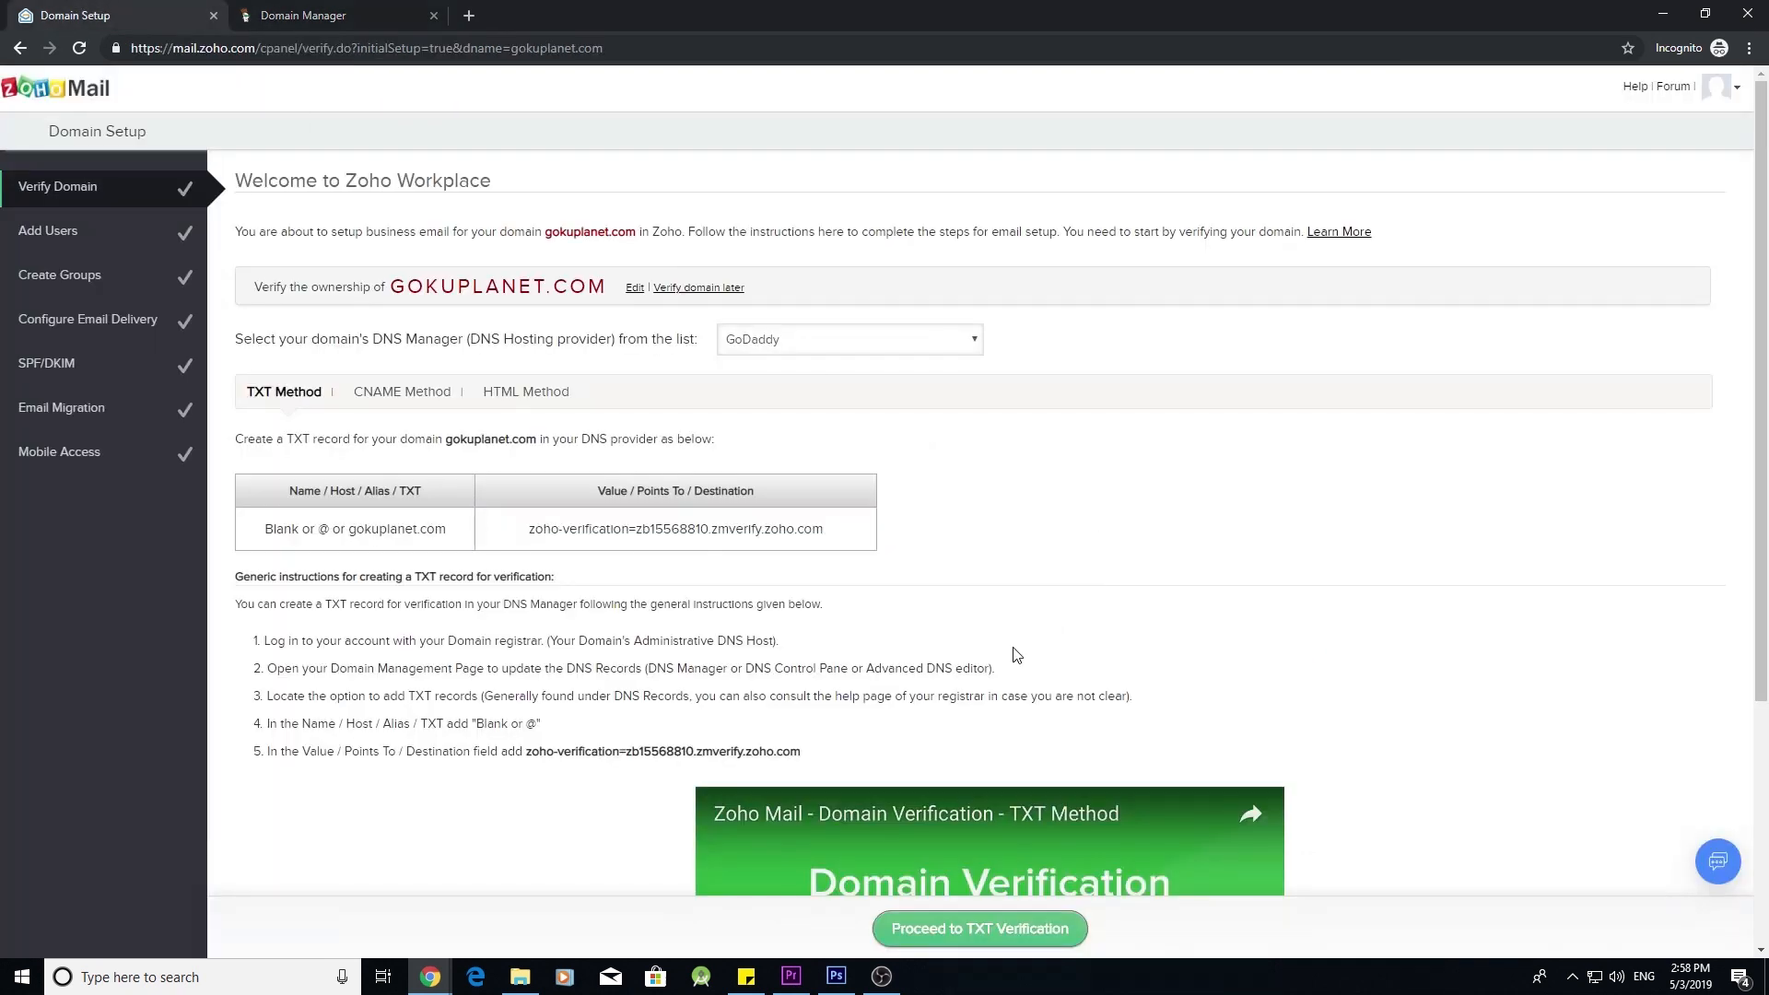
- Run Zoho's TXT verification for gokuplanet.com and confirm it with Verify Now
click(1002, 936)
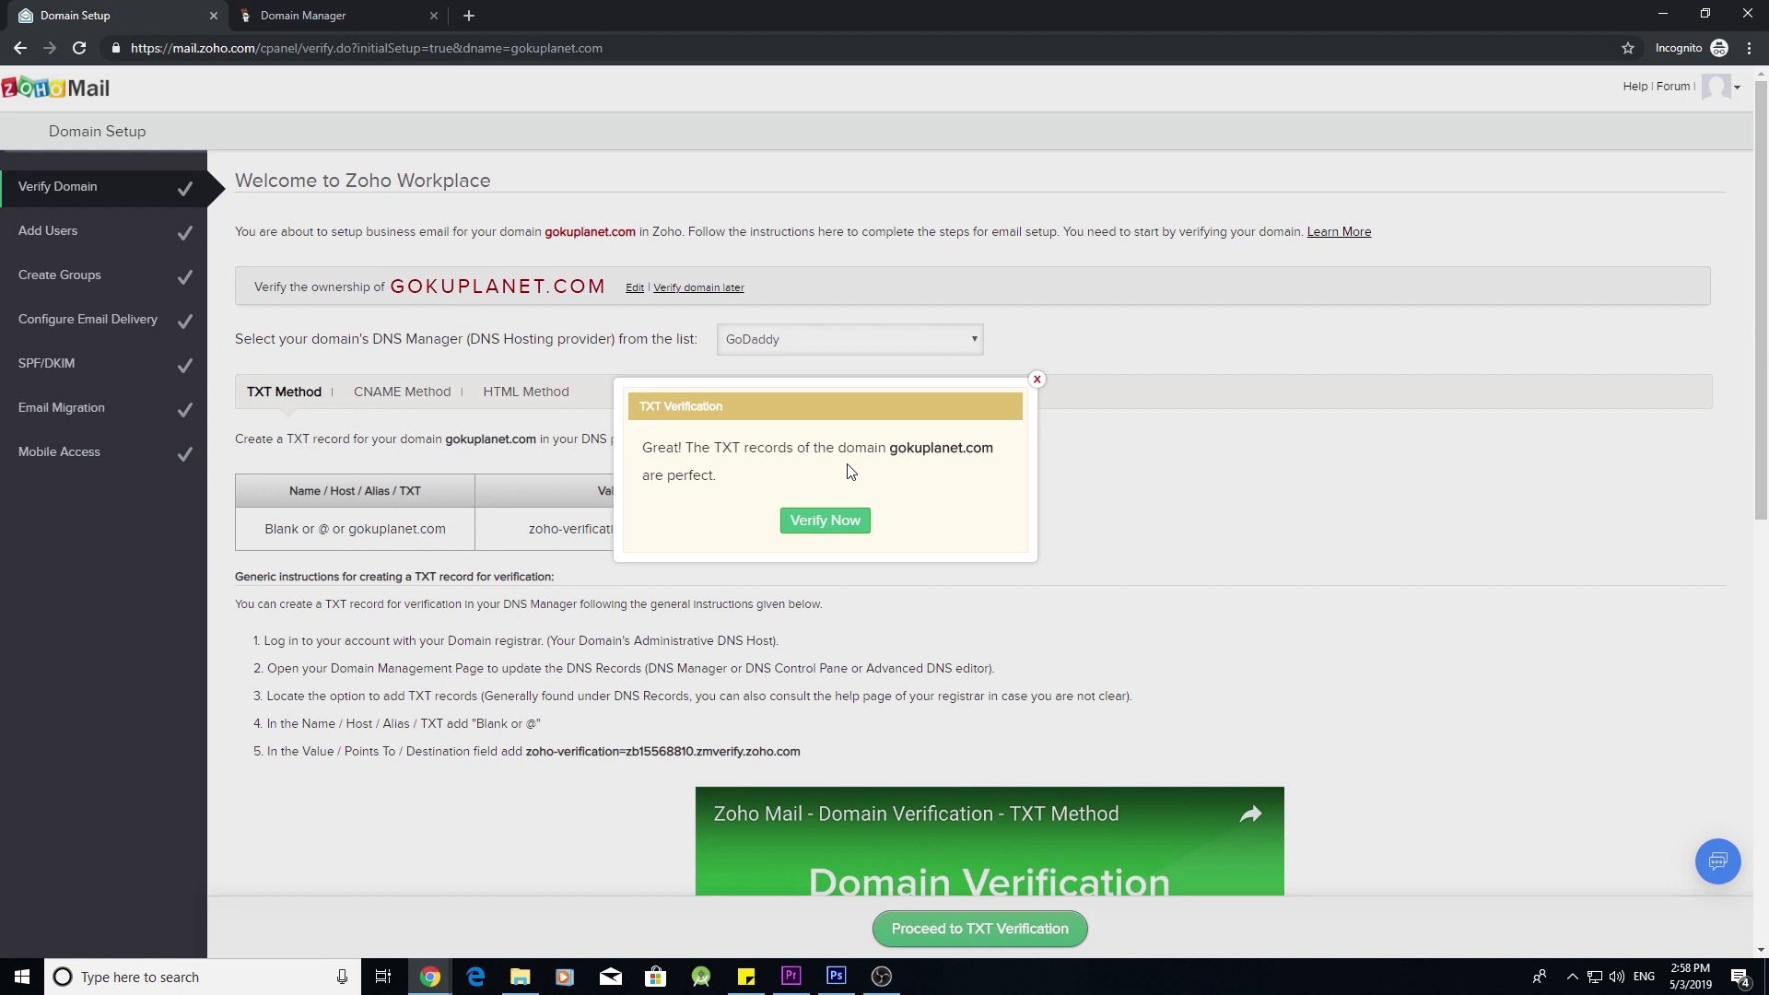
click(847, 521)
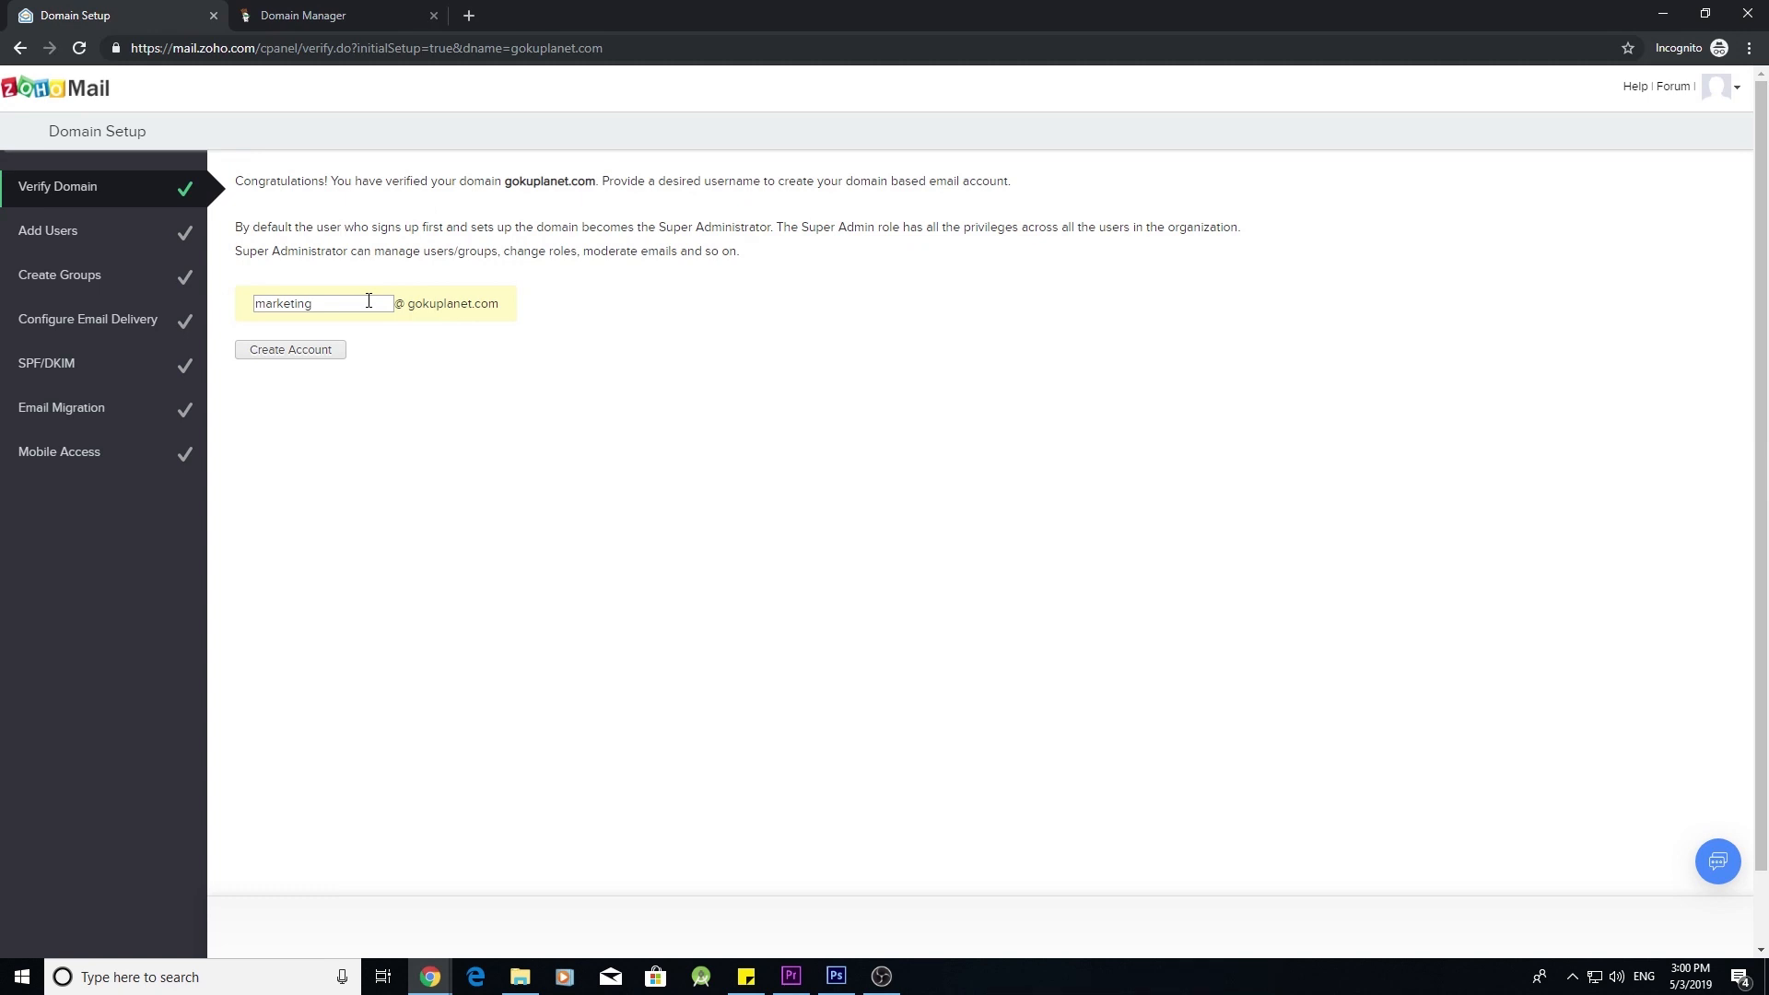
- Replace the prefilled admin username with 'support' and create the domain account
double_click(368, 301)
text(support)
click(320, 352)
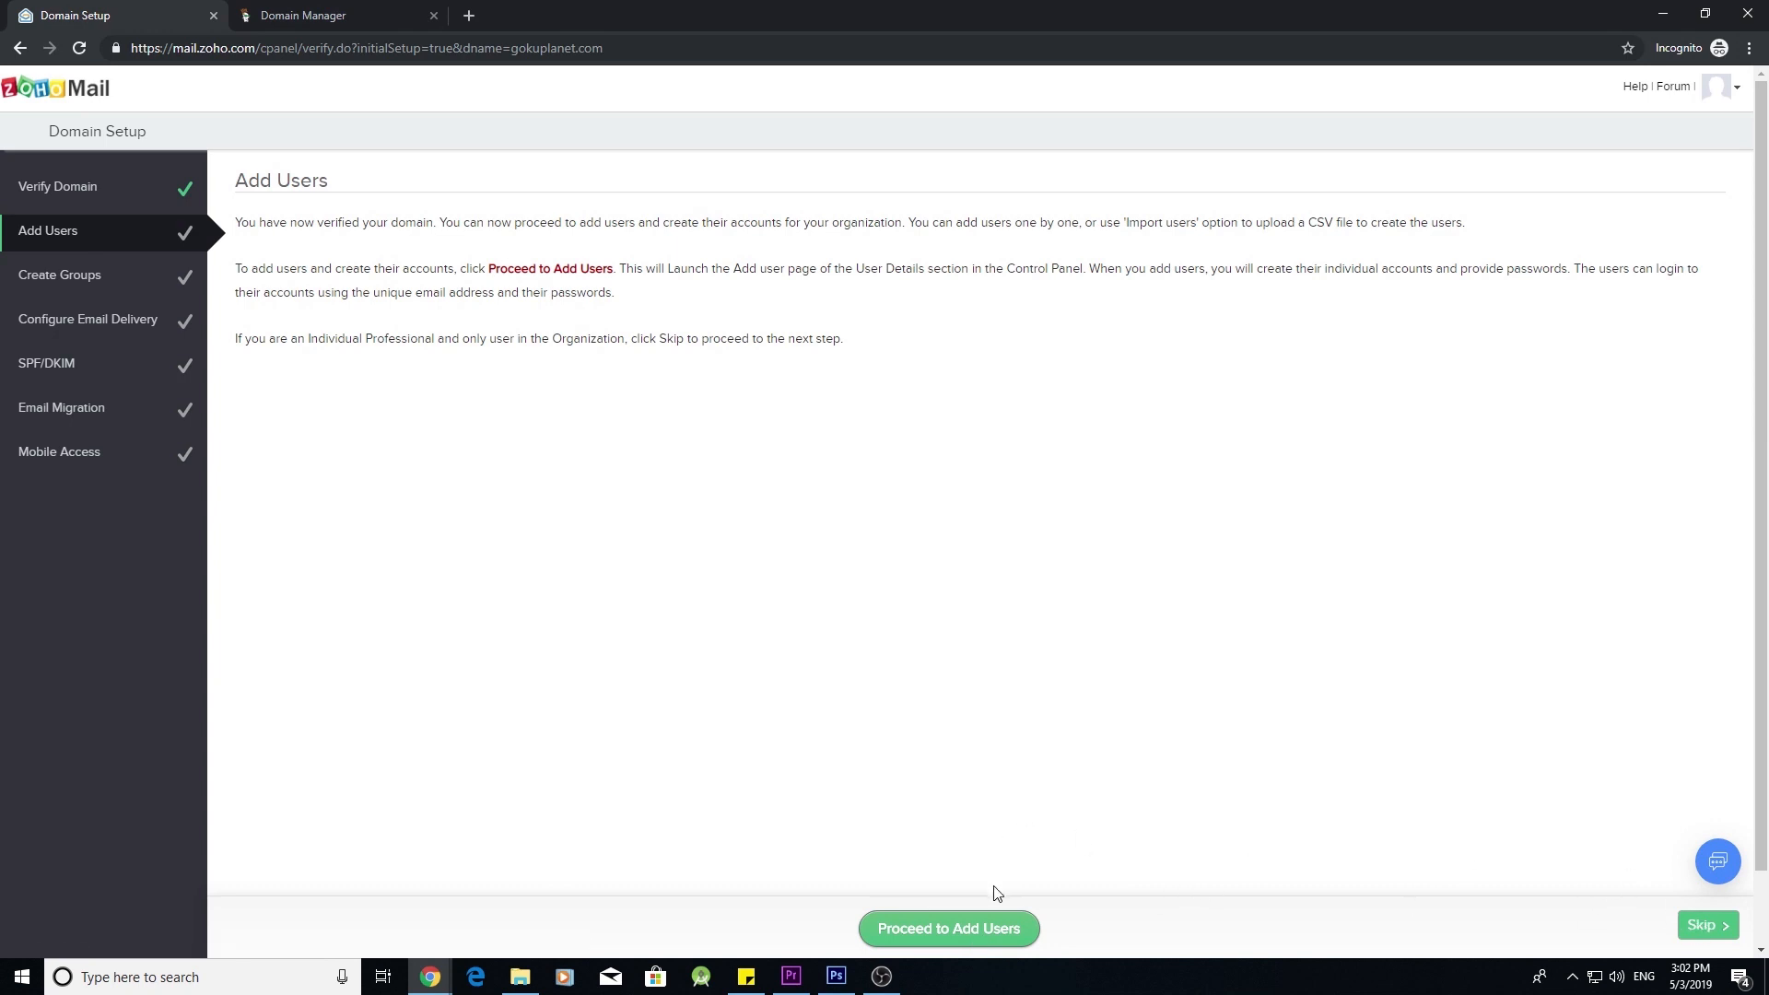
- Add a second domain user with first name, last name and a matching password
click(1002, 940)
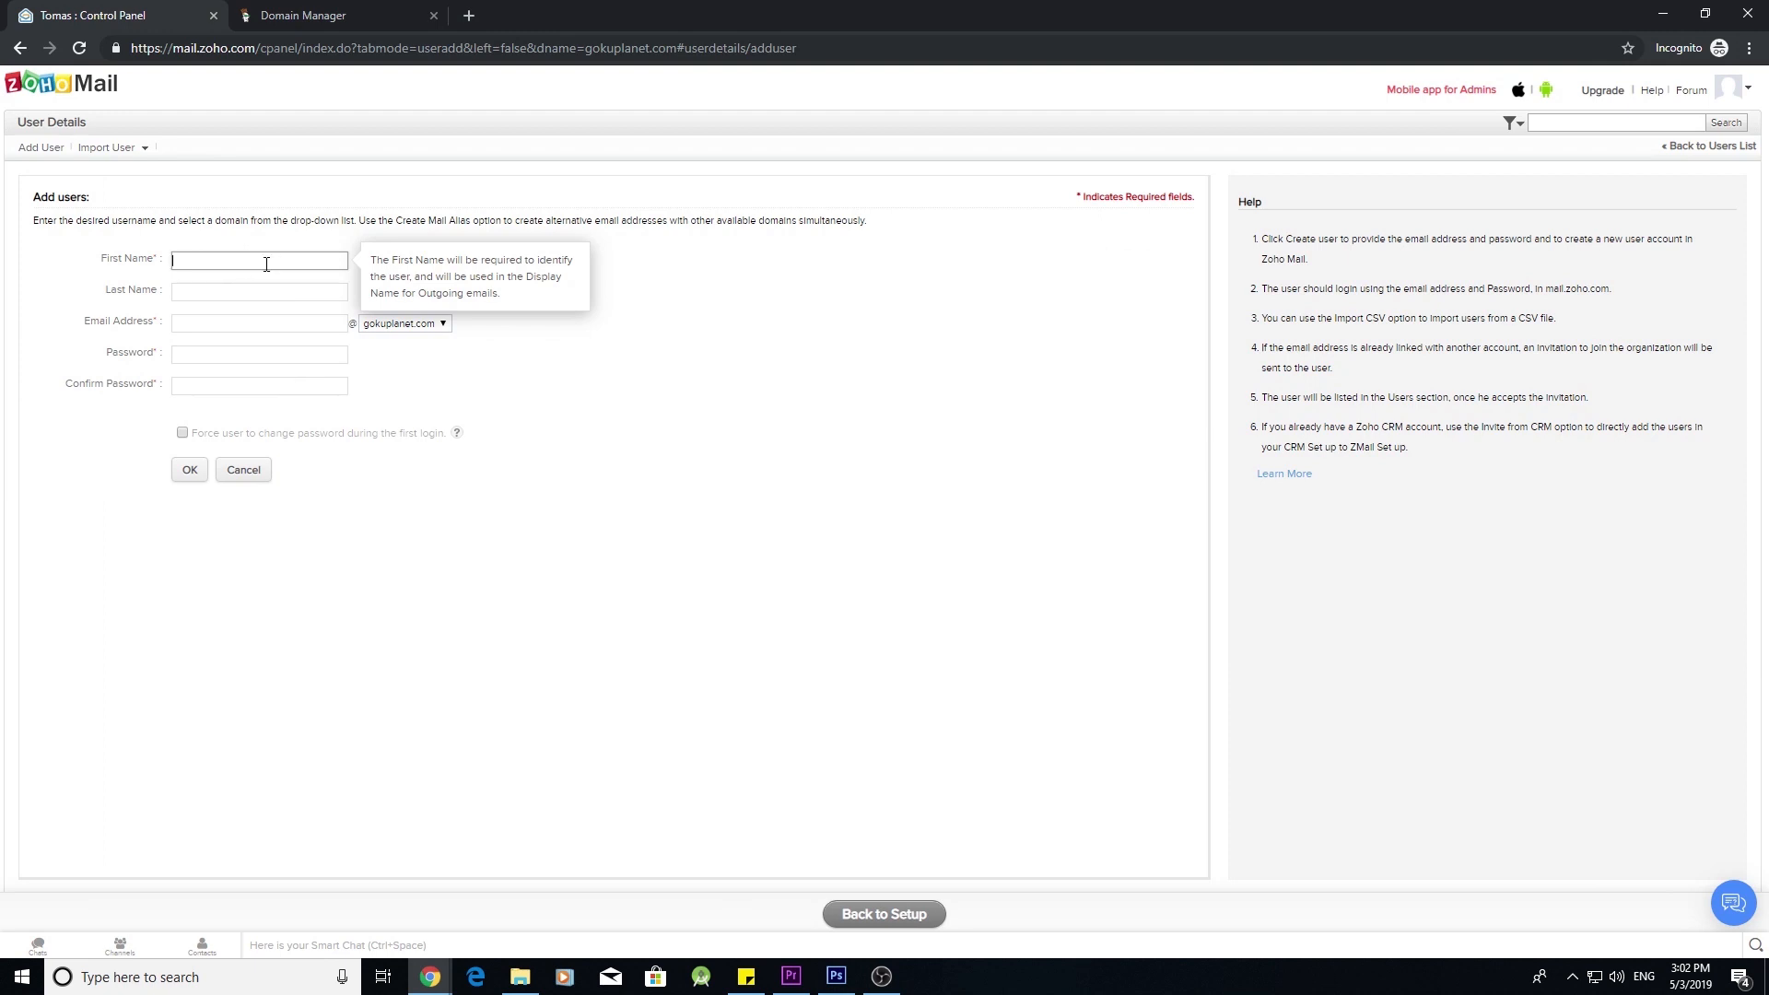
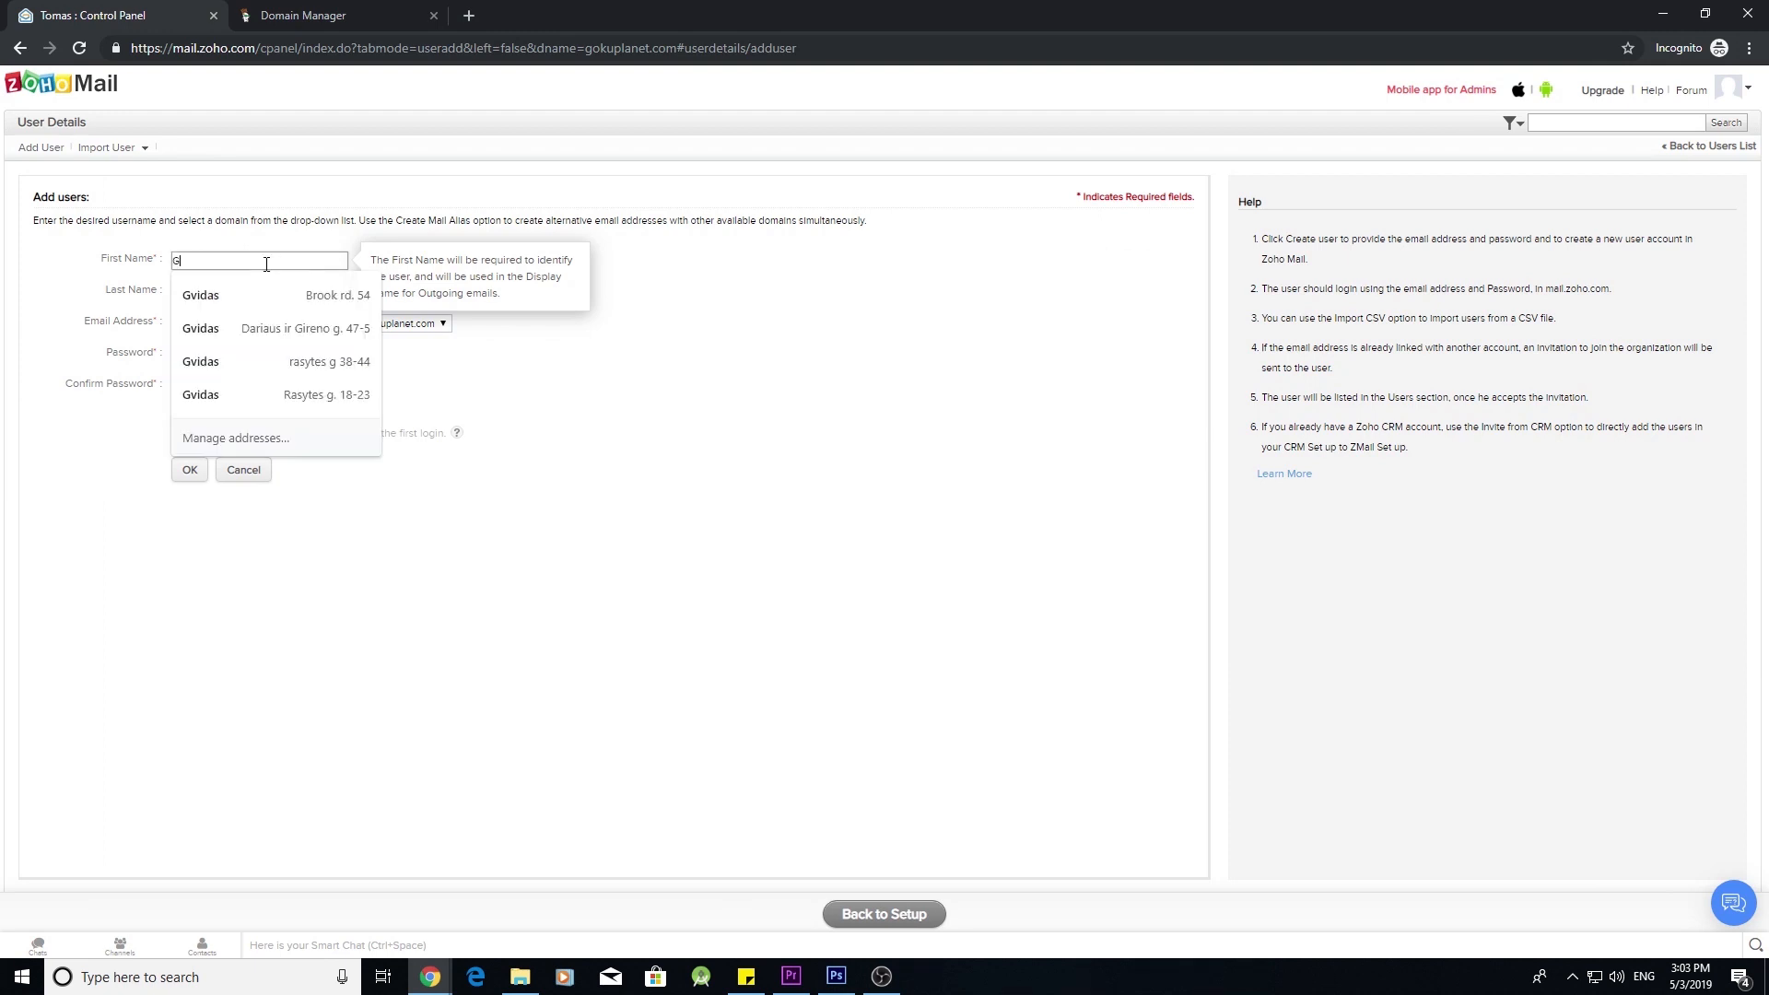
key(Tab)
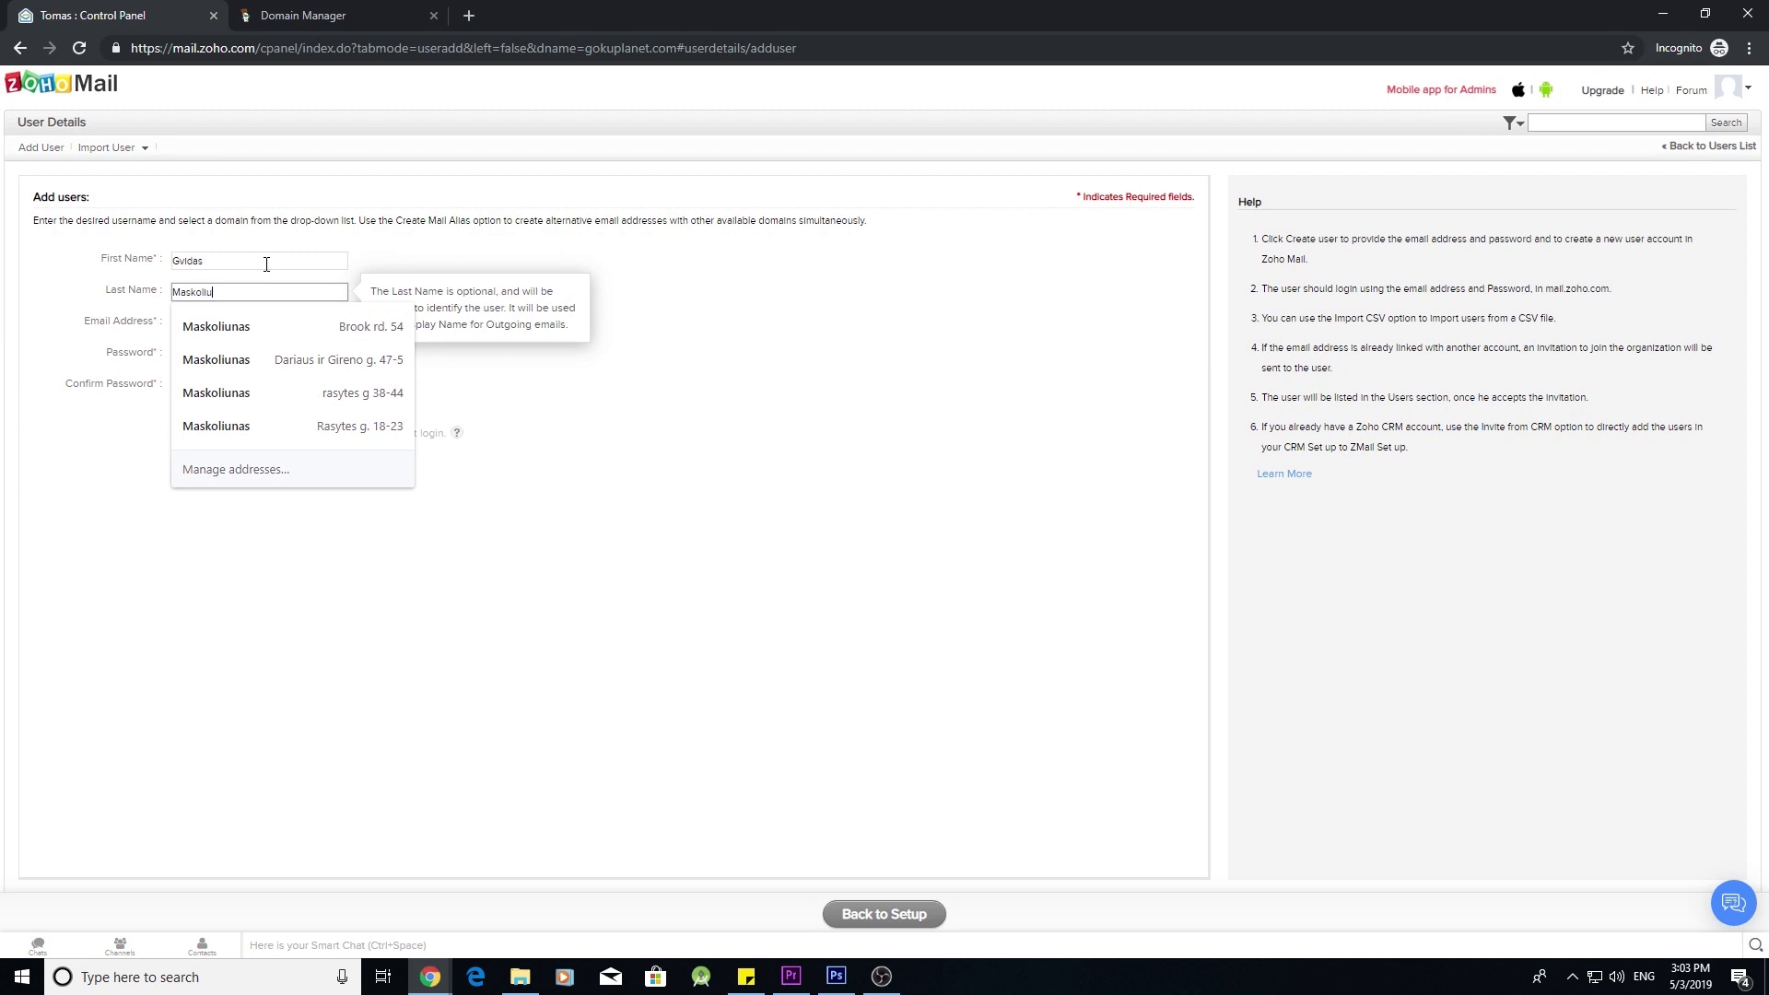
click(303, 355)
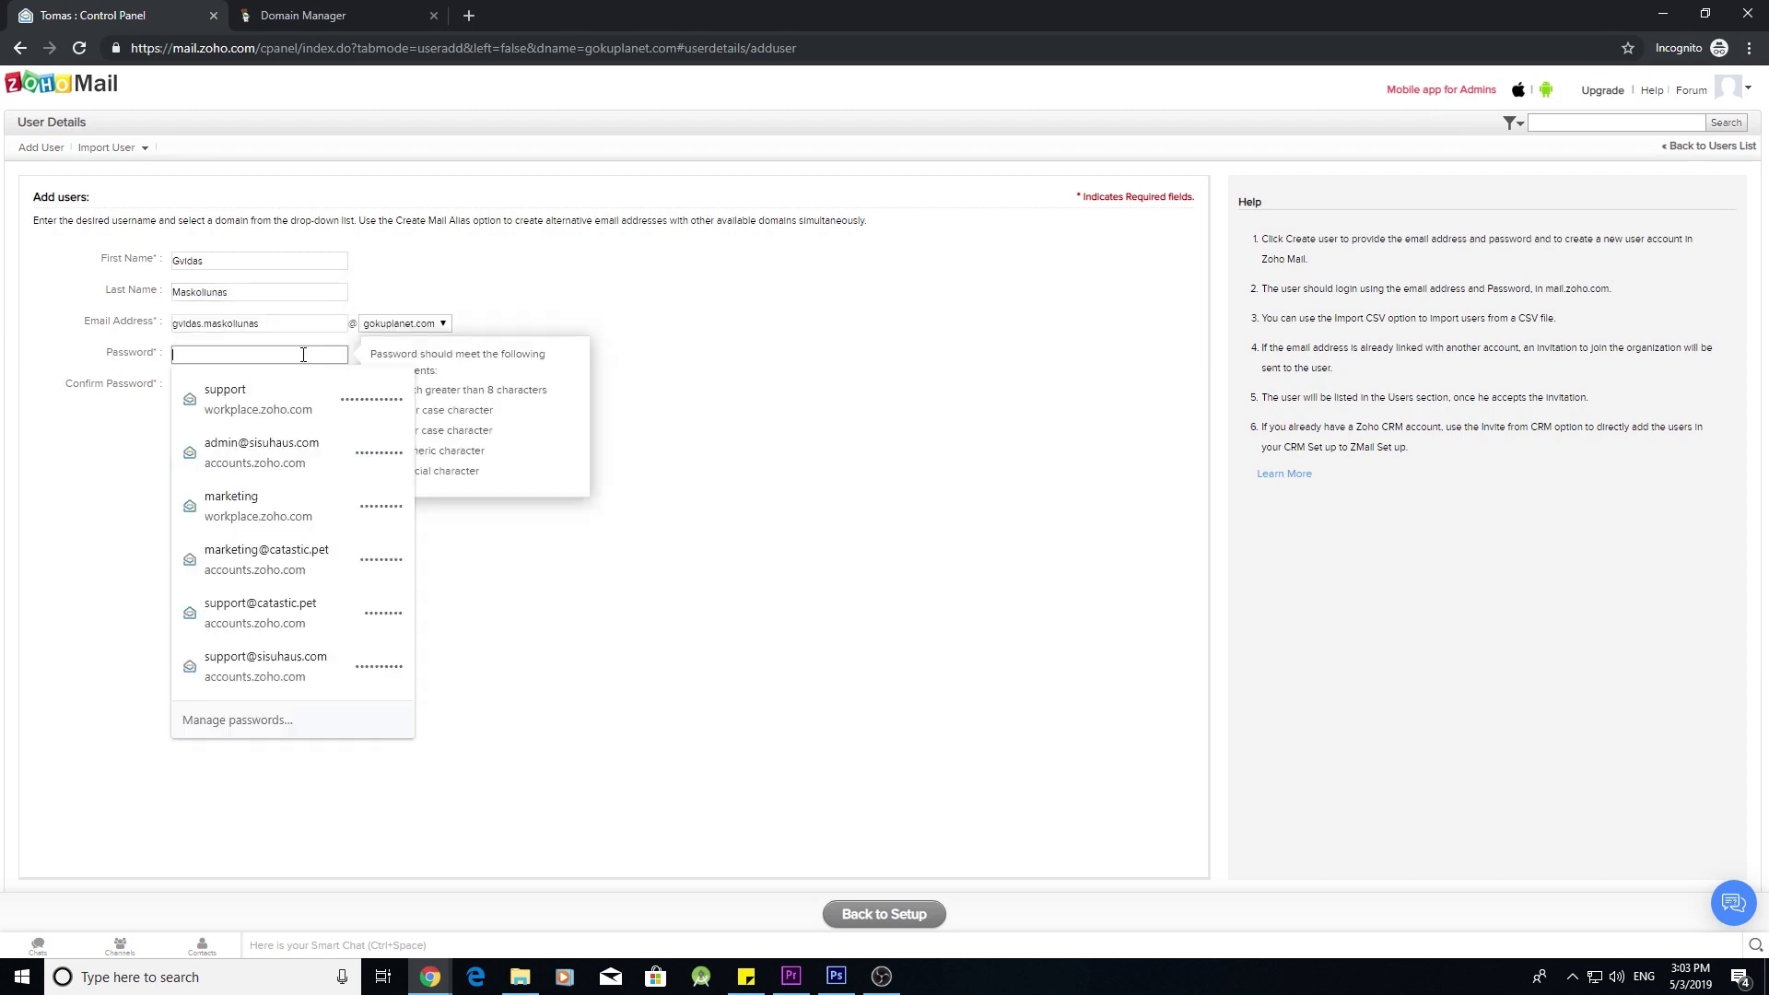
text(Passw••••••••)
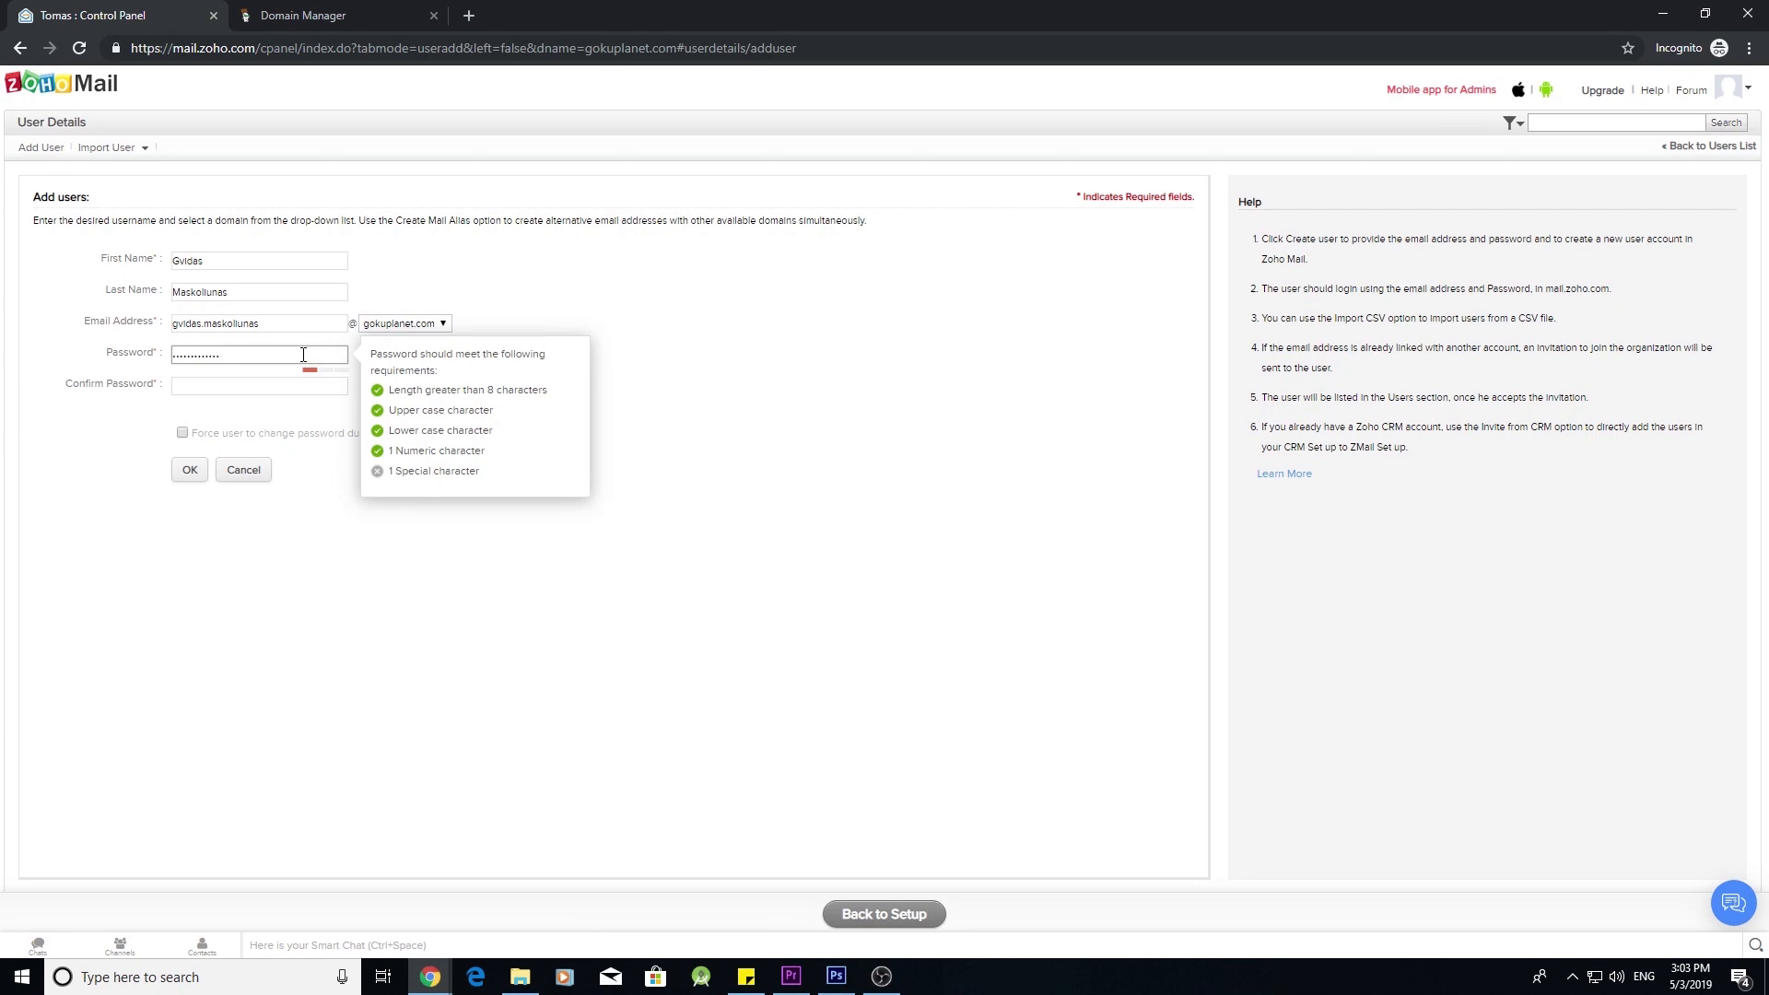
text(•)
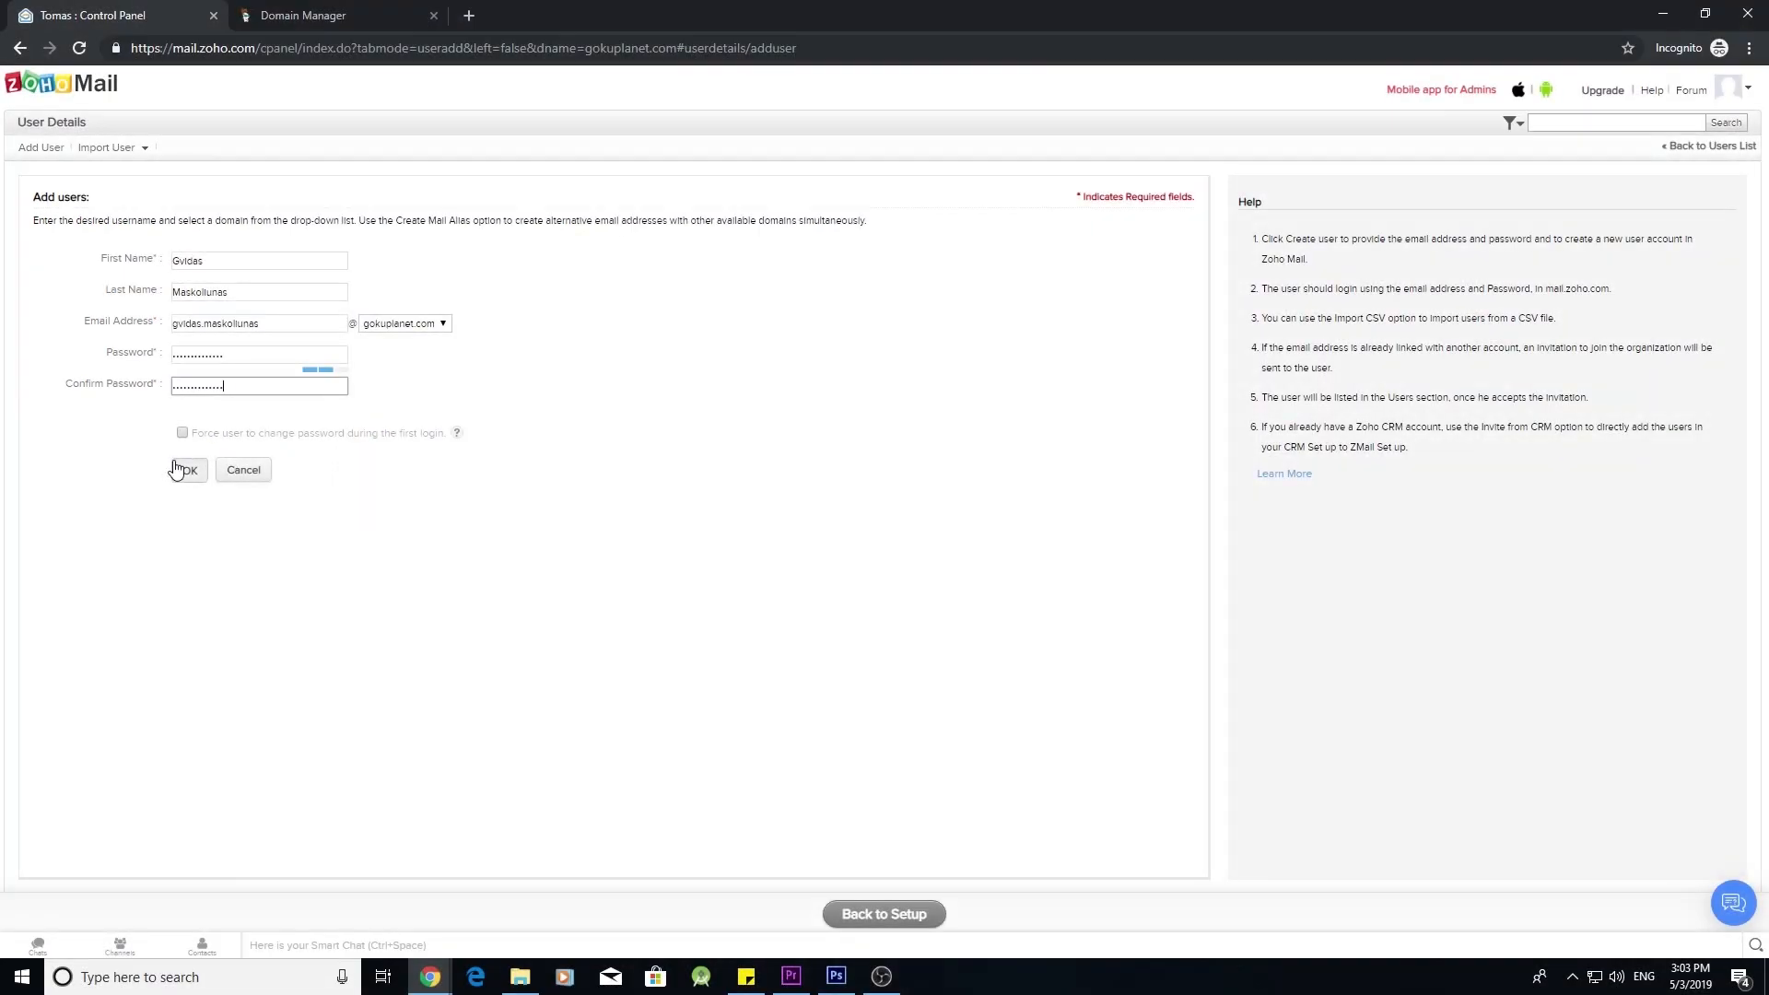
click(190, 471)
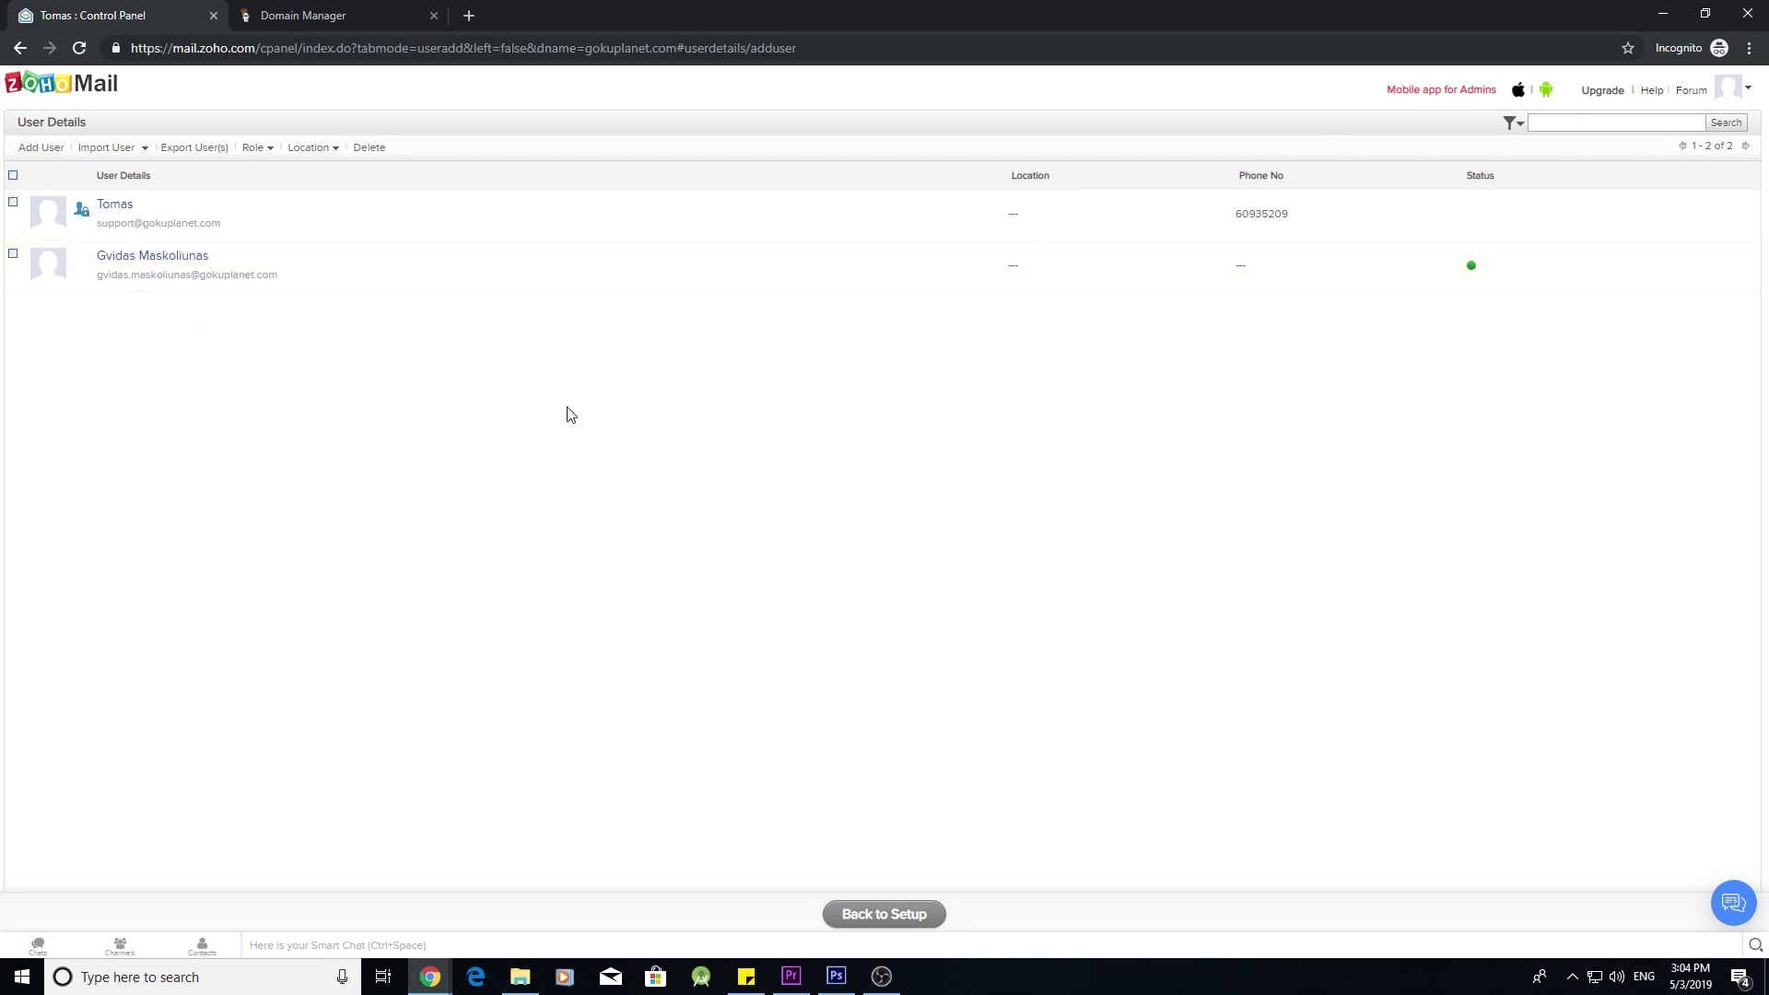
- Copy the mx.zoho.com address from Zoho's Configure Email Delivery step, then switch to GoDaddy
click(917, 915)
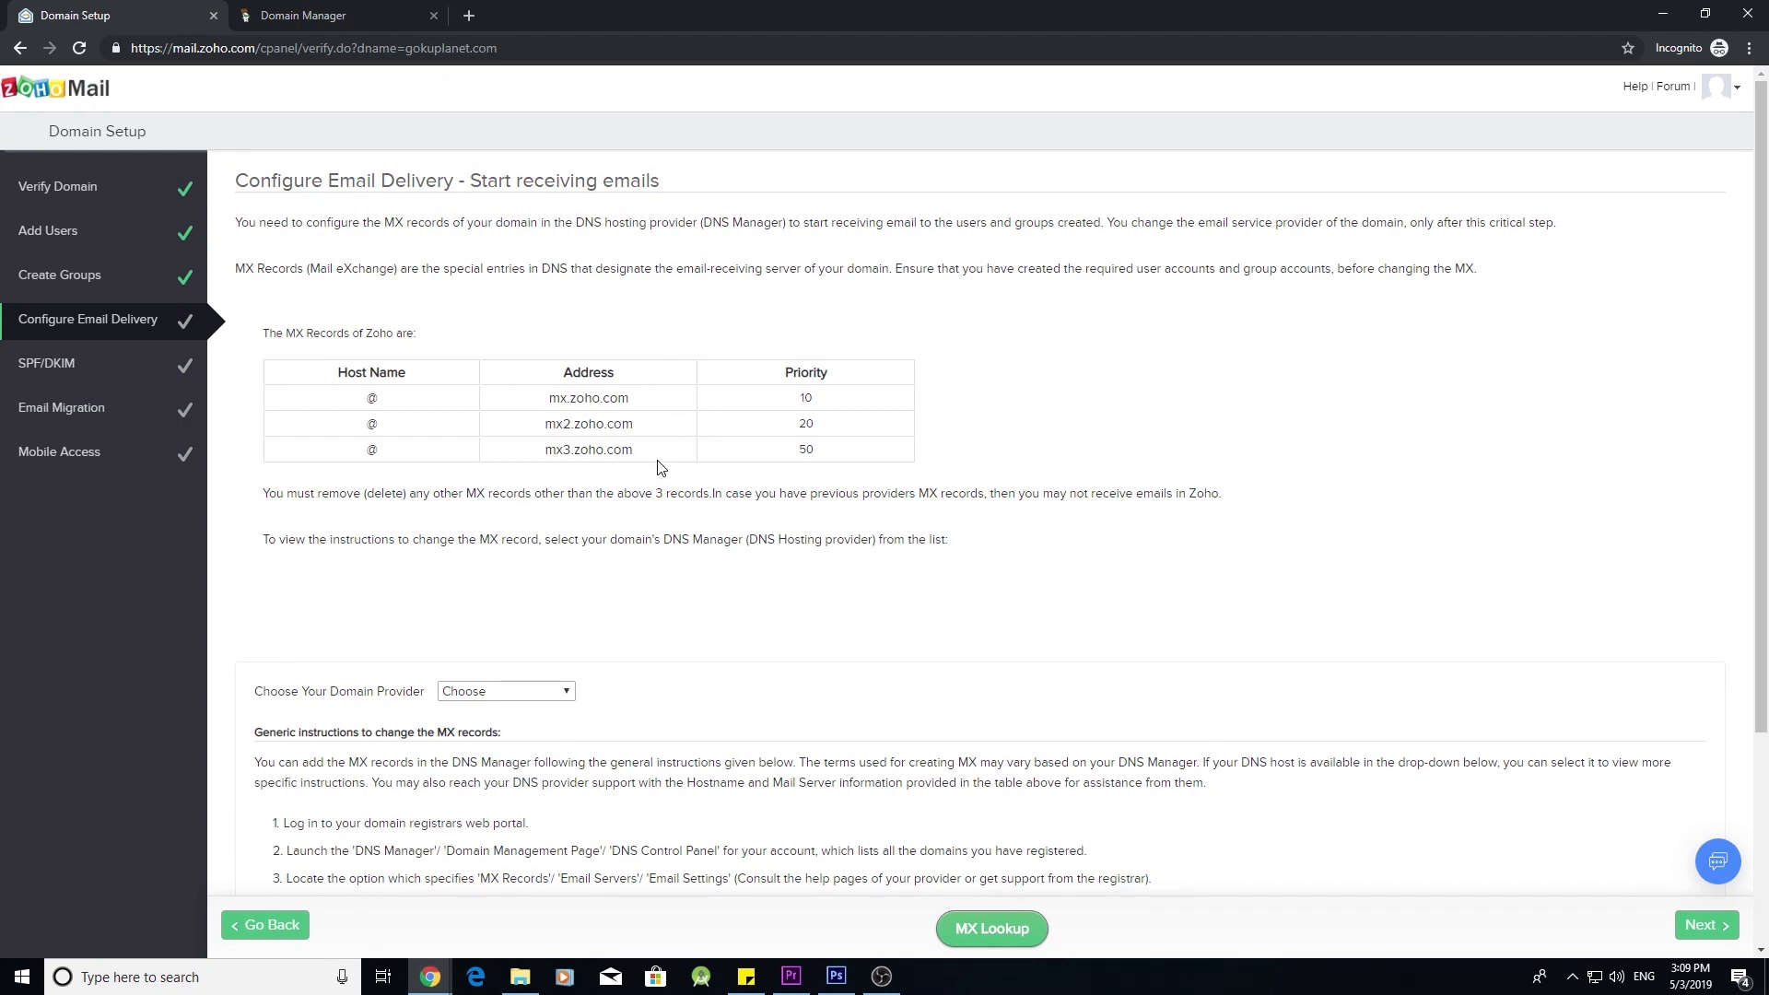
triple_click(602, 400)
key(ctrl+c)
key(ctrl+Tab)
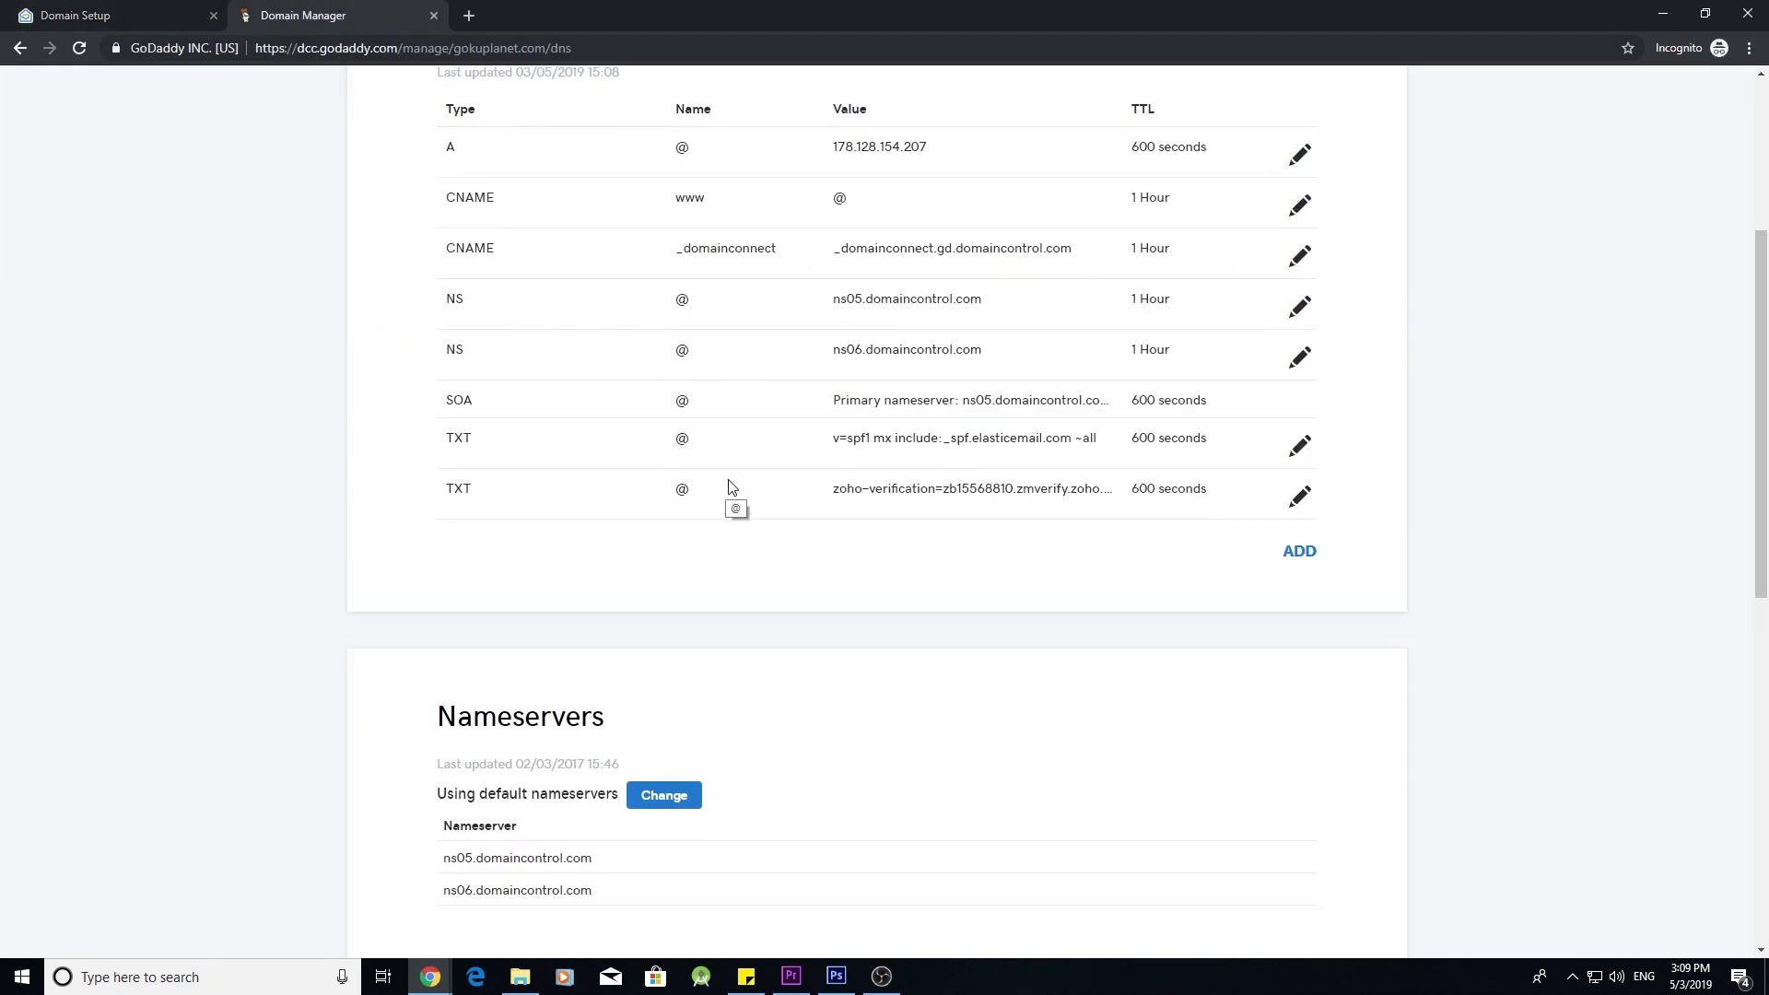
- Start a new GoDaddy MX record with host @ pointing to mx.zoho.com
scroll(731, 486, up, 4)
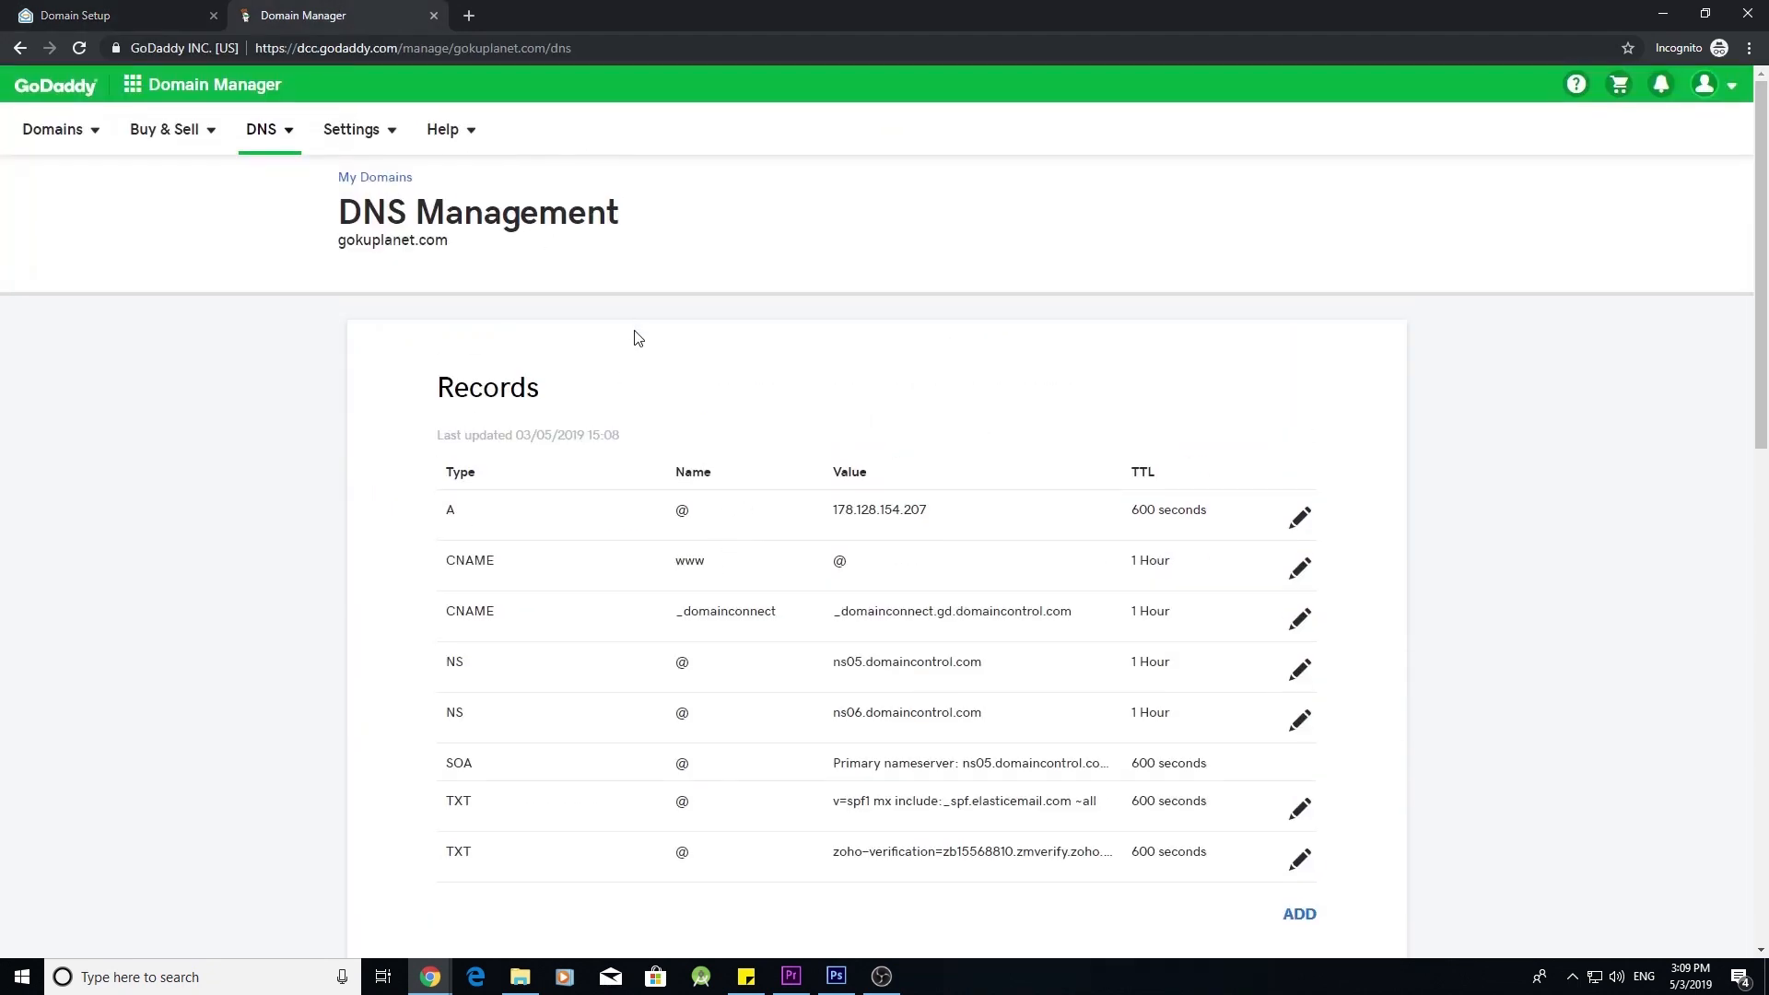
scroll(632, 338, down, 2)
click(1302, 732)
scroll(731, 687, down, 1)
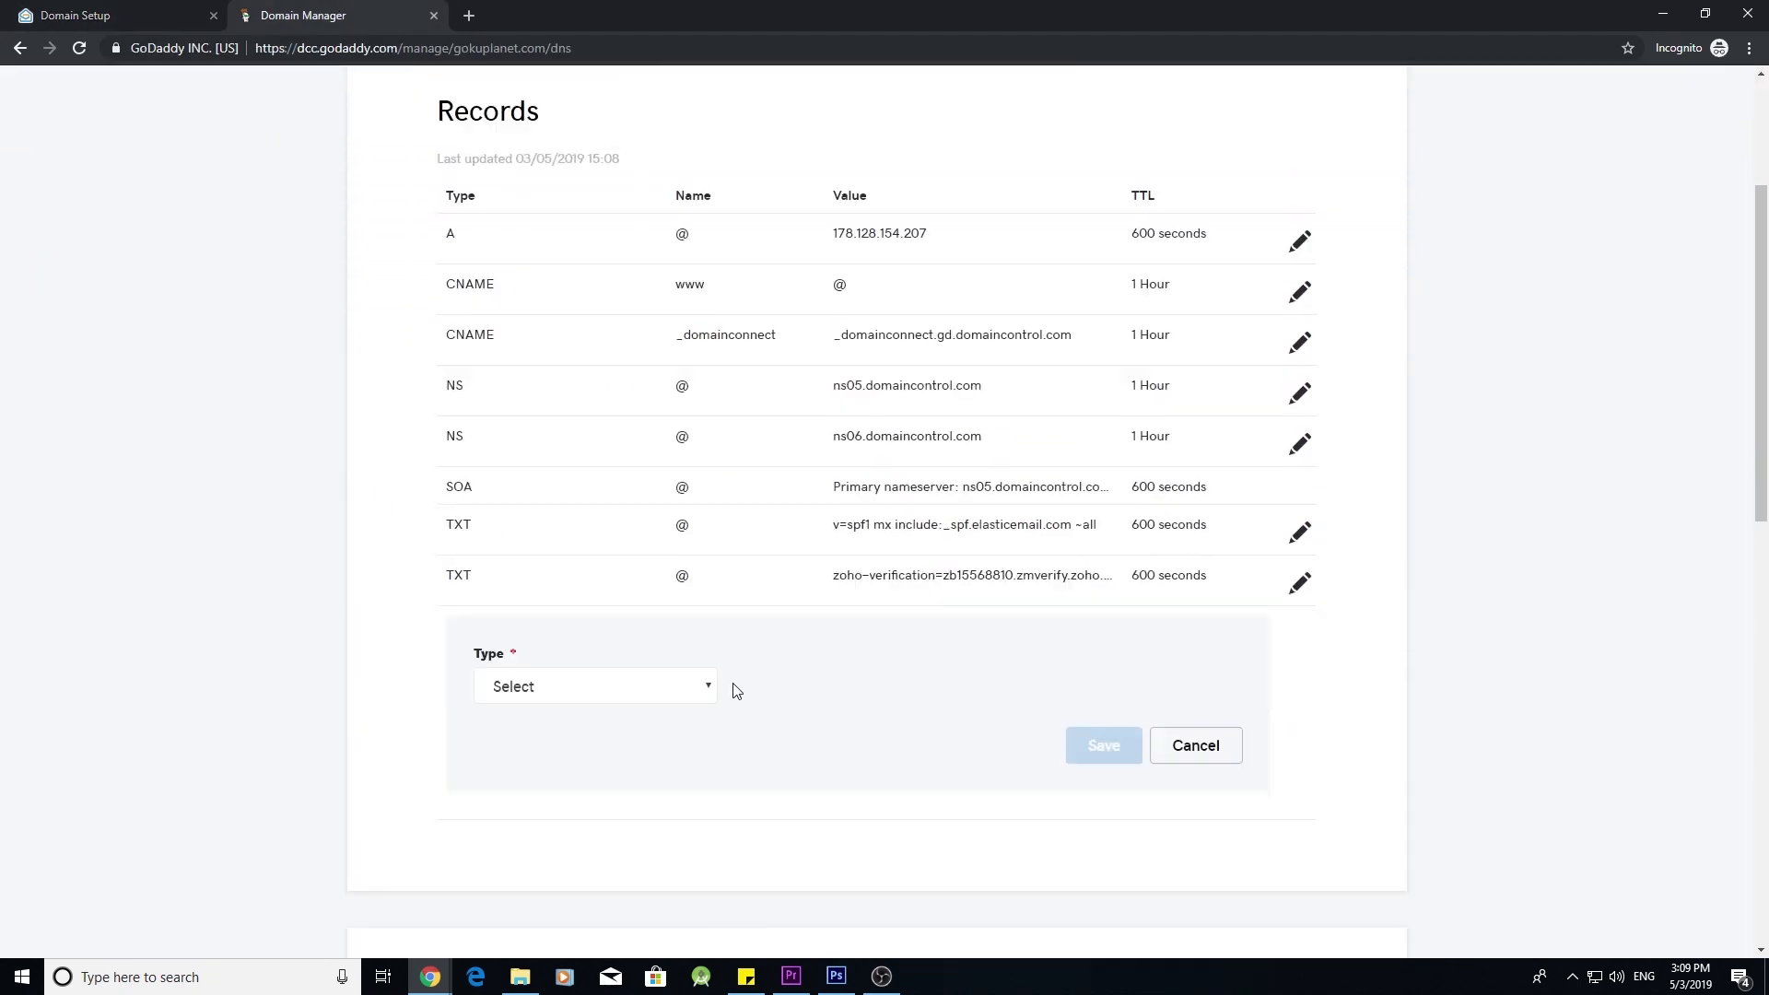
click(702, 687)
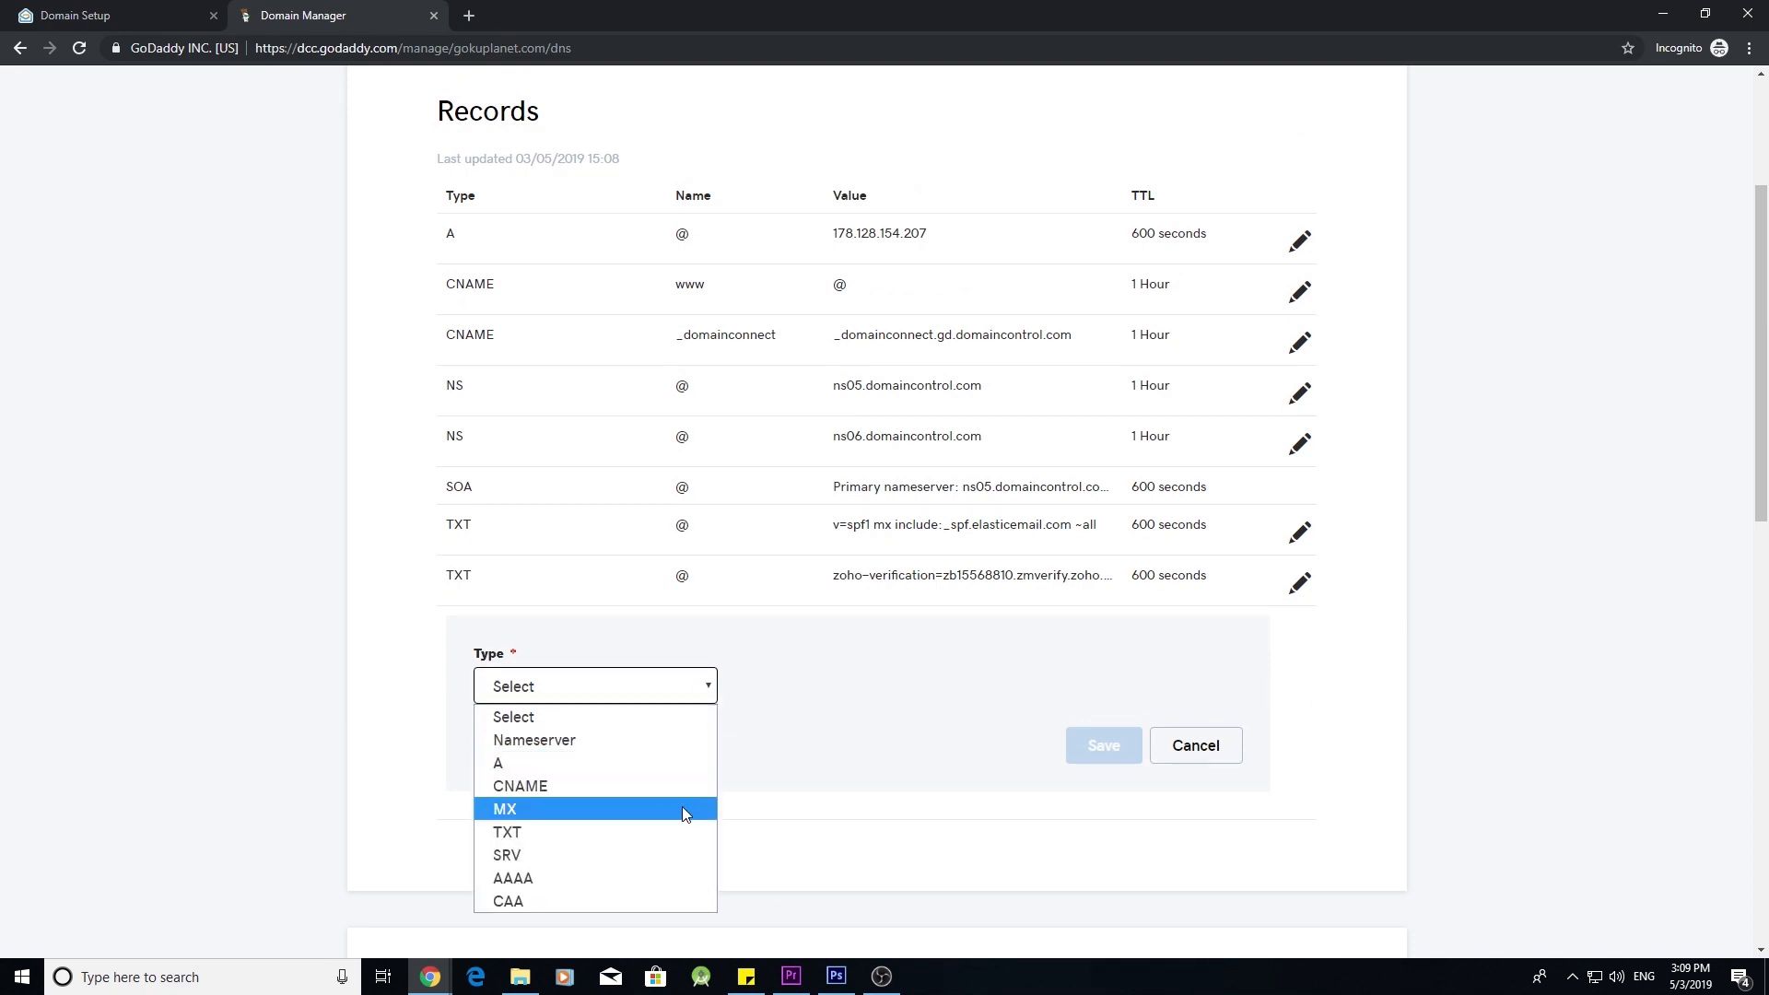
click(648, 809)
click(815, 689)
click(876, 717)
click(1074, 686)
key(ctrl+v)
- Give it priority 10 and a 600-second TTL, save, then copy mx2.zoho.com from Zoho
click(632, 773)
text(10)
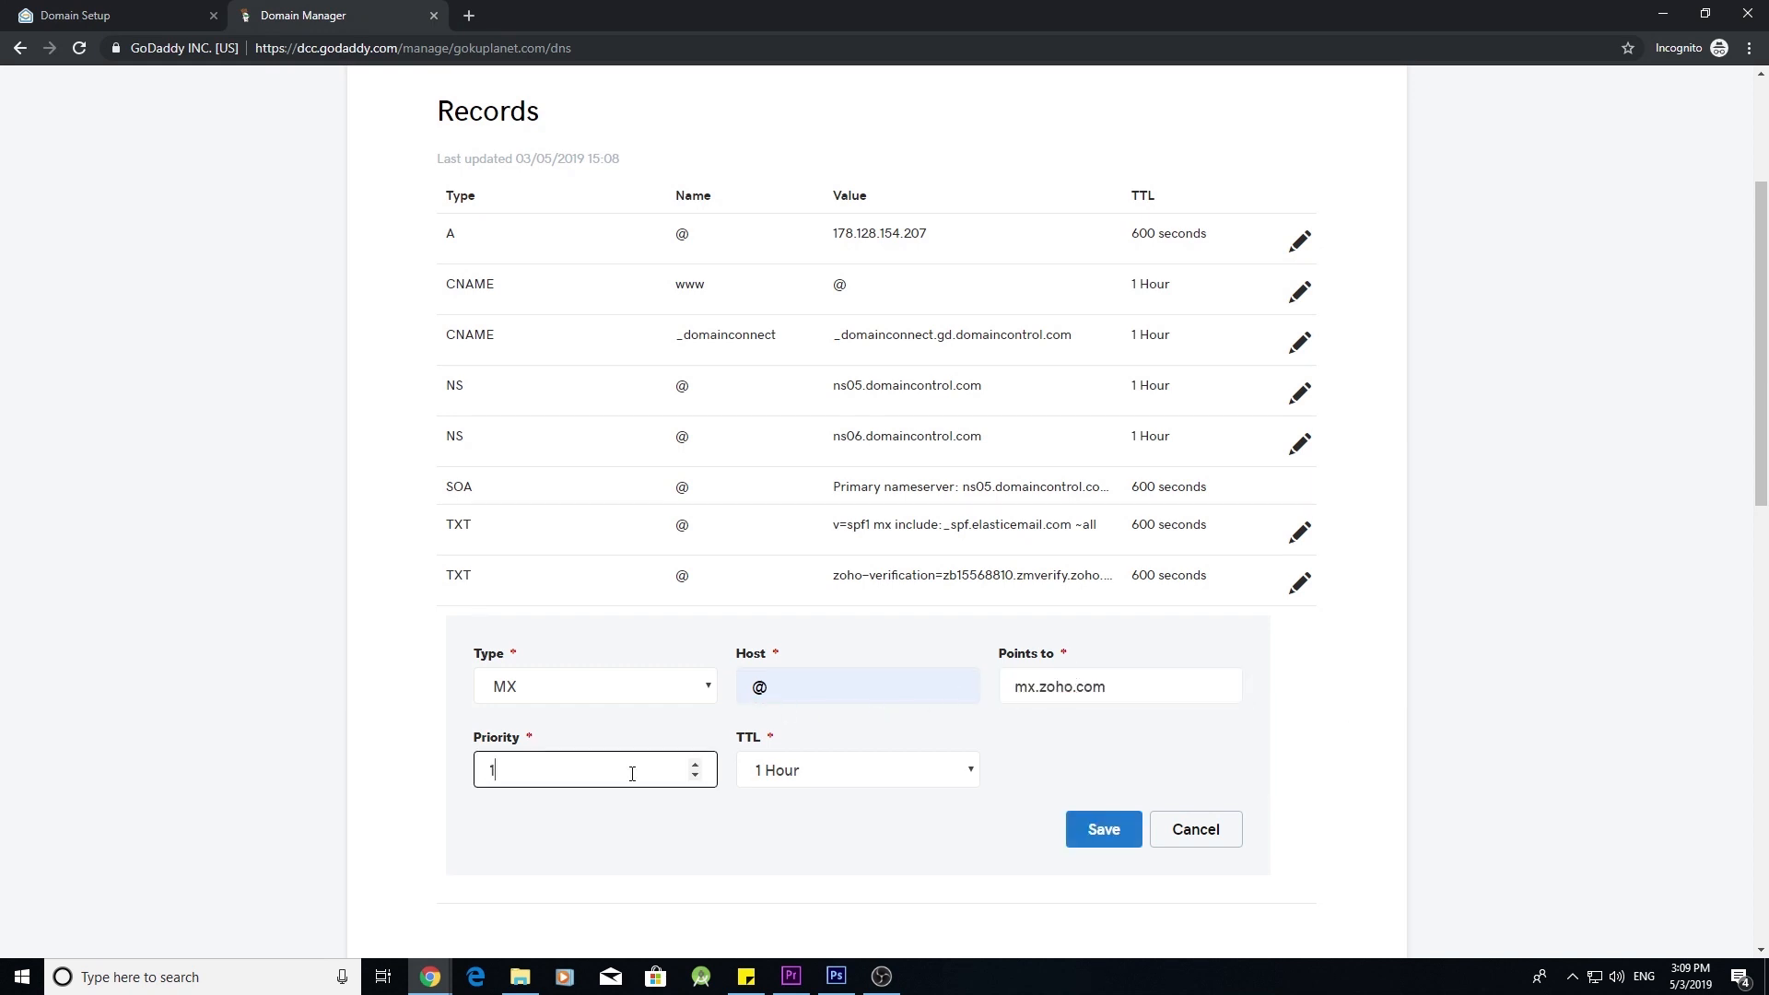
click(853, 779)
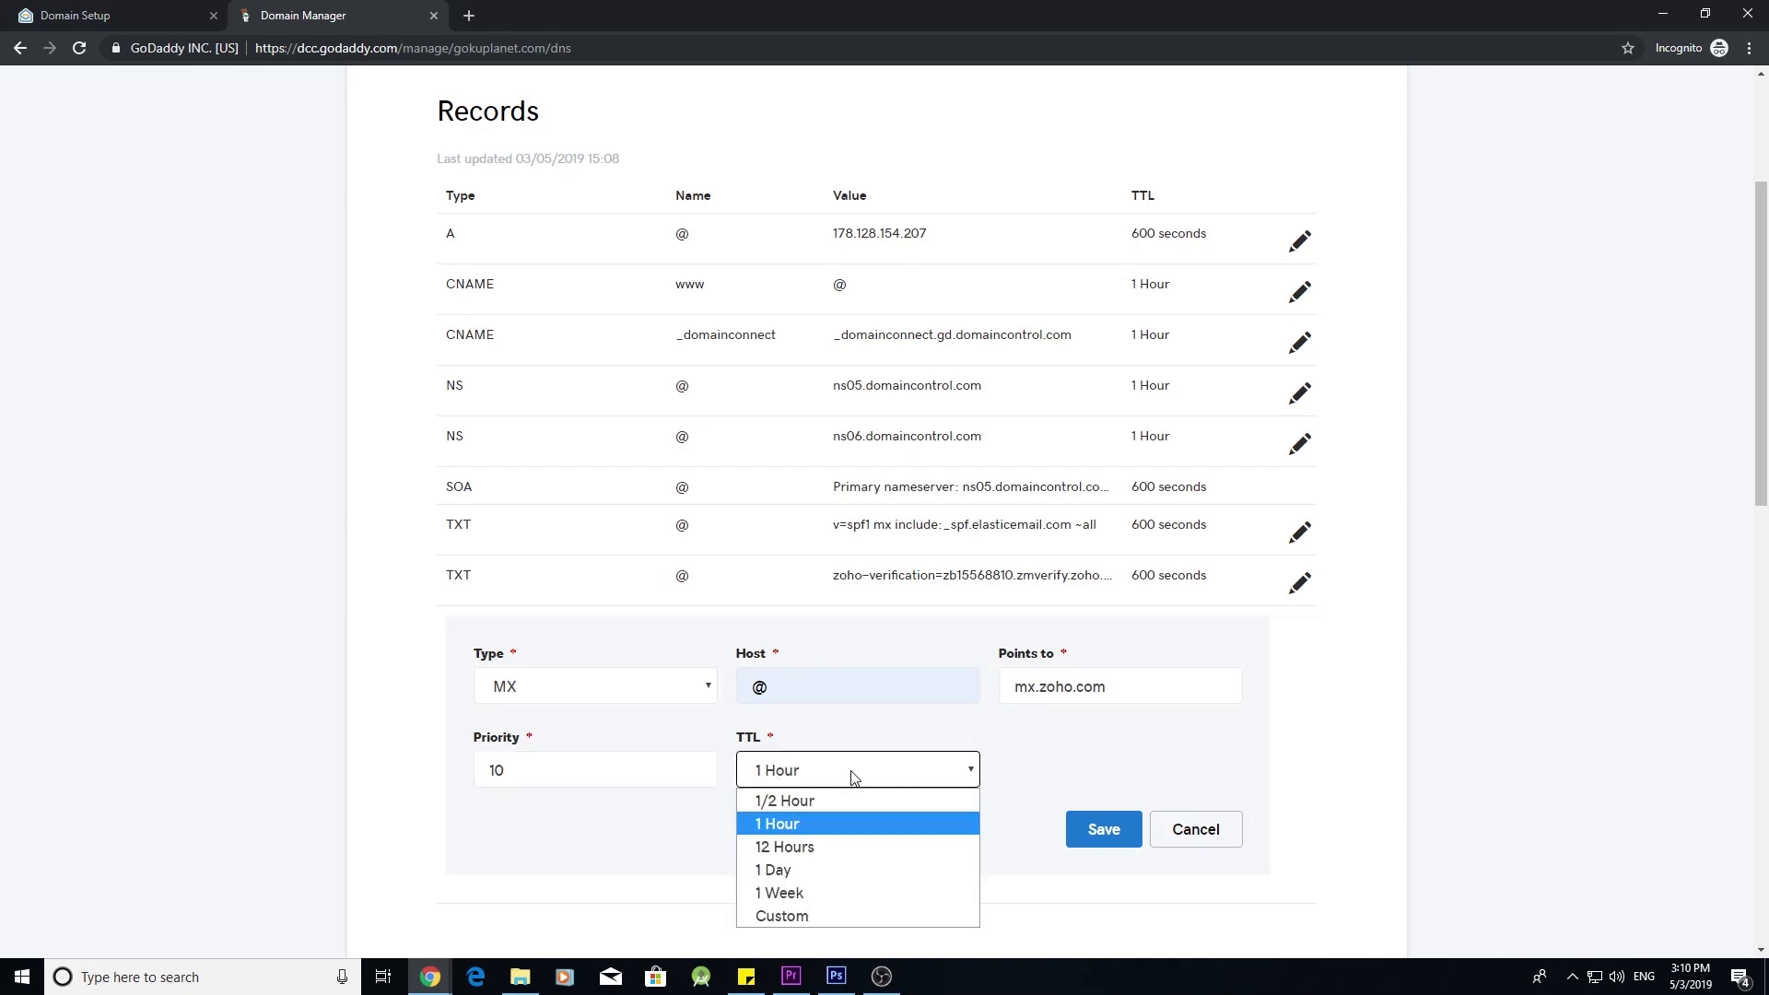
click(866, 917)
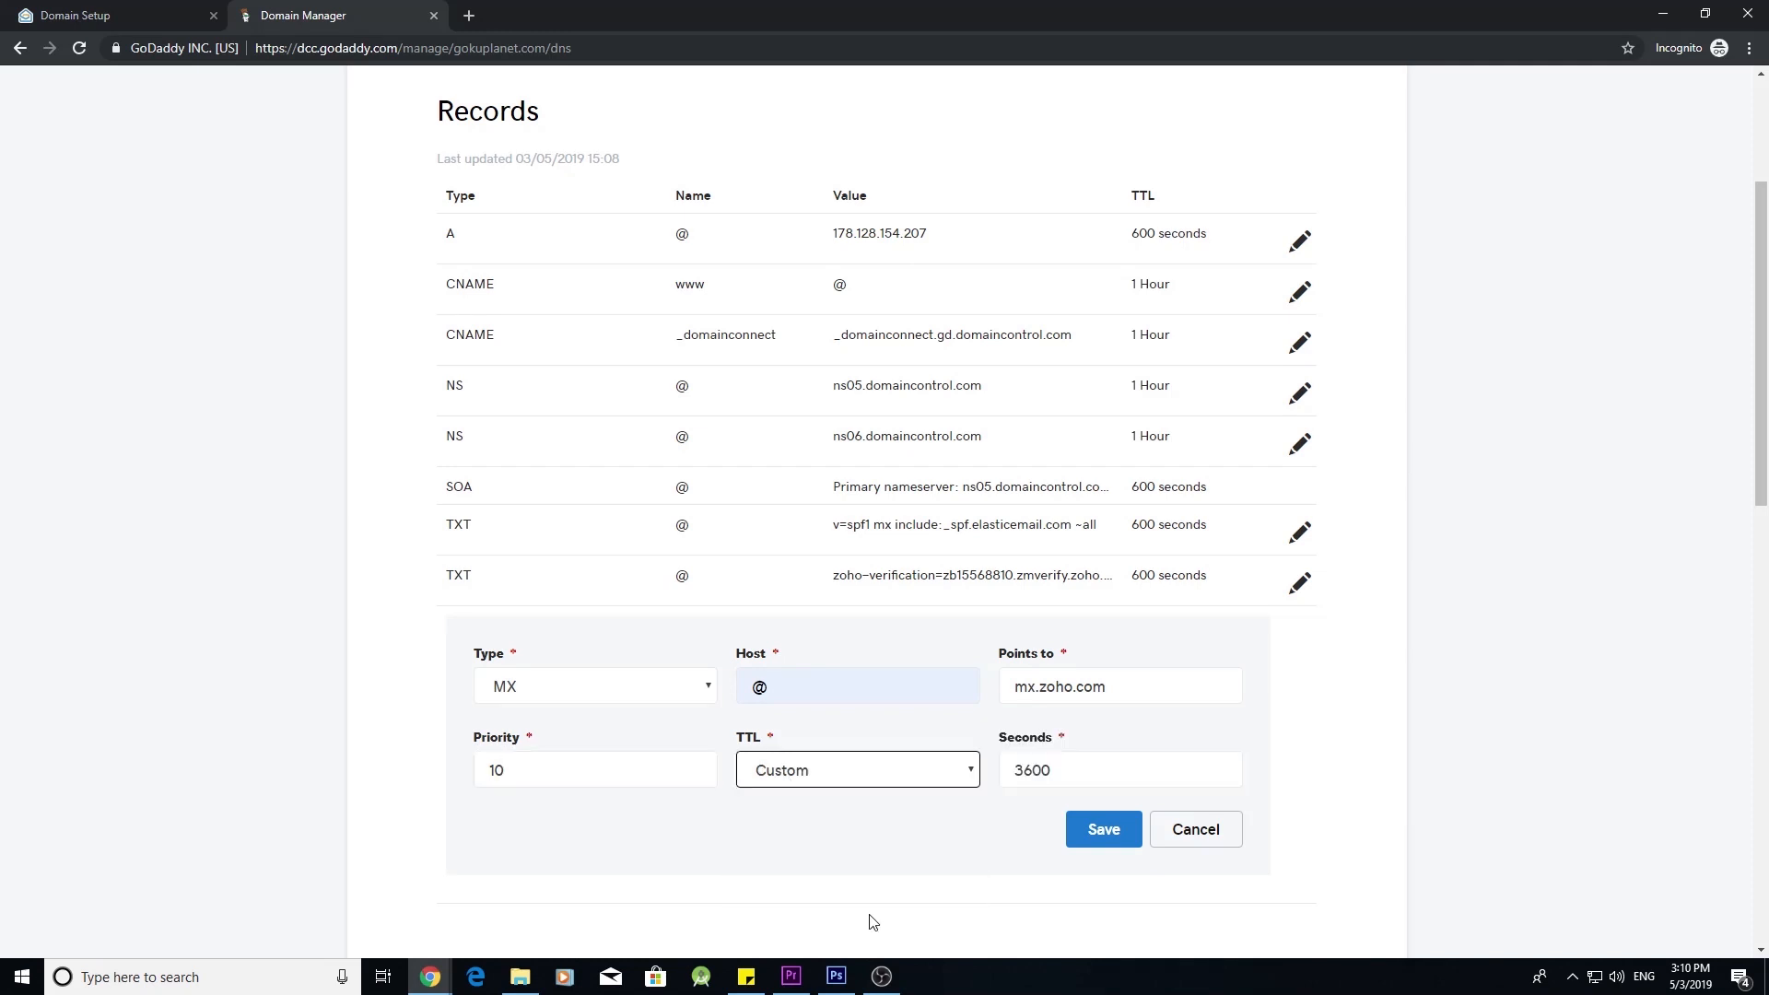
click(1023, 770)
key(BackSpace)
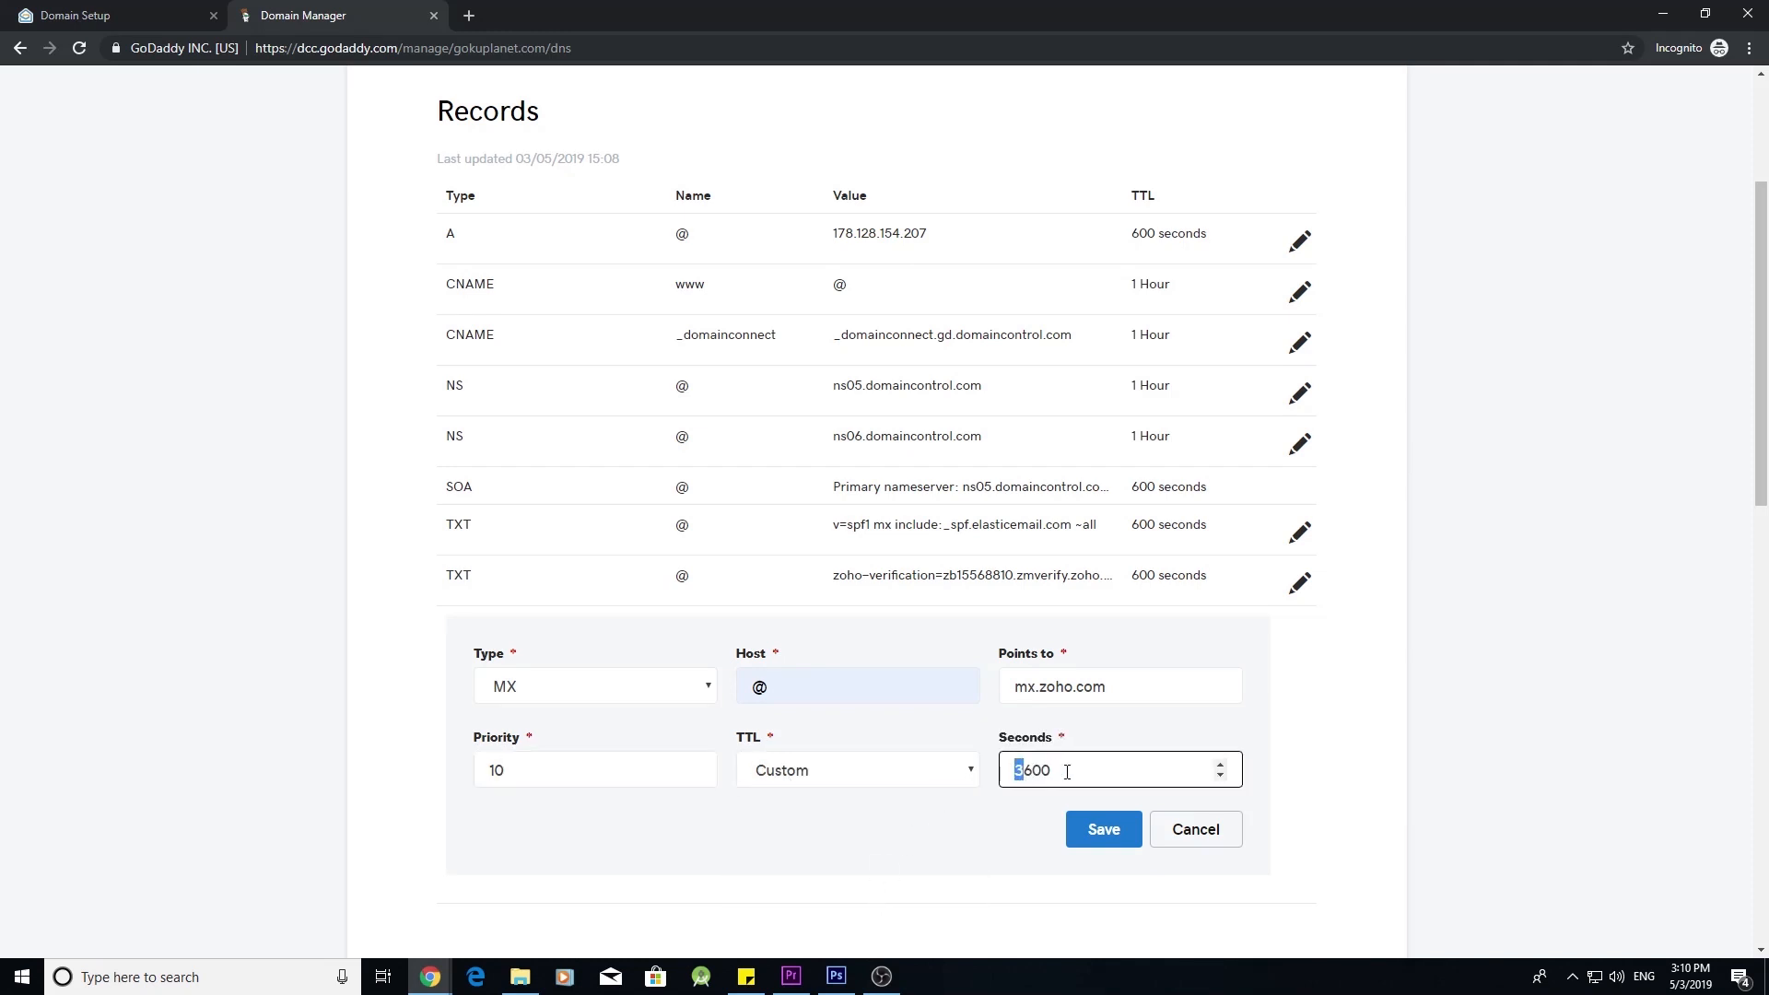
click(1120, 832)
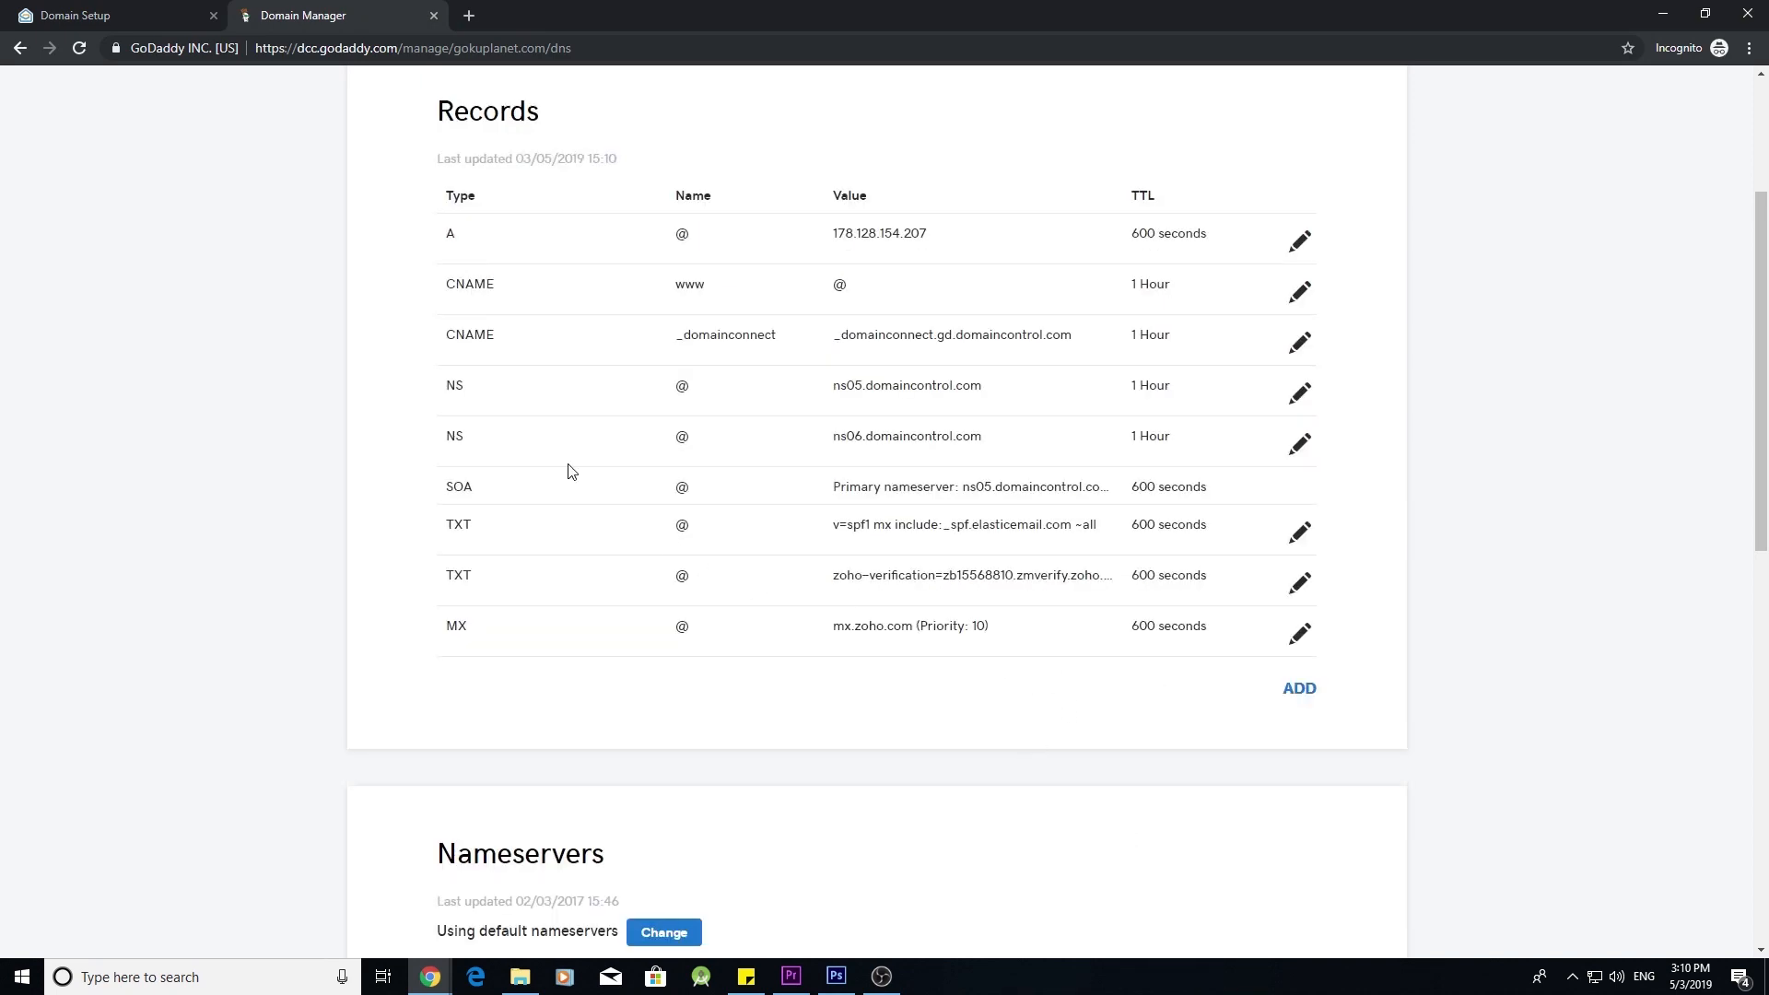
click(188, 12)
double_click(606, 424)
key(ctrl+c)
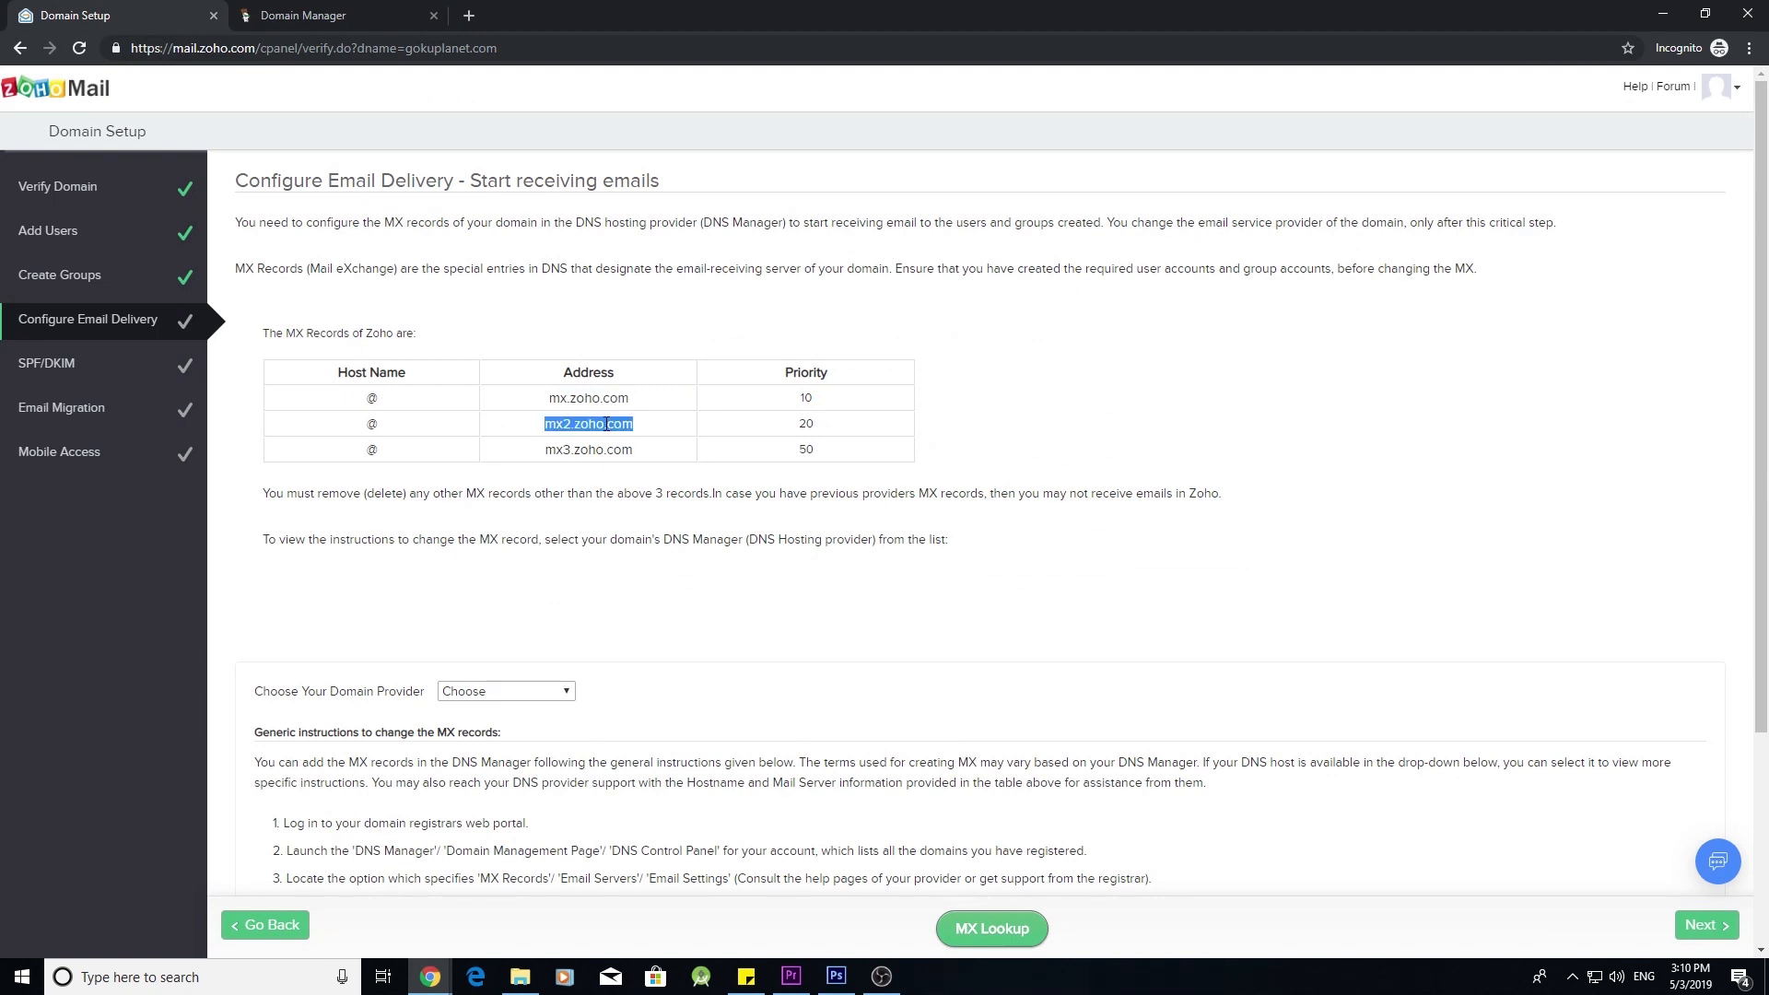
- Add another MX record for host @ targeting mx2.zoho.com
click(332, 13)
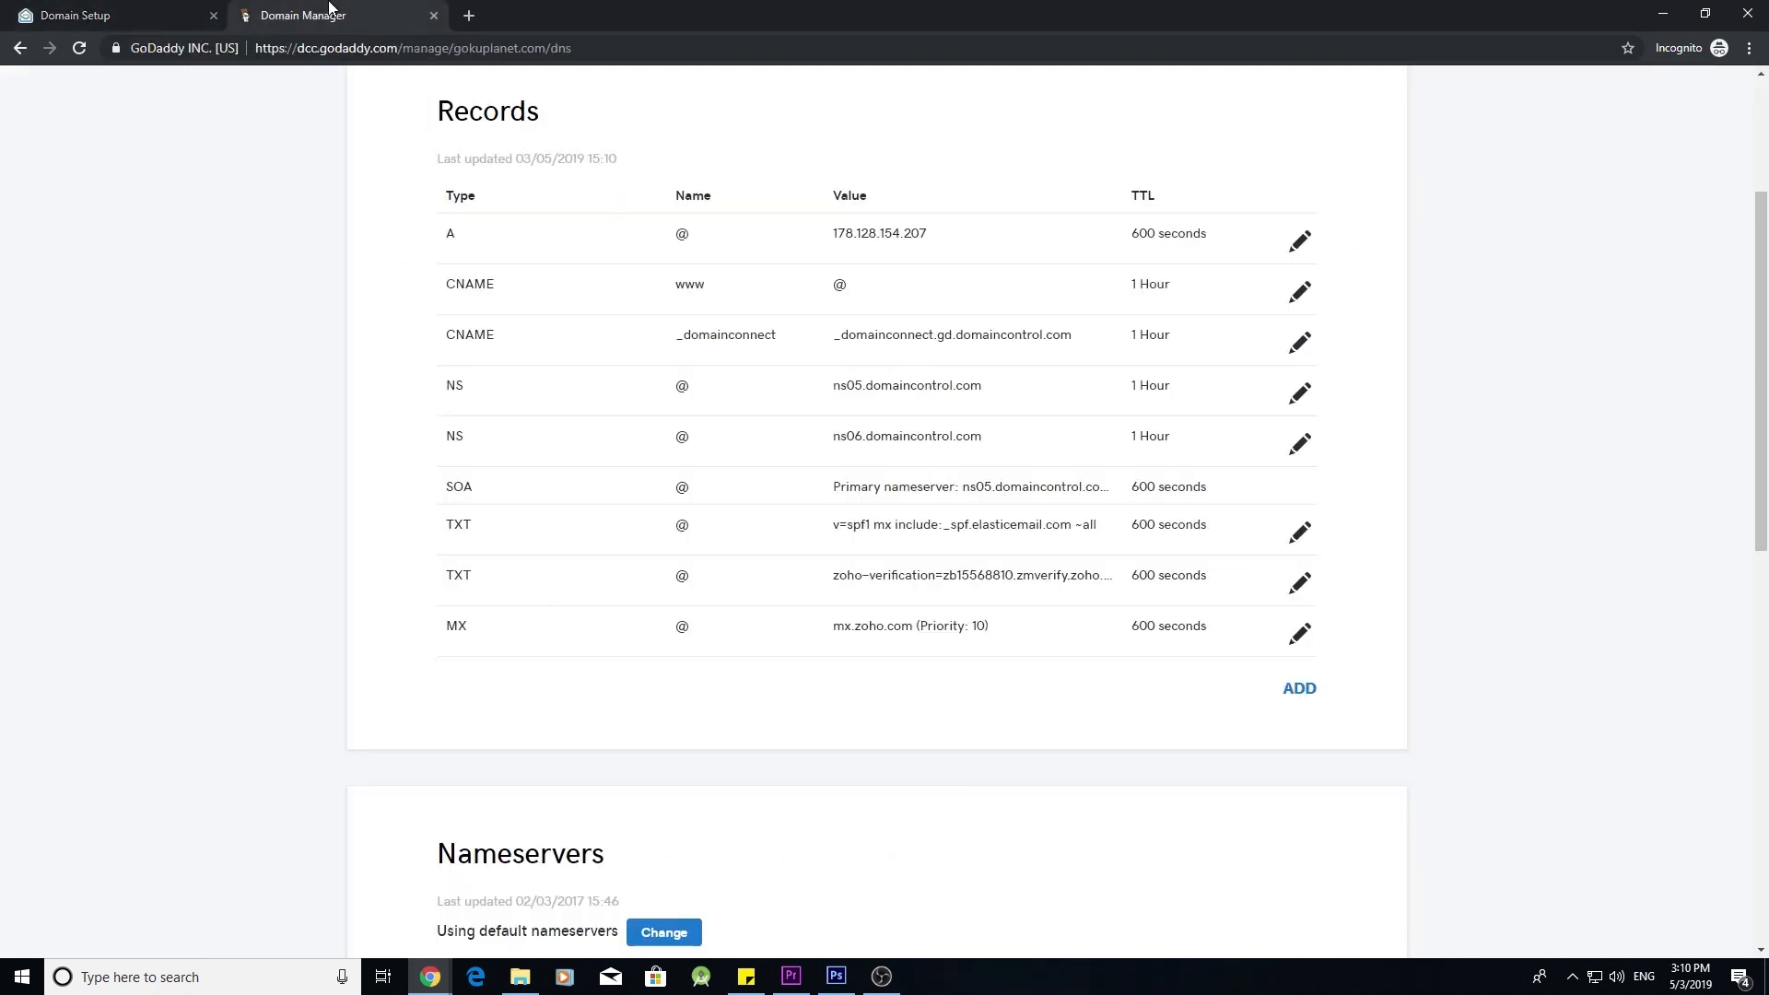
click(1300, 689)
click(704, 737)
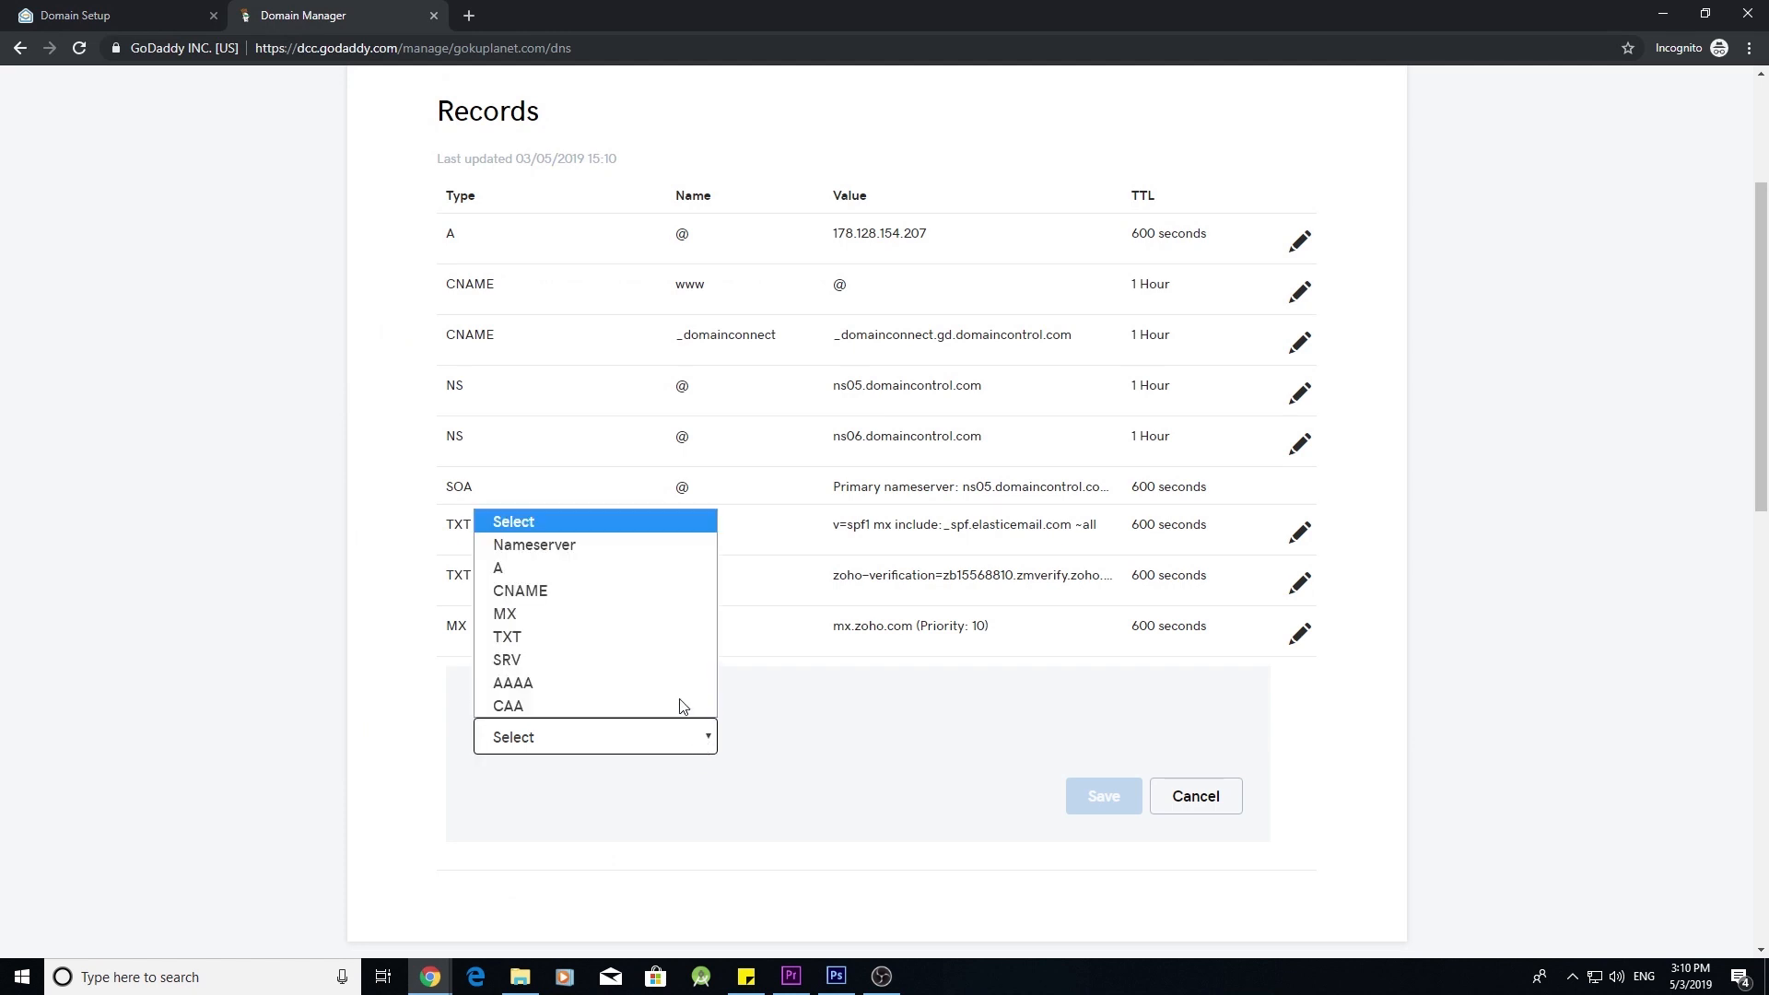
click(634, 617)
click(790, 735)
click(802, 788)
click(1060, 737)
key(ctrl+v)
- Set its priority to 20 and TTL to 600 seconds, then save it
click(657, 807)
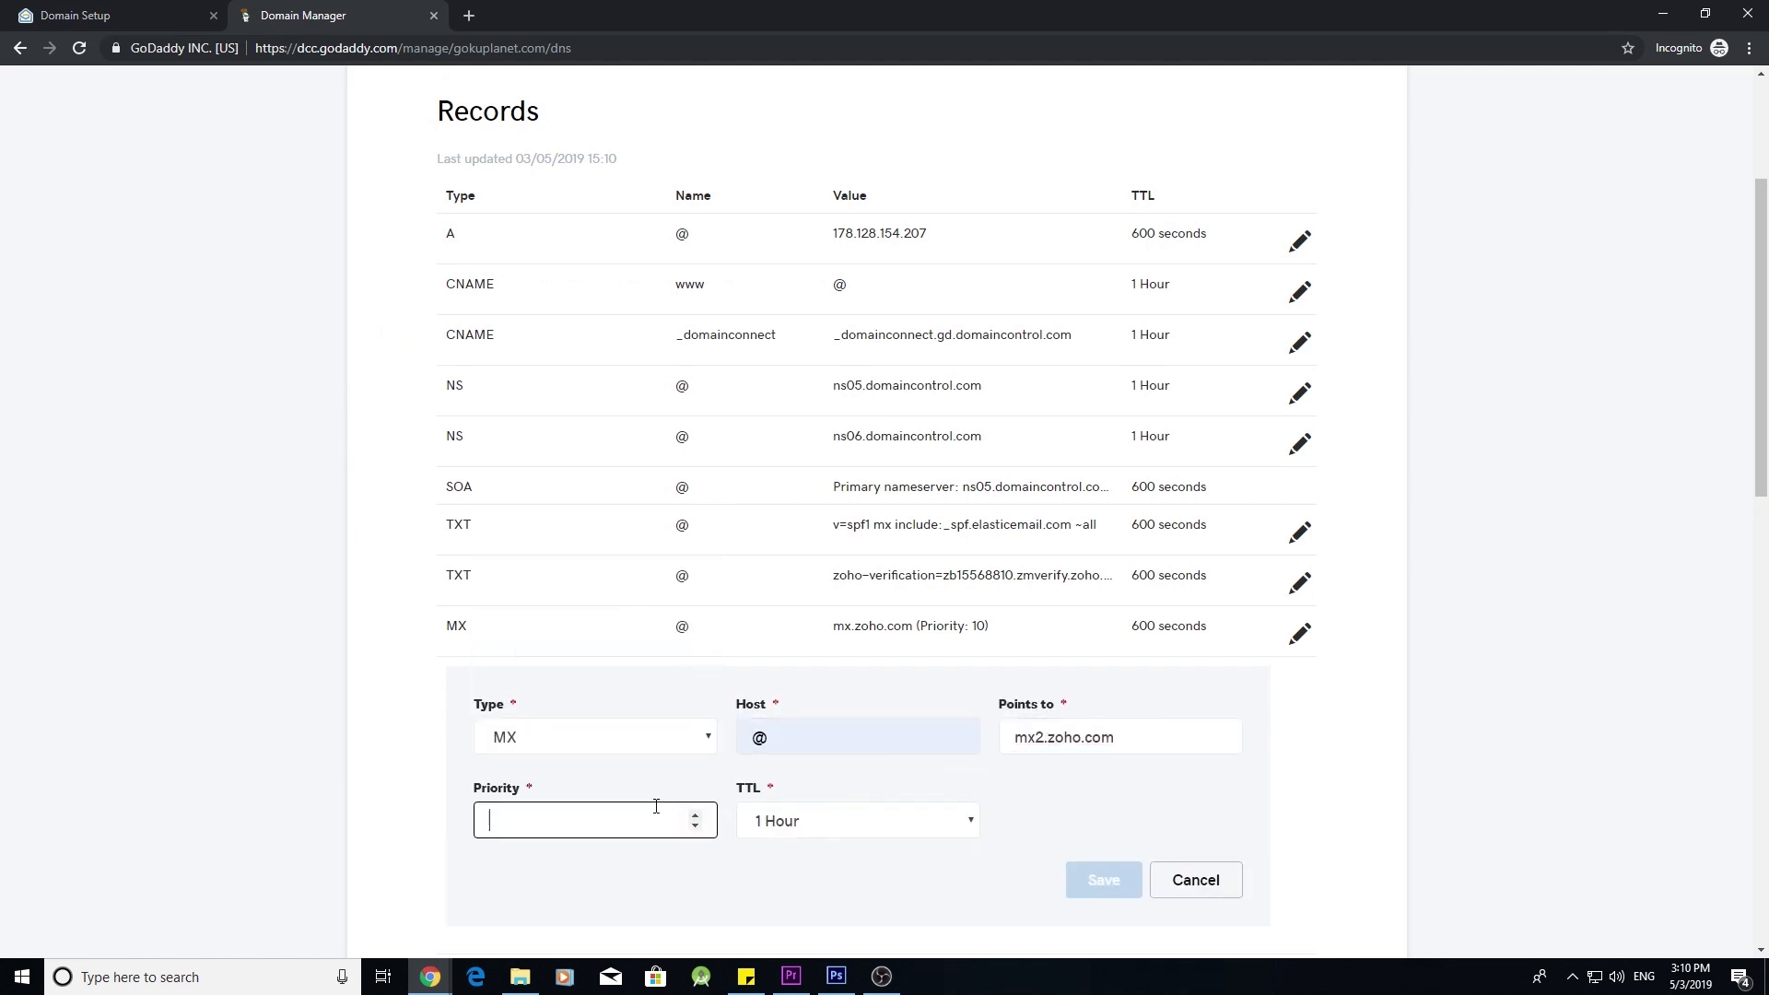
text(20)
click(909, 822)
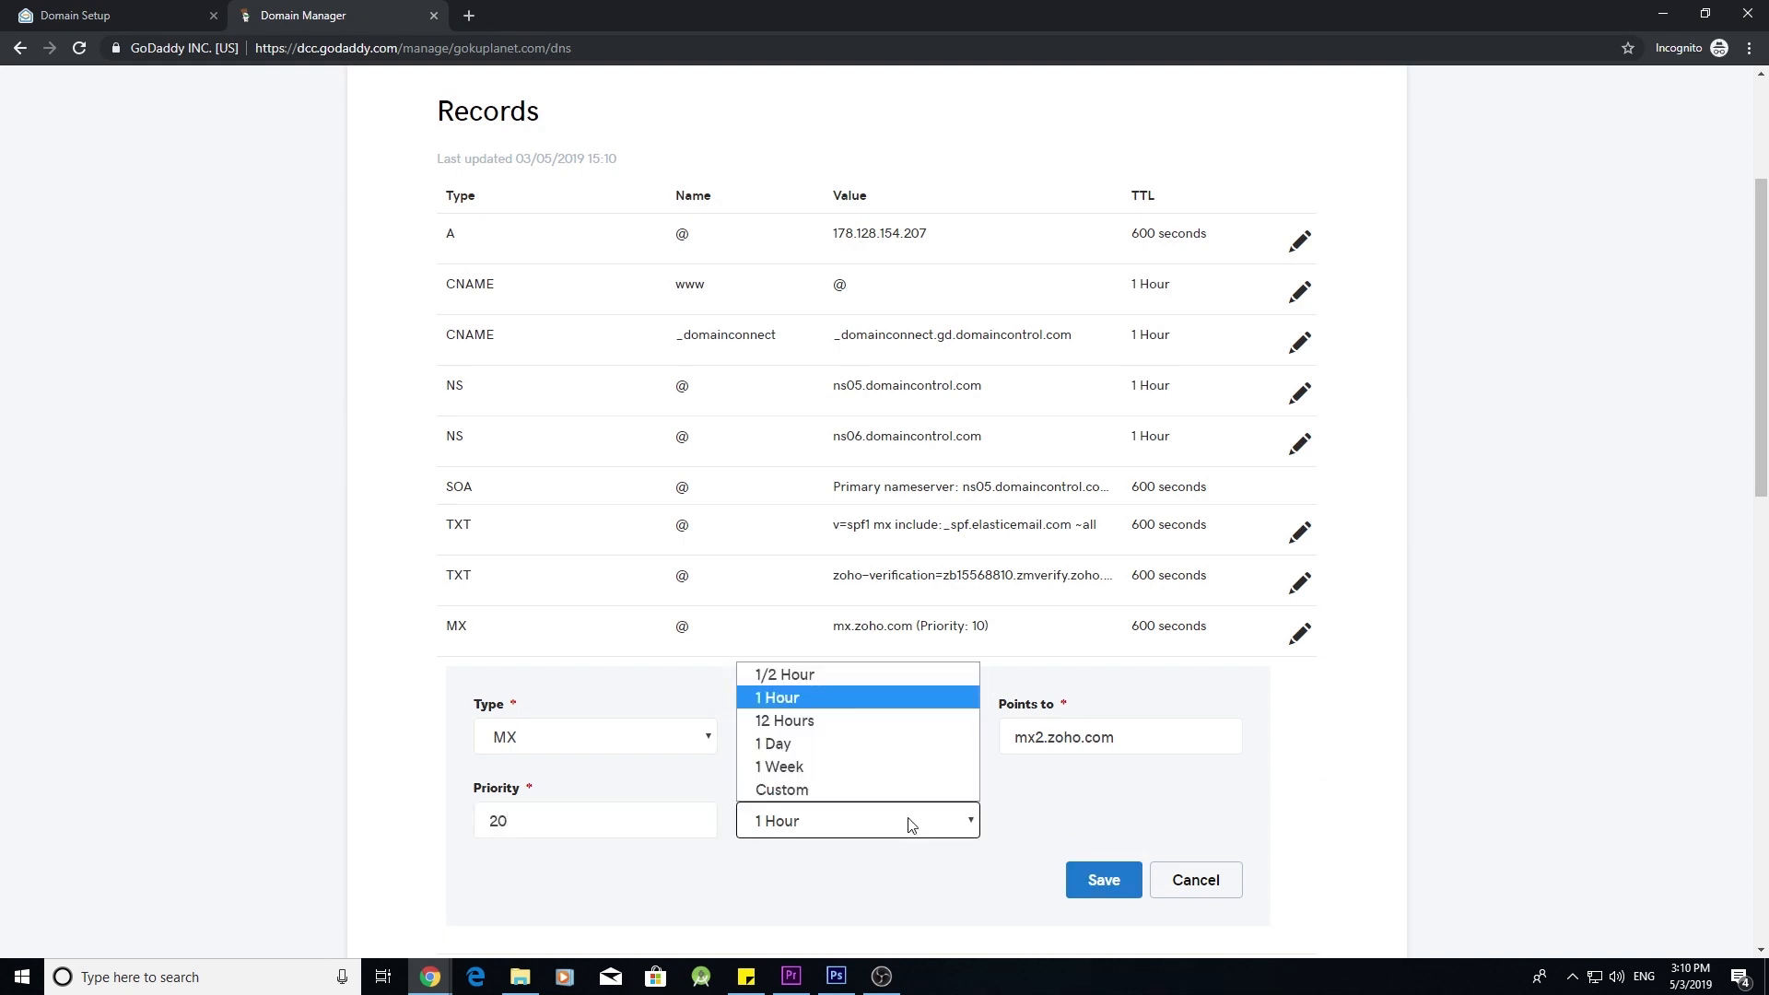
click(899, 786)
drag(1025, 821, 1005, 823)
key(BackSpace)
click(1115, 880)
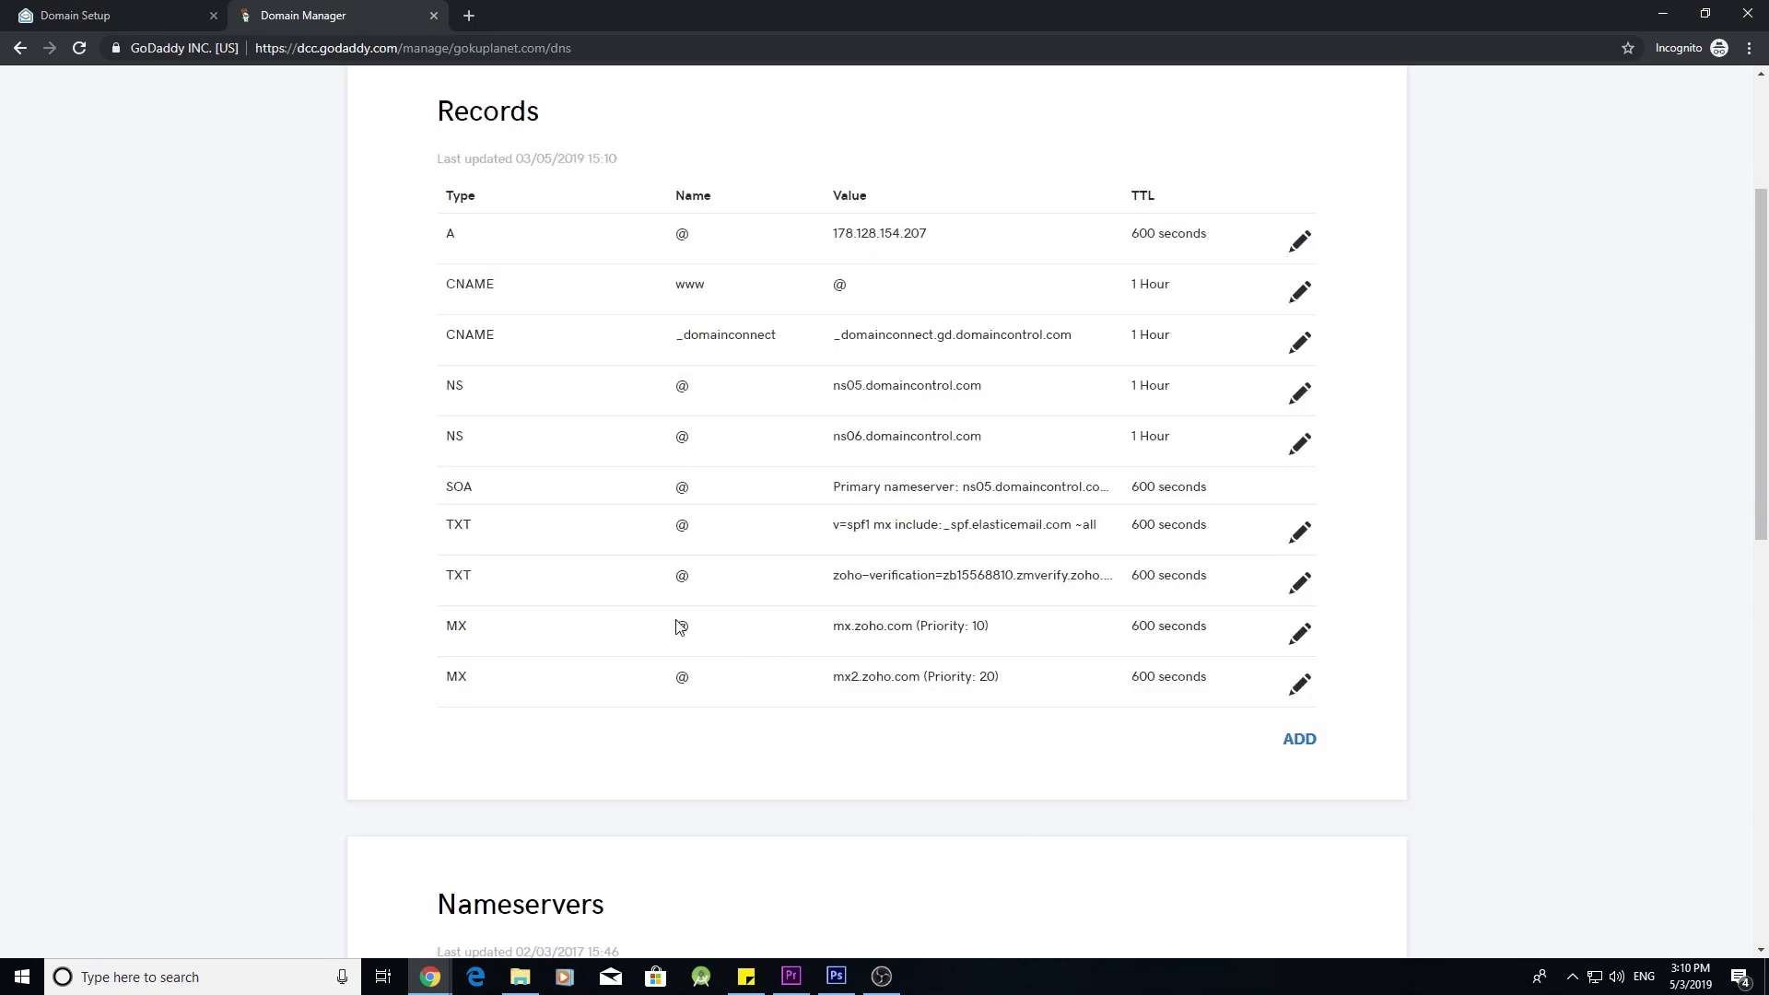
- Copy mx3.zoho.com from Zoho and start a third MX record for @ pointing to it
click(138, 16)
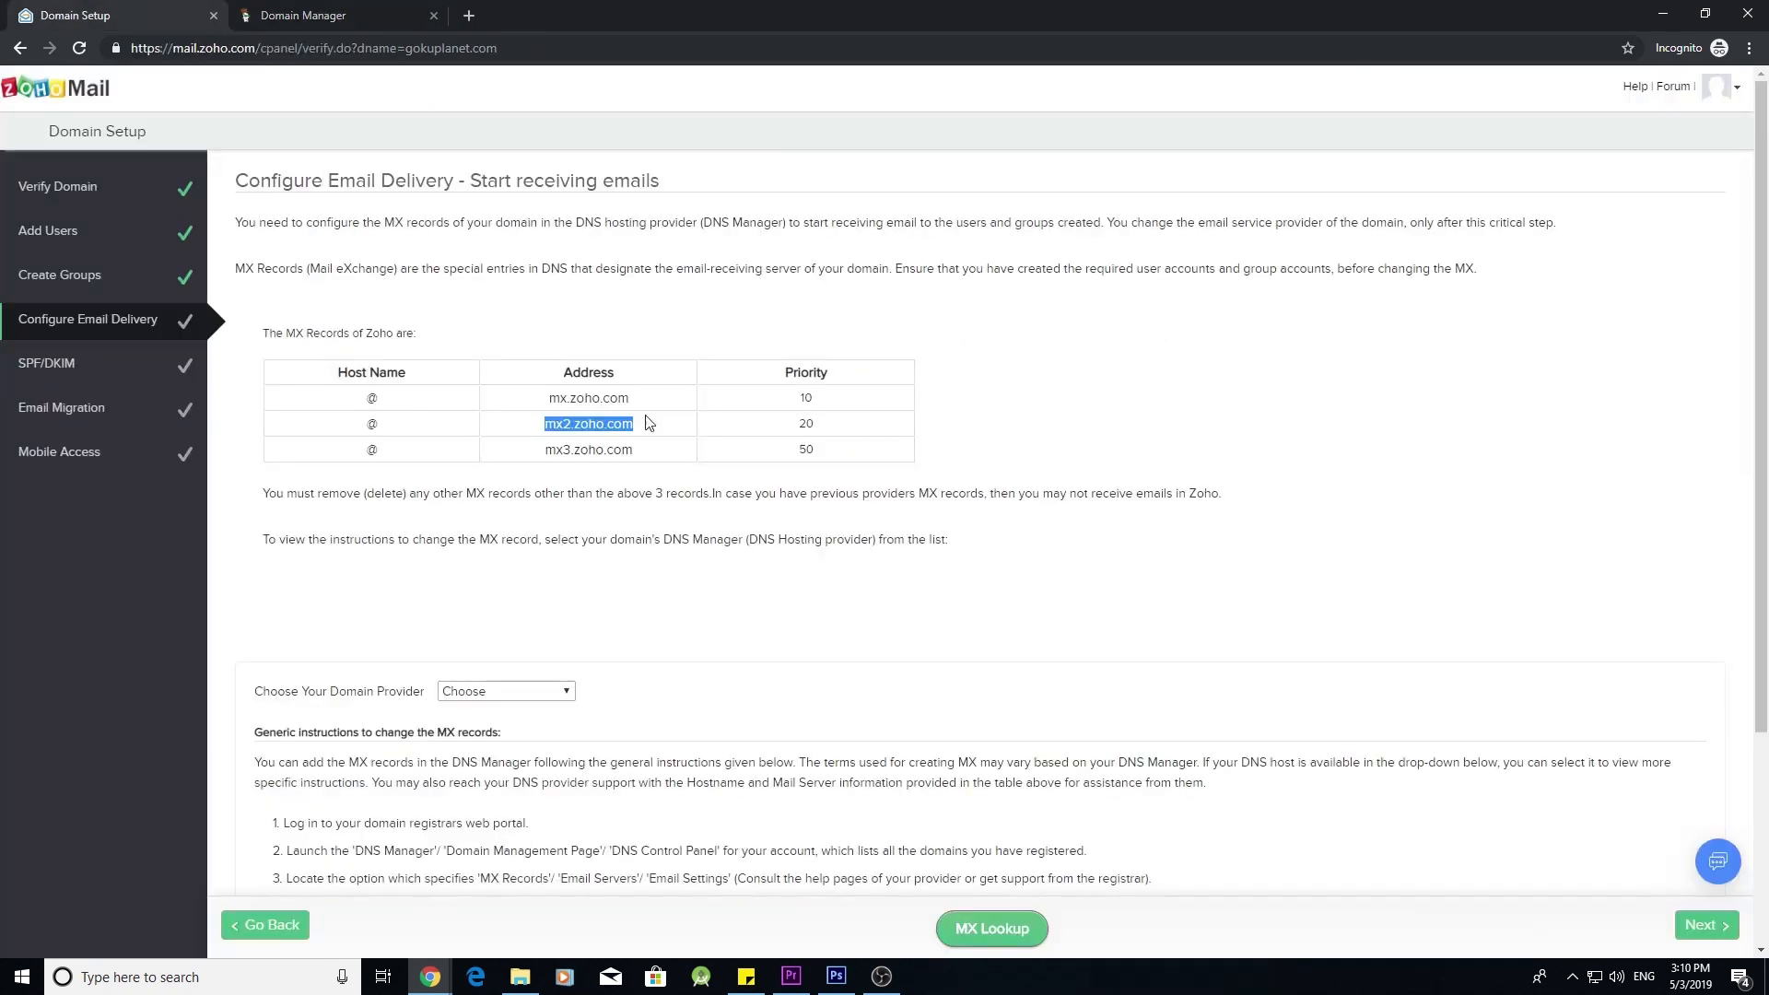
triple_click(598, 451)
key(ctrl+c)
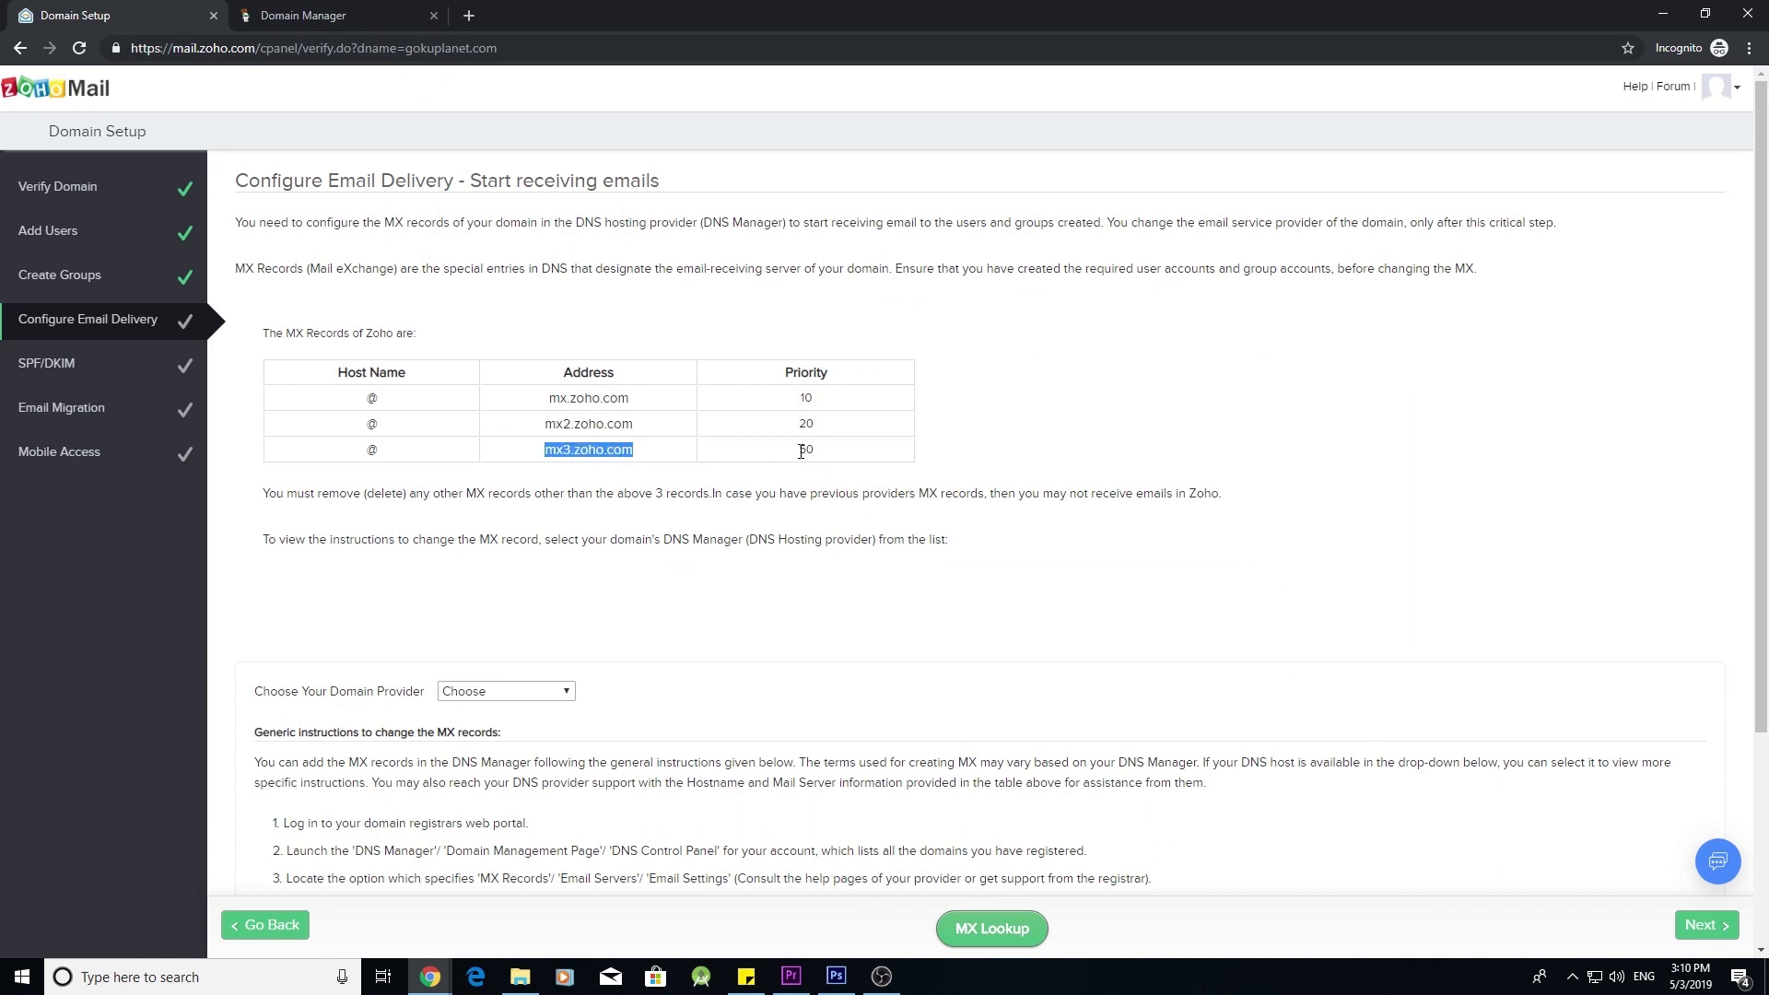
click(369, 11)
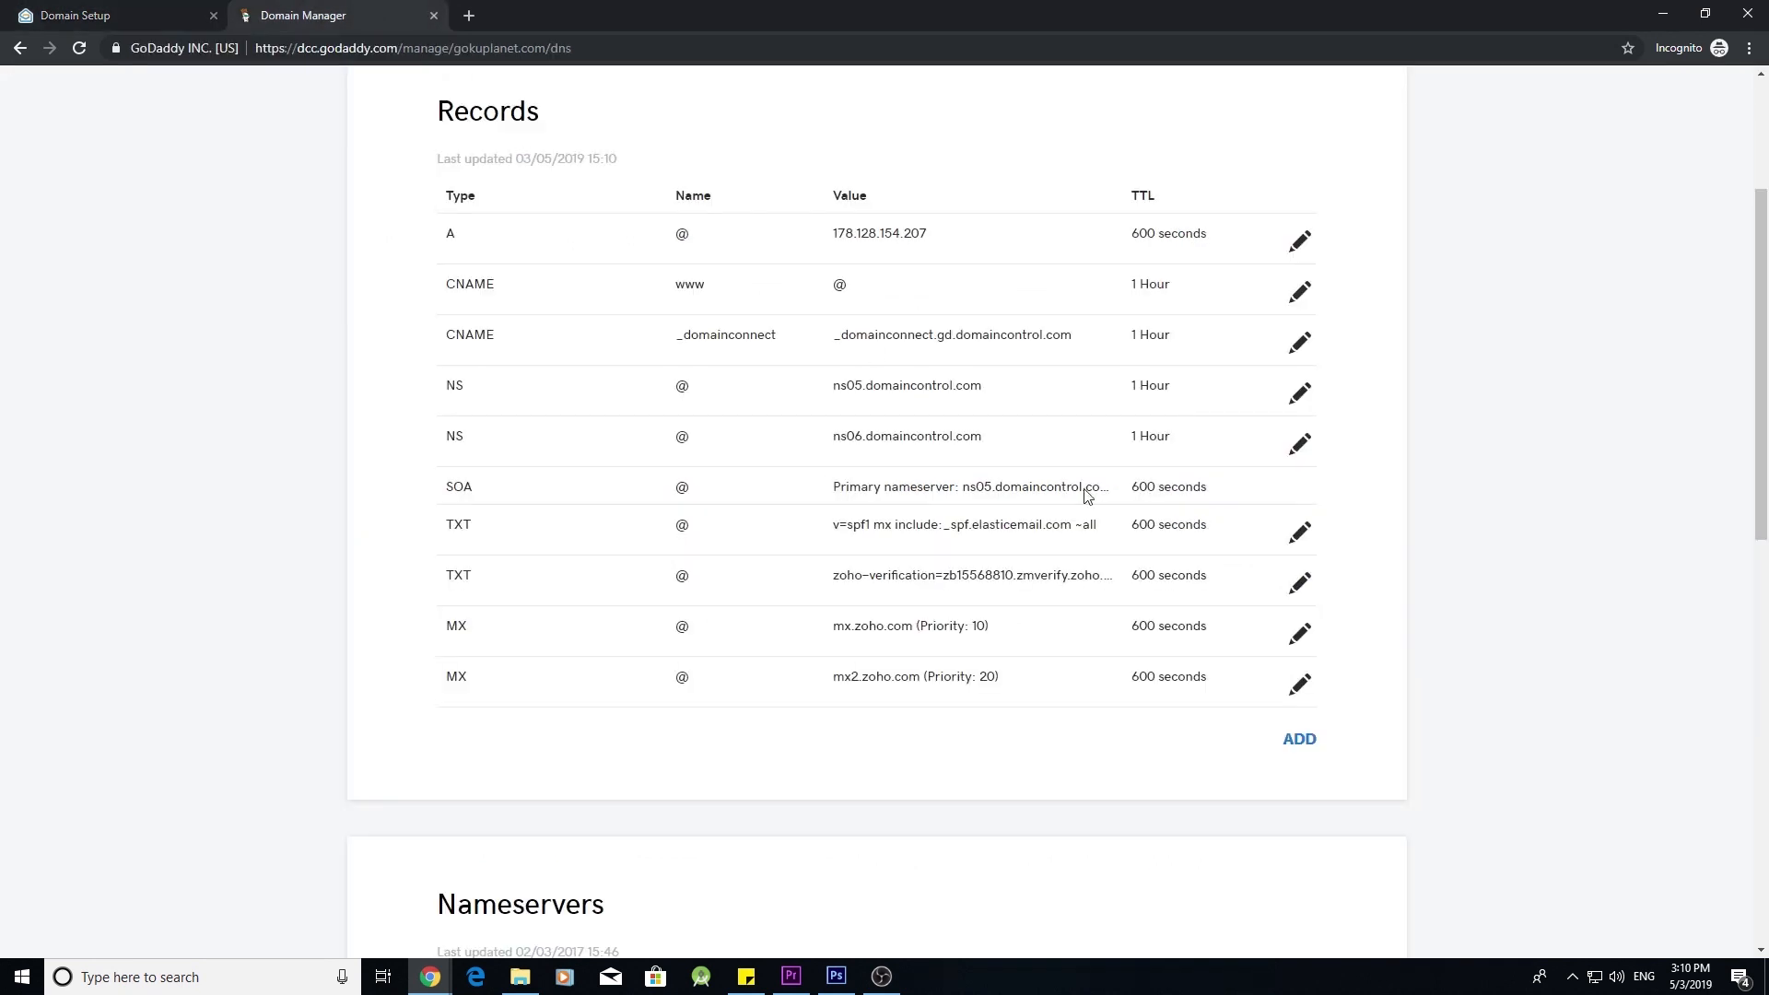
click(1315, 742)
click(562, 788)
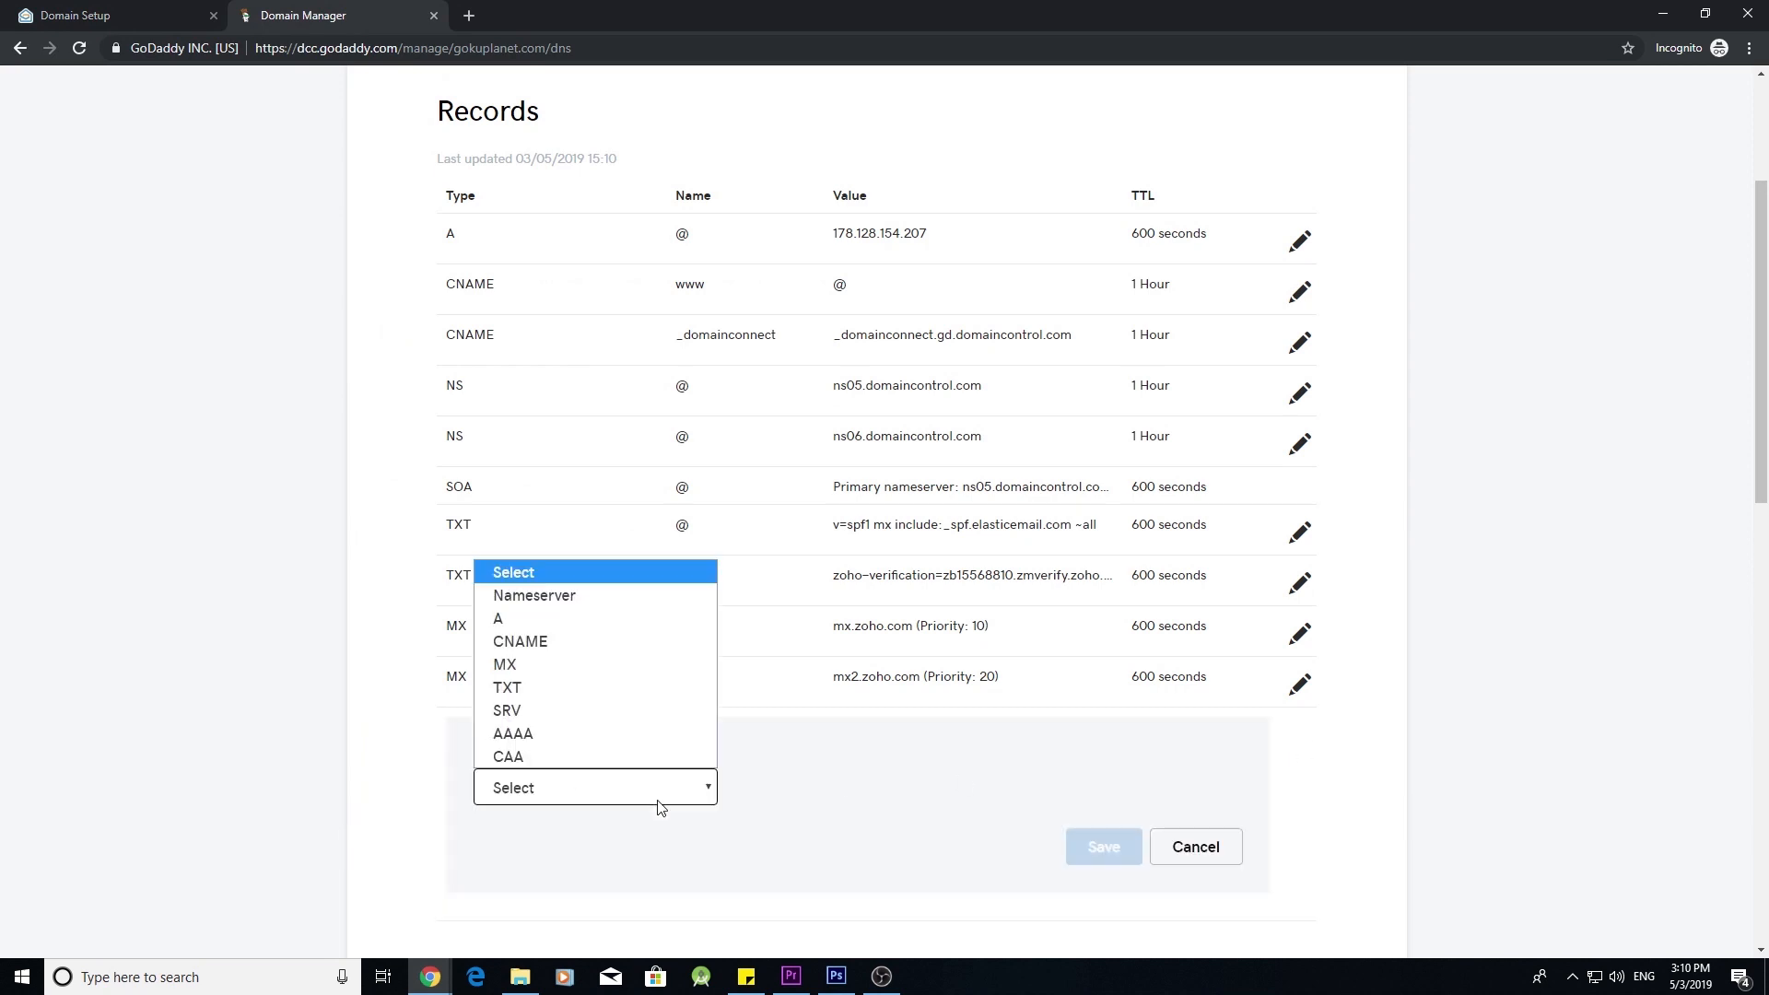
click(594, 667)
click(774, 788)
click(810, 821)
click(1061, 784)
key(ctrl+v)
- Give the third MX record priority 50 and a 600-second TTL, save, and return to Zoho
click(617, 872)
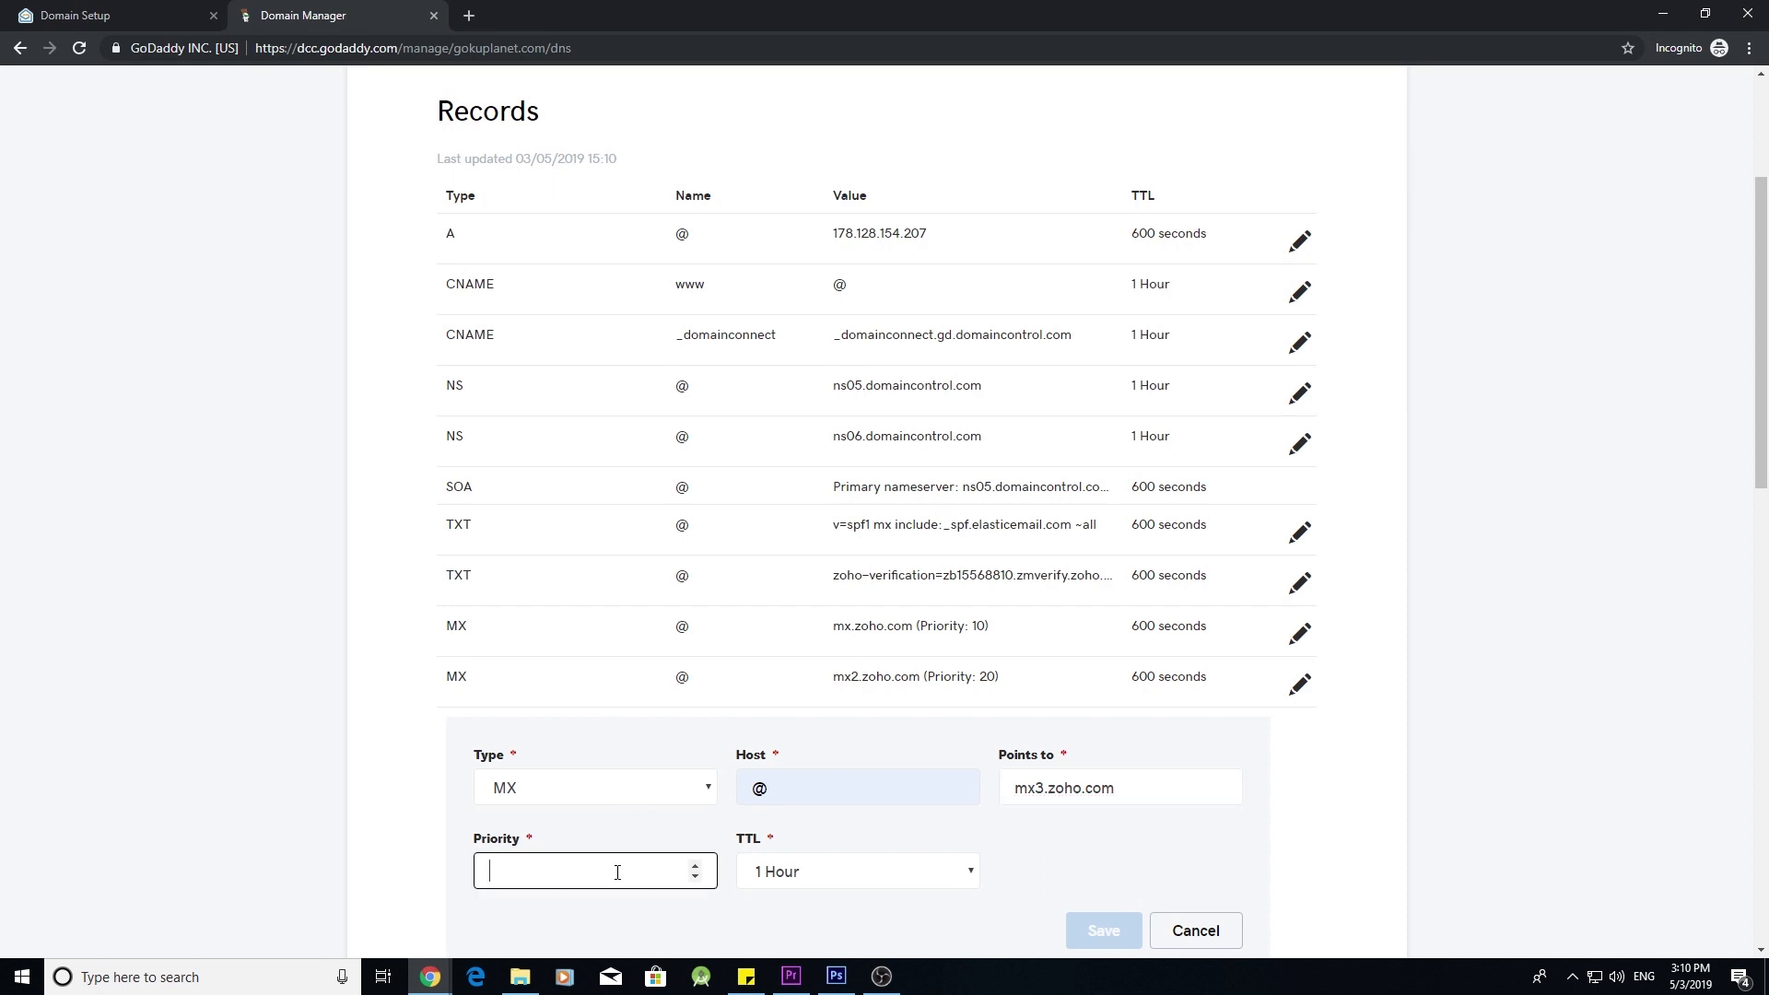
text(50)
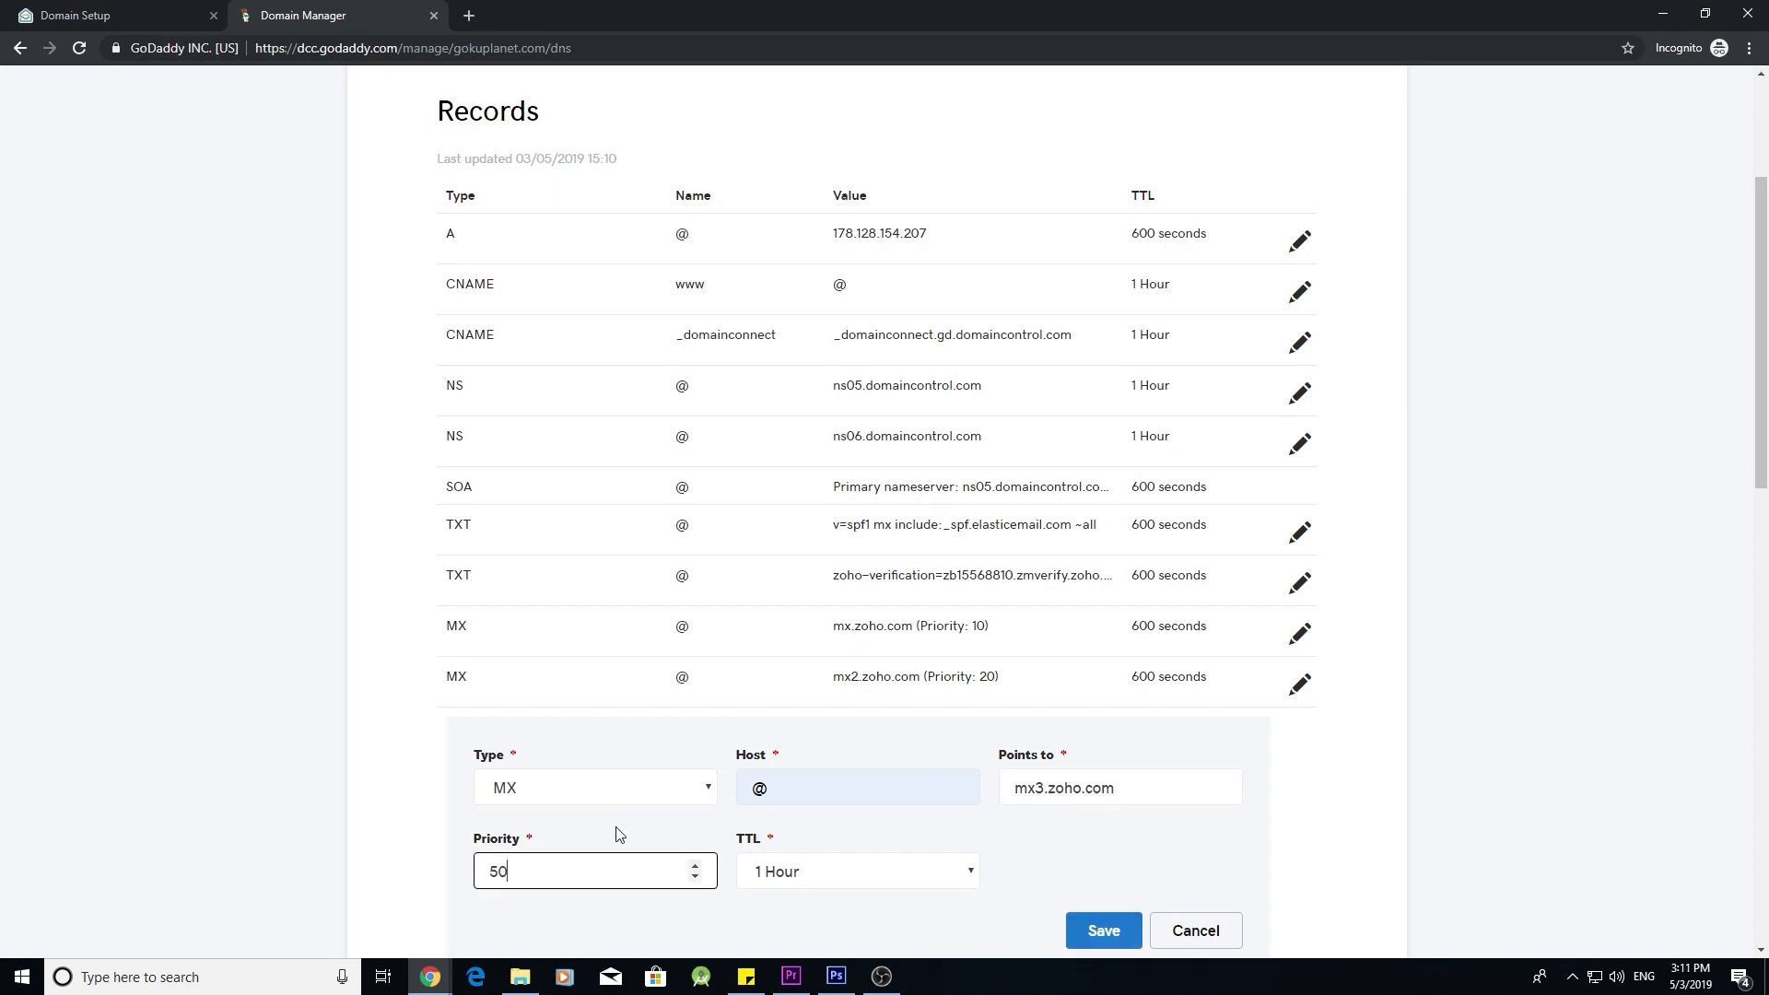
click(940, 872)
click(884, 839)
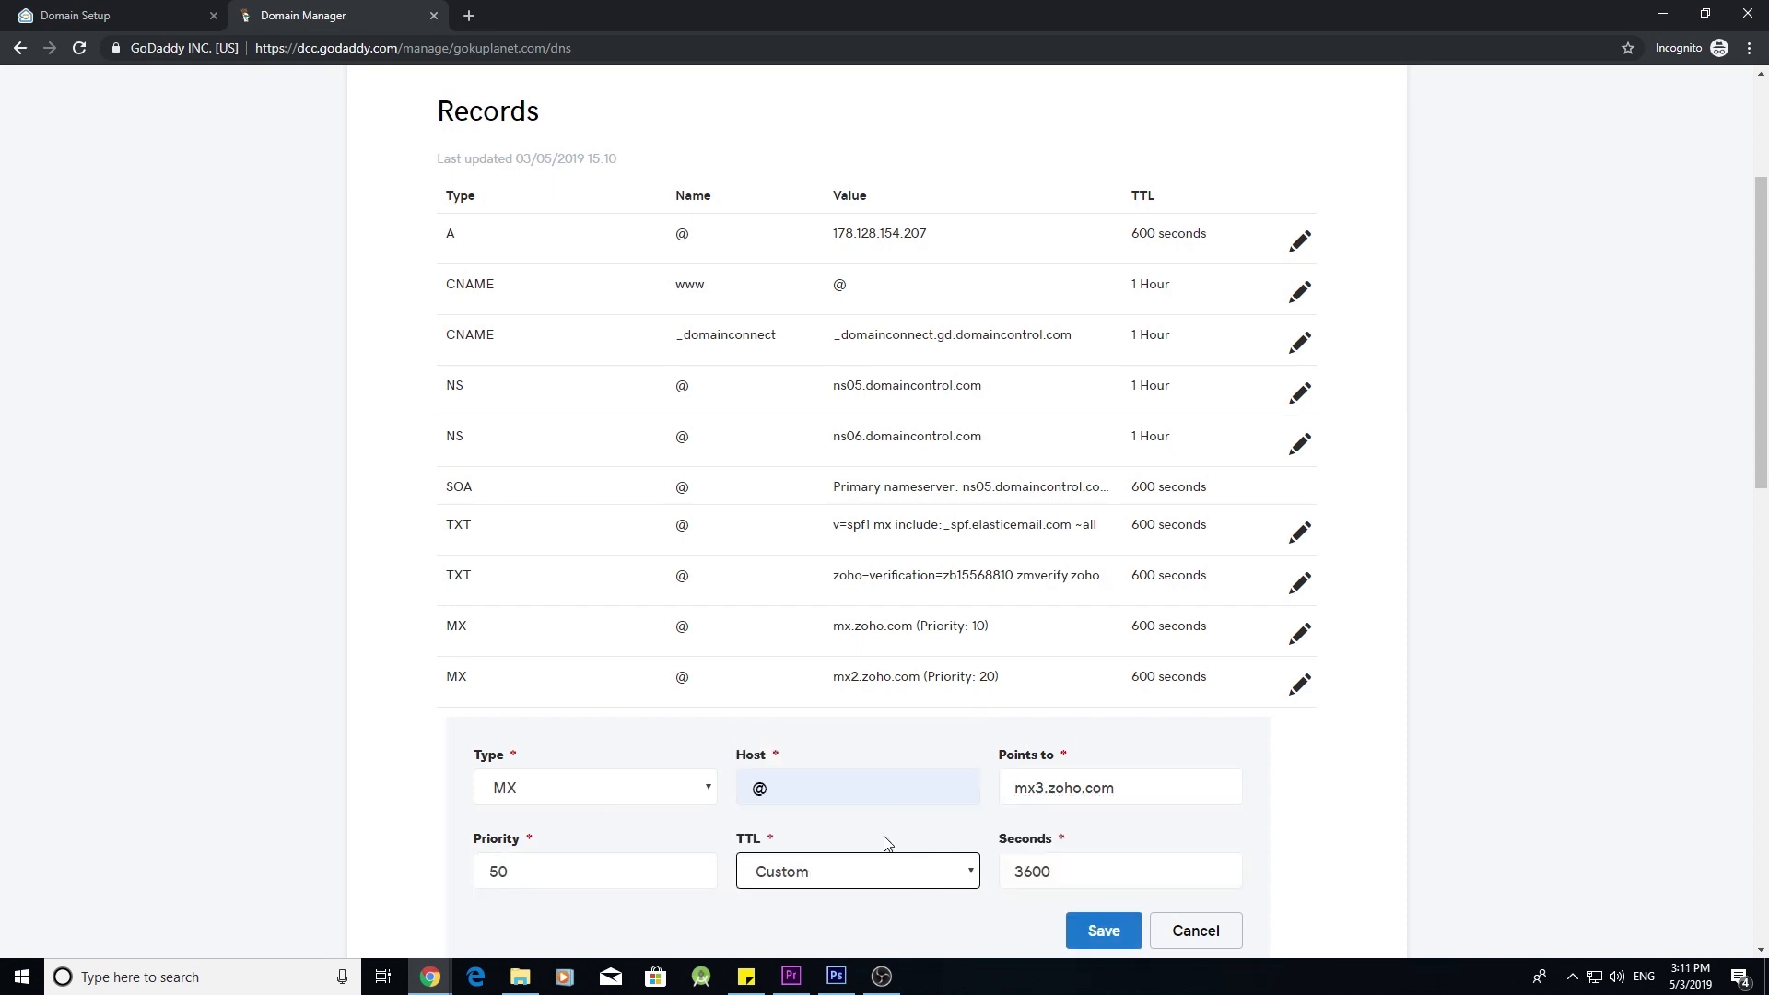
click(1019, 878)
key(BackSpace)
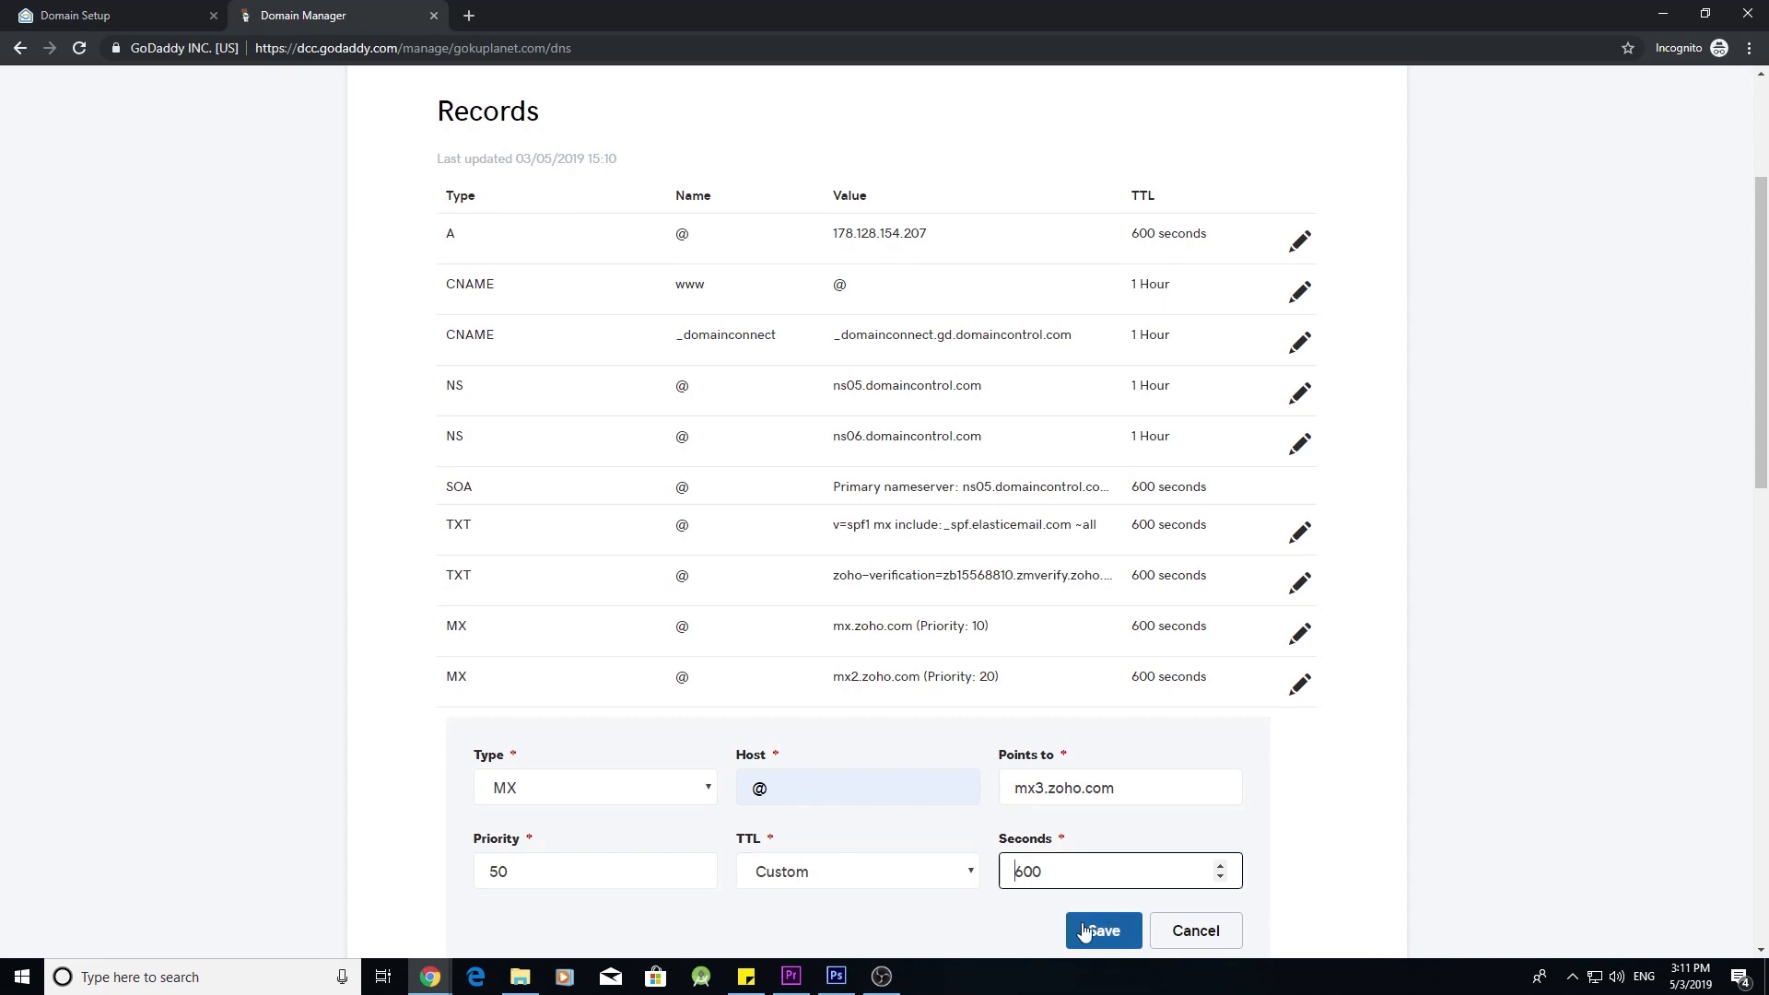
click(1106, 931)
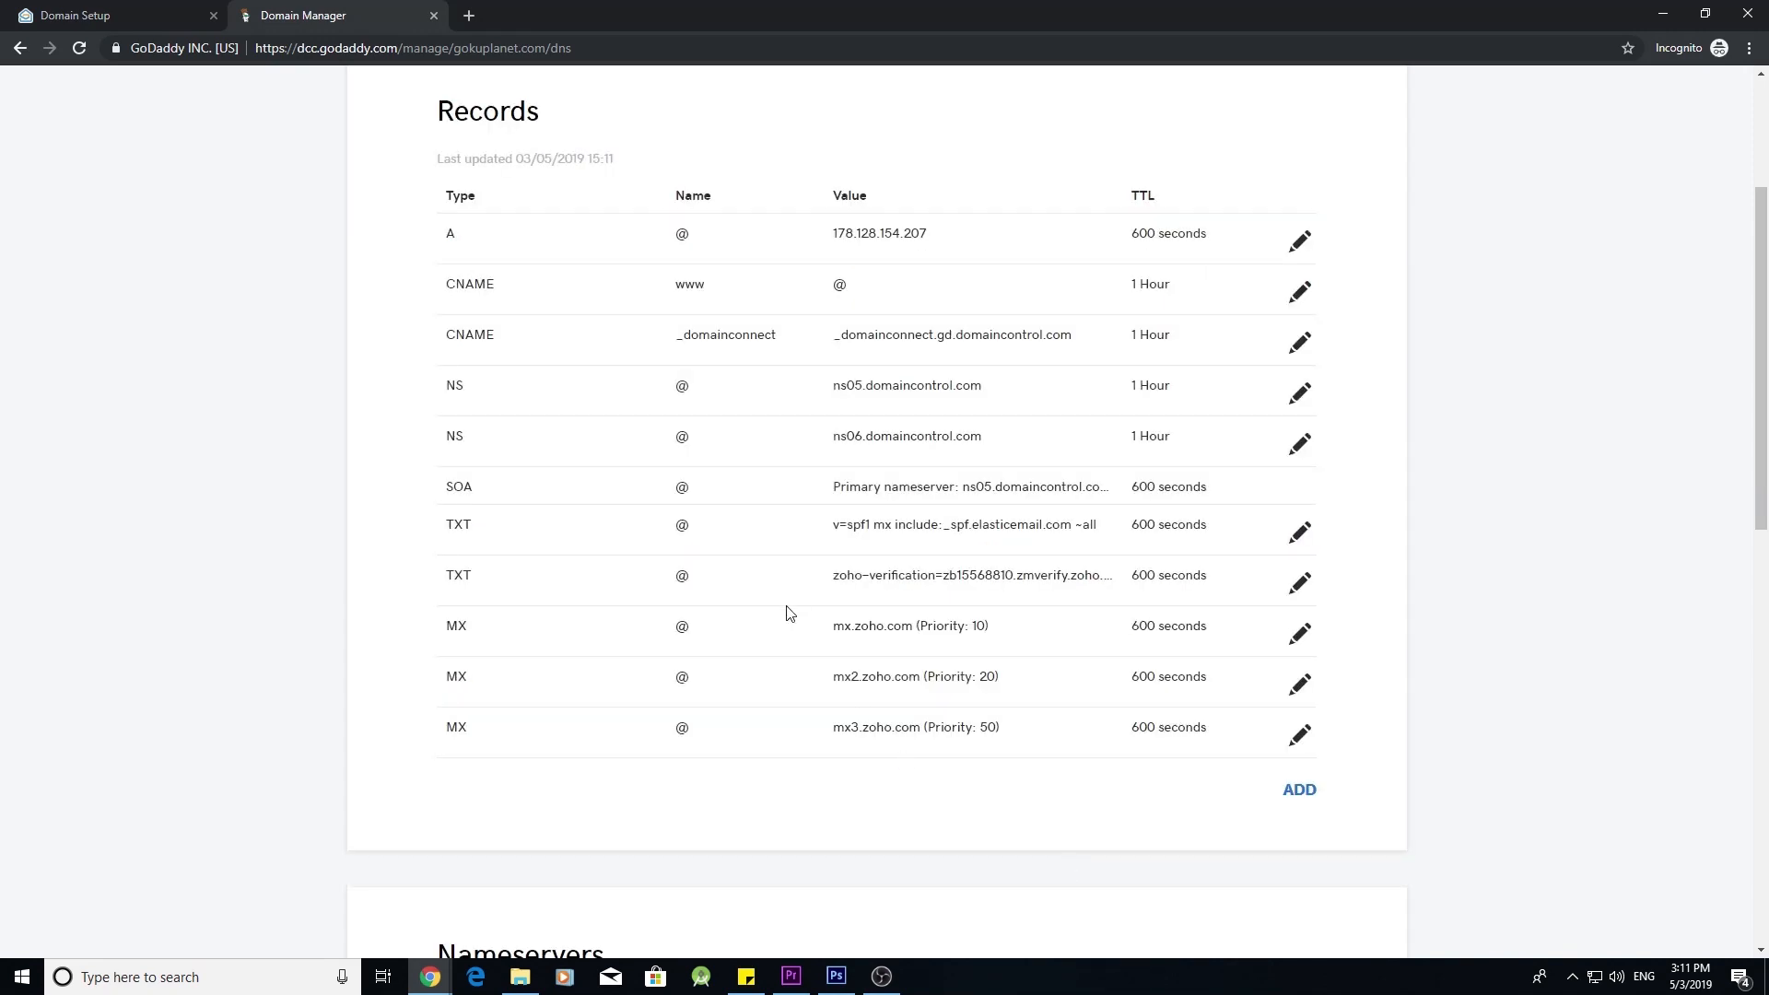
click(102, 15)
click(756, 542)
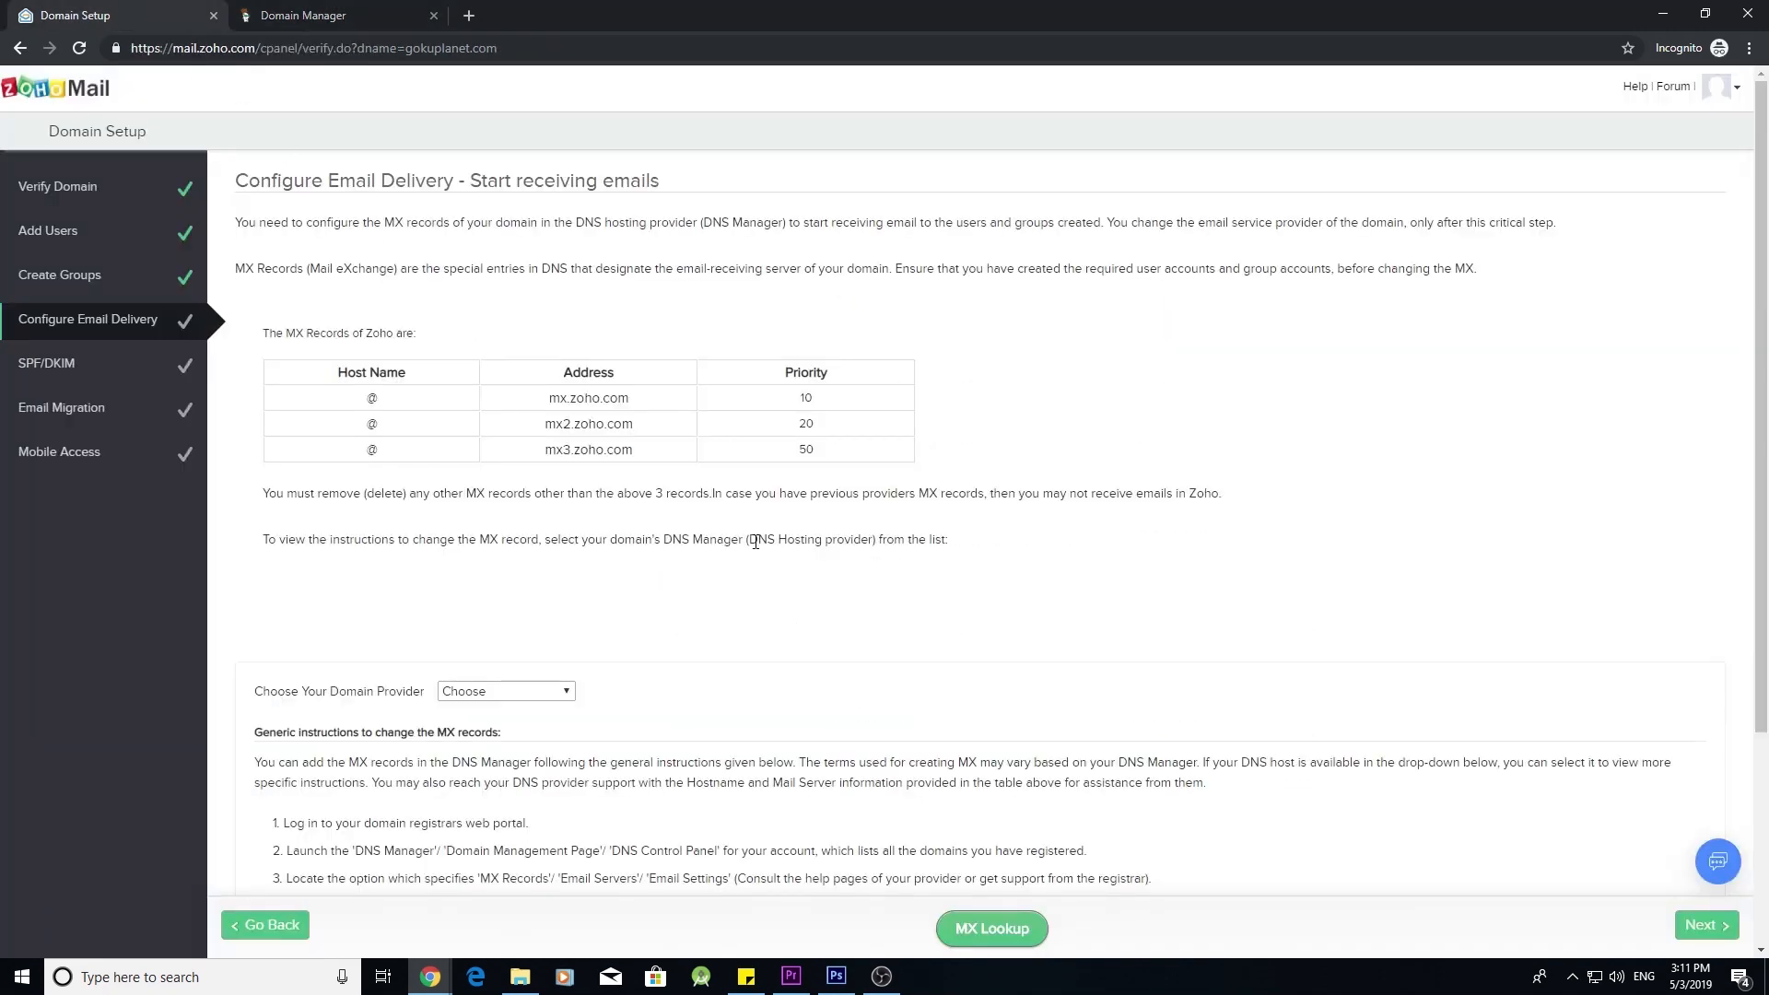
- Confirm Zoho's MX records via MX Lookup, advance to SPF/DKIM, and return to GoDaddy's records
click(1018, 932)
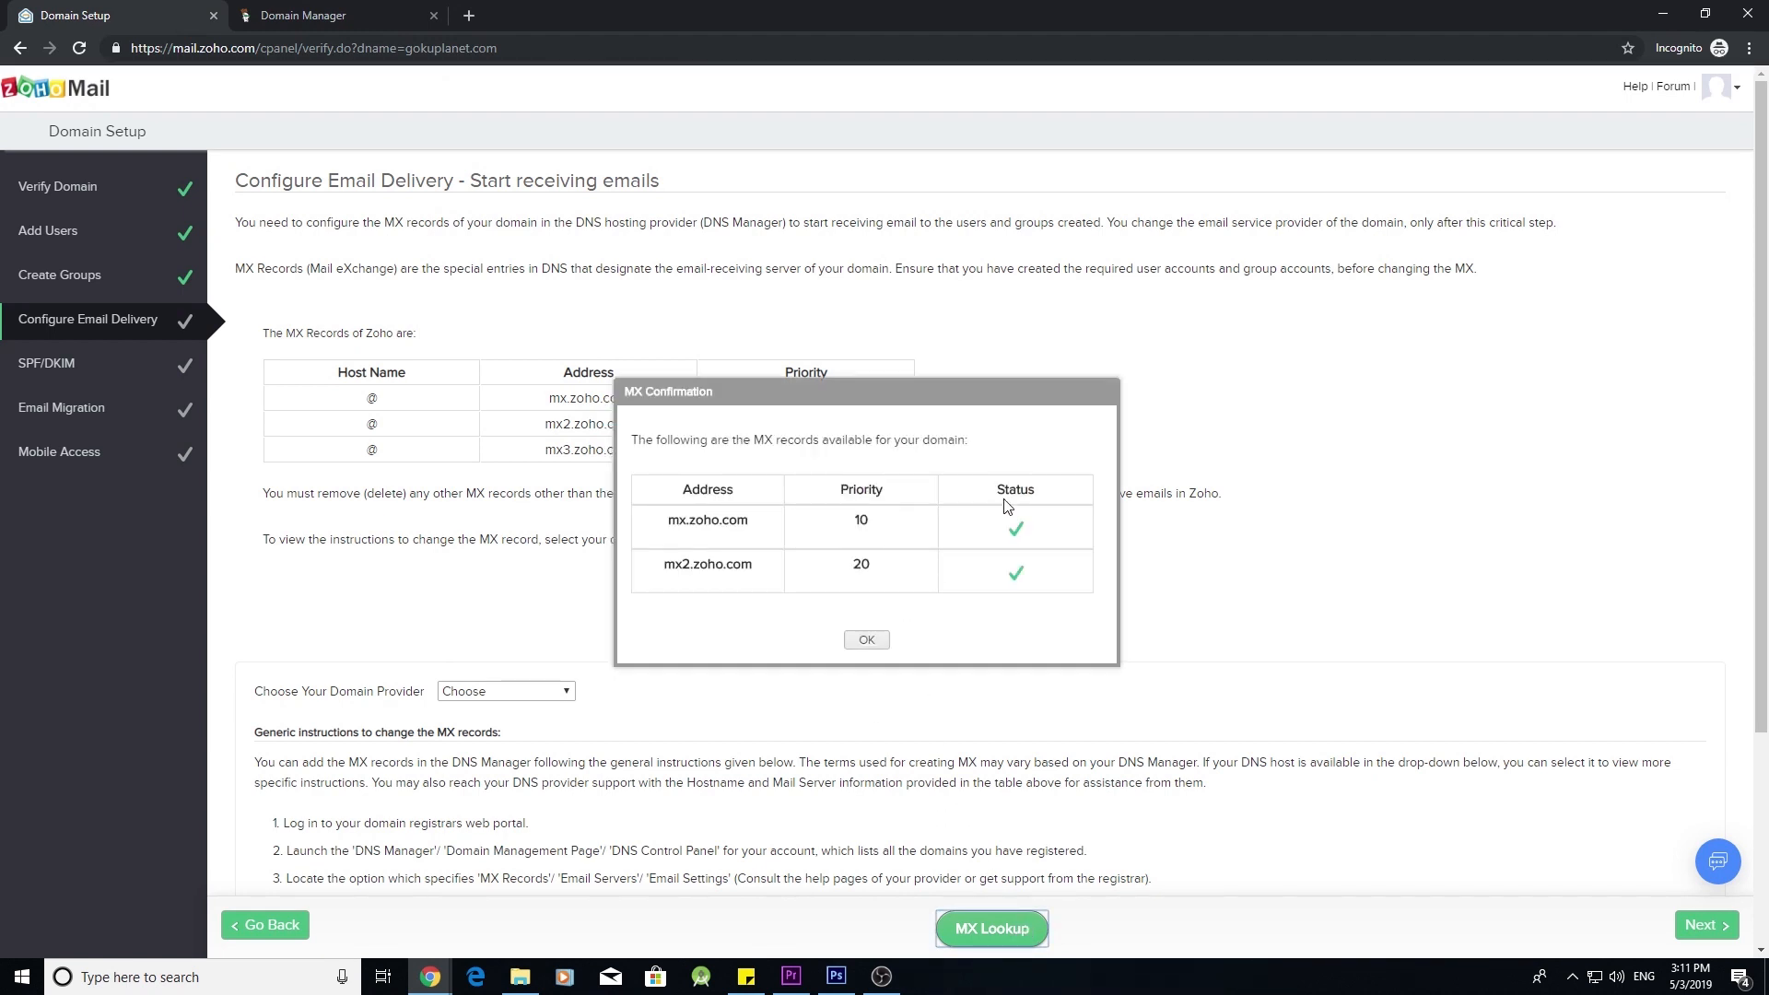
click(866, 642)
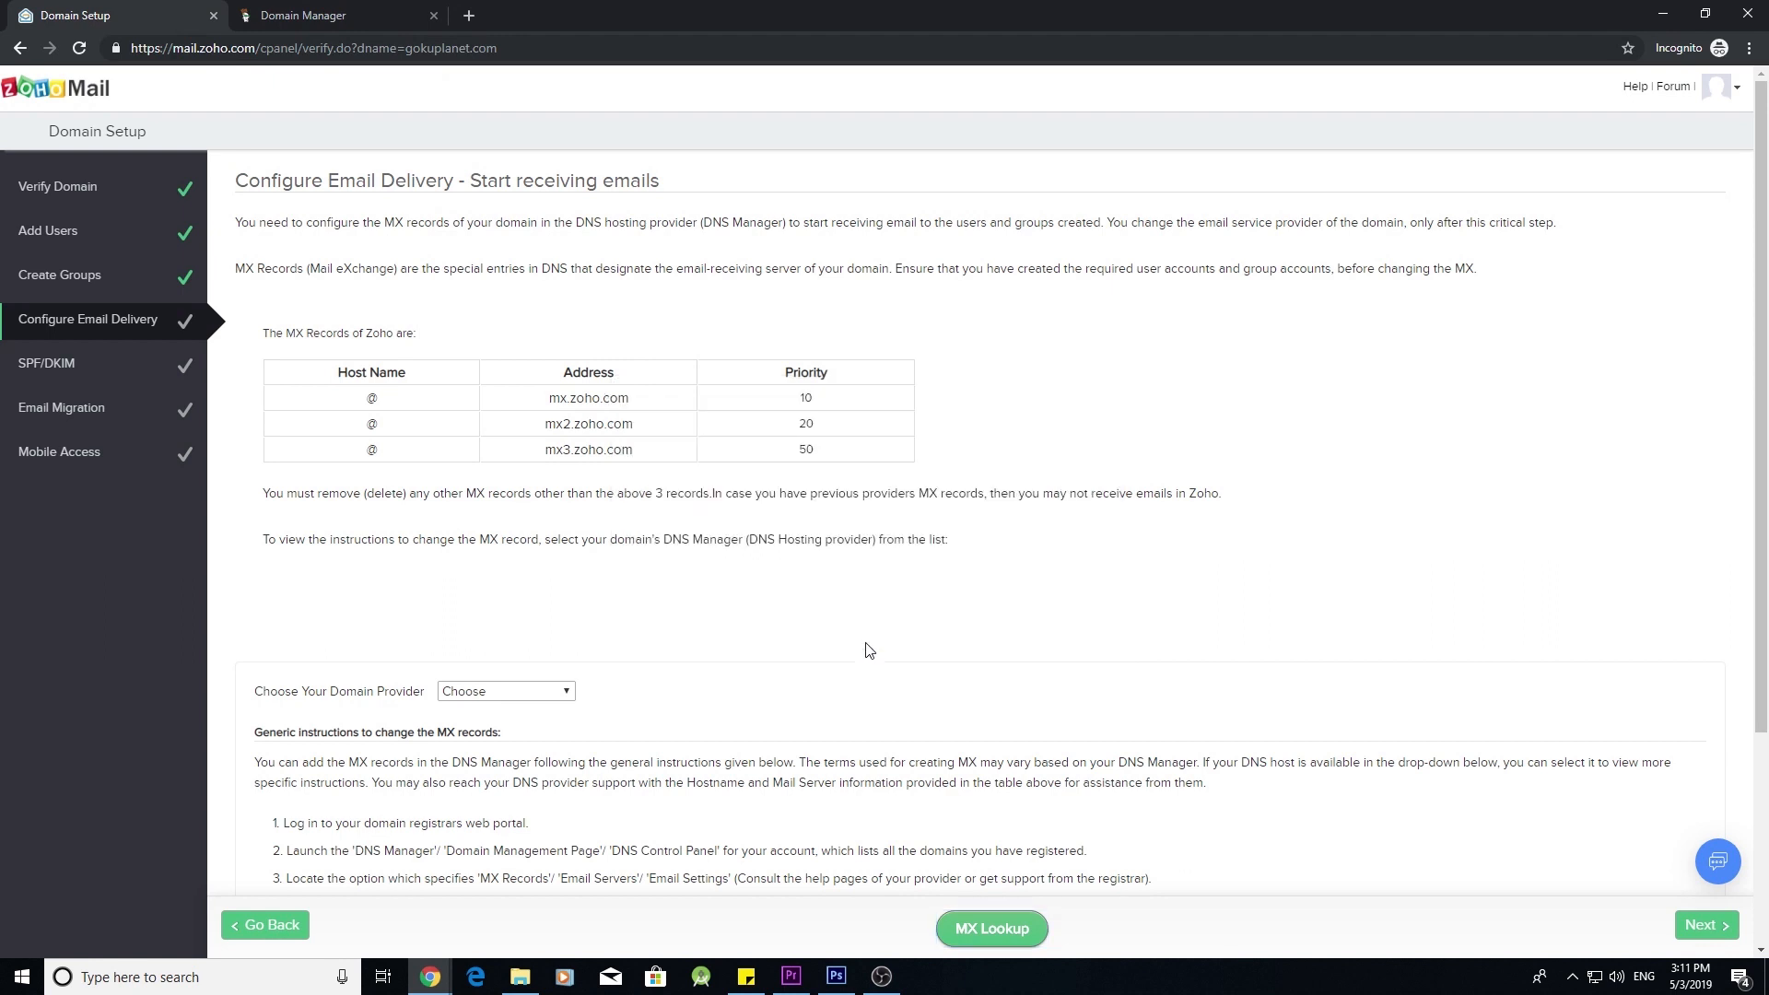
click(1707, 925)
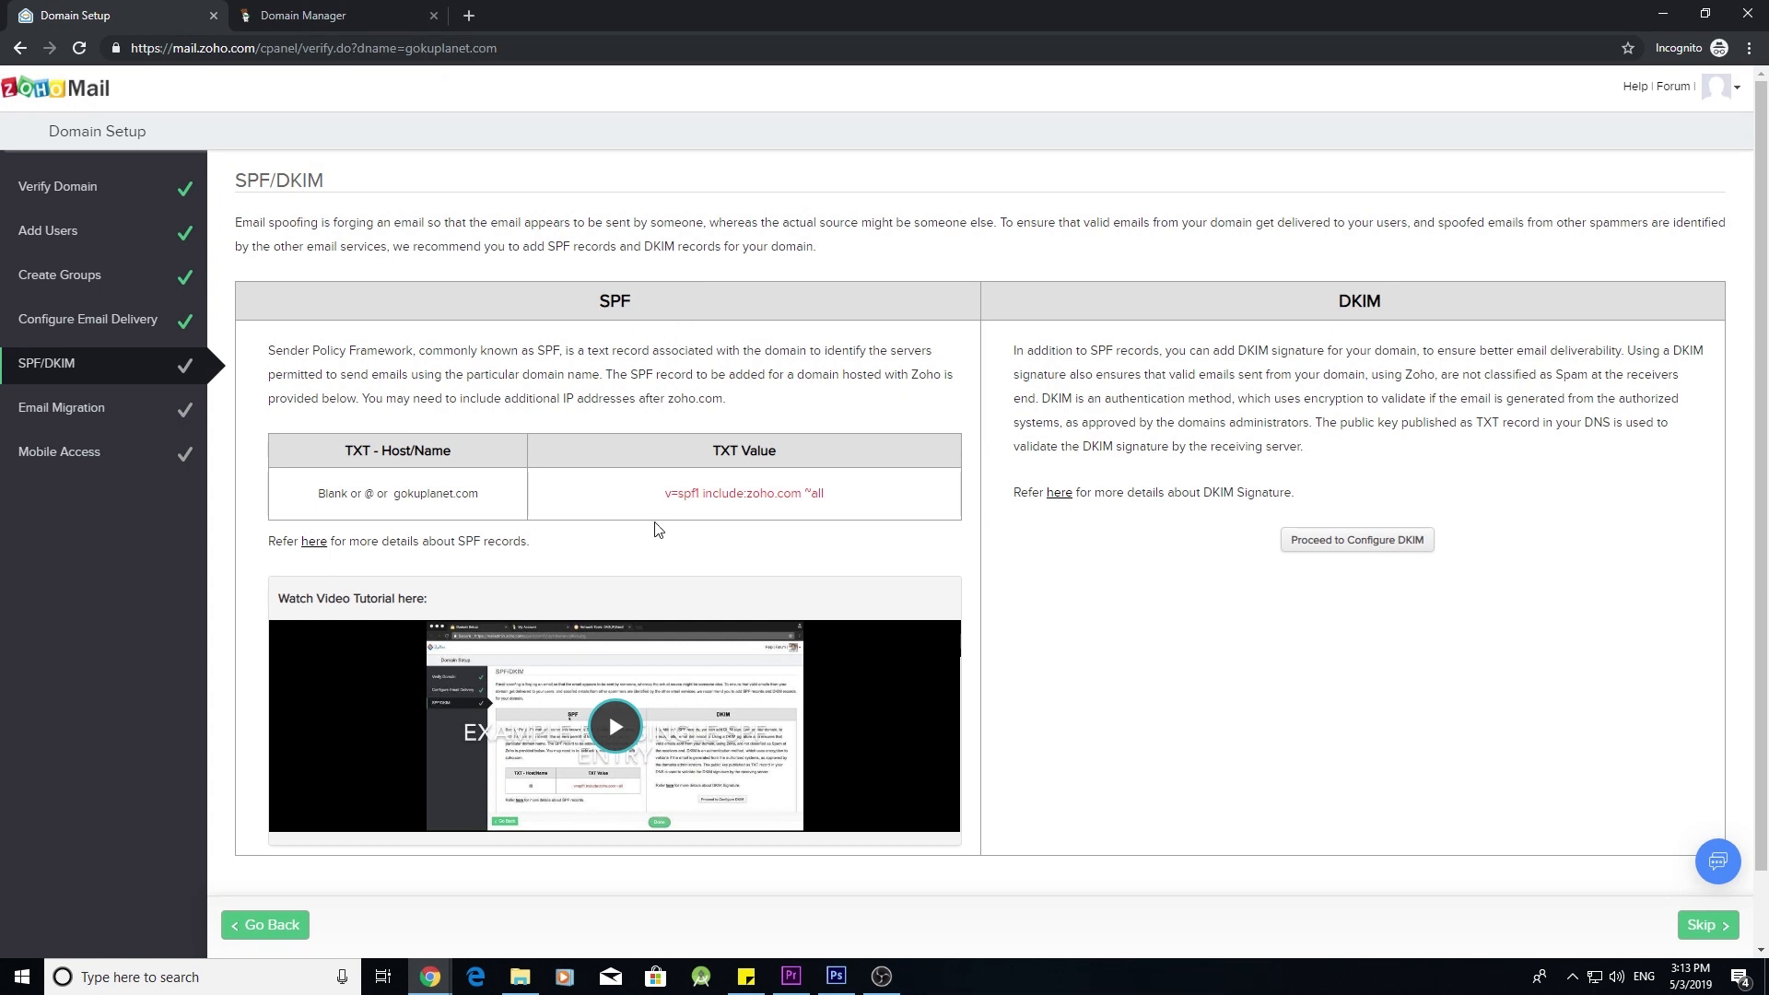
click(327, 14)
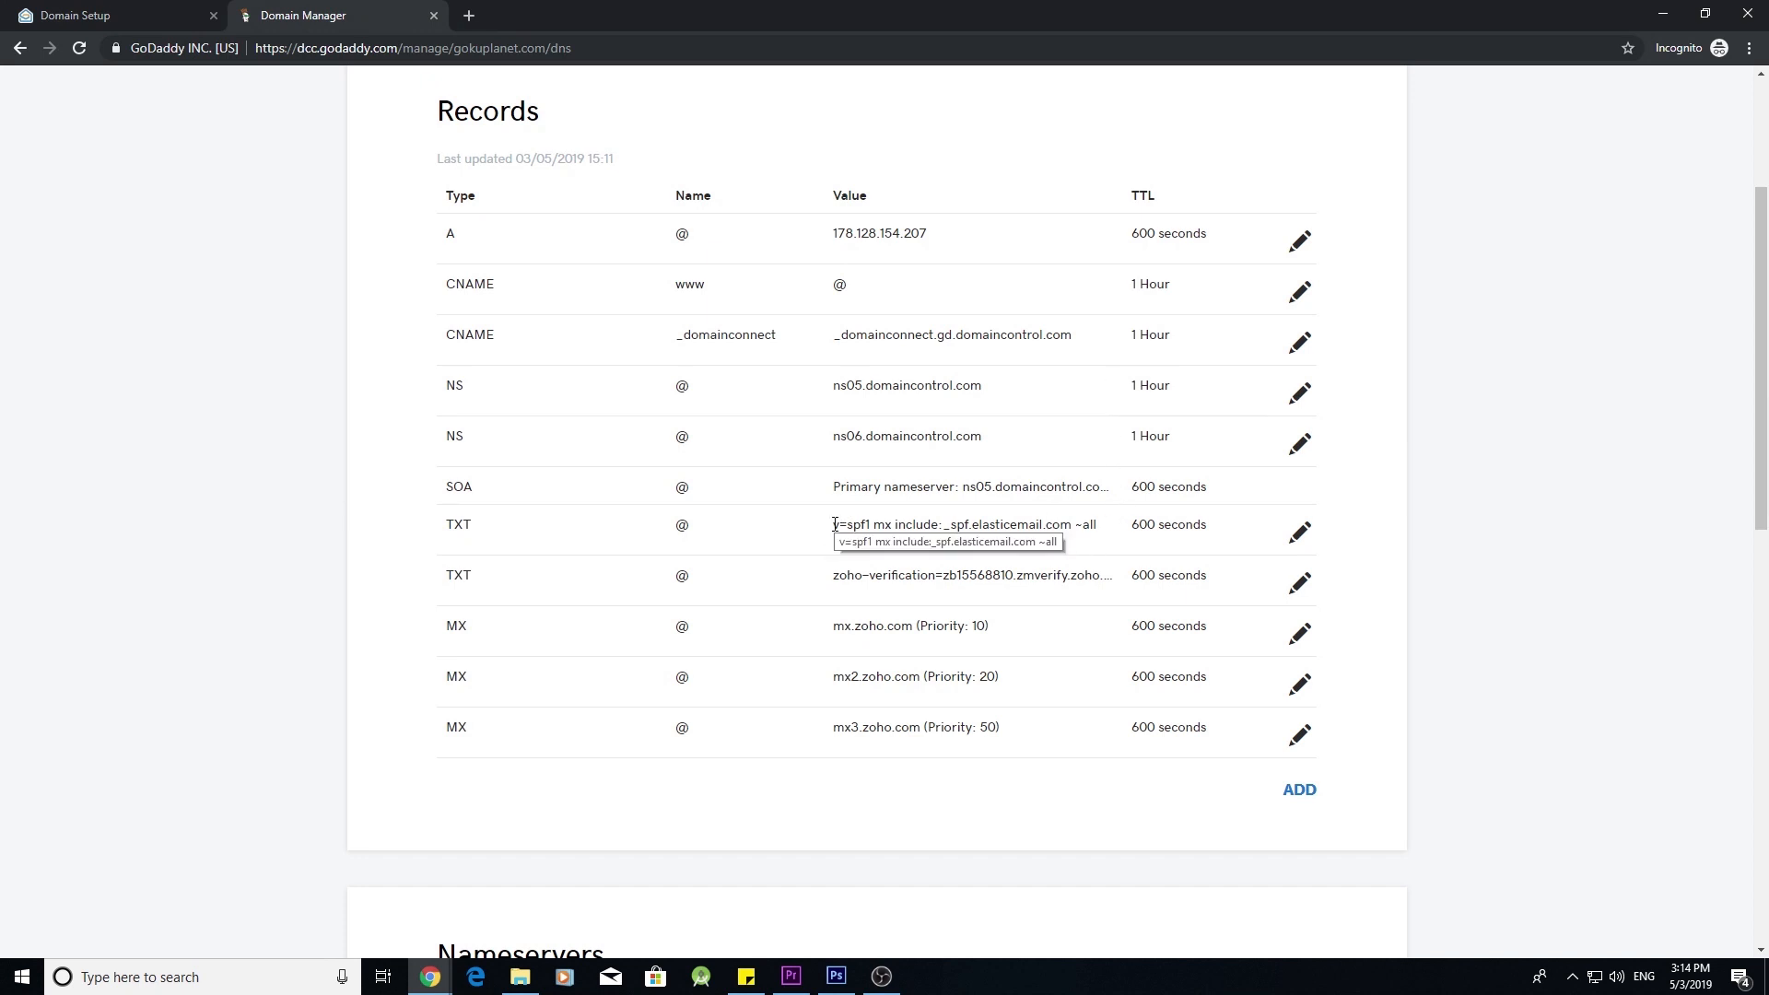
- Select the existing elasticemail SPF value and read Zoho's SPF help on merging includes
drag(835, 525, 1104, 524)
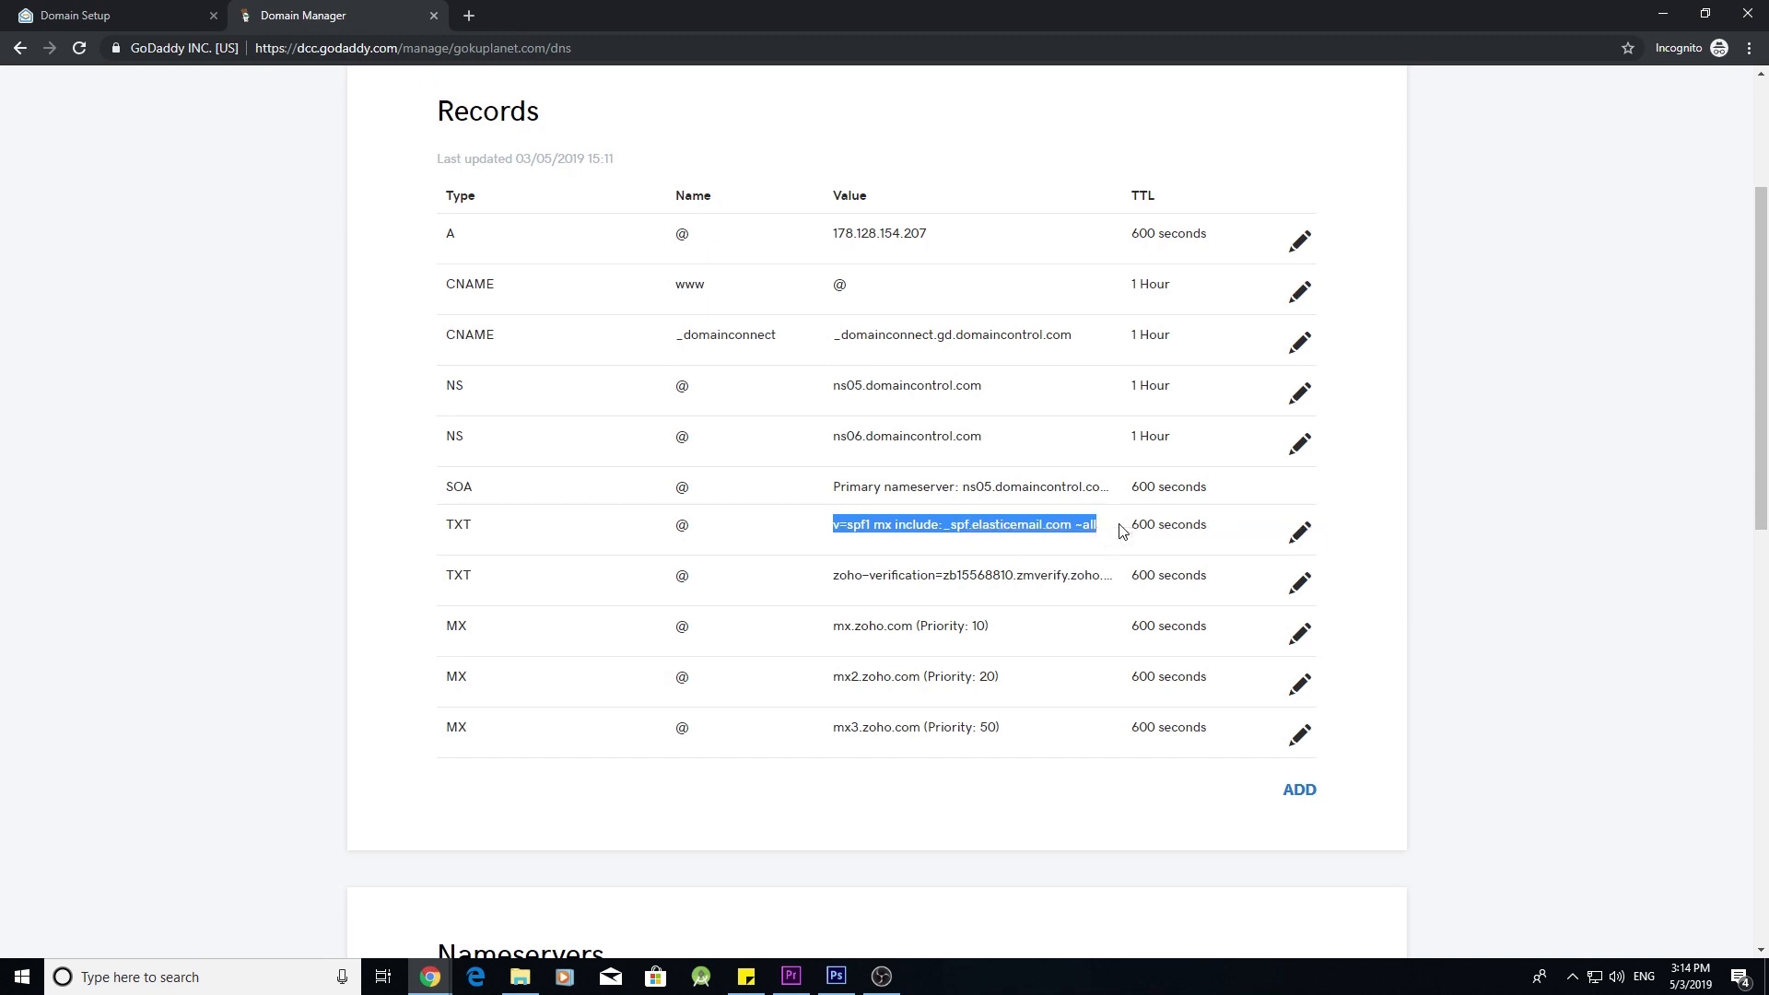
click(147, 16)
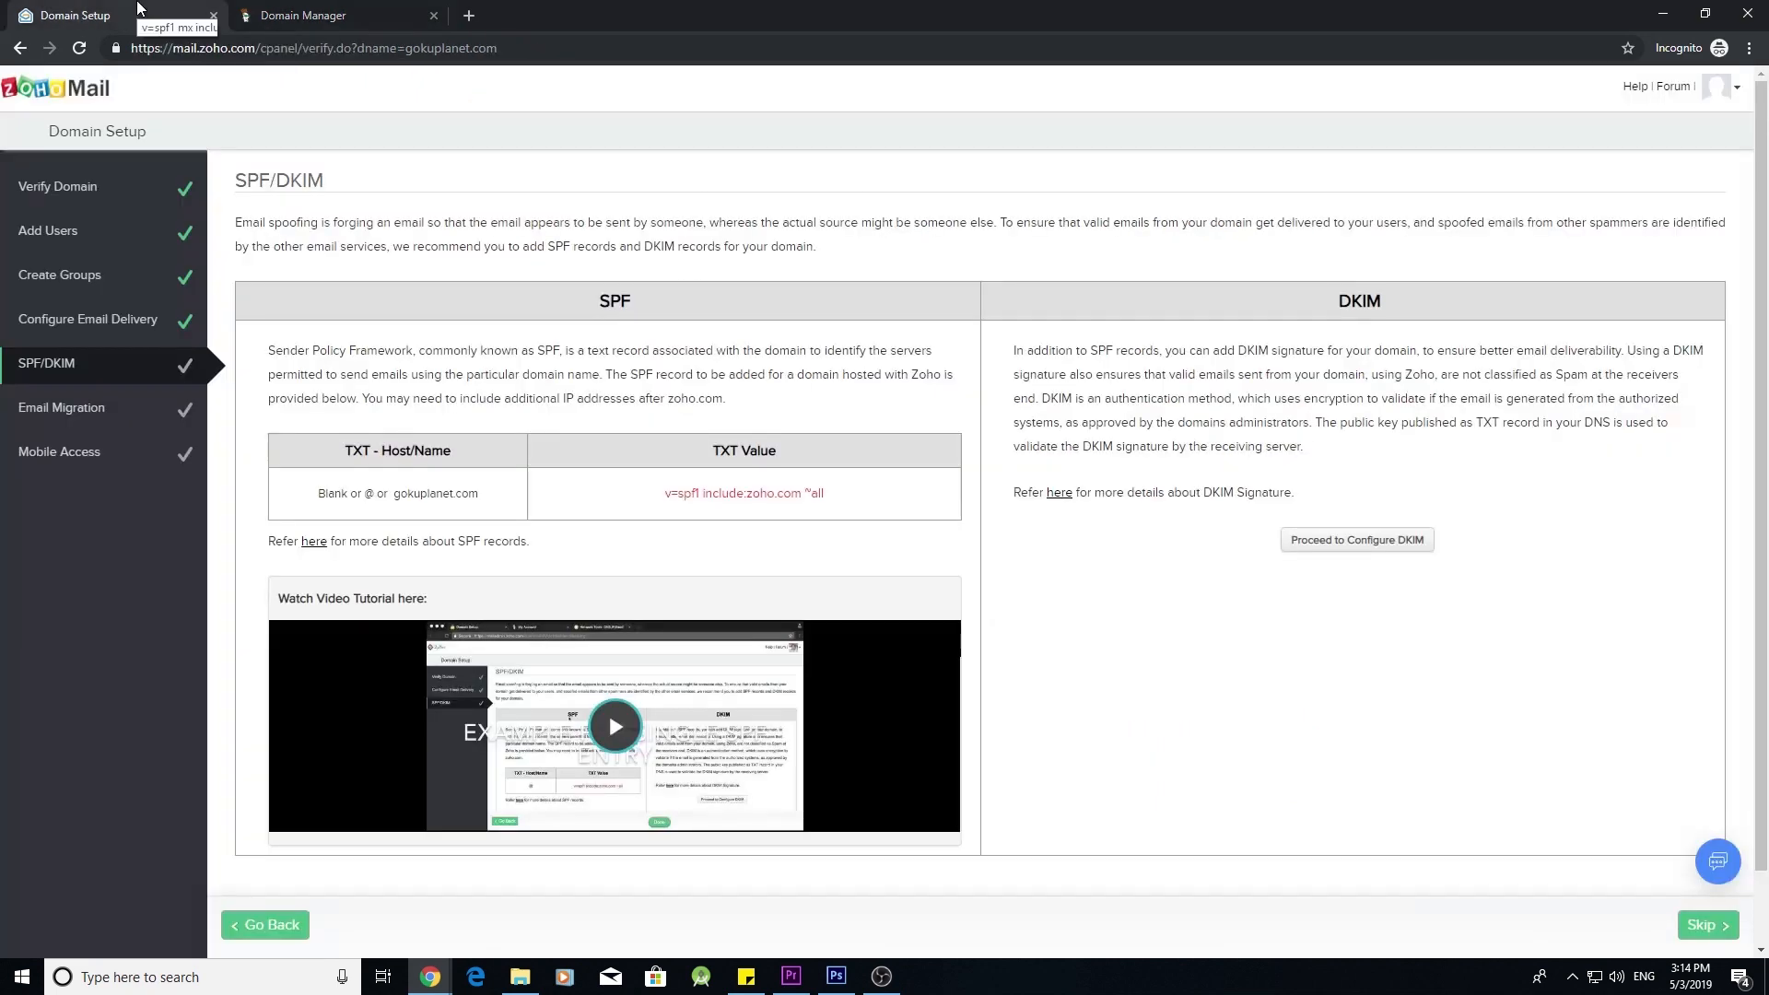
click(313, 544)
scroll(369, 564, down, 20)
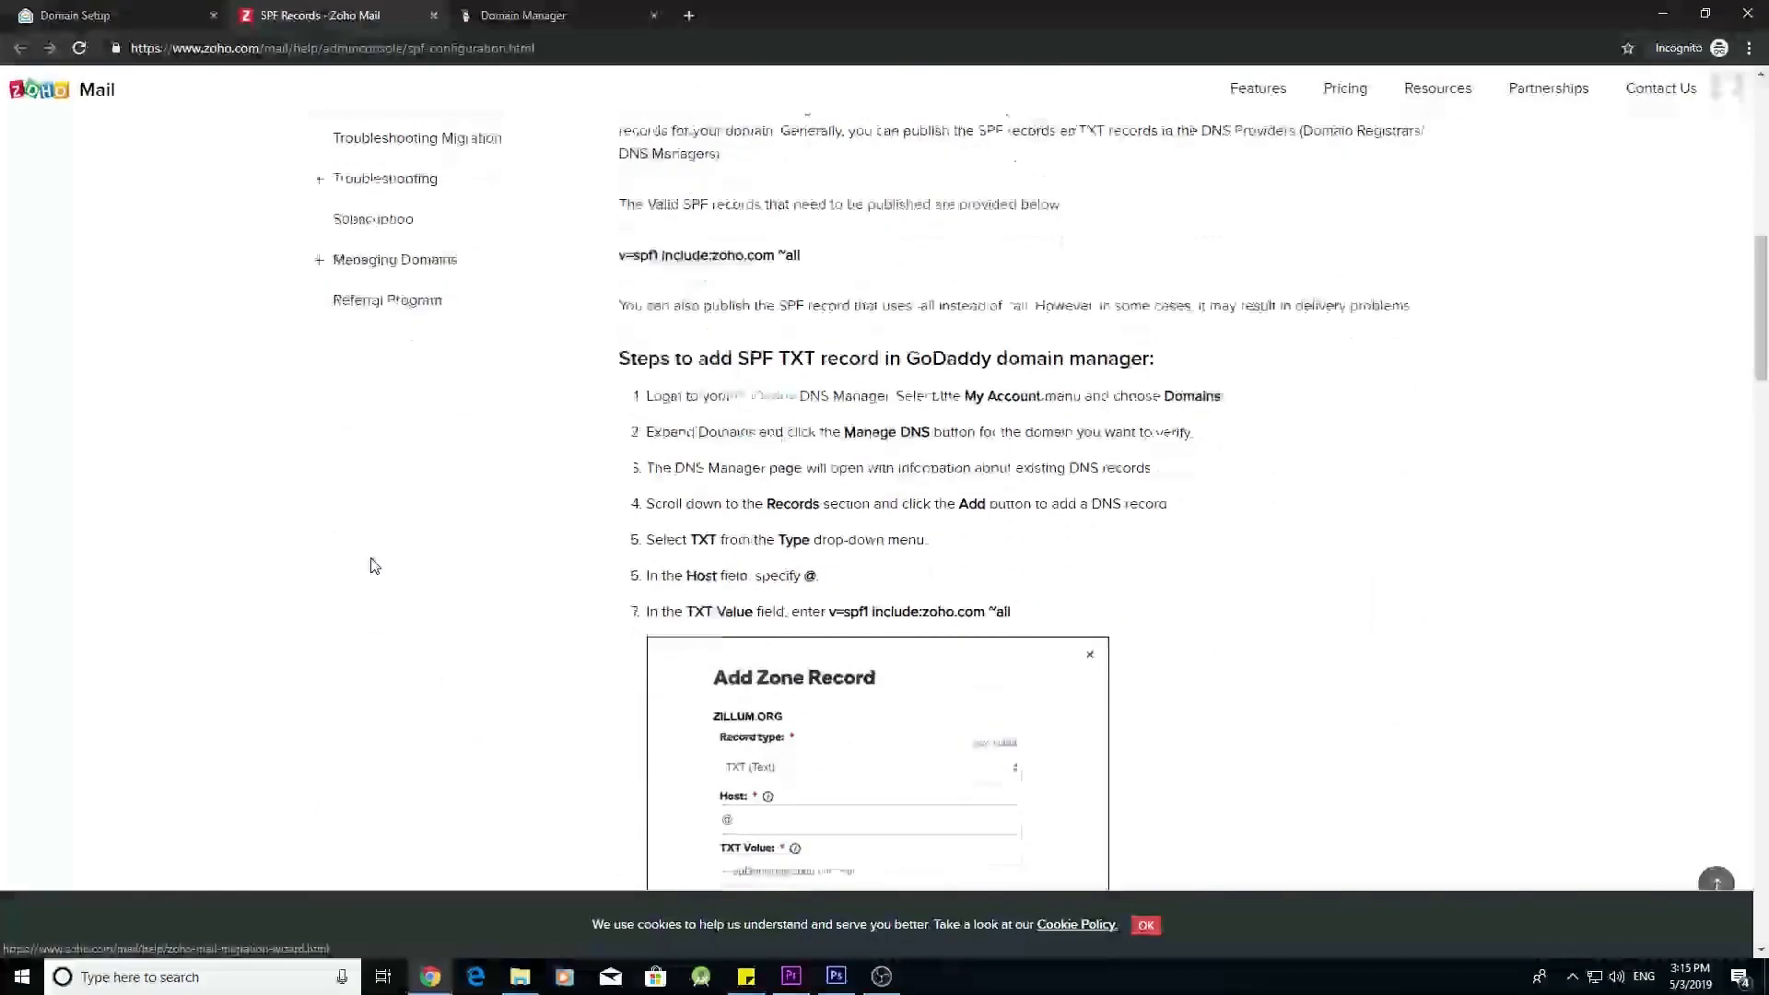
scroll(375, 566, down, 11)
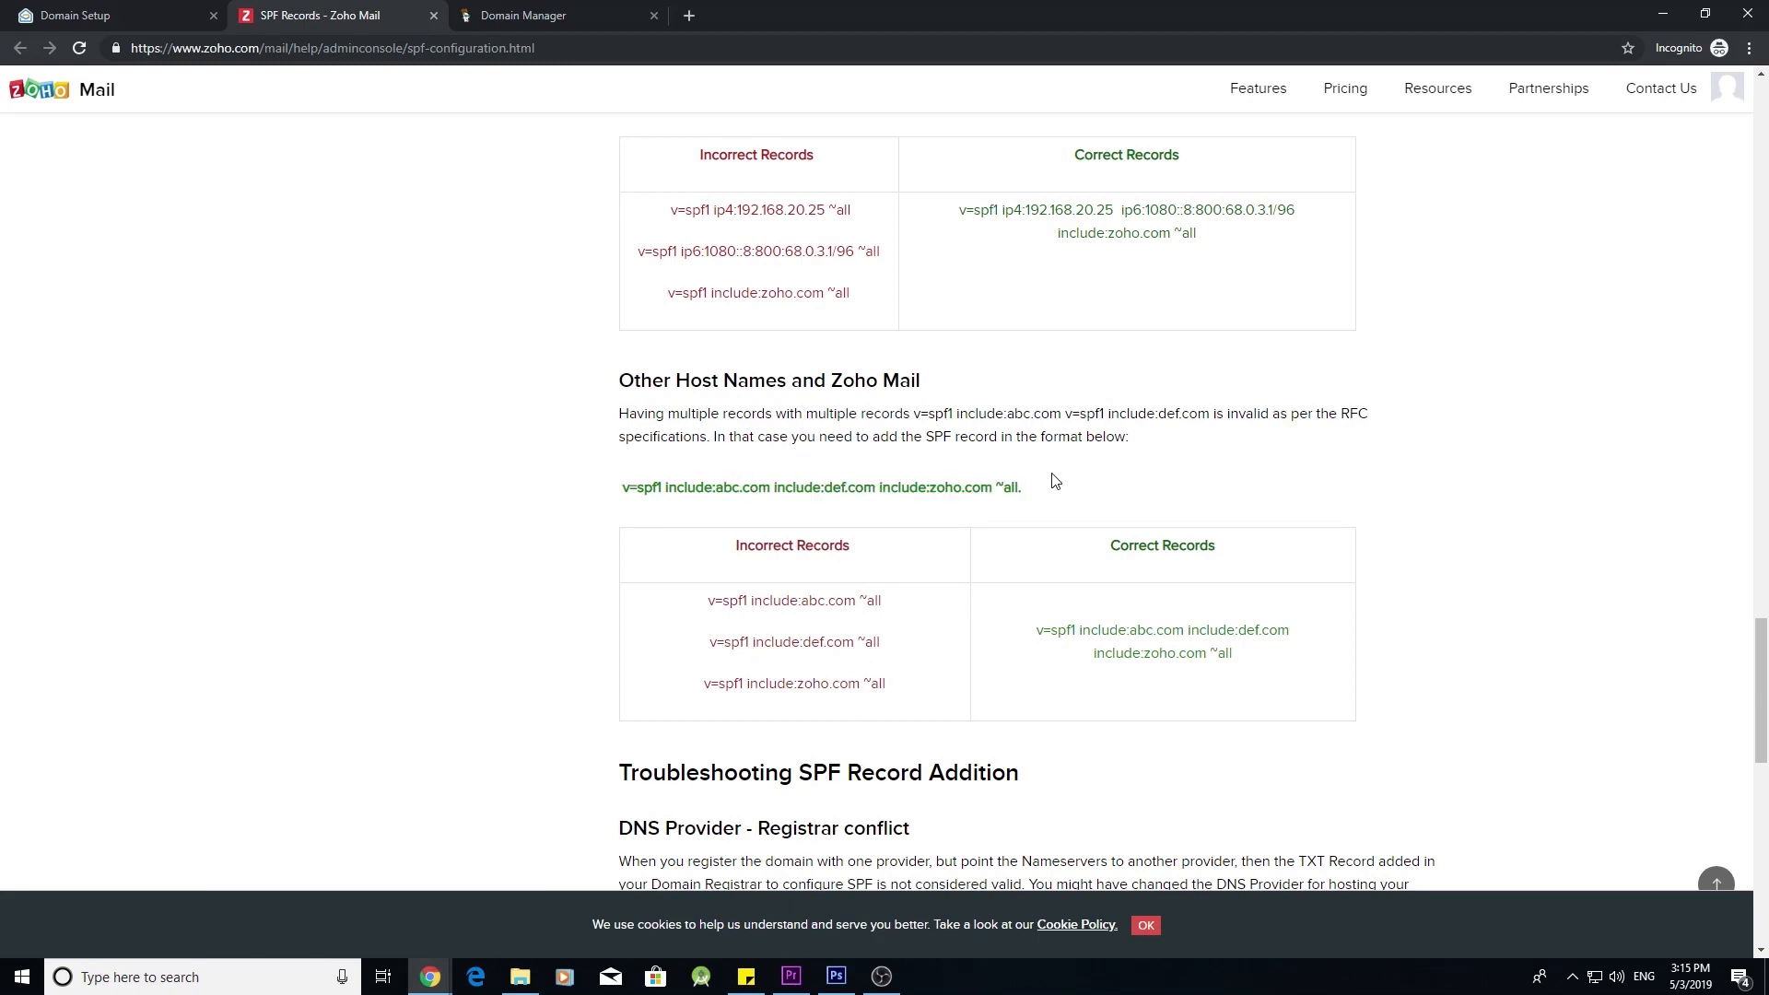
key(ctrl+Tab)
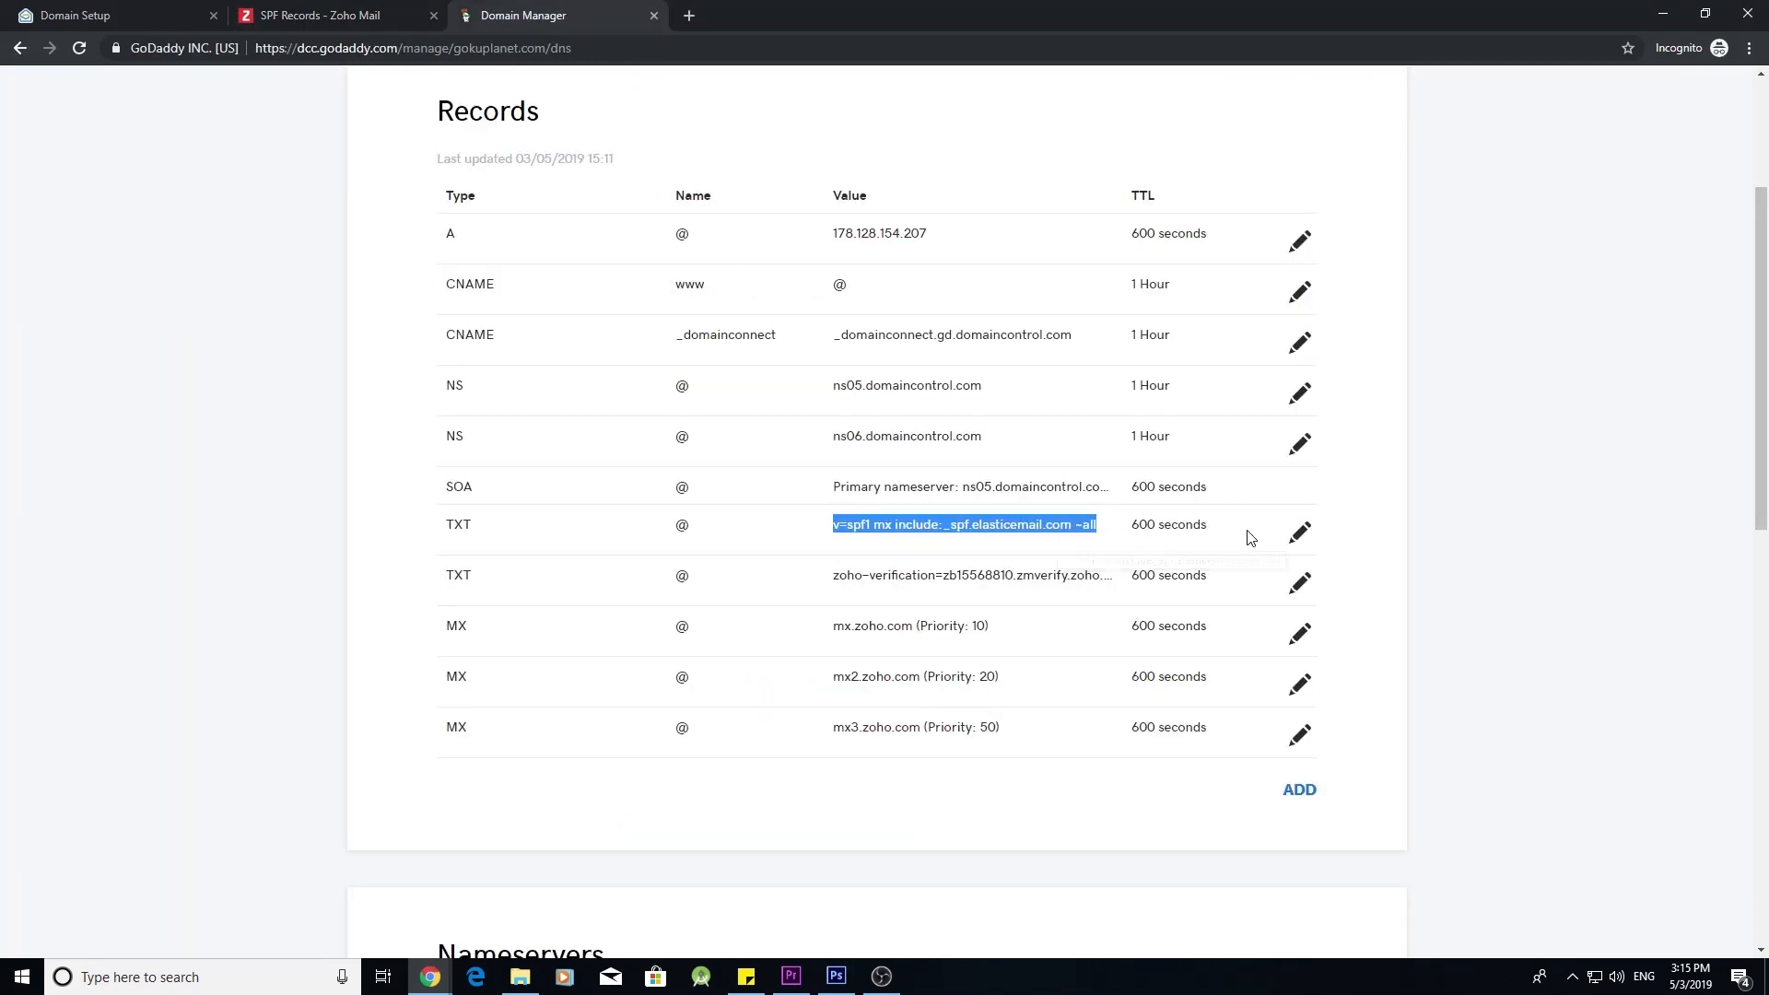
- Copy the existing SPF TXT value into Notepad and insert include:zoho.com before ~all
click(1307, 540)
triple_click(935, 615)
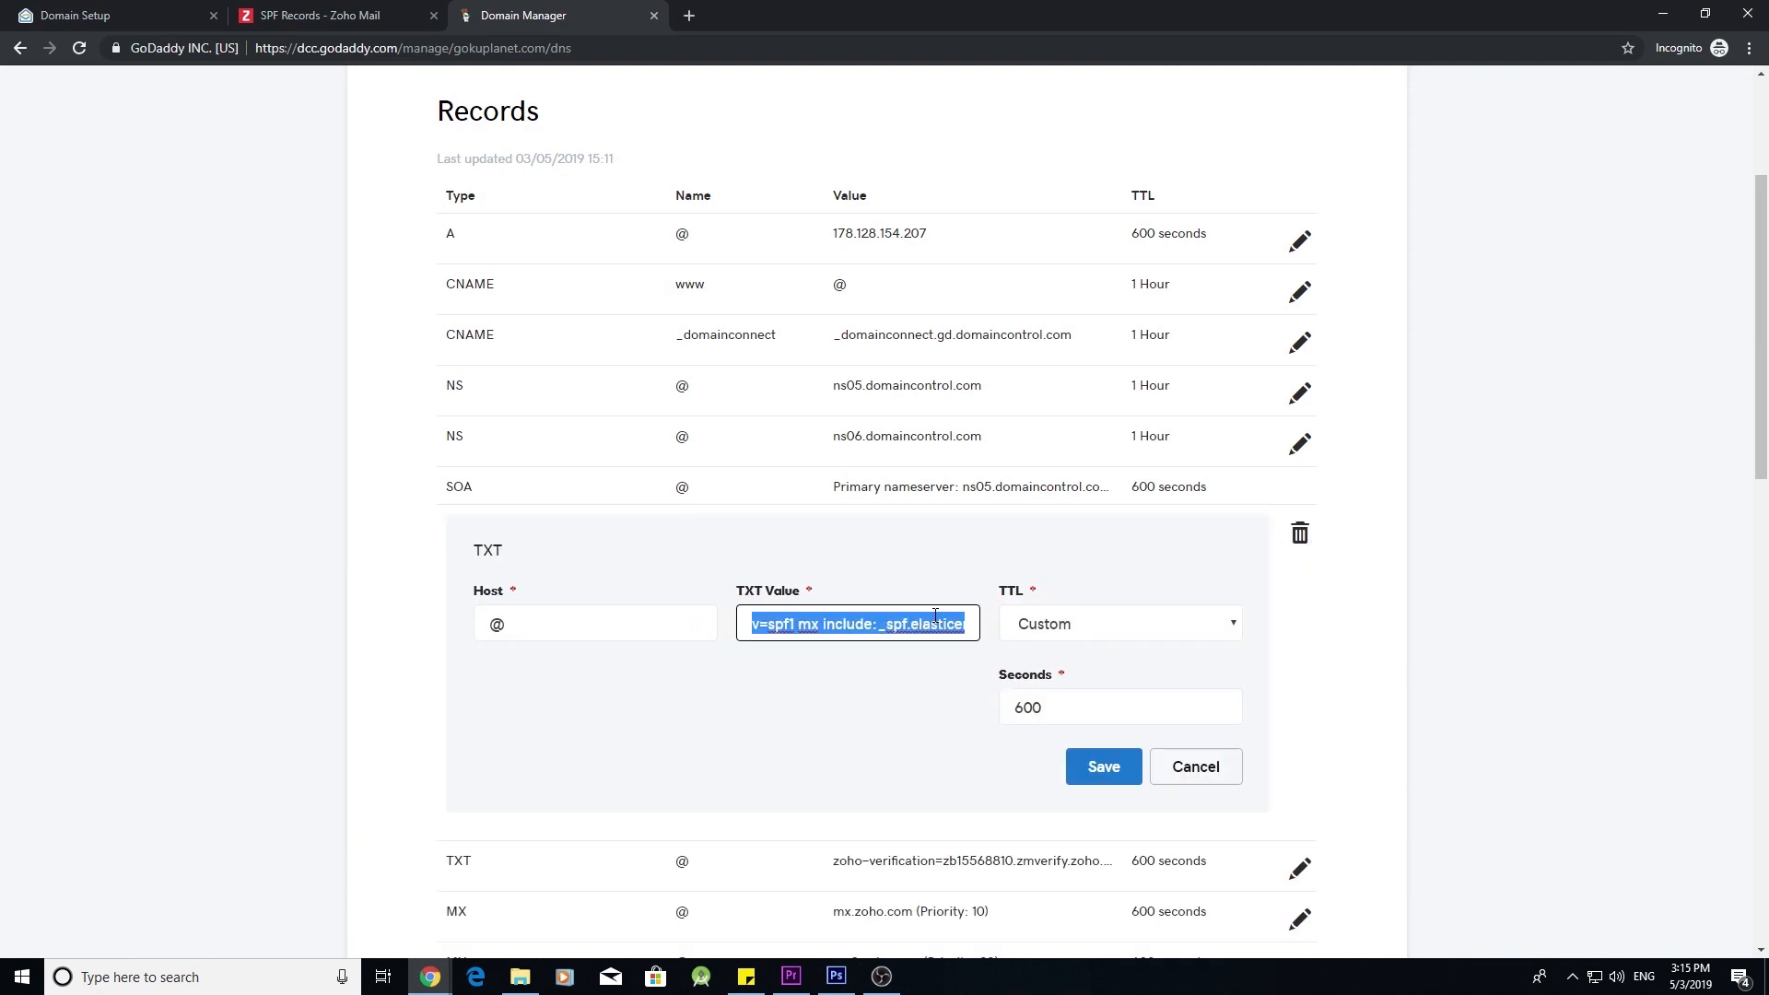
click(237, 978)
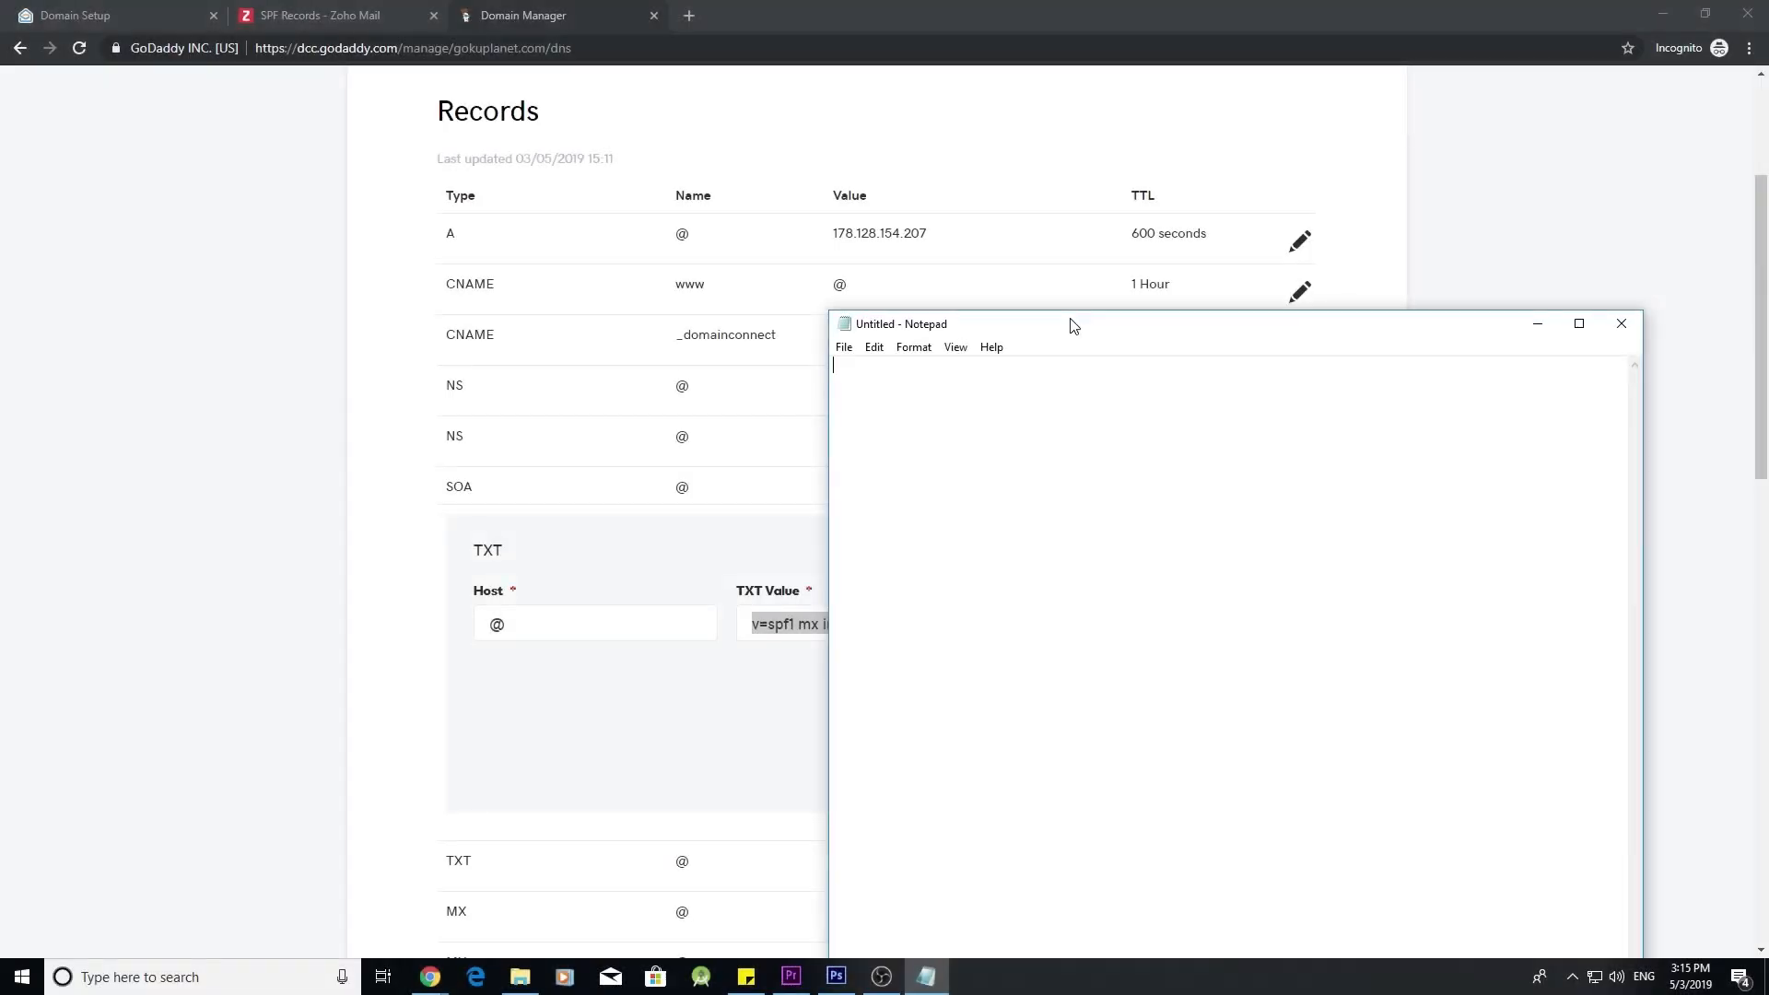
text(v=spf1 mx include:_spf.elasticemail.com ~all)
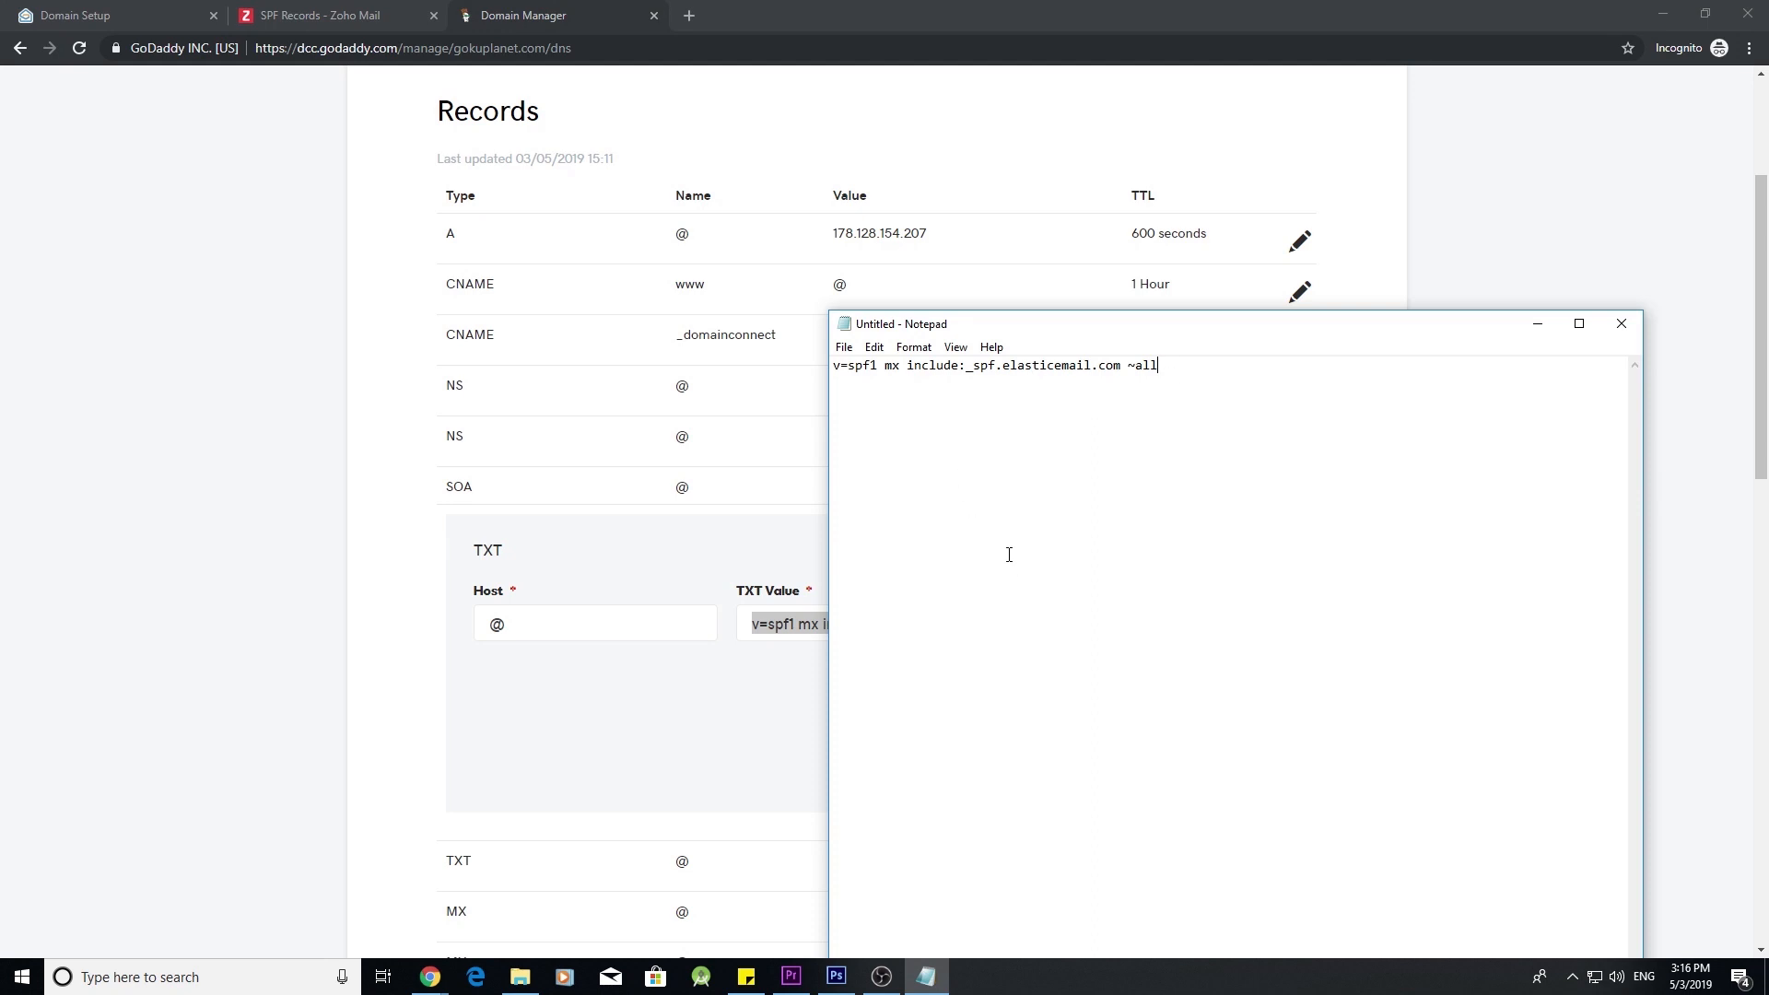
click(120, 13)
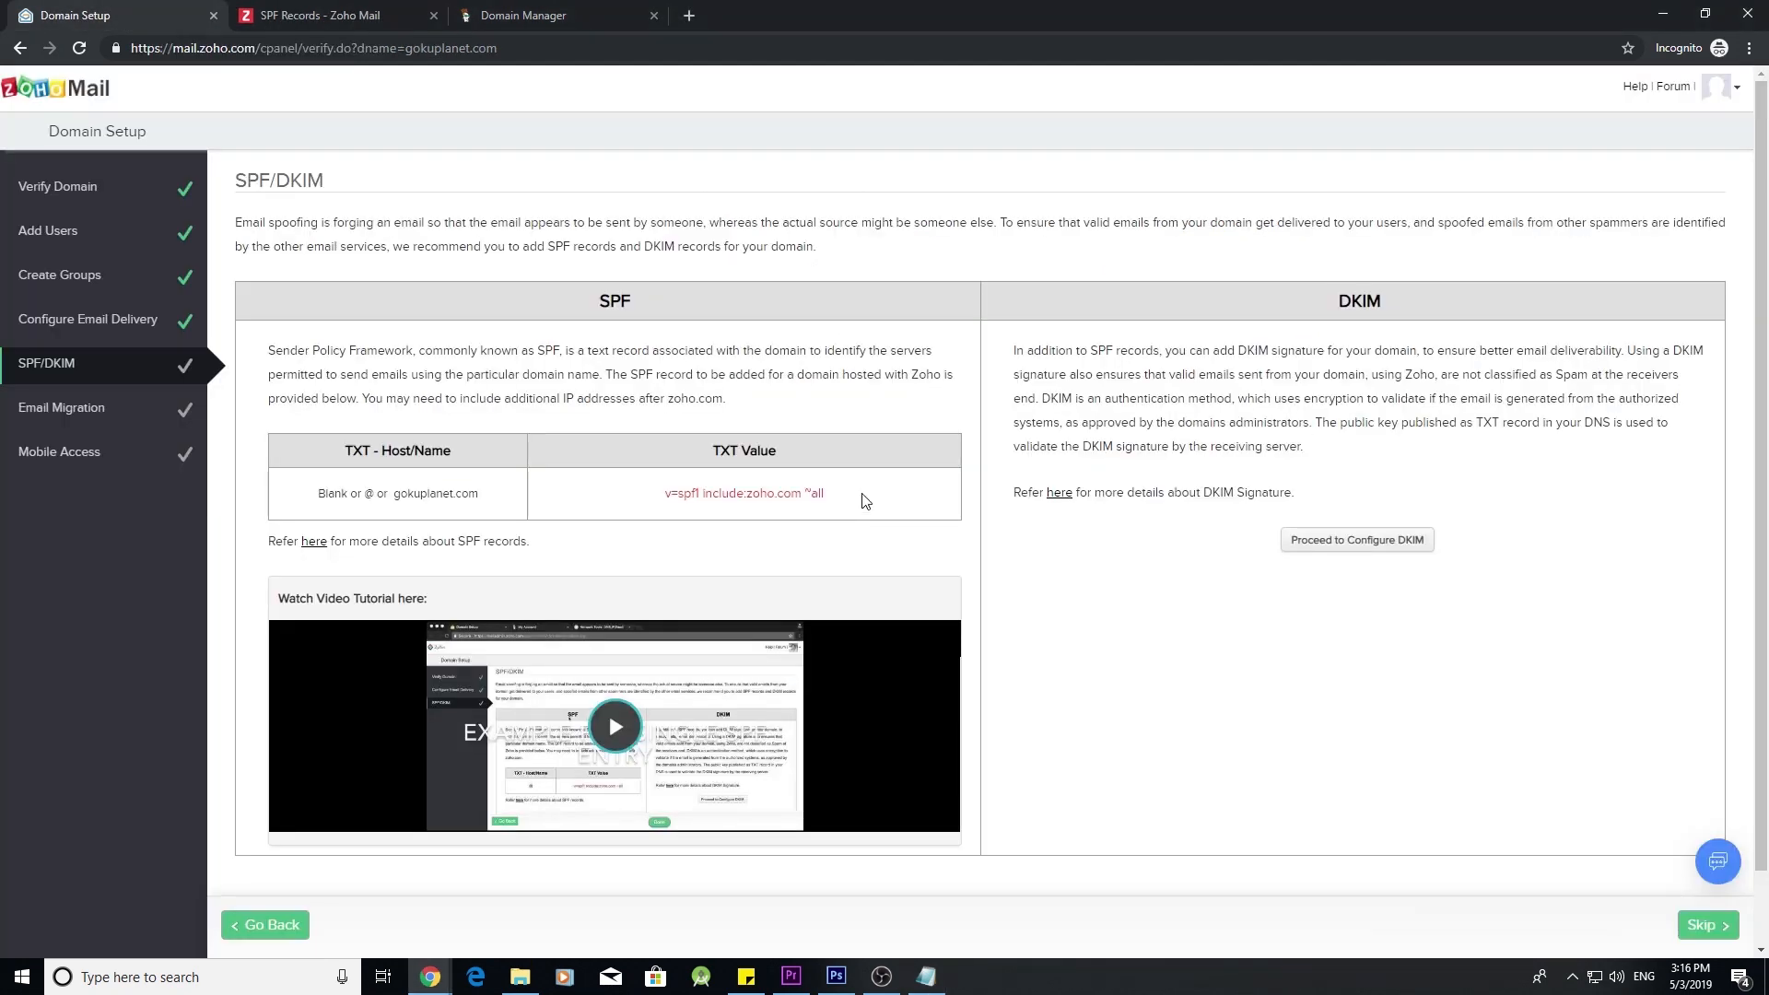
drag(862, 501, 707, 513)
key(ctrl+c)
click(926, 977)
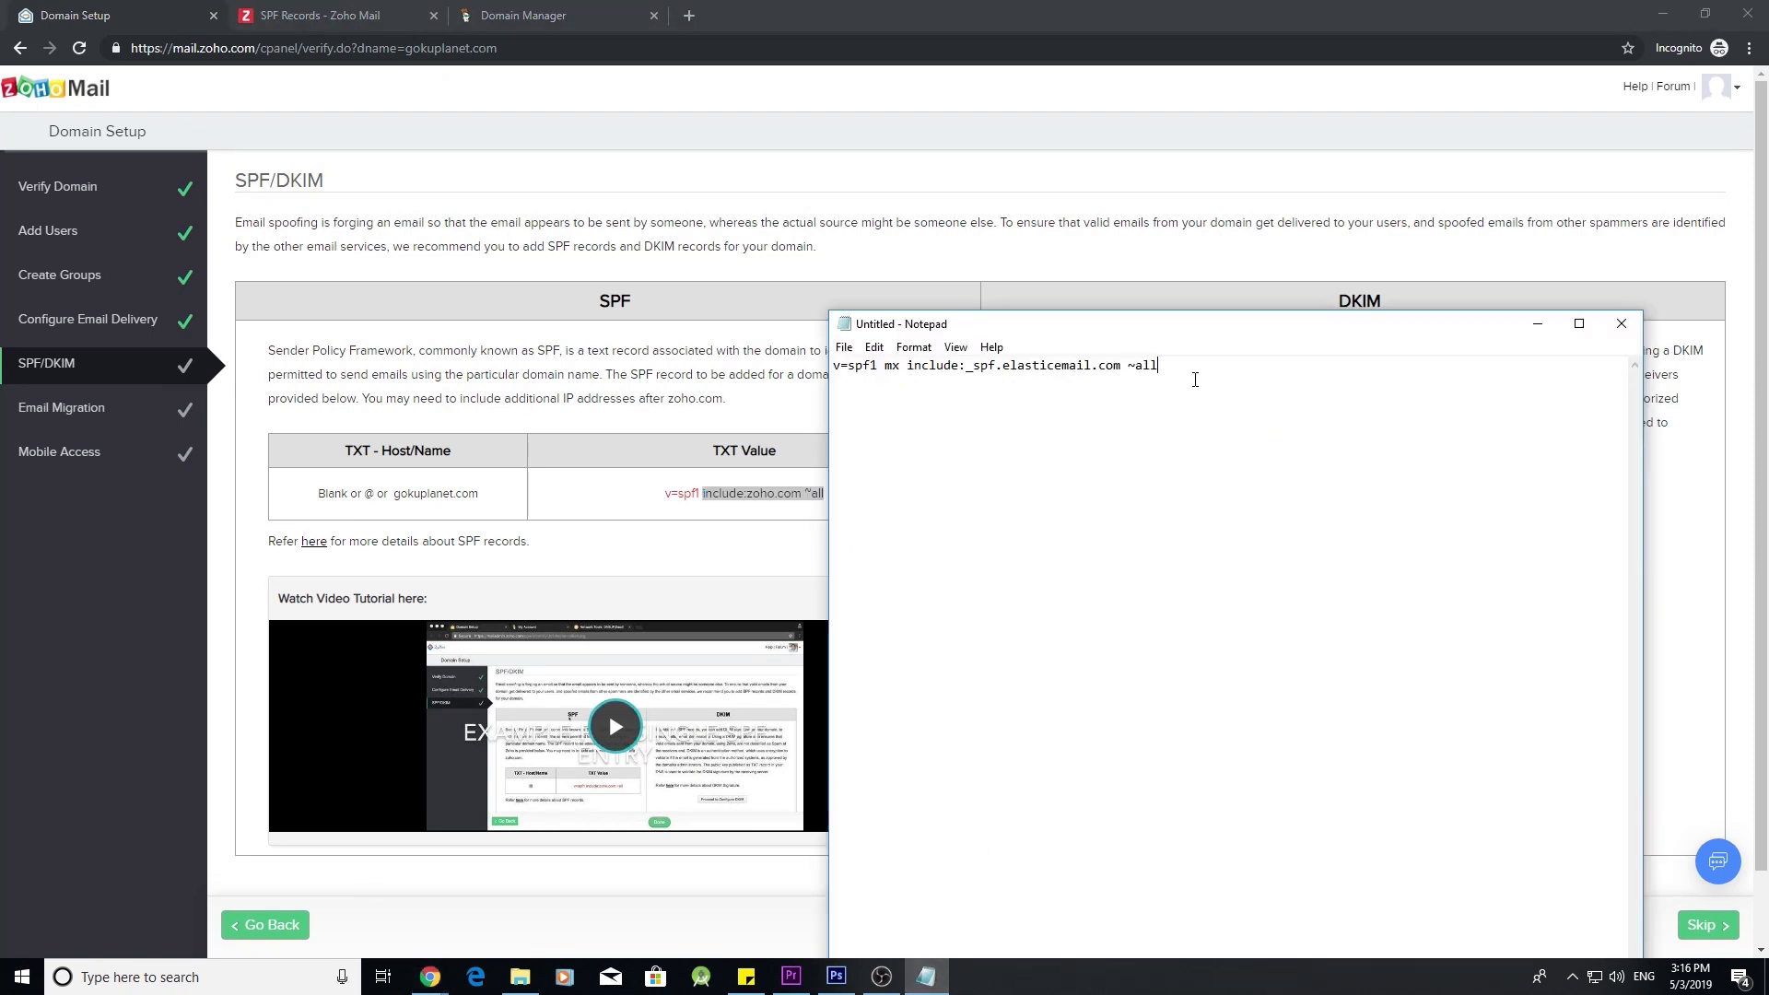
drag(1173, 384, 1130, 385)
key(ctrl+v)
- Save the TXT record as v=spf1 mx include:_spf.elasticemail.com include:zoho.com ~all
drag(1352, 374, 831, 387)
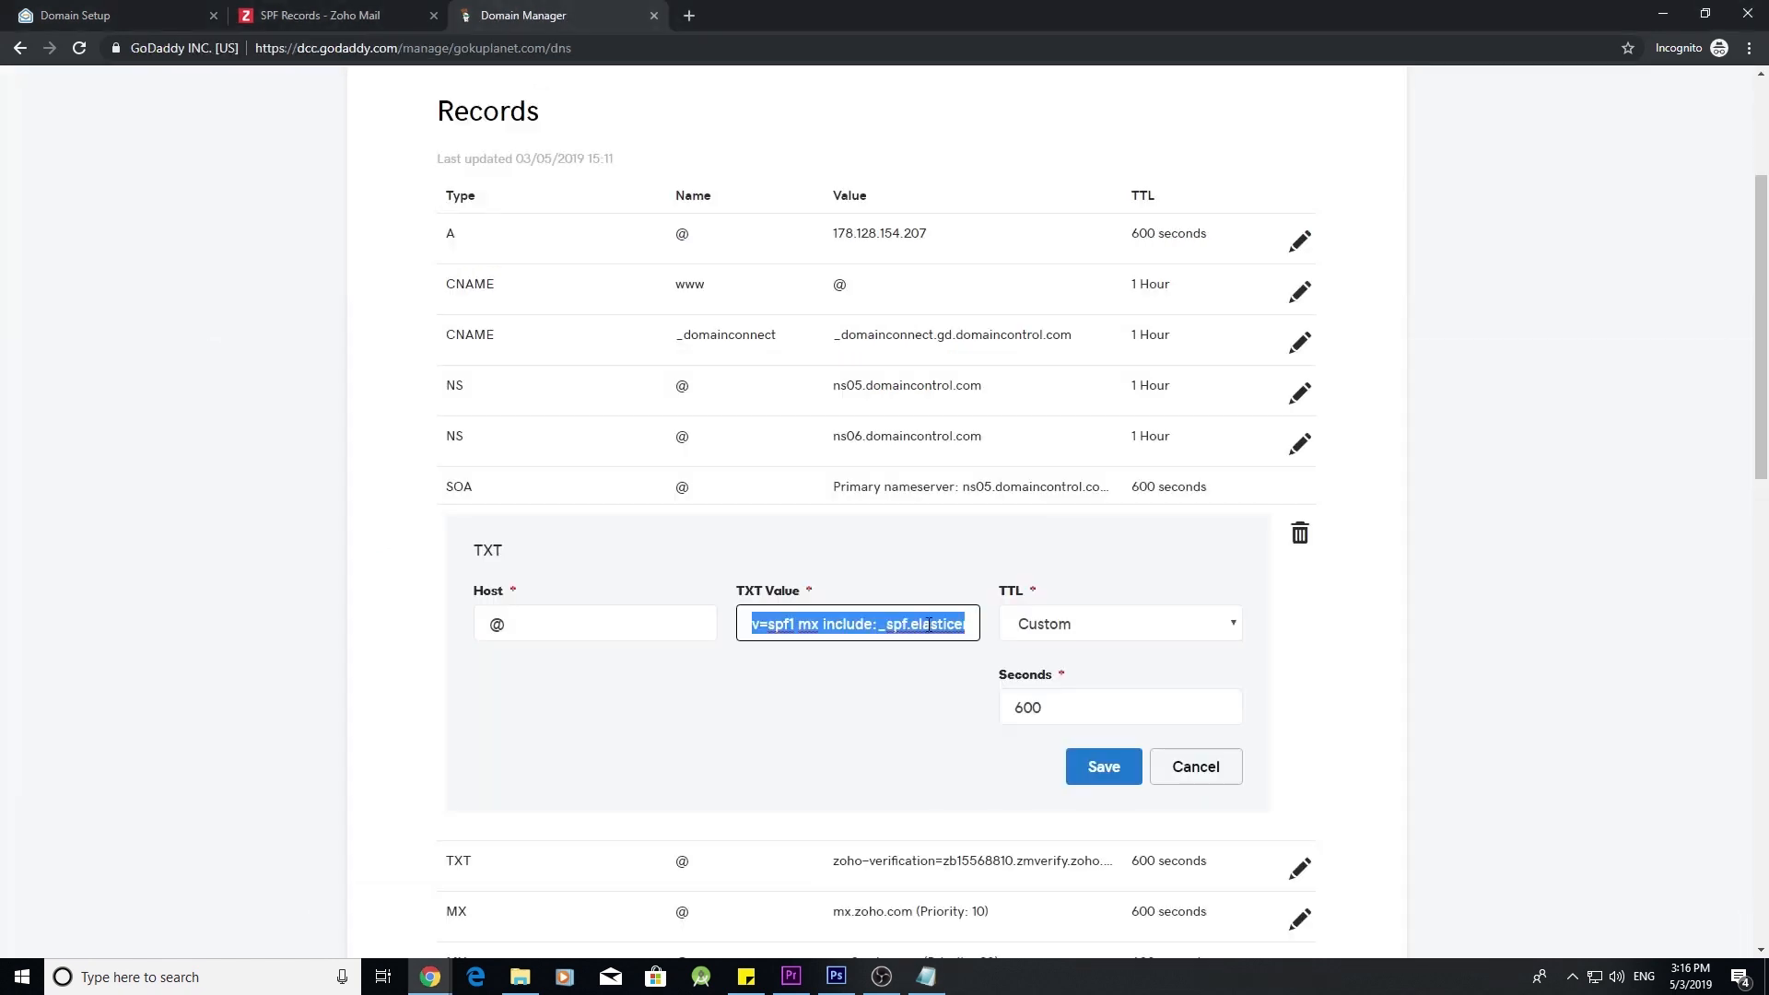
click(926, 977)
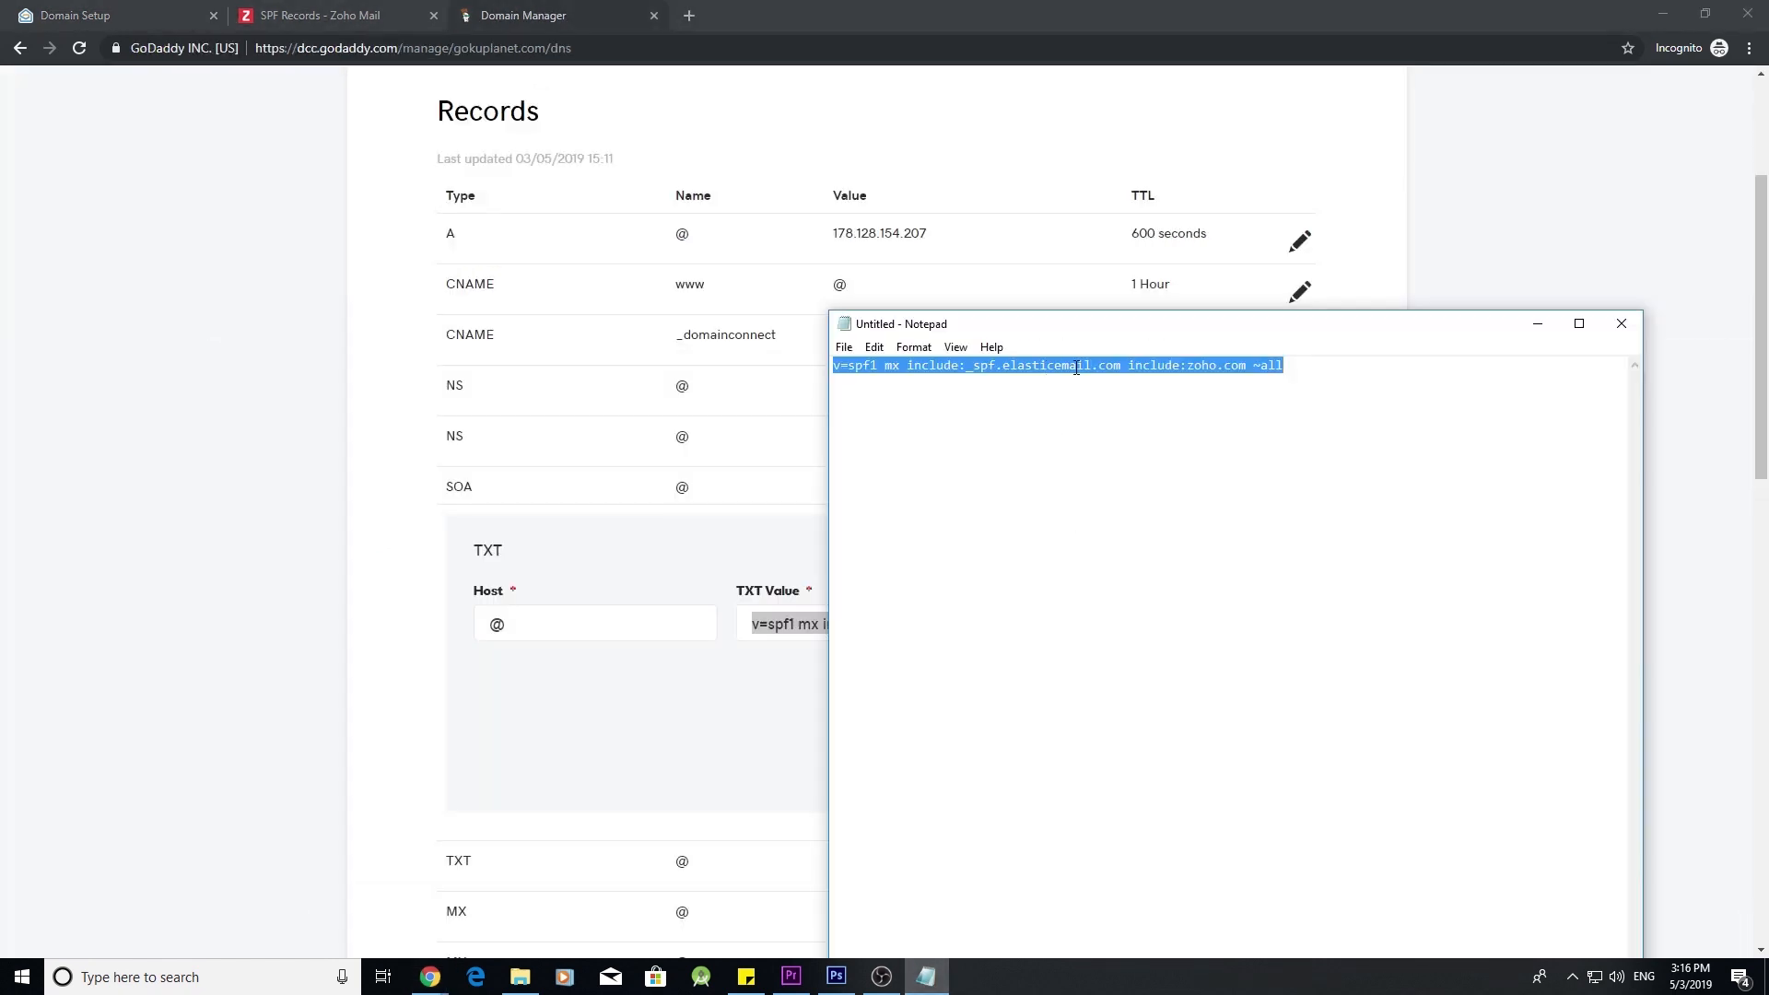
click(1537, 324)
key(ctrl+v)
click(1101, 767)
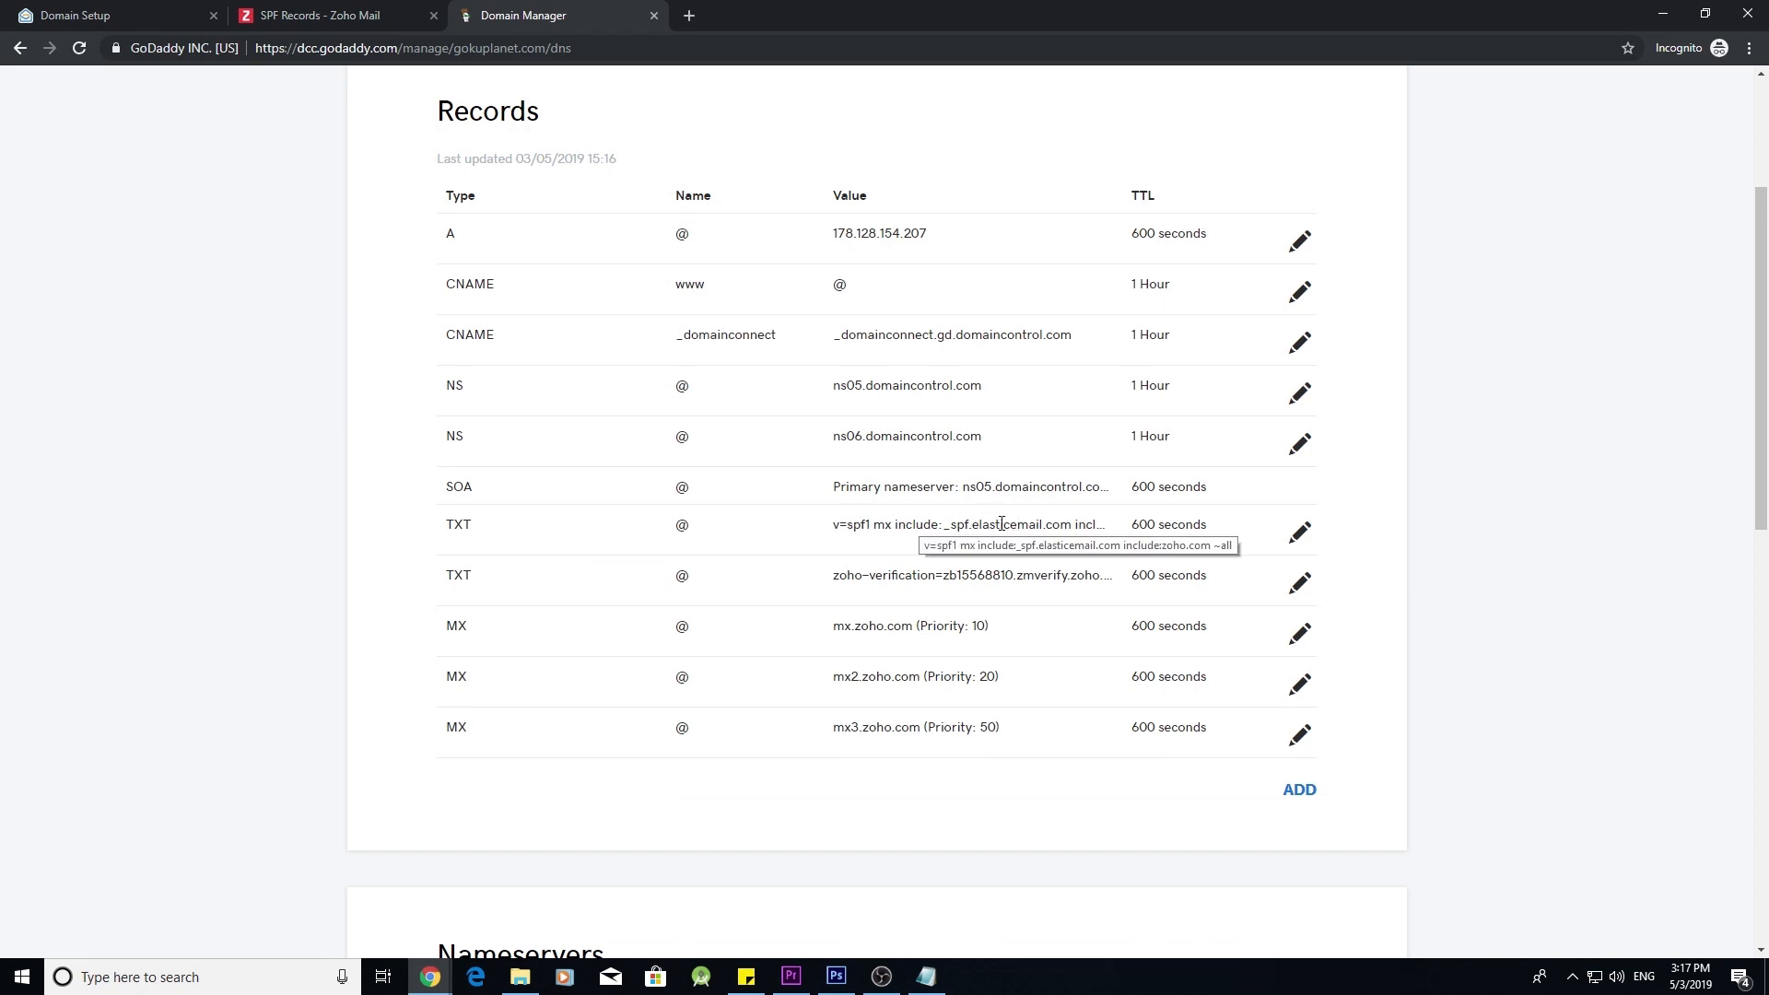
- Close Zoho's SPF help and skim the DKIM configuration guide in a new tab
click(441, 25)
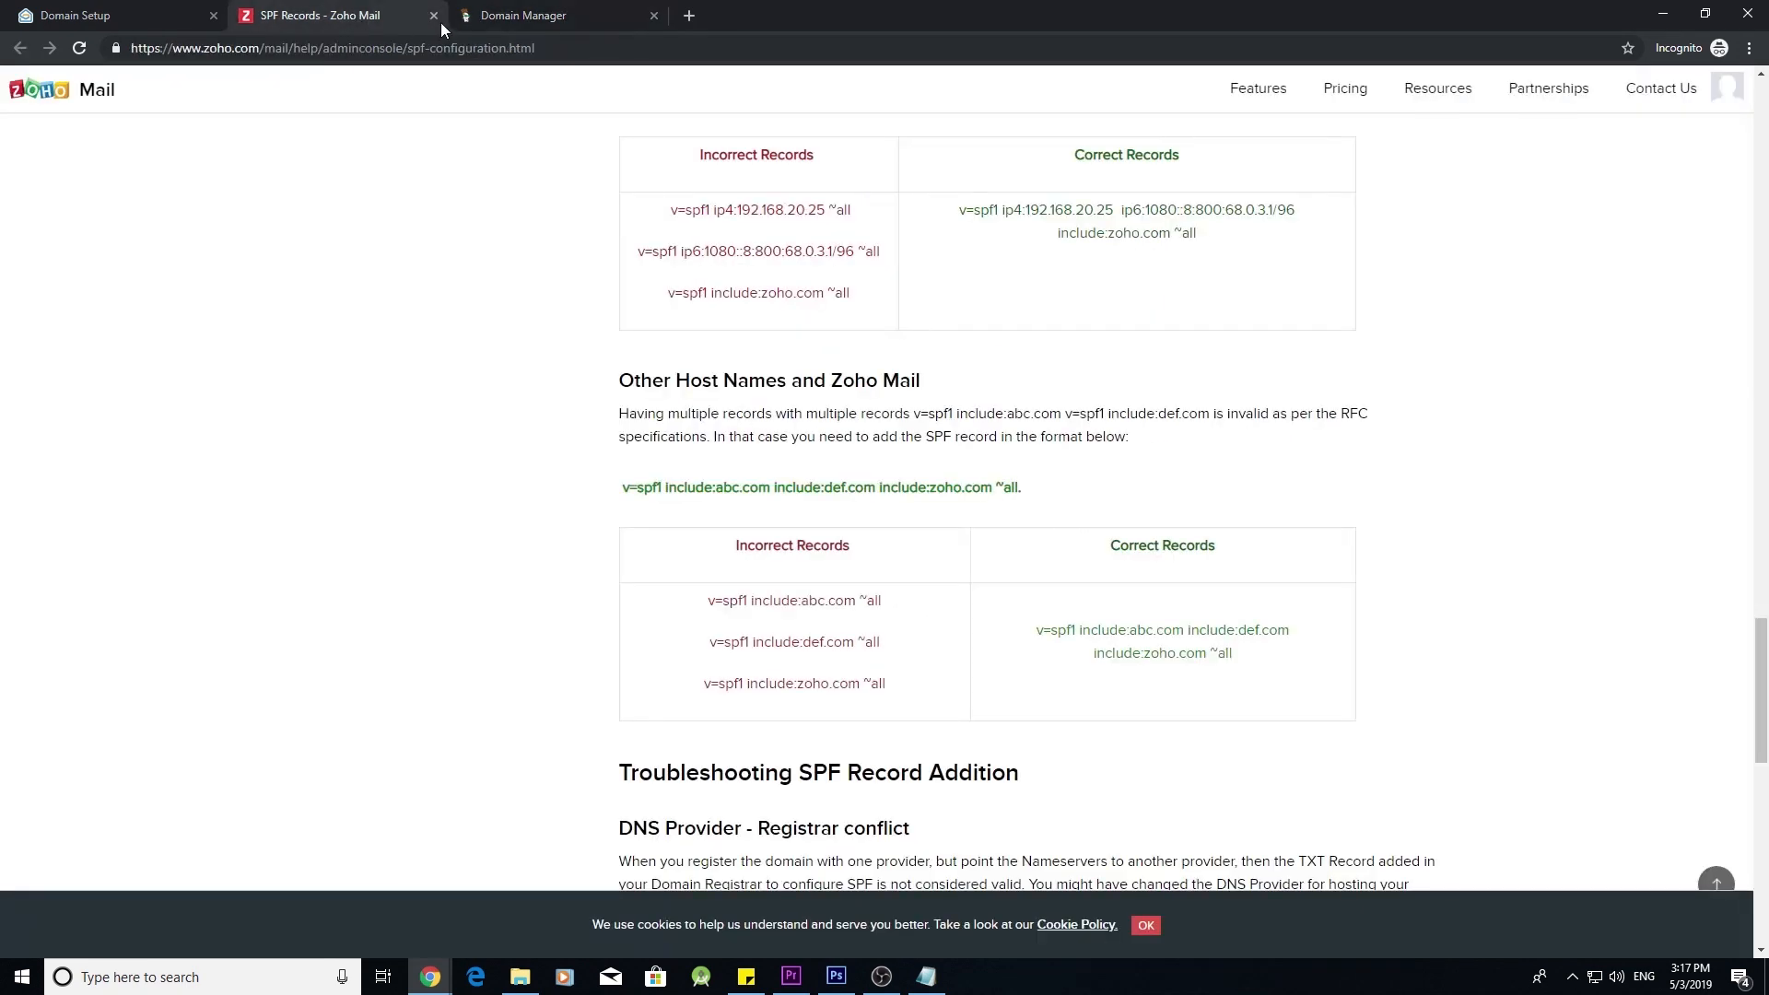
click(435, 17)
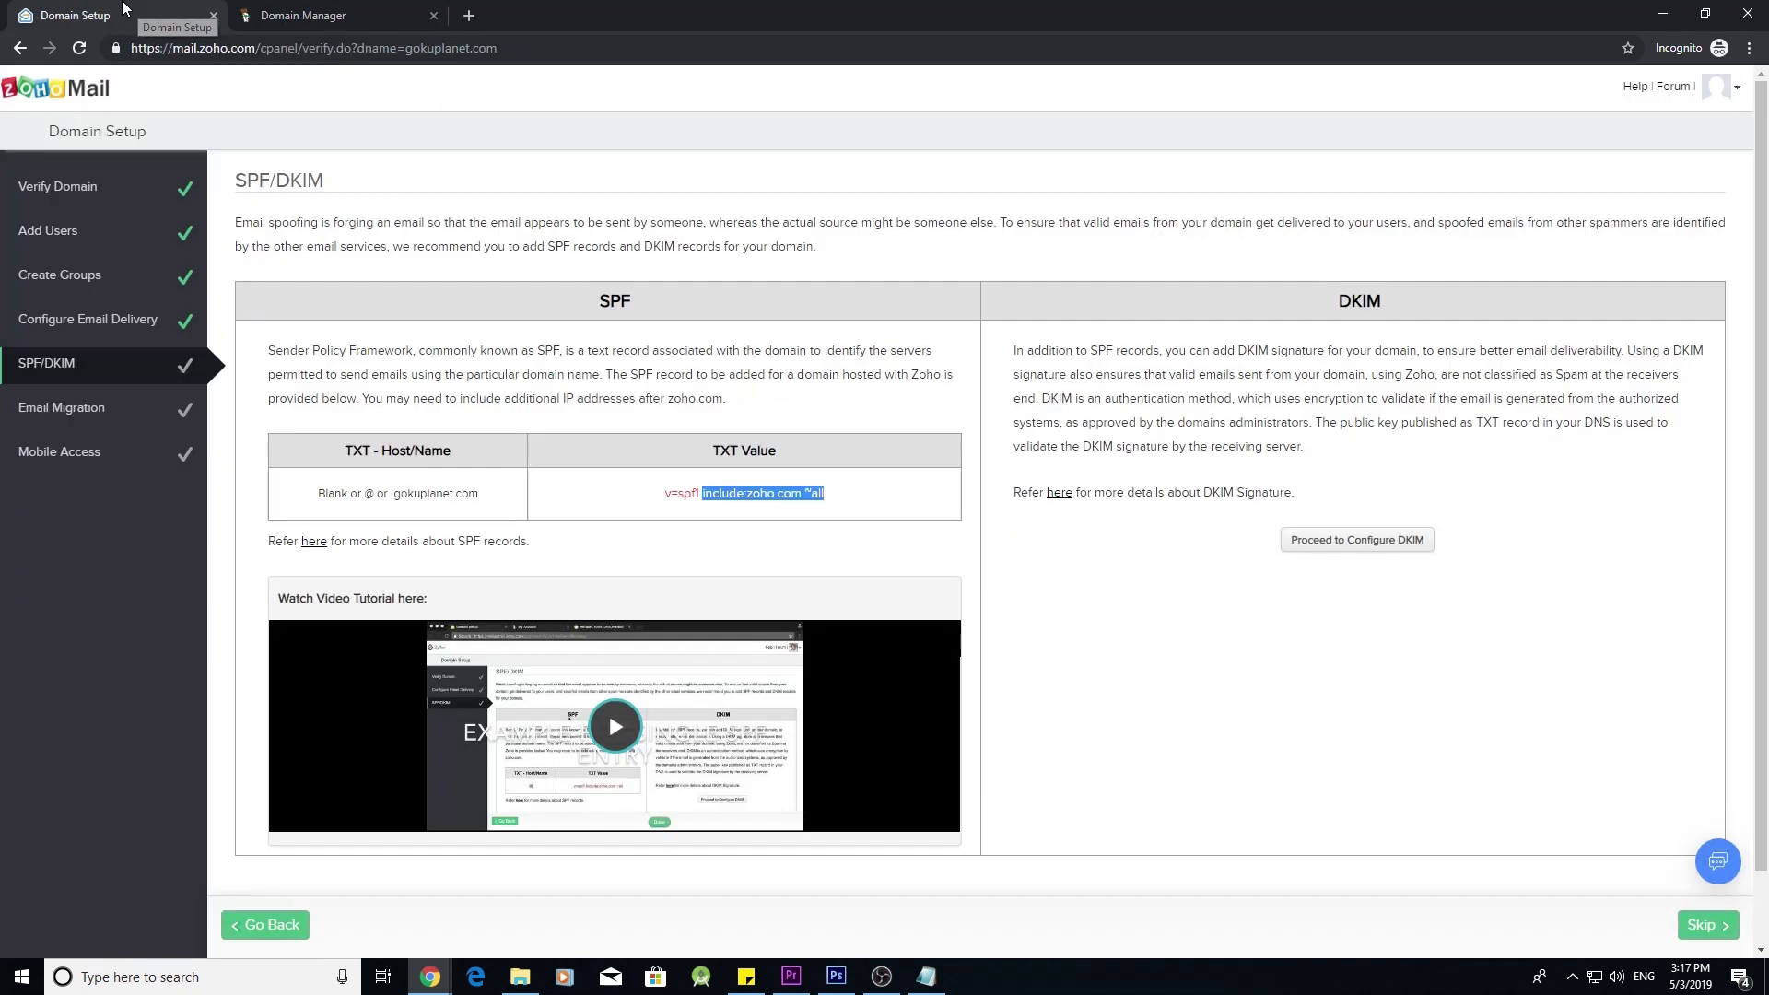
click(596, 414)
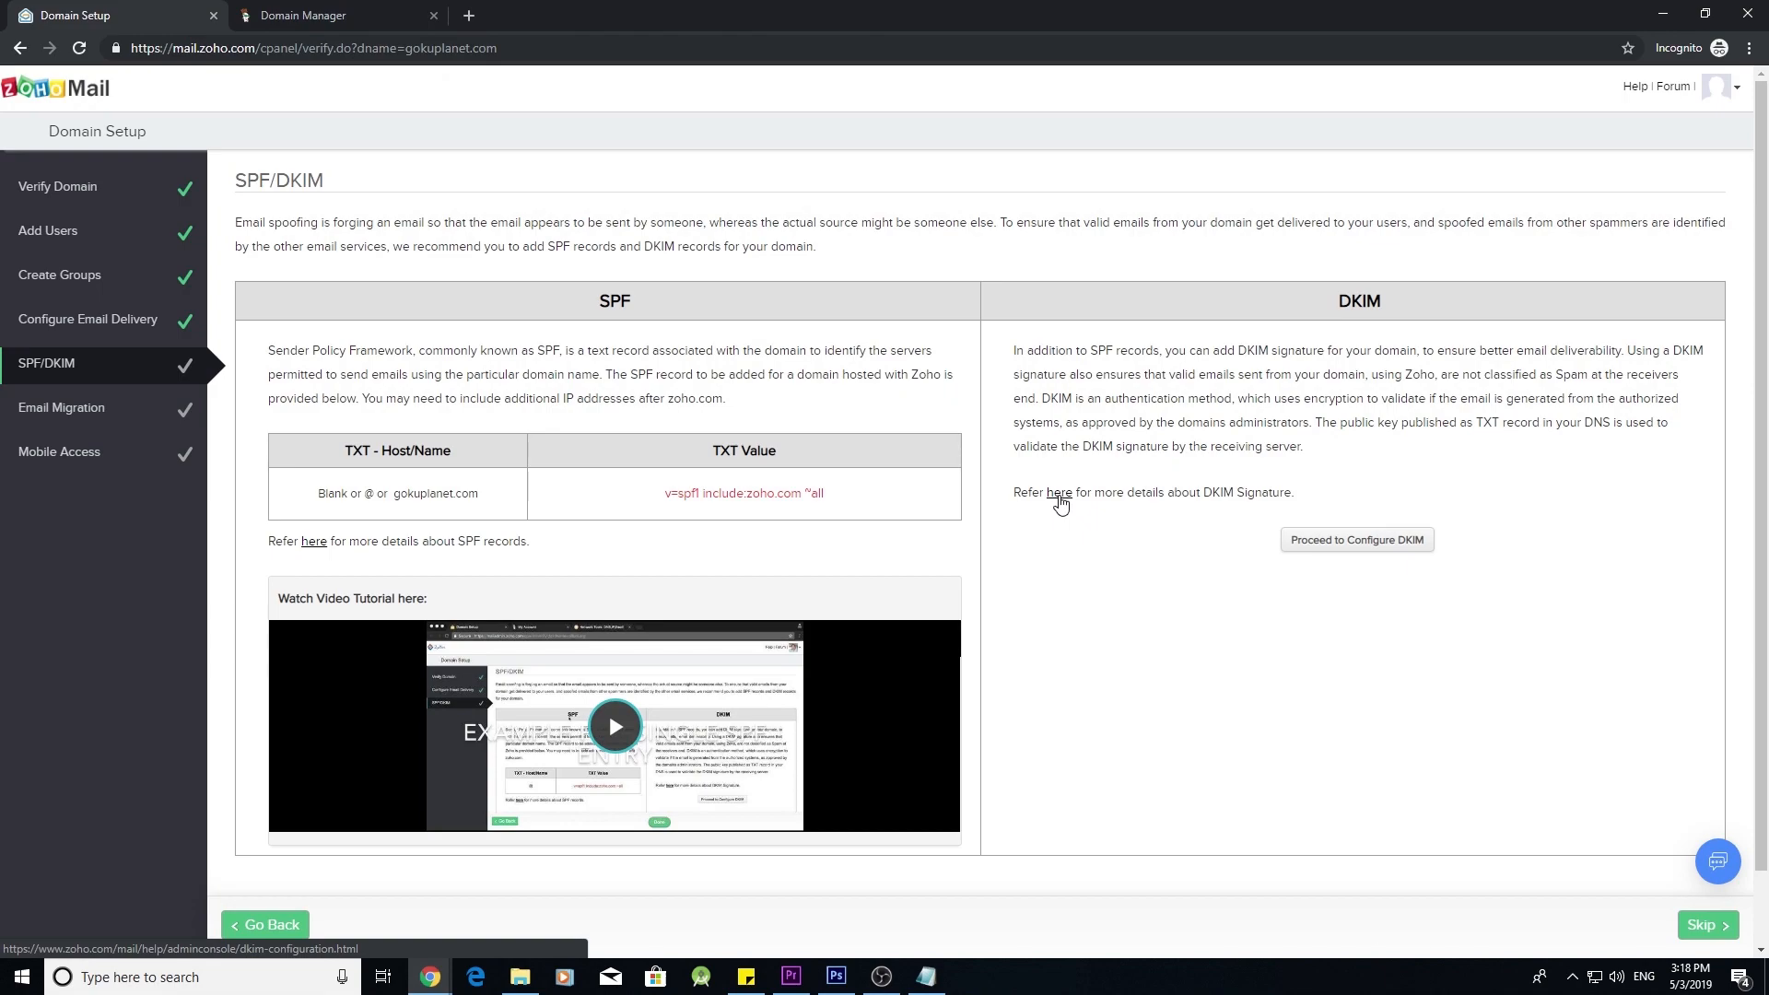
click(1059, 494)
scroll(911, 449, down, 5)
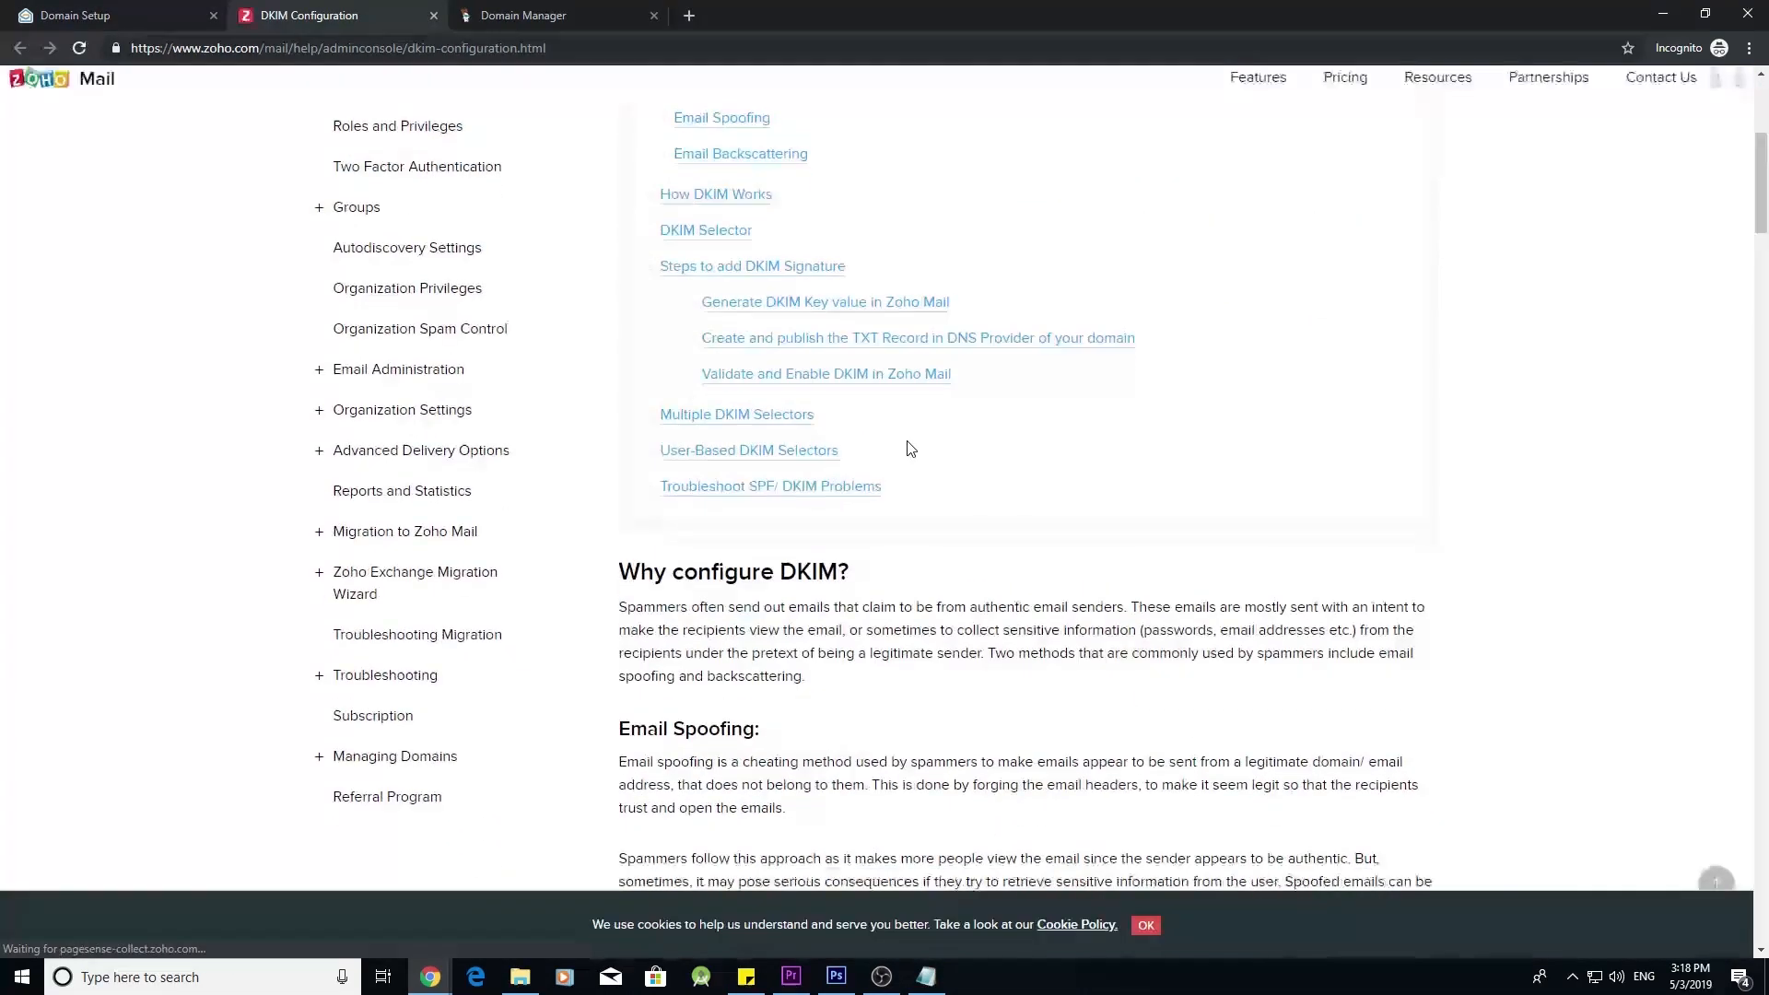
scroll(910, 448, down, 13)
scroll(909, 517, up, 18)
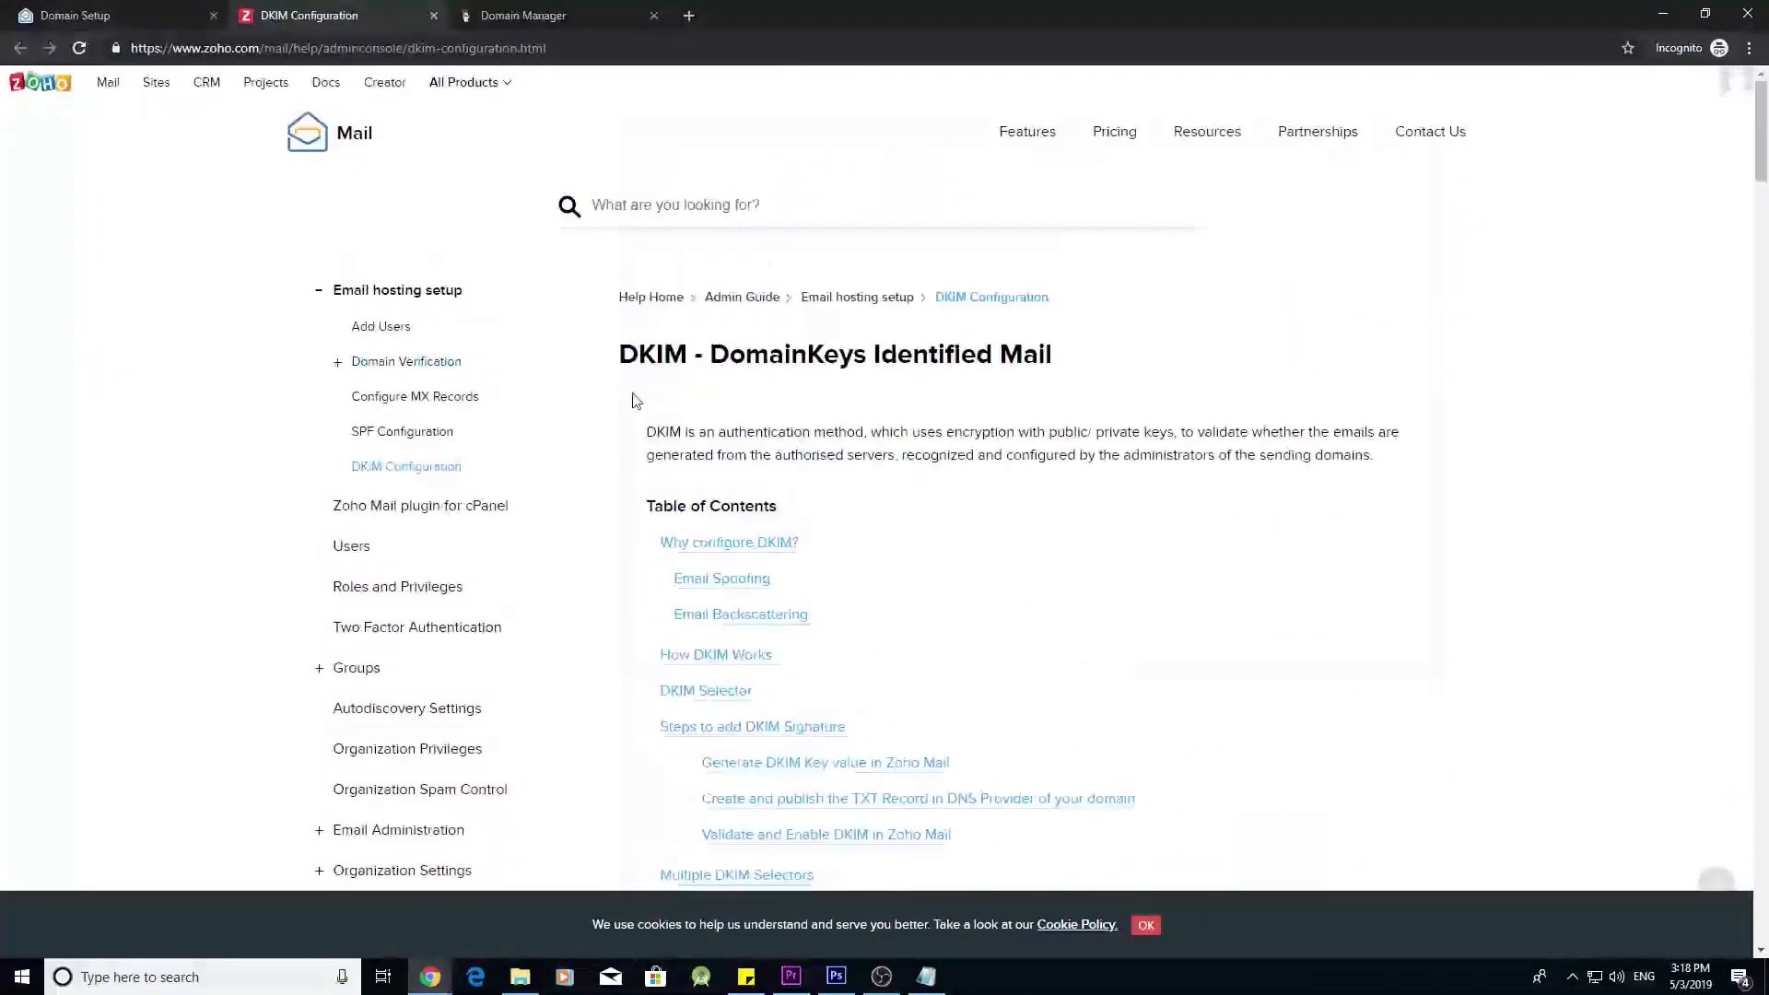
key(ctrl+shift+Tab)
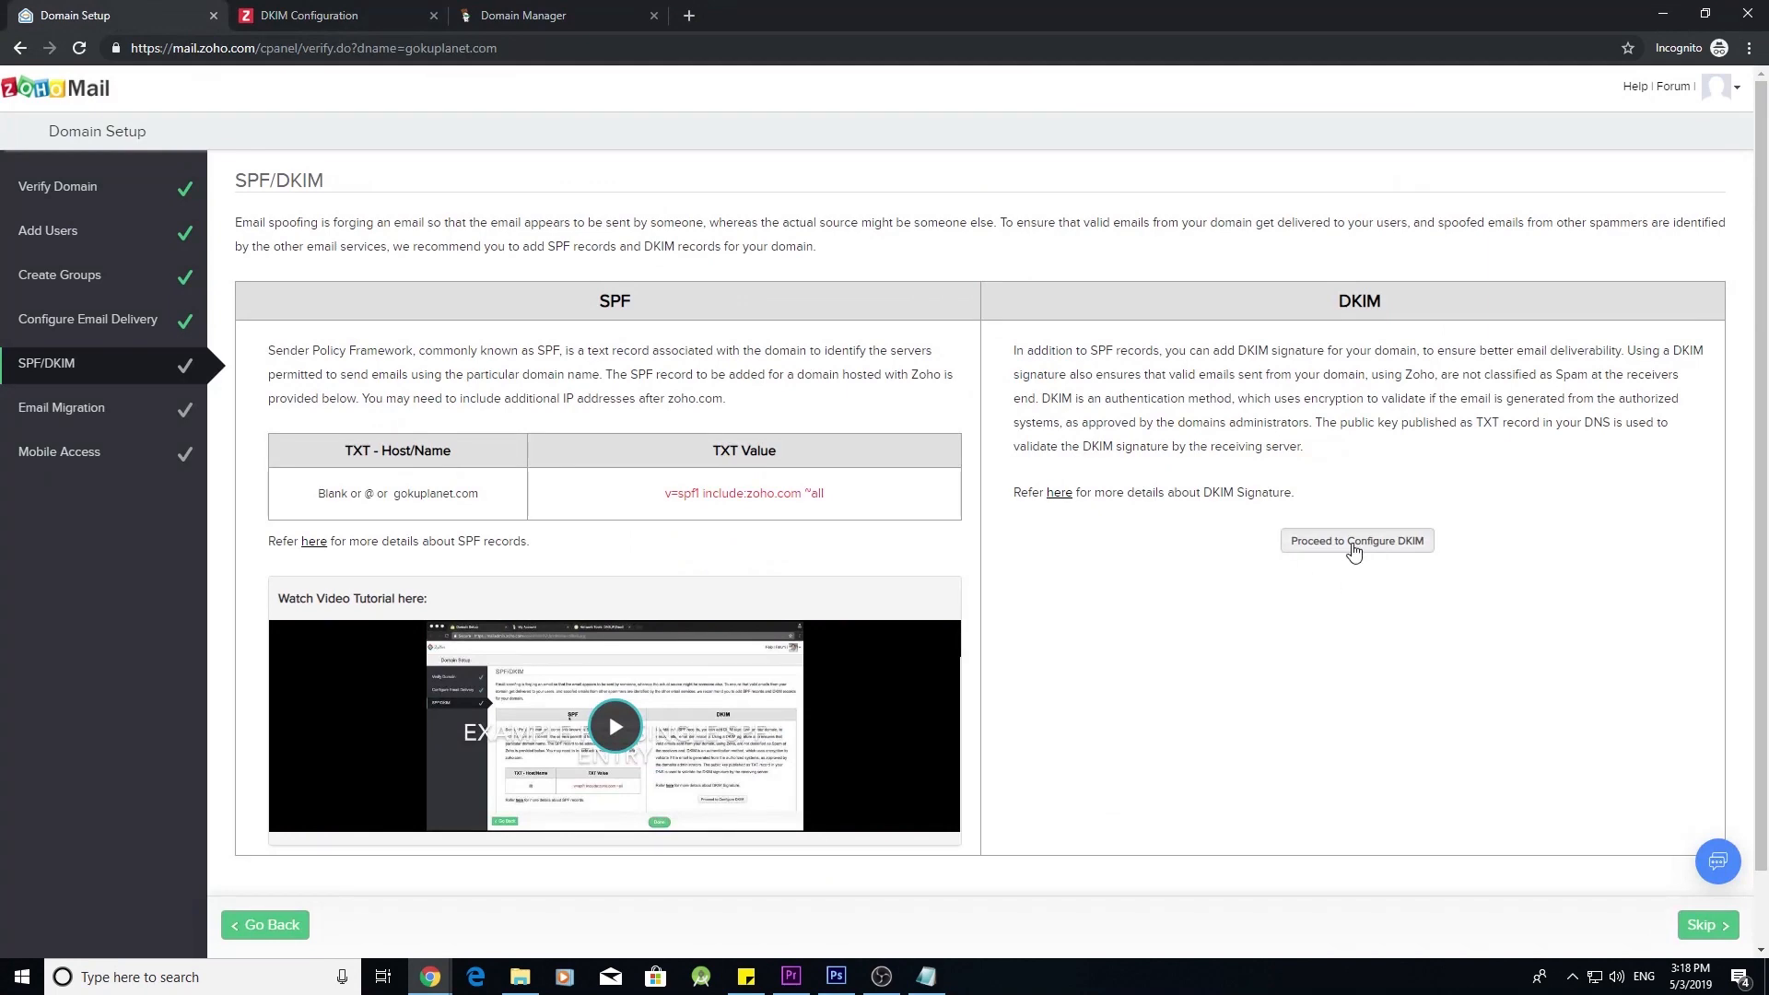
- Add DKIM selector 'zoho' for gokuplanet.com to generate its TXT record, then go to GoDaddy
click(1354, 543)
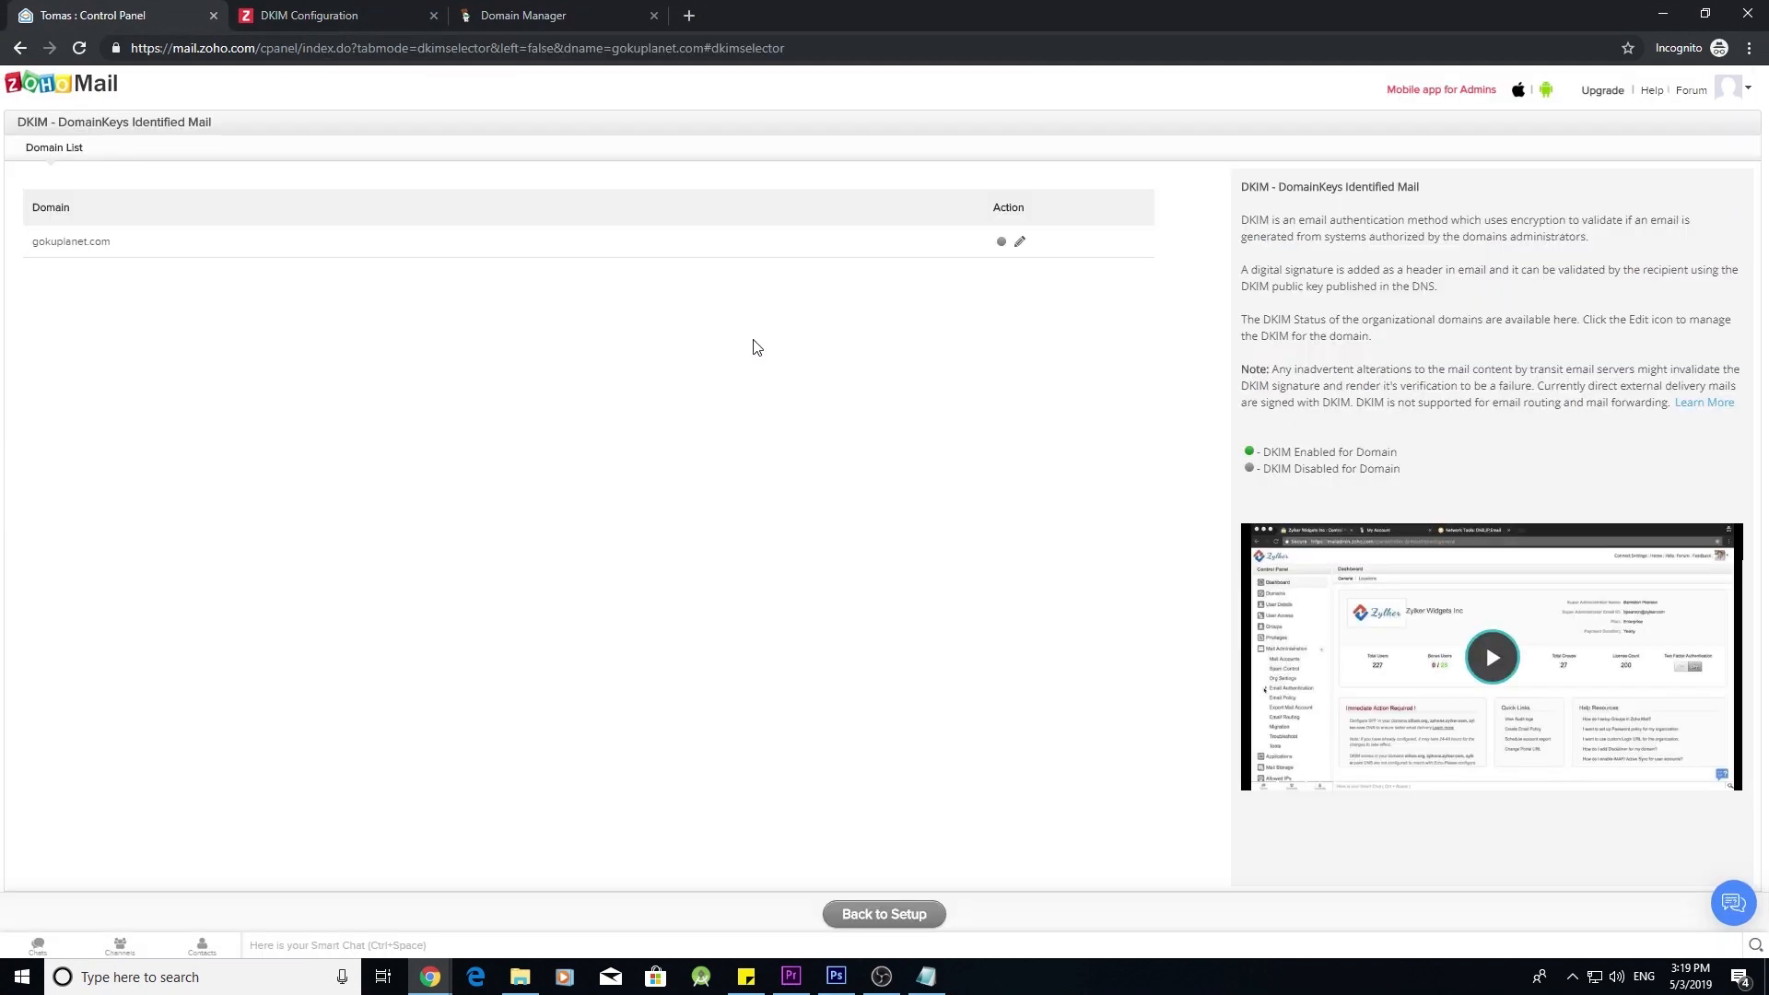
click(1020, 241)
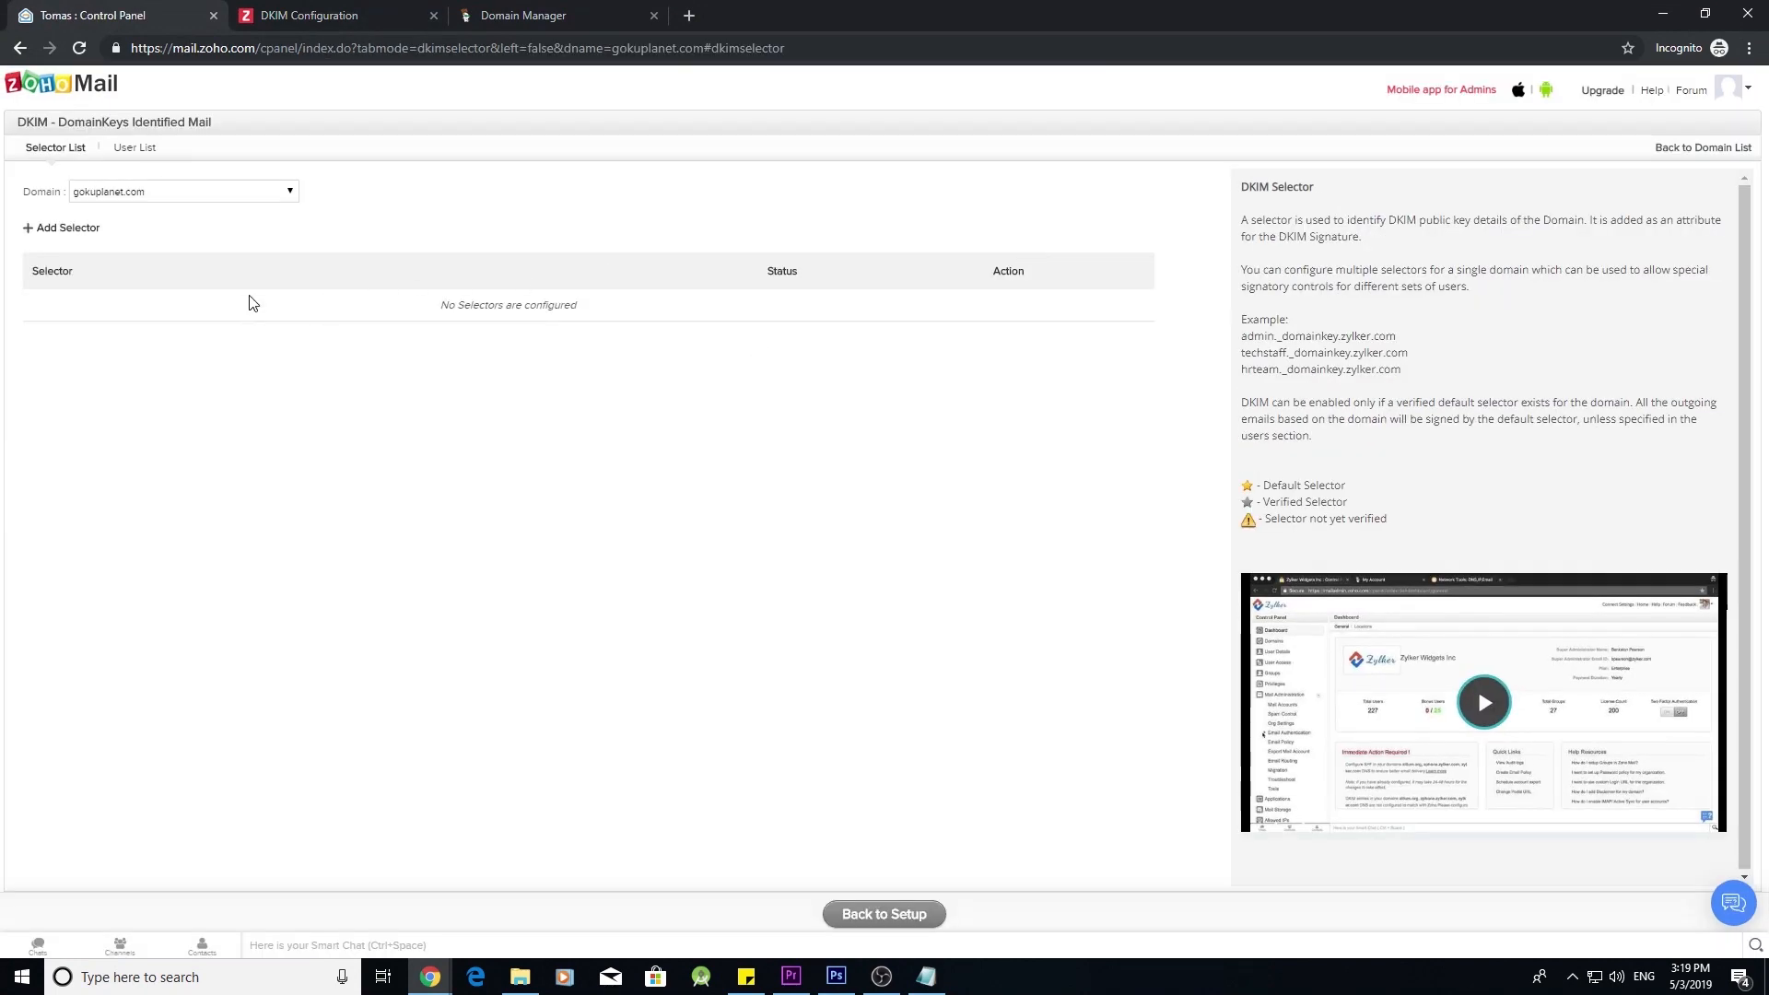
click(65, 230)
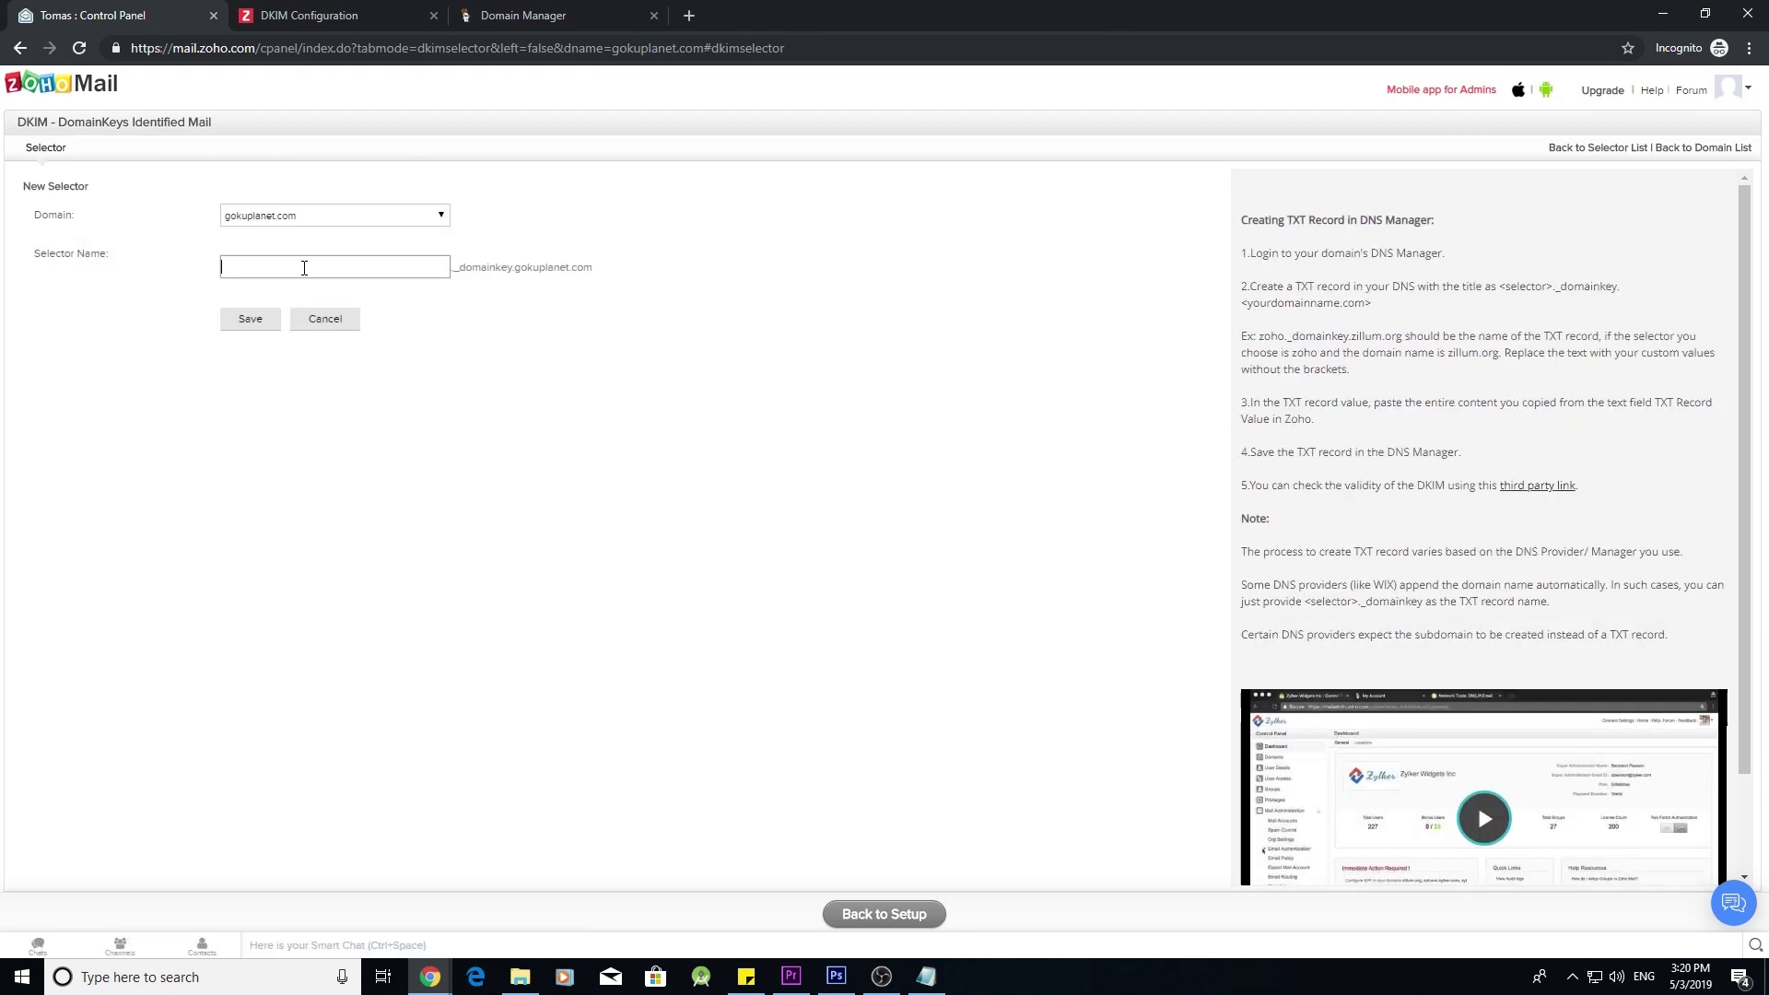
text(zoh)
click(256, 322)
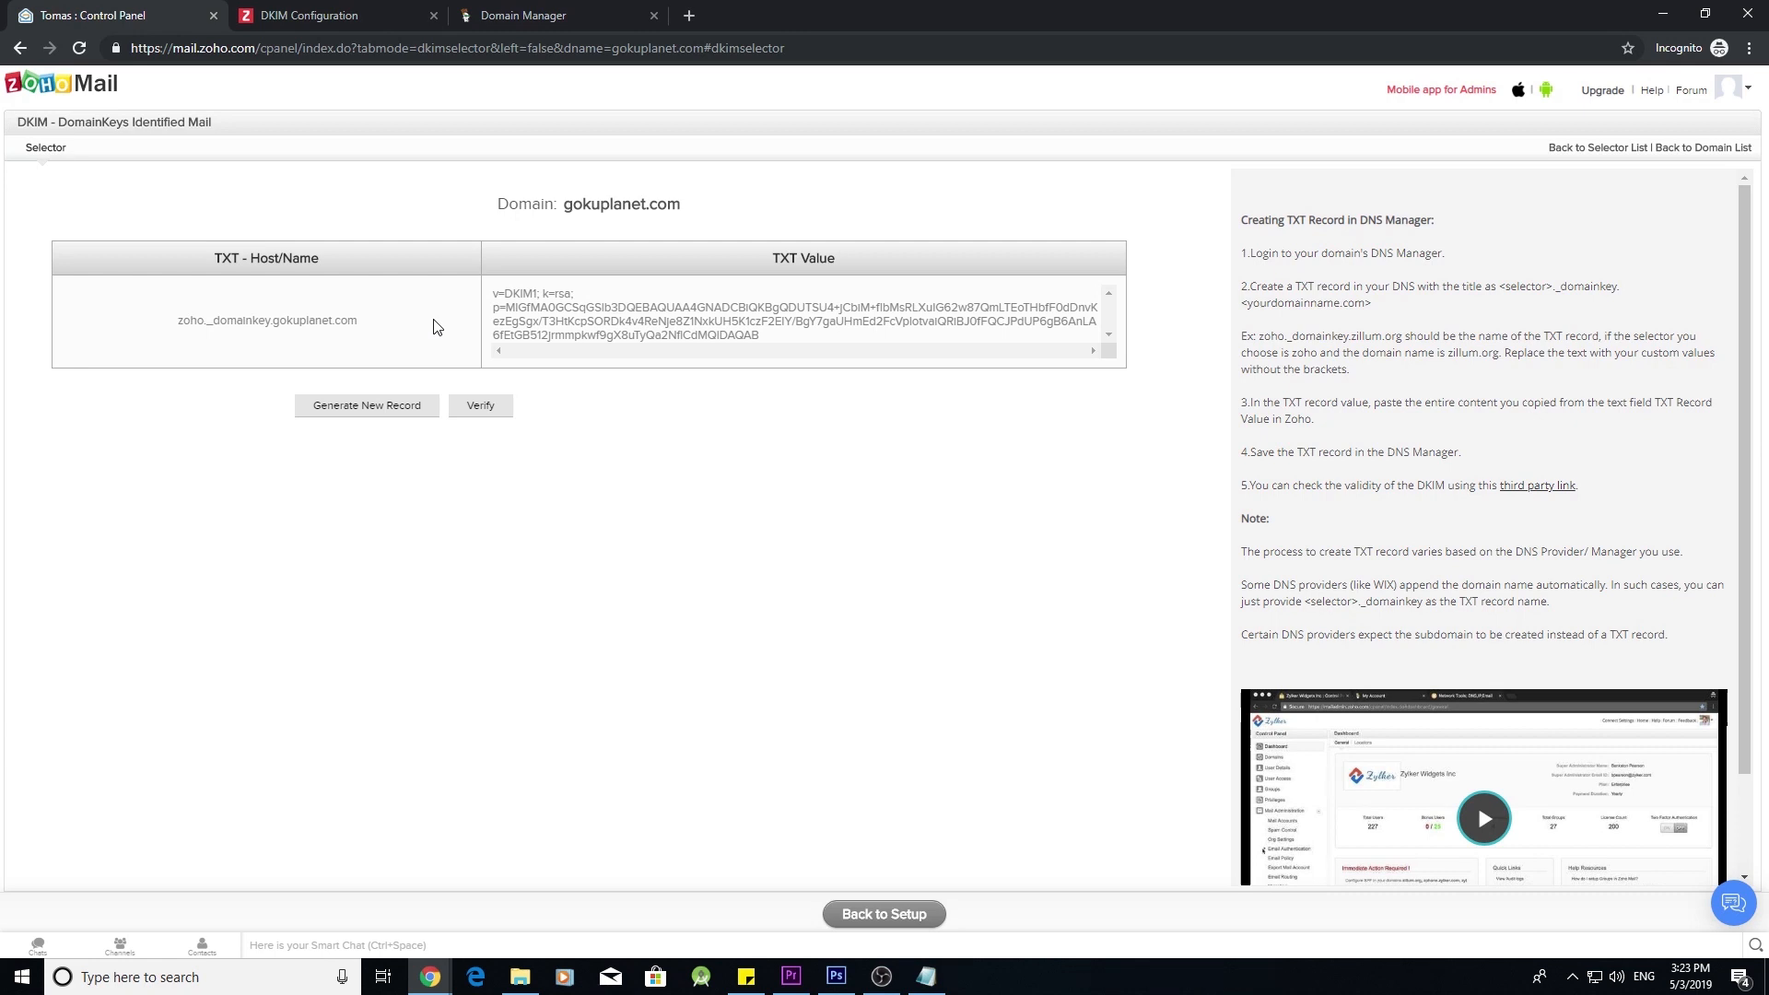
click(592, 8)
scroll(762, 470, up, 4)
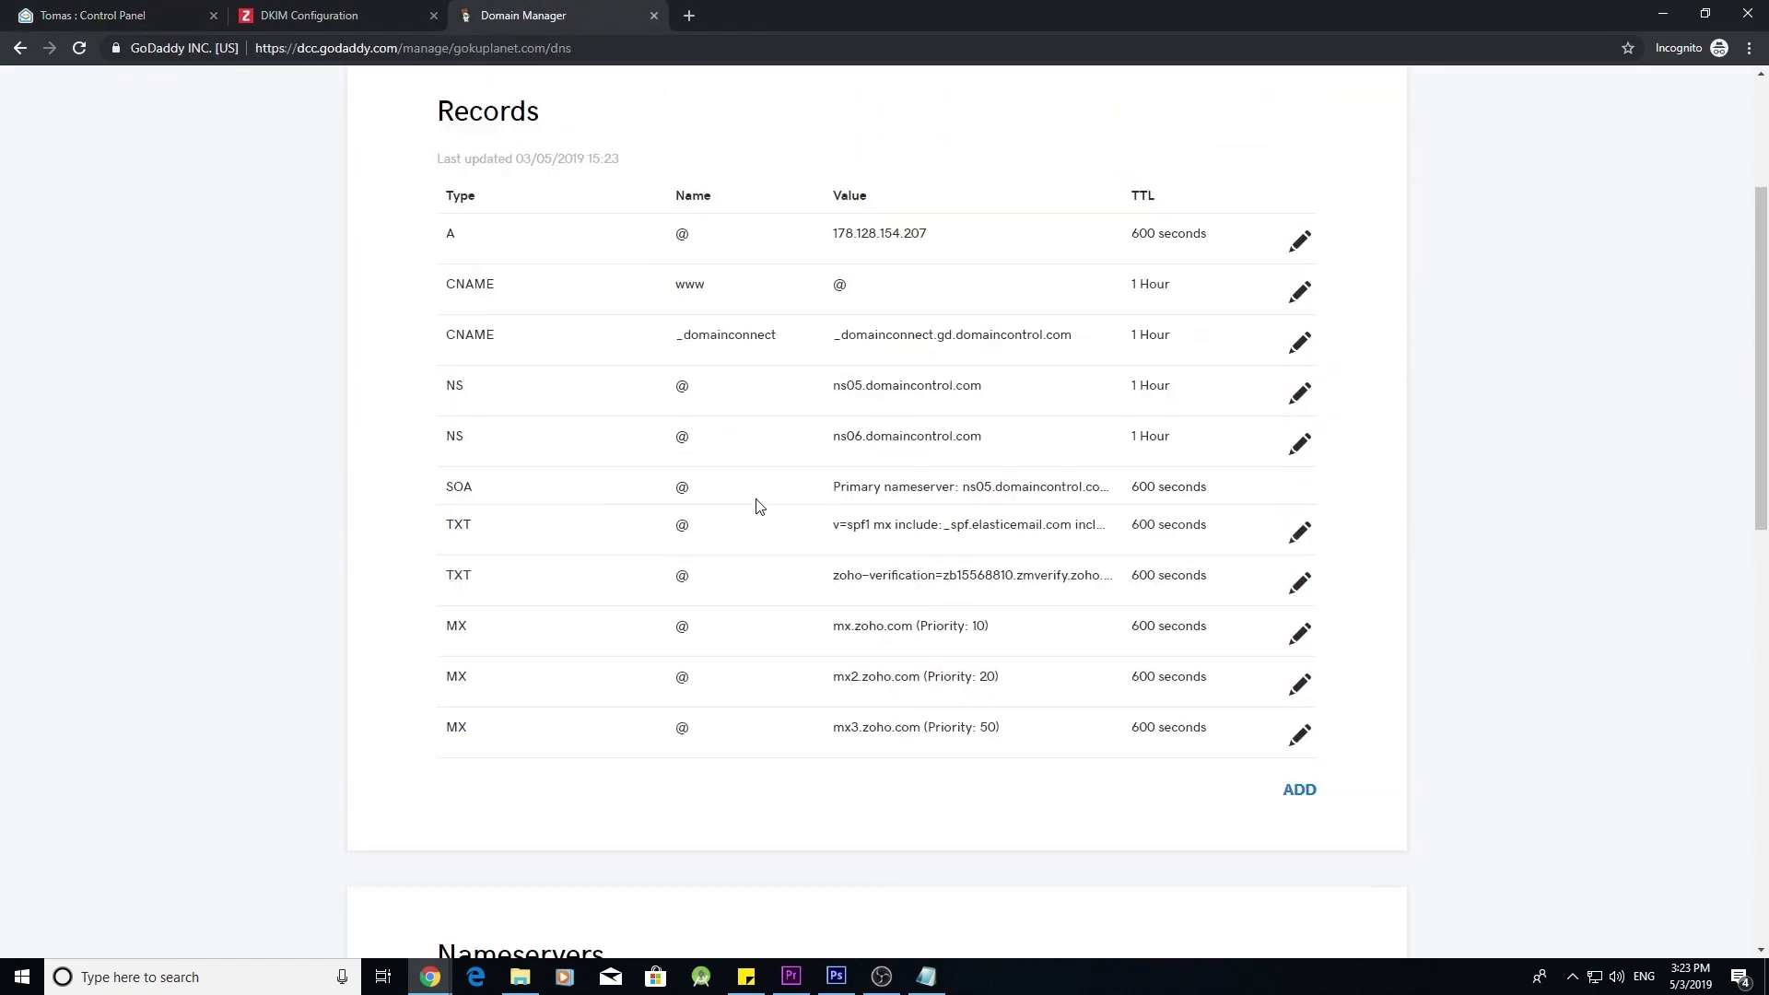
- Start a new GoDaddy TXT record and set its Host to Zoho's DKIM host zoho._domainkey
click(1301, 795)
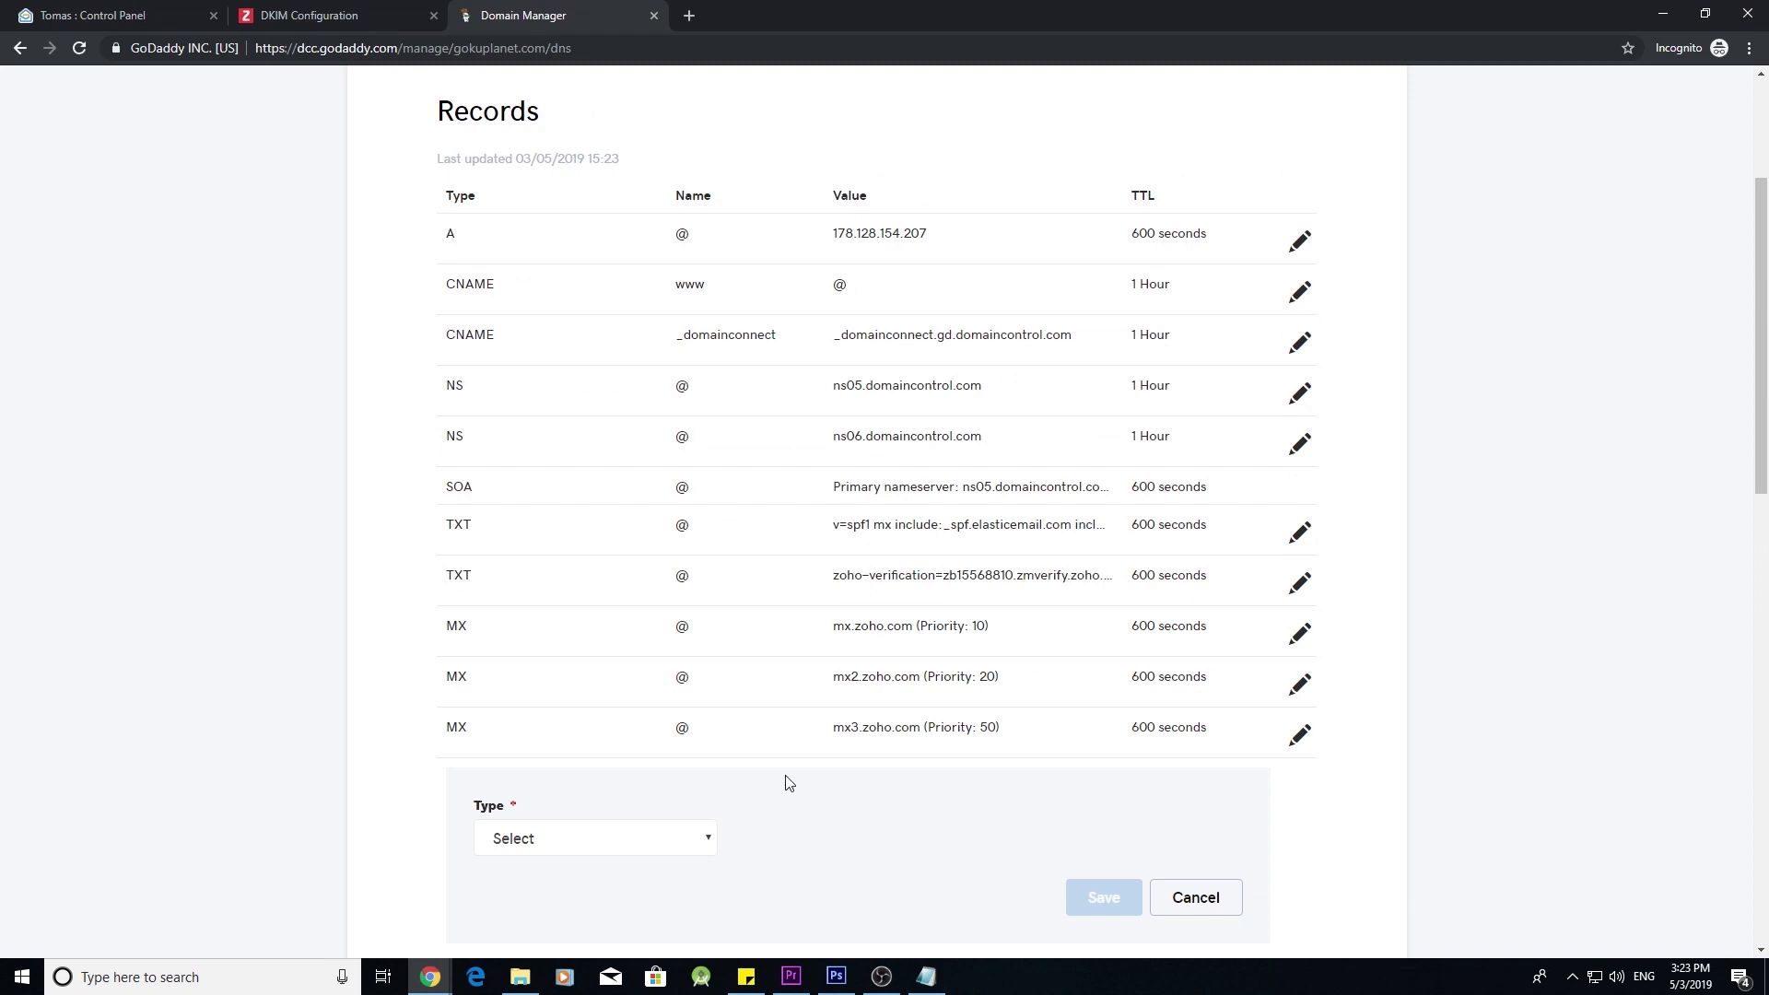
click(693, 848)
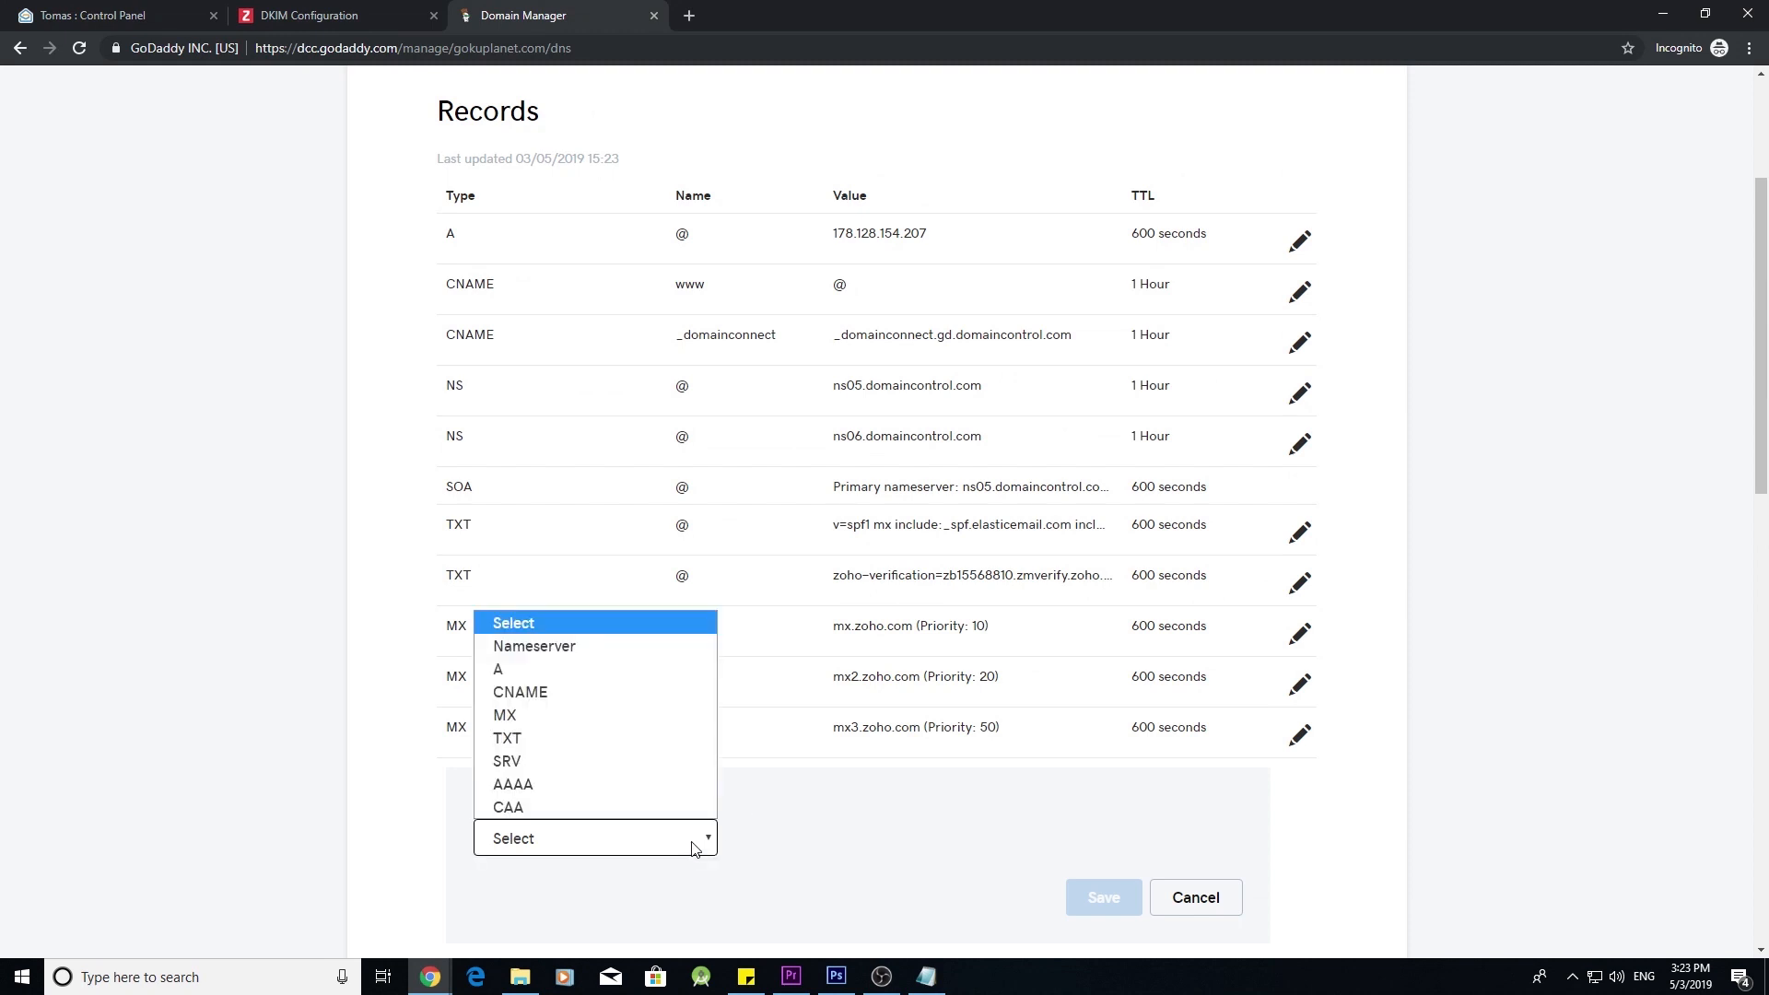
click(633, 738)
scroll(737, 774, down, 2)
scroll(741, 774, down, 1)
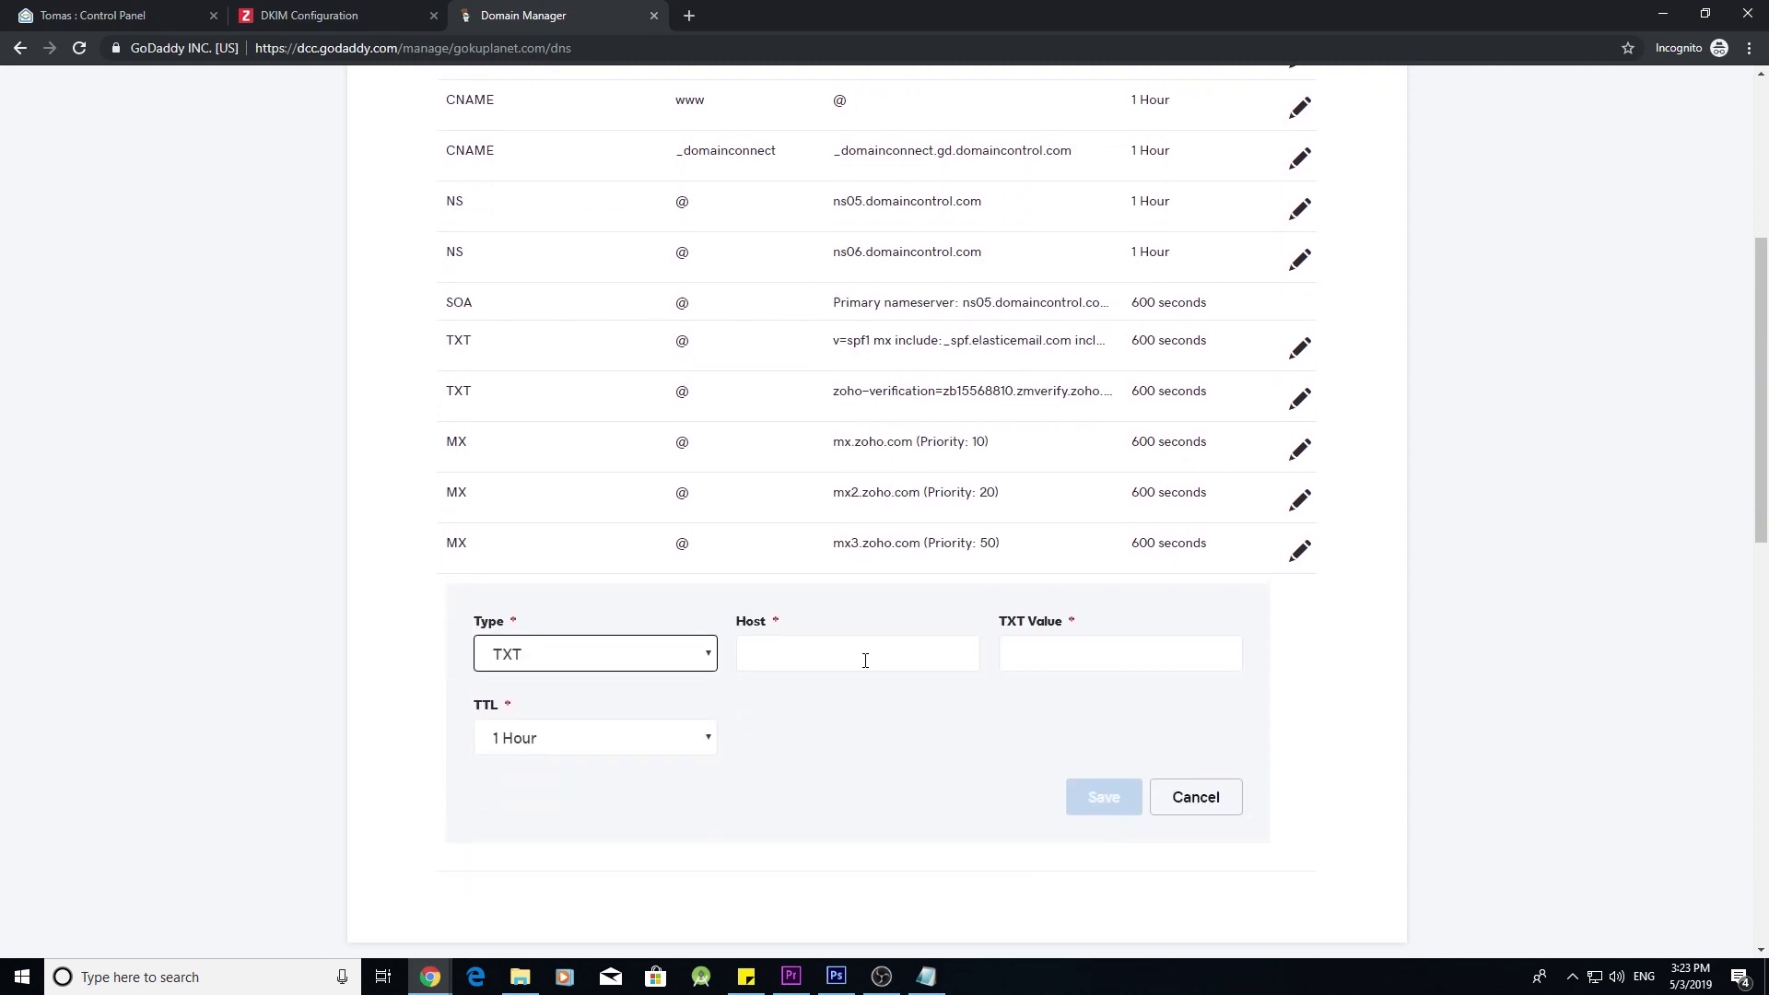
click(106, 13)
triple_click(278, 320)
triple_click(277, 320)
key(ctrl+c)
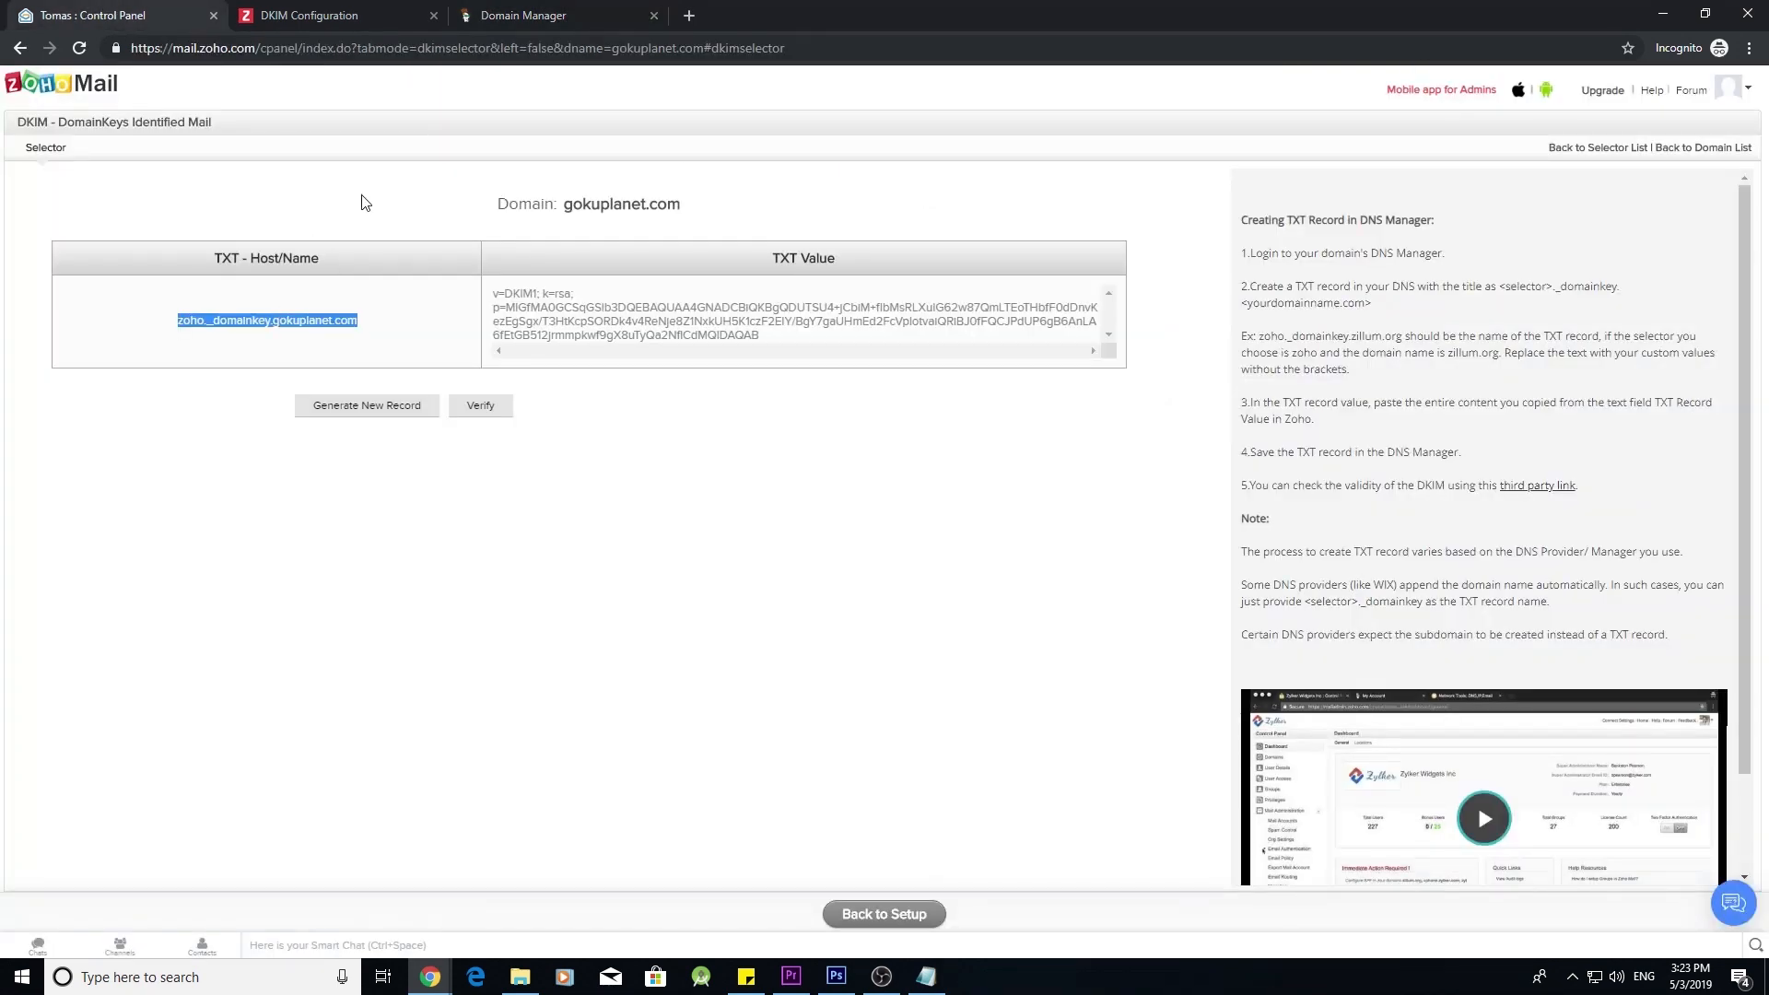
click(523, 15)
click(801, 653)
key(ctrl+v)
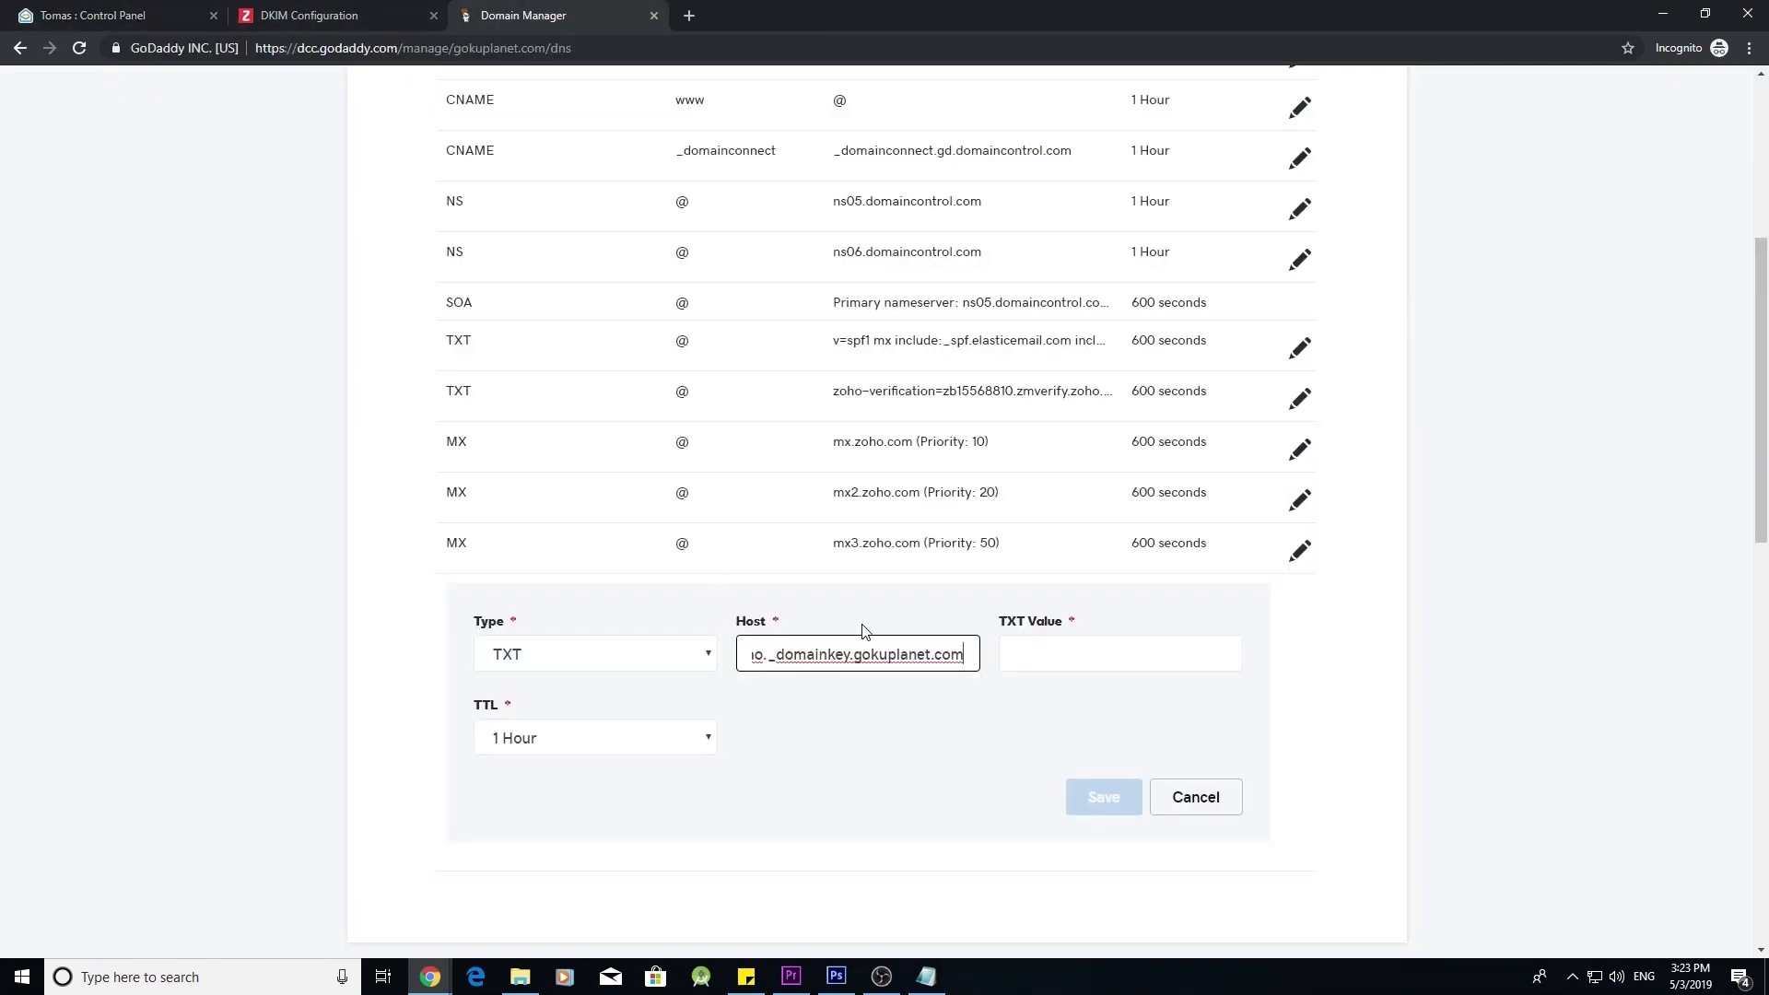
key(BackSpace)
key(BackSpace)
key(BackSpace)
key(BackSpace)
key(BackSpace)
key(BackSpace)
key(BackSpace)
key(BackSpace)
key(BackSpace)
key(BackSpace)
key(BackSpace)
key(BackSpace)
key(BackSpace)
key(BackSpace)
key(BackSpace)
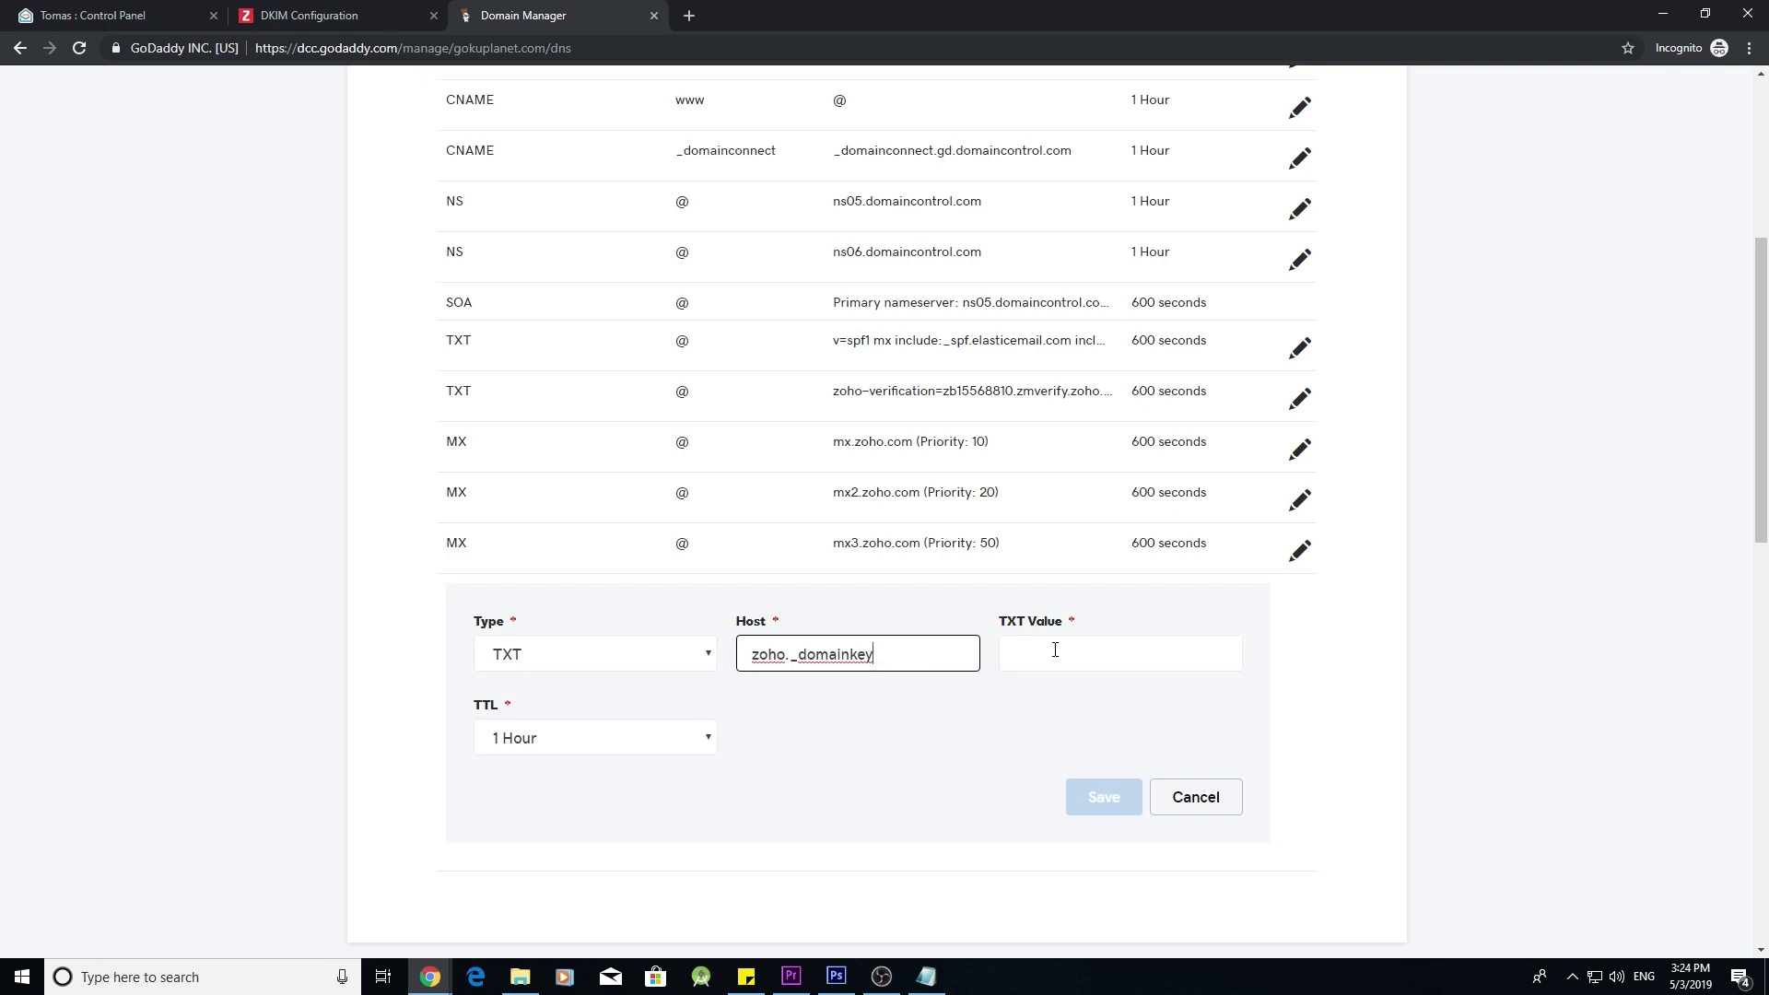
- Fill the TXT value with Zoho's DKIM key, set a custom 600-second TTL, and save
click(139, 15)
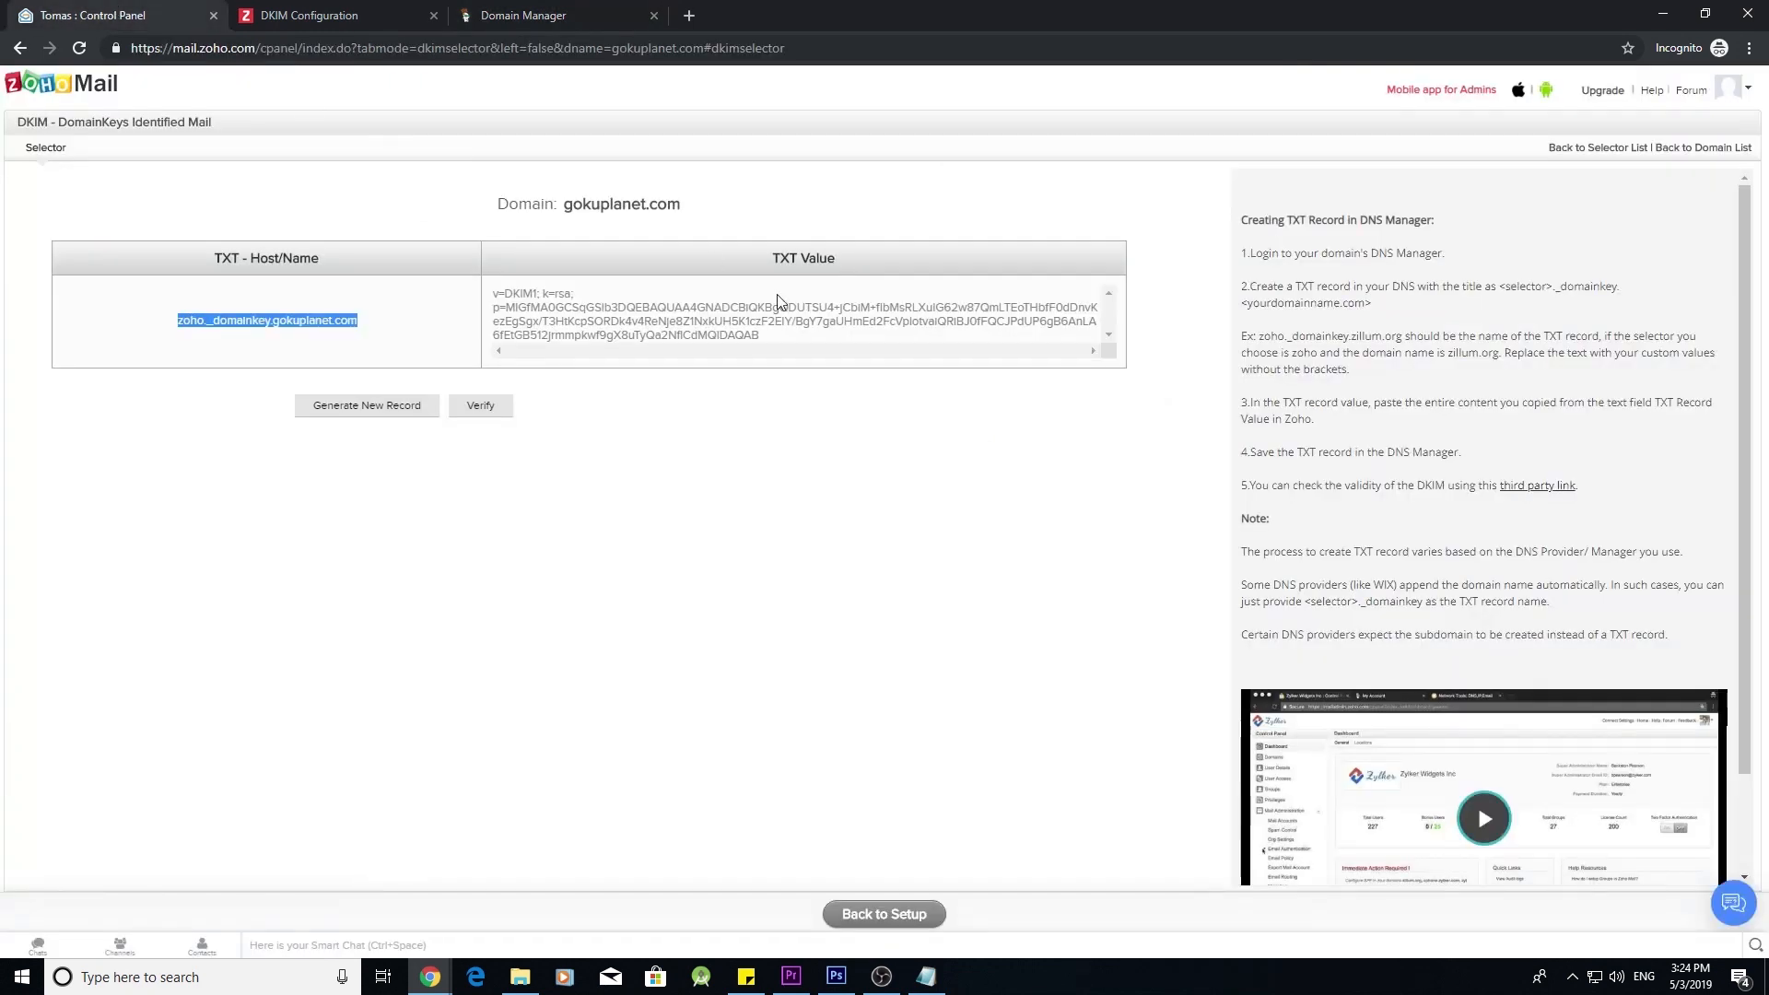
triple_click(500, 295)
key(ctrl+c)
click(524, 15)
click(1082, 640)
key(ctrl+v)
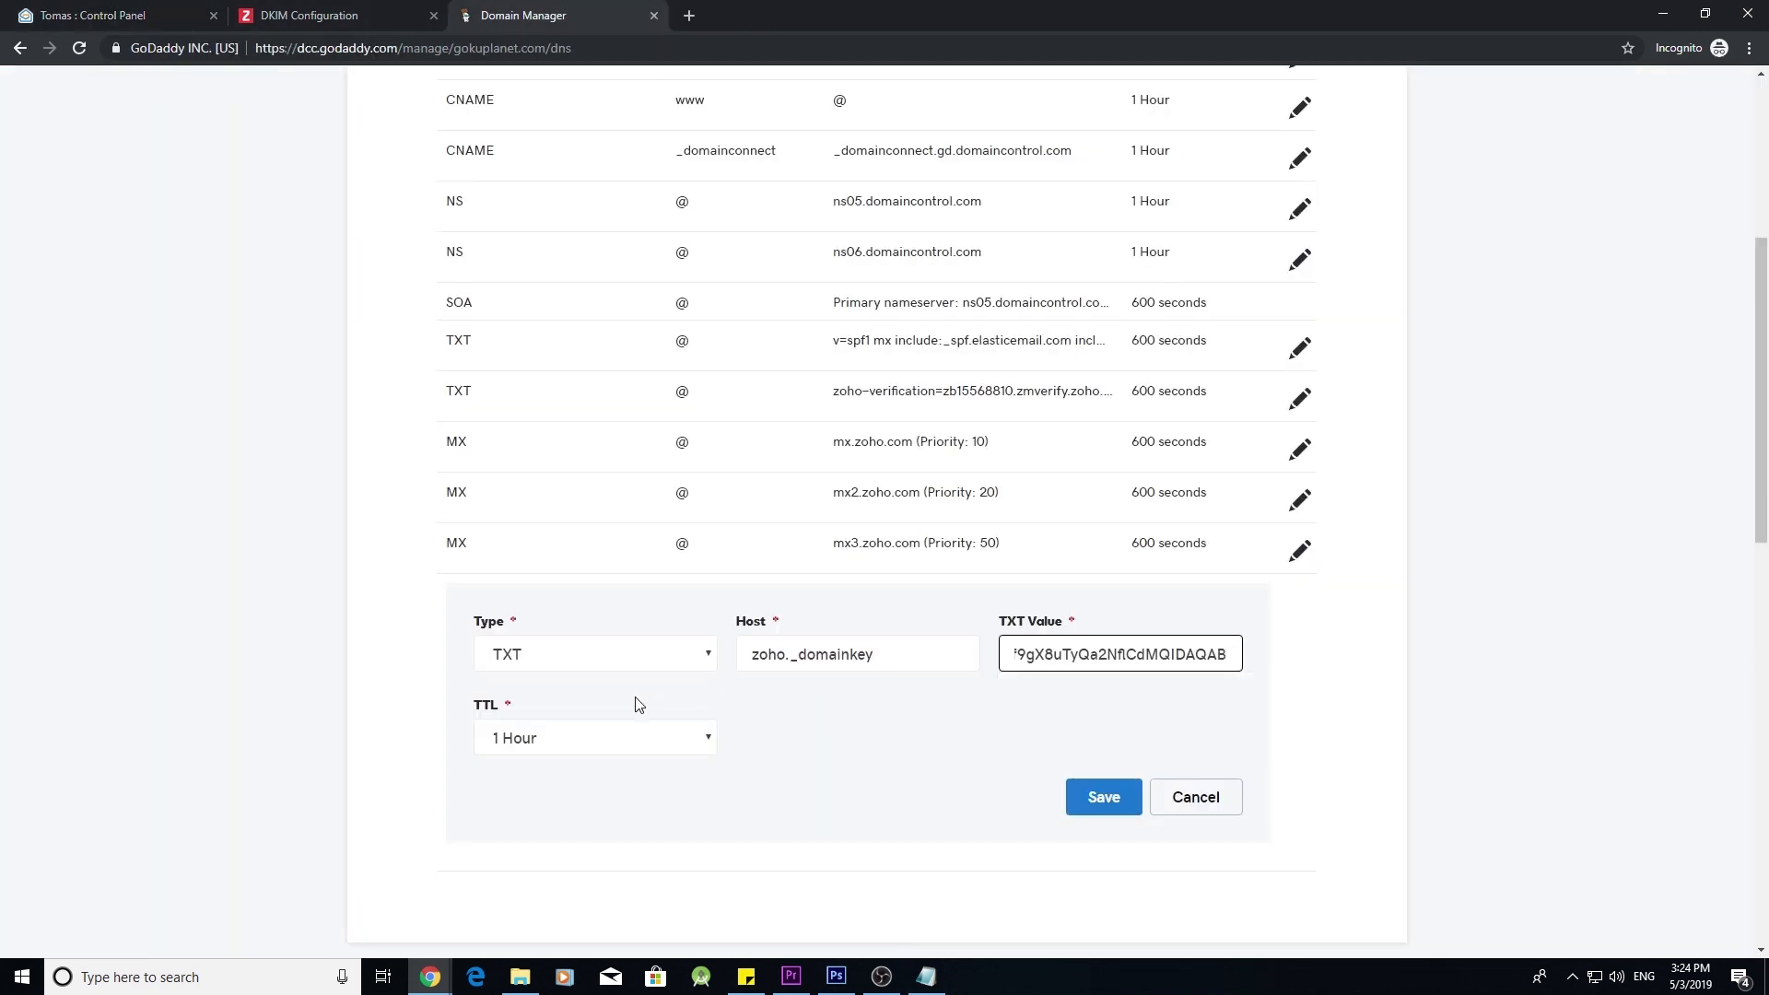
click(667, 737)
click(584, 877)
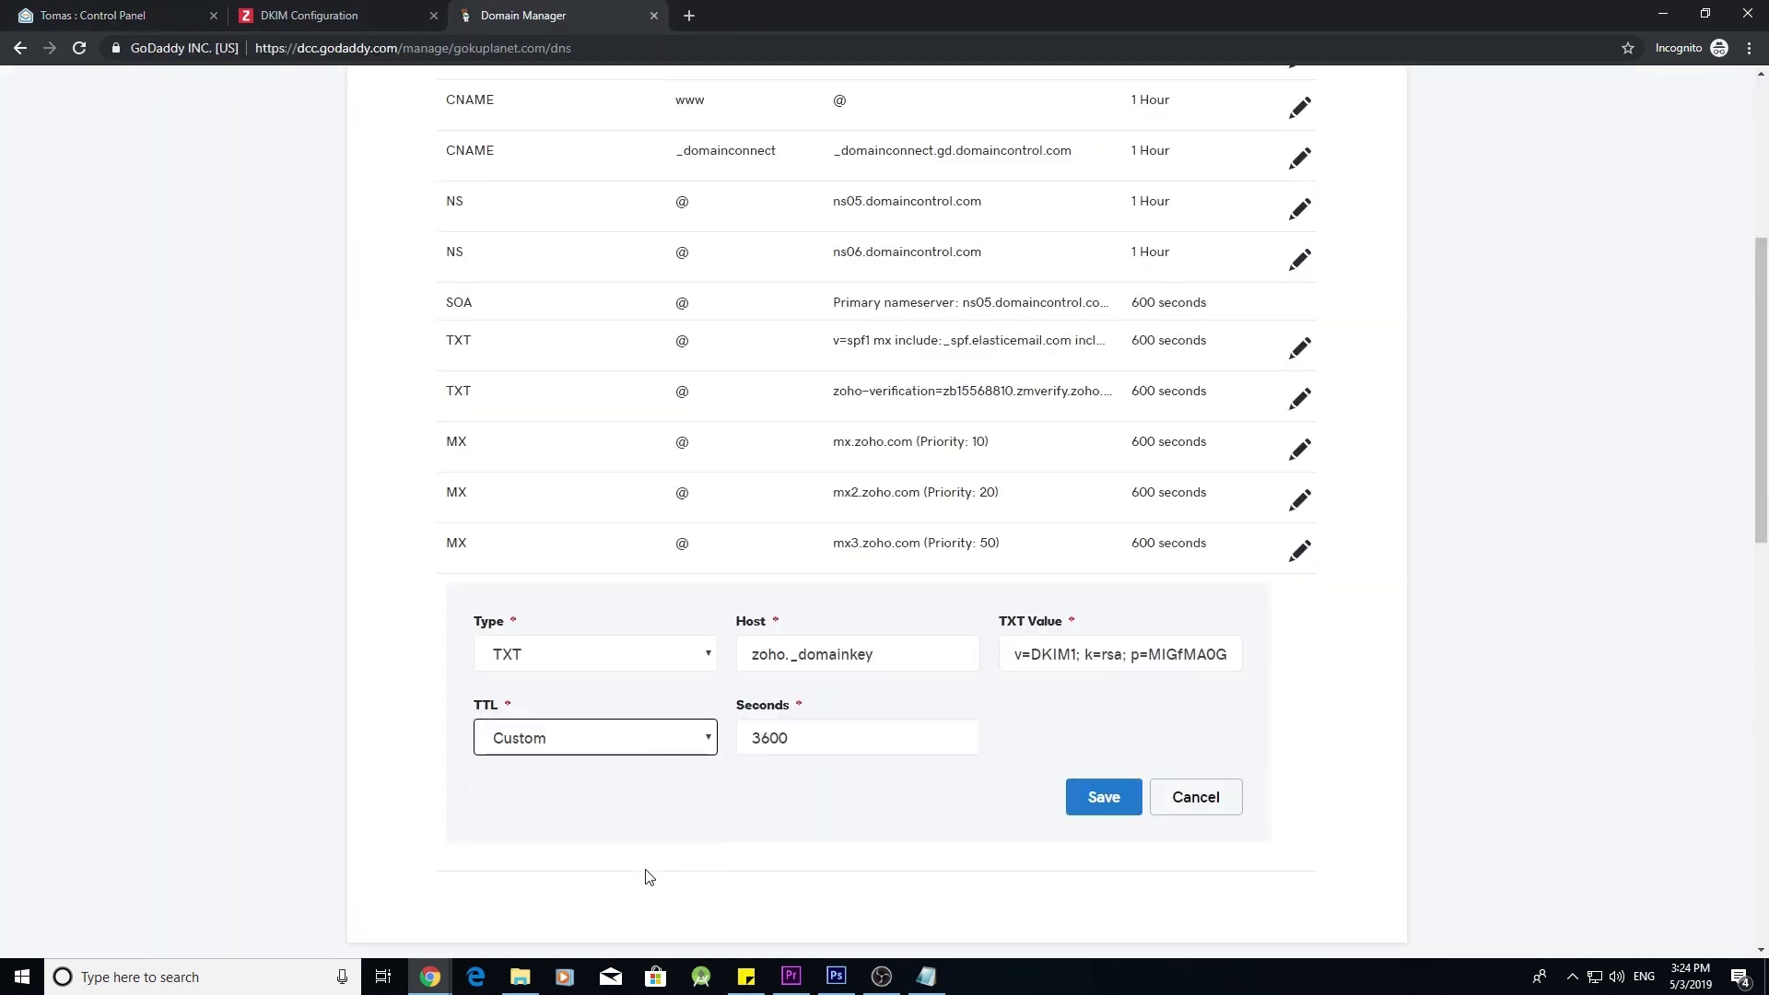
drag(761, 738, 716, 739)
key(BackSpace)
click(1106, 796)
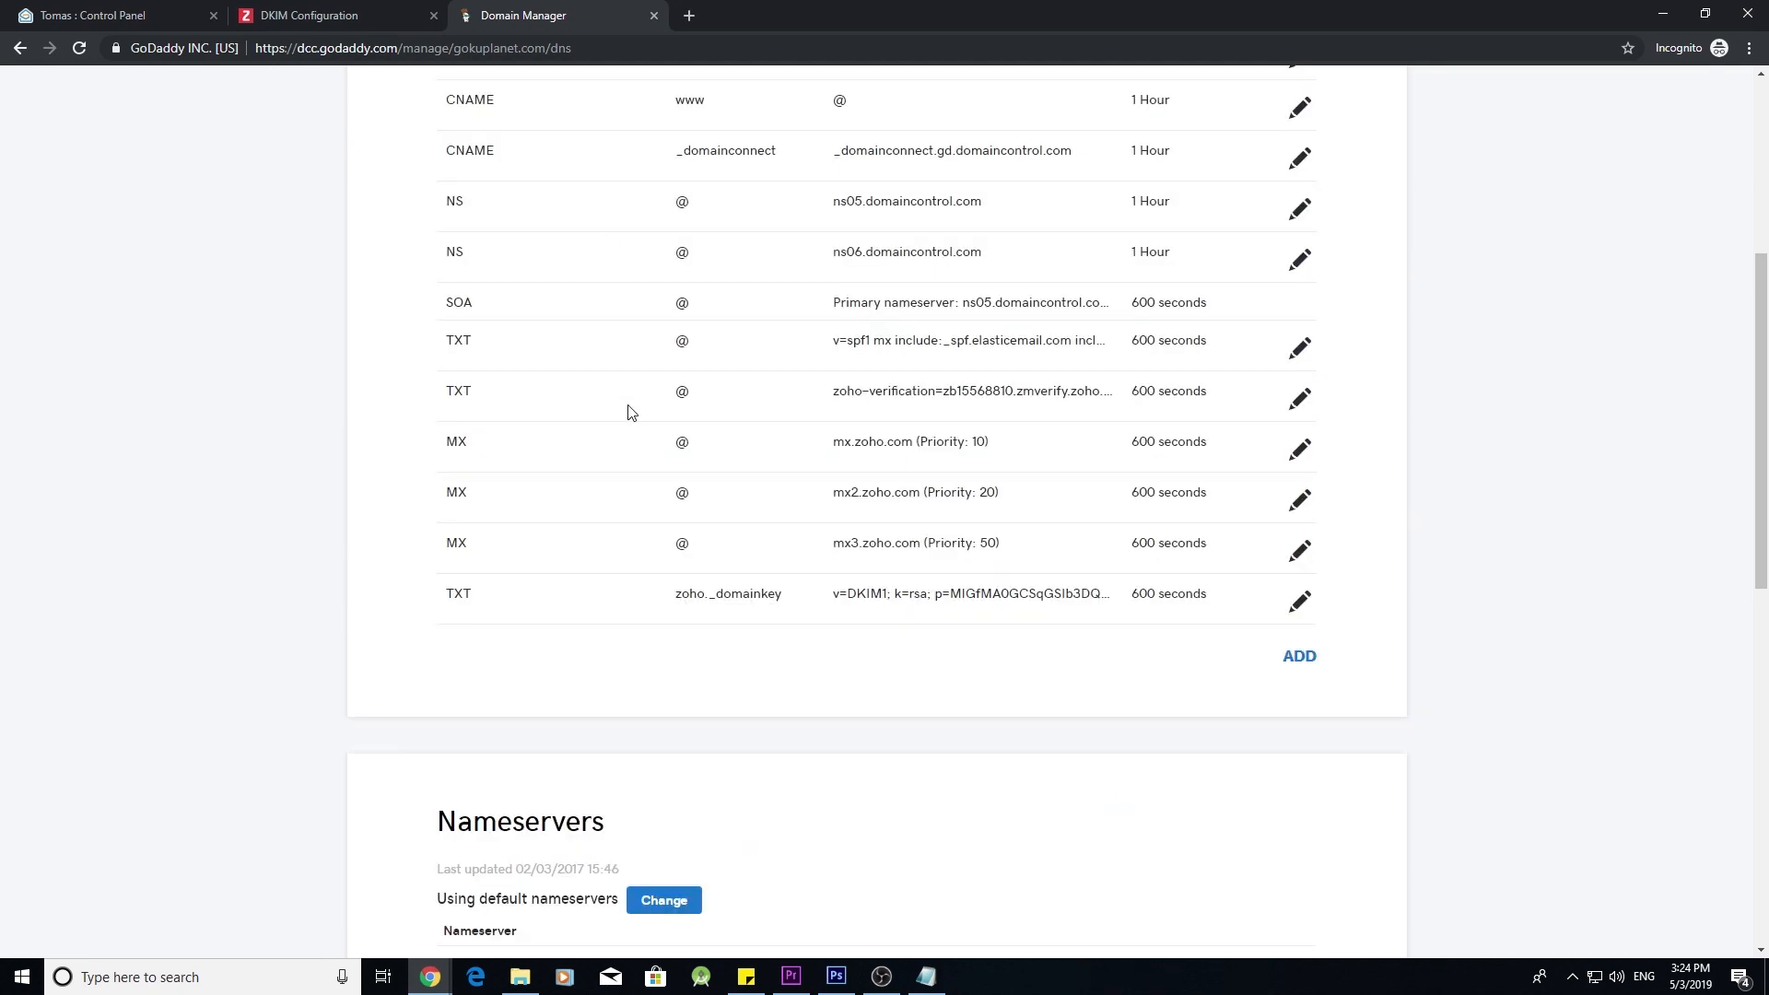
click(148, 13)
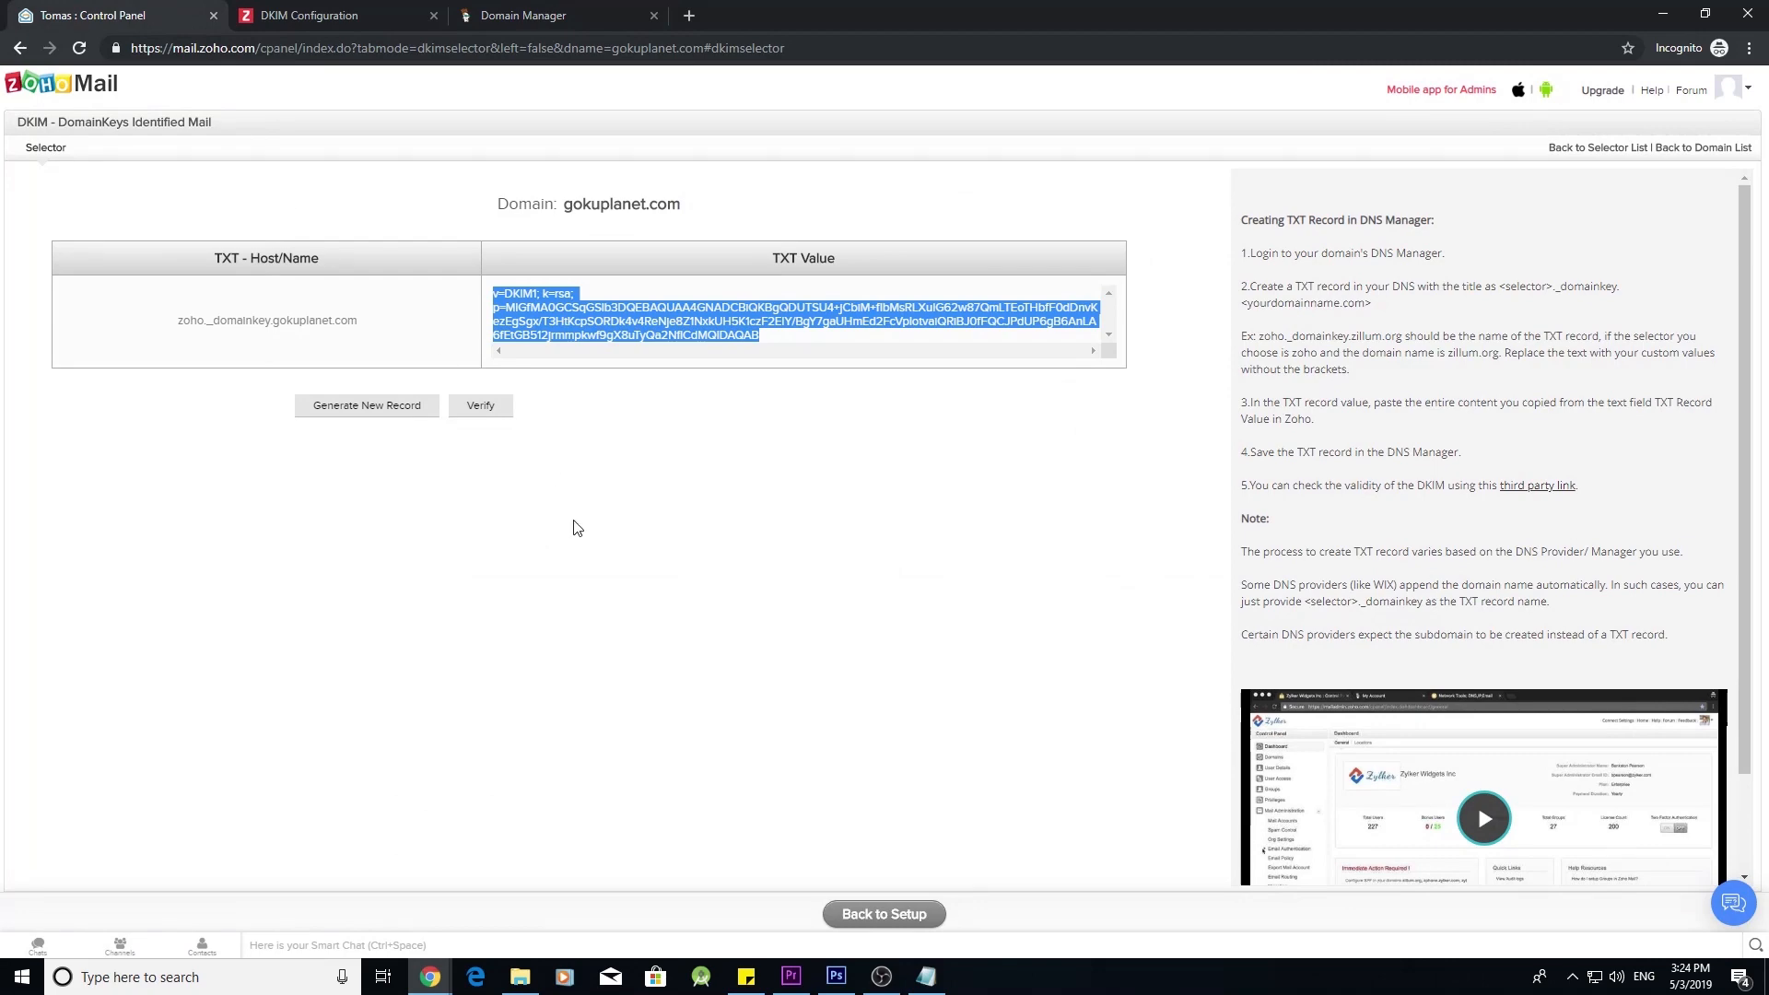
- Verify DKIM, skip the email migration and mobile access steps, and open the Zoho Control Panel
click(726, 449)
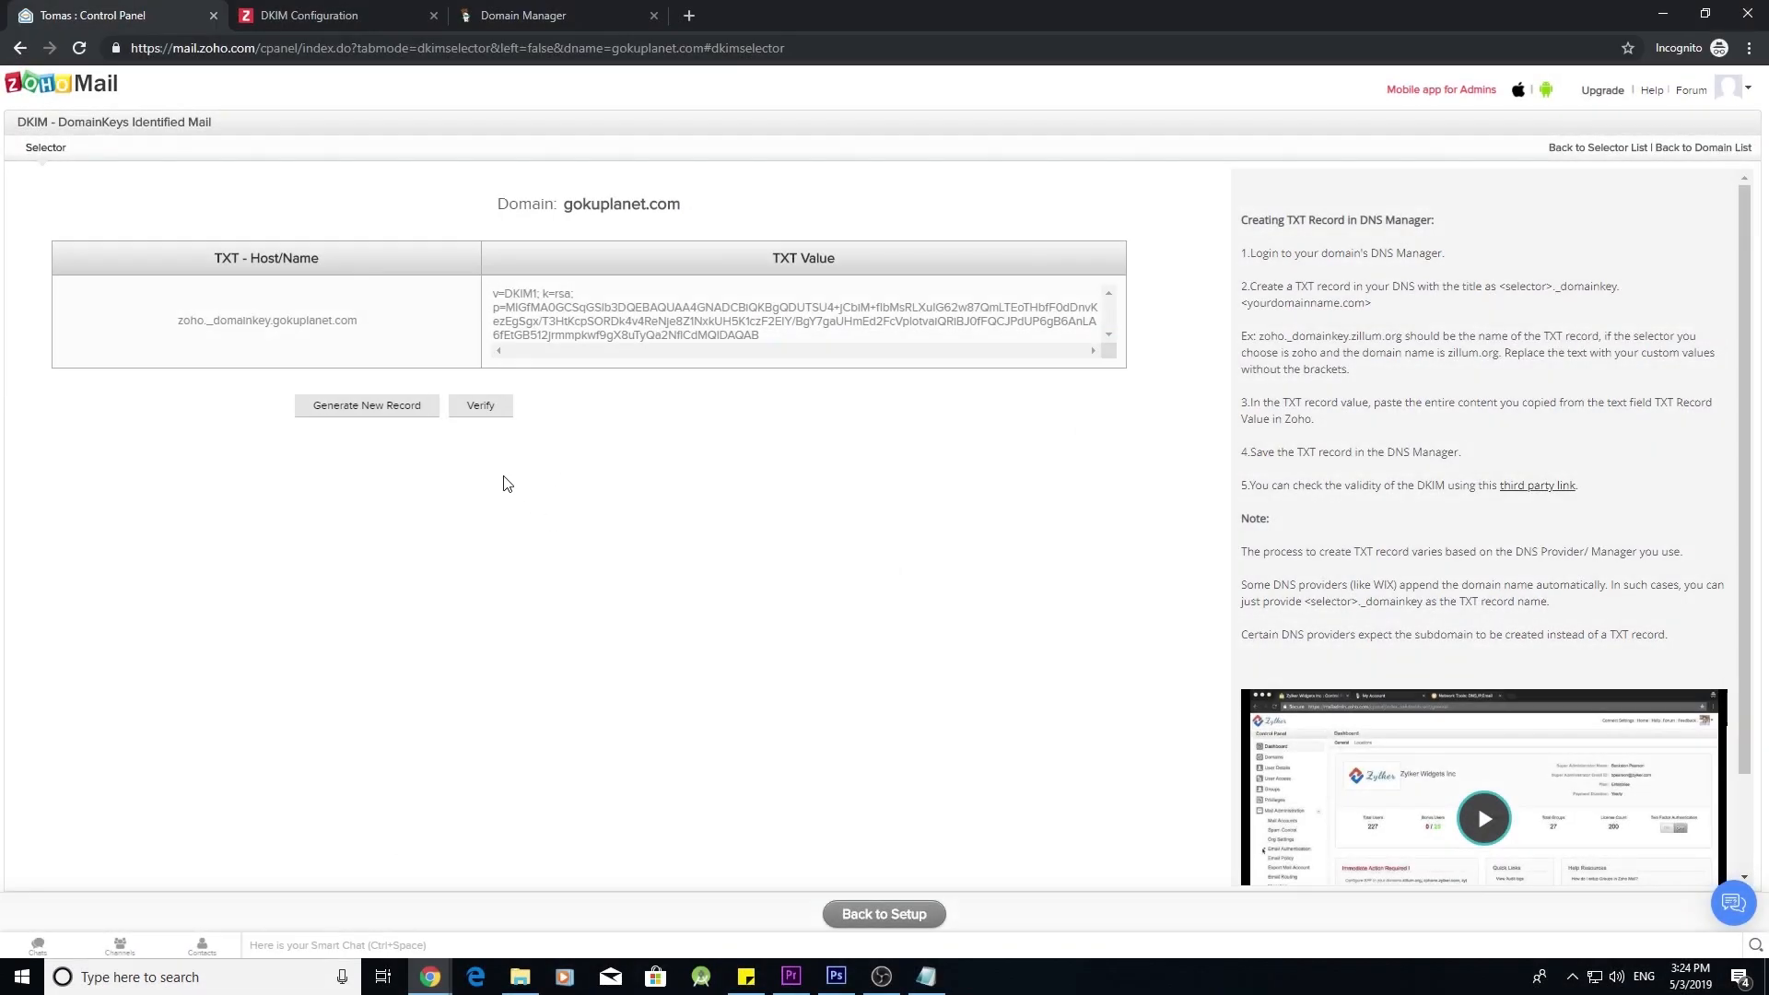
click(497, 413)
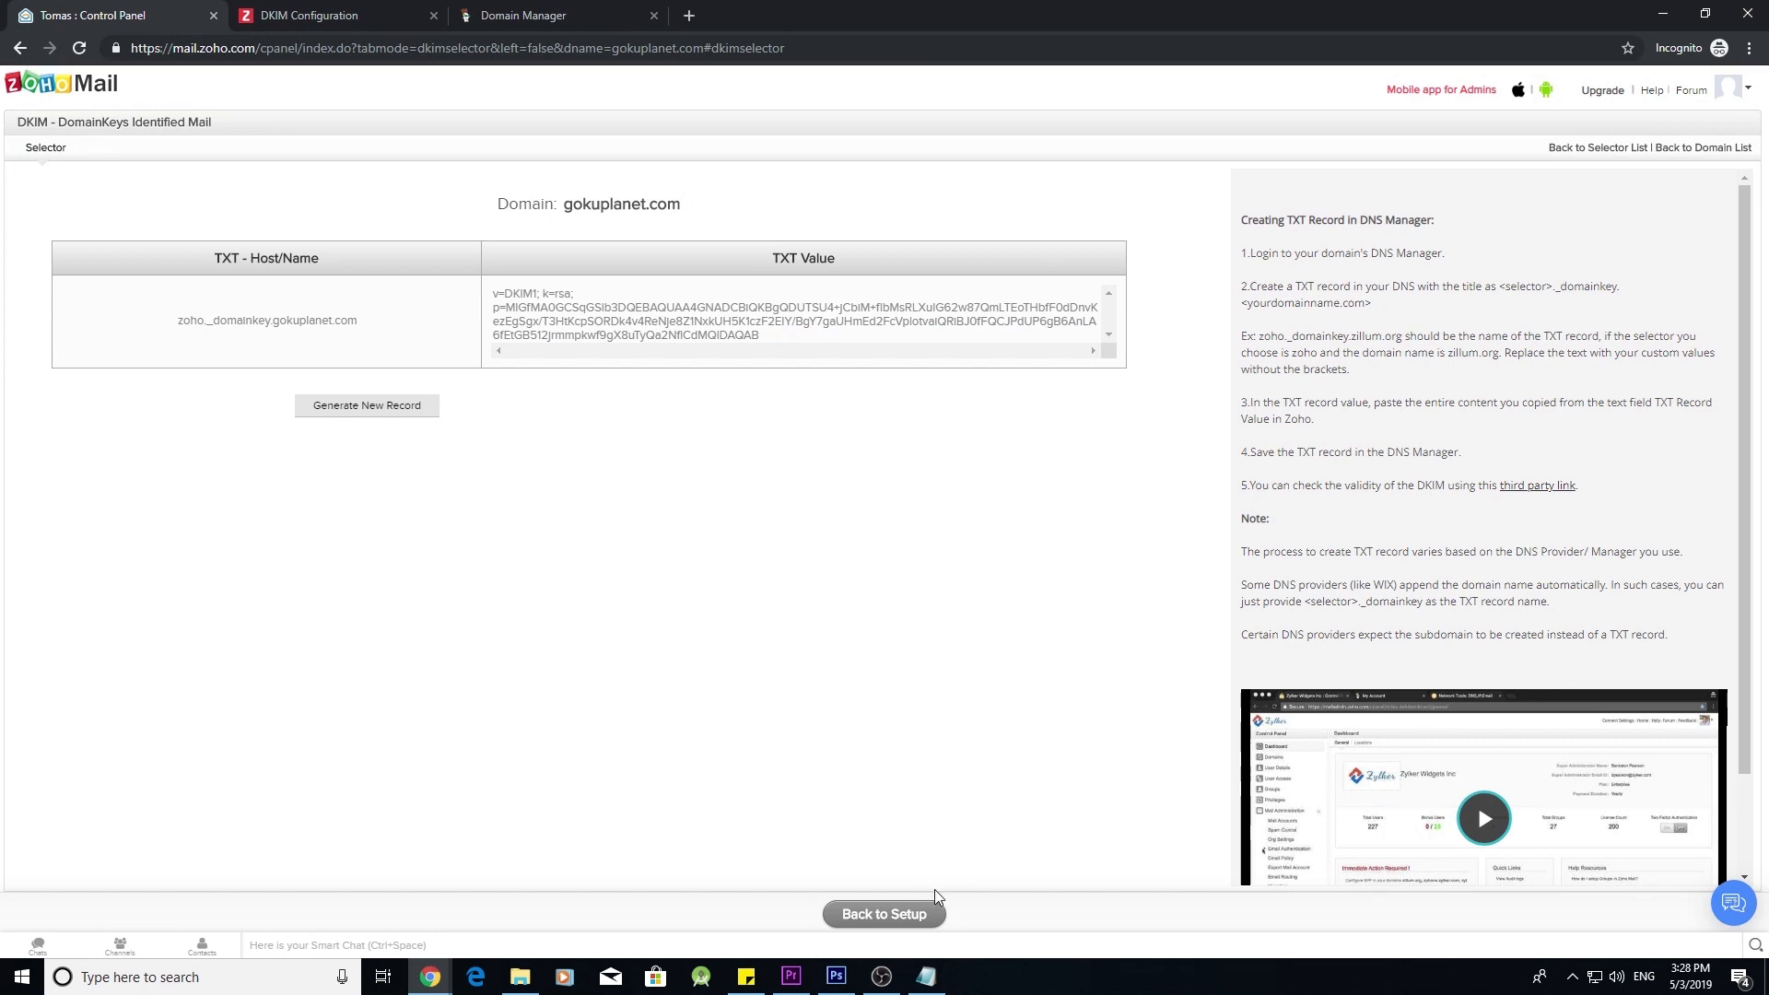
click(896, 916)
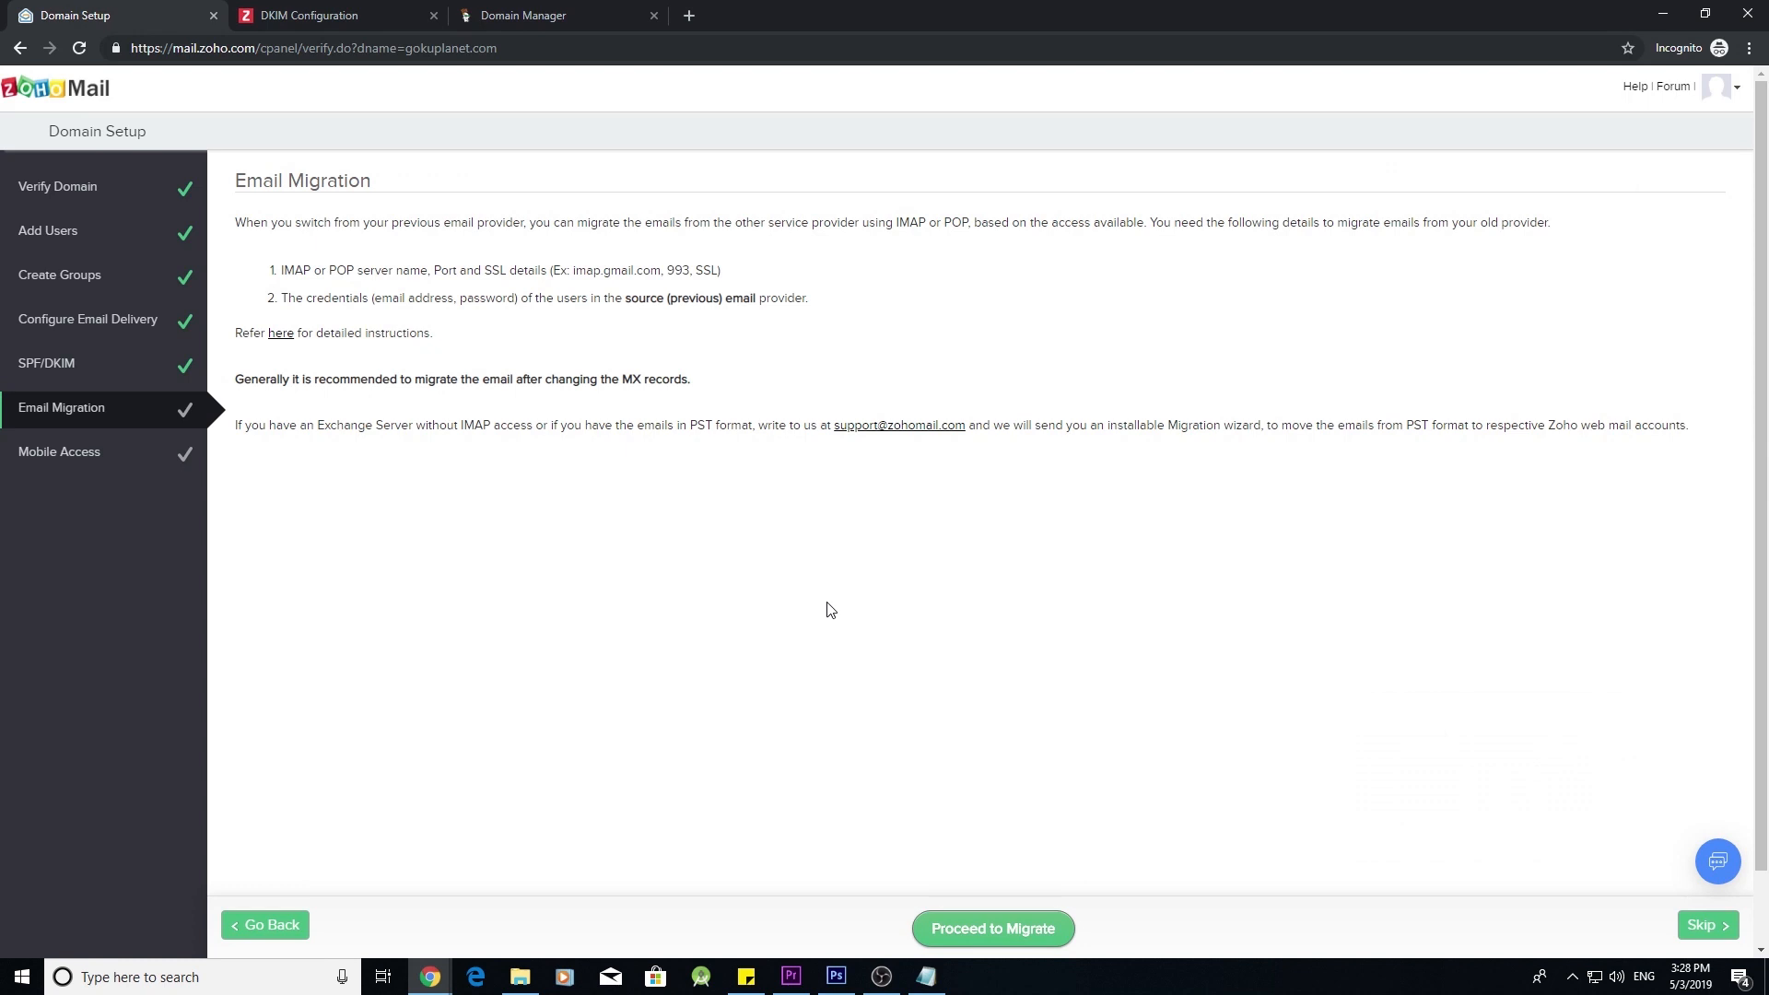
click(1707, 926)
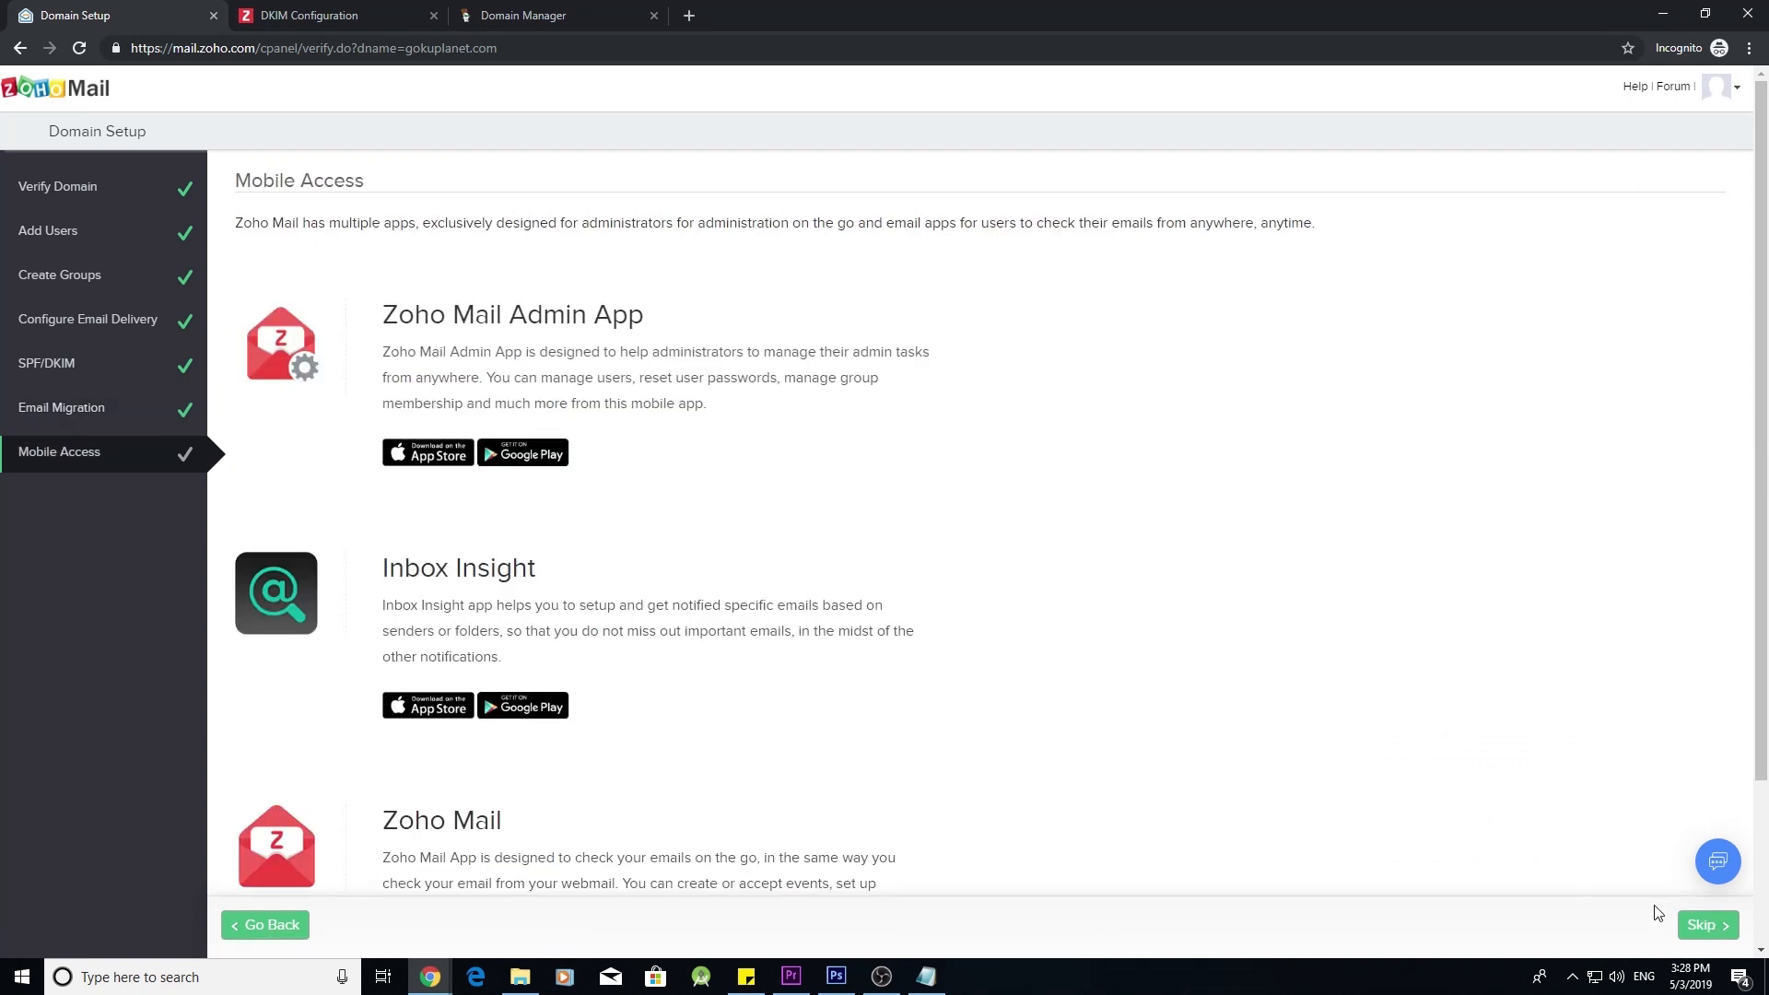
click(1716, 927)
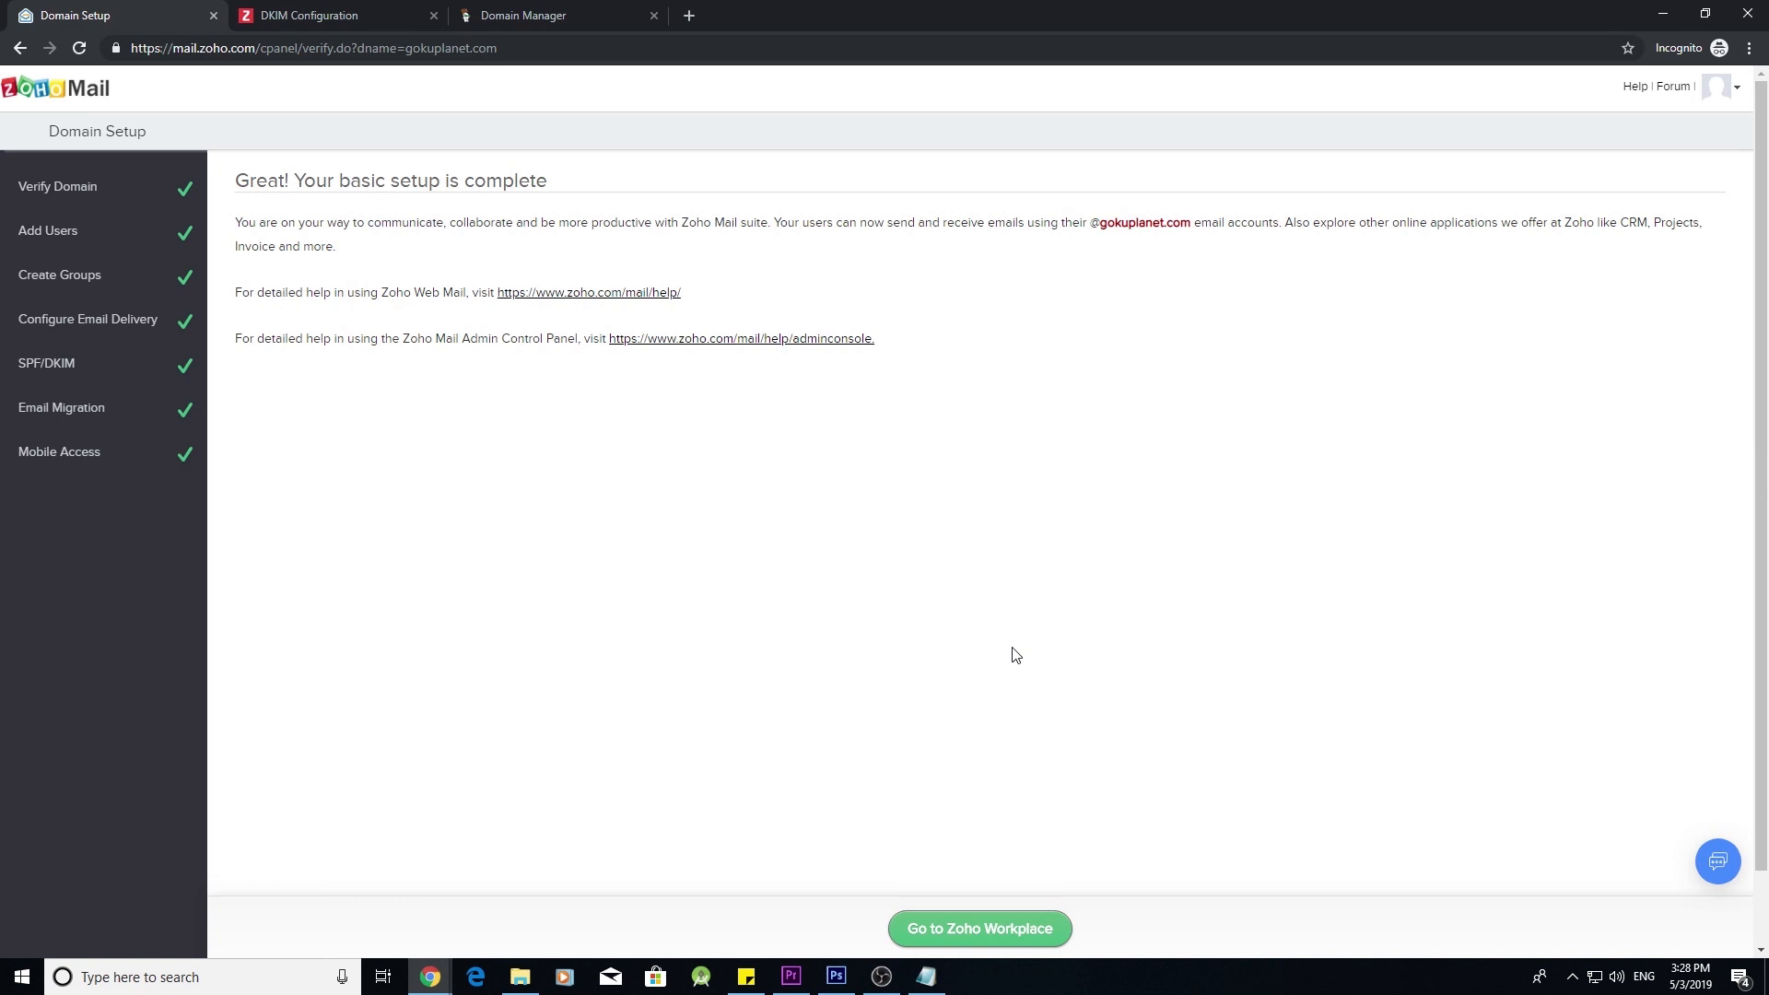
click(972, 938)
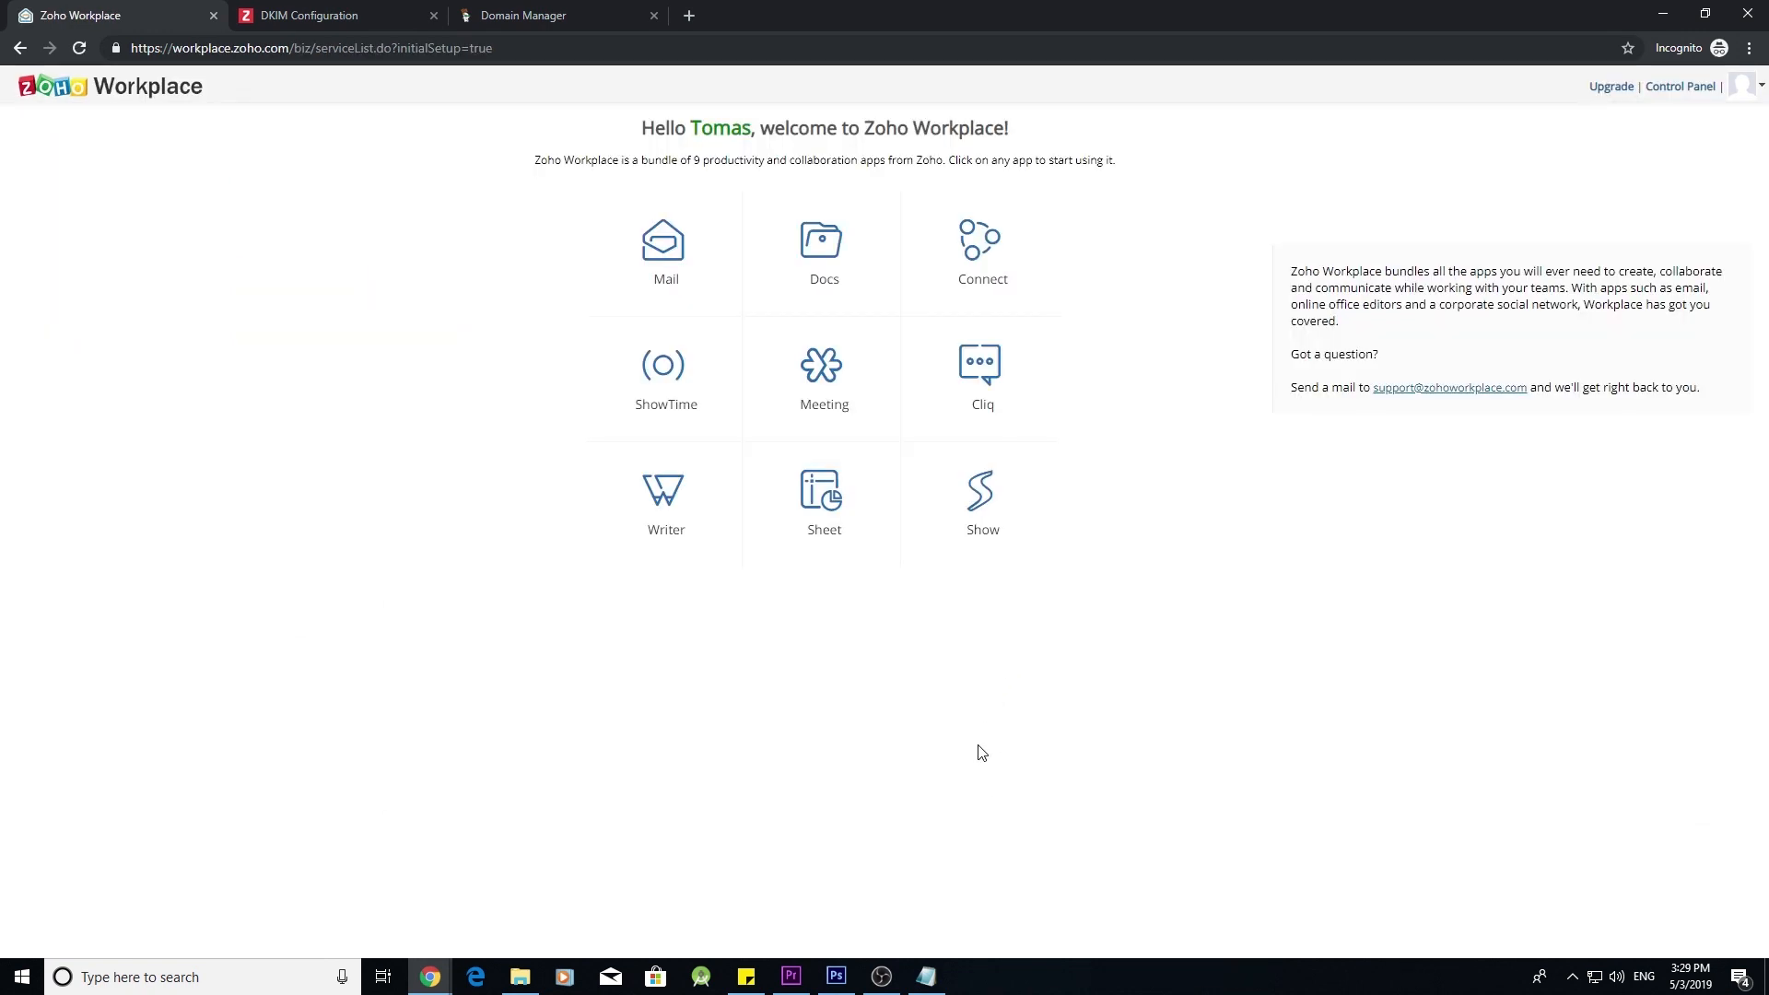
click(1688, 86)
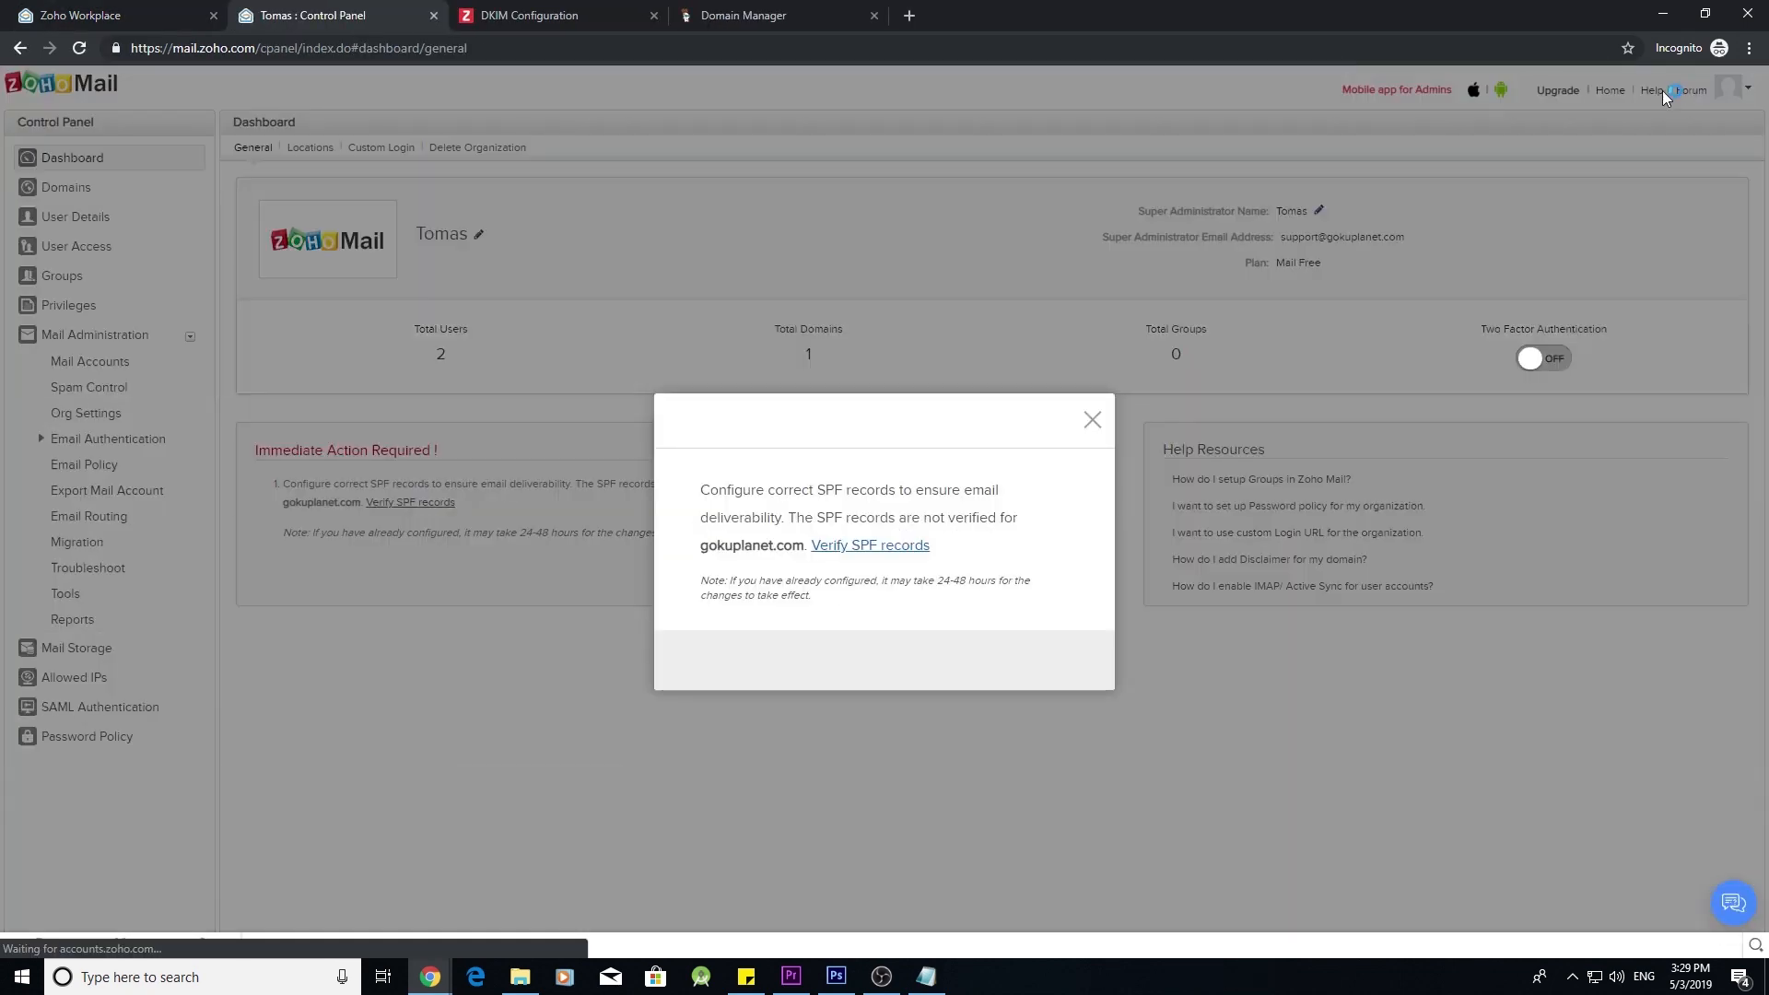
- Verify the SPF record for gokuplanet.com and return to the admin dashboard
click(900, 550)
click(613, 433)
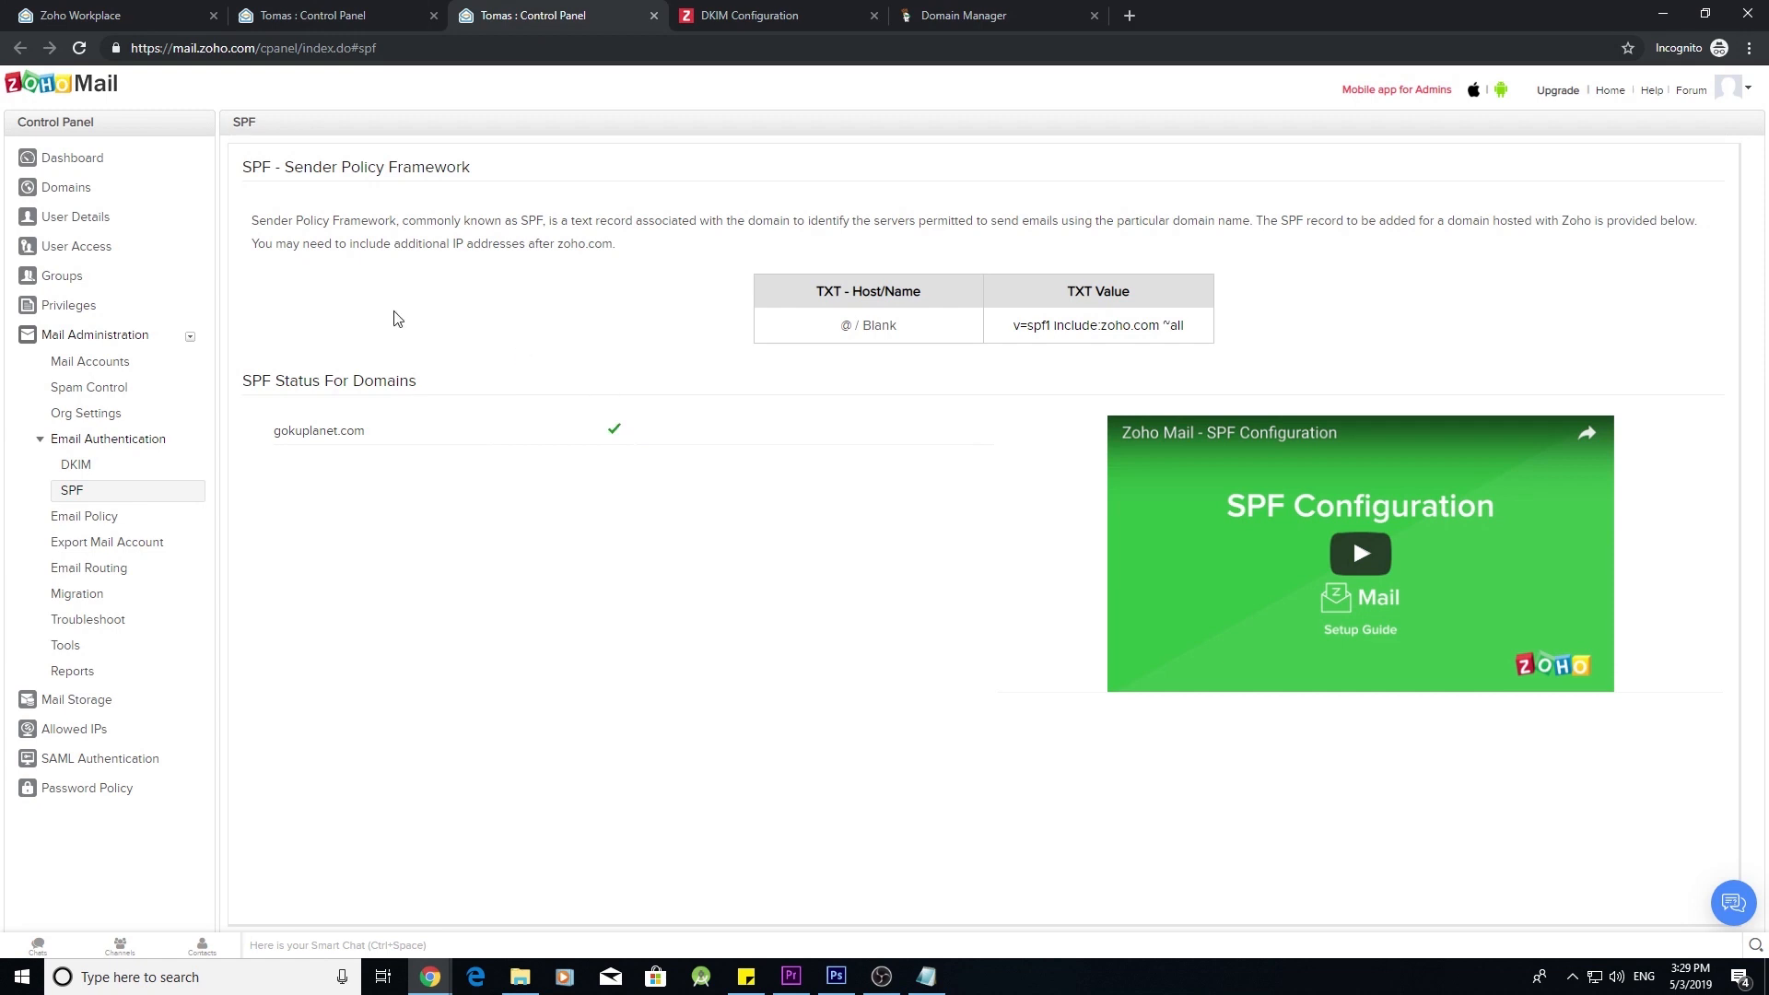
click(70, 158)
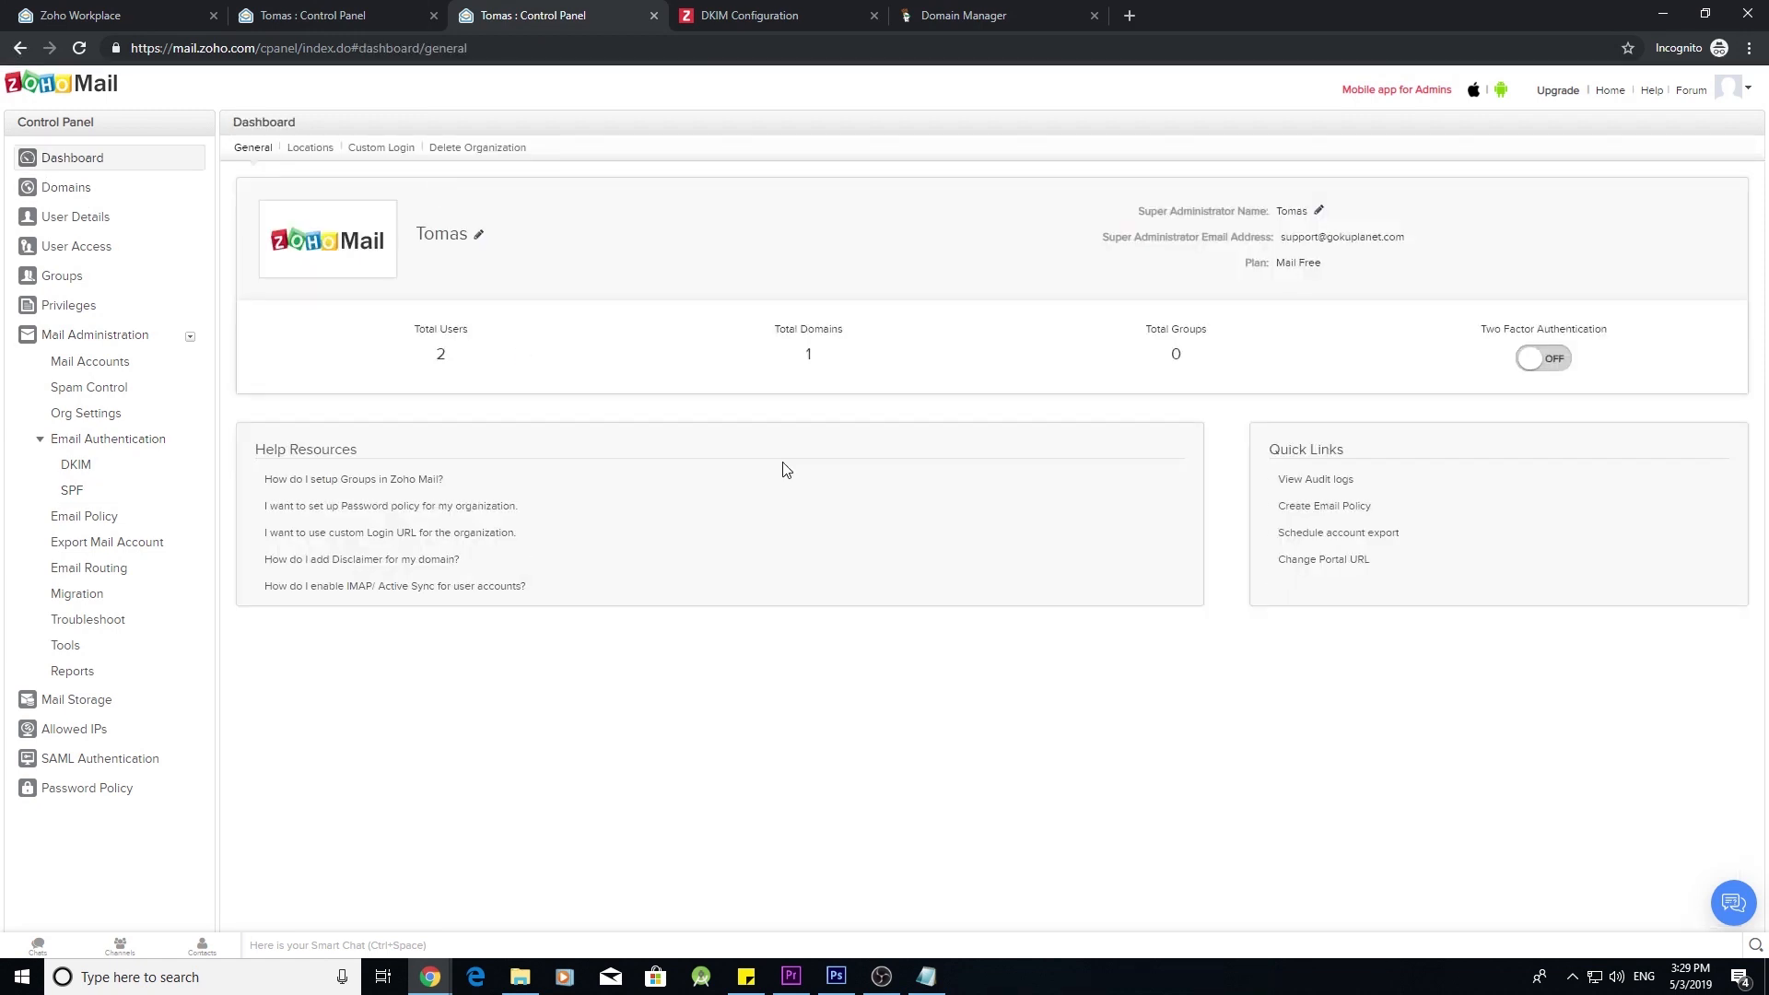
- Close the extra Zoho tabs, check DKIM and SPF status under Email Authentication, and go to Mail
click(214, 22)
click(213, 22)
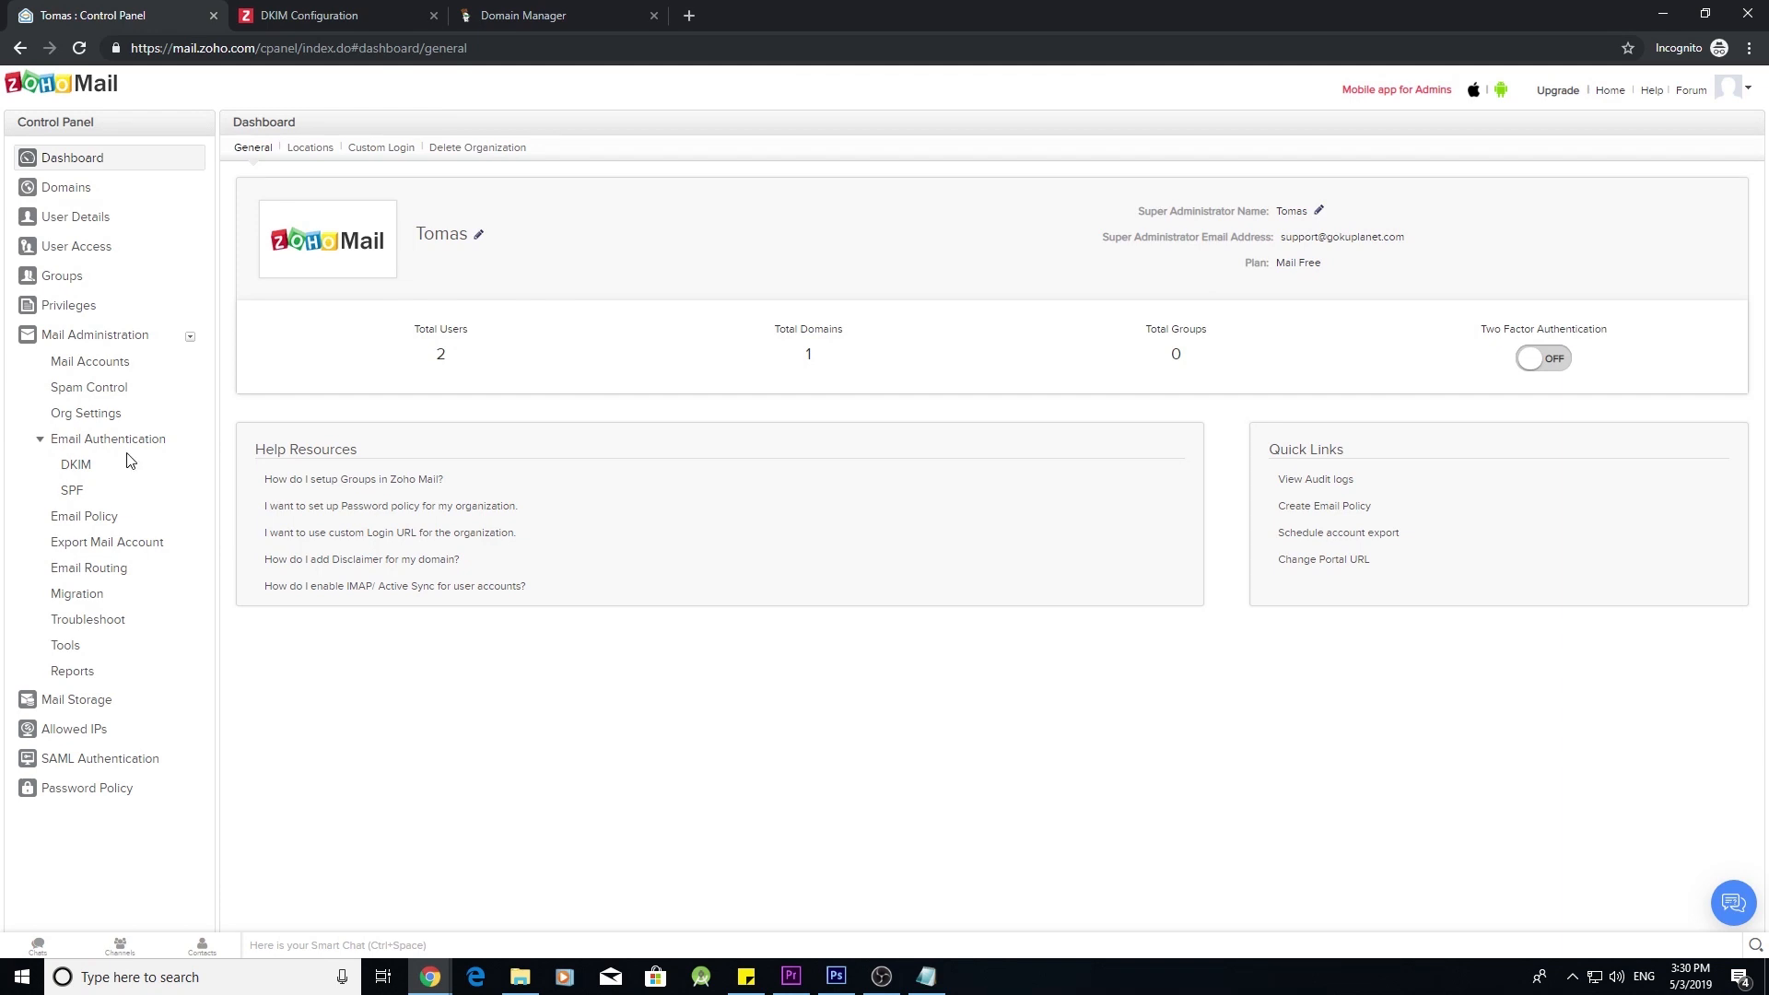
click(74, 465)
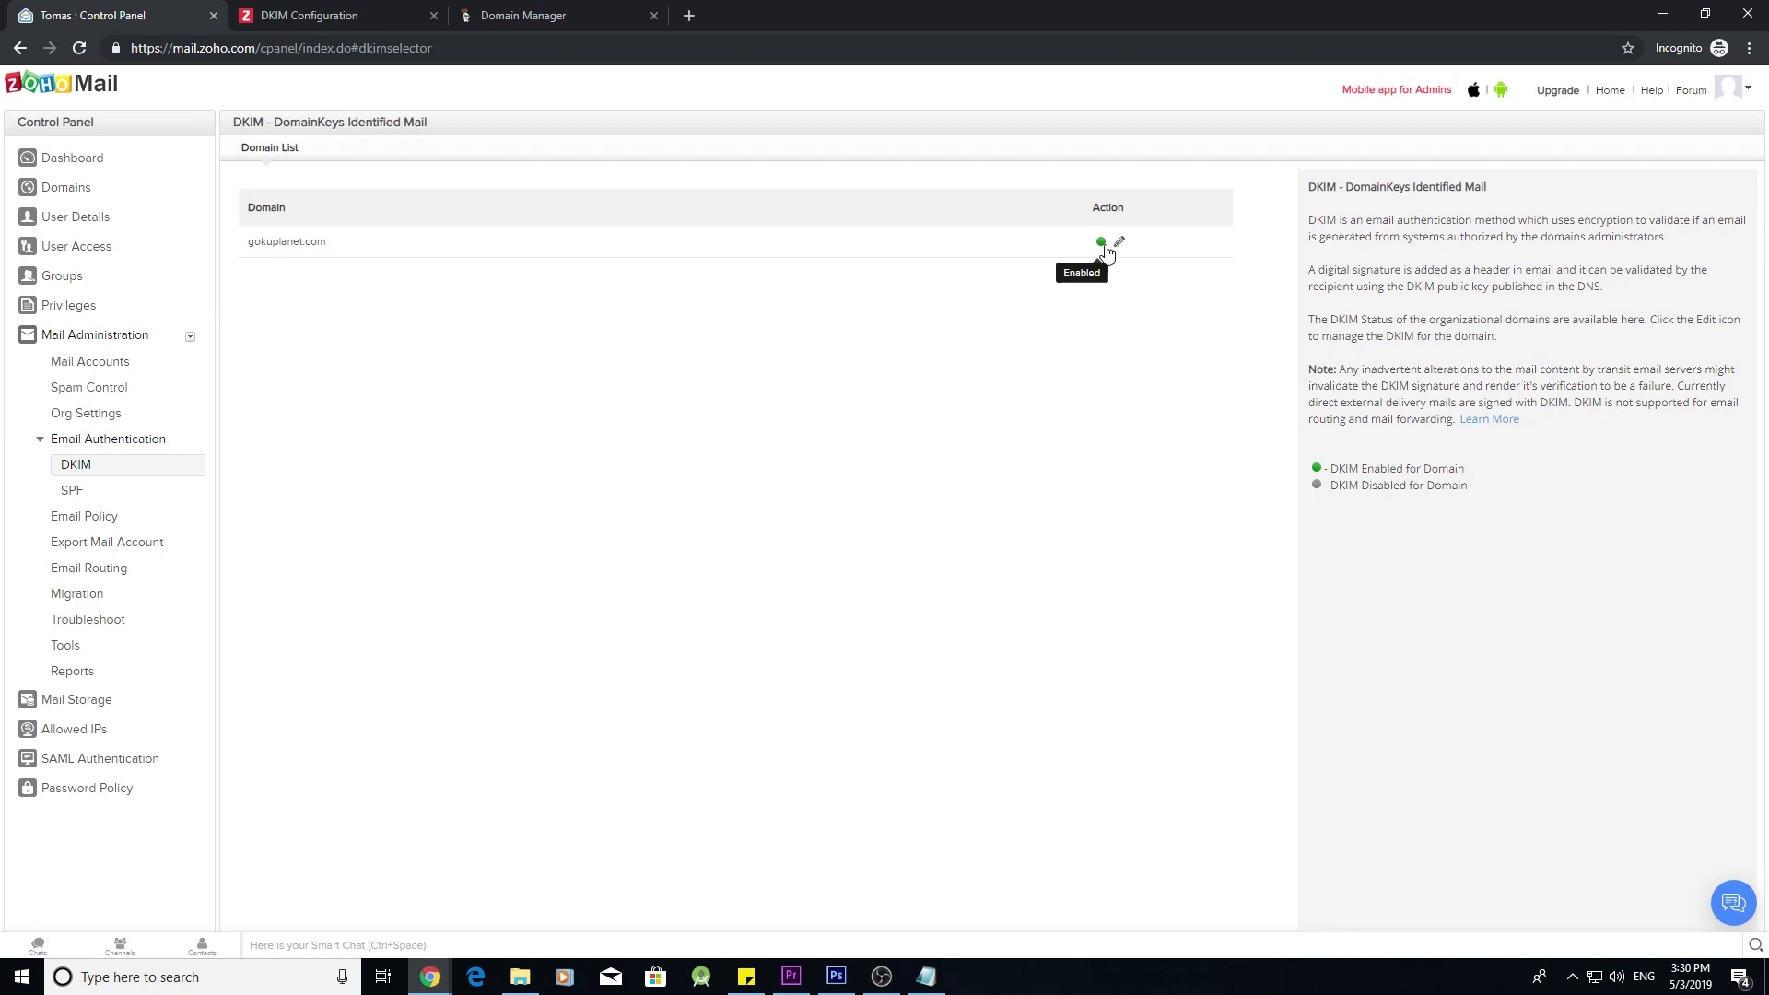
click(145, 488)
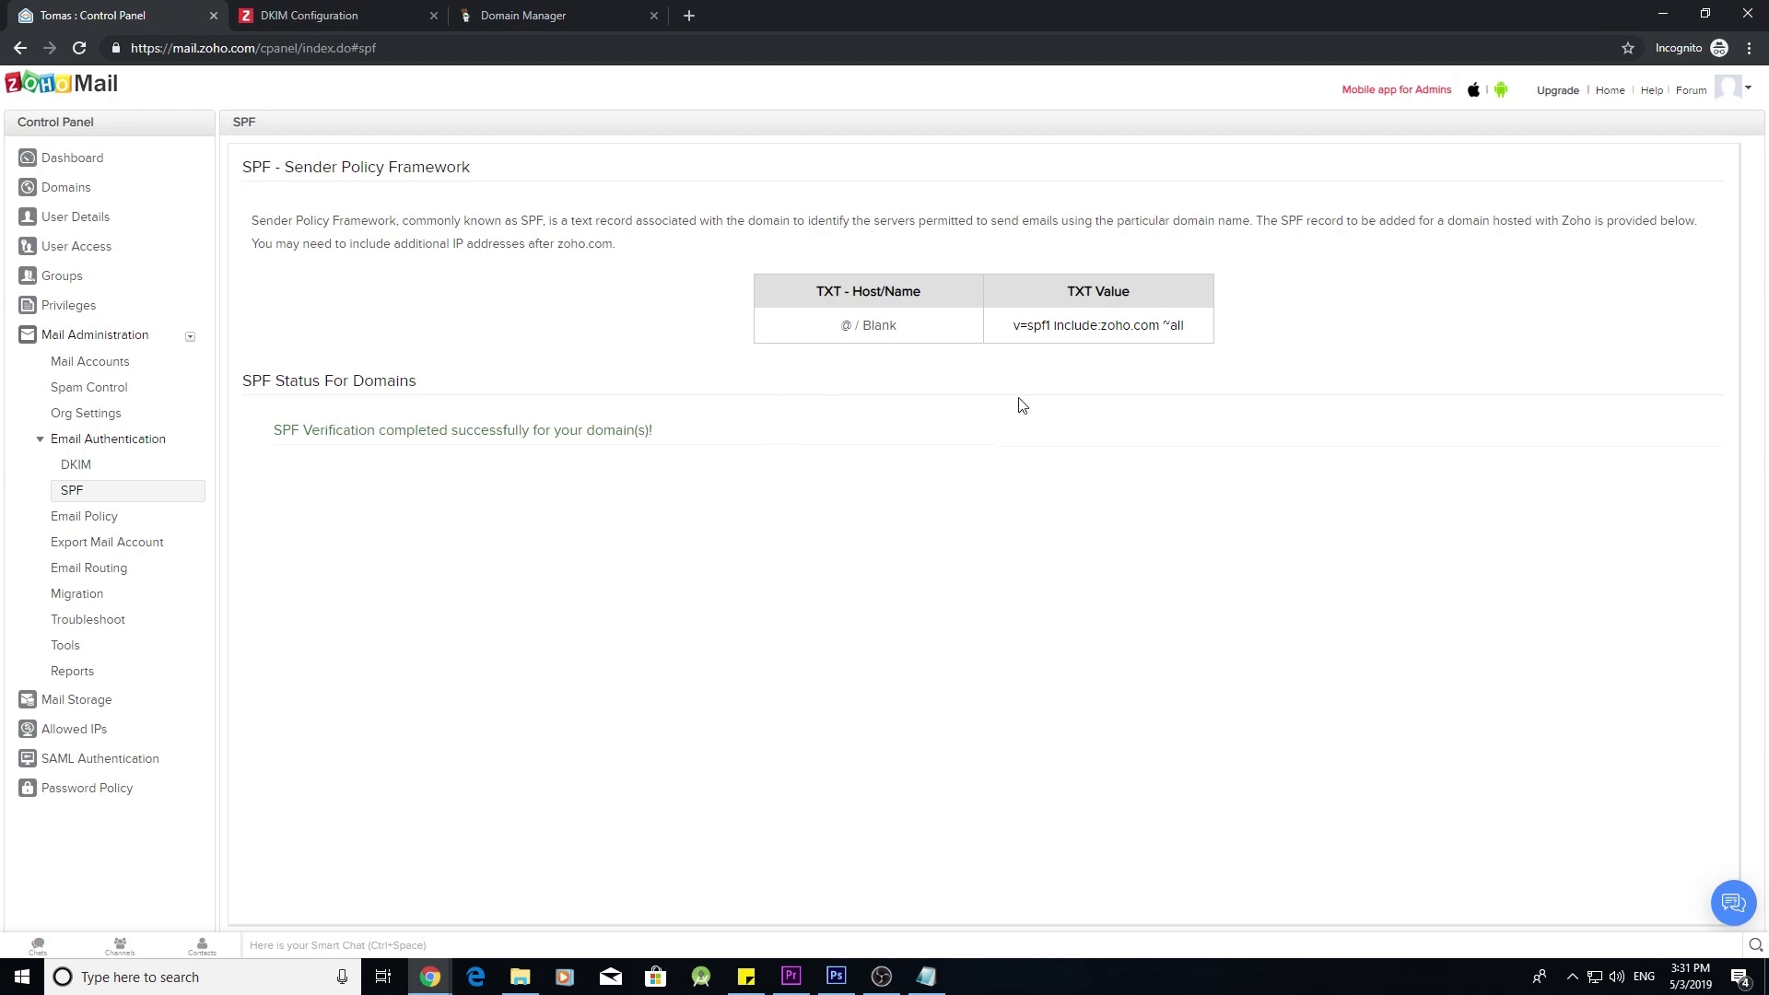
click(1609, 96)
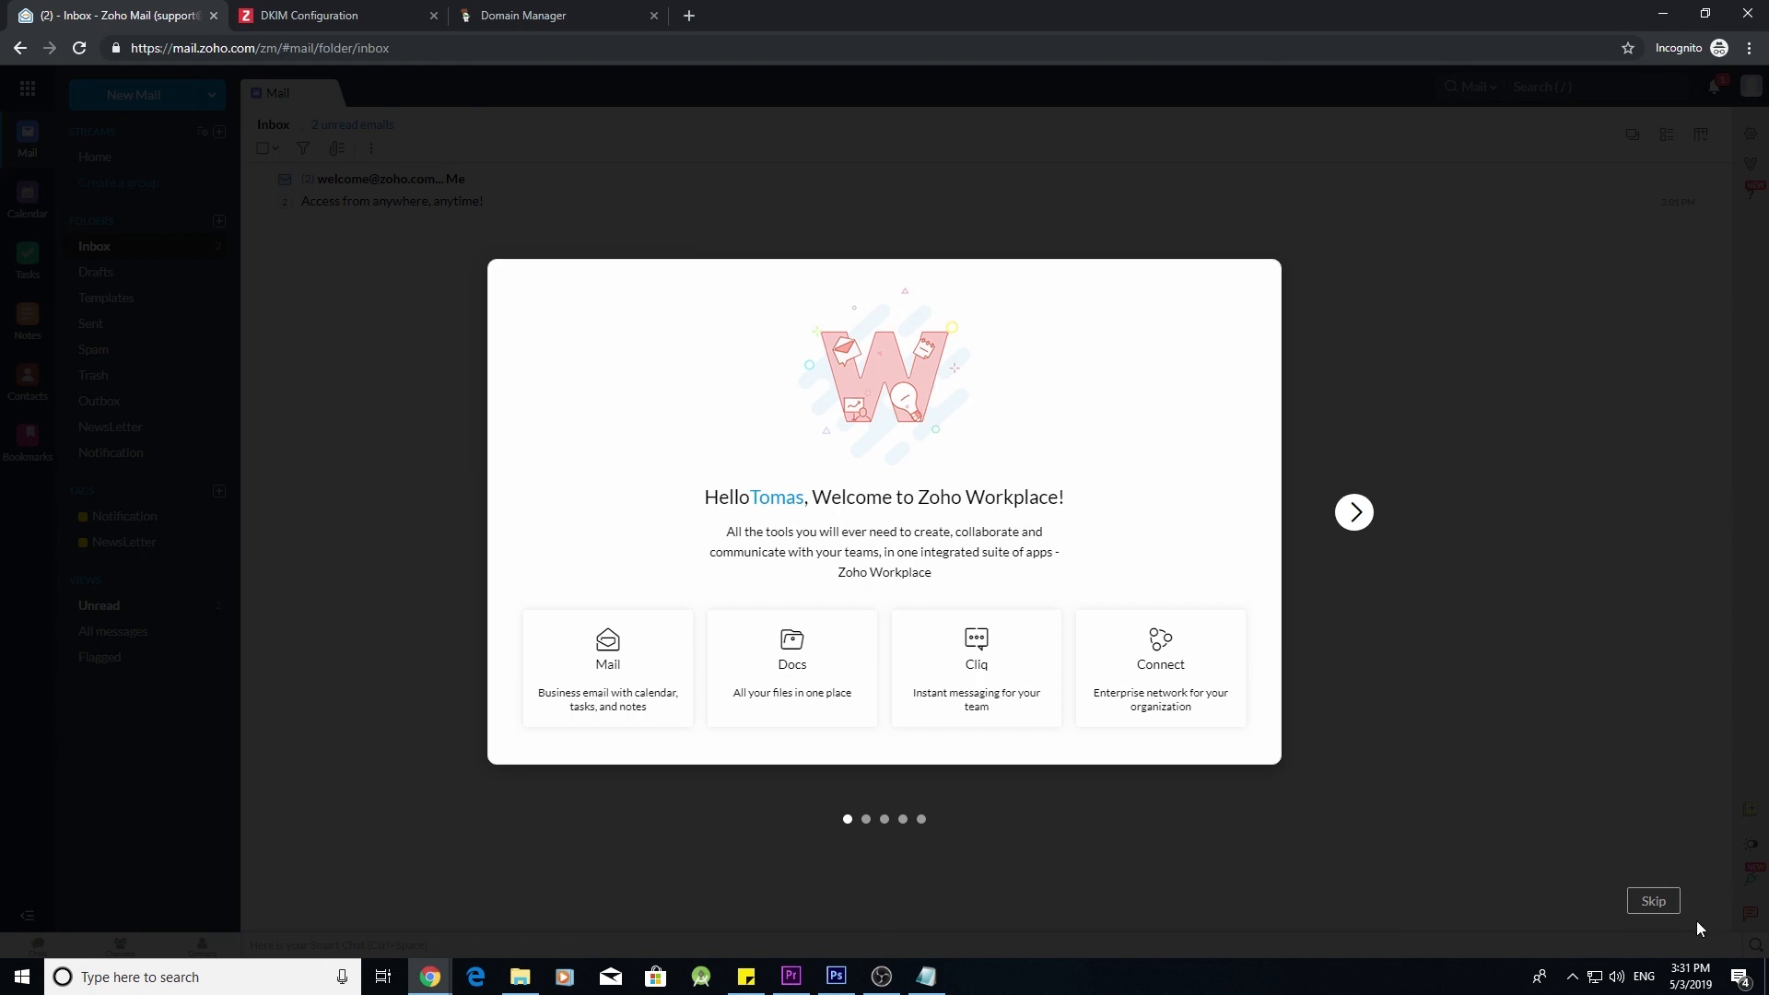
- Skip the Welcome to Zoho Workplace tour in the Zoho Mail inbox
click(1666, 905)
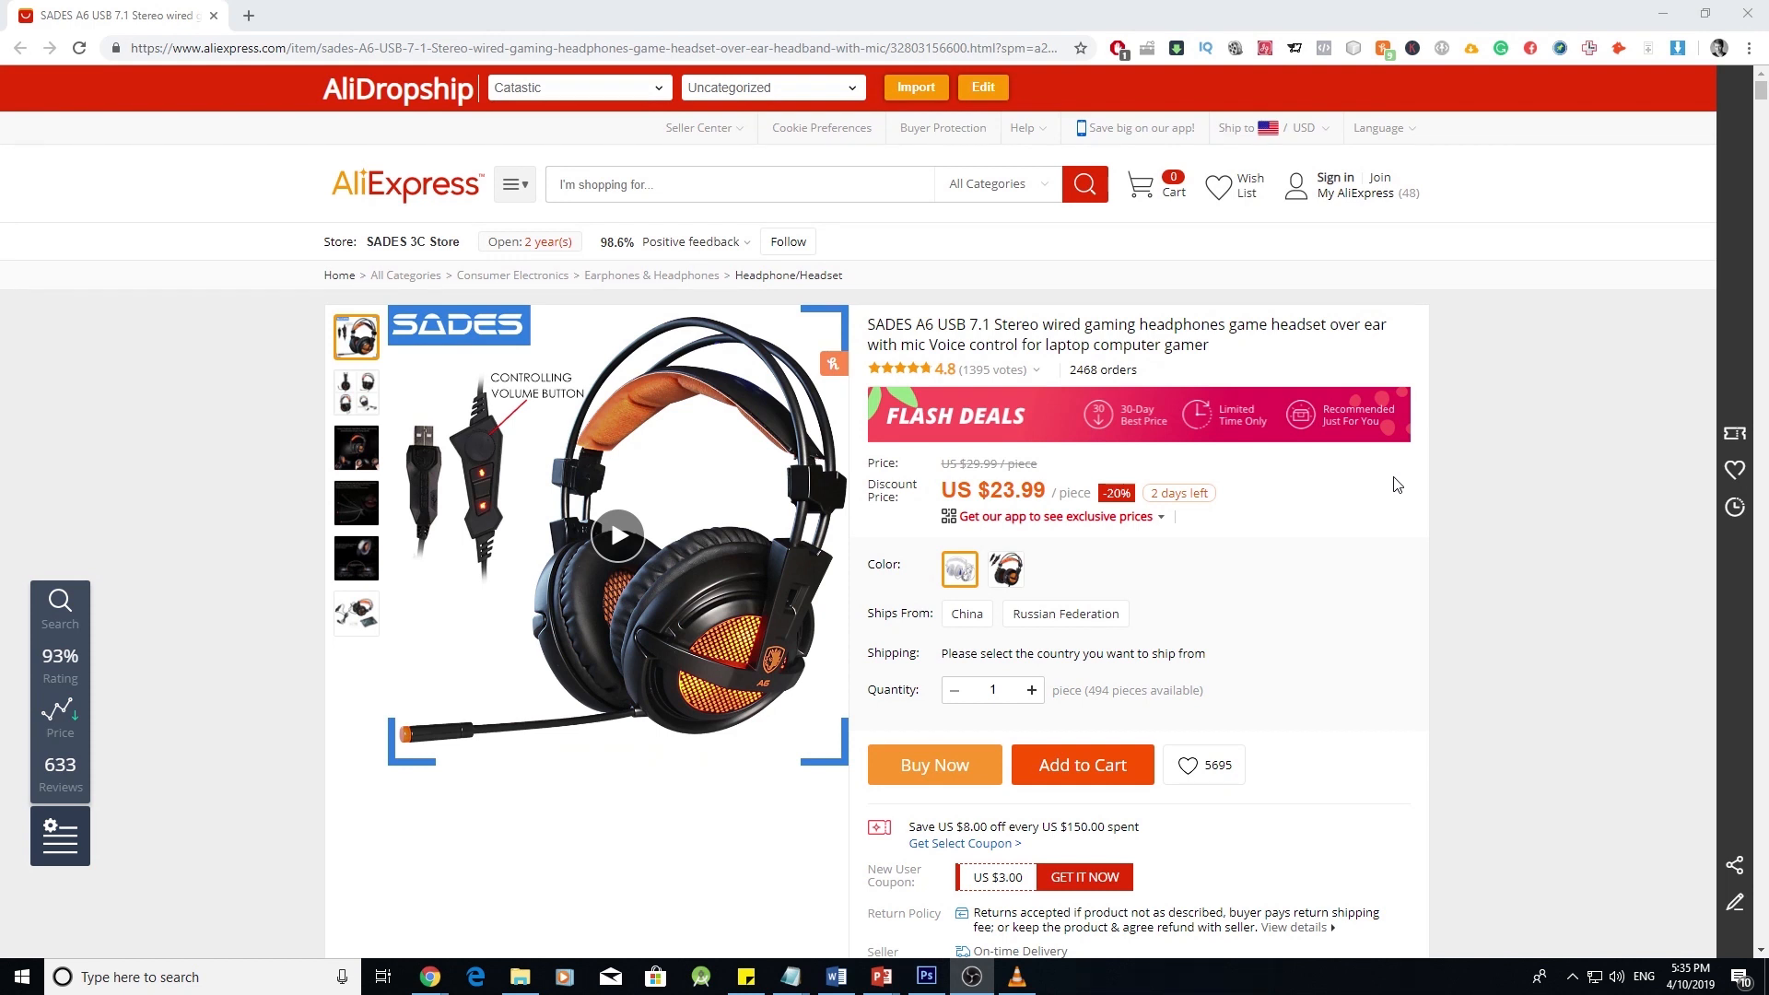
- Launch AliDropship's Edit import editor on the SADES A6 USB 7.1 headset page
click(1393, 478)
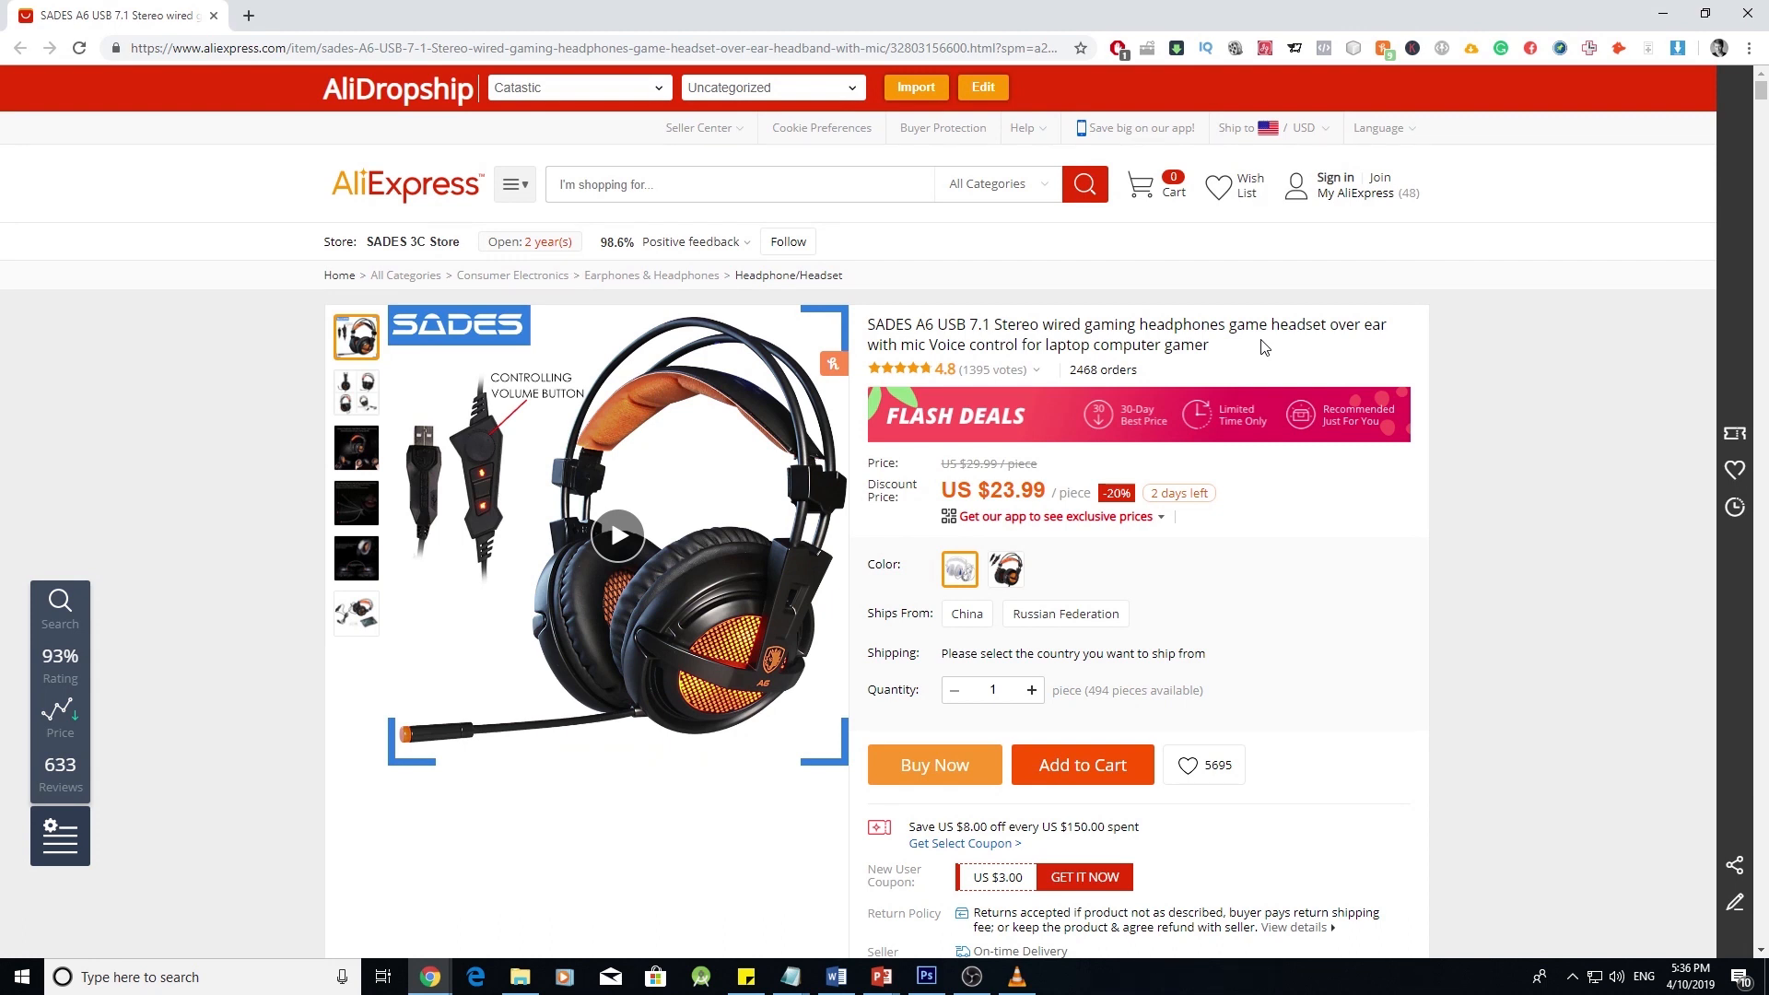
click(991, 88)
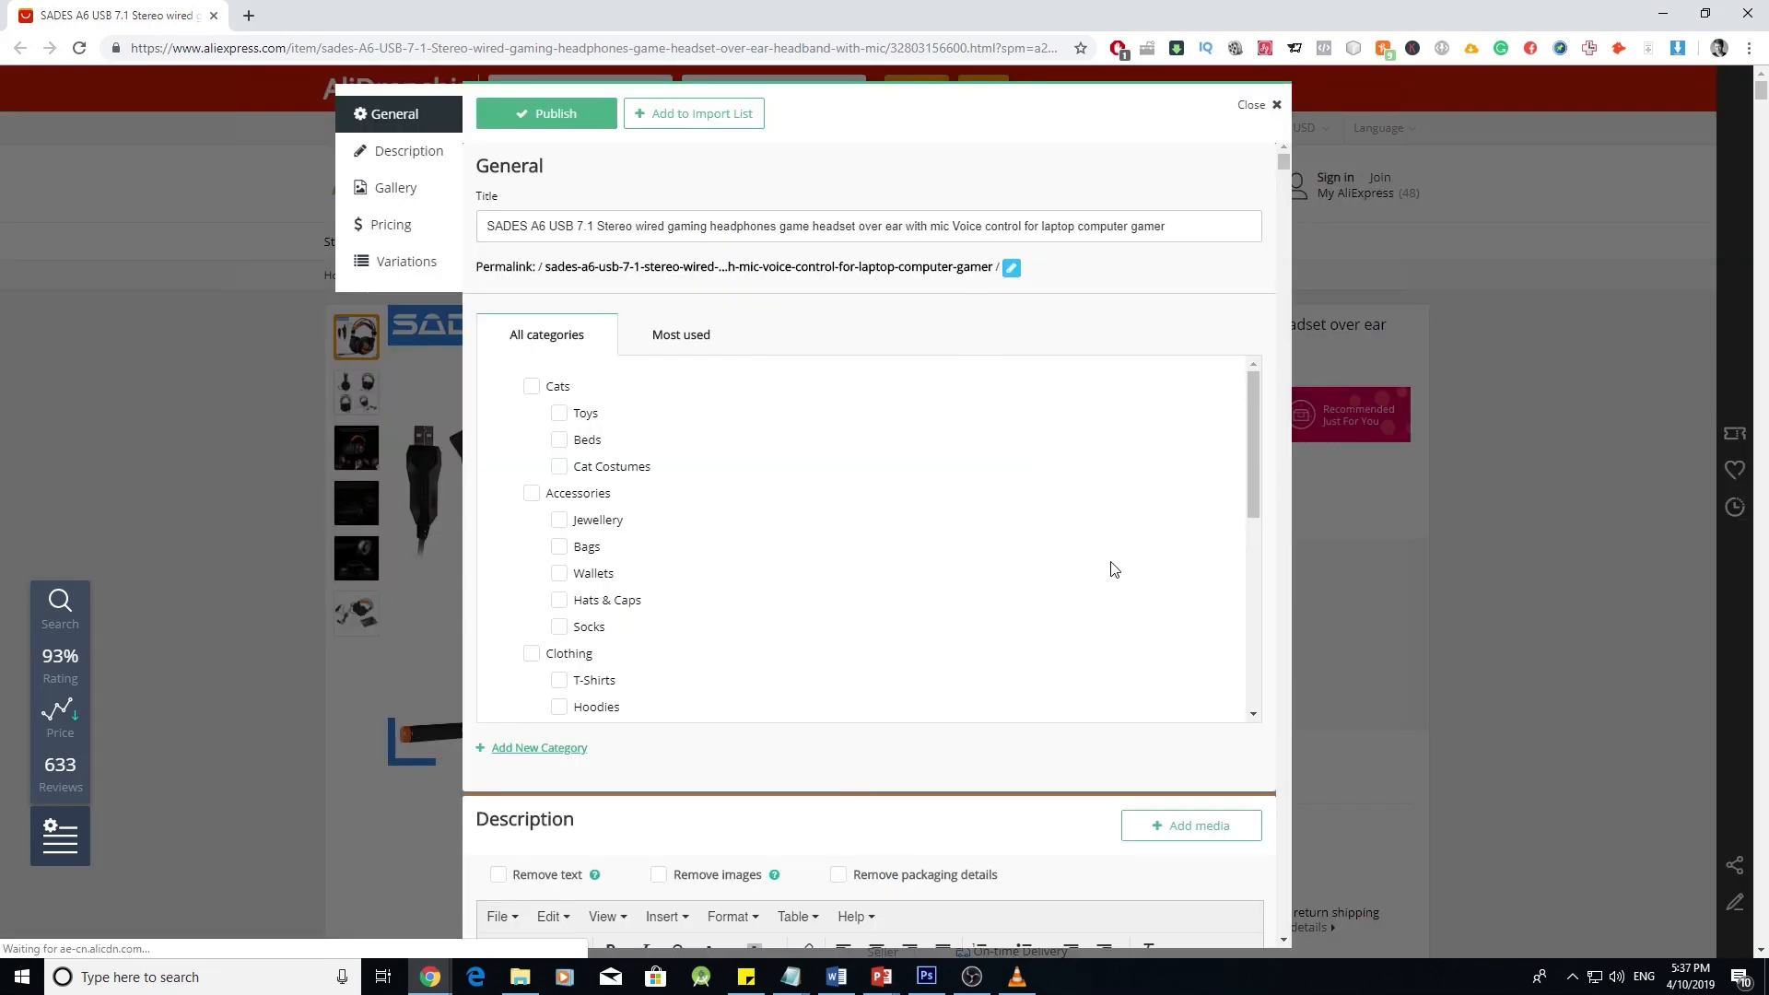
- Tick Remove images and Remove text so the headset description drops to 0 words
scroll(1213, 590, down, 5)
scroll(1184, 567, up, 5)
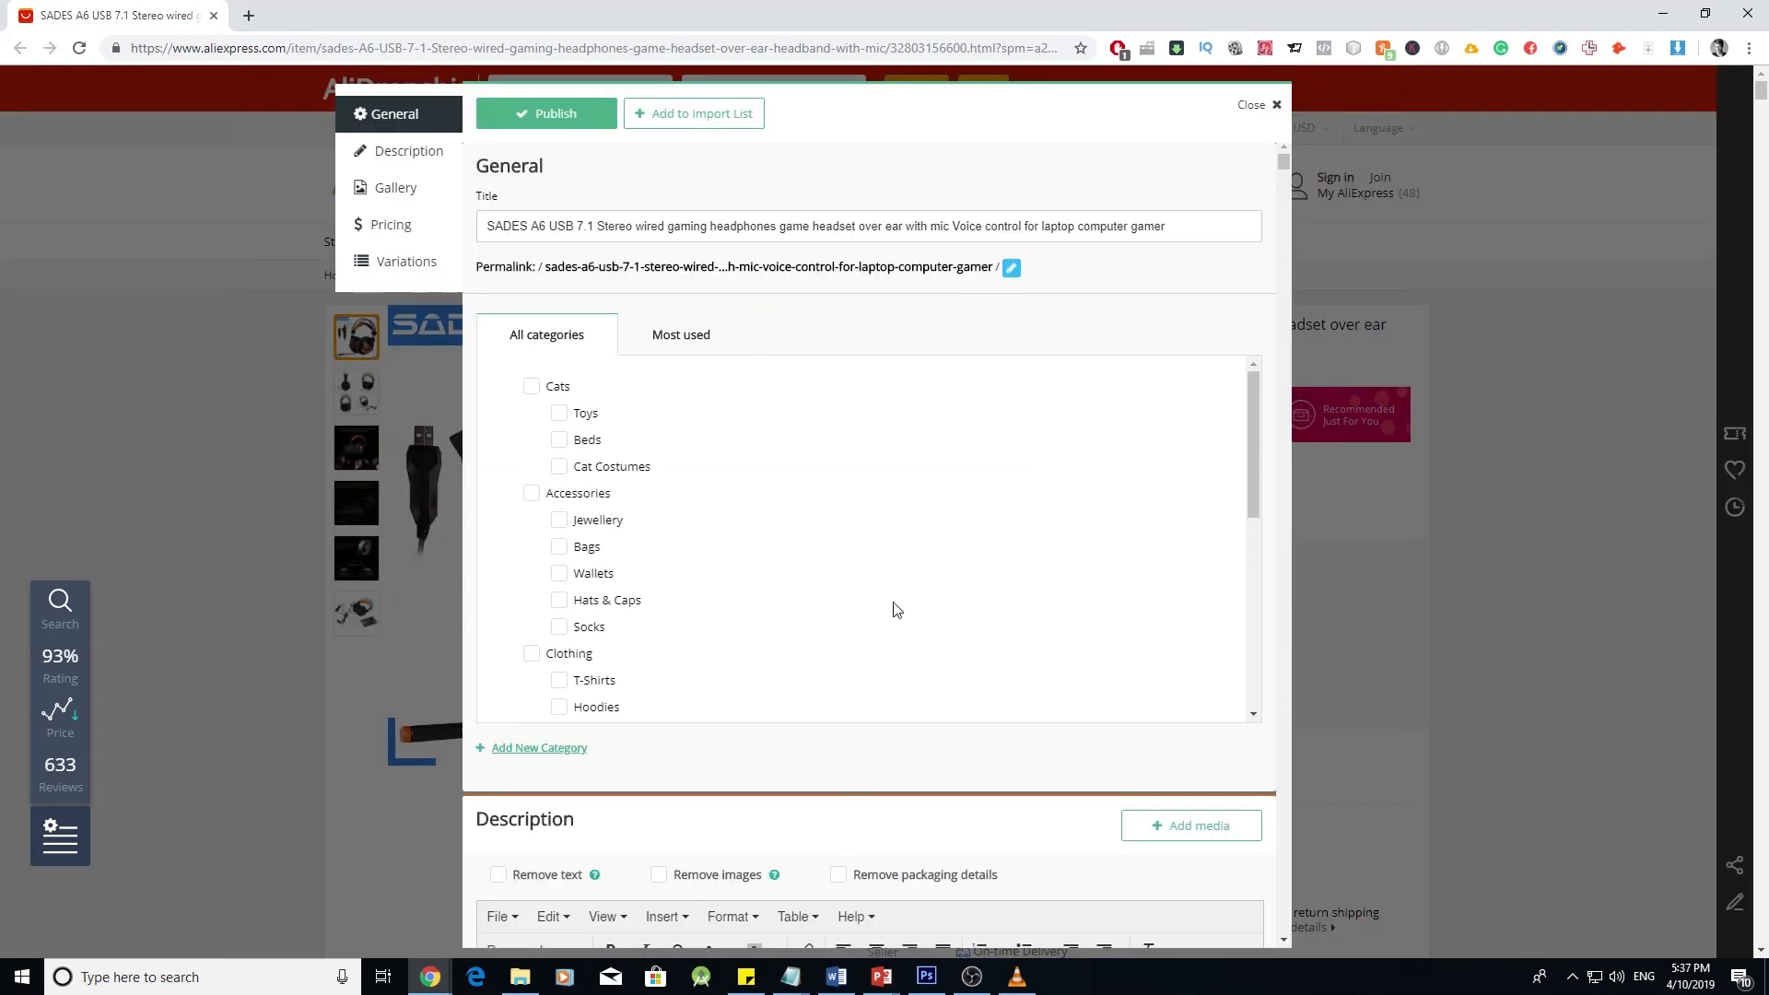
scroll(892, 608, down, 1)
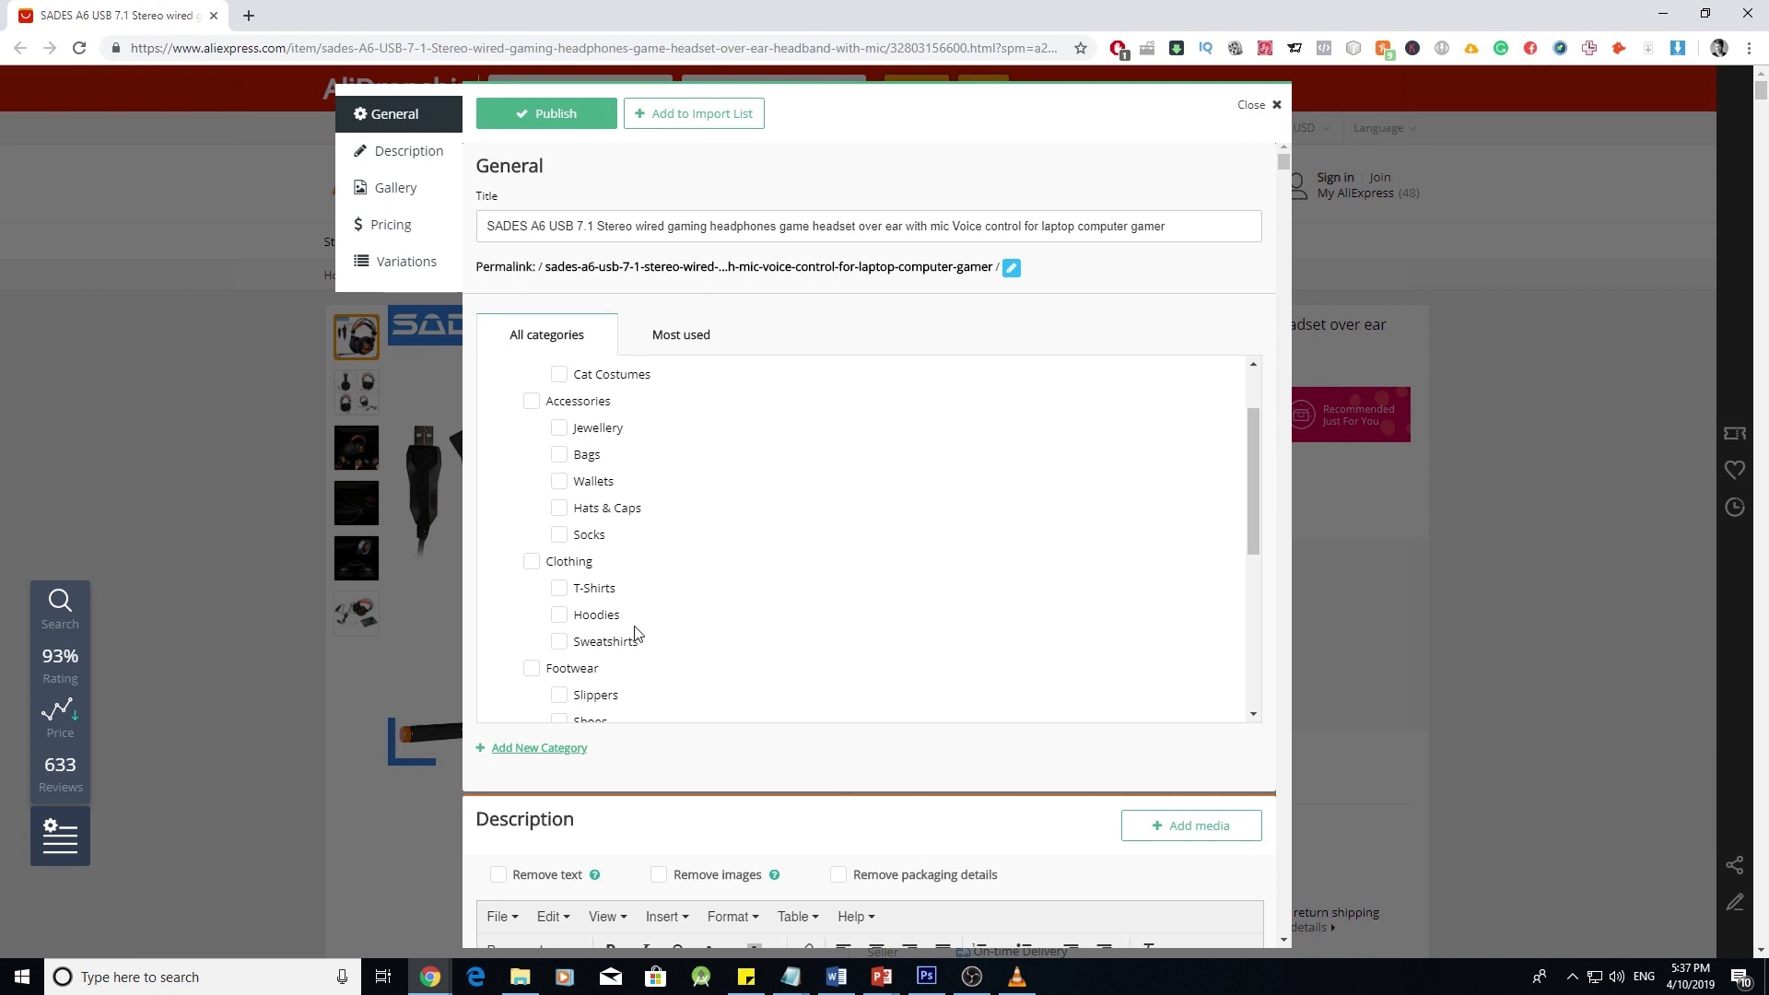
scroll(645, 572, down, 1)
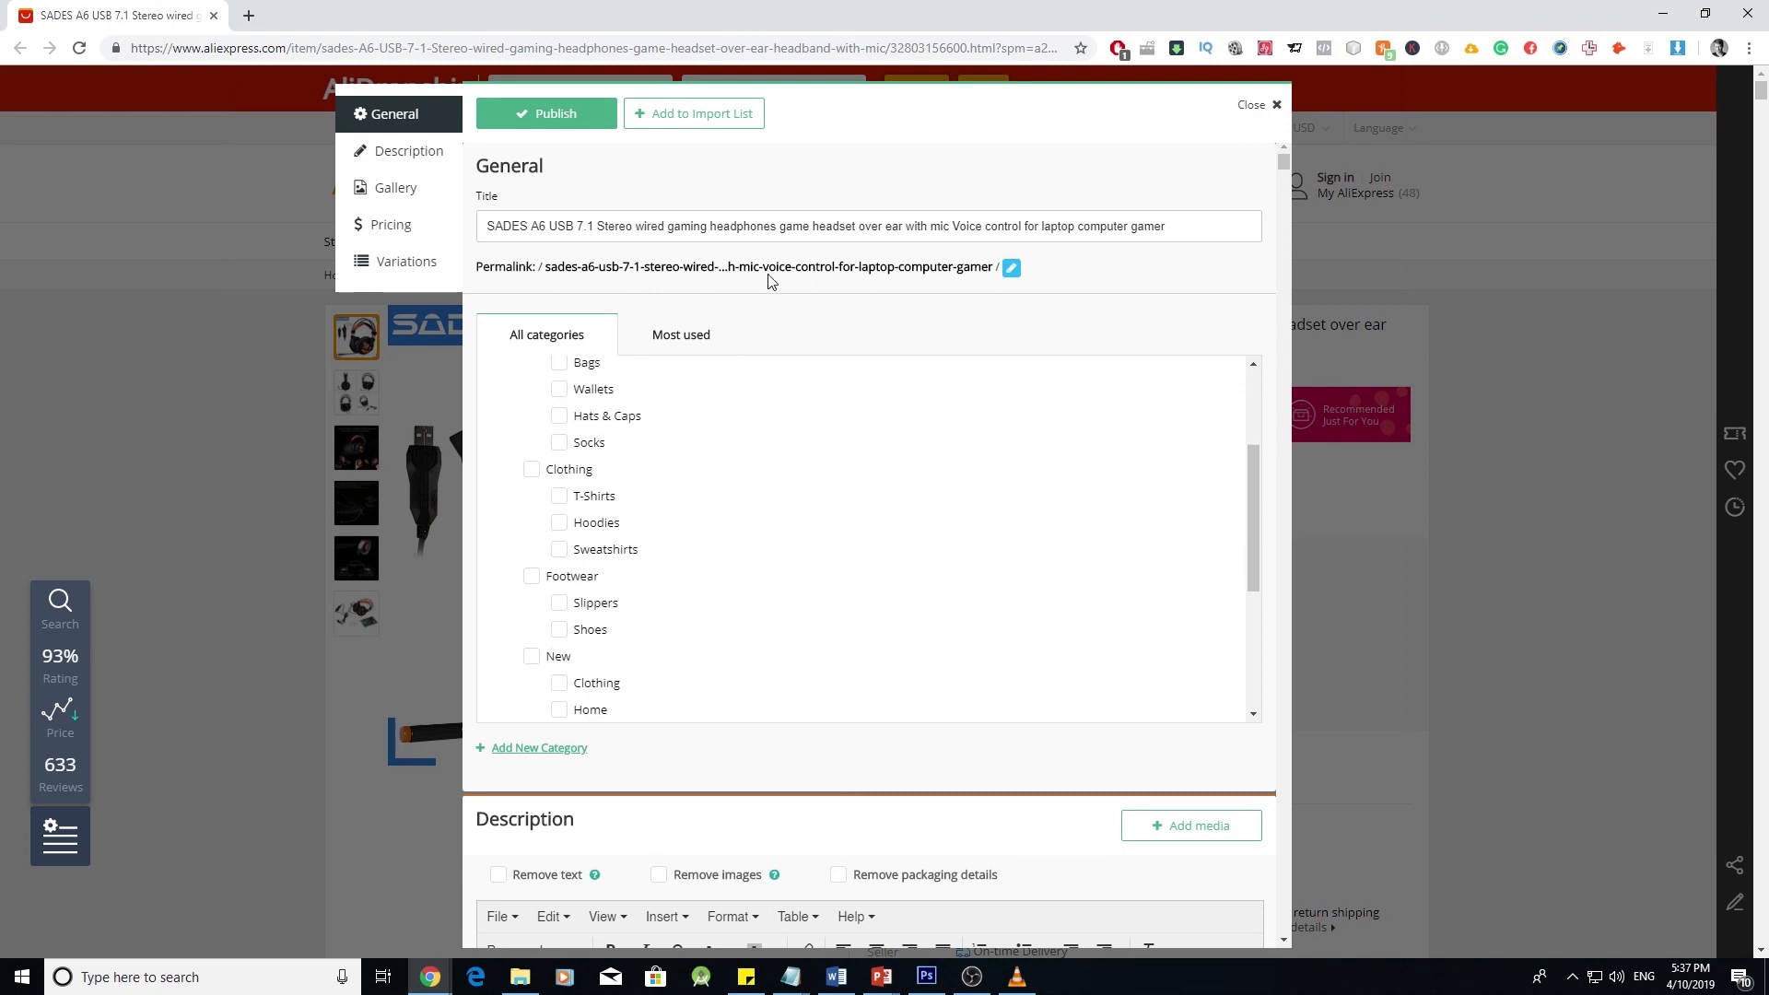
triple_click(977, 216)
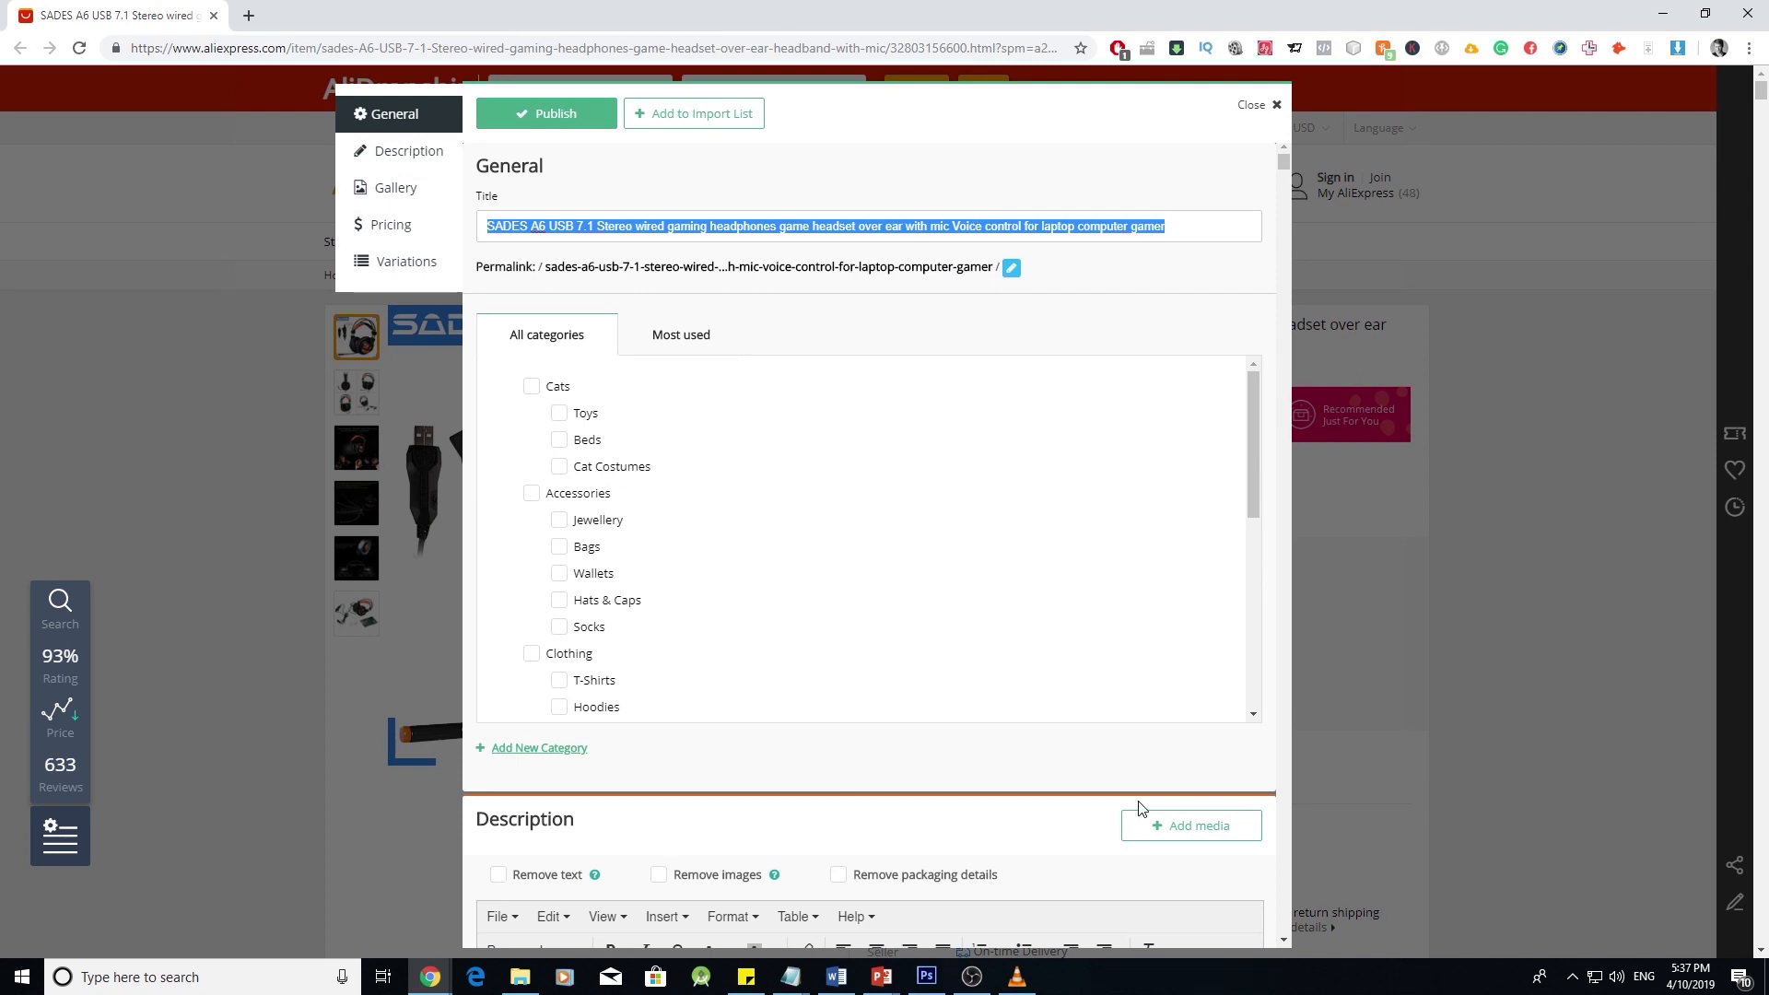
scroll(1141, 810, down, 6)
click(667, 325)
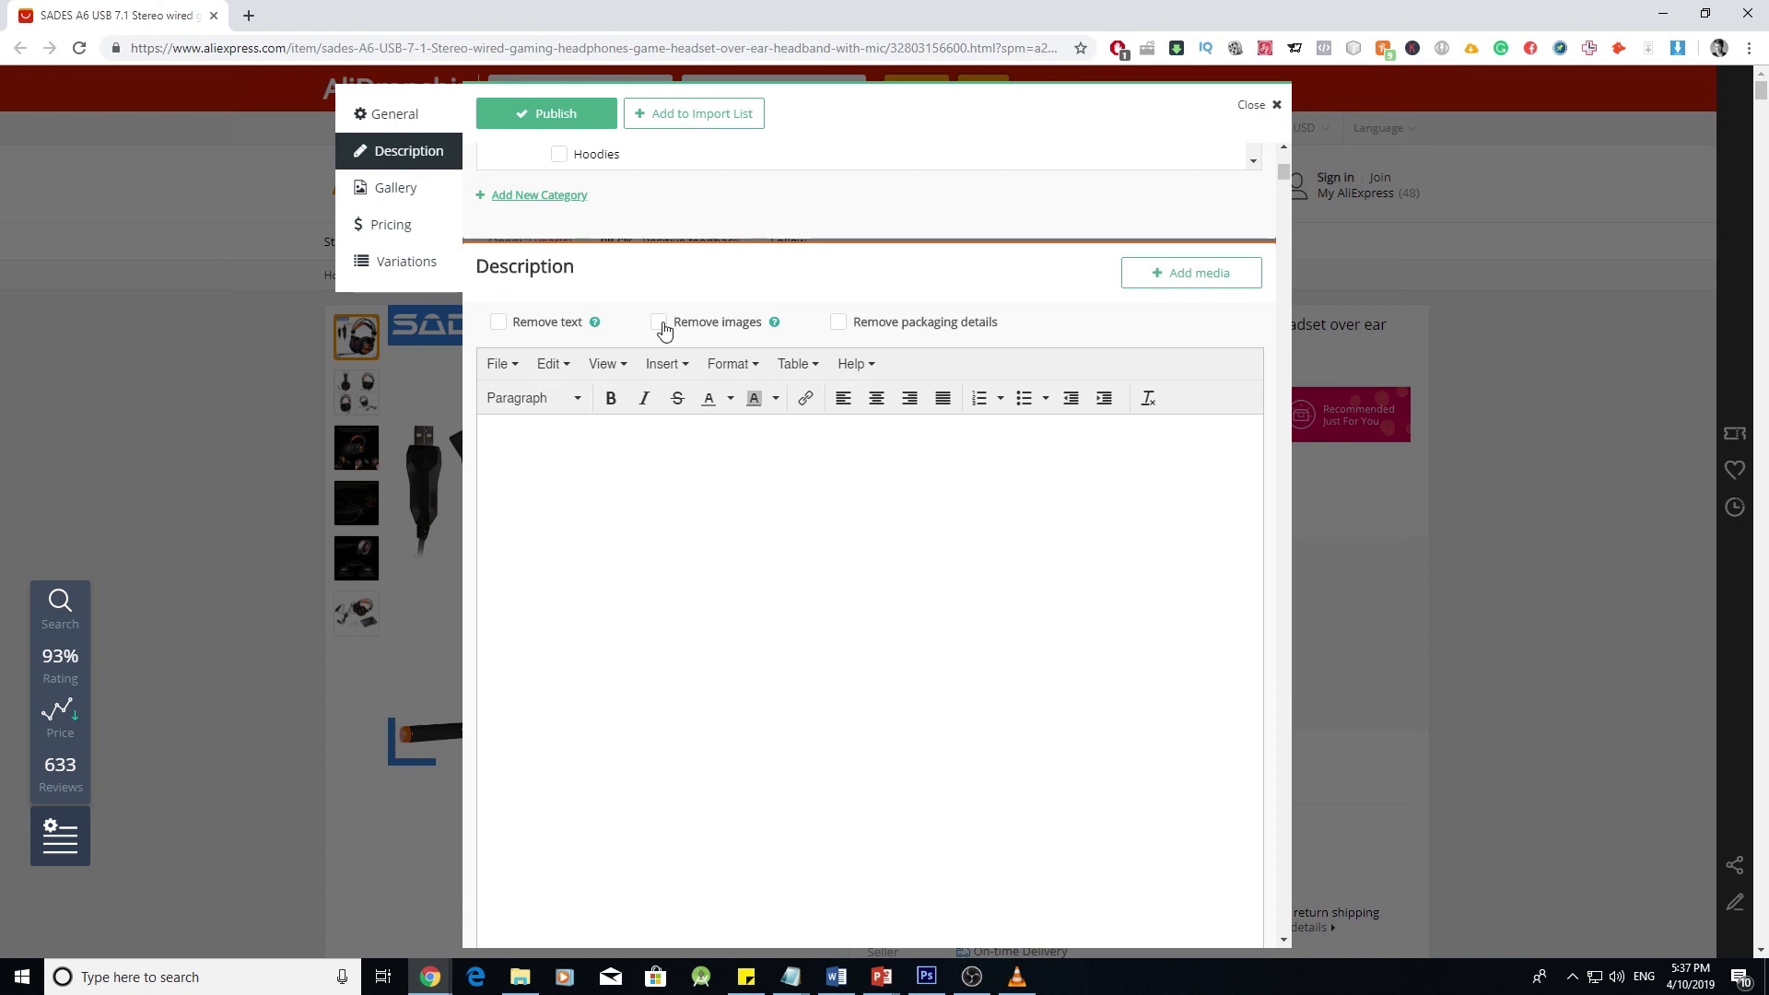
click(499, 323)
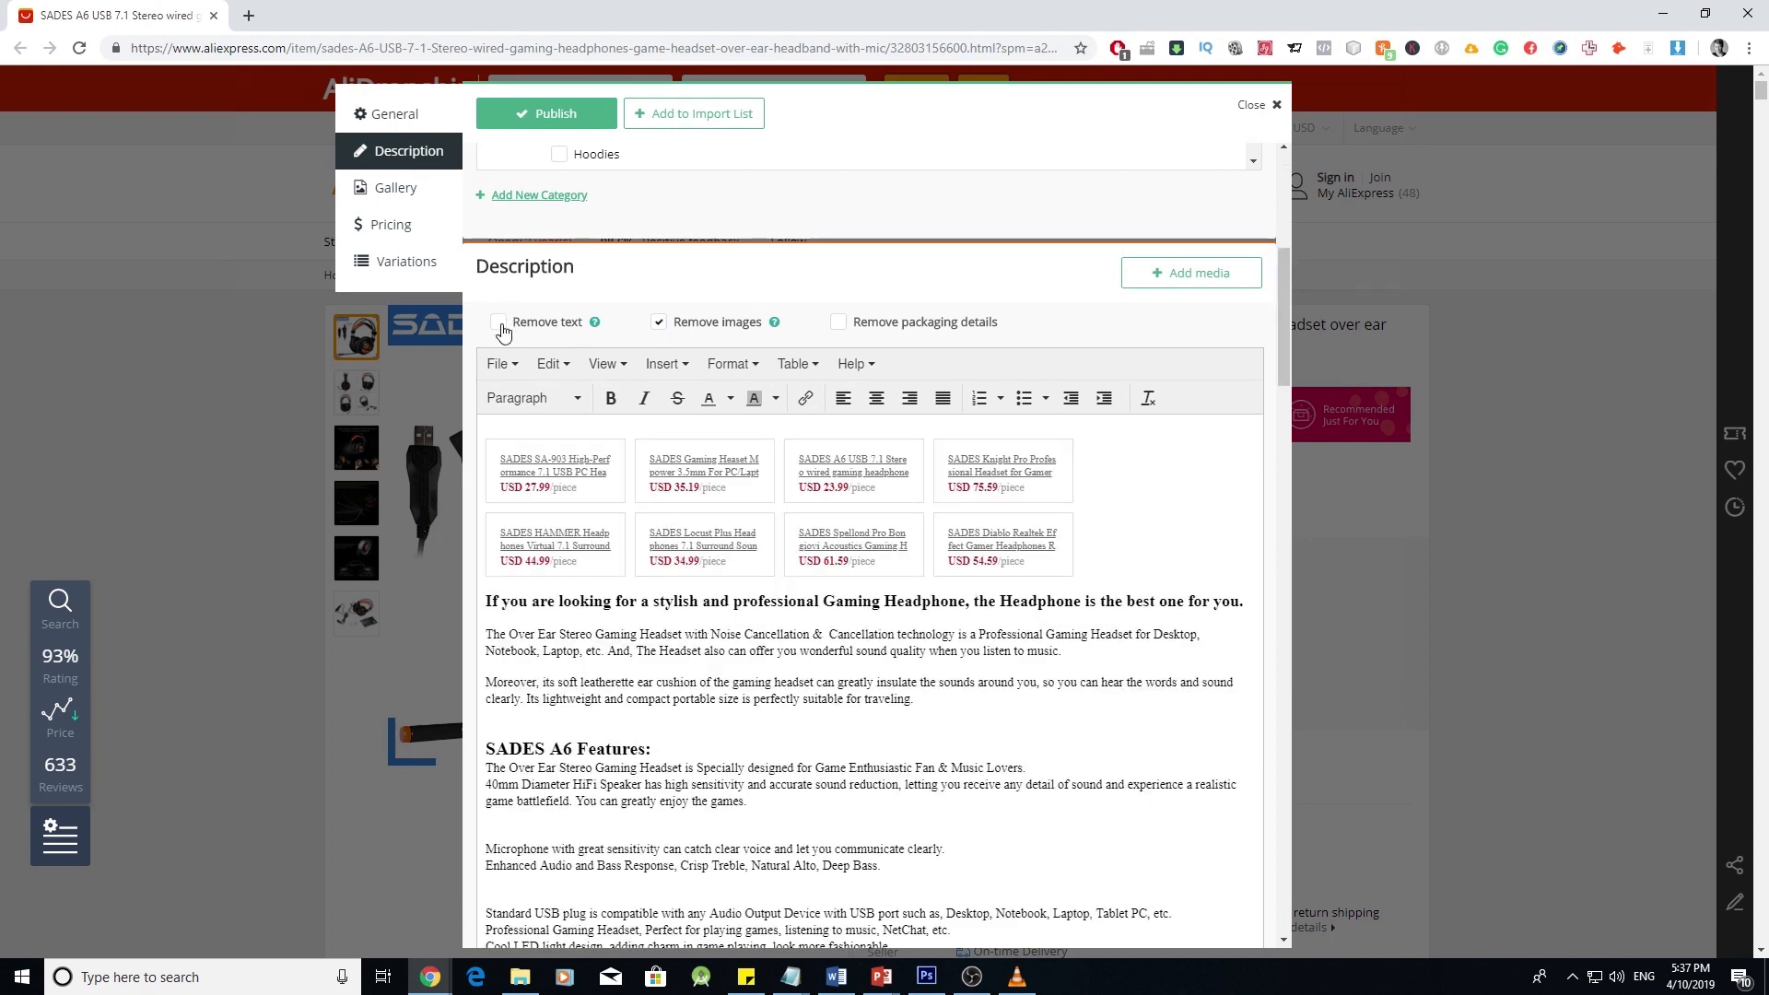
click(680, 451)
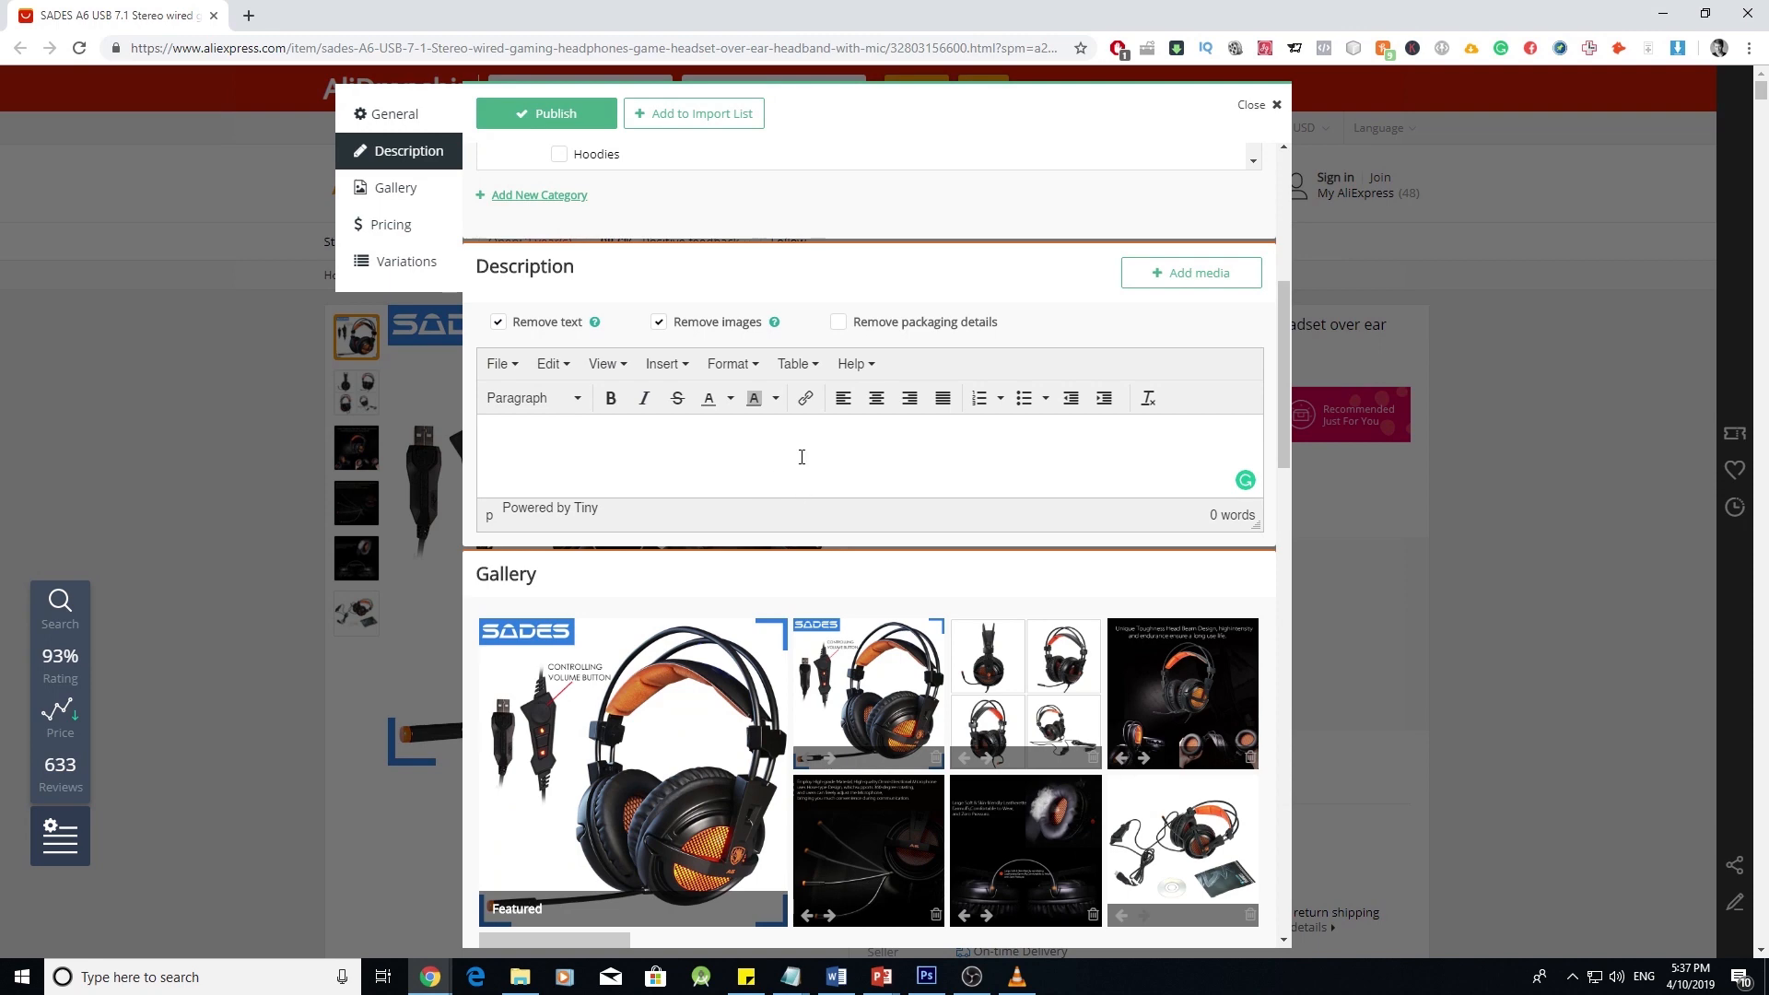
scroll(832, 447, down, 4)
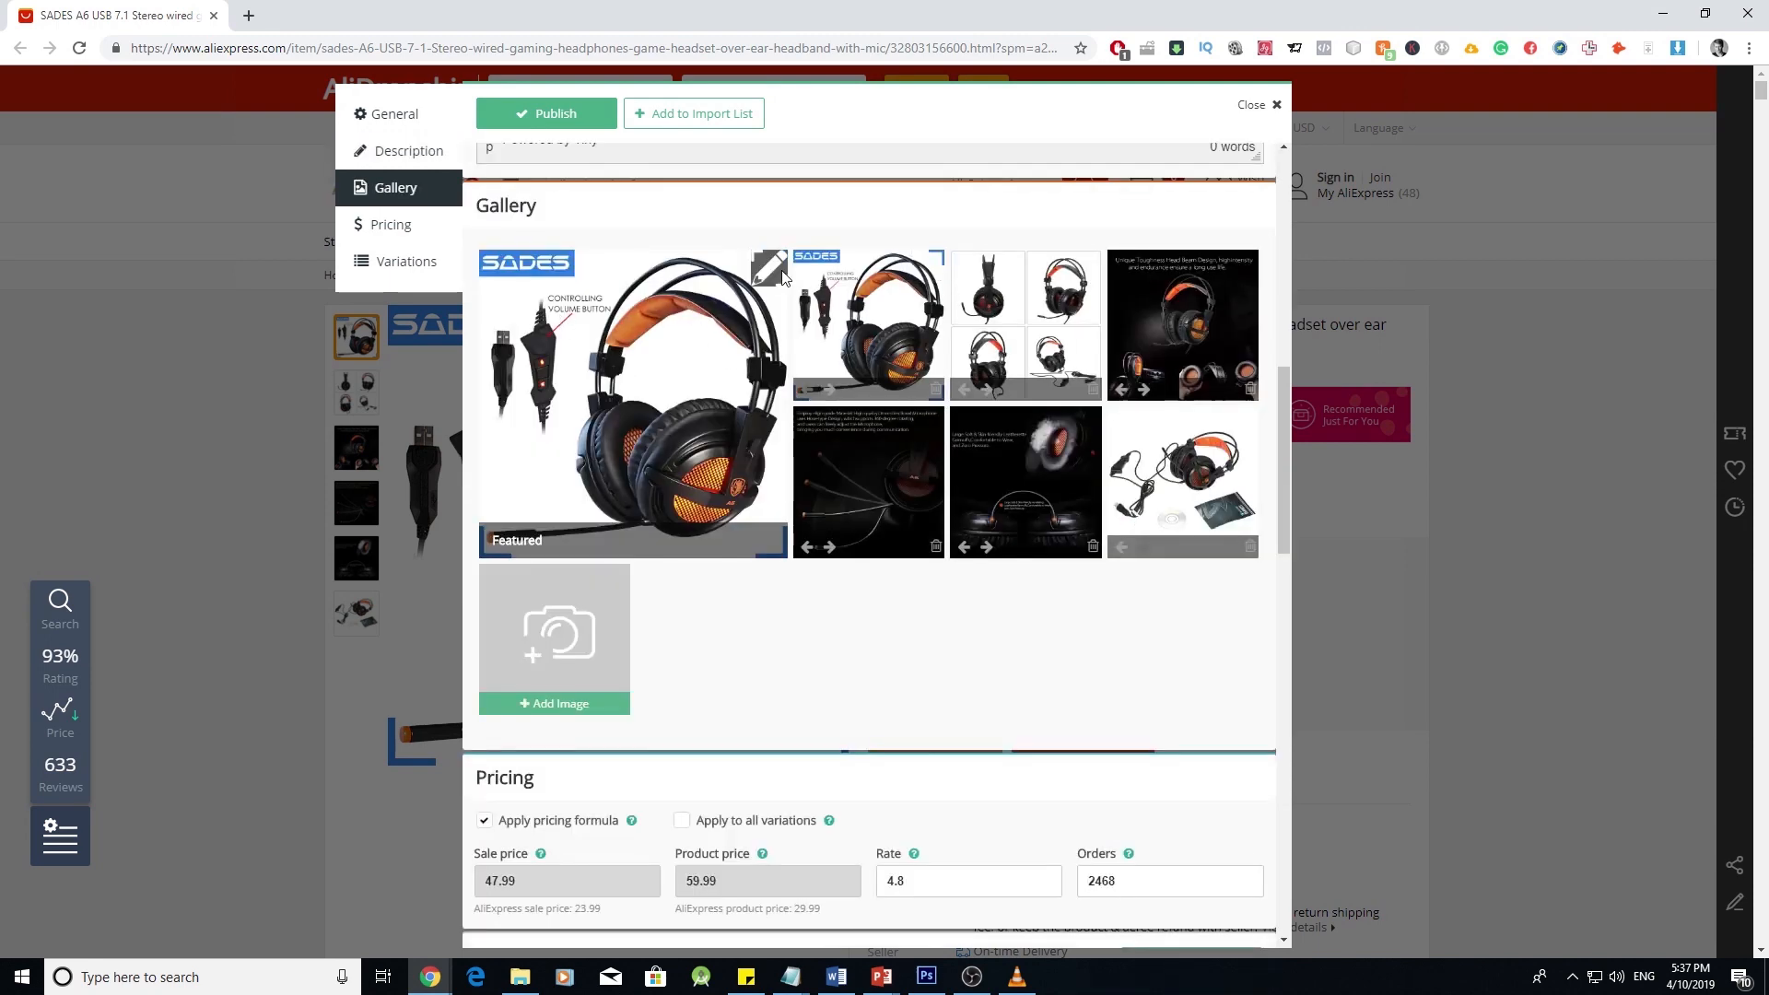
- Brush sampled white (sizes 22 and 47) over the SADES logo and blue corner bar, then save
click(769, 279)
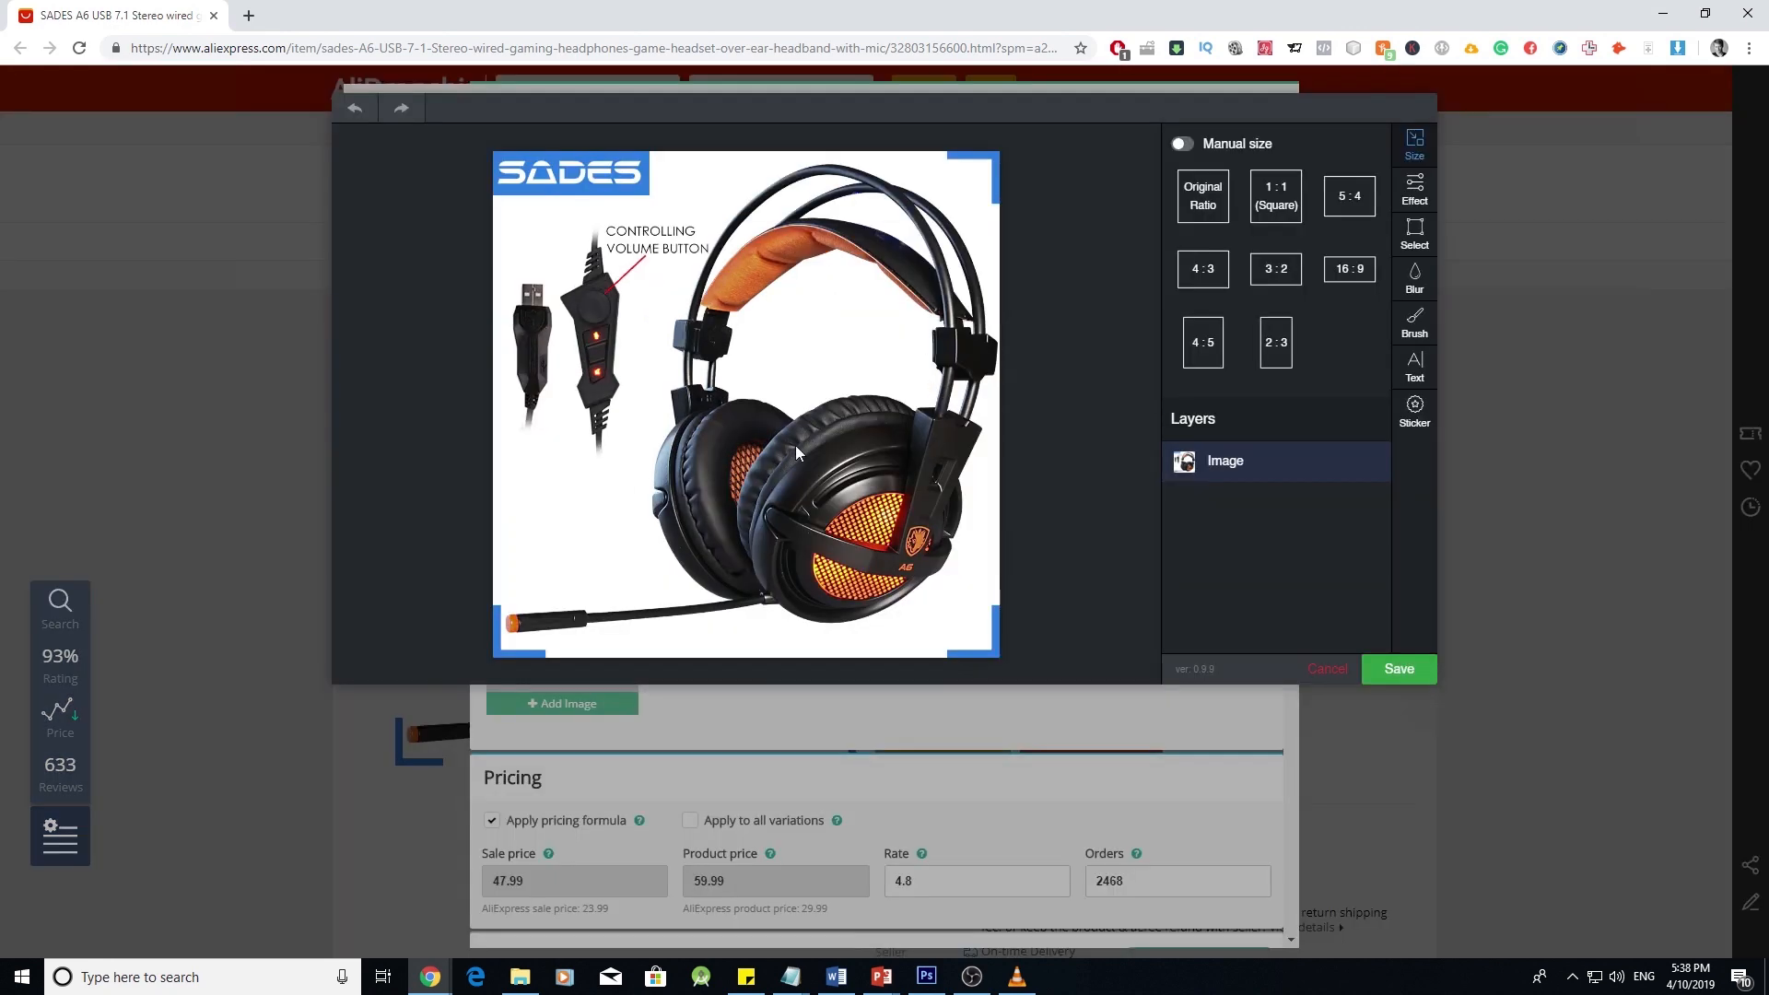
click(1404, 334)
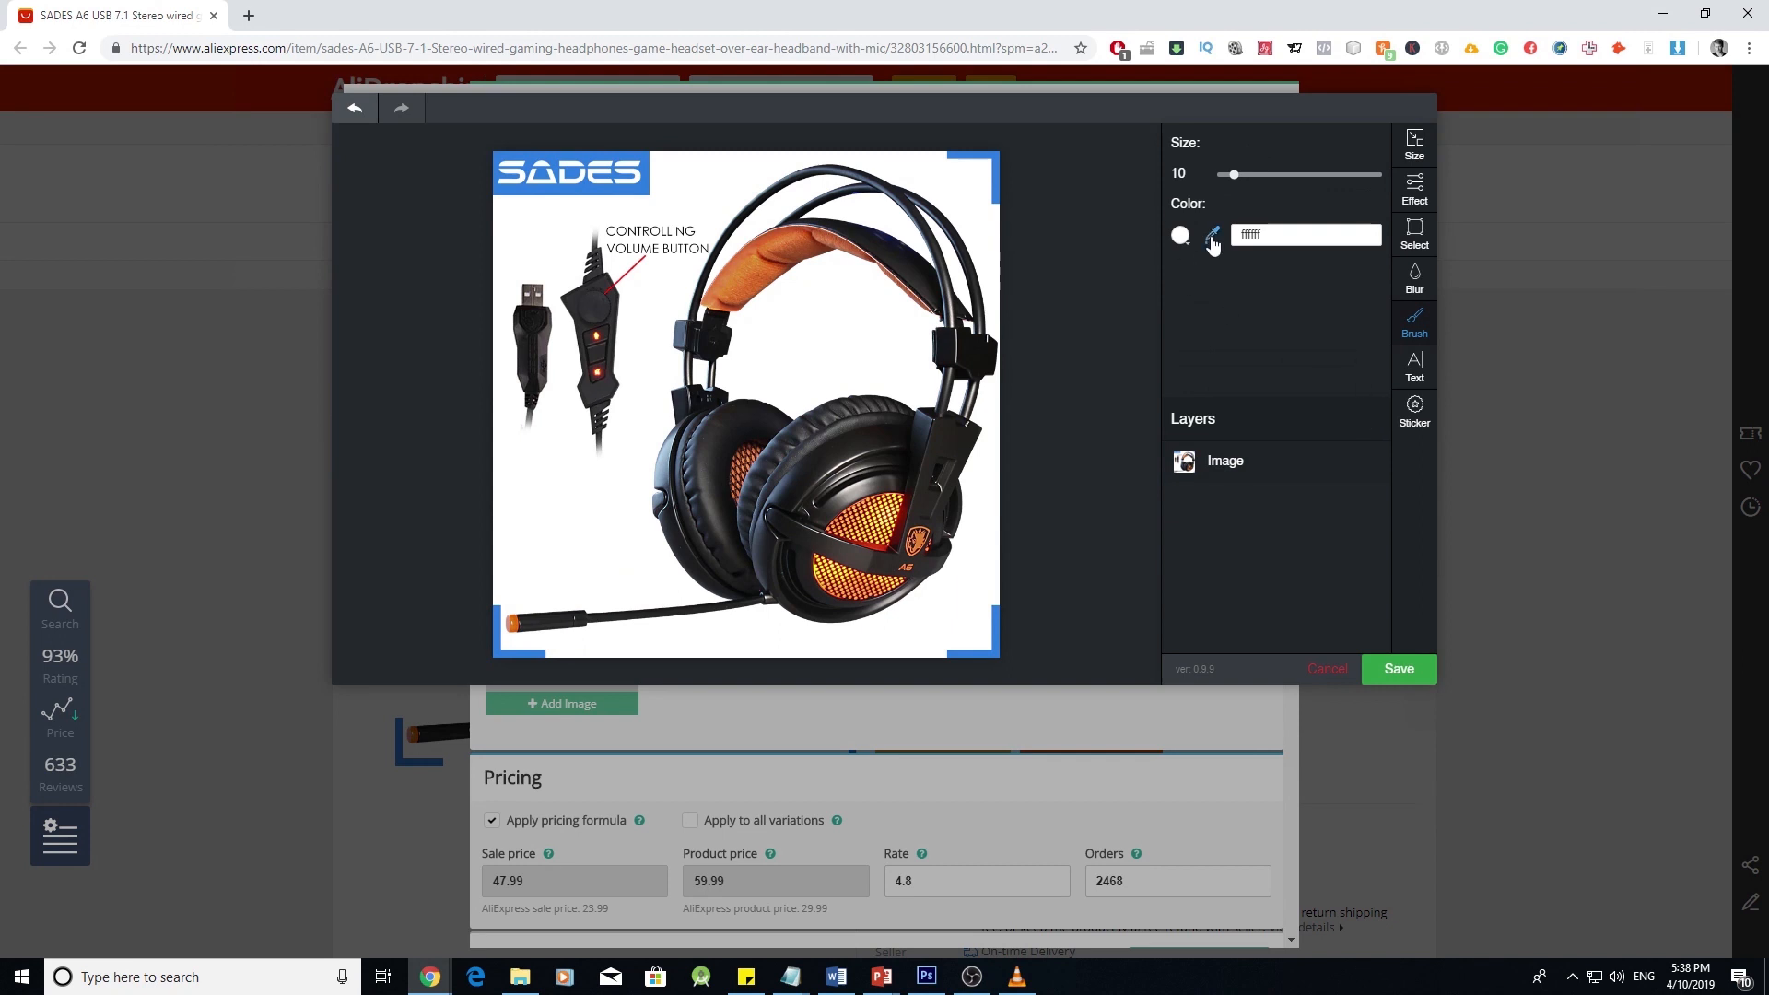
click(1212, 240)
click(975, 199)
click(1253, 175)
drag(991, 171, 996, 222)
drag(1254, 175, 1294, 175)
mouse_move(959, 158)
mouse_down()
mouse_move(993, 158)
mouse_move(948, 154)
mouse_up()
drag(646, 171, 509, 180)
click(1399, 669)
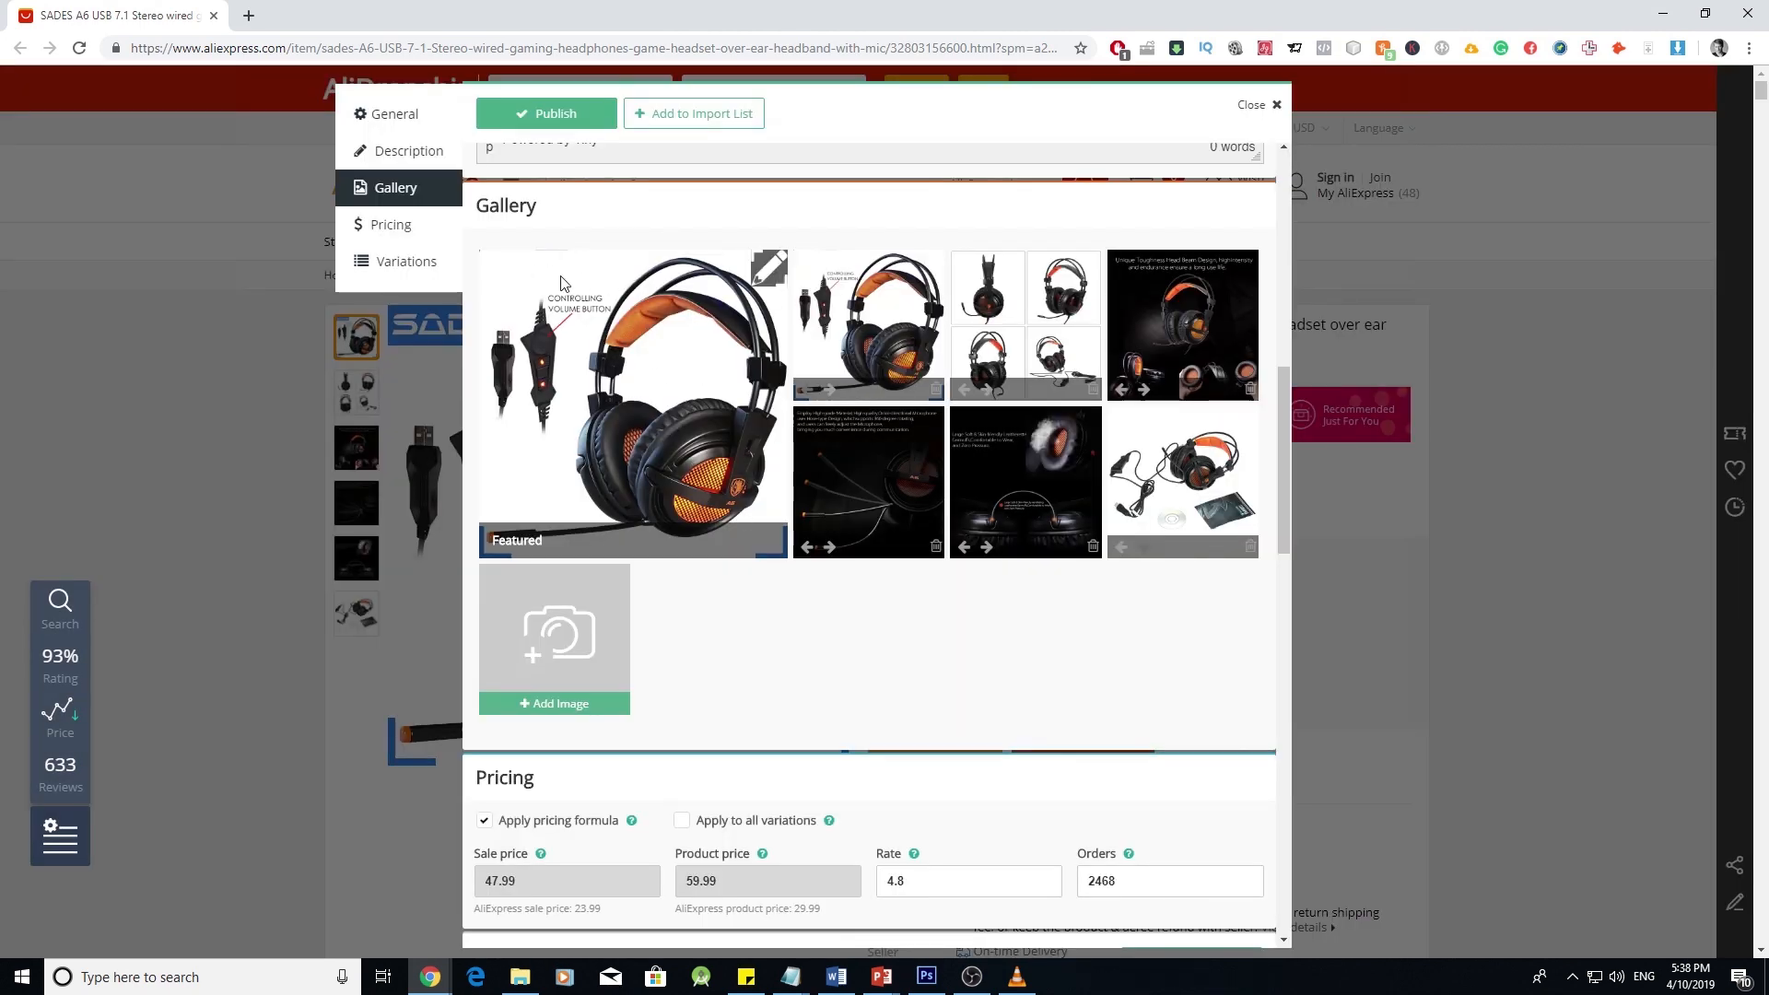
- Tick 'Apply to all variations' under Pricing, review Variations and Item Specifics, then close the editor
scroll(823, 663, down, 2)
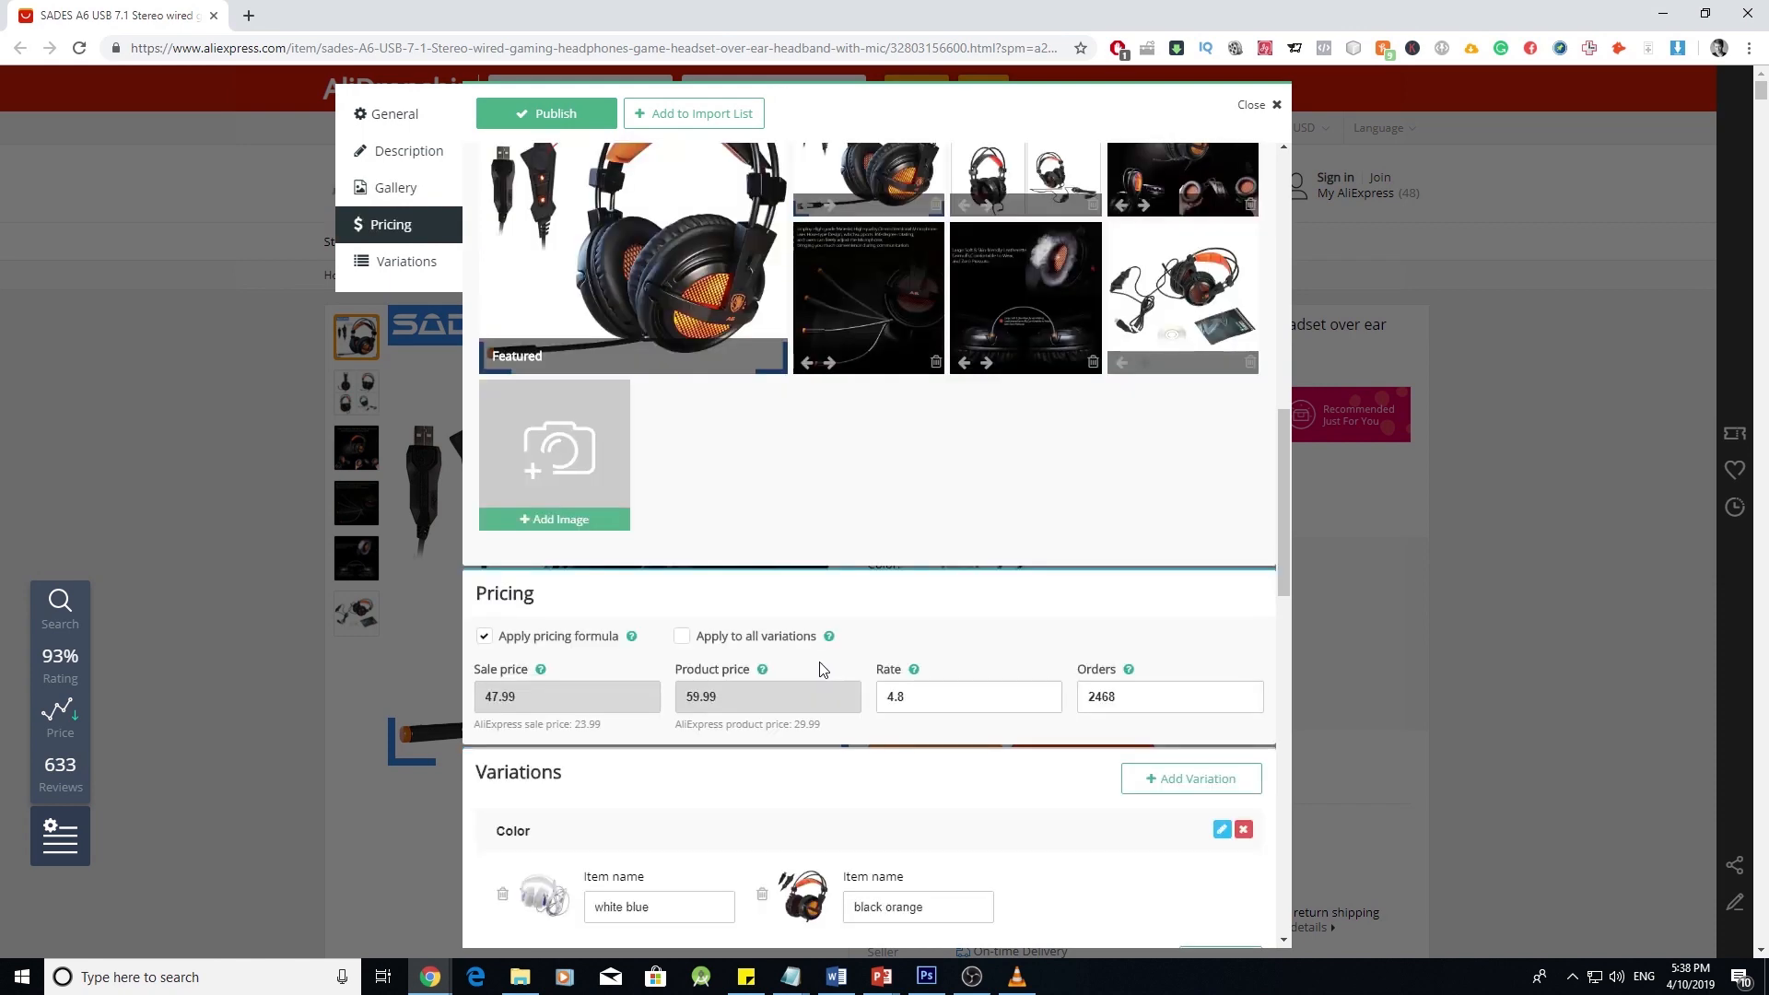
scroll(692, 626, down, 2)
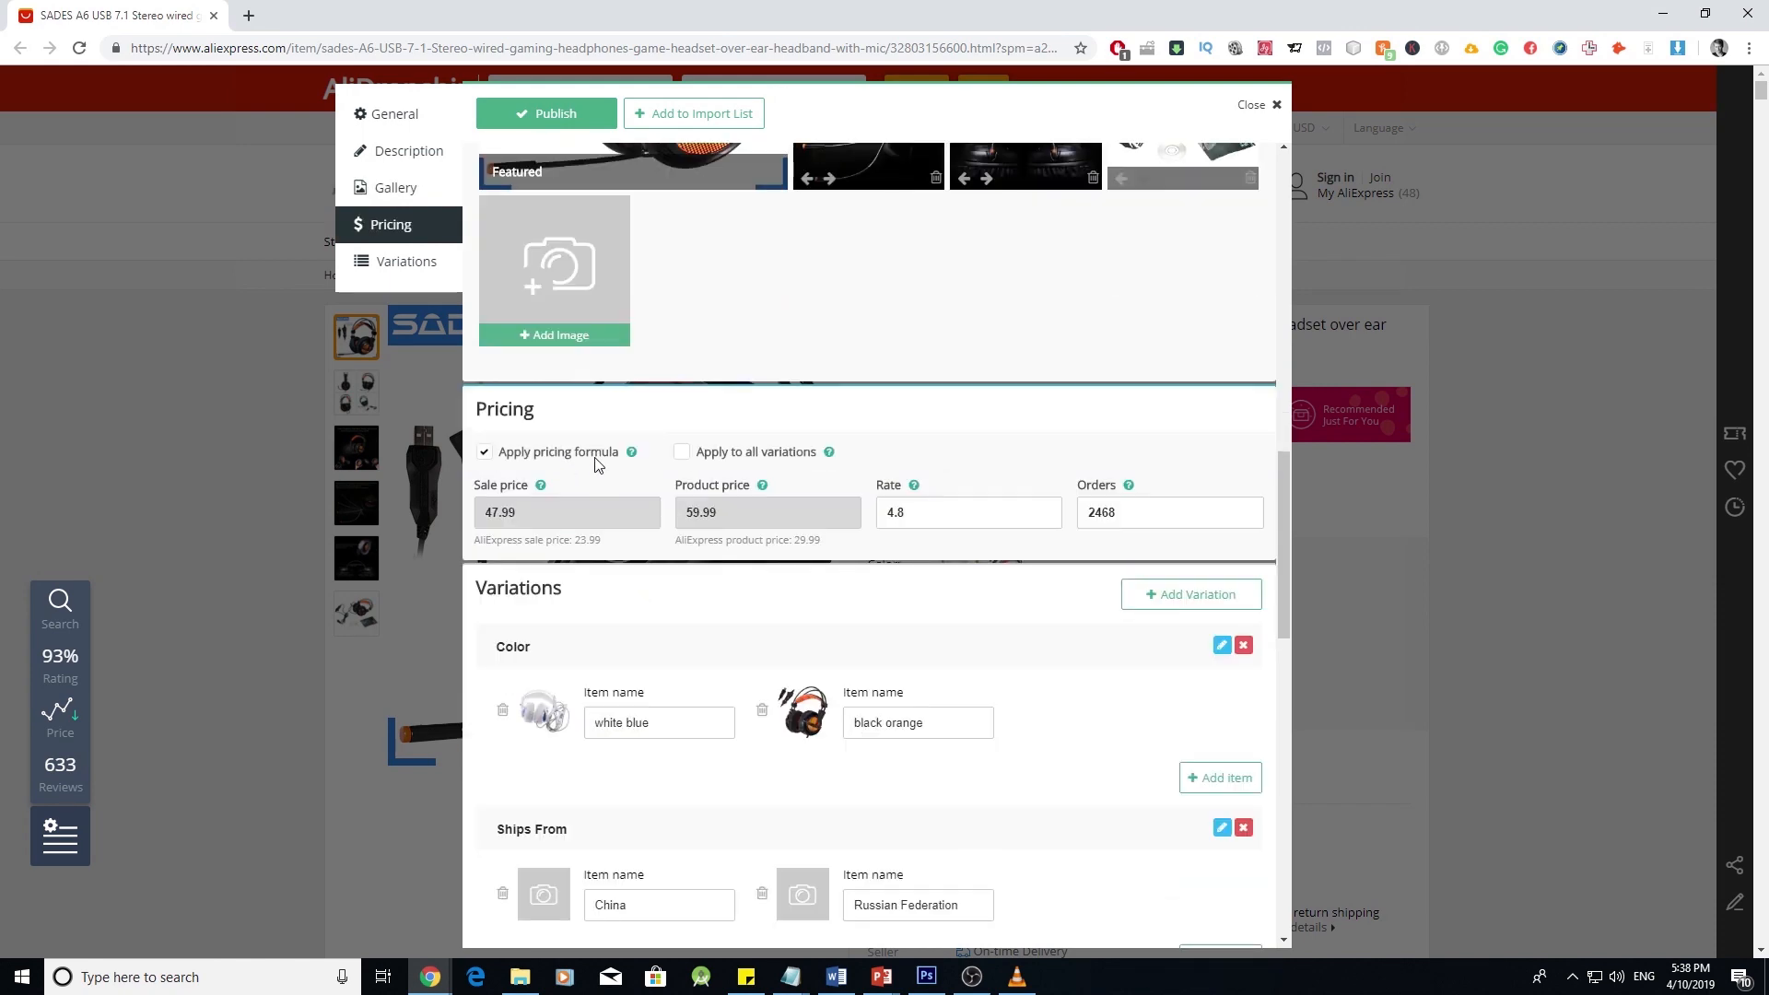
click(681, 452)
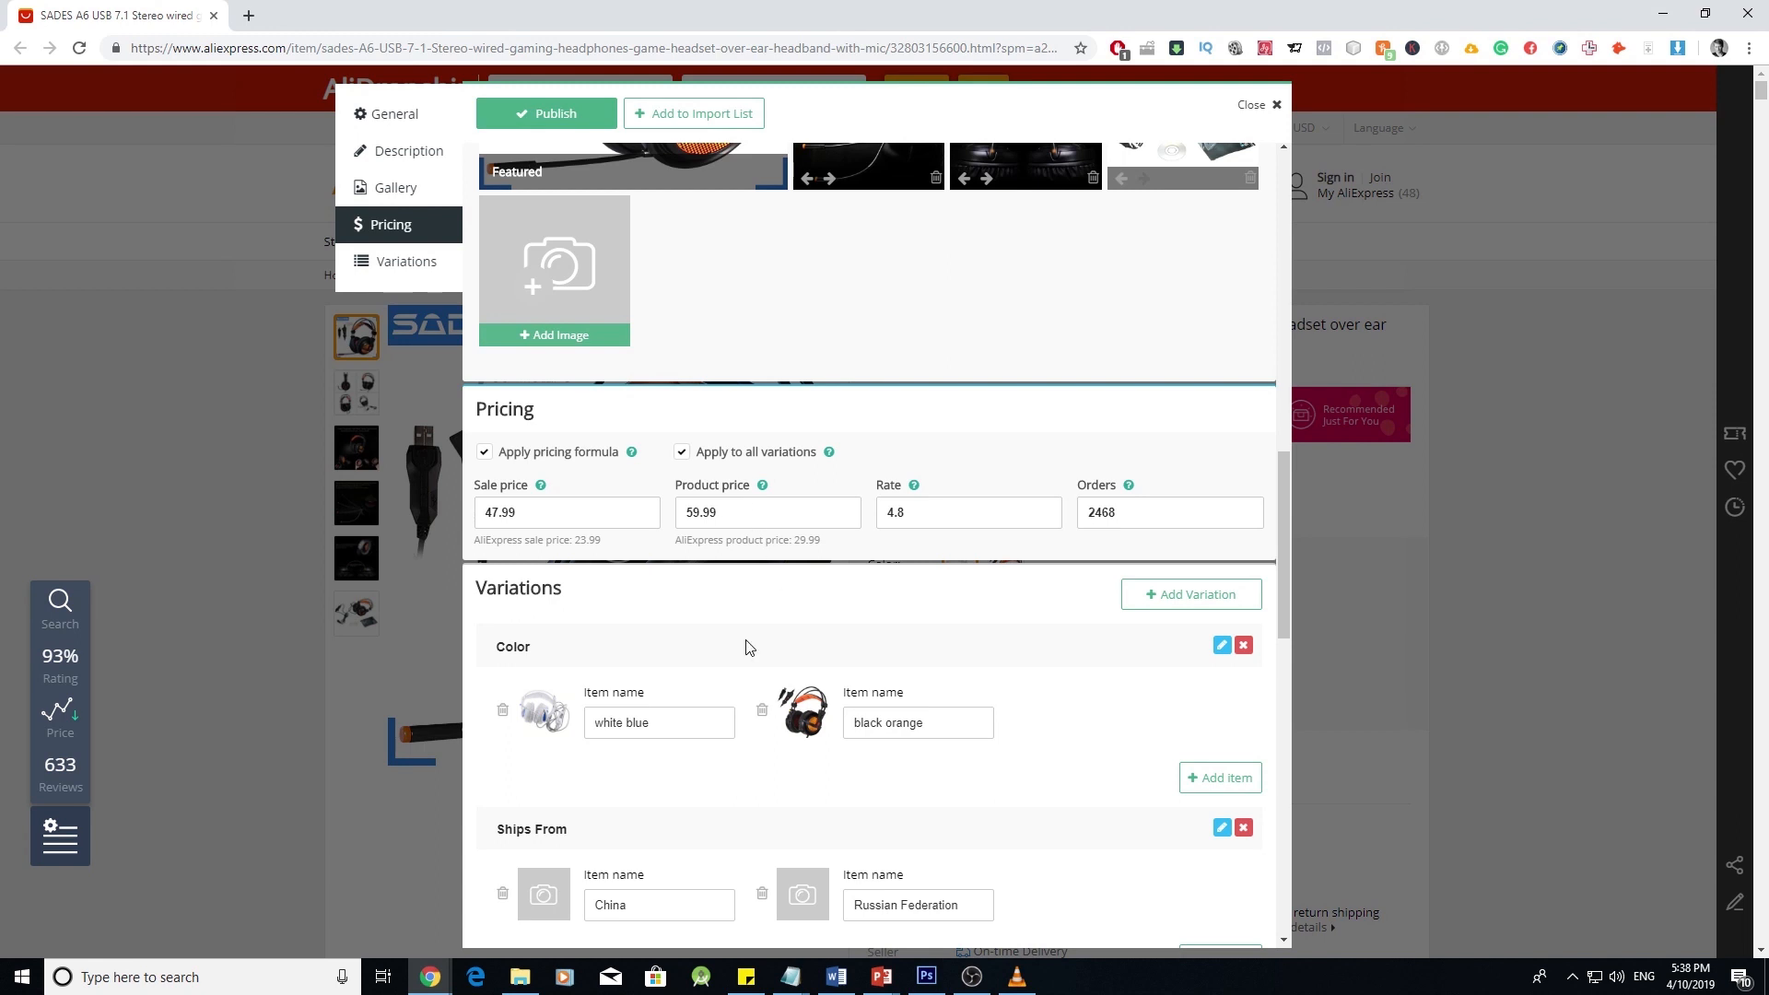
scroll(727, 652, down, 2)
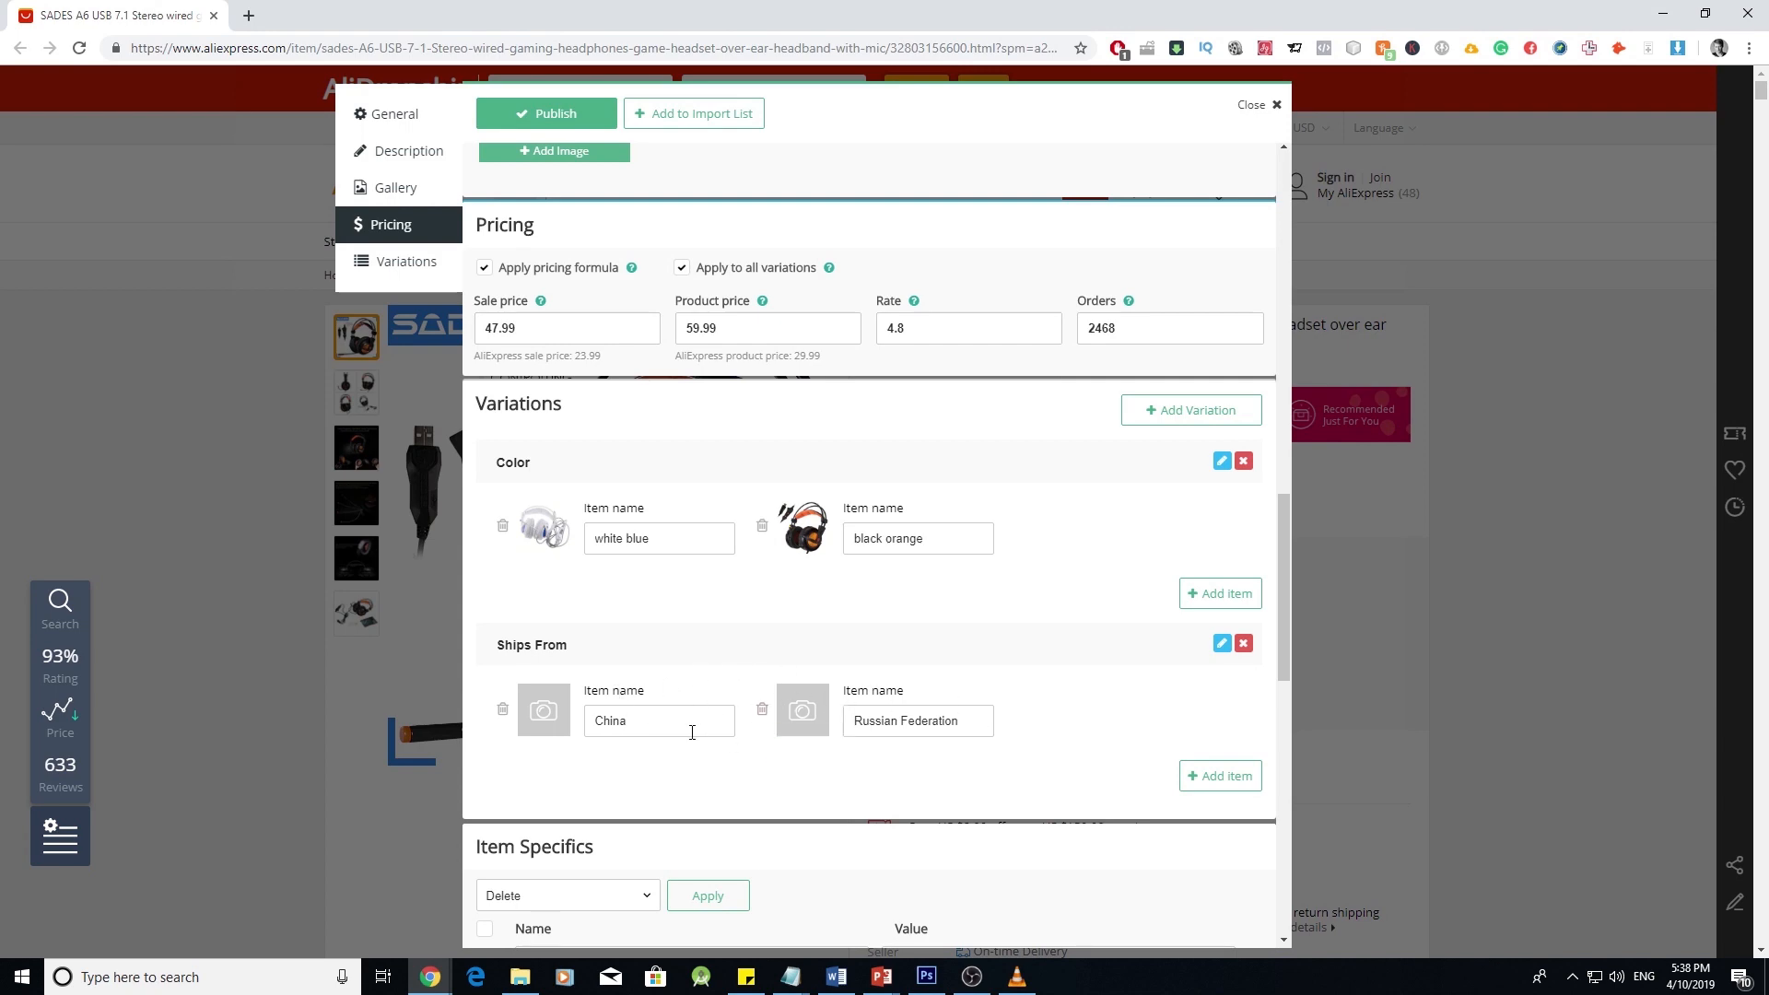
scroll(1114, 324, down, 4)
scroll(1110, 390, up, 3)
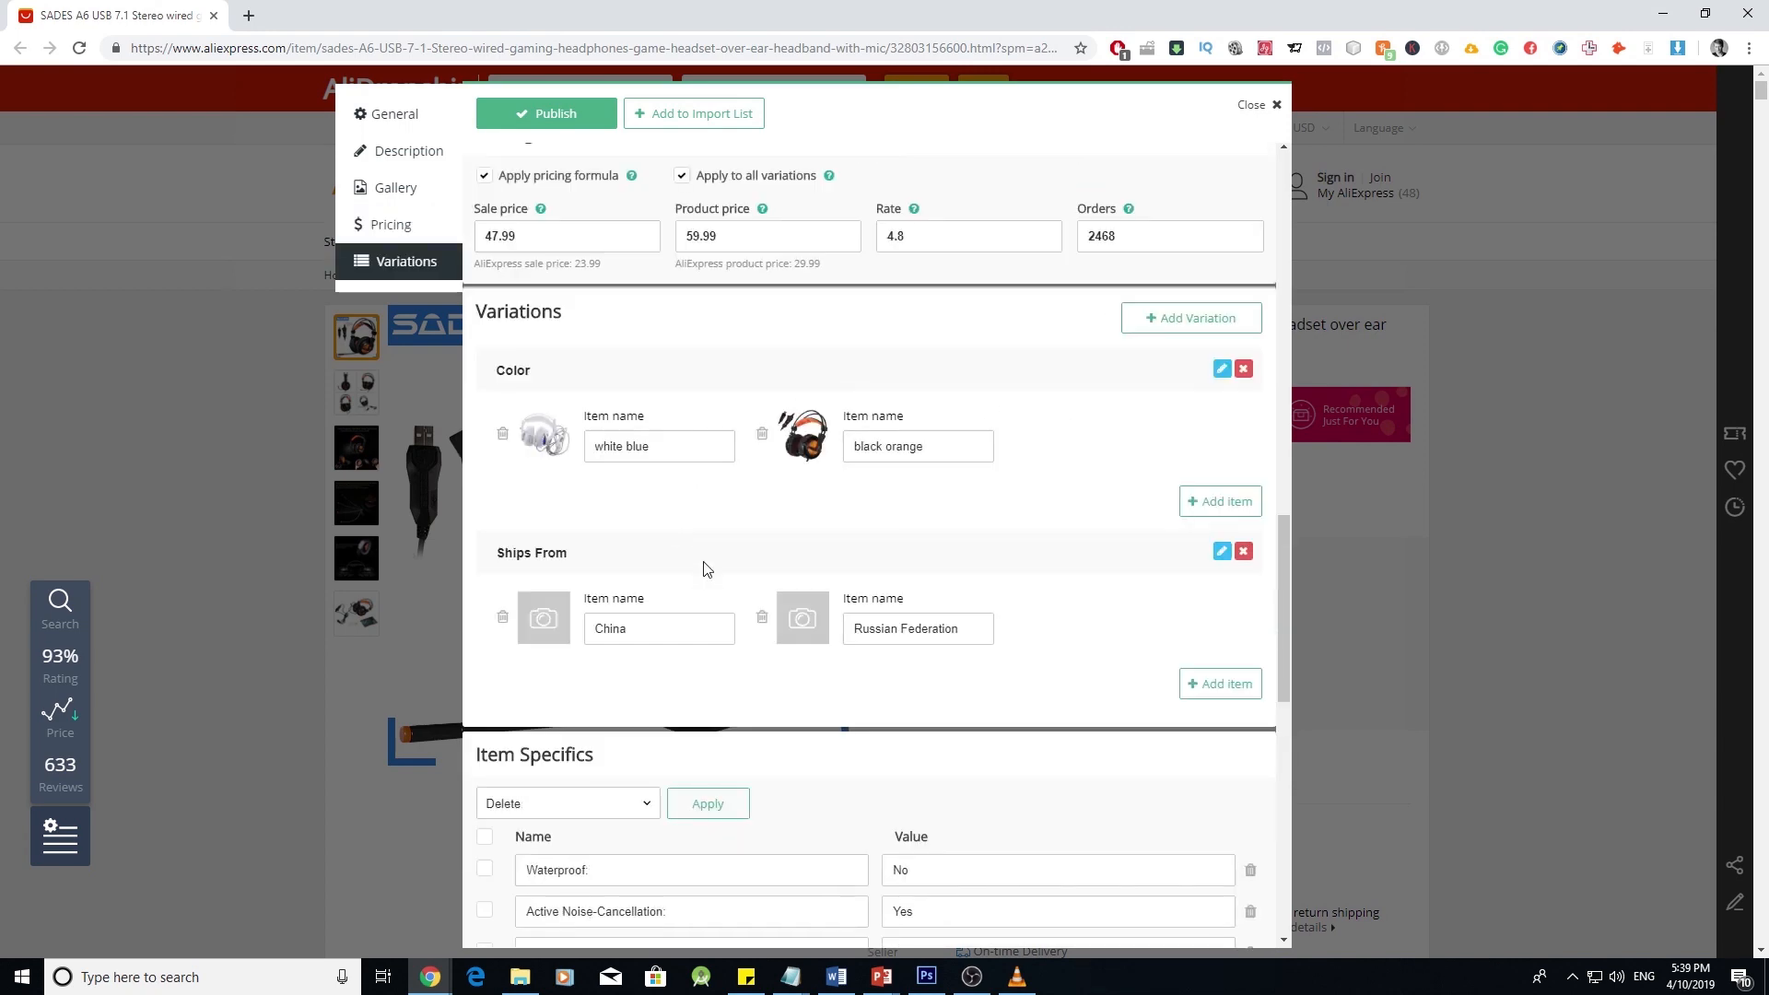
scroll(726, 584, down, 6)
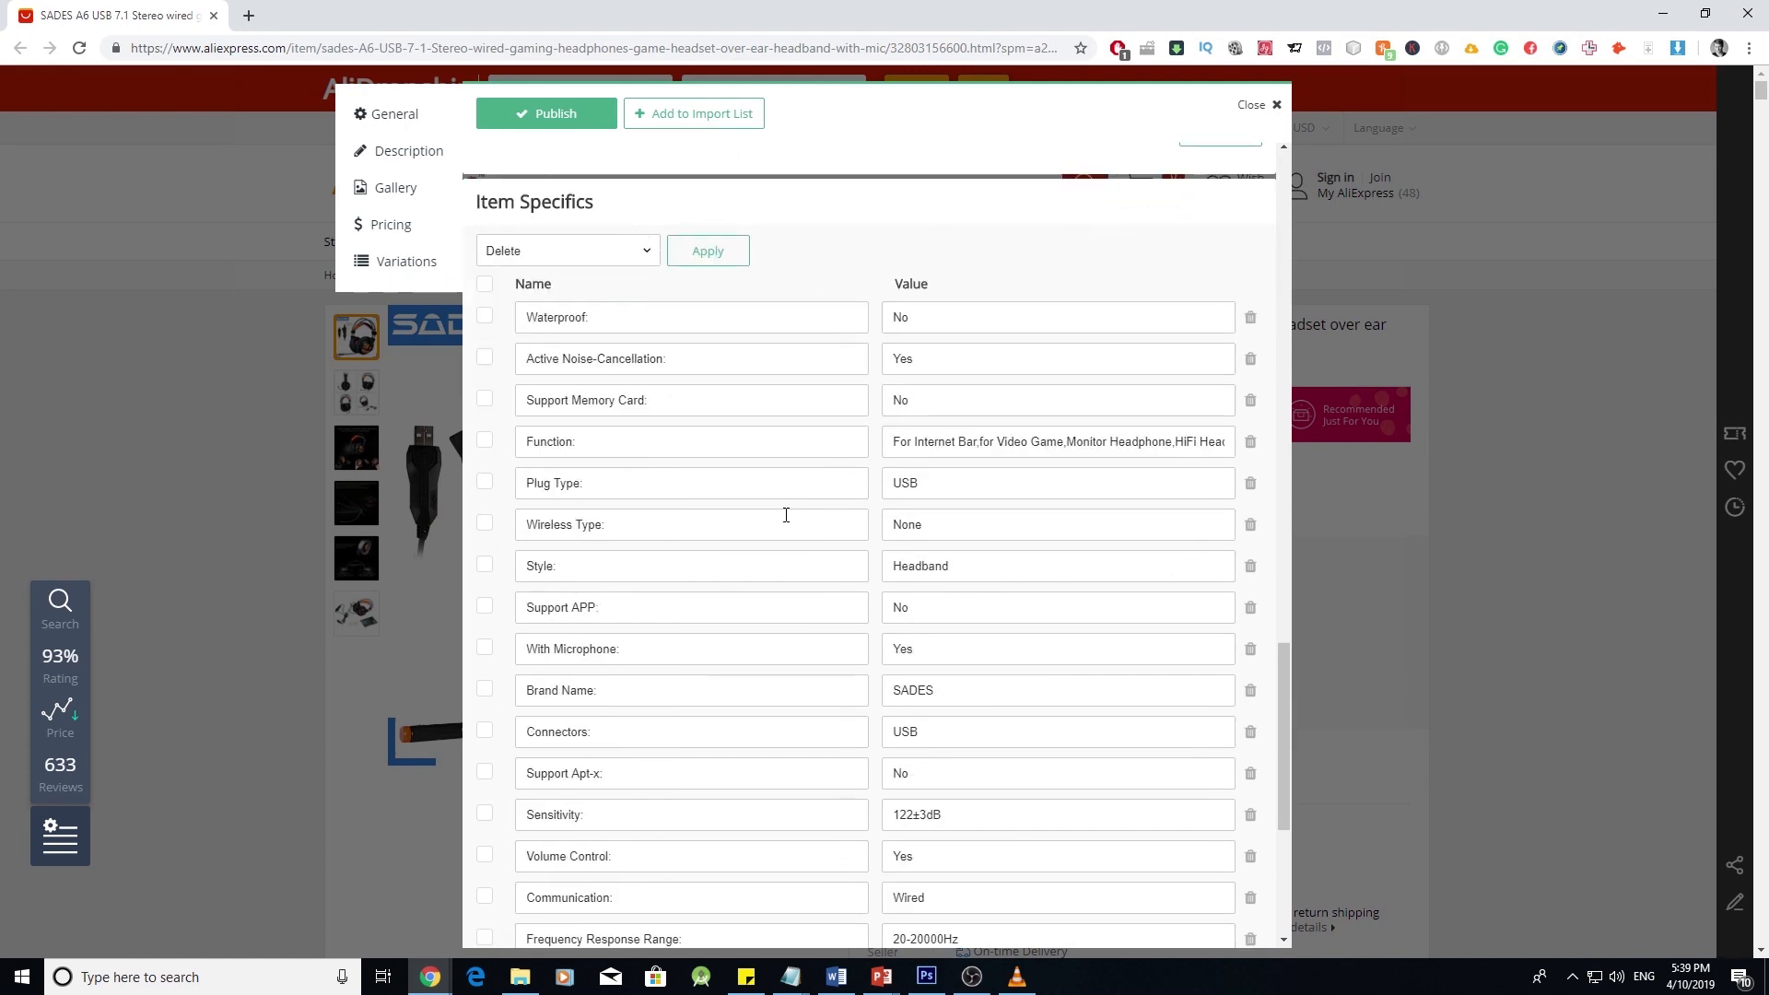
scroll(786, 515, down, 4)
scroll(786, 518, up, 6)
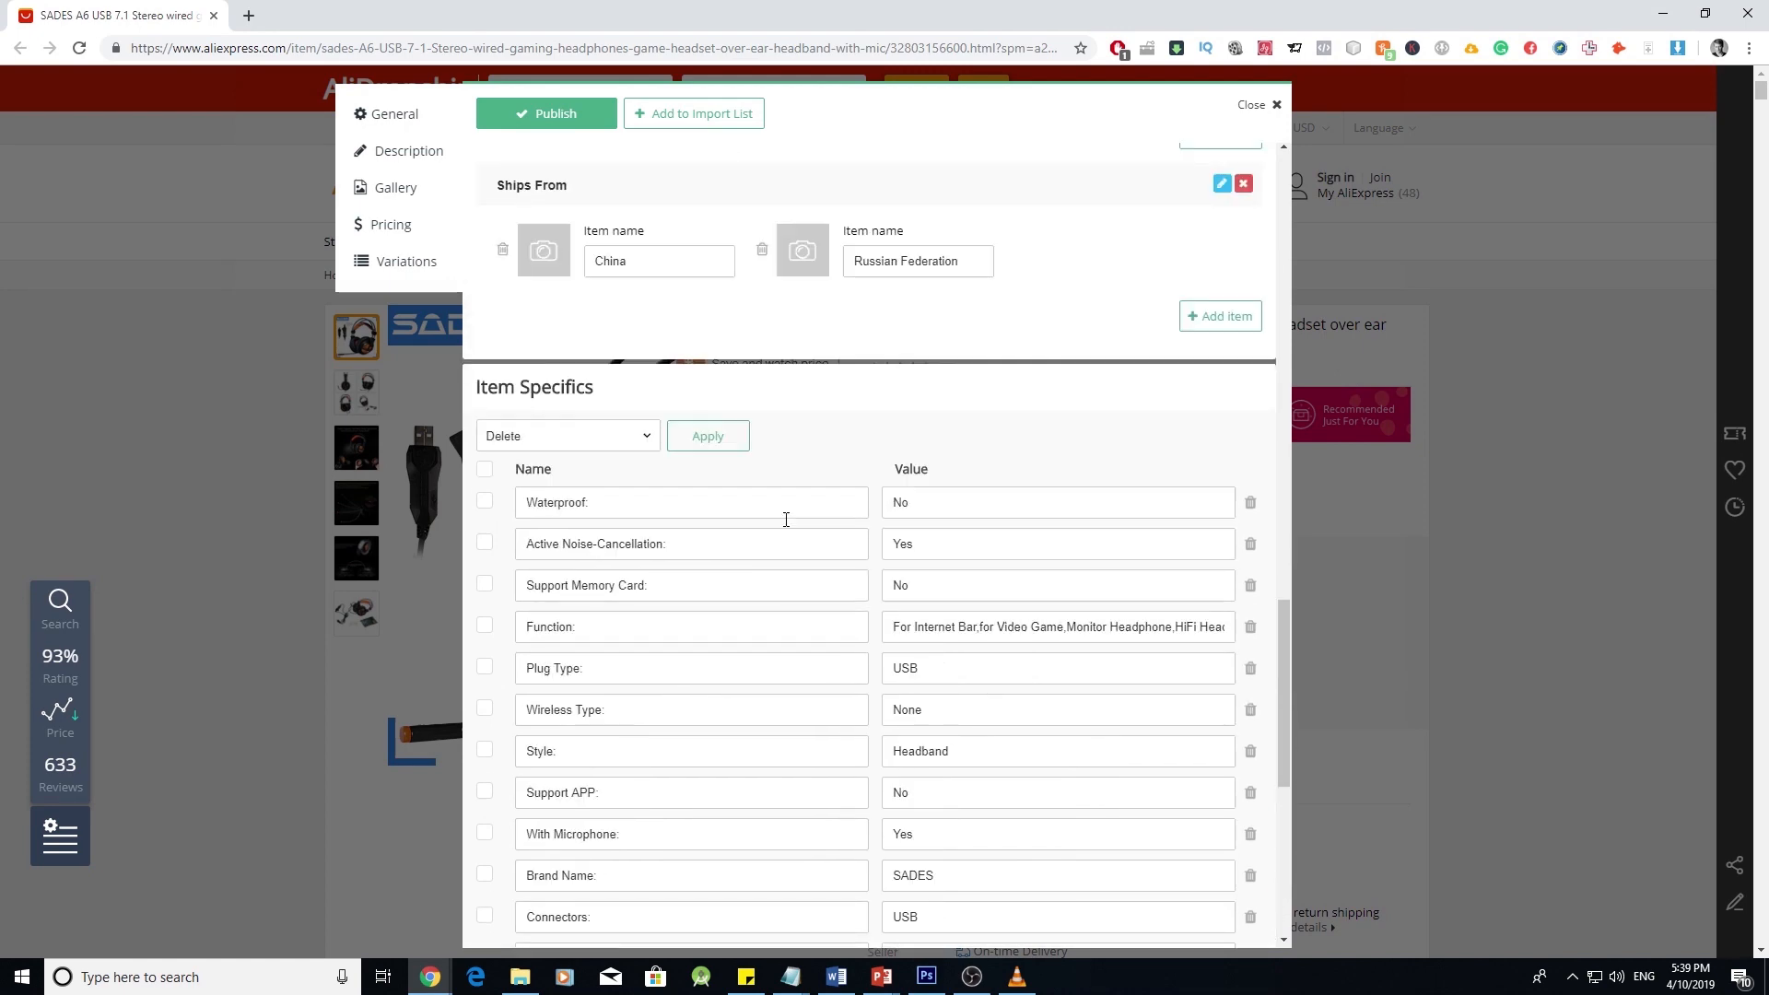
scroll(788, 517, up, 15)
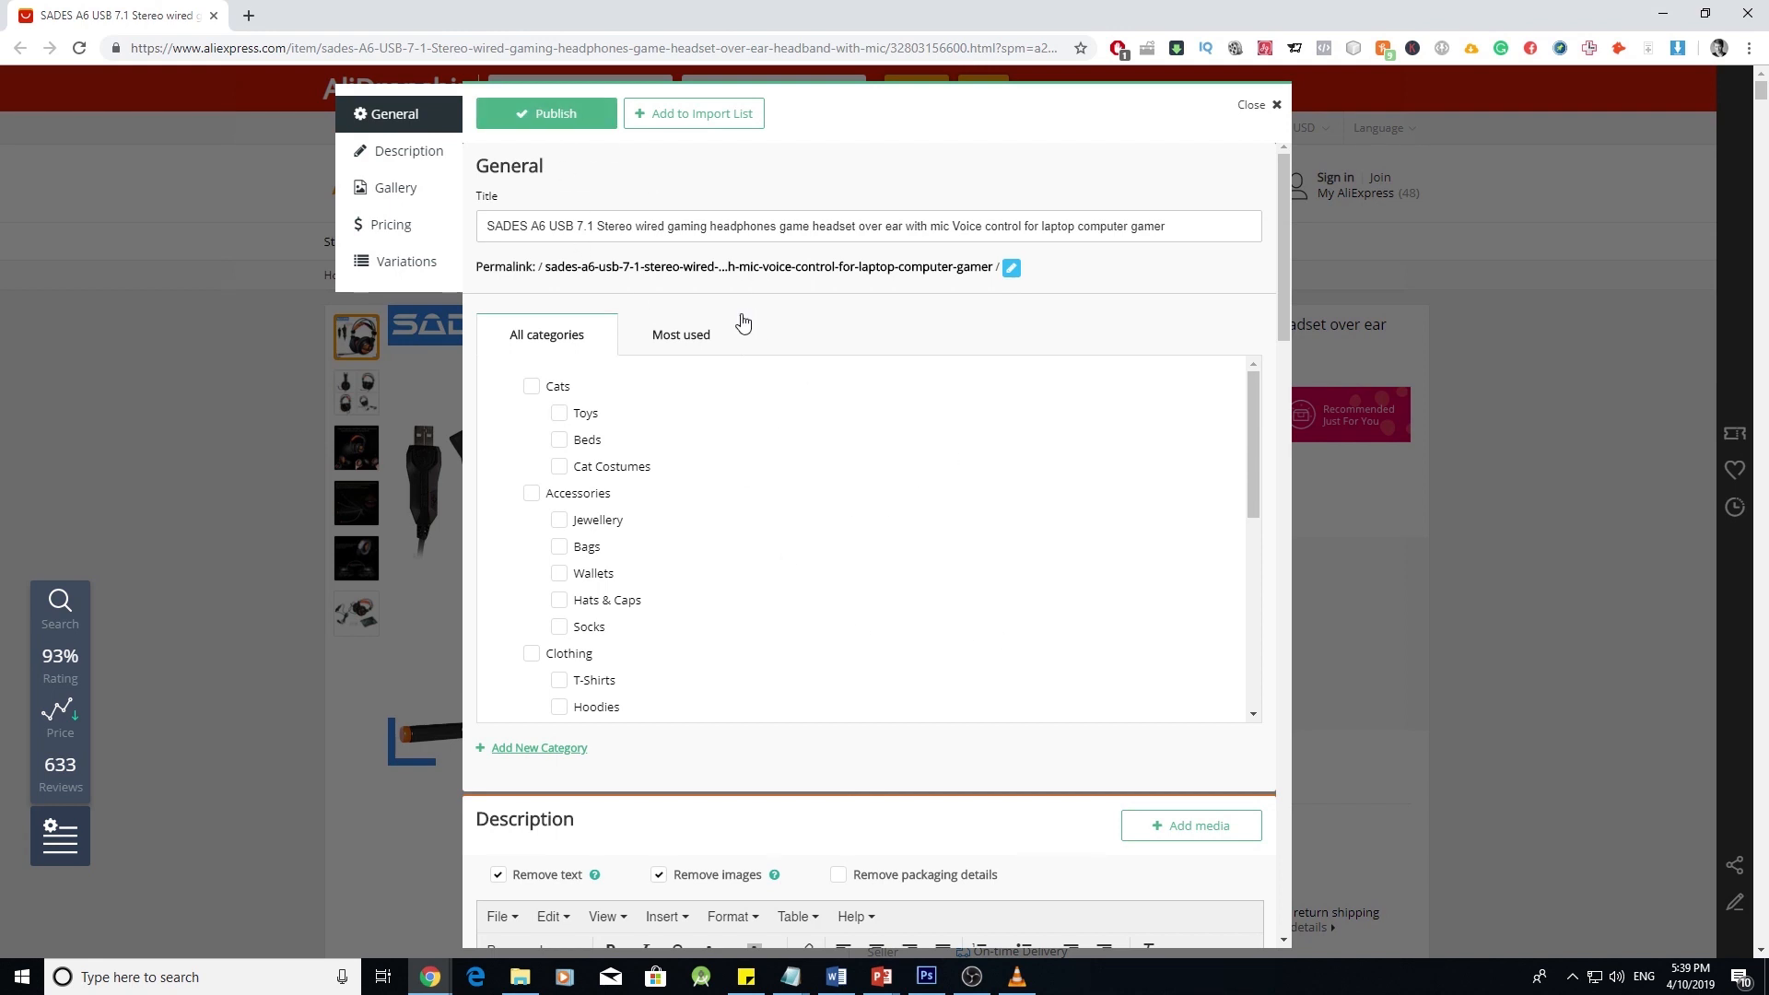
click(1276, 107)
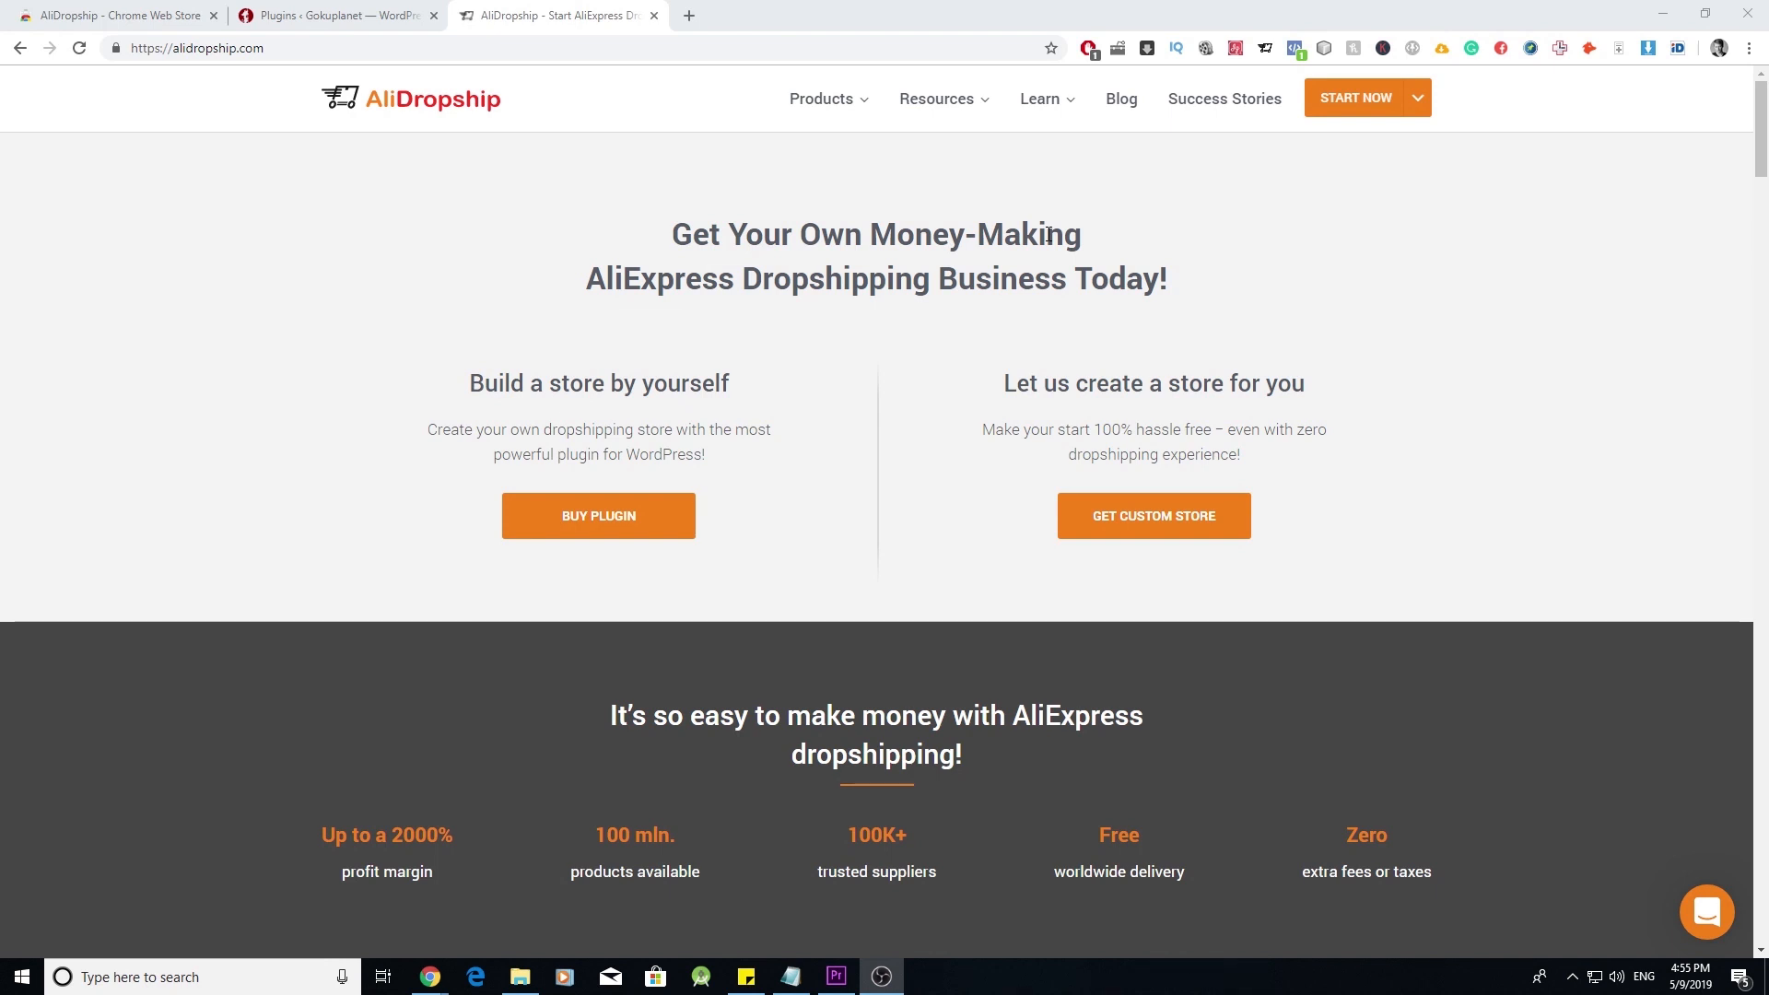
- On Resources > Updates, choose AliDropship Woo 1.4.10 with PHP 7.2 +, then go to WordPress Plugins
mouse_move(949, 103)
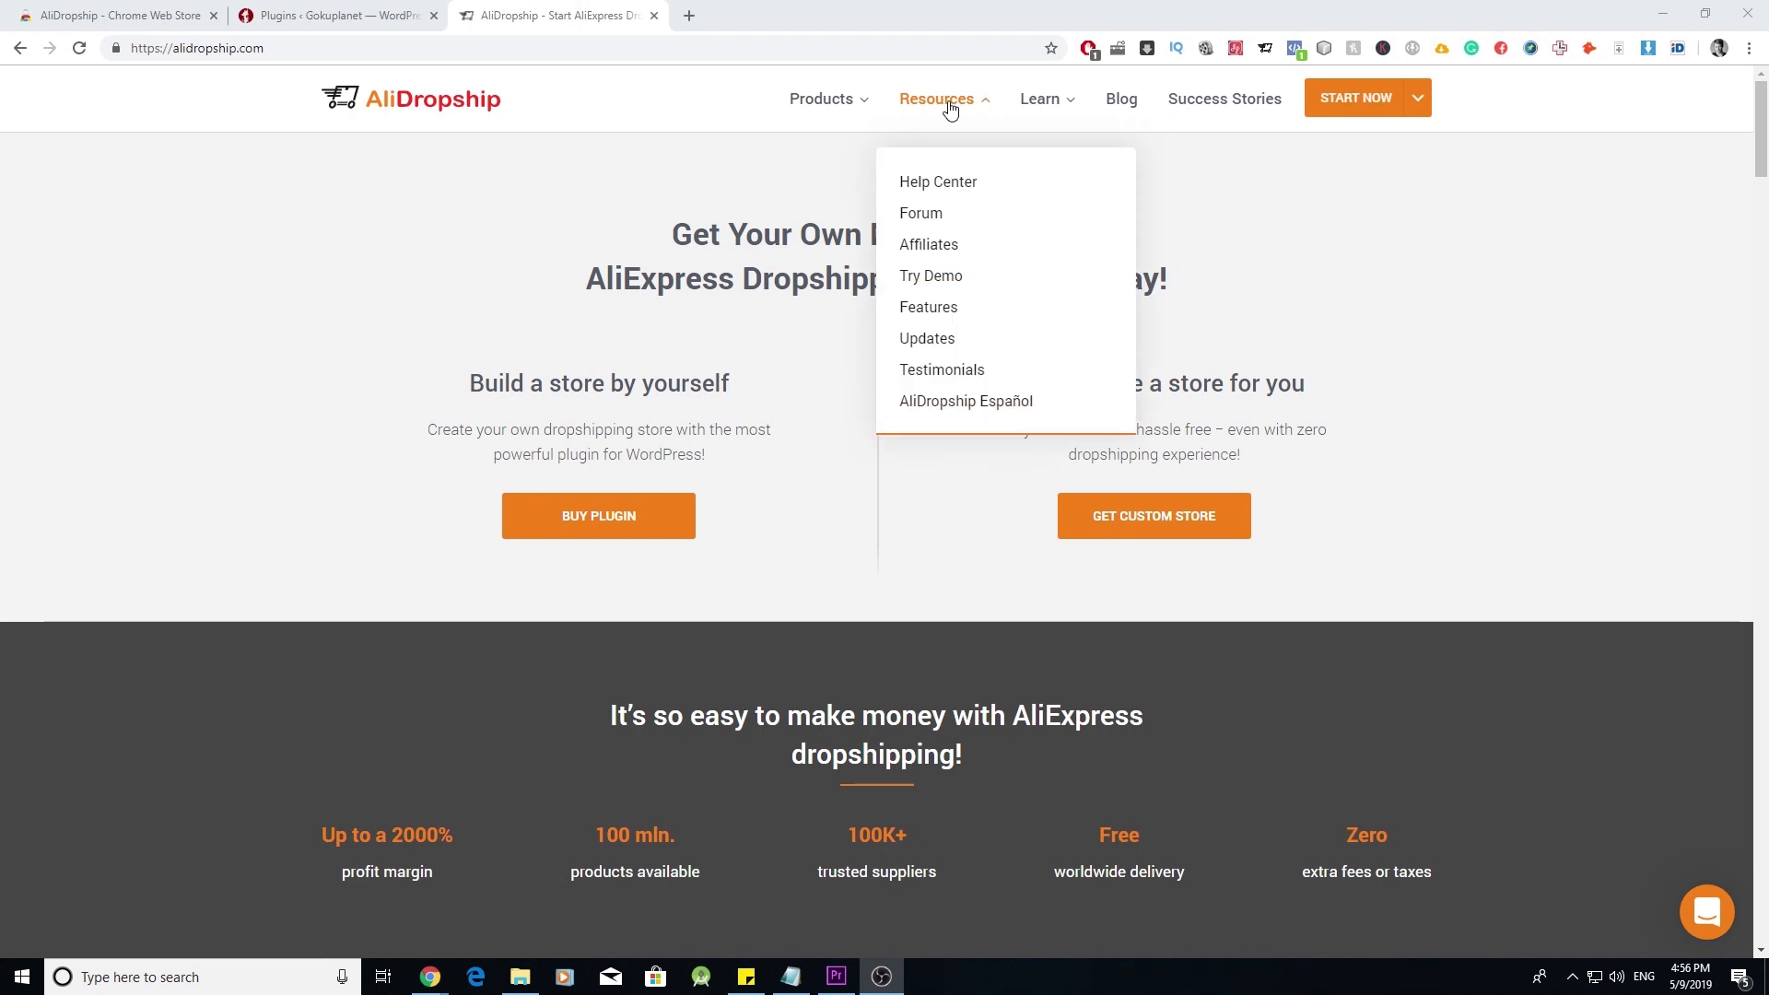
click(933, 339)
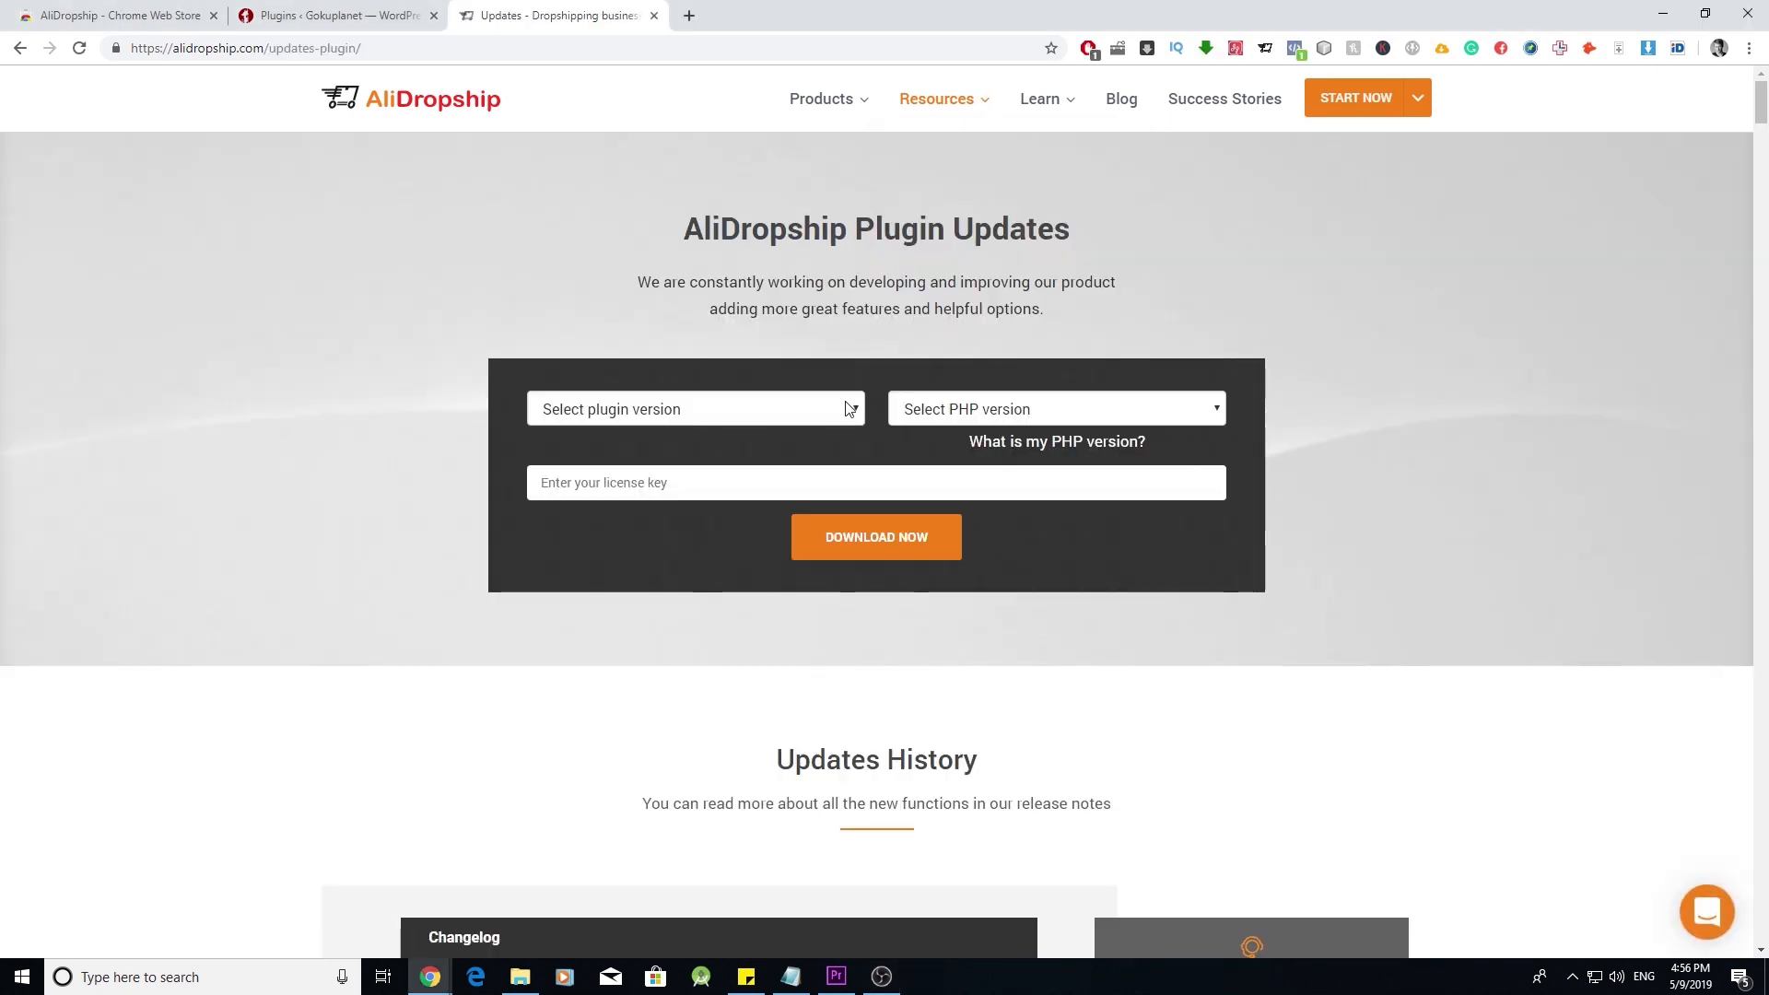
click(849, 408)
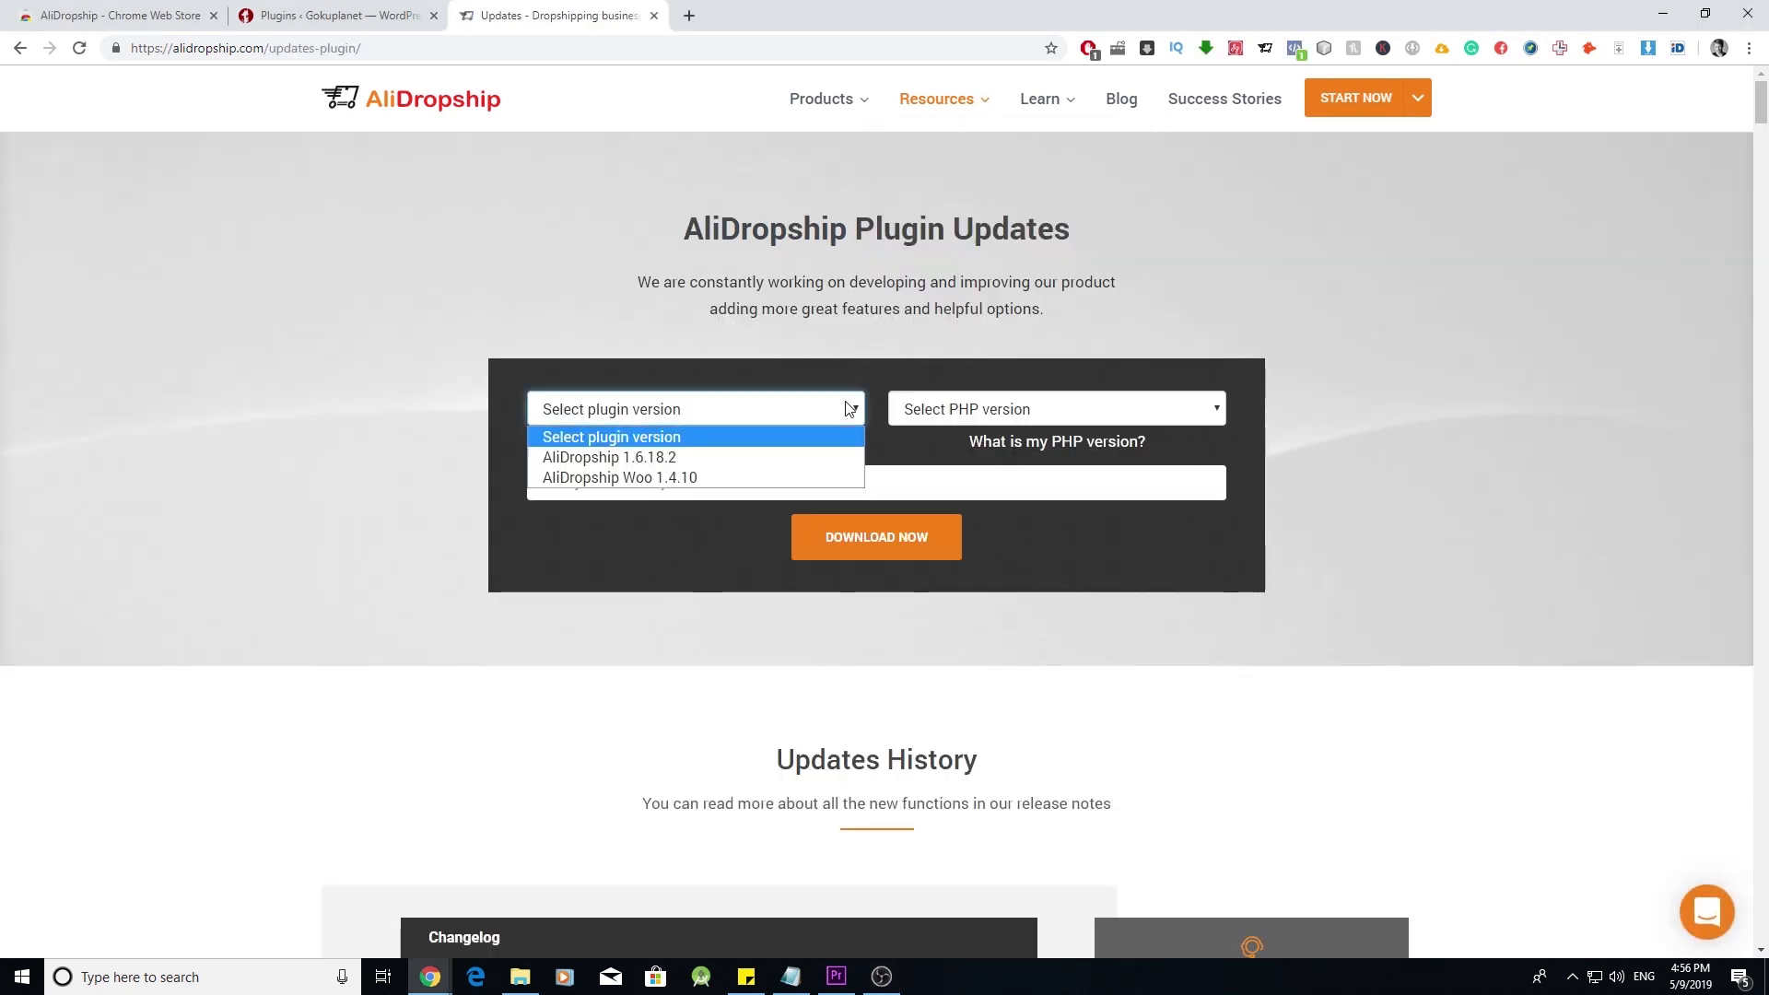
click(755, 476)
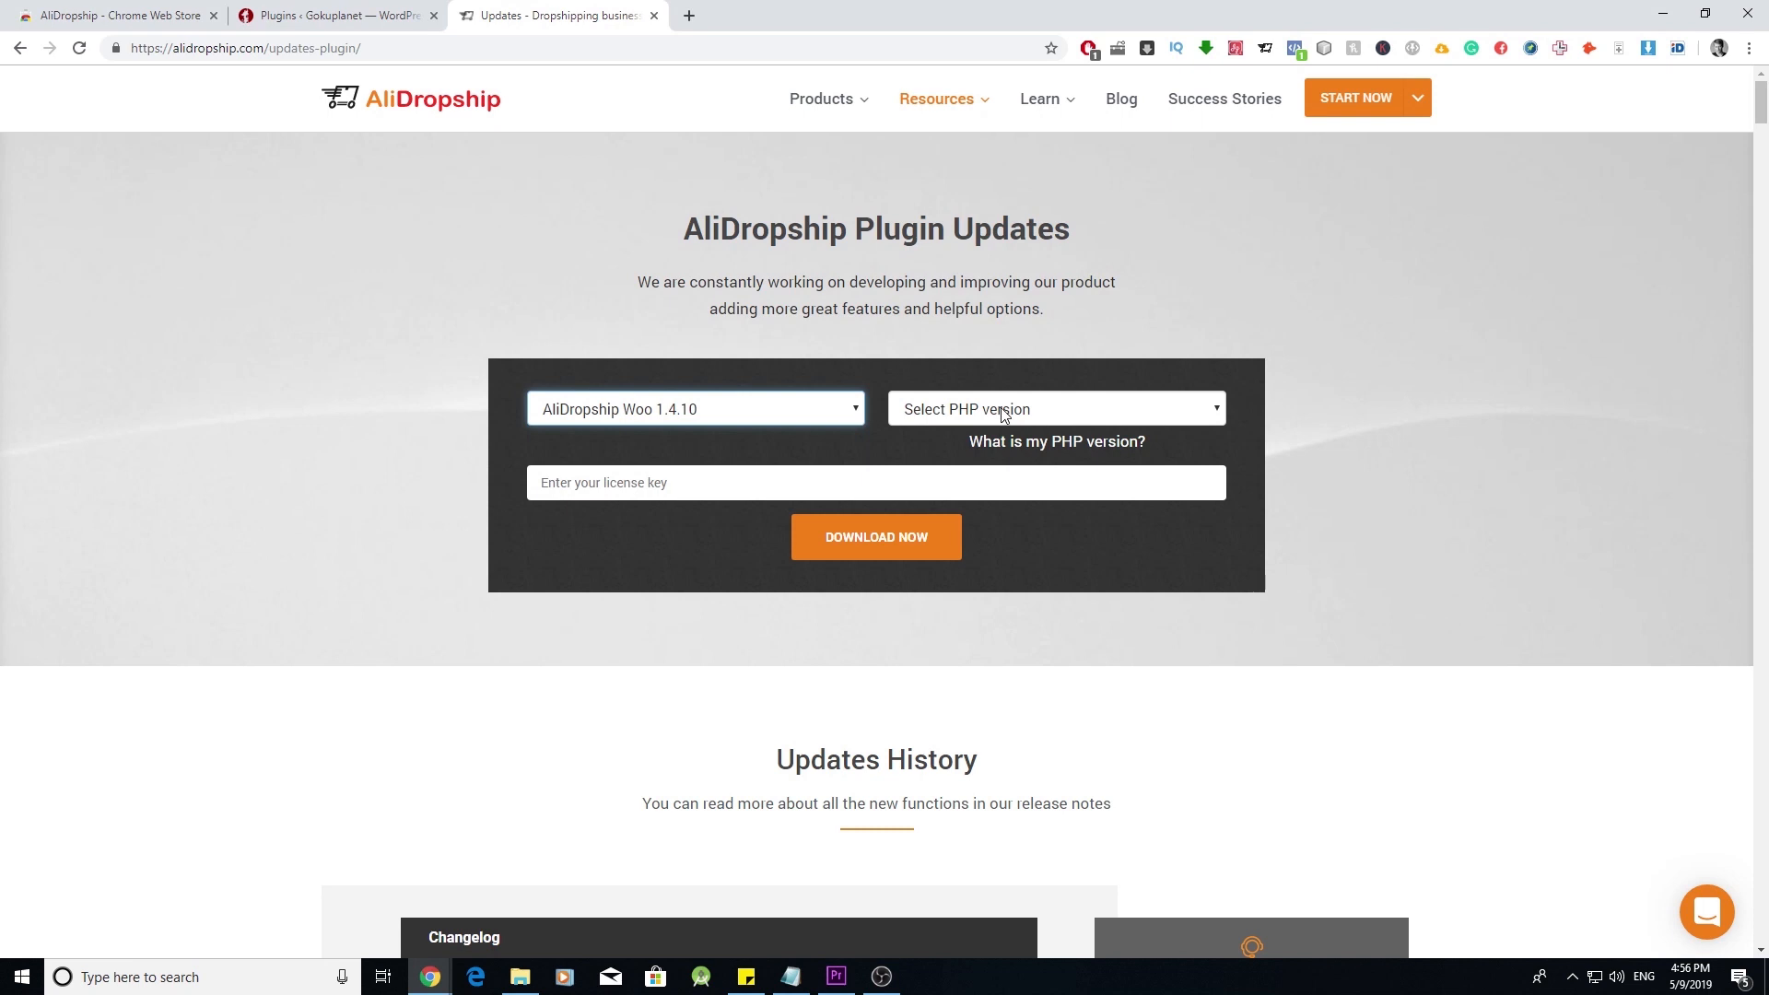
click(1038, 415)
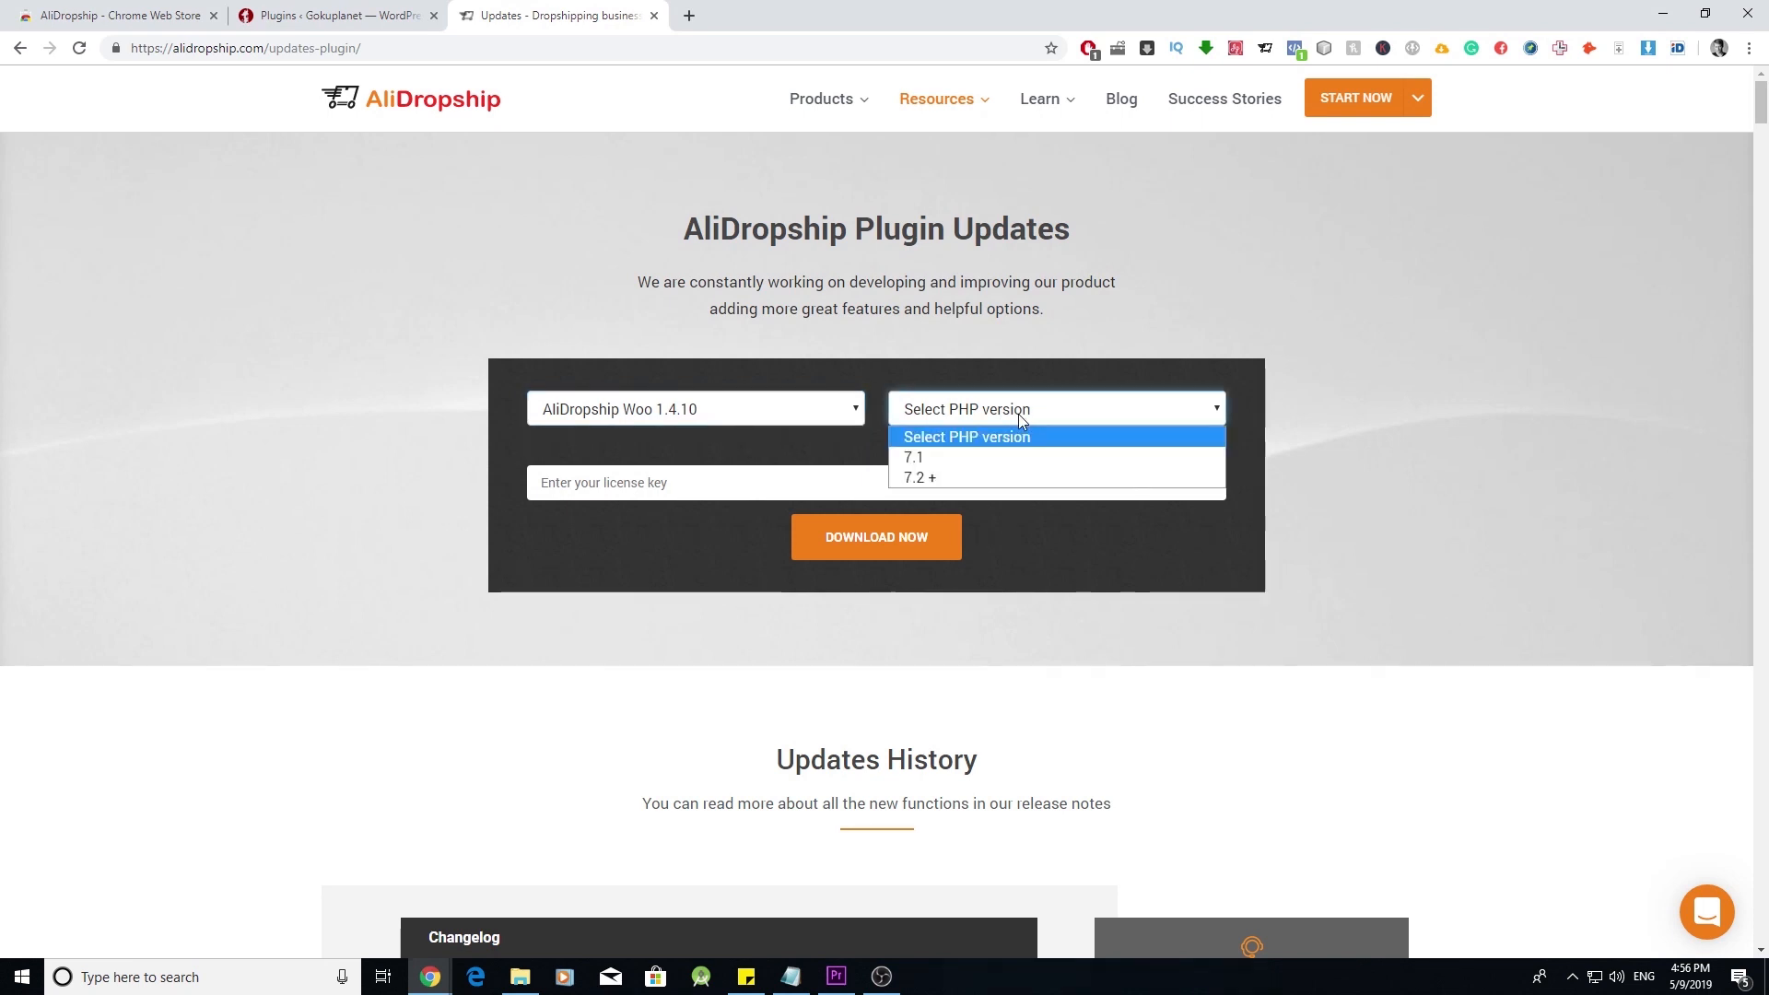
click(968, 480)
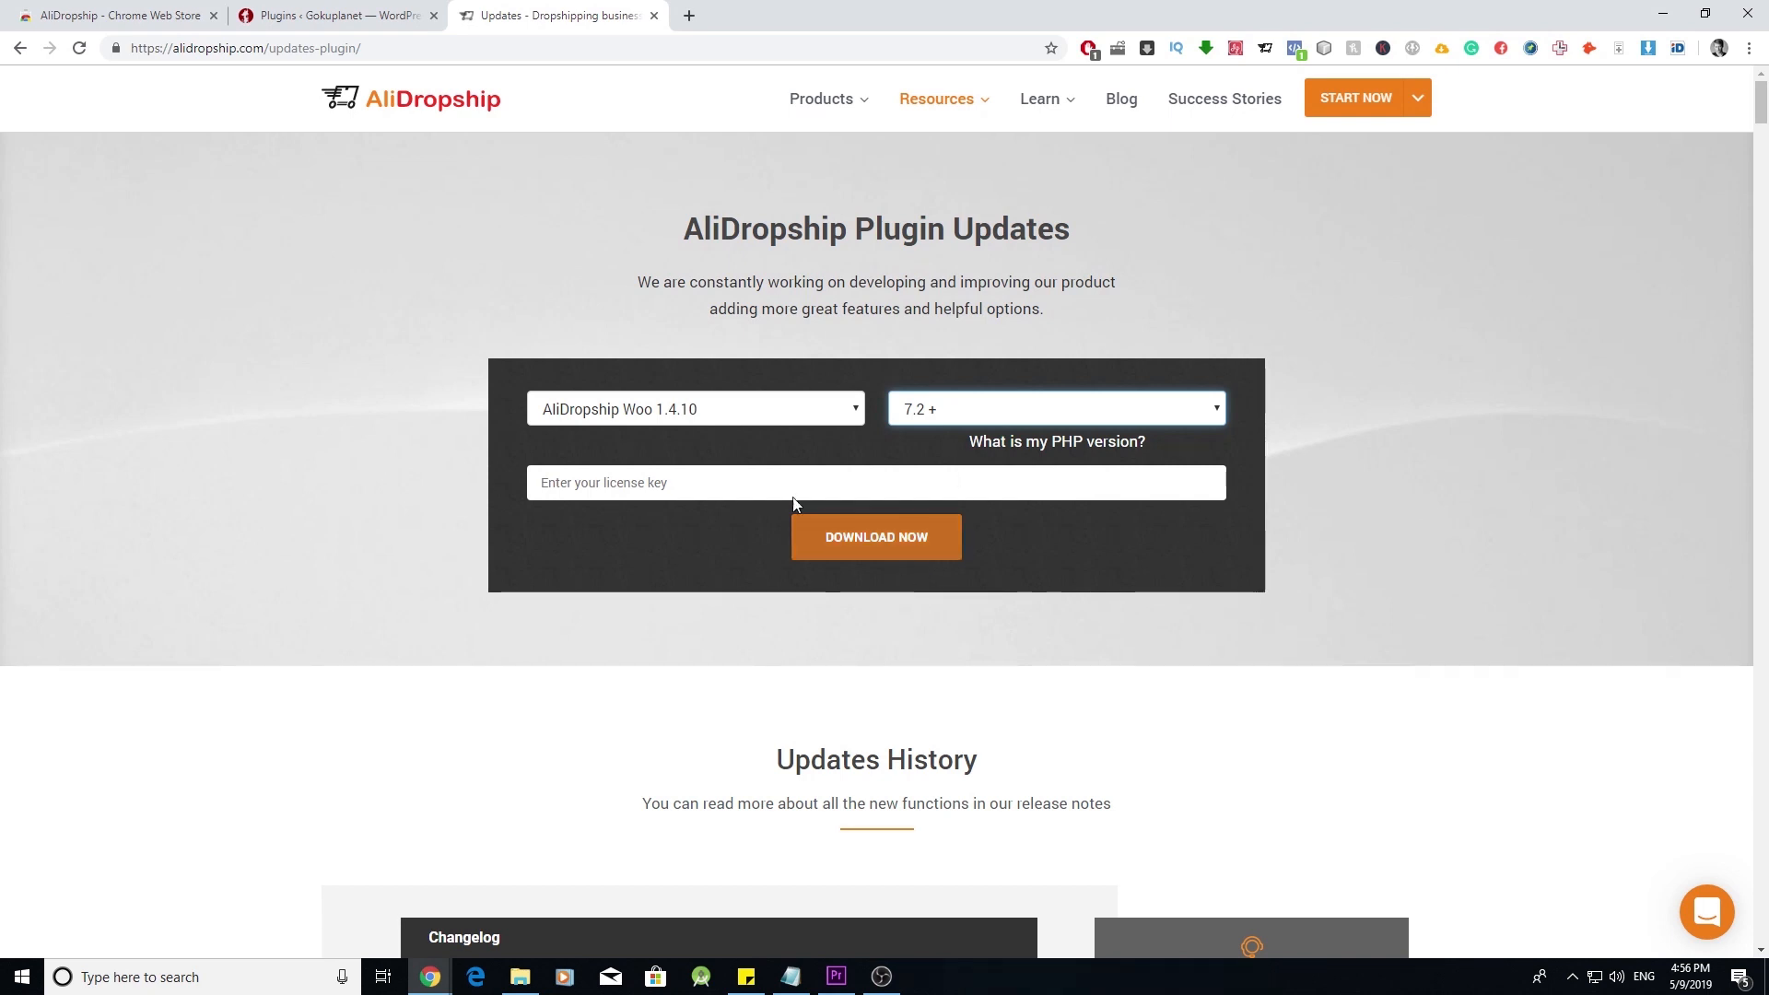
click(346, 16)
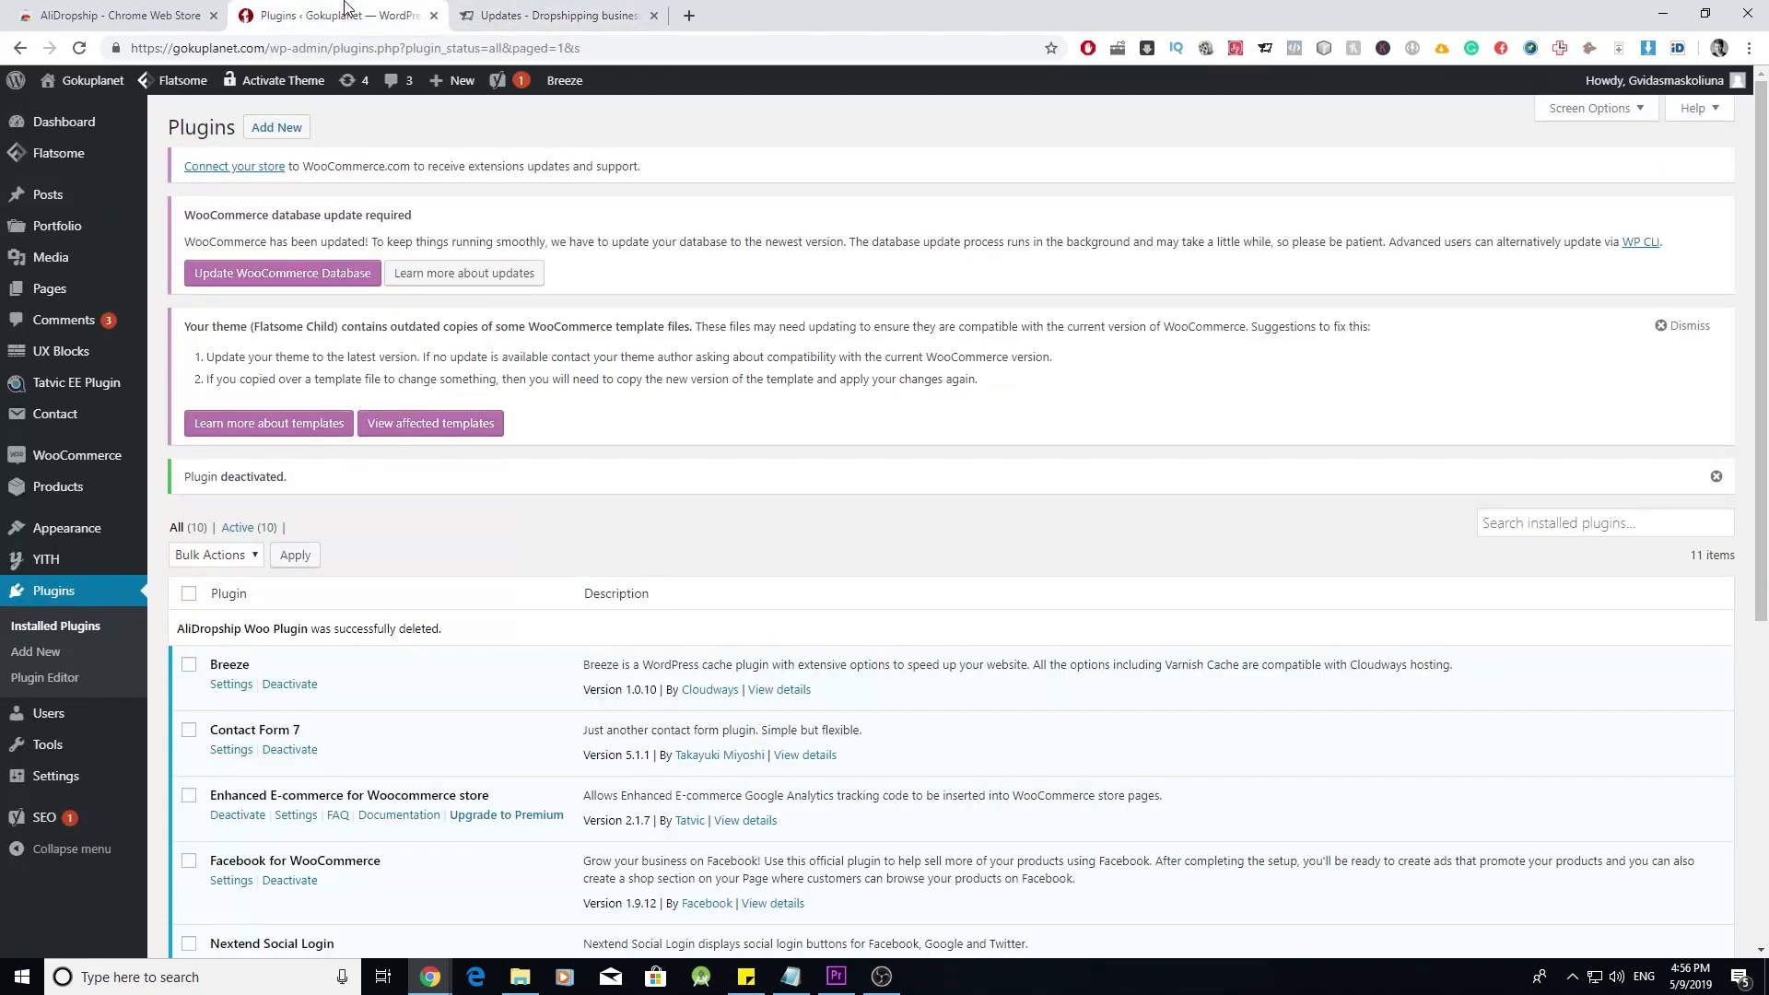
- Upload and install alidswoo_ion72 (1).zip, activate it, and open the AliDropship Woo admin menu
click(36, 656)
click(333, 128)
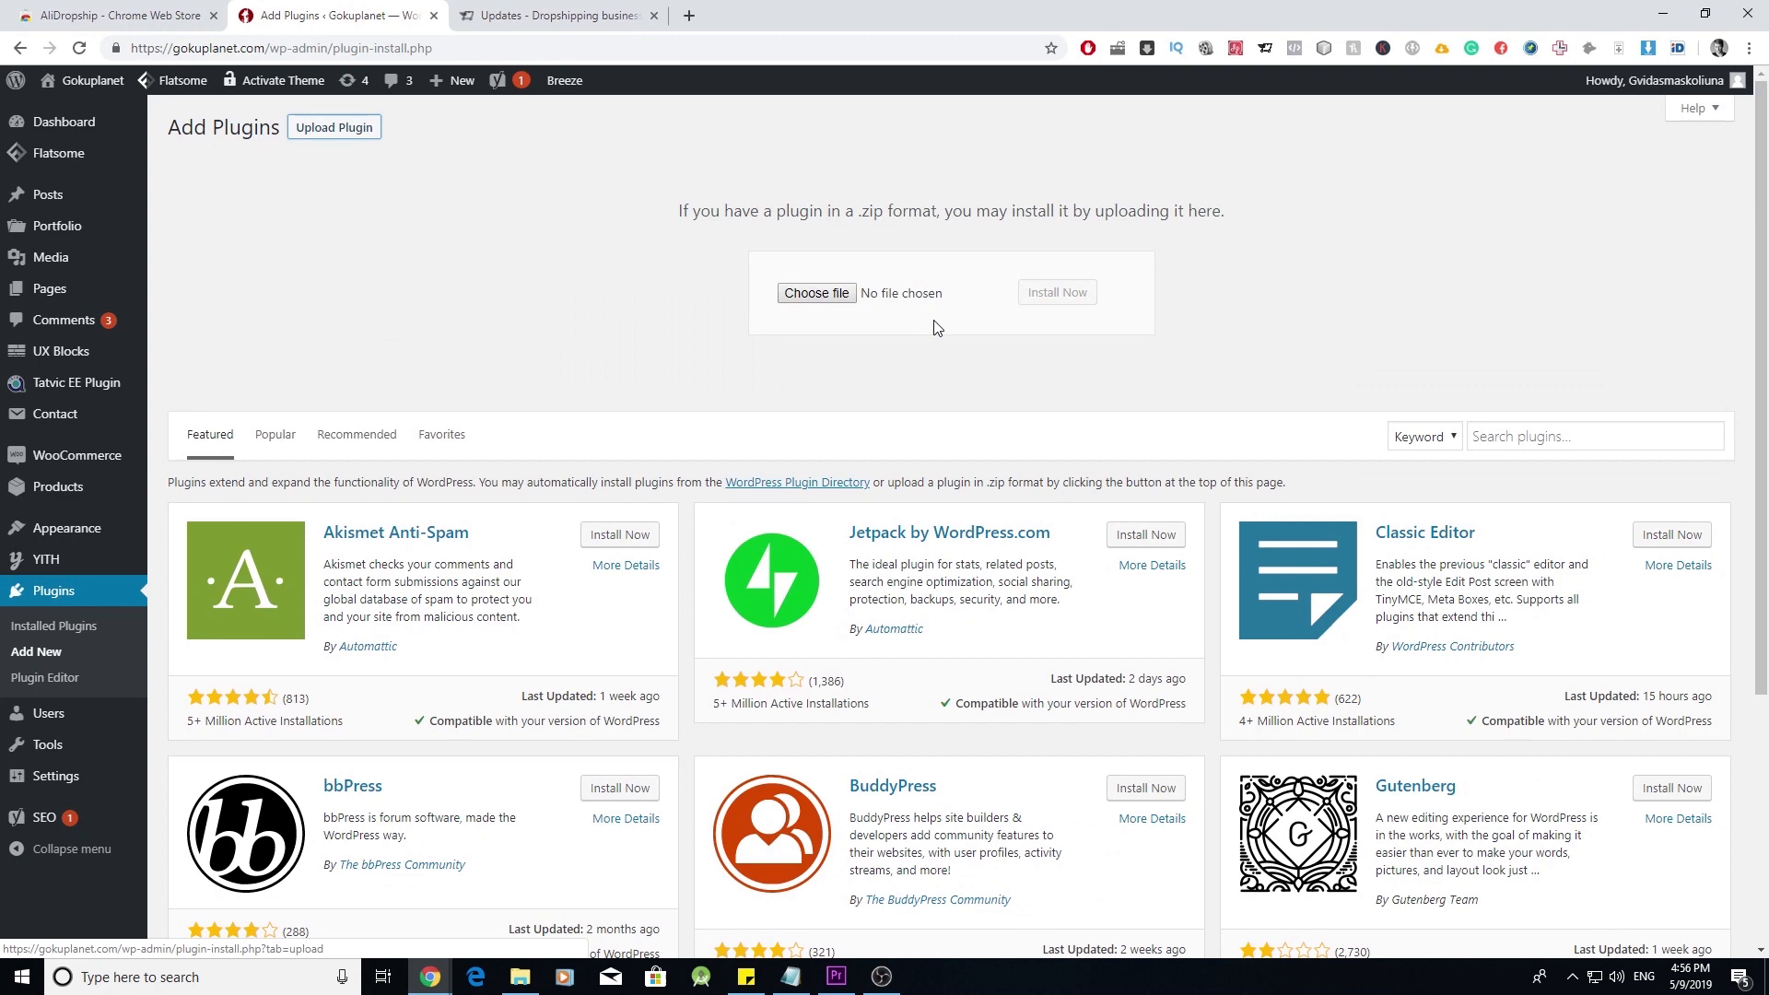
click(817, 295)
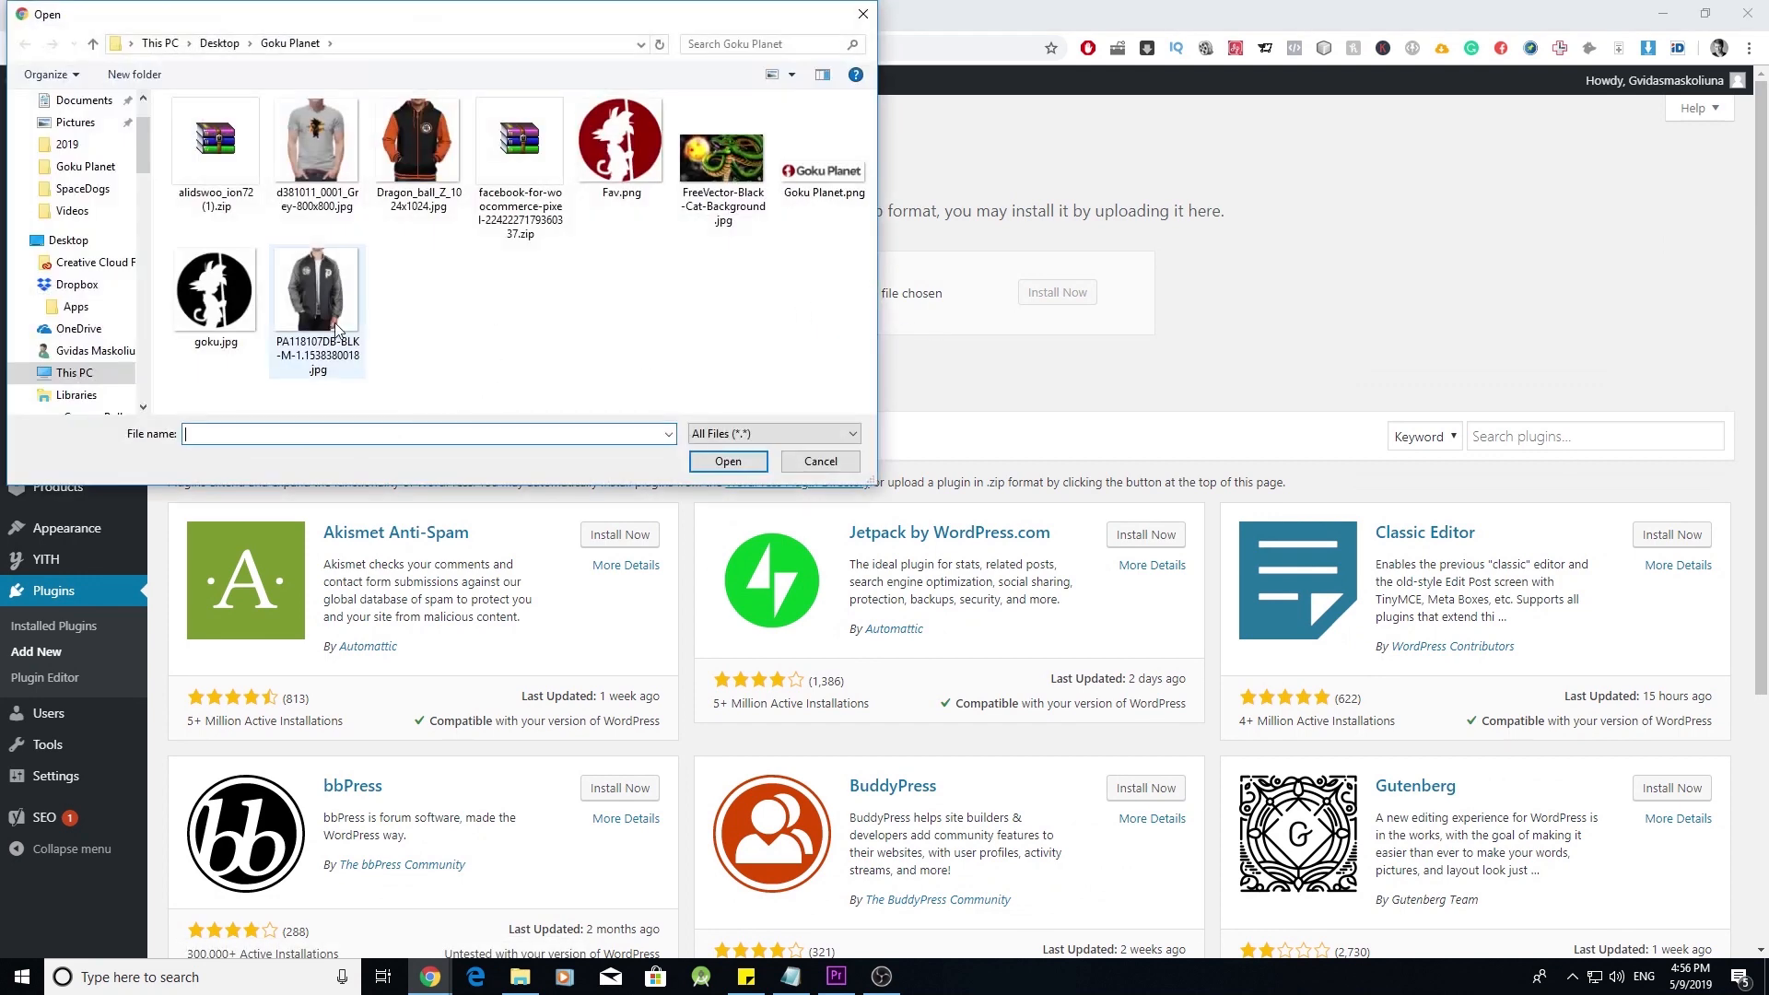
double_click(219, 171)
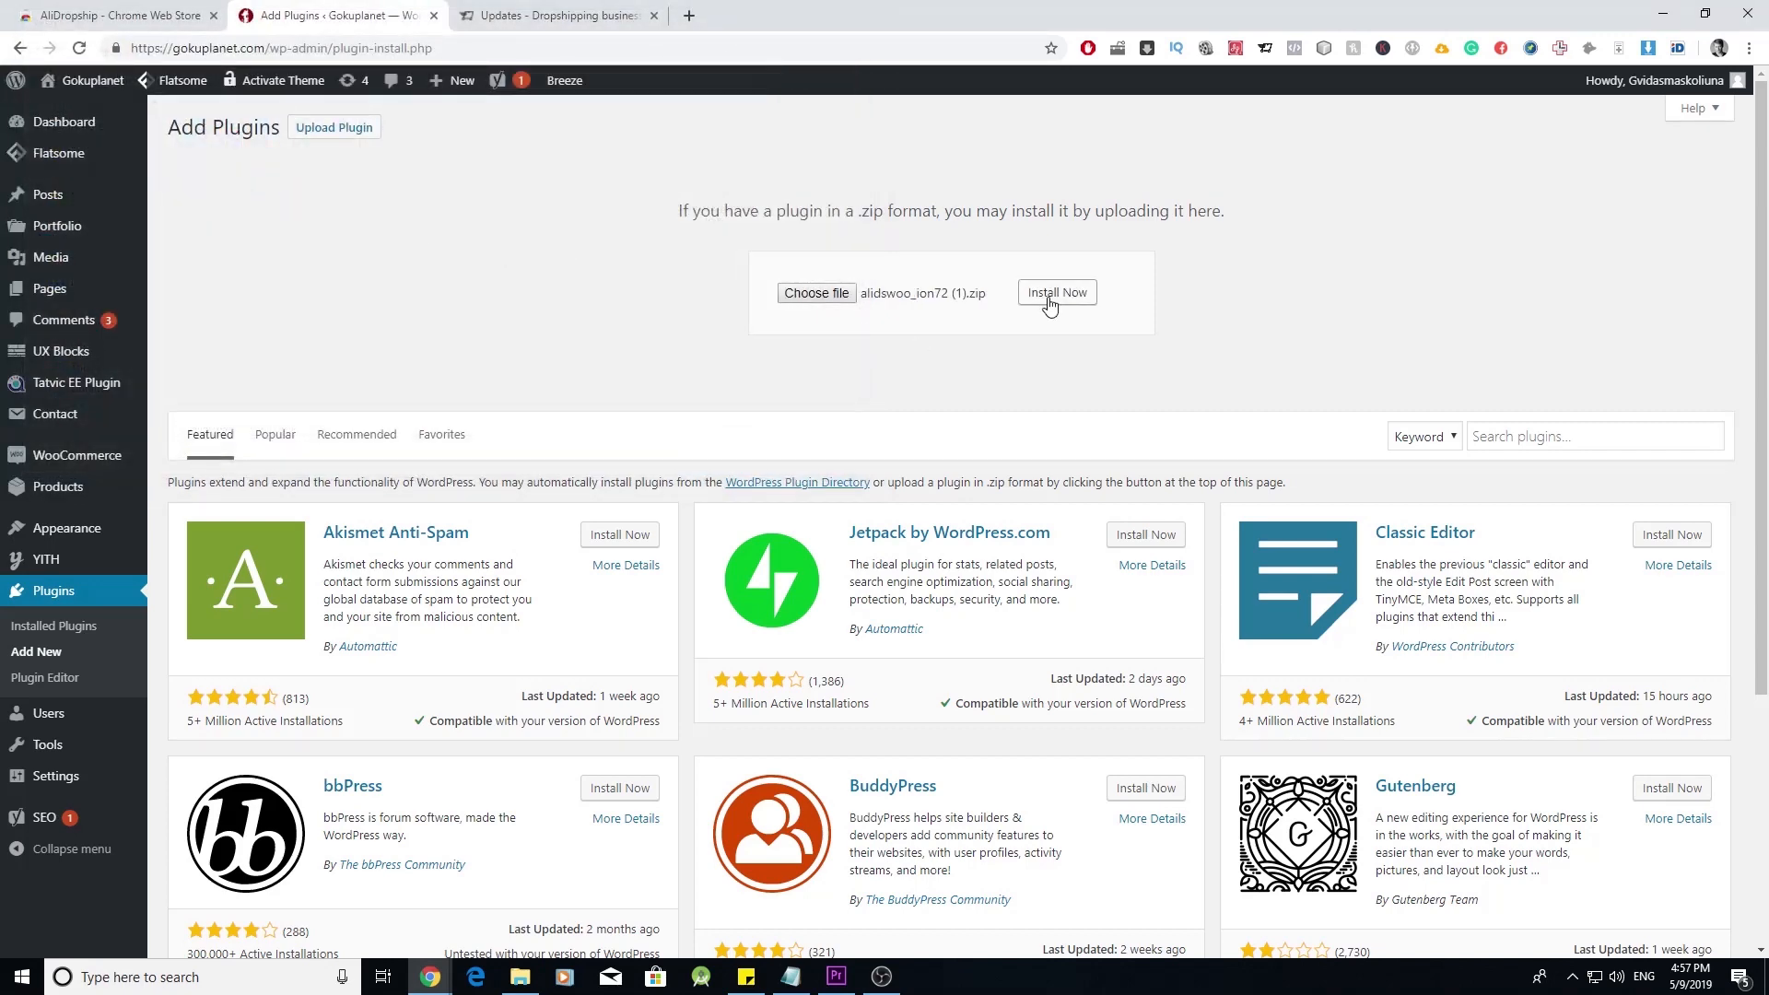
click(1050, 297)
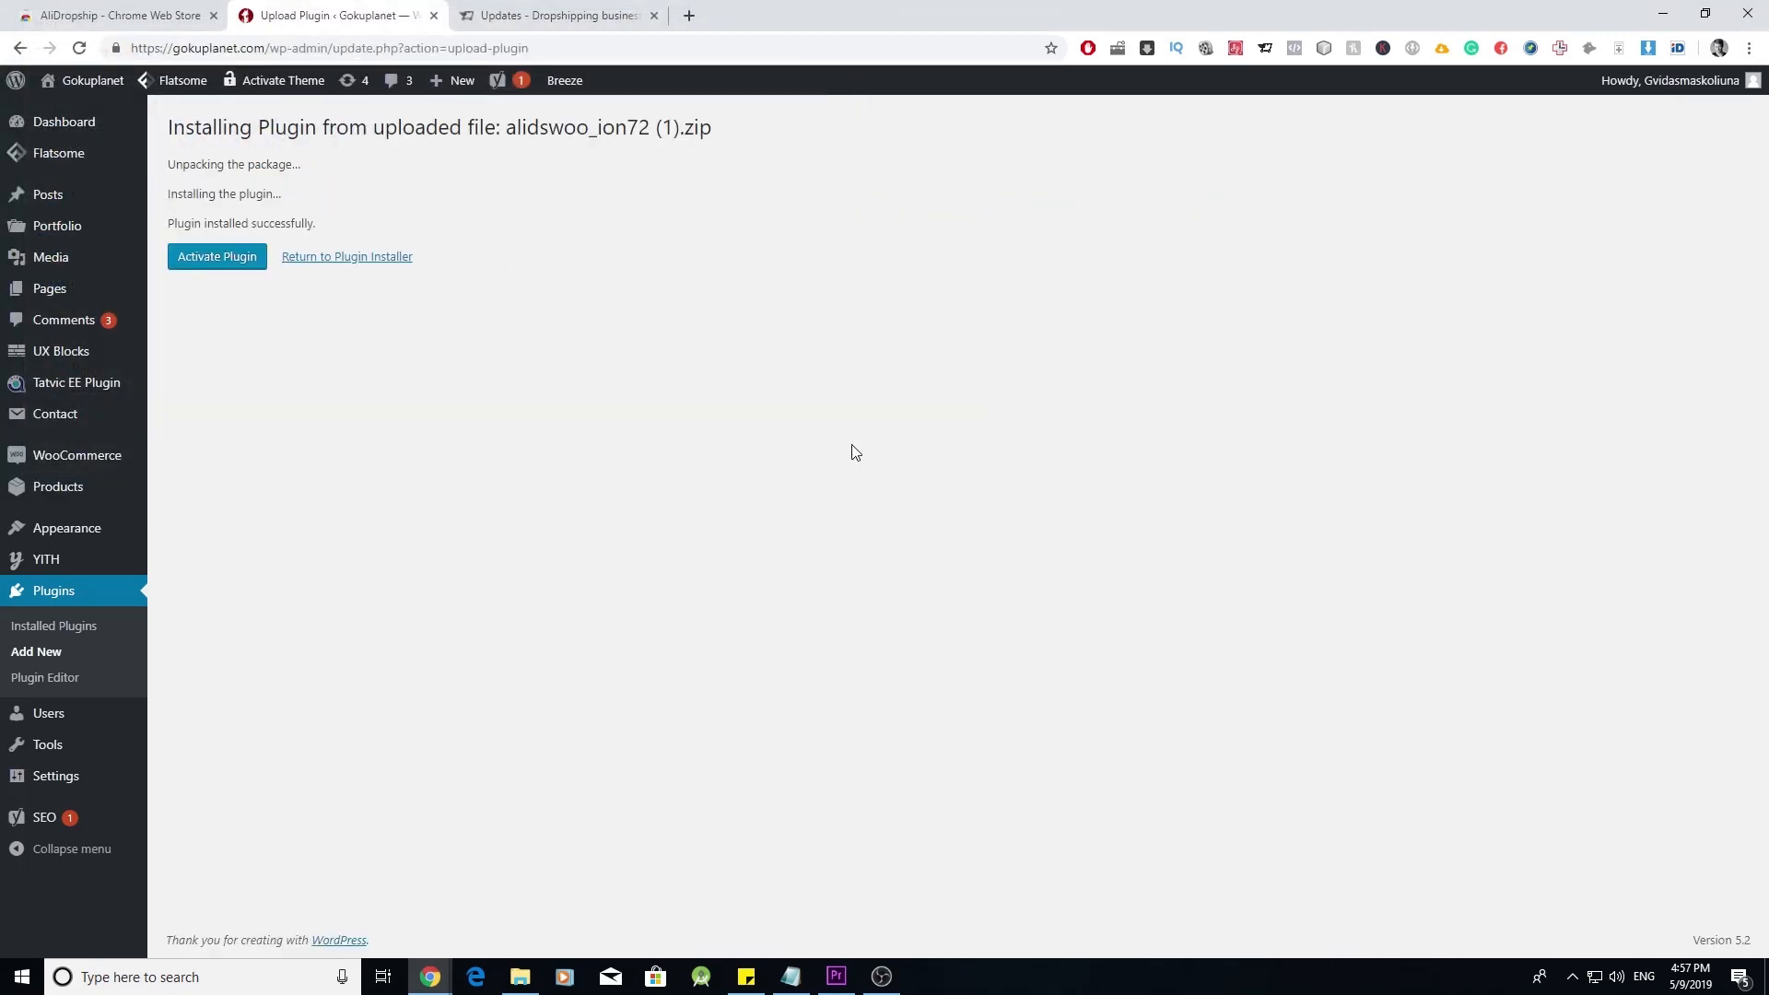
click(231, 258)
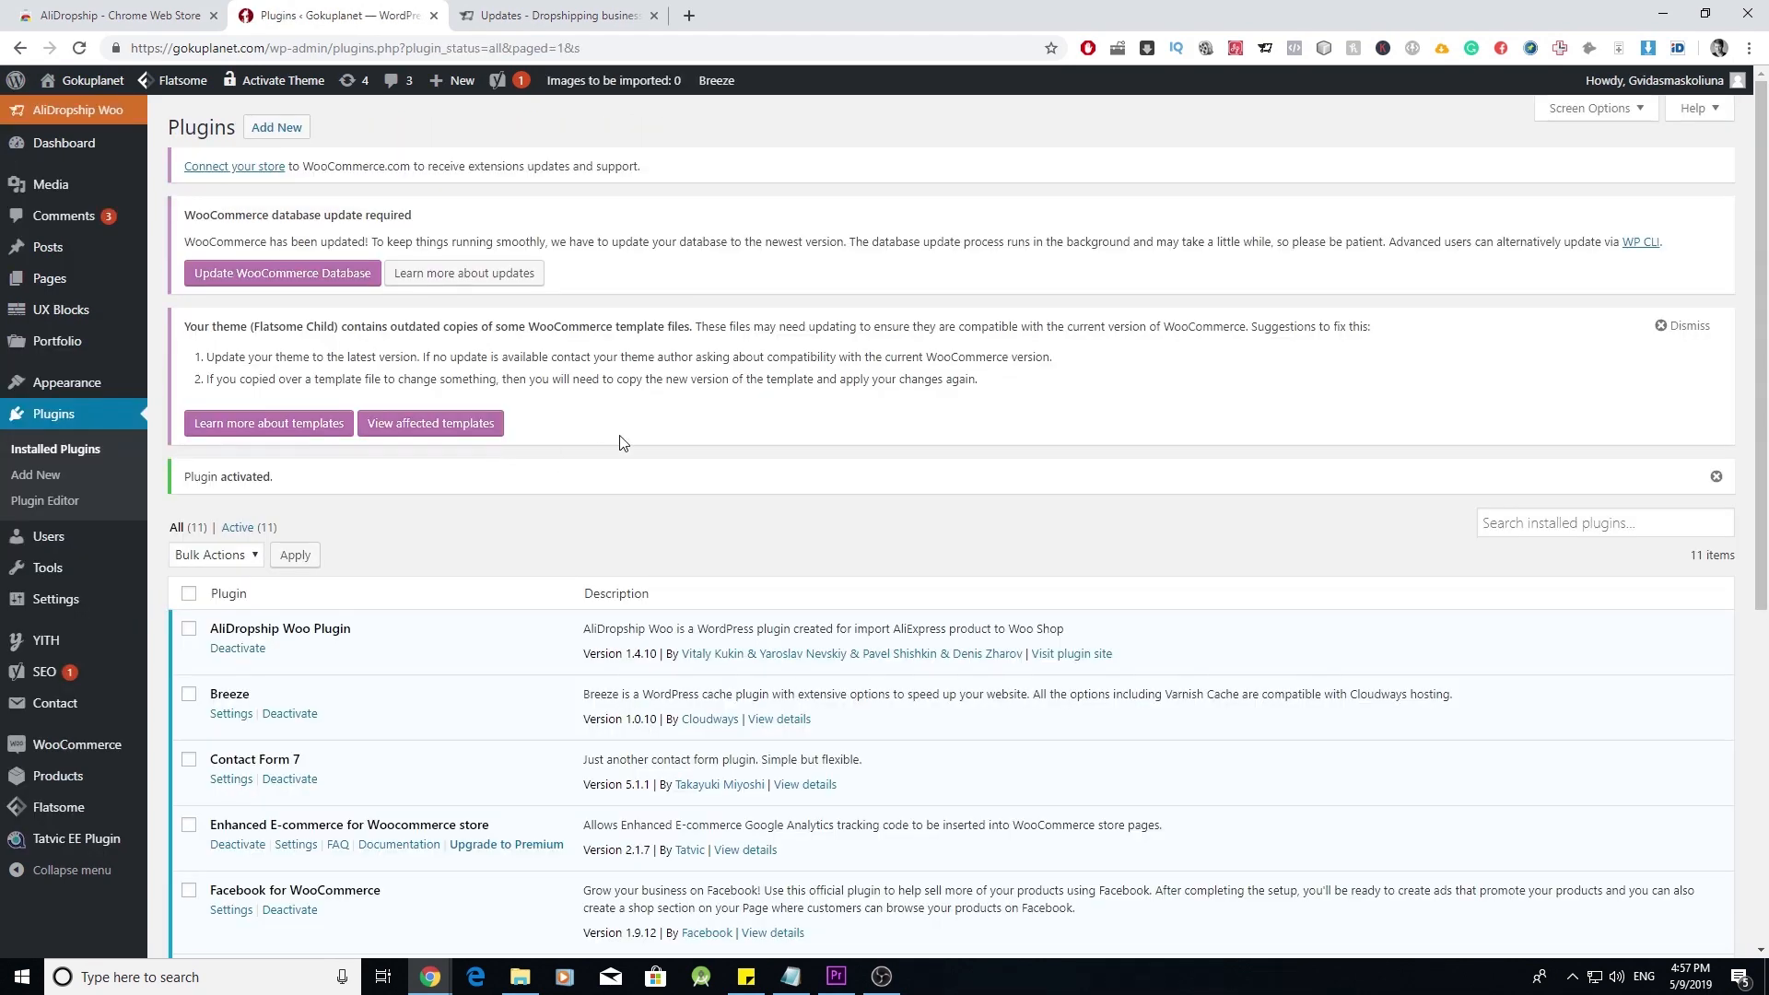
click(98, 113)
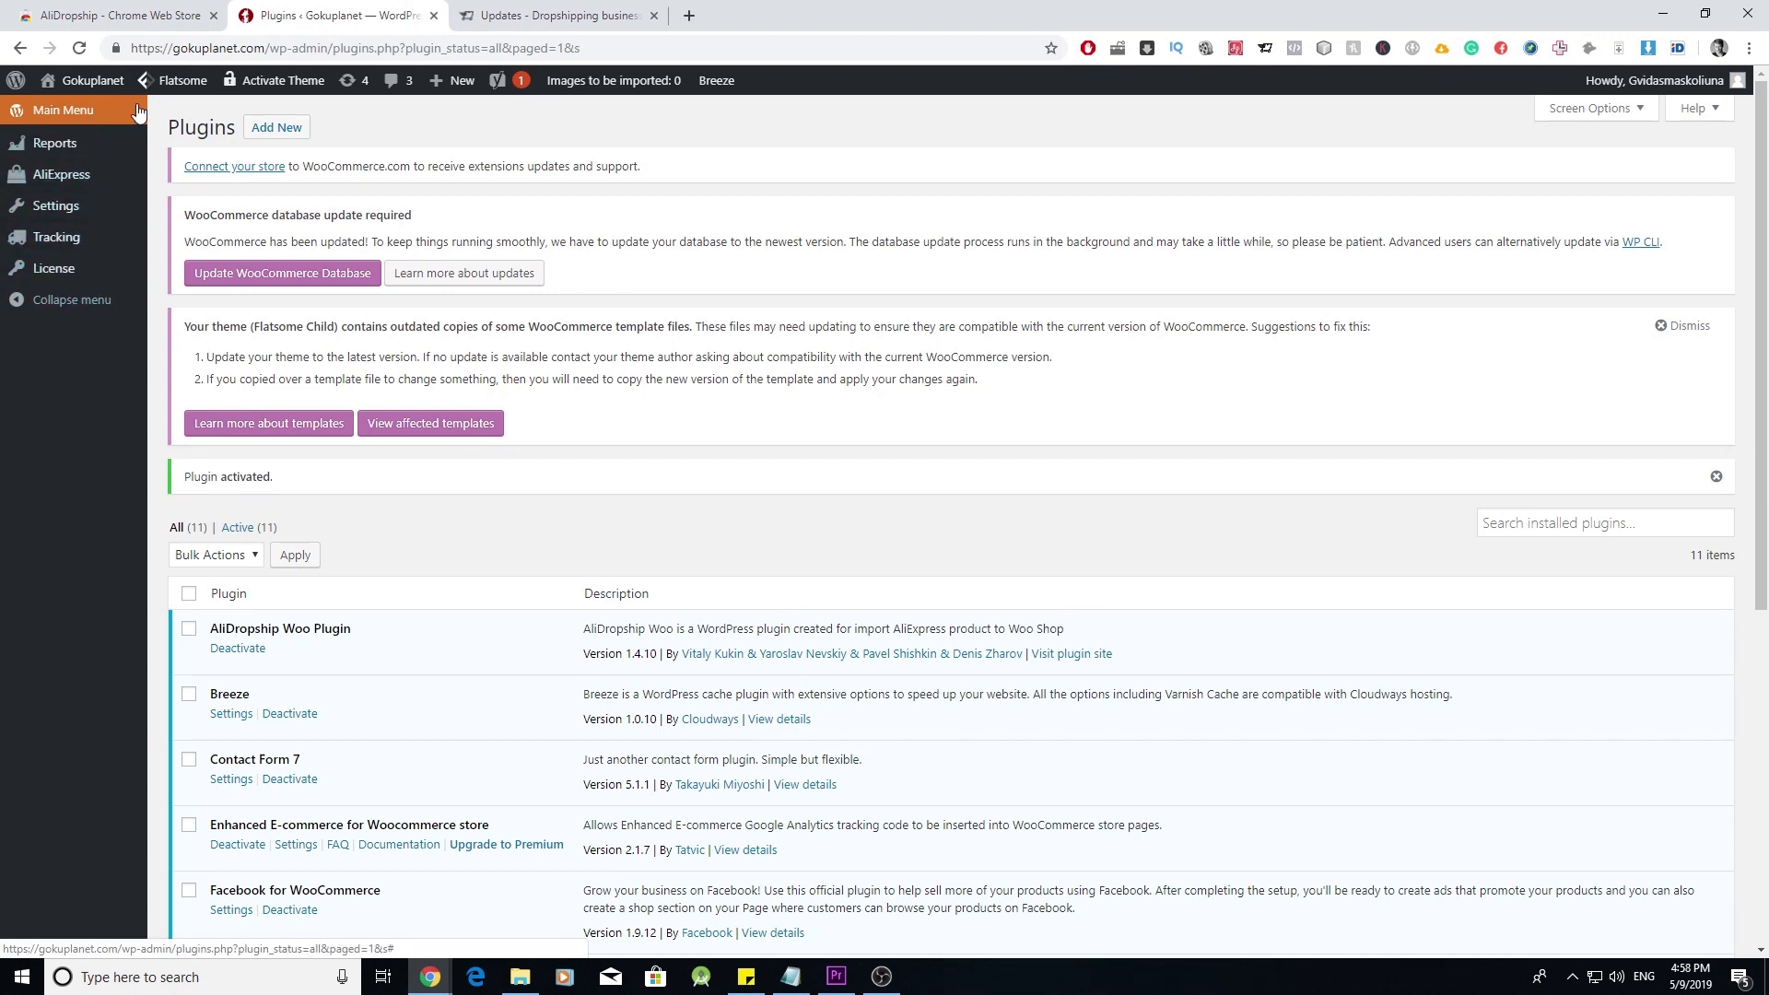
- Open the AliDropship License page's key field, then view the extension's Chrome Web Store page
click(82, 268)
click(236, 277)
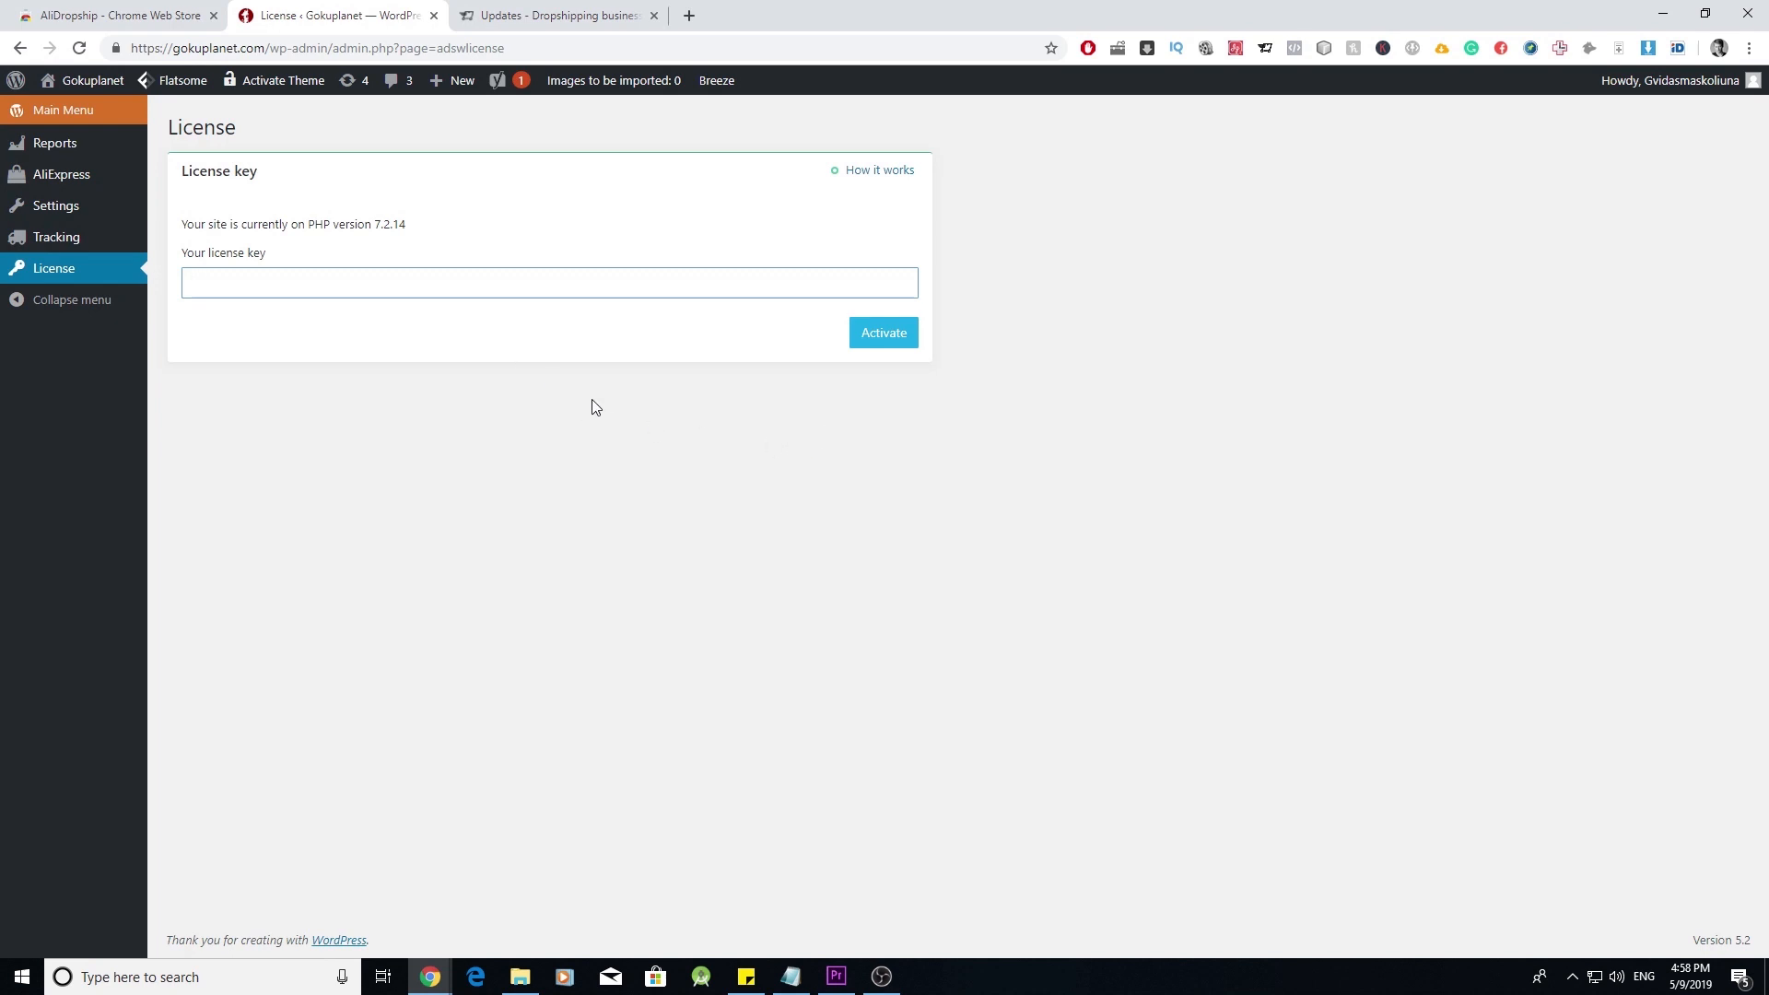
click(152, 13)
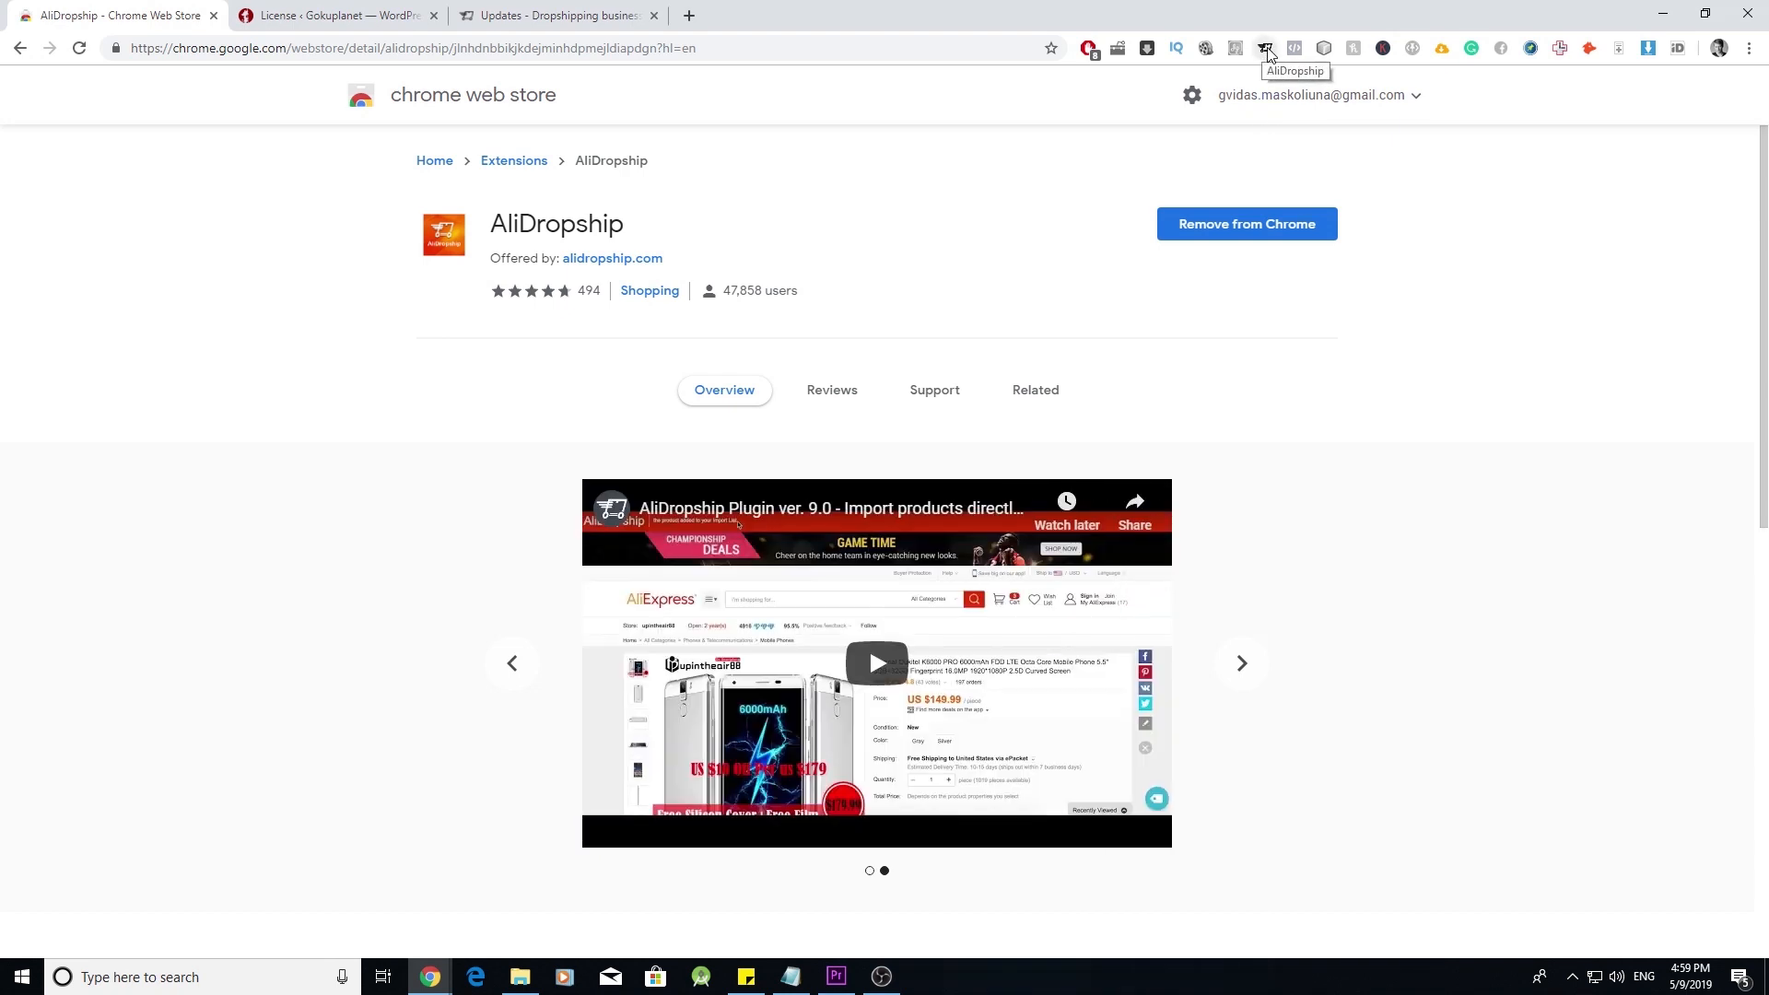
- Check which WordPress sites the AliDropship extension is connected to, then close the list
click(1266, 50)
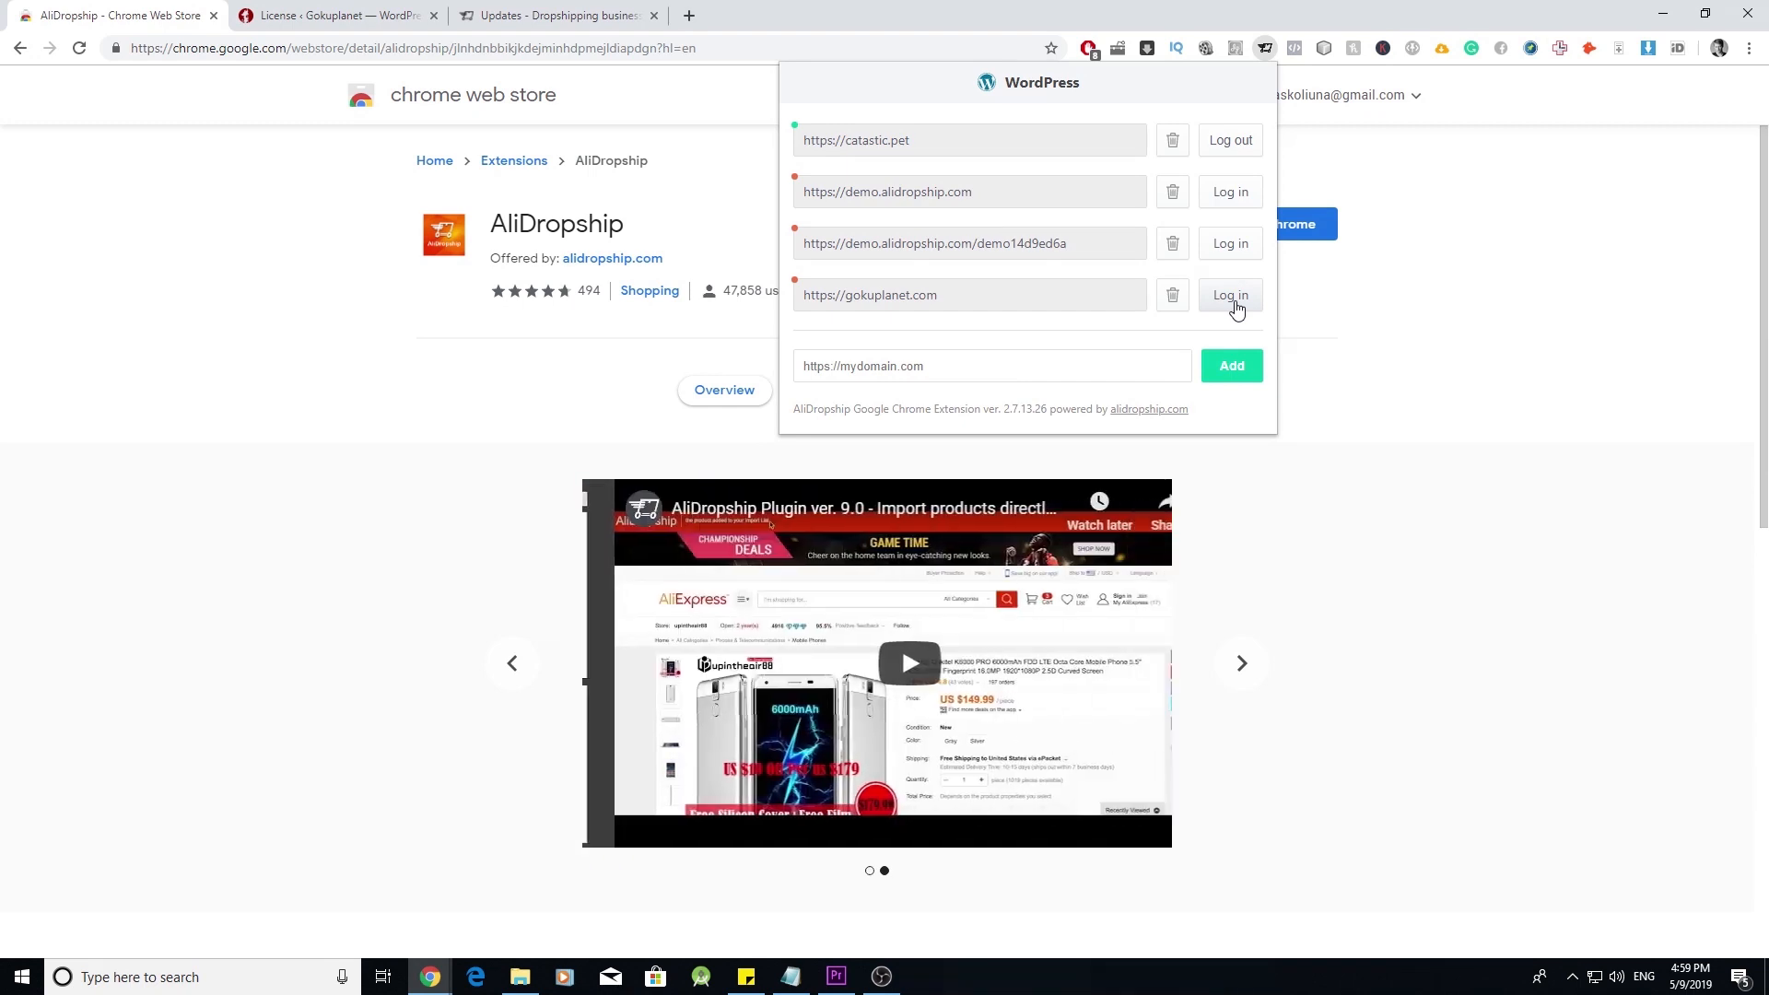
click(1388, 394)
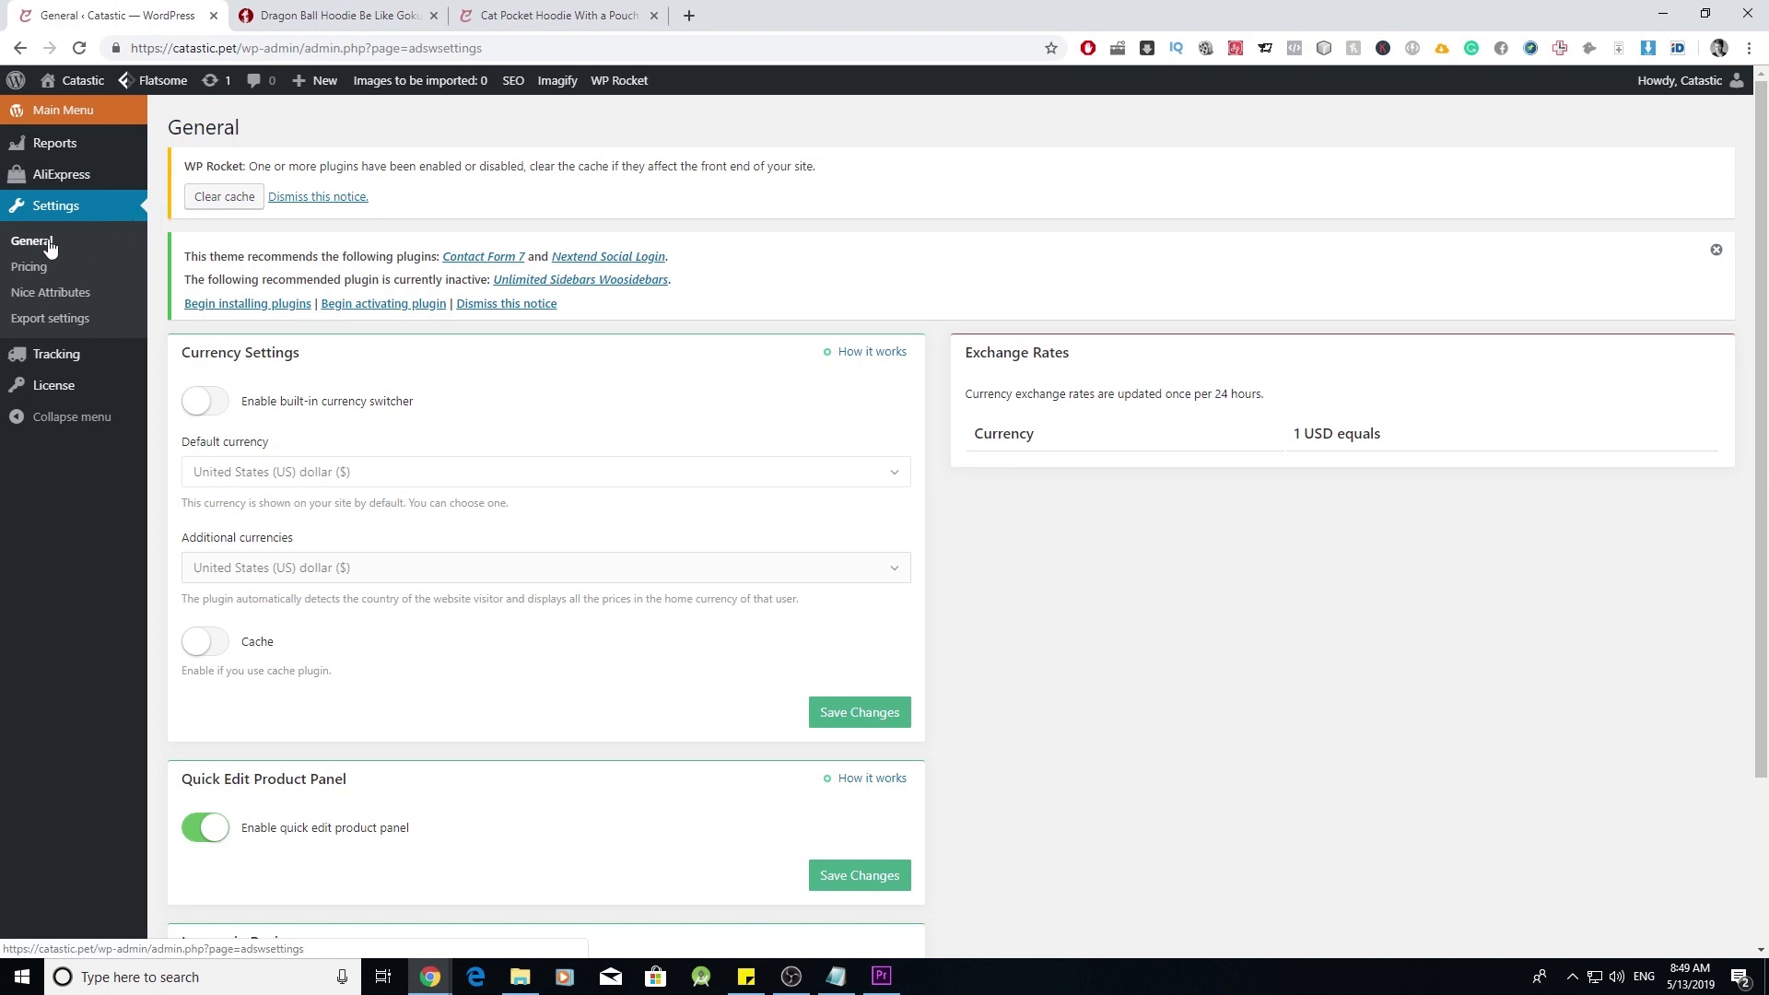
- Open AliDropship Pricing, showing formulas cost + 8.00, cost * 2.25 and cost * 2.00
scroll(601, 502, down, 1)
scroll(599, 502, down, 1)
scroll(590, 502, up, 3)
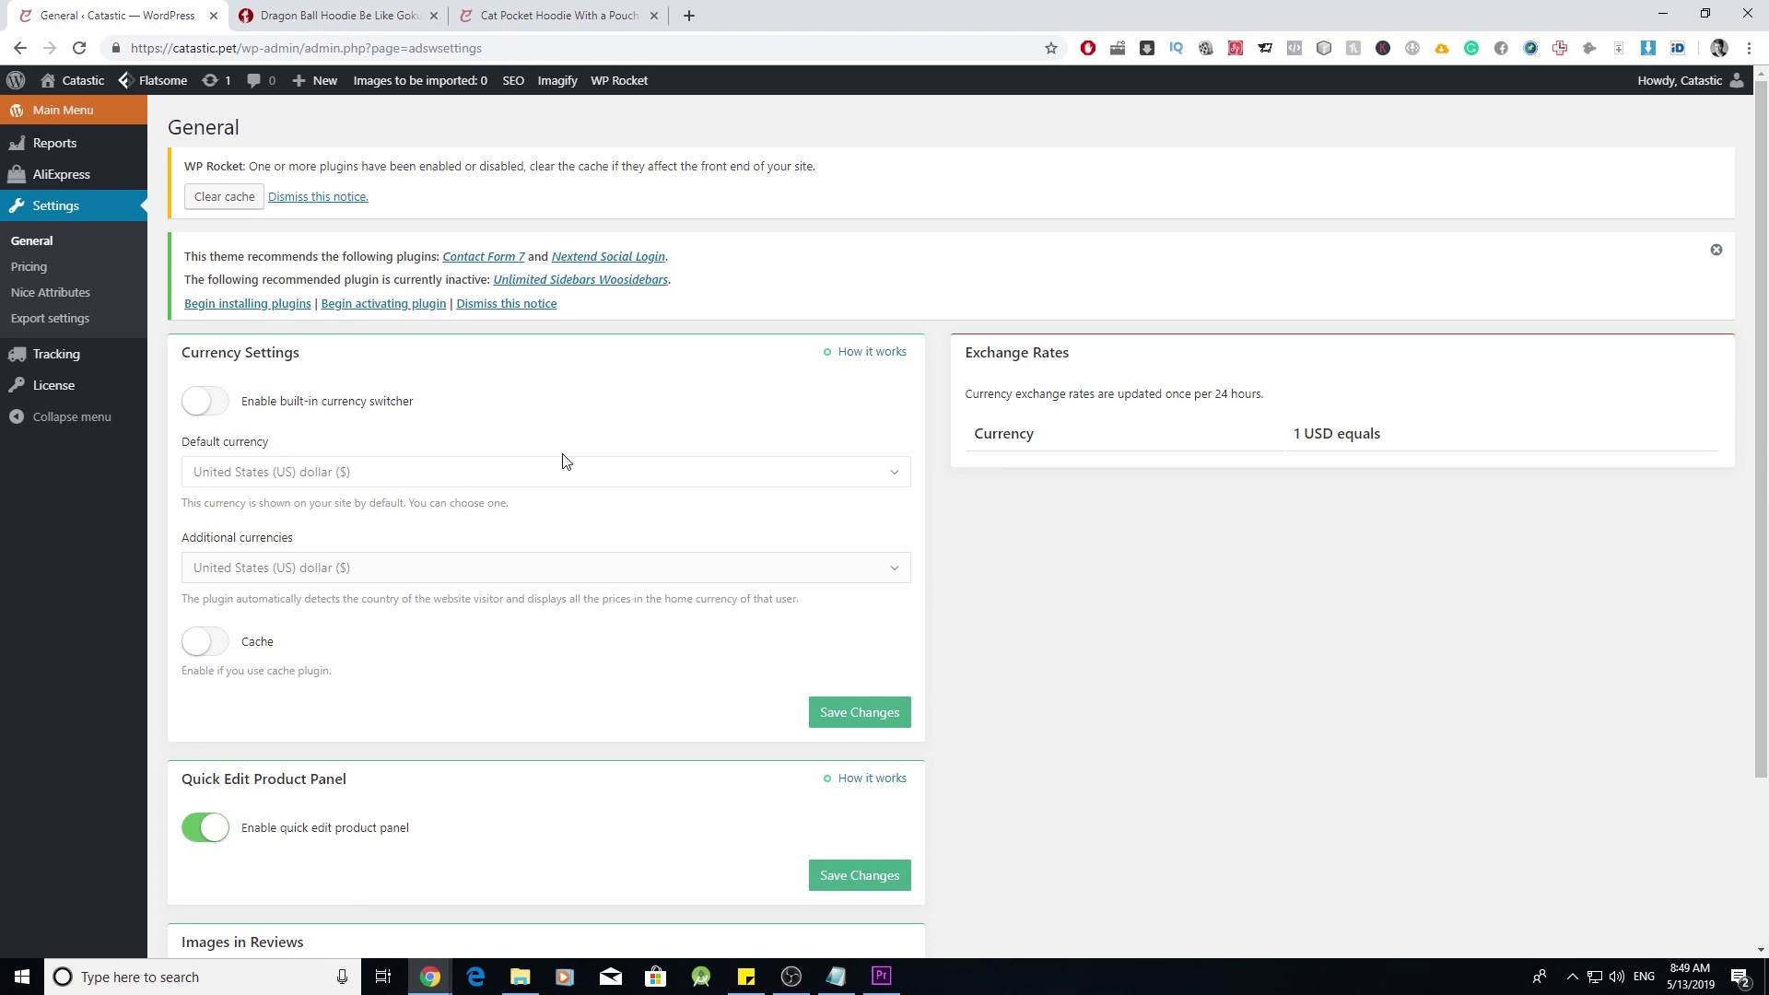
click(29, 269)
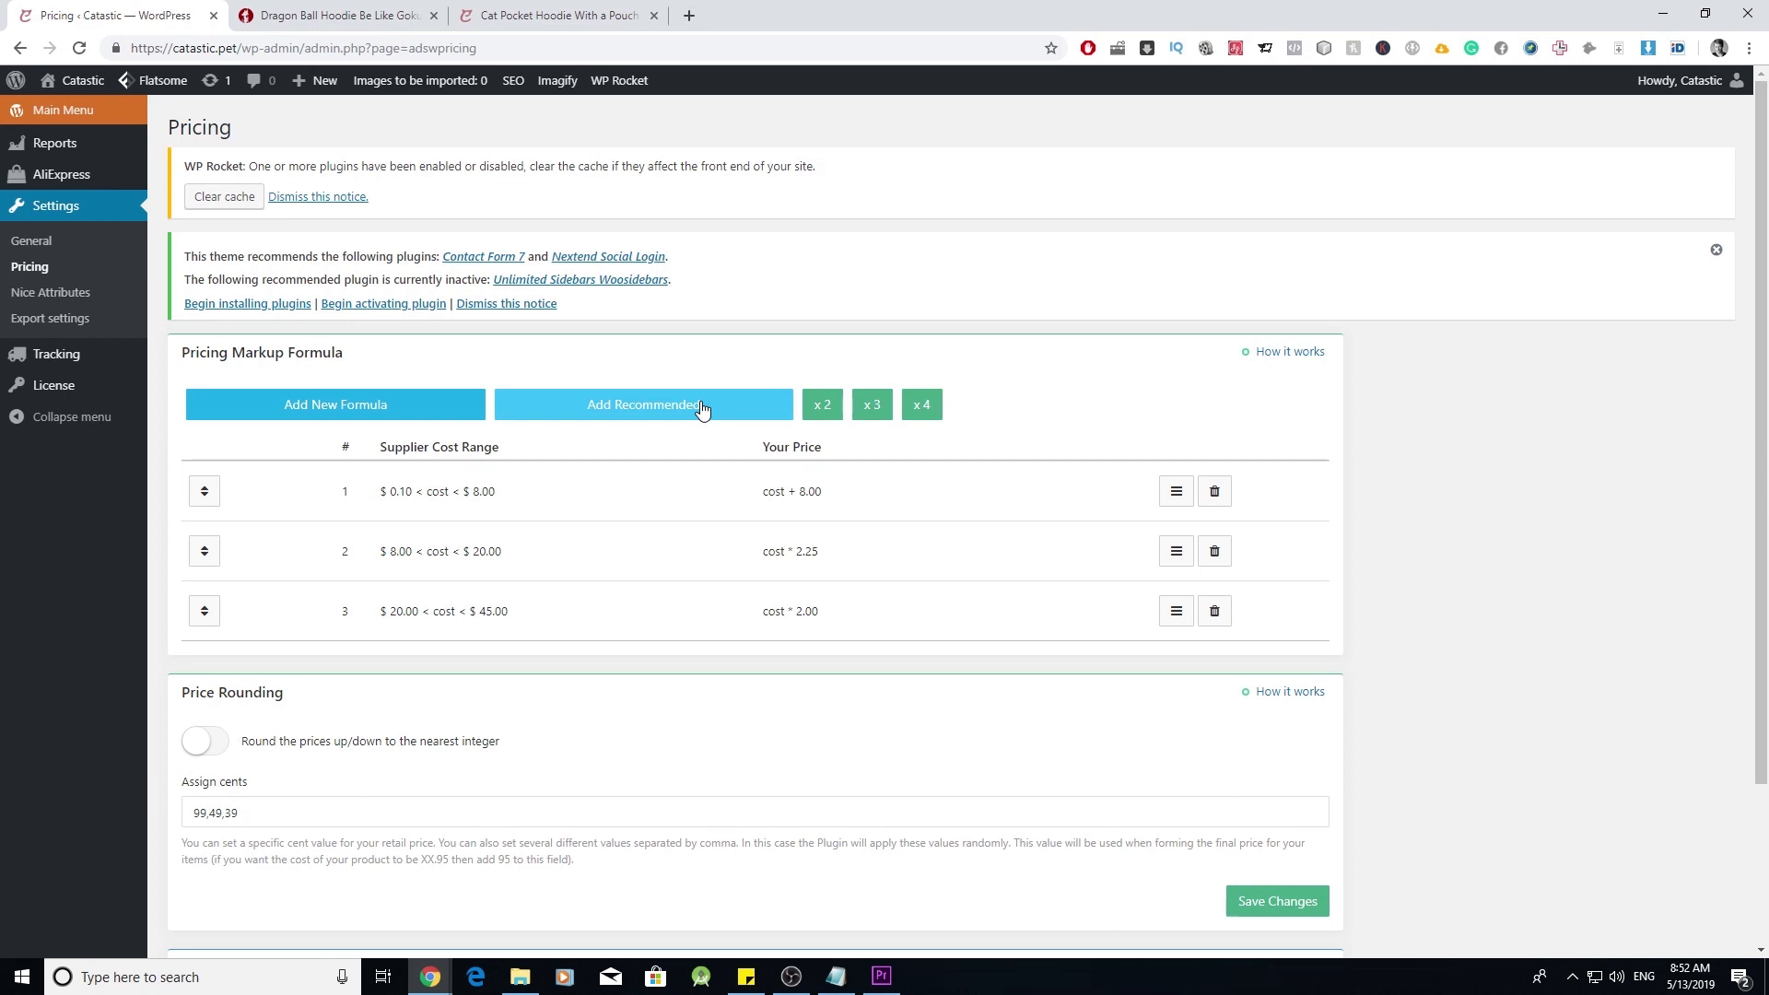
- Add a fourth pricing formula with minimum cost 0.1, maximum cost 8 and value 8
click(410, 417)
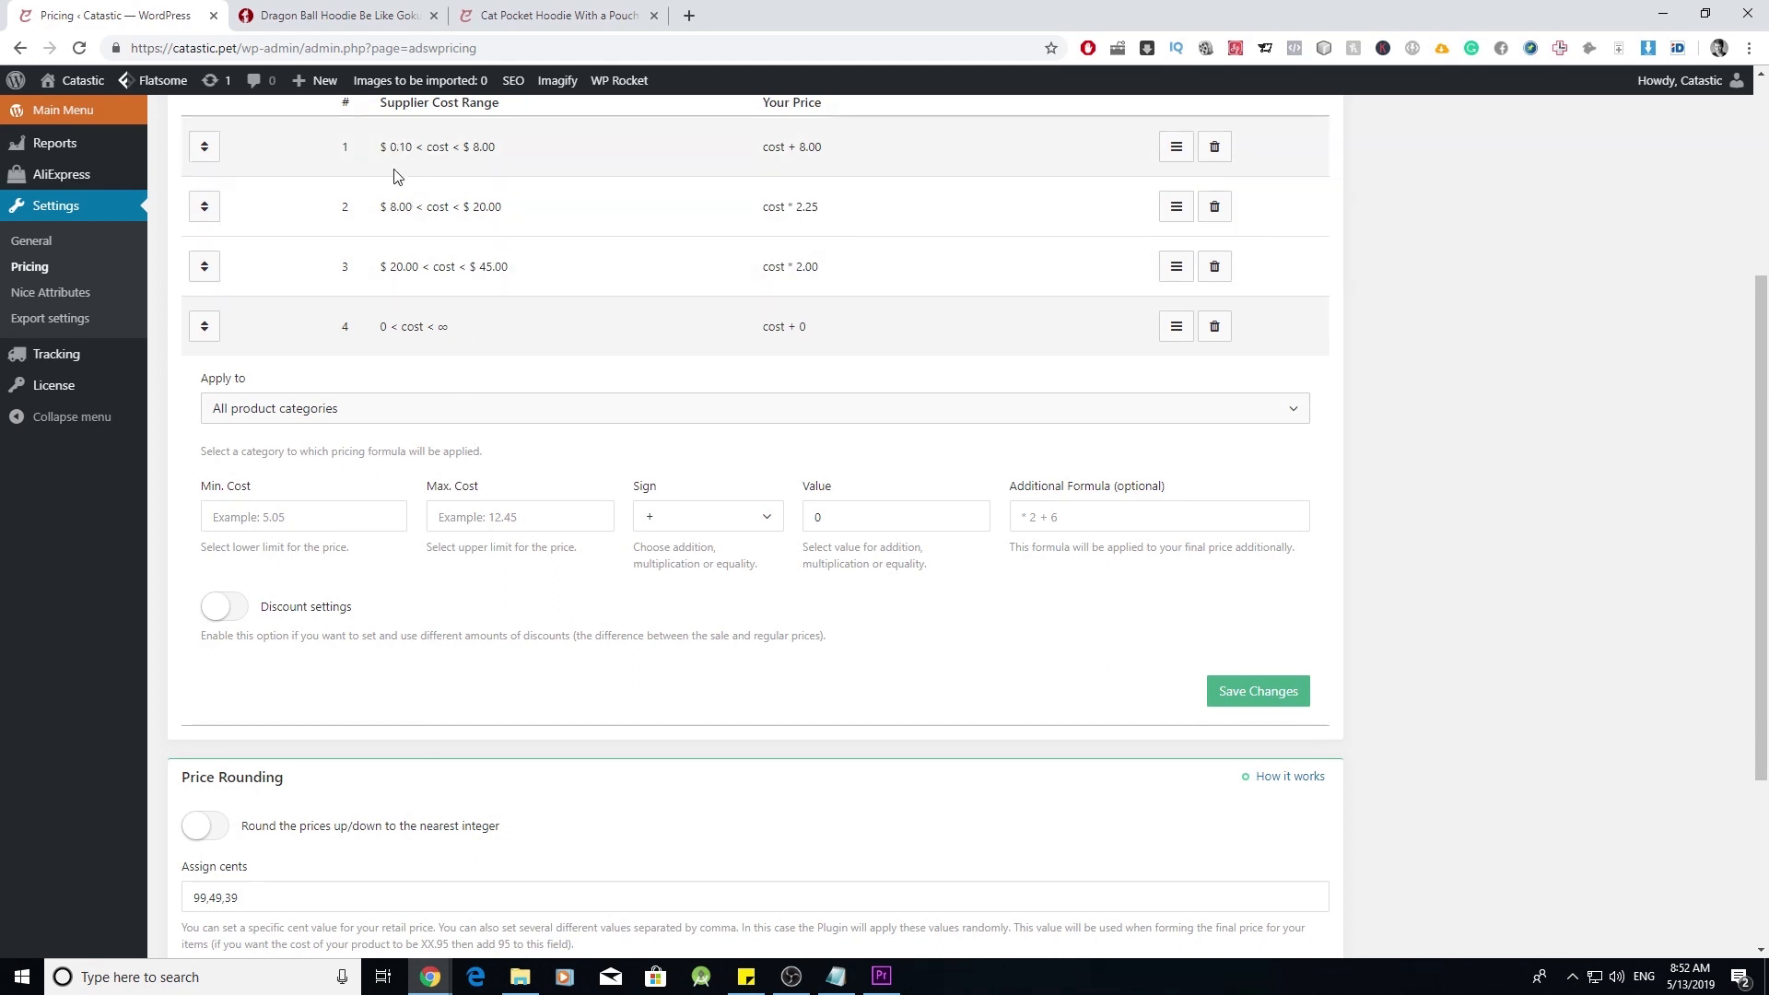
click(347, 513)
text(0.1)
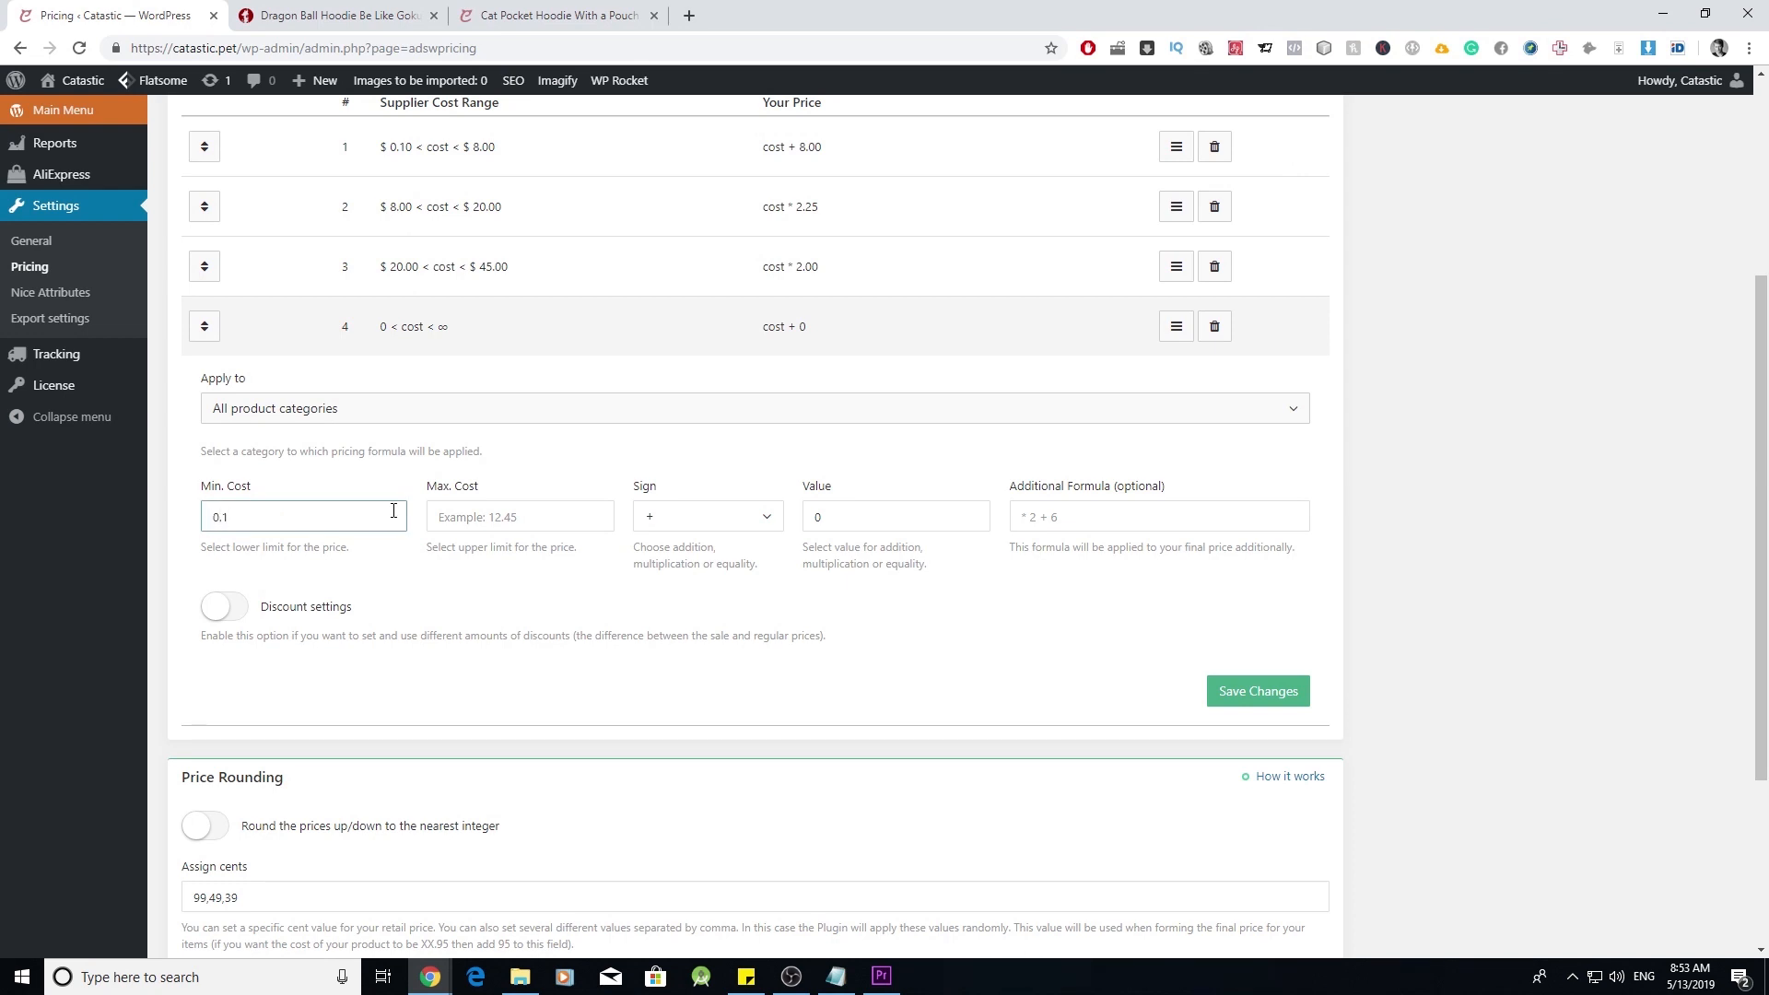
click(521, 512)
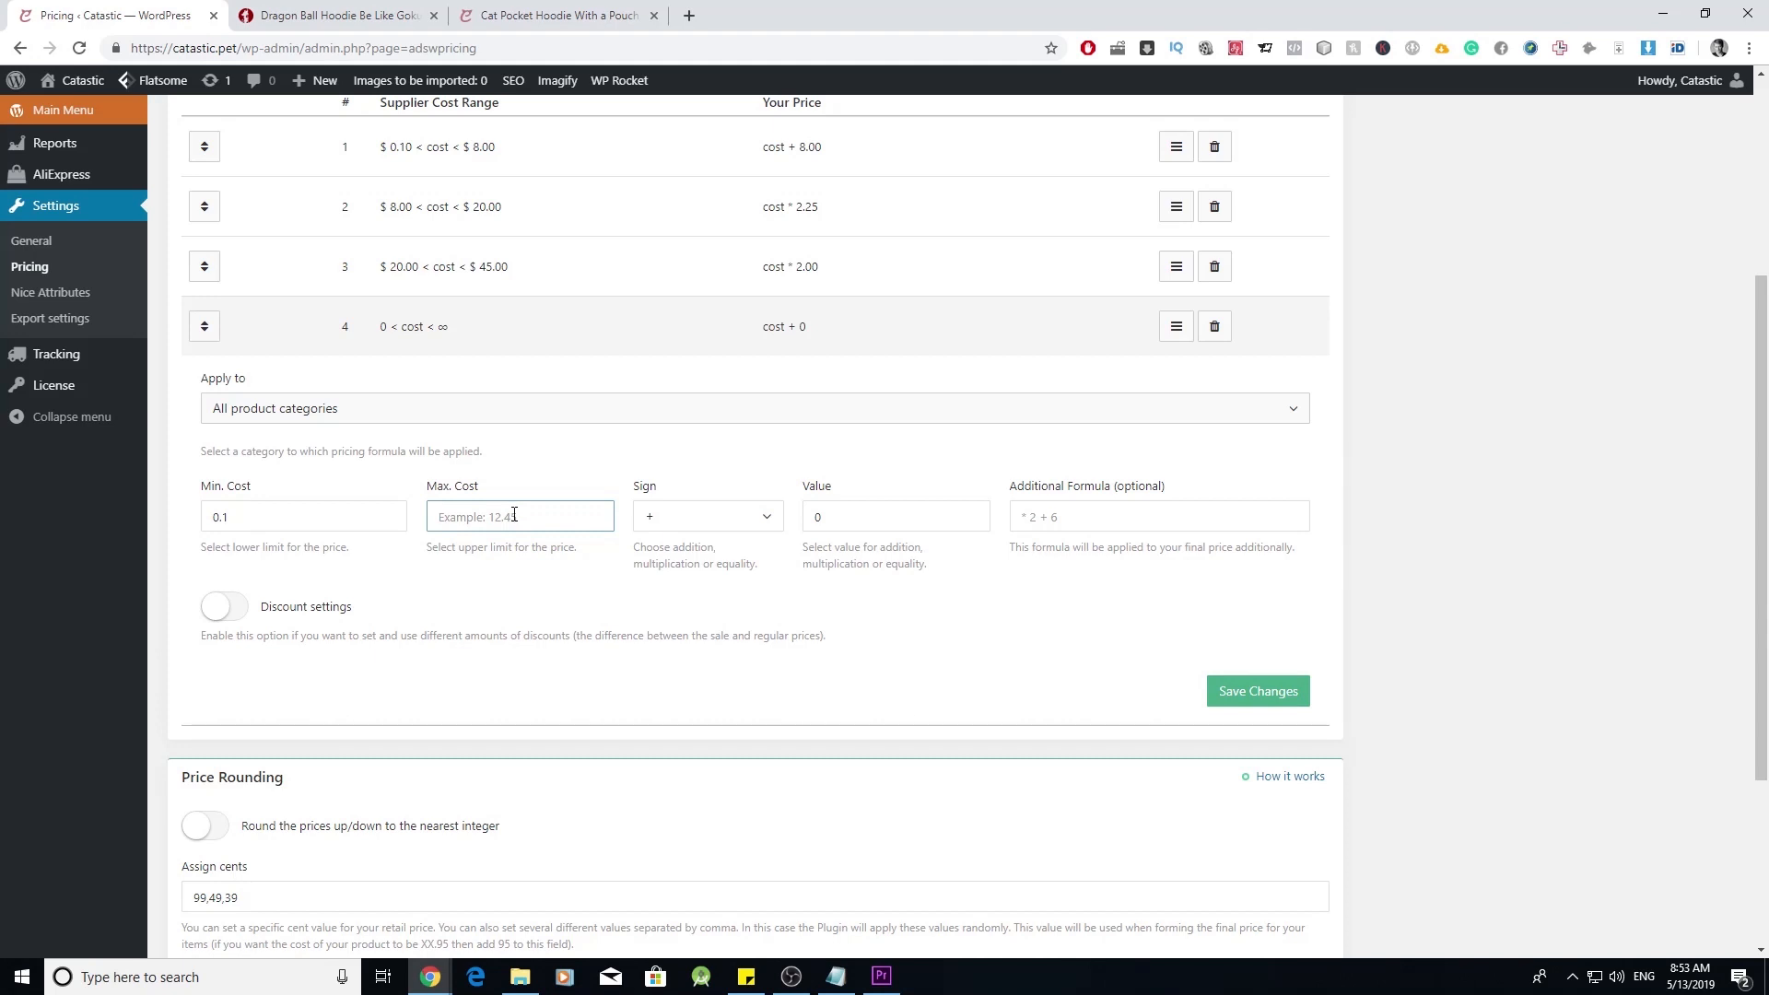
text(8)
click(769, 520)
double_click(882, 509)
text(8)
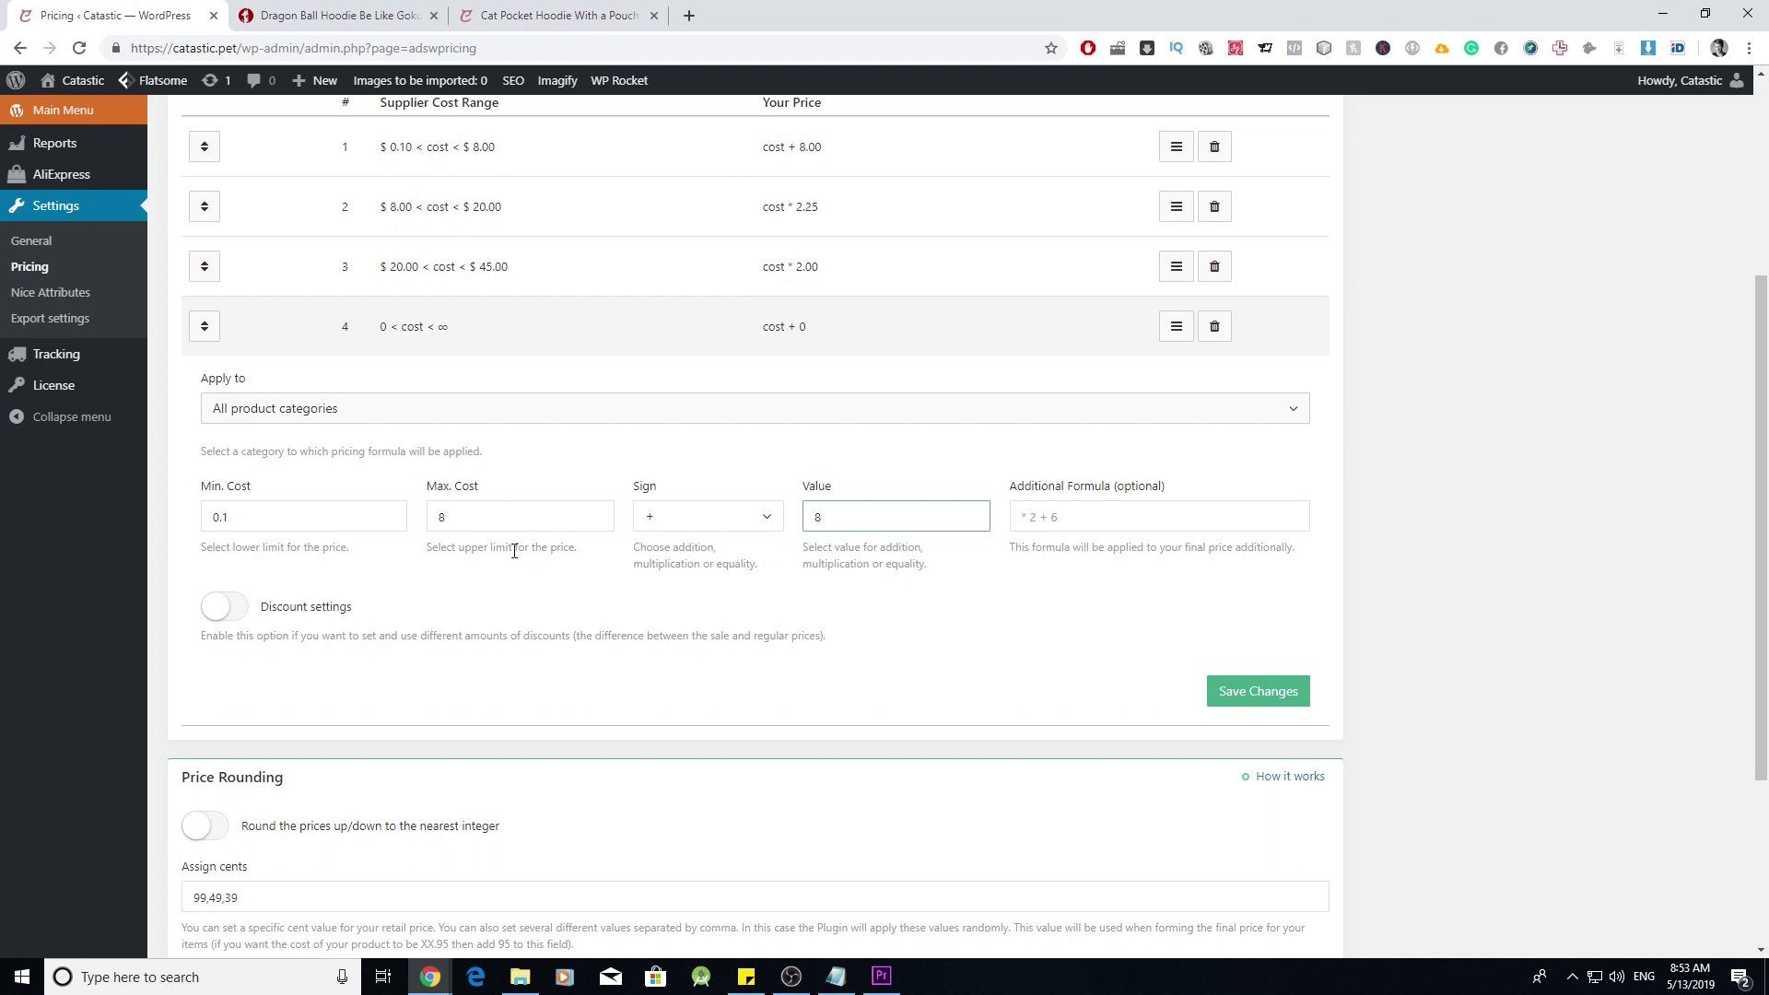
- Change the new formula's cost range to minimum 8 and maximum 20
scroll(513, 543, up, 3)
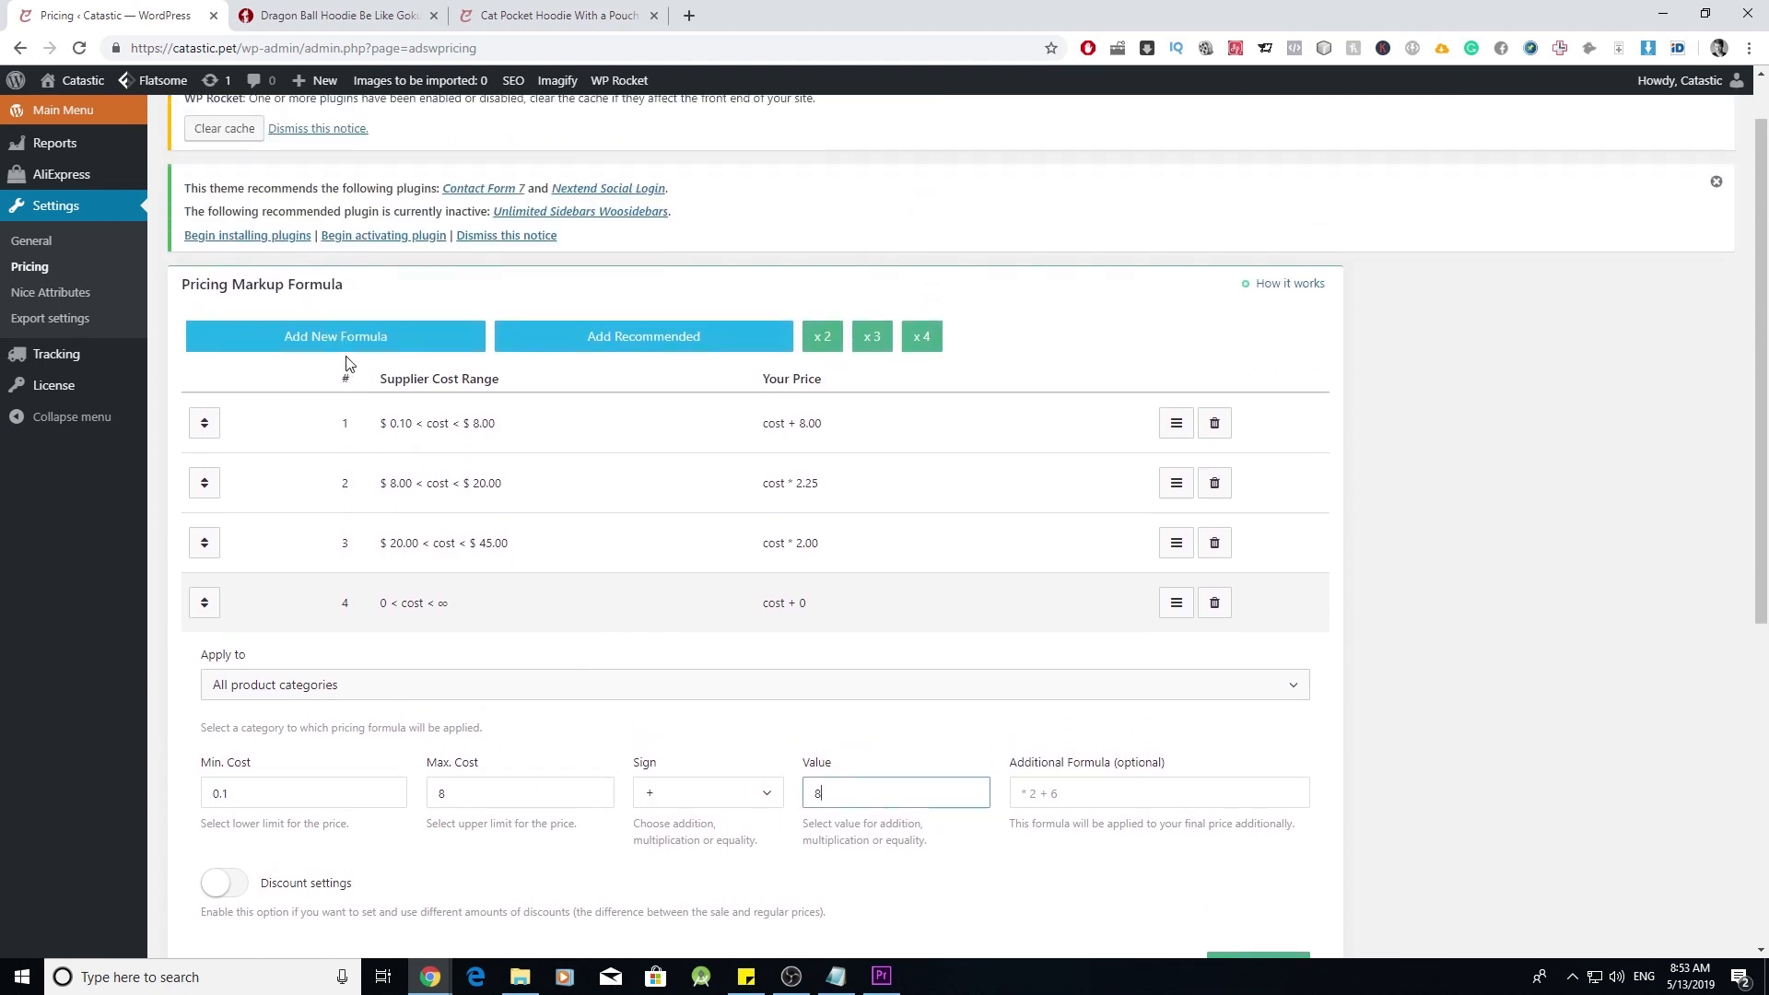
scroll(749, 604, down, 3)
click(276, 522)
drag(276, 522, 186, 532)
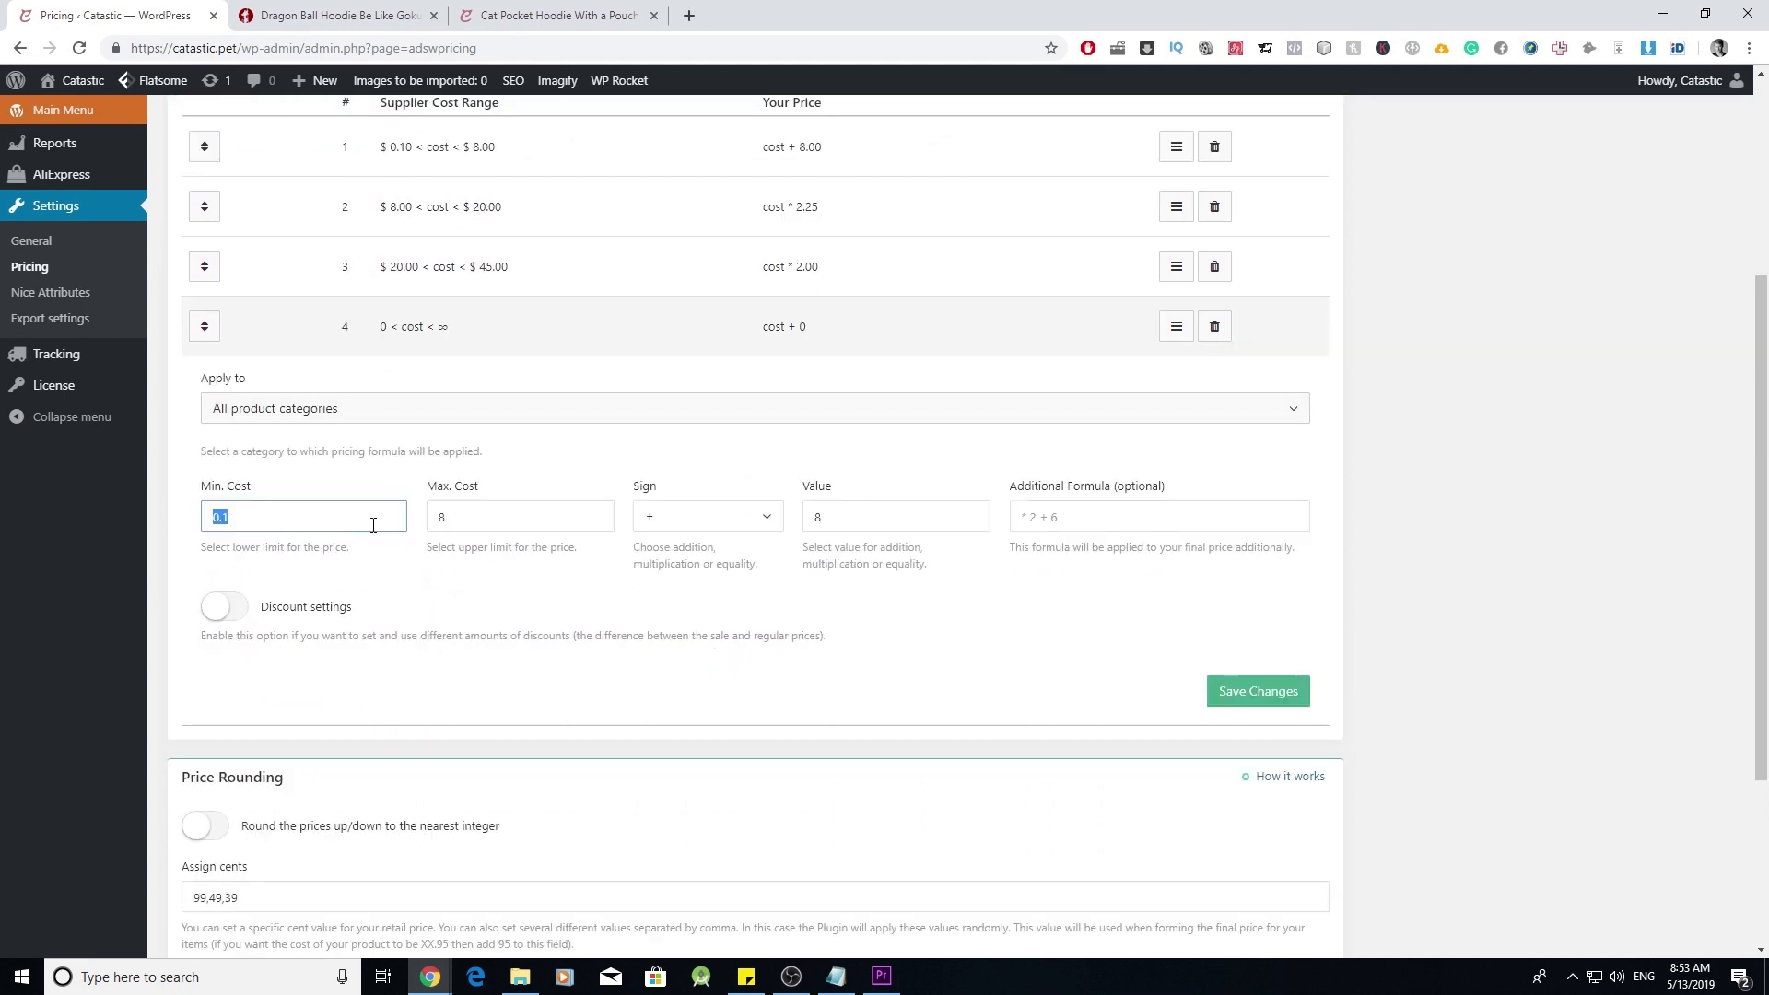
text(8)
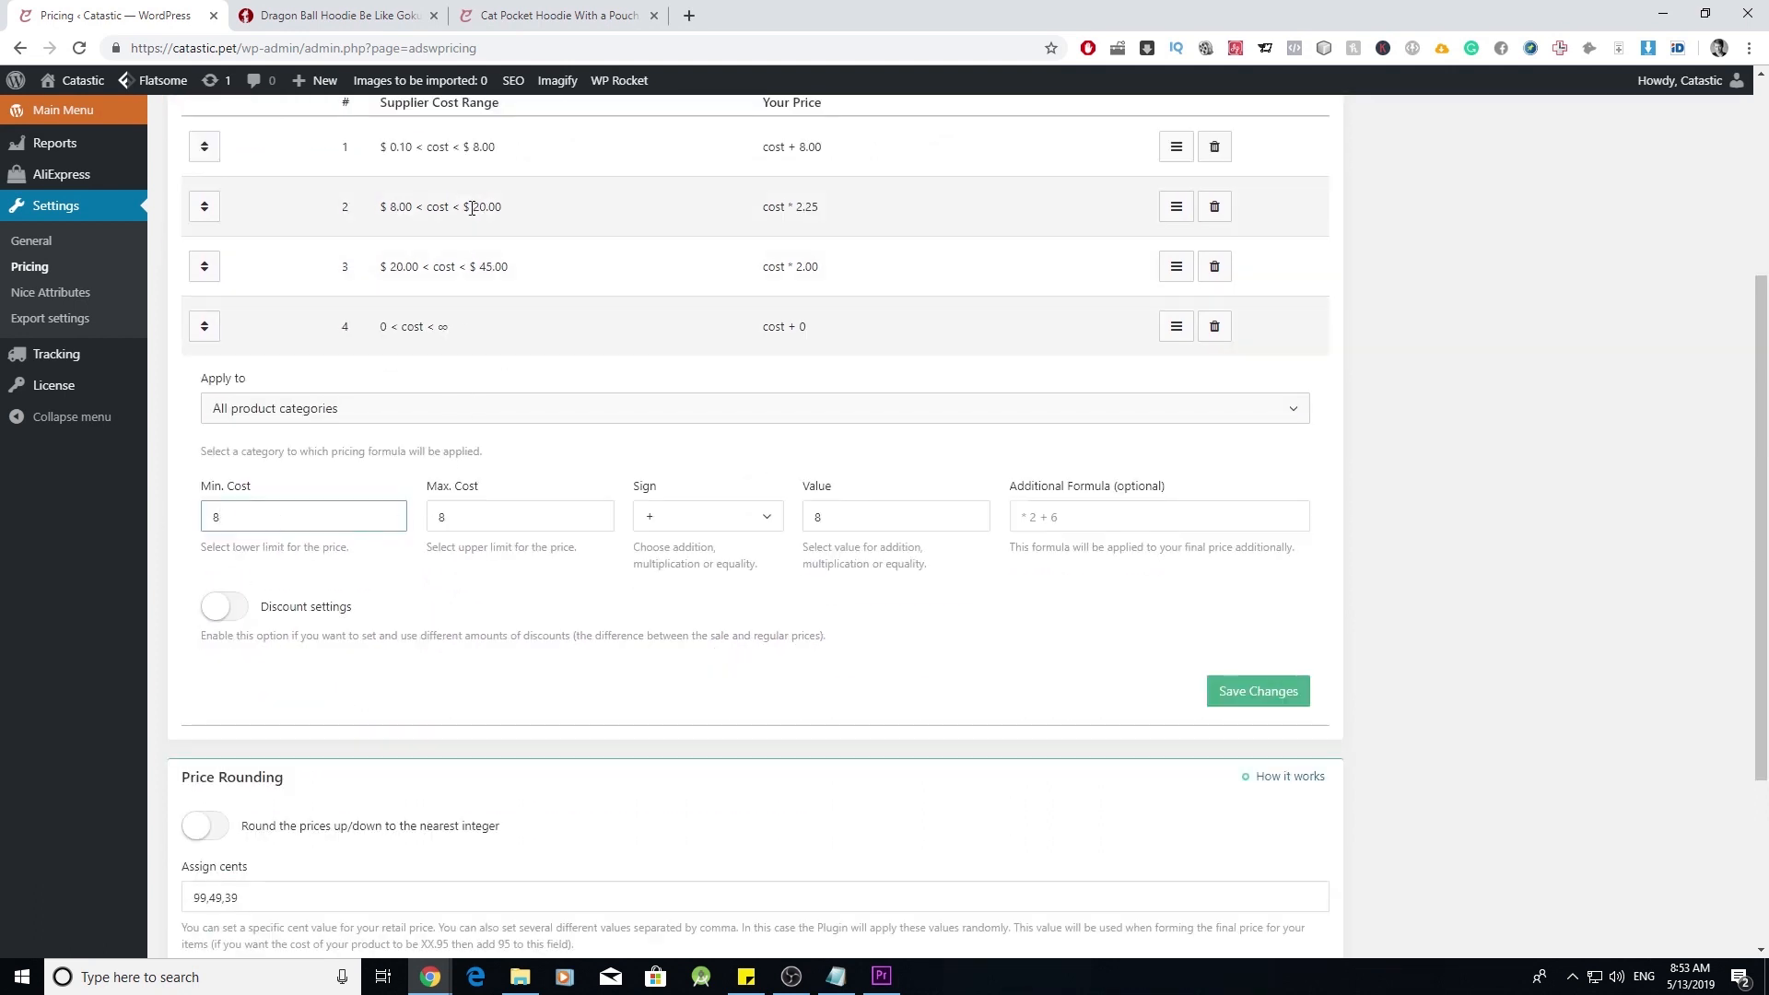
click(443, 516)
text(20)
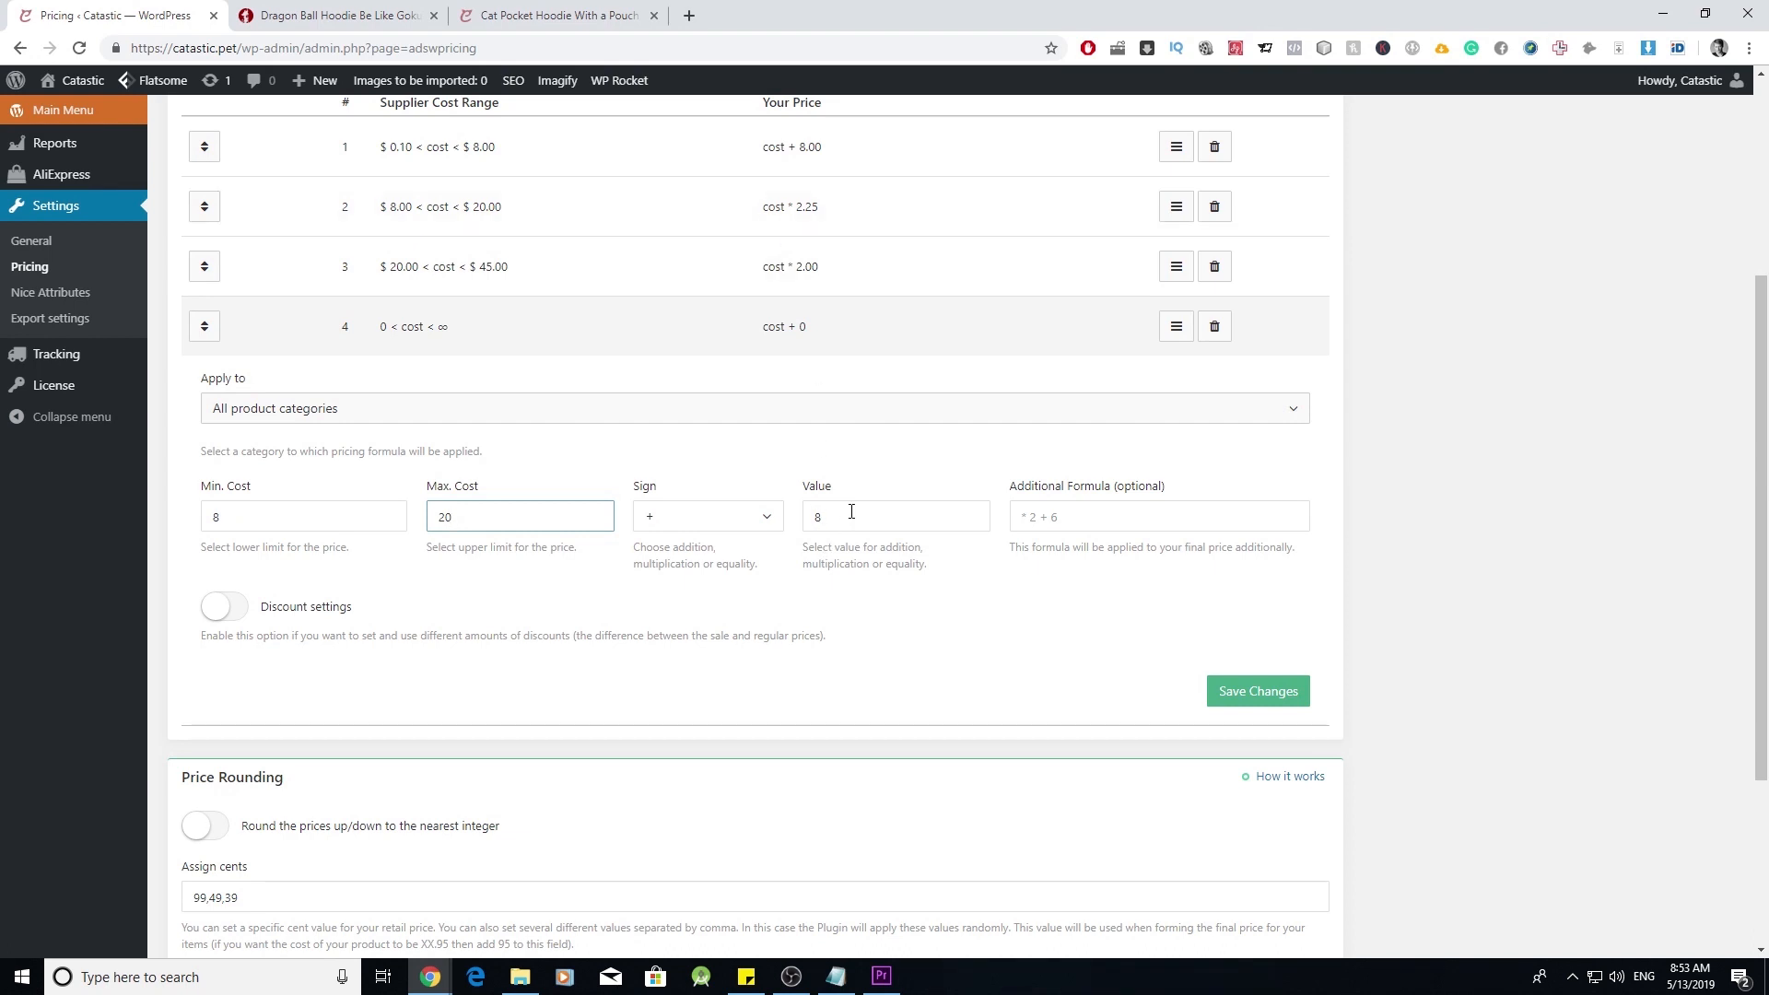
- Set the fourth formula's sign to * and its value to 2.25
click(770, 517)
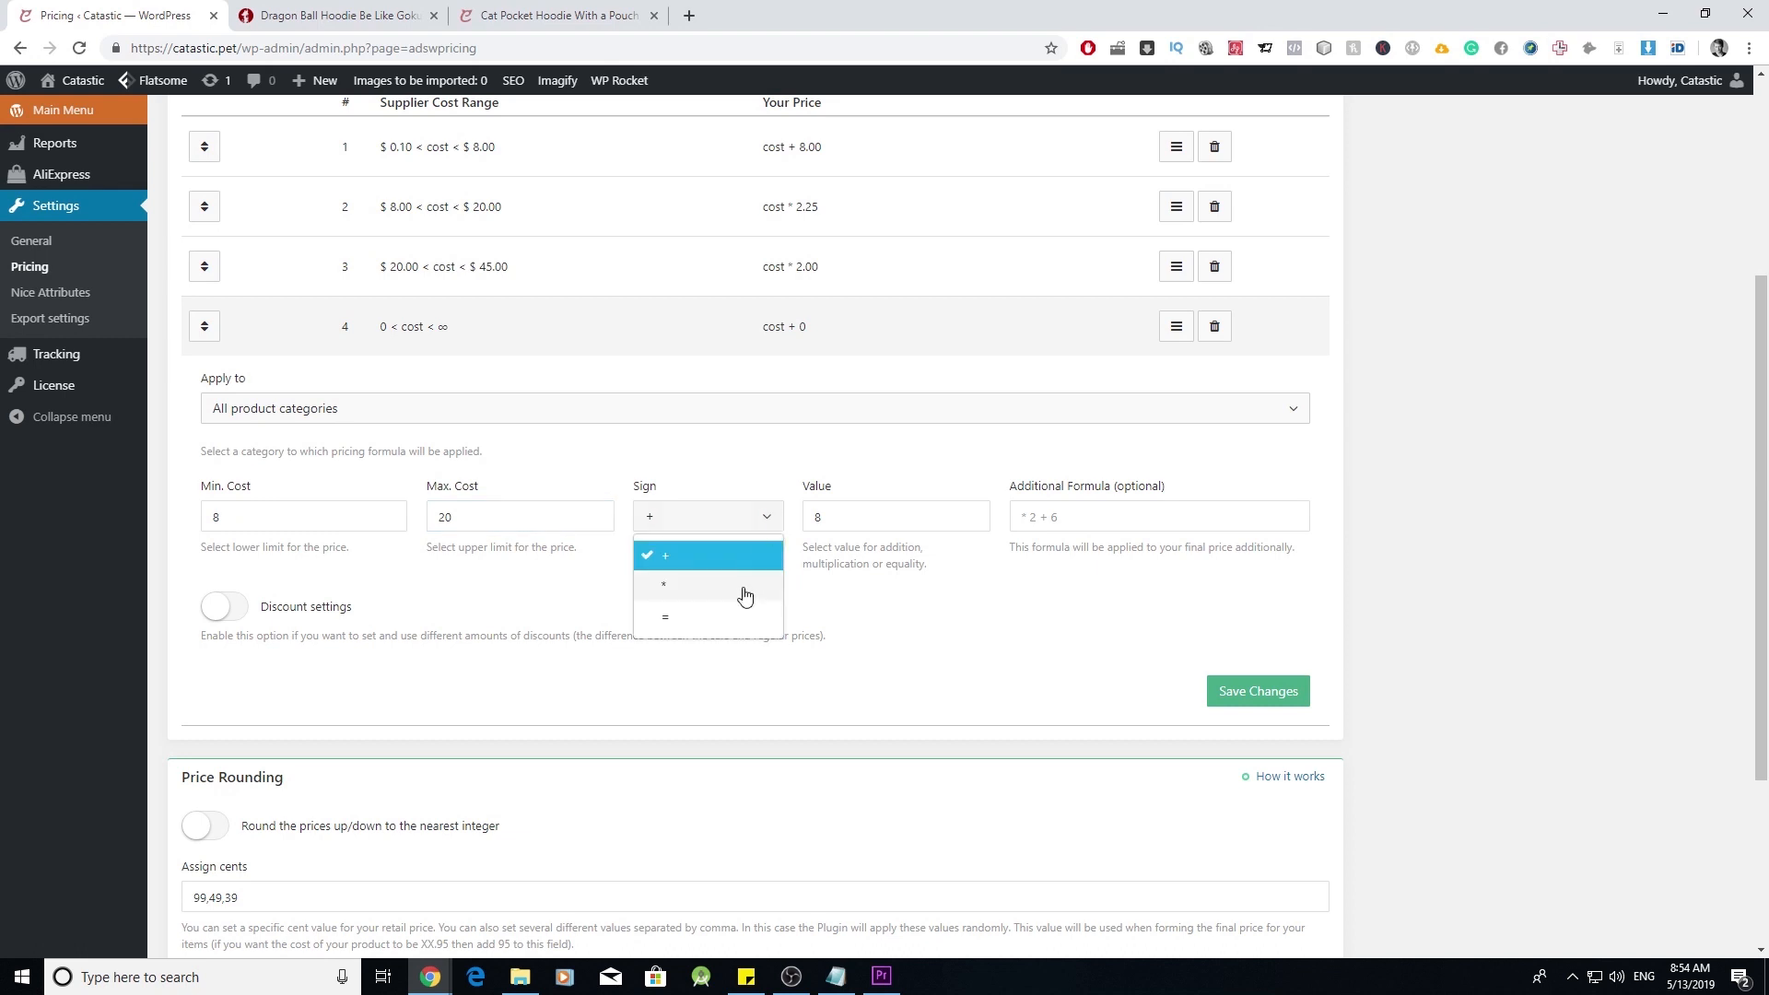
click(710, 591)
double_click(855, 523)
text(2)
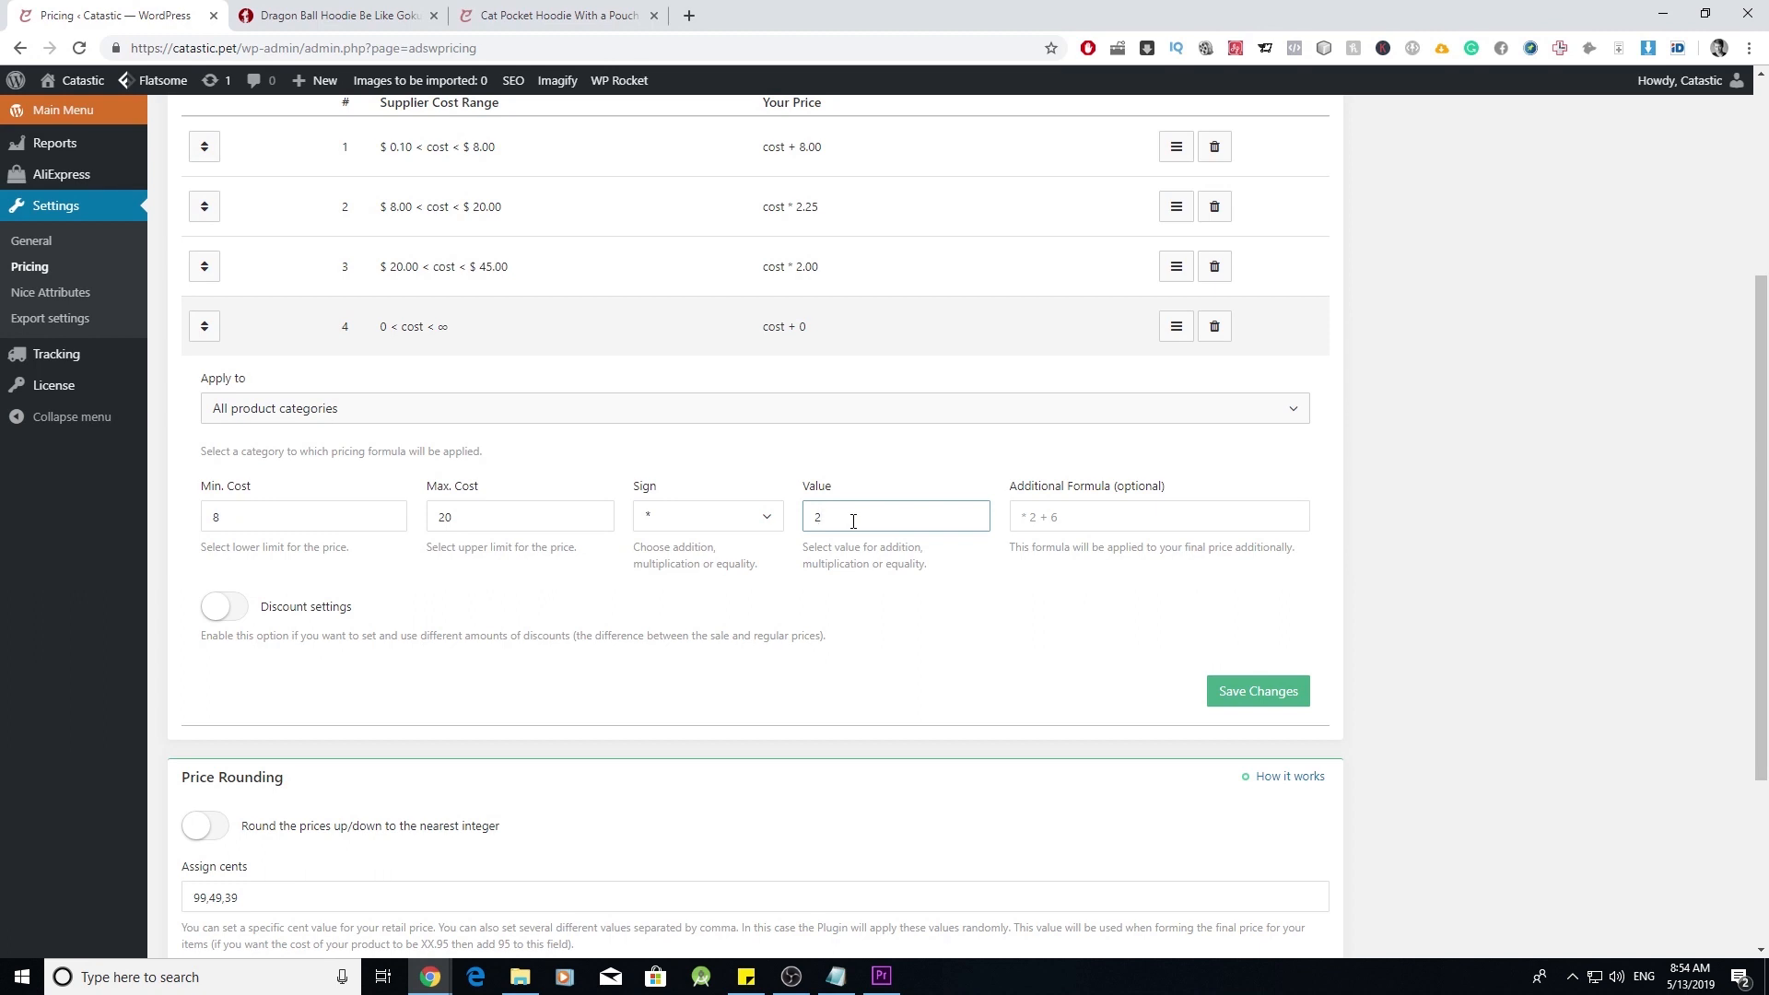
text(.25)
- Delete the unfinished fourth pricing formula and open the Nice Attributes settings
scroll(984, 634, up, 2)
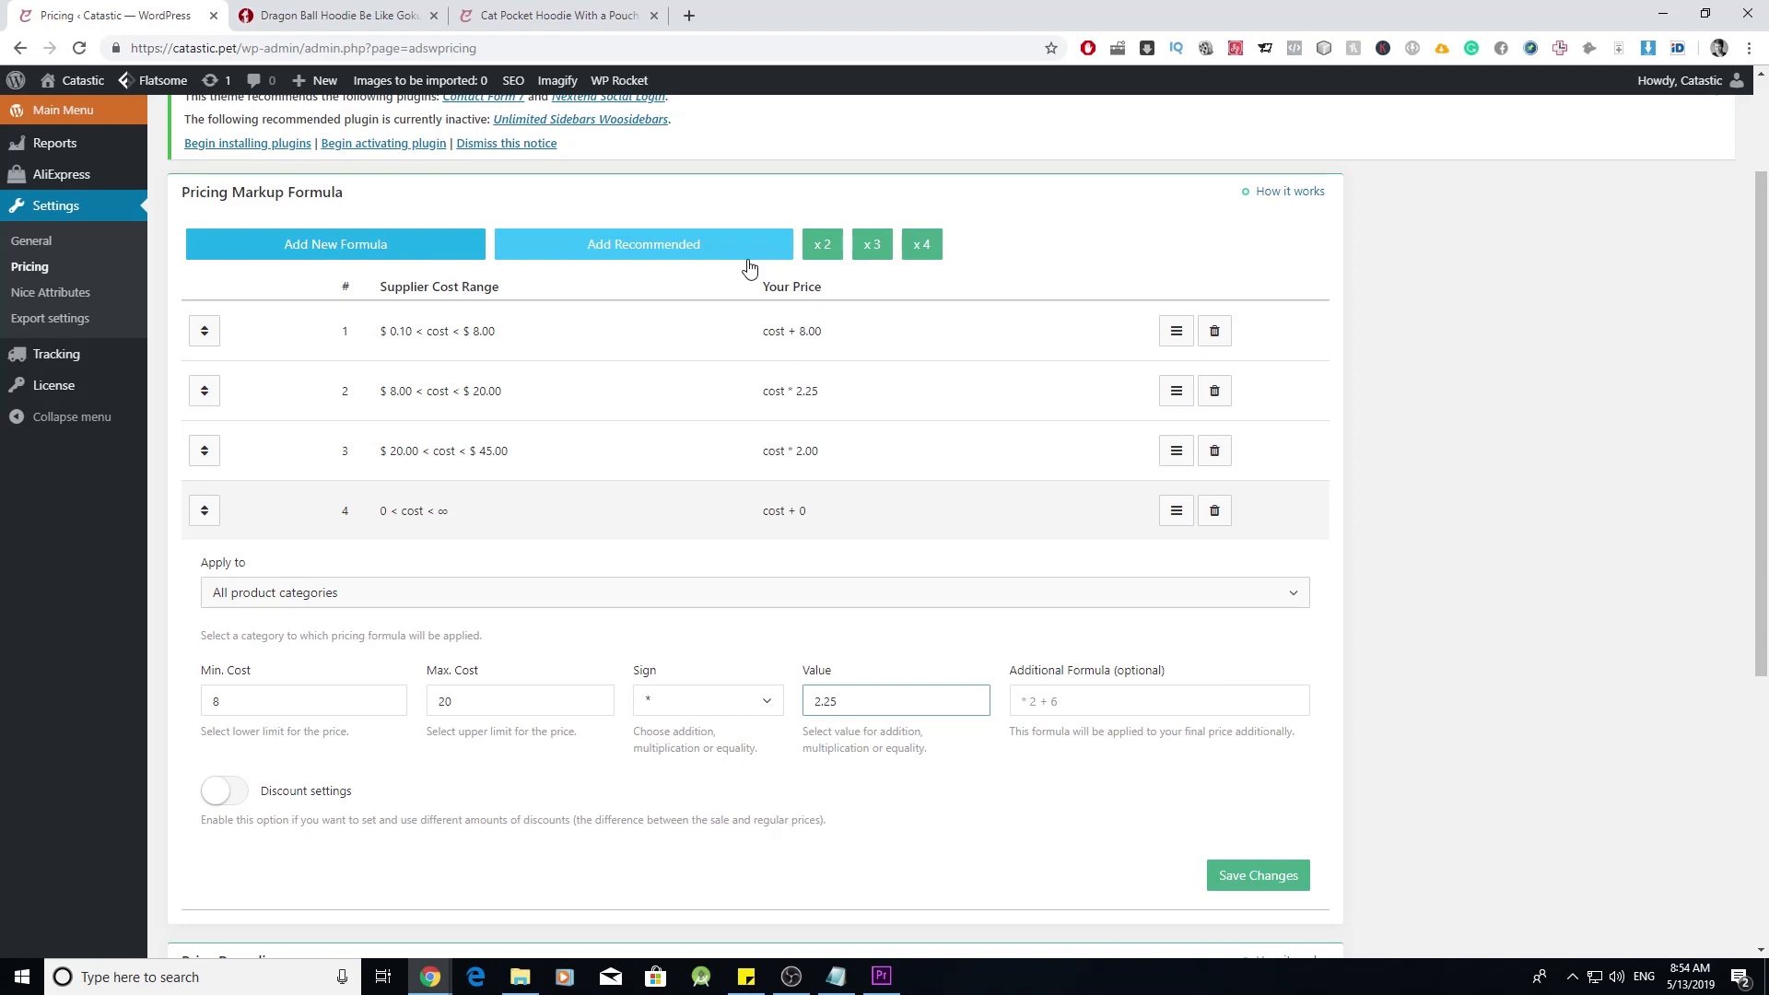
click(1215, 510)
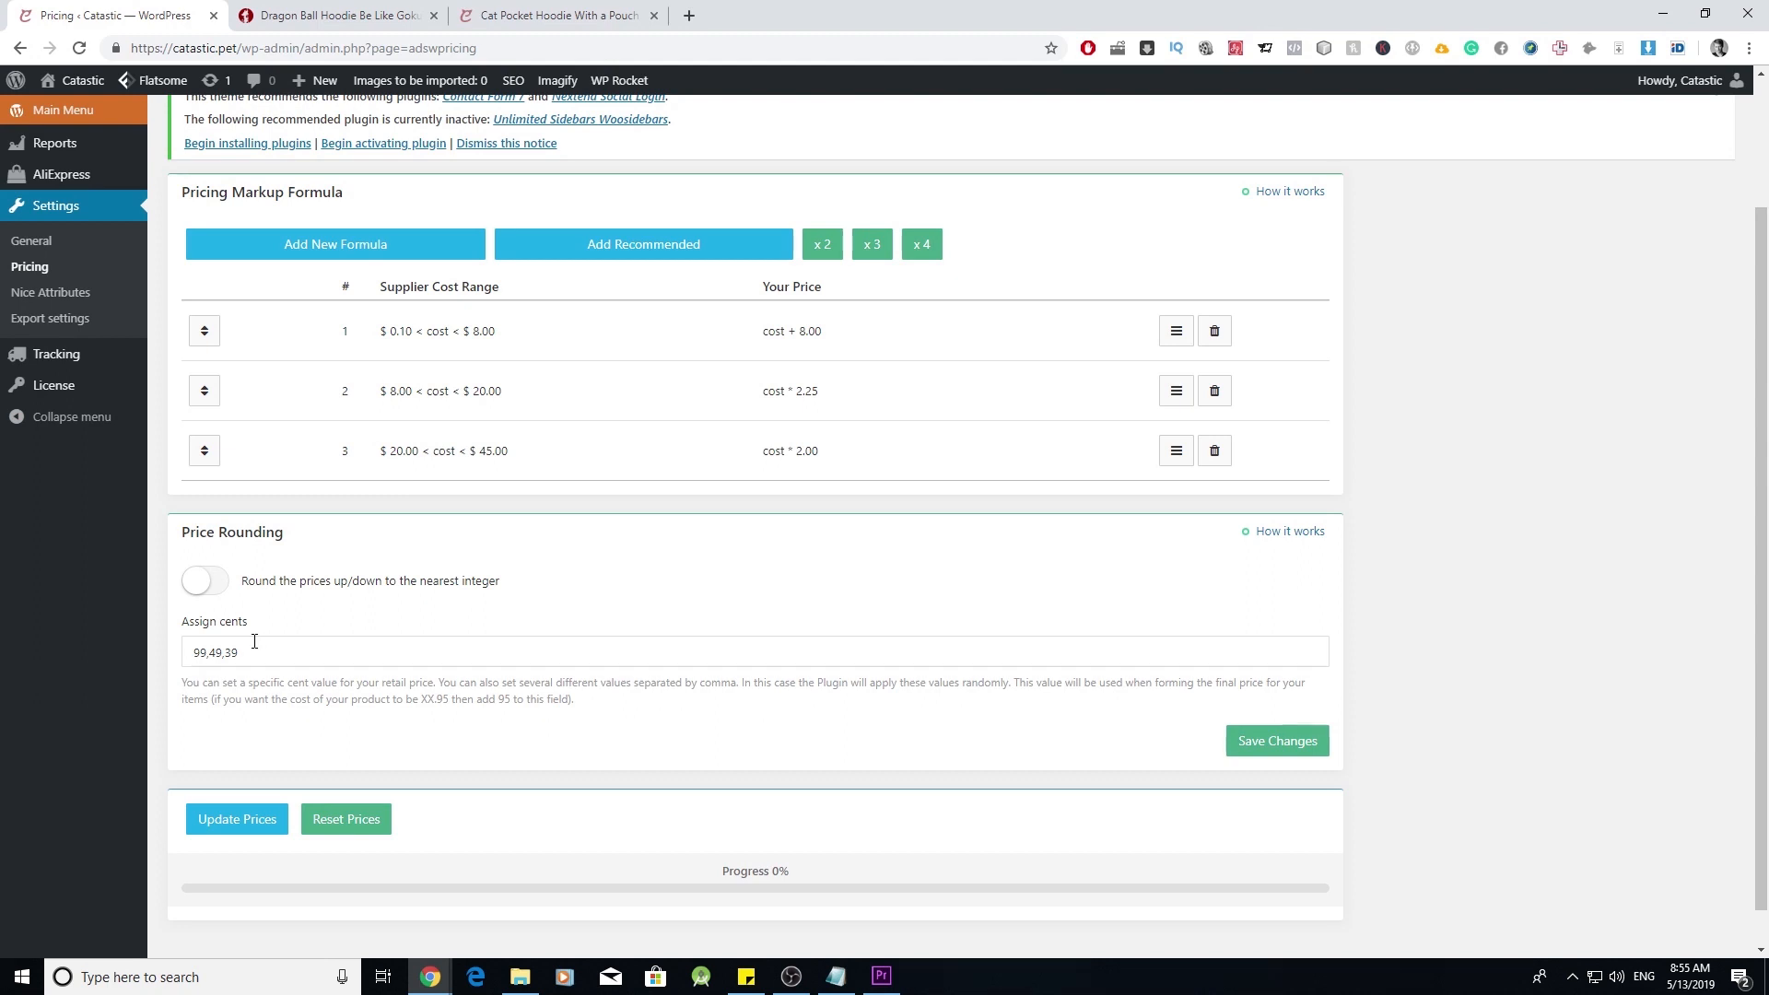
scroll(456, 655, up, 1)
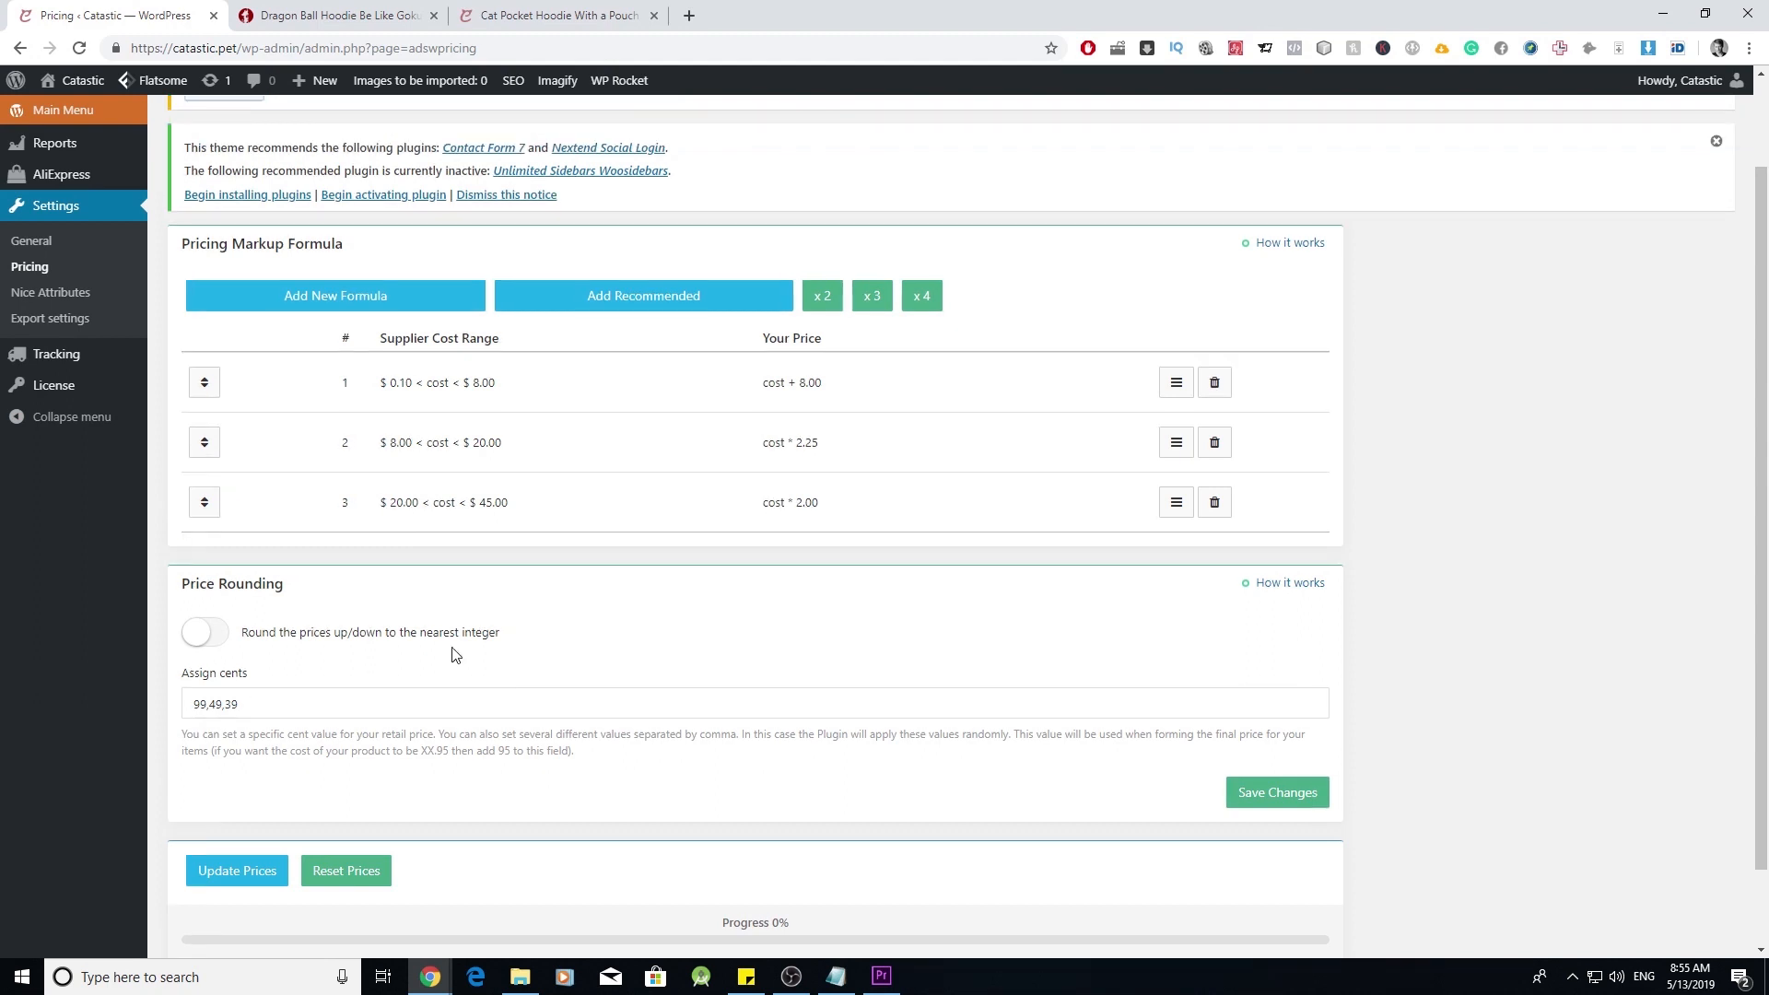
scroll(455, 658, down, 1)
scroll(449, 654, up, 1)
click(92, 290)
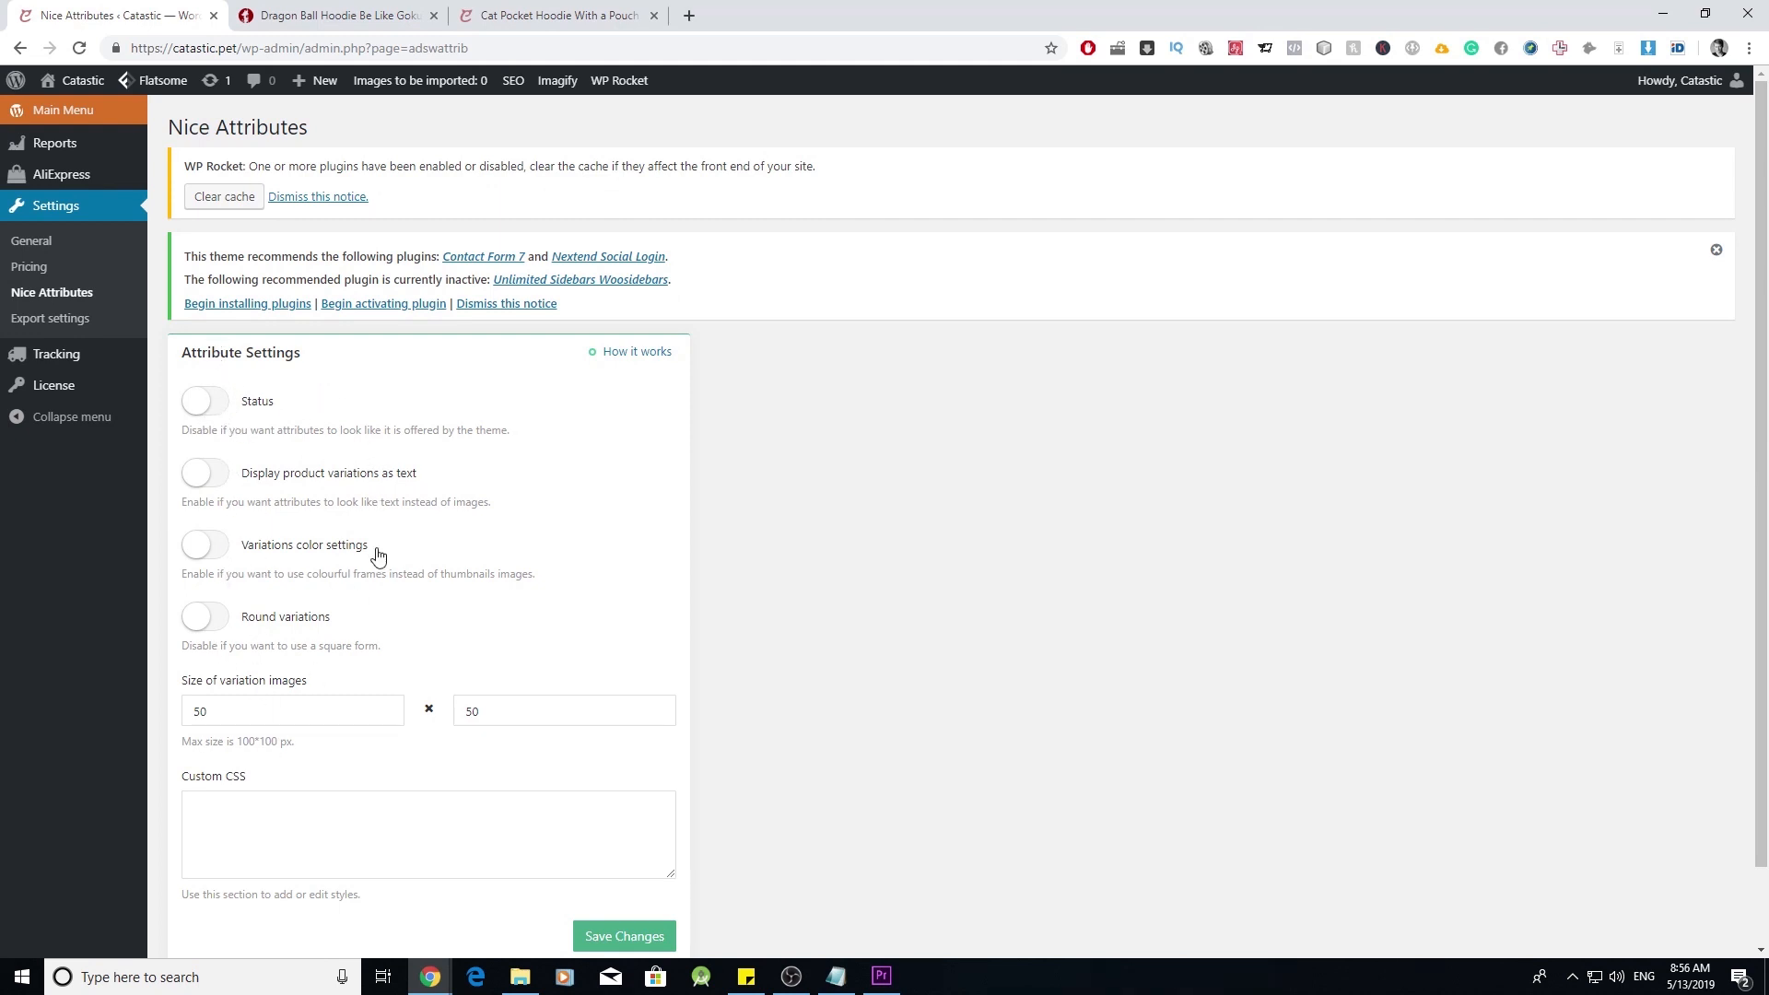
click(334, 15)
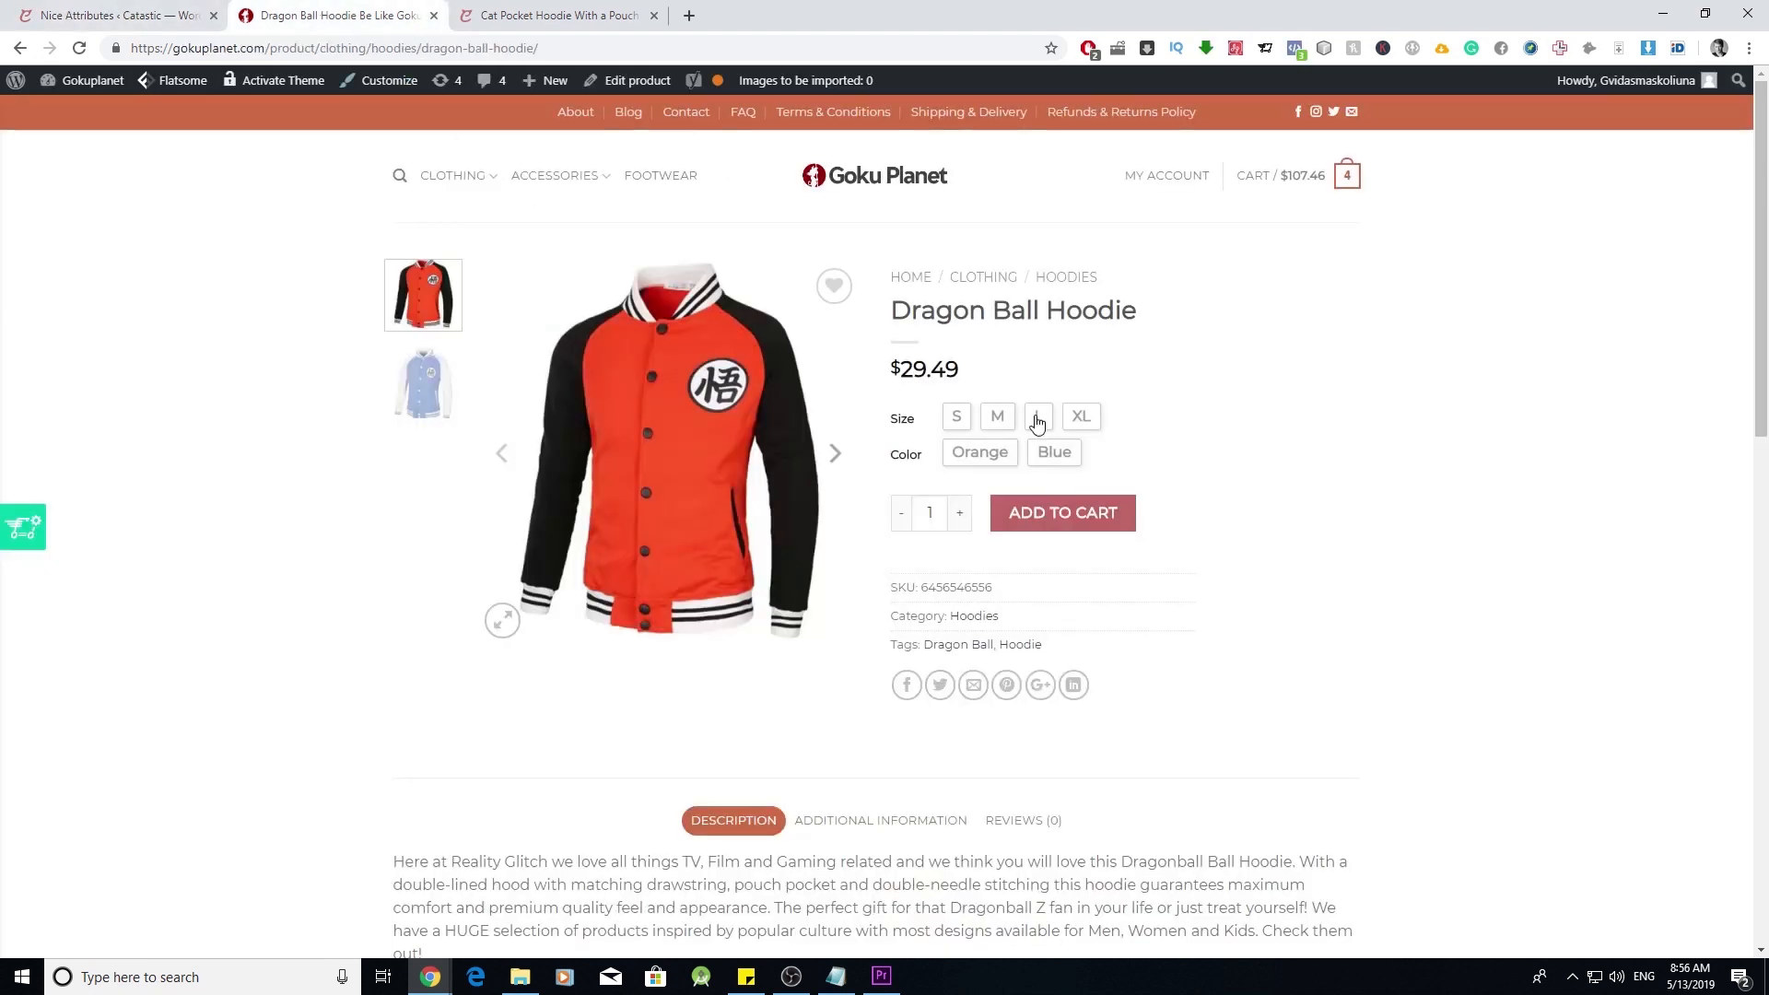
click(958, 417)
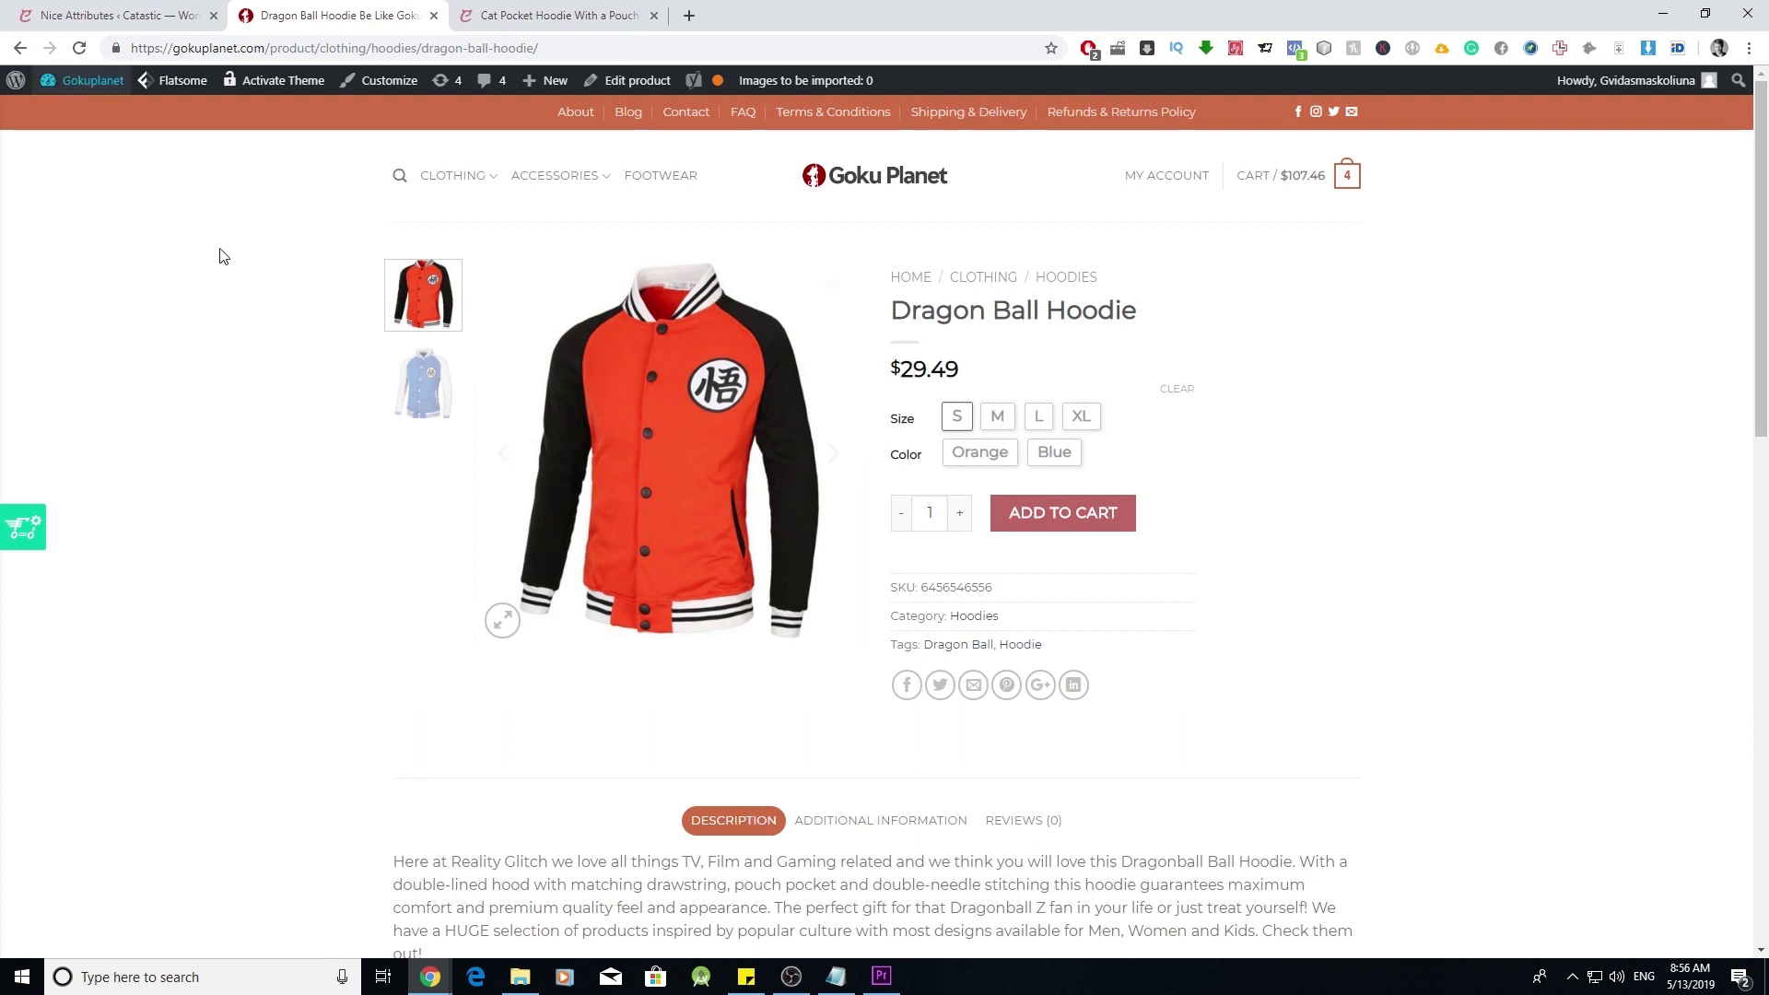
click(575, 7)
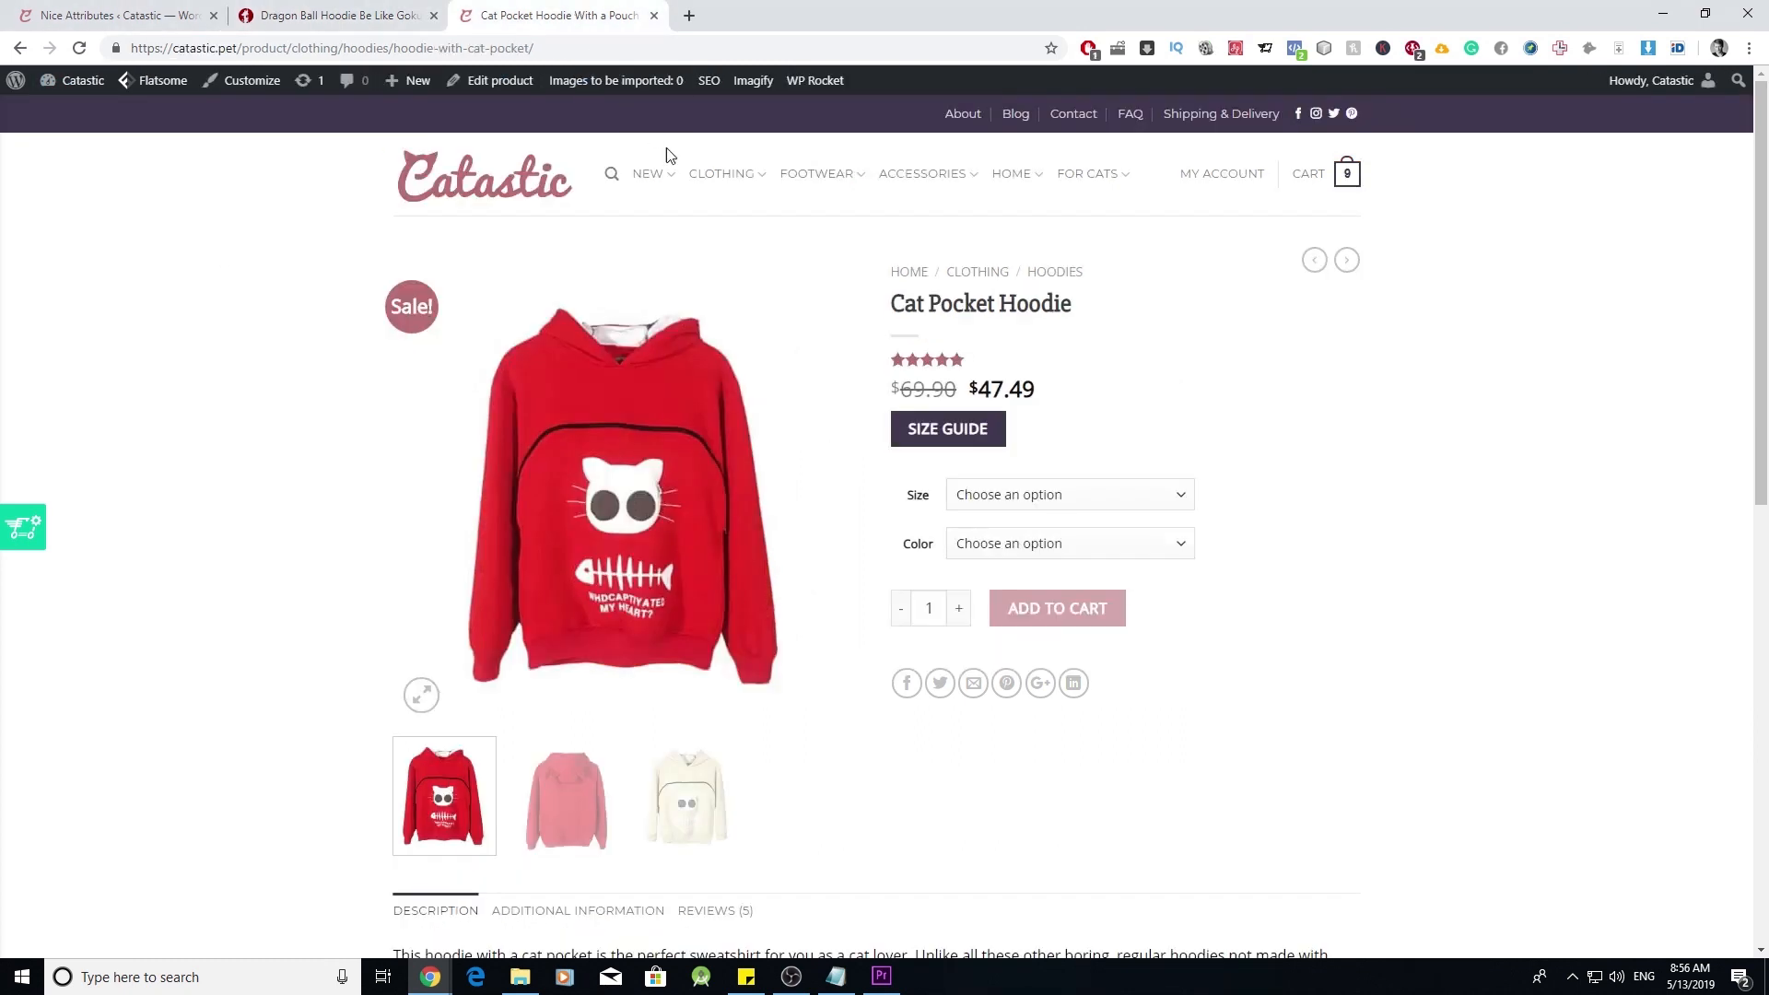
click(1158, 502)
click(1158, 503)
click(1157, 544)
click(1158, 550)
click(1074, 496)
click(1099, 558)
click(1134, 546)
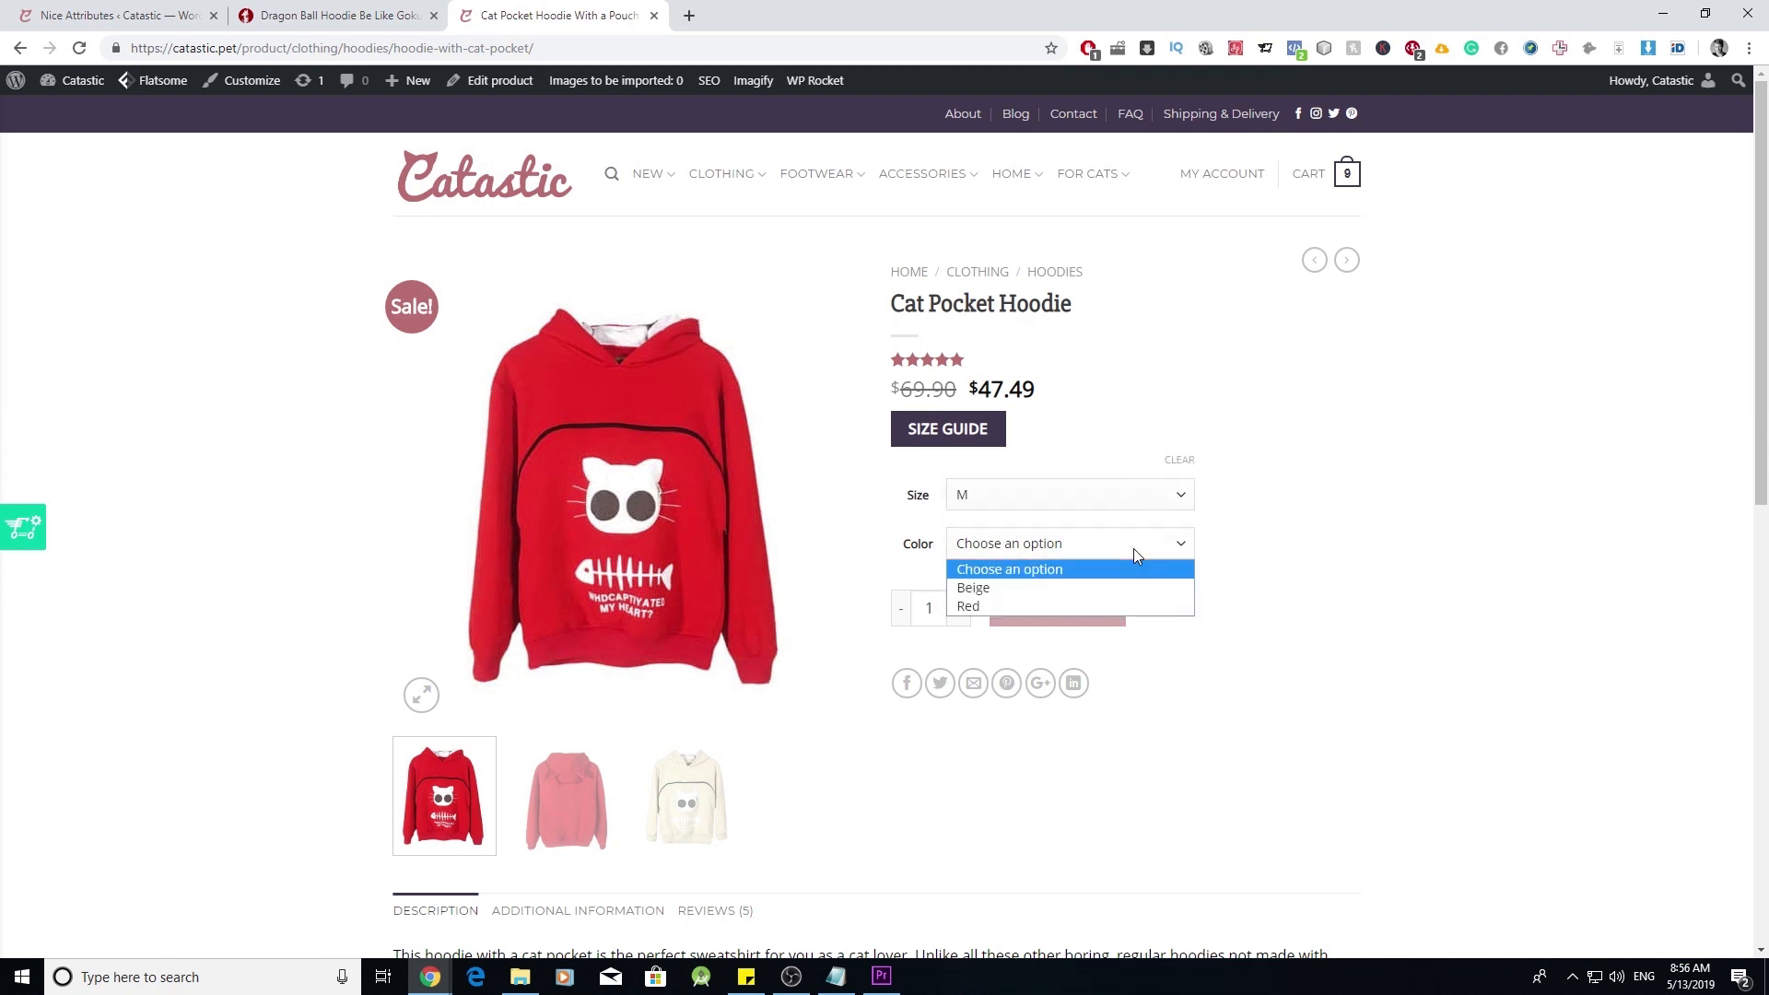
click(1104, 587)
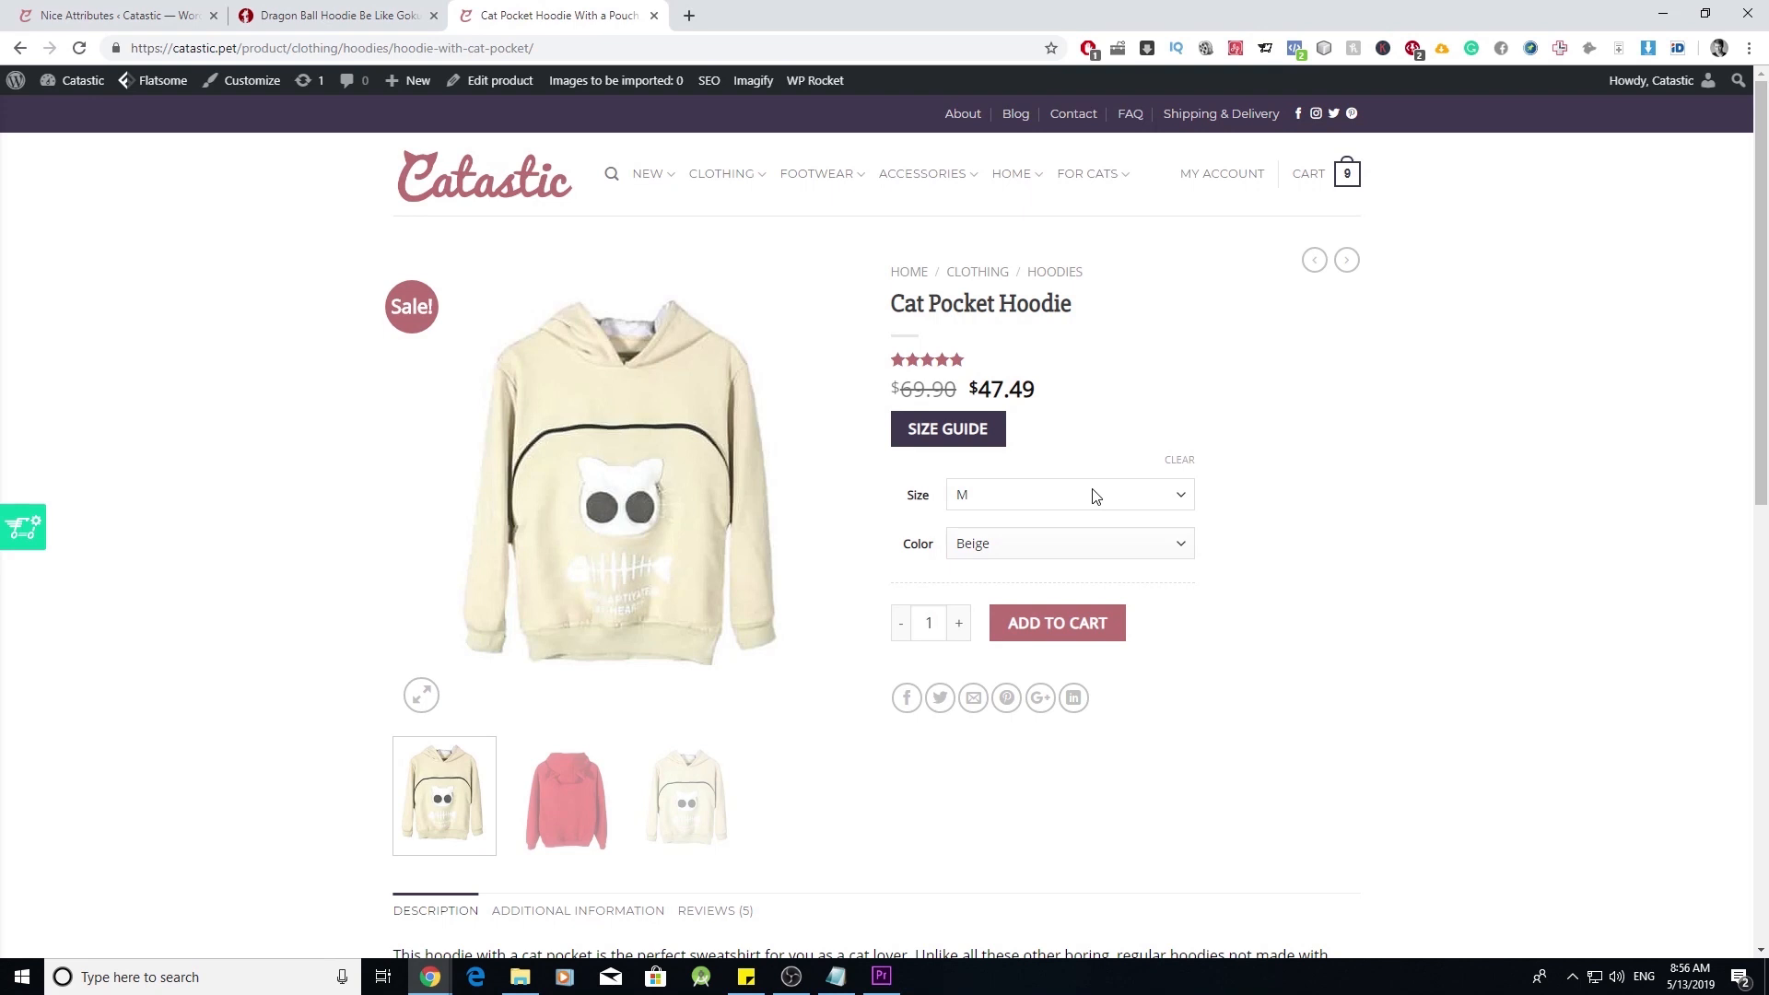
click(129, 15)
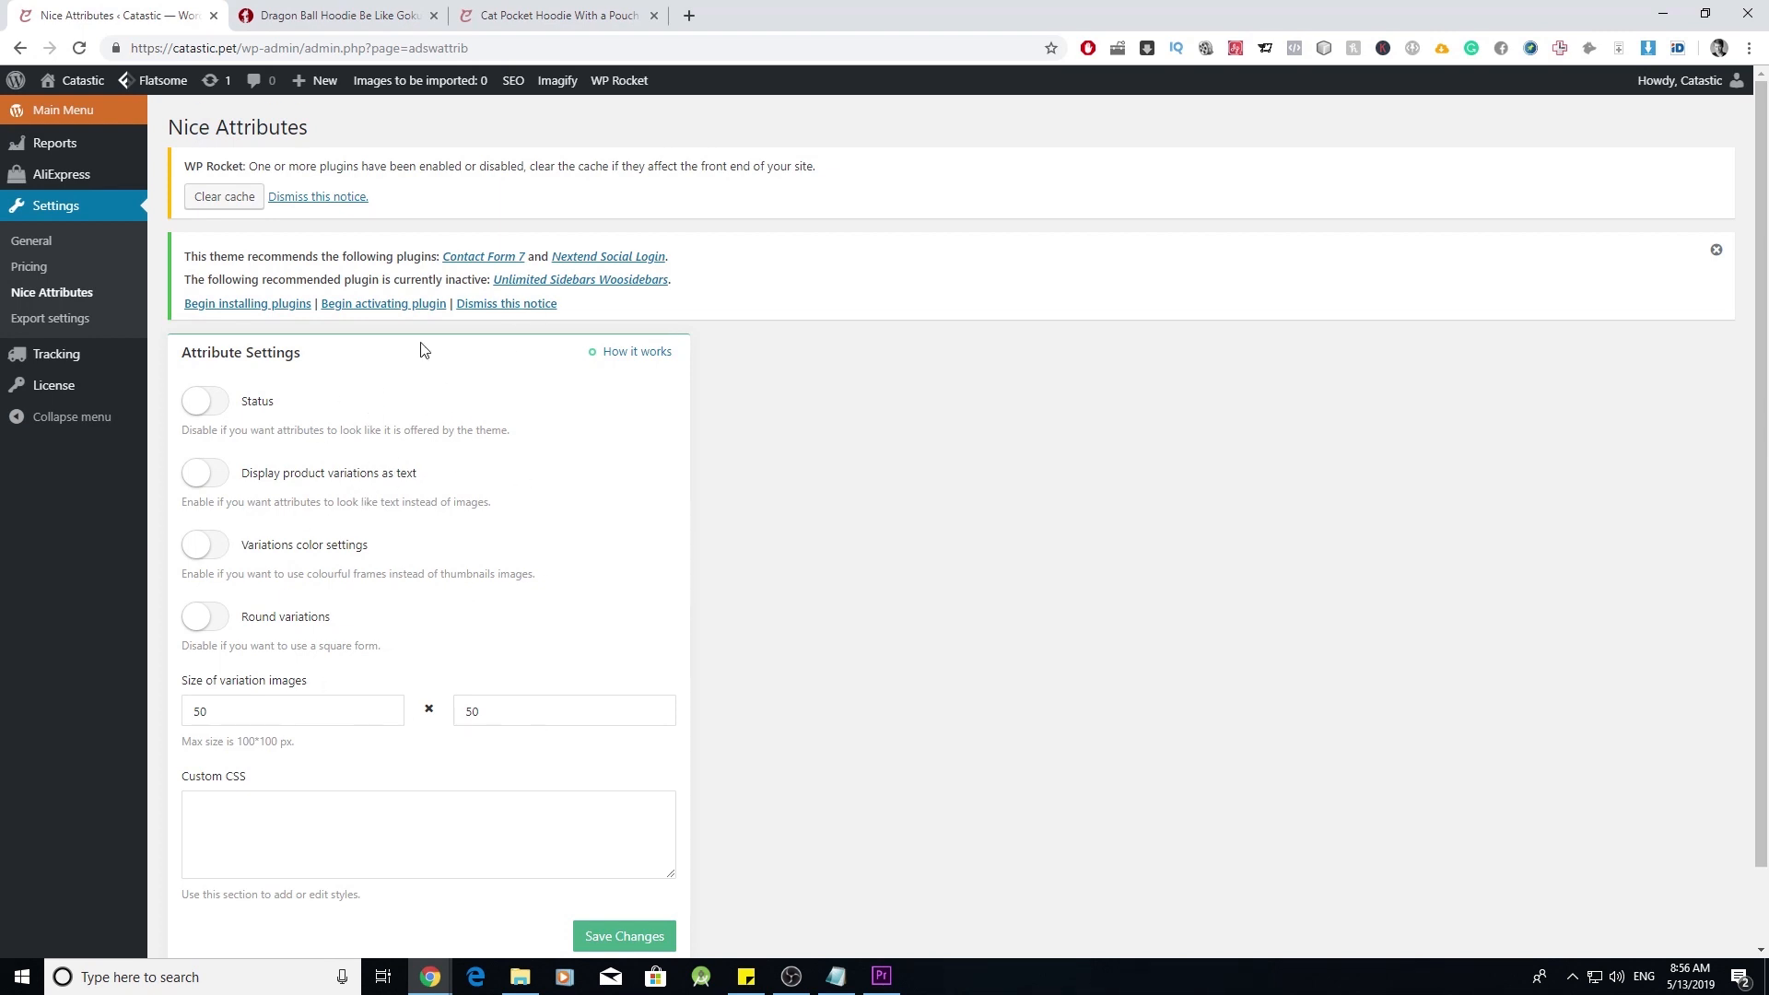
click(84, 317)
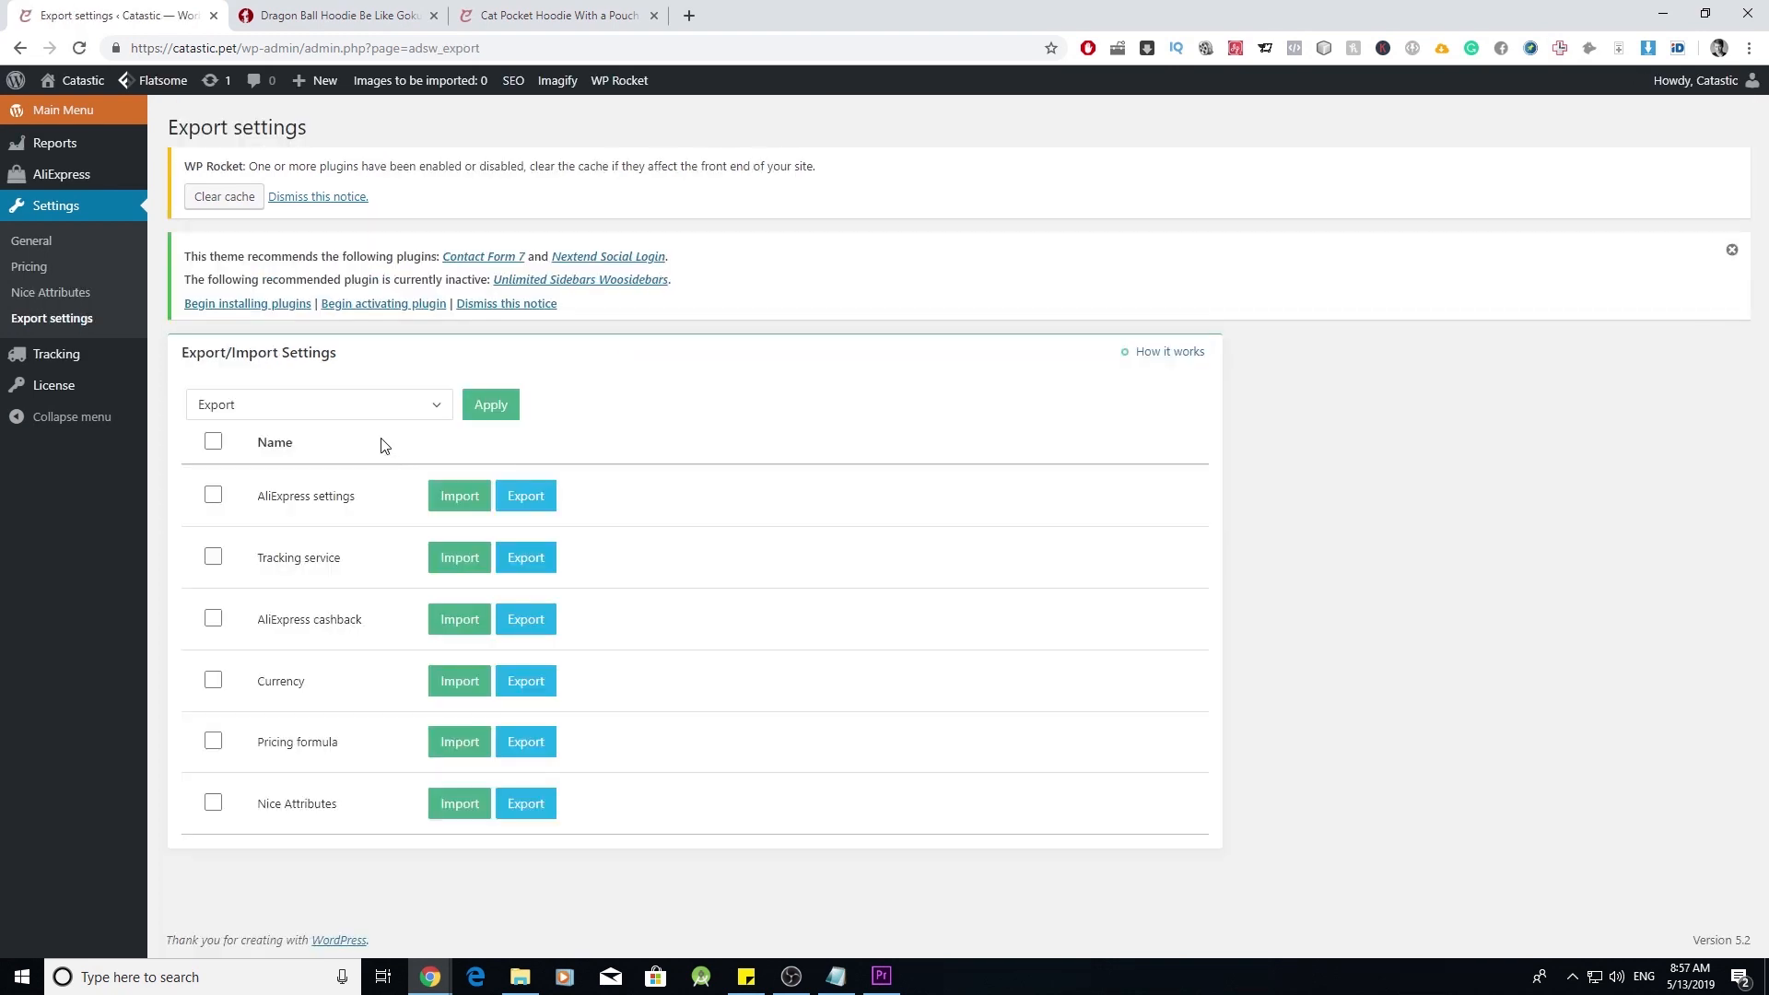
- Open AliDropship's AliExpress > Settings page
mouse_move(108, 188)
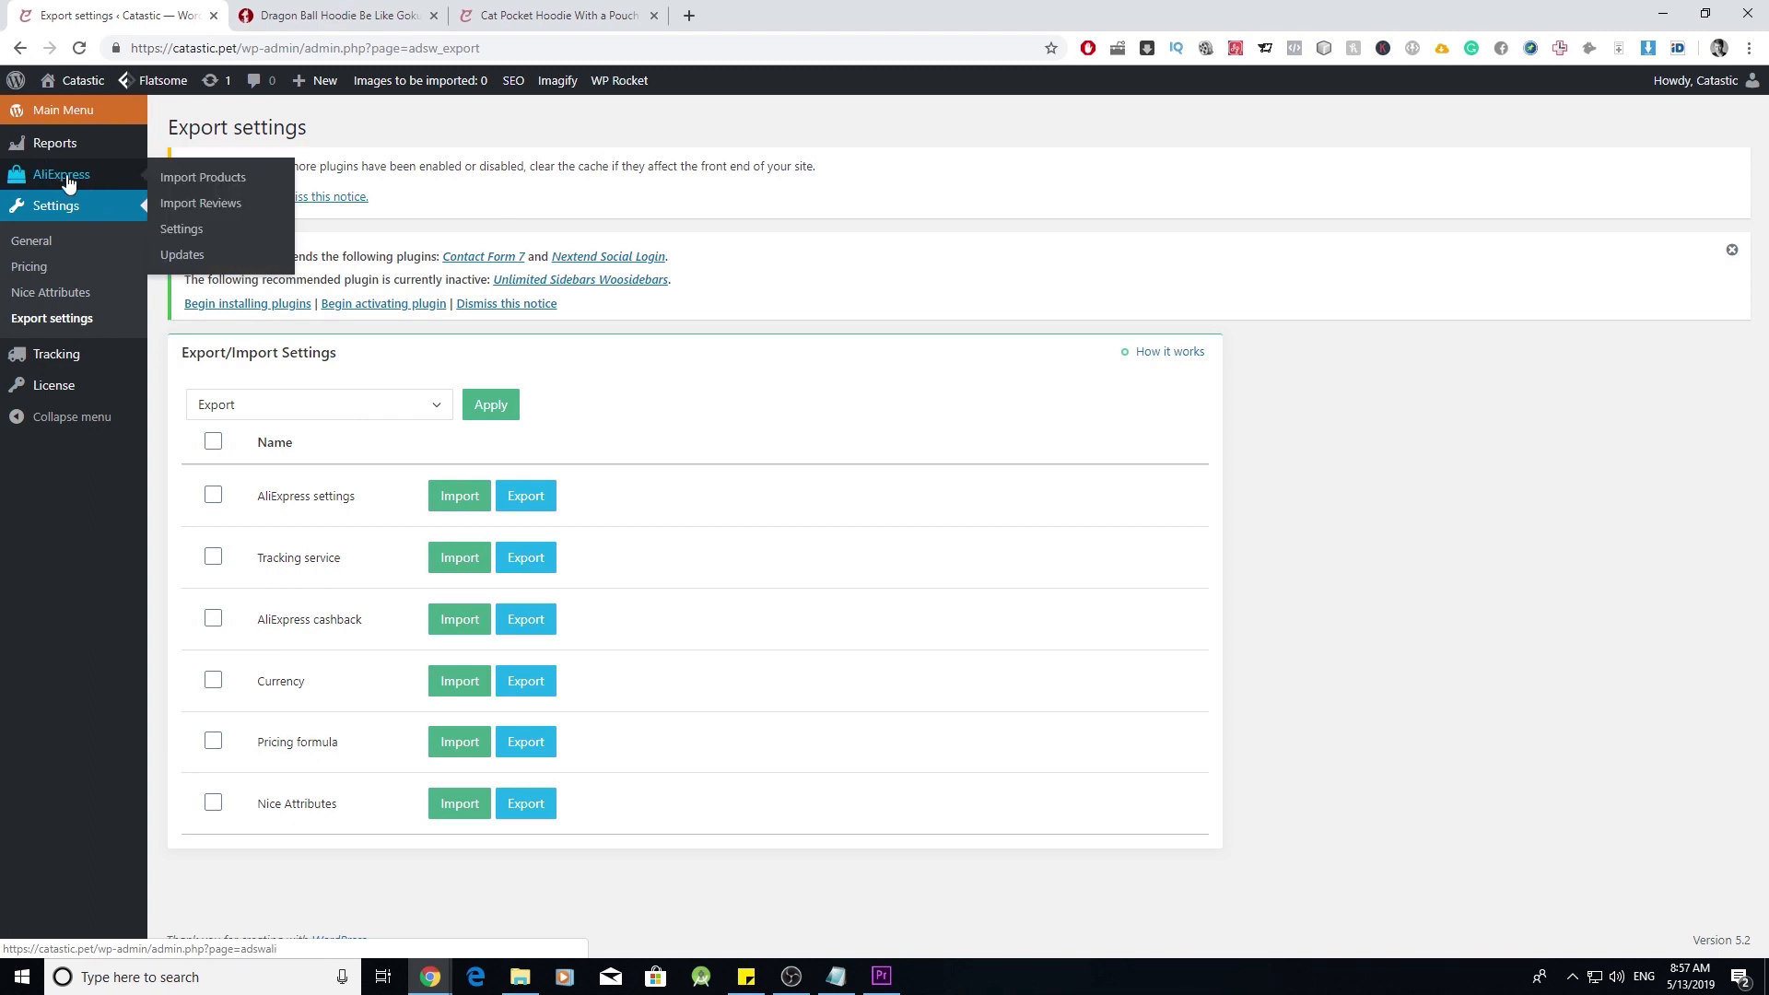
click(190, 236)
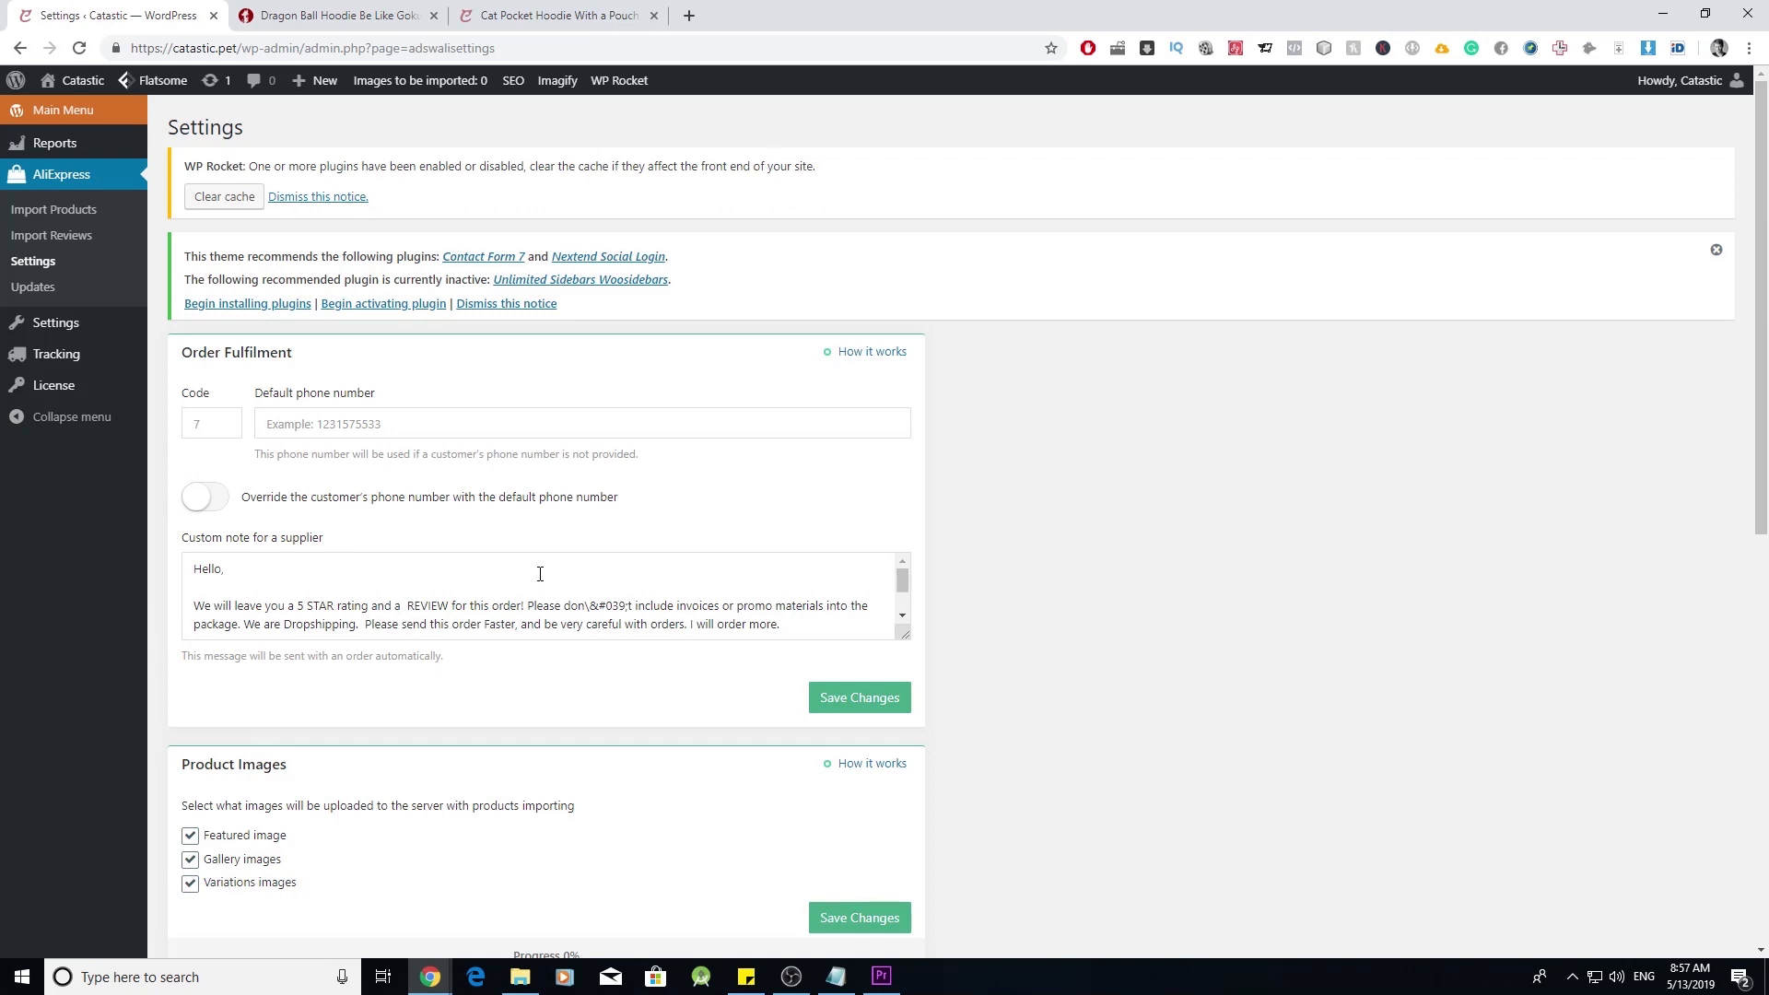
scroll(535, 573, down, 2)
scroll(198, 583, up, 2)
scroll(613, 566, down, 2)
scroll(357, 584, up, 2)
click(391, 417)
scroll(394, 583, down, 2)
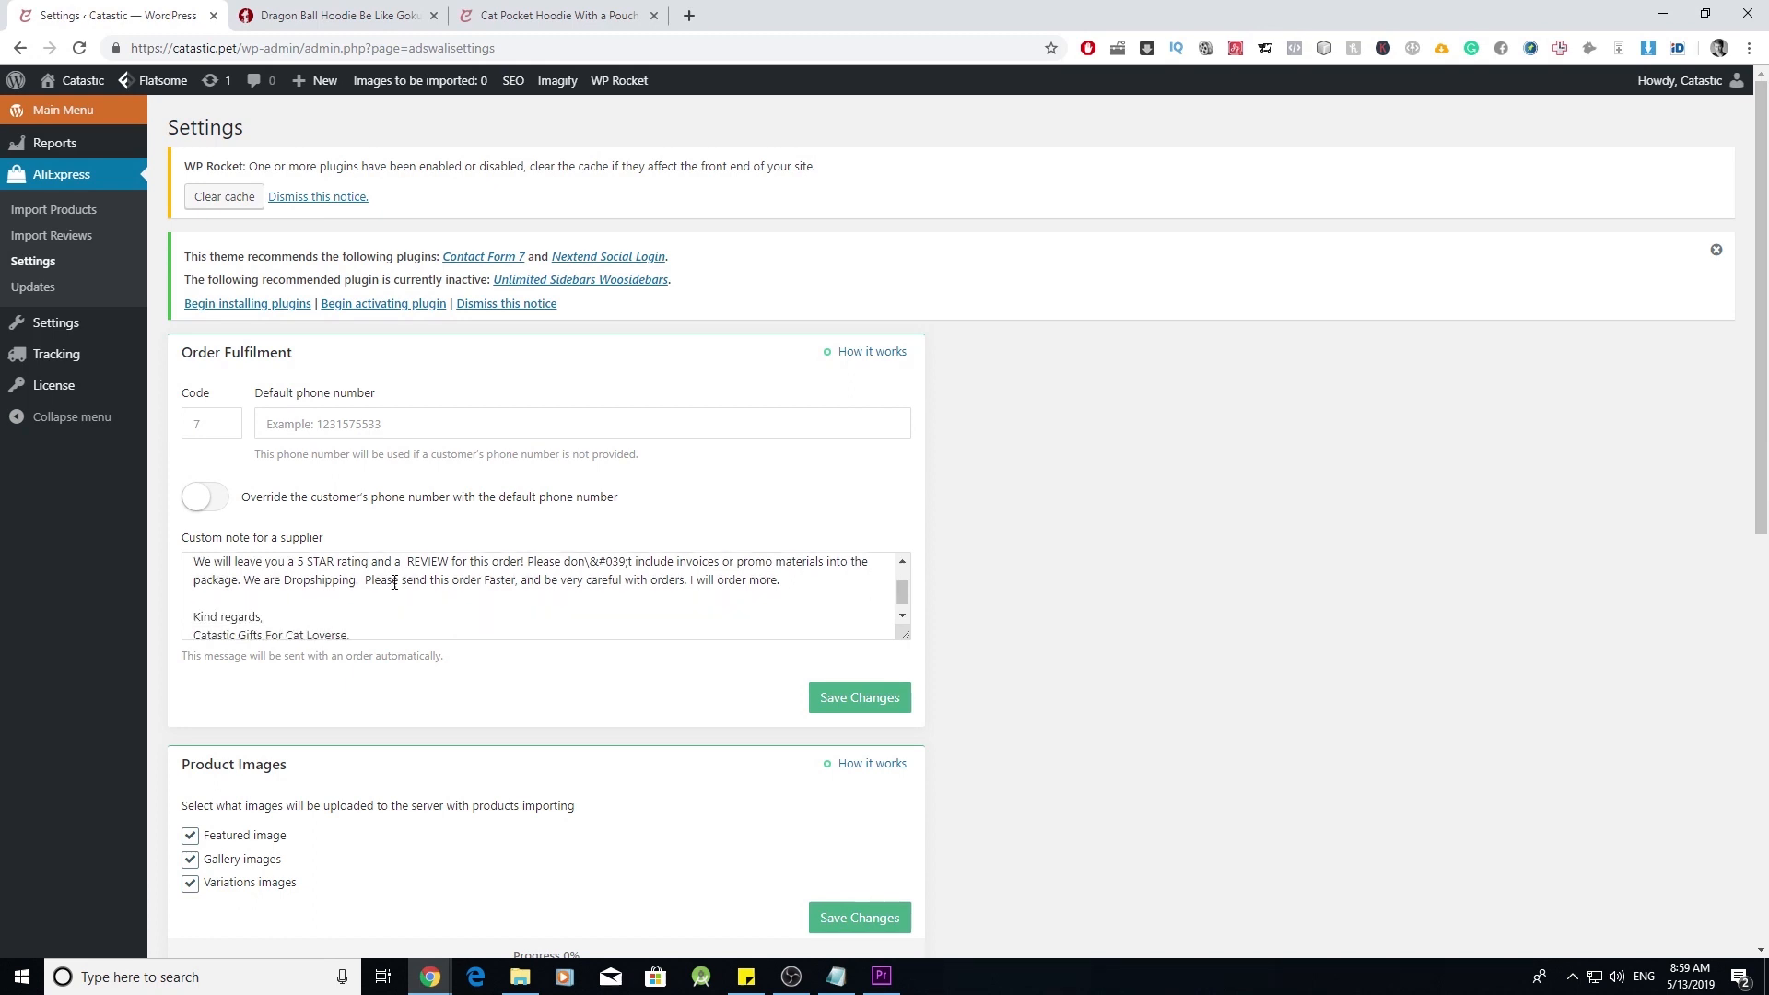
scroll(1023, 681, down, 3)
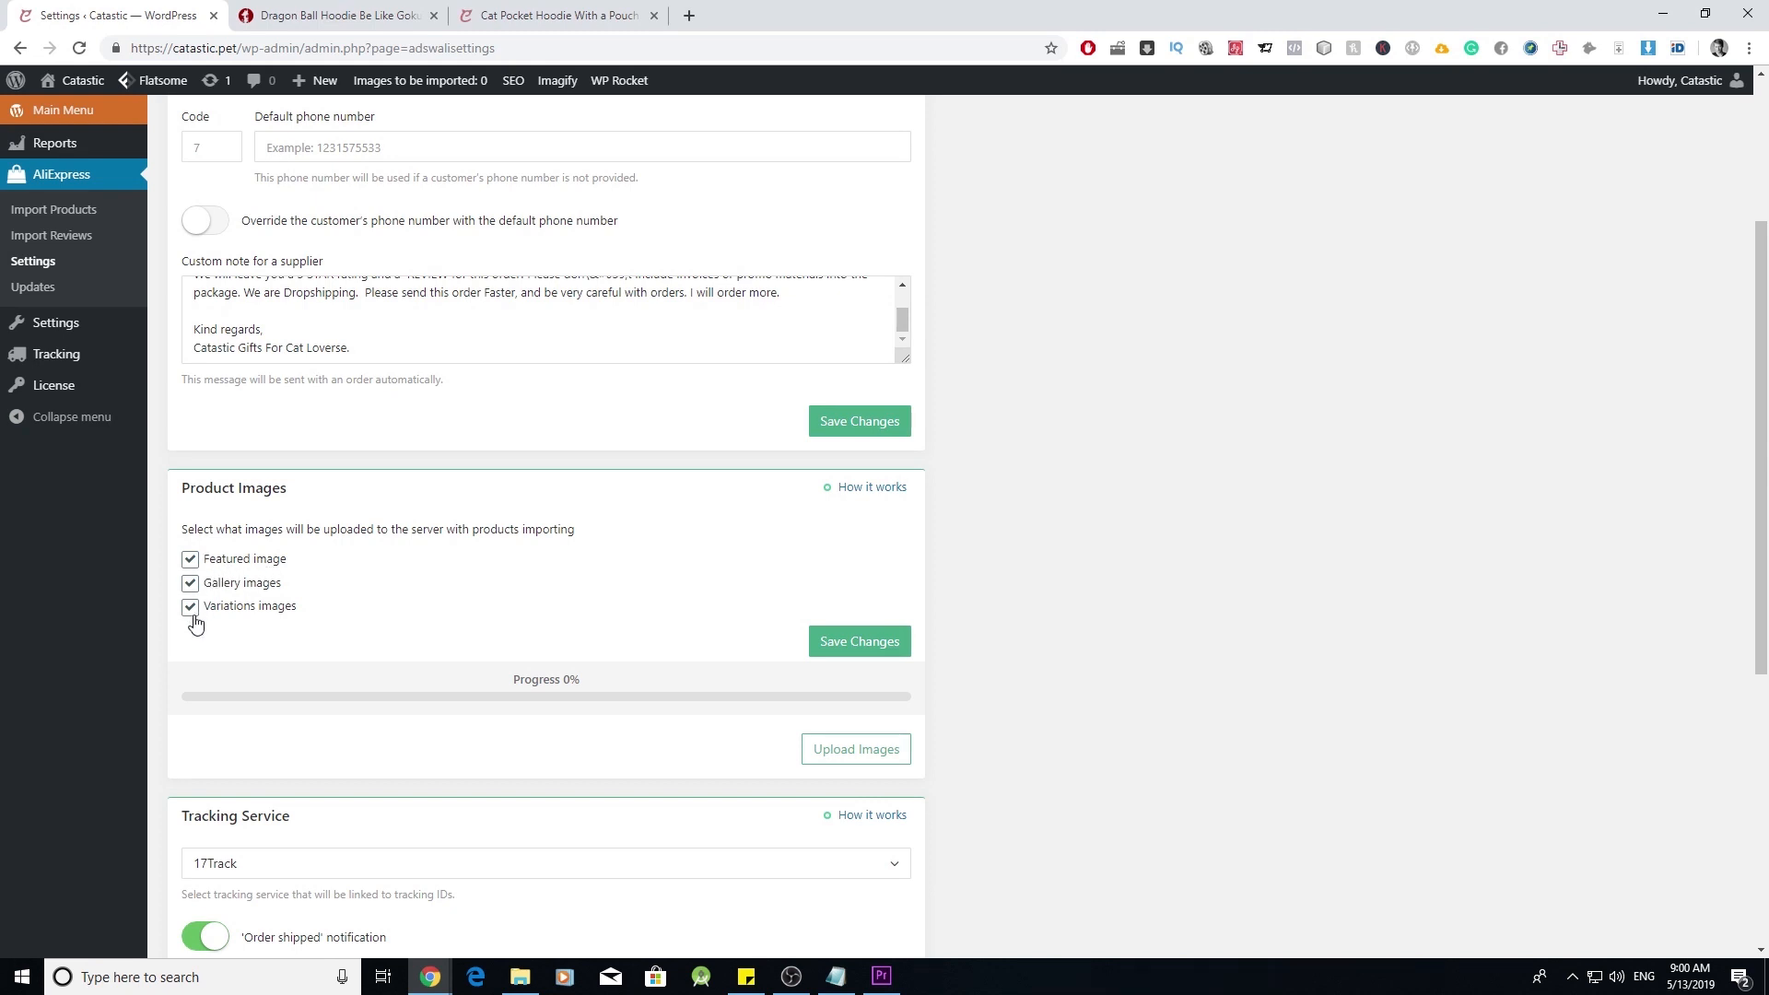
- Scroll down to review the AliExpress Cashback section, then back up
scroll(630, 663, down, 6)
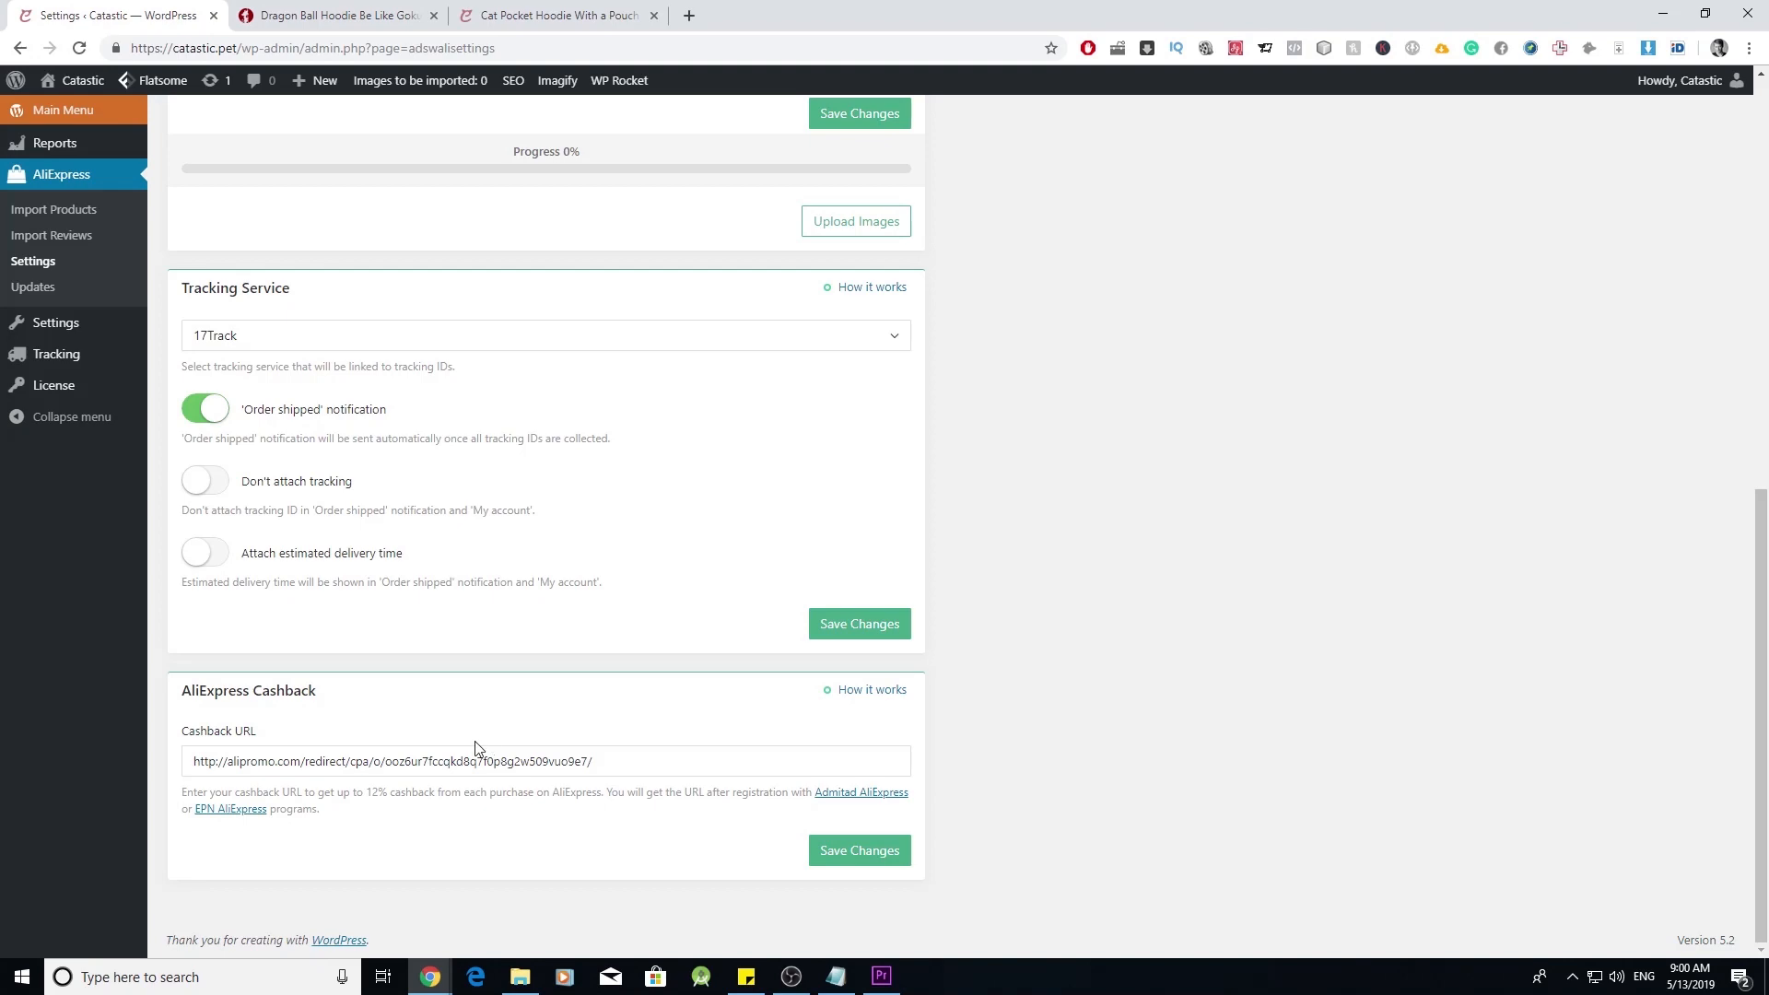
scroll(557, 765, up, 10)
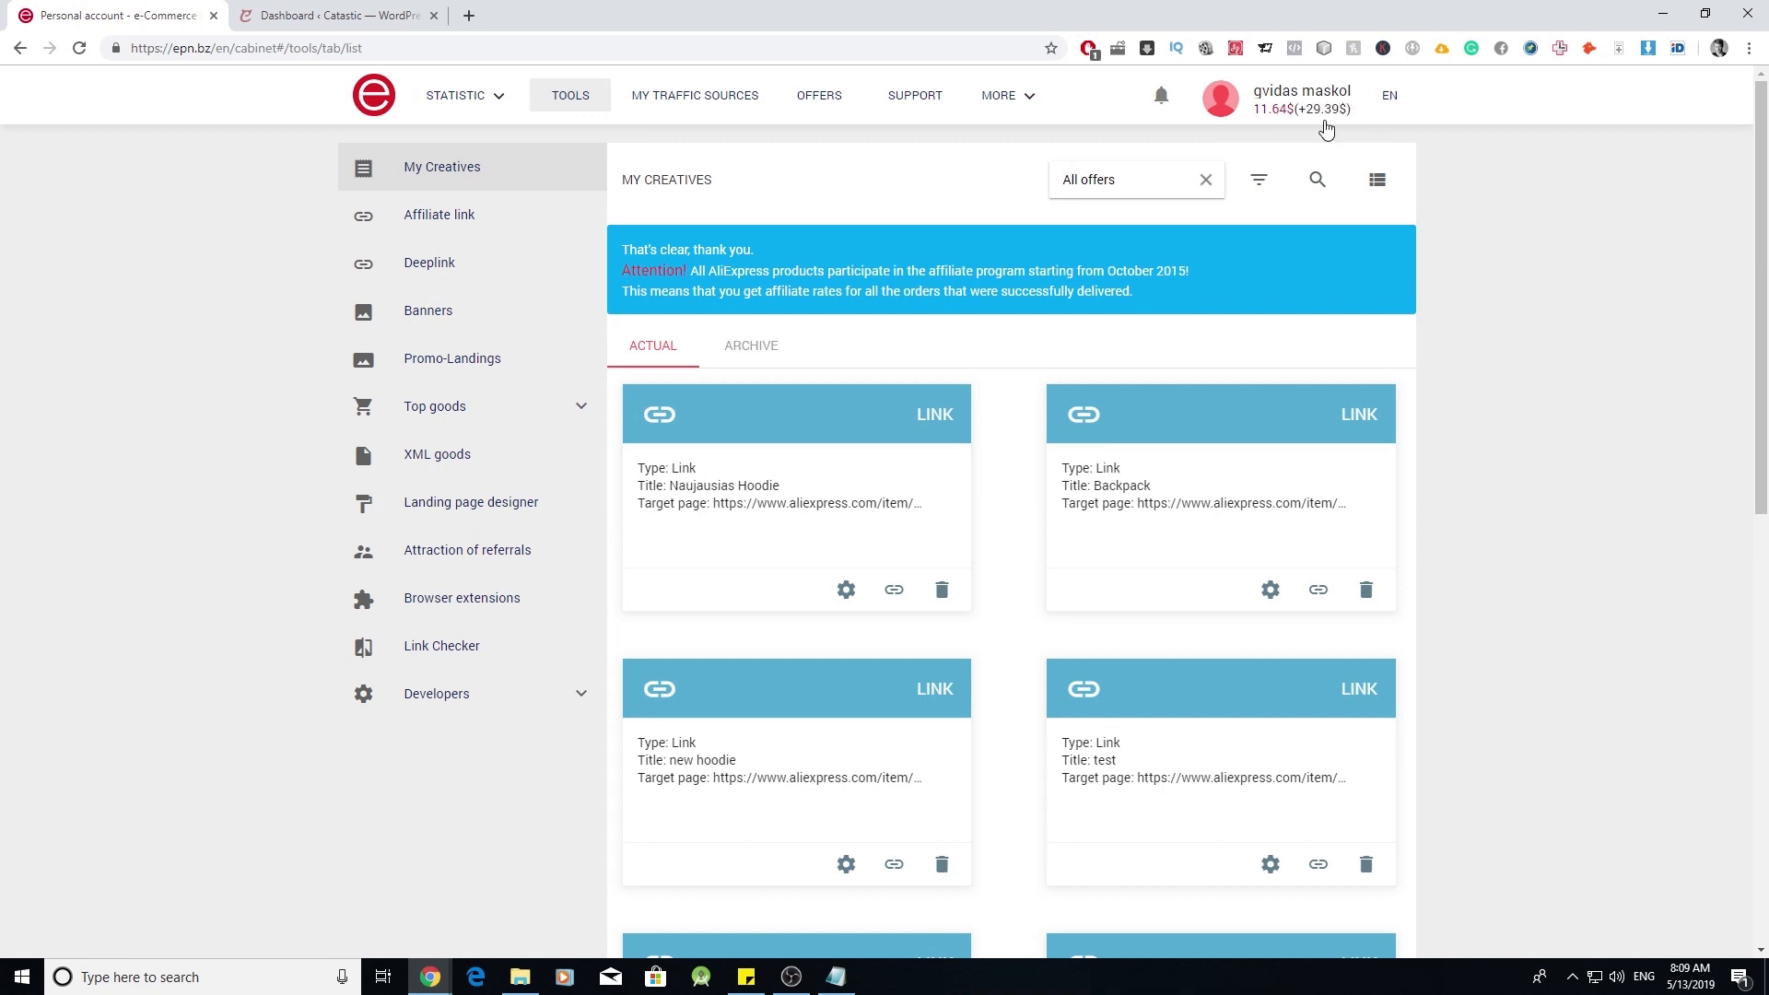
- Visit the ePN profile and Statistic pages, then open the TOOLS > Deeplink creation form
click(1281, 99)
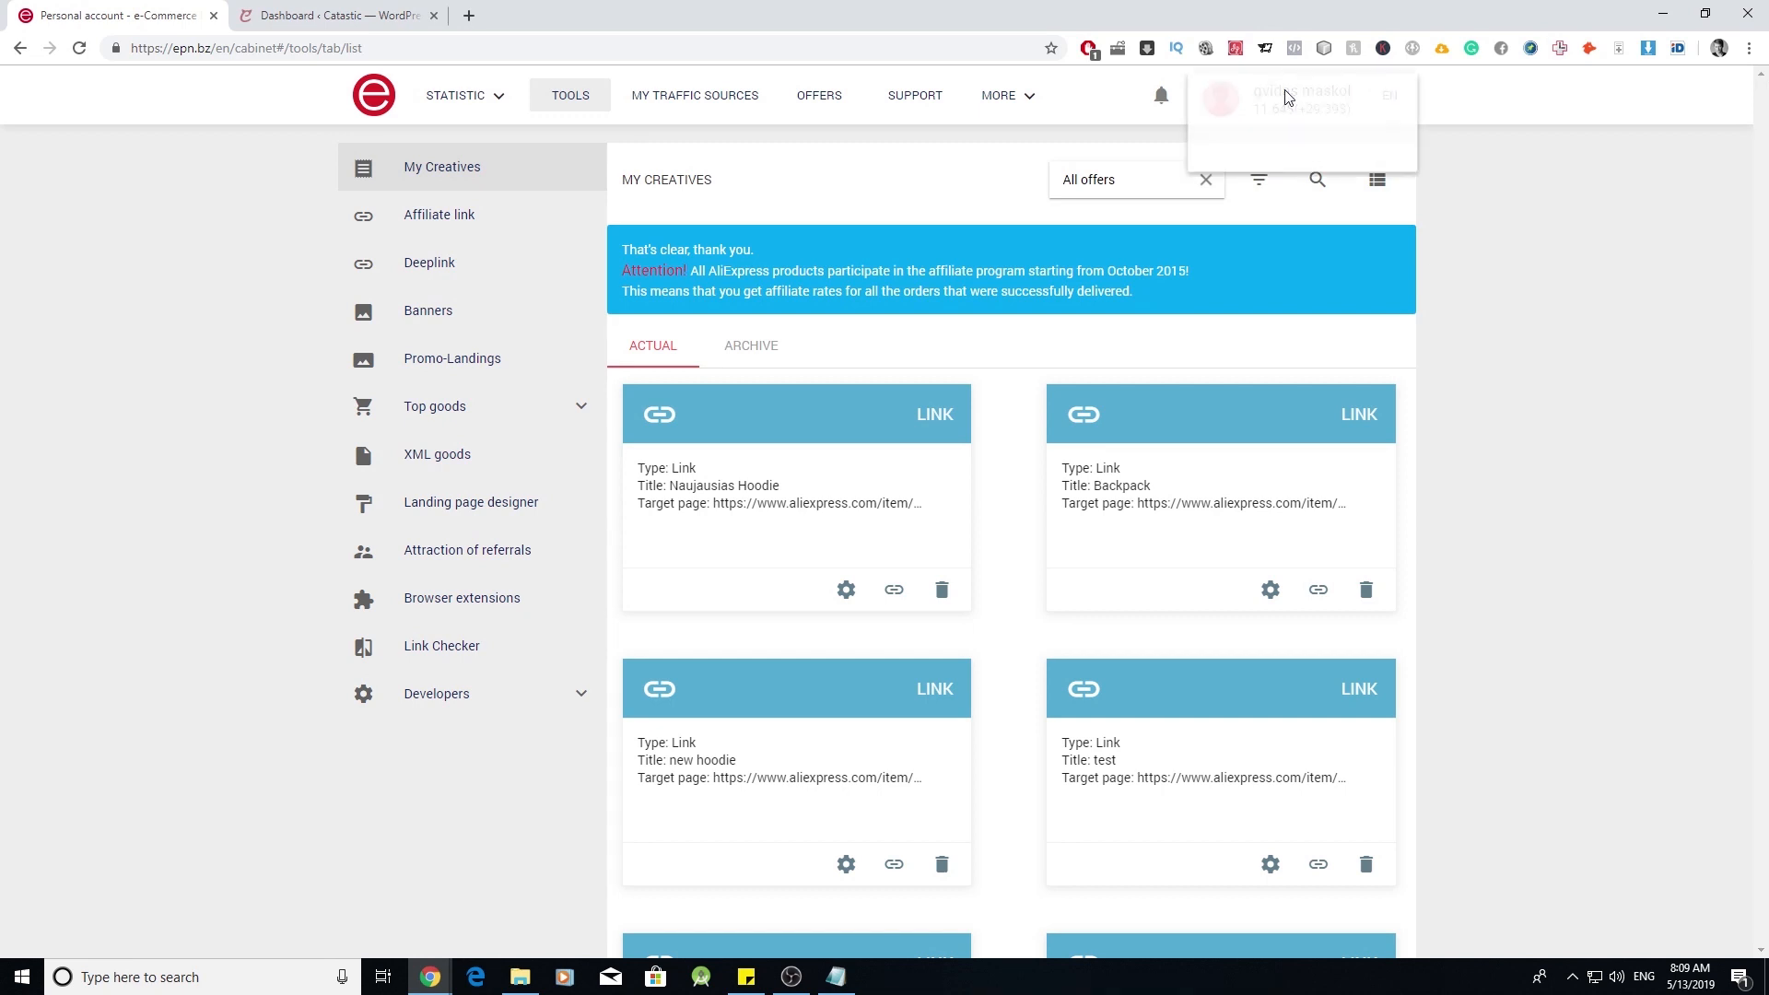
click(1276, 100)
scroll(1066, 316, down, 10)
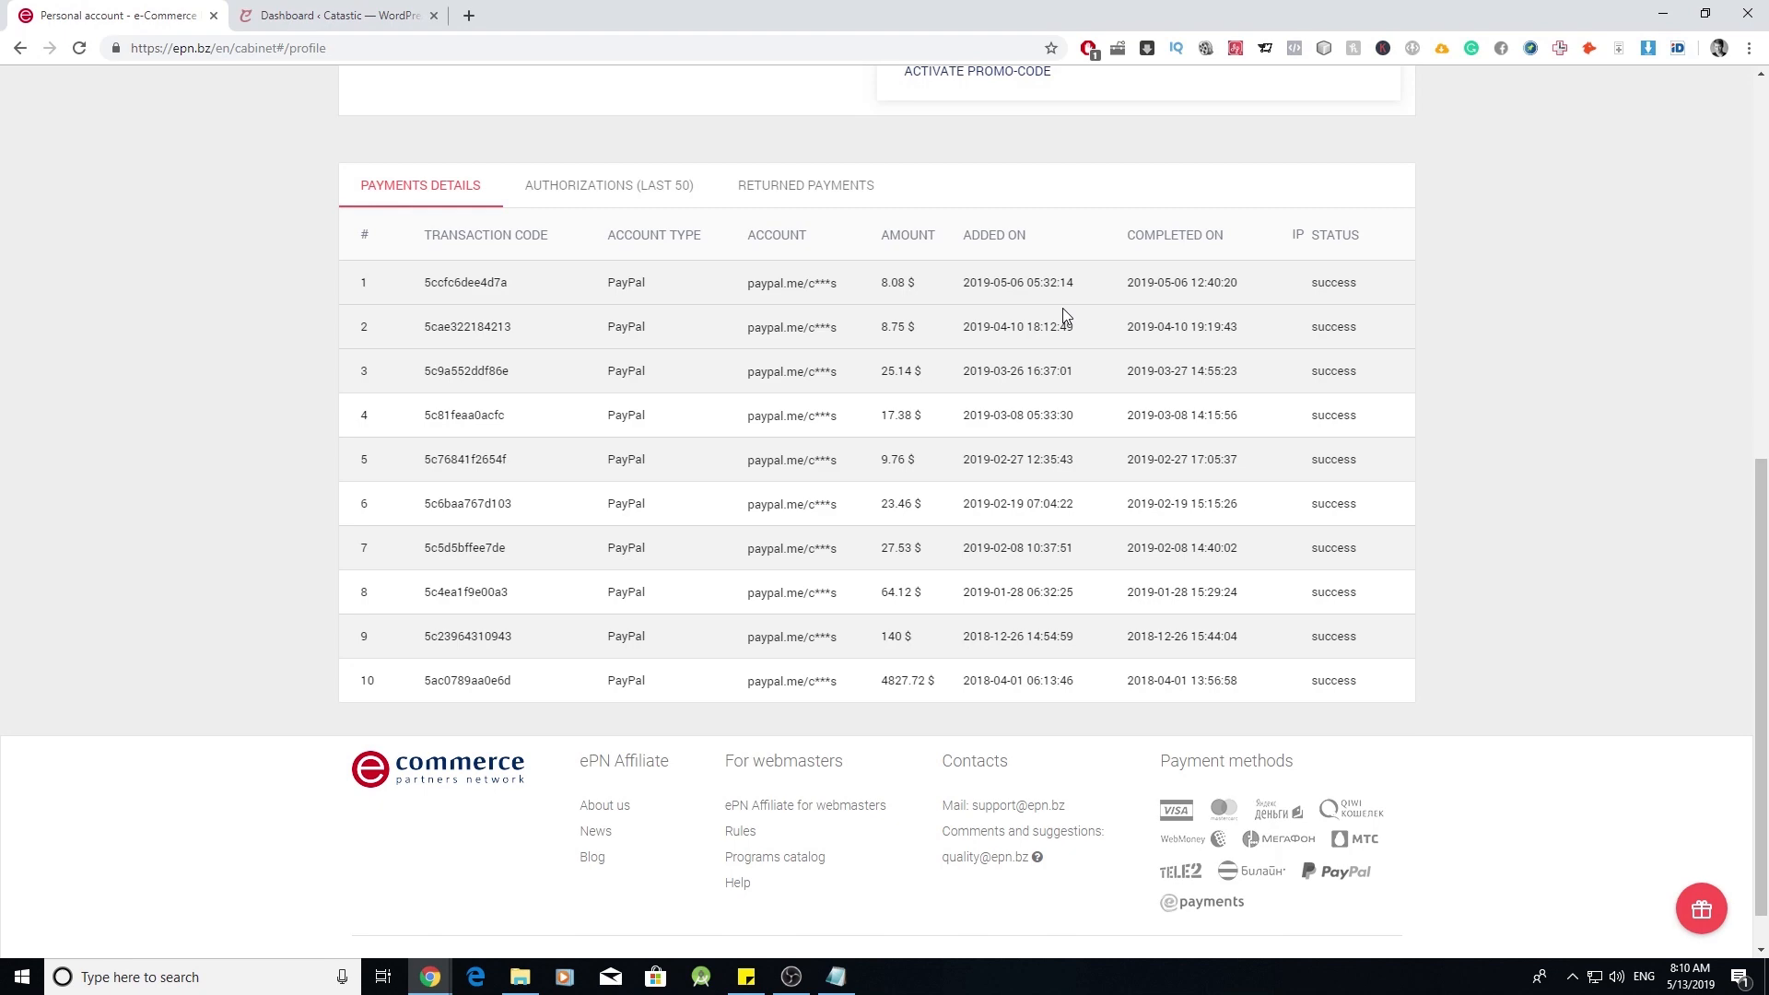
scroll(1109, 408, up, 1)
scroll(1109, 408, up, 7)
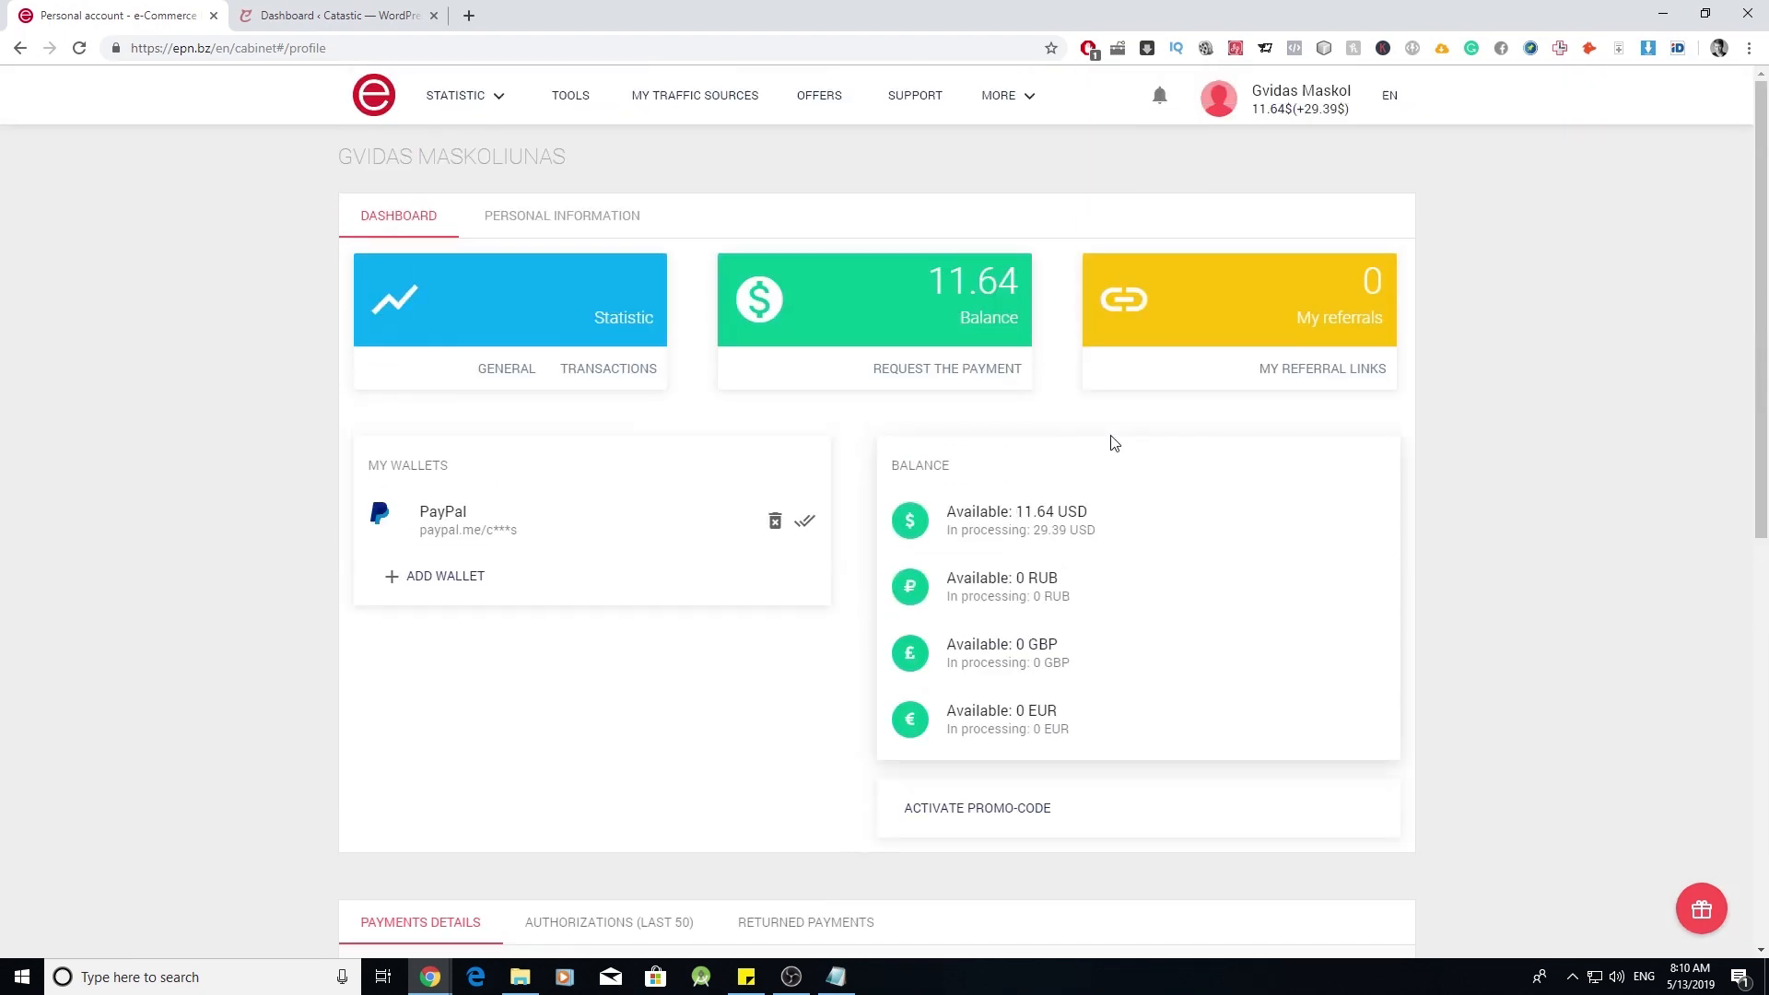
click(378, 106)
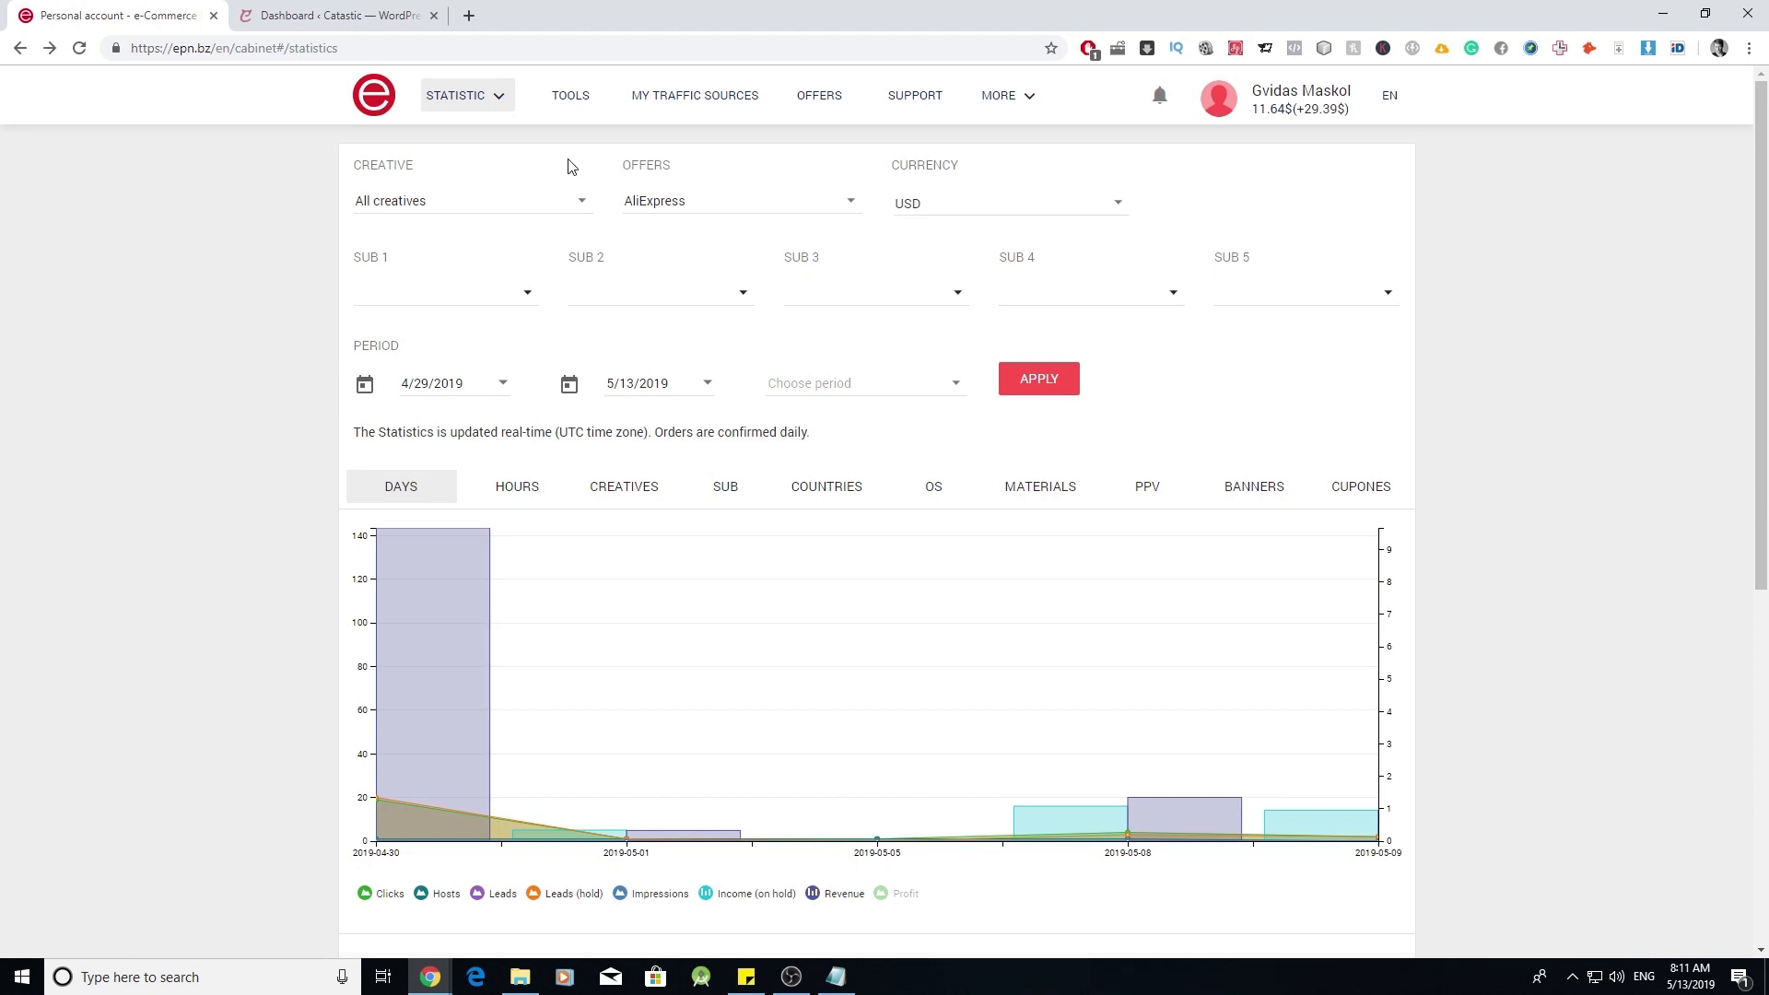
click(569, 95)
click(461, 254)
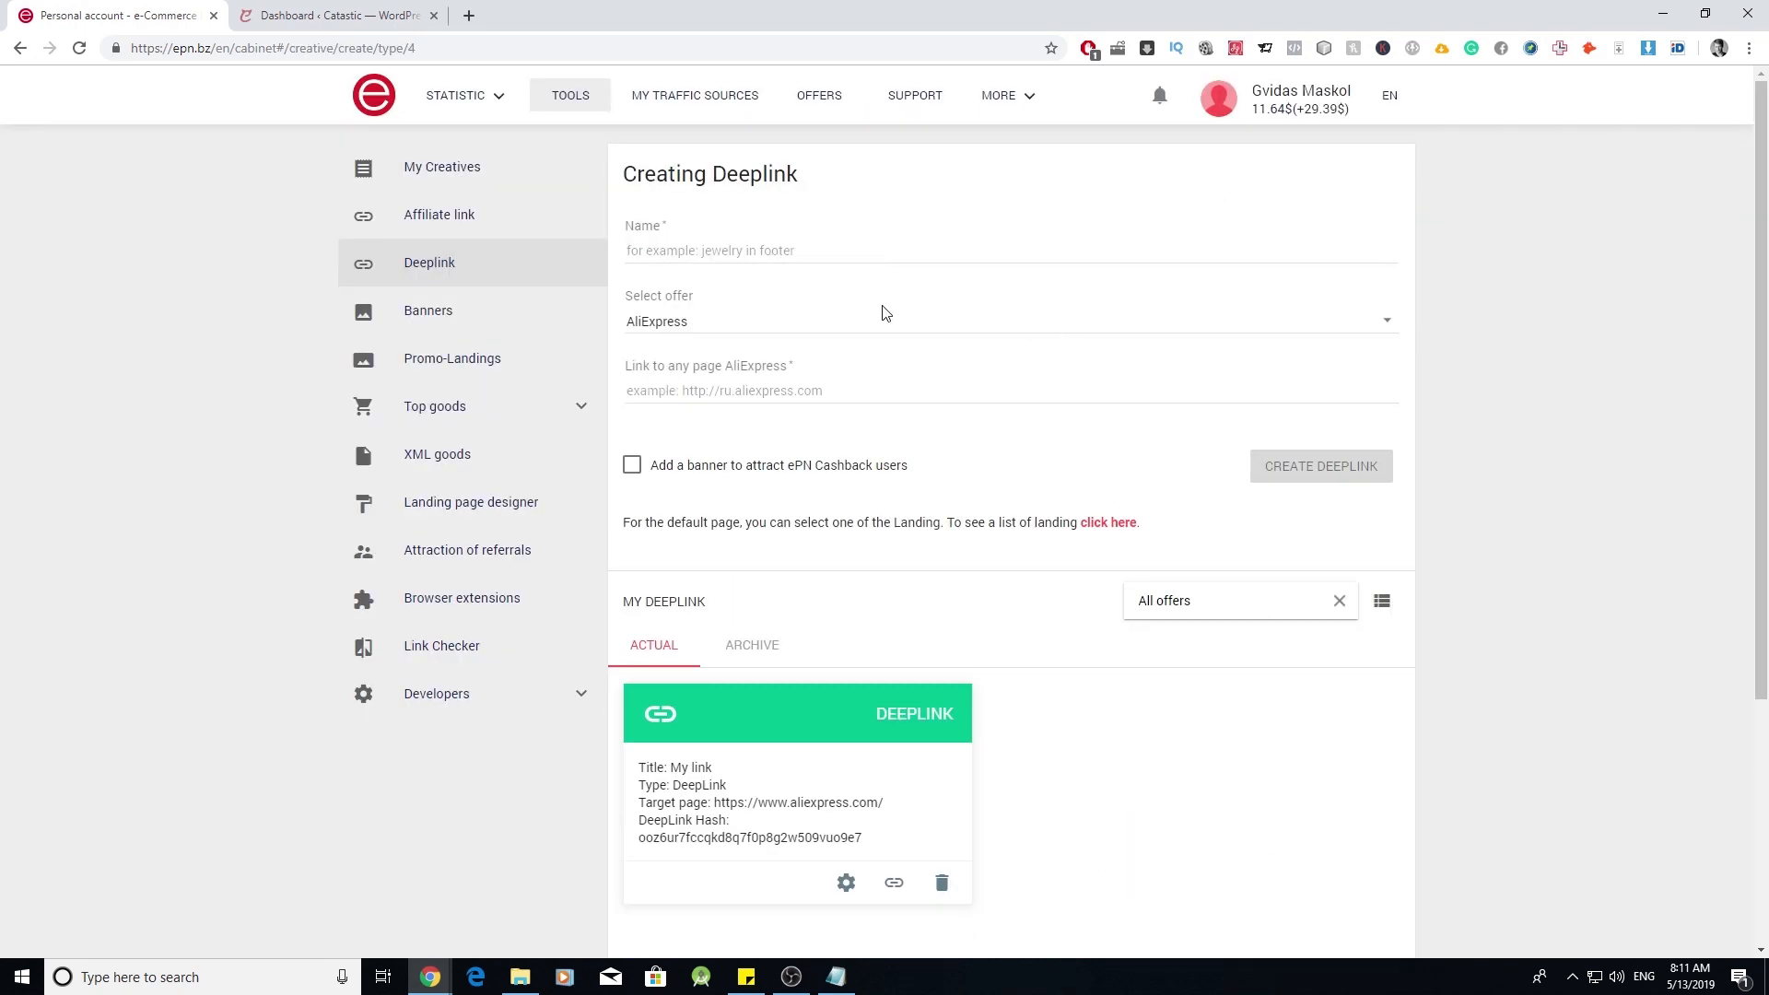
- Copy the saved deeplink's alipromo.com redirect code and return to the WordPress dashboard
click(679, 255)
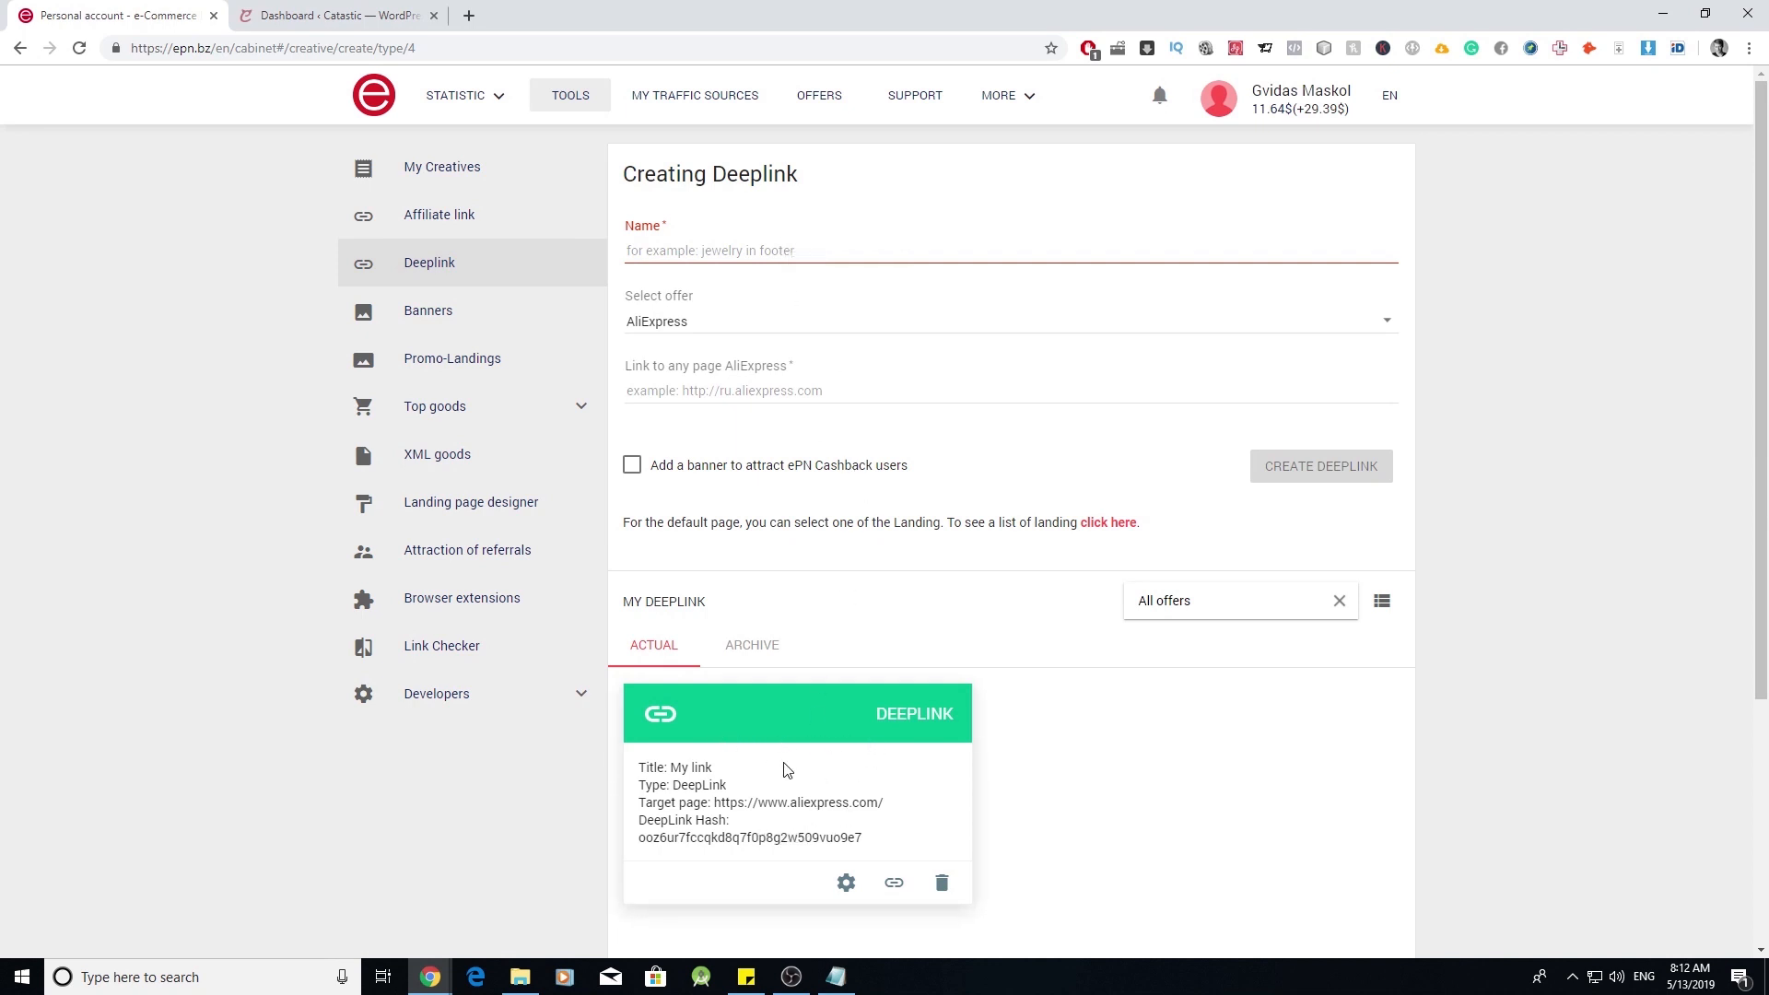
click(893, 885)
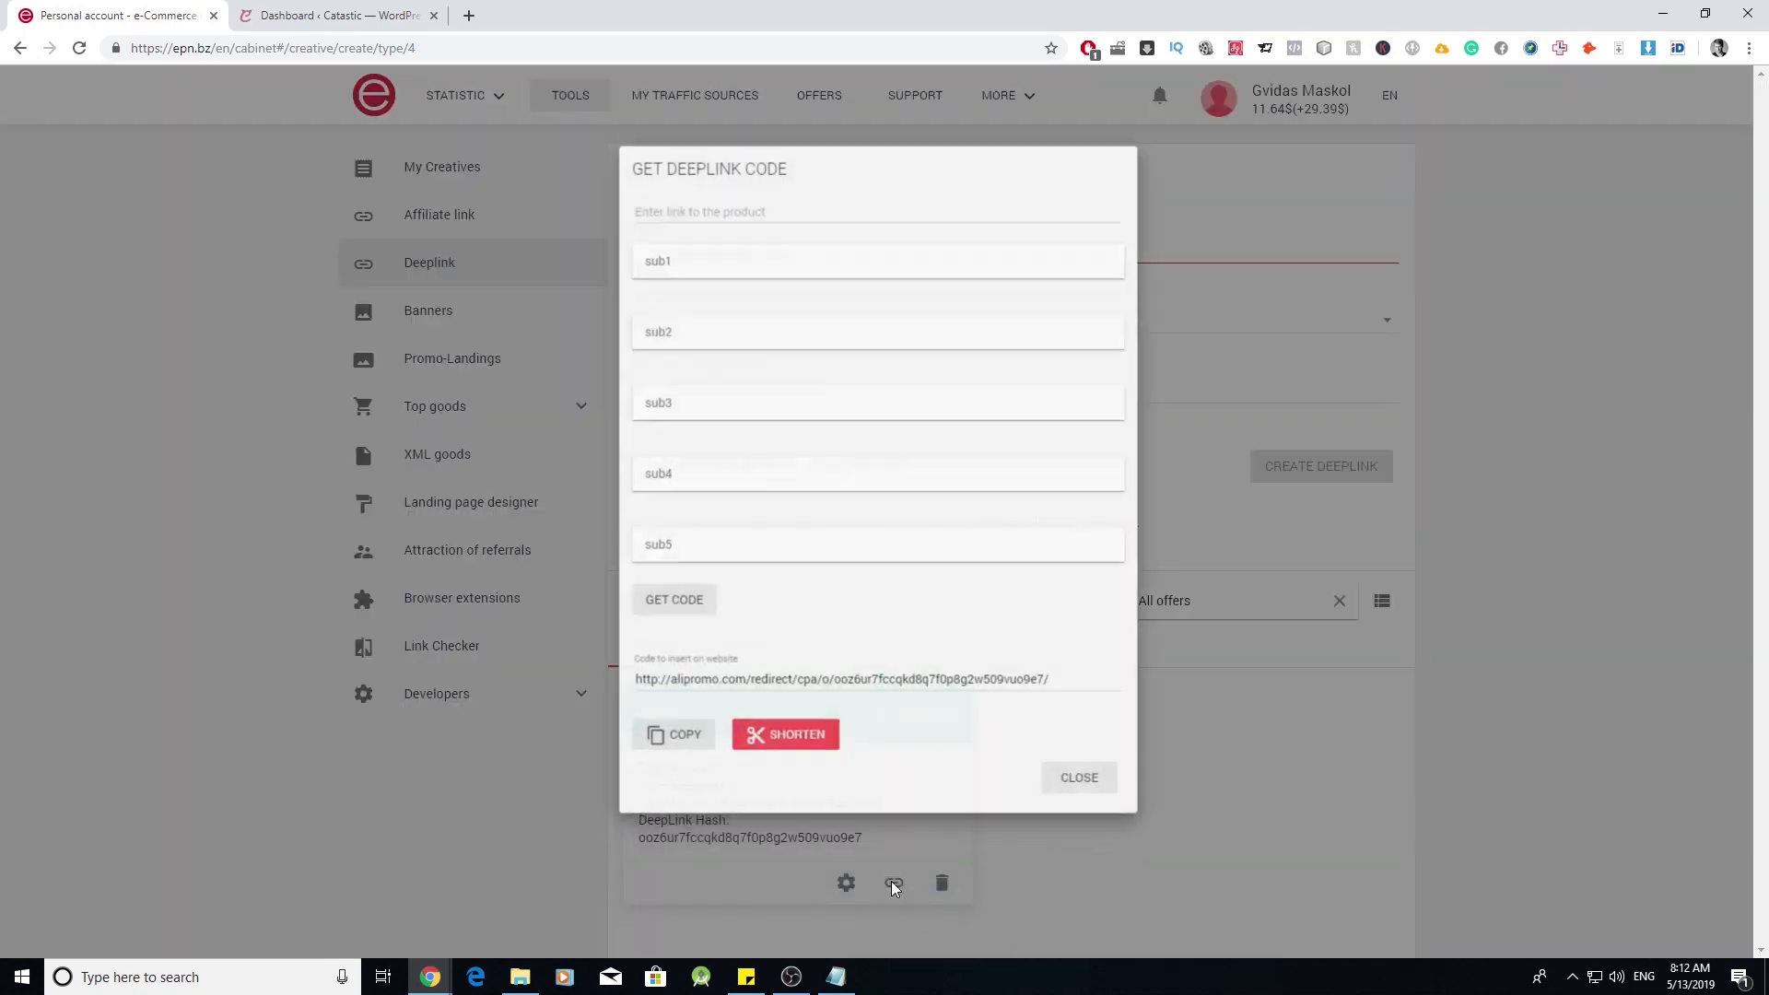
triple_click(806, 656)
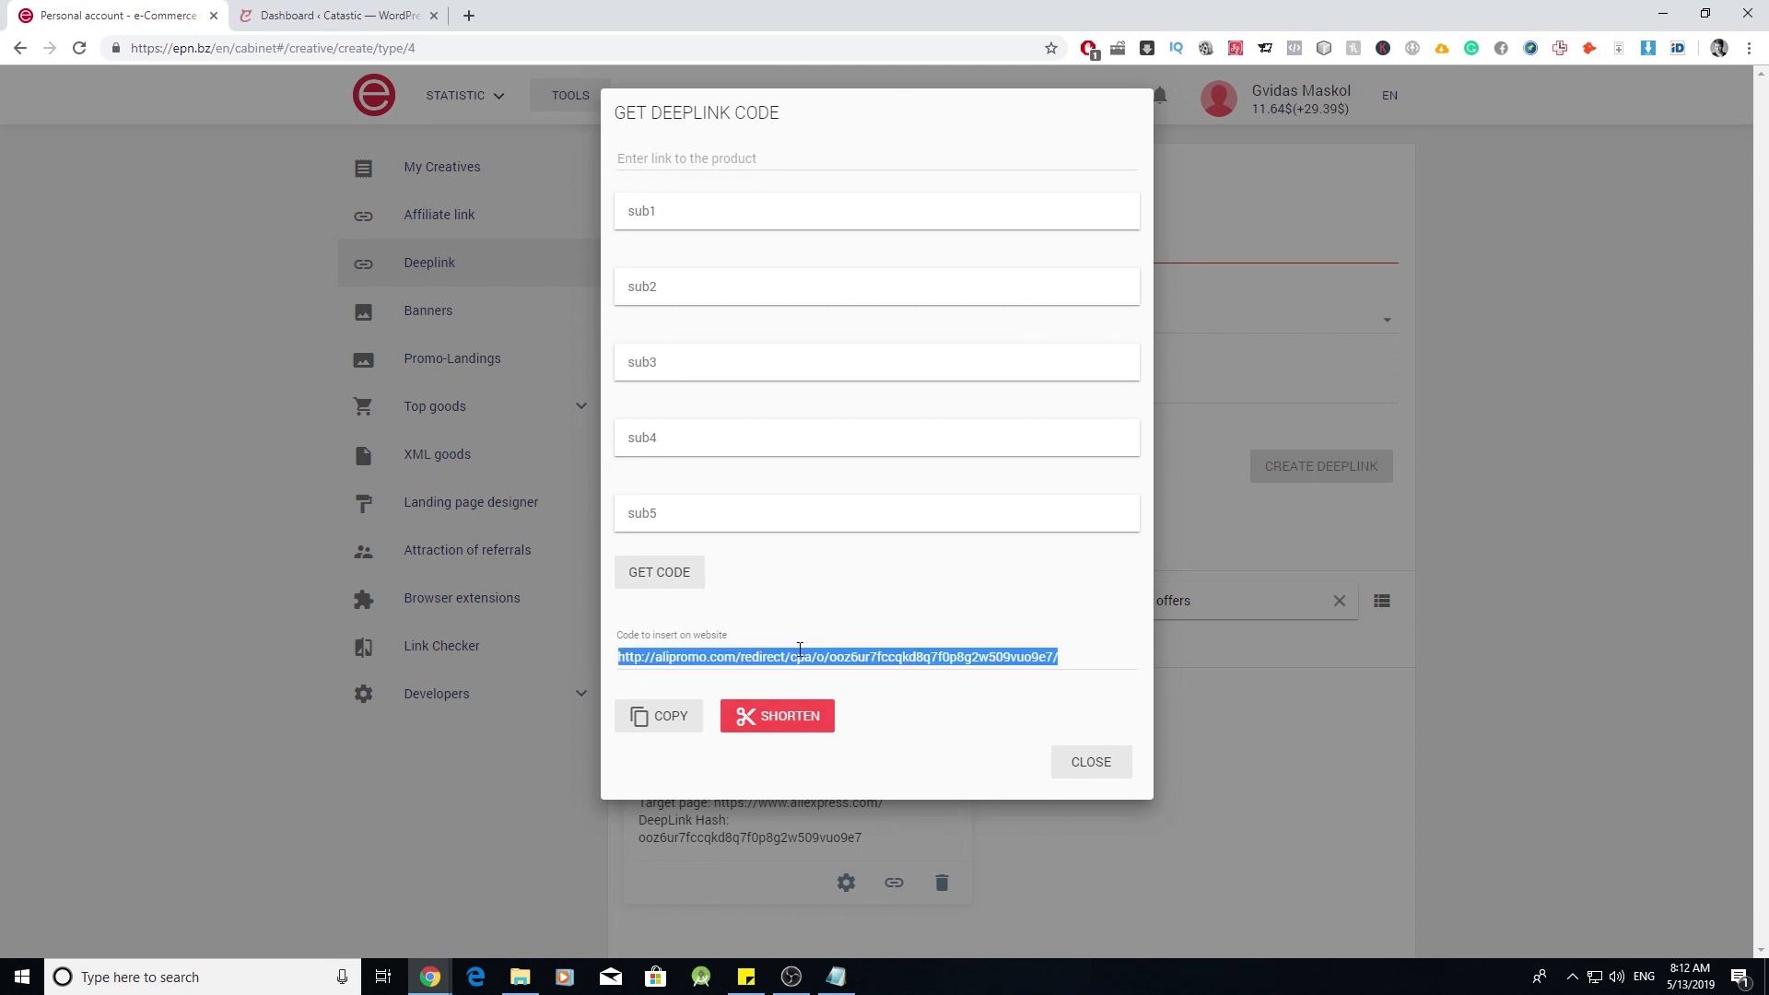
right_click(800, 650)
click(839, 664)
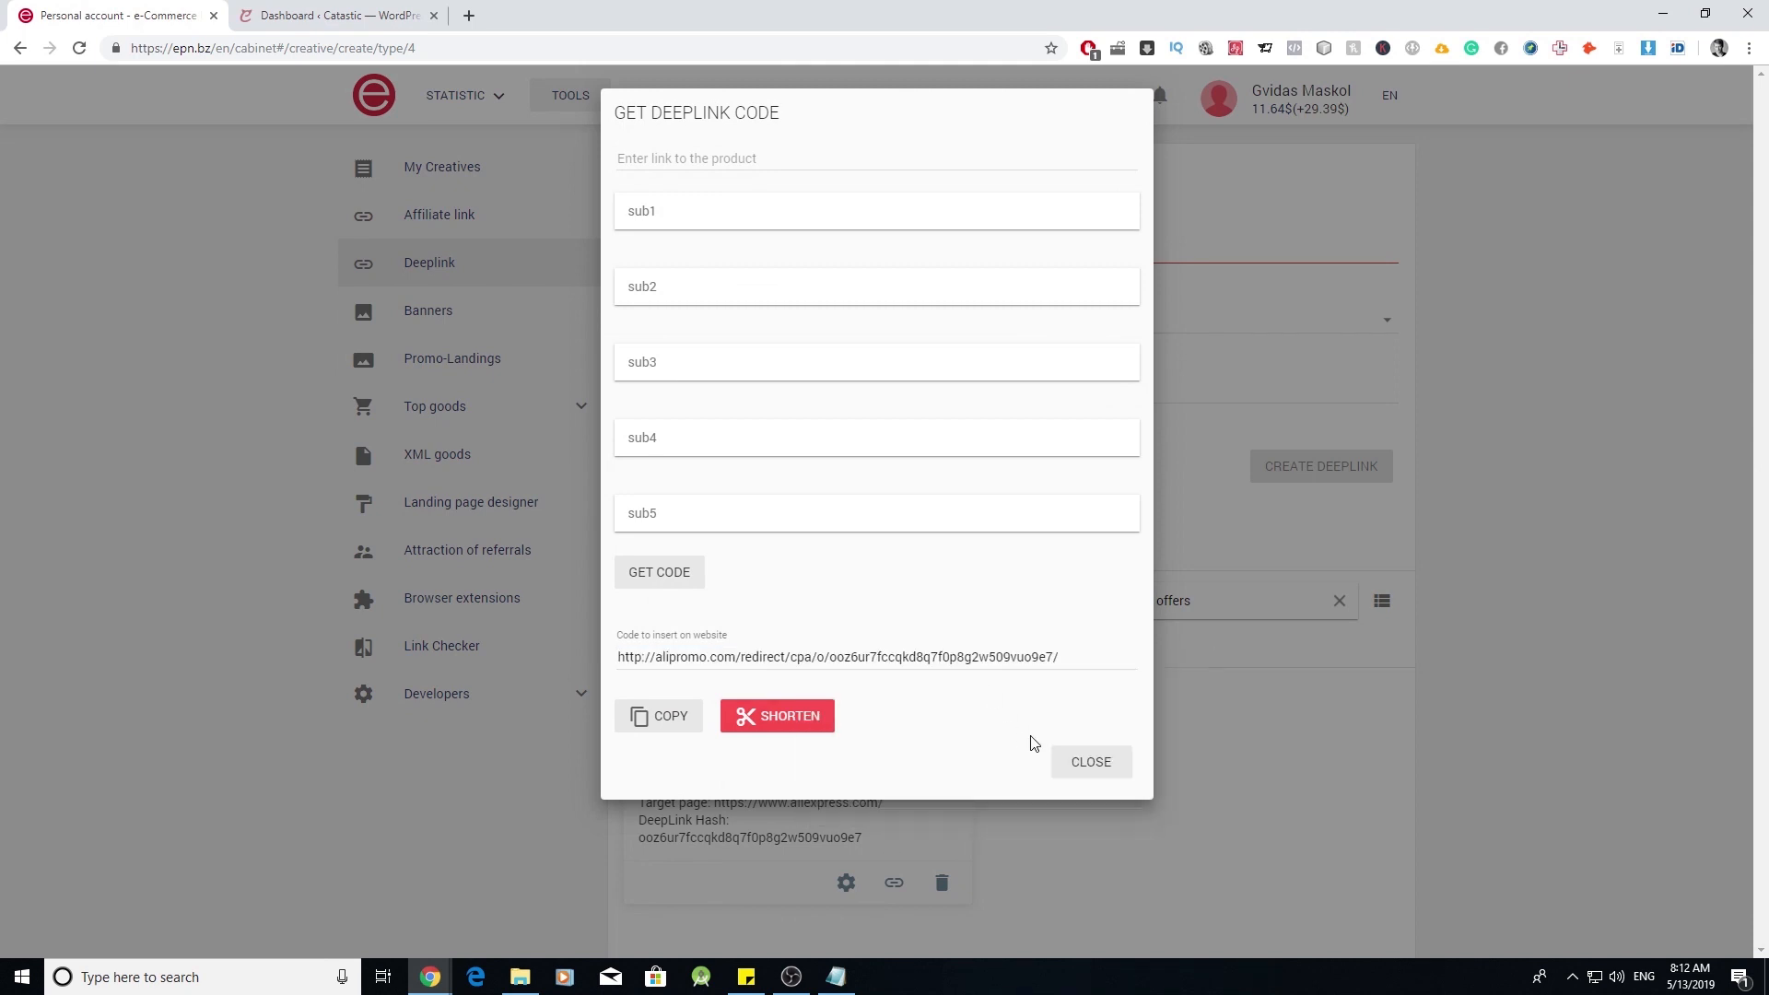
click(1093, 765)
click(322, 7)
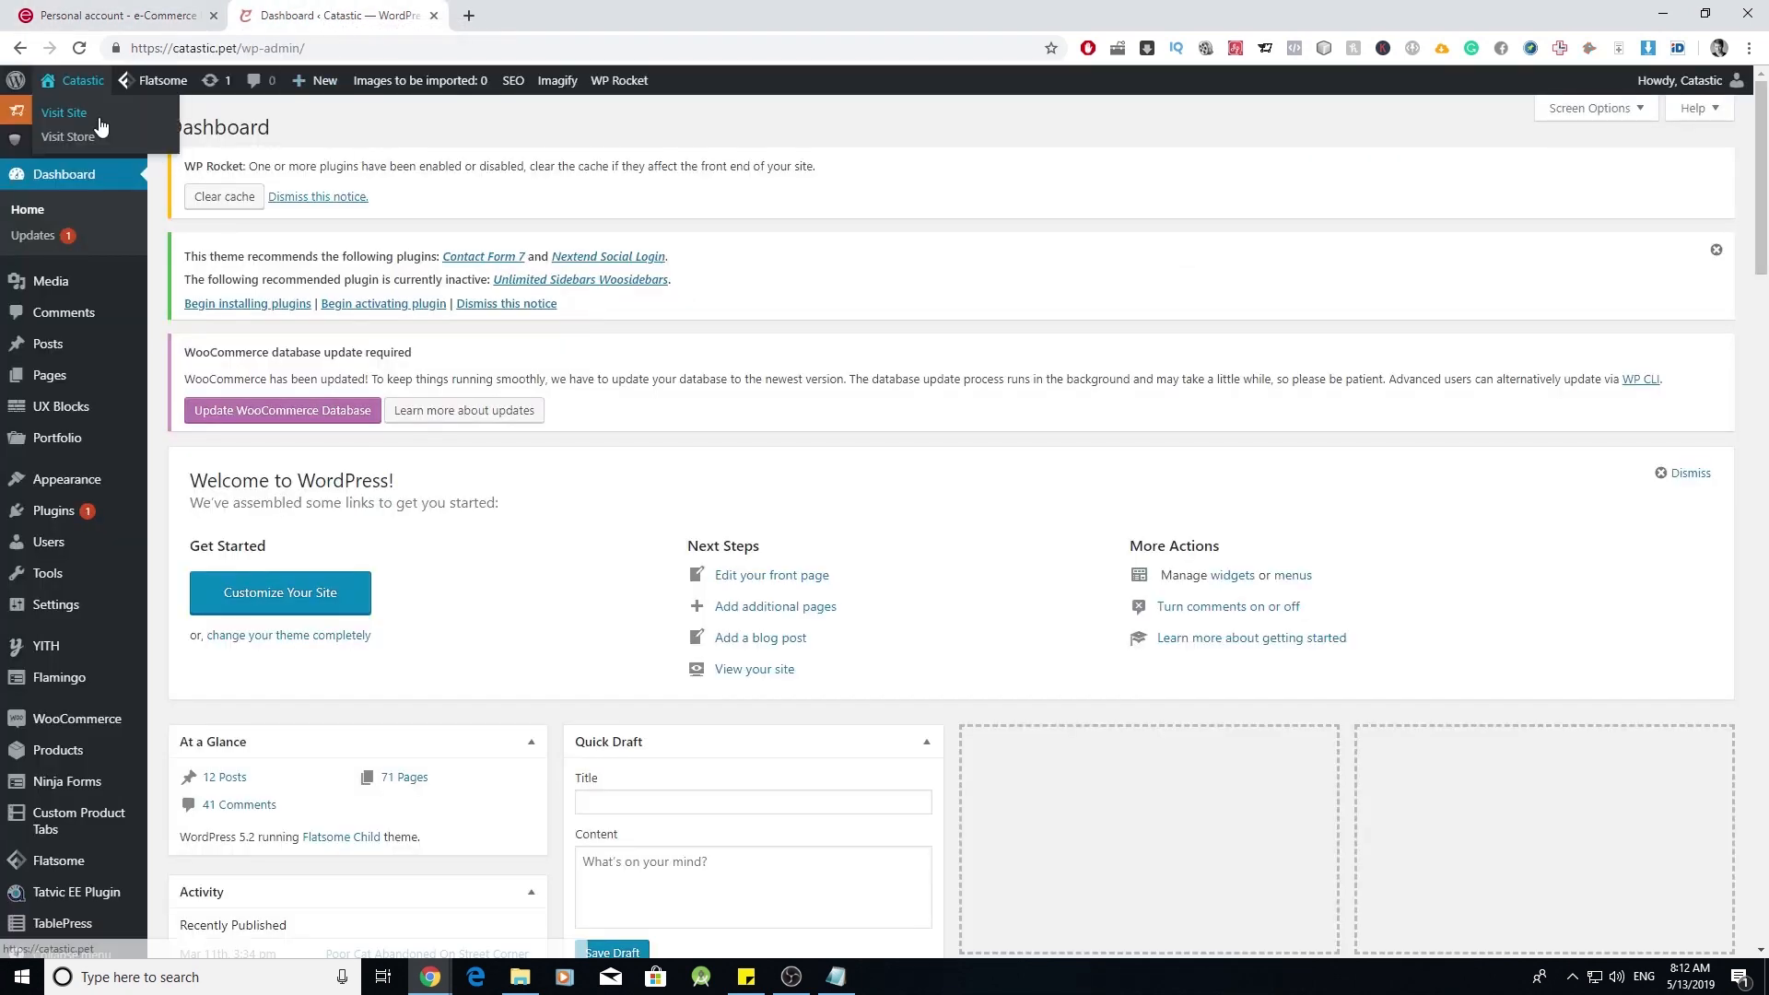
- Open AliDropship's AliExpress settings and put the ePN deeplink into the Cashback URL field
click(103, 111)
mouse_move(106, 178)
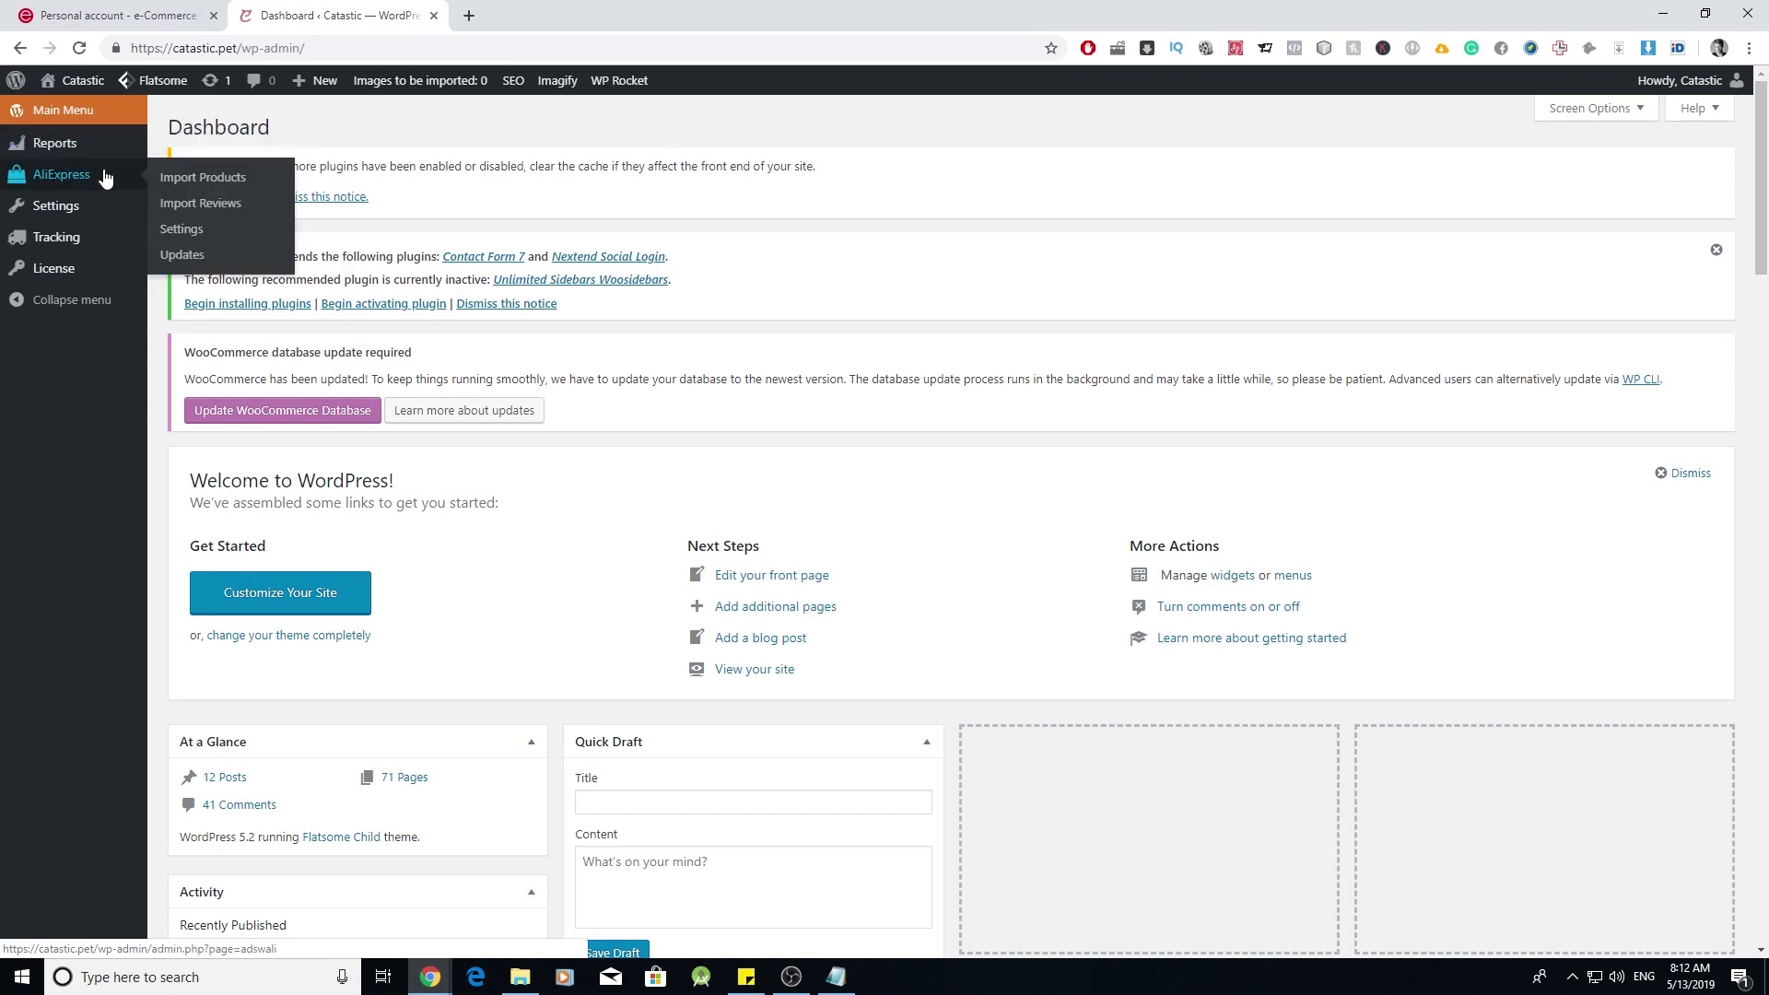
click(182, 228)
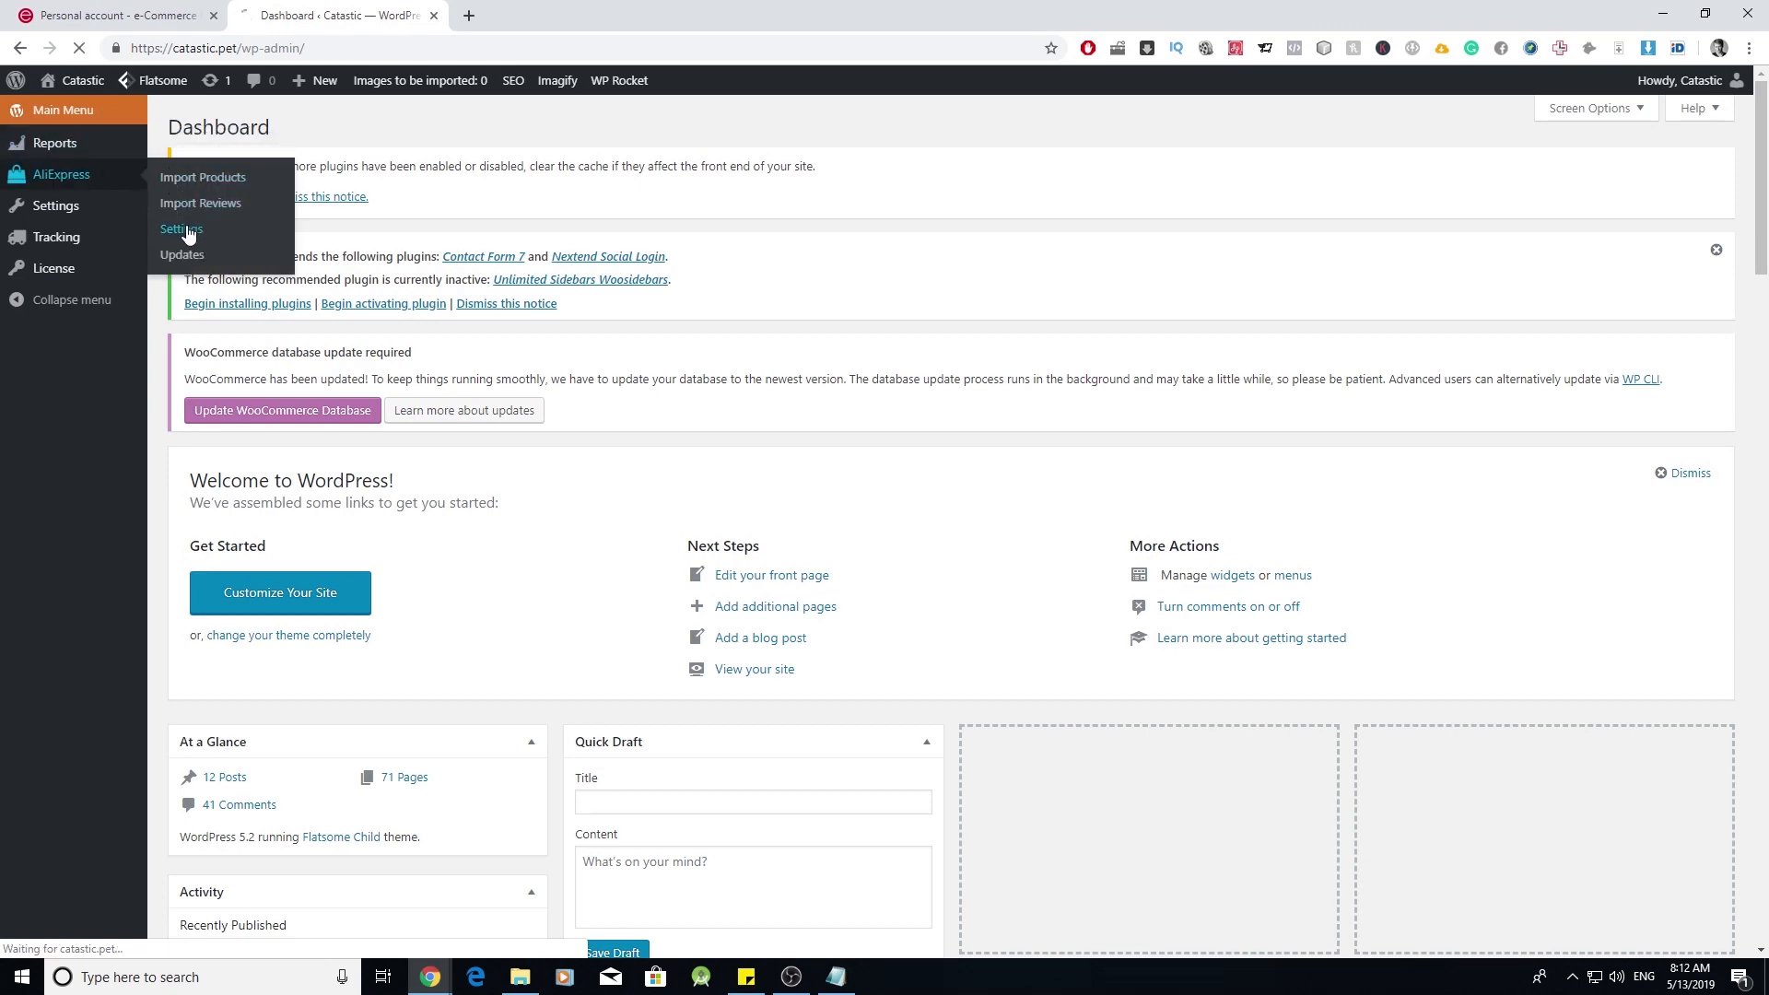
scroll(325, 353, down, 7)
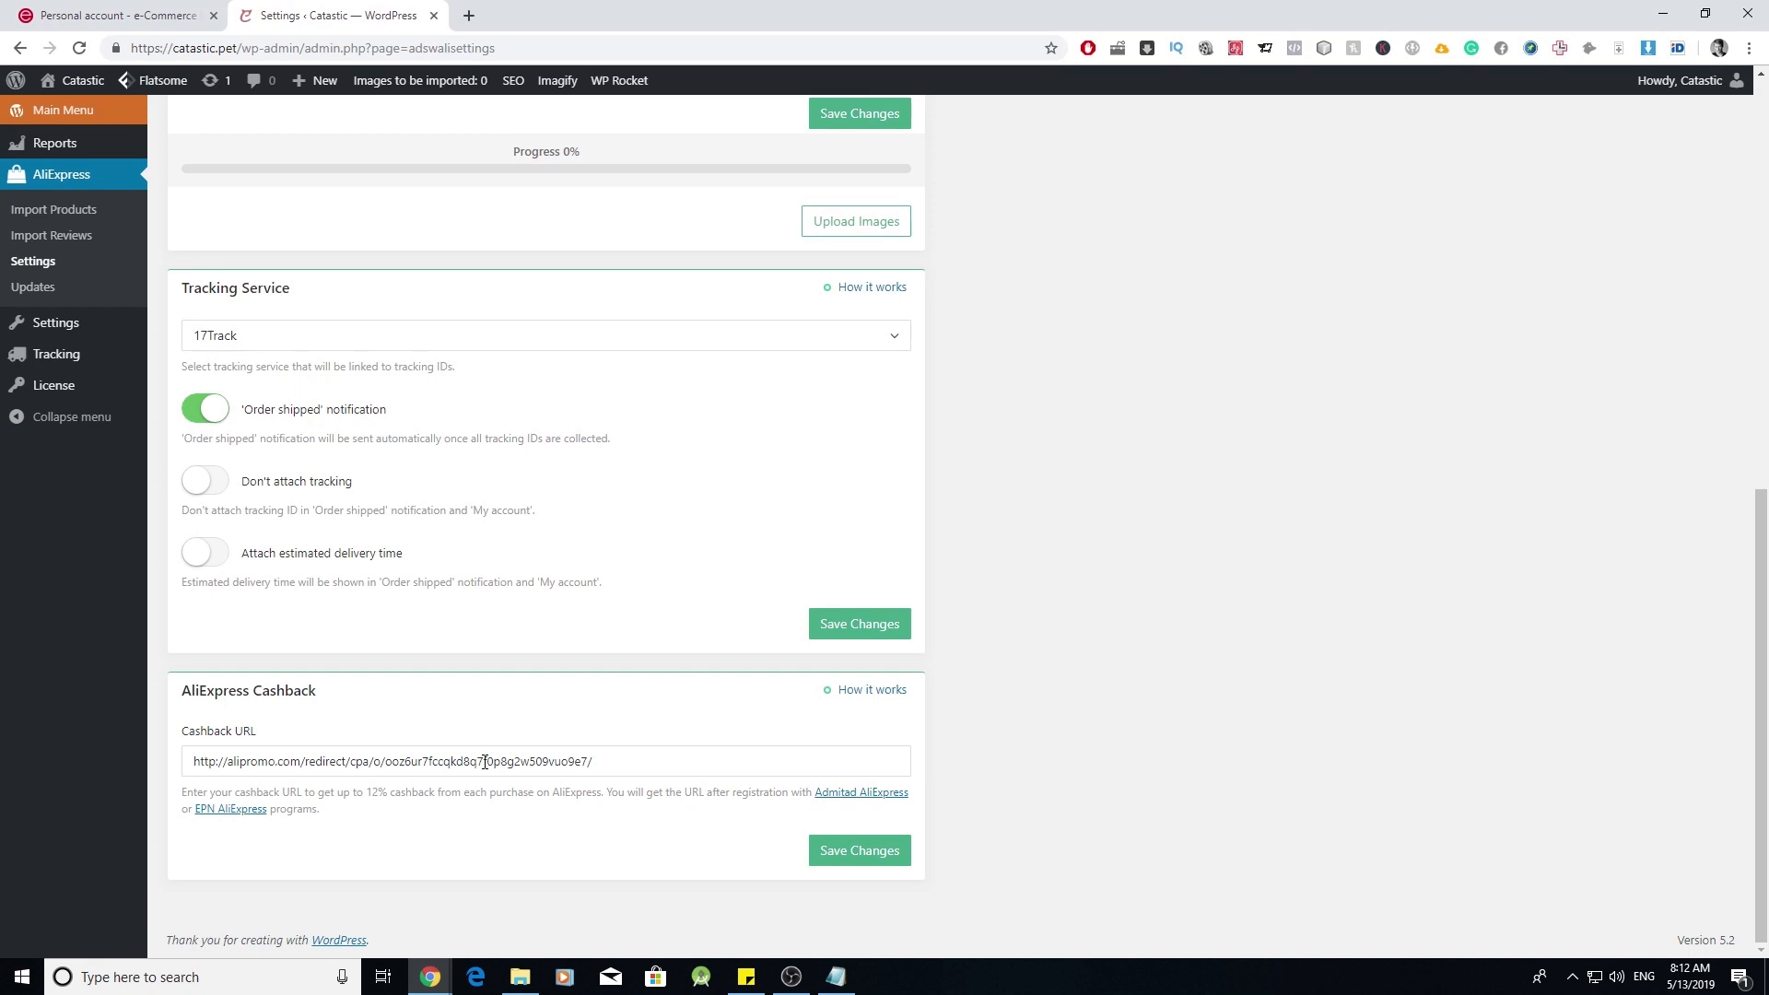
click(859, 852)
click(184, 16)
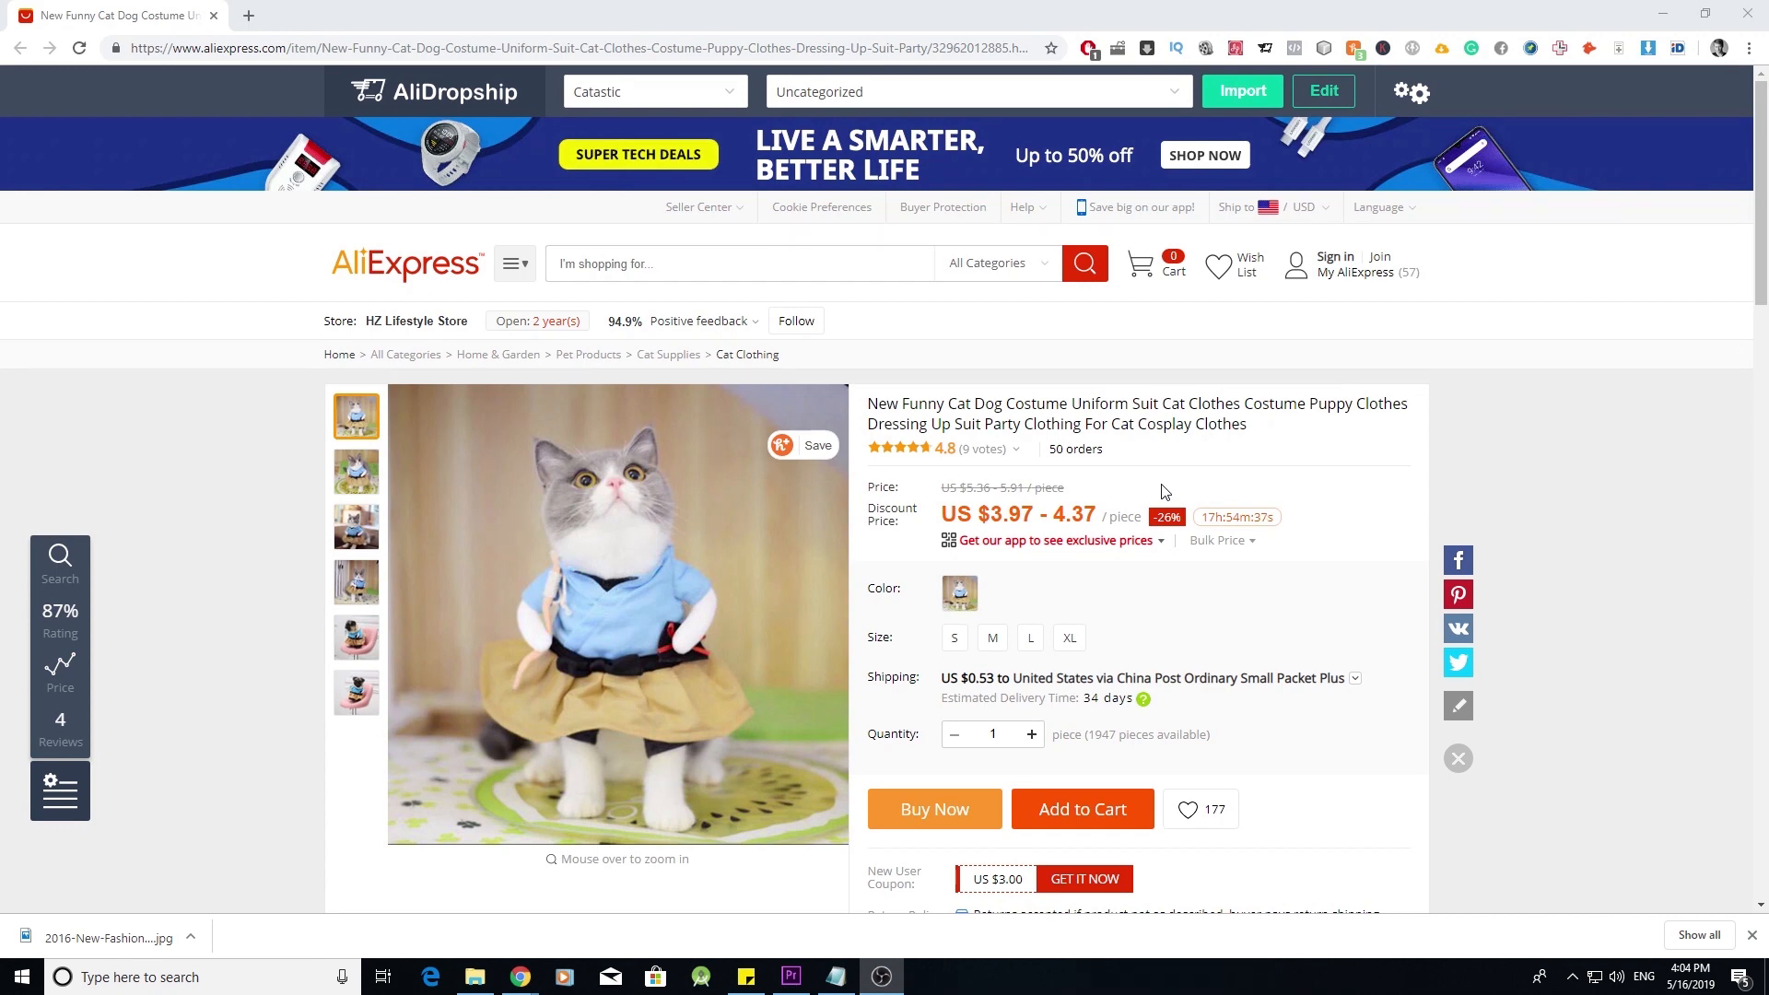
- Open the import edit form and retitle the product 'Cute Cat Costume'
click(1325, 99)
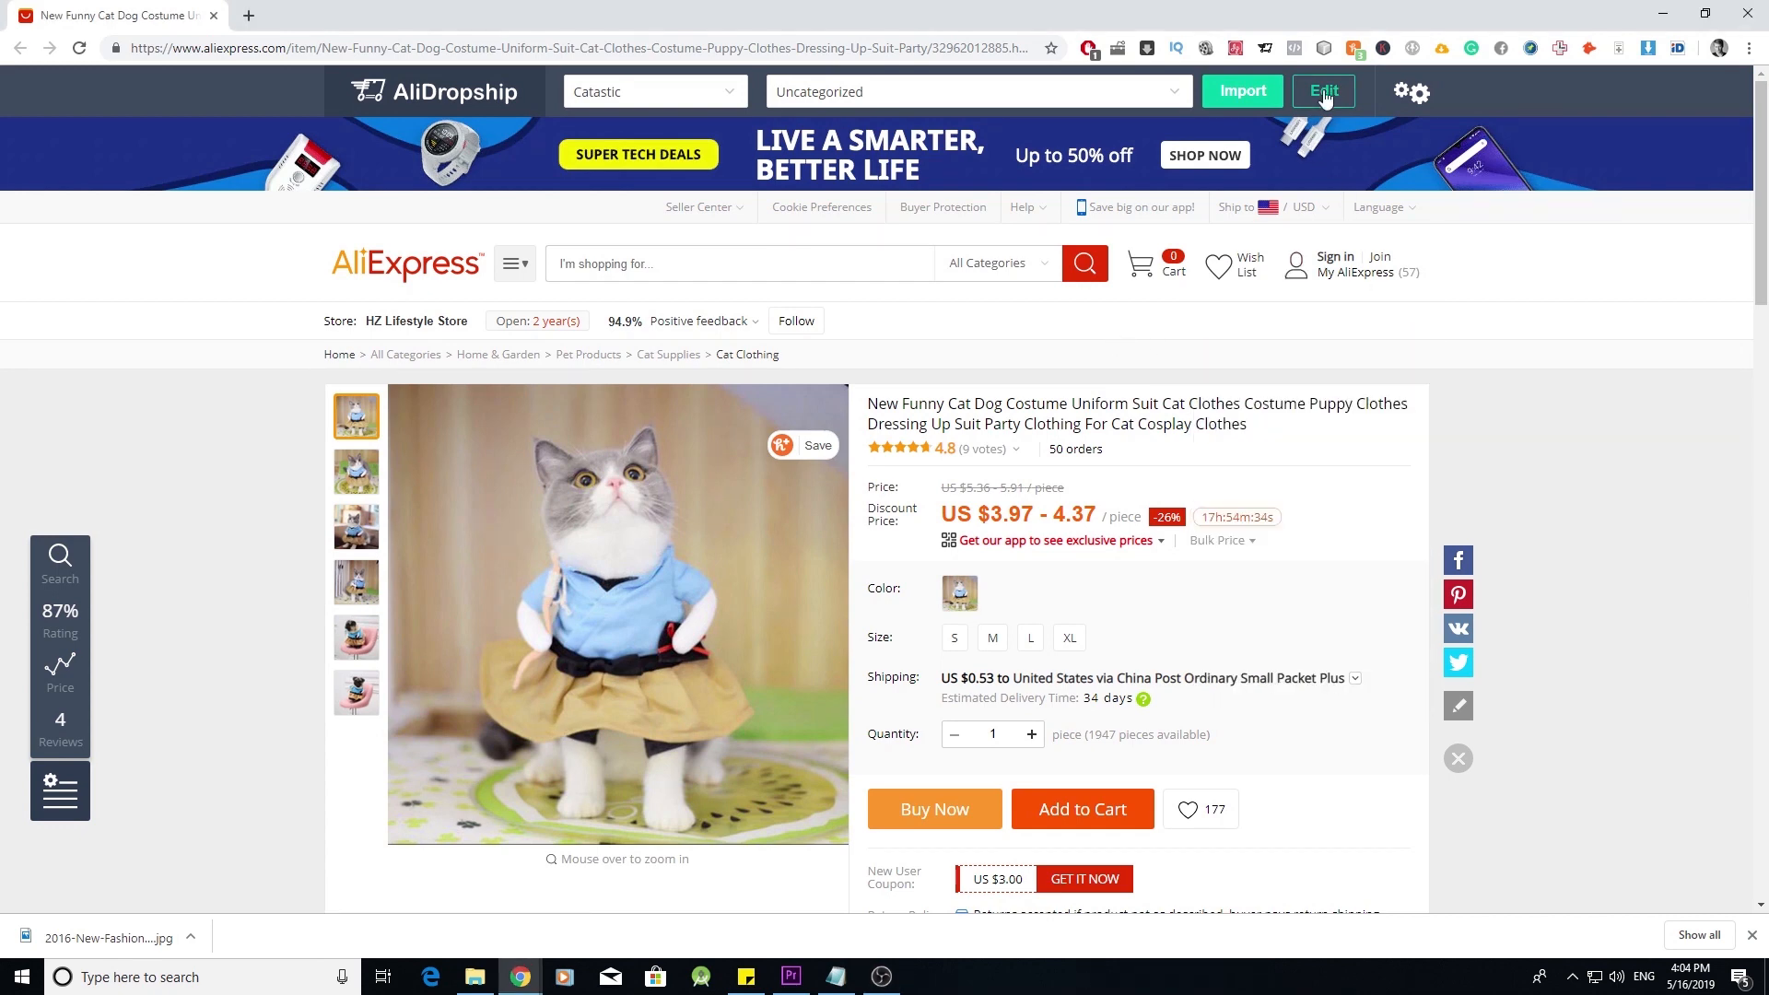
click(1325, 95)
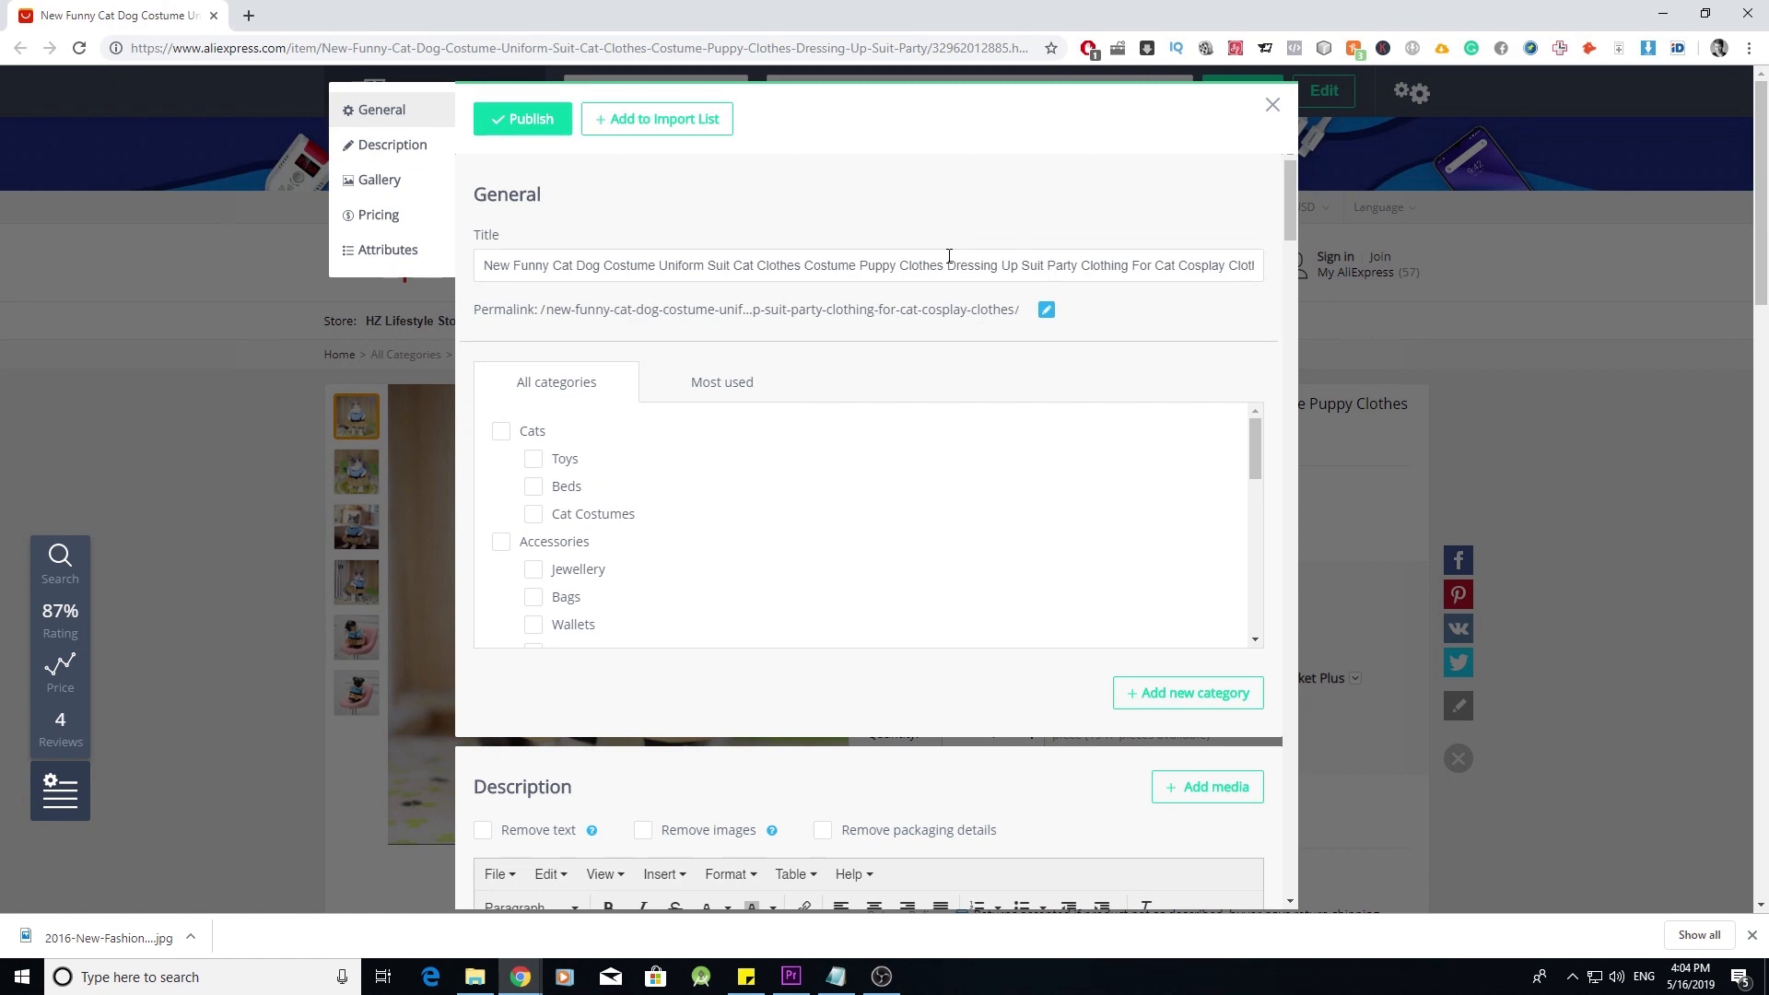
triple_click(949, 263)
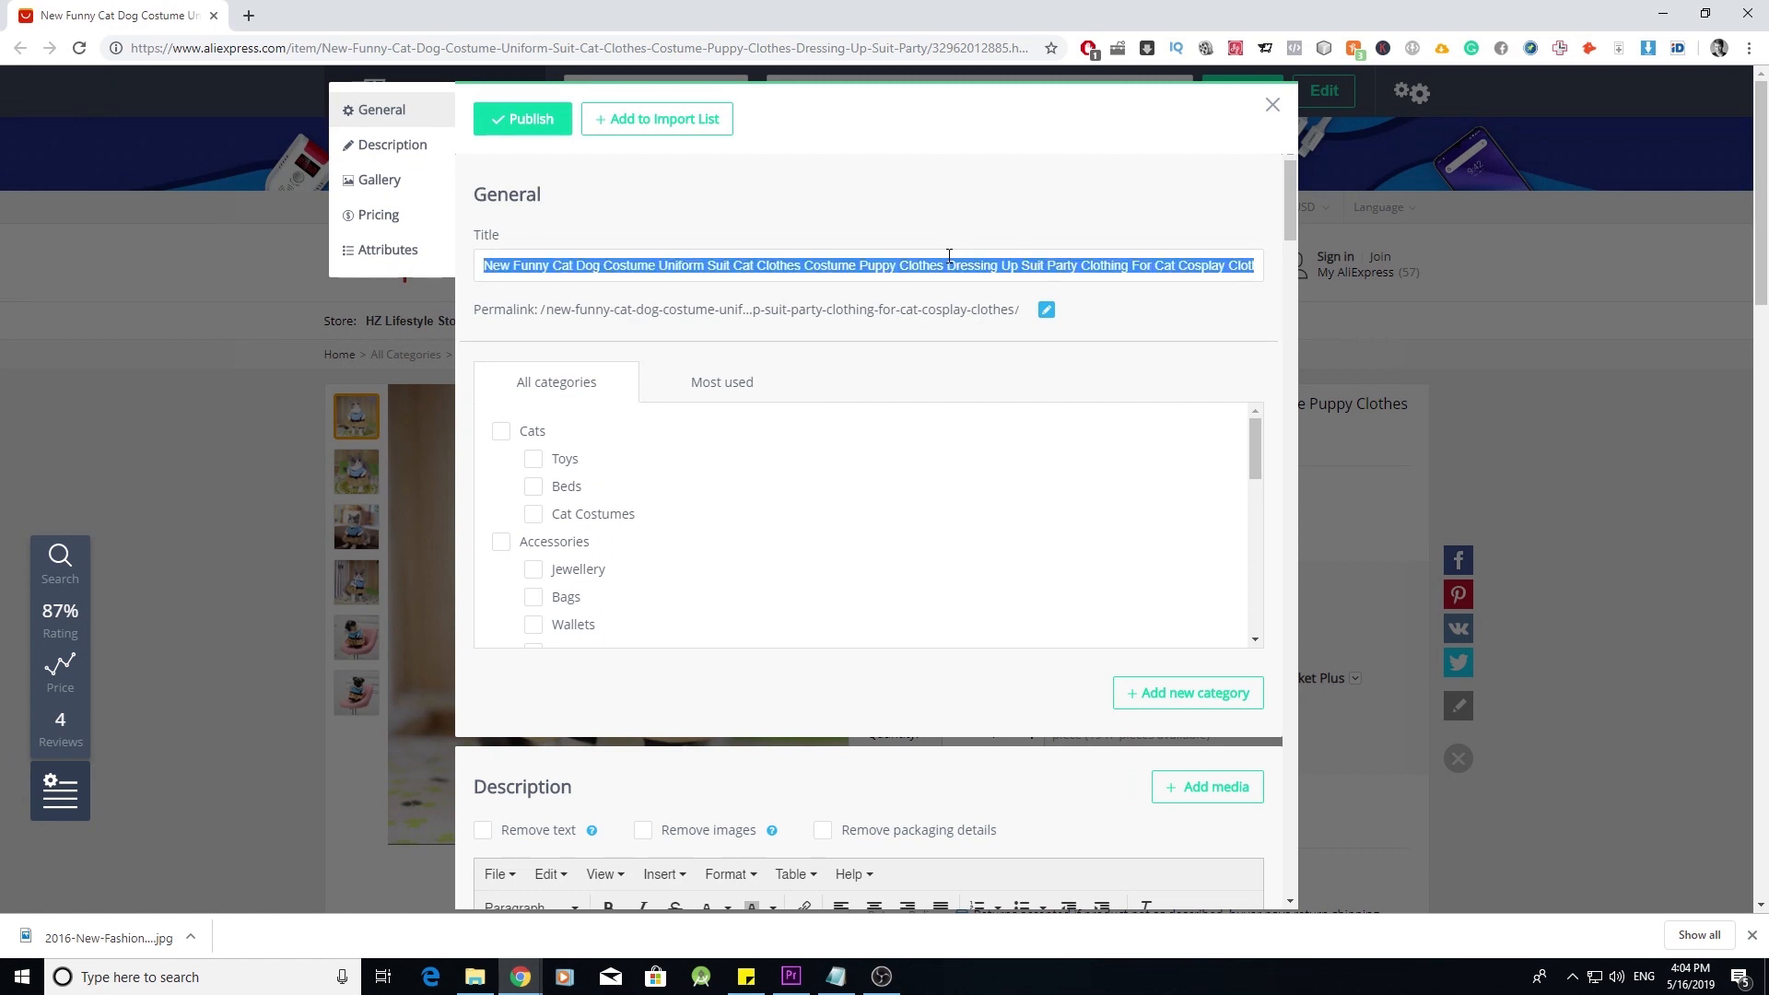
text(Cute Cat Costume)
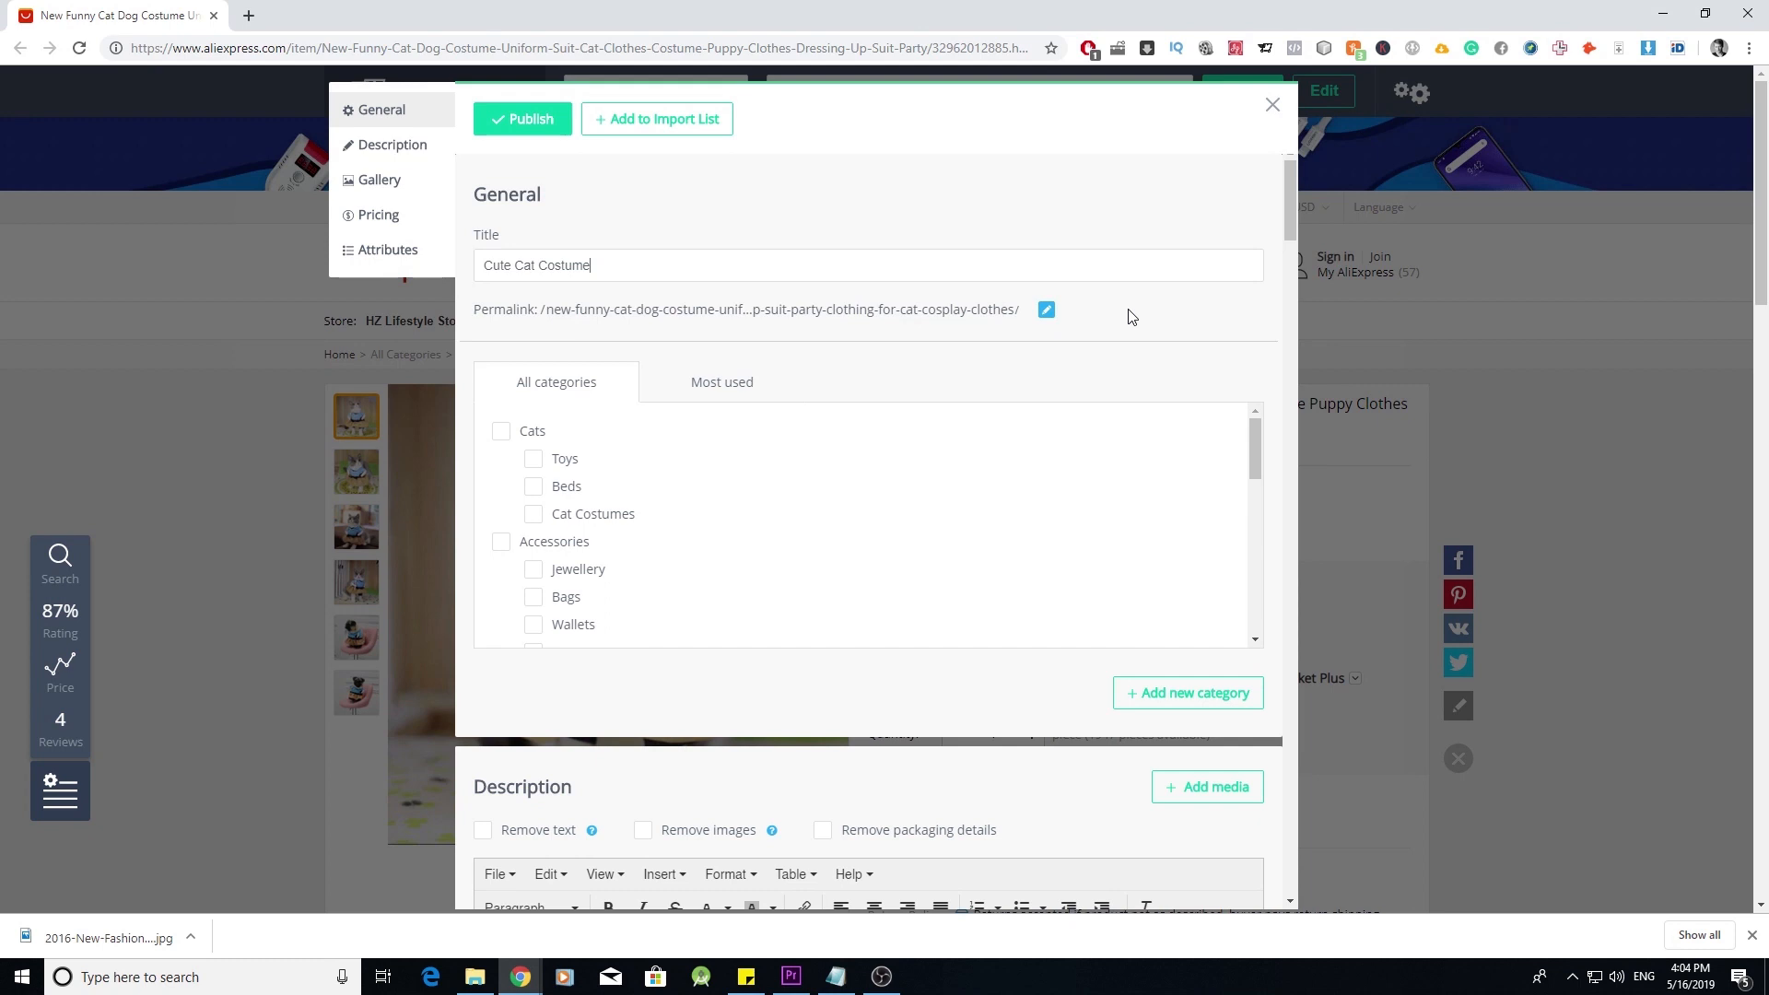
- Set the permalink to match Cute Cat Costume and check the Cat Costumes category
triple_click(698, 266)
key(ctrl+c)
click(1046, 309)
triple_click(956, 308)
key(ctrl+v)
click(1075, 309)
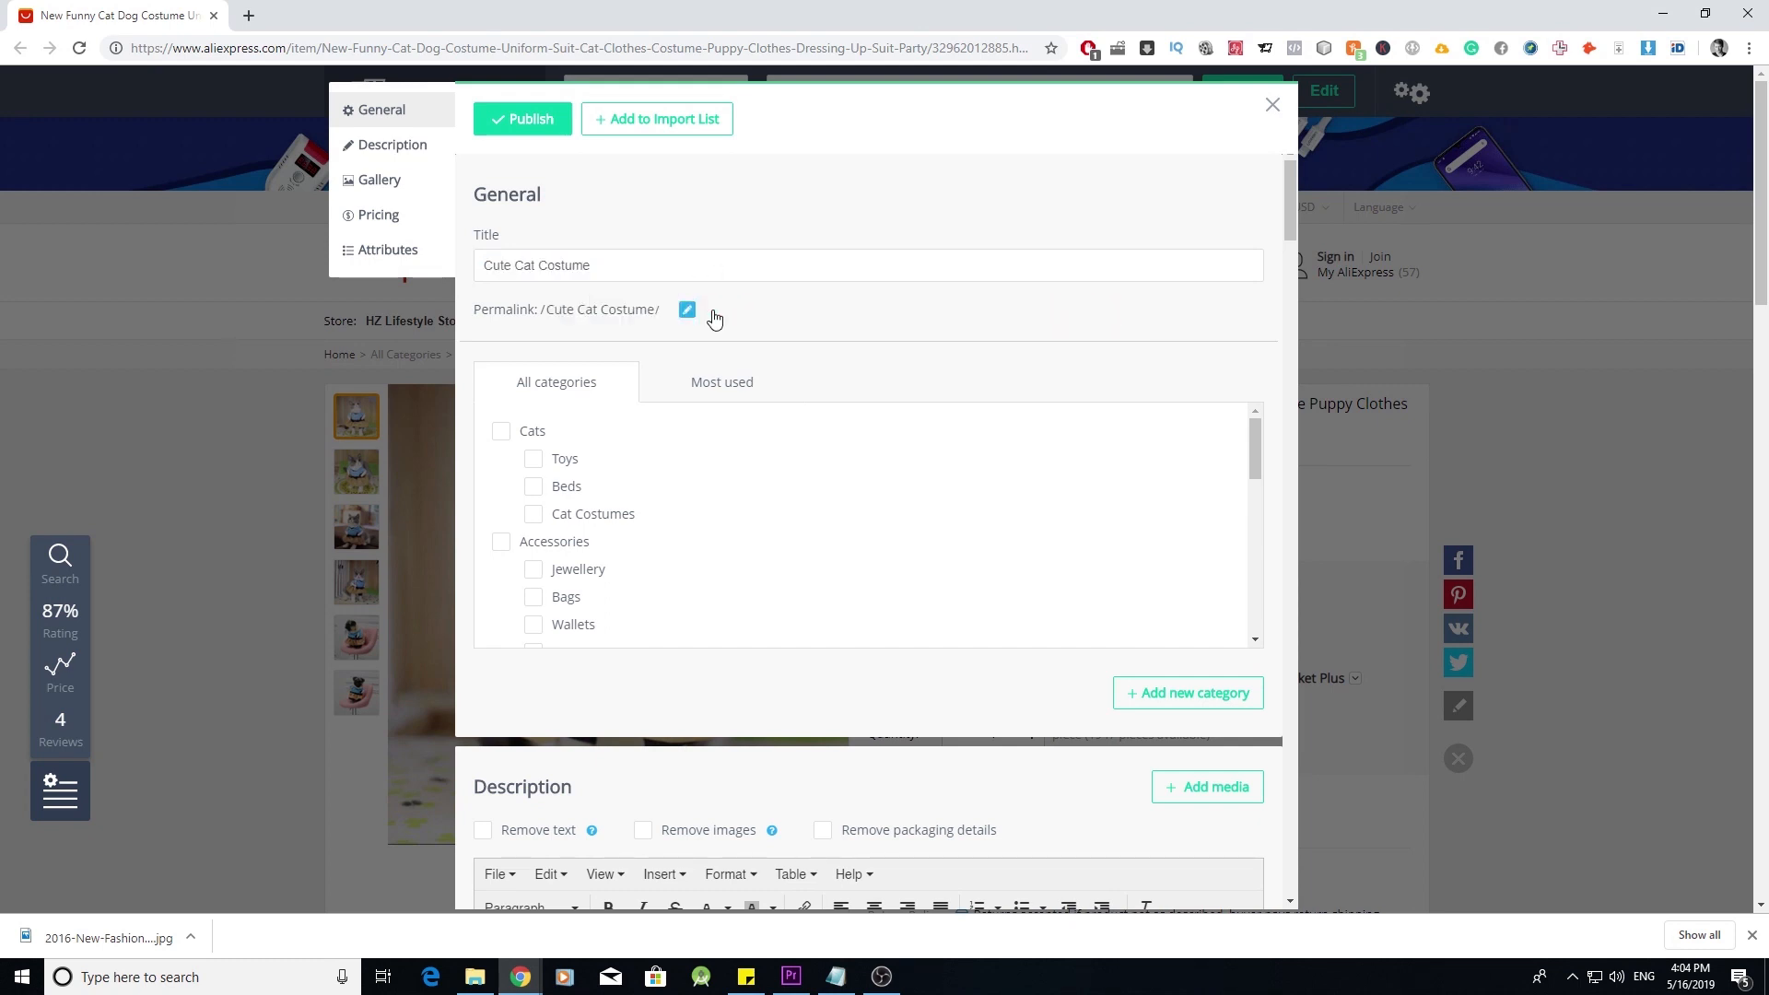
click(534, 519)
- Remove all supplier text and images from the description, leaving it at 0 words
scroll(744, 634, down, 3)
scroll(799, 791, down, 3)
scroll(800, 791, down, 2)
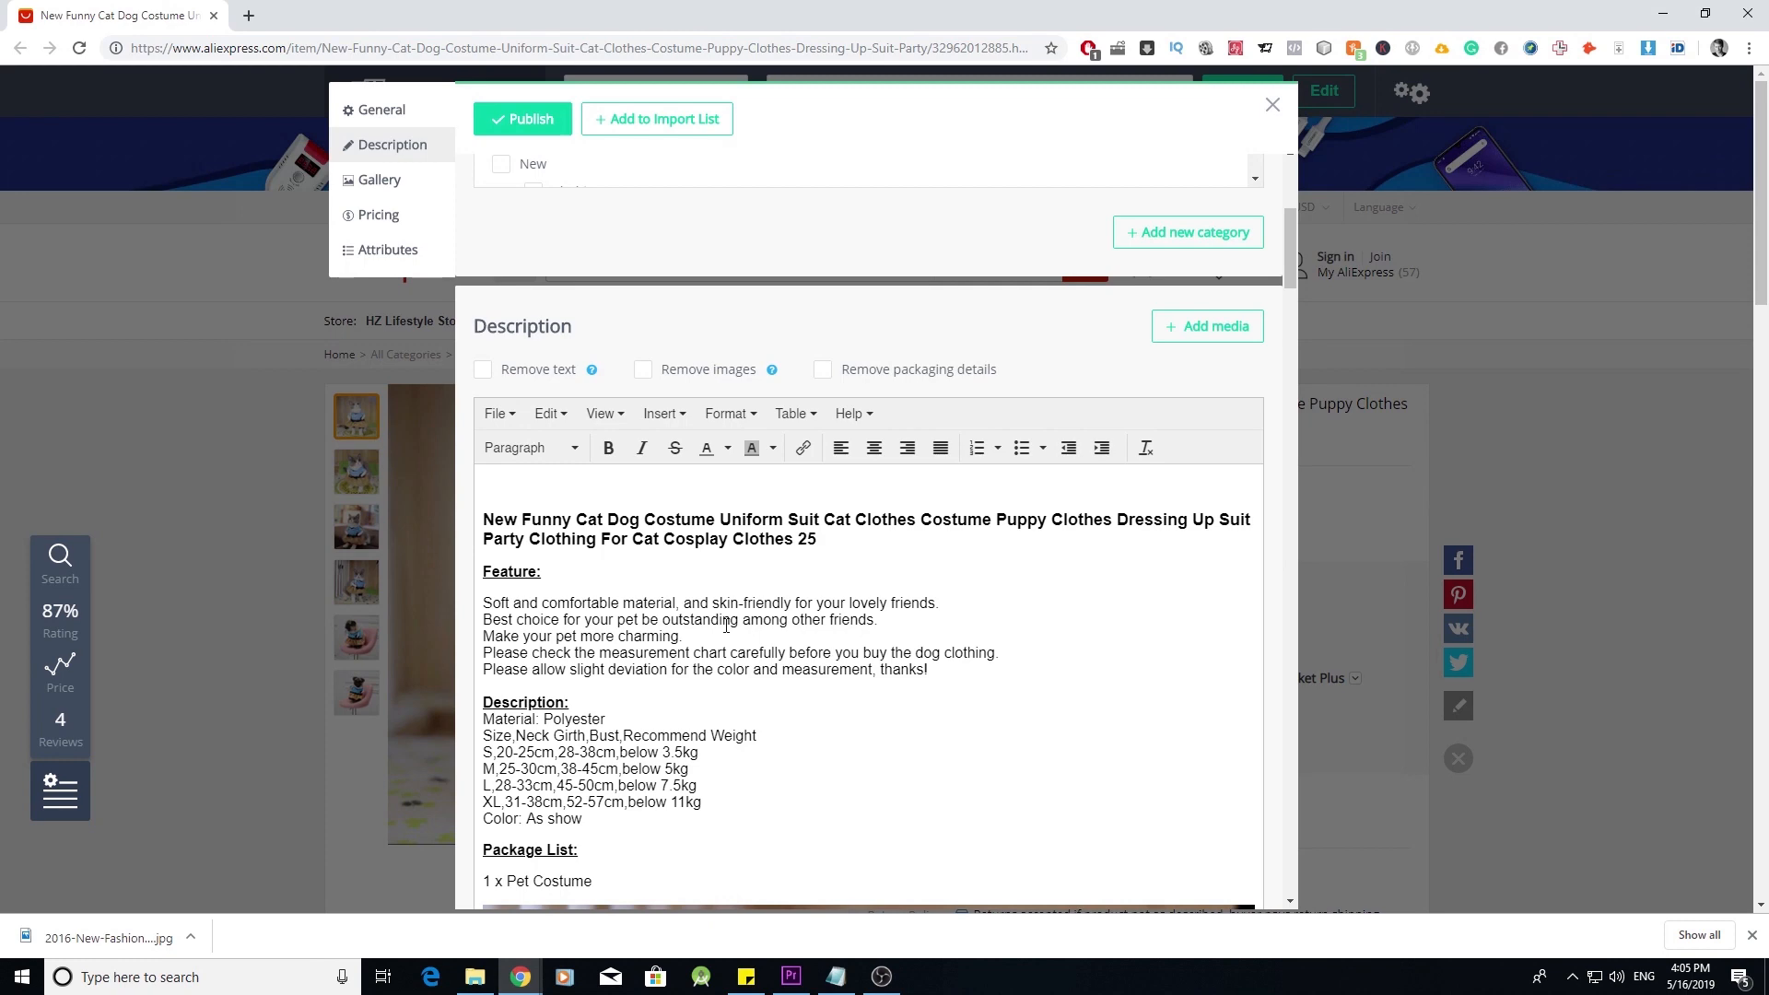
scroll(786, 703, down, 3)
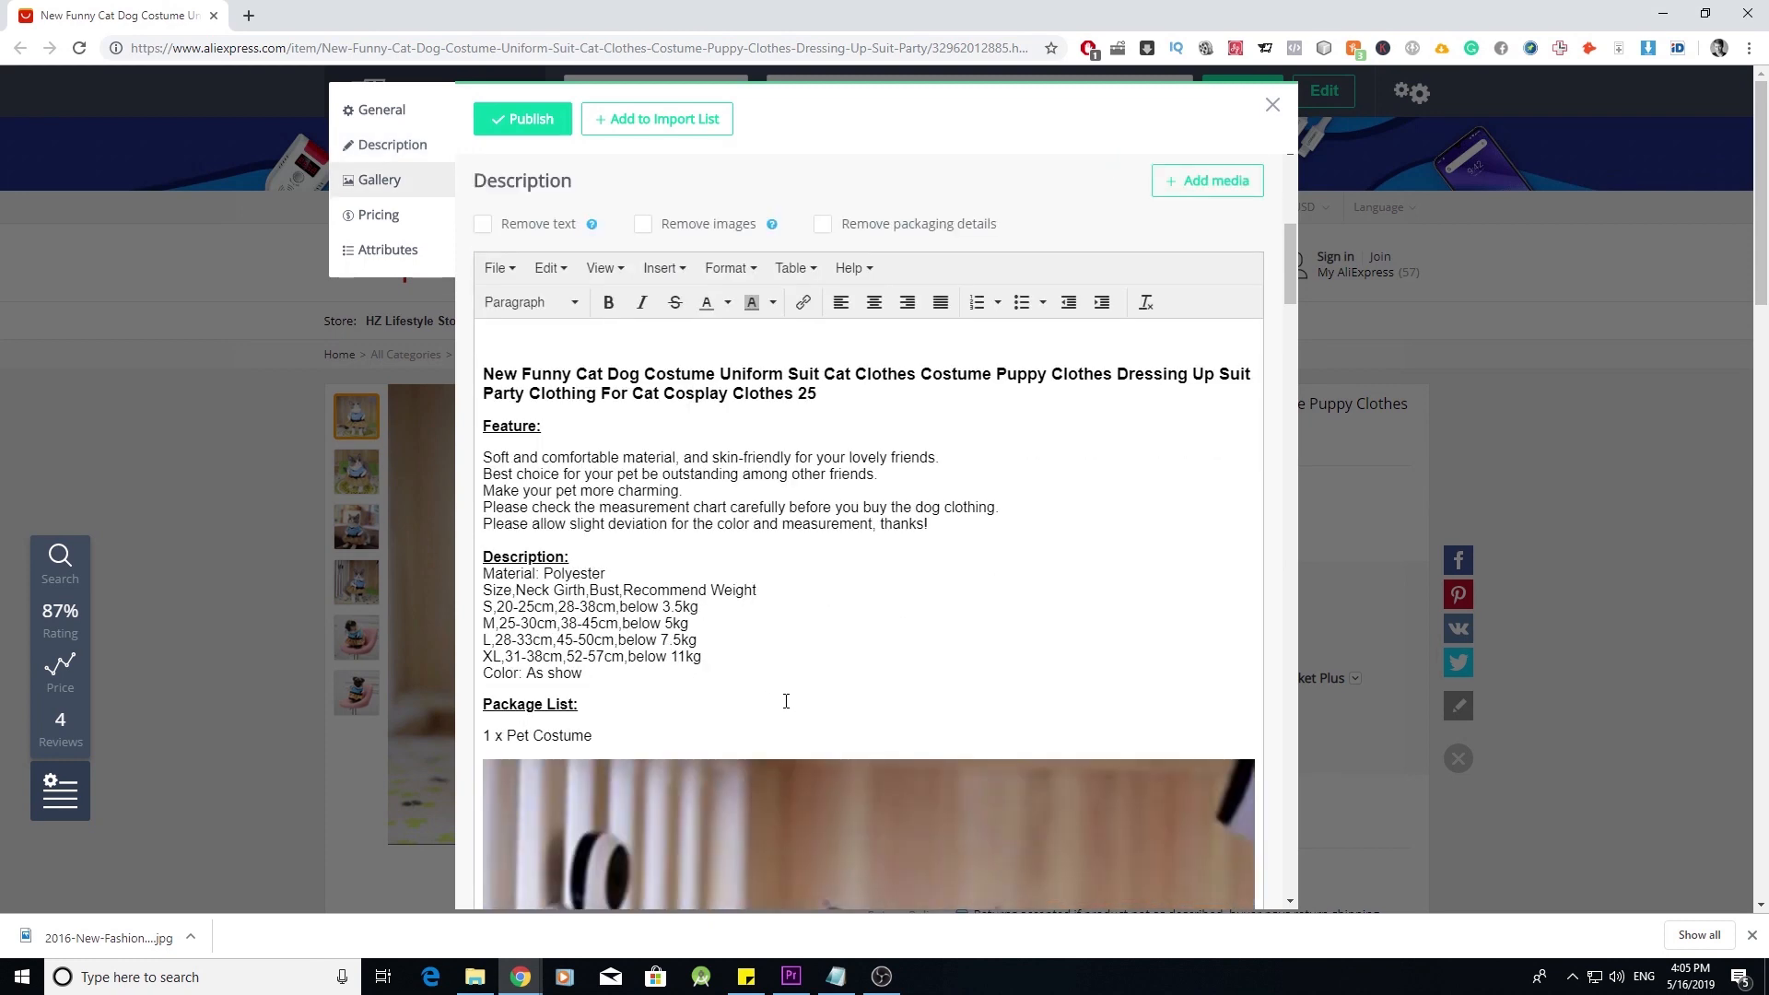
scroll(792, 548, up, 3)
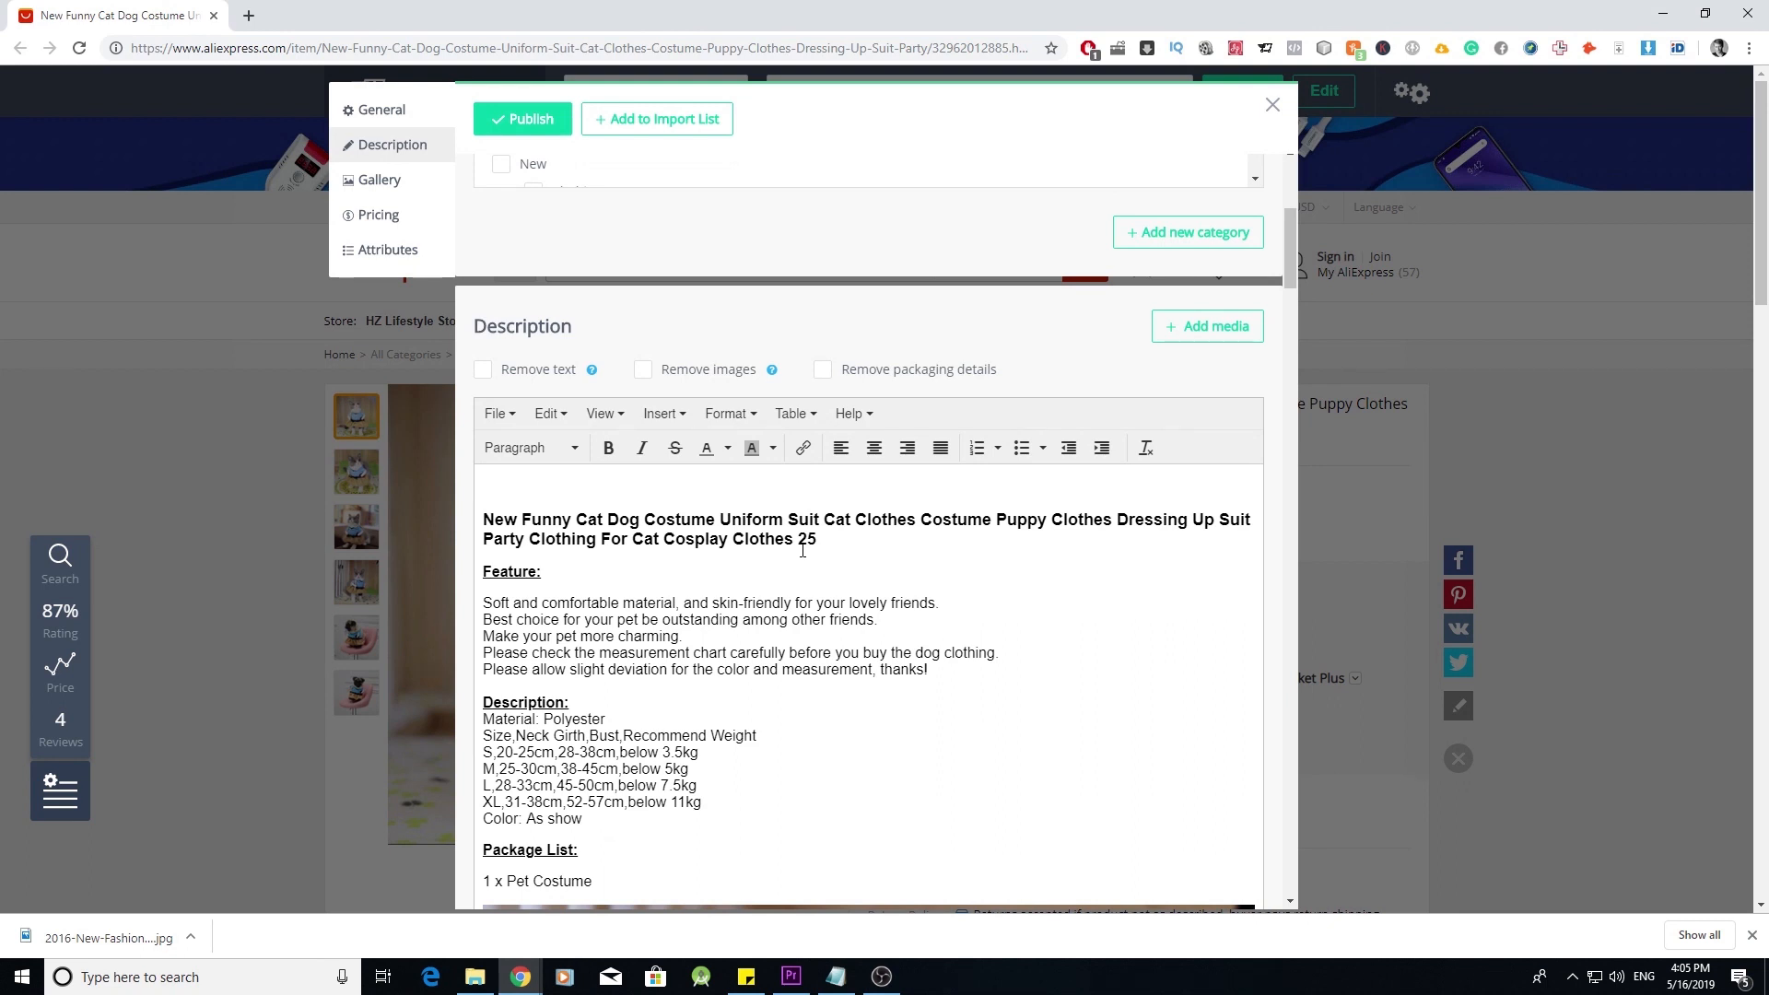
click(484, 372)
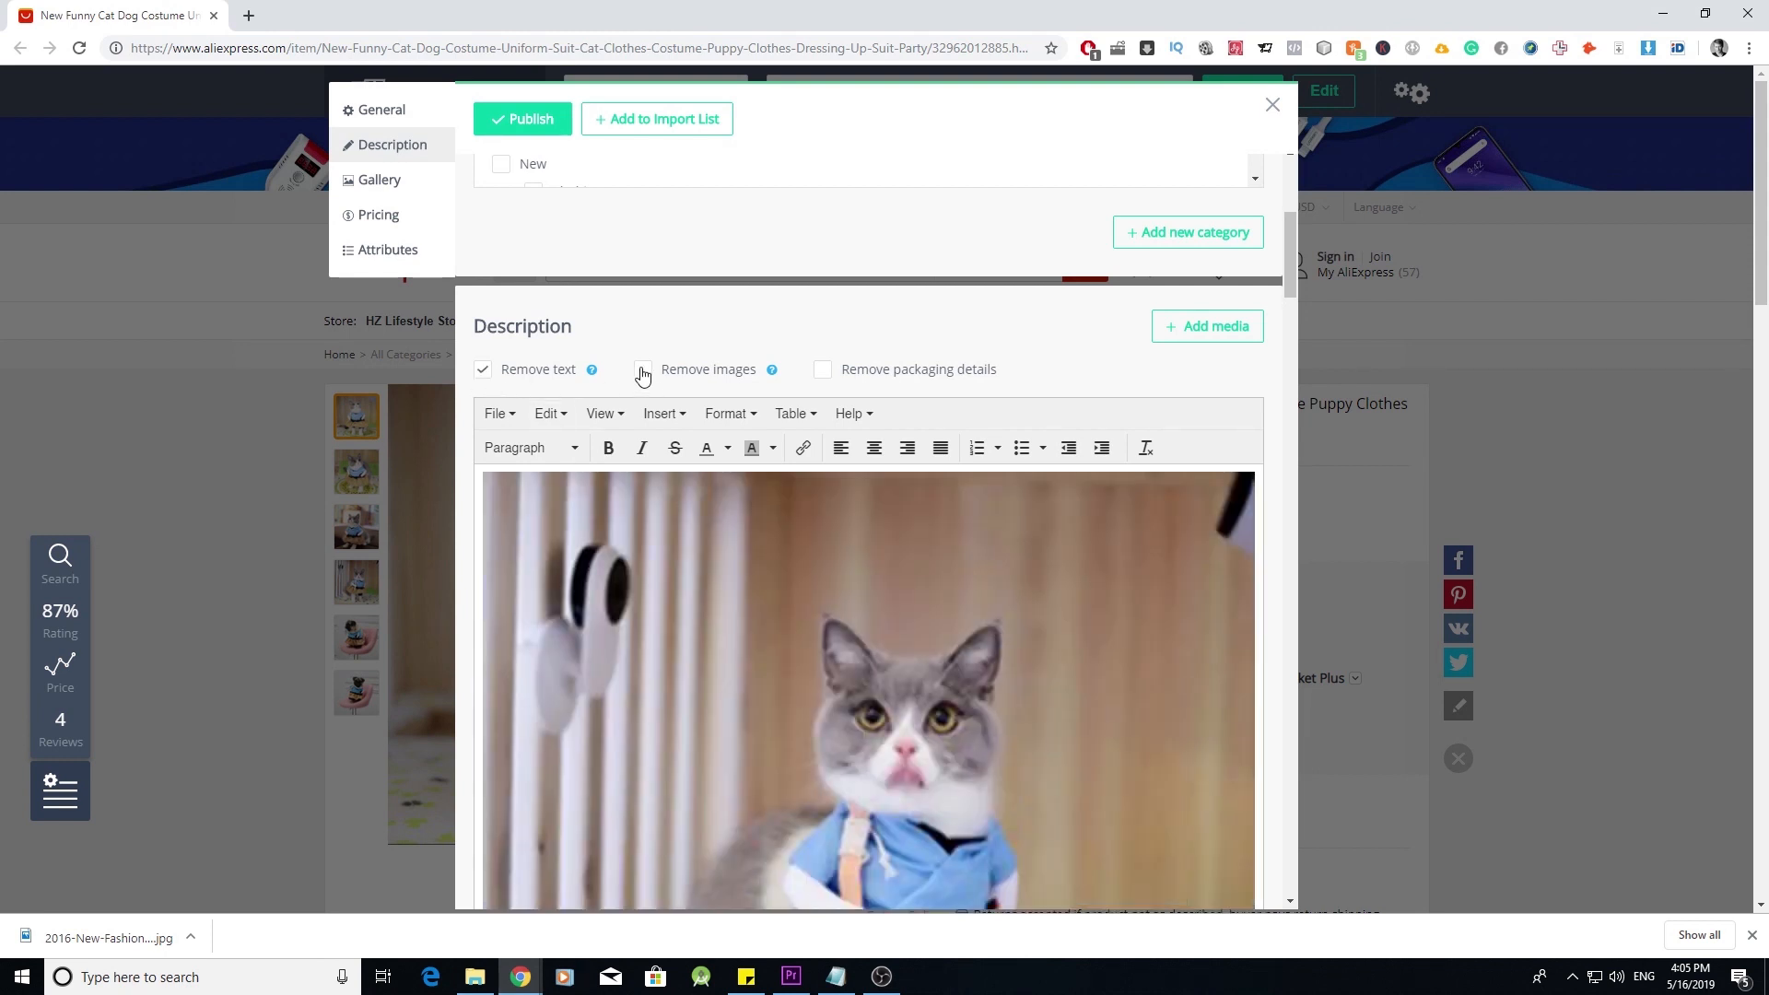
click(642, 372)
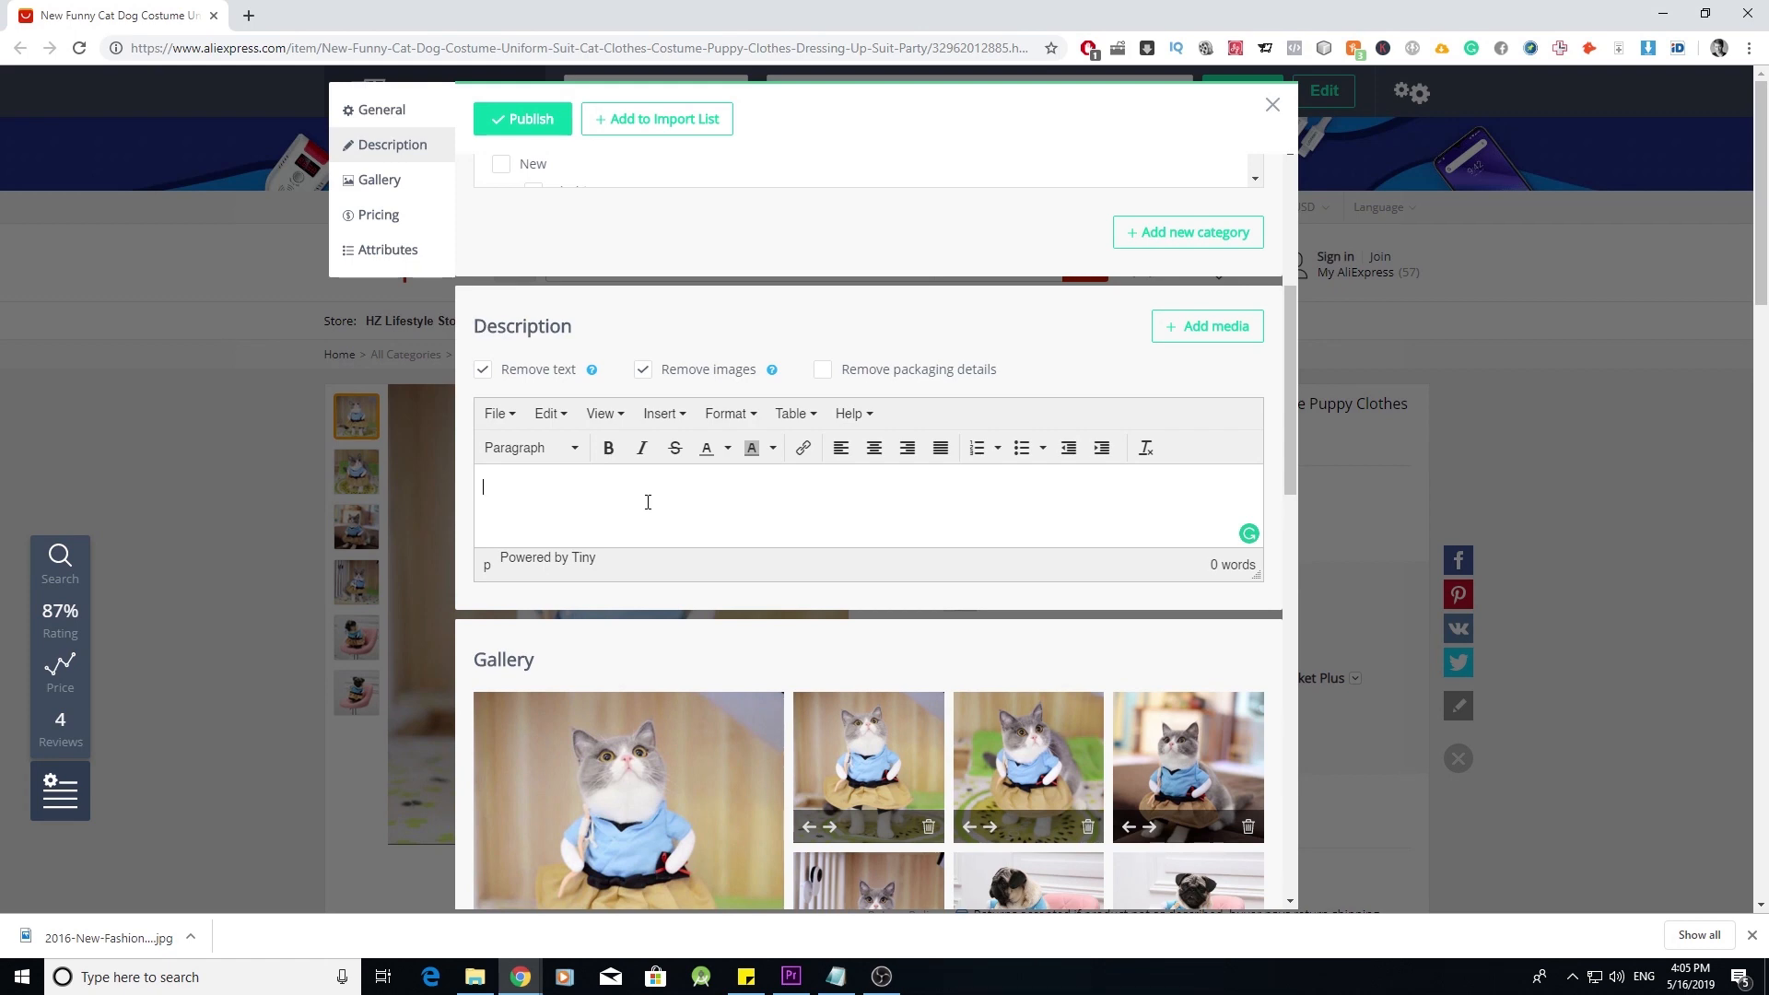
- Delete both pug photos from the gallery and open the second cat photo in the image editor
scroll(648, 502, down, 2)
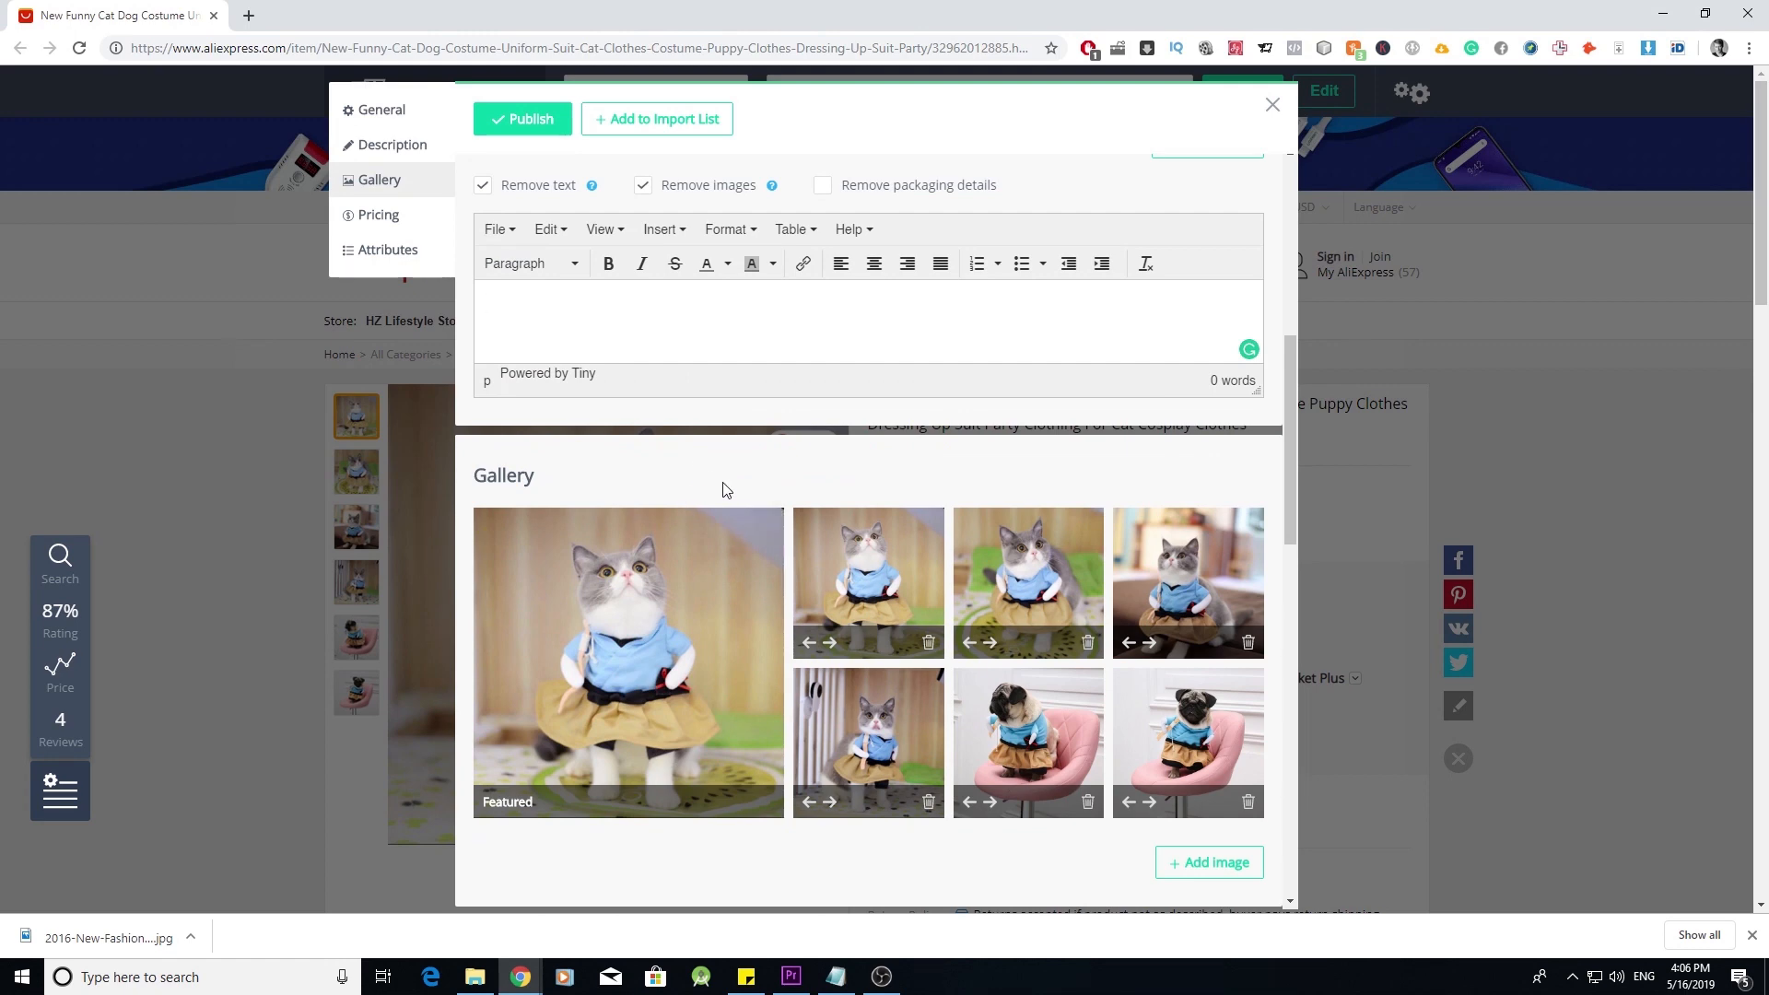
mouse_move(683, 631)
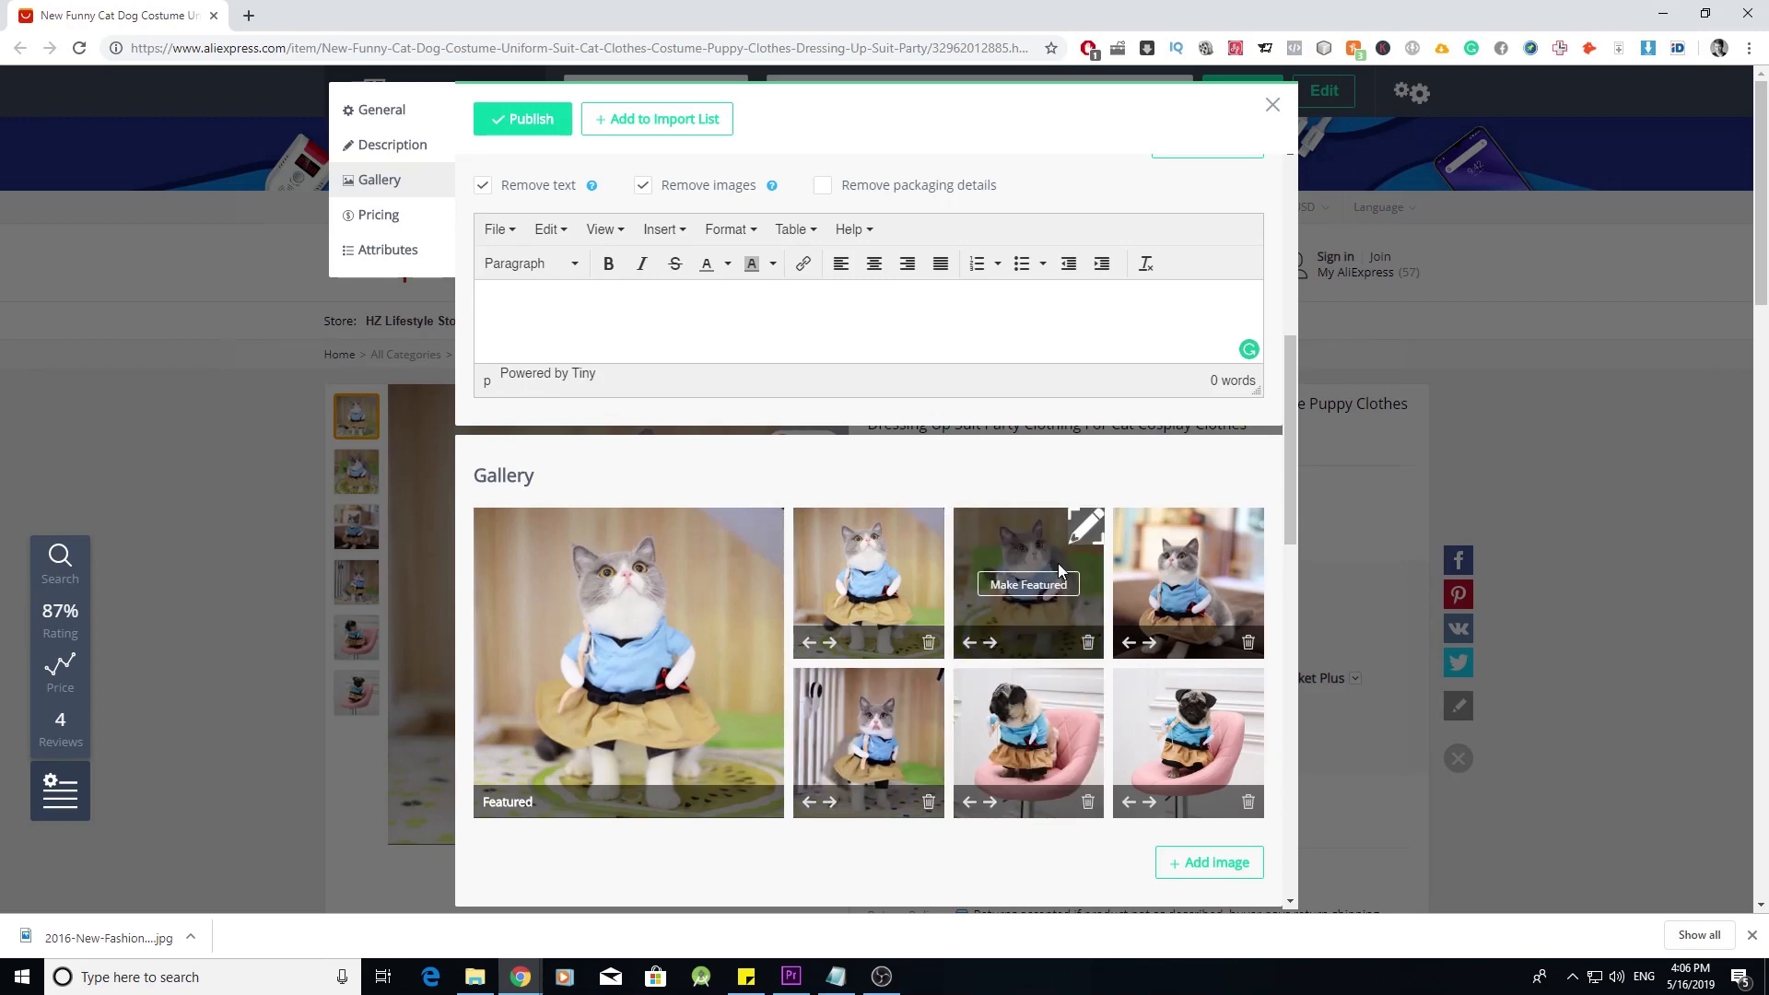
click(1088, 802)
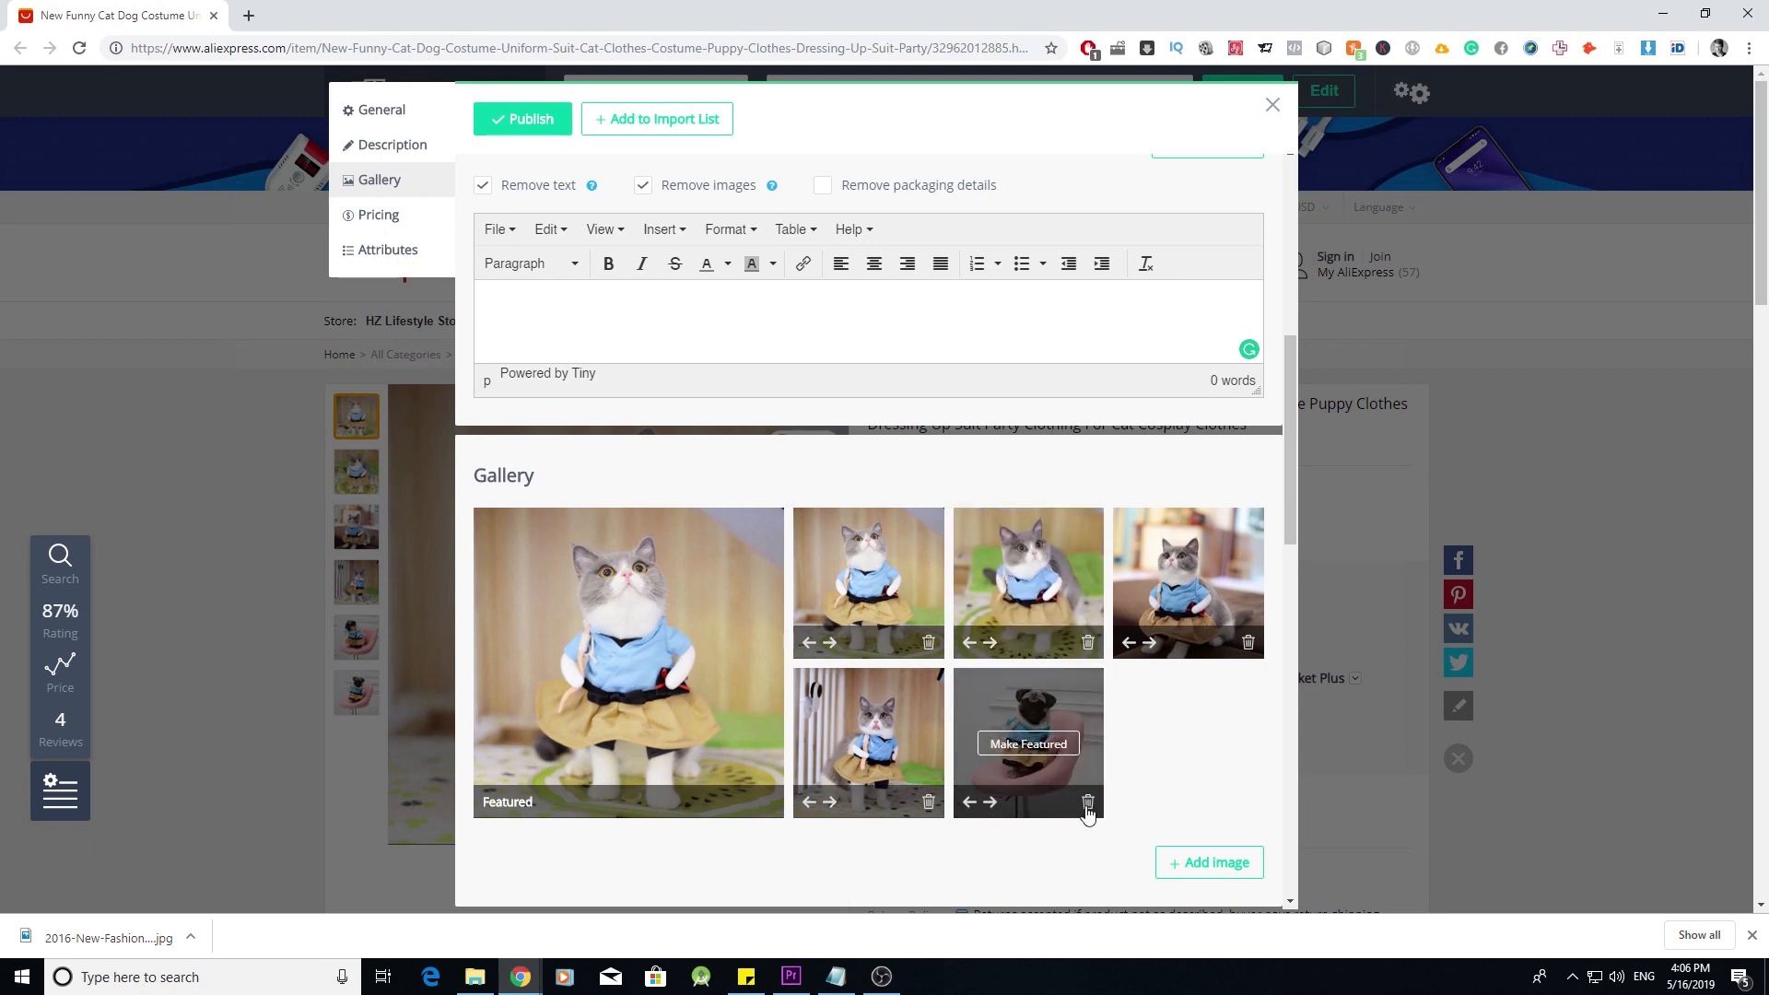
click(1088, 802)
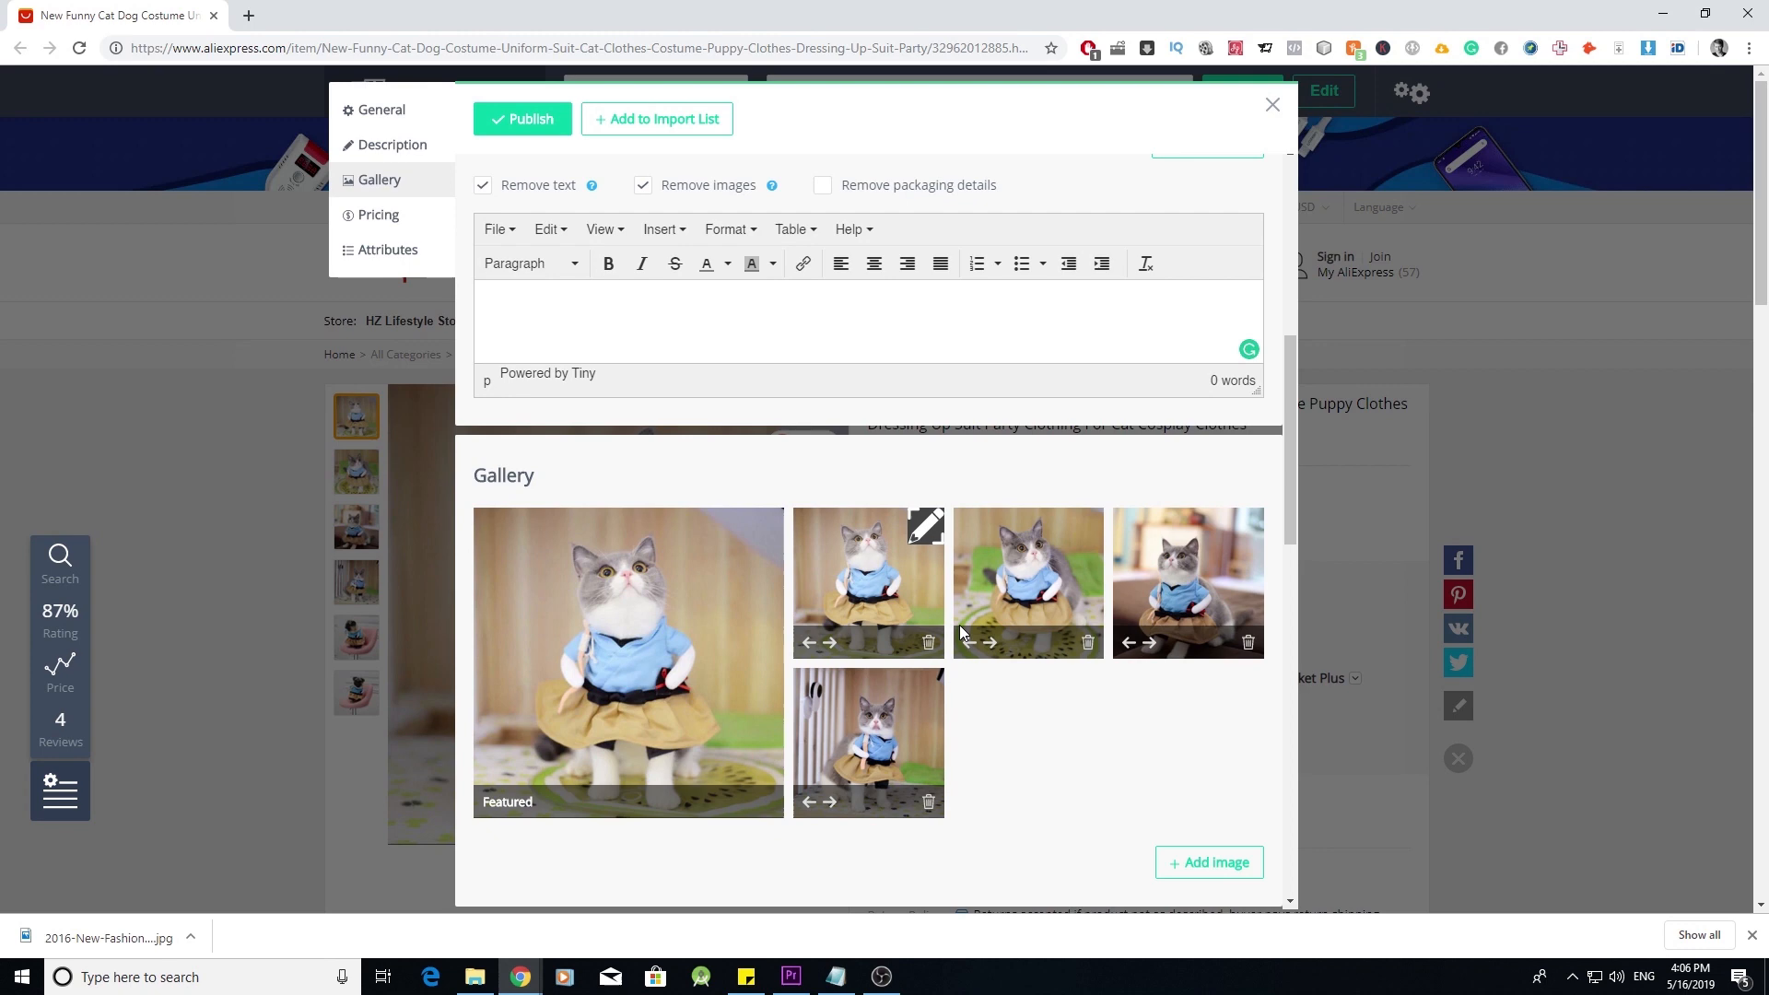
click(931, 529)
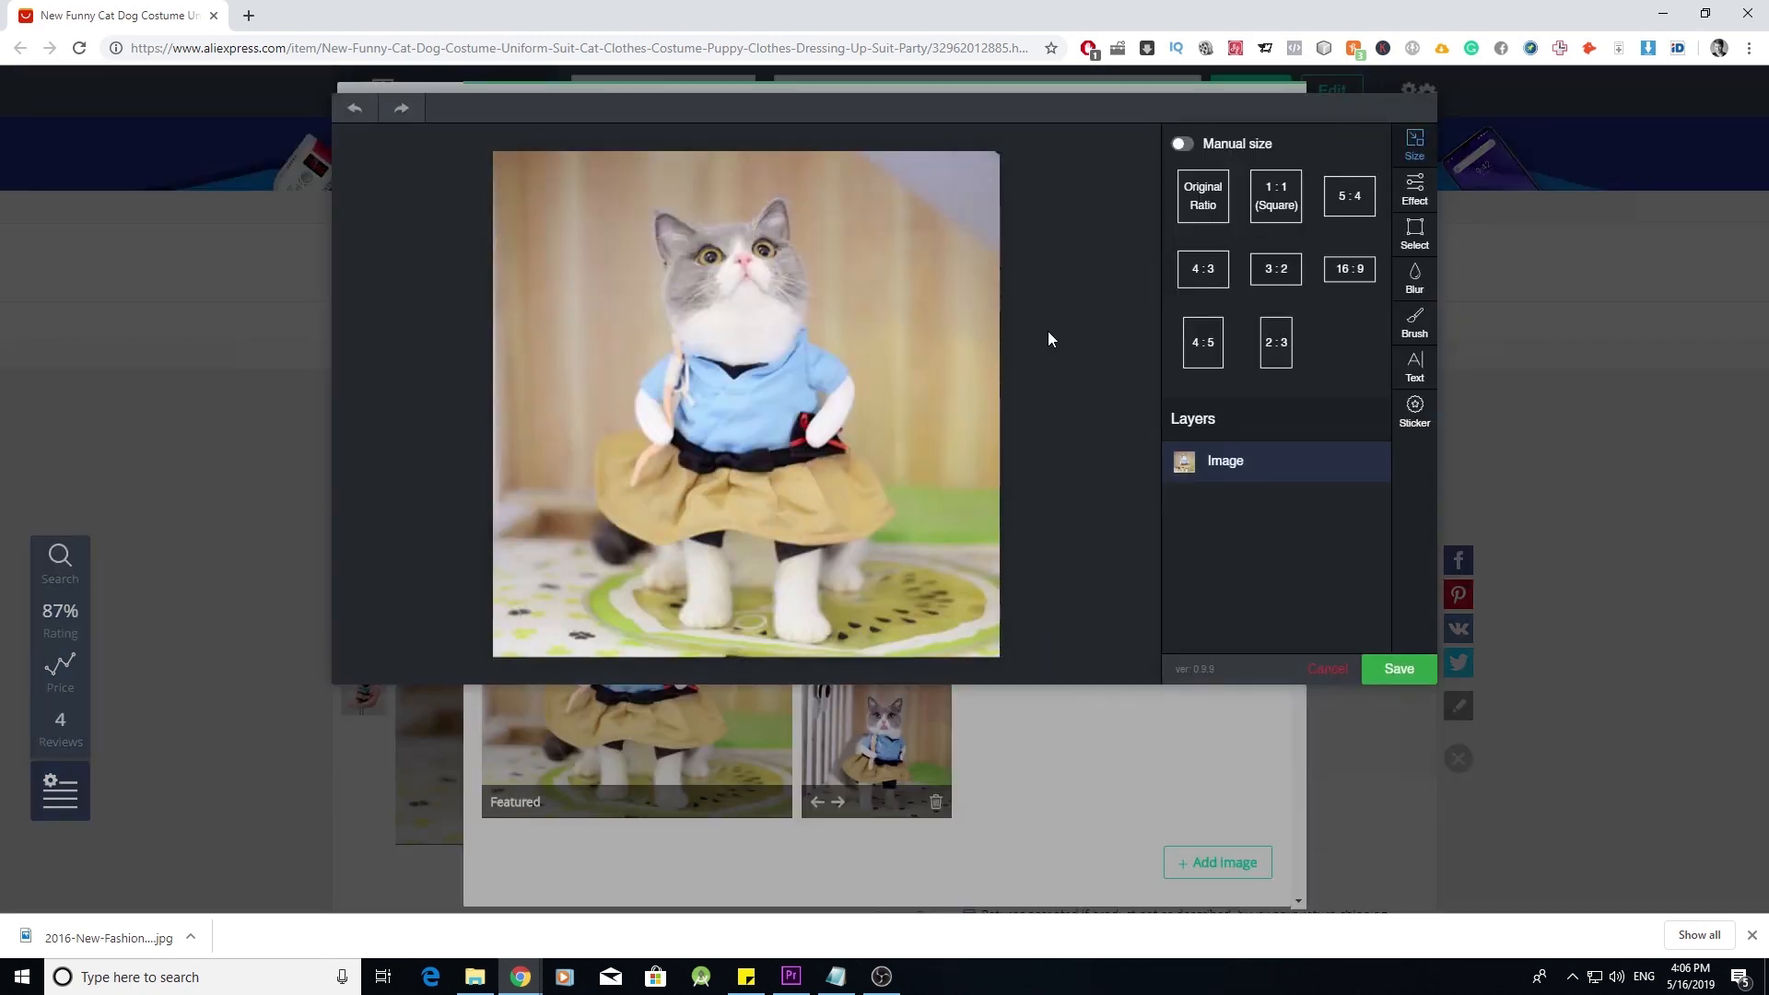
- Sample tan colour b0977b from the photo with the brush and paint its top-right corner
click(1415, 323)
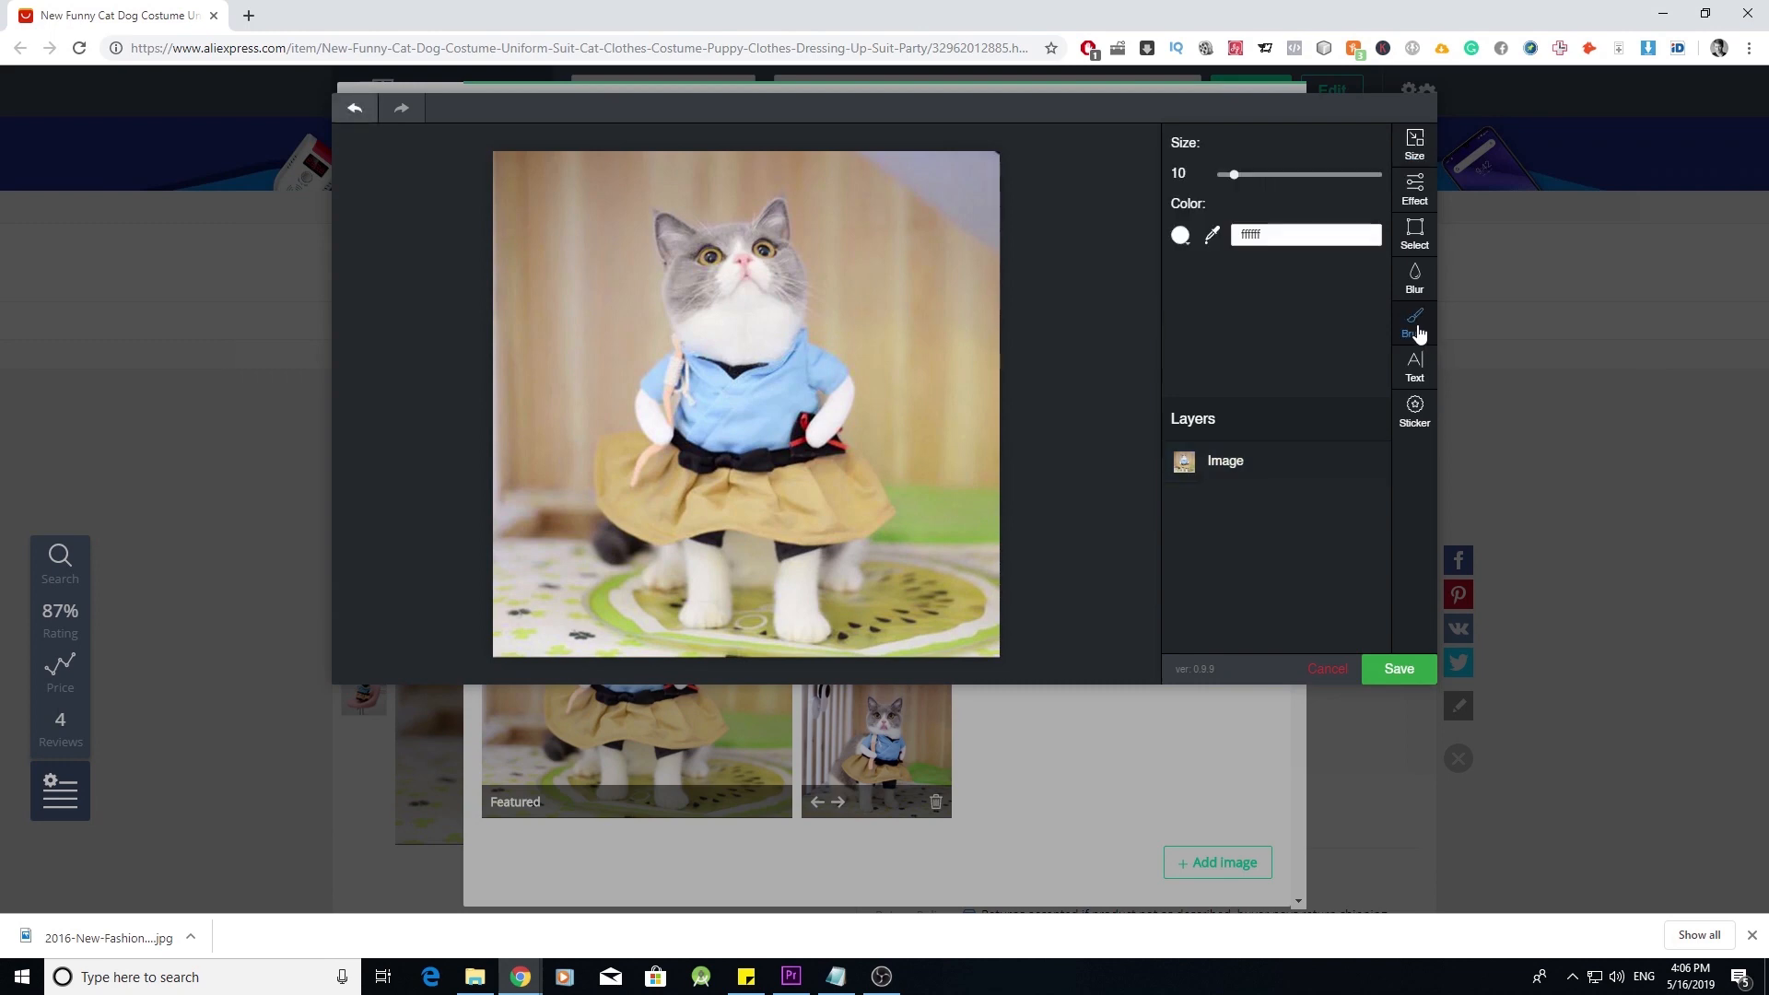
click(1213, 238)
click(942, 238)
click(1181, 238)
mouse_move(962, 176)
mouse_down()
mouse_move(984, 219)
mouse_move(968, 184)
mouse_up()
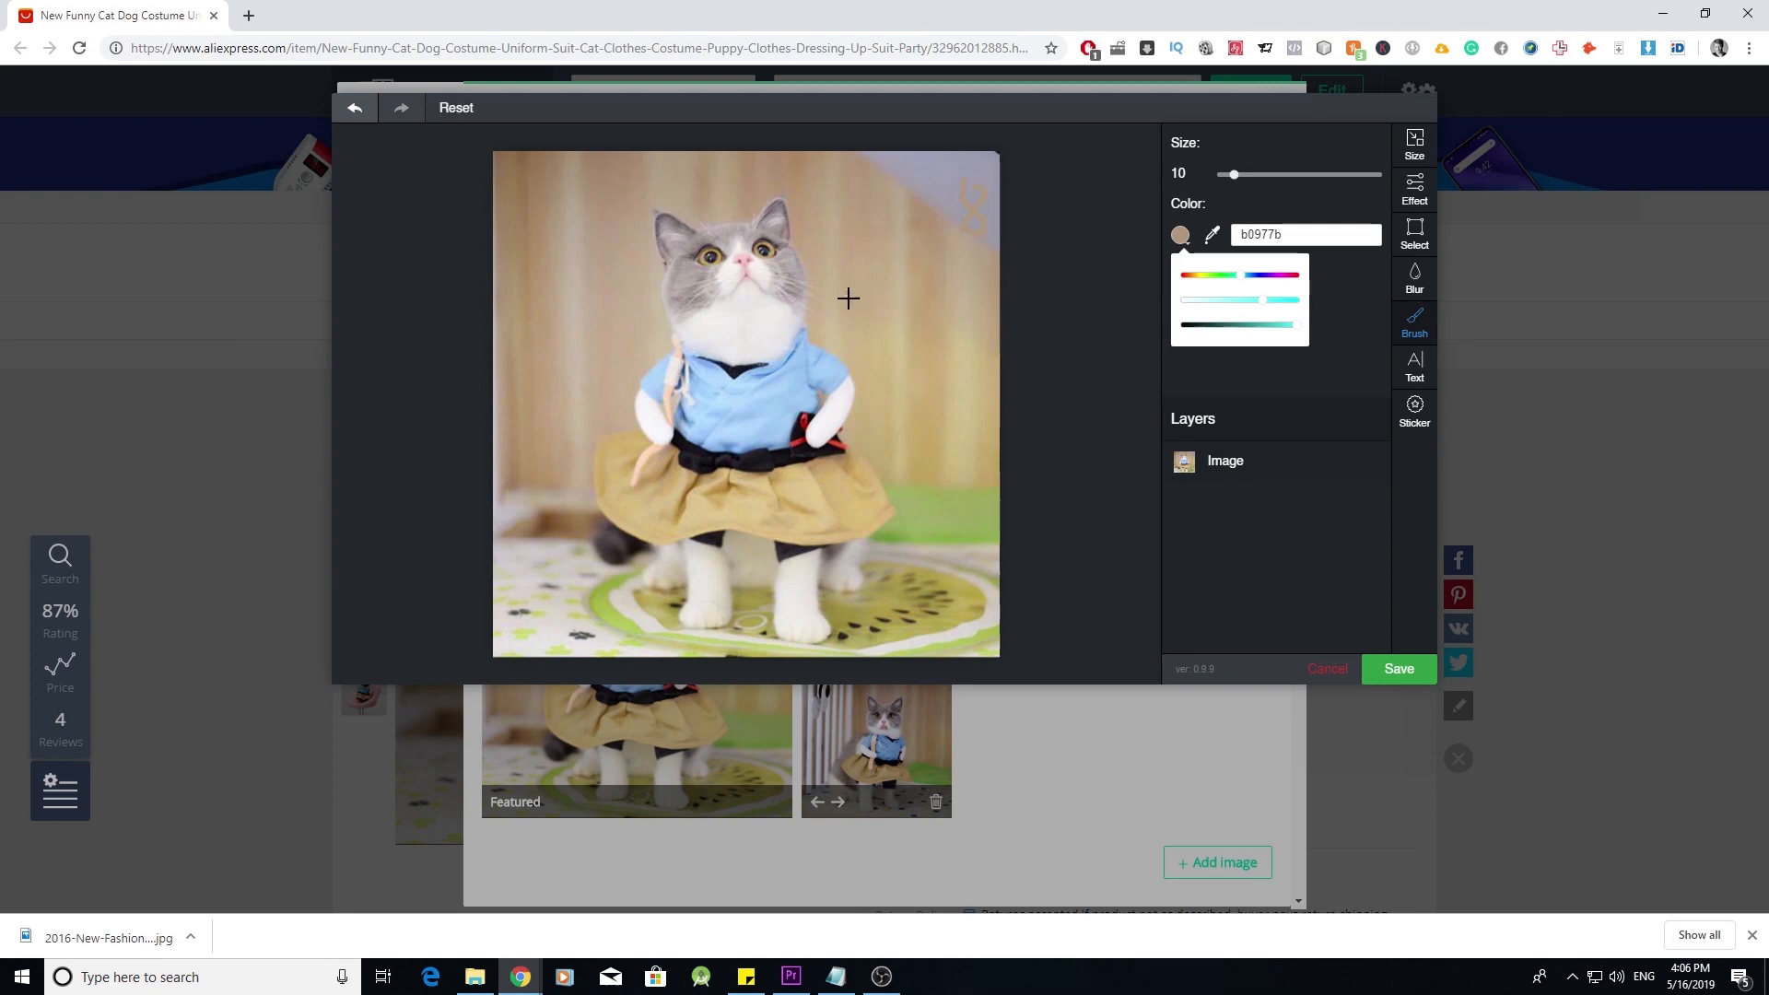
- Discard the photo edit and toggle Apply to all variations on and off, keeping sale price 11.99
click(1324, 673)
scroll(1023, 565, down, 1)
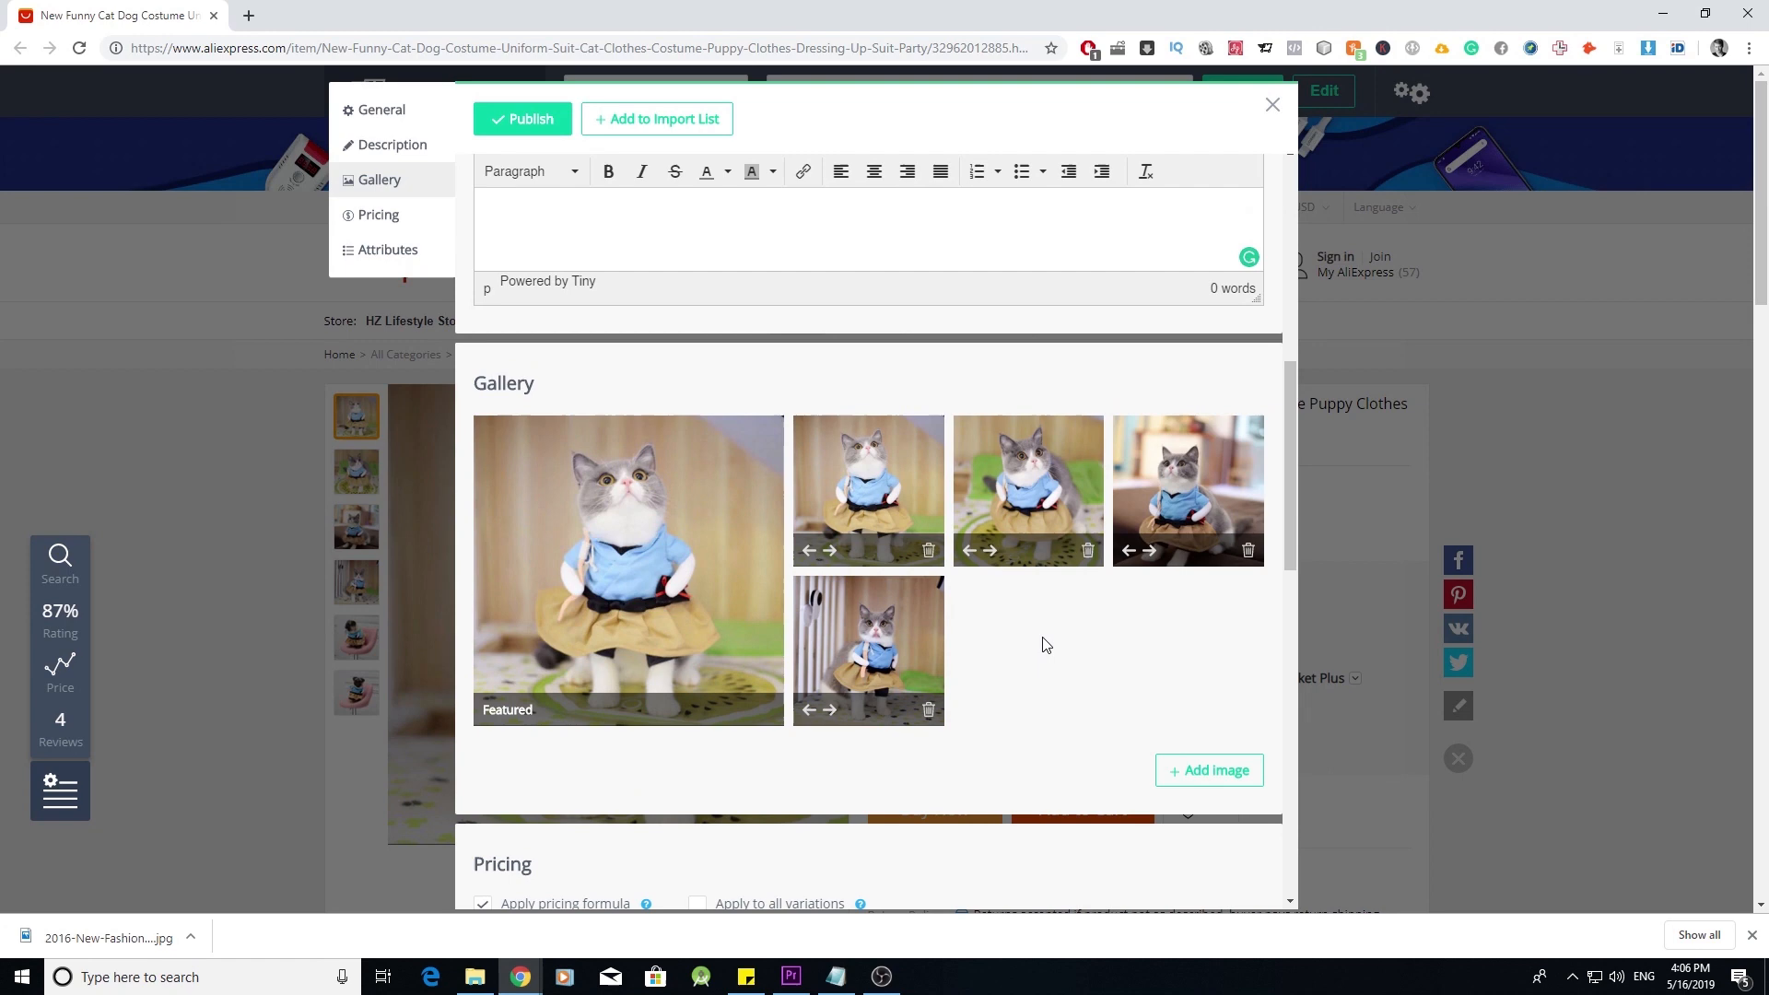
scroll(1046, 644, down, 1)
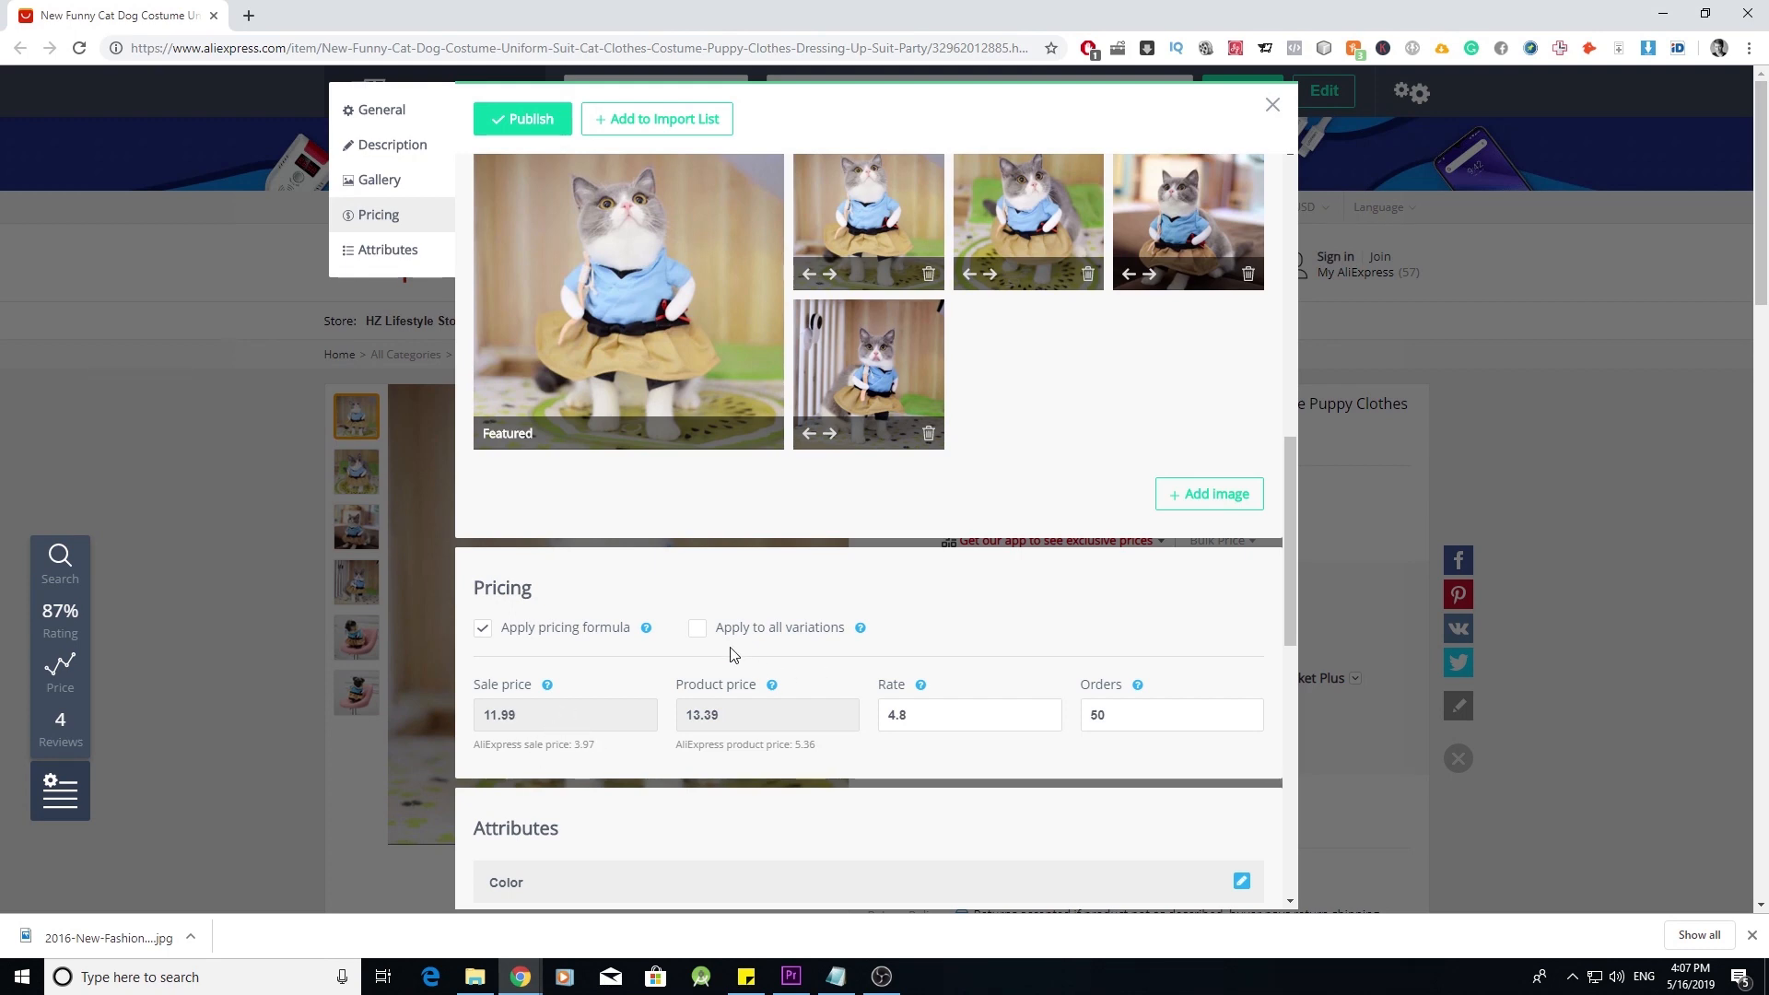
click(703, 634)
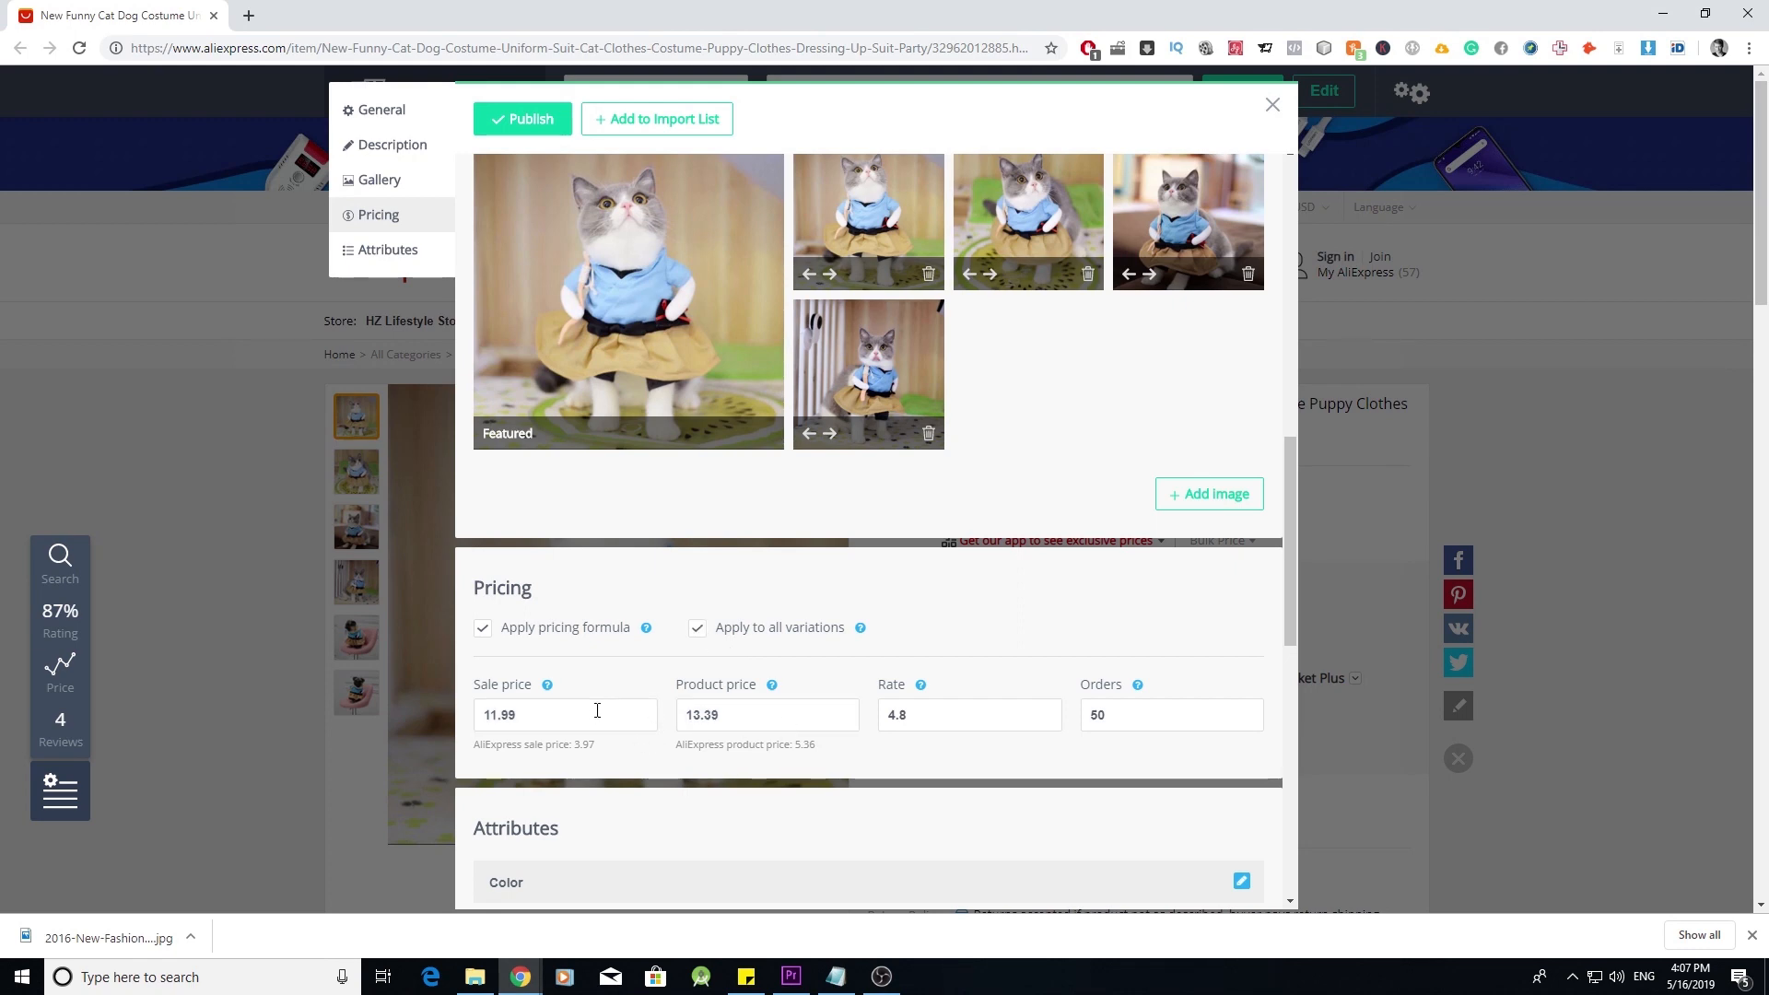
click(702, 630)
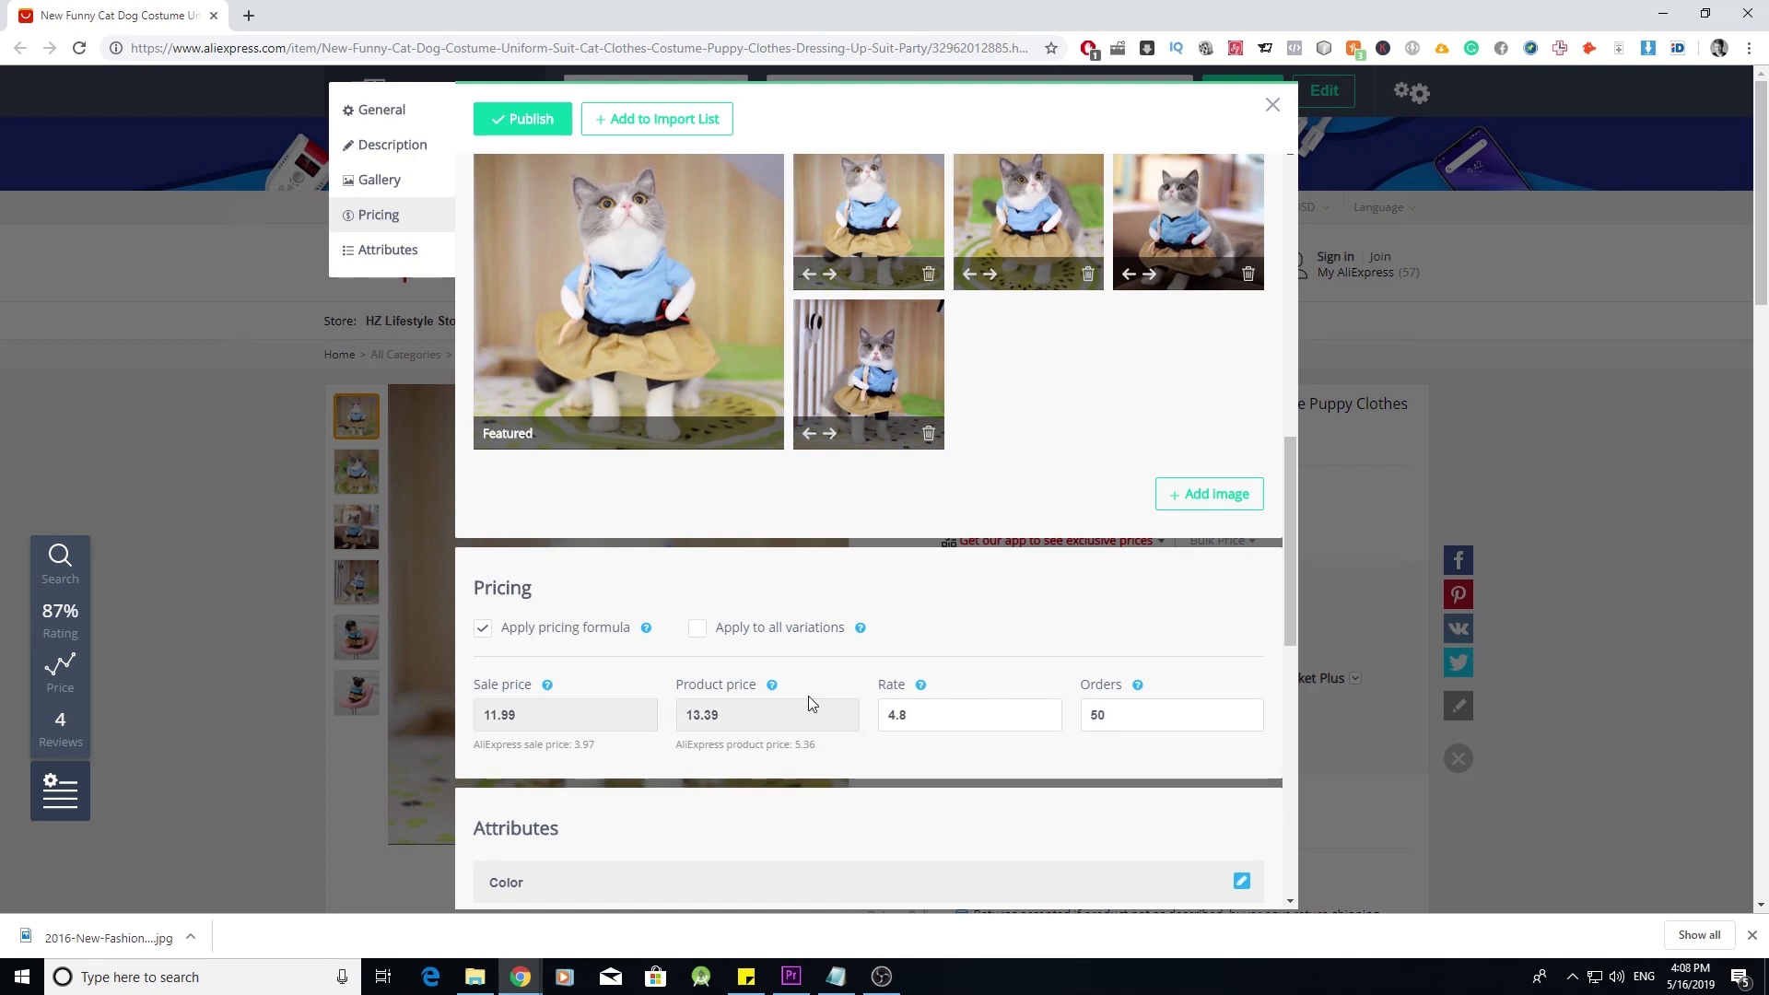
scroll(809, 702, down, 5)
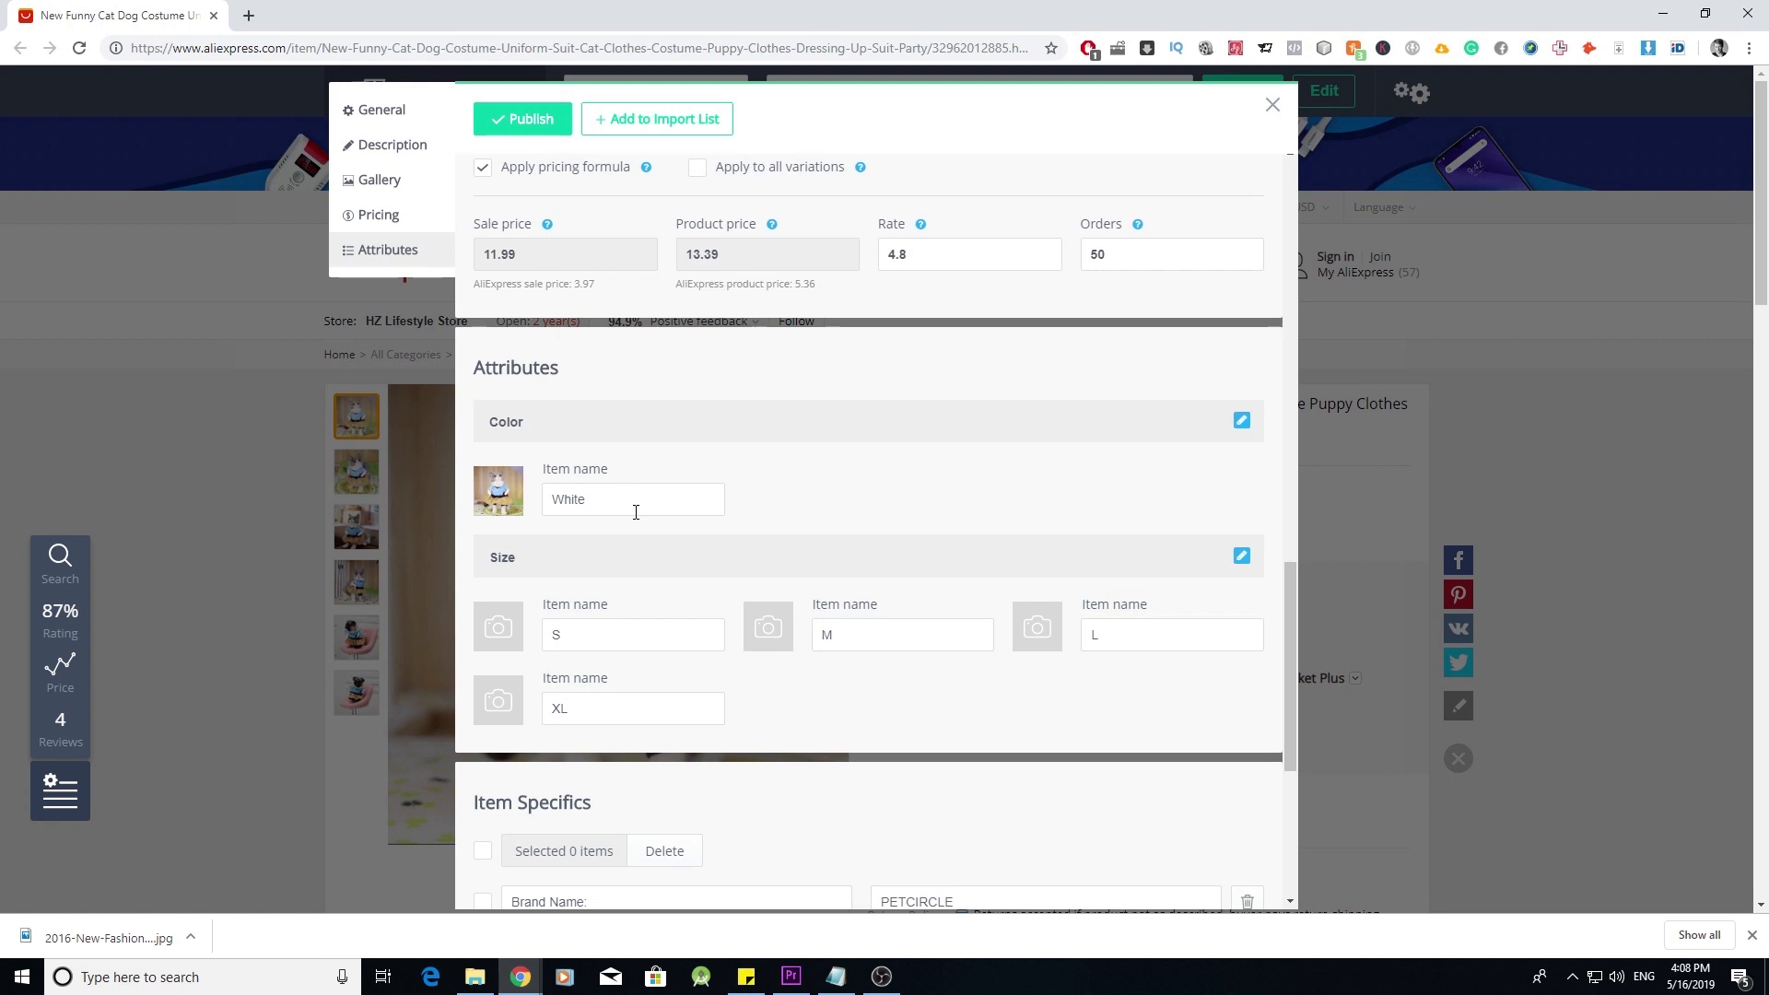
- Delete the Brand Name item specific and publish Cute Cat Costume to the Catastic store
scroll(727, 712, down, 3)
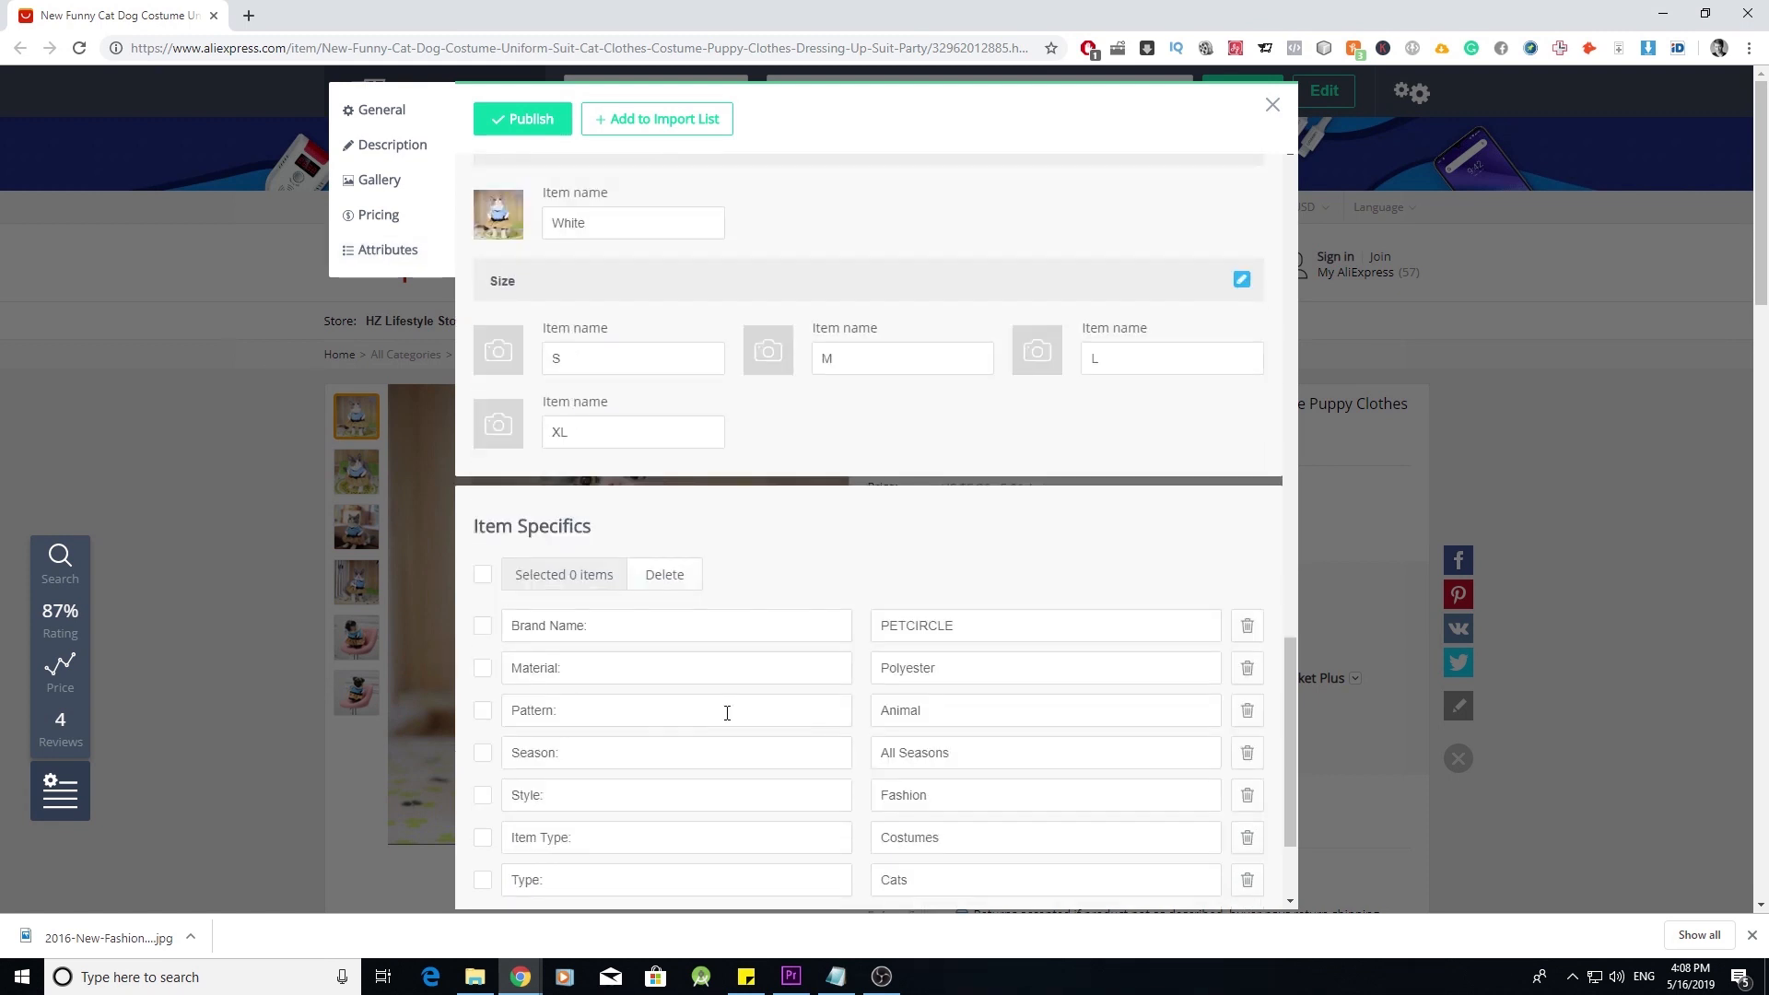
scroll(833, 565, down, 1)
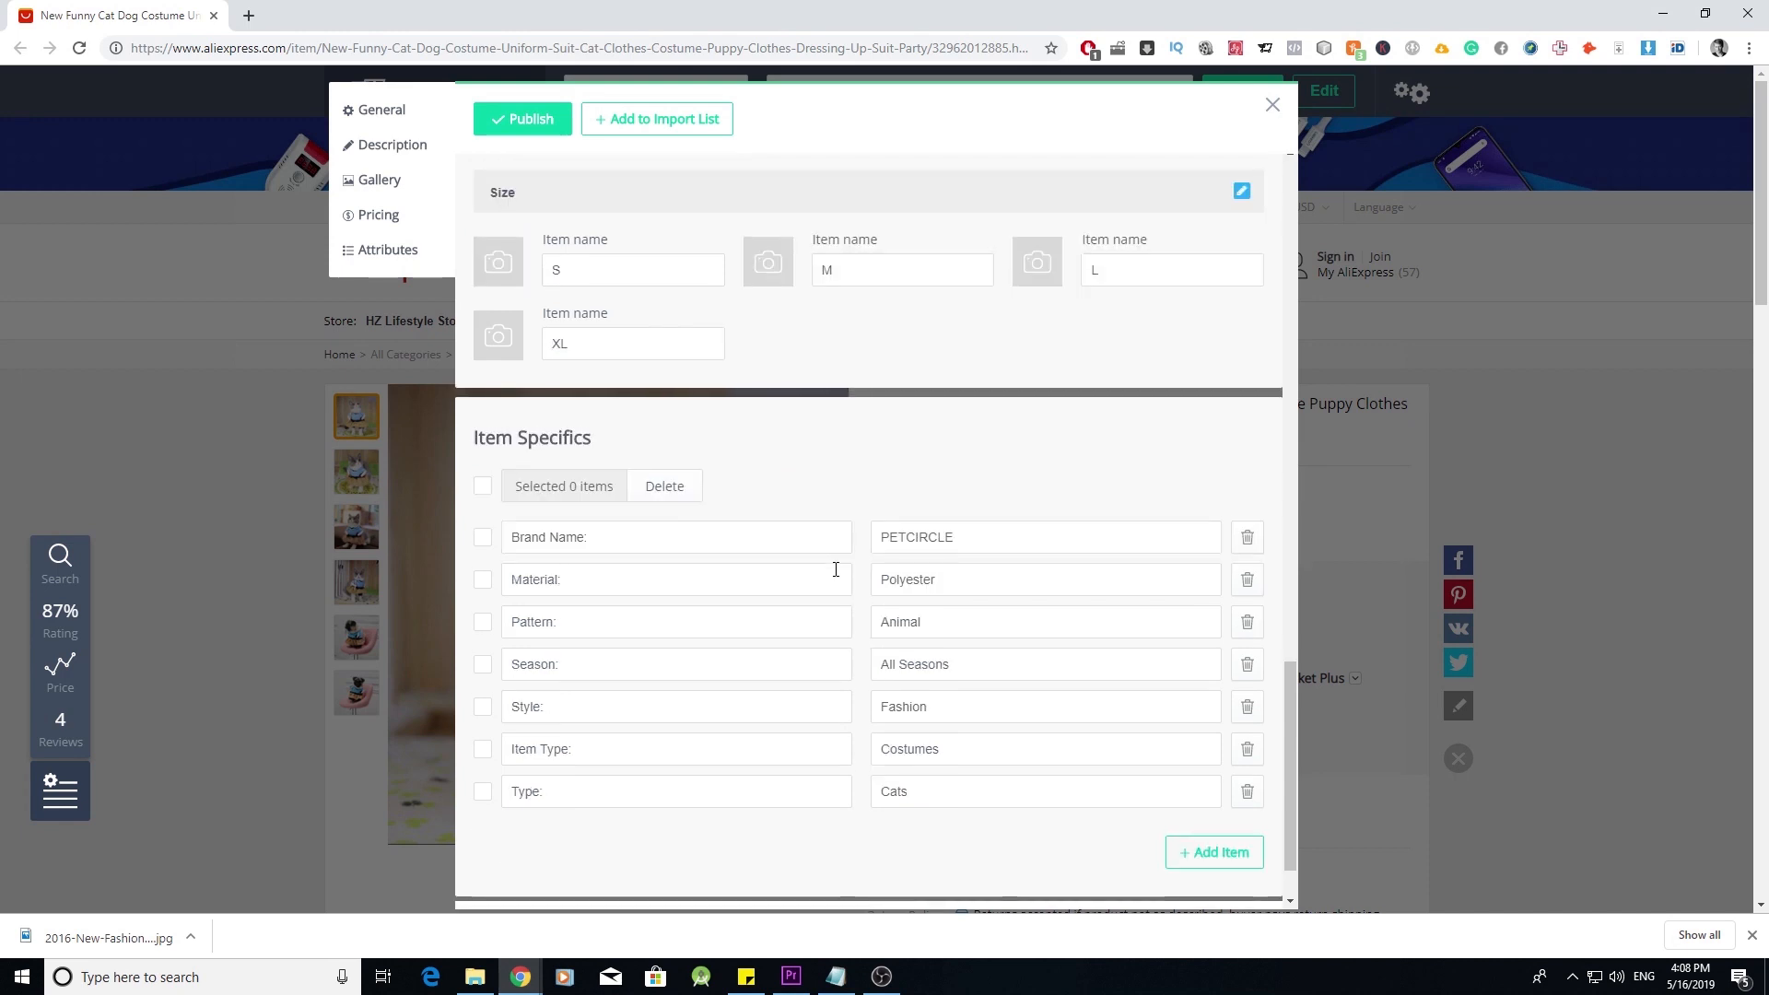
scroll(836, 570, up, 1)
key(alt+Tab)
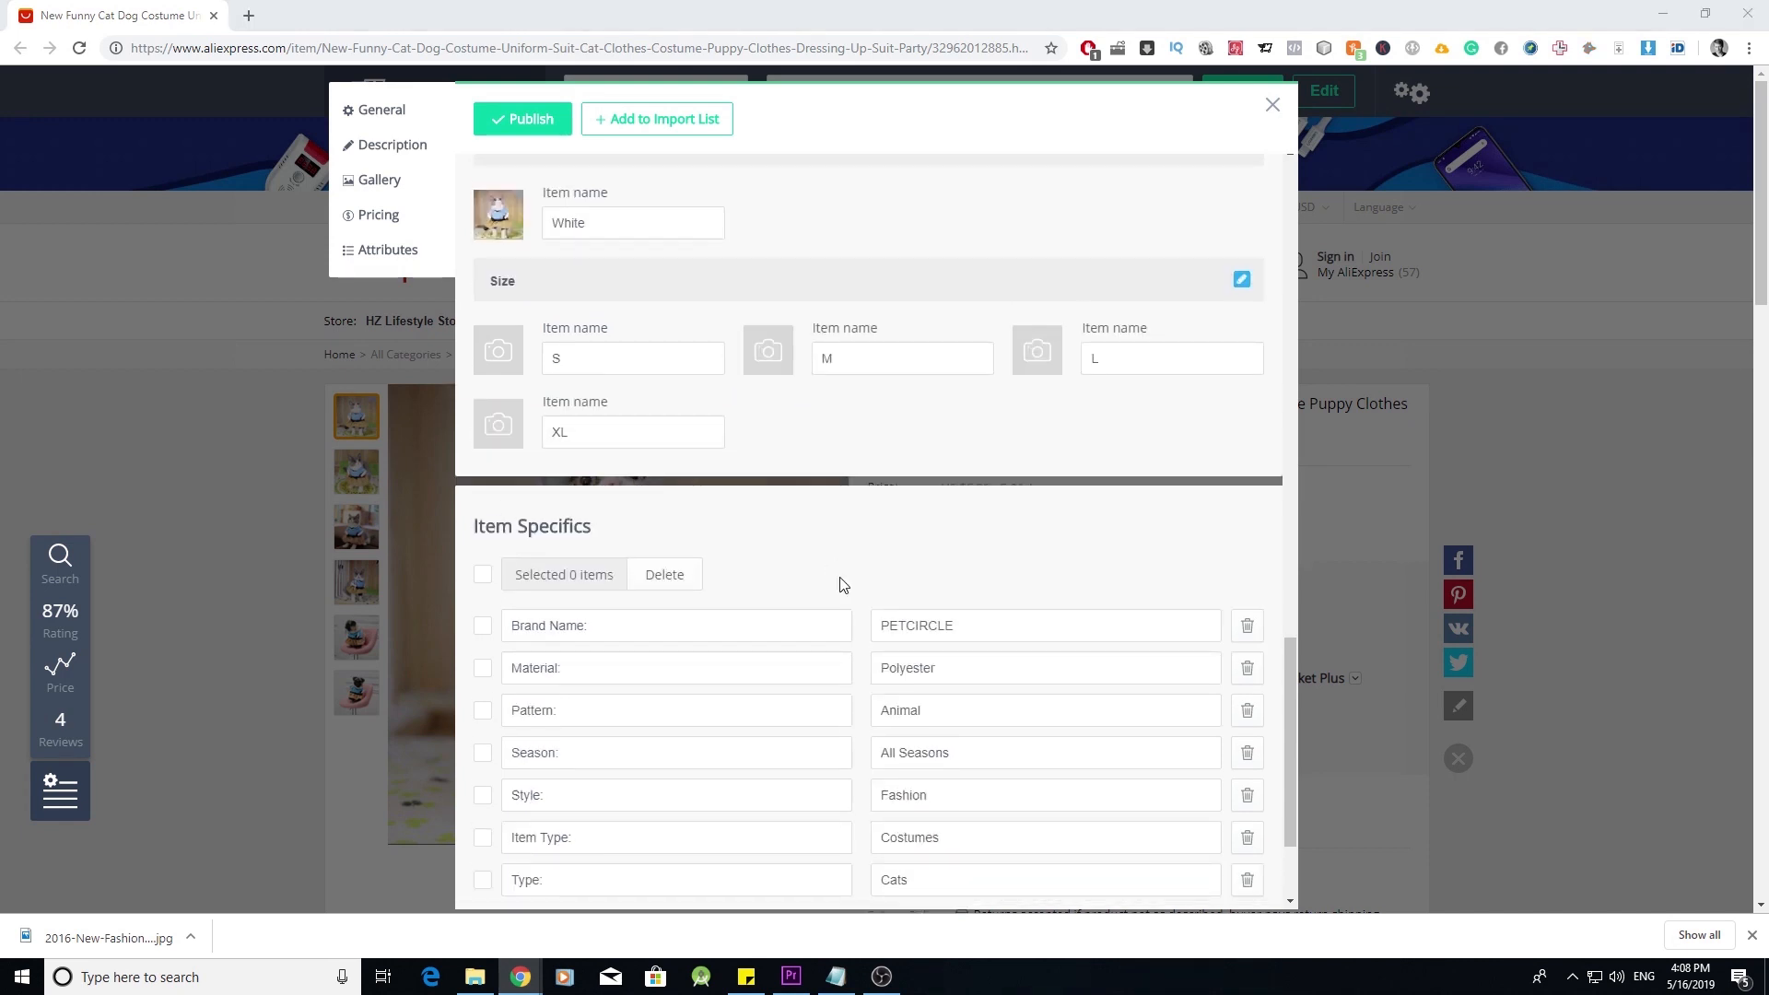
scroll(841, 584, down, 2)
click(1246, 454)
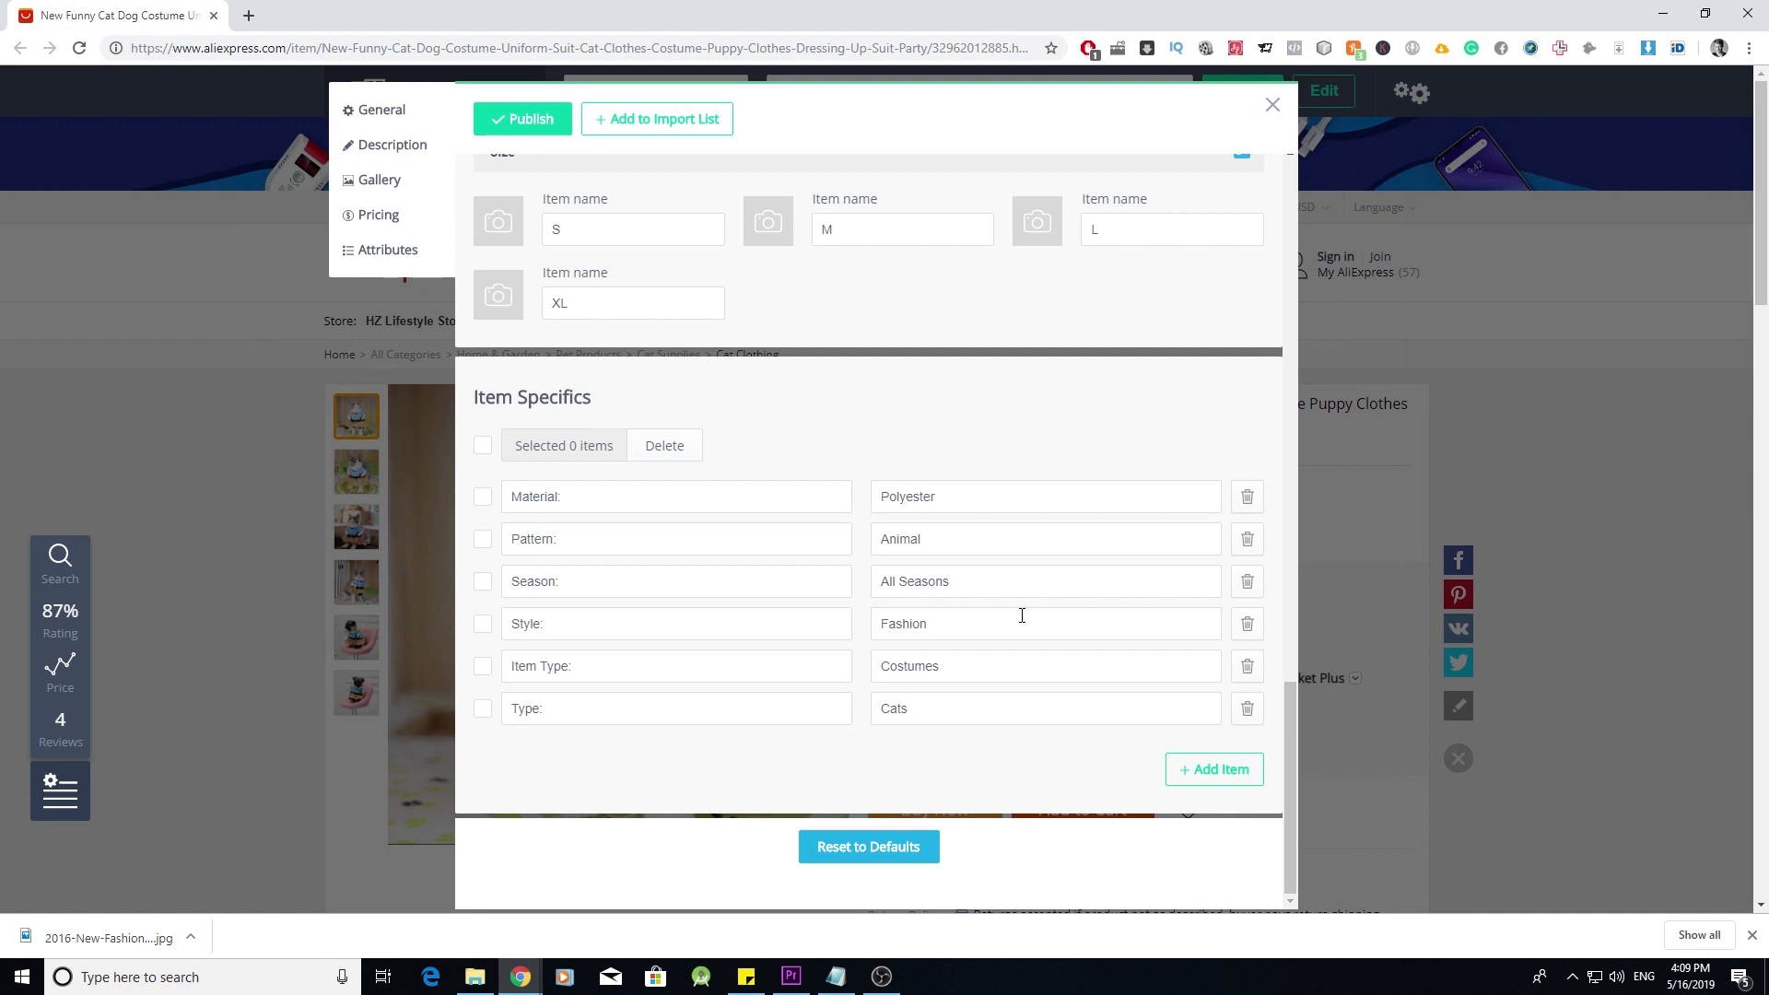
scroll(1022, 615, up, 5)
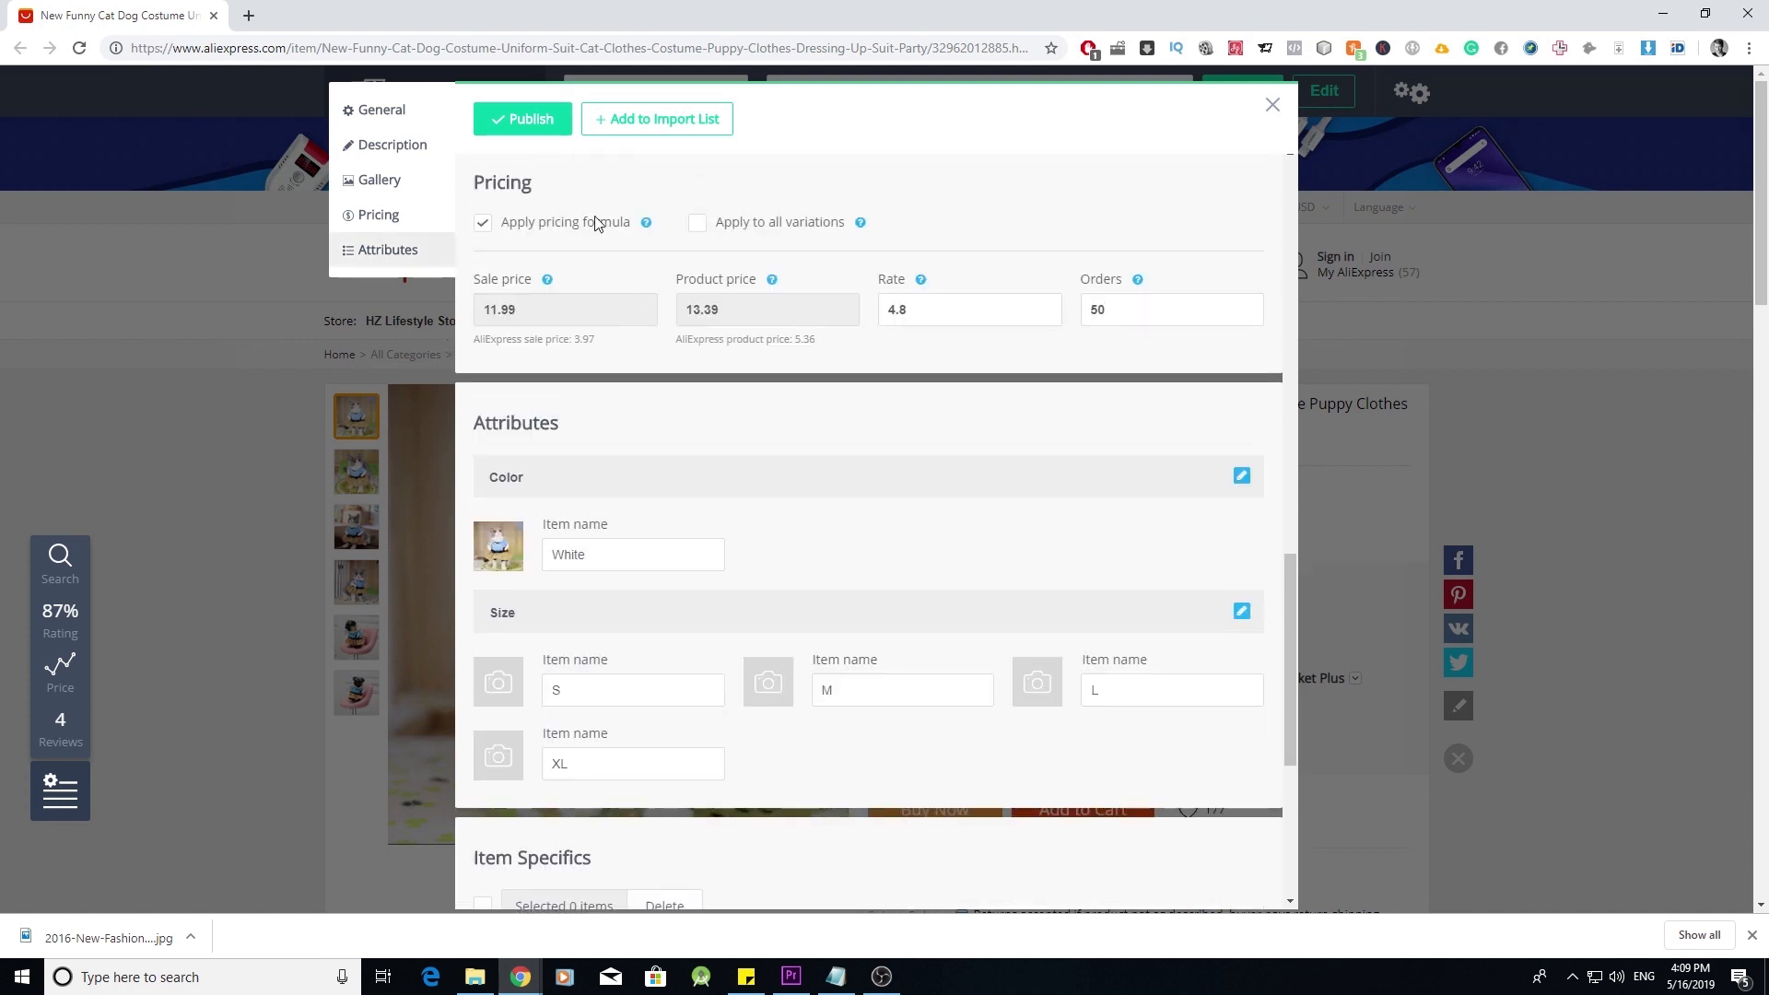
click(532, 121)
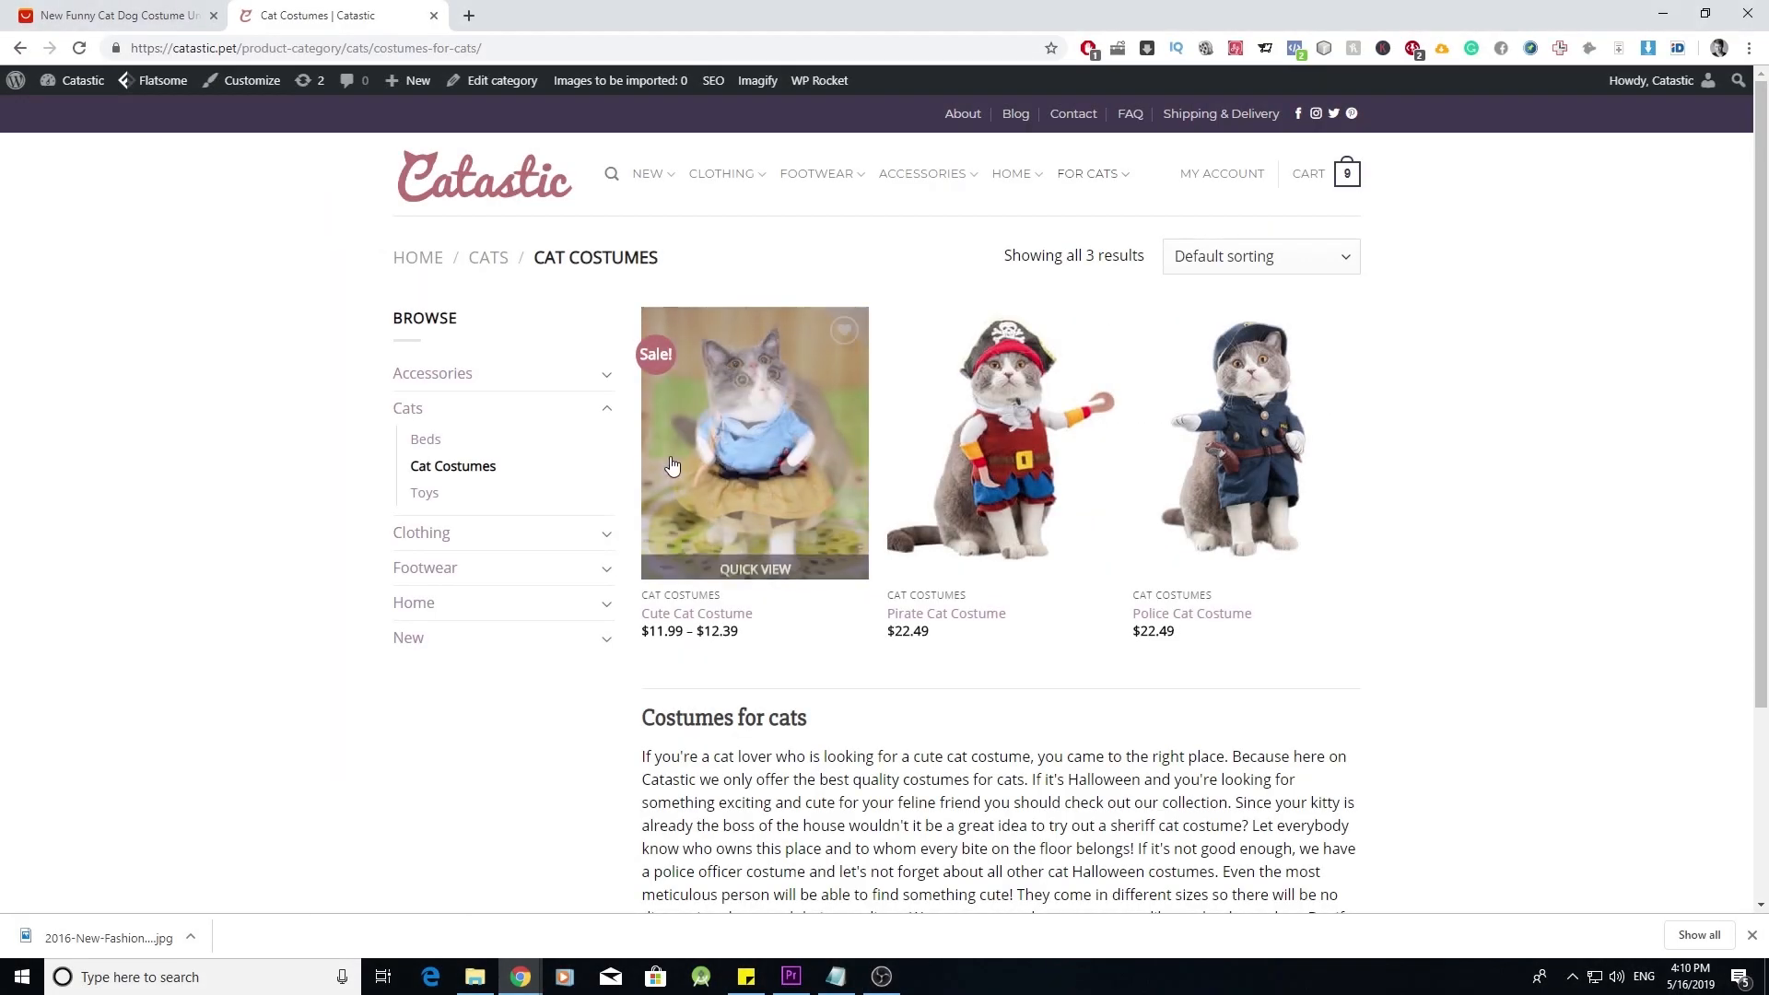
- Open the Cute Cat Costume store page and select White as the colour
click(752, 451)
click(1101, 421)
click(1100, 422)
click(1100, 422)
click(1011, 464)
- Try sizes M and S, reset the size, and open the product's Edit product screen
click(1045, 468)
click(1035, 530)
click(1091, 467)
click(1057, 549)
click(1104, 475)
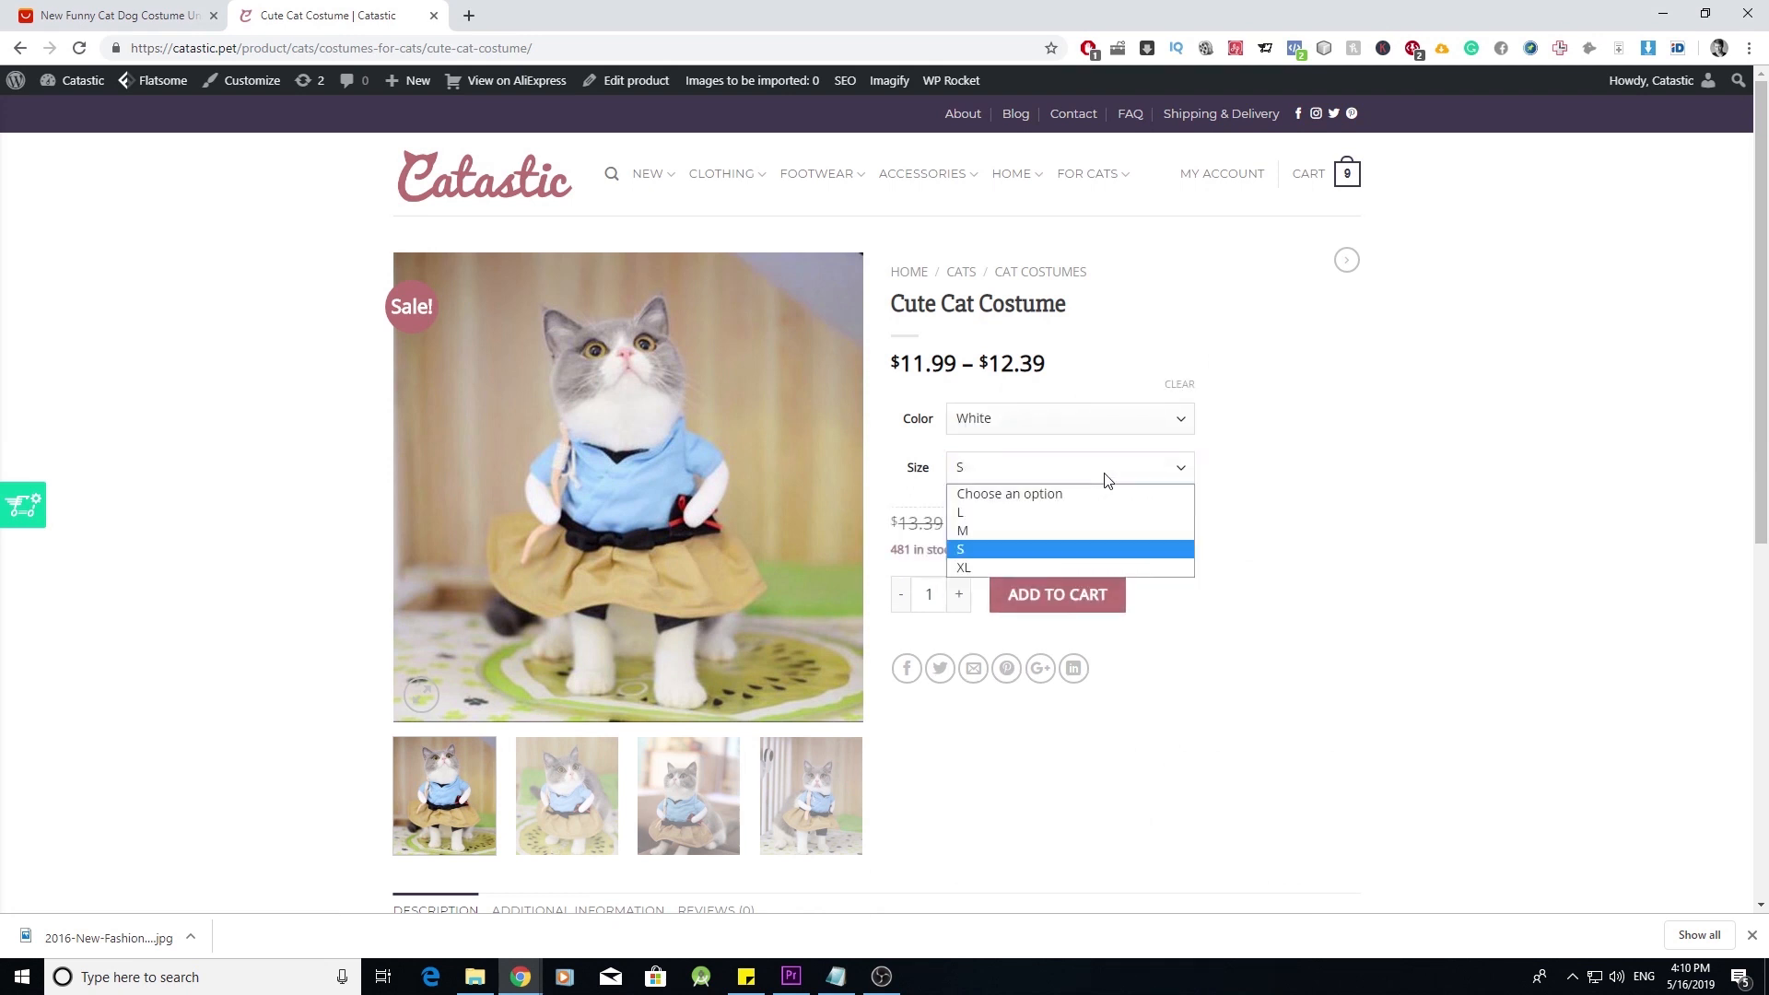
click(1084, 499)
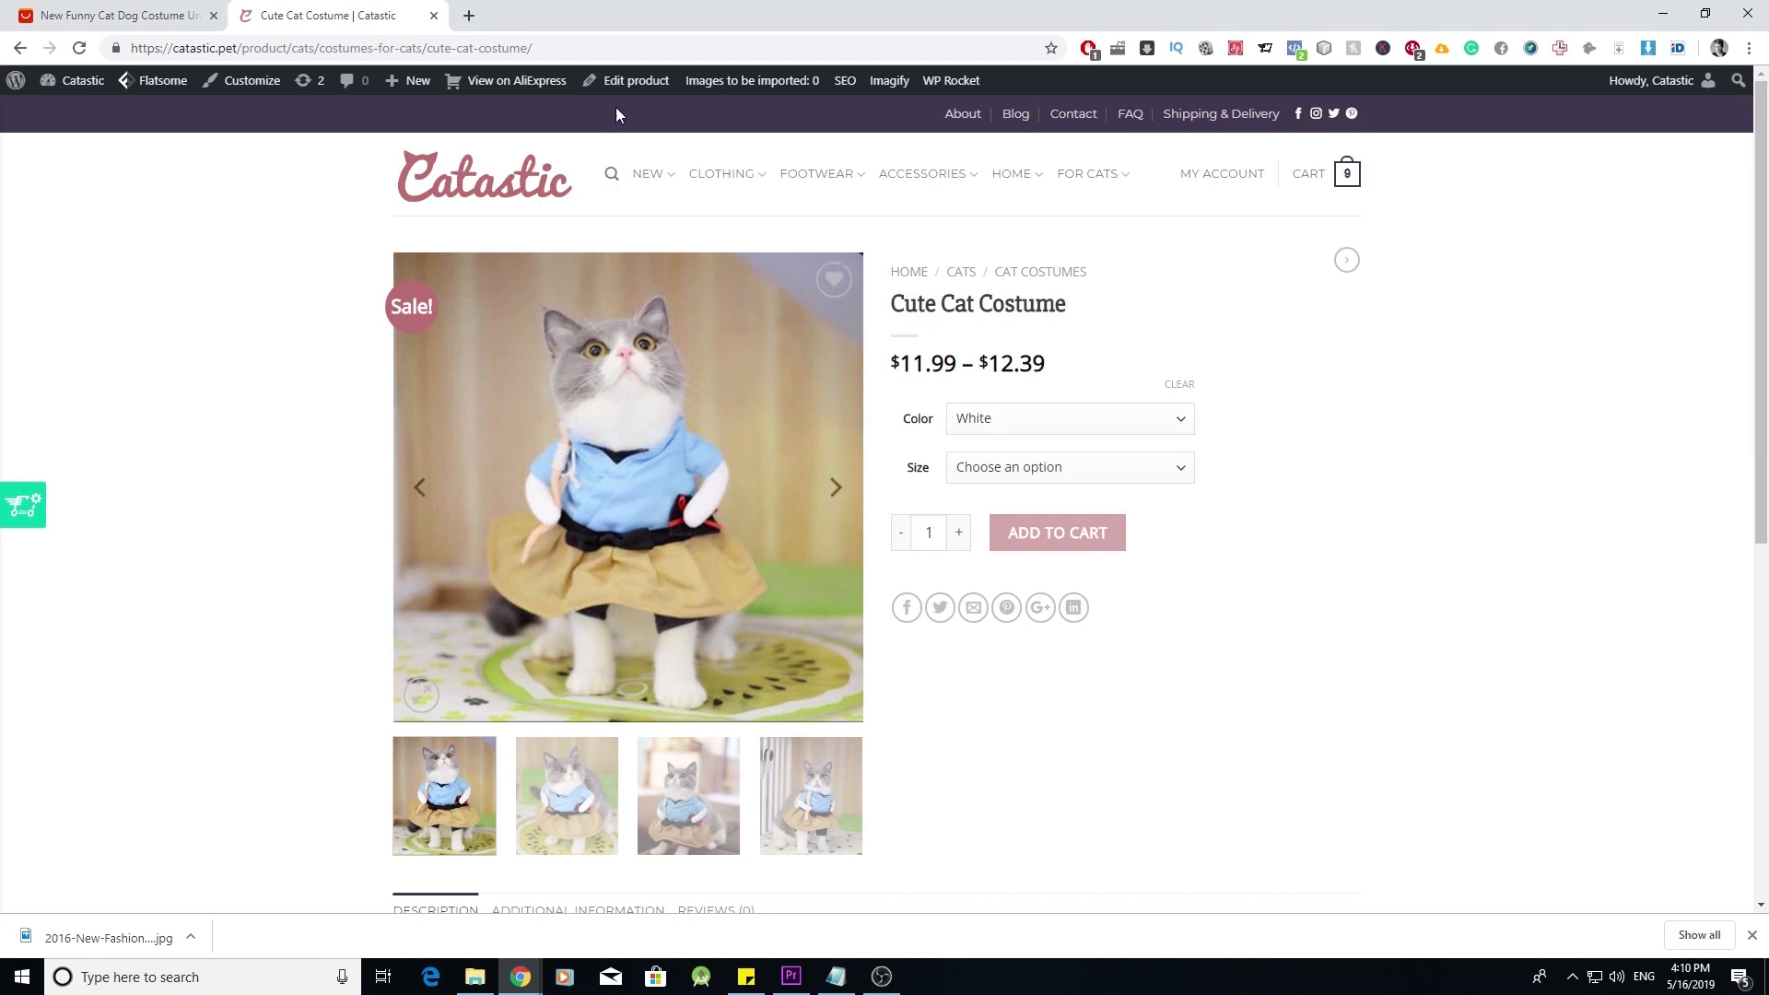
click(632, 85)
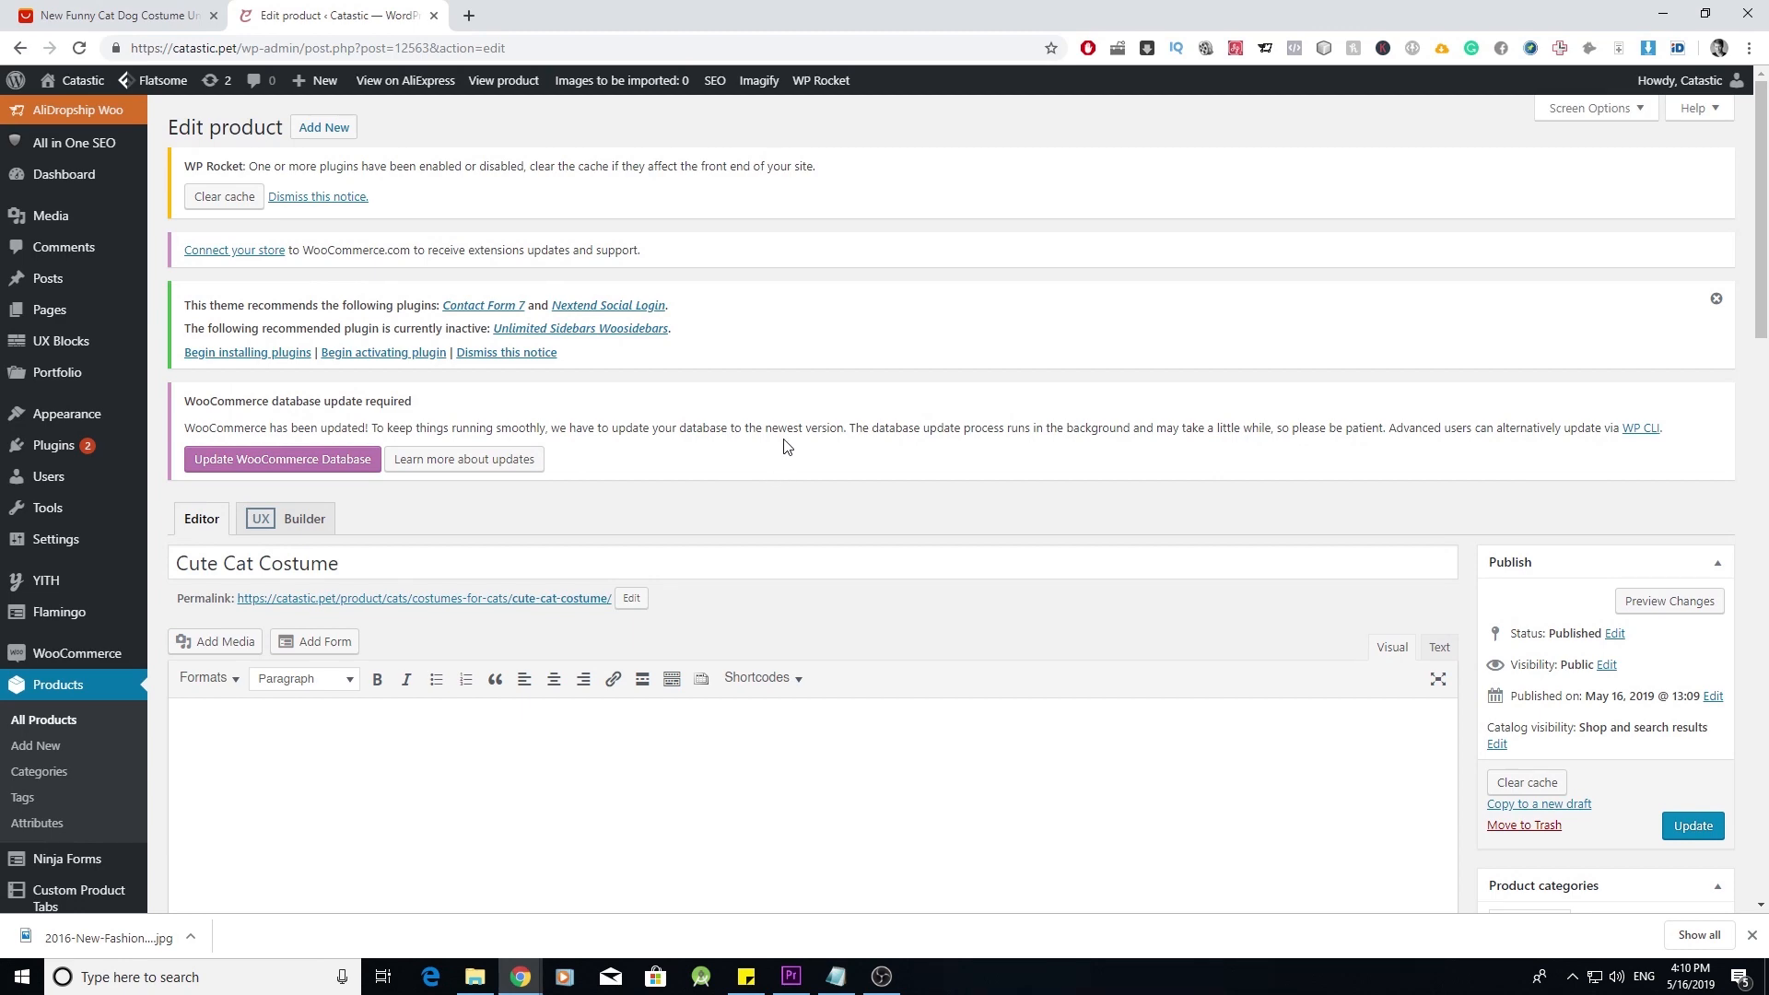
- Compare the Yoast social and Twitter settings in the other store's tab, then update Cute Cat Costume
scroll(785, 447, down, 10)
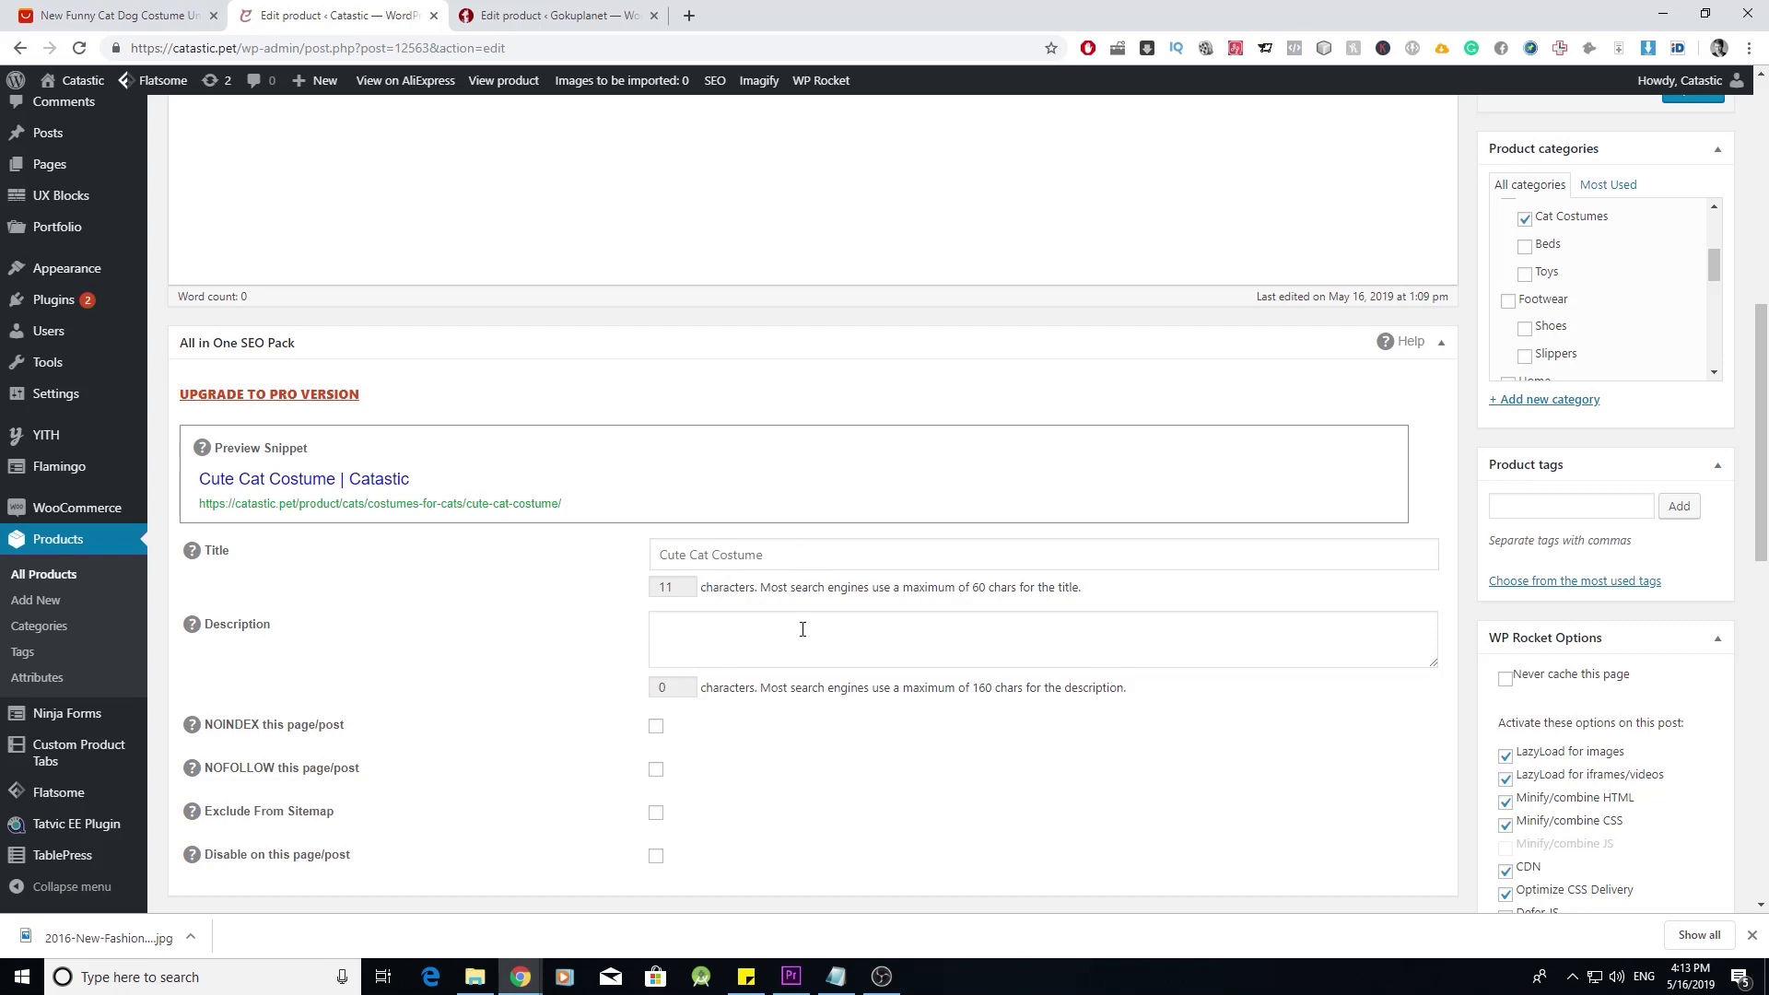
key(ctrl+Tab)
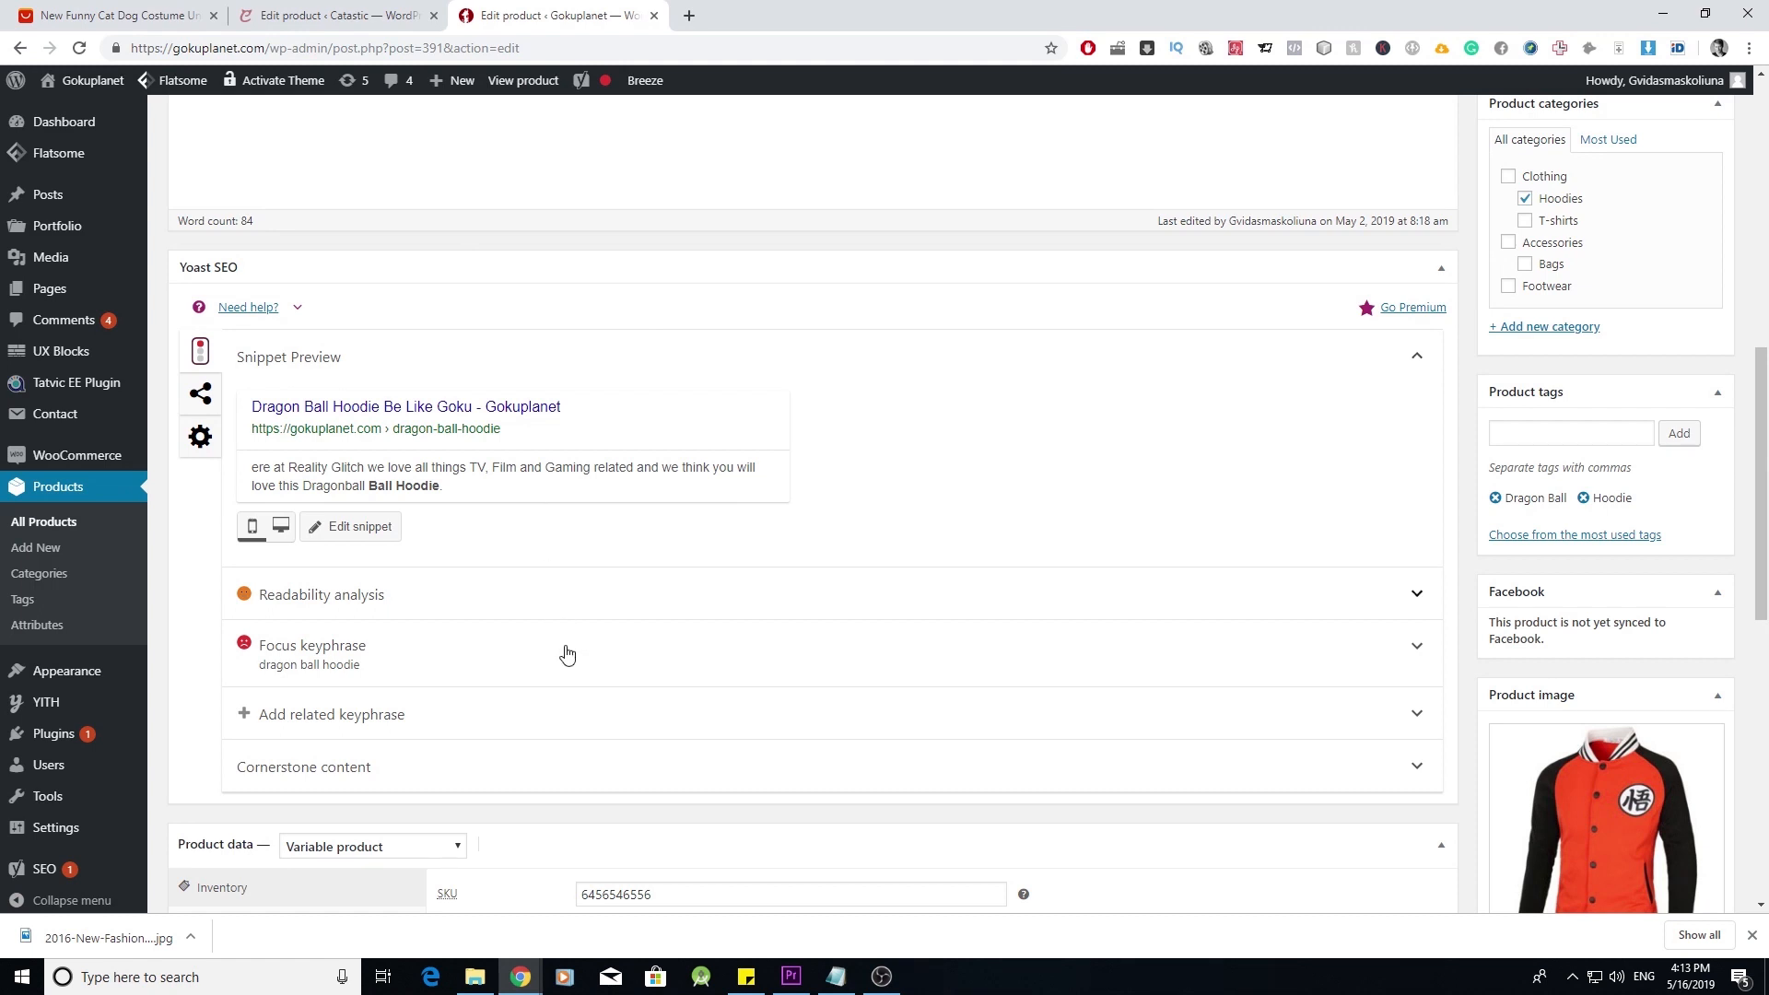
click(200, 393)
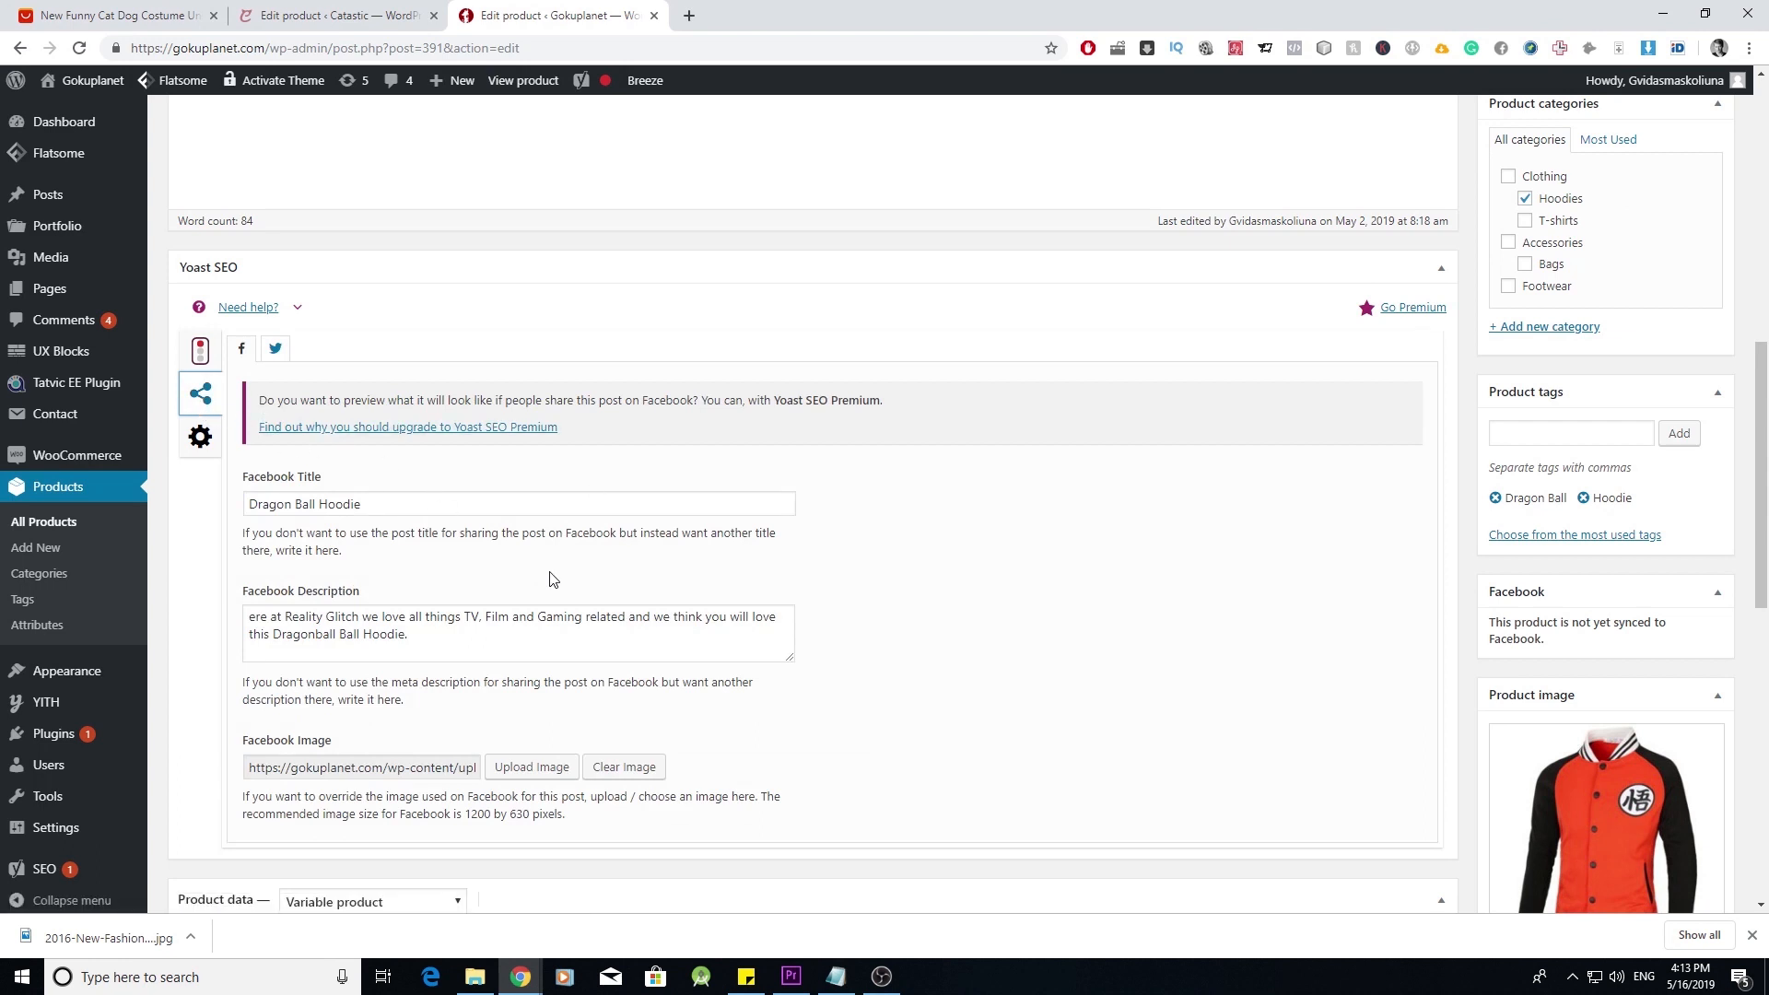
click(274, 355)
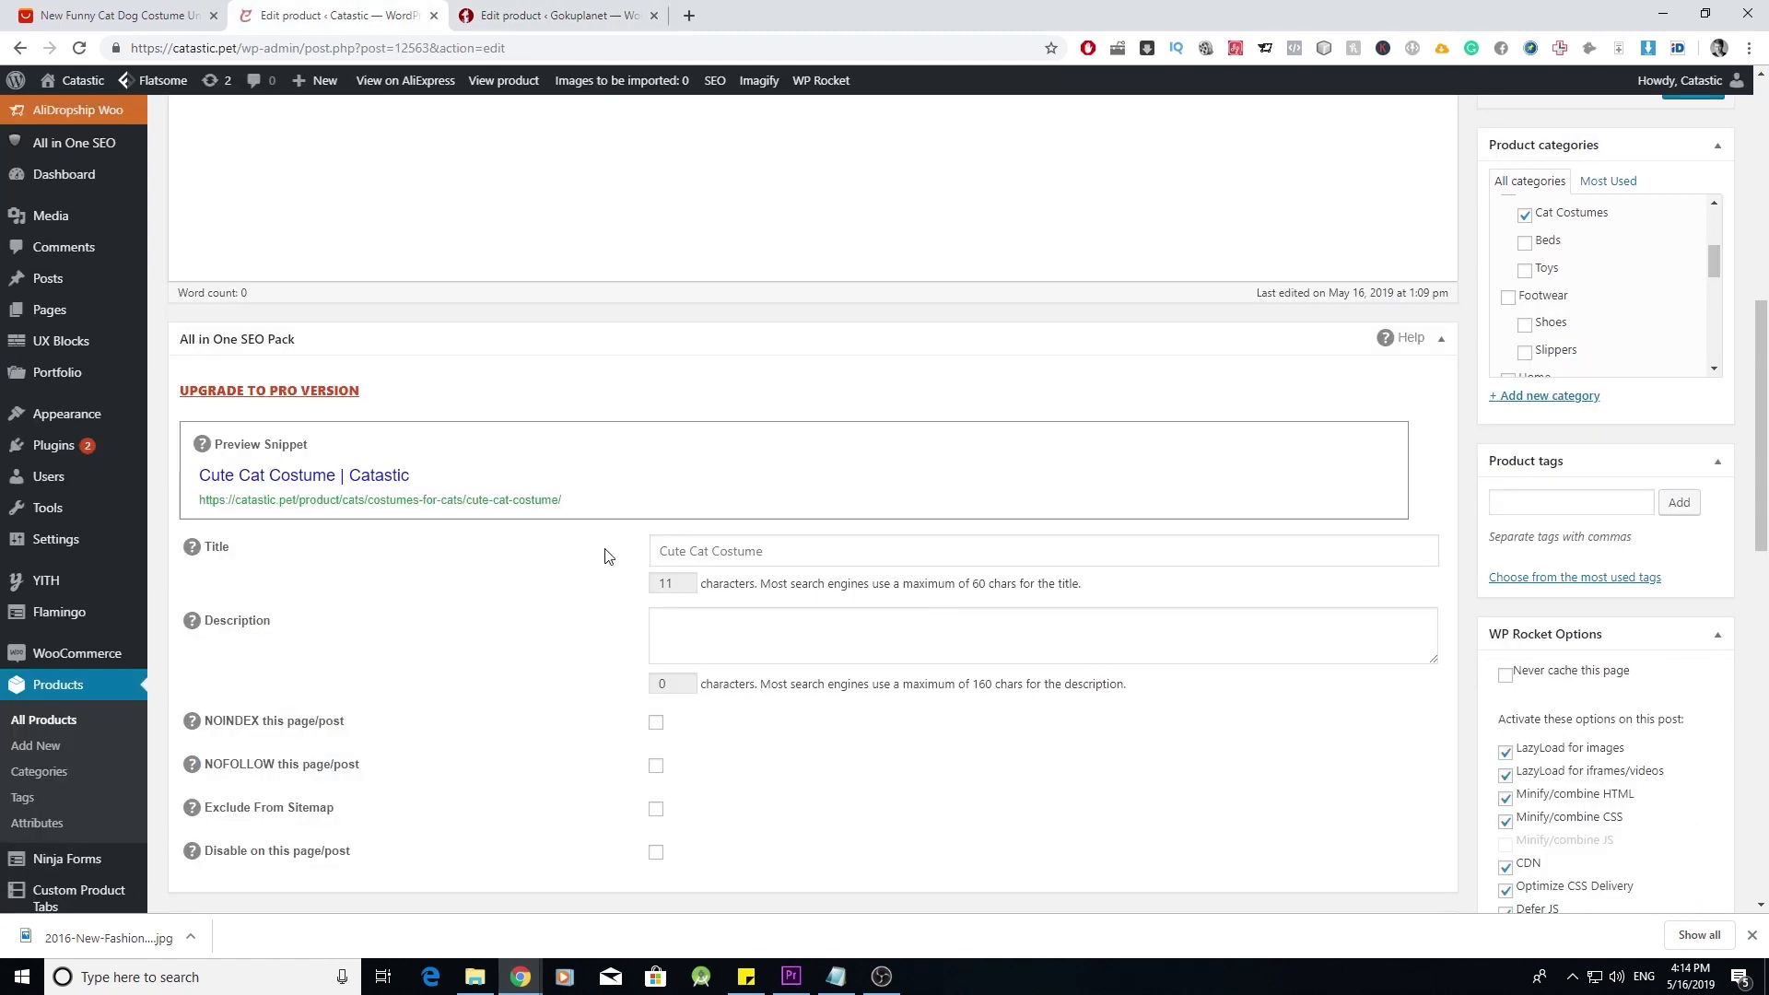
scroll(640, 565, up, 6)
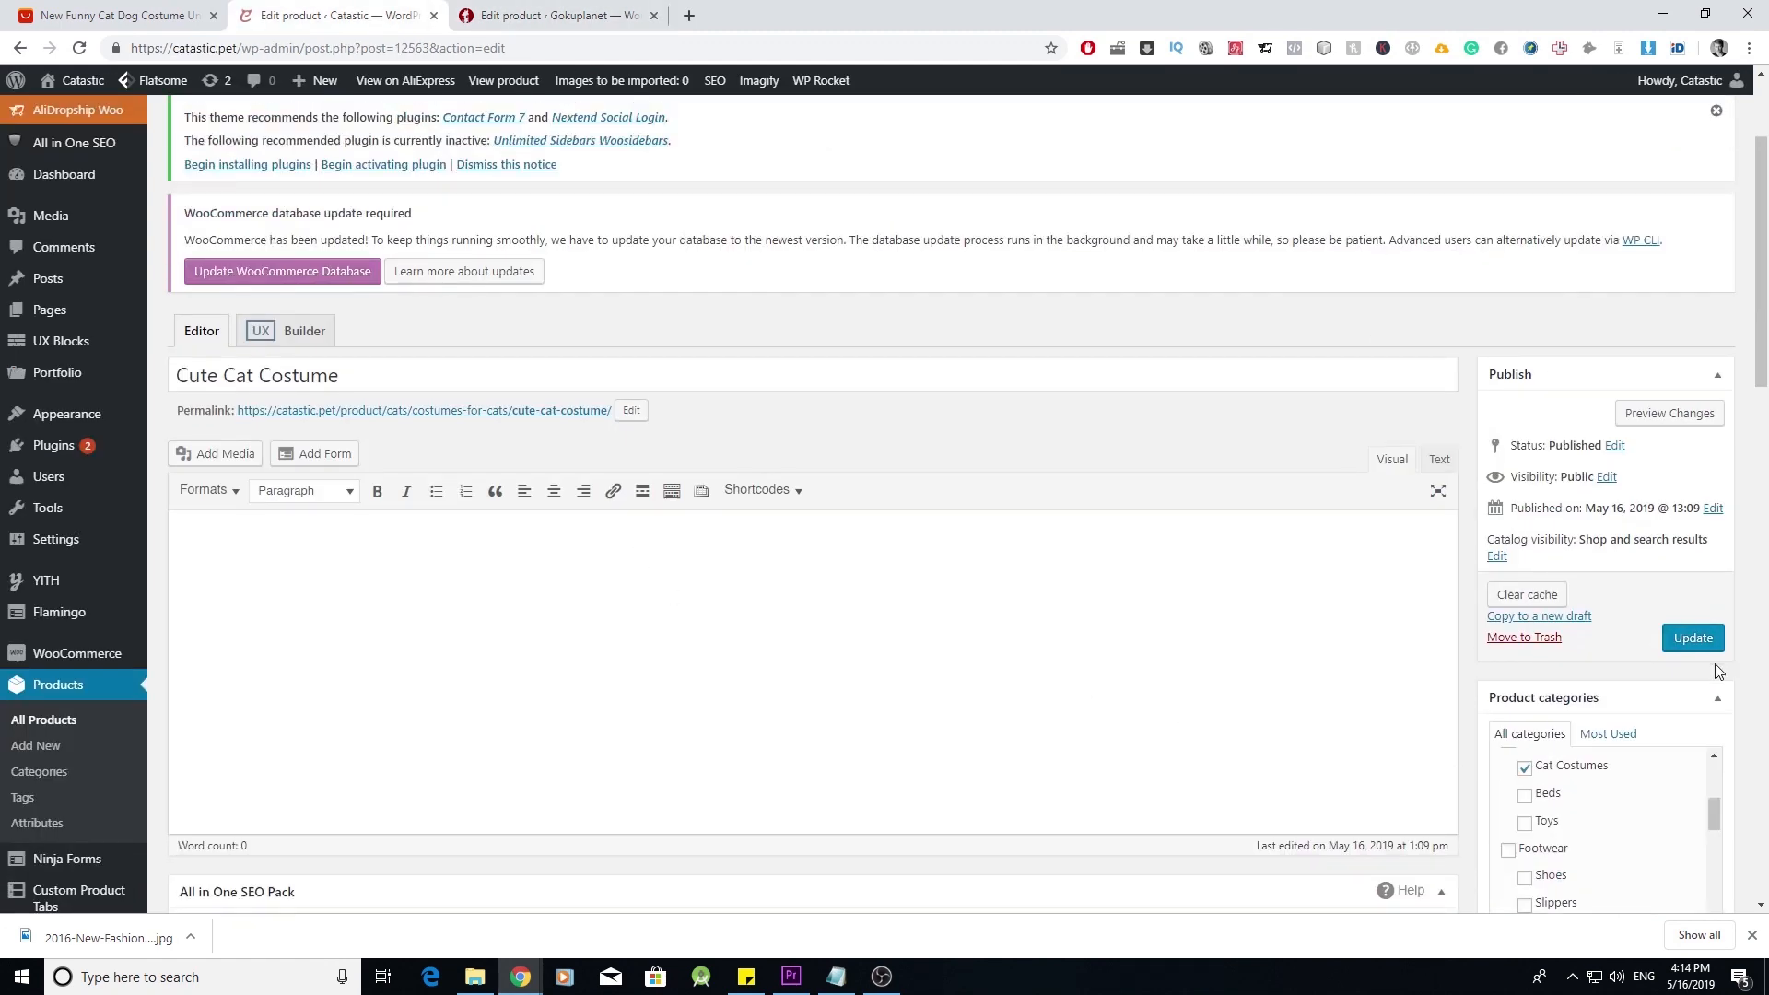
click(1701, 639)
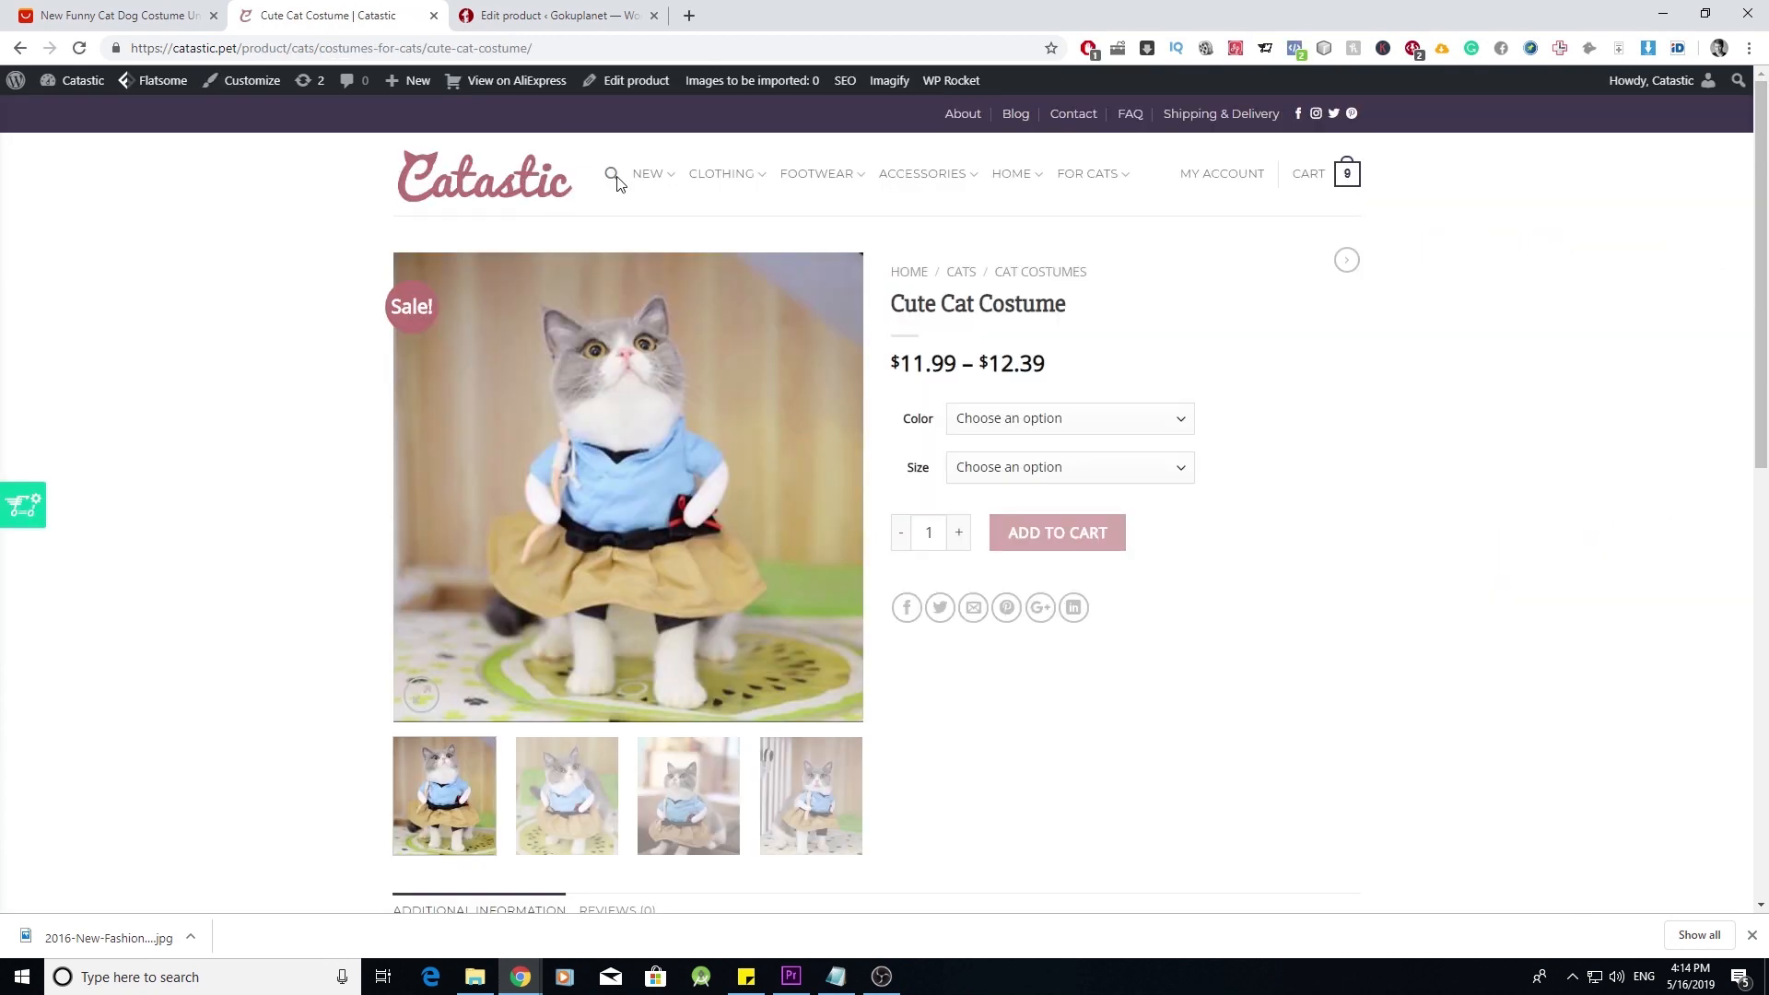
scroll(1096, 428, down, 3)
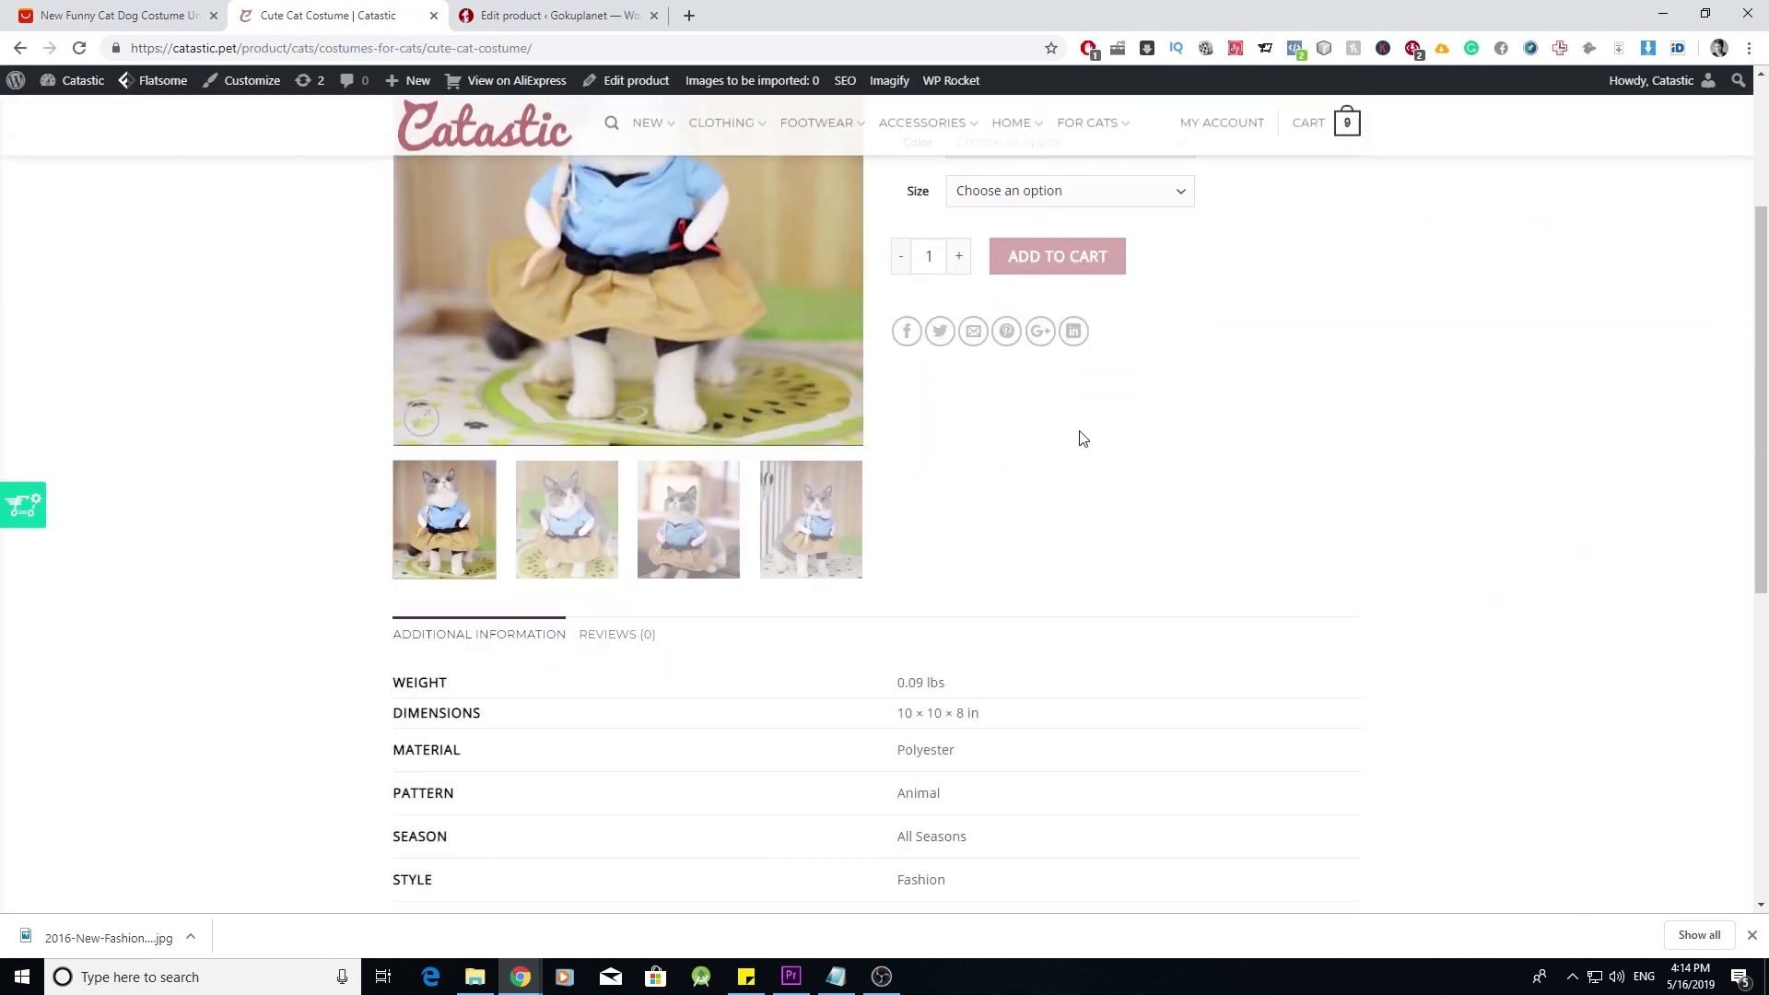
scroll(1073, 438, up, 3)
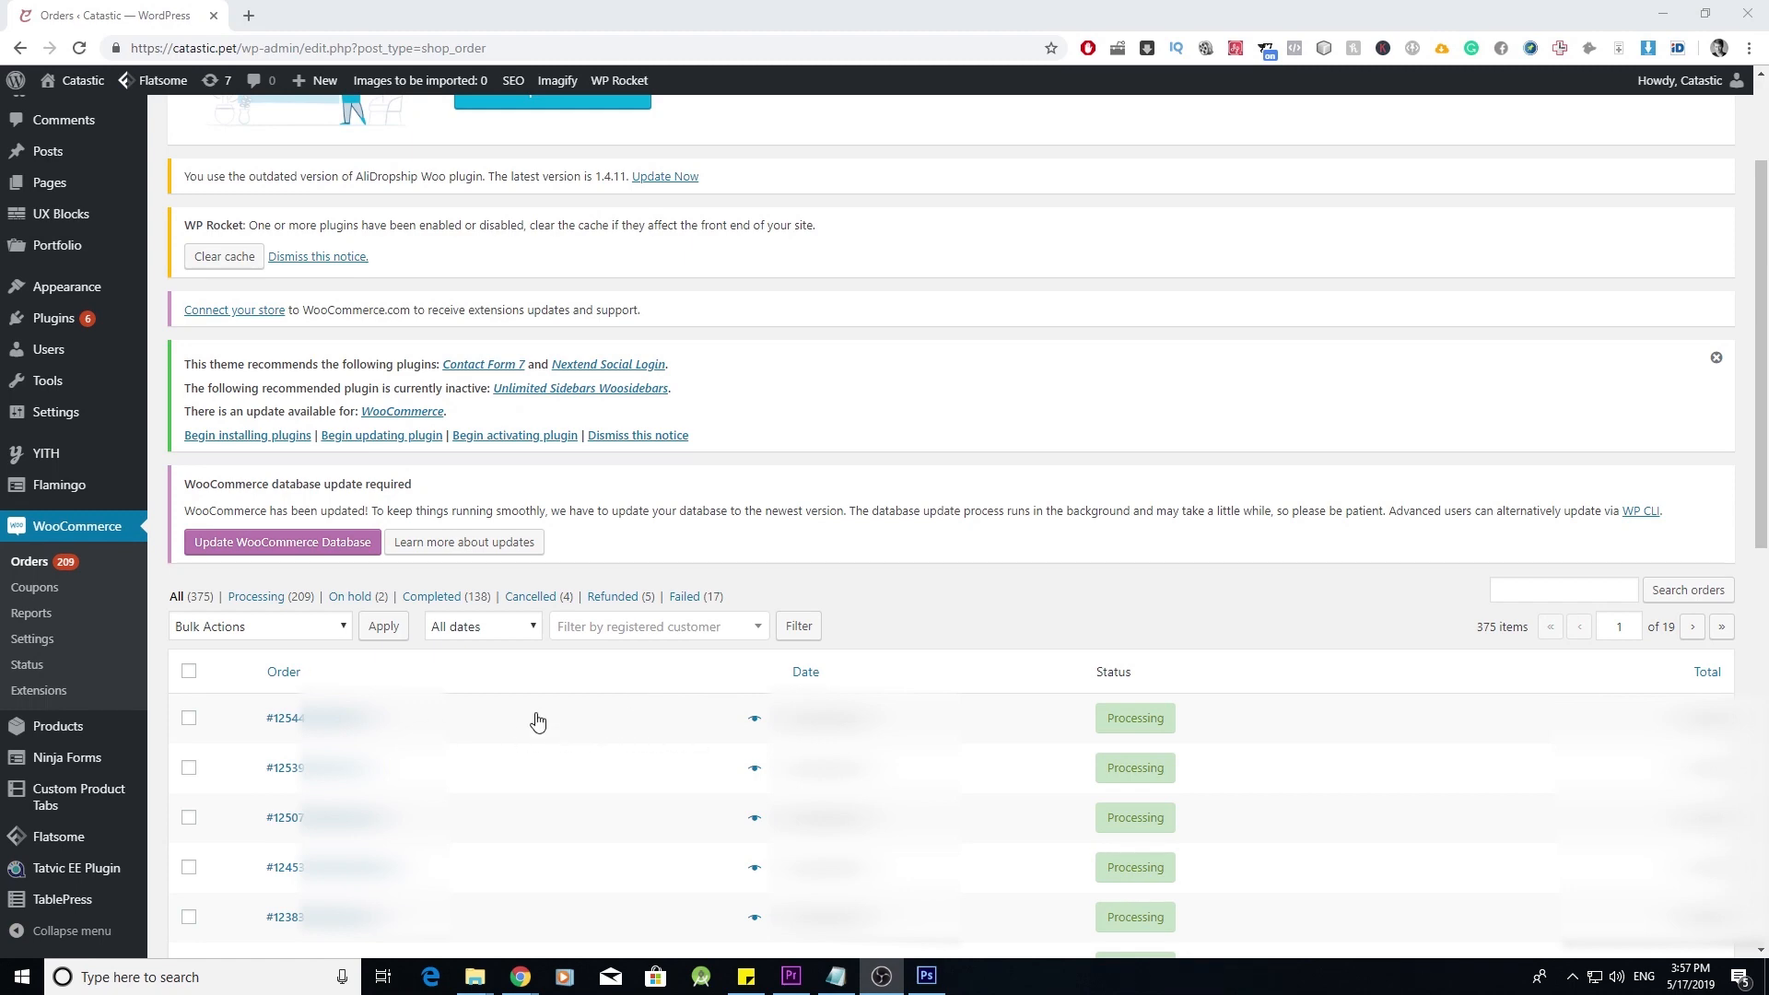
- Open the first processing order and place its Black Cat T-shirt manually on AliExpress
click(393, 720)
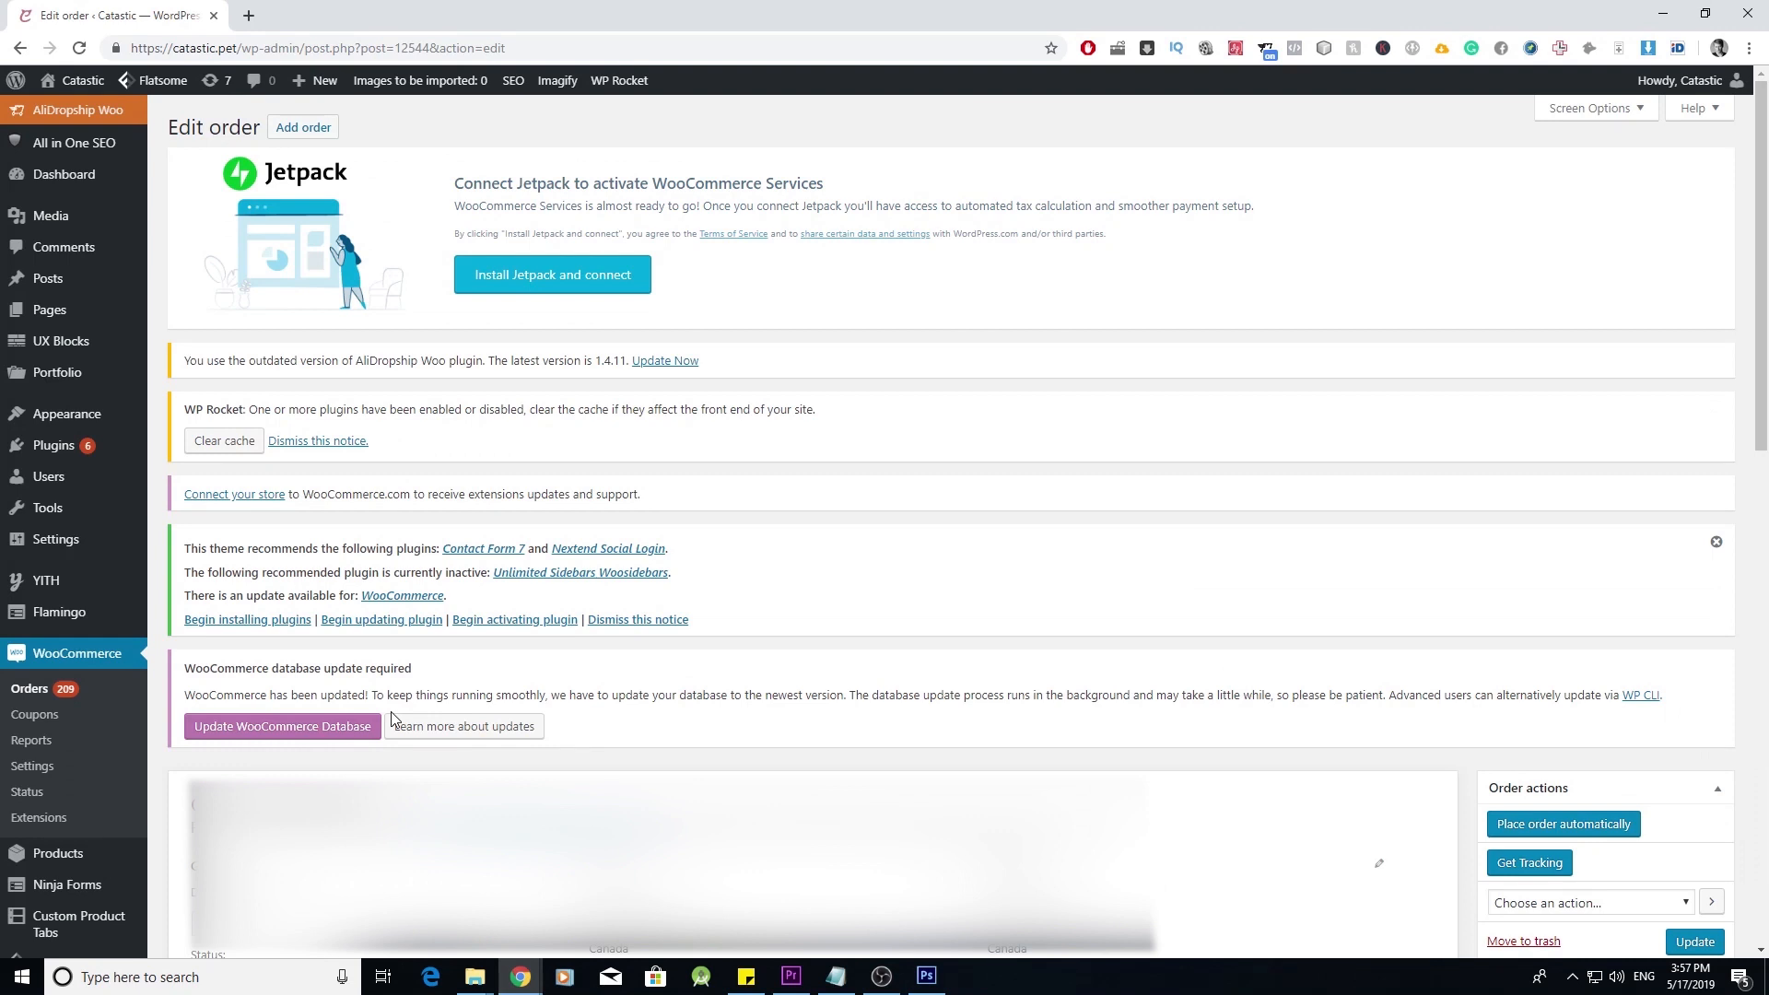
scroll(393, 719, down, 5)
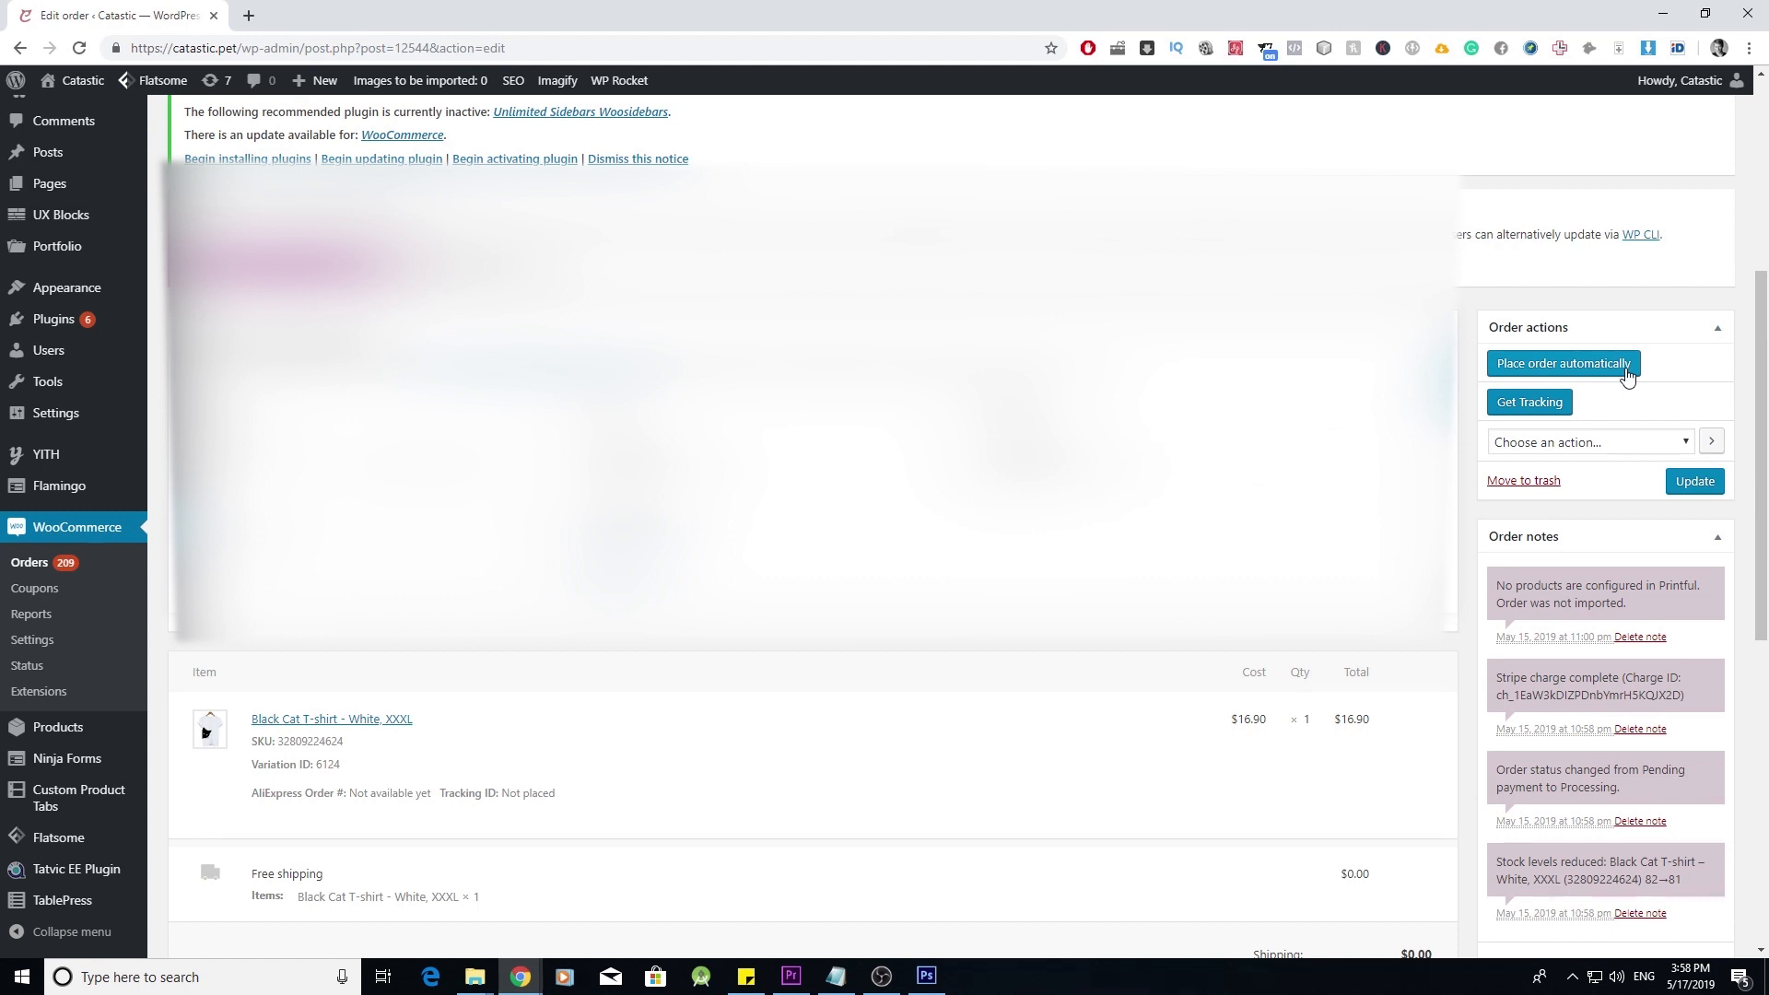
mouse_move(631, 726)
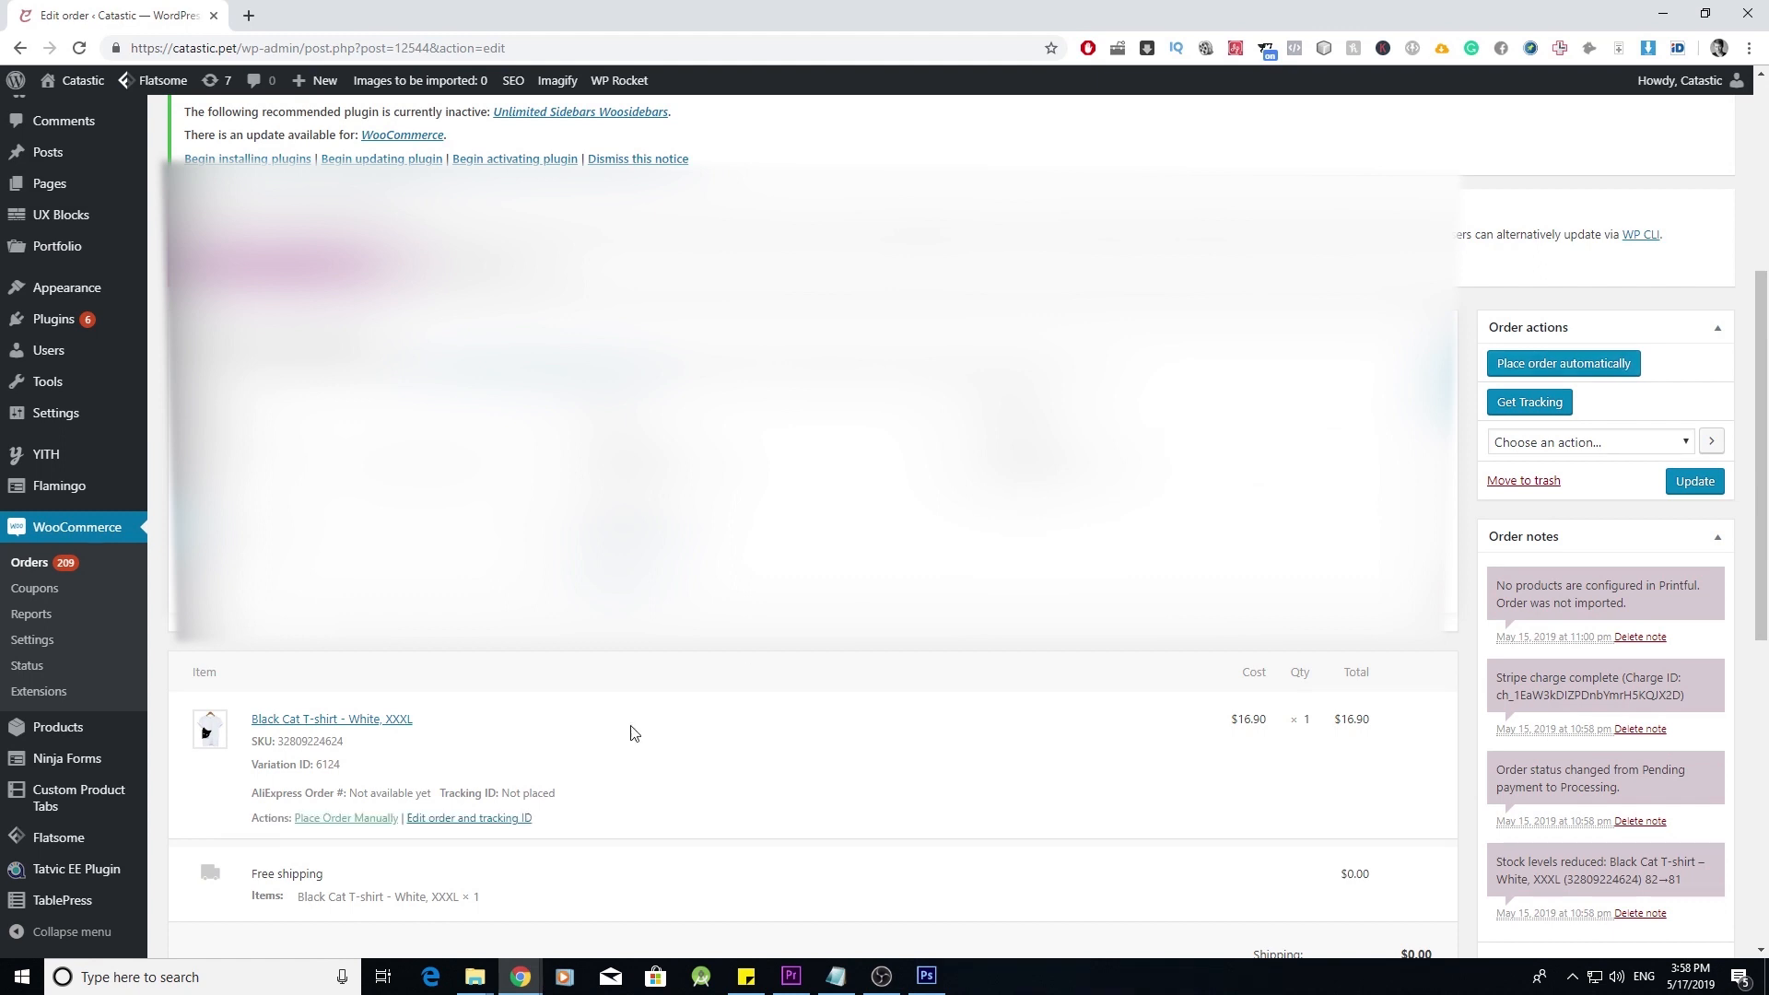
click(378, 819)
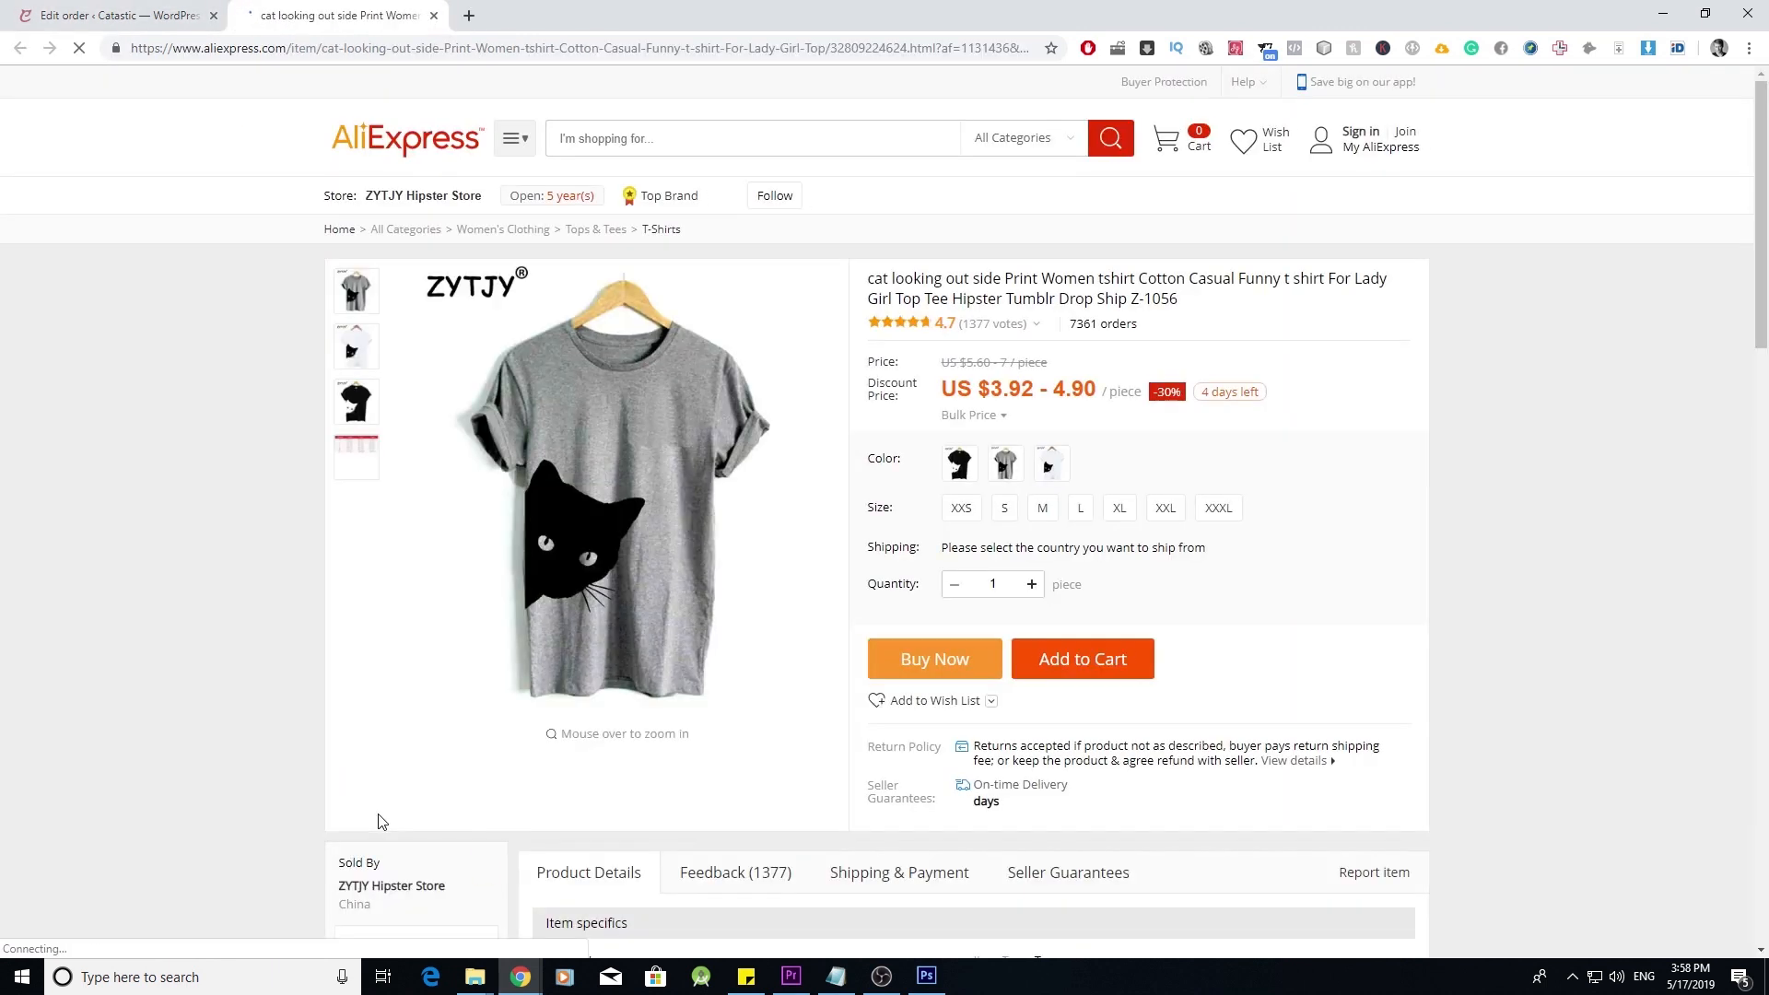
- Try the grey colour and sizes L and M, close the listing, and start automatic order fulfilment
click(1006, 519)
click(1078, 565)
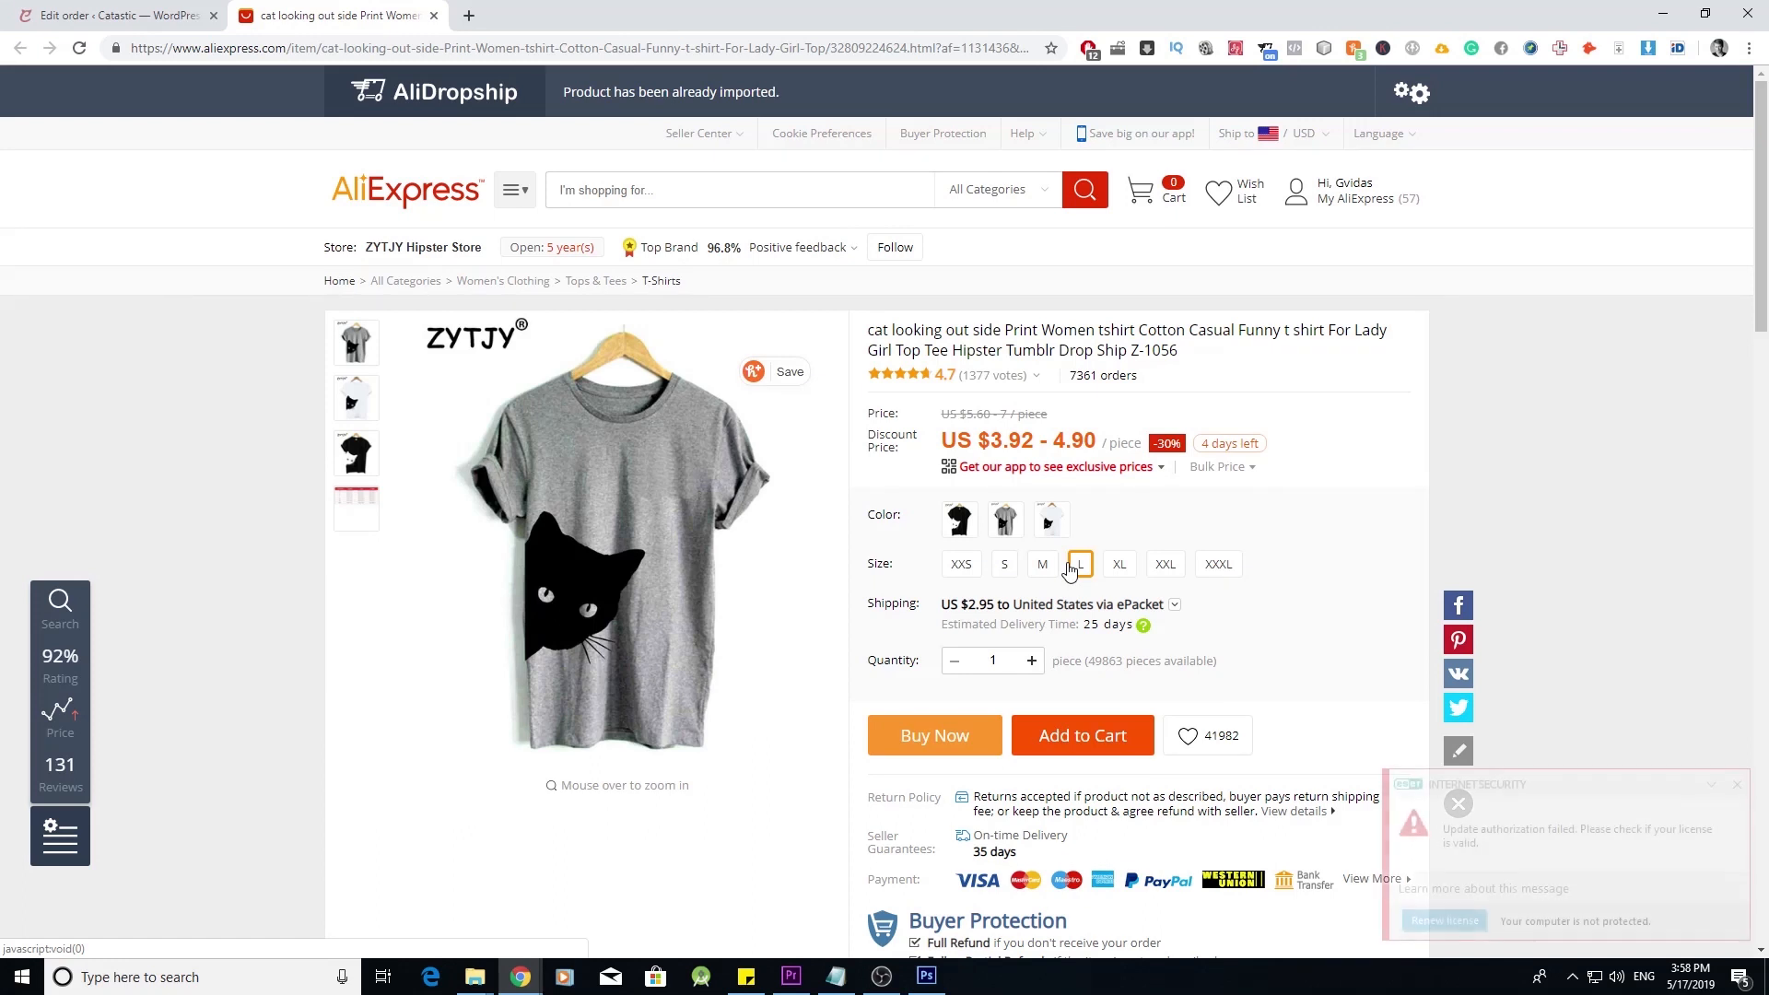
click(1046, 564)
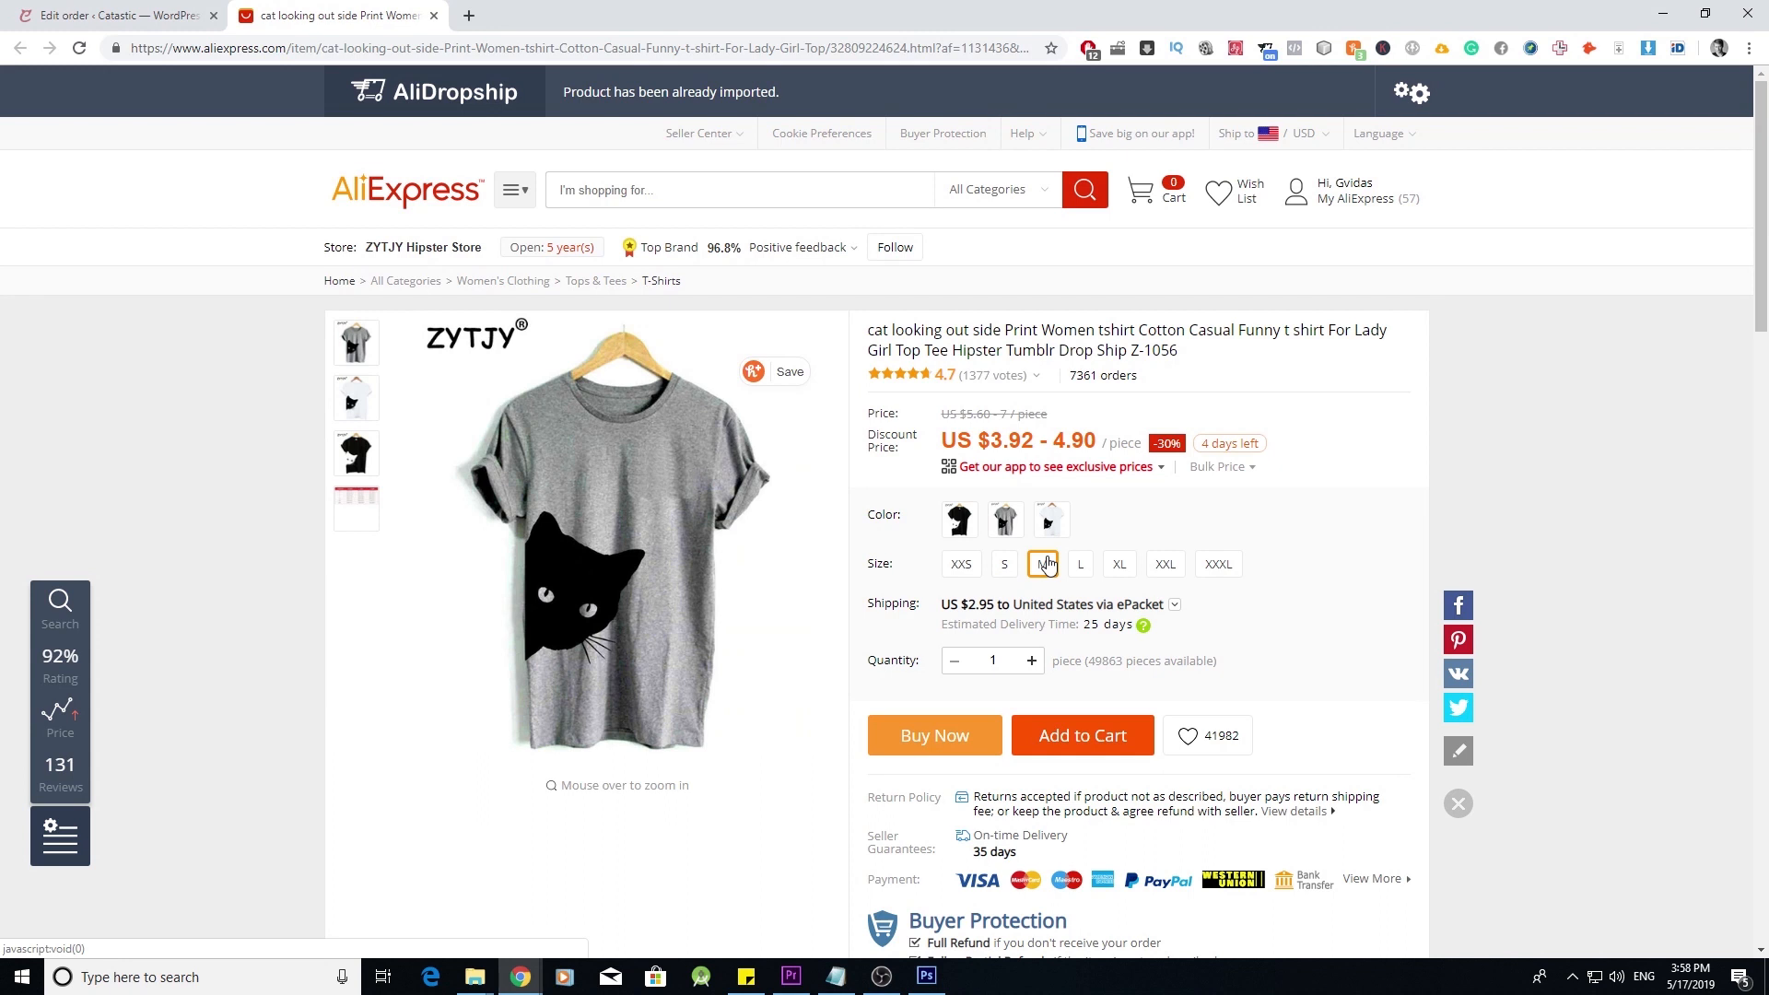
click(1046, 564)
click(1046, 564)
click(1046, 563)
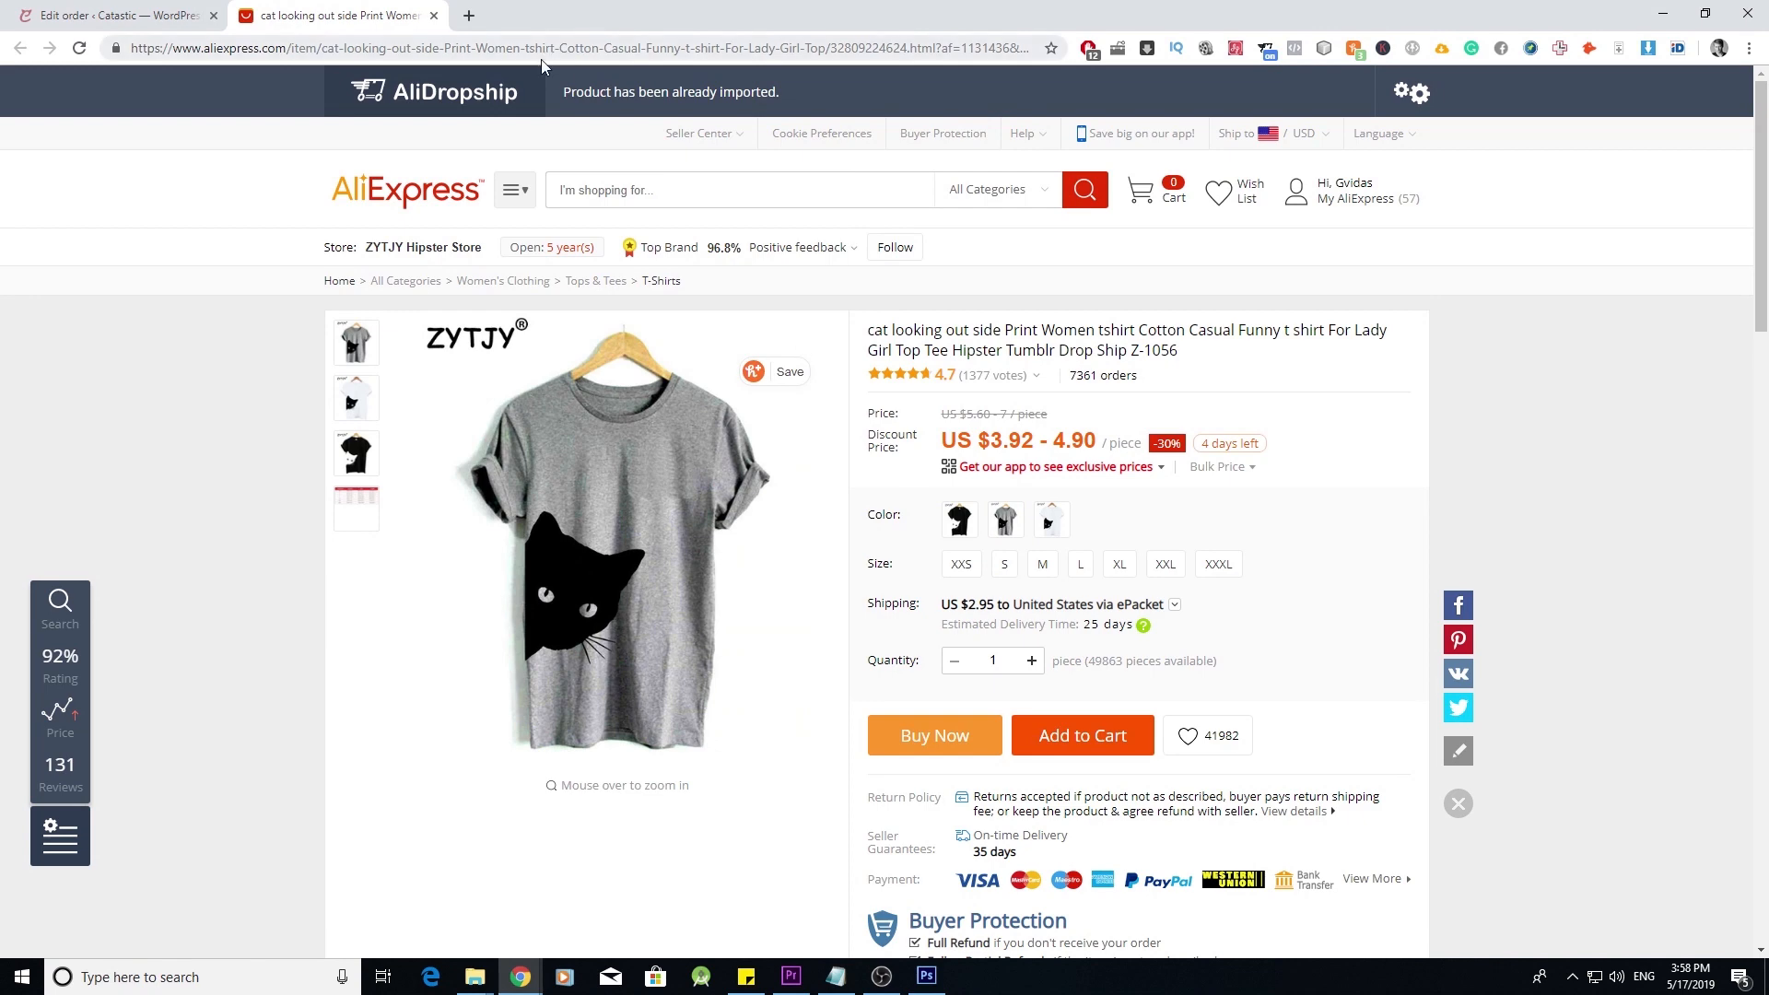
click(434, 16)
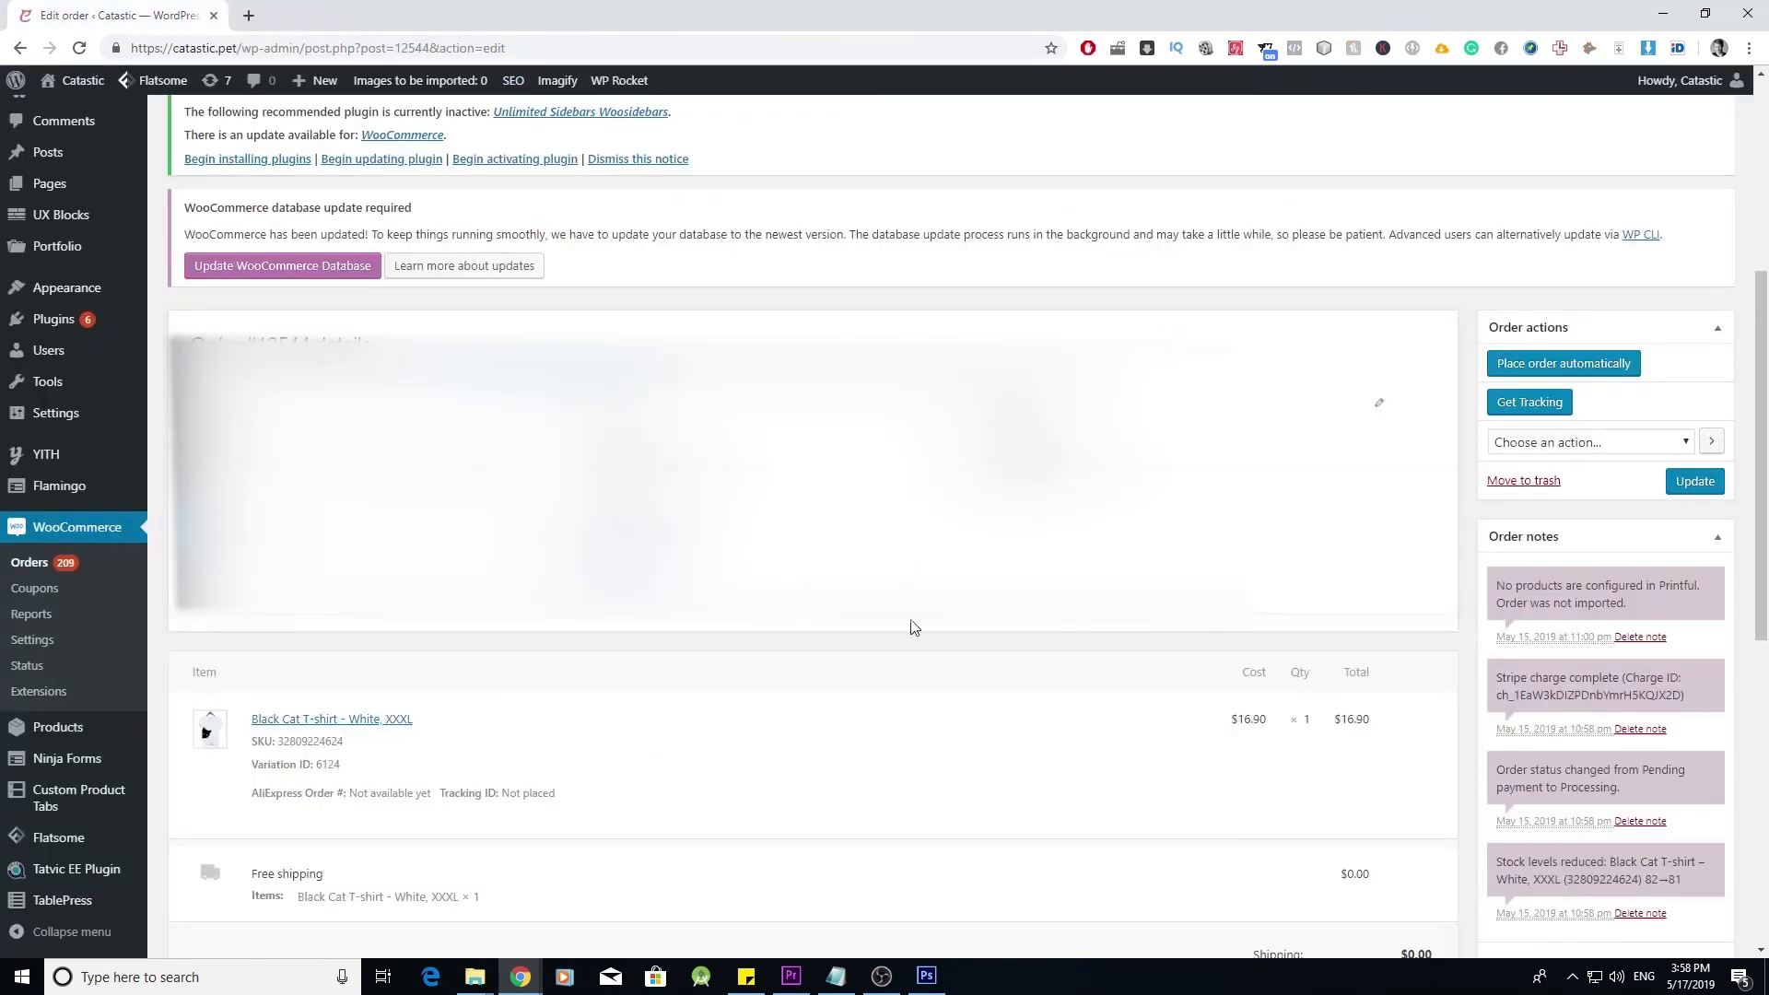
click(1597, 369)
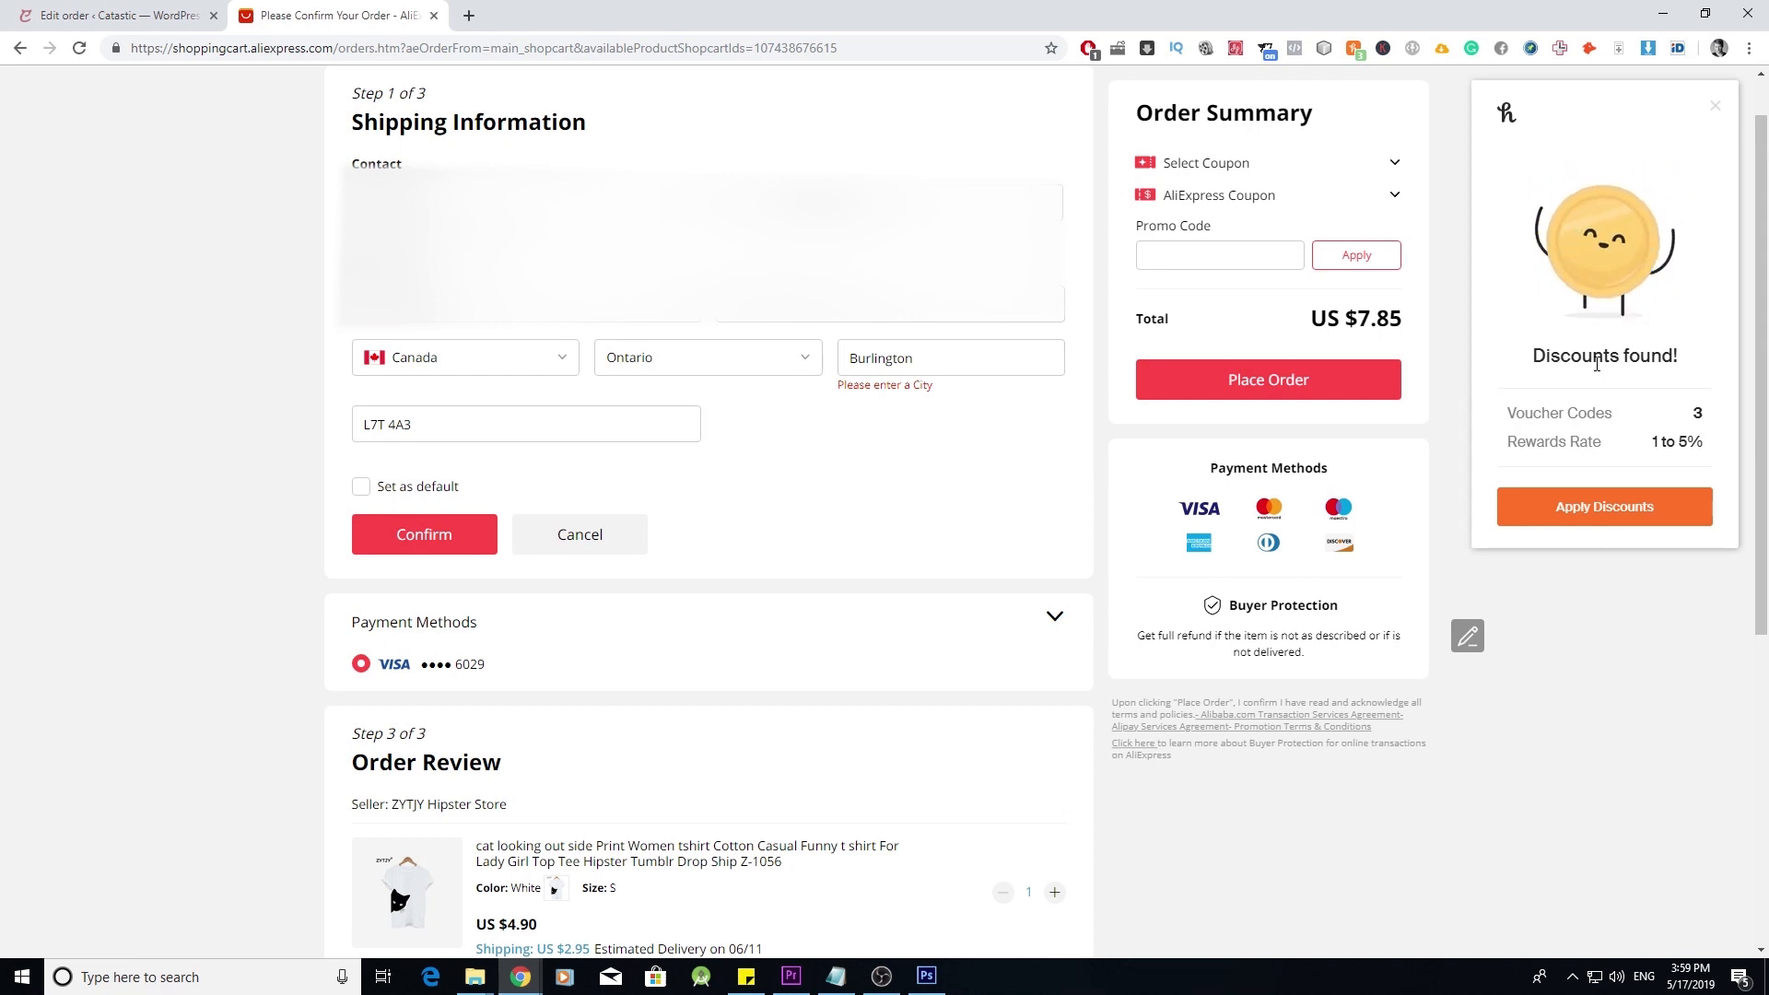
- Retype the city's final letter in the AliExpress shipping address and confirm it, bringing checkout to US $8.90
click(908, 365)
click(451, 526)
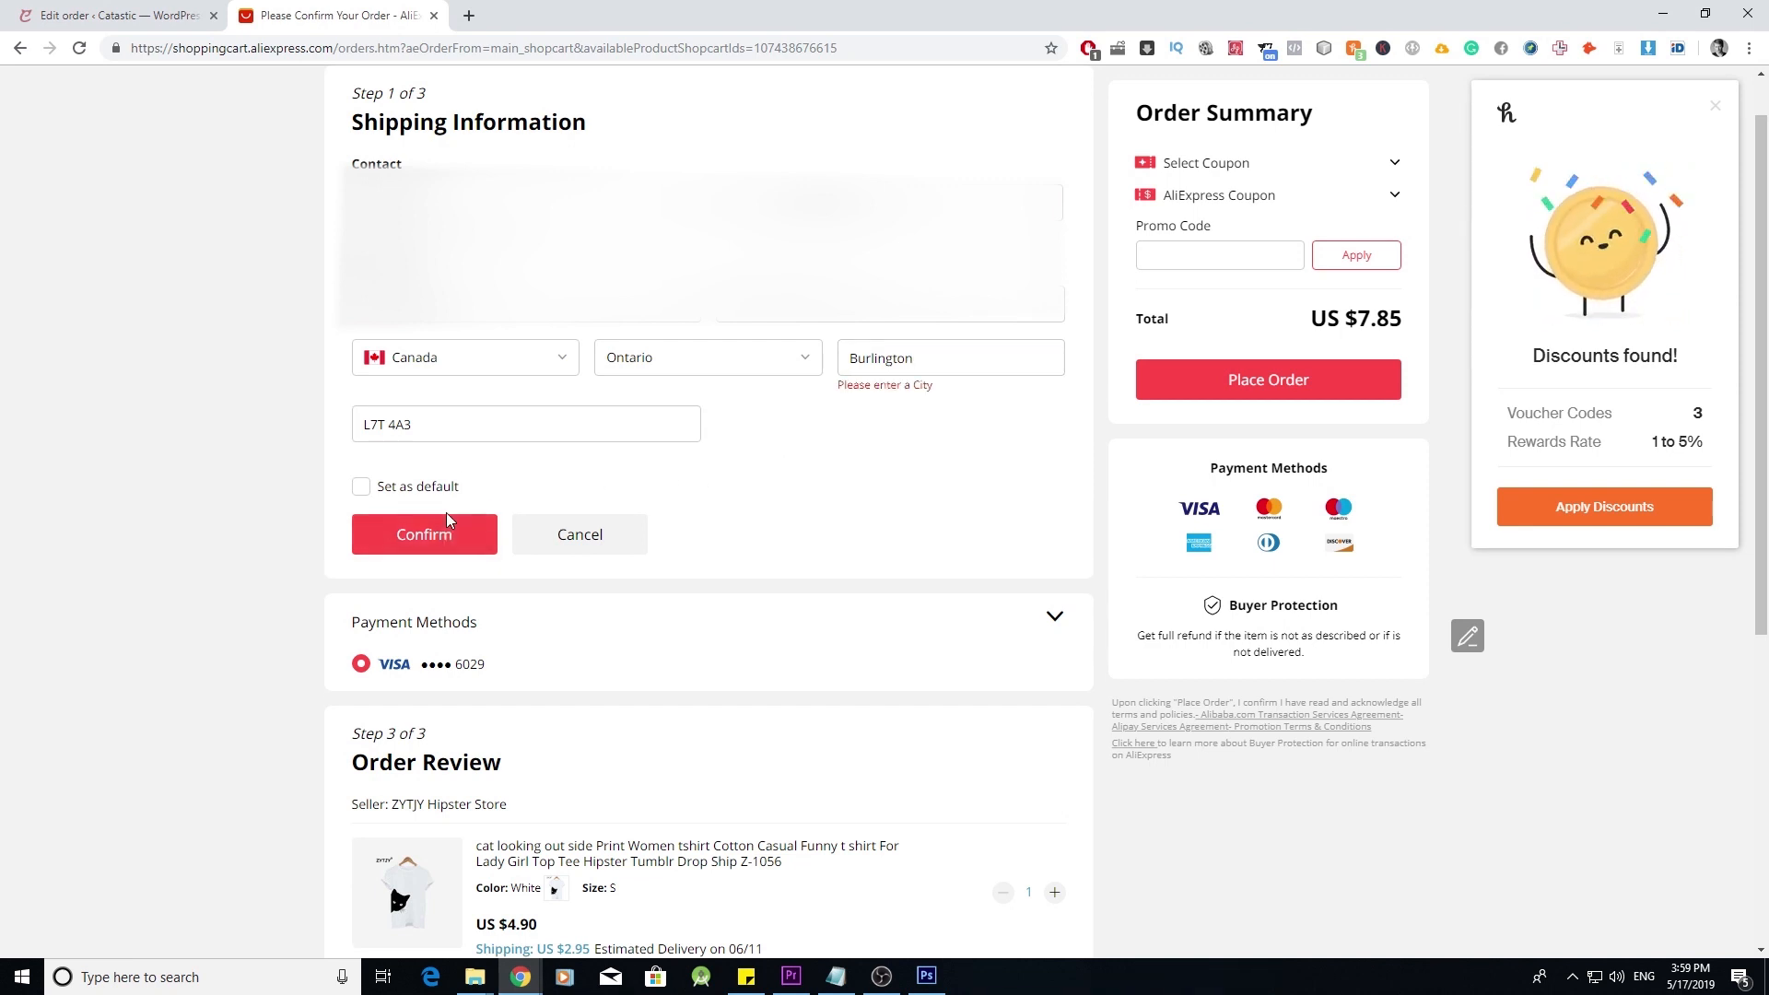
click(844, 362)
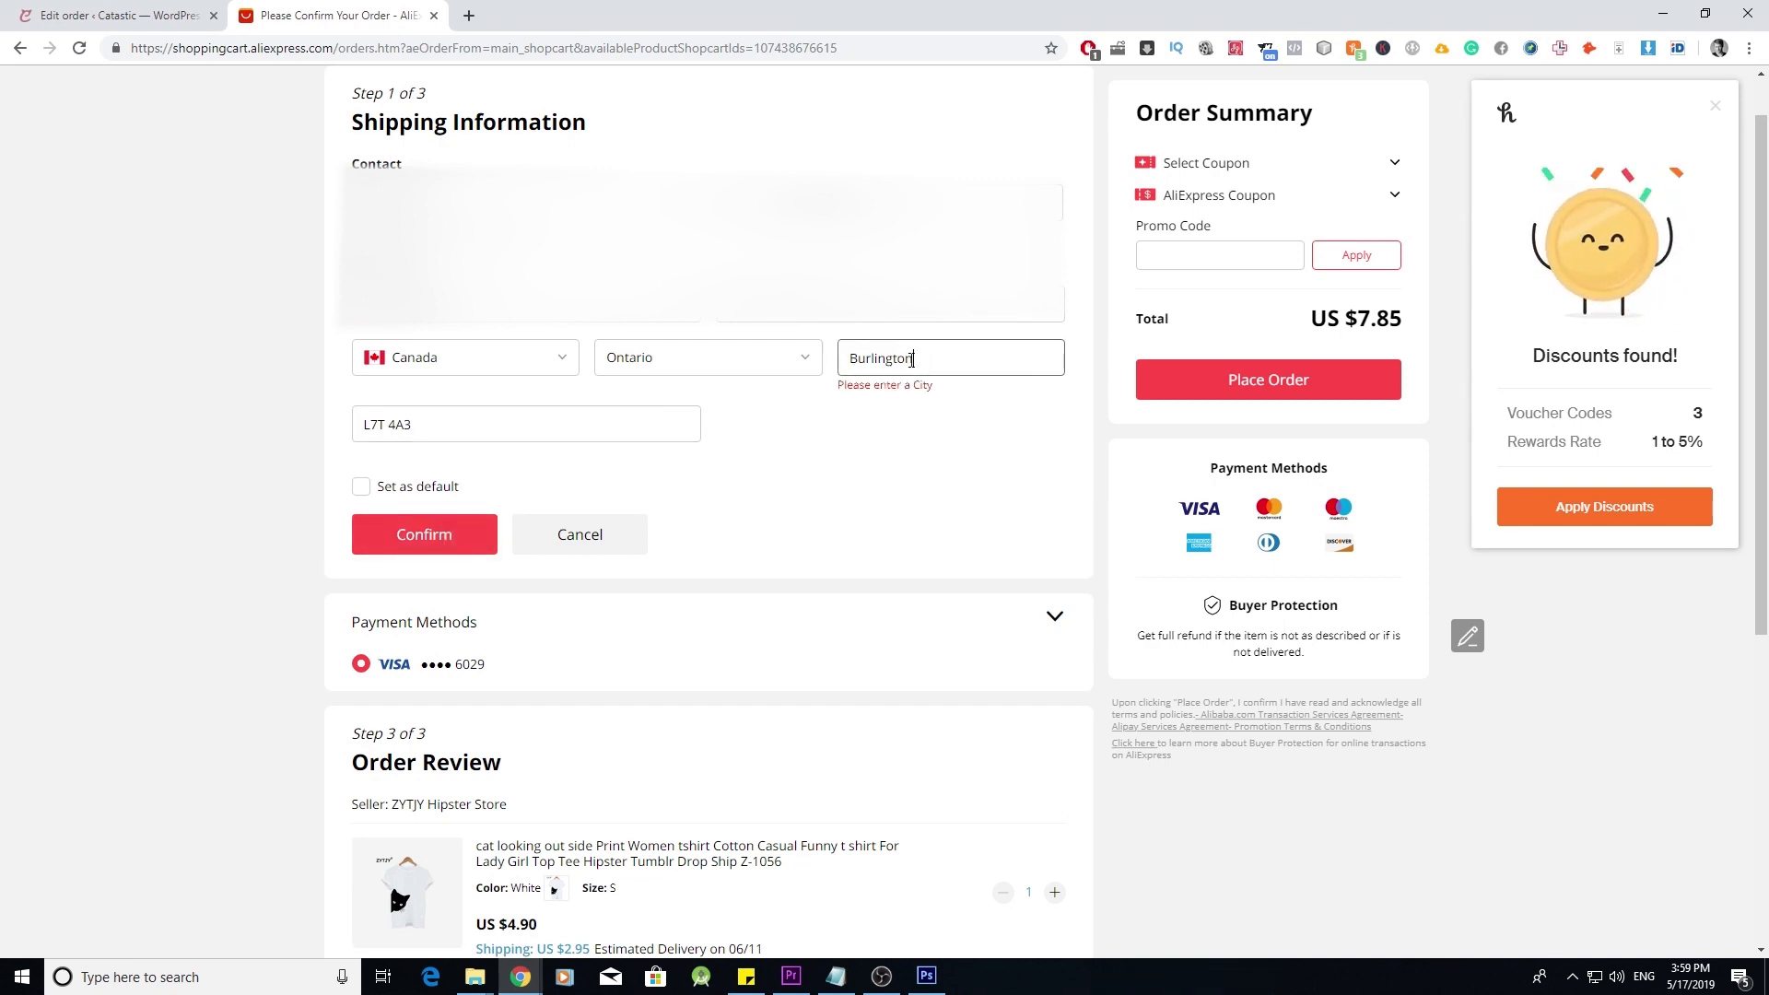
key(BackSpace)
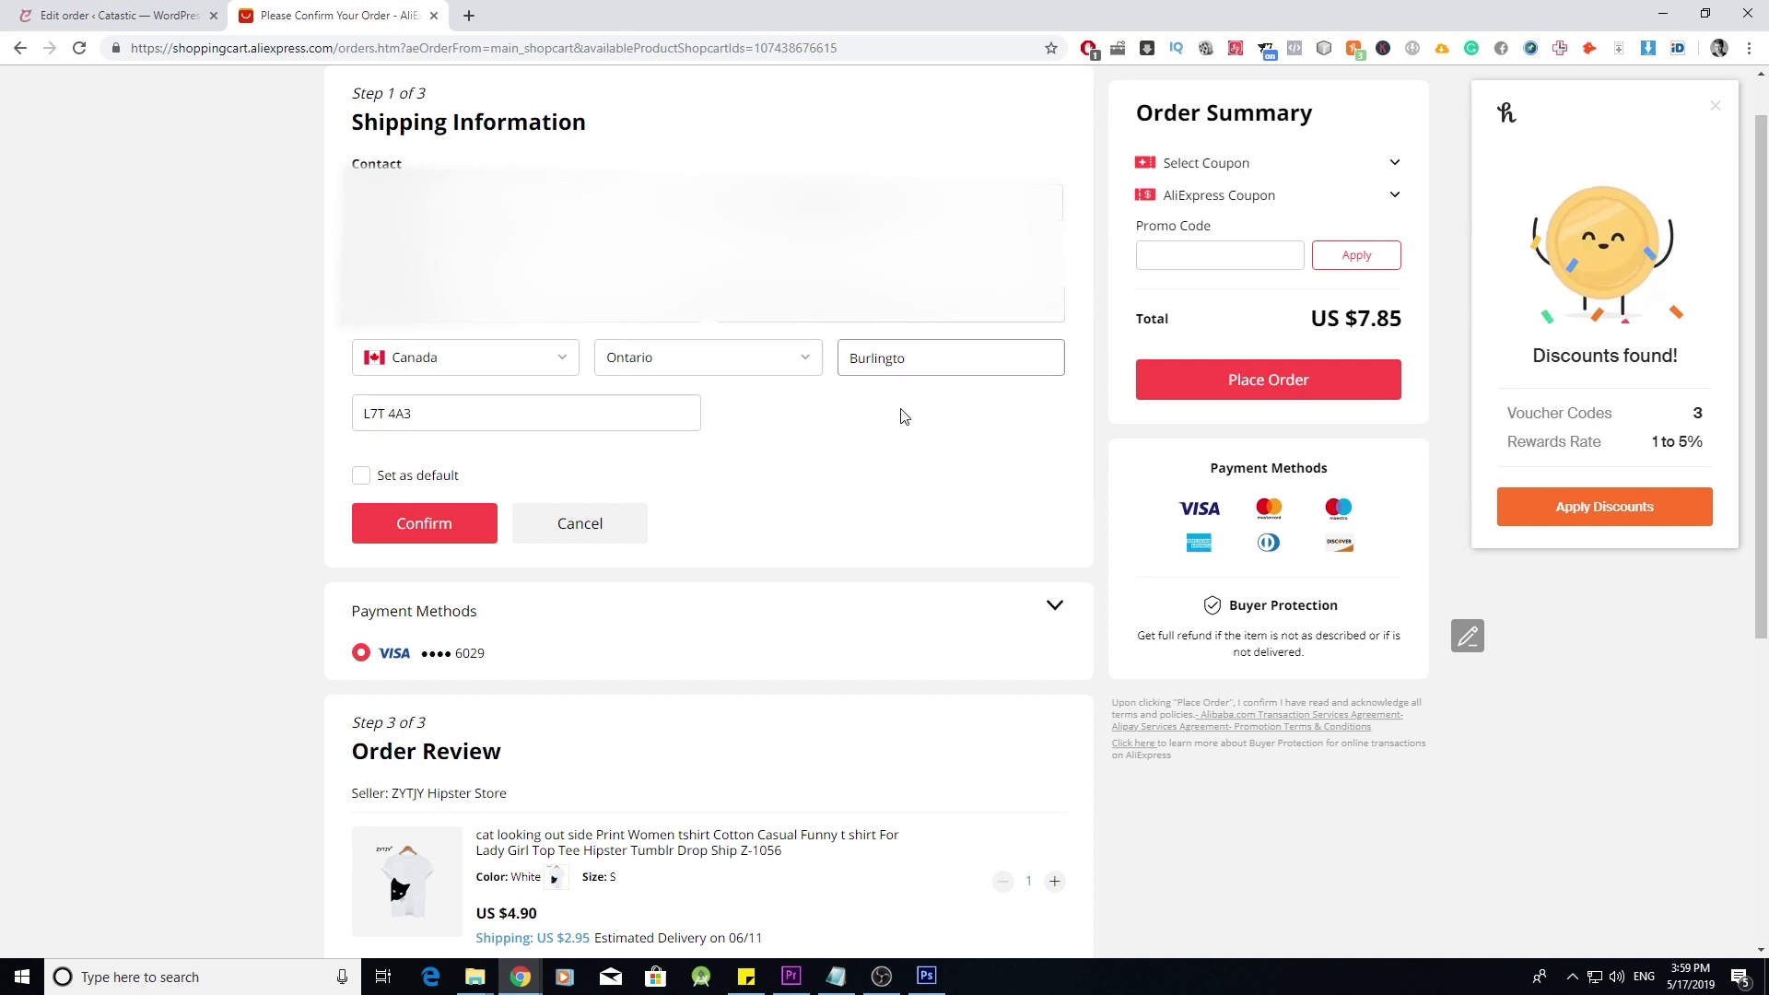
click(927, 359)
text(n)
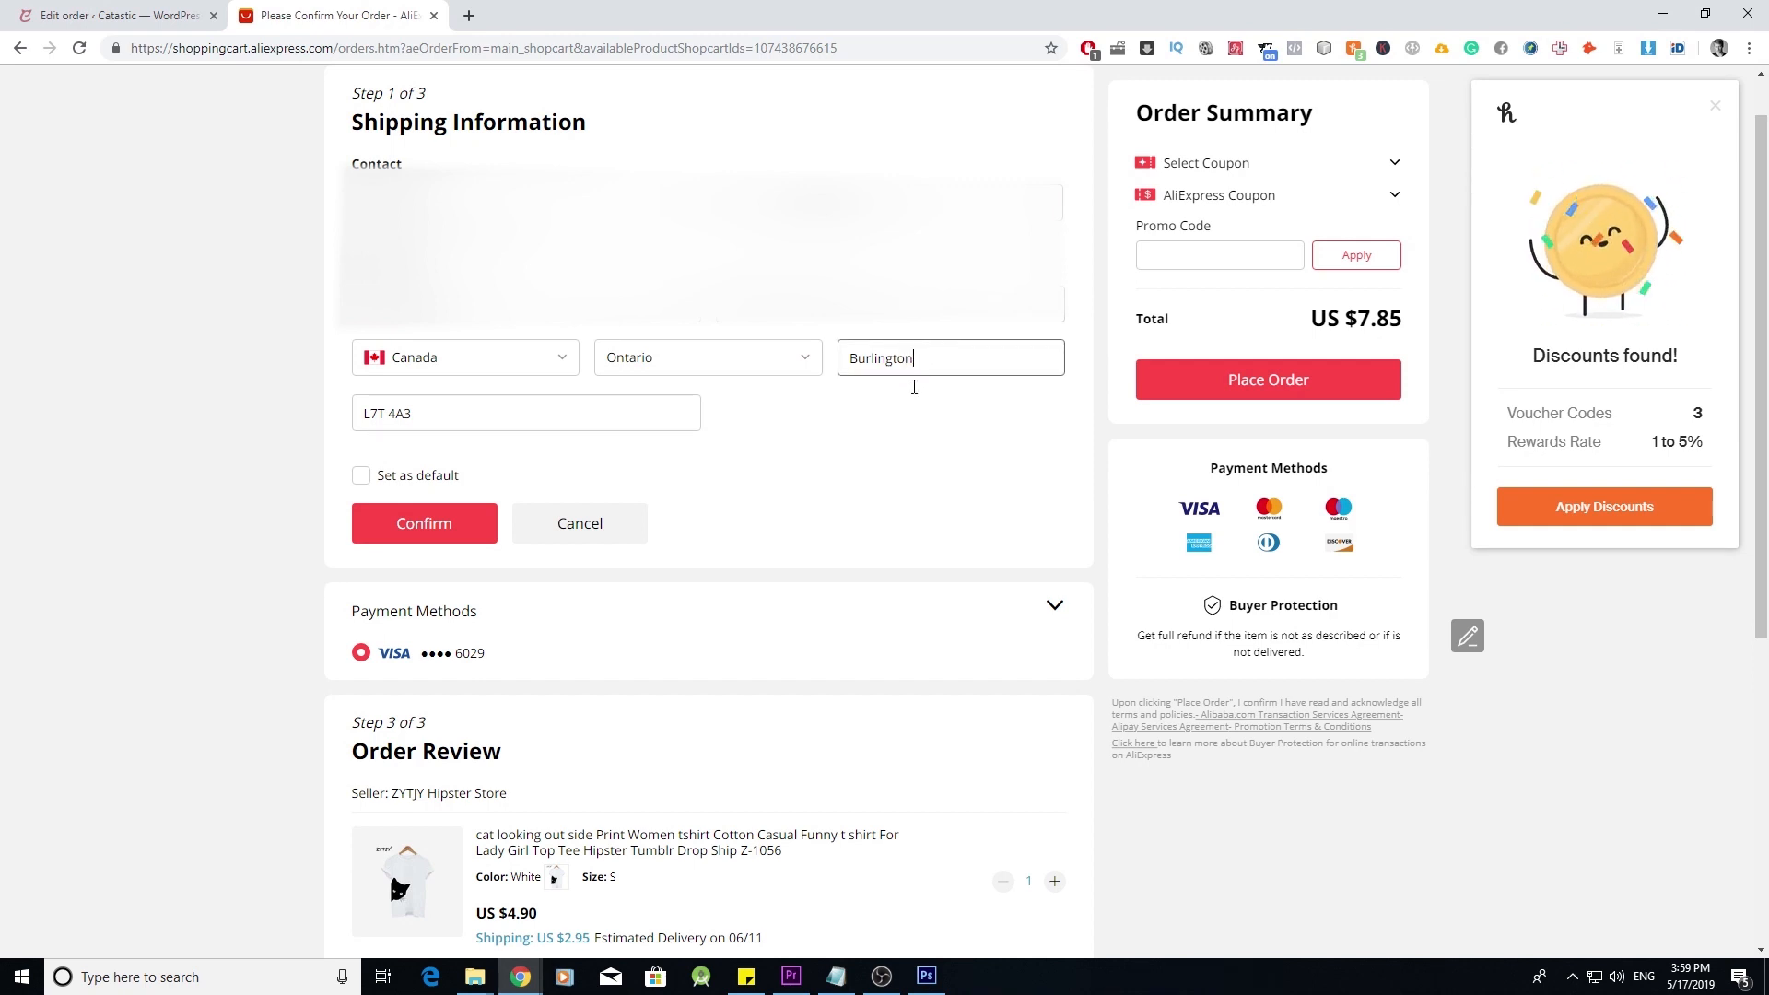
click(478, 530)
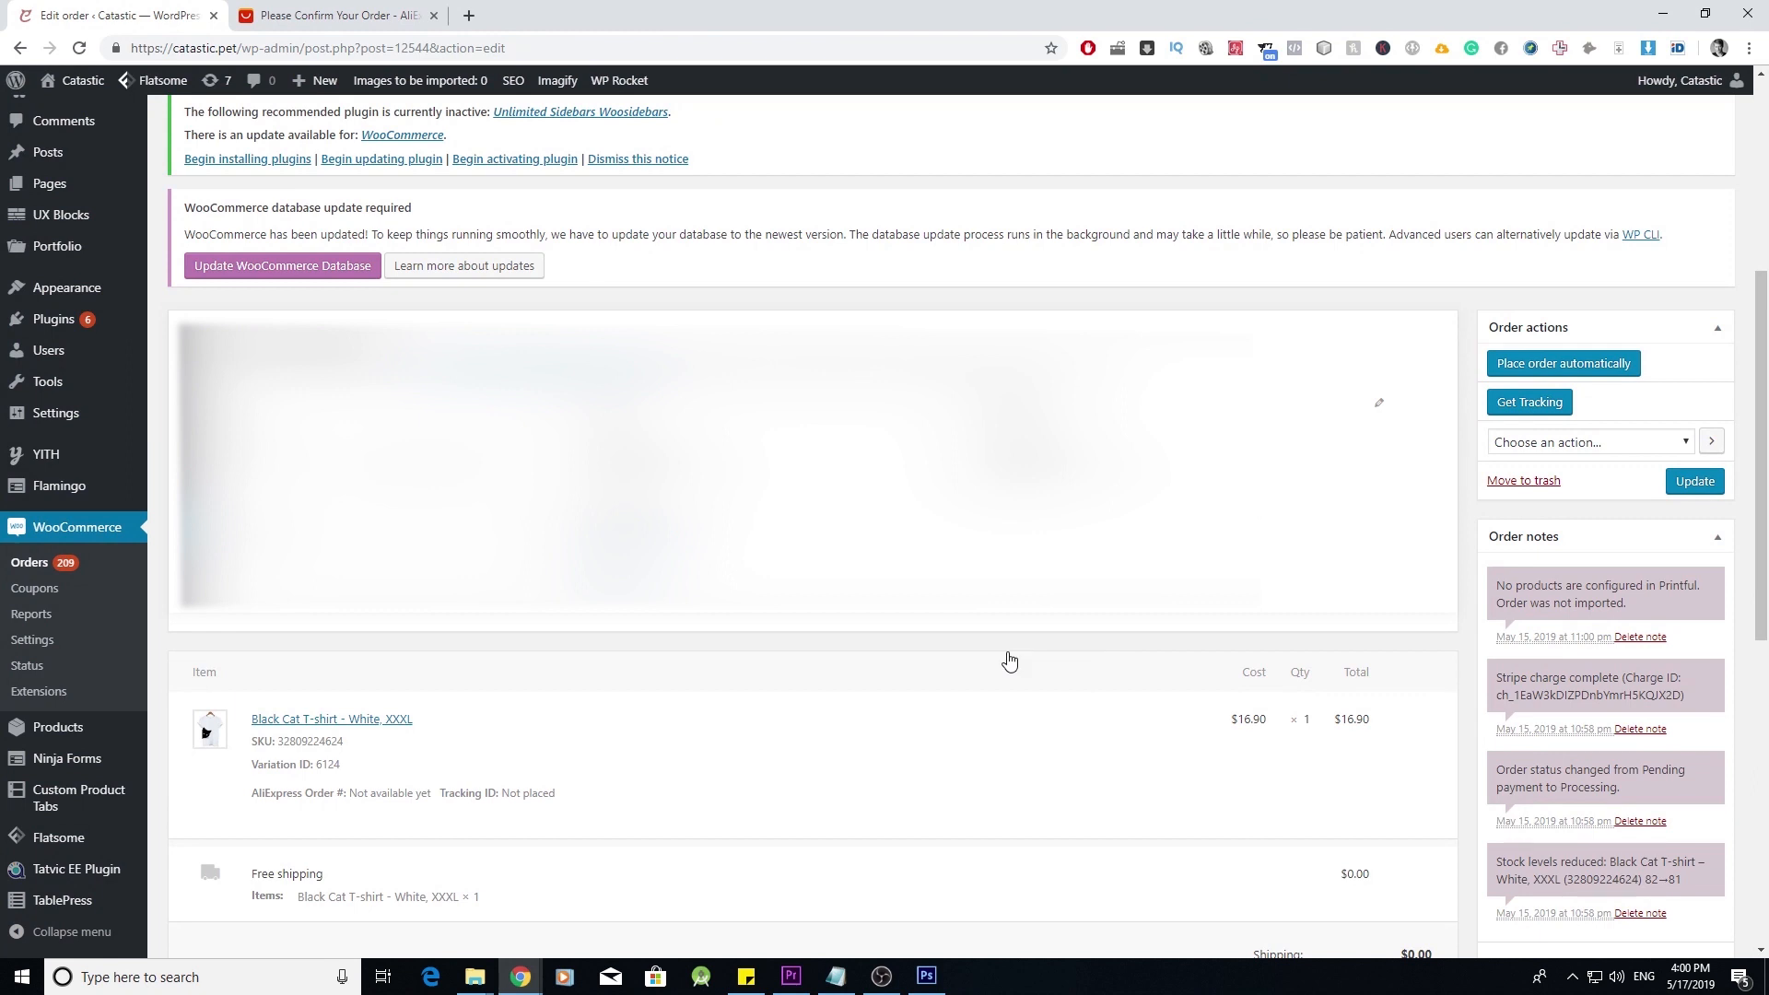
mouse_move(796, 725)
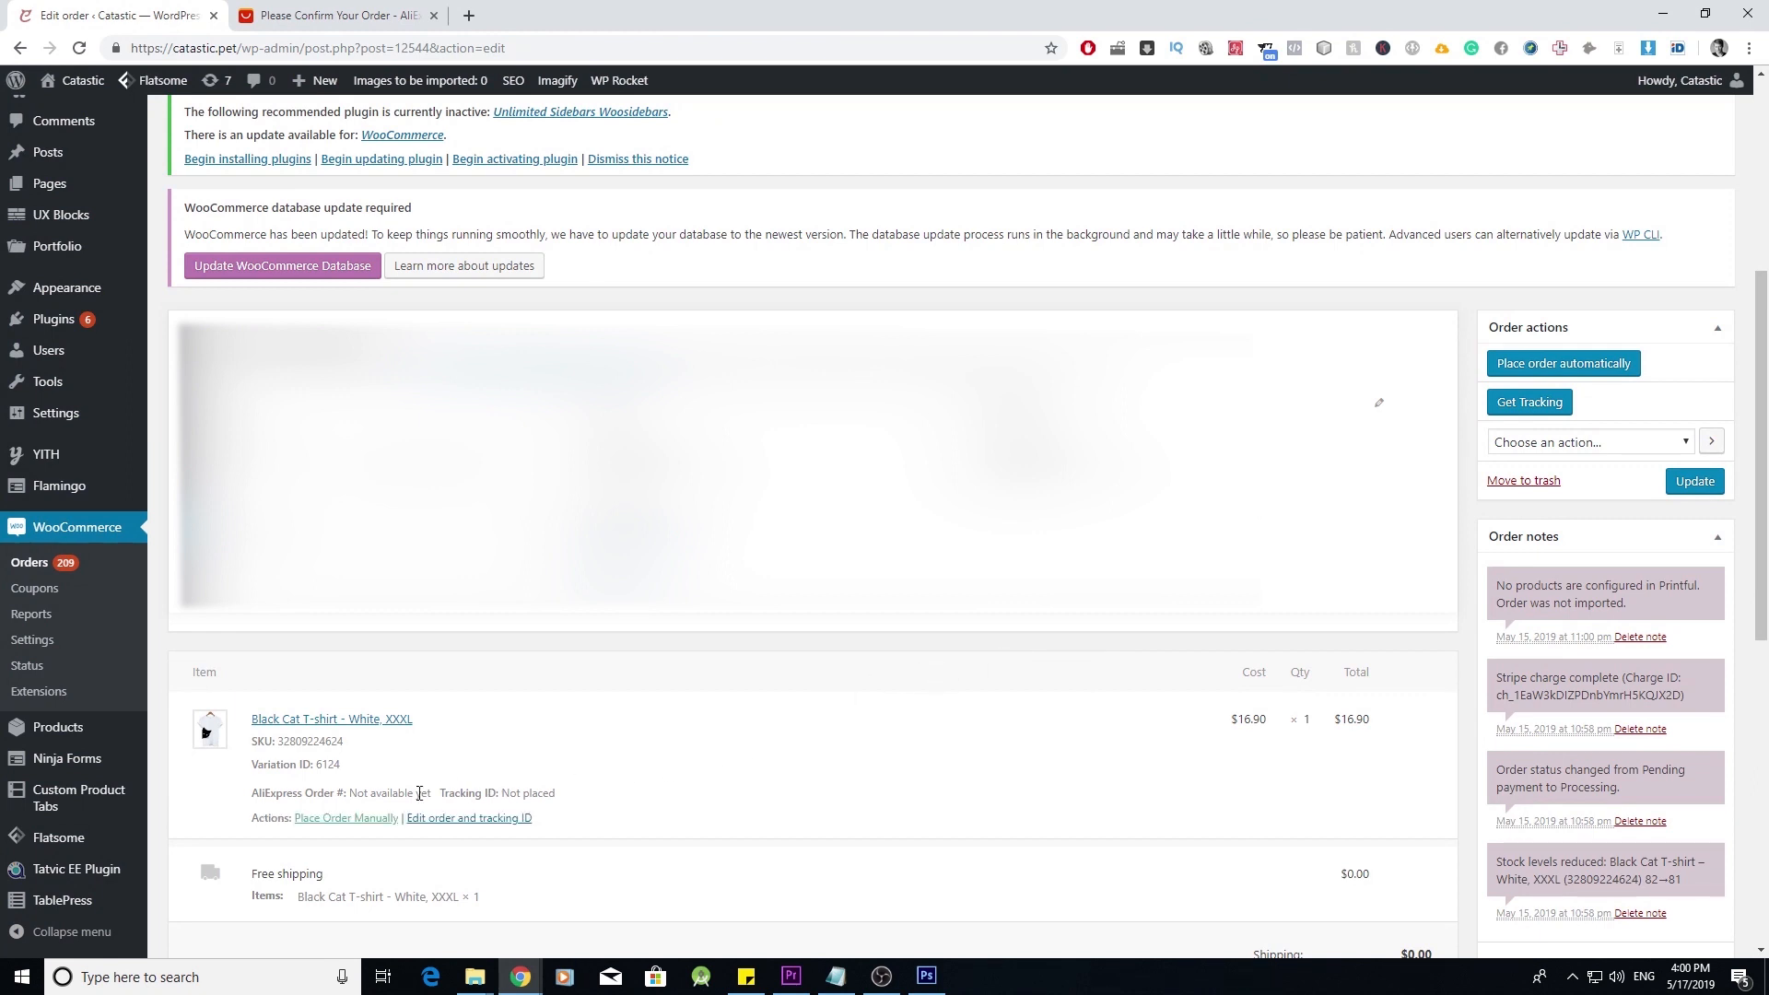
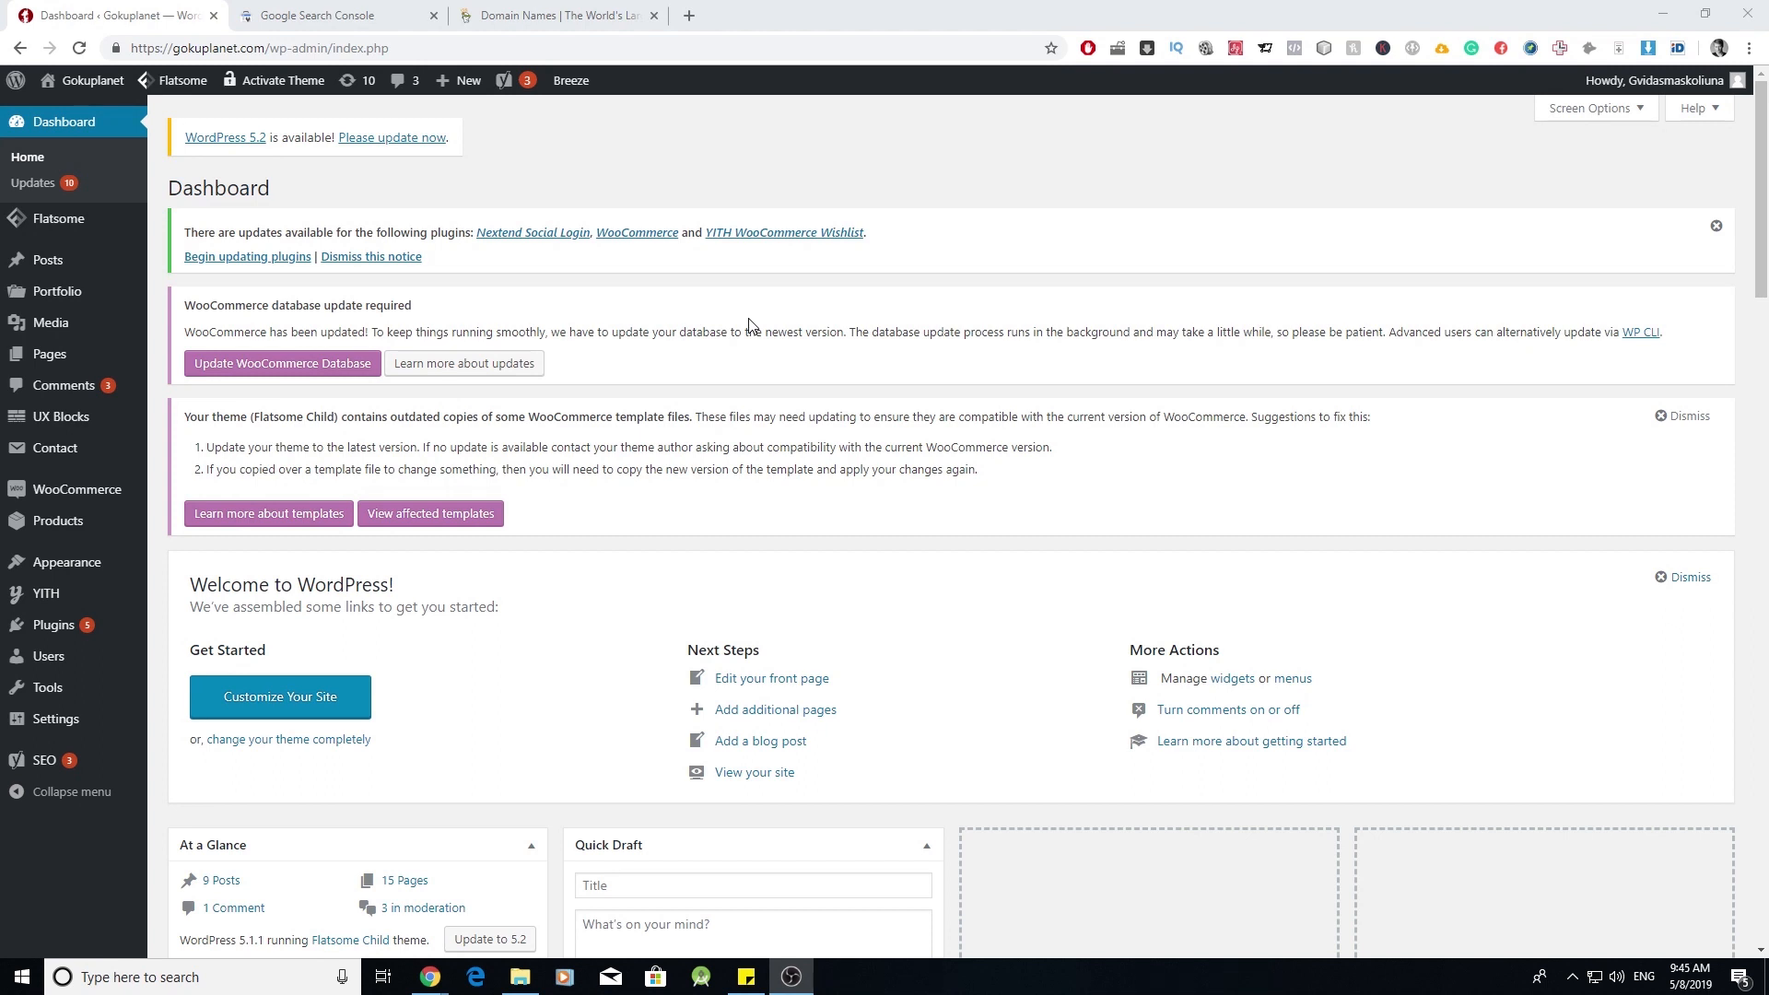
- Register gokuplanet.com as a Search Console Domain property and copy its TXT verification record
click(364, 14)
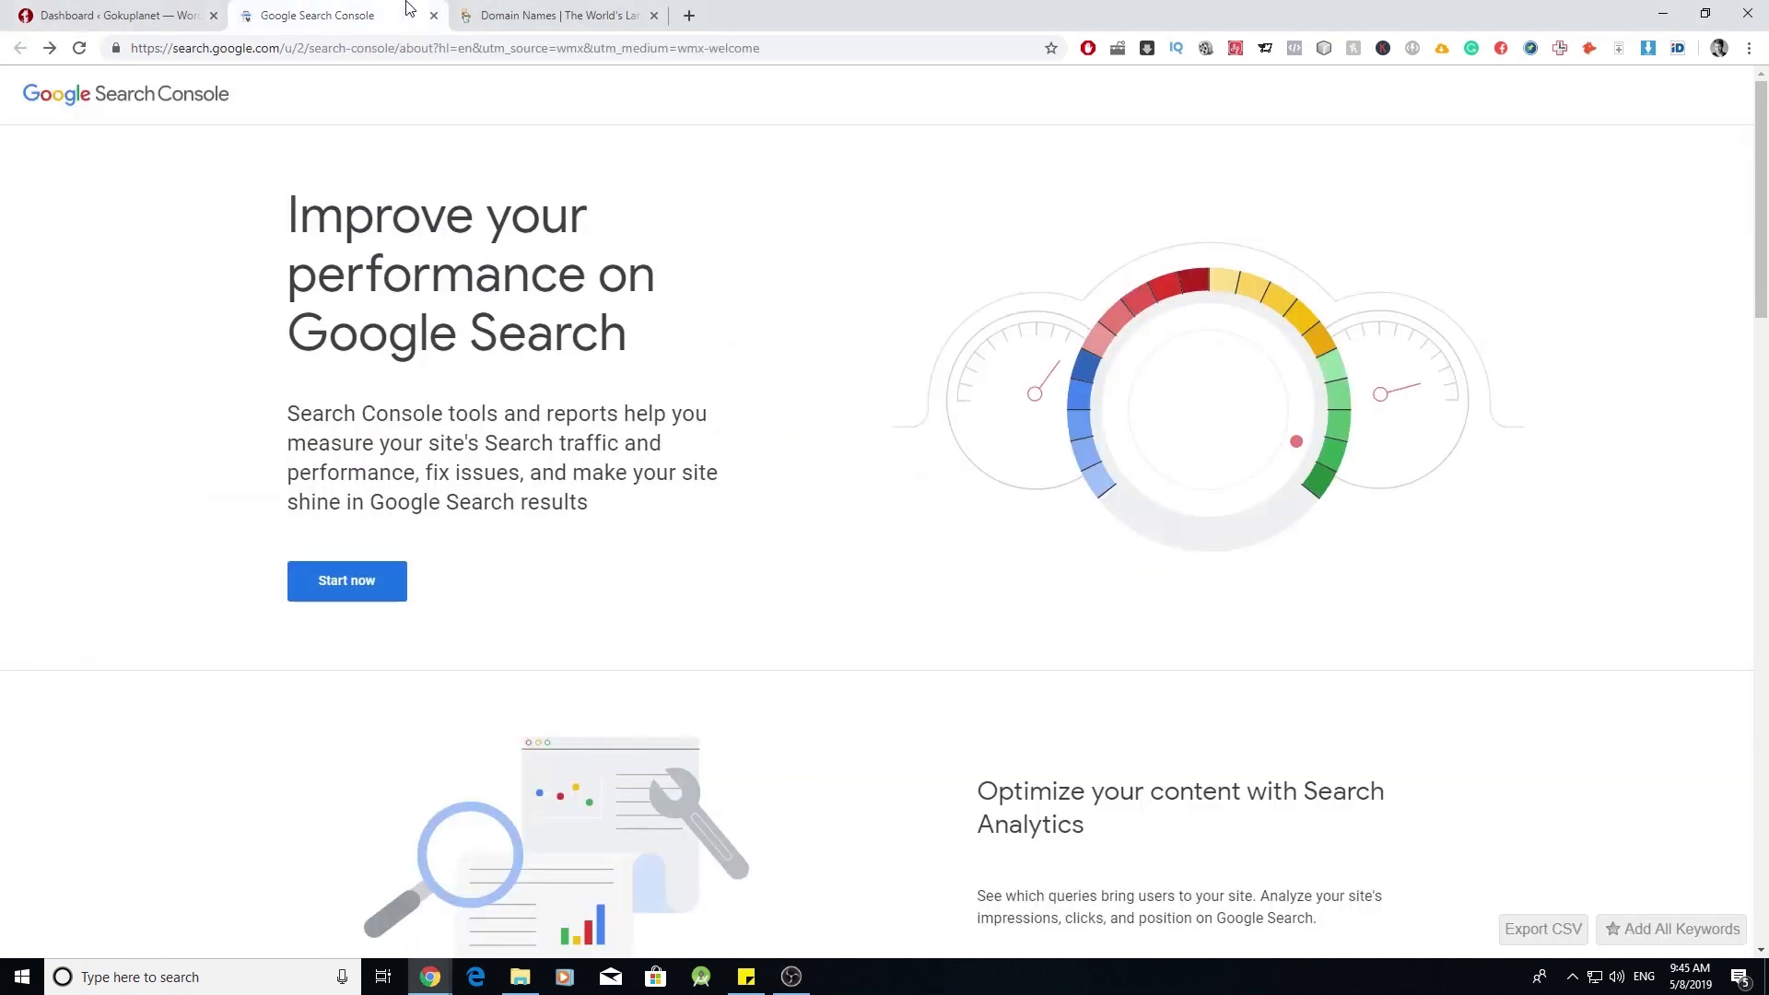
click(528, 9)
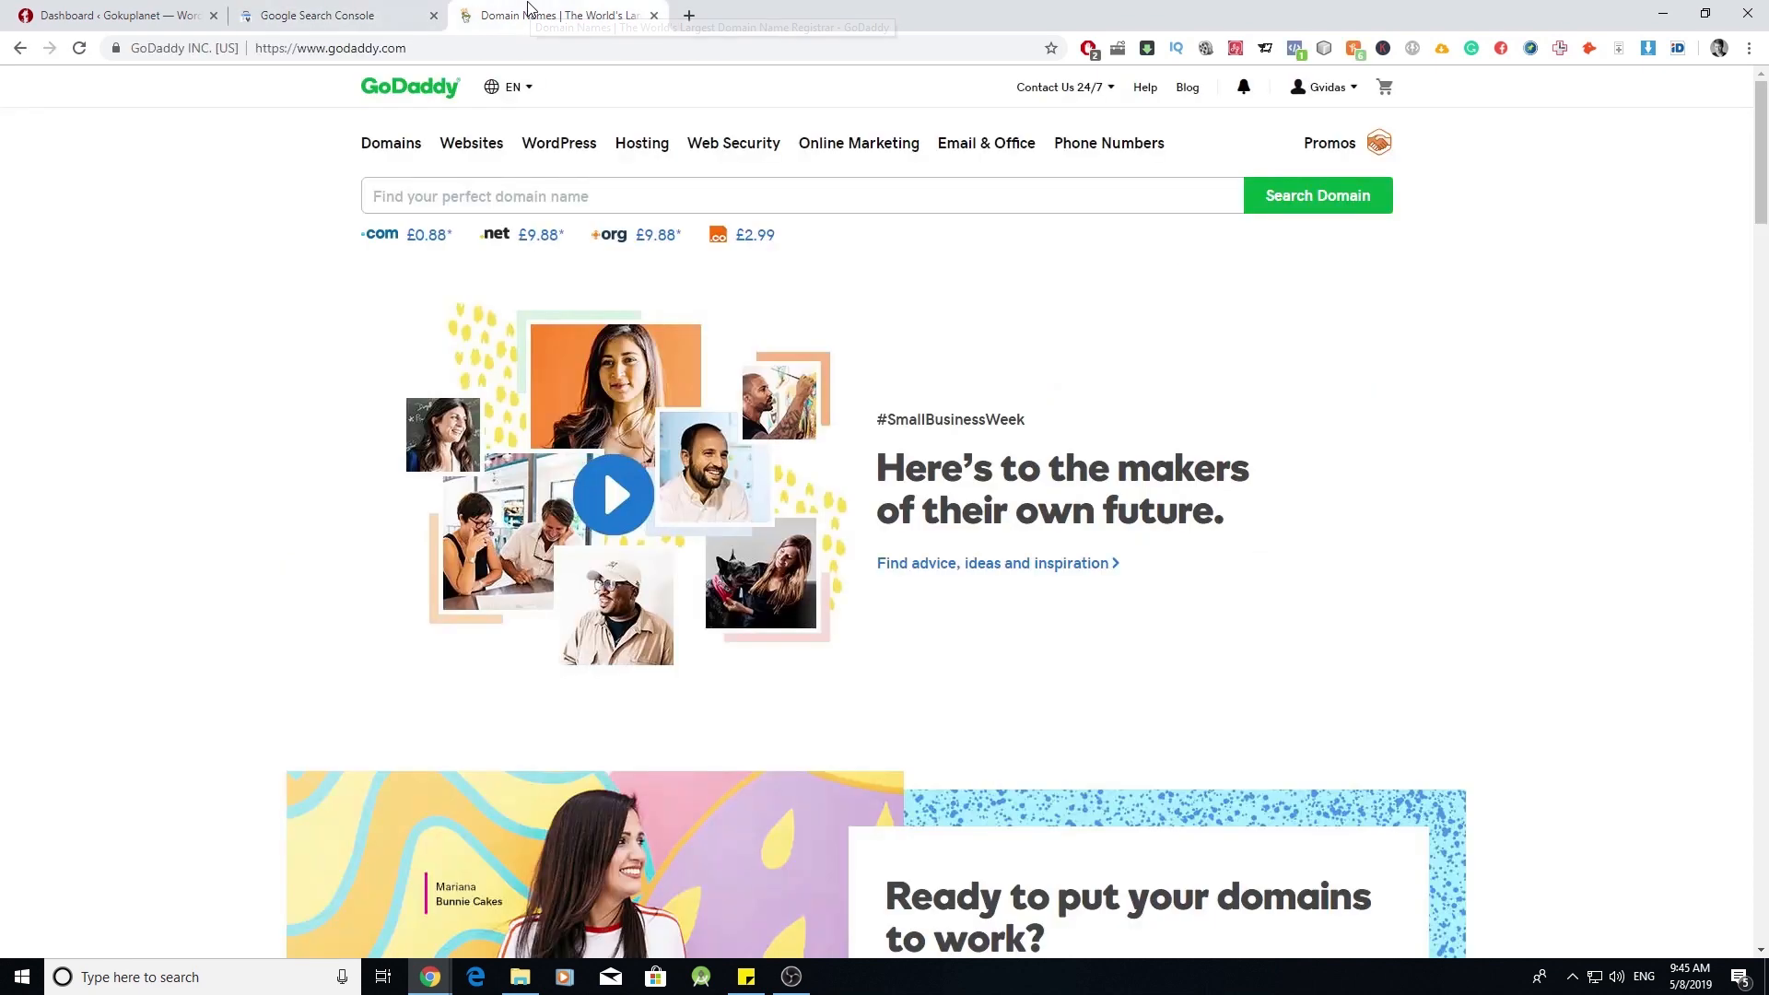
click(325, 9)
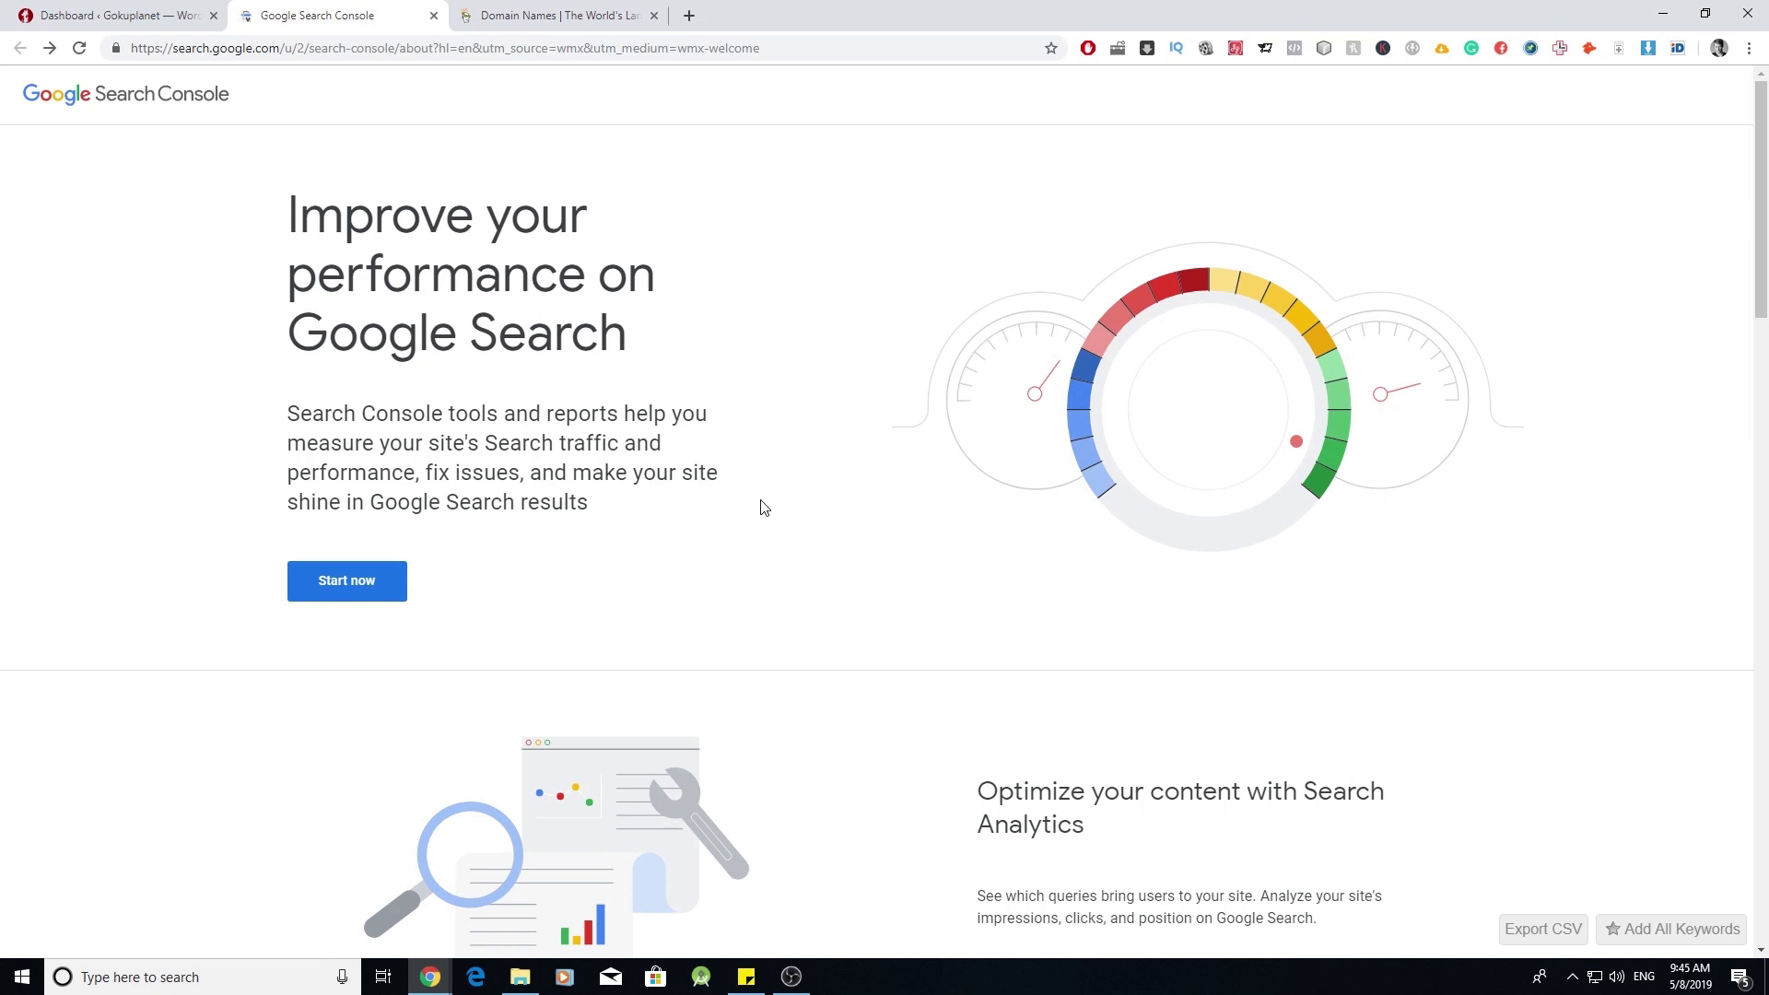
click(359, 581)
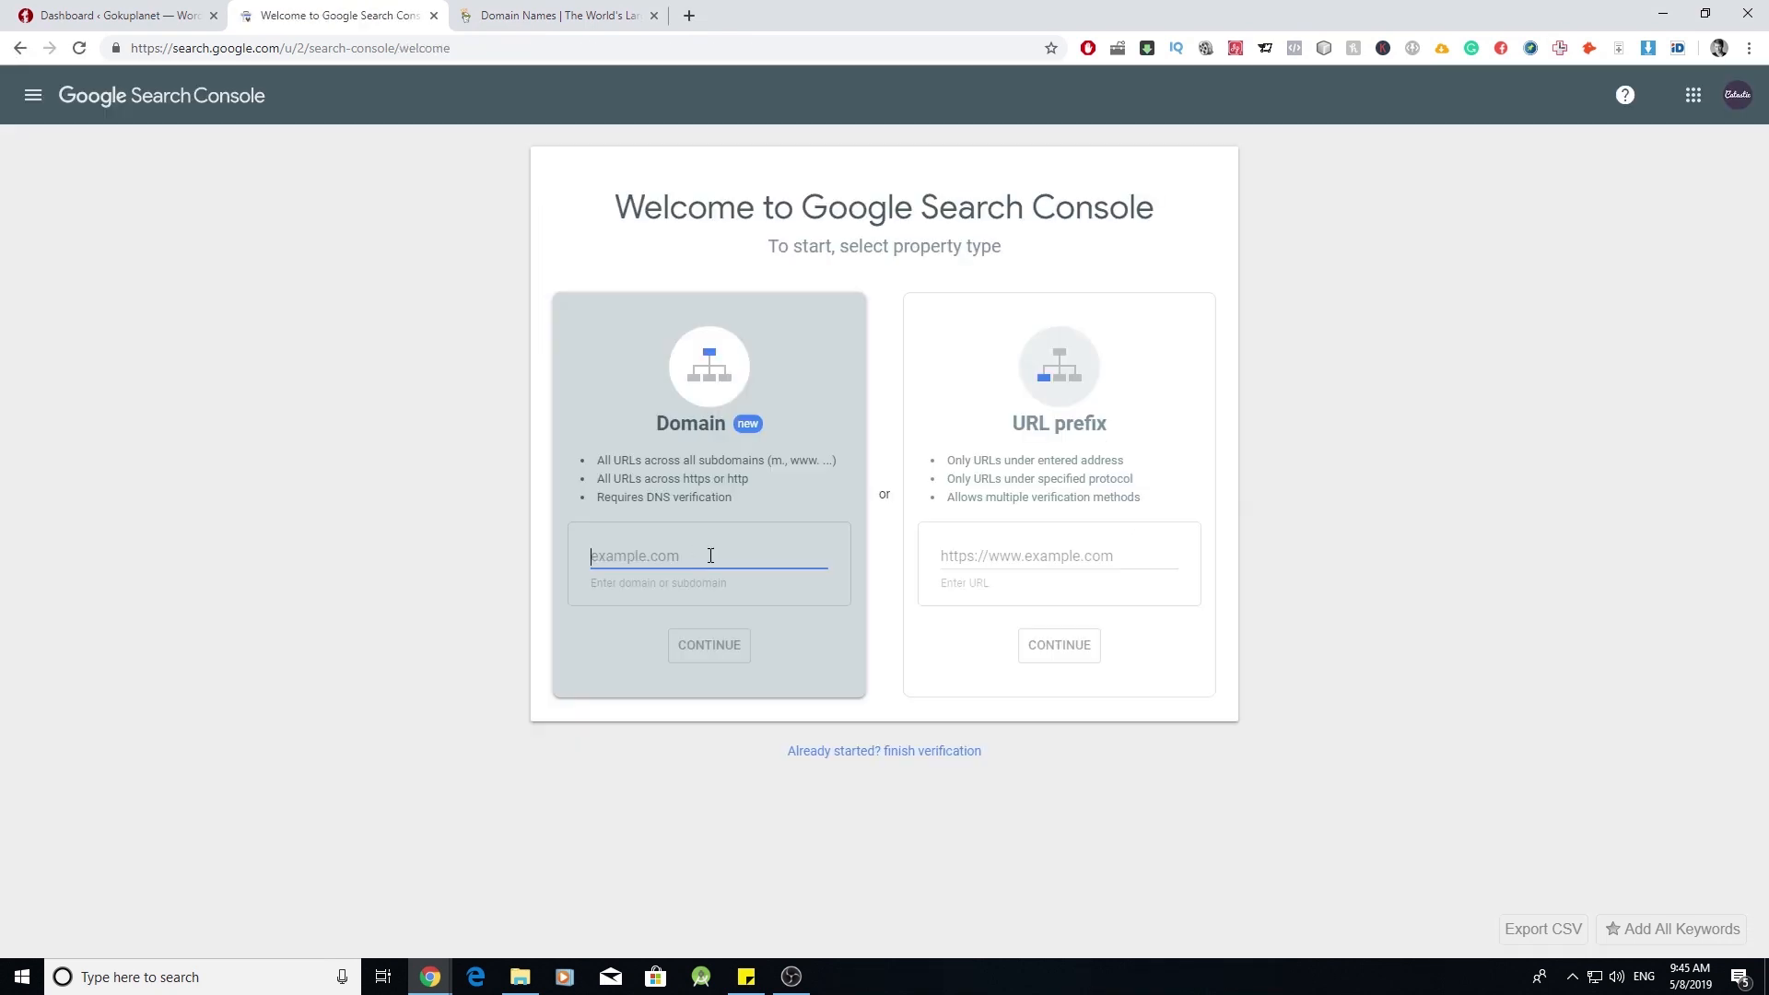
text(gokuplanet.com)
click(718, 648)
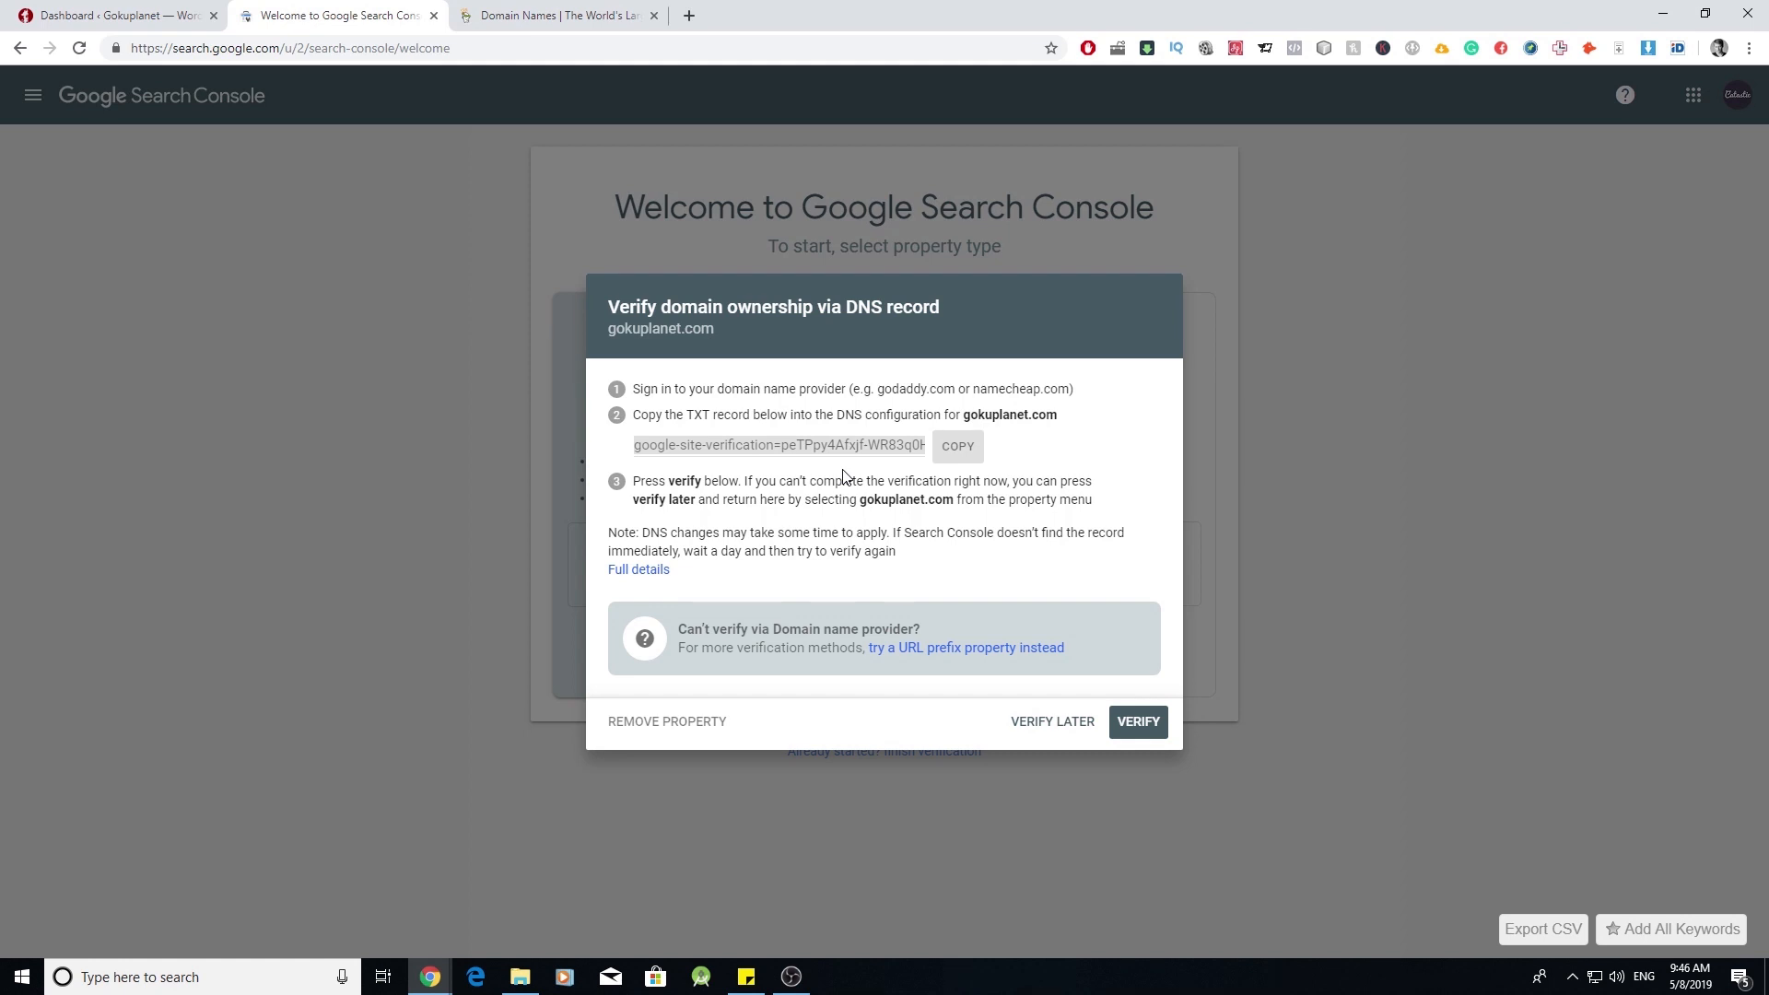
click(970, 448)
- Open GoDaddy's DNS management page for gokuplanet.com
click(557, 14)
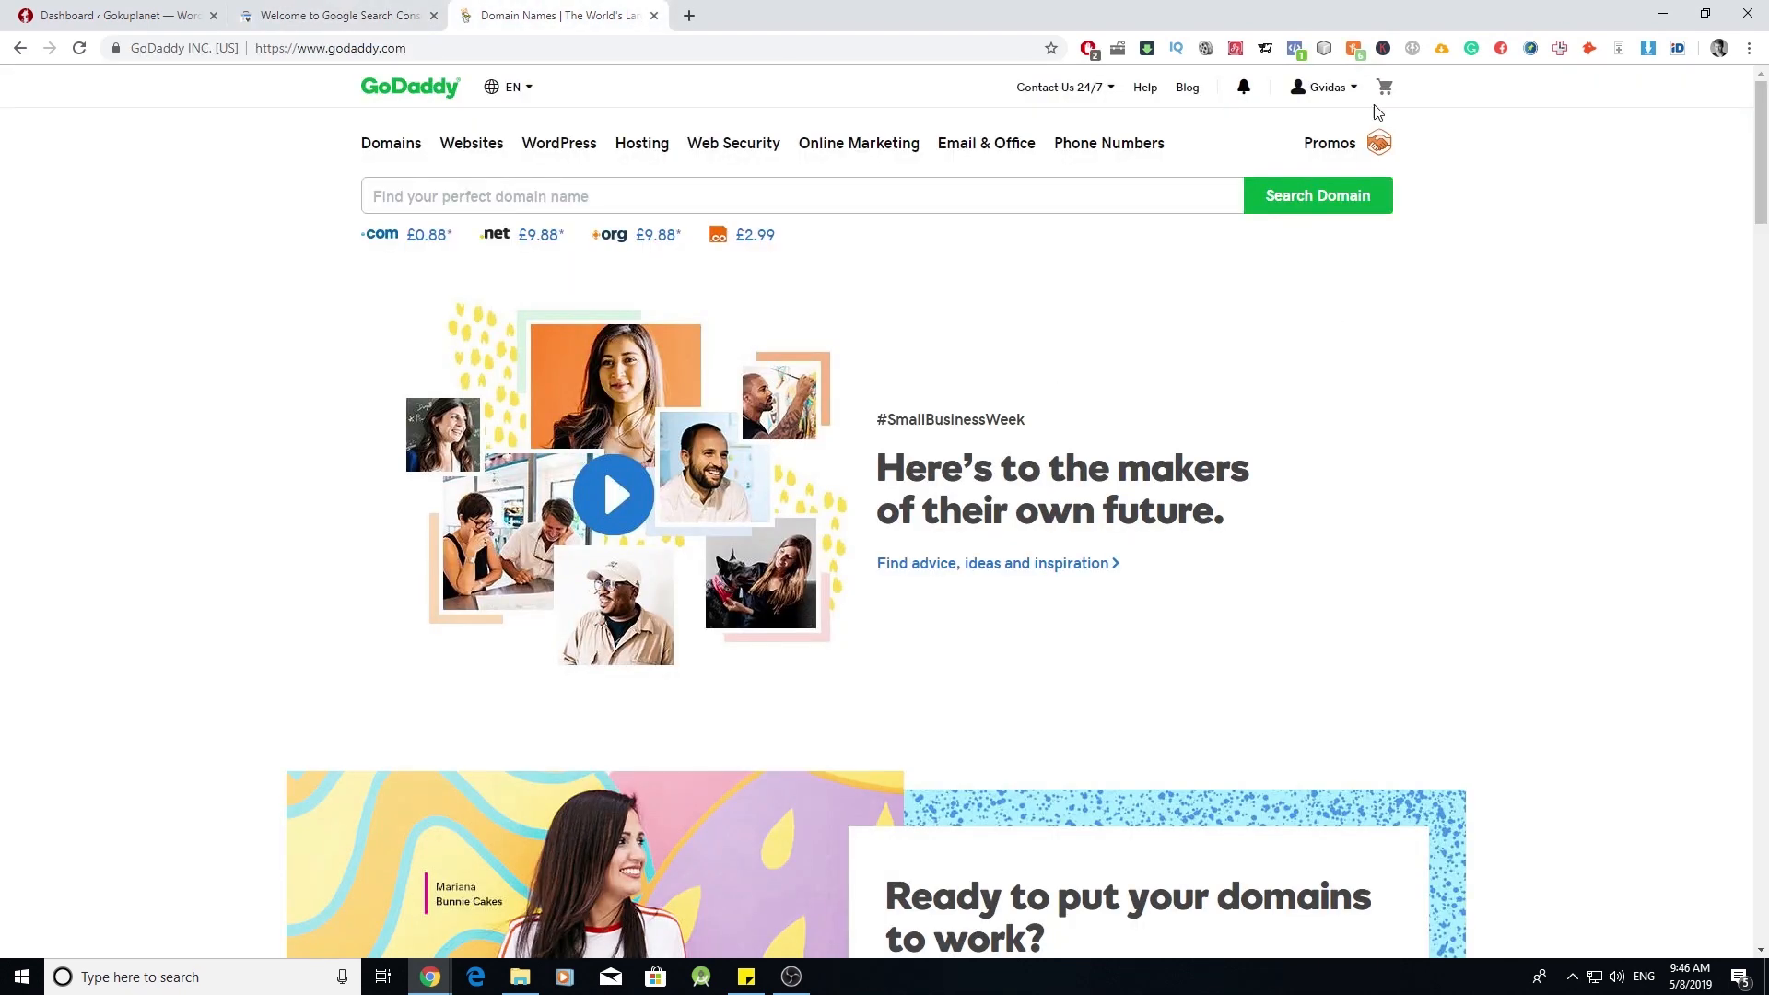
click(1346, 96)
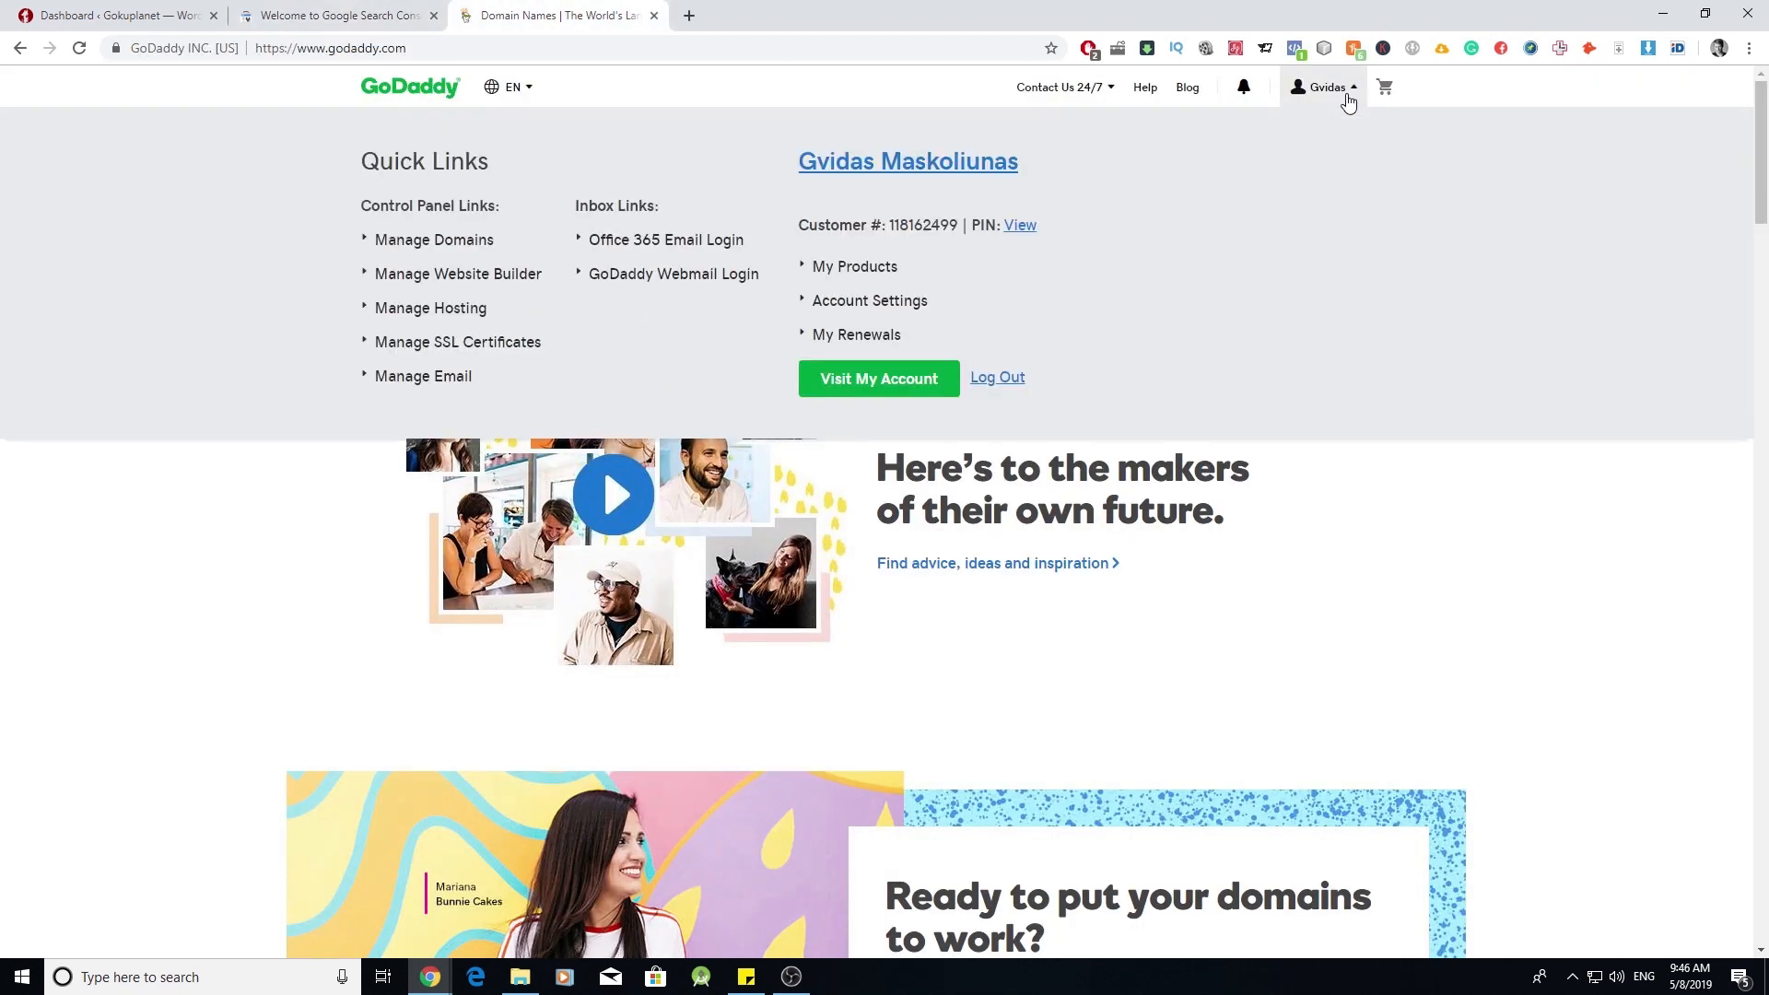
click(465, 245)
scroll(601, 309, down, 3)
click(683, 546)
click(748, 595)
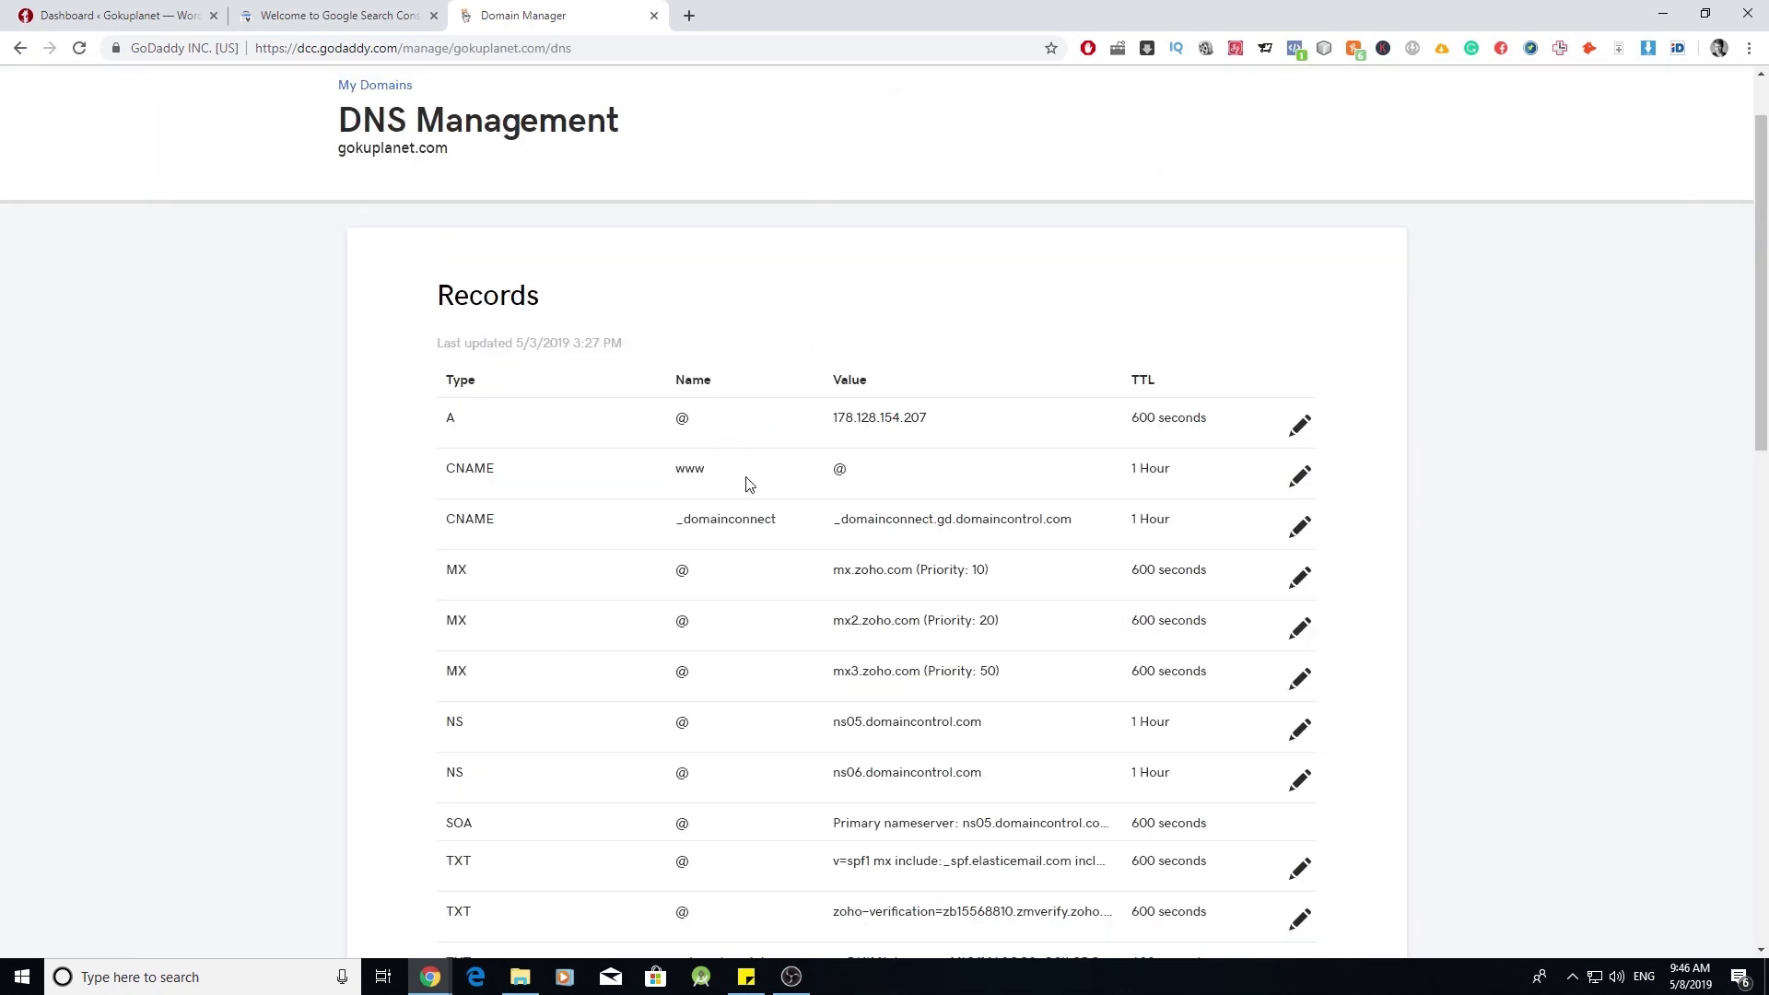
scroll(748, 486, down, 4)
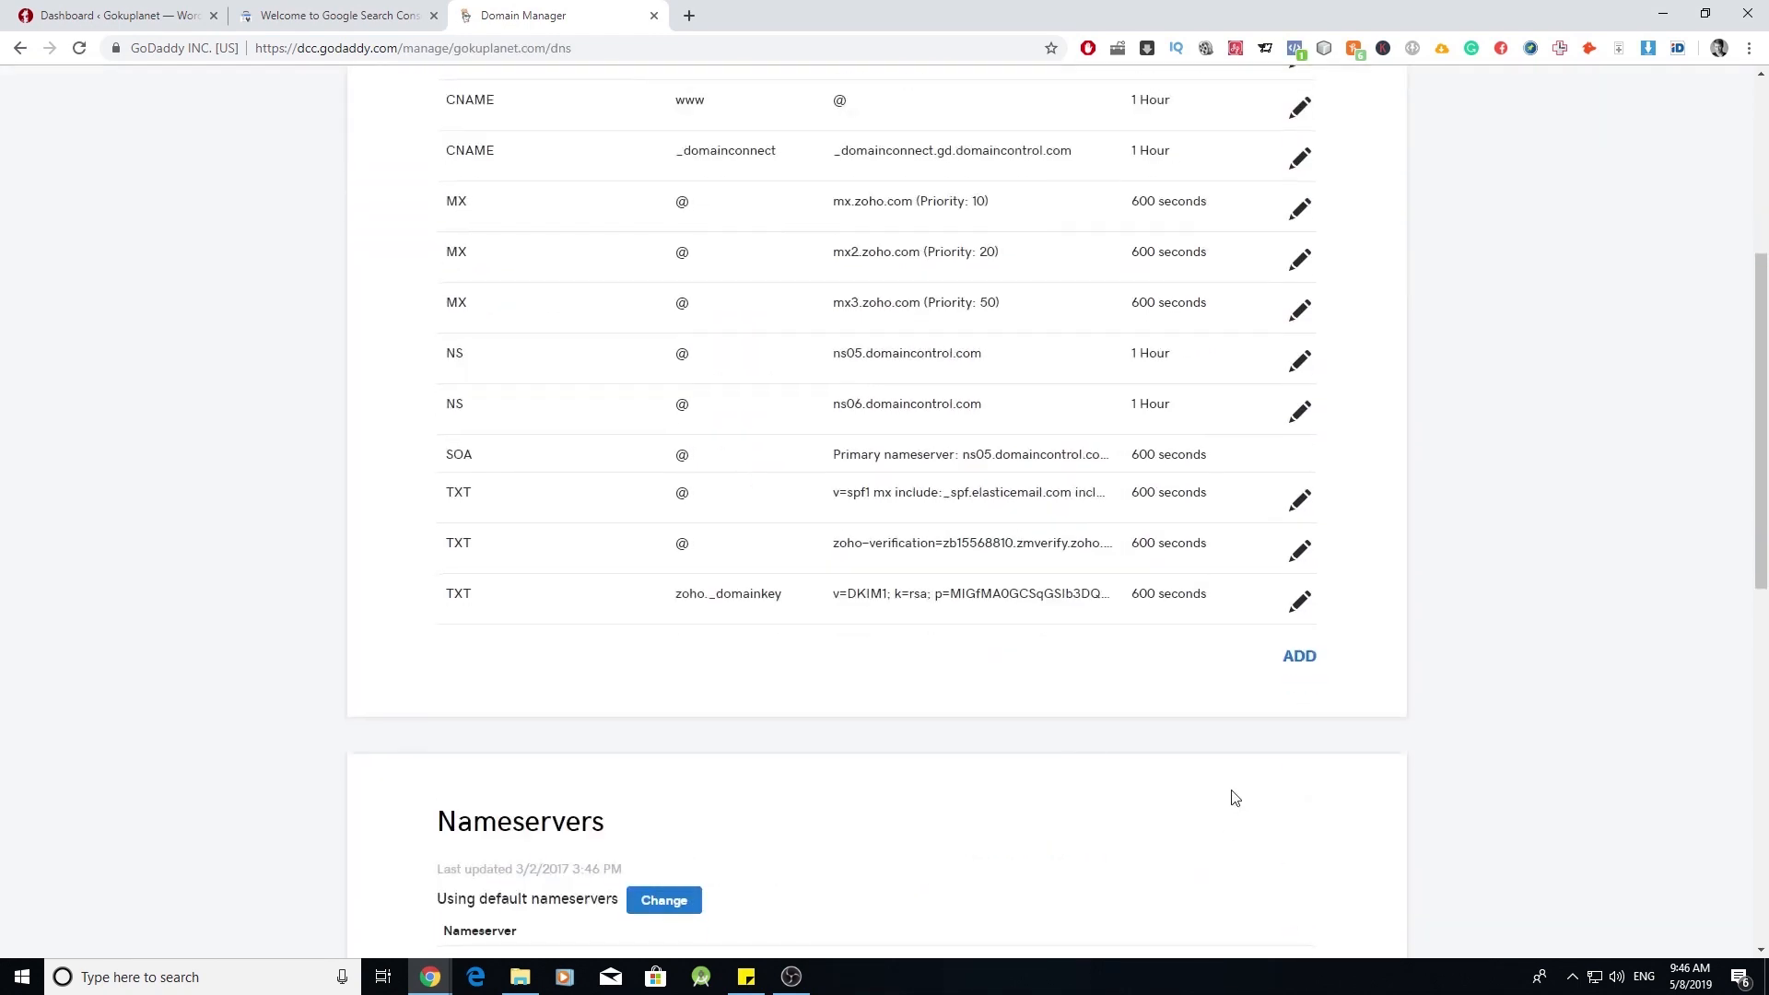
- Add a TXT record at host @ holding the pasted Google verification string
click(1299, 652)
click(642, 701)
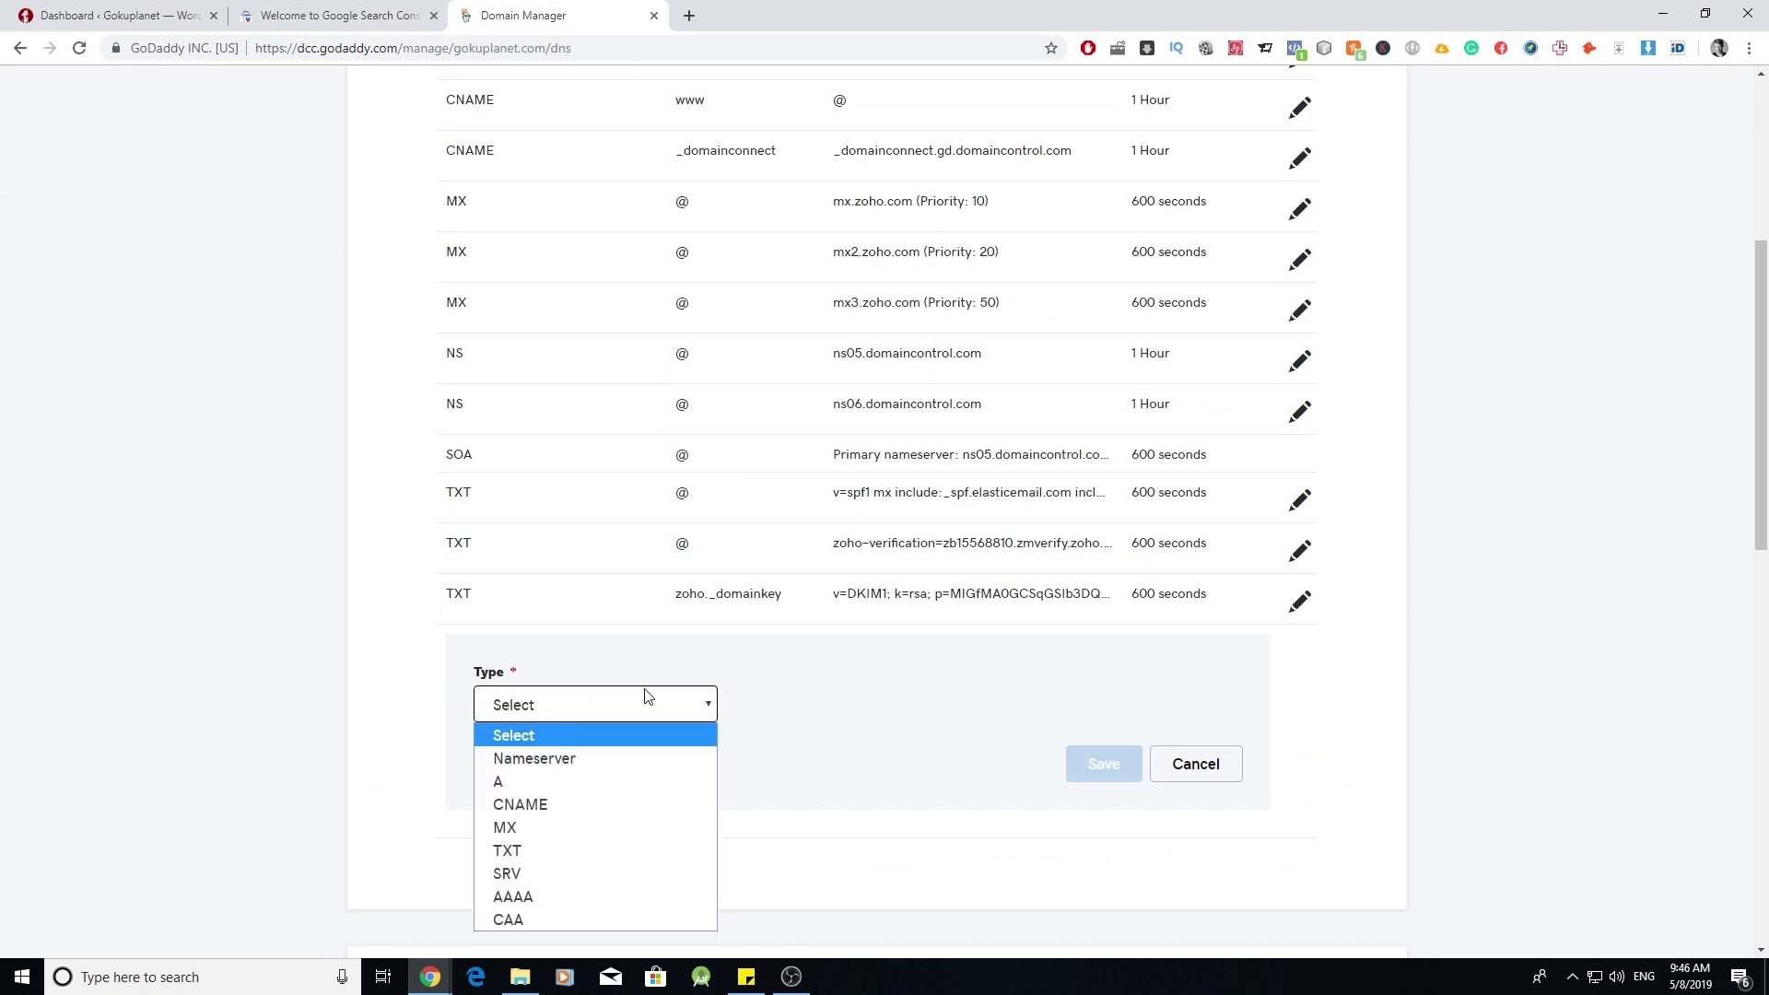
click(644, 844)
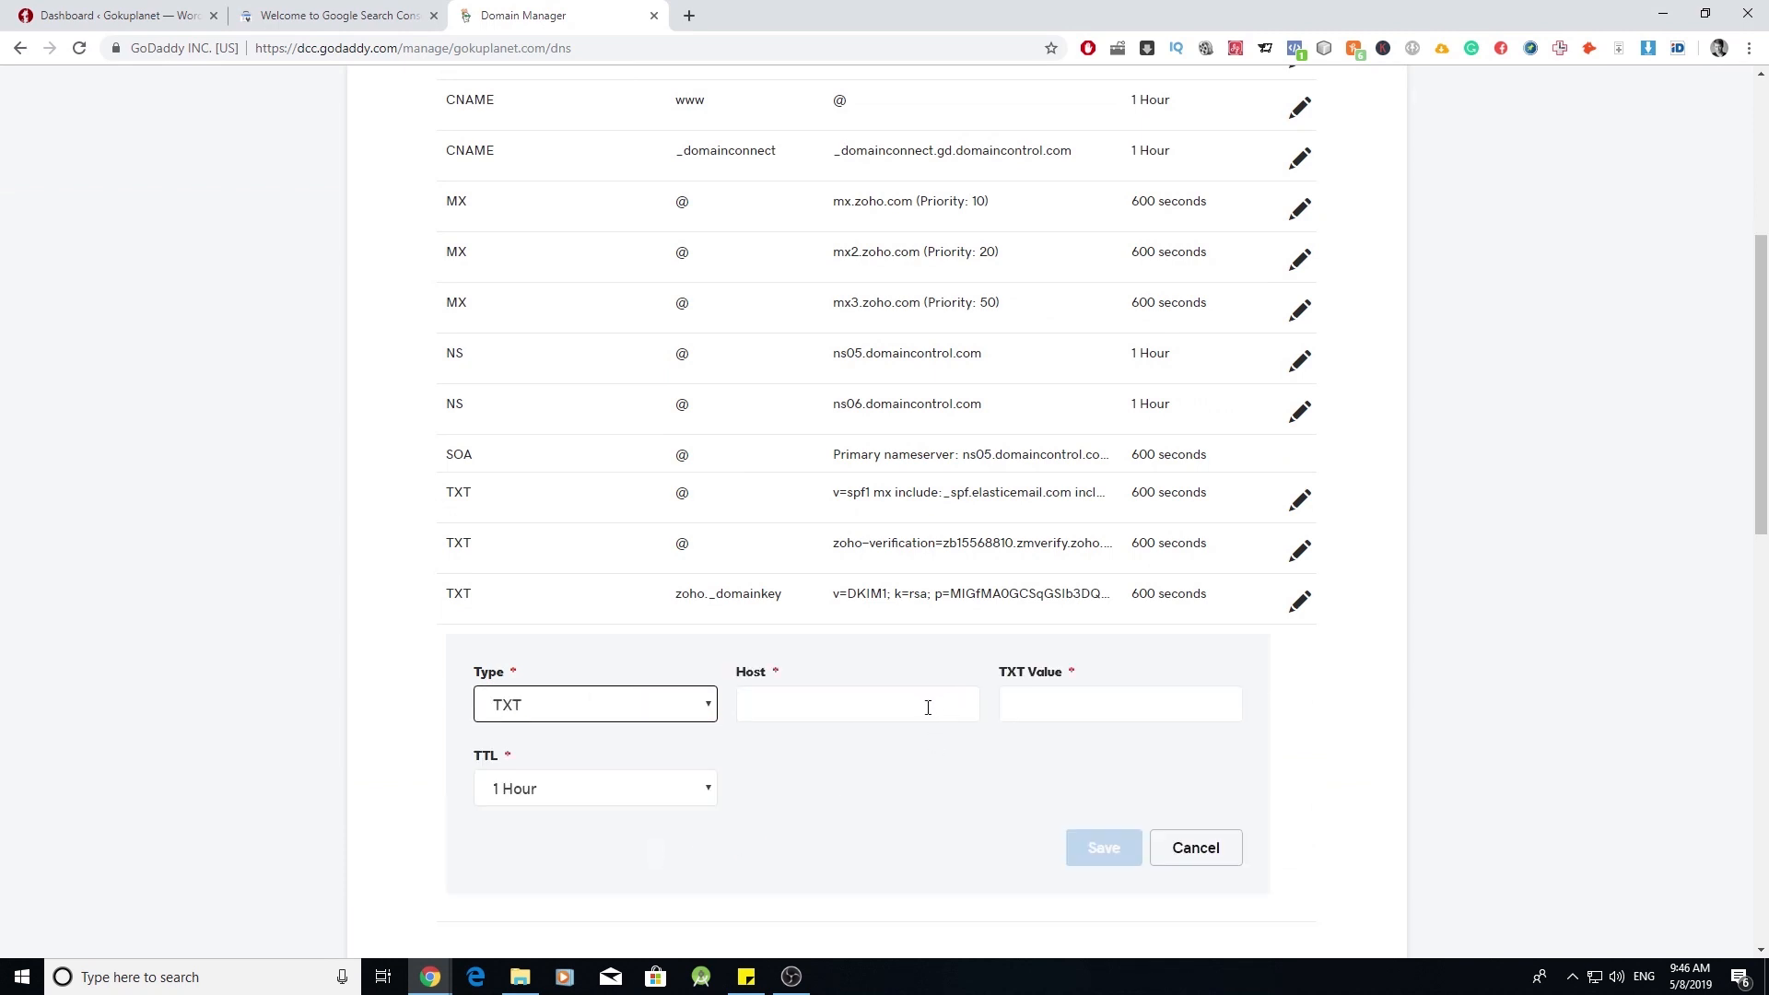
click(928, 703)
click(940, 747)
click(1072, 717)
right_click(1073, 717)
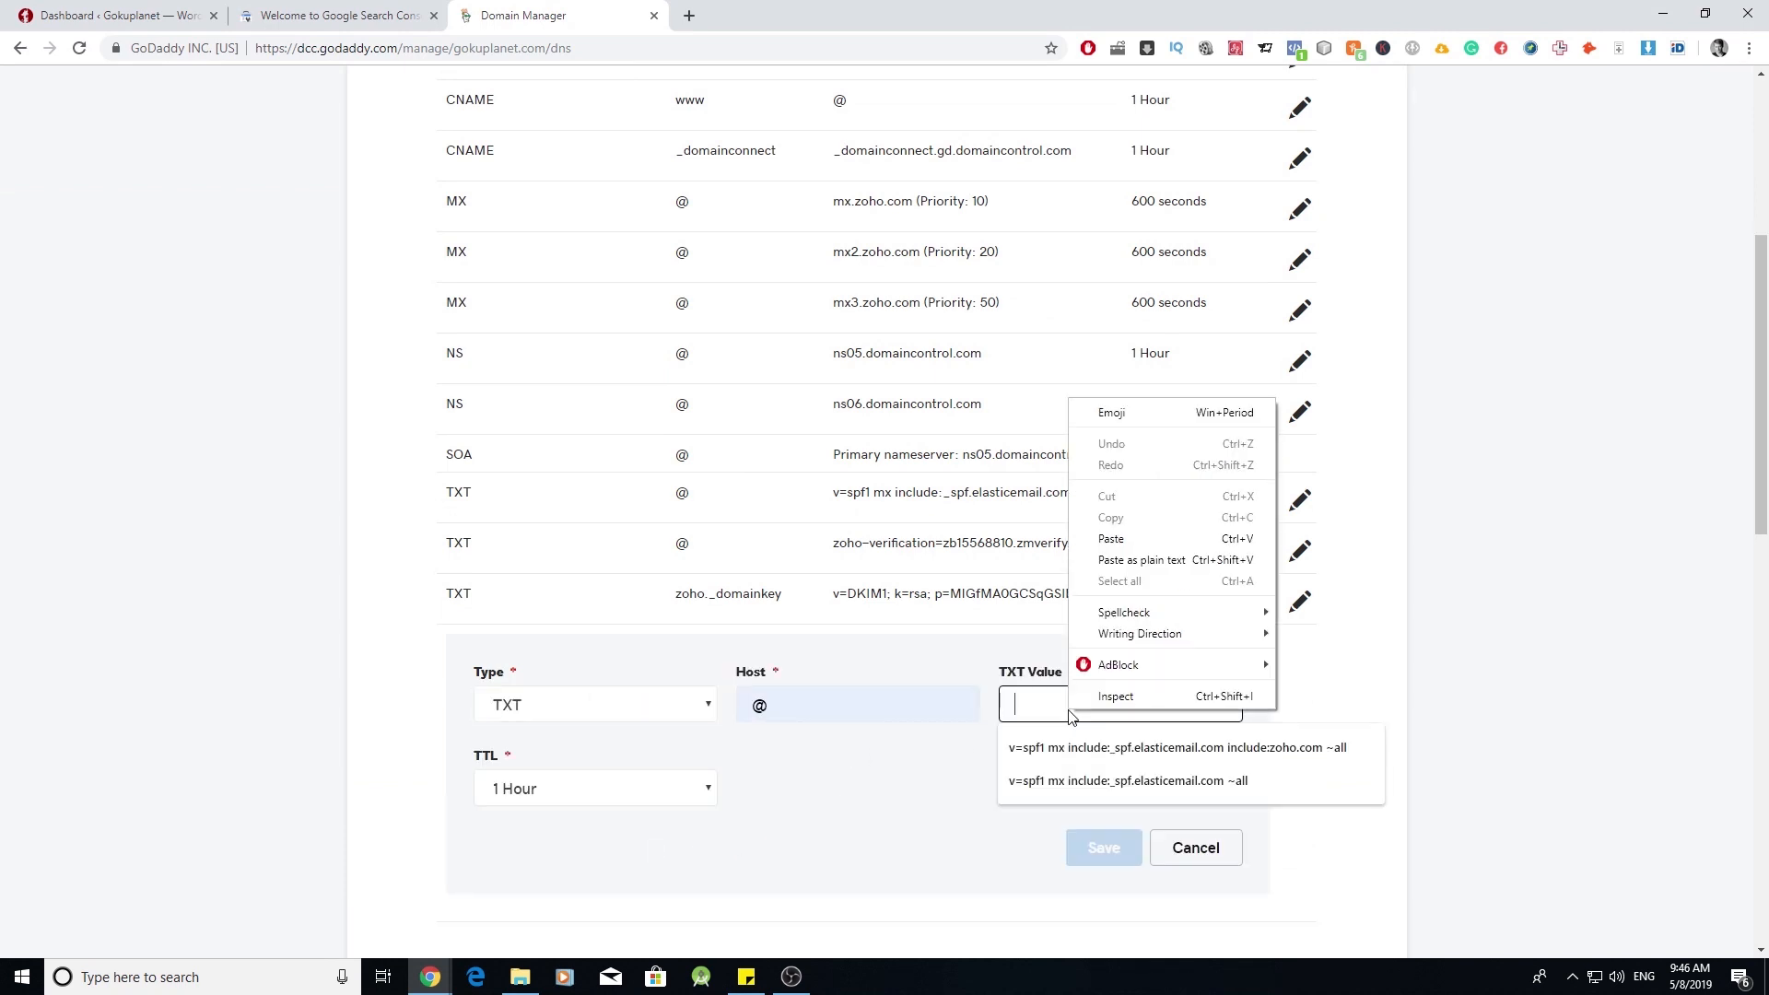
click(1118, 537)
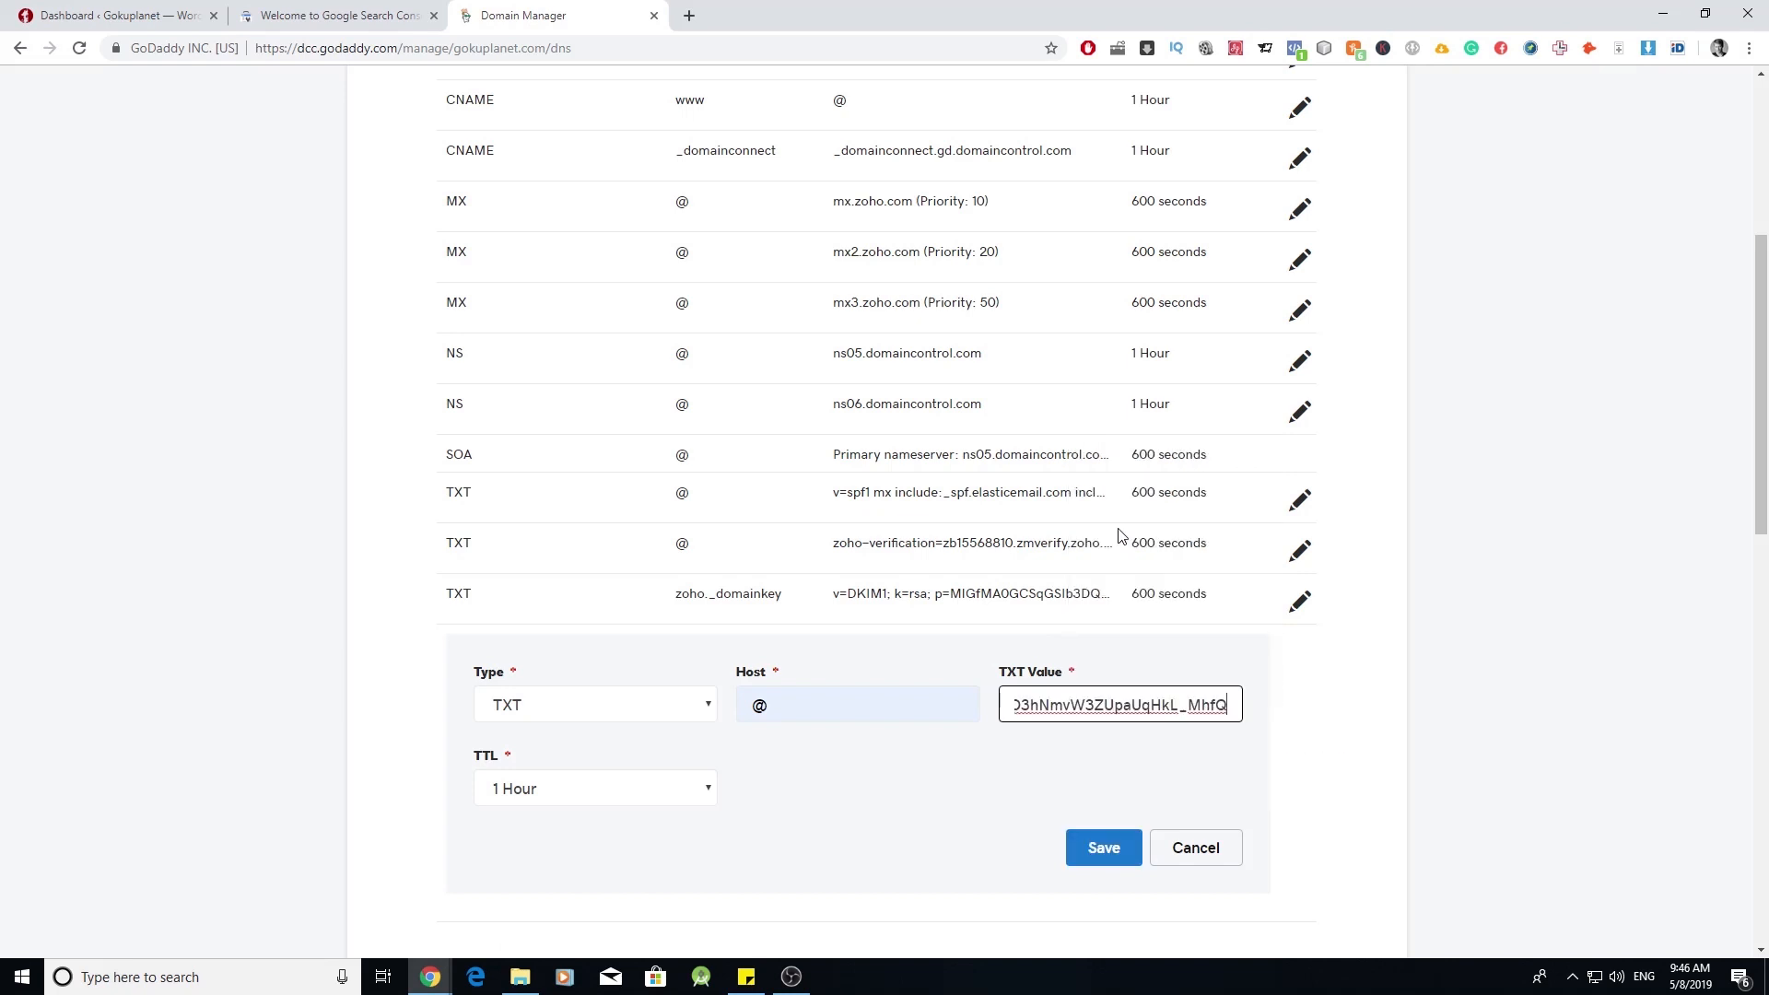
- Give the TXT record a custom 600-second TTL and save it
click(702, 788)
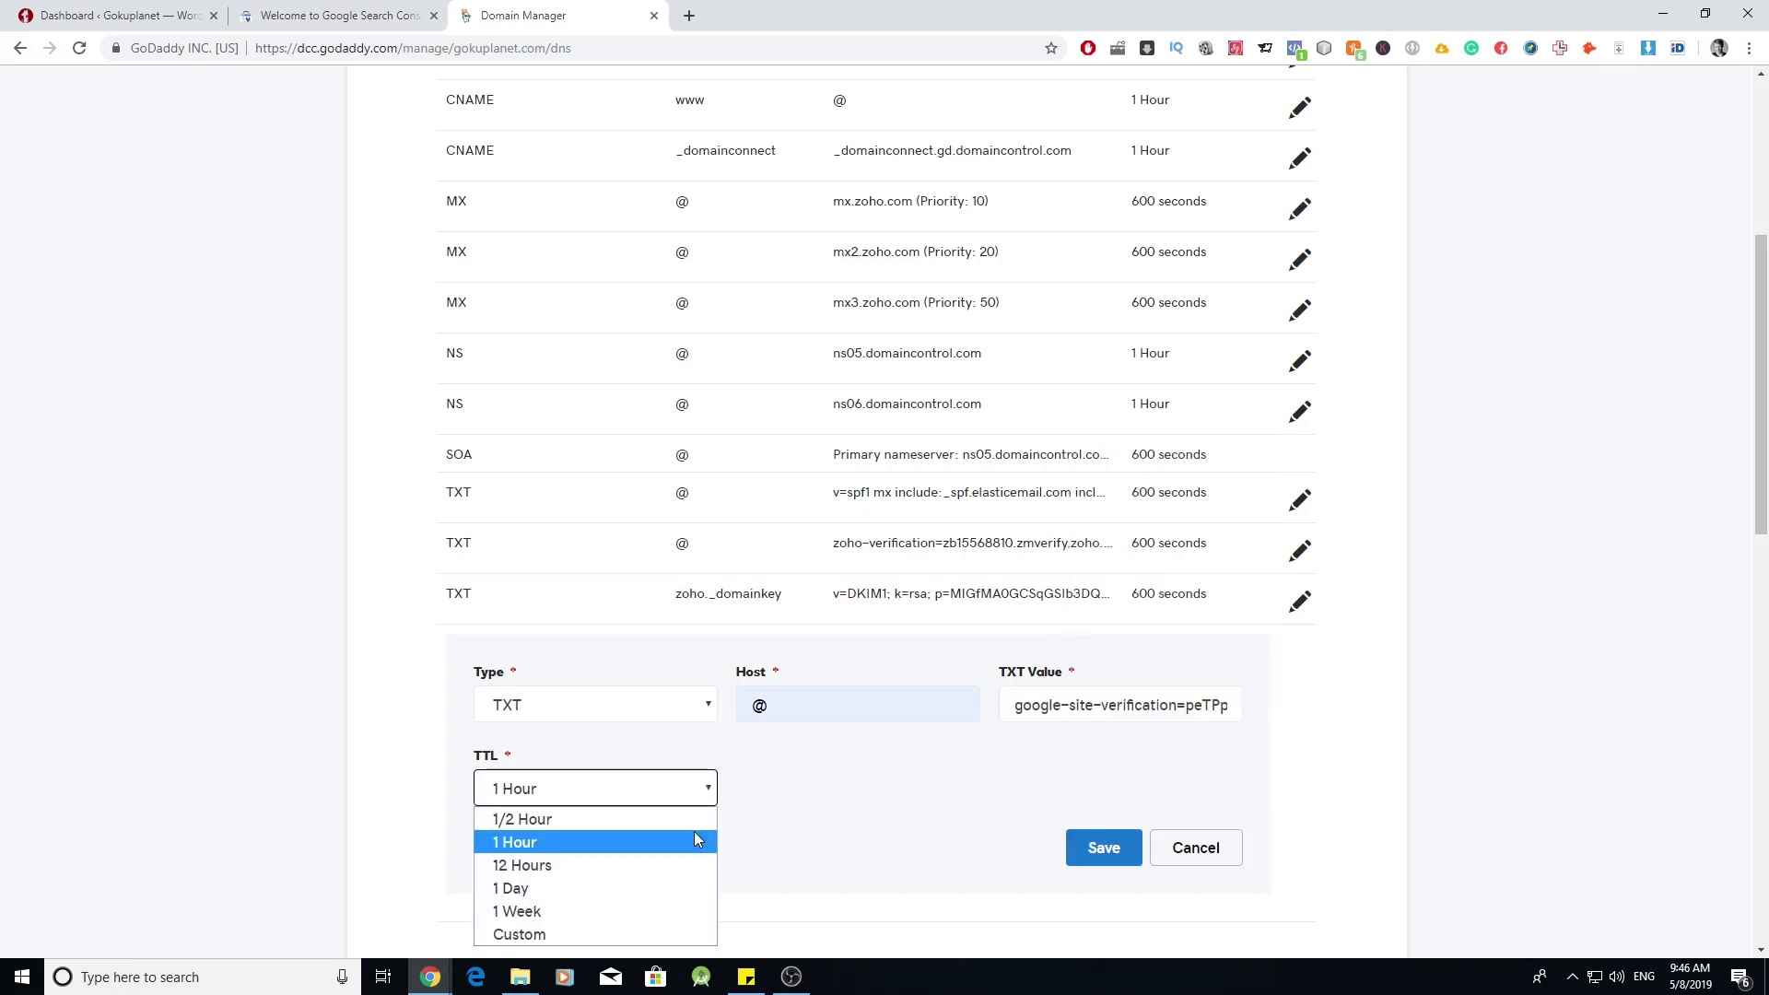
click(641, 936)
click(760, 789)
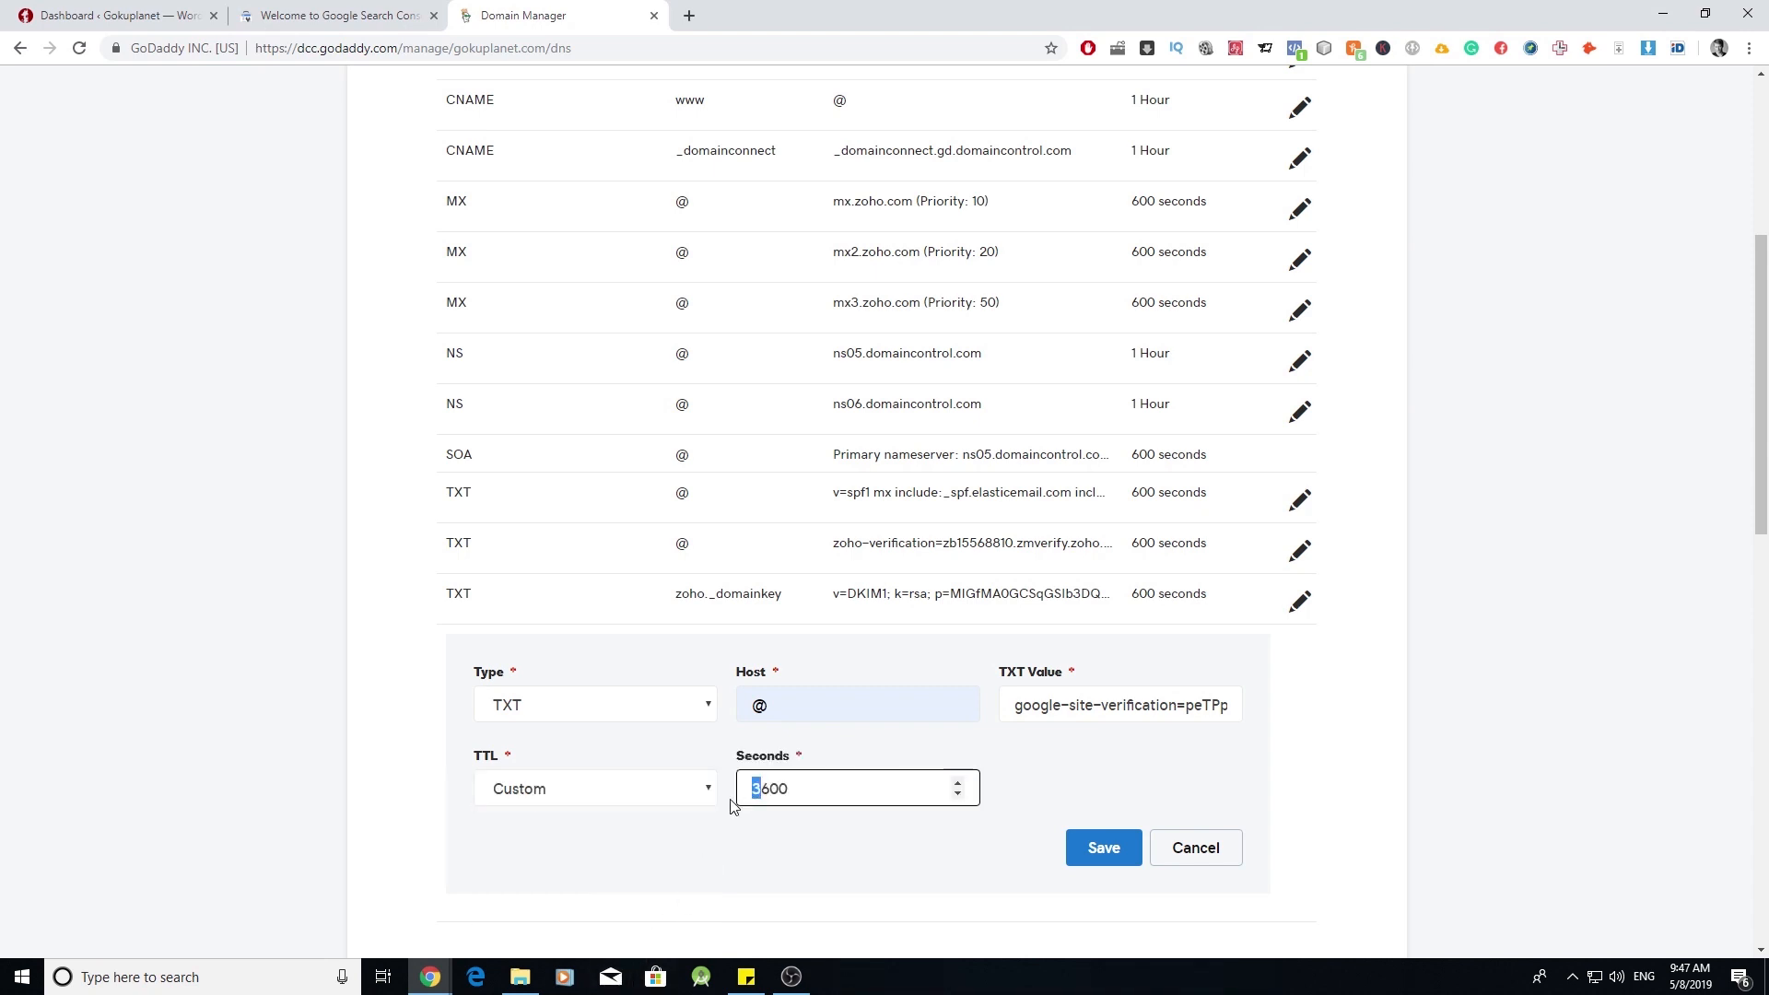
key(BackSpace)
click(1111, 841)
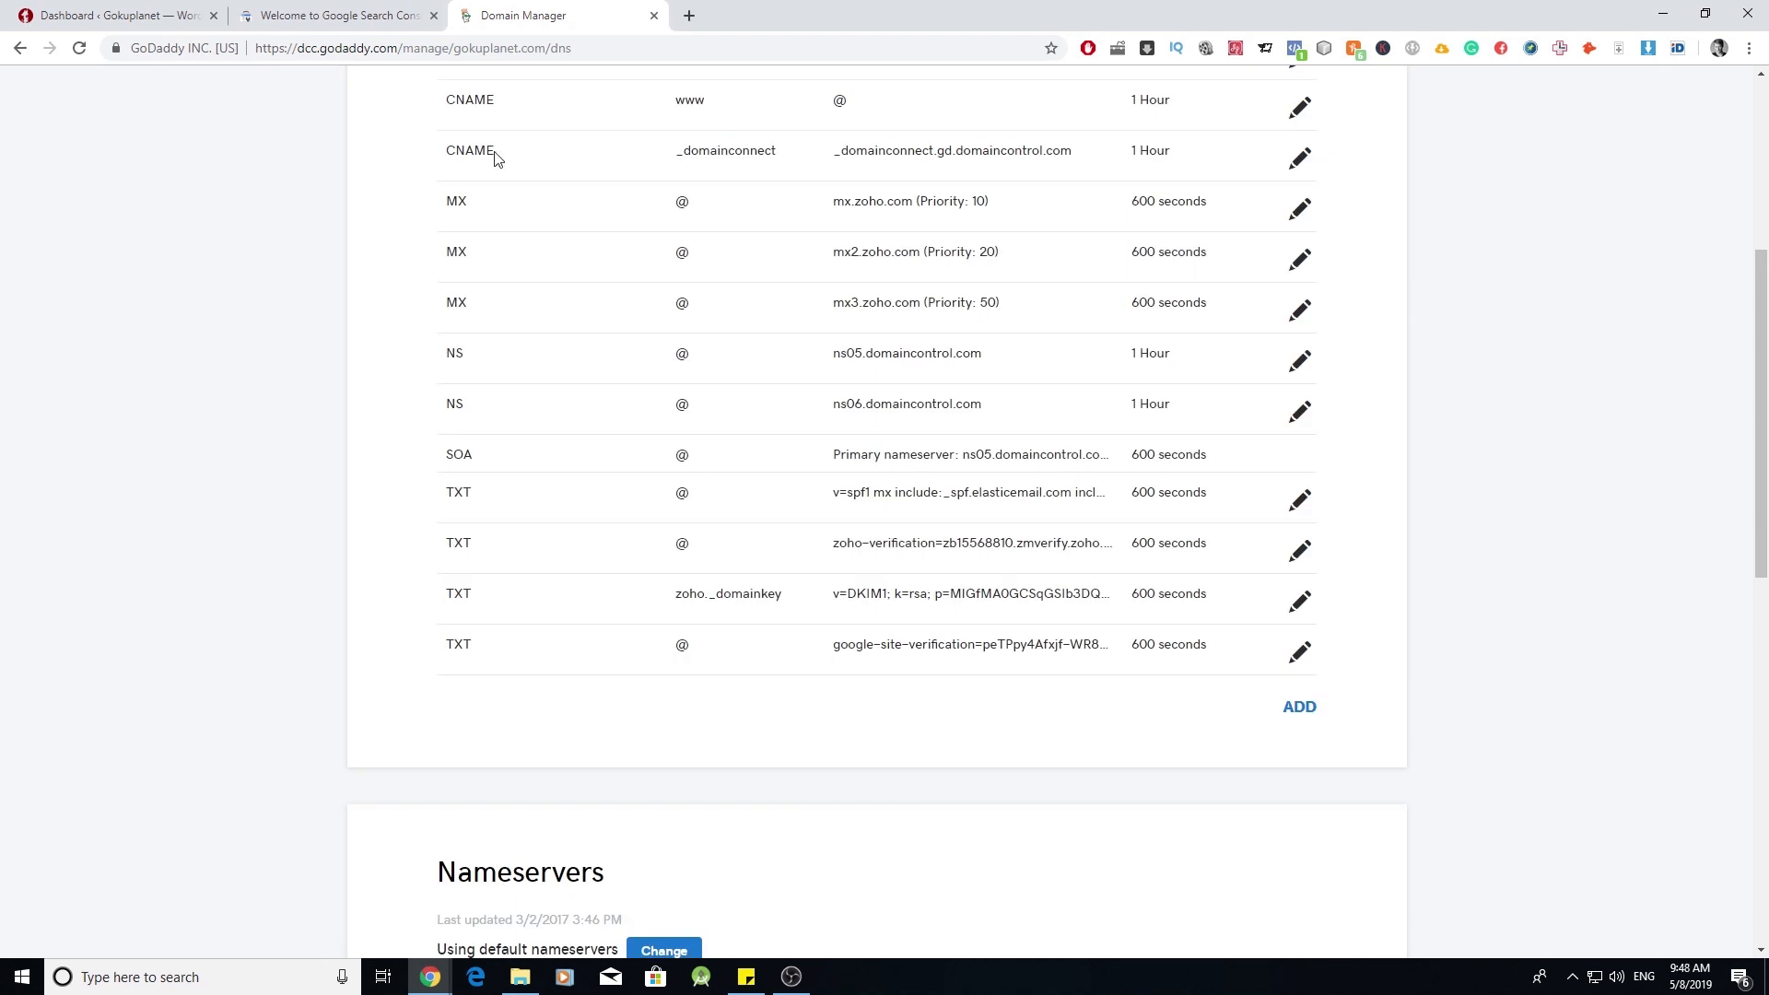
click(382, 16)
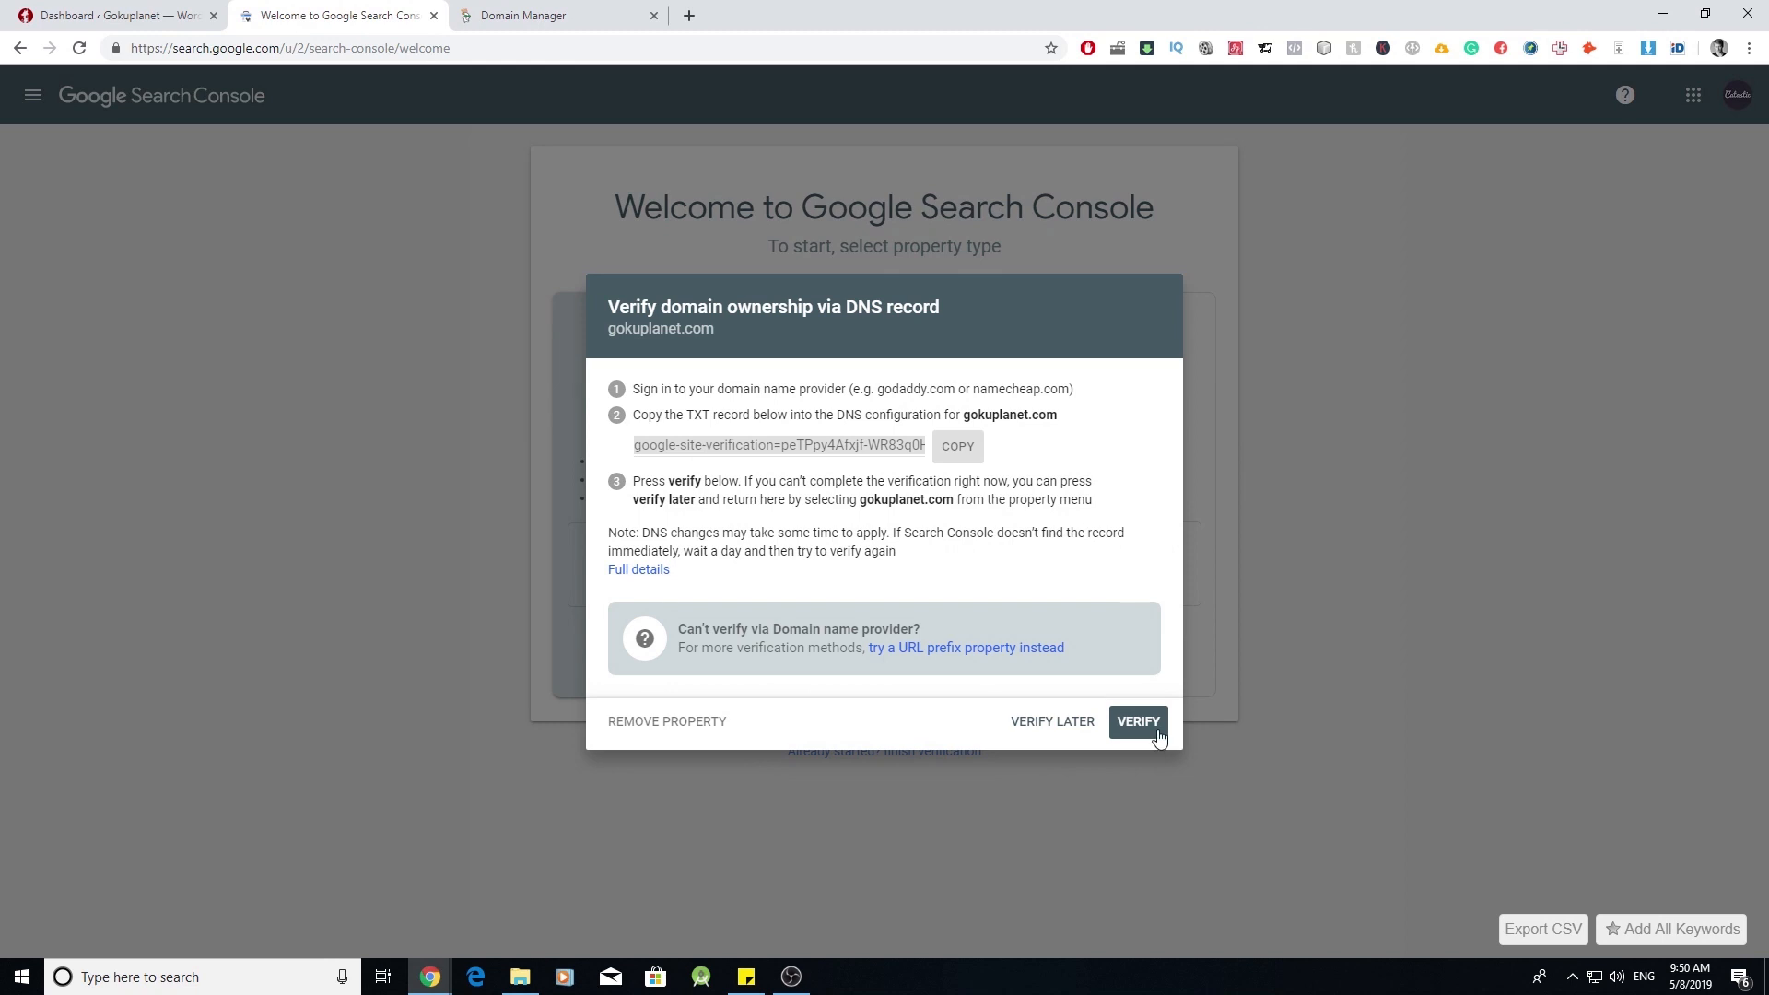
- Verify ownership of gokuplanet.com and open its Search Console property
click(1157, 730)
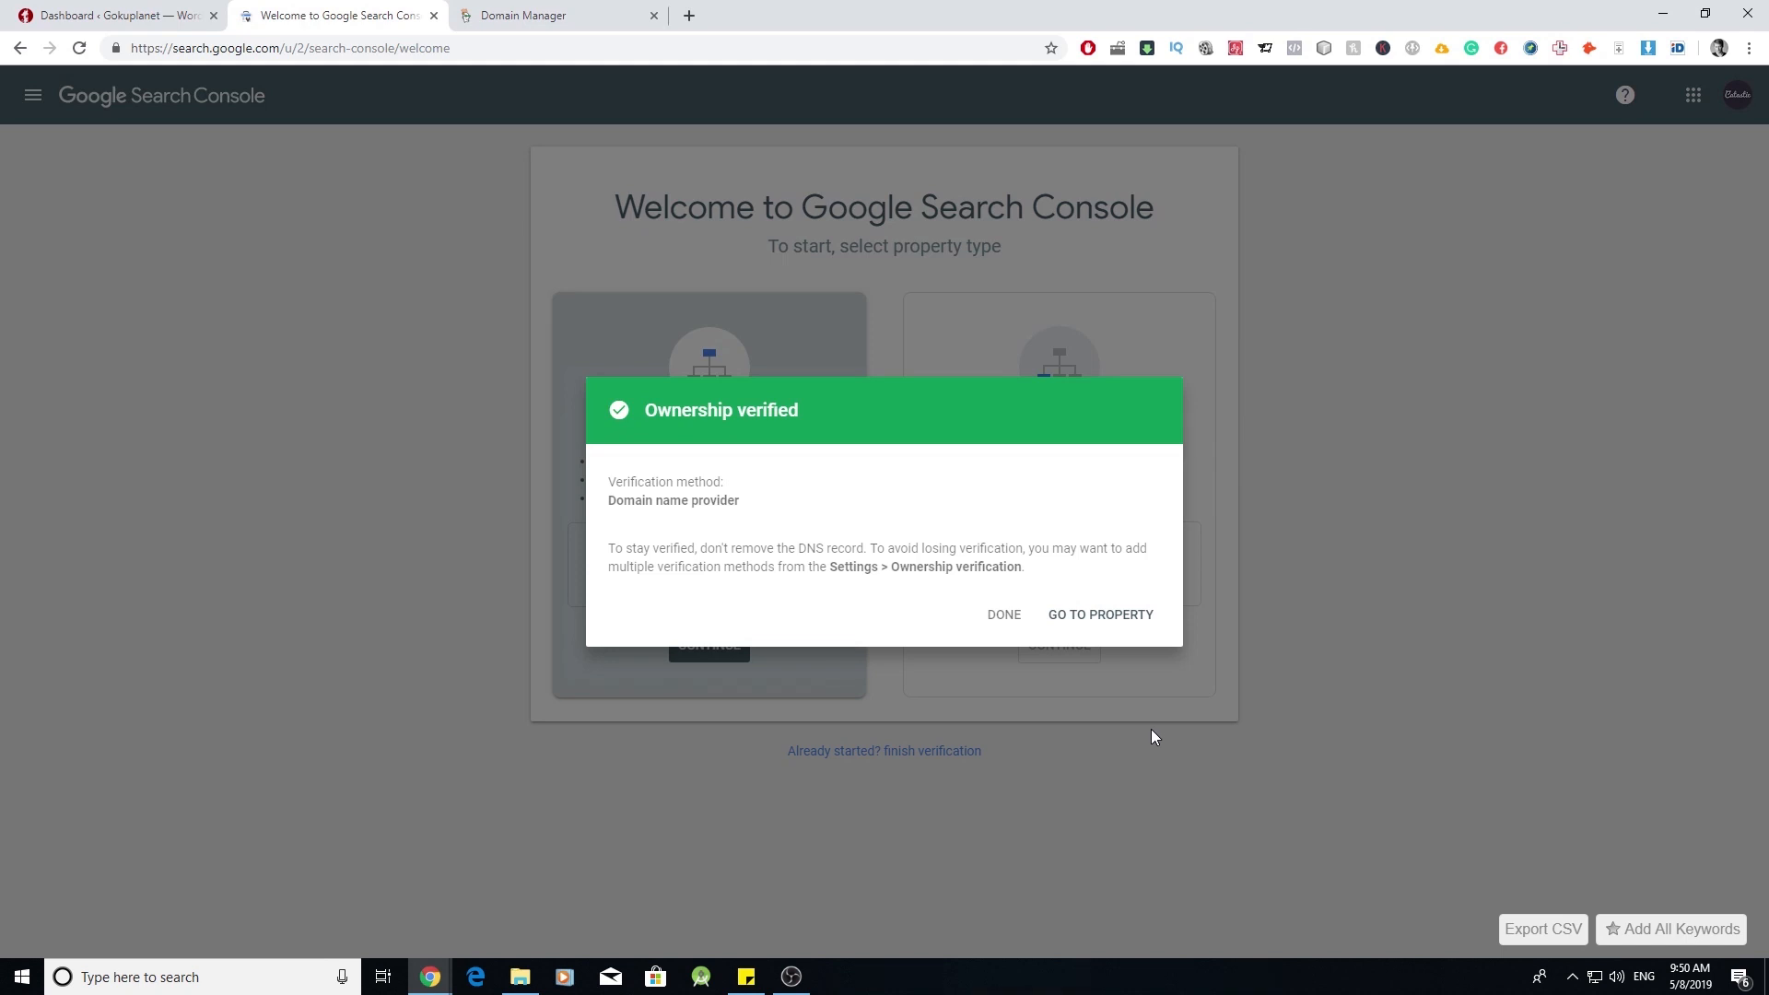
click(1124, 617)
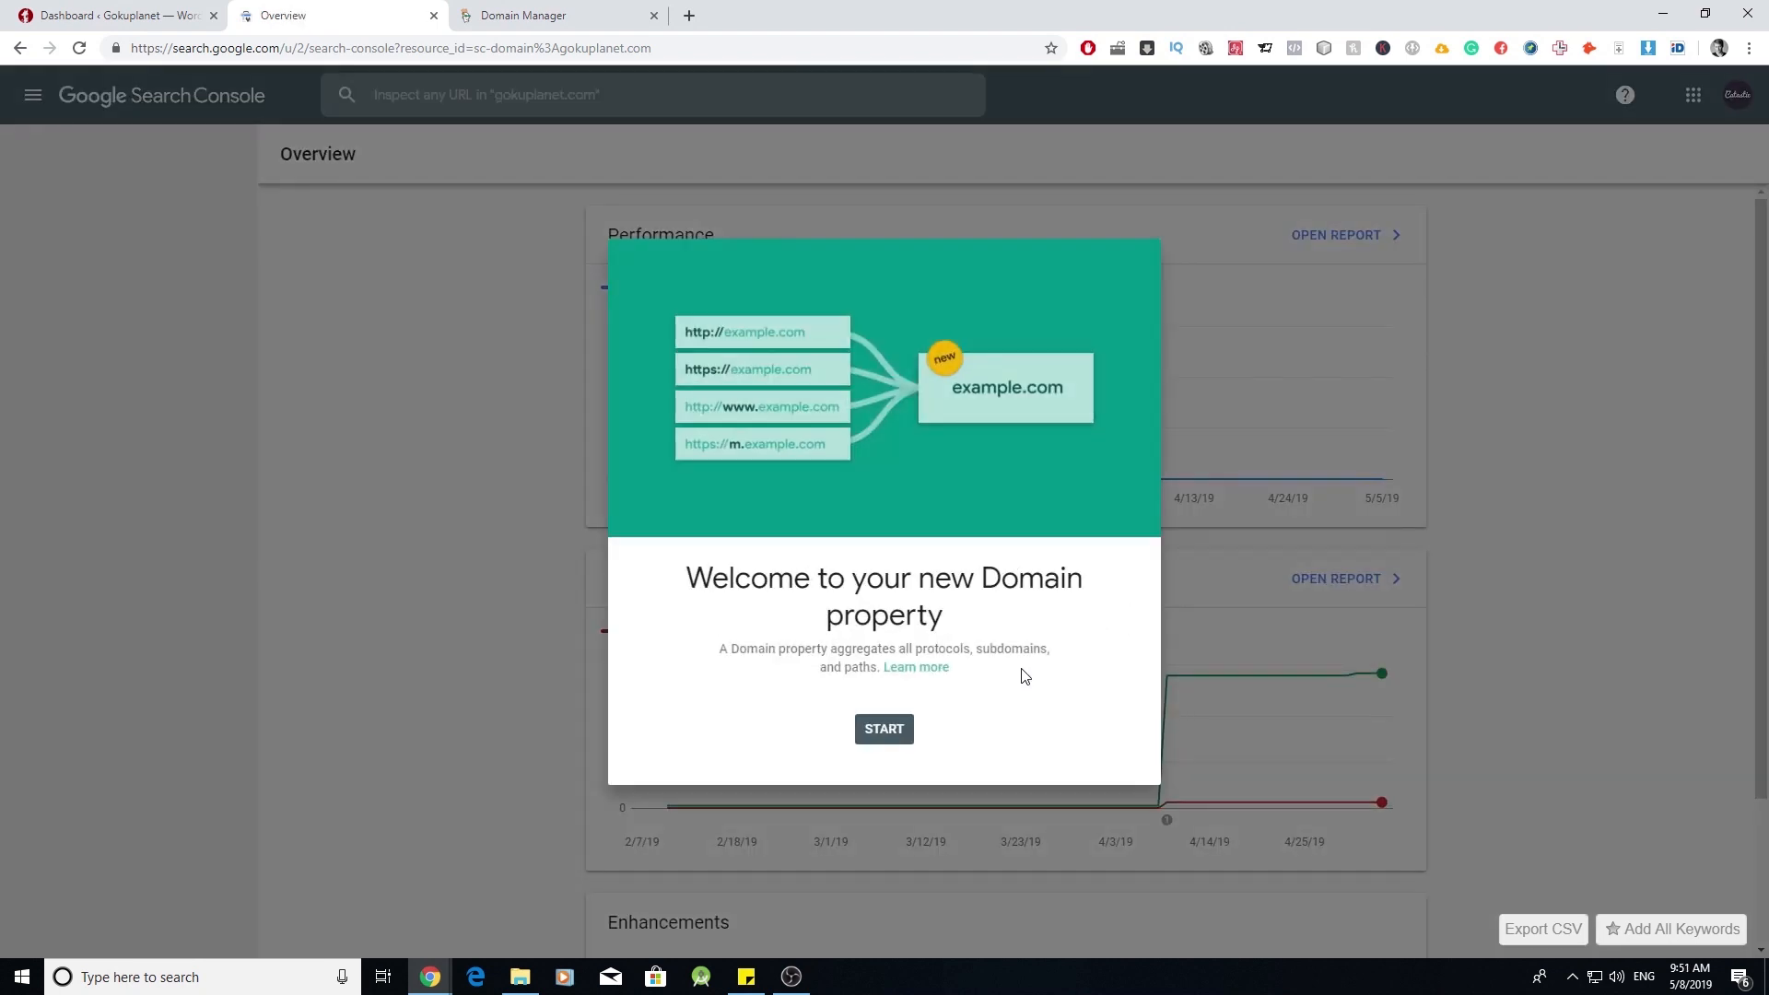
click(893, 743)
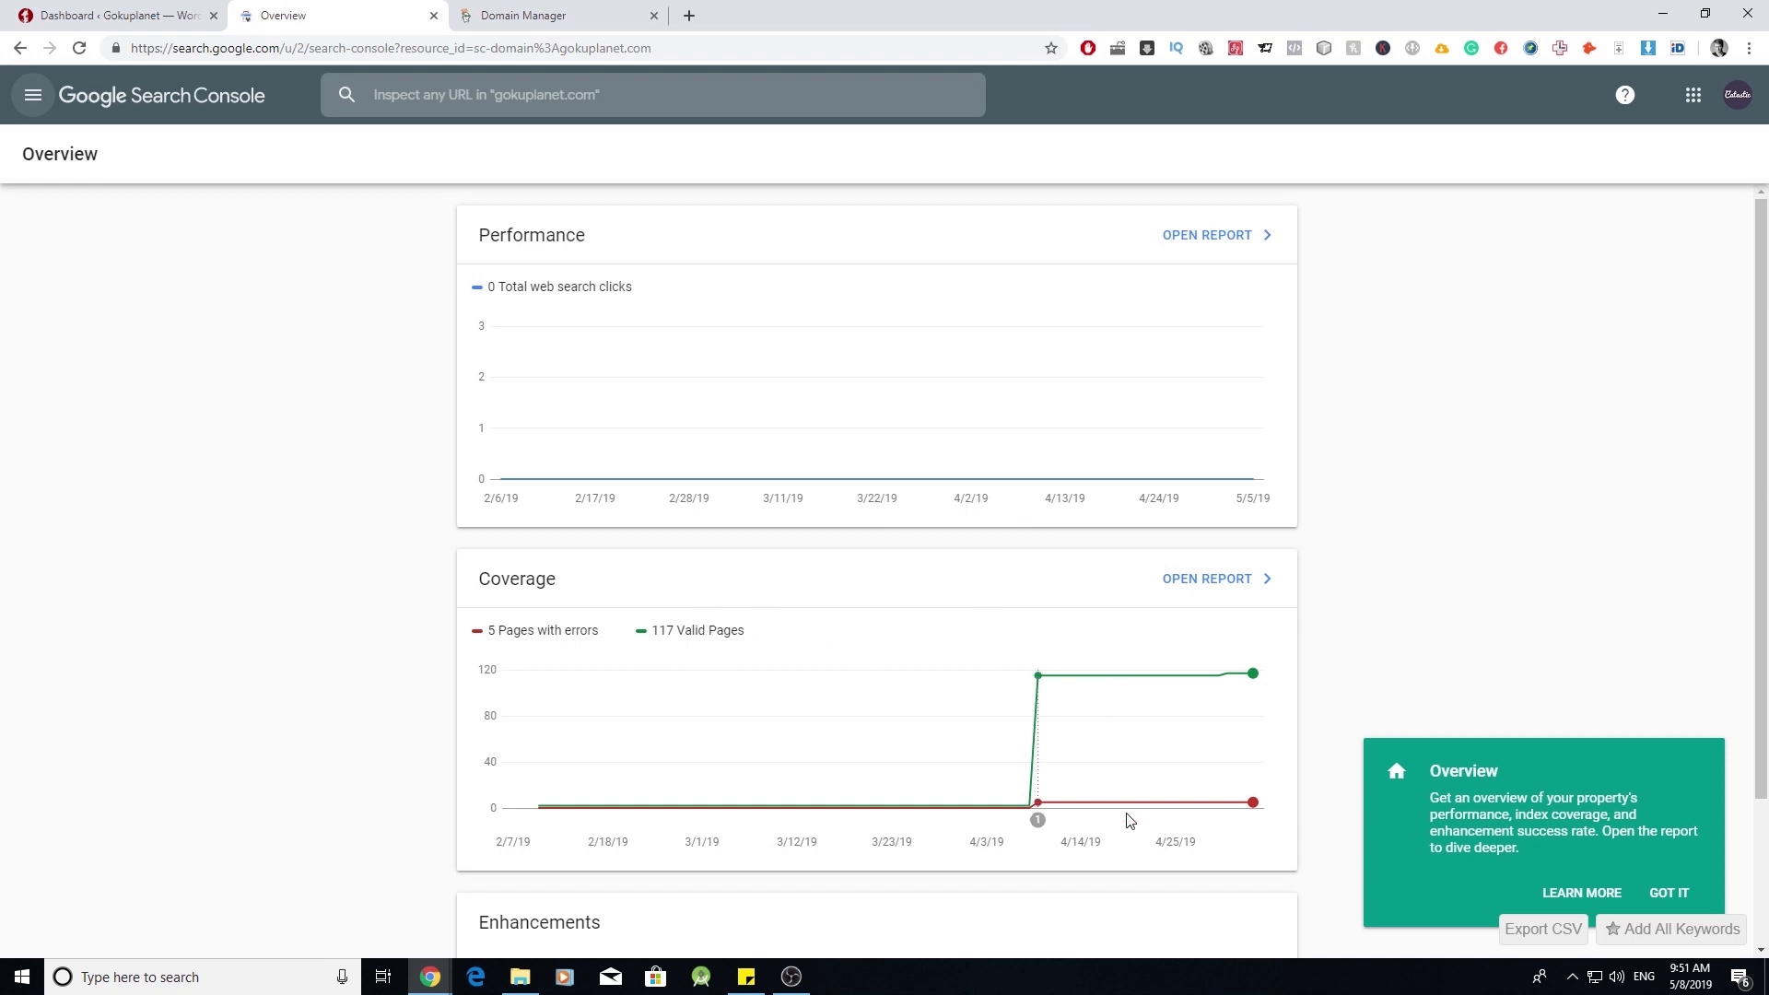
scroll(926, 737, down, 1)
scroll(912, 551, up, 1)
- Check the Sitemaps report, then return to the WordPress dashboard
click(42, 98)
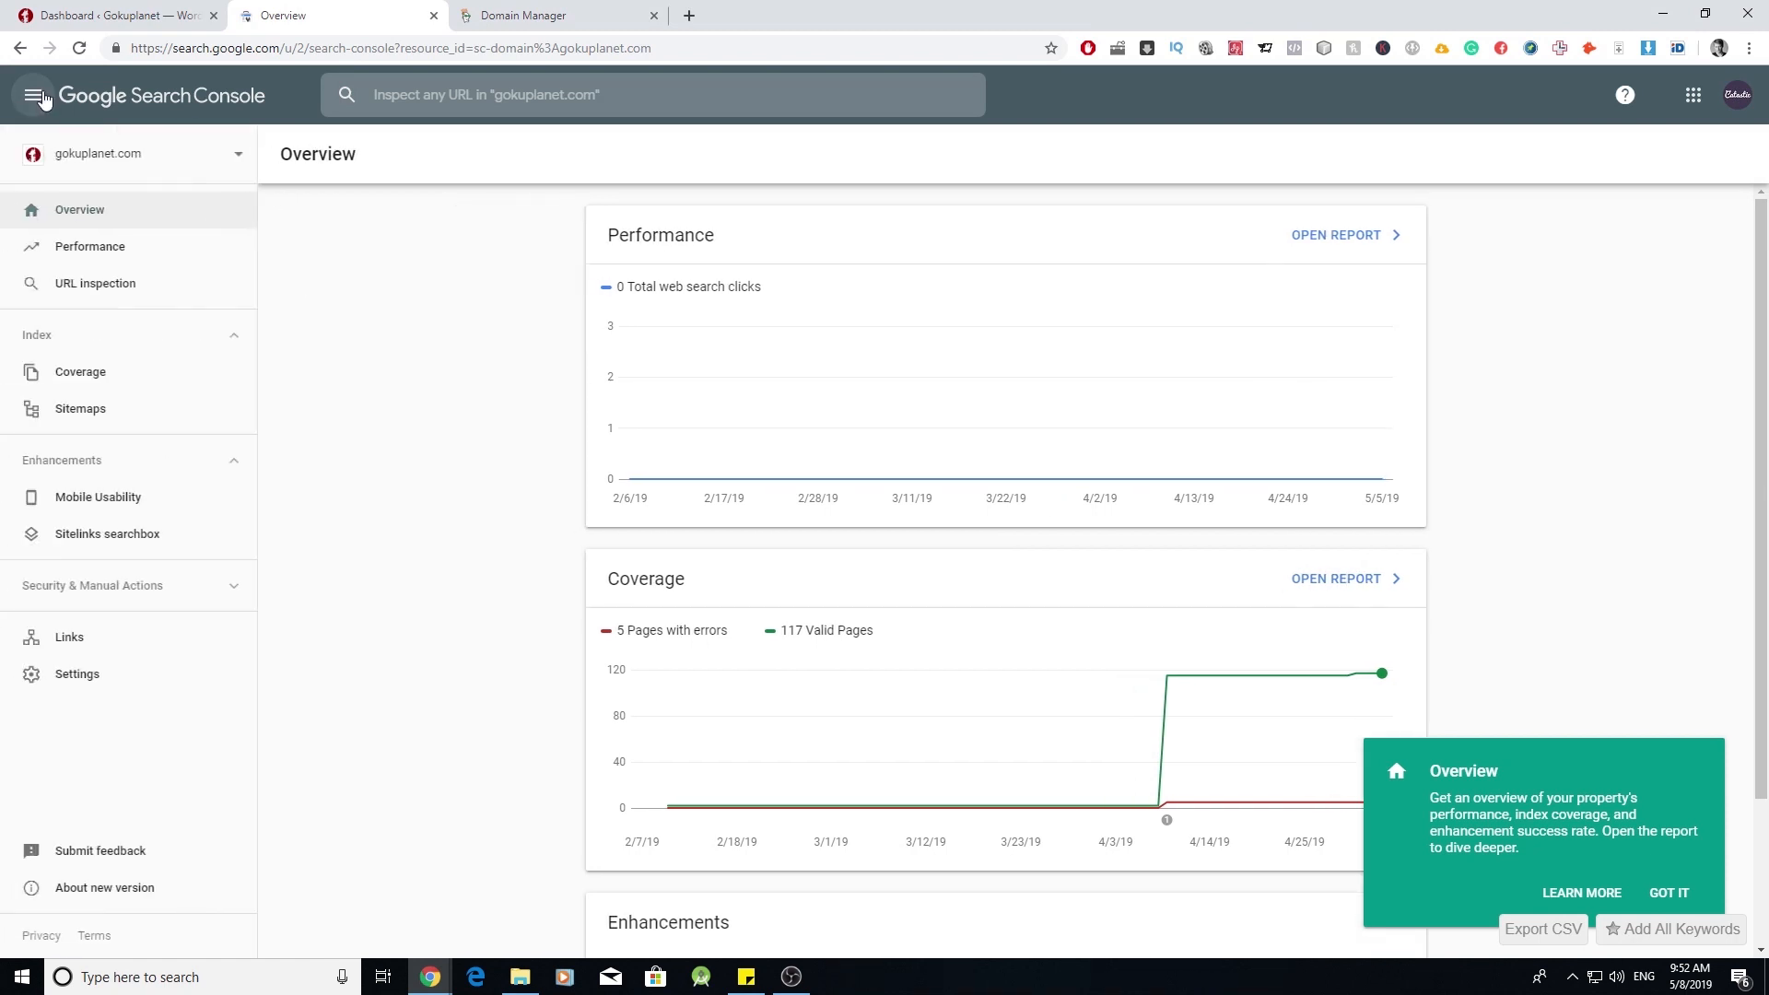
click(104, 410)
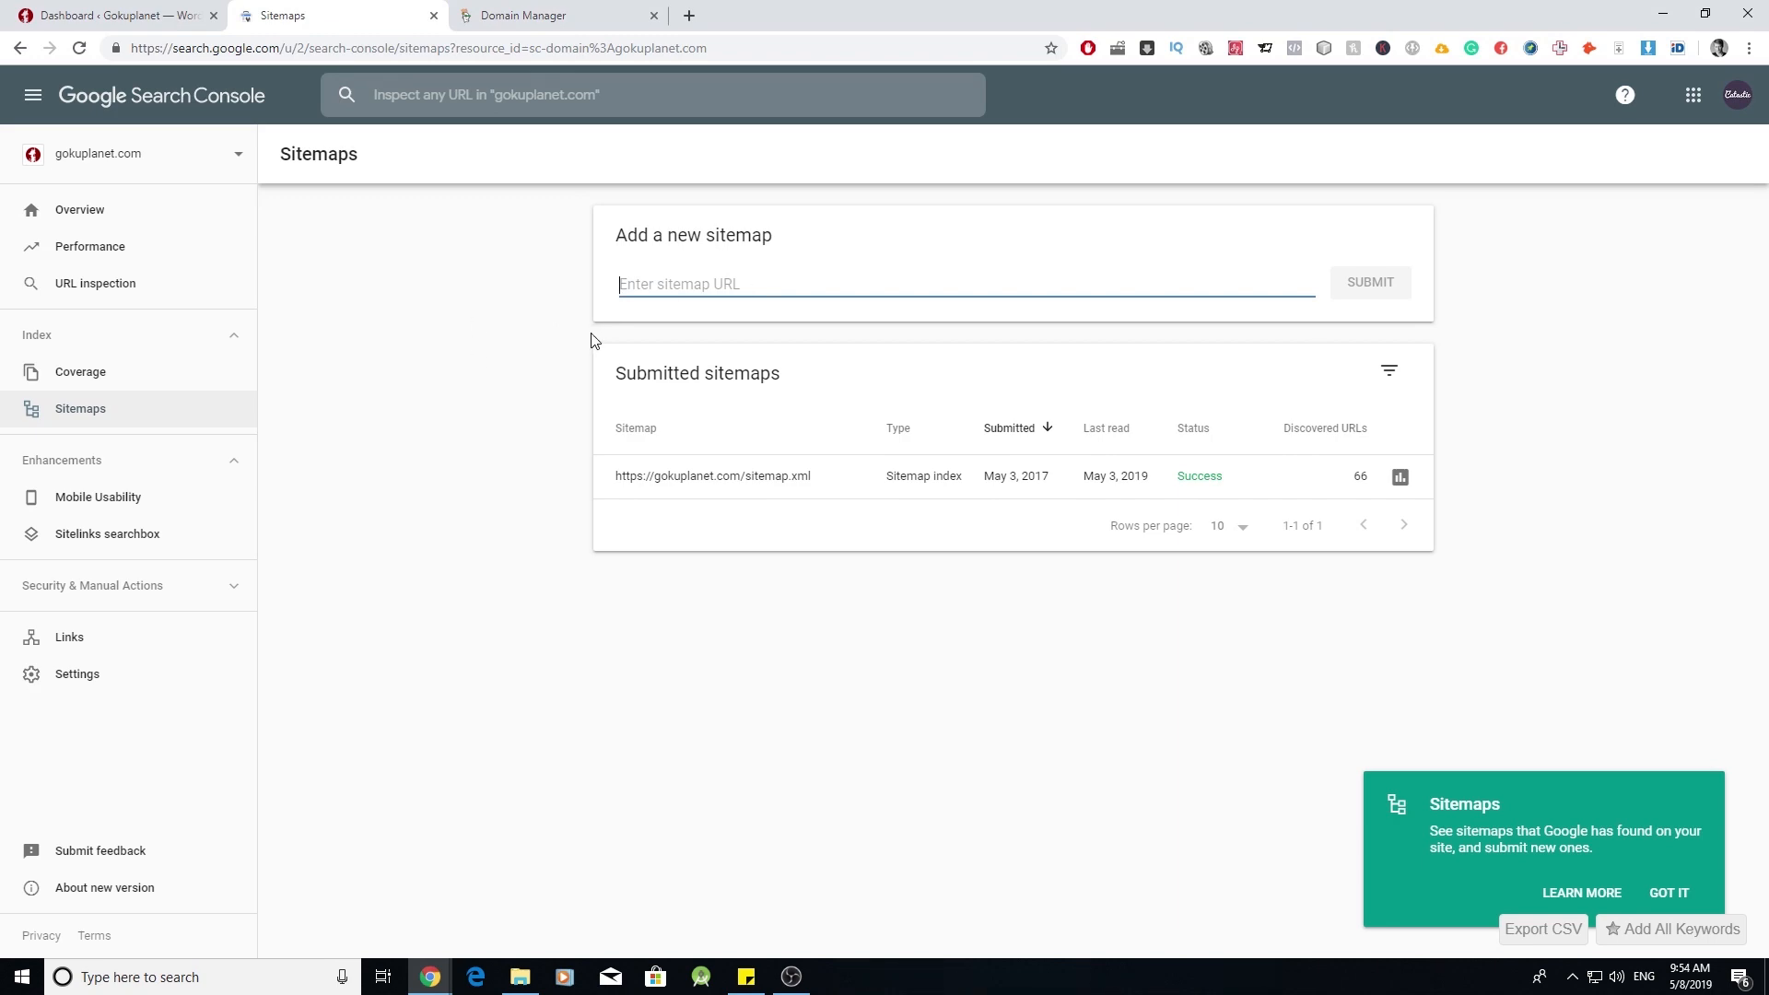
click(138, 16)
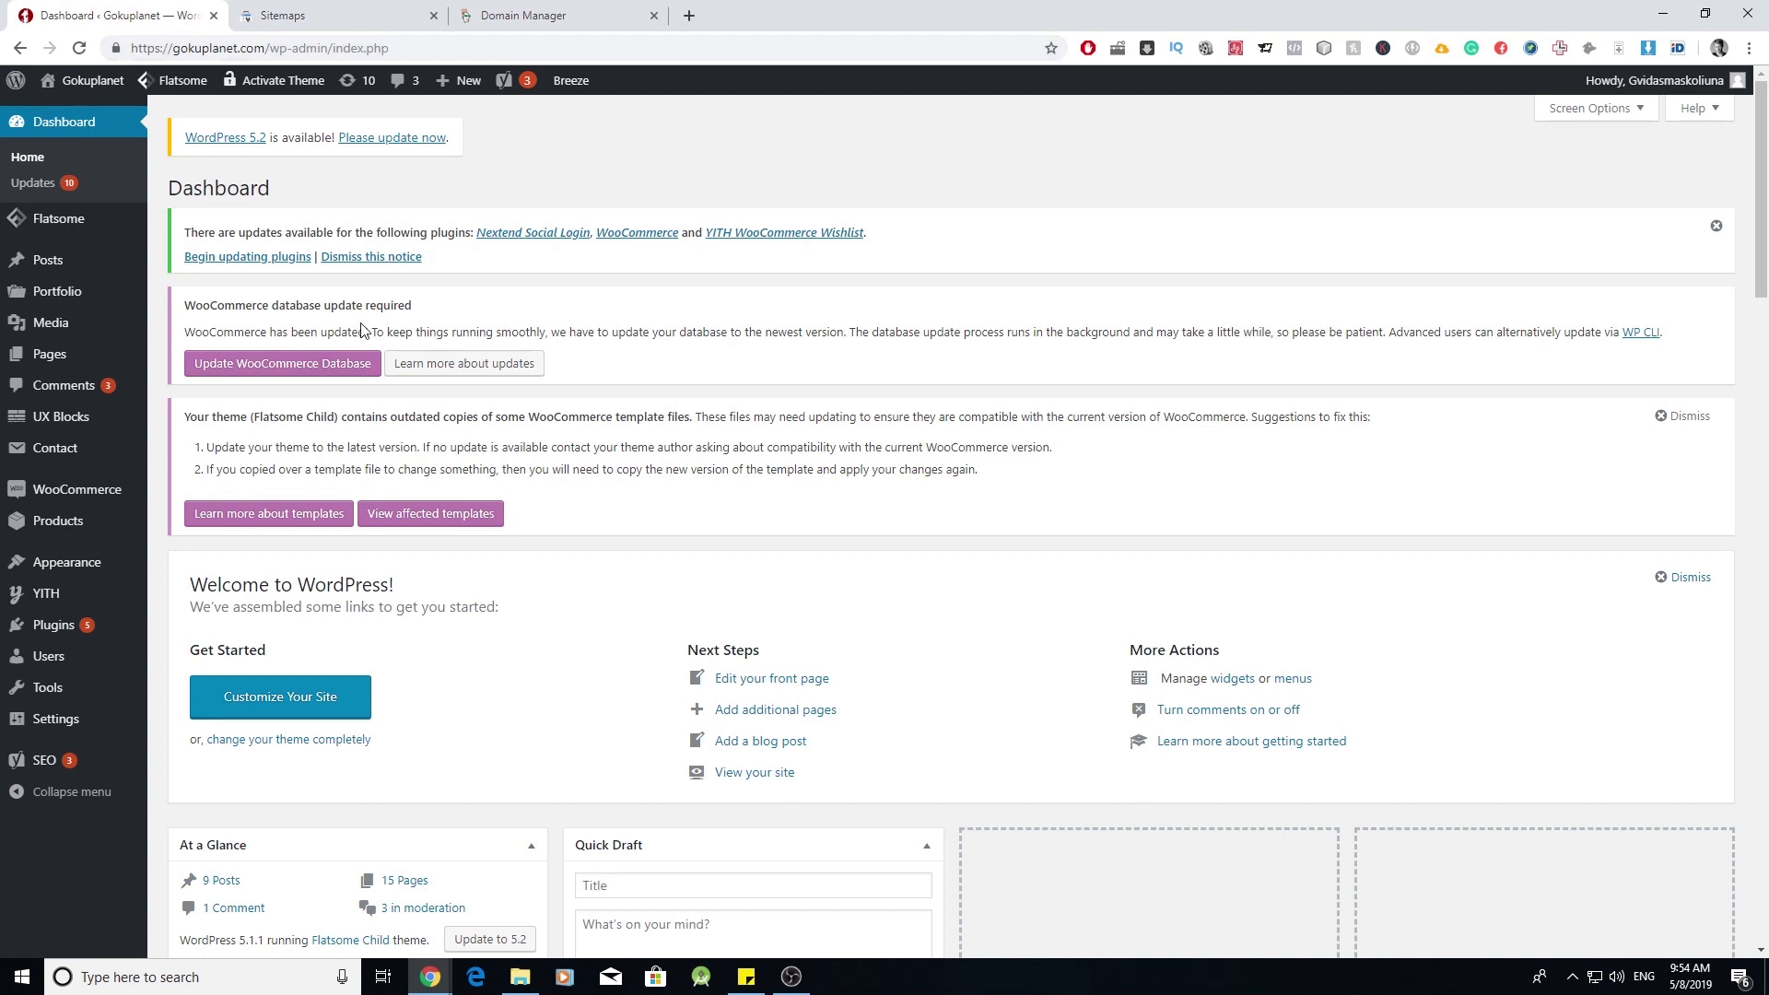
- Open the site's XML sitemap from Yoast SEO's feature settings
mouse_move(74, 767)
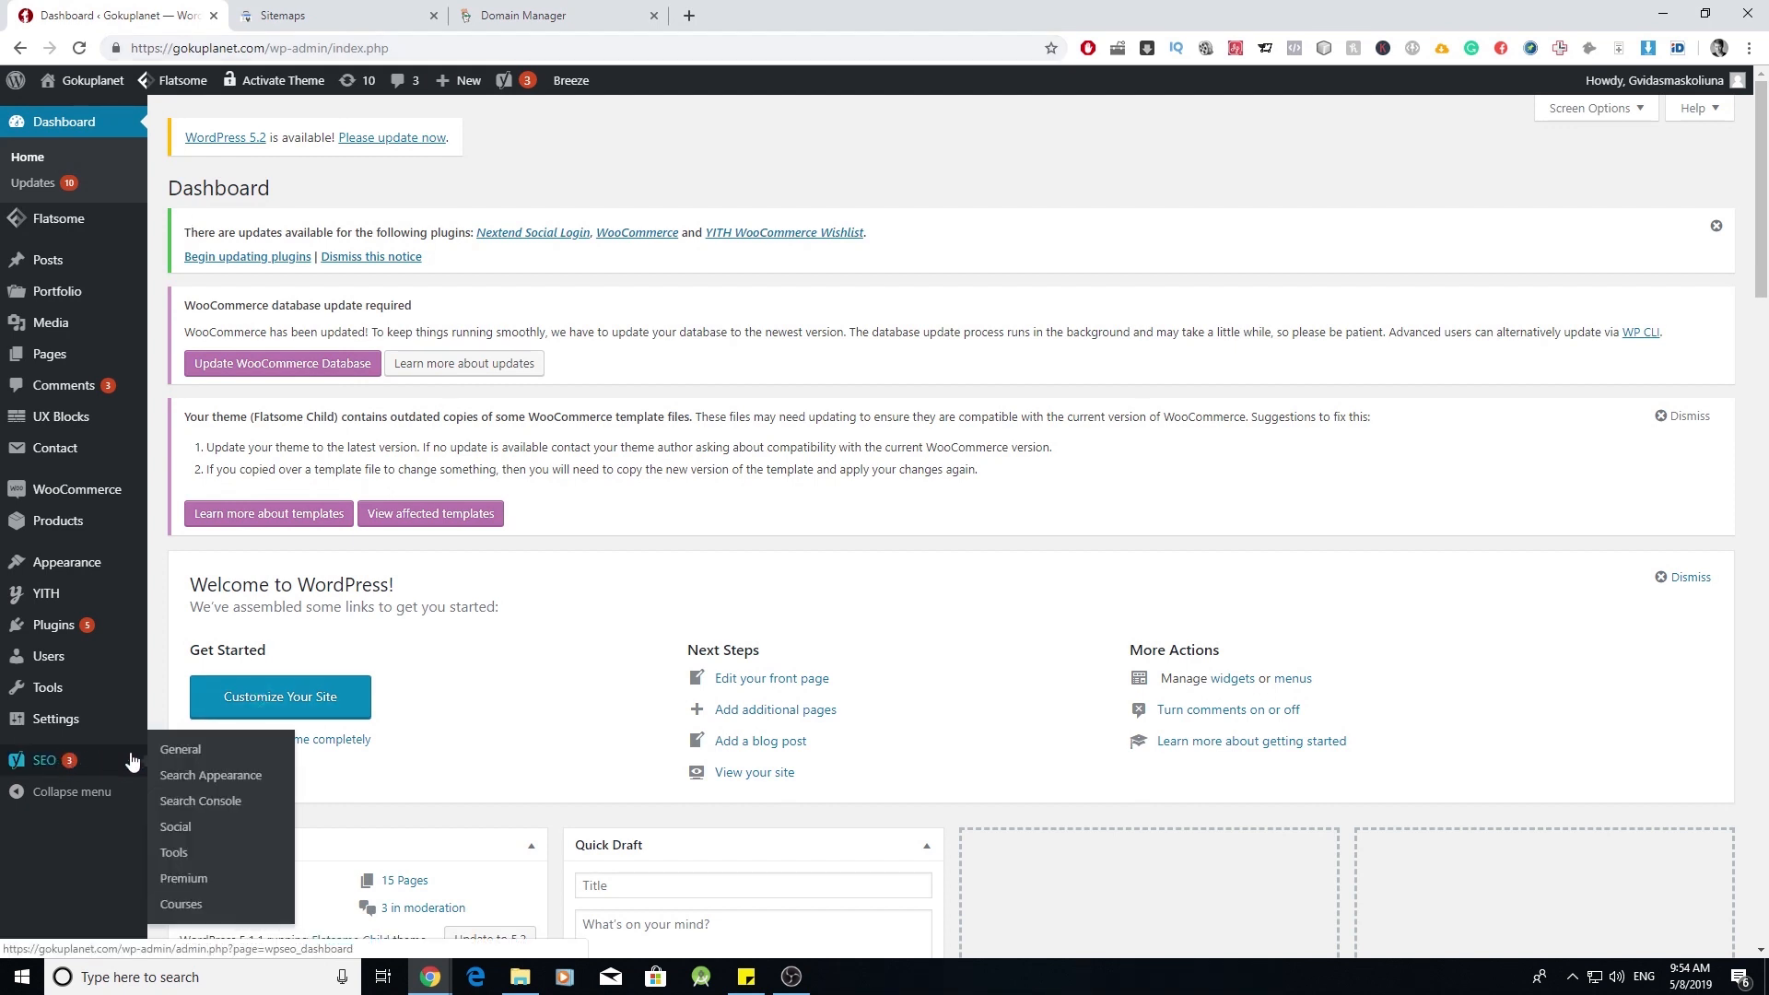
click(181, 751)
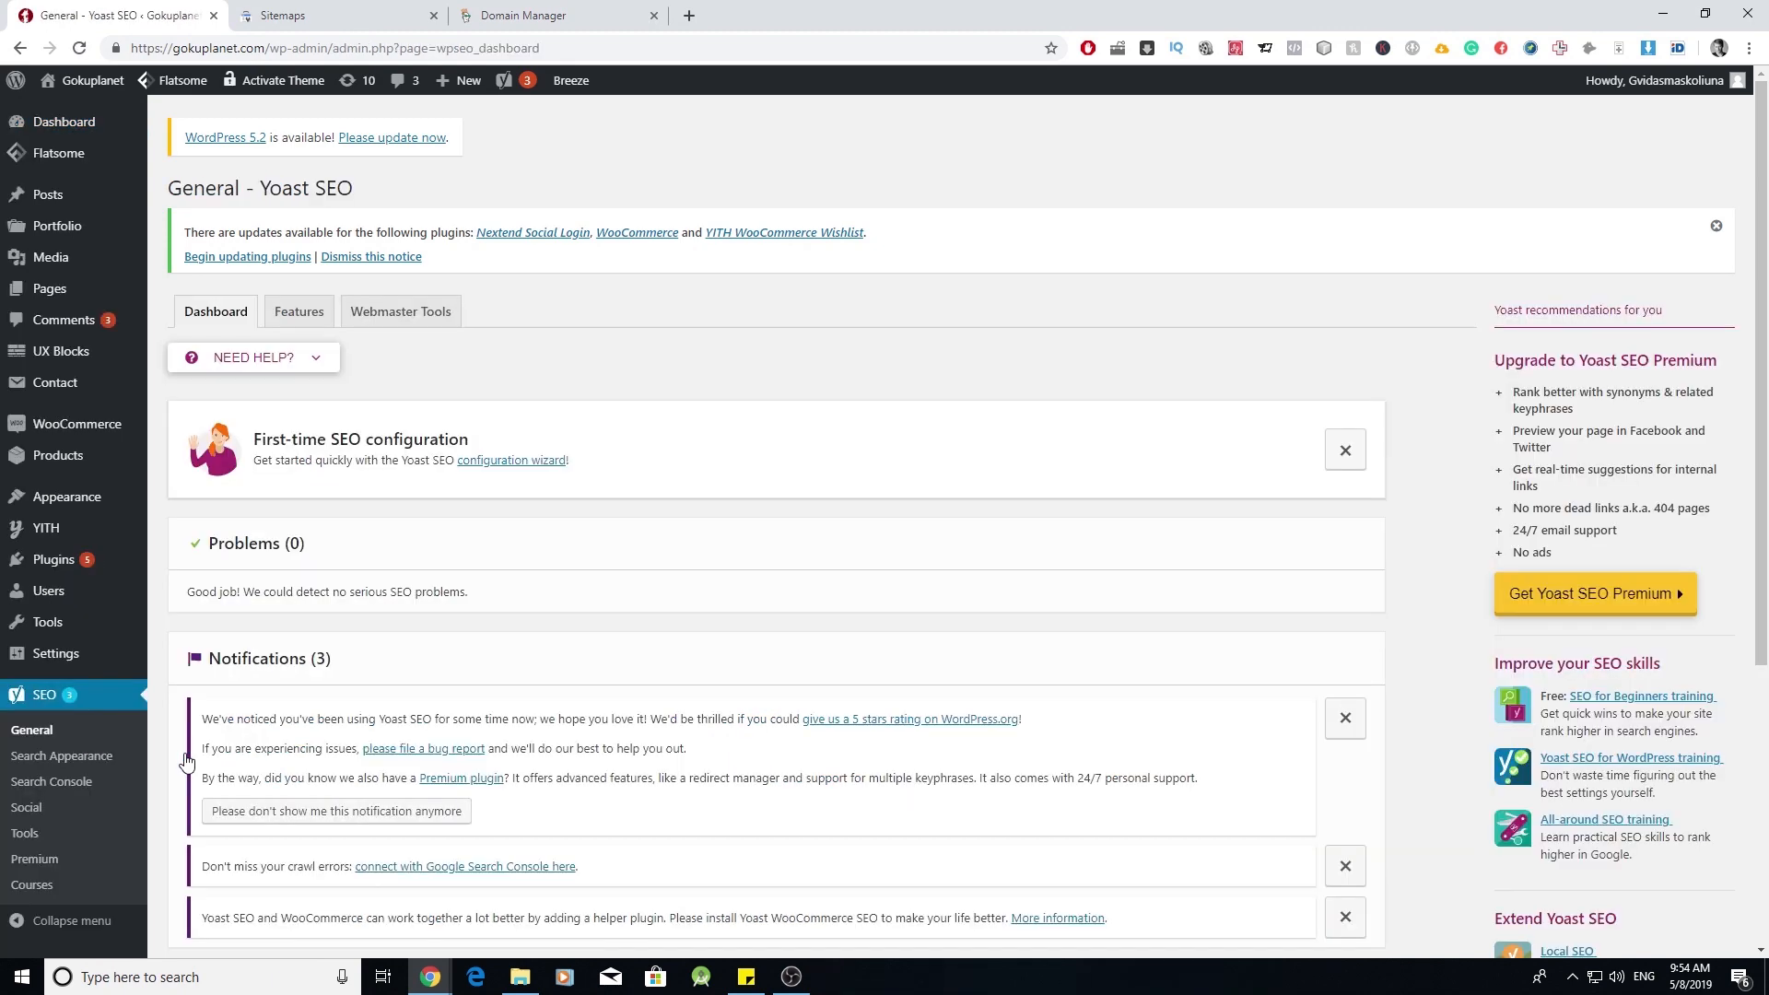
click(298, 312)
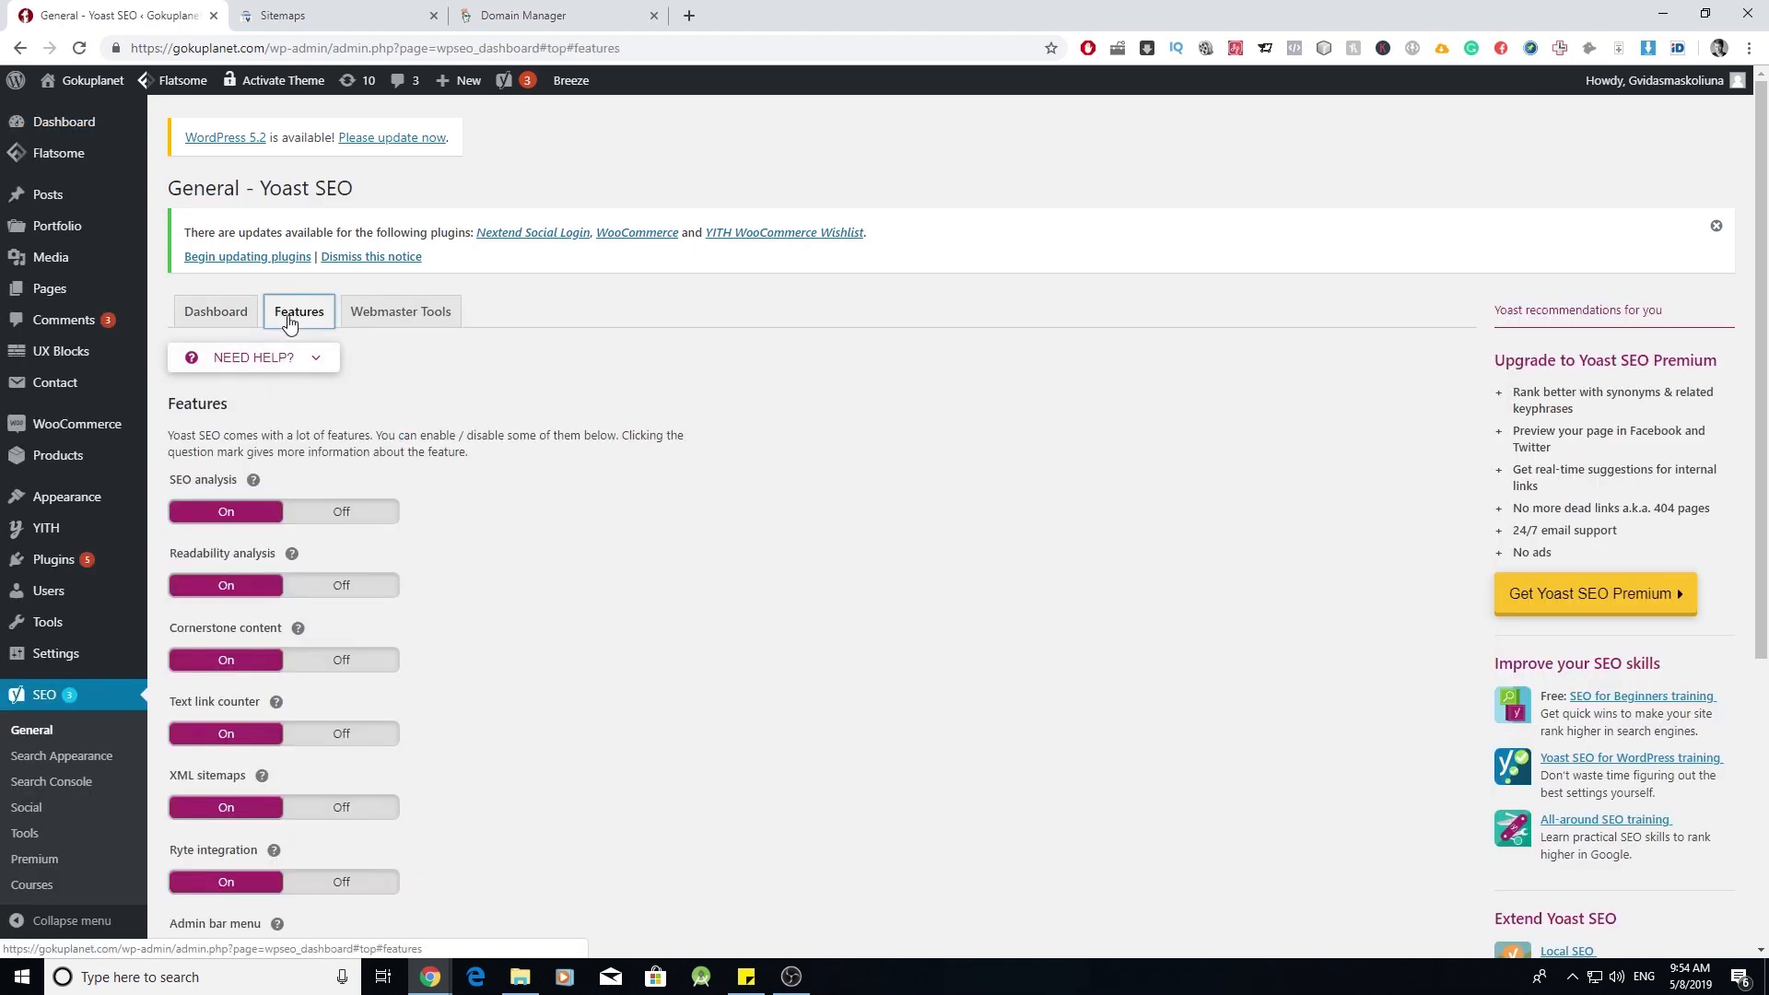
scroll(402, 521, down, 2)
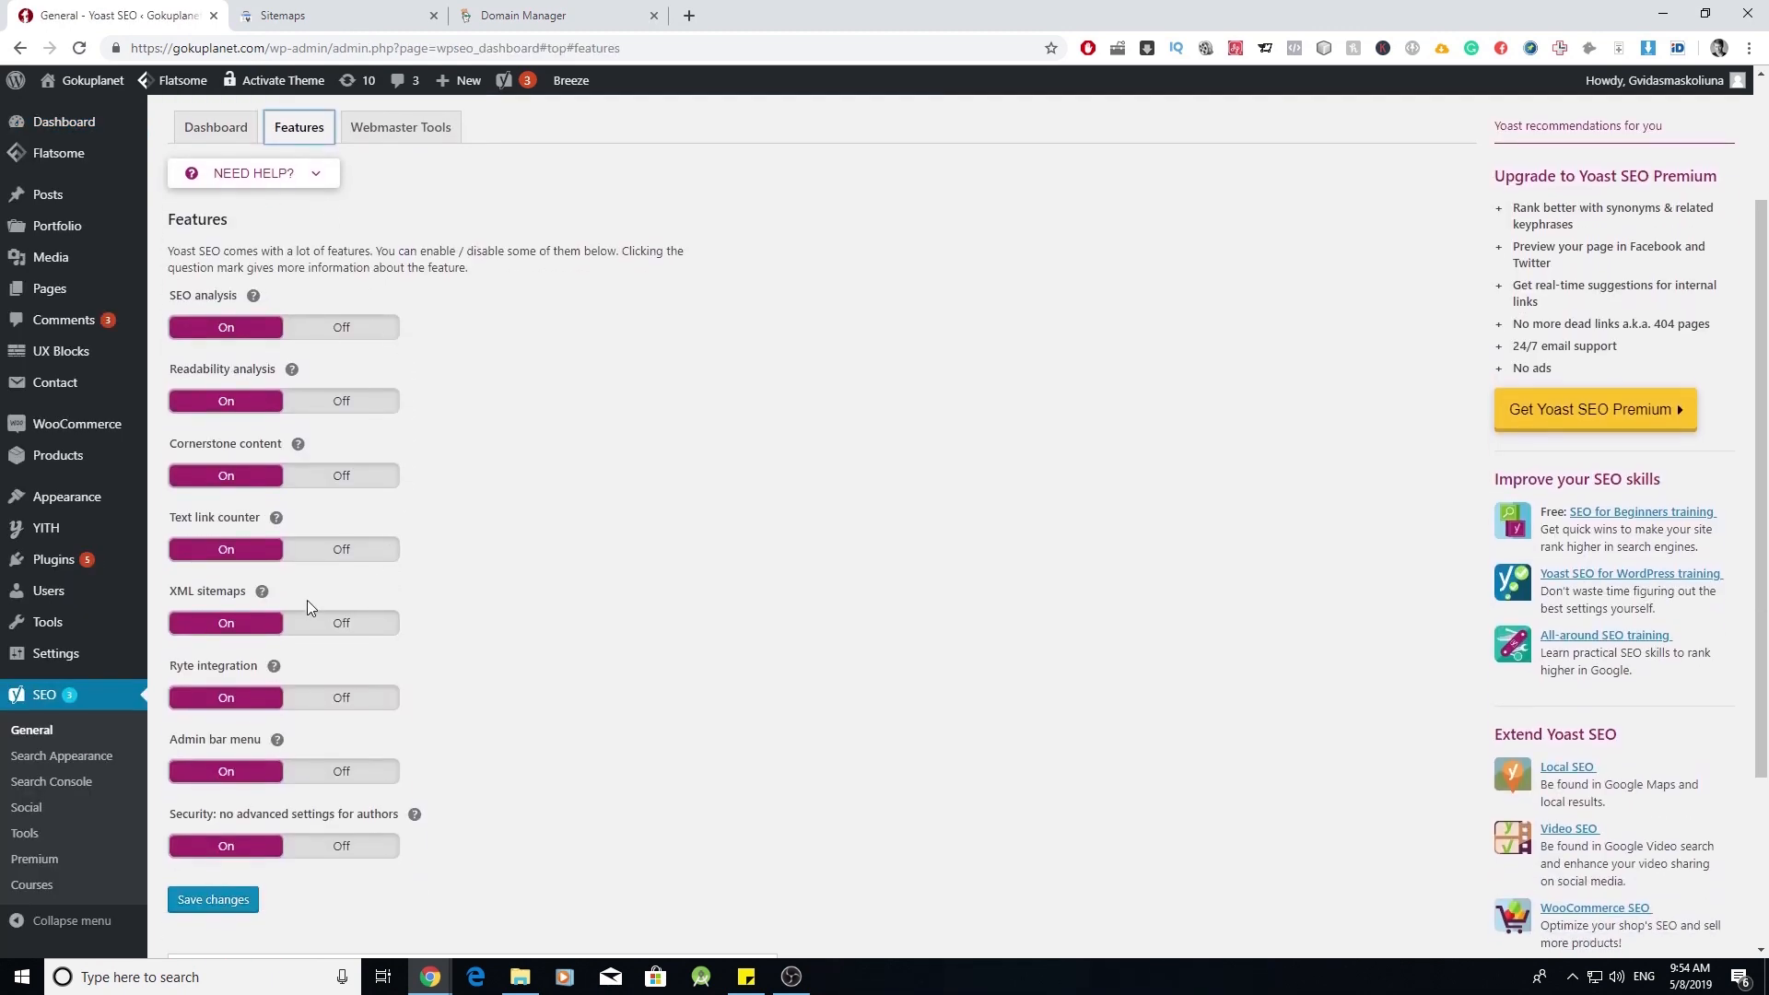
click(261, 591)
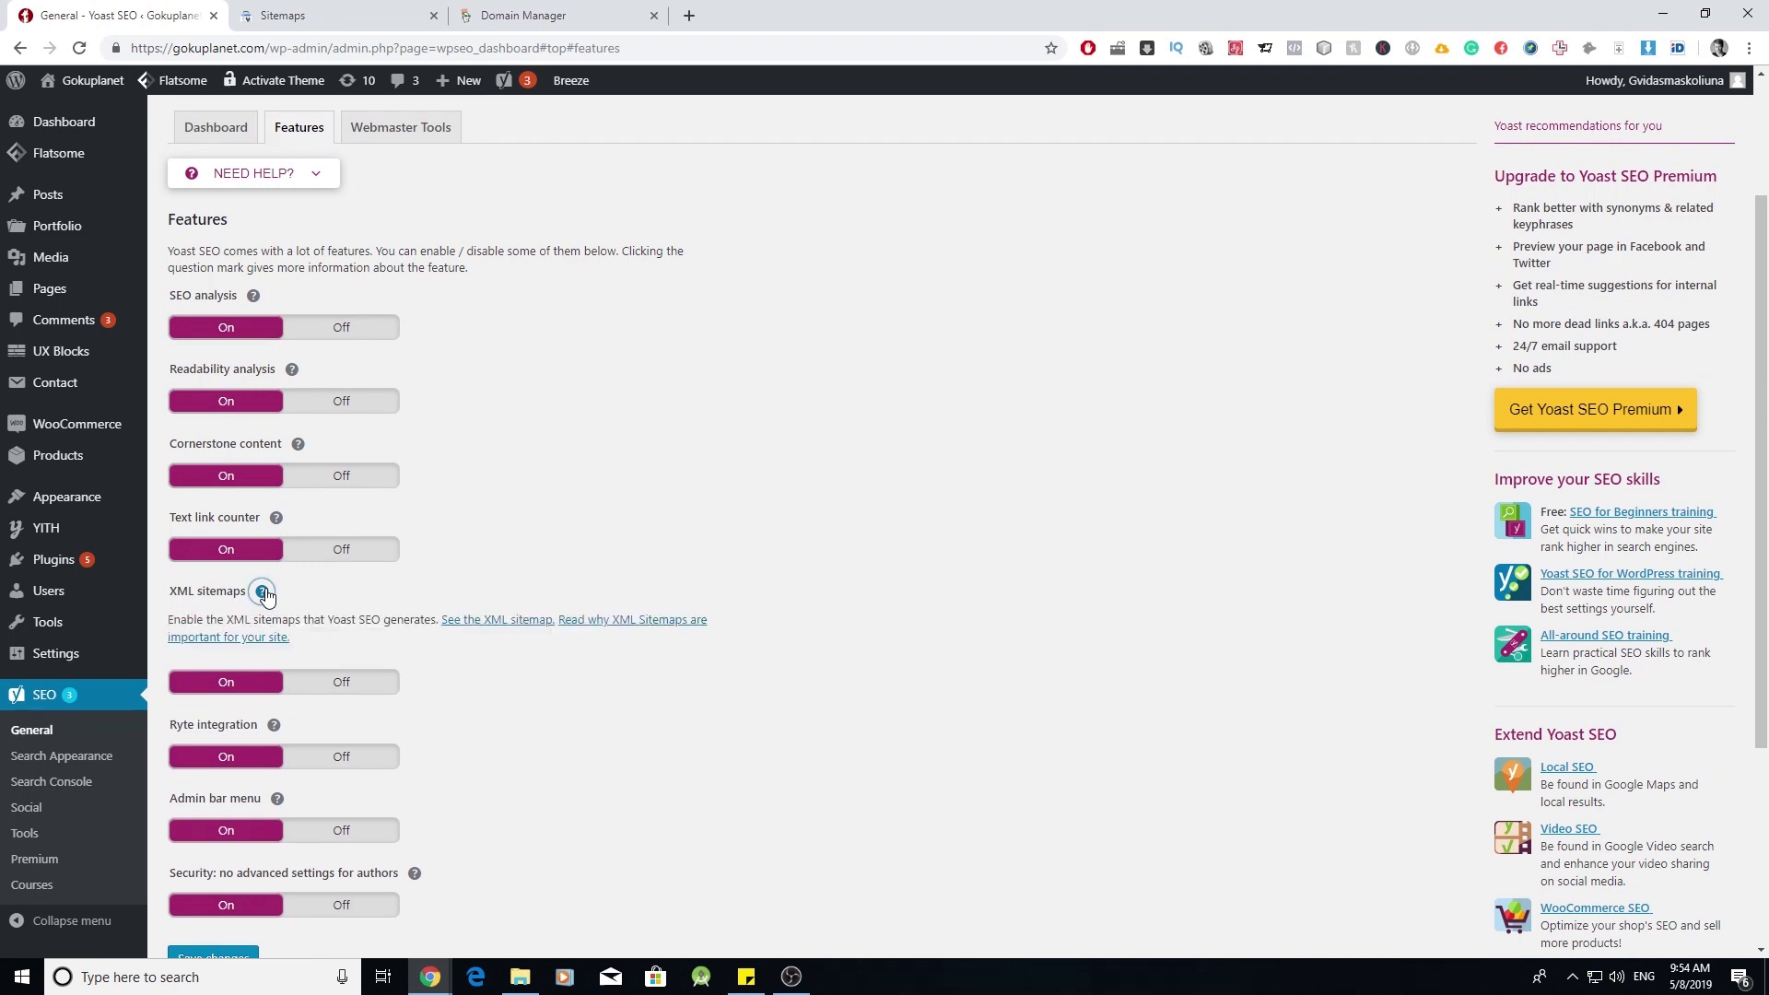
click(475, 627)
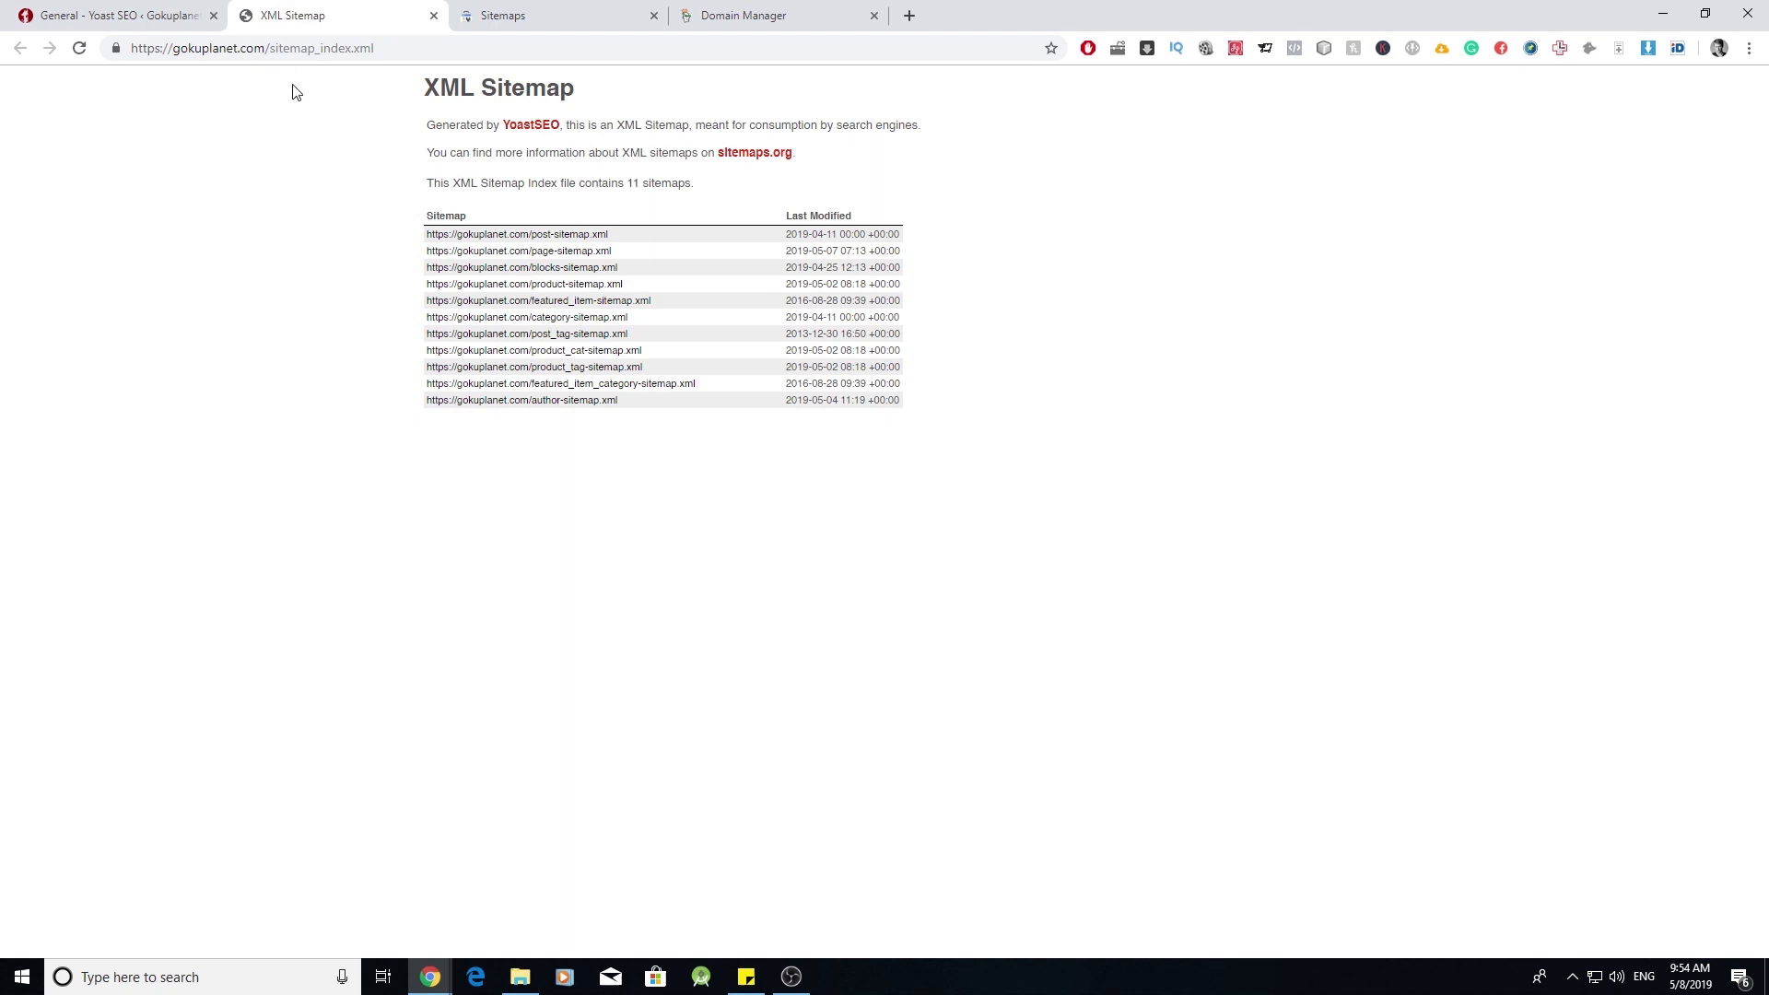
- Copy the sitemap_index.xml address and place it in Search Console's 'Add a new sitemap' field
click(347, 50)
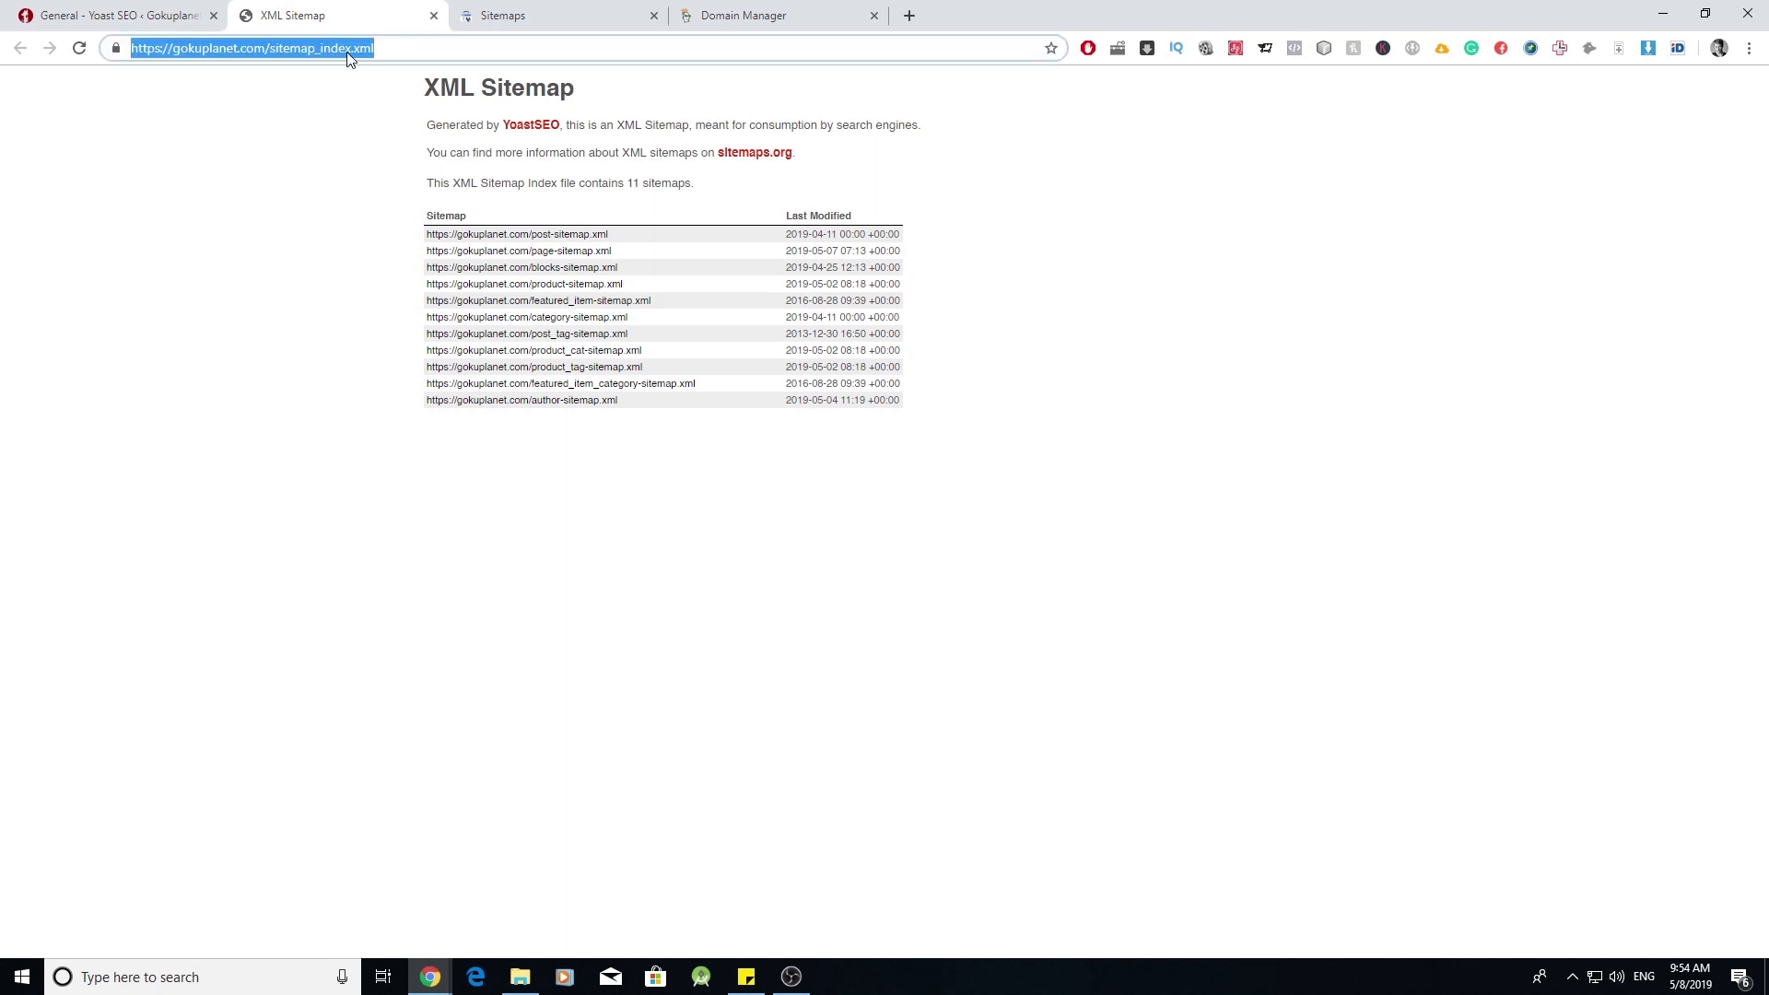
right_click(348, 51)
click(382, 154)
key(ctrl+Tab)
click(798, 284)
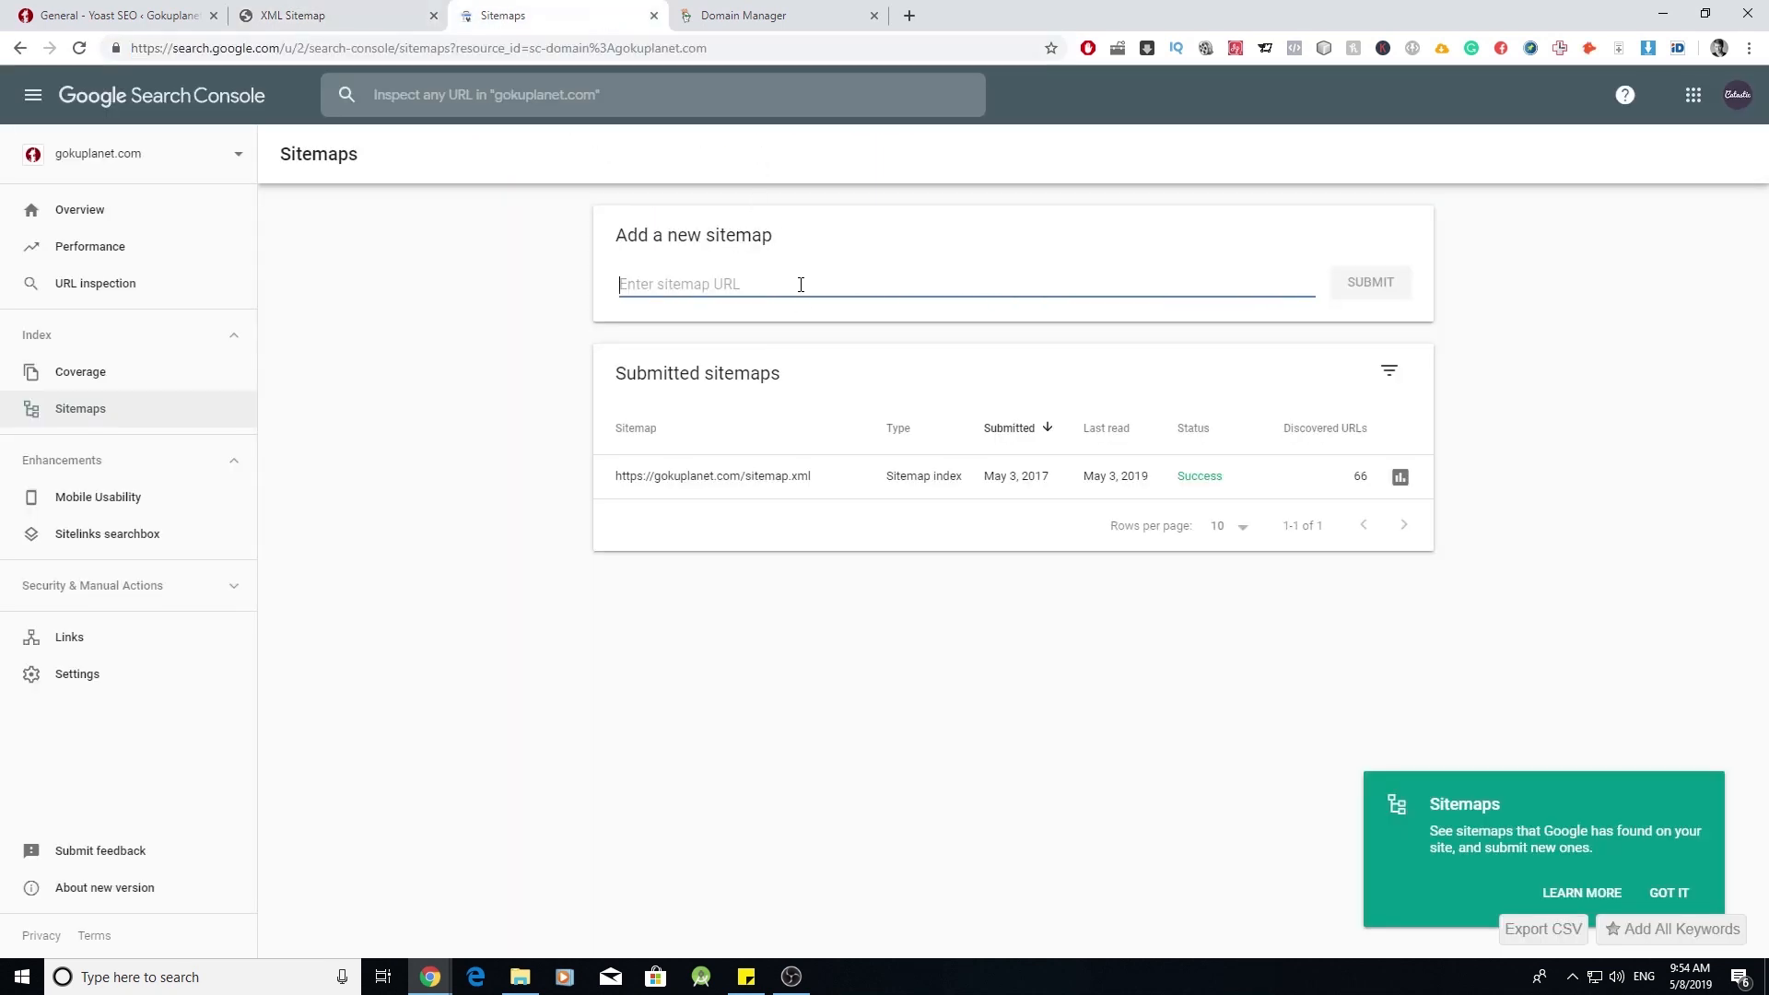
- Submit sitemap_index.xml in Search Console and view the property overview
key(ctrl+v)
click(1355, 291)
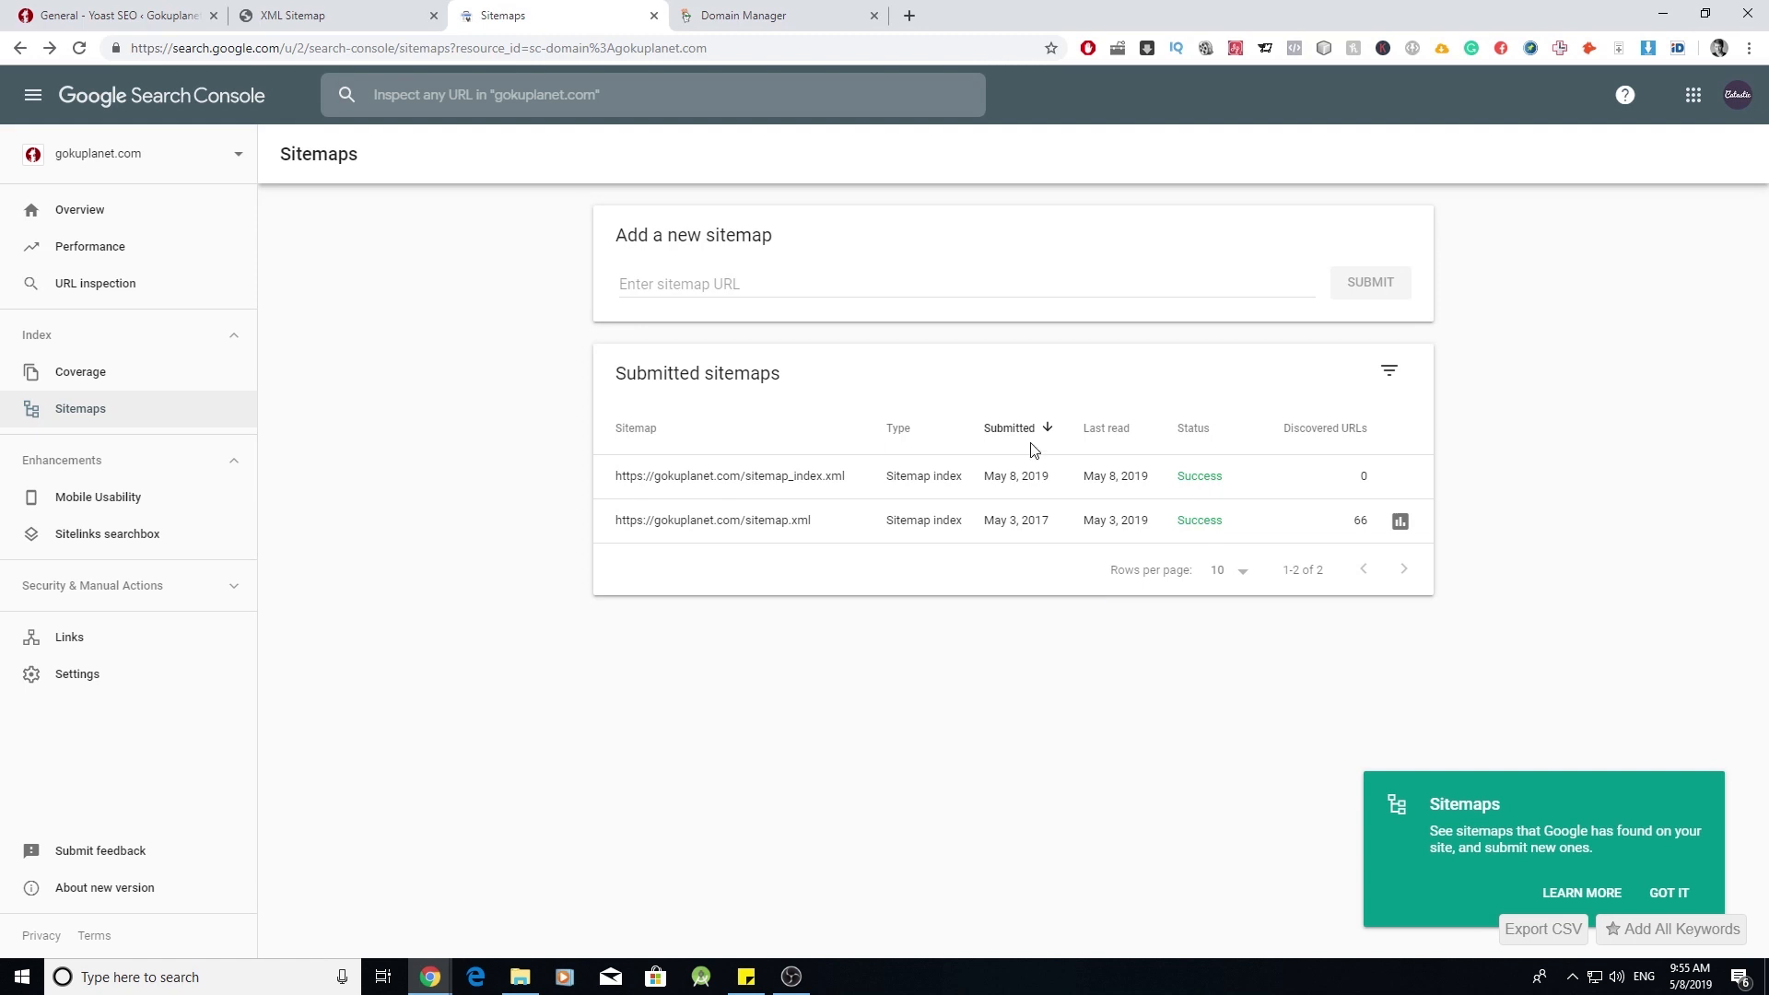
click(205, 221)
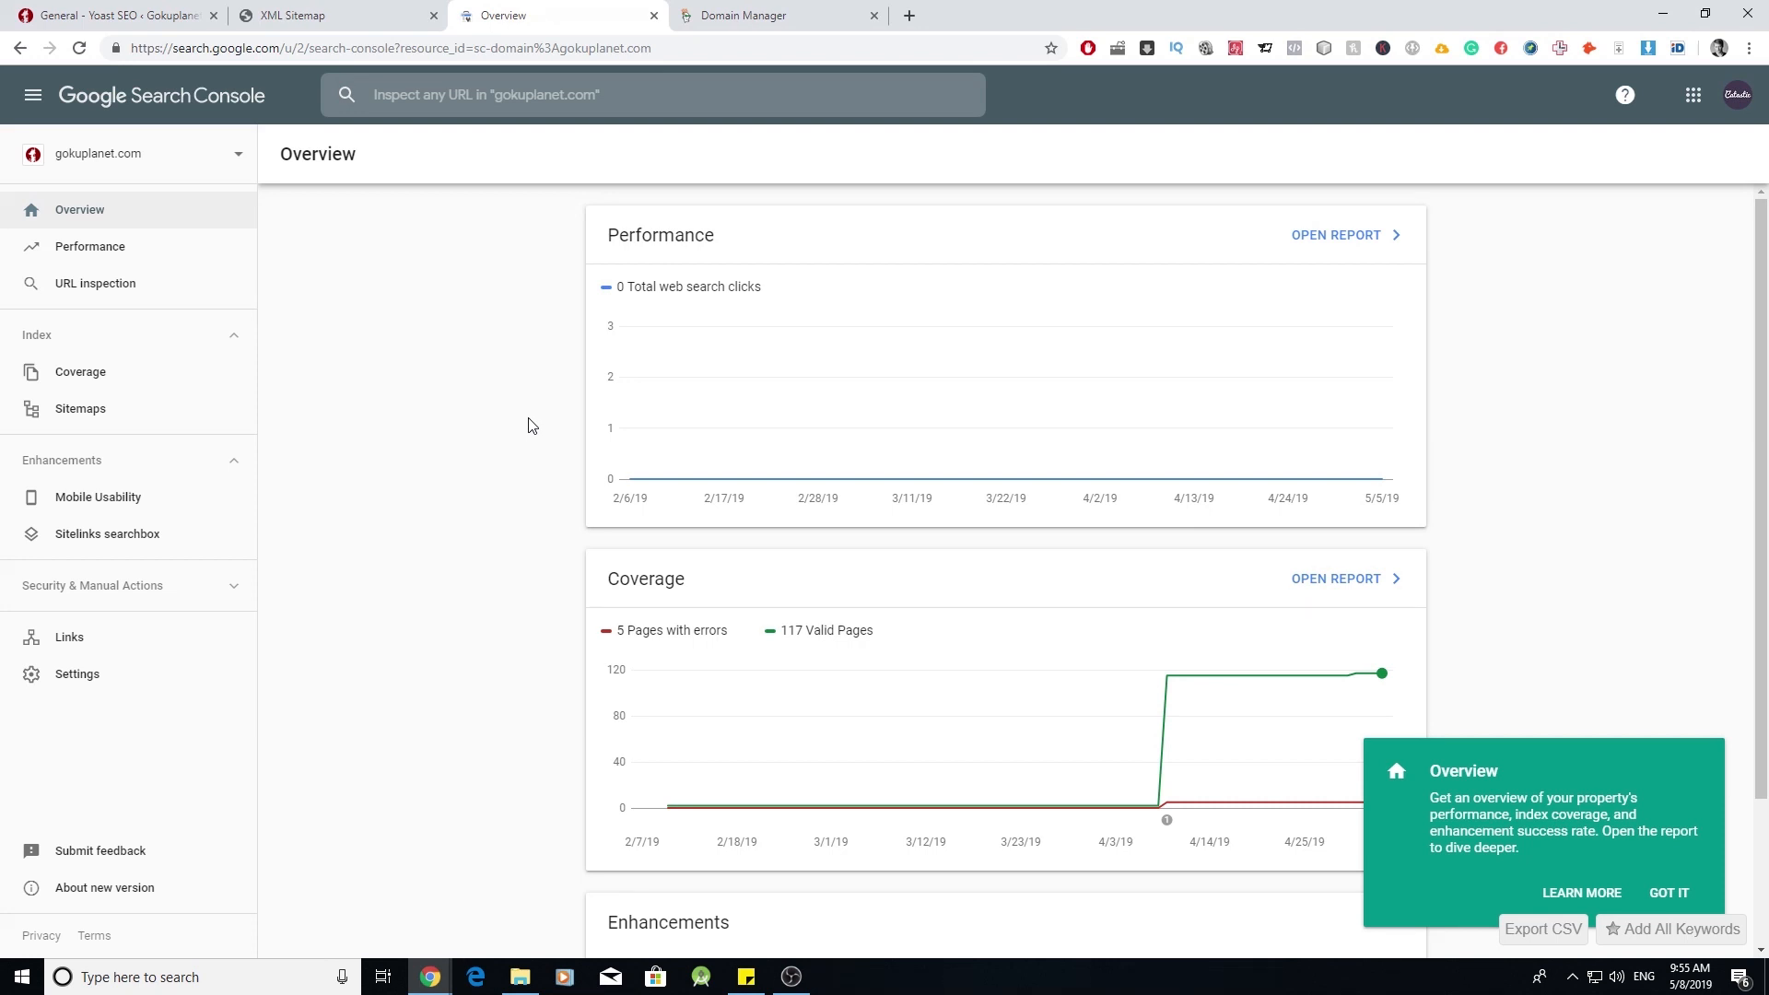
scroll(528, 425, down, 2)
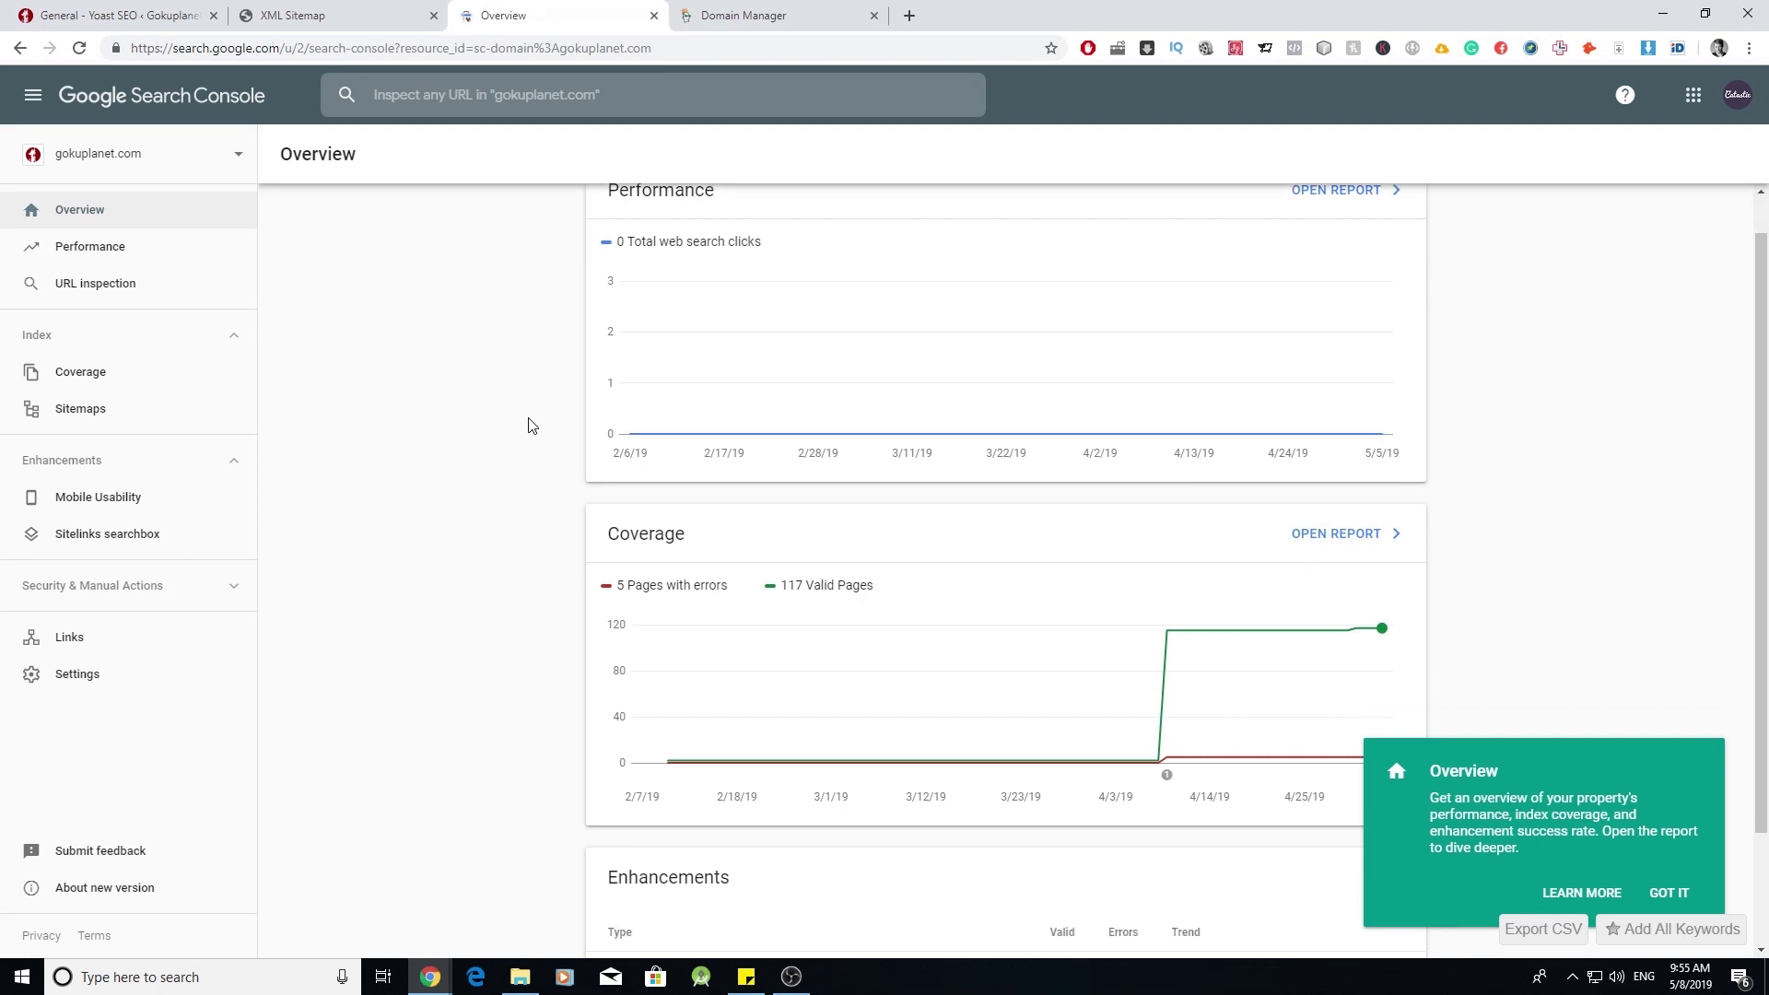
scroll(921, 553, up, 1)
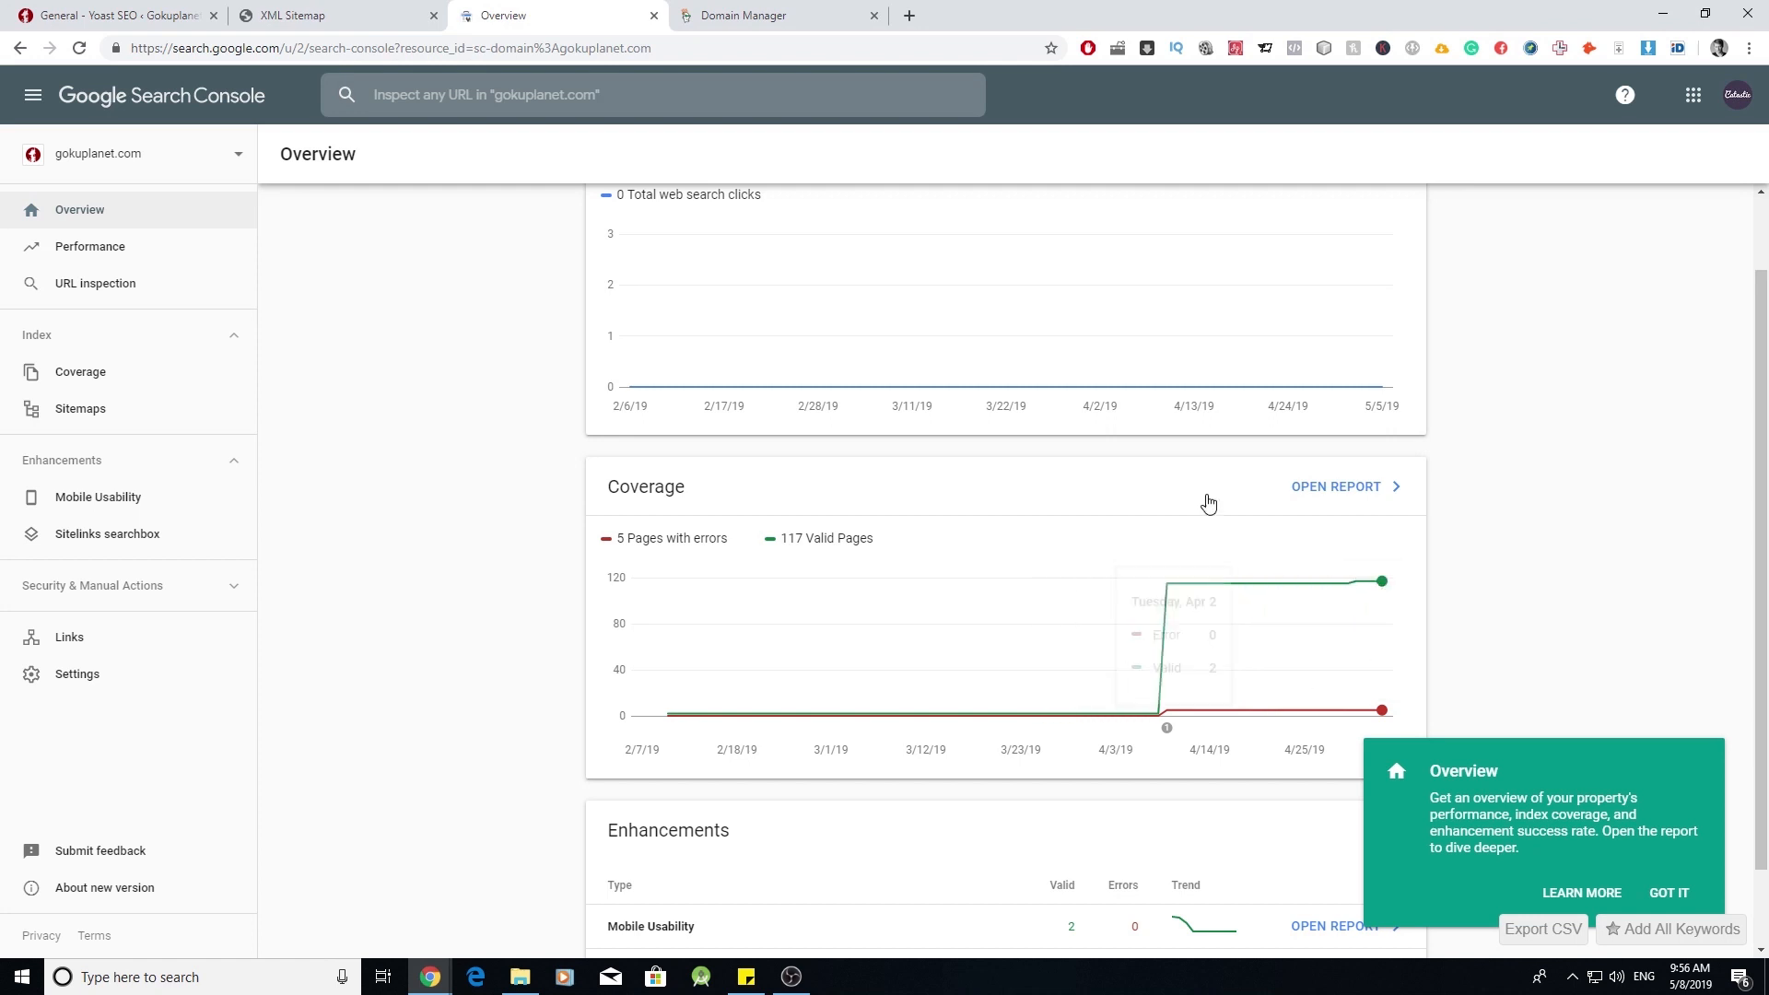
- Review the Coverage report and the Links report showing 1,006 internal links
click(1336, 488)
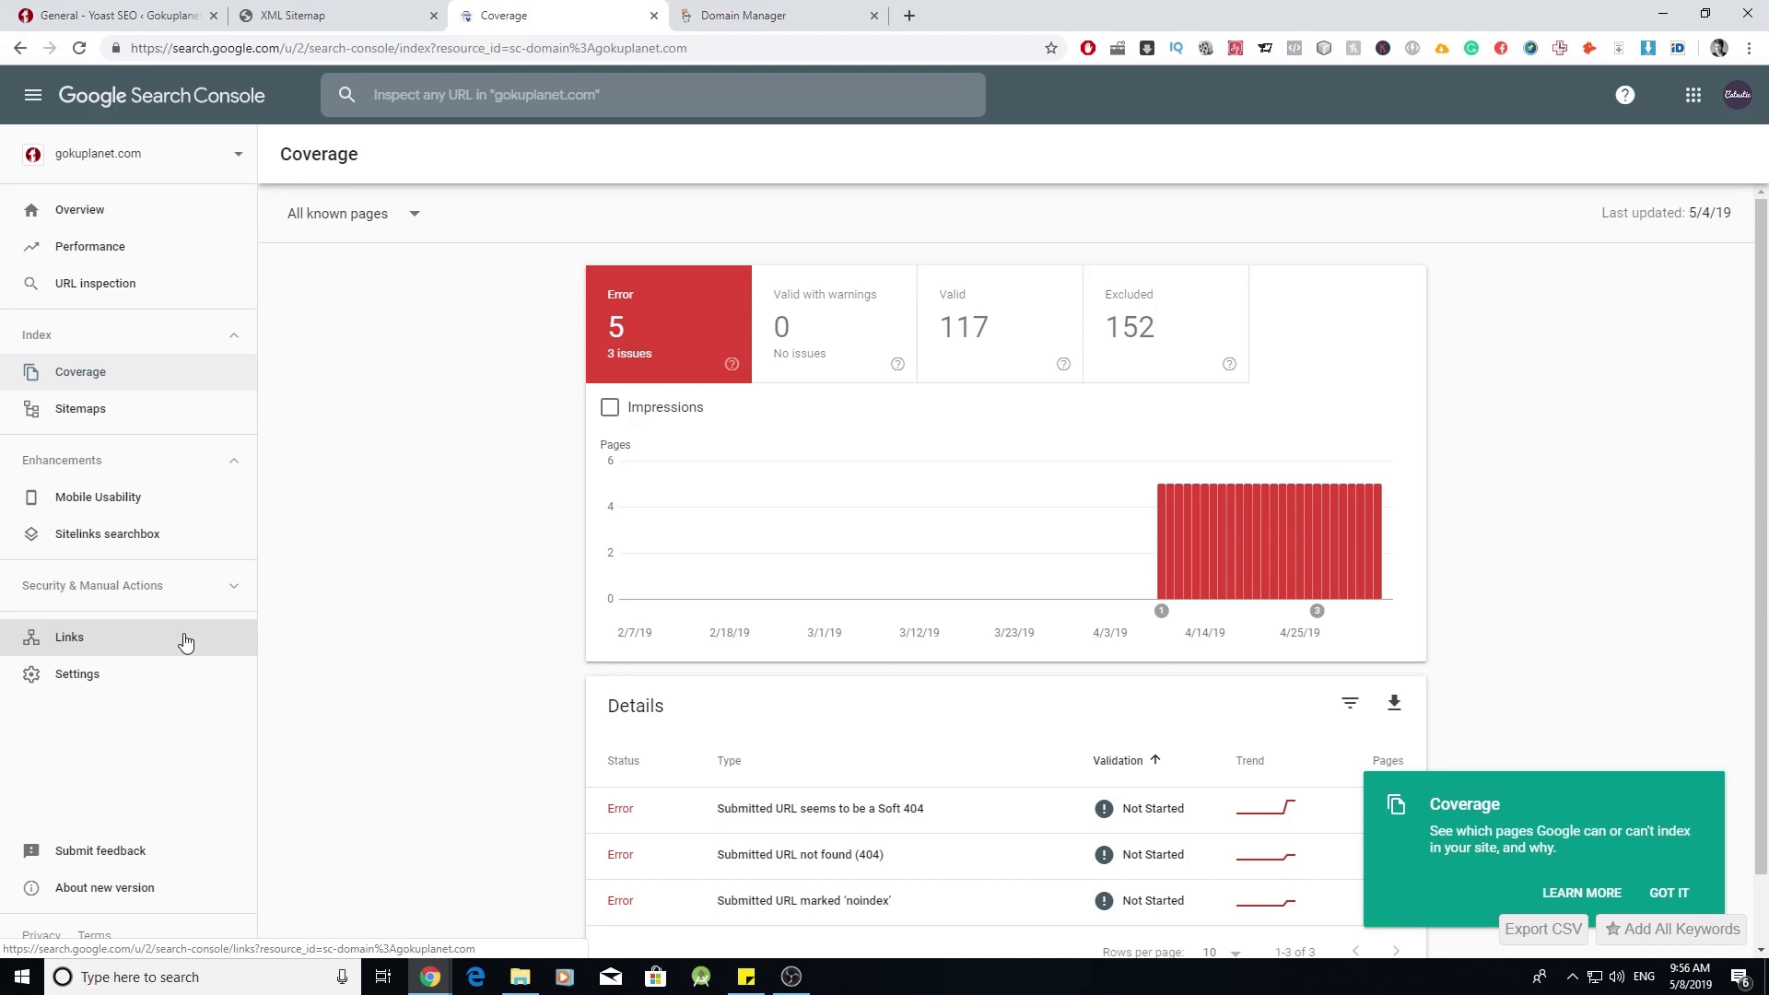
click(186, 642)
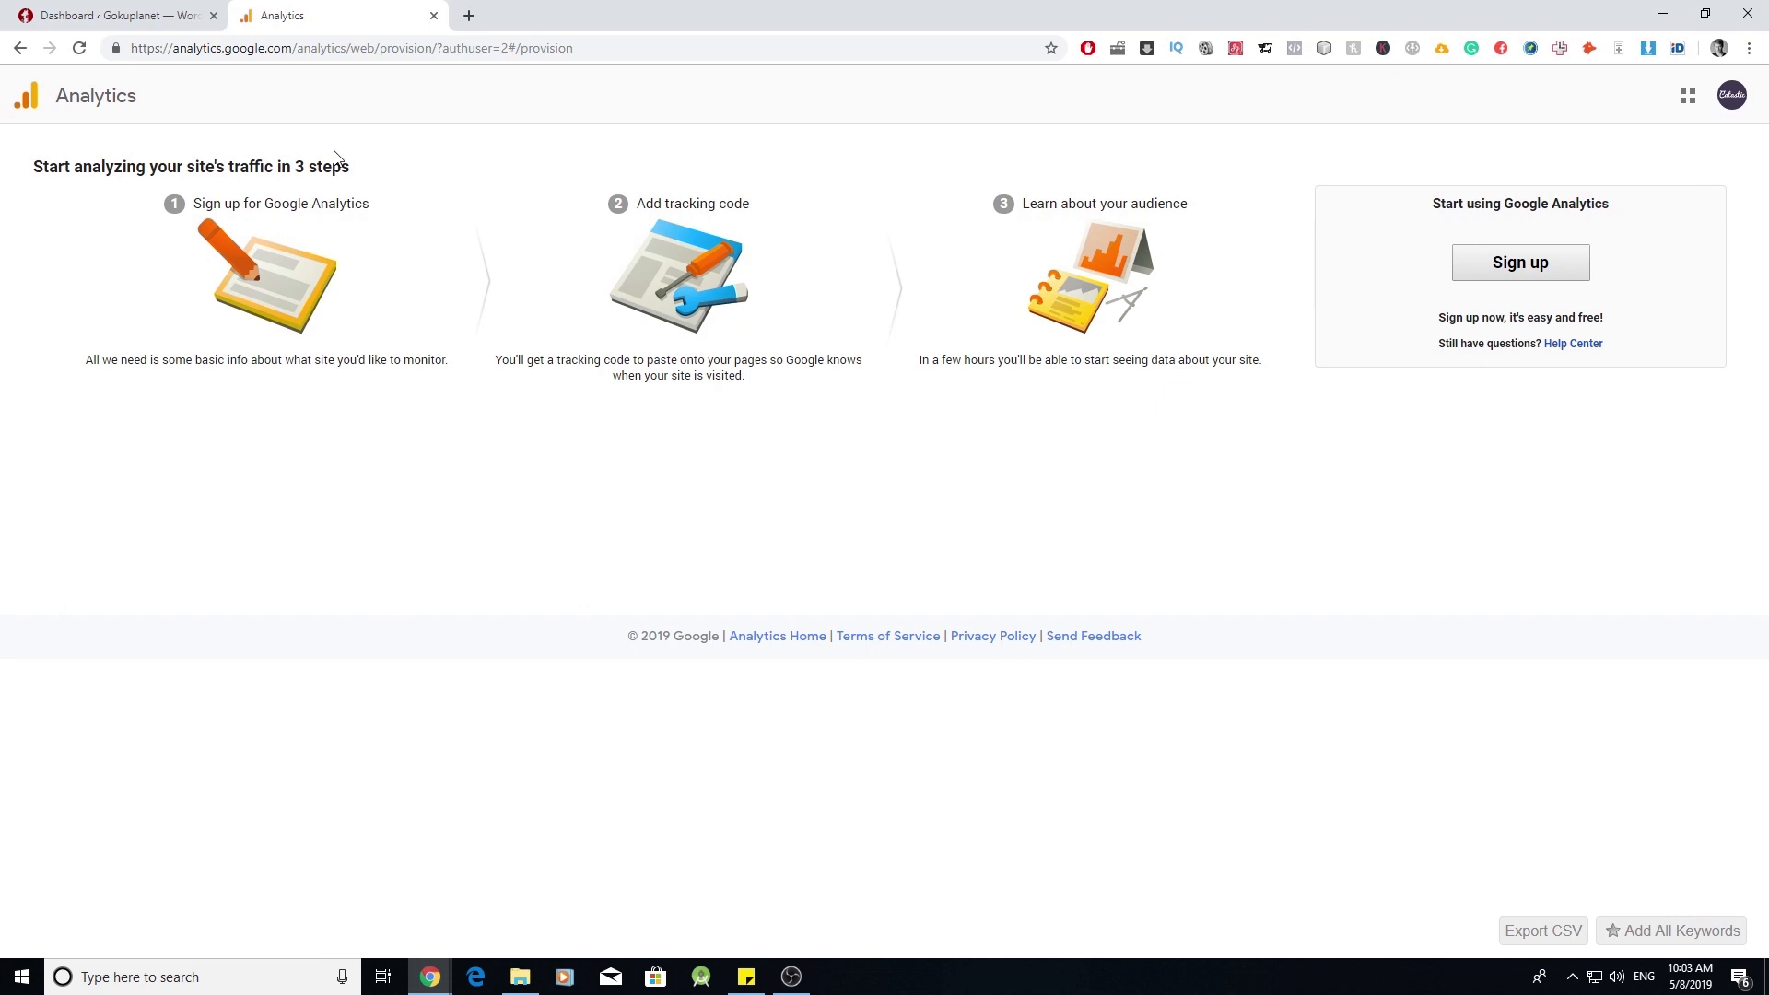
click(1517, 288)
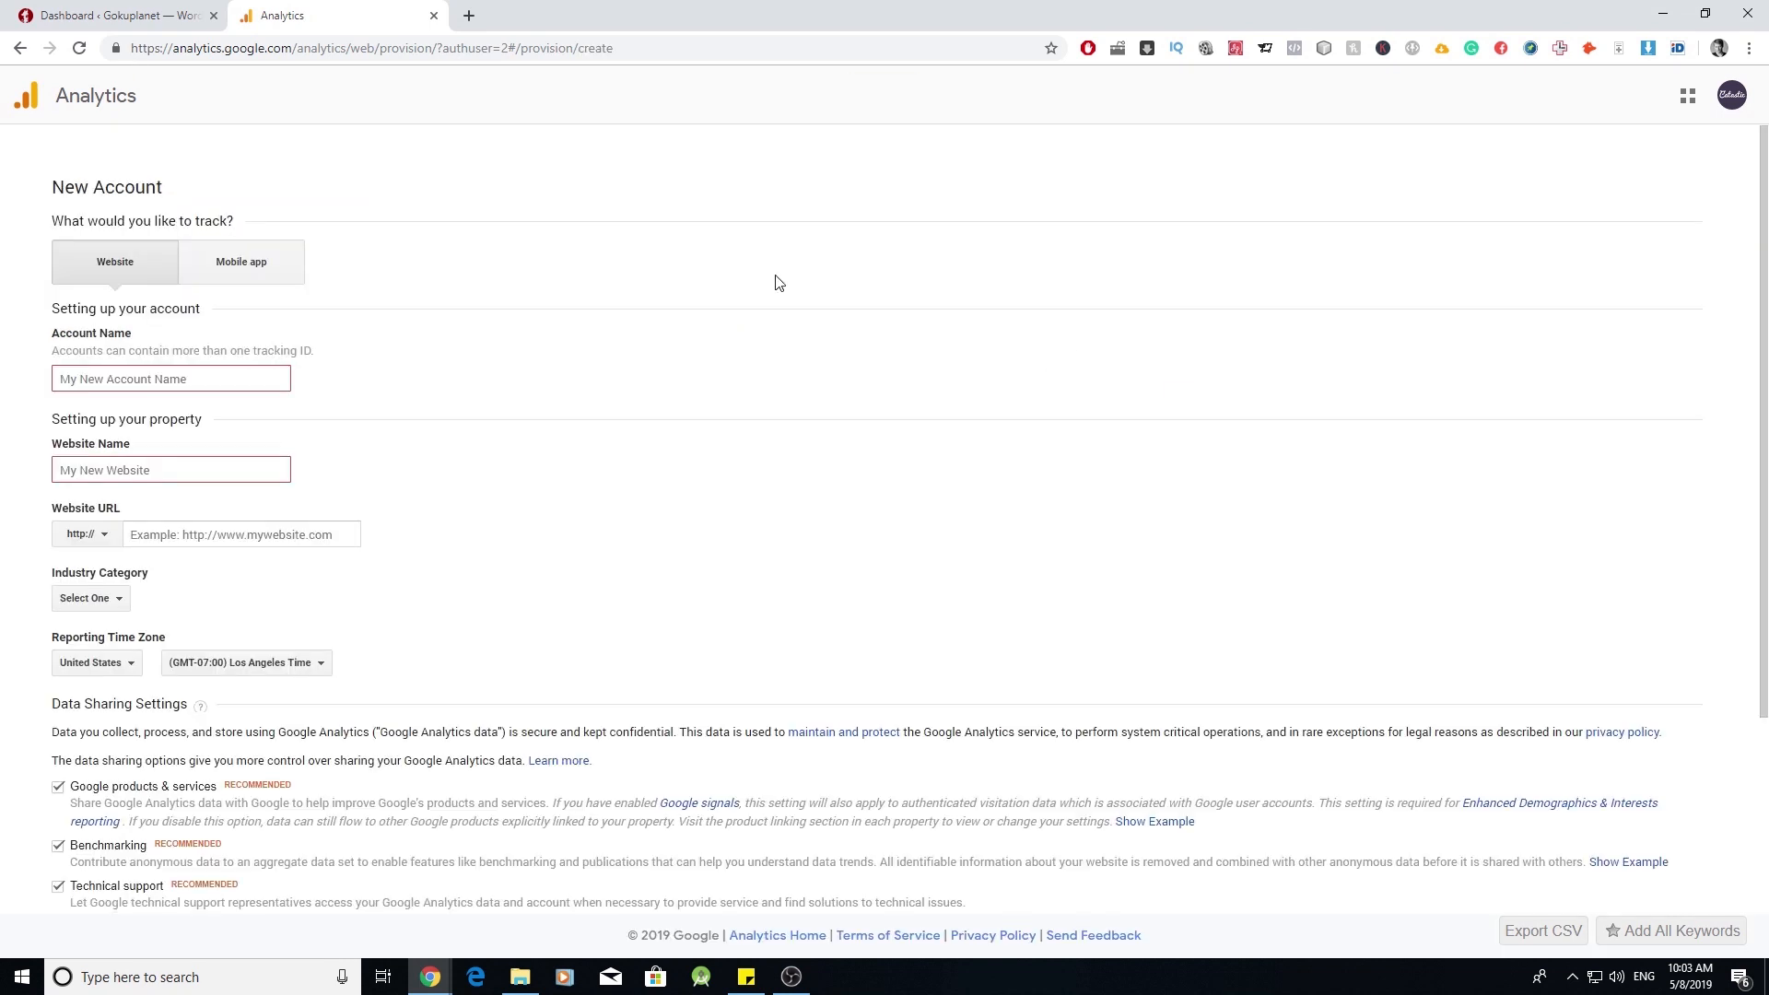
- Enter the account name and the website name 'Gokuplanet'
click(229, 385)
text(Gvidas Gokuplanet)
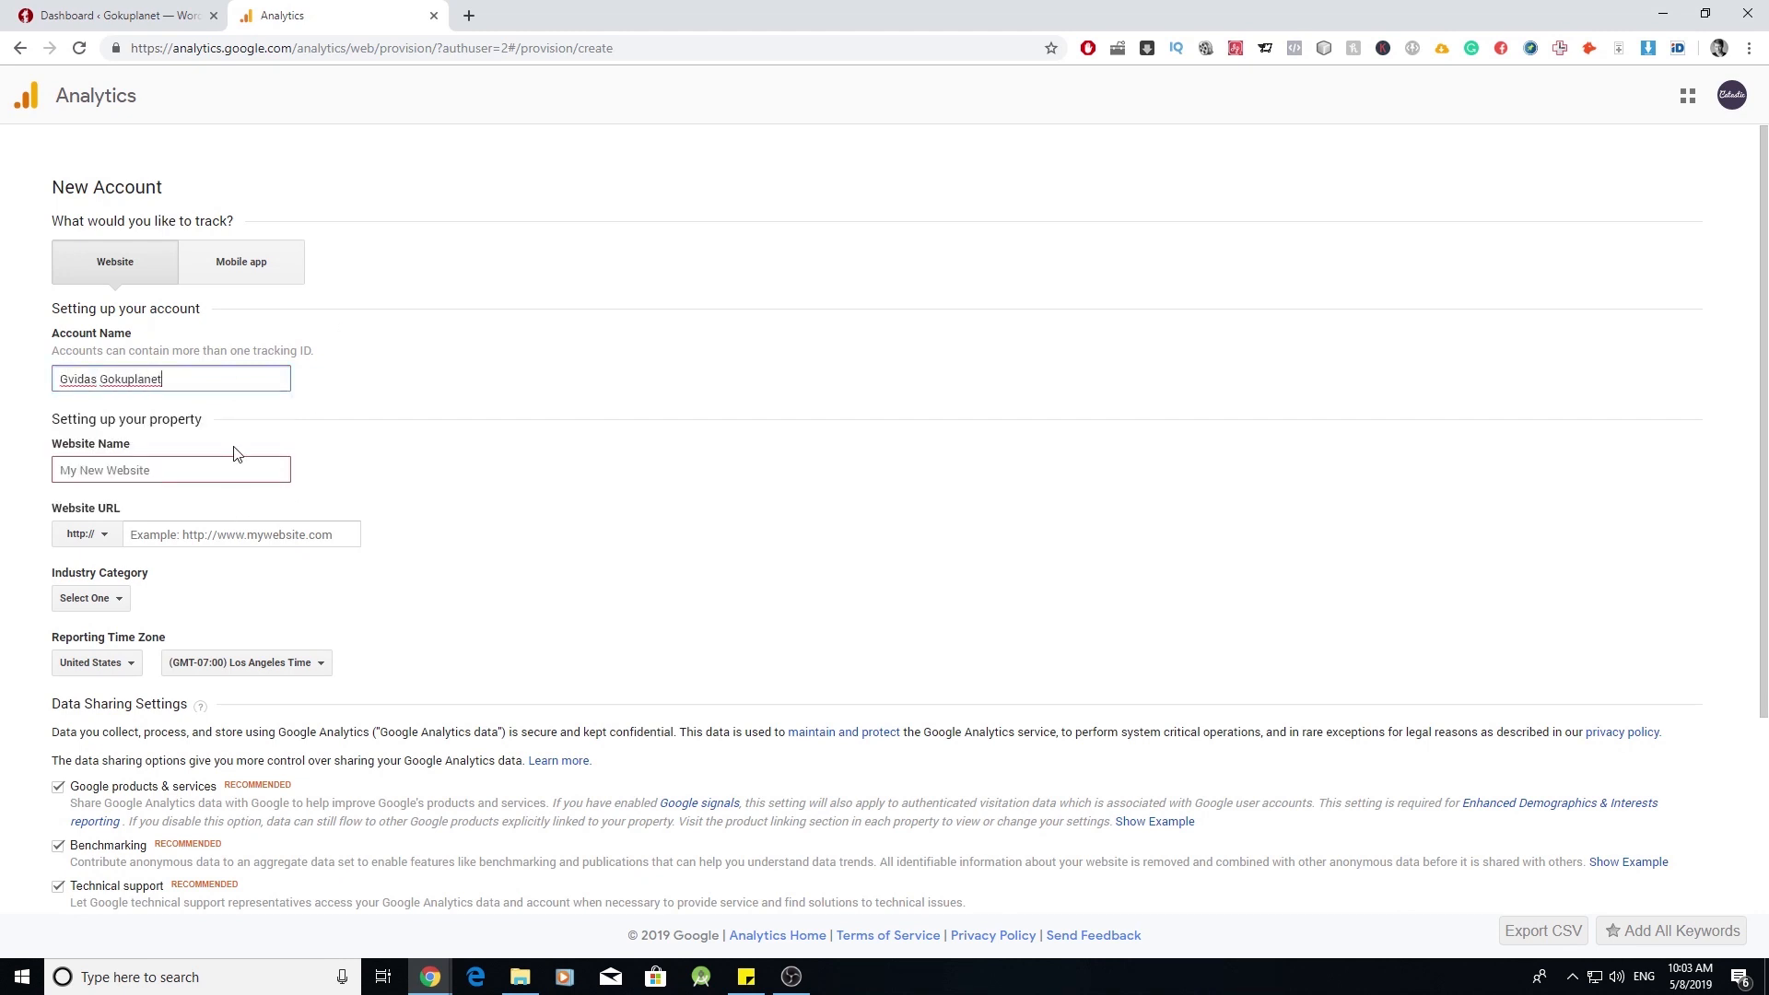
click(195, 470)
text(Gokuplanet)
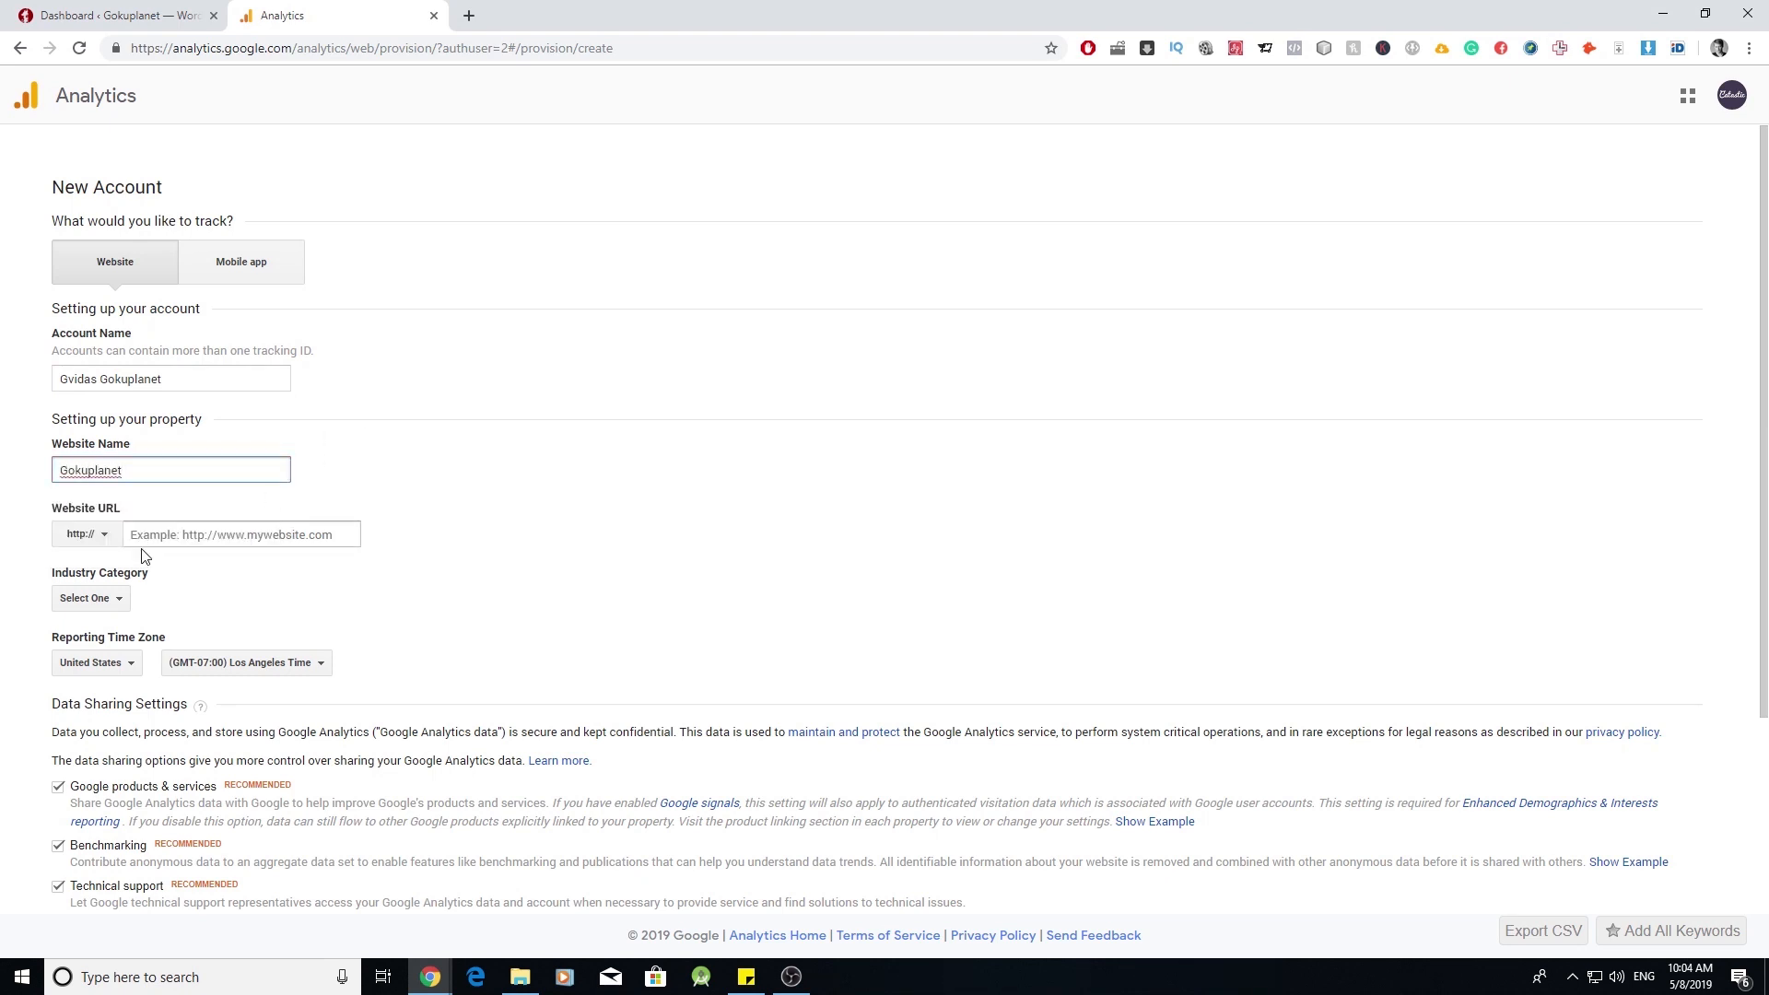
click(110, 542)
click(110, 542)
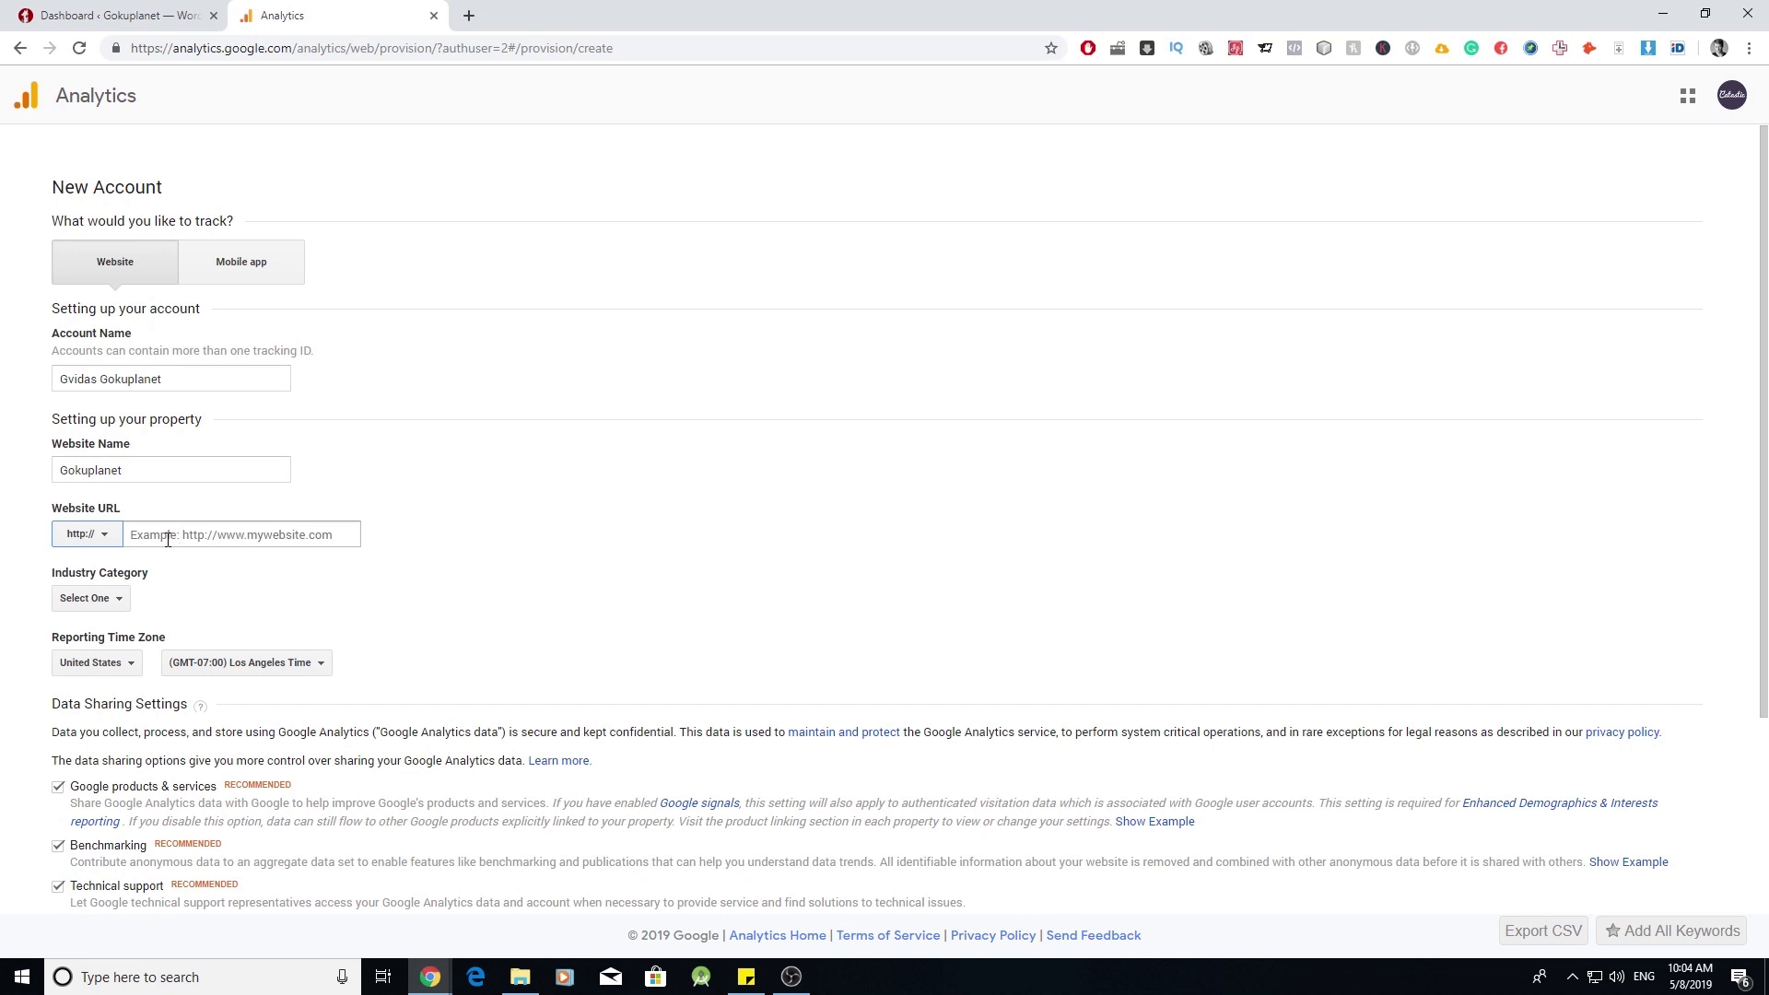
click(112, 544)
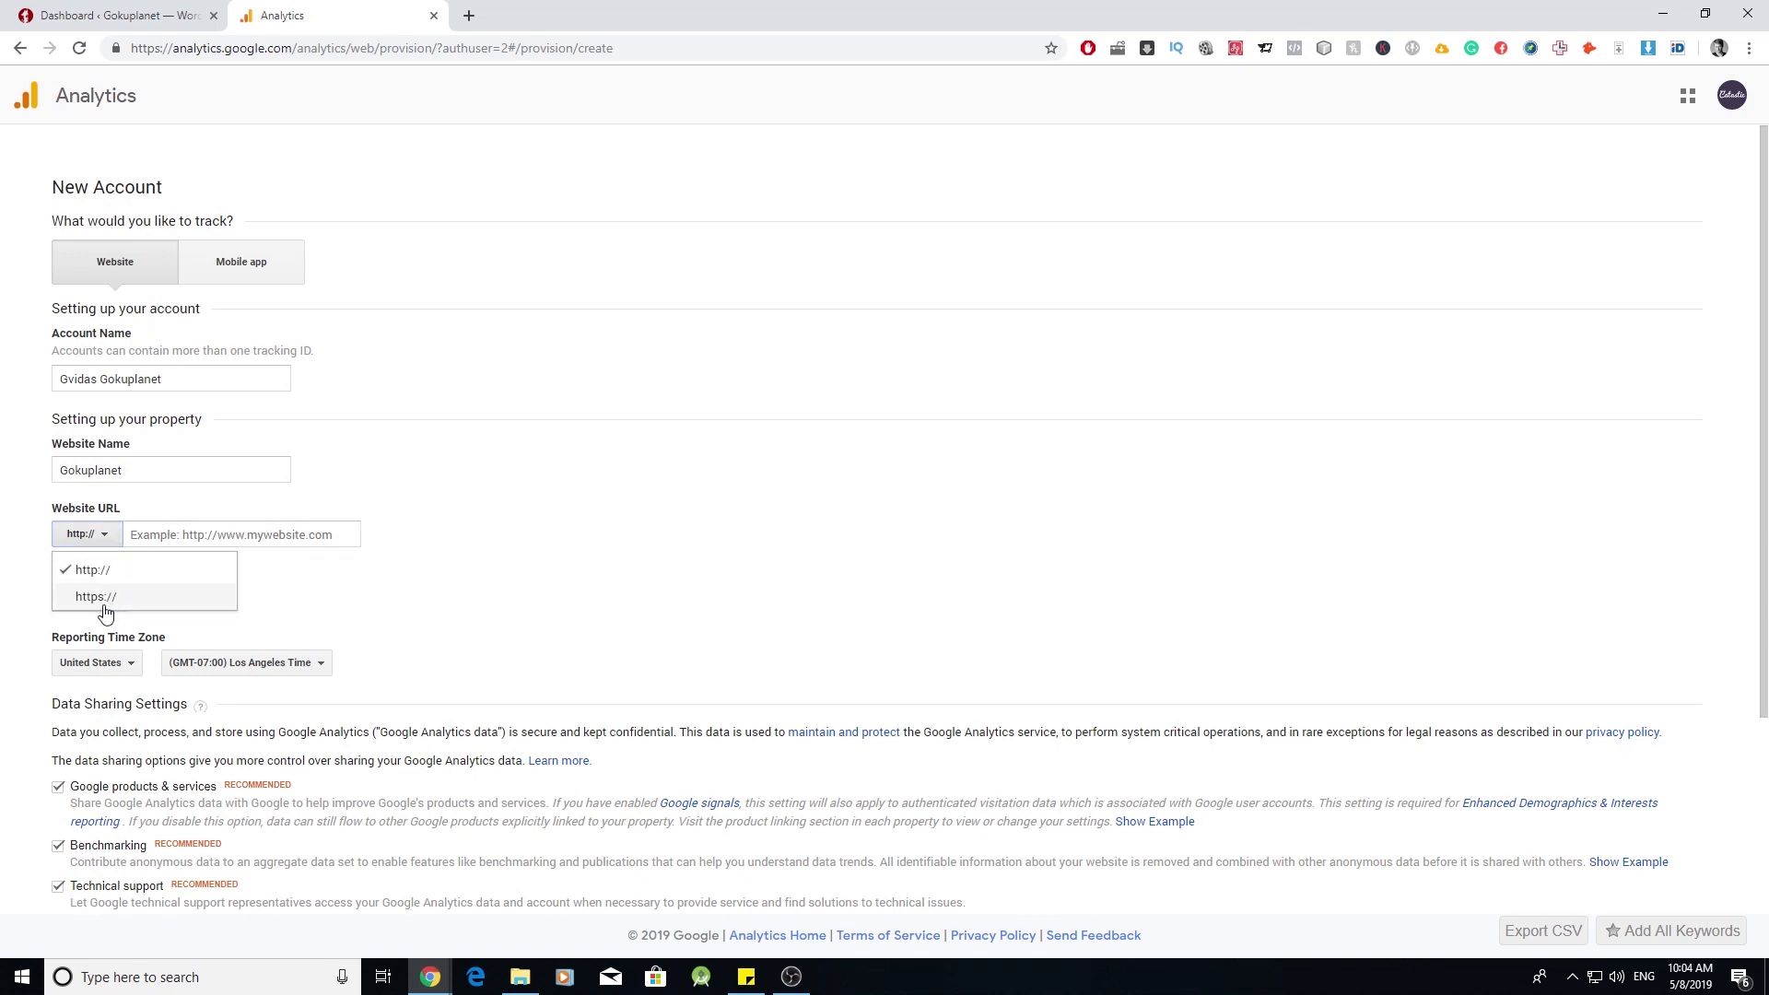
click(103, 597)
click(209, 536)
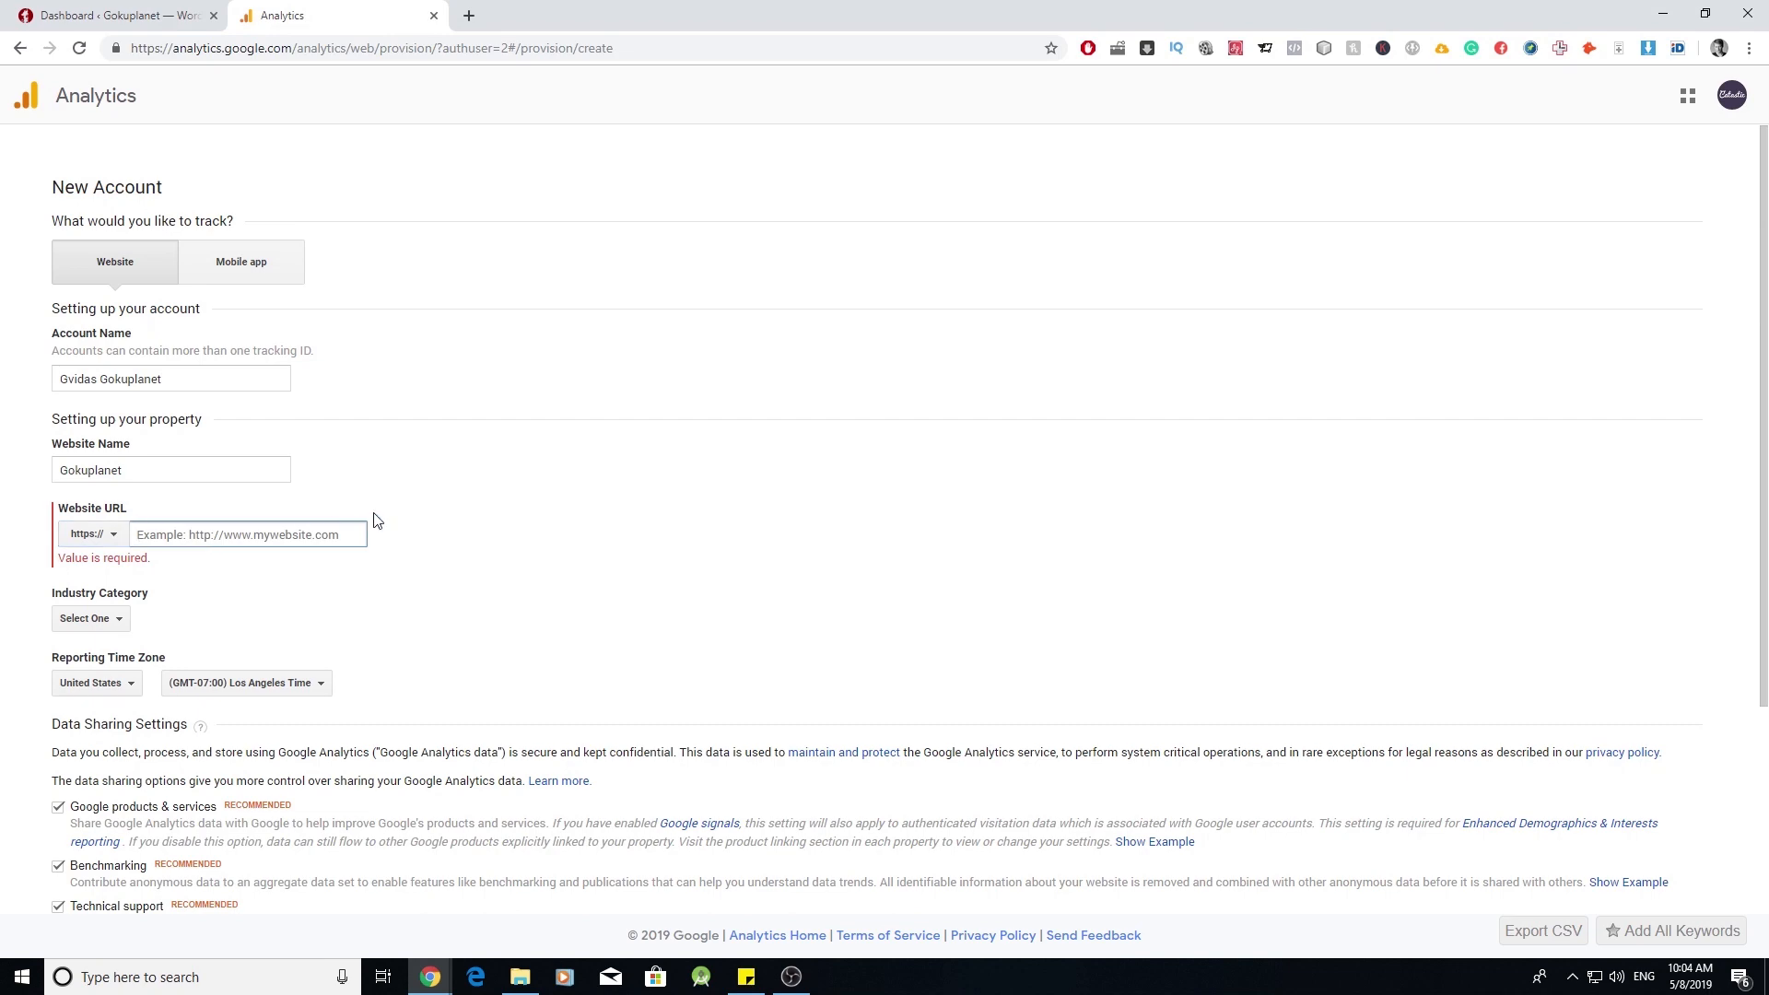
text(goku)
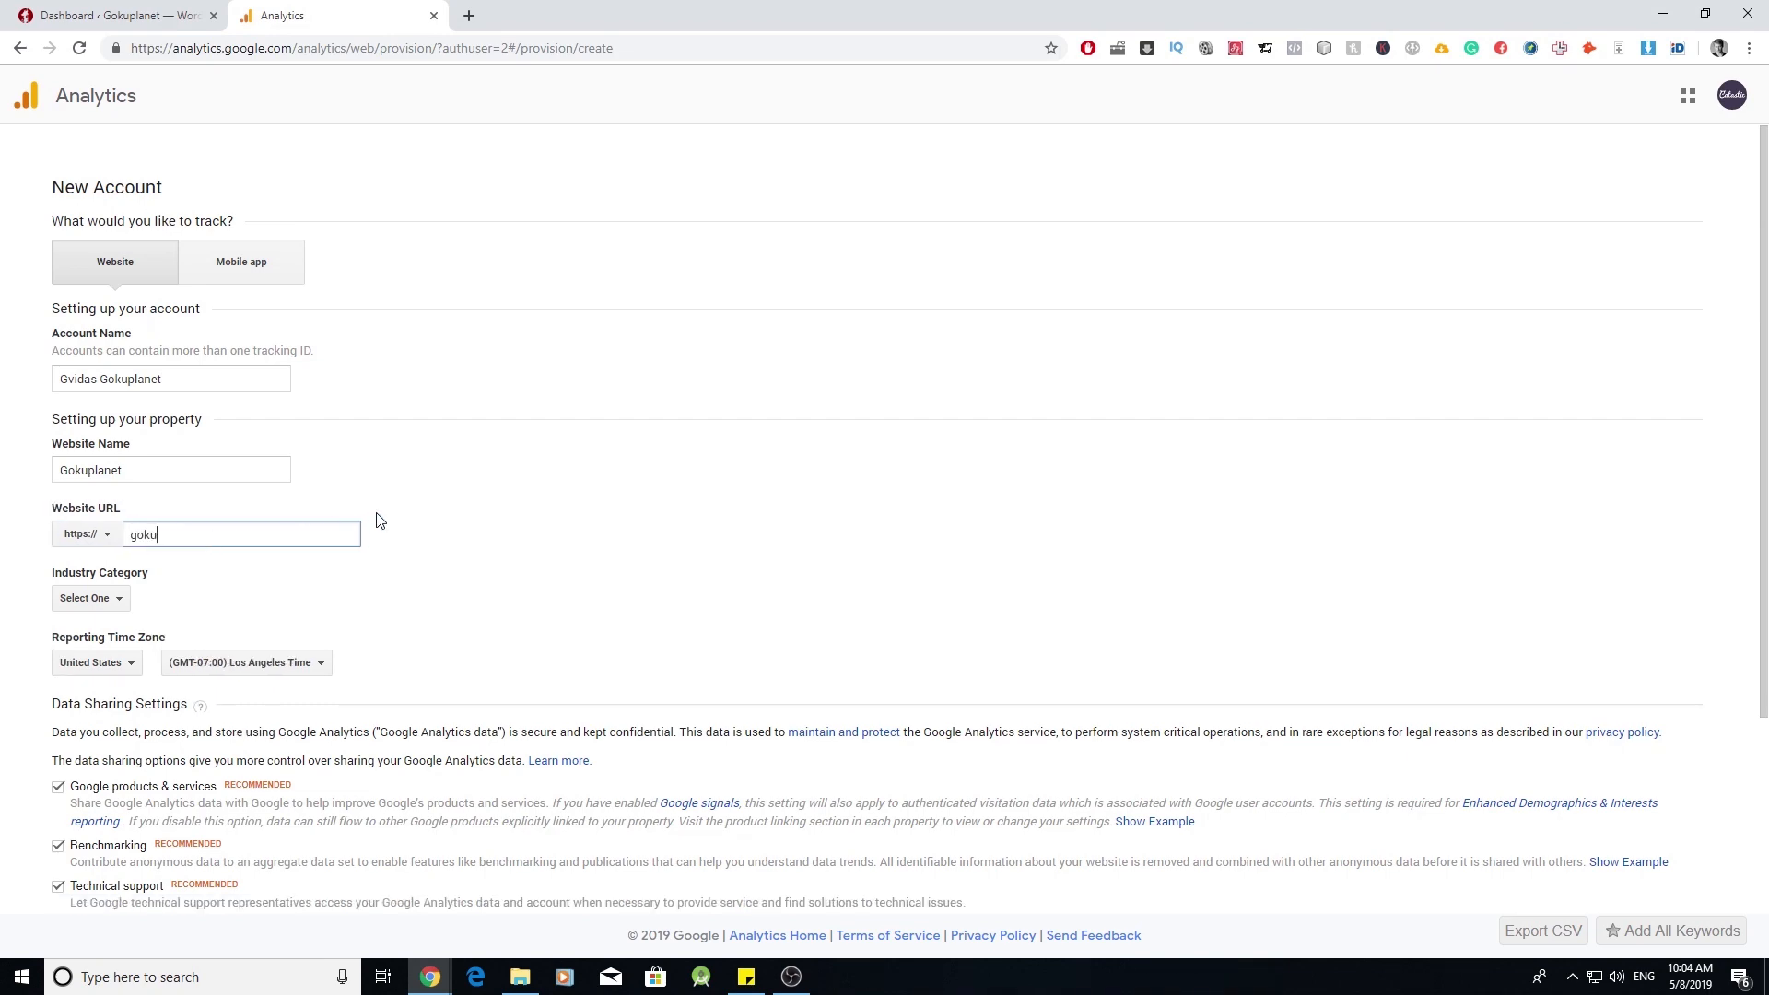
text(planet.com)
- Choose Shopping as the industry category and request a tracking ID
scroll(276, 517, down, 1)
click(118, 508)
scroll(189, 671, down, 5)
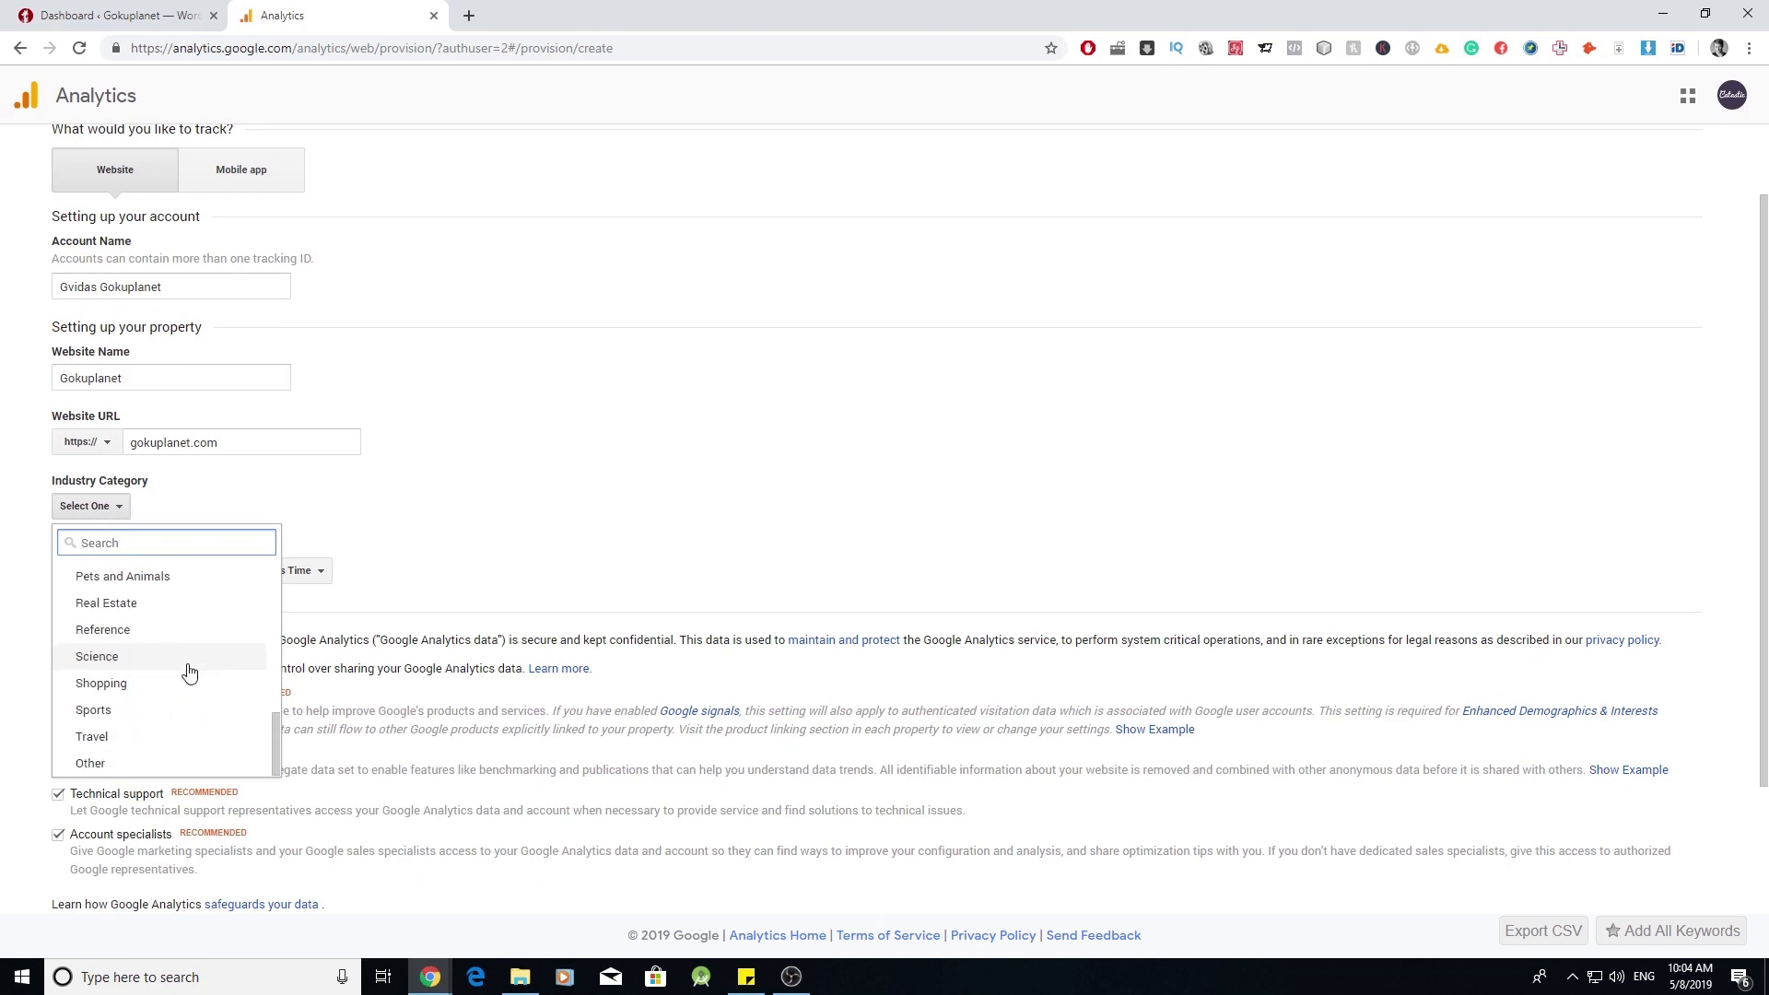
click(184, 707)
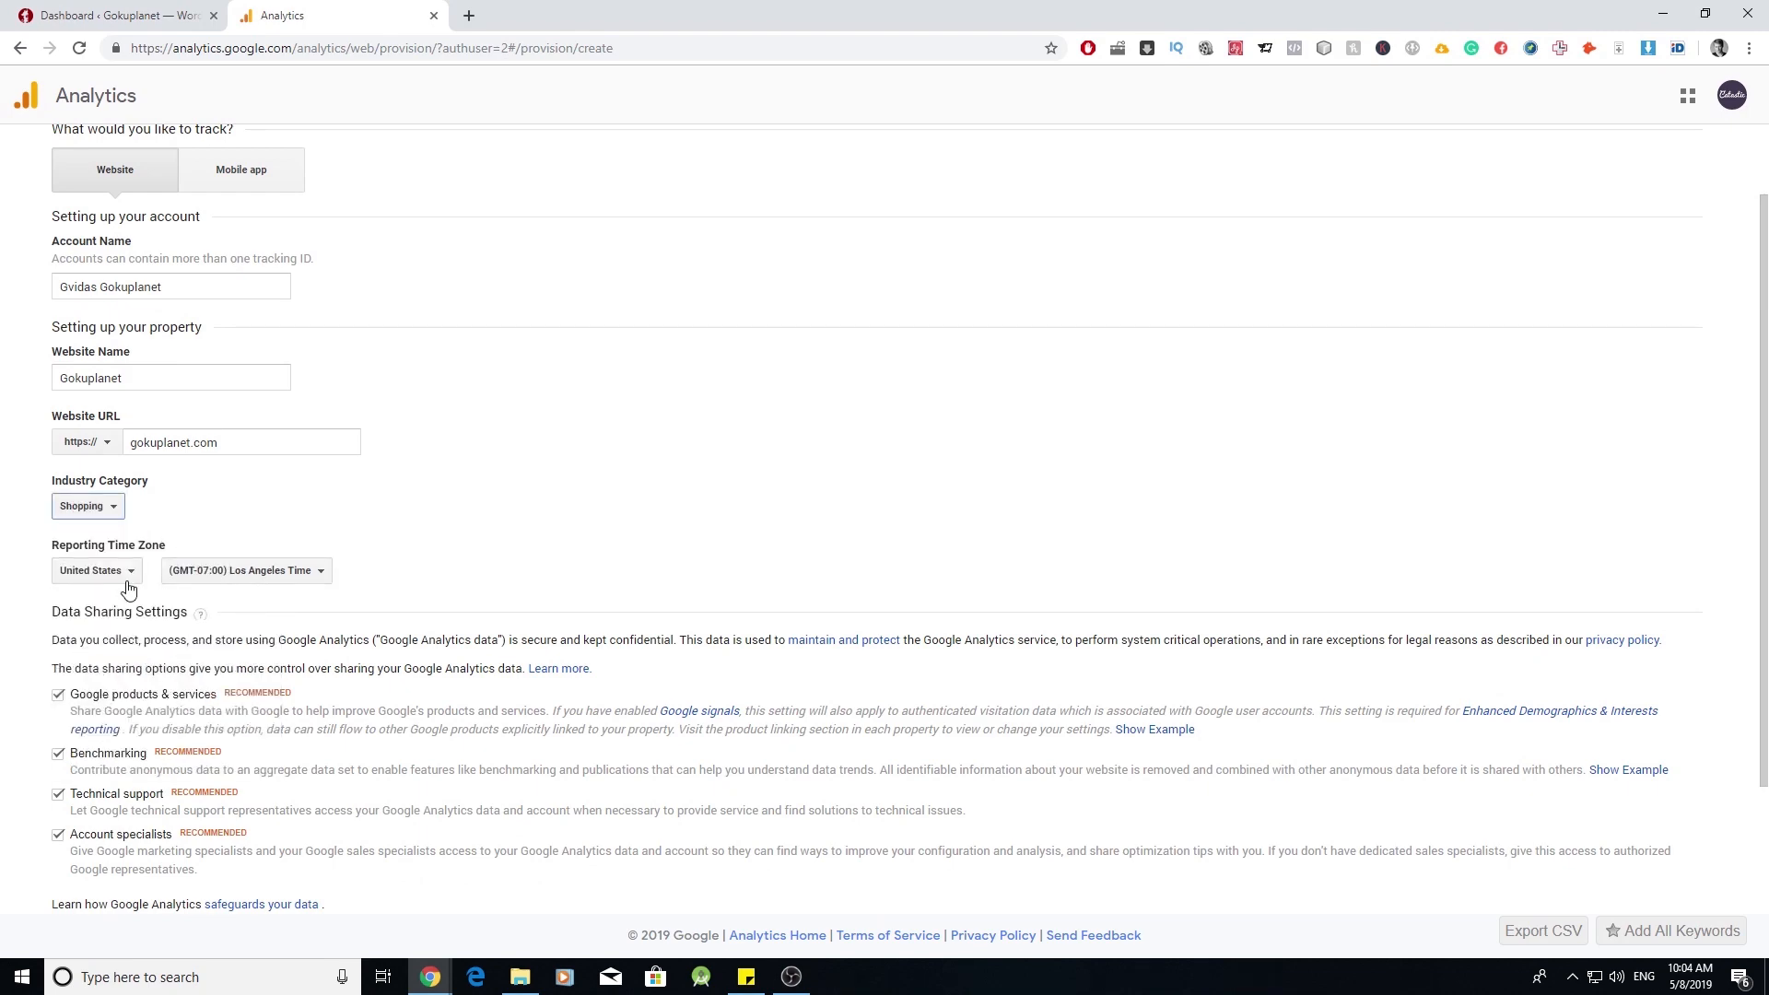
scroll(126, 587, down, 2)
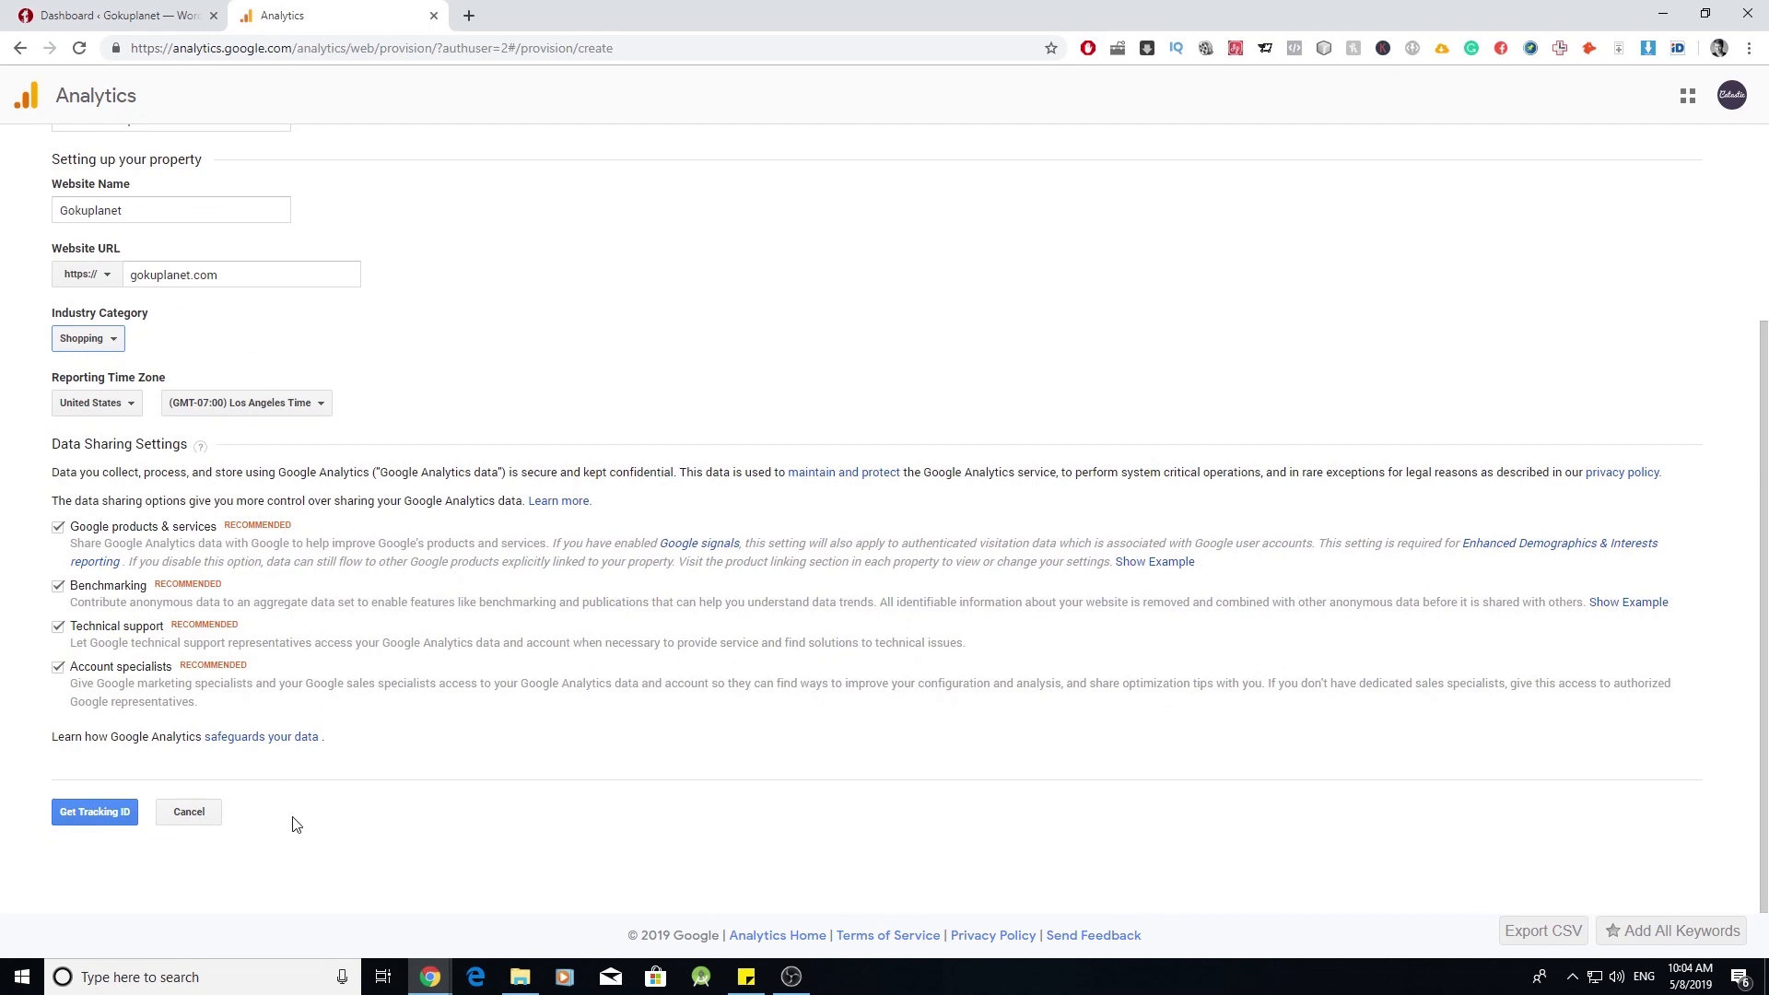
click(122, 816)
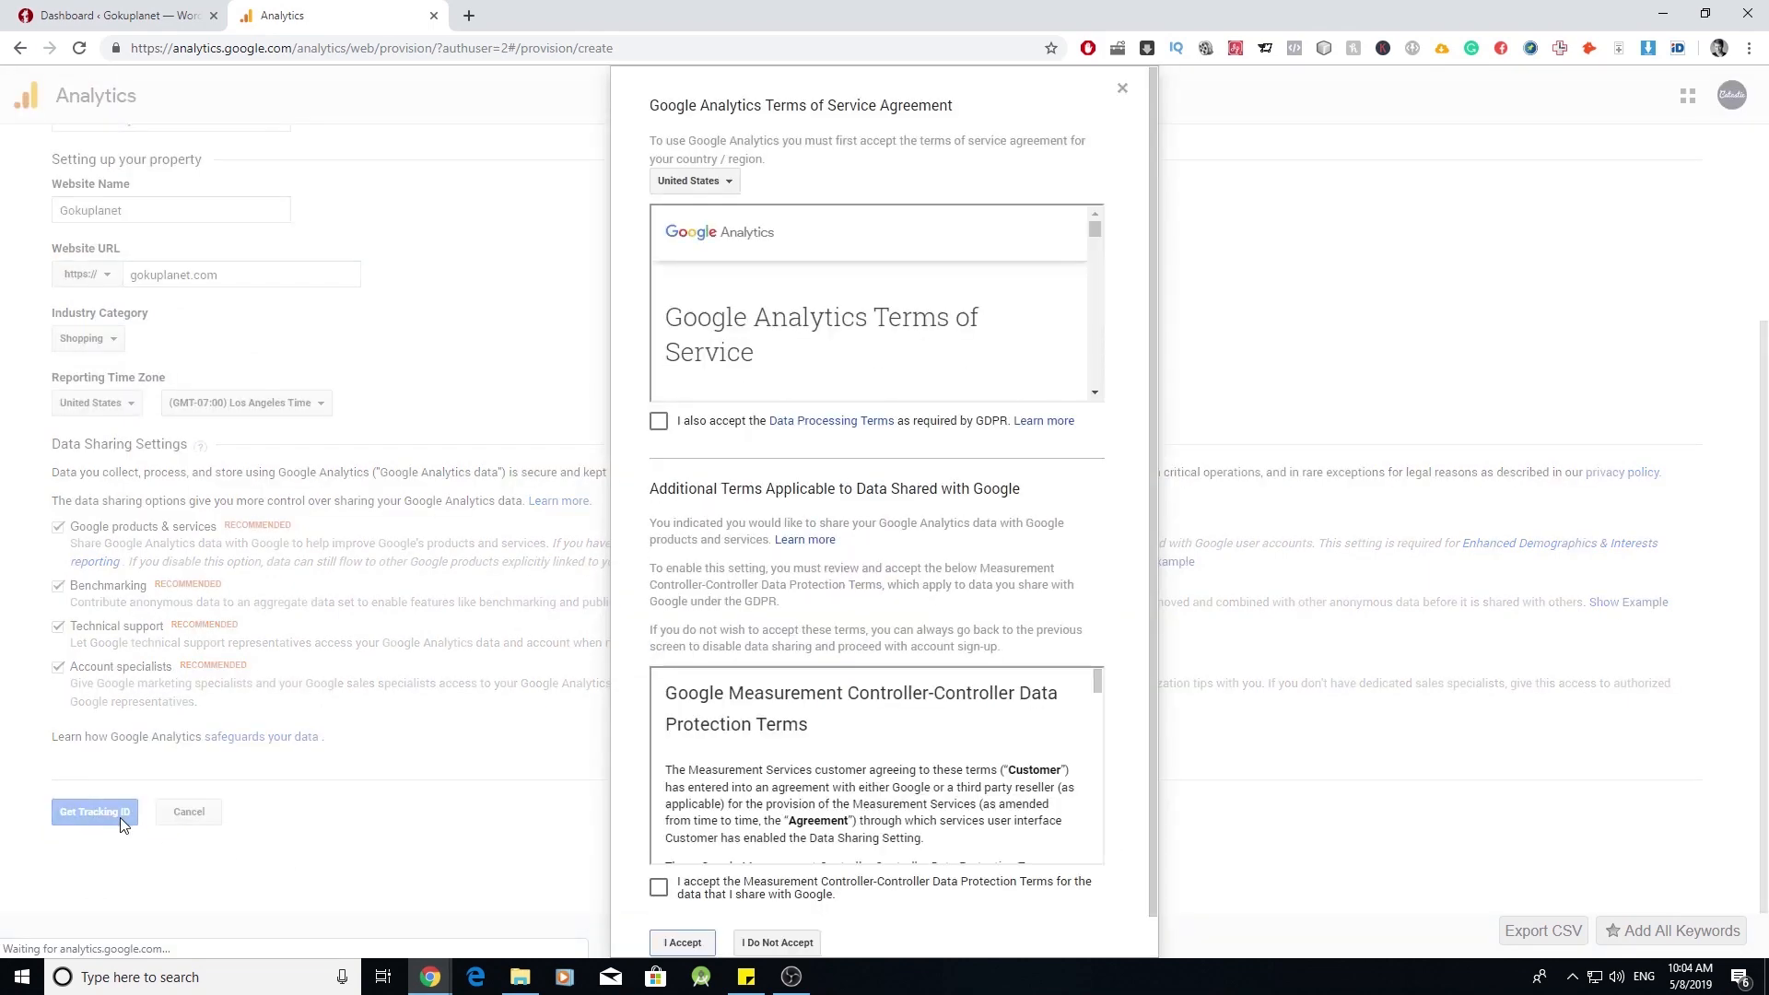
- Accept the GDPR and data protection terms and create the Analytics account
click(658, 422)
scroll(673, 874, down, 1)
click(658, 846)
click(683, 902)
click(1401, 868)
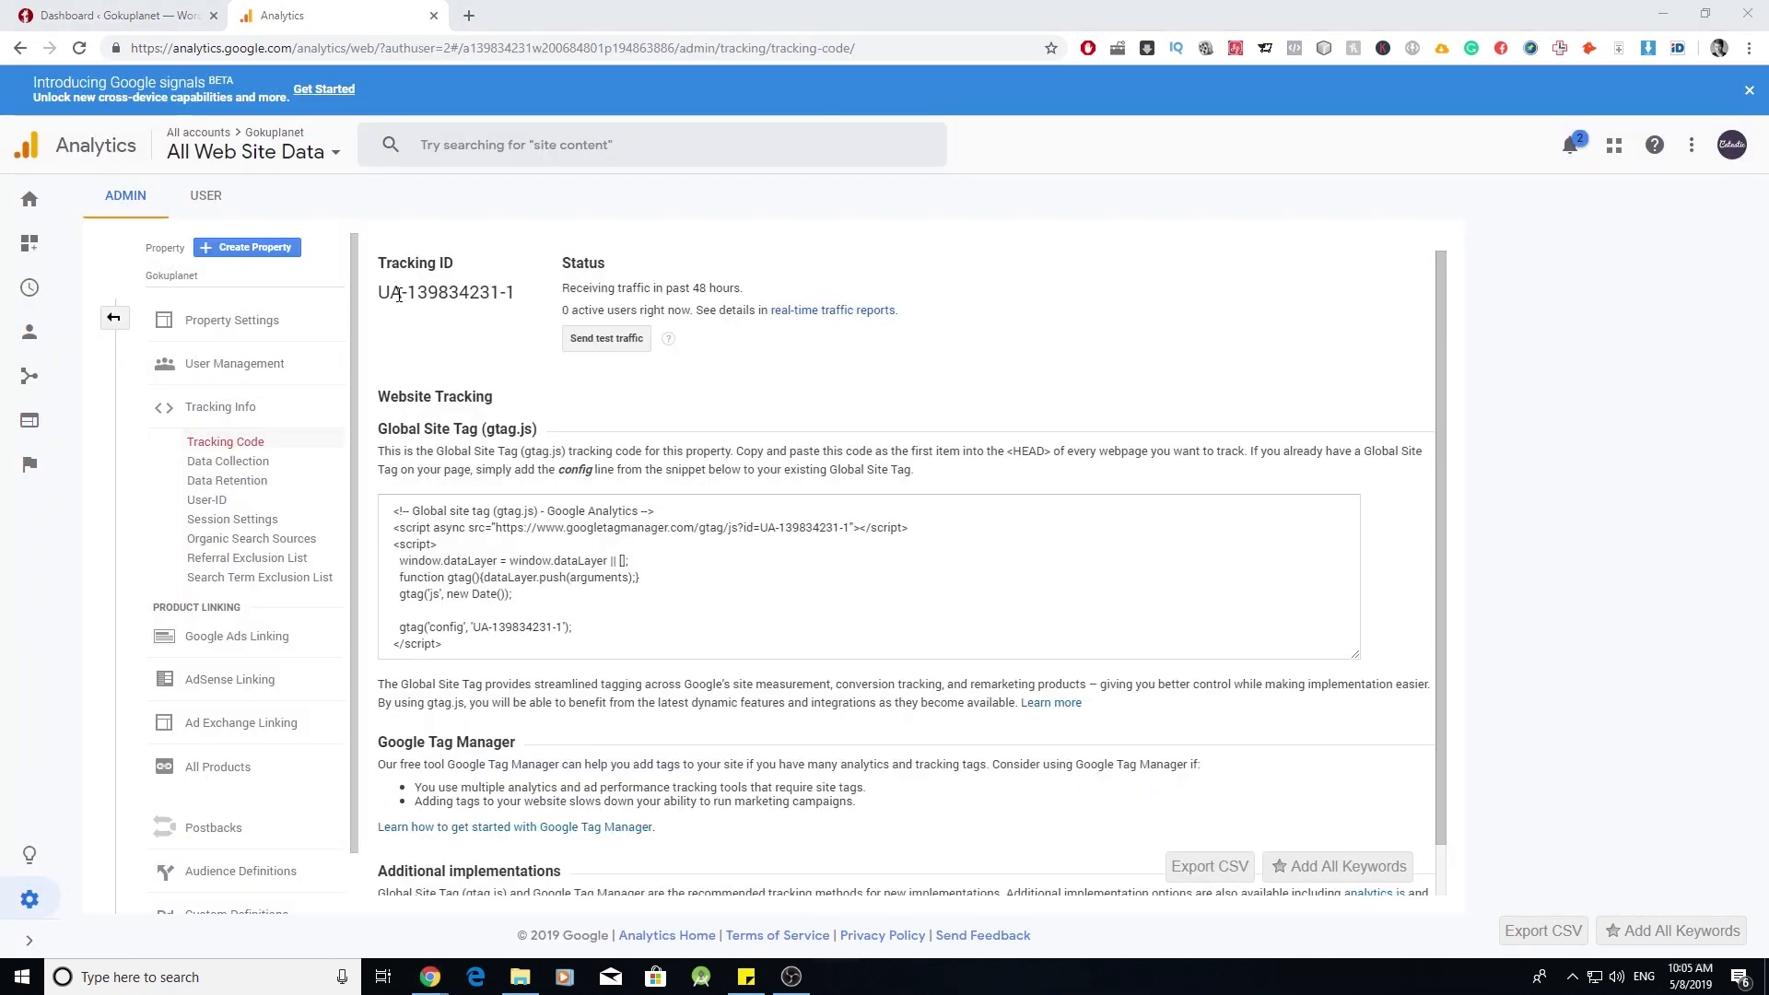
- Copy the new property's tracking ID and return to the Admin page
triple_click(451, 293)
right_click(446, 289)
click(478, 303)
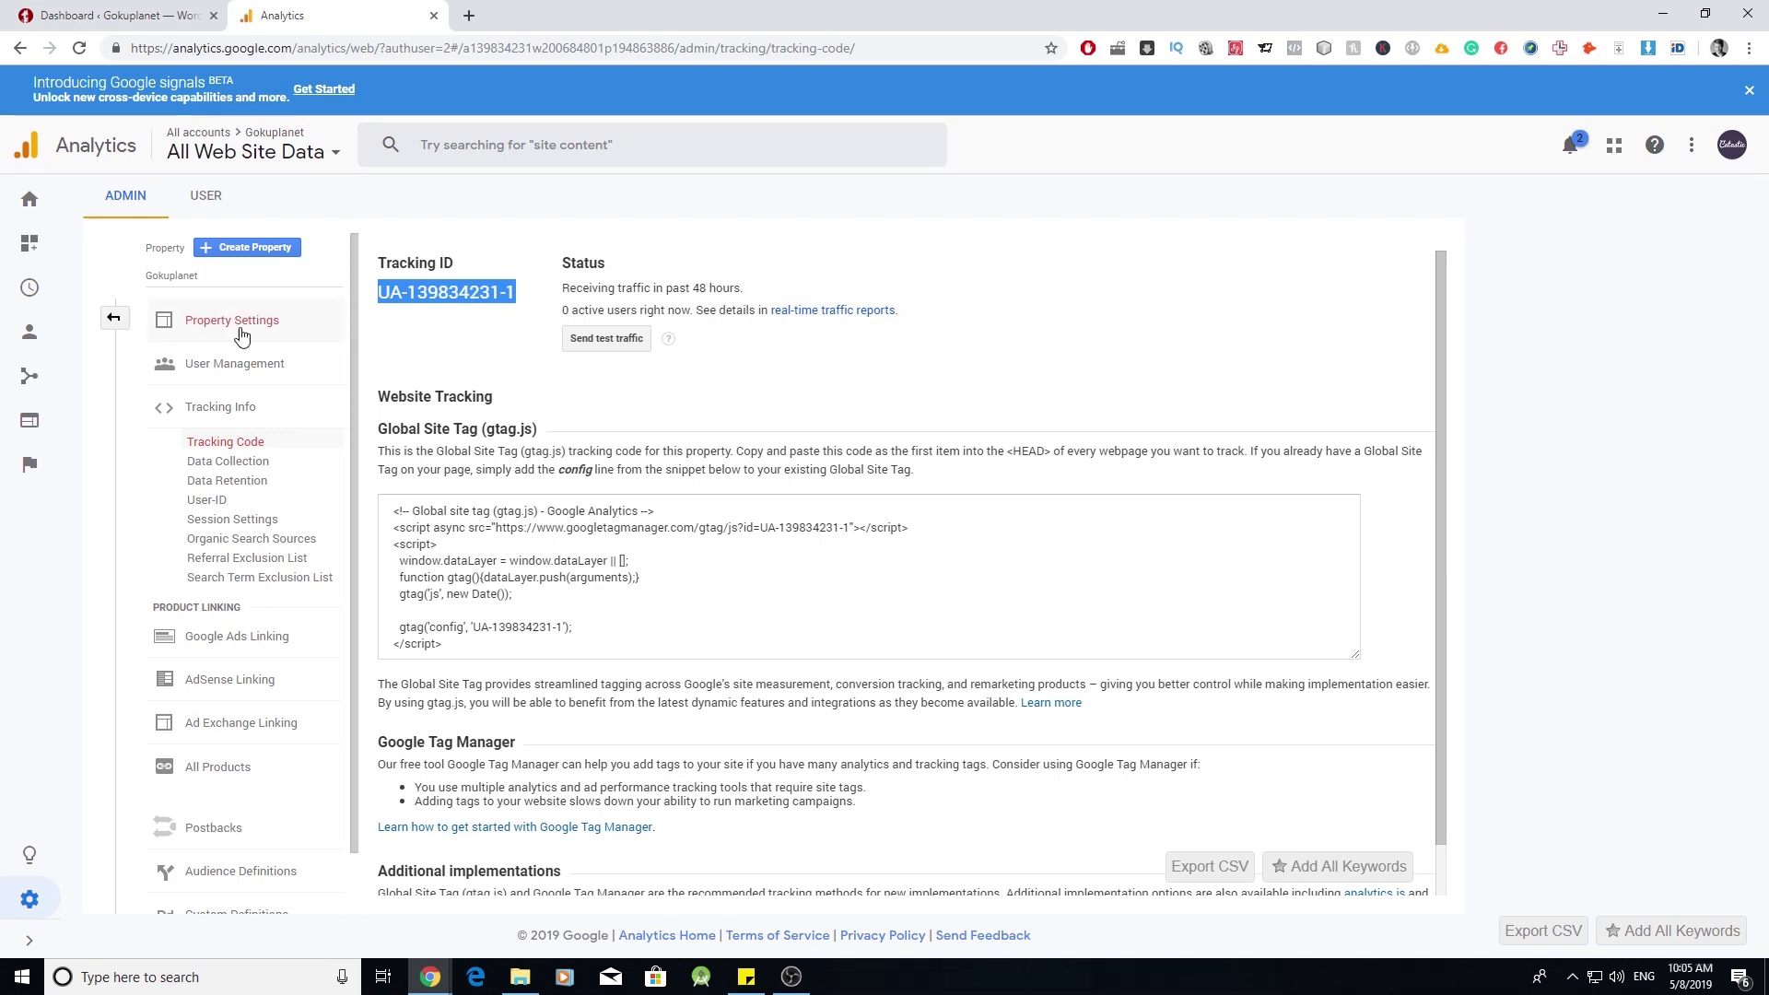
click(114, 321)
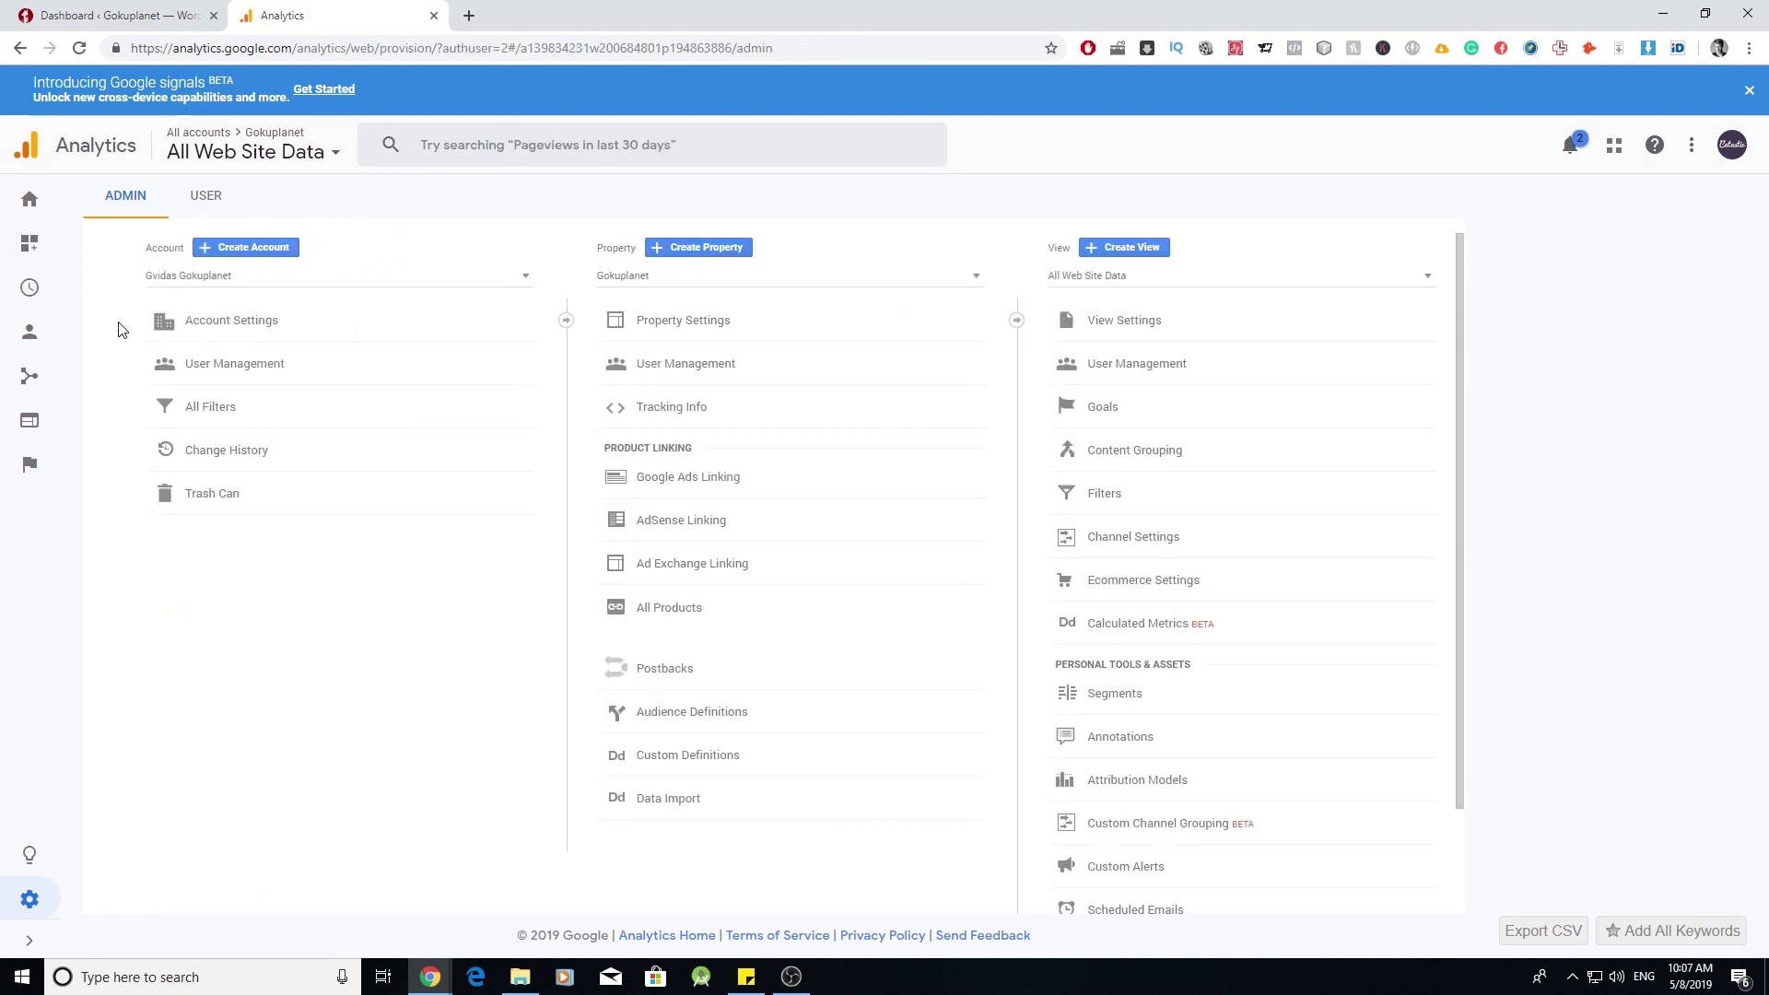
- Switch Enable Ecommerce and Enhanced Ecommerce Reporting to ON in the view's Ecommerce Settings and save
click(1154, 598)
click(447, 352)
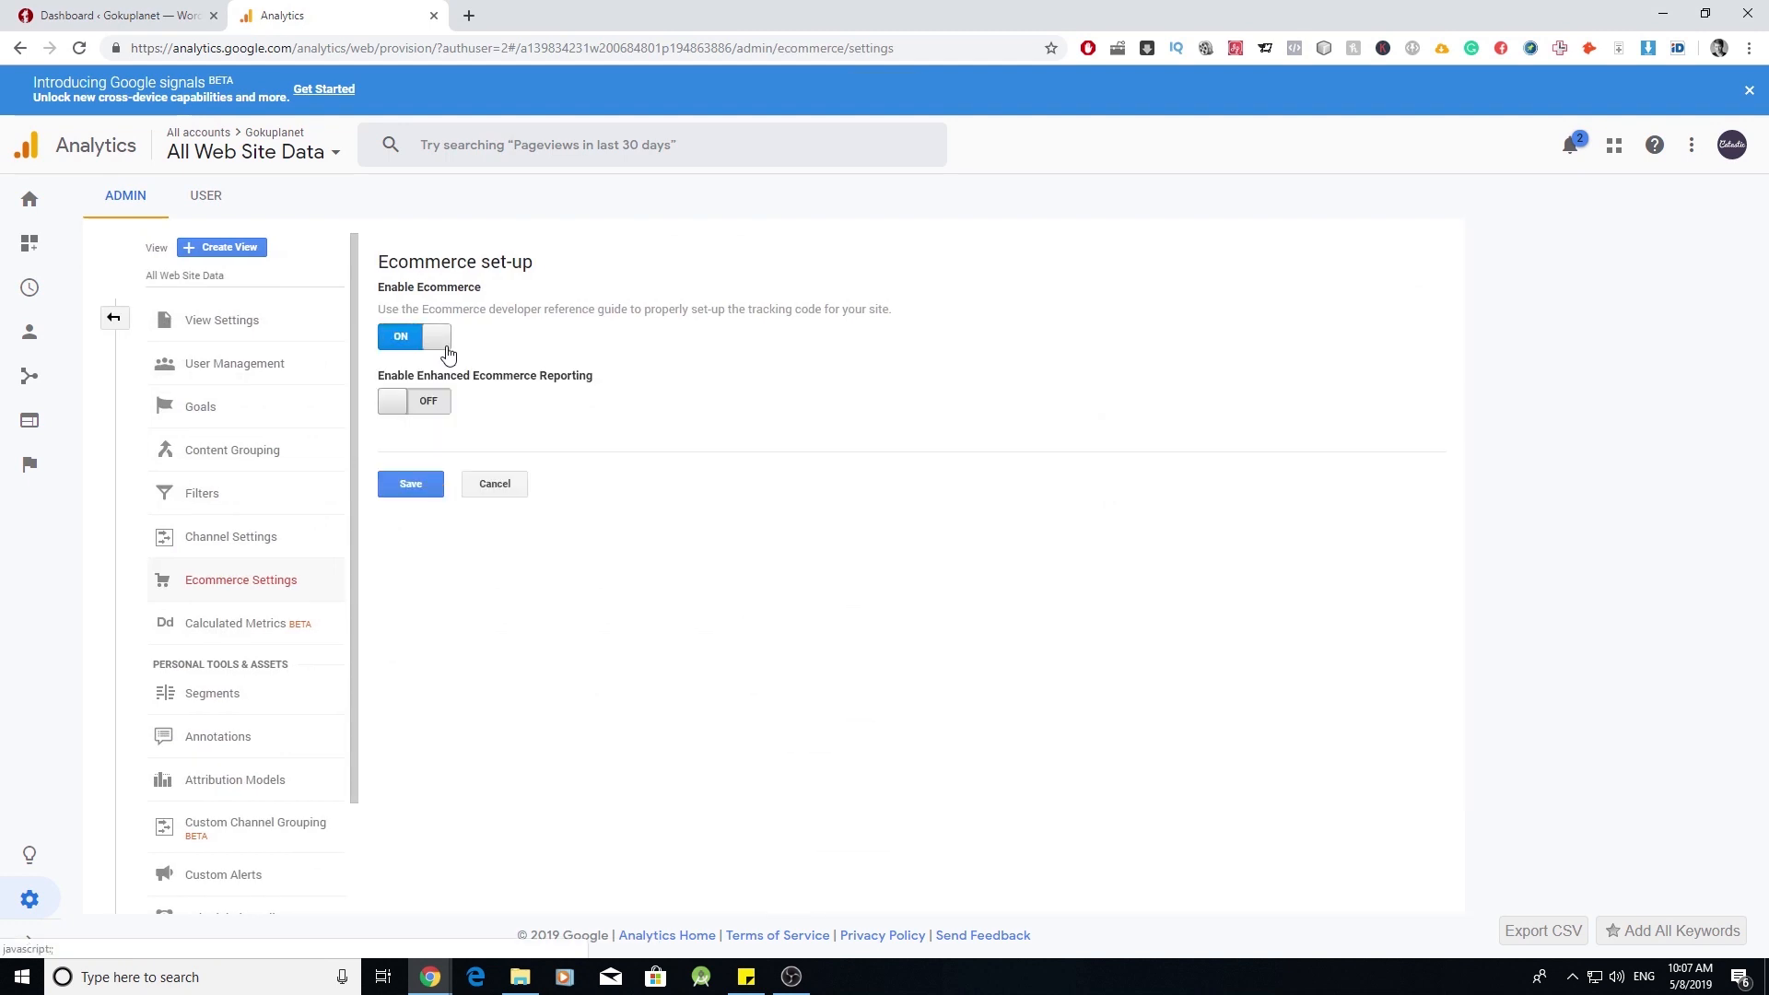
click(437, 403)
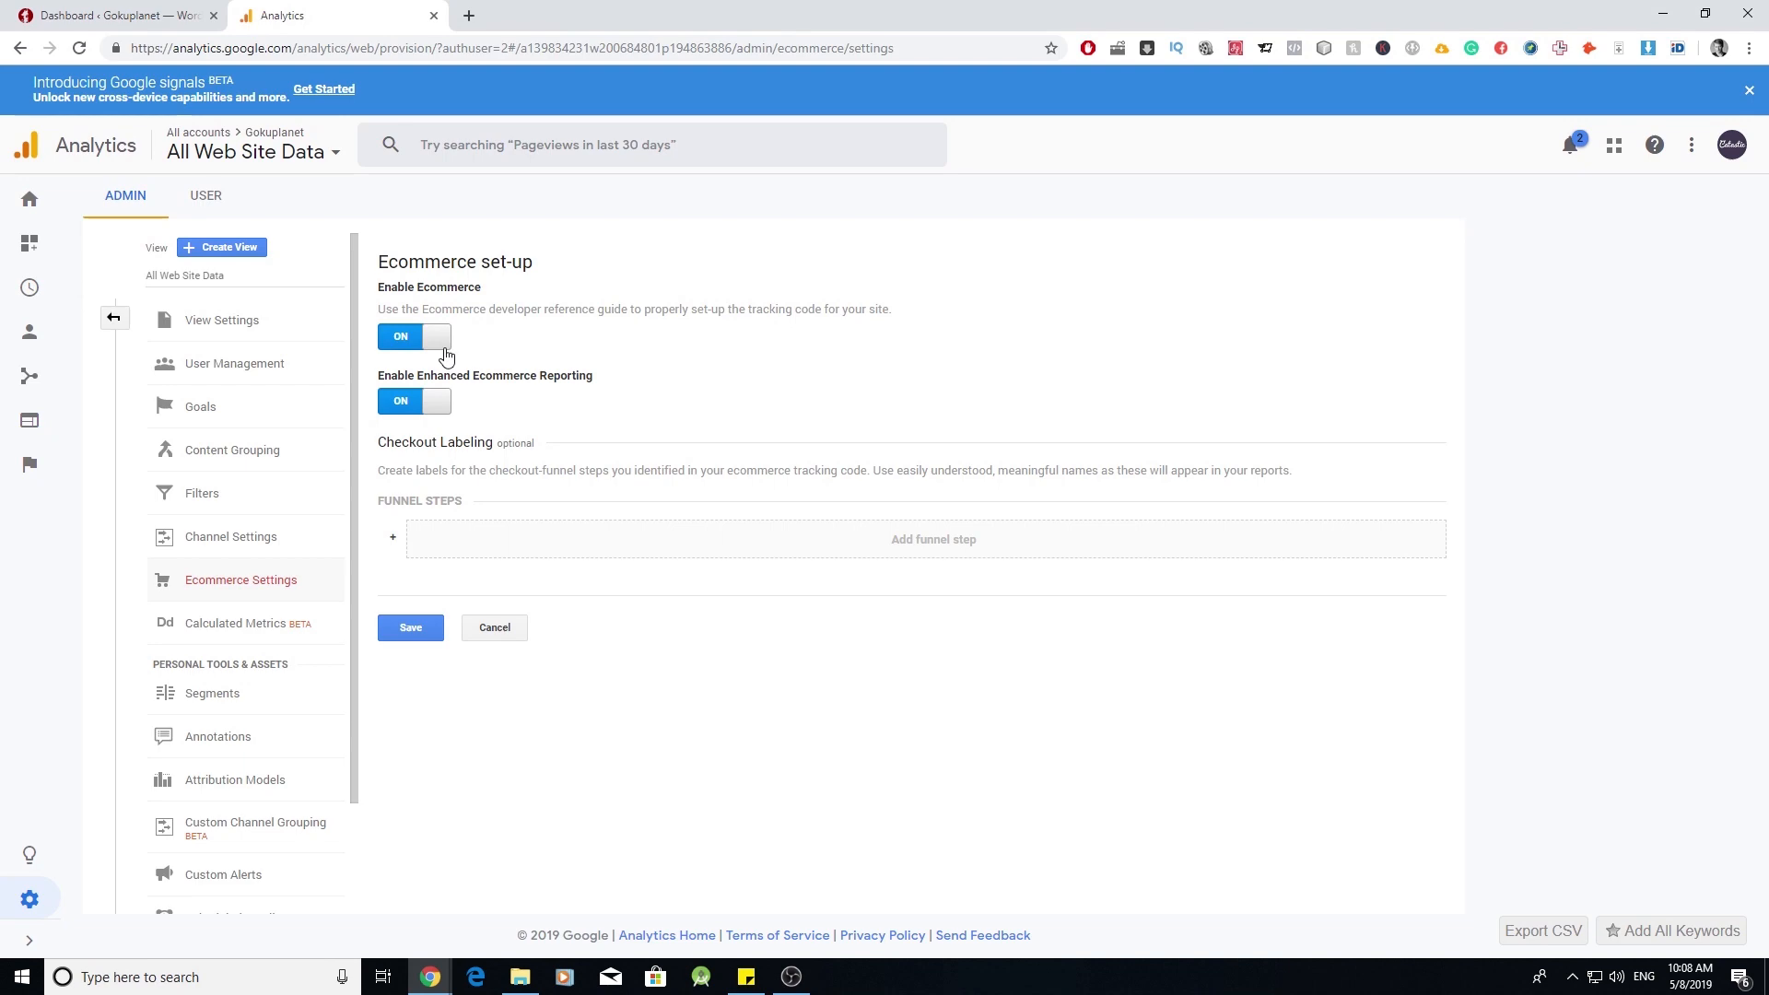
click(412, 627)
click(105, 11)
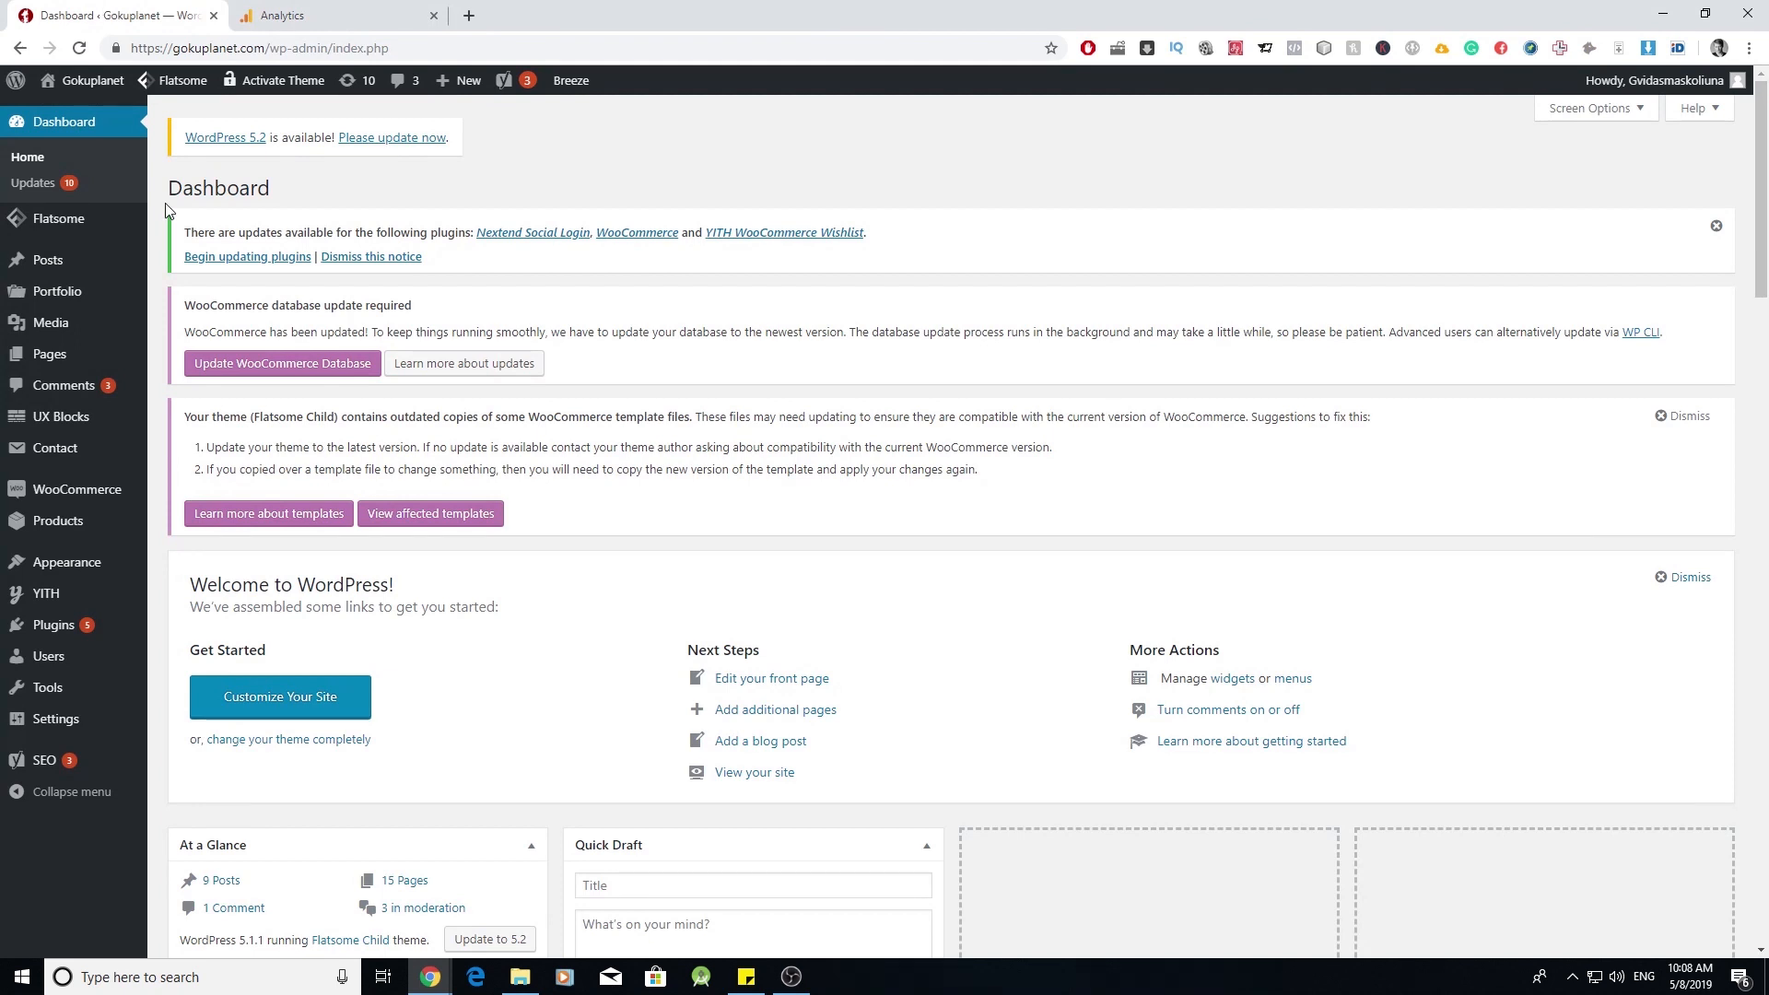
- Search plugins for 'Enhanced E-commerce', install and activate the Tatvic plugin, and open its settings
mouse_move(65, 626)
click(184, 656)
click(1507, 330)
right_click(1511, 322)
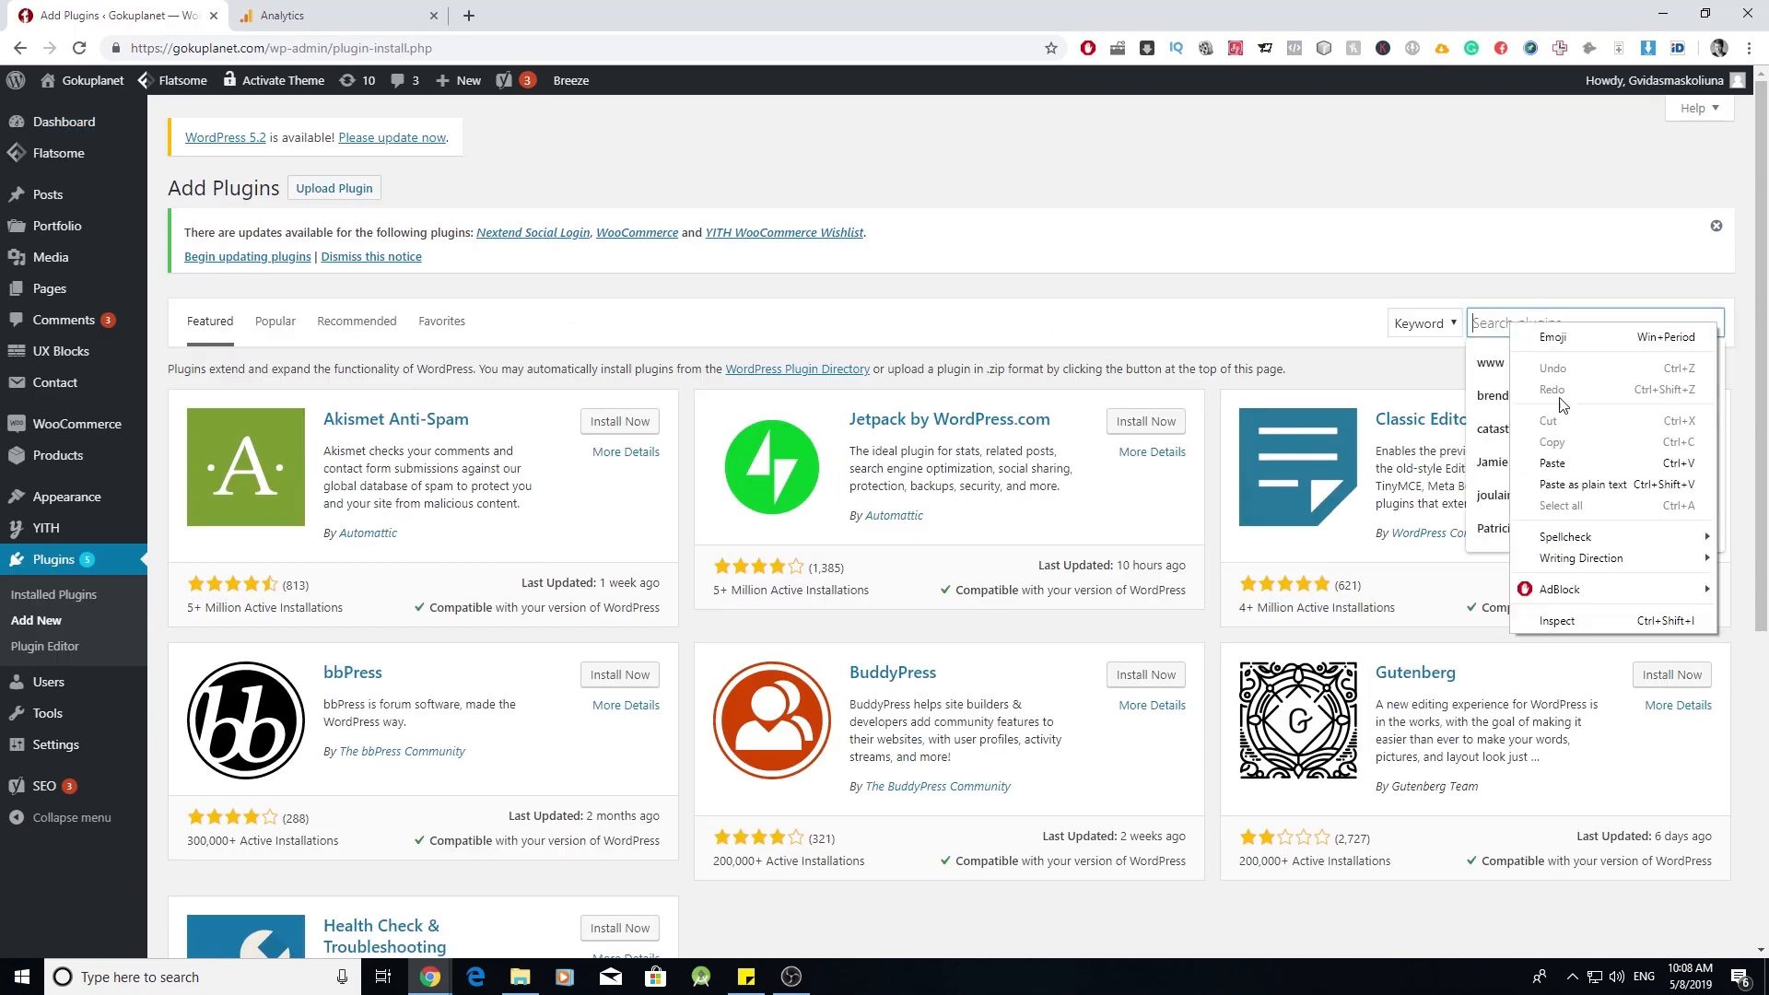
click(1557, 459)
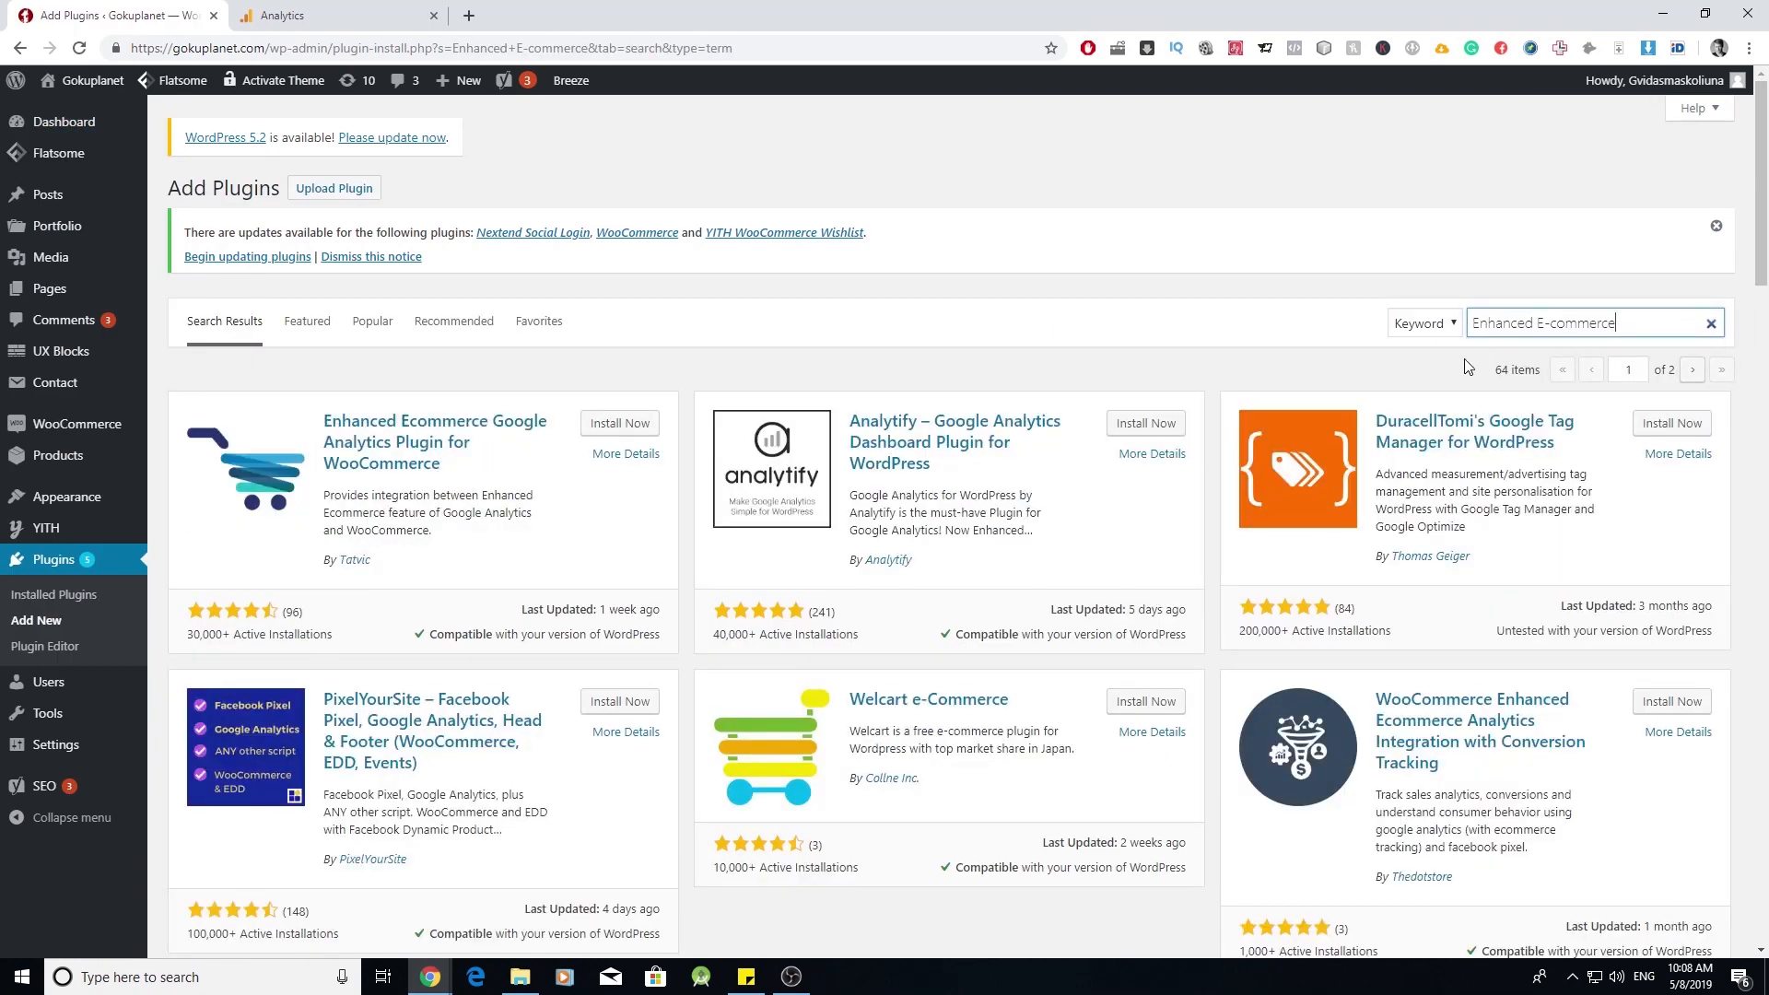
click(619, 424)
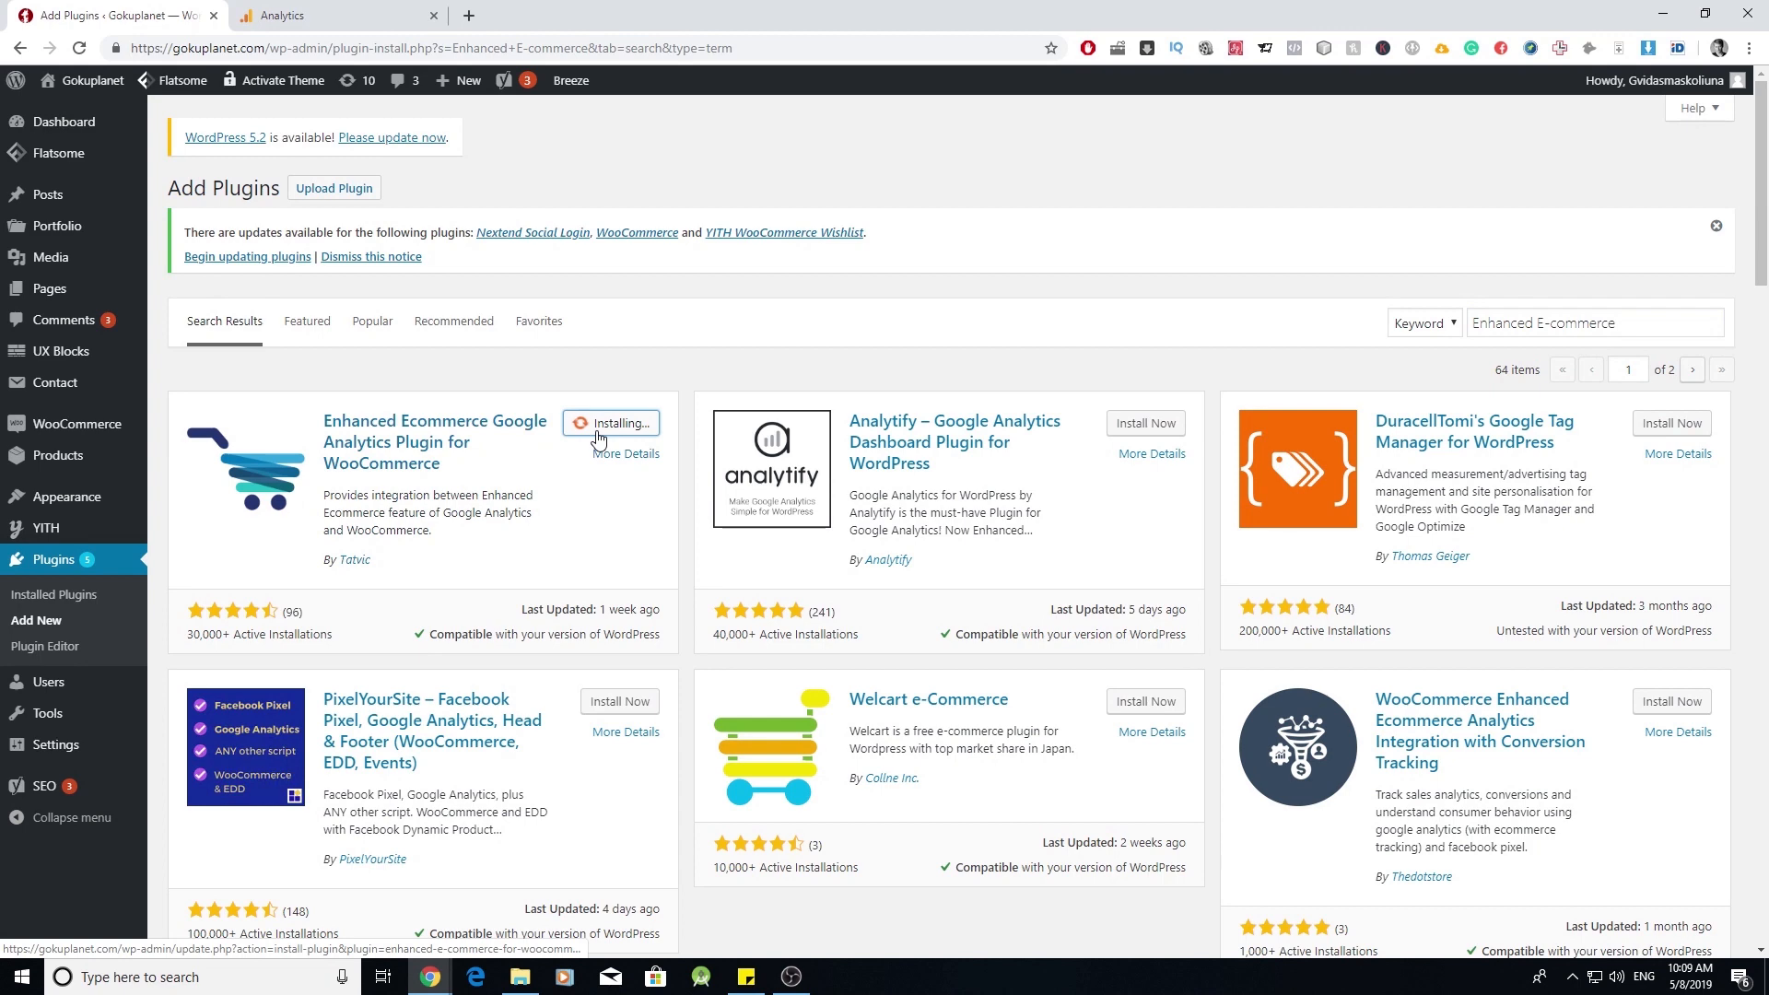
click(608, 430)
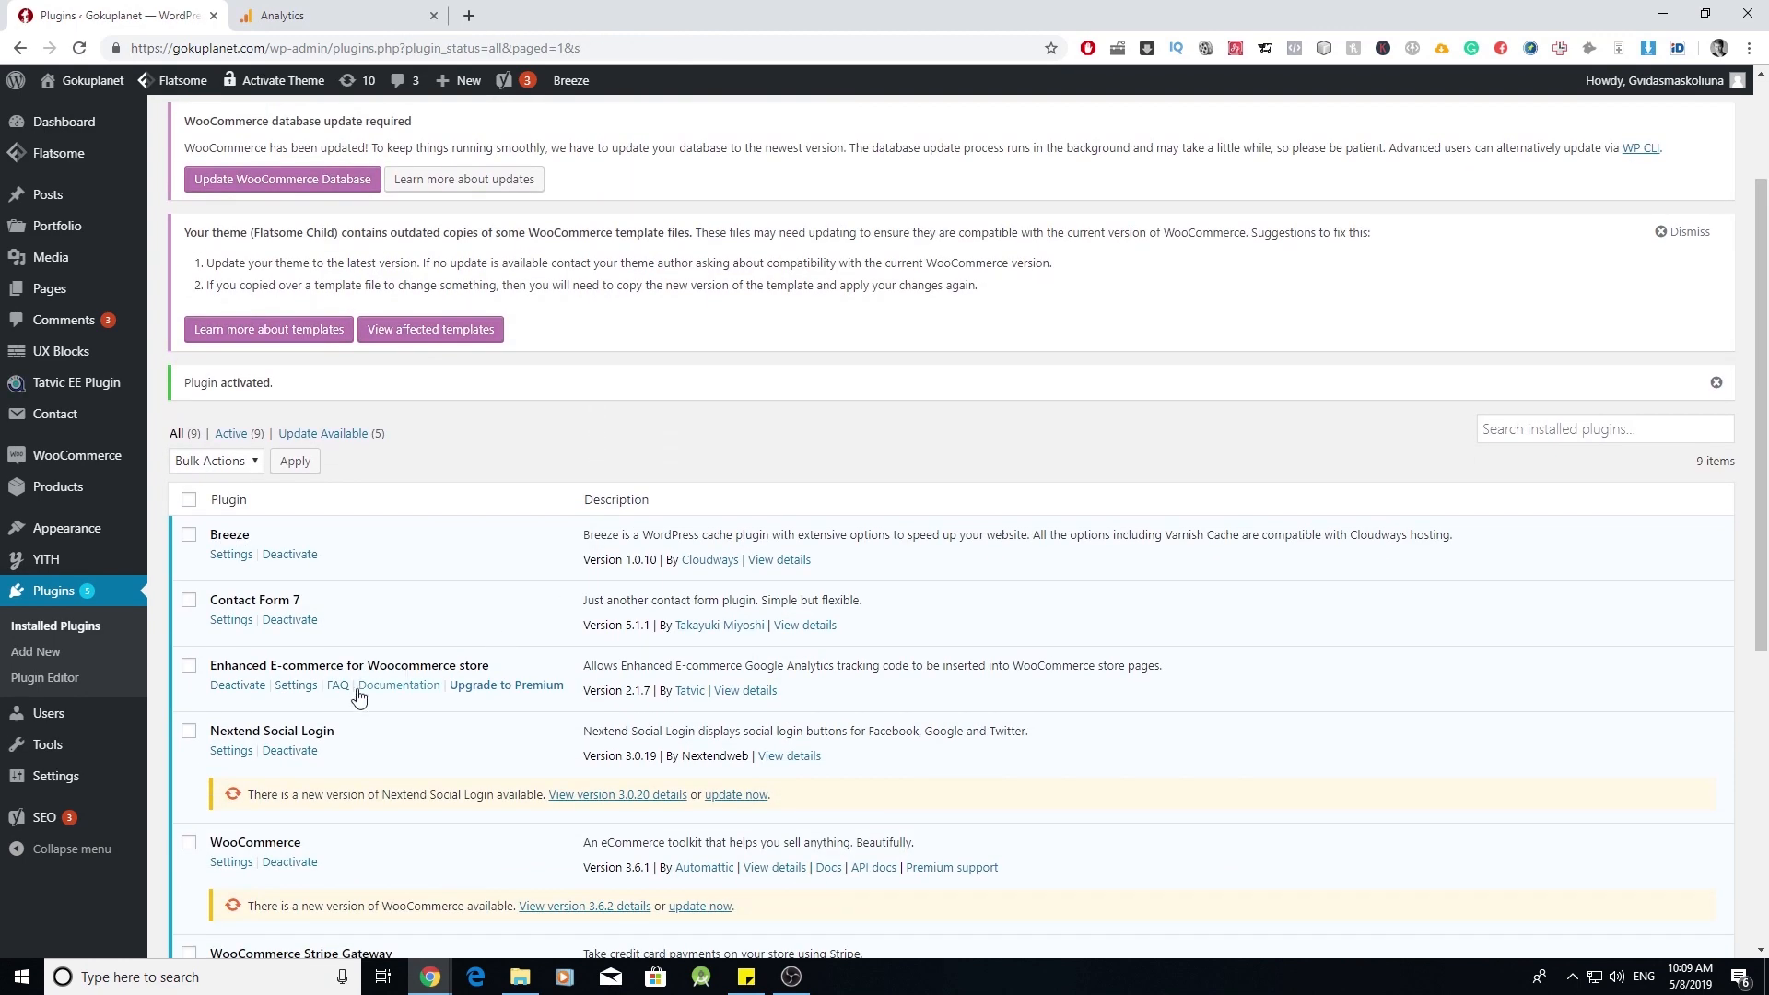
click(297, 686)
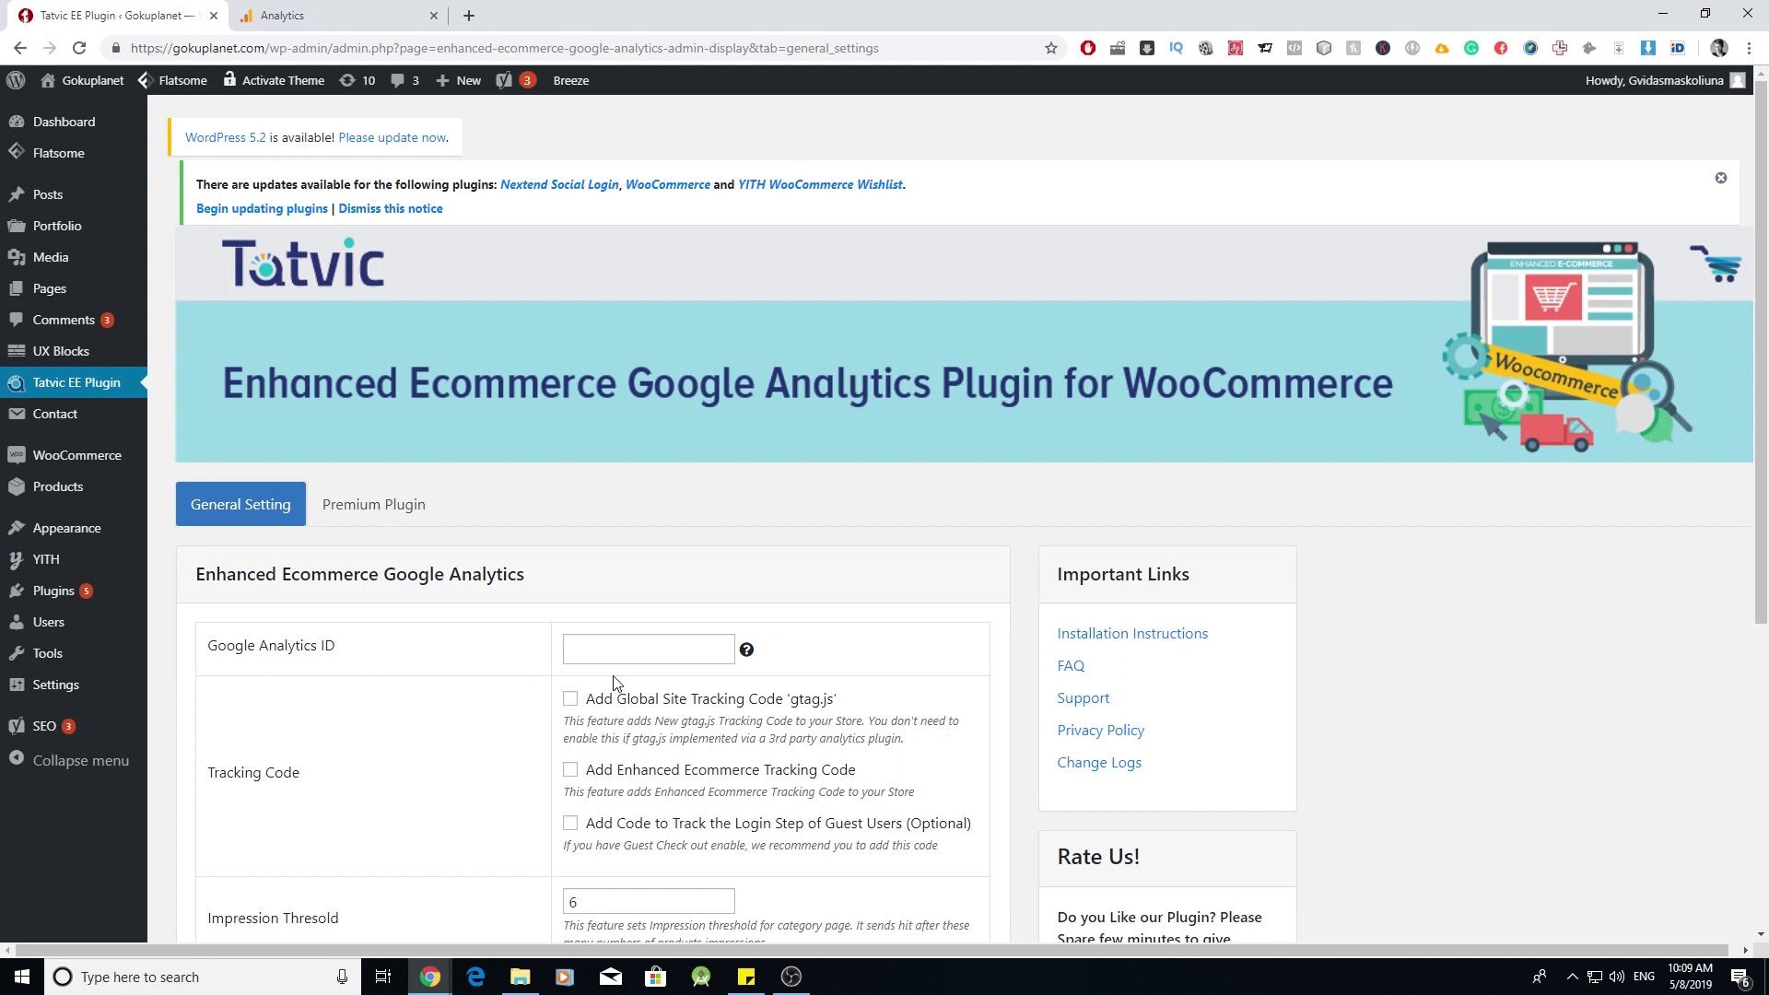
- Paste the tracking ID, enable gtag.js and Enhanced Ecommerce tracking, accept the privacy policy, and submit
right_click(628, 649)
click(691, 481)
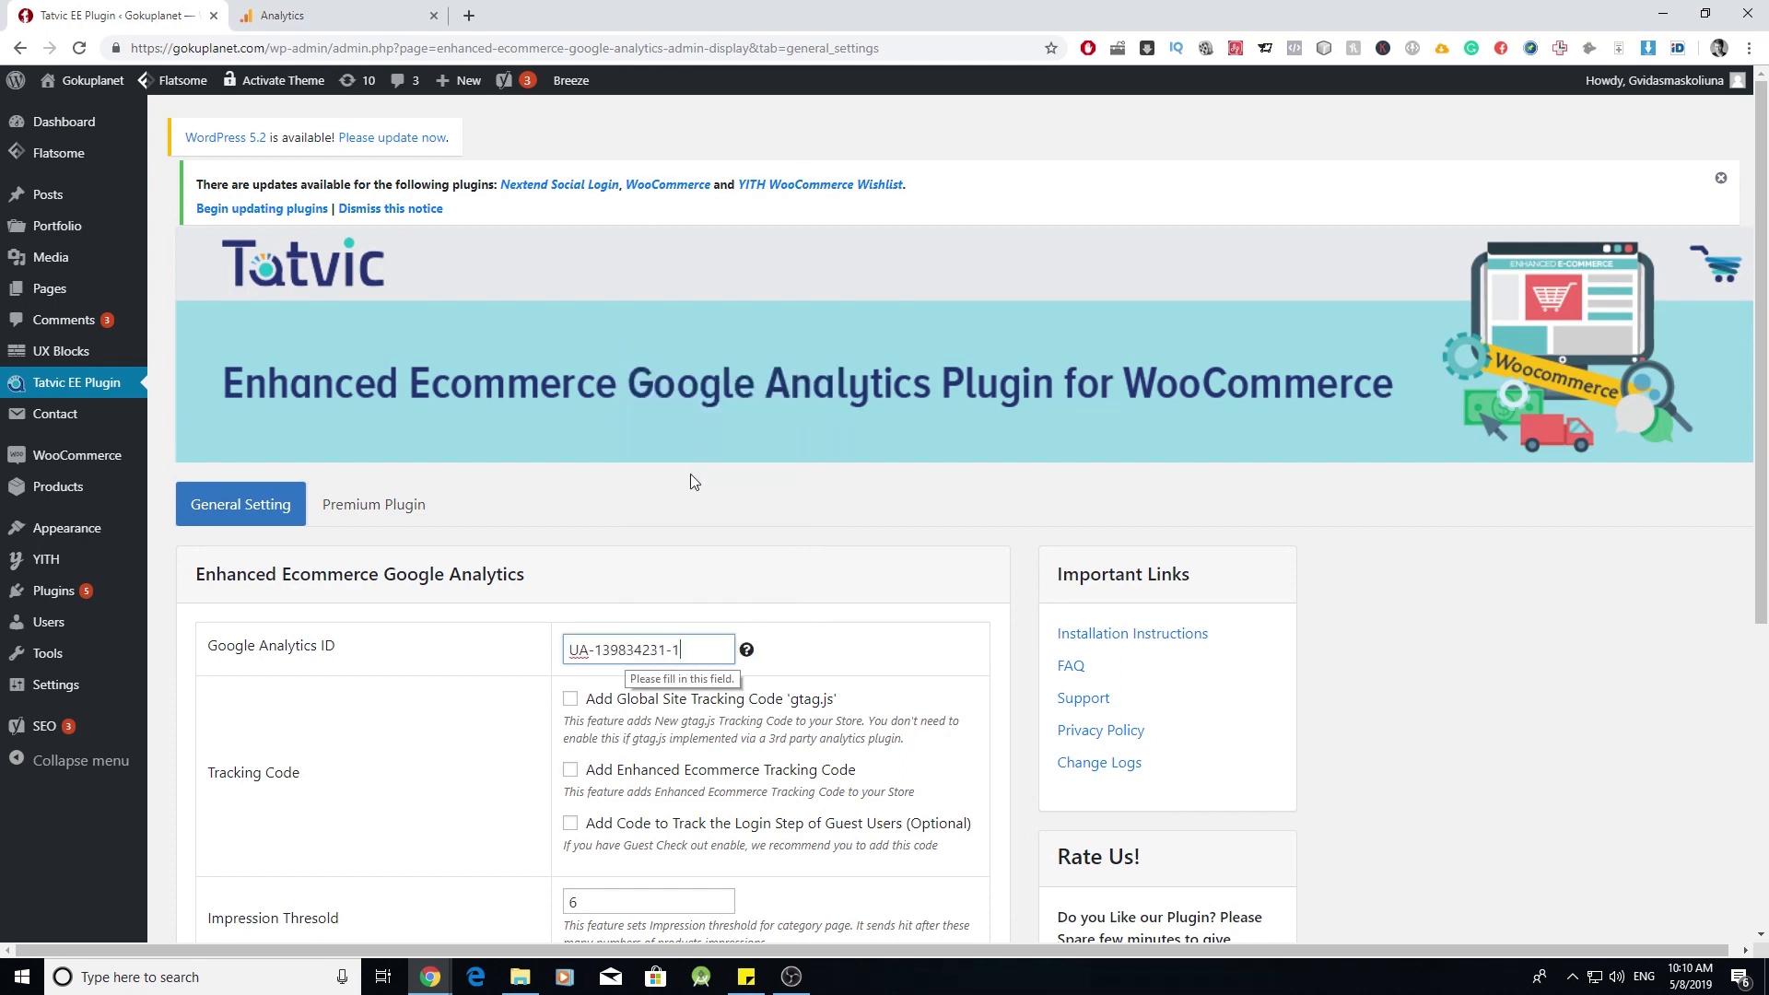
click(570, 701)
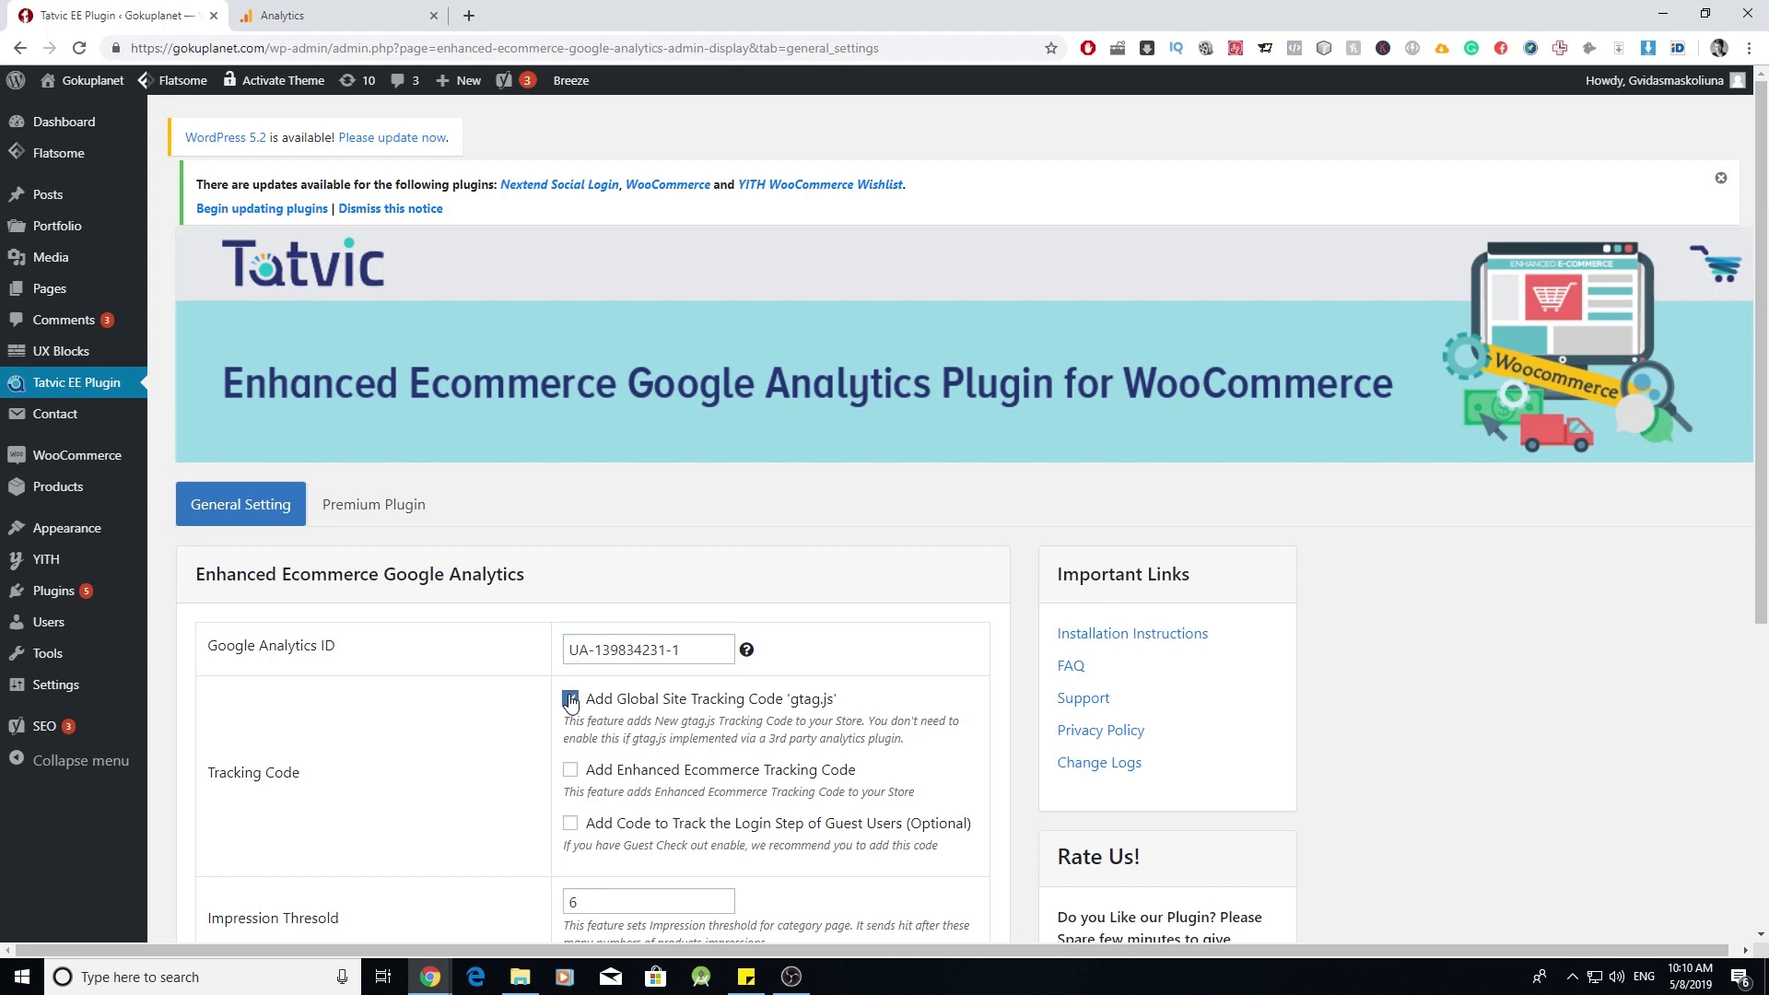
click(571, 771)
scroll(573, 774, down, 5)
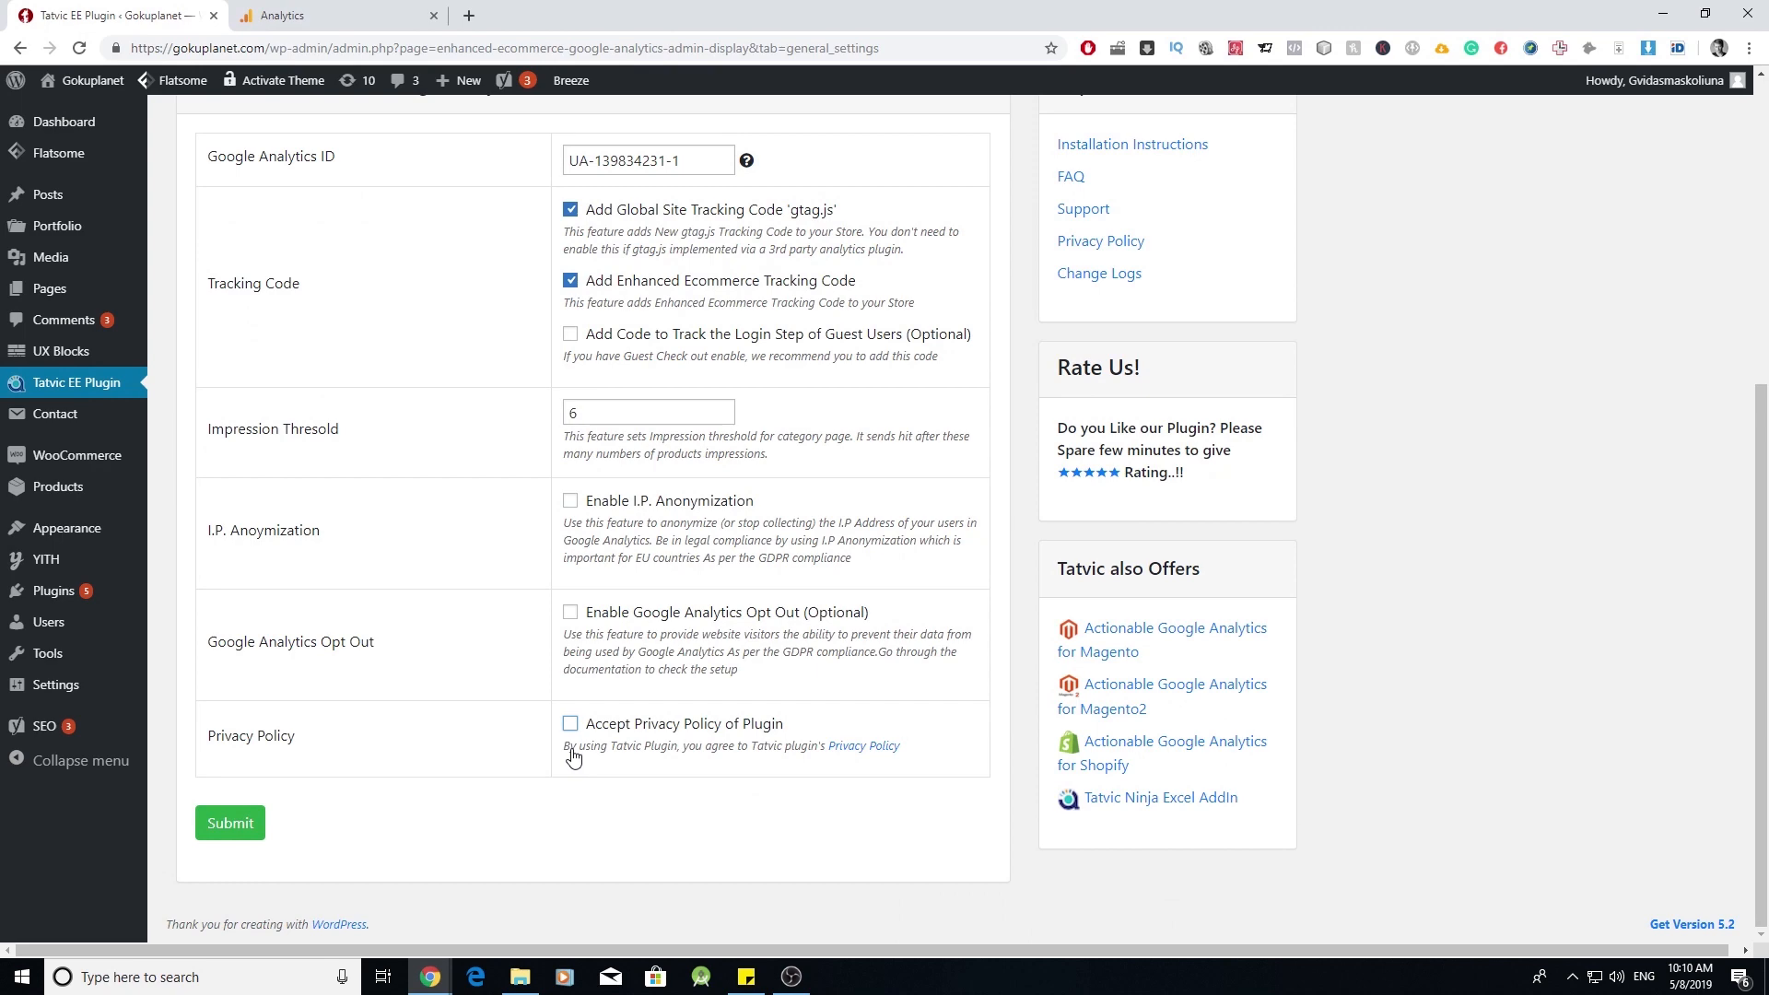
click(570, 724)
click(229, 829)
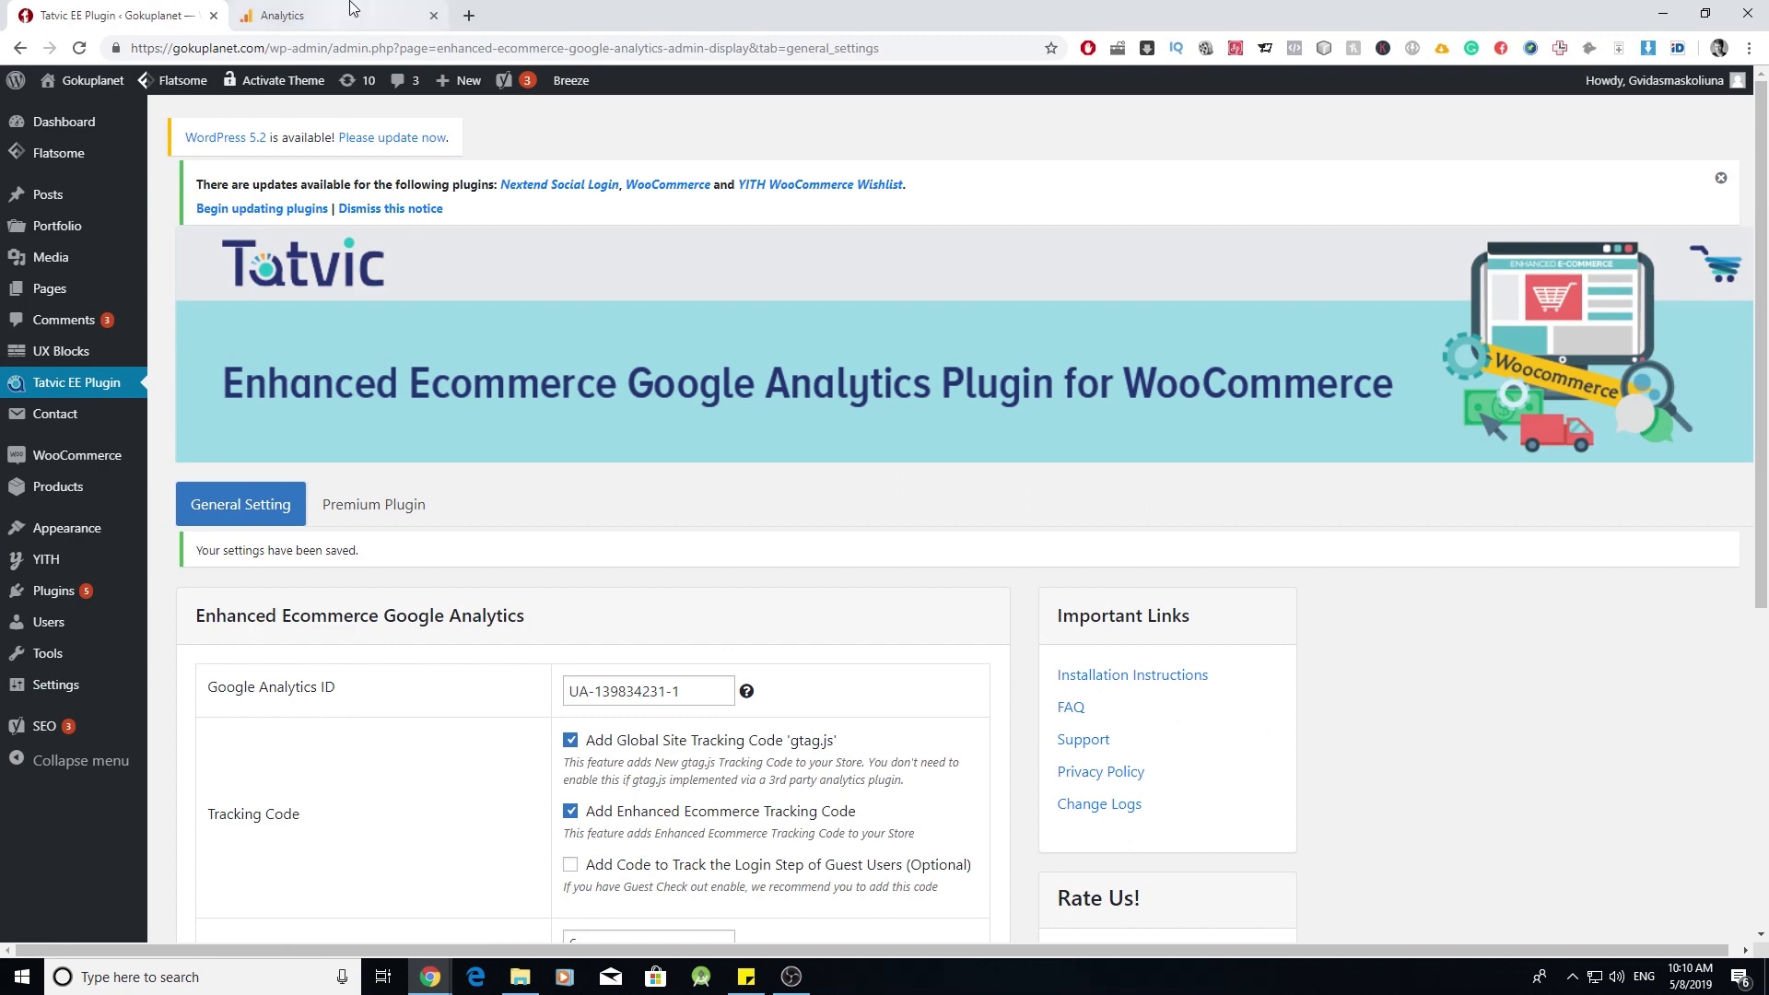
click(295, 16)
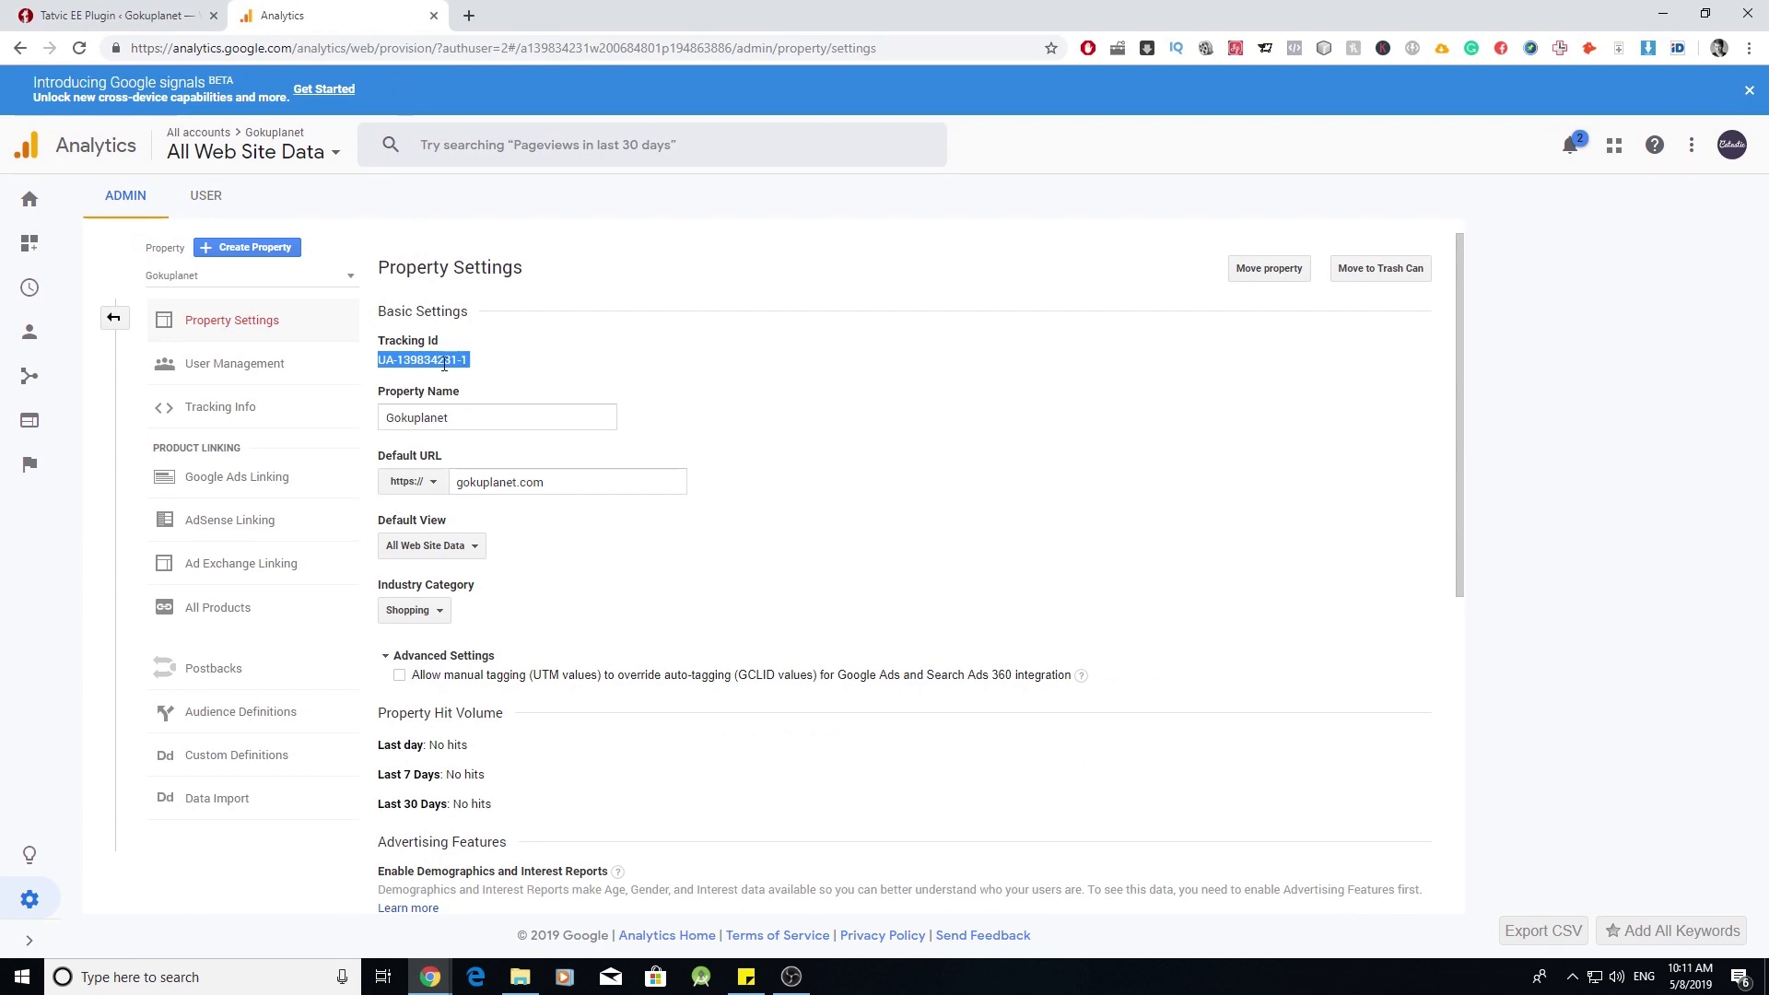
- Review the Gokuplanet Analytics home overview, which shows 0 users, revenue and sessions
click(30, 201)
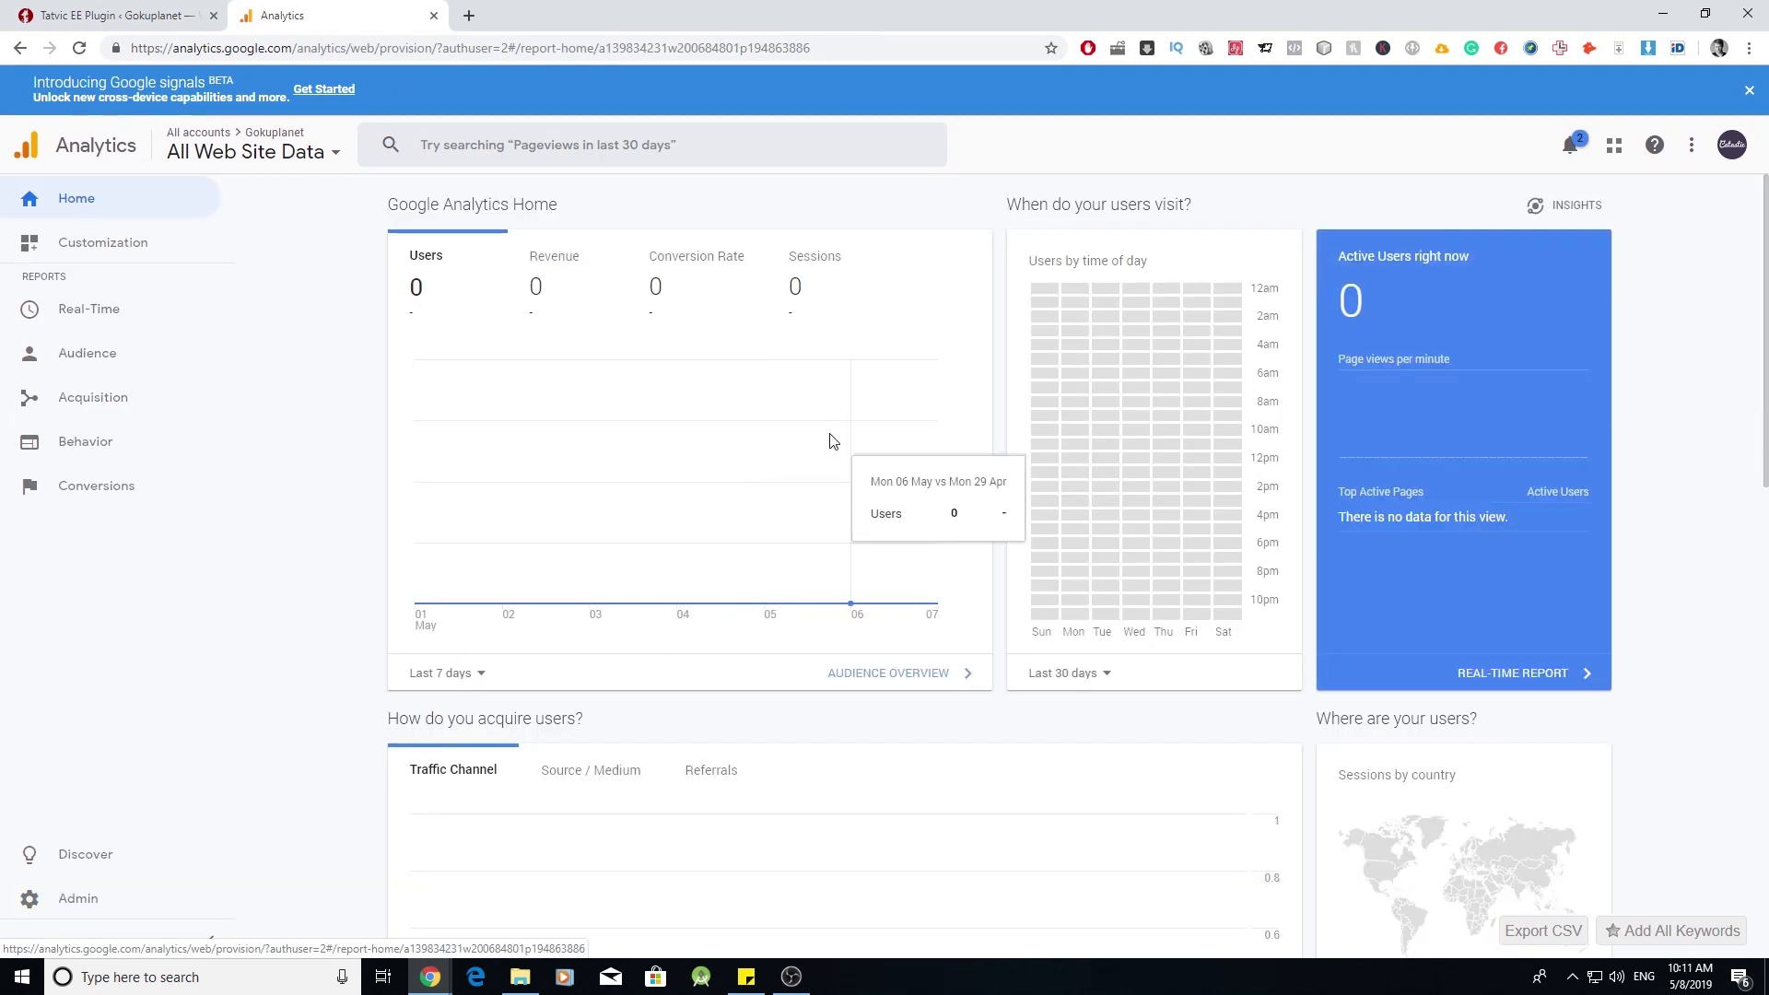
scroll(989, 416, down, 4)
scroll(992, 414, up, 4)
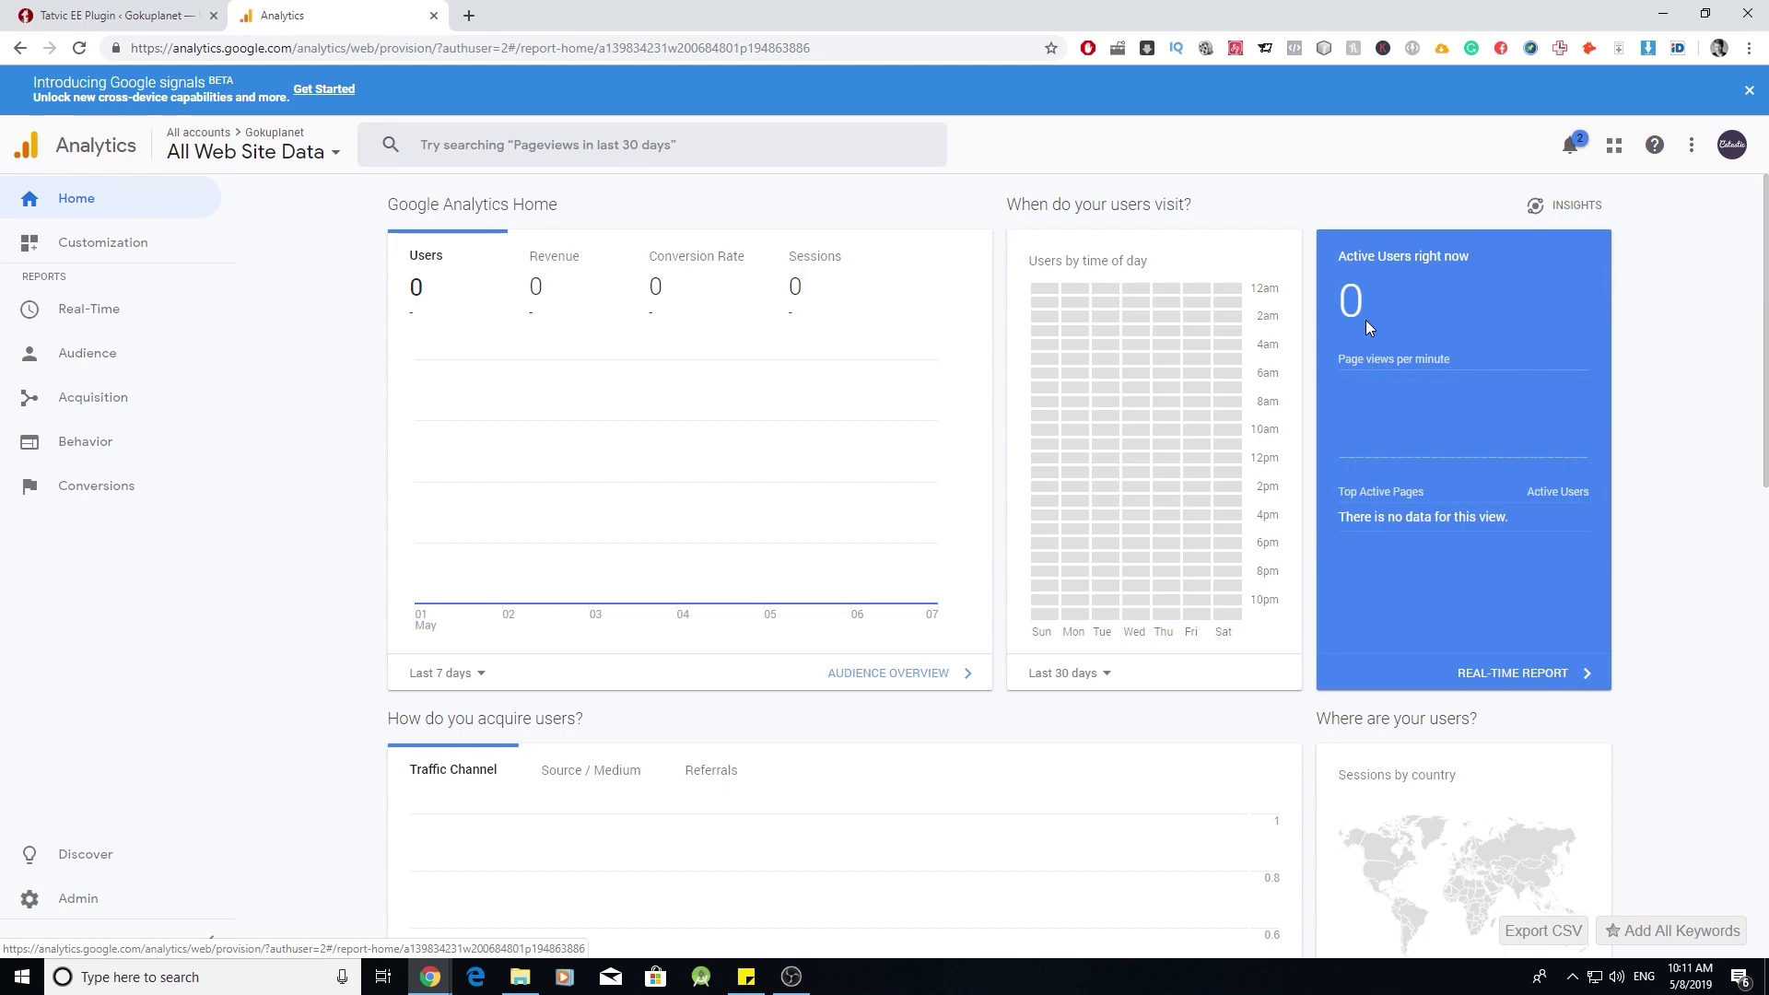
scroll(1392, 317, down, 6)
scroll(1272, 397, down, 5)
scroll(1272, 387, up, 11)
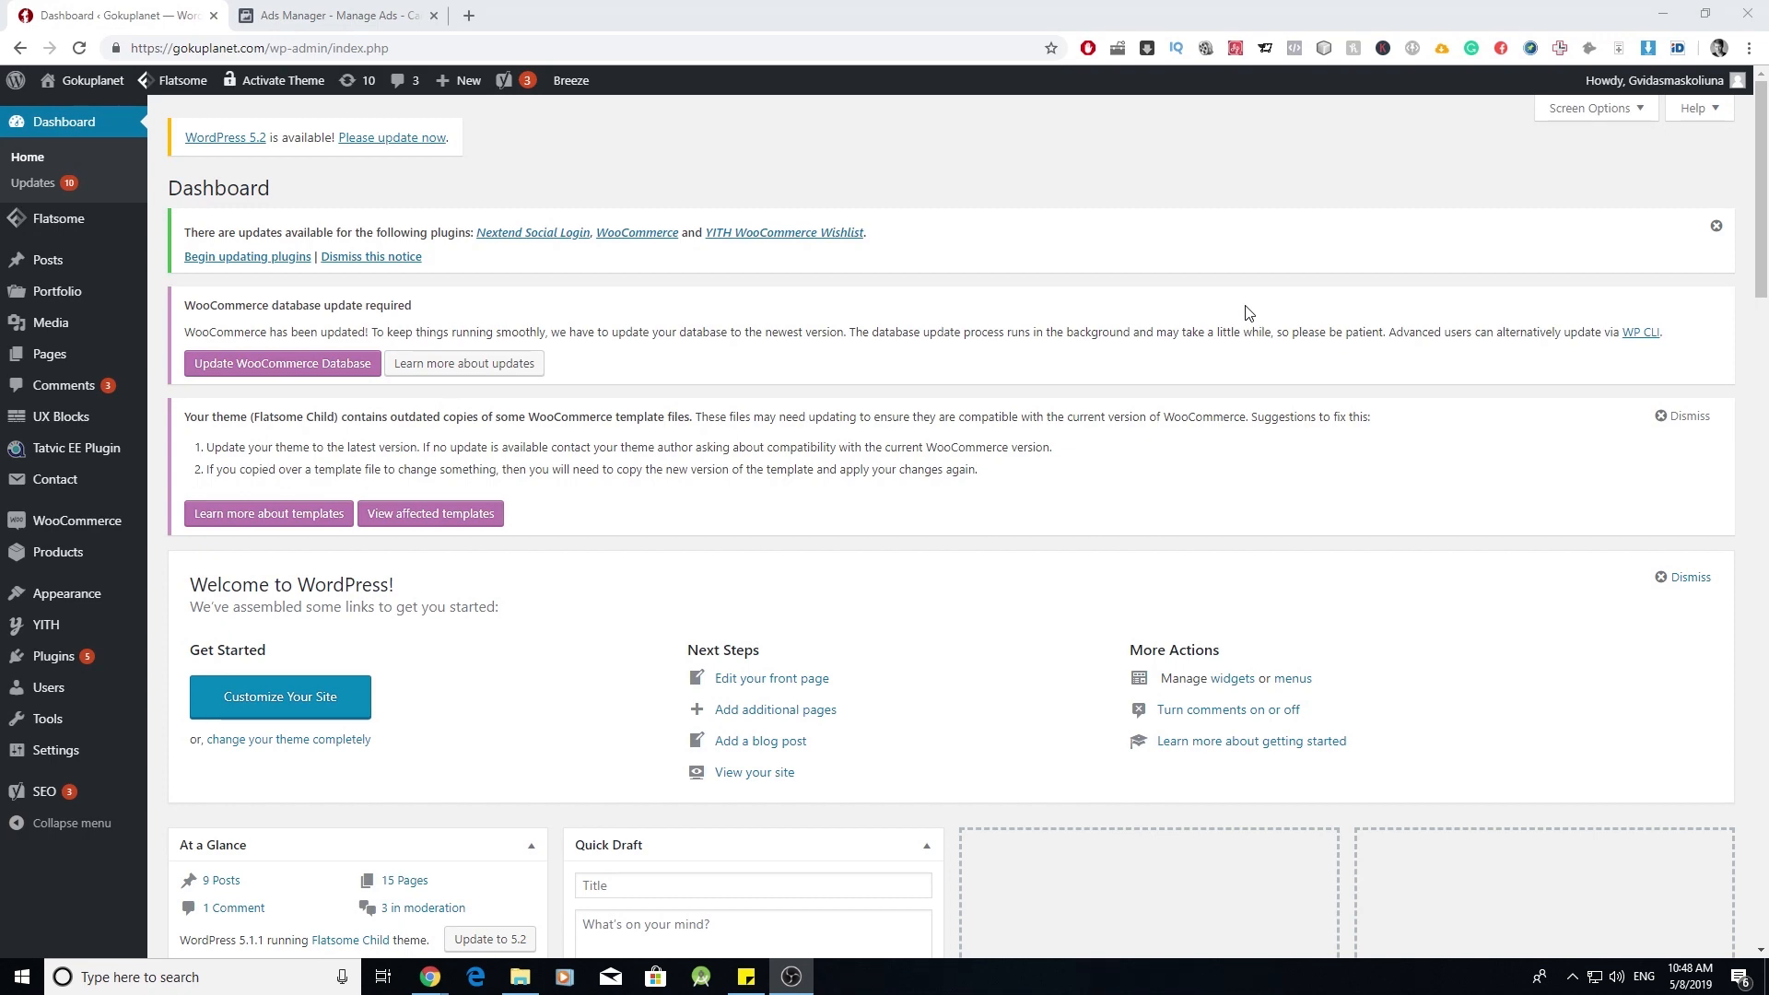
click(359, 11)
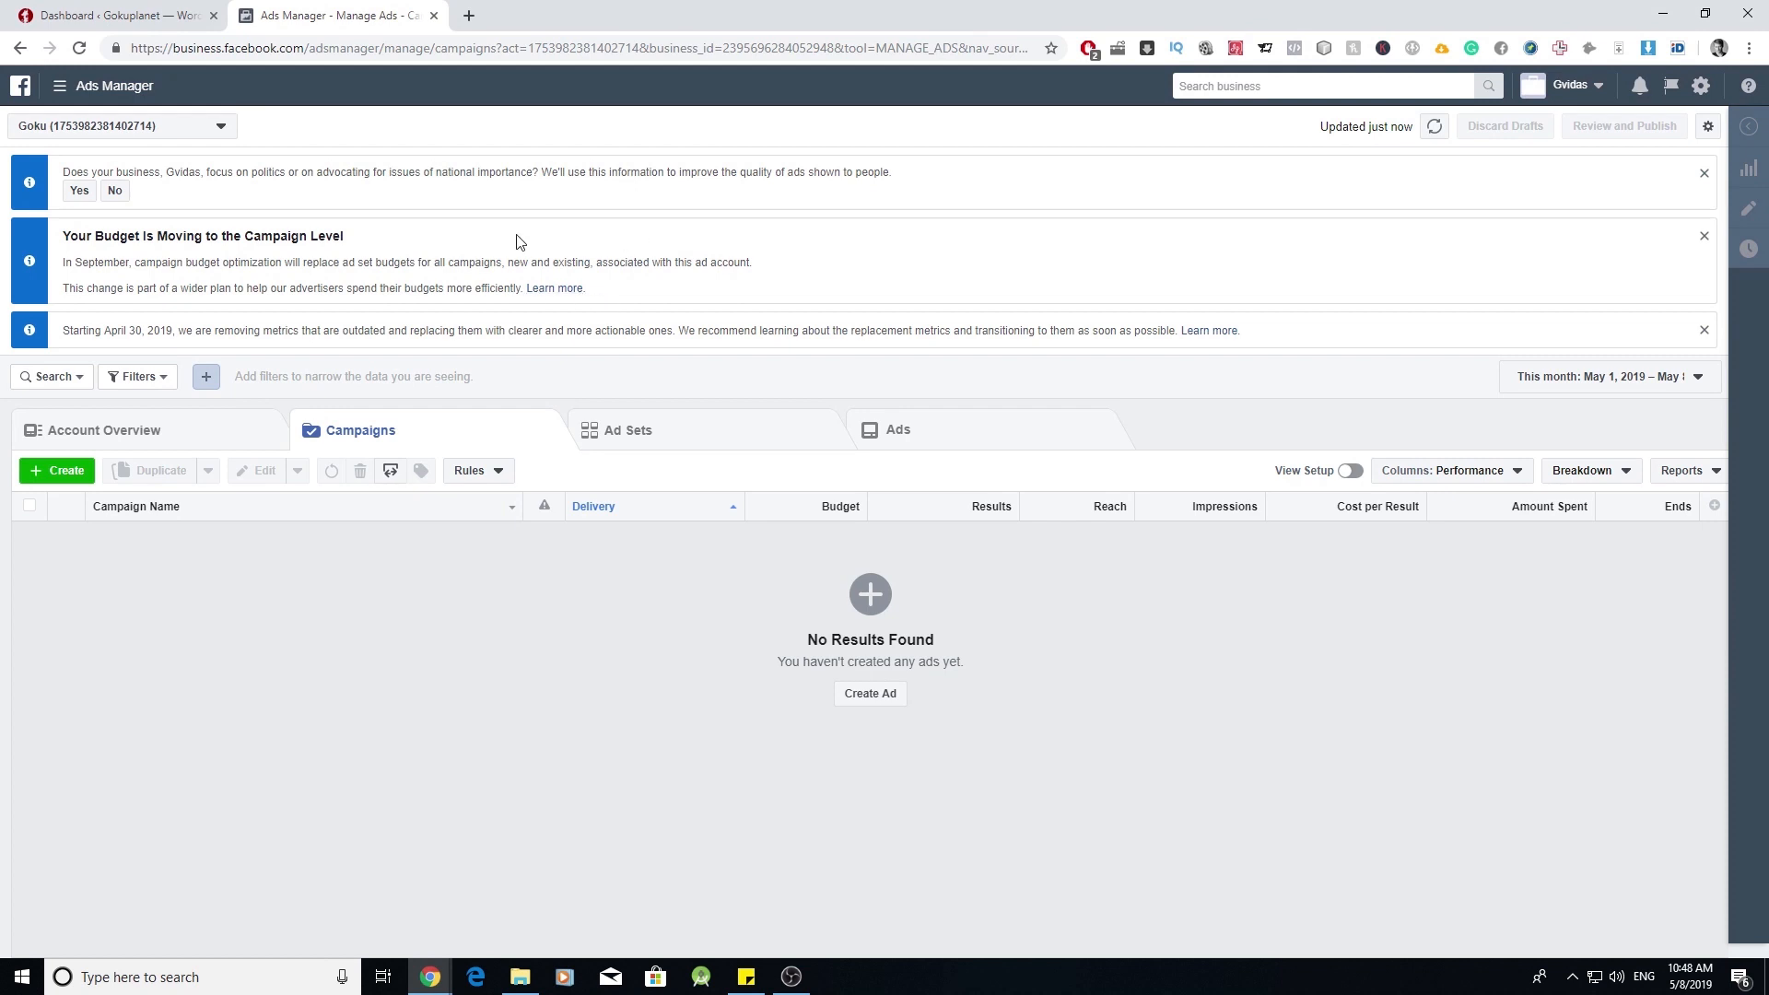
click(75, 87)
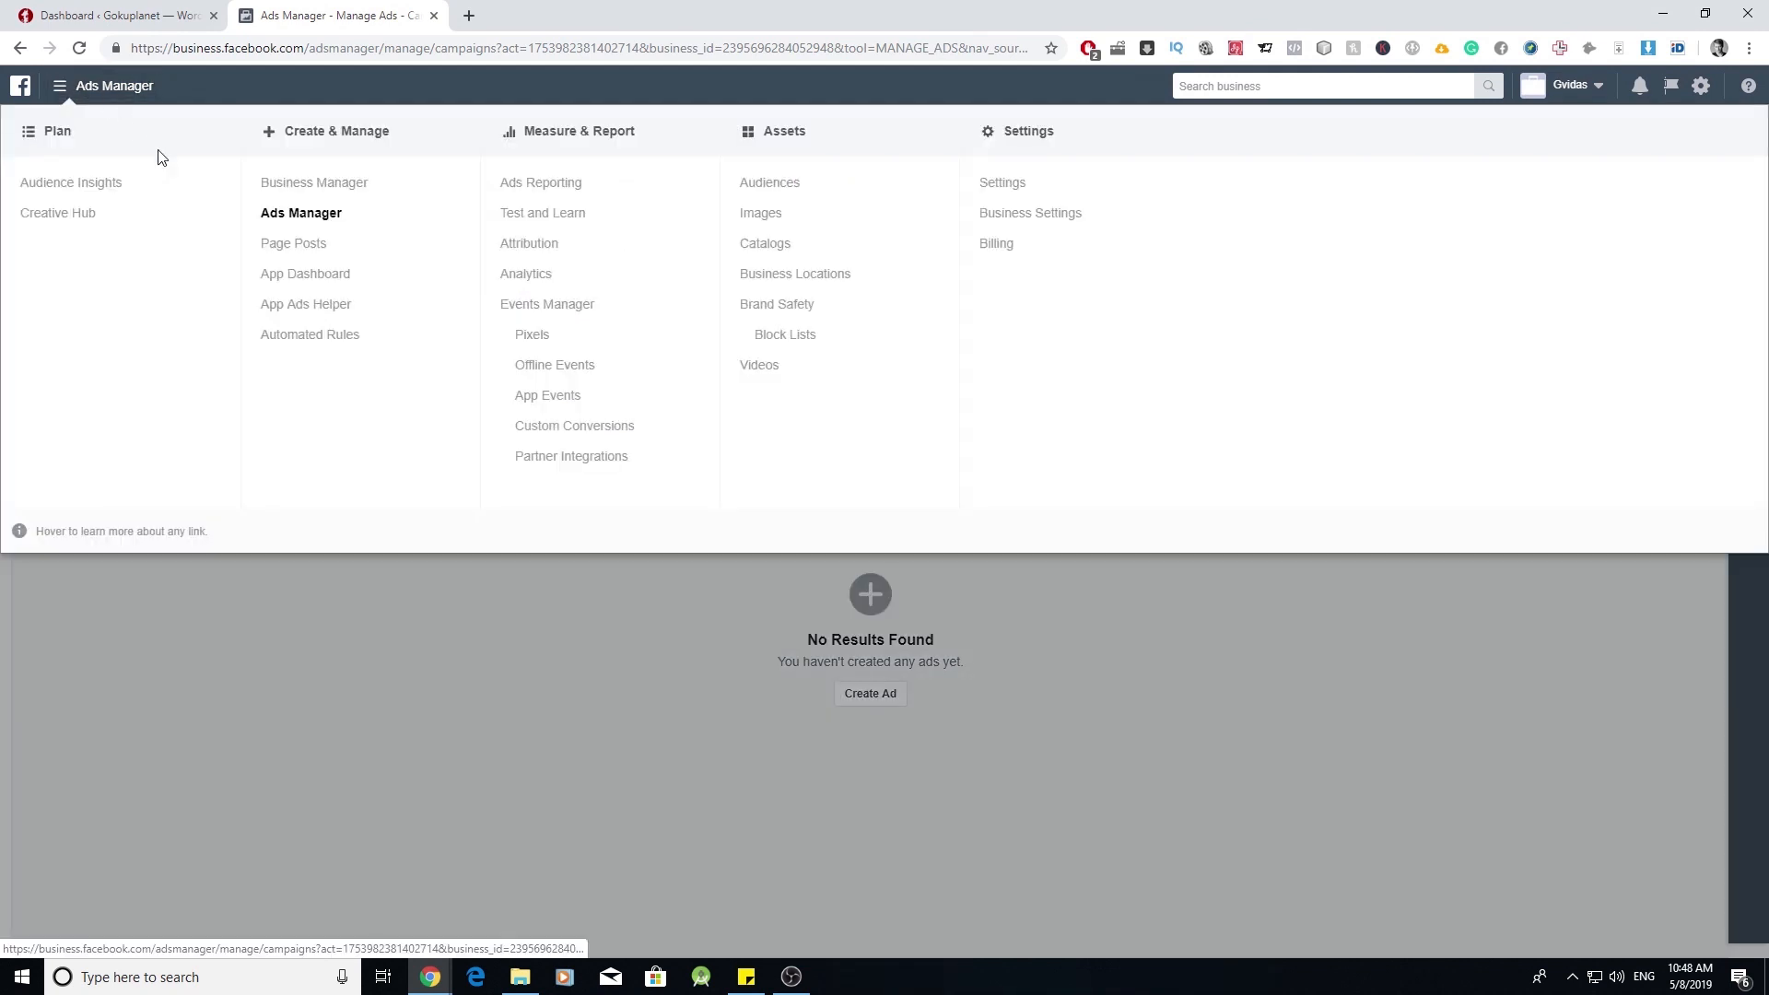
click(532, 334)
click(912, 756)
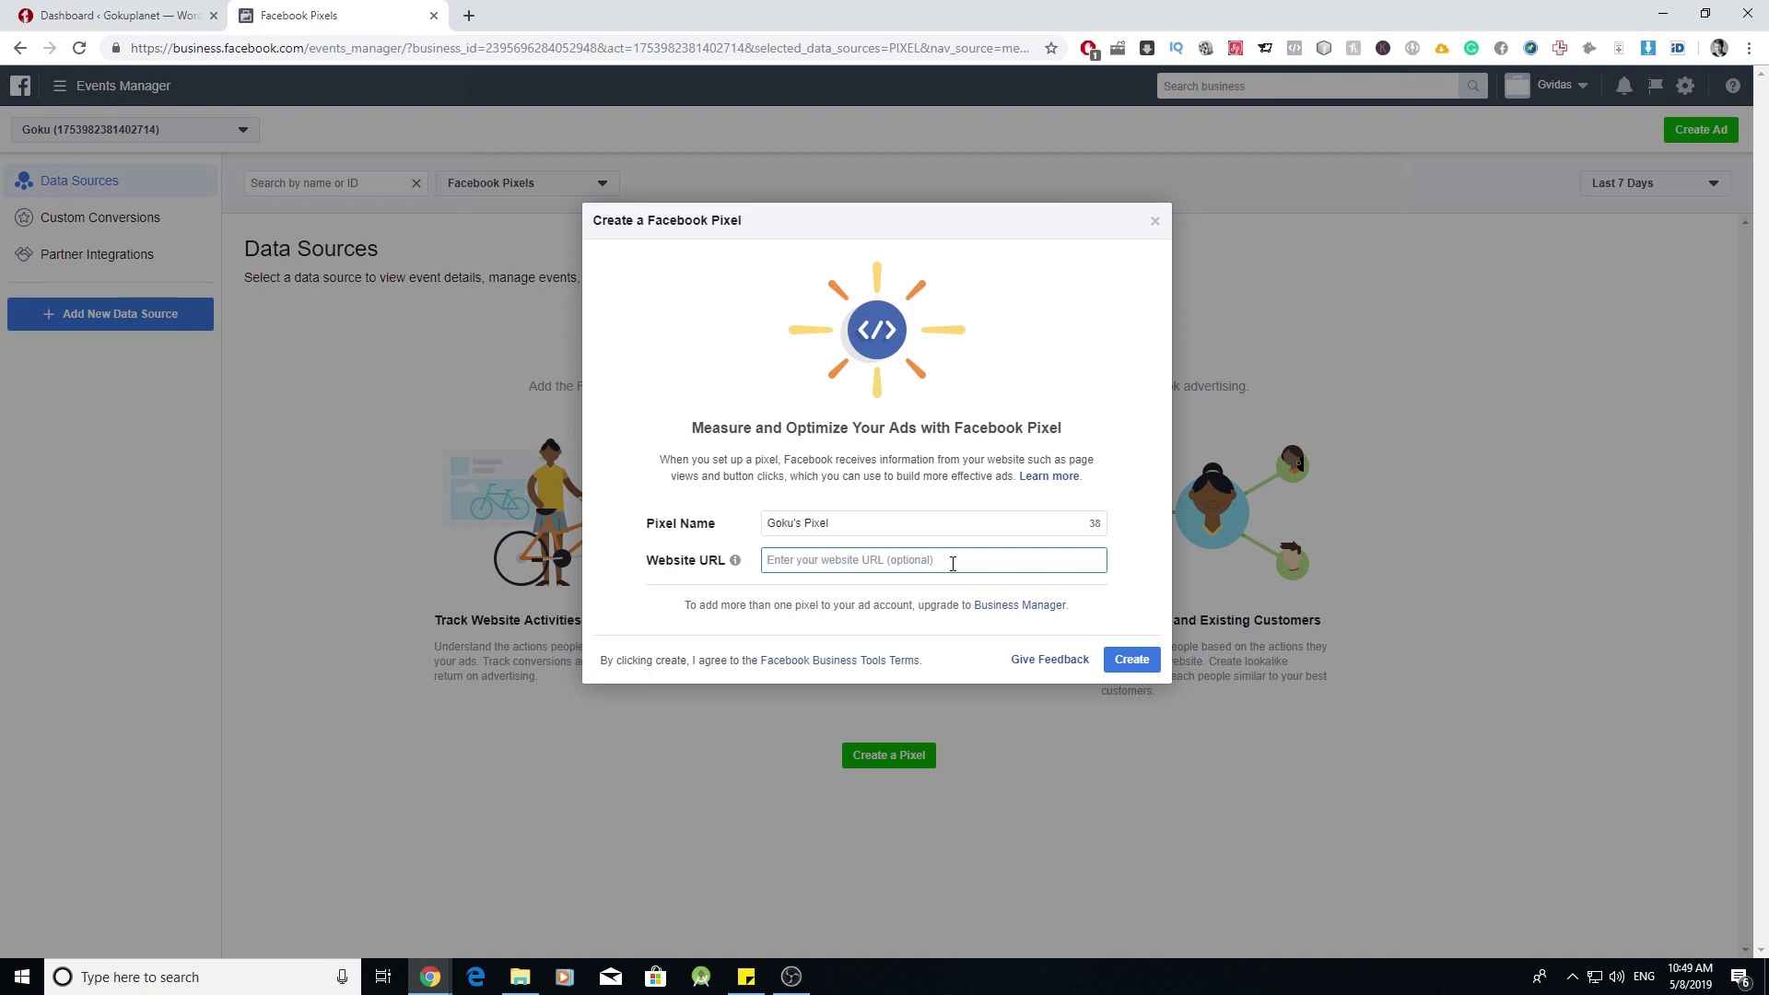
text(gokuplanet.com)
click(1130, 660)
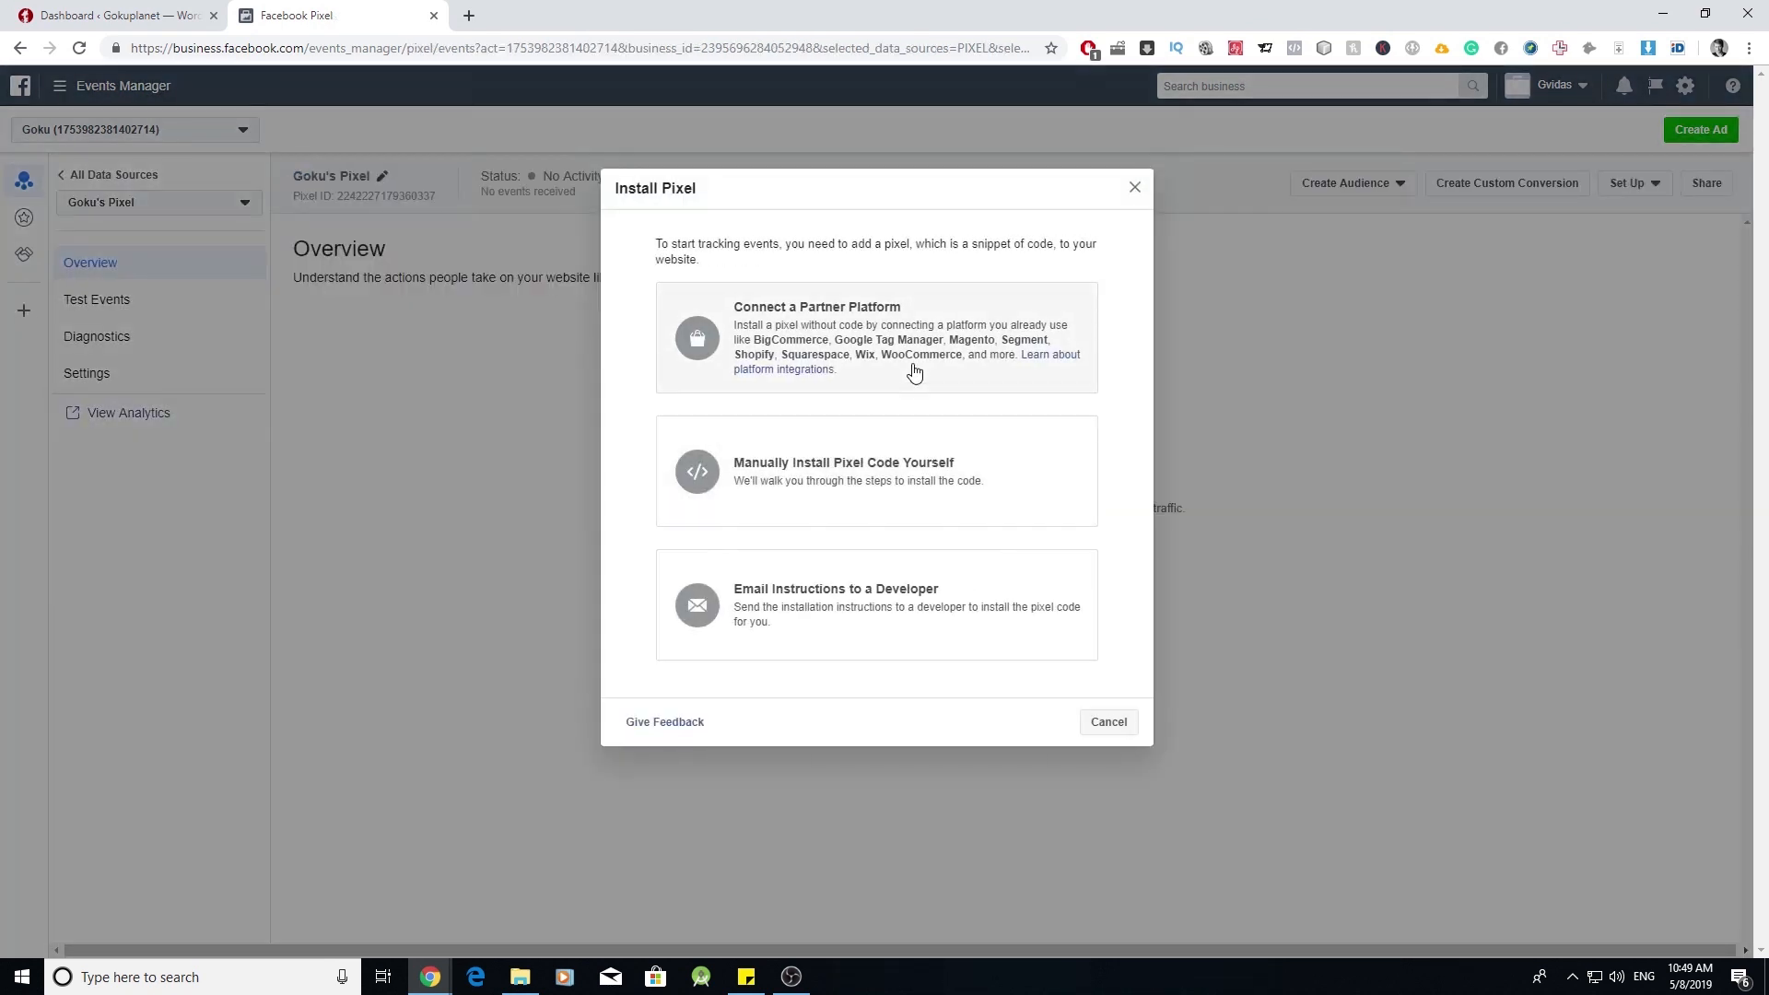
click(914, 371)
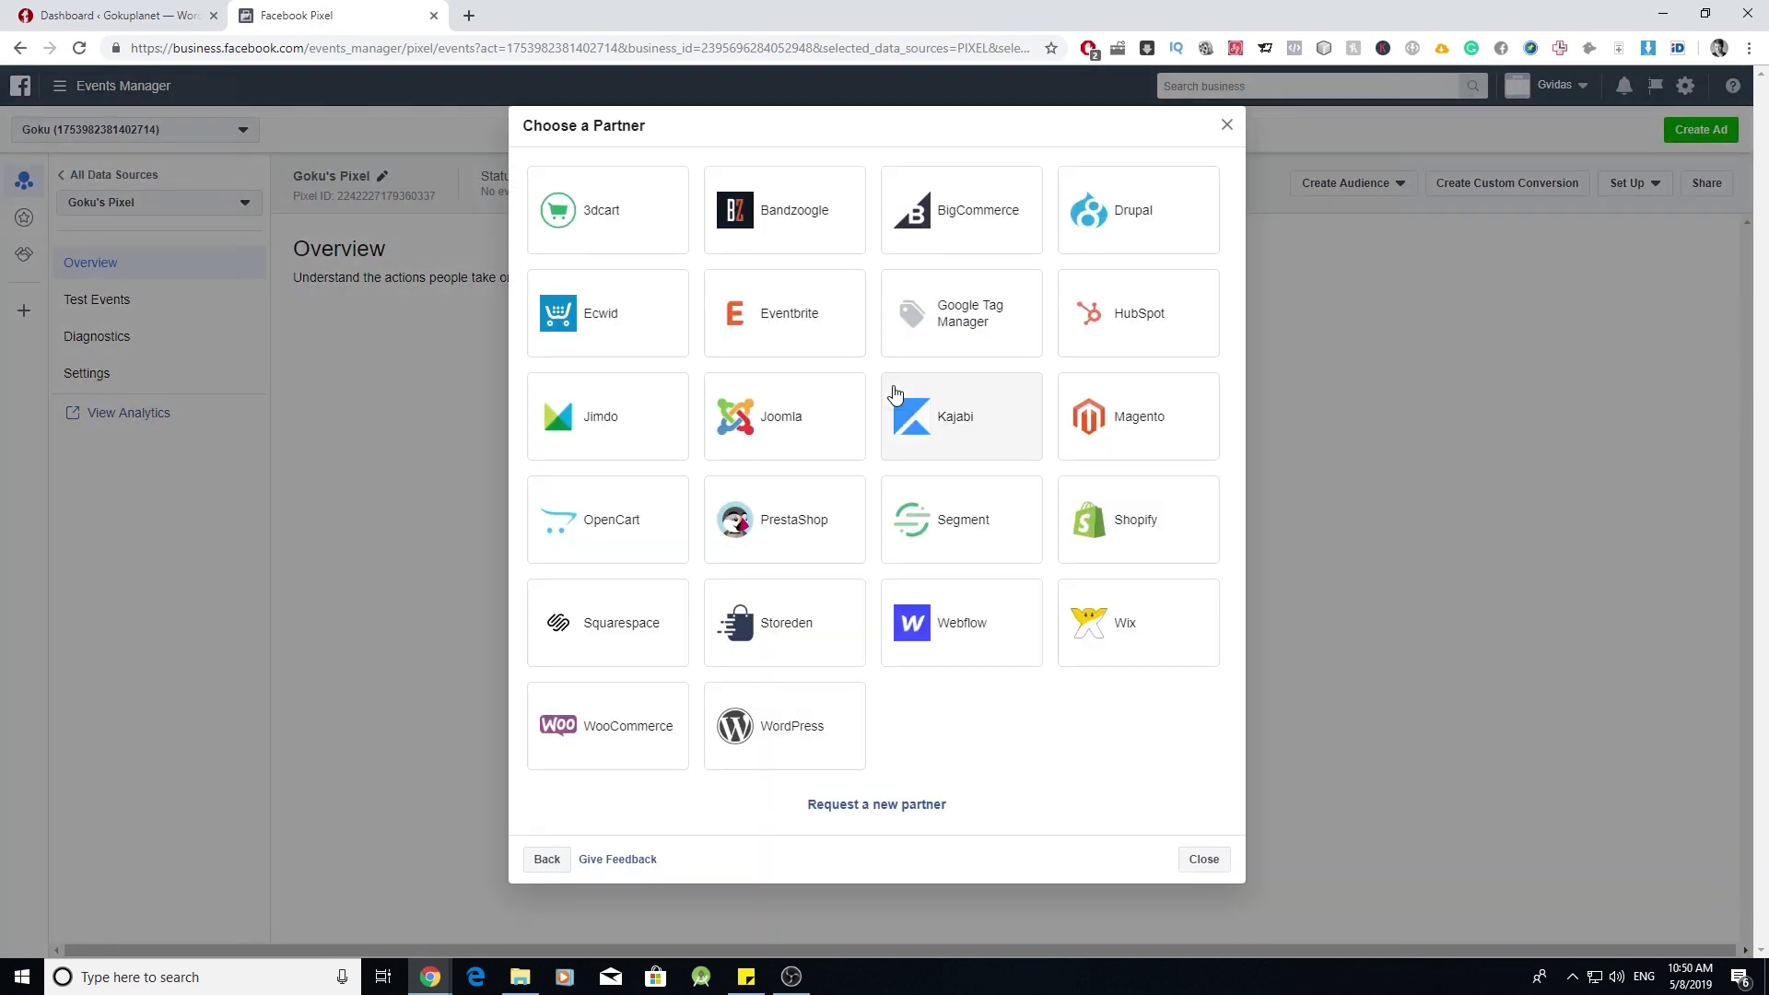
click(612, 732)
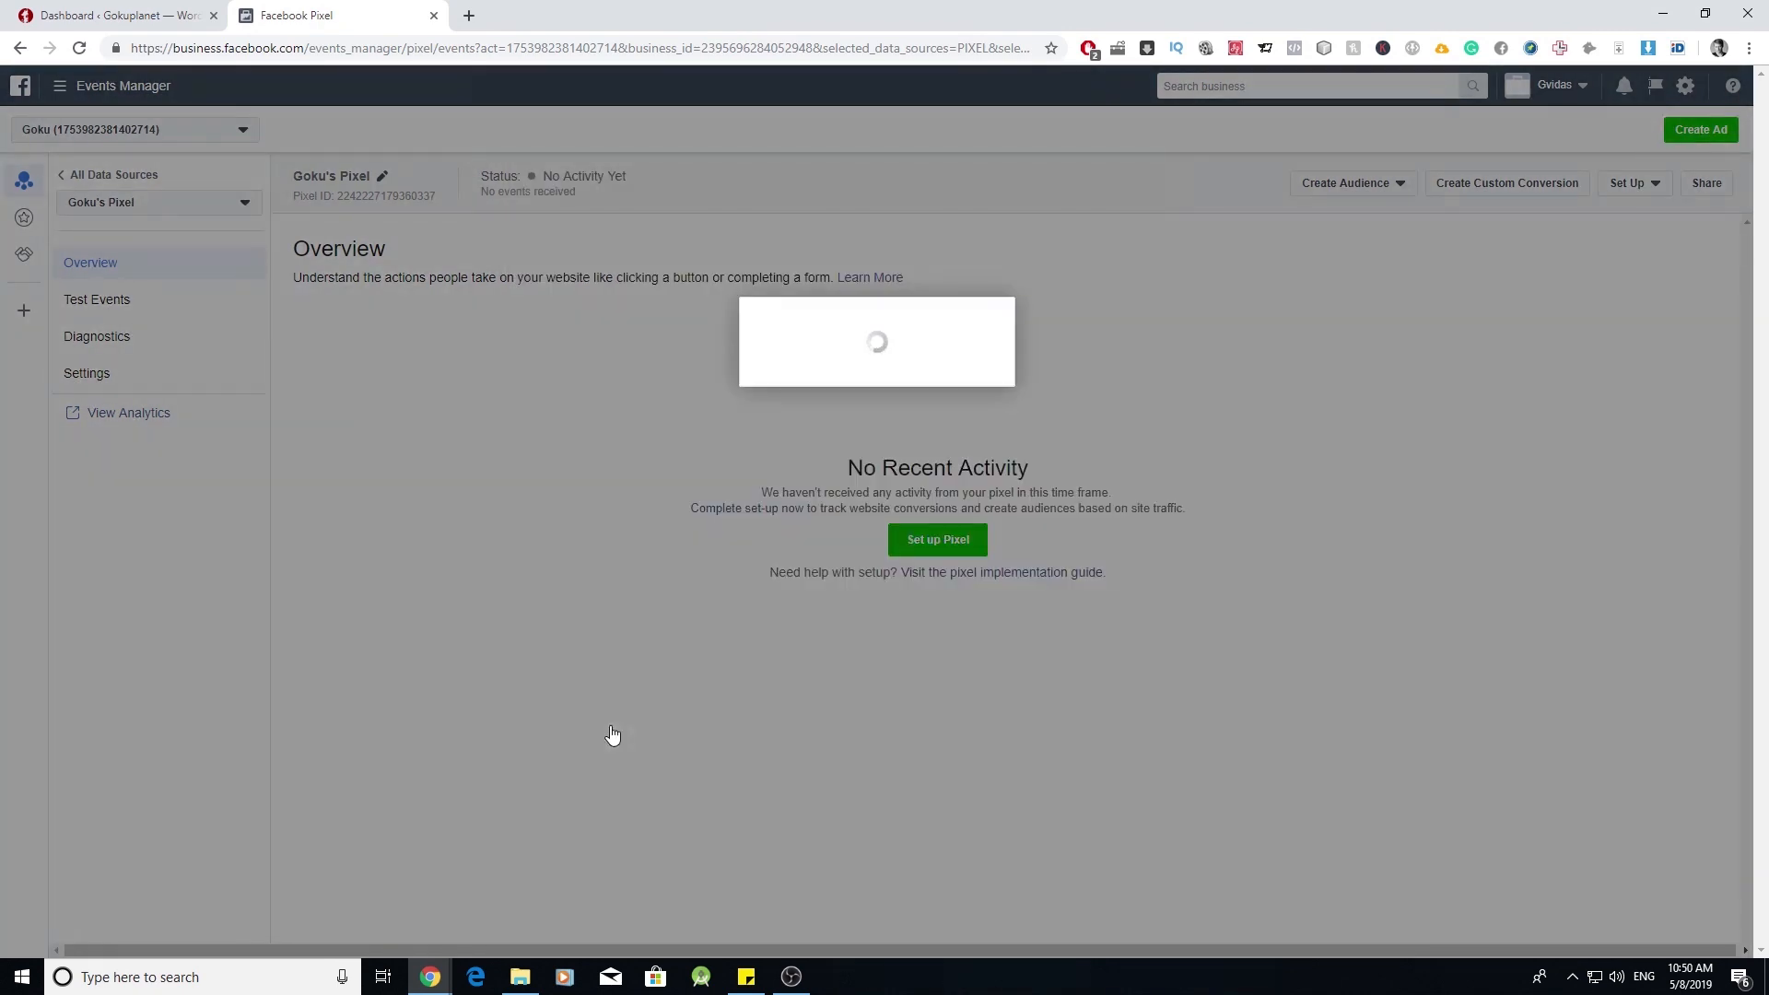
click(1192, 608)
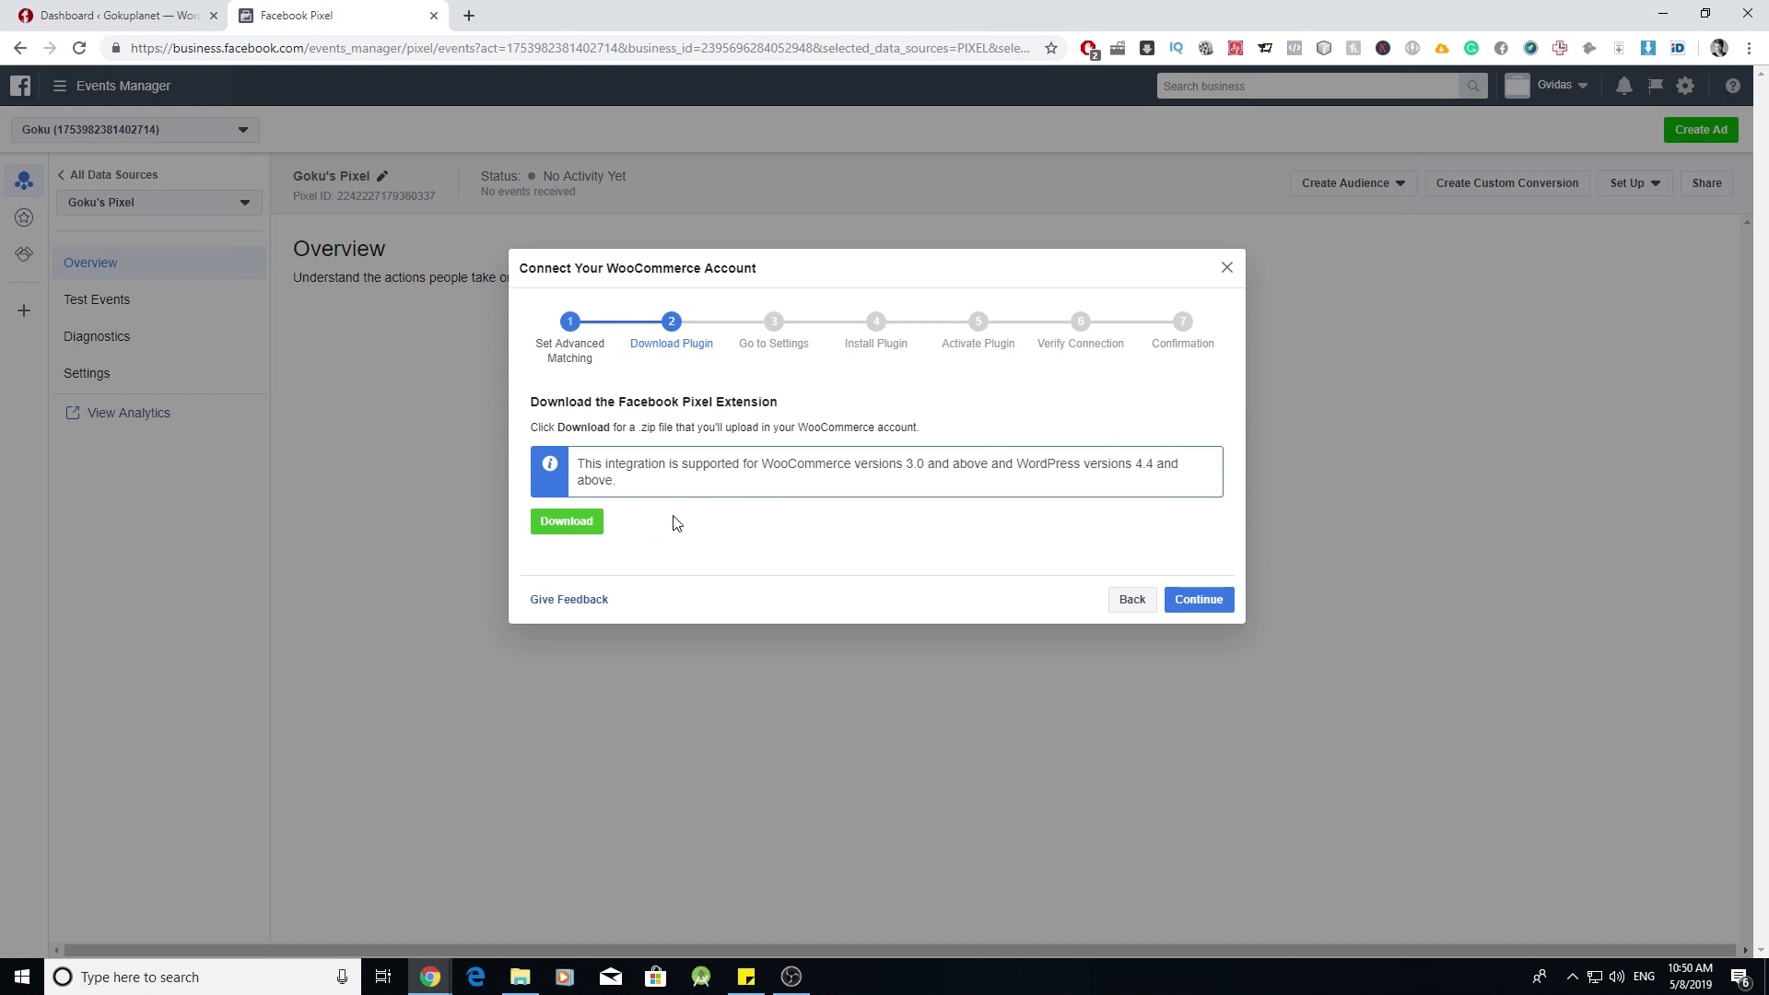
- Download the Facebook pixel plugin zip and advance the wizard to Install Plugin
click(590, 524)
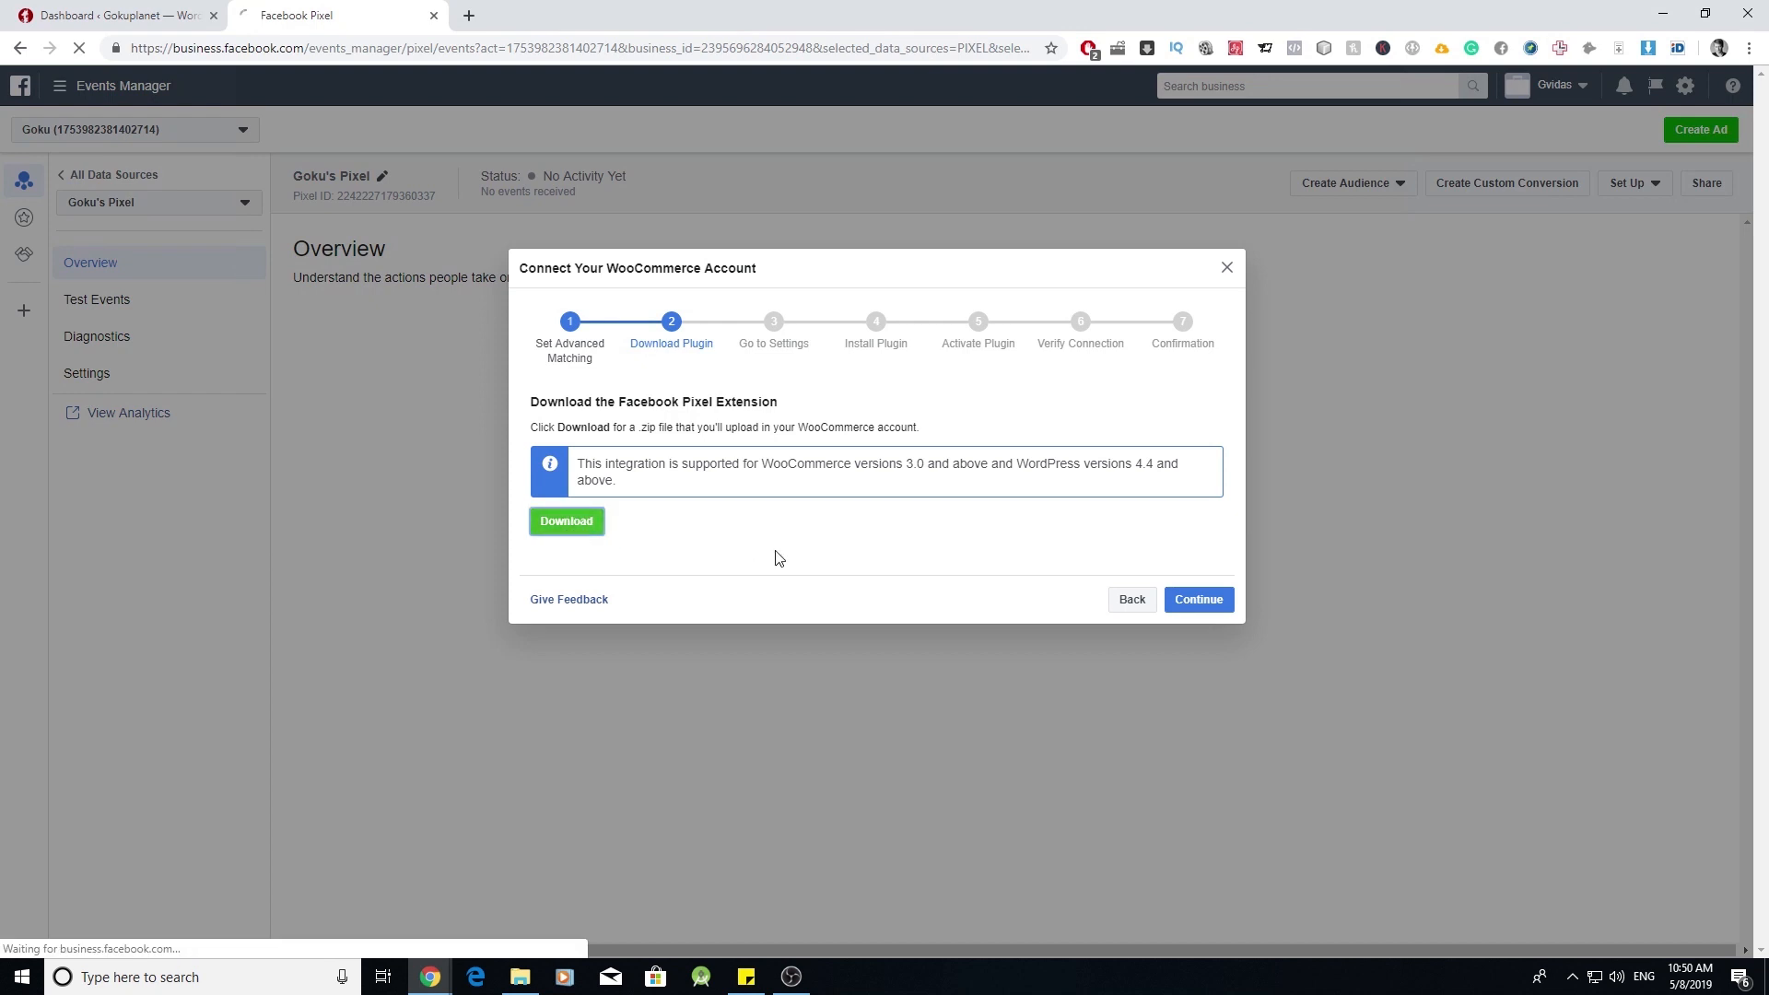
click(1198, 582)
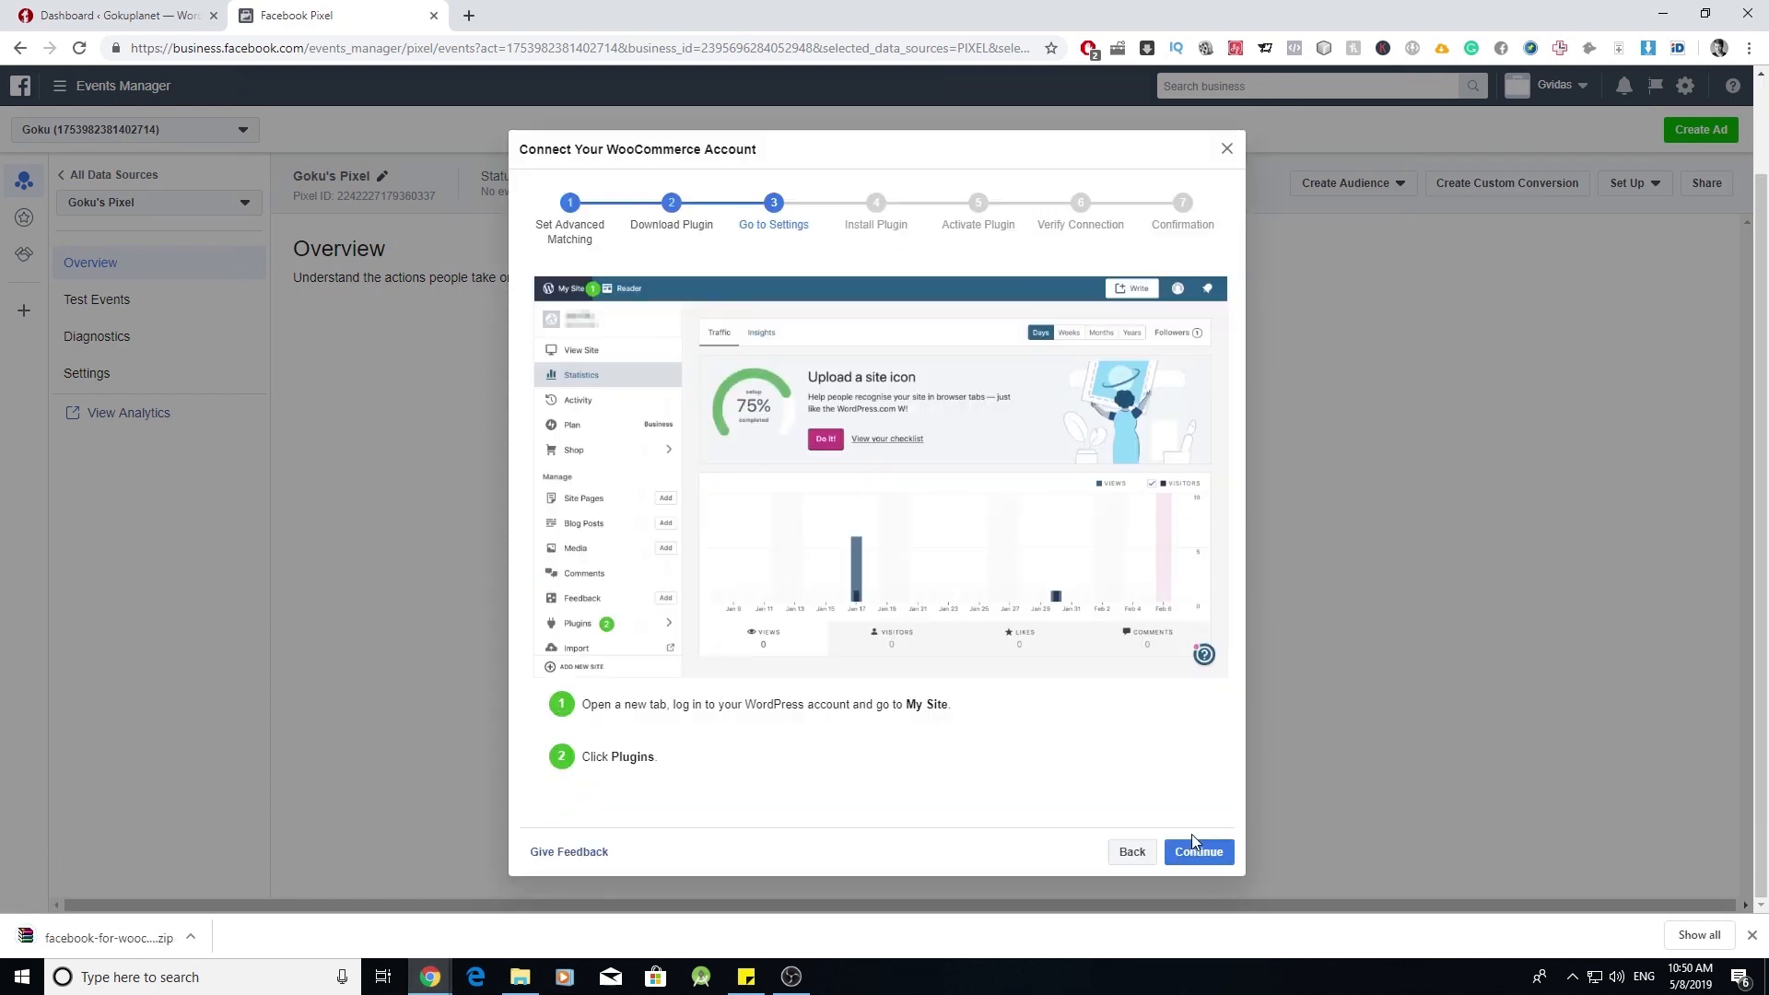
click(1197, 849)
scroll(1124, 791, down, 1)
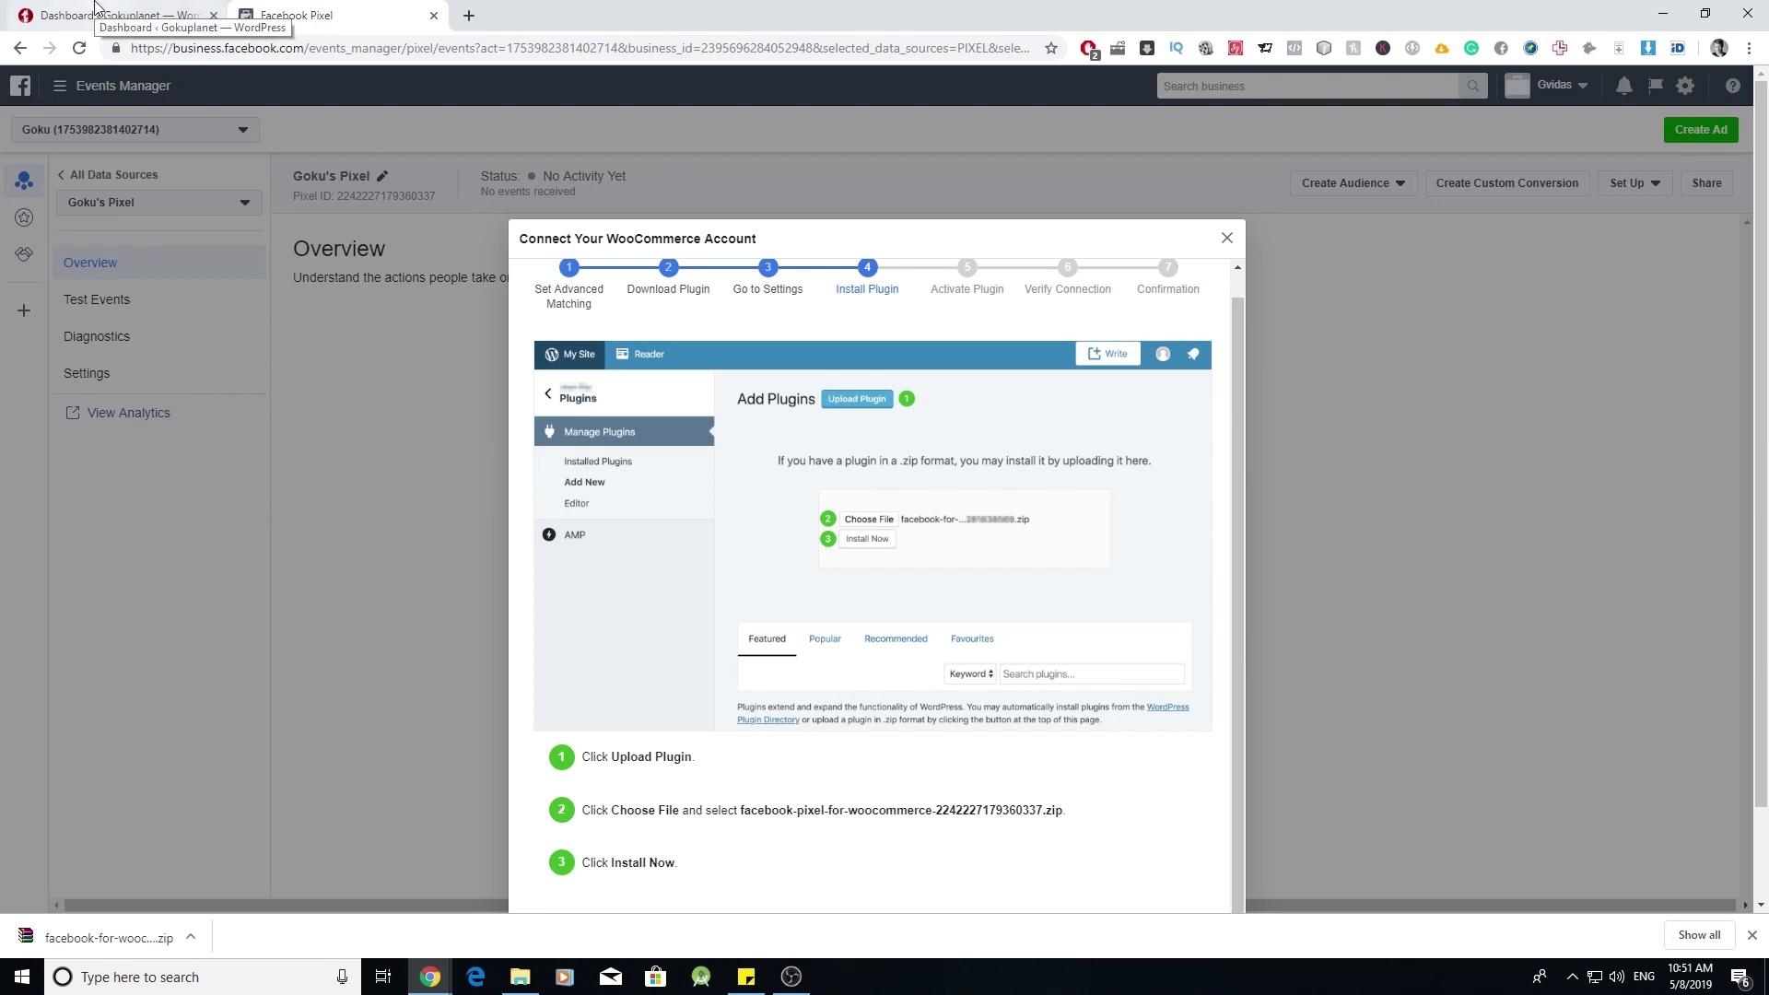
click(132, 14)
- Upload and install the Facebook for WooCommerce plugin zip, then start its setup wizard
mouse_move(88, 656)
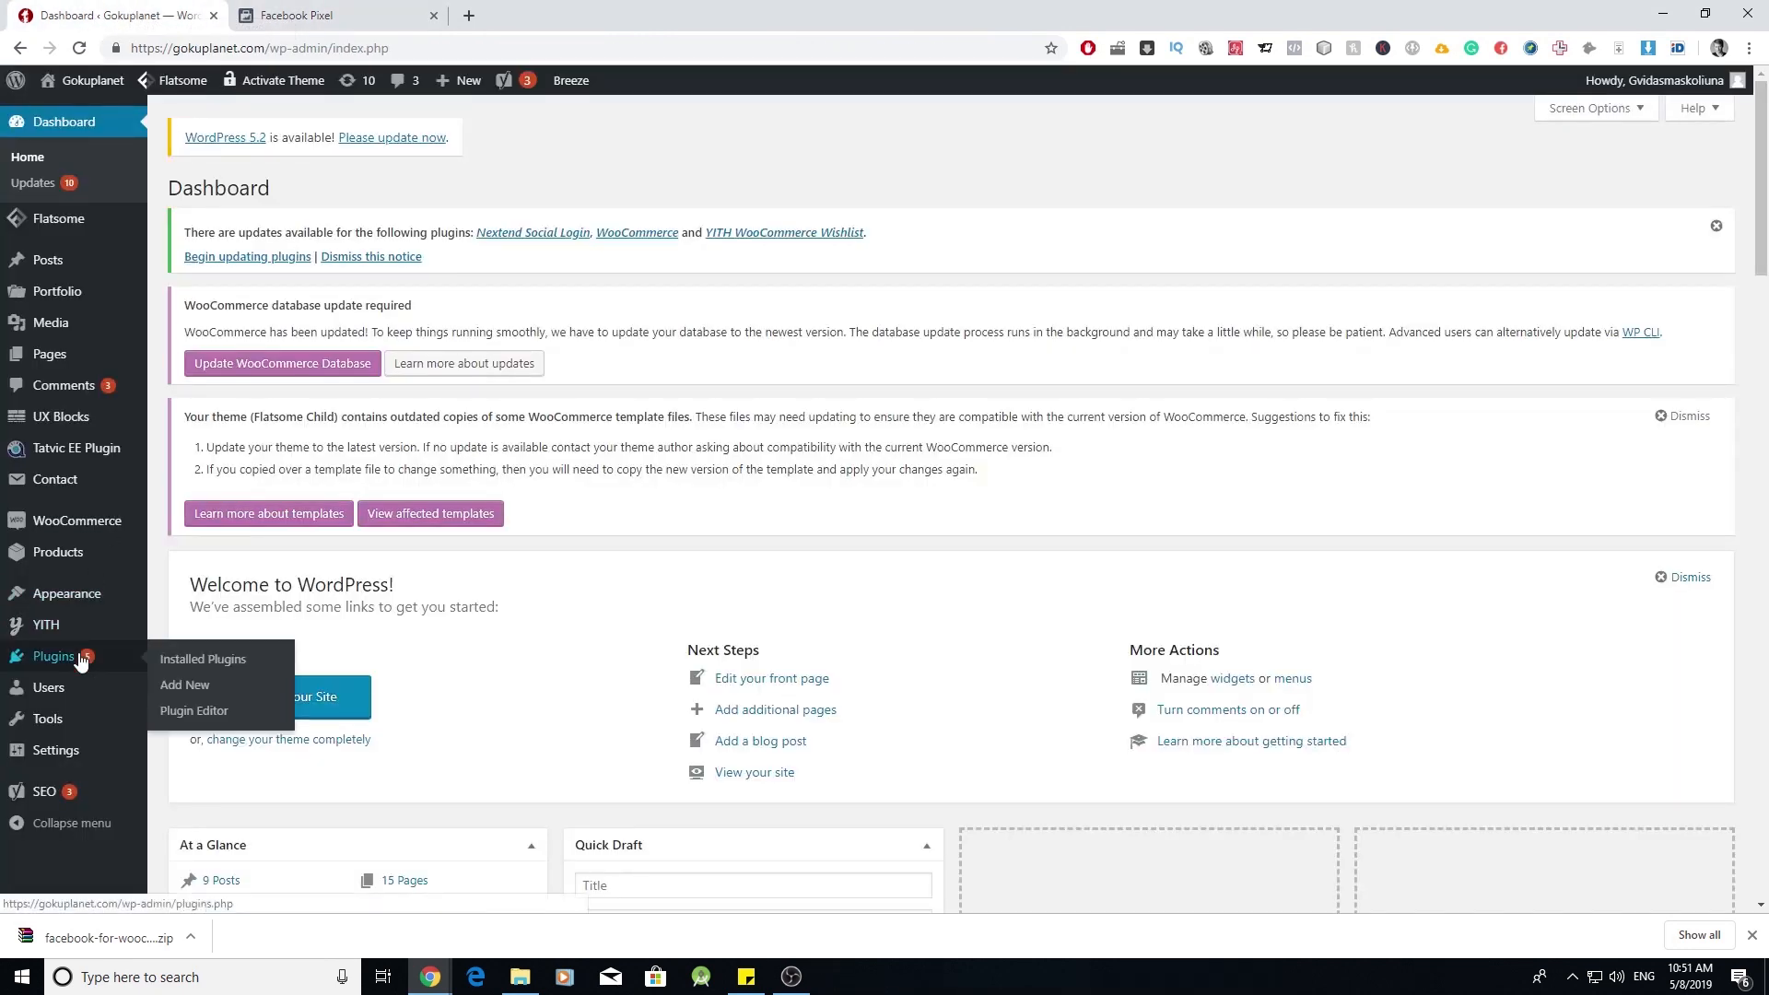
click(202, 687)
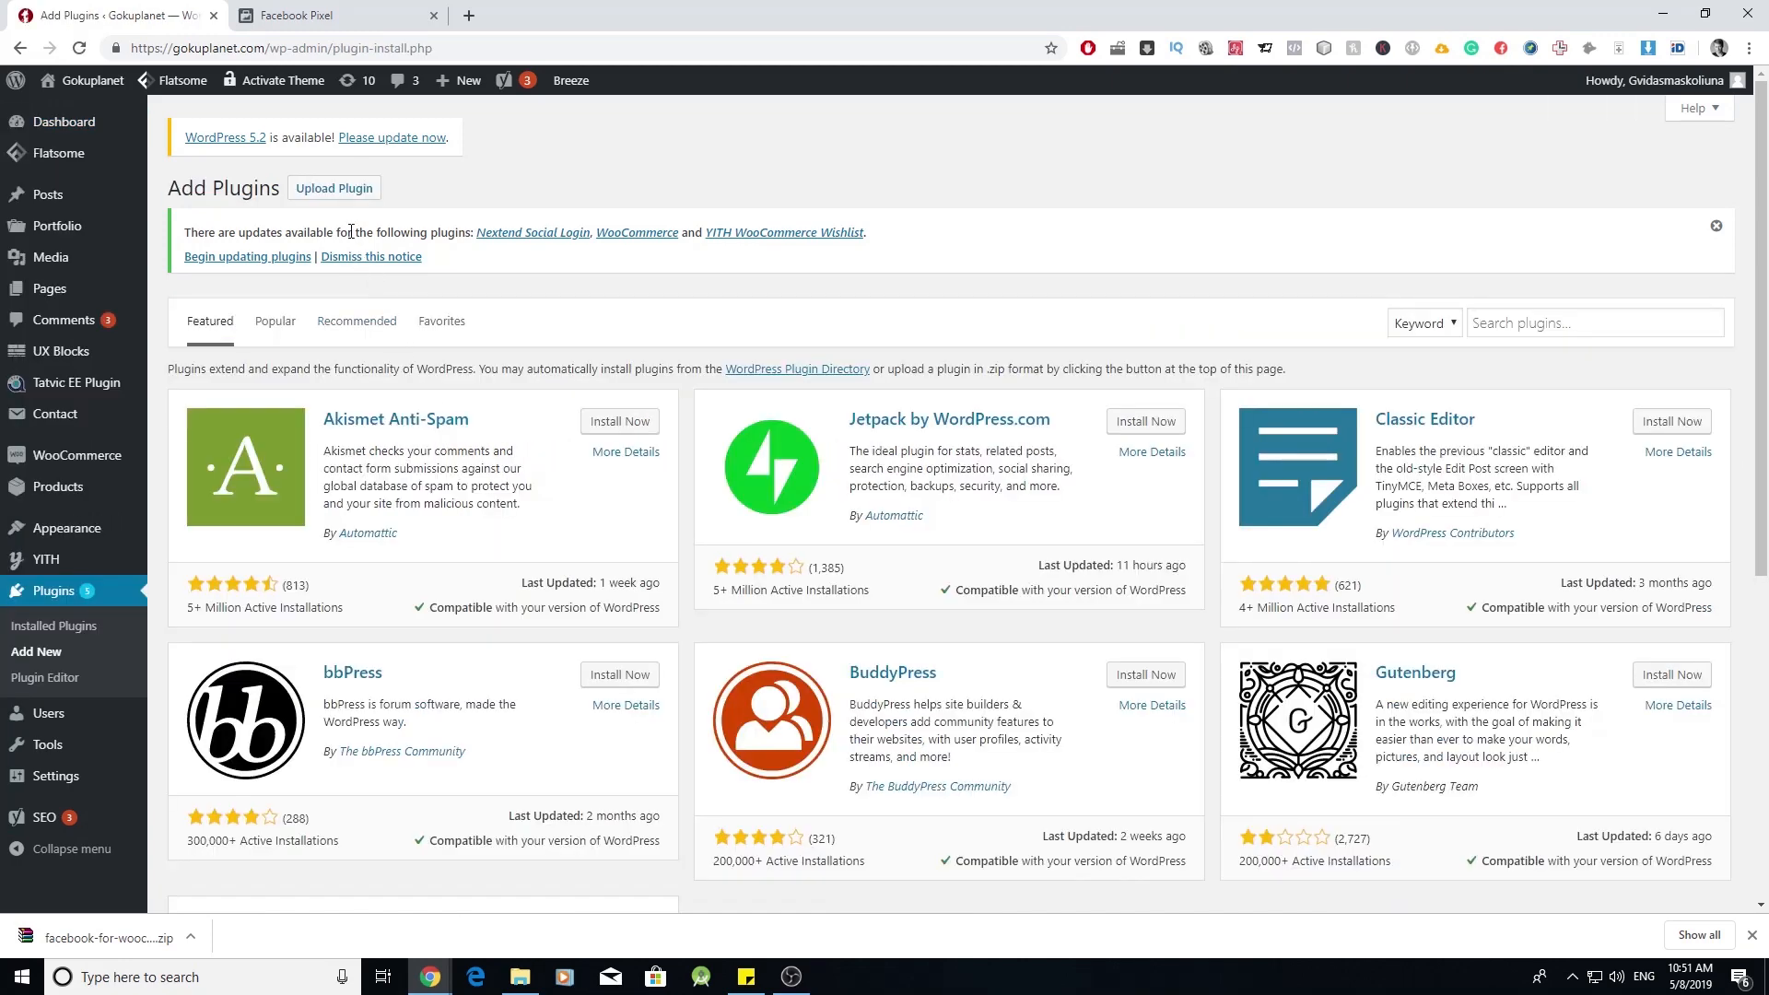
click(344, 195)
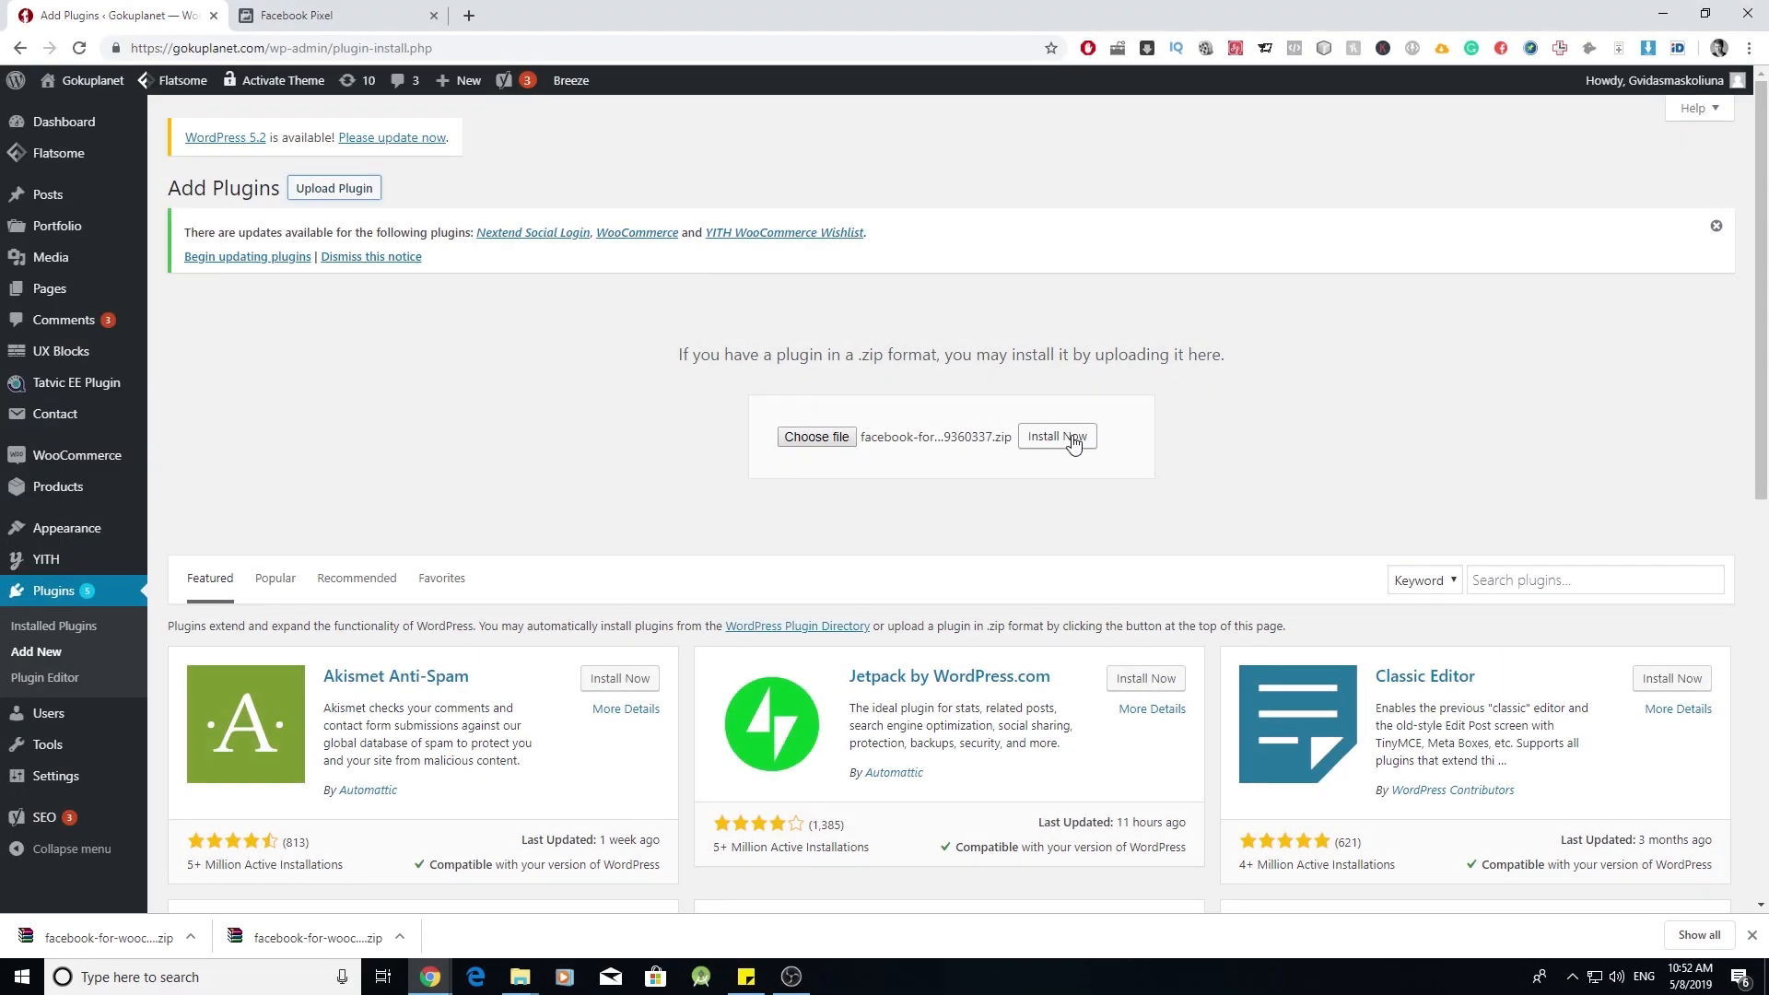
click(1073, 443)
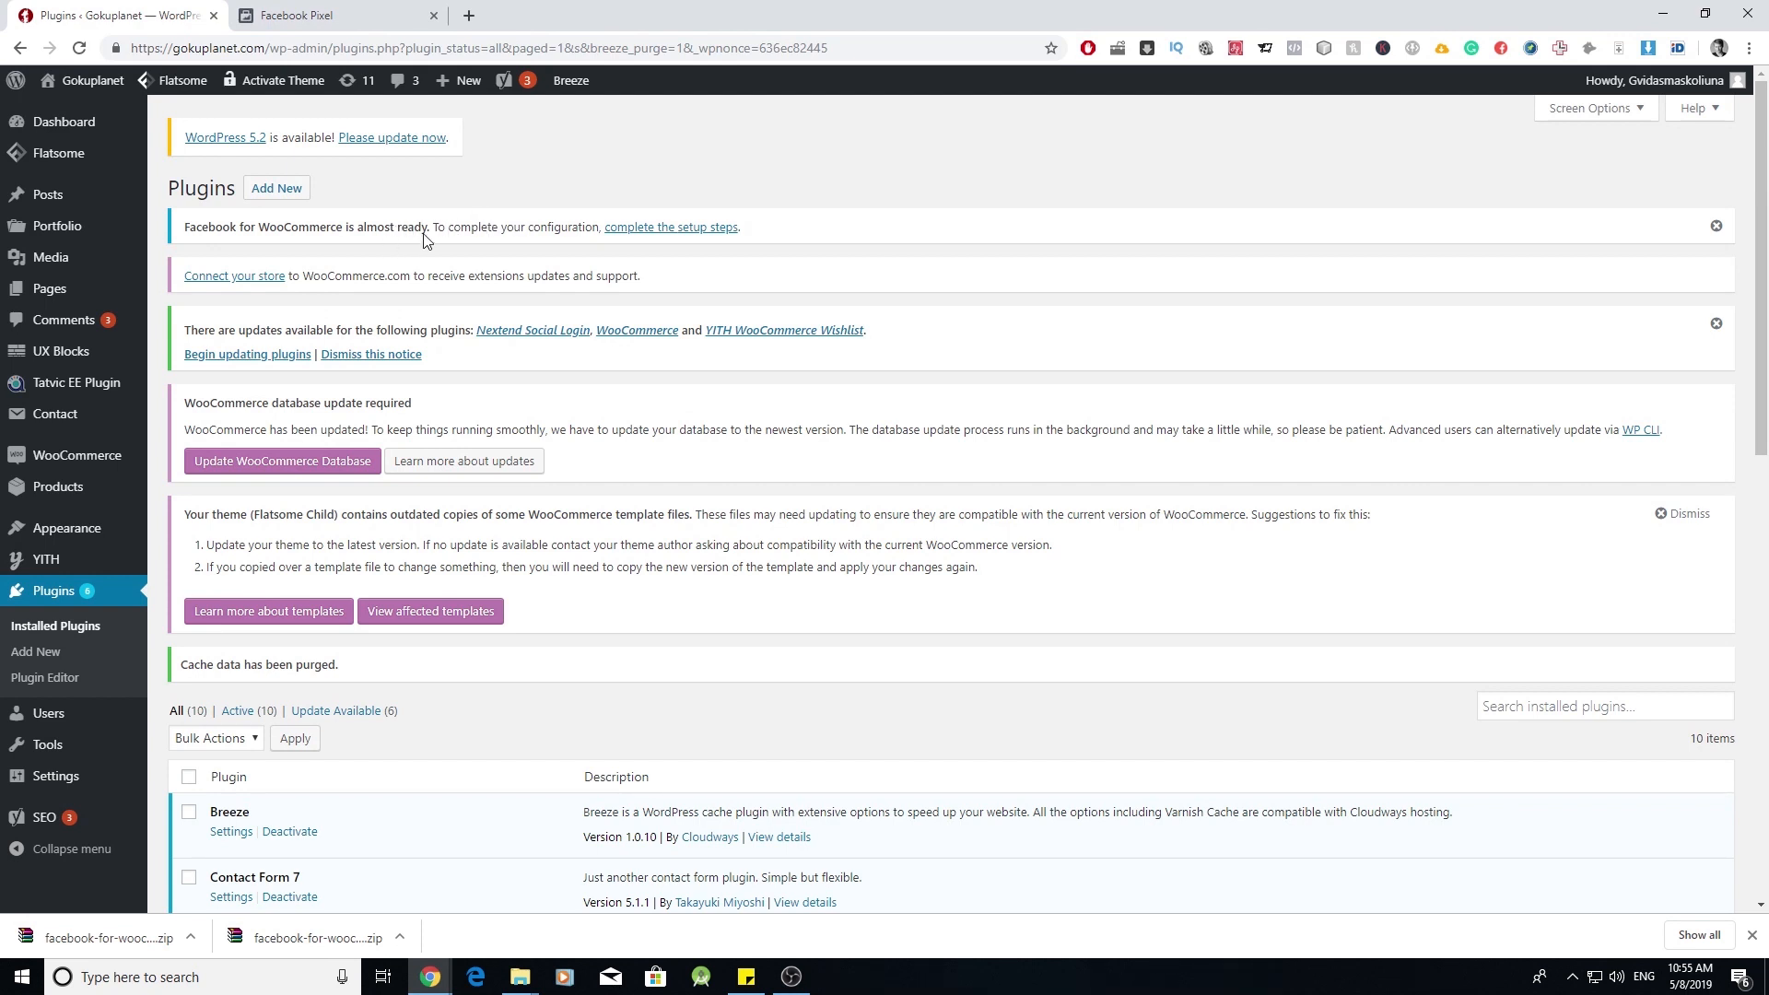
click(692, 230)
scroll(673, 452, down, 3)
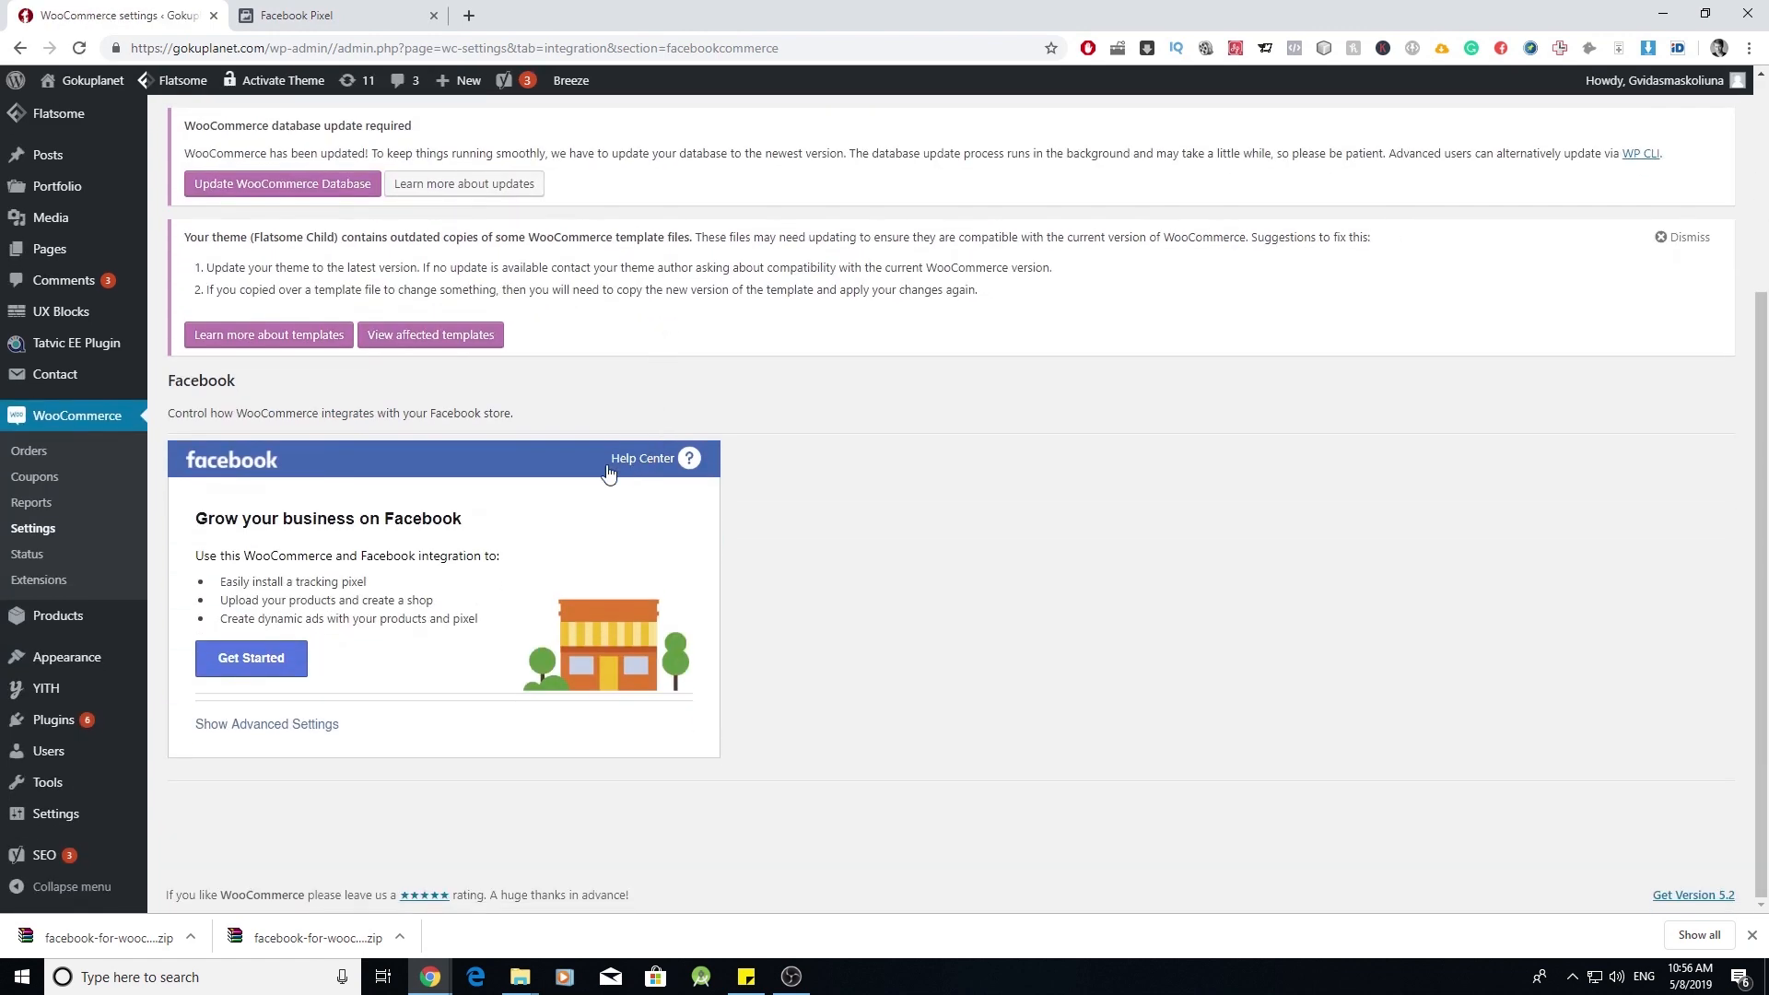
click(251, 658)
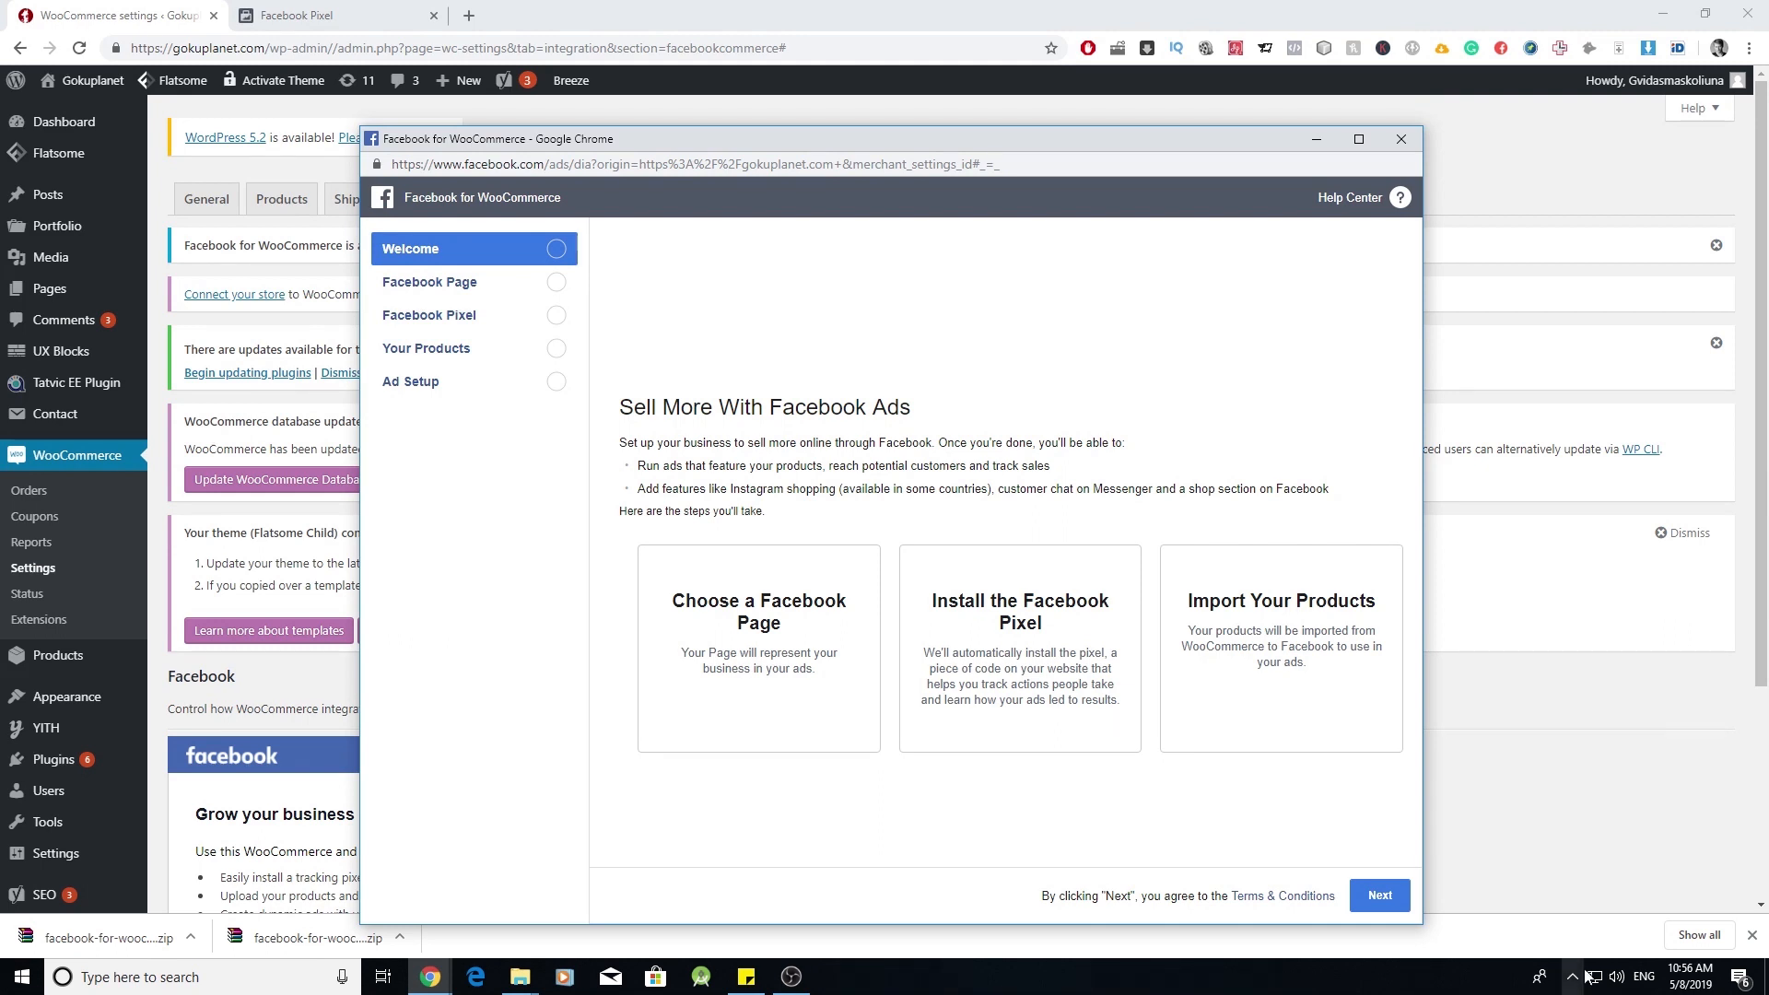
click(1379, 895)
click(835, 508)
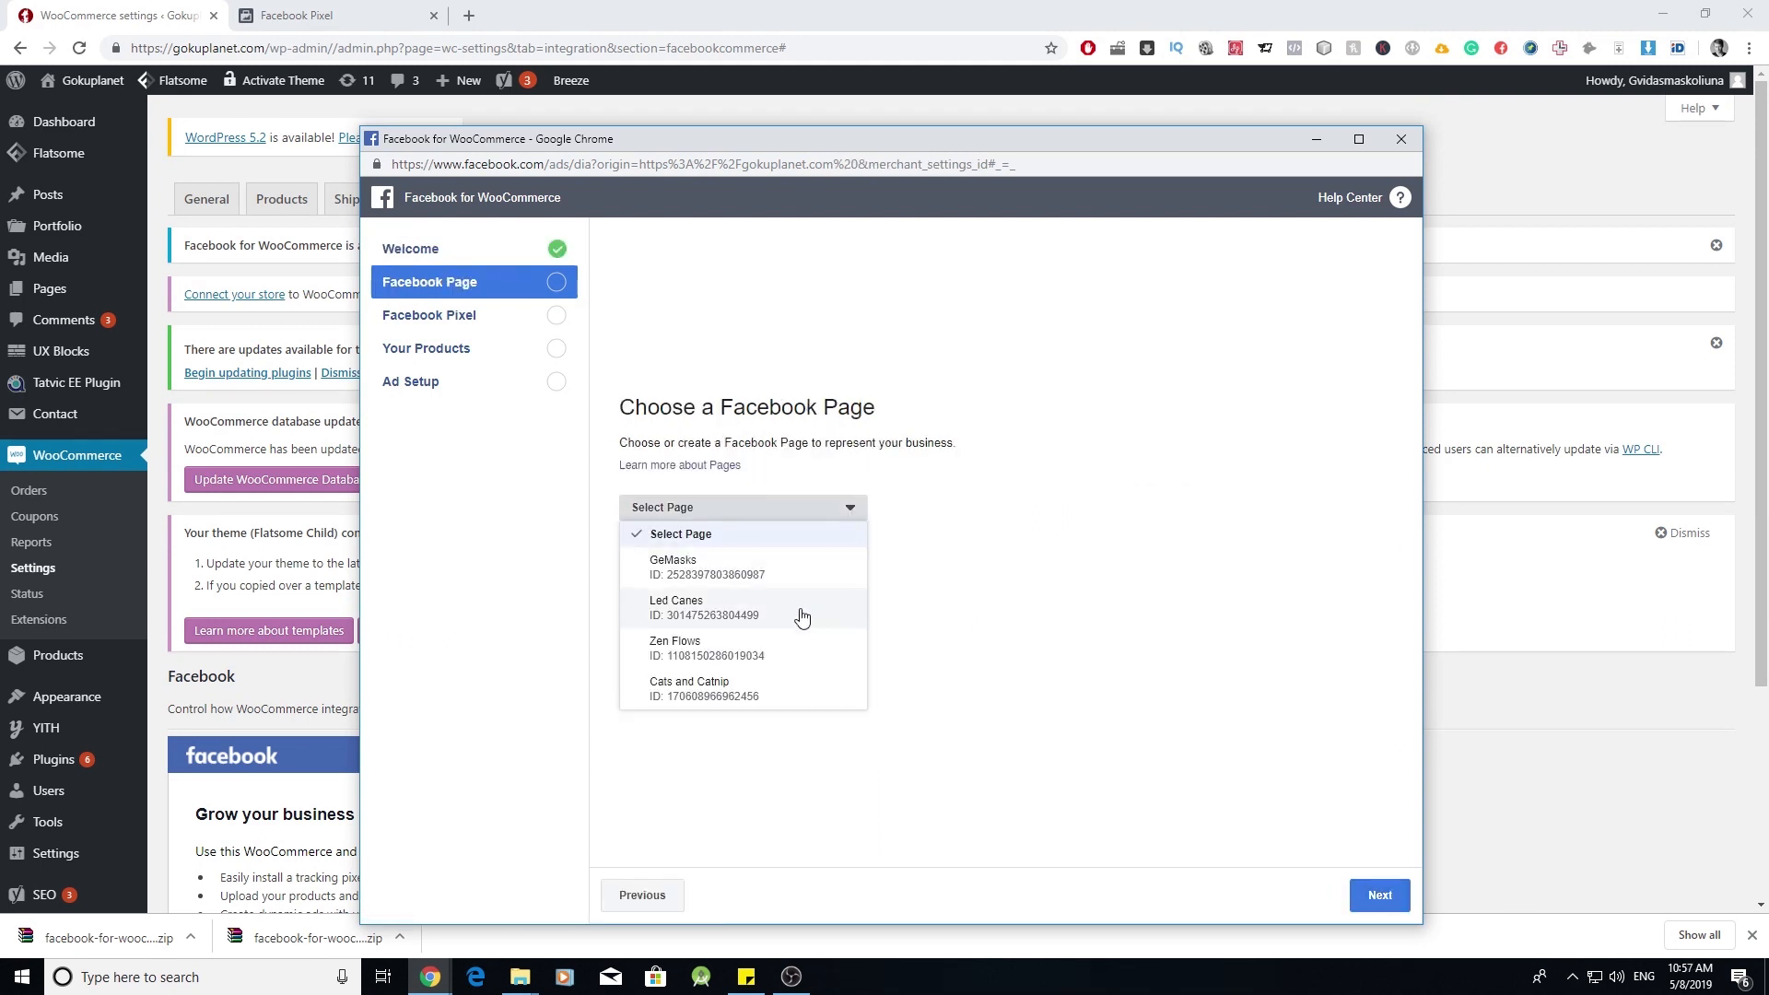
click(776, 691)
click(1379, 895)
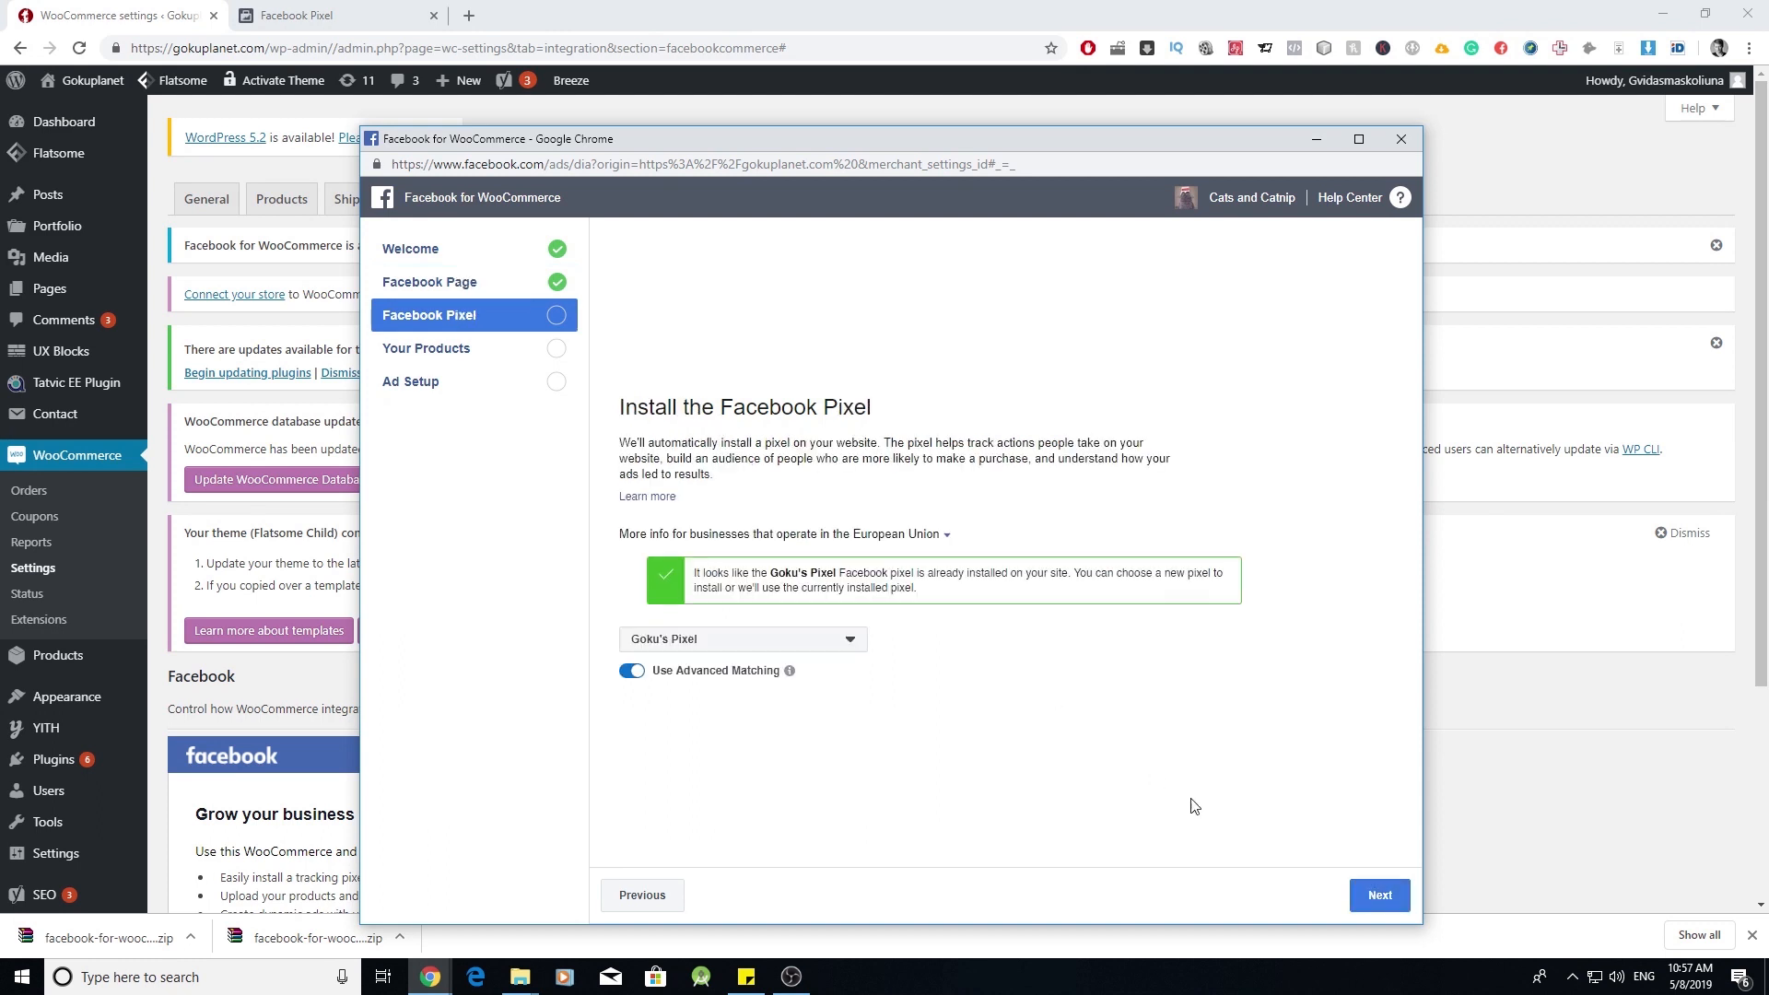
click(1373, 899)
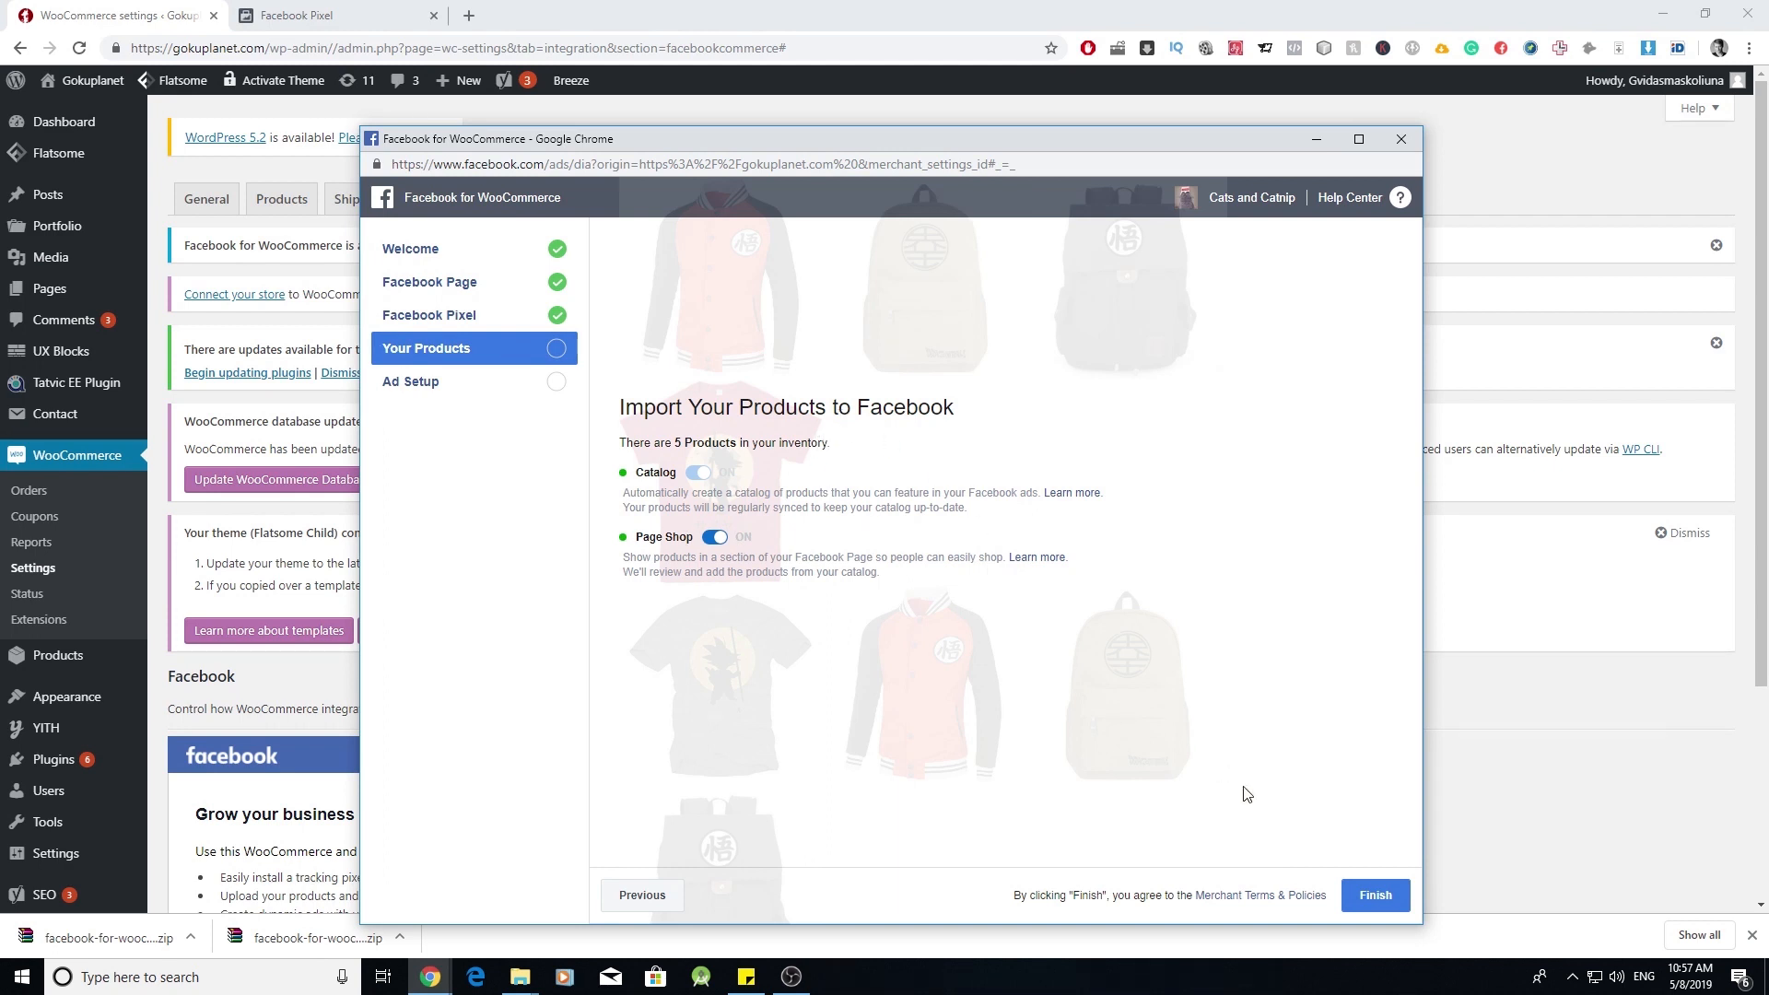
click(1373, 895)
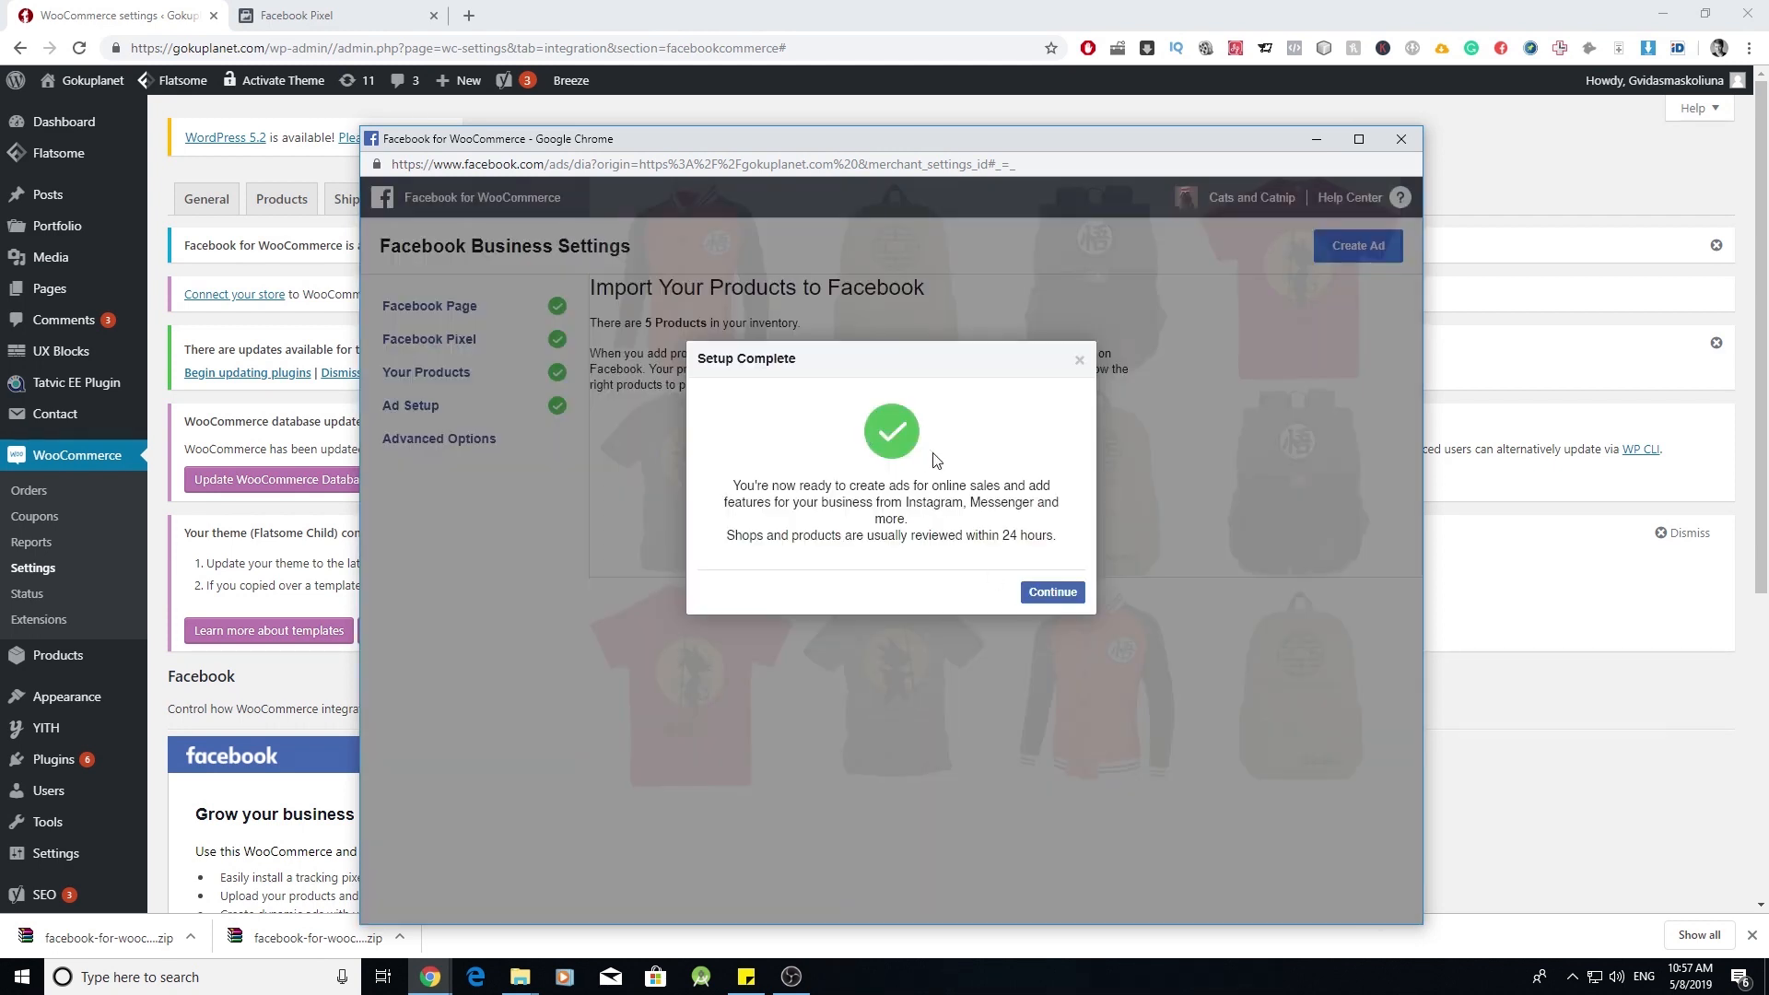
click(1046, 595)
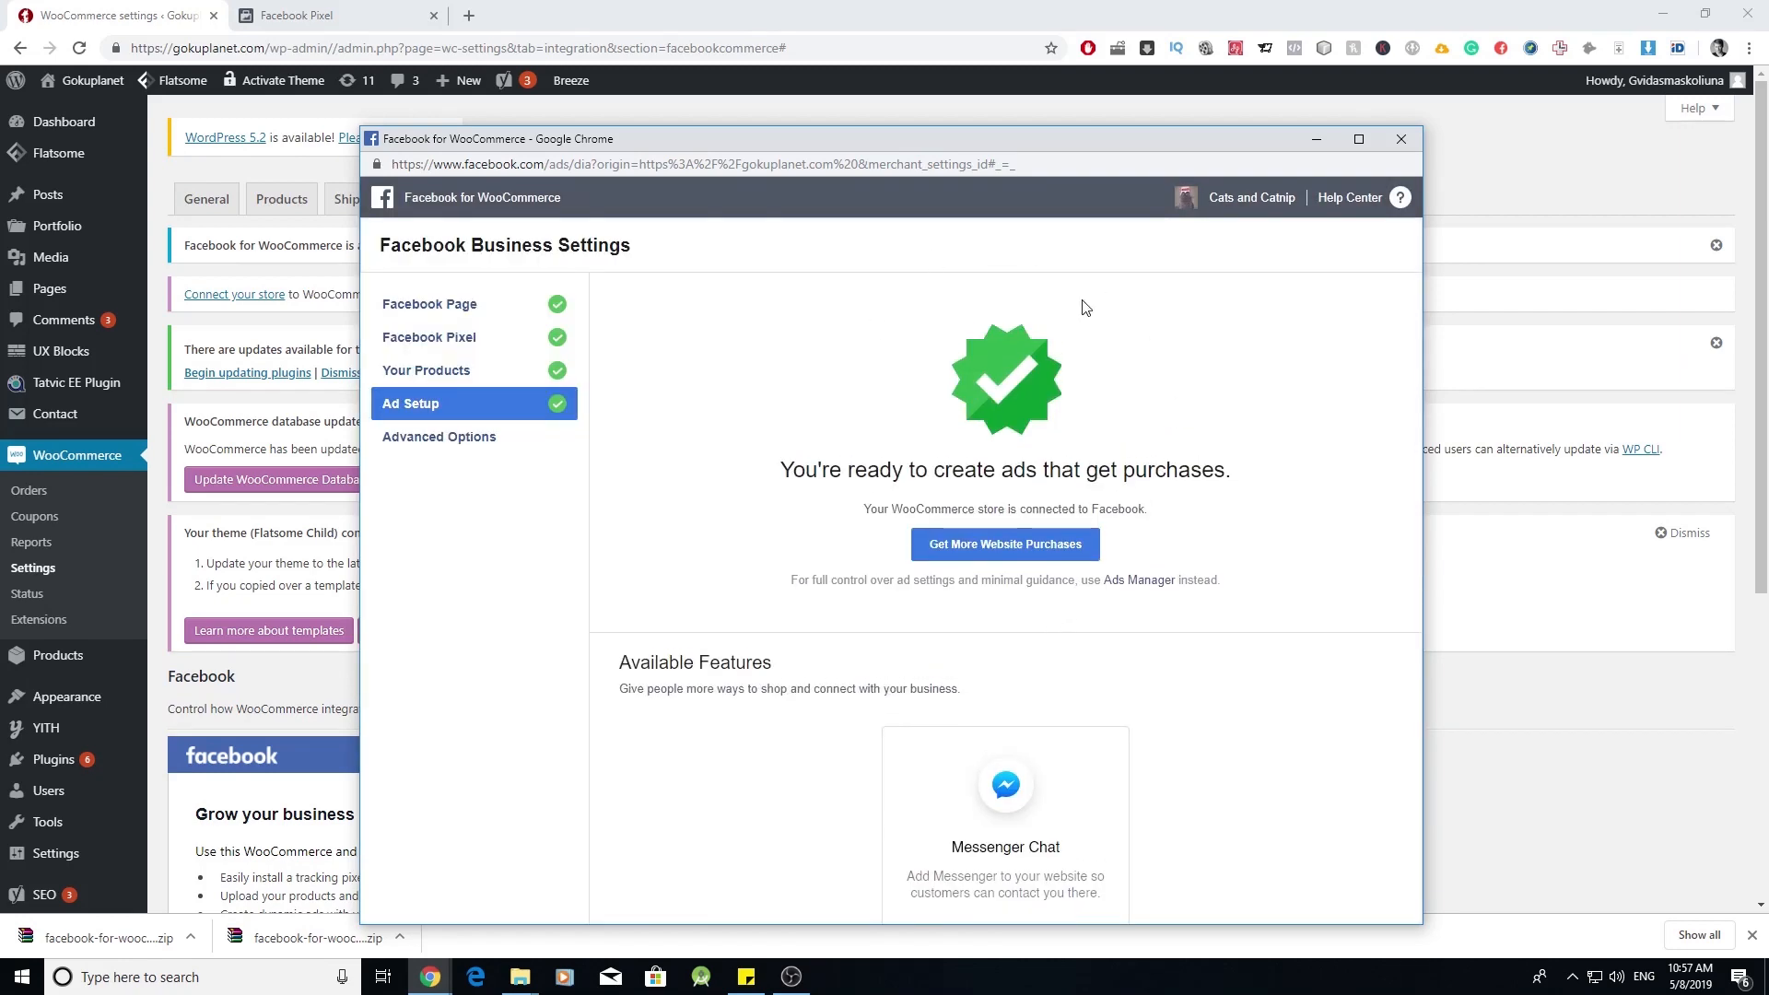
click(1401, 138)
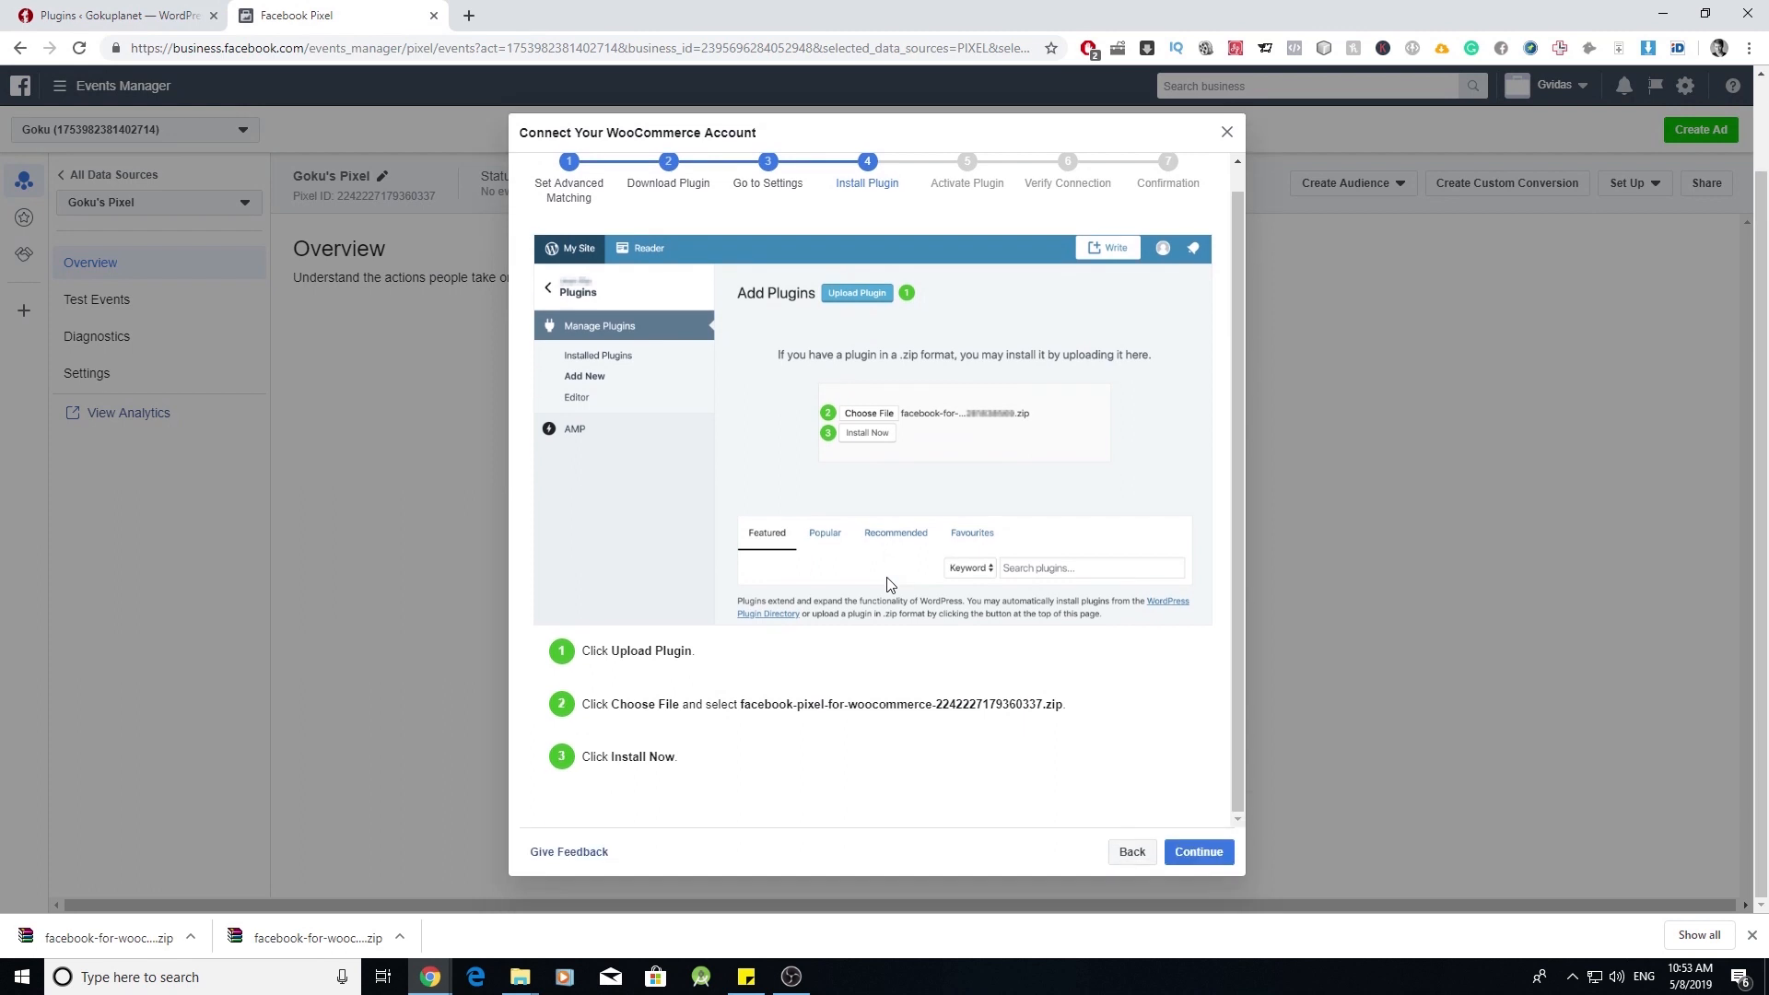
- Step through plugin activation, verify the pixel connection is active, then close at Confirmation
click(1198, 876)
click(1199, 875)
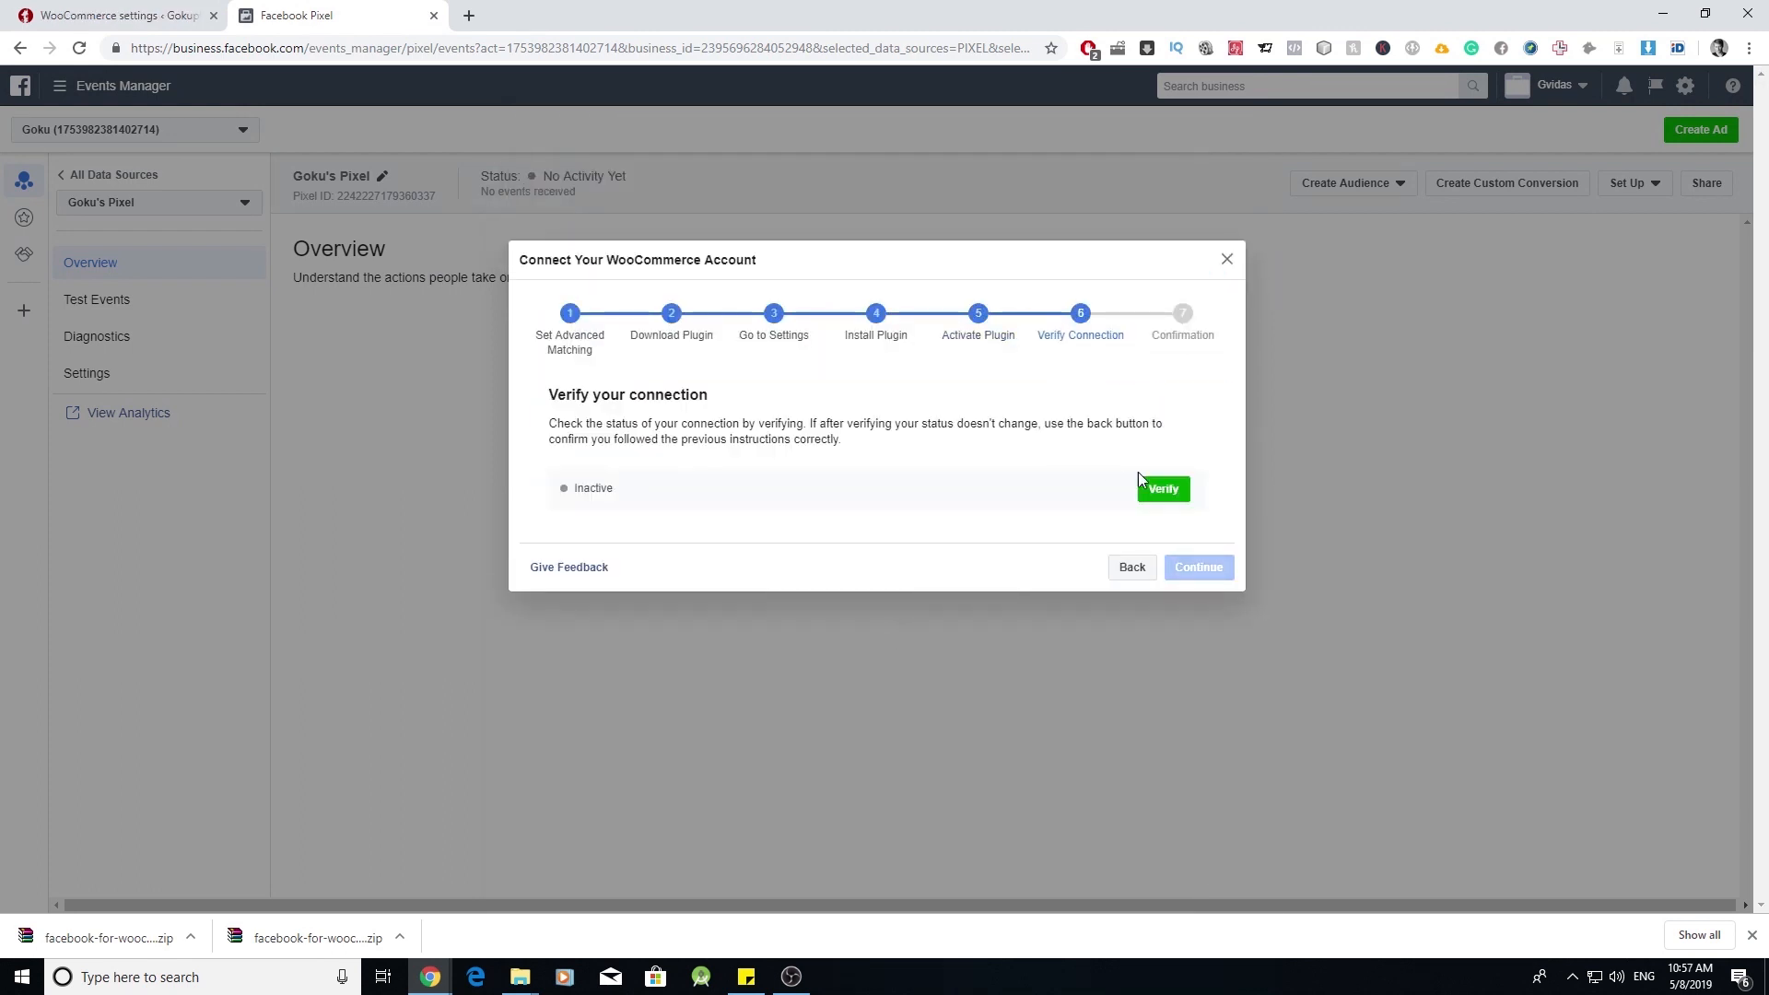
click(1154, 488)
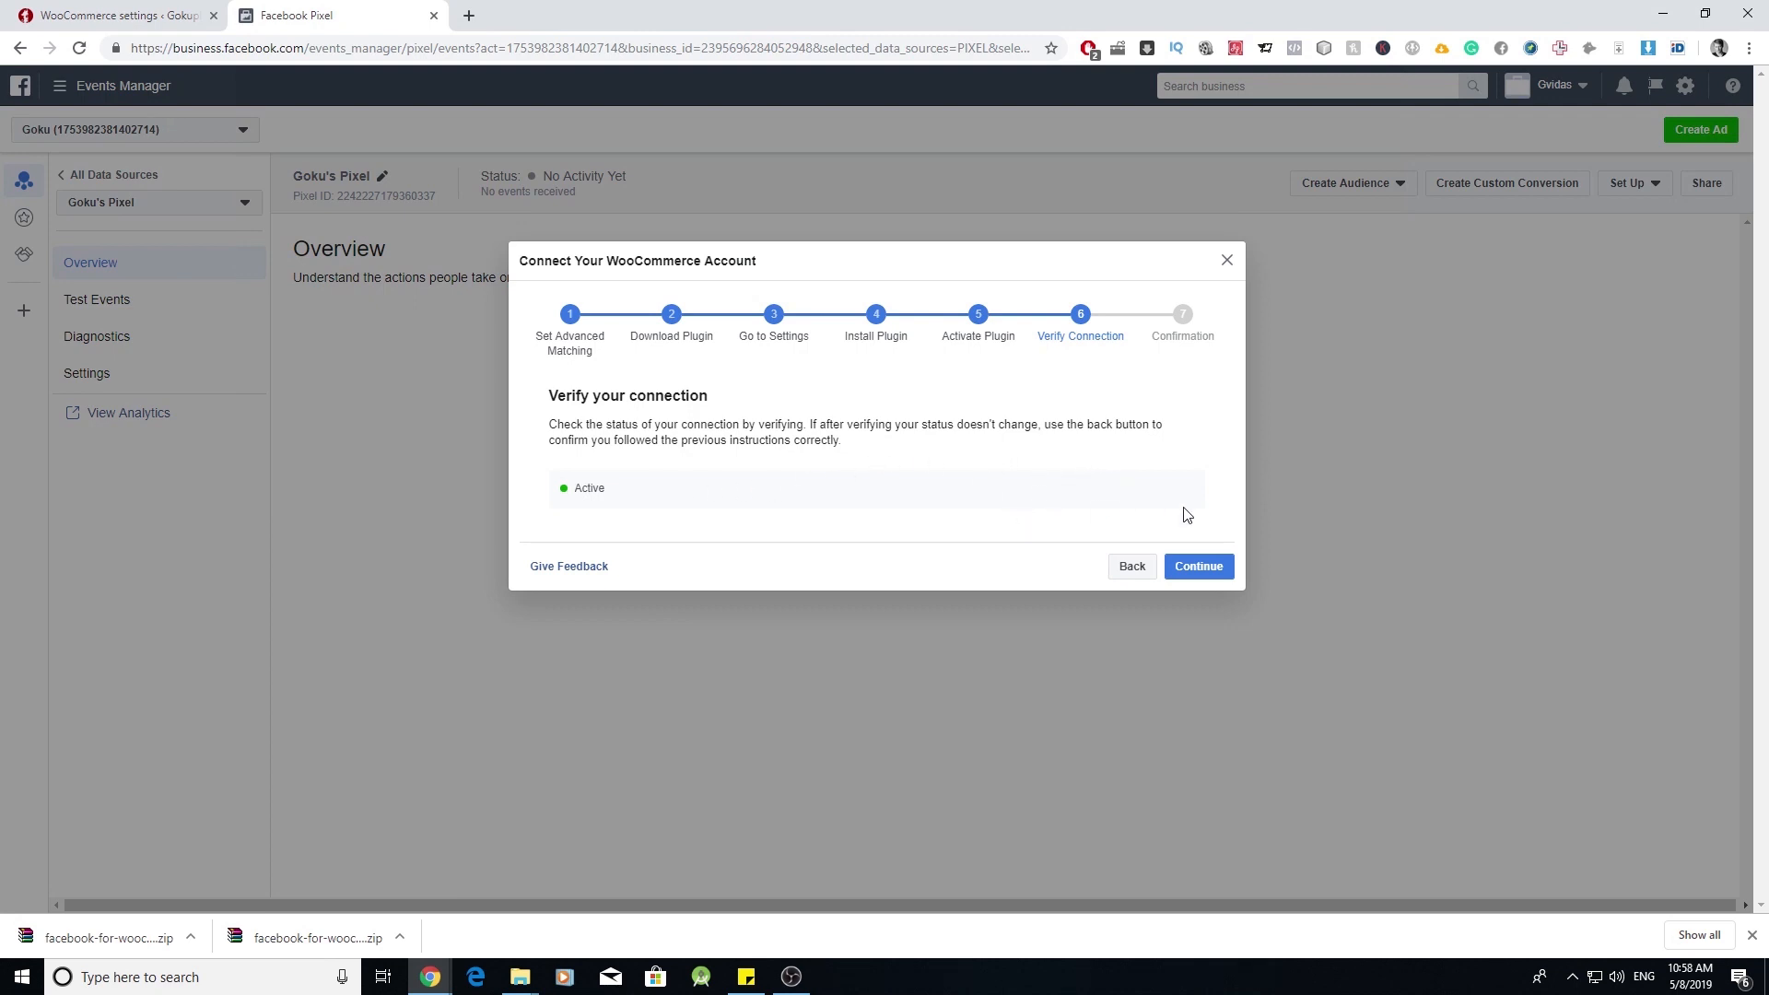
click(1198, 568)
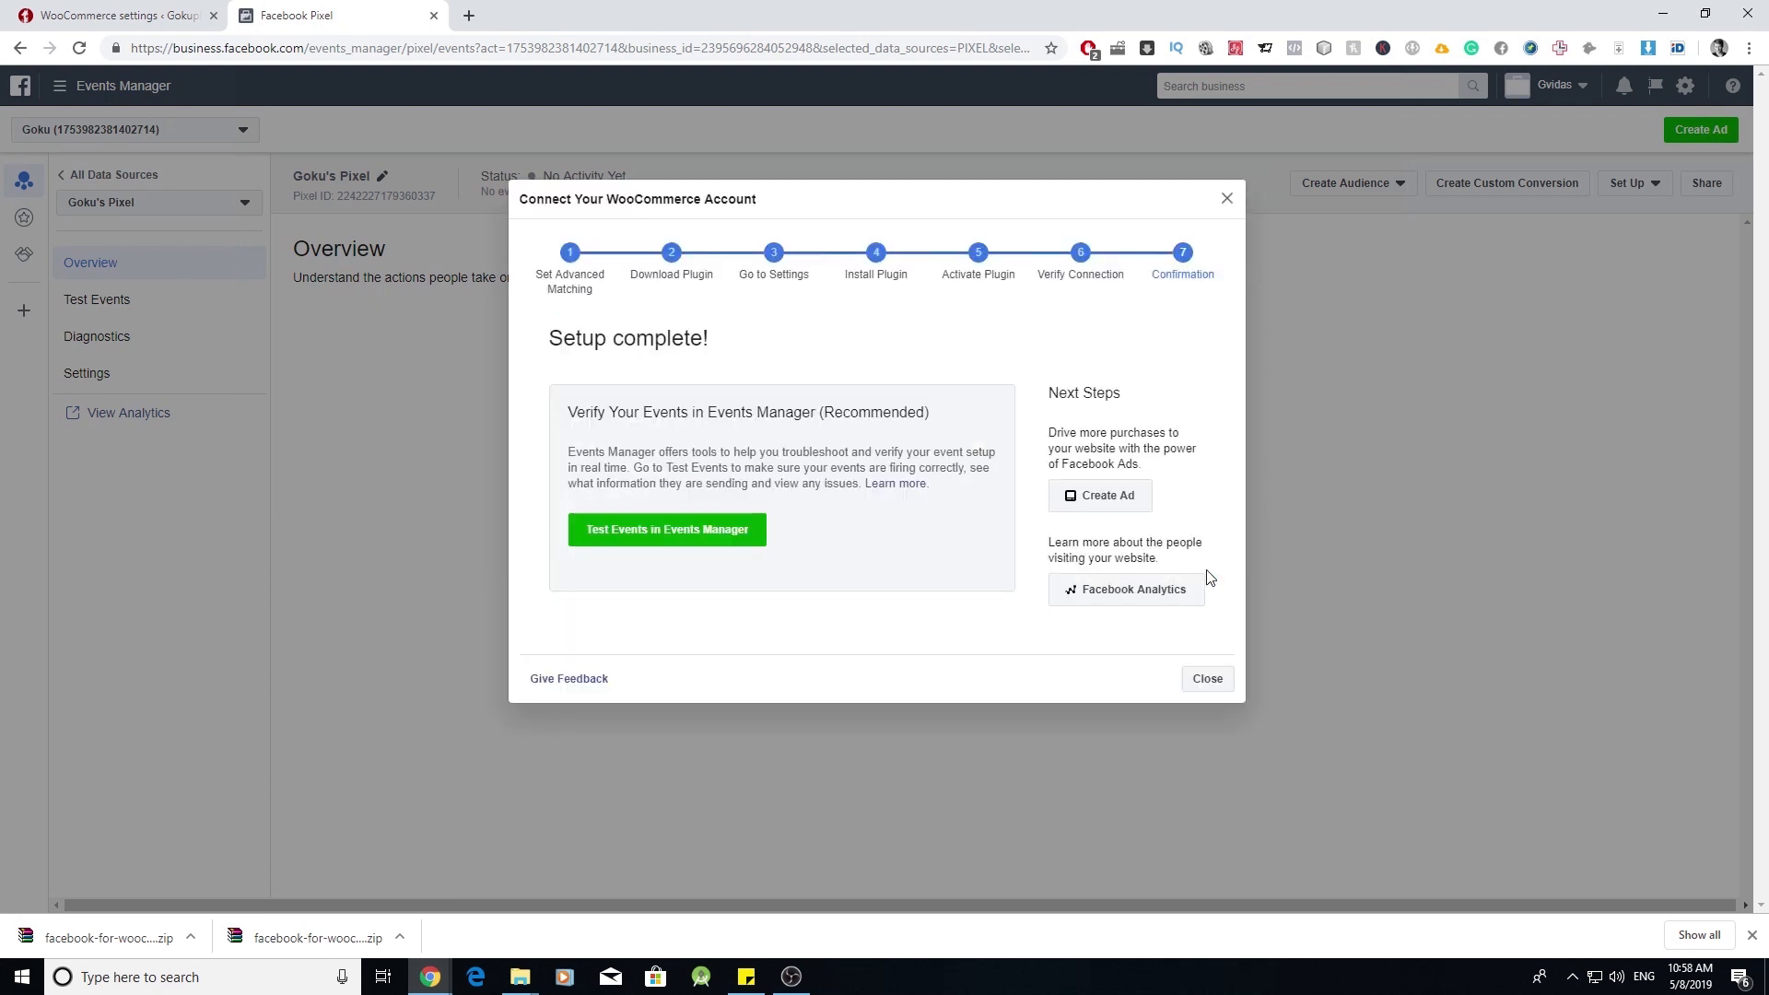
click(1206, 679)
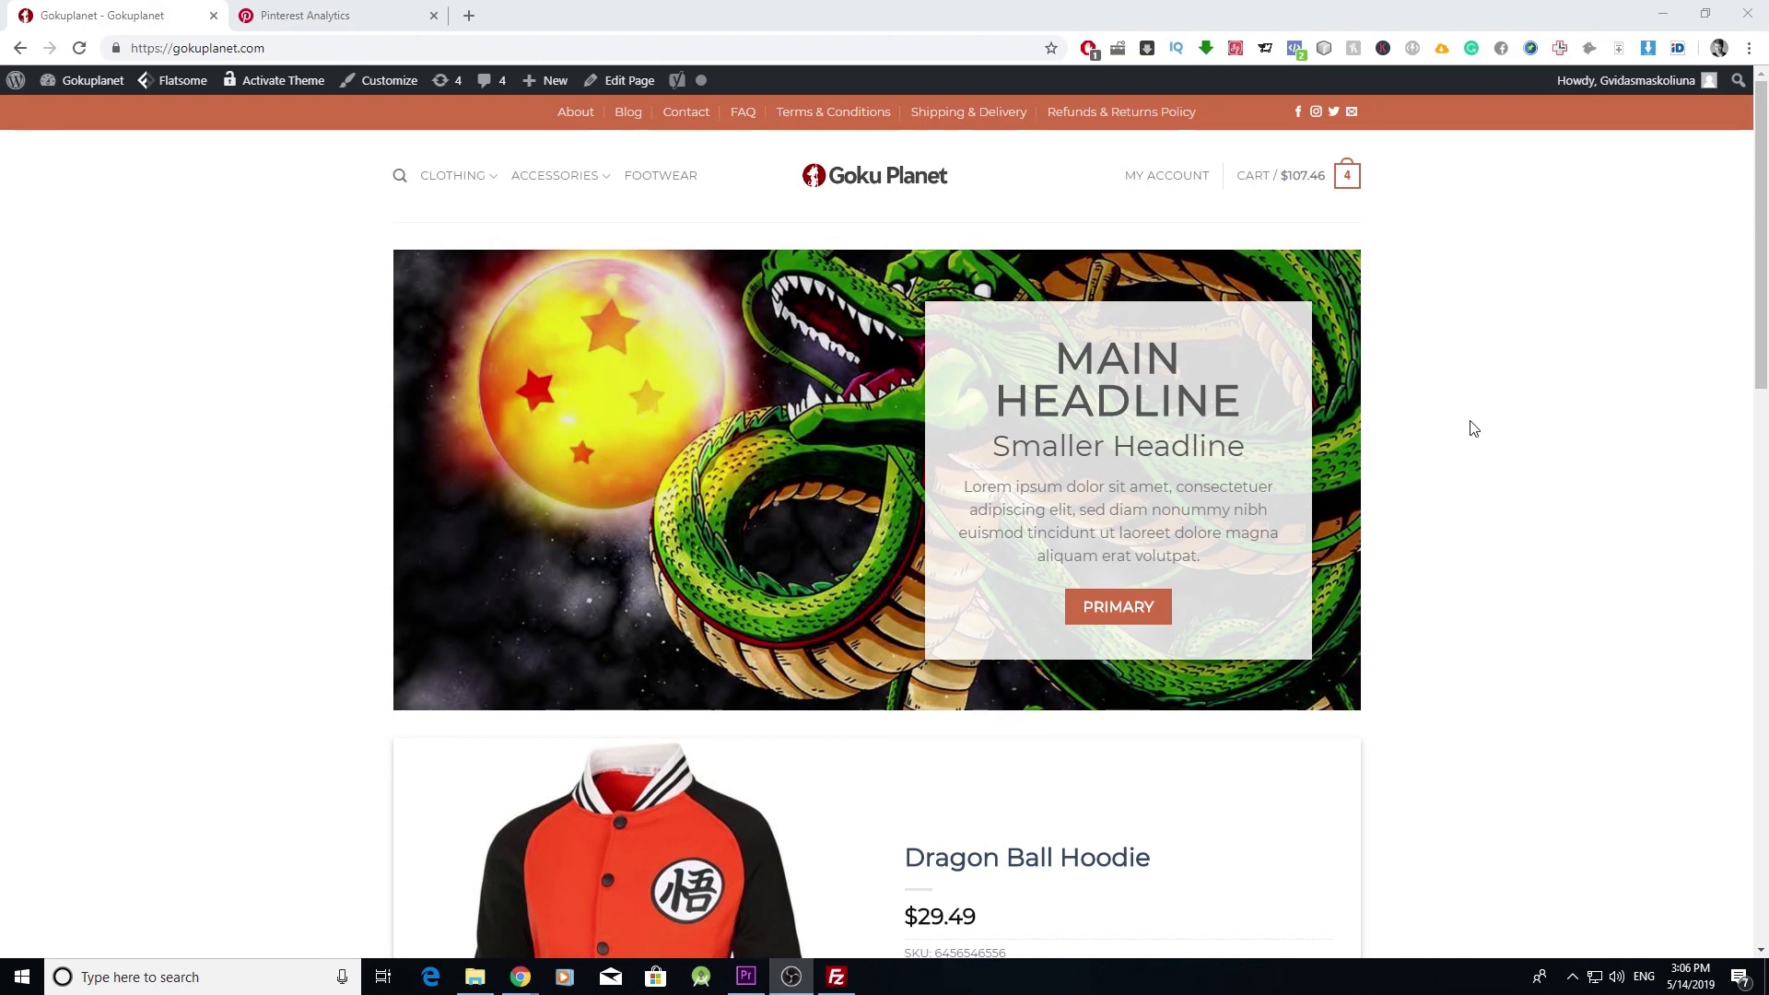
- Switch the Pinterest Analytics overview chart to Link clicks, showing 724
key(ctrl+Tab)
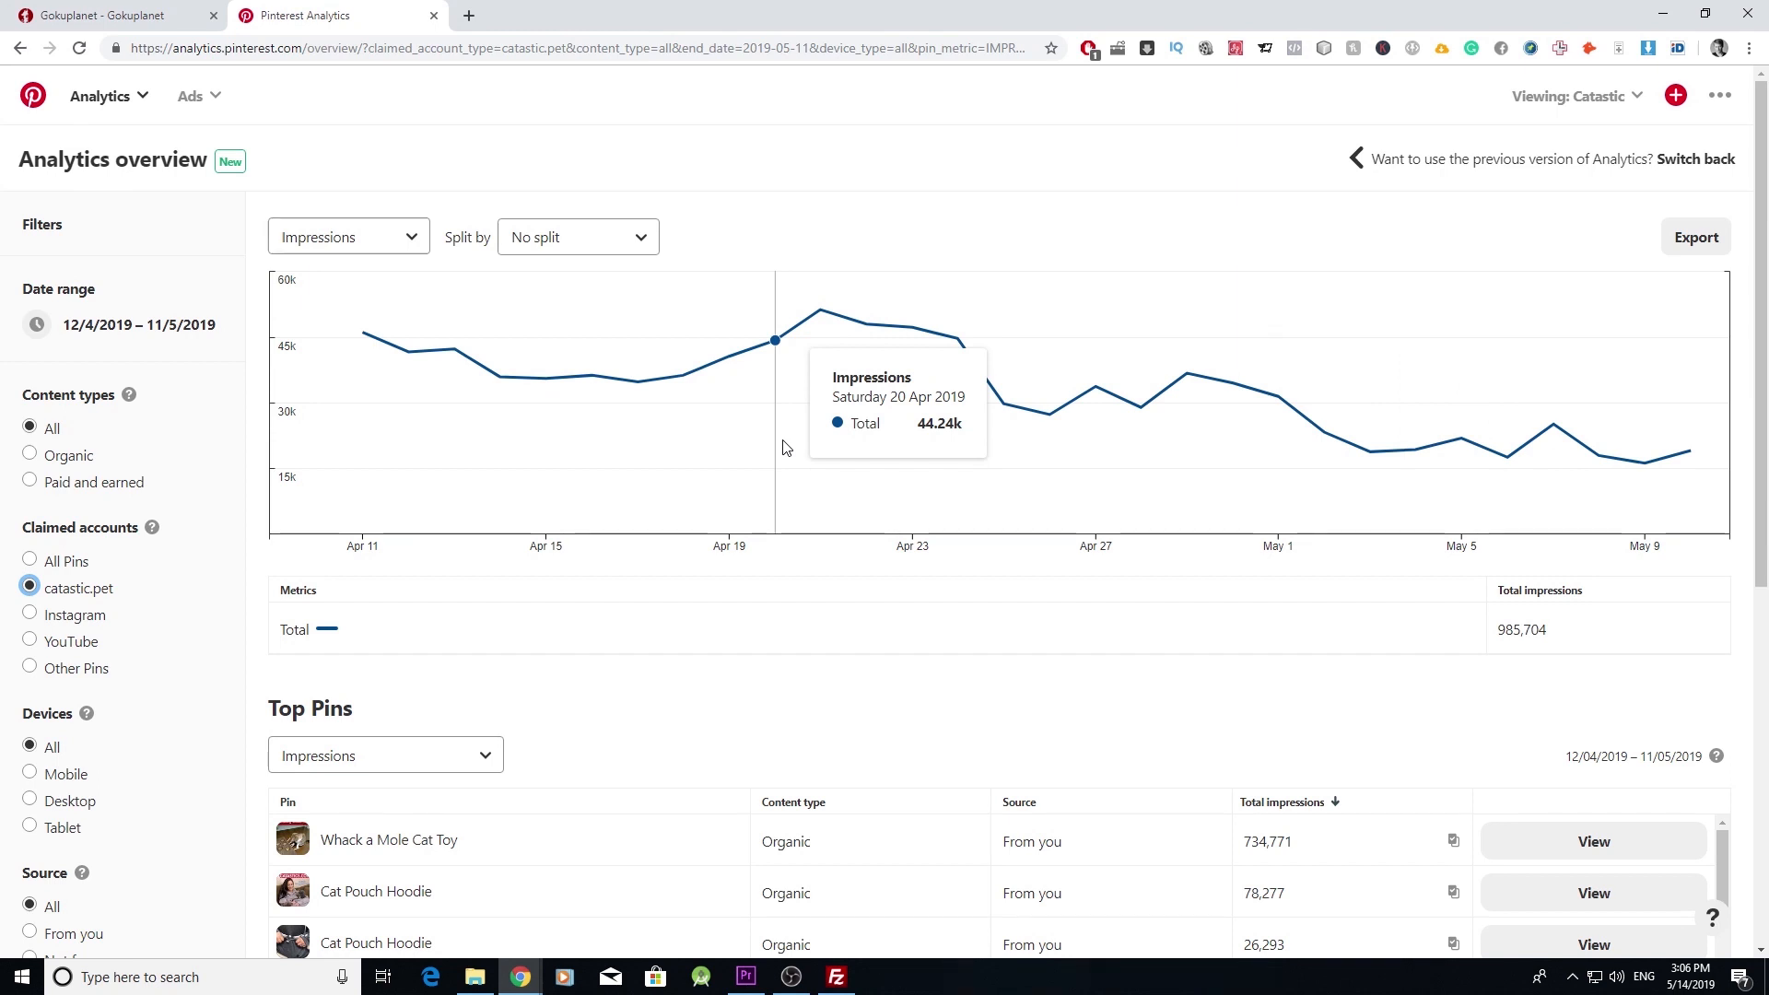
click(410, 236)
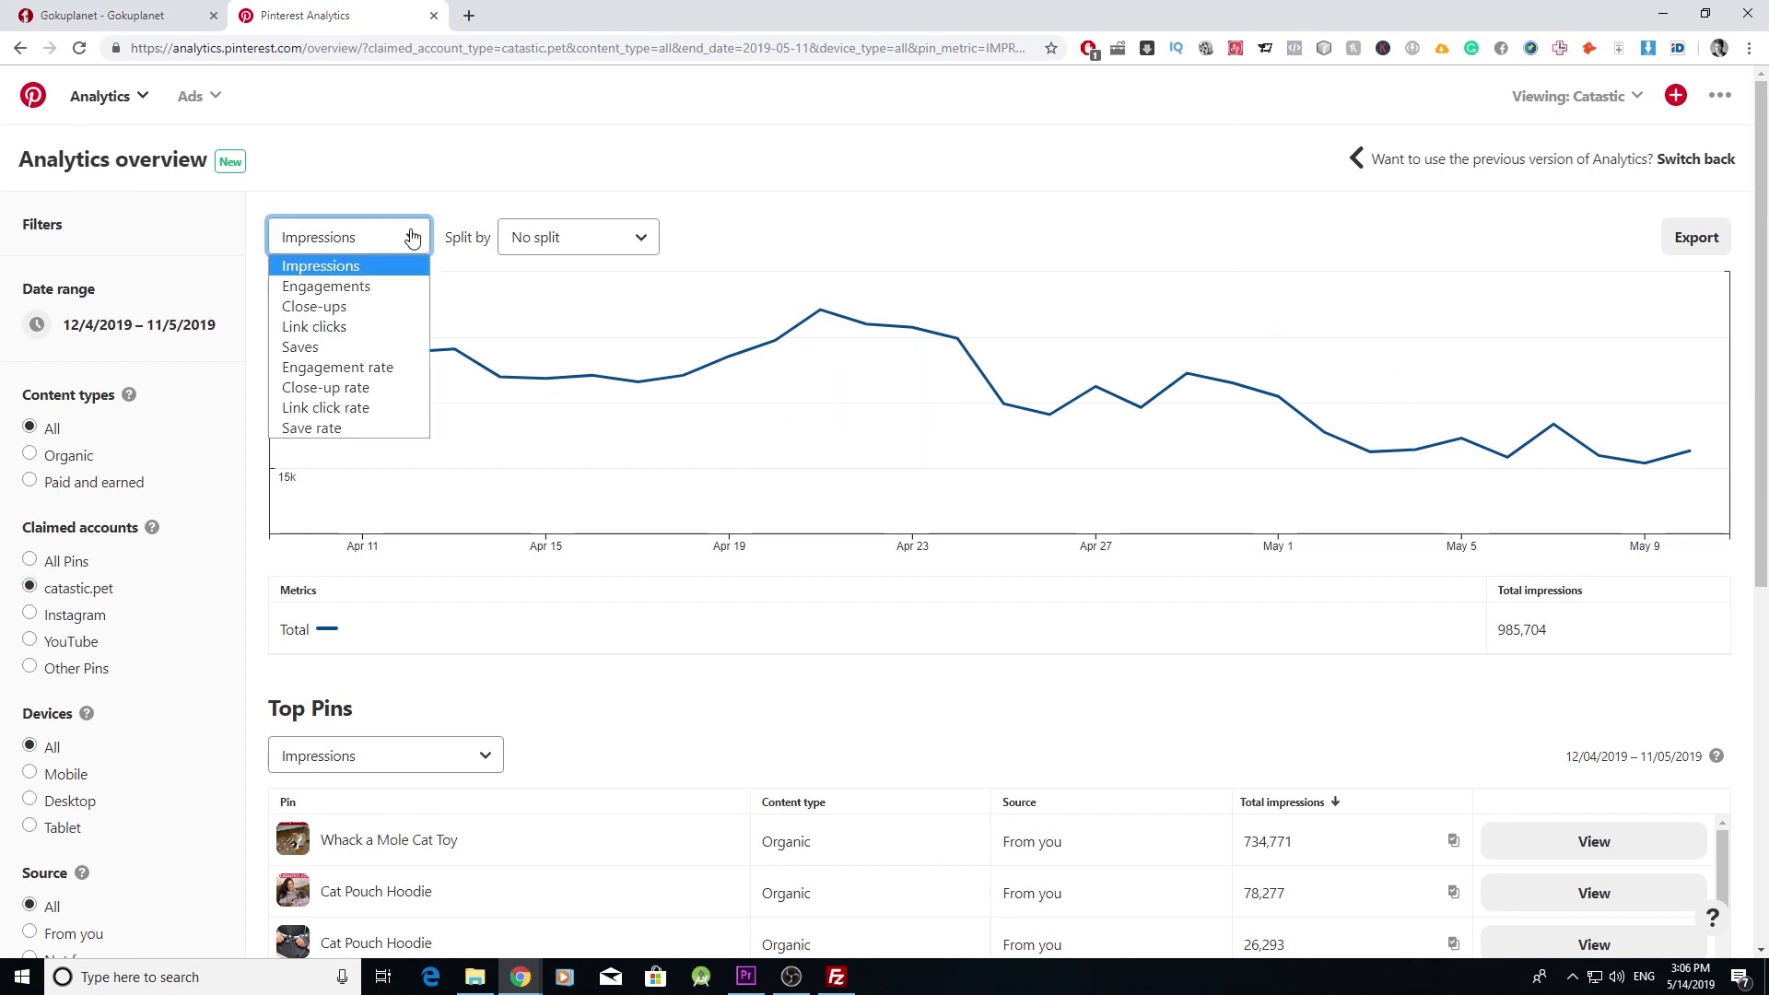
click(388, 330)
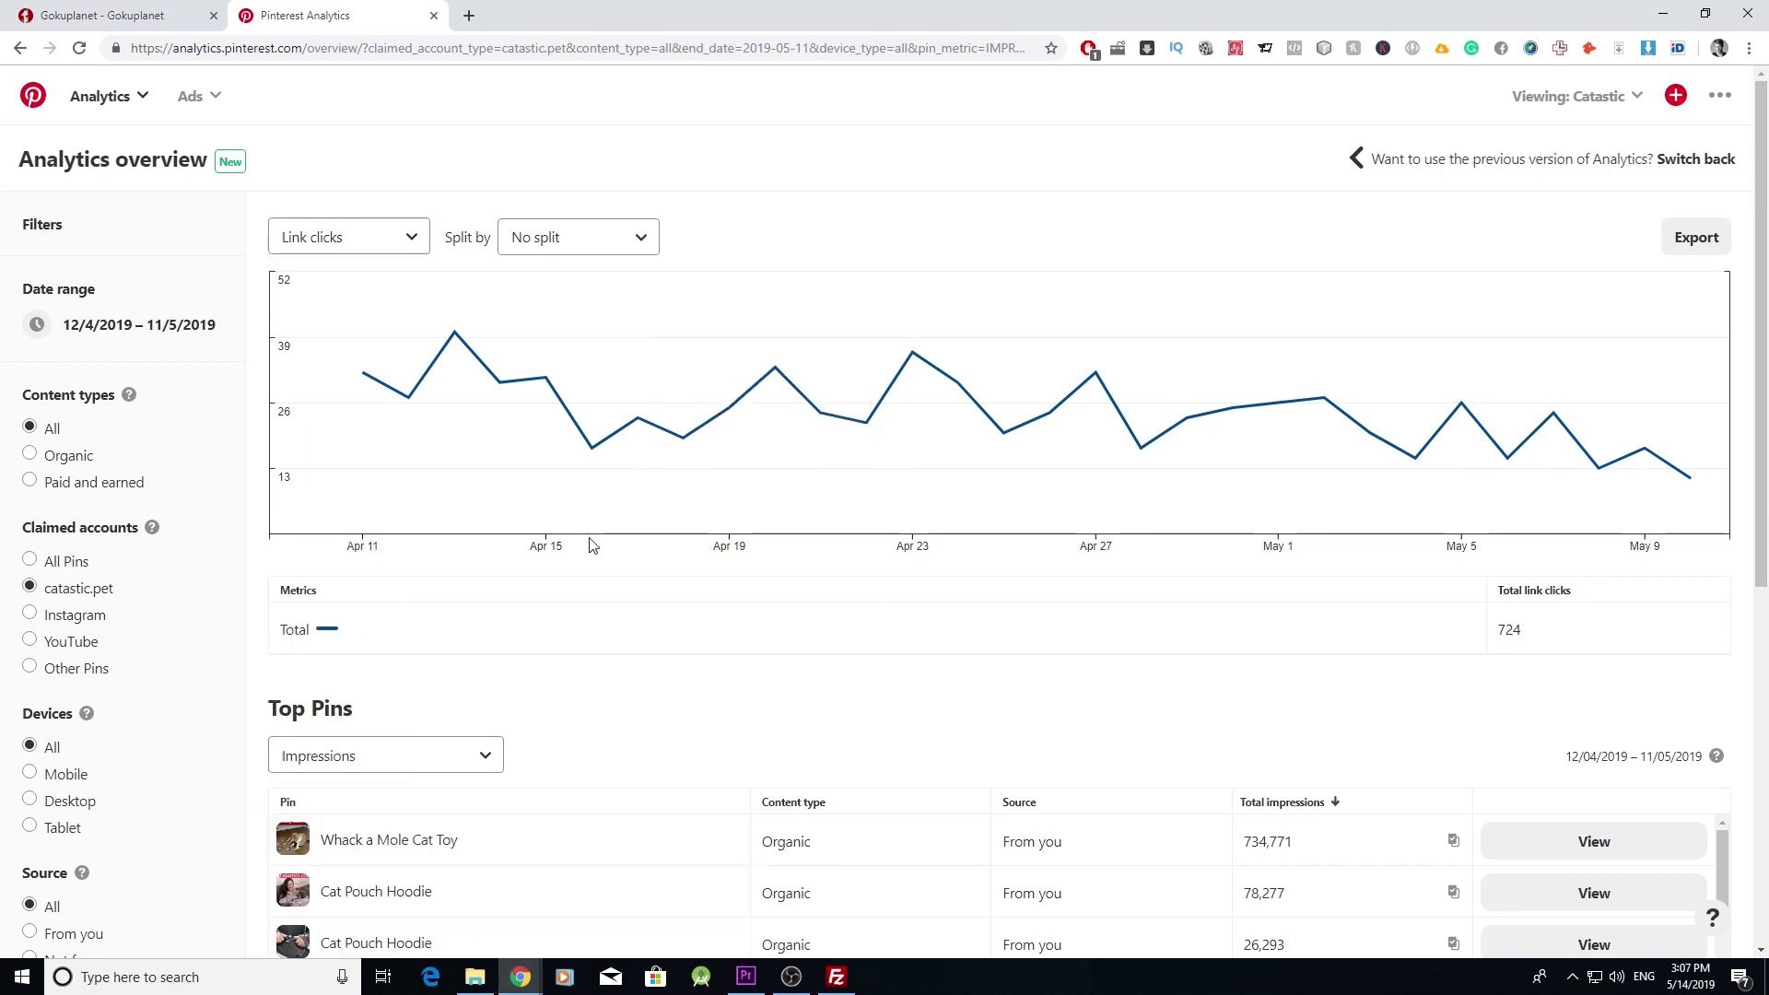
- Bring the incognito Pinterest window forward and open its account menu
click(836, 977)
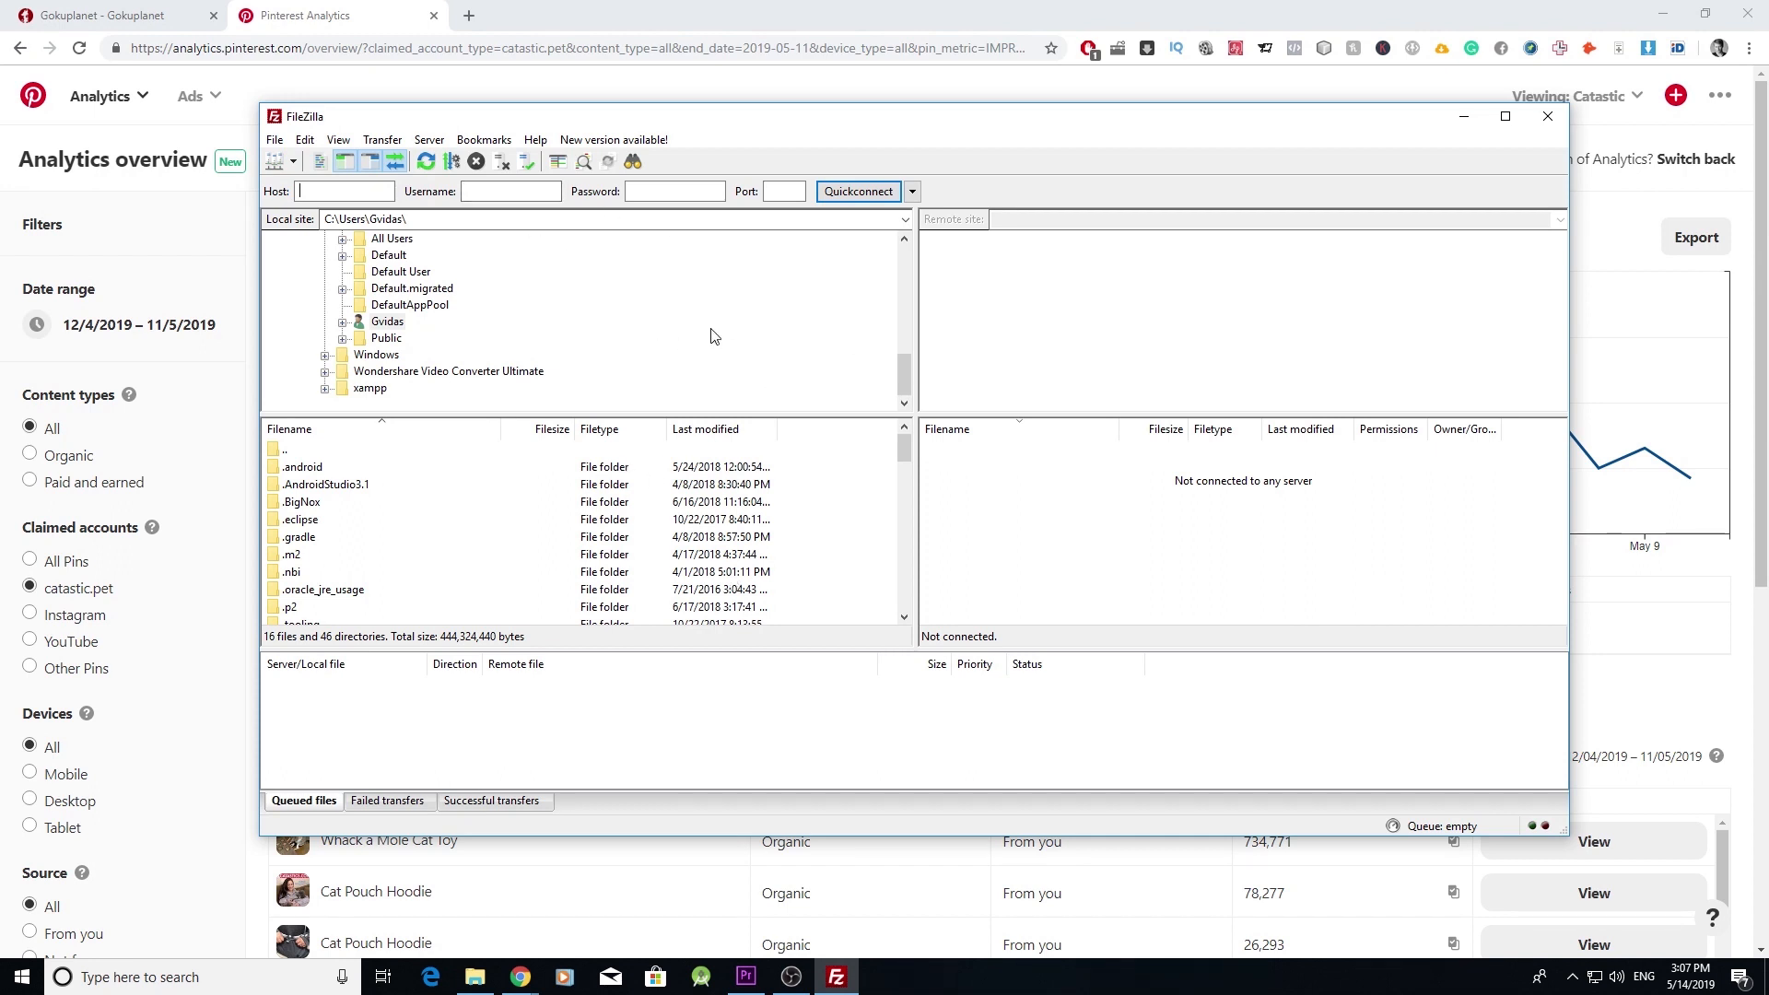
click(1598, 341)
mouse_move(521, 974)
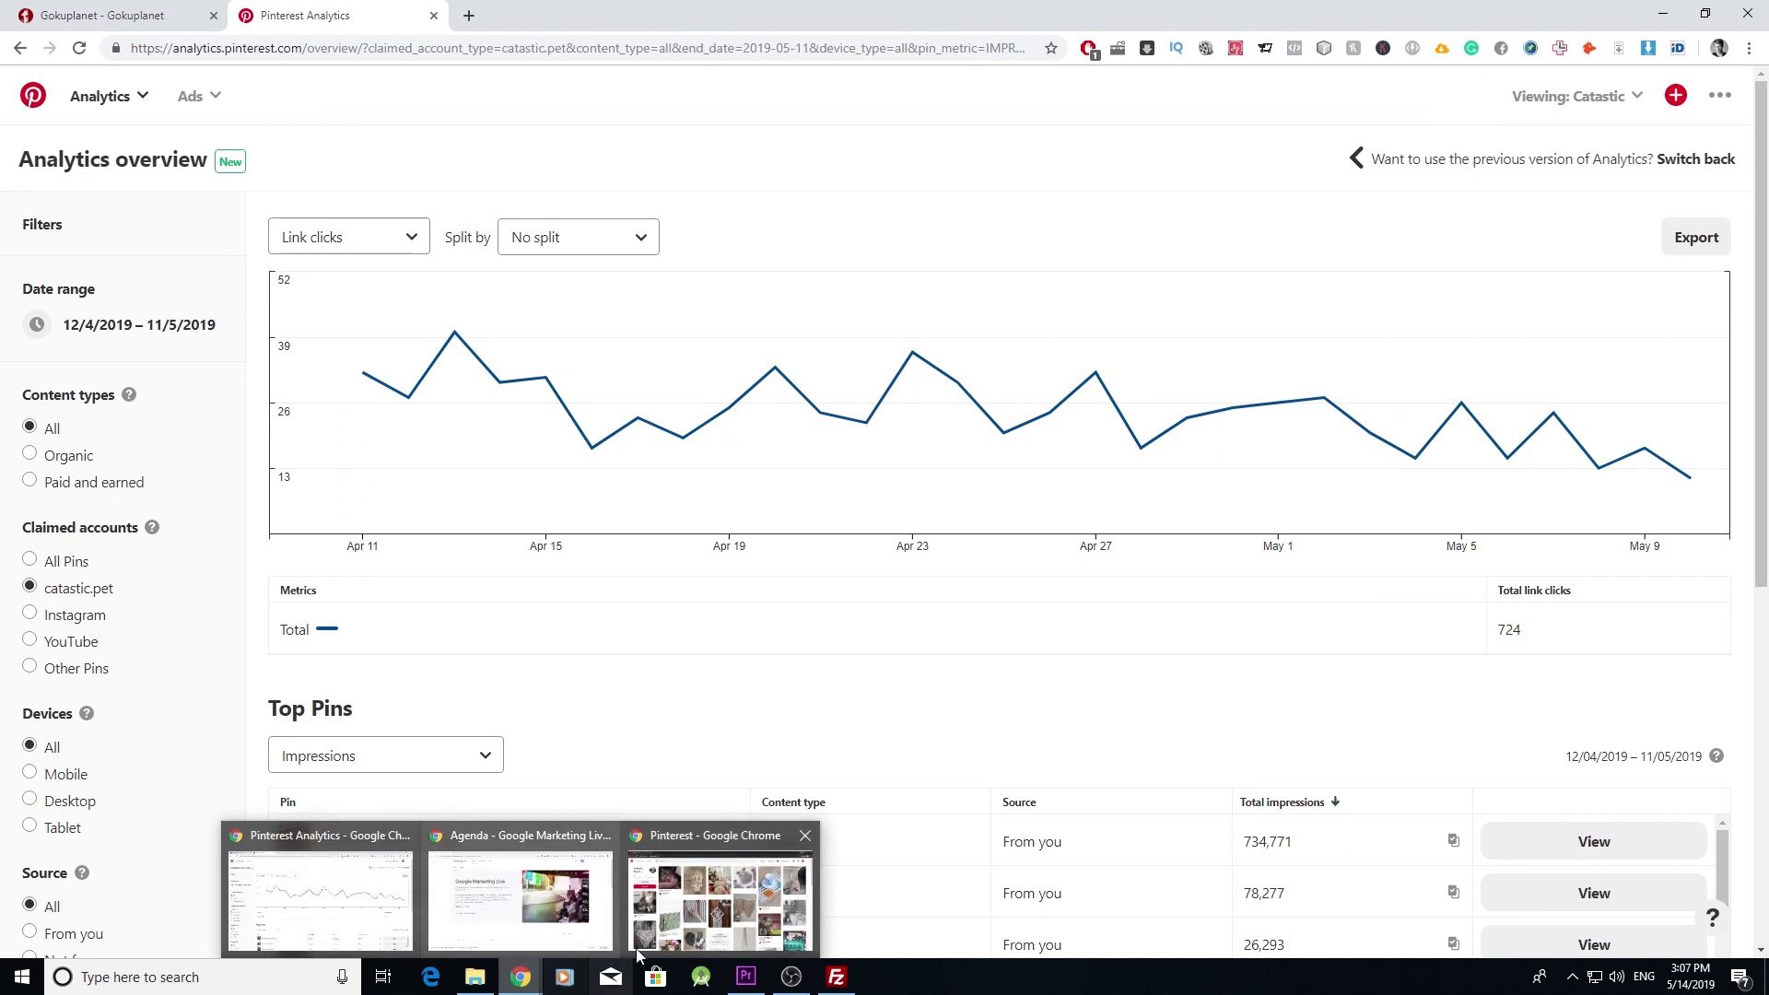
click(672, 926)
click(1721, 95)
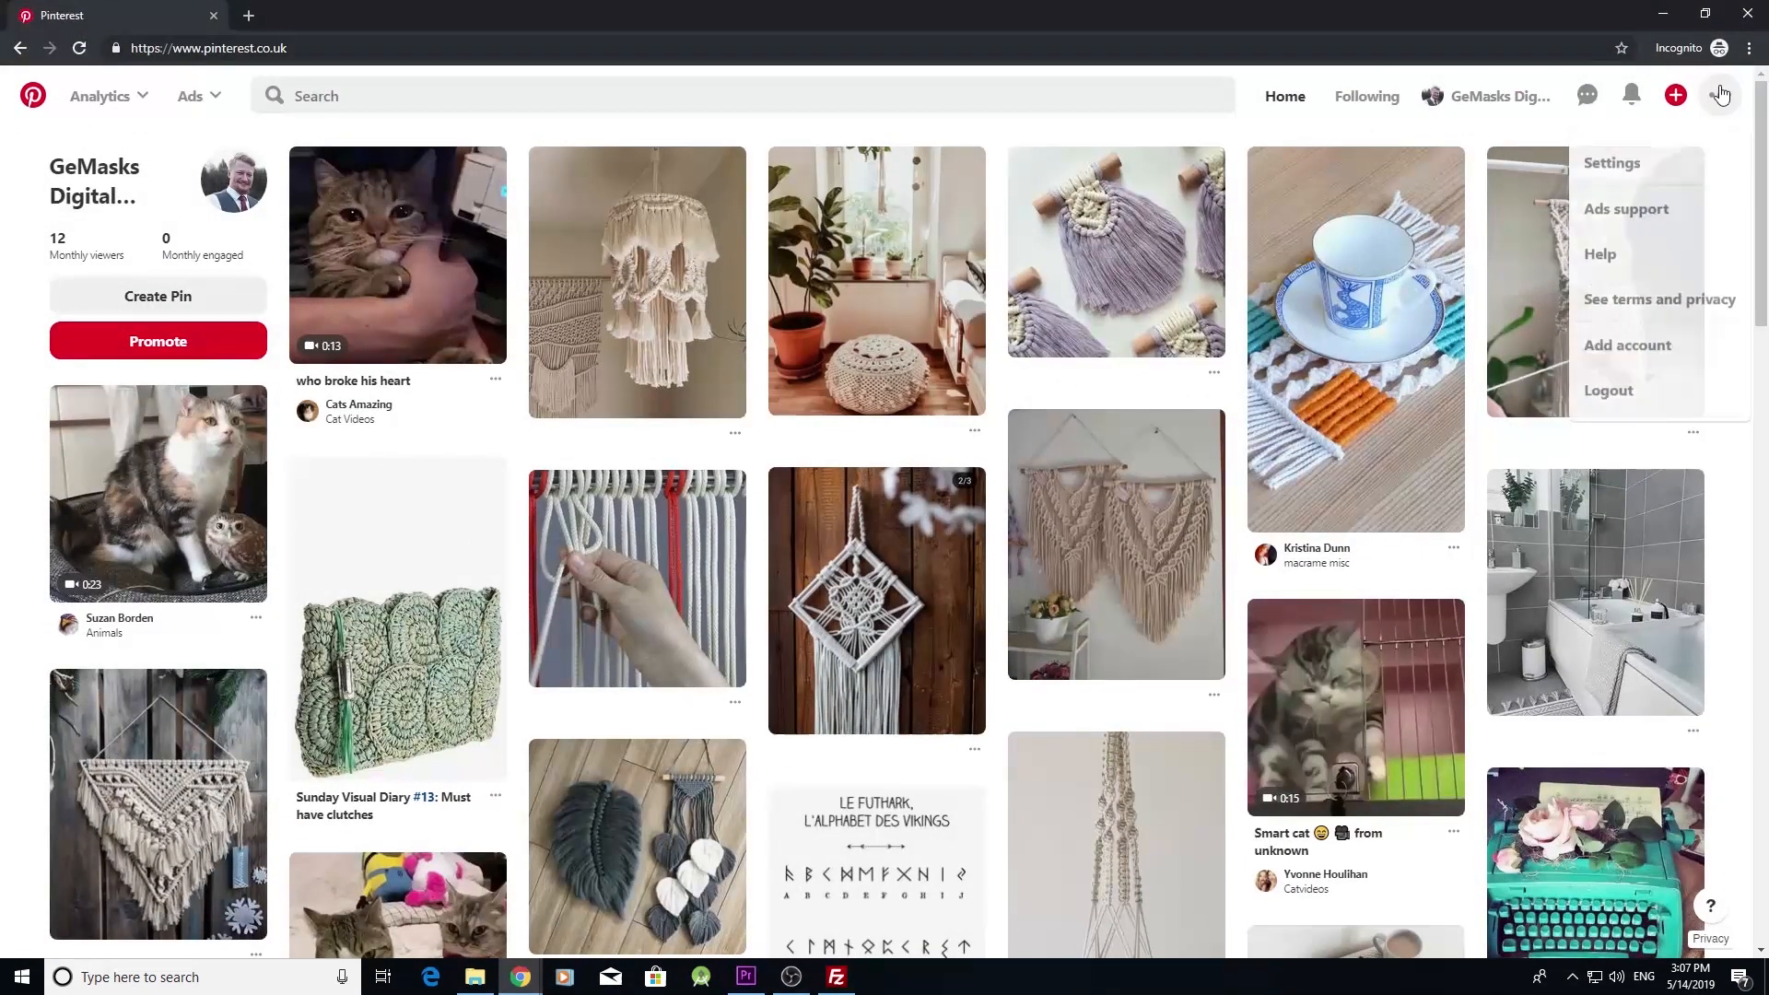
- Claim the website gokuplanet.com from Pinterest's Claim settings
click(1615, 161)
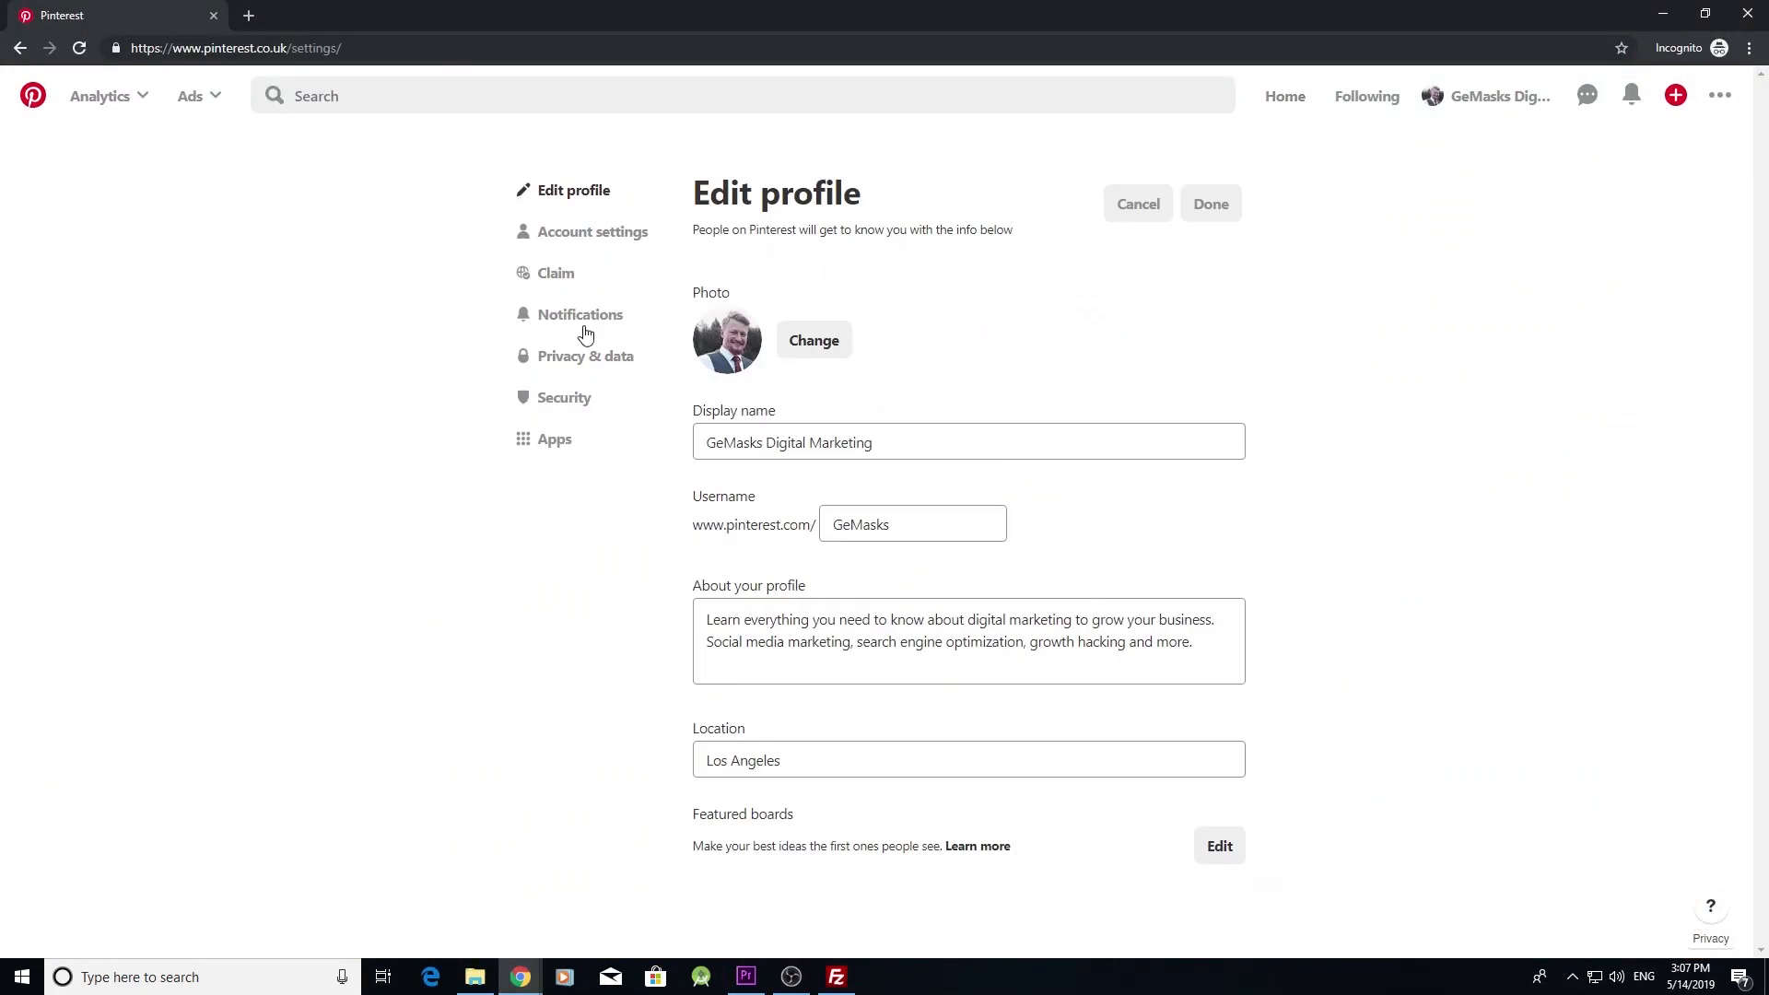
click(555, 273)
click(967, 425)
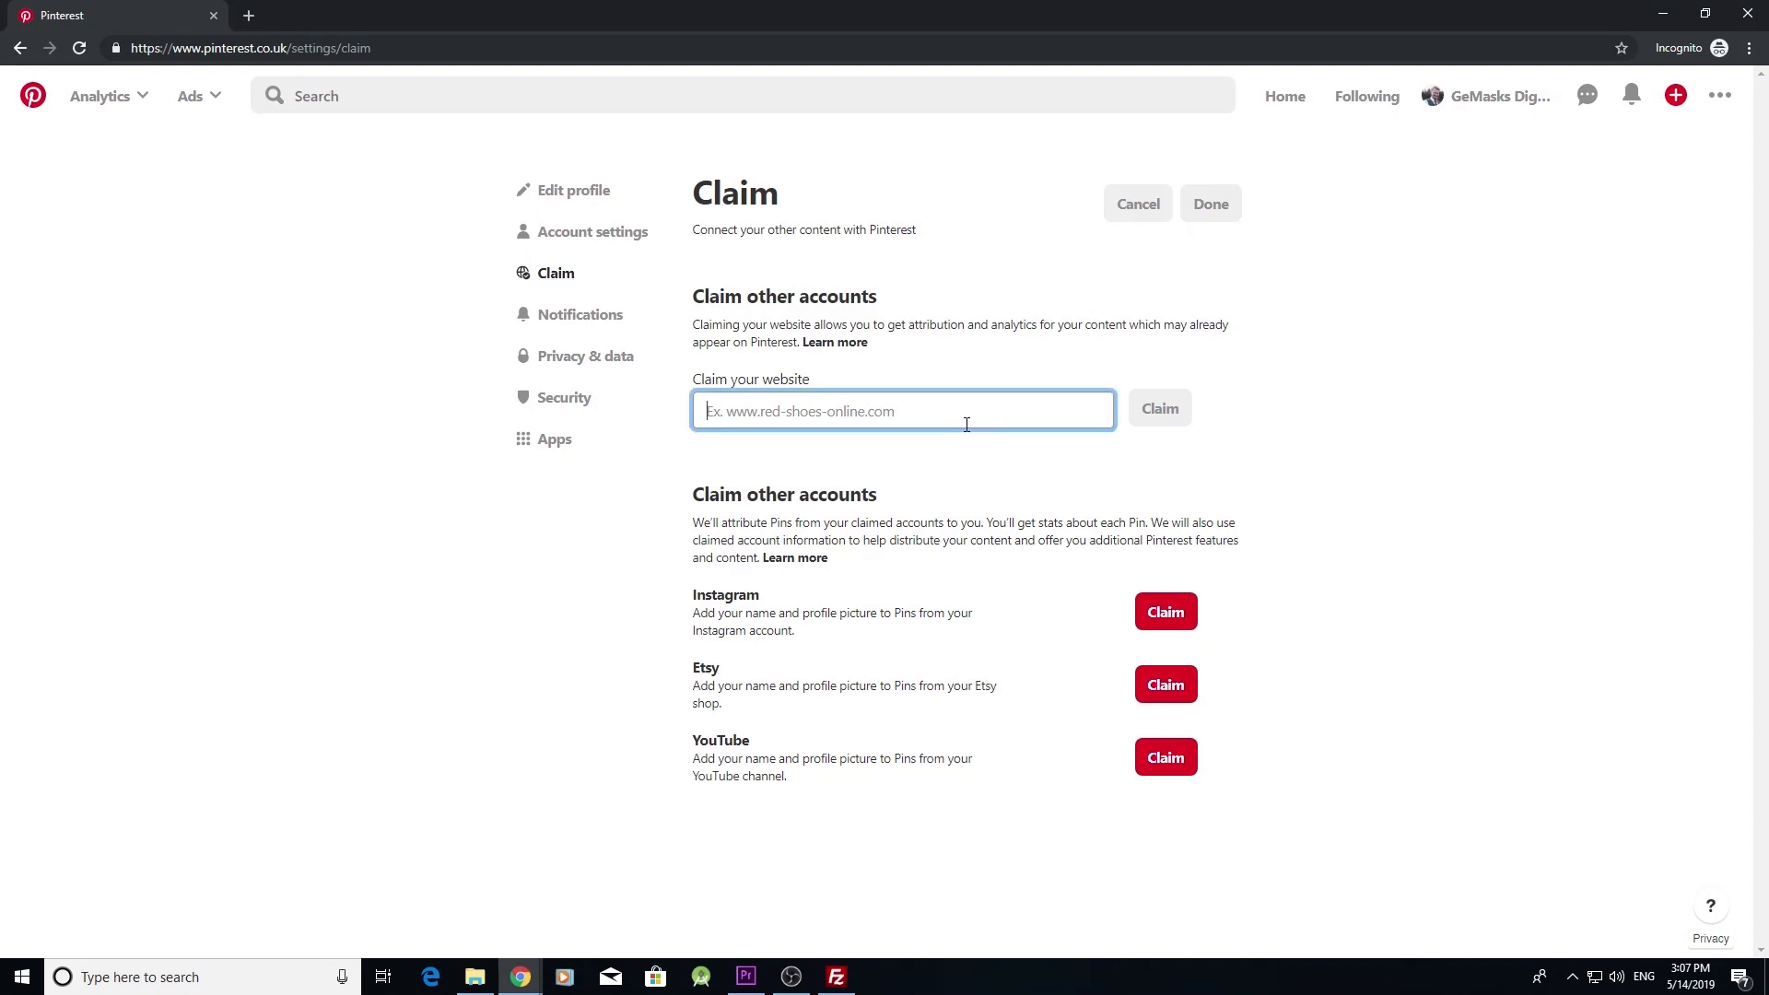
text(gokuplanet.com)
click(1160, 408)
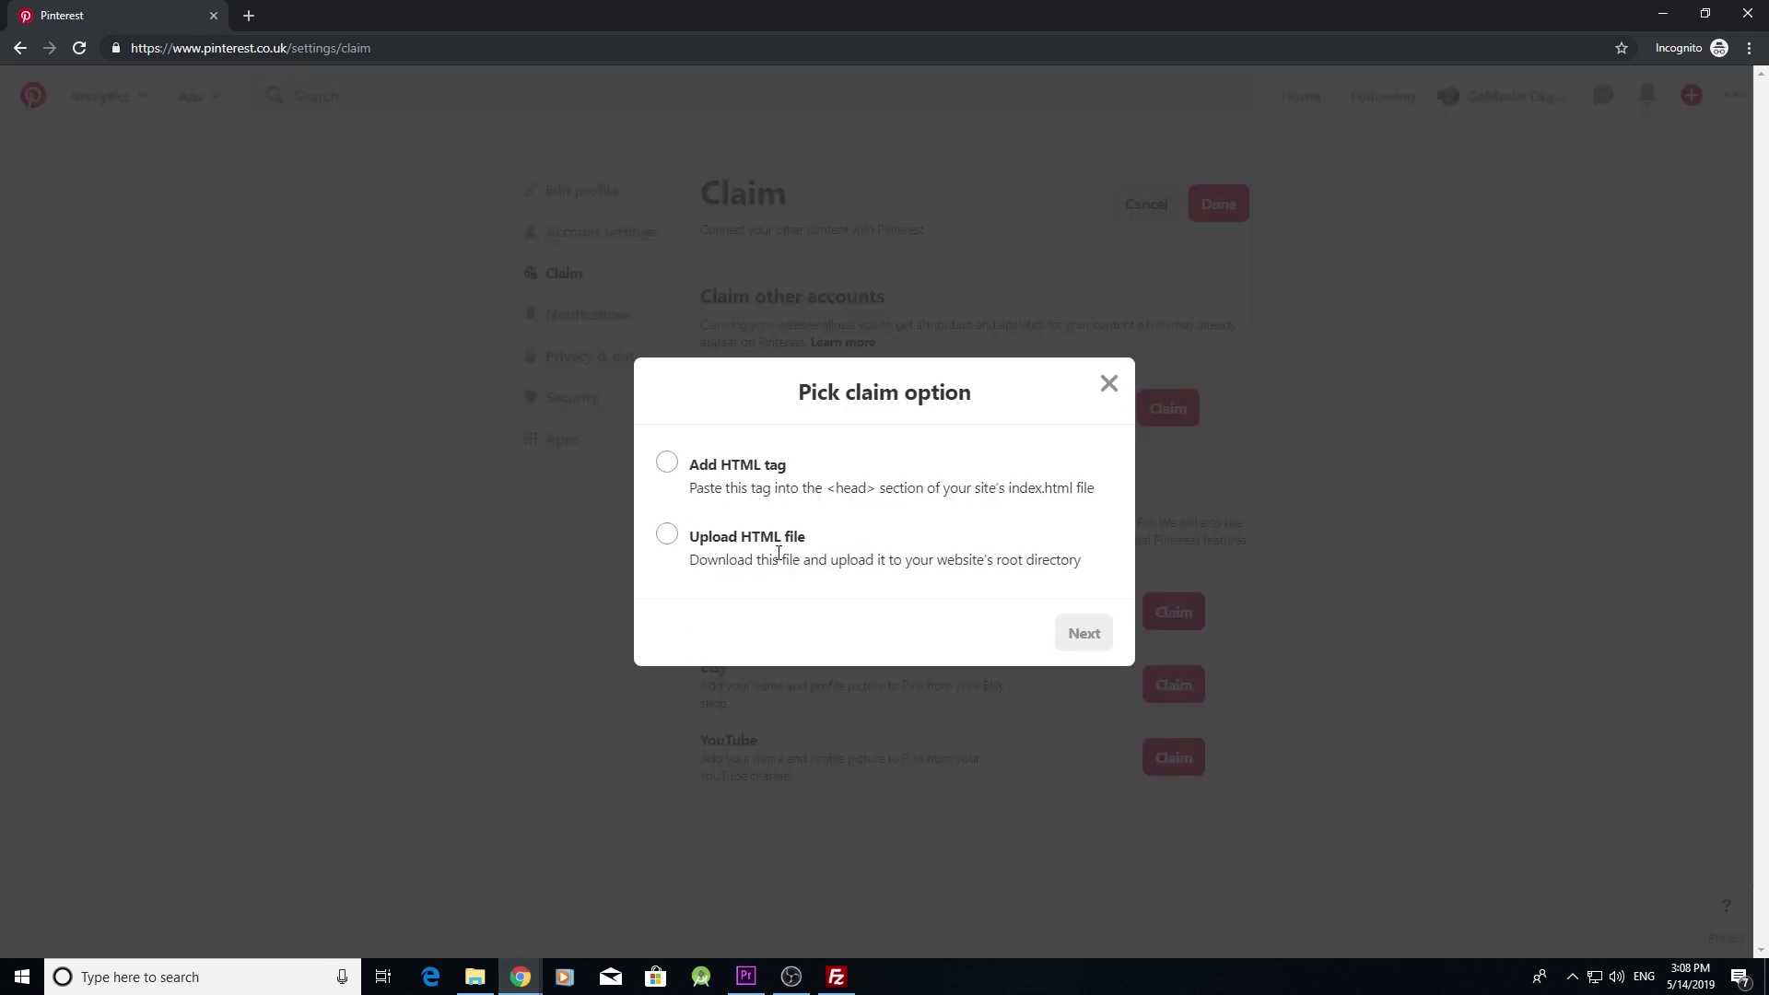
- Choose HTML file verification, download pinterest-3222a.html, and show it in its folder
click(672, 538)
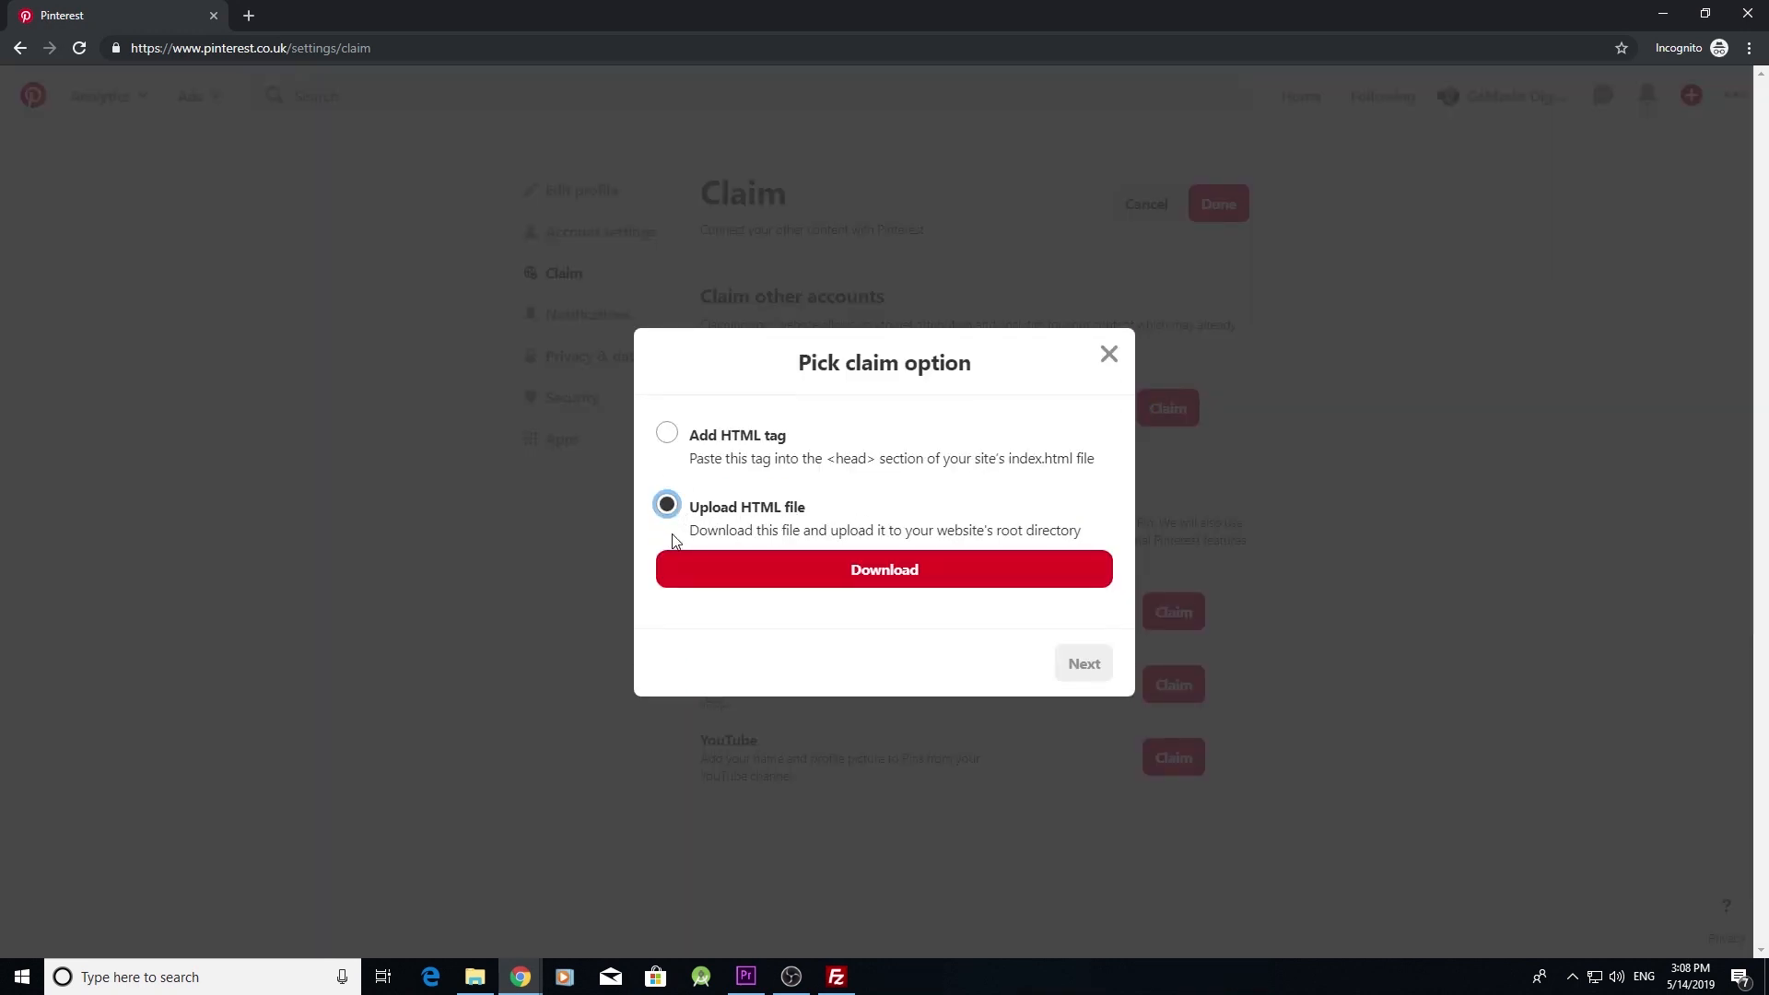
click(794, 573)
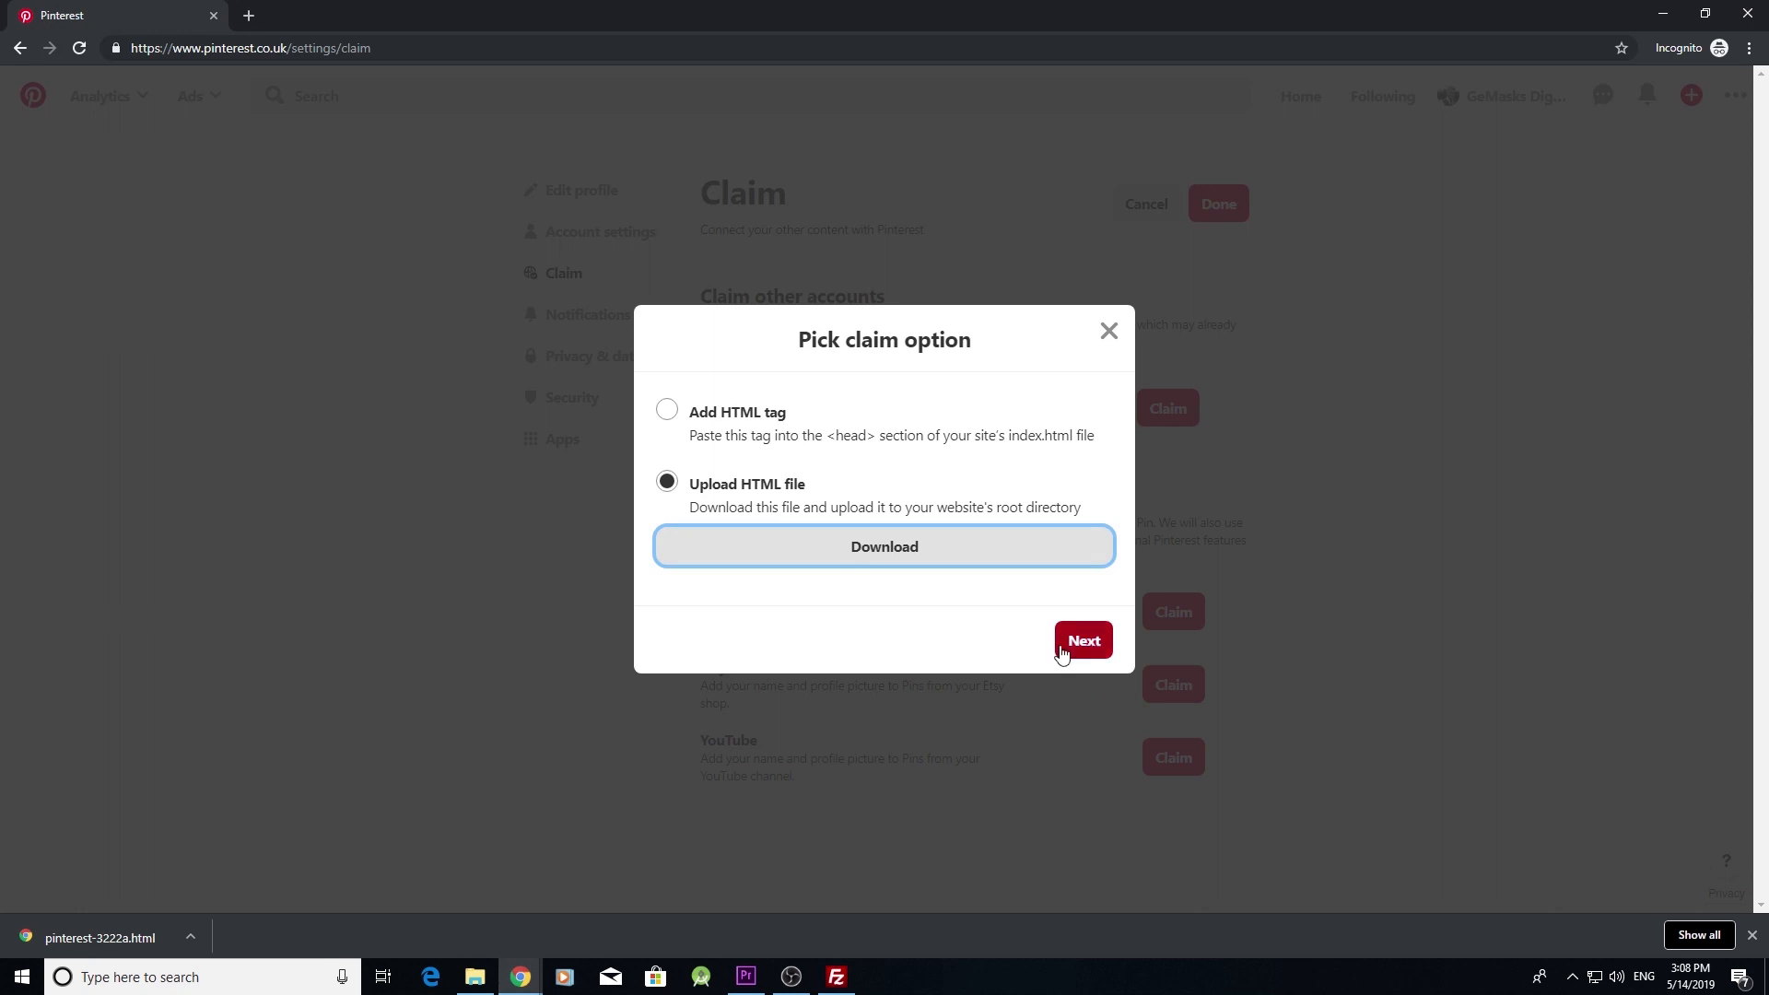
click(190, 937)
click(287, 873)
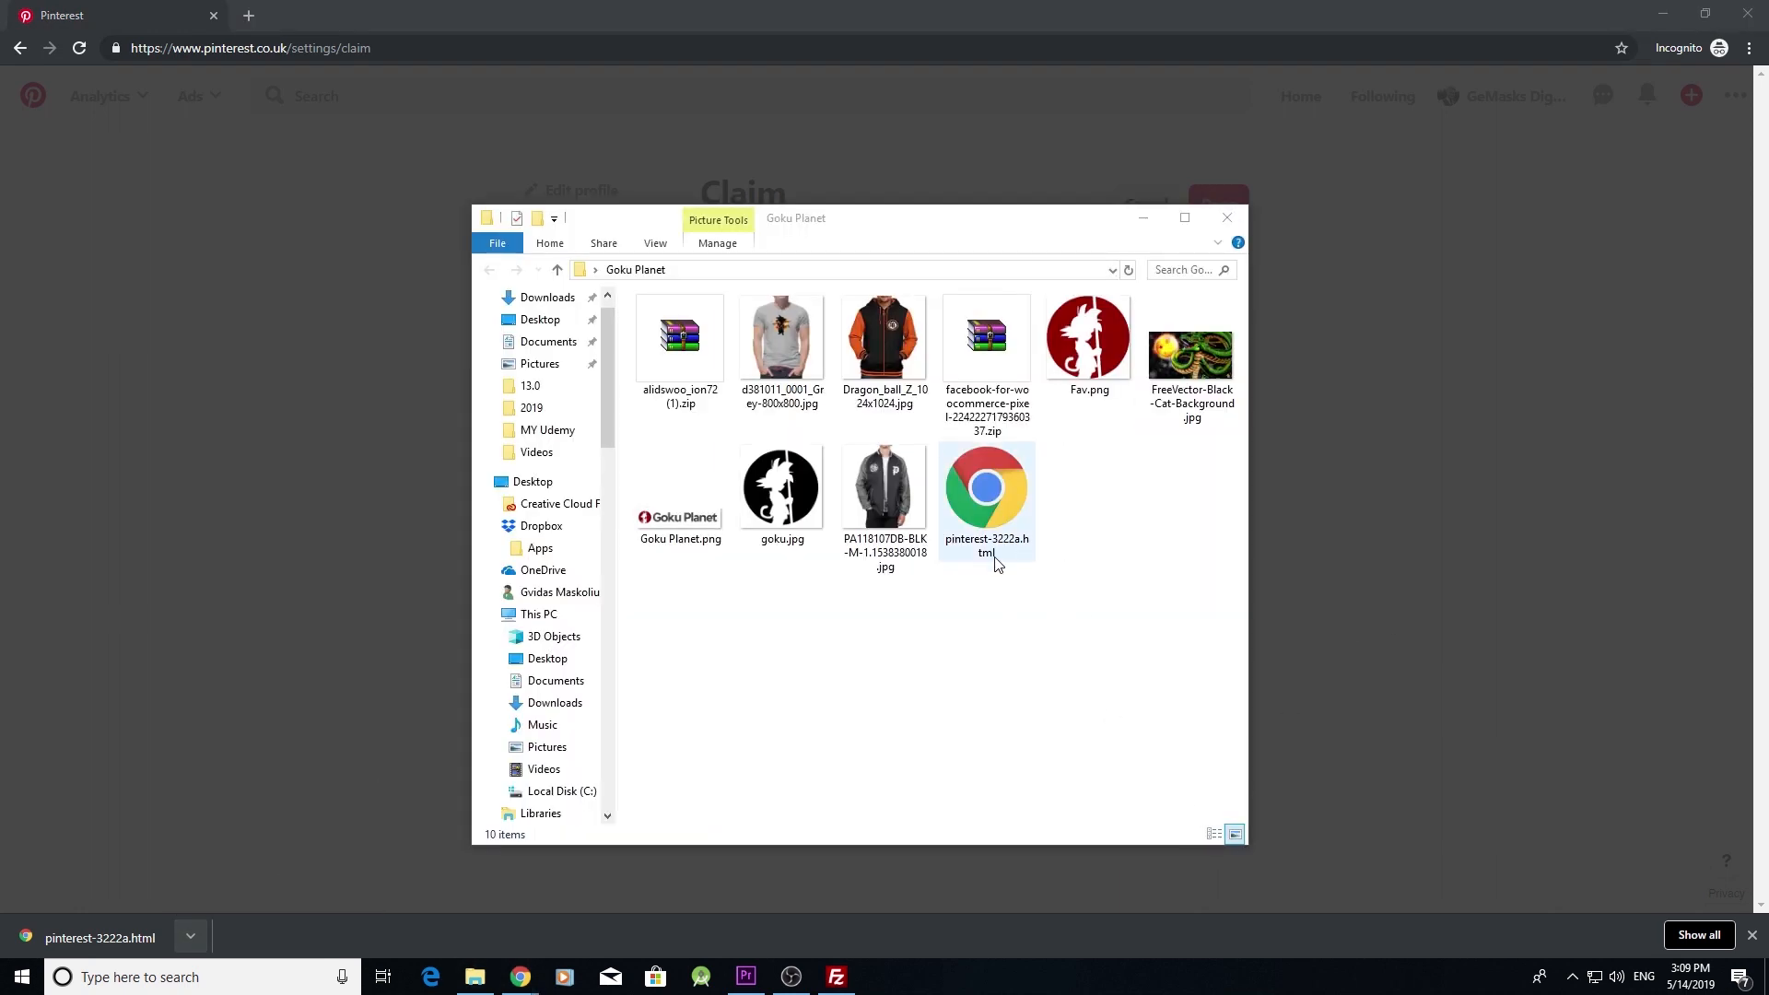
- Connect FileZilla to the Gokuplanet server and open the public_html folder
click(995, 564)
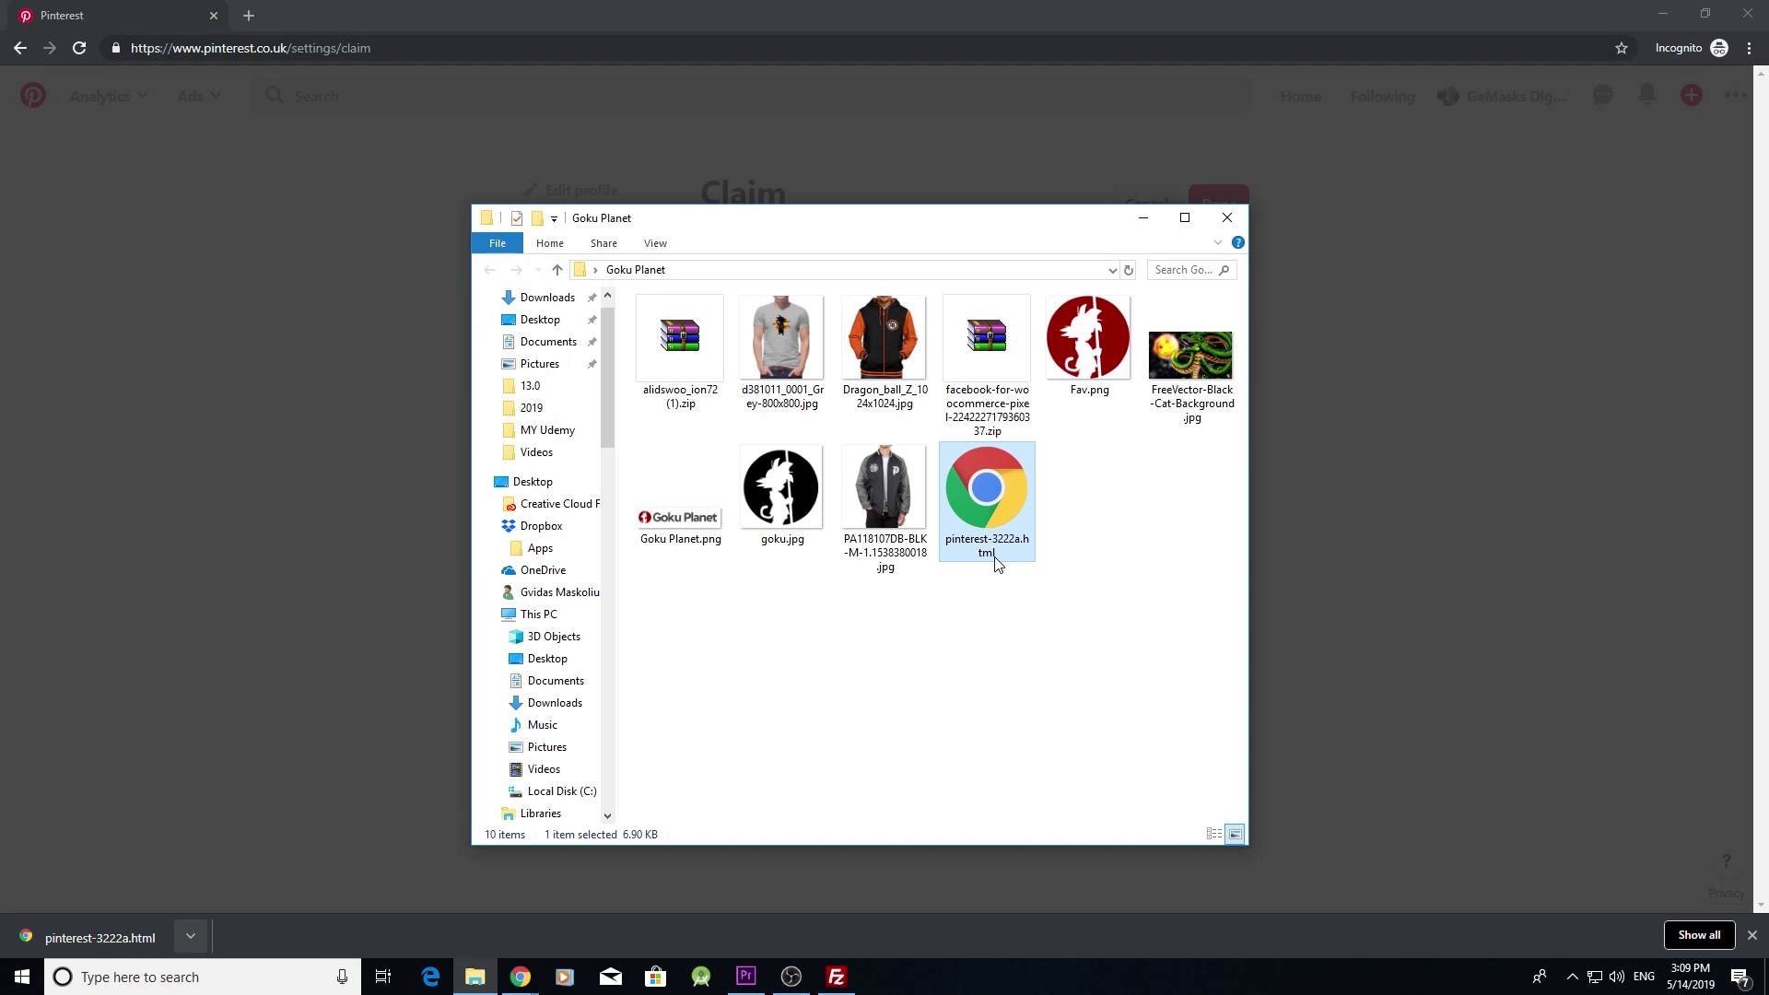
click(835, 976)
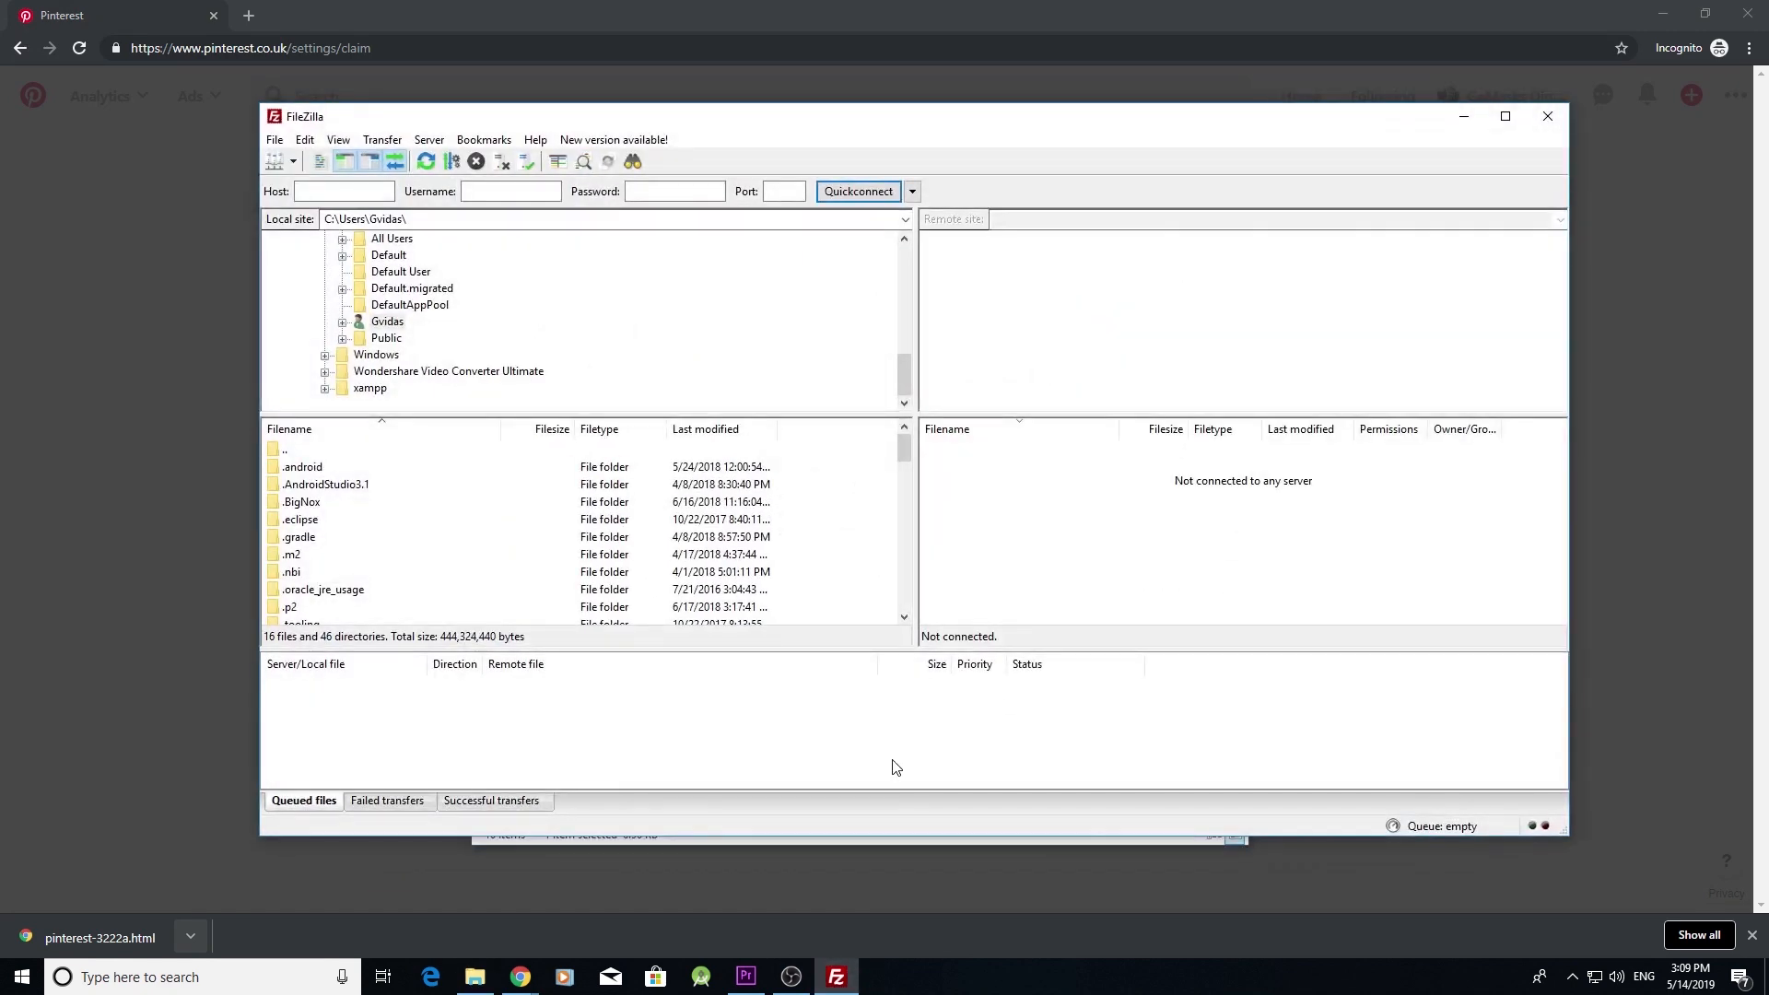
click(293, 163)
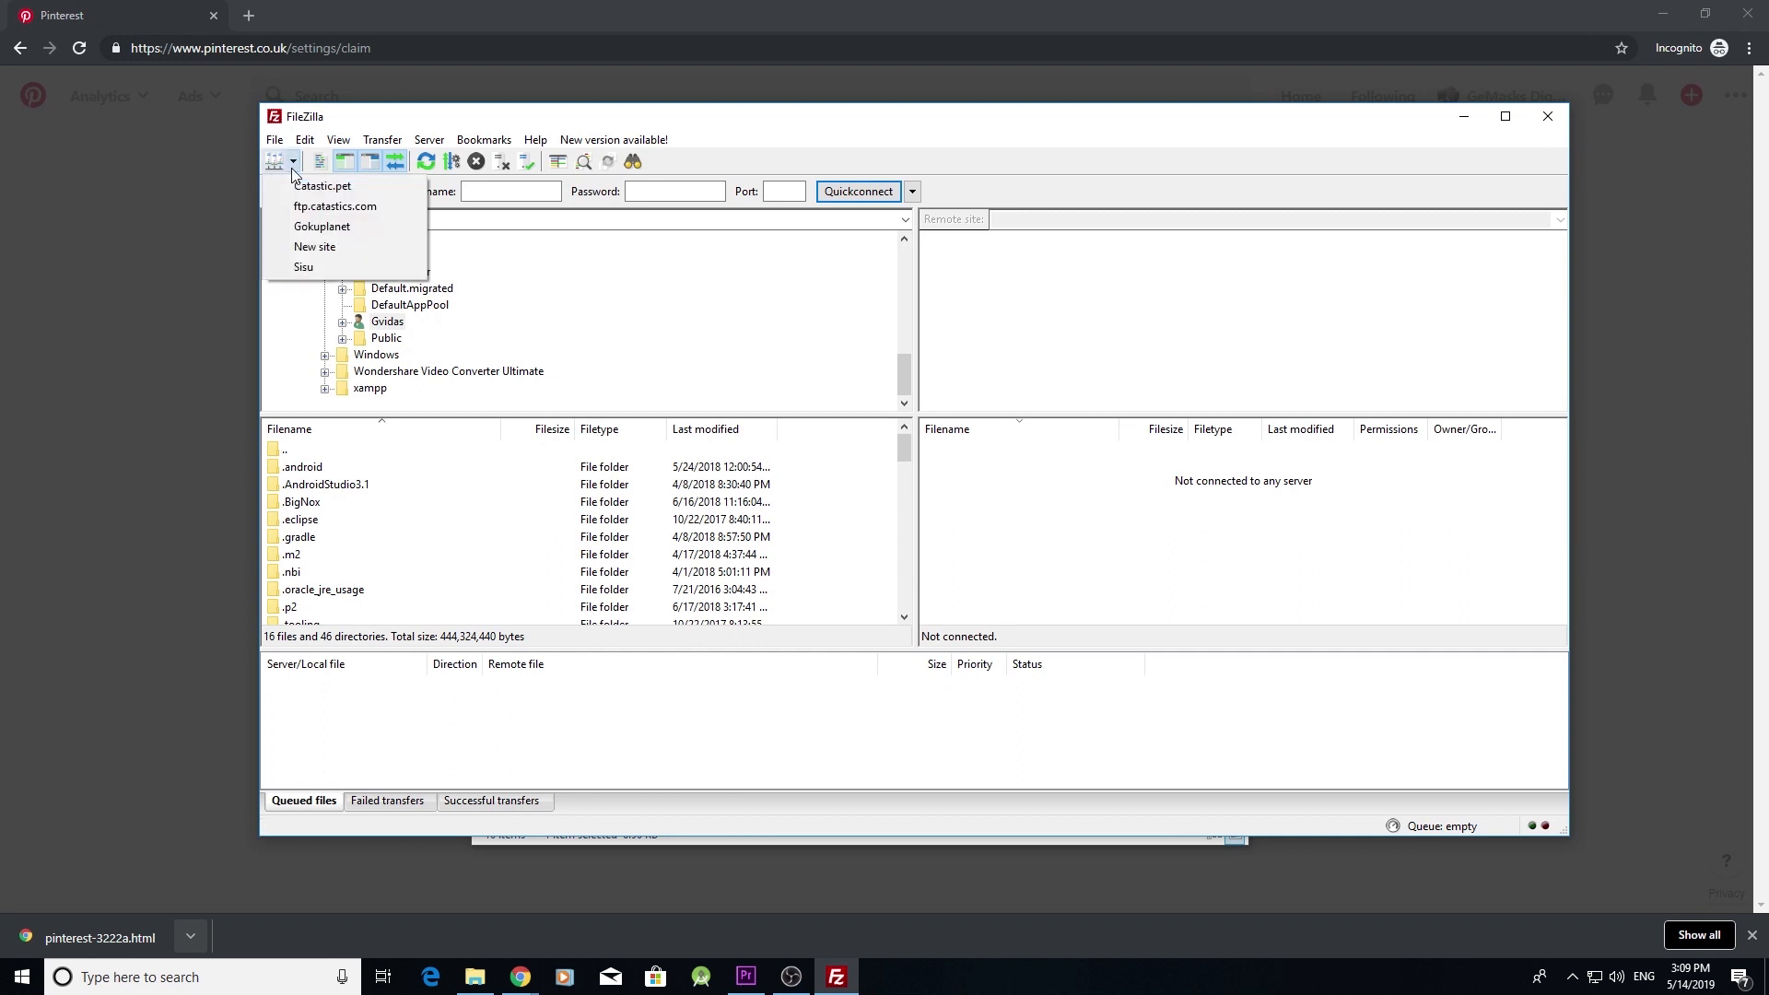
click(350, 234)
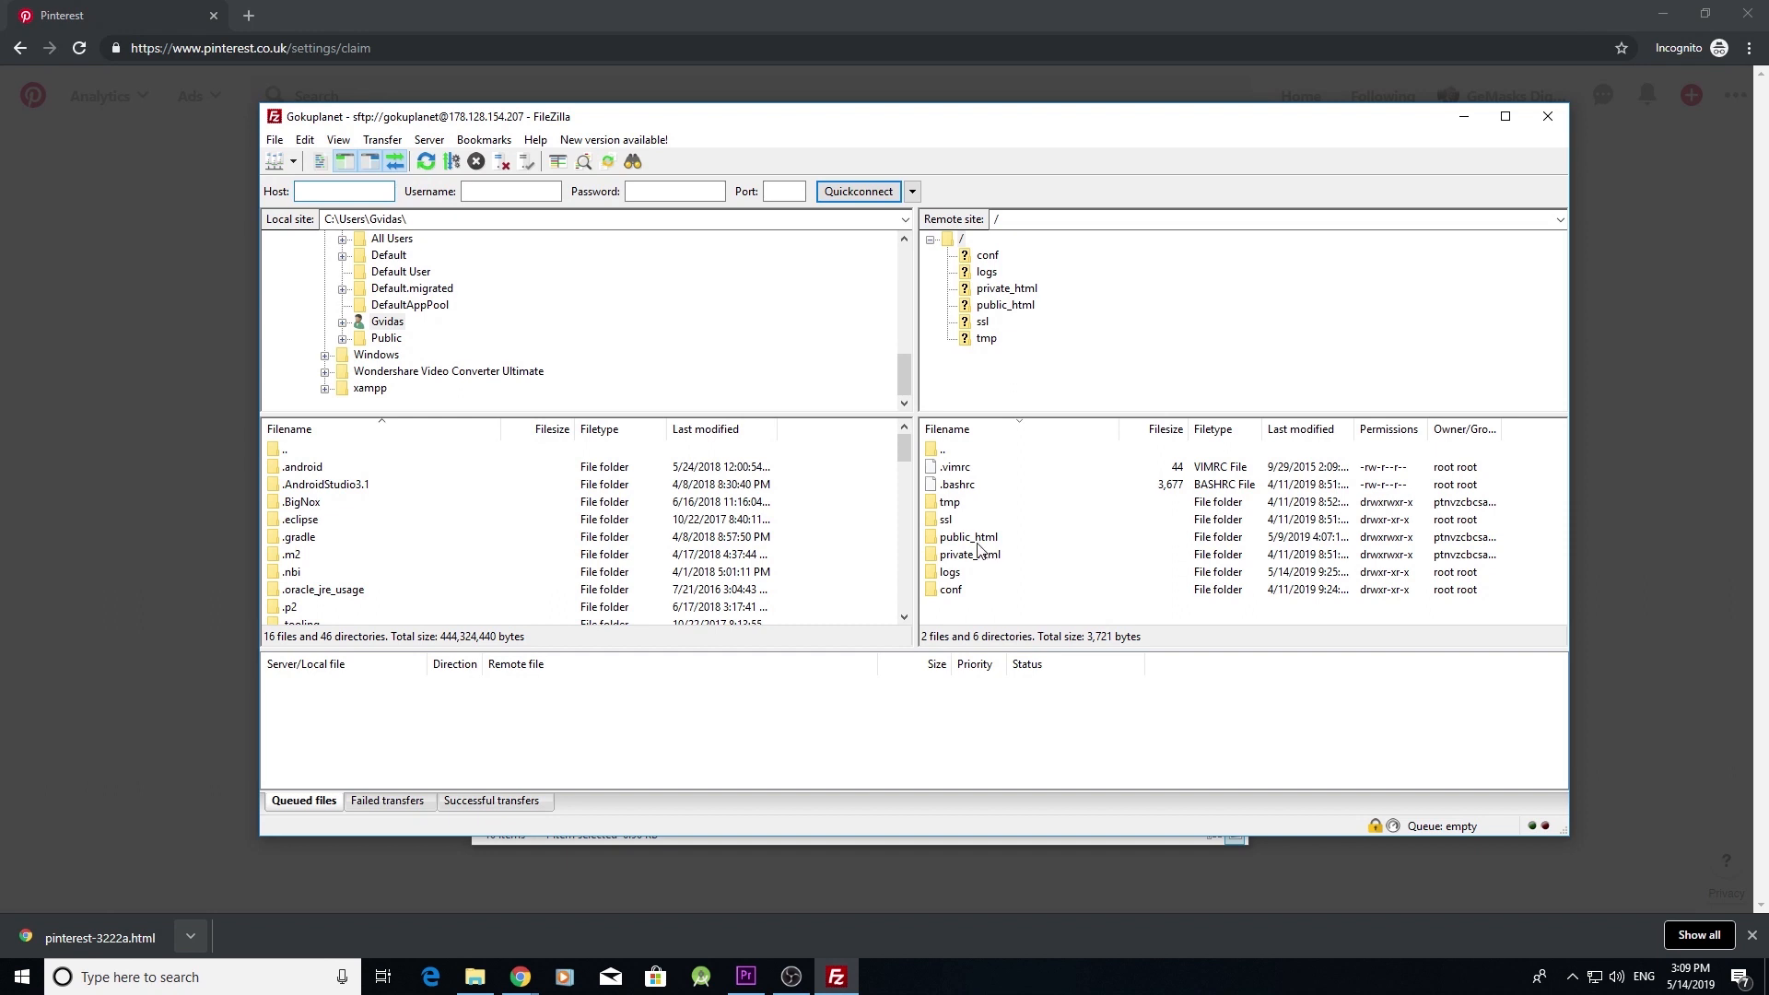
click(974, 541)
double_click(974, 542)
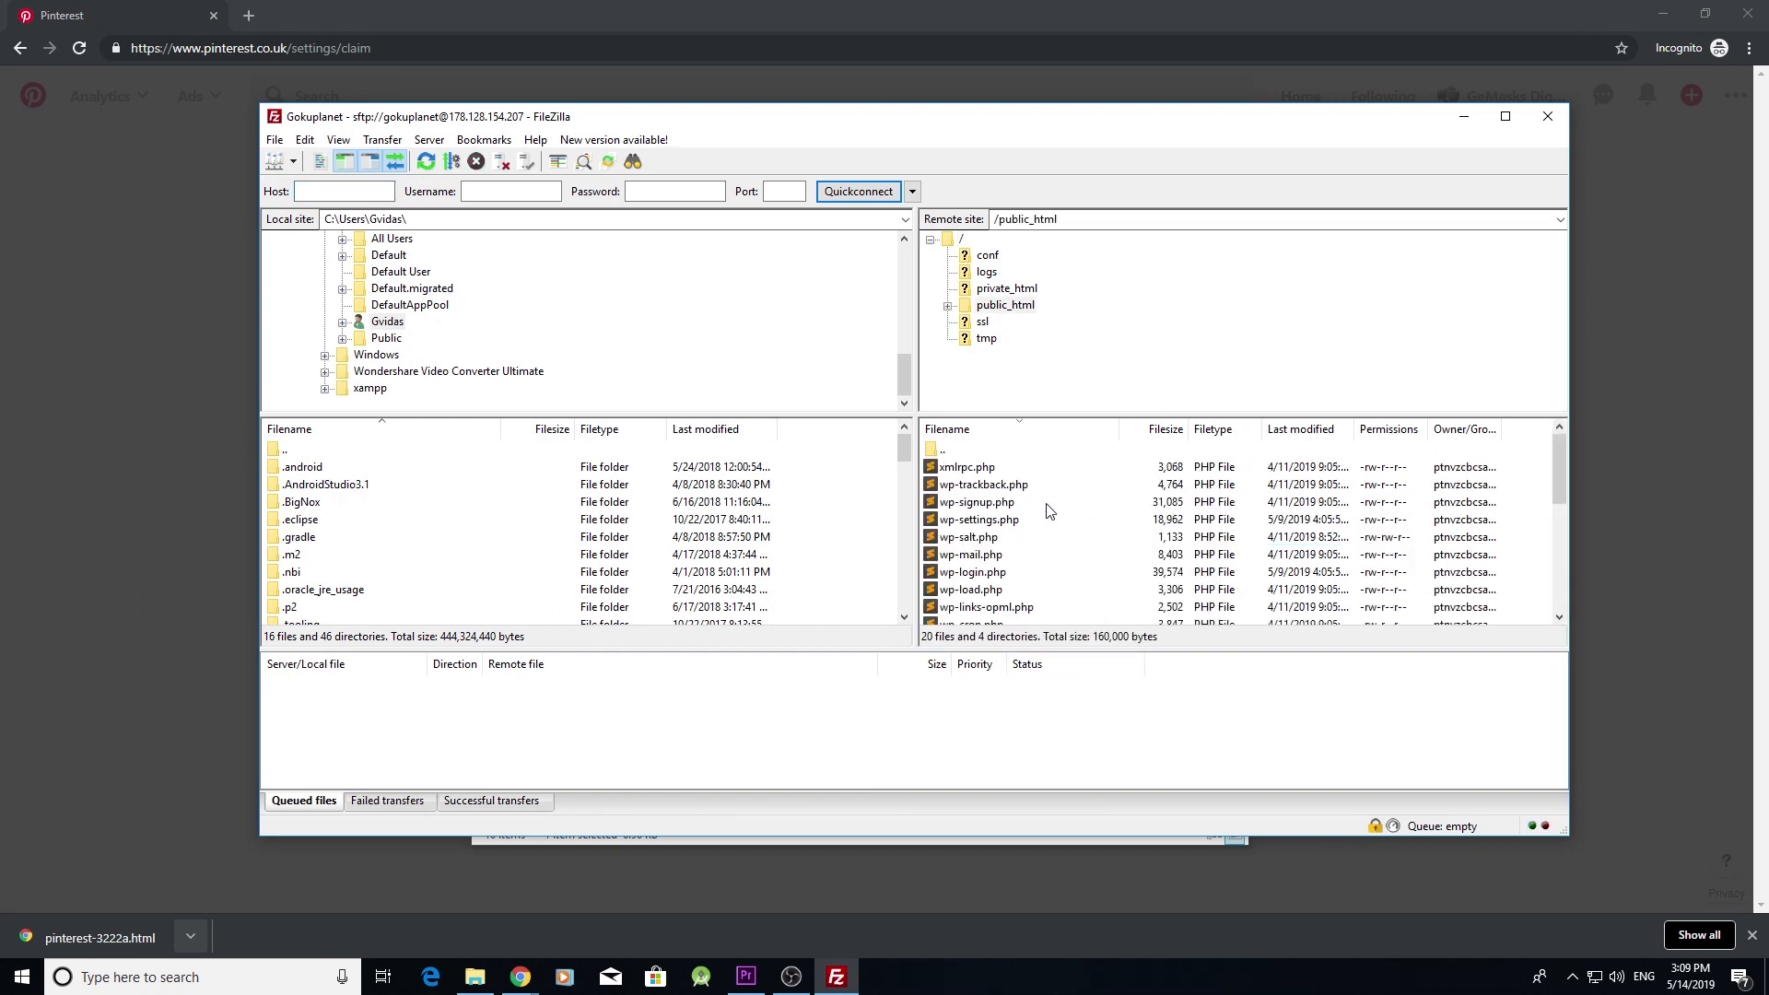
- Drag pinterest-3222a.html from Explorer into public_html, then close FileZilla
click(477, 981)
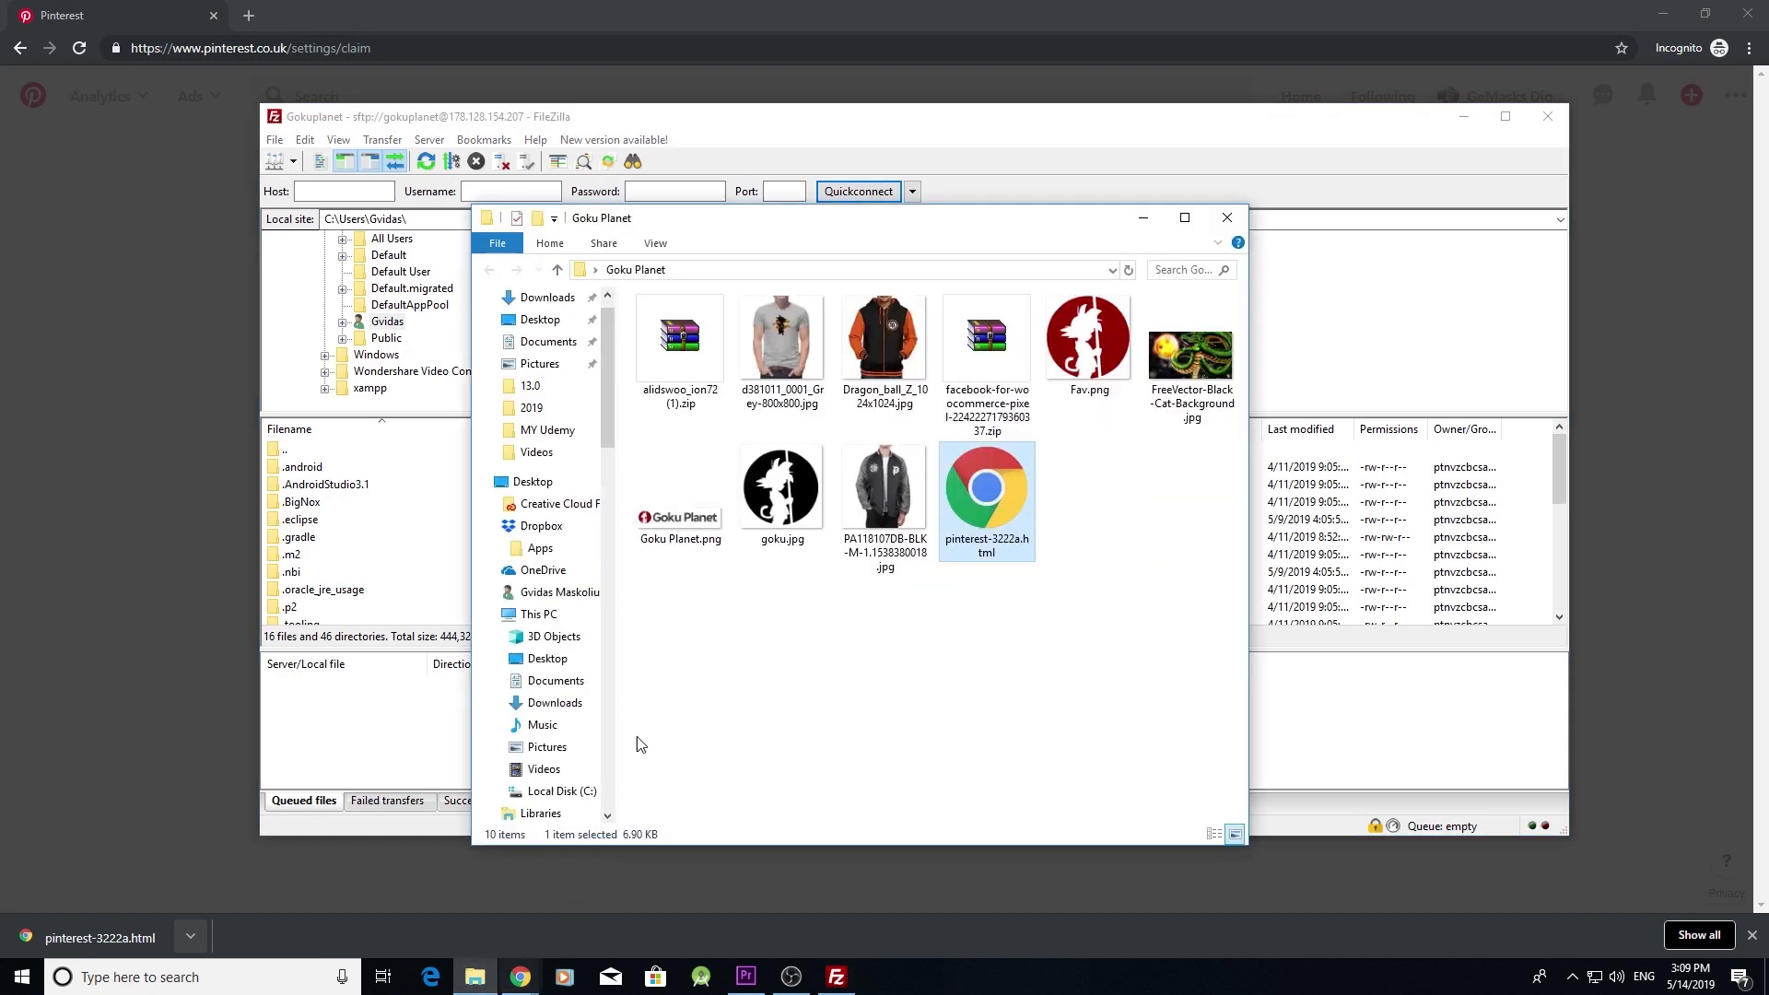
drag(1024, 236, 594, 254)
drag(596, 494, 1126, 562)
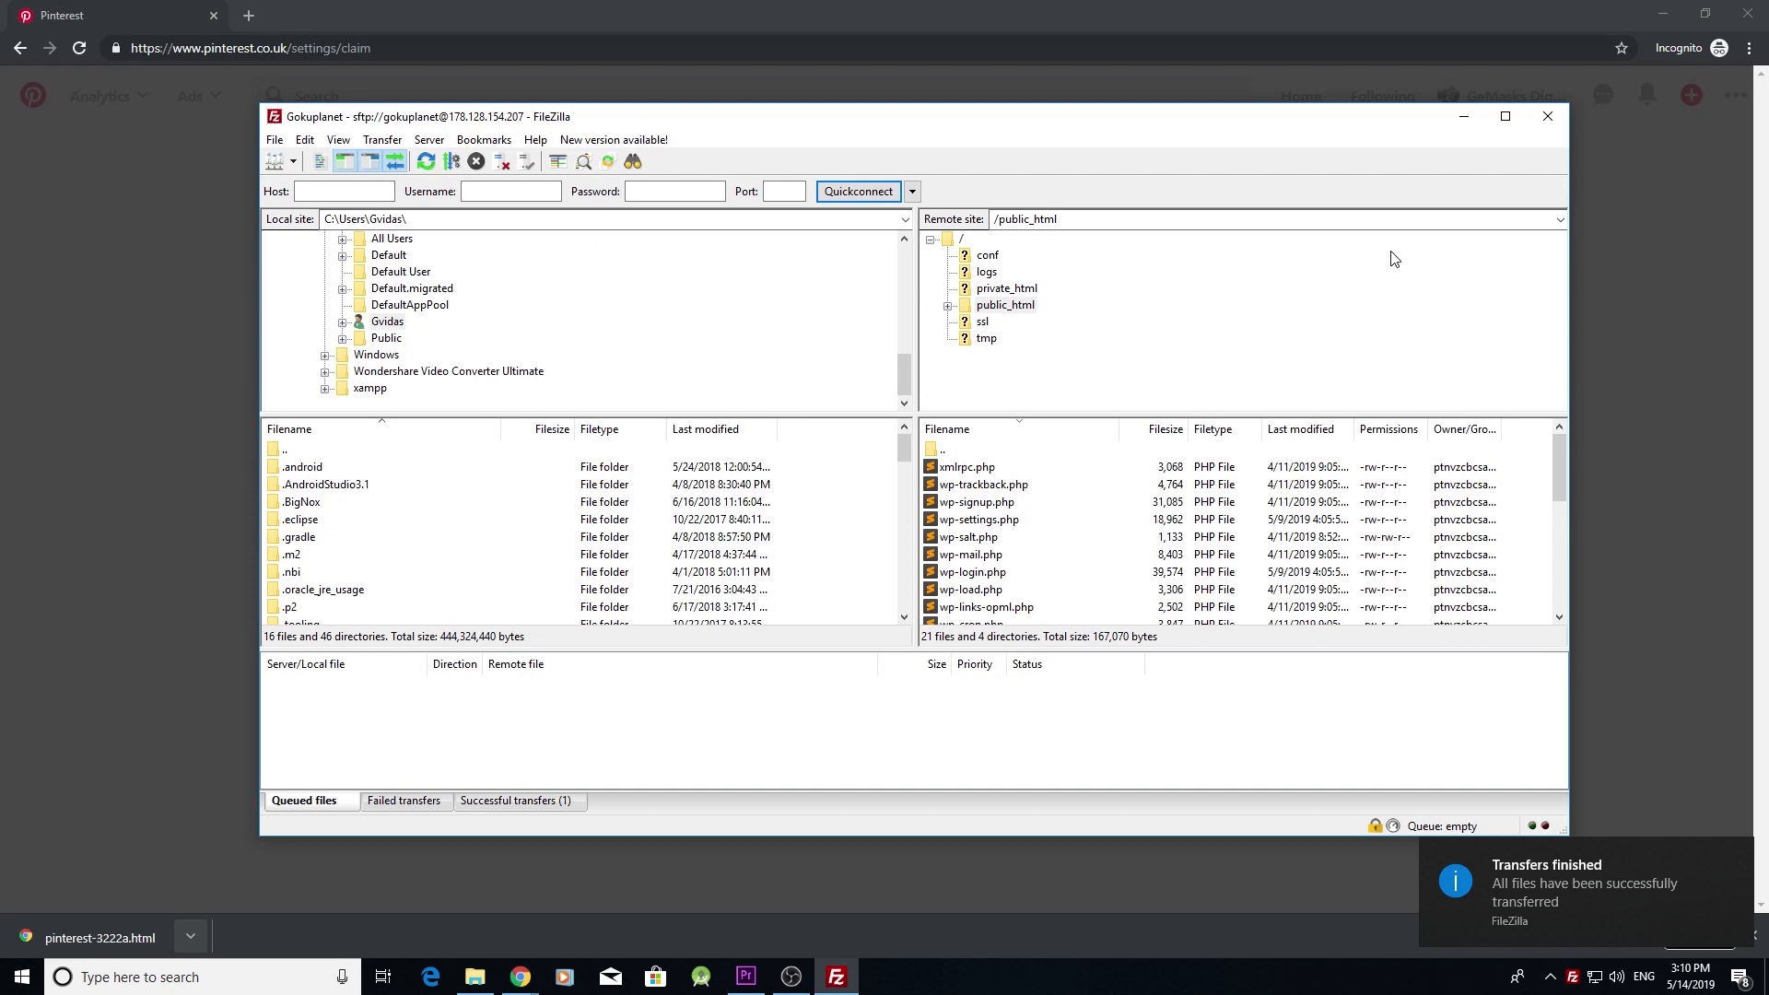
click(1548, 116)
- Confirm the claim option and submit gokuplanet.com to Pinterest for review
click(1080, 638)
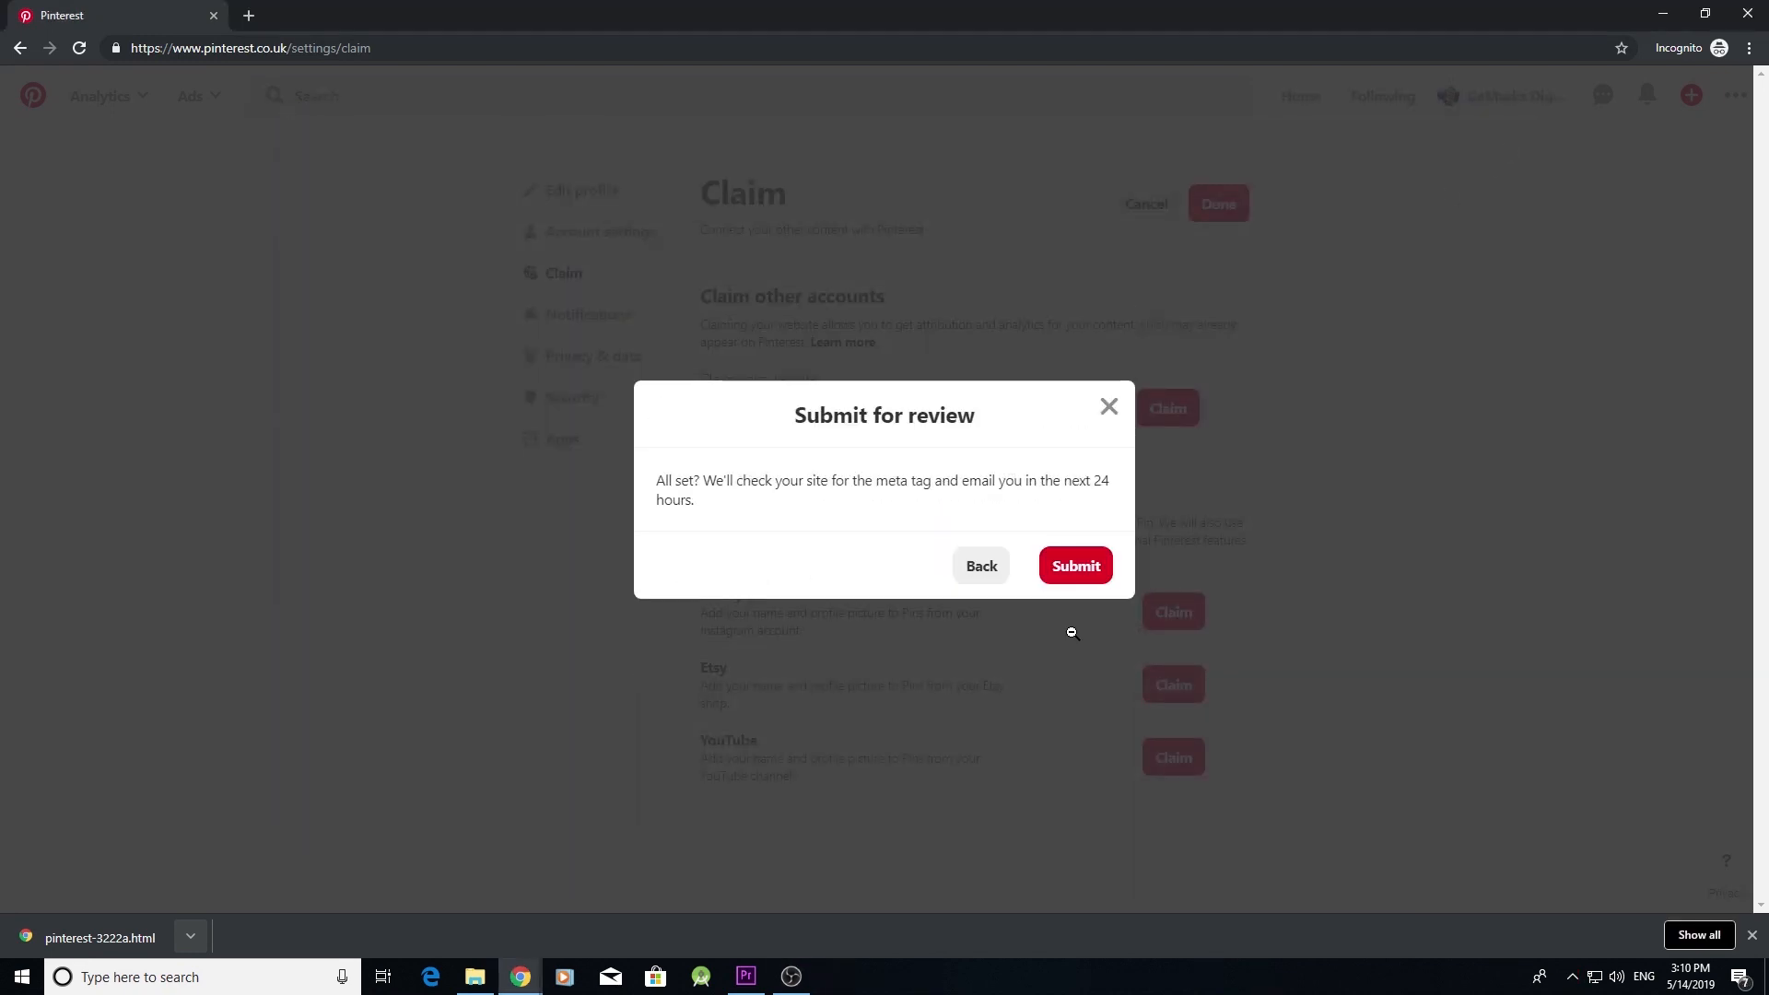
click(1074, 568)
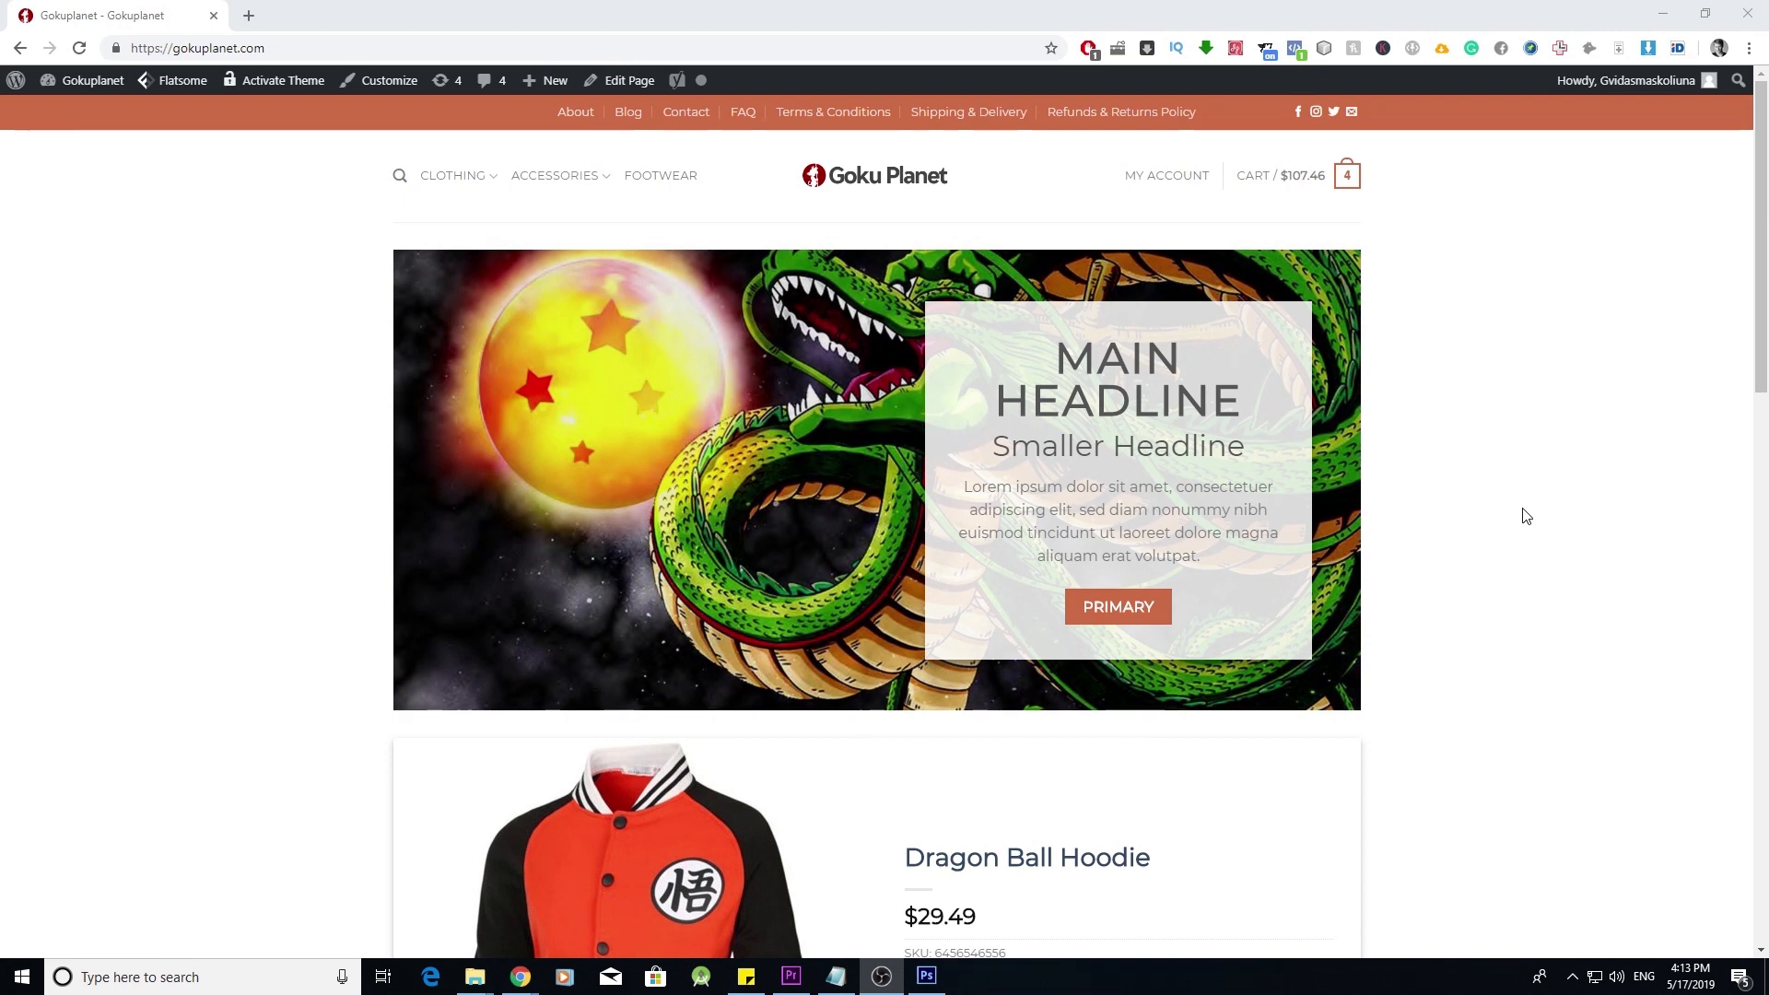
- Switch from the storefront homepage to the gokuplanet.com admin Dashboard
click(97, 110)
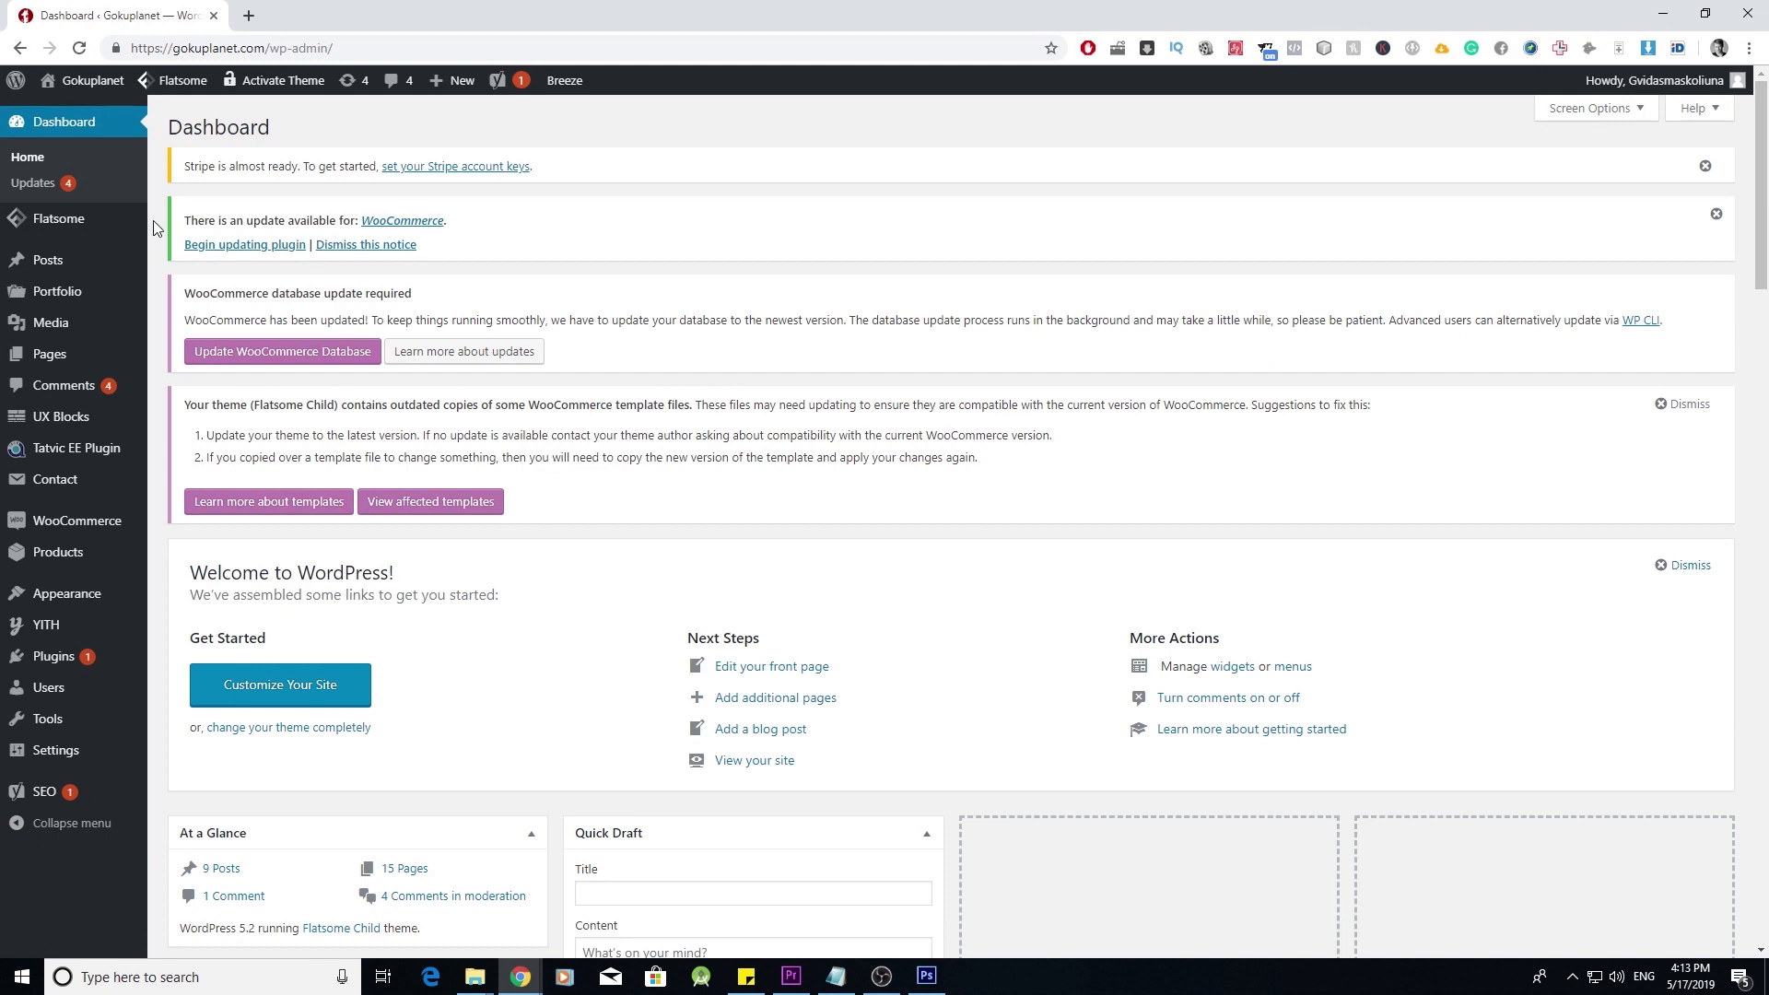
mouse_move(128, 357)
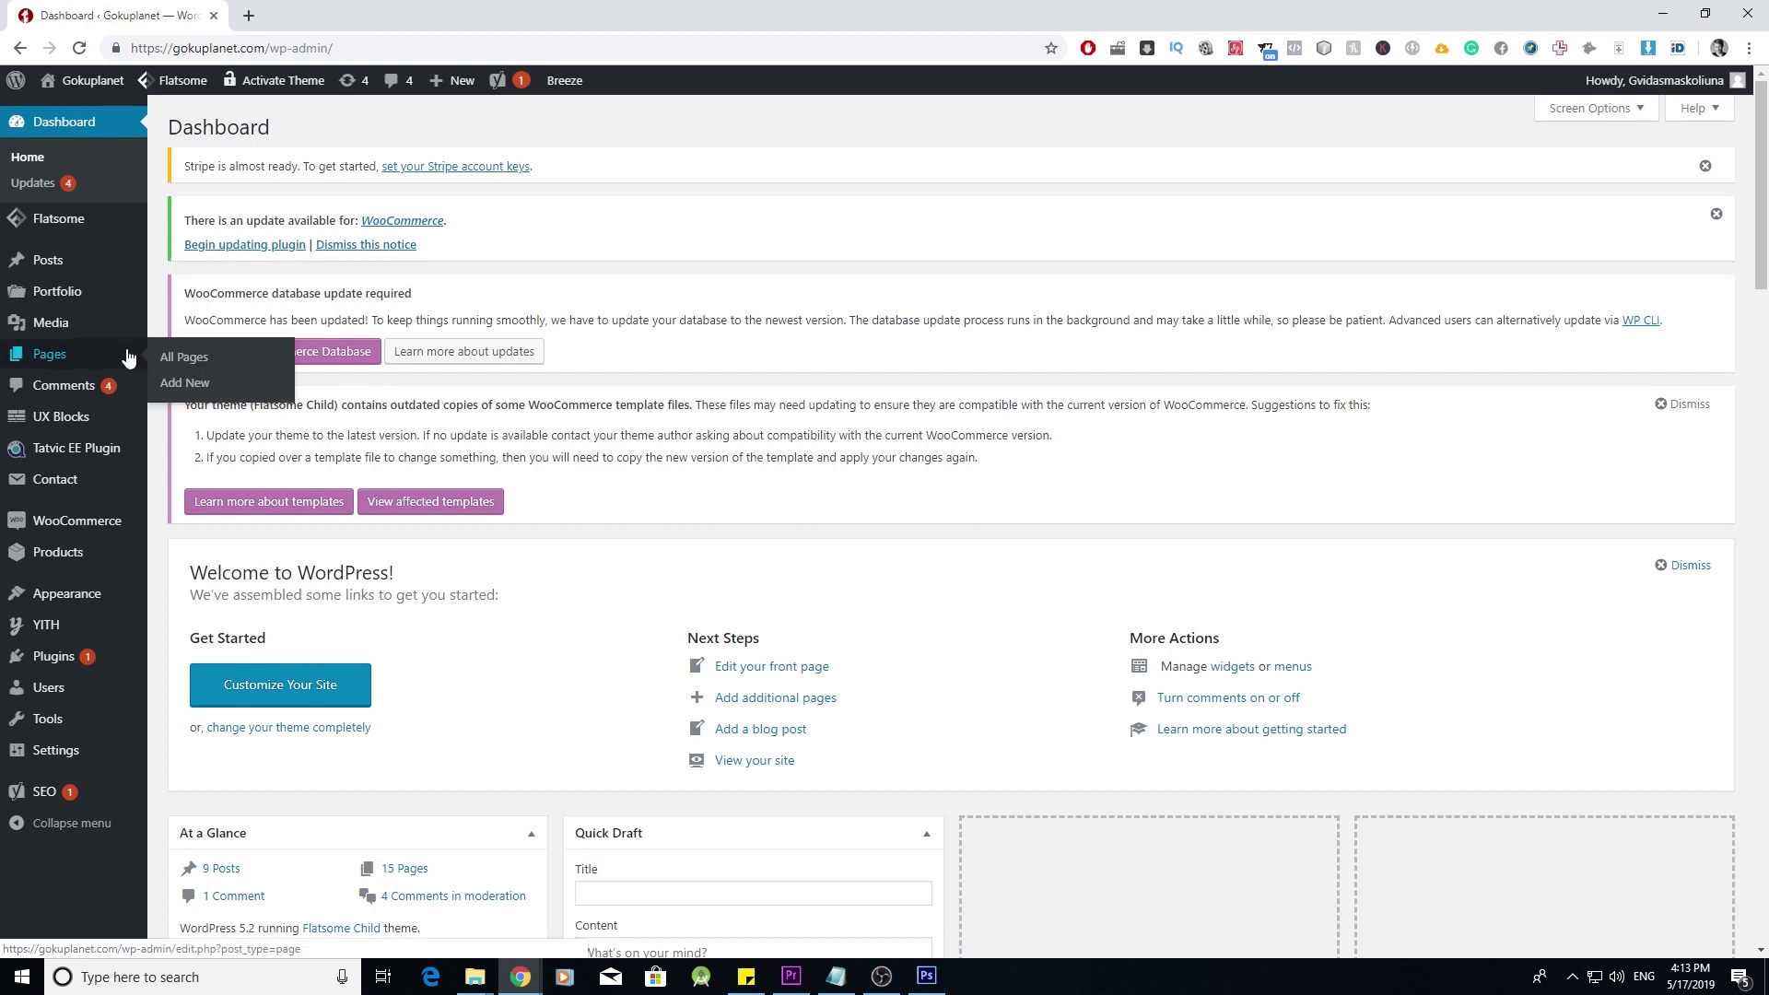
- Activate the Storefront theme in Appearance > Themes, replacing Flatsome Child
mouse_move(108, 599)
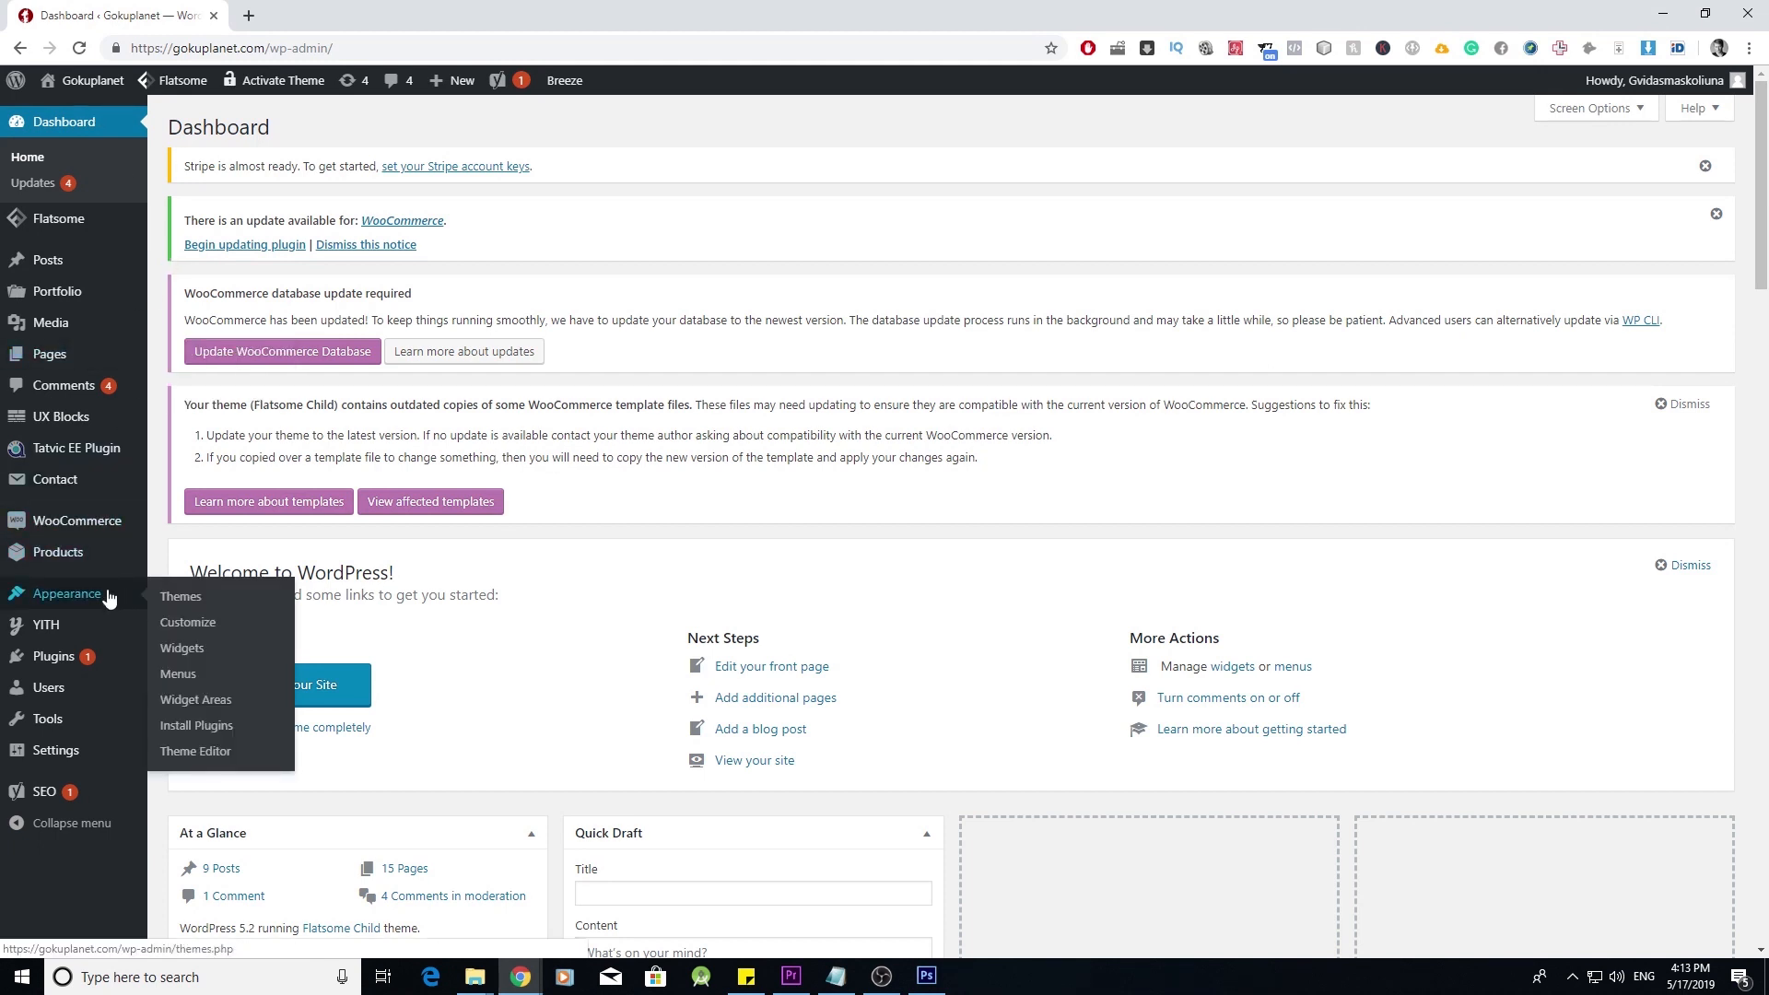
click(196, 601)
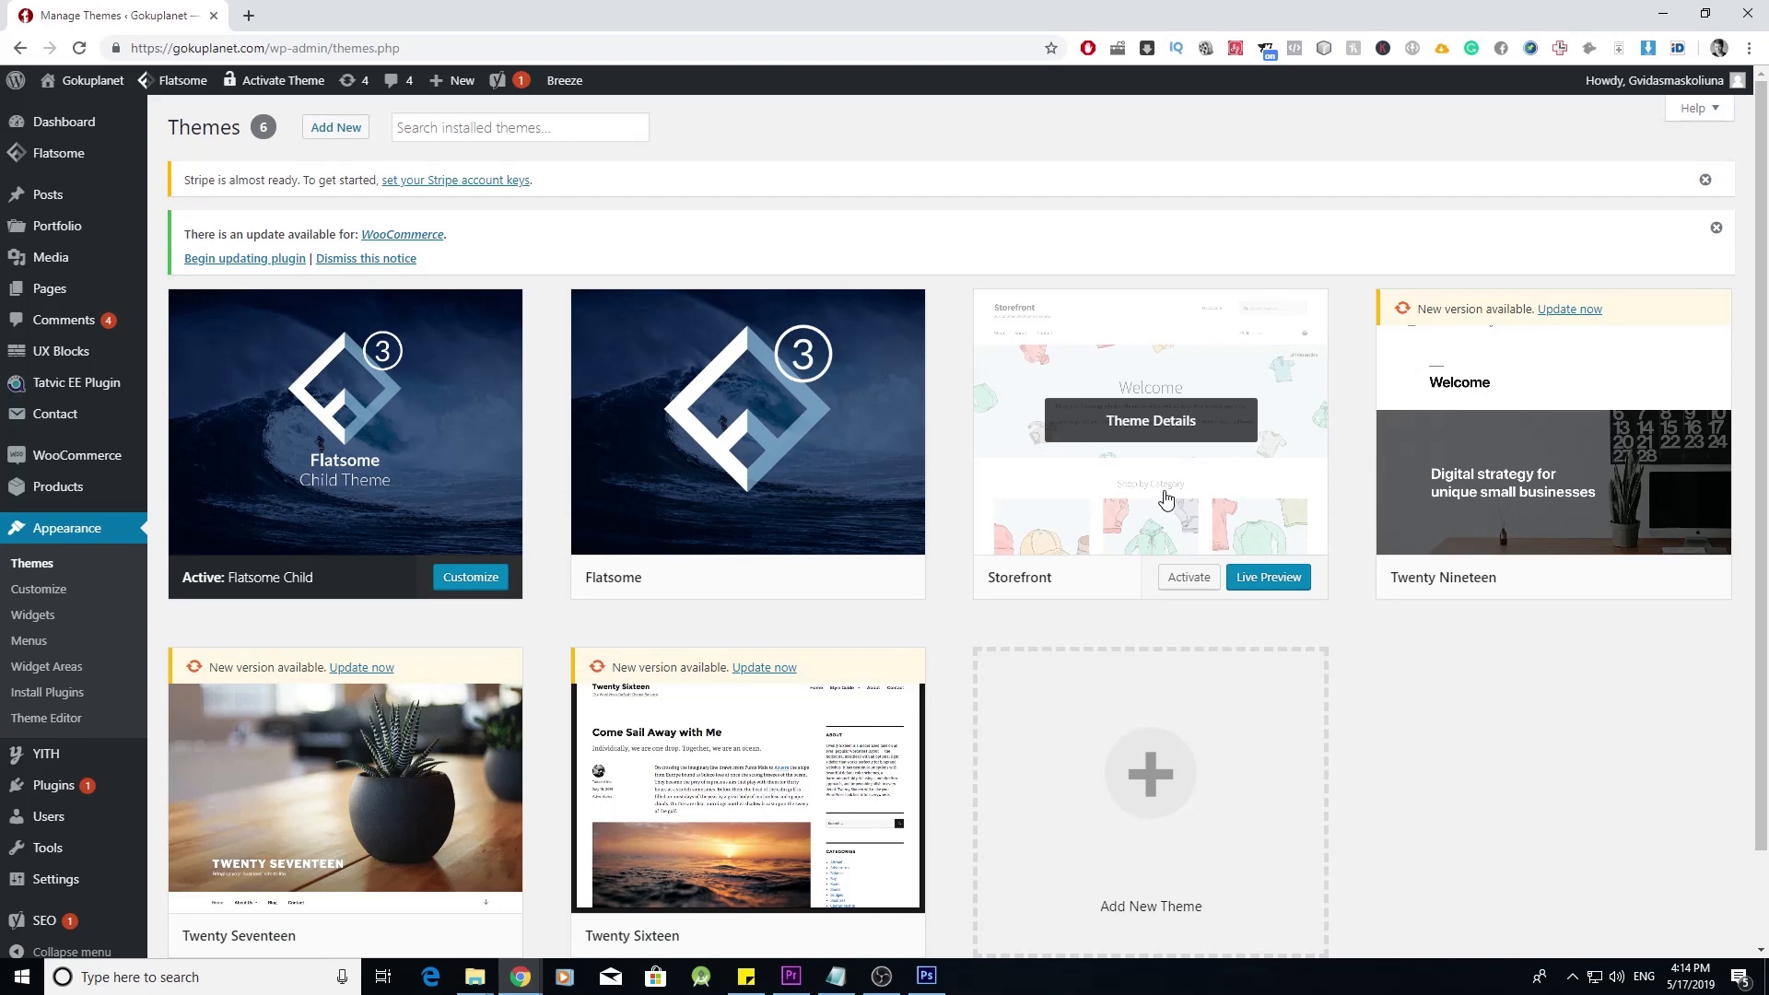
click(1190, 578)
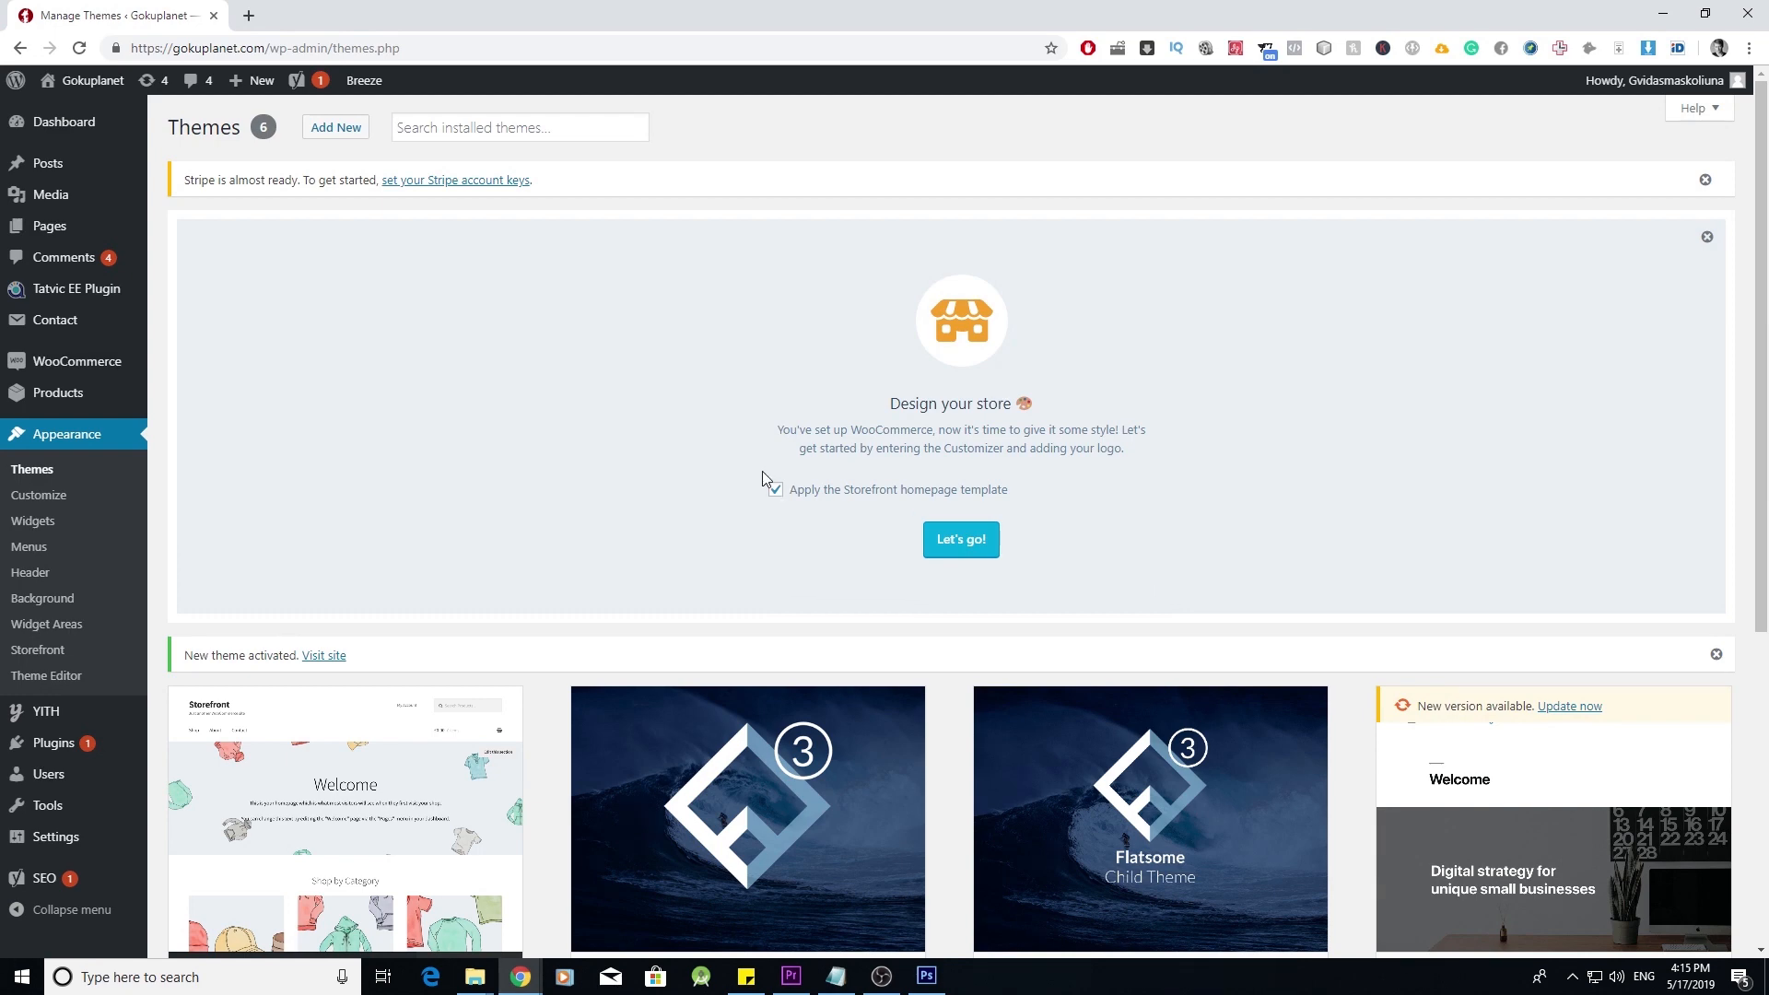
- View the live Gokuplanet site in Storefront, then bring up the theme Customizer
mouse_move(88, 80)
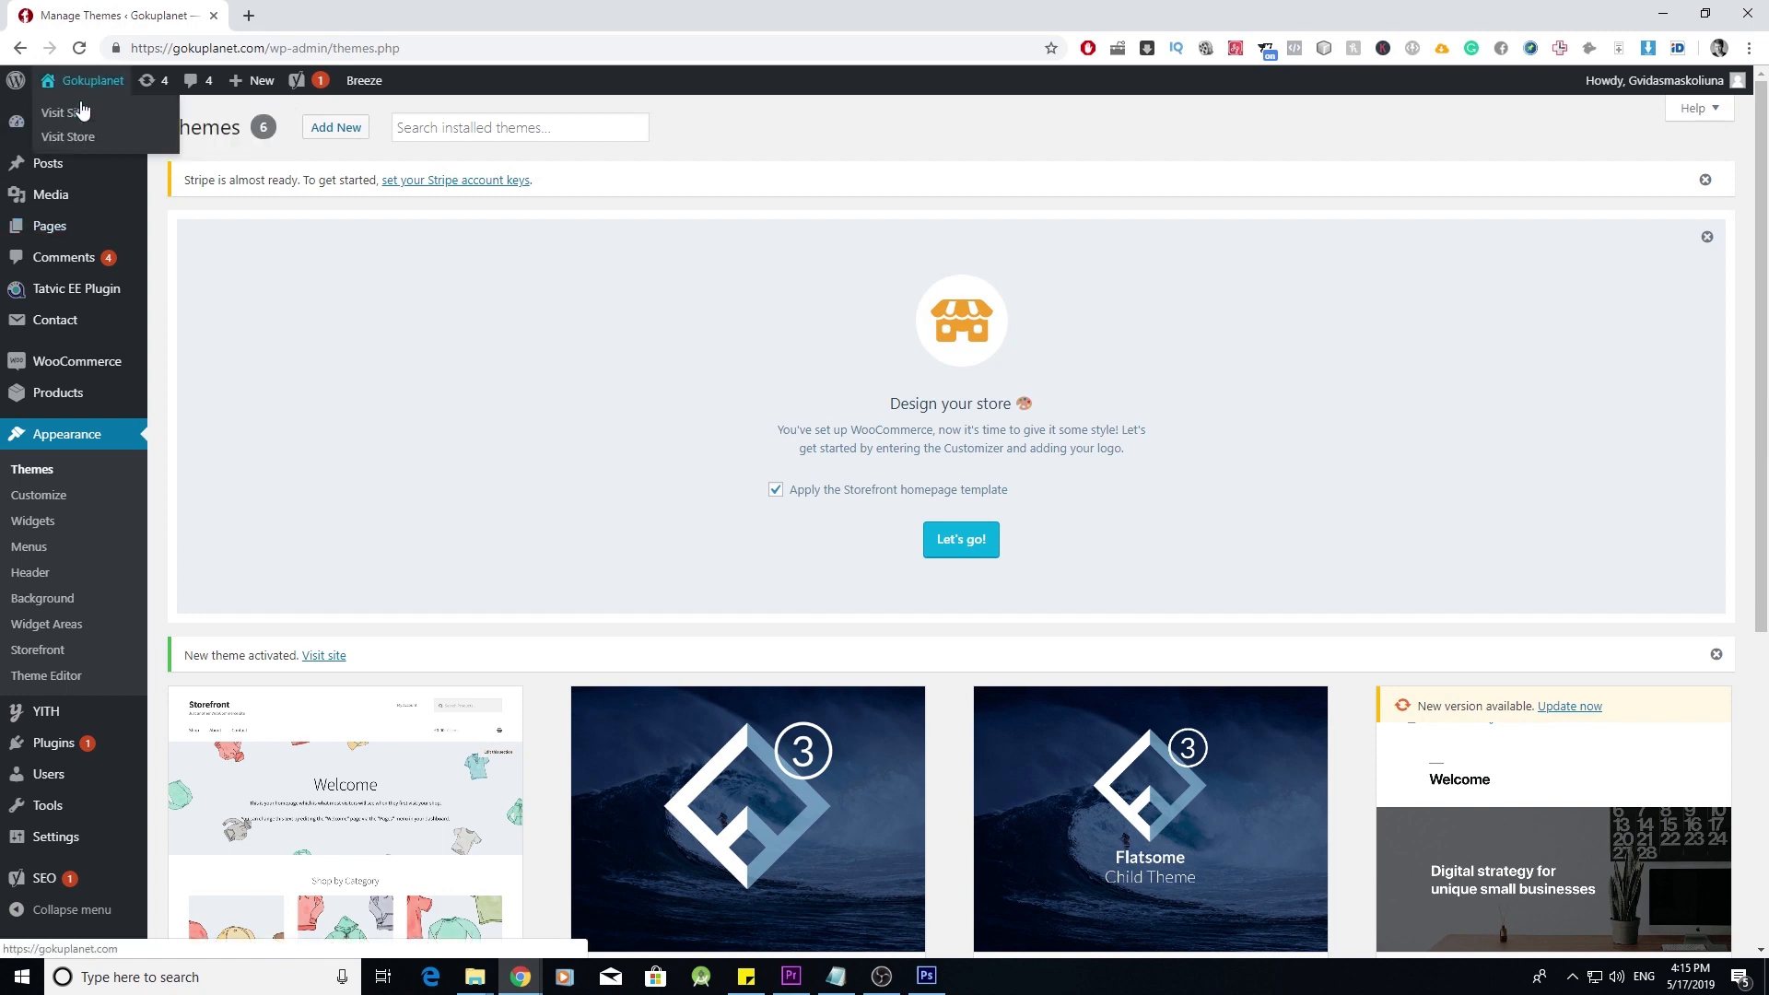
click(80, 107)
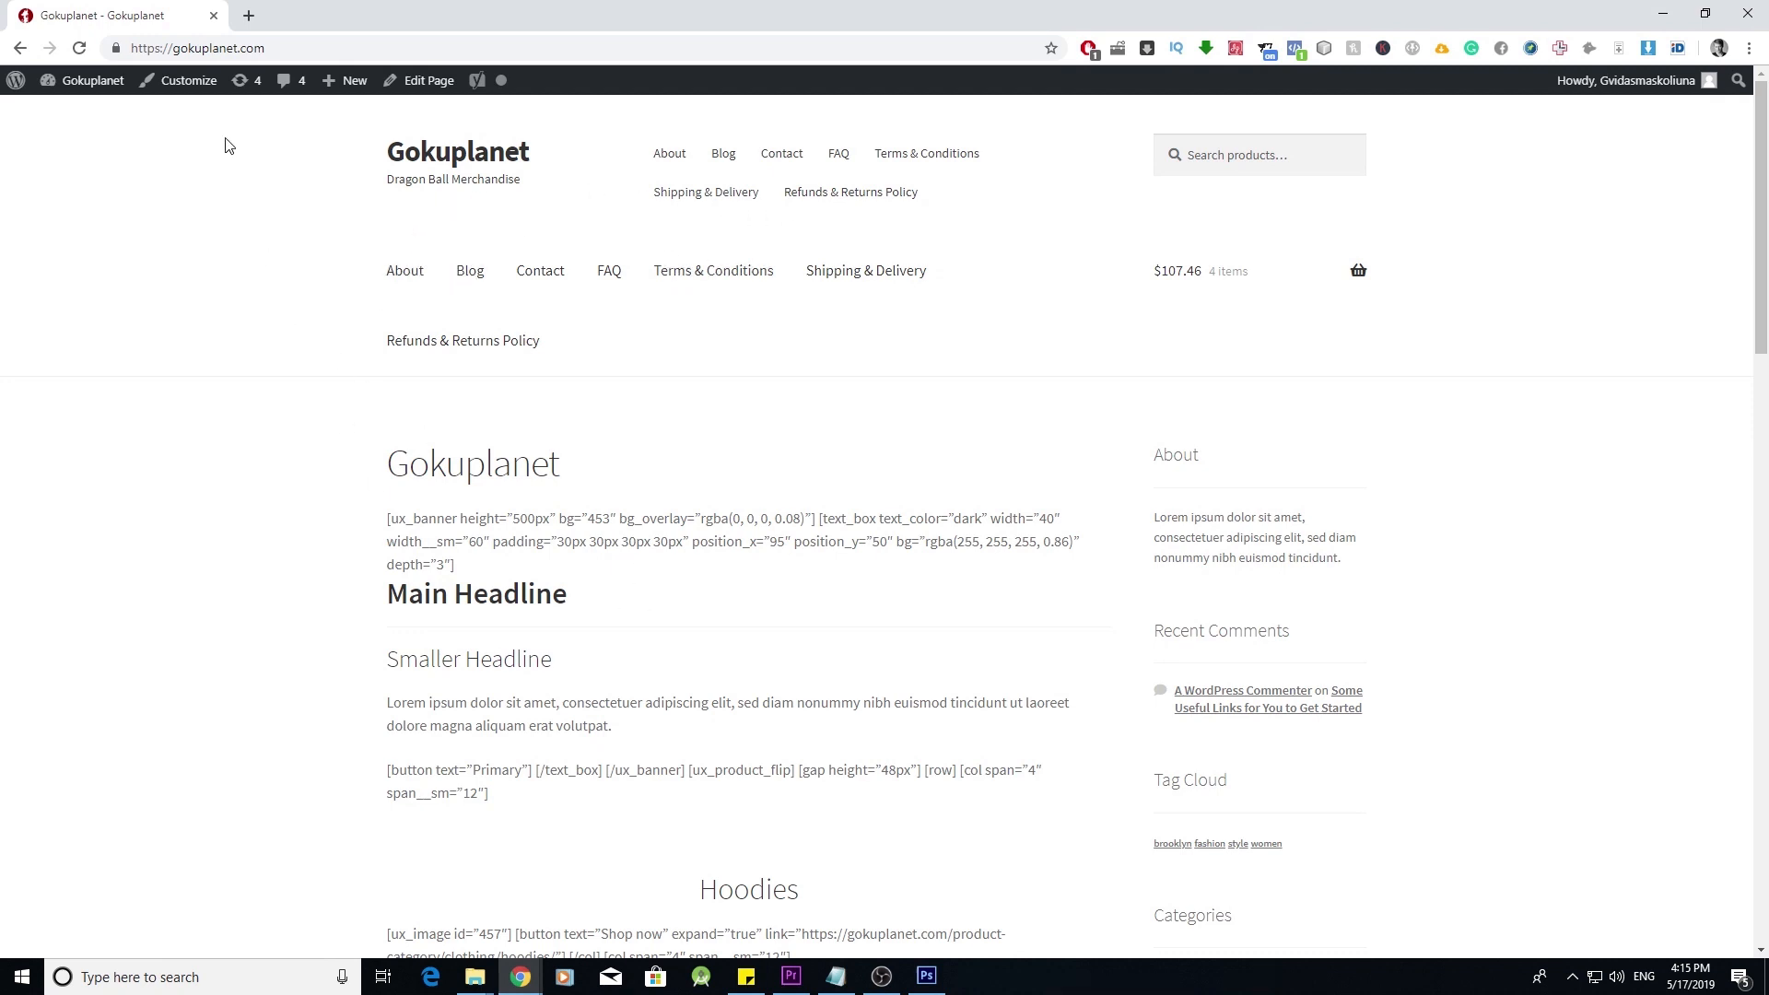
click(184, 81)
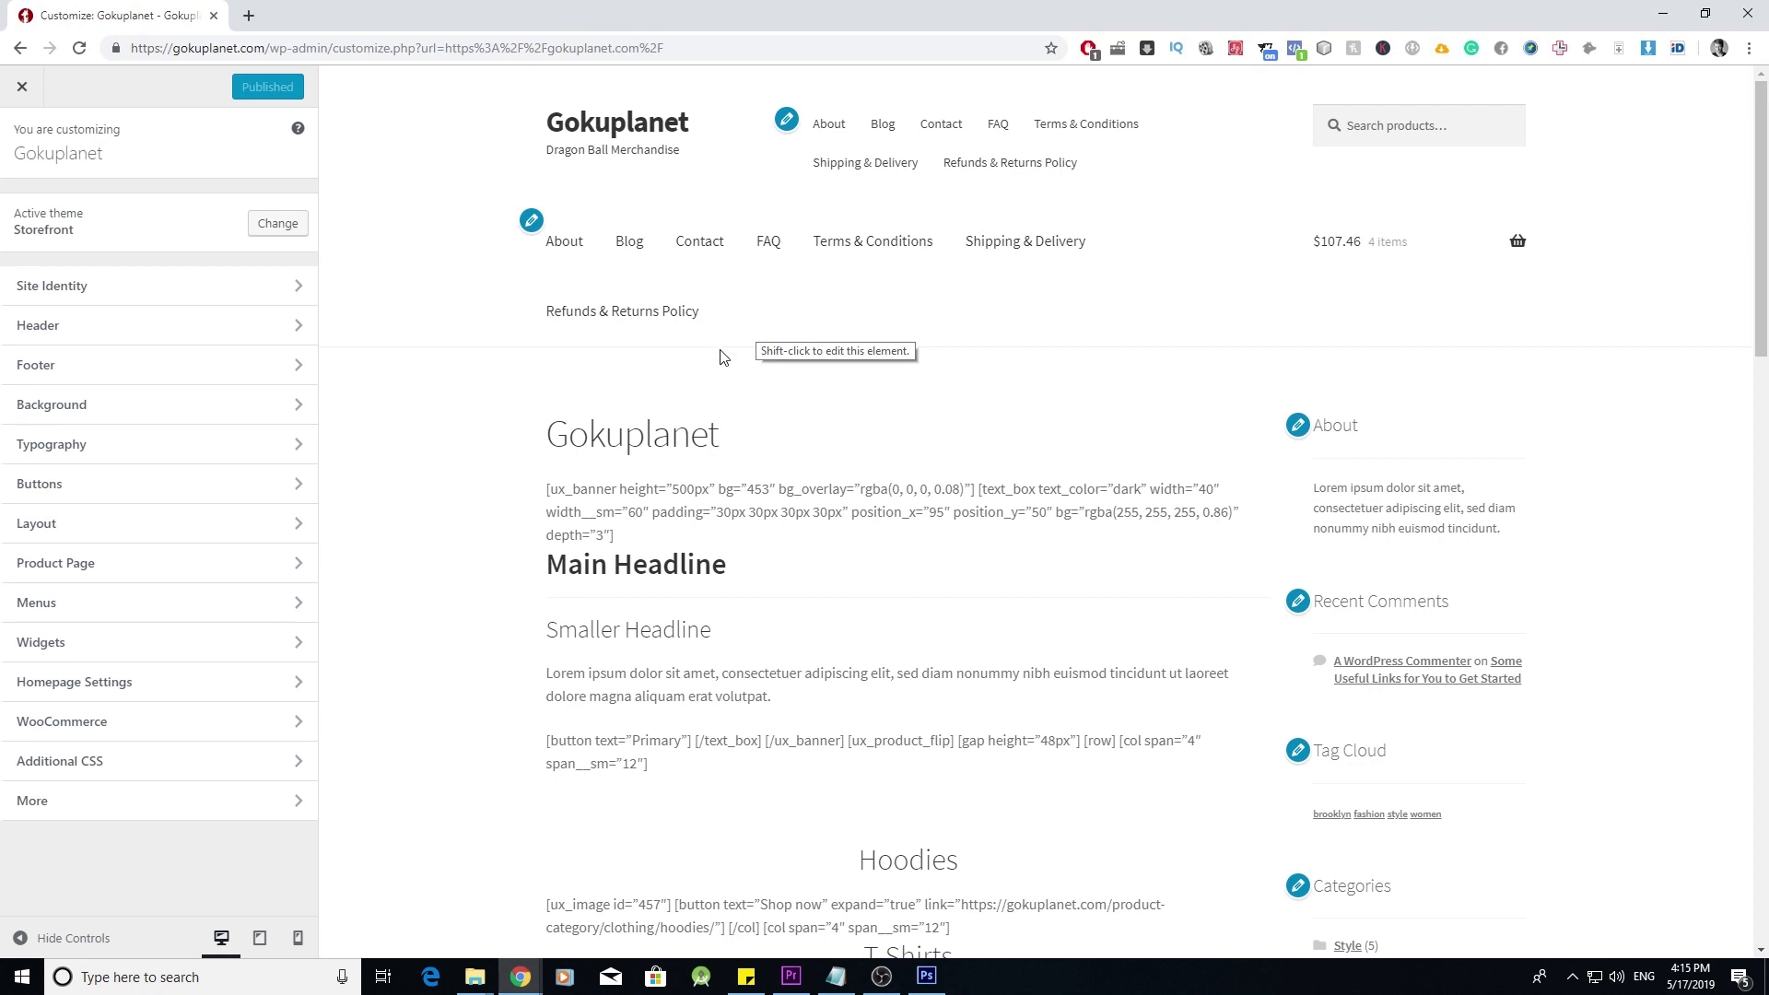
- Set the Customizer's static homepage to Shop, keeping Blog as the posts page
click(296, 685)
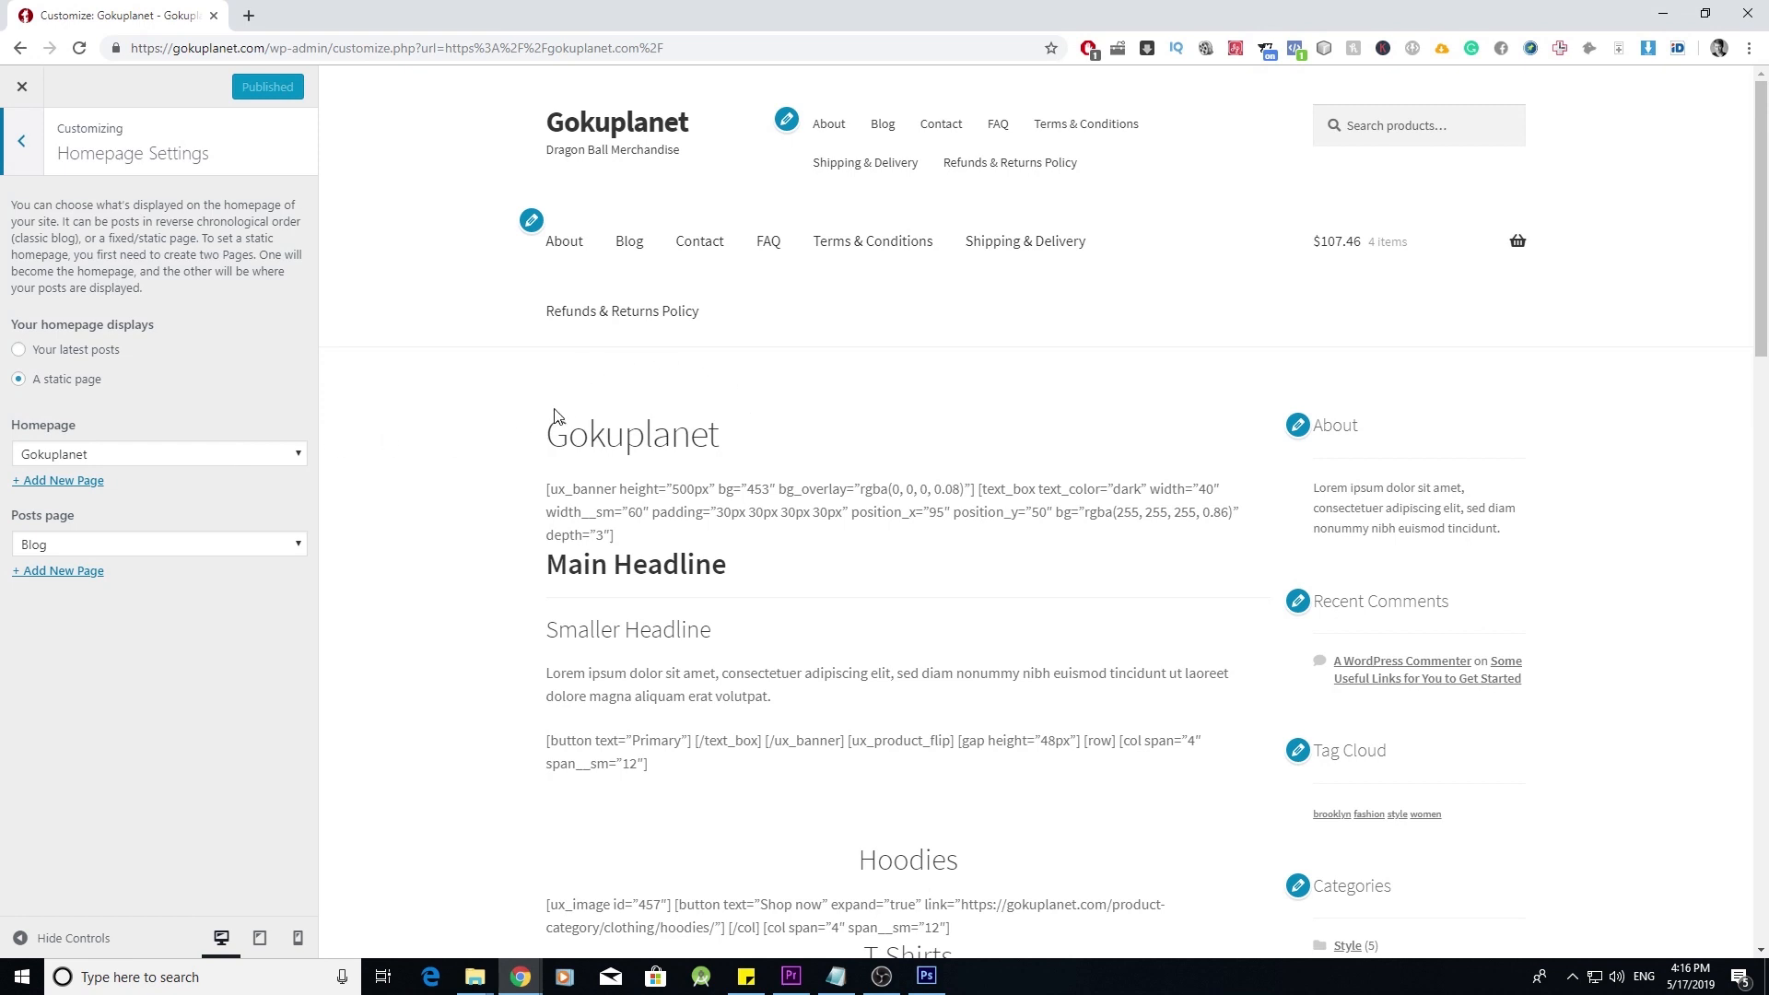
click(277, 459)
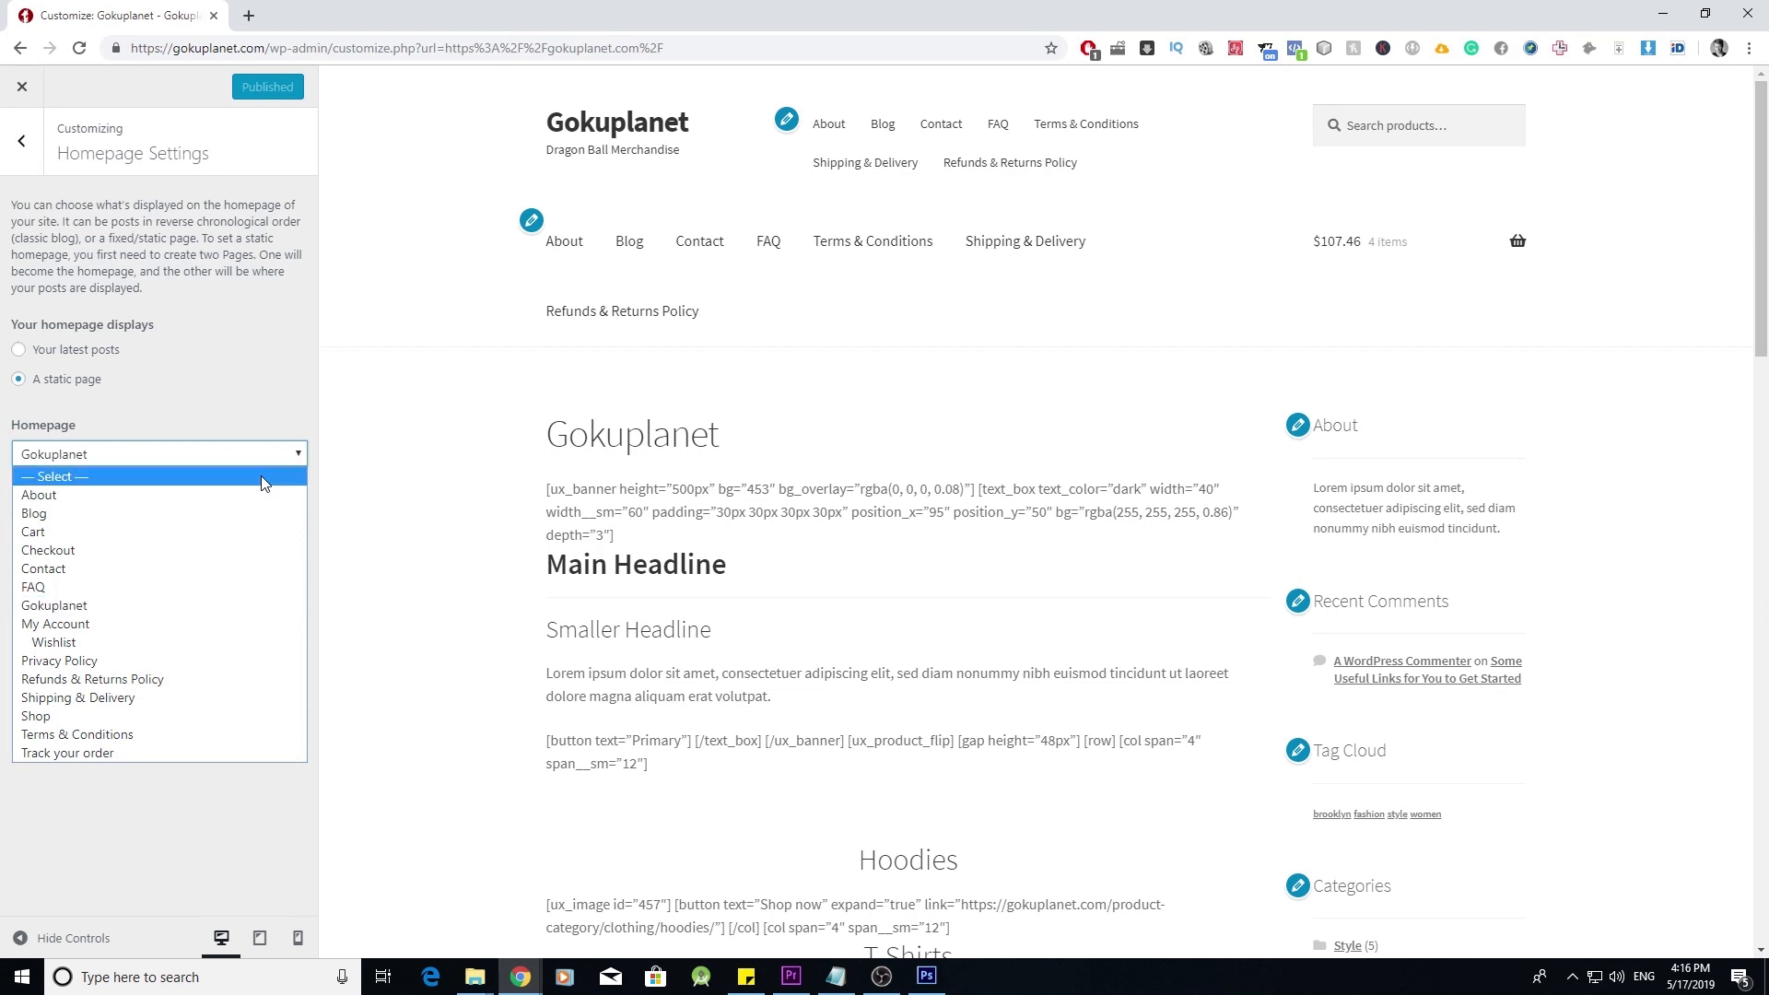
click(191, 722)
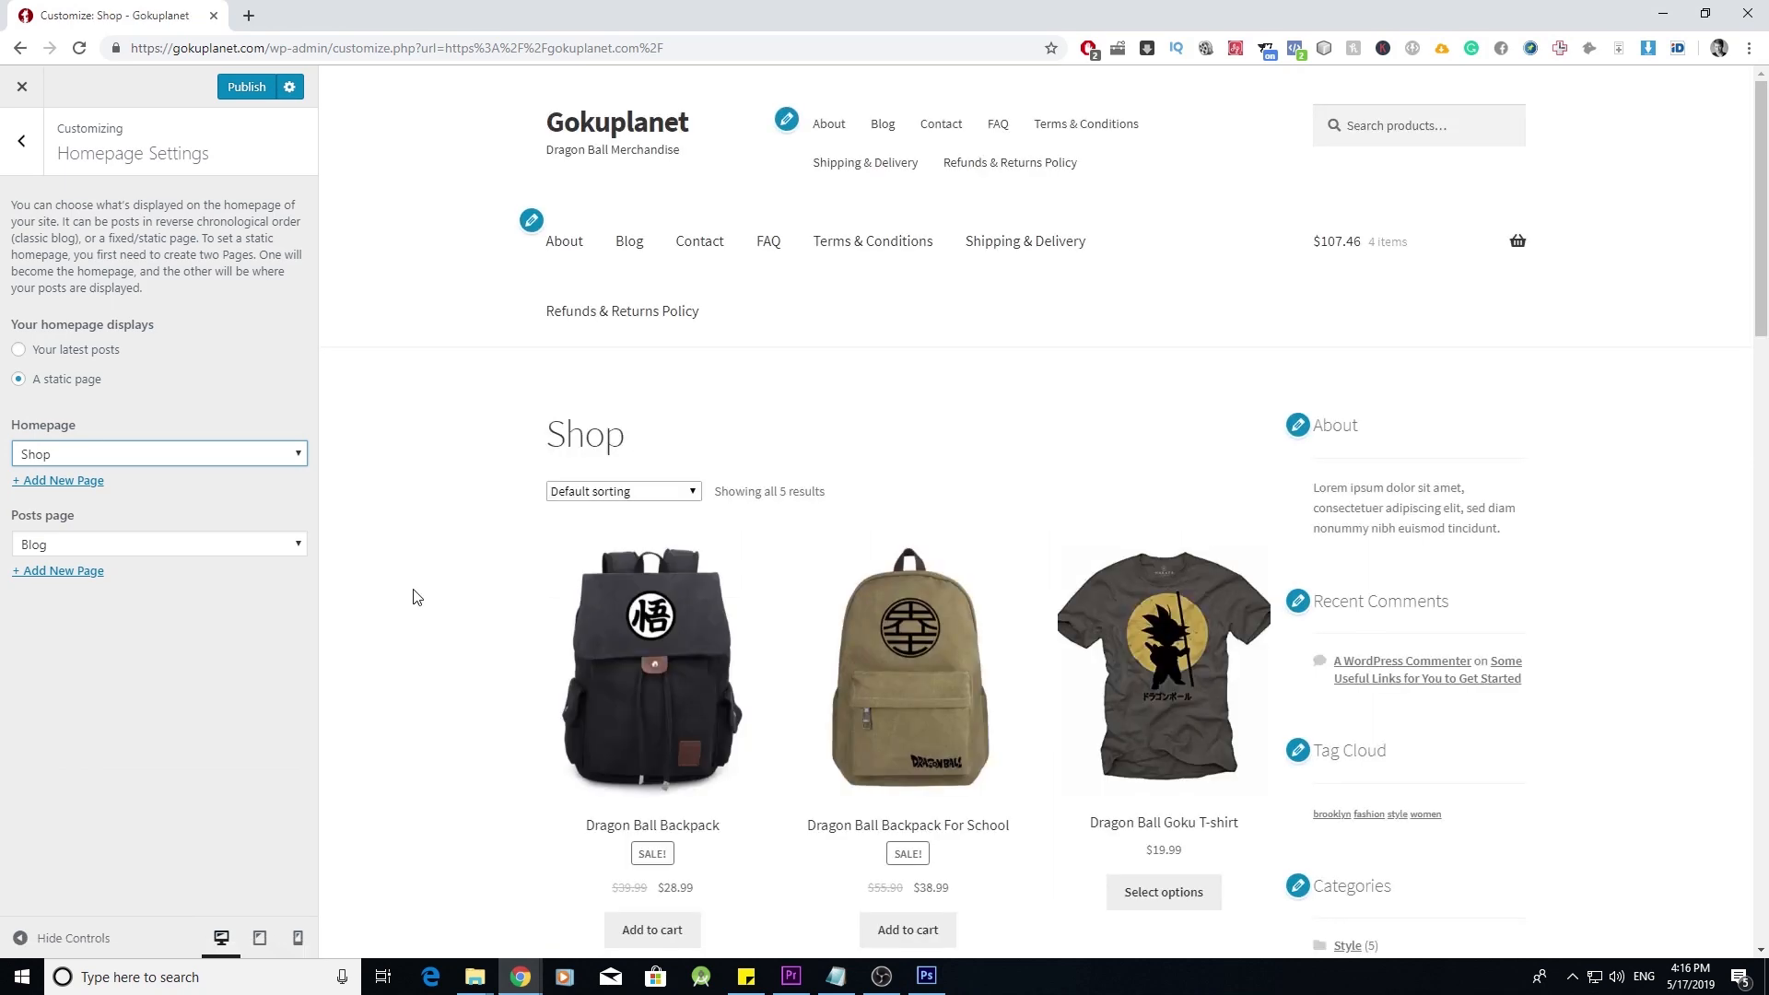
scroll(489, 620, down, 7)
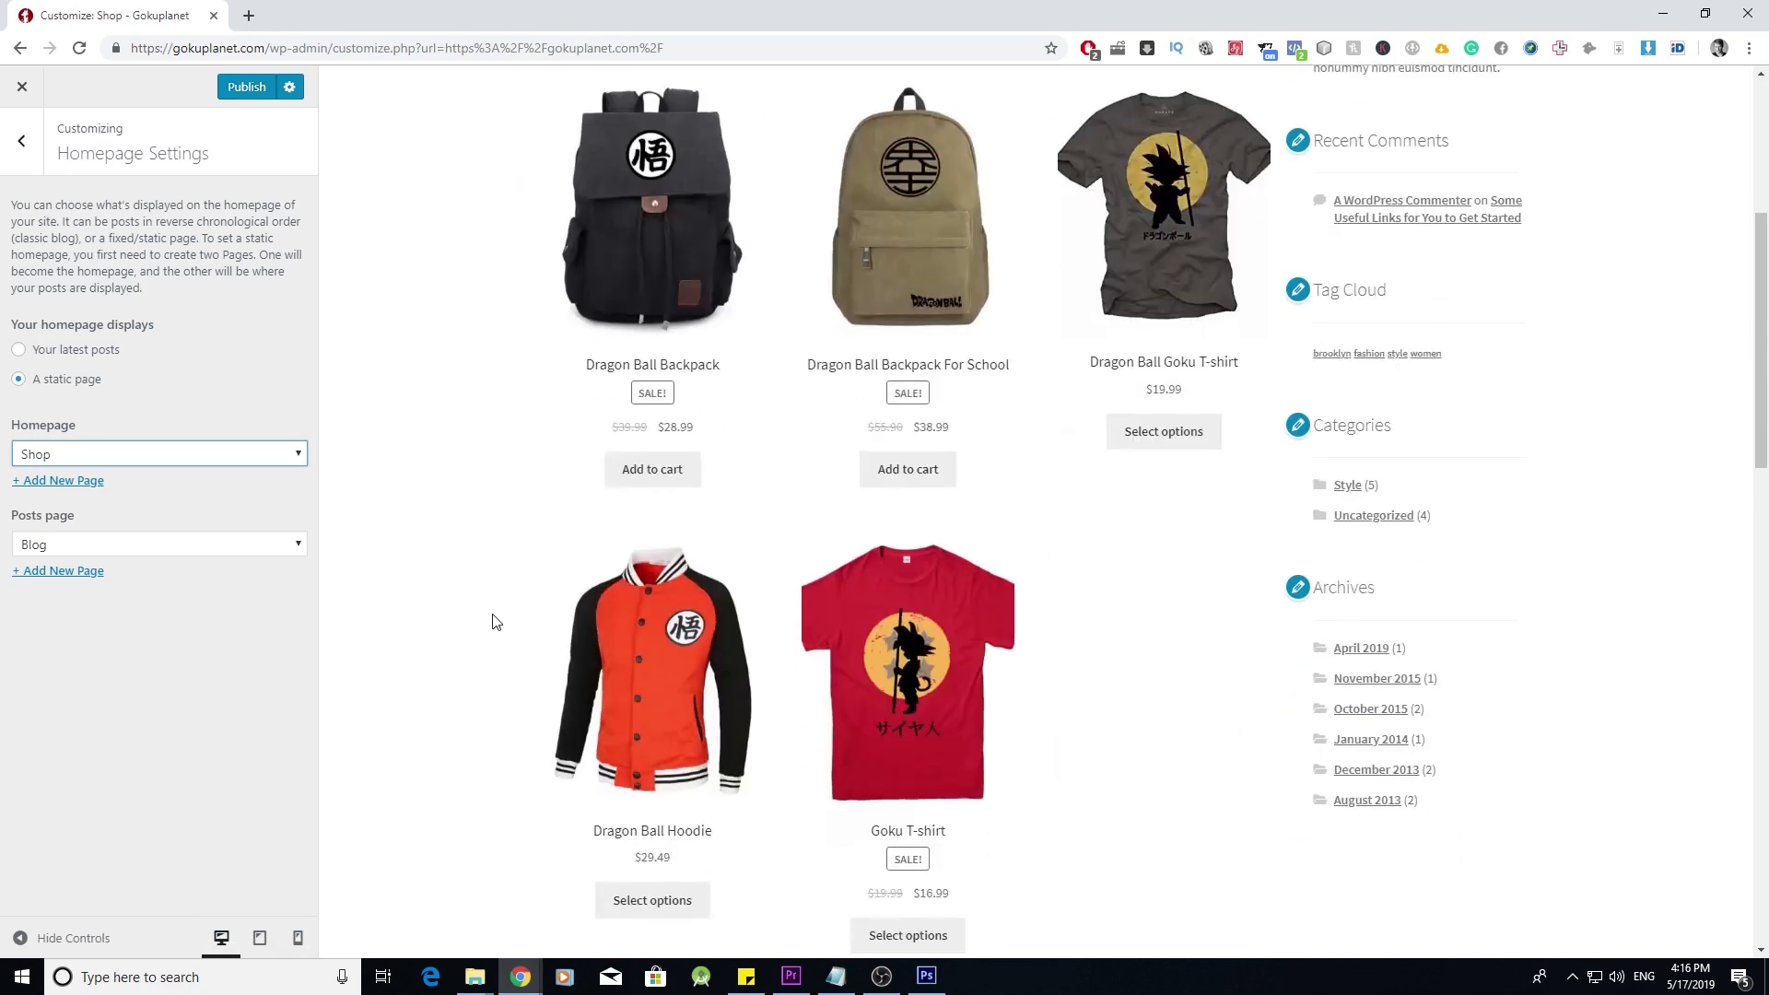
scroll(494, 622, up, 5)
scroll(809, 553, down, 3)
scroll(983, 596, down, 3)
scroll(590, 627, up, 8)
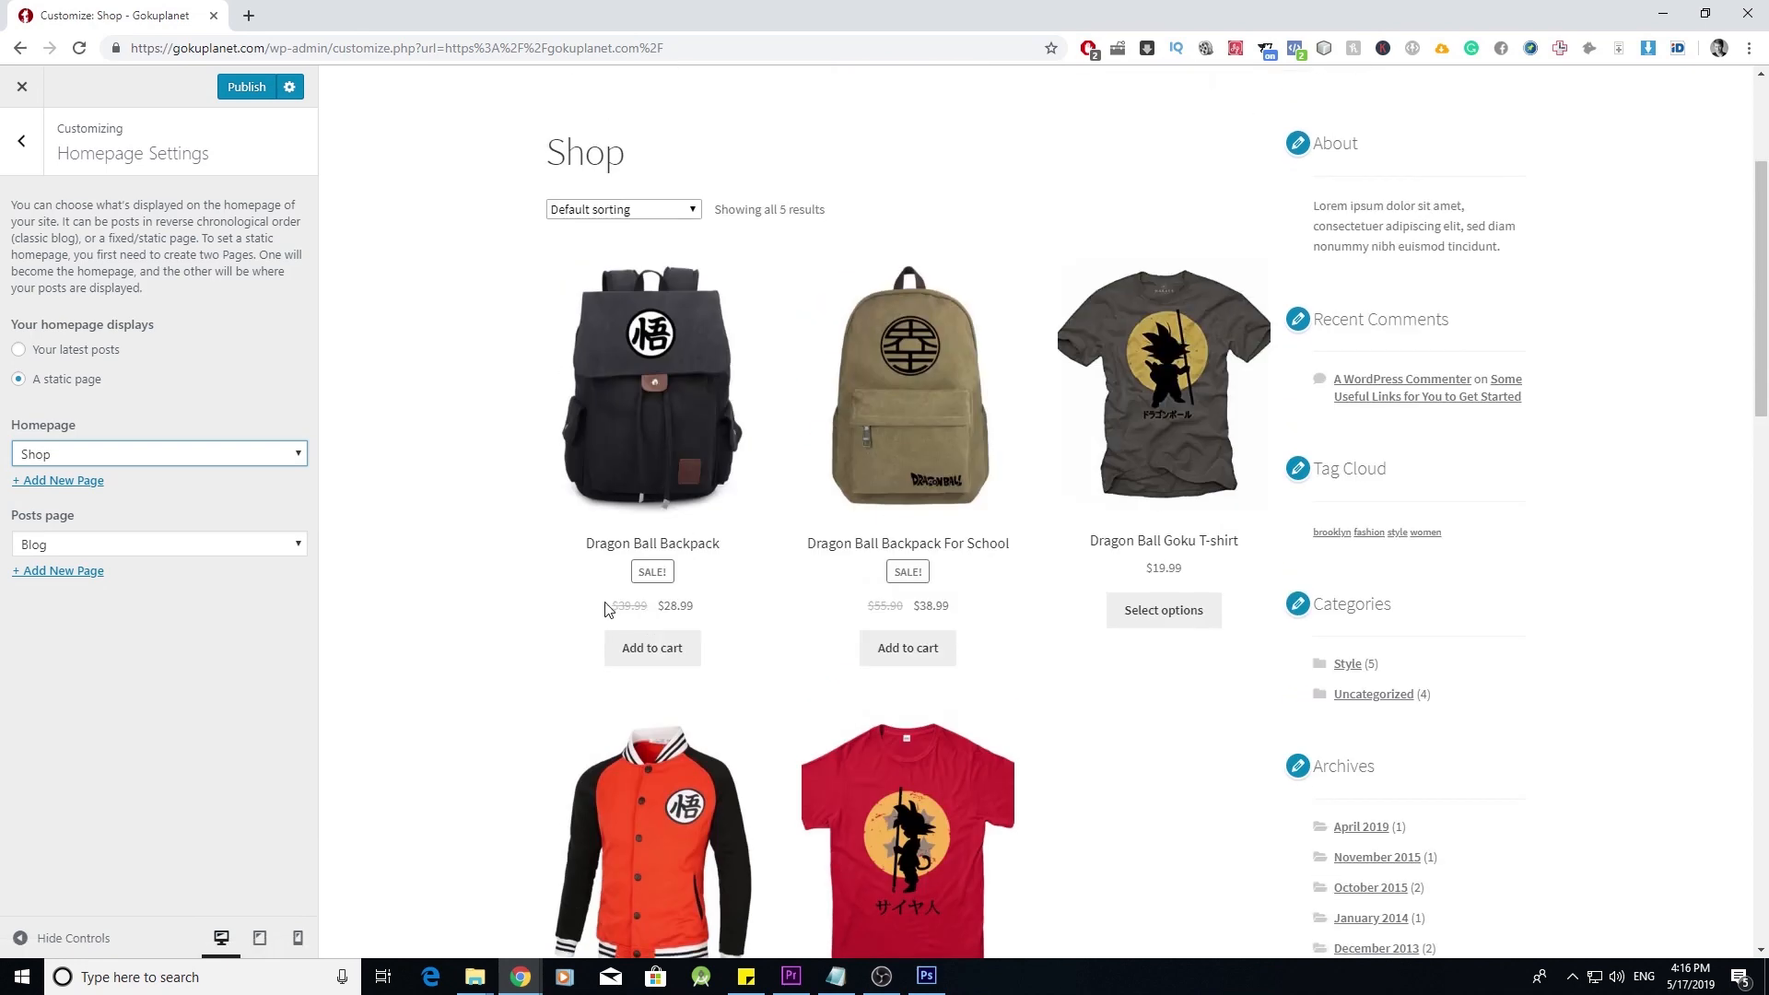
click(22, 140)
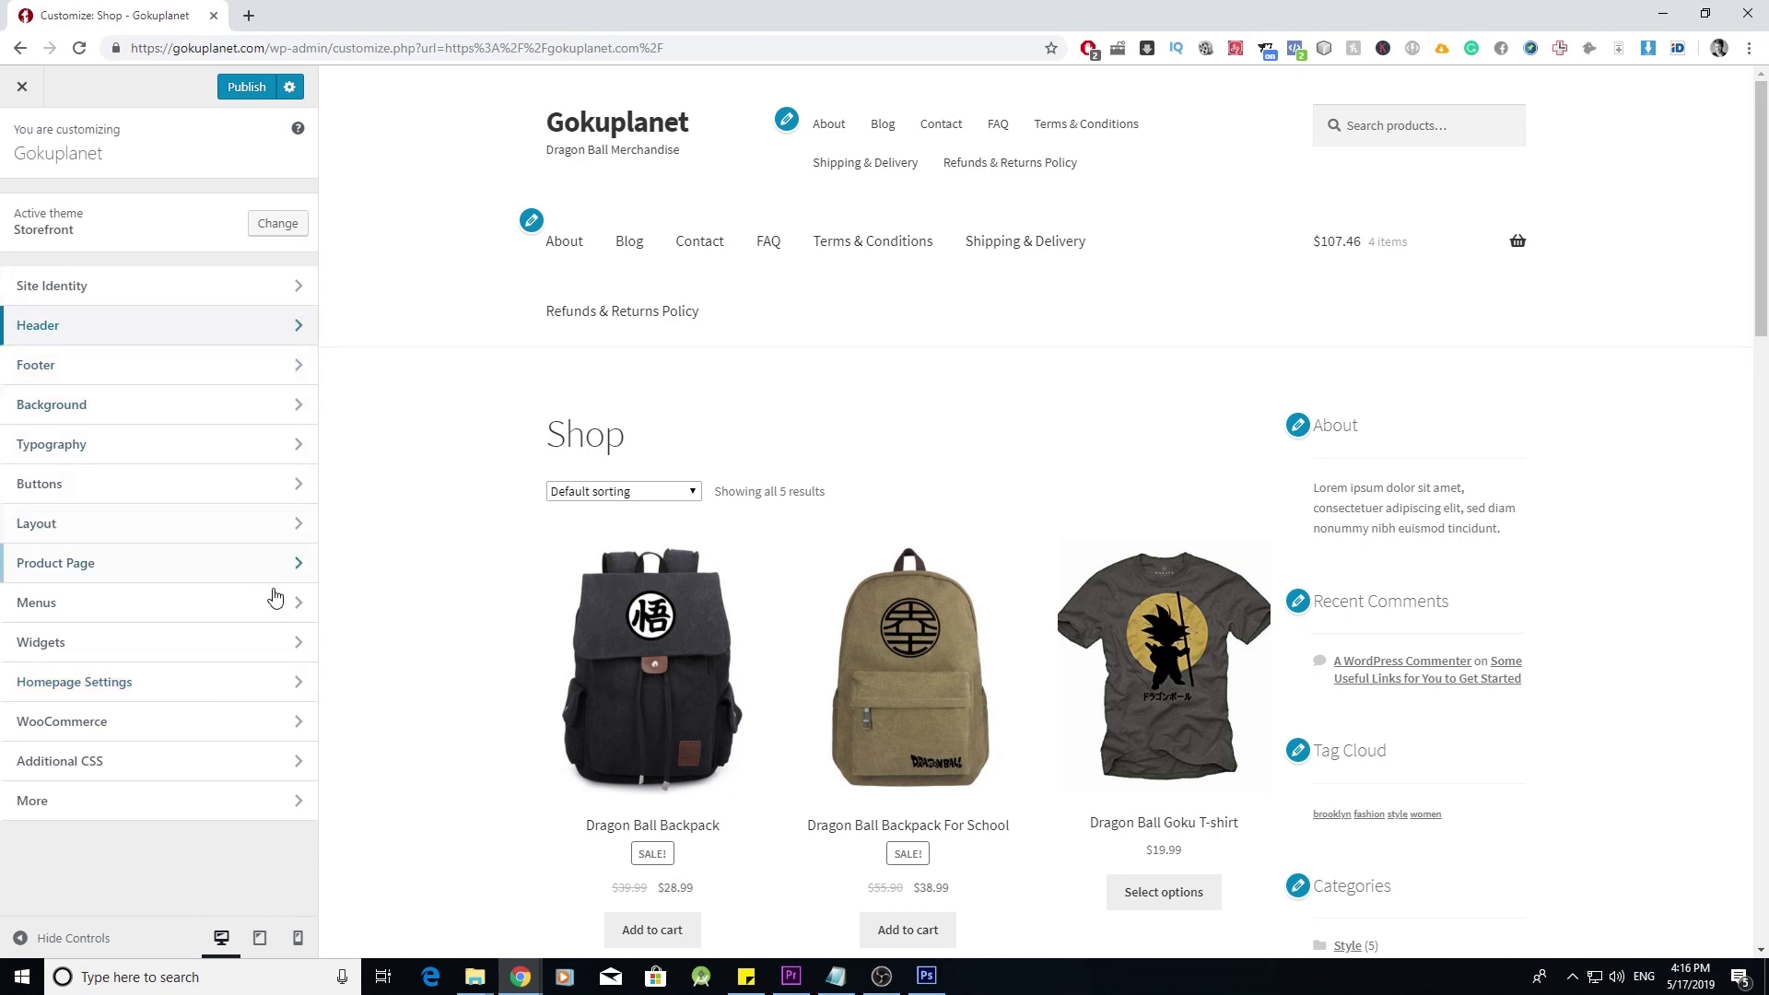
- Assign the Main menu to Primary Menu and set Secondary Menu to — Select —
click(294, 613)
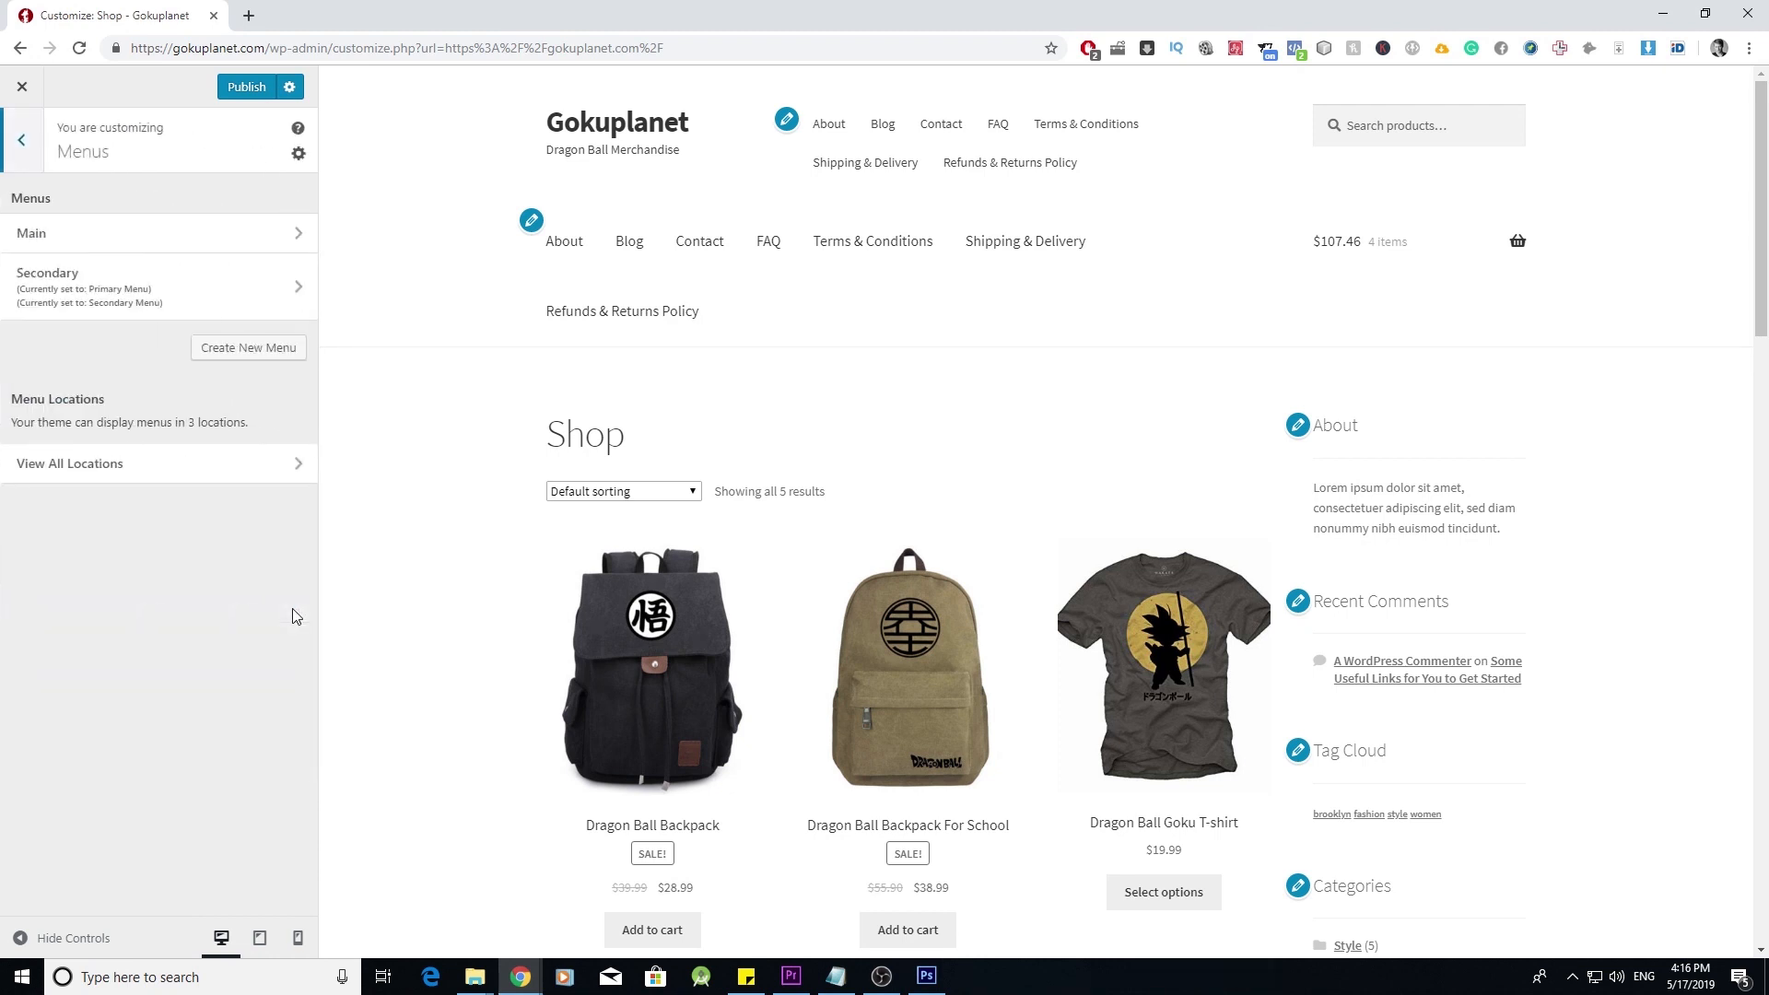
click(167, 472)
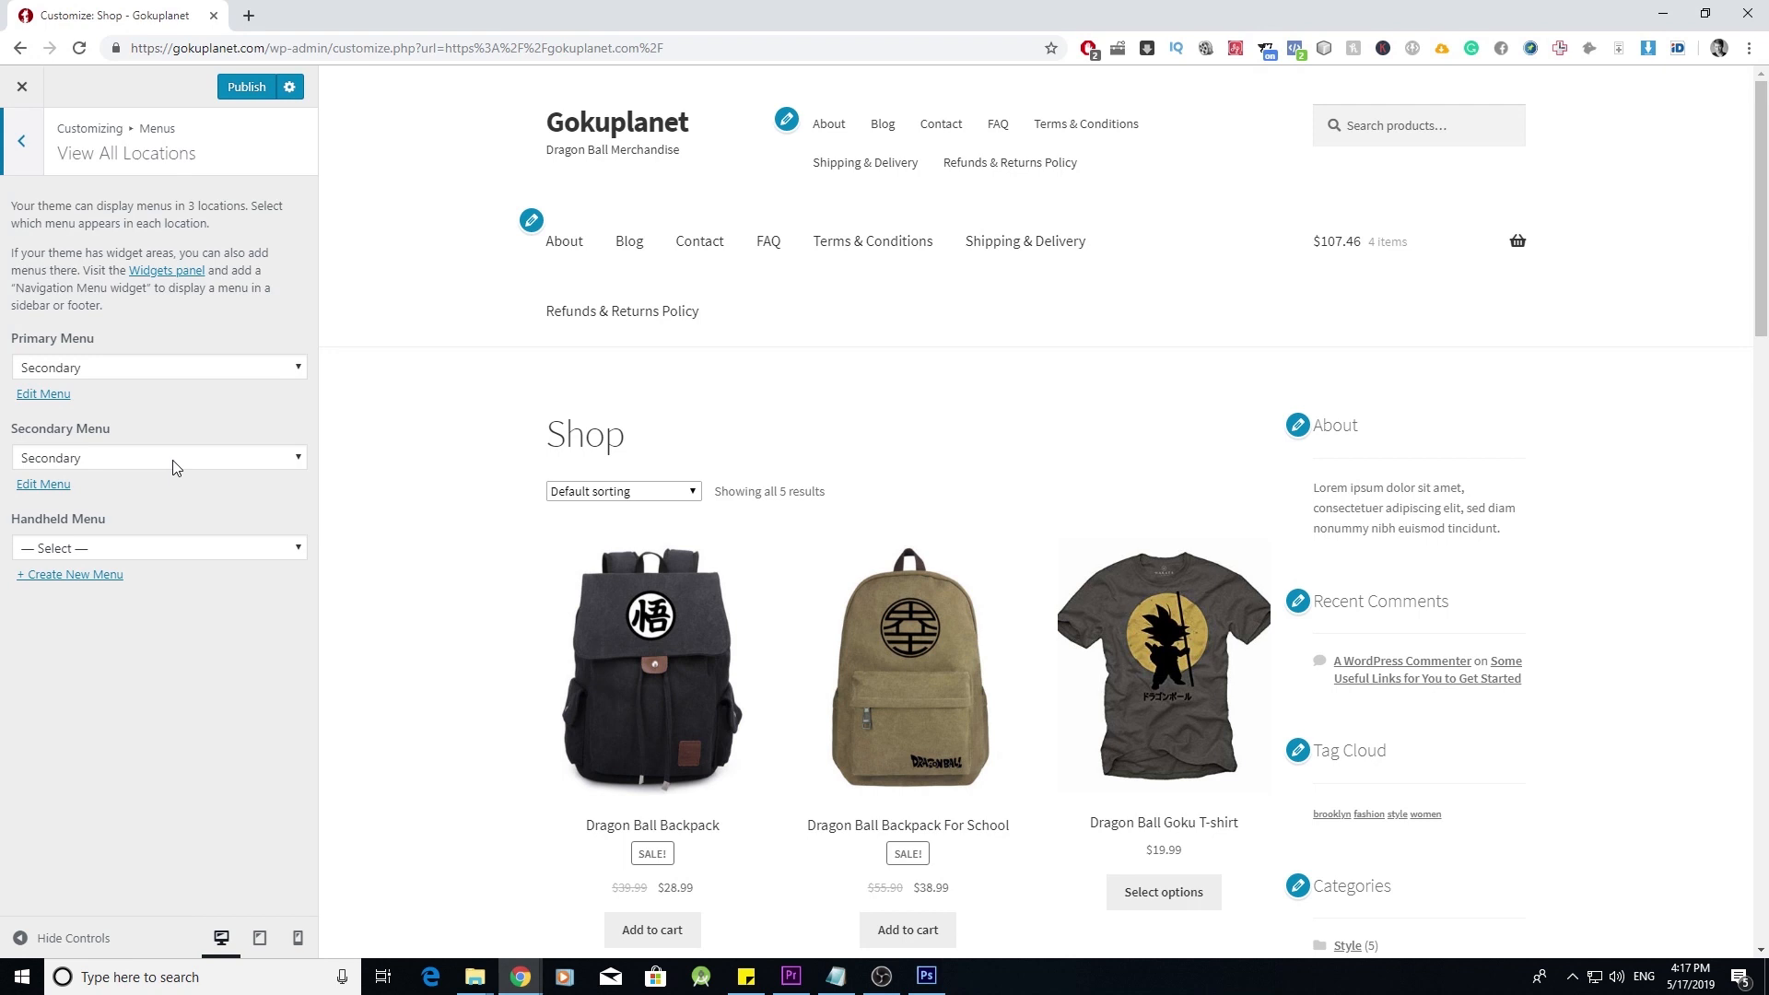
click(214, 374)
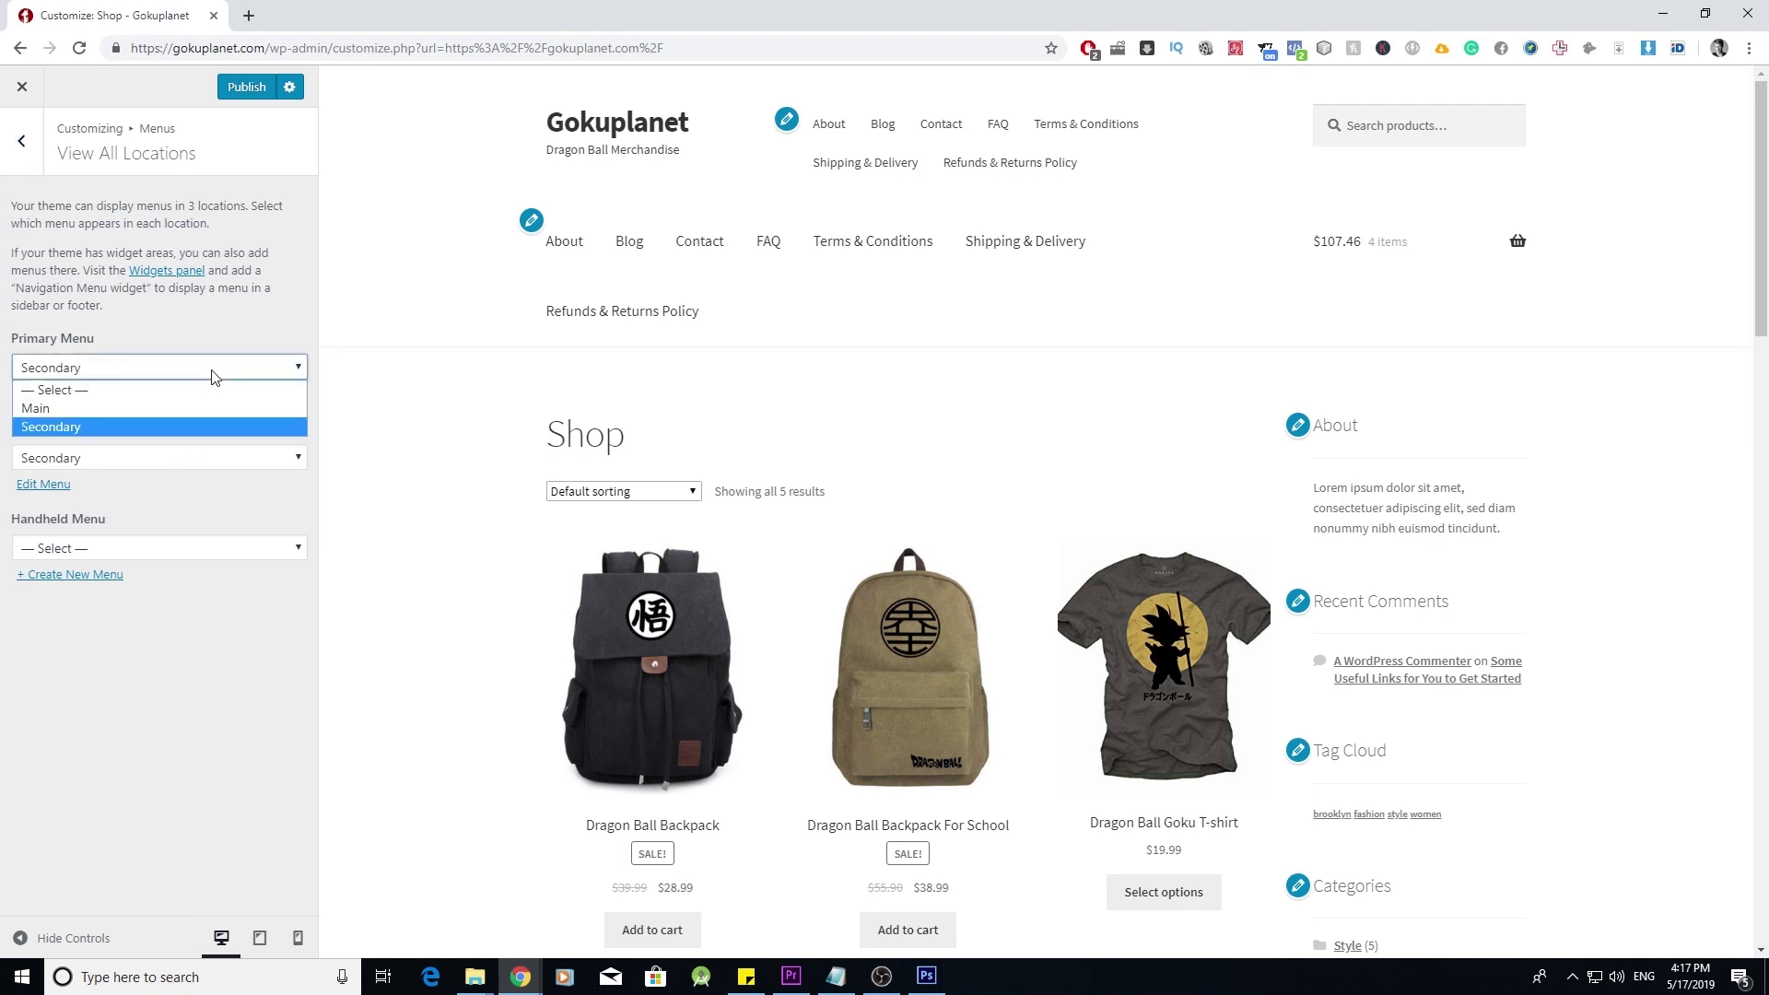
click(180, 408)
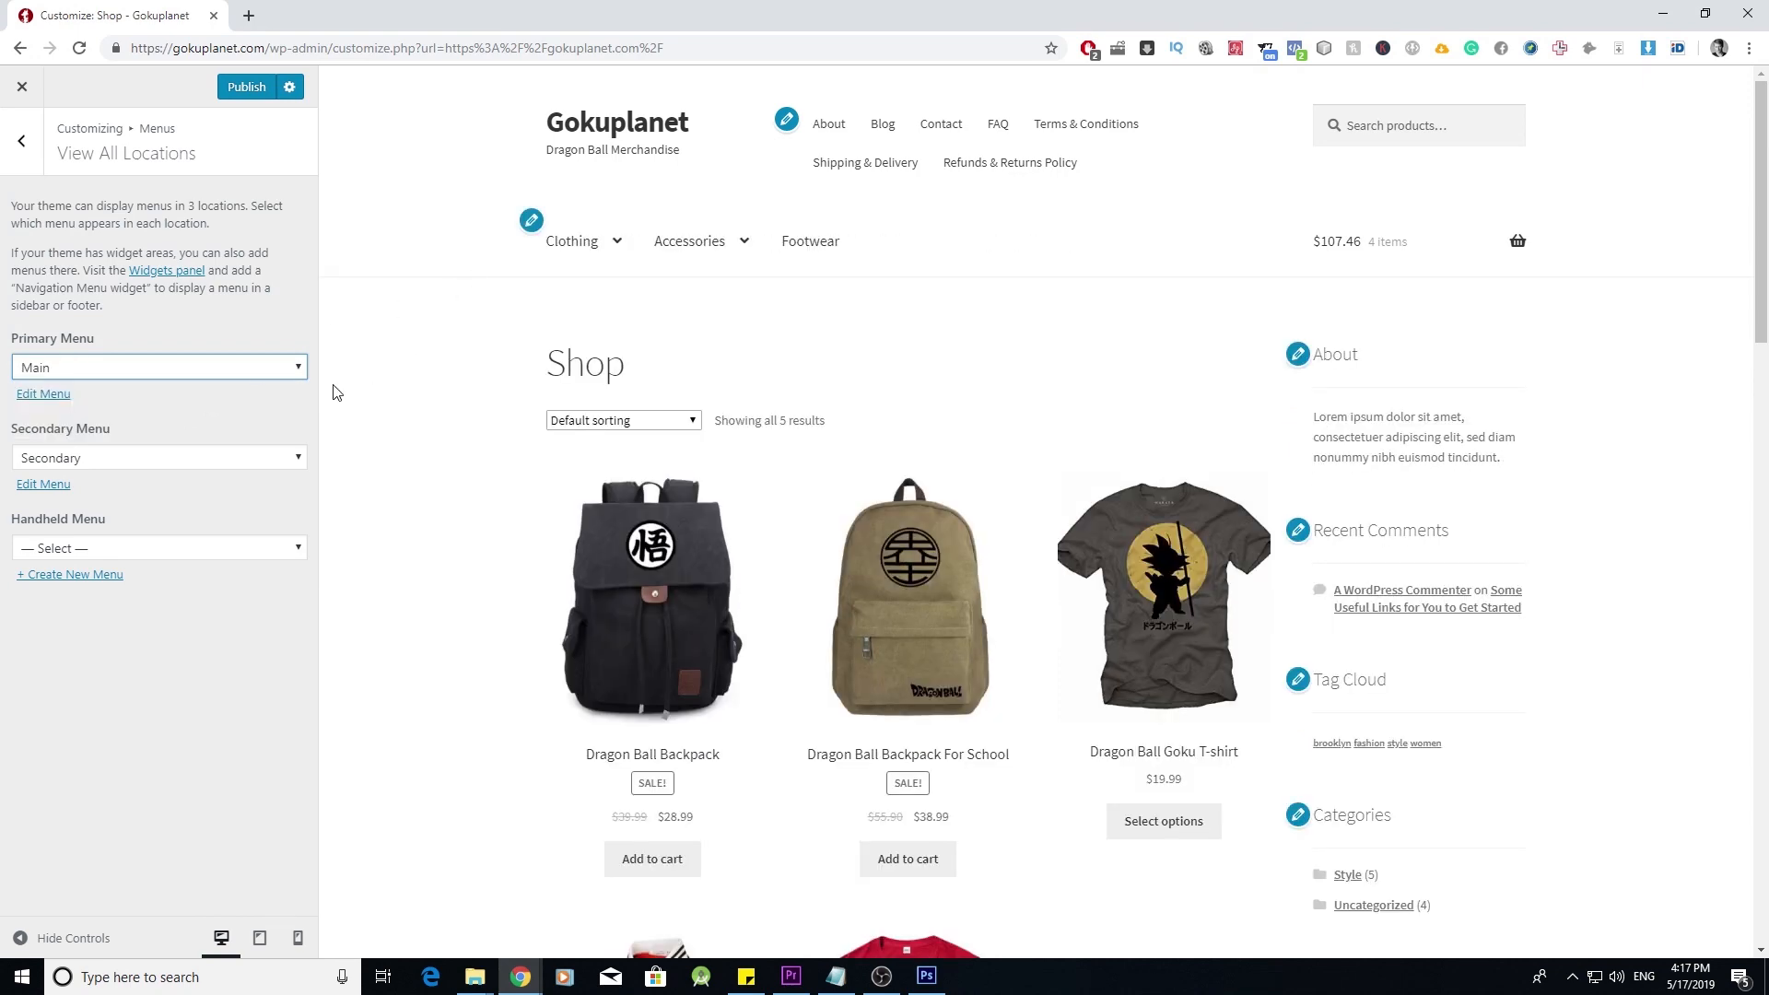
click(265, 464)
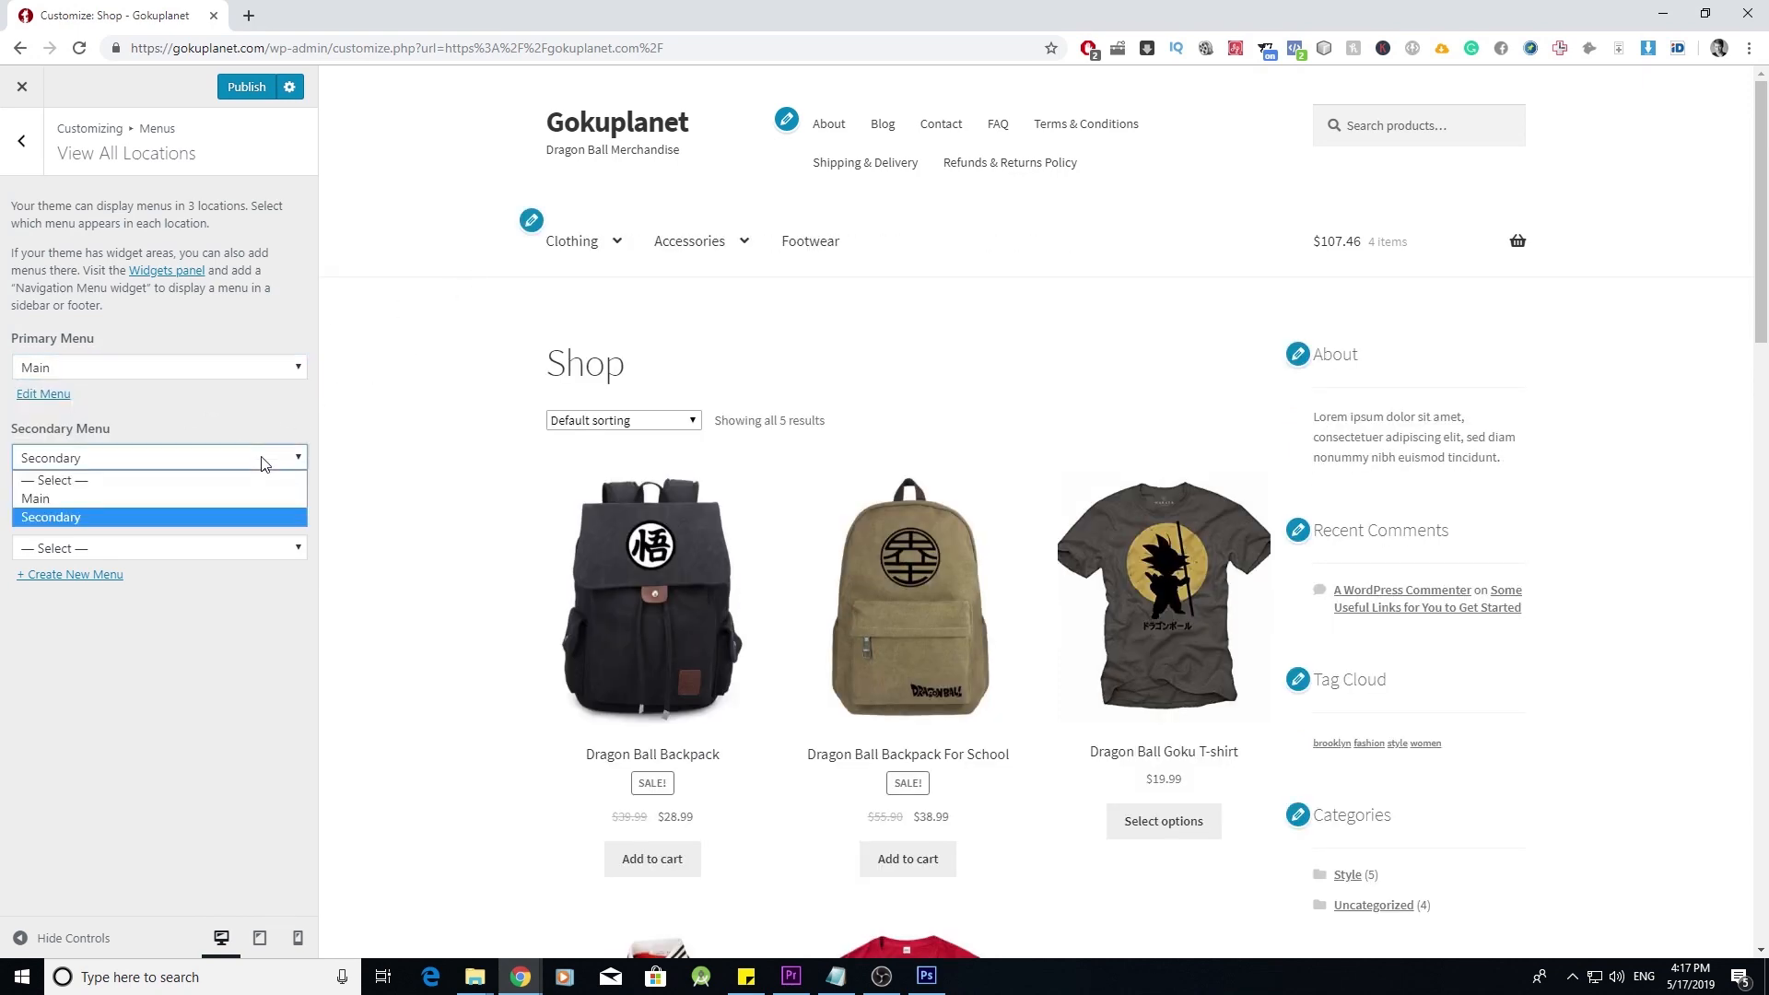
click(241, 474)
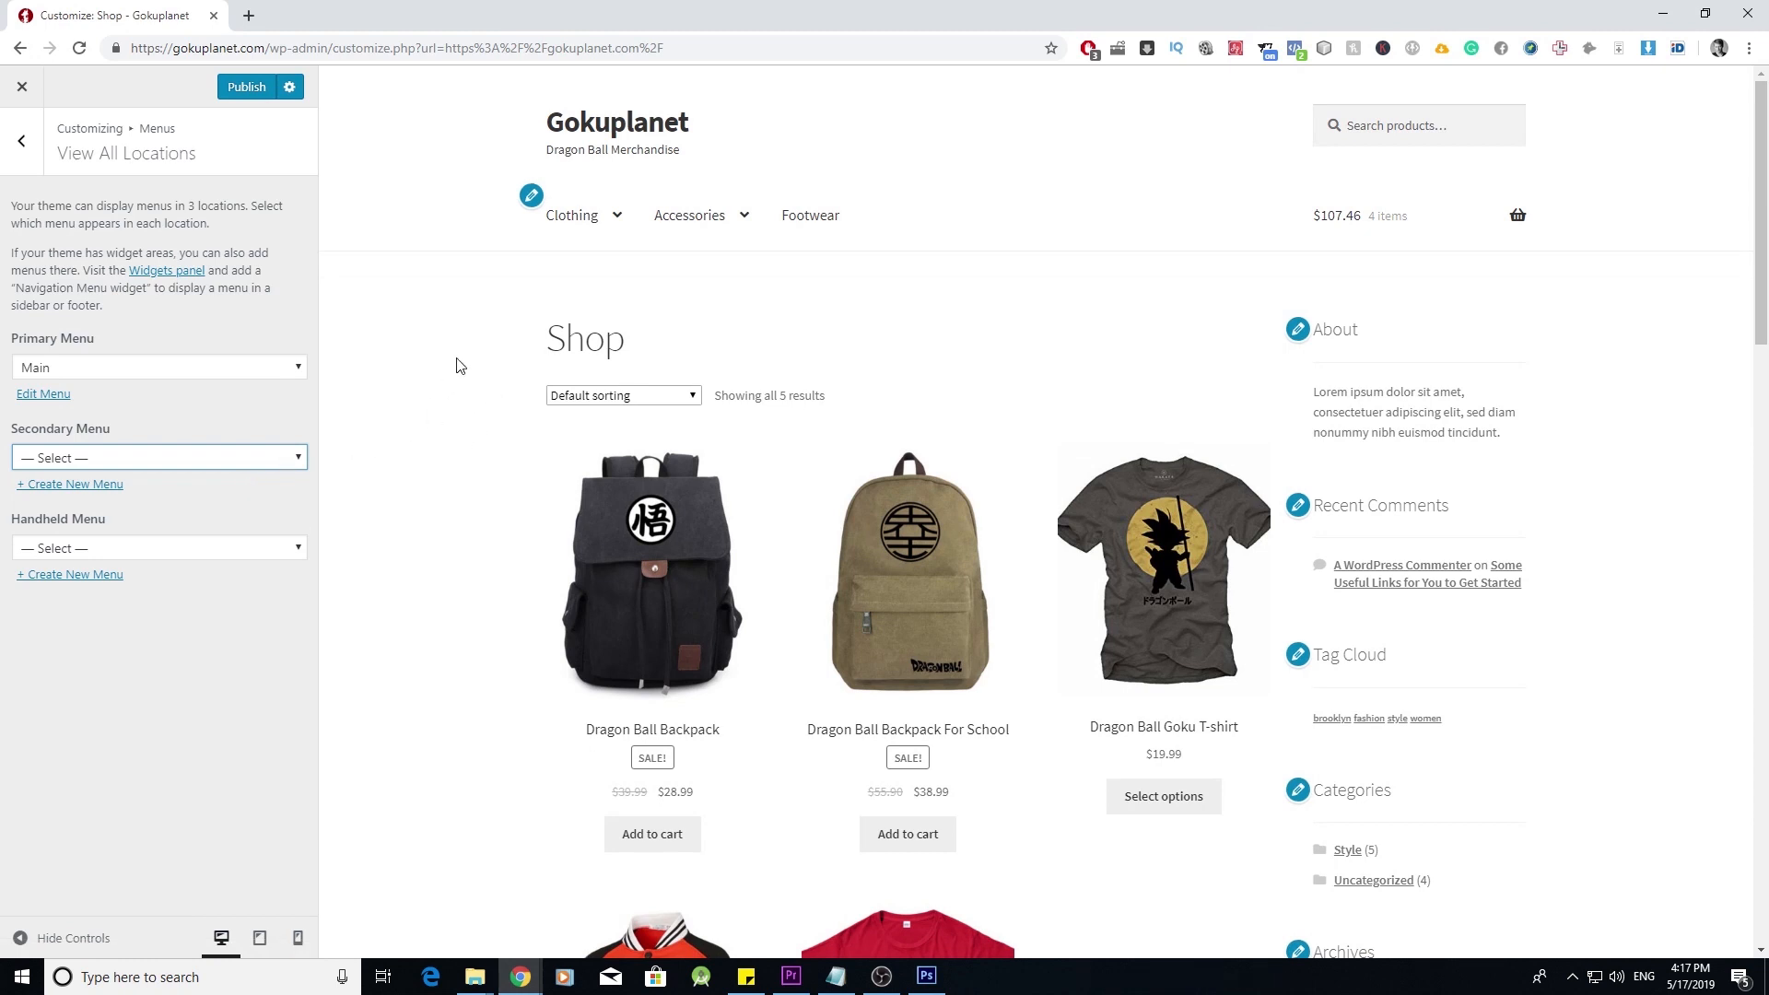
click(34, 154)
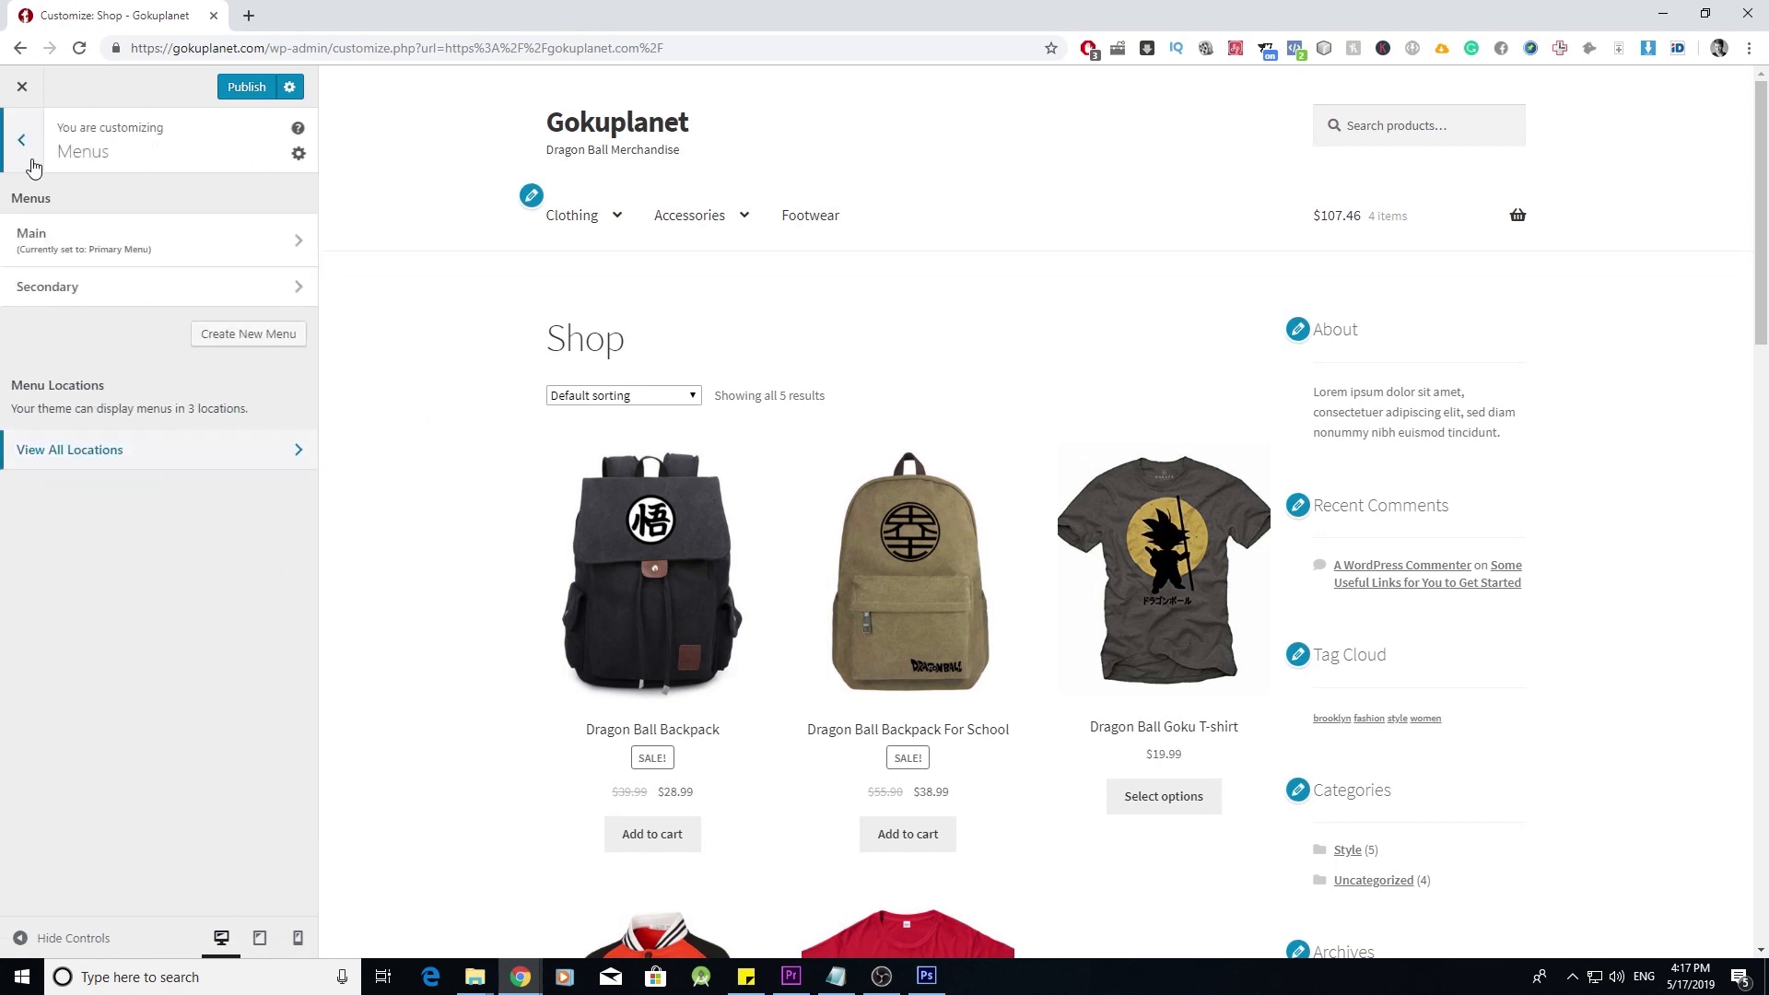
click(32, 164)
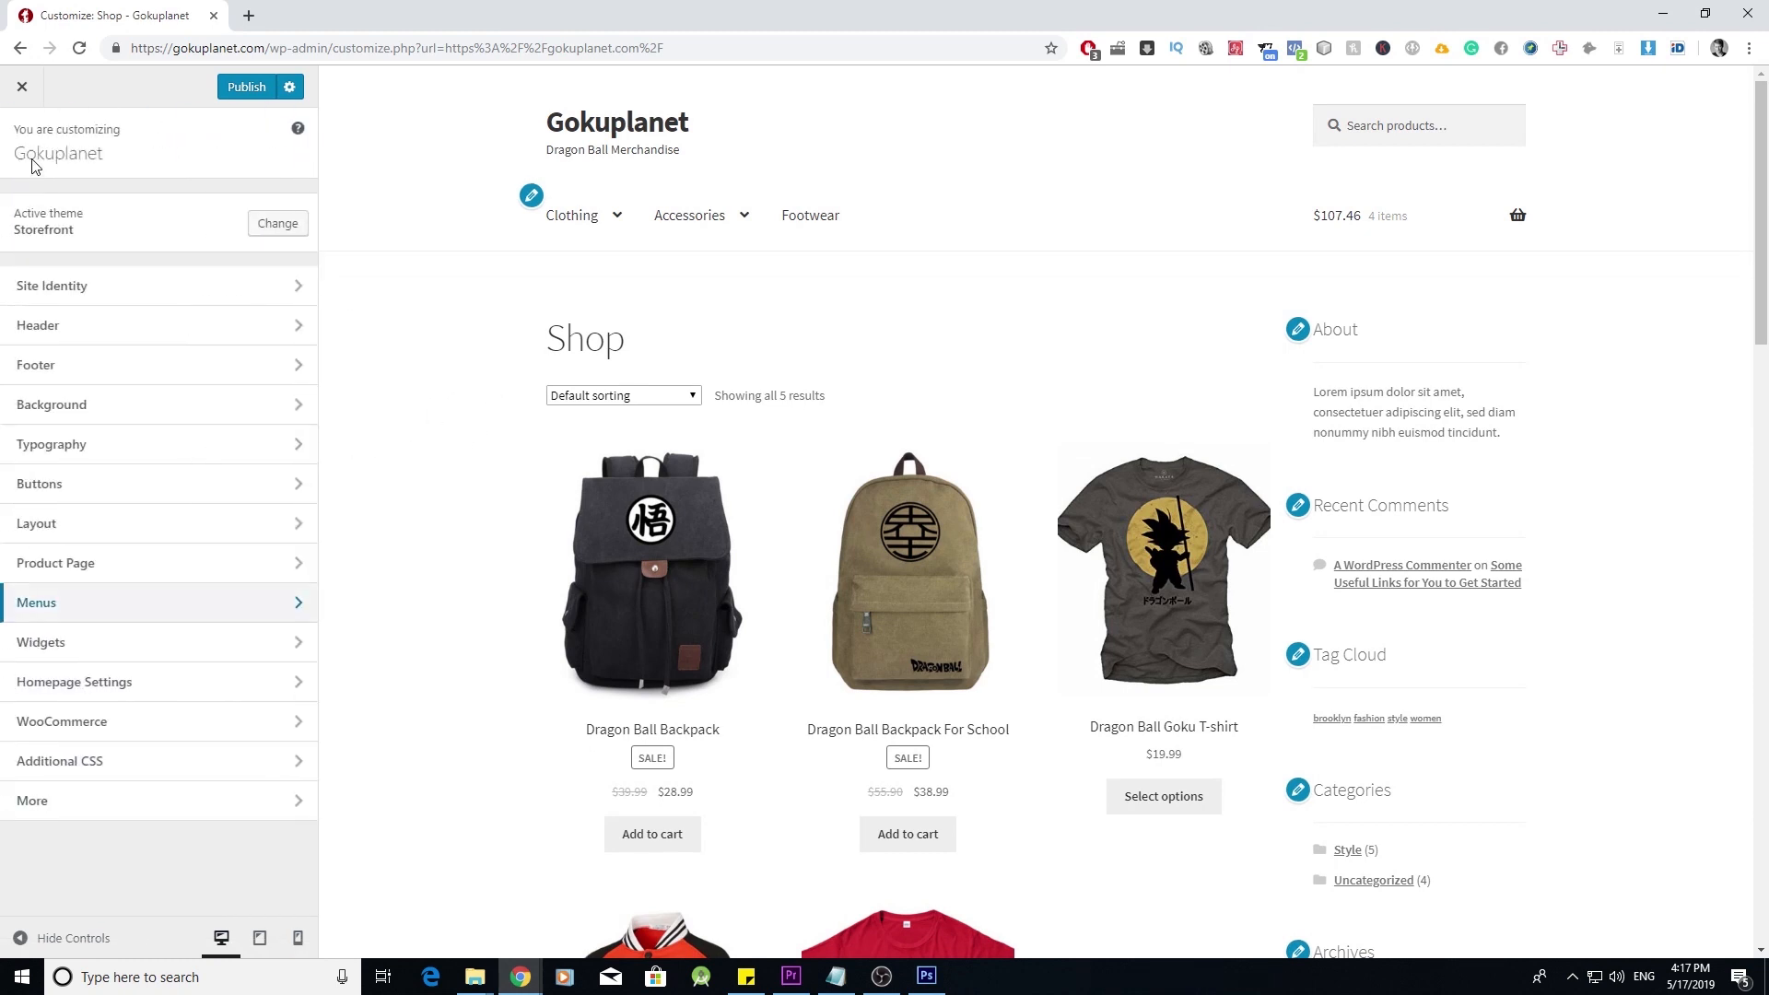
- Choose the left-sidebar option for the Storefront General Layout
click(291, 524)
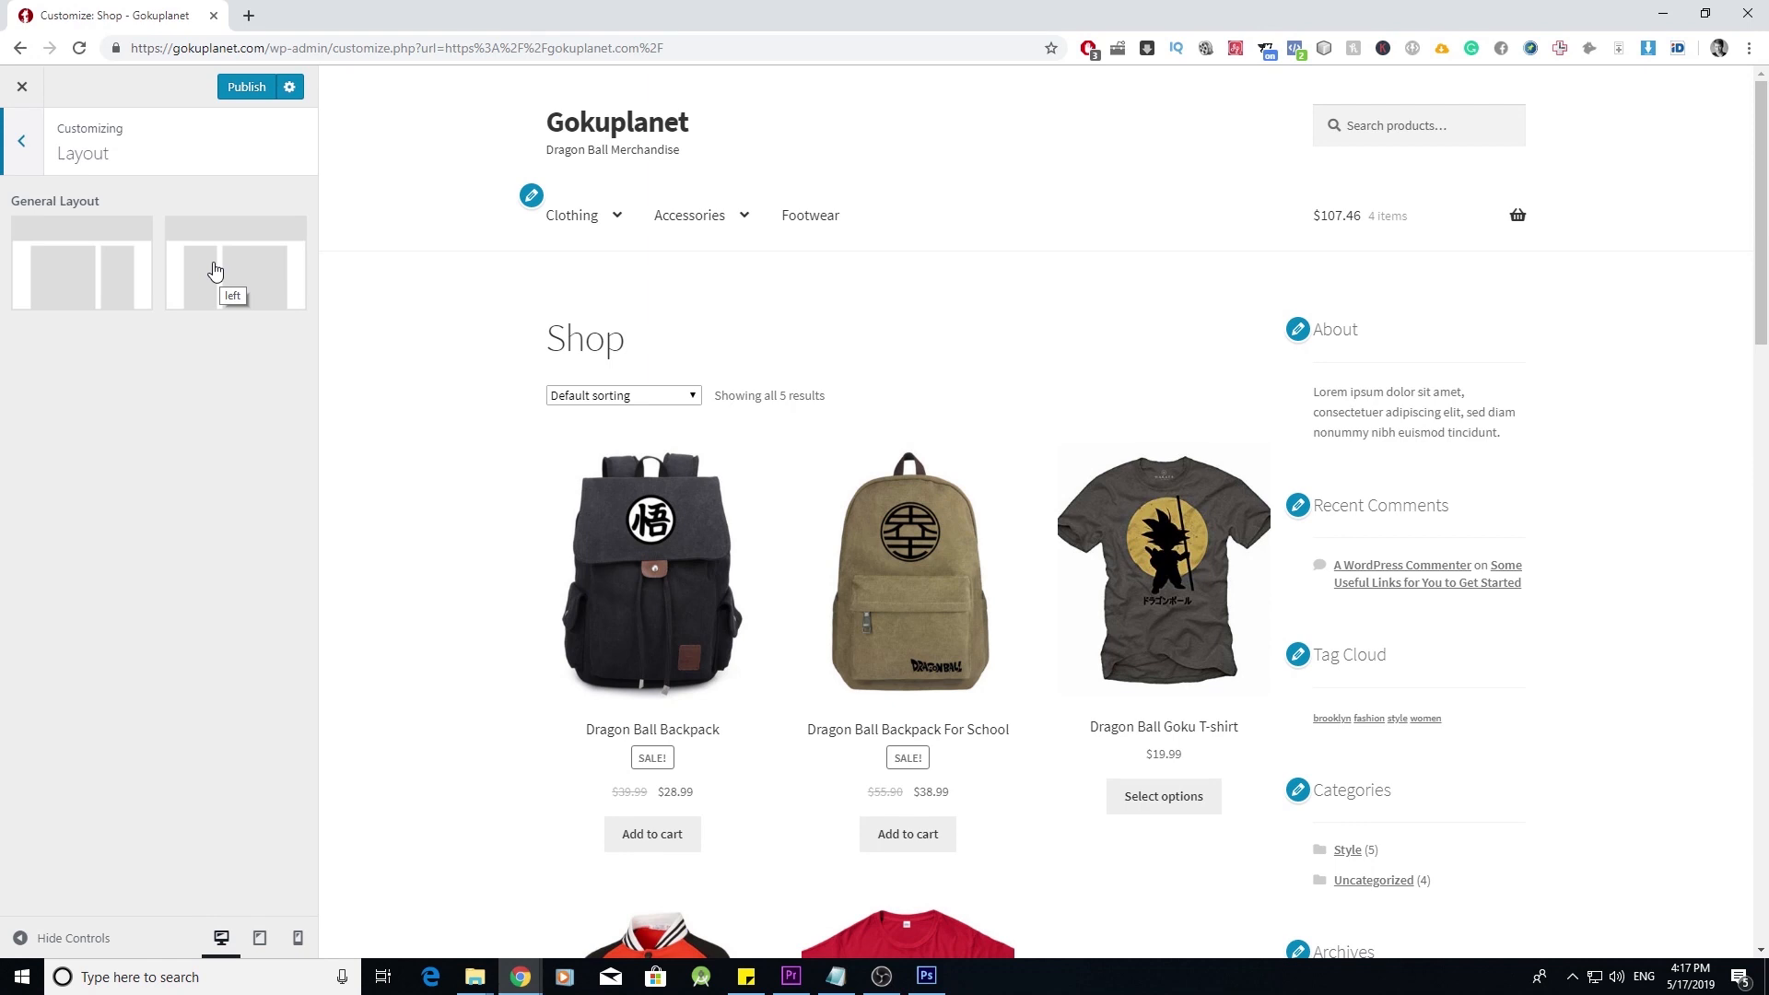
click(191, 262)
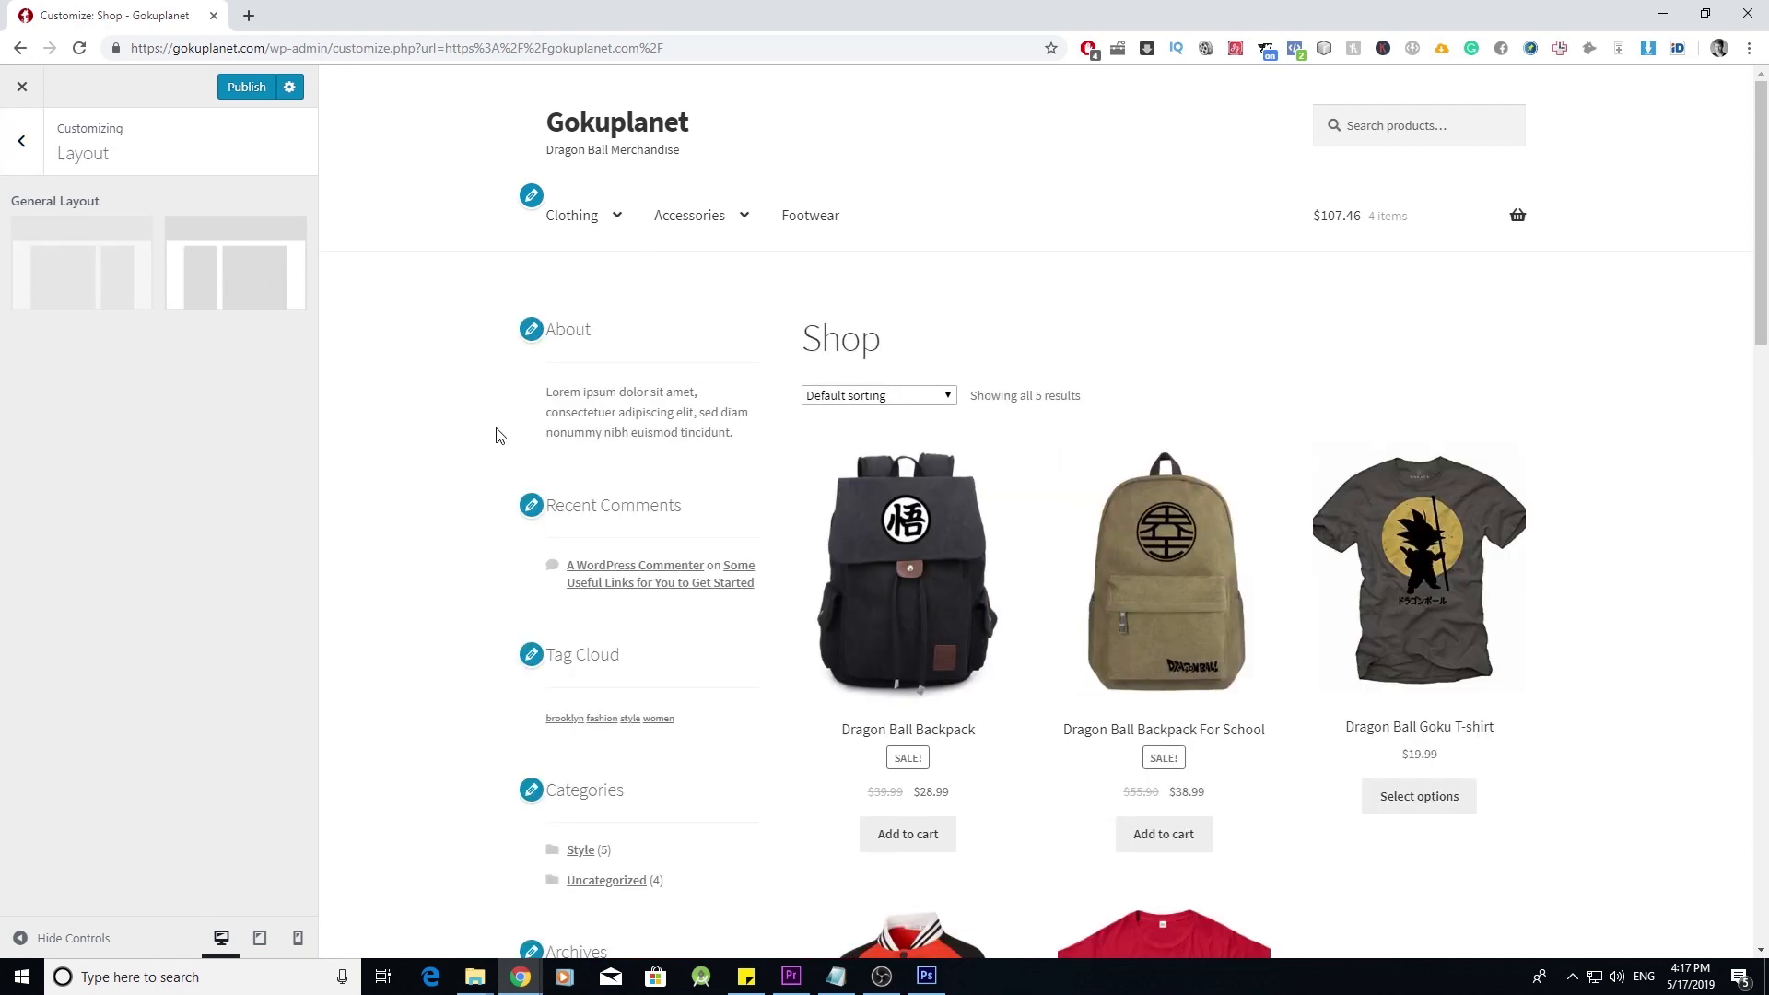
click(20, 142)
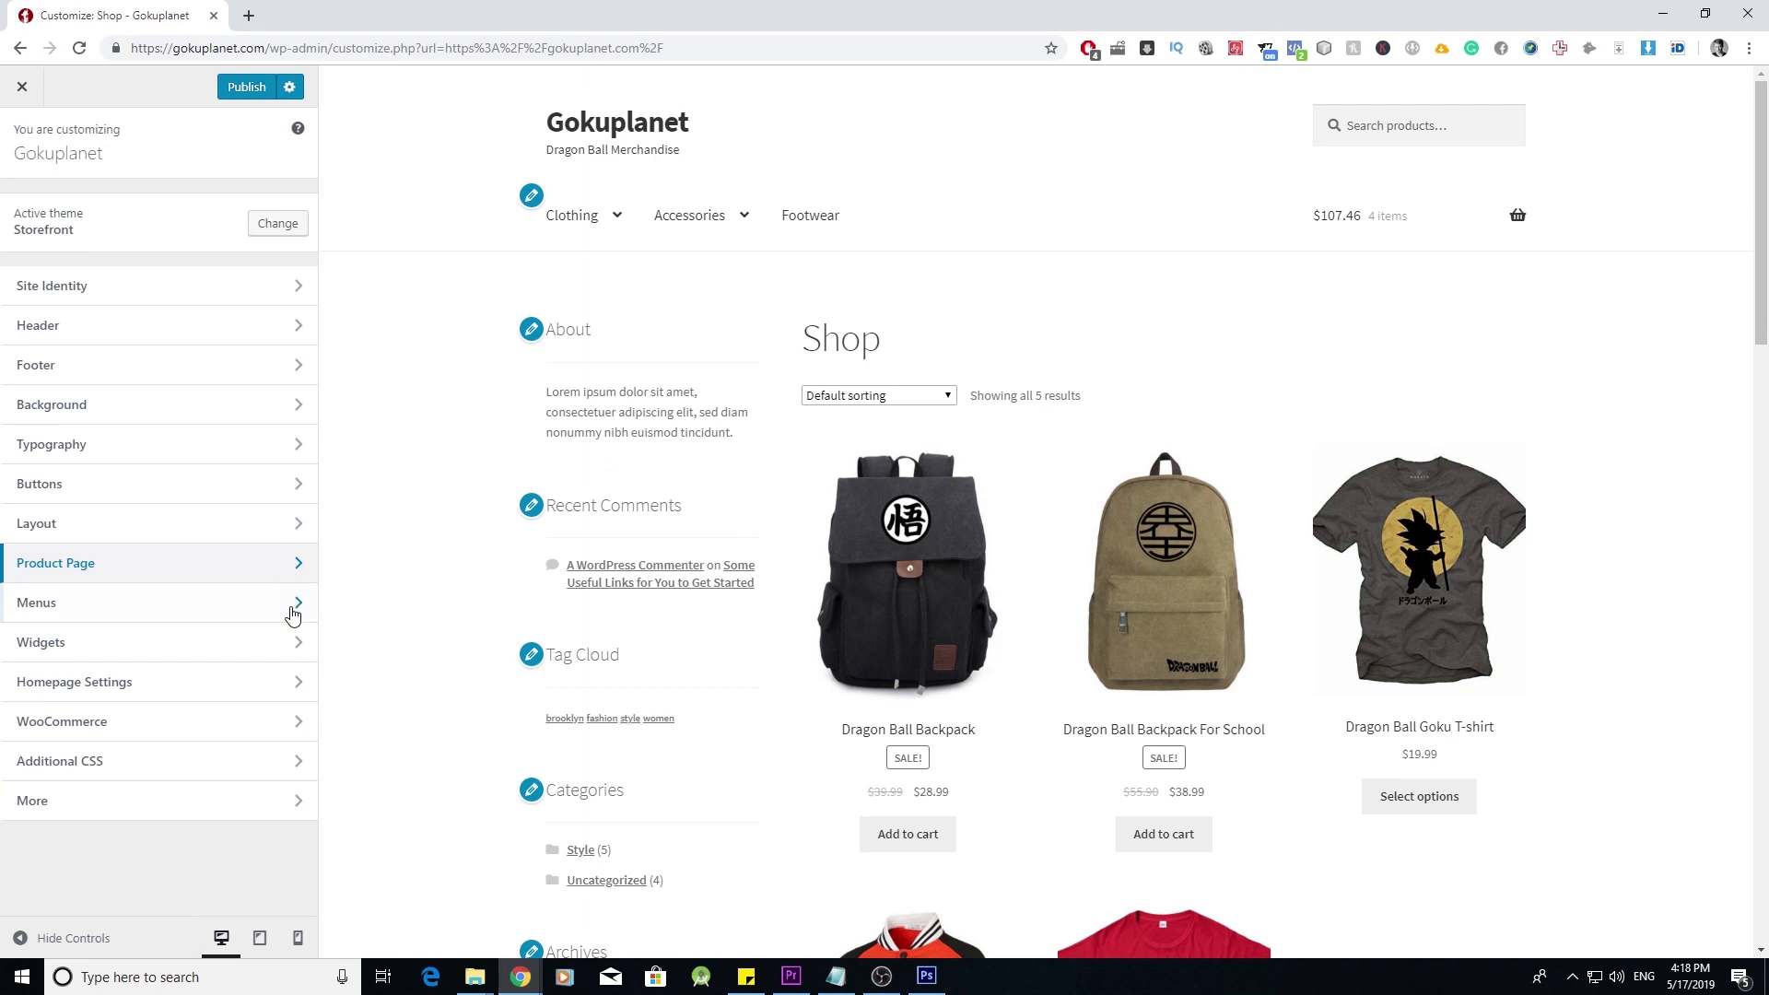
click(293, 806)
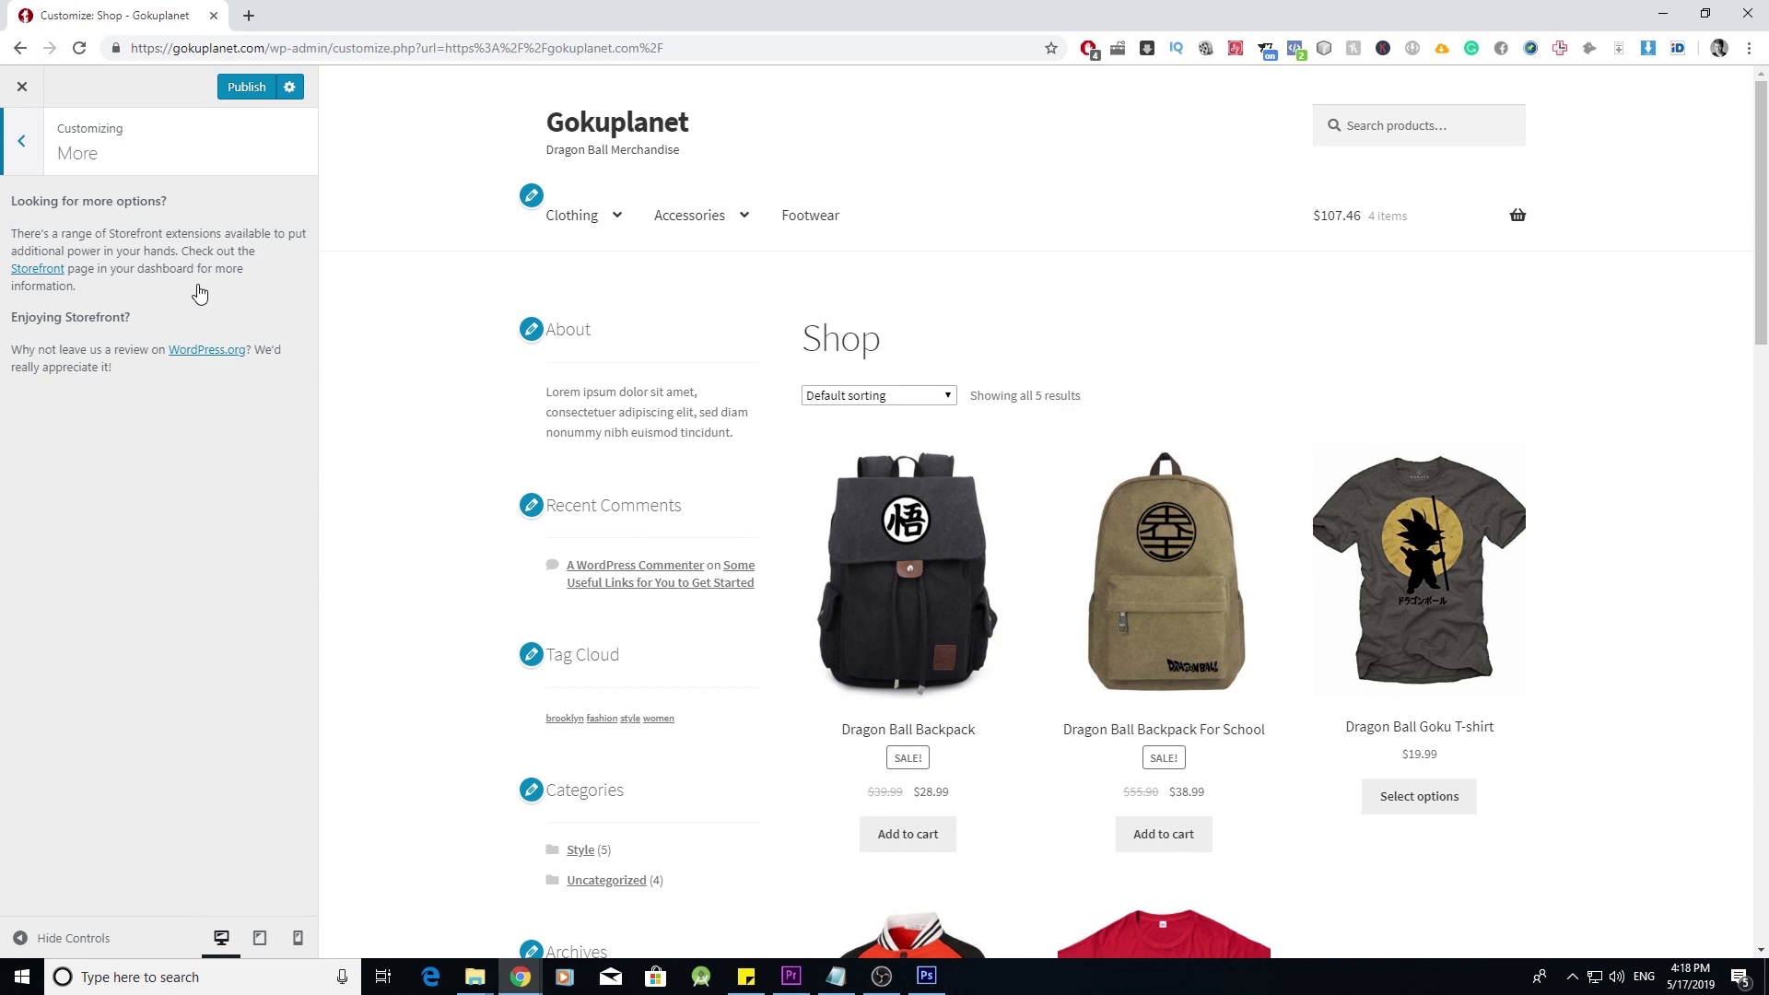
click(21, 143)
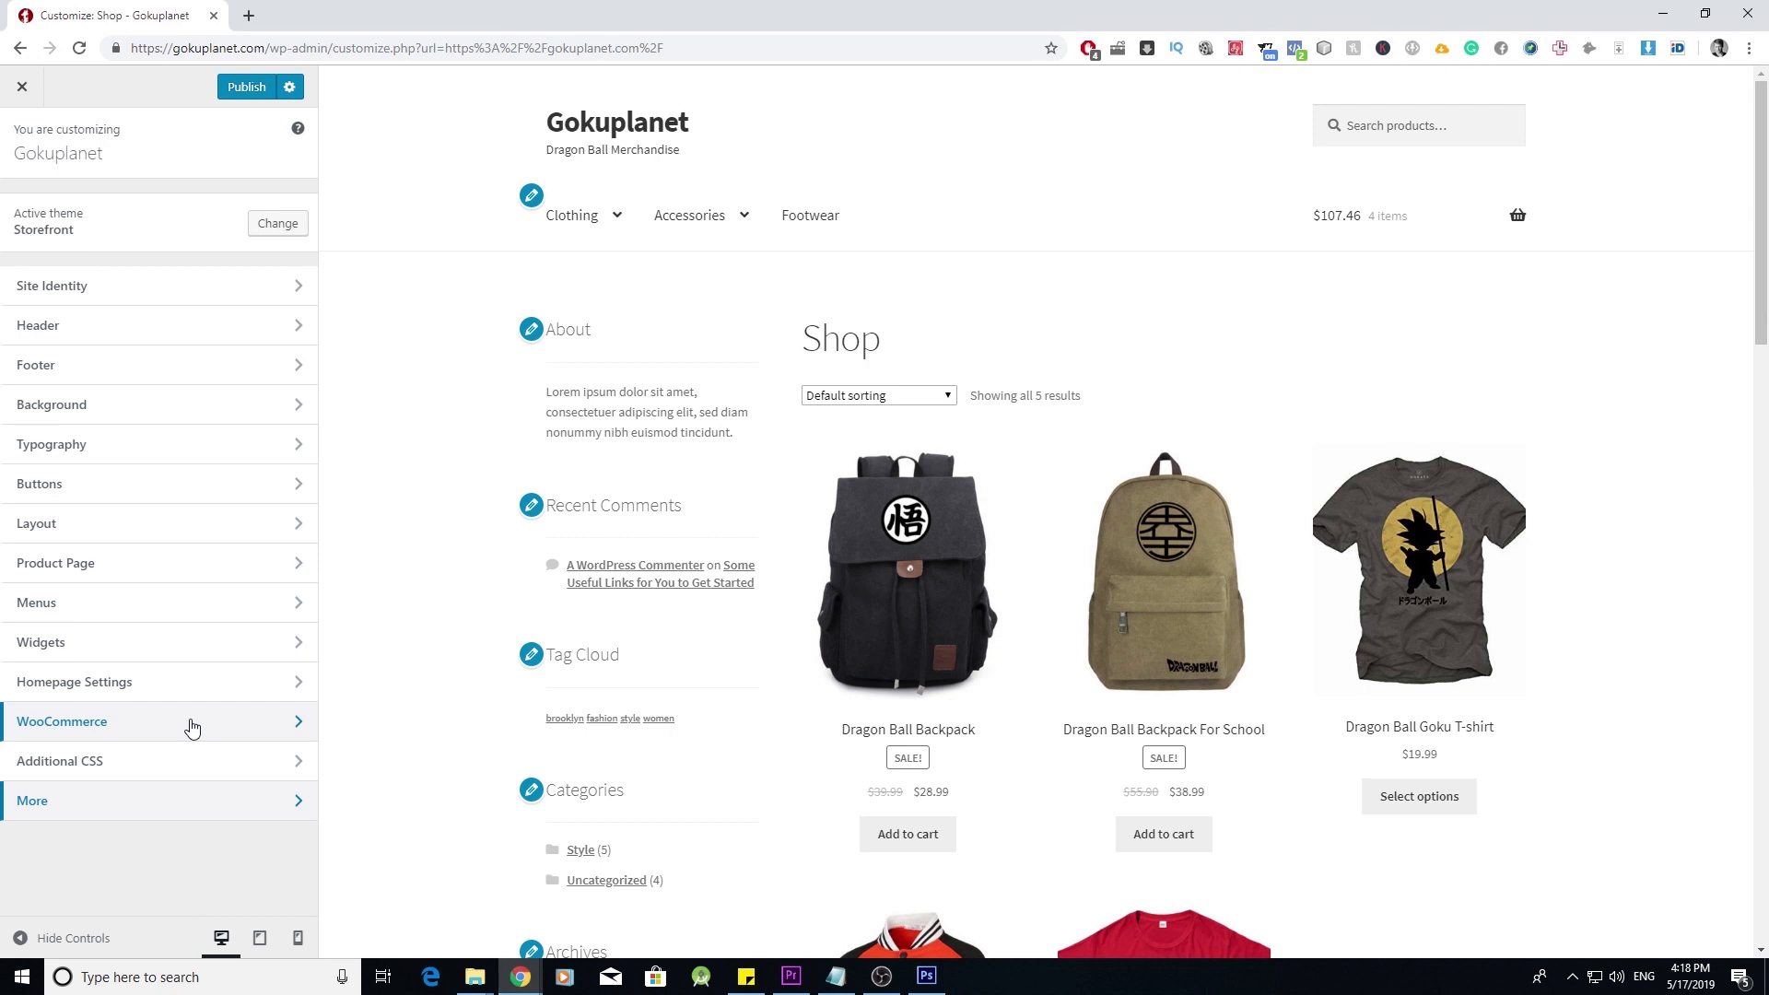
click(289, 727)
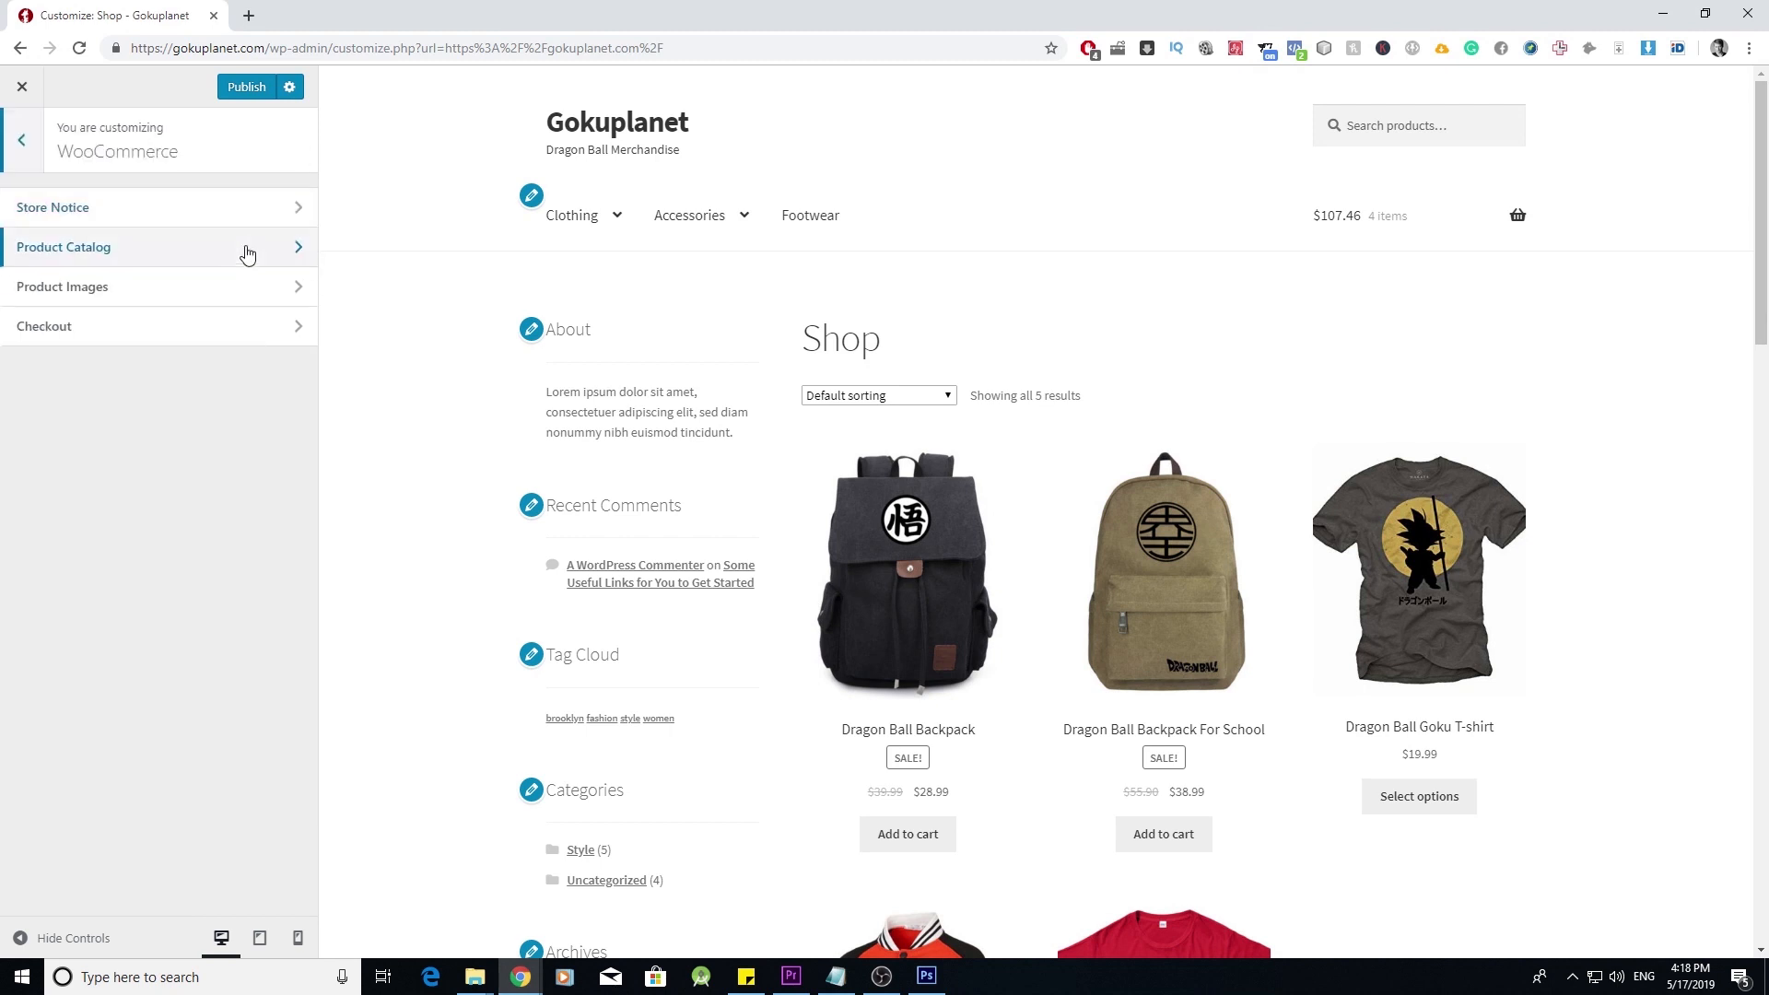
click(291, 285)
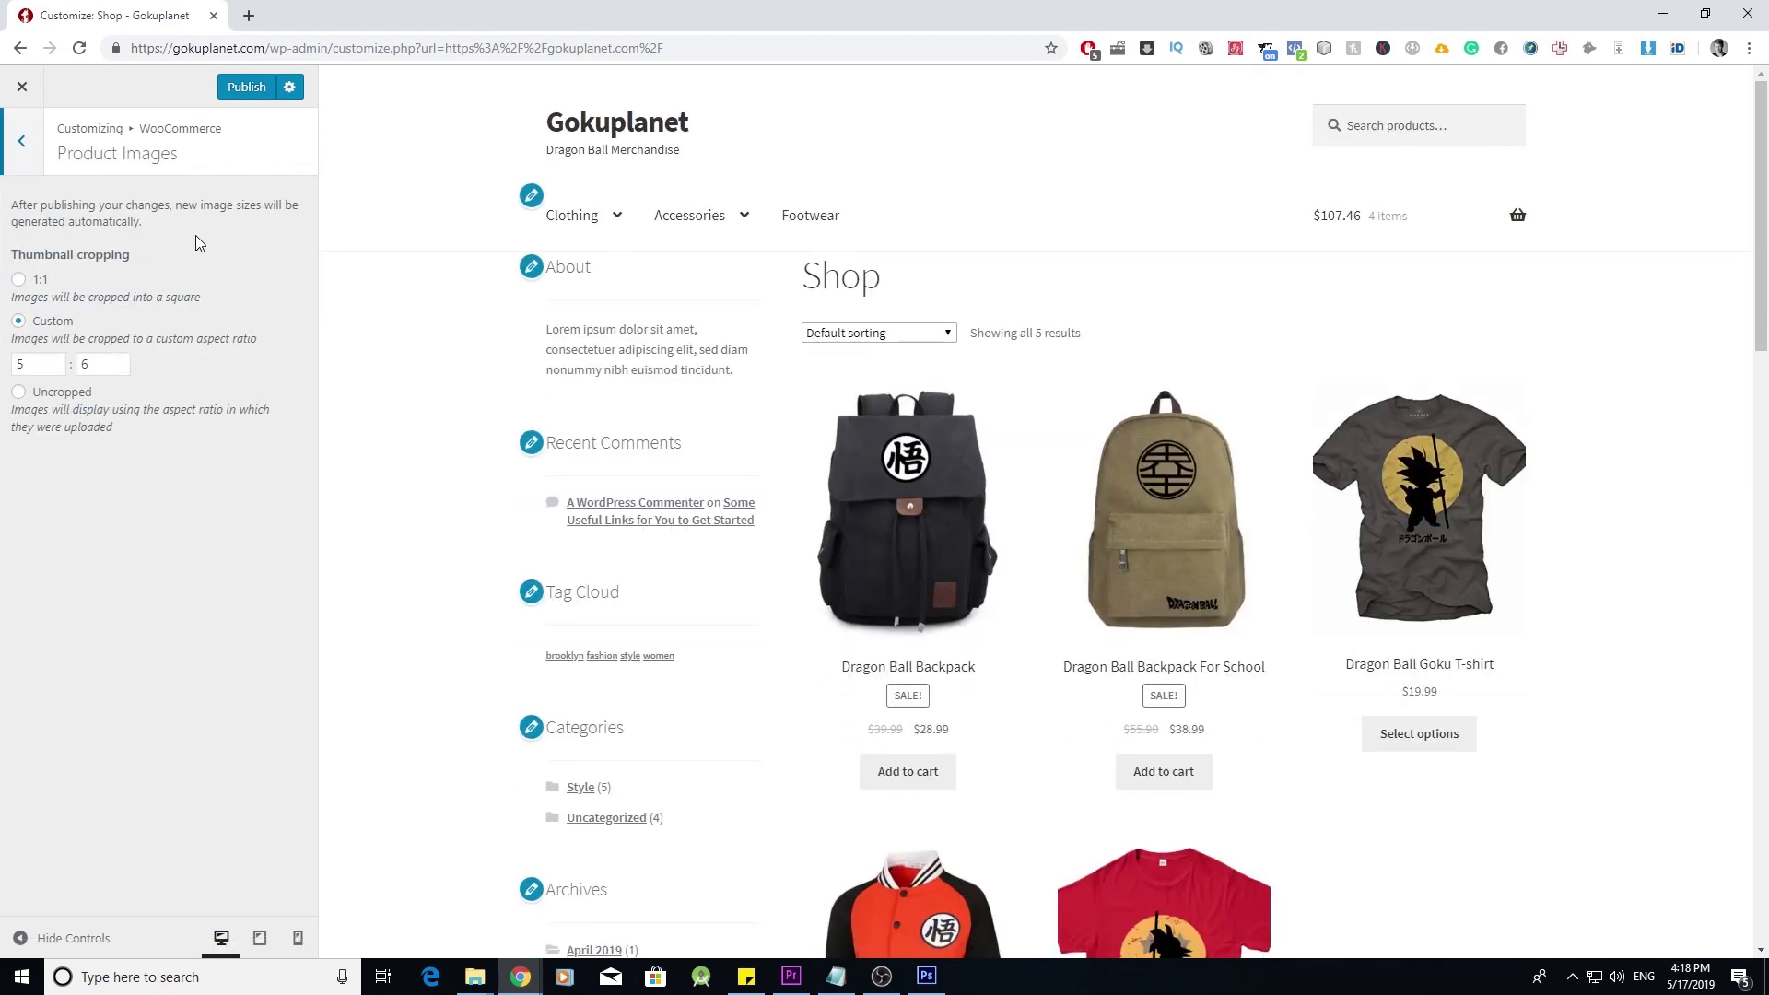
click(21, 141)
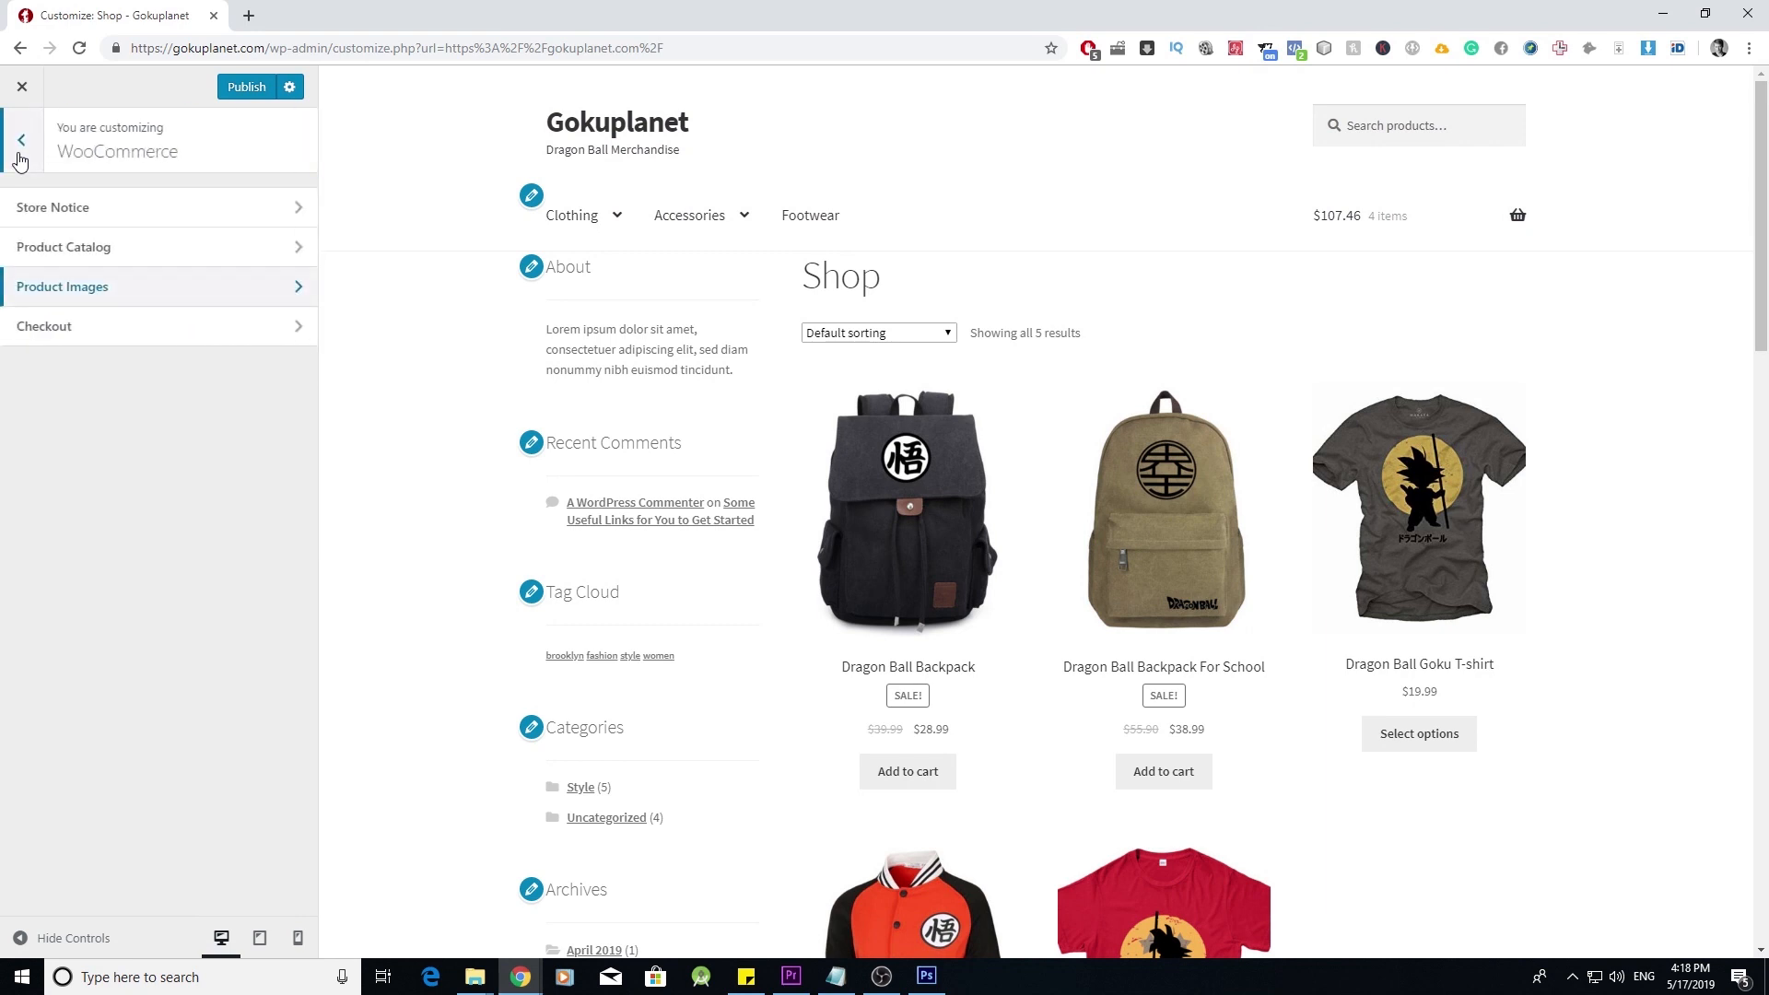
click(20, 146)
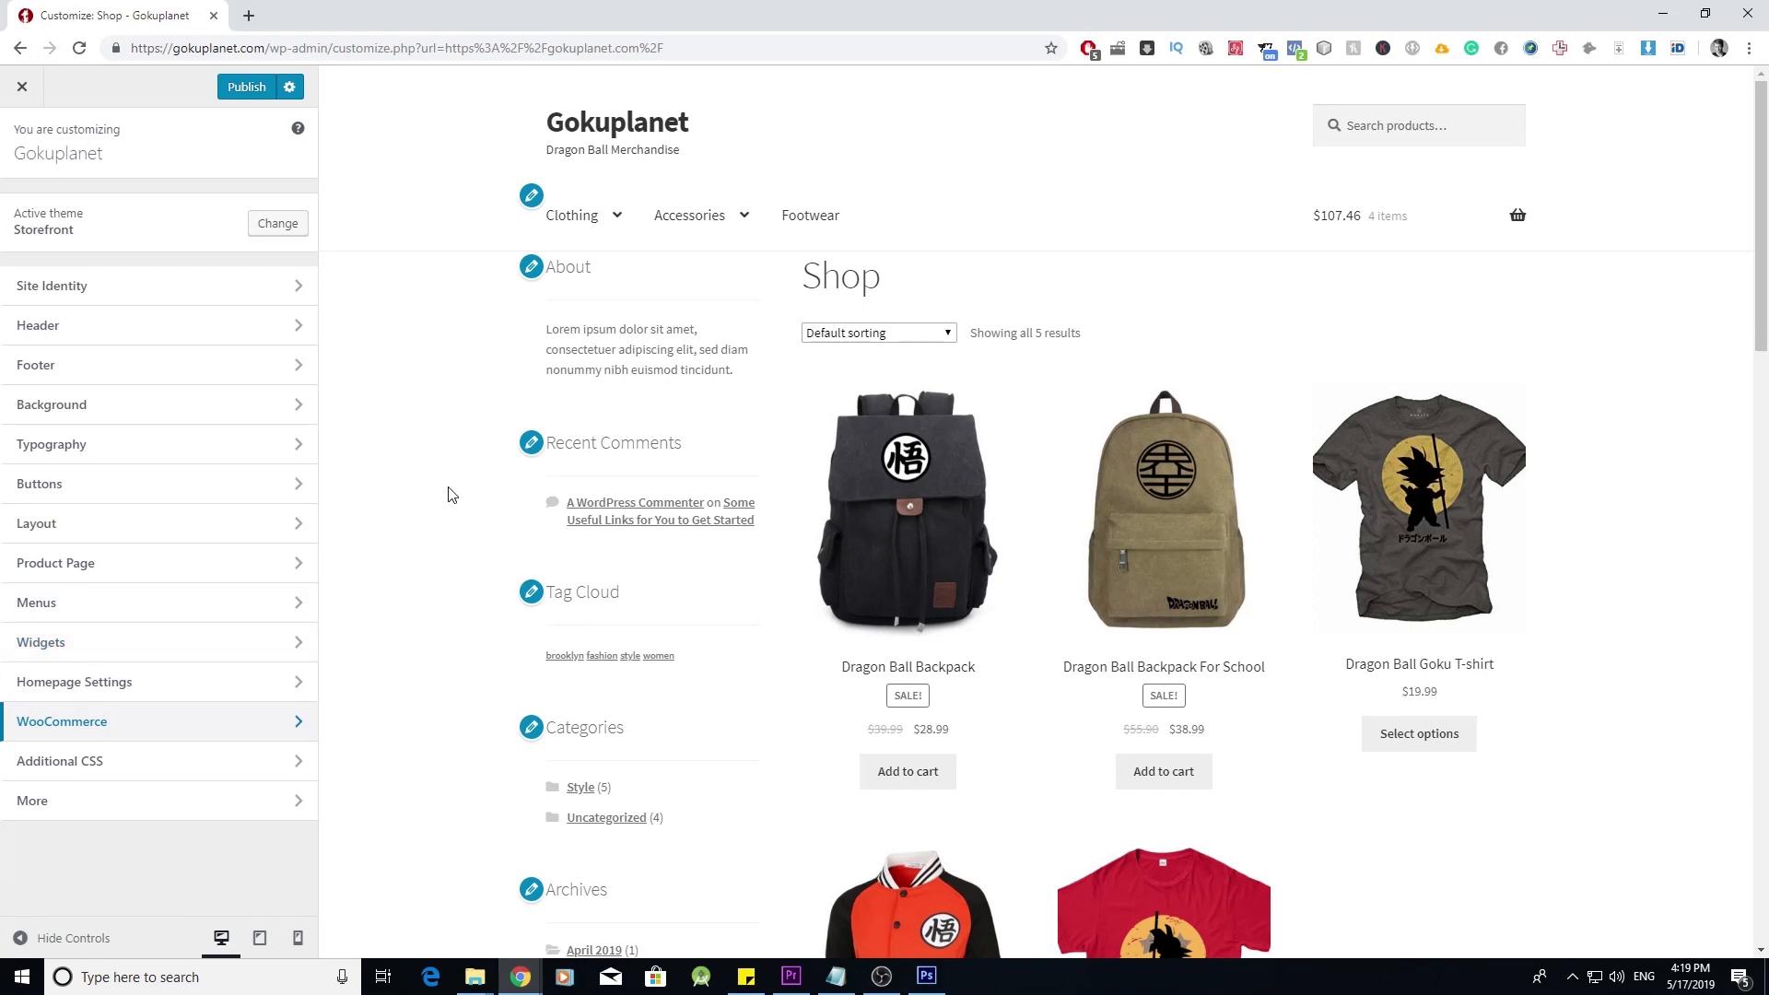
- Go from Dragon Ball Backpack to the Cart page showing three items, $107.46 subtotal
scroll(449, 494, down, 12)
scroll(746, 494, up, 6)
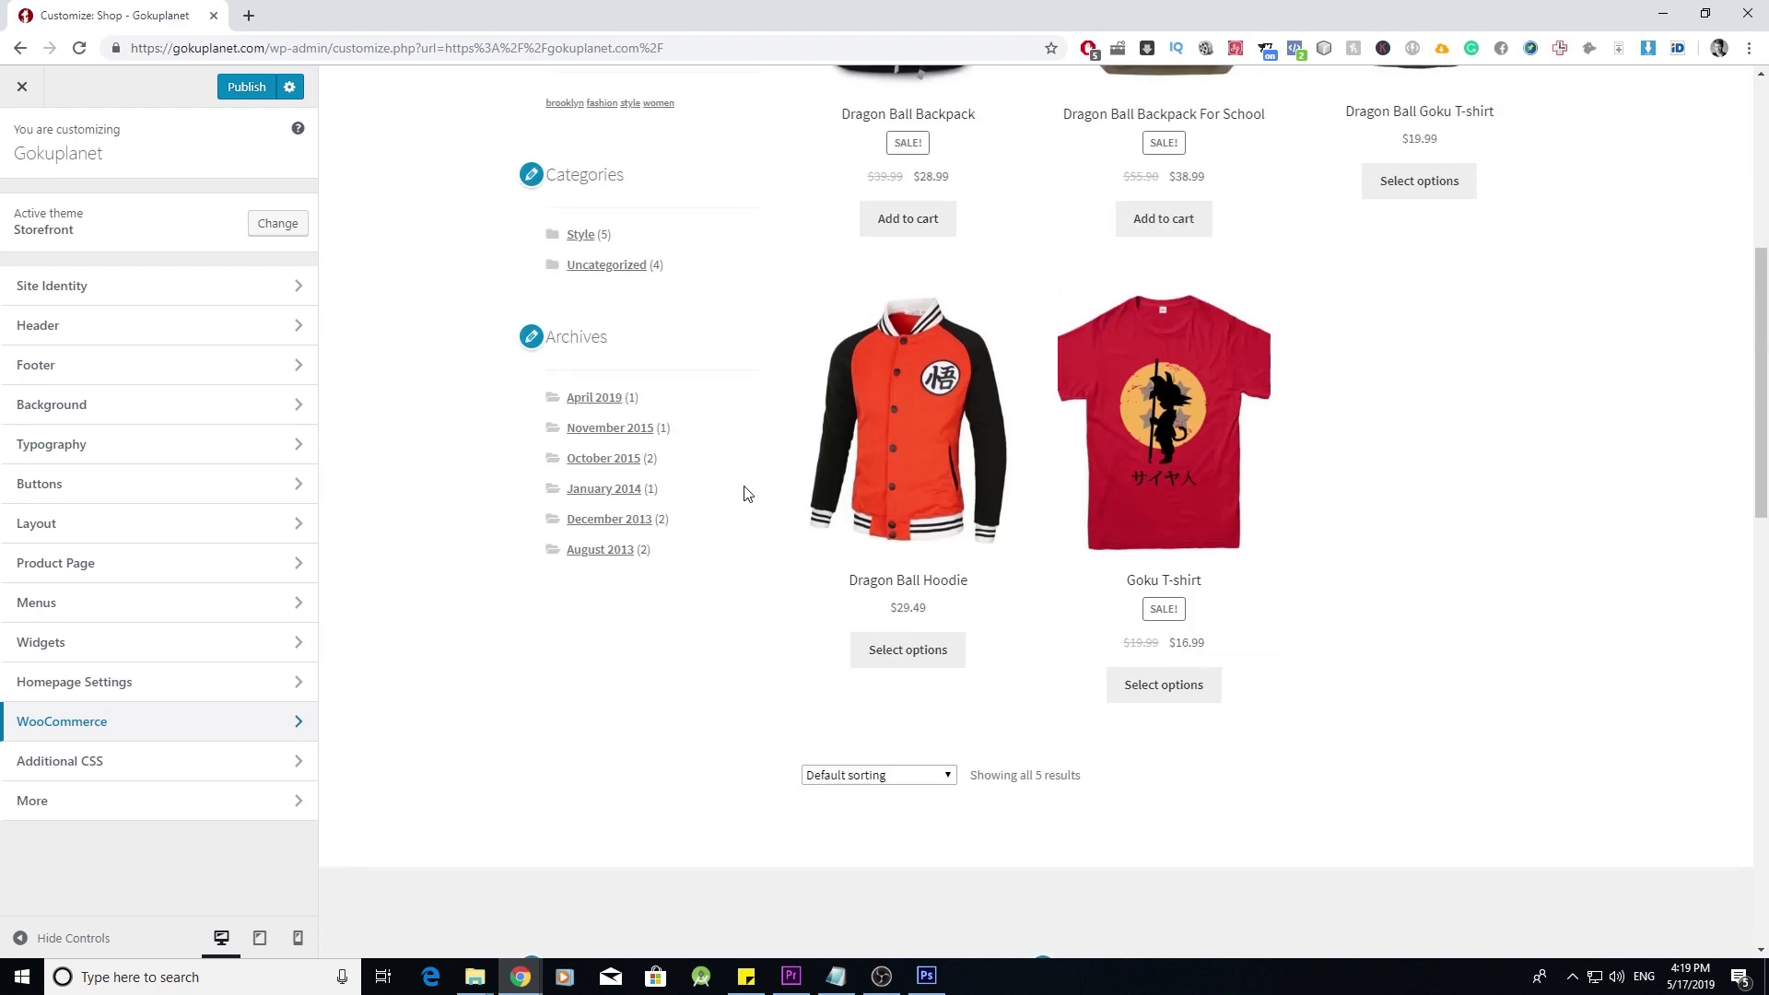
scroll(746, 494, up, 6)
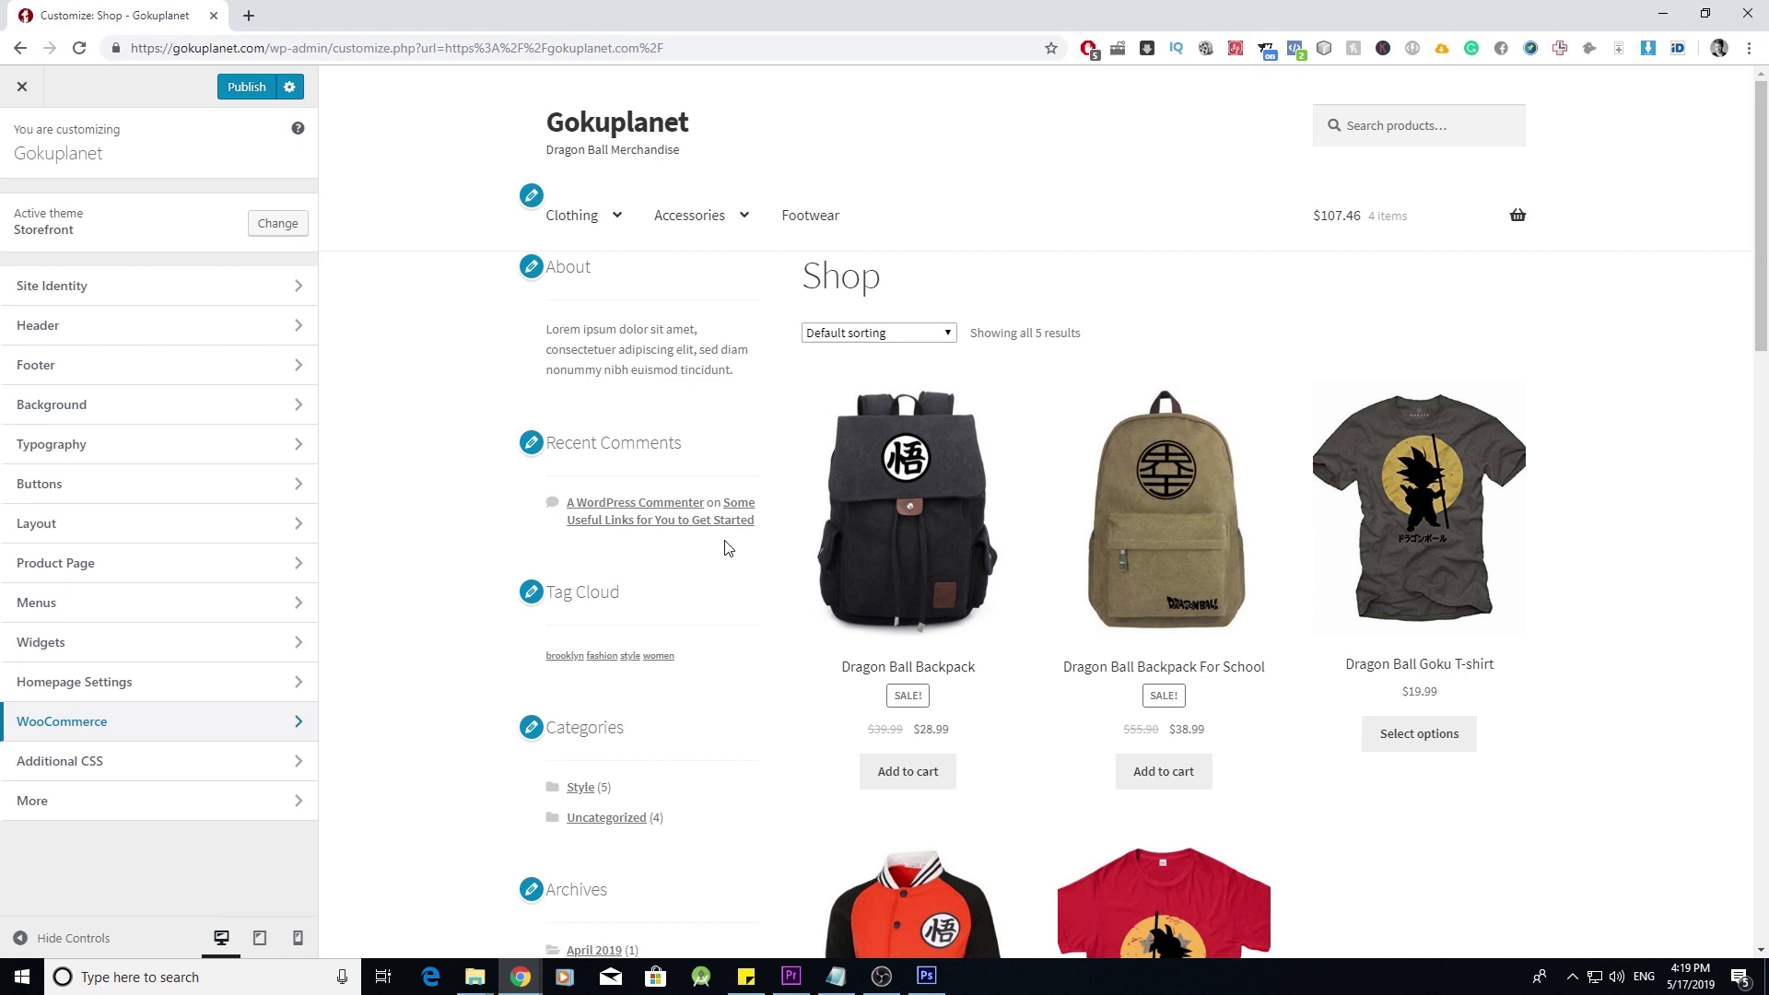
click(902, 542)
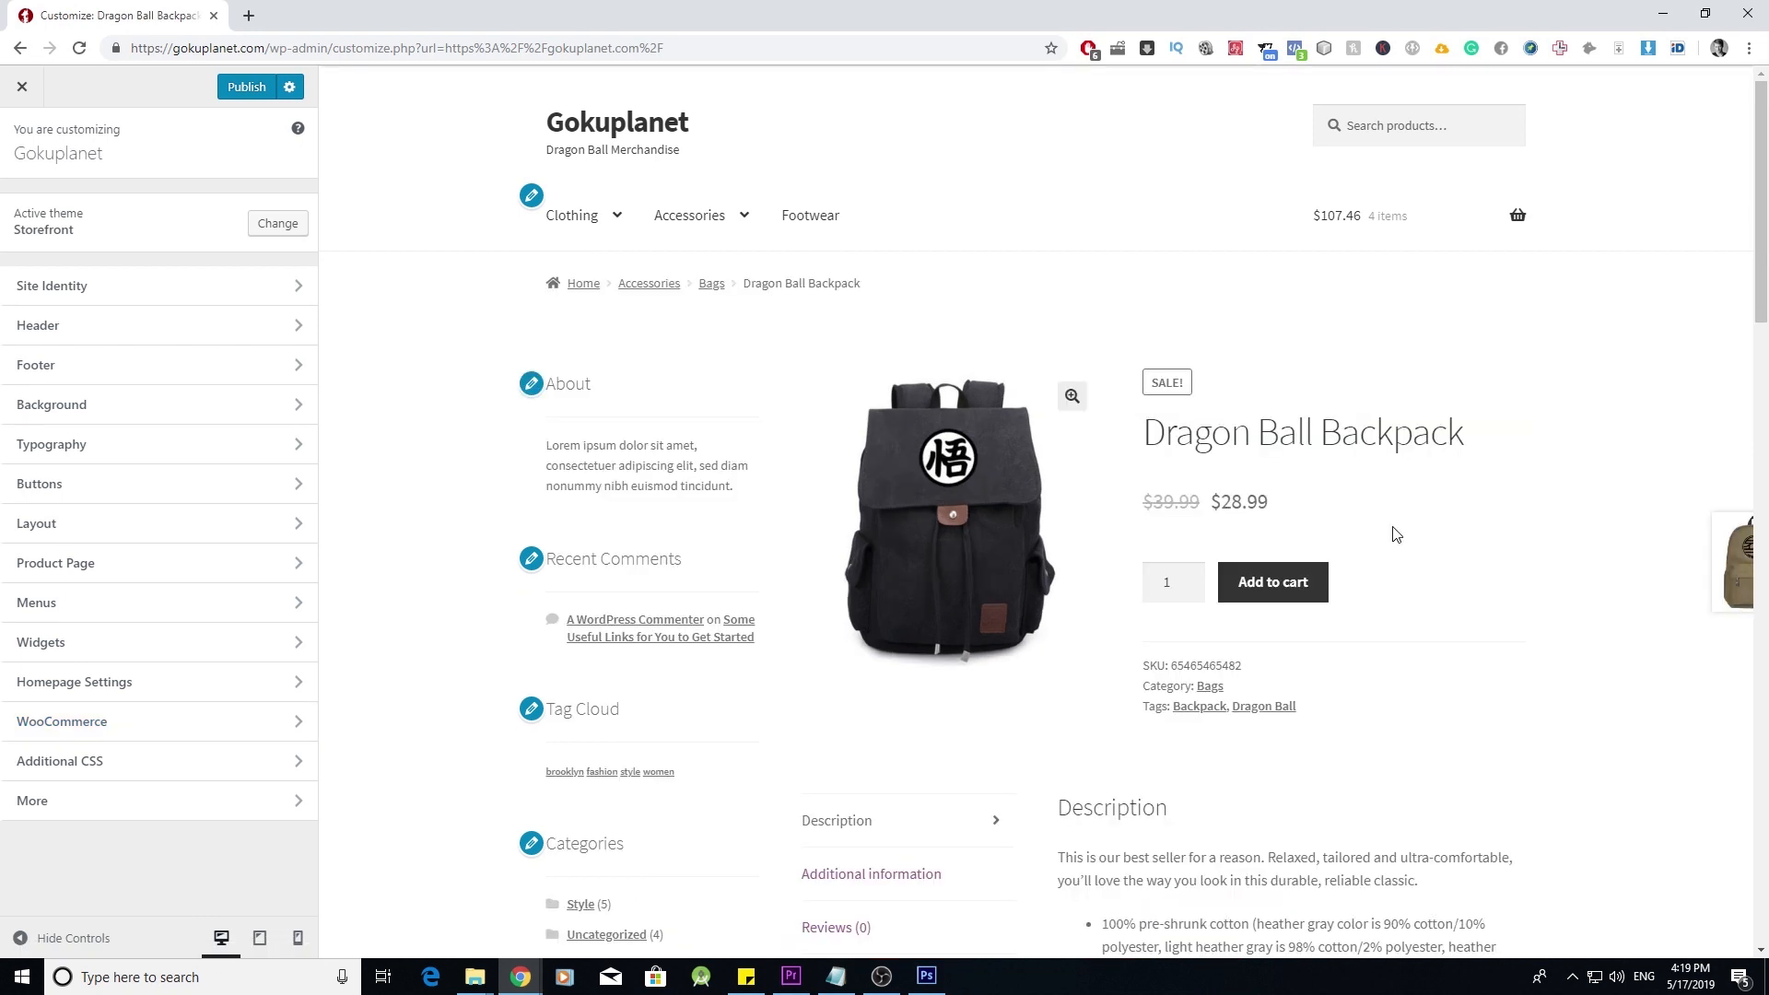
mouse_move(1517, 217)
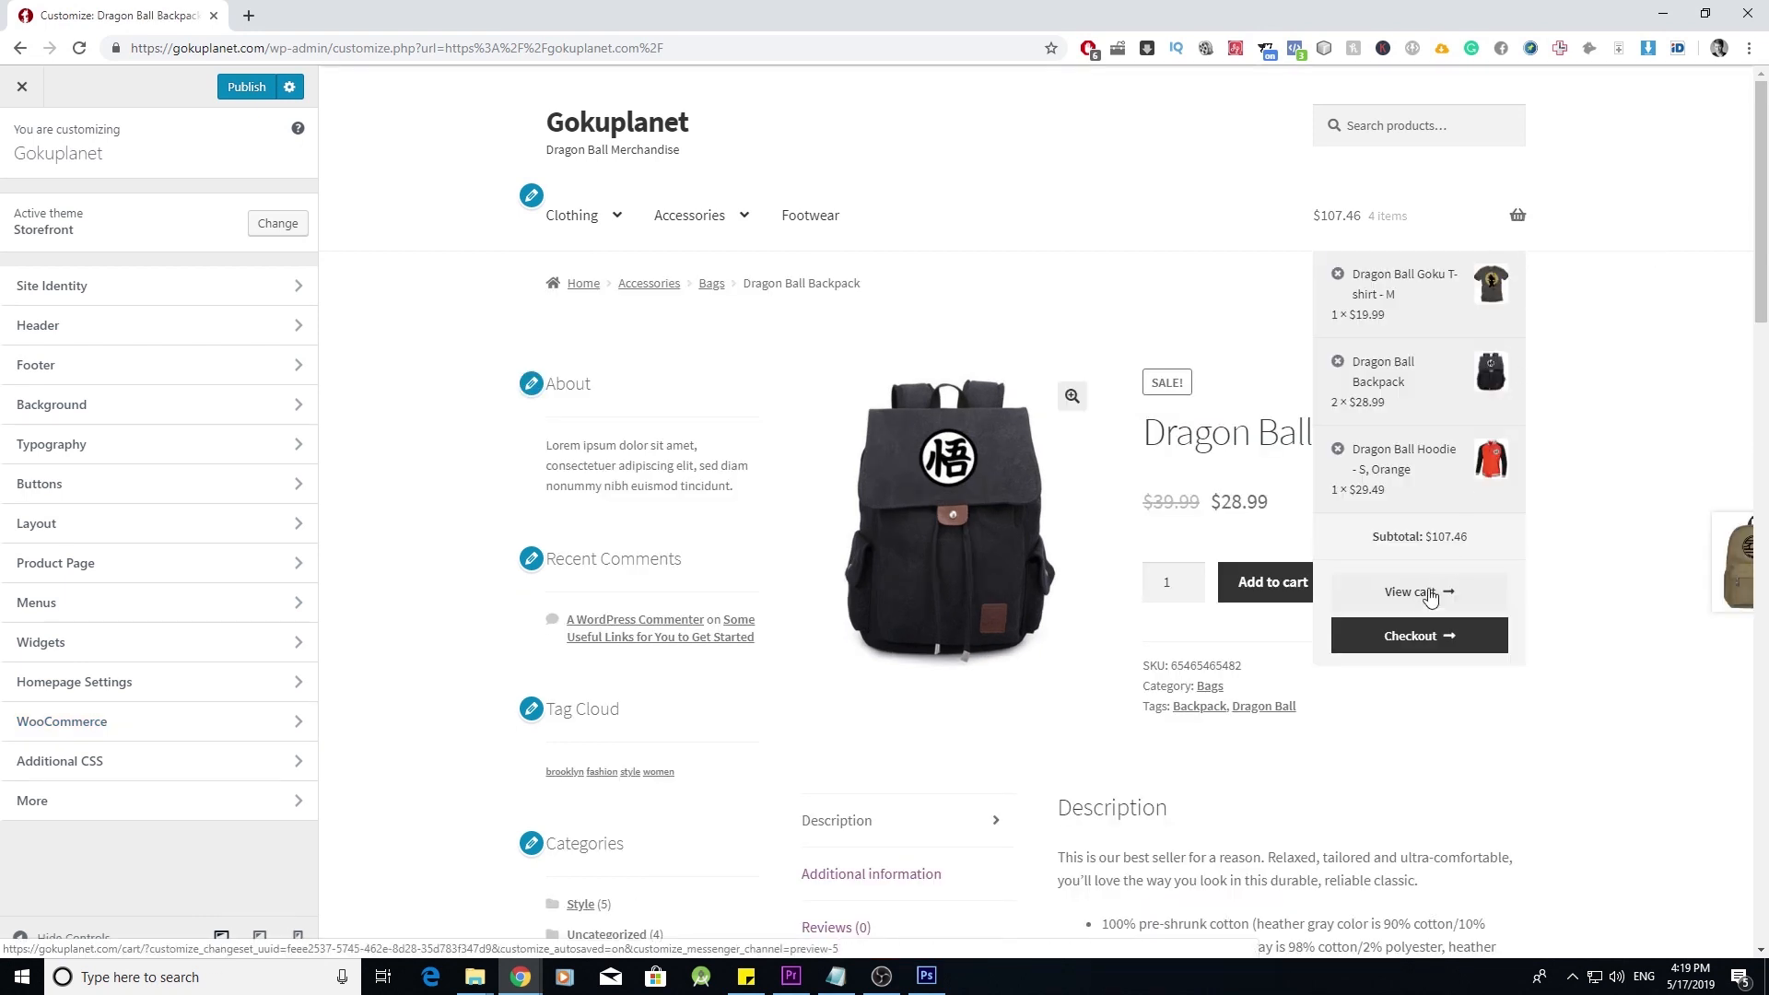
click(1435, 599)
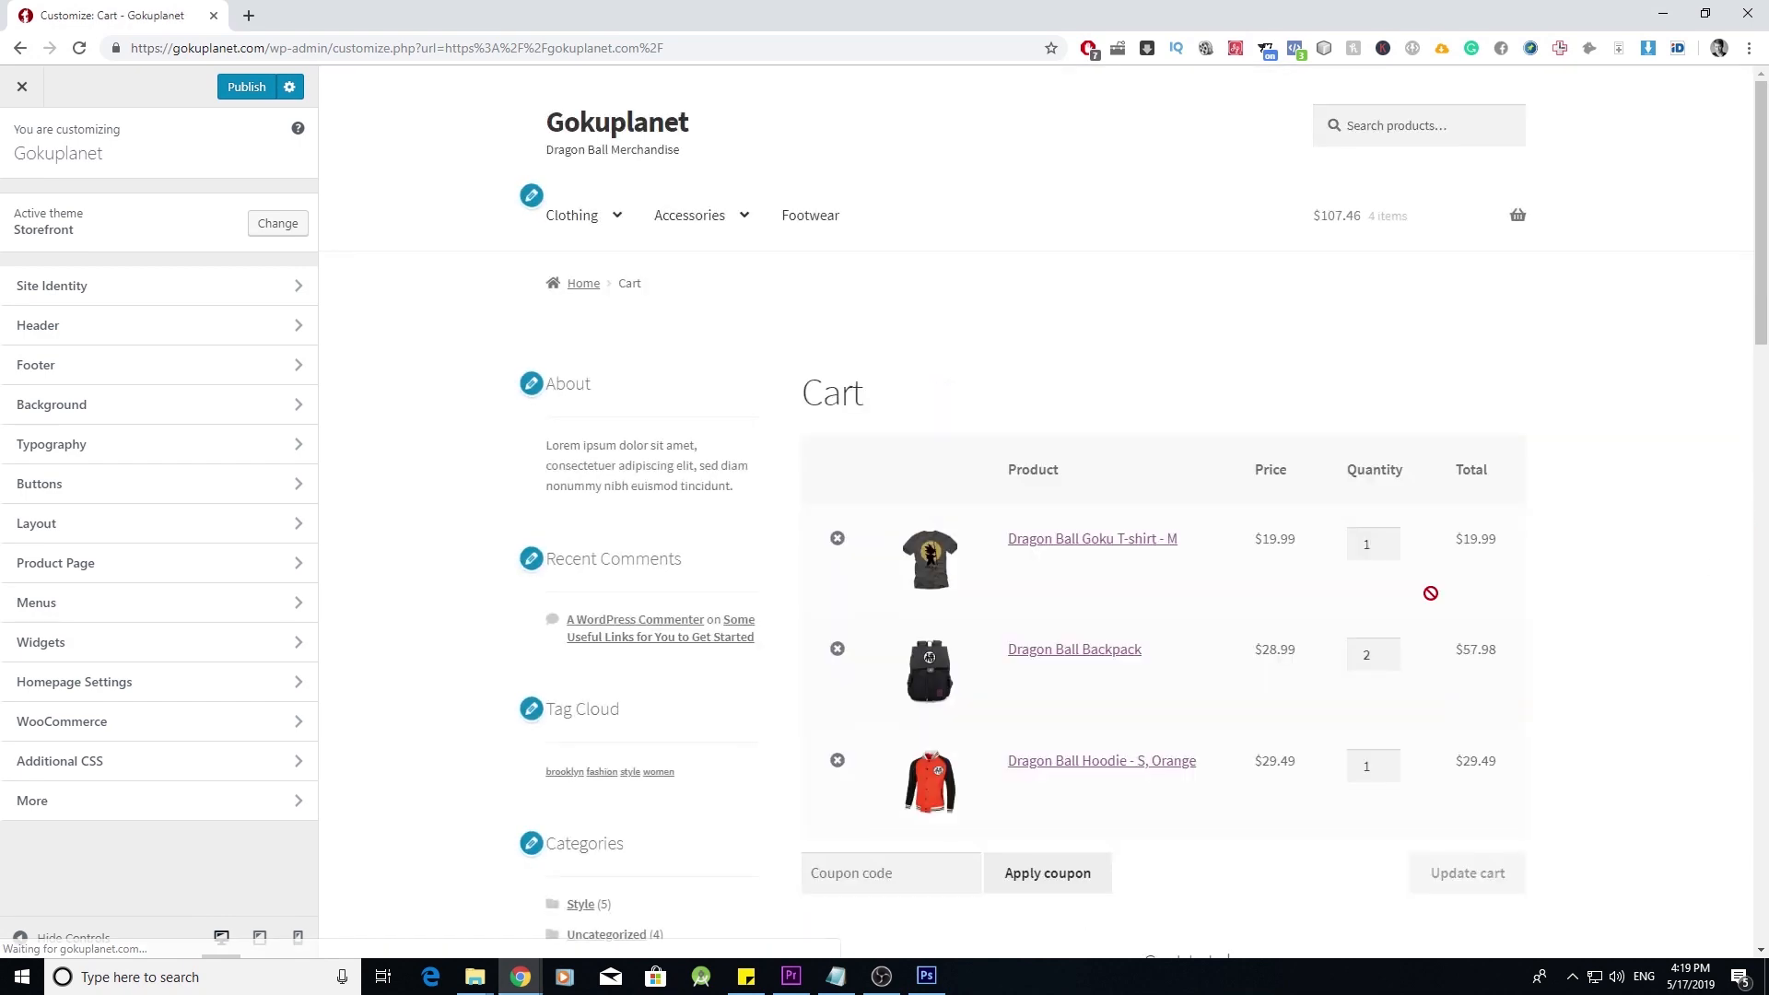
scroll(1435, 601, down, 4)
scroll(1434, 600, down, 4)
scroll(1410, 590, up, 10)
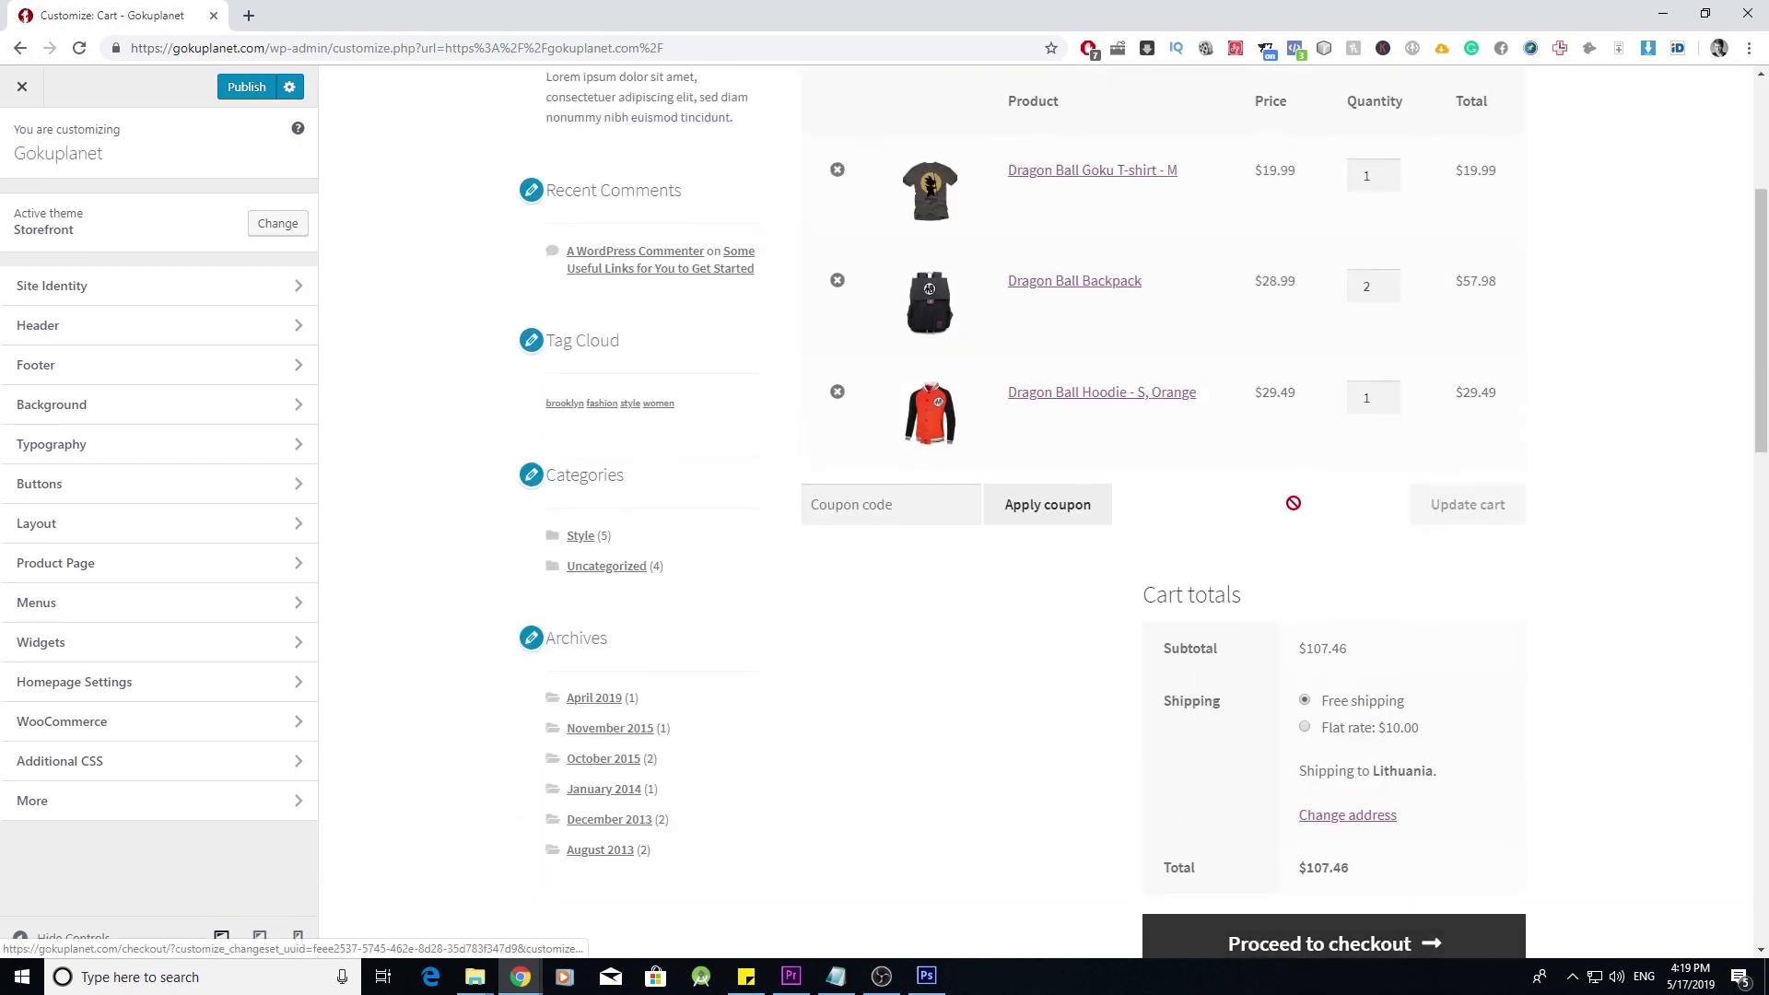